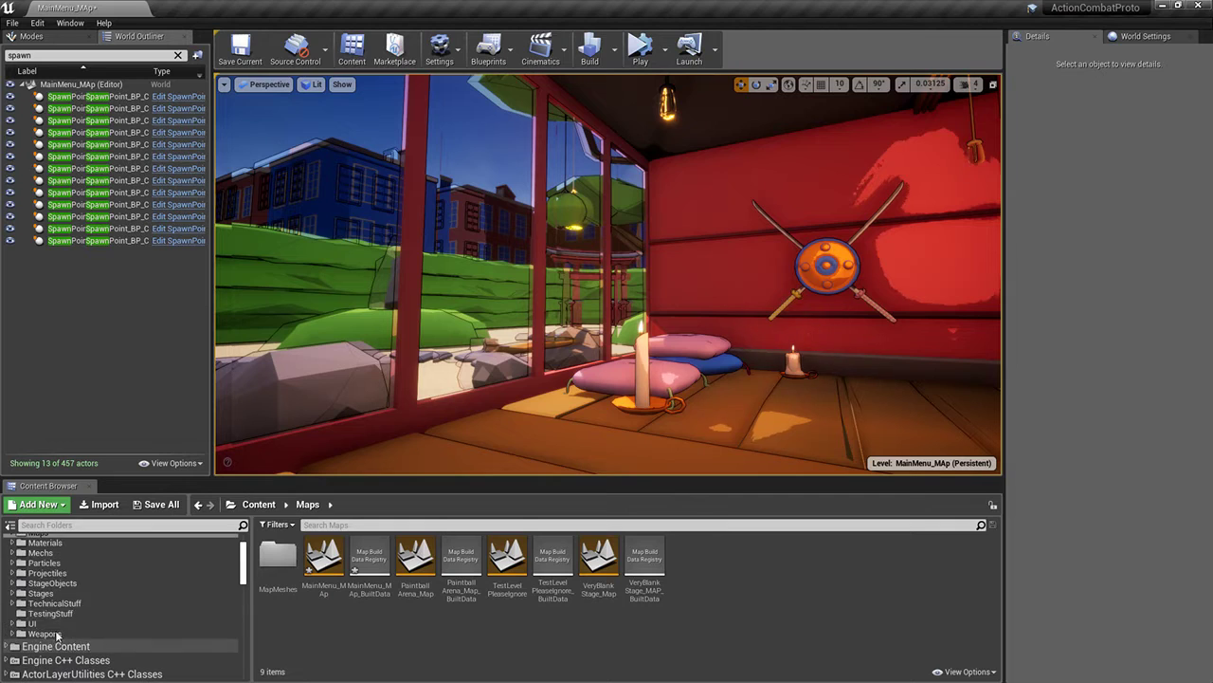
# In the TechnicalStuff folder's DebugParams collection, set the Debug Display default value to 0, save it, and return to the MainMenu map
pyautogui.click(57, 605)
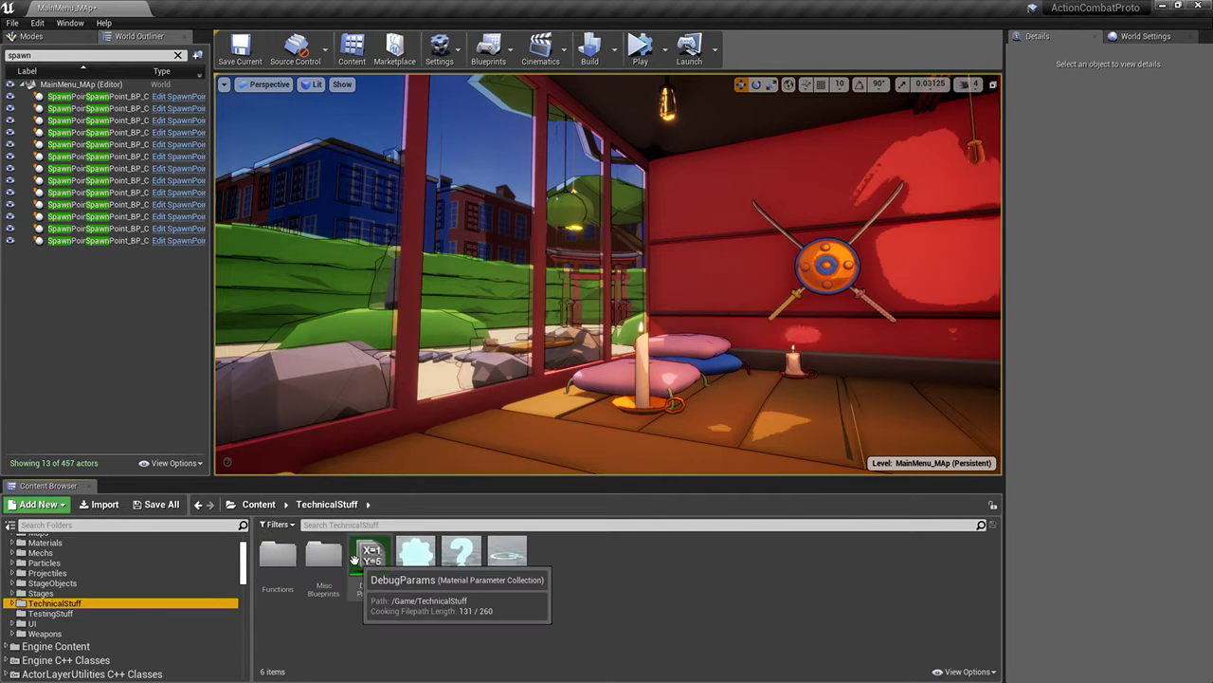
pyautogui.doubleClick(371, 567)
pyautogui.click(473, 176)
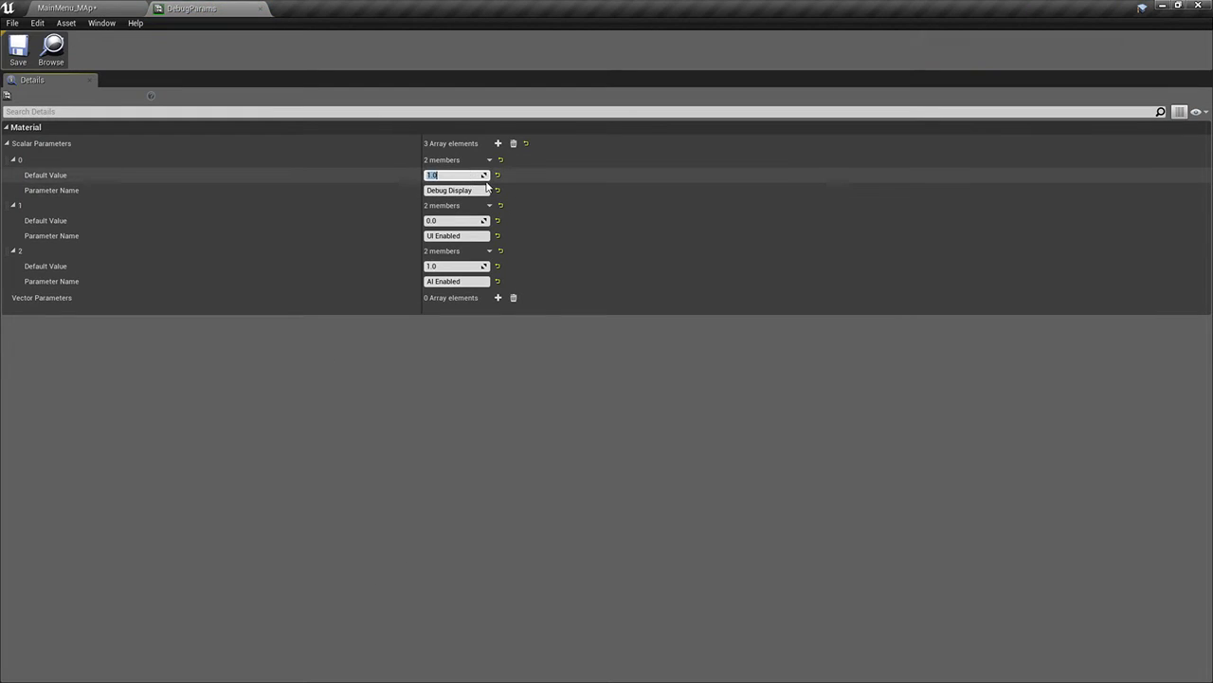
pyautogui.write('0')
pyautogui.press('Return')
pyautogui.click(19, 49)
pyautogui.click(66, 8)
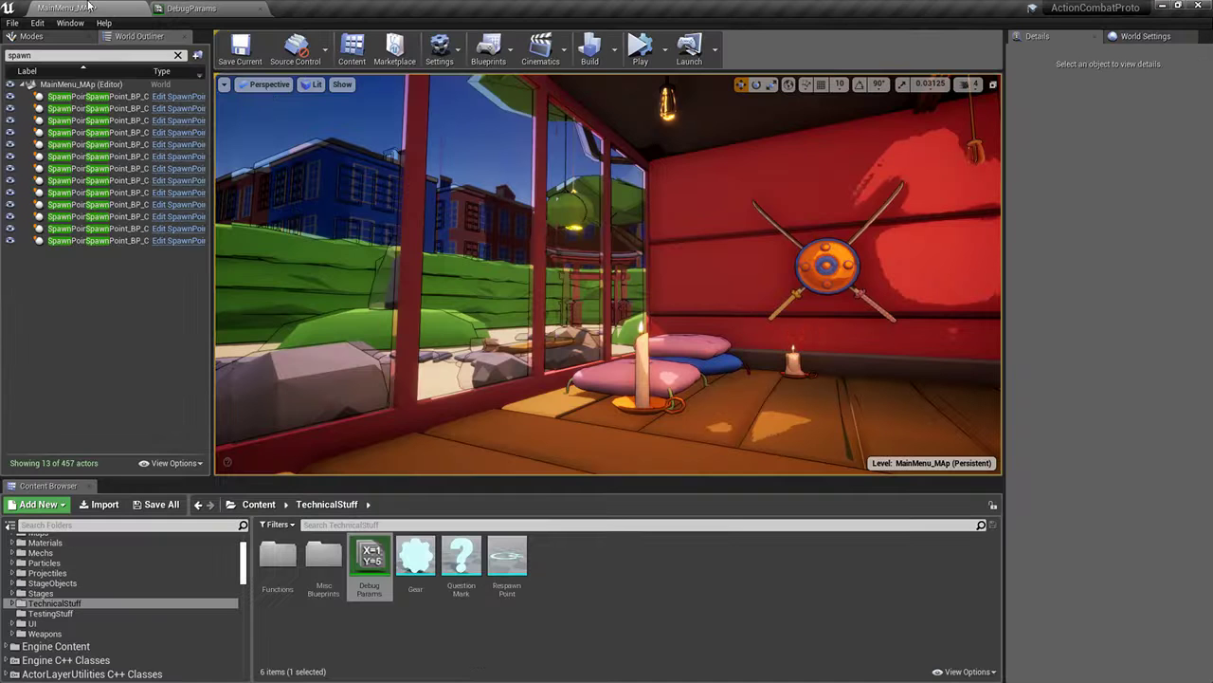
# Simulate the level in a full-screen viewport and examine the red house's interior and the courtyard tree
pyautogui.press('F11')
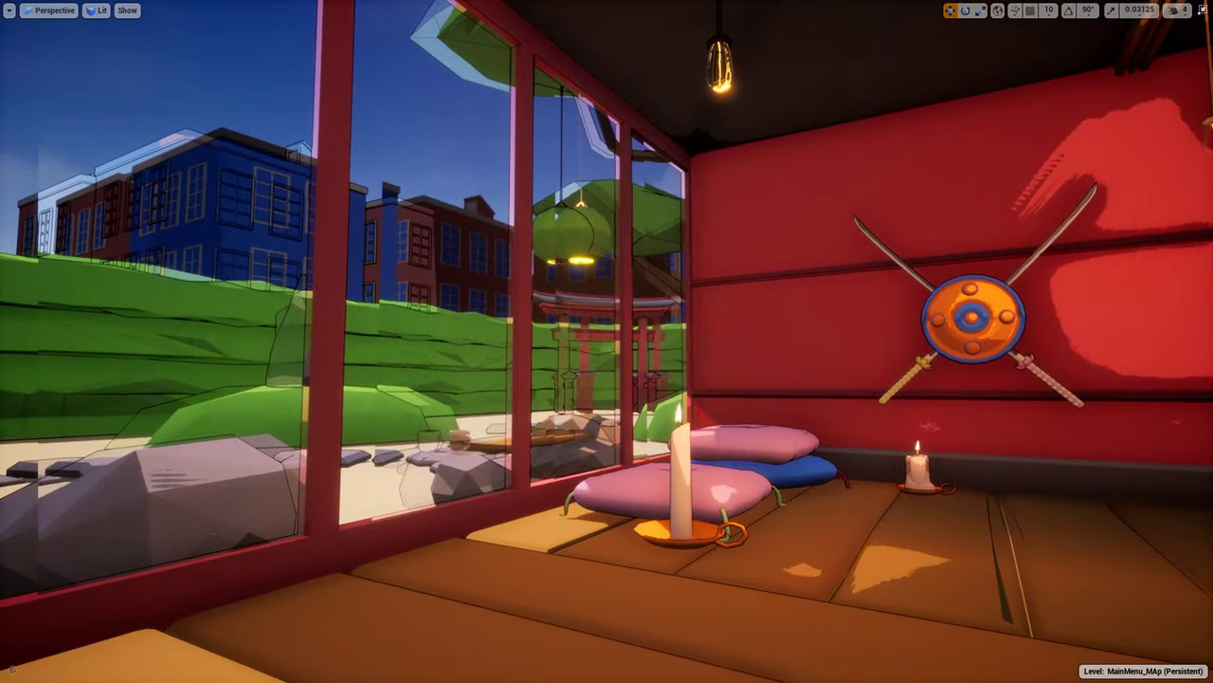
pyautogui.hotkey('alt', 's')
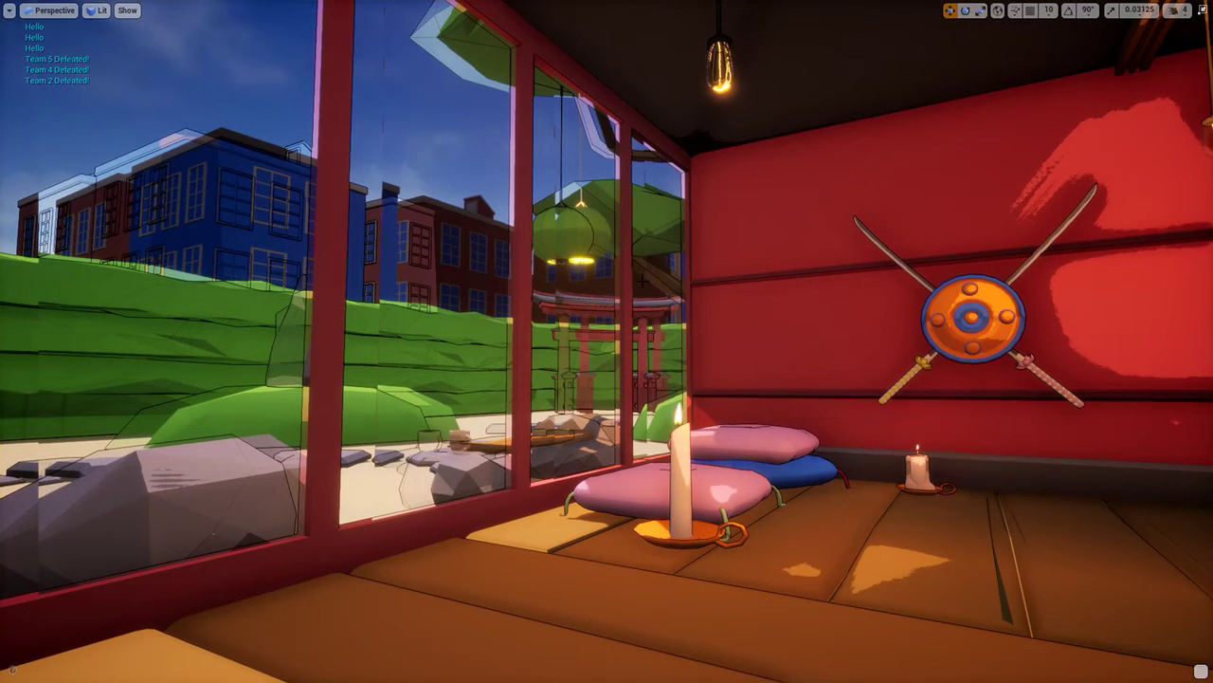
pyautogui.moveTo(718, 290); pyautogui.dragTo(787, 281, button='right')
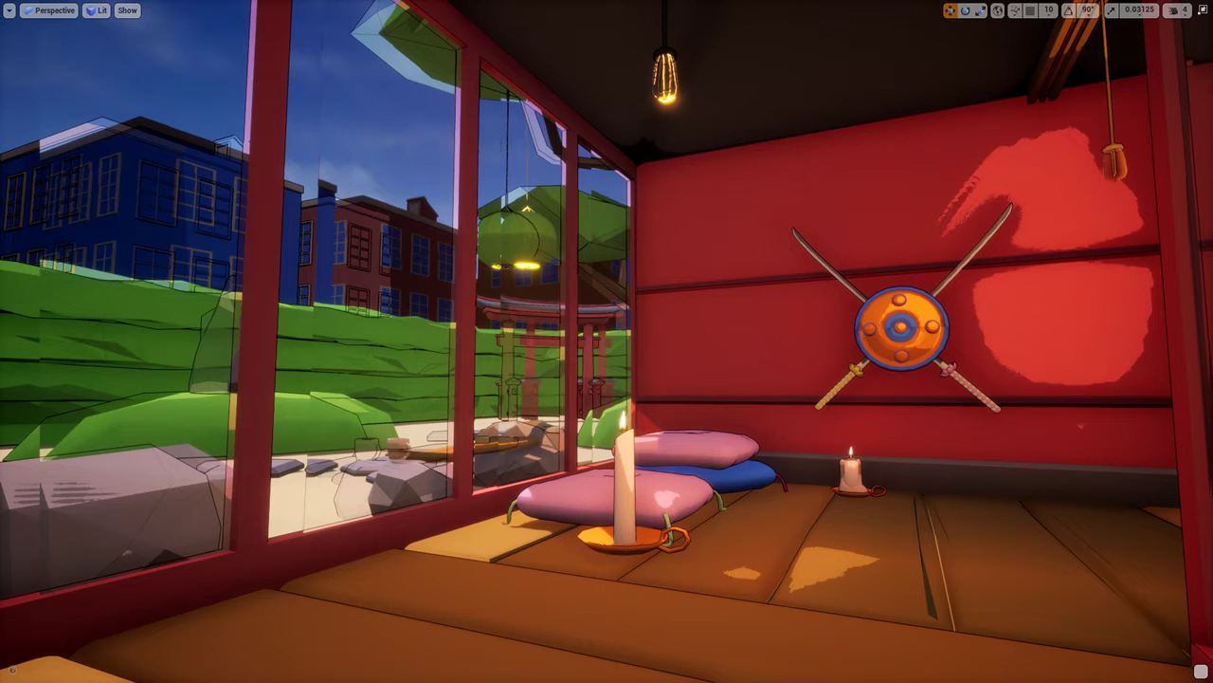
pyautogui.moveTo(1087, 235)
pyautogui.mouseDown(button='right')
pyautogui.moveTo(1078, 224)
pyautogui.moveTo(1087, 235)
pyautogui.mouseUp(button='right')
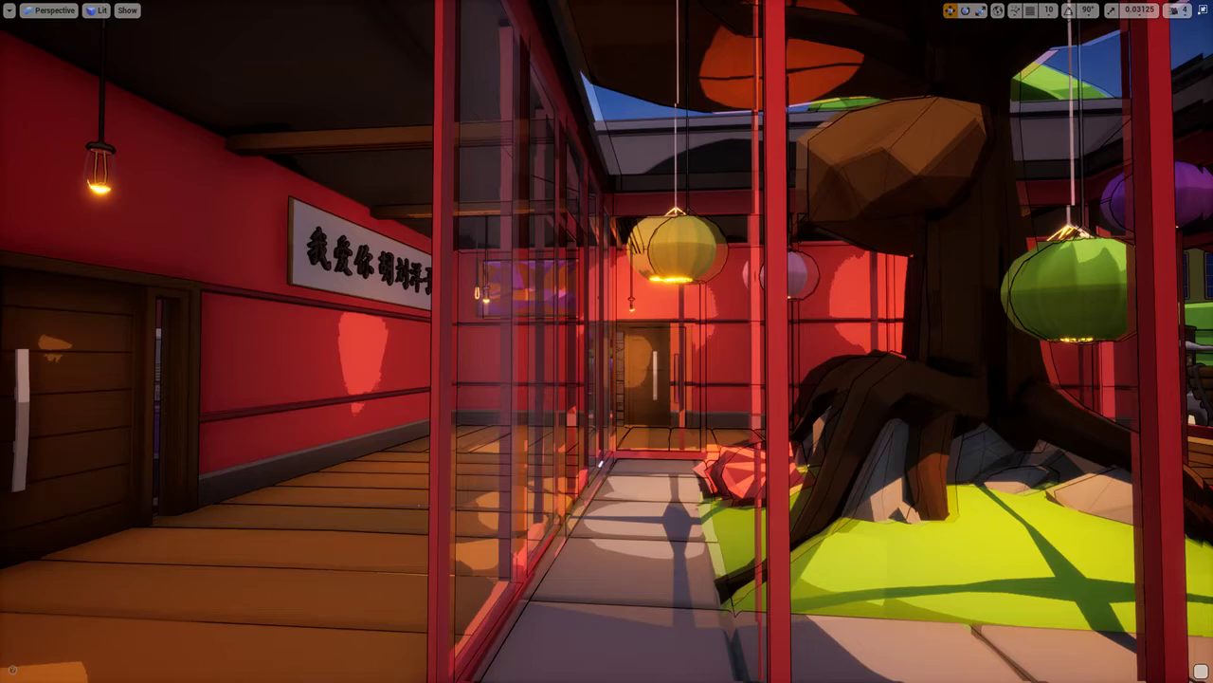
pyautogui.moveTo(606, 341); pyautogui.dragTo(531, 313, button='right')
pyautogui.moveTo(717, 378); pyautogui.dragTo(635, 535, button='right')
pyautogui.moveTo(718, 378); pyautogui.dragTo(730, 430, button='right')
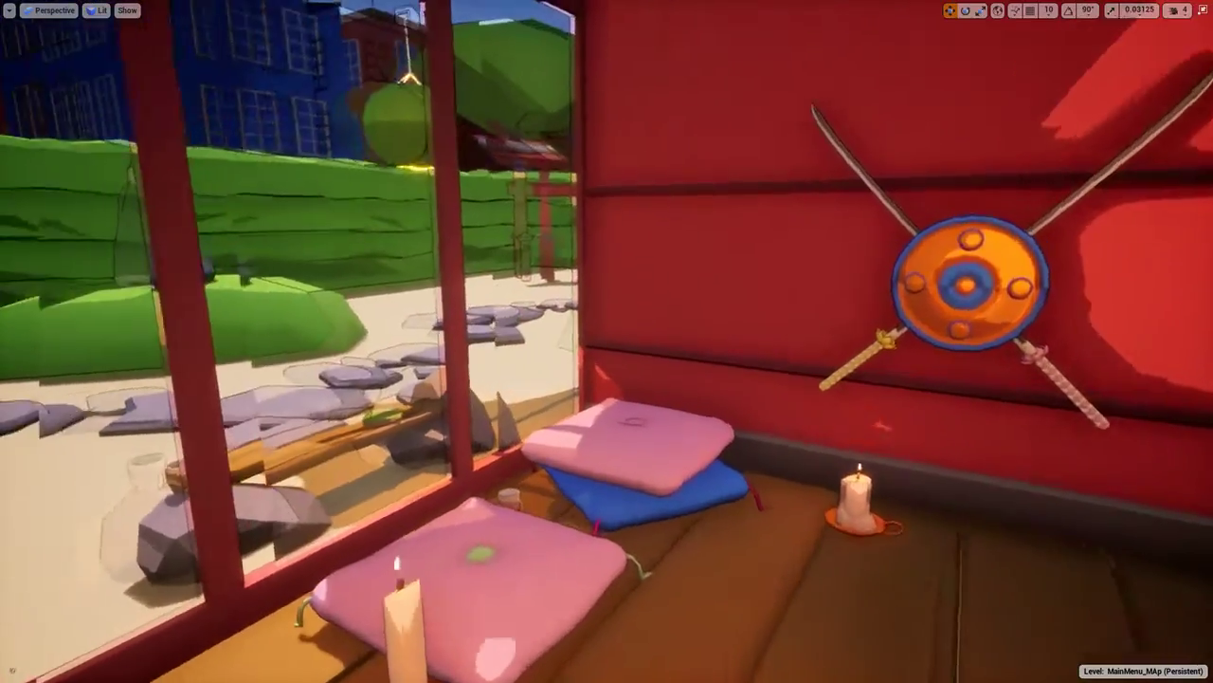
# Examine the cushion and candle corner from inside and outside the house, then run and stop a brief simulation
pyautogui.moveTo(607, 341); pyautogui.dragTo(569, 337, button='right')
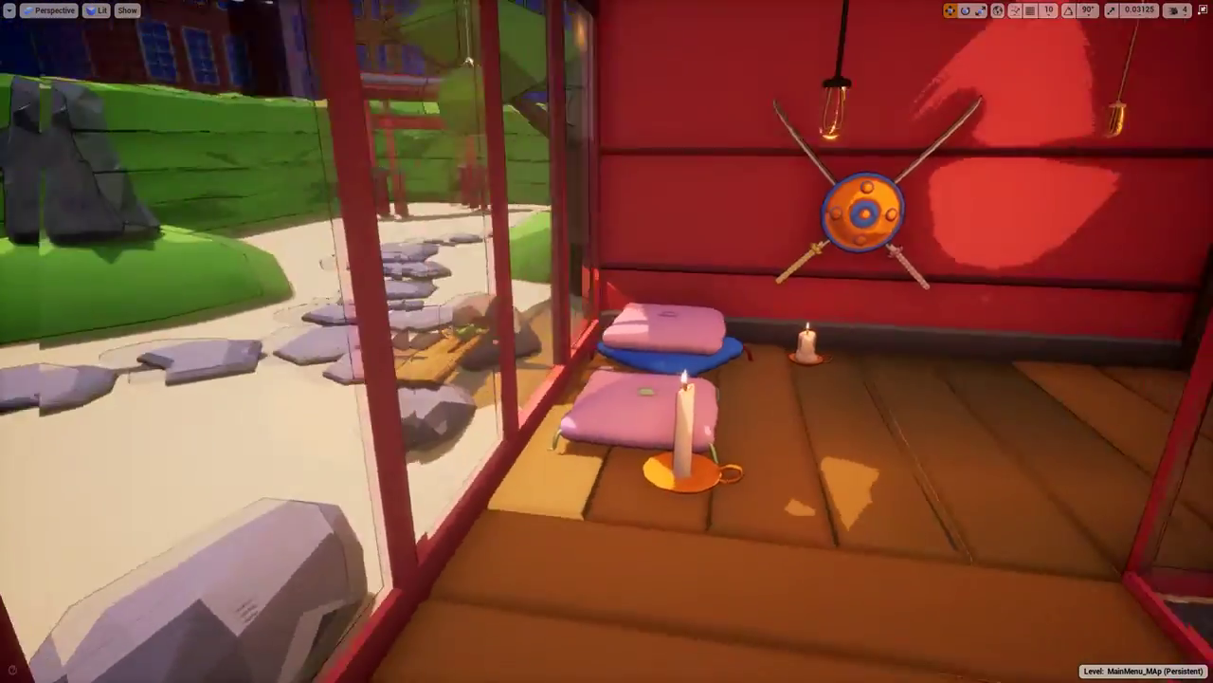
pyautogui.moveTo(825, 380); pyautogui.dragTo(938, 420, button='right')
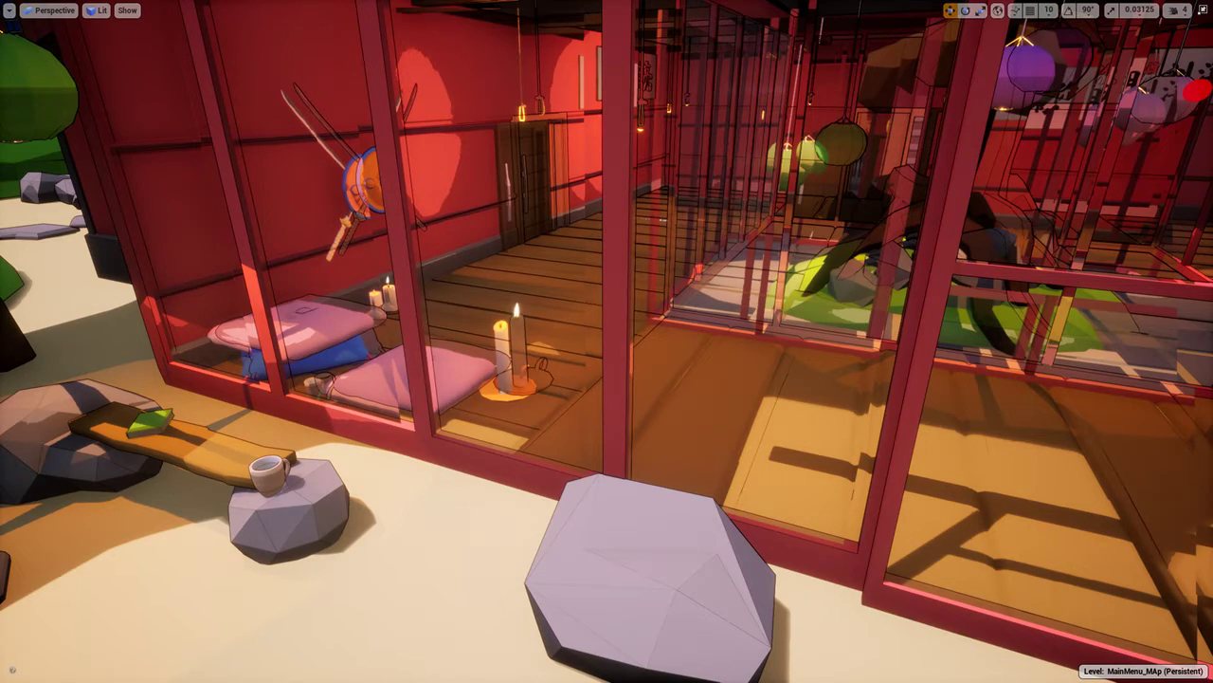
pyautogui.moveTo(607, 342); pyautogui.dragTo(751, 385, button='right')
pyautogui.hotkey('alt', 's')
pyautogui.press('Escape')
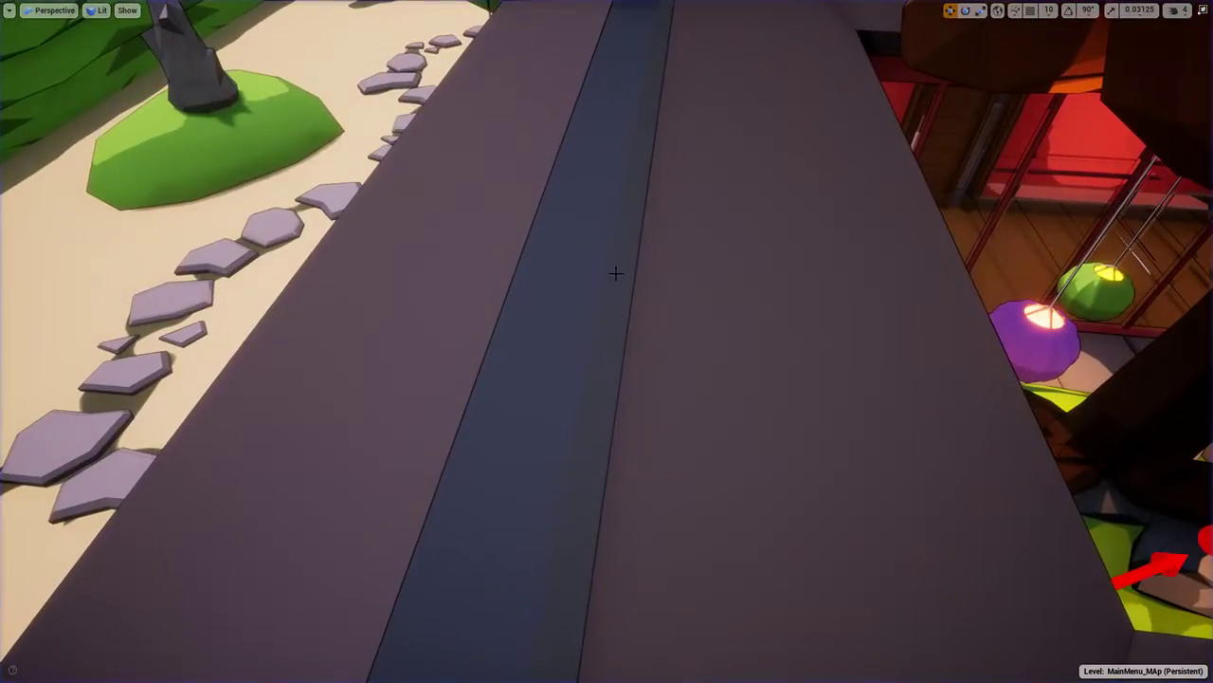
# Leave the full-screen viewport, select all the listed spawn points, and frame them in the view
pyautogui.press('F11')
pyautogui.click(85, 96)
pyautogui.keyDown('shift'); pyautogui.click(114, 240); pyautogui.keyUp('shift')
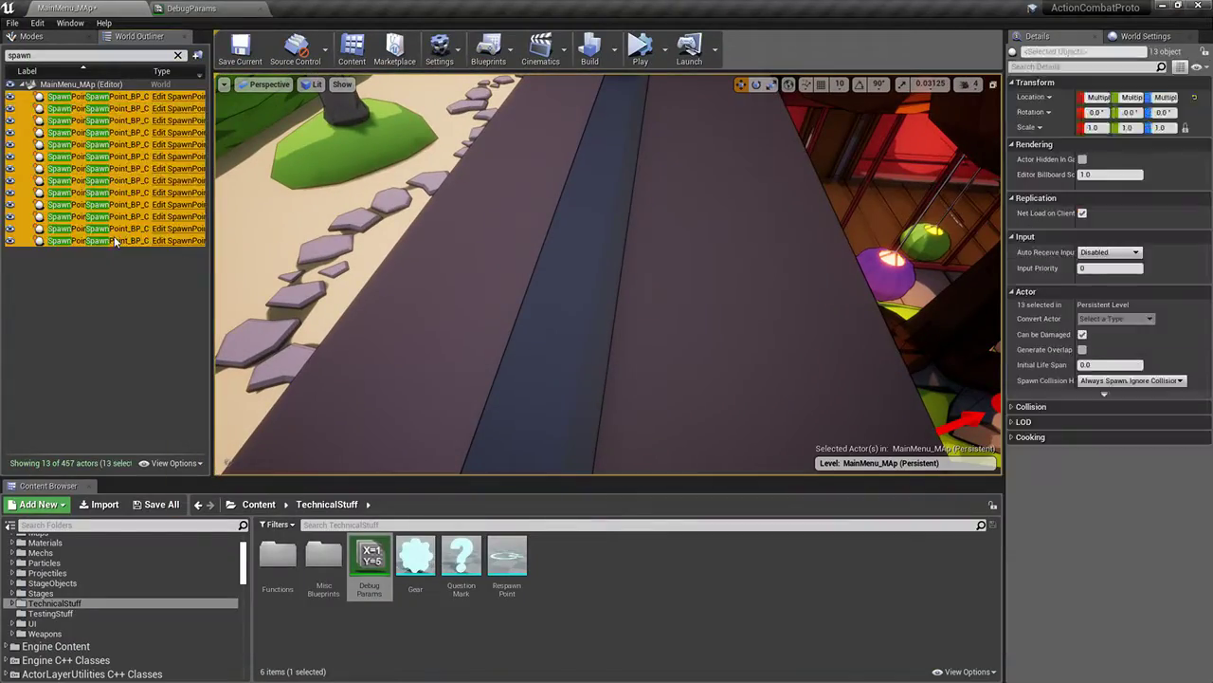
pyautogui.press('f')
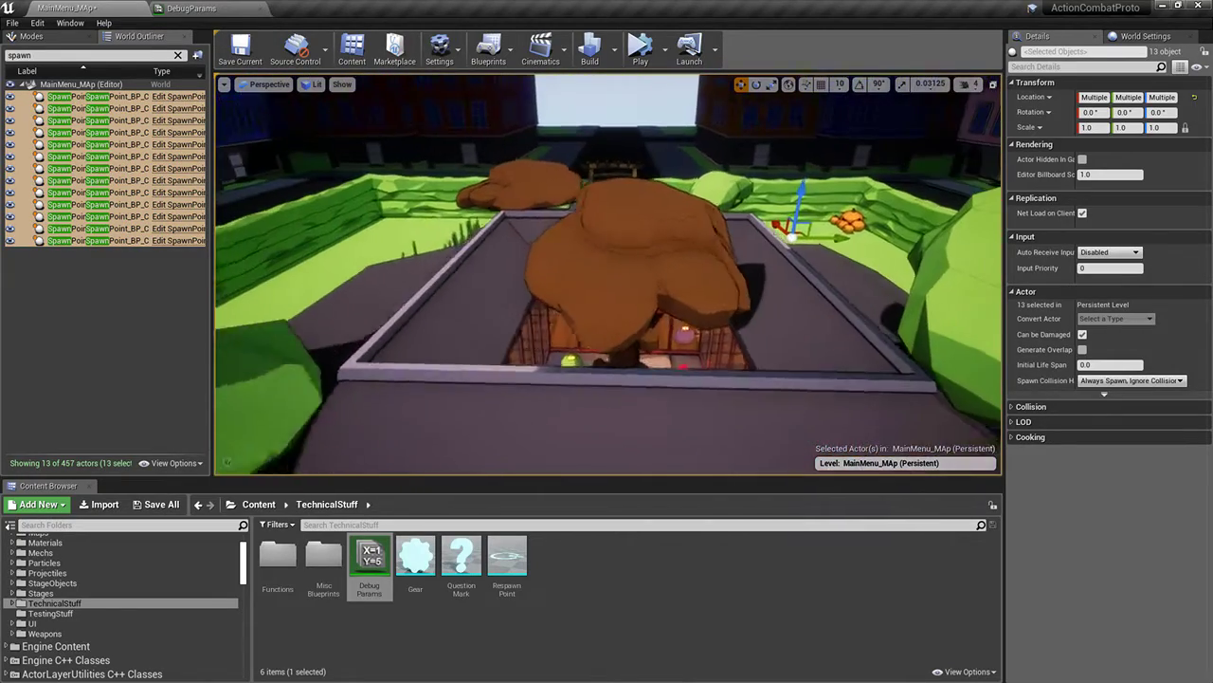
# Simulate the level full screen and watch the characters fight in the sand garden beside the house
pyautogui.press('F11')
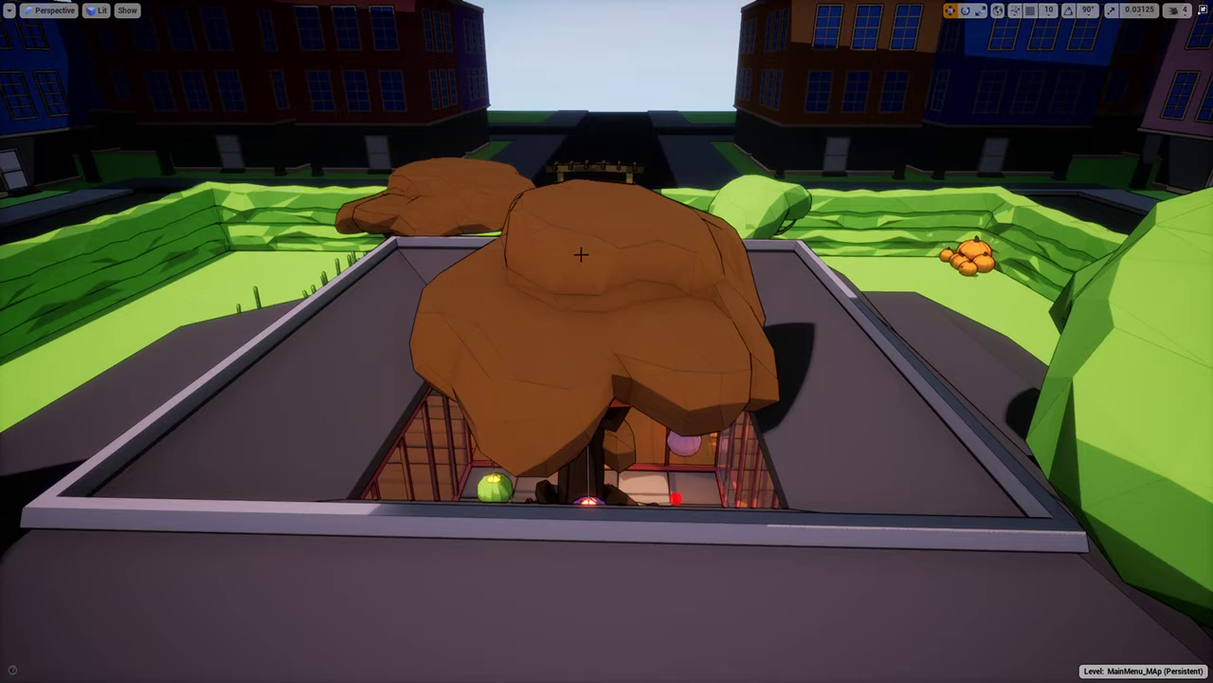
pyautogui.hotkey('alt', 's')
pyautogui.moveTo(604, 276); pyautogui.dragTo(802, 388, button='right')
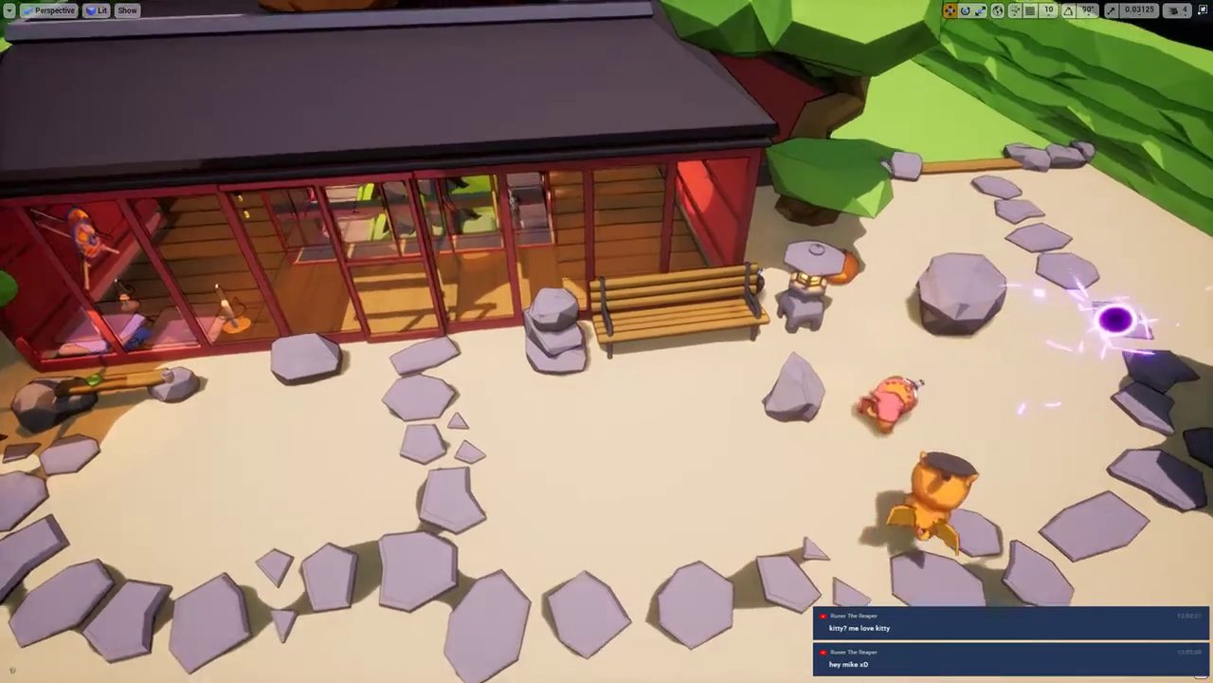
pyautogui.press('w')
pyautogui.moveTo(802, 388); pyautogui.dragTo(559, 370, button='right')
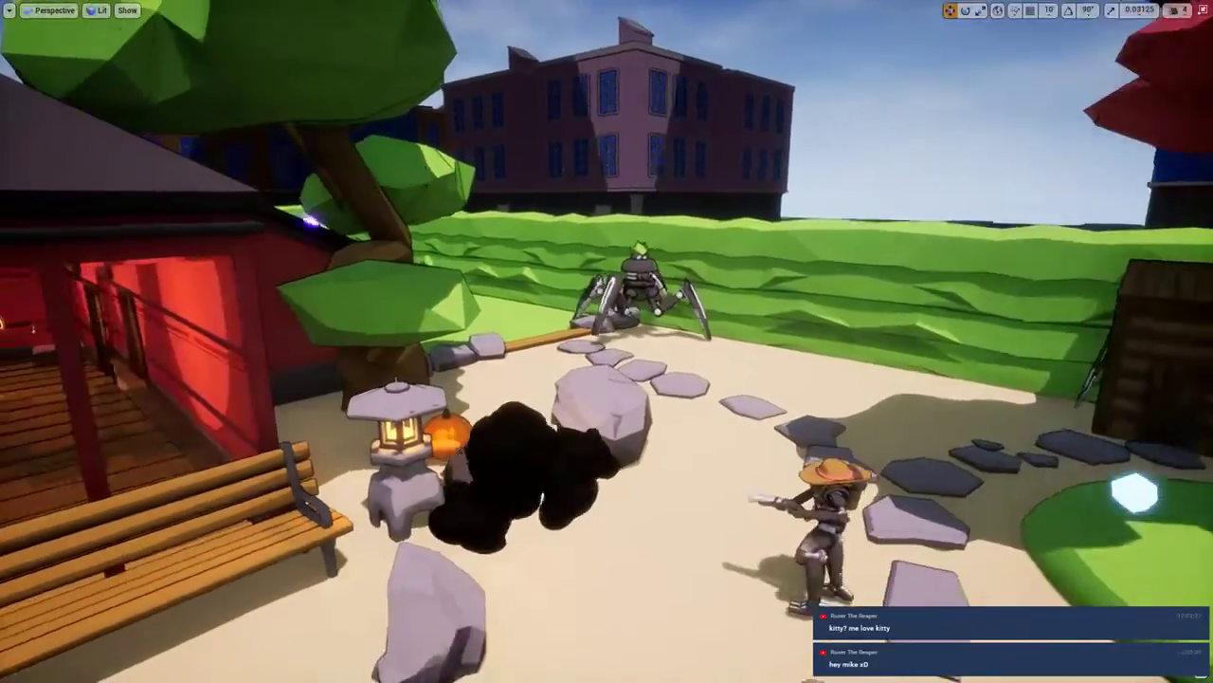
pyautogui.moveTo(664, 315); pyautogui.dragTo(957, 403, button='right')
pyautogui.moveTo(858, 343); pyautogui.dragTo(384, 370, button='right')
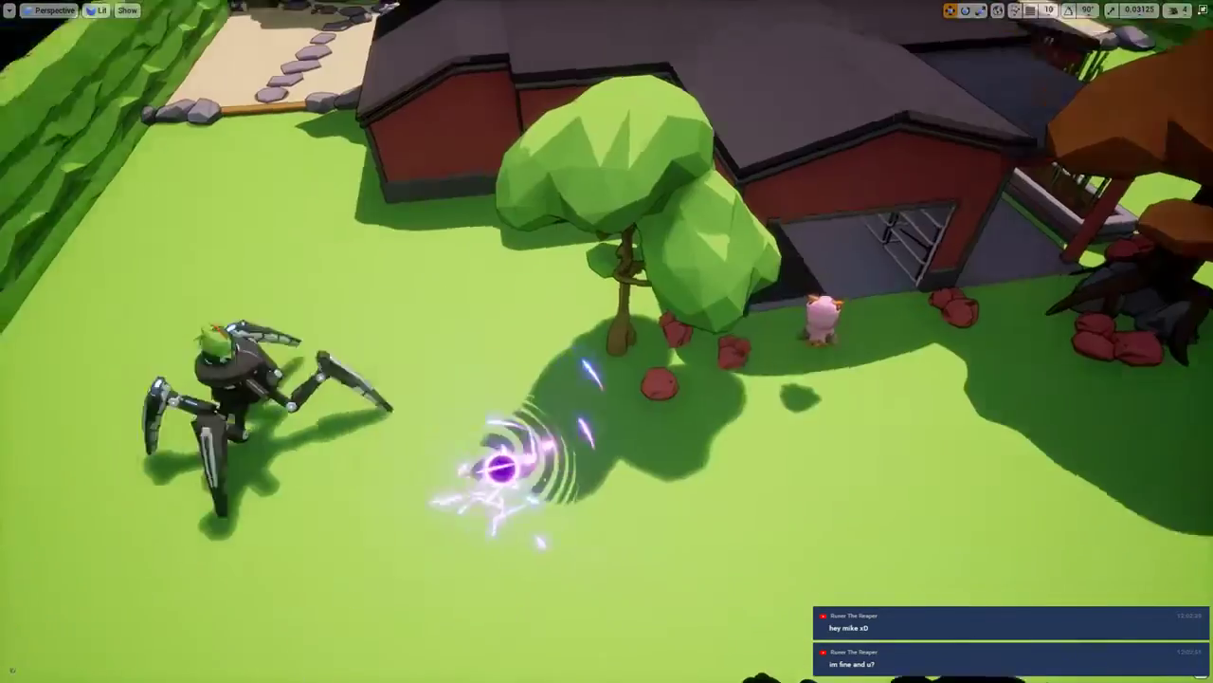
# Follow the spider-legged mech and the other fighters around the lawn and back to the front of the house
pyautogui.moveTo(607, 341); pyautogui.dragTo(1052, 351, button='right')
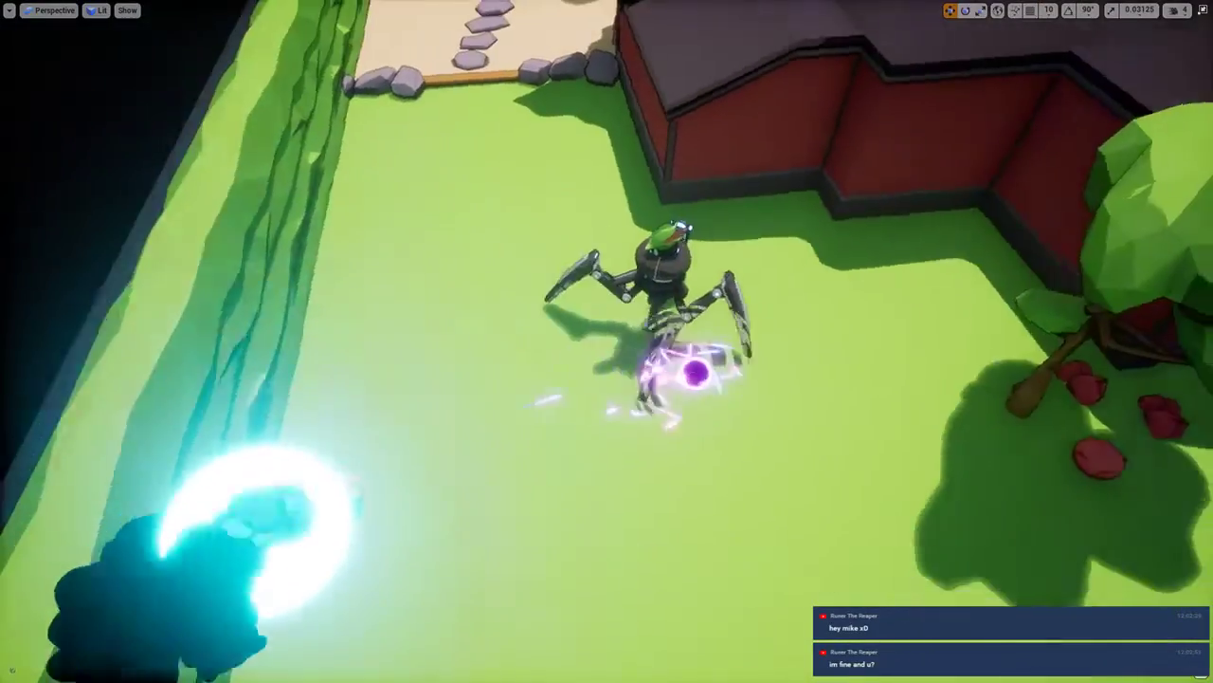
pyautogui.moveTo(474, 370); pyautogui.dragTo(545, 251, button='right')
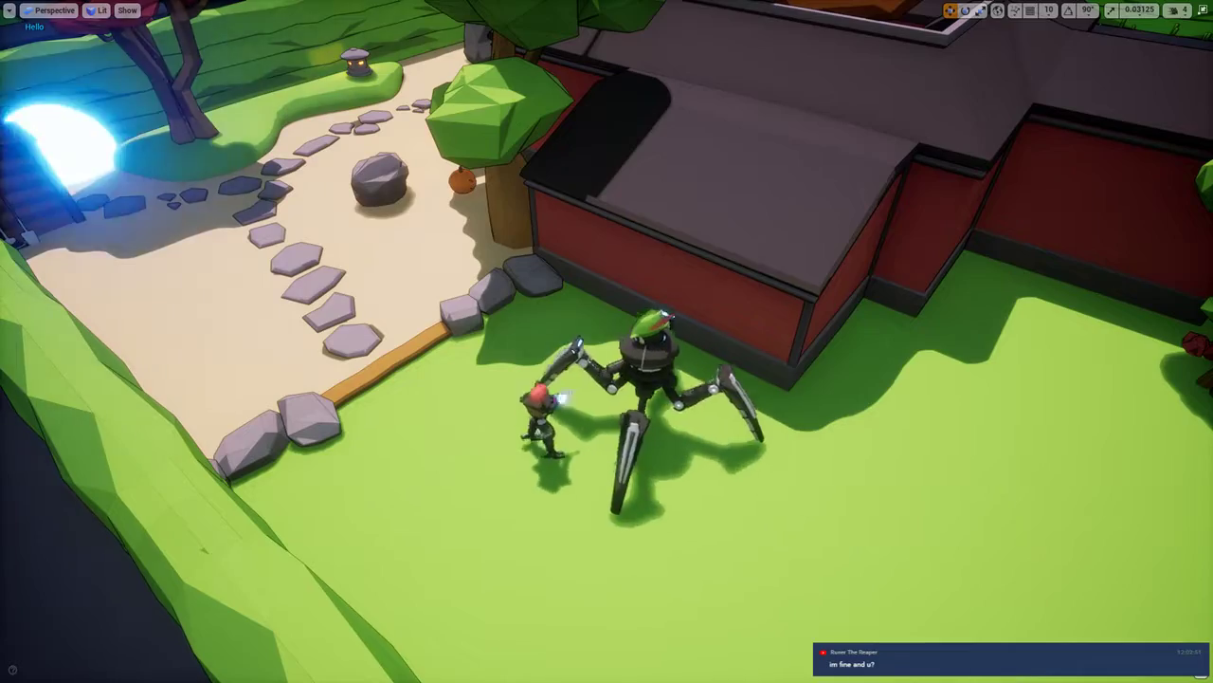
pyautogui.moveTo(663, 375); pyautogui.dragTo(778, 355, button='right')
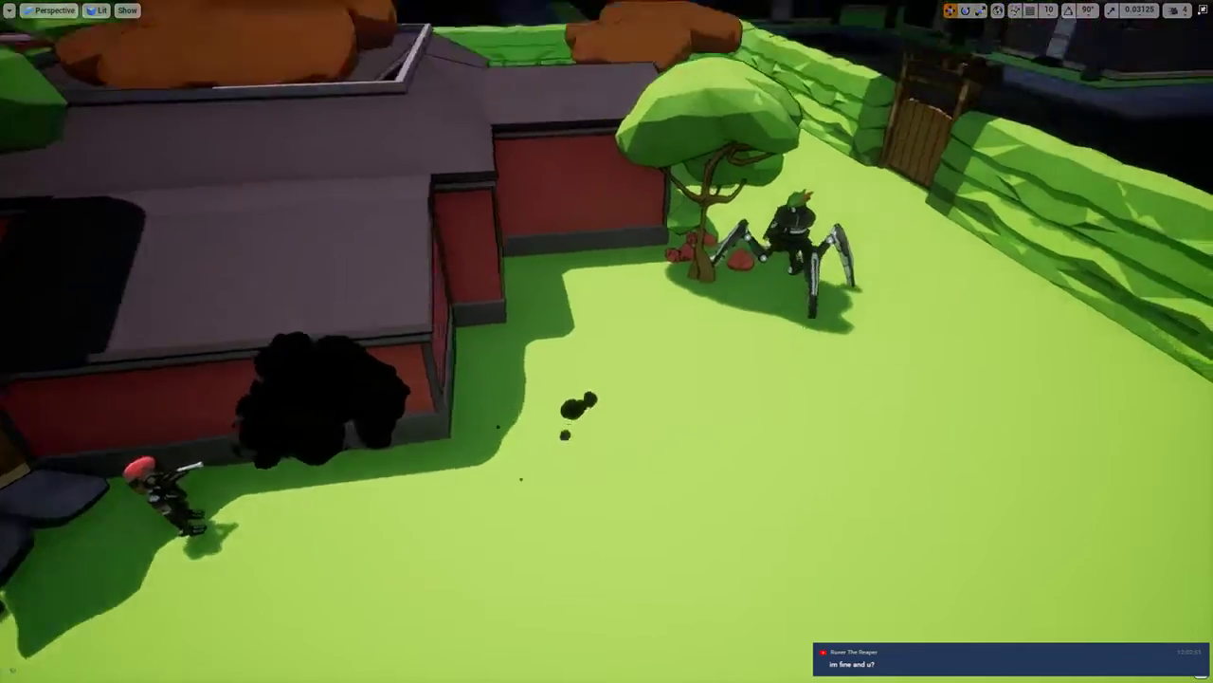
pyautogui.moveTo(606, 379); pyautogui.dragTo(976, 365, button='right')
pyautogui.press('w')
pyautogui.press('s')
pyautogui.moveTo(607, 341); pyautogui.dragTo(460, 289, button='right')
pyautogui.press('w')
pyautogui.moveTo(749, 361); pyautogui.dragTo(294, 372, button='right')
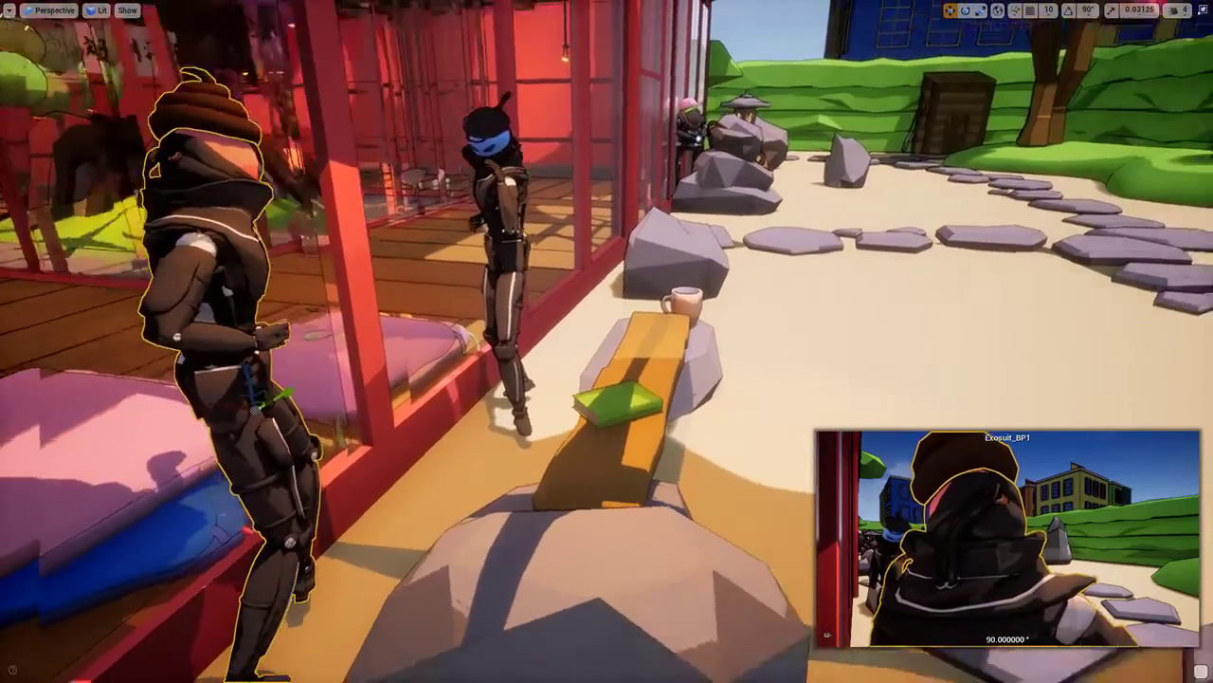
# Move the selected exosuit away from the house wall onto the stepping stones in front of the bench and watch it
pyautogui.press('s')
pyautogui.moveTo(654, 270); pyautogui.dragTo(680, 265, button='right')
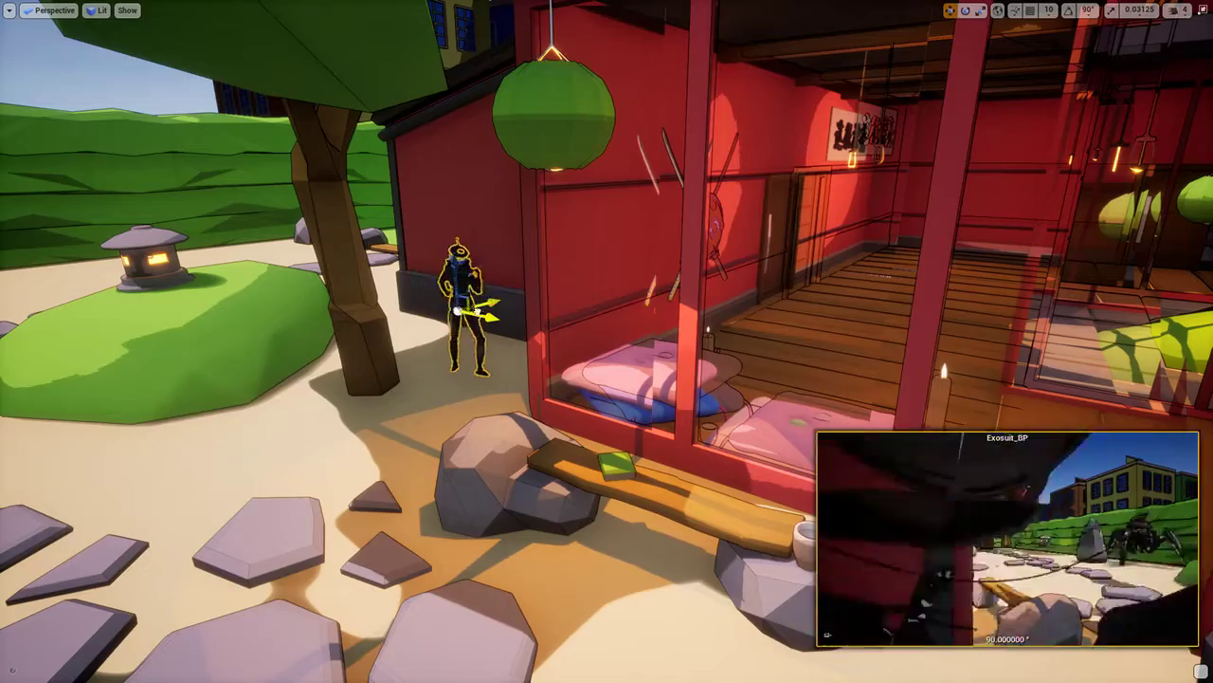
pyautogui.moveTo(478, 311); pyautogui.dragTo(143, 518)
pyautogui.moveTo(267, 463); pyautogui.dragTo(379, 540, button='right')
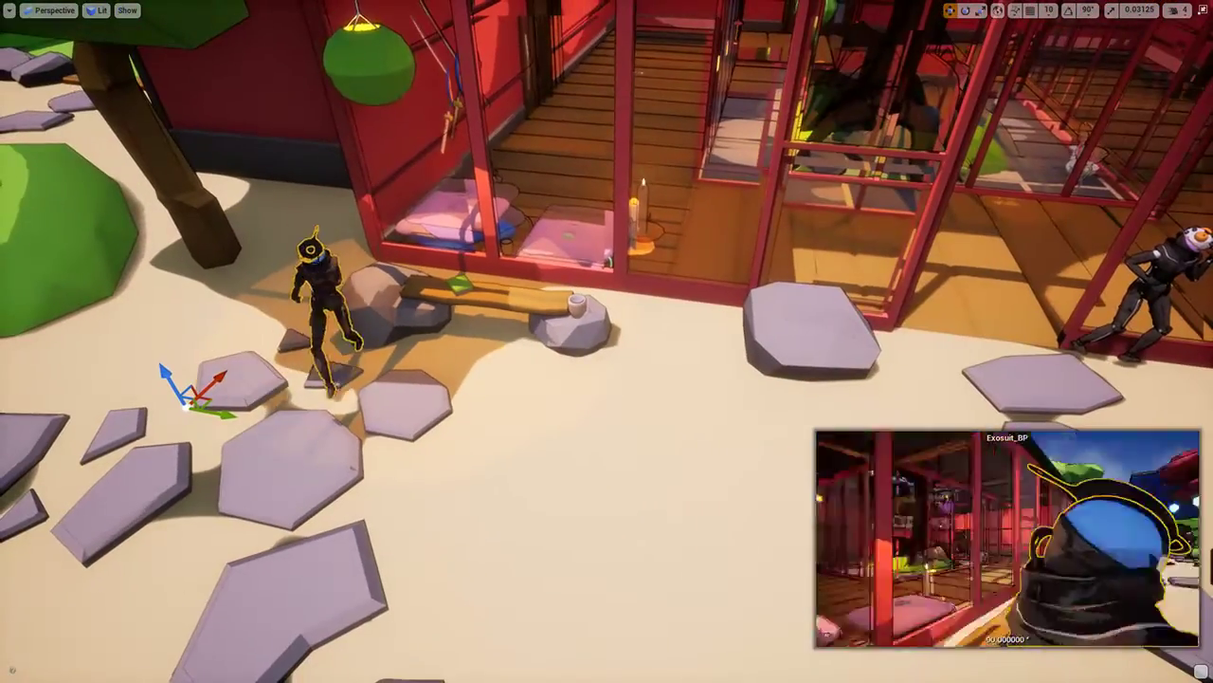
pyautogui.moveTo(568, 333); pyautogui.dragTo(796, 343, button='right')
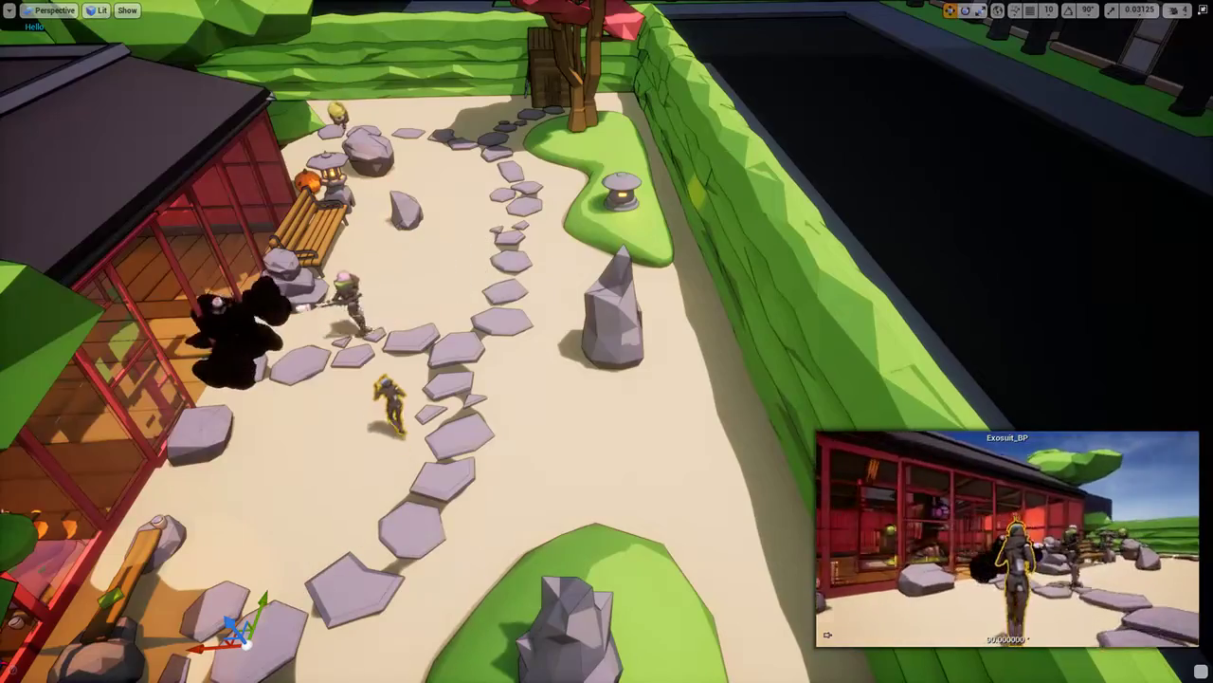
# Watch the fighters along the garden's hedge wall up close, then leave the full-screen viewport
pyautogui.moveTo(606, 342); pyautogui.dragTo(606, 265, button='right')
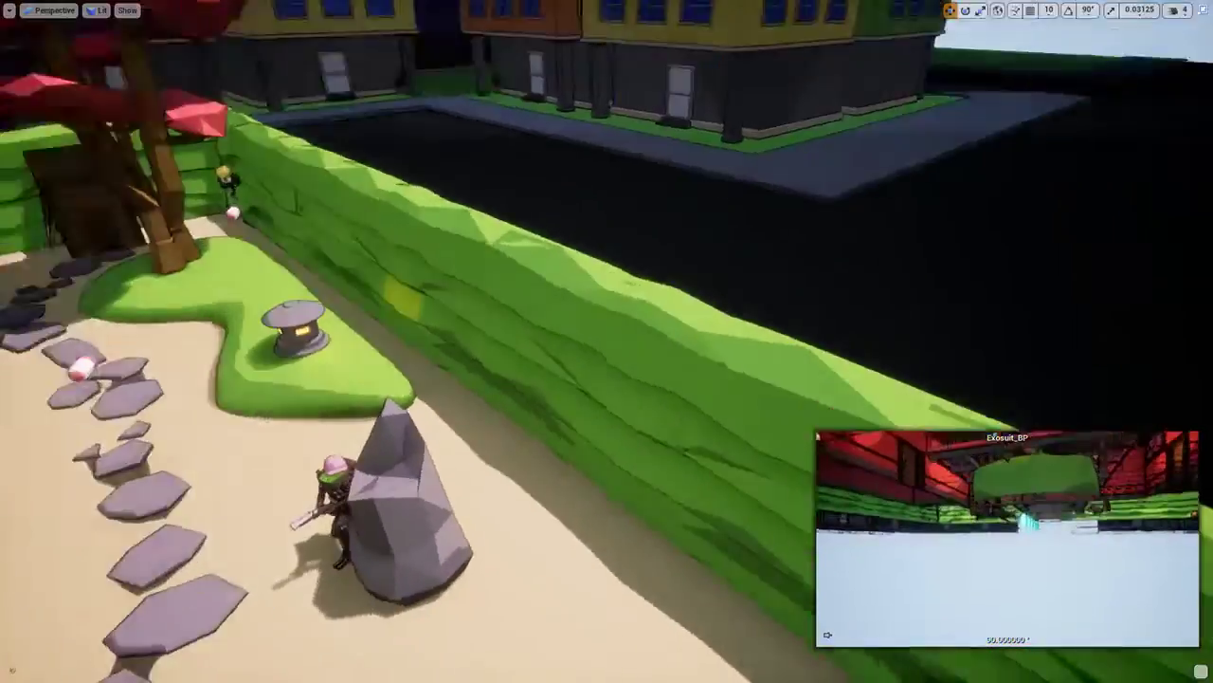
pyautogui.moveTo(606, 341); pyautogui.dragTo(436, 332, button='right')
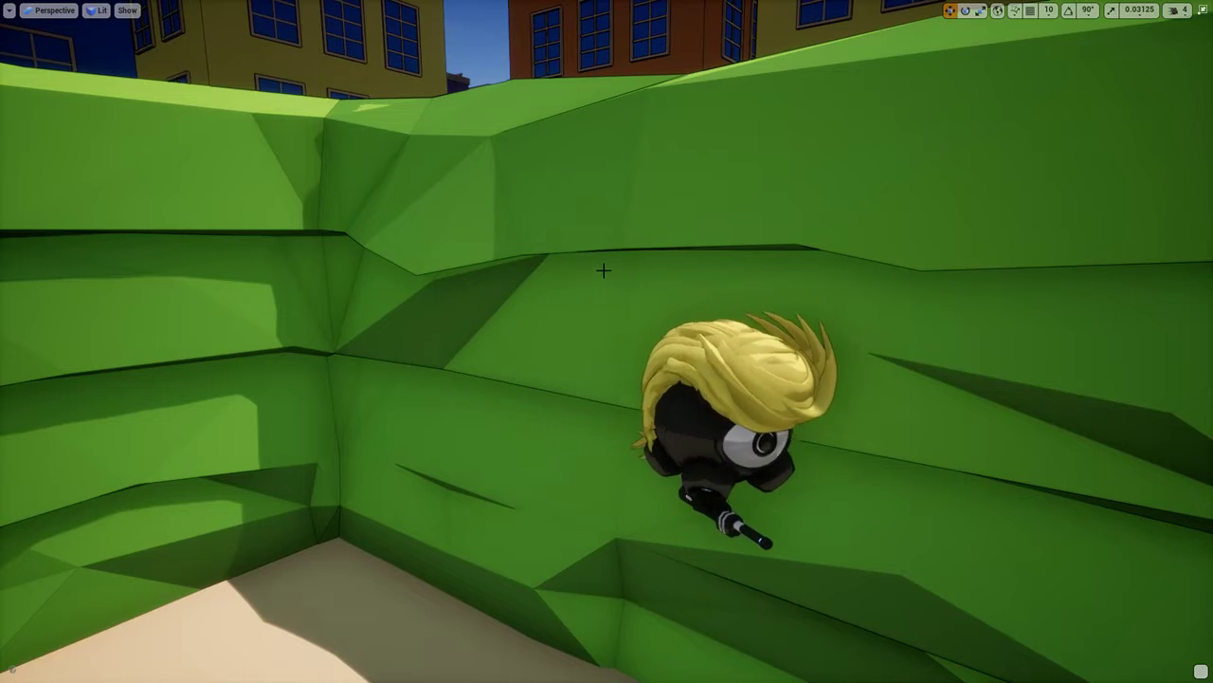
pyautogui.press('F11')
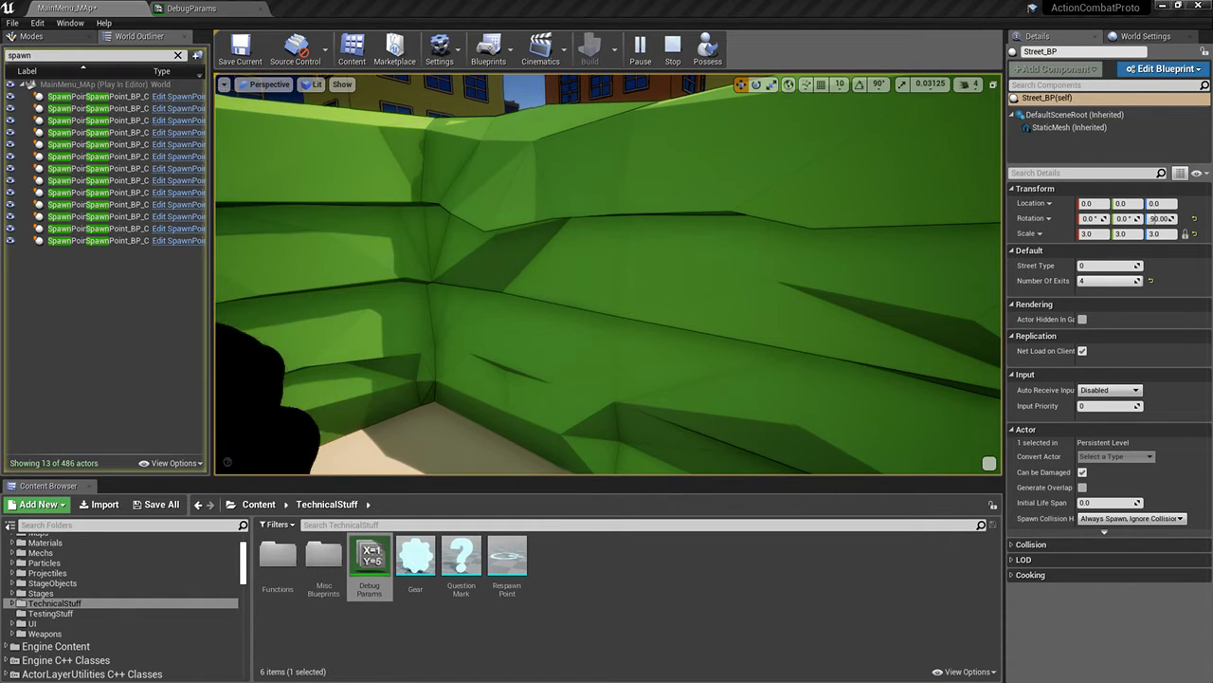
# Switch to the web browser, enlarge the Space Dandy image showing the star jacket, and close the page
pyautogui.moveTo(1212, 38); pyautogui.dragTo(603, 1)
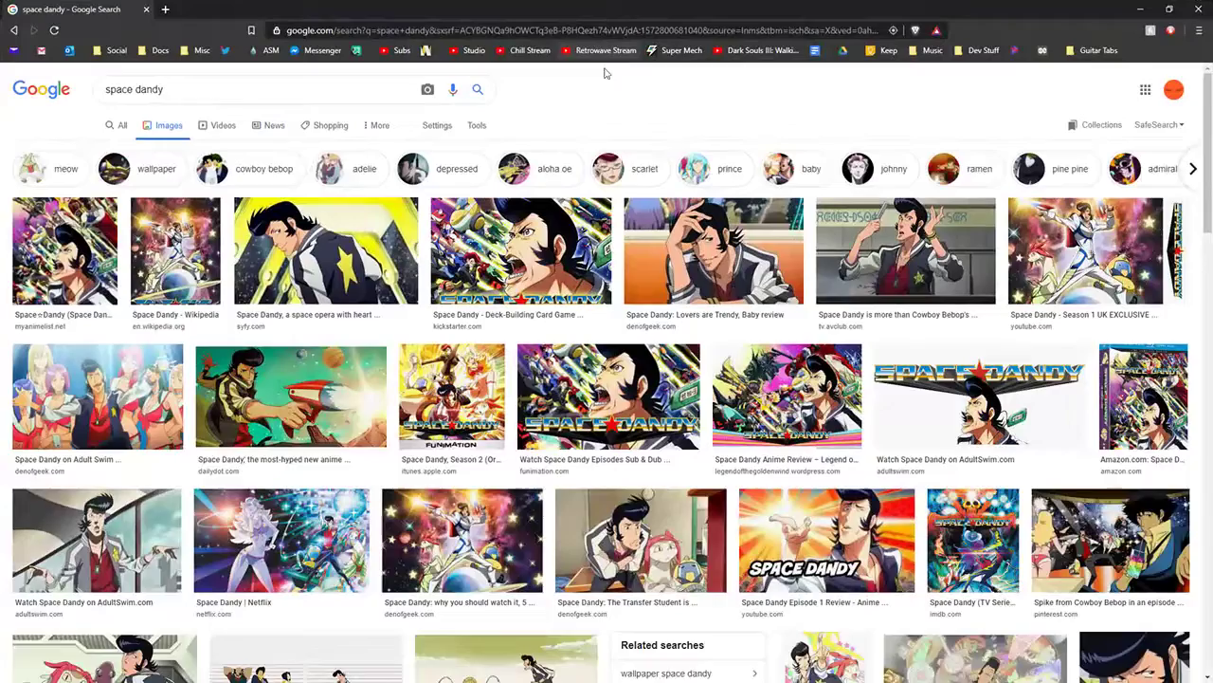
pyautogui.click(330, 233)
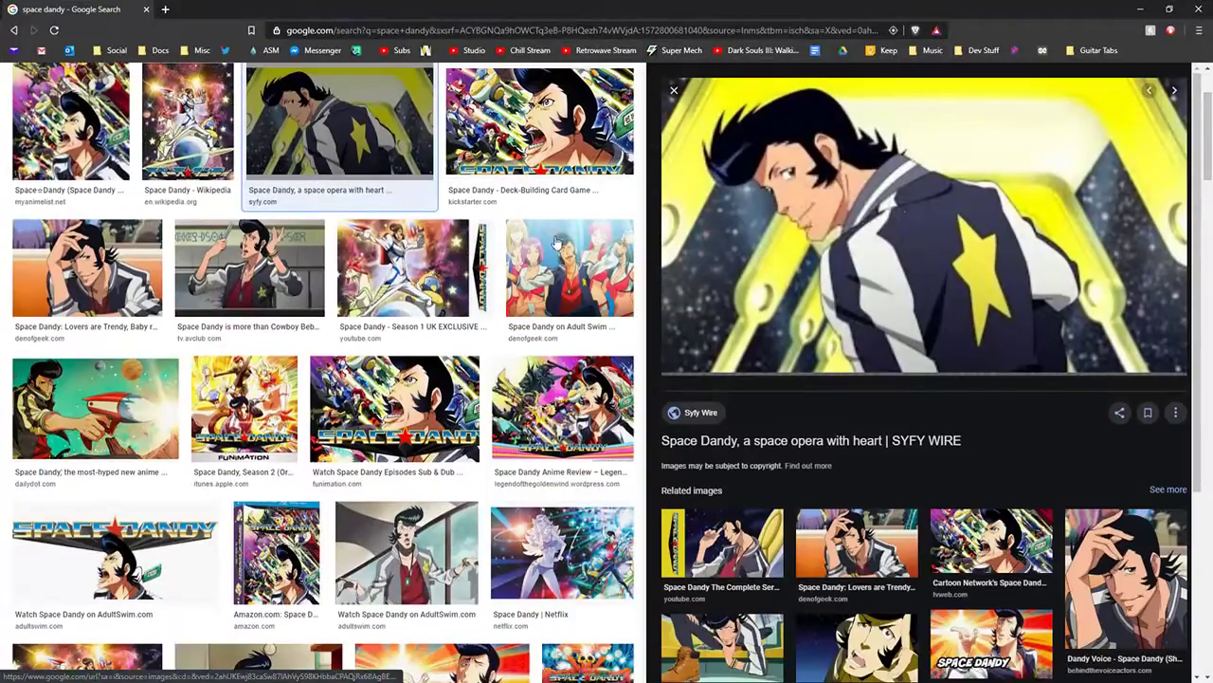
pyautogui.click(147, 10)
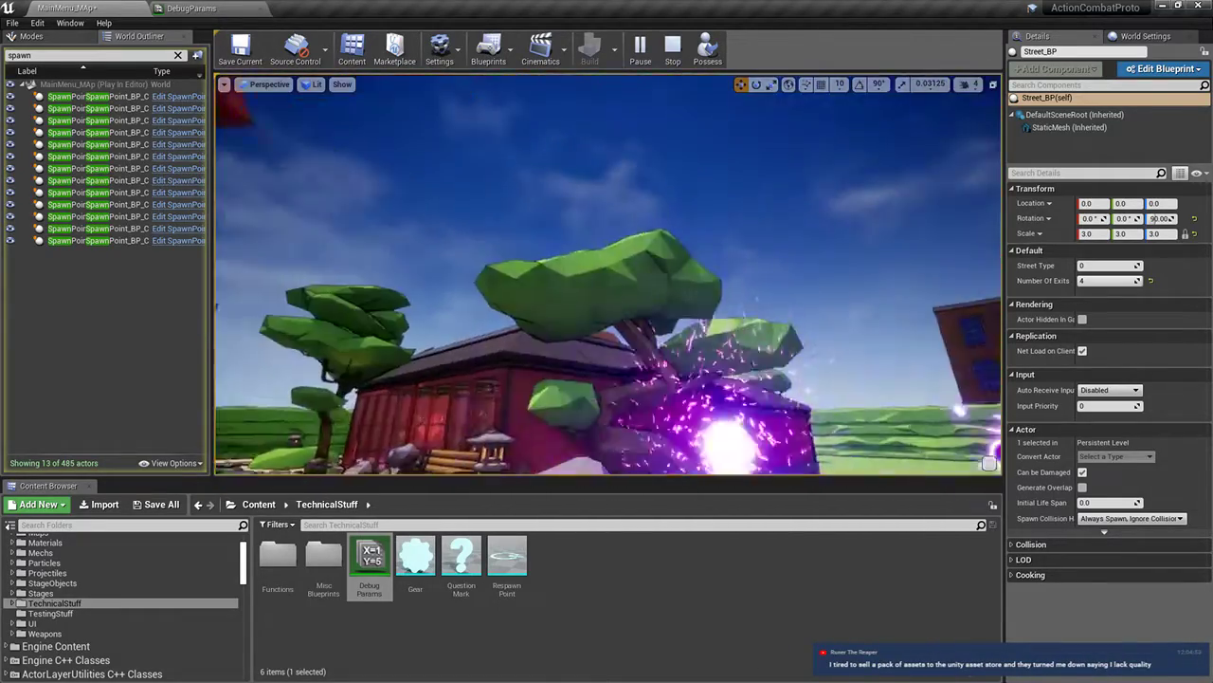
# Stop the level simulation and show the contents of the project's Maps folder
pyautogui.press('Escape')
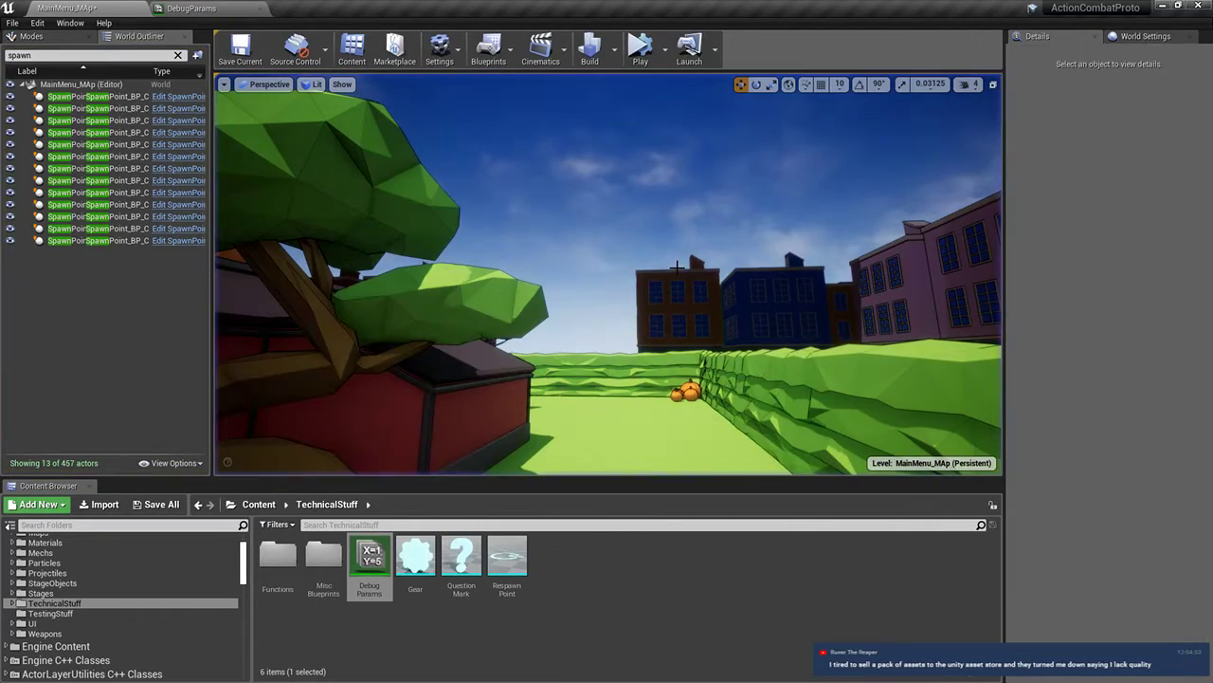
pyautogui.moveTo(695, 331); pyautogui.dragTo(695, 331, button='right')
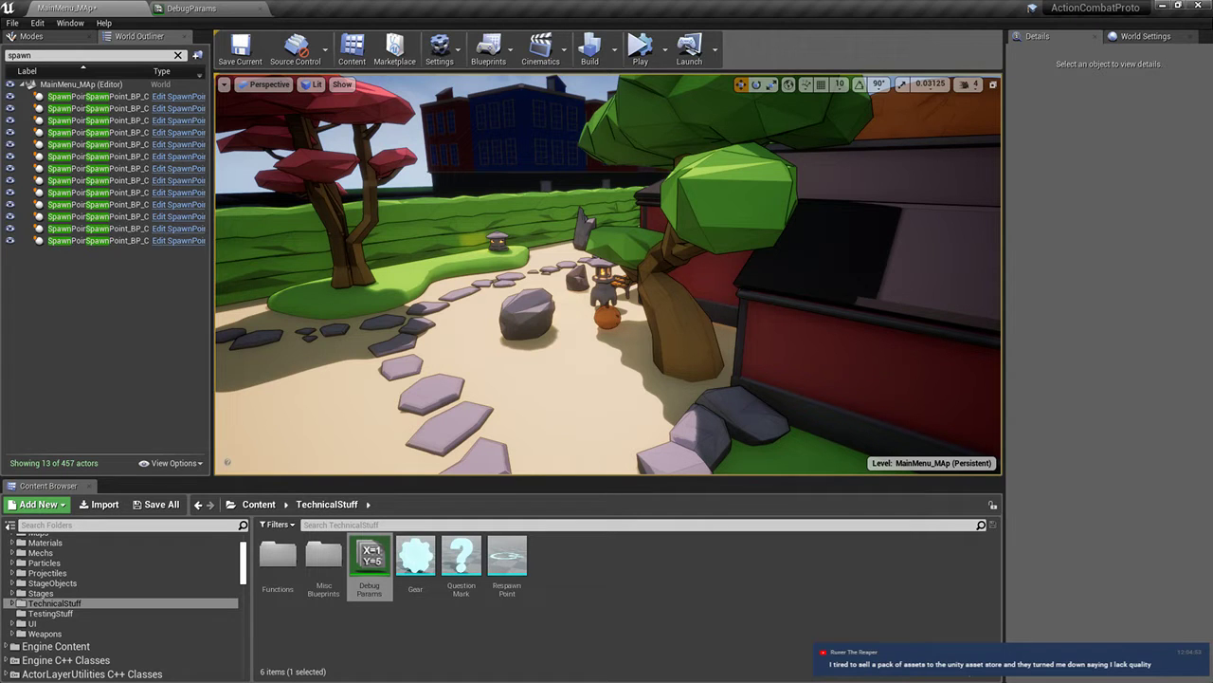
pyautogui.scroll(-15, 102, 609)
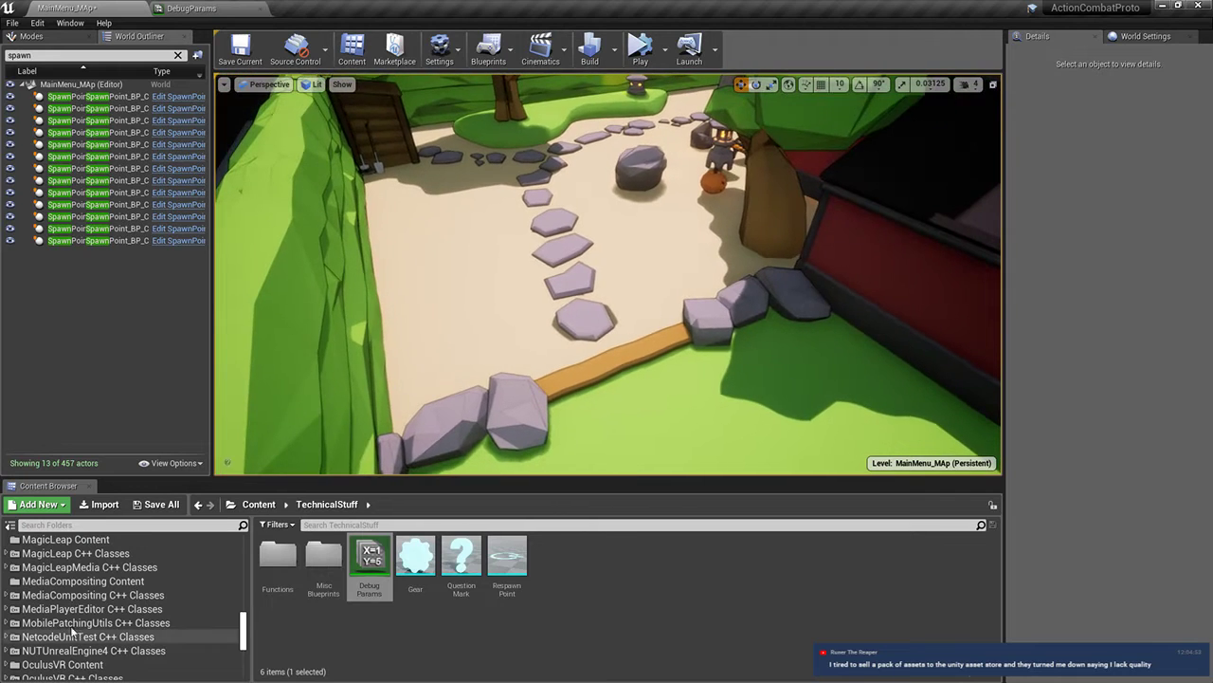
pyautogui.scroll(15, 86, 609)
pyautogui.click(57, 564)
pyautogui.click(38, 573)
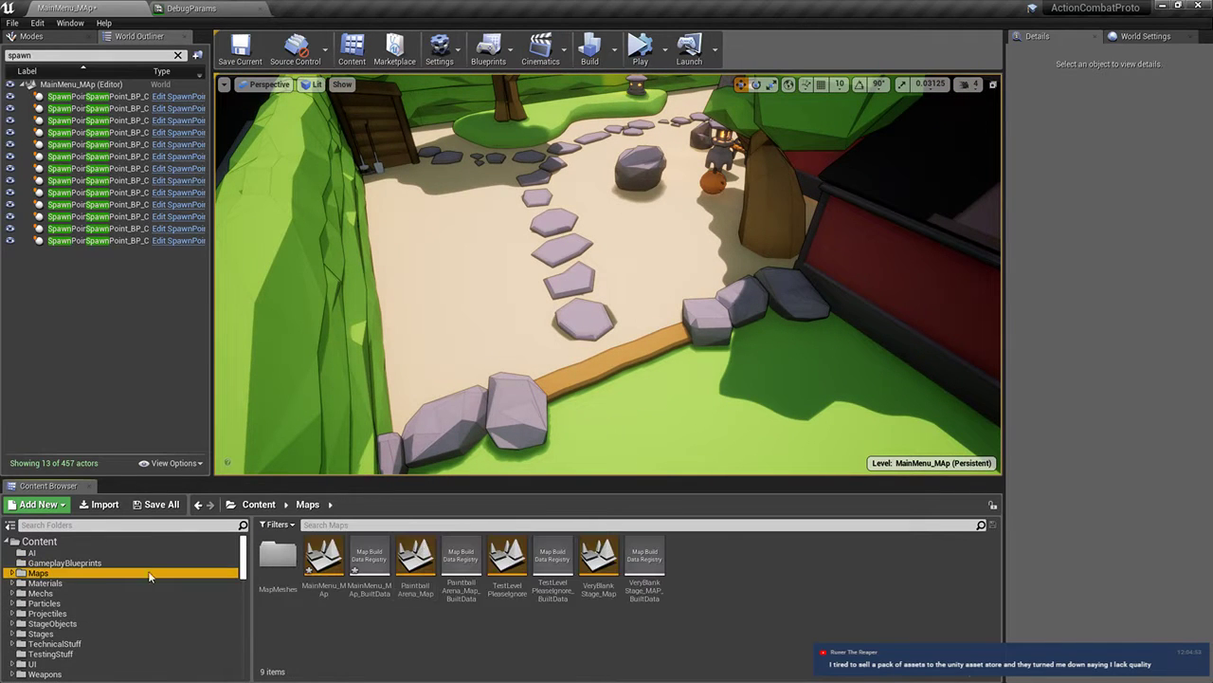
pyautogui.moveTo(525, 573)
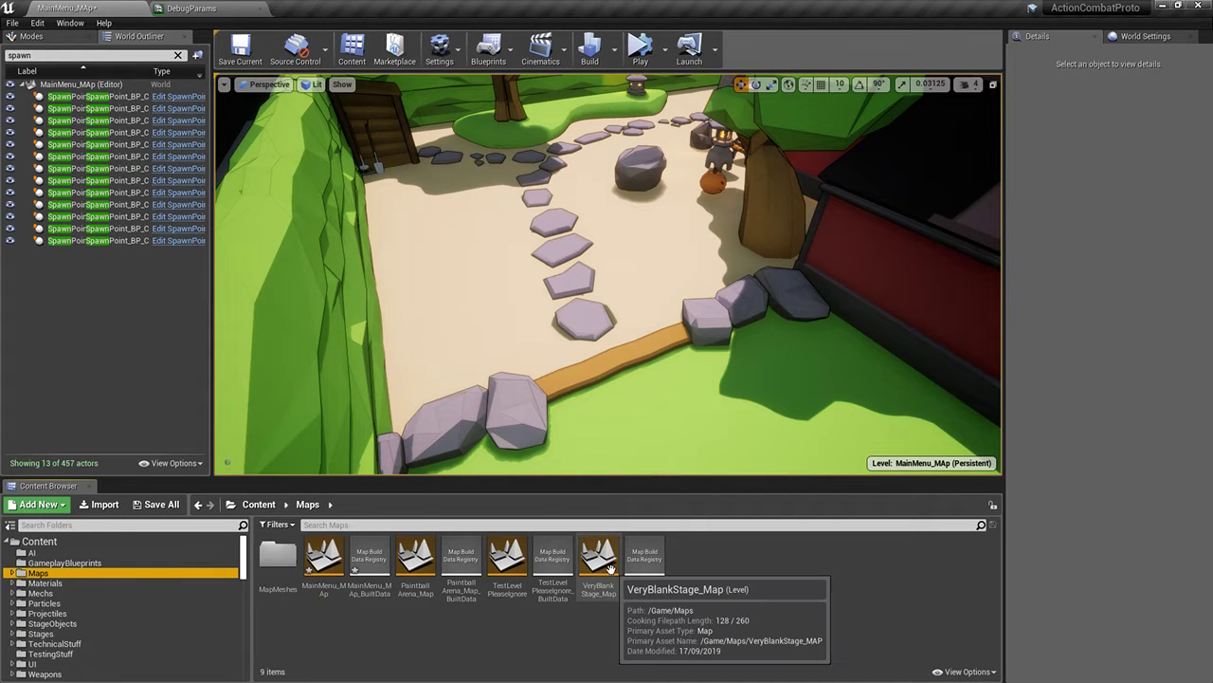
# Open the VeryBlankStage_Map level for a brief look and switch from it to the TestLevelPleaseIgnore level
pyautogui.doubleClick(618, 592)
pyautogui.click(664, 463)
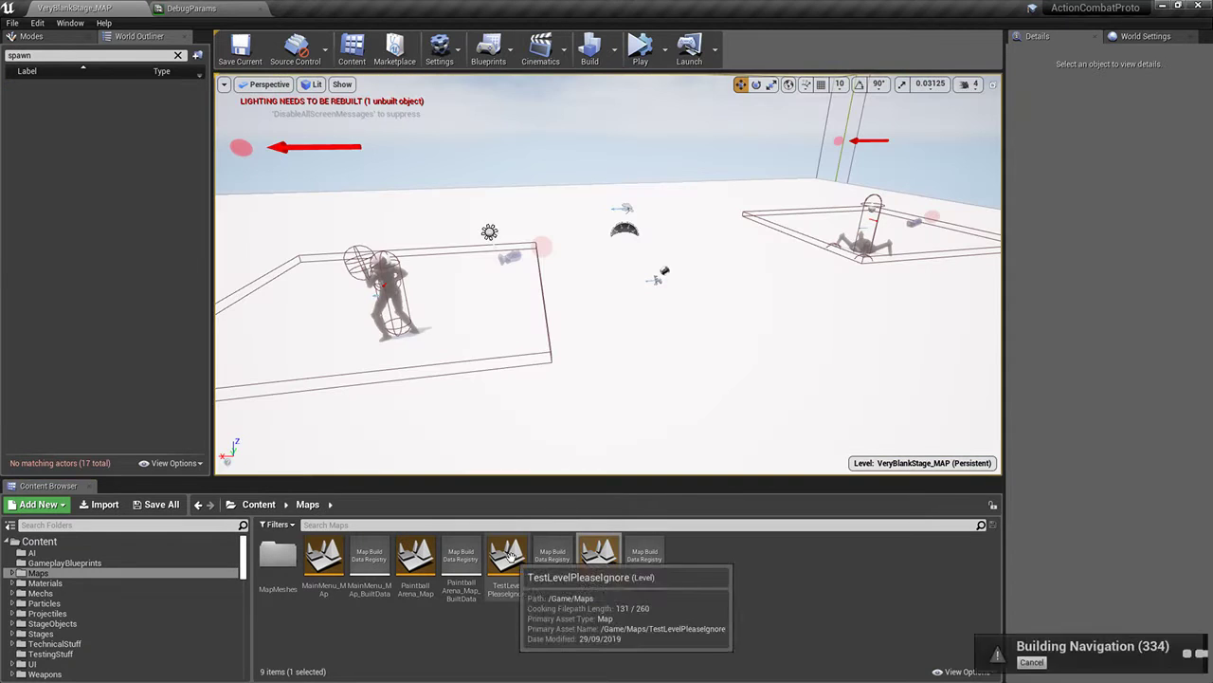
pyautogui.doubleClick(512, 561)
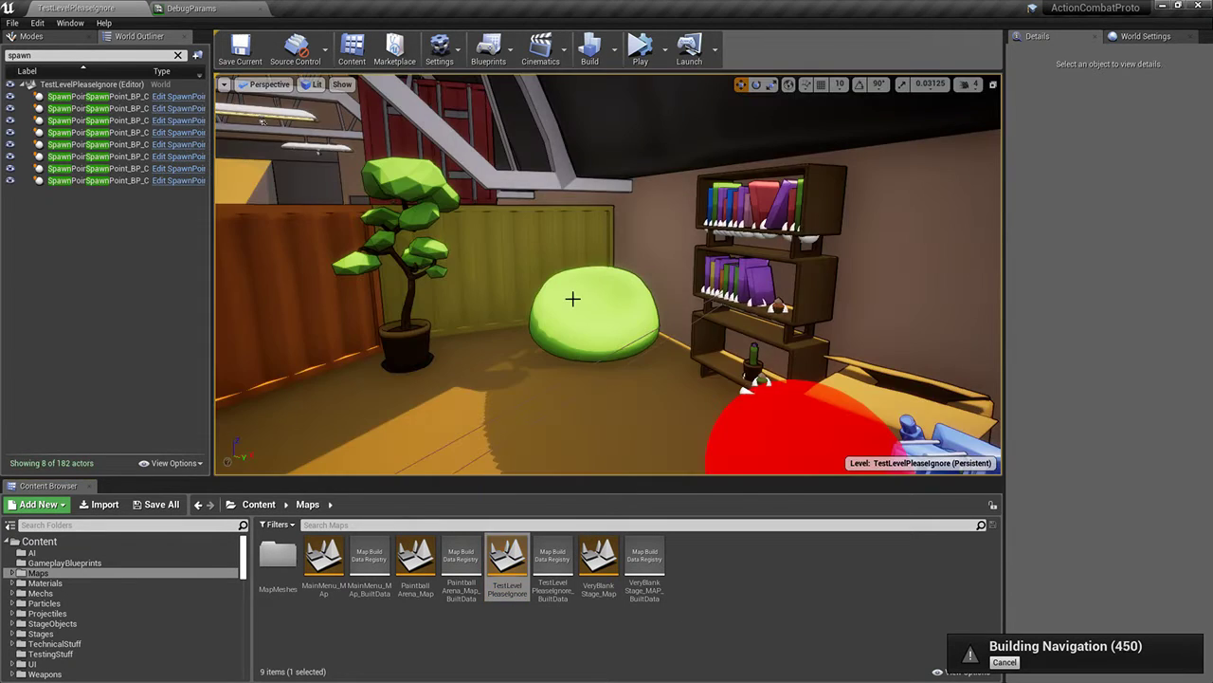
# Place a Box geometry brush on the open yellow floor near the ramp and the spawn points
pyautogui.moveTo(572, 299); pyautogui.dragTo(1090, 308, button='right')
pyautogui.press('w')
pyautogui.press('s')
pyautogui.press('w')
pyautogui.click(46, 37)
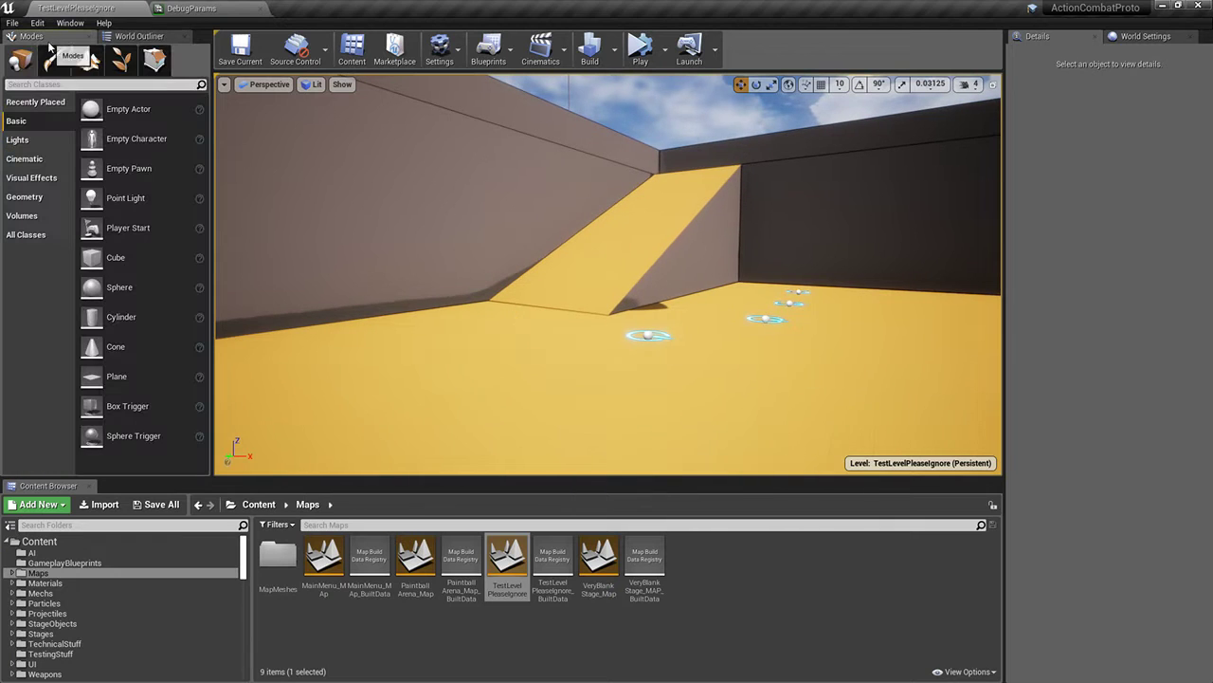
pyautogui.click(49, 214)
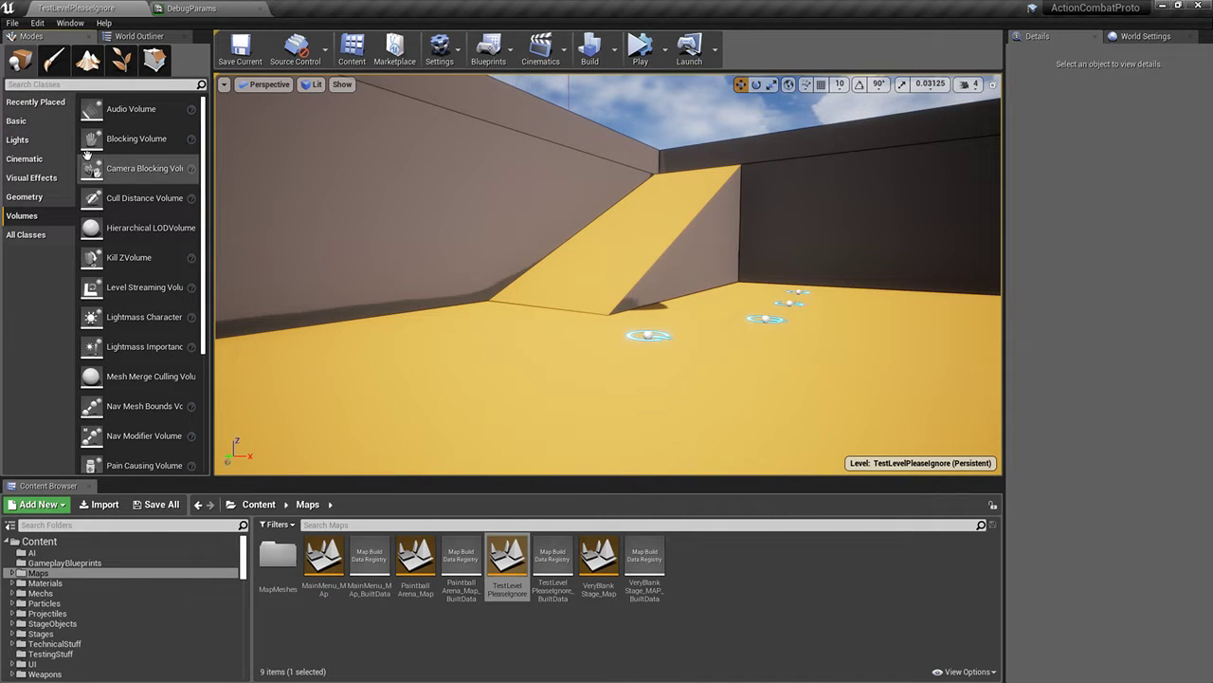
pyautogui.click(41, 199)
pyautogui.moveTo(109, 108)
pyautogui.mouseDown()
pyautogui.moveTo(636, 312)
pyautogui.moveTo(768, 387)
pyautogui.mouseUp()
pyautogui.moveTo(598, 382); pyautogui.dragTo(778, 348, button='right')
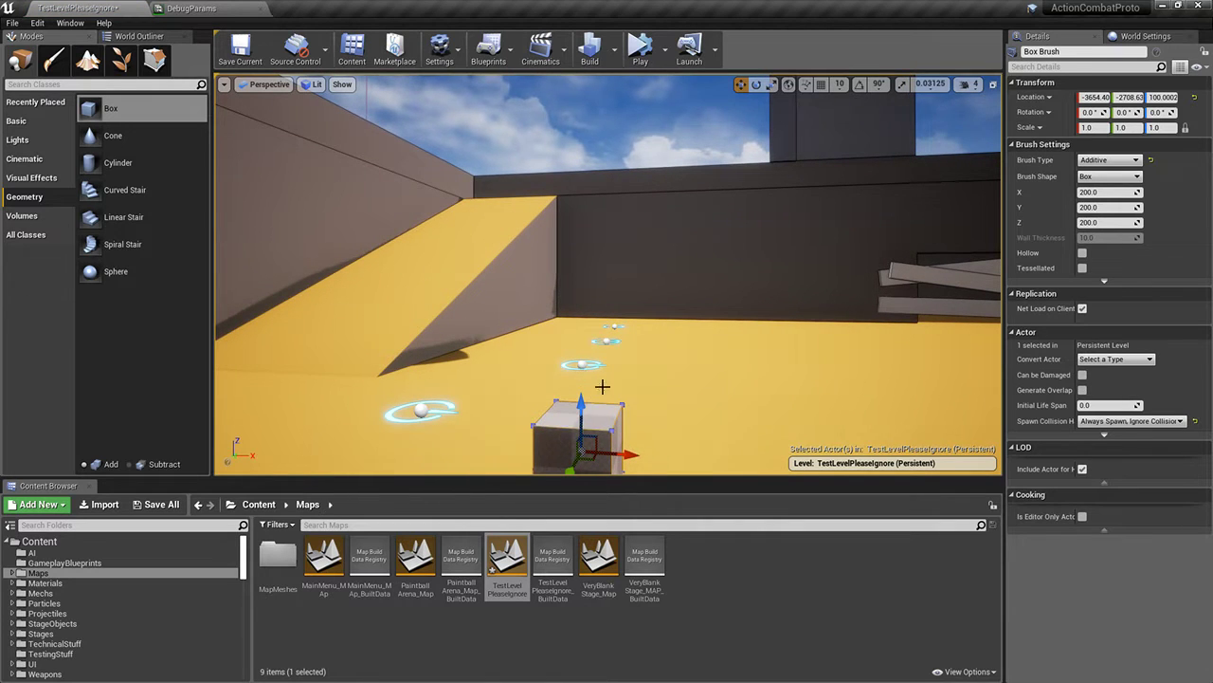
pyautogui.moveTo(603, 386); pyautogui.dragTo(634, 426, button='right')
pyautogui.moveTo(704, 346); pyautogui.dragTo(724, 399, button='right')
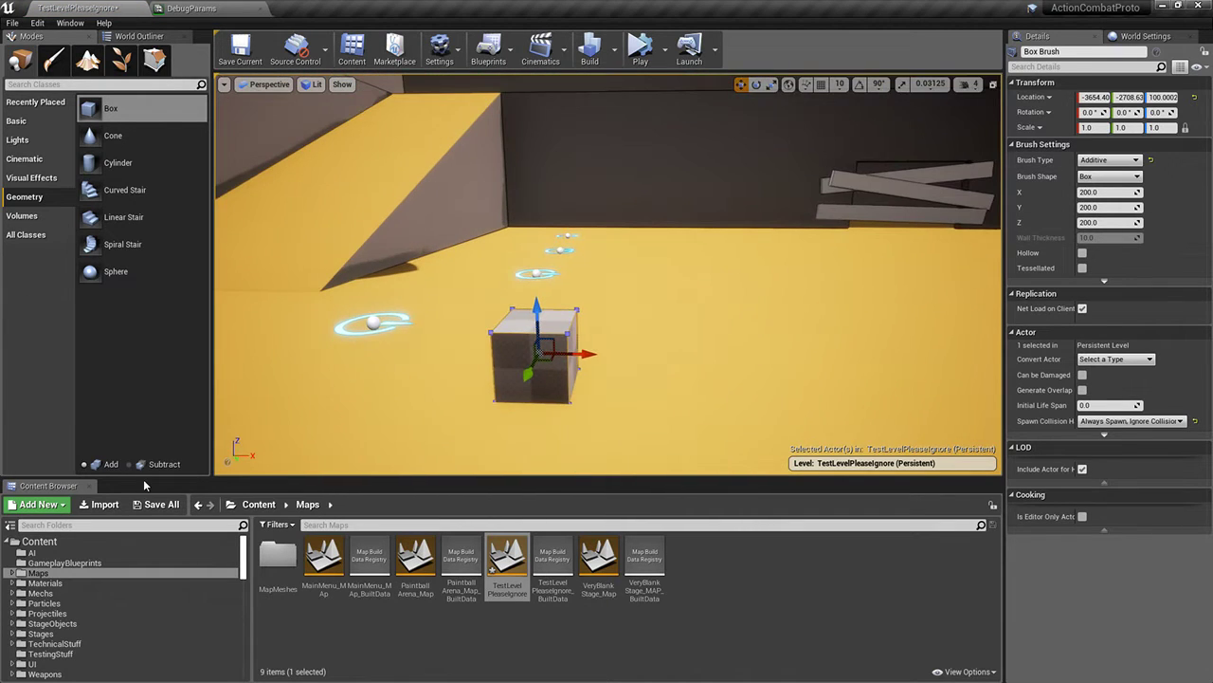
# Search the project's folders for "grid" and show the contents of ConfigurableGrids Content
pyautogui.click(45, 582)
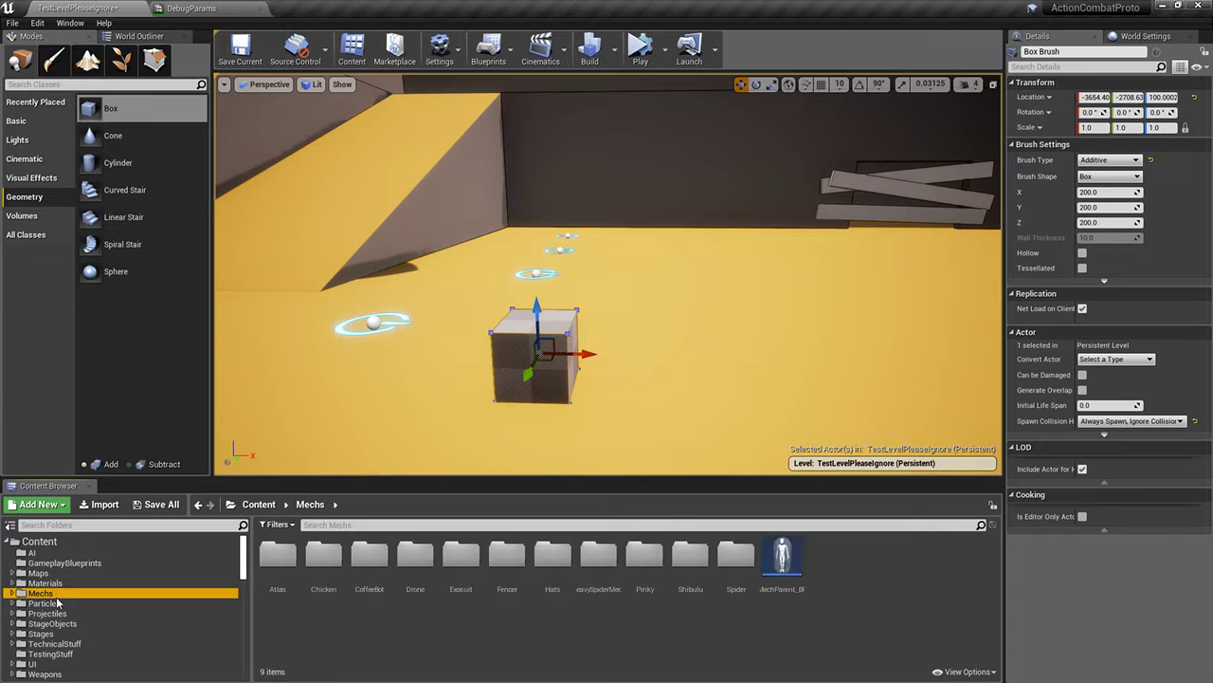
pyautogui.scroll(-8, 105, 590)
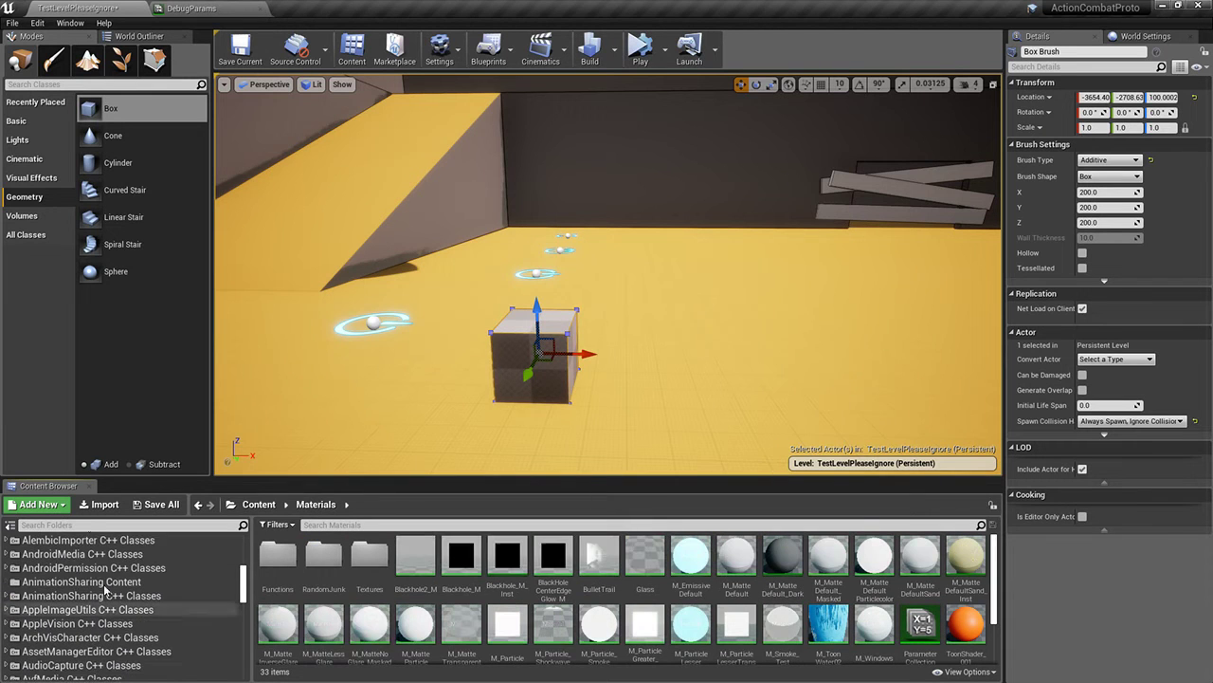
pyautogui.click(82, 525)
pyautogui.write('grid')
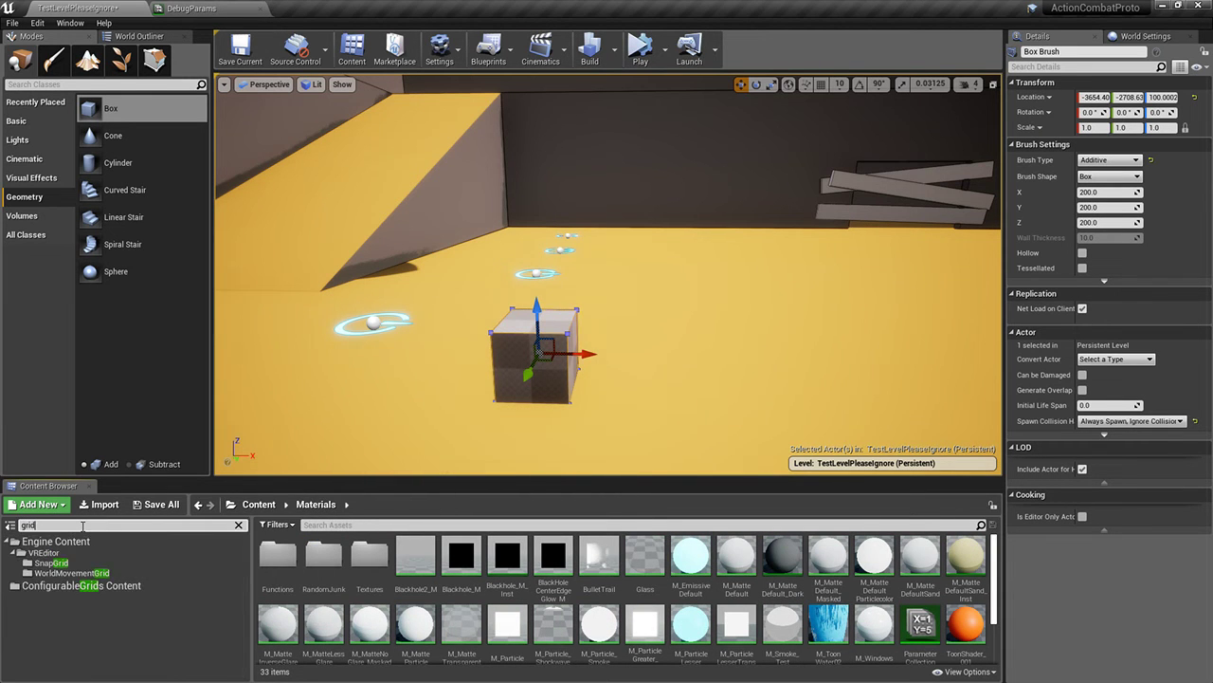
pyautogui.click(91, 585)
# Apply the GMG_ExampleGrid_BlackGrid material to the first two adjoining side faces of the box brush
pyautogui.press('w')
pyautogui.moveTo(526, 406)
pyautogui.mouseDown(button='right')
pyautogui.moveTo(569, 423)
pyautogui.moveTo(526, 406)
pyautogui.moveTo(635, 384)
pyautogui.mouseUp(button='right')
pyautogui.press('w')
pyautogui.press('a')
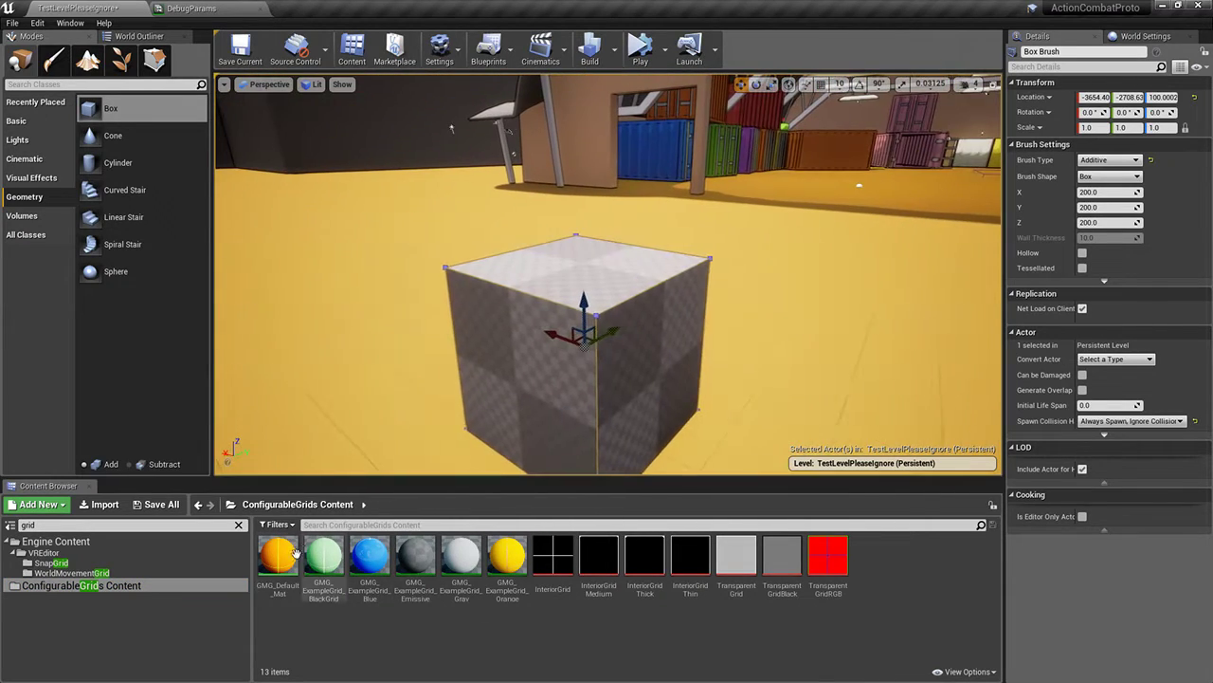
pyautogui.moveTo(321, 581); pyautogui.dragTo(526, 414)
pyautogui.press('a')
pyautogui.moveTo(474, 418); pyautogui.dragTo(616, 417, button='right')
pyautogui.moveTo(363, 547); pyautogui.dragTo(704, 366)
pyautogui.press('a')
pyautogui.moveTo(436, 372); pyautogui.dragTo(607, 369, button='right')
pyautogui.press('a')
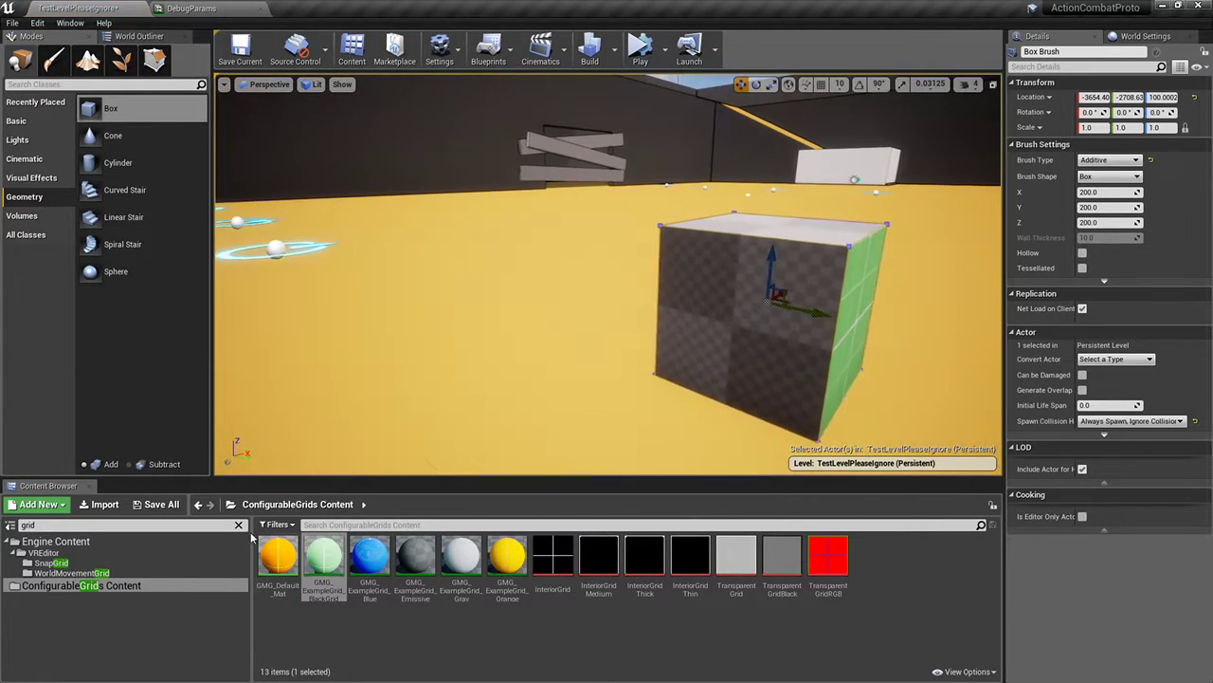
# Apply the GMG_ExampleGrid_BlackGrid material to the box brush's next dark side face and to its top face
pyautogui.moveTo(343, 552); pyautogui.dragTo(704, 353)
pyautogui.moveTo(660, 374); pyautogui.dragTo(661, 332, button='right')
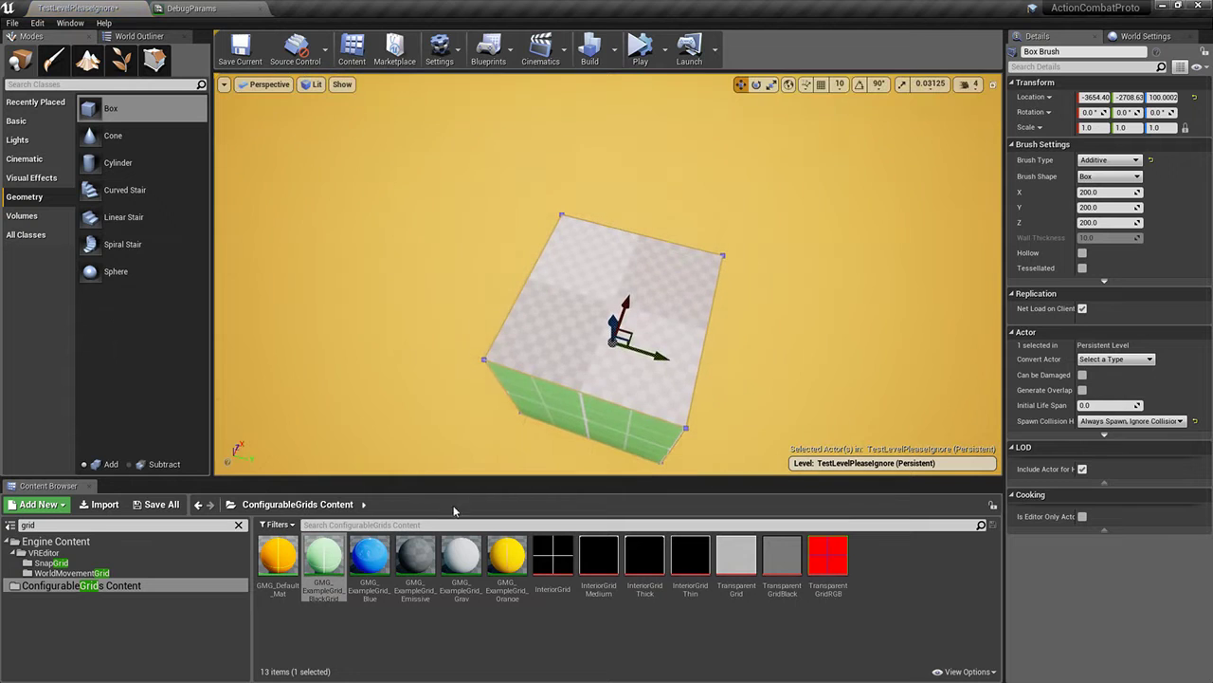
pyautogui.moveTo(324, 558); pyautogui.dragTo(659, 367)
pyautogui.press('d')
pyautogui.moveTo(659, 369); pyautogui.dragTo(531, 304, button='right')
pyautogui.press('s')
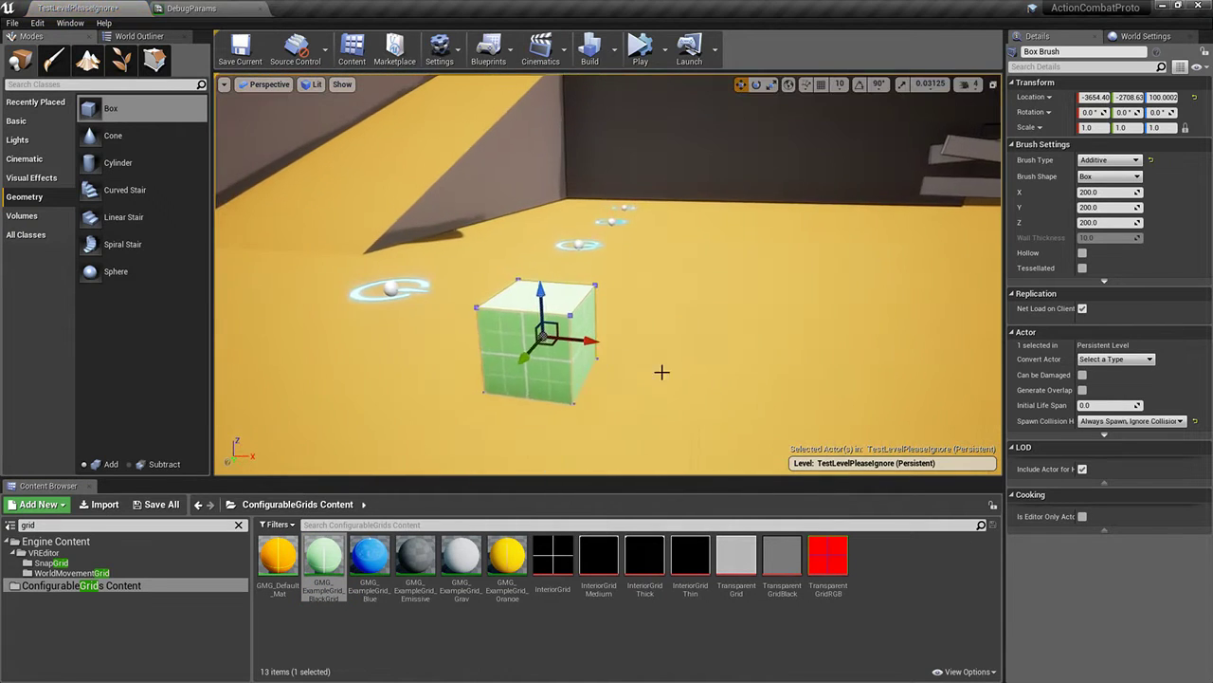
# Switch to geometry editing and select the box brush's end face that points along the X axis
pyautogui.click(155, 58)
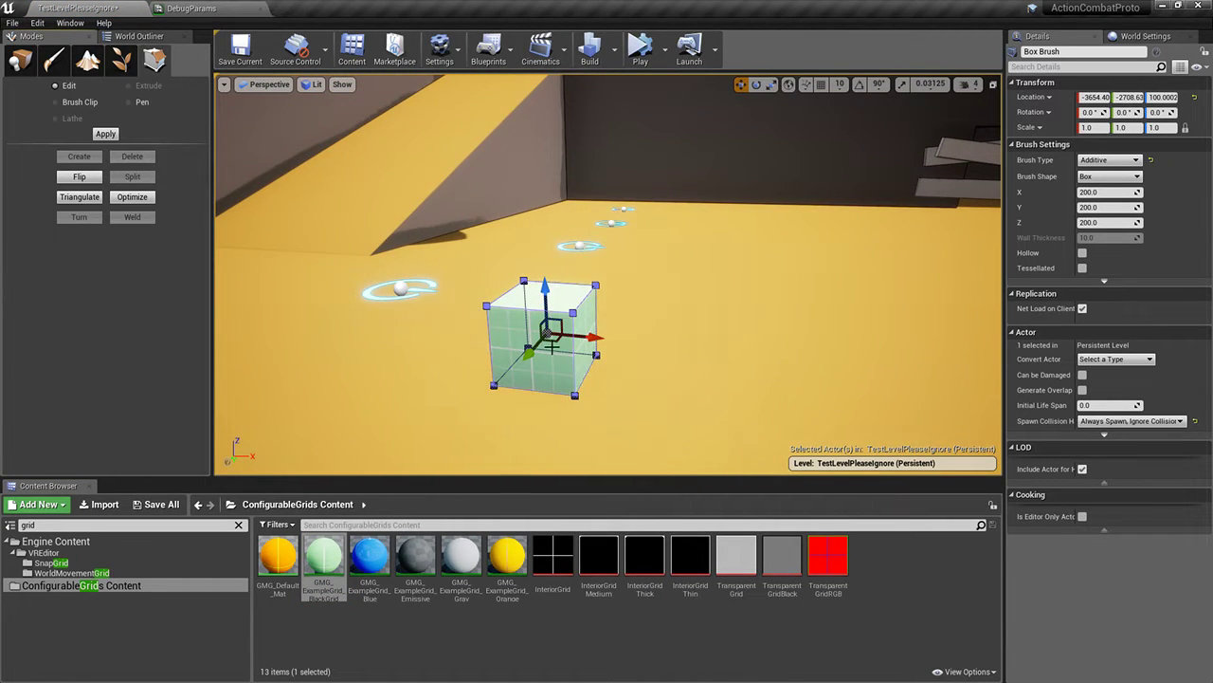
pyautogui.moveTo(552, 347); pyautogui.dragTo(580, 339, button='right')
pyautogui.press('s')
pyautogui.click(160, 37)
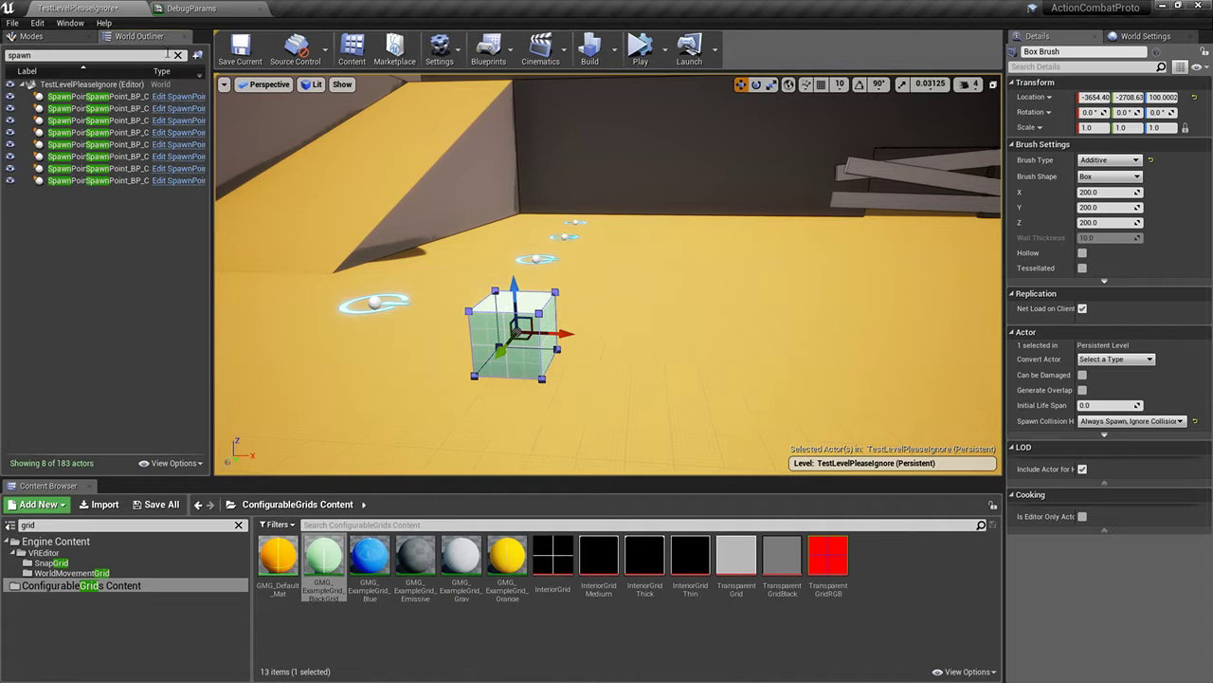
pyautogui.click(32, 37)
pyautogui.moveTo(564, 329); pyautogui.dragTo(564, 329, button='right')
pyautogui.moveTo(549, 284); pyautogui.dragTo(544, 279, button='right')
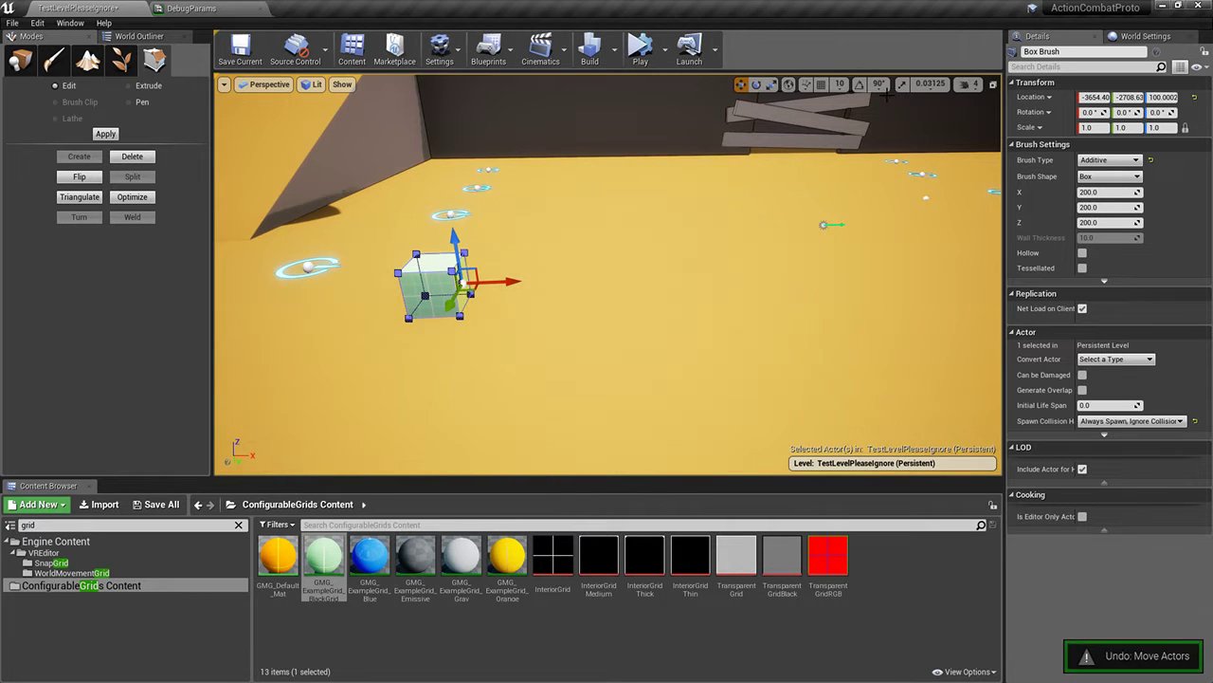
# Turn on position grid snapping at 100 units and stretch the selected box face along X into a long wall
pyautogui.click(821, 85)
pyautogui.click(839, 85)
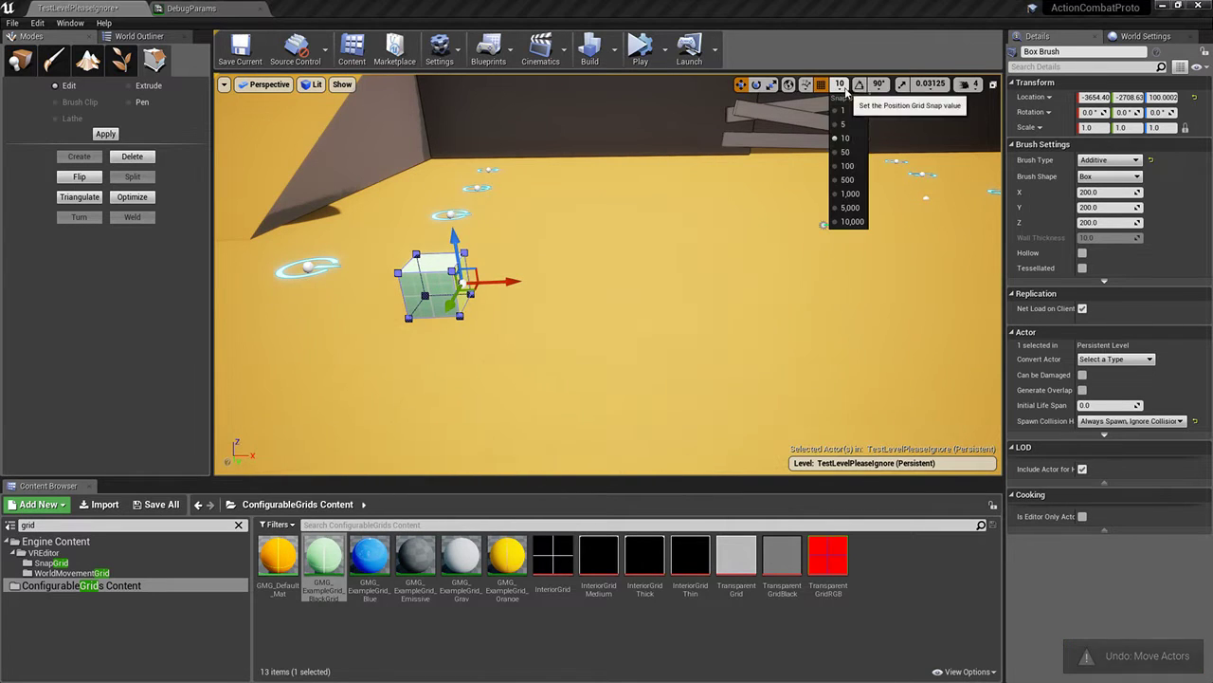
pyautogui.click(847, 160)
pyautogui.moveTo(533, 279); pyautogui.dragTo(853, 262)
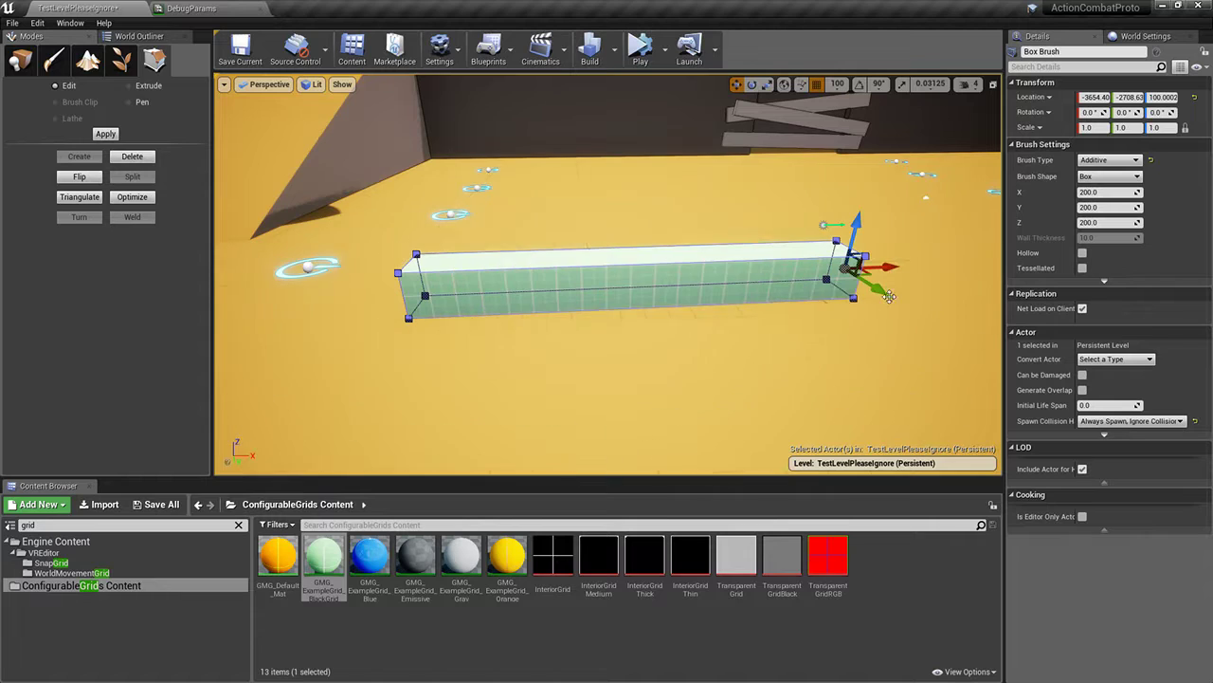
# Raise the wall brush's top face and pull its long side face outward along Y to thicken it
pyautogui.click(731, 255)
pyautogui.moveTo(640, 211); pyautogui.dragTo(645, 84)
pyautogui.moveTo(645, 83); pyautogui.dragTo(853, 123, button='right')
pyautogui.moveTo(664, 209); pyautogui.dragTo(642, 210, button='right')
pyautogui.click(644, 212)
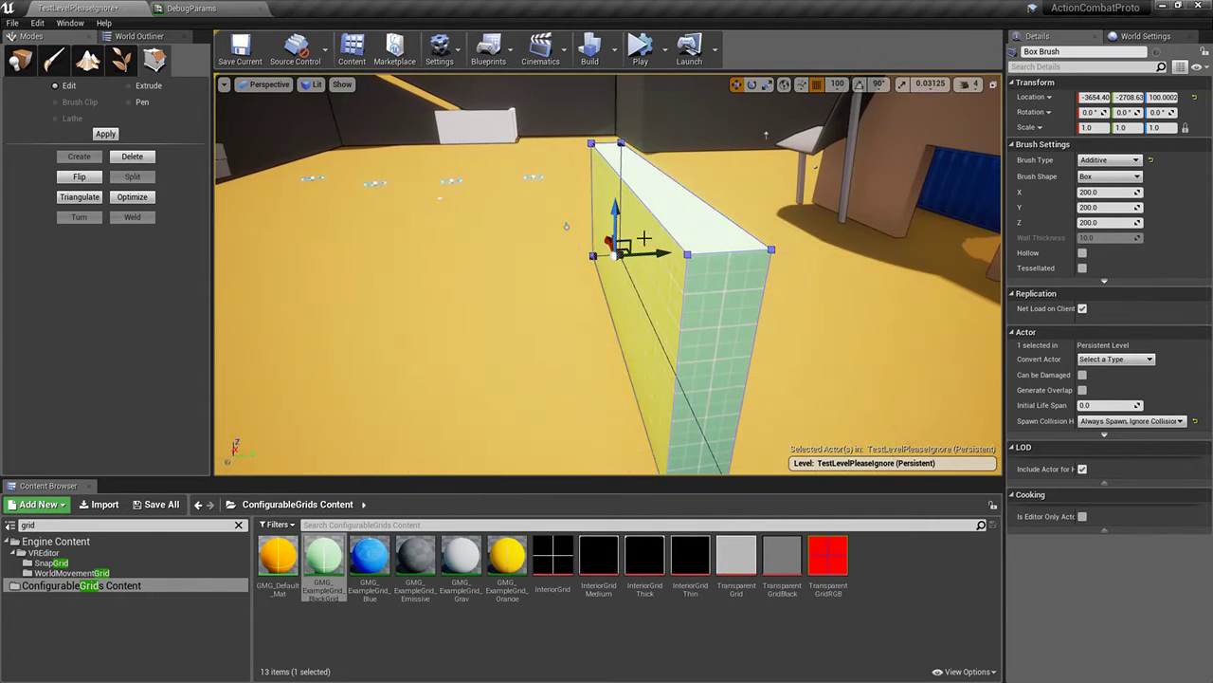
pyautogui.moveTo(654, 254); pyautogui.dragTo(435, 266)
pyautogui.moveTo(434, 266); pyautogui.dragTo(408, 261, button='right')
pyautogui.moveTo(652, 288)
pyautogui.mouseDown(button='right')
pyautogui.moveTo(568, 351)
pyautogui.moveTo(652, 312)
pyautogui.moveTo(653, 288)
pyautogui.moveTo(550, 341)
pyautogui.moveTo(651, 228)
pyautogui.mouseUp(button='right')
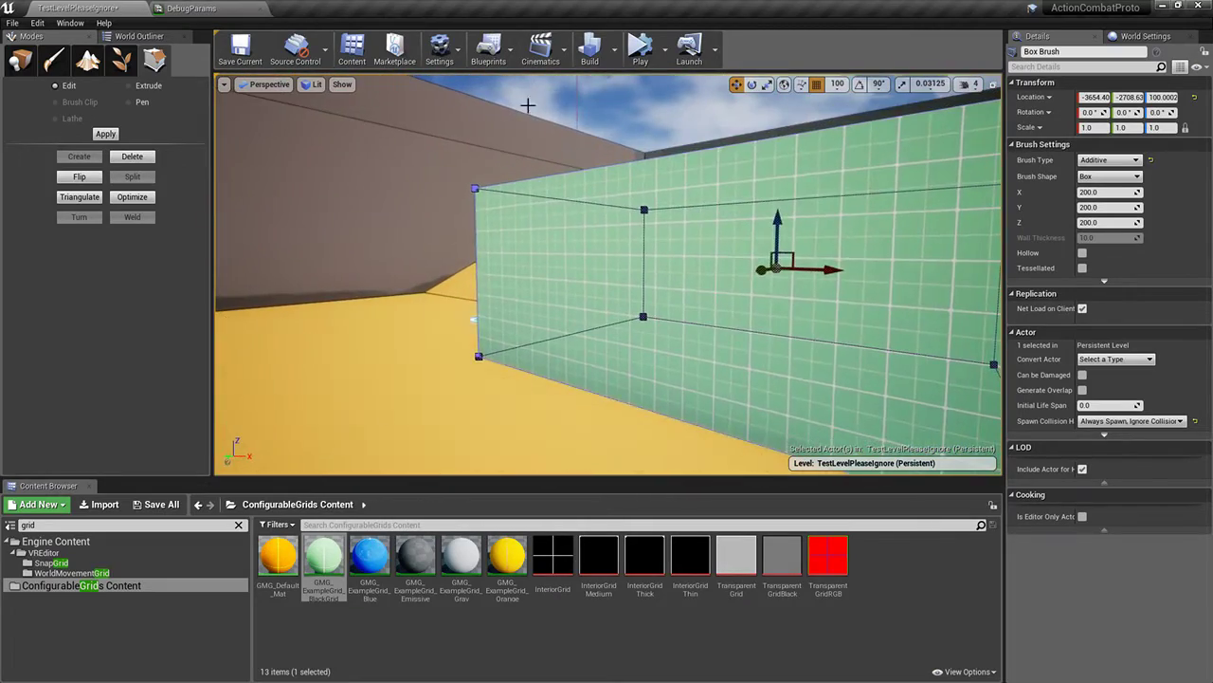
# Deselect the wall by picking the sky and open GMG_ExampleGrid_BlackGrid in a floating editor window resized beside the wall
pyautogui.moveTo(564, 122); pyautogui.dragTo(580, 164, button='right')
pyautogui.click(590, 111)
pyautogui.moveTo(591, 111)
pyautogui.mouseDown(button='right')
pyautogui.moveTo(615, 168)
pyautogui.moveTo(613, 259)
pyautogui.moveTo(595, 258)
pyautogui.mouseUp(button='right')
pyautogui.doubleClick(323, 556)
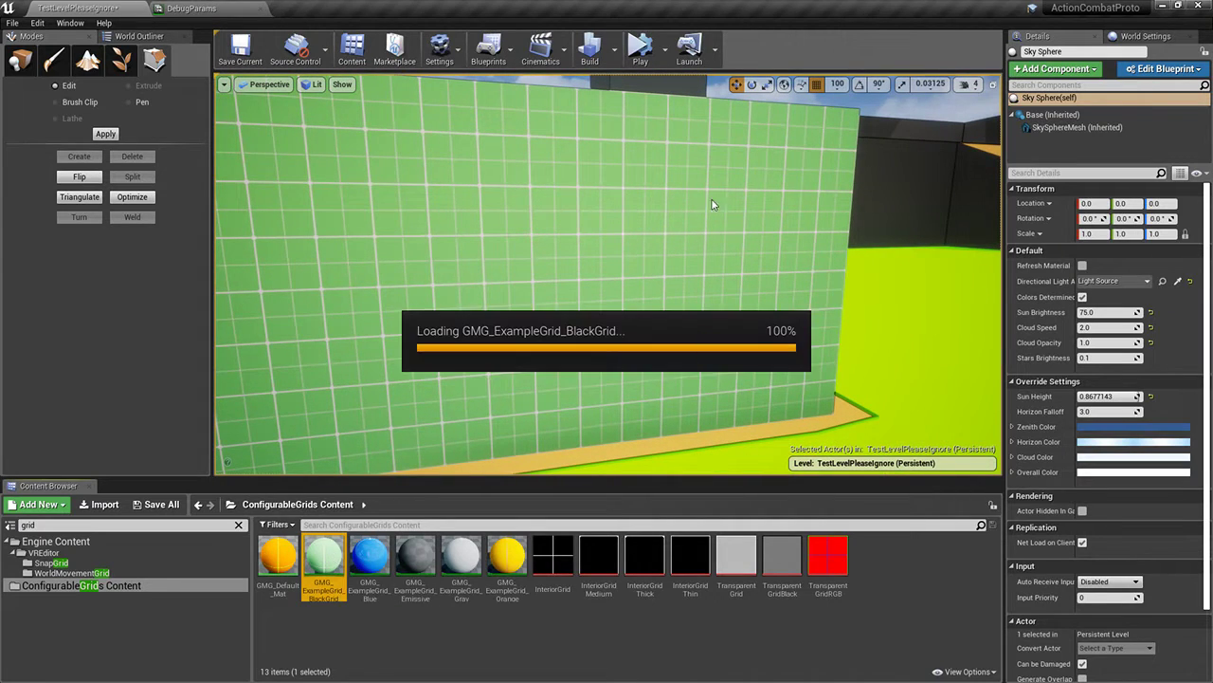
pyautogui.moveTo(252, 6); pyautogui.dragTo(790, 183)
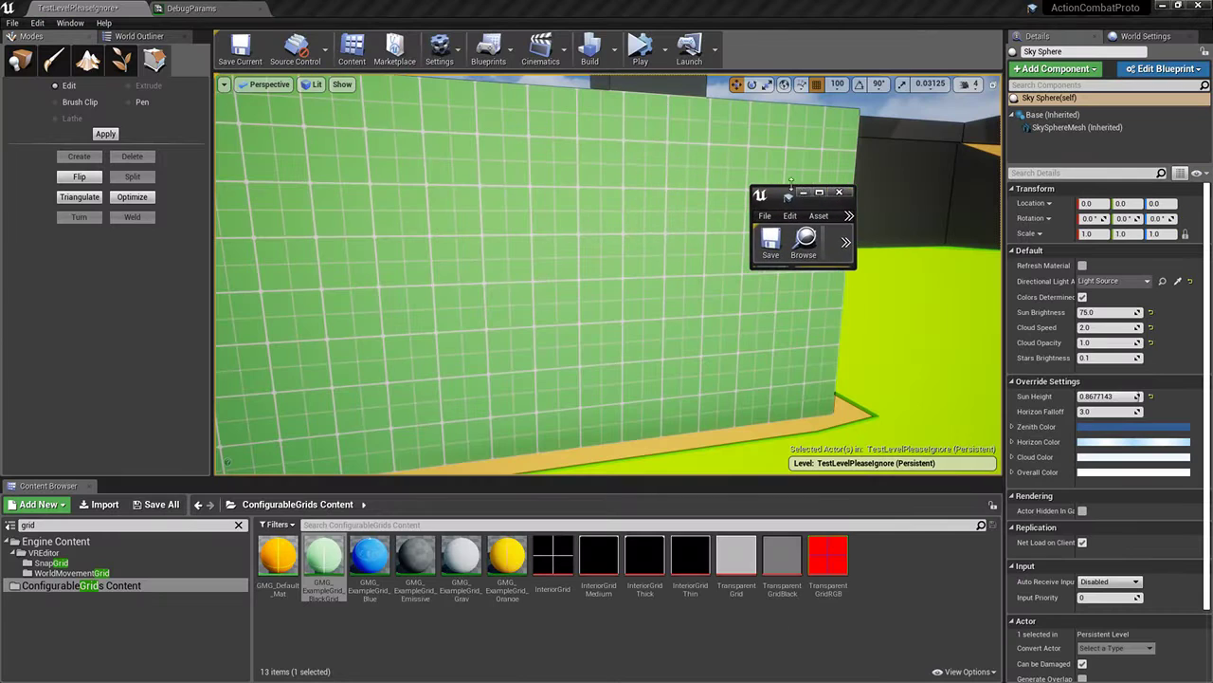
pyautogui.moveTo(857, 270); pyautogui.dragTo(1136, 514)
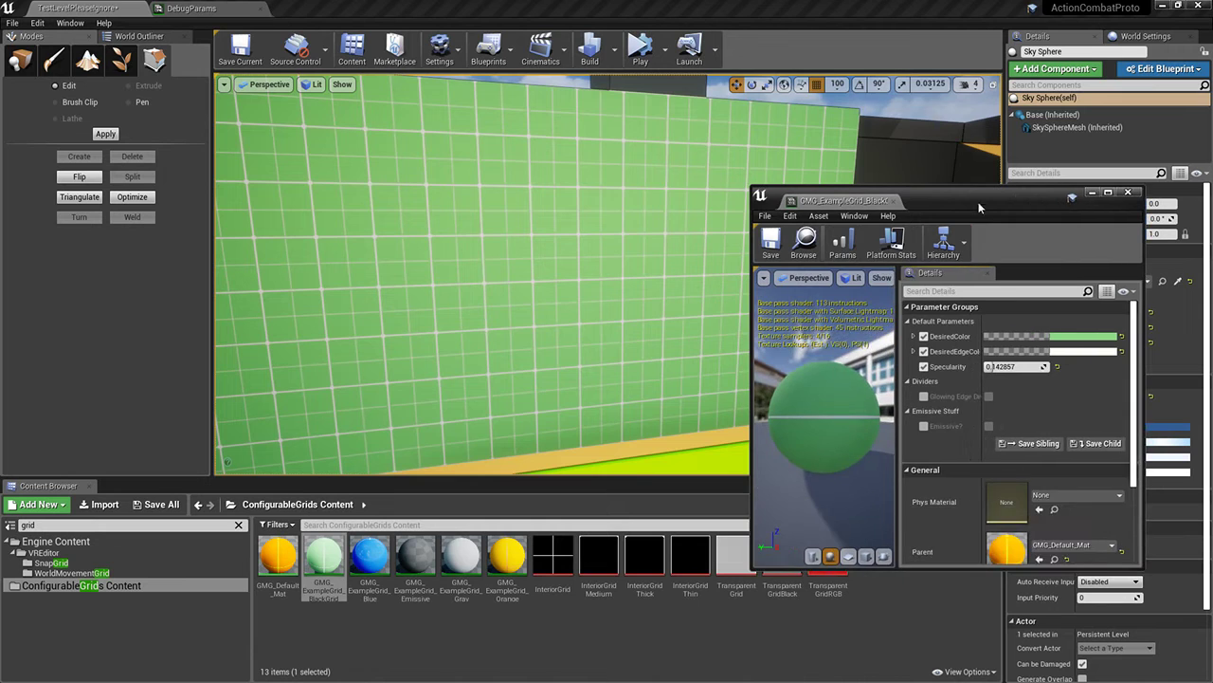
pyautogui.moveTo(968, 196); pyautogui.dragTo(729, 92)
pyautogui.moveTo(906, 139); pyautogui.dragTo(1175, 179)
pyautogui.moveTo(823, 86); pyautogui.dragTo(889, 94)
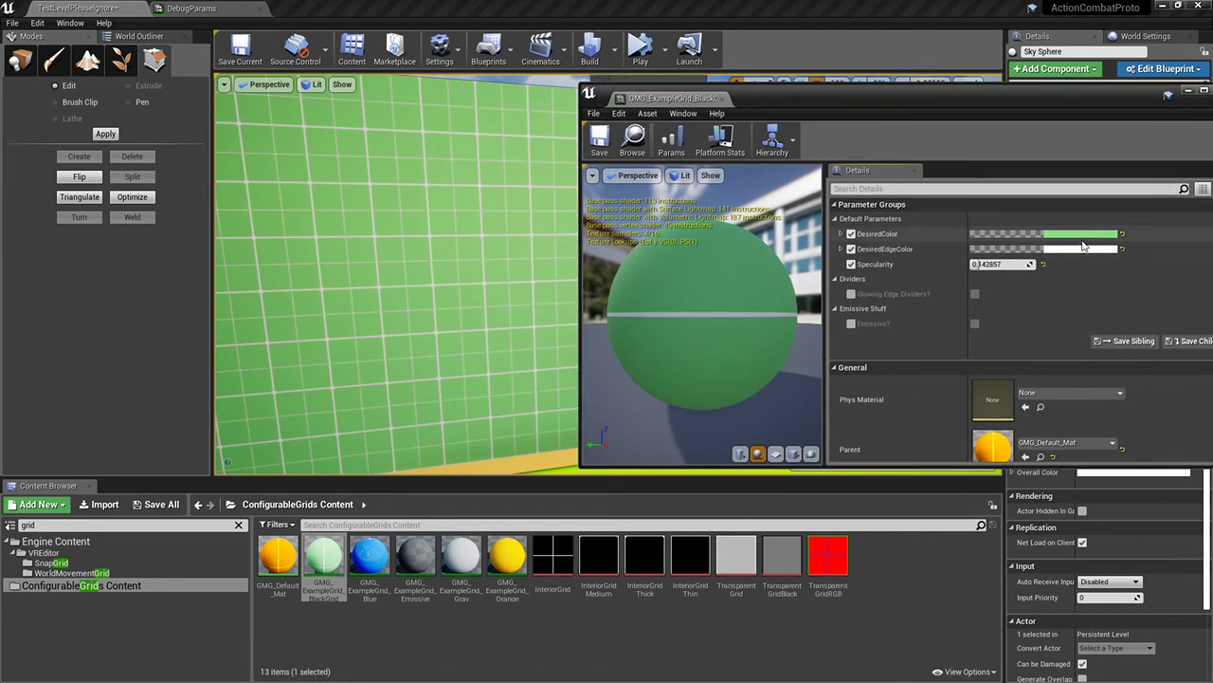
# Change the material's DesiredColor to an orange-brown
pyautogui.click(1081, 233)
pyautogui.moveTo(987, 374); pyautogui.dragTo(988, 407)
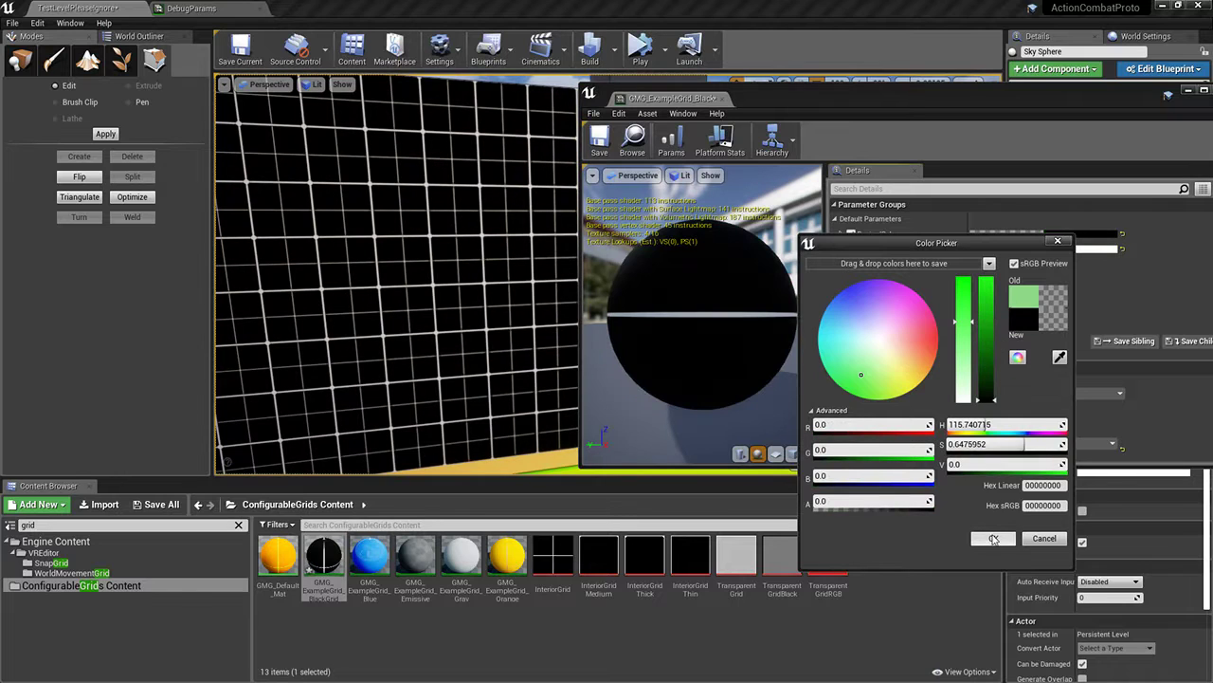
pyautogui.moveTo(989, 338); pyautogui.dragTo(990, 368)
pyautogui.moveTo(904, 361)
pyautogui.mouseDown()
pyautogui.moveTo(988, 336)
pyautogui.moveTo(988, 317)
pyautogui.moveTo(987, 414)
pyautogui.mouseUp()
pyautogui.click(994, 538)
# Set the material's DesiredEdgeColor to black and its Specularity to about 0.17
pyautogui.click(1080, 254)
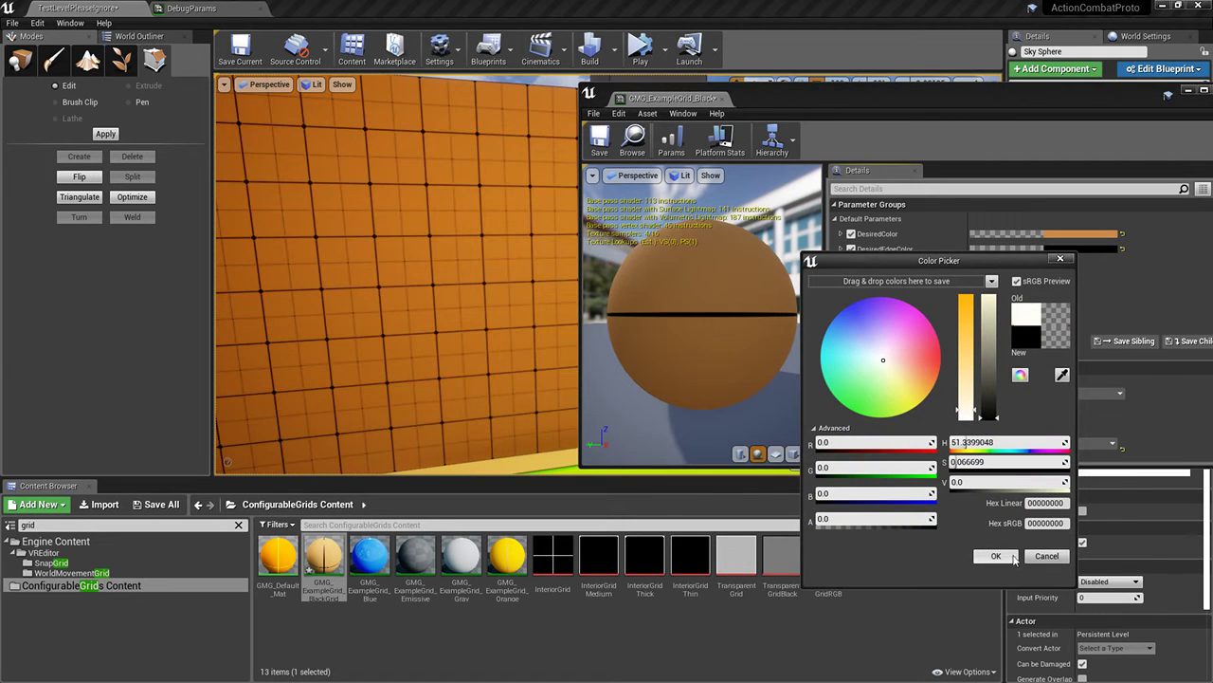
pyautogui.click(997, 556)
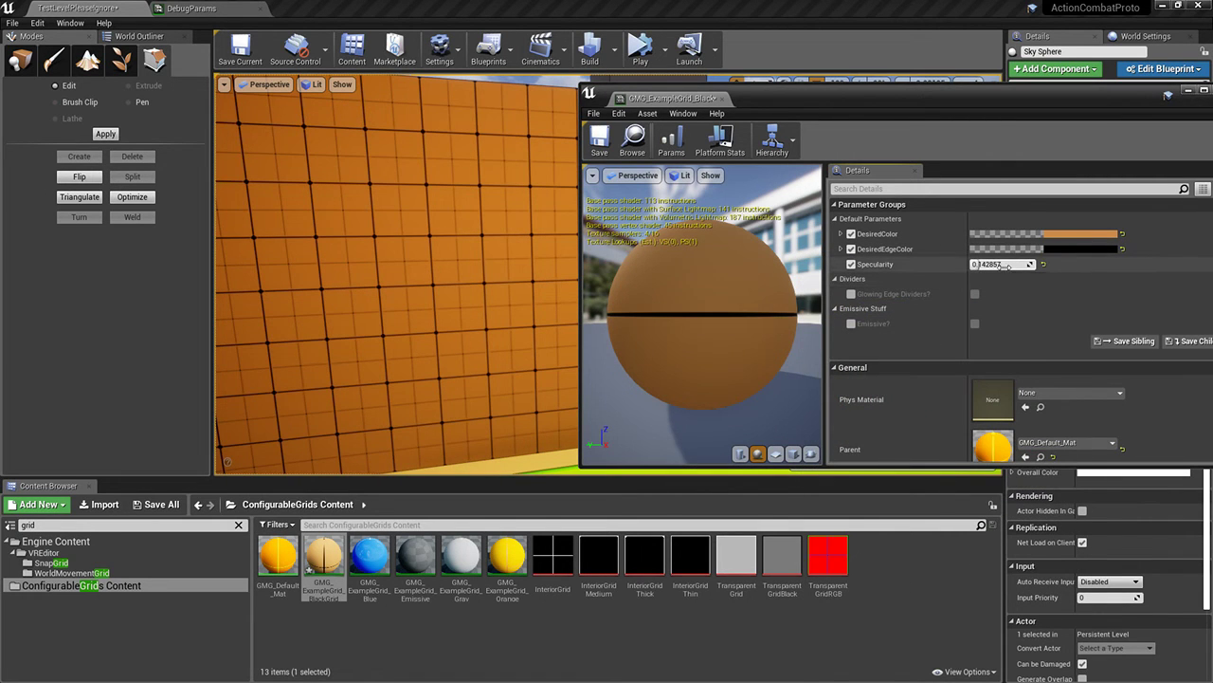
pyautogui.moveTo(1004, 267)
pyautogui.mouseDown()
pyautogui.moveTo(1033, 266)
pyautogui.moveTo(982, 265)
pyautogui.mouseUp()
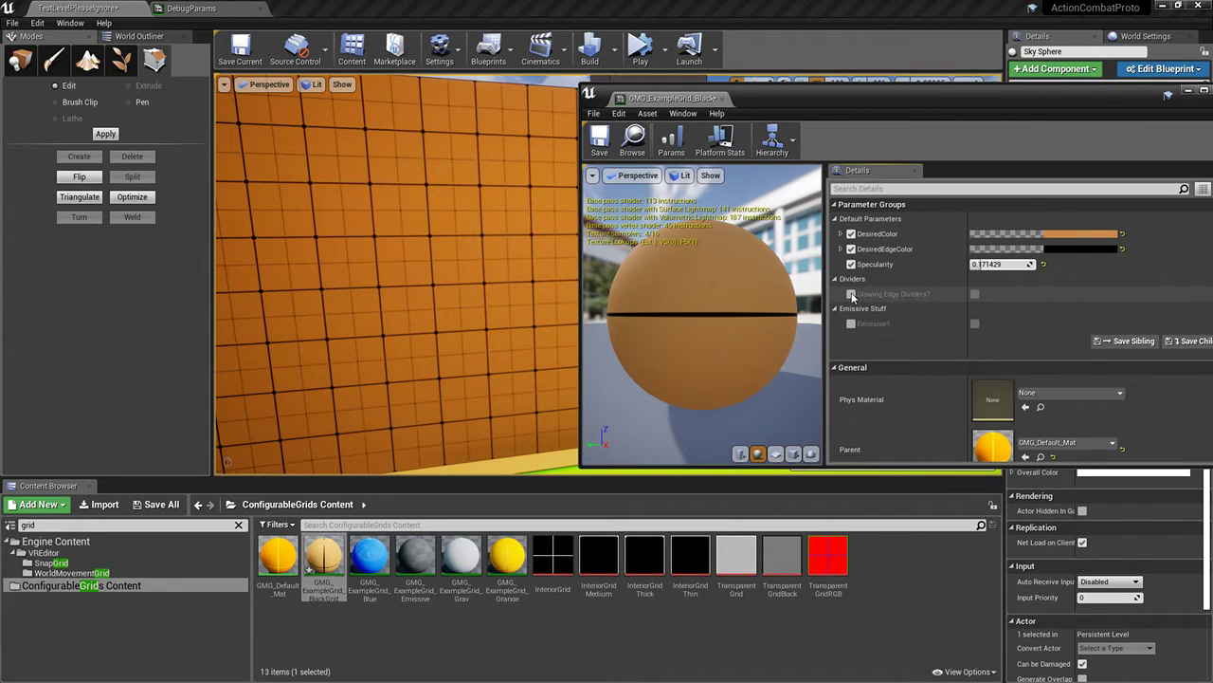
# Change the DesiredEdgeColor to a light cyan and enable Glowing Edge Dividers
pyautogui.click(1071, 249)
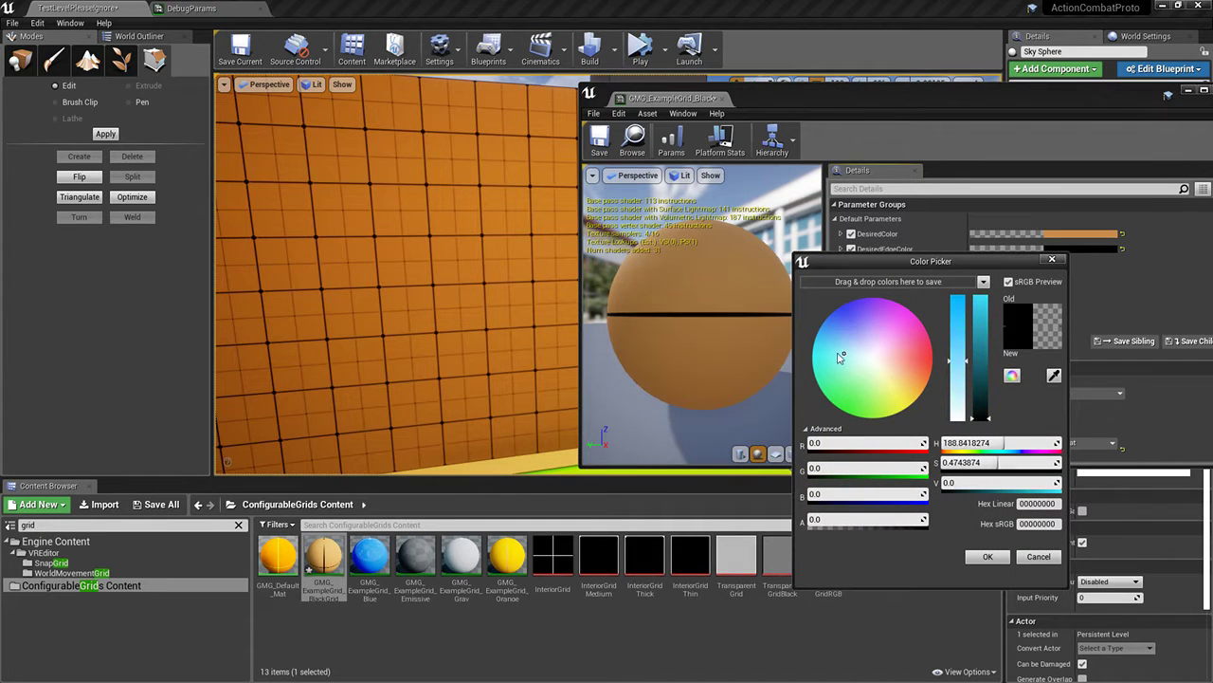
pyautogui.moveTo(980, 354); pyautogui.dragTo(982, 299)
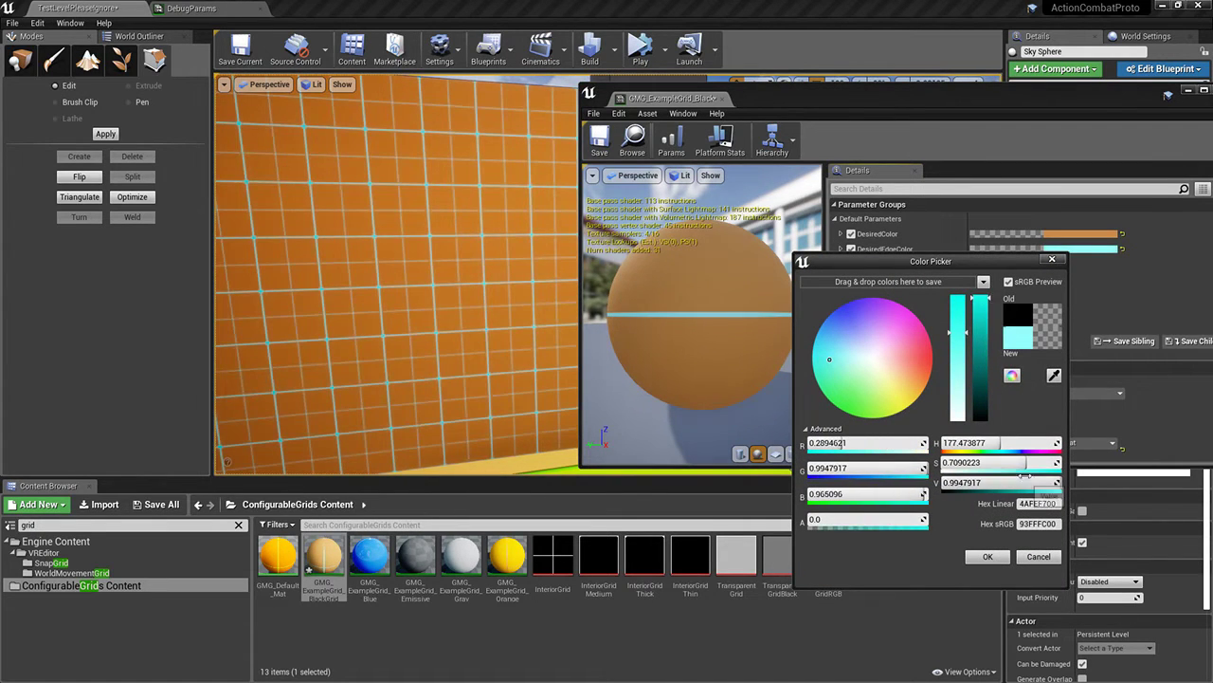
pyautogui.click(987, 556)
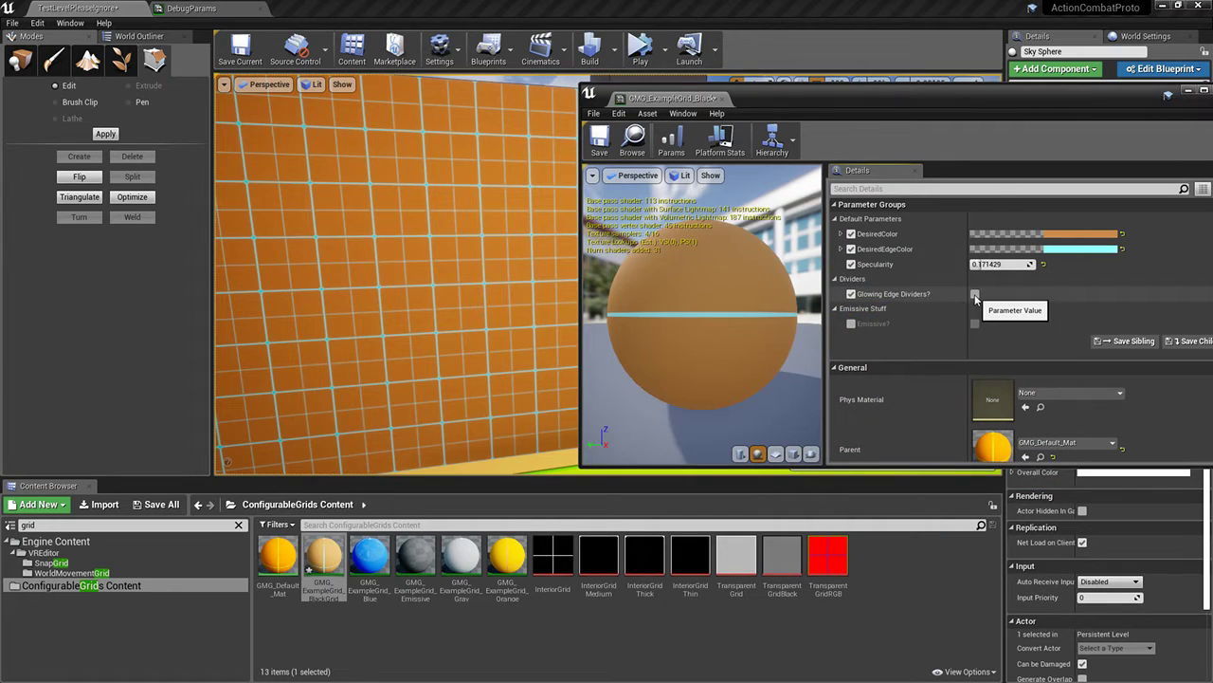
pyautogui.click(976, 295)
pyautogui.scroll(-5, 487, 271)
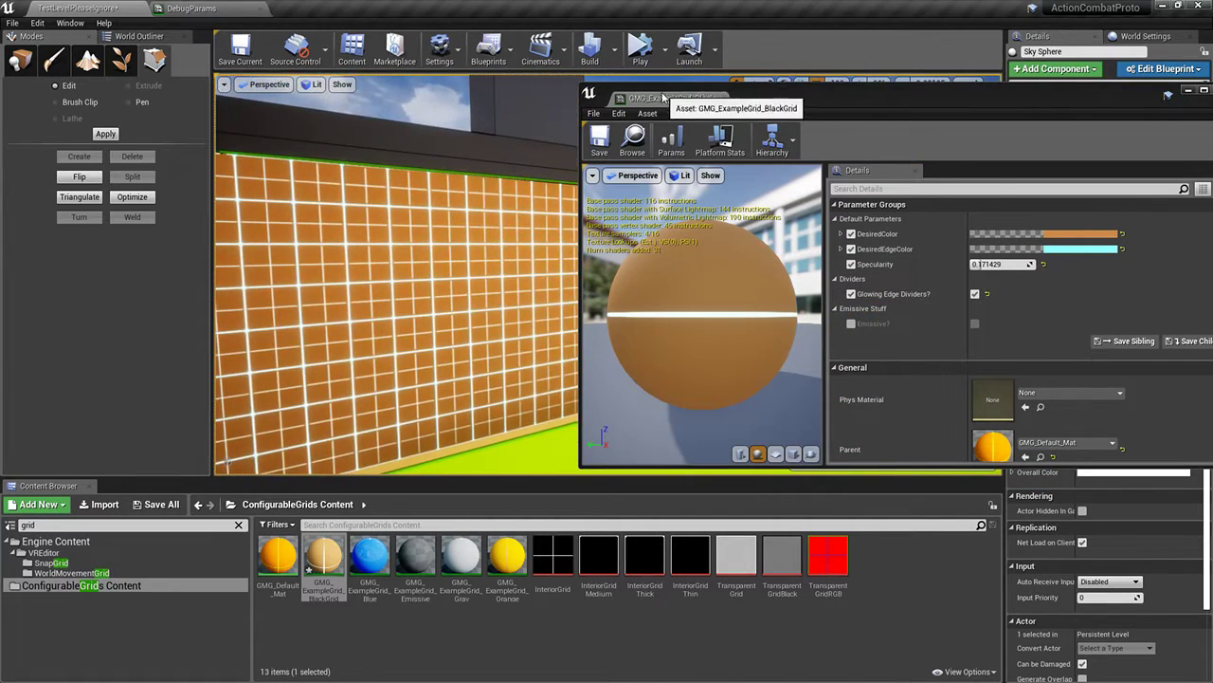
# Dock the material editor in the main window and return to the level to examine the glowing grid wall from near and far
pyautogui.moveTo(664, 99); pyautogui.dragTo(231, 26)
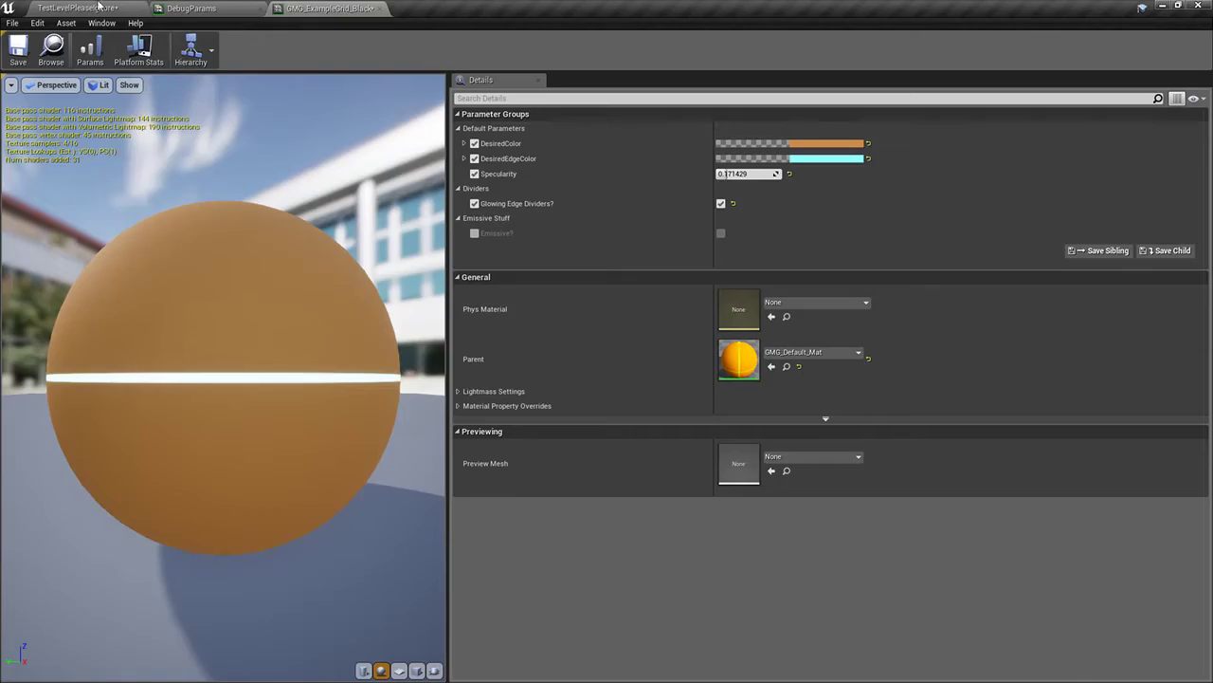
pyautogui.click(99, 7)
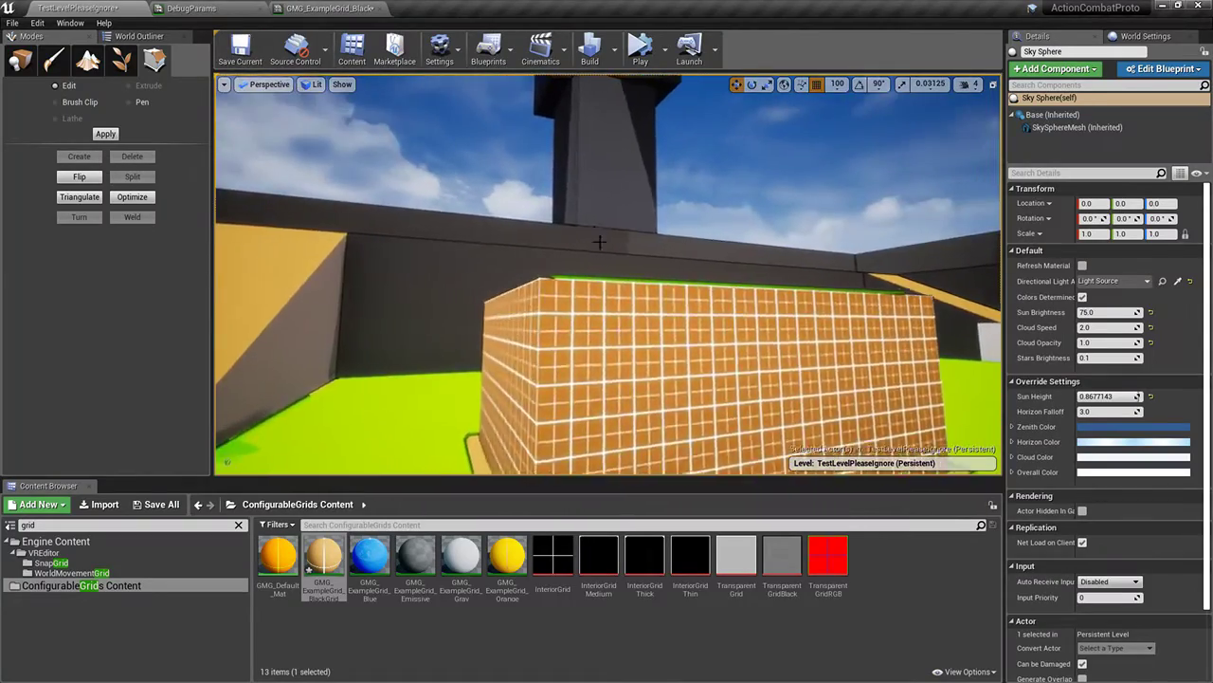
pyautogui.press('w')
pyautogui.moveTo(599, 241); pyautogui.dragTo(511, 296, button='right')
pyautogui.press('s')
pyautogui.press('w')
pyautogui.press('w')
pyautogui.press('s')
pyautogui.press('w')
pyautogui.press('s')
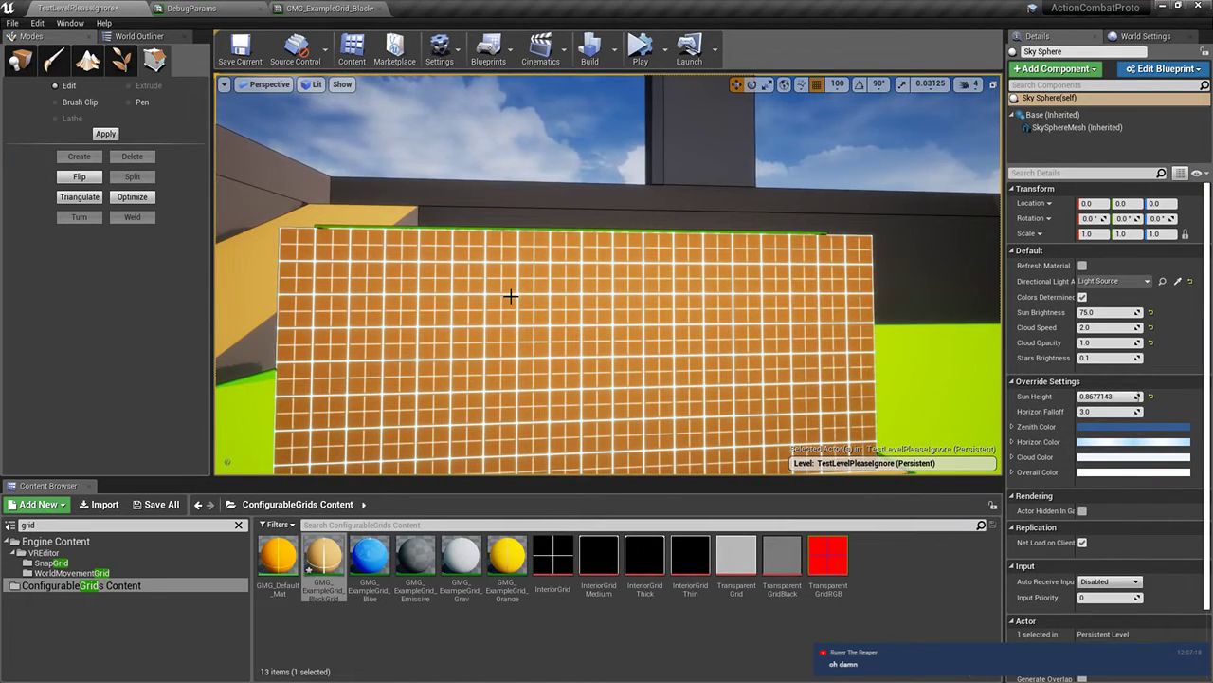
# Delete the glowing grid-textured block from the level and hide the green navigation overlay on the floor
pyautogui.moveTo(495, 250); pyautogui.dragTo(569, 313, button='right')
pyautogui.moveTo(531, 266); pyautogui.dragTo(524, 261, button='right')
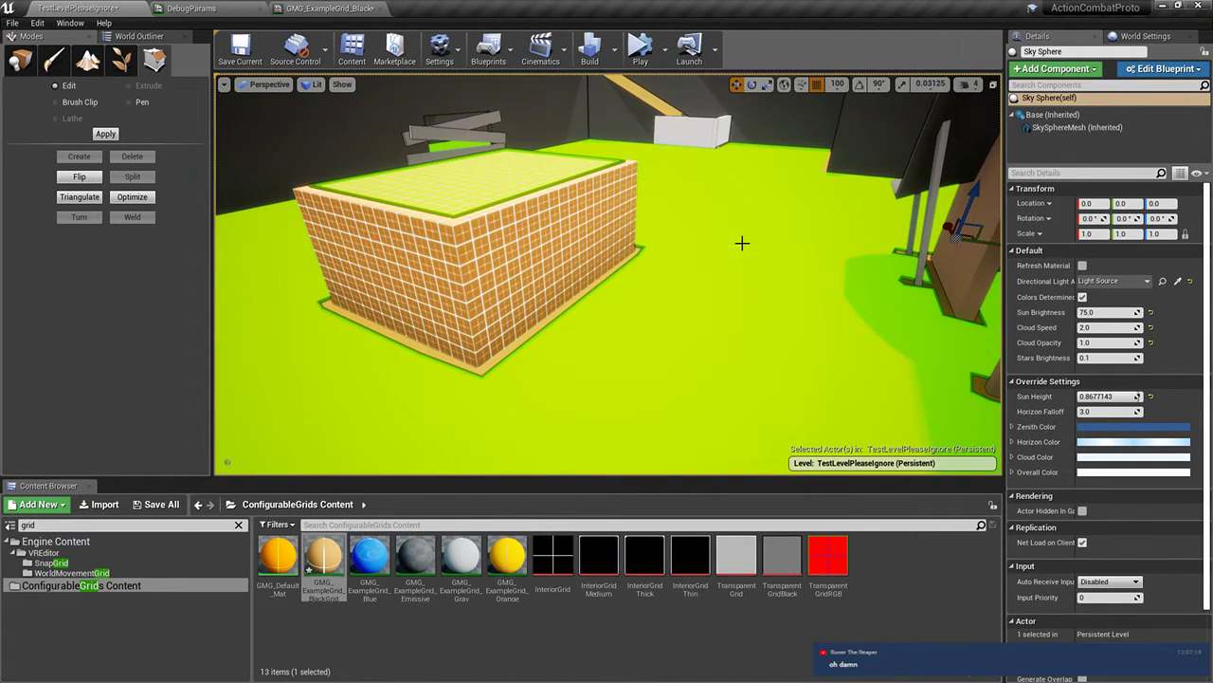
pyautogui.moveTo(542, 270); pyautogui.dragTo(542, 282, button='right')
pyautogui.click(541, 281)
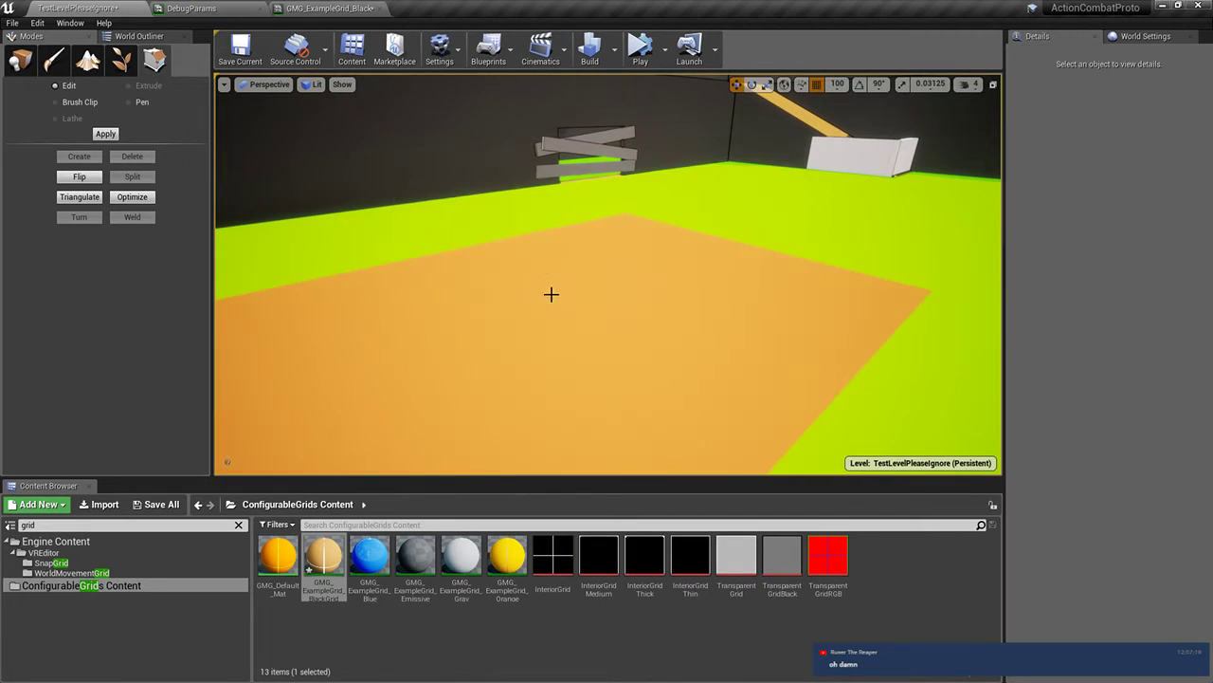
pyautogui.moveTo(552, 294); pyautogui.dragTo(620, 341, button='right')
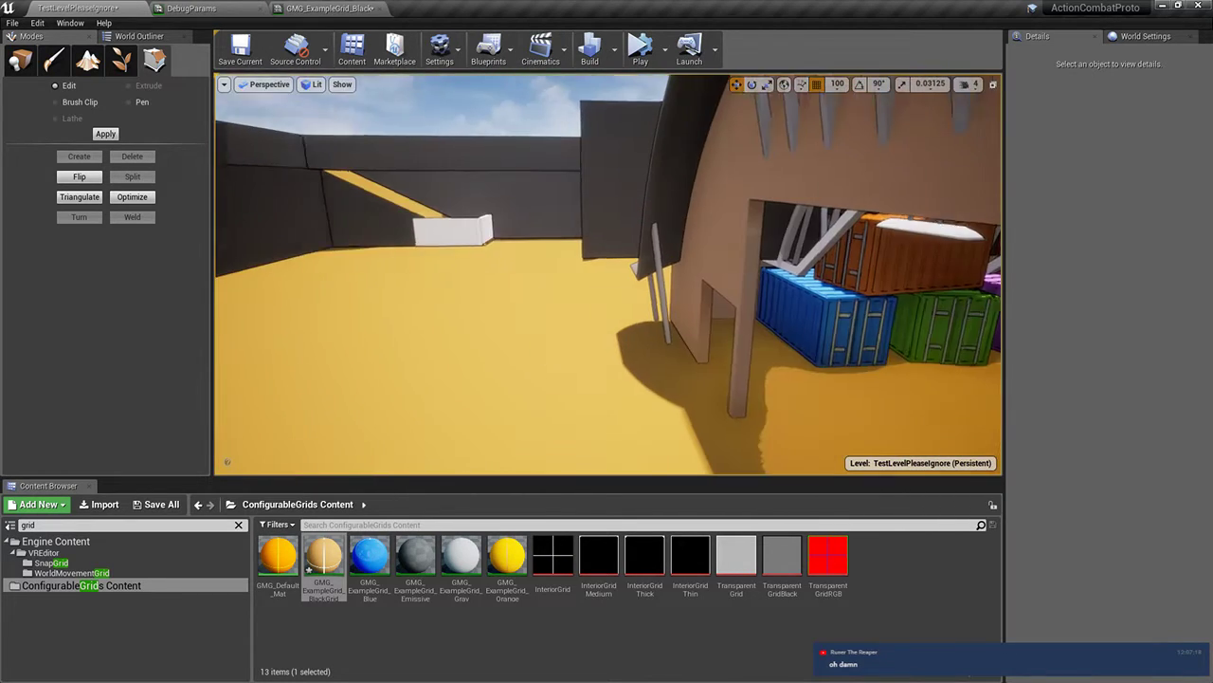
pyautogui.moveTo(620, 341); pyautogui.dragTo(528, 389, button='right')
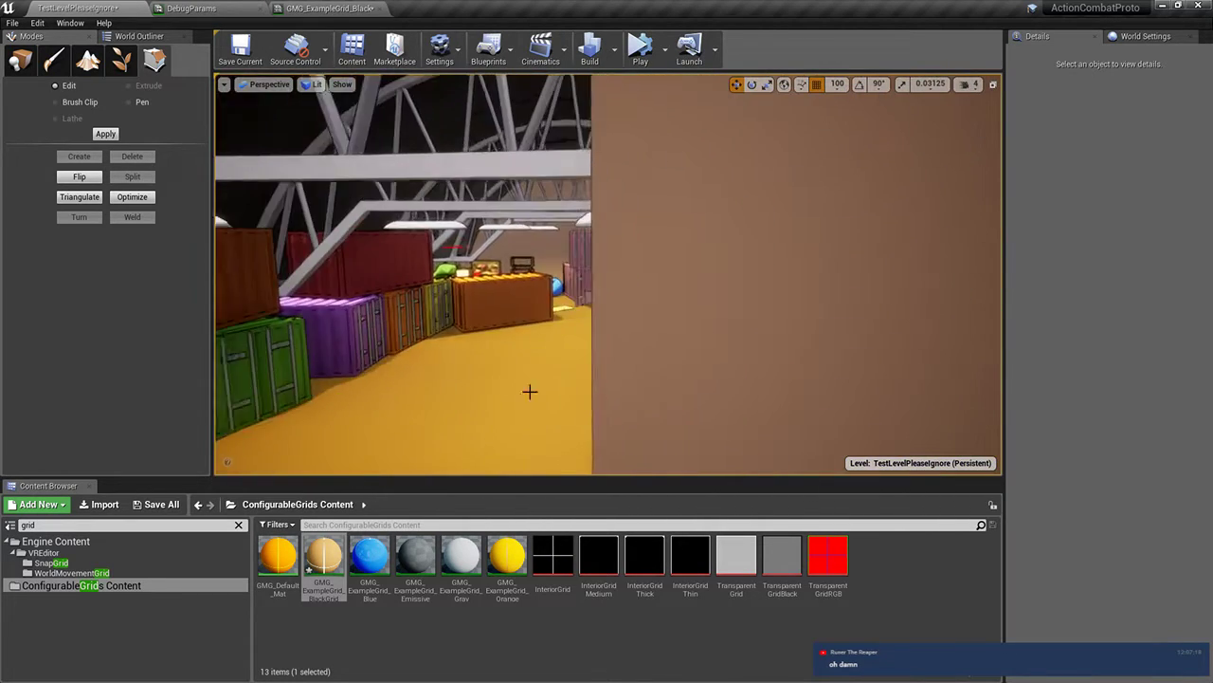
# Open the MainMenu_MAp level from the Maps folder, saving the modified GMG_ExampleGrid_BlackGrid material and TestLevelPleaseIgnore level
pyautogui.click(240, 526)
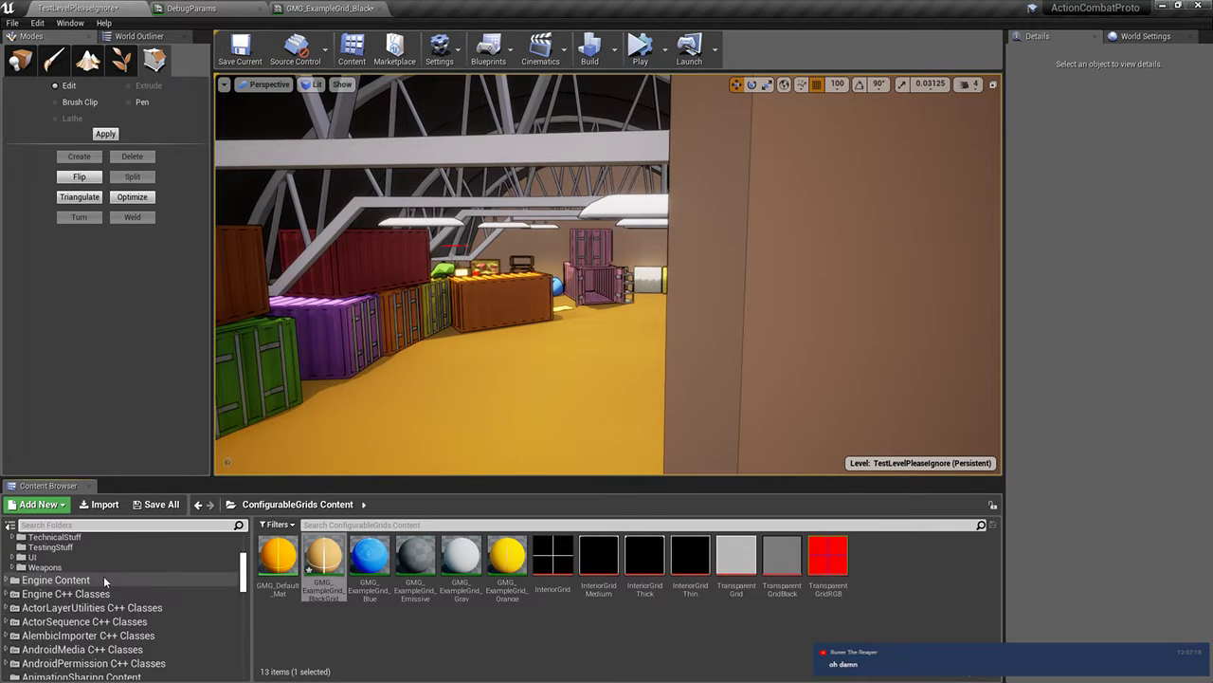
pyautogui.click(86, 571)
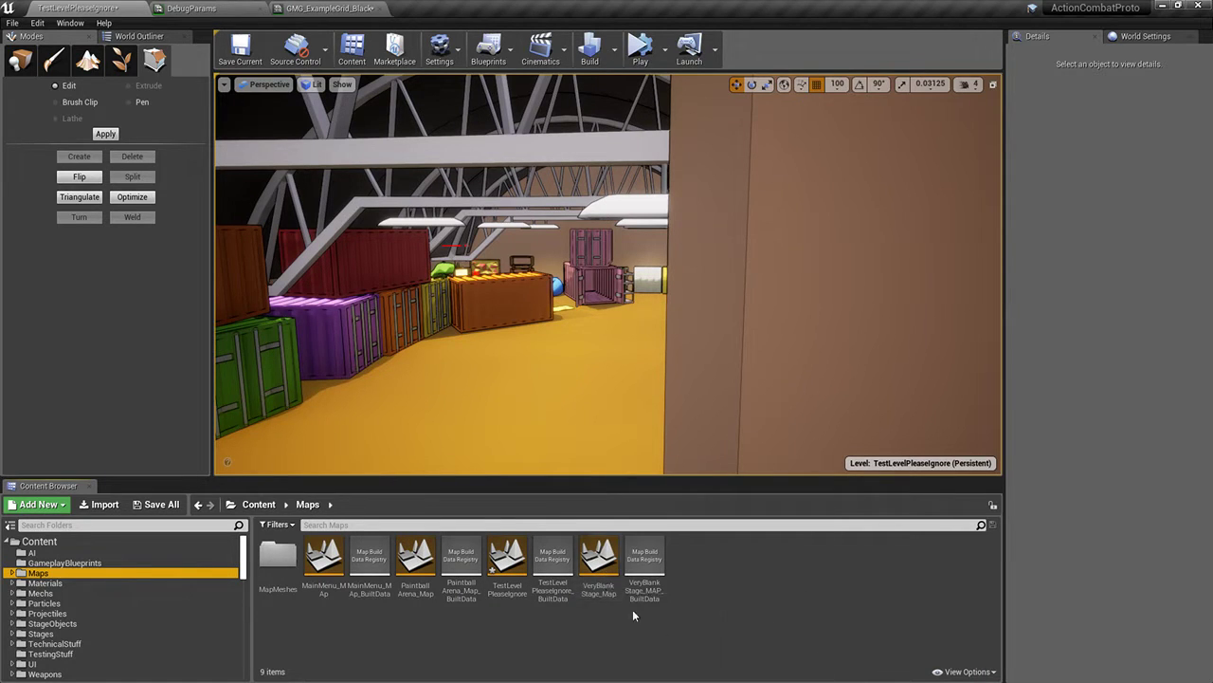
pyautogui.click(607, 561)
pyautogui.click(323, 557)
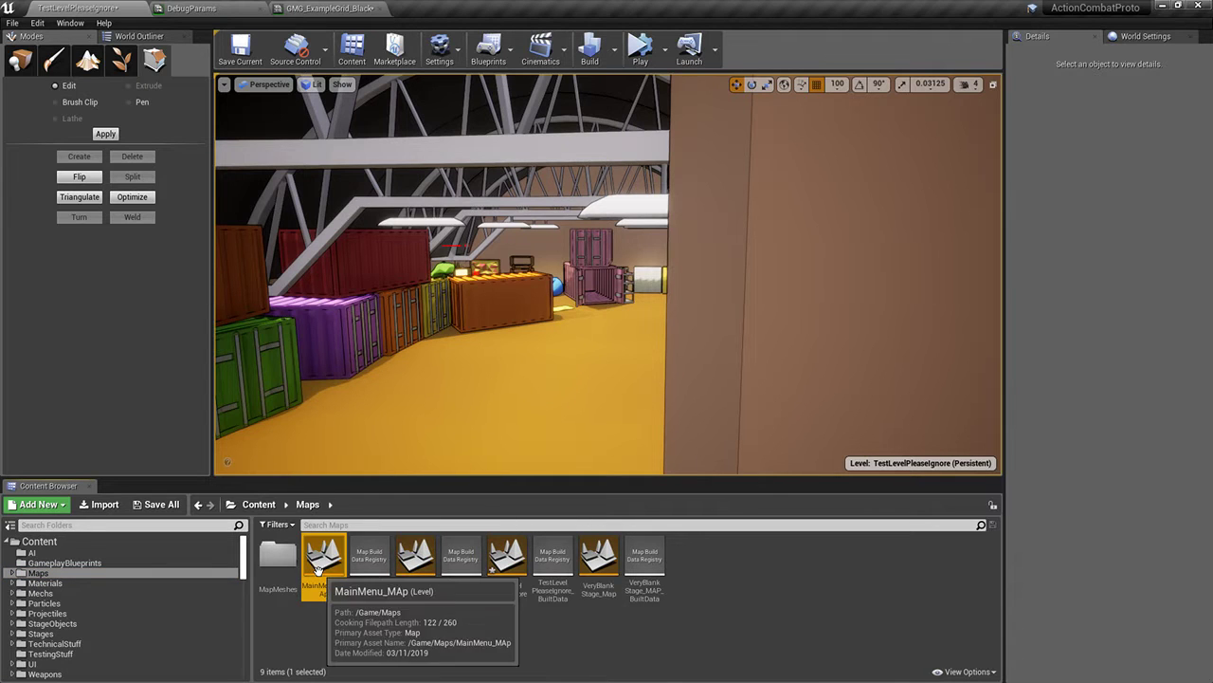
pyautogui.doubleClick(324, 561)
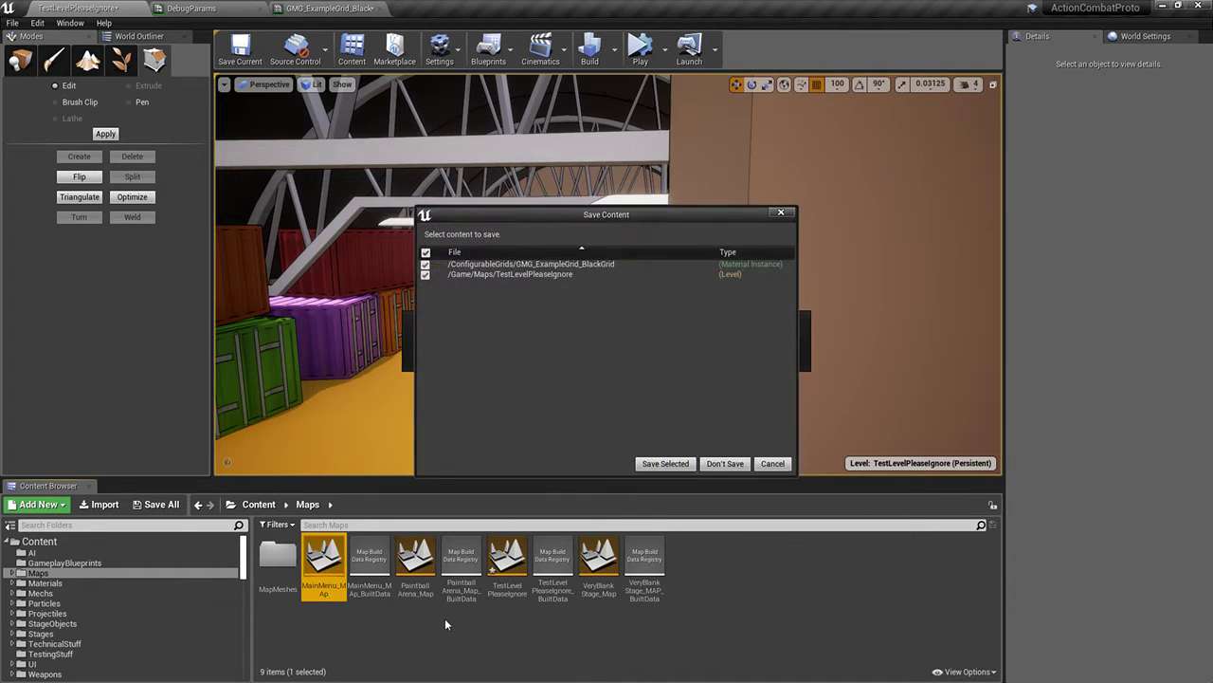
pyautogui.click(666, 460)
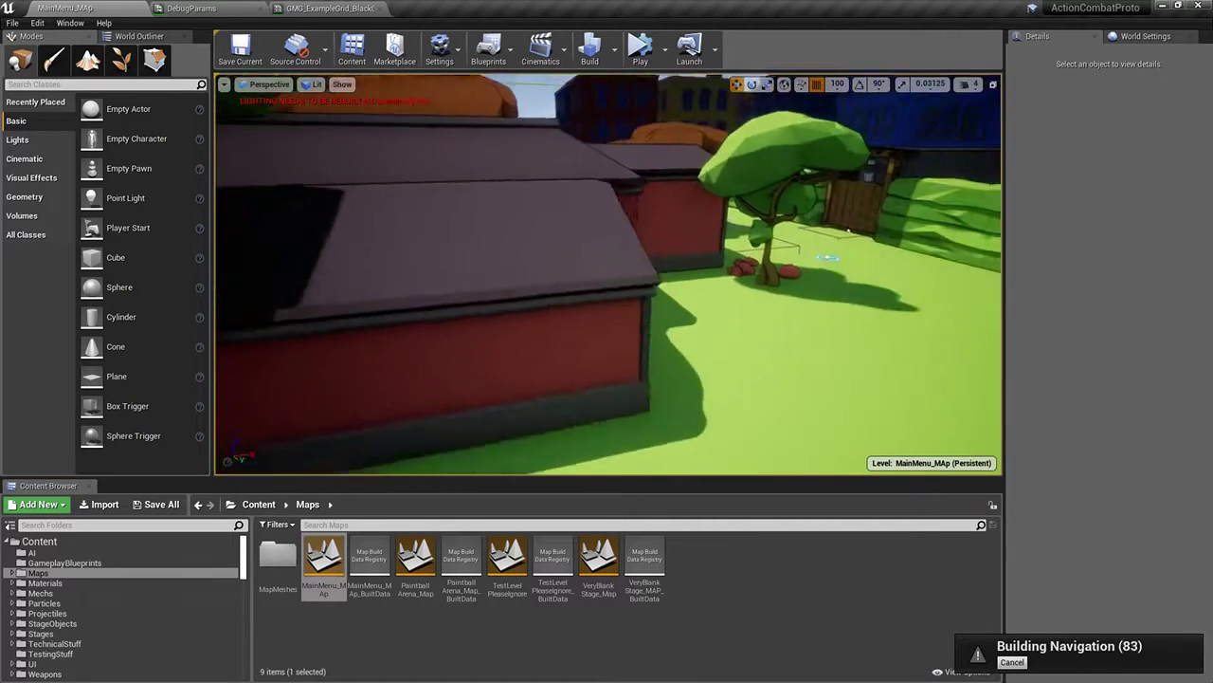
# Browse the project's asset folders and search the whole Content folder for "pump"
pyautogui.moveTo(609, 275); pyautogui.dragTo(591, 439, button='right')
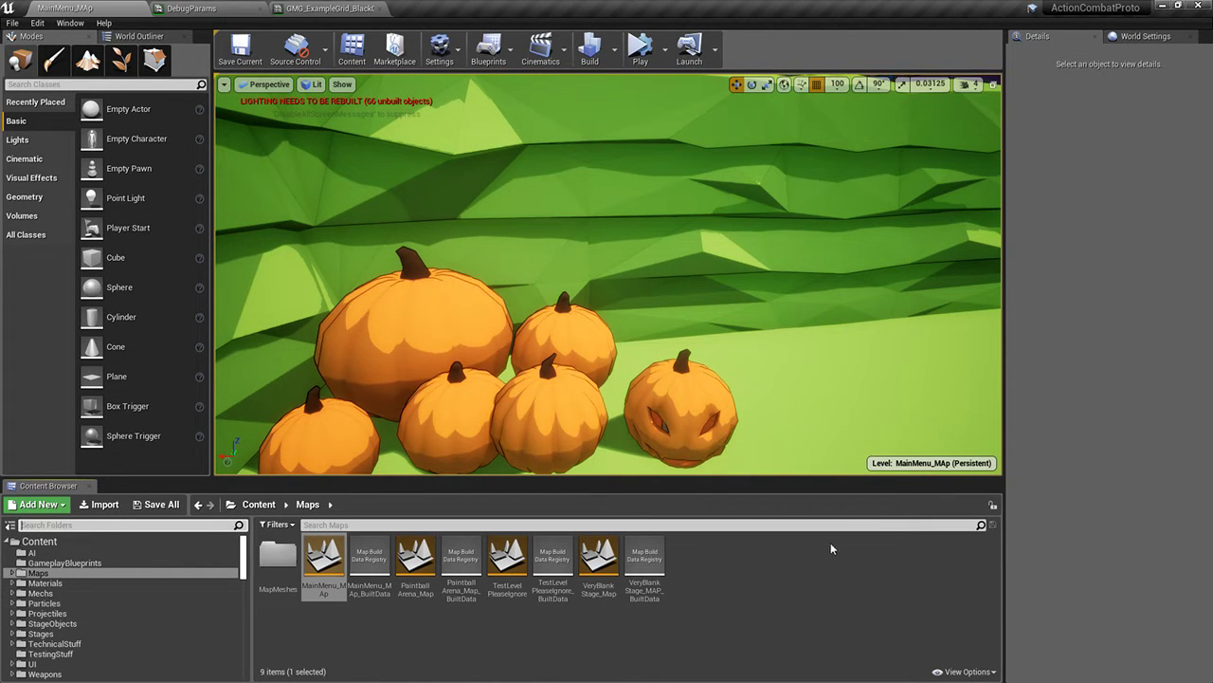
pyautogui.click(94, 593)
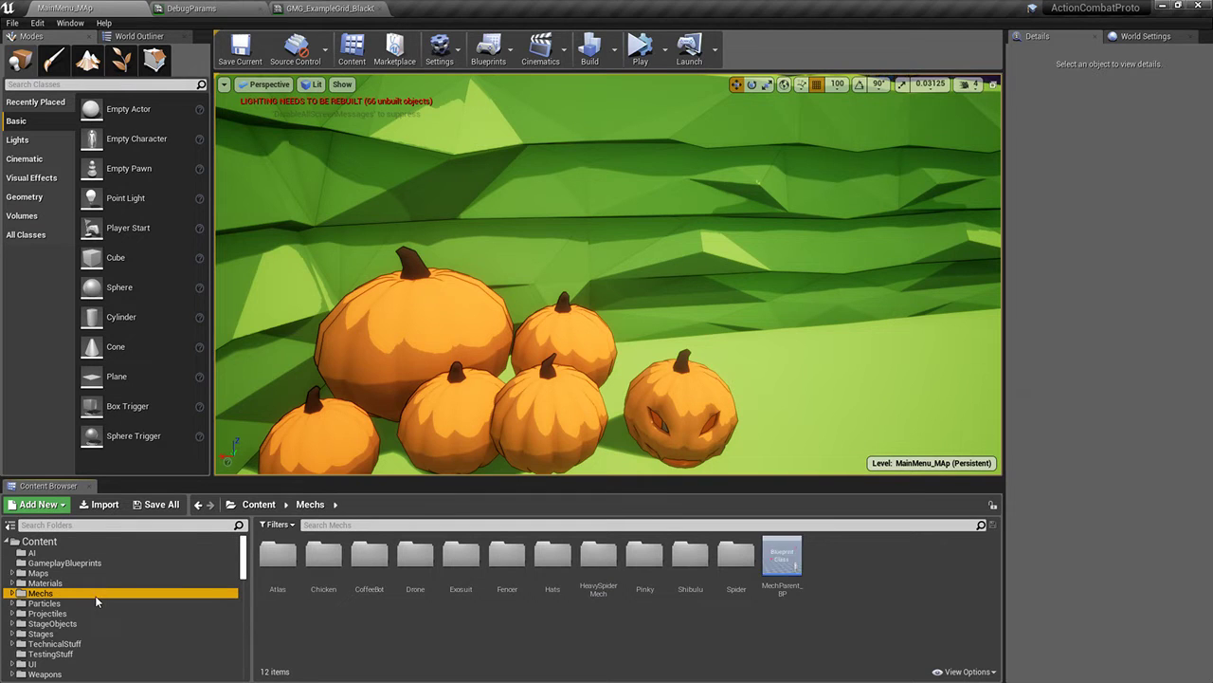
pyautogui.click(50, 613)
pyautogui.click(52, 622)
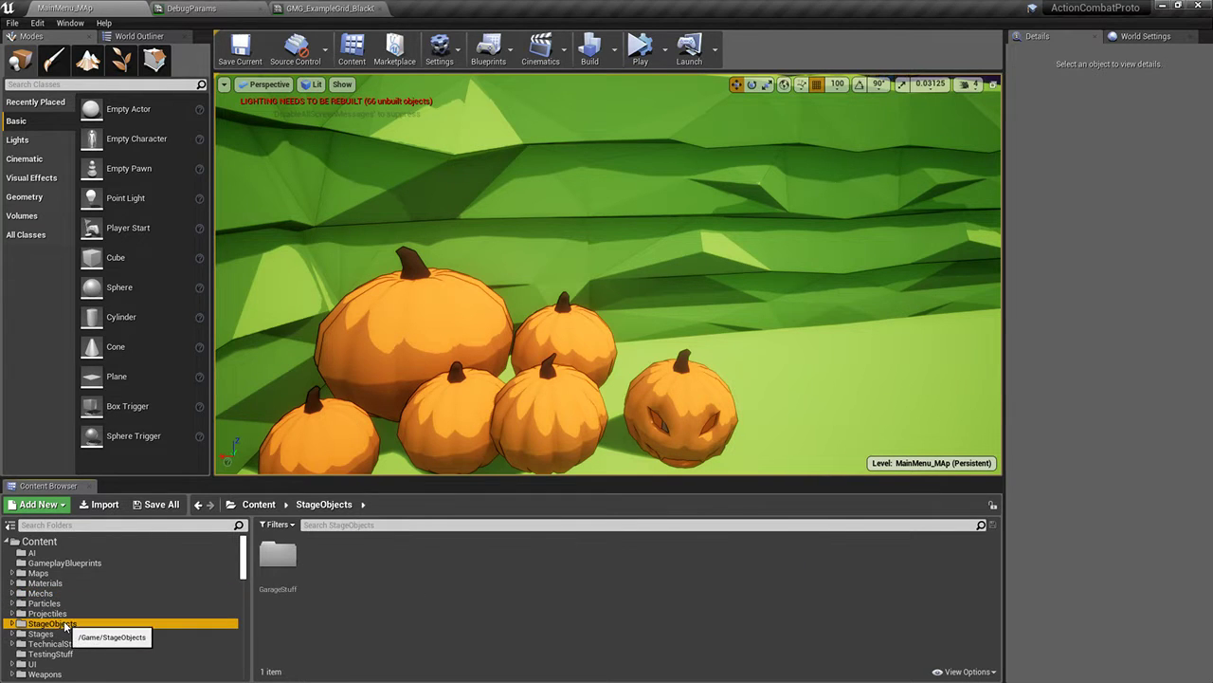
pyautogui.click(40, 540)
pyautogui.click(366, 525)
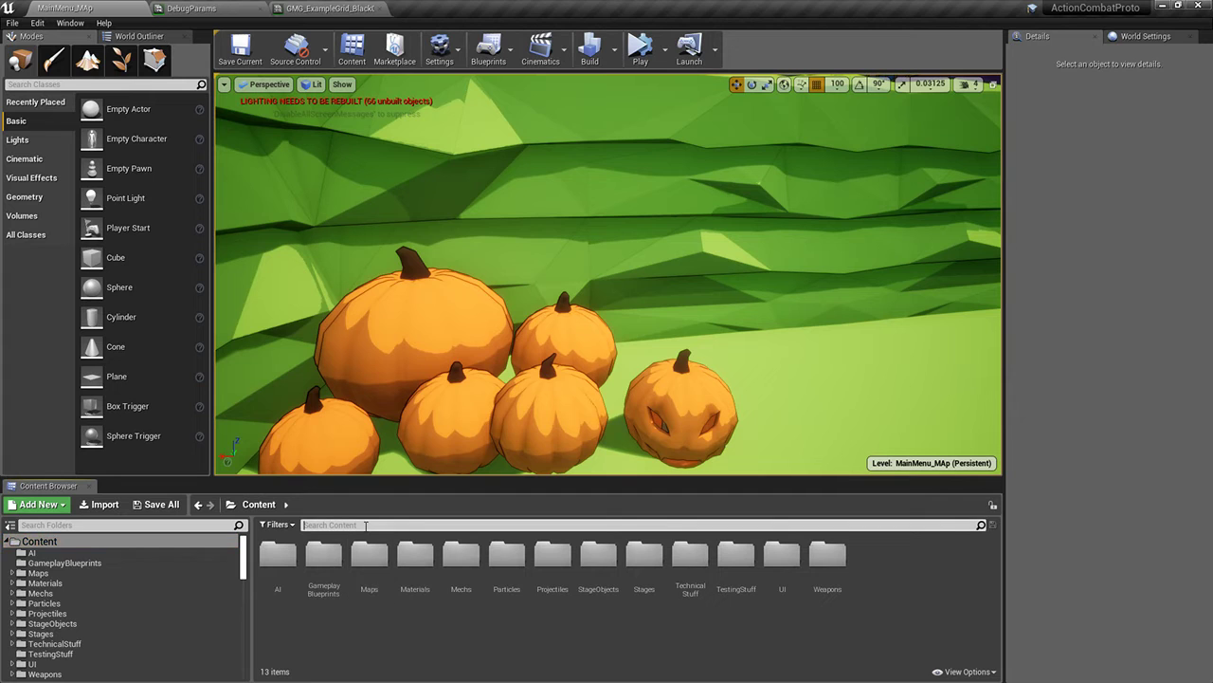
pyautogui.write('pump')
# Search the project content for "bounc" and place a BouncyPumpkin_BP on the grass beside the pile of pumpkins
pyautogui.press('BackSpace')
pyautogui.press('BackSpace')
pyautogui.press('BackSpace')
pyautogui.press('BackSpace')
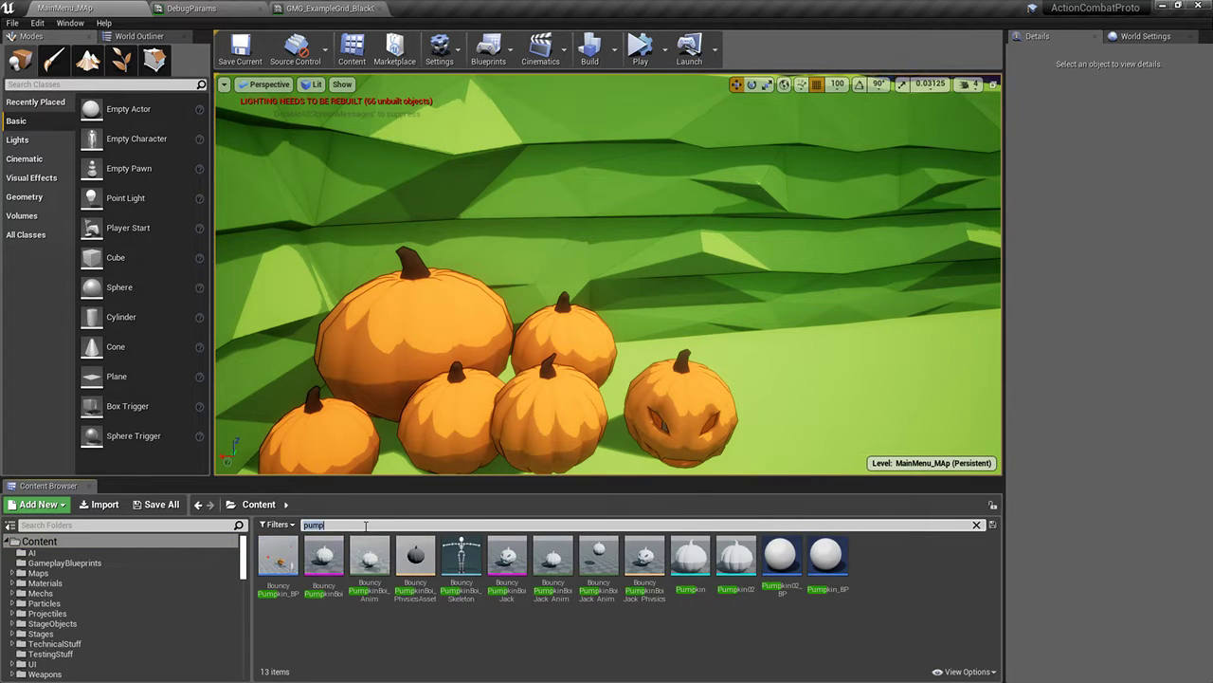
pyautogui.write('bounc')
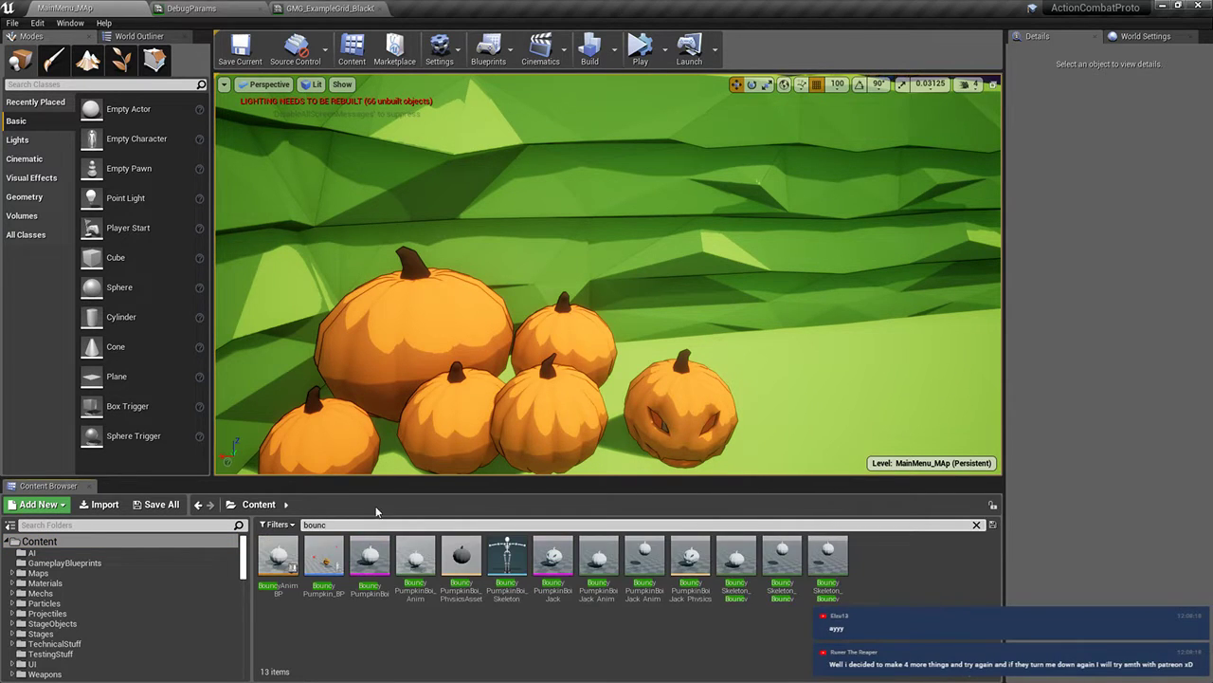
pyautogui.moveTo(398, 417); pyautogui.dragTo(483, 455, button='right')
pyautogui.moveTo(317, 559); pyautogui.dragTo(758, 349)
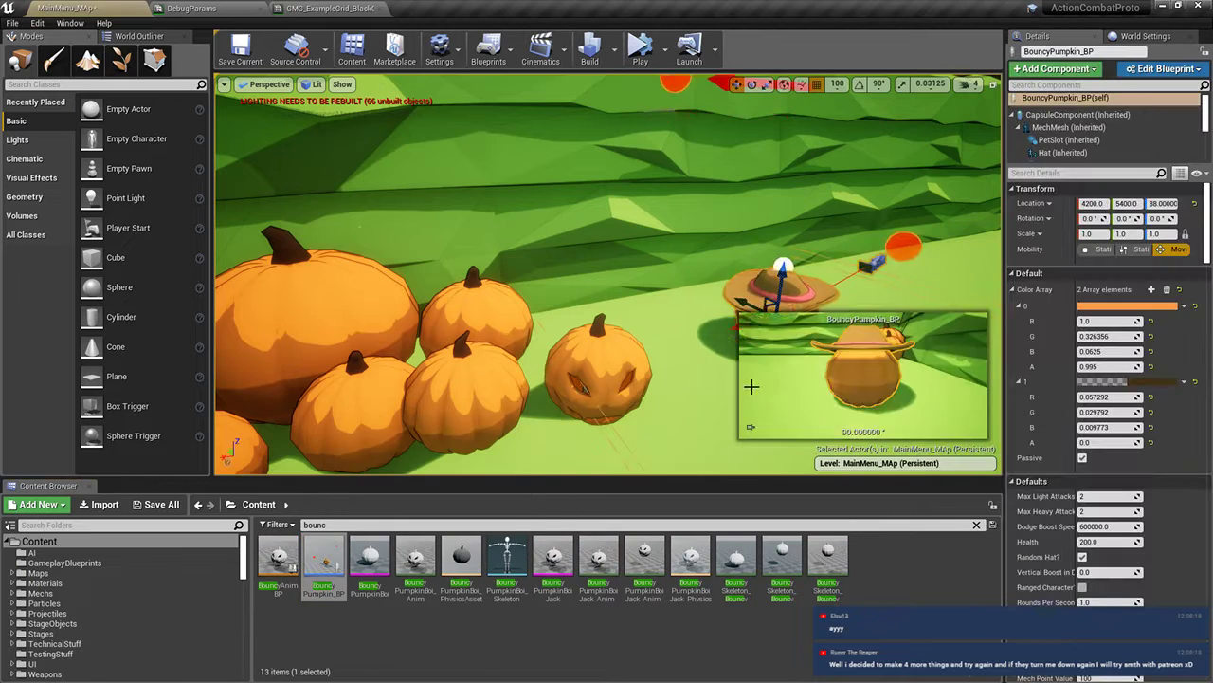
# Rotate the placed BouncyPumpkin_BP about its vertical axis to about -36.7°
pyautogui.moveTo(691, 383); pyautogui.dragTo(786, 389, button='right')
pyautogui.press('e')
pyautogui.moveTo(678, 318); pyautogui.dragTo(735, 323, button='right')
pyautogui.moveTo(657, 325); pyautogui.dragTo(720, 326)
pyautogui.moveTo(657, 325); pyautogui.dragTo(701, 341, button='right')
pyautogui.moveTo(559, 204); pyautogui.dragTo(575, 222)
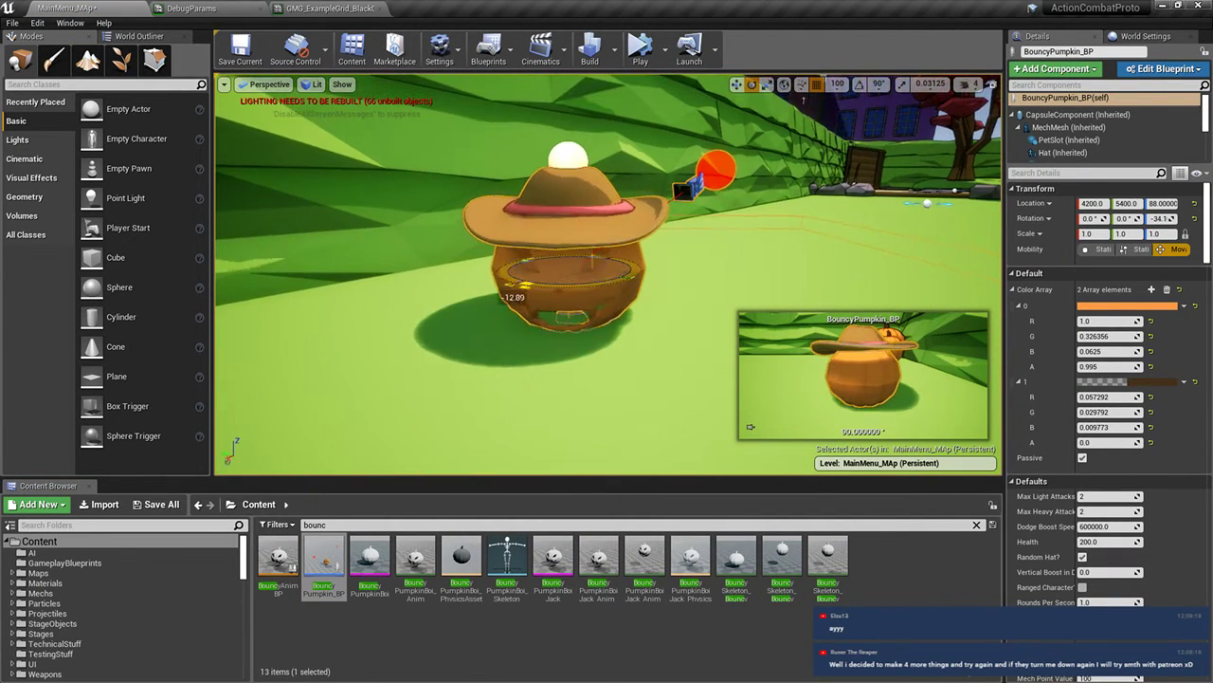
pyautogui.press('w')
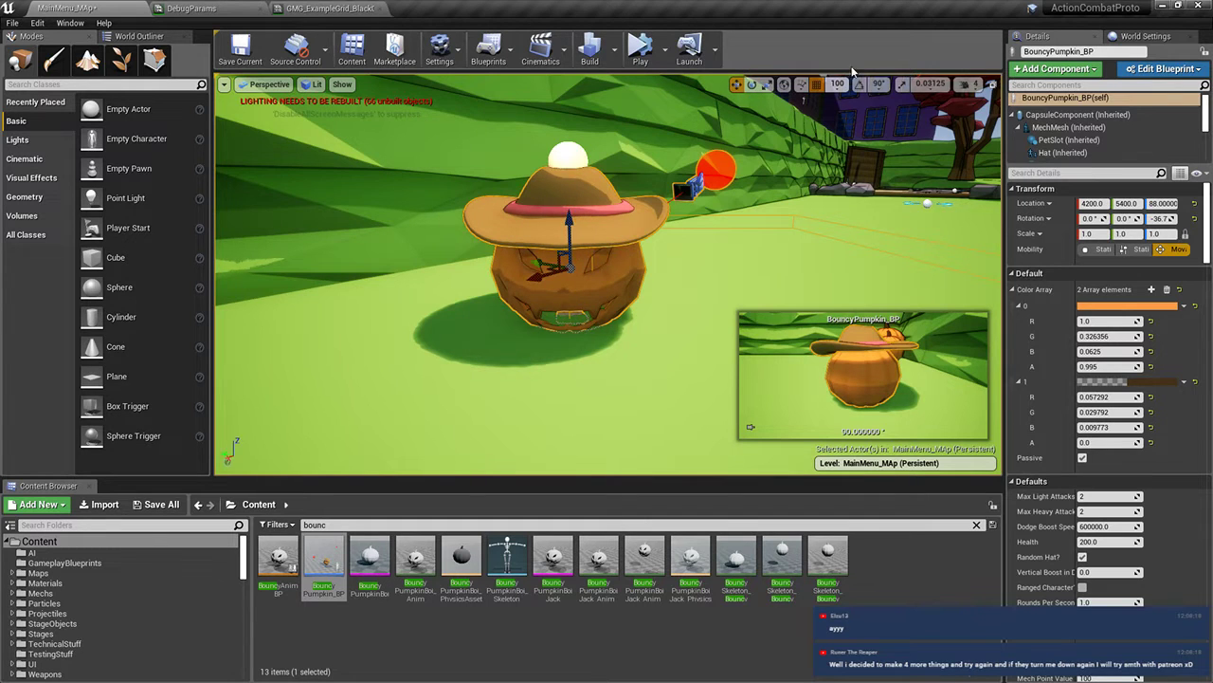
# Open the BouncyPumpkin_BP blueprint for editing and inspect its MechMesh and CapsuleComponent in the 3D preview
pyautogui.click(570, 233)
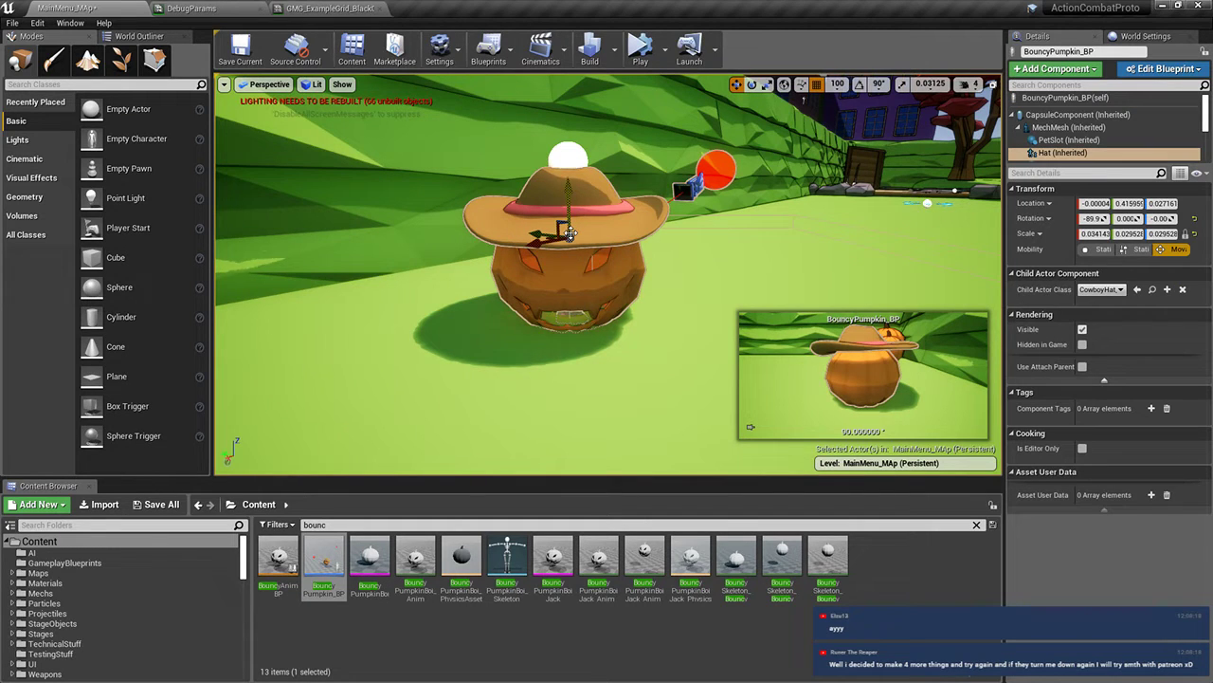
pyautogui.click(1145, 71)
pyautogui.click(1104, 166)
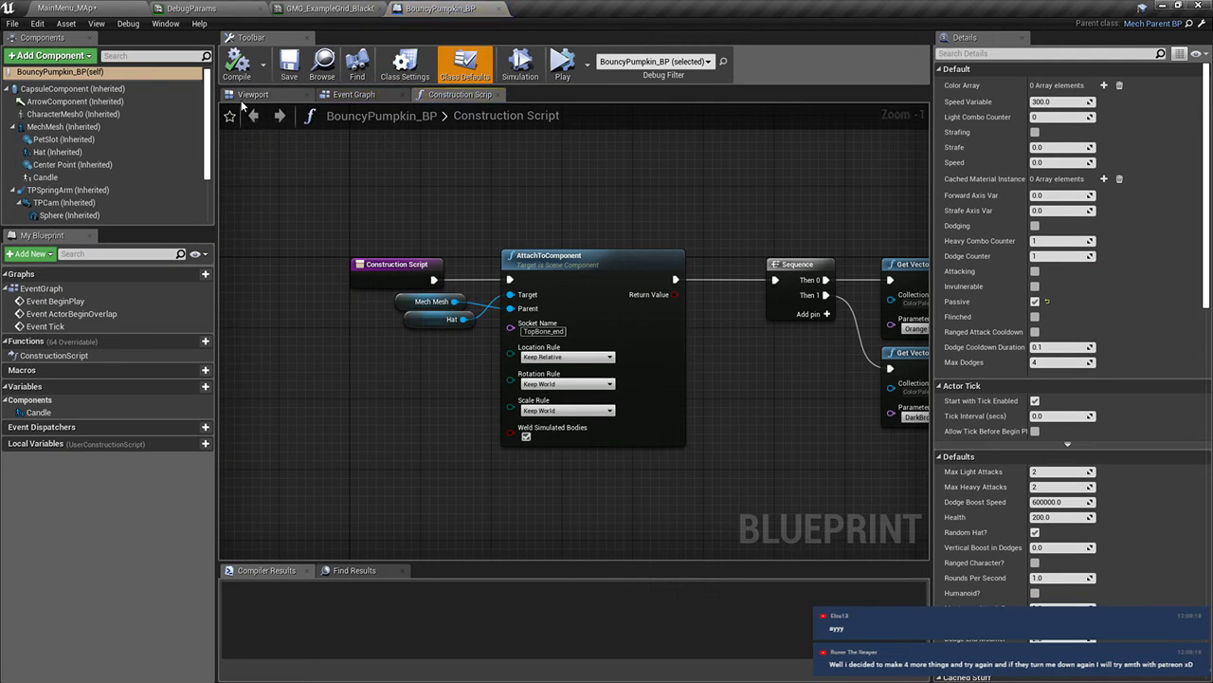
pyautogui.click(252, 95)
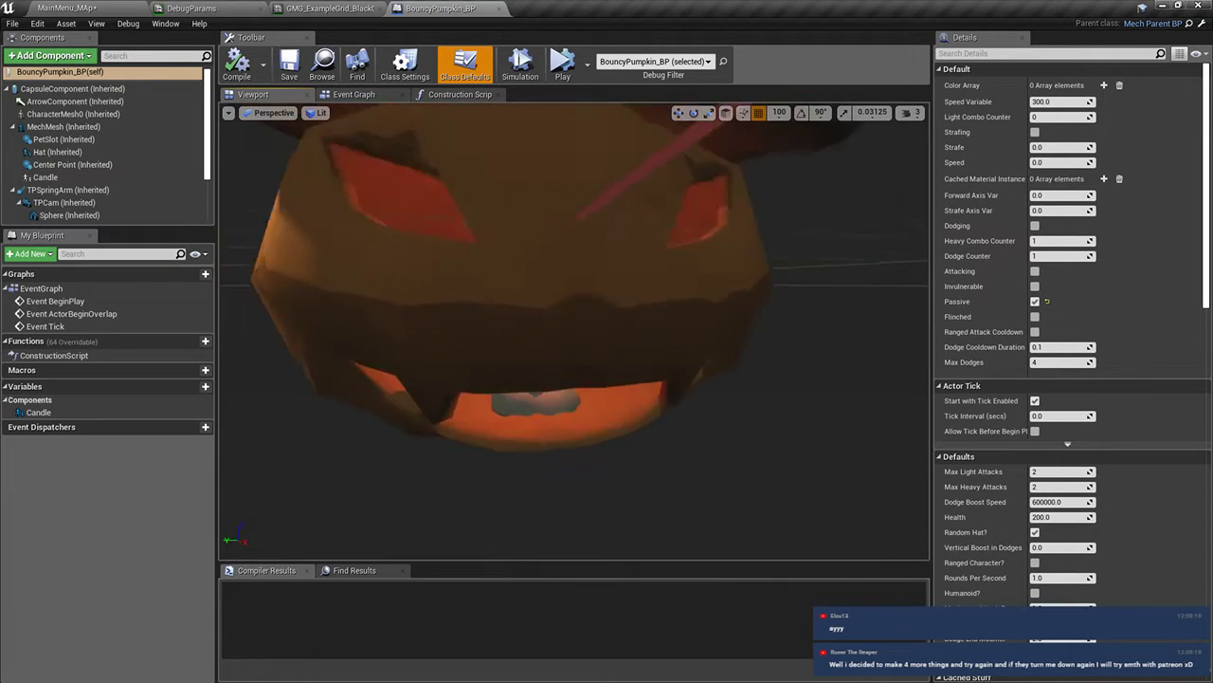
pyautogui.click(63, 126)
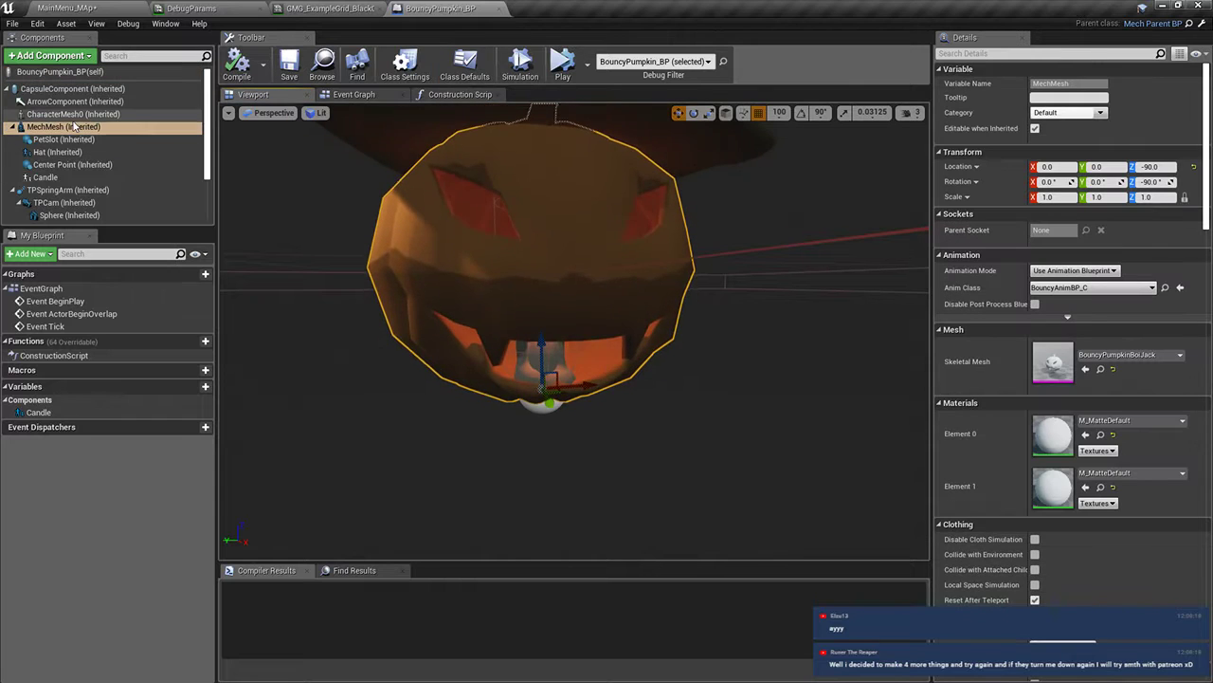
pyautogui.click(57, 88)
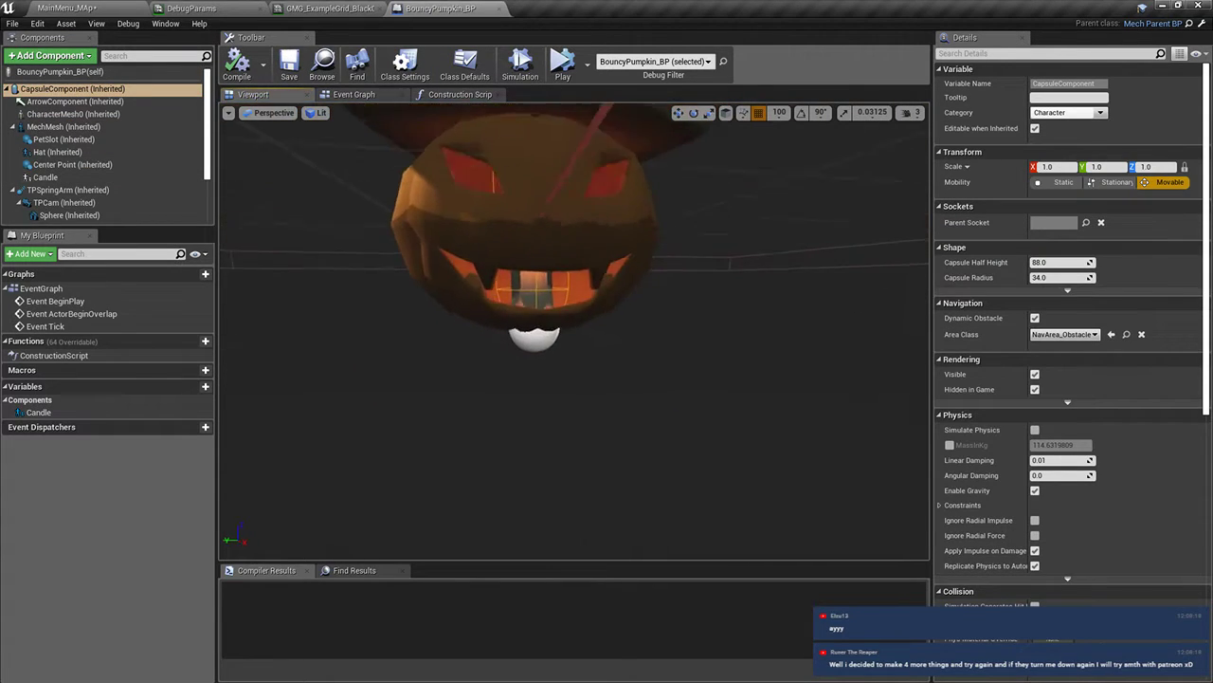
# Turn off grid snapping and move the MechMesh vertically to a Z location of about -87.65 in the left wireframe view
pyautogui.click(270, 113)
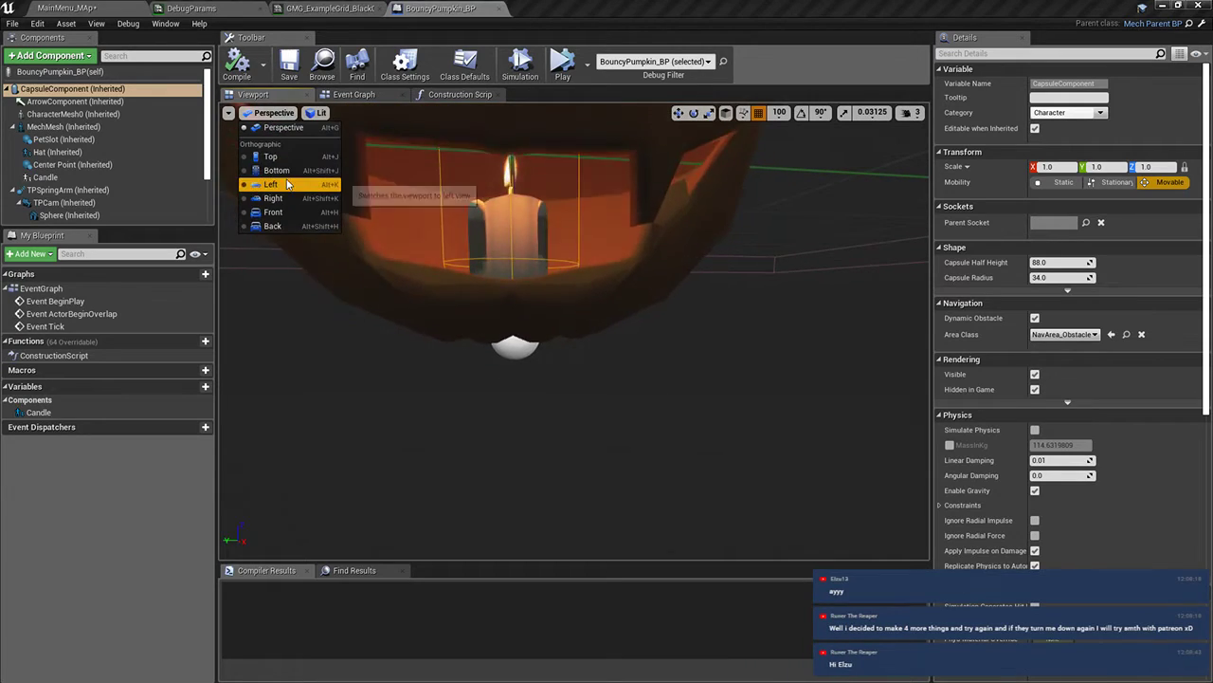
pyautogui.click(270, 184)
pyautogui.click(618, 379)
pyautogui.scroll(8, 620, 385)
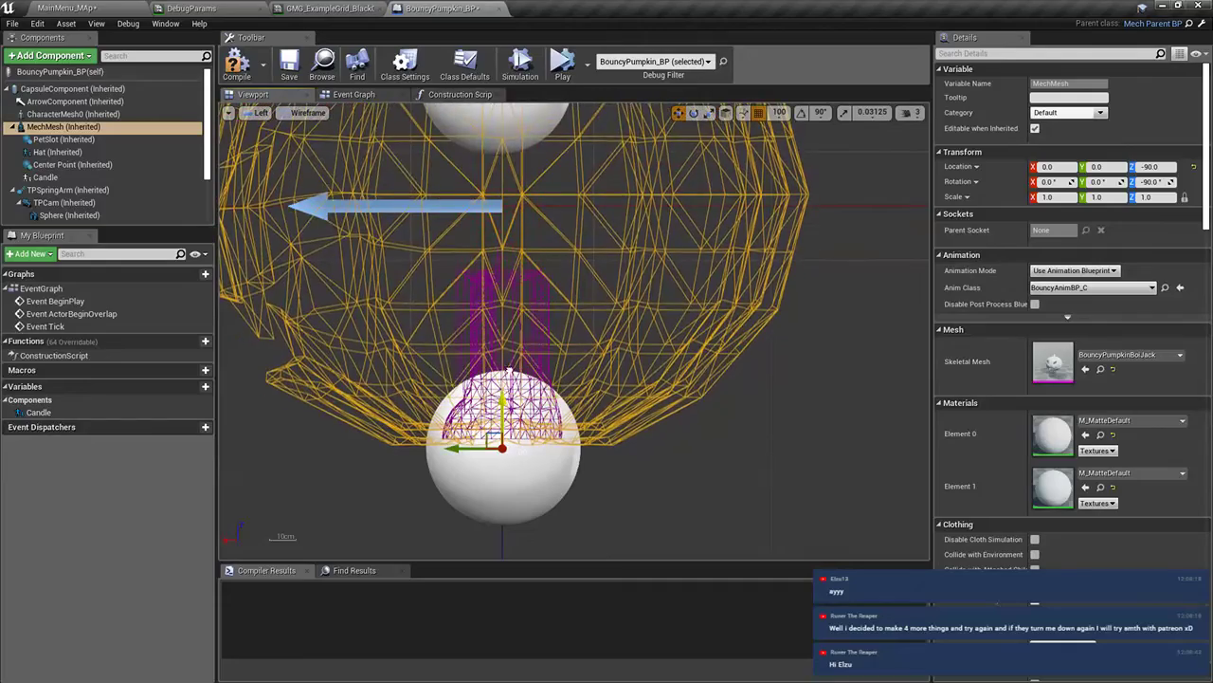
pyautogui.click(760, 113)
pyautogui.moveTo(502, 393); pyautogui.dragTo(501, 362)
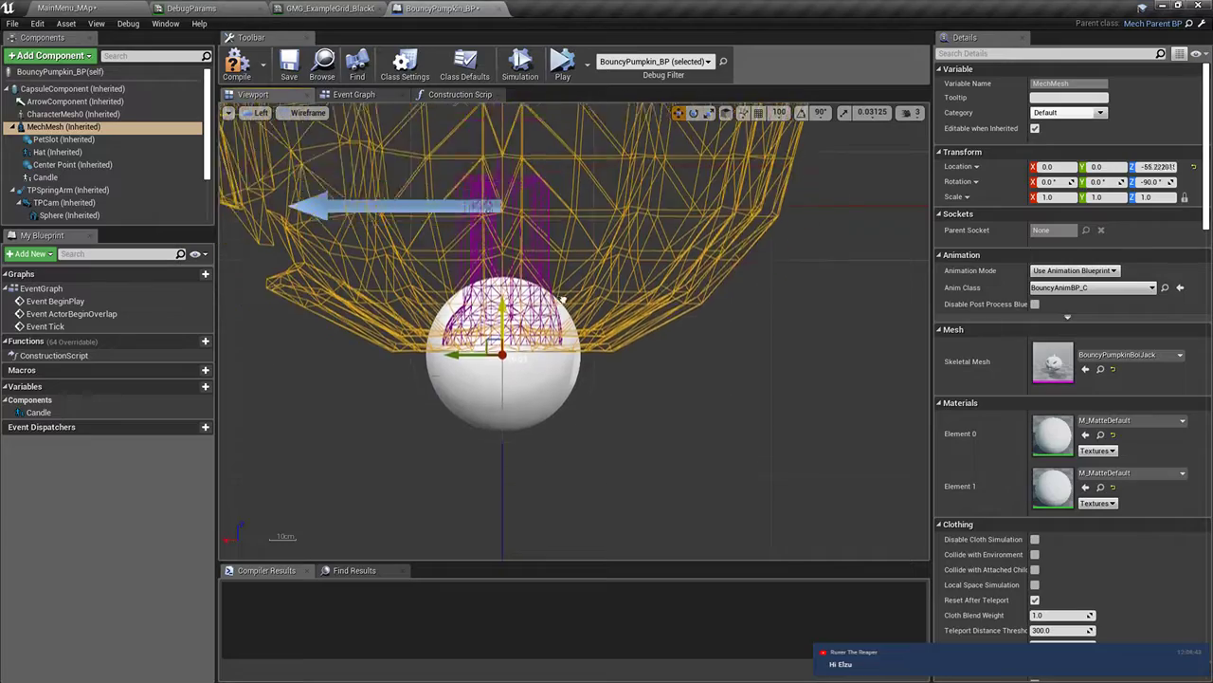
pyautogui.moveTo(562, 300); pyautogui.dragTo(573, 390)
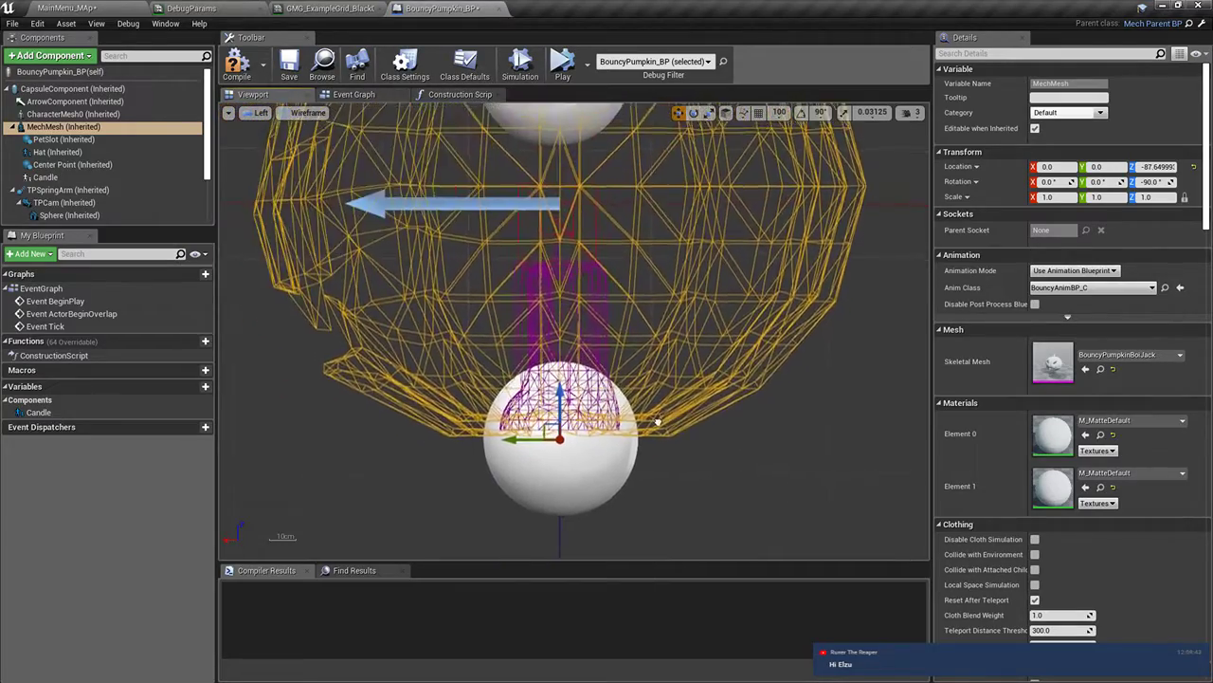
# Try a capsule radius of 60 on the CapsuleComponent, then set it to 88
pyautogui.click(66, 114)
pyautogui.click(71, 88)
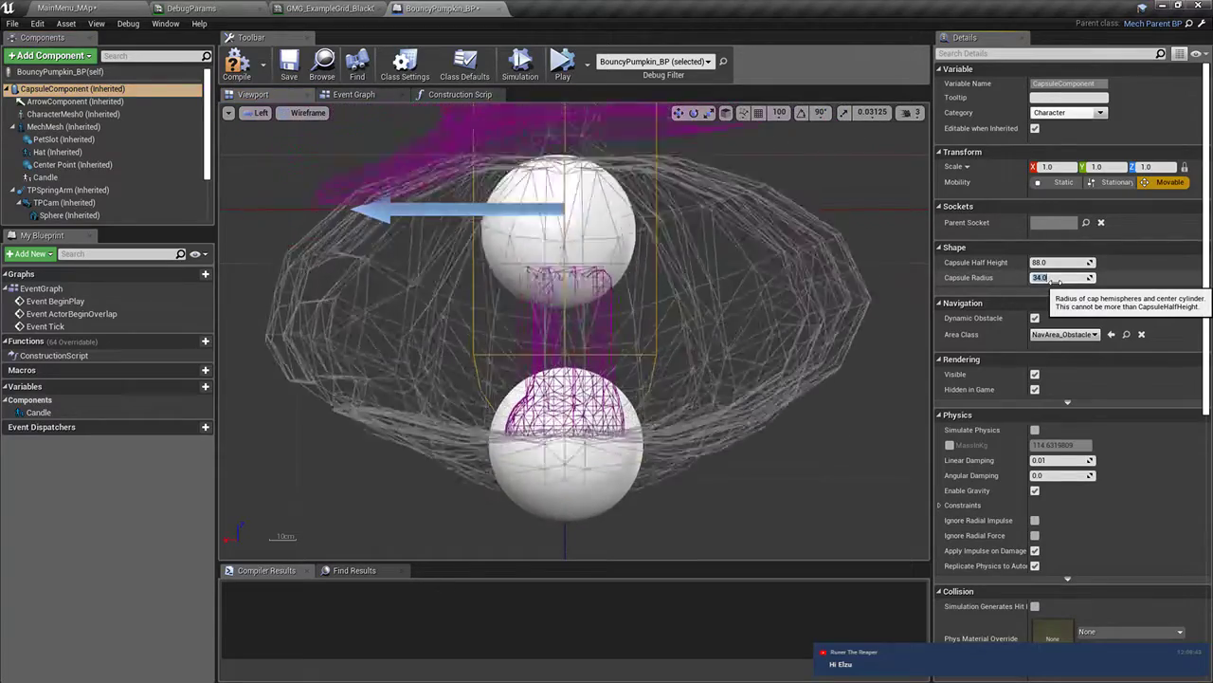
pyautogui.write('60')
pyautogui.press('Return')
pyautogui.write('88')
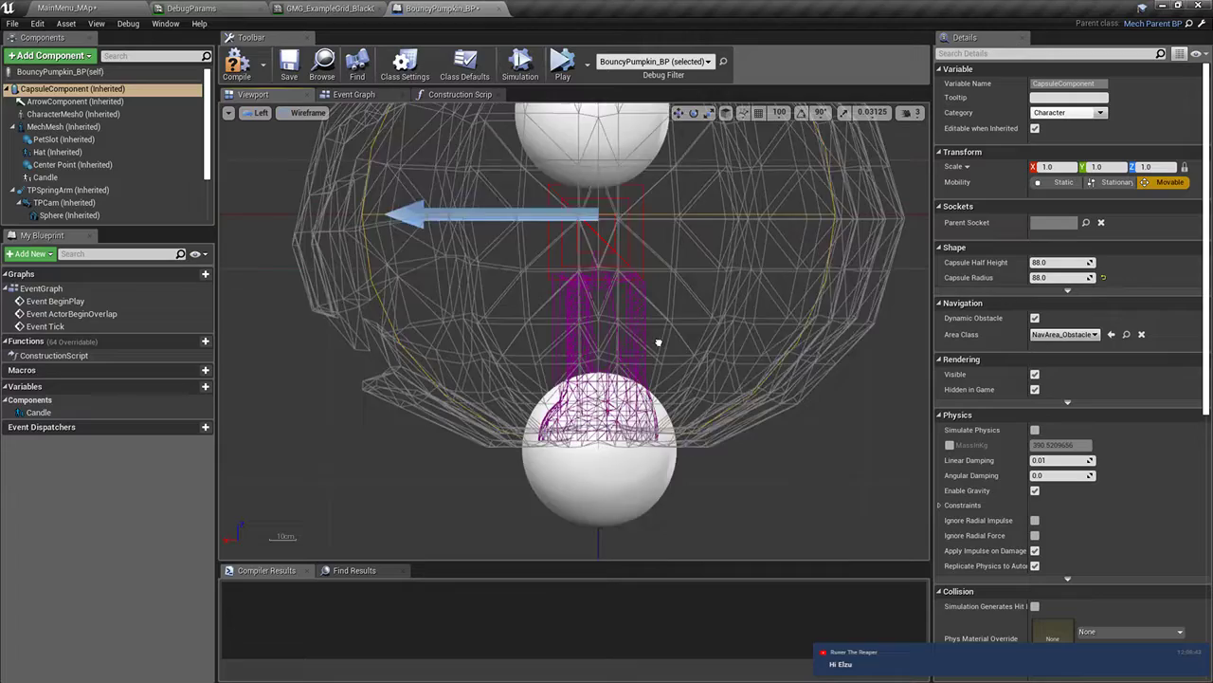
# Compile and close the BouncyPumpkin_BP blueprint and return to the MainMenu_MAp level
pyautogui.scroll(-4, 629, 375)
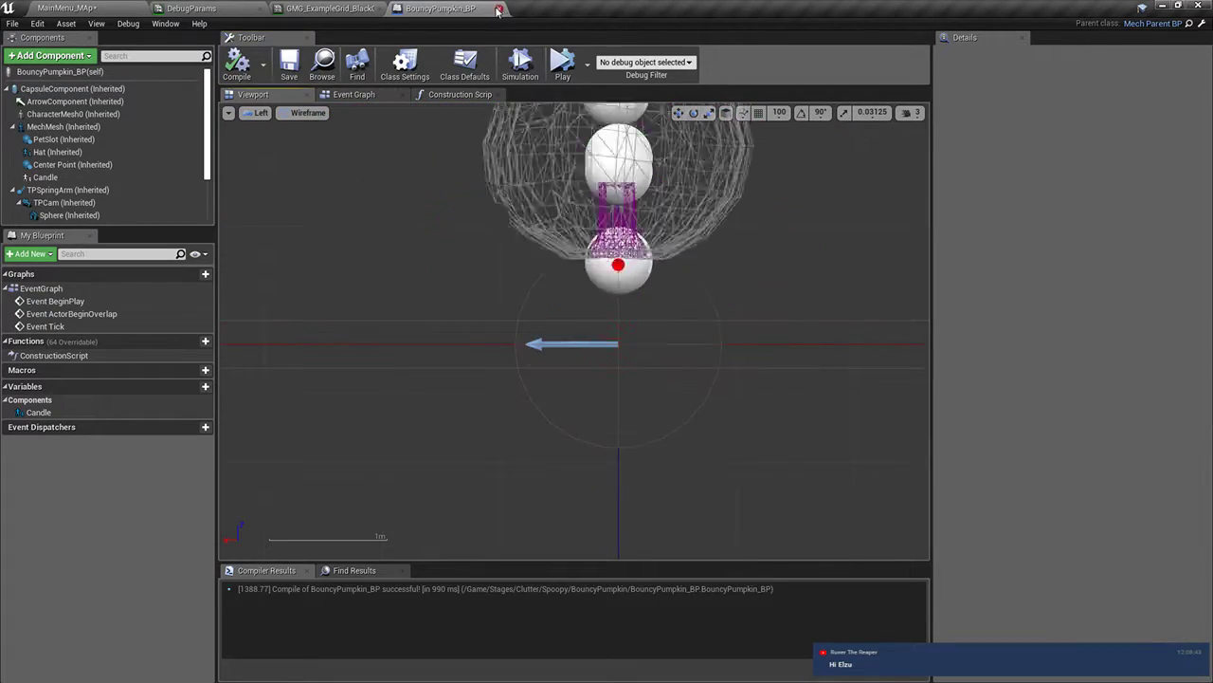
pyautogui.click(499, 11)
pyautogui.click(68, 8)
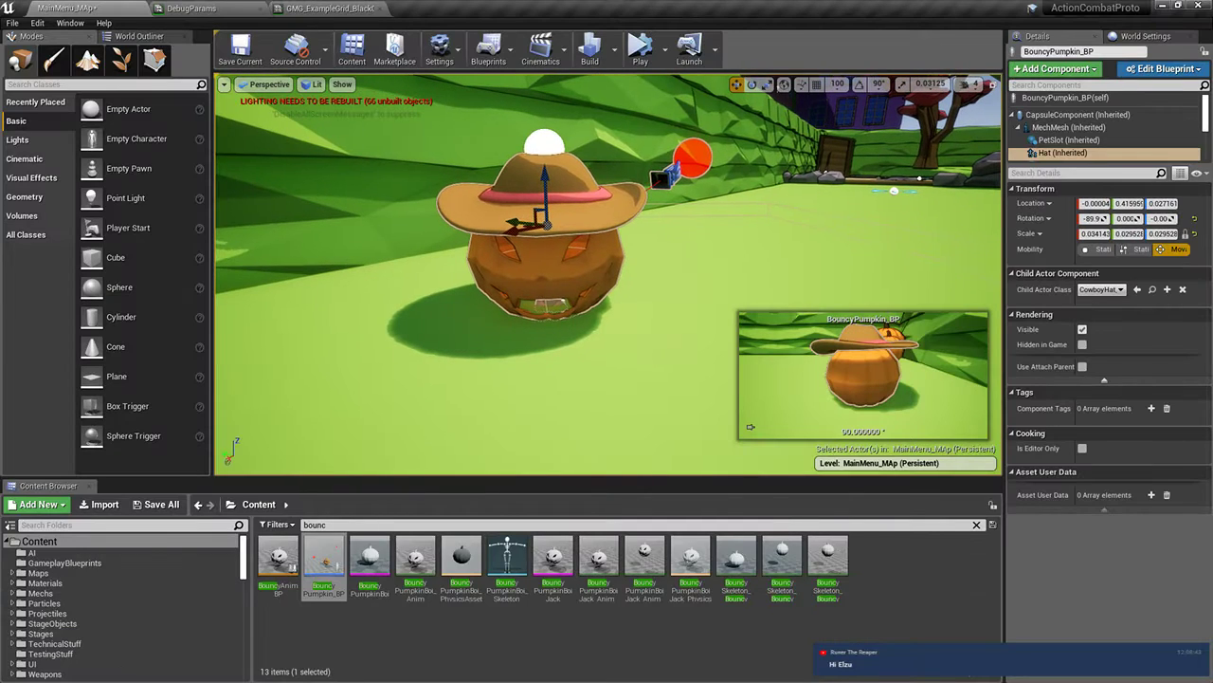
# Try raising only the MechMesh of the placed pumpkin and undo the move
pyautogui.click(558, 260)
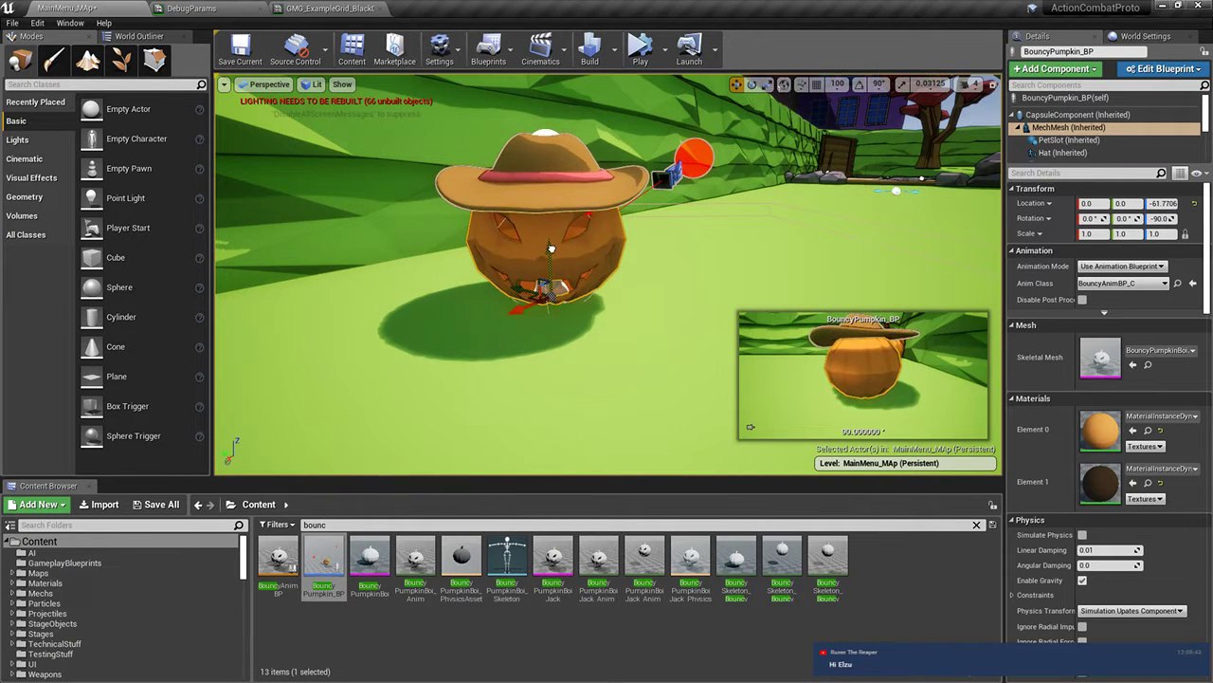
pyautogui.moveTo(550, 248); pyautogui.dragTo(553, 150)
pyautogui.hotkey('ctrl', 'z')
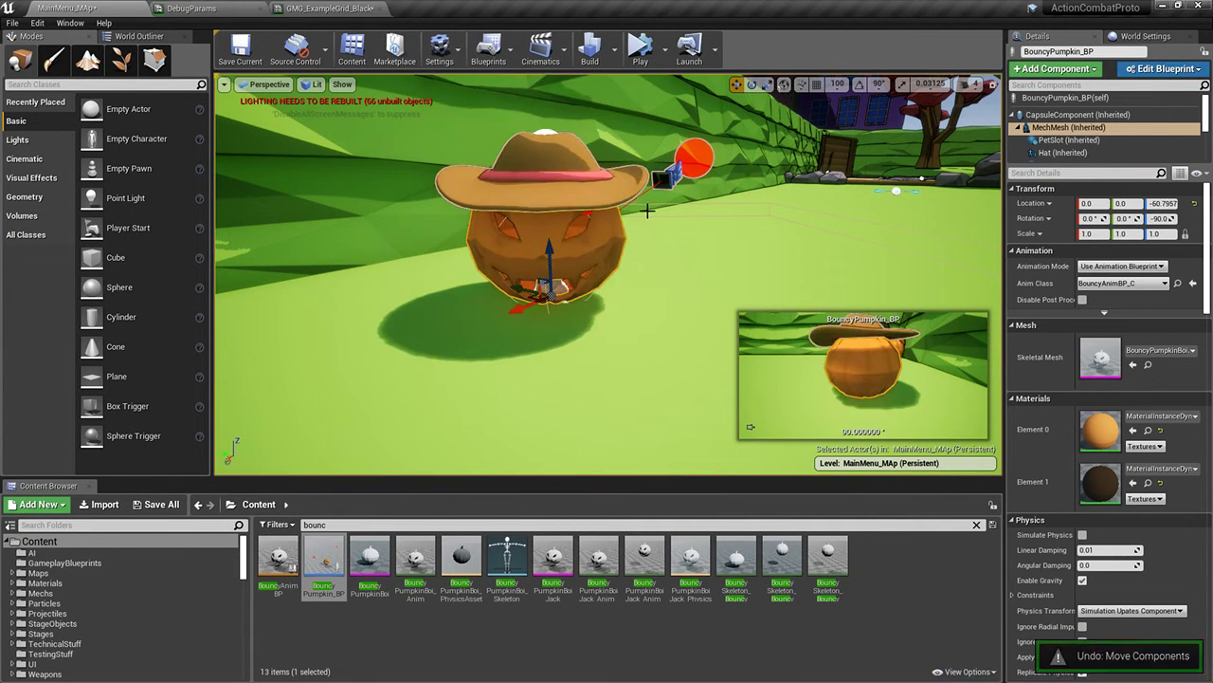
# Raise the whole BouncyPumpkin_BP actor to a Z location of about 130.5 and simulate the level
pyautogui.click(688, 271)
pyautogui.click(560, 252)
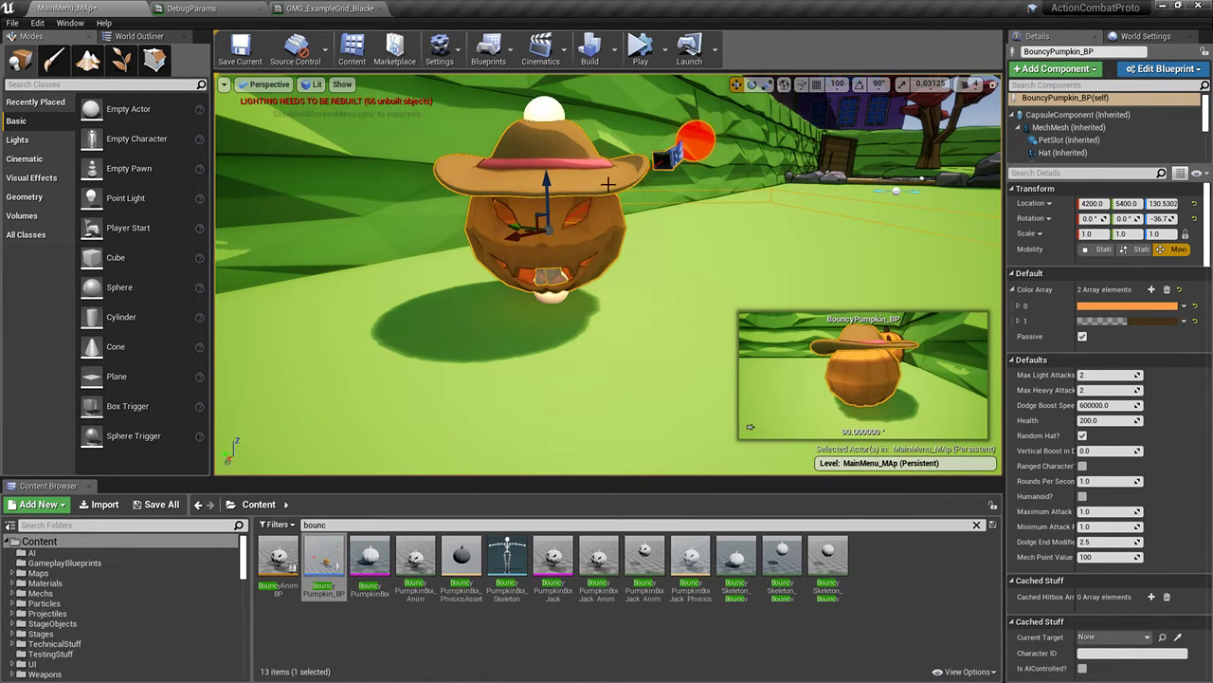
pyautogui.hotkey('alt', 'p')
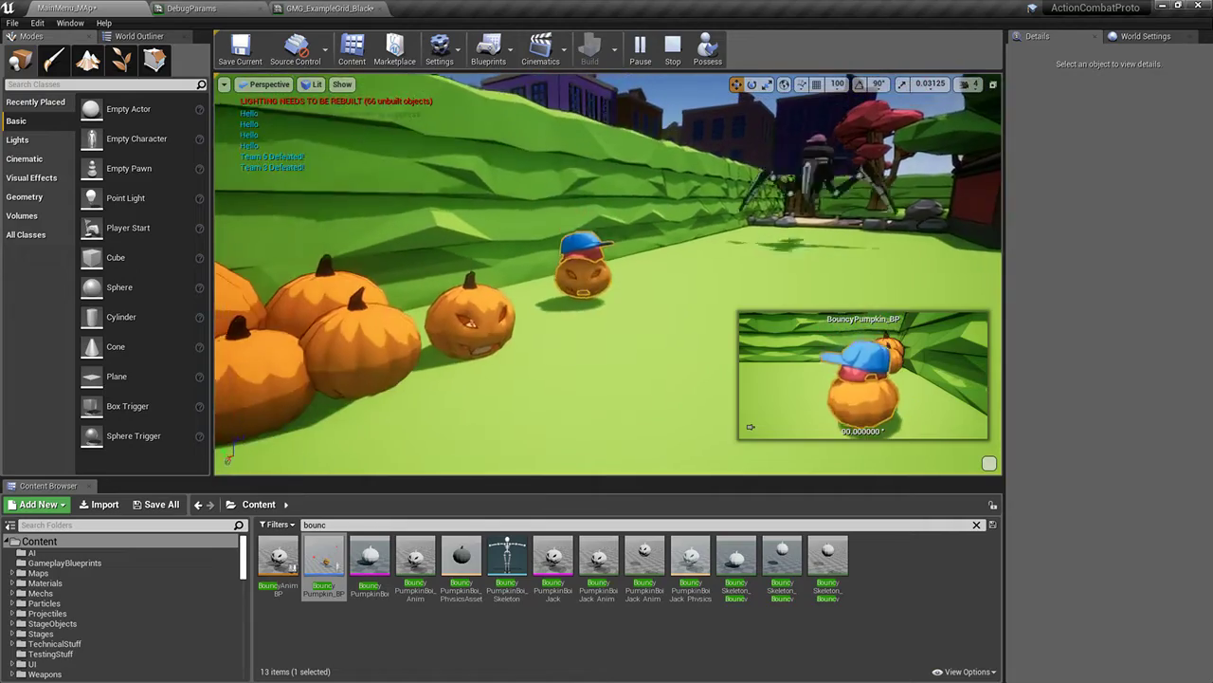
# Examine the simulated BouncyPumpkin_BP near the pumpkin pile from several distances and angles
pyautogui.press('w')
pyautogui.moveTo(608, 284); pyautogui.dragTo(608, 228, button='right')
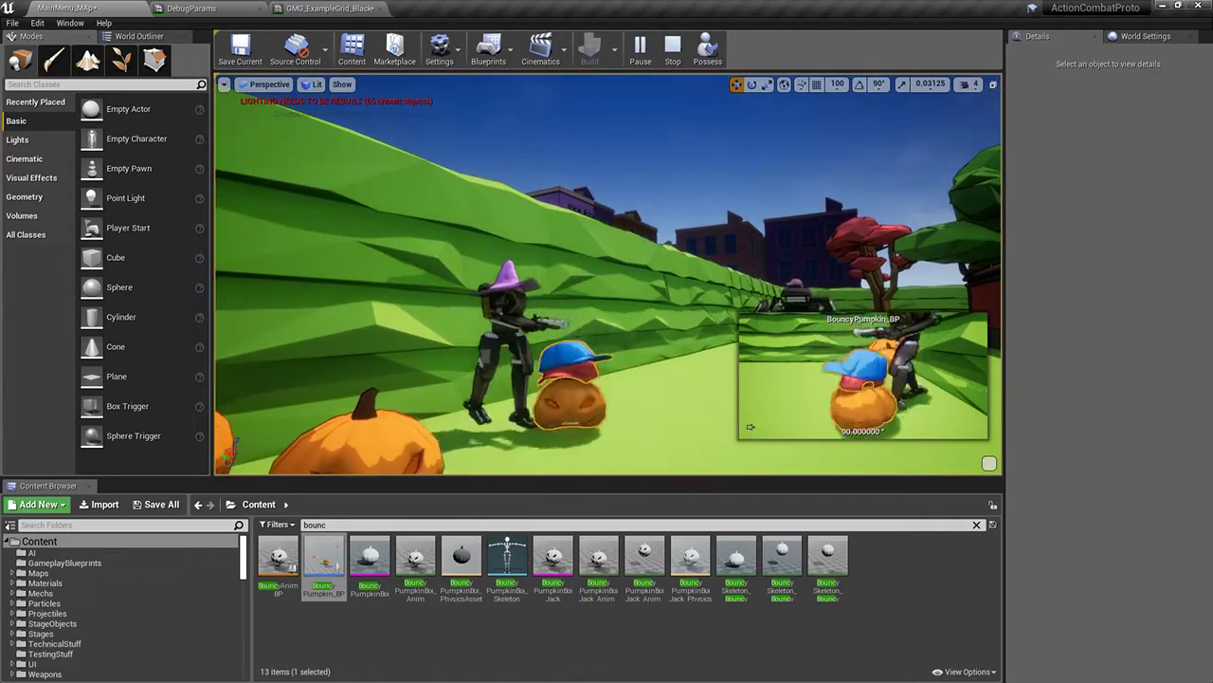
pyautogui.click(616, 161)
pyautogui.moveTo(617, 161); pyautogui.dragTo(612, 213, button='right')
pyautogui.press('w')
pyautogui.press('w')
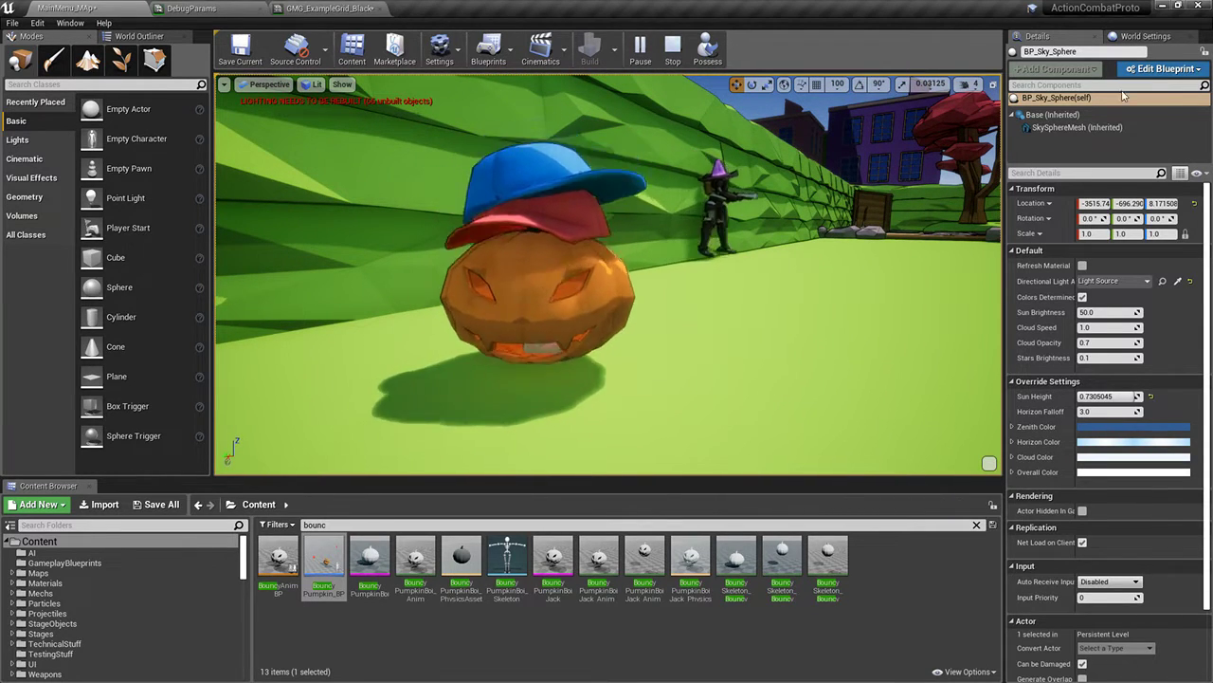
pyautogui.press('s')
pyautogui.moveTo(606, 275); pyautogui.dragTo(617, 174, button='right')
pyautogui.press('w')
pyautogui.press('s')
pyautogui.press('w')
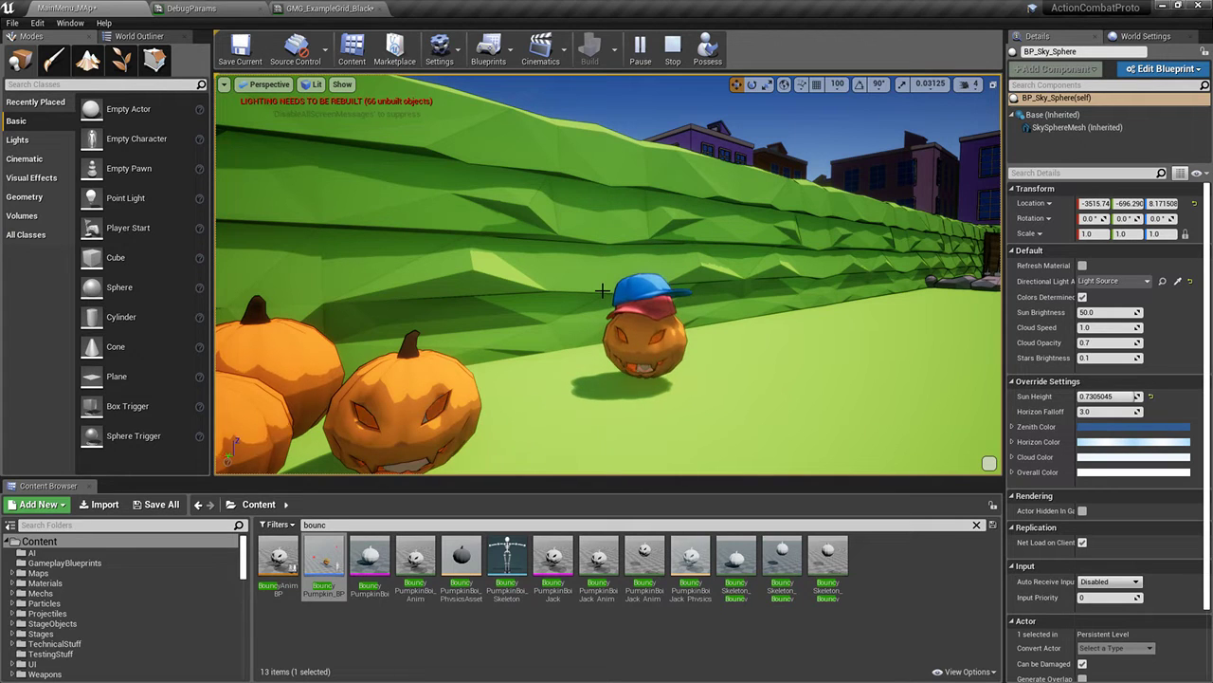
# Fly through the simulated level to inspect the stone path, bench, lantern and rocks around the red house
pyautogui.press('w')
pyautogui.moveTo(437, 278); pyautogui.dragTo(341, 279, button='right')
pyautogui.press('w')
pyautogui.moveTo(616, 279); pyautogui.dragTo(702, 279, button='right')
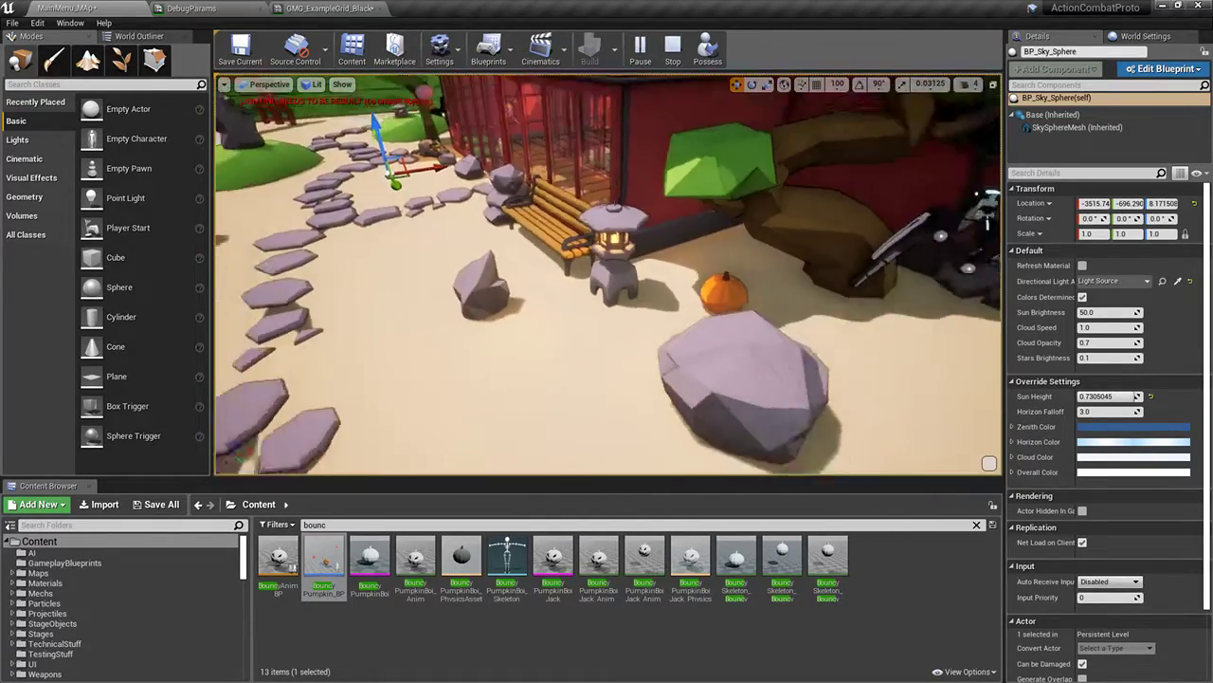
pyautogui.moveTo(607, 275); pyautogui.dragTo(502, 267, button='right')
pyautogui.moveTo(587, 255); pyautogui.dragTo(317, 253, button='right')
pyautogui.moveTo(522, 237); pyautogui.dragTo(664, 185, button='right')
# Stop the simulation and select the BouncyPumpkin_BP actor beside the pumpkin pile
pyautogui.press('Escape')
pyautogui.moveTo(677, 278); pyautogui.dragTo(574, 323, button='right')
pyautogui.click(677, 278)
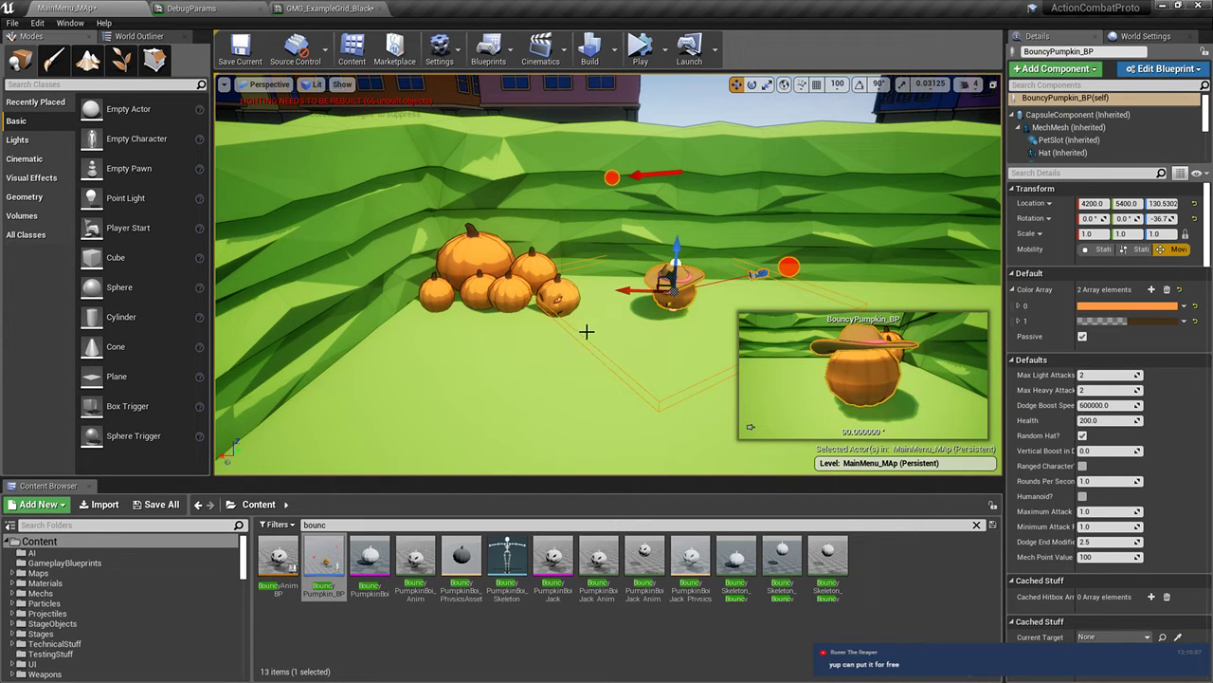
pyautogui.moveTo(607, 357); pyautogui.dragTo(642, 352, button='right')
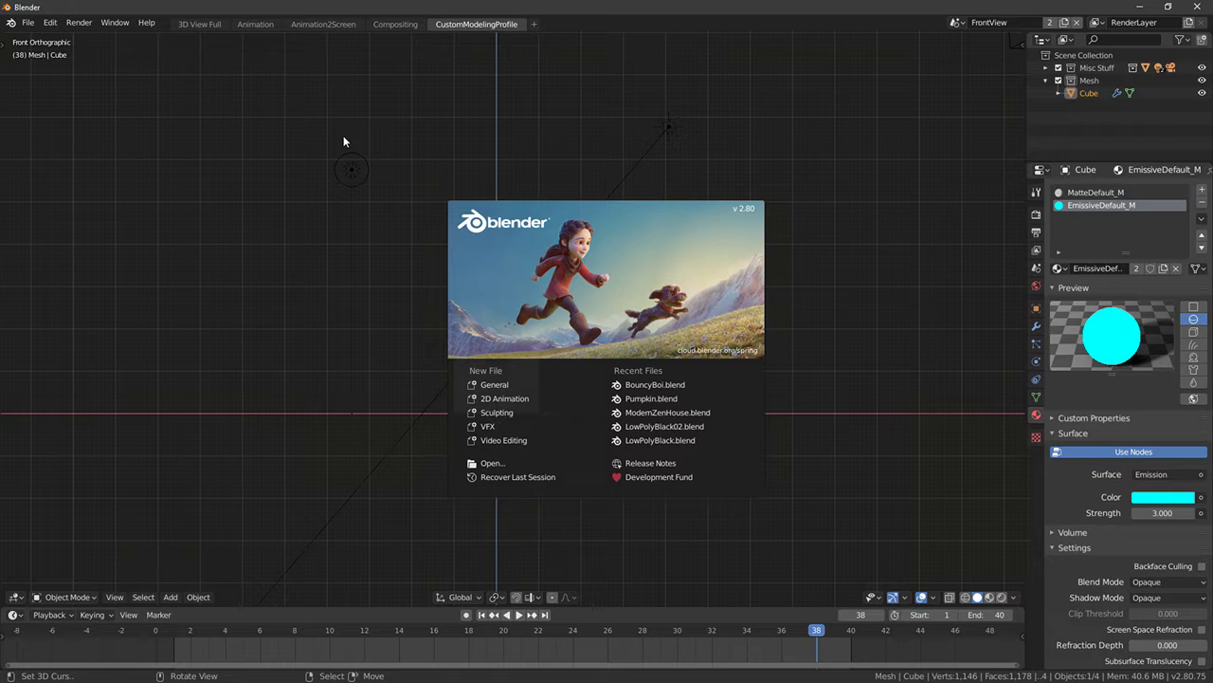
# Switch to Blender, dismiss the splash screen and delete the startup Cube object
pyautogui.click(834, 373)
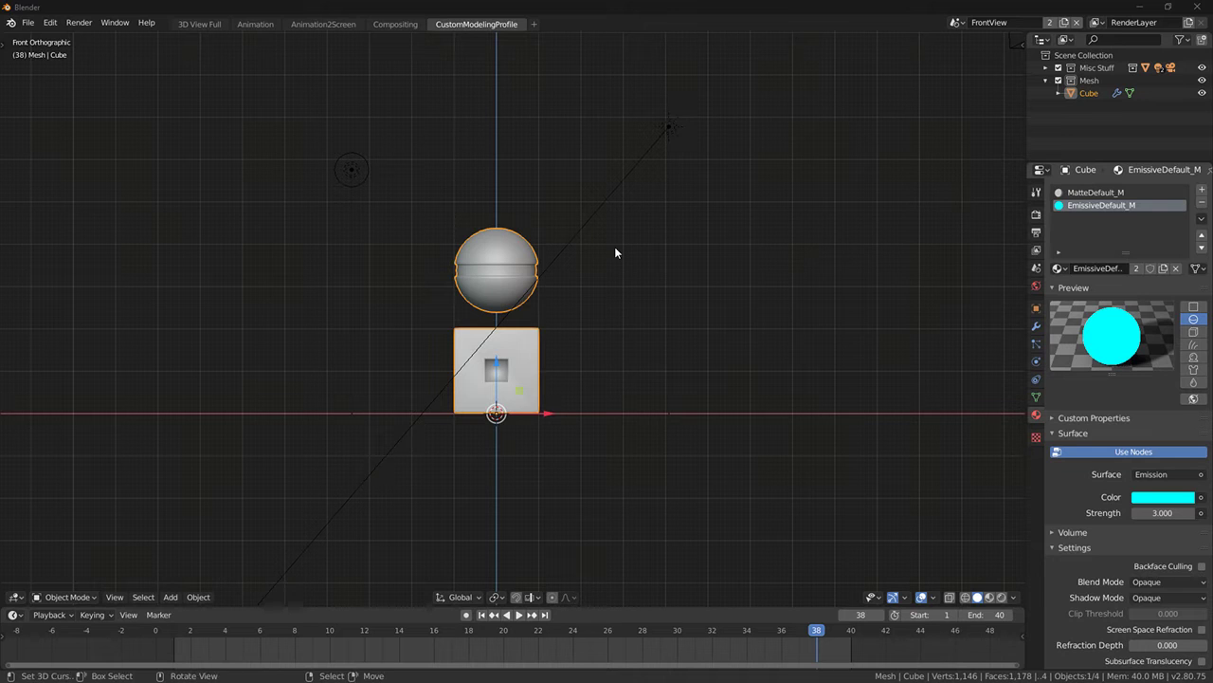
pyautogui.moveTo(710, 279); pyautogui.dragTo(629, 304, button='middle')
pyautogui.press('KP_1')
pyautogui.scroll(4, 504, 309)
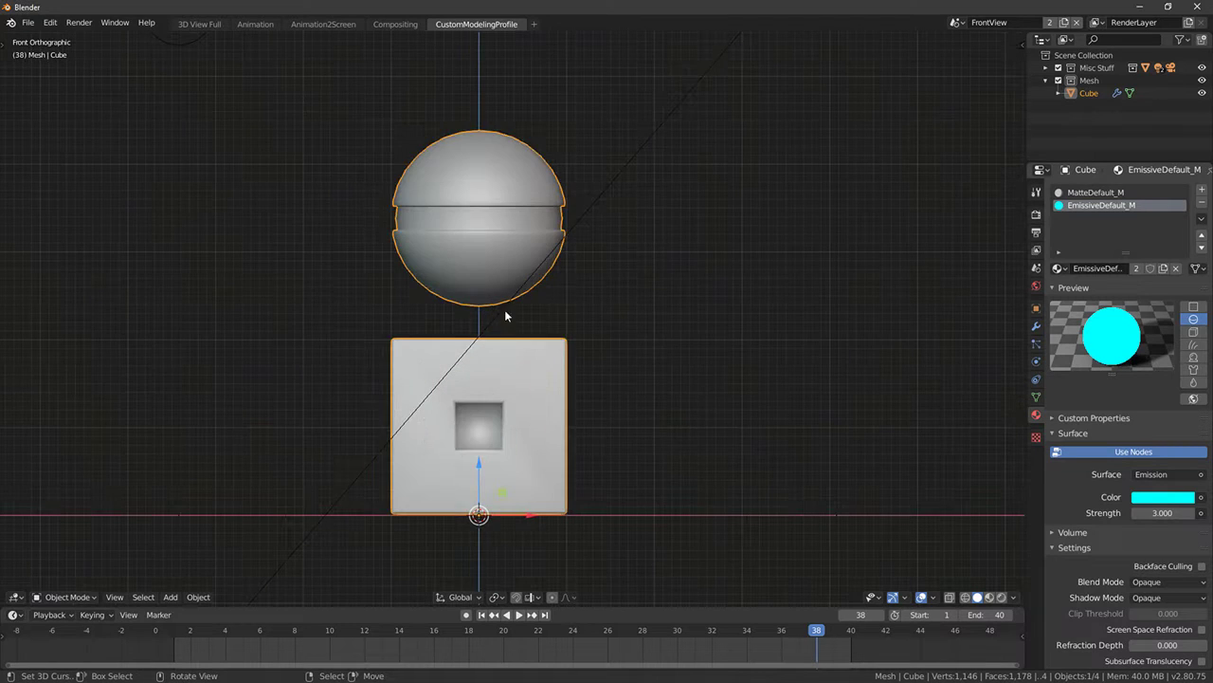
pyautogui.press('x')
pyautogui.click(469, 209)
pyautogui.press('KP_7')
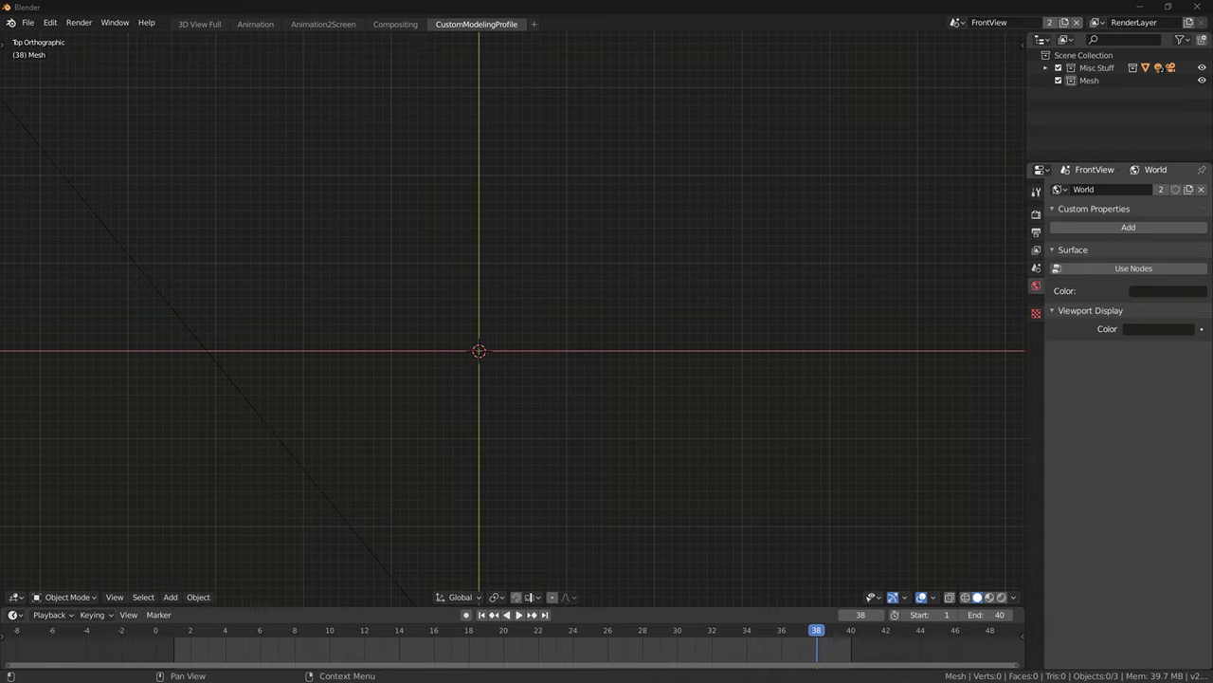
# Add a cylinder mesh at the world origin in the front view
pyautogui.middleClick(591, 267)
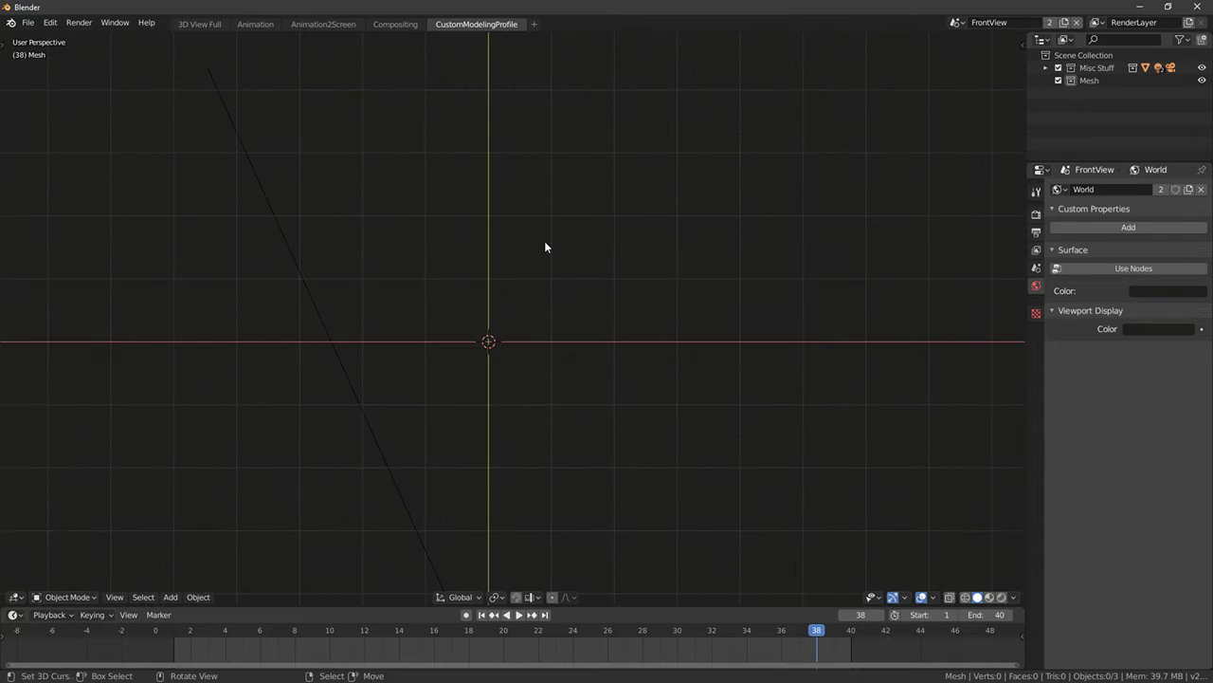
pyautogui.press('KP_7')
pyautogui.press('KP_1')
pyautogui.scroll(-6, 569, 296)
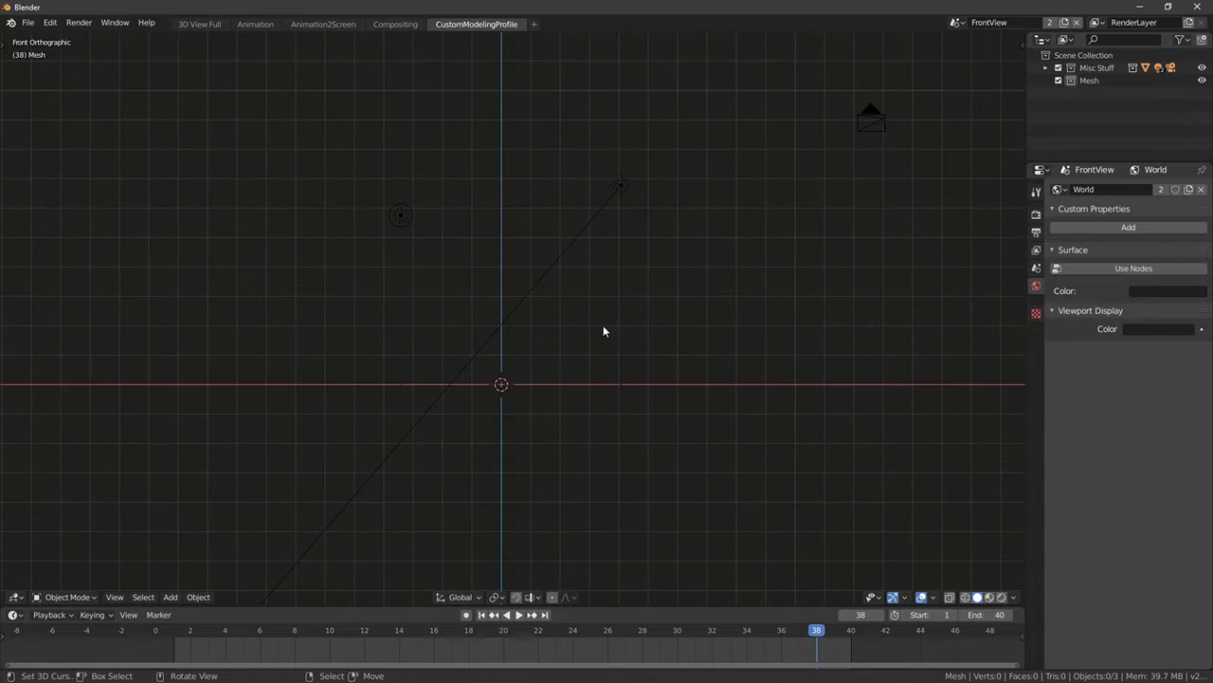
pyautogui.keyDown('shift'); pyautogui.moveTo(603, 330); pyautogui.dragTo(625, 288, button='middle'); pyautogui.keyUp('shift')
pyautogui.hotkey('shift', 'a')
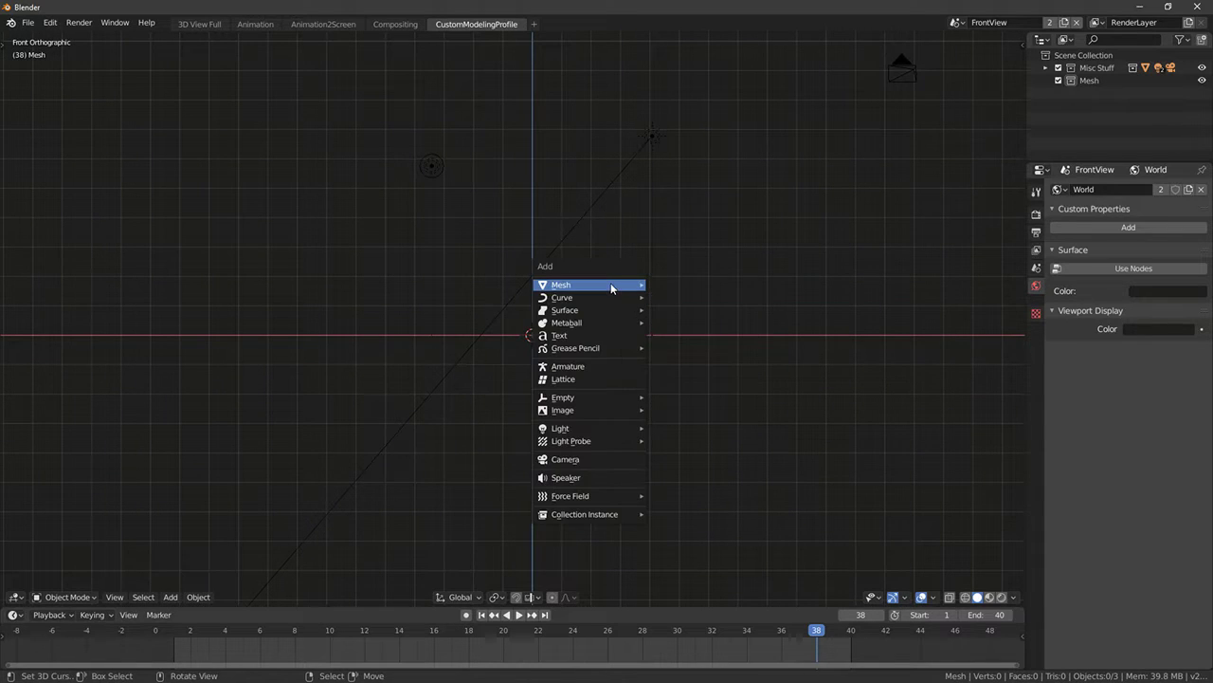
pyautogui.moveTo(614, 284)
pyautogui.click(692, 356)
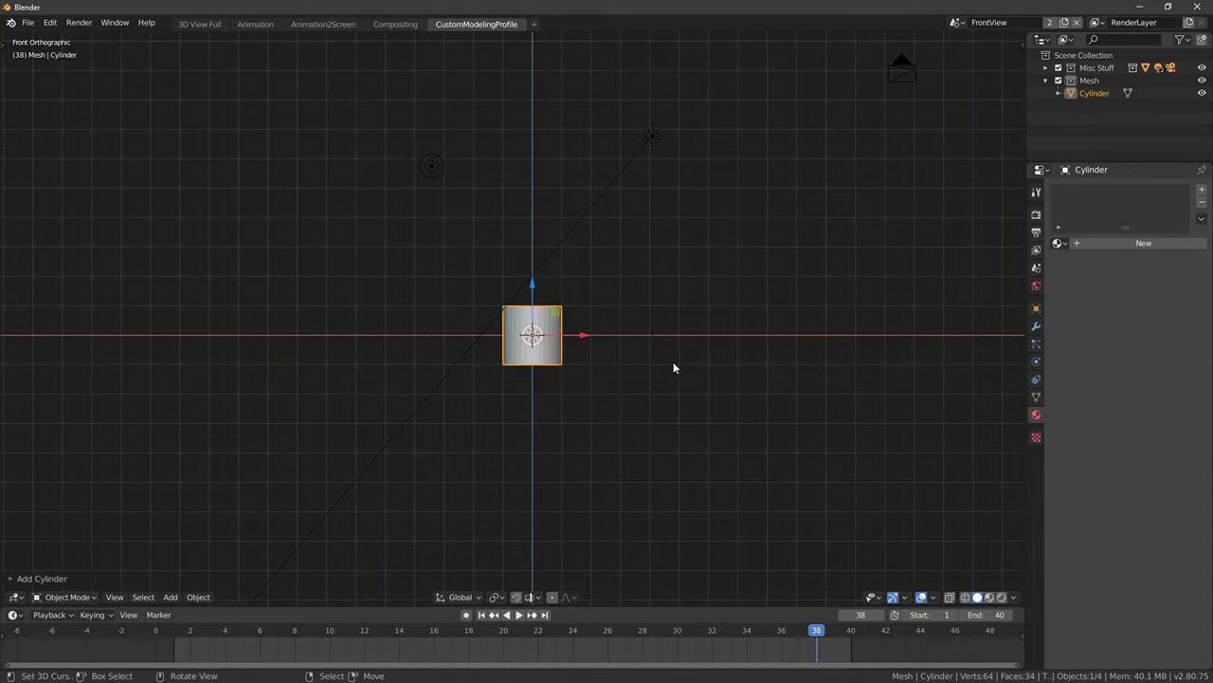
# Set the cylinder to 12 vertices and raise its geometry by about 0.994 along Z in Edit Mode
pyautogui.scroll(5, 596, 345)
pyautogui.click(54, 576)
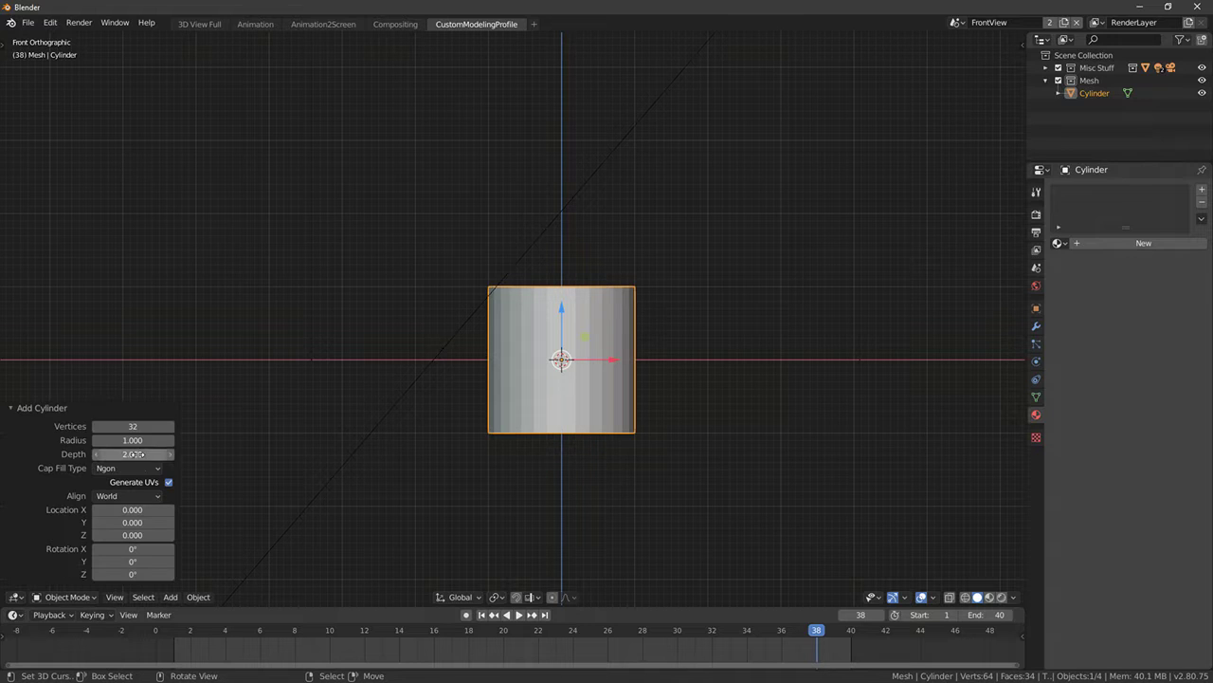
pyautogui.click(140, 427)
pyautogui.write('12')
pyautogui.press('Return')
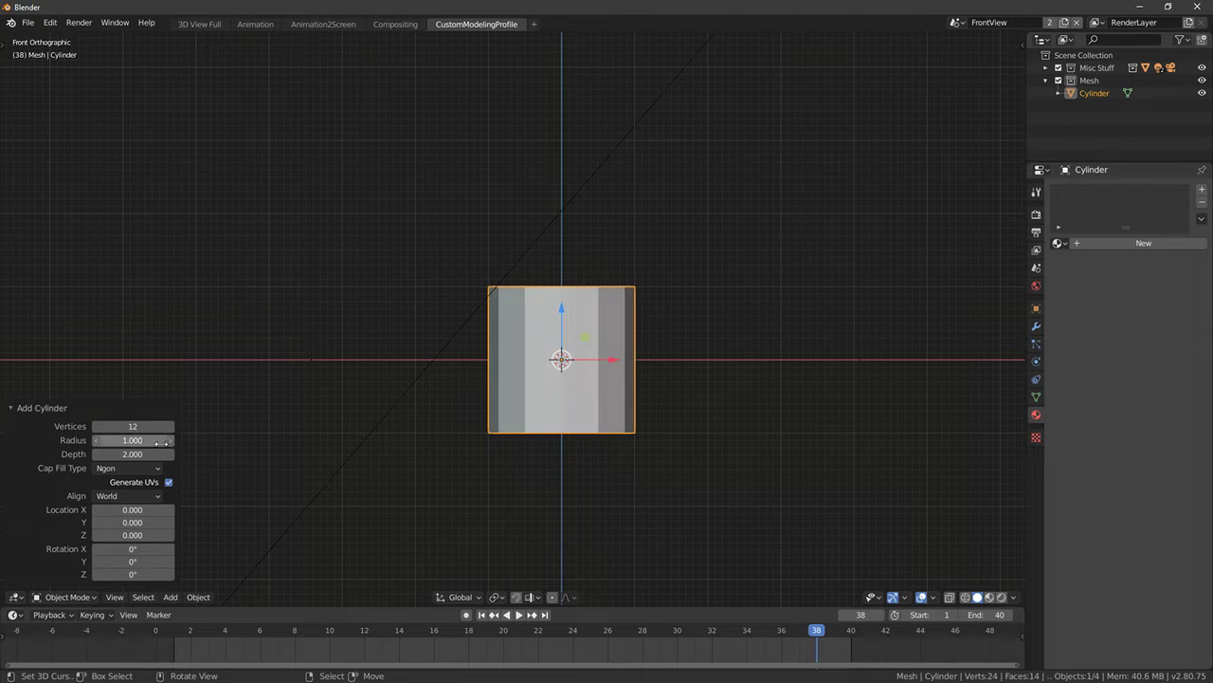
pyautogui.press('Tab')
pyautogui.moveTo(562, 310); pyautogui.dragTo(596, 238)
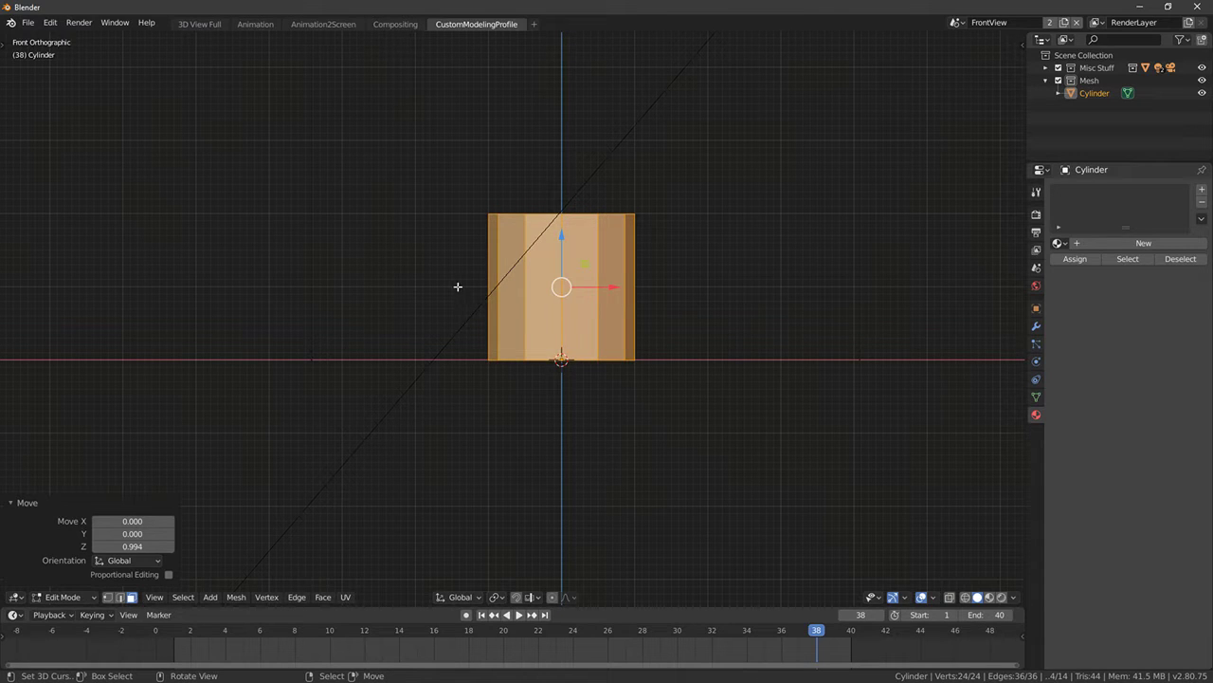
# Delete the cylinder's top cap face to leave it open at the top
pyautogui.press('KP_7')
pyautogui.moveTo(517, 349); pyautogui.dragTo(577, 273, button='middle')
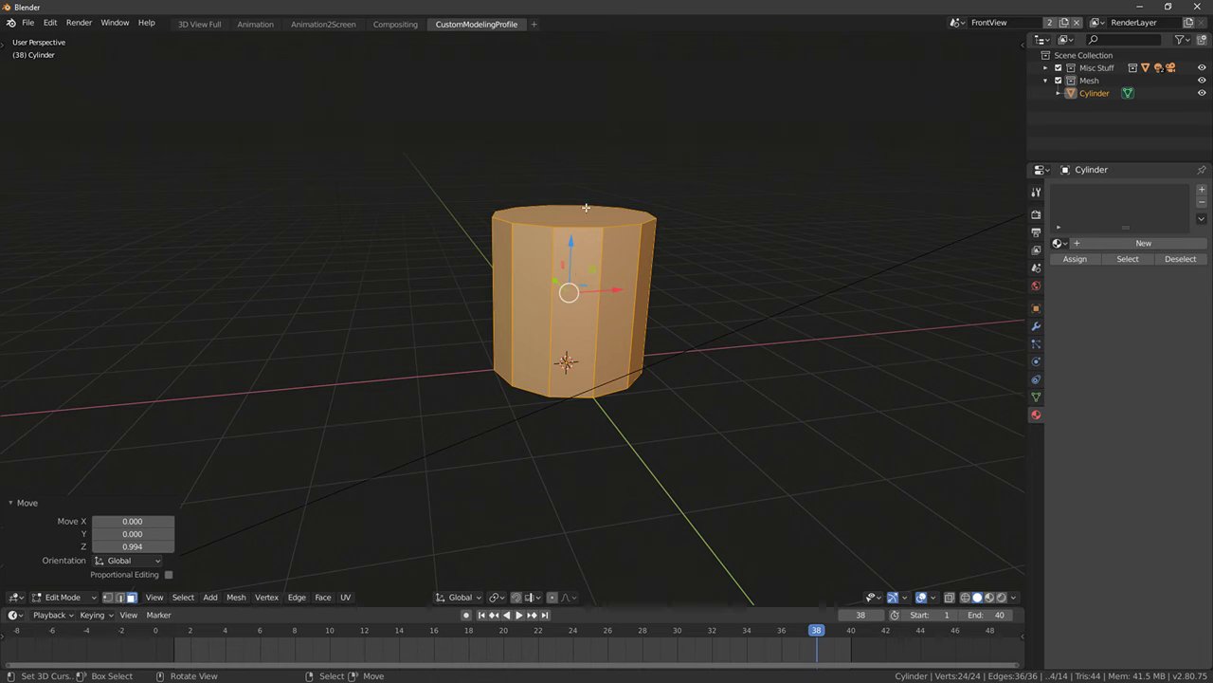
pyautogui.rightClick(585, 205)
pyautogui.press('x')
pyautogui.click(545, 243)
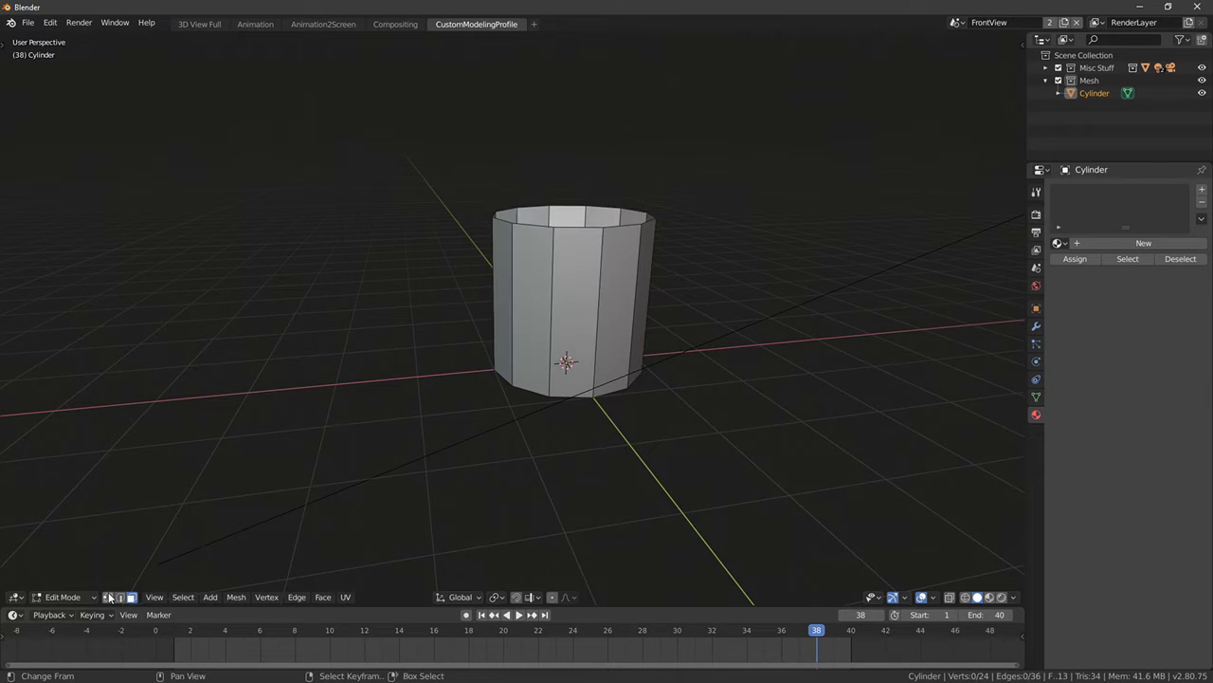
# Select the cylinder's top rim vertex loop and lower it along Z to shorten the wall by roughly a third
pyautogui.press('1')
pyautogui.keyDown('alt'); pyautogui.click(572, 241); pyautogui.keyUp('alt')
pyautogui.press('KP_1')
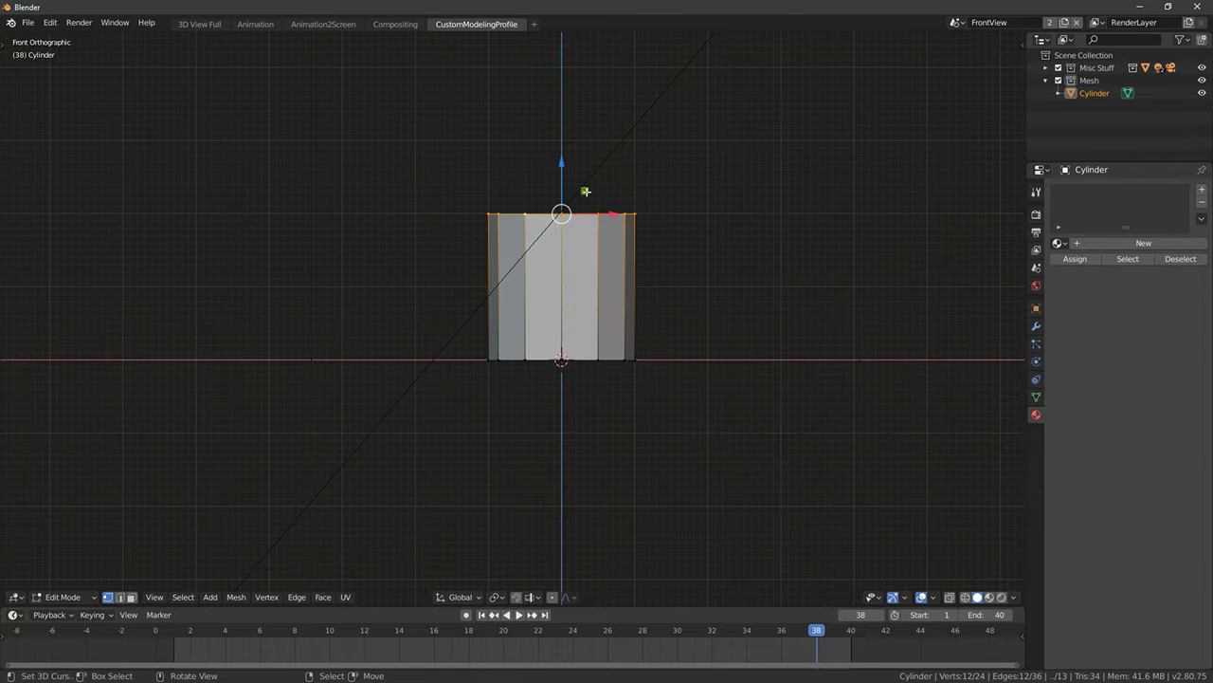
pyautogui.press('g')
pyautogui.press('z')
pyautogui.click(566, 222)
# Try two horizontal loop cuts around the cylinder wall scaled by about 1.048, and undo them
pyautogui.hotkey('ctrl', 'r')
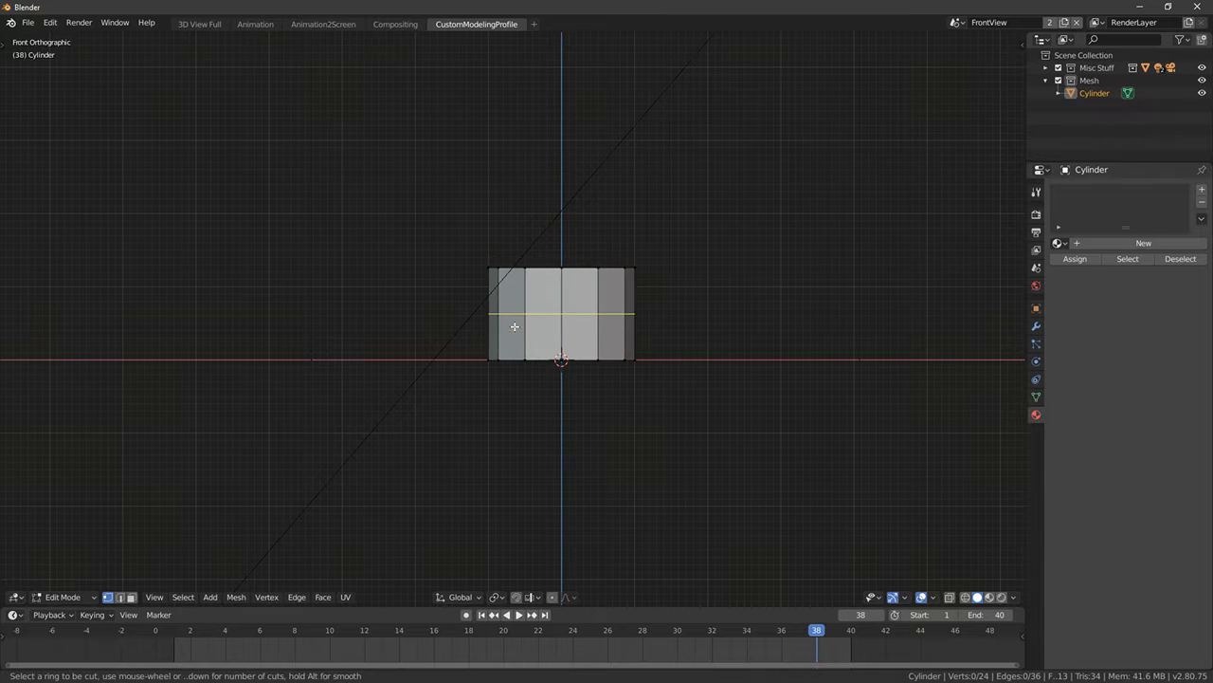
pyautogui.scroll(1, 515, 326)
pyautogui.click(516, 326)
pyautogui.rightClick(516, 326)
pyautogui.press('s')
pyautogui.click(811, 290)
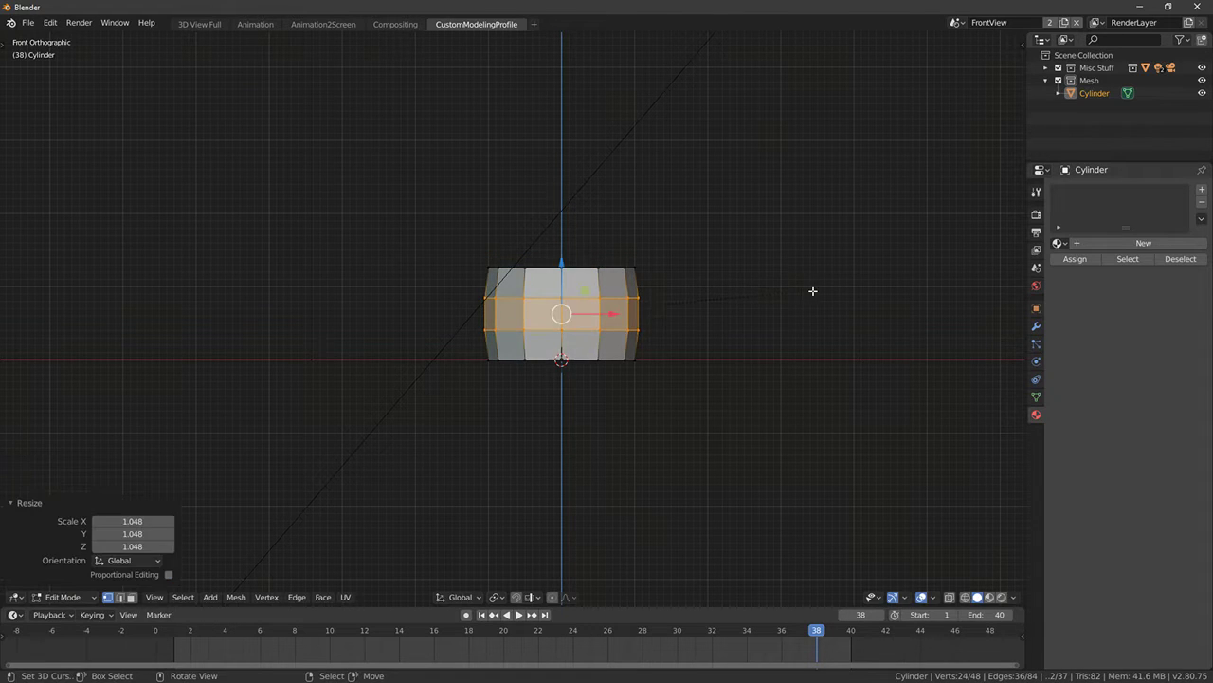
pyautogui.hotkey('ctrl', 'z')
pyautogui.hotkey('ctrl', 'z')
# Try two horizontal loop cuts around the cylinder wall without scaling, and undo them
pyautogui.hotkey('ctrl', 'r')
pyautogui.scroll(1, 528, 313)
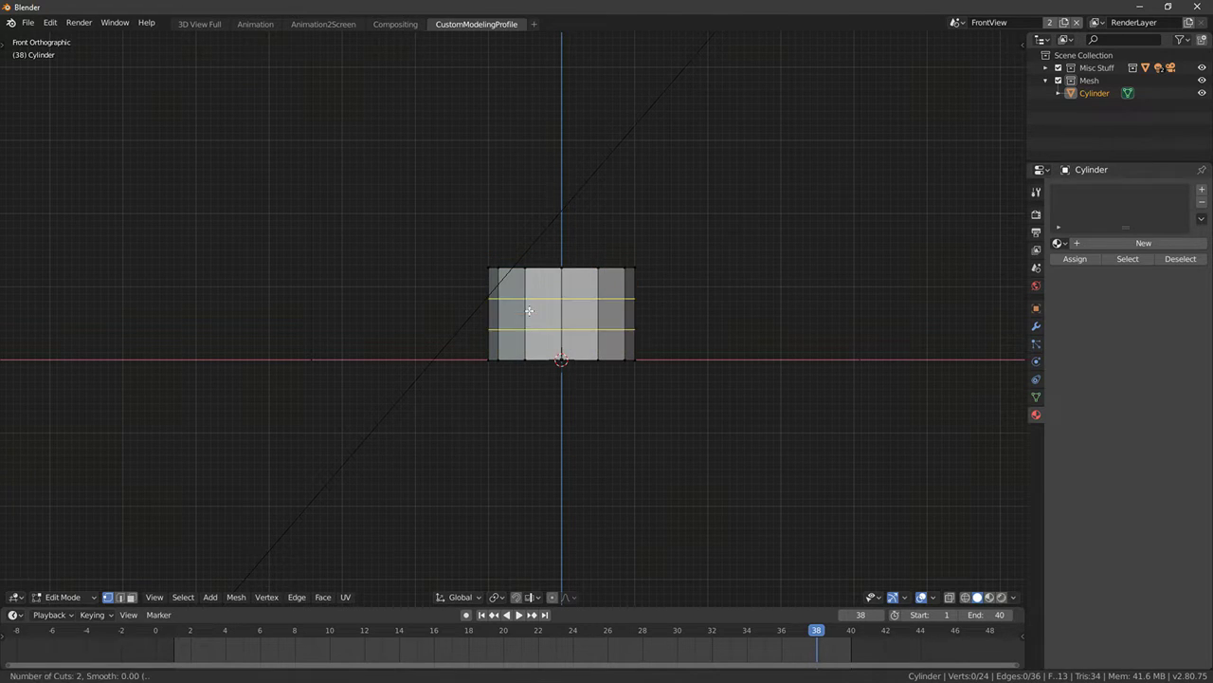
pyautogui.click(528, 312)
pyautogui.rightClick(742, 304)
pyautogui.hotkey('ctrl', 'z')
# Add two horizontal loop cuts around the cylinder wall and scale them outward by about 1.08 for a bulging barrel shape
pyautogui.hotkey('ctrl', 'r')
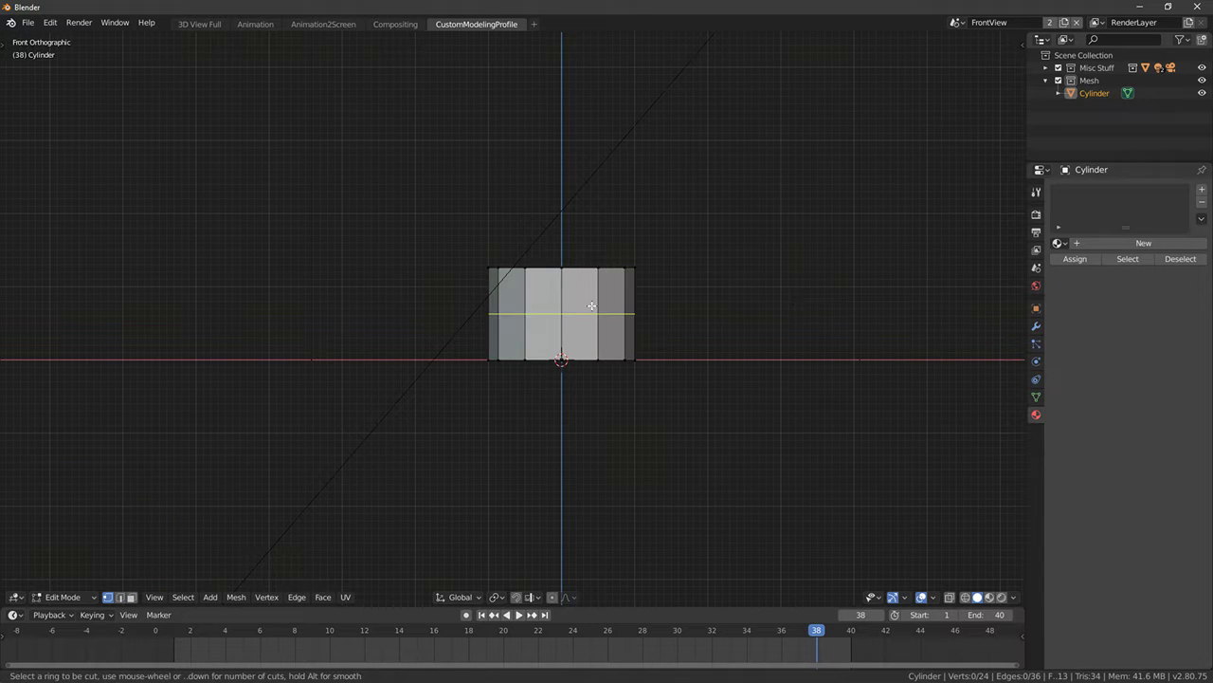
pyautogui.scroll(1, 591, 304)
pyautogui.click(592, 306)
pyautogui.rightClick(592, 306)
pyautogui.press('s')
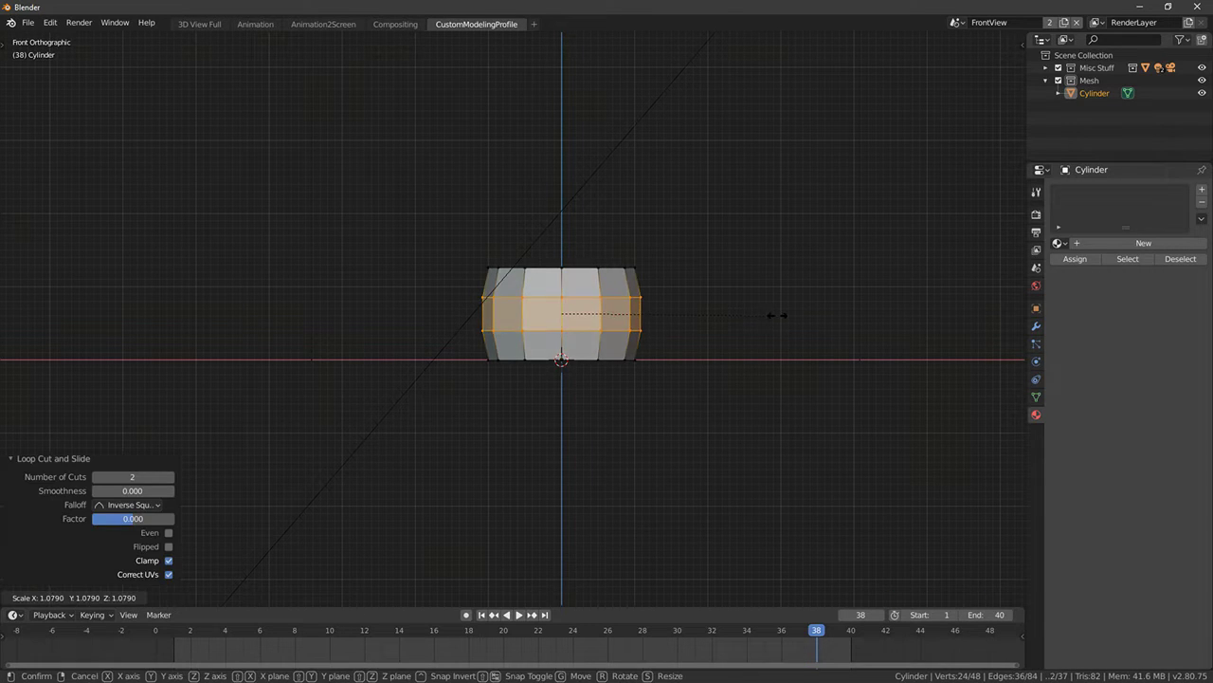
pyautogui.click(780, 314)
pyautogui.moveTo(780, 313); pyautogui.dragTo(563, 231, button='middle')
pyautogui.hotkey('alt', 'a')
pyautogui.press('KP_7')
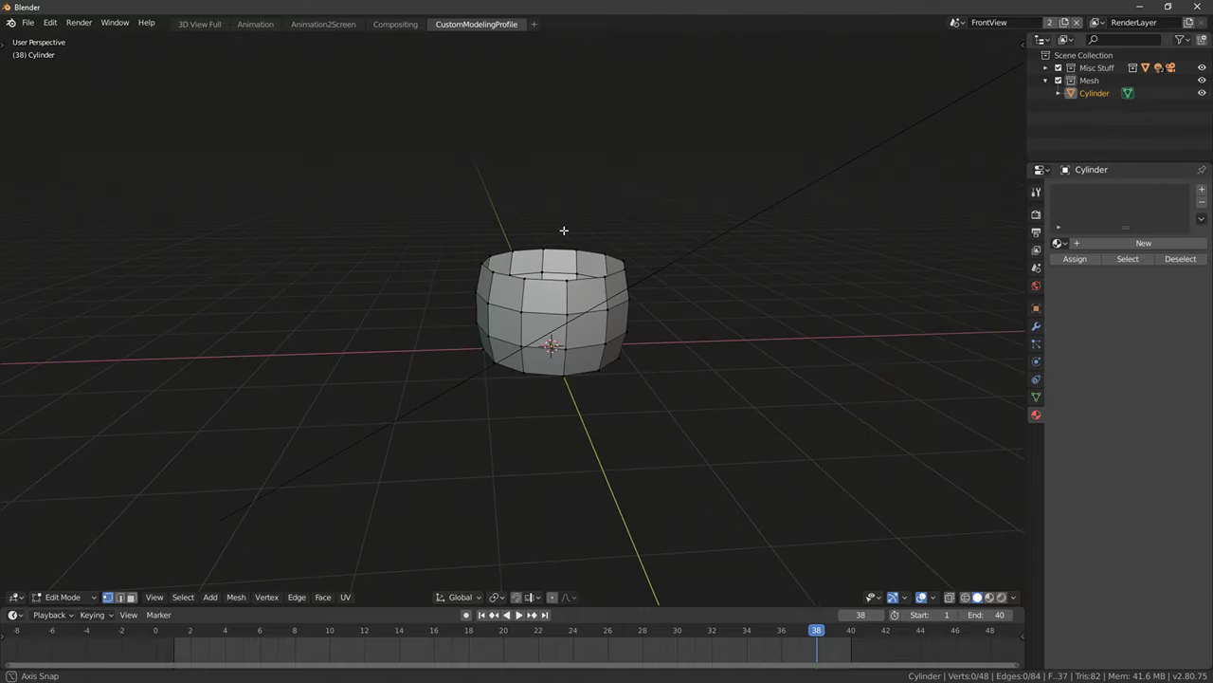
# Add a Bolt mesh at the centre of the cylinder's base
pyautogui.hotkey('shift', 'a')
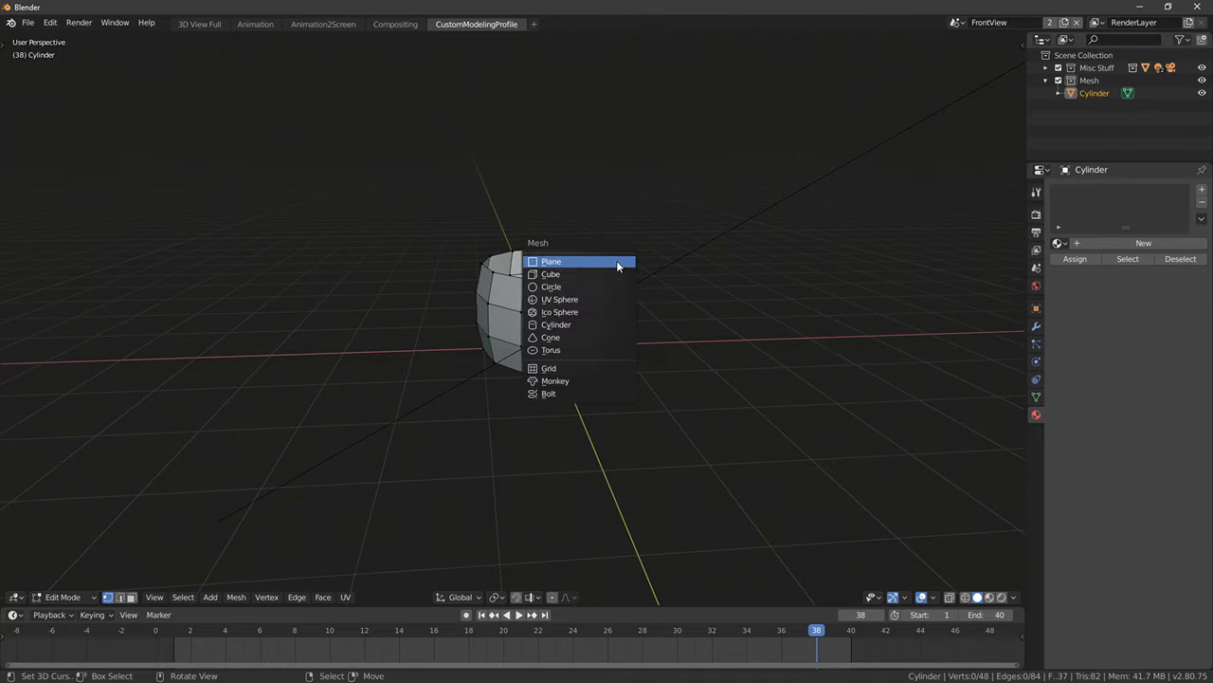
pyautogui.click(578, 394)
pyautogui.moveTo(507, 398); pyautogui.dragTo(460, 323, button='middle')
pyautogui.scroll(2, 459, 322)
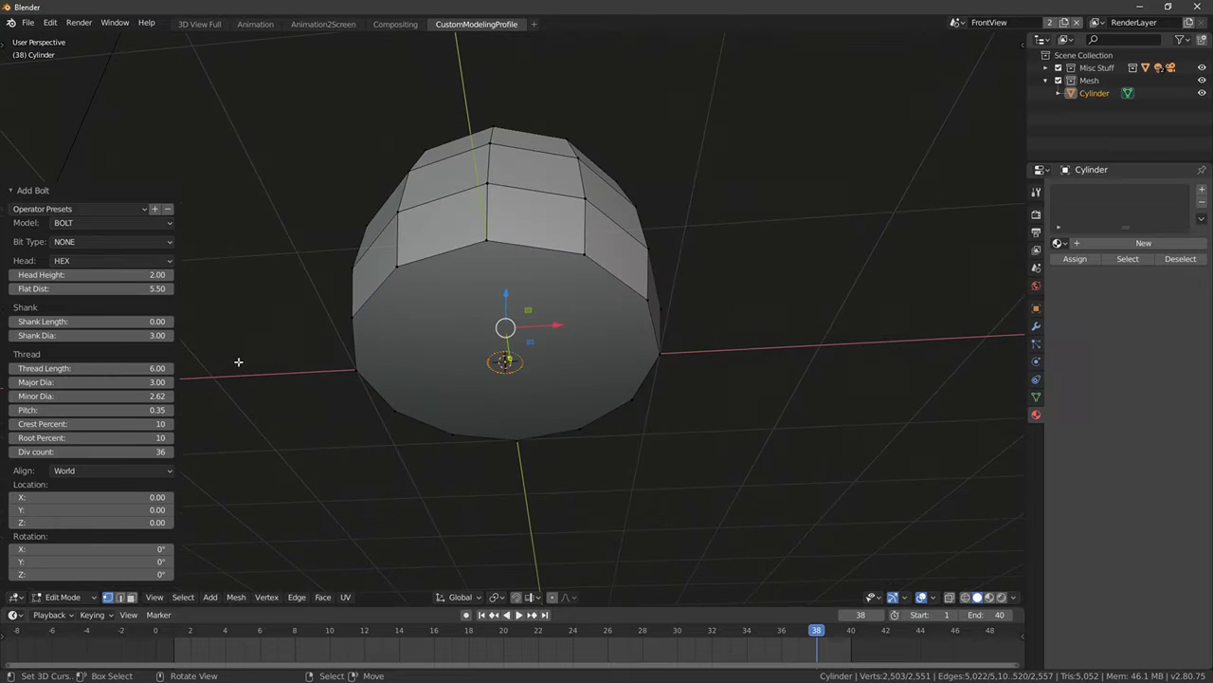
# Try the bolt's model and bit type options and set its head type to PAN
pyautogui.click(85, 219)
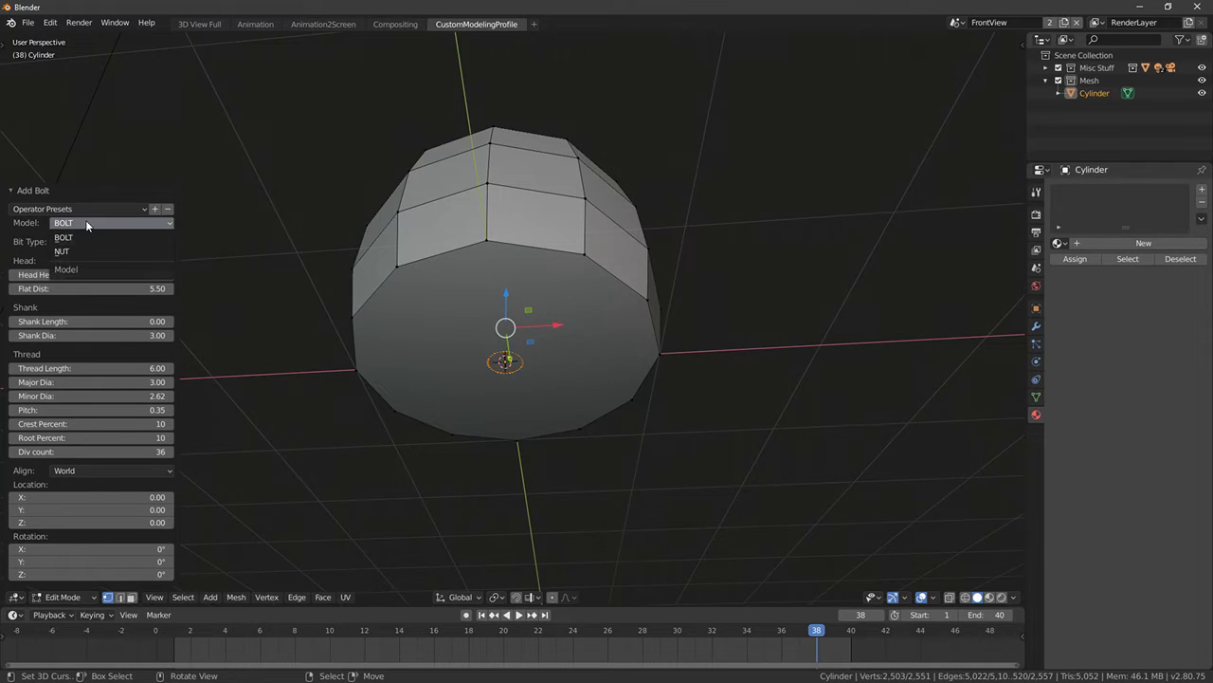
pyautogui.click(85, 250)
pyautogui.hotkey('ctrl', 'z')
pyautogui.click(111, 244)
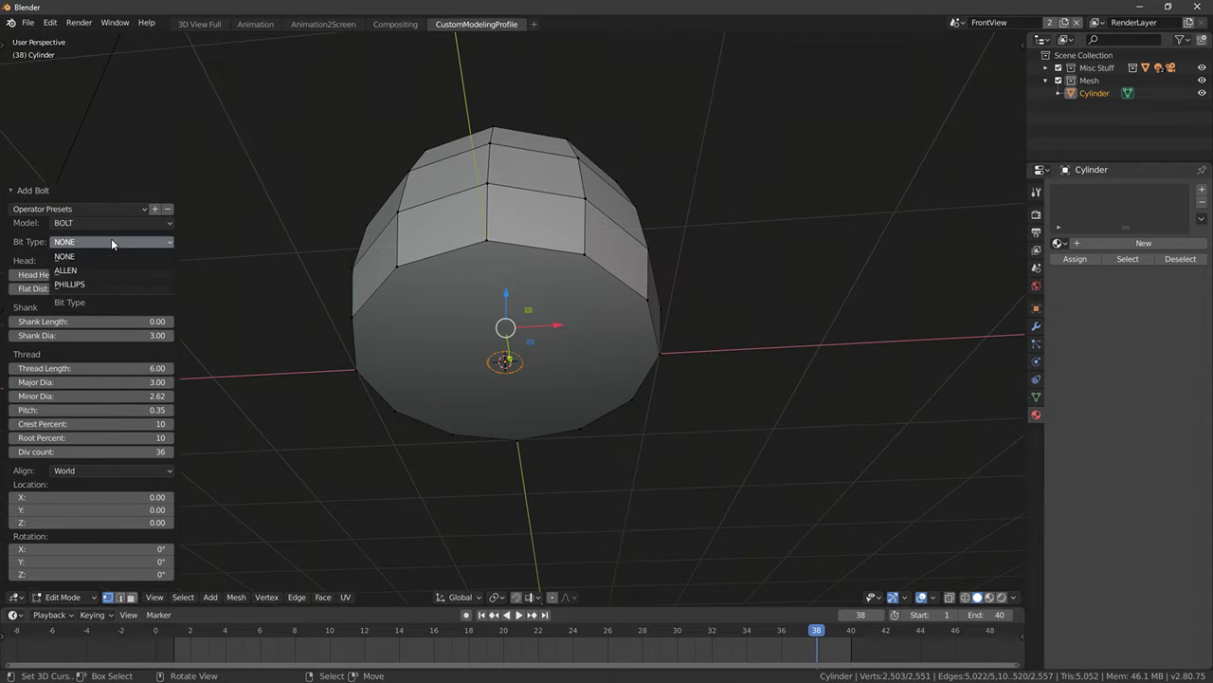
pyautogui.click(134, 262)
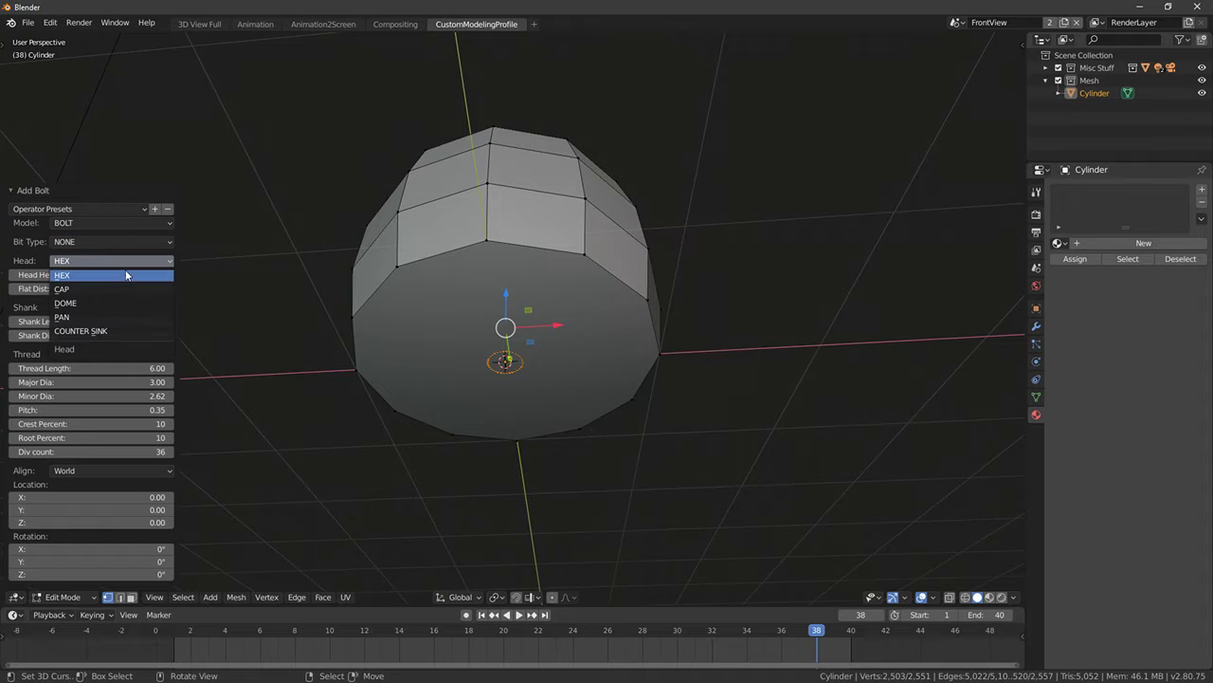
pyautogui.click(111, 318)
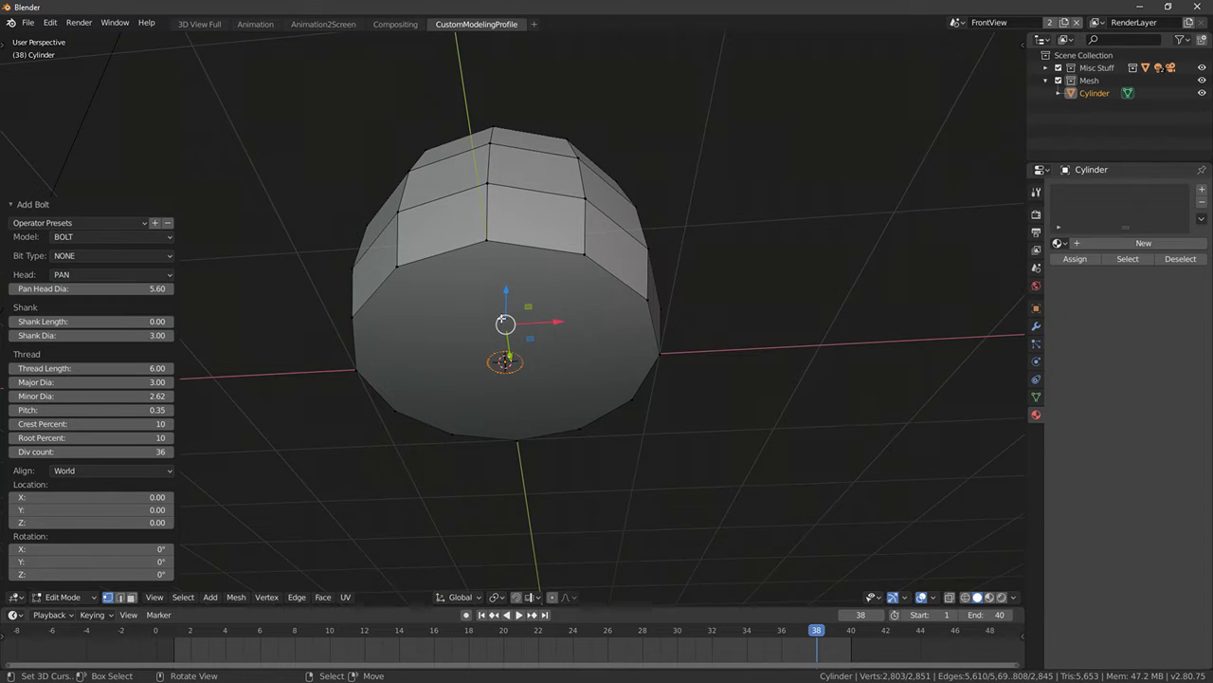
# Inspect the bolt inside the open cylinder and change its head type to CAP
pyautogui.moveTo(493, 304); pyautogui.dragTo(520, 266, button='middle')
pyautogui.scroll(5, 515, 482)
pyautogui.scroll(3, 521, 265)
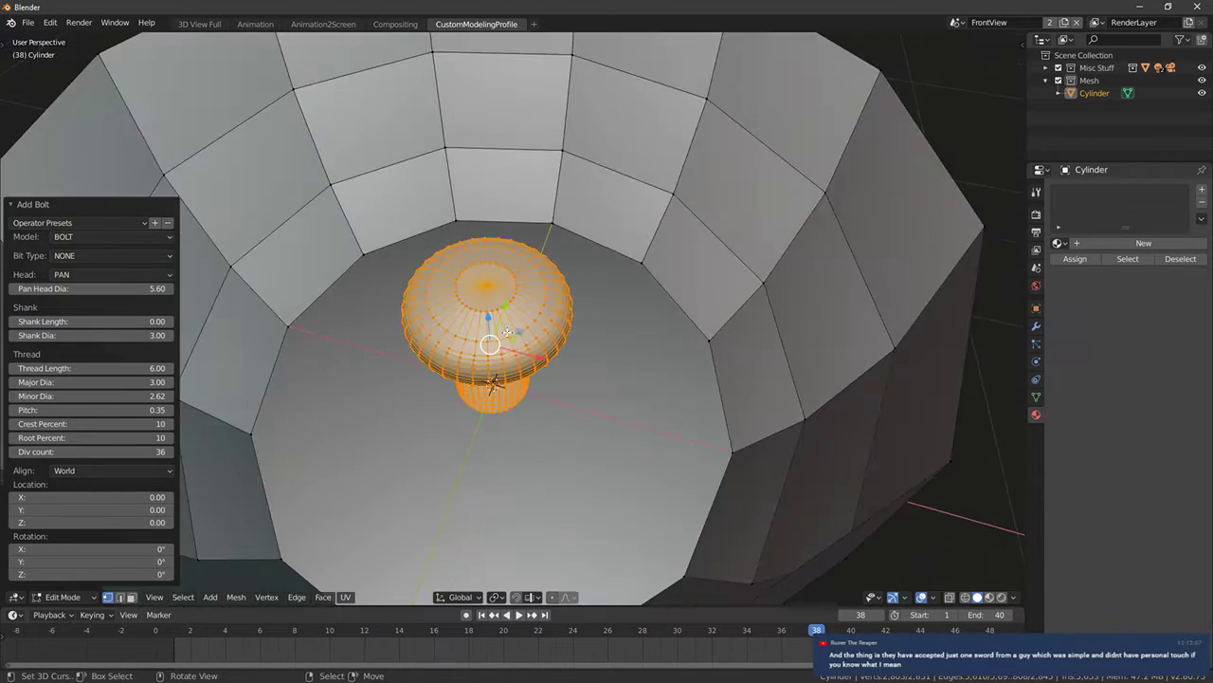
pyautogui.click(70, 275)
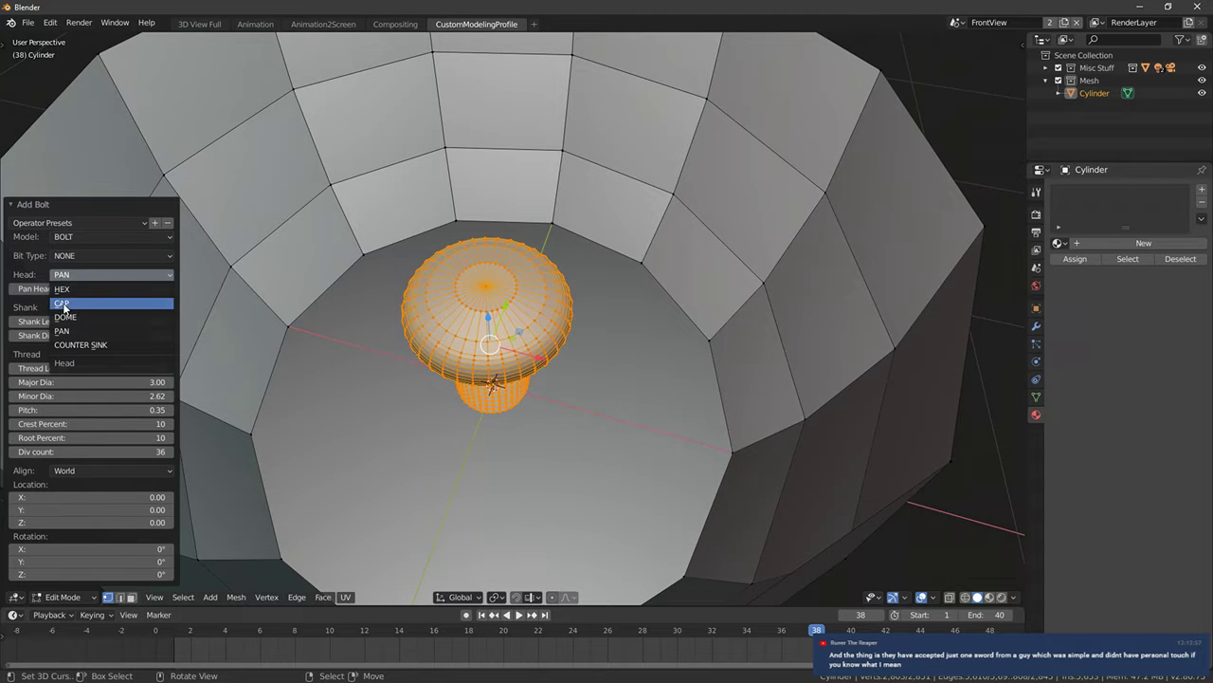
pyautogui.click(62, 303)
# Undo the addition of the bolt and return the cylinder to Object Mode
pyautogui.hotkey('alt', 'a')
pyautogui.click(83, 238)
pyautogui.rightClick(495, 299)
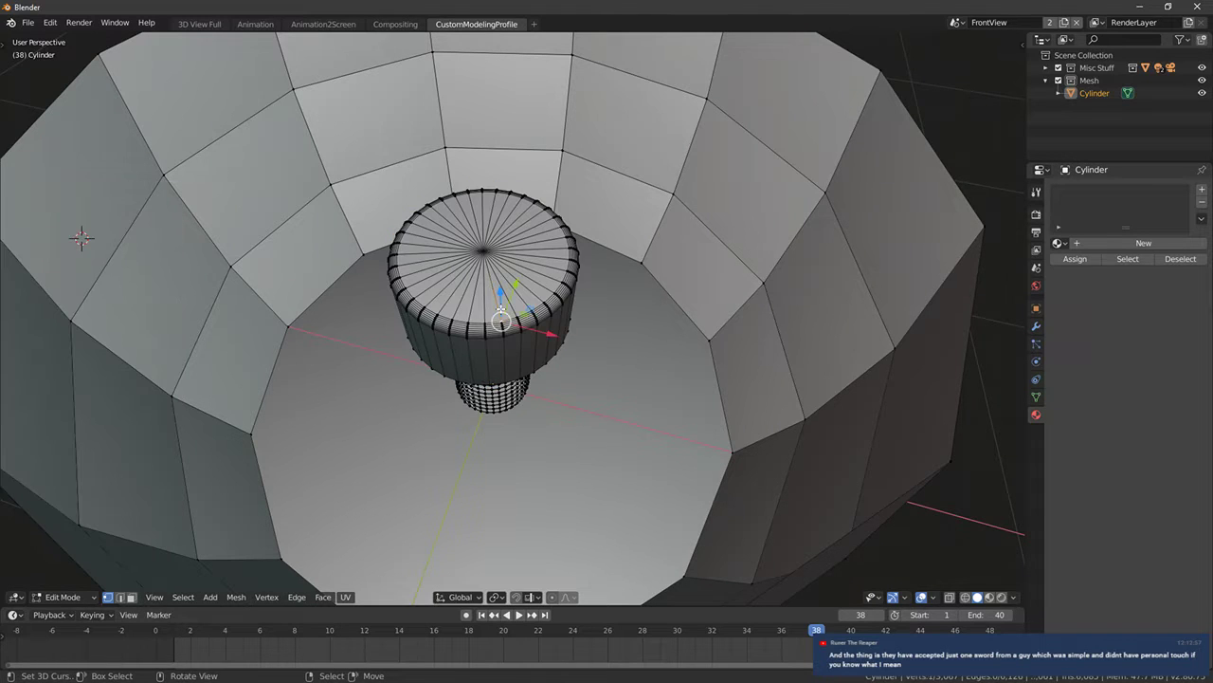
pyautogui.hotkey('ctrl', 'z')
pyautogui.hotkey('ctrl', 'z')
pyautogui.hotkey('ctrl', 'z')
pyautogui.scroll(-3, 500, 308)
pyautogui.press('Tab')
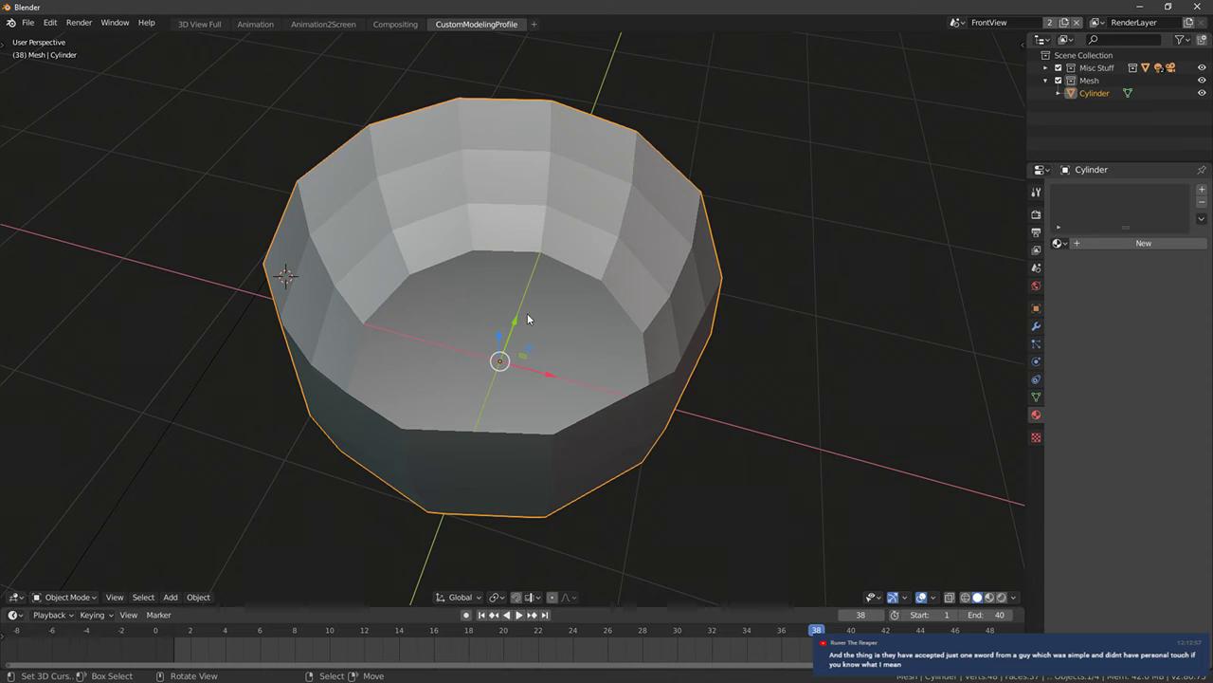
# Hide the cylinder and add a Bolt mesh at the 3D cursor
pyautogui.press('h')
pyautogui.hotkey('shift', 'a')
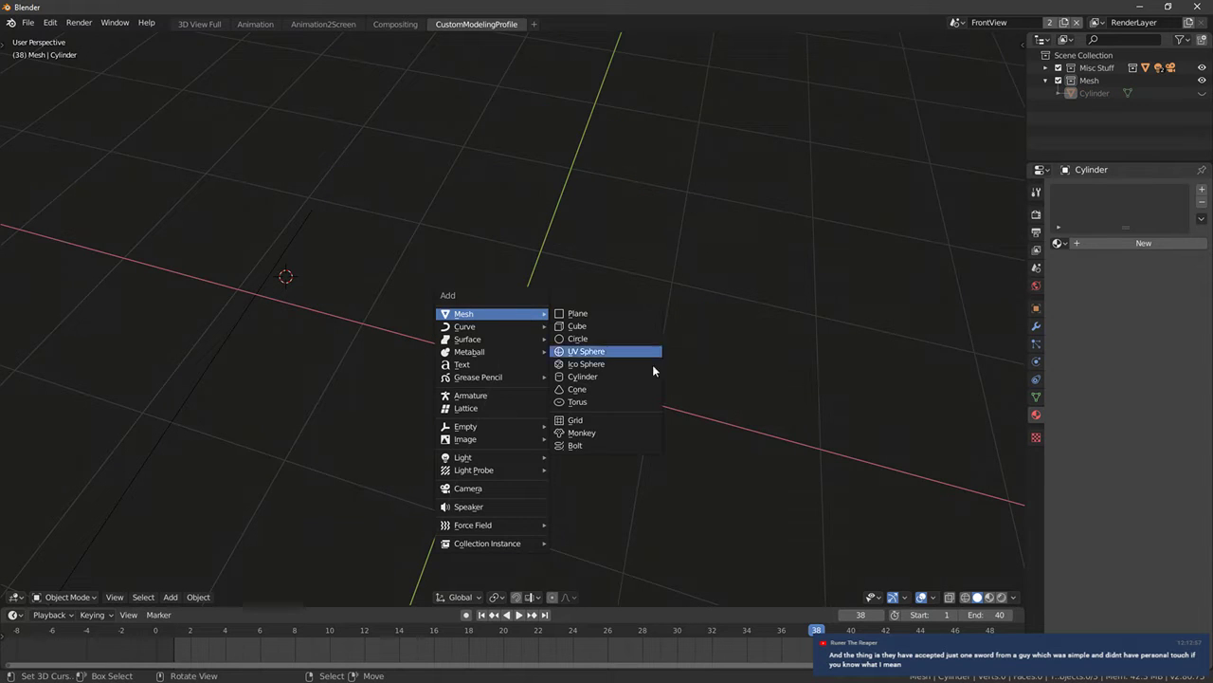
pyautogui.click(578, 445)
pyautogui.moveTo(559, 426); pyautogui.dragTo(563, 227, button='middle')
pyautogui.scroll(4, 599, 359)
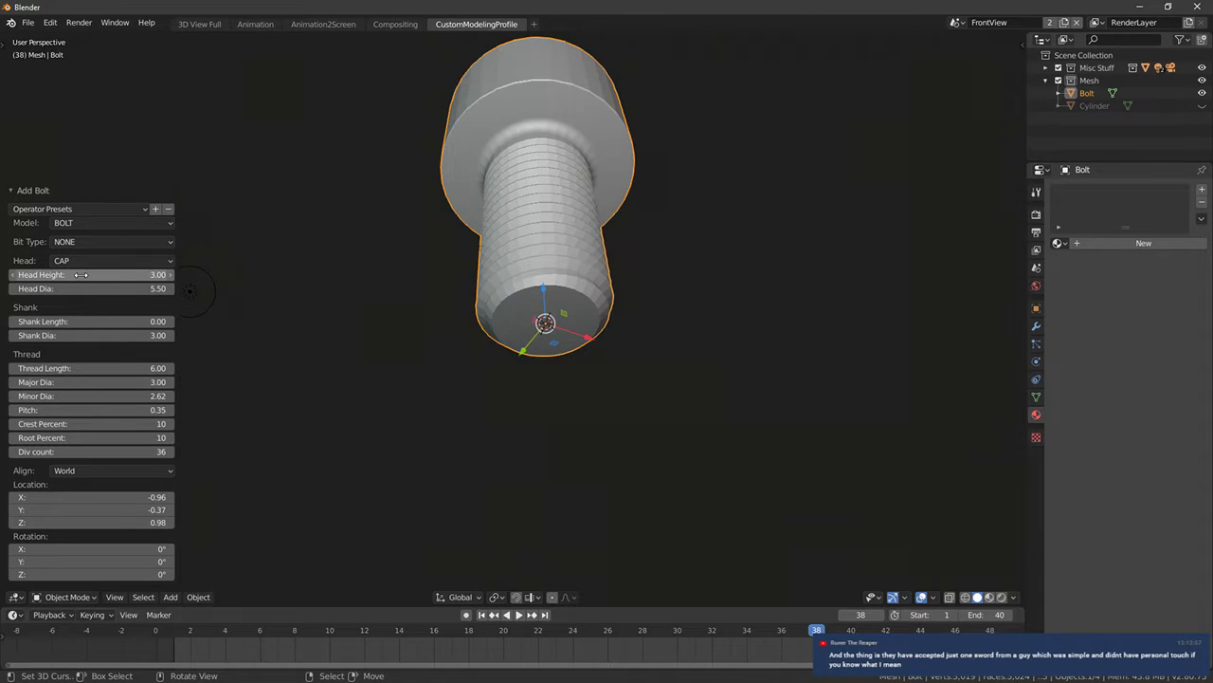
# Set the bolt's head height to 3.99, head diameter 5.59, thread length 5.79, pitch 1.16, crest 46, root 43 and div count 4
pyautogui.moveTo(86, 274)
pyautogui.mouseDown()
pyautogui.moveTo(152, 288)
pyautogui.moveTo(87, 288)
pyautogui.mouseUp()
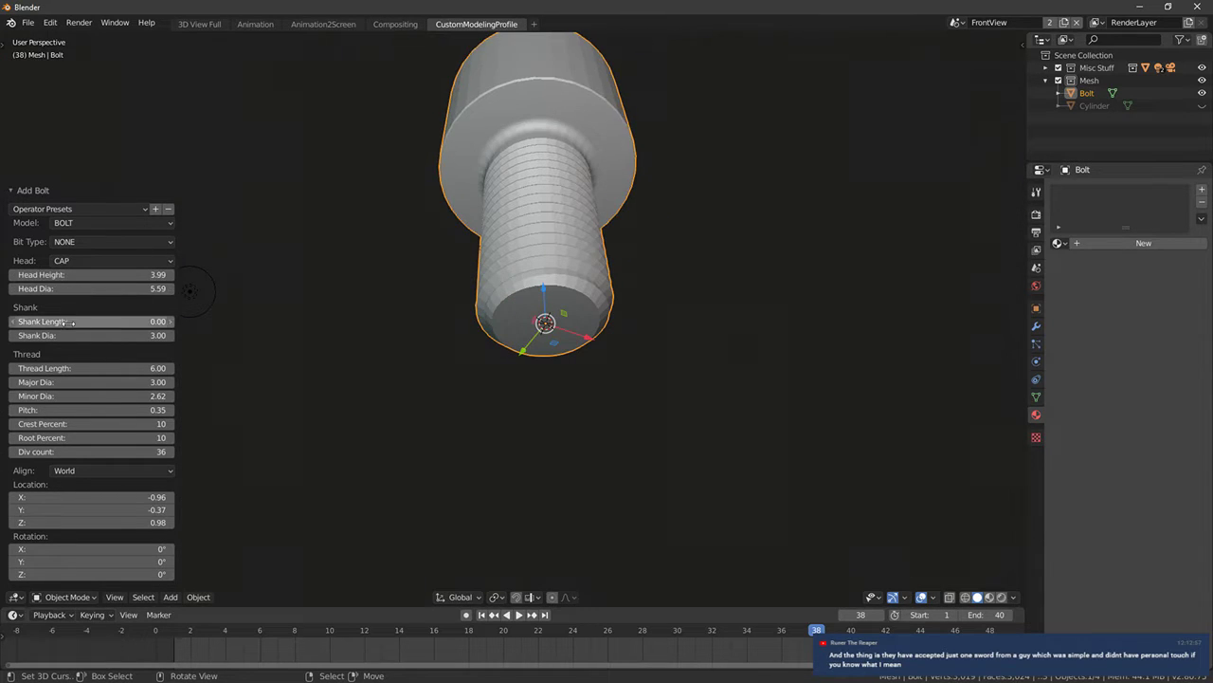
pyautogui.moveTo(64, 367); pyautogui.dragTo(76, 423)
pyautogui.moveTo(85, 437); pyautogui.dragTo(125, 437)
pyautogui.moveTo(24, 452); pyautogui.dragTo(9, 452)
pyautogui.scroll(2, 510, 243)
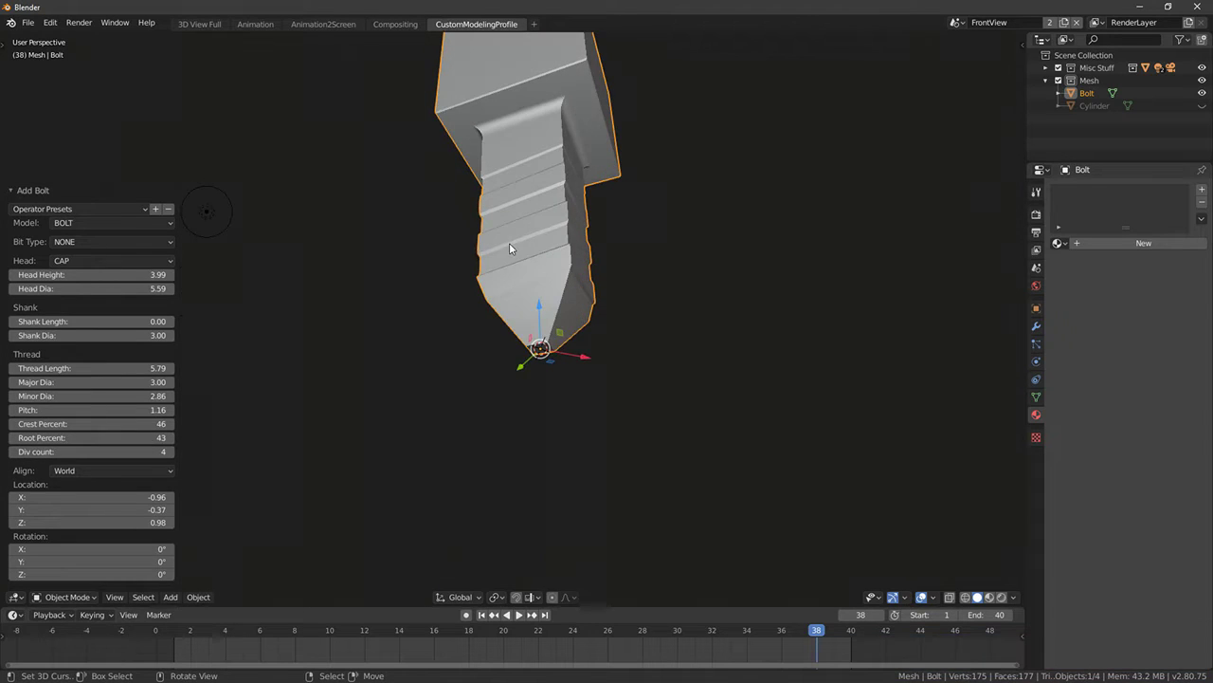
# Delete the bolt and make the hidden cylinder visible again
pyautogui.press('Delete')
pyautogui.press('KP_7')
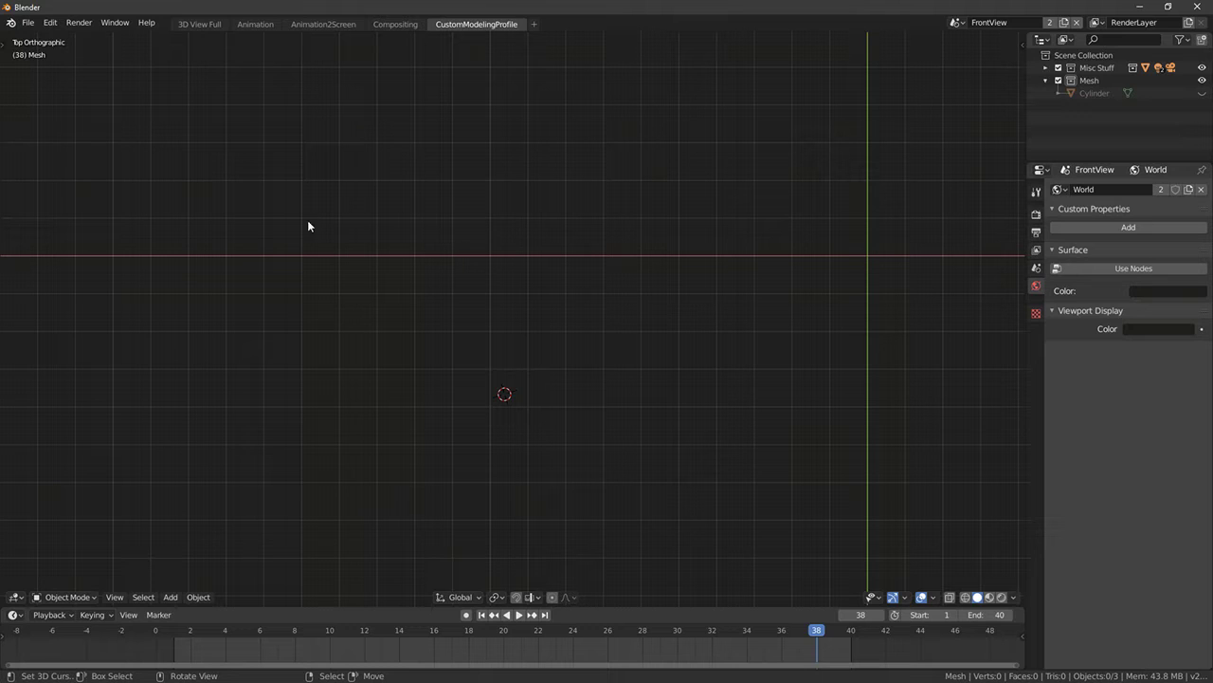
pyautogui.moveTo(481, 257); pyautogui.dragTo(571, 301, button='middle')
pyautogui.press('KP_7')
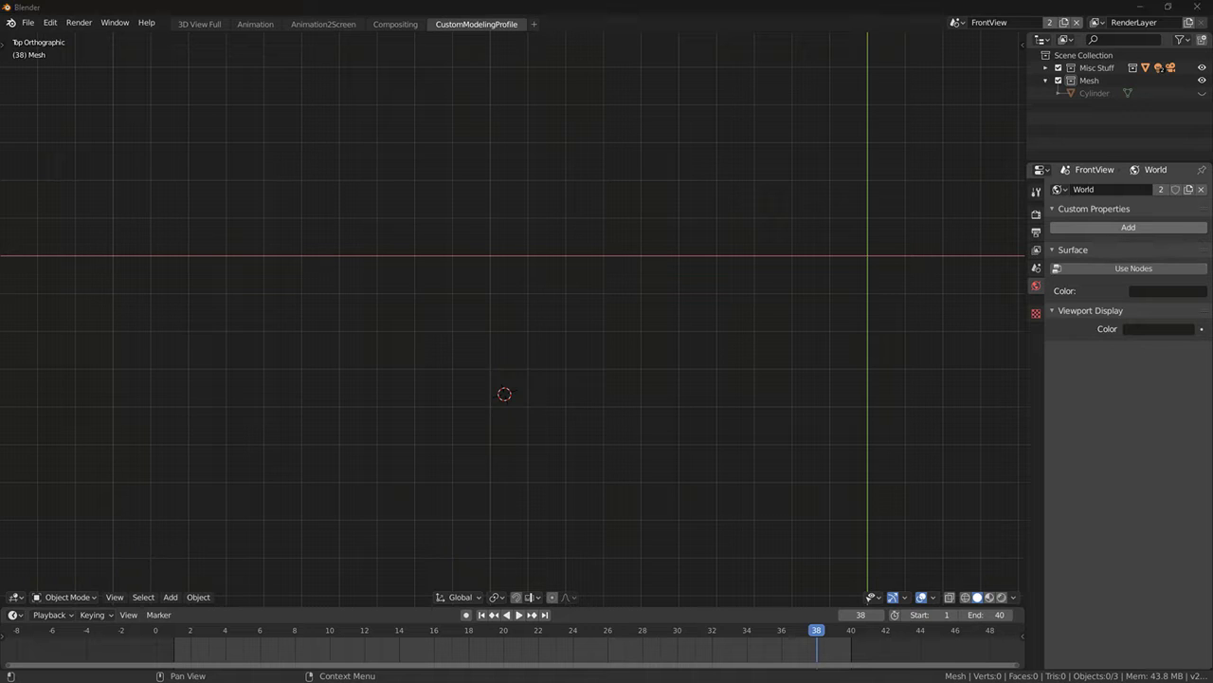
pyautogui.middleClick(478, 237)
pyautogui.moveTo(603, 267); pyautogui.dragTo(758, 224, button='middle')
pyautogui.click(1089, 93)
pyautogui.click(1202, 93)
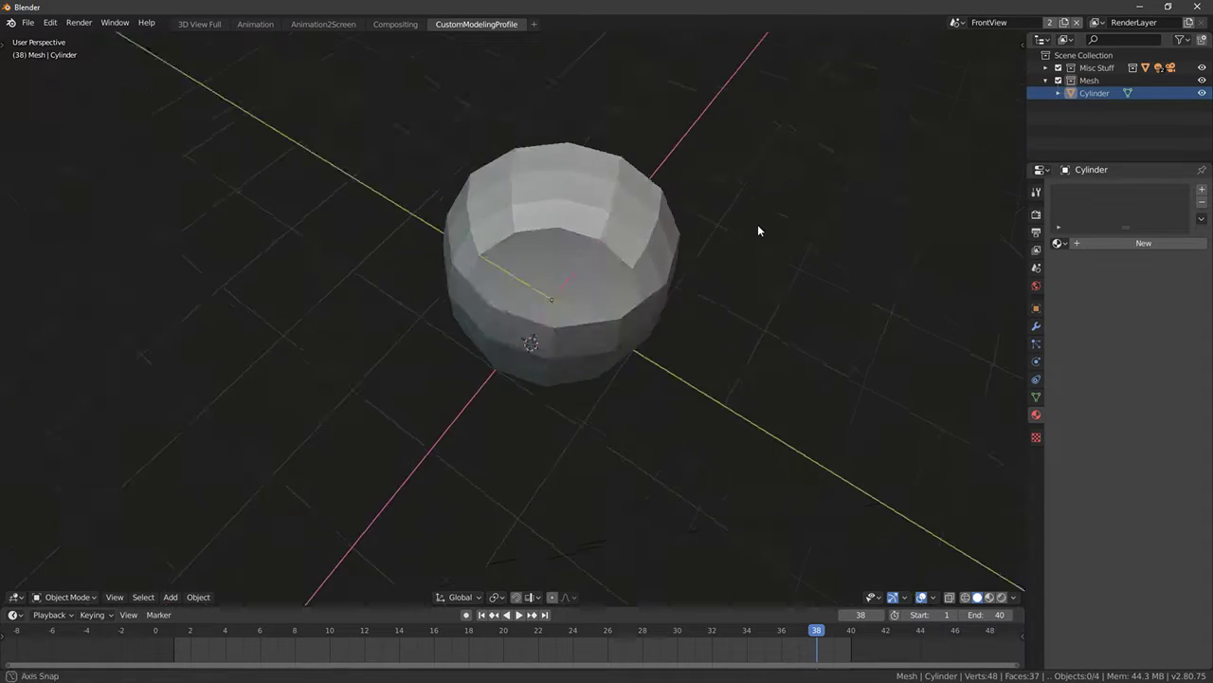
# Bevel the cylinder's bottom edge loop in Edit Mode with a width of 0.123 and one segment
pyautogui.press('KP_1')
pyautogui.click(699, 363)
pyautogui.moveTo(699, 363); pyautogui.dragTo(691, 387, button='middle')
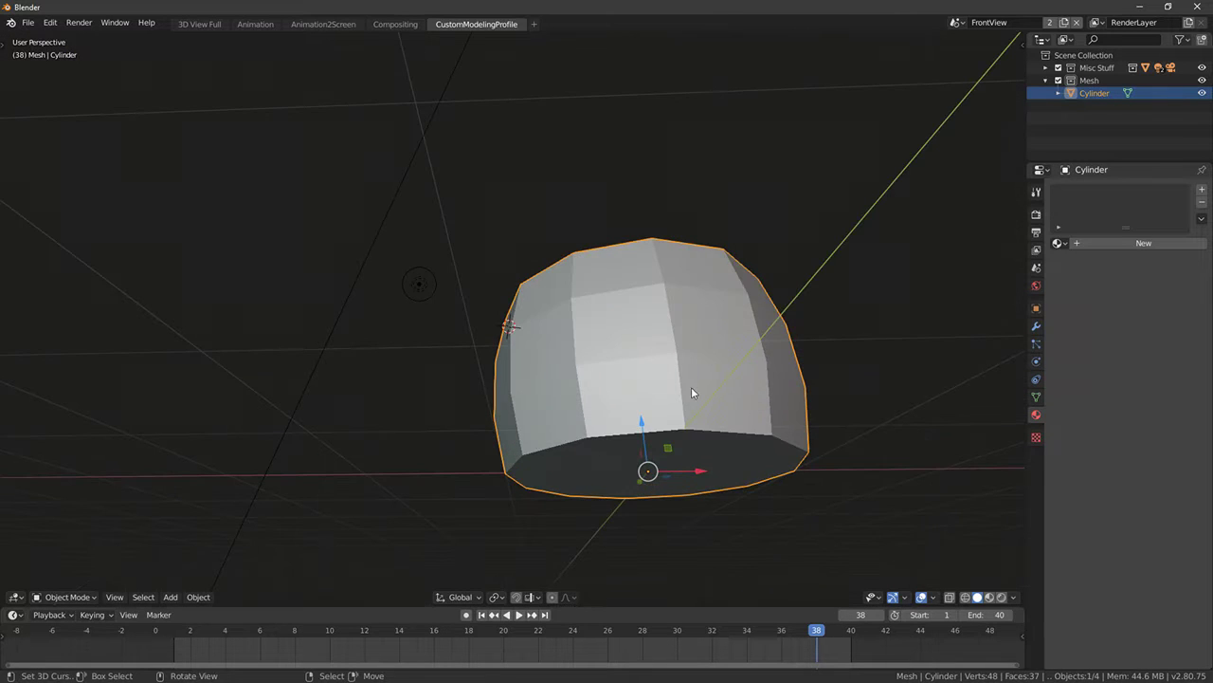
pyautogui.press('Tab')
pyautogui.moveTo(647, 450); pyautogui.dragTo(647, 436, button='middle')
pyautogui.press('a')
pyautogui.press('a')
pyautogui.keyDown('alt'); pyautogui.rightClick(651, 417); pyautogui.keyUp('alt')
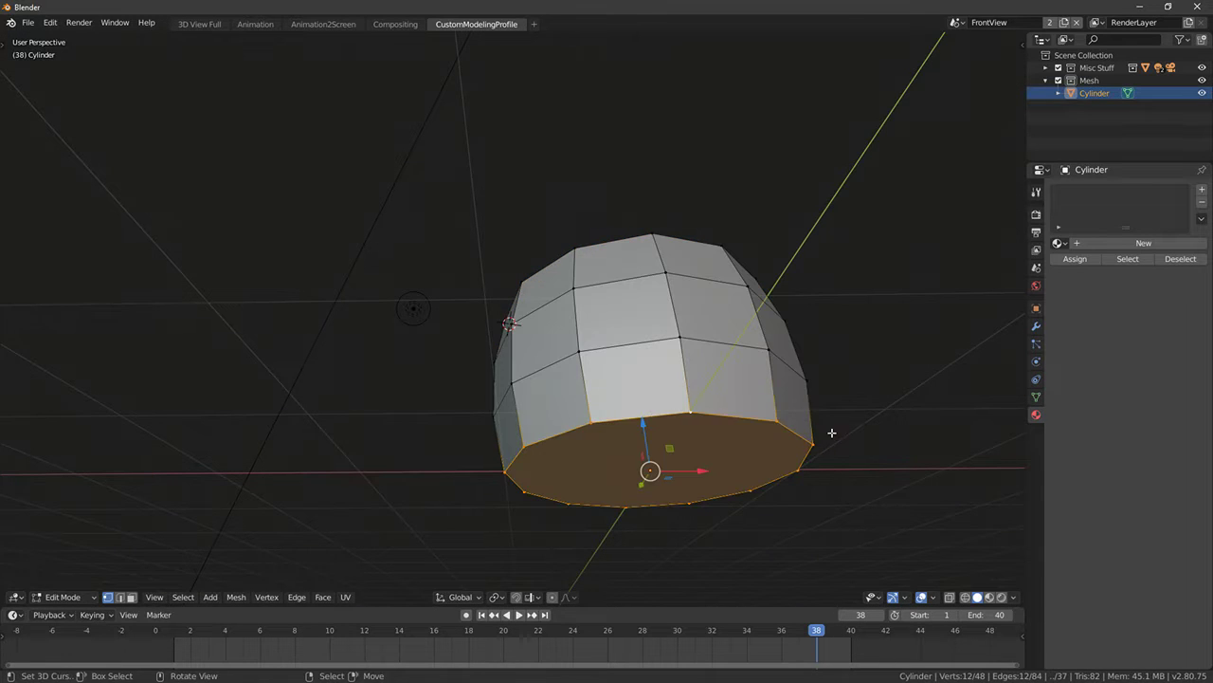
pyautogui.moveTo(921, 446); pyautogui.dragTo(899, 398, button='middle')
pyautogui.hotkey('ctrl', 'b')
pyautogui.click(925, 409)
pyautogui.press('KP_7')
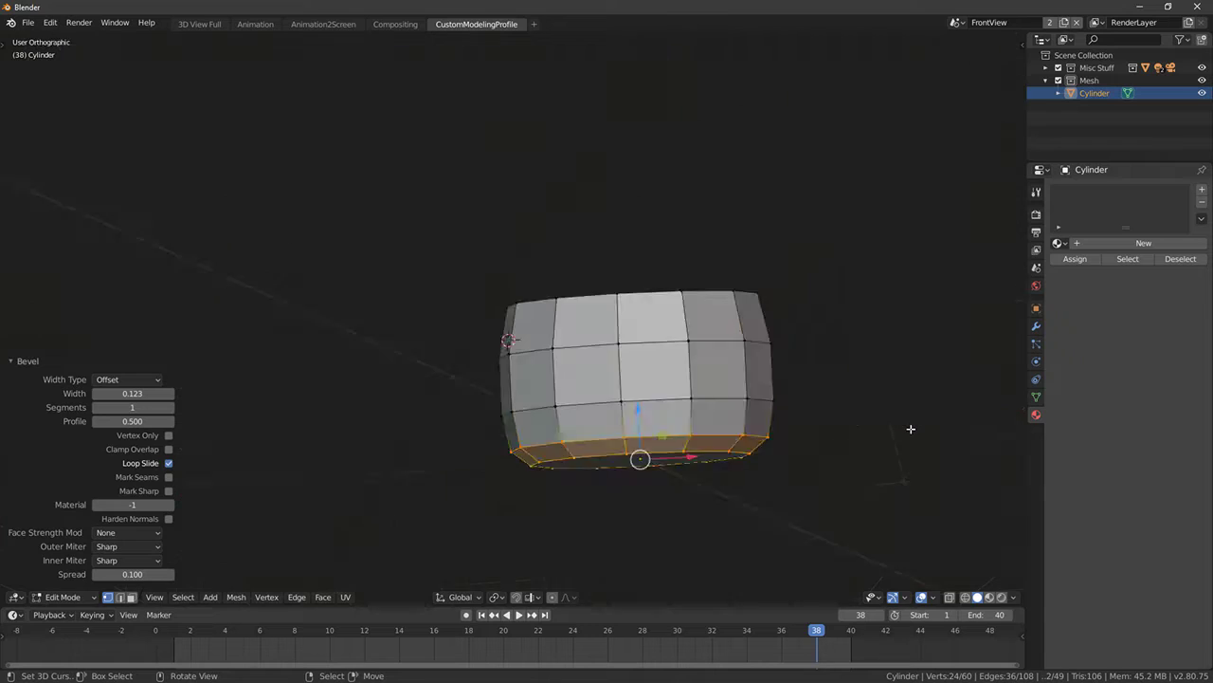
# Select a single vertex on the cylinder's open rim and extrude it inward by 0.122 along Y in top view
pyautogui.moveTo(757, 354); pyautogui.dragTo(789, 255, button='middle')
pyautogui.hotkey('alt', 'a')
pyautogui.keyDown('alt'); pyautogui.rightClick(603, 342); pyautogui.keyUp('alt')
pyautogui.moveTo(725, 212); pyautogui.dragTo(703, 243, button='middle')
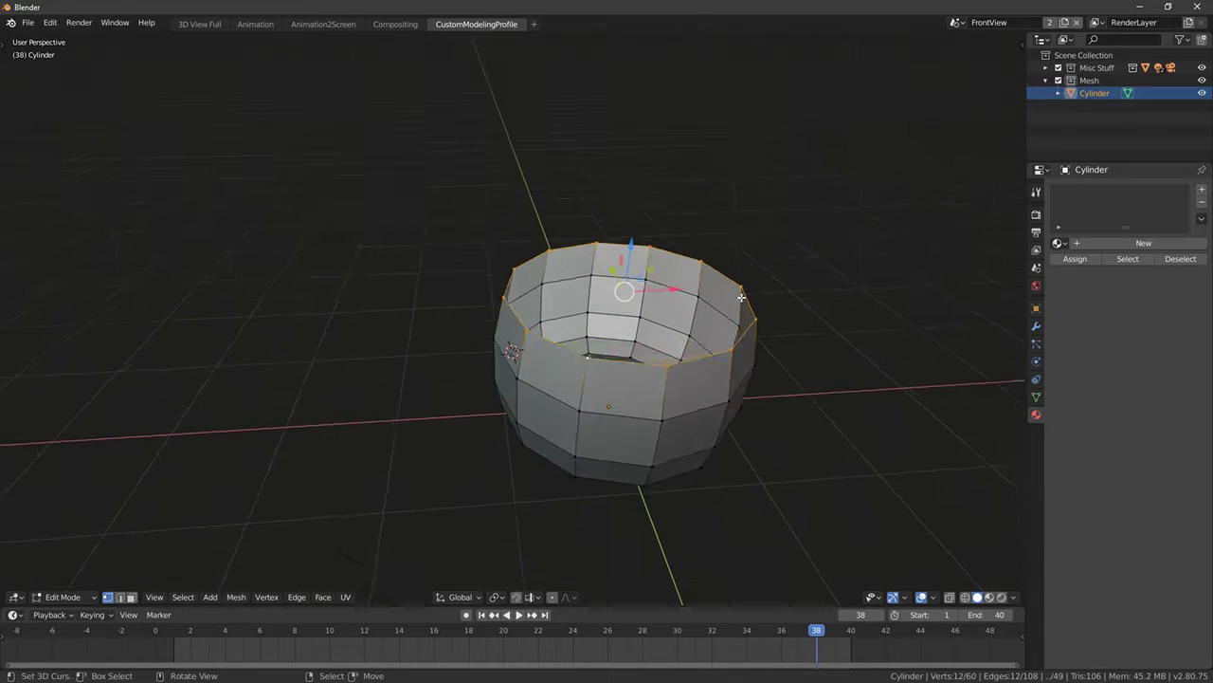
pyautogui.press('KP_7')
pyautogui.moveTo(766, 279); pyautogui.dragTo(519, 269, button='middle')
pyautogui.click(518, 269)
pyautogui.press('KP_7')
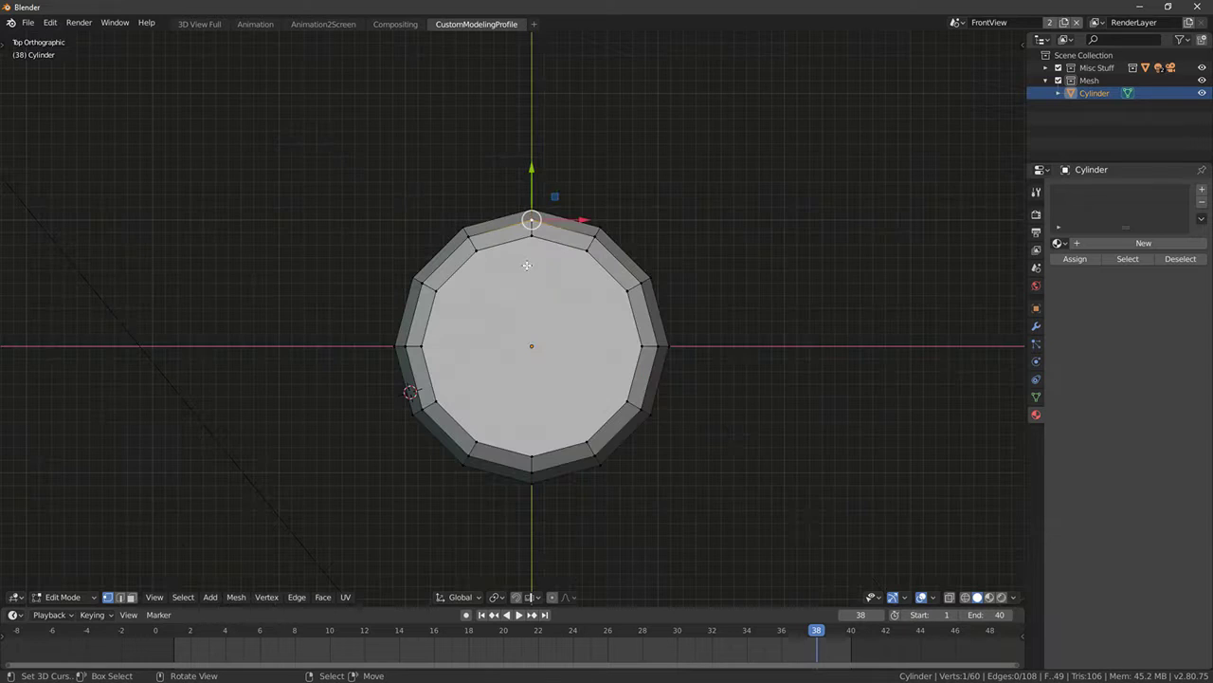
pyautogui.scroll(2, 543, 256)
pyautogui.press('e')
pyautogui.click(555, 227)
# Extrude the inner vertex repeatedly to trace a chain of edges halfway round the inside of the rim
pyautogui.press('e')
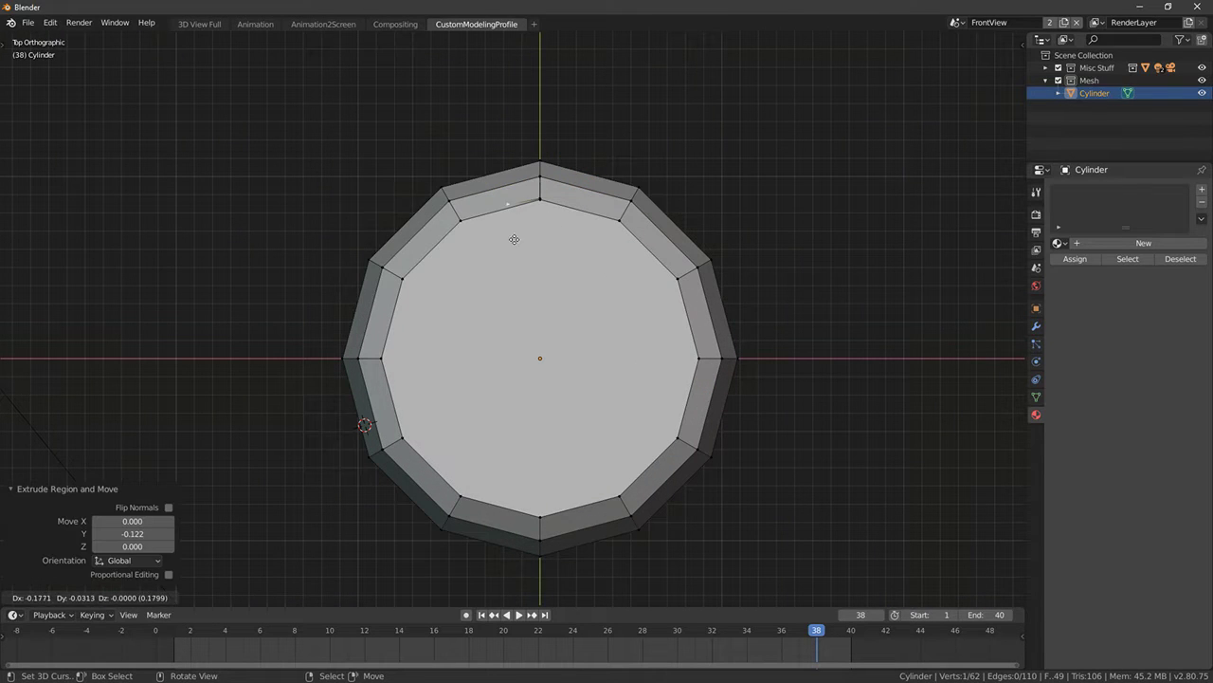
pyautogui.click(469, 255)
pyautogui.press('e')
pyautogui.click(411, 320)
pyautogui.press('e')
pyautogui.click(391, 451)
pyautogui.press('e')
pyautogui.click(431, 545)
pyautogui.press('e')
pyautogui.click(507, 579)
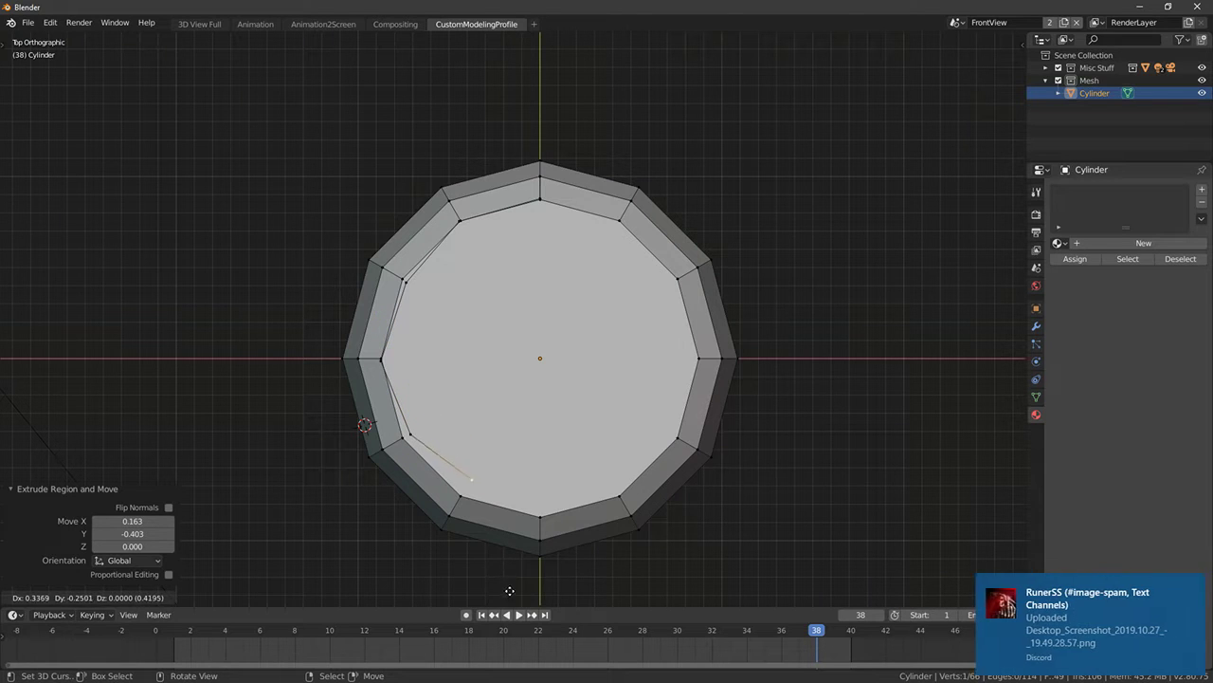
pyautogui.press('e')
pyautogui.click(546, 490)
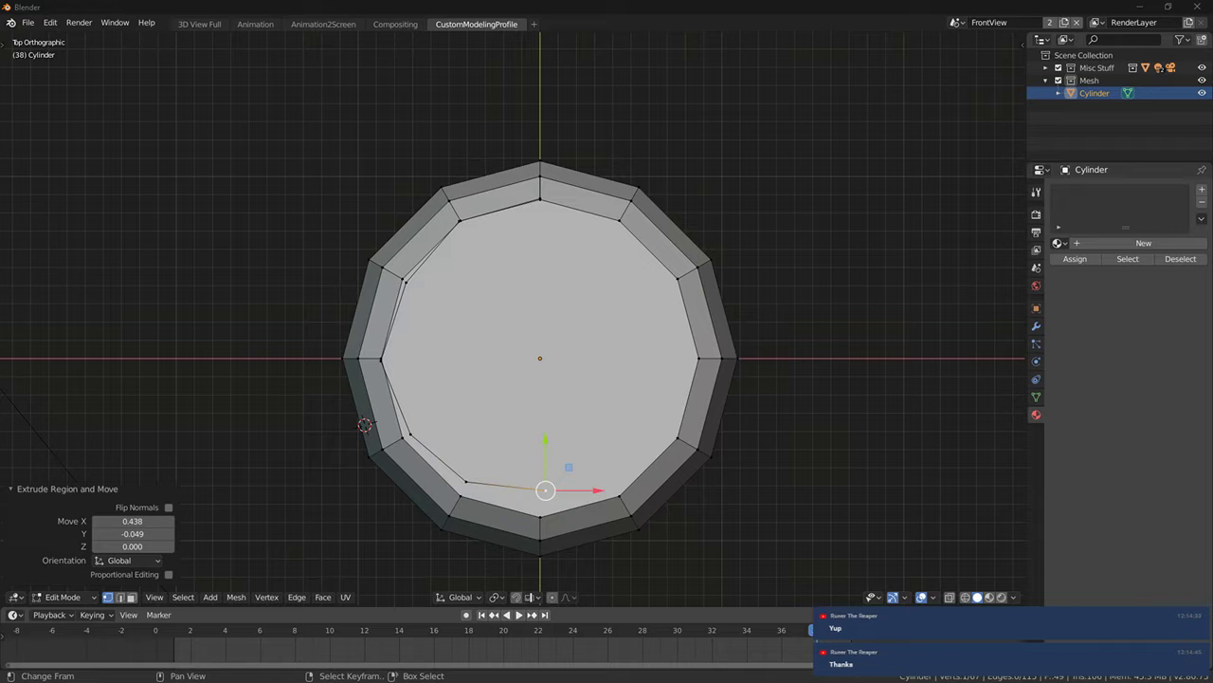
# Undo the traced extrusions and delete the first vertex left over from the chain
pyautogui.moveTo(653, 311); pyautogui.dragTo(531, 360, button='middle')
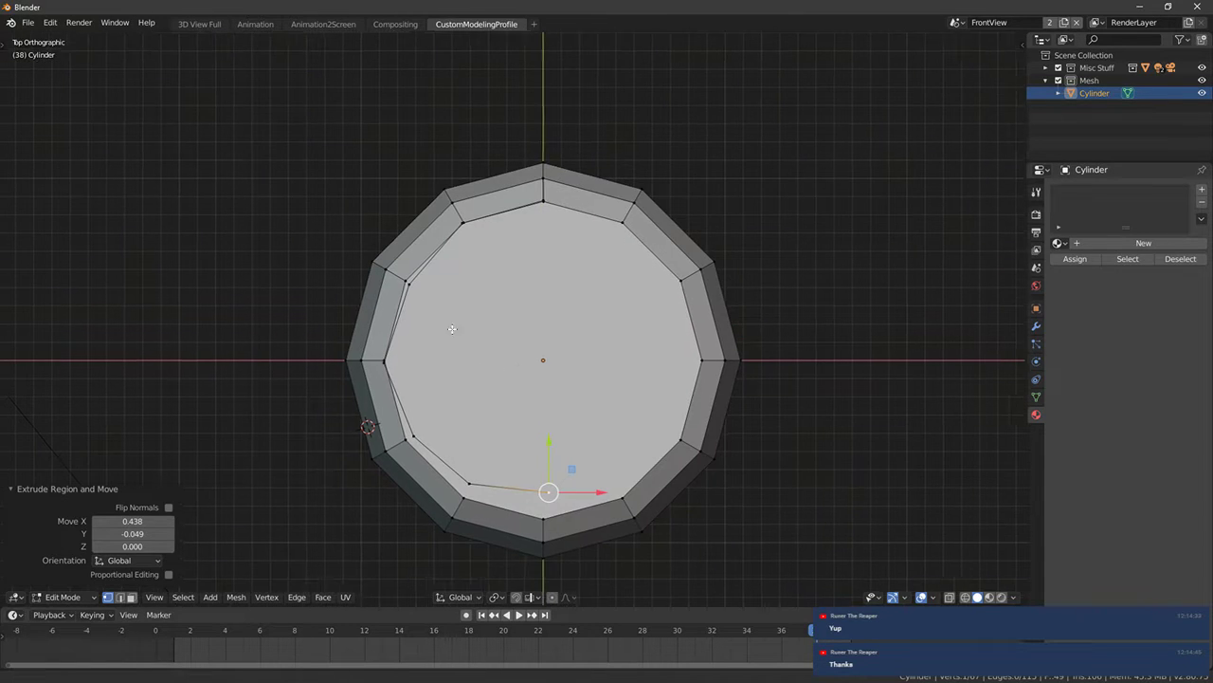
pyautogui.hotkey('ctrl', 'z')
pyautogui.hotkey('ctrl', 'z')
pyautogui.hotkey('ctrl', 'z')
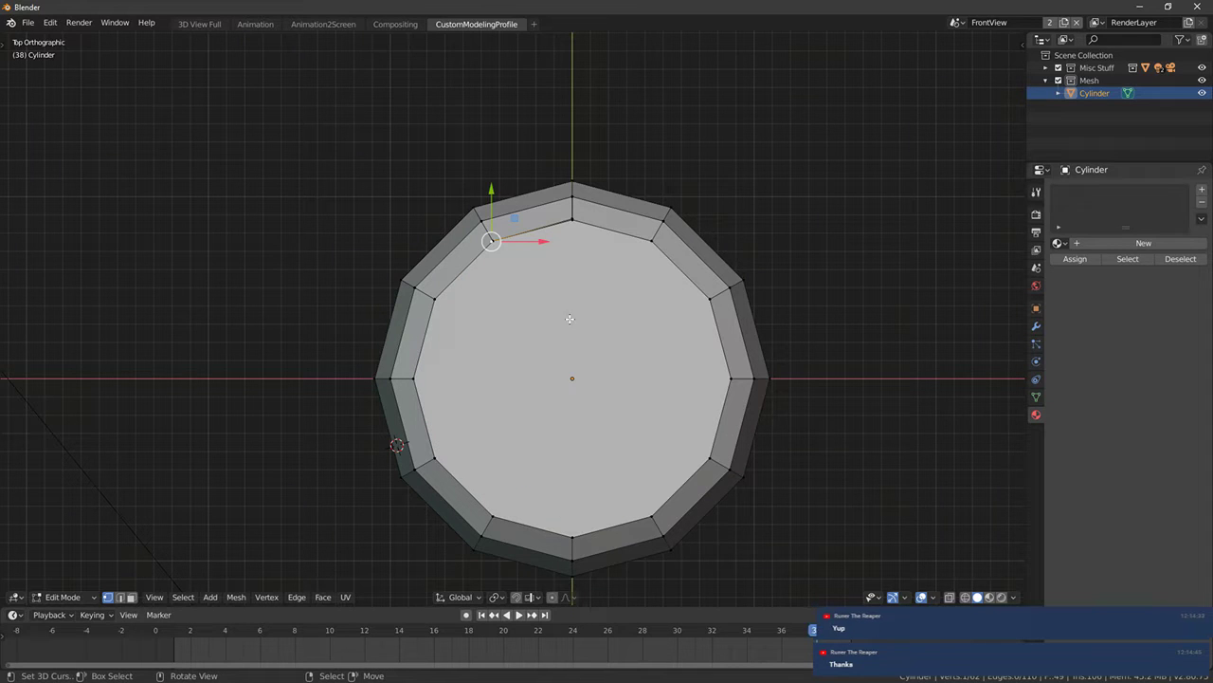
pyautogui.press('x')
pyautogui.click(557, 292)
# Try extruding the inner vertex diagonally and repeating that extrusion, and undo both
pyautogui.moveTo(560, 290); pyautogui.dragTo(616, 264, button='middle')
pyautogui.rightClick(569, 228)
pyautogui.press('e')
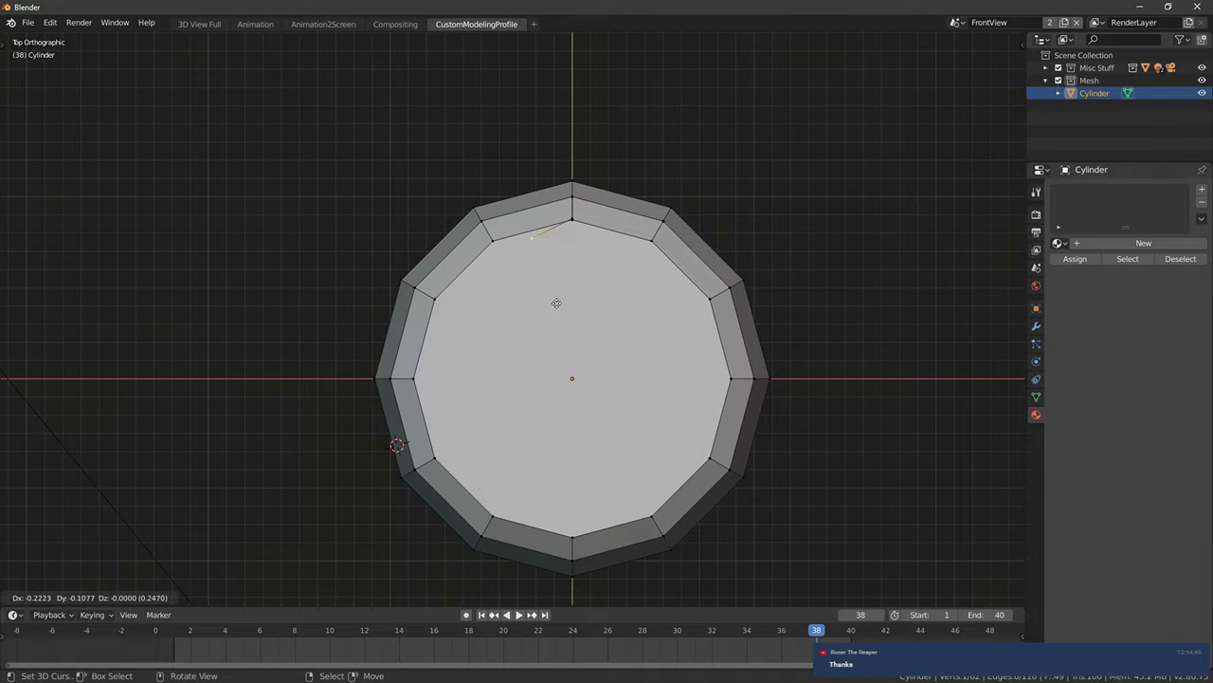
pyautogui.click(523, 314)
pyautogui.hotkey('shift', 'r')
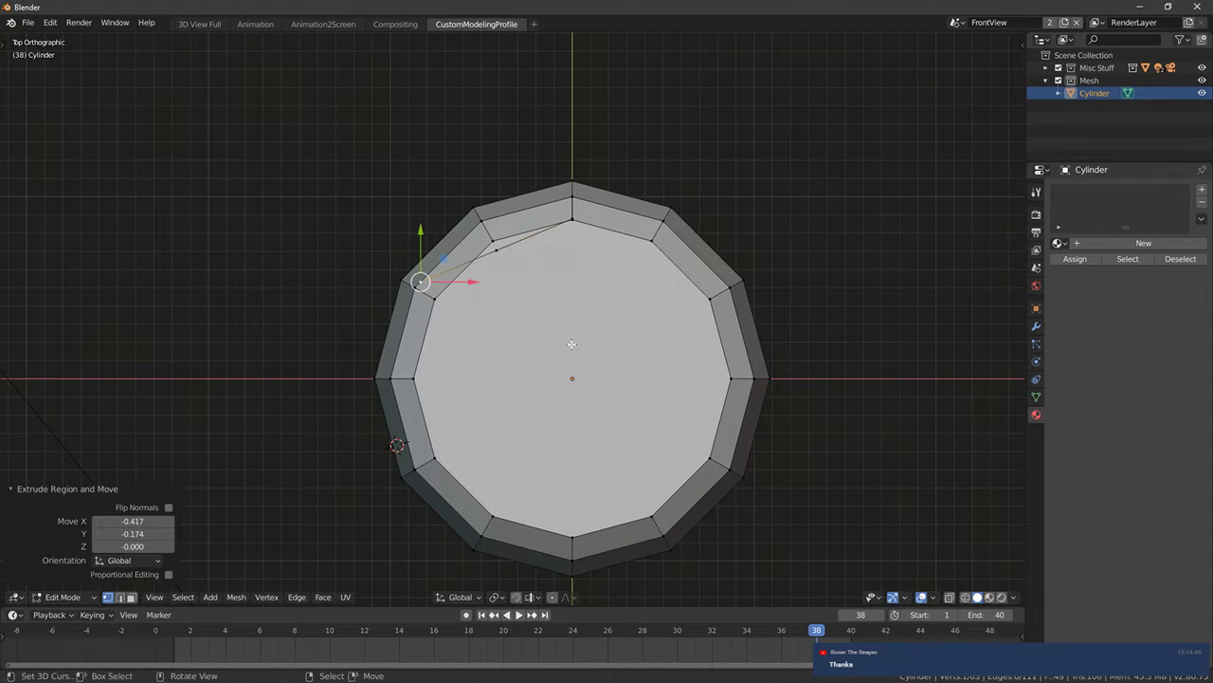
pyautogui.hotkey('ctrl', 'z')
pyautogui.hotkey('ctrl', 'z')
# Snap the 3D cursor to the world origin and use the 3D cursor as the pivot point
pyautogui.hotkey('shift', 's')
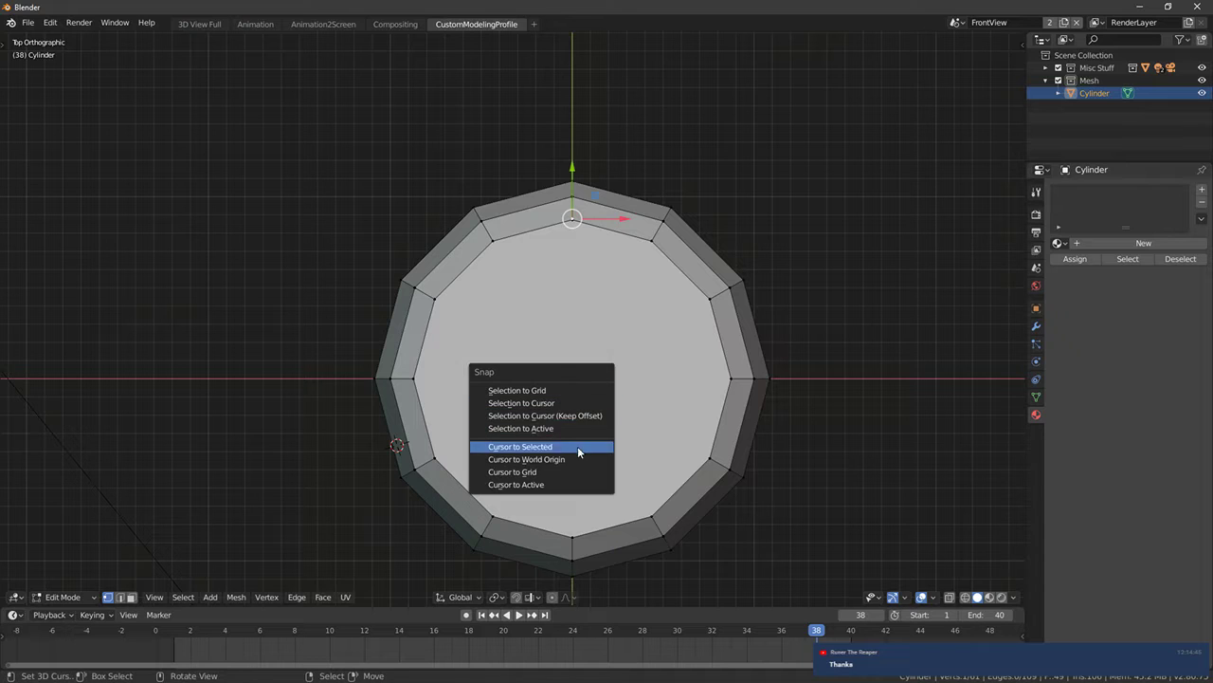
pyautogui.click(566, 462)
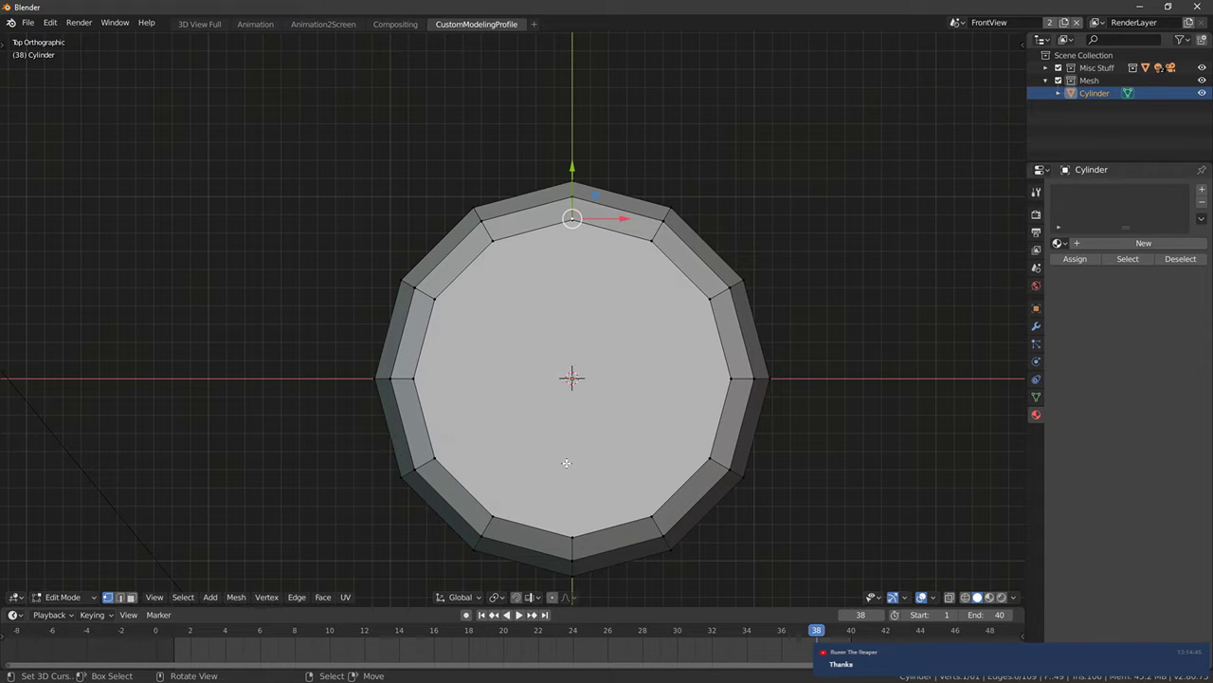
pyautogui.press('e')
pyautogui.press('r')
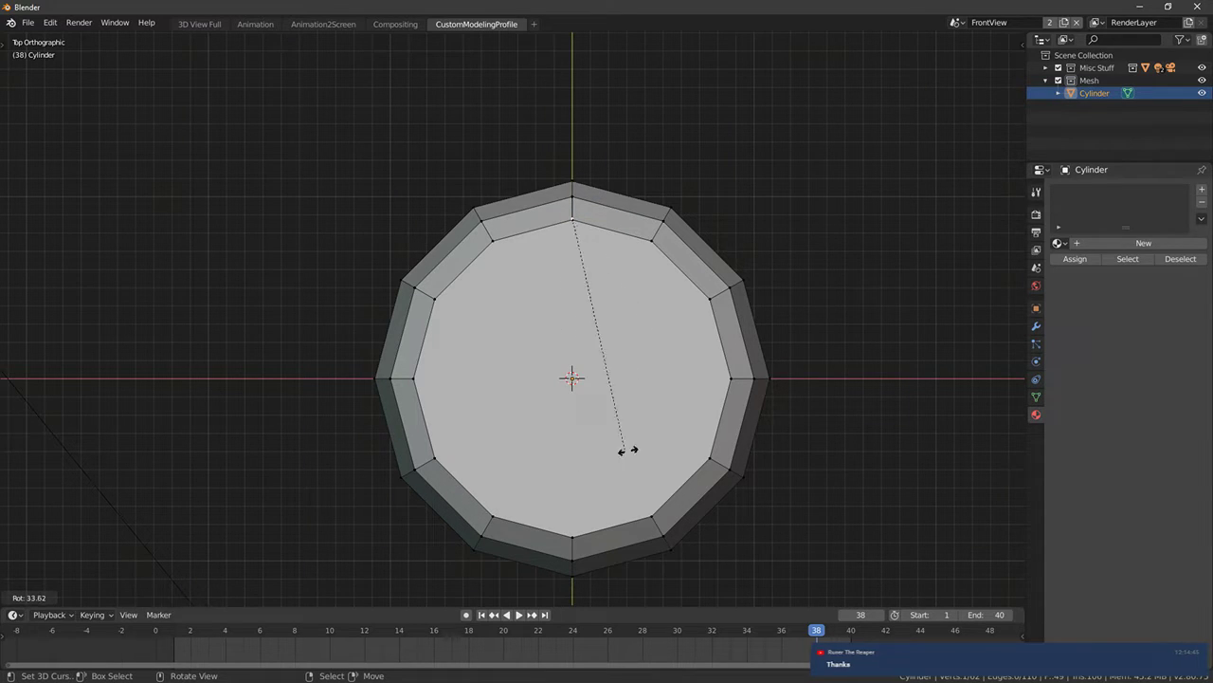
pyautogui.rightClick(700, 442)
pyautogui.hotkey('ctrl', 'z')
pyautogui.press('.')
# Extrude the inner vertex and rotate the new vertex about the 3D cursor to the next corner of the rim
pyautogui.press('e')
pyautogui.press('r')
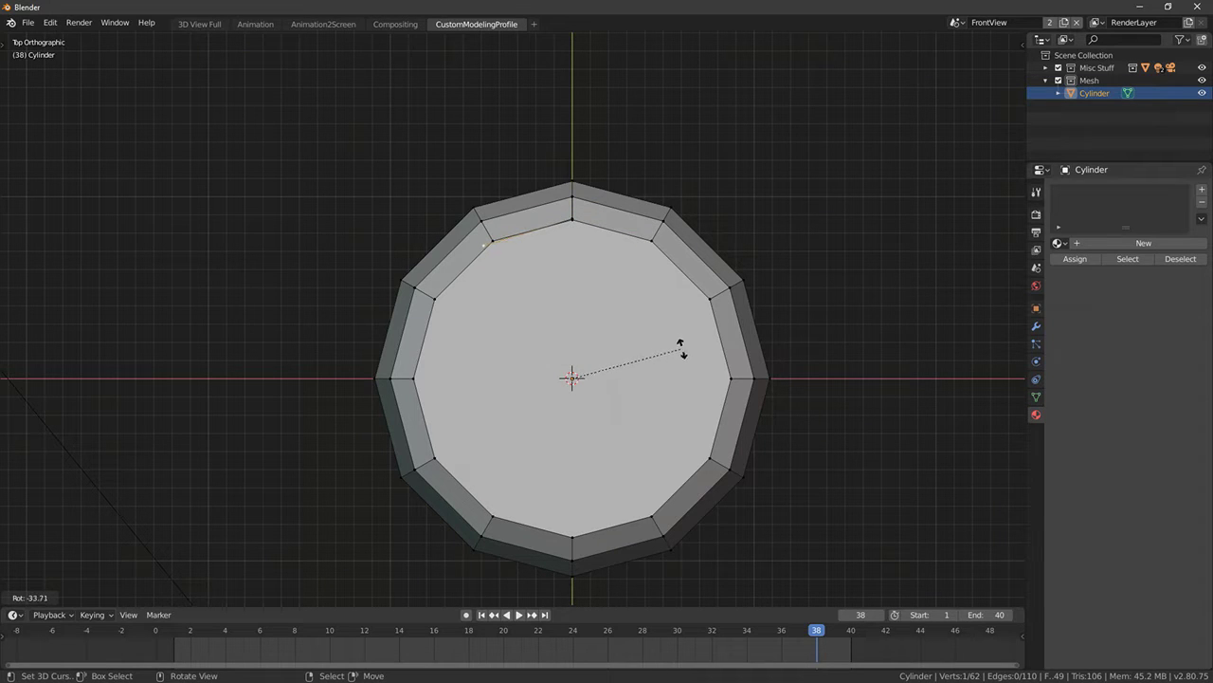
pyautogui.click(746, 346)
pyautogui.press('g')
pyautogui.click(750, 357)
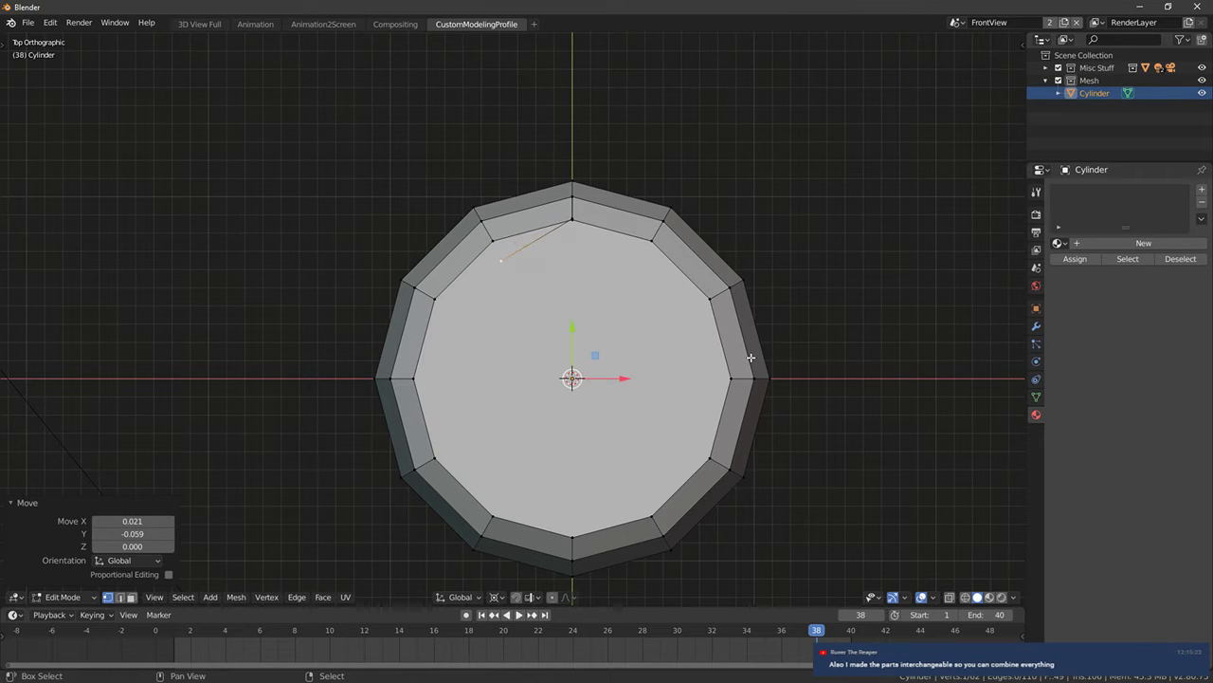
pyautogui.hotkey('ctrl', 'z')
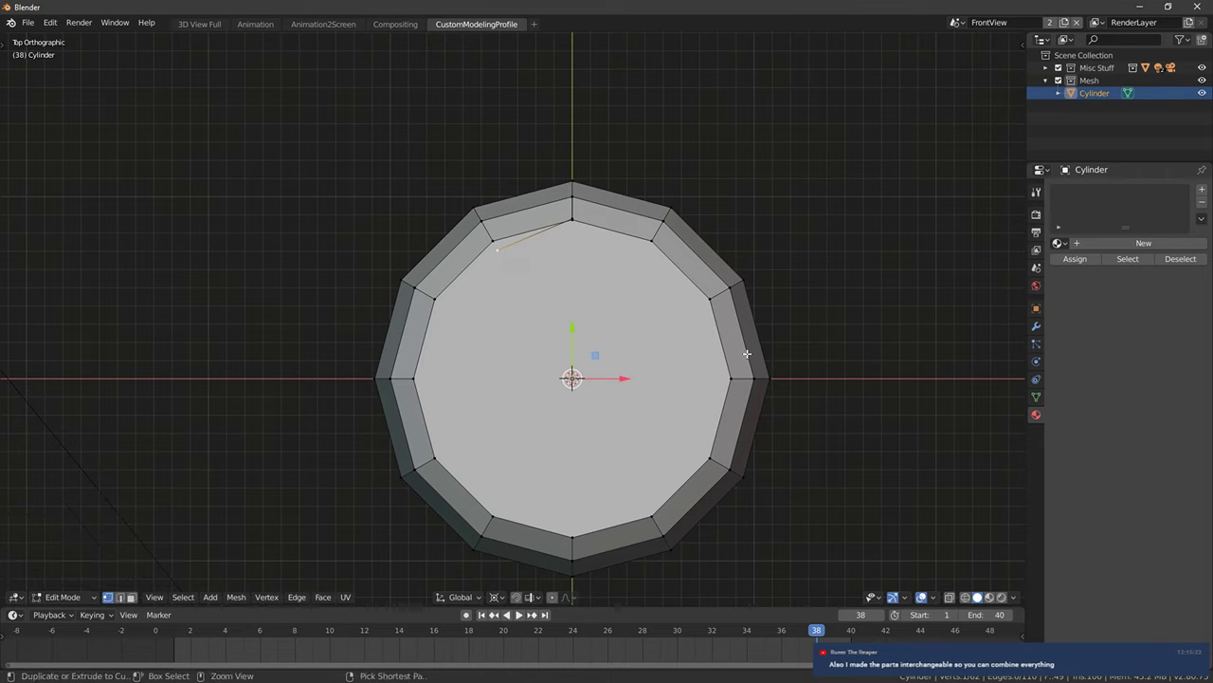
# Extrude the end vertex again in top view and rotate it by -29.6° about the 3D cursor
pyautogui.click(1037, 397)
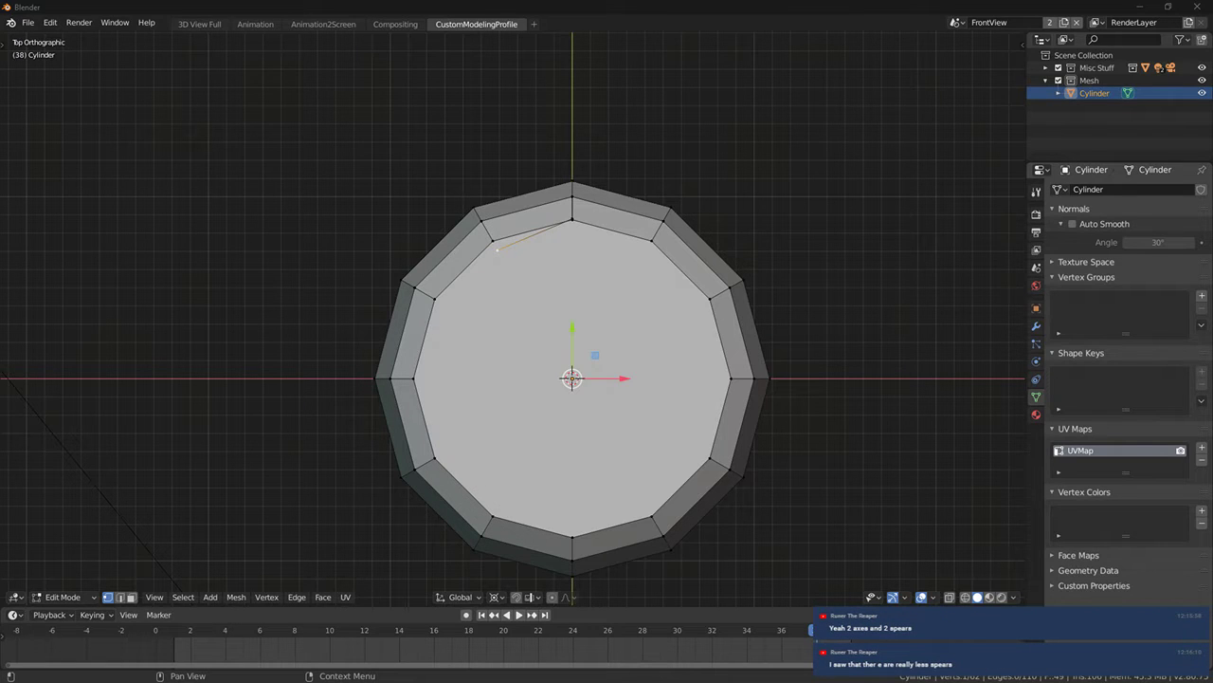
pyautogui.moveTo(671, 258); pyautogui.dragTo(695, 287, button='middle')
pyautogui.press('KP_1')
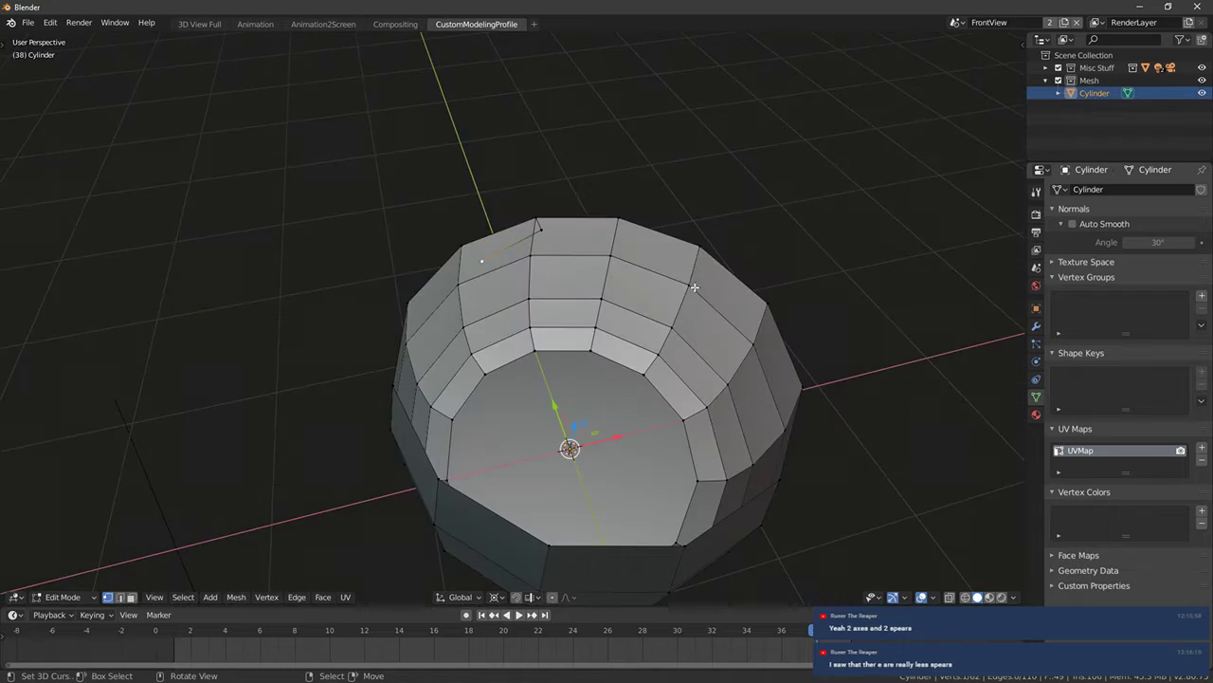
pyautogui.press('KP_7')
pyautogui.scroll(1, 569, 238)
pyautogui.moveTo(566, 238)
pyautogui.mouseDown(button='middle')
pyautogui.moveTo(630, 152)
pyautogui.moveTo(698, 127)
pyautogui.moveTo(588, 237)
pyautogui.mouseUp(button='middle')
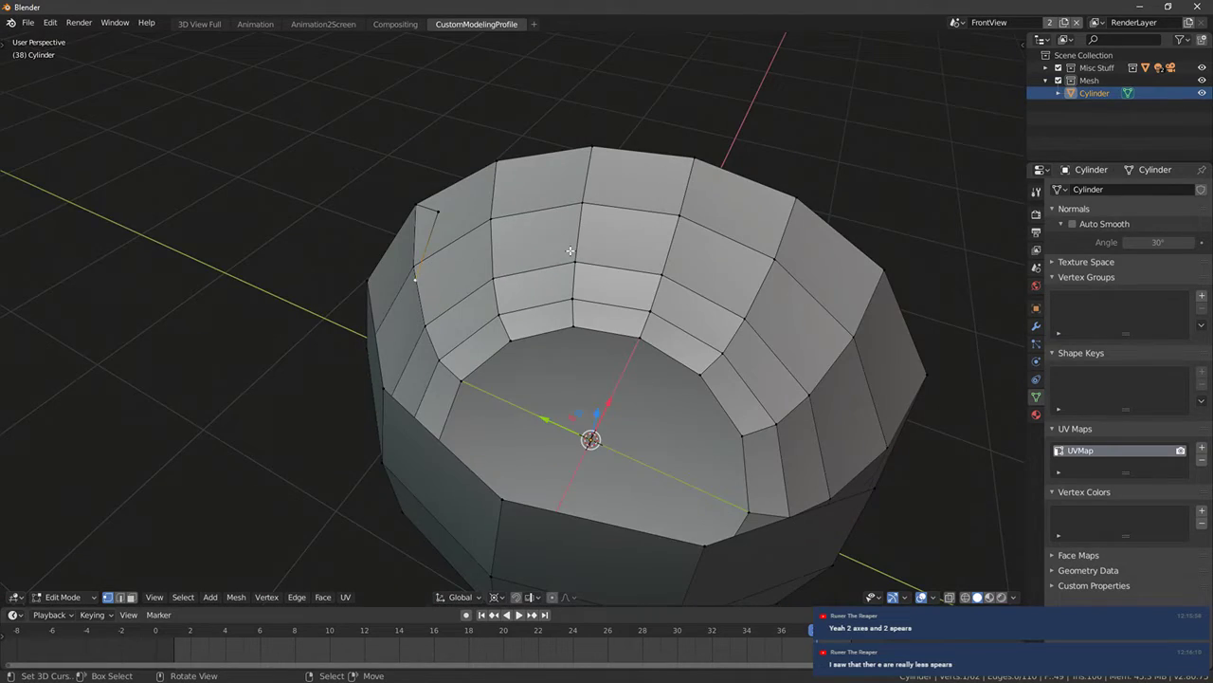
pyautogui.press('KP_7')
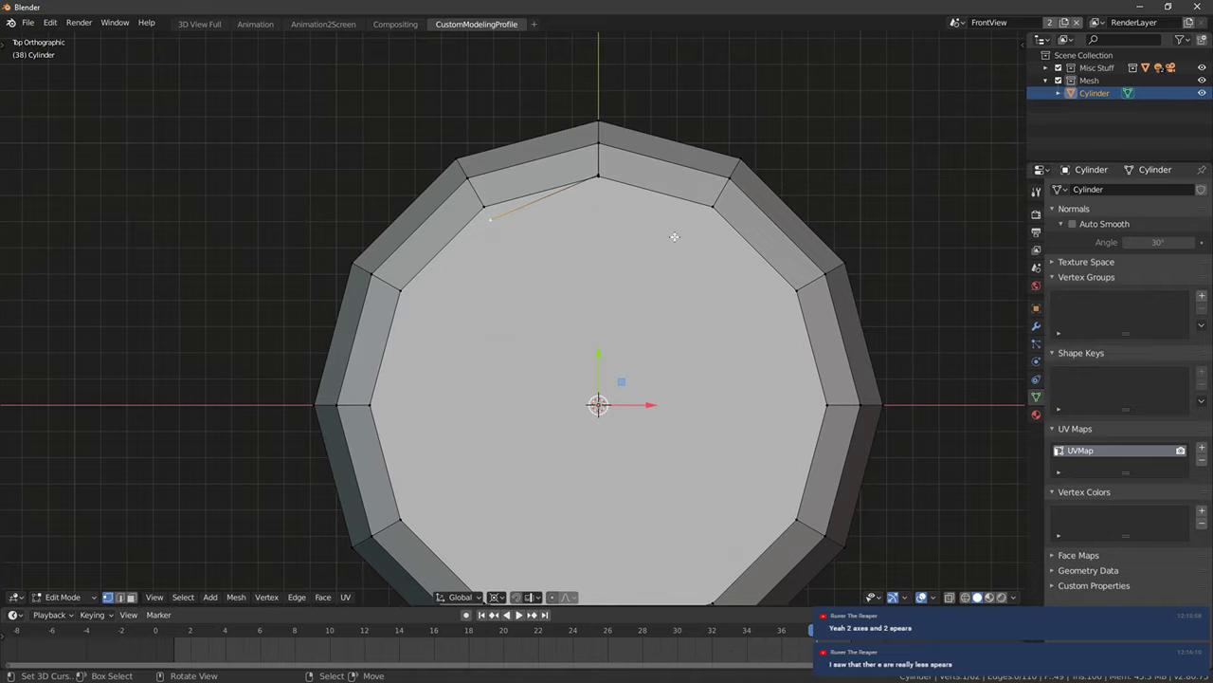
pyautogui.keyDown('shift'); pyautogui.moveTo(559, 288); pyautogui.dragTo(566, 247, button='middle'); pyautogui.keyUp('shift')
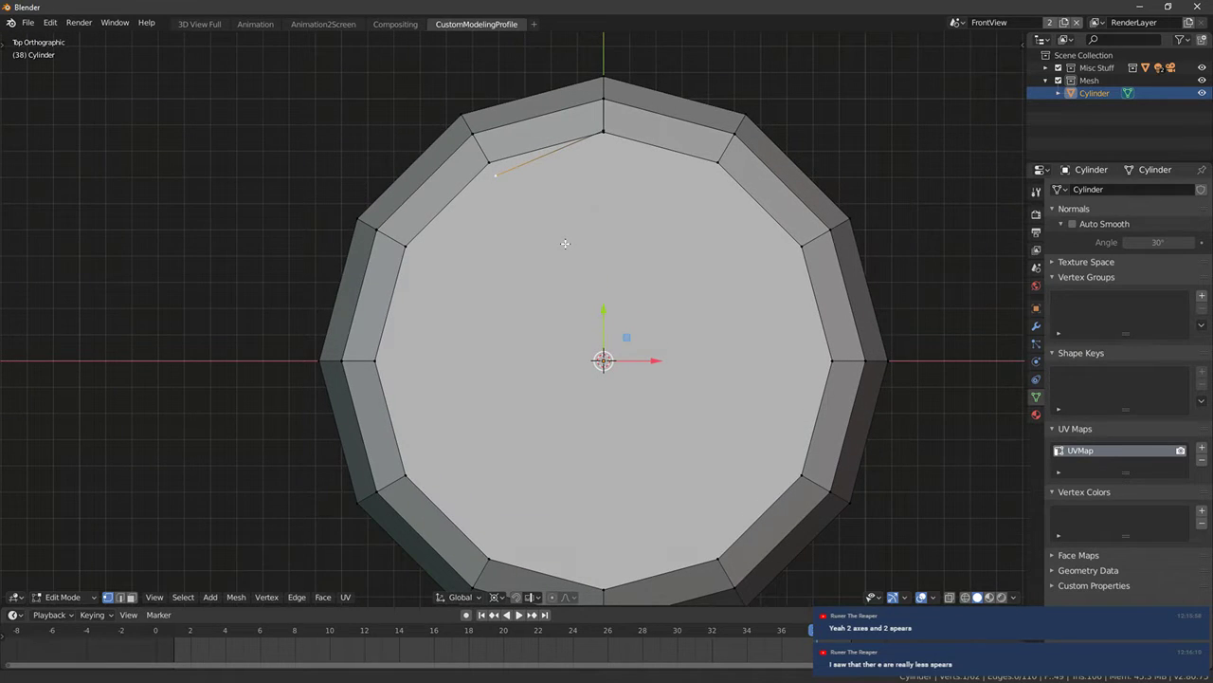
pyautogui.scroll(-5, 567, 248)
pyautogui.press('g')
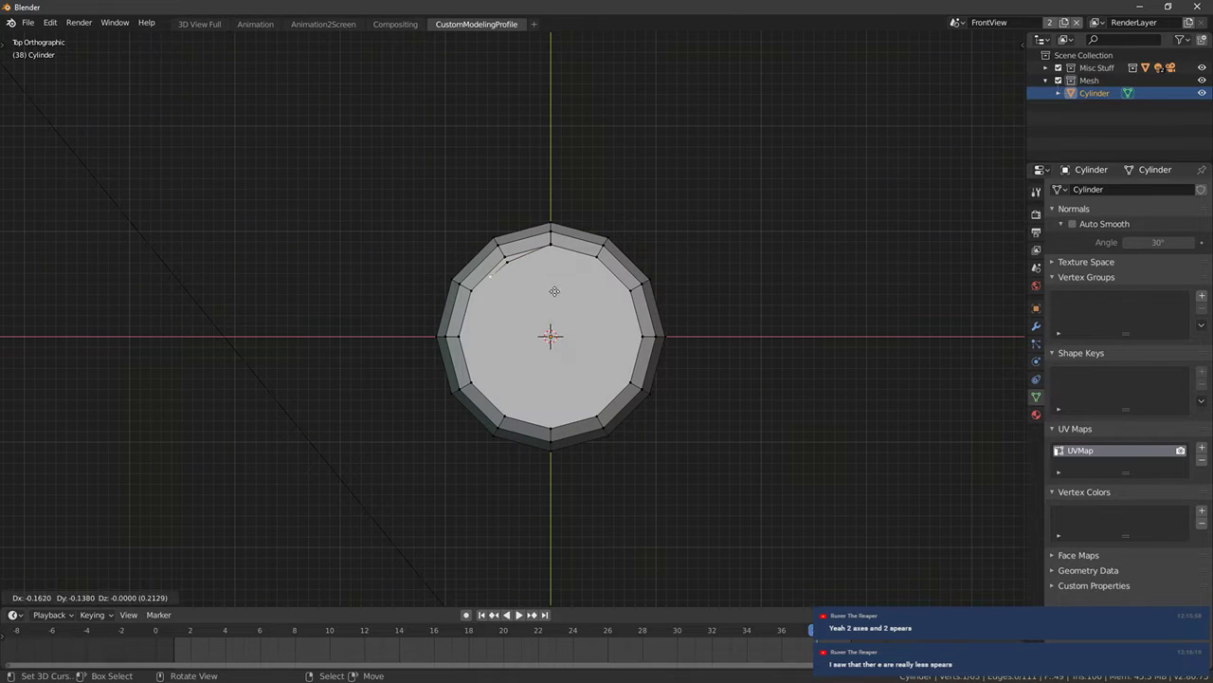
pyautogui.press('r')
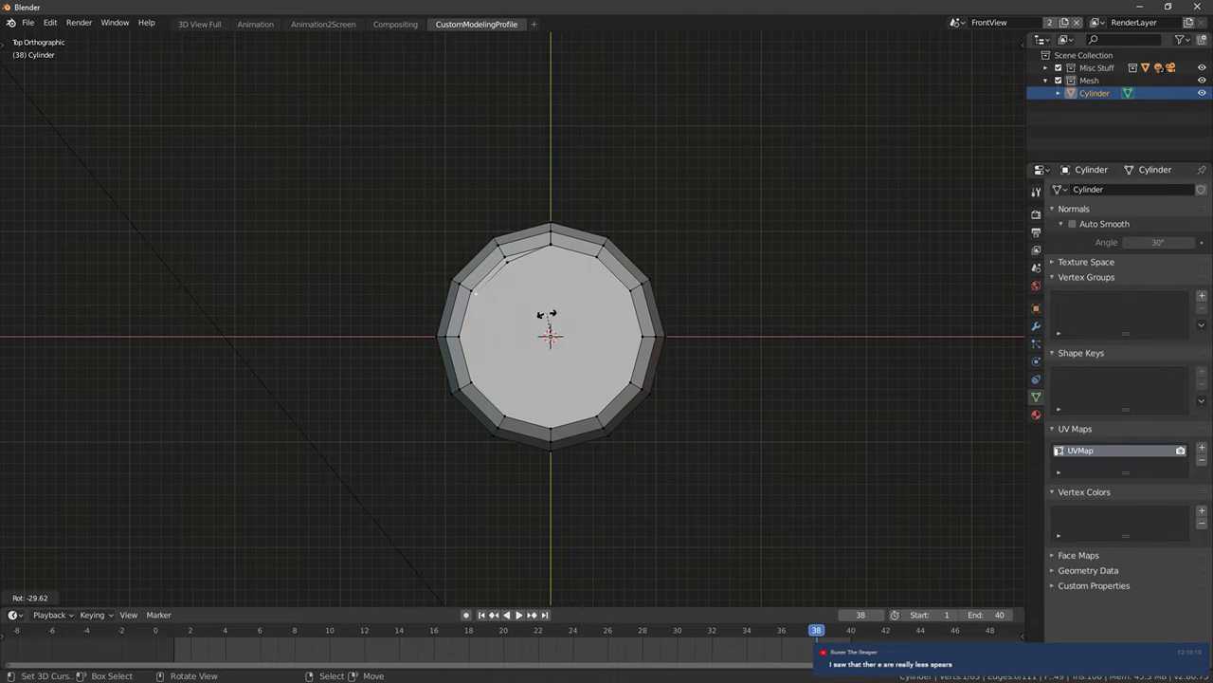
pyautogui.click(547, 314)
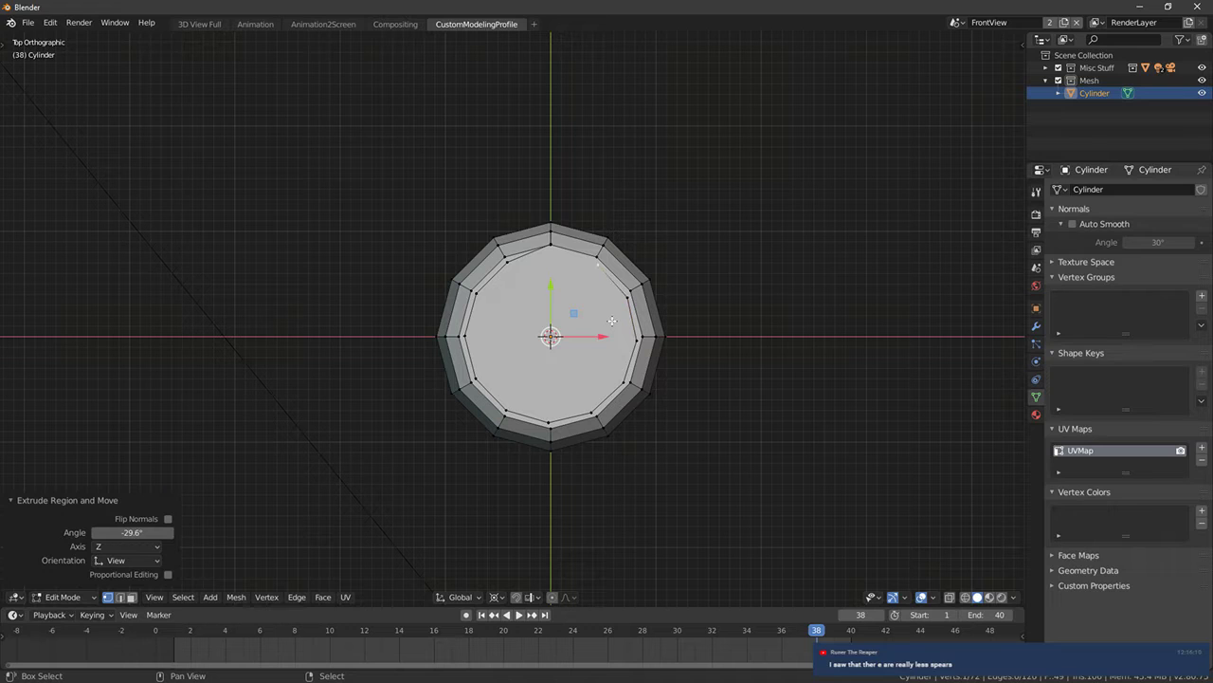
# Repeat the rotated extrusion to carry the edge chain several times round inside the rim, and enable proportional editing
pyautogui.hotkey('shift', 'r')
pyautogui.hotkey('shift', 'r')
pyautogui.hotkey('shift', 'r')
pyautogui.hotkey('shift', 'r')
pyautogui.hotkey('shift', 'r')
pyautogui.hotkey('shift', 'r')
pyautogui.hotkey('shift', 'r')
pyautogui.hotkey('shift', 'r')
pyautogui.hotkey('shift', 'r')
pyautogui.hotkey('shift', 'r')
pyautogui.hotkey('shift', 'r')
pyautogui.hotkey('shift', 'r')
pyautogui.hotkey('shift', 'r')
pyautogui.hotkey('shift', 'r')
pyautogui.hotkey('shift', 'r')
pyautogui.hotkey('shift', 'r')
pyautogui.hotkey('shift', 'r')
pyautogui.hotkey('shift', 'r')
pyautogui.hotkey('shift', 'r')
pyautogui.hotkey('shift', 'r')
pyautogui.hotkey('shift', 'r')
pyautogui.hotkey('shift', 'r')
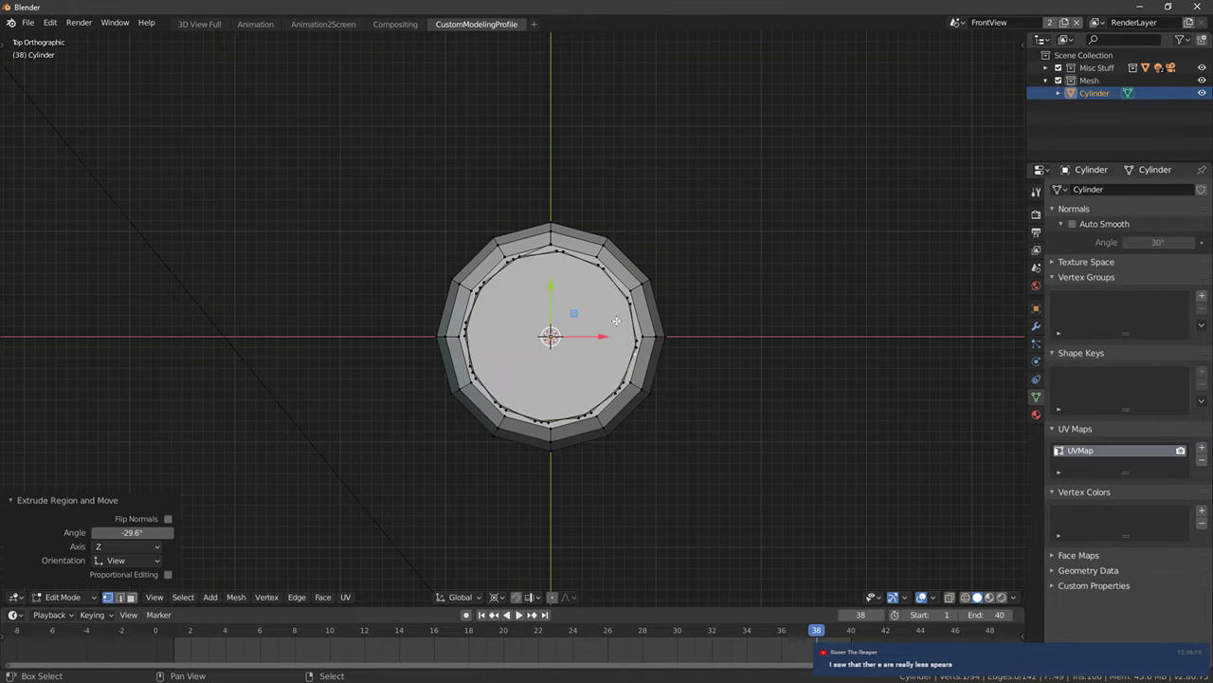
pyautogui.hotkey('shift', 'r')
pyautogui.press('o')
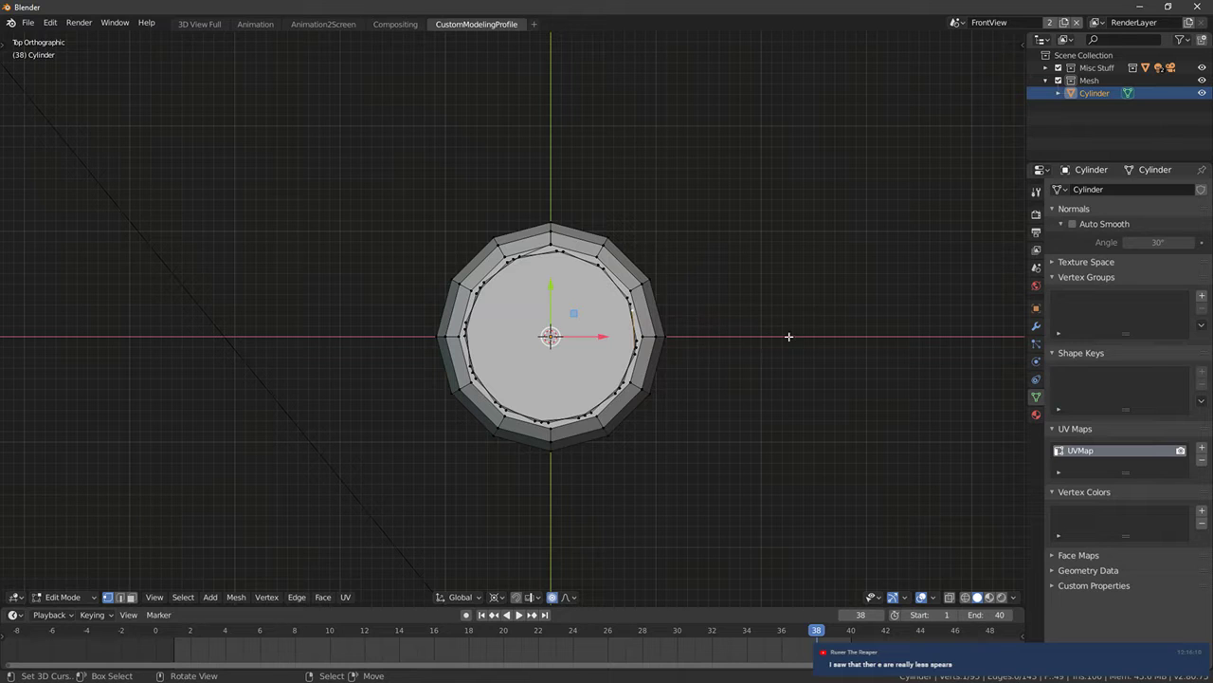
# Limit proportional editing to connected vertices and try moving the edge chain's end vertex with a larger influence size
pyautogui.press('g')
pyautogui.rightClick(783, 328)
pyautogui.click(568, 598)
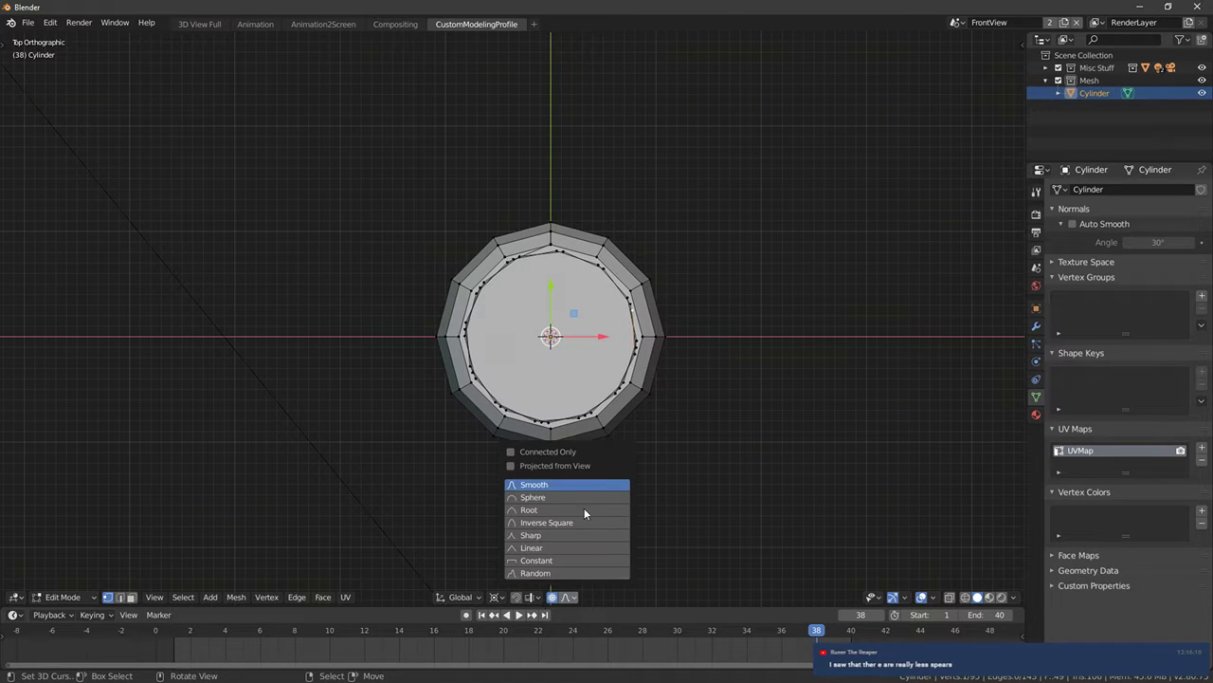
pyautogui.press('g')
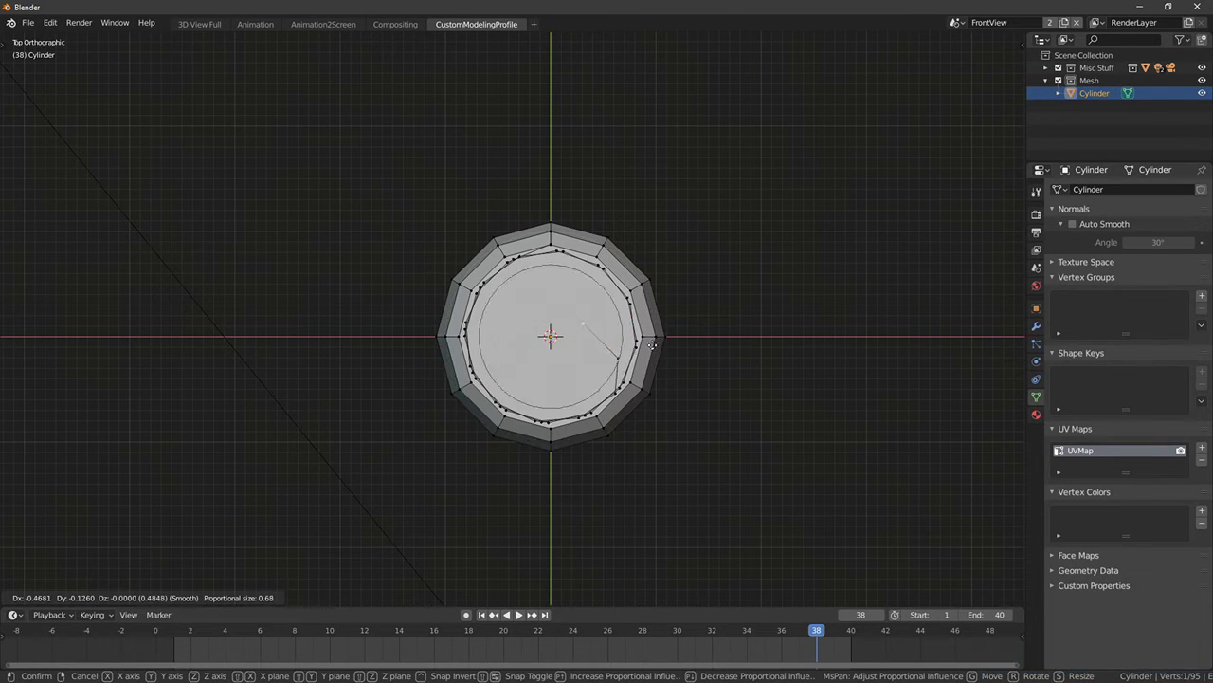
pyautogui.scroll(-3, 659, 345)
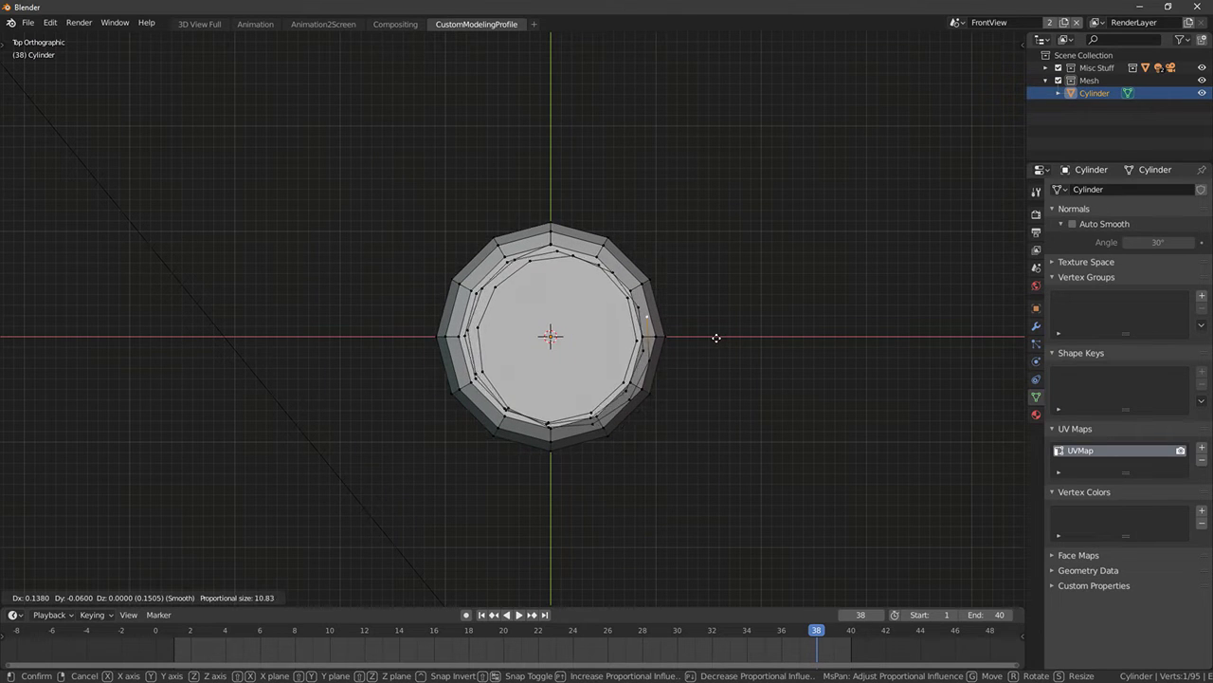
# Scale the chain's end vertex by 0.252 about the 3D cursor with a proportional size of 14.421 to form a spiral
pyautogui.press('s')
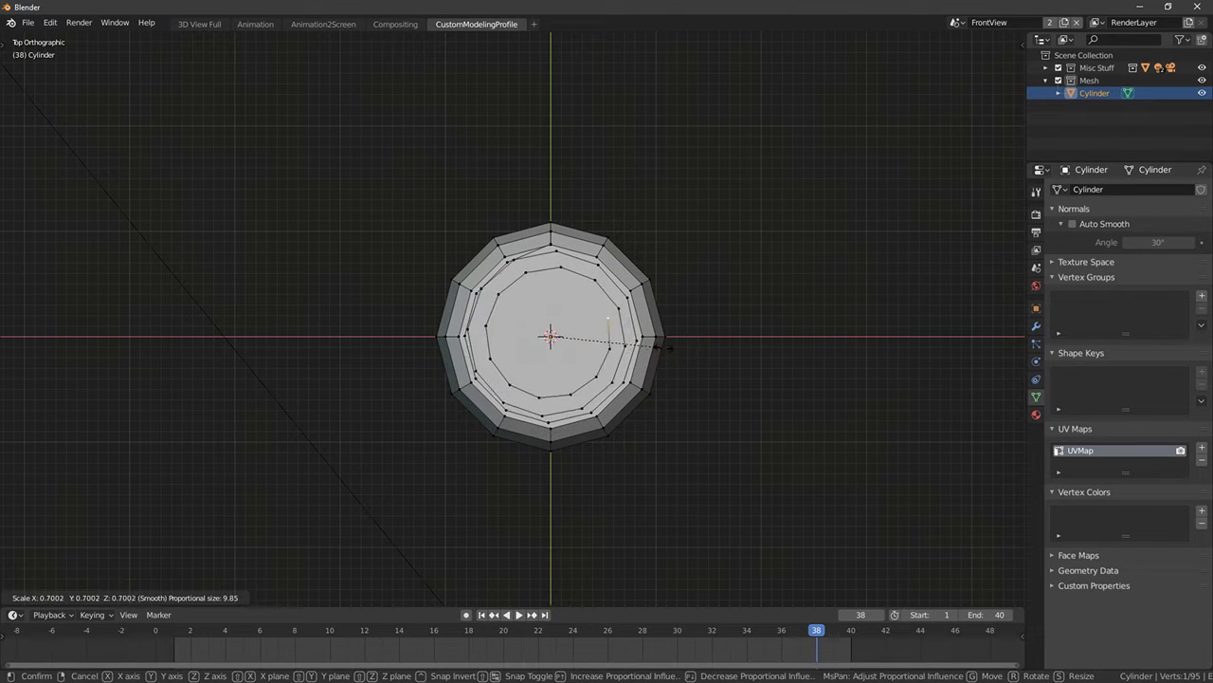
pyautogui.scroll(-4, 578, 343)
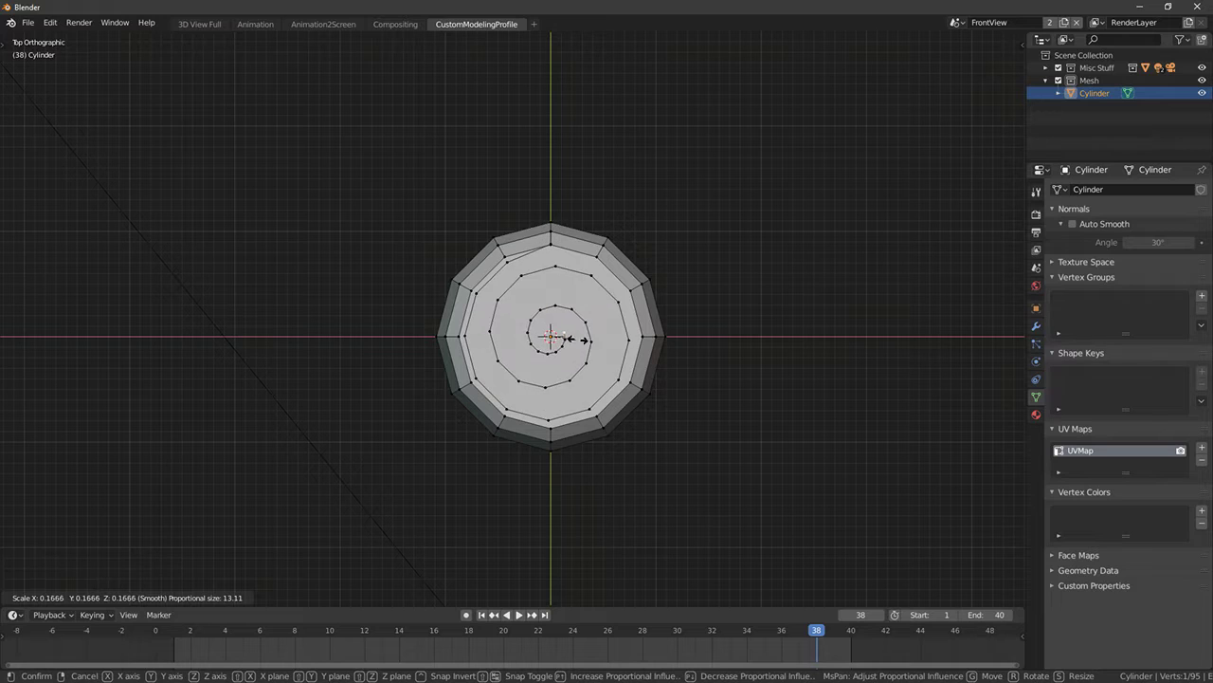
pyautogui.click(589, 338)
pyautogui.moveTo(589, 338); pyautogui.dragTo(520, 325, button='middle')
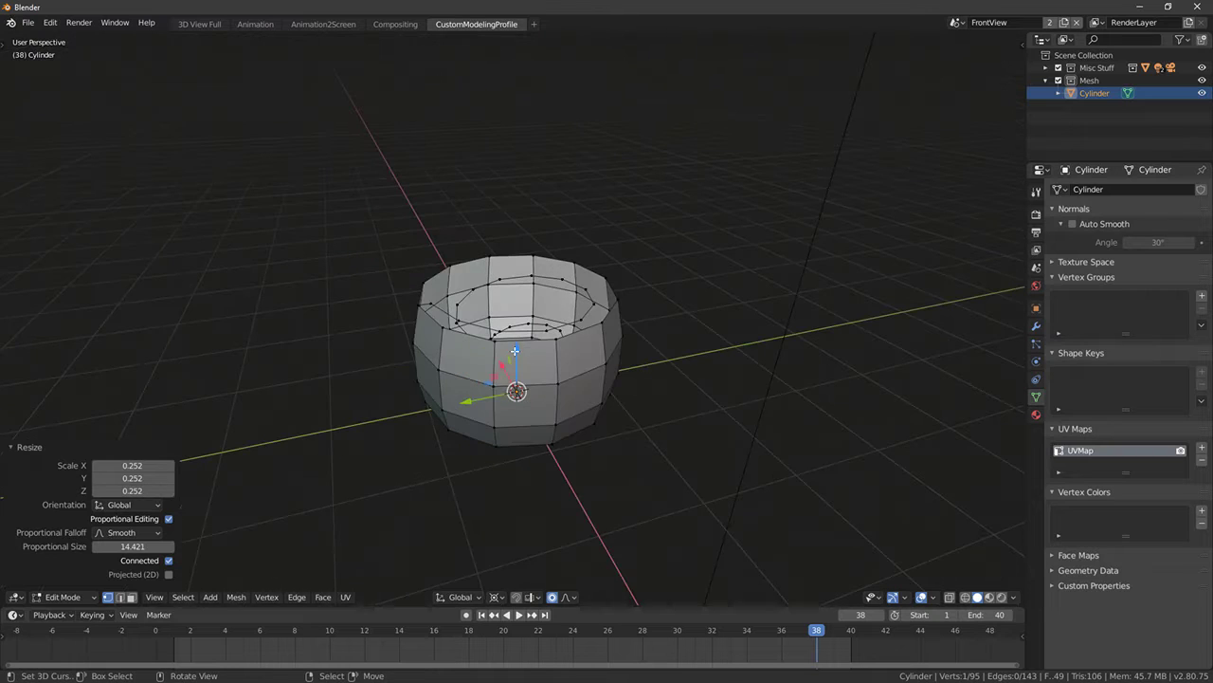
# Try raising the spiral's inner end about 1.21 along Z with proportional editing, then undo the move and the scaling
pyautogui.press('s')
pyautogui.scroll(16, 526, 283)
pyautogui.scroll(-7, 526, 257)
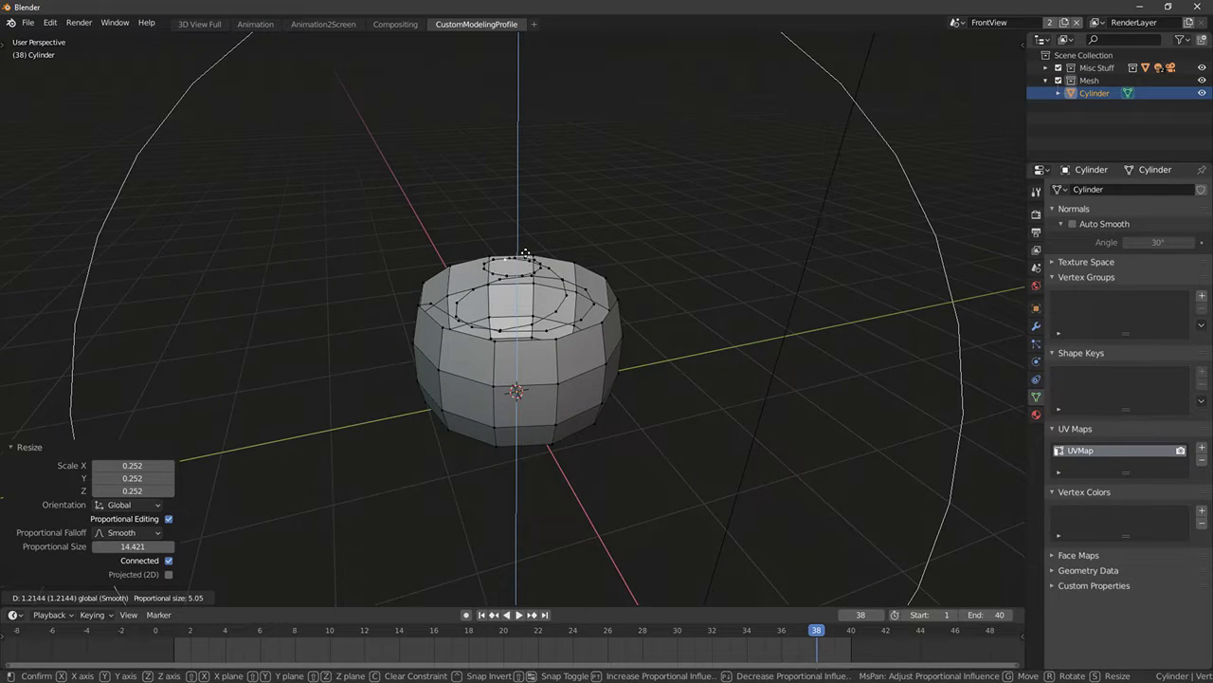
pyautogui.scroll(-4, 525, 247)
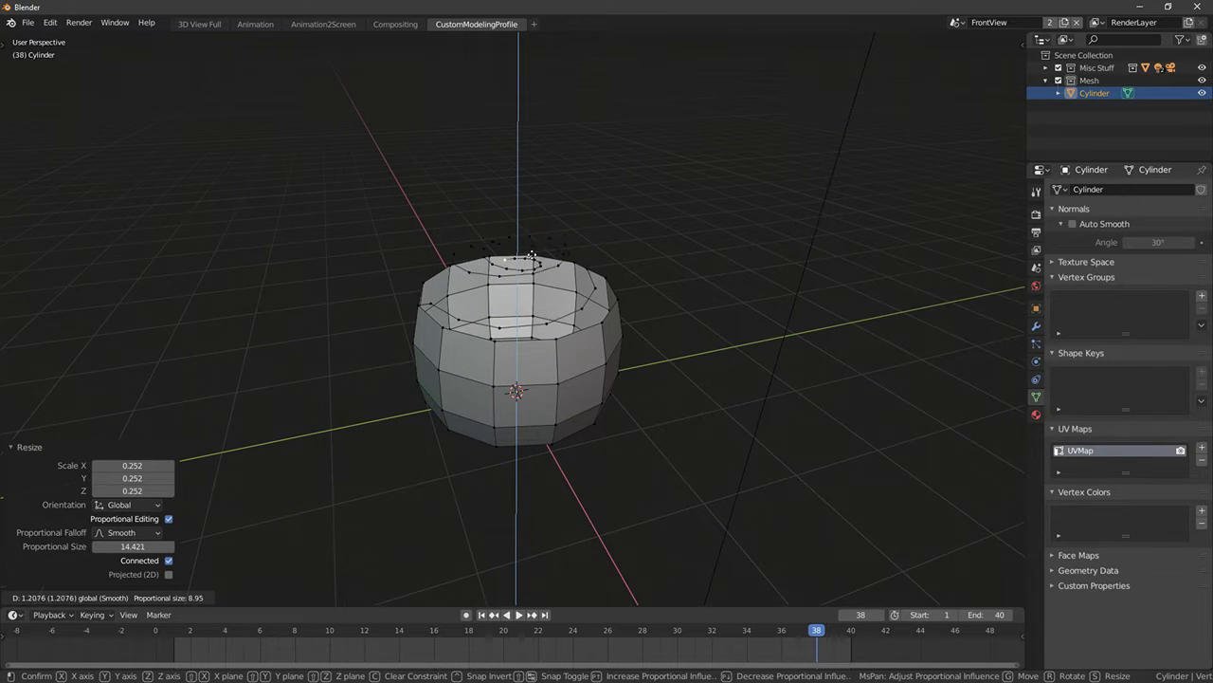
pyautogui.click(533, 264)
pyautogui.moveTo(534, 263); pyautogui.dragTo(550, 288, button='middle')
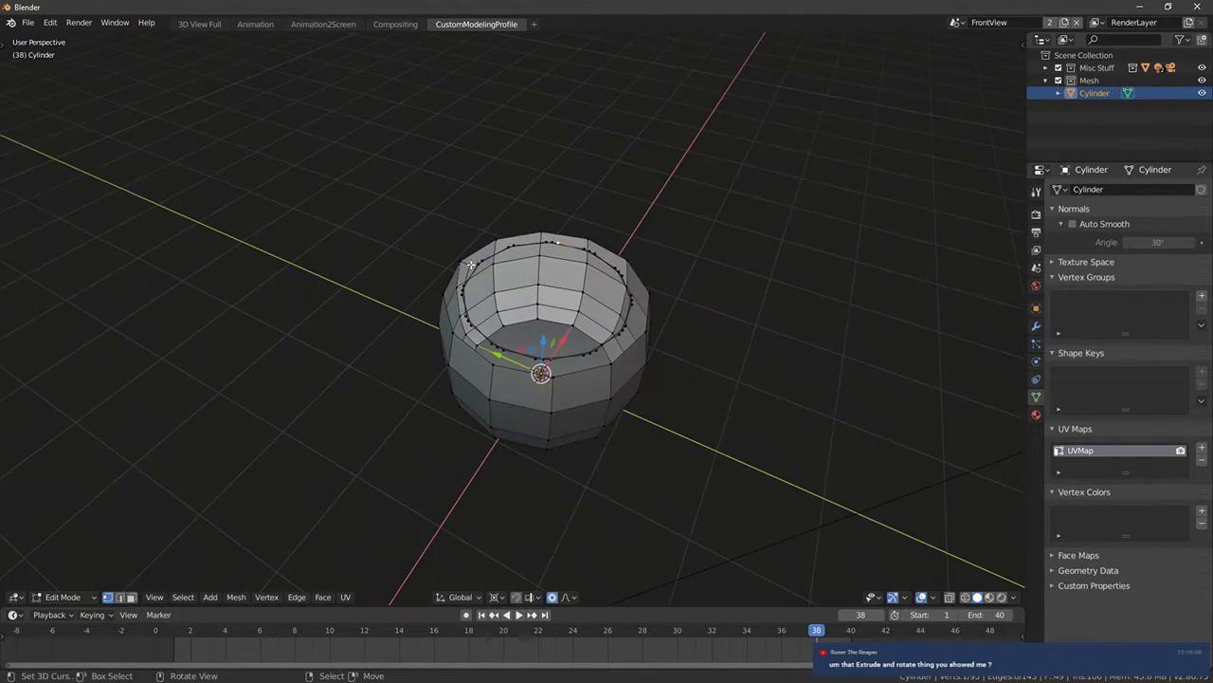
# Duplicate the chain's end vertex in place and scale the copy by 0 onto the 3D cursor without proportional editing
pyautogui.moveTo(474, 301); pyautogui.dragTo(511, 284, button='middle')
pyautogui.hotkey('shift', 'd')
pyautogui.press('Escape')
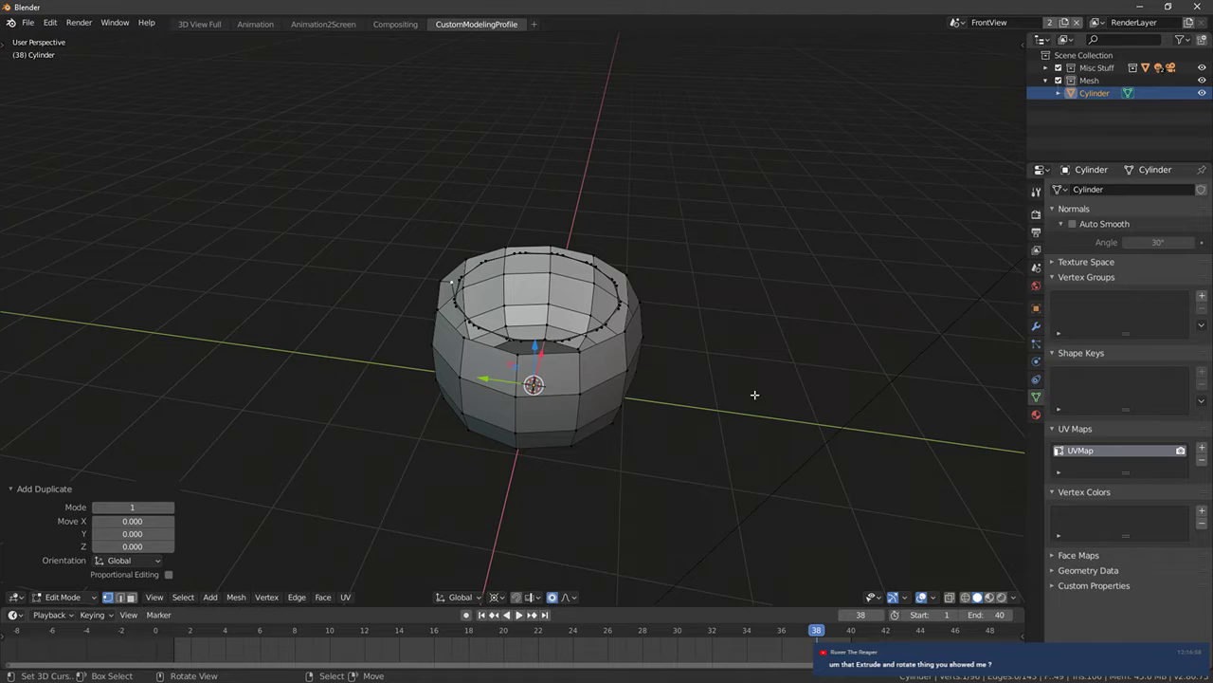
pyautogui.moveTo(857, 397); pyautogui.dragTo(757, 340, button='middle')
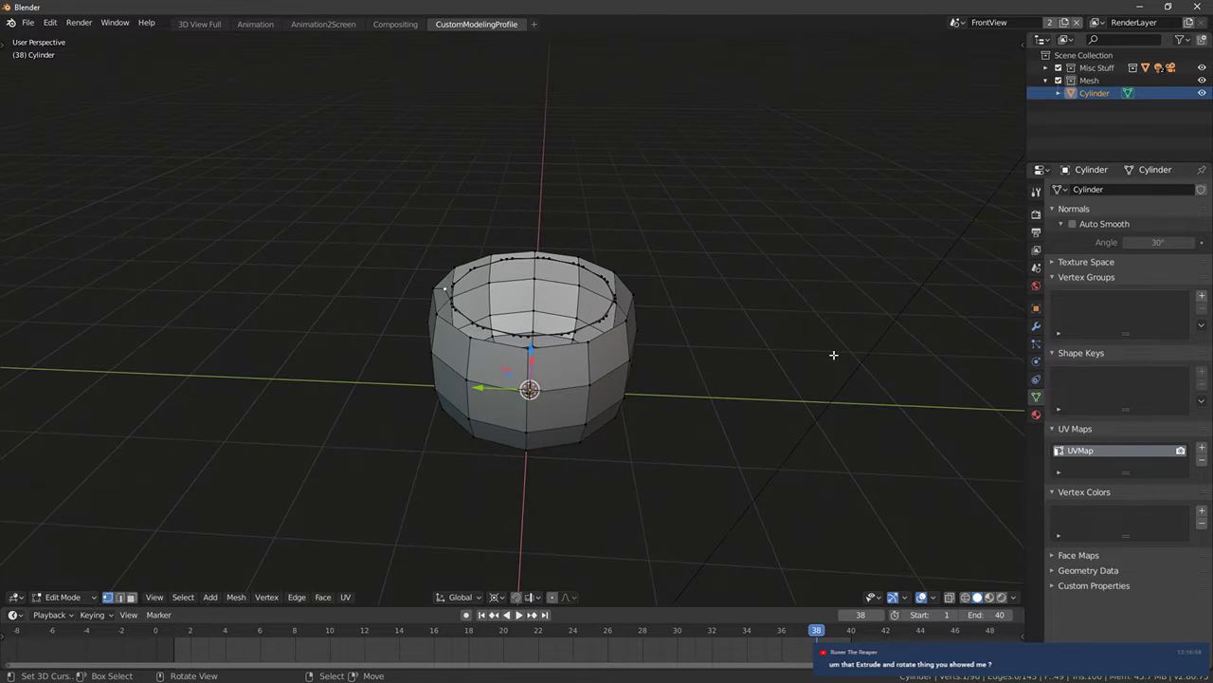
pyautogui.press('s')
pyautogui.press('0')
pyautogui.press('Return')
# Raise the collapsed vertex 1.494 along Z so it sits above the centre of the opening
pyautogui.press('g')
pyautogui.press('z')
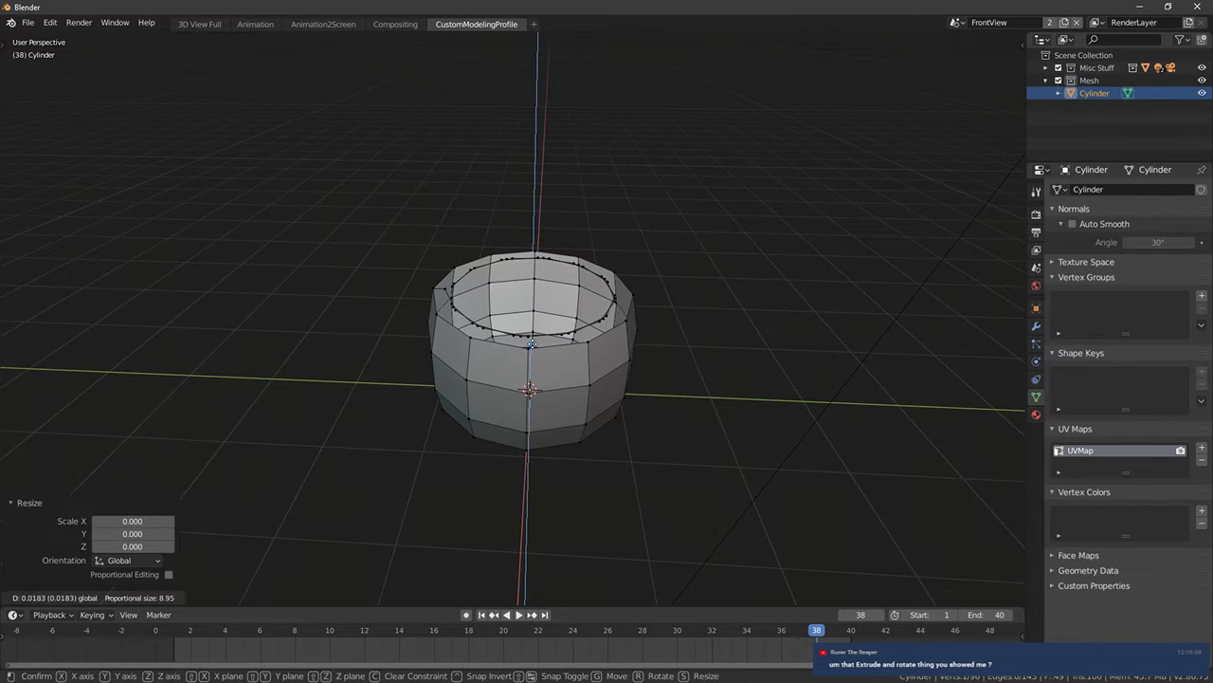
pyautogui.click(533, 232)
pyautogui.moveTo(673, 285); pyautogui.dragTo(541, 274, button='middle')
pyautogui.press('KP_1')
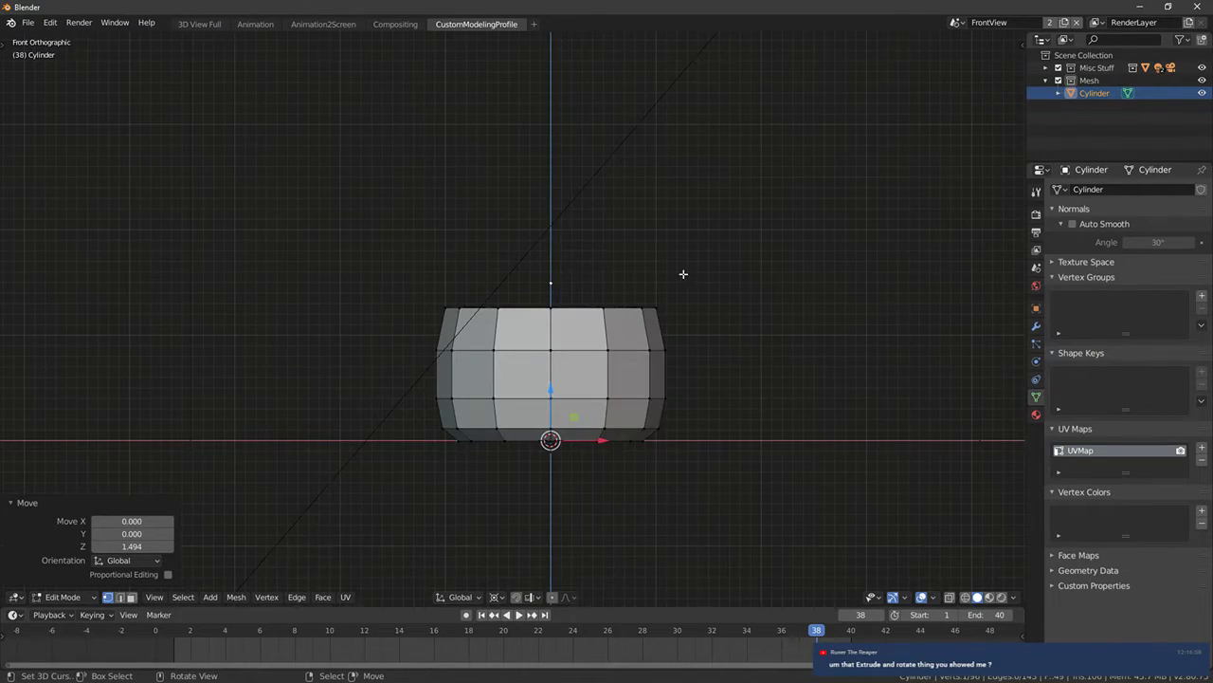
pyautogui.scroll(2, 682, 273)
pyautogui.moveTo(682, 274); pyautogui.dragTo(675, 299, button='middle')
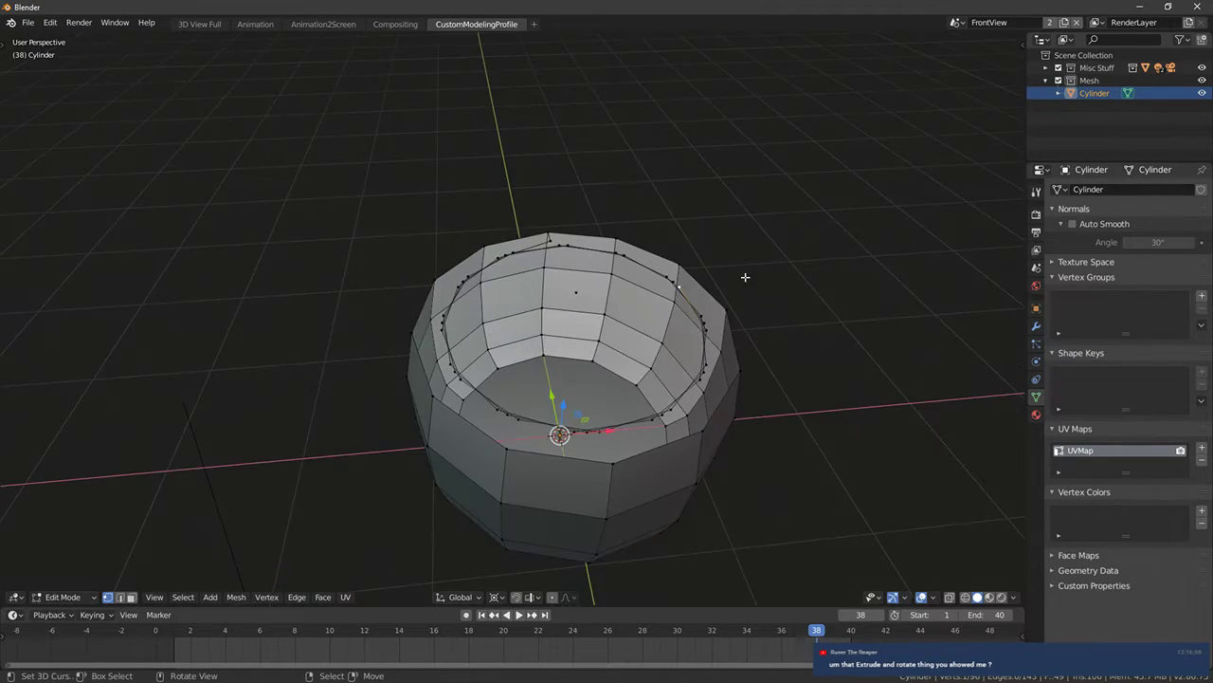
# Re-enable proportional editing and snap the 3D cursor to the raised centre vertex
pyautogui.press('o')
pyautogui.press('s')
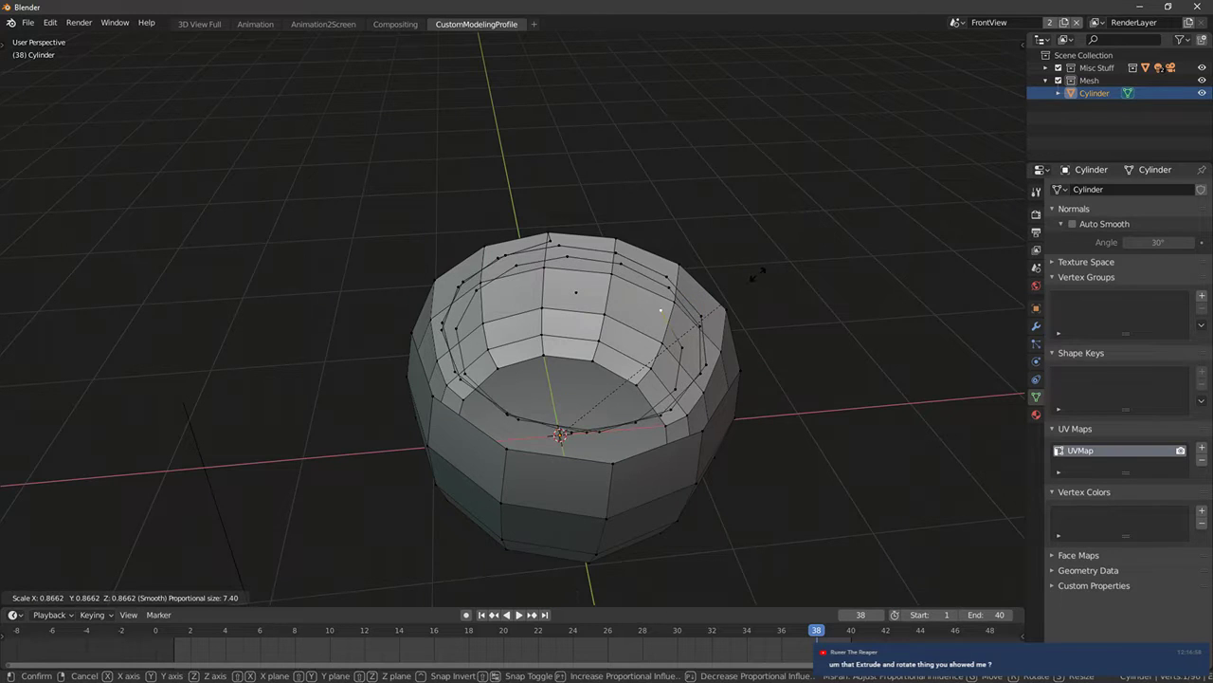
pyautogui.rightClick(763, 275)
pyautogui.hotkey('shift', 's')
pyautogui.click(576, 277)
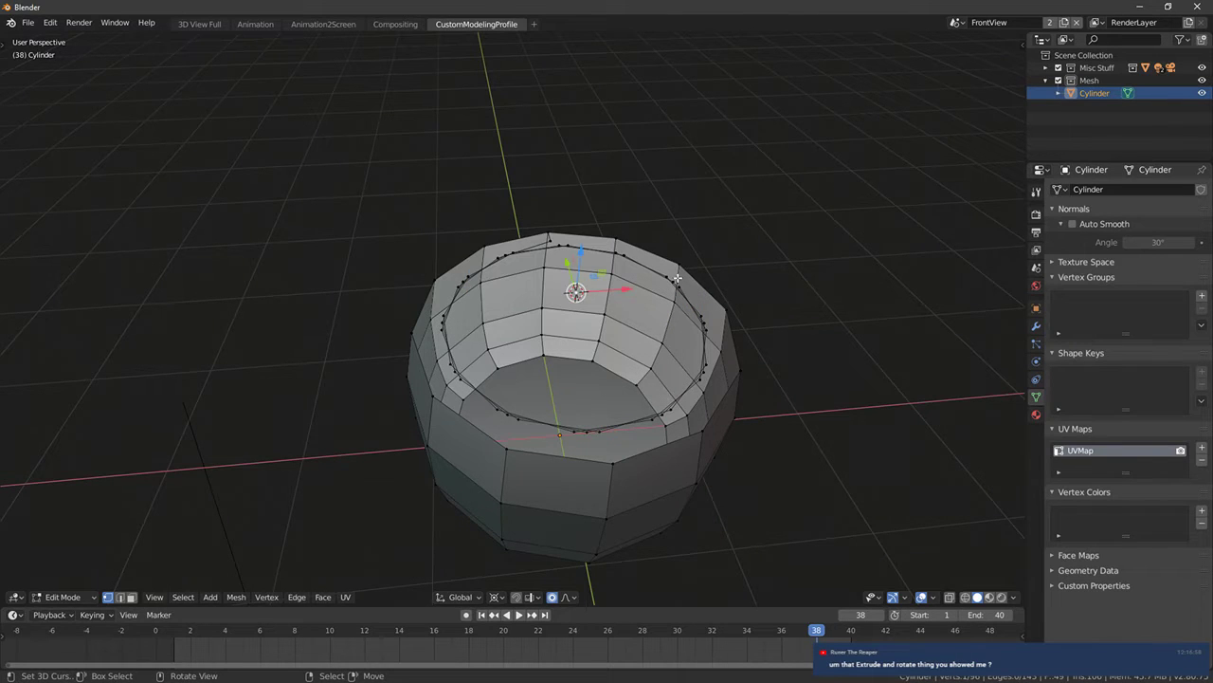
# Scale the chain's end vertex by 0.427 about the raised 3D cursor with a proportional size of 13.110 to form a rising spiral
pyautogui.press('s')
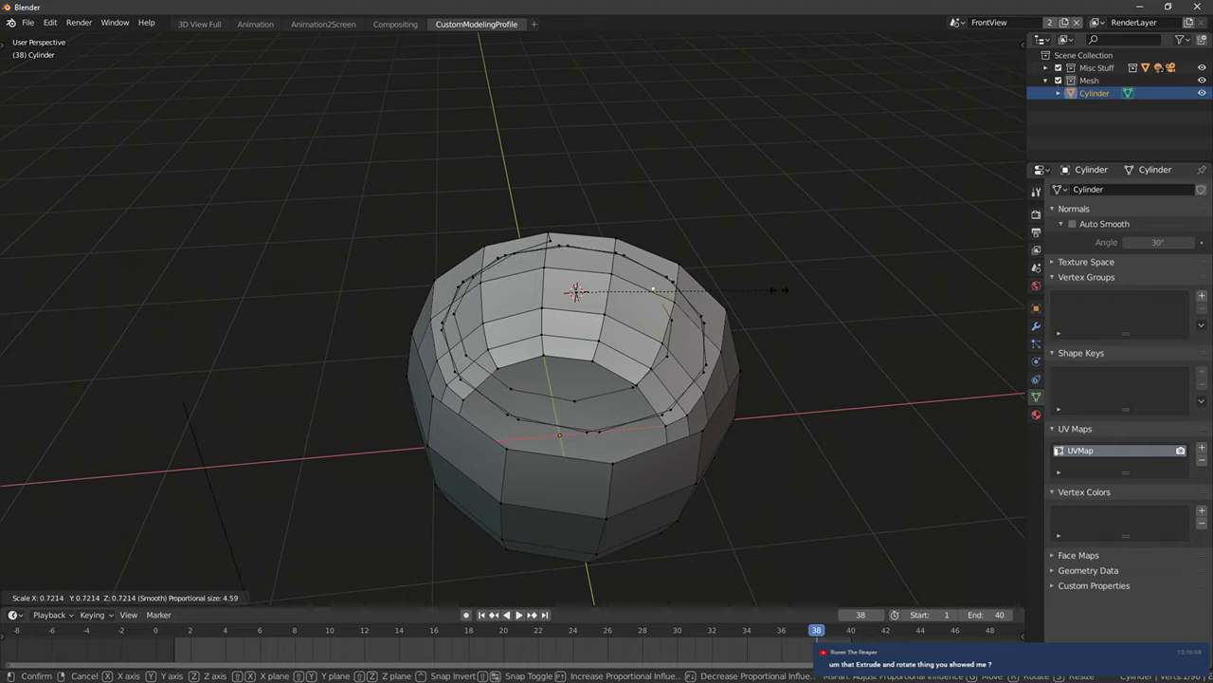
pyautogui.scroll(-3, 693, 279)
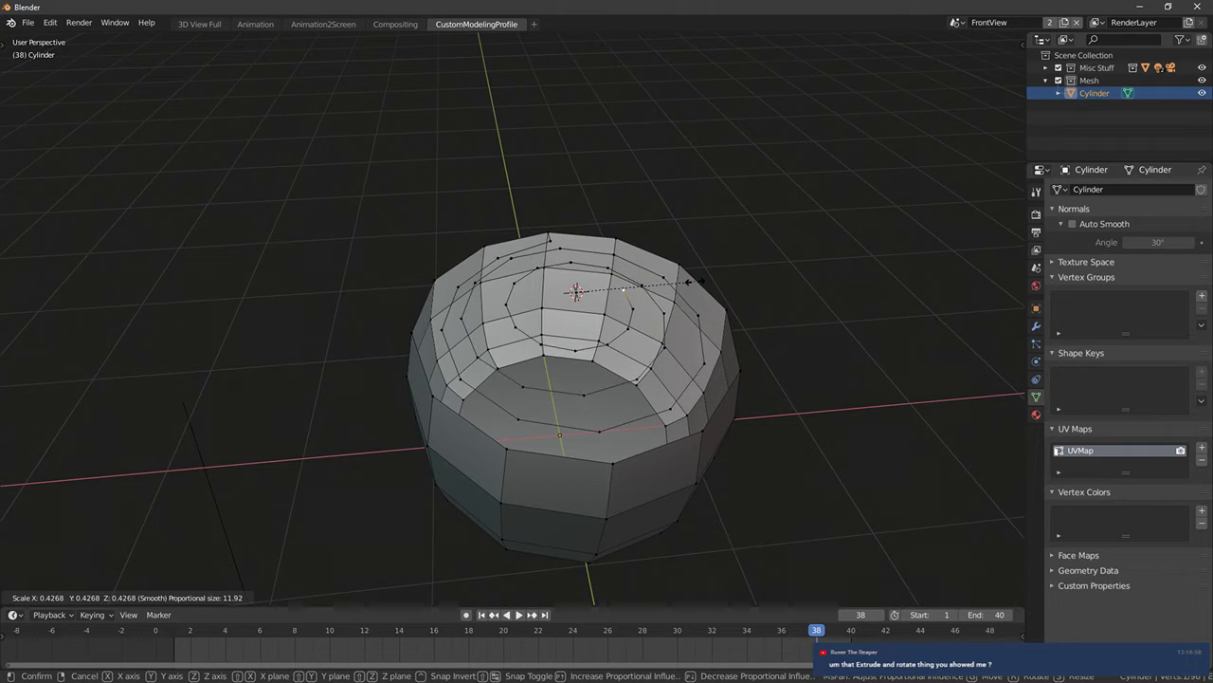
pyautogui.scroll(1, 693, 280)
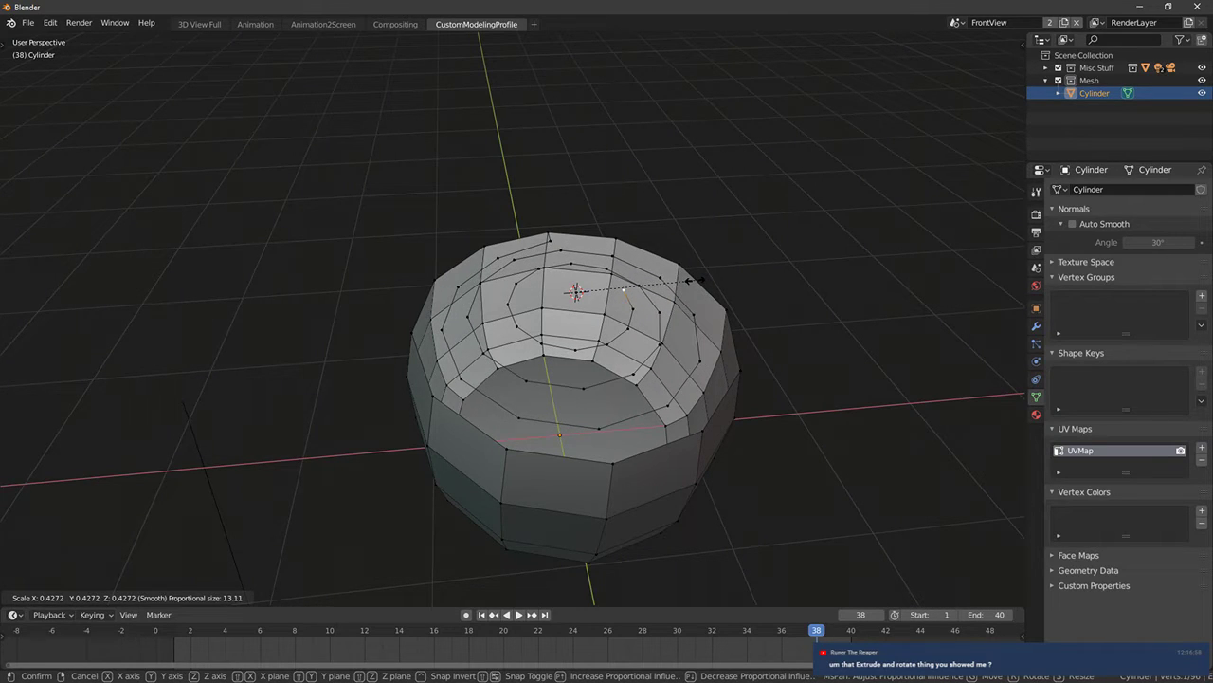
pyautogui.click(690, 281)
pyautogui.moveTo(690, 280); pyautogui.dragTo(704, 228, button='middle')
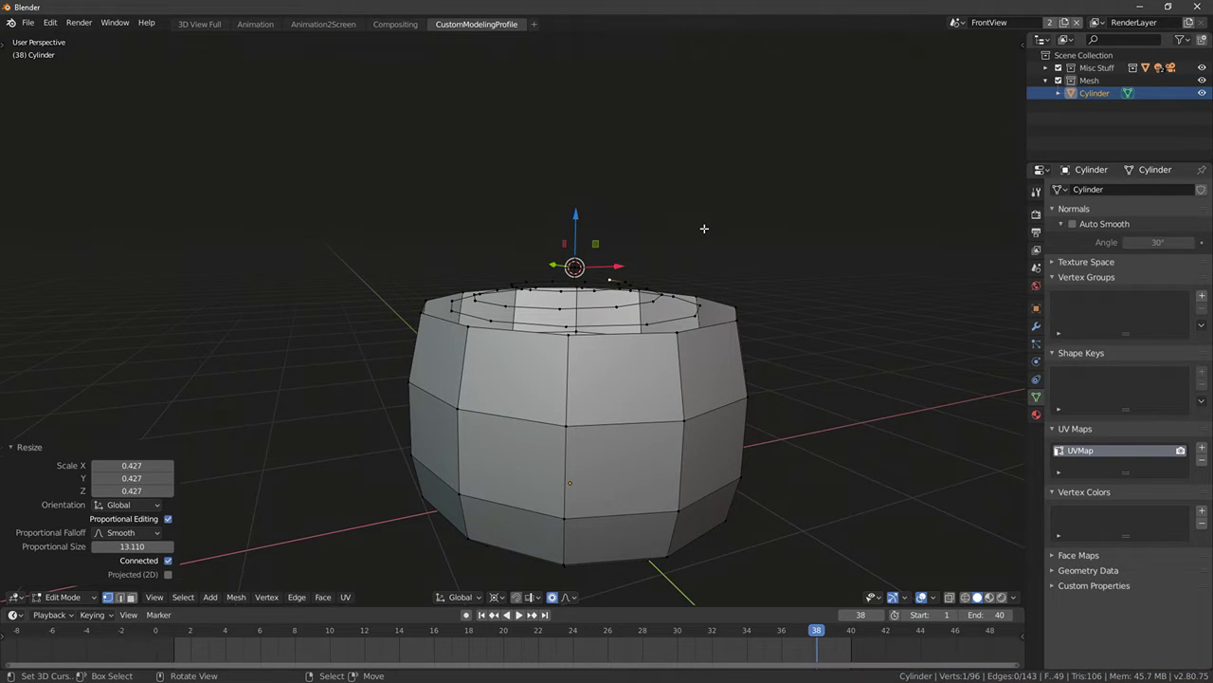
# Fill the first three faces between the upper rim and the outermost turn of the spiral
pyautogui.press('KP_7')
pyautogui.moveTo(696, 276); pyautogui.dragTo(723, 325, button='middle')
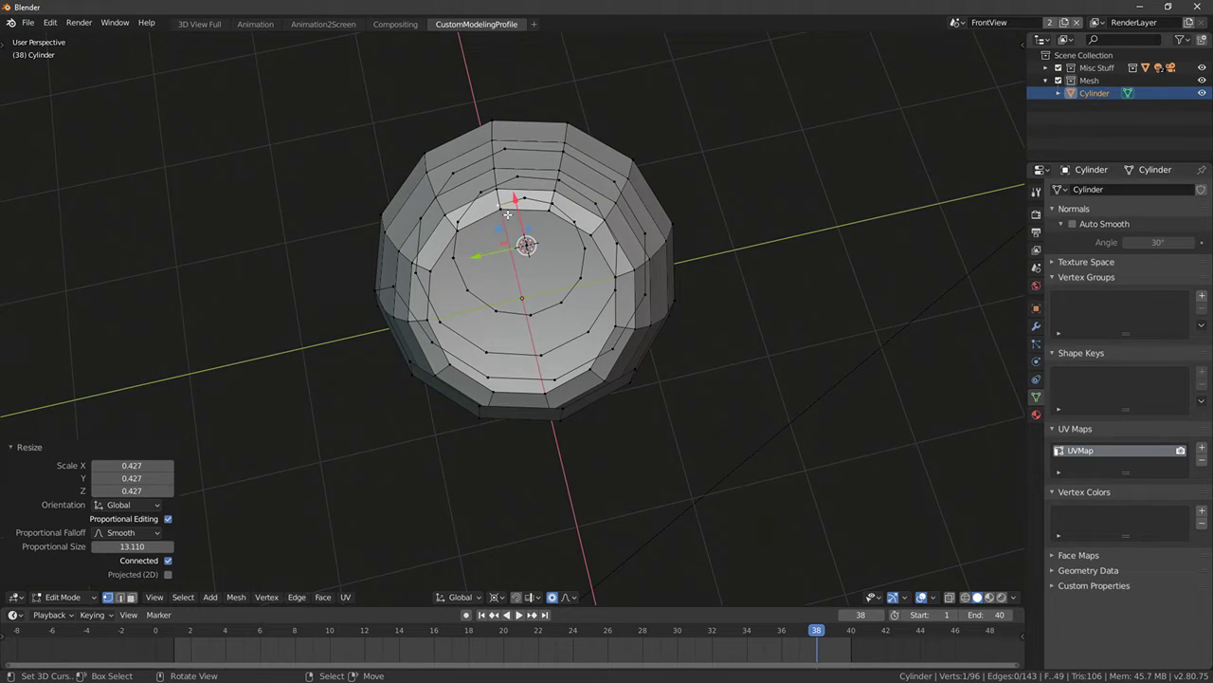
pyautogui.moveTo(540, 204); pyautogui.dragTo(674, 222, button='middle')
pyautogui.moveTo(568, 224); pyautogui.dragTo(579, 184)
pyautogui.moveTo(646, 203); pyautogui.dragTo(577, 296, button='middle')
pyautogui.keyDown('ctrl'); pyautogui.click(593, 321); pyautogui.keyUp('ctrl')
pyautogui.click(455, 336)
pyautogui.moveTo(433, 354); pyautogui.dragTo(481, 341, button='middle')
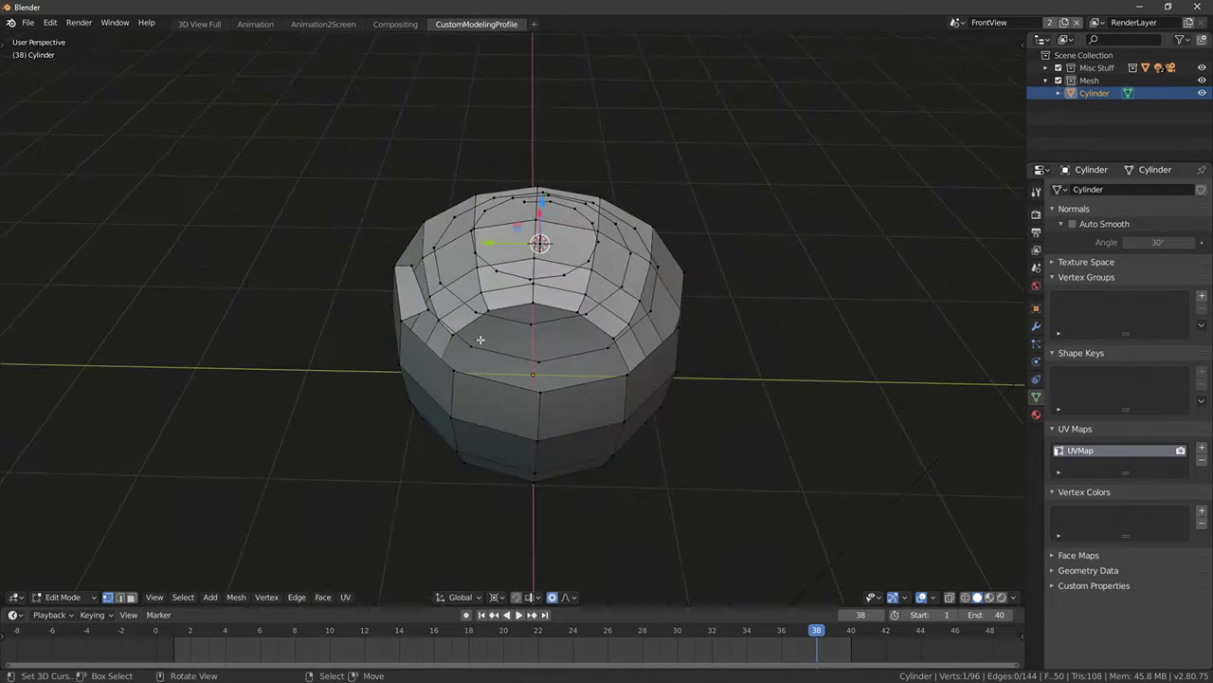
pyautogui.keyDown('ctrl'); pyautogui.click(452, 371); pyautogui.keyUp('ctrl')
pyautogui.press('f')
pyautogui.press('f')
pyautogui.press('f')
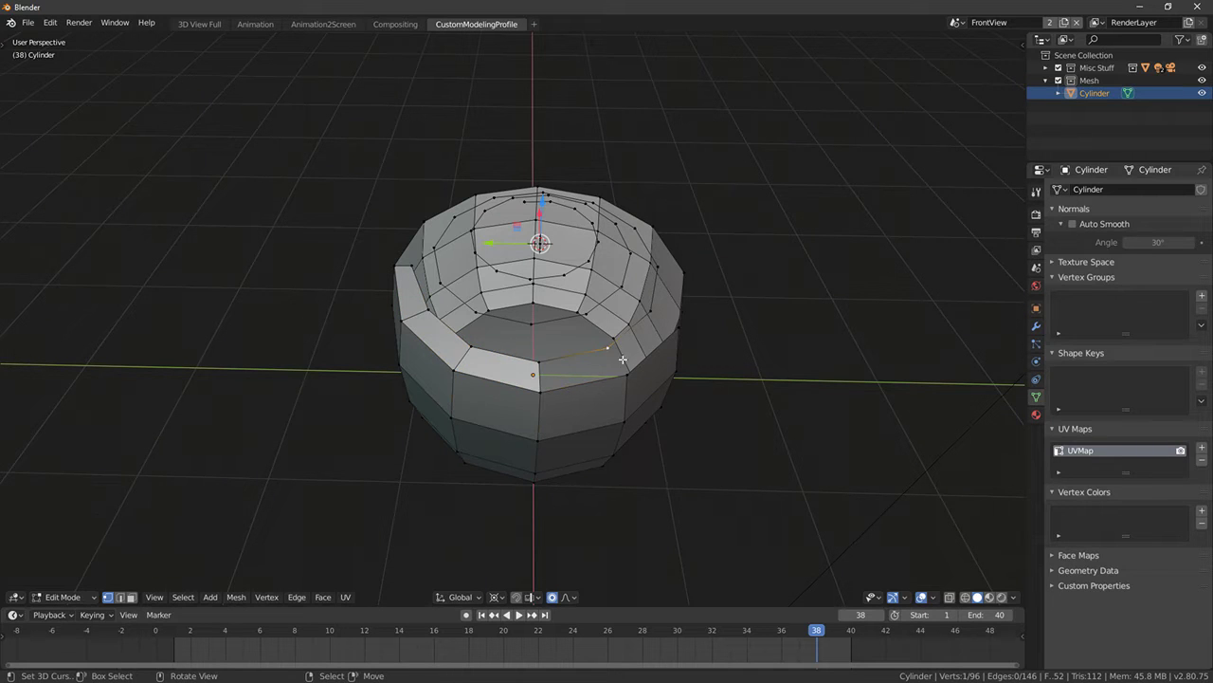
# Continue filling faces one by one between the upper rim and the outermost spiral turn
pyautogui.moveTo(617, 347); pyautogui.dragTo(607, 395, button='middle')
pyautogui.click(604, 394)
pyautogui.keyDown('ctrl'); pyautogui.click(613, 432); pyautogui.keyUp('ctrl')
pyautogui.press('f')
pyautogui.click(670, 372)
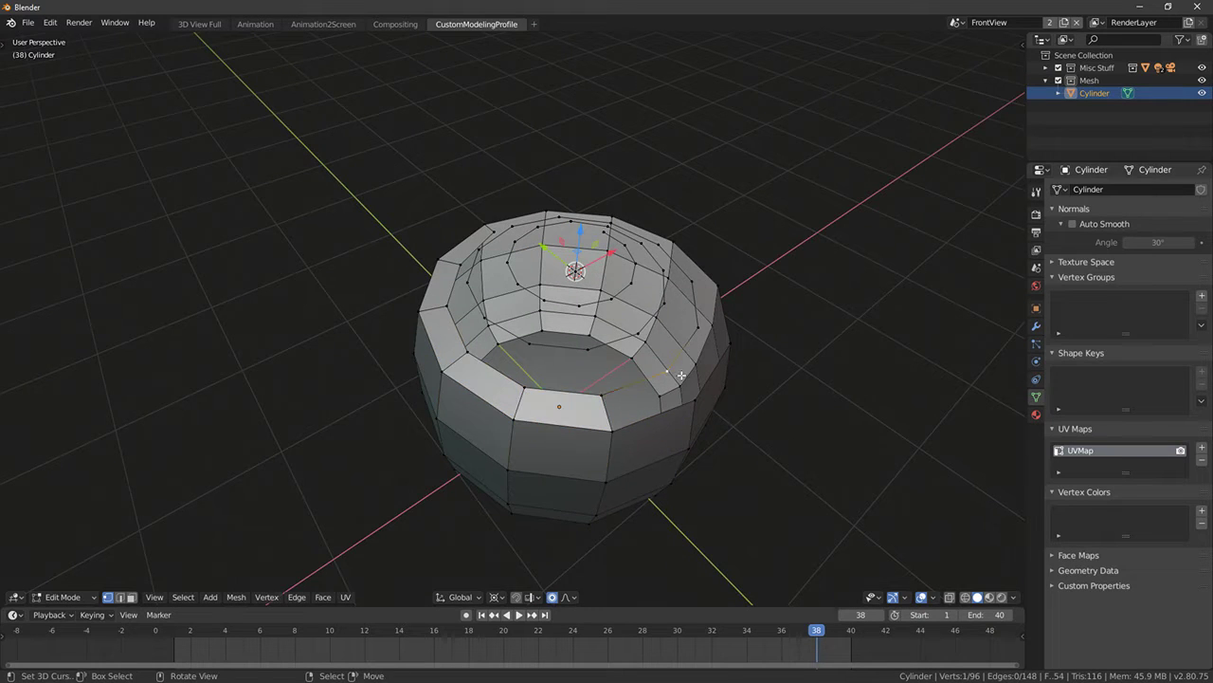
pyautogui.keyDown('ctrl'); pyautogui.click(695, 400); pyautogui.keyUp('ctrl')
pyautogui.moveTo(787, 344); pyautogui.dragTo(528, 403, button='middle')
pyautogui.press('f')
pyautogui.keyDown('ctrl'); pyautogui.click(636, 423); pyautogui.keyUp('ctrl')
pyautogui.press('f')
pyautogui.keyDown('ctrl'); pyautogui.click(568, 513); pyautogui.keyUp('ctrl')
pyautogui.press('f')
# Fill the remaining faces between the rim and the outermost spiral turn to complete the first ring
pyautogui.click(626, 428)
pyautogui.keyDown('ctrl'); pyautogui.click(667, 471); pyautogui.keyUp('ctrl')
pyautogui.press('f')
pyautogui.keyDown('ctrl'); pyautogui.click(560, 467); pyautogui.keyUp('ctrl')
pyautogui.press('f')
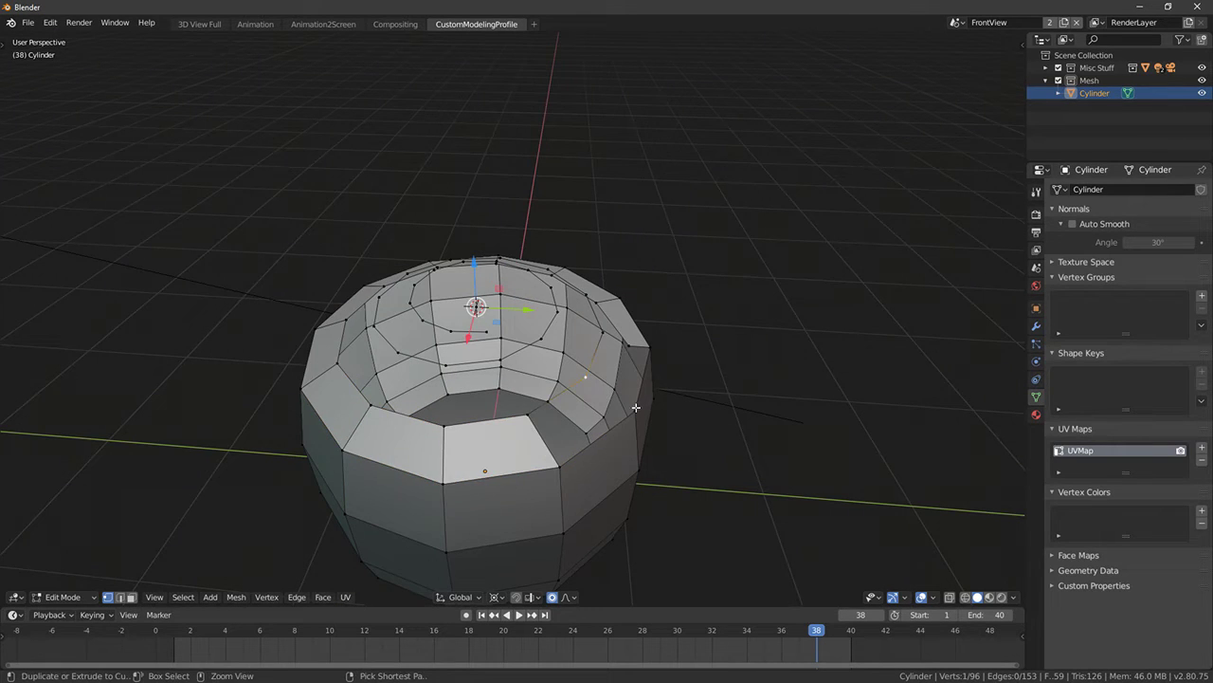
pyautogui.keyDown('ctrl'); pyautogui.rightClick(636, 408); pyautogui.keyUp('ctrl')
pyautogui.moveTo(763, 411); pyautogui.dragTo(639, 392, button='middle')
pyautogui.press('f')
pyautogui.rightClick(511, 368)
pyautogui.moveTo(555, 387); pyautogui.dragTo(496, 396, button='middle')
pyautogui.keyDown('ctrl'); pyautogui.click(577, 411); pyautogui.keyUp('ctrl')
pyautogui.press('f')
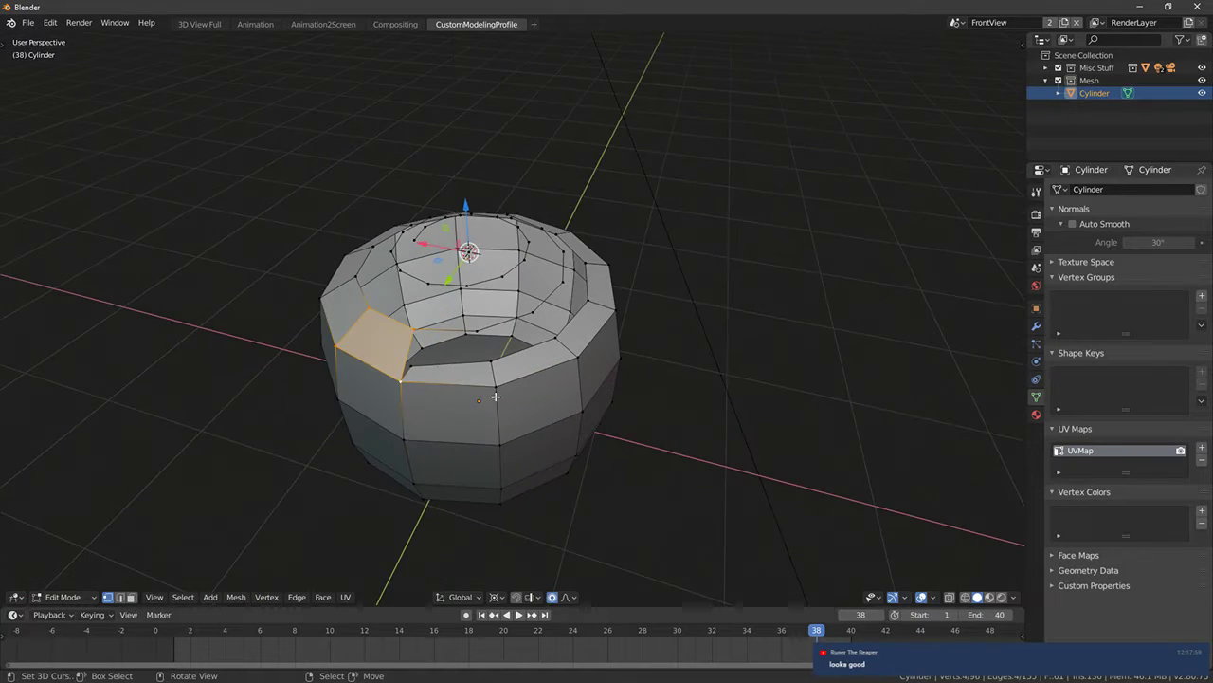
# Fill the first faces between the outermost spiral turn and the second turn
pyautogui.moveTo(438, 366); pyautogui.dragTo(403, 342, button='middle')
pyautogui.rightClick(415, 356)
pyautogui.keyDown('ctrl'); pyautogui.rightClick(400, 325); pyautogui.keyUp('ctrl')
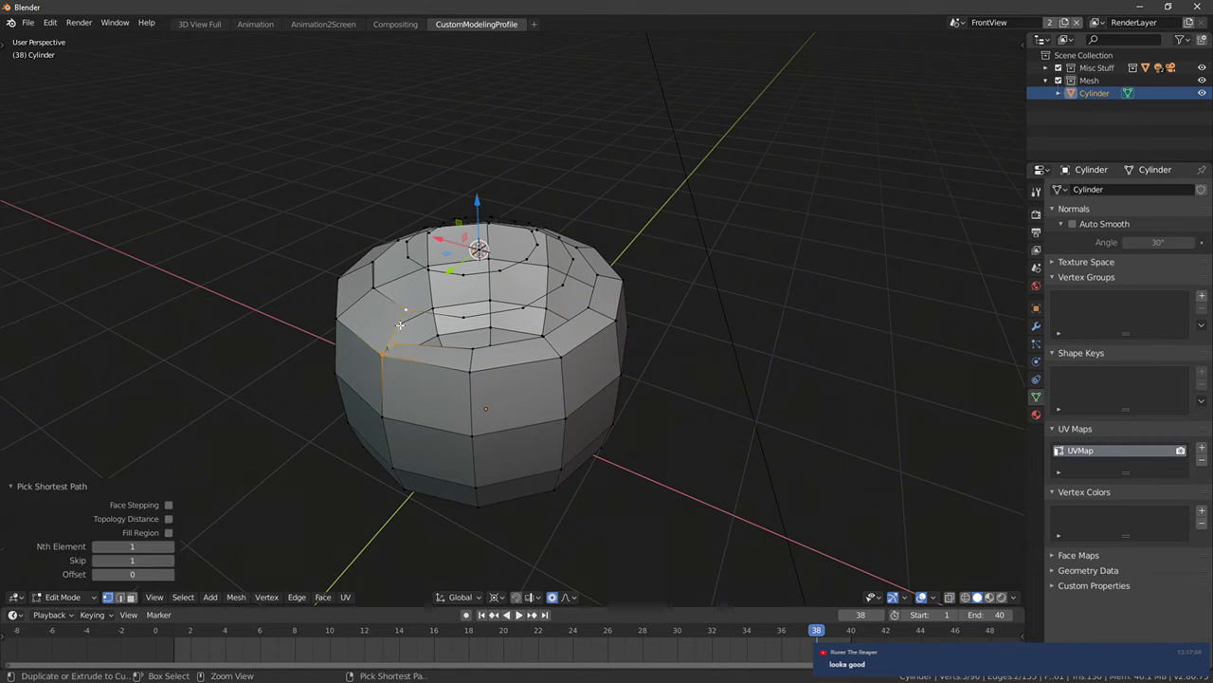
pyautogui.press('f')
pyautogui.rightClick(466, 319)
pyautogui.keyDown('ctrl'); pyautogui.rightClick(474, 347); pyautogui.keyUp('ctrl')
pyautogui.press('f')
pyautogui.rightClick(525, 308)
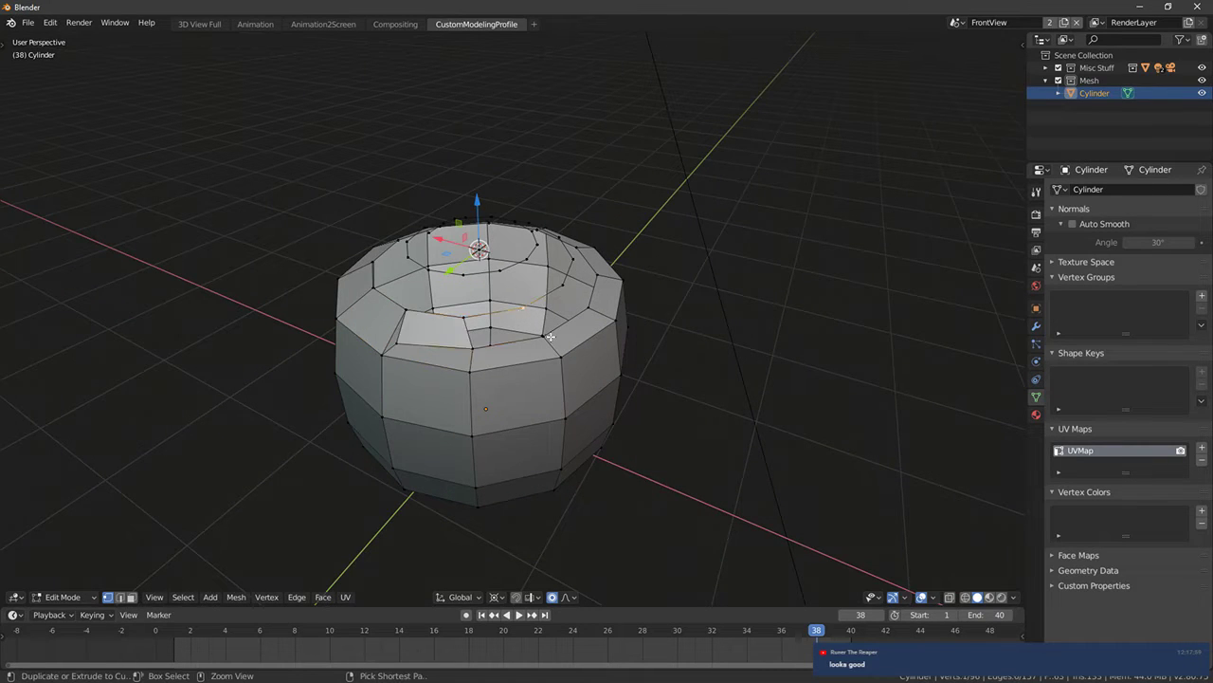
pyautogui.keyDown('ctrl'); pyautogui.rightClick(547, 338); pyautogui.keyUp('ctrl')
pyautogui.moveTo(580, 343); pyautogui.dragTo(546, 364, button='middle')
pyautogui.press('f')
# Extend the second ring by filling the following faces between the first and second spiral turns
pyautogui.rightClick(559, 307)
pyautogui.keyDown('ctrl'); pyautogui.rightClick(582, 333); pyautogui.keyUp('ctrl')
pyautogui.press('f')
pyautogui.moveTo(626, 302); pyautogui.dragTo(597, 318, button='middle')
pyautogui.keyDown('ctrl'); pyautogui.rightClick(619, 321); pyautogui.keyUp('ctrl')
pyautogui.press('f')
pyautogui.rightClick(626, 300)
pyautogui.keyDown('ctrl'); pyautogui.rightClick(649, 320); pyautogui.keyUp('ctrl')
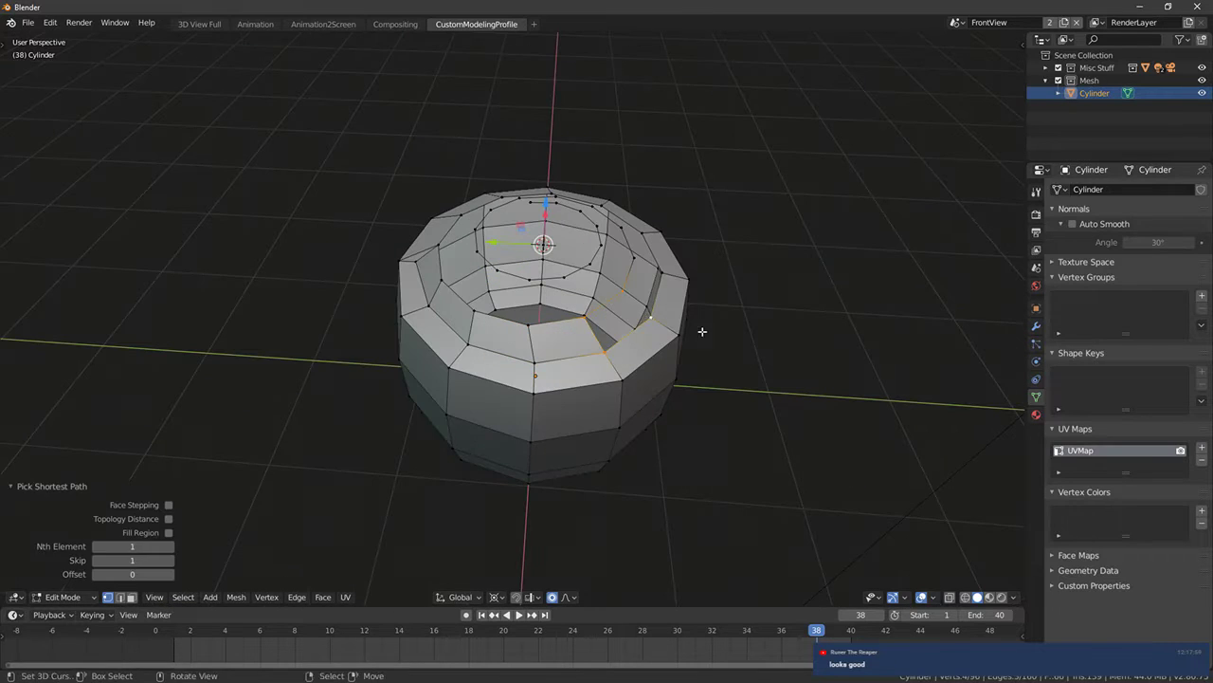
pyautogui.press('f')
# Fill further faces of the second ring around the far side of the opening
pyautogui.moveTo(763, 336); pyautogui.dragTo(626, 332, button='middle')
pyautogui.keyDown('ctrl'); pyautogui.rightClick(667, 363); pyautogui.keyUp('ctrl')
pyautogui.press('f')
pyautogui.moveTo(702, 363); pyautogui.dragTo(629, 381, button='middle')
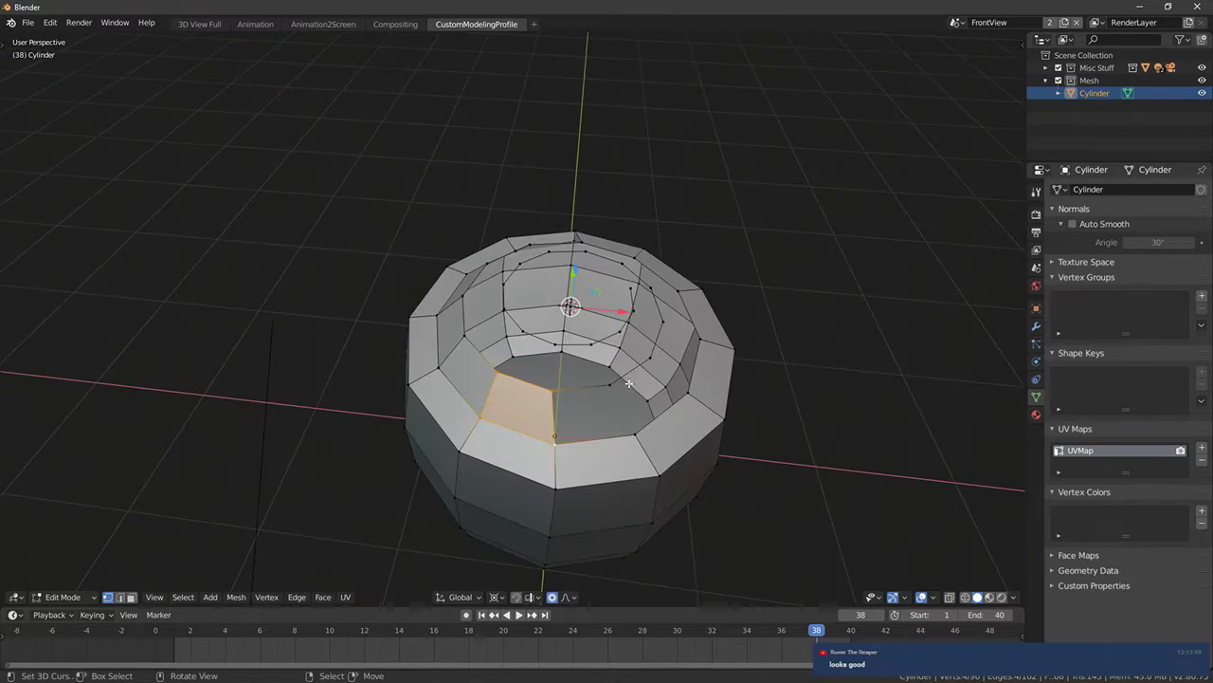
pyautogui.rightClick(621, 383)
pyautogui.keyDown('ctrl'); pyautogui.rightClick(636, 426); pyautogui.keyUp('ctrl')
pyautogui.press('f')
pyautogui.keyDown('ctrl'); pyautogui.rightClick(693, 391); pyautogui.keyUp('ctrl')
pyautogui.press('f')
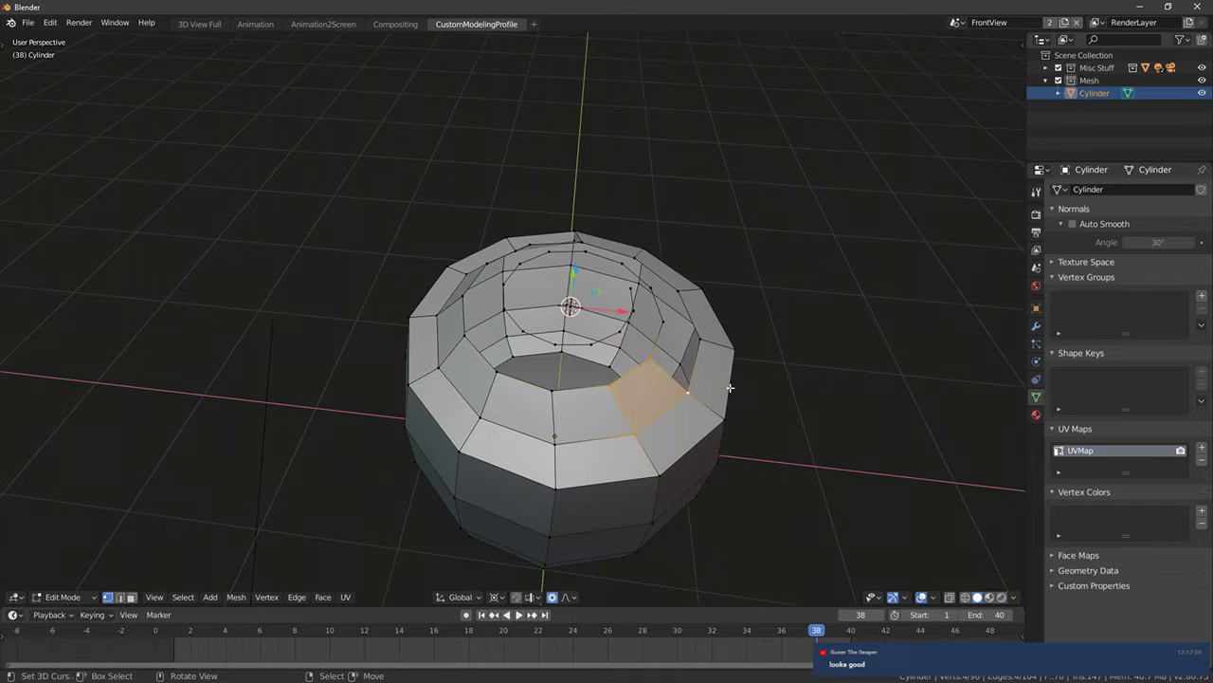
# Complete the second ring by filling its last faces up to where the third spiral turn begins
pyautogui.moveTo(727, 388); pyautogui.dragTo(615, 379, button='middle')
pyautogui.keyDown('ctrl'); pyautogui.rightClick(634, 417); pyautogui.keyUp('ctrl')
pyautogui.press('f')
pyautogui.moveTo(689, 384); pyautogui.dragTo(558, 367, button='middle')
pyautogui.rightClick(538, 352)
pyautogui.keyDown('ctrl'); pyautogui.rightClick(573, 397); pyautogui.keyUp('ctrl')
pyautogui.press('f')
pyautogui.rightClick(531, 368)
pyautogui.keyDown('ctrl'); pyautogui.rightClick(571, 405); pyautogui.keyUp('ctrl')
pyautogui.press('f')
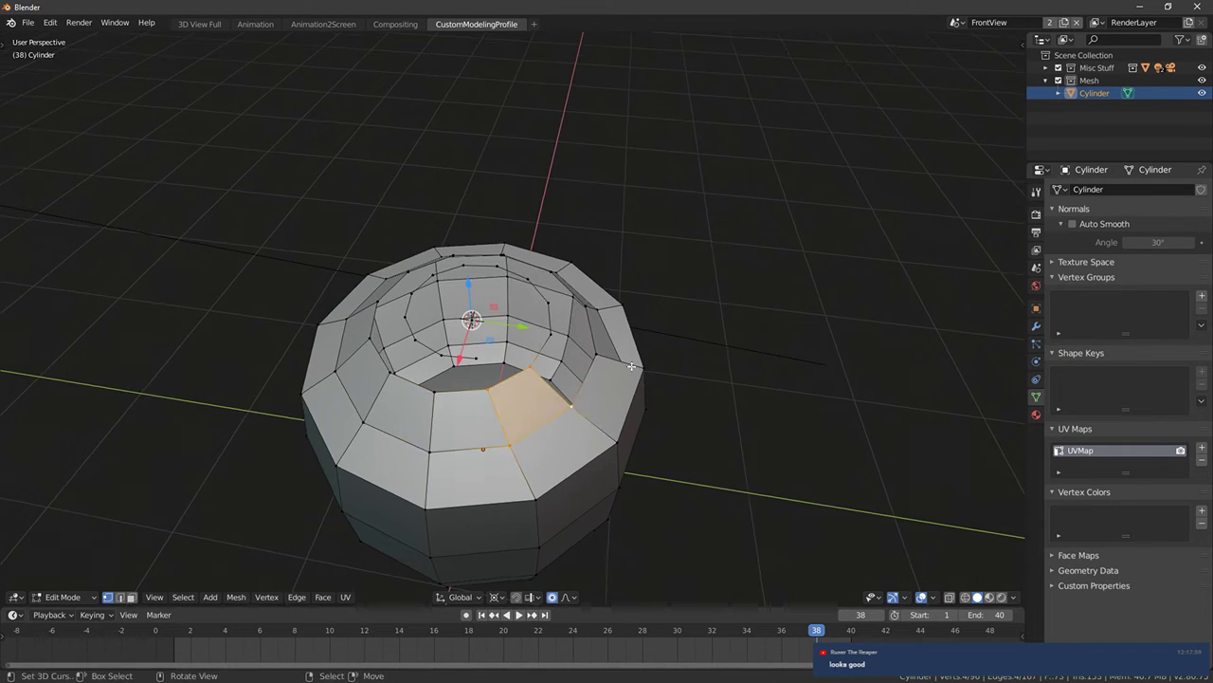
pyautogui.moveTo(633, 363); pyautogui.dragTo(496, 351, button='middle')
pyautogui.rightClick(501, 359)
pyautogui.keyDown('ctrl'); pyautogui.rightClick(536, 396); pyautogui.keyUp('ctrl')
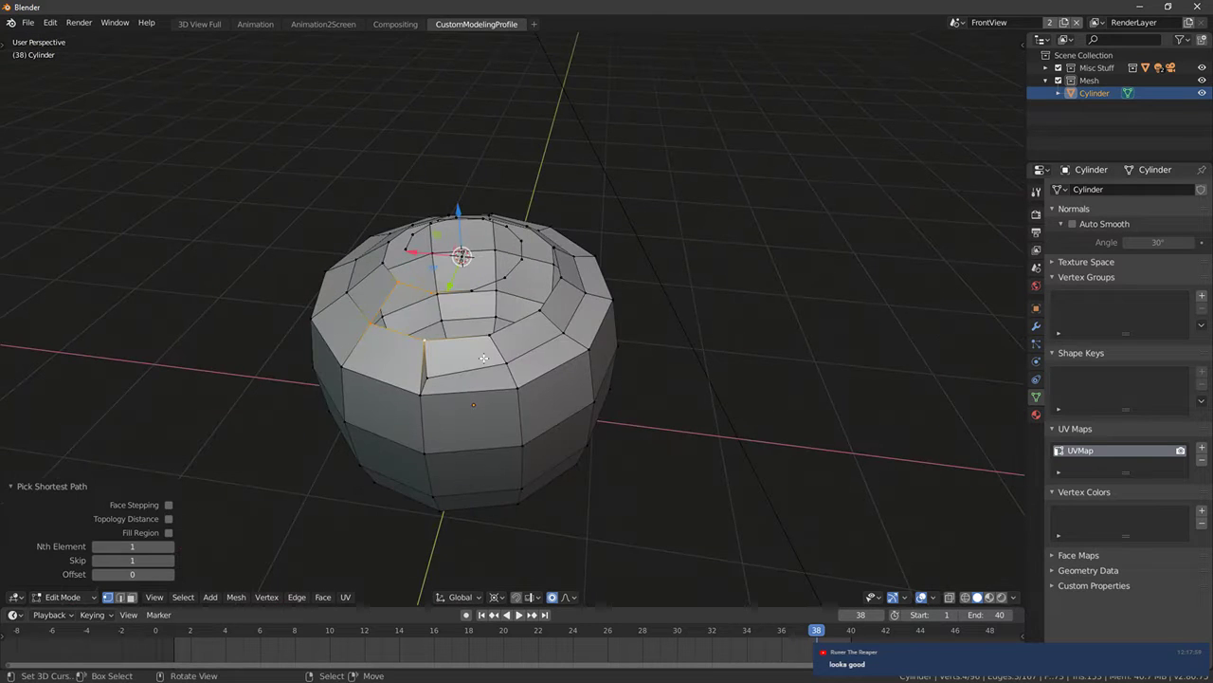
pyautogui.press('f')
# Fill the first faces between the second spiral turn and the innermost turn
pyautogui.rightClick(472, 292)
pyautogui.keyDown('ctrl'); pyautogui.rightClick(491, 334); pyautogui.keyUp('ctrl')
pyautogui.press('f')
pyautogui.rightClick(505, 278)
pyautogui.keyDown('ctrl'); pyautogui.rightClick(539, 312); pyautogui.keyUp('ctrl')
pyautogui.press('f')
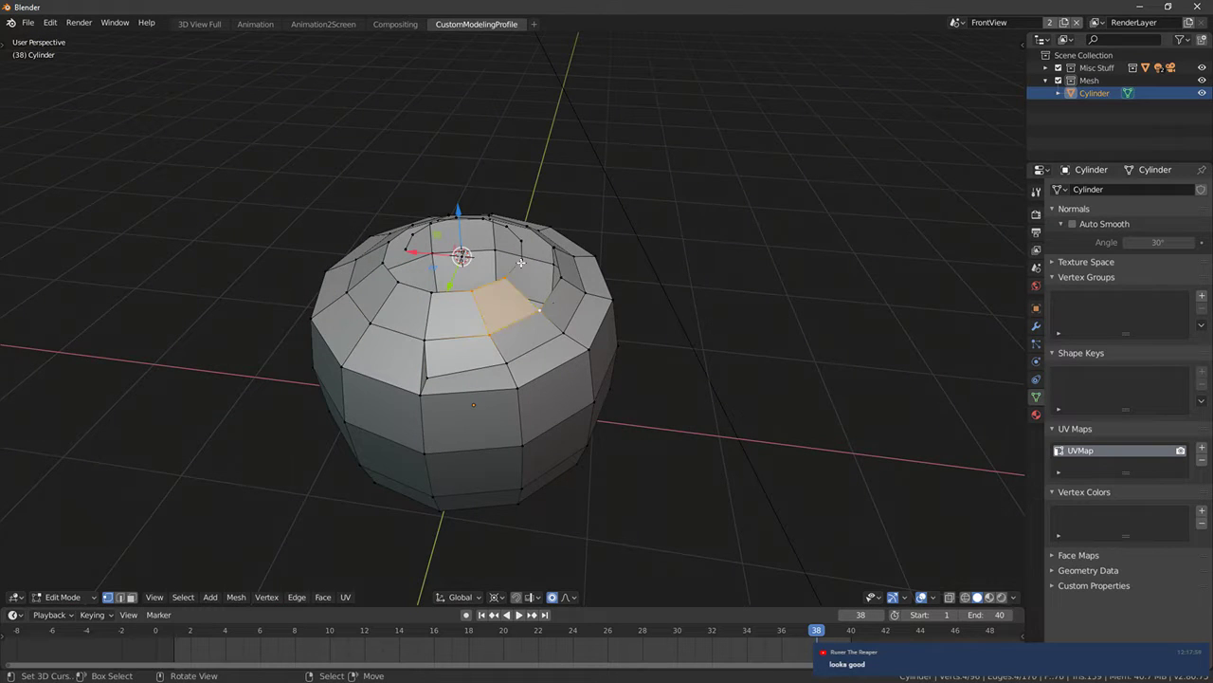
pyautogui.rightClick(522, 259)
pyautogui.keyDown('ctrl'); pyautogui.rightClick(560, 278); pyautogui.keyUp('ctrl')
pyautogui.press('f')
# Fill the next face of the inner ring between the second spiral turn and the innermost turn
pyautogui.moveTo(561, 278); pyautogui.dragTo(524, 286, button='middle')
pyautogui.press('g')
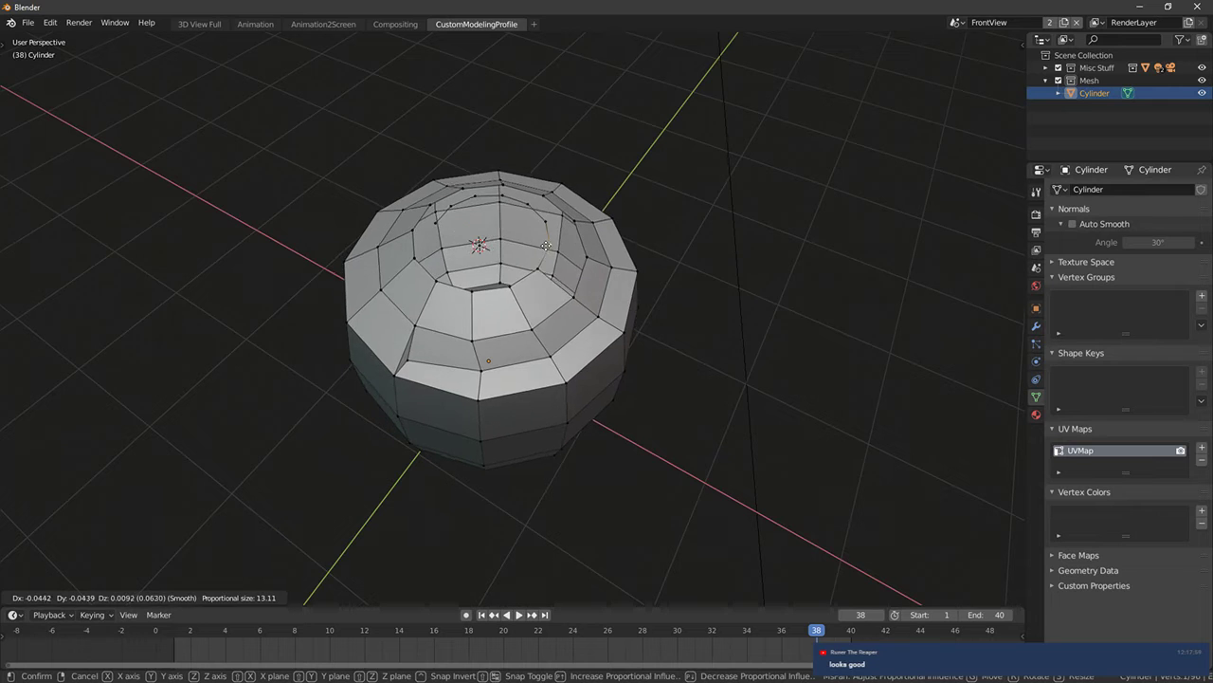
pyautogui.rightClick(537, 284)
pyautogui.moveTo(616, 265); pyautogui.dragTo(588, 274, button='middle')
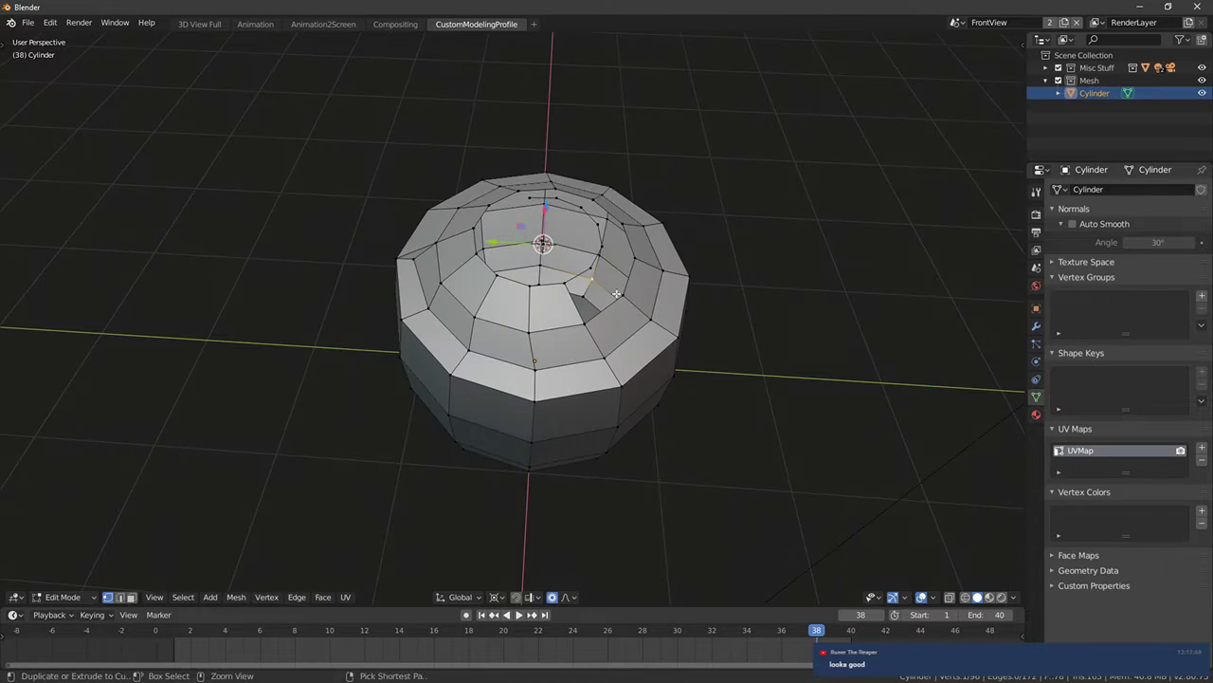
pyautogui.keyDown('ctrl'); pyautogui.rightClick(625, 294); pyautogui.keyUp('ctrl')
pyautogui.press('f')
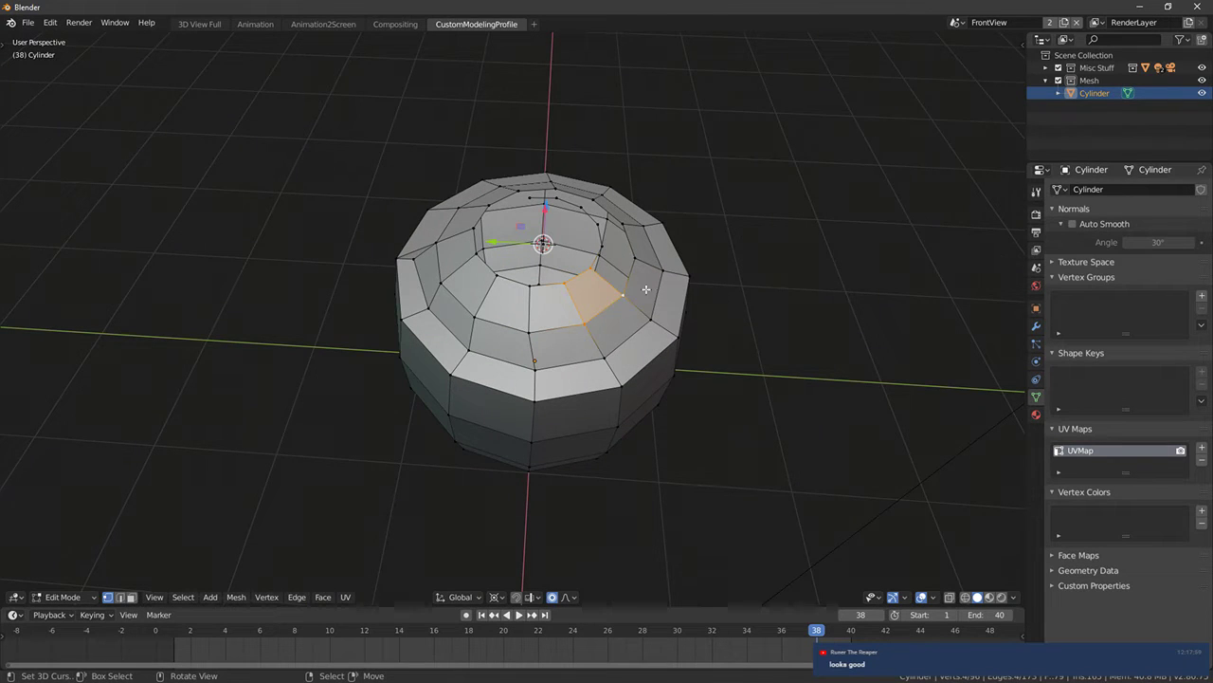
# Continue the inner ring by filling three more faces around the opening
pyautogui.moveTo(646, 289); pyautogui.dragTo(486, 266, button='middle')
pyautogui.scroll(3, 486, 266)
pyautogui.rightClick(501, 265)
pyautogui.press('g')
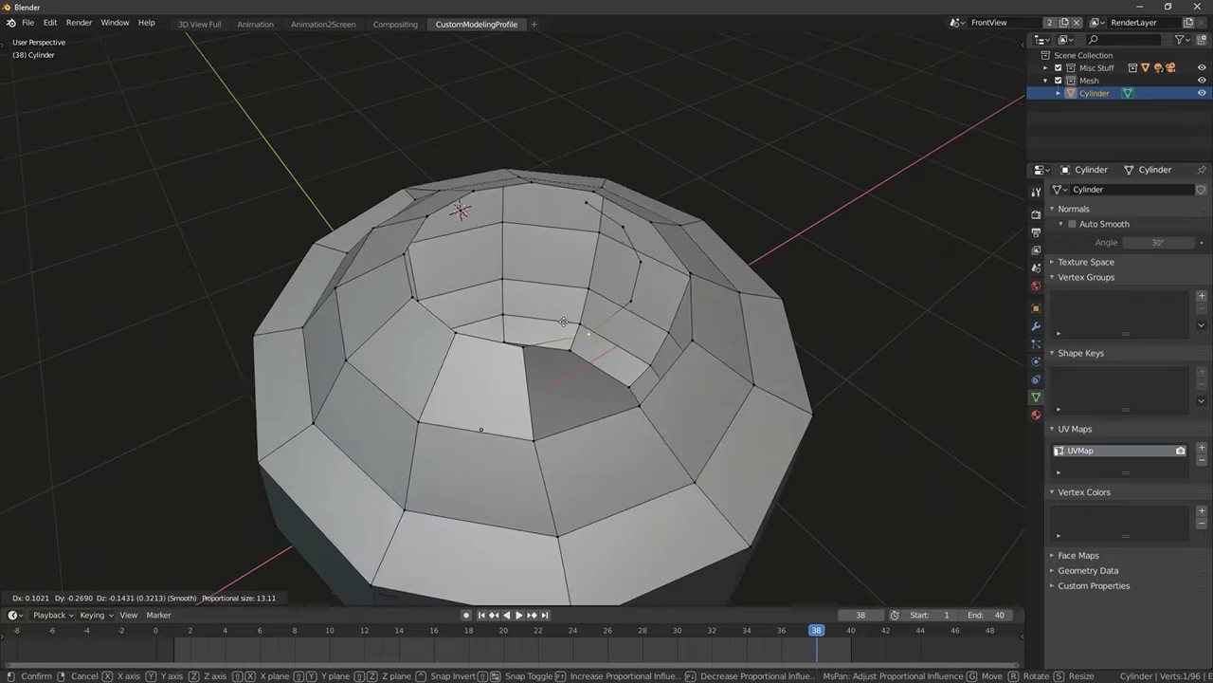
pyautogui.rightClick(533, 308)
pyautogui.keyDown('ctrl'); pyautogui.rightClick(556, 327); pyautogui.keyUp('ctrl')
pyautogui.press('f')
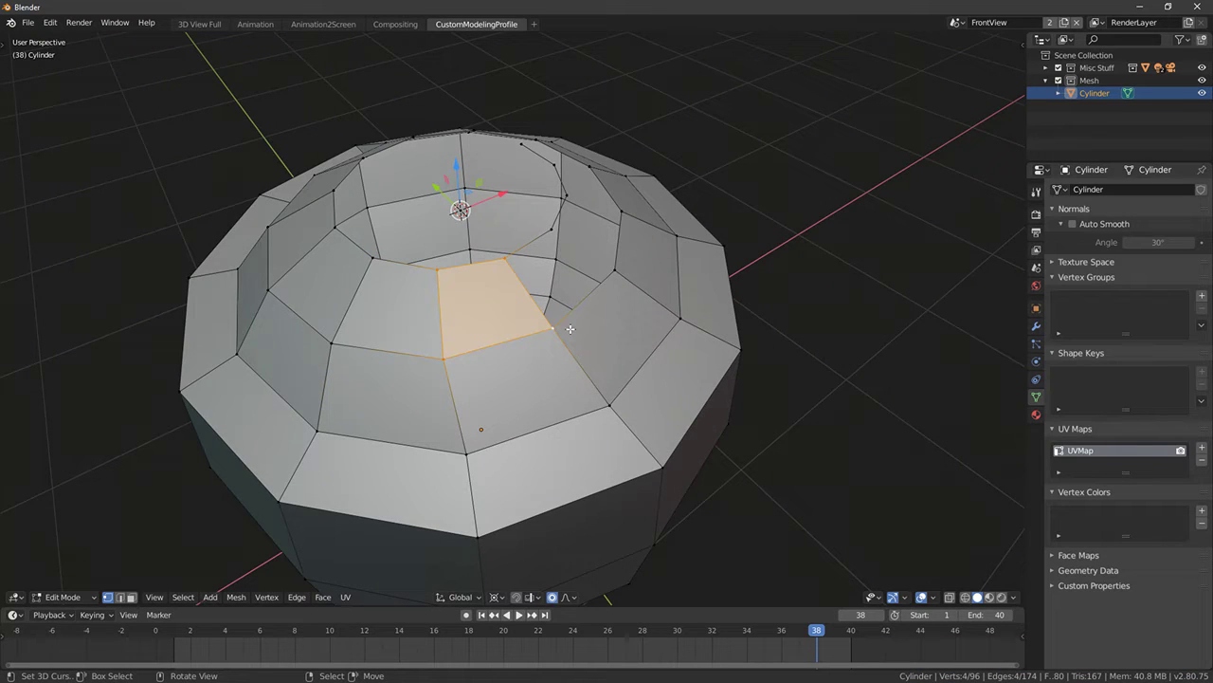
pyautogui.keyDown('ctrl'); pyautogui.rightClick(620, 268); pyautogui.keyUp('ctrl')
pyautogui.press('f')
pyautogui.moveTo(638, 263); pyautogui.dragTo(599, 237, button='middle')
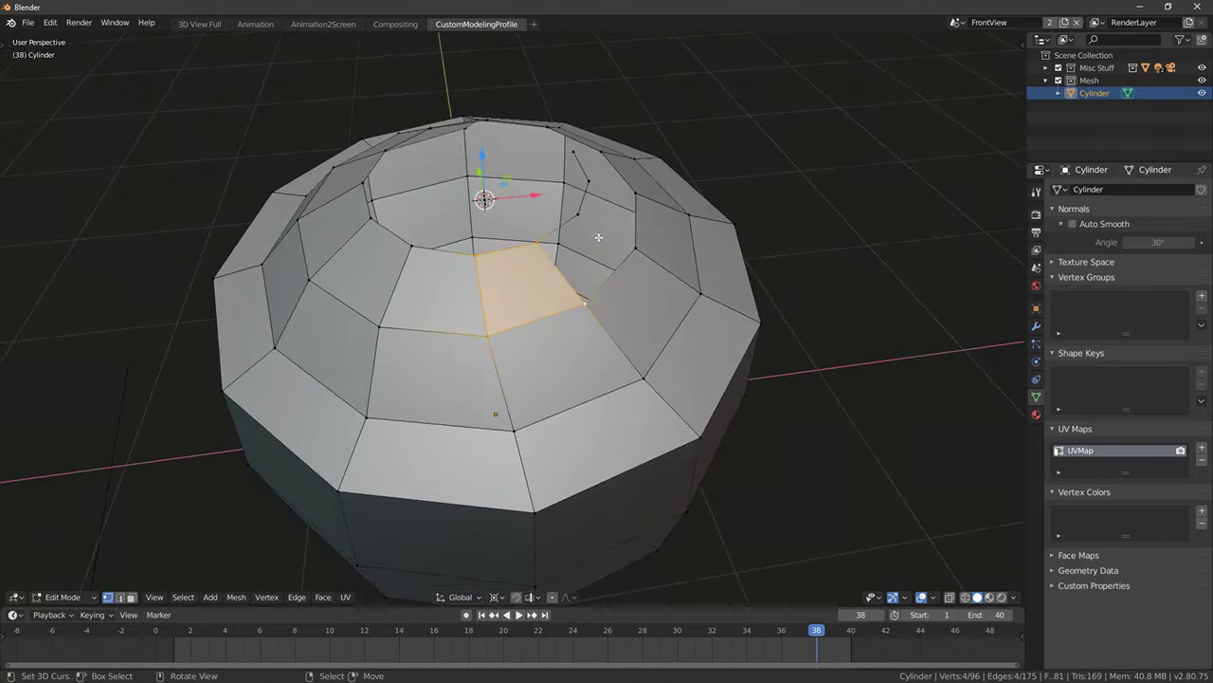
pyautogui.keyDown('ctrl'); pyautogui.rightClick(636, 246); pyautogui.keyUp('ctrl')
pyautogui.press('f')
# Fill the last two inner-ring faces up to the end of the innermost spiral turn
pyautogui.rightClick(588, 180)
pyautogui.keyDown('ctrl'); pyautogui.rightClick(638, 191); pyautogui.keyUp('ctrl')
pyautogui.moveTo(639, 190); pyautogui.dragTo(779, 241, button='middle')
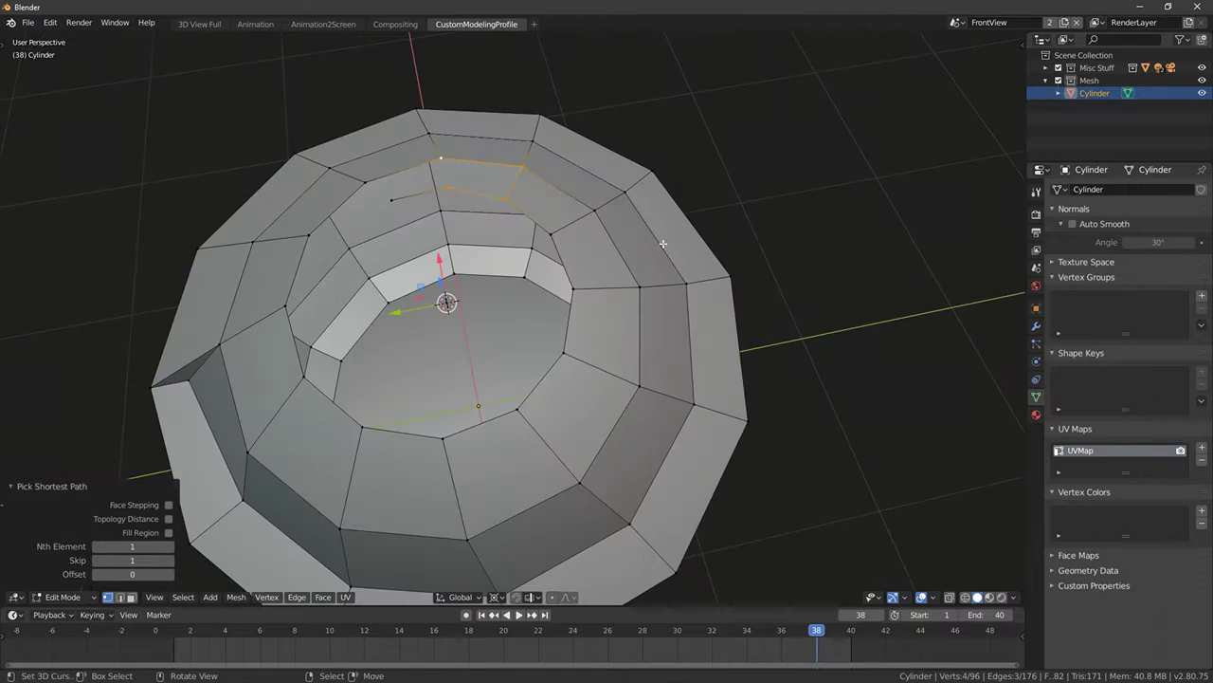
pyautogui.press('f')
pyautogui.rightClick(392, 200)
pyautogui.keyDown('ctrl'); pyautogui.rightClick(365, 182); pyautogui.keyUp('ctrl')
pyautogui.moveTo(365, 204); pyautogui.dragTo(503, 208, button='middle')
pyautogui.press('f')
# In top view, extrude the spiral's inner end vertex four times to form a short curl towards the centre
pyautogui.press('KP_7')
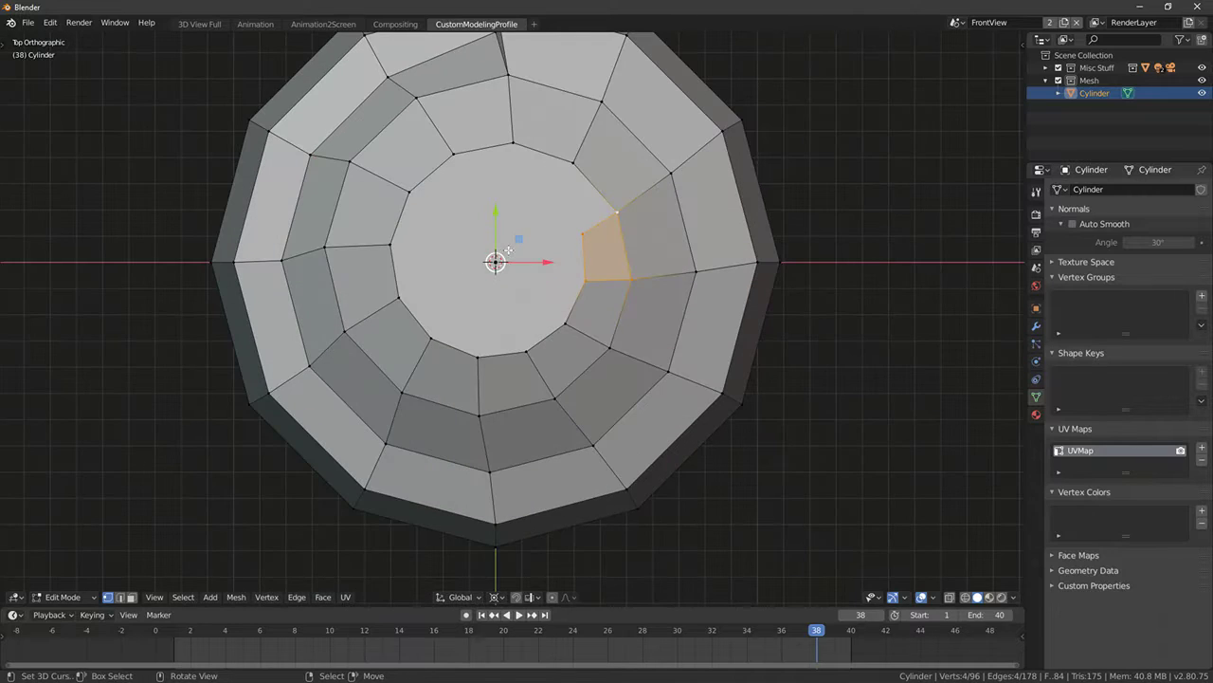
pyautogui.press('e')
pyautogui.click(521, 200)
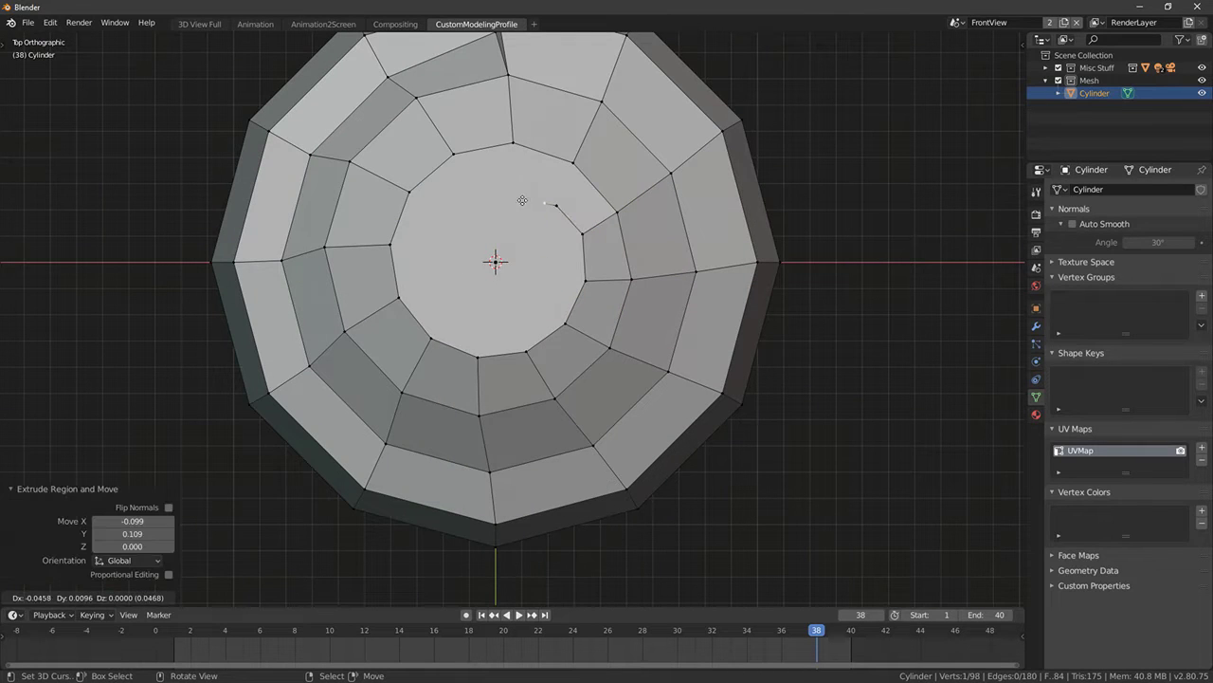
pyautogui.click(488, 196)
pyautogui.press('e')
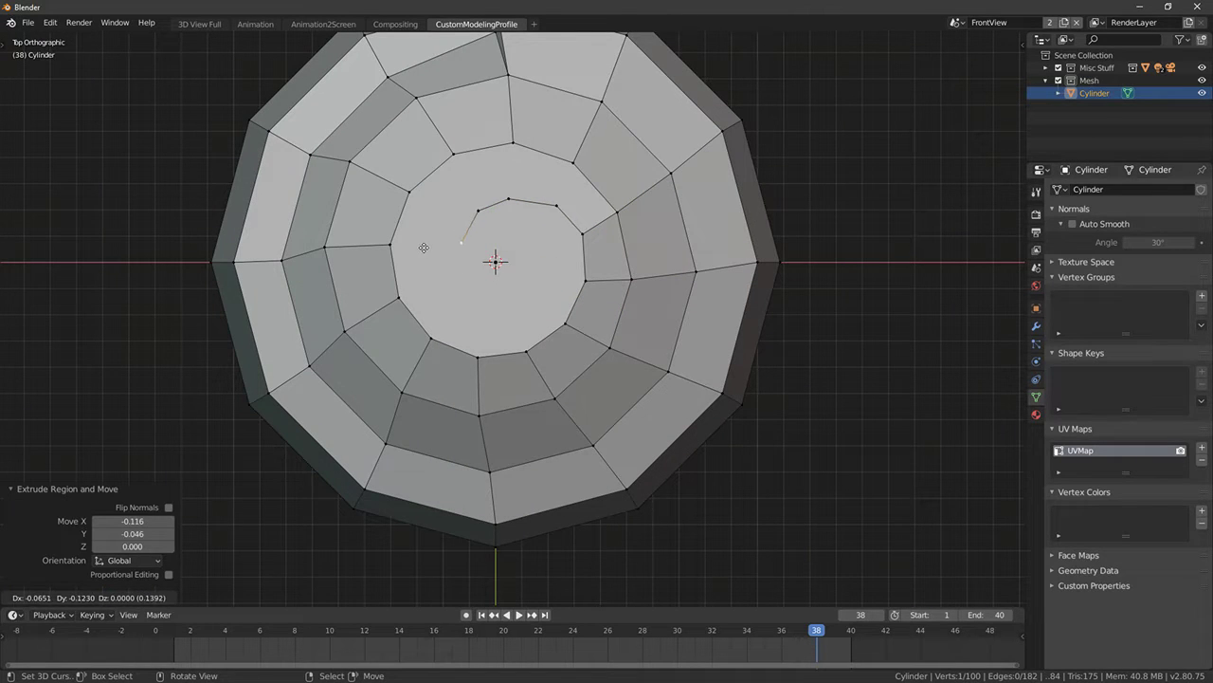
pyautogui.click(427, 248)
# Fill four faces between the newly extruded curl and the surrounding ring
pyautogui.rightClick(556, 205)
pyautogui.keyDown('ctrl'); pyautogui.rightClick(574, 163); pyautogui.keyUp('ctrl')
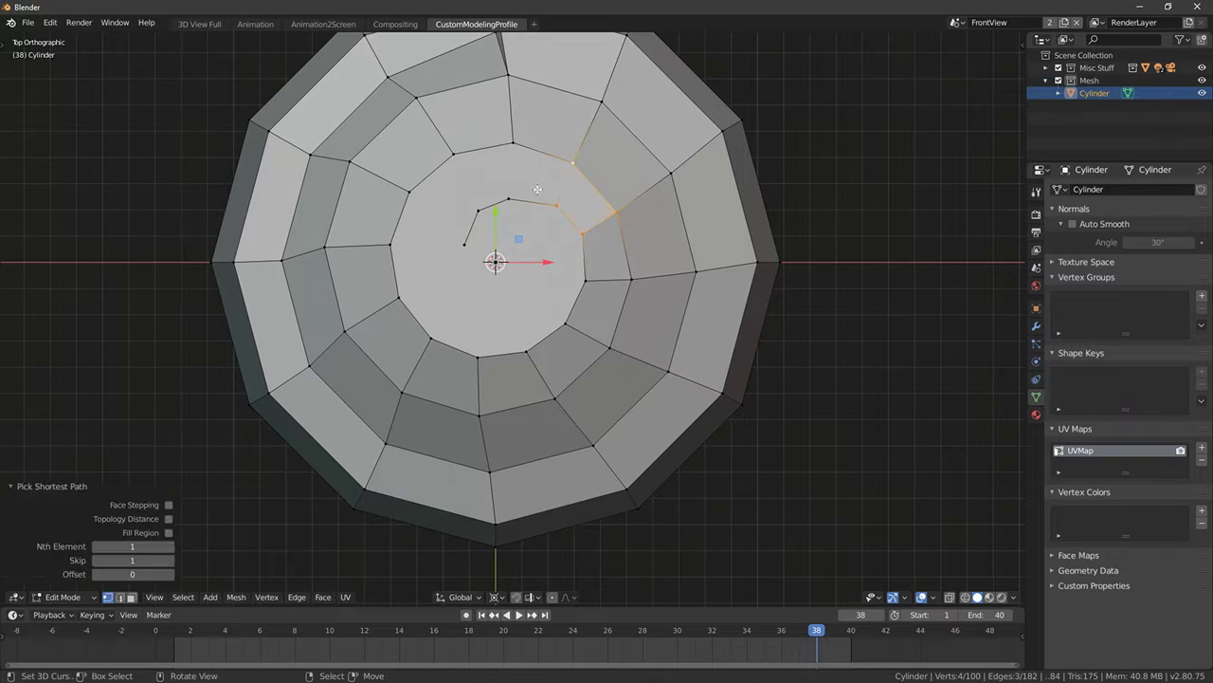
pyautogui.press('f')
pyautogui.rightClick(509, 199)
pyautogui.keyDown('ctrl'); pyautogui.rightClick(513, 143); pyautogui.keyUp('ctrl')
pyautogui.press('f')
pyautogui.rightClick(479, 209)
pyautogui.keyDown('ctrl'); pyautogui.rightClick(454, 153); pyautogui.keyUp('ctrl')
pyautogui.press('f')
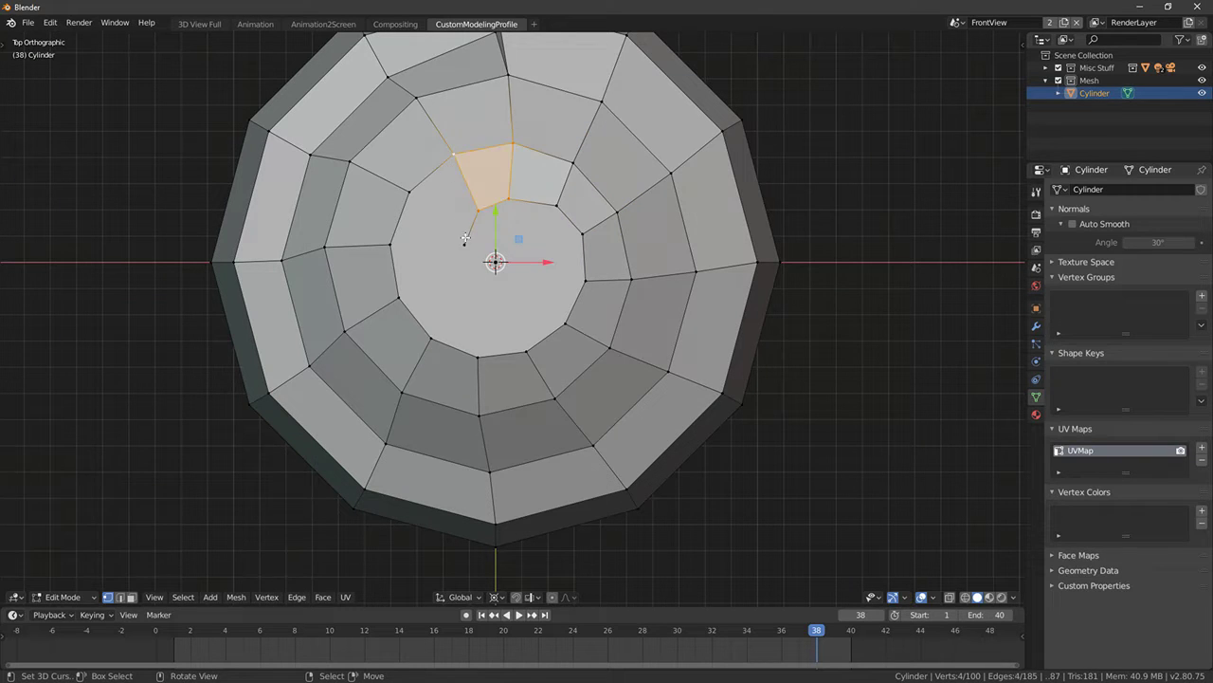
pyautogui.rightClick(465, 245)
pyautogui.keyDown('ctrl'); pyautogui.rightClick(410, 194); pyautogui.keyUp('ctrl')
pyautogui.press('f')
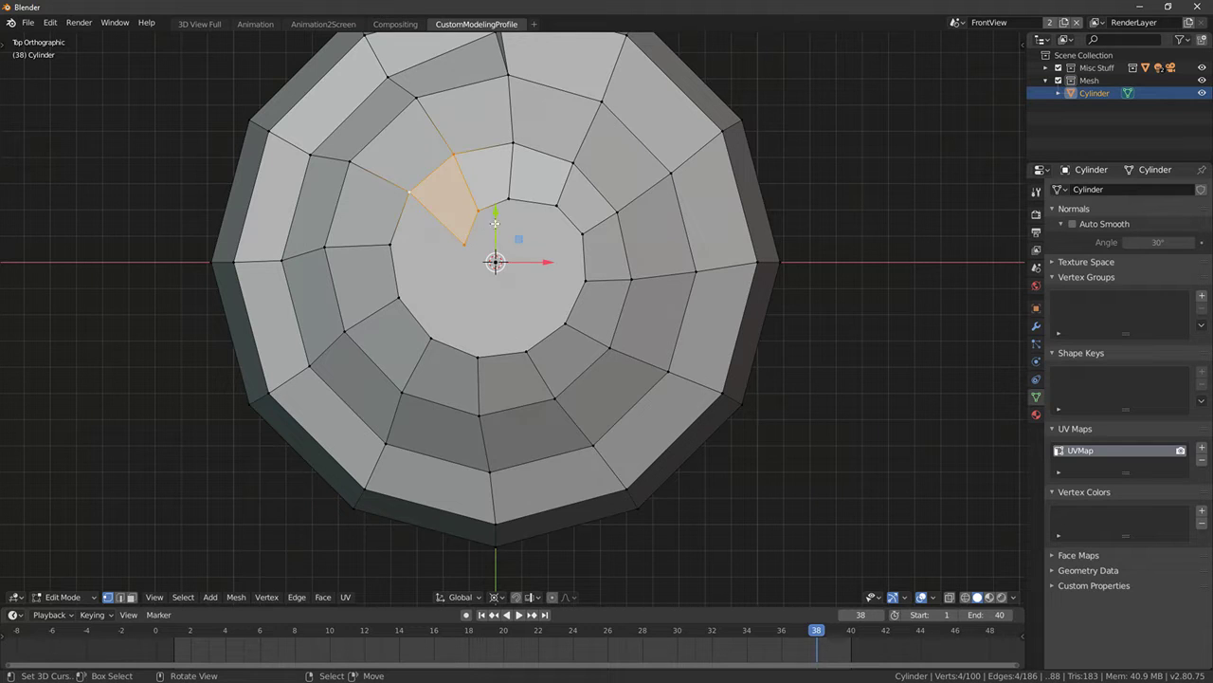
# Fill diagonal faces across the central opening, joining the curl's vertices to the opposite edge of the ring
pyautogui.keyDown('ctrl'); pyautogui.rightClick(587, 280); pyautogui.keyUp('ctrl')
pyautogui.press('f')
pyautogui.moveTo(479, 210); pyautogui.dragTo(553, 276, button='right')
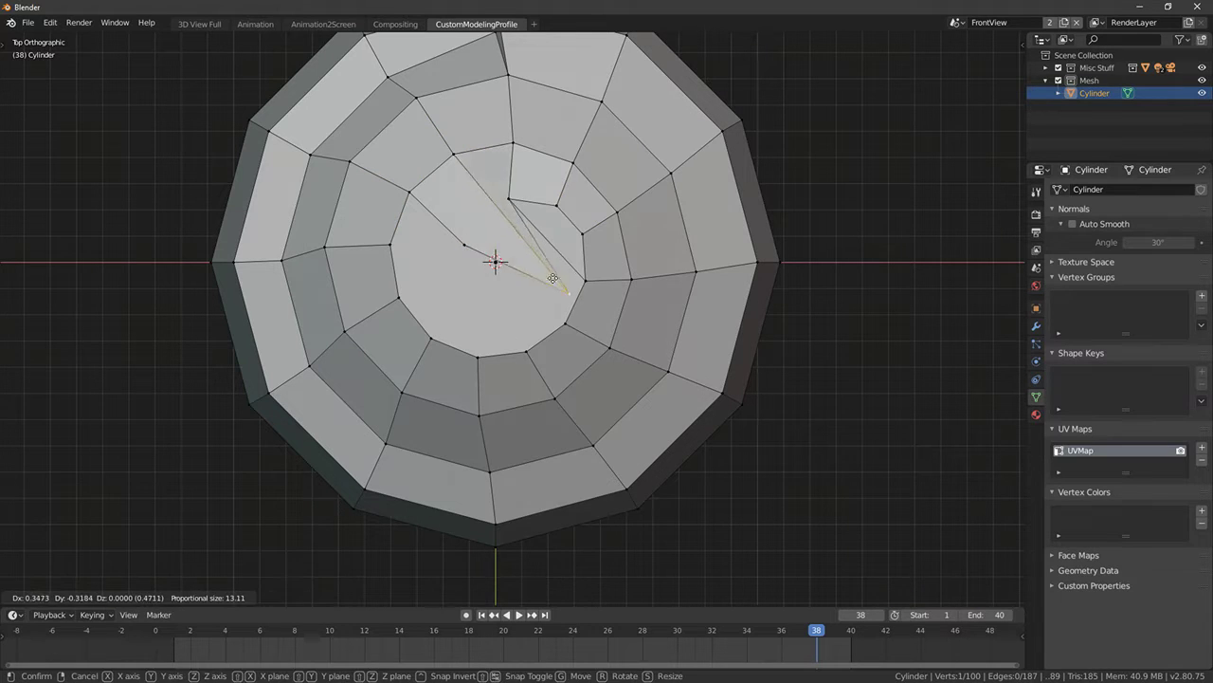
pyautogui.rightClick(559, 285)
pyautogui.keyDown('ctrl'); pyautogui.rightClick(566, 323); pyautogui.keyUp('ctrl')
pyautogui.press('f')
pyautogui.press('f')
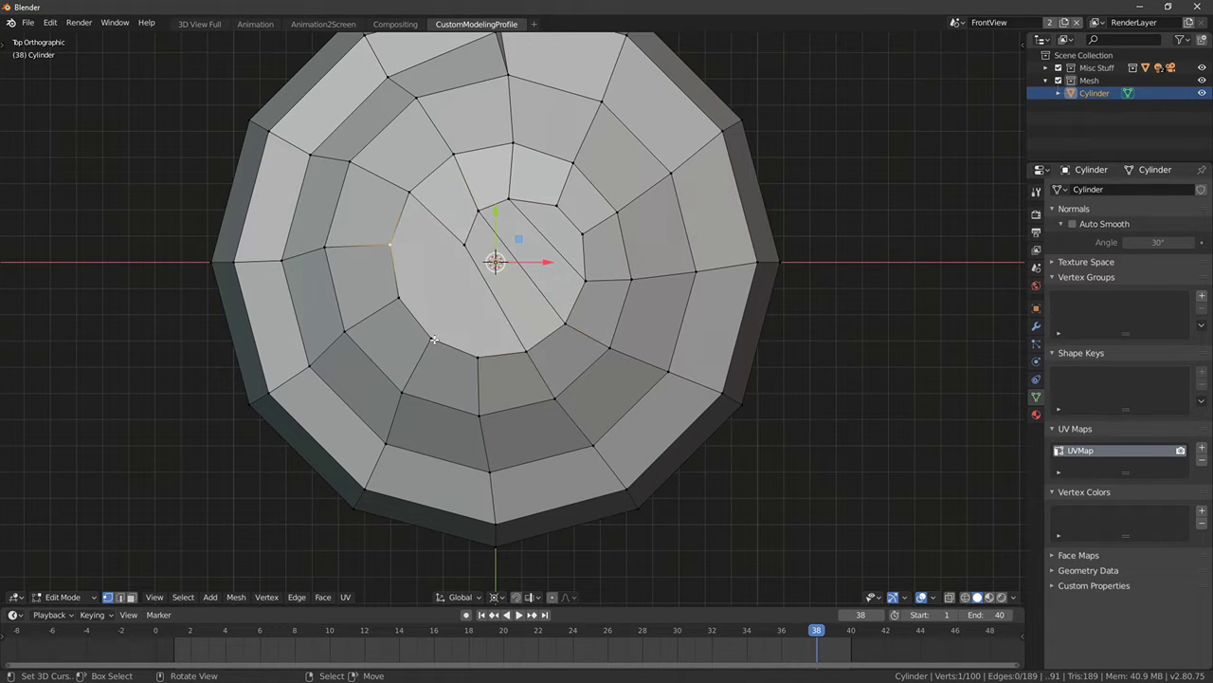
# Close the rest of the central opening with faces that meet at the curl's end vertex
pyautogui.keyDown('ctrl'); pyautogui.click(462, 246); pyautogui.keyUp('ctrl')
pyautogui.press('f')
pyautogui.keyDown('ctrl'); pyautogui.click(398, 292); pyautogui.keyUp('ctrl')
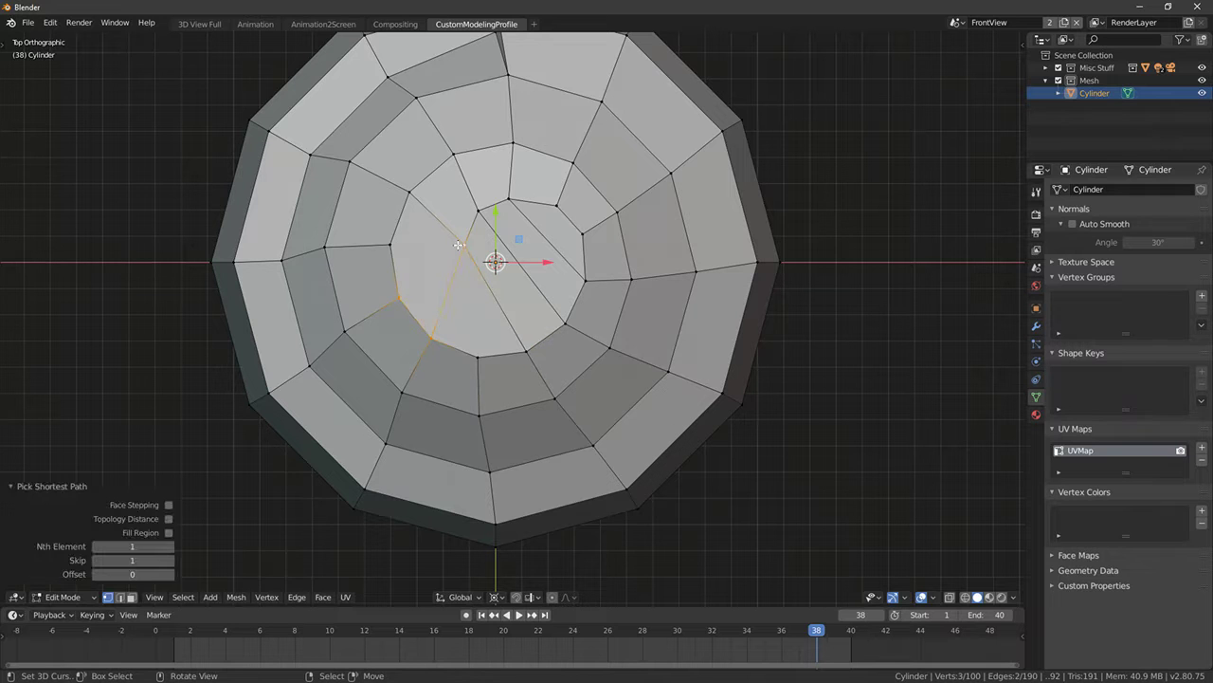
pyautogui.press('f')
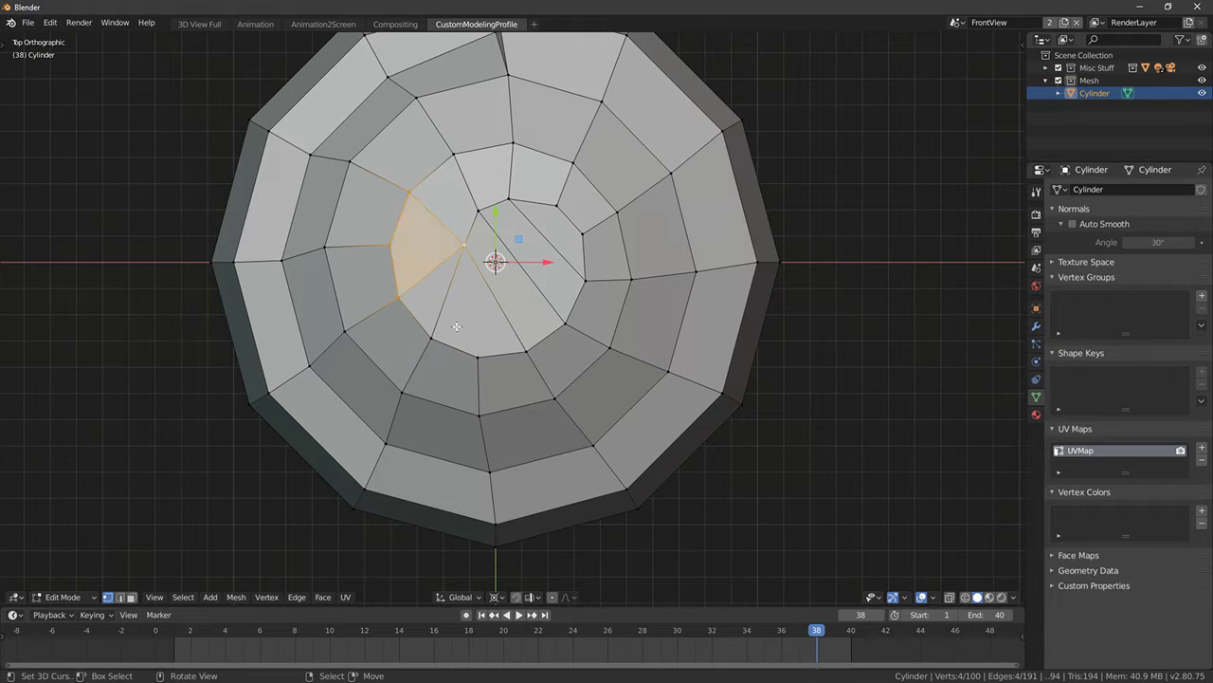
# Try to add a centred loop cut along the spiral strip of the closed top
pyautogui.moveTo(457, 326); pyautogui.dragTo(701, 296, button='middle')
pyautogui.press('Tab')
pyautogui.scroll(-6, 533, 205)
pyautogui.press('Tab')
pyautogui.hotkey('alt', 'a')
pyautogui.moveTo(616, 294); pyautogui.dragTo(579, 341, button='middle')
pyautogui.scroll(4, 568, 338)
pyautogui.press('a')
pyautogui.hotkey('ctrl', 'r')
pyautogui.moveTo(532, 380); pyautogui.dragTo(607, 350, button='middle')
pyautogui.click(522, 317)
pyautogui.rightClick(523, 317)
pyautogui.press('a')
pyautogui.hotkey('ctrl', 'r')
pyautogui.click(644, 359)
pyautogui.rightClick(643, 359)
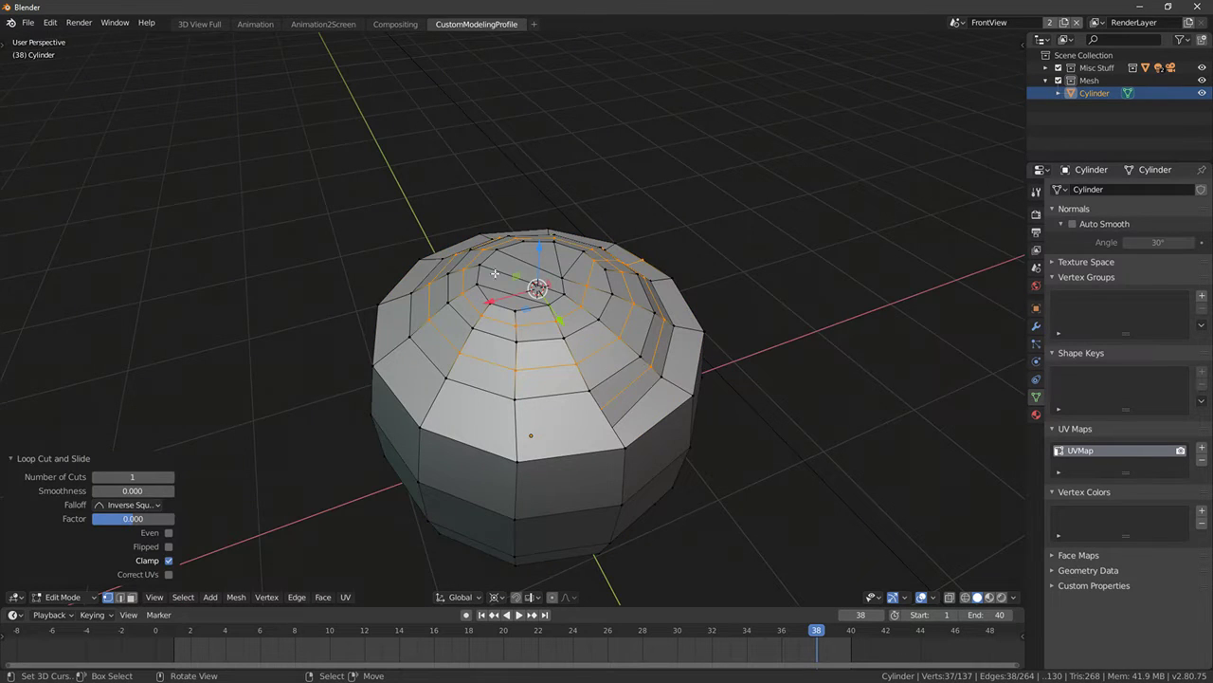
# Undo the centred loop cut along the spiral strip
pyautogui.click(633, 304)
pyautogui.moveTo(692, 332); pyautogui.dragTo(636, 338, button='middle')
pyautogui.hotkey('ctrl', 'z')
pyautogui.hotkey('ctrl', 'z')
pyautogui.moveTo(700, 391); pyautogui.dragTo(583, 405, button='middle')
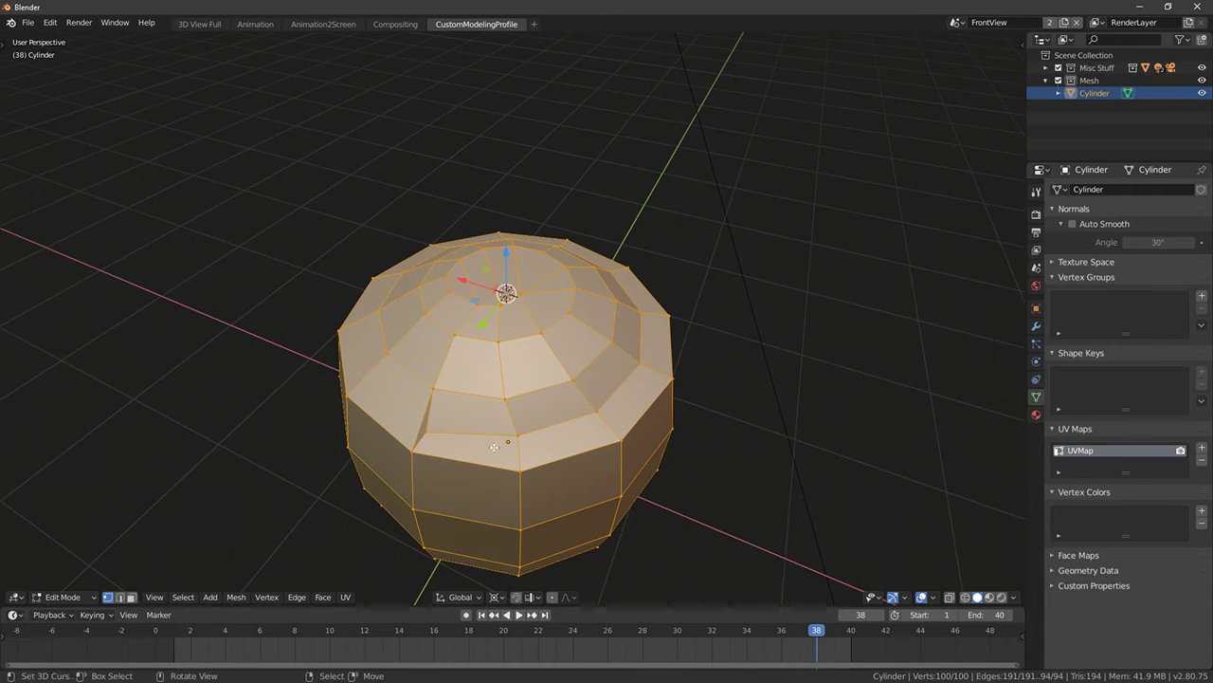
# Switch to face selection and delete one quad of the inner ring beside the central cap
pyautogui.click(129, 599)
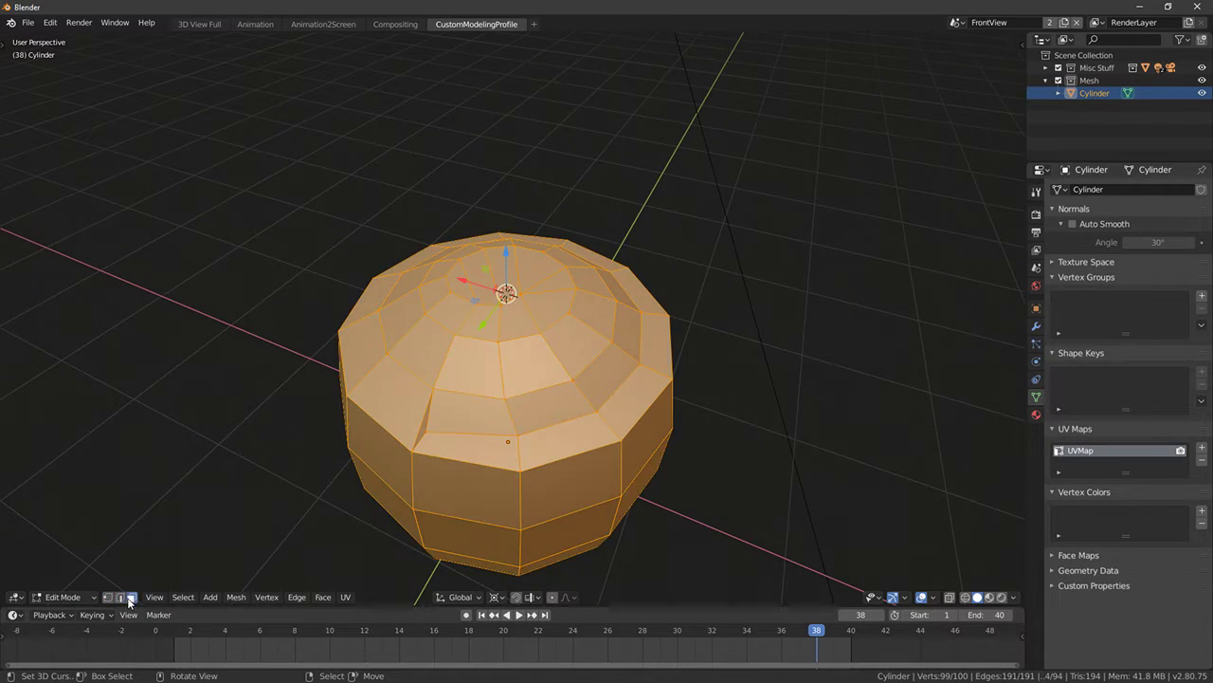
pyautogui.rightClick(558, 302)
pyautogui.press('x')
pyautogui.click(516, 331)
# Add a loop cut along the spiral strip, slid to a factor of about -0.779, and raise it along Z
pyautogui.moveTo(517, 331); pyautogui.dragTo(550, 355, button='middle')
pyautogui.hotkey('ctrl', 'r')
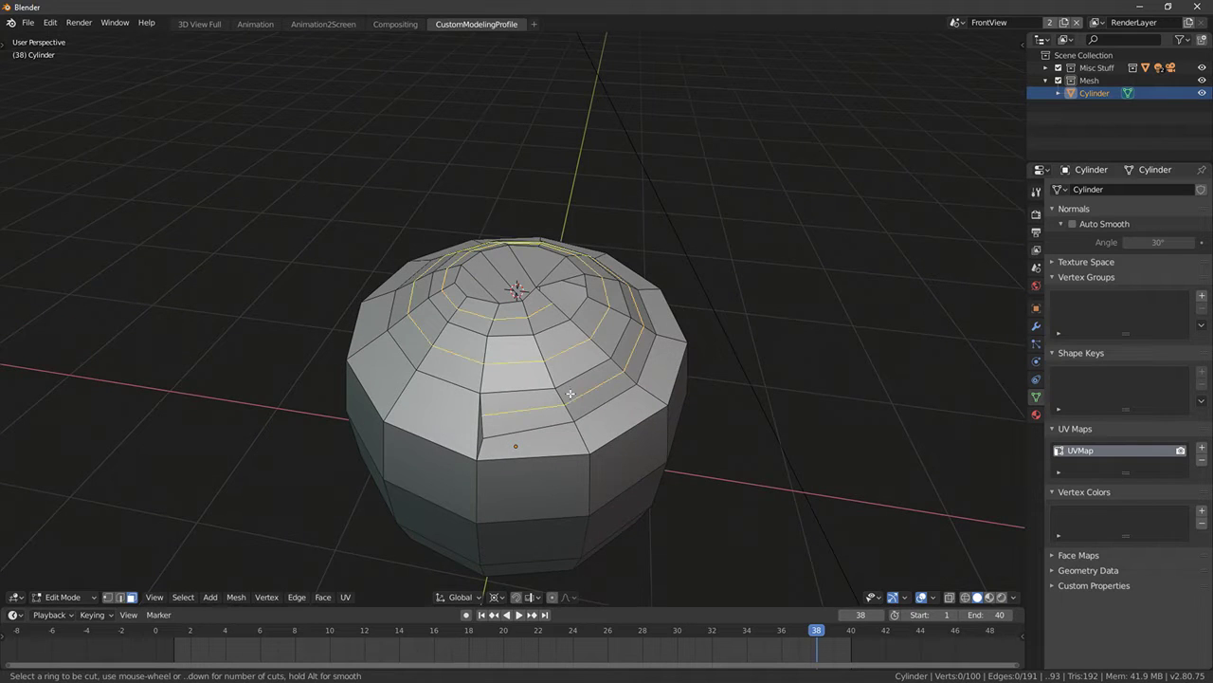
pyautogui.click(570, 393)
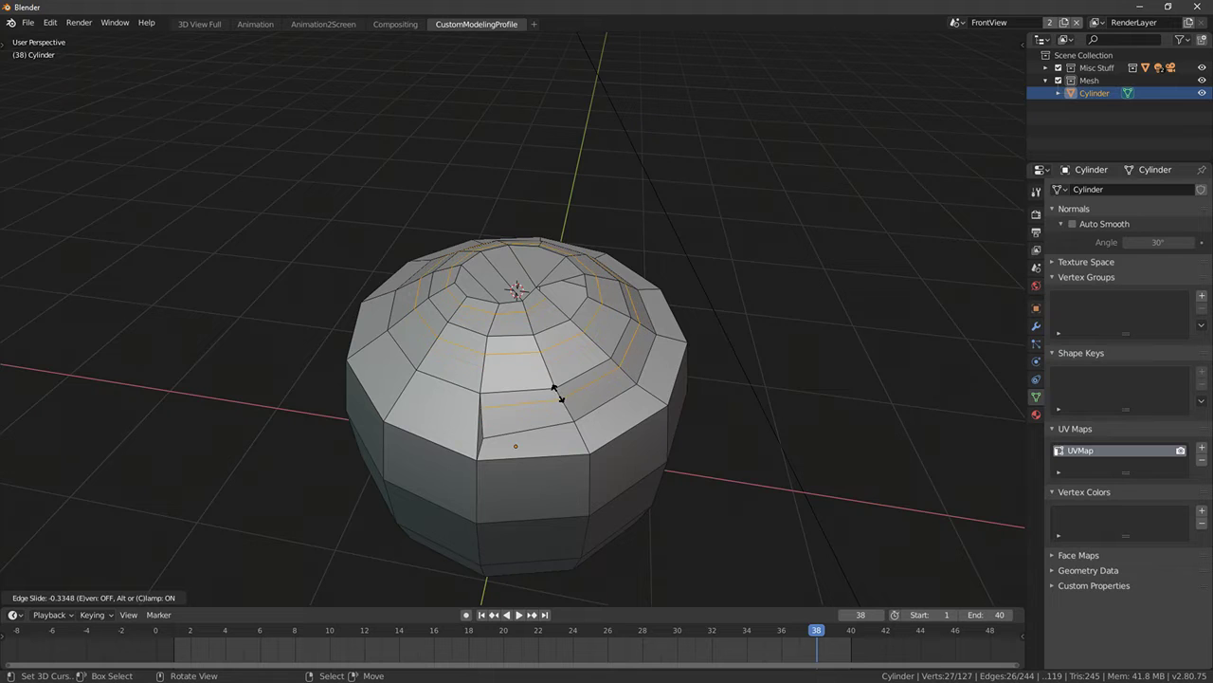
pyautogui.click(549, 382)
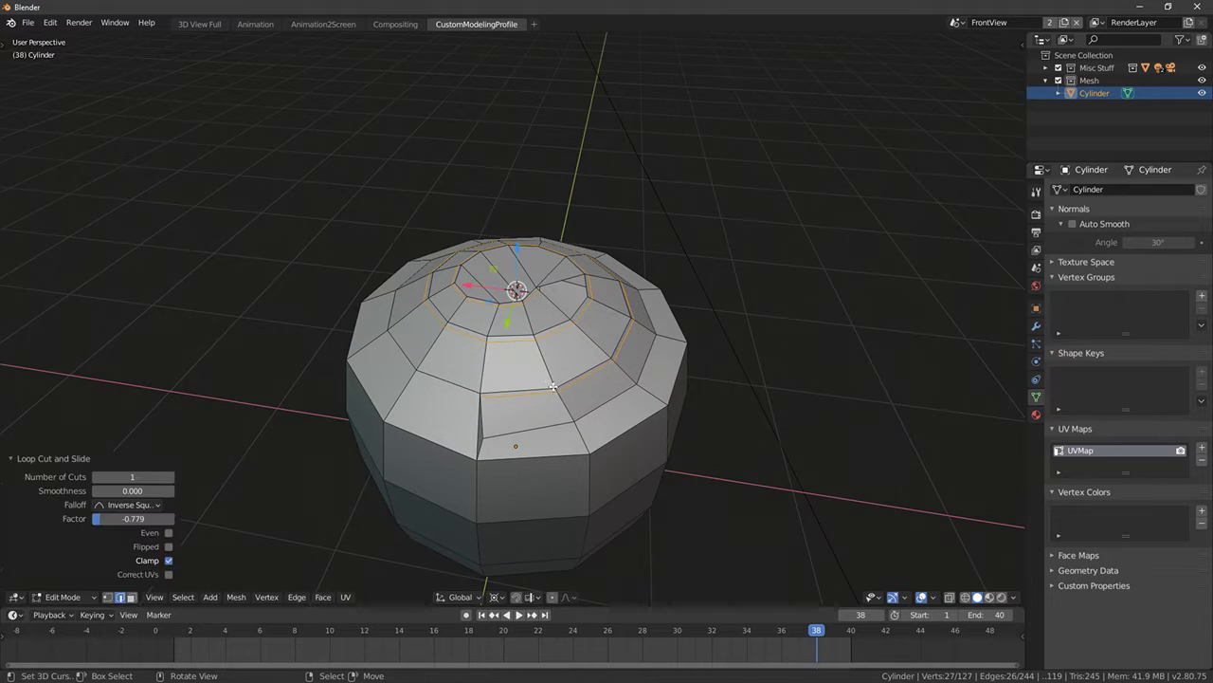
pyautogui.moveTo(549, 381); pyautogui.dragTo(446, 303, button='middle')
pyautogui.press('g')
pyautogui.press('z')
pyautogui.click(517, 224)
# Try another loop cut along the strip that winds around the top, then undo it
pyautogui.hotkey('alt', 'a')
pyautogui.hotkey('ctrl', 'r')
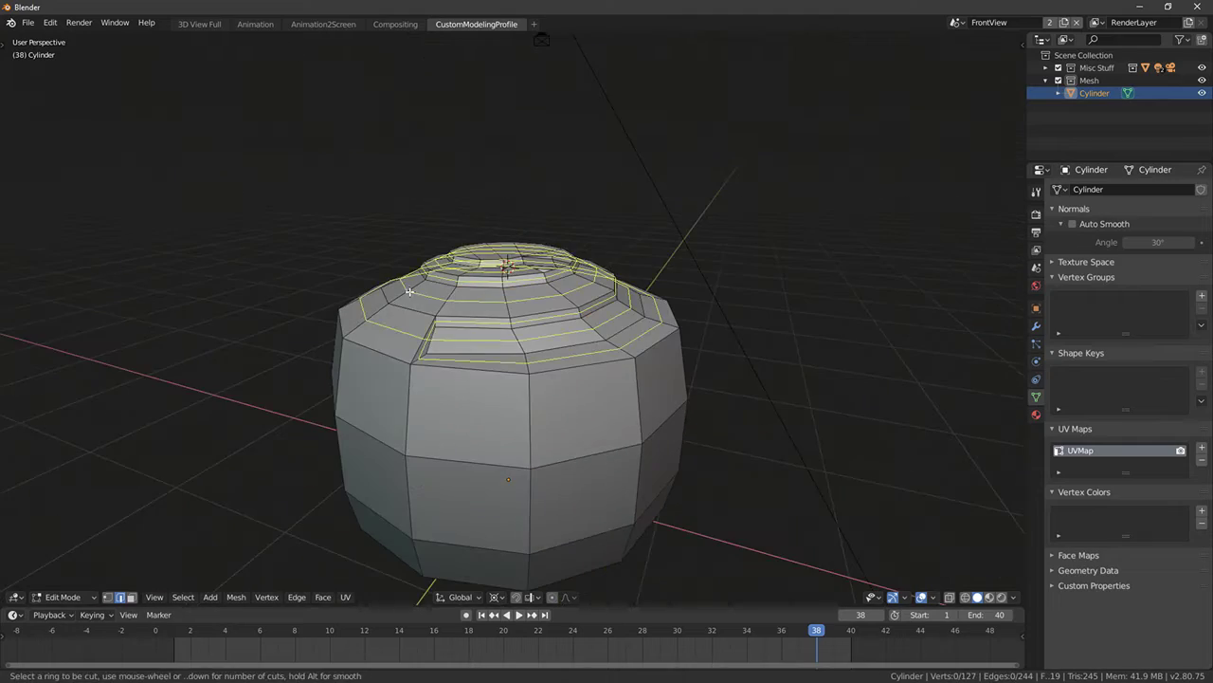
pyautogui.moveTo(410, 291); pyautogui.dragTo(400, 299)
pyautogui.moveTo(455, 304); pyautogui.dragTo(389, 369, button='middle')
pyautogui.hotkey('ctrl', 'z')
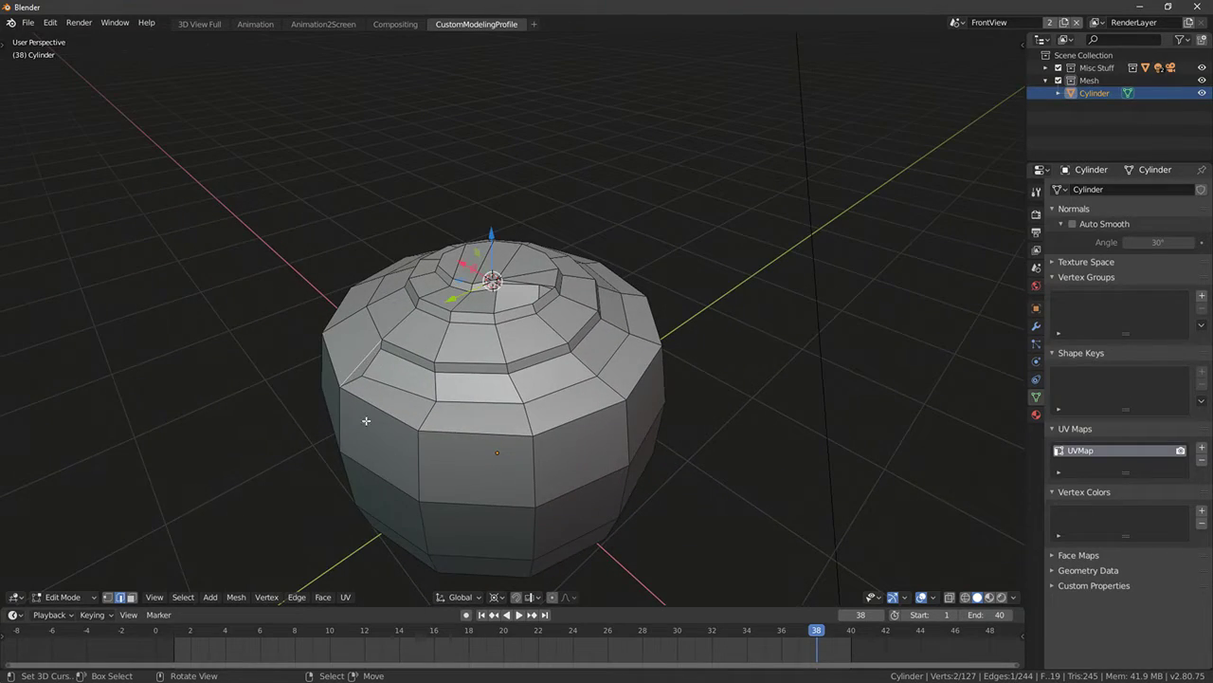
# Delete another face of the cap near the spiral's centre
pyautogui.moveTo(366, 420); pyautogui.dragTo(443, 388, button='middle')
pyautogui.keyDown('alt'); pyautogui.click(417, 417); pyautogui.keyUp('alt')
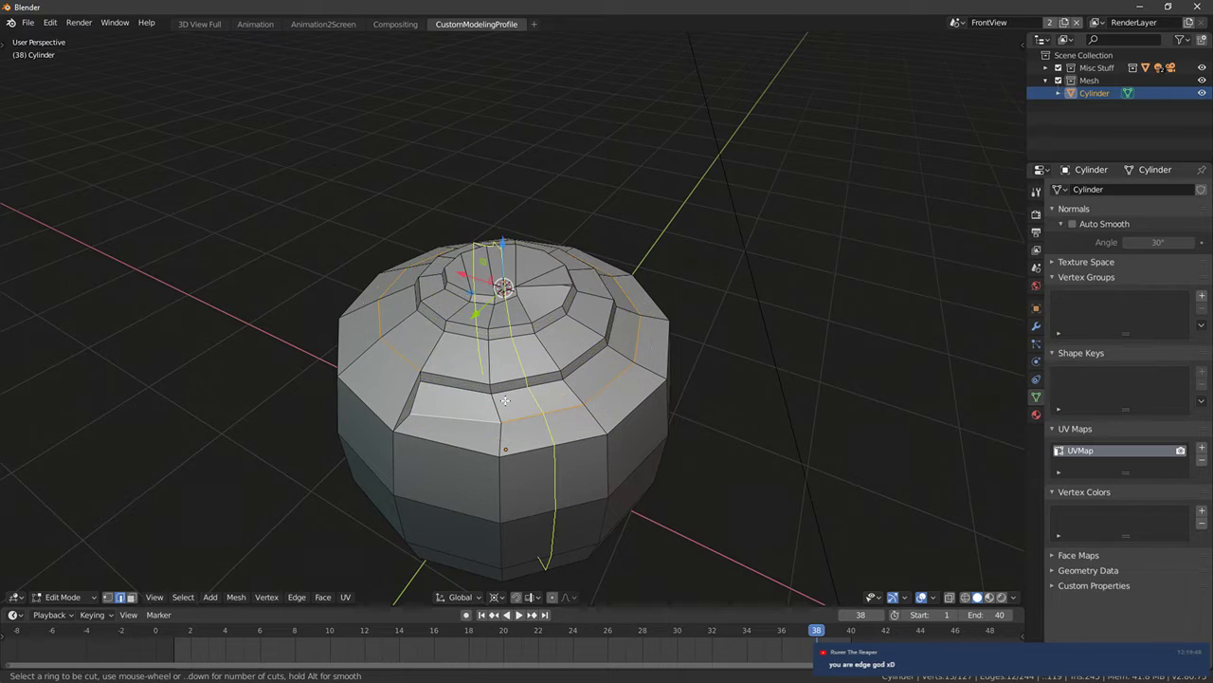
pyautogui.rightClick(494, 391)
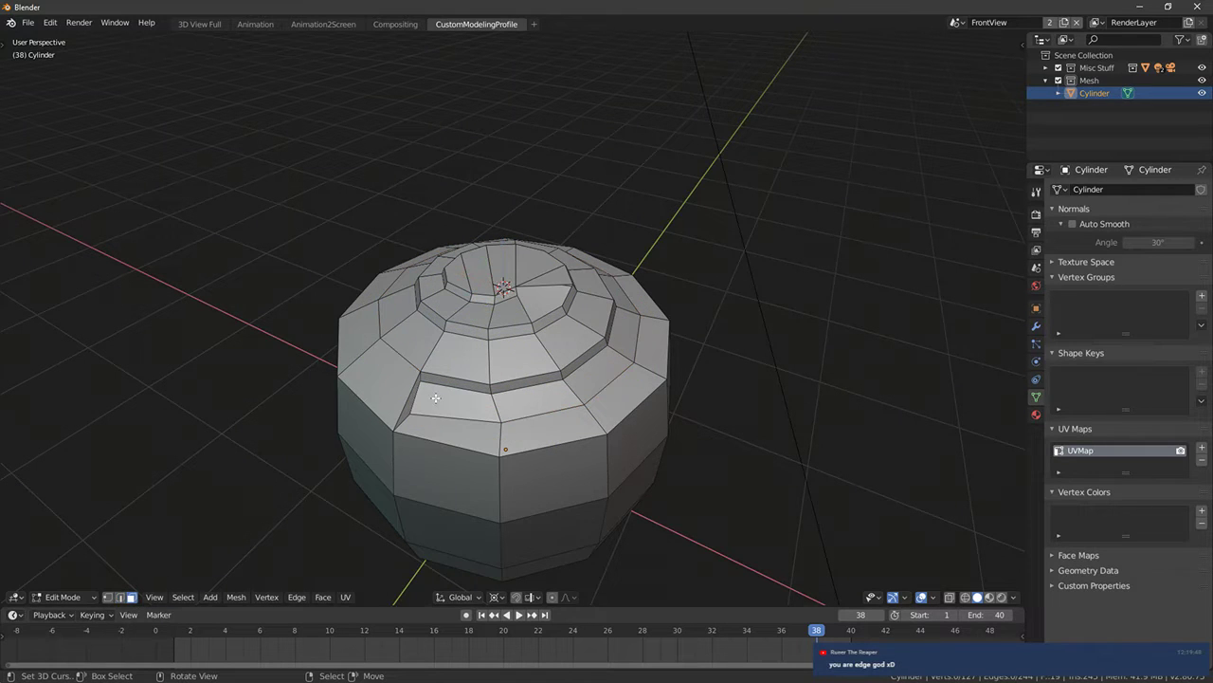
pyautogui.press('x')
# Add a loop cut along the spiral's wide strip at a factor of about 0.807 and raise it 0.02 in Z
pyautogui.hotkey('ctrl', 'r')
pyautogui.click(501, 405)
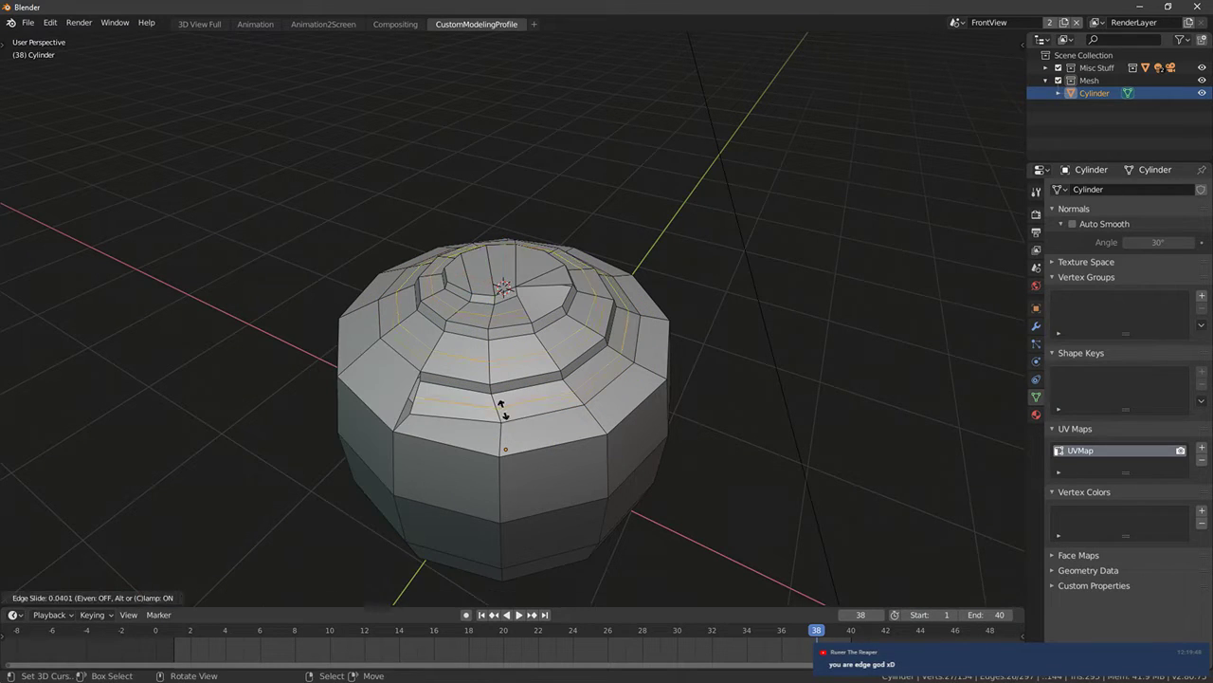
pyautogui.click(503, 418)
pyautogui.moveTo(502, 417); pyautogui.dragTo(408, 346, button='middle')
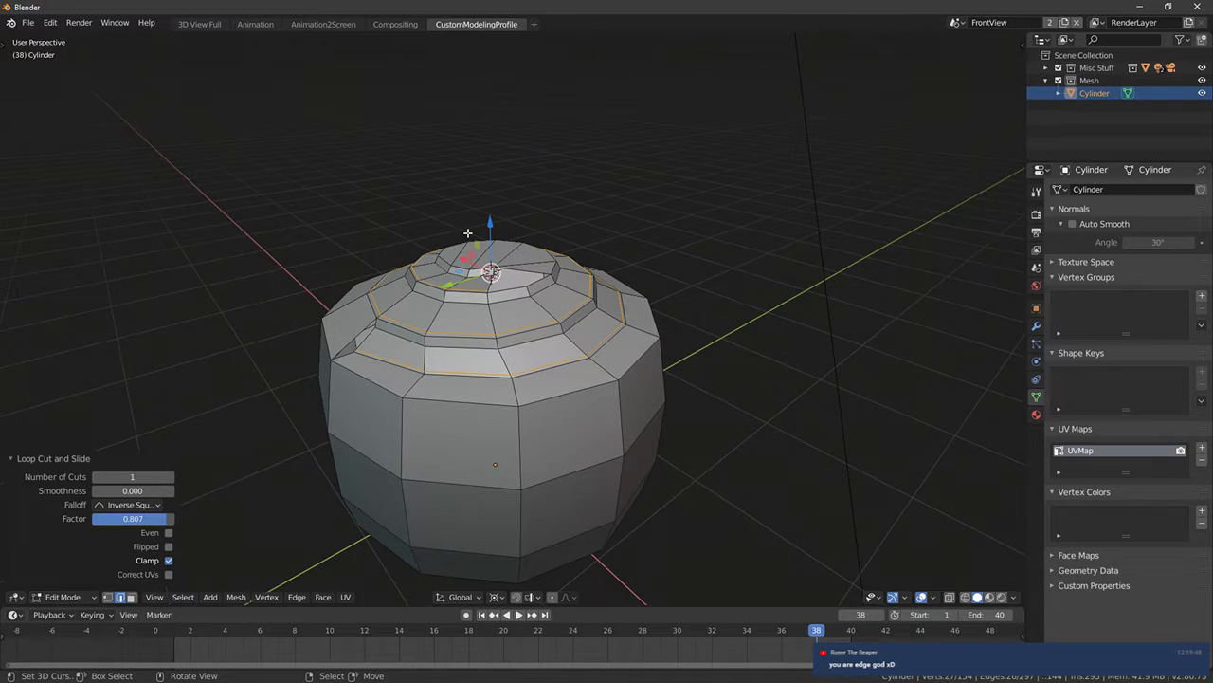
pyautogui.moveTo(489, 221); pyautogui.dragTo(494, 225)
pyautogui.moveTo(494, 226); pyautogui.dragTo(554, 237, button='middle')
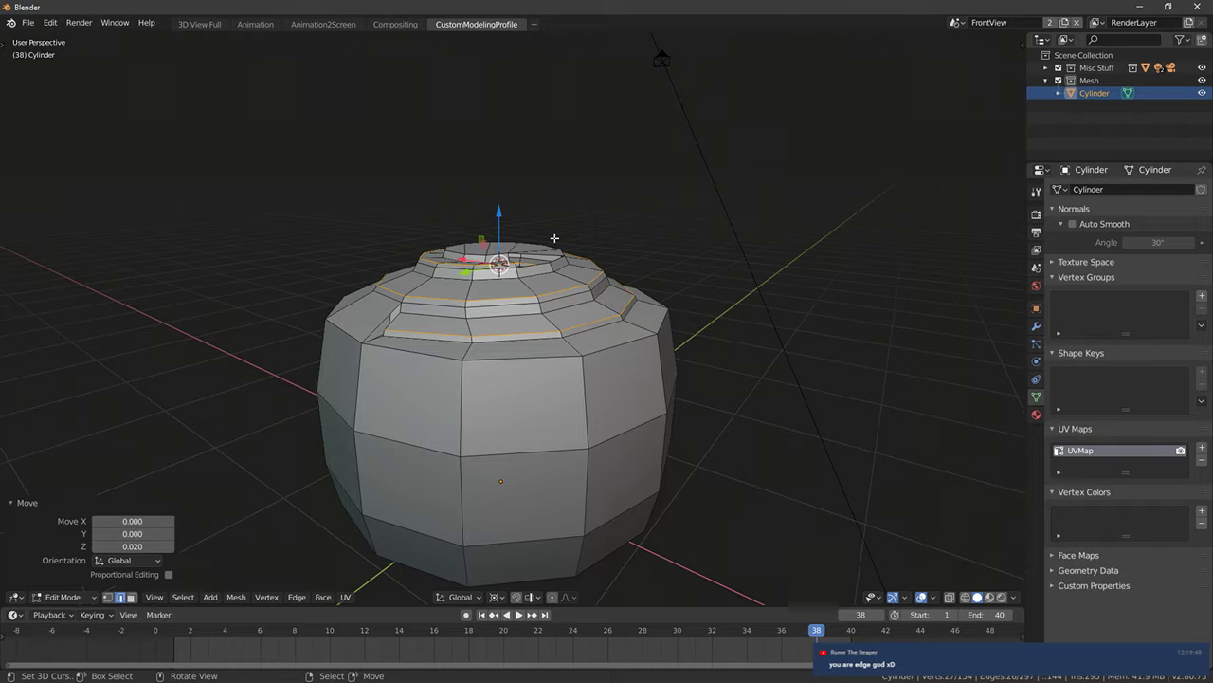
# Add two evenly spaced loop cuts along the spiral's wide strip, leaving them at factor 0
pyautogui.moveTo(498, 299); pyautogui.dragTo(357, 354, button='middle')
pyautogui.scroll(1, 414, 348)
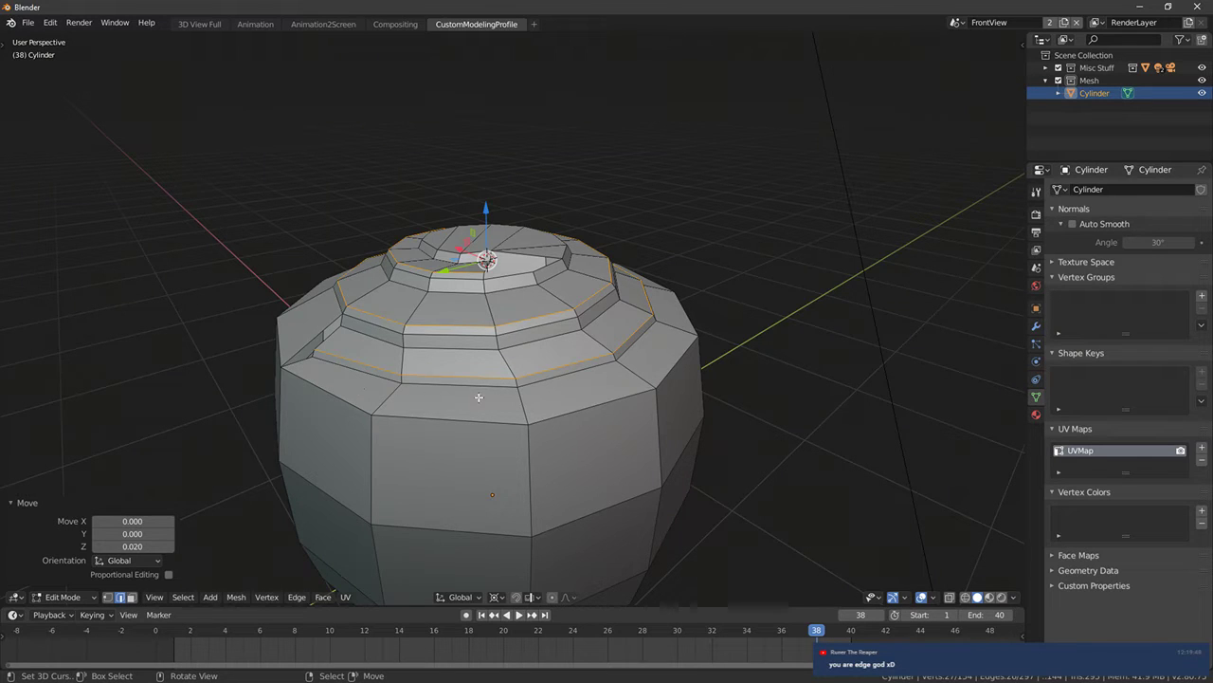
pyautogui.moveTo(478, 398); pyautogui.dragTo(484, 334, button='middle')
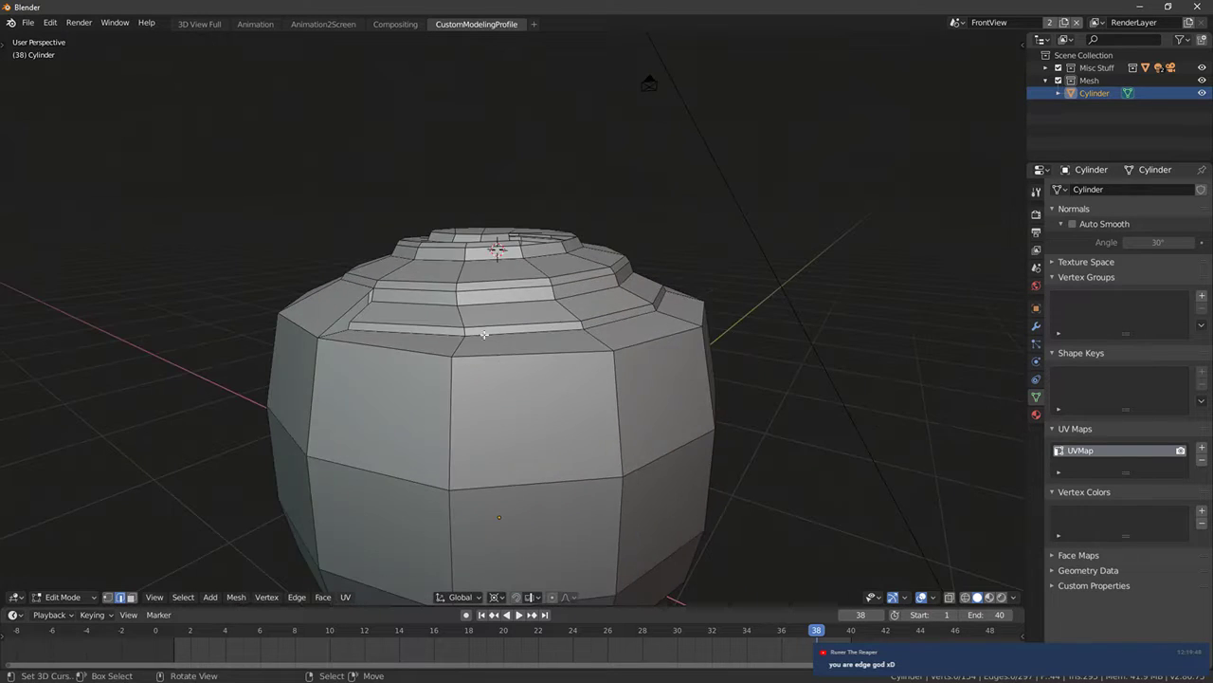
pyautogui.press('a')
pyautogui.hotkey('ctrl', 'r')
pyautogui.scroll(1, 398, 265)
pyautogui.click(398, 266)
pyautogui.rightClick(398, 266)
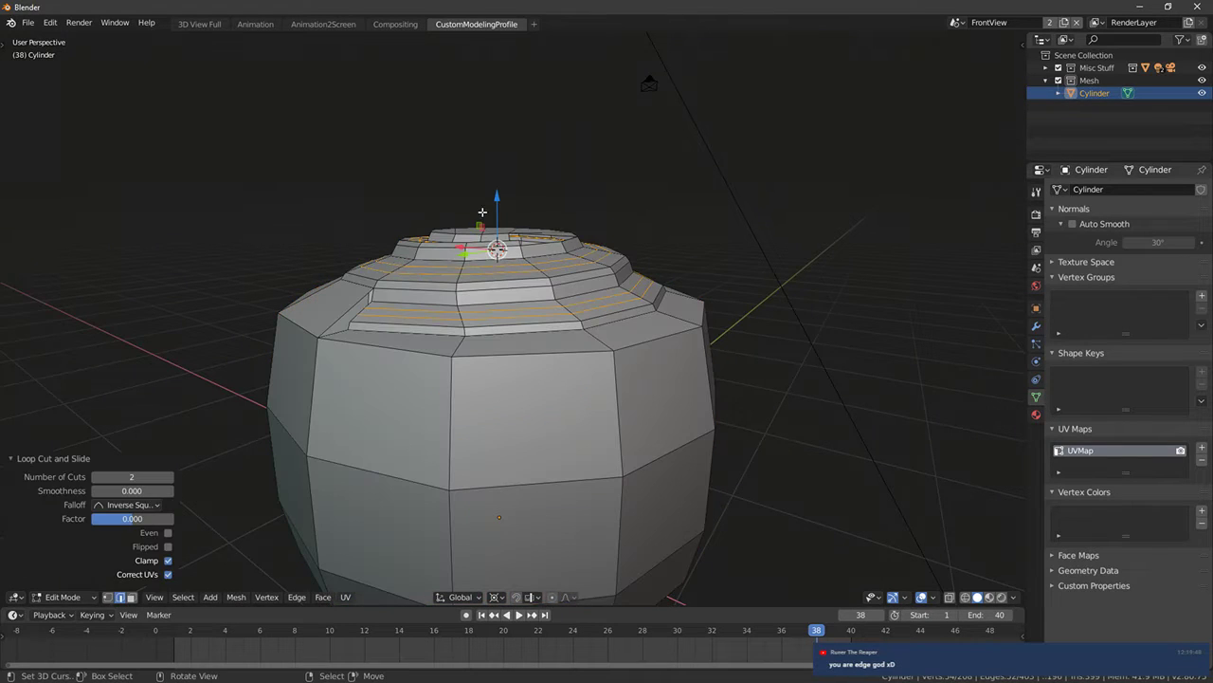
# Raise the two new spiral loops along Z with proportional editing and view the result in Object Mode
pyautogui.moveTo(493, 204); pyautogui.dragTo(487, 183)
pyautogui.scroll(-5, 492, 192)
pyautogui.scroll(19, 489, 187)
pyautogui.moveTo(487, 183); pyautogui.dragTo(339, 352, button='middle')
pyautogui.press('Tab')
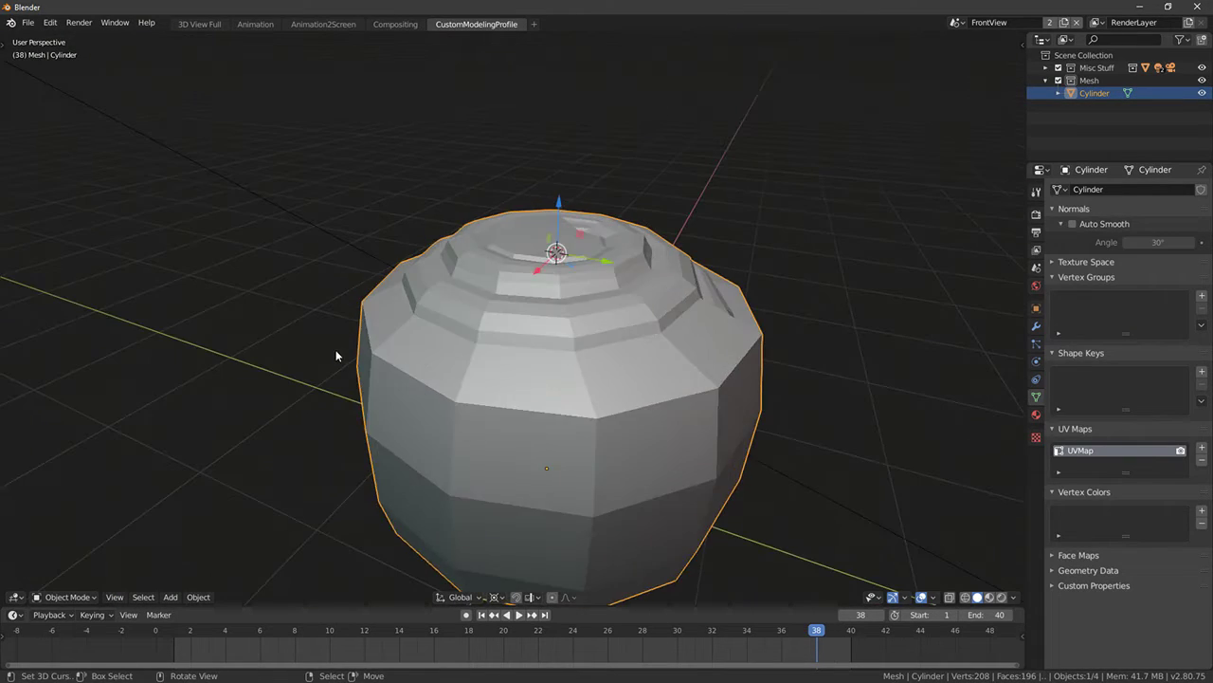
# Add two loop cuts around the outer strip of the spiral cap and raise them slightly along Z with proportional editing
pyautogui.press('Tab')
pyautogui.hotkey('alt', 'a')
pyautogui.moveTo(456, 365); pyautogui.dragTo(360, 323, button='middle')
pyautogui.hotkey('ctrl', 'r')
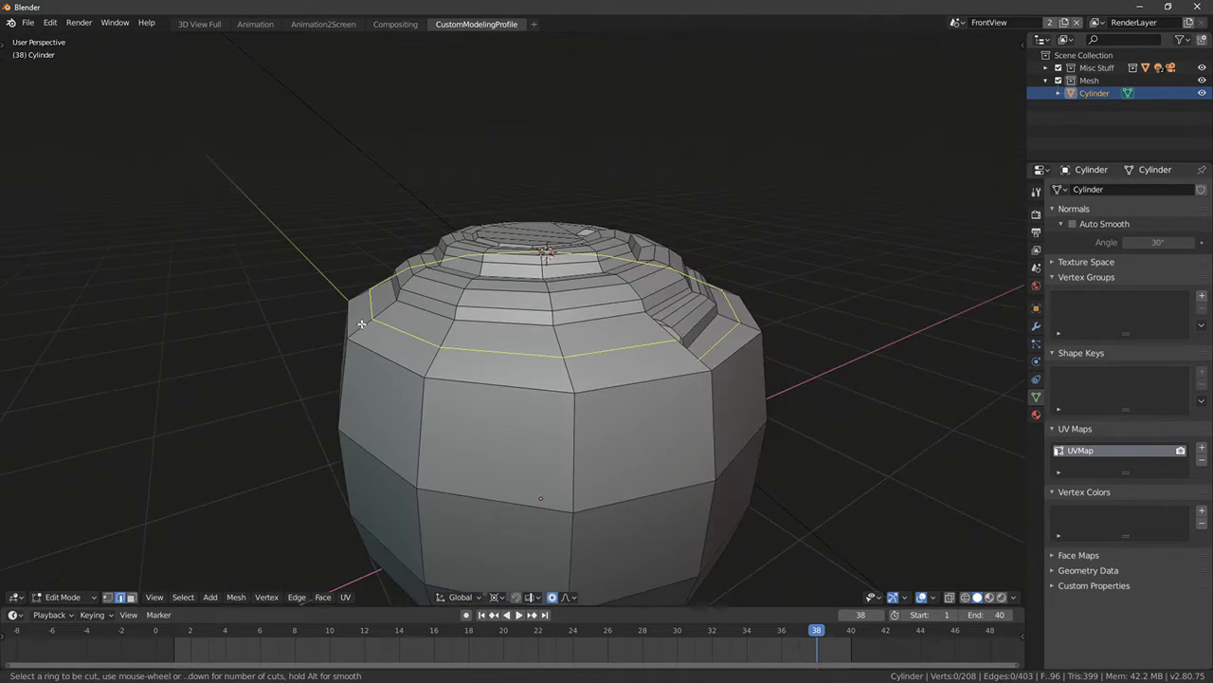
pyautogui.scroll(1, 382, 331)
pyautogui.click(382, 331)
pyautogui.rightClick(536, 300)
pyautogui.moveTo(545, 208); pyautogui.dragTo(546, 198)
# Apply Shade Smooth to the whole barrel in Object Mode
pyautogui.press('Tab')
pyautogui.press('F3')
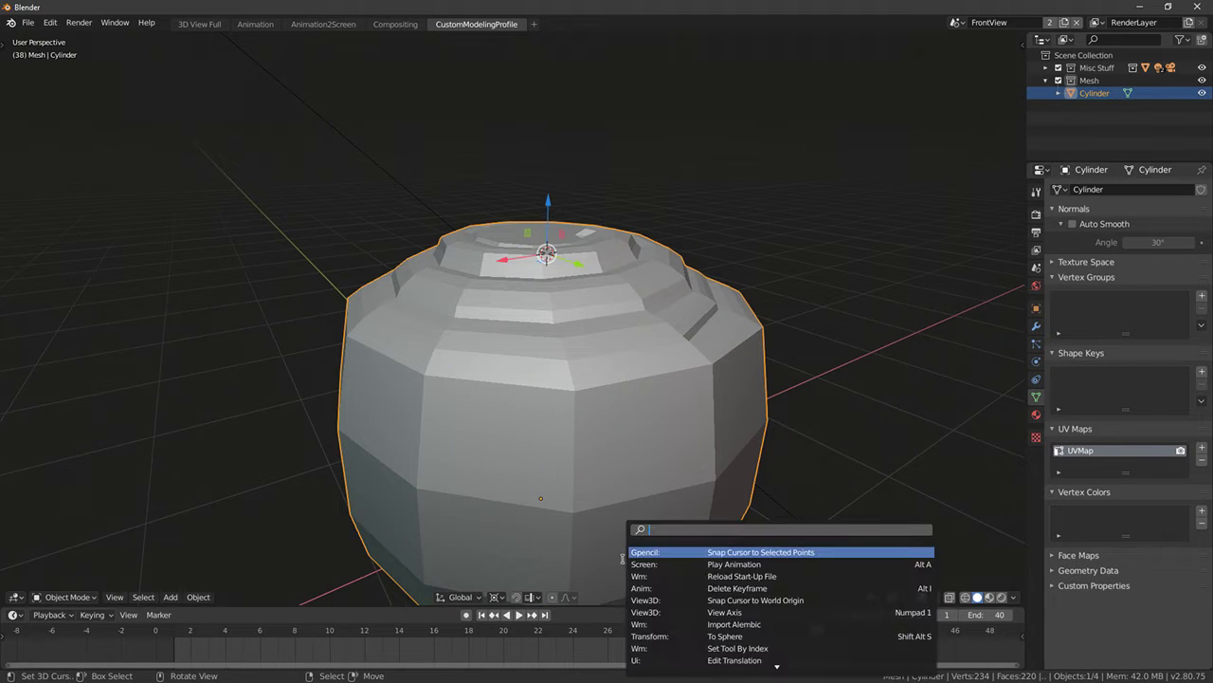
pyautogui.write('shade smoot')
pyautogui.press('Return')
pyautogui.moveTo(624, 558); pyautogui.dragTo(620, 384, button='middle')
# Dissolve the edge loop at the cap's outer rim and a second loop running along the spiral
pyautogui.press('Tab')
pyautogui.hotkey('alt', 'a')
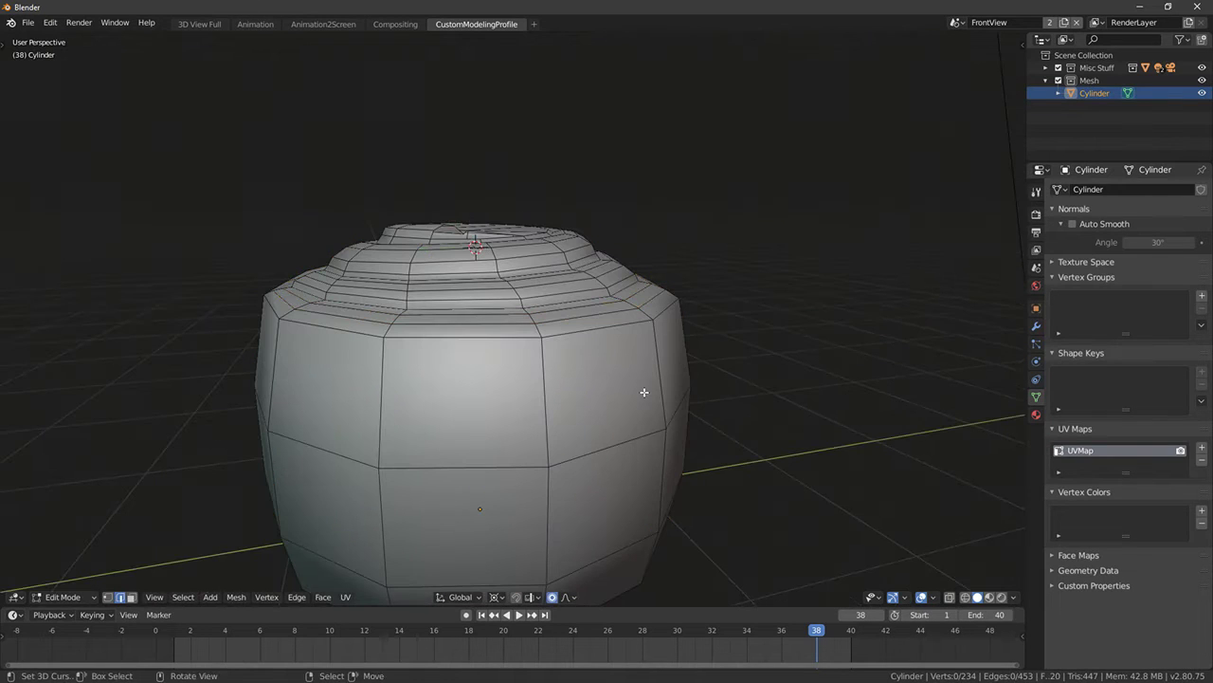
pyautogui.press('F3')
pyautogui.press('Escape')
pyautogui.moveTo(574, 344); pyautogui.dragTo(428, 398, button='middle')
pyautogui.keyDown('alt'); pyautogui.click(454, 336); pyautogui.keyUp('alt')
pyautogui.press('x')
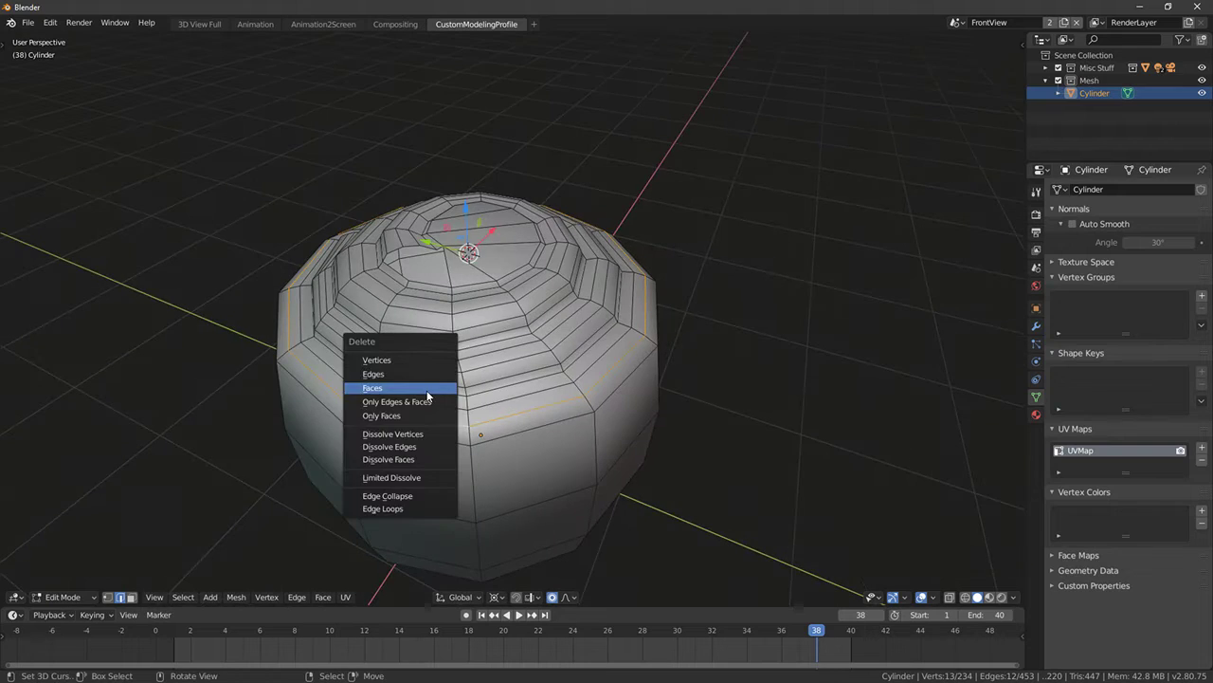
pyautogui.click(416, 447)
pyautogui.keyDown('alt'); pyautogui.click(444, 344); pyautogui.keyUp('alt')
pyautogui.press('x')
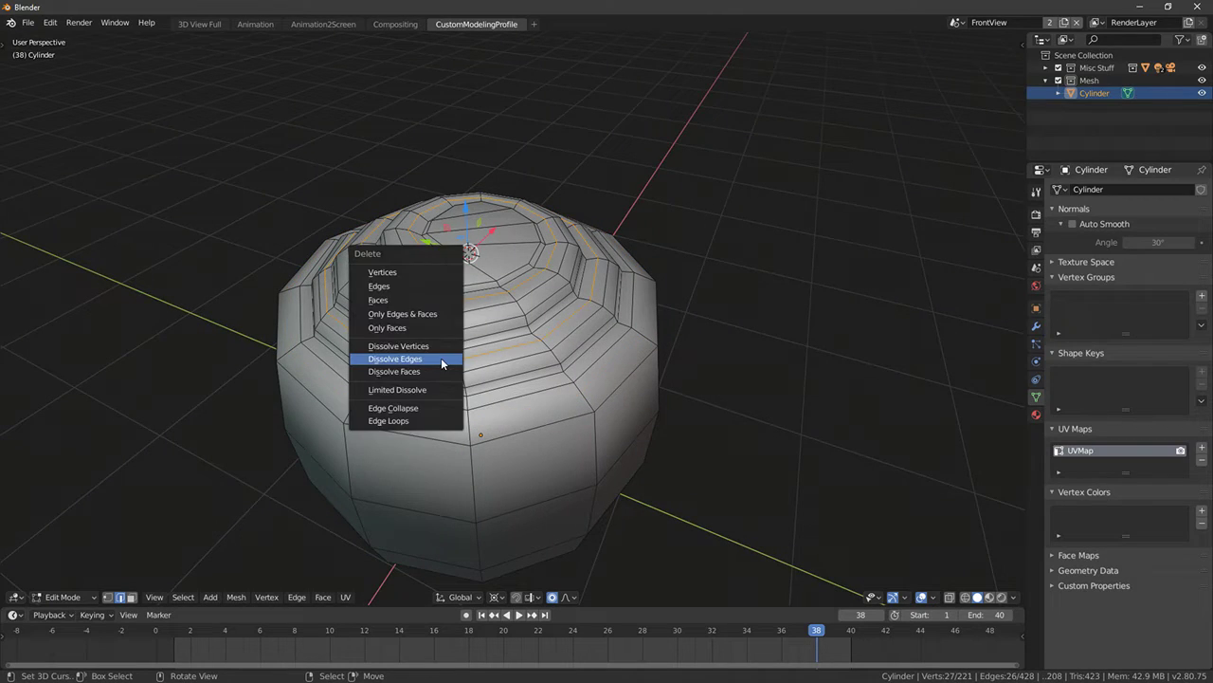
pyautogui.click(442, 363)
pyautogui.moveTo(442, 363); pyautogui.dragTo(553, 337, button='middle')
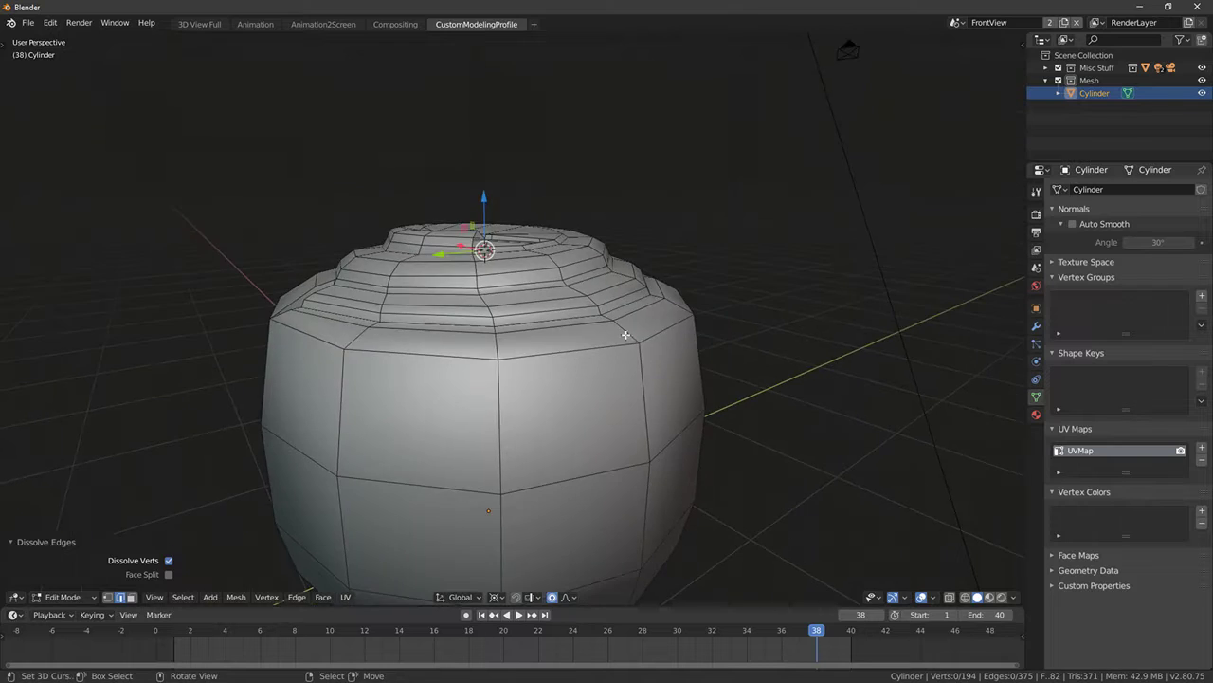
# Reapply Shade Smooth to the barrel mesh in Edit Mode
pyautogui.press('Tab')
pyautogui.press('Tab')
pyautogui.press('F3')
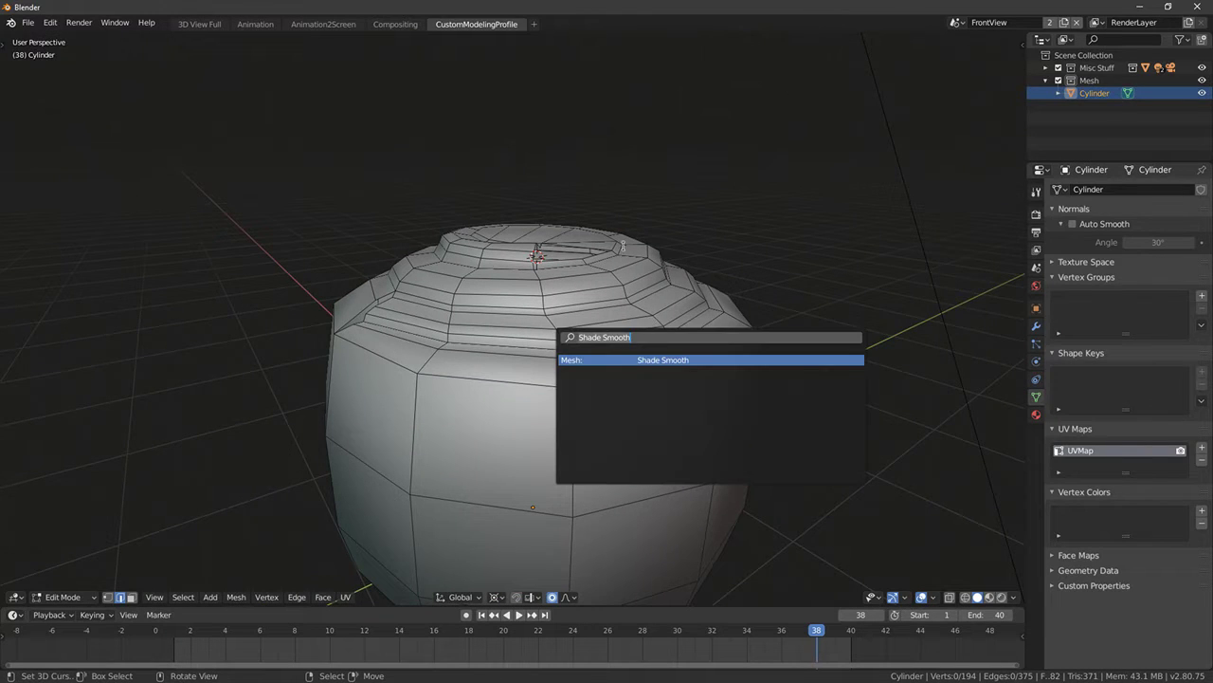
pyautogui.press('Return')
# Select all vertices of the spiral cap down to the barrel's upper rim, through the mesh in front view
pyautogui.press('a')
pyautogui.press('KP_1')
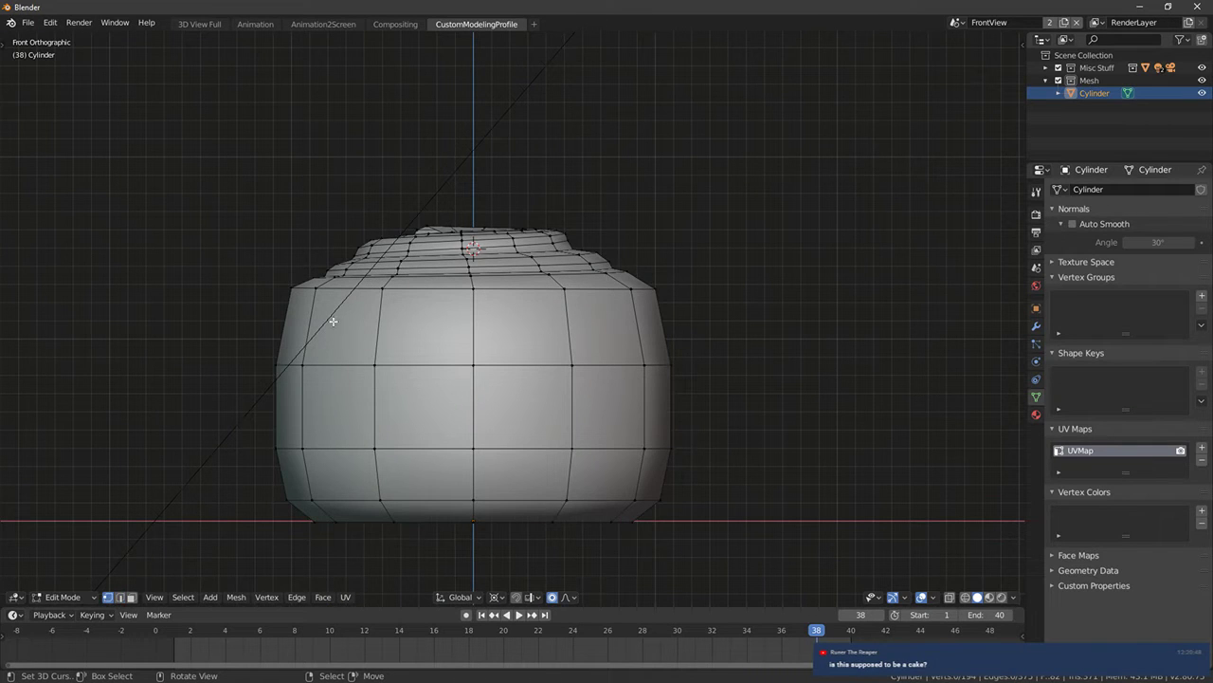
pyautogui.hotkey('shift', 'z')
pyautogui.press('a')
pyautogui.press('b')
pyautogui.moveTo(222, 127); pyautogui.dragTo(697, 338)
pyautogui.press('b')
pyautogui.press('Escape')
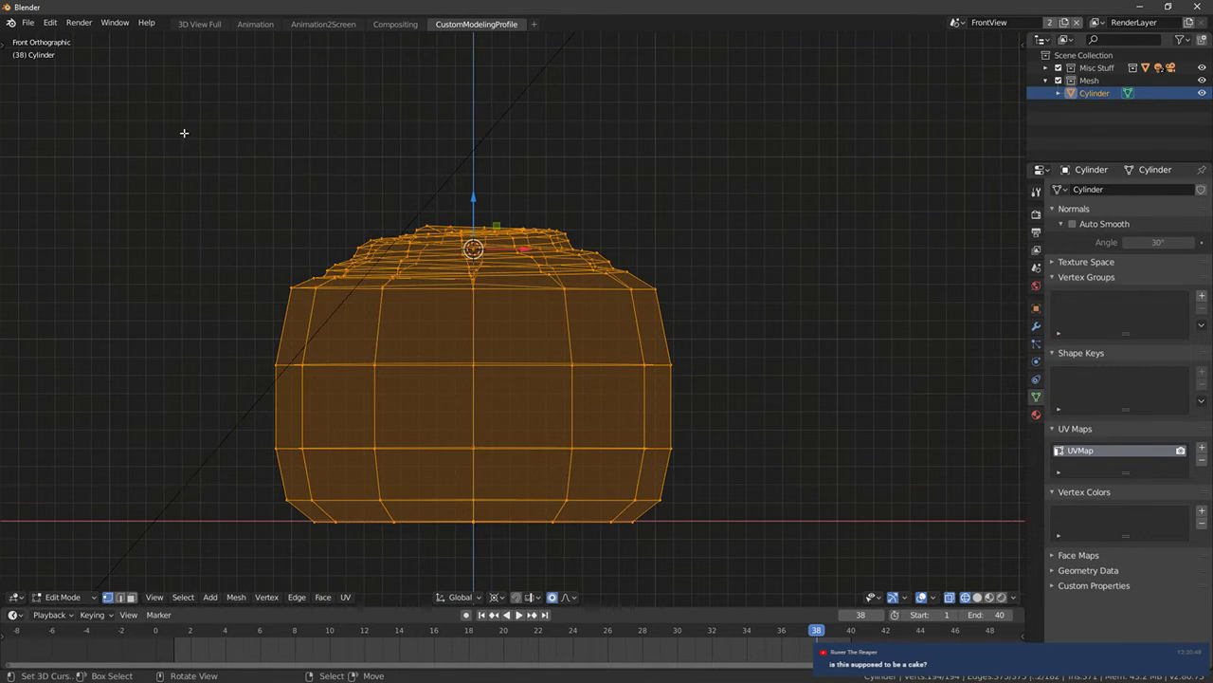
pyautogui.moveTo(190, 124); pyautogui.dragTo(762, 323)
# Apply Smooth Vertices to the selected cap with a smoothing value of 0.250
pyautogui.press('F3')
pyautogui.write('smo')
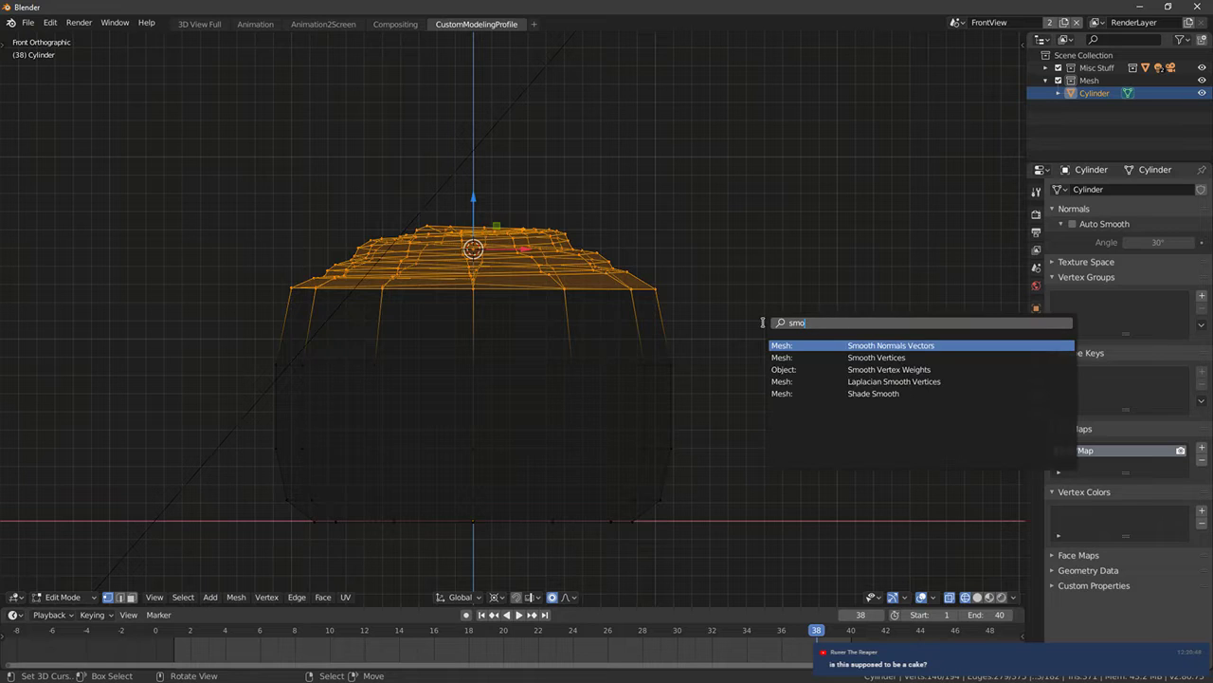
pyautogui.write('oth ver')
pyautogui.press('Return')
pyautogui.moveTo(805, 313); pyautogui.dragTo(843, 357, button='middle')
pyautogui.hotkey('shift', 'z')
pyautogui.moveTo(625, 318); pyautogui.dragTo(786, 298, button='middle')
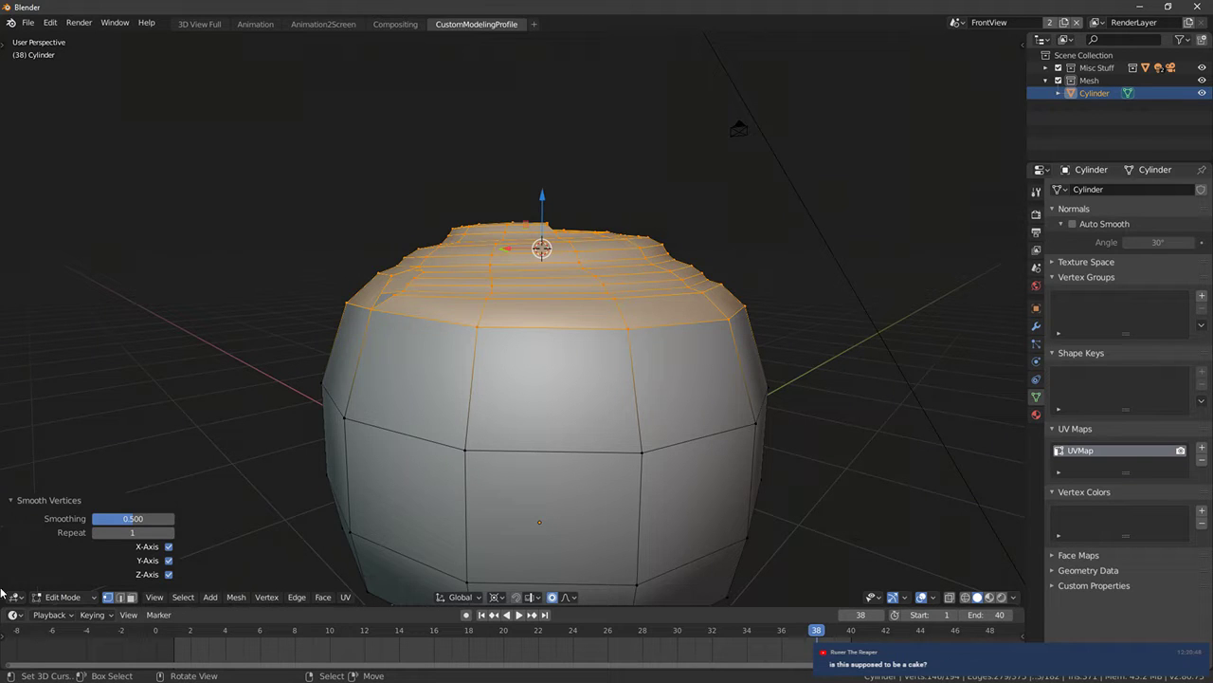
pyautogui.moveTo(167, 517)
pyautogui.mouseDown()
pyautogui.moveTo(125, 517)
pyautogui.moveTo(146, 517)
pyautogui.mouseUp()
# Fill the upper part of the gap at the spiral's outer end with a face
pyautogui.scroll(4, 445, 341)
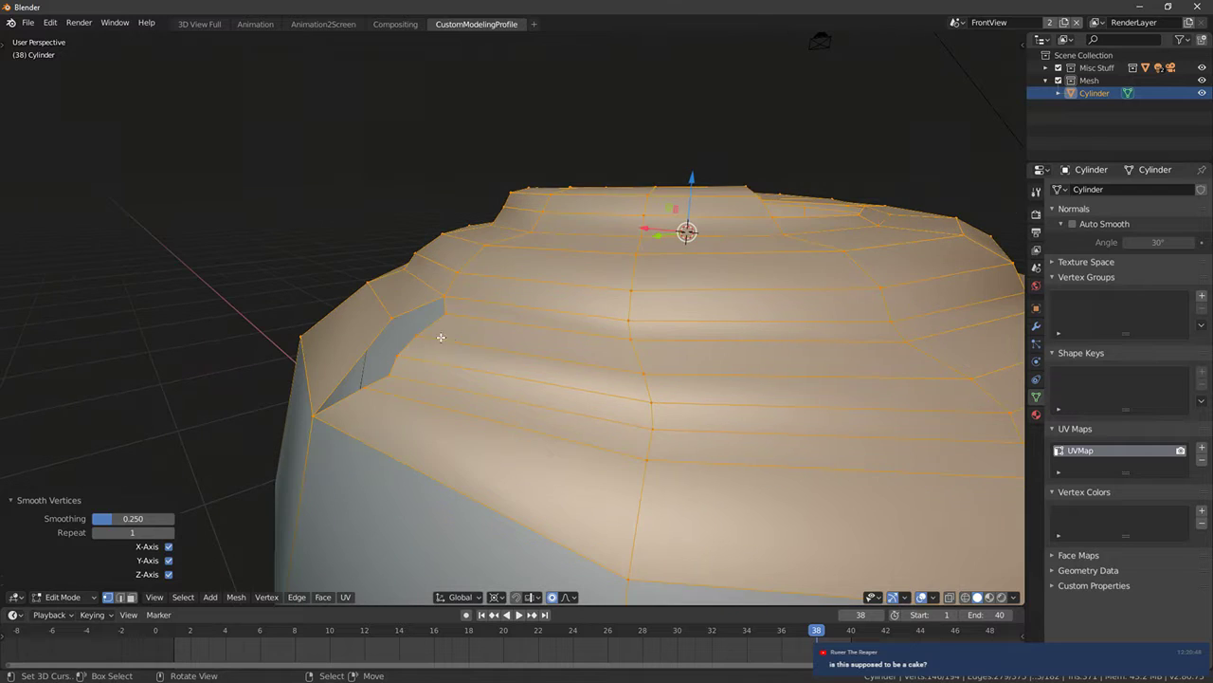
pyautogui.click(410, 345)
pyautogui.rightClick(395, 355)
pyautogui.rightClick(414, 335)
pyautogui.keyDown('ctrl'); pyautogui.rightClick(392, 318); pyautogui.keyUp('ctrl')
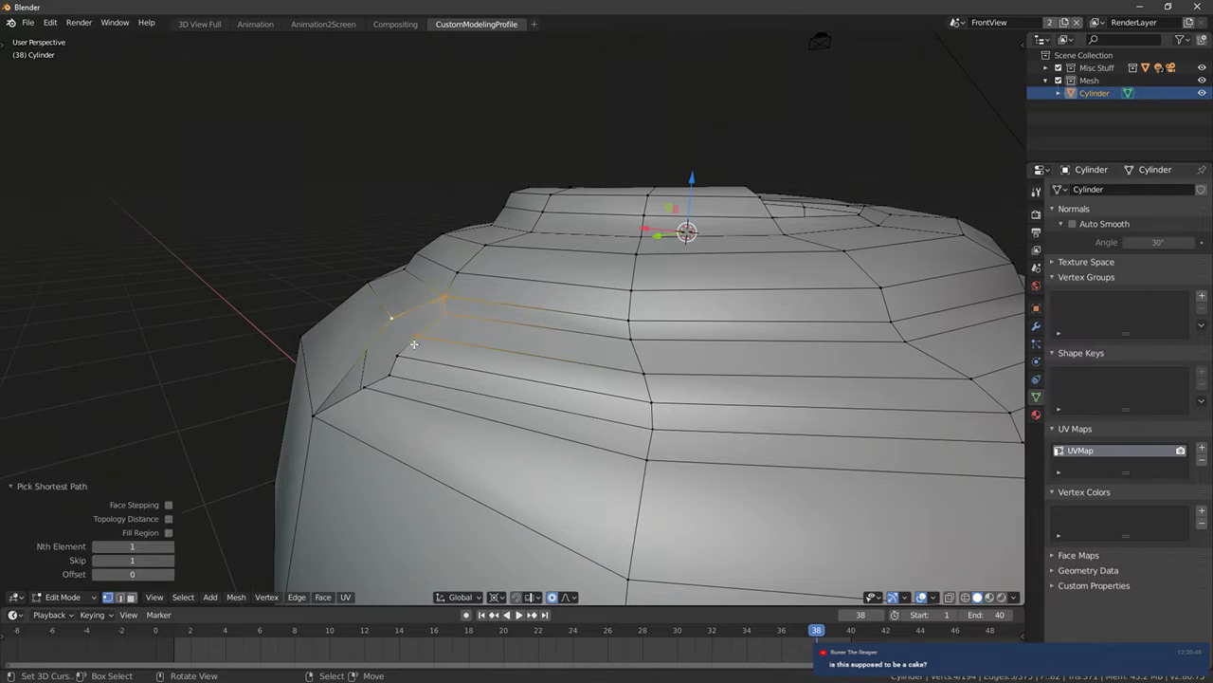
pyautogui.press('f')
pyautogui.rightClick(387, 376)
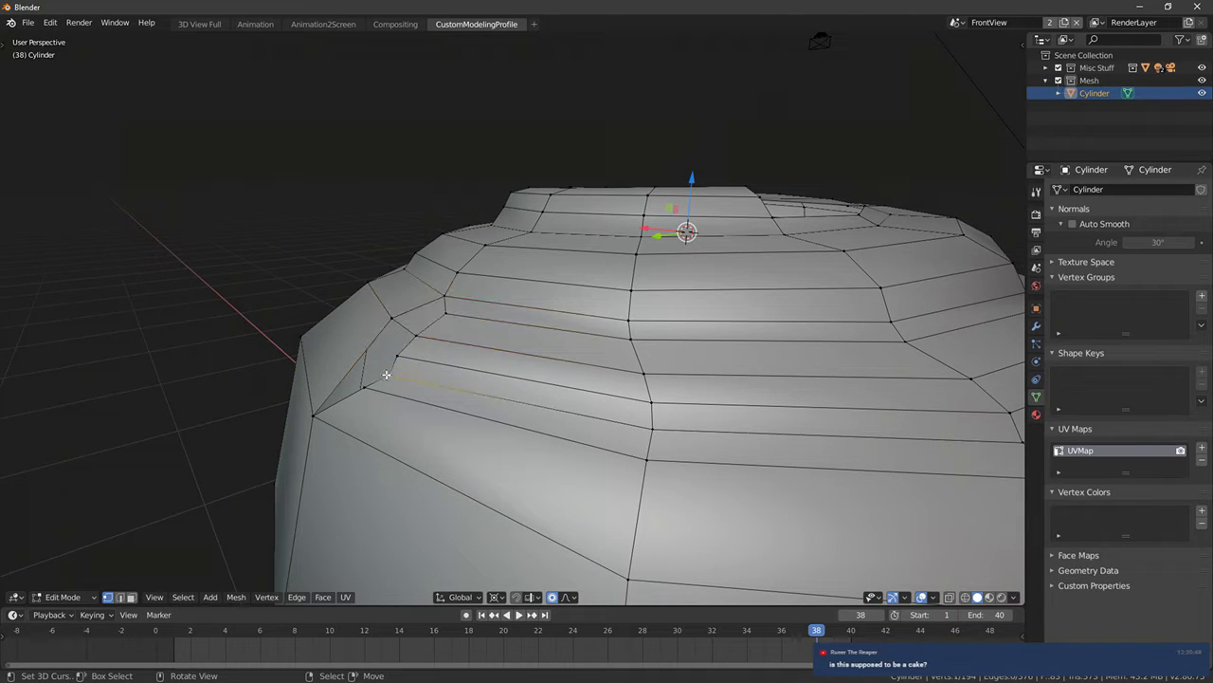
pyautogui.rightClick(392, 319)
pyautogui.rightClick(415, 337)
pyautogui.keyDown('shift'); pyautogui.rightClick(397, 356); pyautogui.keyUp('shift')
pyautogui.moveTo(370, 385); pyautogui.dragTo(444, 370, button='middle')
pyautogui.hotkey('ctrl', 'r')
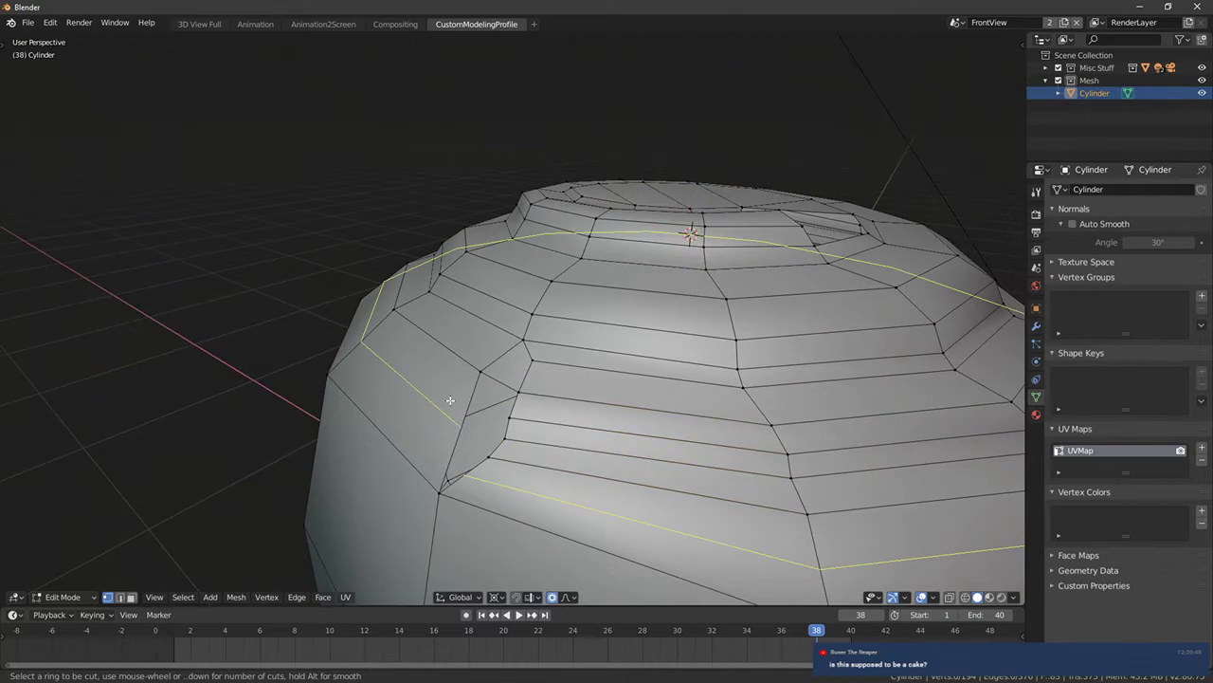
pyautogui.click(447, 410)
pyautogui.scroll(-3, 452, 405)
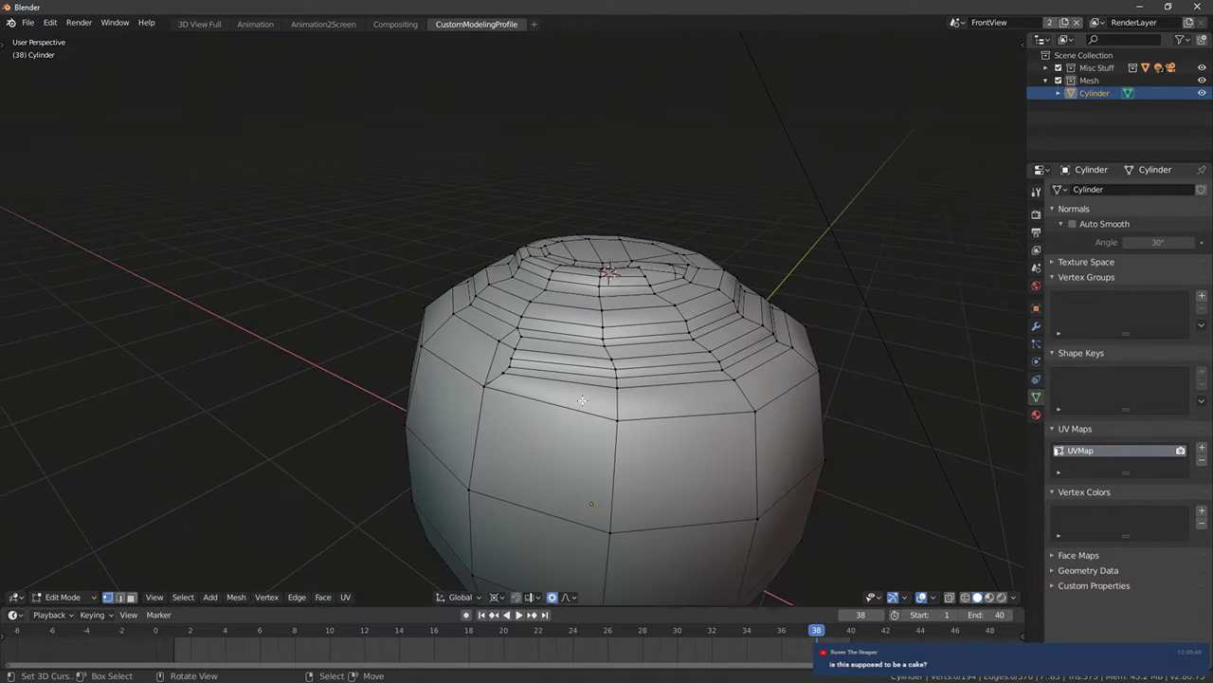
# Fill a triangular face between three vertices at the lower corner of the spiral-end gap
pyautogui.moveTo(583, 400); pyautogui.dragTo(474, 409, button='middle')
pyautogui.keyDown('alt'); pyautogui.rightClick(441, 399); pyautogui.keyUp('alt')
pyautogui.moveTo(401, 365); pyautogui.dragTo(474, 377, button='middle')
pyautogui.rightClick(478, 373)
pyautogui.keyDown('ctrl'); pyautogui.rightClick(500, 343); pyautogui.keyUp('ctrl')
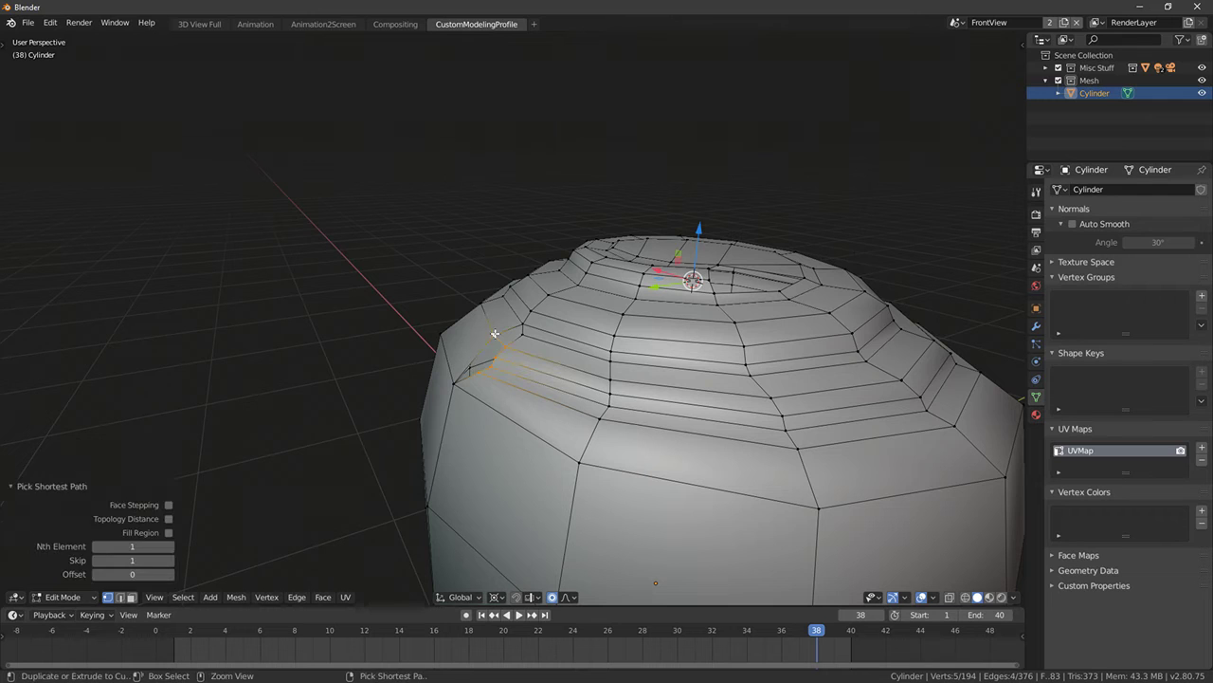
pyautogui.hotkey('ctrl', 'z')
pyautogui.keyDown('shift'); pyautogui.rightClick(456, 386); pyautogui.keyUp('shift')
pyautogui.press('f')
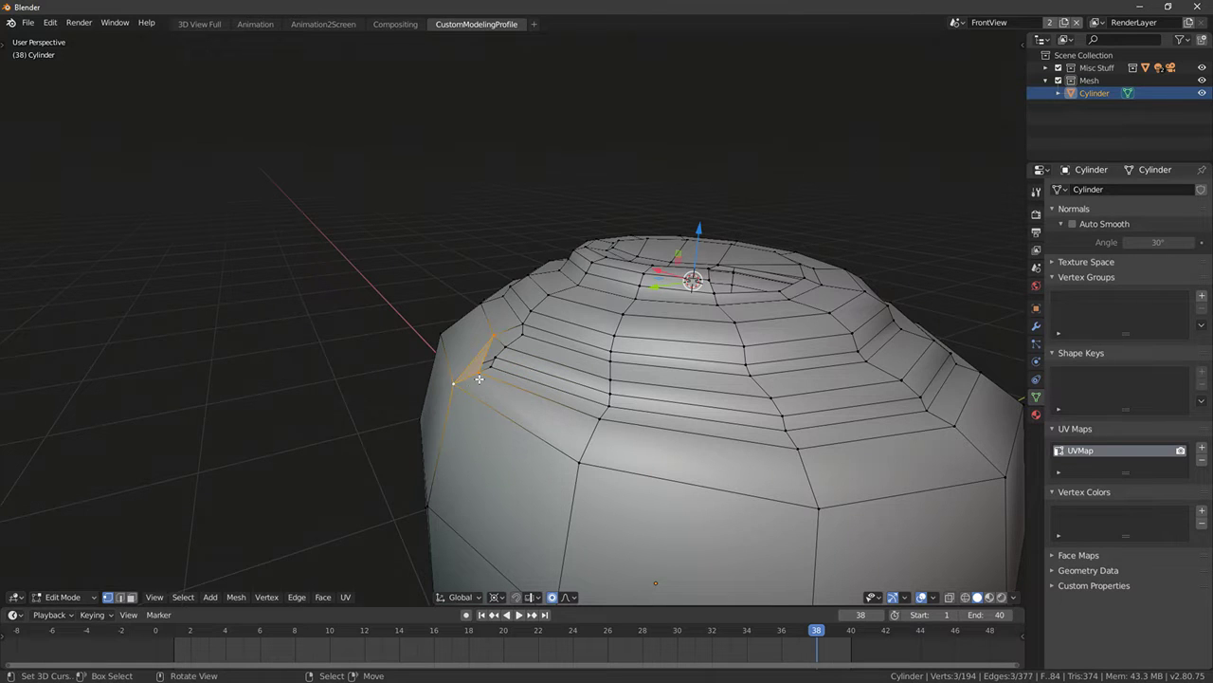
# Fill the remaining gap at the spiral's outer end with a face between its border vertices
pyautogui.scroll(3, 480, 379)
pyautogui.rightClick(470, 406)
pyautogui.rightClick(479, 347)
pyautogui.keyDown('shift'); pyautogui.rightClick(502, 368); pyautogui.keyUp('shift')
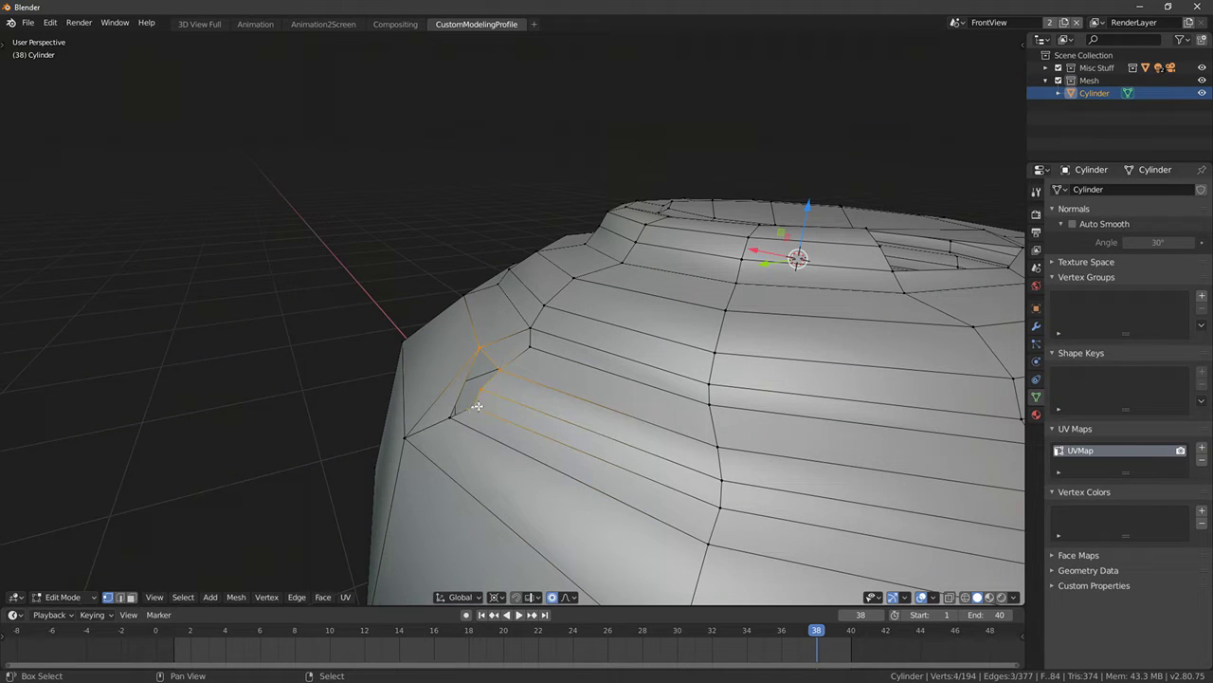
pyautogui.press('f')
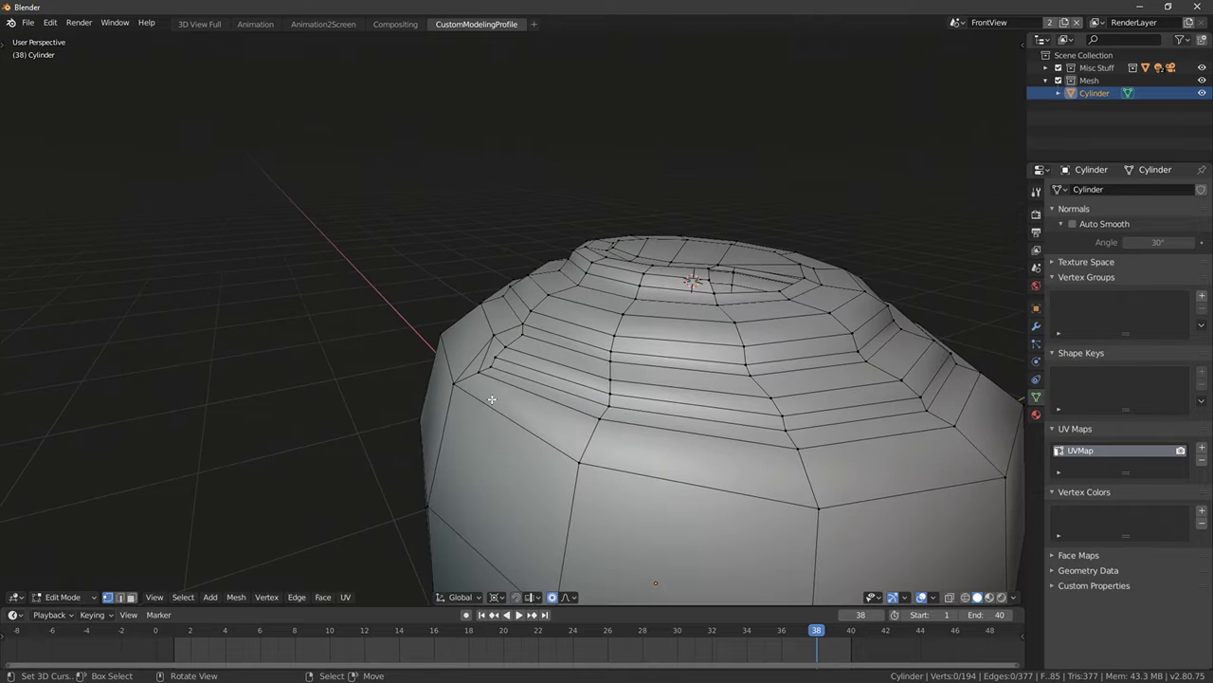
# Examine the patched spiral cap close up, from several angles and in front view
pyautogui.scroll(3, 492, 399)
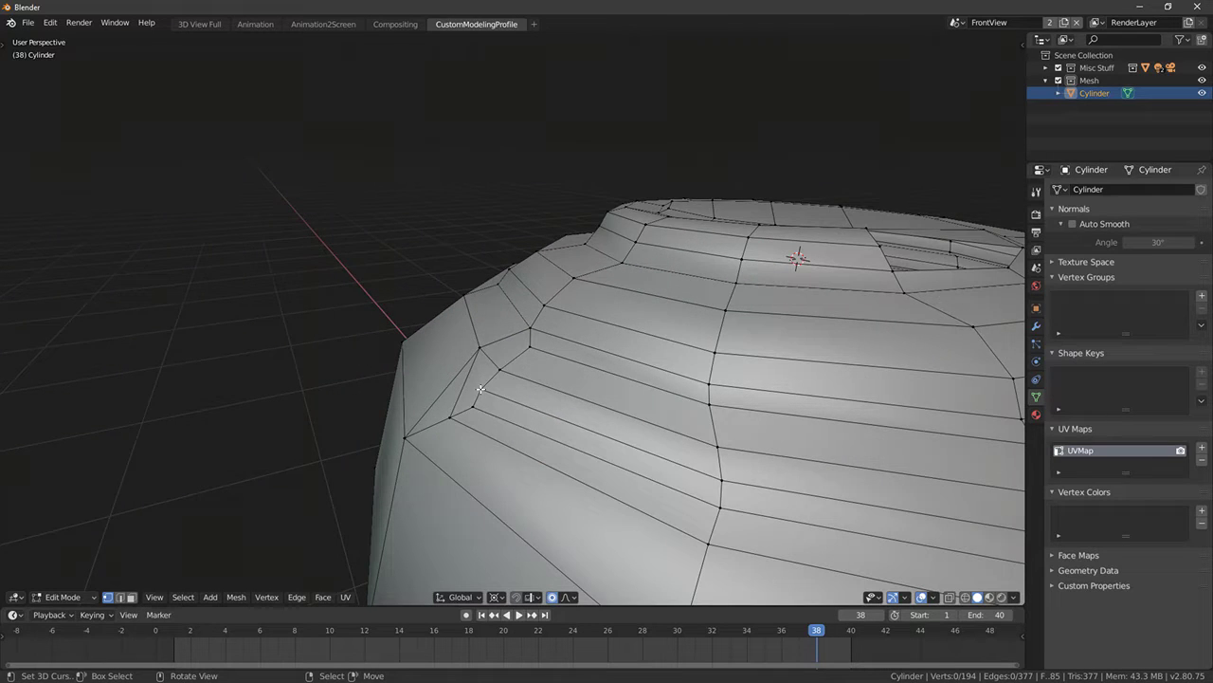
pyautogui.scroll(-3, 481, 389)
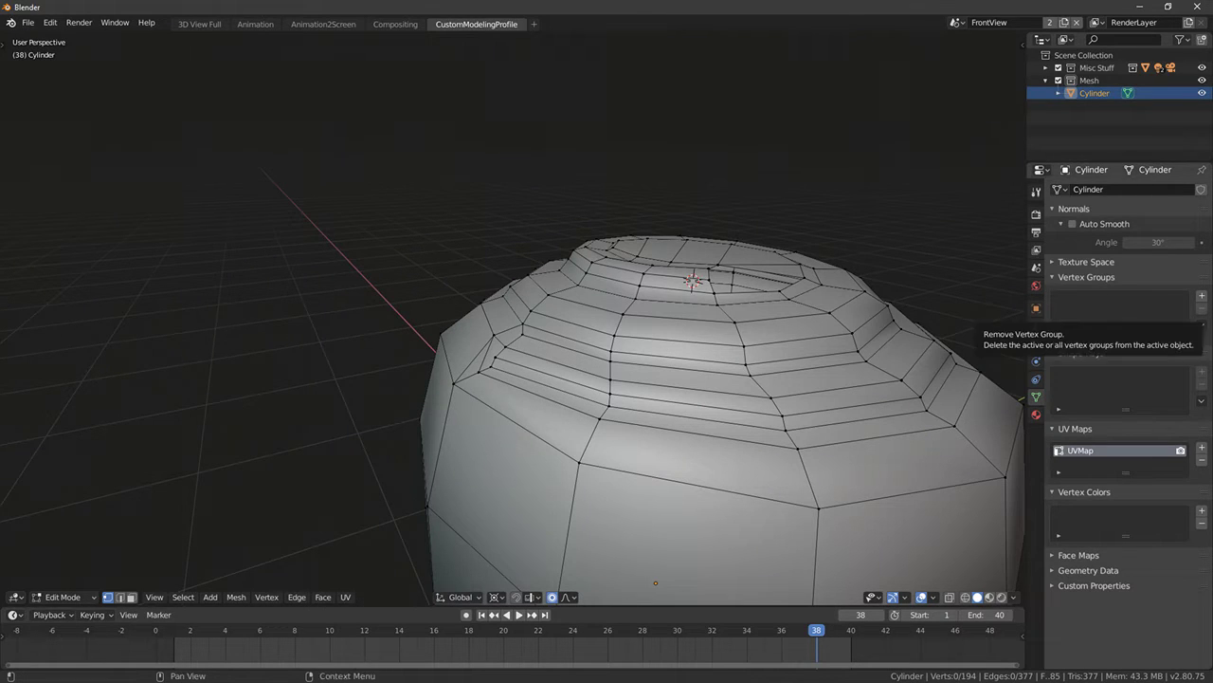
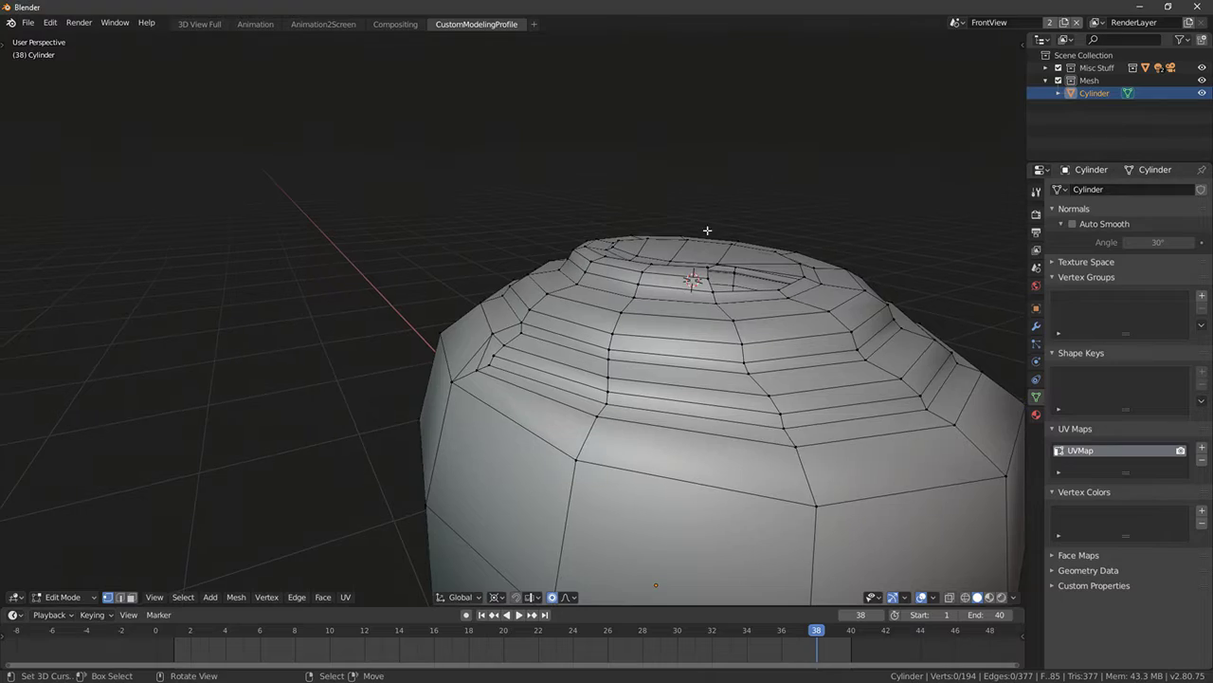
pyautogui.moveTo(709, 267); pyautogui.dragTo(921, 303, button='middle')
pyautogui.moveTo(506, 262); pyautogui.dragTo(604, 162, button='middle')
pyautogui.scroll(-2, 602, 171)
pyautogui.press('KP_1')
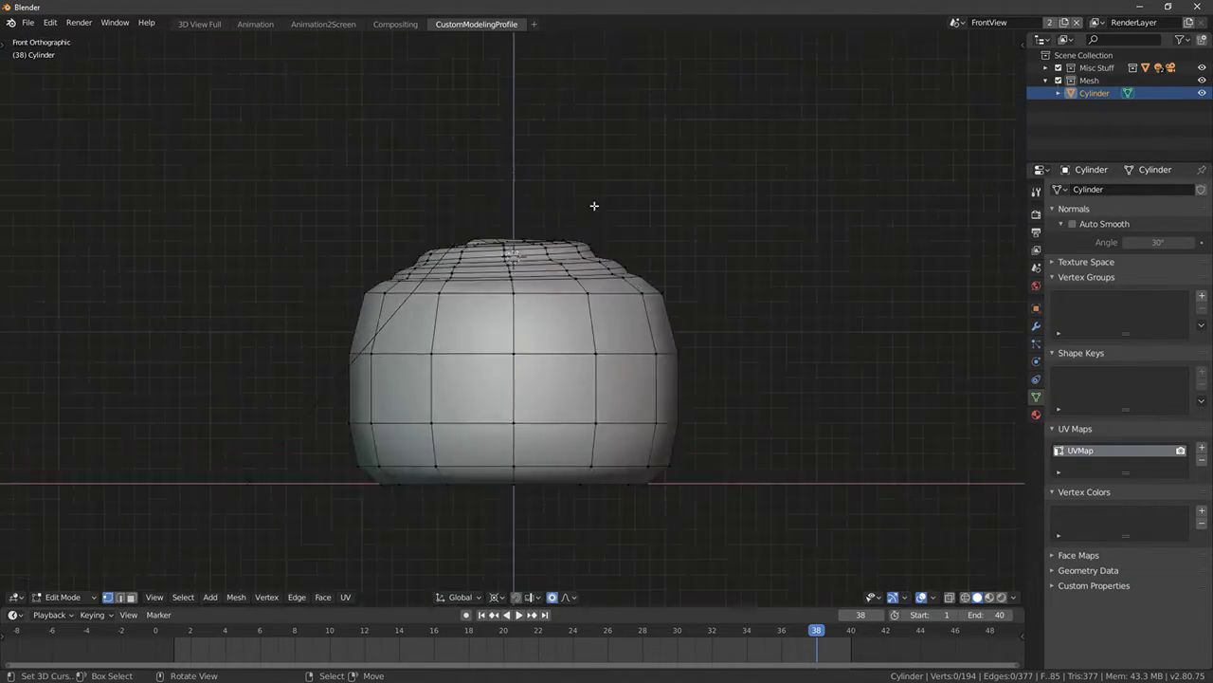
pyautogui.scroll(-1, 588, 218)
pyautogui.moveTo(564, 275); pyautogui.dragTo(384, 301, button='middle')
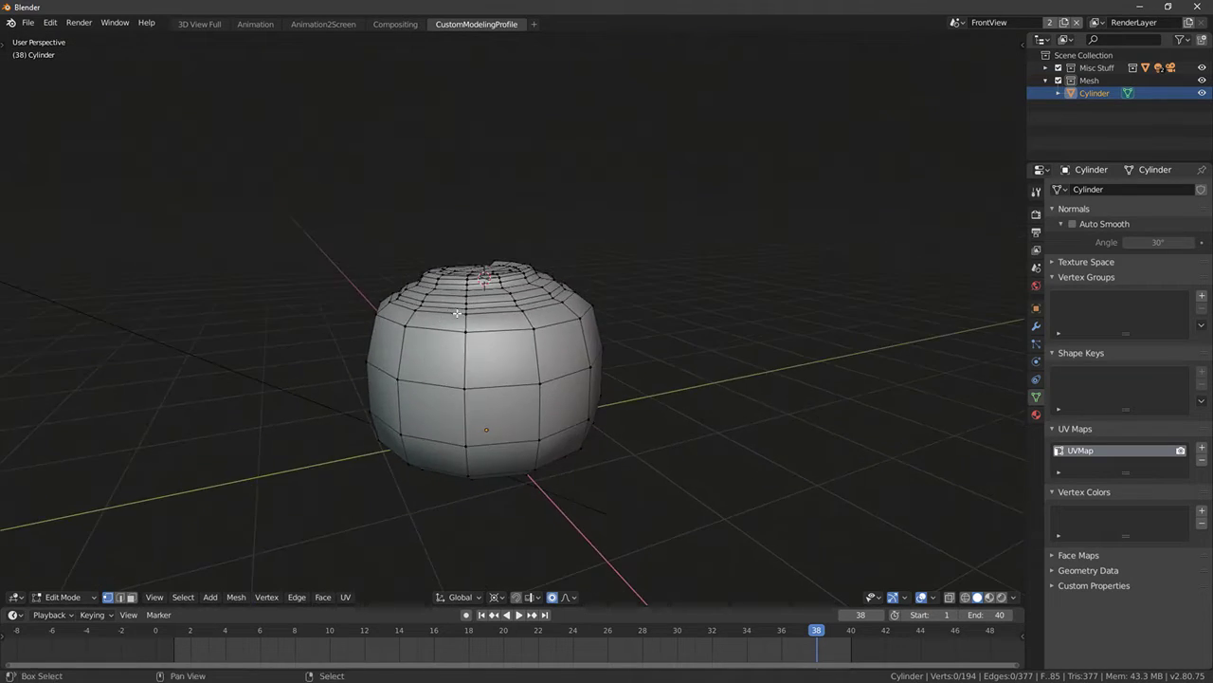
# Select the edge loops along the spiral's grooves and lower them 0.052 in Z with connected proportional editing
pyautogui.scroll(3, 384, 302)
pyautogui.press('a')
pyautogui.hotkey('alt', 'a')
pyautogui.keyDown('alt'); pyautogui.click(517, 309); pyautogui.keyUp('alt')
pyautogui.moveTo(517, 309); pyautogui.dragTo(612, 237, button='middle')
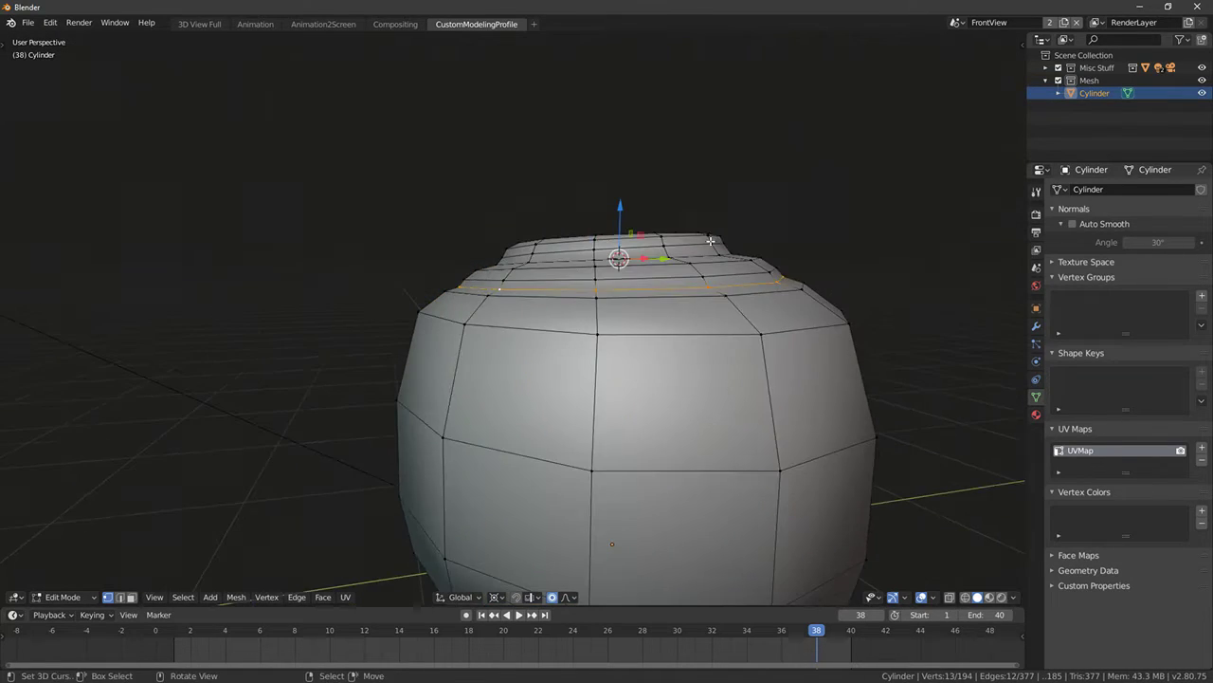
pyautogui.moveTo(680, 212); pyautogui.dragTo(520, 343, button='middle')
pyautogui.keyDown('alt'); pyautogui.keyDown('shift'); pyautogui.click(534, 337); pyautogui.keyUp('shift'); pyautogui.keyUp('alt')
pyautogui.moveTo(654, 275); pyautogui.dragTo(605, 254, button='middle')
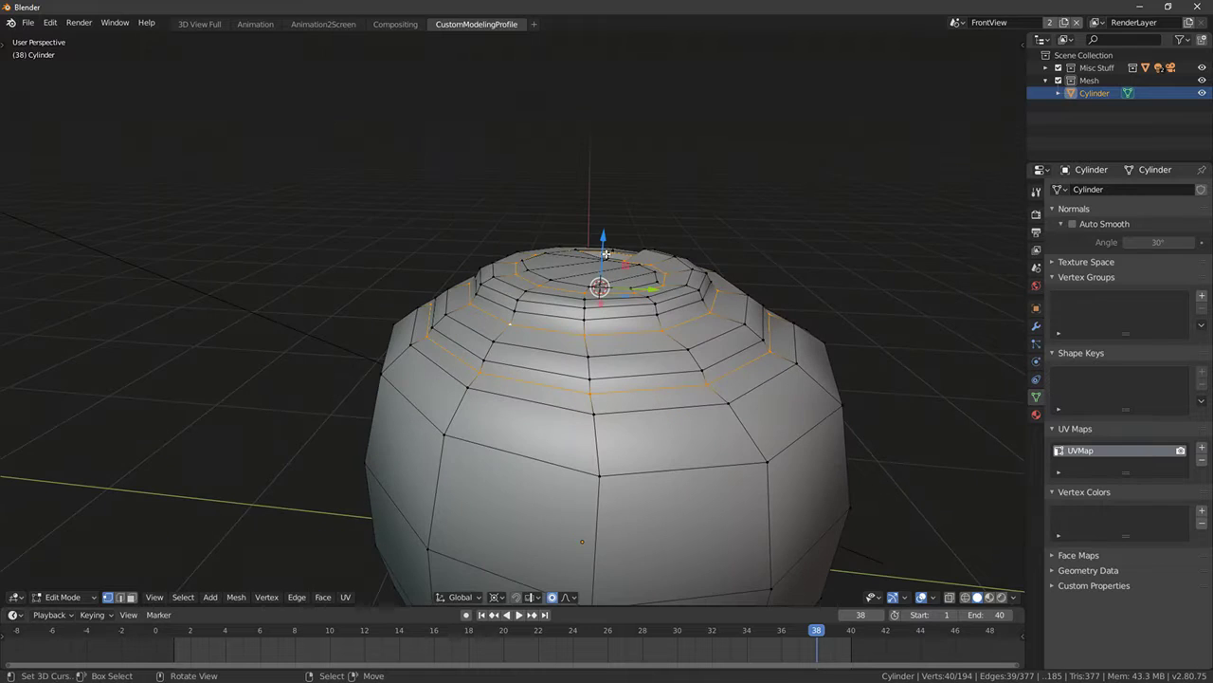
pyautogui.moveTo(605, 237); pyautogui.dragTo(609, 251)
# Try beveling the selected spiral groove edges with one segment and a width of about 0.01
pyautogui.hotkey('ctrl', 'b')
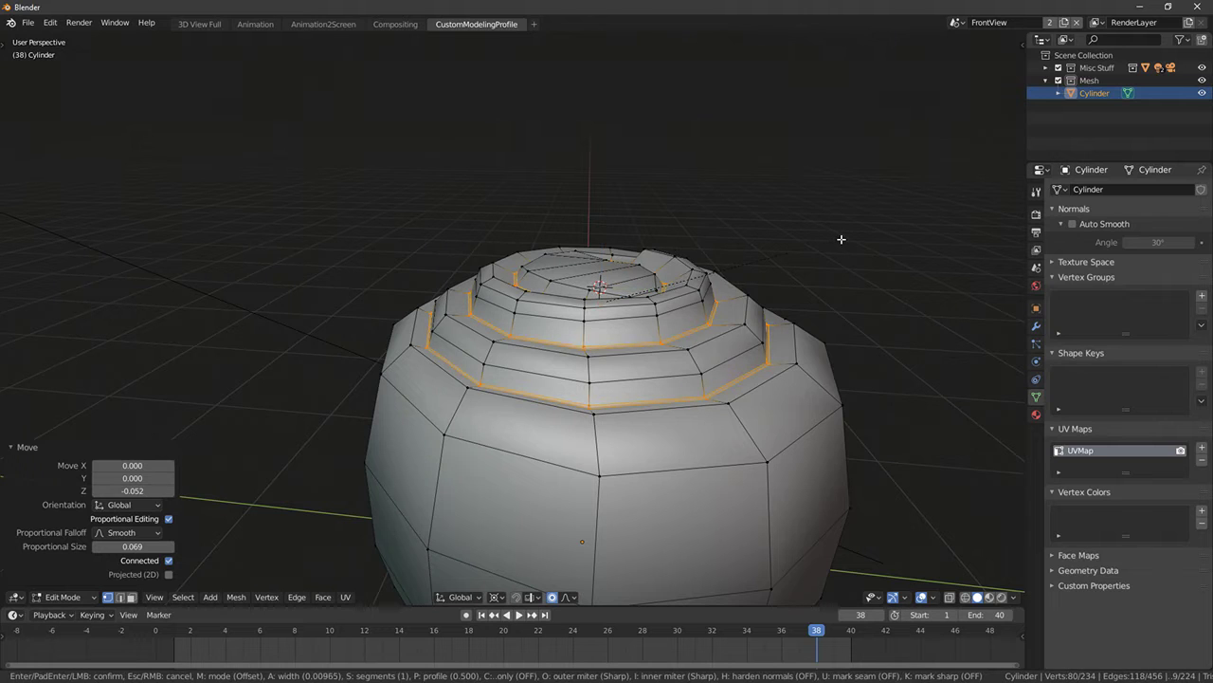
pyautogui.click(841, 239)
pyautogui.press('z')
pyautogui.scroll(-5, 689, 281)
pyautogui.press('Tab')
pyautogui.moveTo(627, 278)
pyautogui.mouseDown(button='middle')
pyautogui.moveTo(719, 388)
pyautogui.moveTo(745, 338)
pyautogui.moveTo(666, 276)
pyautogui.moveTo(631, 288)
pyautogui.moveTo(634, 355)
pyautogui.mouseUp(button='middle')
pyautogui.press('Tab')
pyautogui.hotkey('ctrl', 'z')
# Try filling the open hole near the cap's centre with a single face across its border loop
pyautogui.scroll(4, 632, 287)
pyautogui.rightClick(597, 323)
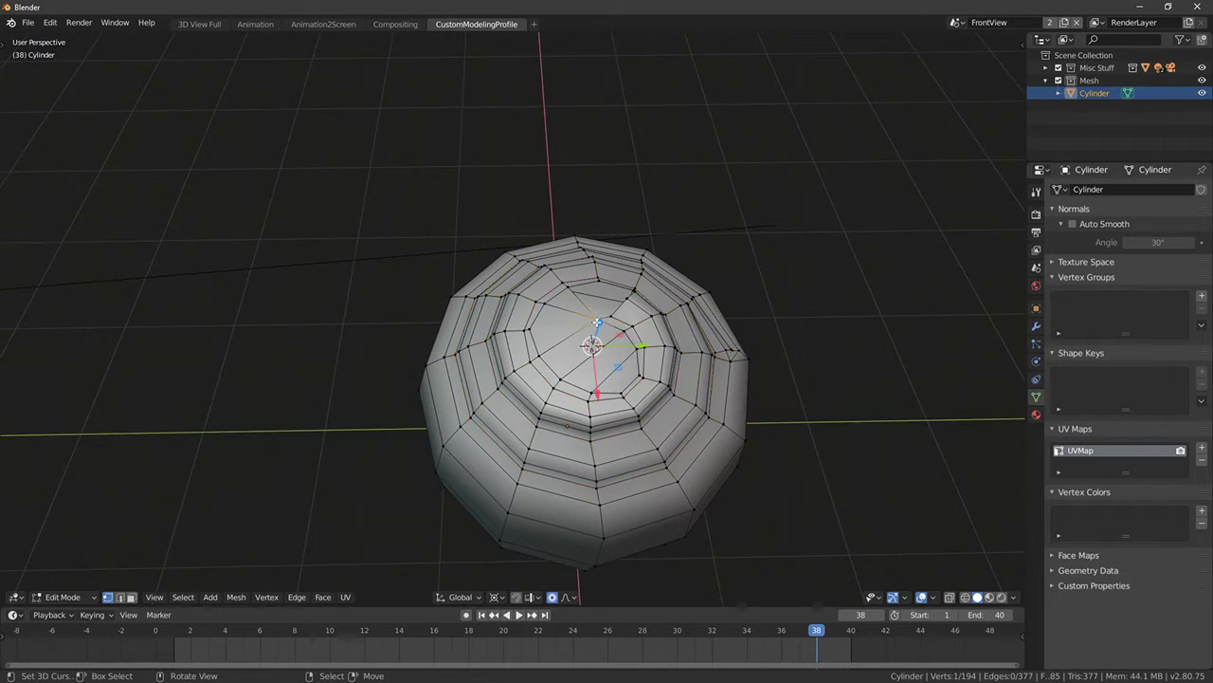
pyautogui.press('KP_7')
pyautogui.scroll(3, 586, 243)
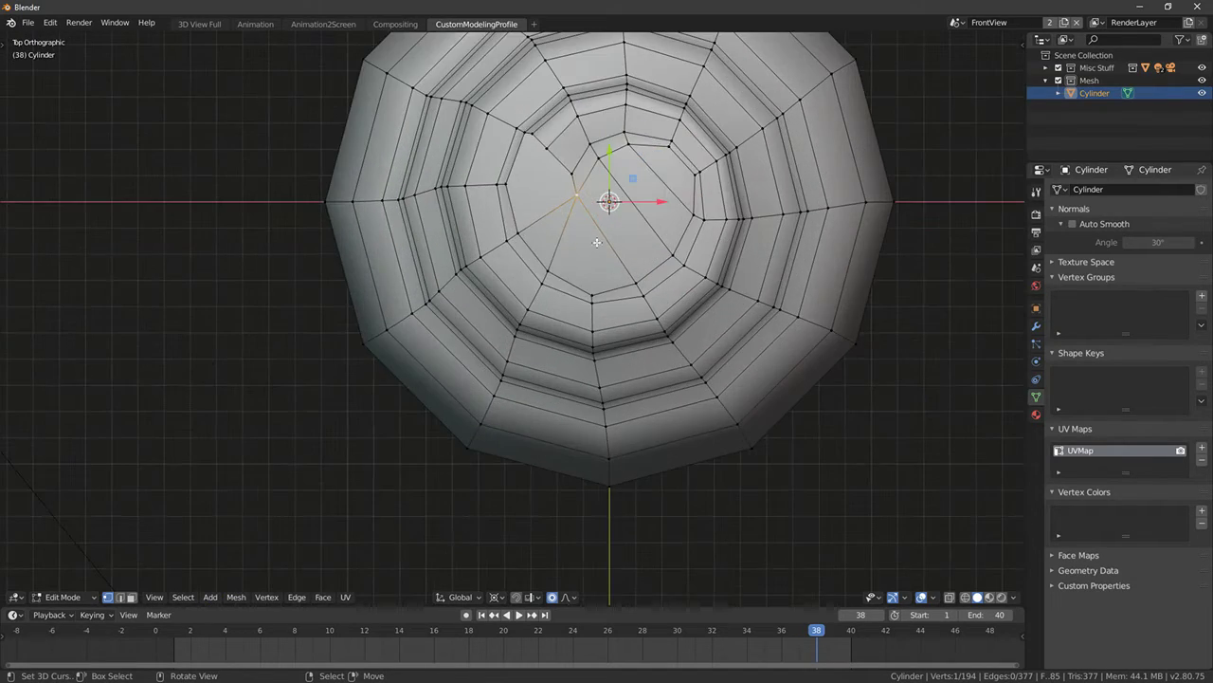
pyautogui.moveTo(596, 243); pyautogui.dragTo(563, 272, button='middle')
pyautogui.hotkey('alt', 'a')
pyautogui.keyDown('alt'); pyautogui.rightClick(487, 239); pyautogui.keyUp('alt')
pyautogui.moveTo(487, 239); pyautogui.dragTo(613, 298, button='middle')
pyautogui.press('f')
pyautogui.press('Tab')
pyautogui.press('Tab')
pyautogui.hotkey('ctrl', 'z')
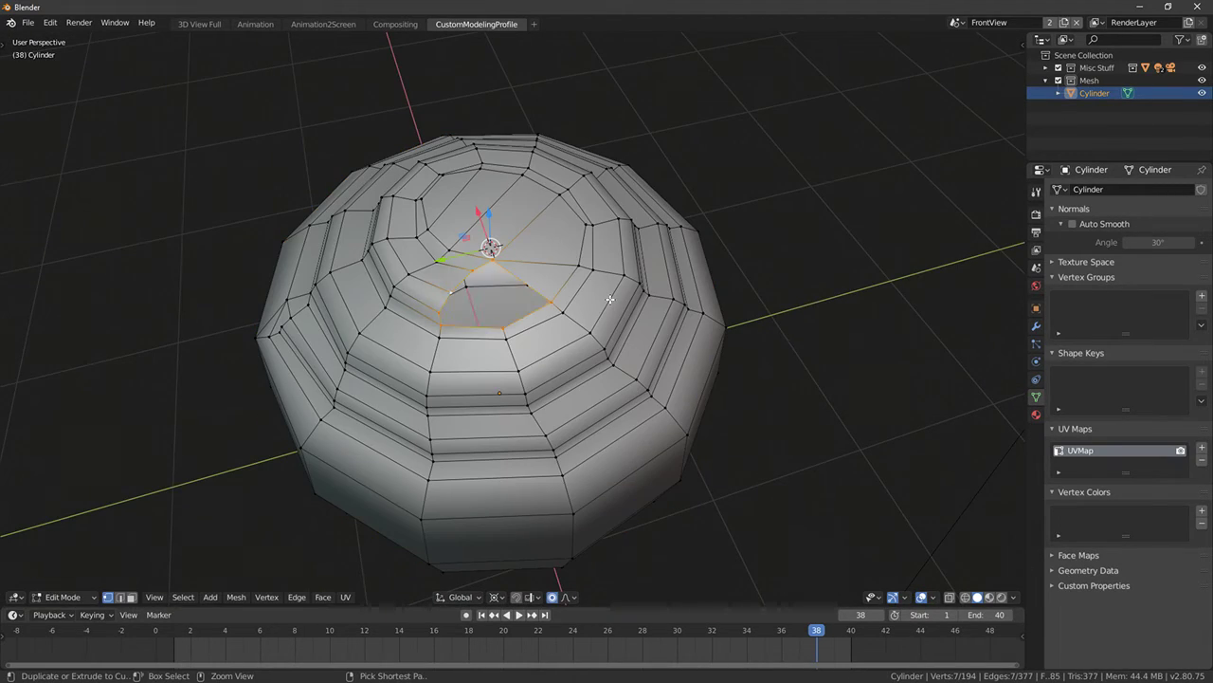
pyautogui.hotkey('alt', 'a')
pyautogui.hotkey('ctrl', 'r')
pyautogui.press('Escape')
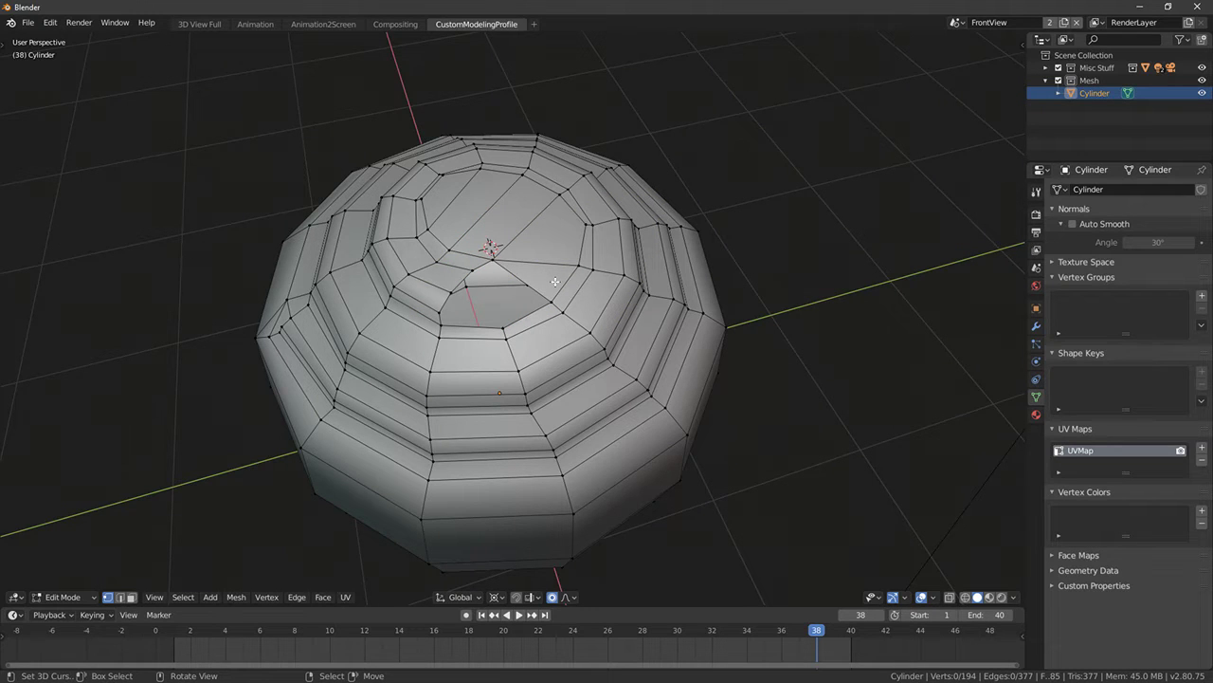
# Return to Object Mode in front view and hide the barrel object
pyautogui.scroll(-6, 555, 282)
pyautogui.moveTo(555, 282); pyautogui.dragTo(517, 407, button='middle')
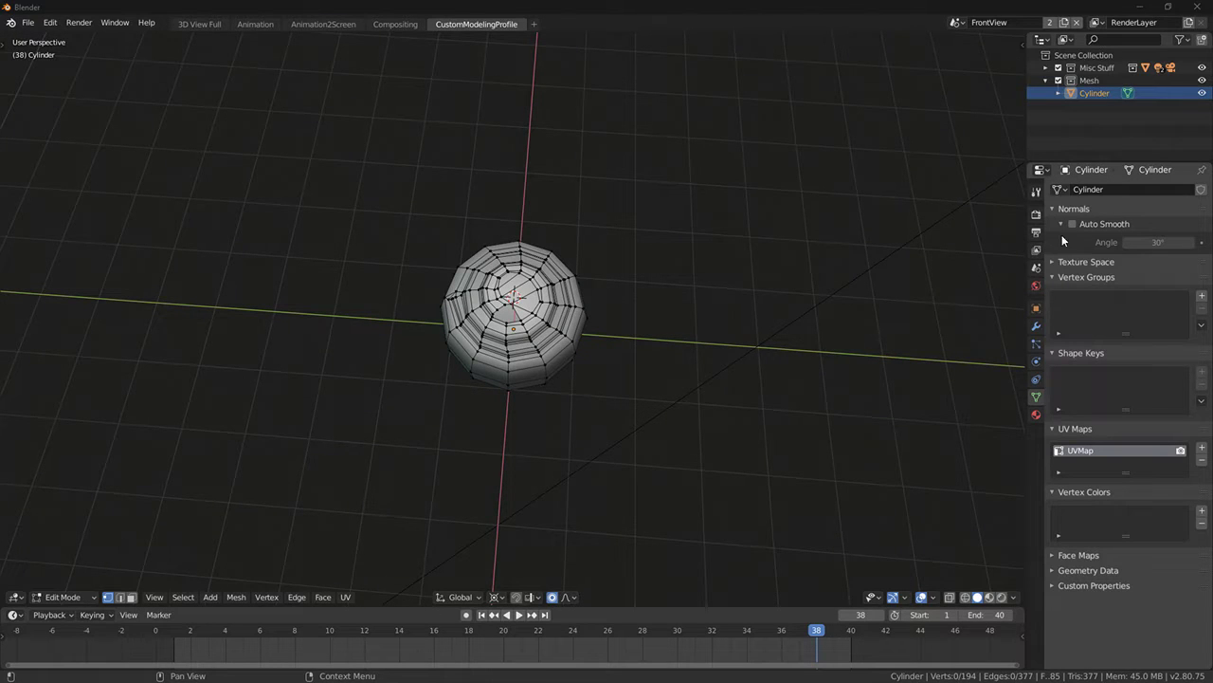
pyautogui.press('KP_1')
pyautogui.press('Tab')
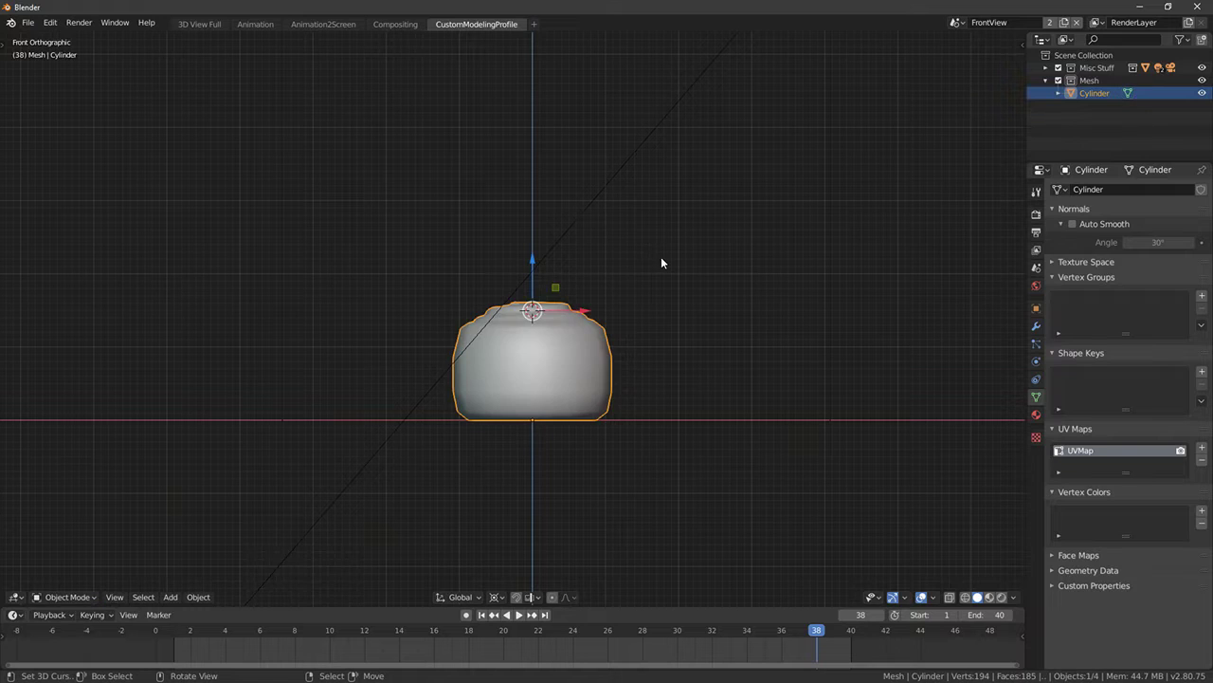
pyautogui.press('h')
# Add a 12-vertex cylinder mesh at the 3D cursor
pyautogui.hotkey('shift', 'a')
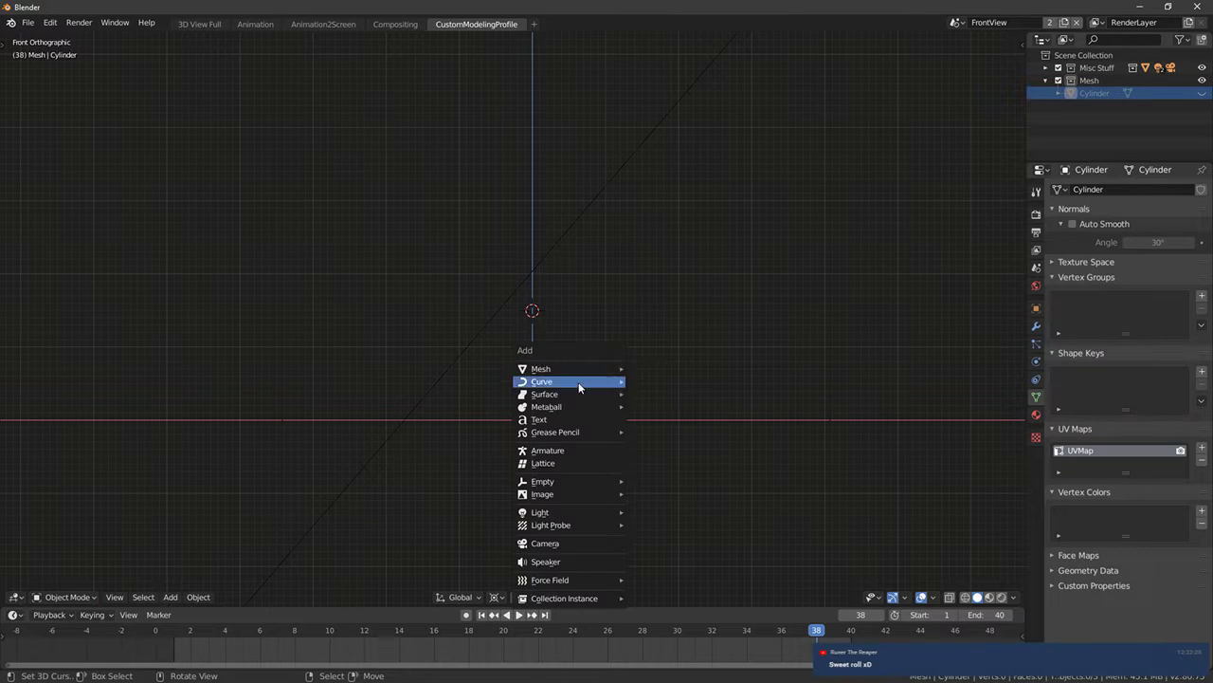
pyautogui.moveTo(607, 368)
pyautogui.click(673, 433)
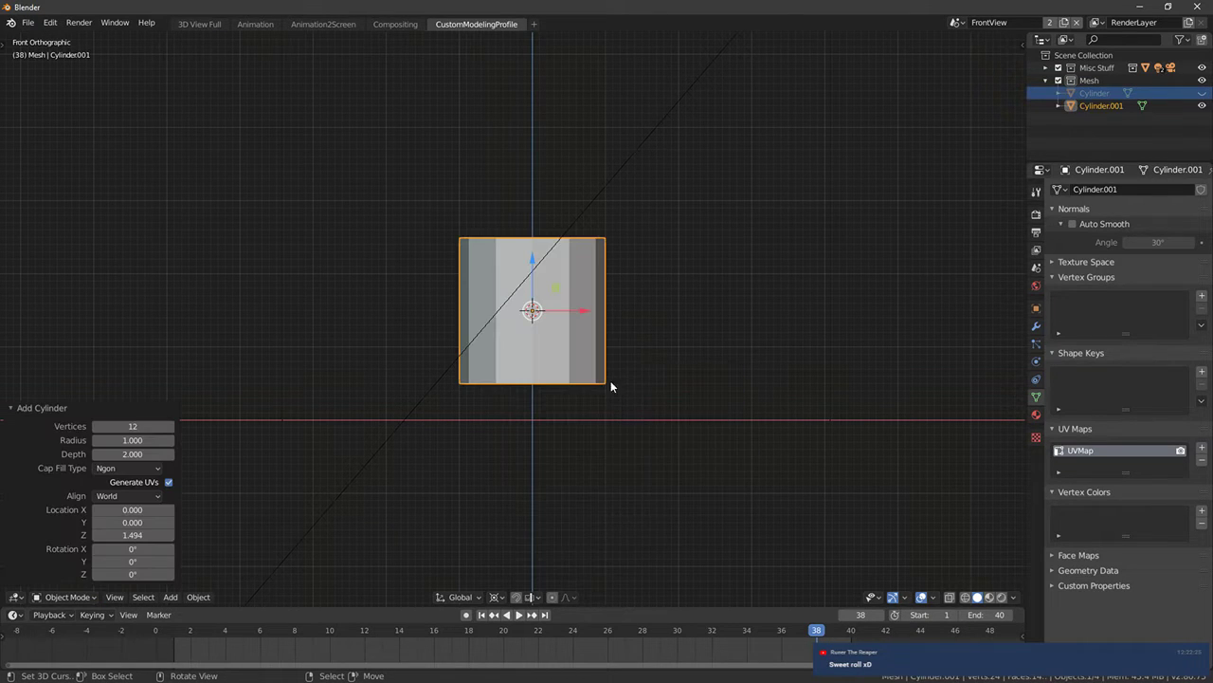
# Rename the hidden barrel object as Attempt01 and the new cylinder as Attempt02
pyautogui.doubleClick(1098, 92)
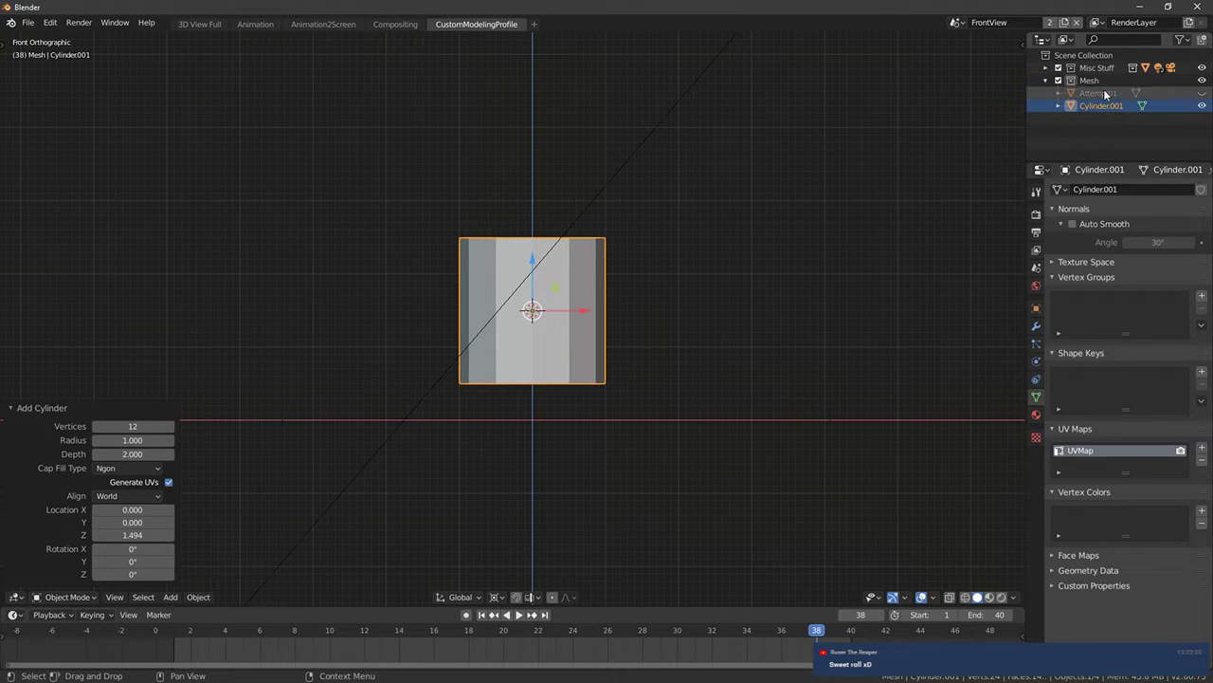
pyautogui.doubleClick(1114, 105)
pyautogui.write('A')
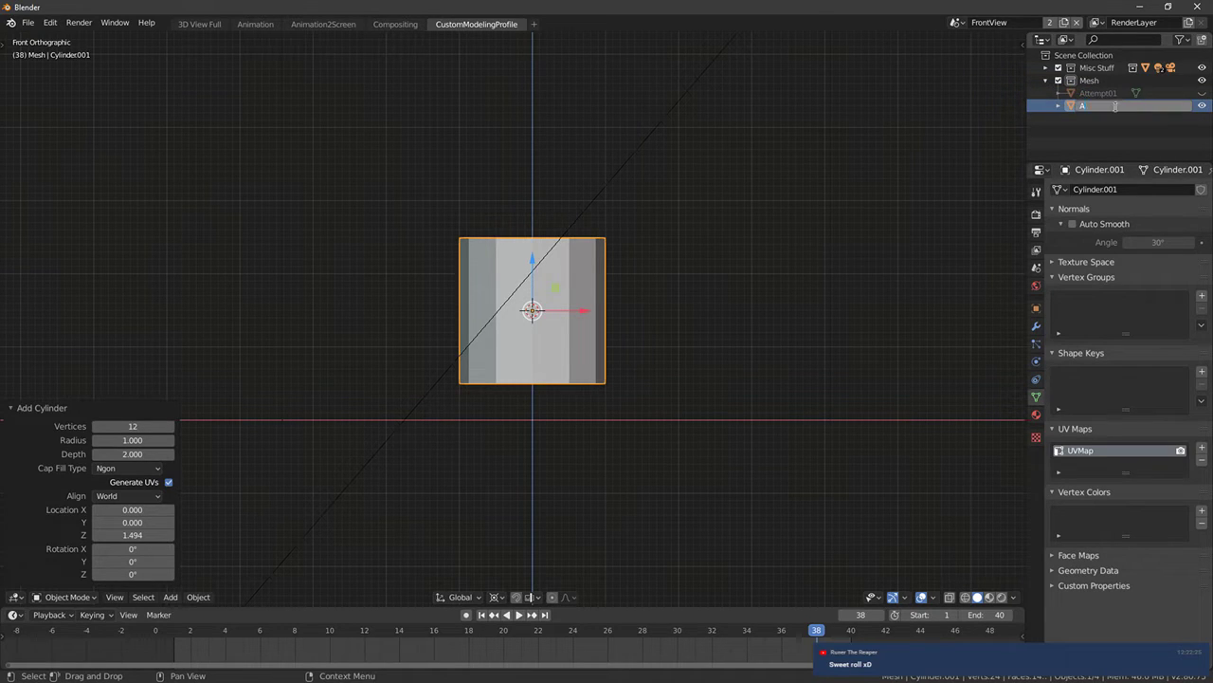
pyautogui.write('ttempt02')
pyautogui.press('Return')
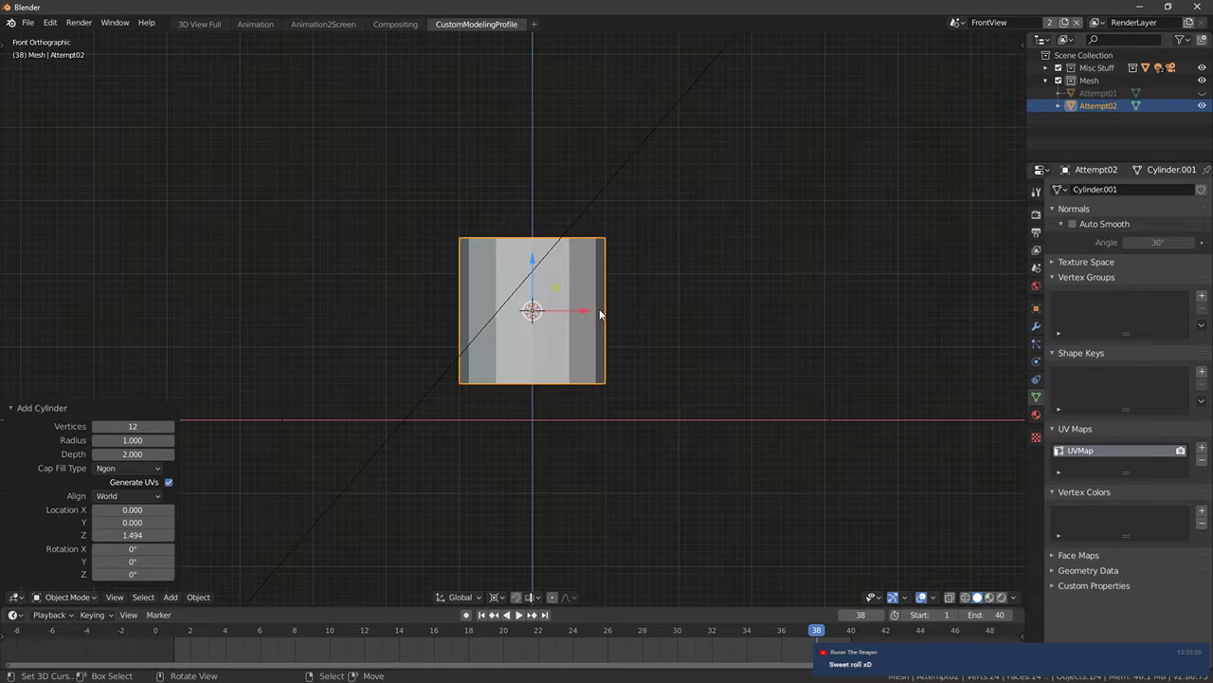
# Reset the 3D cursor to the world origin and delete the Attempt02 cylinder
pyautogui.moveTo(613, 292); pyautogui.dragTo(656, 298, button='middle')
pyautogui.hotkey('shift', 's')
pyautogui.click(648, 312)
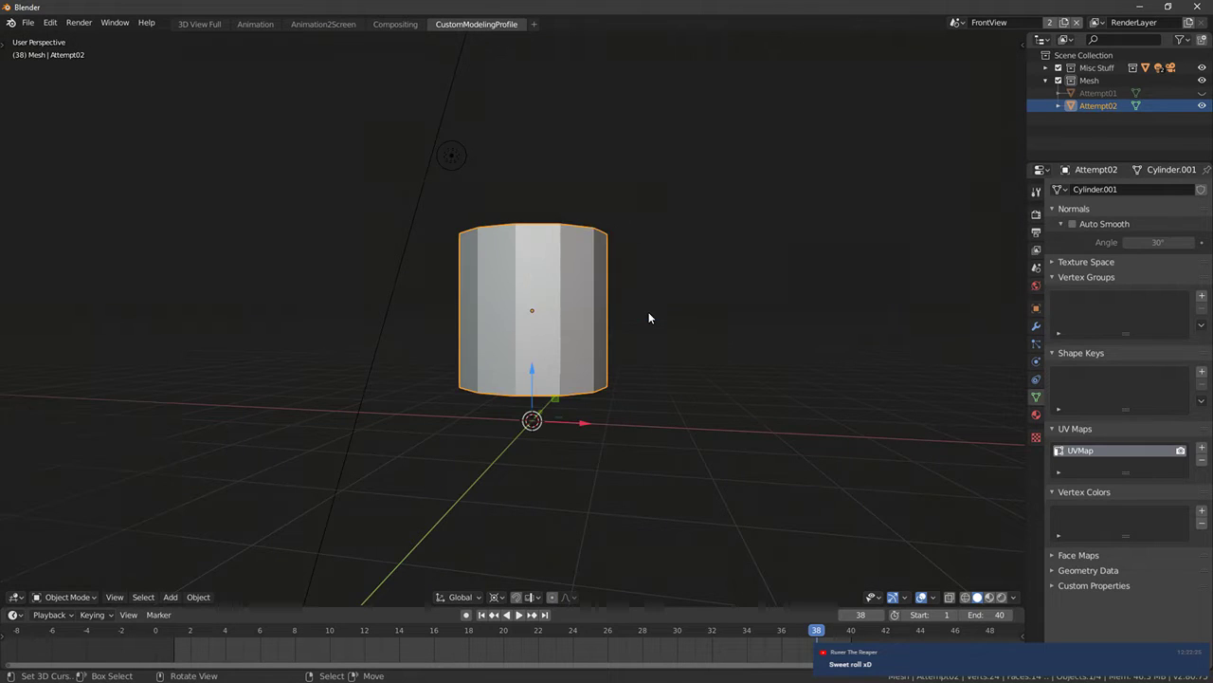
pyautogui.press('KP_1')
pyautogui.press('x')
pyautogui.click(637, 311)
# Add a cylinder with 9 vertices, radius 1 and depth 2 at the world origin
pyautogui.hotkey('shift', 'a')
pyautogui.moveTo(637, 313)
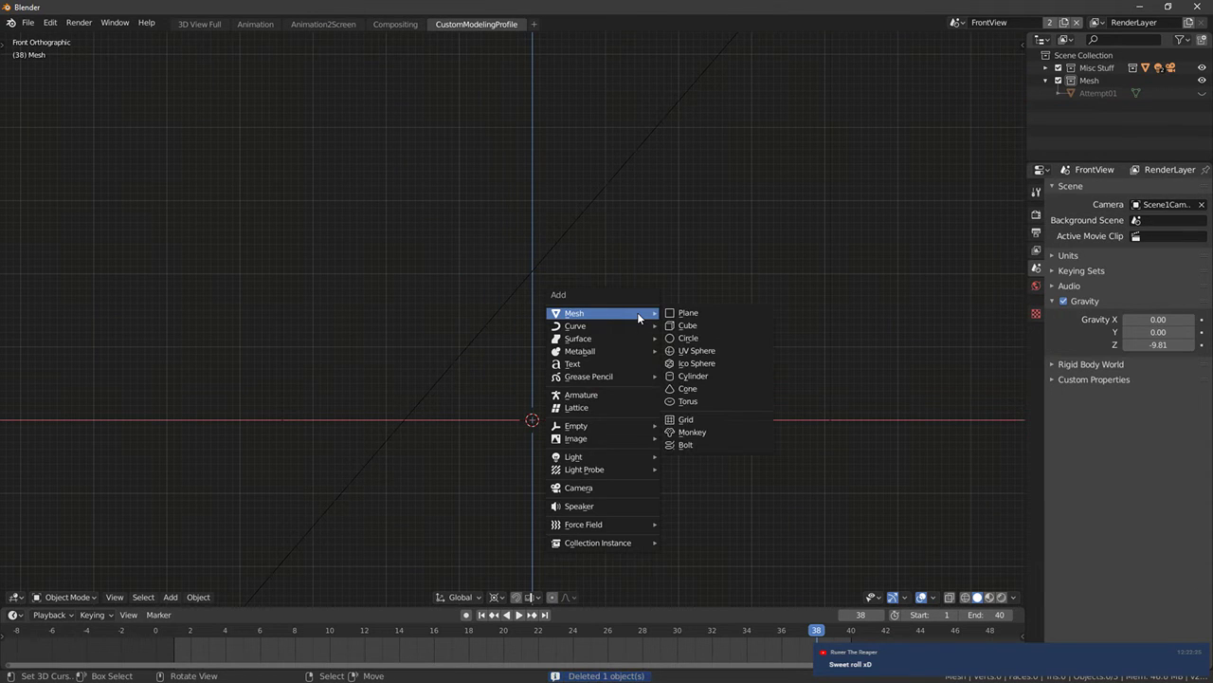
pyautogui.click(710, 376)
pyautogui.click(158, 426)
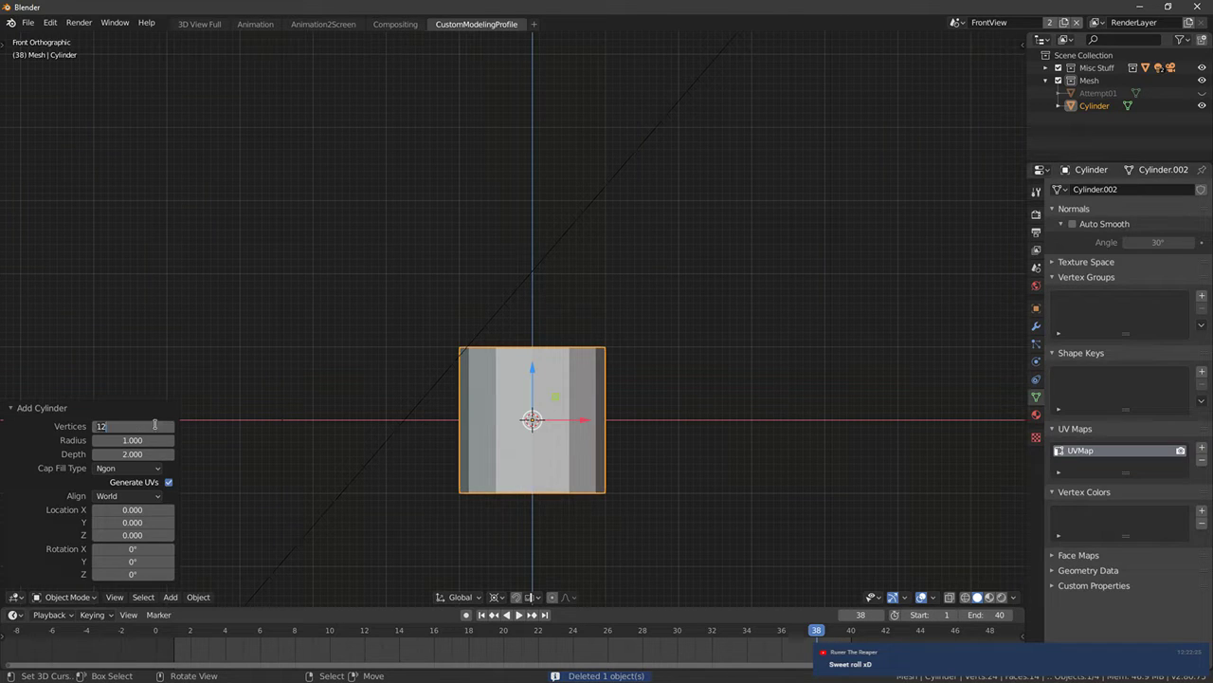
pyautogui.write('12')
pyautogui.press('BackSpace')
pyautogui.press('BackSpace')
pyautogui.write('9')
pyautogui.press('Return')
pyautogui.moveTo(458, 352); pyautogui.dragTo(548, 410, button='middle')
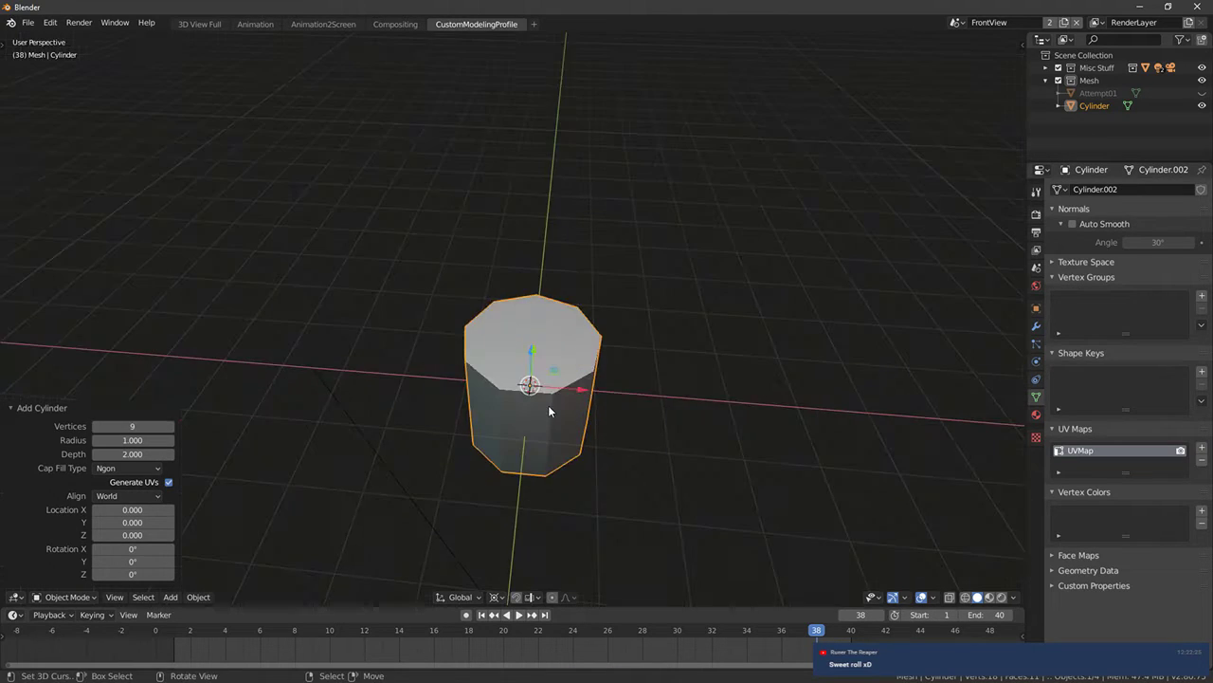
# In Edit Mode, move the whole cylinder mesh up 0.987 in Z so its base sits on the ground line
pyautogui.press('KP_1')
pyautogui.press('Tab')
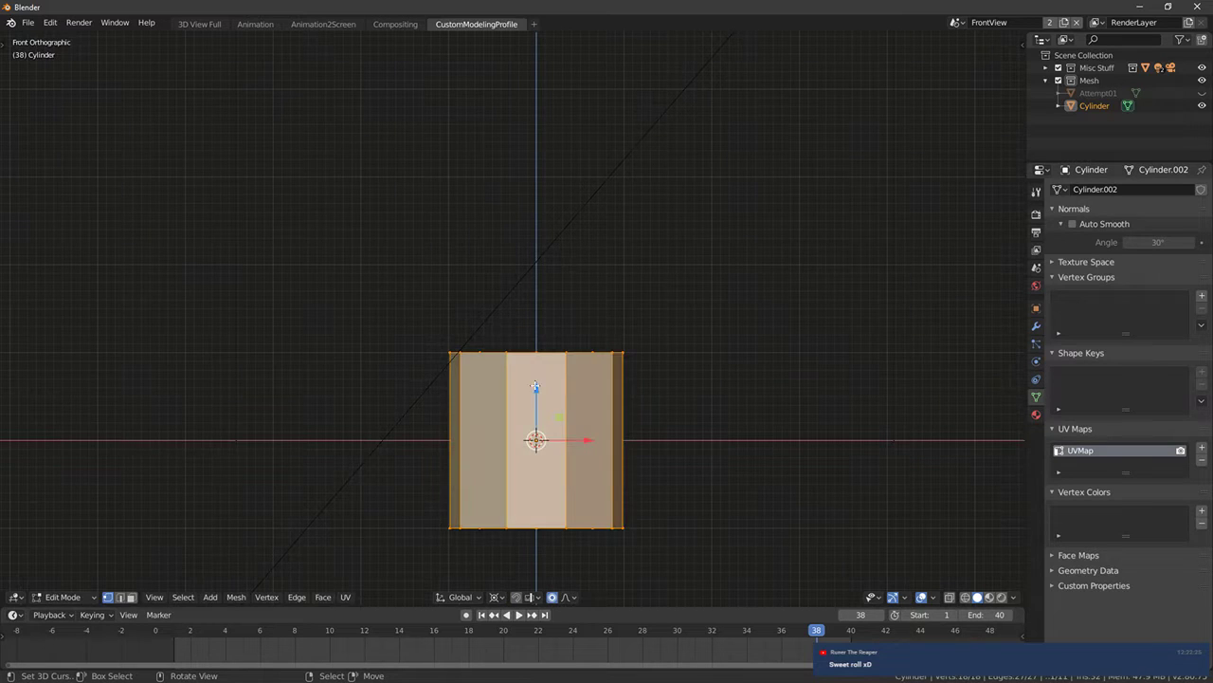
pyautogui.press('g')
pyautogui.press('z')
pyautogui.click(537, 308)
# Select the cylinder's top ring of vertices in wireframe and lower it 0.900 in Z
pyautogui.hotkey('shift', 'z')
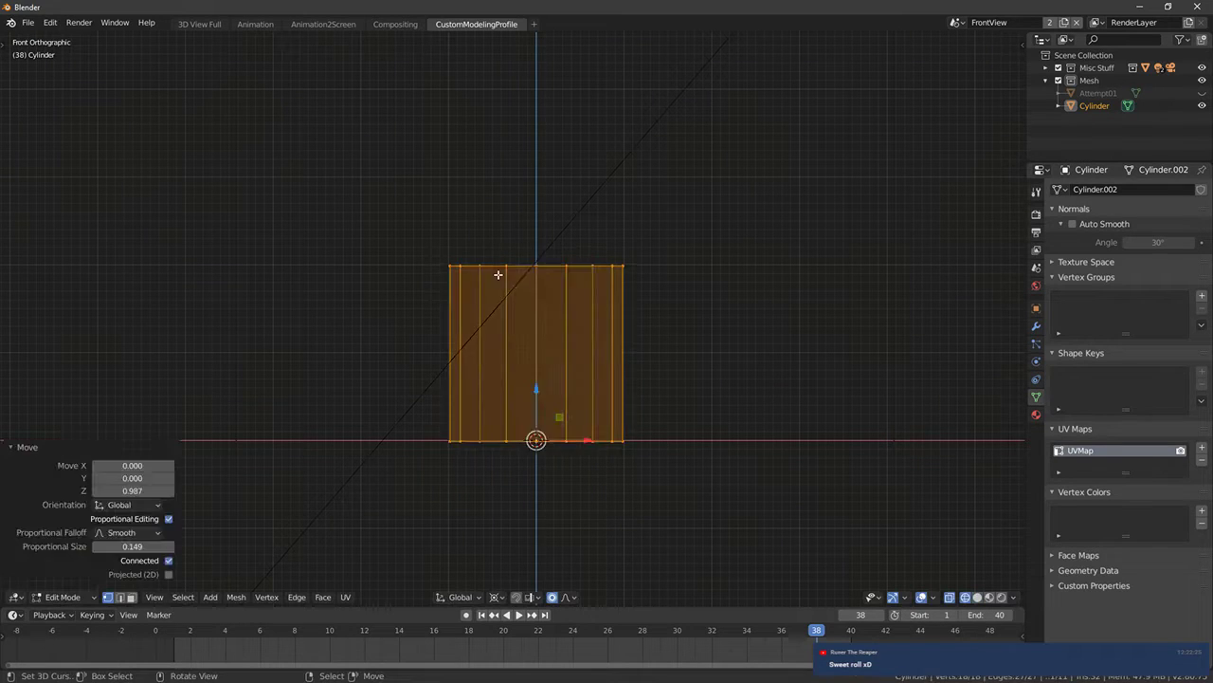
pyautogui.hotkey('alt', 'a')
pyautogui.press('c')
pyautogui.moveTo(418, 239); pyautogui.dragTo(666, 271)
pyautogui.press('Escape')
pyautogui.press('g')
pyautogui.press('z')
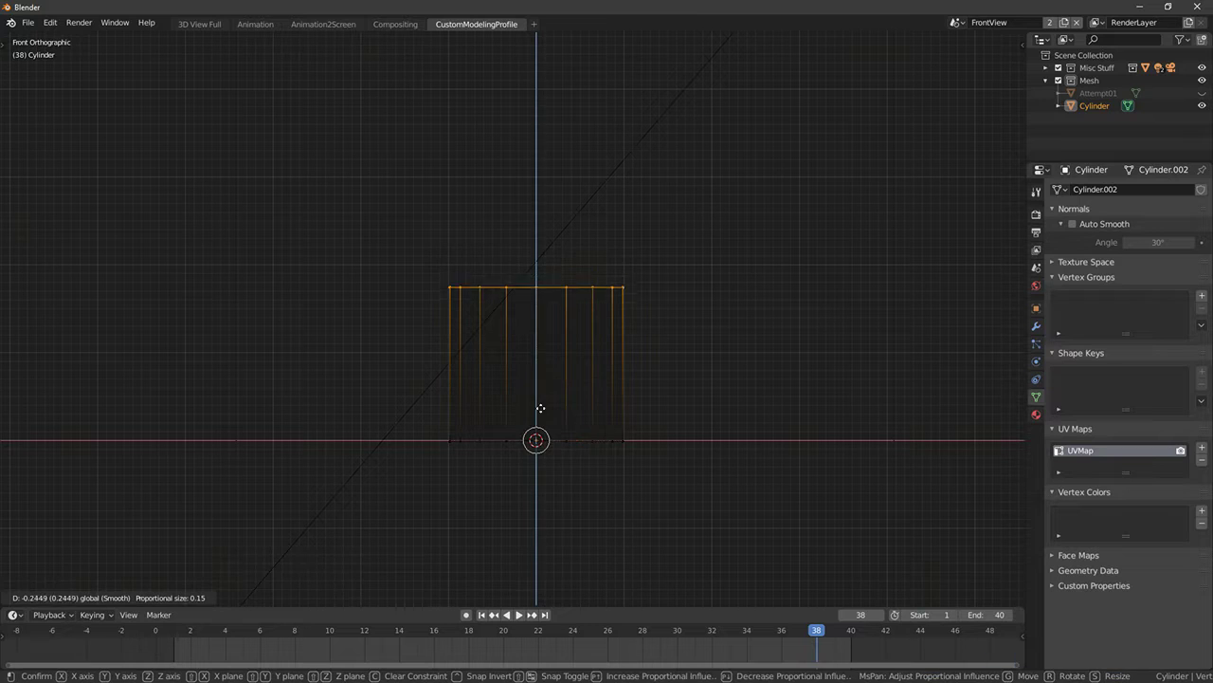
pyautogui.click(542, 462)
# Select the cylinder's top cap face and delete it
pyautogui.moveTo(546, 303); pyautogui.dragTo(558, 329, button='middle')
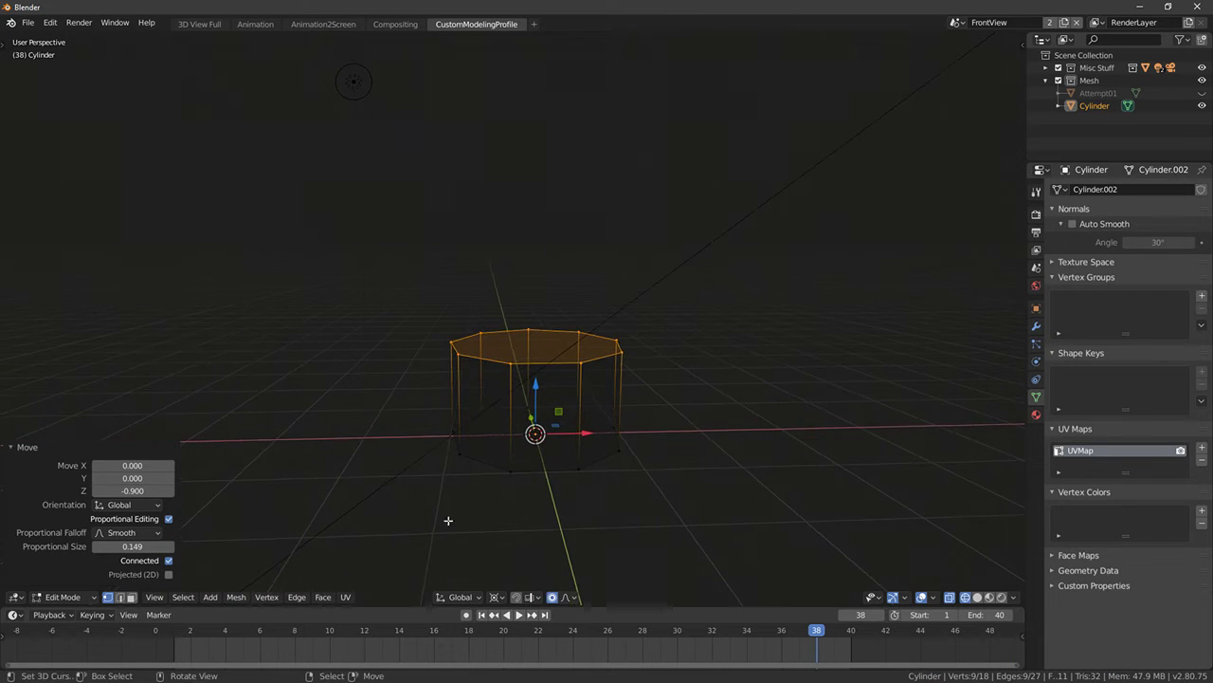
pyautogui.click(131, 596)
pyautogui.rightClick(575, 353)
pyautogui.press('x')
pyautogui.rightClick(532, 338)
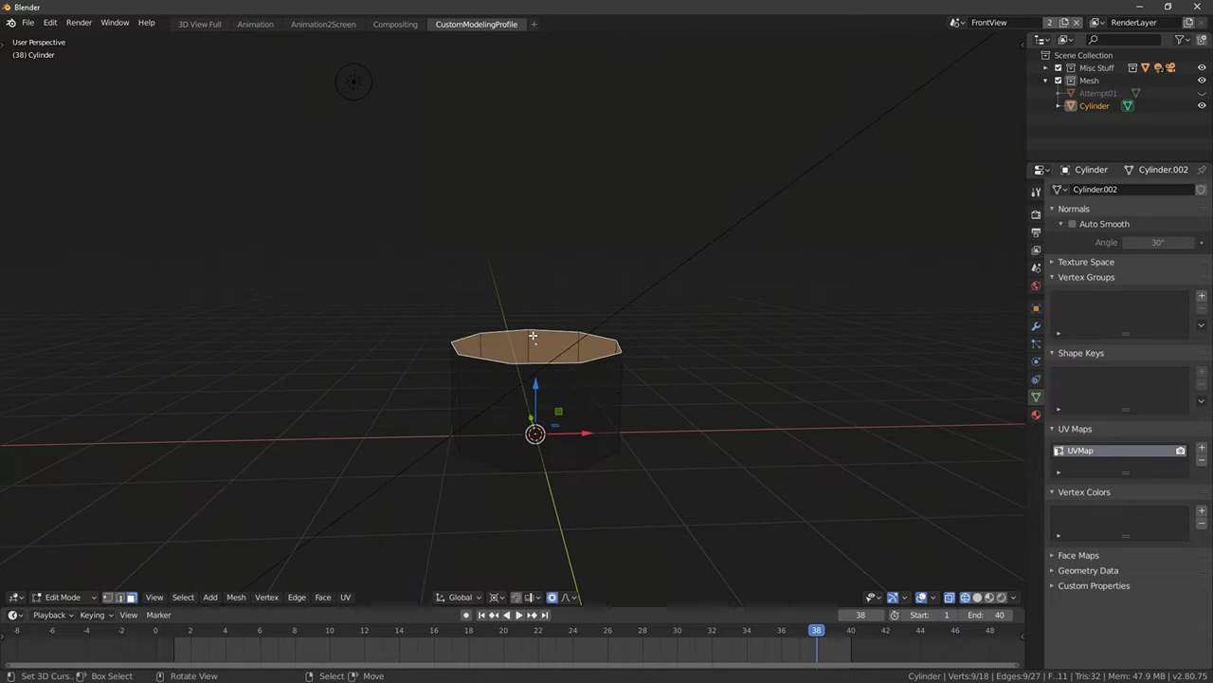
pyautogui.moveTo(532, 338); pyautogui.dragTo(564, 395, button='middle')
pyautogui.press('x')
pyautogui.click(555, 332)
# Select the rear vertex on the open rim and clip the view to the cylinder's upper part
pyautogui.press('KP_1')
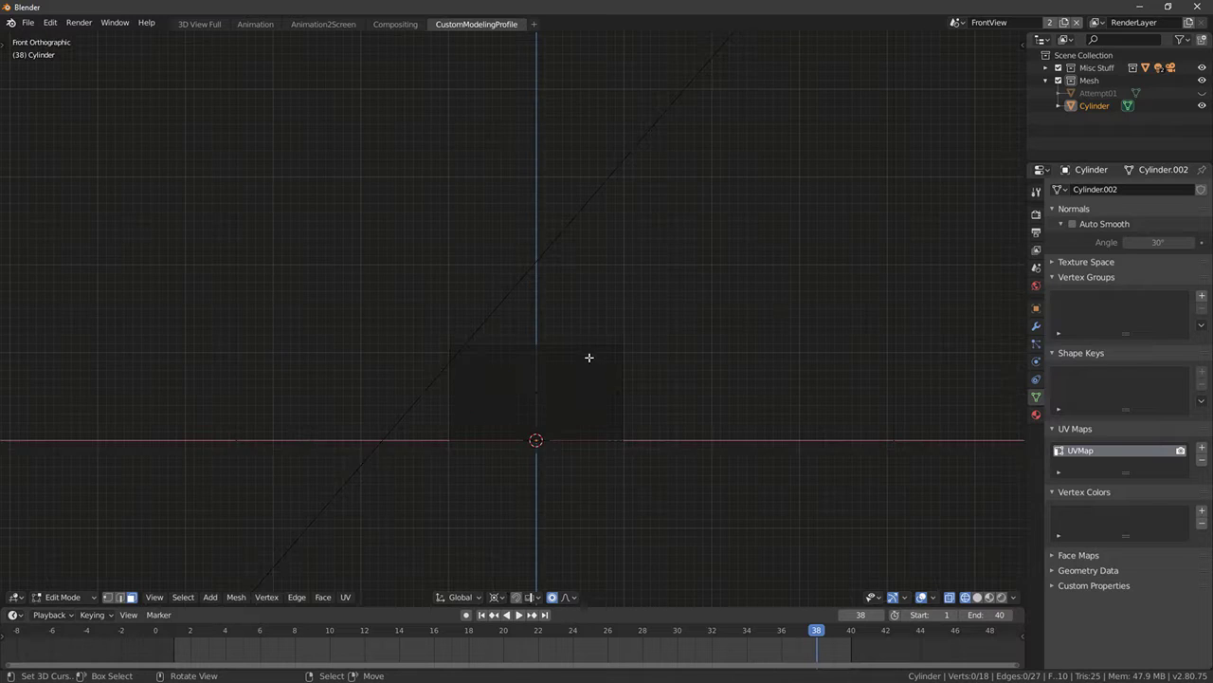
pyautogui.press('KP_7')
pyautogui.hotkey('shift', 'z')
pyautogui.moveTo(566, 380)
pyautogui.mouseDown(button='middle')
pyautogui.moveTo(558, 333)
pyautogui.moveTo(590, 281)
pyautogui.mouseUp(button='middle')
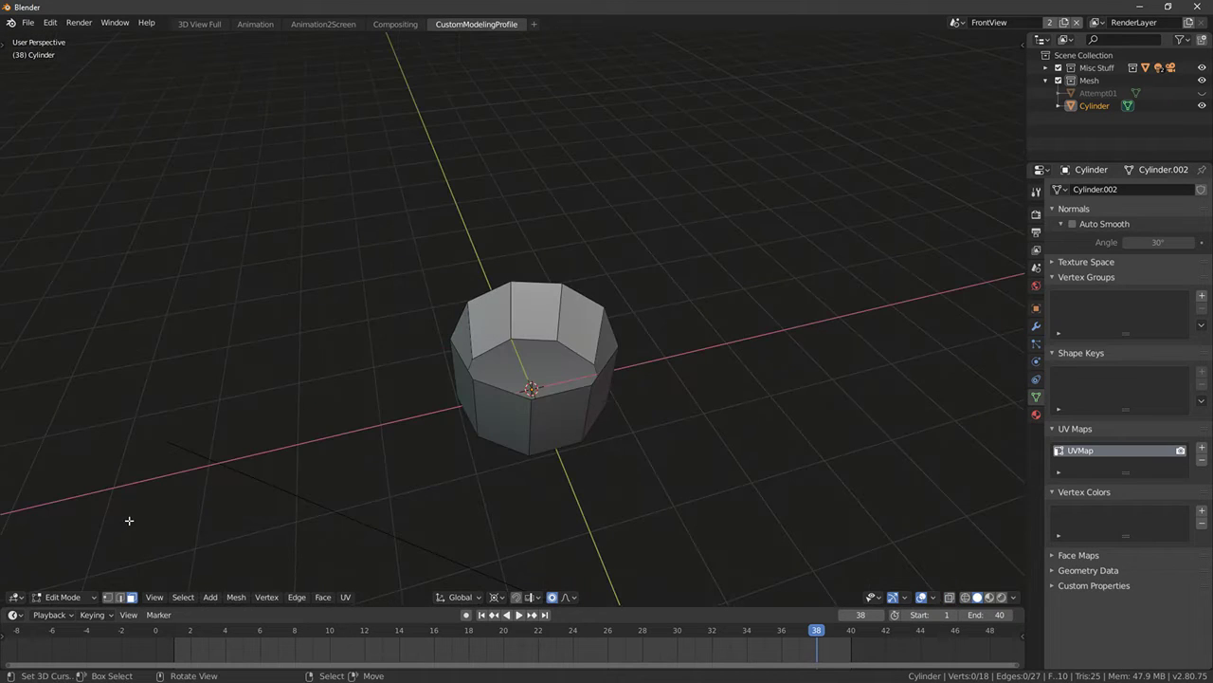
pyautogui.click(528, 287)
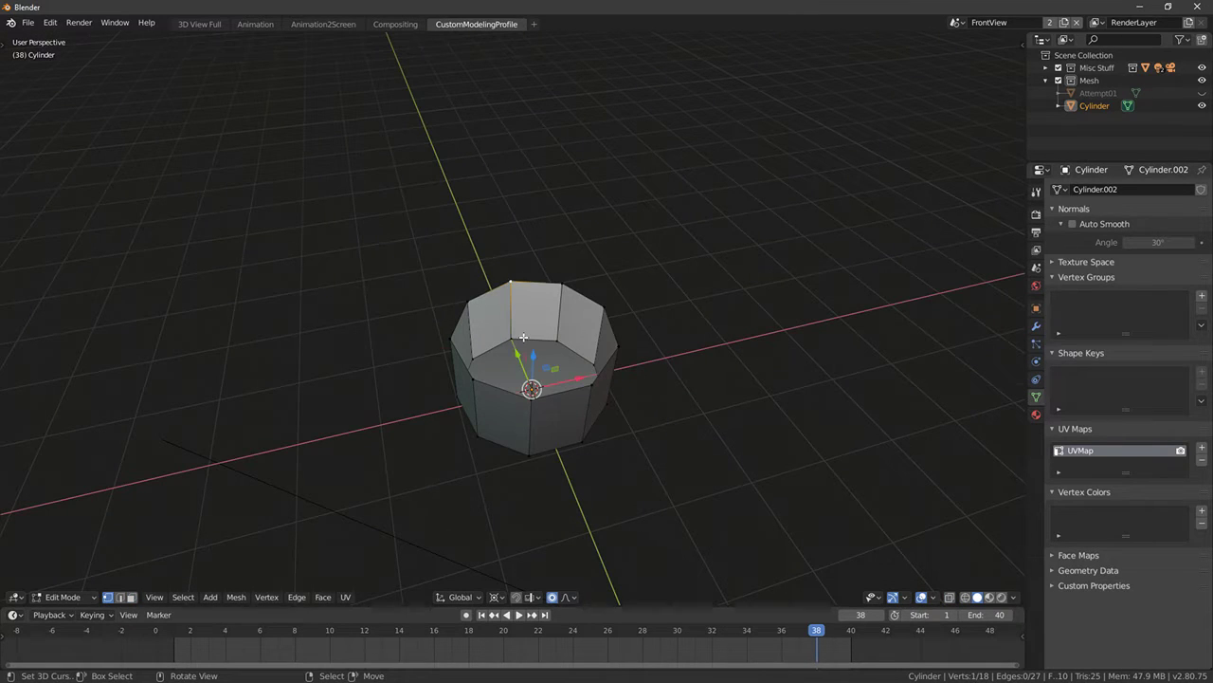
pyautogui.press('KP_7')
pyautogui.moveTo(560, 347); pyautogui.dragTo(544, 284, button='middle')
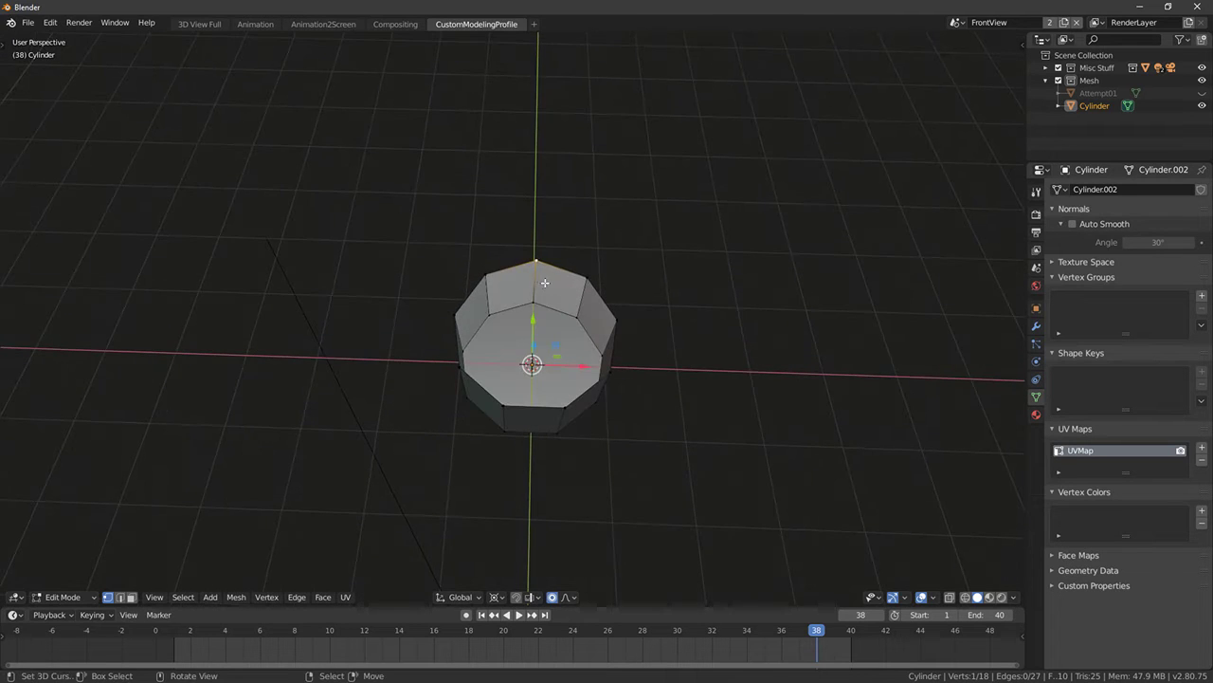
pyautogui.press('KP_1')
pyautogui.hotkey('alt', 'b')
pyautogui.moveTo(401, 276); pyautogui.dragTo(770, 414)
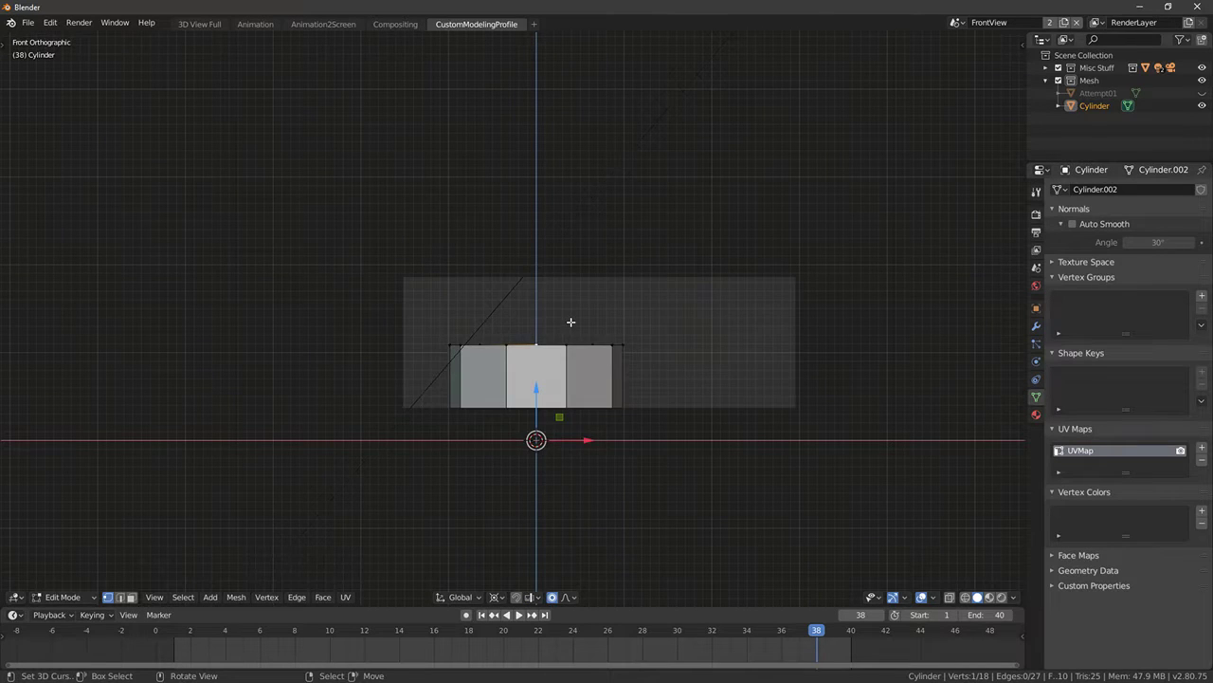
# In top view, extrude the rear rim vertex inward by -0.050 in X and -0.171 in Y
pyautogui.press('KP_7')
pyautogui.press('e')
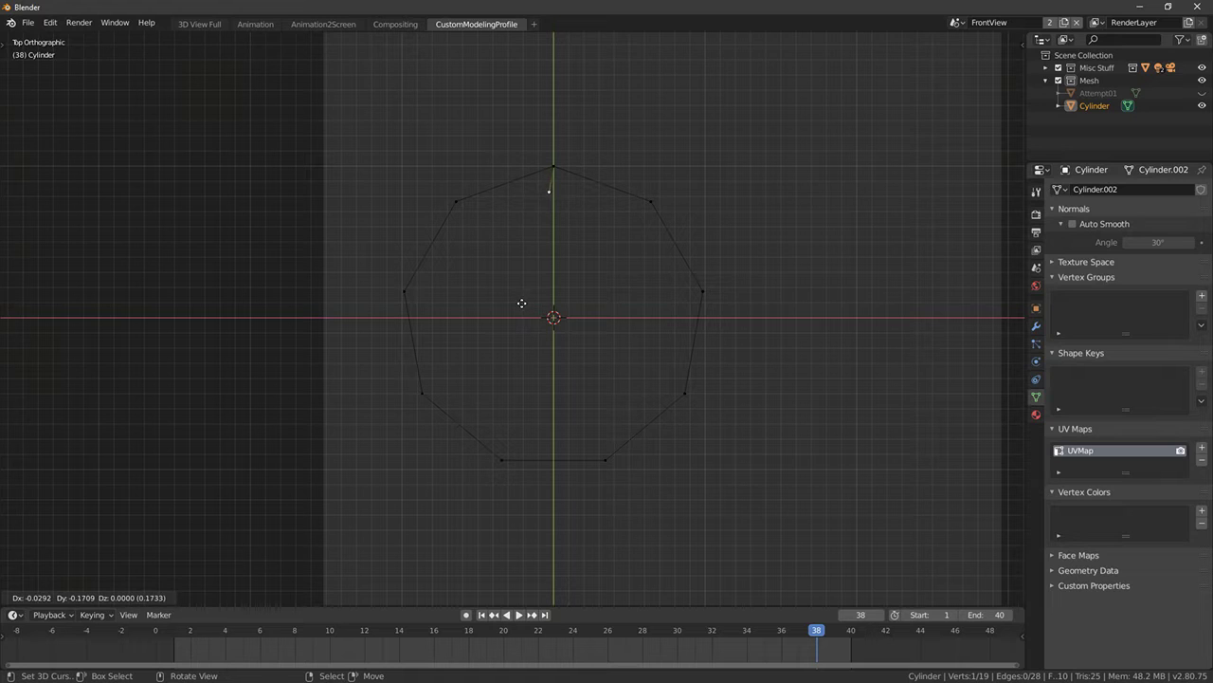
pyautogui.click(519, 304)
# With proportional editing off, repeatedly extrude and rotate the vertex about -40° around the 3D cursor, building several nearly overlapping inner loops
pyautogui.press('e')
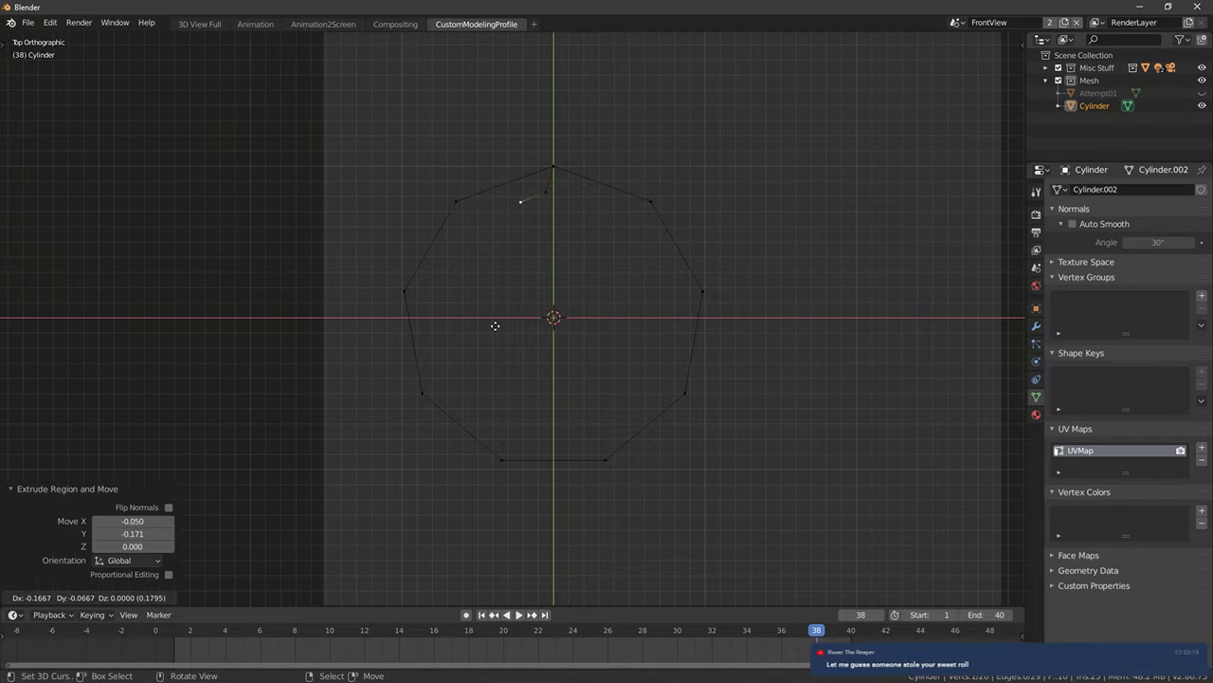
pyautogui.rightClick(487, 331)
pyautogui.press('r')
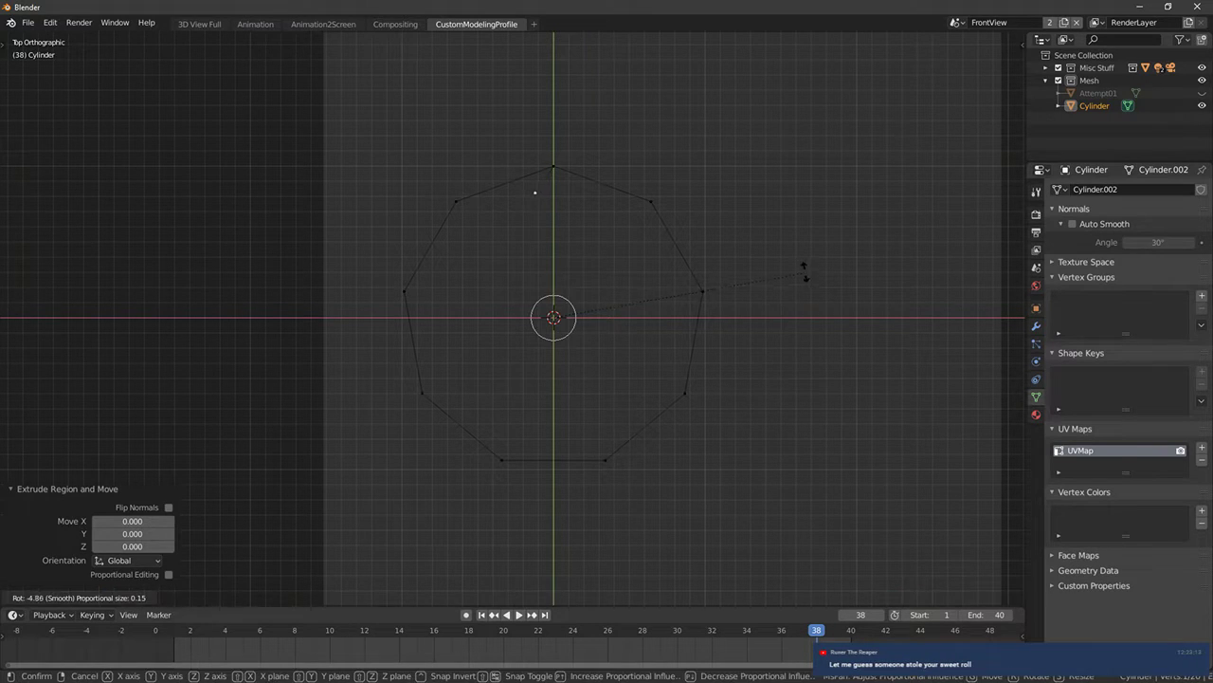
pyautogui.rightClick(816, 278)
pyautogui.press('o')
pyautogui.press('r')
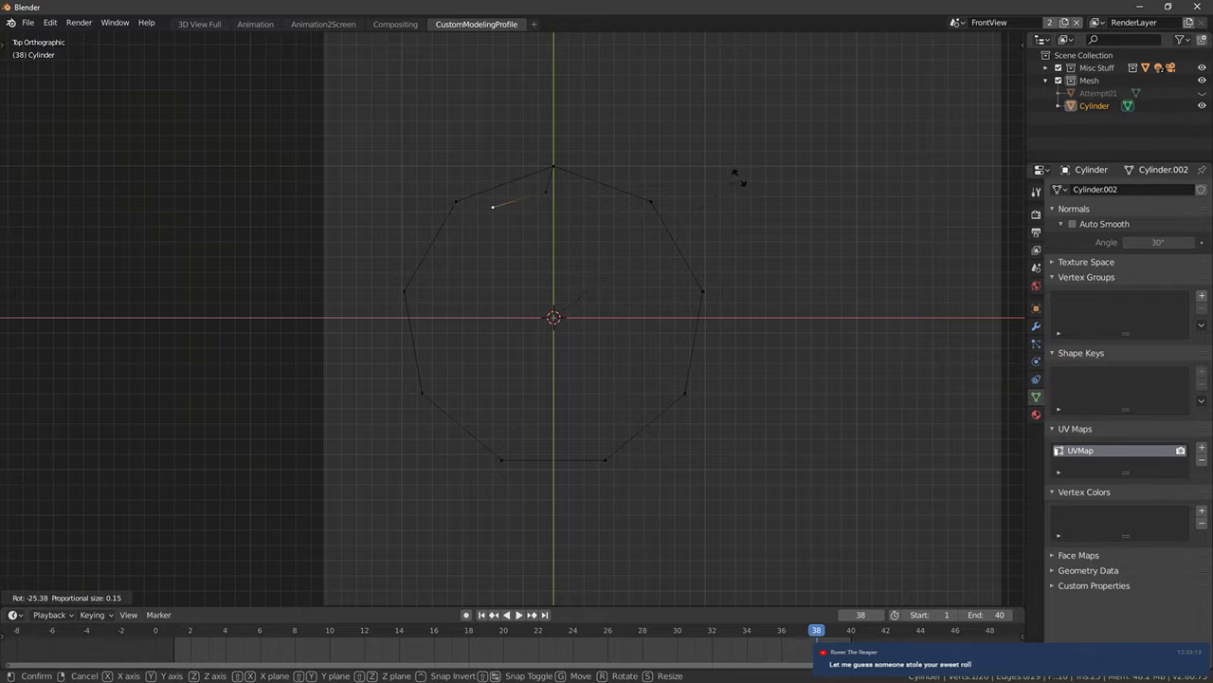
pyautogui.click(688, 164)
pyautogui.press('r')
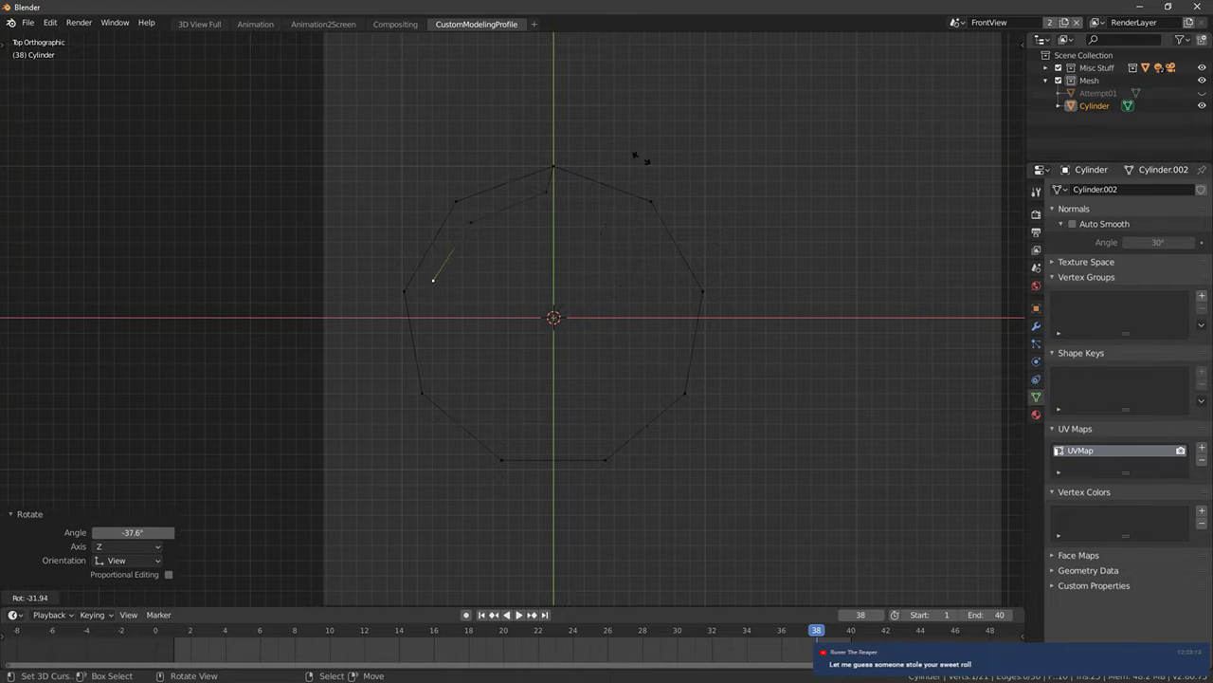
pyautogui.click(616, 158)
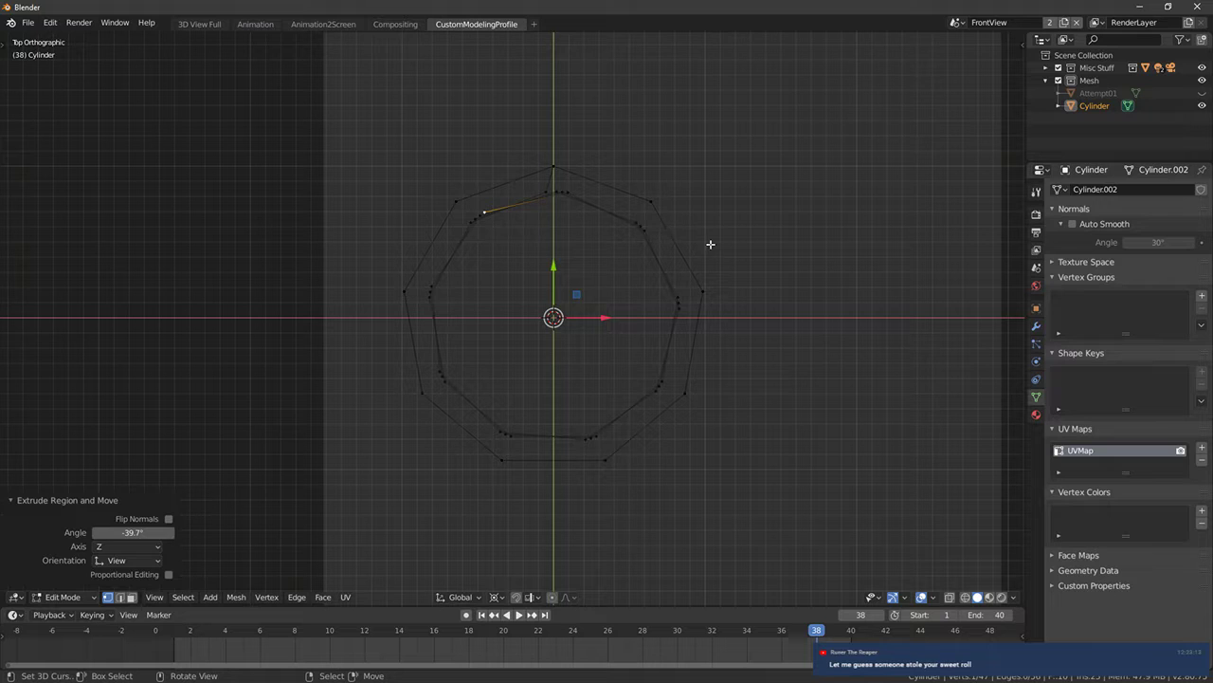
# Turn on proportional editing and try scaling the loops' end vertex inward with an enlarged influence radius
pyautogui.press('o')
pyautogui.press('g')
pyautogui.press('Escape')
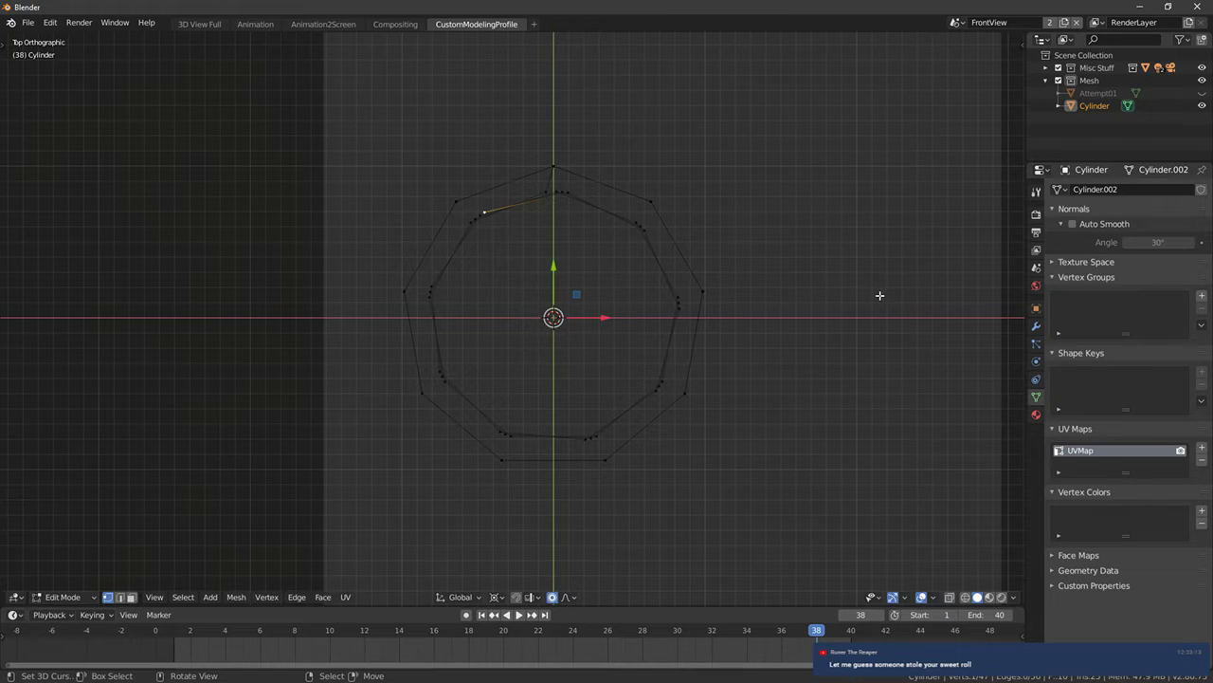
pyautogui.press('s')
pyautogui.press('Escape')
pyautogui.press('s')
pyautogui.scroll(-20, 758, 291)
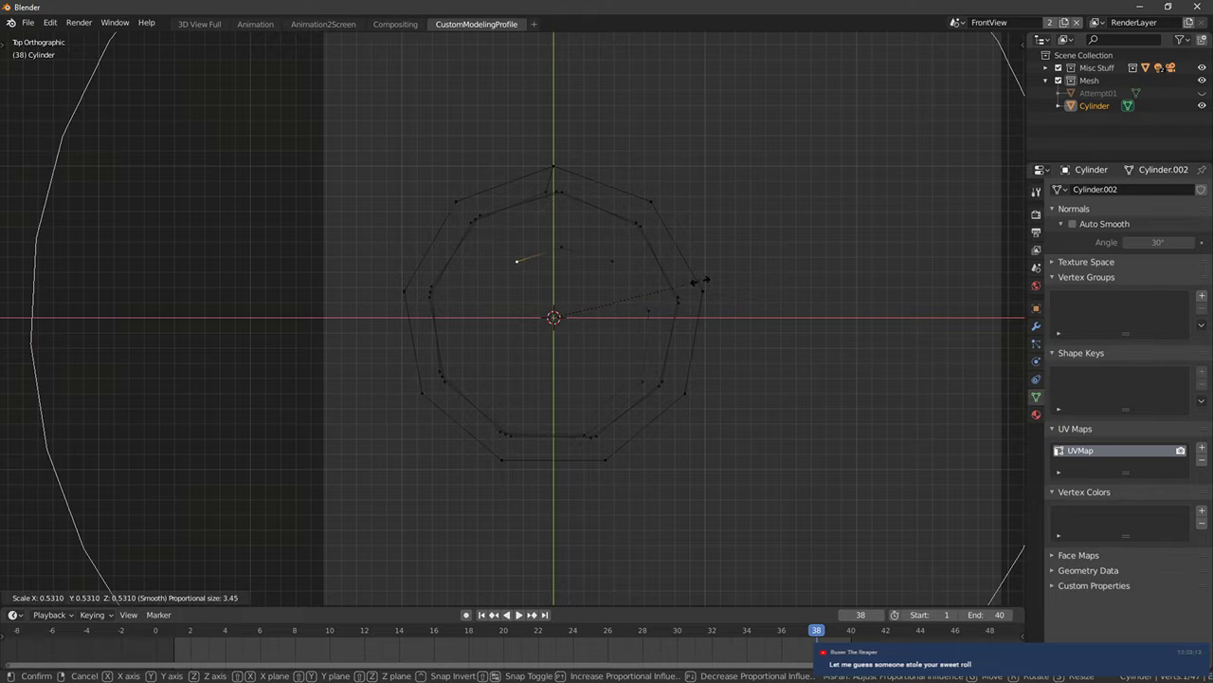
pyautogui.press('Escape')
# Try scaling the loops inward to about 0.66 in X and Y only, with a proportional size of 6.12
pyautogui.moveTo(628, 268); pyautogui.dragTo(791, 249, button='middle')
pyautogui.press('s')
pyautogui.press('z')
pyautogui.hotkey('shift', 'z')
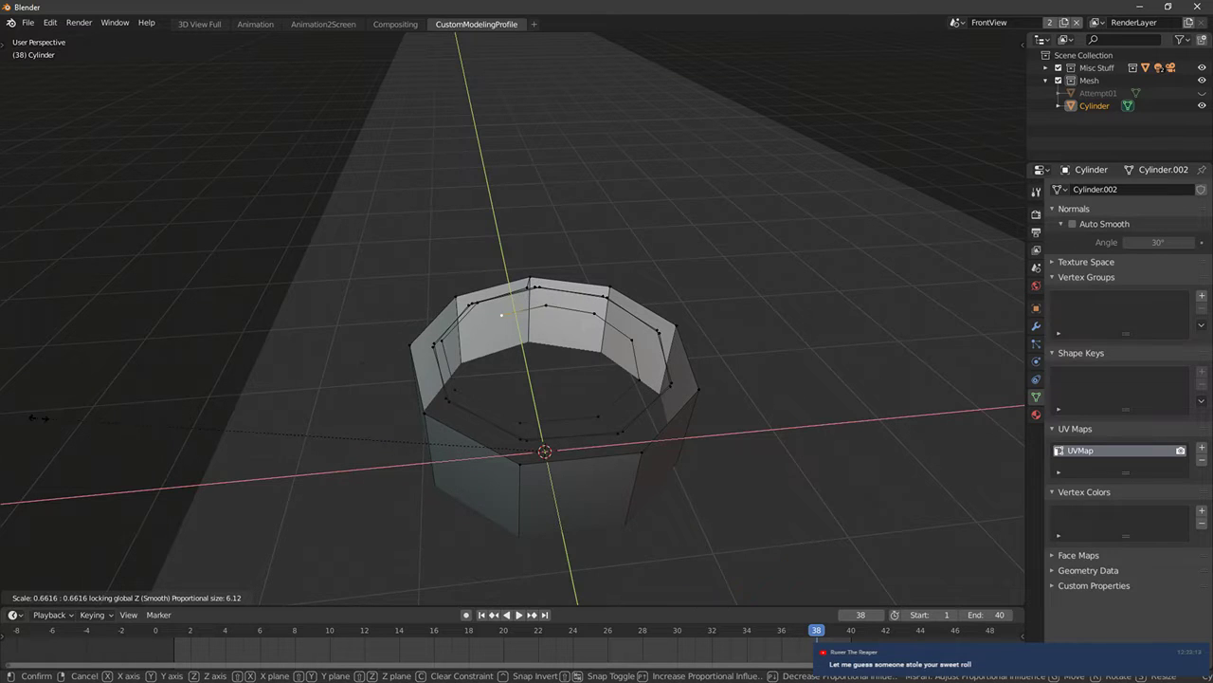
pyautogui.click(162, 388)
pyautogui.press('KP_7')
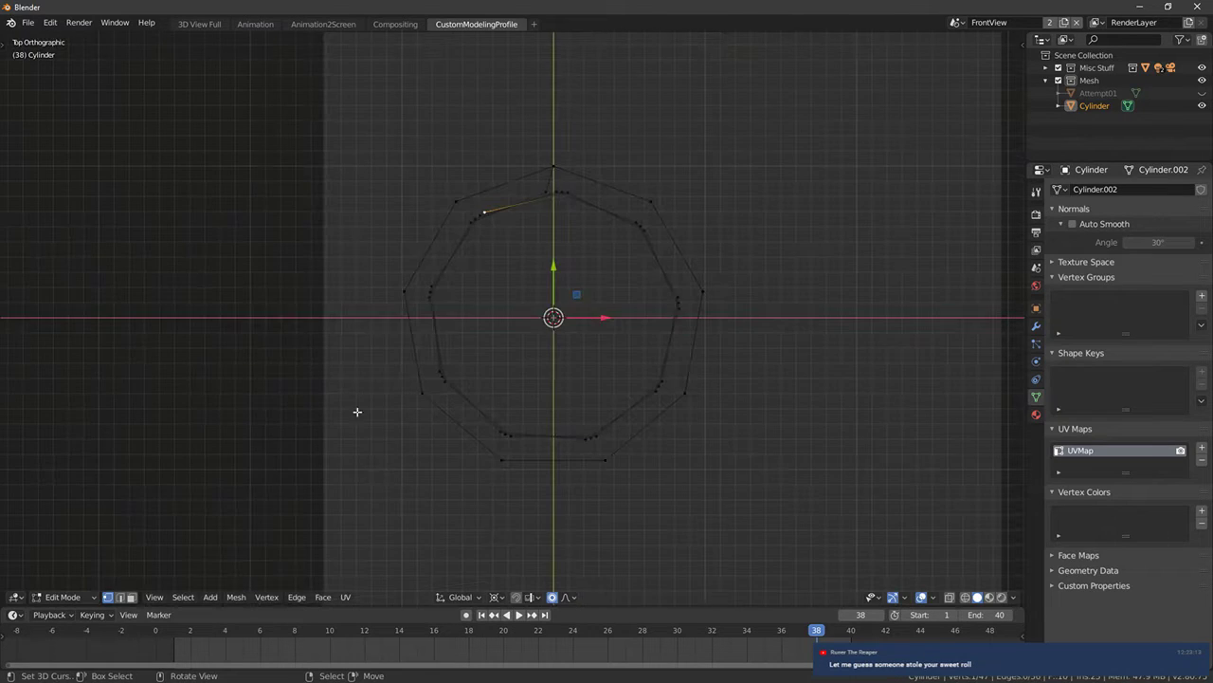
# Scale the end vertex to 0.263 in X and Y only, with connected proportional size 19.194, drawing the loops into a spiral
pyautogui.press('s')
pyautogui.hotkey('shift', 'z')
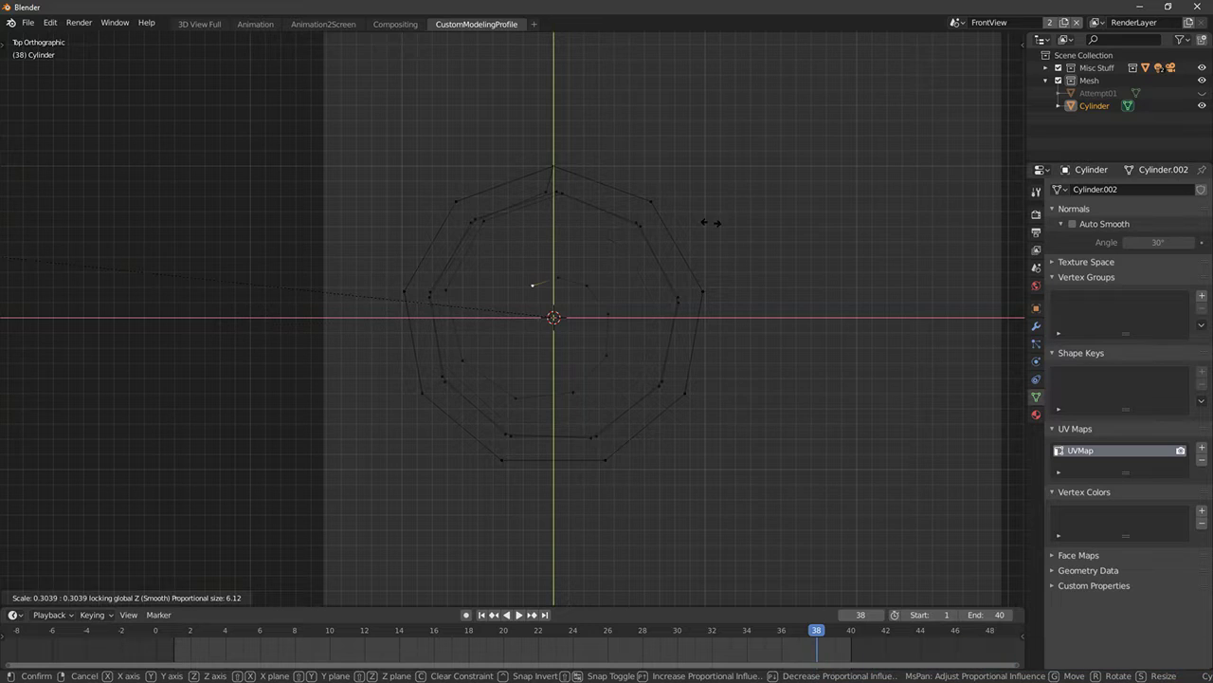
pyautogui.scroll(-3, 699, 220)
pyautogui.scroll(-2, 699, 220)
pyautogui.click(699, 220)
pyautogui.moveTo(699, 220); pyautogui.dragTo(644, 173, button='middle')
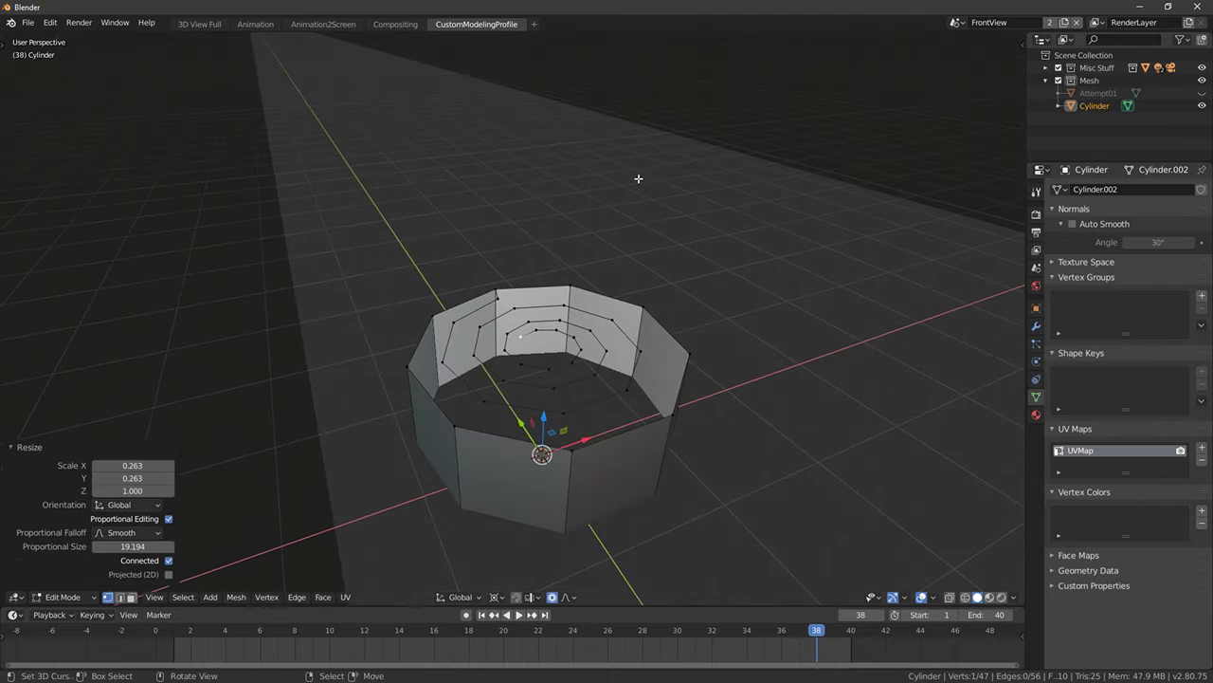
# Undo the inward scaling and step back through the last extruded segments of the inner loops
pyautogui.click(635, 191)
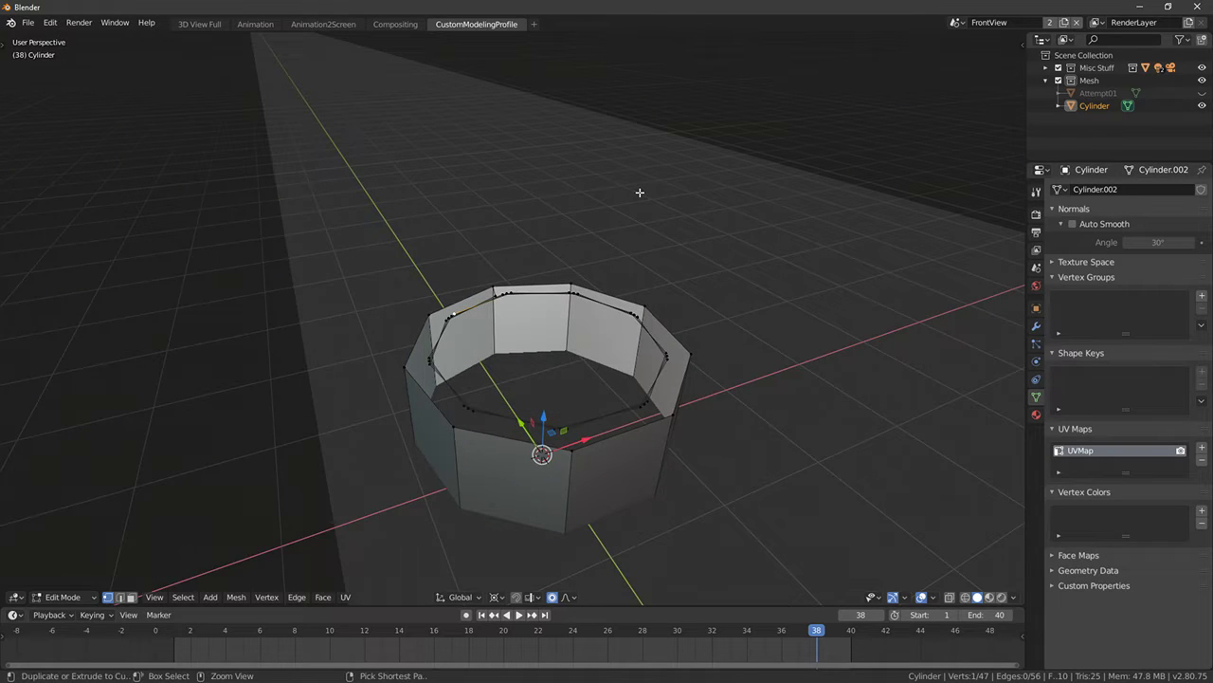
pyautogui.moveTo(594, 252); pyautogui.dragTo(531, 312, button='middle')
pyautogui.hotkey('ctrl', 'z')
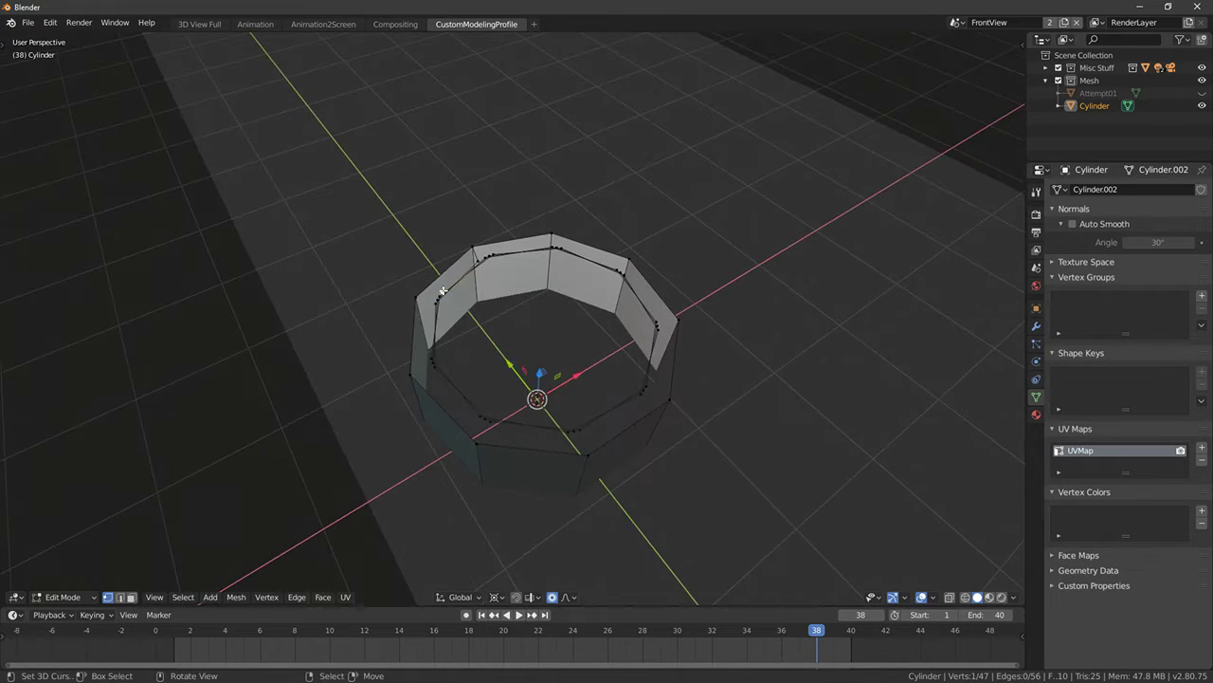
pyautogui.moveTo(628, 273); pyautogui.dragTo(609, 260, button='middle')
pyautogui.hotkey('ctrl', 'z')
pyautogui.hotkey('ctrl', 'z')
pyautogui.hotkey('ctrl', 'z')
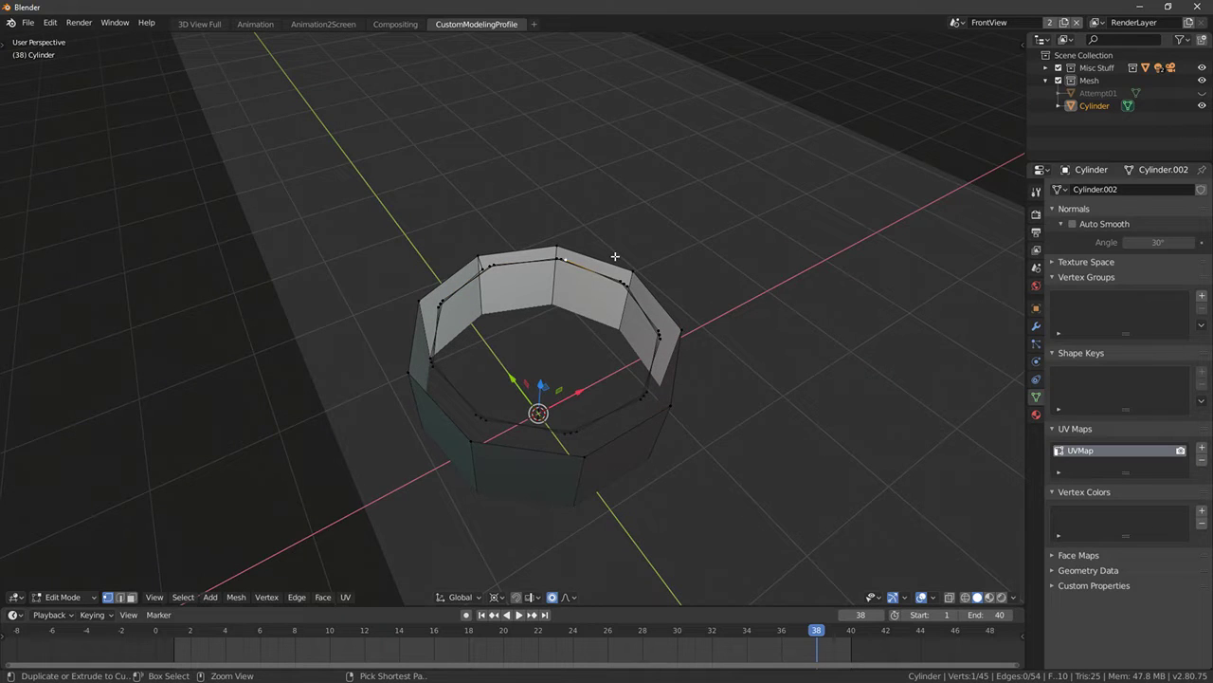
pyautogui.hotkey('ctrl', 'z')
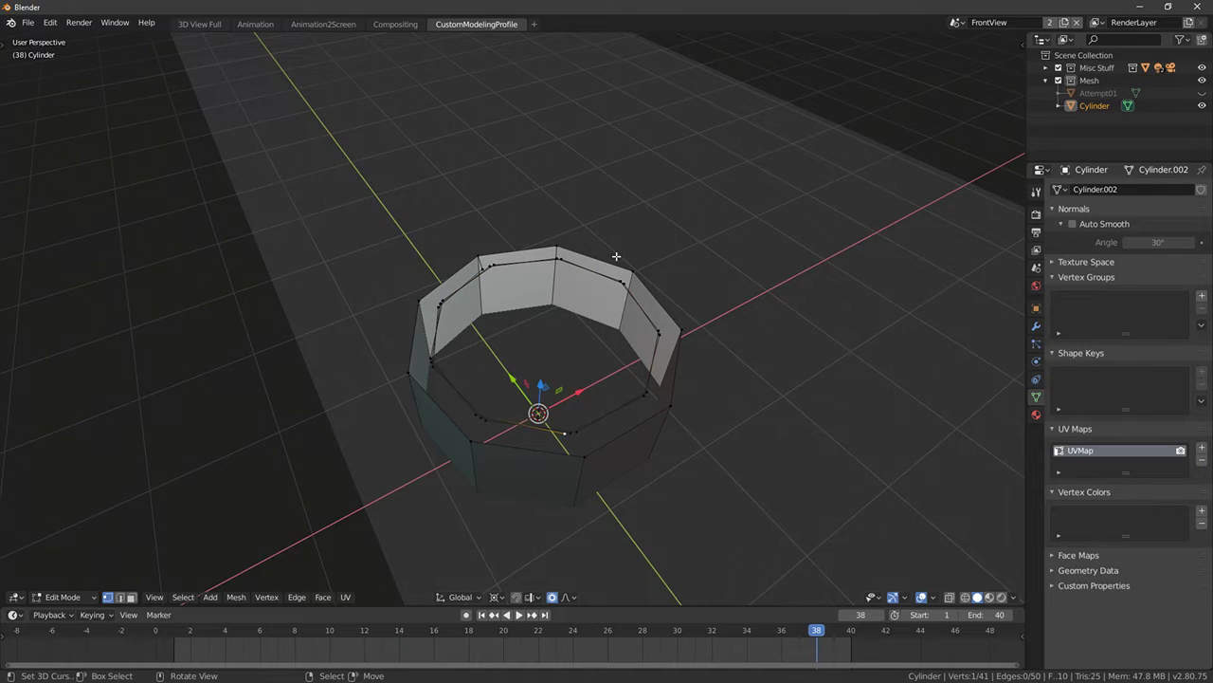
# Try scaling the loops' end vertex uniformly inward with smooth proportional editing
pyautogui.press('KP_7')
pyautogui.press('s')
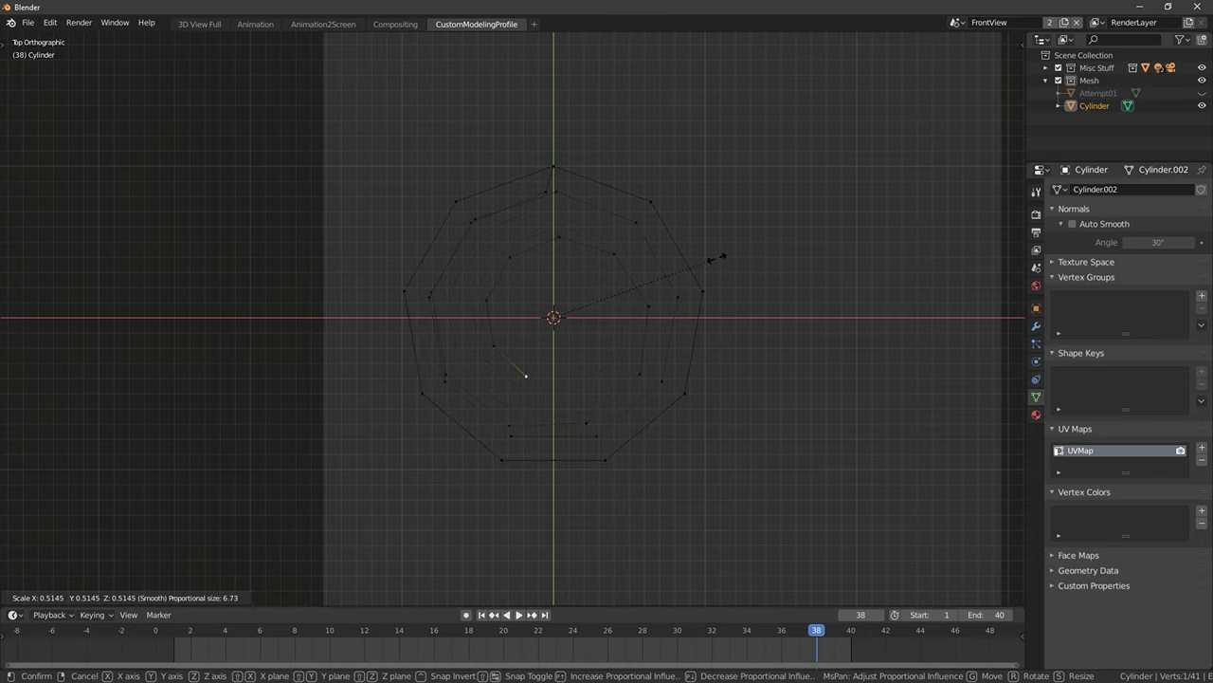
pyautogui.click(654, 250)
pyautogui.moveTo(658, 252); pyautogui.dragTo(783, 320, button='middle')
pyautogui.press('KP_7')
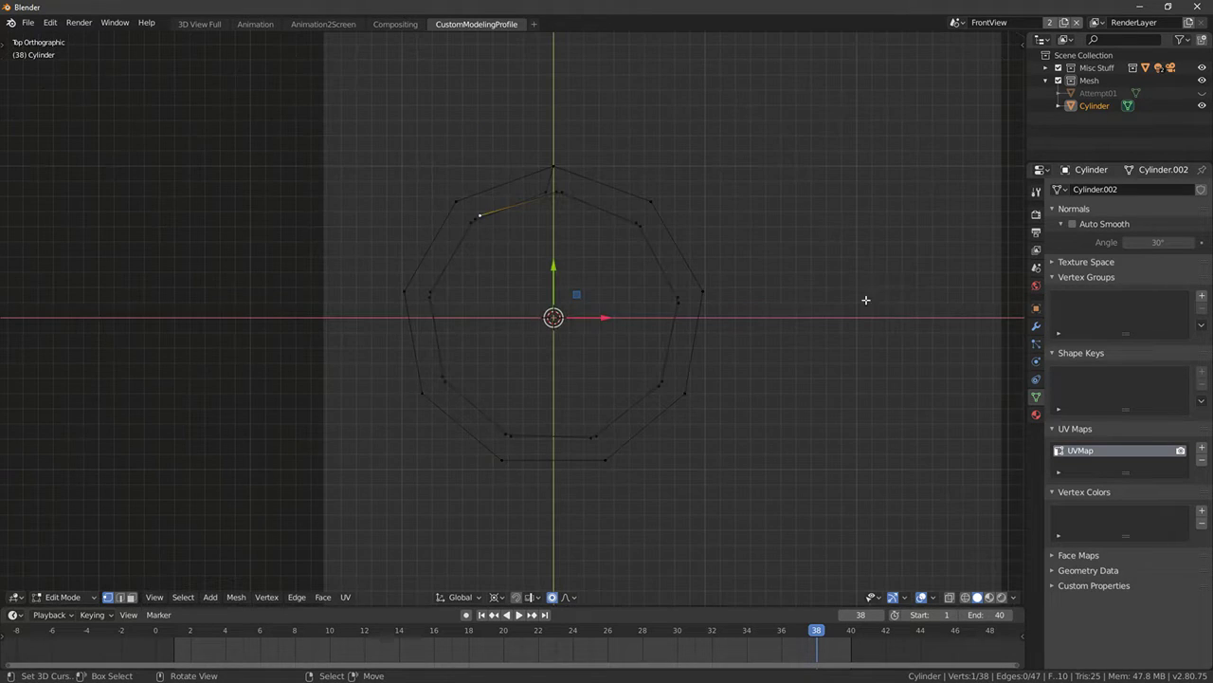
pyautogui.press('s')
pyautogui.hotkey('shift', 'x')
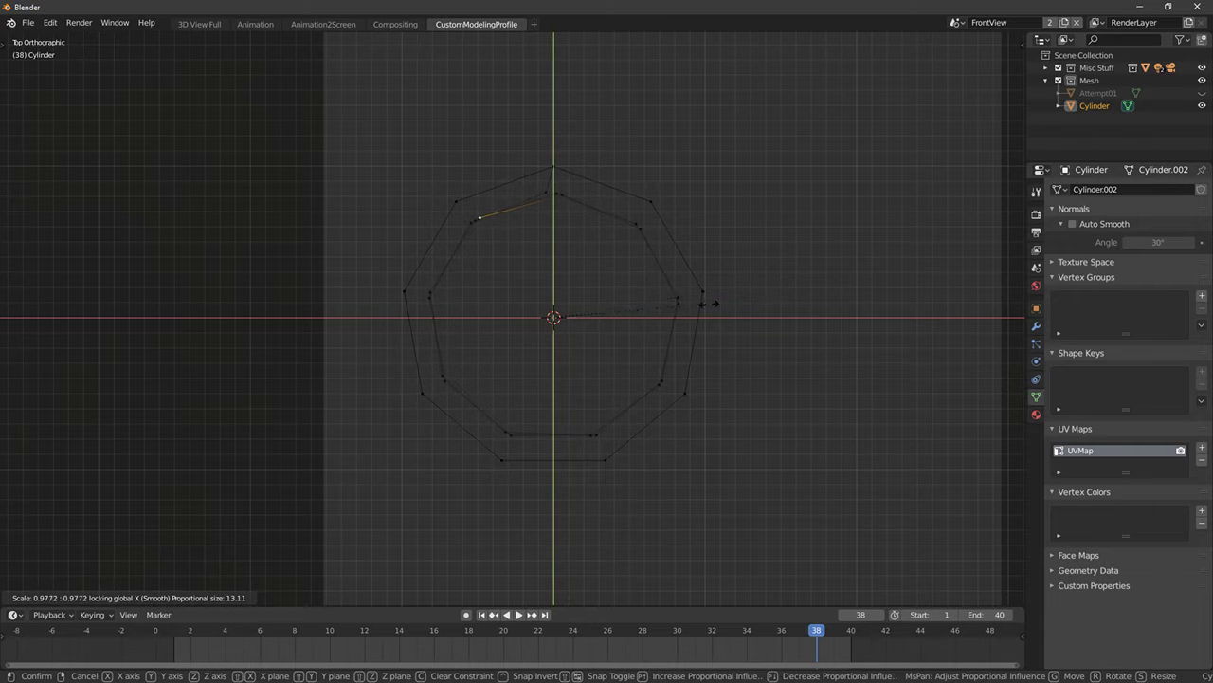
pyautogui.click(263, 368)
pyautogui.moveTo(263, 368); pyautogui.dragTo(435, 332, button='middle')
pyautogui.press('s')
pyautogui.hotkey('shift', 'z')
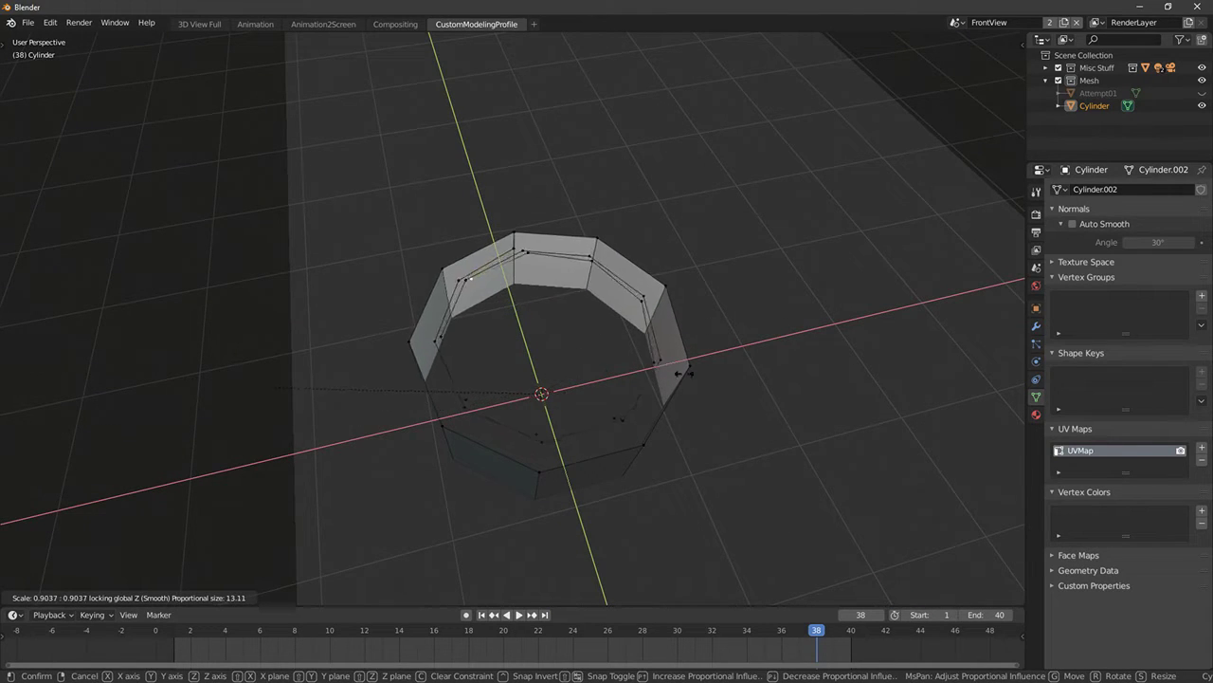
pyautogui.scroll(2, 692, 378)
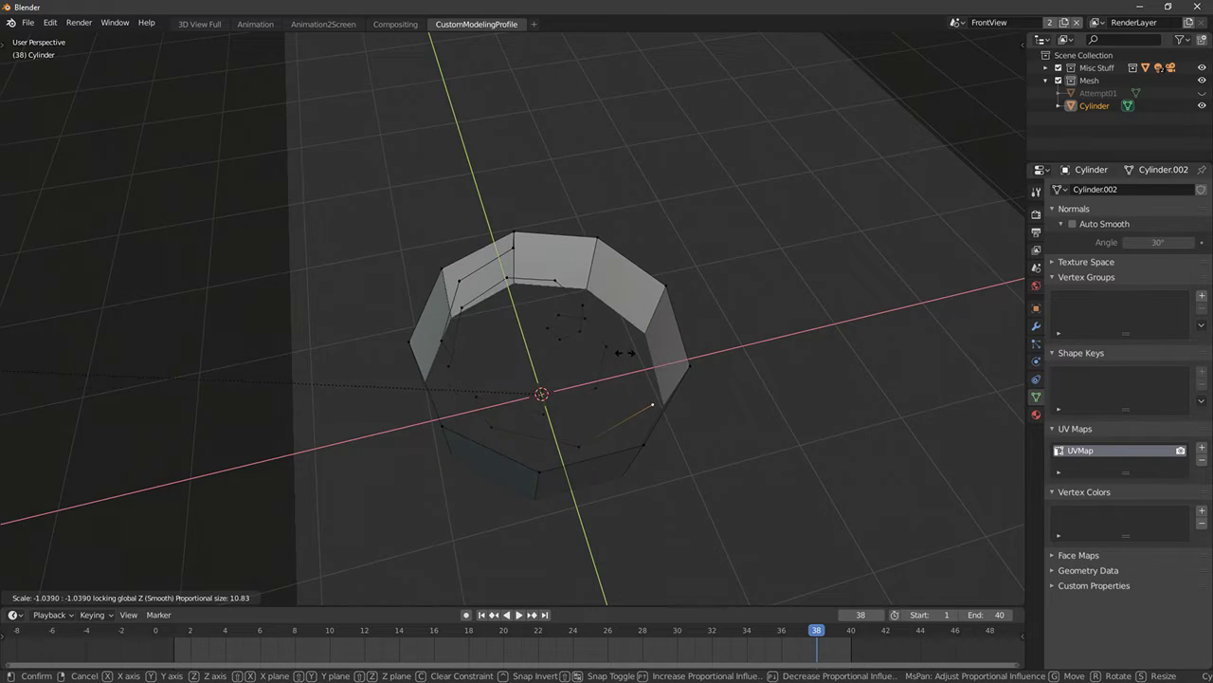
pyautogui.rightClick(758, 365)
# Scale the end vertex to 0.144 in X and Y only, with connected proportional size 10.835, shaping the loops into a spiral
pyautogui.moveTo(825, 390); pyautogui.dragTo(813, 365, button='middle')
pyautogui.press('s')
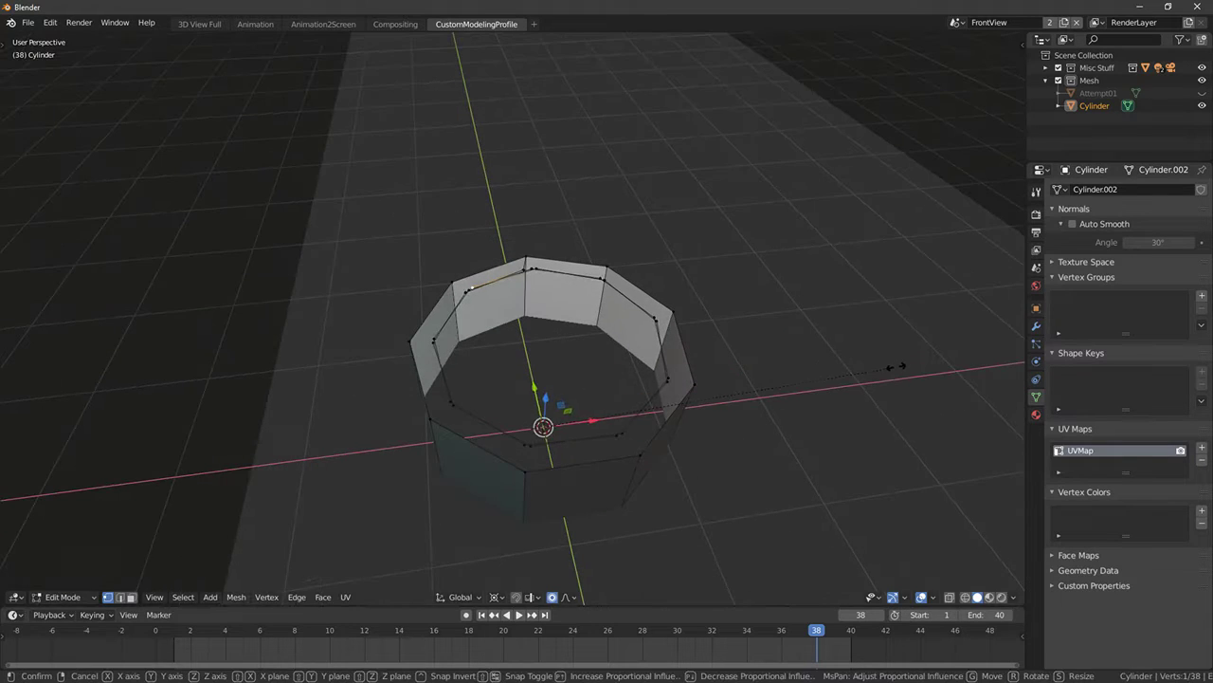
pyautogui.hotkey('shift', 'z')
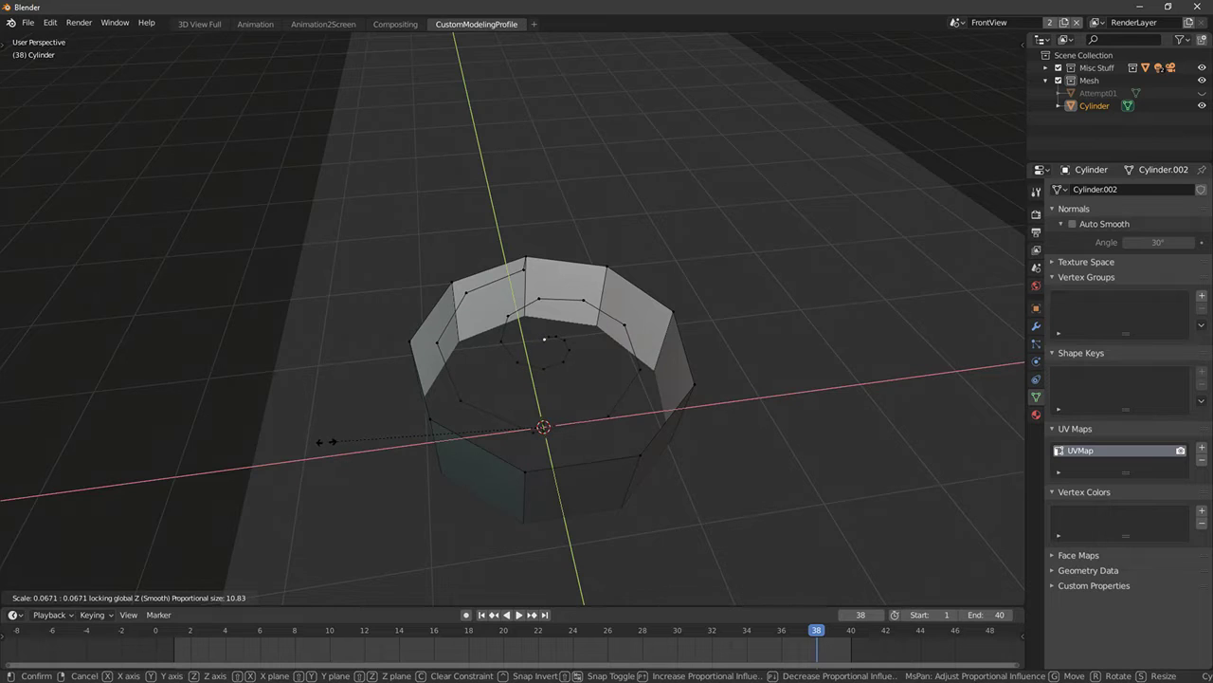
pyautogui.click(355, 441)
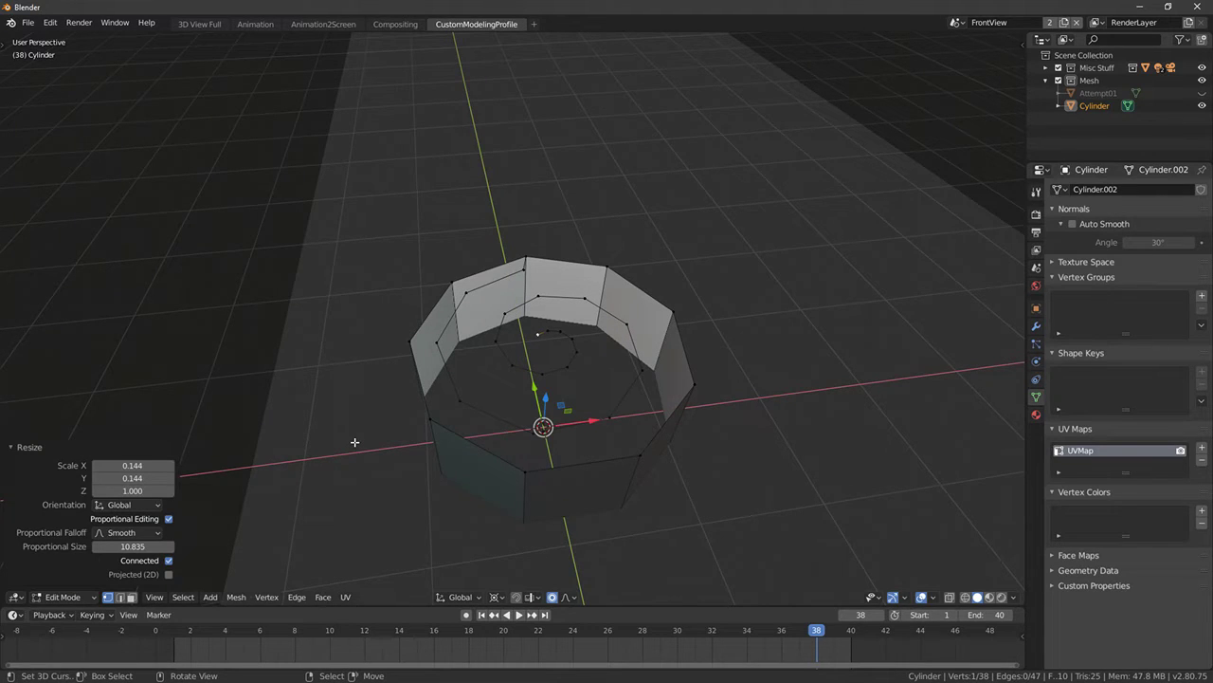
# Raise the spiral's inner end along Z with proportional editing, finishing with a 0.087 move at proportional size 2.853
pyautogui.press('KP_1')
pyautogui.moveTo(537, 385); pyautogui.dragTo(543, 452, button='middle')
pyautogui.press('g')
pyautogui.press('z')
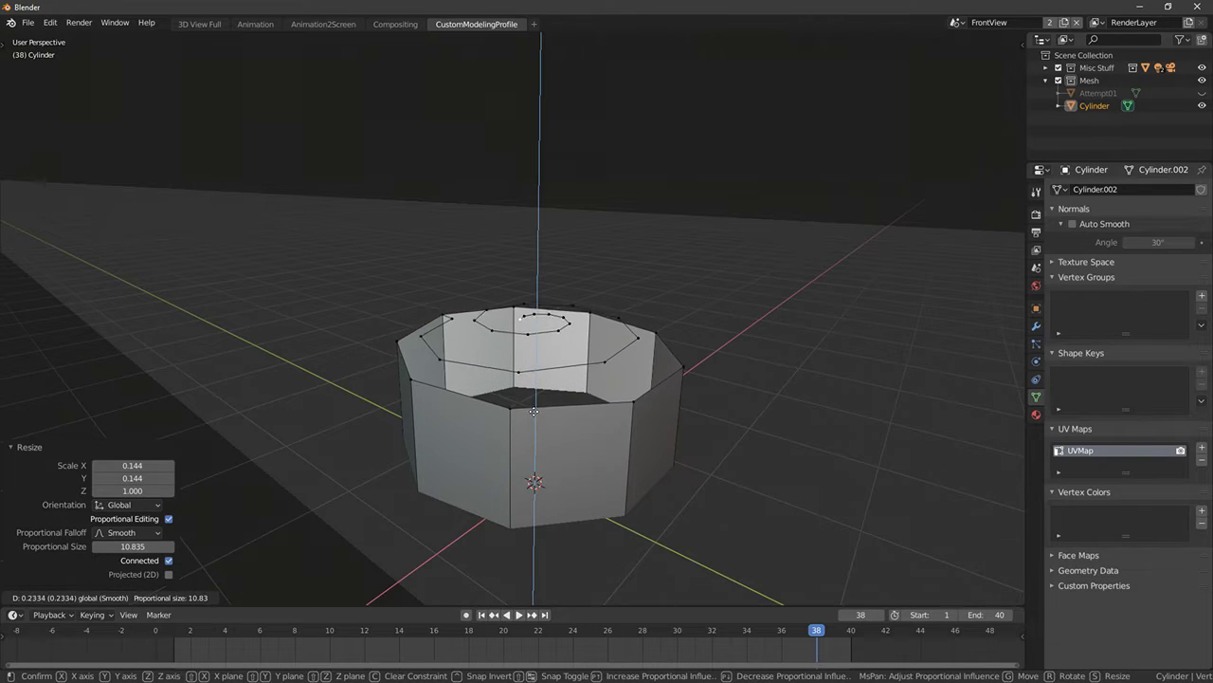
pyautogui.click(536, 392)
pyautogui.moveTo(537, 393); pyautogui.dragTo(486, 484, button='middle')
pyautogui.press('g')
pyautogui.press('z')
pyautogui.scroll(14, 493, 461)
pyautogui.click(496, 464)
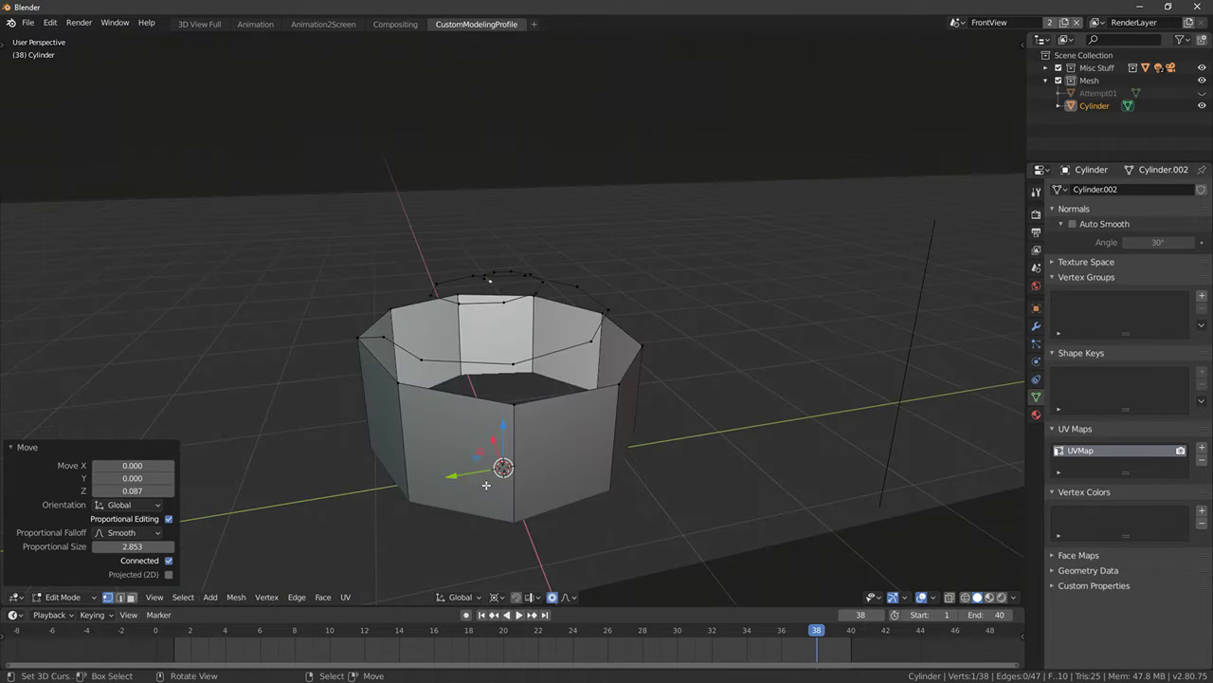
# Fill the first four faces between the cylinder's top rim and the outer turn of the spiral
pyautogui.press('KP_7')
pyautogui.moveTo(506, 352); pyautogui.dragTo(442, 305, button='middle')
pyautogui.rightClick(411, 332)
pyautogui.keyDown('ctrl'); pyautogui.rightClick(385, 340); pyautogui.keyUp('ctrl')
pyautogui.press('f')
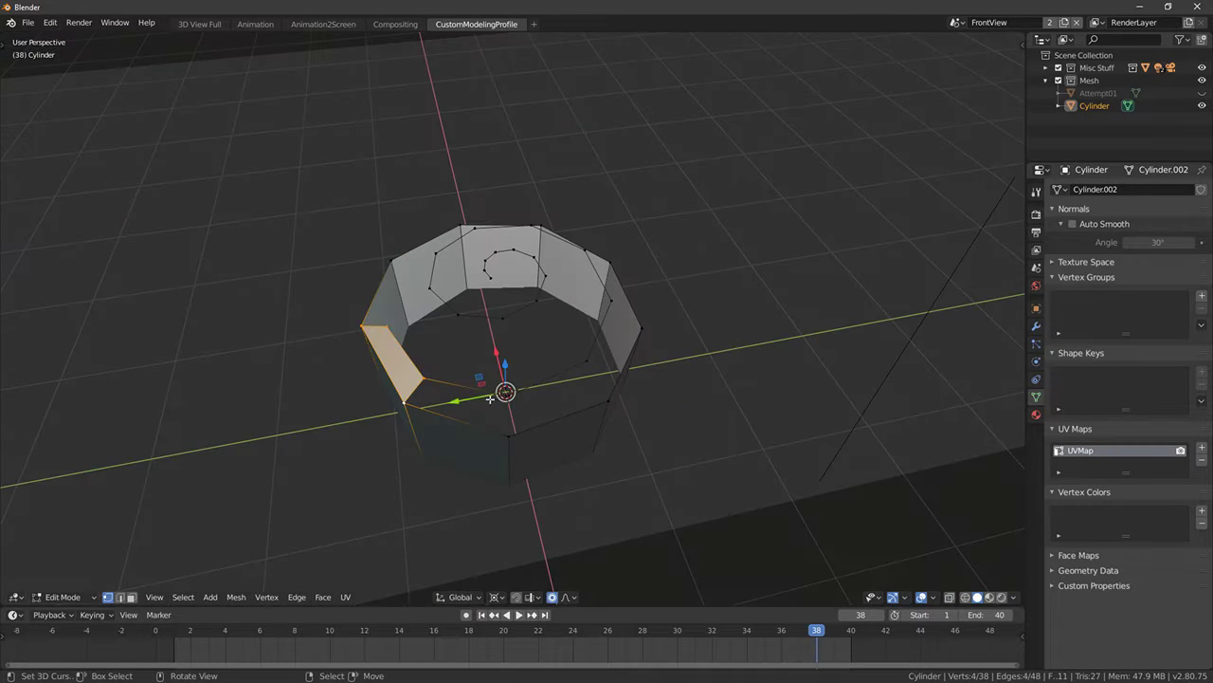
pyautogui.rightClick(506, 392)
pyautogui.press('f')
pyautogui.keyDown('ctrl'); pyautogui.rightClick(610, 401); pyautogui.keyUp('ctrl')
pyautogui.moveTo(609, 401)
pyautogui.mouseDown(button='middle')
pyautogui.moveTo(621, 426)
pyautogui.moveTo(661, 408)
pyautogui.moveTo(601, 396)
pyautogui.mouseUp(button='middle')
pyautogui.press('f')
pyautogui.keyDown('ctrl'); pyautogui.rightClick(619, 431); pyautogui.keyUp('ctrl')
pyautogui.press('f')
# Continue the band between the rim and the spiral's outer turn with two adjoining faces
pyautogui.rightClick(647, 386)
pyautogui.keyDown('ctrl'); pyautogui.rightClick(664, 426); pyautogui.keyUp('ctrl')
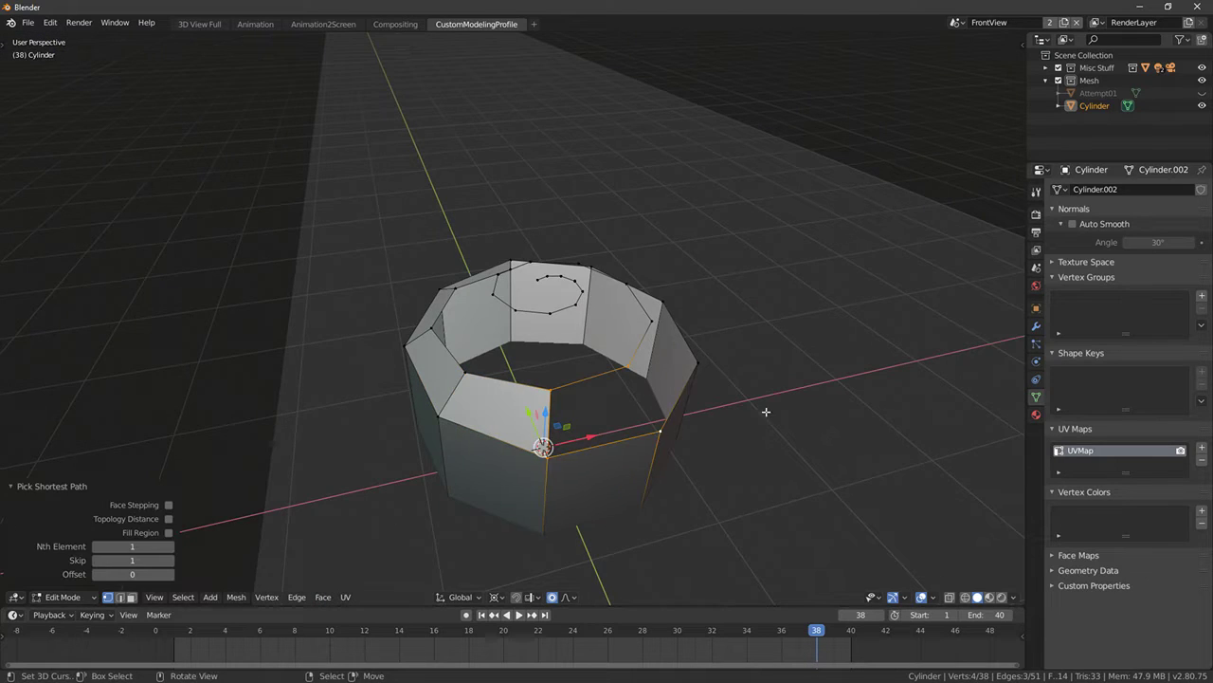
pyautogui.moveTo(767, 412); pyautogui.dragTo(630, 374, button='middle')
pyautogui.press('f')
pyautogui.rightClick(582, 408)
pyautogui.keyDown('ctrl'); pyautogui.rightClick(612, 487); pyautogui.keyUp('ctrl')
pyautogui.press('f')
# Fill the last two faces leading the outer band back round to the spiral's starting point
pyautogui.rightClick(637, 369)
pyautogui.keyDown('ctrl'); pyautogui.rightClick(691, 424); pyautogui.keyUp('ctrl')
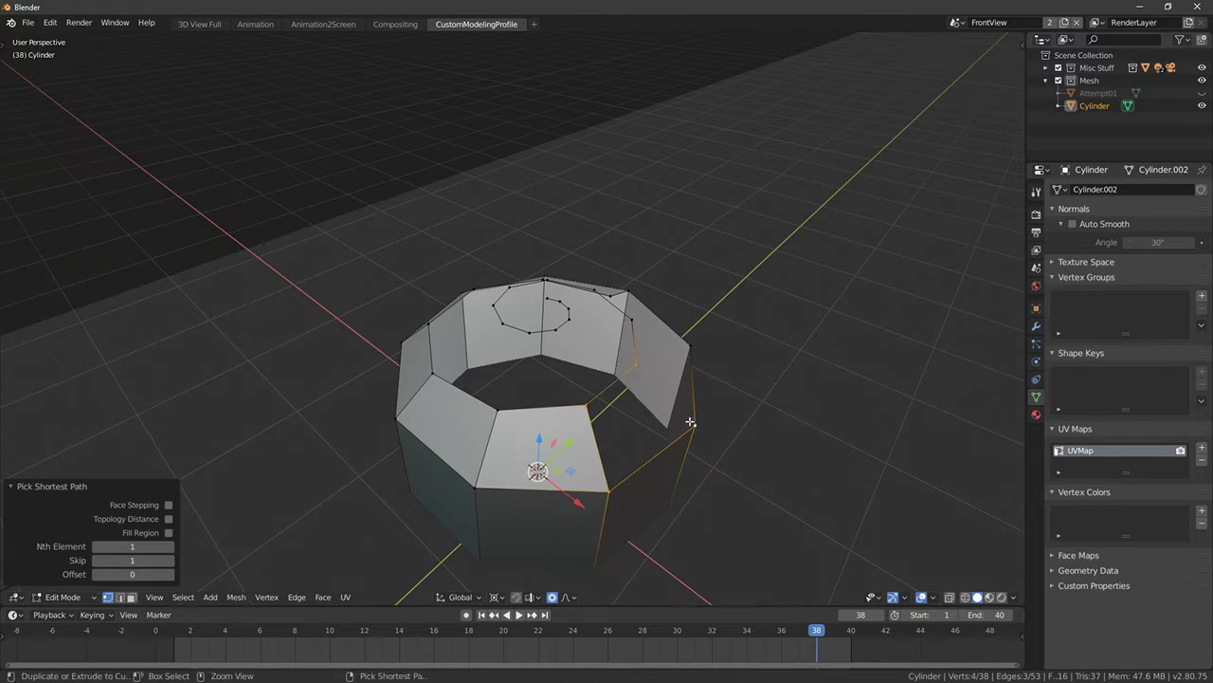
pyautogui.moveTo(691, 424); pyautogui.dragTo(623, 371, button='middle')
pyautogui.press('f')
pyautogui.rightClick(587, 378)
pyautogui.keyDown('ctrl'); pyautogui.rightClick(652, 448); pyautogui.keyUp('ctrl')
pyautogui.press('f')
pyautogui.moveTo(756, 431); pyautogui.dragTo(620, 423, button='middle')
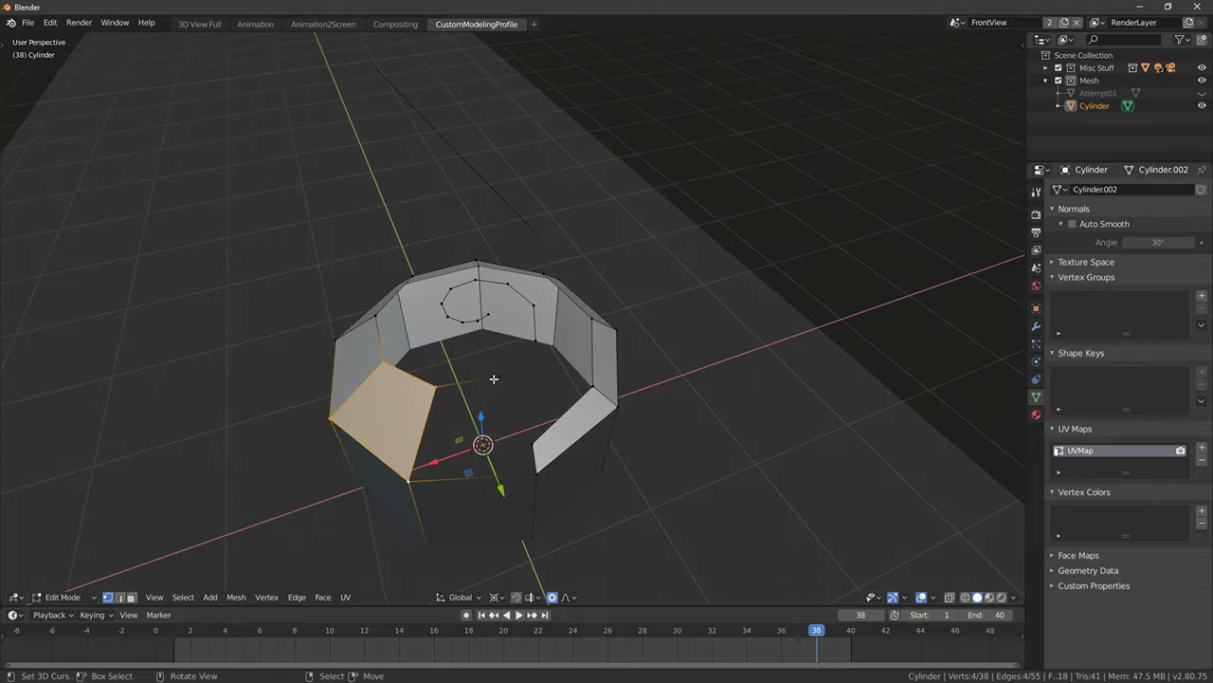
# Fill the first face of the spiral's second turn and the triangular gap between it and the rim
pyautogui.rightClick(498, 377)
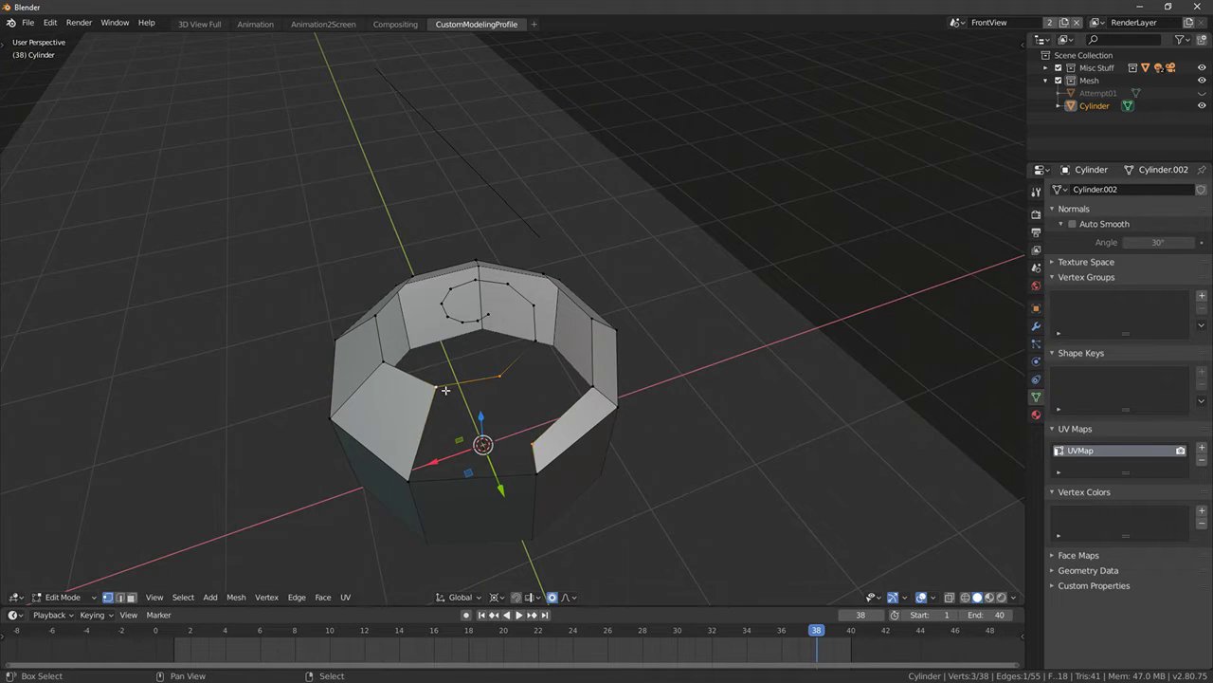
pyautogui.moveTo(456, 479); pyautogui.dragTo(433, 456, button='middle')
pyautogui.press('f')
pyautogui.moveTo(515, 433); pyautogui.dragTo(527, 449, button='right')
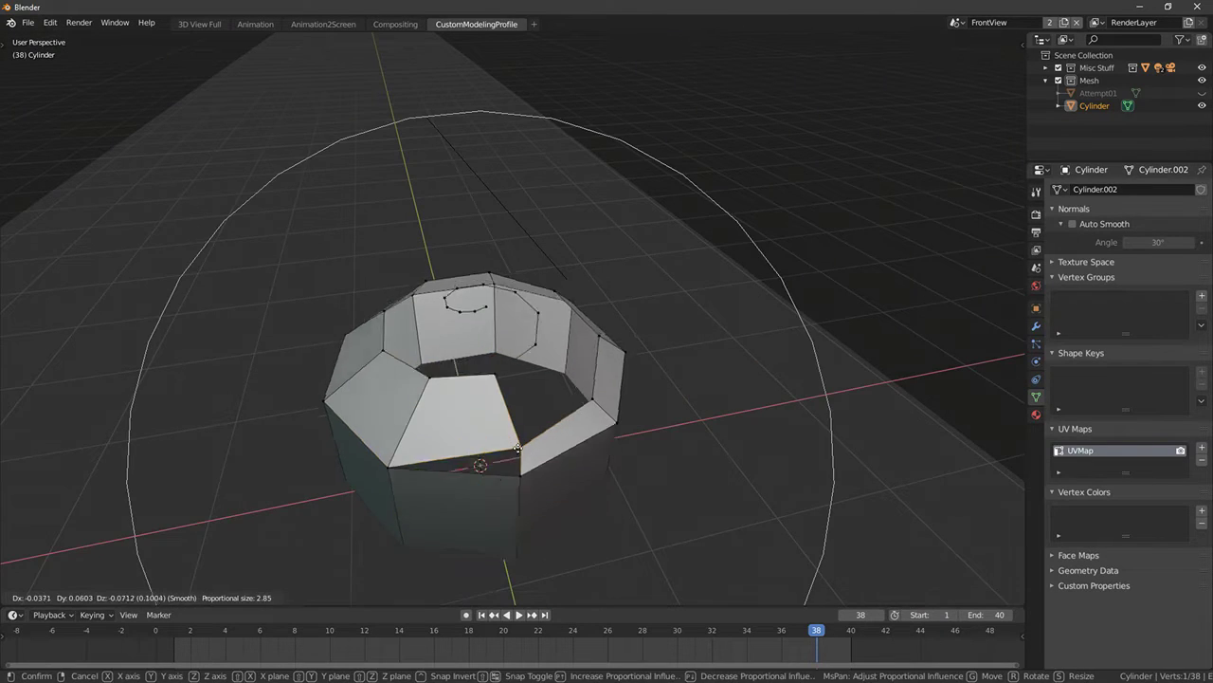
pyautogui.rightClick(529, 455)
pyautogui.moveTo(427, 462); pyautogui.dragTo(474, 370, button='middle')
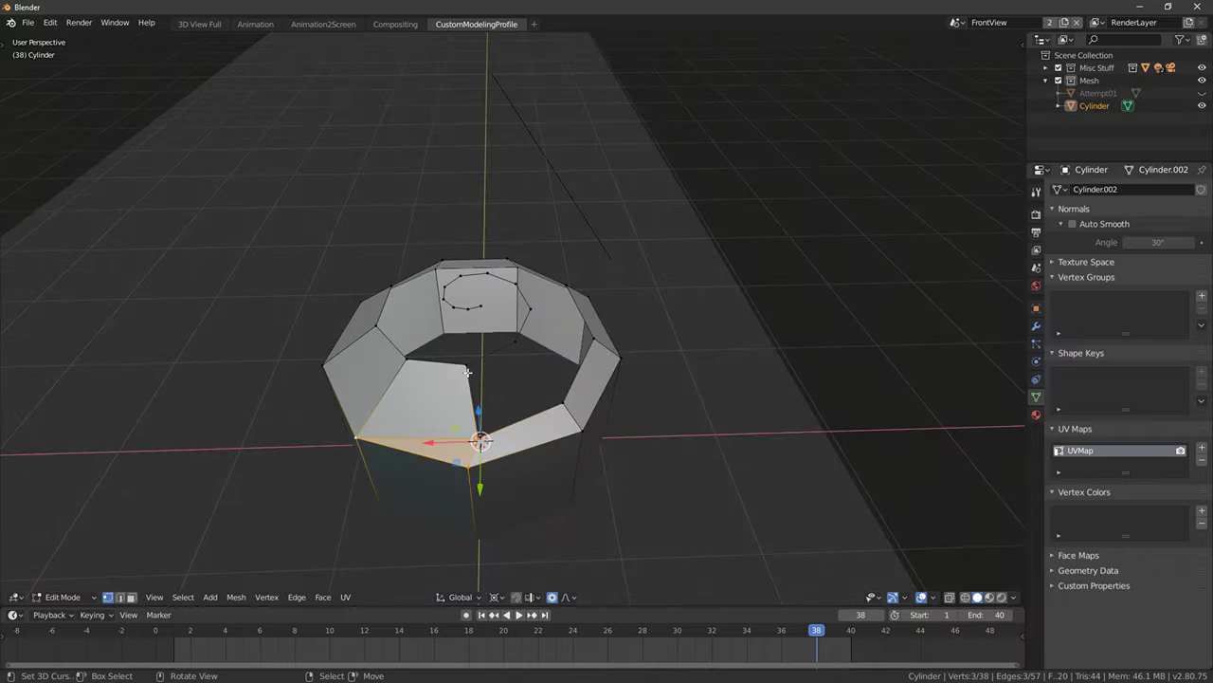
# Add the next two faces between the spiral's outer turn and its inner turn
pyautogui.keyDown('ctrl'); pyautogui.rightClick(573, 408); pyautogui.keyUp('ctrl')
pyautogui.press('f')
pyautogui.moveTo(574, 409); pyautogui.dragTo(517, 379, button='middle')
pyautogui.rightClick(518, 314)
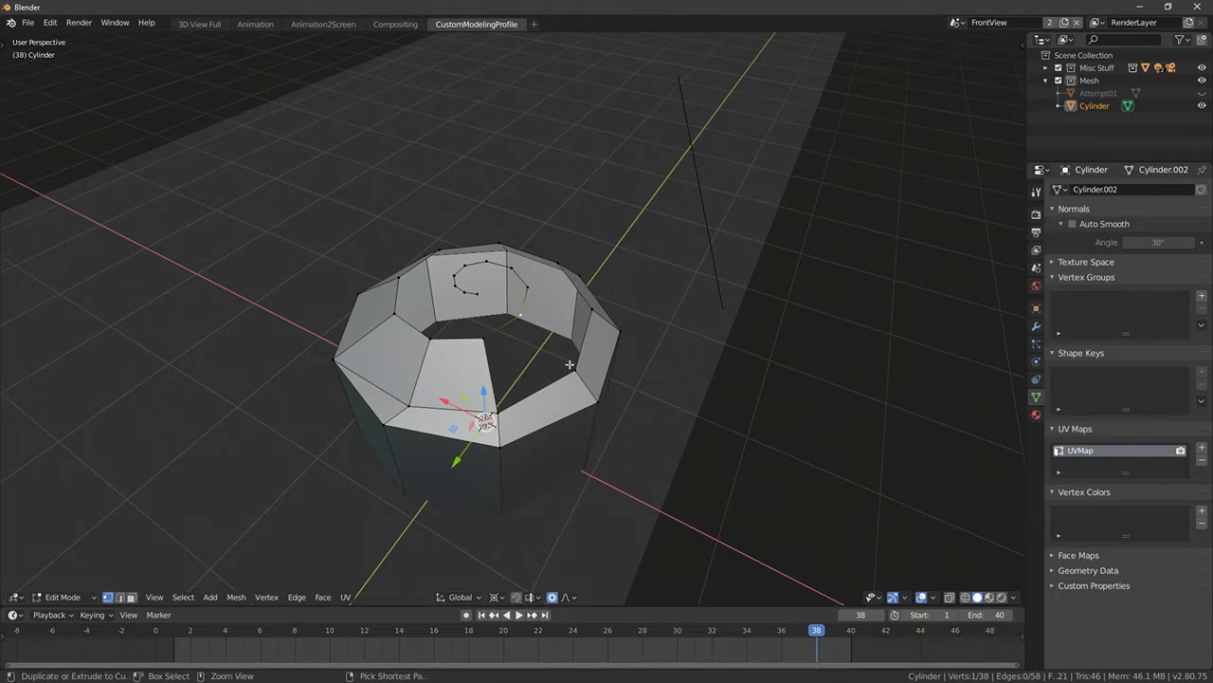
pyautogui.keyDown('ctrl'); pyautogui.rightClick(570, 364); pyautogui.keyUp('ctrl')
pyautogui.press('f')
# Extend the second turn of the spiral cap with two faces joining the inner and outer spiral edges
pyautogui.moveTo(628, 345); pyautogui.dragTo(533, 307, button='middle')
pyautogui.moveTo(534, 306); pyautogui.dragTo(608, 355, button='right')
pyautogui.rightClick(608, 354)
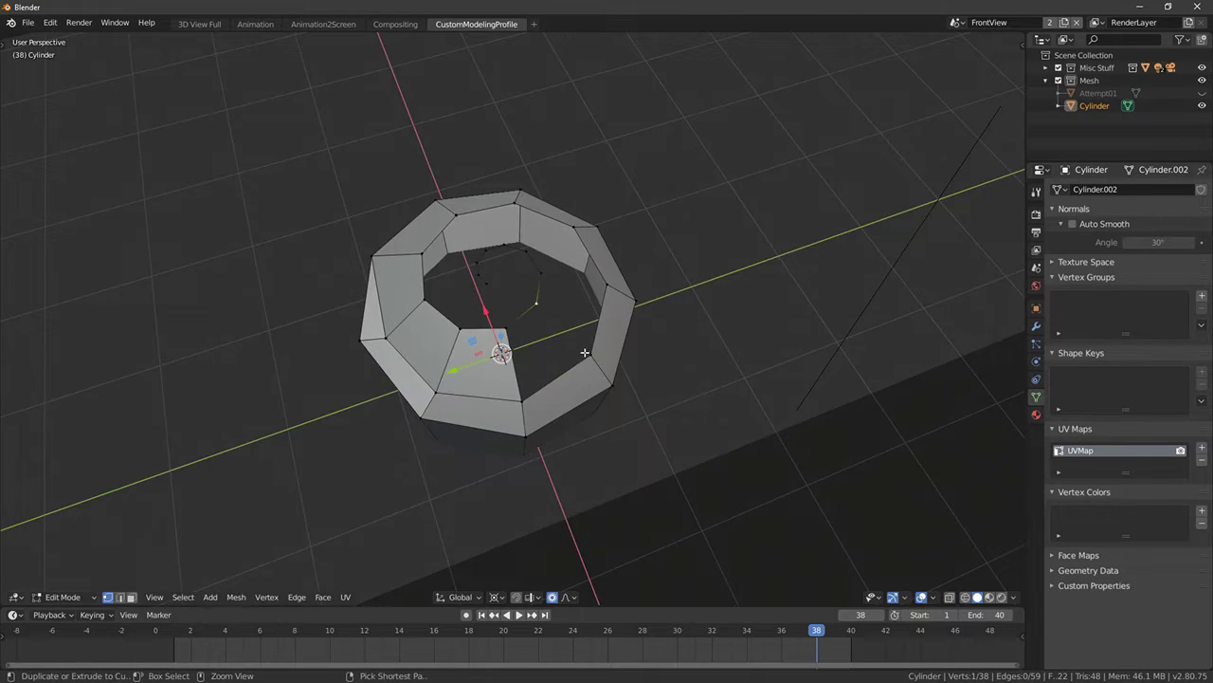
pyautogui.keyDown('ctrl'); pyautogui.rightClick(586, 355); pyautogui.keyUp('ctrl')
pyautogui.press('f')
pyautogui.moveTo(637, 369); pyautogui.dragTo(552, 327, button='middle')
pyautogui.rightClick(562, 312)
pyautogui.keyDown('ctrl'); pyautogui.rightClick(598, 383); pyautogui.keyUp('ctrl')
pyautogui.press('f')
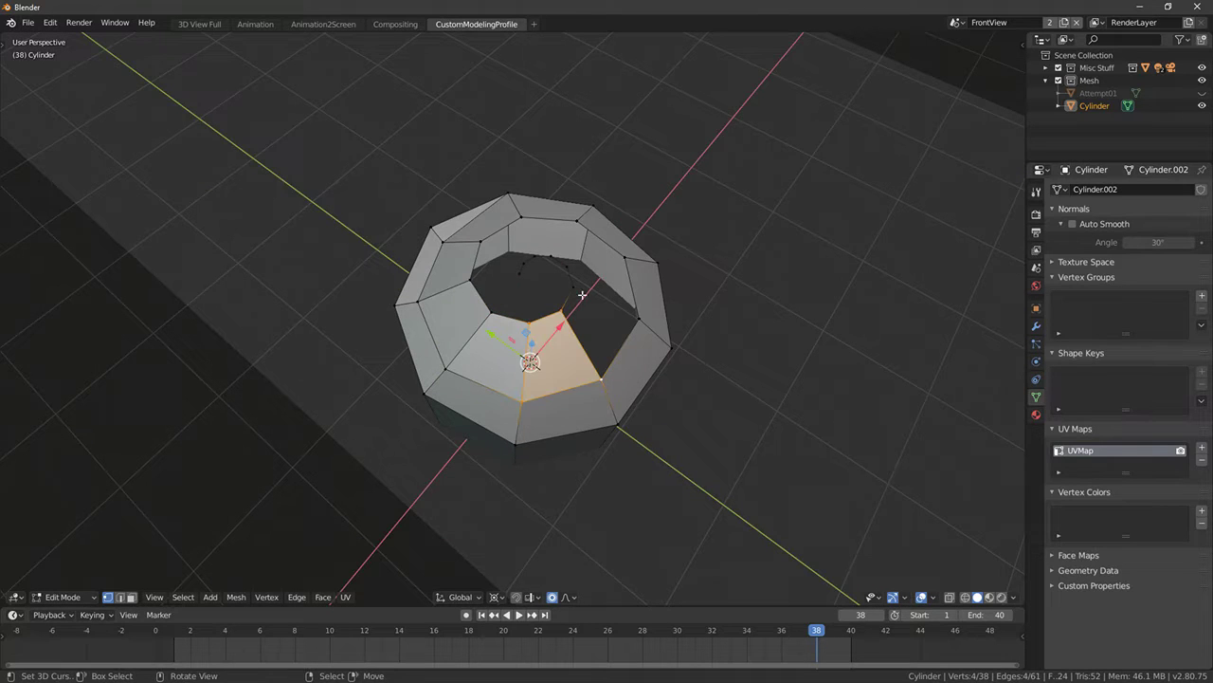
# Fill three consecutive faces further around the spiral cap's second turn
pyautogui.rightClick(581, 294)
pyautogui.keyDown('ctrl'); pyautogui.rightClick(651, 321); pyautogui.keyUp('ctrl')
pyautogui.press('f')
pyautogui.moveTo(651, 321); pyautogui.dragTo(618, 409, button='middle')
pyautogui.keyDown('ctrl'); pyautogui.rightClick(618, 410); pyautogui.keyUp('ctrl')
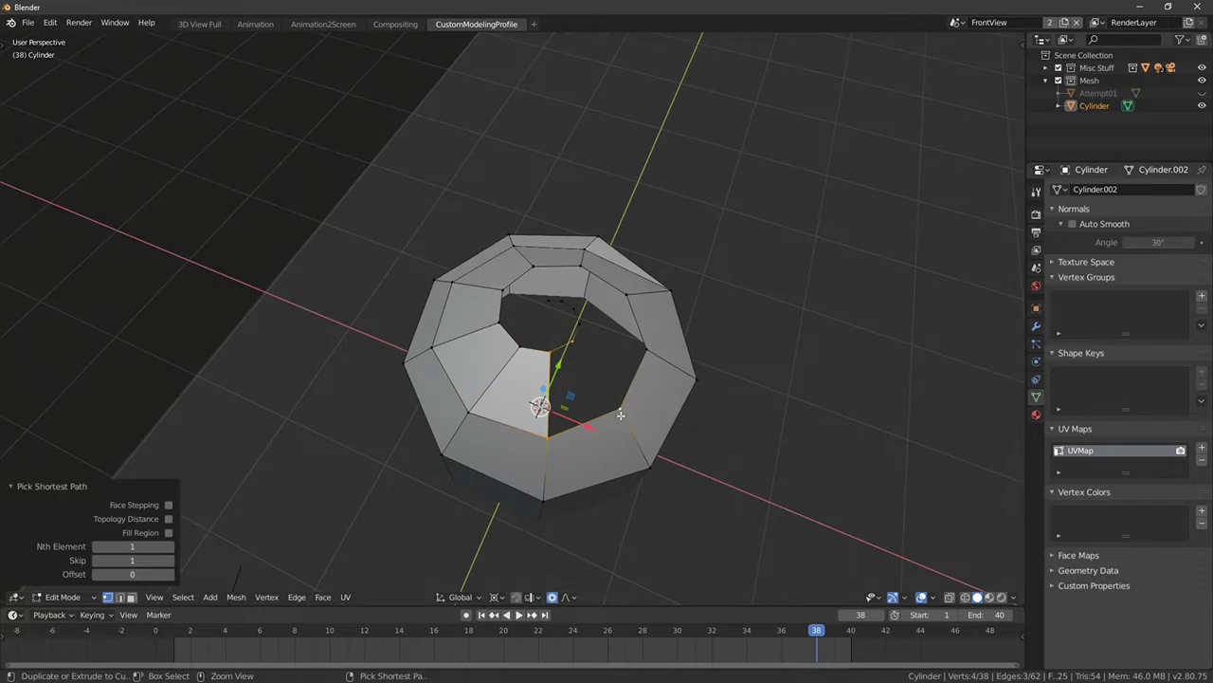
pyautogui.press('f')
pyautogui.keyDown('ctrl'); pyautogui.rightClick(651, 344); pyautogui.keyUp('ctrl')
pyautogui.press('f')
# Fill three more faces around the far side of the cap, next to the small central hole
pyautogui.keyDown('ctrl'); pyautogui.rightClick(579, 306); pyautogui.keyUp('ctrl')
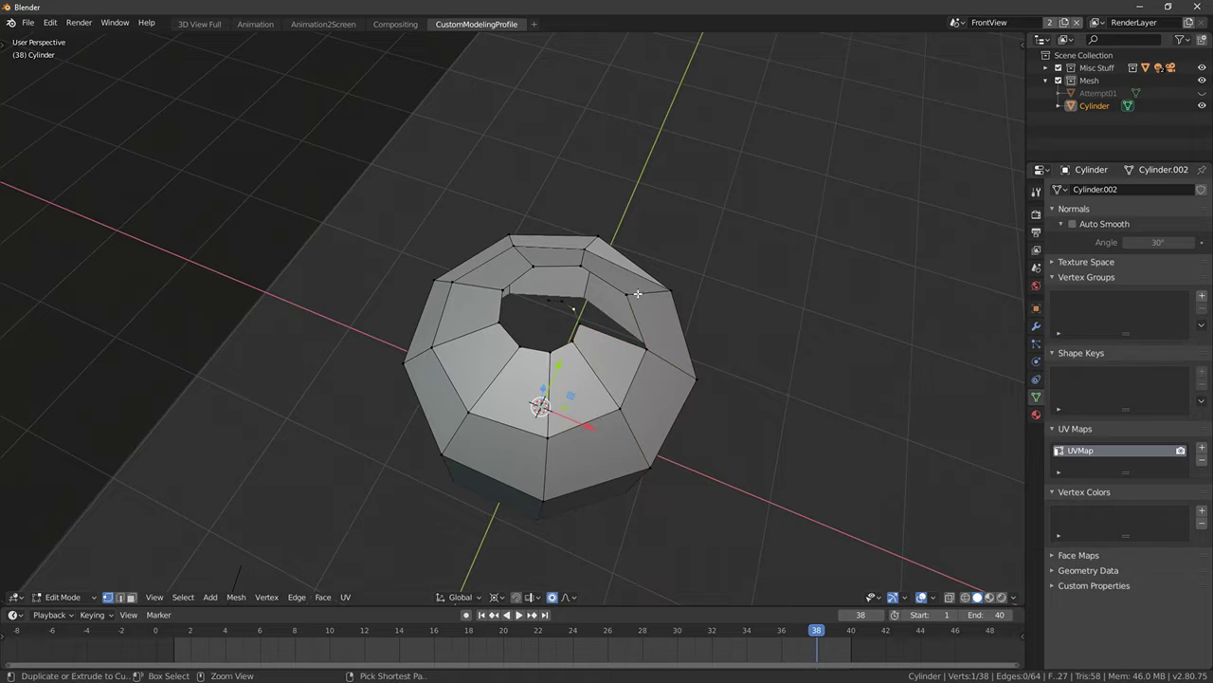
pyautogui.press('f')
pyautogui.click(580, 286)
pyautogui.keyDown('ctrl'); pyautogui.rightClick(561, 302); pyautogui.keyUp('ctrl')
pyautogui.press('f')
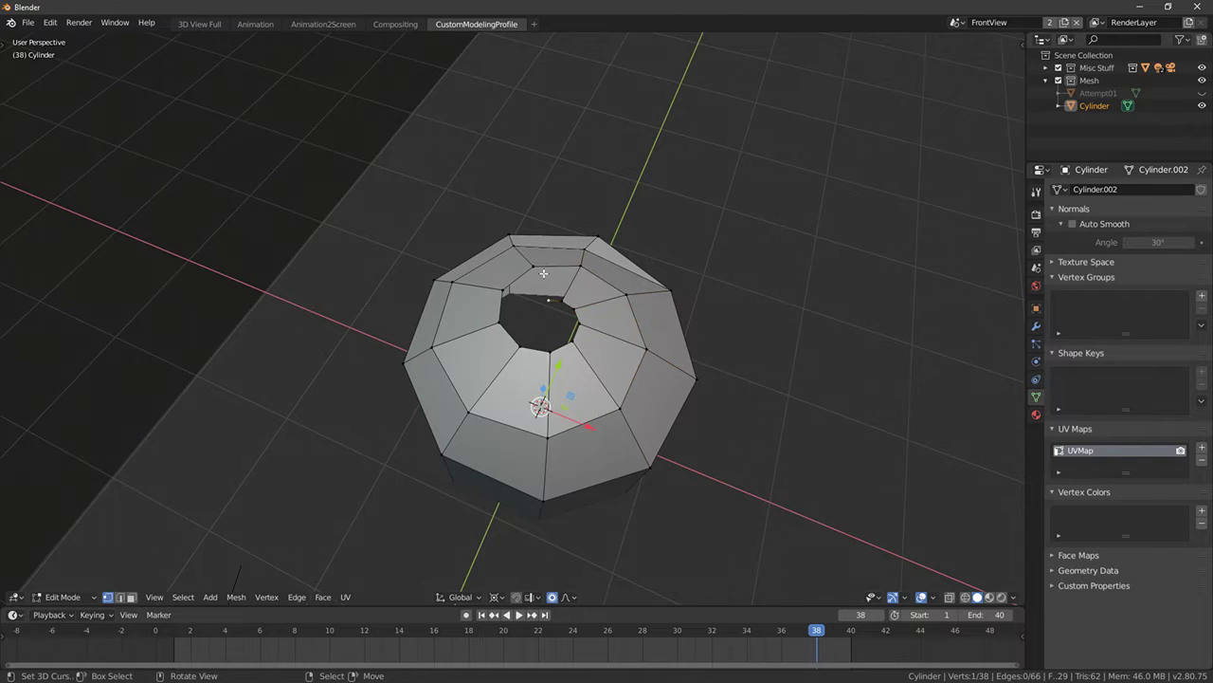
pyautogui.keyDown('ctrl'); pyautogui.rightClick(546, 269); pyautogui.keyUp('ctrl')
pyautogui.press('f')
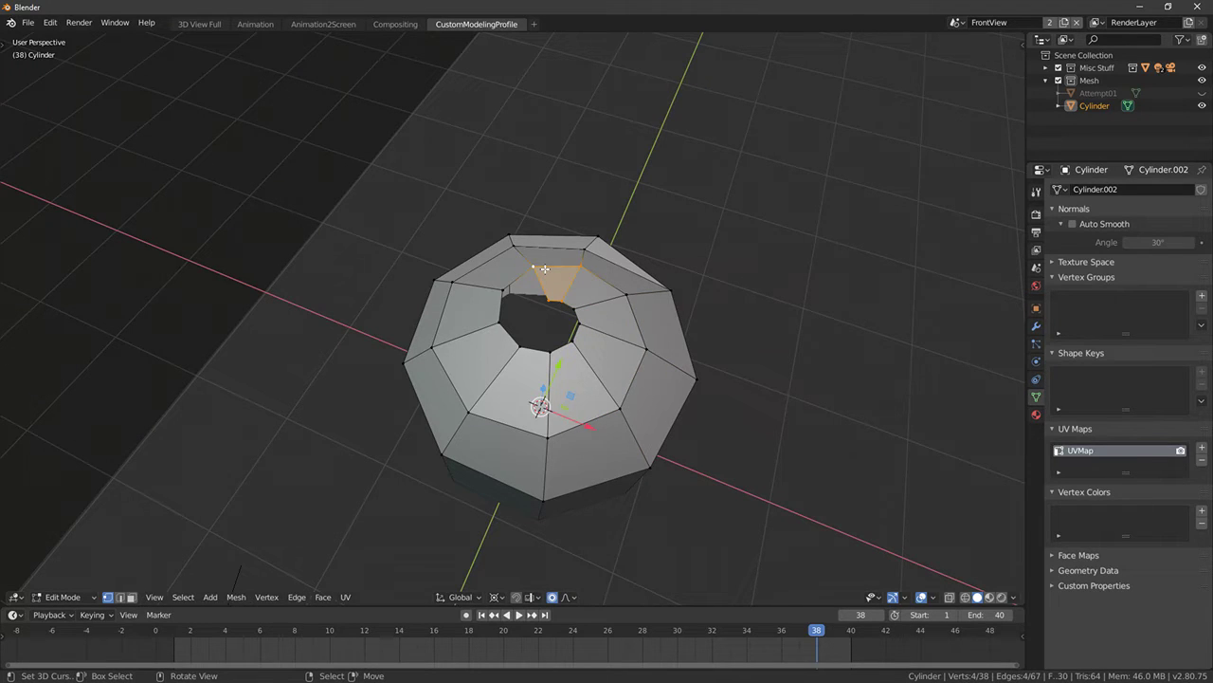
# Examine the shape of the spiral cap from above, from the front and in Object Mode
pyautogui.moveTo(468, 349); pyautogui.dragTo(518, 385, button='middle')
pyautogui.scroll(4, 531, 377)
pyautogui.moveTo(561, 325); pyautogui.dragTo(612, 357, button='middle')
pyautogui.press('KP_7')
pyautogui.scroll(-3, 550, 328)
pyautogui.press('KP_1')
pyautogui.scroll(-2, 612, 358)
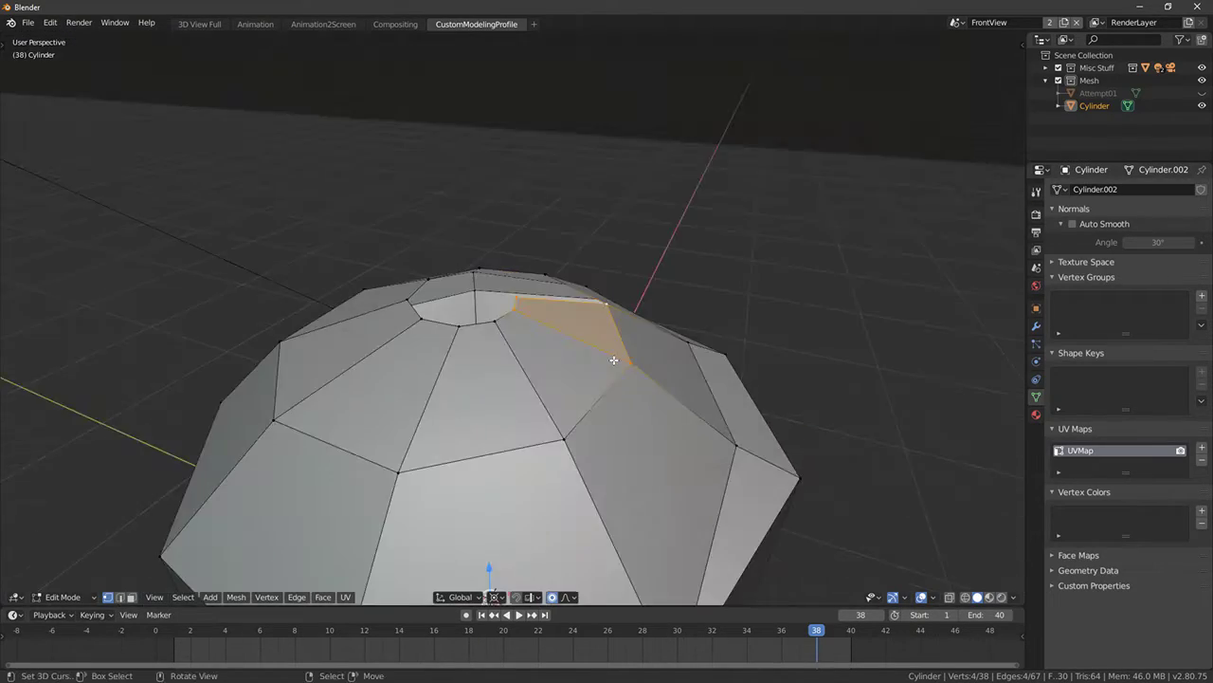
pyautogui.press('Tab')
pyautogui.moveTo(468, 368); pyautogui.dragTo(758, 382, button='middle')
# Add two evenly spaced horizontal loop cuts around the cylinder's wall and clear the view's clipping region
pyautogui.press('Tab')
pyautogui.hotkey('ctrl', 'r')
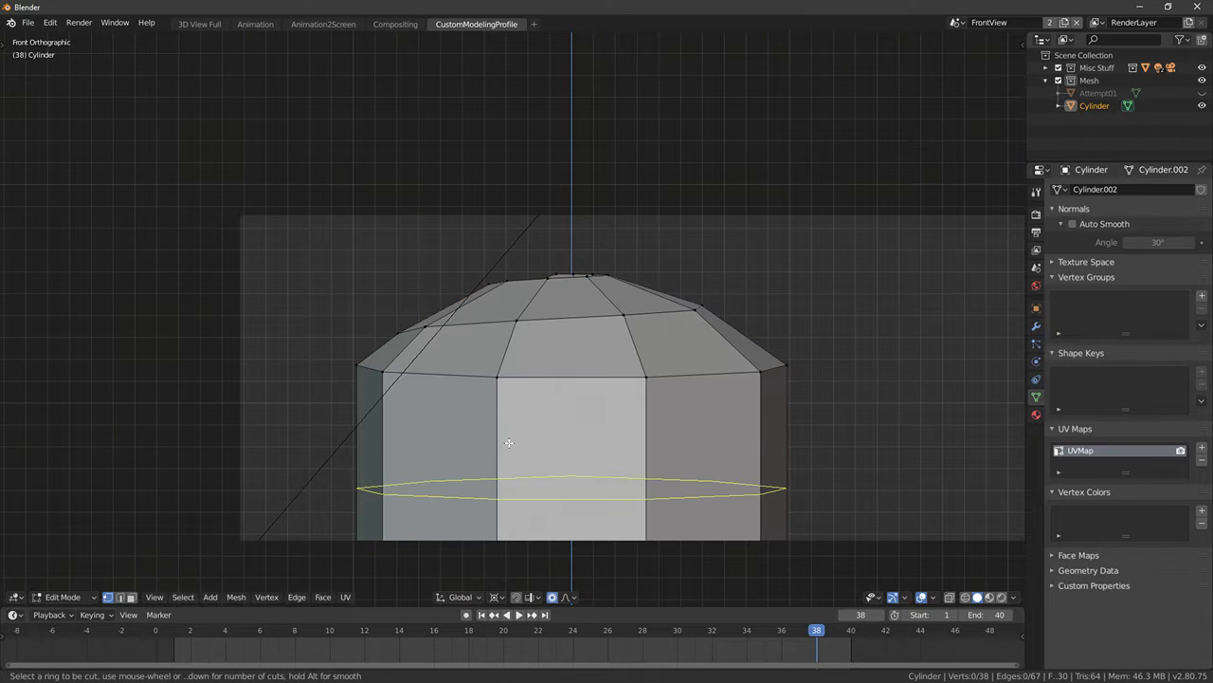
pyautogui.scroll(1, 512, 441)
pyautogui.click(485, 456)
pyautogui.rightClick(485, 456)
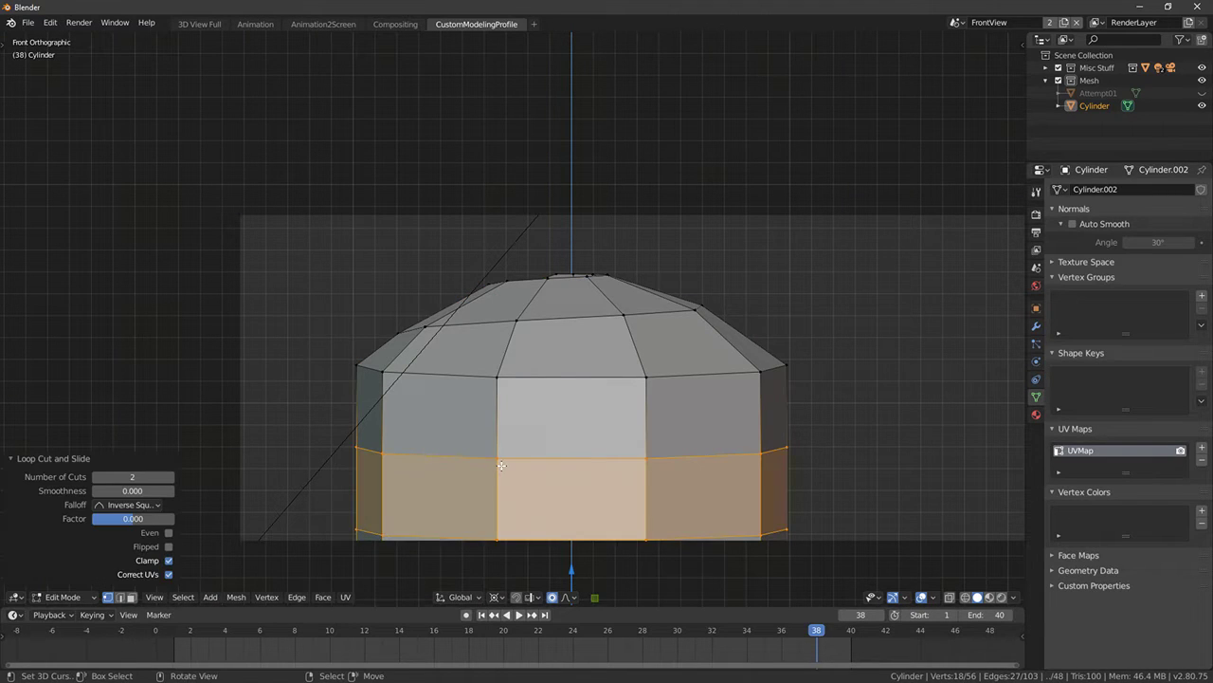
pyautogui.hotkey('alt', 'b')
pyautogui.scroll(-4, 465, 474)
pyautogui.press('Tab')
pyautogui.moveTo(448, 482); pyautogui.dragTo(520, 385, button='middle')
# With proportional editing off, extrude the spiral's end vertex slightly toward the central hole and fill the gap beside it
pyautogui.press('Tab')
pyautogui.scroll(3, 477, 288)
pyautogui.click(474, 289)
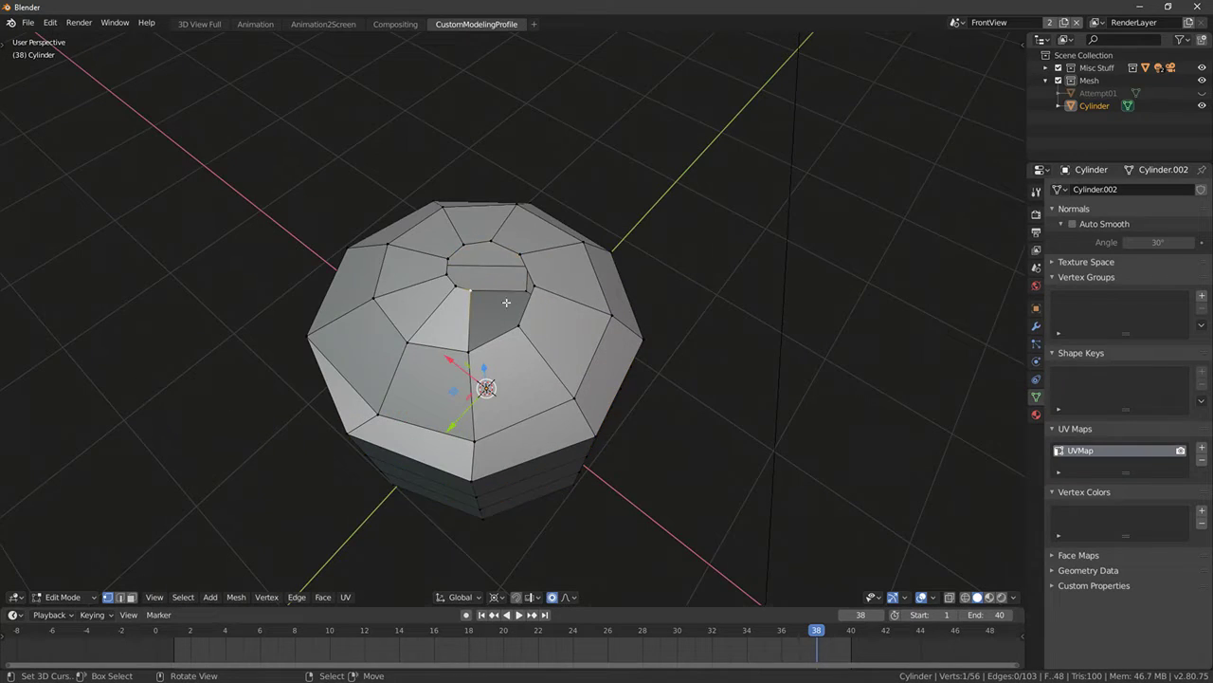
pyautogui.scroll(2, 514, 312)
pyautogui.press('e')
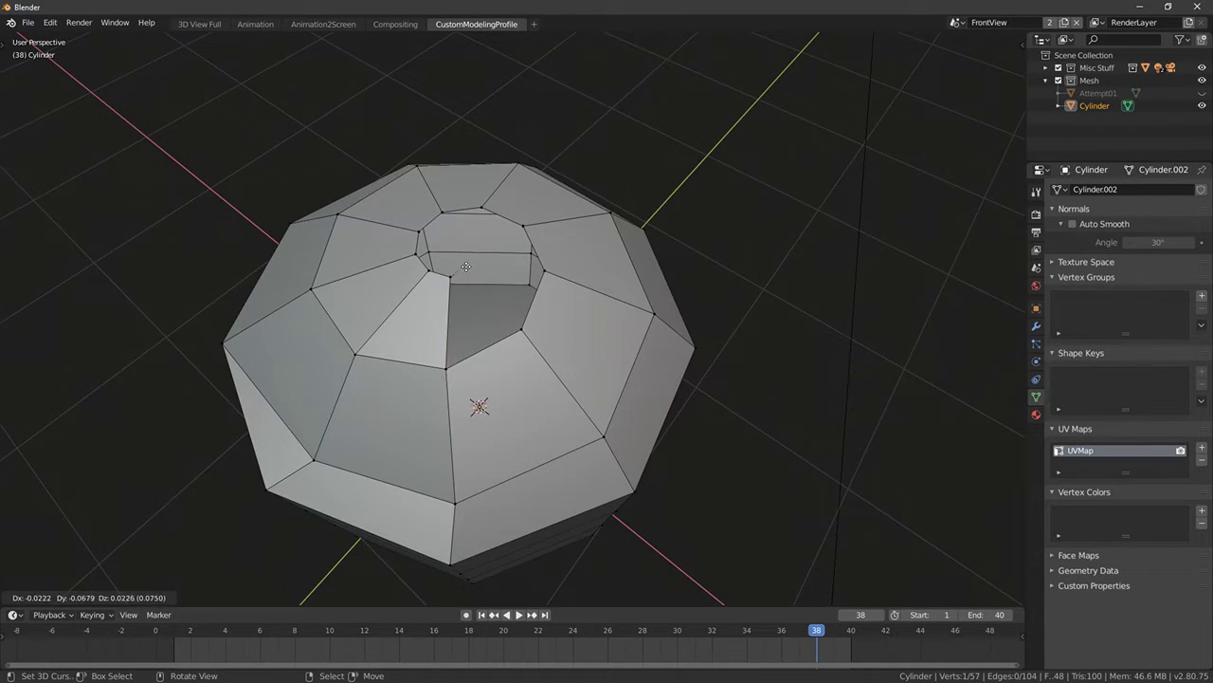
pyautogui.click(462, 270)
pyautogui.press('f')
pyautogui.moveTo(541, 344); pyautogui.dragTo(499, 354, button='middle')
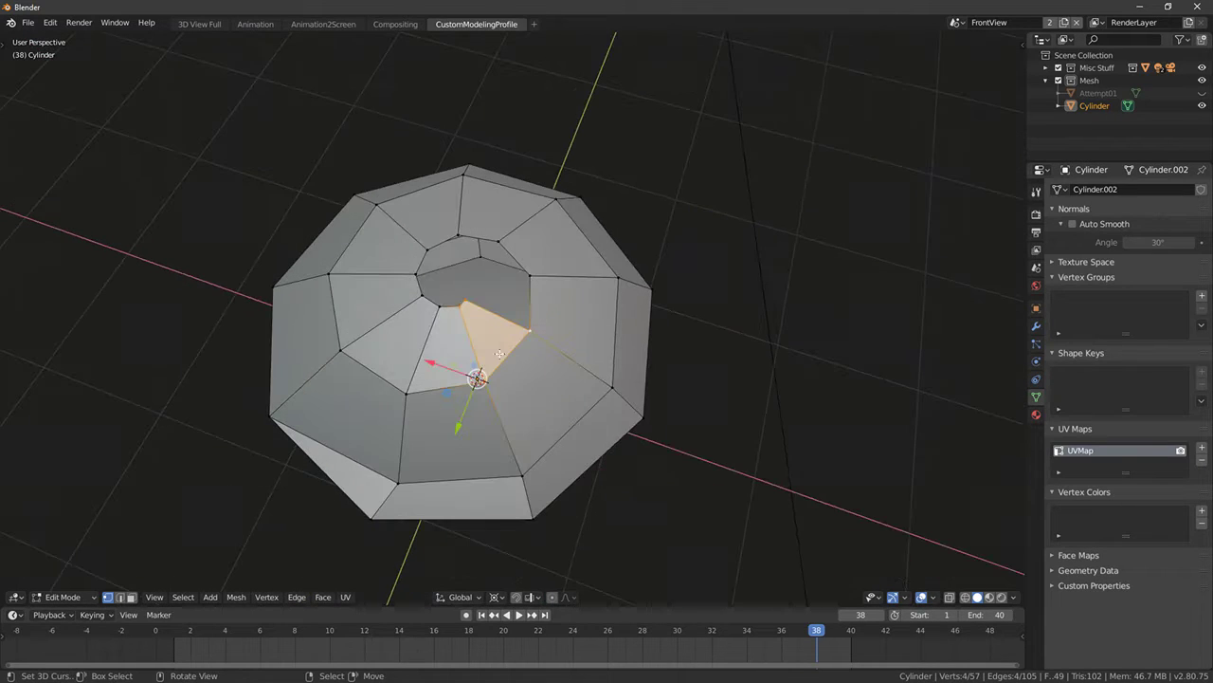
# Close the remaining hole at the cap's centre with faces joining the spiral's inner vertices
pyautogui.keyDown('ctrl'); pyautogui.rightClick(500, 239); pyautogui.keyUp('ctrl')
pyautogui.press('f')
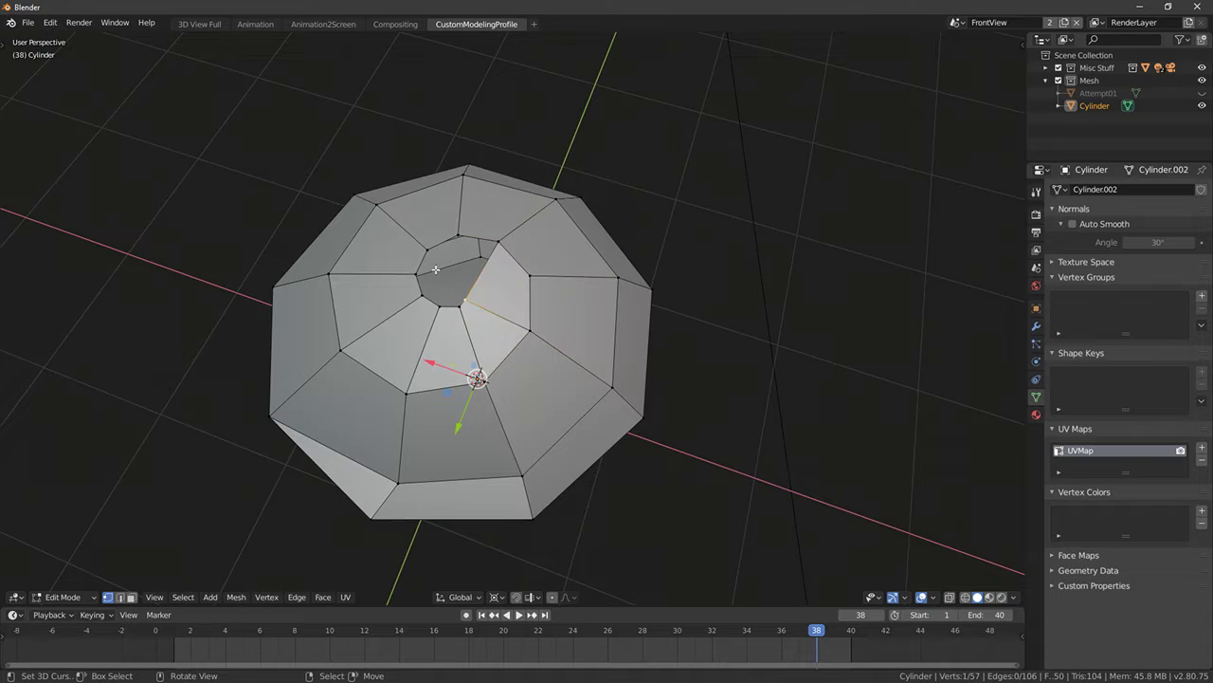
pyautogui.keyDown('ctrl'); pyautogui.rightClick(427, 251); pyautogui.keyUp('ctrl')
pyautogui.hotkey('ctrl', 'z')
pyautogui.press('f')
pyautogui.click(425, 249)
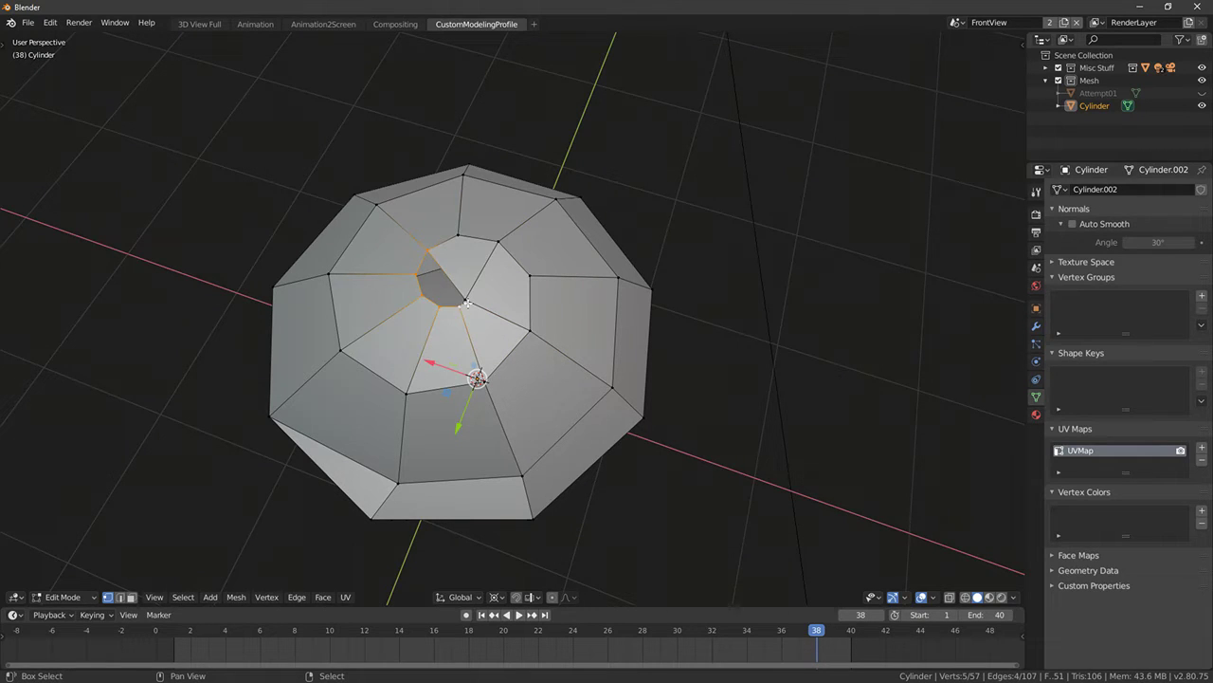
pyautogui.press('f')
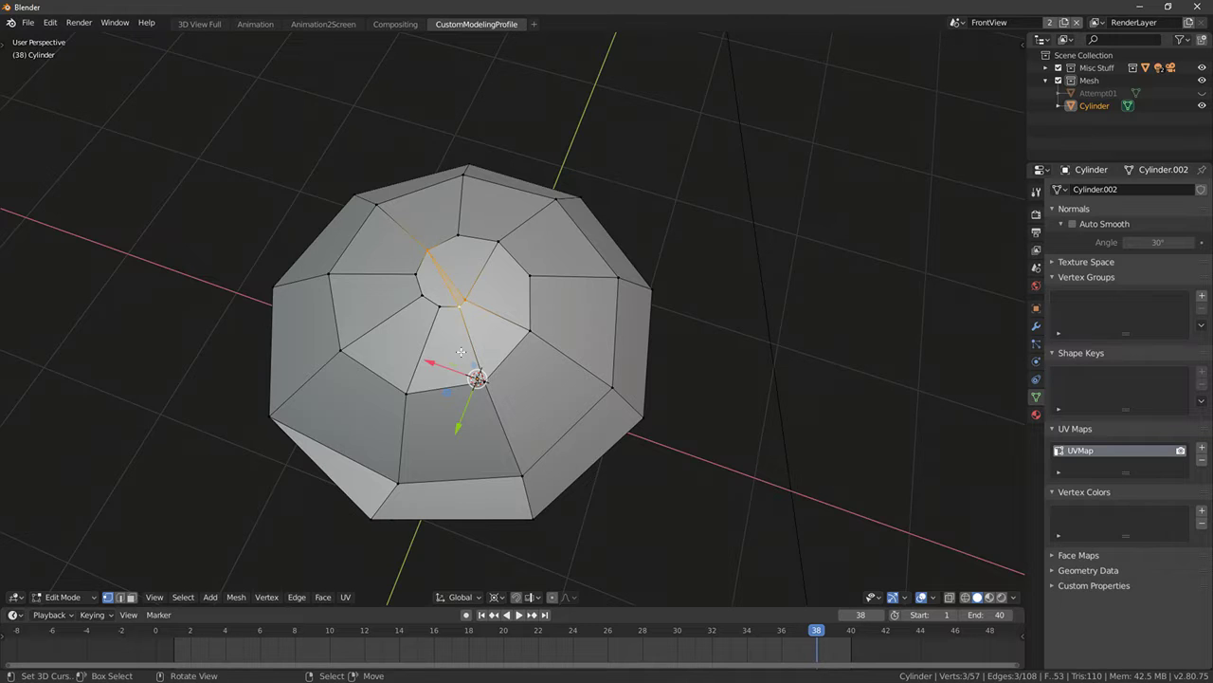
# Preview a loop cut along the spiral cap to check its edge flow, leaving the cut unapplied
pyautogui.moveTo(461, 352); pyautogui.dragTo(464, 332, button='middle')
pyautogui.hotkey('ctrl', 'r')
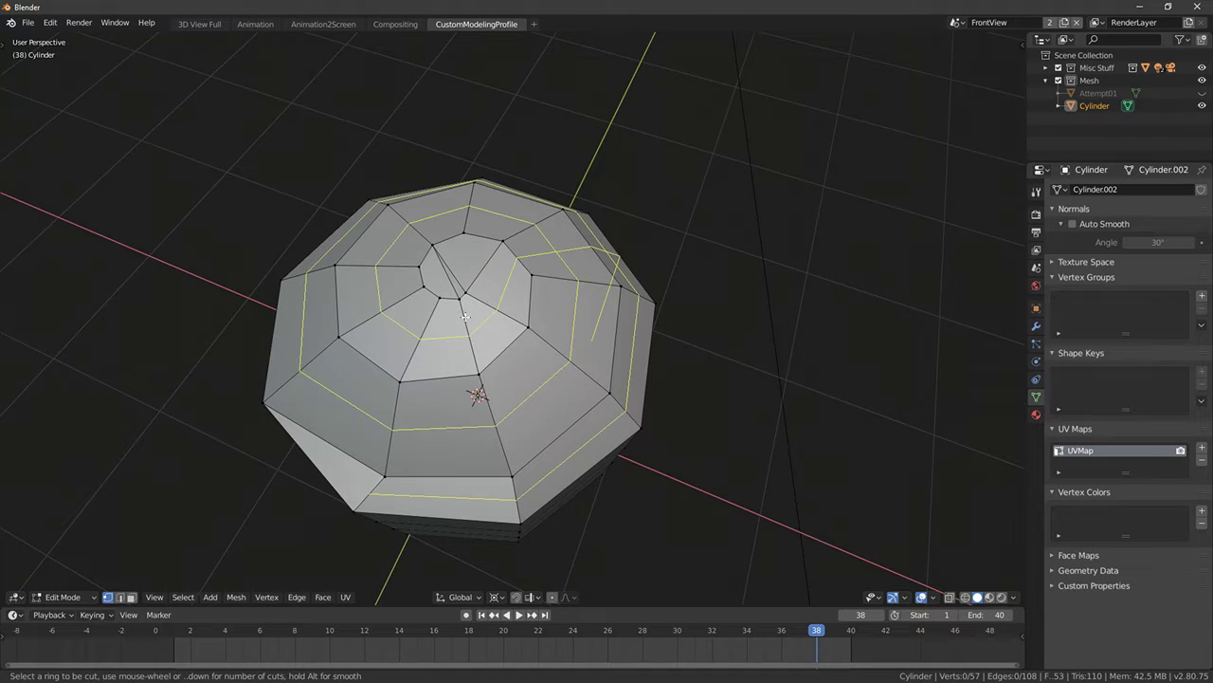
pyautogui.press('Escape')
pyautogui.moveTo(653, 474); pyautogui.dragTo(566, 252, button='middle')
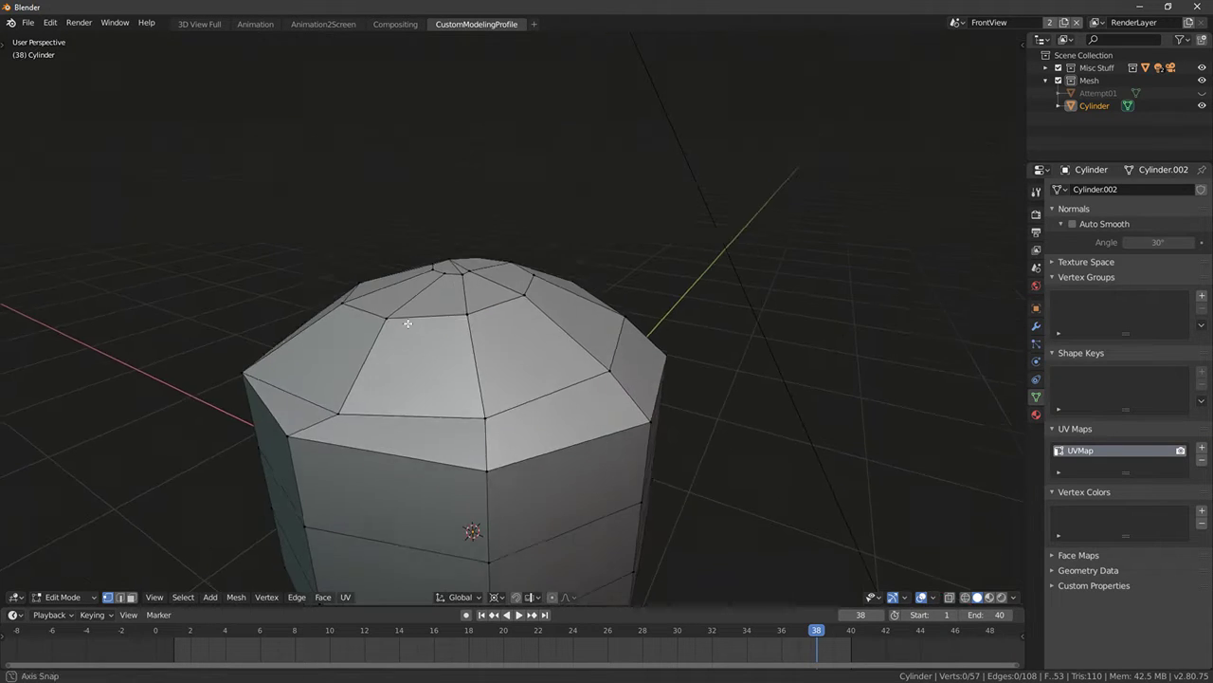
# In edge select mode, select the cap's spiral edge loop without its outermost edge and bevel it about 0.04 wide
pyautogui.keyDown('alt'); pyautogui.click(438, 314); pyautogui.keyUp('alt')
pyautogui.moveTo(438, 314); pyautogui.dragTo(547, 298, button='middle')
pyautogui.click(183, 597)
pyautogui.click(122, 597)
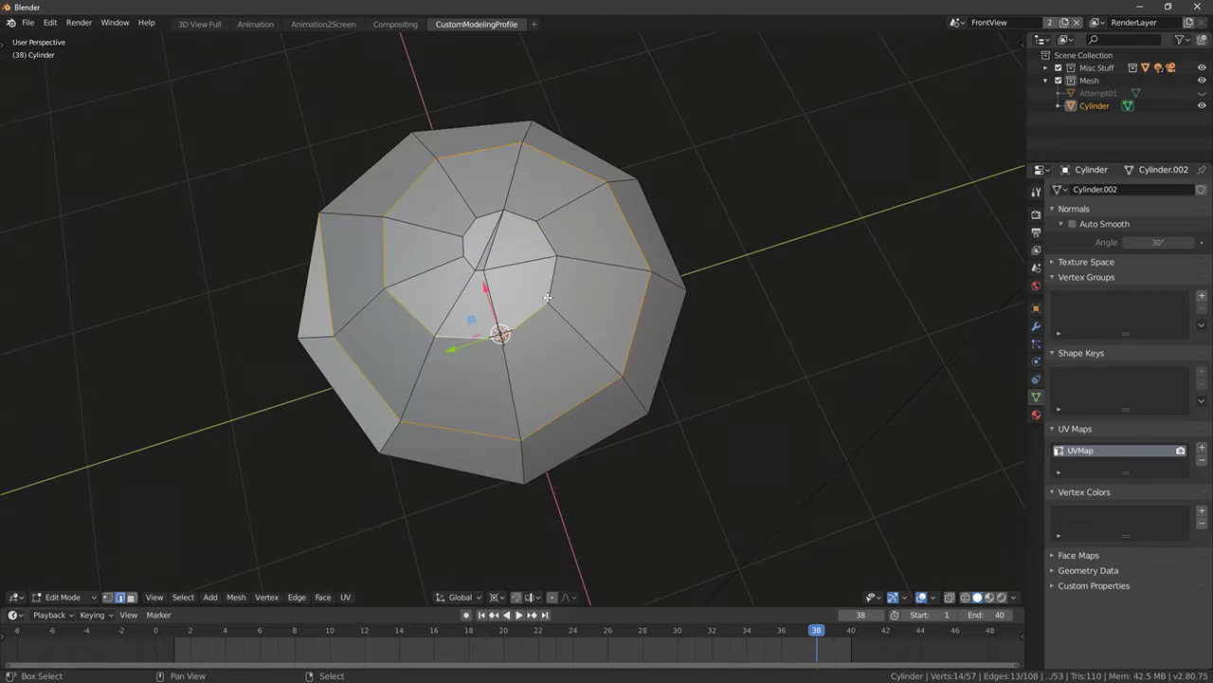
pyautogui.keyDown('shift'); pyautogui.click(465, 251); pyautogui.keyUp('shift')
pyautogui.moveTo(464, 251); pyautogui.dragTo(652, 259, button='middle')
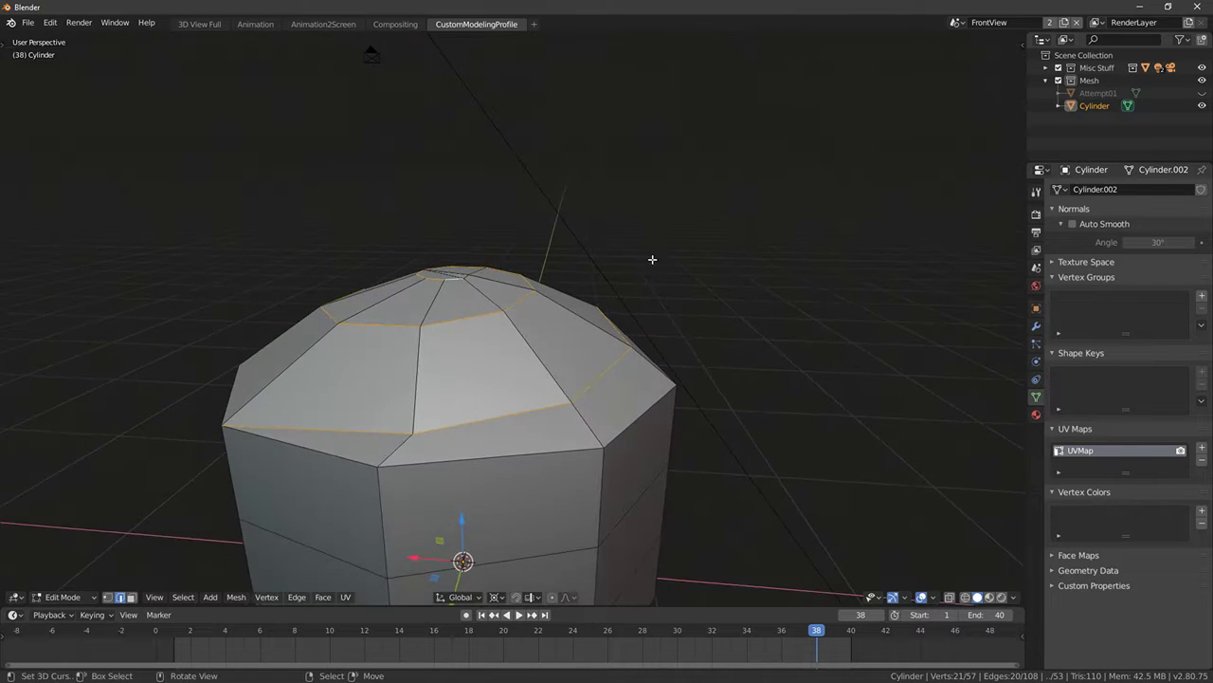
pyautogui.hotkey('ctrl', 'b')
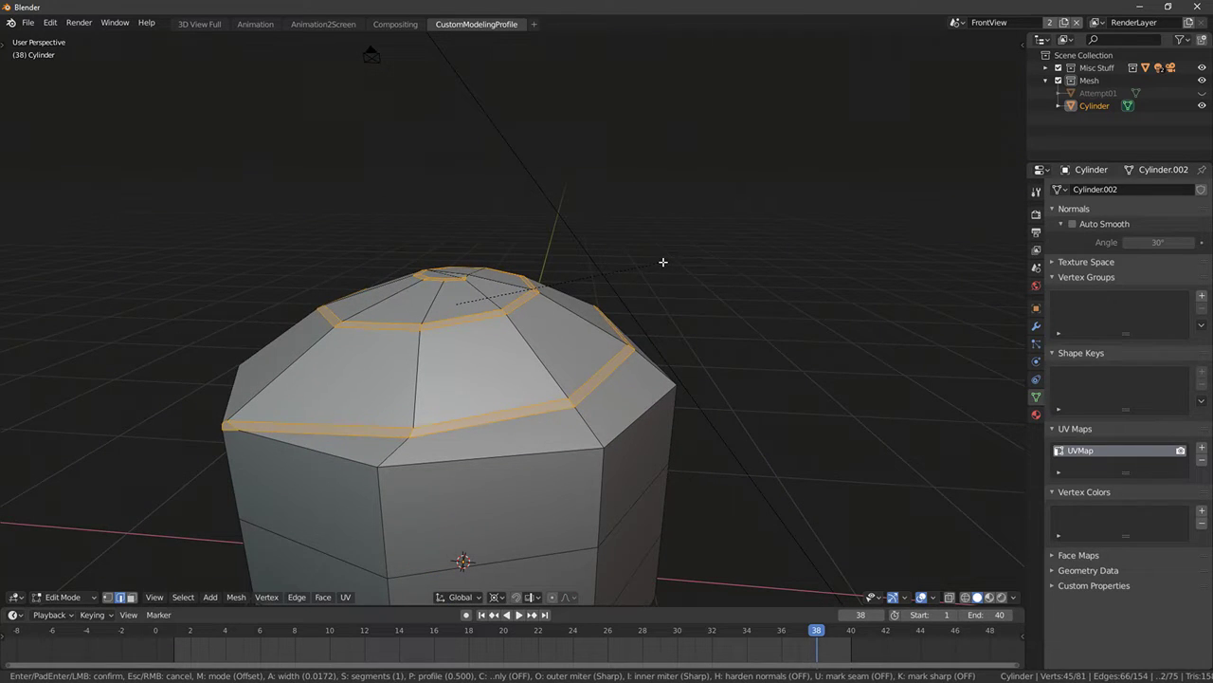
pyautogui.rightClick(662, 263)
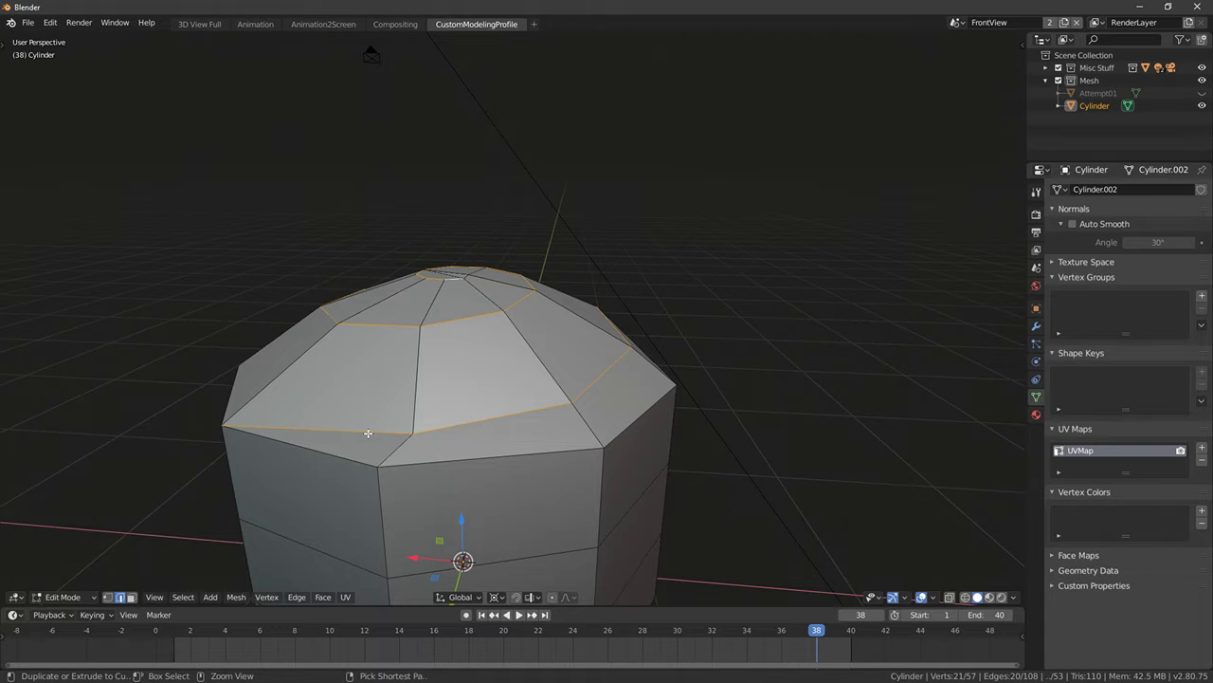
pyautogui.moveTo(362, 434); pyautogui.dragTo(419, 374, button='middle')
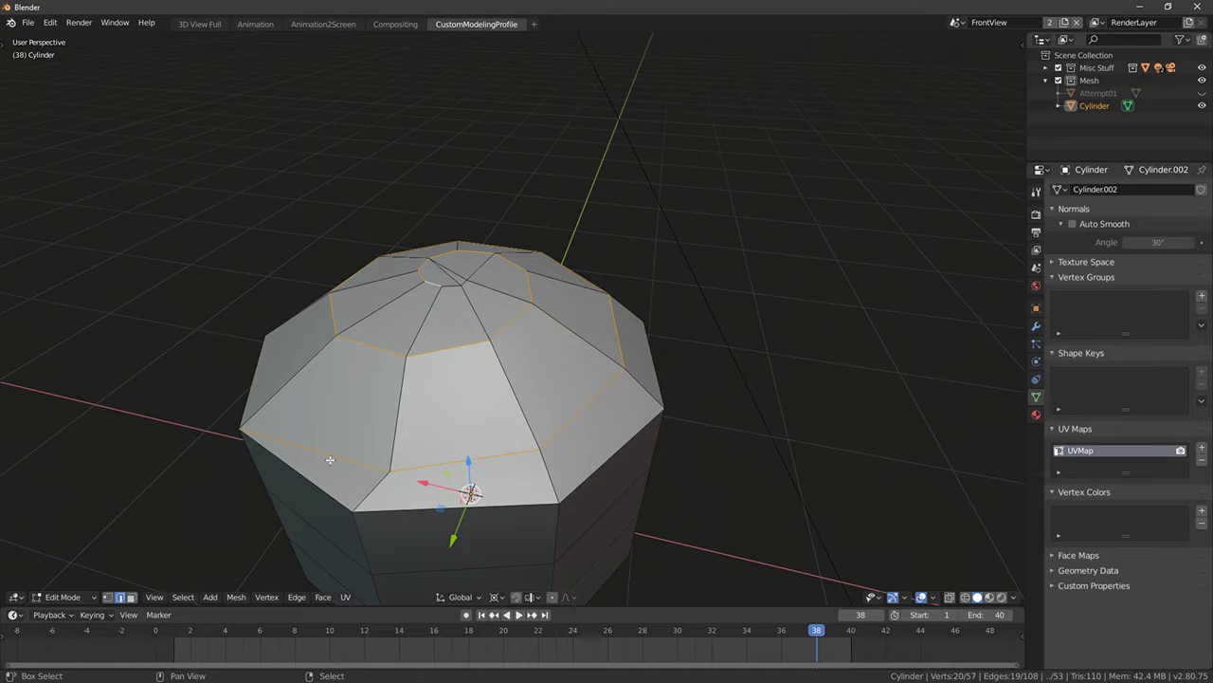
pyautogui.hotkey('ctrl', 'b')
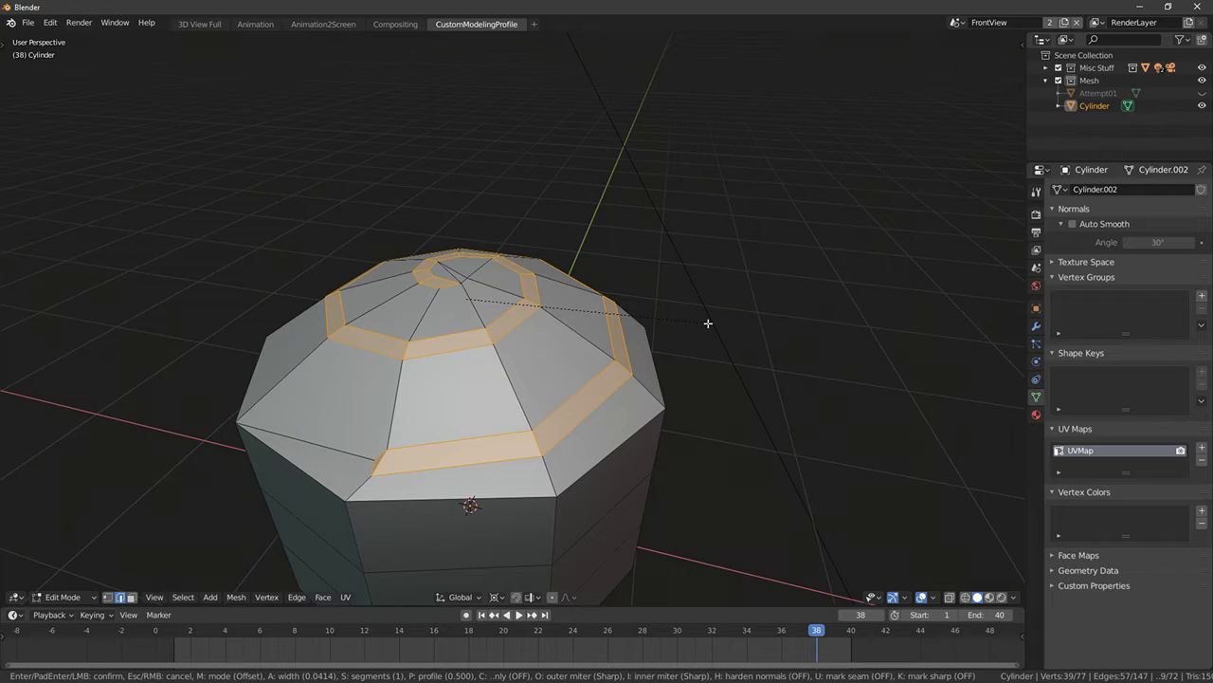
pyautogui.click(709, 323)
# Add one centred loop cut along the bevelled spiral strip
pyautogui.moveTo(671, 324); pyautogui.dragTo(621, 294, button='middle')
pyautogui.hotkey('alt', 'a')
pyautogui.hotkey('ctrl', 'r')
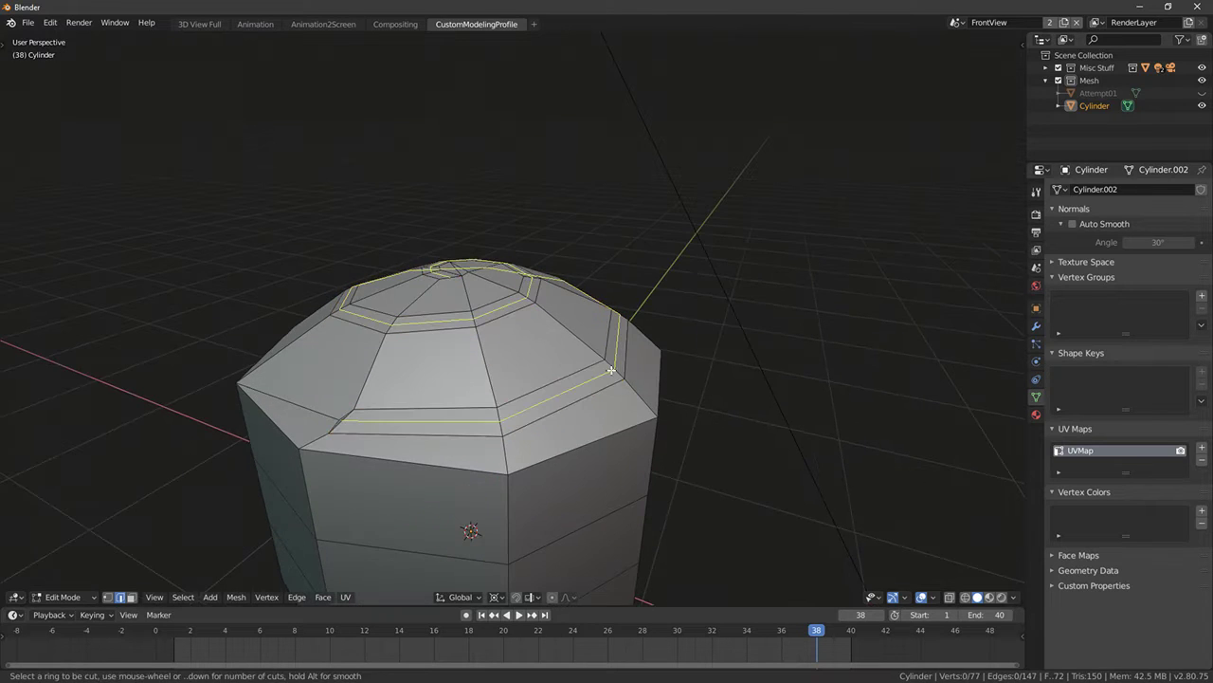
pyautogui.click(610, 370)
pyautogui.rightClick(610, 369)
pyautogui.moveTo(610, 370); pyautogui.dragTo(576, 334, button='middle')
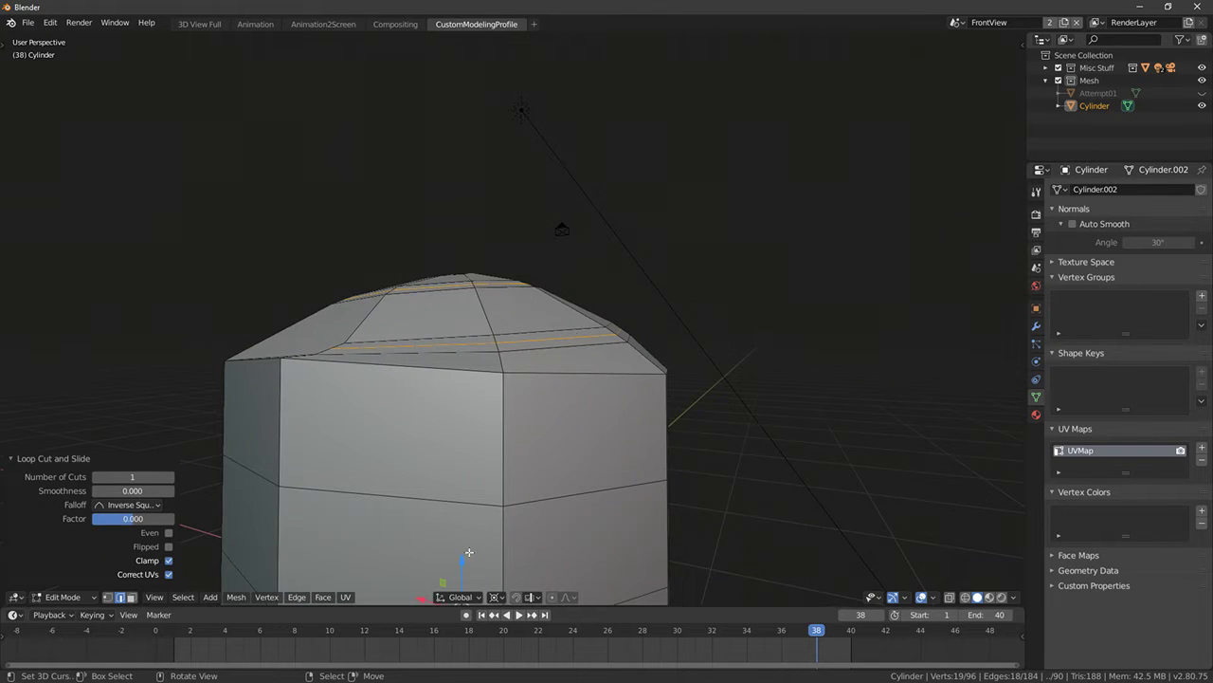
# Lower the strip's middle edge loop about 0.07 along Z to carve a stepped spiral groove into the cap
pyautogui.press('g')
pyautogui.press('z')
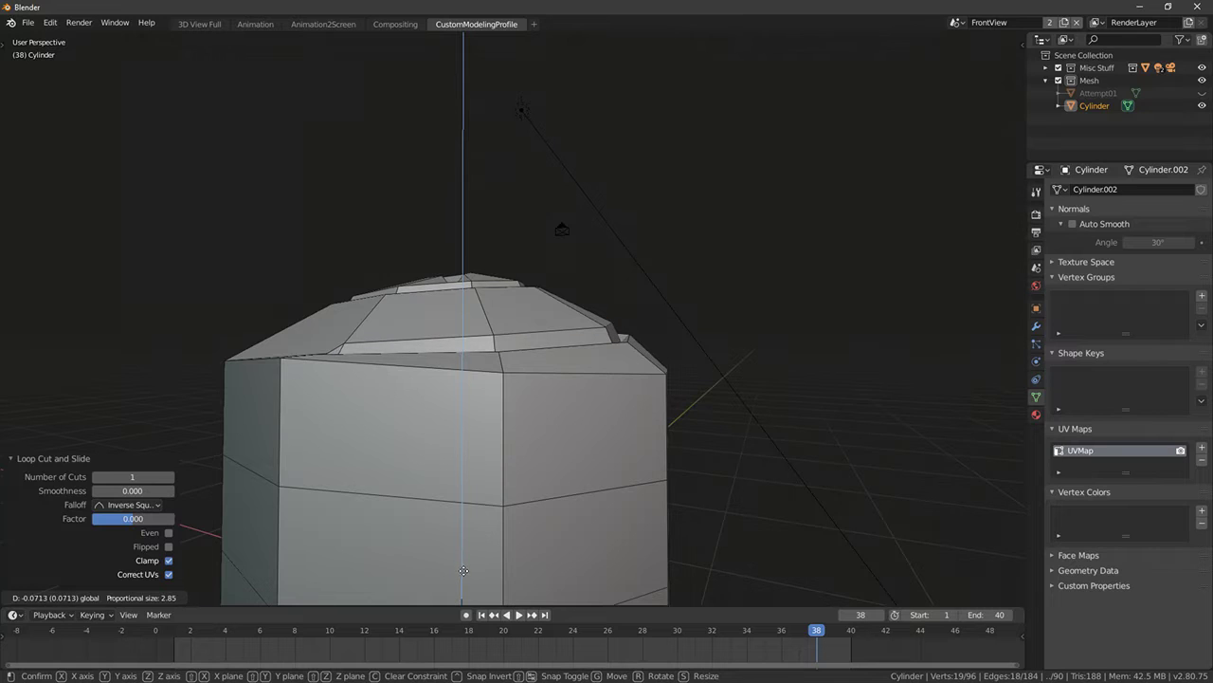
pyautogui.click(464, 570)
pyautogui.moveTo(496, 425); pyautogui.dragTo(639, 402, button='middle')
pyautogui.press('Tab')
pyautogui.press('Tab')
pyautogui.hotkey('alt', 'a')
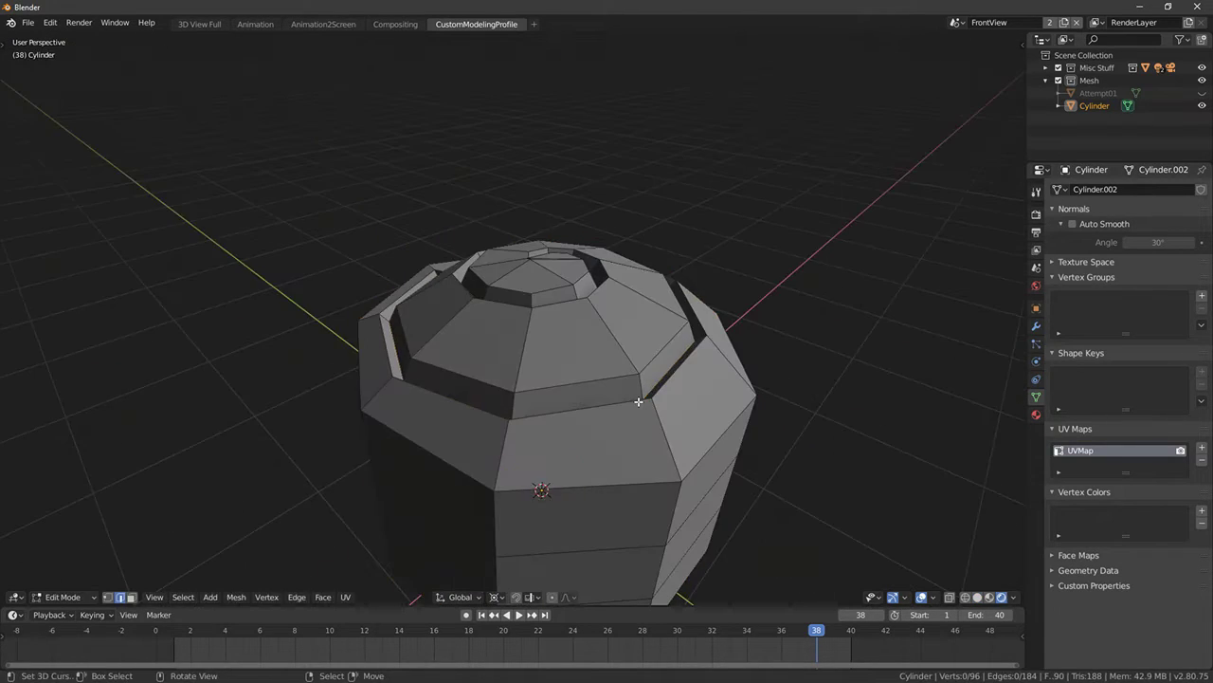
# Select the two horizontal edge loops around the wall and scale them up by about 1.15
pyautogui.press('a')
pyautogui.moveTo(448, 550); pyautogui.dragTo(445, 461, button='middle')
pyautogui.hotkey('alt', 'a')
pyautogui.keyDown('alt'); pyautogui.rightClick(412, 527); pyautogui.keyUp('alt')
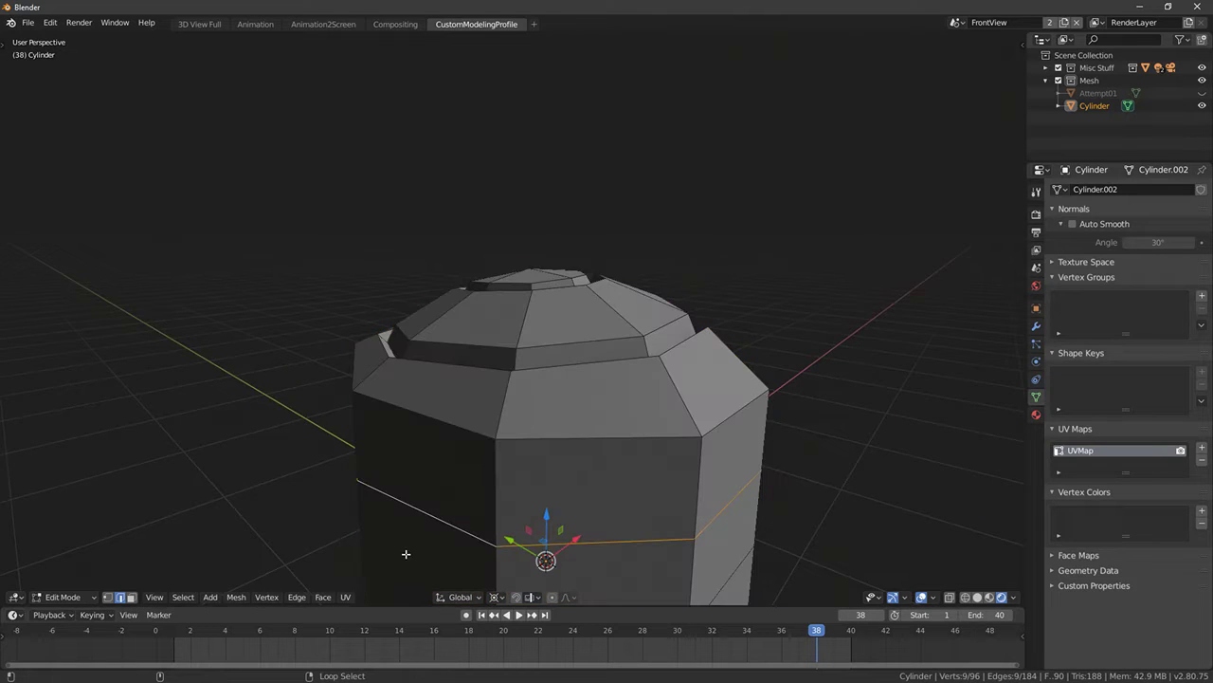
pyautogui.keyDown('alt'); pyautogui.keyDown('shift'); pyautogui.rightClick(402, 567); pyautogui.keyUp('shift'); pyautogui.keyUp('alt')
pyautogui.scroll(-4, 663, 493)
pyautogui.press('s')
pyautogui.click(815, 404)
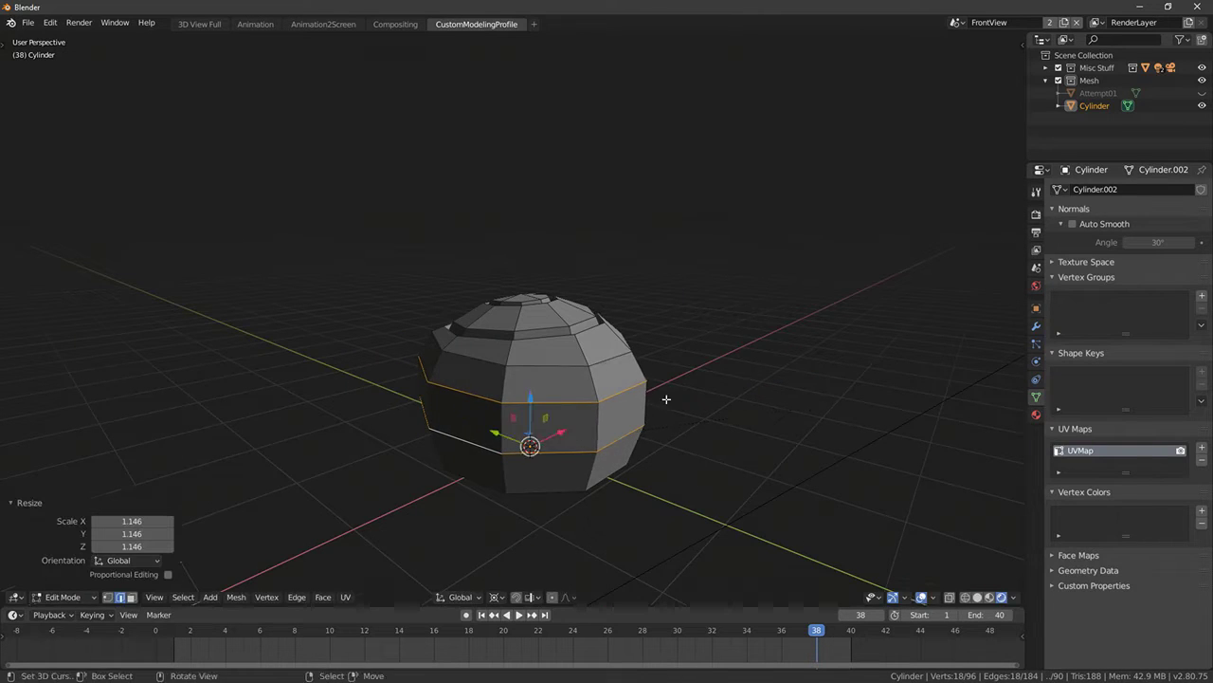
# Lower the two wall loops about 0.11 along Z and scale them by about 0.98
pyautogui.moveTo(667, 398); pyautogui.dragTo(584, 377, button='middle')
pyautogui.moveTo(531, 407); pyautogui.dragTo(543, 419)
pyautogui.press('s')
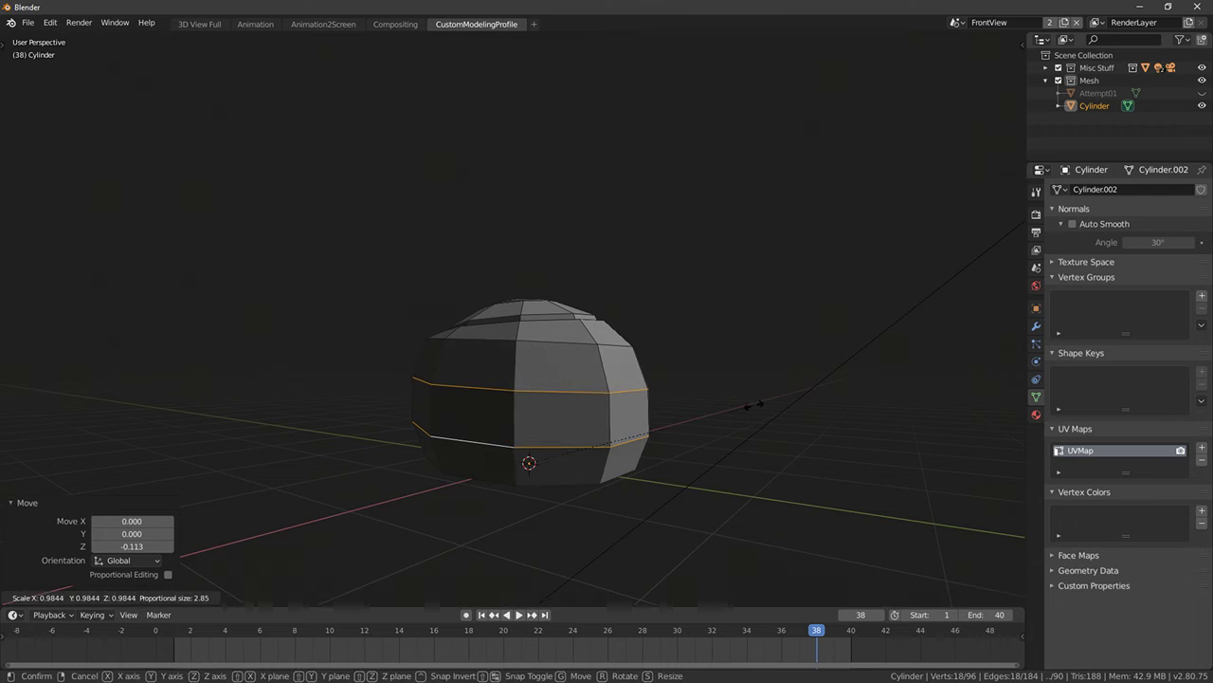
pyautogui.click(756, 408)
pyautogui.moveTo(754, 407); pyautogui.dragTo(612, 352, button='middle')
pyautogui.press('Tab')
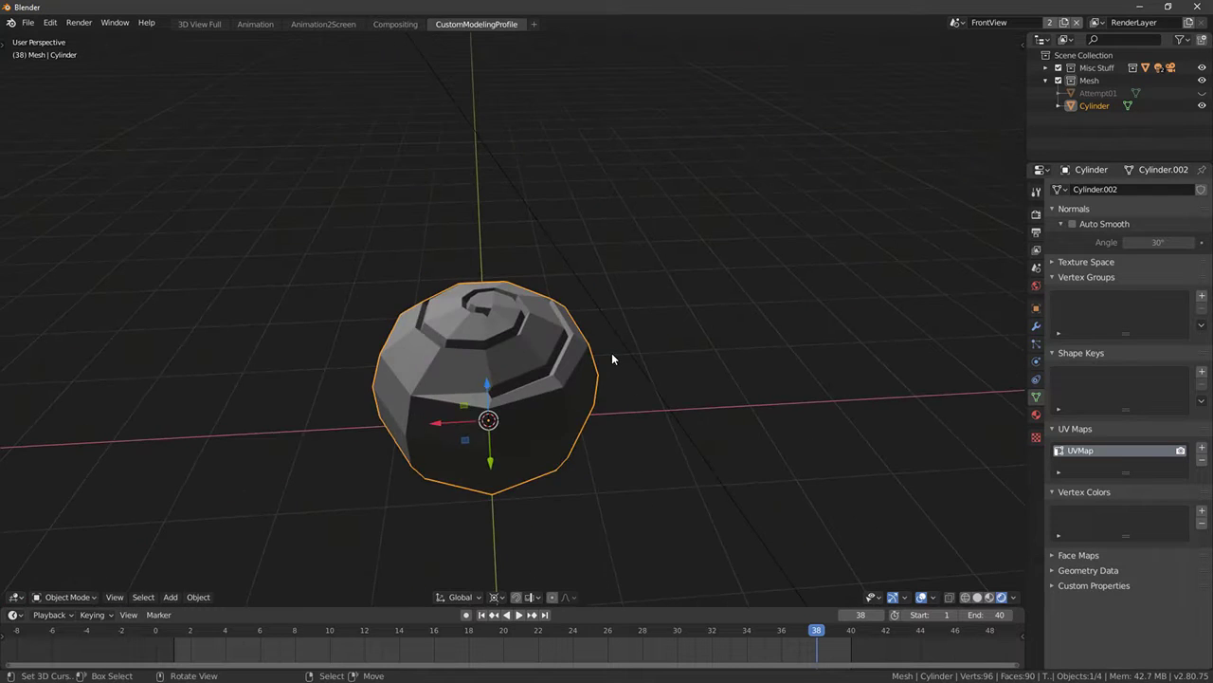
# Apply smooth shading to the whole mesh
pyautogui.press('Tab')
pyautogui.press('a')
pyautogui.press('F3')
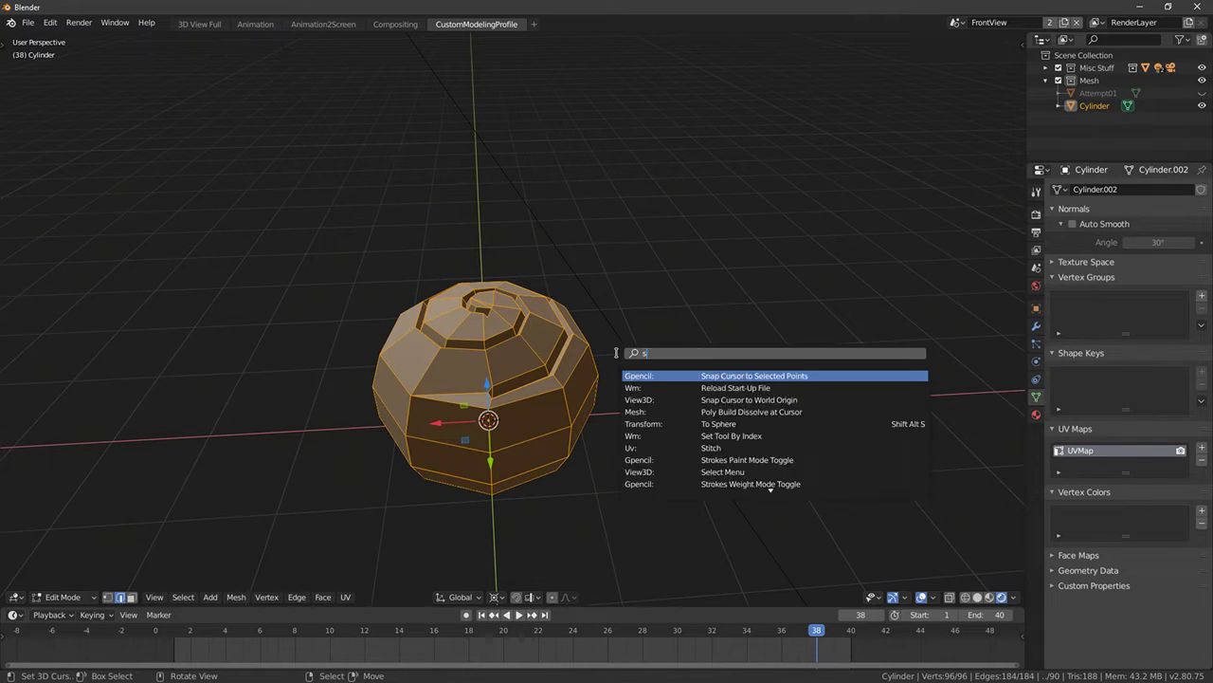
pyautogui.write('shade')
pyautogui.press('Return')
pyautogui.press('Tab')
pyautogui.moveTo(620, 352); pyautogui.dragTo(598, 420, button='middle')
pyautogui.scroll(6, 499, 371)
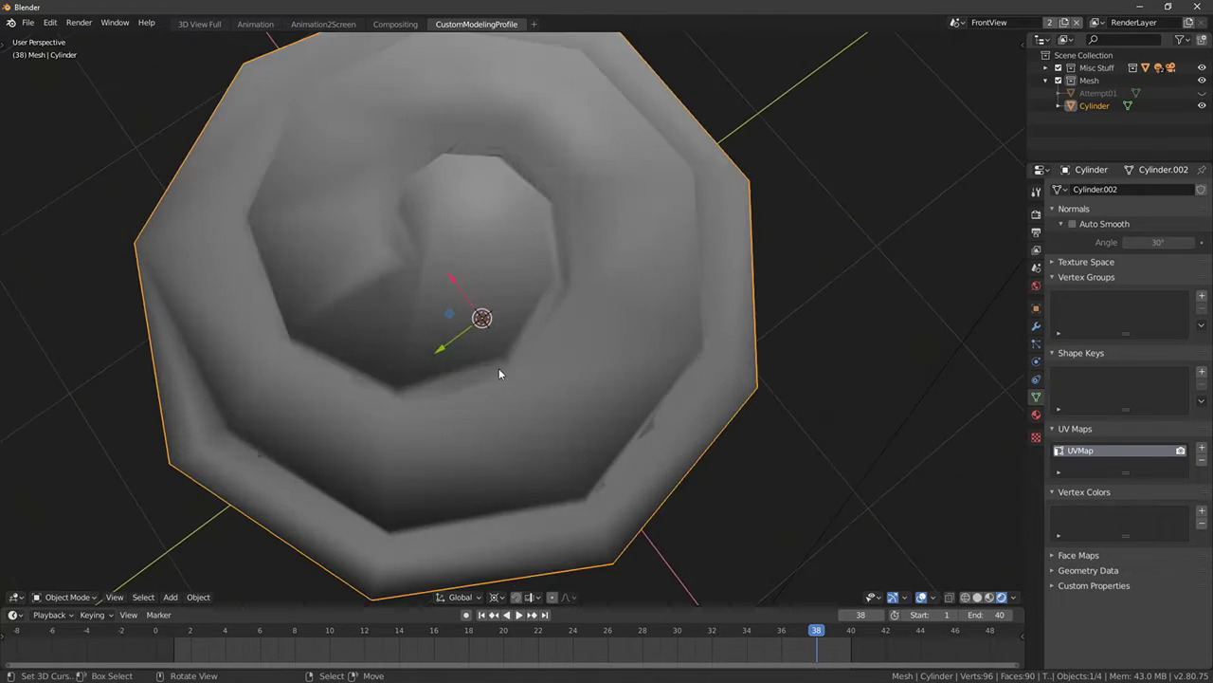
# In vertex select mode, delete the extra vertex at the inner end of the spiral groove
pyautogui.press('Tab')
pyautogui.moveTo(499, 371); pyautogui.dragTo(252, 600, button='middle')
pyautogui.hotkey('alt', 'a')
pyautogui.hotkey('ctrl', 'r')
pyautogui.press('Escape')
pyautogui.moveTo(453, 321); pyautogui.dragTo(442, 352, button='middle')
pyautogui.click(442, 352)
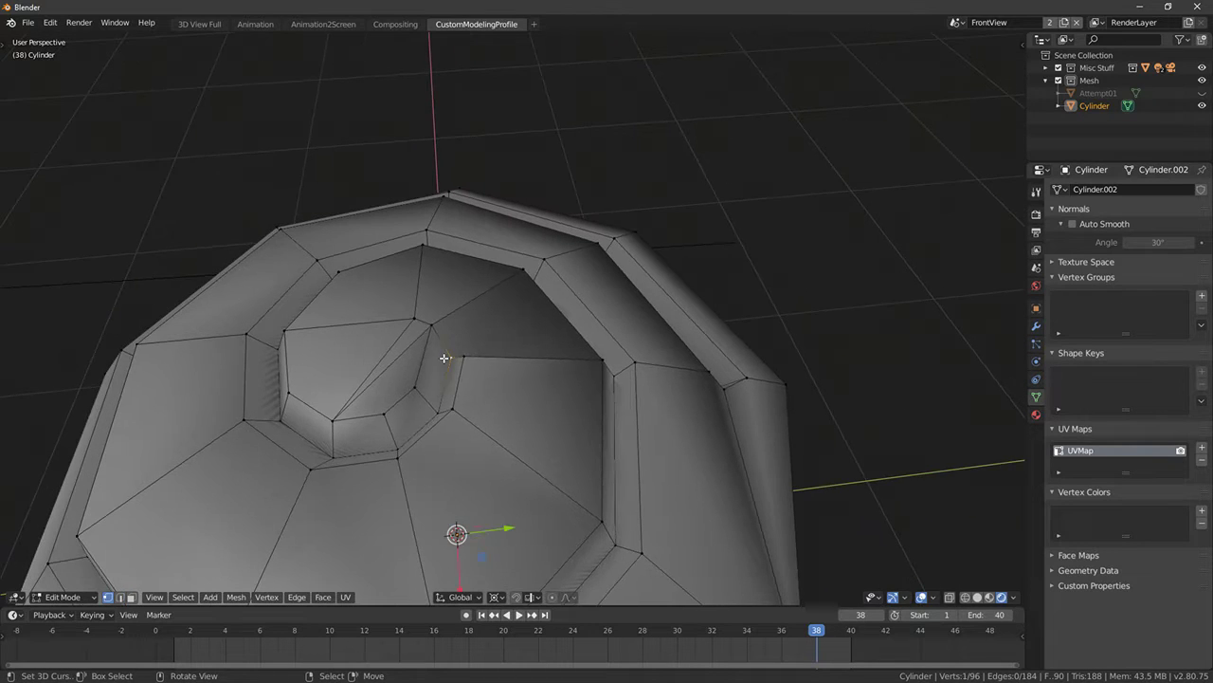
pyautogui.press('x')
pyautogui.click(444, 355)
# Fill the hole at the groove's inner end with two faces built from its bordering vertices
pyautogui.click(440, 347)
pyautogui.keyDown('ctrl'); pyautogui.click(430, 403); pyautogui.keyUp('ctrl')
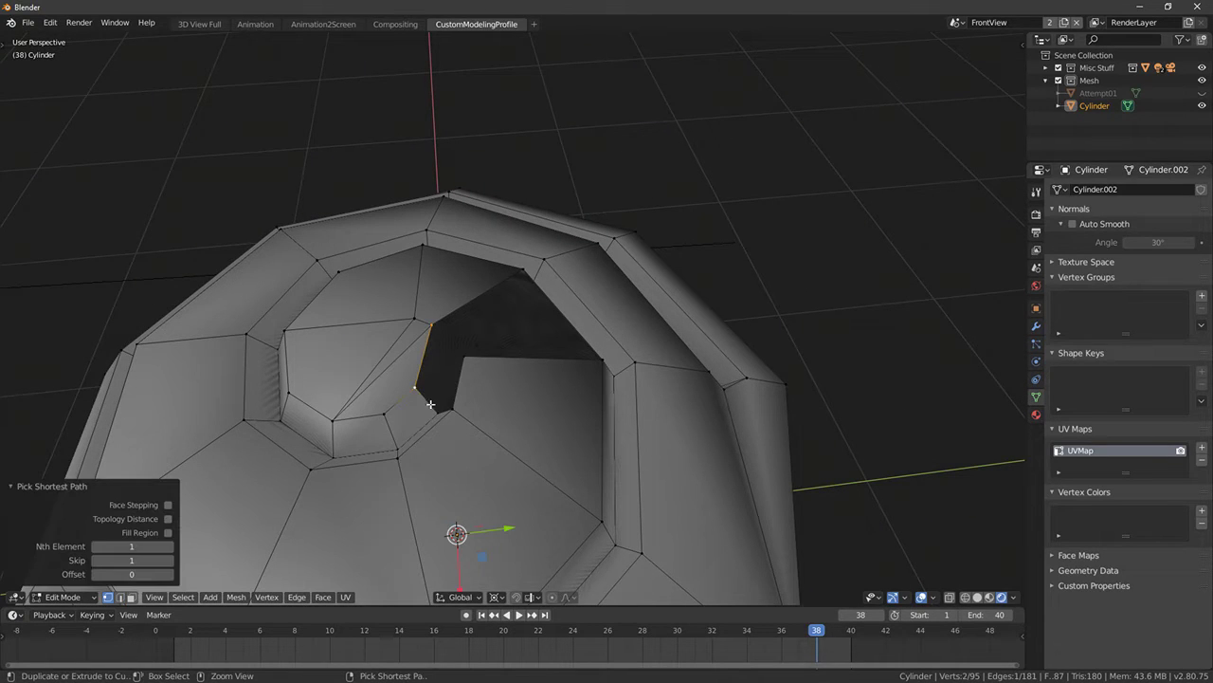
pyautogui.press('f')
pyautogui.moveTo(481, 358); pyautogui.dragTo(518, 268, button='middle')
pyautogui.keyDown('shift'); pyautogui.rightClick(510, 379); pyautogui.keyUp('shift')
pyautogui.press('f')
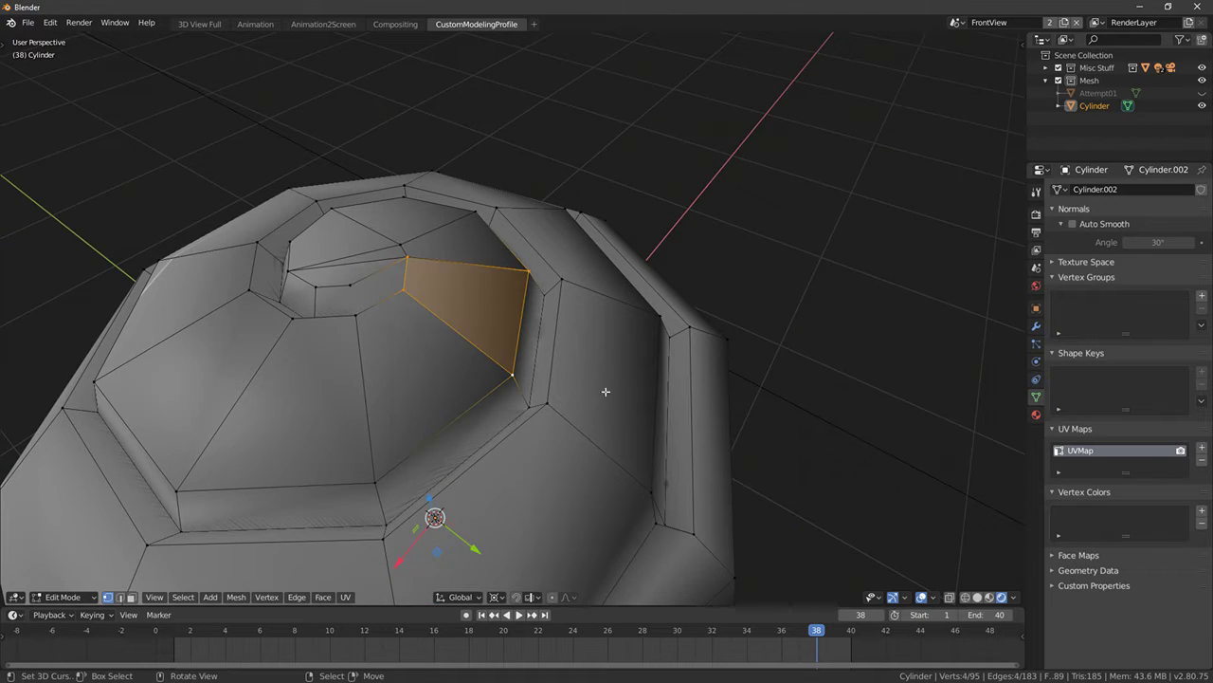
# Preview a loop cut around the cap to check the repaired edge flow, leaving the cut unapplied
pyautogui.hotkey('alt', 'a')
pyautogui.moveTo(600, 387); pyautogui.dragTo(493, 323, button='middle')
pyautogui.hotkey('ctrl', 'r')
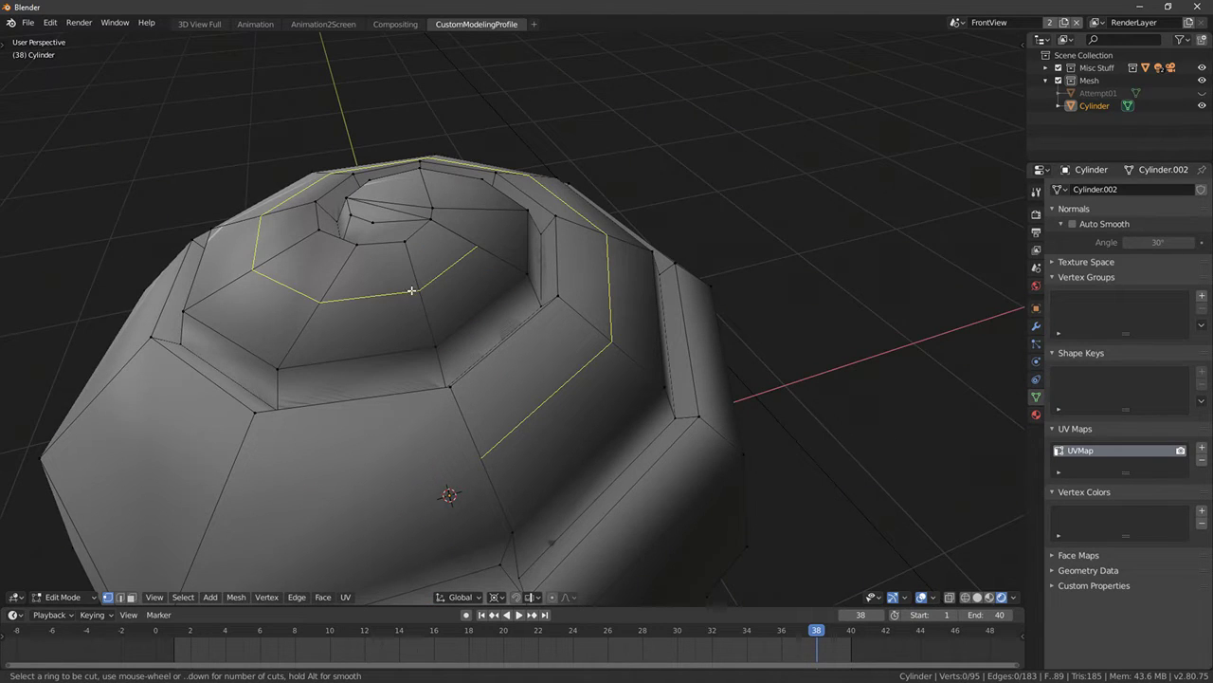
pyautogui.rightClick(415, 293)
# Merge two vertices at the groove's outer end at their center and raise the merged vertex about 0.036 along Z
pyautogui.scroll(-2, 419, 296)
pyautogui.moveTo(496, 461); pyautogui.dragTo(428, 335, button='middle')
pyautogui.rightClick(503, 448)
pyautogui.scroll(1, 408, 433)
pyautogui.keyDown('shift'); pyautogui.rightClick(361, 364); pyautogui.keyUp('shift')
pyautogui.hotkey('alt', 'm')
pyautogui.click(357, 396)
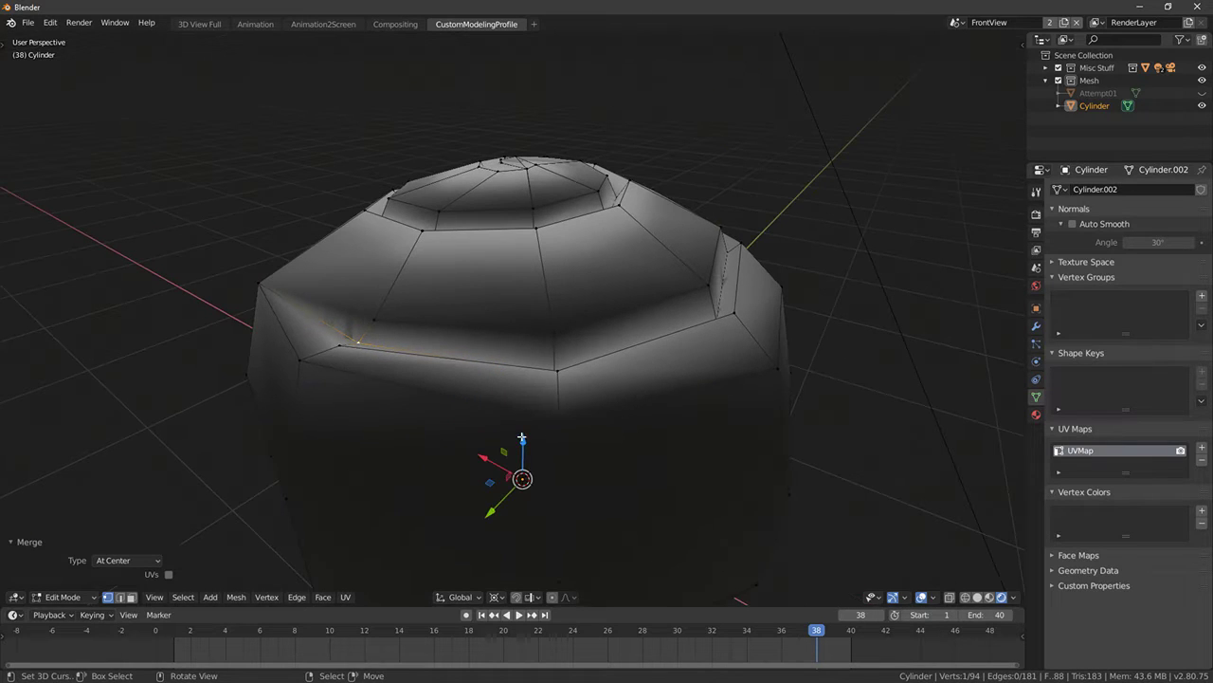
pyautogui.moveTo(522, 438); pyautogui.dragTo(526, 431)
pyautogui.moveTo(465, 401); pyautogui.dragTo(426, 415, button='middle')
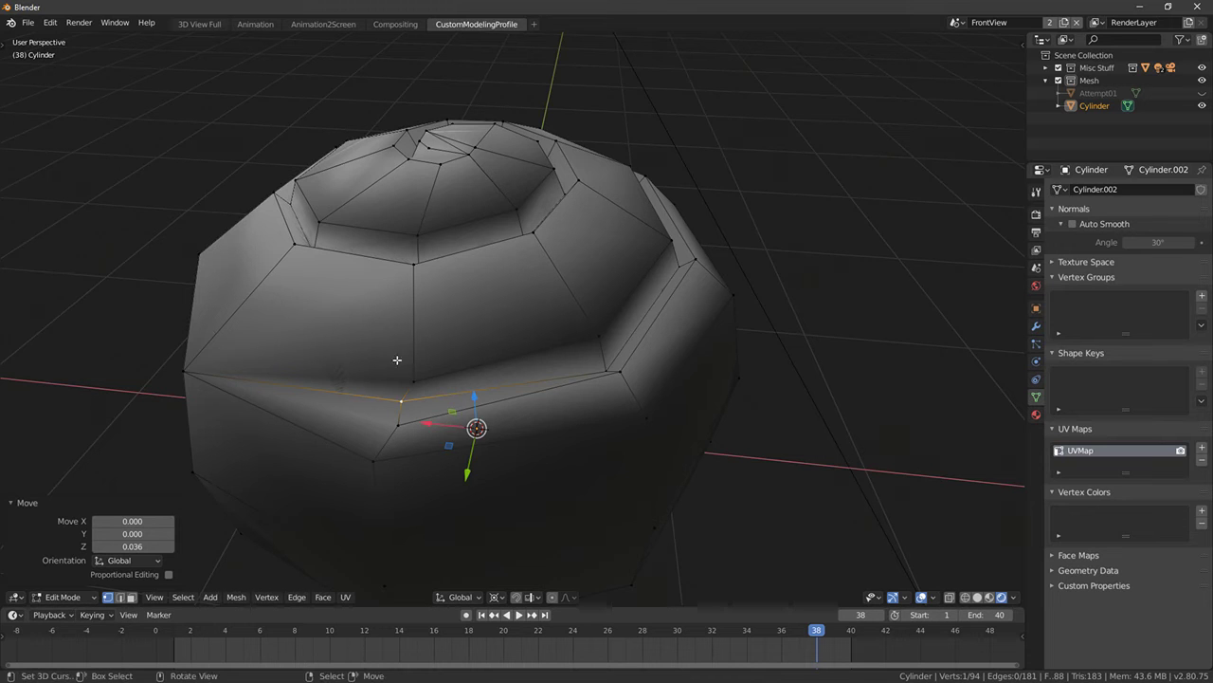
# Merge the raised vertex with the one just above it on the groove's upper rim at their center
pyautogui.click(415, 382)
pyautogui.keyDown('shift'); pyautogui.rightClick(402, 398); pyautogui.keyUp('shift')
pyautogui.hotkey('alt', 'm')
pyautogui.click(411, 411)
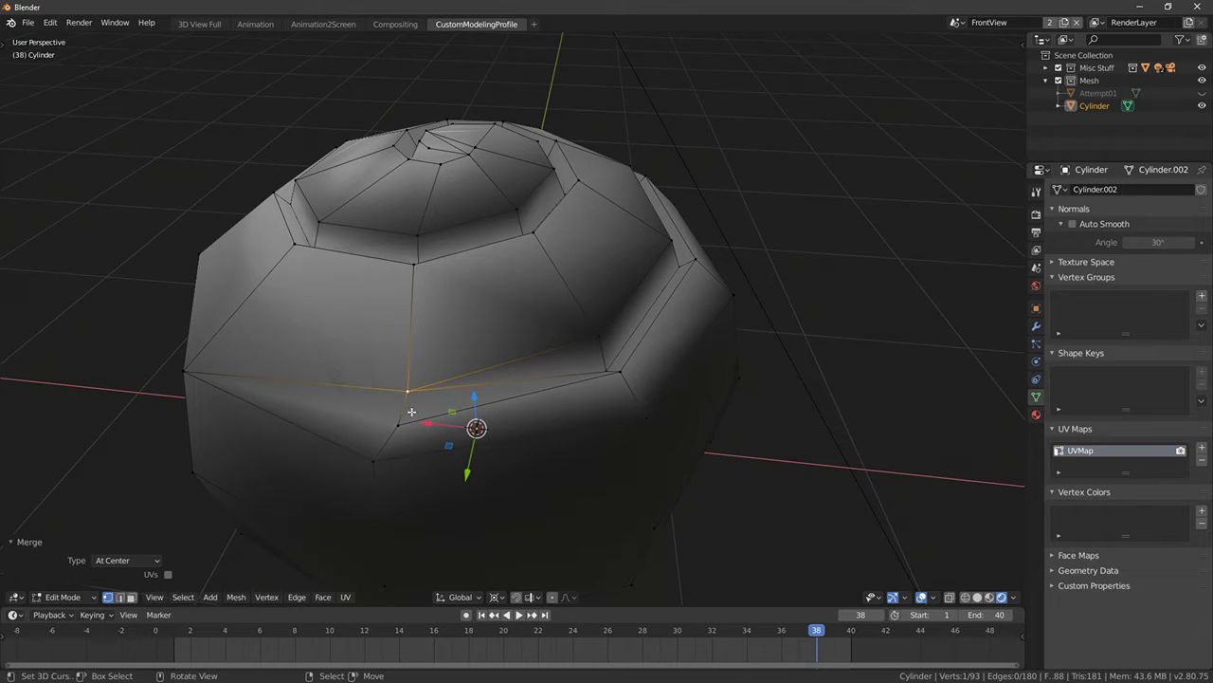
# Try a loop cut along the faces between the spiral's turns and undo it
pyautogui.moveTo(411, 412); pyautogui.dragTo(400, 316, button='middle')
pyautogui.hotkey('ctrl', 'r')
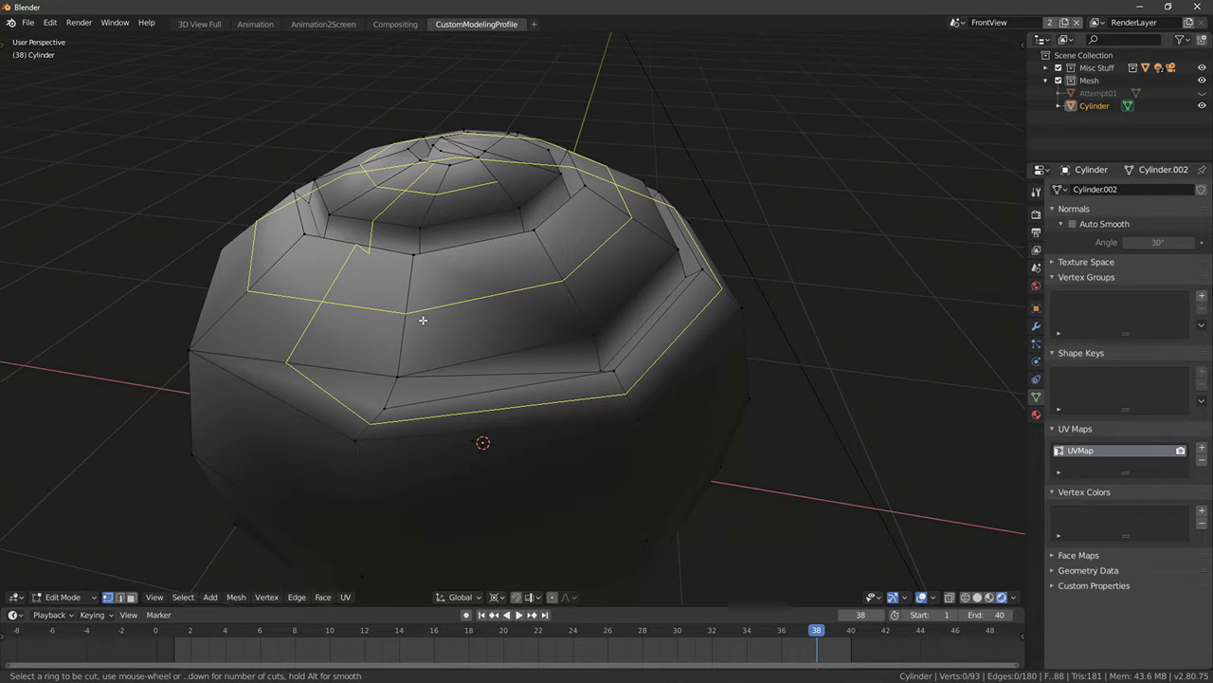
pyautogui.click(422, 320)
pyautogui.moveTo(483, 312); pyautogui.dragTo(500, 386, button='middle')
pyautogui.hotkey('ctrl', 'z')
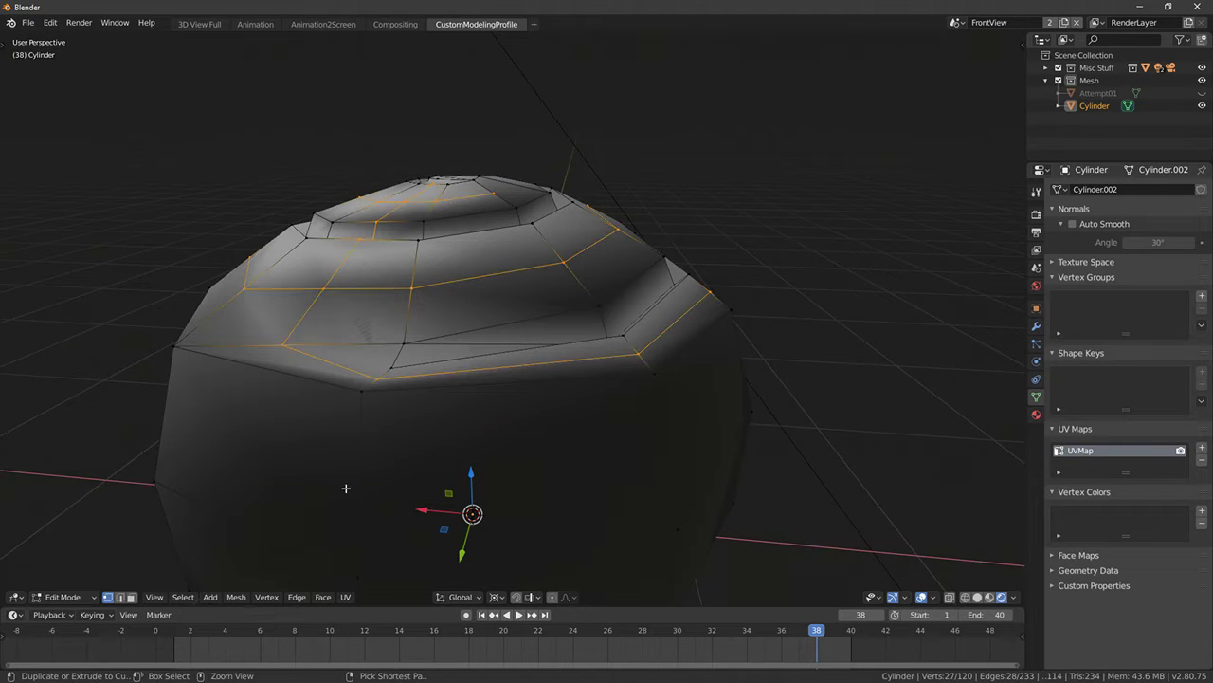
pyautogui.hotkey('ctrl', 'z')
pyautogui.hotkey('ctrl', 'r')
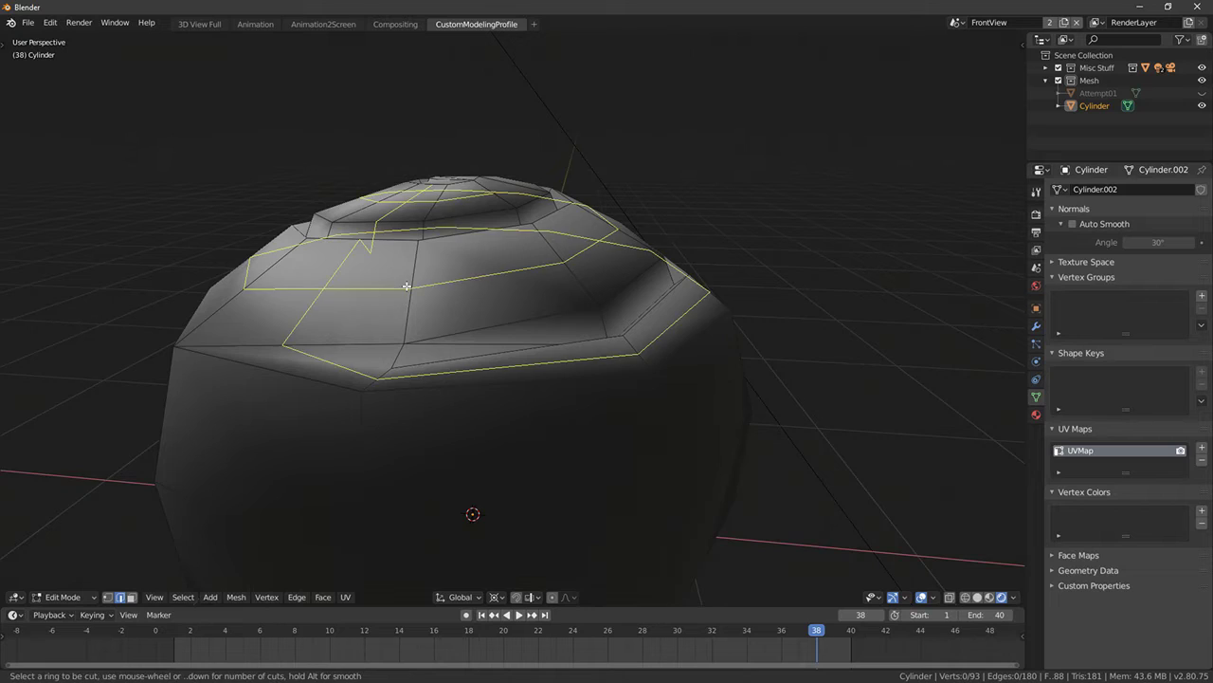
pyautogui.click(423, 313)
pyautogui.moveTo(426, 314); pyautogui.dragTo(503, 402, button='middle')
pyautogui.hotkey('ctrl', 'z')
pyautogui.scroll(3, 503, 402)
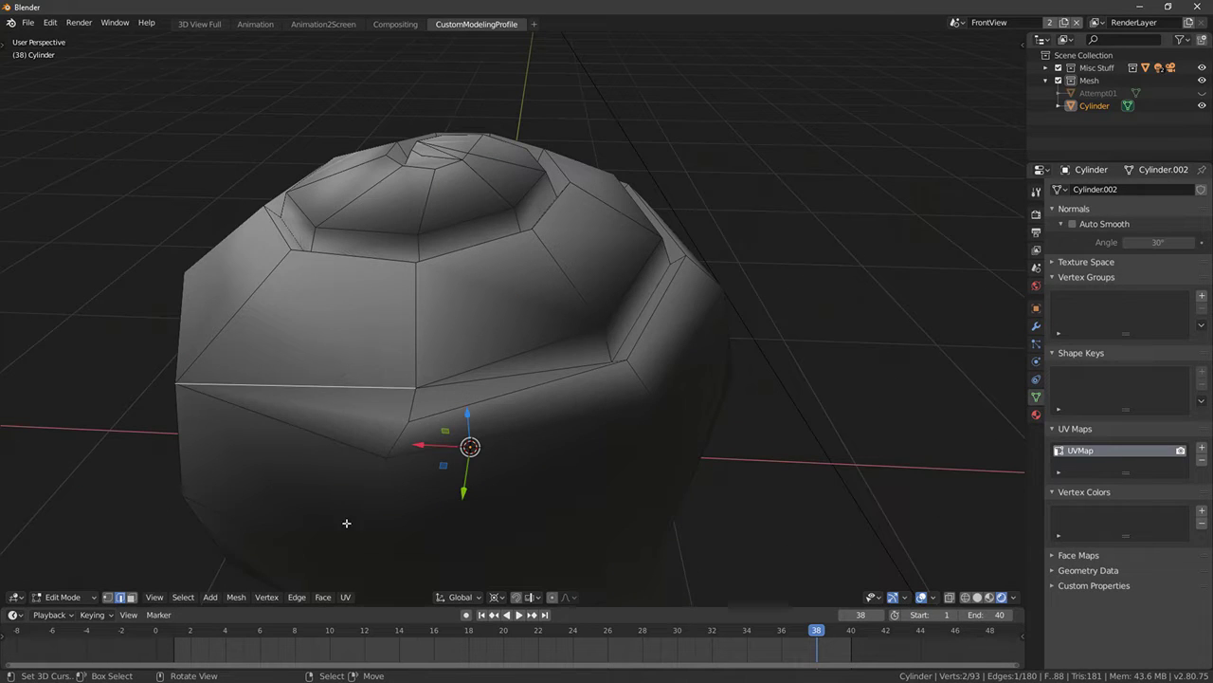
pyautogui.hotkey('alt', 'a')
pyautogui.hotkey('ctrl', 'r')
pyautogui.press('Escape')
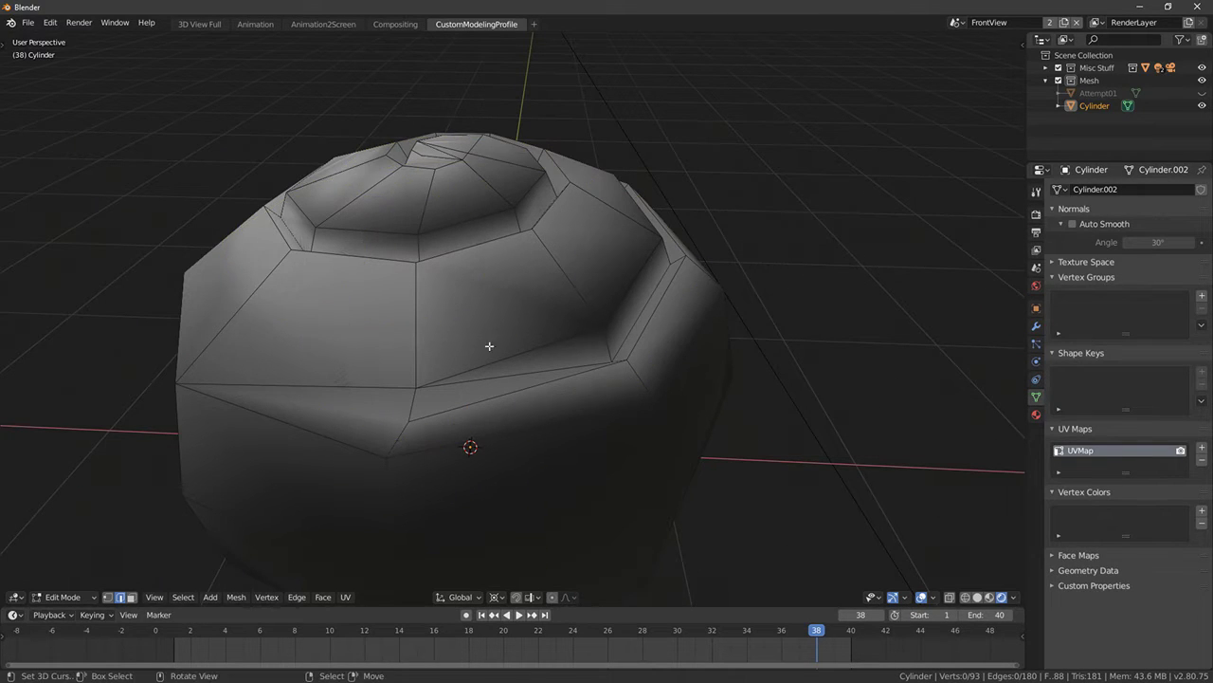
# Examine the spiral cap's topology from directly above and from oblique angles
pyautogui.moveTo(490, 346); pyautogui.dragTo(506, 442, button='middle')
pyautogui.press('KP_7')
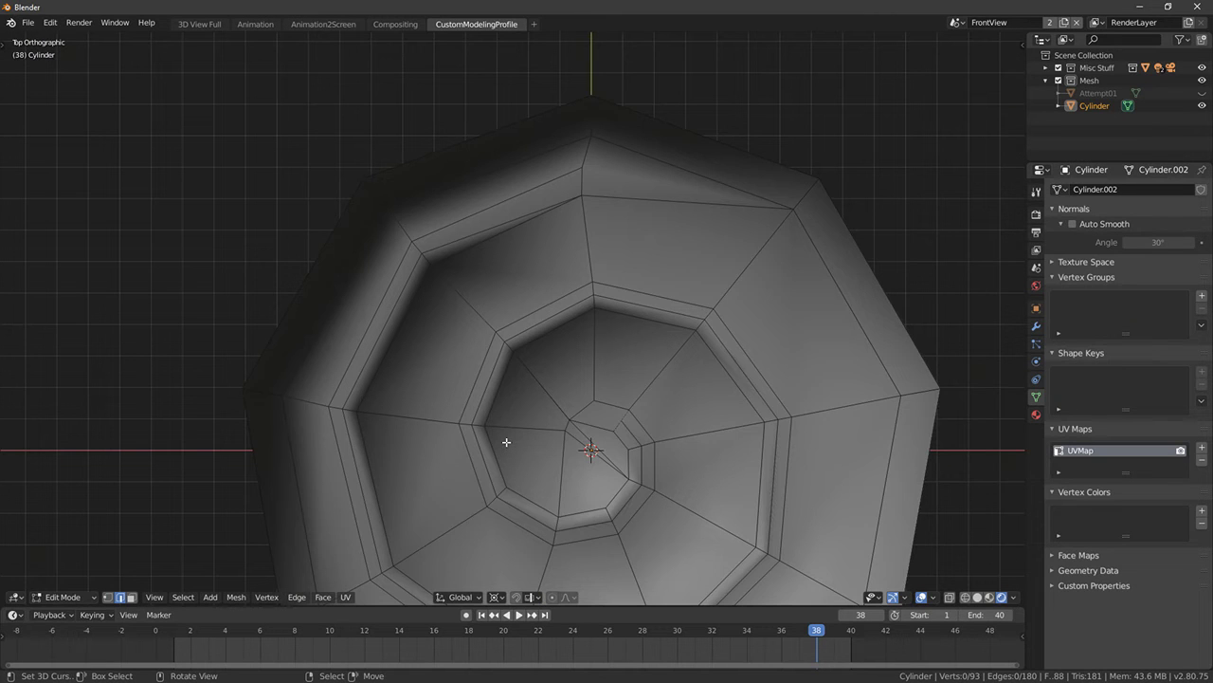
pyautogui.moveTo(503, 440); pyautogui.dragTo(531, 335, button='middle')
pyautogui.scroll(-5, 536, 346)
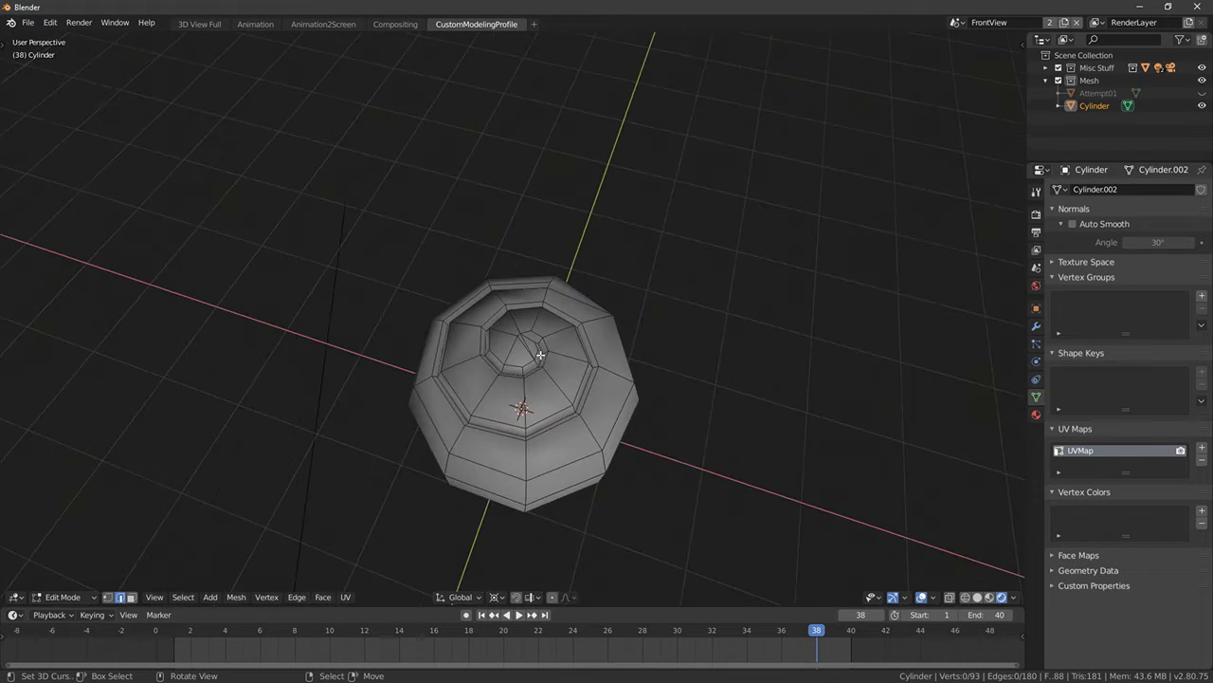
pyautogui.press('KP_7')
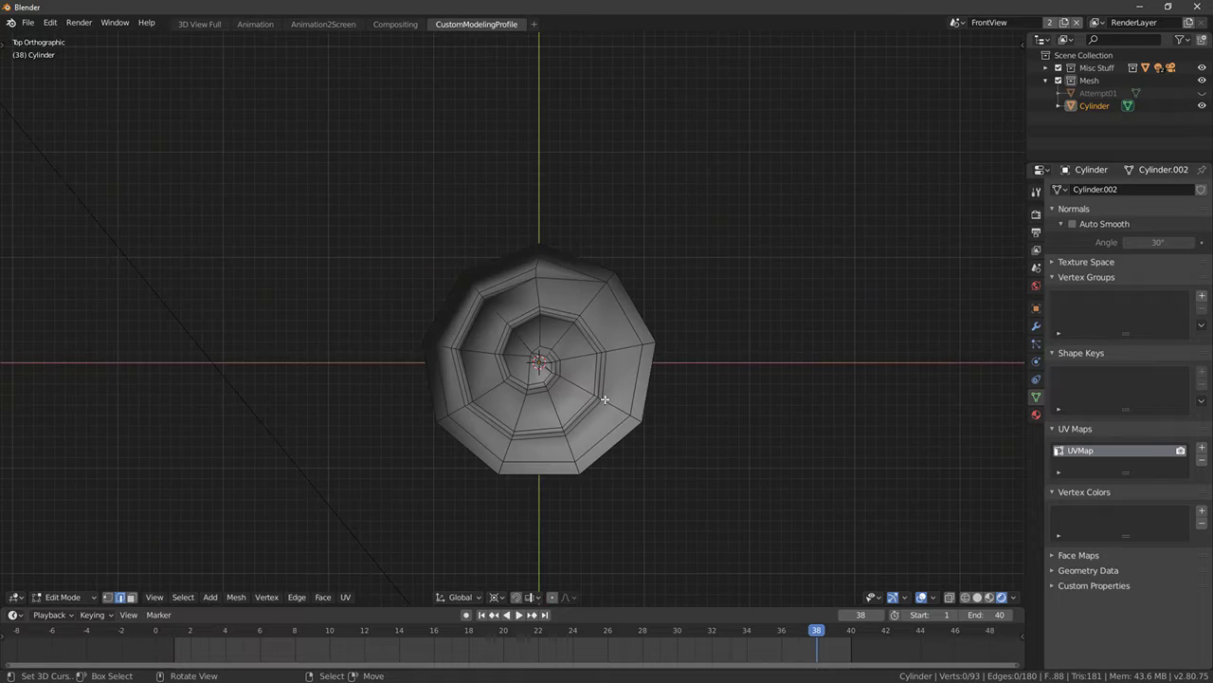
pyautogui.moveTo(652, 458); pyautogui.dragTo(595, 319, button='middle')
pyautogui.scroll(3, 607, 418)
pyautogui.scroll(1, 578, 379)
pyautogui.scroll(-3, 565, 423)
pyautogui.moveTo(512, 398); pyautogui.dragTo(507, 433, button='middle')
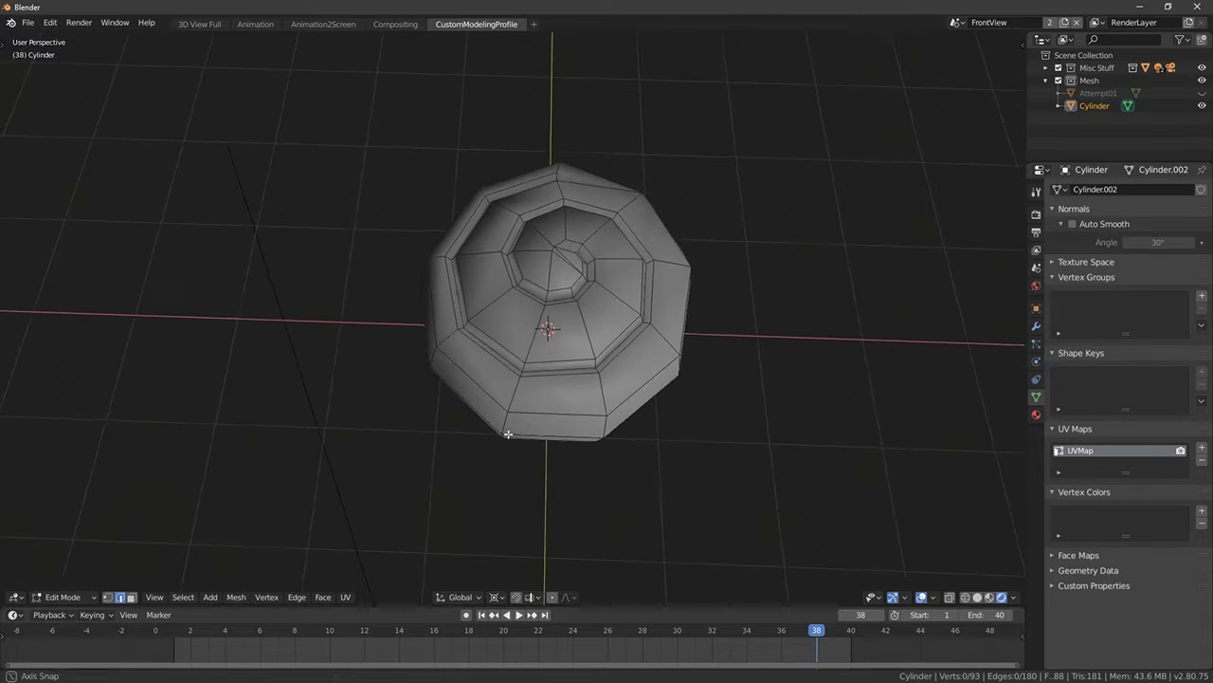
# Cut an edge with the Knife from the open end of the outer rim's edge loop to the neighbouring rim corner vertex
pyautogui.press('KP_7')
pyautogui.scroll(8, 549, 284)
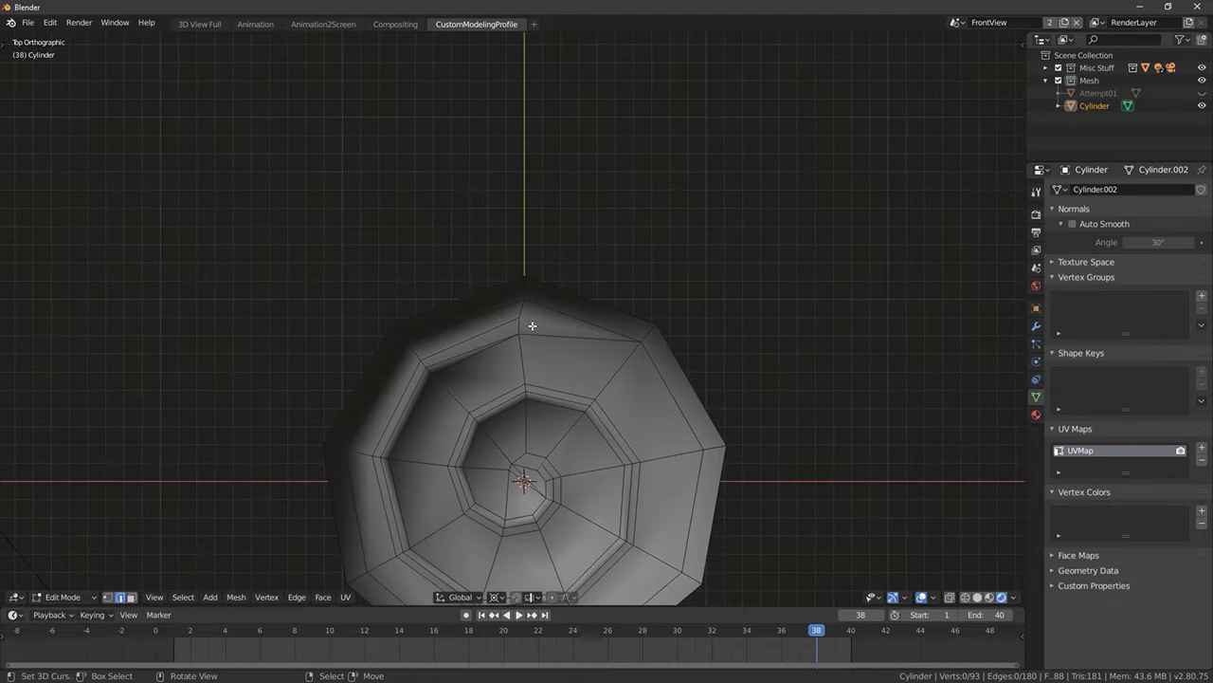
pyautogui.press('k')
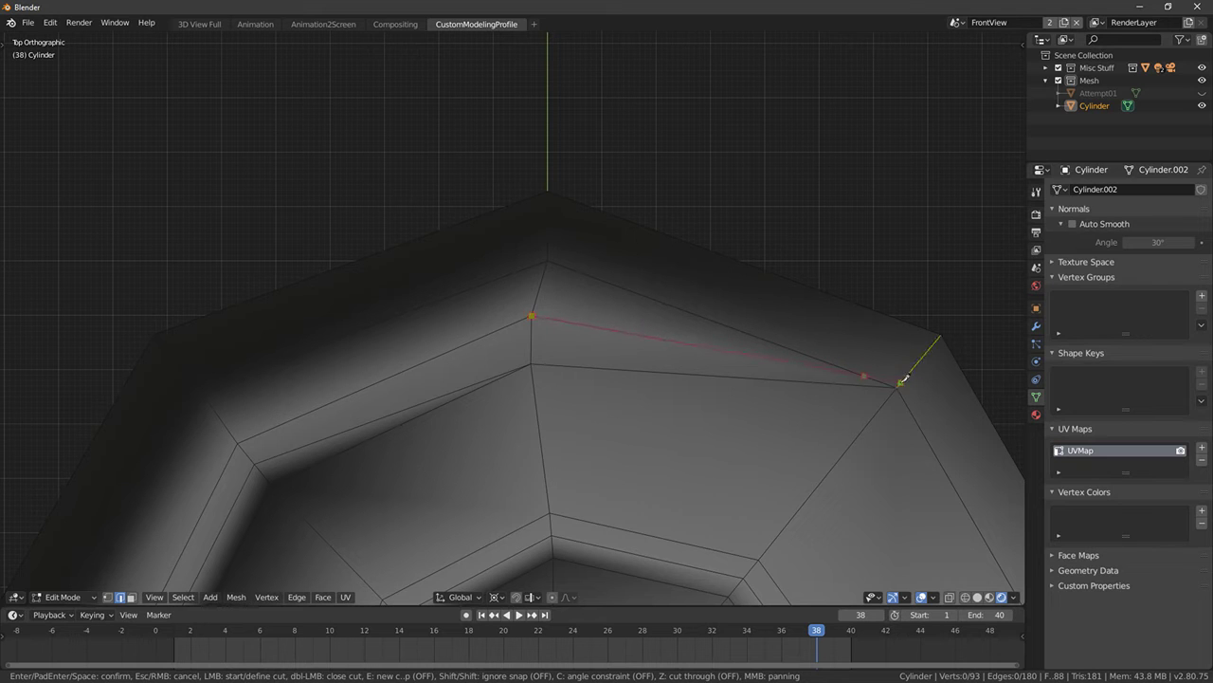
pyautogui.click(898, 386)
pyautogui.press('Return')
# Add one centred loop cut along the spiral coil, keeping the slide factor at 0
pyautogui.hotkey('ctrl', 'r')
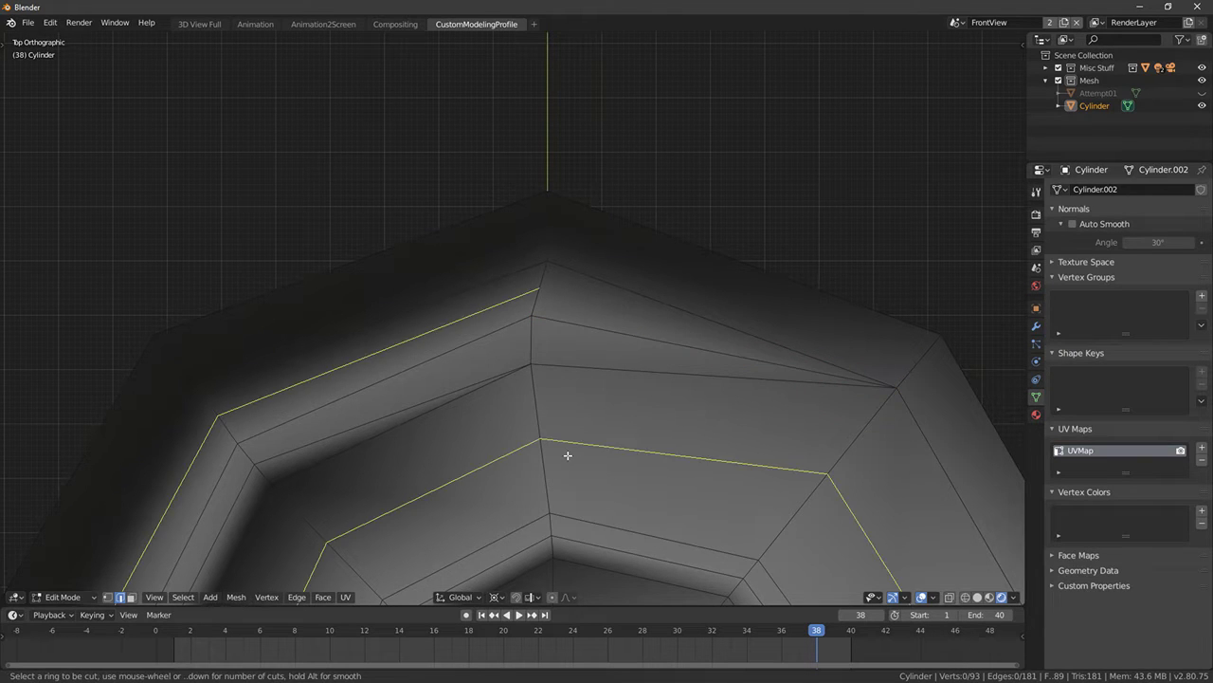
pyautogui.click(567, 455)
pyautogui.rightClick(568, 455)
# Extend the new edge loop across the next two faces toward the spiral's centre with Knife cuts
pyautogui.moveTo(567, 455); pyautogui.dragTo(549, 427, button='middle')
pyautogui.scroll(-5, 583, 349)
pyautogui.moveTo(545, 271); pyautogui.dragTo(542, 322, button='middle')
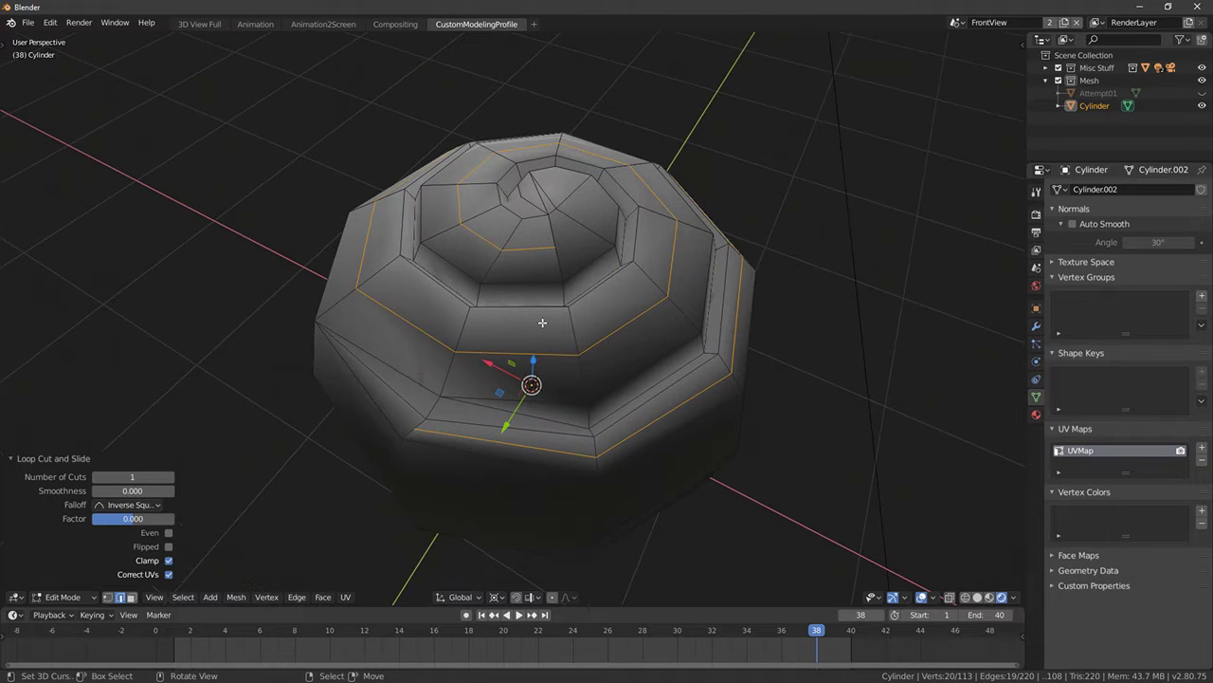
pyautogui.scroll(4, 572, 253)
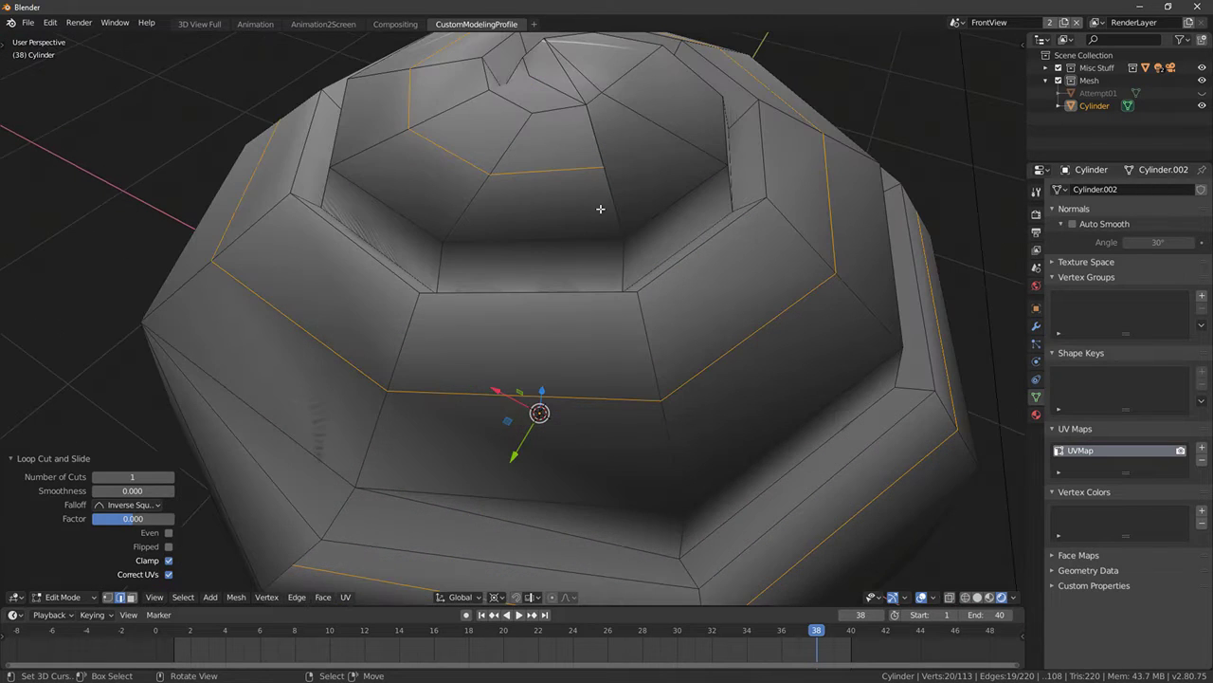
pyautogui.scroll(-3, 600, 207)
pyautogui.moveTo(598, 187); pyautogui.dragTo(555, 233, button='middle')
pyautogui.scroll(3, 549, 243)
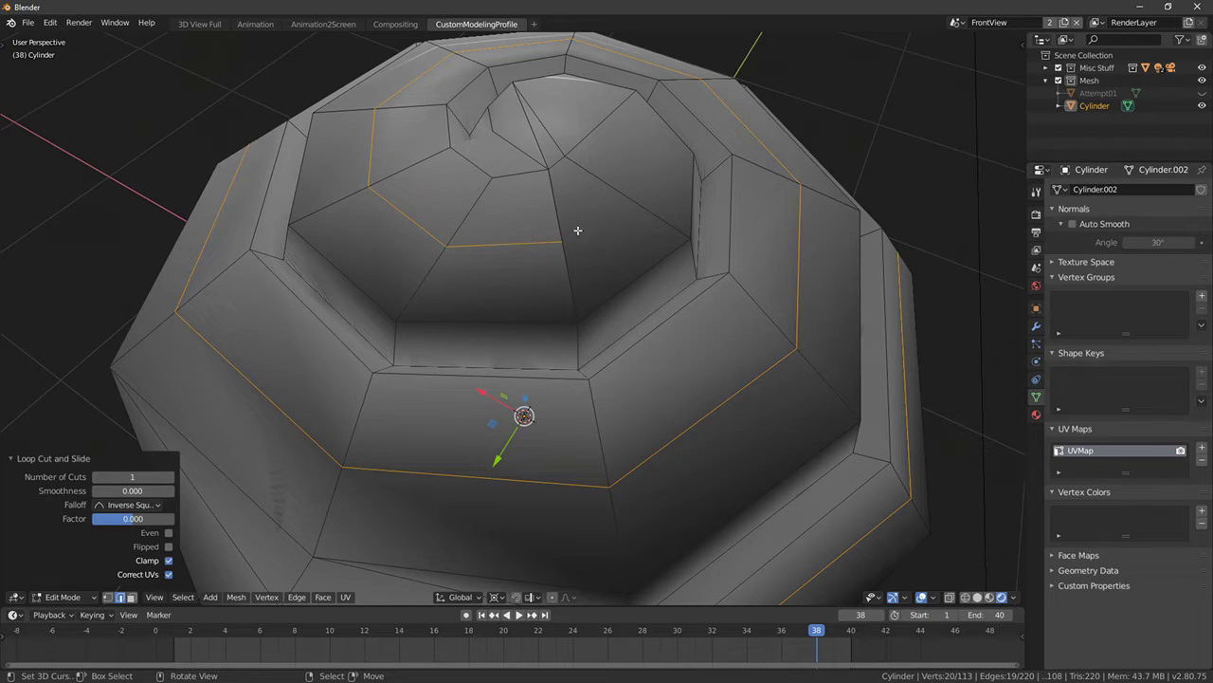
pyautogui.press('k')
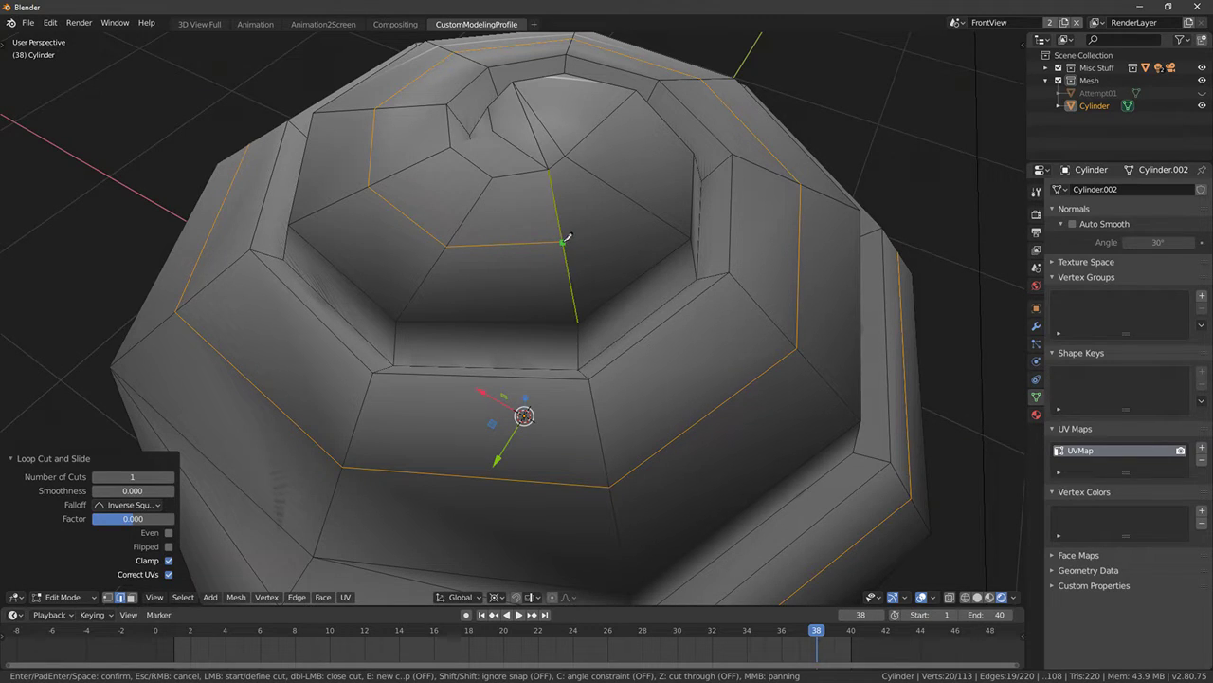
pyautogui.click(629, 196)
pyautogui.press('Return')
pyautogui.press('k')
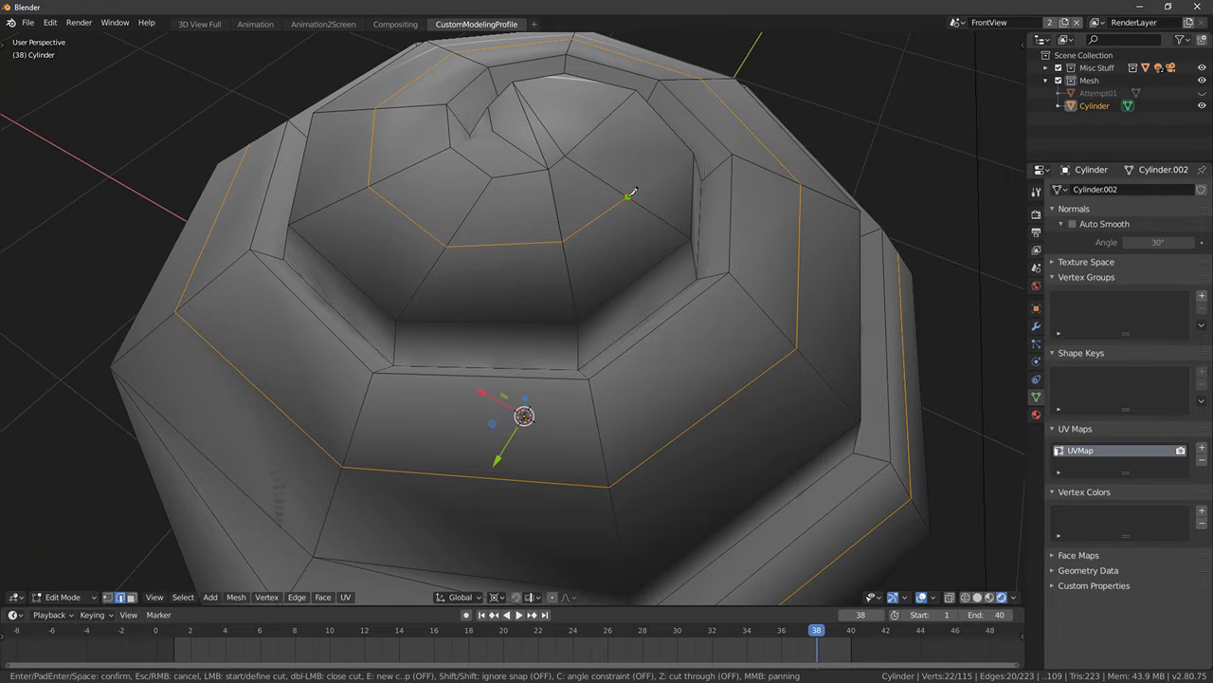
pyautogui.click(610, 116)
pyautogui.press('Return')
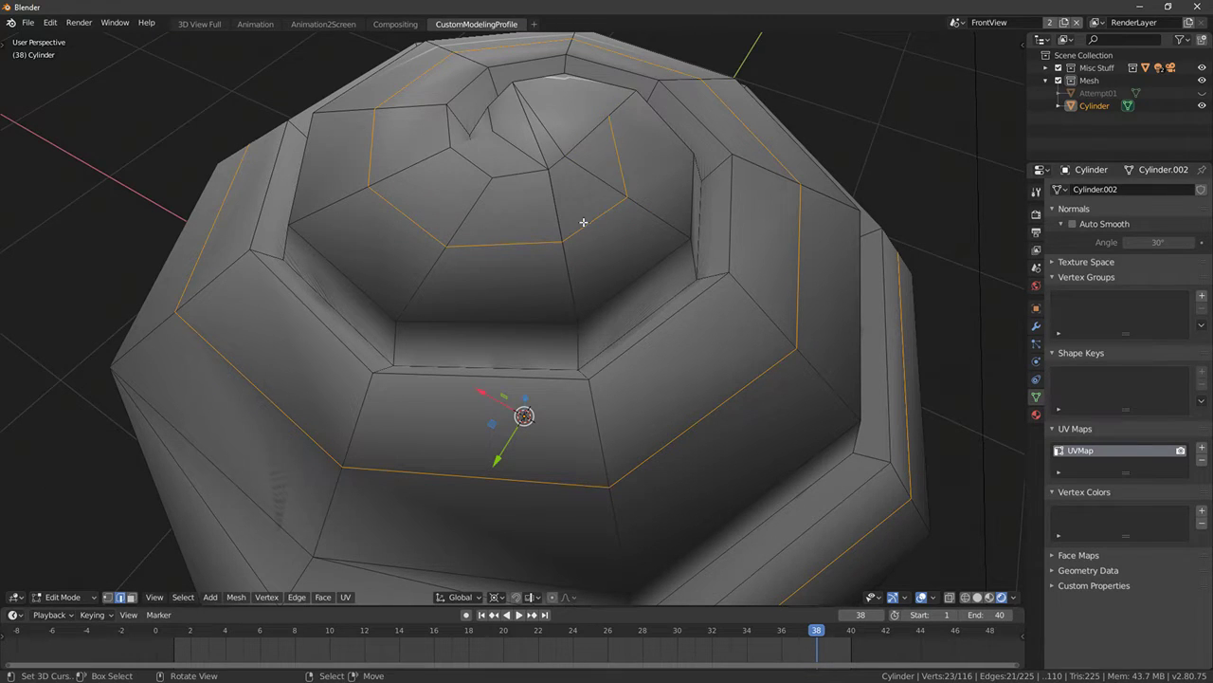
# Raise the spiral edge loop by 0.083 along Z using connected proportional editing with Smooth falloff and size 0.386
pyautogui.moveTo(582, 222); pyautogui.dragTo(594, 163, button='middle')
pyautogui.scroll(-3, 543, 379)
pyautogui.moveTo(521, 453); pyautogui.dragTo(522, 441)
pyautogui.hotkey('ctrl', 'z')
pyautogui.press('o')
pyautogui.scroll(4, 525, 447)
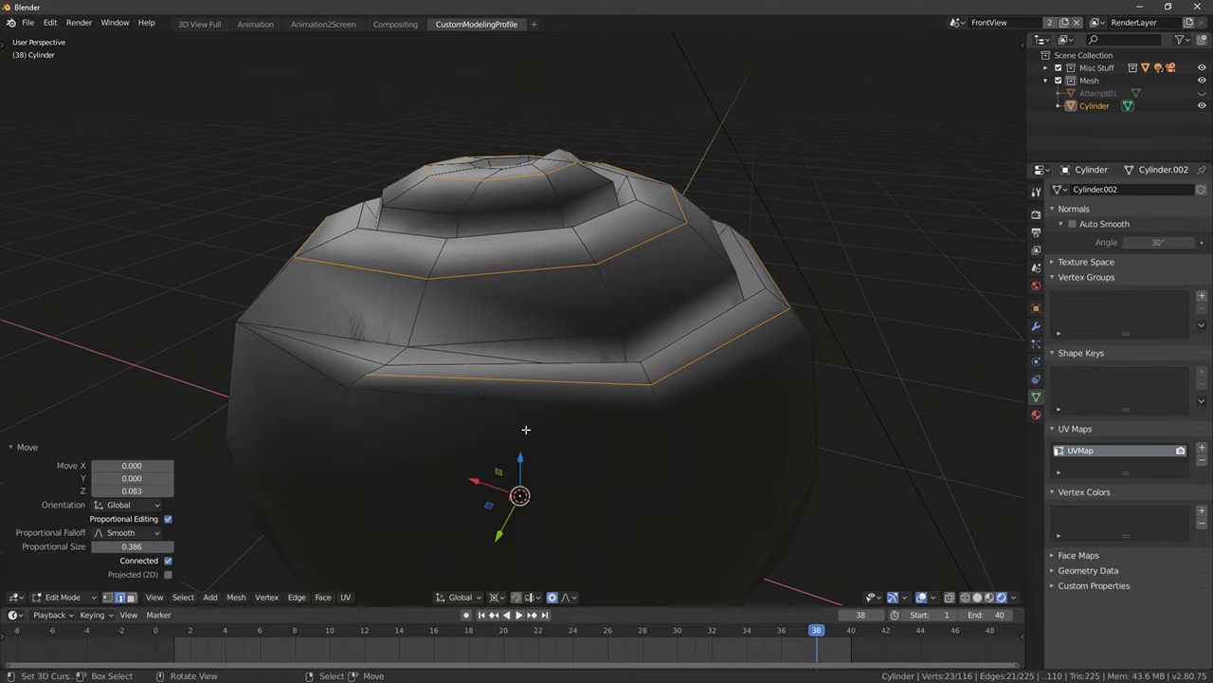
# Select a single vertex near the spiral's centre and move it along Z with proportional editing
pyautogui.moveTo(523, 441); pyautogui.dragTo(537, 438, button='middle')
pyautogui.rightClick(484, 146)
pyautogui.moveTo(484, 146); pyautogui.dragTo(471, 102, button='middle')
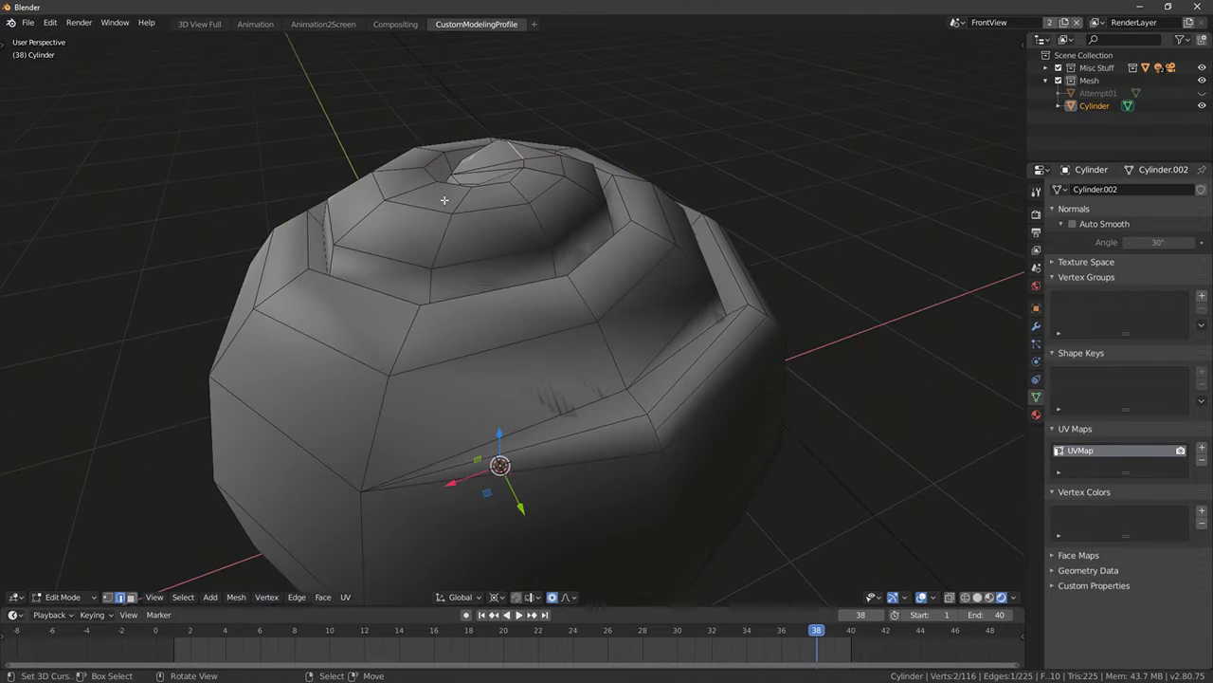
pyautogui.rightClick(508, 143)
pyautogui.press('g')
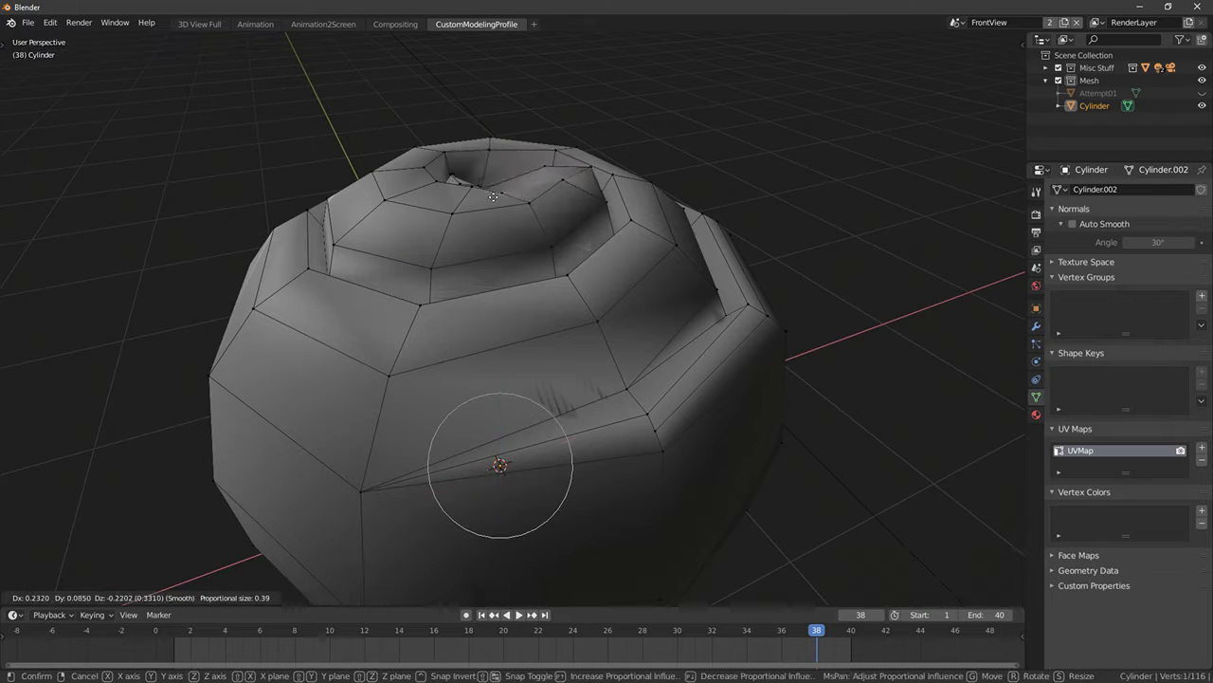
pyautogui.rightClick(466, 222)
pyautogui.moveTo(465, 222); pyautogui.dragTo(617, 421, button='middle')
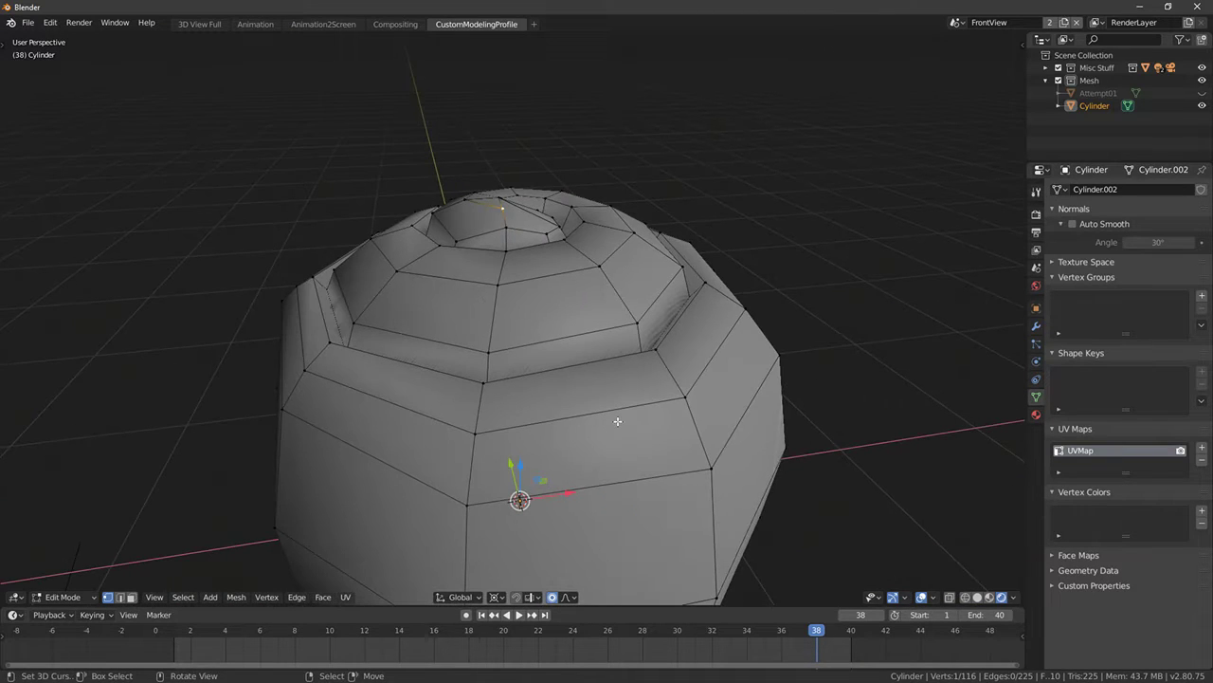
pyautogui.moveTo(521, 384); pyautogui.dragTo(474, 341, button='middle')
pyautogui.press('g')
pyautogui.press('z')
pyautogui.click(535, 141)
# Examine the smoothed spiral in Object Mode, and inspect the centre's topology in Edit Mode
pyautogui.press('Tab')
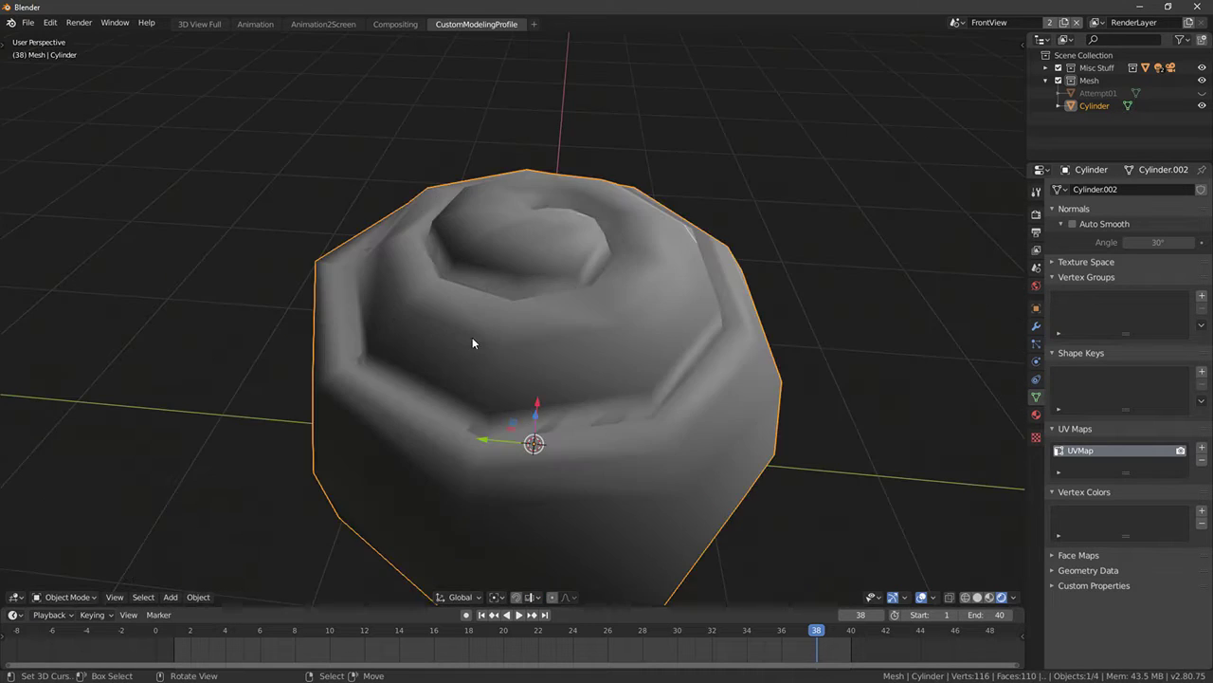
pyautogui.scroll(-3, 445, 383)
pyautogui.moveTo(445, 383)
pyautogui.mouseDown(button='middle')
pyautogui.moveTo(638, 430)
pyautogui.moveTo(698, 431)
pyautogui.mouseUp(button='middle')
pyautogui.hotkey('shift', 'z')
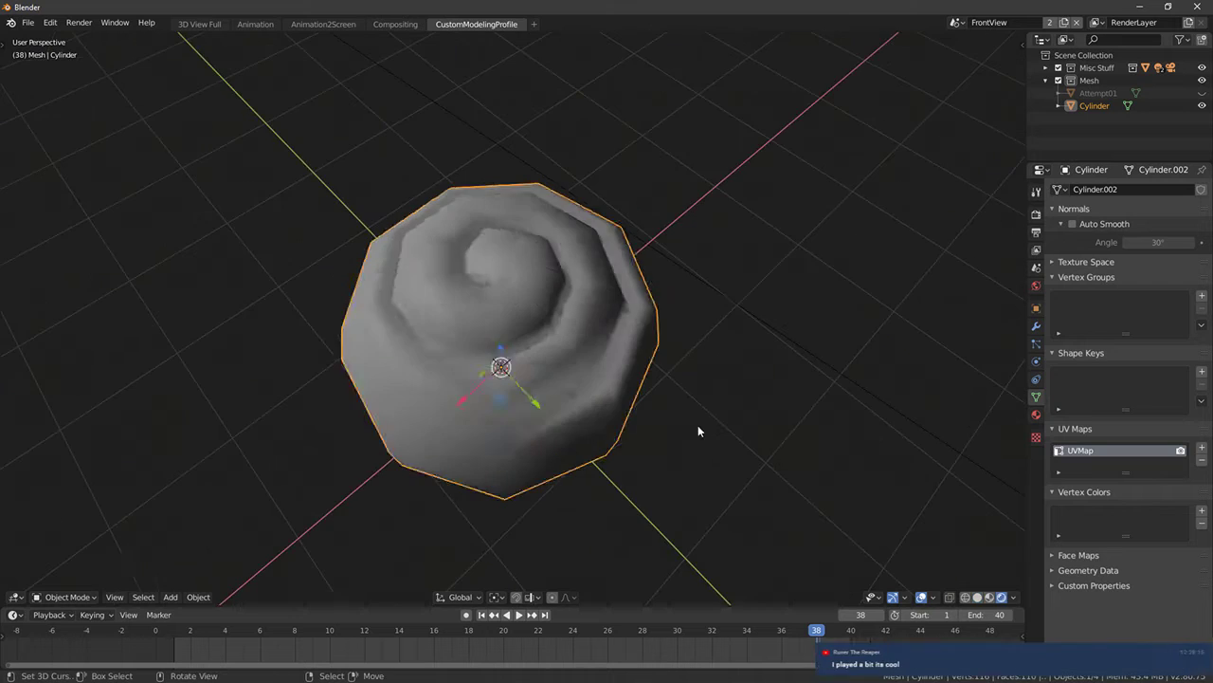
pyautogui.press('Tab')
pyautogui.moveTo(569, 432); pyautogui.dragTo(628, 423, button='middle')
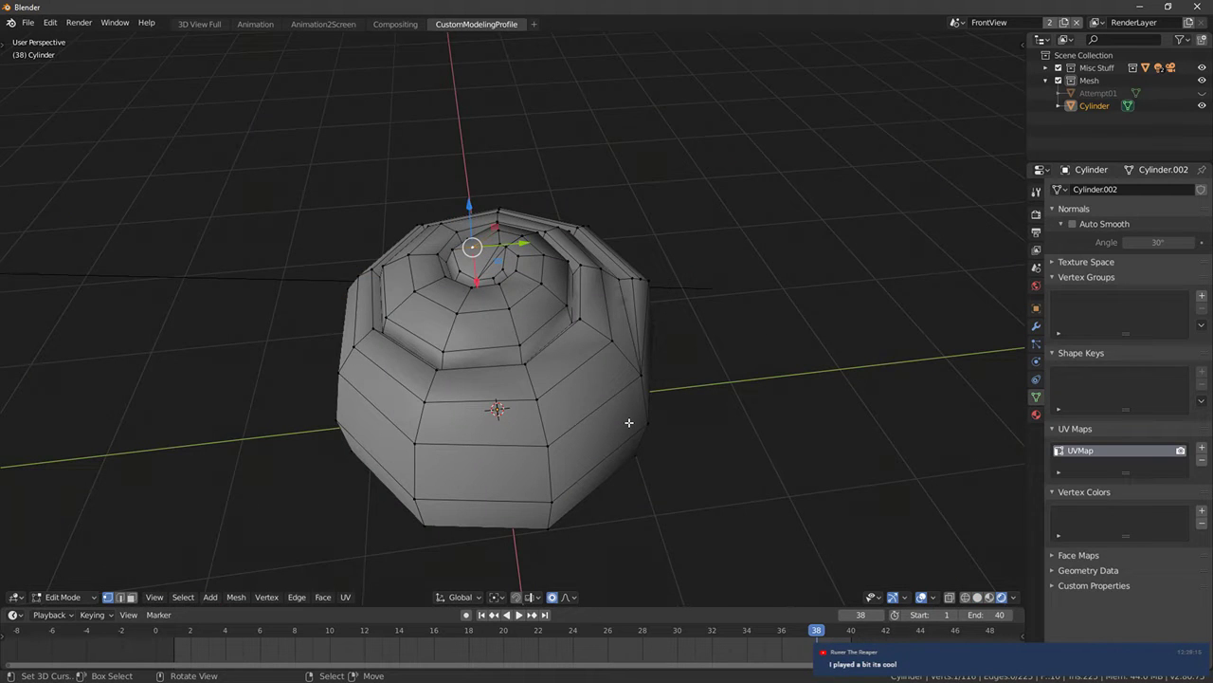
pyautogui.moveTo(501, 298); pyautogui.dragTo(506, 351, button='middle')
pyautogui.scroll(5, 506, 352)
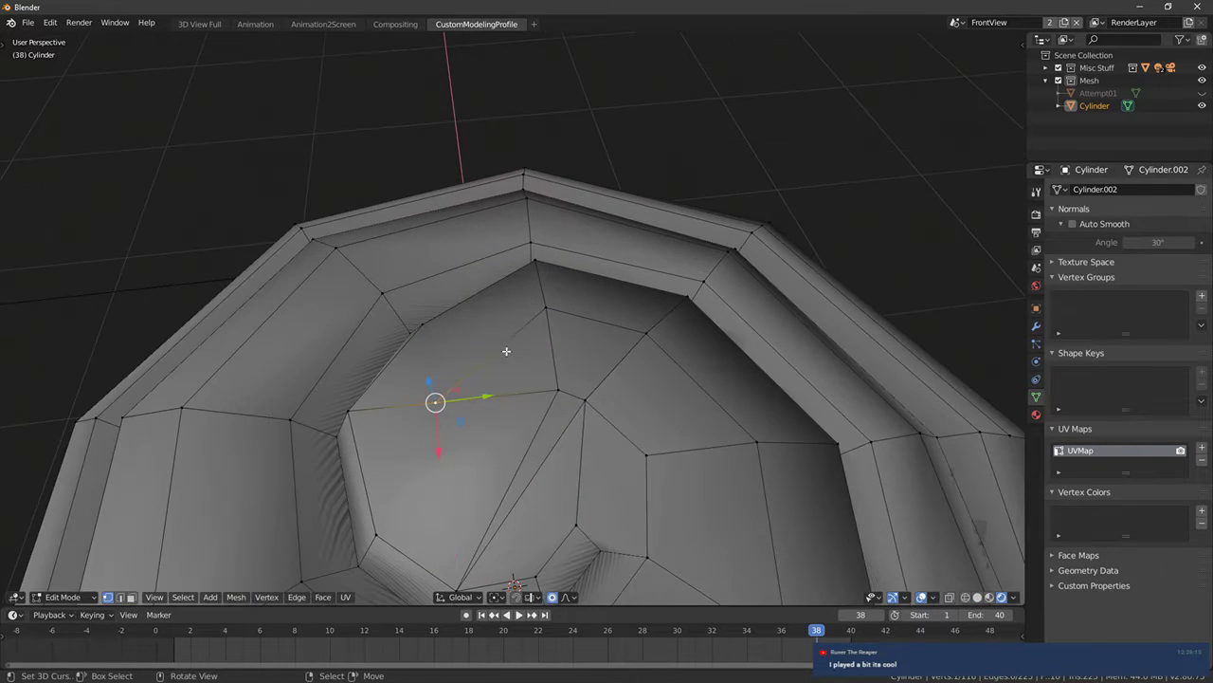
# Merge vertices at the spiral's centre using At Center
pyautogui.scroll(-2, 540, 446)
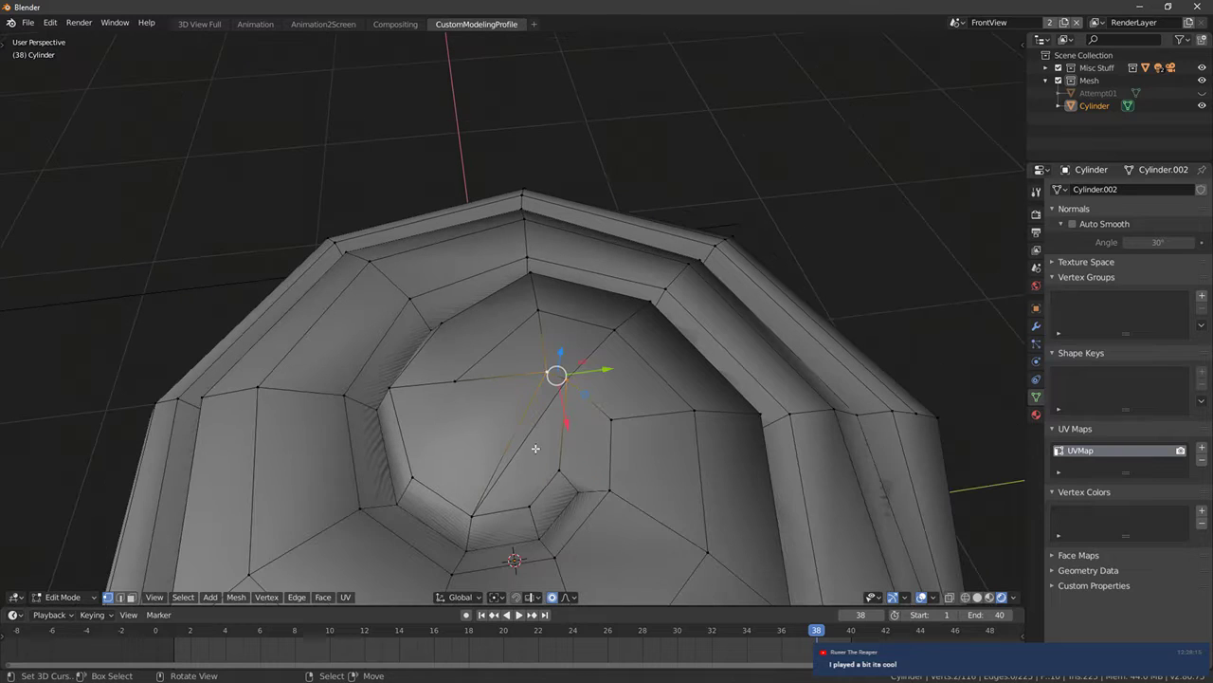
pyautogui.press('m')
pyautogui.click(531, 423)
pyautogui.hotkey('ctrl', 'z')
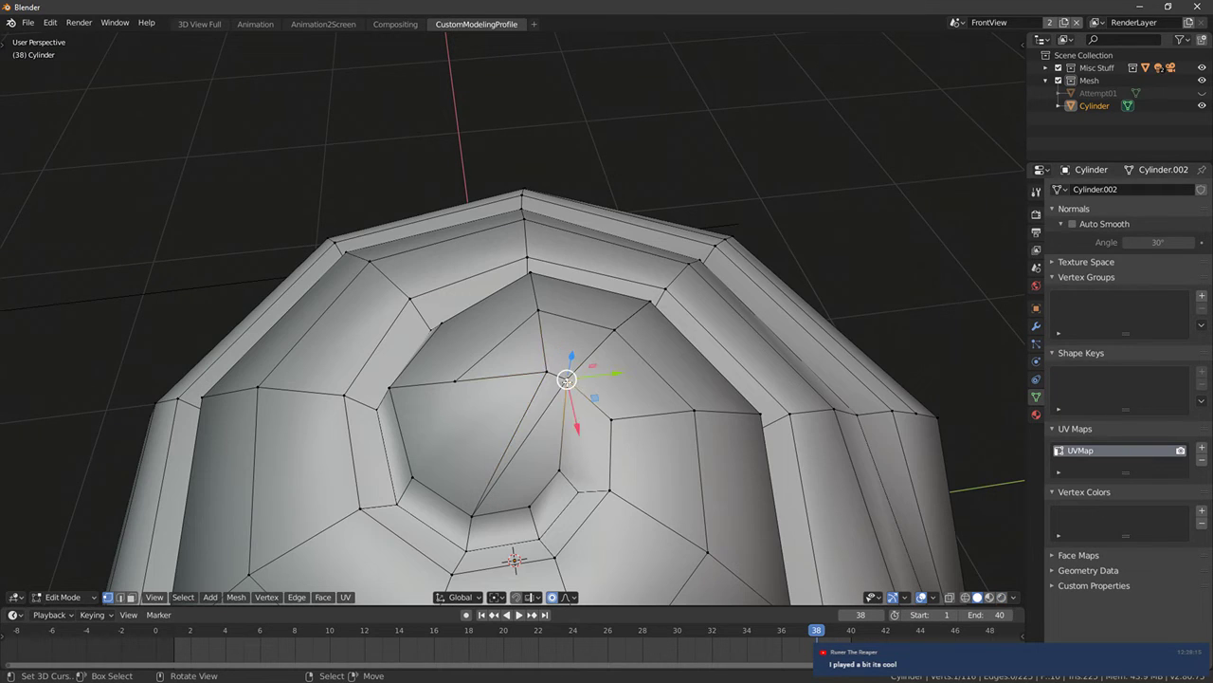
pyautogui.hotkey('ctrl', 'shift', 'z')
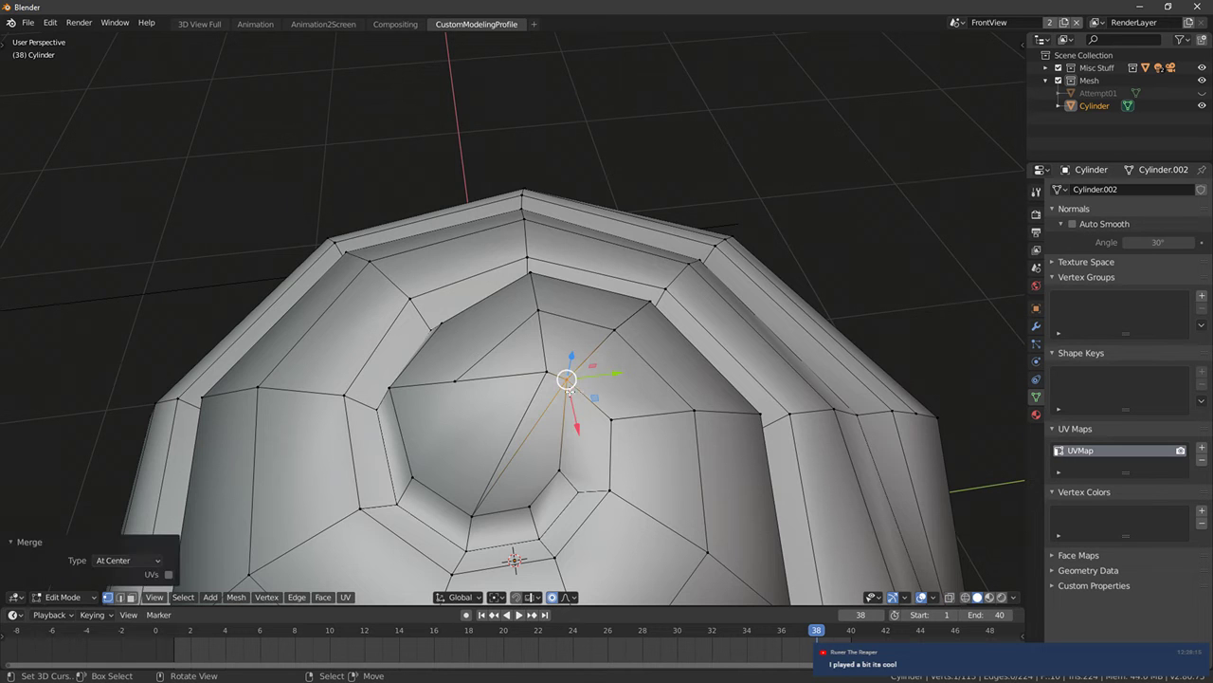
pyautogui.click(556, 375)
# Examine the shading of the spiral from above in Object Mode
pyautogui.press('Tab')
pyautogui.scroll(-8, 573, 385)
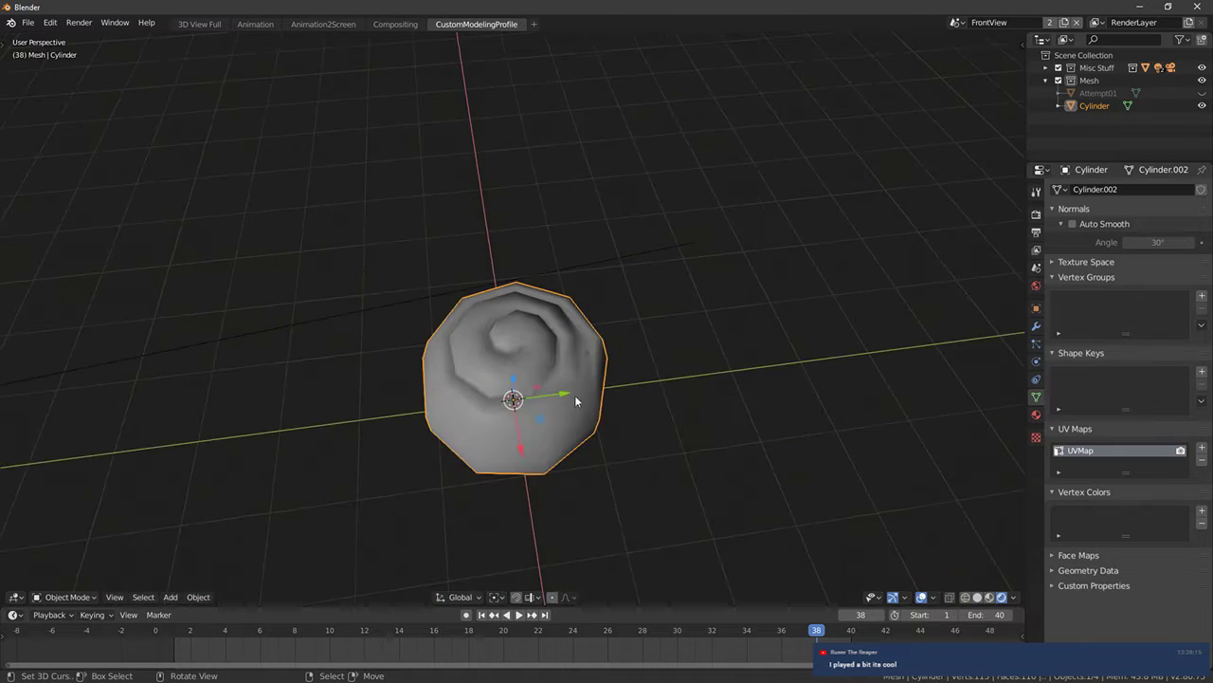
pyautogui.moveTo(575, 394); pyautogui.dragTo(485, 488, button='middle')
pyautogui.press('Tab')
pyautogui.press('Tab')
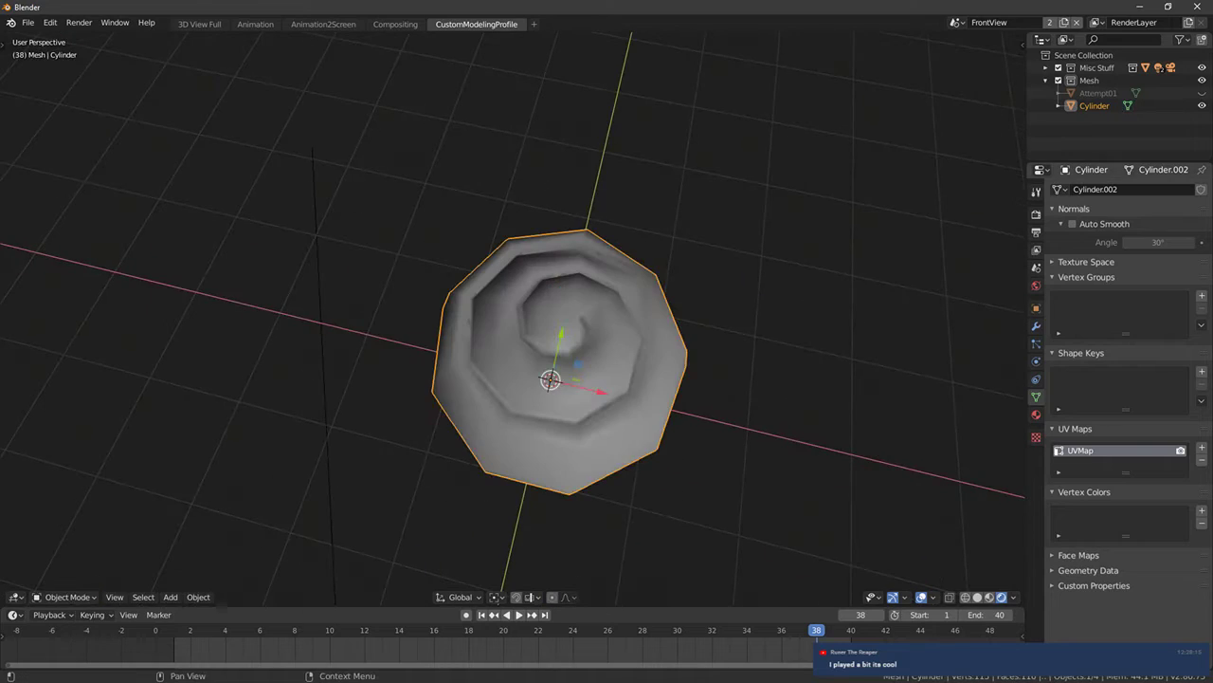
pyautogui.moveTo(775, 377); pyautogui.dragTo(481, 366, button='middle')
# Delete the lengthwise edge in the outer spiral groove together with its two adjoining narrow faces
pyautogui.press('Tab')
pyautogui.scroll(3, 455, 363)
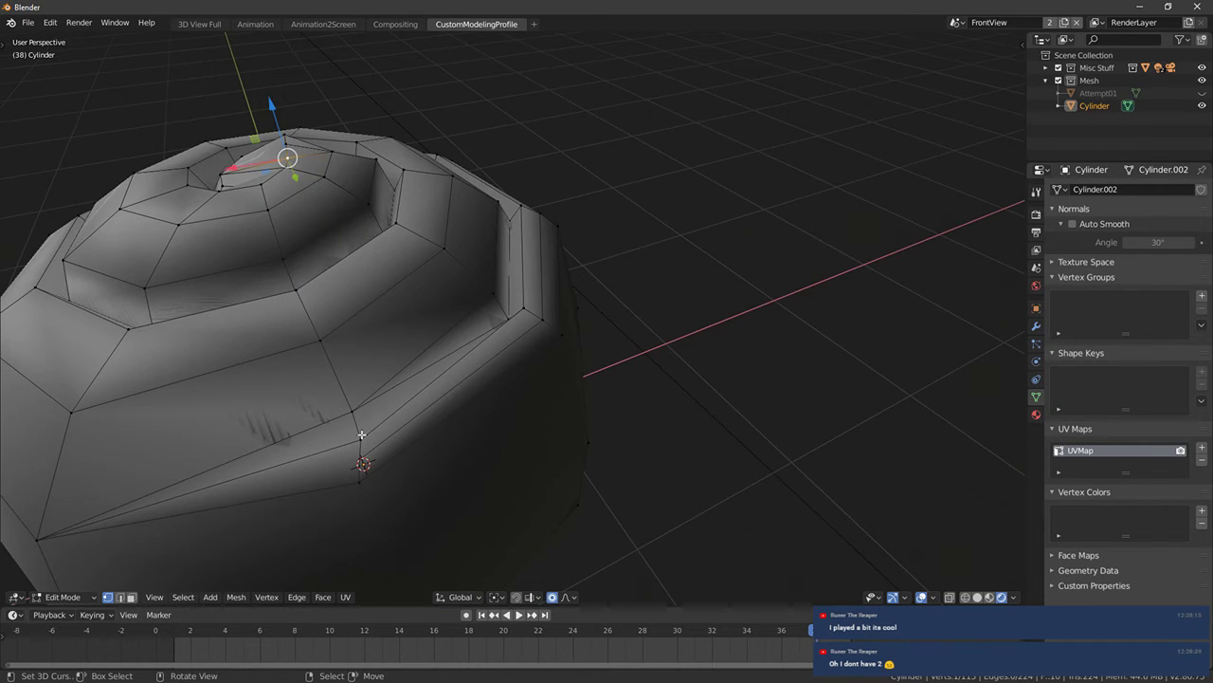
pyautogui.click(406, 381)
pyautogui.press('x')
pyautogui.click(393, 392)
pyautogui.moveTo(401, 426); pyautogui.dragTo(408, 493, button='middle')
pyautogui.moveTo(491, 458); pyautogui.dragTo(474, 421, button='middle')
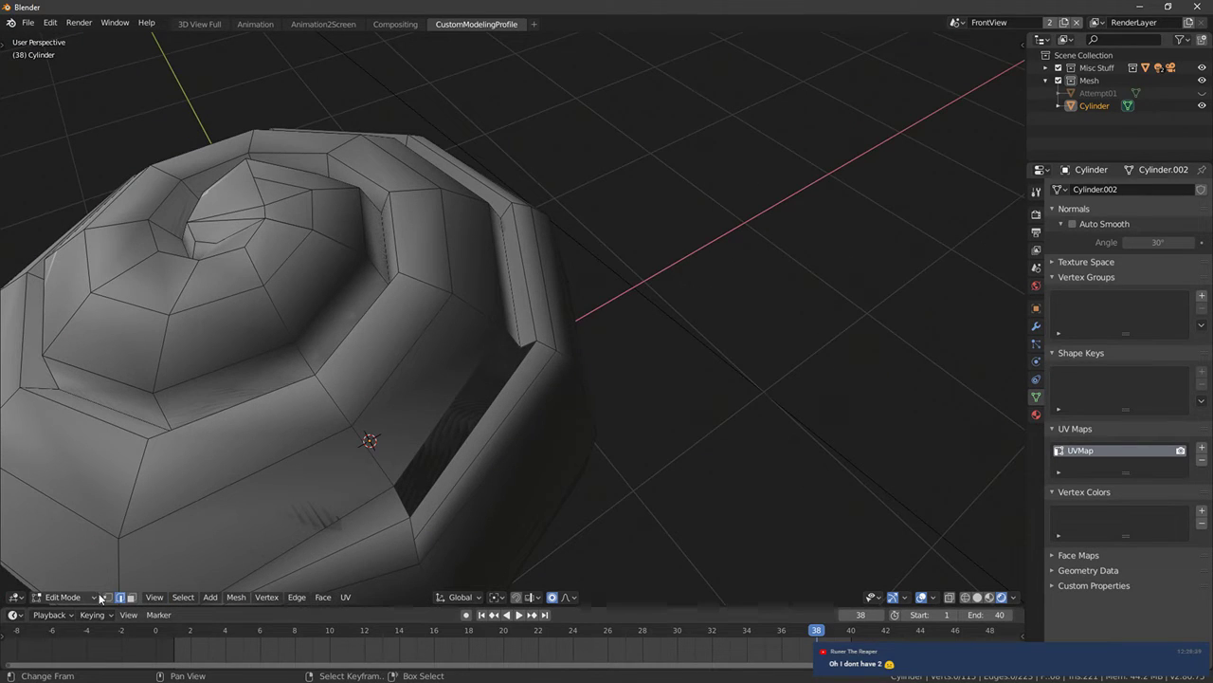
# Fill the gap in the outer spiral groove with a triangle and an adjoining four-sided face
pyautogui.keyDown('ctrl'); pyautogui.rightClick(407, 519); pyautogui.keyUp('ctrl')
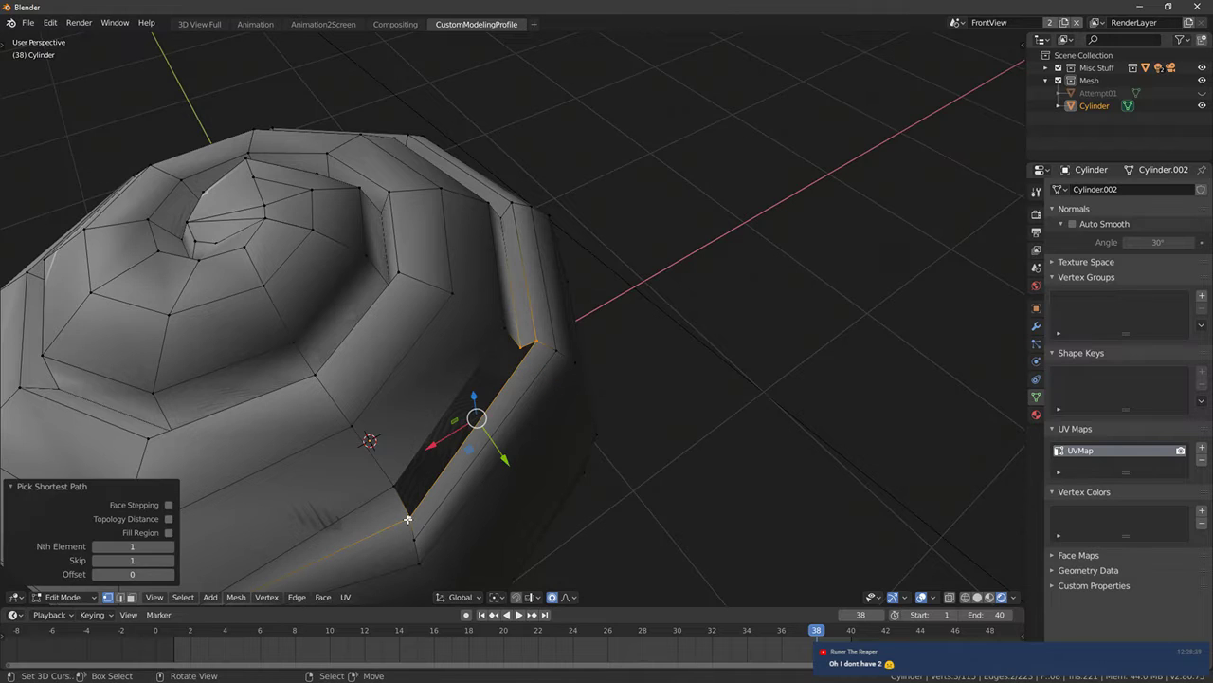
pyautogui.press('f')
pyautogui.rightClick(409, 518)
pyautogui.keyDown('shift'); pyautogui.rightClick(394, 487); pyautogui.keyUp('shift')
pyautogui.keyDown('shift'); pyautogui.rightClick(518, 341); pyautogui.keyUp('shift')
pyautogui.press('f')
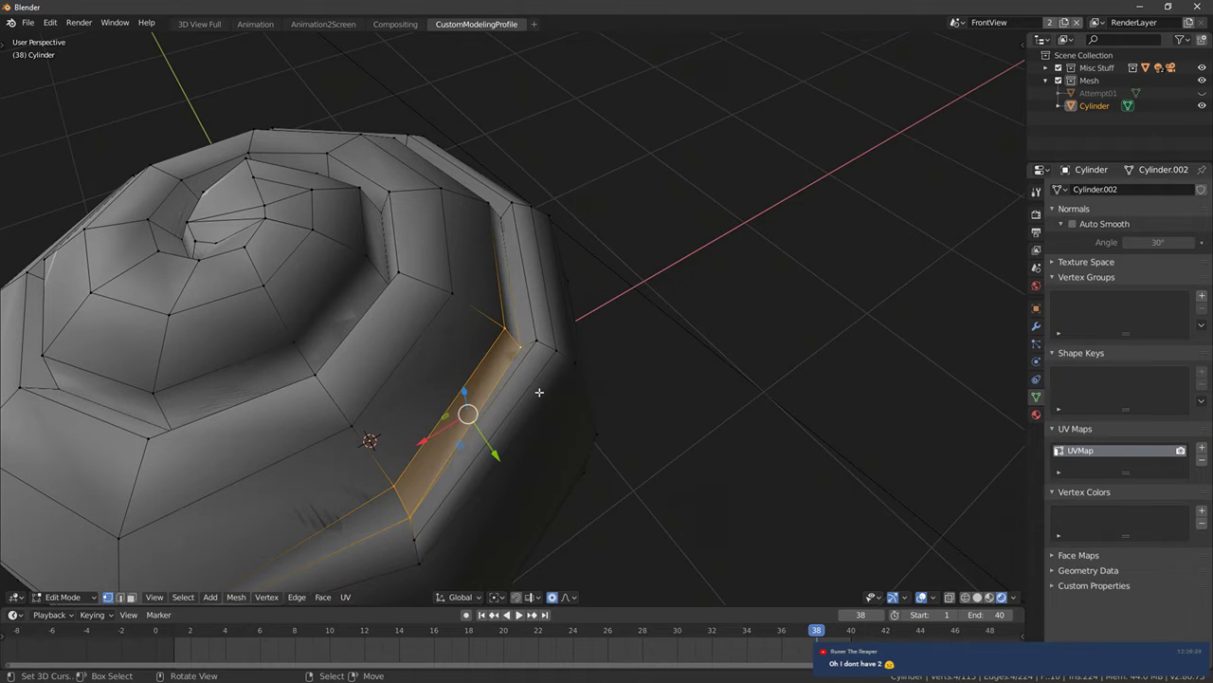
# Examine the repaired groove from several angles, both in Object Mode and in Edit Mode
pyautogui.press('Tab')
pyautogui.scroll(-6, 565, 433)
pyautogui.moveTo(569, 434); pyautogui.dragTo(627, 593, button='middle')
pyautogui.moveTo(465, 5); pyautogui.dragTo(618, 322, button='middle')
pyautogui.press('Tab')
pyautogui.scroll(3, 523, 386)
pyautogui.moveTo(525, 389); pyautogui.dragTo(510, 337, button='middle')
pyautogui.press('Tab')
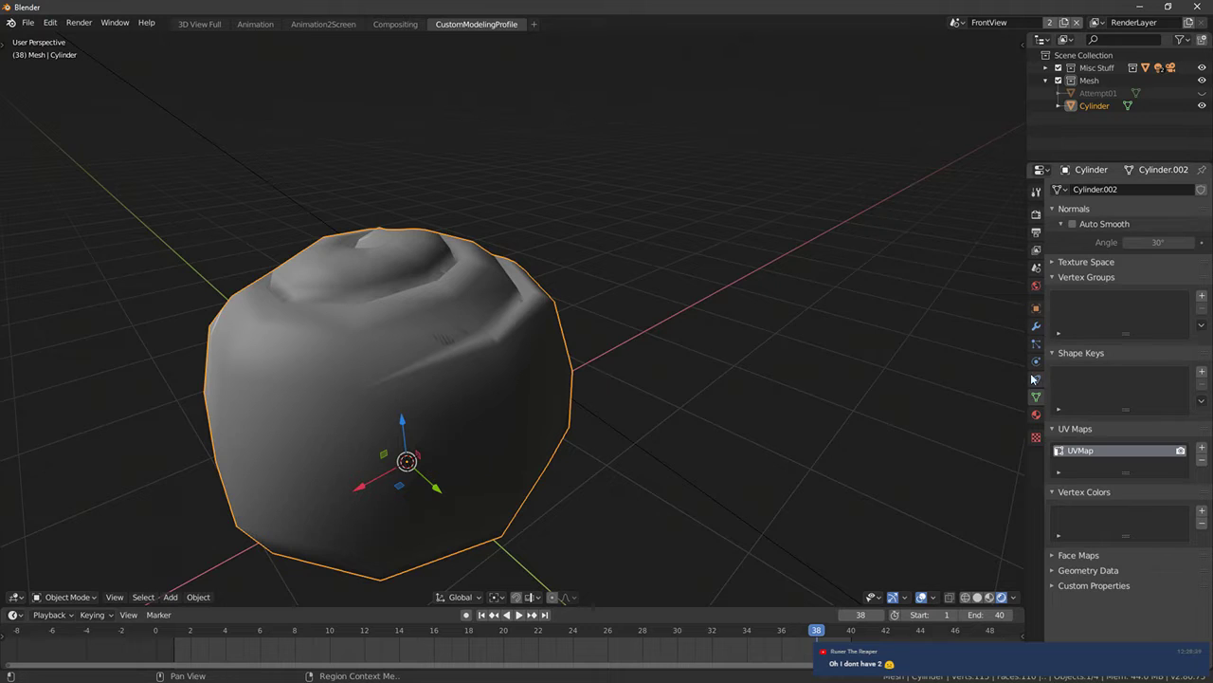
# Assign the existing MatteDefault_M material to the cylinder
pyautogui.click(1036, 414)
pyautogui.click(1059, 242)
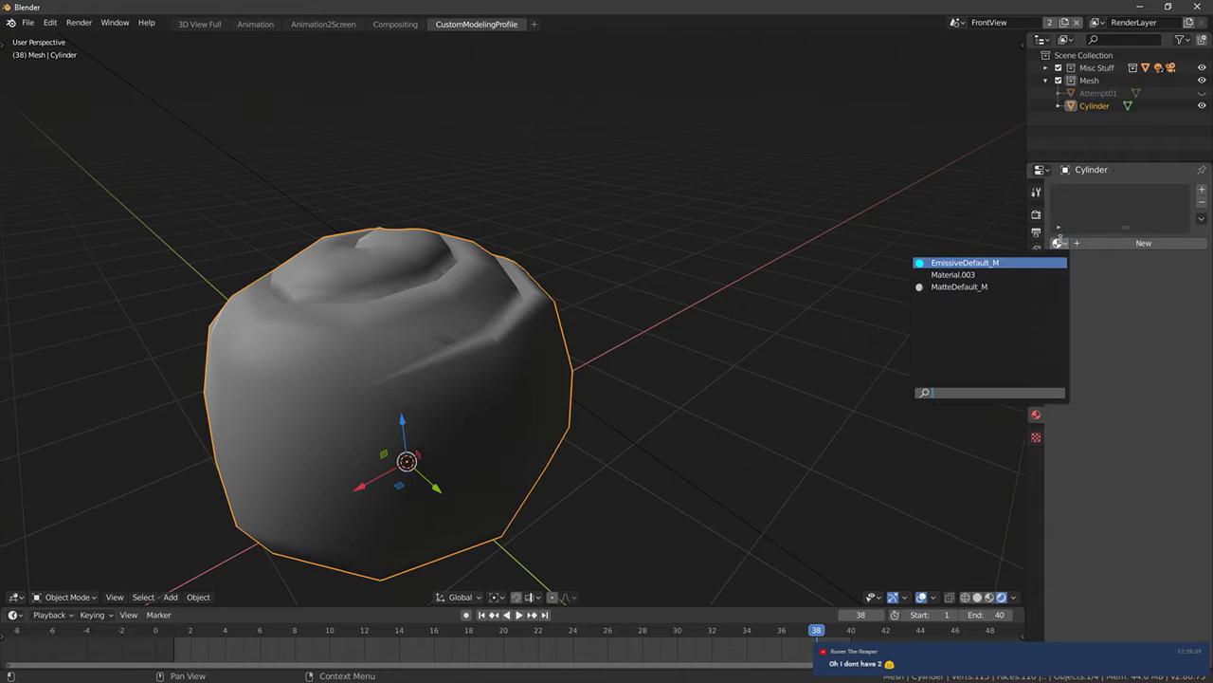
pyautogui.click(976, 281)
pyautogui.moveTo(535, 325); pyautogui.dragTo(654, 325, button='middle')
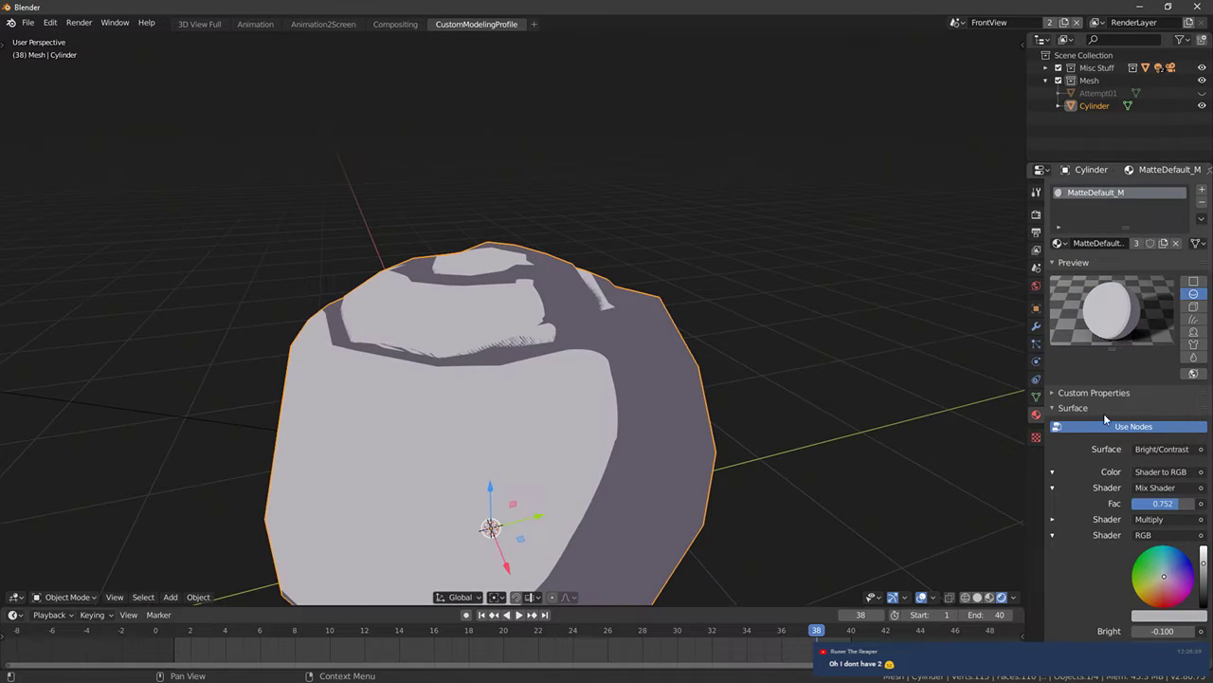
pyautogui.scroll(-2, 976, 493)
# Inspect the mesh in Edit Mode with material preview shading, and return to rendered shading
pyautogui.click(989, 597)
pyautogui.moveTo(720, 385)
pyautogui.mouseDown(button='middle')
pyautogui.moveTo(853, 392)
pyautogui.moveTo(964, 363)
pyautogui.moveTo(885, 306)
pyautogui.moveTo(777, 425)
pyautogui.moveTo(637, 302)
pyautogui.moveTo(652, 320)
pyautogui.mouseUp(button='middle')
pyautogui.press('Tab')
pyautogui.scroll(3, 652, 320)
pyautogui.moveTo(568, 313); pyautogui.dragTo(663, 417, button='middle')
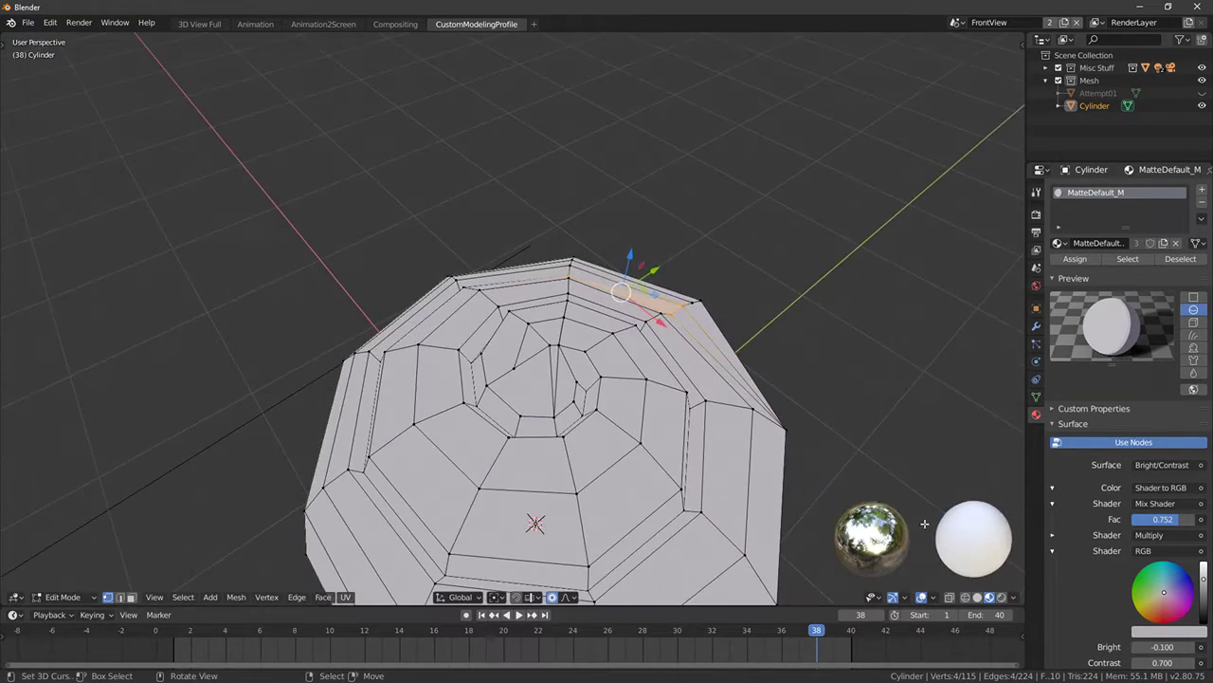
pyautogui.click(1001, 597)
# Merge the two adjacent vertices at the spiral's peak at their centre
pyautogui.moveTo(588, 344); pyautogui.dragTo(630, 357, button='middle')
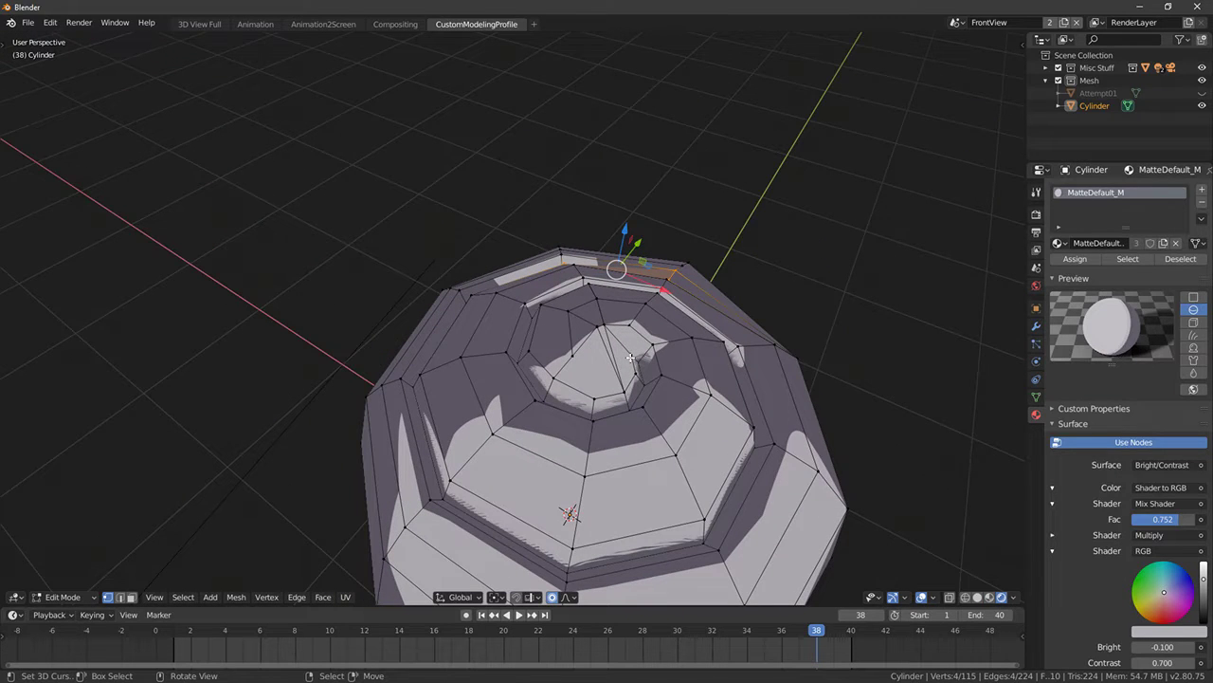
pyautogui.scroll(3, 630, 358)
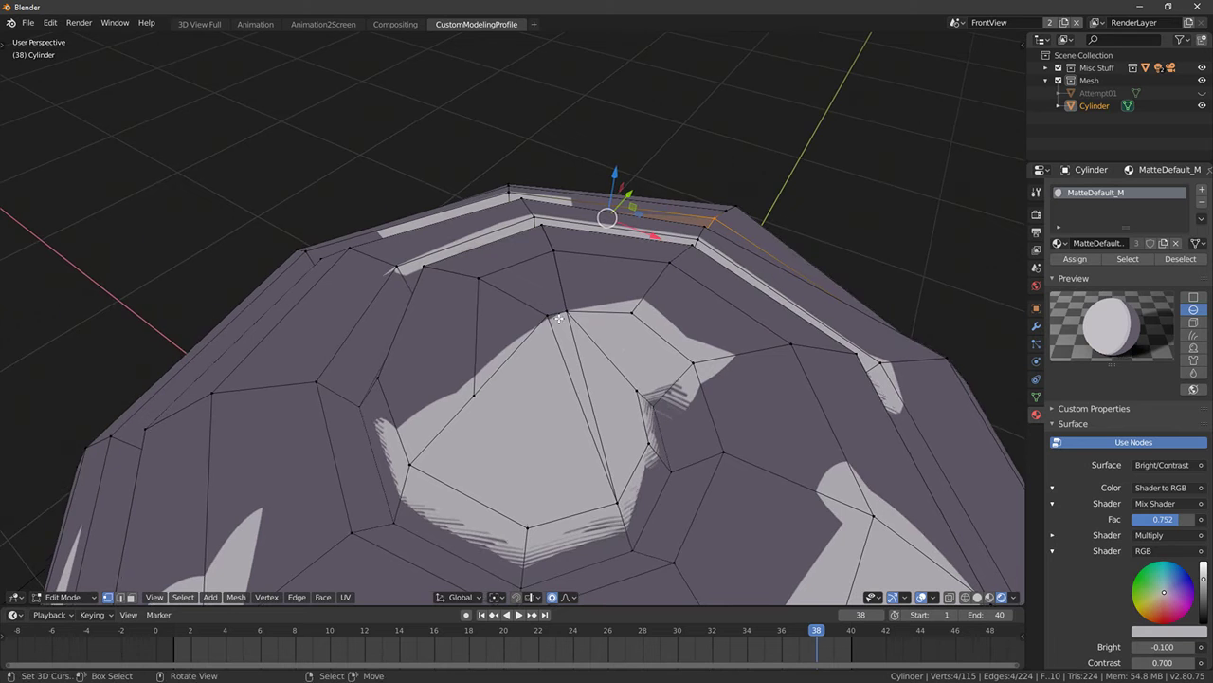
pyautogui.keyDown('shift'); pyautogui.rightClick(556, 314); pyautogui.keyUp('shift')
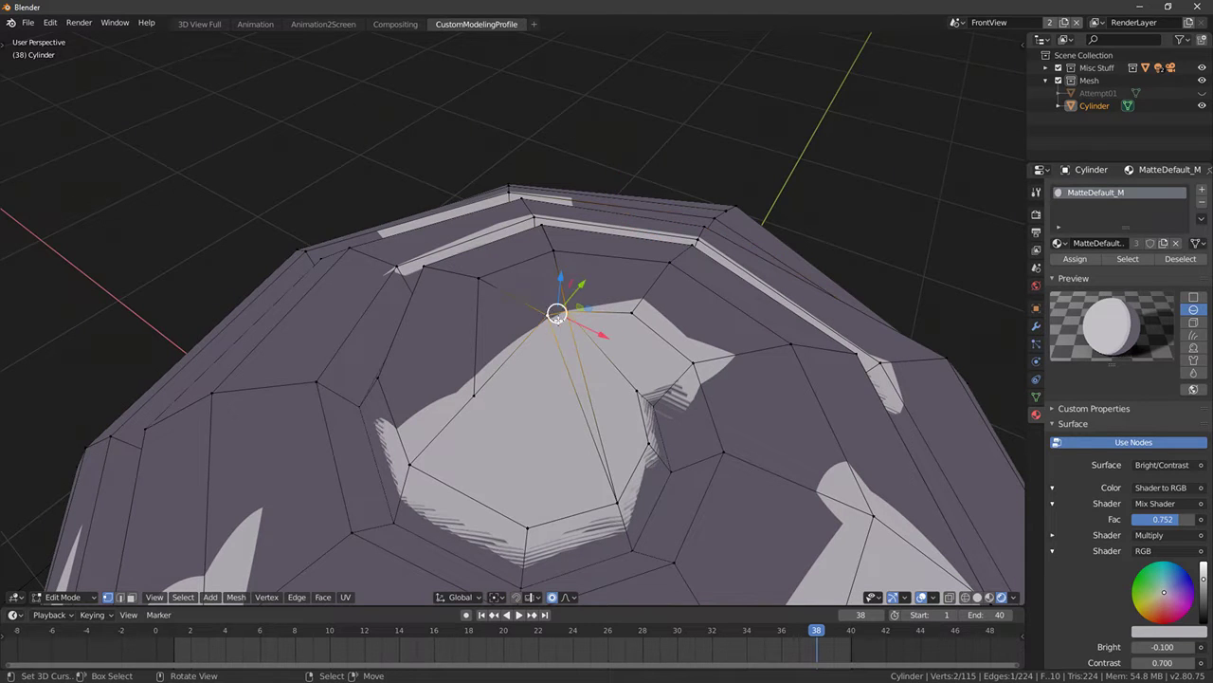
pyautogui.hotkey('alt', 'm')
pyautogui.click(556, 315)
# Cut a new edge with the Knife across the spiral's centre, joining two existing vertices on opposite sides of the peak face
pyautogui.scroll(-3, 555, 315)
pyautogui.moveTo(556, 314); pyautogui.dragTo(533, 358, button='middle')
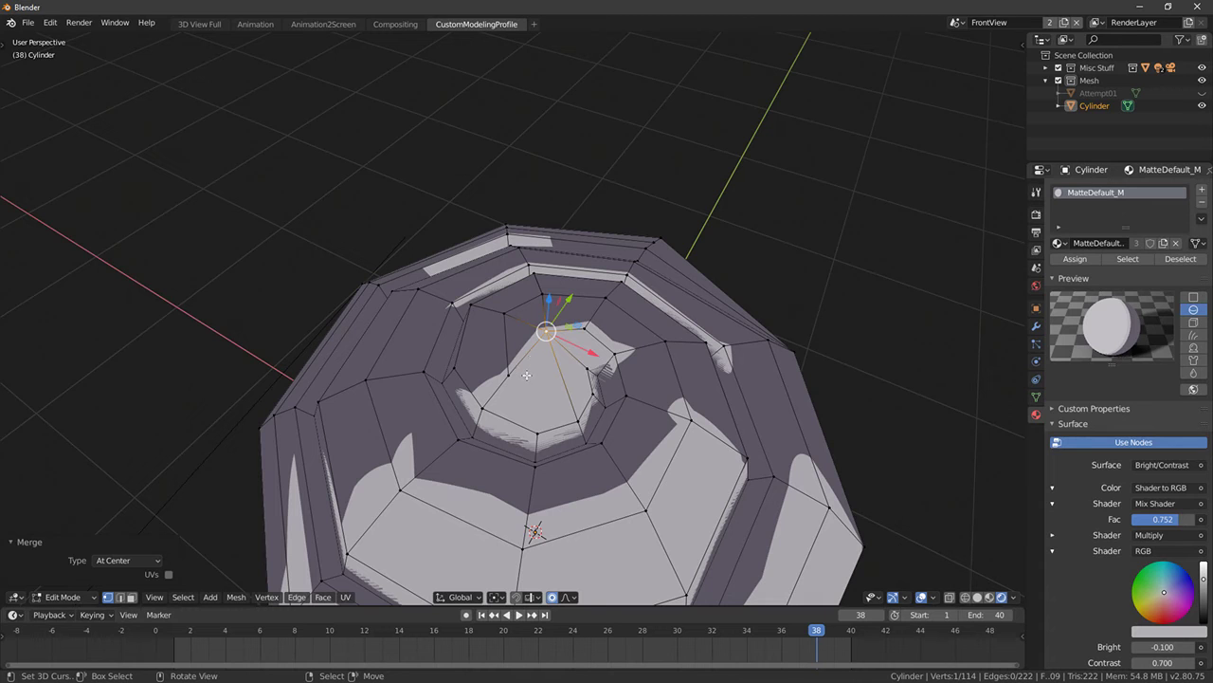
pyautogui.press('k')
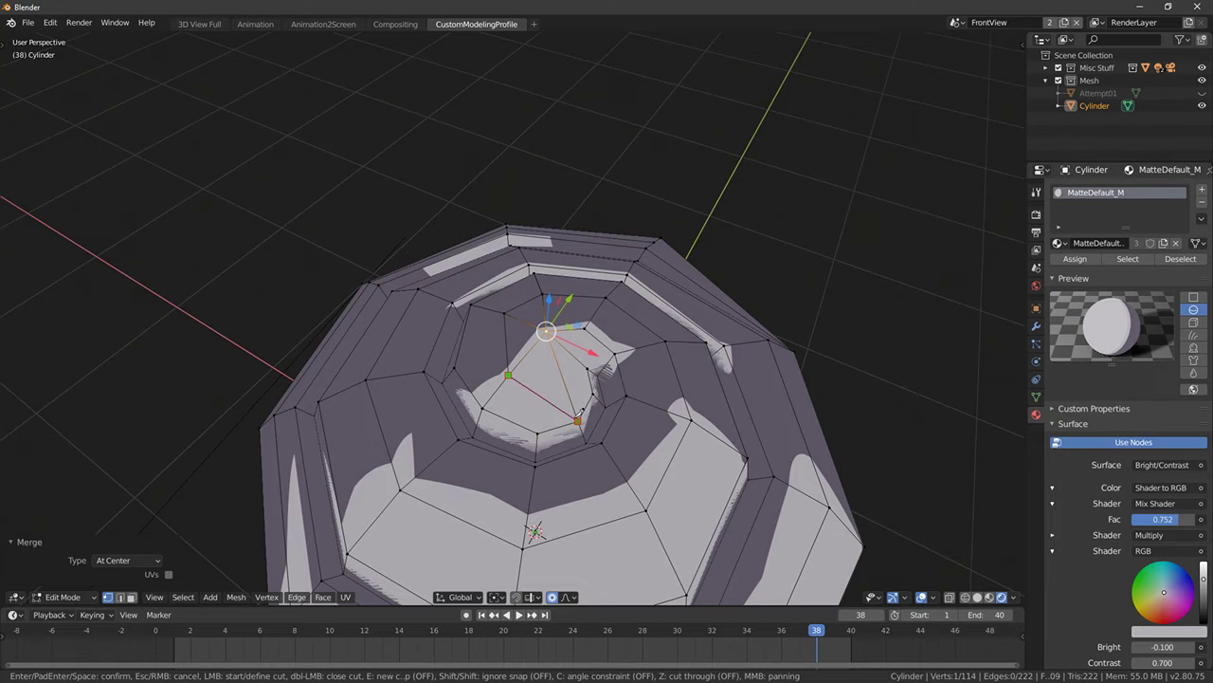
pyautogui.press('Return')
pyautogui.press('Tab')
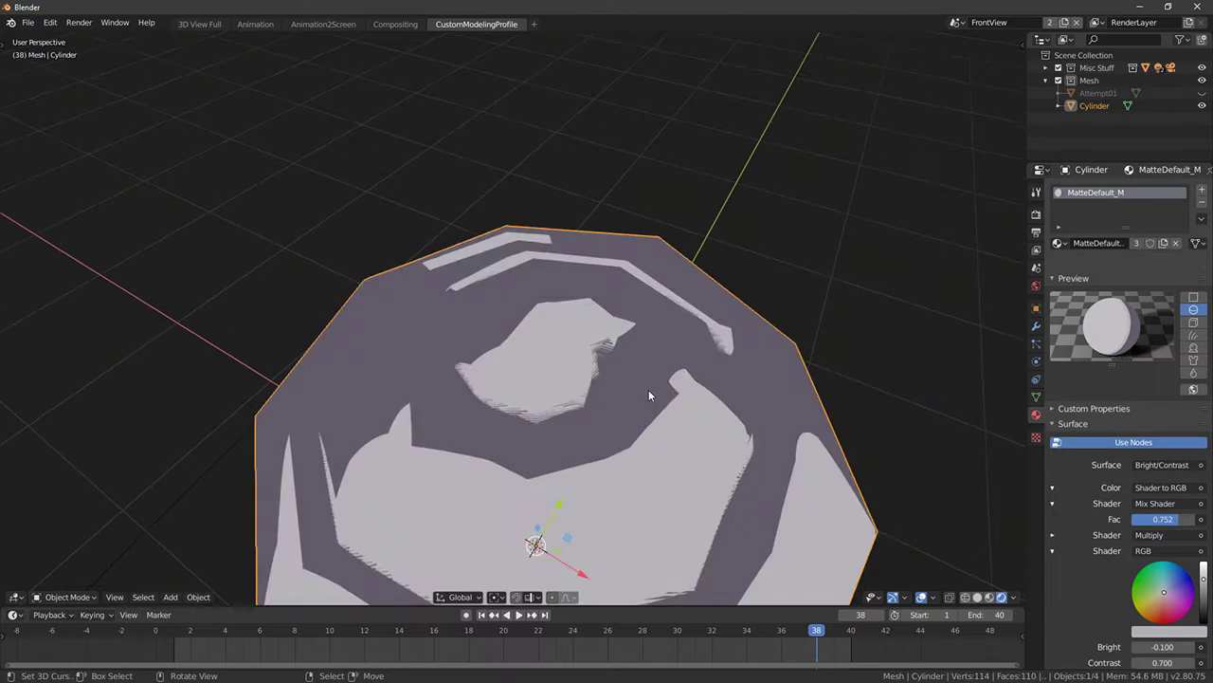
# Change the MatteDefault_M material's RGB colour to yellow and check the shading in Object Mode and Edit Mode
pyautogui.scroll(-4, 648, 390)
pyautogui.moveTo(626, 399); pyautogui.dragTo(824, 324, button='middle')
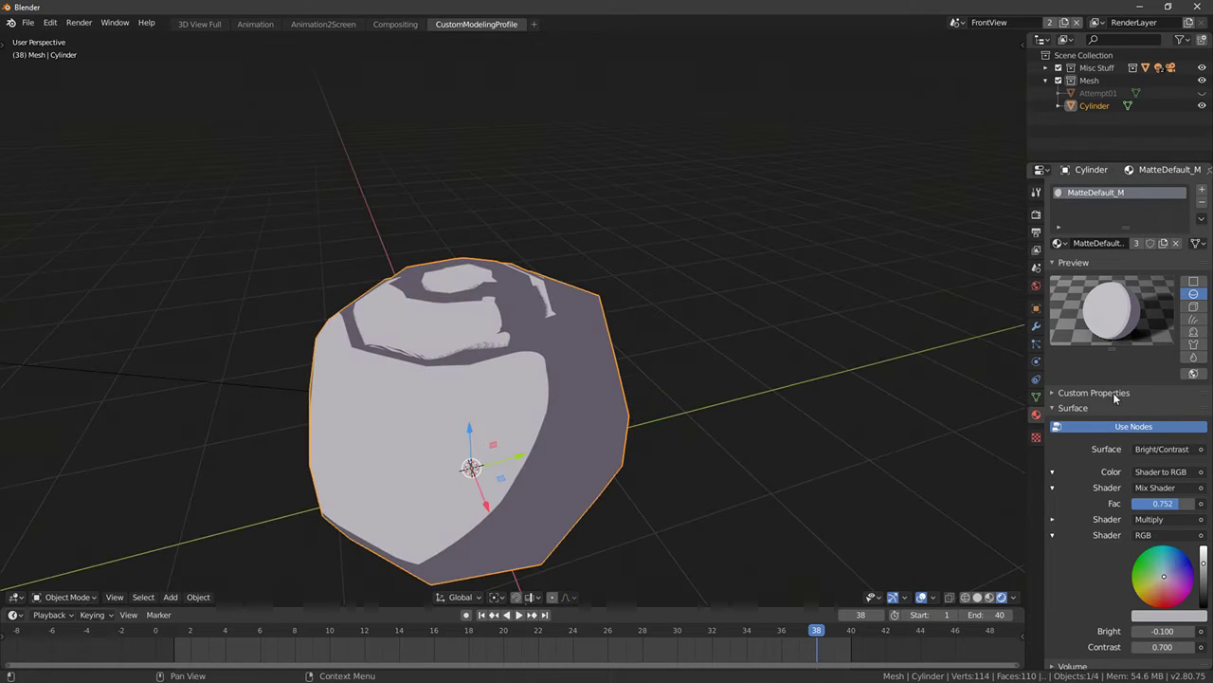
pyautogui.moveTo(1177, 596); pyautogui.dragTo(1147, 589)
pyautogui.press('Tab')
pyautogui.moveTo(749, 422); pyautogui.dragTo(834, 327, button='middle')
pyautogui.moveTo(759, 331); pyautogui.dragTo(804, 381, button='middle')
pyautogui.scroll(3, 779, 377)
pyautogui.moveTo(688, 372); pyautogui.dragTo(705, 385, button='middle')
pyautogui.press('Tab')
pyautogui.press('Tab')
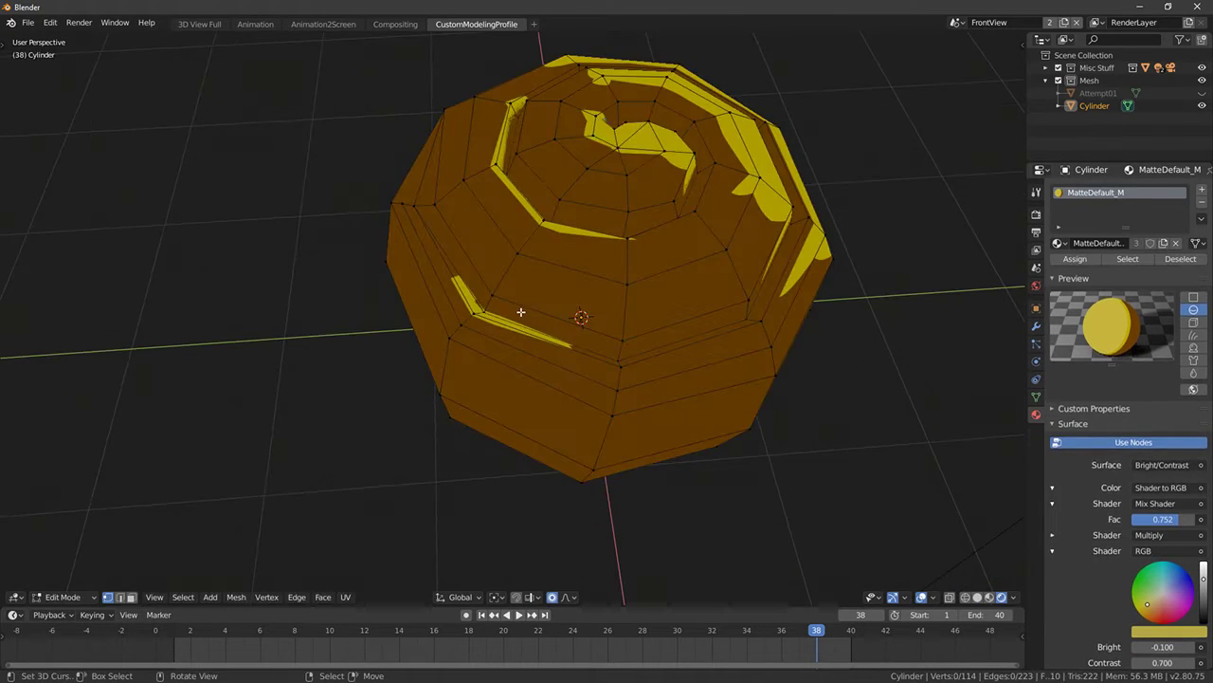
# Bevel the spiral's inner edge line with a width of 0.015 and one segment
pyautogui.moveTo(521, 311); pyautogui.dragTo(712, 319, button='middle')
pyautogui.hotkey('ctrl', 'b')
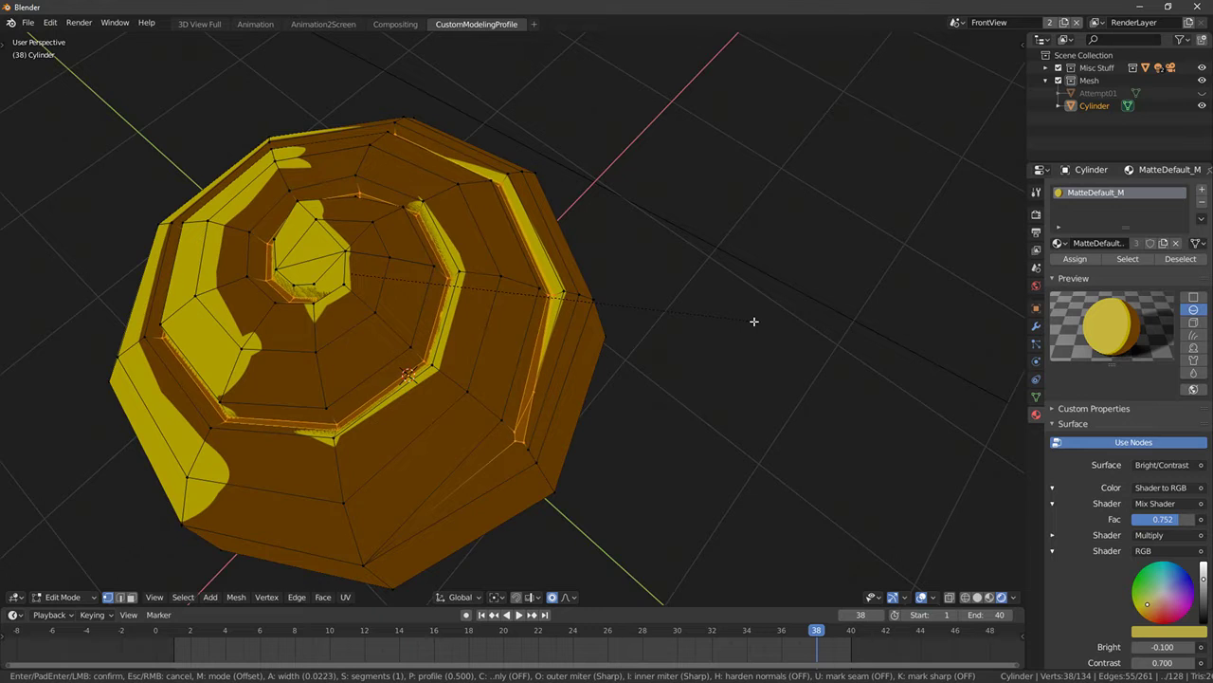
pyautogui.click(749, 320)
# Try to merge two bevel vertices at the spiral's outer end at their centre, and undo the merge
pyautogui.moveTo(737, 317); pyautogui.dragTo(720, 281, button='middle')
pyautogui.scroll(6, 719, 280)
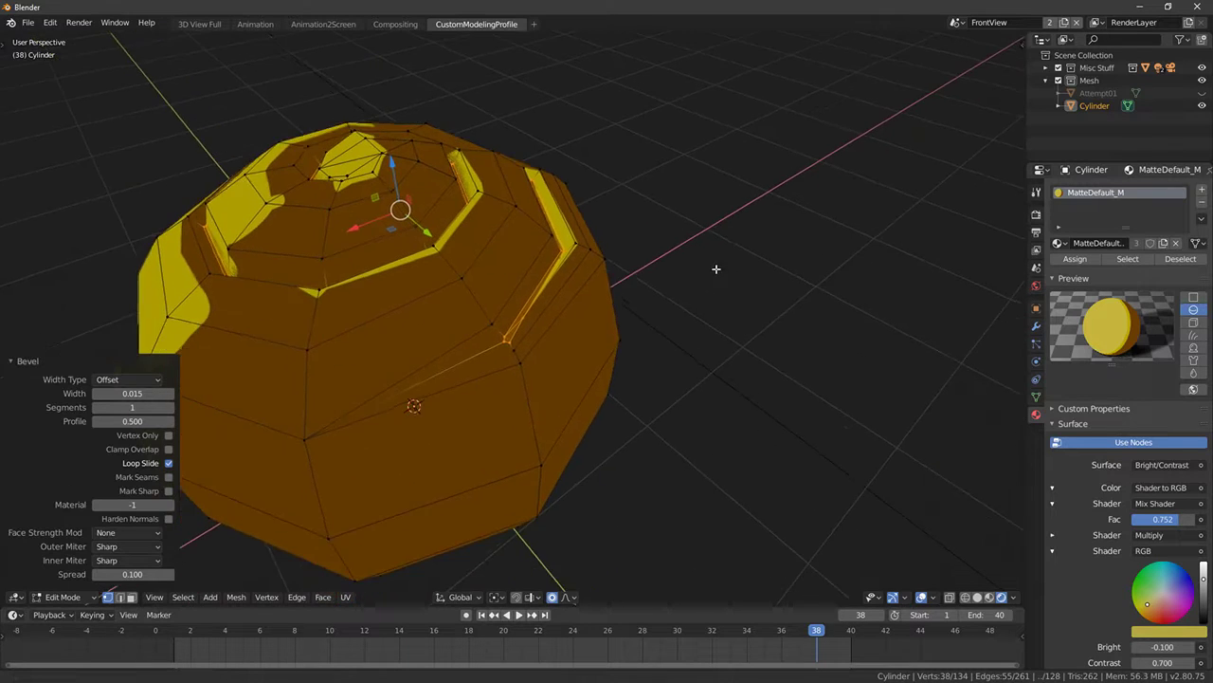
pyautogui.click(555, 320)
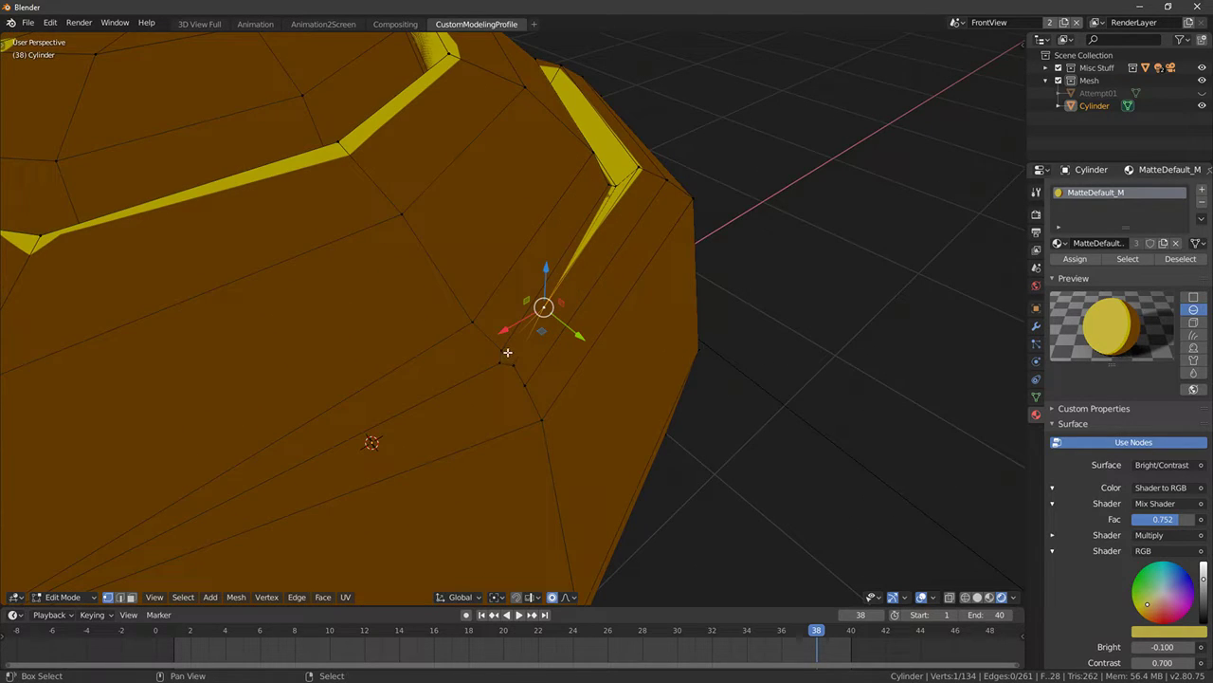
pyautogui.hotkey('alt', 'm')
pyautogui.click(516, 364)
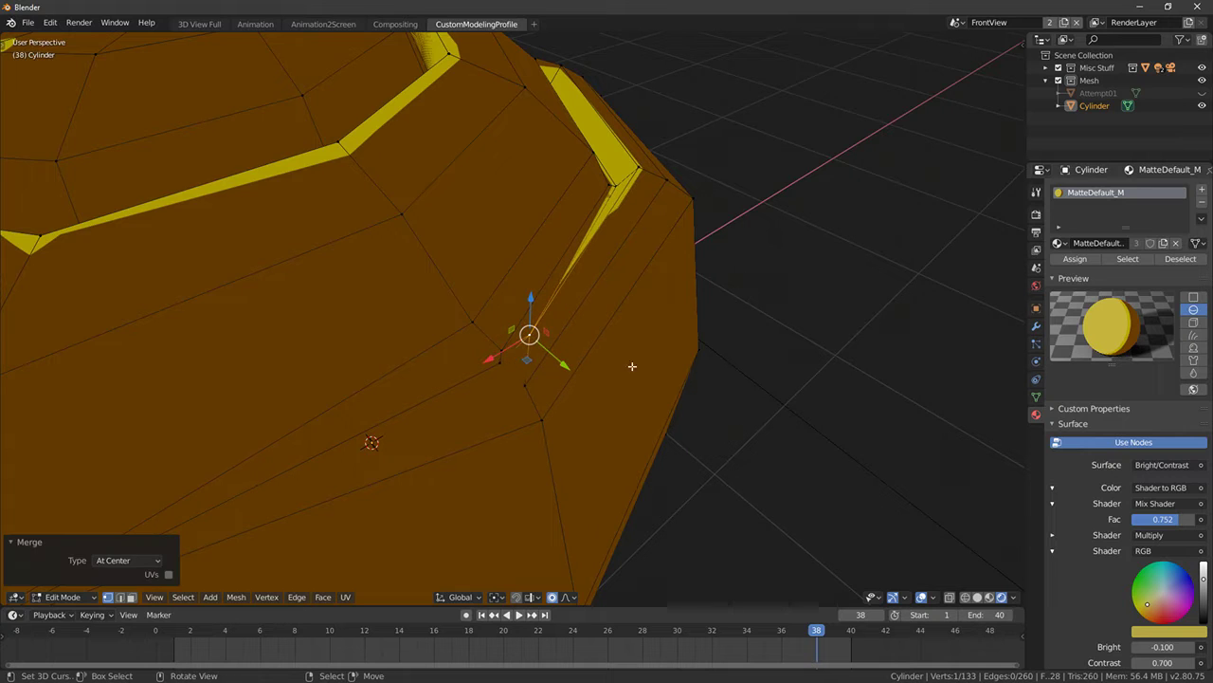
pyautogui.hotkey('ctrl', 'z')
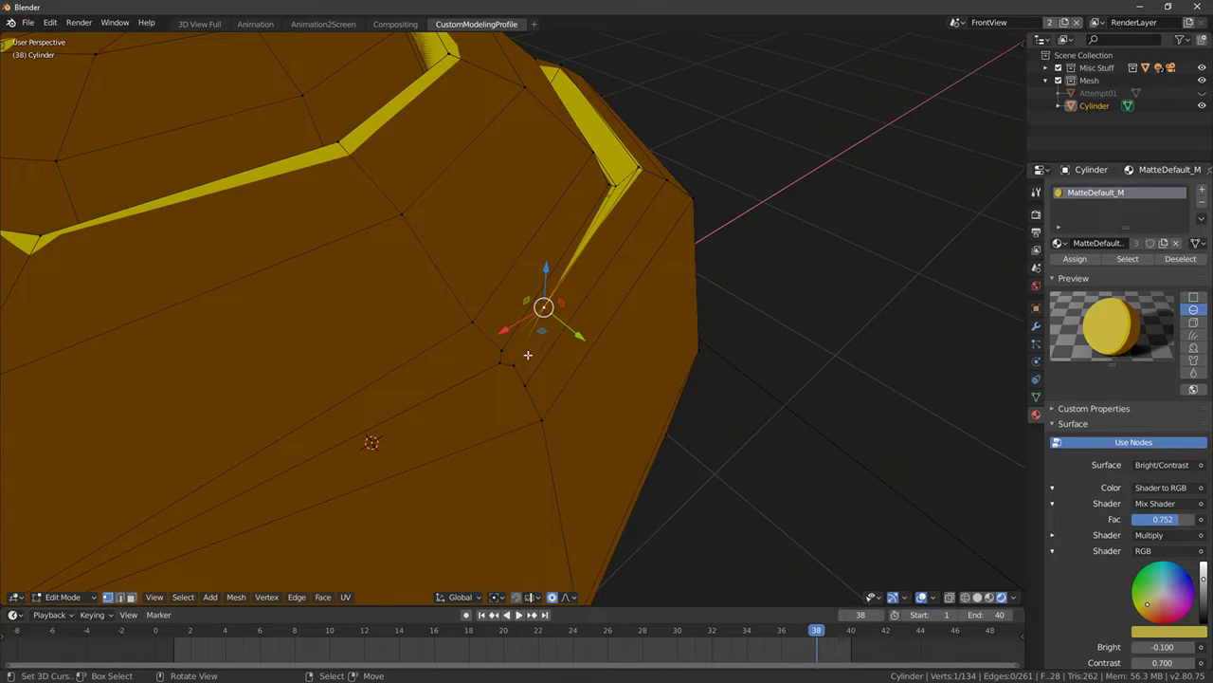
# Merge the two bevel vertices at the spiral's outer end at the lower vertex's position
pyautogui.hotkey('alt', 'm')
pyautogui.click(555, 427)
pyautogui.moveTo(646, 392); pyautogui.dragTo(660, 402, button='middle')
pyautogui.hotkey('alt', 'a')
# Select both edge loops of the bevelled spiral strip and try Shrink/Fatten without proportional editing, followed by an extrusion
pyautogui.keyDown('alt'); pyautogui.rightClick(569, 330); pyautogui.keyUp('alt')
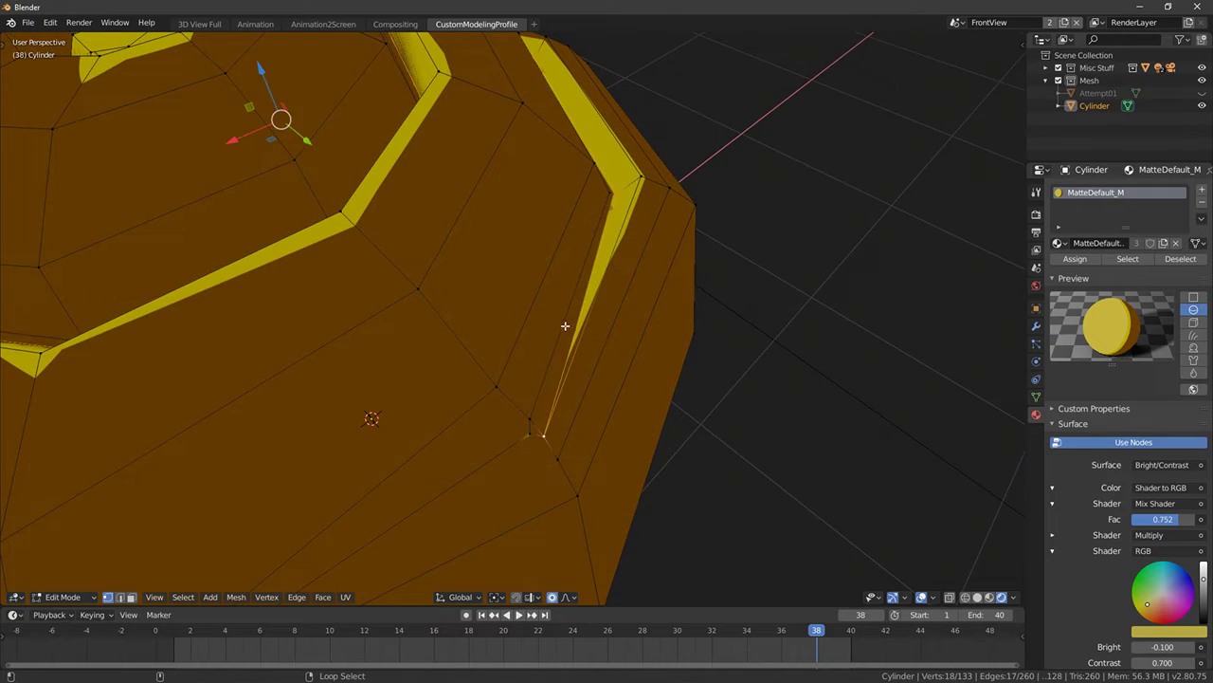
pyautogui.keyDown('alt'); pyautogui.keyDown('shift'); pyautogui.rightClick(566, 331); pyautogui.keyUp('shift'); pyautogui.keyUp('alt')
pyautogui.scroll(-4, 559, 335)
pyautogui.moveTo(530, 339); pyautogui.dragTo(745, 366, button='middle')
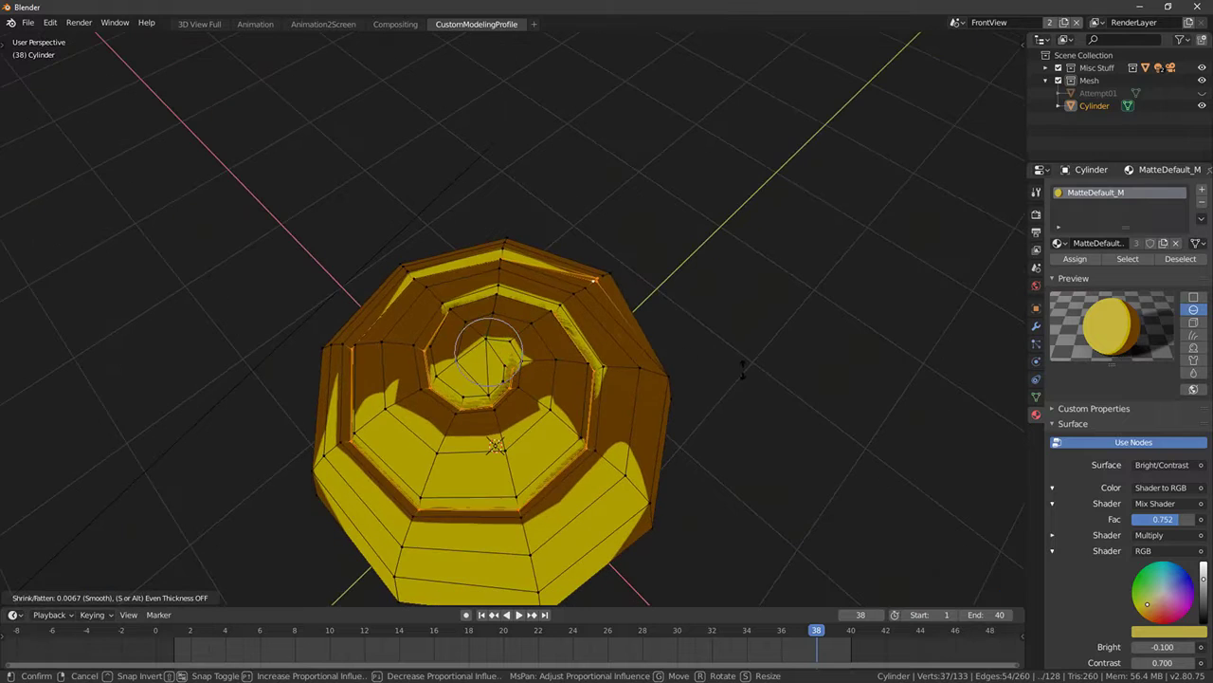
pyautogui.hotkey('alt', 's')
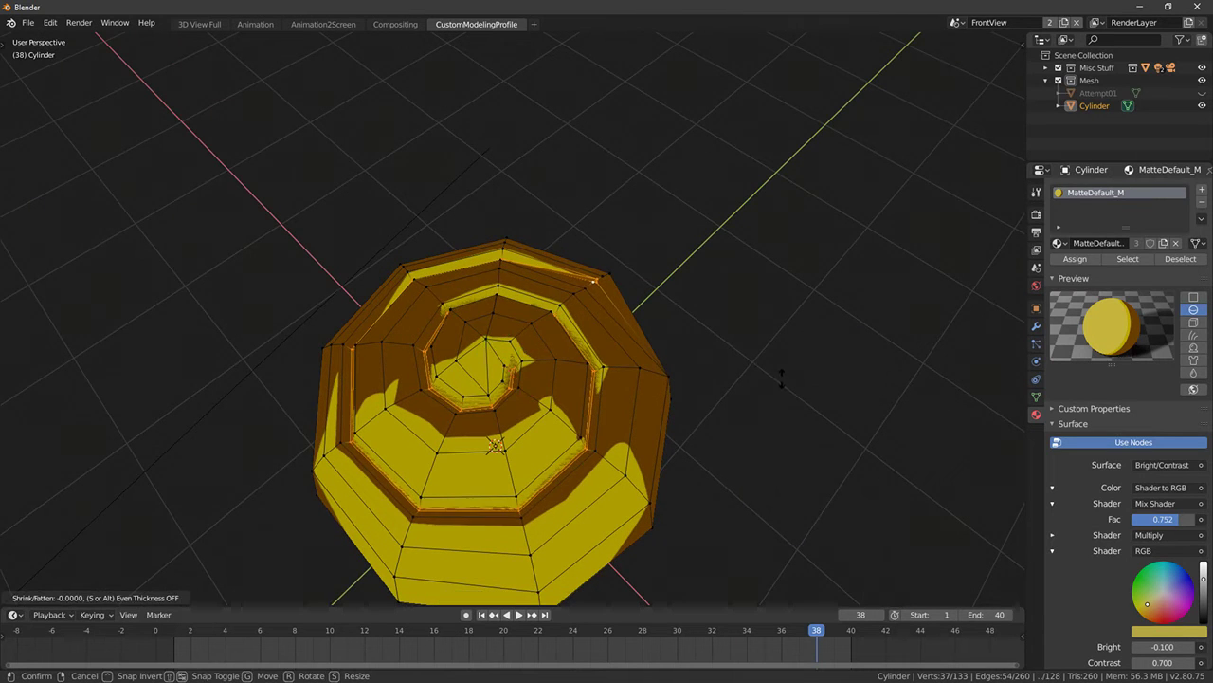
pyautogui.click(780, 374)
pyautogui.moveTo(780, 374); pyautogui.dragTo(621, 353, button='middle')
pyautogui.press('e')
pyautogui.click(699, 325)
# Try a centred loop cut along the bevelled spiral strip and raise it 0.013 on Z
pyautogui.scroll(6, 621, 352)
pyautogui.hotkey('ctrl', 'r')
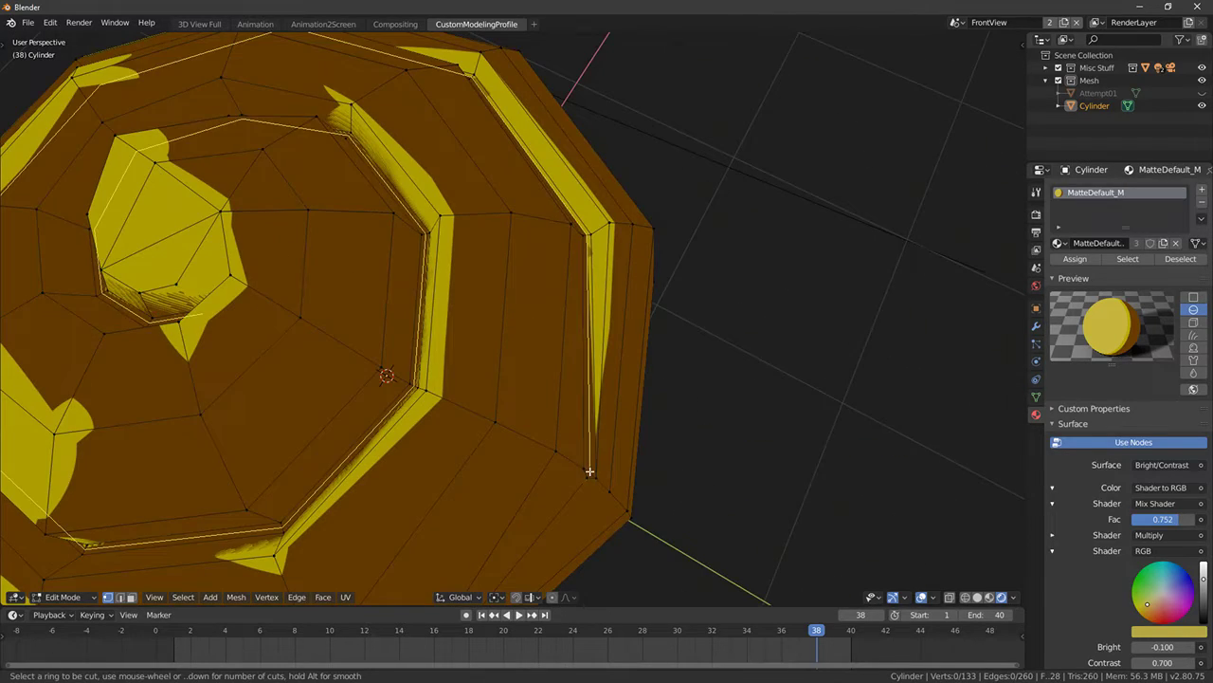
pyautogui.click(591, 465)
pyautogui.rightClick(621, 473)
pyautogui.moveTo(621, 472); pyautogui.dragTo(506, 195, button='middle')
pyautogui.press('g')
pyautogui.press('z')
pyautogui.click(529, 149)
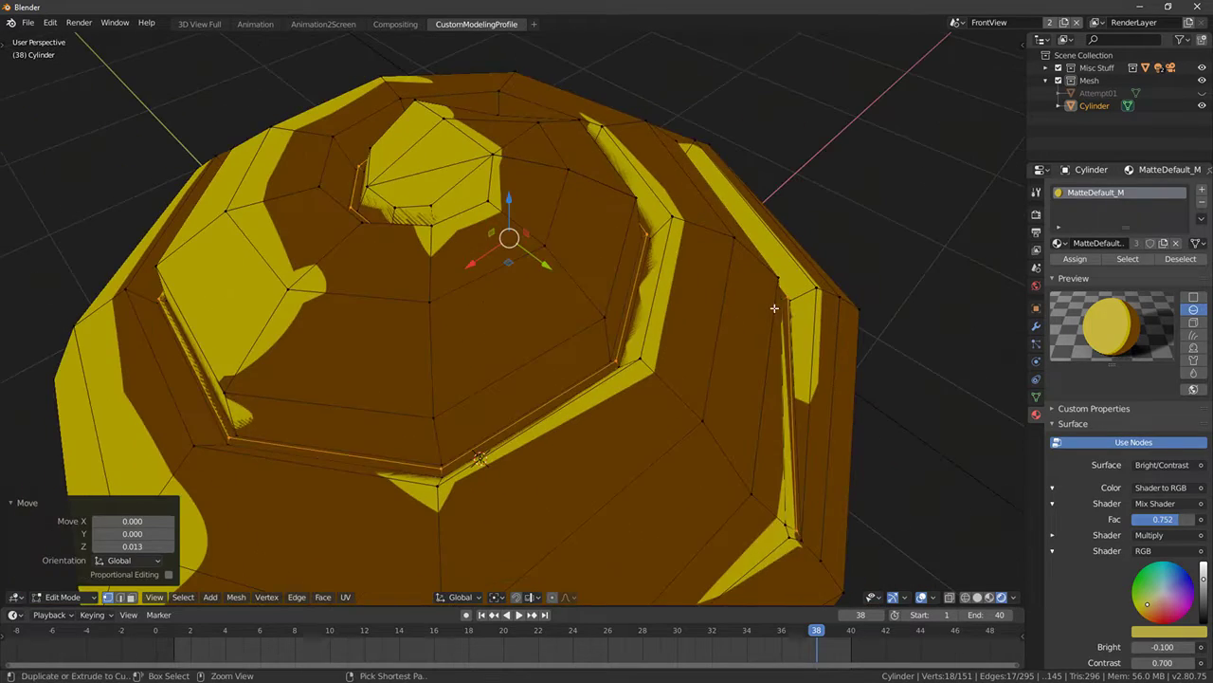
# Select the bevelled spiral strip's faces and assign them an orange copy of MatteDefault_M in a new material slot
pyautogui.moveTo(840, 325); pyautogui.dragTo(737, 374, button='middle')
pyautogui.press('a')
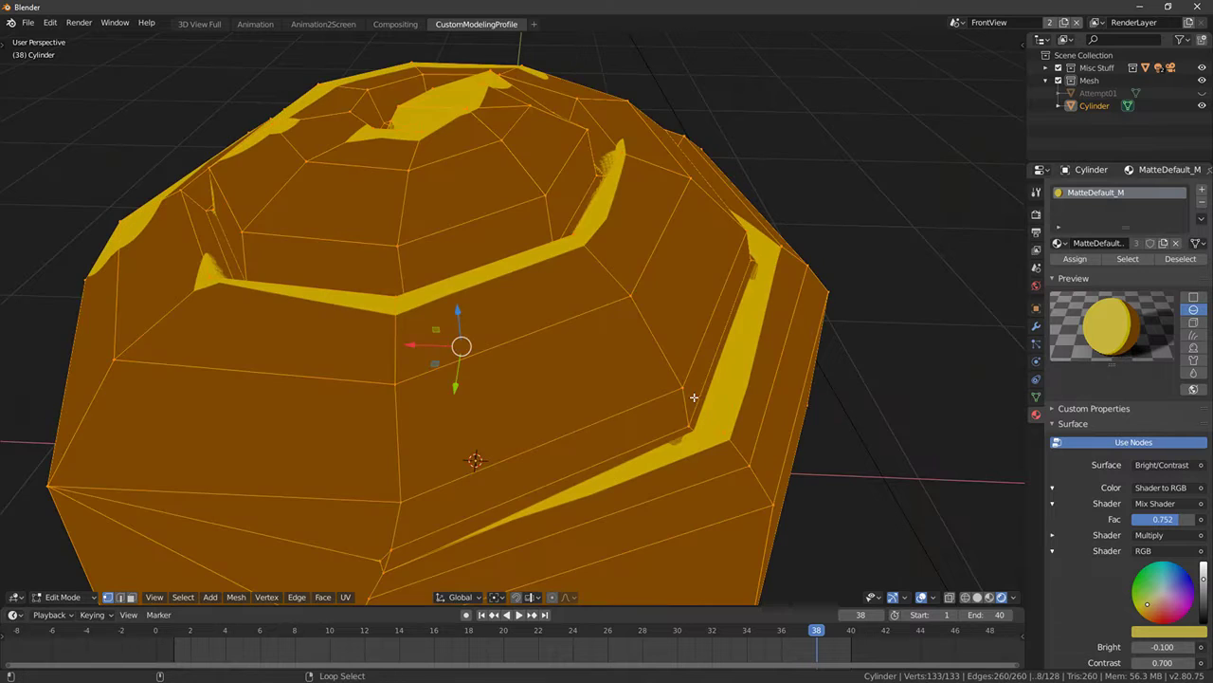
pyautogui.keyDown('alt'); pyautogui.rightClick(700, 398); pyautogui.keyUp('alt')
pyautogui.keyDown('alt'); pyautogui.keyDown('shift'); pyautogui.rightClick(705, 411); pyautogui.keyUp('shift'); pyautogui.keyUp('alt')
pyautogui.moveTo(522, 427); pyautogui.dragTo(621, 429, button='middle')
pyautogui.click(1198, 193)
pyautogui.click(1059, 270)
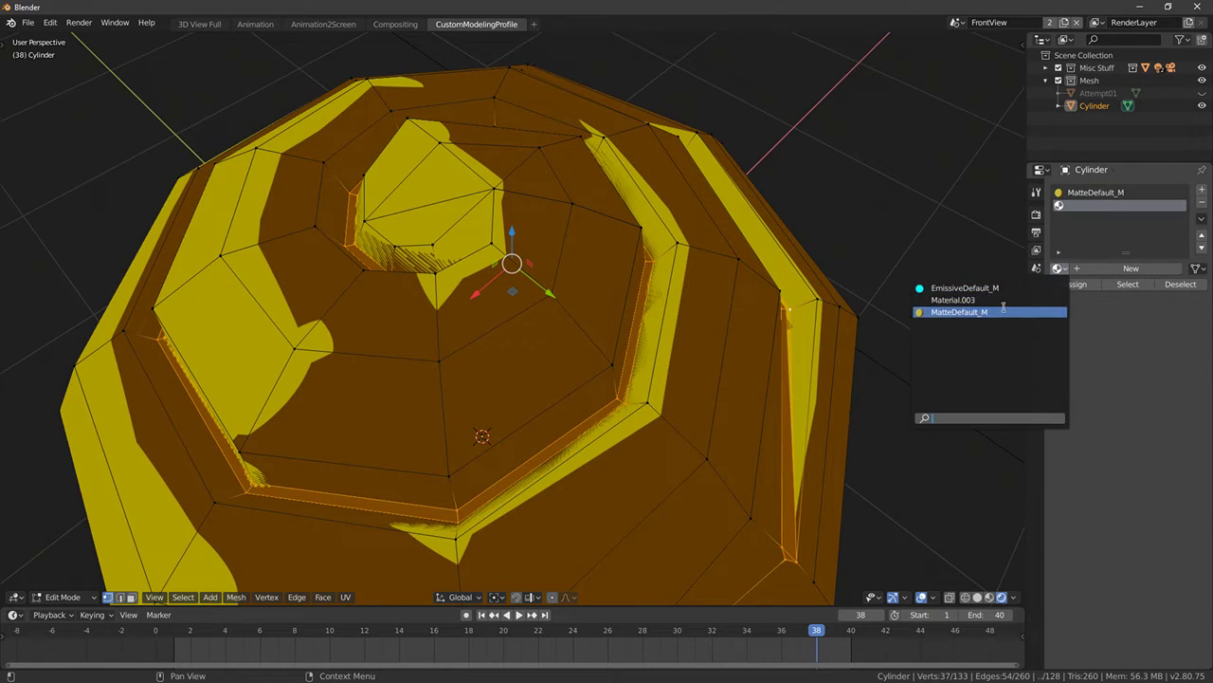
pyautogui.click(991, 308)
pyautogui.click(1164, 269)
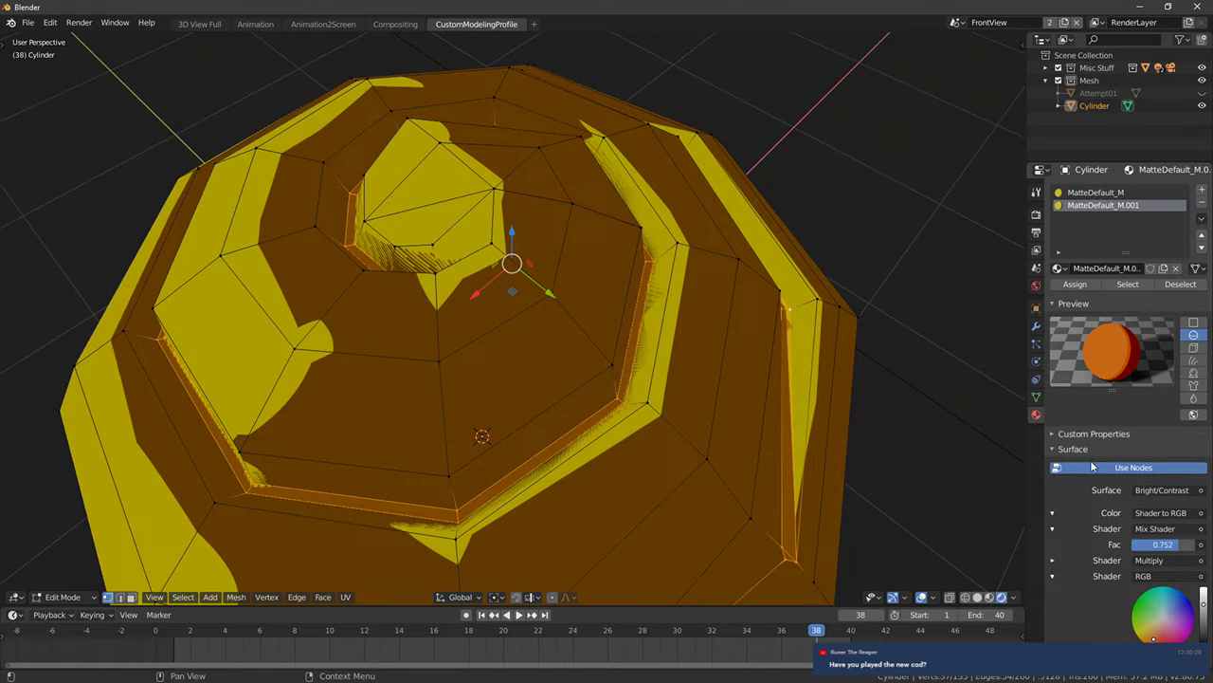
pyautogui.click(1071, 286)
# Check the orange spiral strip in Object Mode, and undo its material assignment and the added slot
pyautogui.press('Tab')
pyautogui.scroll(-5, 745, 280)
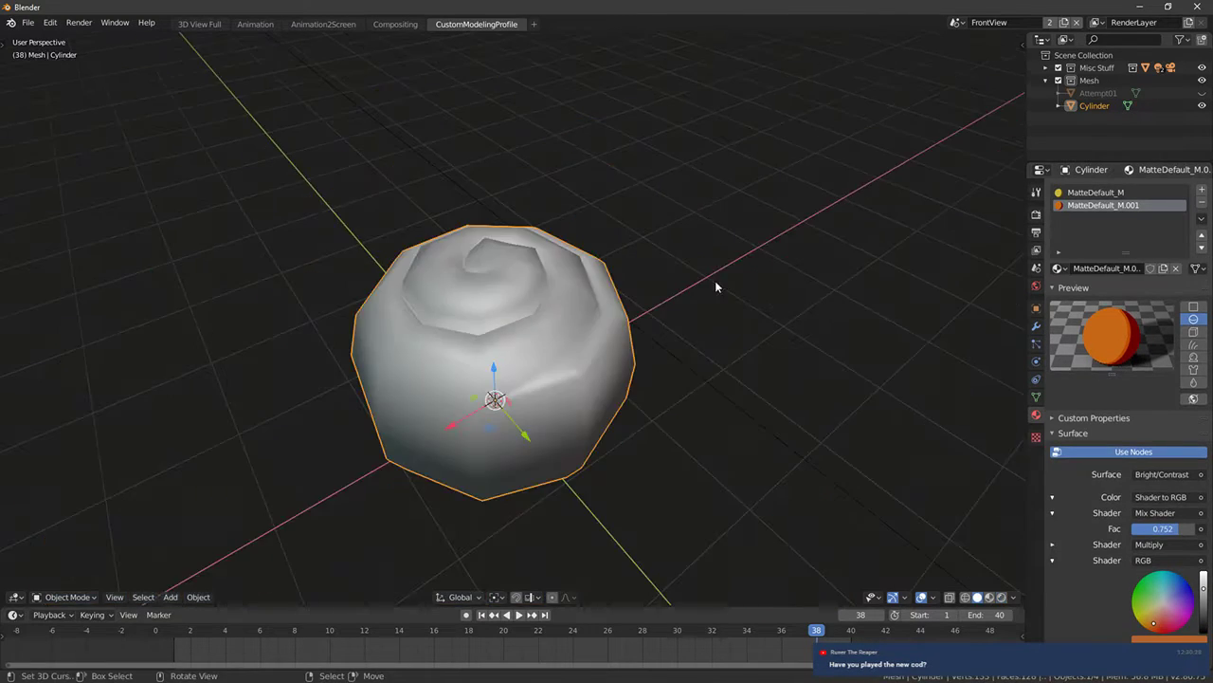
pyautogui.moveTo(715, 281); pyautogui.dragTo(726, 325, button='middle')
pyautogui.press('Tab')
pyautogui.press('Tab')
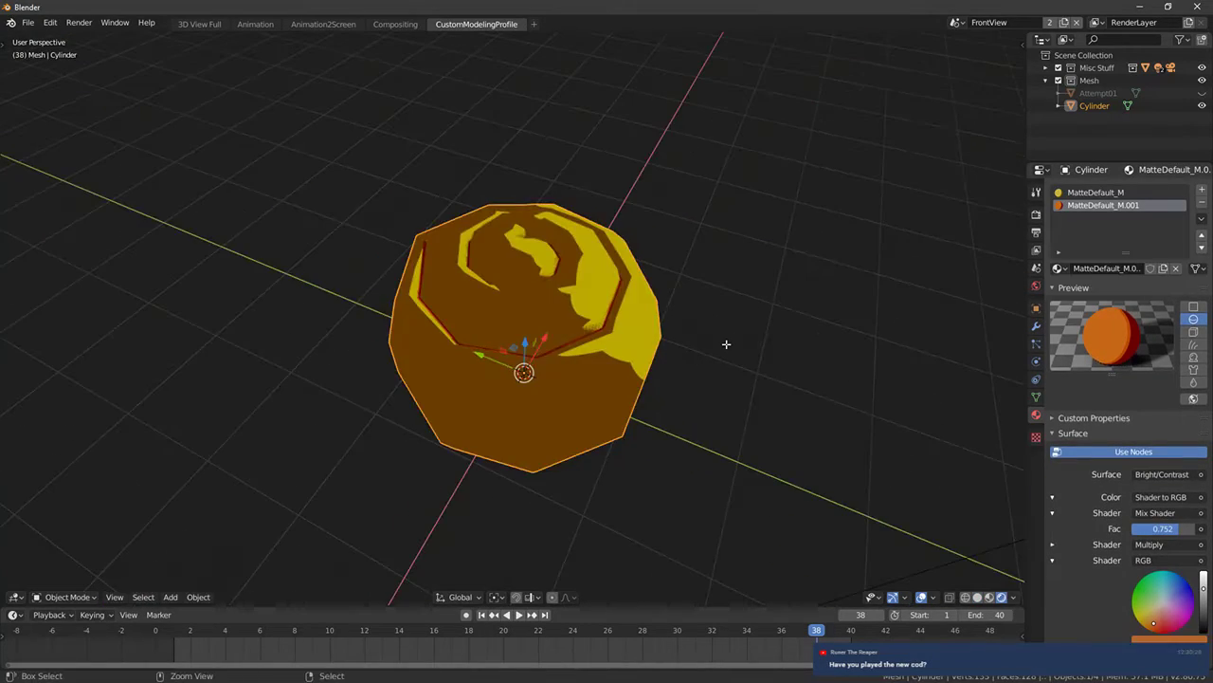
pyautogui.press('Tab')
pyautogui.hotkey('ctrl', 'z')
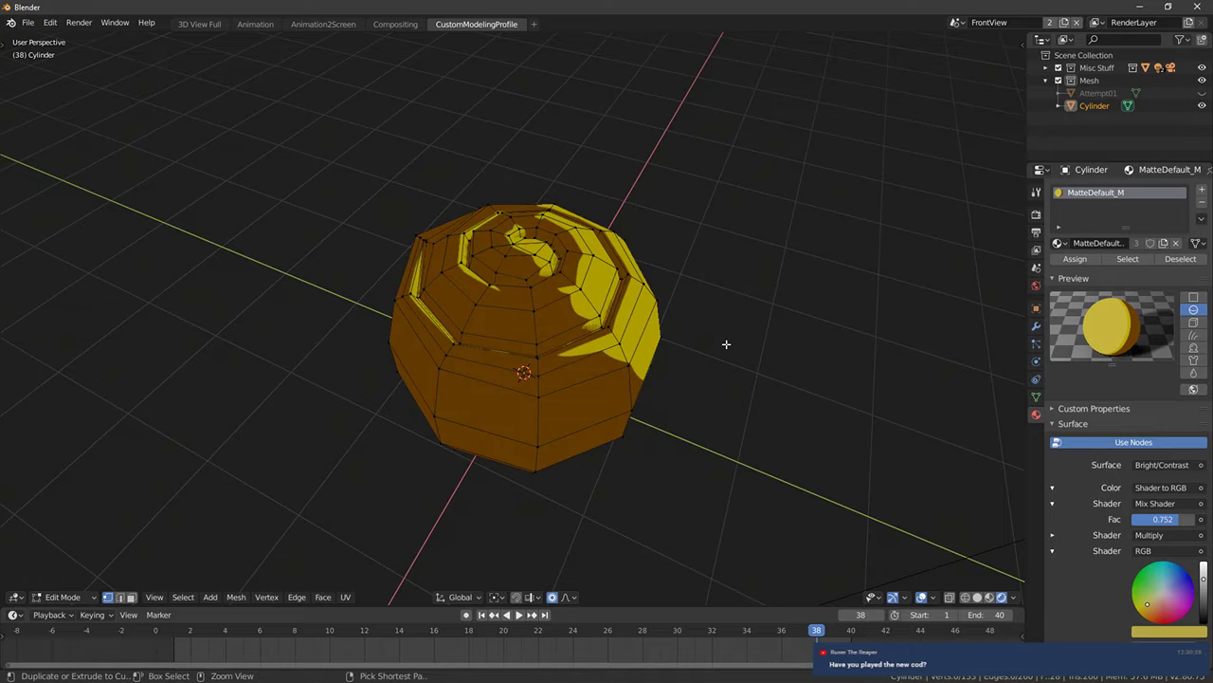
# Examine the cylinder's silhouette and spiral from the front, sides, top and underside in Object Mode and Edit Mode
pyautogui.moveTo(726, 344); pyautogui.dragTo(680, 262, button='middle')
pyautogui.press('Tab')
pyautogui.press('KP_1')
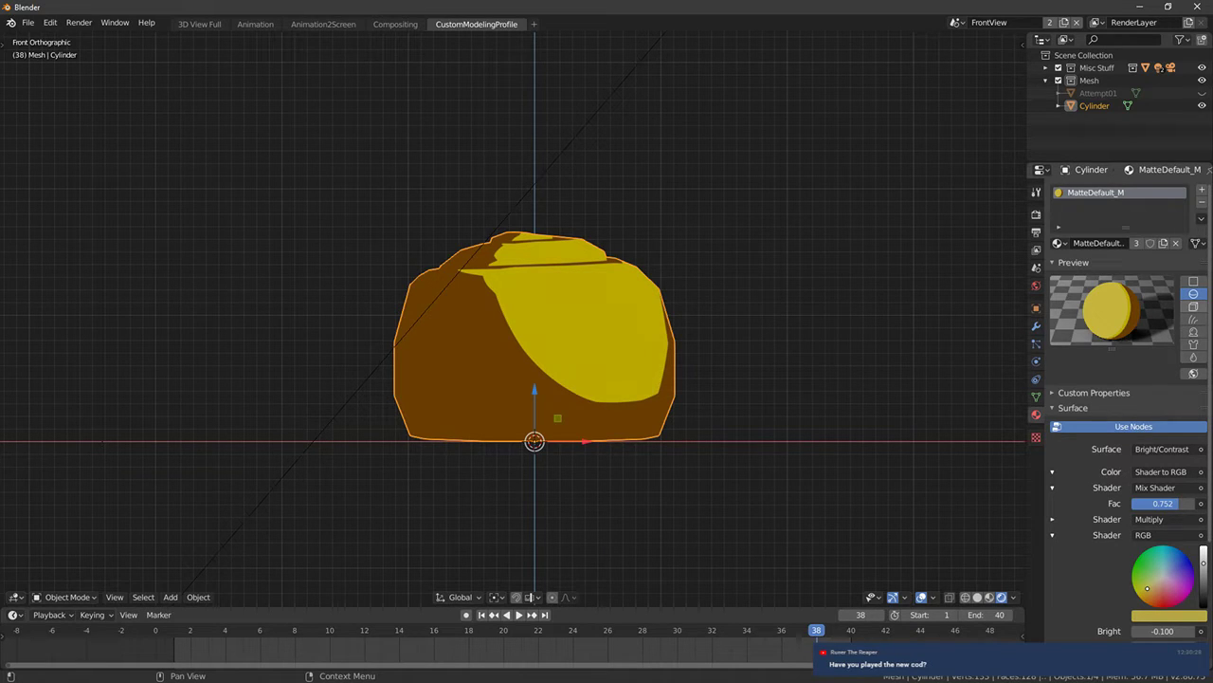
pyautogui.moveTo(722, 263); pyautogui.dragTo(676, 200, button='middle')
pyautogui.press('Tab')
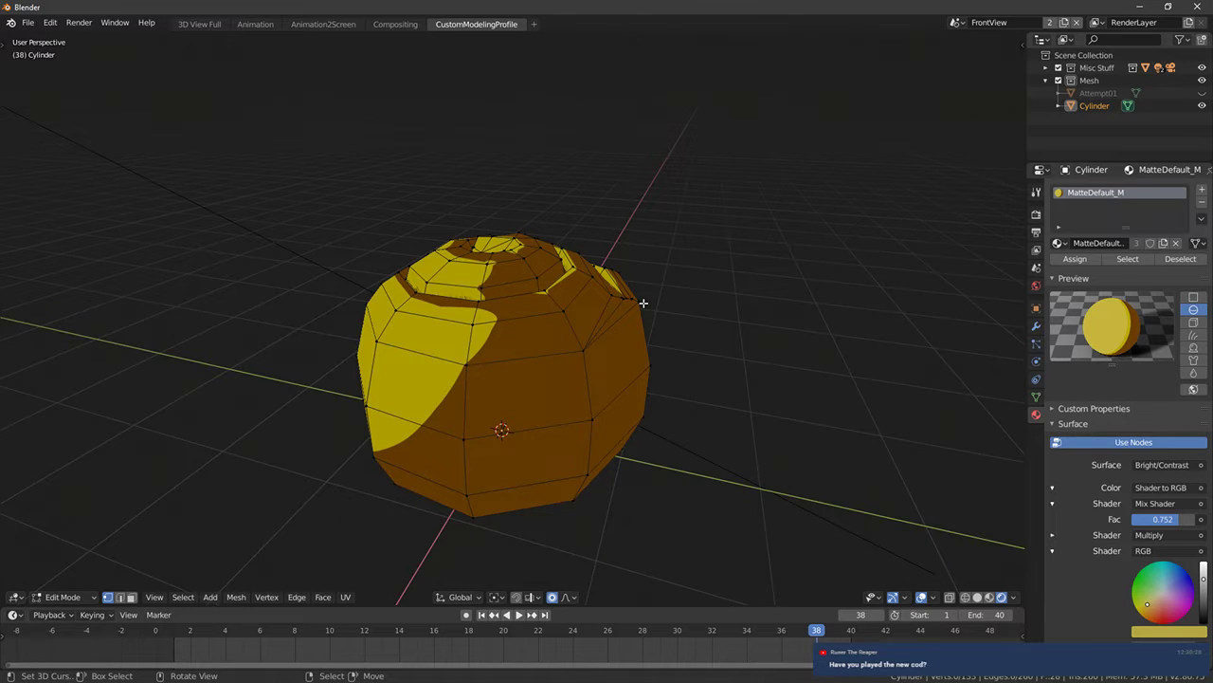
pyautogui.moveTo(671, 244); pyautogui.dragTo(778, 253, button='middle')
pyautogui.scroll(3, 781, 260)
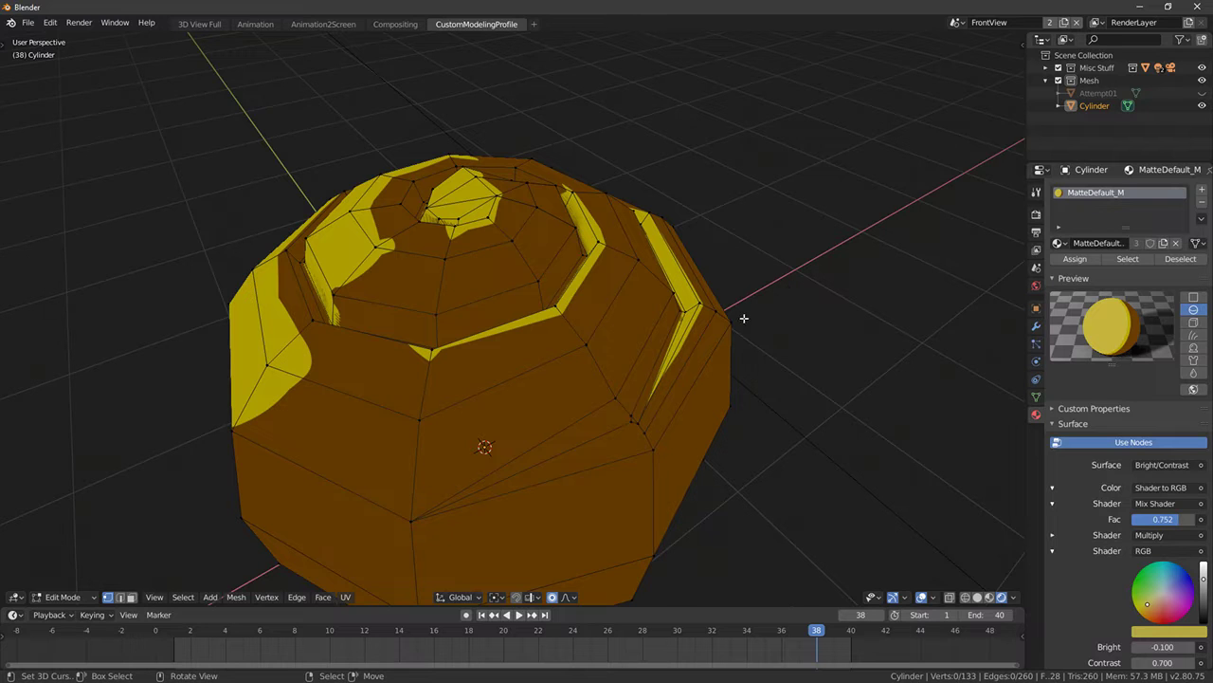
pyautogui.moveTo(708, 406); pyautogui.dragTo(633, 429, button='middle')
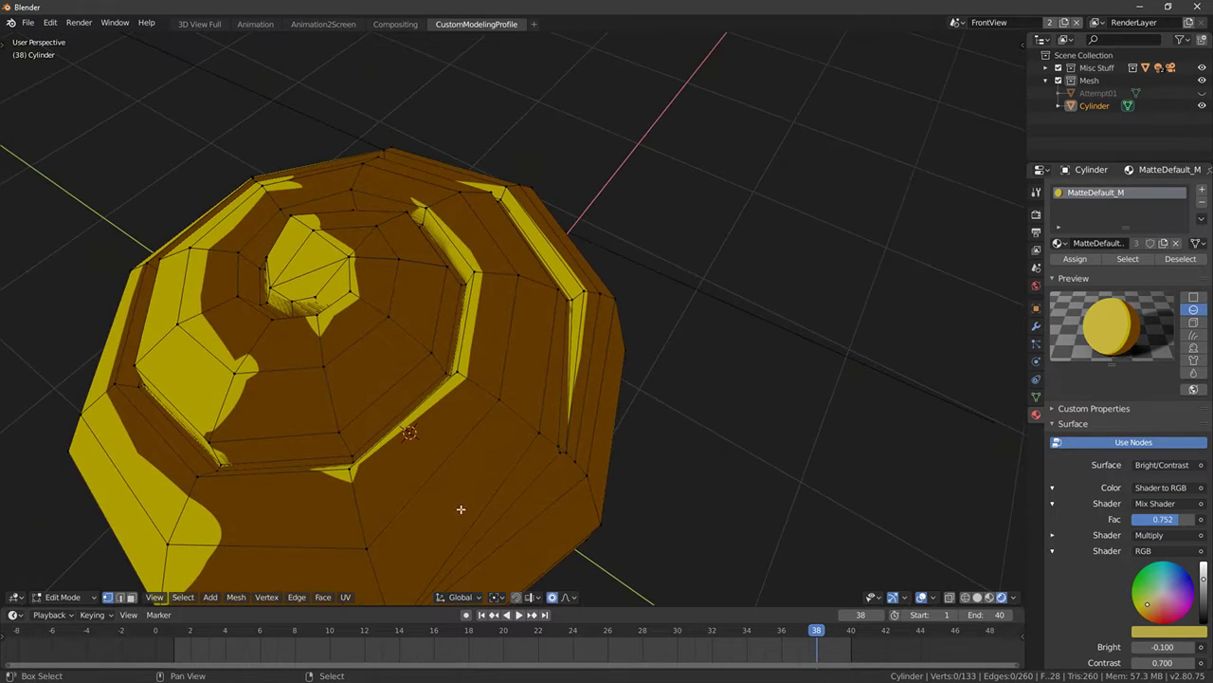
pyautogui.keyDown('shift'); pyautogui.moveTo(461, 509); pyautogui.dragTo(672, 452, button='middle'); pyautogui.keyUp('shift')
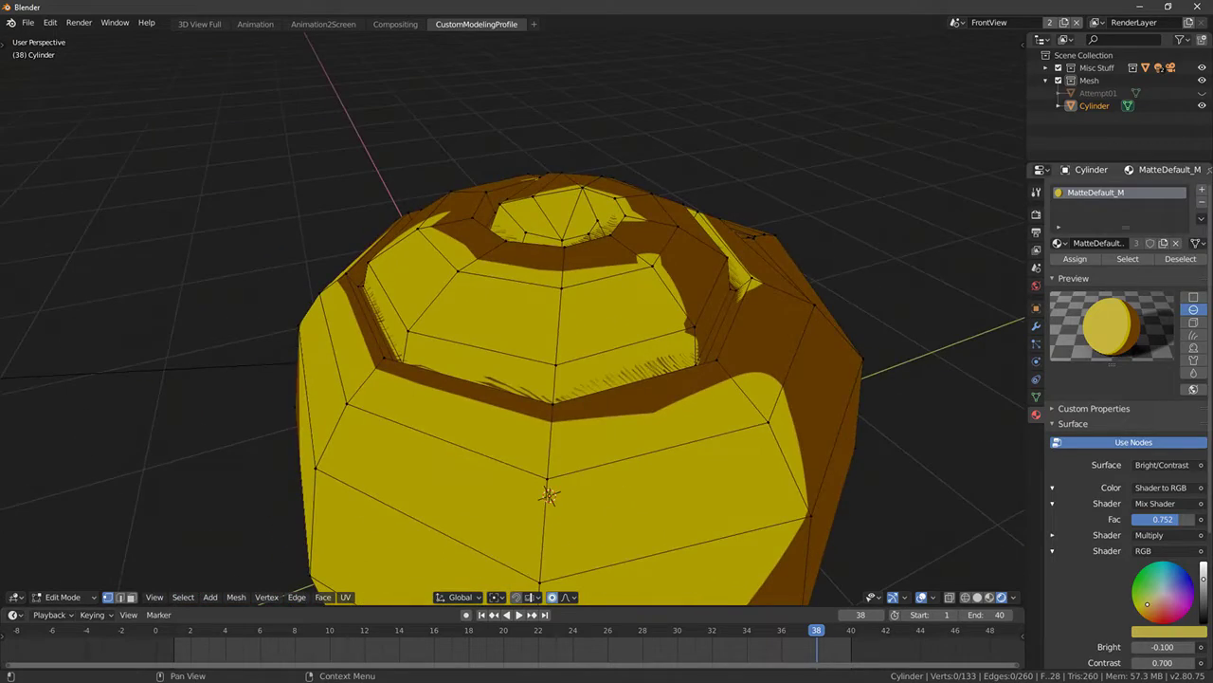
pyautogui.press('Tab')
pyautogui.scroll(-5, 609, 241)
pyautogui.moveTo(610, 240); pyautogui.dragTo(690, 273, button='middle')
# Add a loop cut around the cylinder's side just above its base
pyautogui.press('Tab')
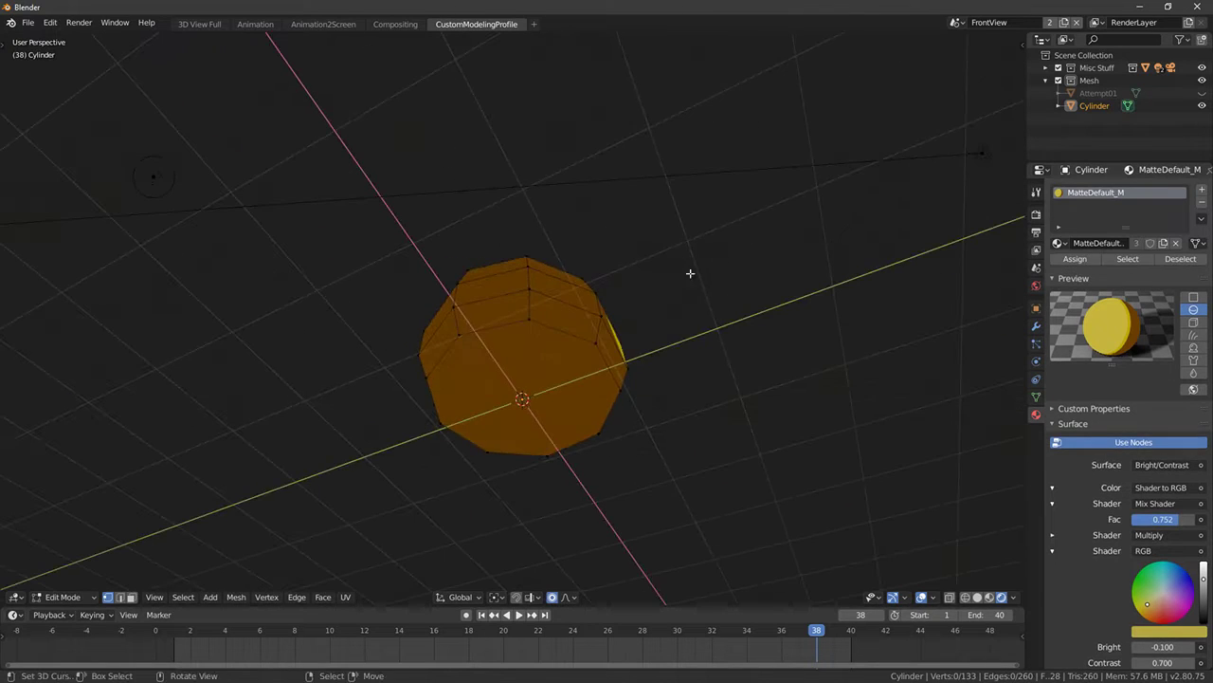
pyautogui.press('a')
pyautogui.hotkey('alt', 'a')
pyautogui.press('a')
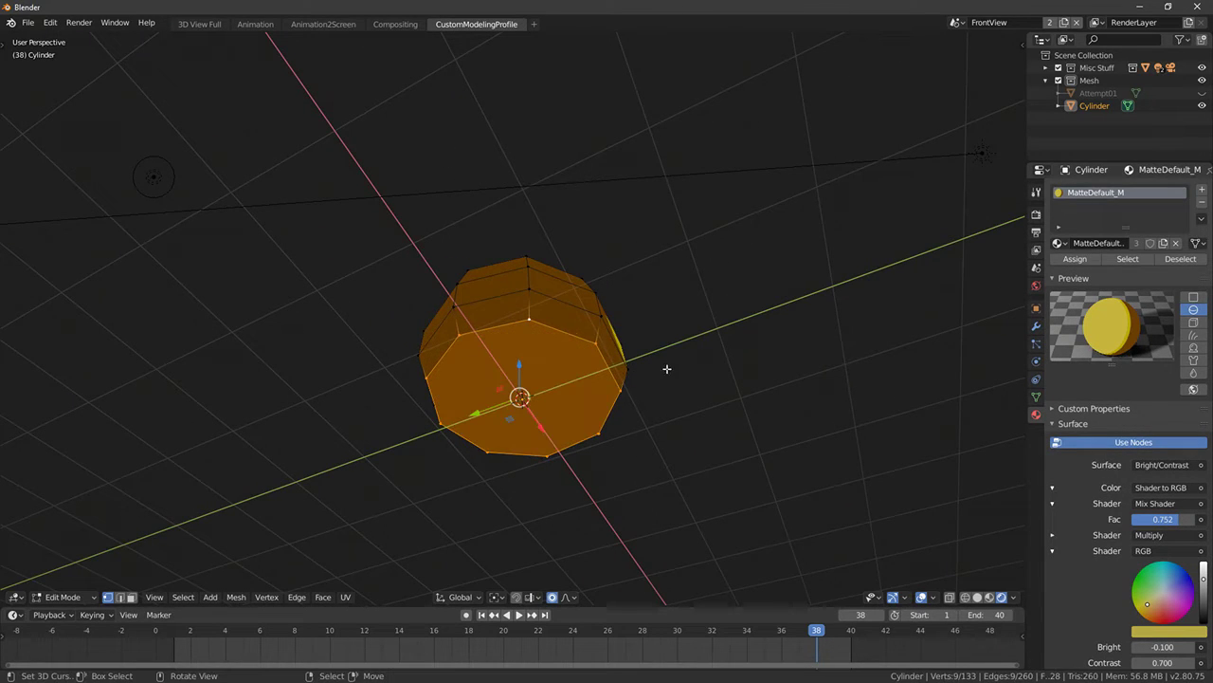
pyautogui.moveTo(608, 337); pyautogui.dragTo(545, 353, button='middle')
pyautogui.hotkey('ctrl', 'r')
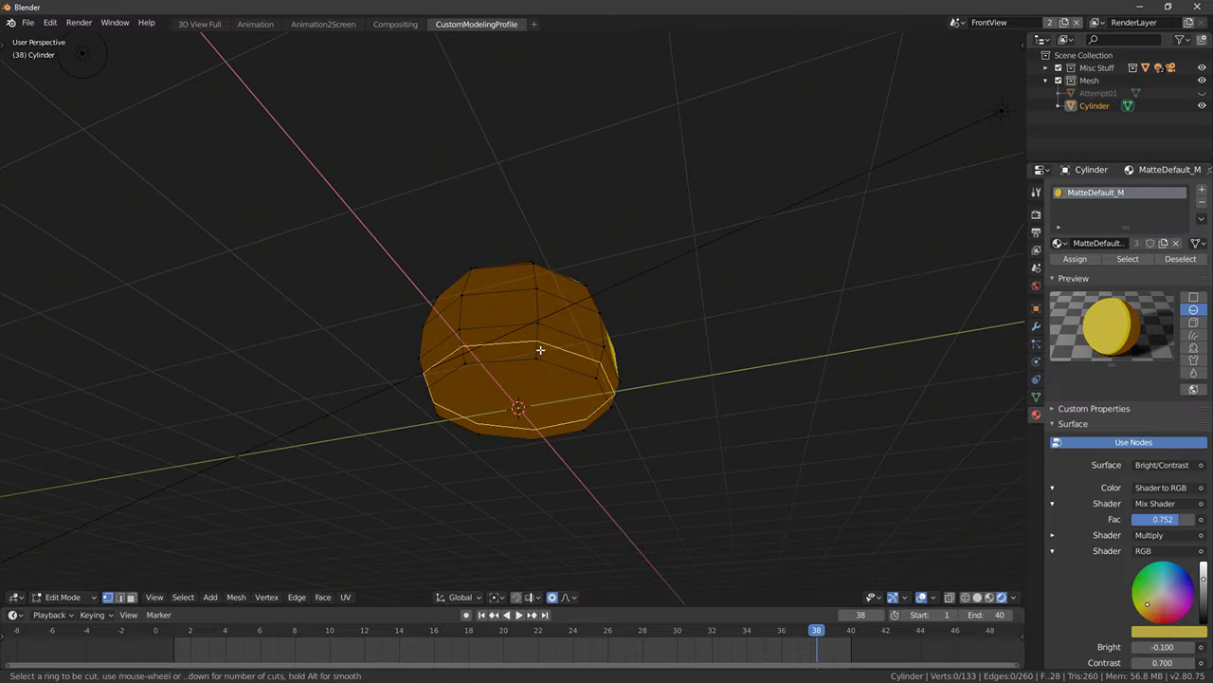
pyautogui.click(542, 353)
pyautogui.click(543, 357)
# Scale the cylinder's bottom edge ring inward with proportional editing to taper the base
pyautogui.hotkey('alt', 'a')
pyautogui.keyDown('alt'); pyautogui.rightClick(563, 368); pyautogui.keyUp('alt')
pyautogui.press('s')
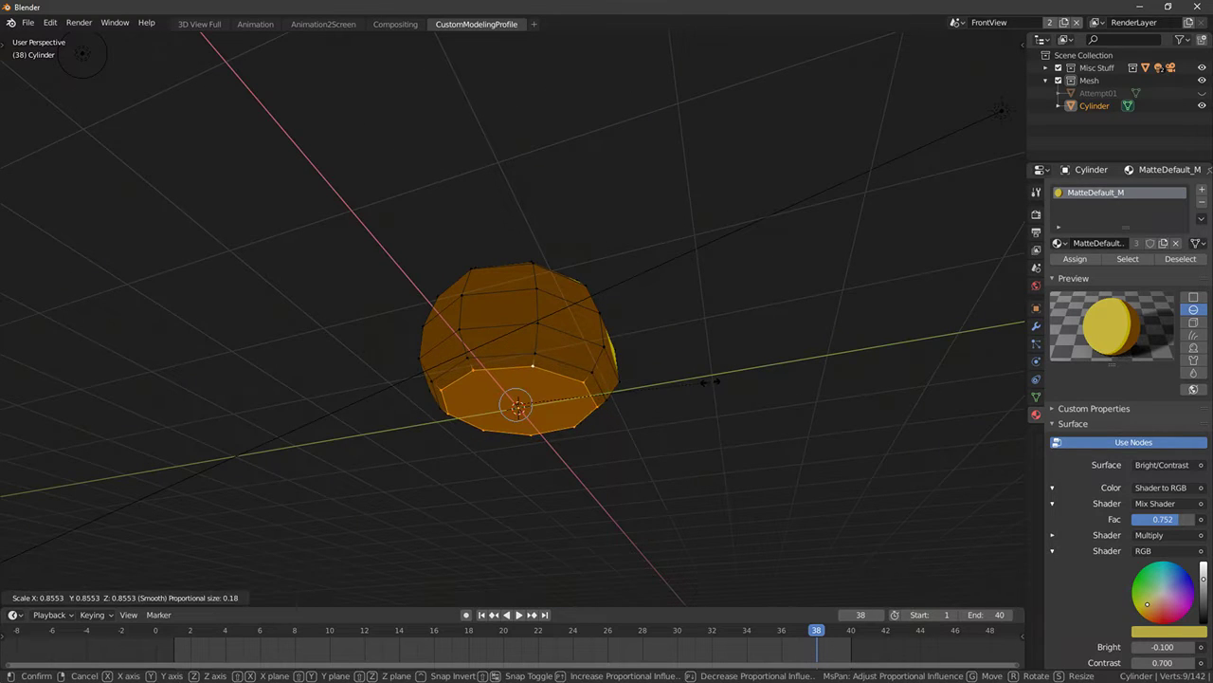
pyautogui.click(680, 409)
# Examine the tapered cylinder in Object Mode and up close in Edit Mode
pyautogui.press('Tab')
pyautogui.moveTo(680, 410); pyautogui.dragTo(708, 309, button='middle')
pyautogui.press('Tab')
pyautogui.scroll(4, 664, 332)
pyautogui.moveTo(464, 281); pyautogui.dragTo(583, 223, button='middle')
pyautogui.scroll(-5, 655, 265)
# Place the 3D cursor at the top of the cylinder near the spiral's peak
pyautogui.press('KP_7')
pyautogui.moveTo(487, 200); pyautogui.dragTo(468, 336, button='middle')
pyautogui.scroll(4, 496, 398)
pyautogui.moveTo(496, 399); pyautogui.dragTo(553, 403, button='middle')
pyautogui.press('Tab')
pyautogui.hotkey('shift', 's')
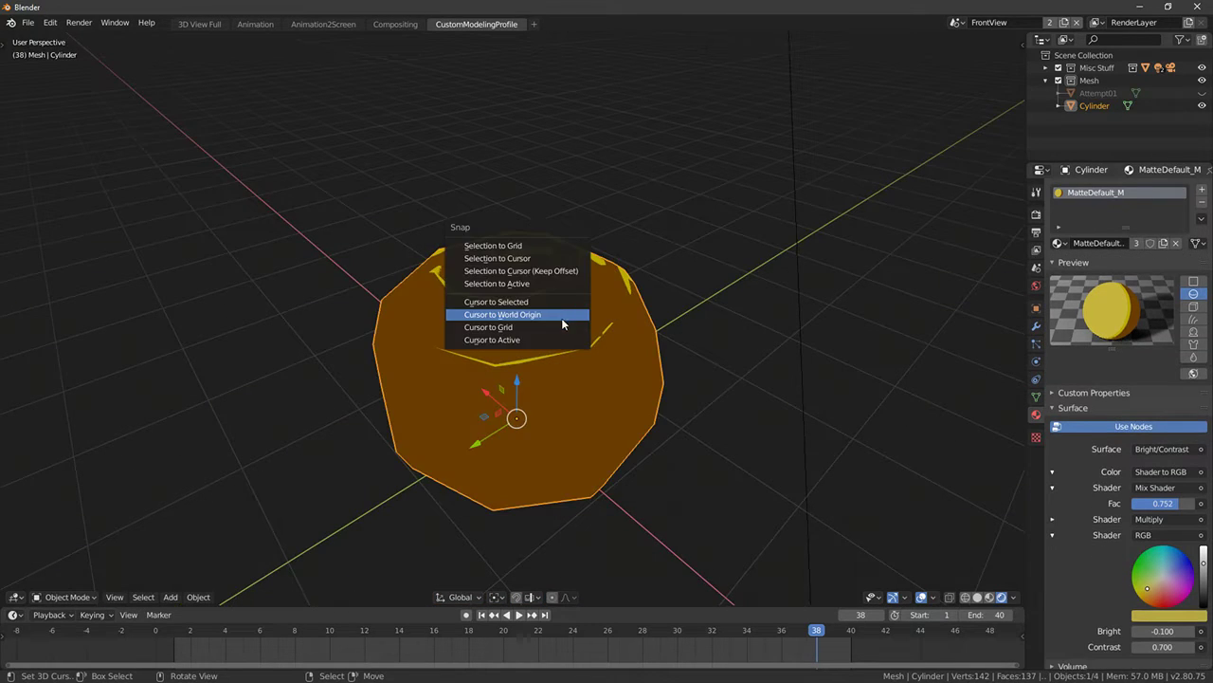
pyautogui.hotkey('shift', 's')
pyautogui.moveTo(696, 249); pyautogui.dragTo(556, 354, button='middle')
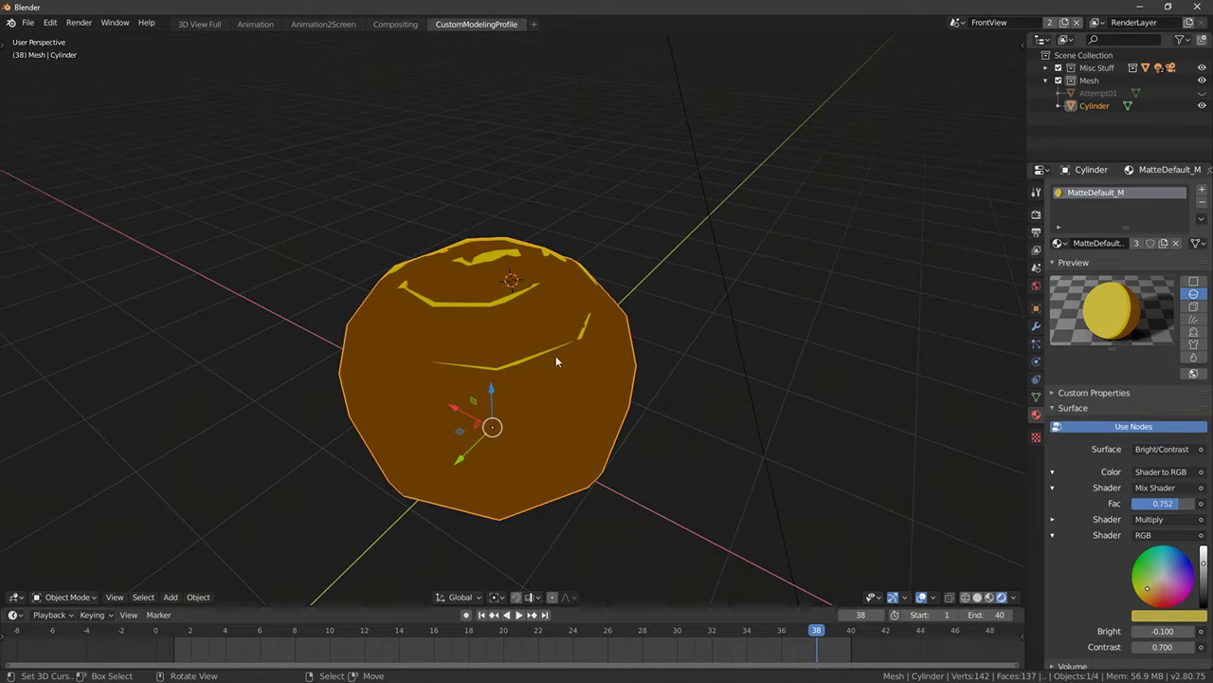
# Add an ellipsoid metaball at the 3D cursor on top of the cylinder
pyautogui.hotkey('shift', 'a')
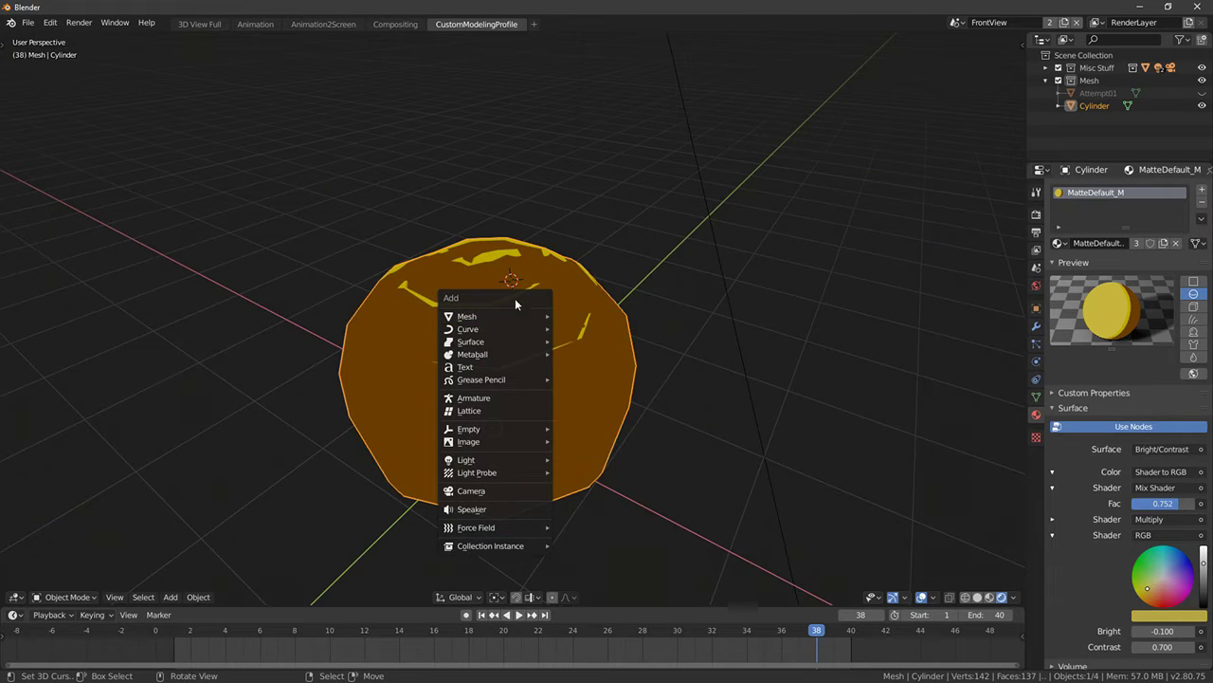
pyautogui.moveTo(516, 315)
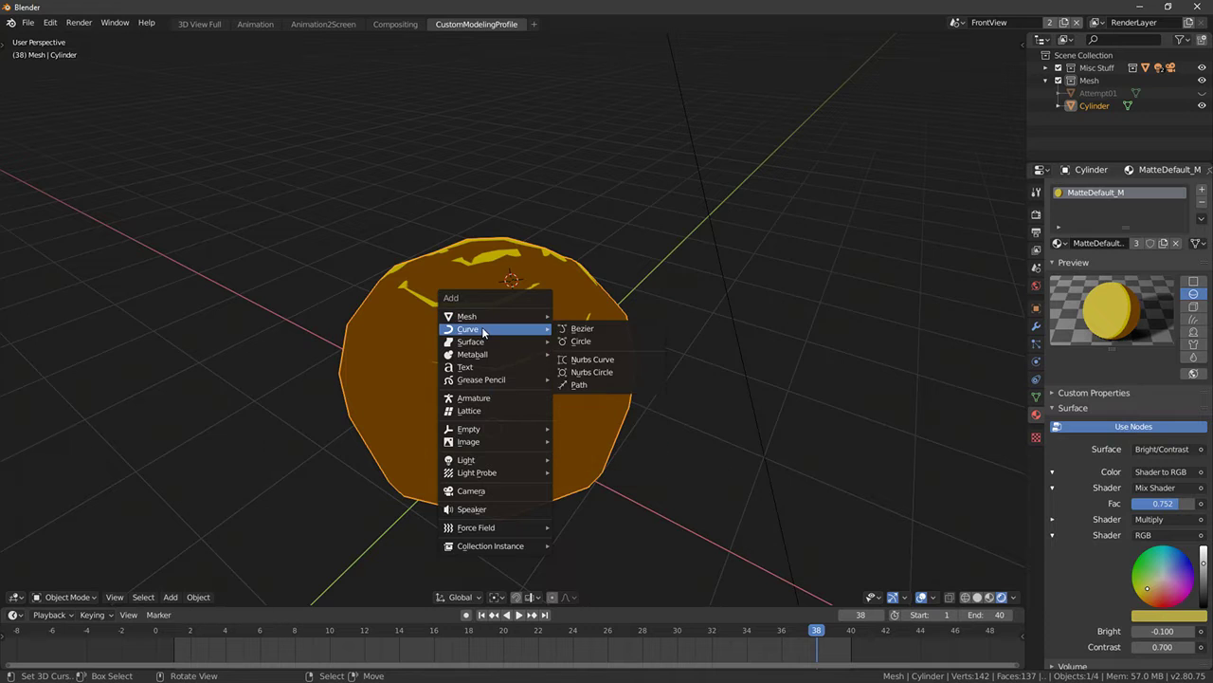
pyautogui.moveTo(493, 357)
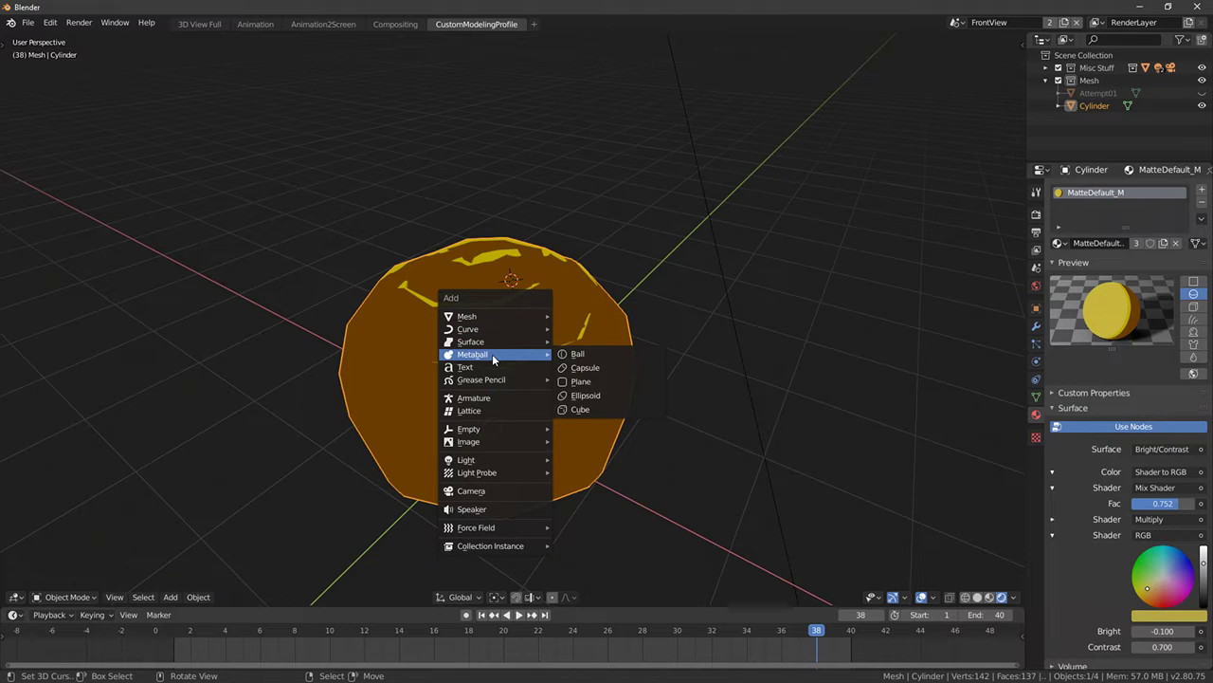
pyautogui.click(609, 395)
pyautogui.scroll(3, 611, 379)
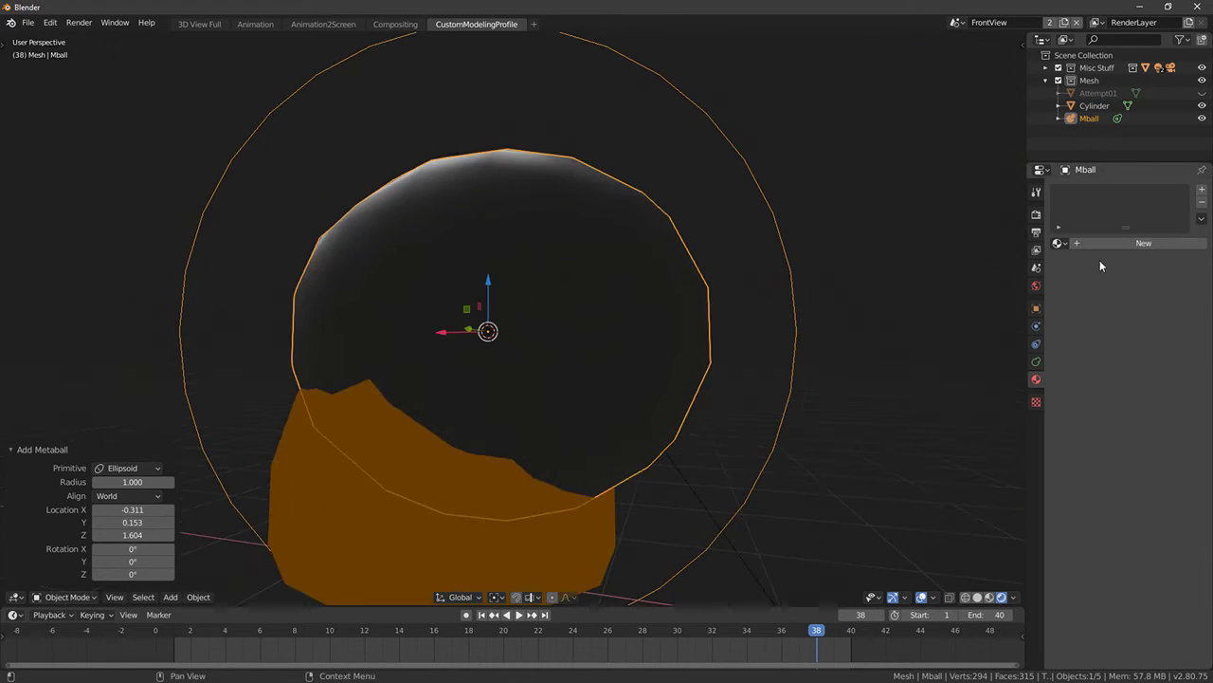
pyautogui.scroll(-3, 707, 294)
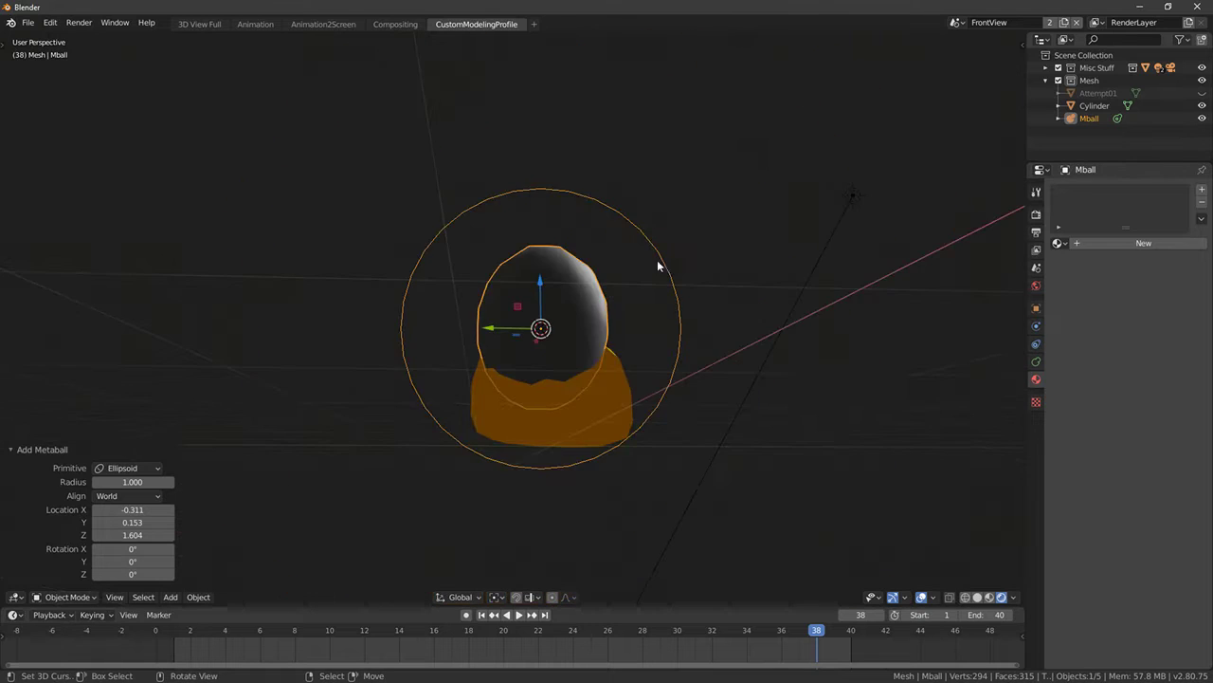
pyautogui.press('KP_3')
pyautogui.press('Tab')
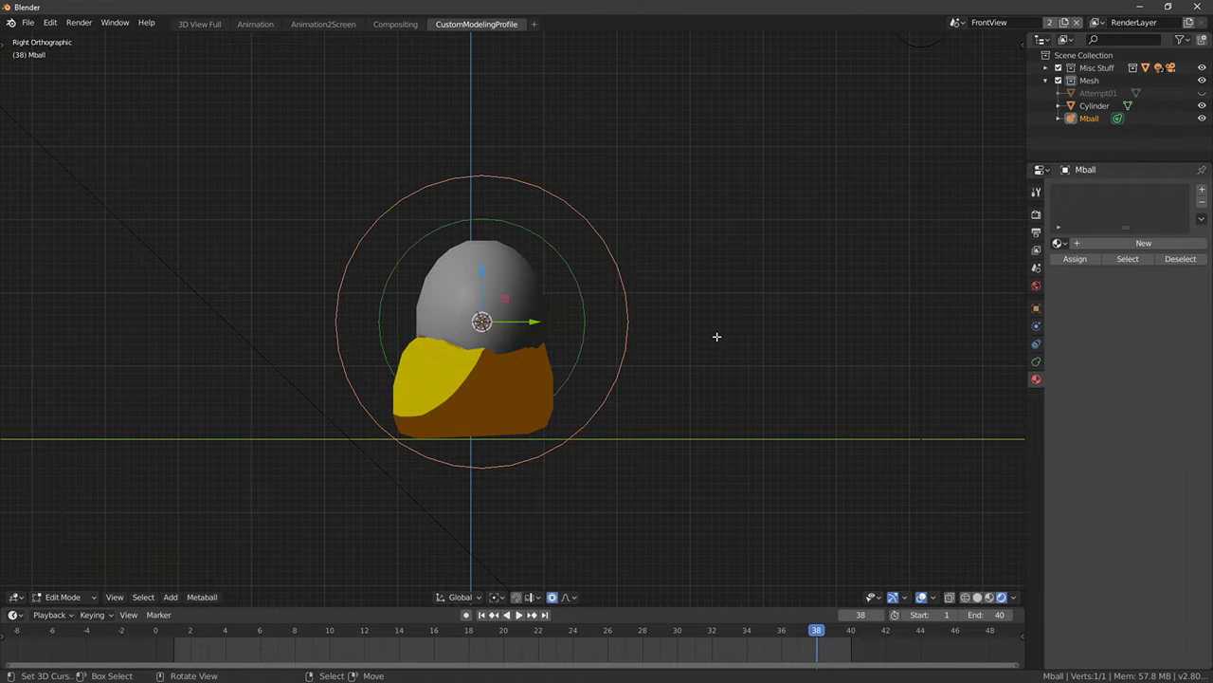
pyautogui.press('Tab')
pyautogui.press('r')
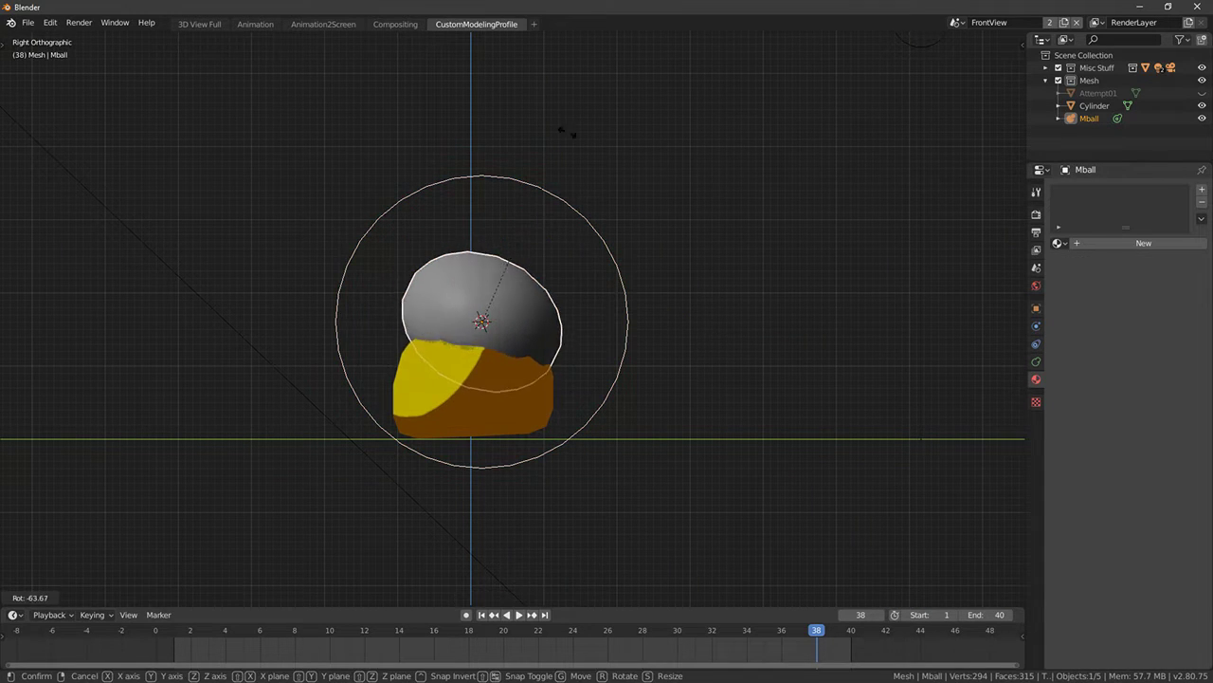
pyautogui.rightClick(754, 241)
# In Edit Mode, rotate the metaball ellipsoid by about -88° in right view and scale it to 0.387
pyautogui.press('Tab')
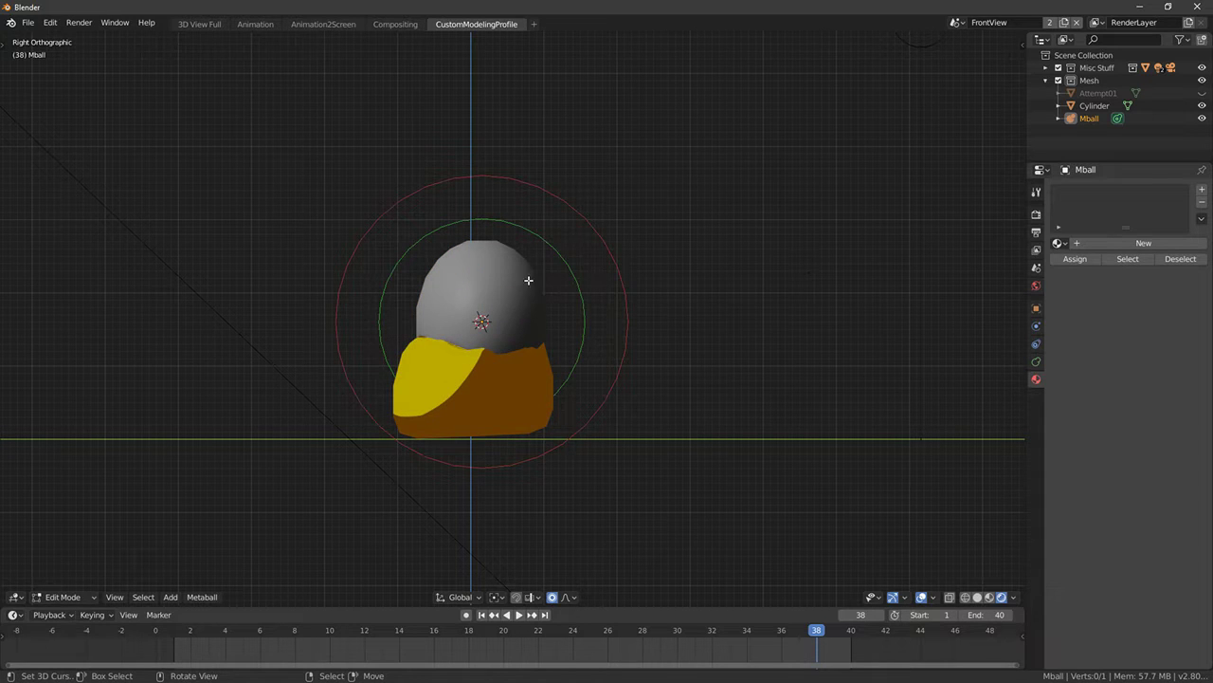
pyautogui.press('g')
pyautogui.press('Escape')
pyautogui.press('r')
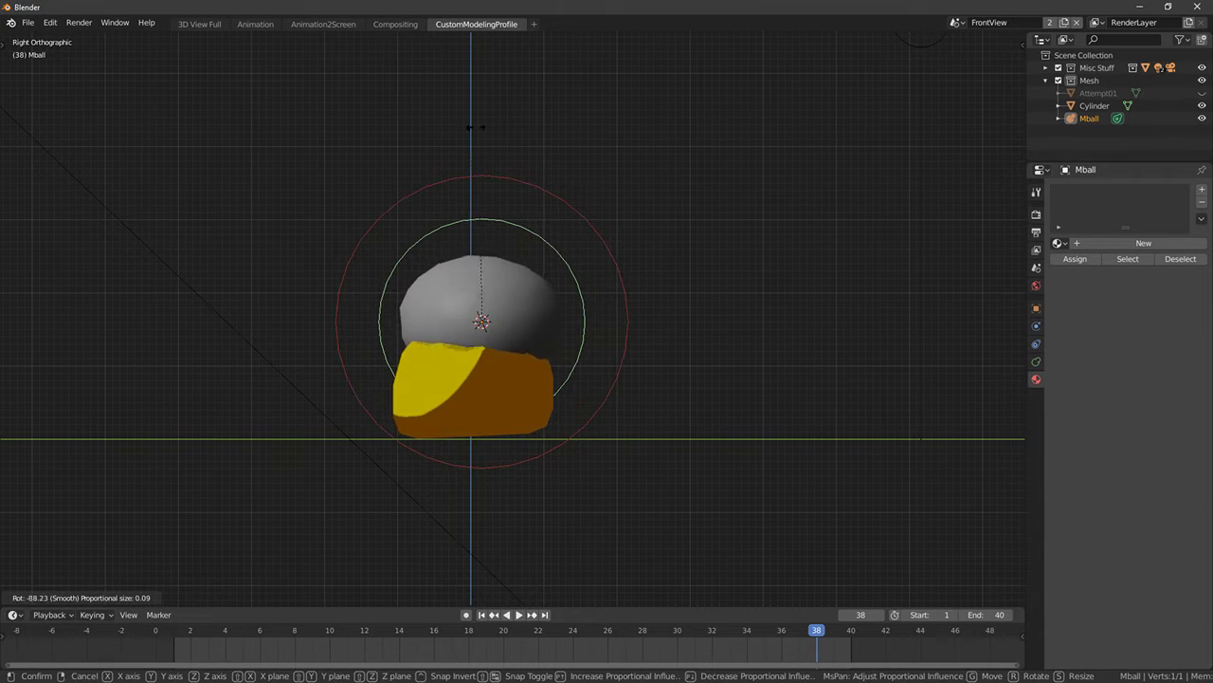
pyautogui.click(476, 127)
pyautogui.press('s')
pyautogui.click(569, 292)
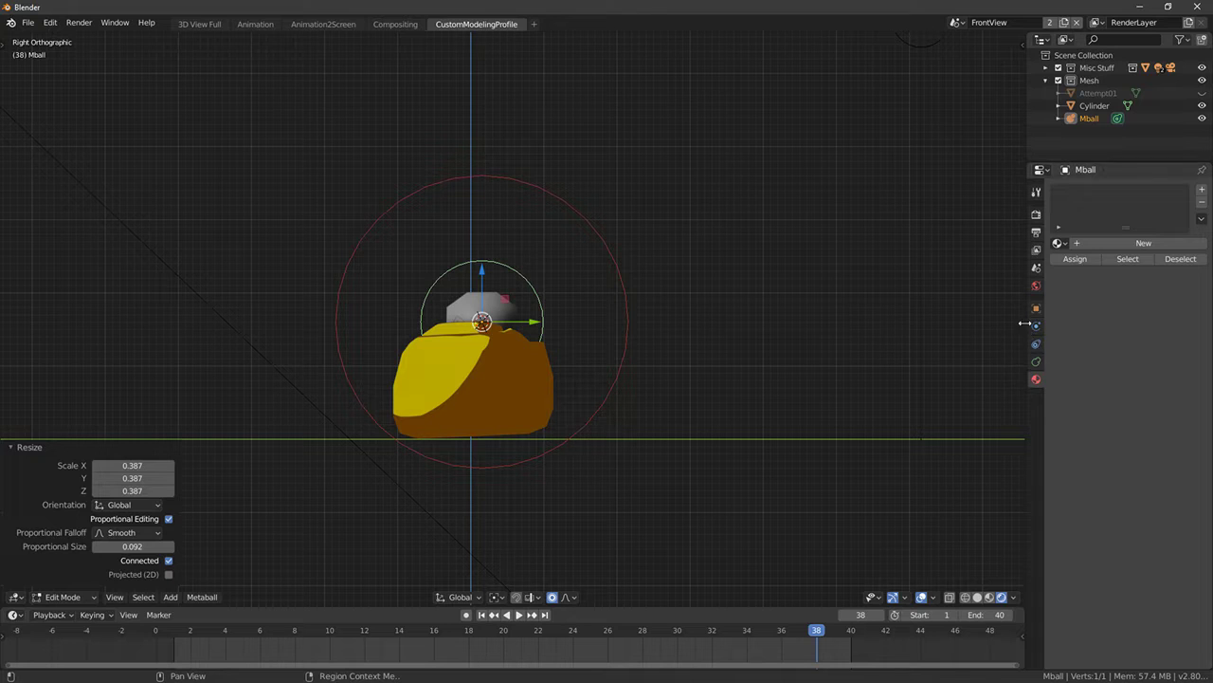
# Assign MatteDefault_M to the metaball, make it a single-user copy, and change its base colour to pale cream
pyautogui.click(1036, 361)
pyautogui.click(1037, 379)
pyautogui.click(1058, 242)
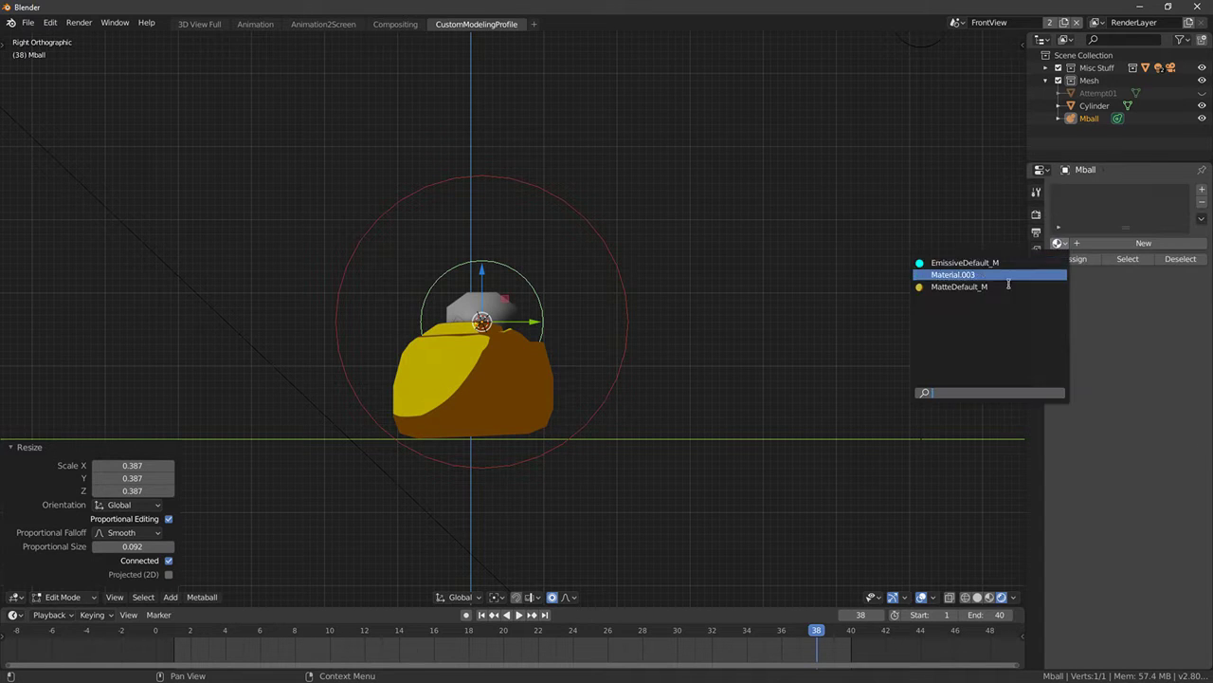
pyautogui.click(971, 287)
pyautogui.click(1150, 242)
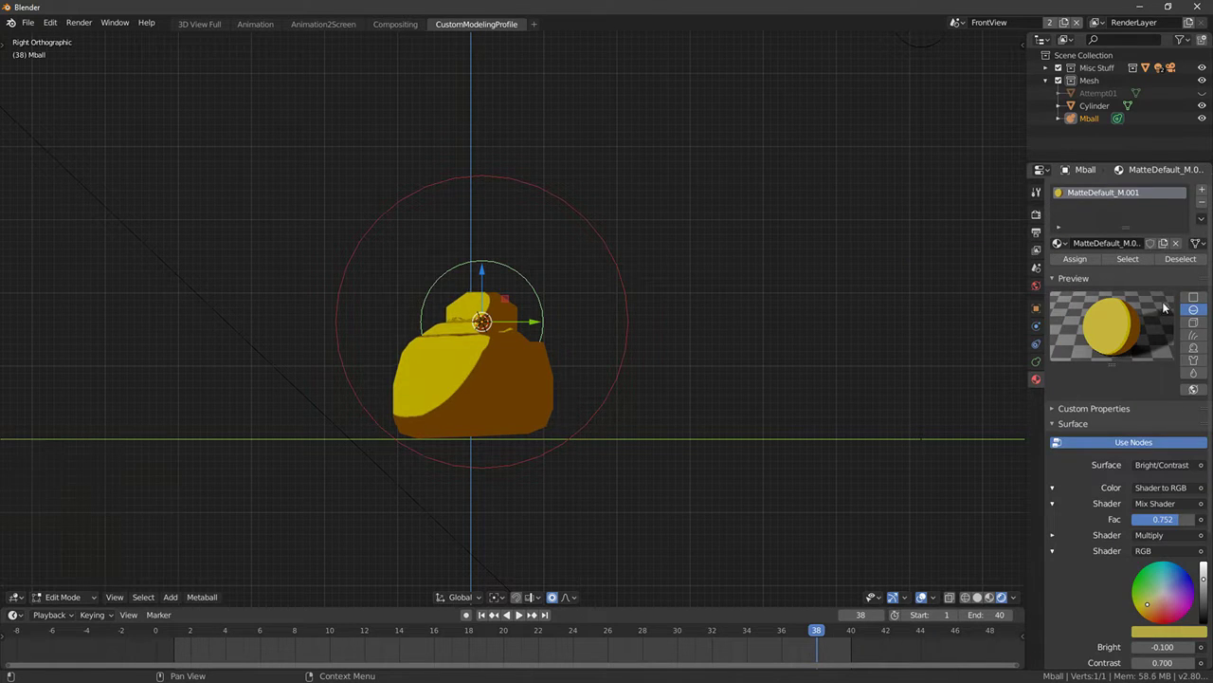
pyautogui.click(1162, 589)
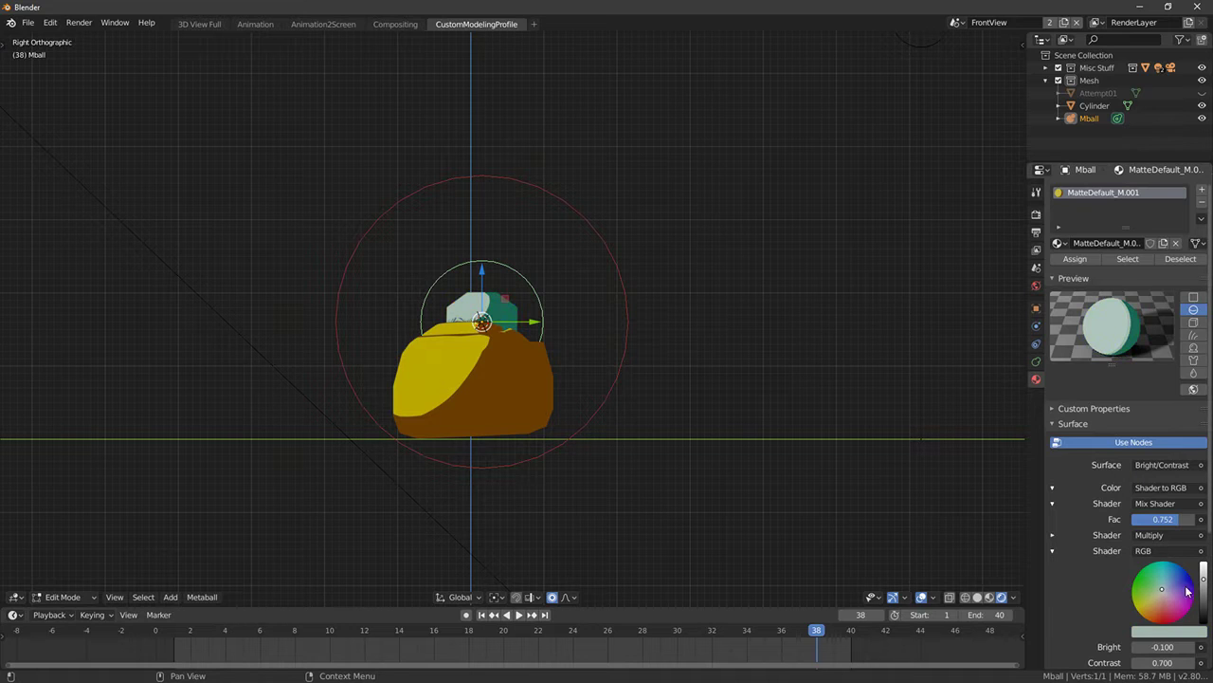
pyautogui.click(1158, 593)
pyautogui.moveTo(1160, 597); pyautogui.dragTo(1204, 574)
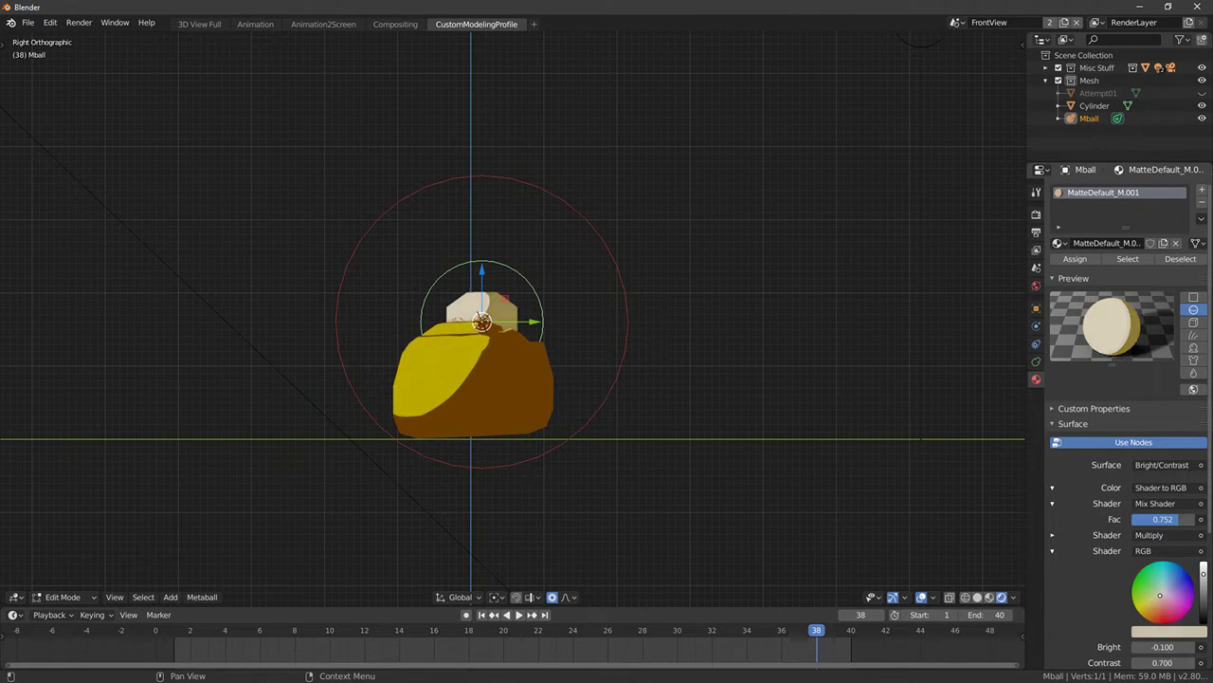
# Move the metaball ellipsoid 0.370 in X and -0.165 in Y, and scale it to 1.033
pyautogui.moveTo(626, 422); pyautogui.dragTo(684, 223, button='middle')
pyautogui.press('KP_7')
pyautogui.scroll(3, 719, 429)
pyautogui.press('g')
pyautogui.click(693, 416)
pyautogui.press('s')
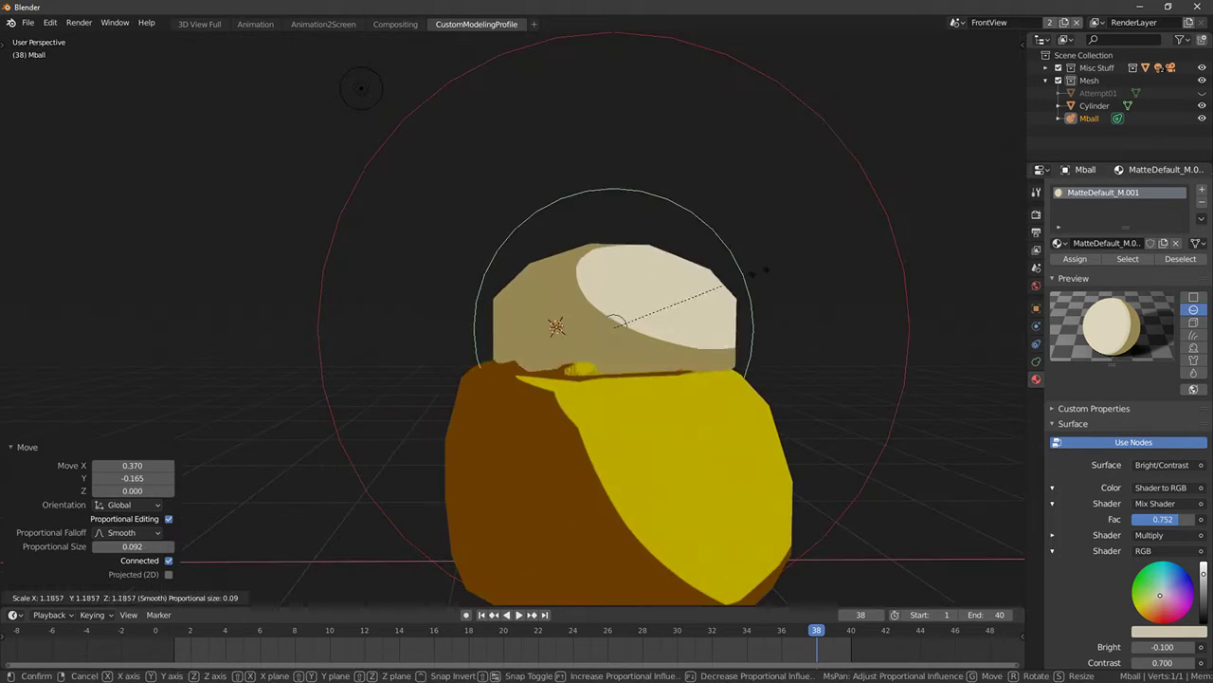
pyautogui.click(749, 271)
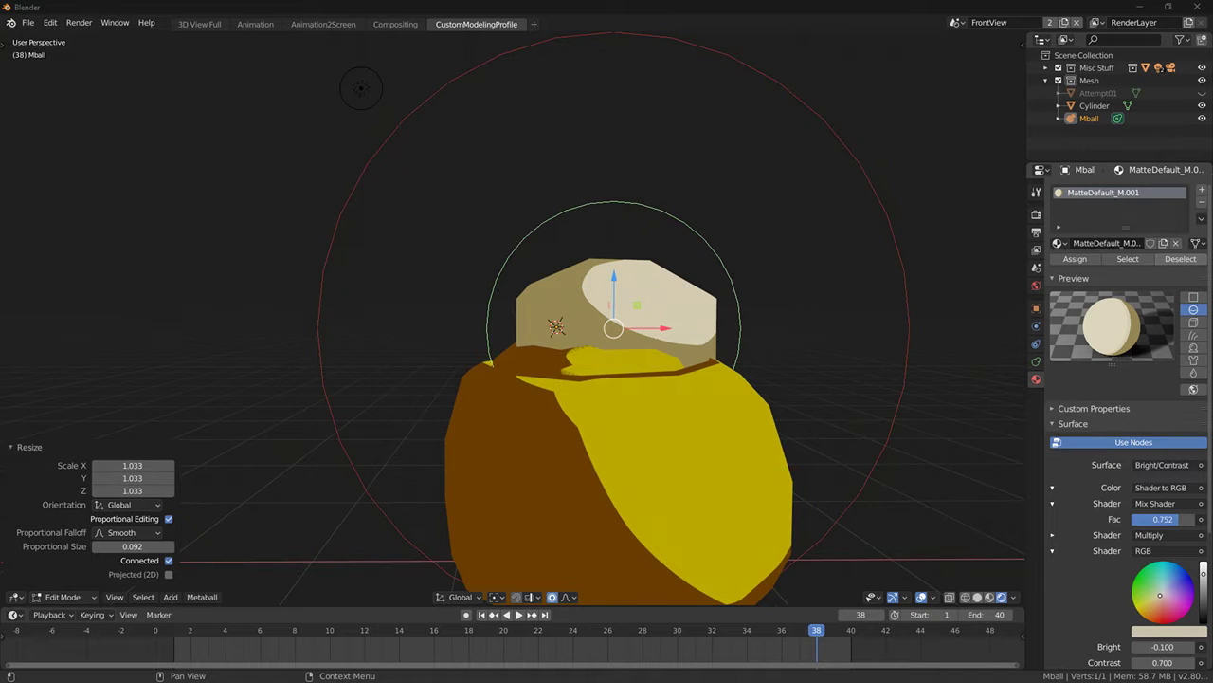
# In front view, move the metaball ellipsoid -0.113 in X and 0.058 in Z and enlarge it slightly
pyautogui.moveTo(765, 266); pyautogui.dragTo(799, 255, button='middle')
pyautogui.press('KP_1')
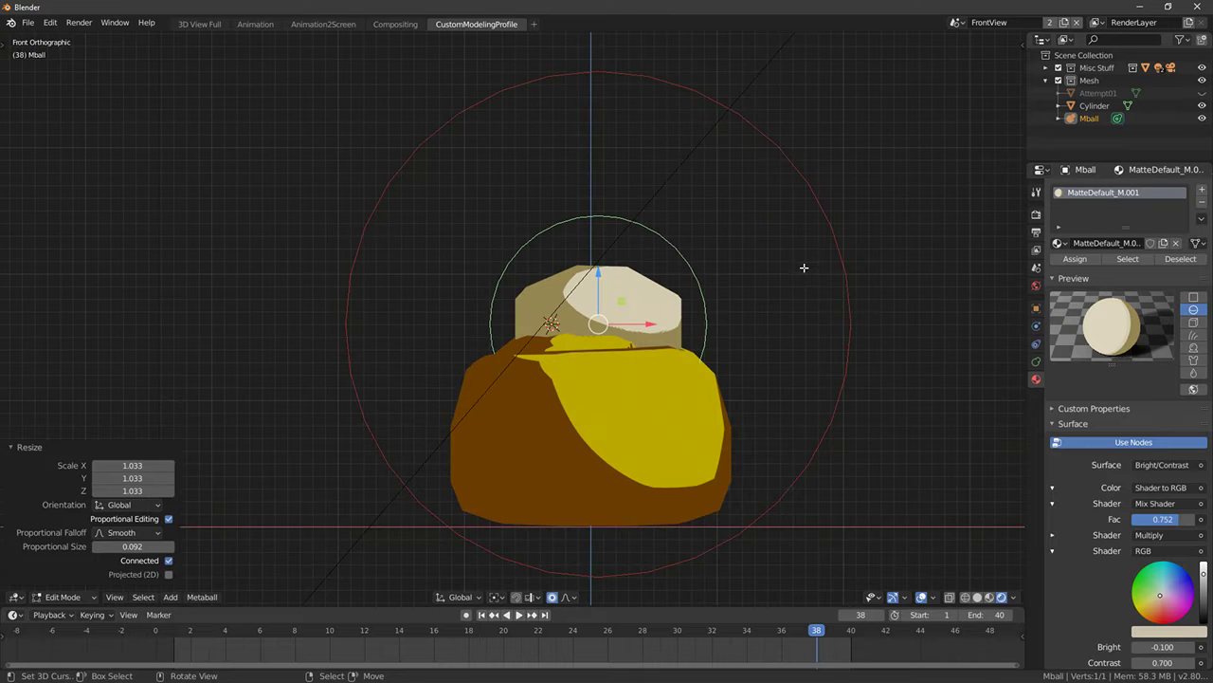
pyautogui.scroll(3, 732, 312)
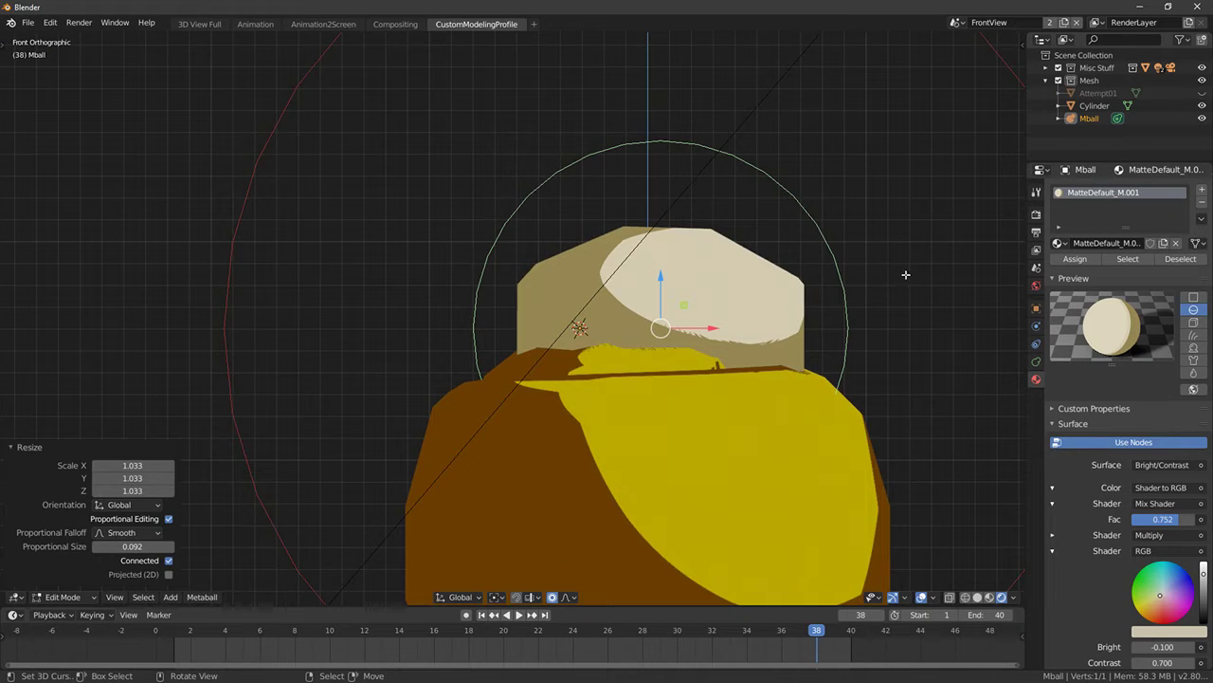
pyautogui.press('s')
pyautogui.click(870, 276)
pyautogui.press('g')
pyautogui.click(864, 268)
pyautogui.press('s')
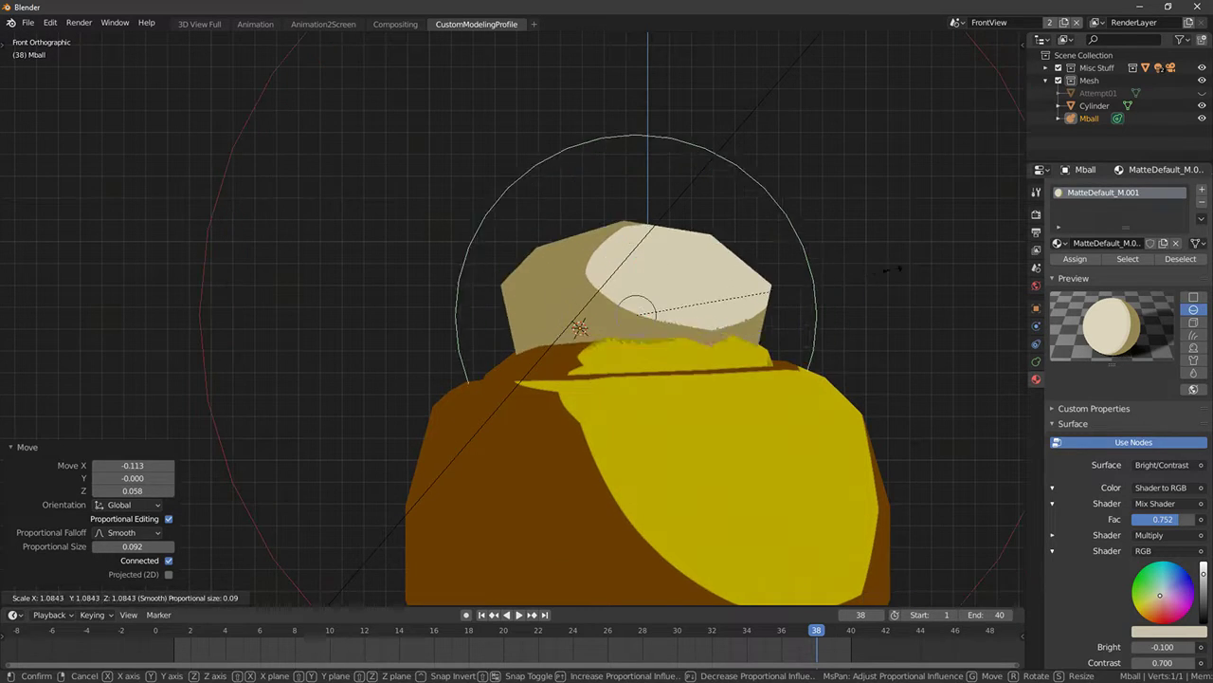
pyautogui.click(900, 271)
# Delete the metaball's ellipsoid element and select the cylinder in Object Mode
pyautogui.moveTo(796, 274); pyautogui.dragTo(870, 293, button='middle')
pyautogui.press('x')
pyautogui.click(870, 293)
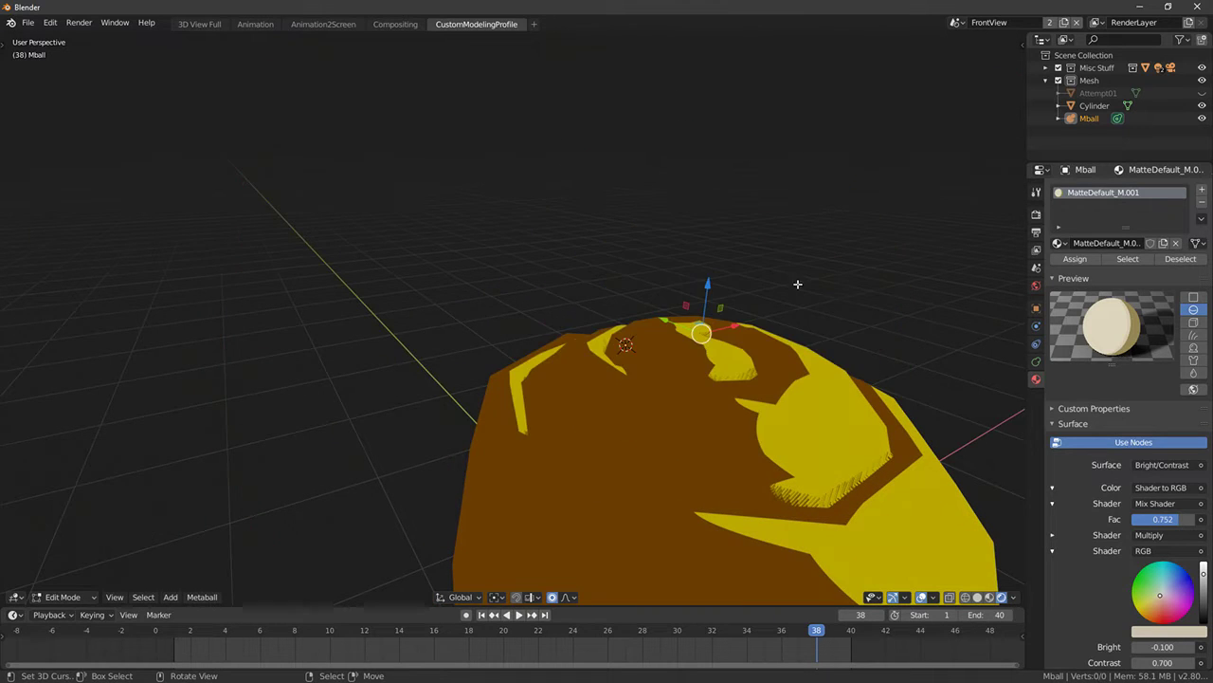
pyautogui.moveTo(797, 284); pyautogui.dragTo(632, 347, button='middle')
pyautogui.press('Tab')
pyautogui.click(632, 347)
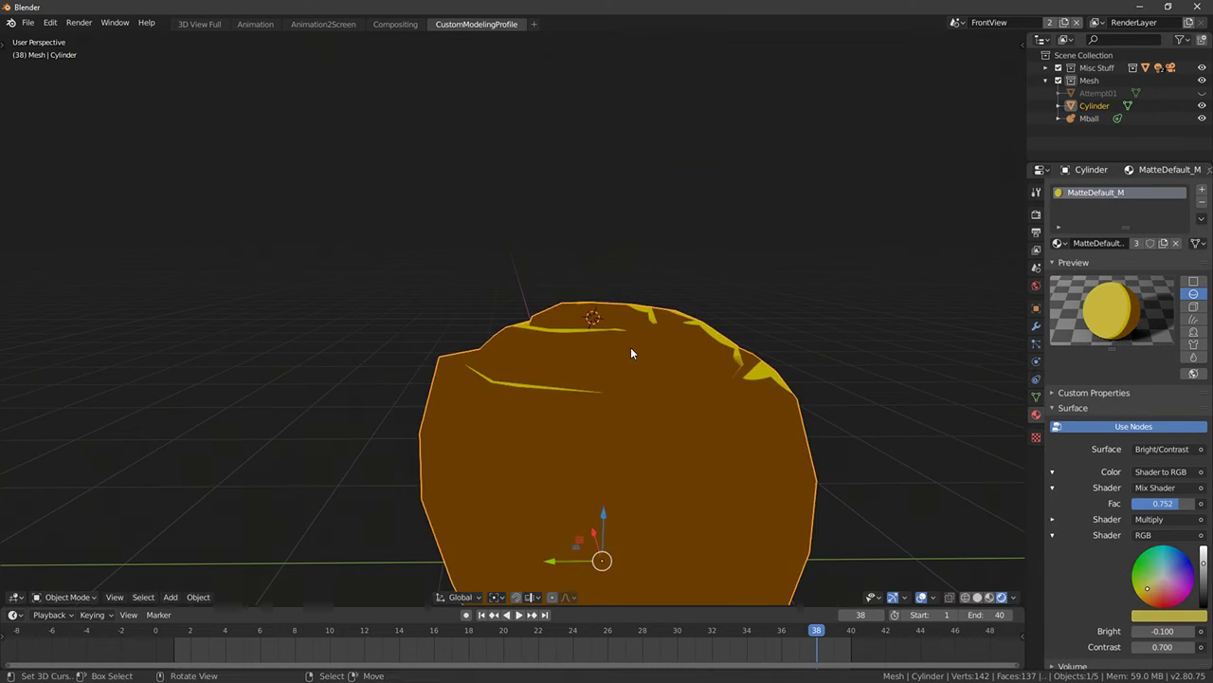
# Examine the cylinder's mesh from the front and at an angle in wireframe display
pyautogui.press('KP_1')
pyautogui.scroll(-2, 634, 344)
pyautogui.press('Tab')
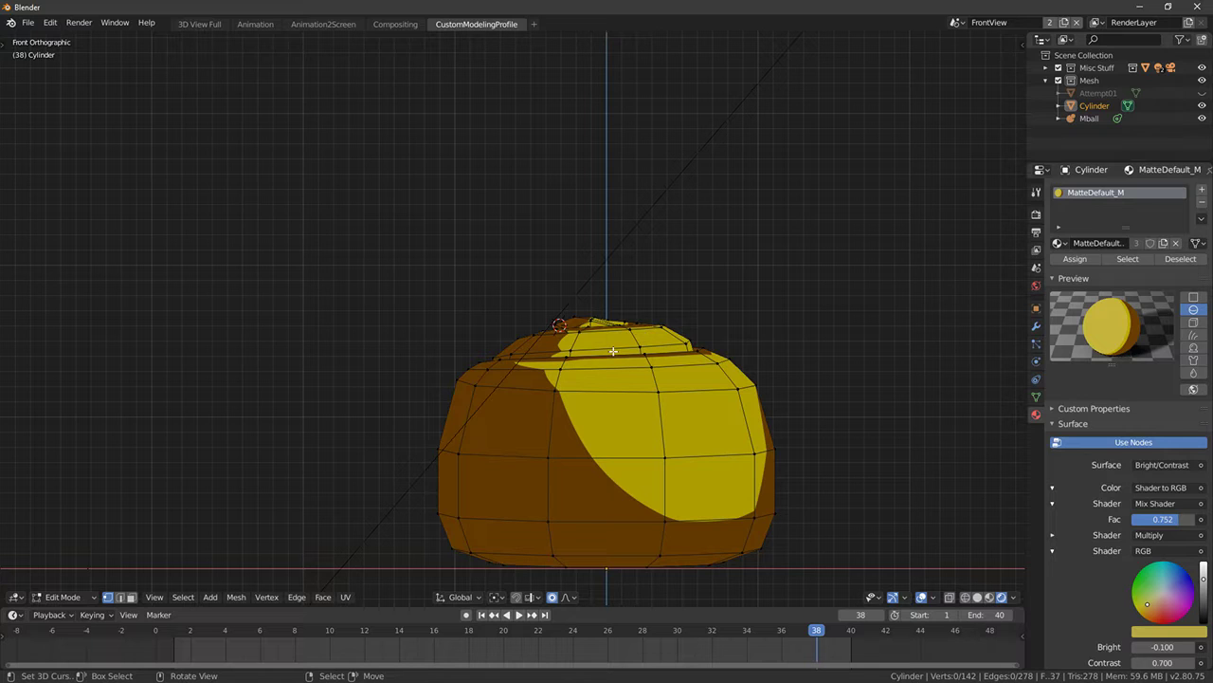
pyautogui.hotkey('shift', 'z')
pyautogui.press('z')
pyautogui.press('Tab')
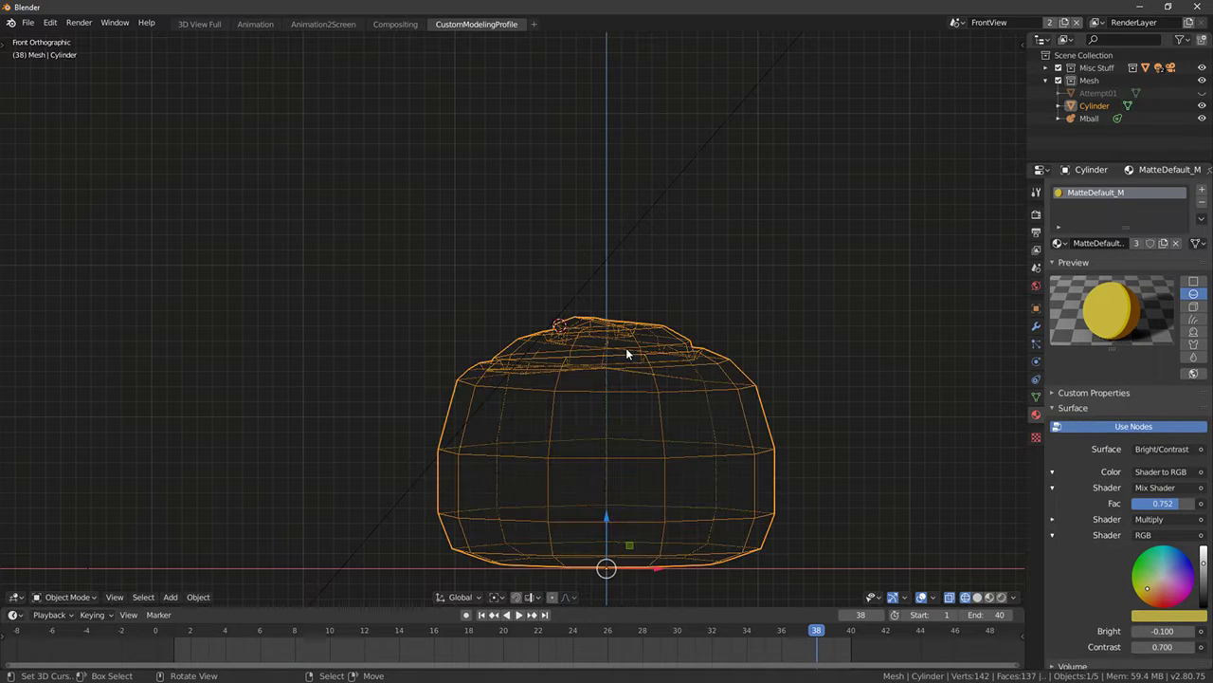
pyautogui.moveTo(625, 352); pyautogui.dragTo(619, 383, button='middle')
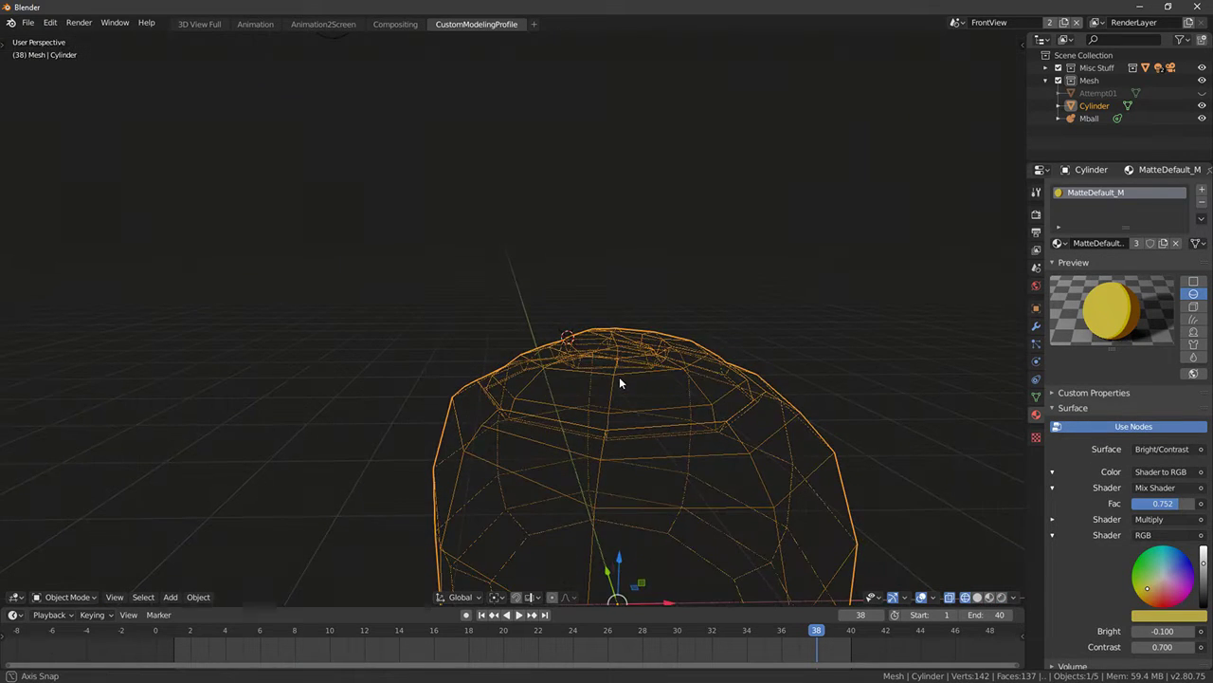
# Rename the cylinder object as RollPlain
pyautogui.doubleClick(1085, 108)
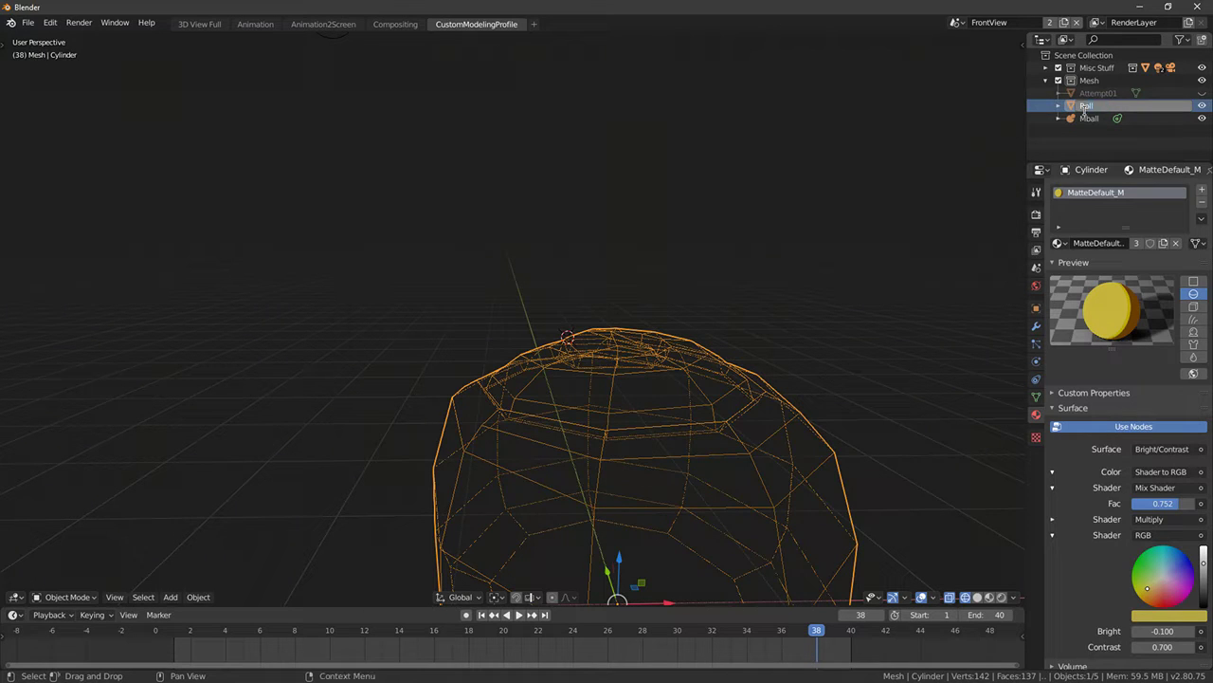
pyautogui.write('RollPlain')
pyautogui.press('Return')
# Save the scene as CinnamonRoll.blend
pyautogui.hotkey('ctrl', 's')
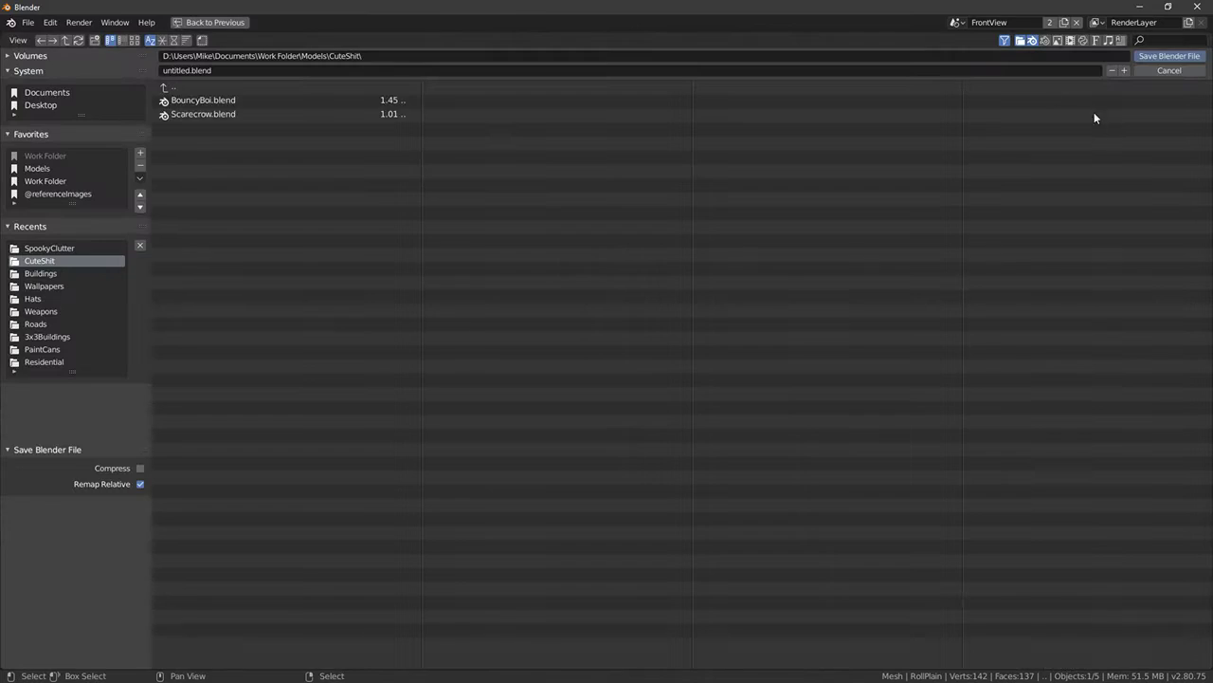
pyautogui.click(1169, 71)
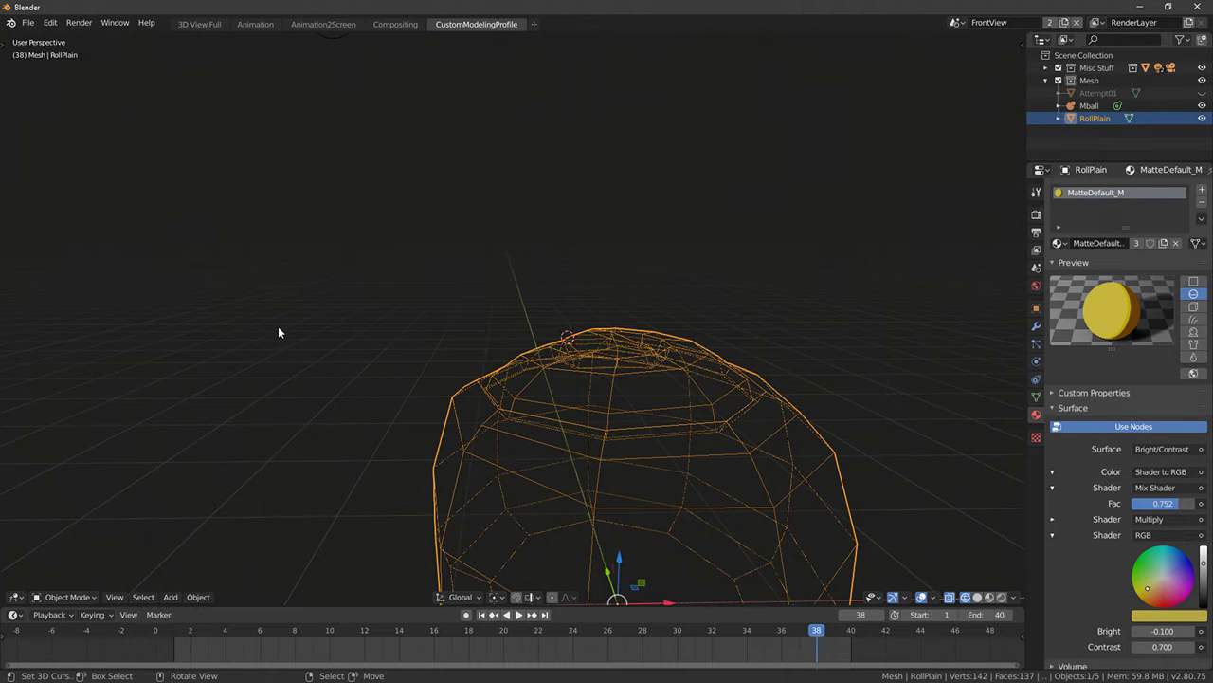
pyautogui.hotkey('ctrl', 's')
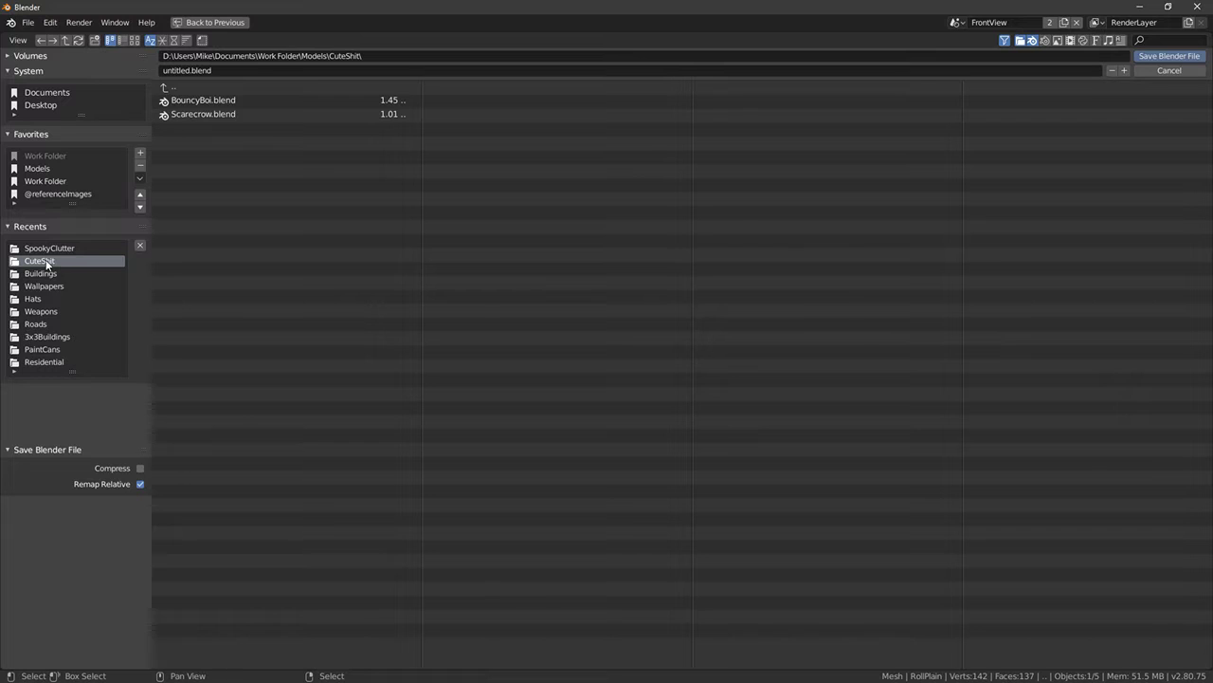
pyautogui.click(188, 70)
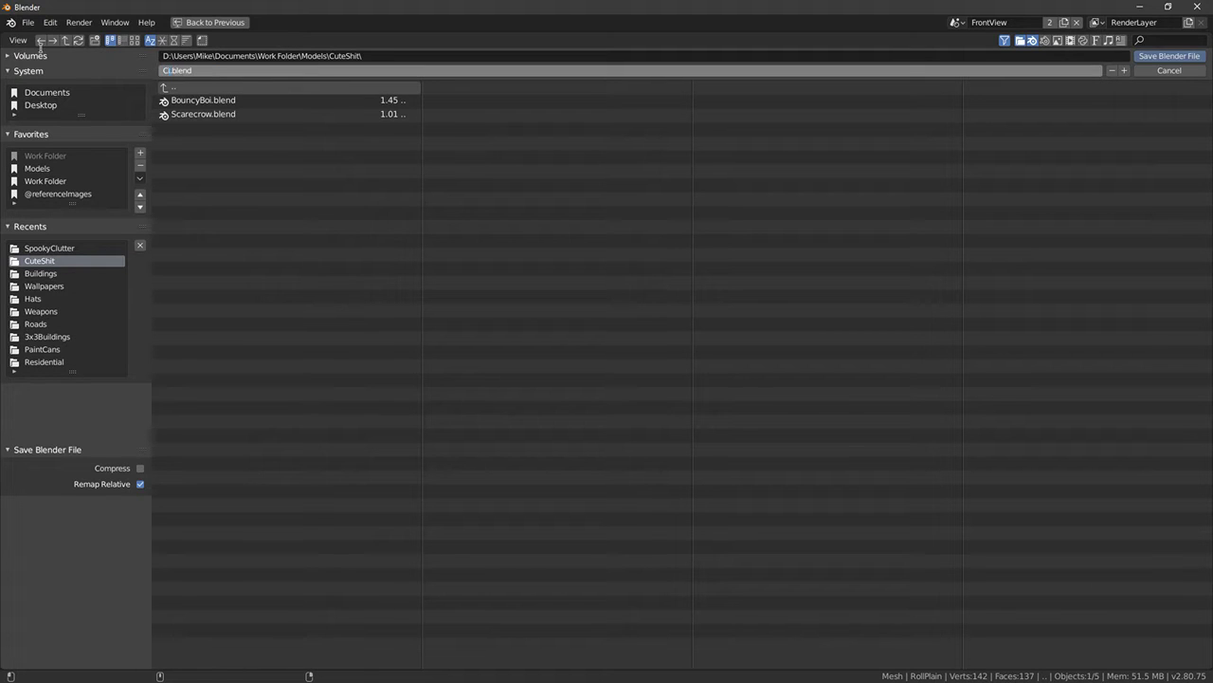
pyautogui.write('CinnamonRoll')
pyautogui.press('Return')
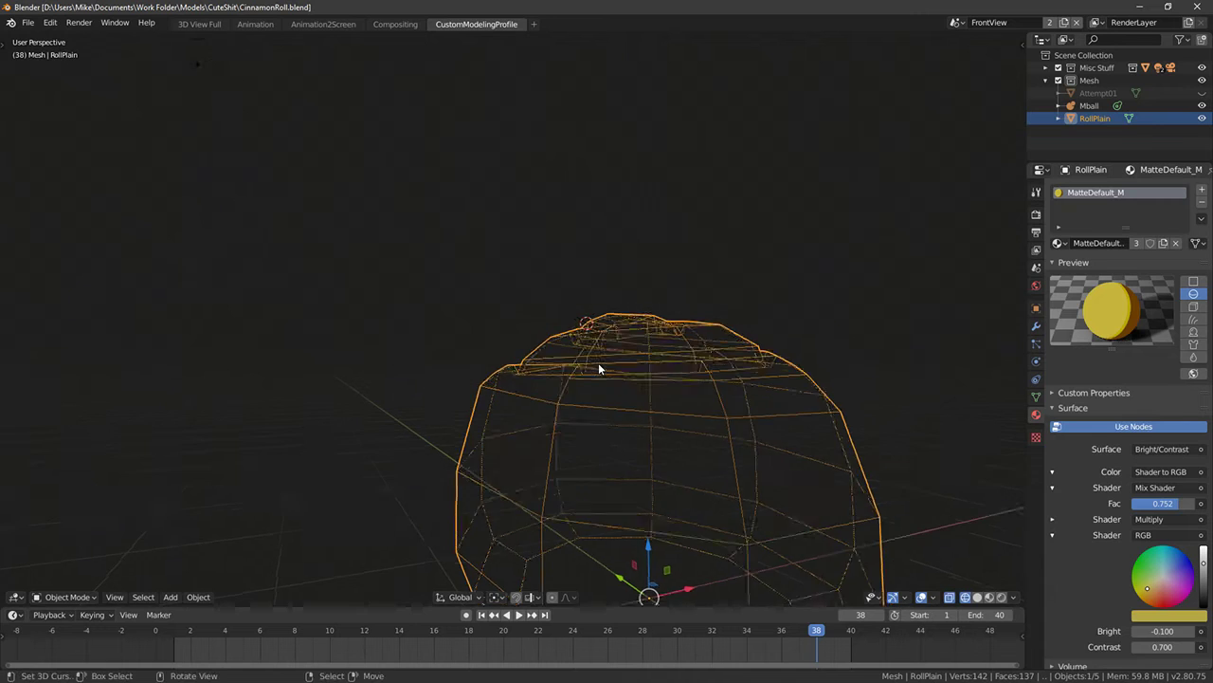
# Open RollPlain's mesh in Edit Mode and show it as a wireframe in front view
pyautogui.press('Tab')
pyautogui.hotkey('shift', 'z')
pyautogui.scroll(-4, 598, 369)
pyautogui.moveTo(598, 369)
pyautogui.mouseDown(button='middle')
pyautogui.moveTo(717, 447)
pyautogui.moveTo(593, 376)
pyautogui.mouseUp(button='middle')
pyautogui.press('KP_1')
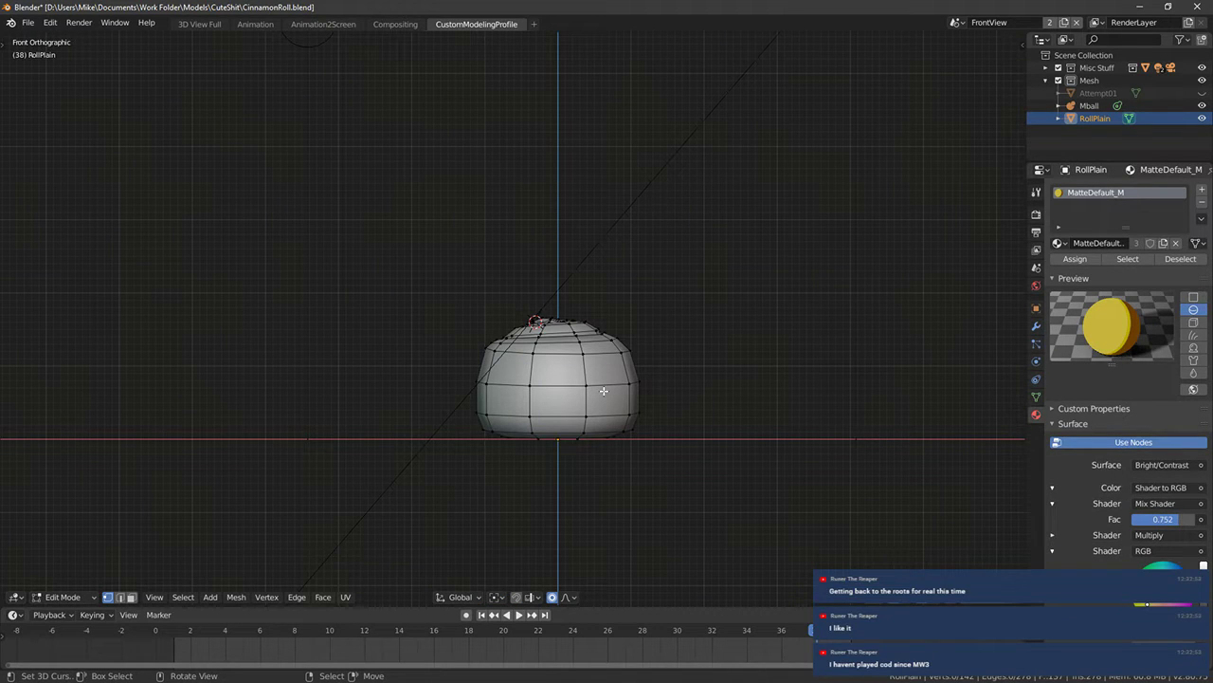
pyautogui.scroll(1, 574, 362)
pyautogui.hotkey('shift', 'z')
pyautogui.press('a')
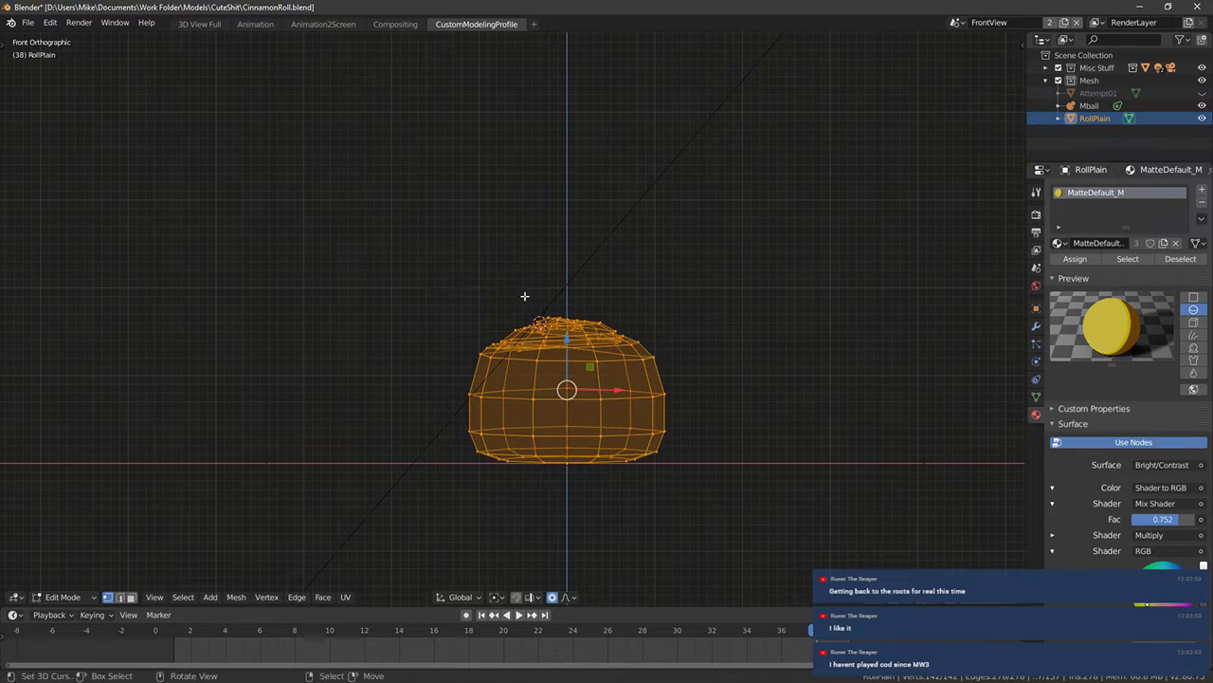
pyautogui.press('g')
pyautogui.rightClick(437, 267)
# Select all vertices in RollPlain's upper part, including the spiral, and return to solid shading
pyautogui.hotkey('alt', 'a')
pyautogui.press('b')
pyautogui.moveTo(395, 238); pyautogui.dragTo(736, 390)
pyautogui.moveTo(735, 390)
pyautogui.mouseDown(button='middle')
pyautogui.moveTo(693, 374)
pyautogui.moveTo(572, 382)
pyautogui.moveTo(590, 442)
pyautogui.moveTo(636, 384)
pyautogui.moveTo(604, 396)
pyautogui.mouseUp(button='middle')
pyautogui.hotkey('shift', 'z')
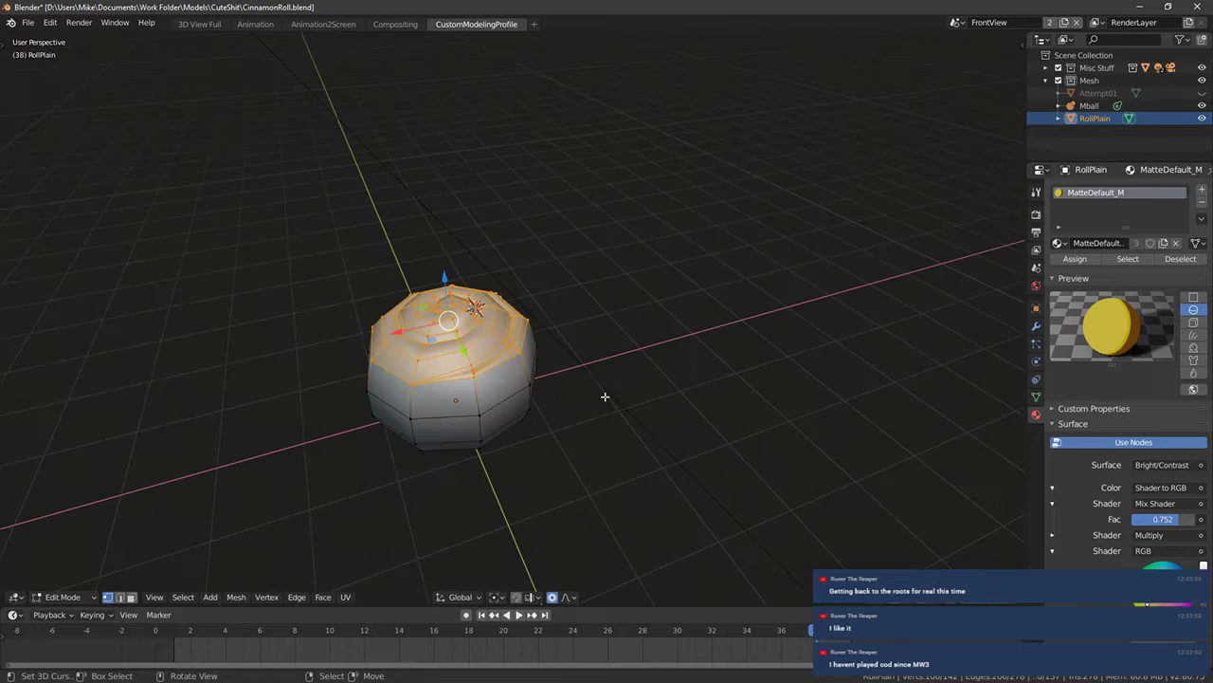
pyautogui.moveTo(575, 358); pyautogui.dragTo(588, 326, button='middle')
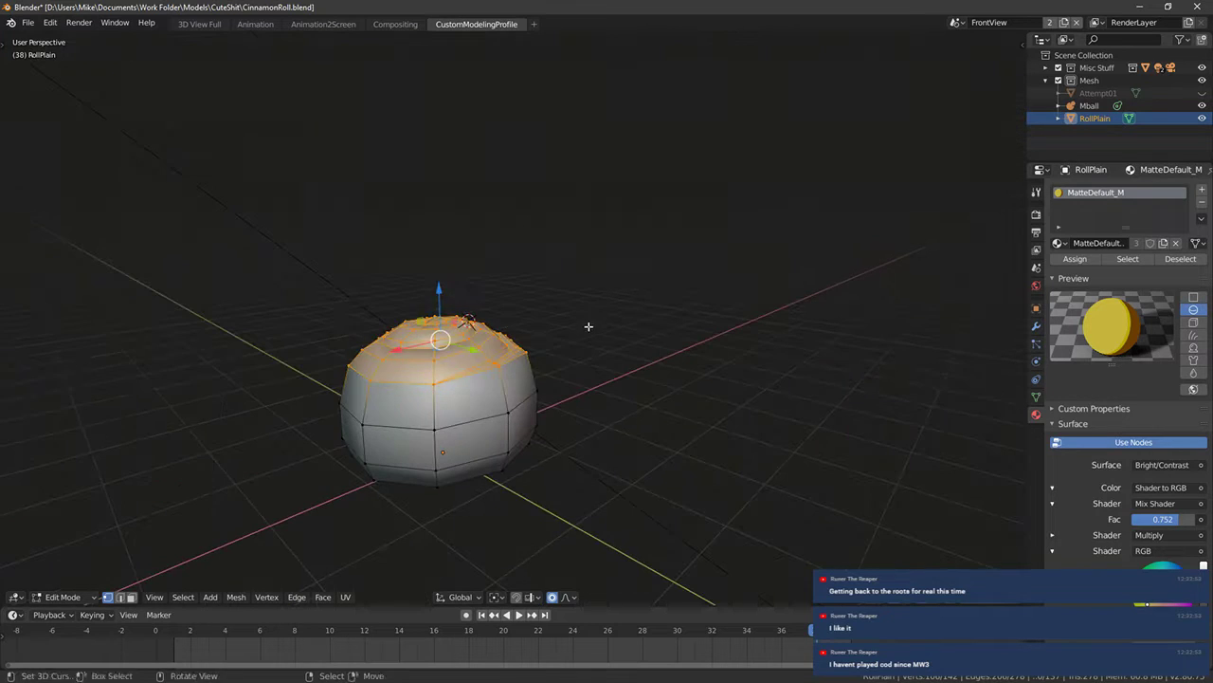
# Try to duplicate the selected upper part of RollPlain in place and return to front view
pyautogui.hotkey('shift', 'd')
pyautogui.press('Escape')
pyautogui.moveTo(632, 273); pyautogui.dragTo(674, 271, button='middle')
pyautogui.press('KP_1')
pyautogui.scroll(2, 672, 387)
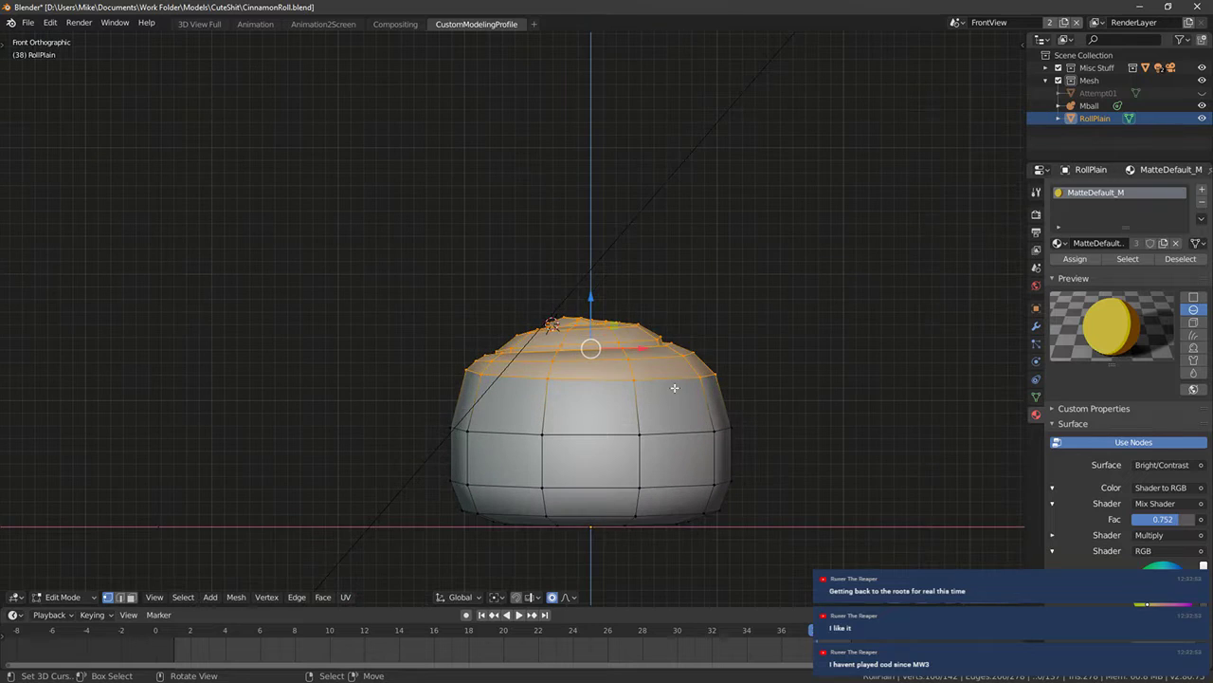
# Add a loop cut around RollPlain just beneath its upper part, slid with a factor of -0.717
pyautogui.hotkey('ctrl', 'r')
pyautogui.click(636, 396)
pyautogui.click(645, 379)
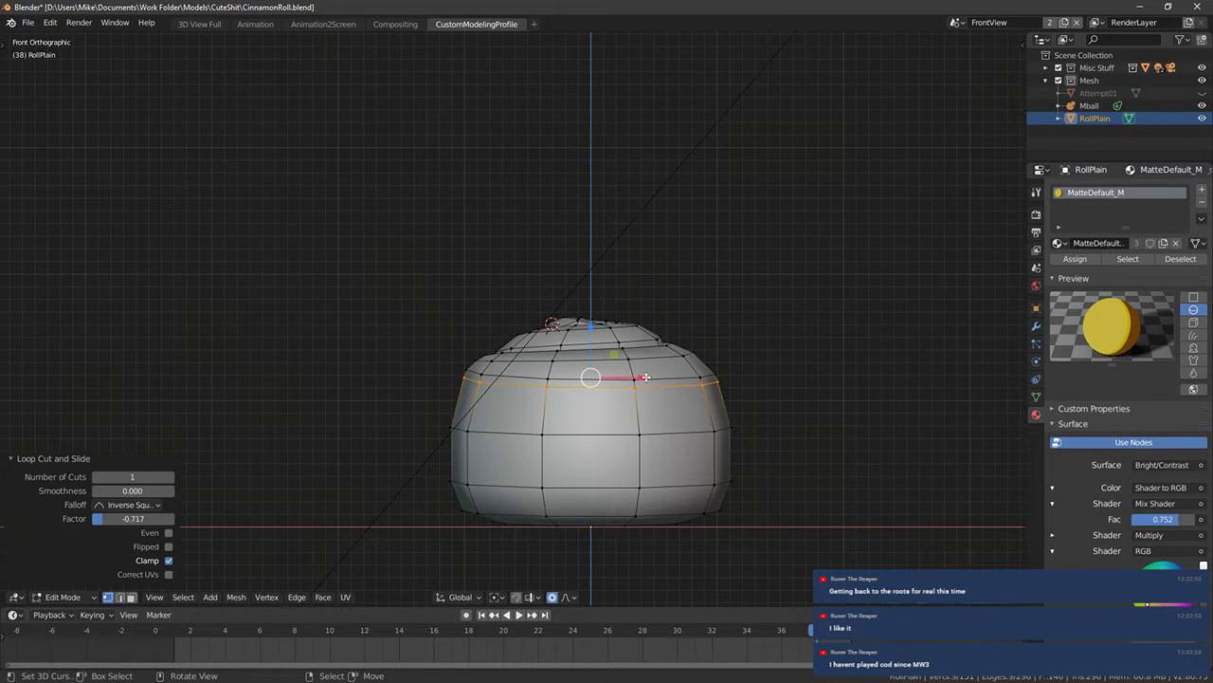
pyautogui.moveTo(645, 379); pyautogui.dragTo(533, 420, button='middle')
pyautogui.press('KP_1')
# Select all of RollPlain's body from the new edge loop down to the base and hide it
pyautogui.keyDown('alt'); pyautogui.keyDown('shift'); pyautogui.click(508, 430); pyautogui.keyUp('shift'); pyautogui.keyUp('alt')
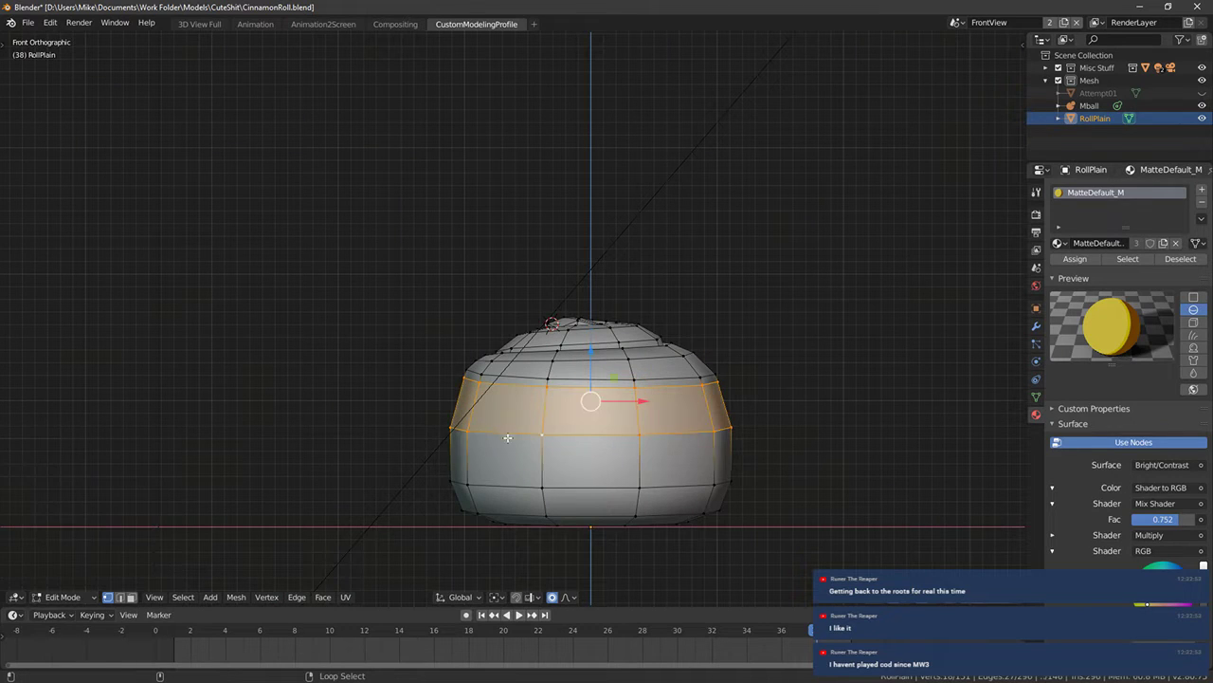
pyautogui.keyDown('alt'); pyautogui.keyDown('shift'); pyautogui.click(513, 479); pyautogui.keyUp('shift'); pyautogui.keyUp('alt')
pyautogui.keyDown('alt'); pyautogui.keyDown('shift'); pyautogui.click(506, 512); pyautogui.keyUp('shift'); pyautogui.keyUp('alt')
pyautogui.hotkey('alt', 'z')
pyautogui.press('b')
pyautogui.moveTo(399, 482); pyautogui.dragTo(749, 606)
pyautogui.press('h')
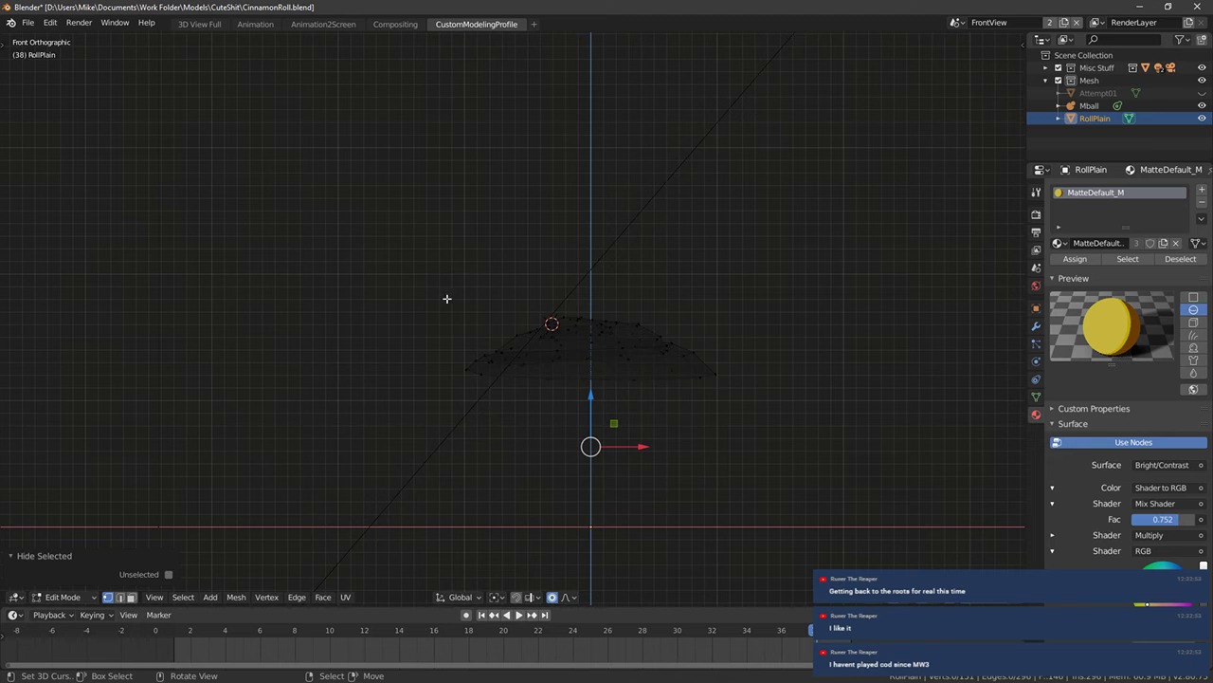
# Select all the remaining visible top geometry of RollPlain and extrude it upward about 0.16
pyautogui.moveTo(429, 282); pyautogui.dragTo(771, 372)
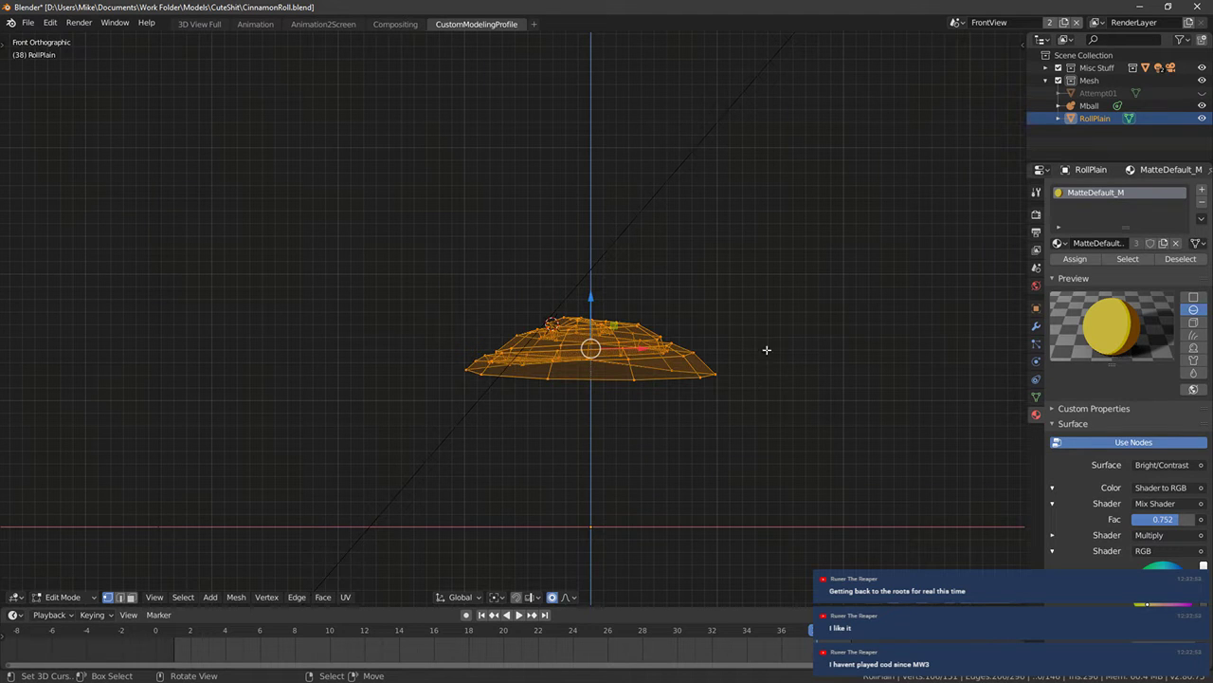
pyautogui.press('e')
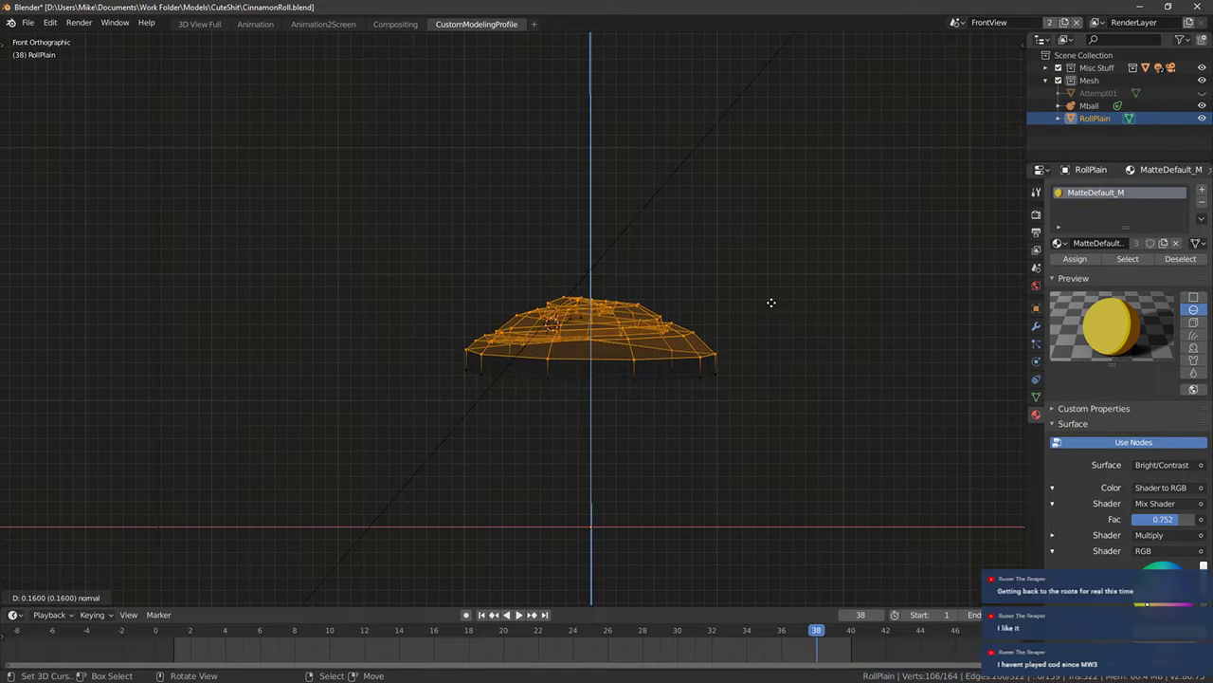
pyautogui.click(772, 303)
# Add a loop cut around the extruded side band of the top, slid with a factor of 0.353
pyautogui.moveTo(772, 302); pyautogui.dragTo(748, 325, button='middle')
pyautogui.hotkey('alt', 'z')
pyautogui.hotkey('alt', 'a')
pyautogui.hotkey('ctrl', 'r')
pyautogui.click(569, 370)
pyautogui.click(786, 363)
pyautogui.press('KP_1')
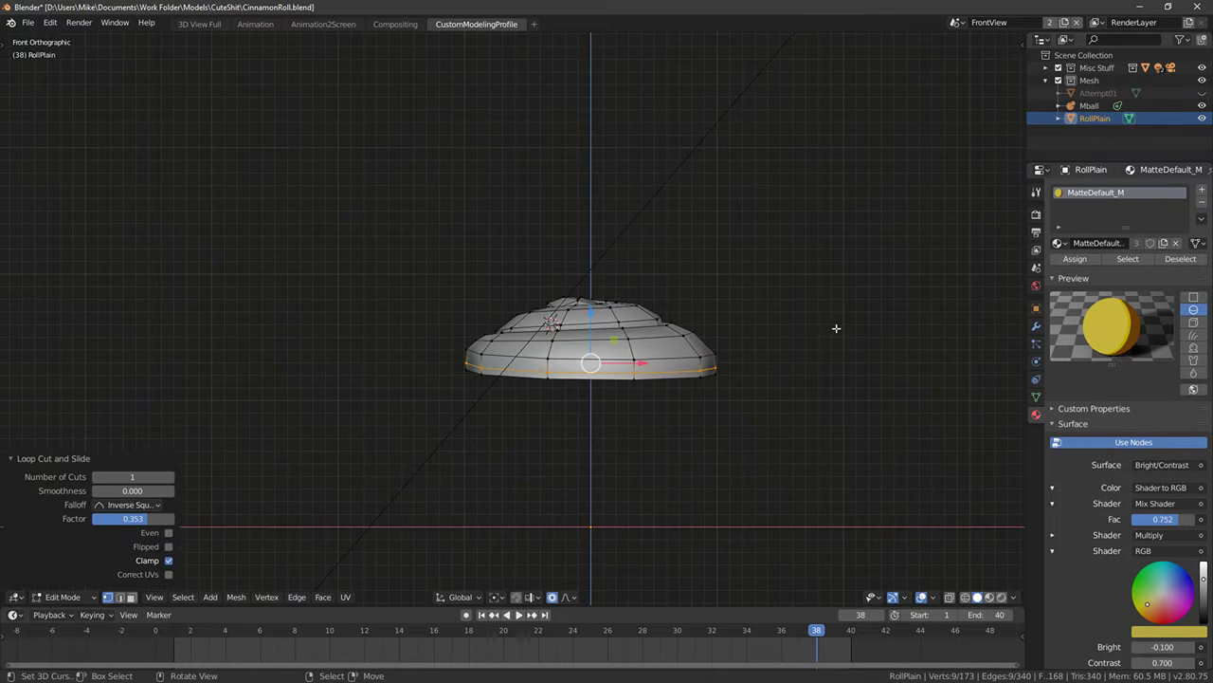
# Scale the new loop out to about 1.05 and the bottom edge loop to 0.983, using proportional size 0.24
pyautogui.press('s')
pyautogui.scroll(-6, 857, 329)
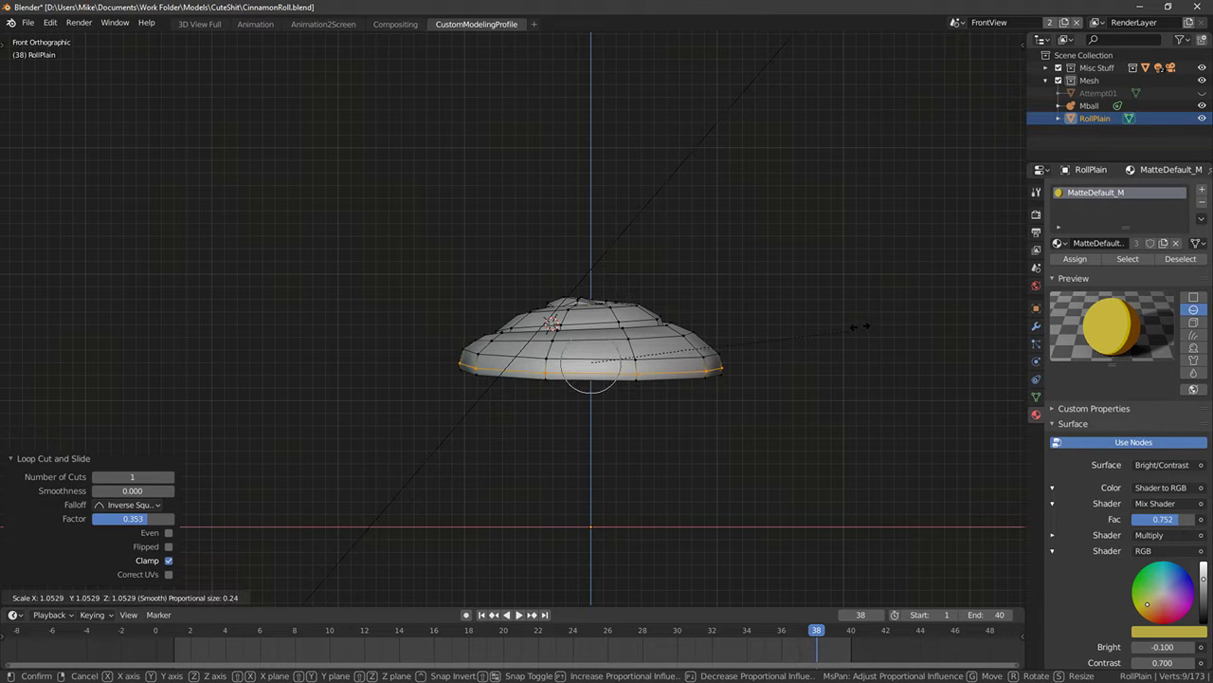
pyautogui.click(857, 326)
pyautogui.keyDown('alt'); pyautogui.rightClick(693, 380); pyautogui.keyUp('alt')
pyautogui.press('s')
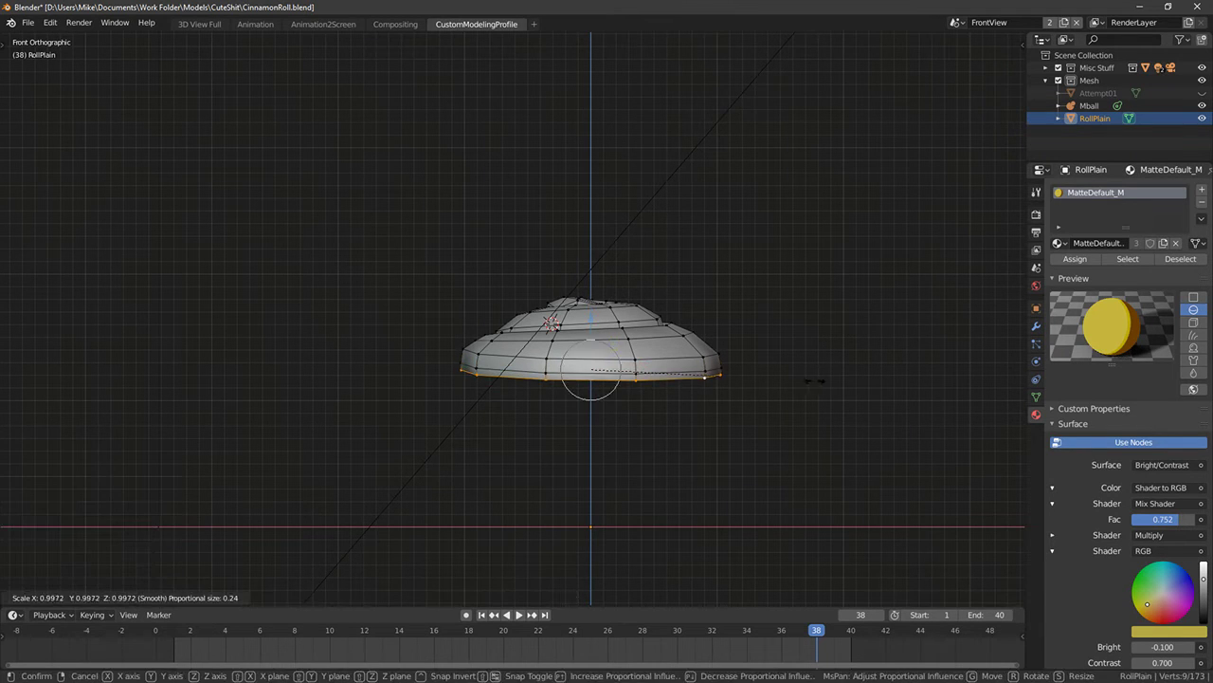
pyautogui.click(811, 380)
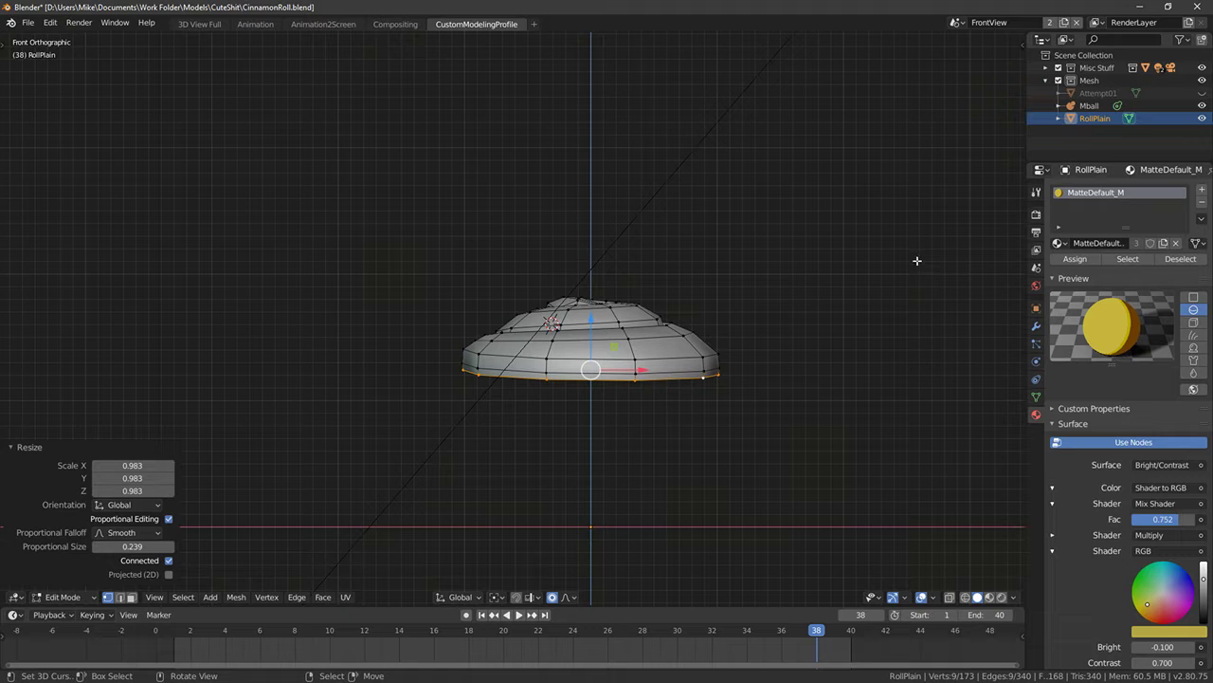
# Undo the loop scaling, the side loop cut, the extrusion and the hiding of RollPlain's lower body
pyautogui.hotkey('ctrl', 'z')
pyautogui.hotkey('ctrl', 'z')
pyautogui.hotkey('ctrl', 'z')
pyautogui.hotkey('ctrl', 'z')
pyautogui.hotkey('ctrl', 'z')
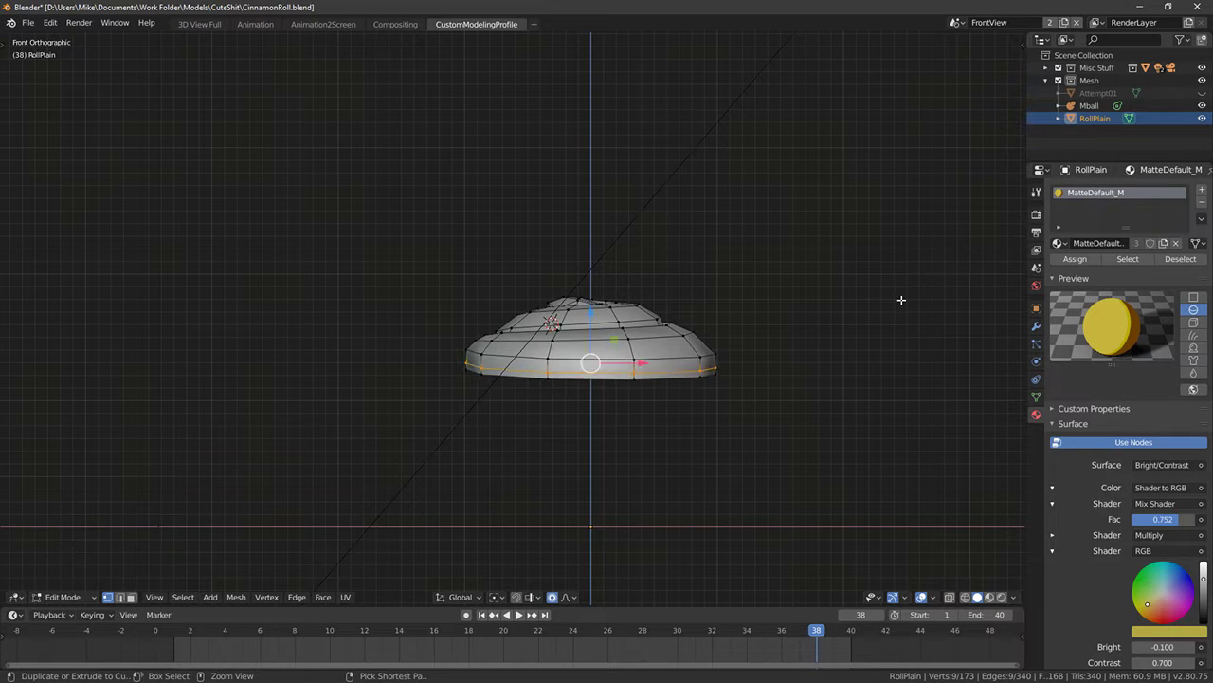
pyautogui.hotkey('ctrl', 'z')
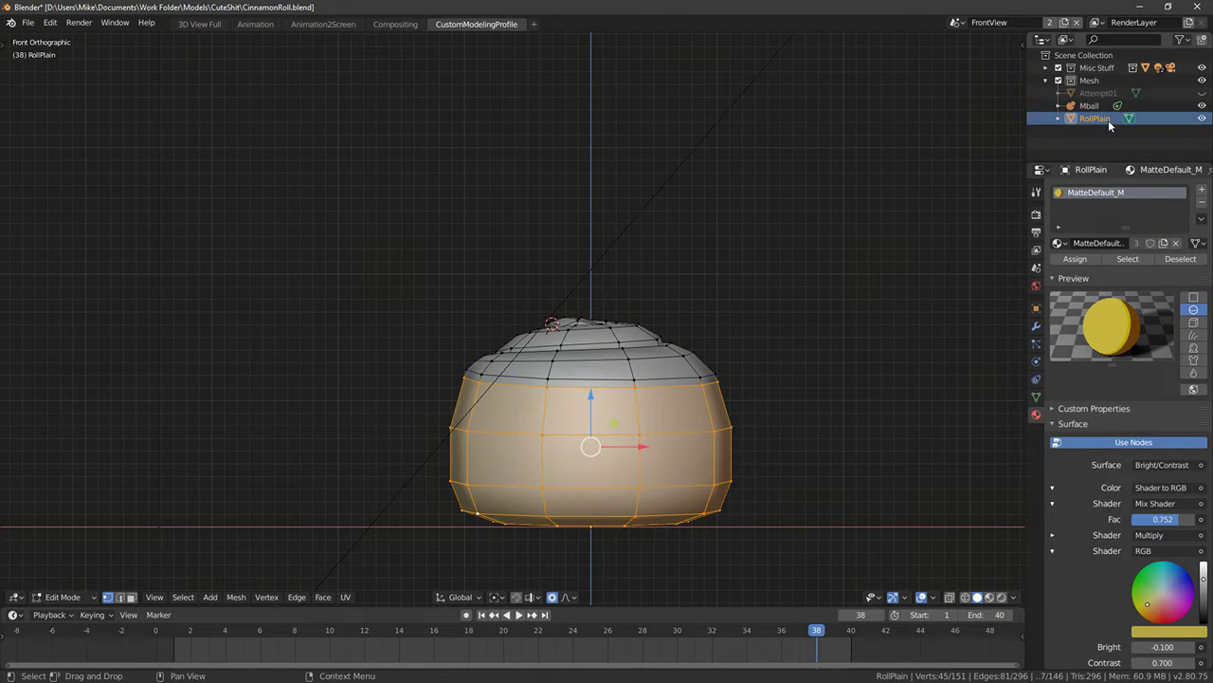
pyautogui.hotkey('ctrl', 'z')
# Duplicate the RollPlain object in place and hide the original
pyautogui.hotkey('shift', 'd')
pyautogui.rightClick(842, 331)
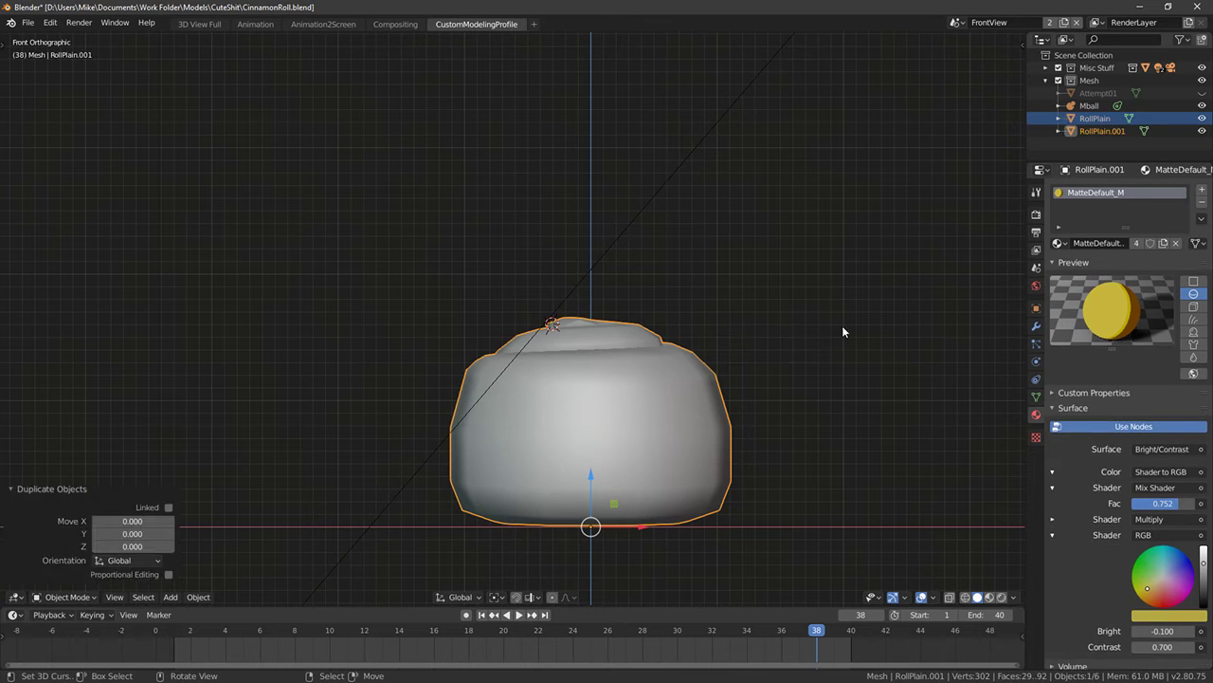
pyautogui.click(1203, 117)
# Rename the duplicated roll object as RollIcing
pyautogui.doubleClick(1091, 131)
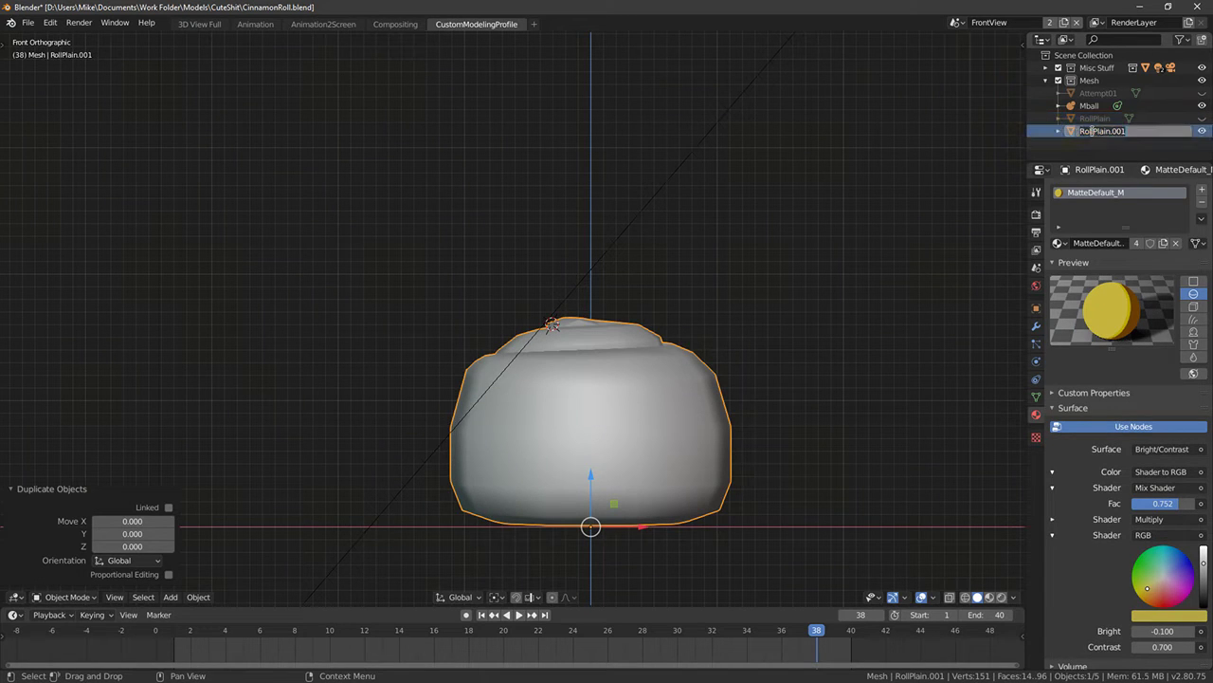
pyautogui.moveTo(1112, 131); pyautogui.dragTo(1077, 131)
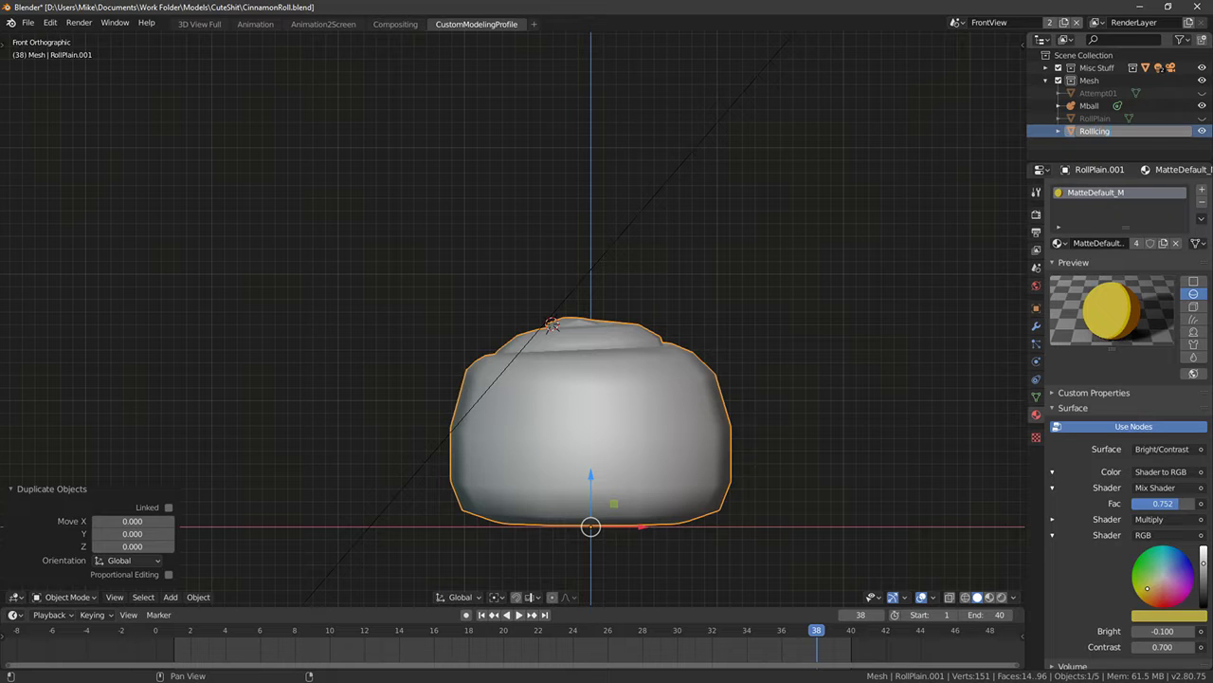
pyautogui.press('Return')
# Open RollIcing's mesh in Edit Mode and show its upper part in front view
pyautogui.moveTo(730, 363); pyautogui.dragTo(612, 322, button='middle')
pyautogui.press('Tab')
pyautogui.press('KP_1')
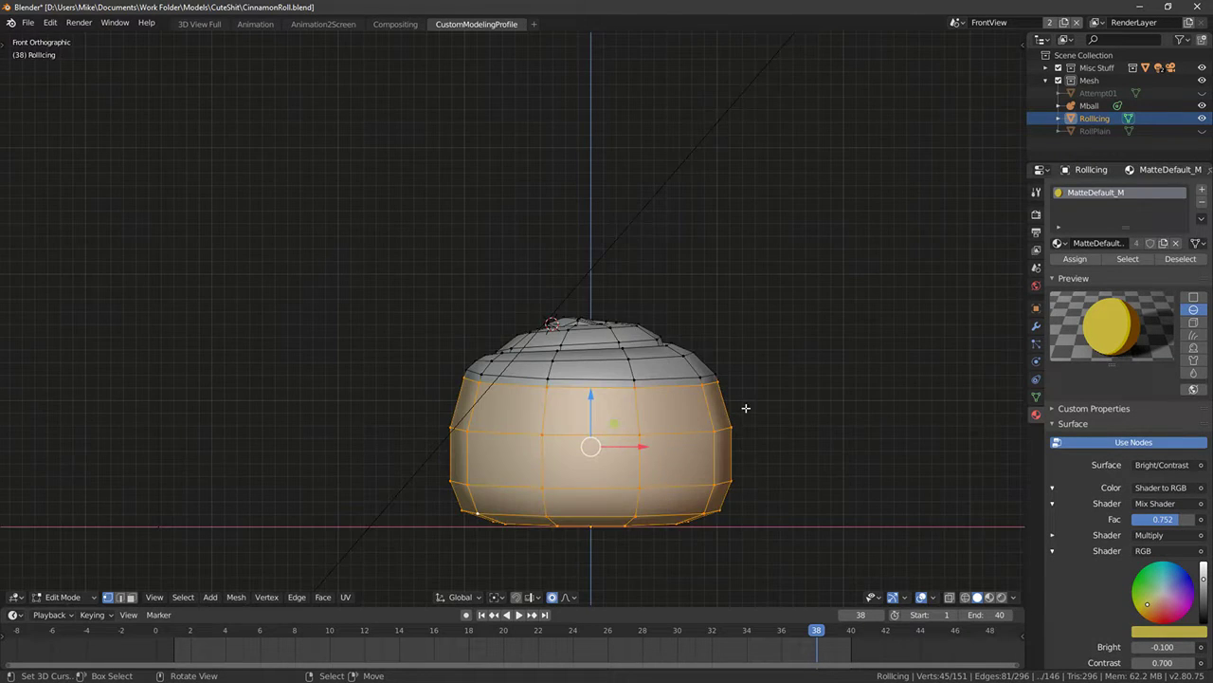
pyautogui.scroll(4, 668, 370)
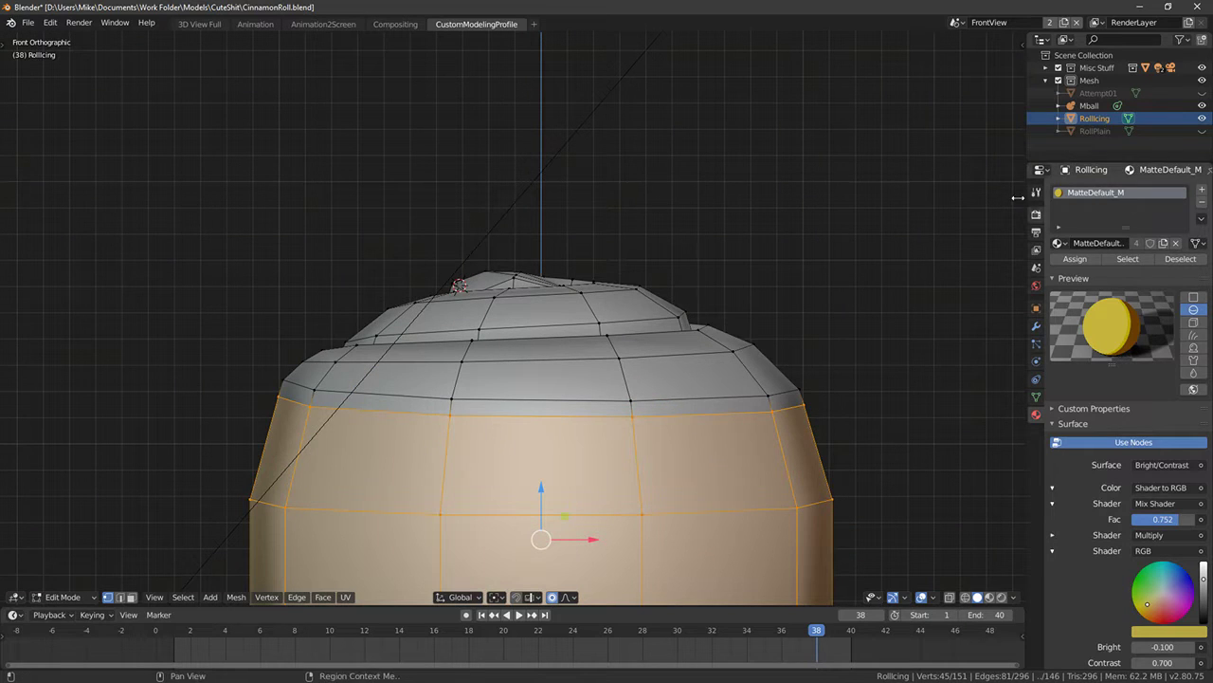
# Hide RollIcing, show RollPlain instead, and open RollPlain in Edit Mode with nothing selected
pyautogui.click(1094, 131)
pyautogui.click(1202, 117)
pyautogui.click(1203, 133)
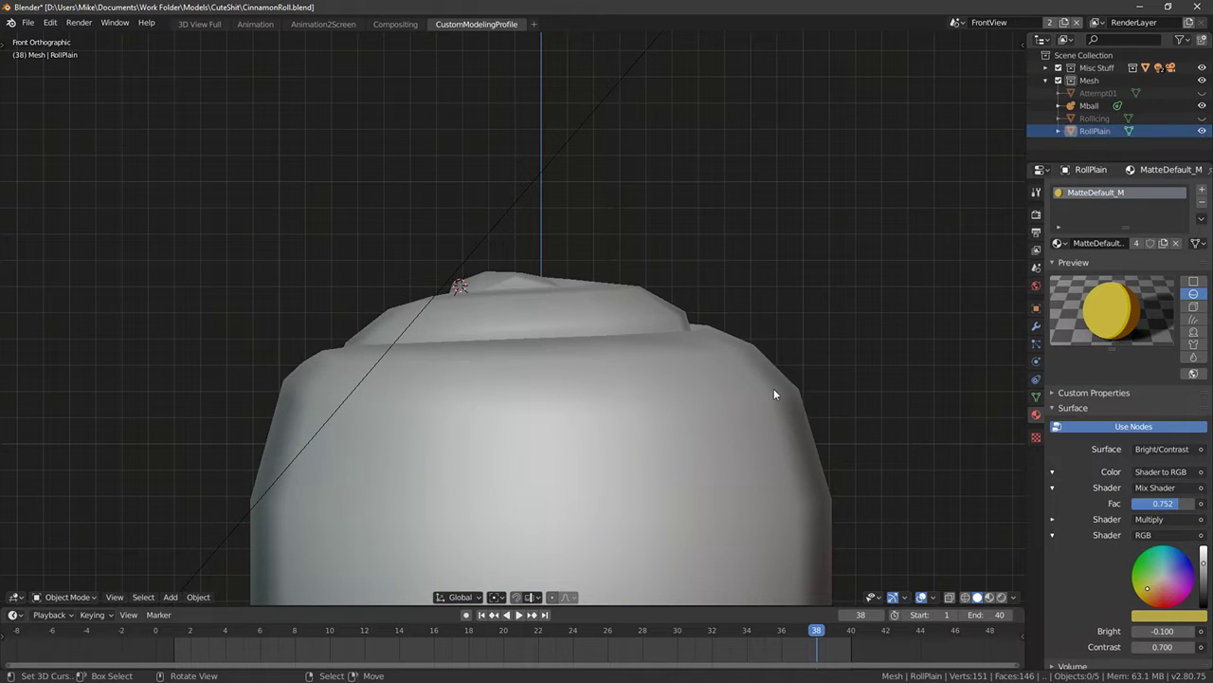
pyautogui.press('Tab')
pyautogui.scroll(-1, 639, 403)
pyautogui.hotkey('alt', 'a')
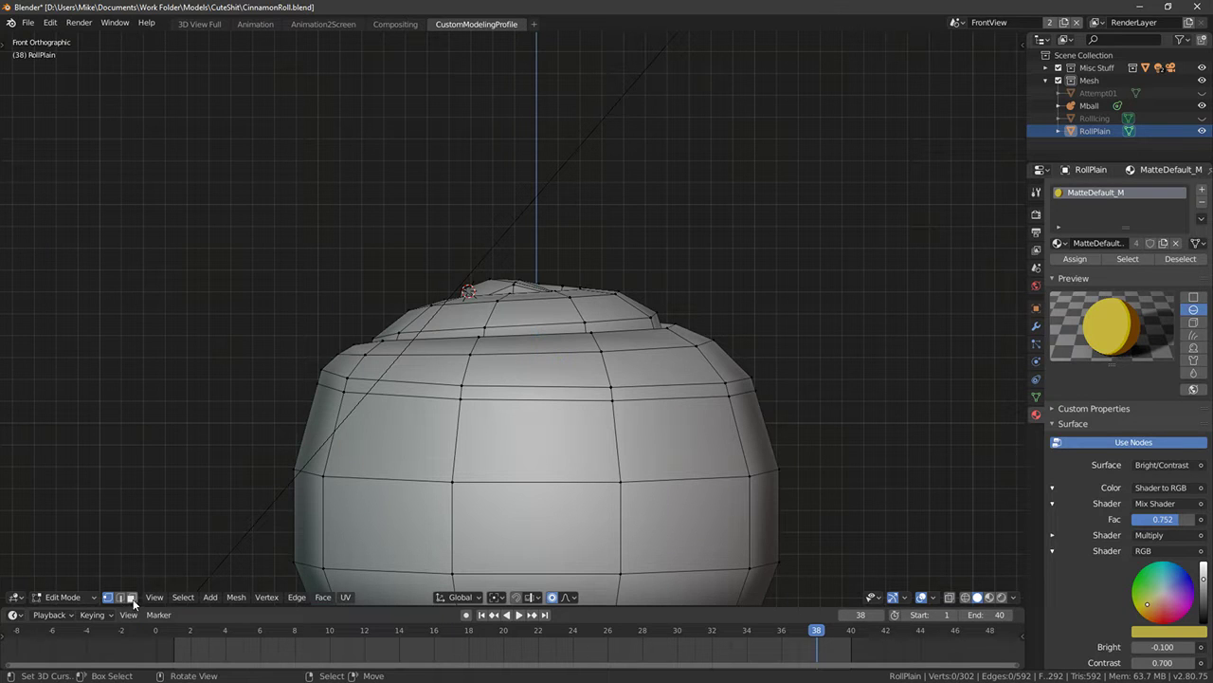
# Switch to edge selection and reopen Edit Mode with only RollPlain included
pyautogui.moveTo(536, 403); pyautogui.dragTo(582, 471, button='middle')
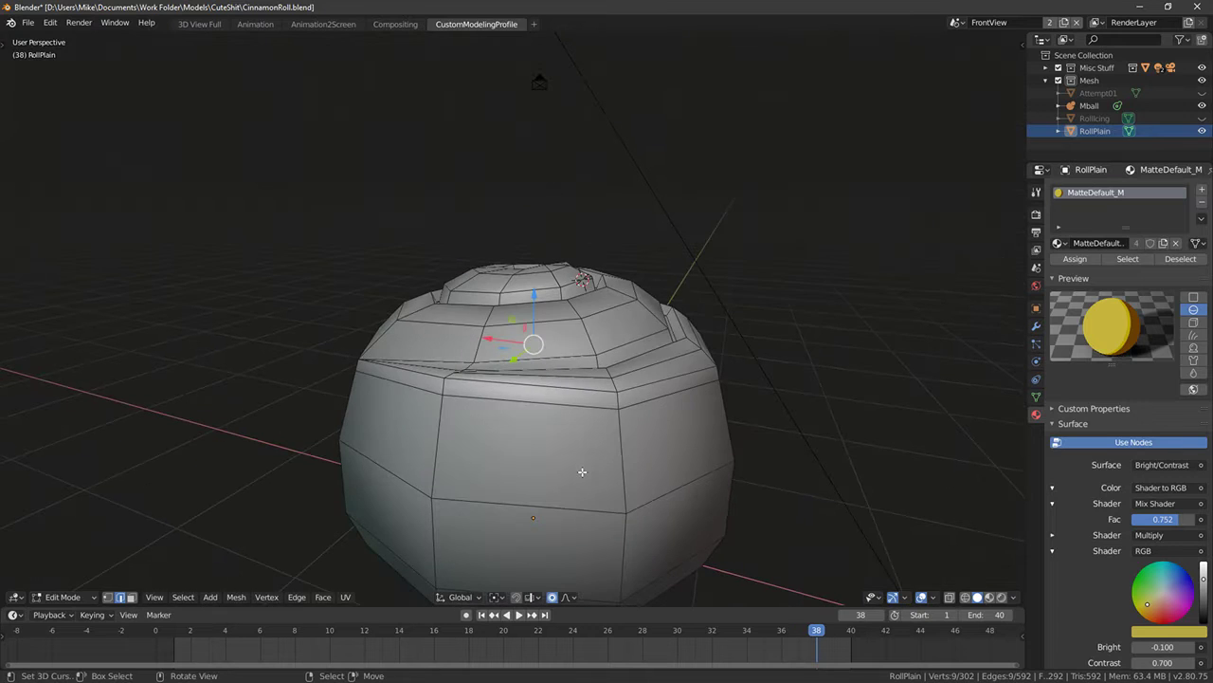
pyautogui.press('Tab')
pyautogui.rightClick(571, 395)
pyautogui.press('Tab')
# Select the extra edge loop just below RollPlain's upper part and dissolve its edges
pyautogui.moveTo(570, 393)
pyautogui.mouseDown(button='right')
pyautogui.moveTo(572, 432)
pyautogui.moveTo(575, 413)
pyautogui.mouseUp(button='right')
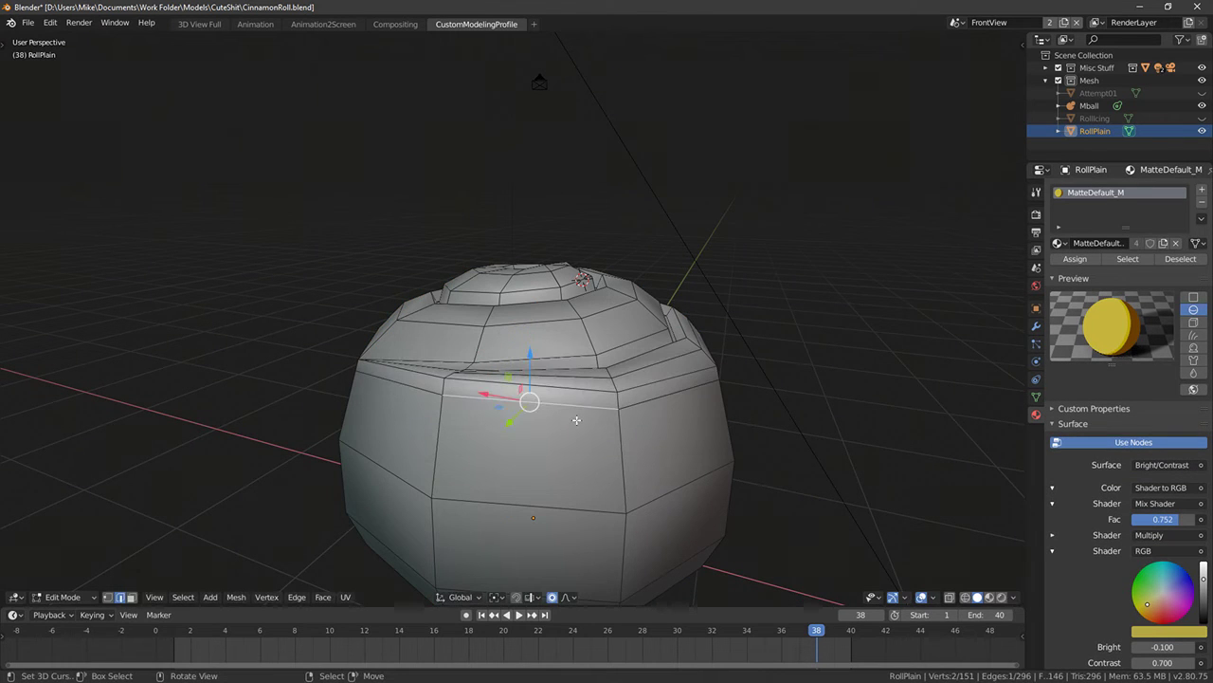
pyautogui.keyDown('alt'); pyautogui.rightClick(590, 406); pyautogui.keyUp('alt')
pyautogui.moveTo(531, 425); pyautogui.dragTo(659, 405, button='middle')
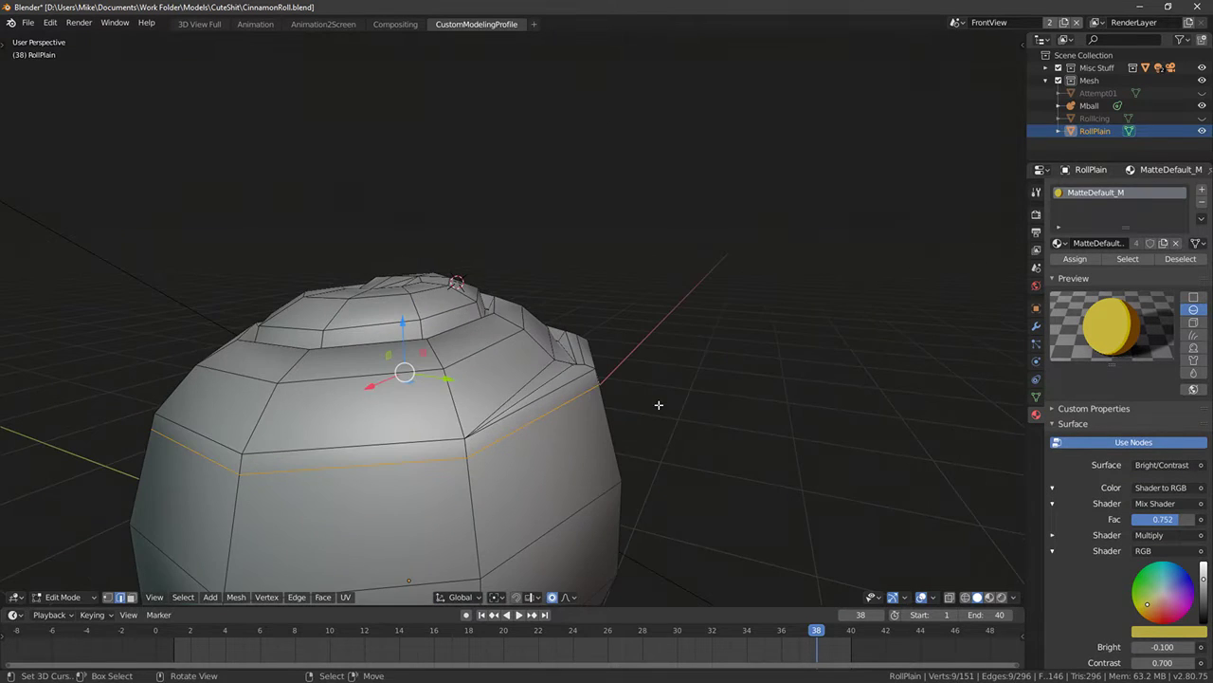
pyautogui.press('x')
pyautogui.click(626, 476)
pyautogui.moveTo(704, 490); pyautogui.dragTo(993, 164, button='middle')
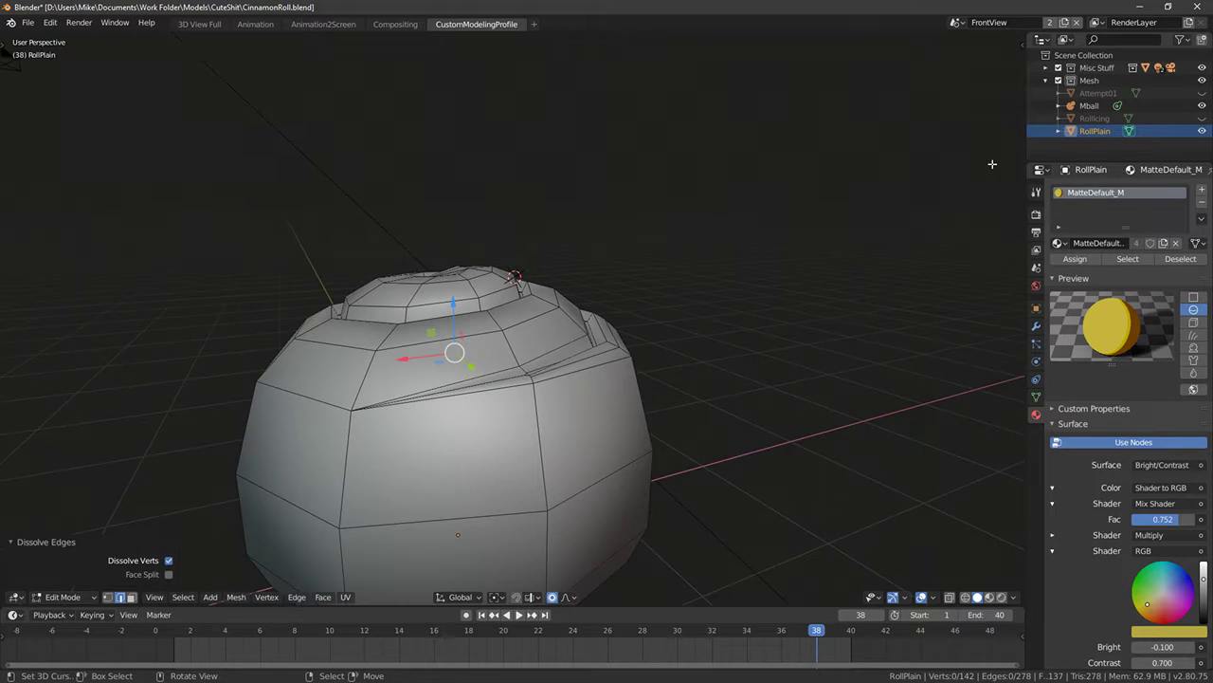
# Hide RollPlain, show RollIcing, and open RollIcing's mesh in Edit Mode
pyautogui.click(1202, 131)
pyautogui.click(1202, 117)
pyautogui.press('Tab')
pyautogui.moveTo(750, 292); pyautogui.dragTo(672, 284, button='middle')
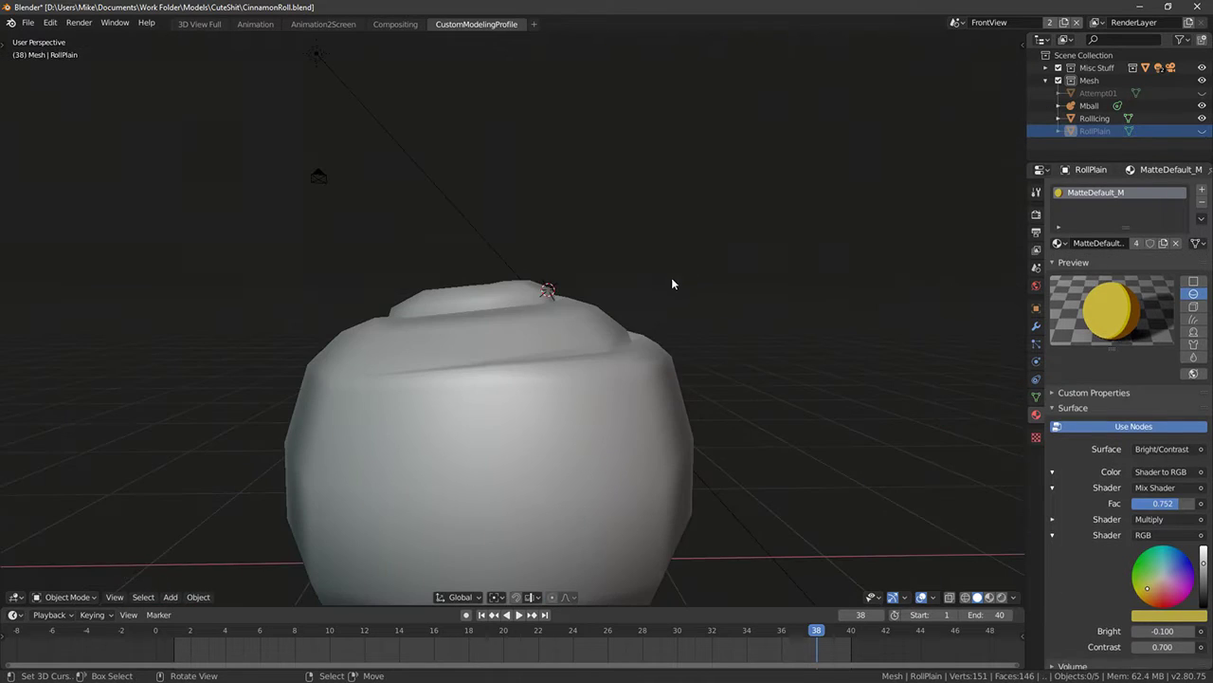
pyautogui.click(641, 326)
pyautogui.press('Tab')
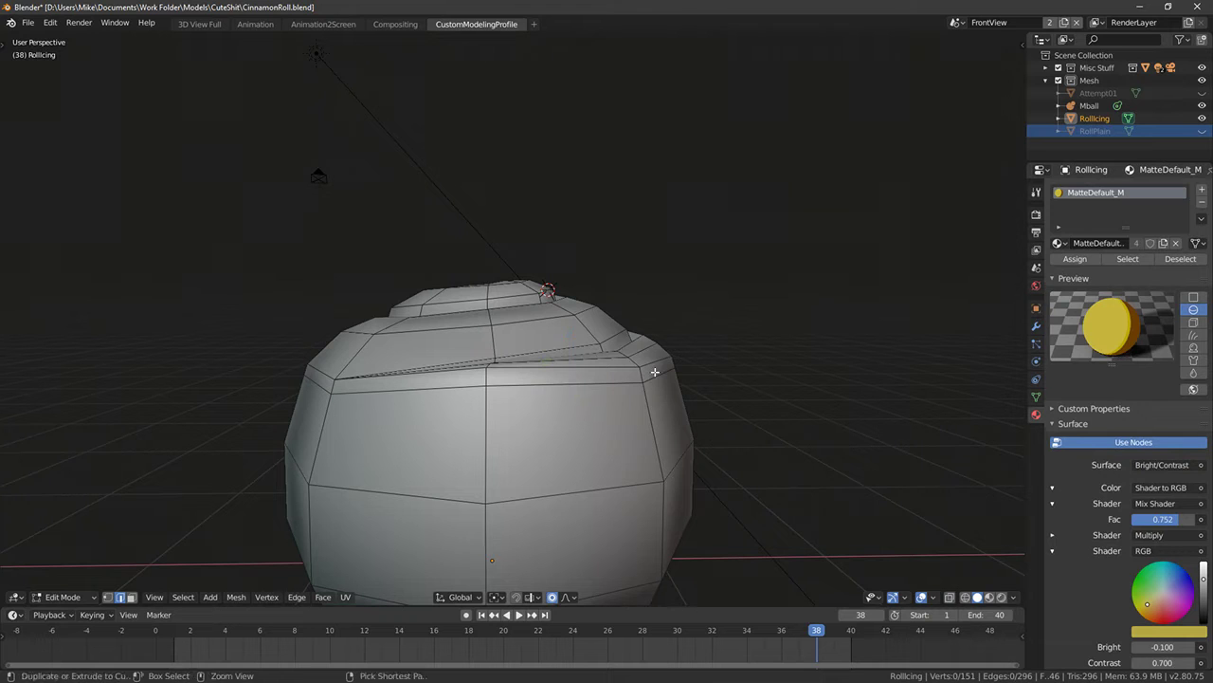
# Add a loop cut in RollIcing's narrow rim band with factor 0.490 and scale it out to about 1.03, proportional size 0.04
pyautogui.hotkey('ctrl', 'r')
pyautogui.click(654, 372)
pyautogui.click(807, 349)
pyautogui.press('s')
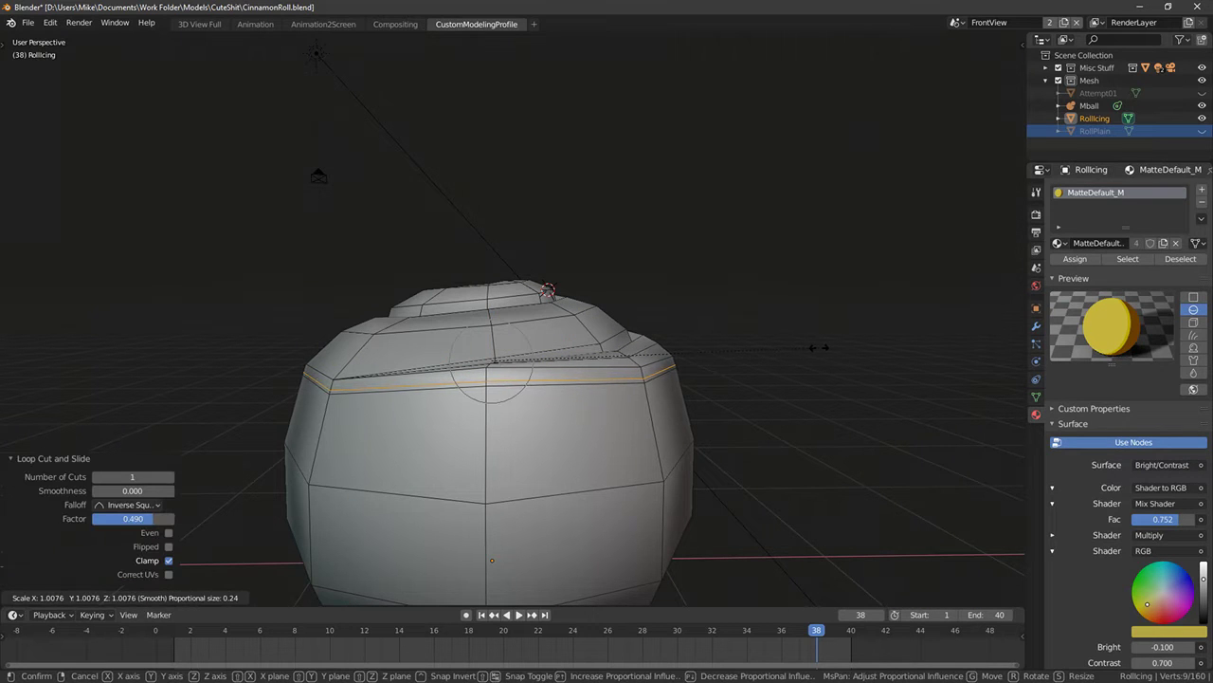
pyautogui.scroll(8, 821, 348)
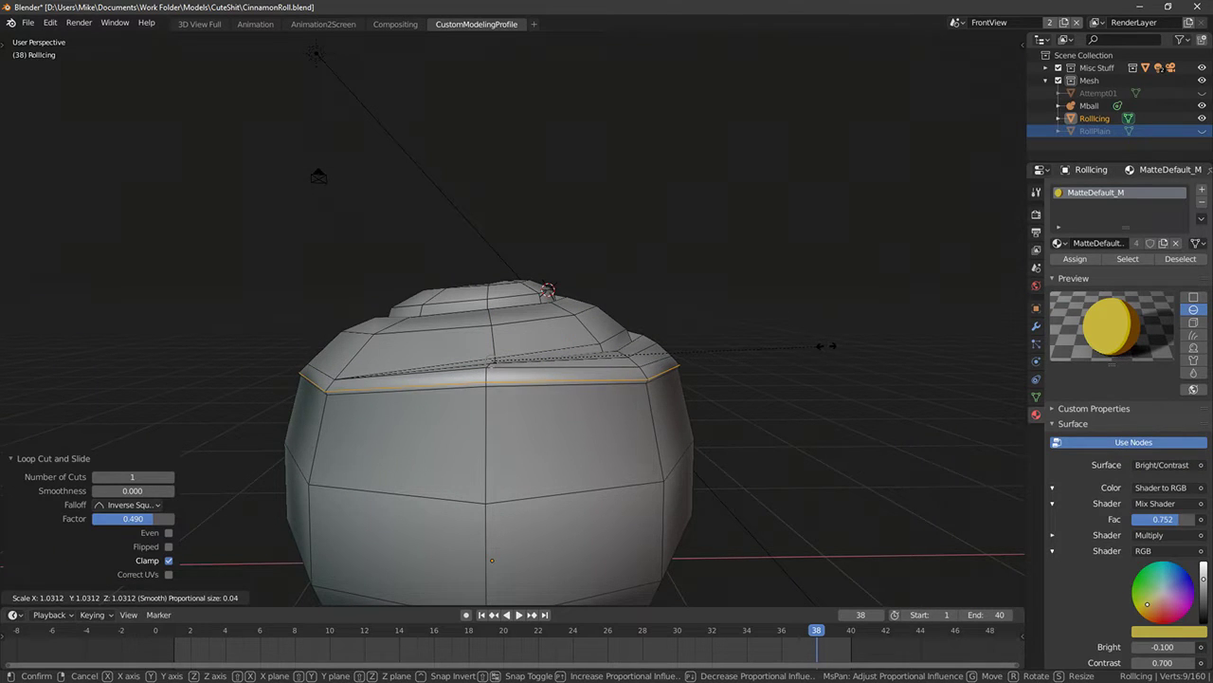
pyautogui.click(826, 346)
# Select RollIcing's body from the flared rim loop down to the base in vertex selection and hide it
pyautogui.moveTo(647, 316)
pyautogui.mouseDown(button='middle')
pyautogui.moveTo(610, 316)
pyautogui.moveTo(645, 309)
pyautogui.mouseUp(button='middle')
pyautogui.keyDown('alt'); pyautogui.keyDown('shift'); pyautogui.click(637, 380); pyautogui.keyUp('shift'); pyautogui.keyUp('alt')
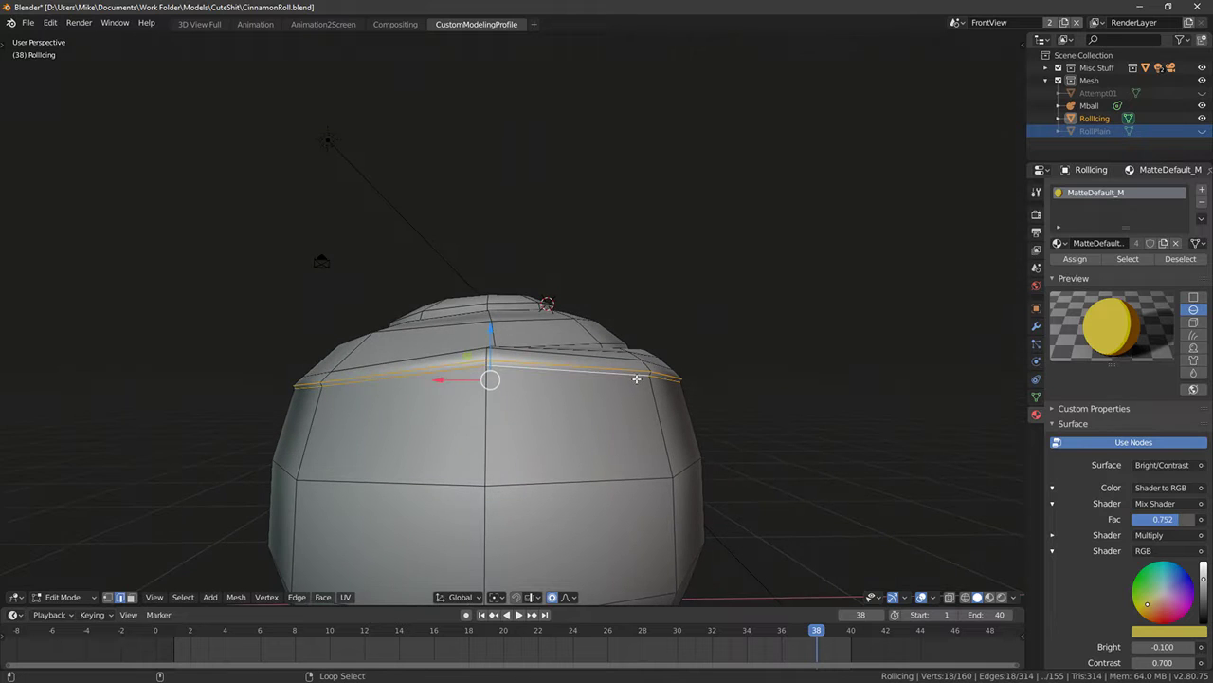
pyautogui.keyDown('alt'); pyautogui.keyDown('shift'); pyautogui.click(642, 480); pyautogui.keyUp('shift'); pyautogui.keyUp('alt')
pyautogui.keyDown('shift'); pyautogui.moveTo(641, 493); pyautogui.dragTo(631, 285, button='middle'); pyautogui.keyUp('shift')
pyautogui.click(108, 598)
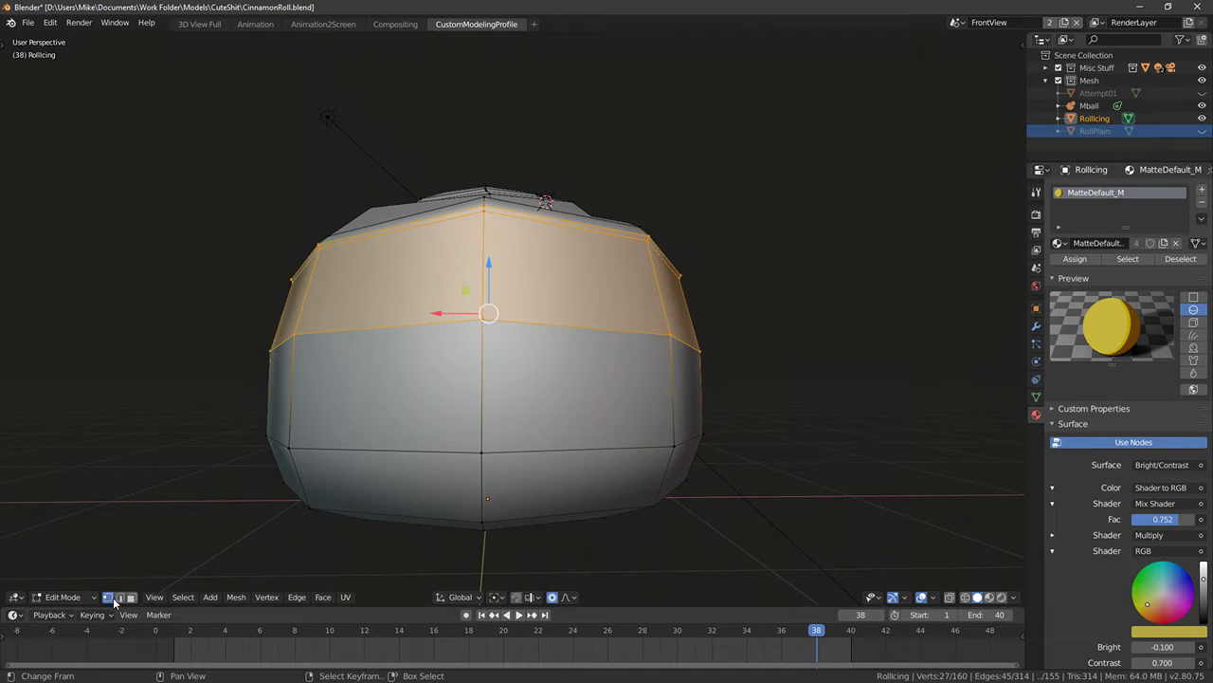
pyautogui.keyDown('alt'); pyautogui.keyDown('shift'); pyautogui.click(594, 464); pyautogui.keyUp('shift'); pyautogui.keyUp('alt')
pyautogui.keyDown('alt'); pyautogui.keyDown('shift'); pyautogui.click(599, 506); pyautogui.keyUp('shift'); pyautogui.keyUp('alt')
pyautogui.moveTo(598, 503); pyautogui.dragTo(582, 462, button='middle')
pyautogui.keyDown('alt'); pyautogui.keyDown('shift'); pyautogui.click(566, 488); pyautogui.keyUp('shift'); pyautogui.keyUp('alt')
pyautogui.keyDown('alt'); pyautogui.keyDown('shift'); pyautogui.click(561, 509); pyautogui.keyUp('shift'); pyautogui.keyUp('alt')
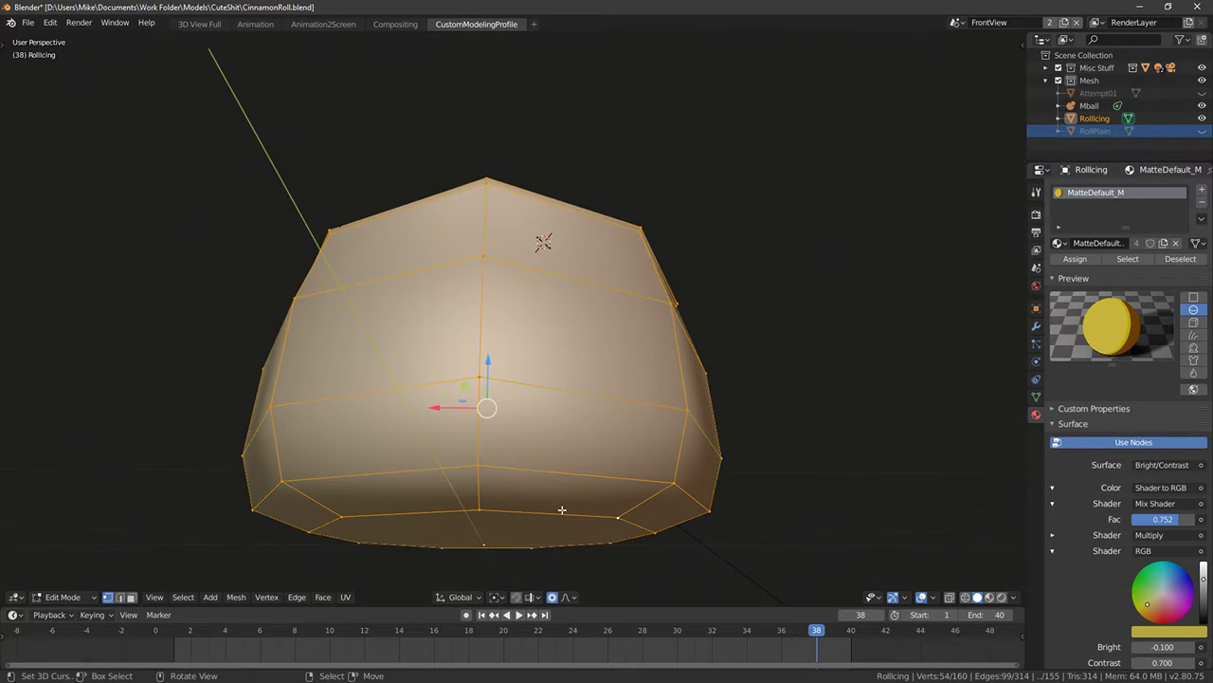
pyautogui.press('h')
# Unhide RollIcing's body, drop its two upper edge loops from the selection, and hide only what remains selected
pyautogui.moveTo(650, 318); pyautogui.dragTo(661, 379, button='middle')
pyautogui.moveTo(629, 287); pyautogui.dragTo(643, 309, button='middle')
pyautogui.press('a')
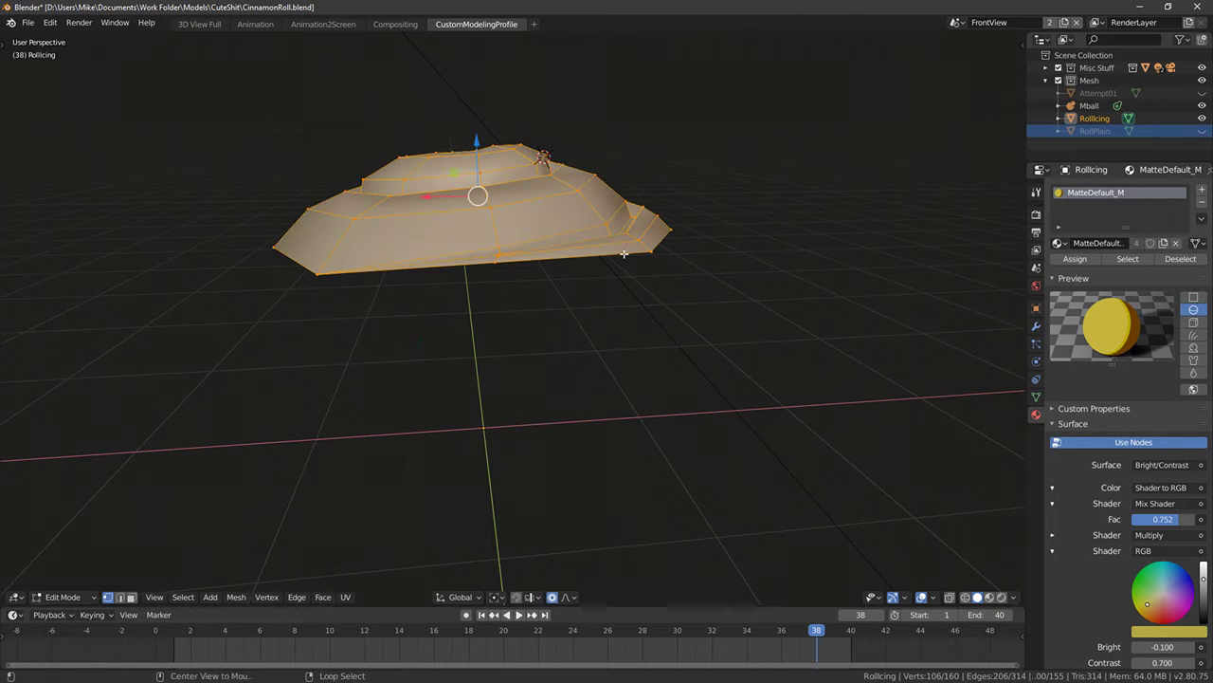
pyautogui.hotkey('alt', 'a')
pyautogui.moveTo(619, 246); pyautogui.dragTo(597, 256, button='middle')
pyautogui.hotkey('alt', 'h')
pyautogui.keyDown('alt'); pyautogui.keyDown('shift'); pyautogui.click(582, 247); pyautogui.keyUp('shift'); pyautogui.keyUp('alt')
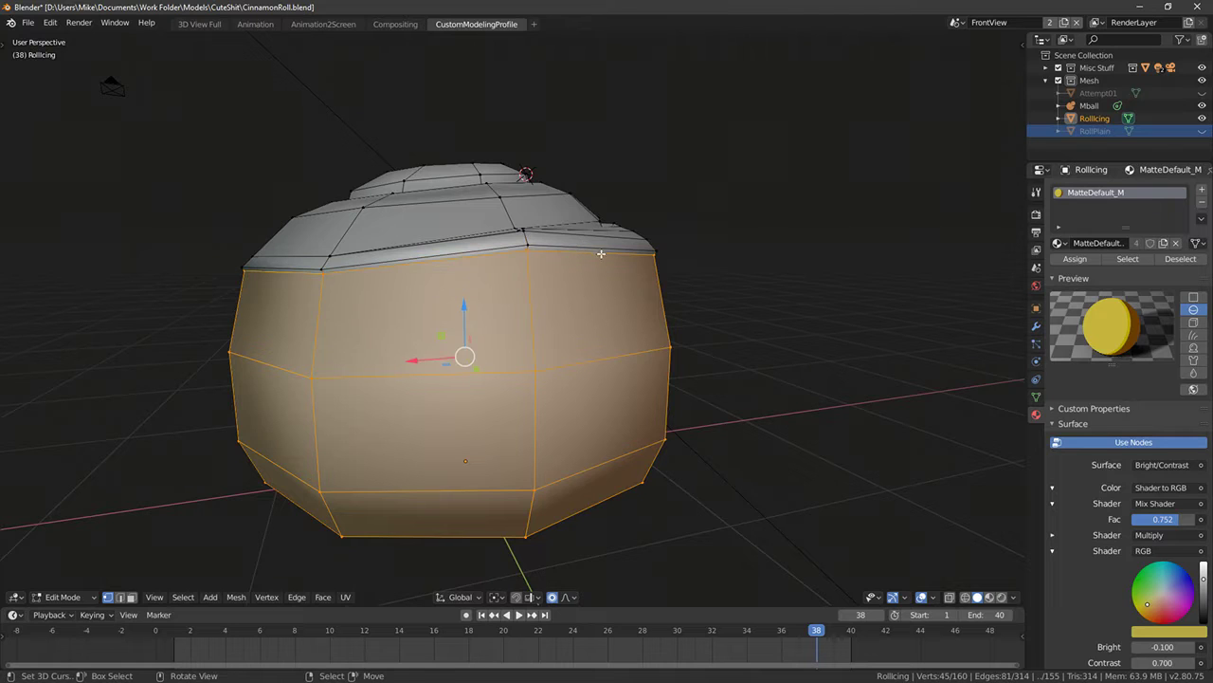
pyautogui.keyDown('alt'); pyautogui.keyDown('shift'); pyautogui.click(580, 254); pyautogui.keyUp('shift'); pyautogui.keyUp('alt')
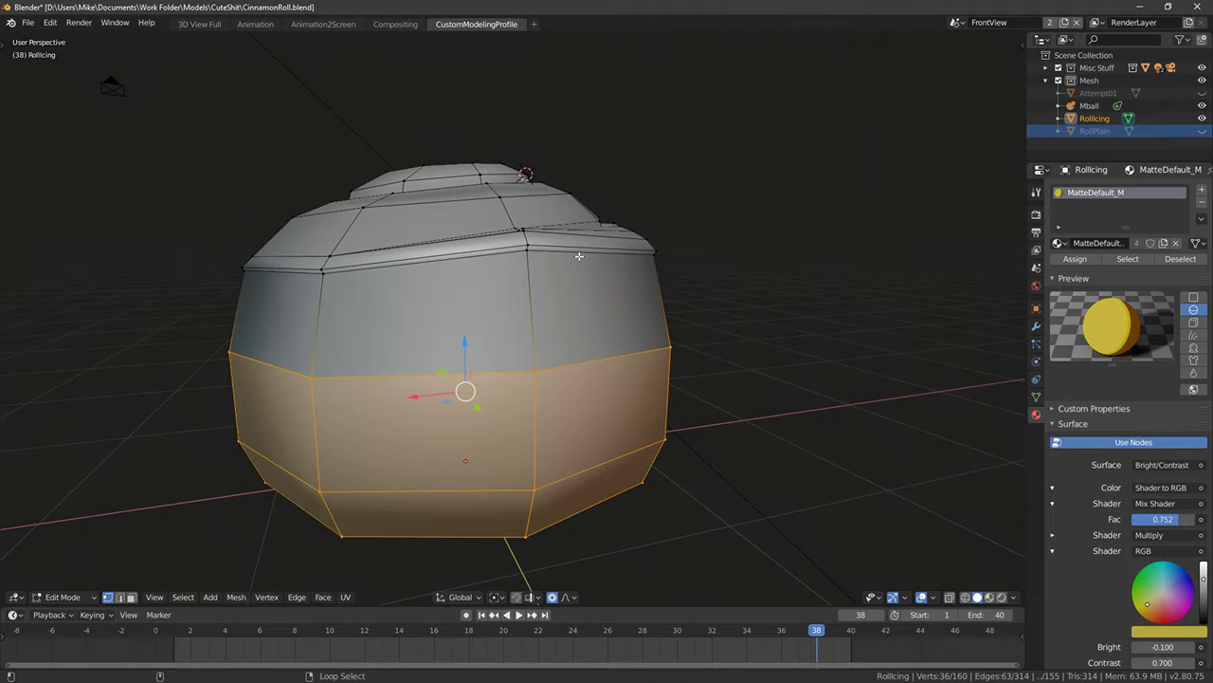
pyautogui.press('h')
# Select all the visible icing except its lowest edge loop and raise it slightly along Z
pyautogui.press('a')
pyautogui.keyDown('alt'); pyautogui.click(559, 246); pyautogui.keyUp('alt')
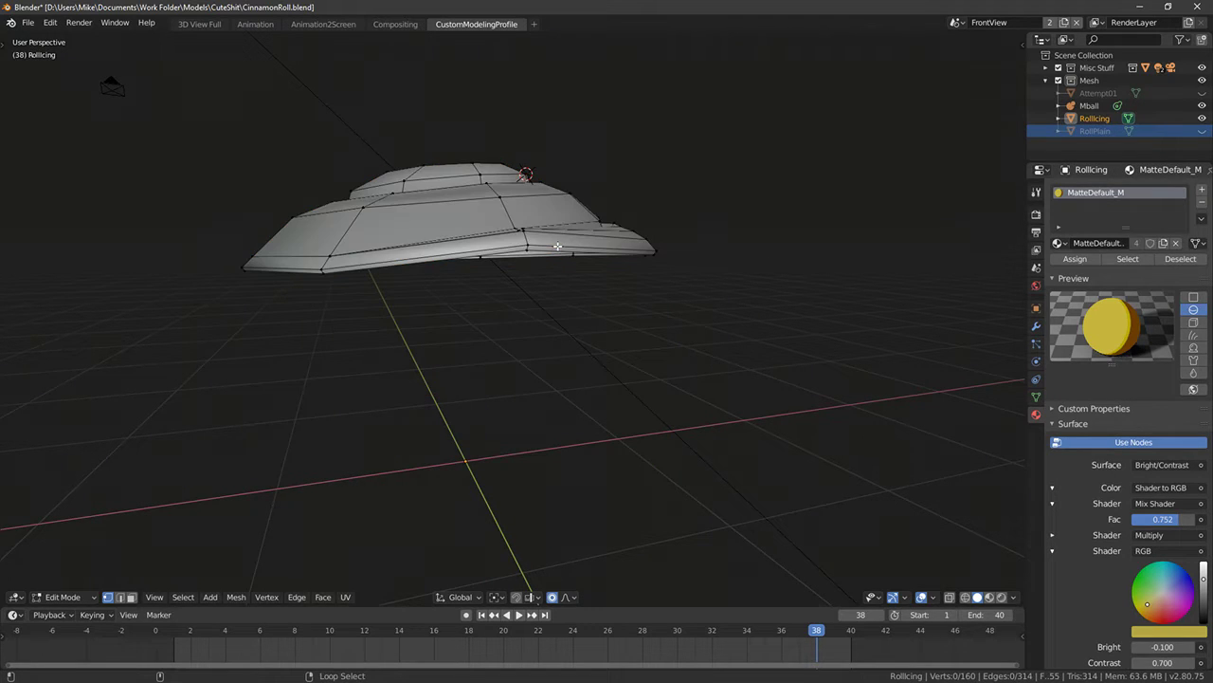
pyautogui.press('a')
pyautogui.keyDown('alt'); pyautogui.rightClick(545, 250); pyautogui.keyUp('alt')
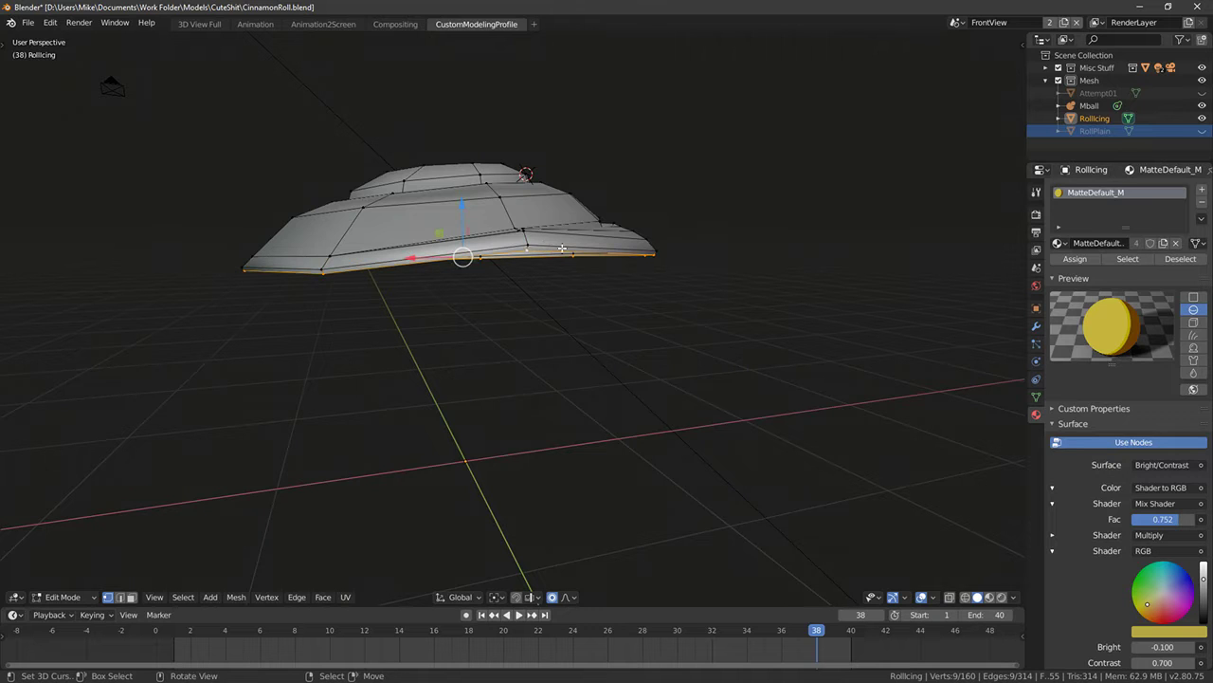
pyautogui.press('a')
pyautogui.moveTo(461, 158); pyautogui.dragTo(461, 154)
pyautogui.moveTo(493, 226); pyautogui.dragTo(527, 197, button='middle')
pyautogui.press('Tab')
pyautogui.moveTo(526, 197); pyautogui.dragTo(536, 193, button='middle')
pyautogui.press('Tab')
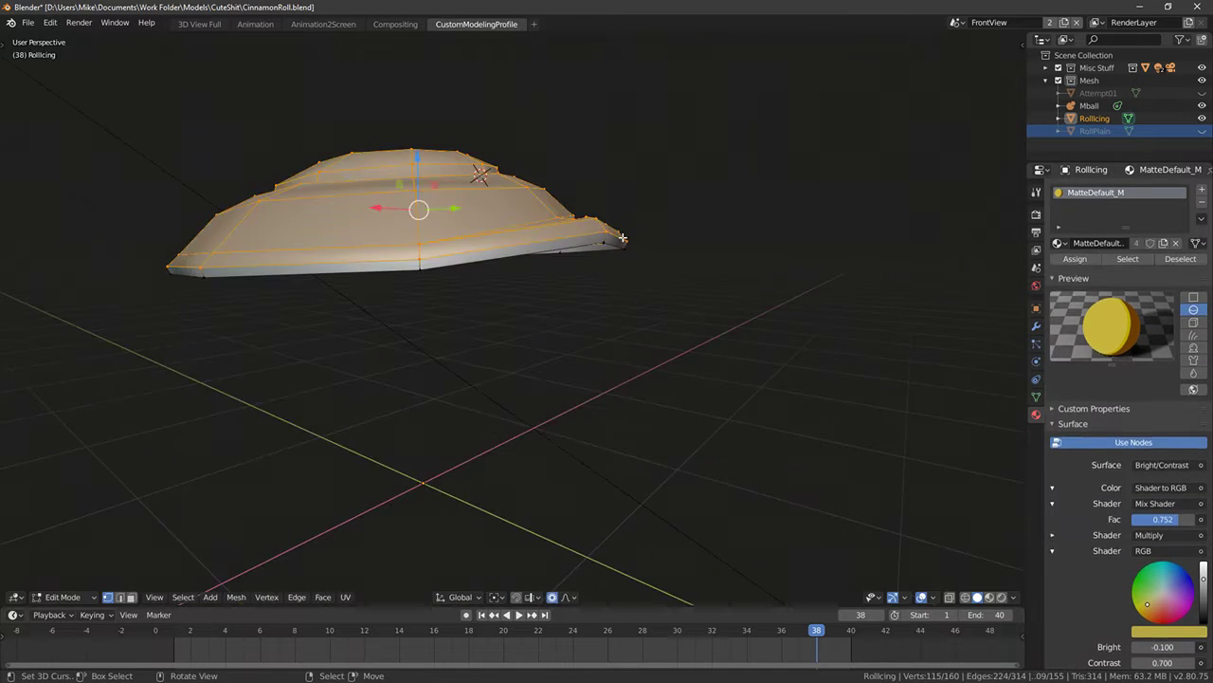
# Select all the visible icing of RollIcing and assign it the existing MatteDefault_M.001 material through a new second material slot
pyautogui.hotkey('alt', 'a')
pyautogui.keyDown('alt'); pyautogui.click(539, 226); pyautogui.keyUp('alt')
pyautogui.moveTo(539, 225); pyautogui.dragTo(602, 253, button='middle')
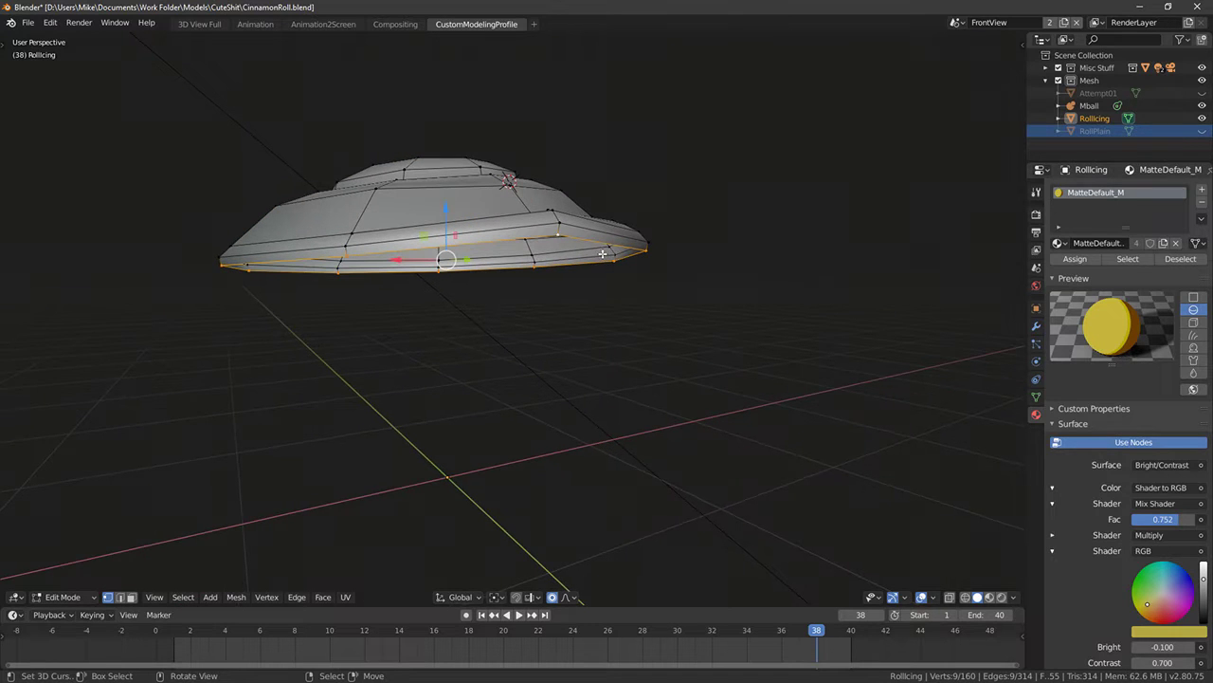
pyautogui.hotkey('ctrl', 'l')
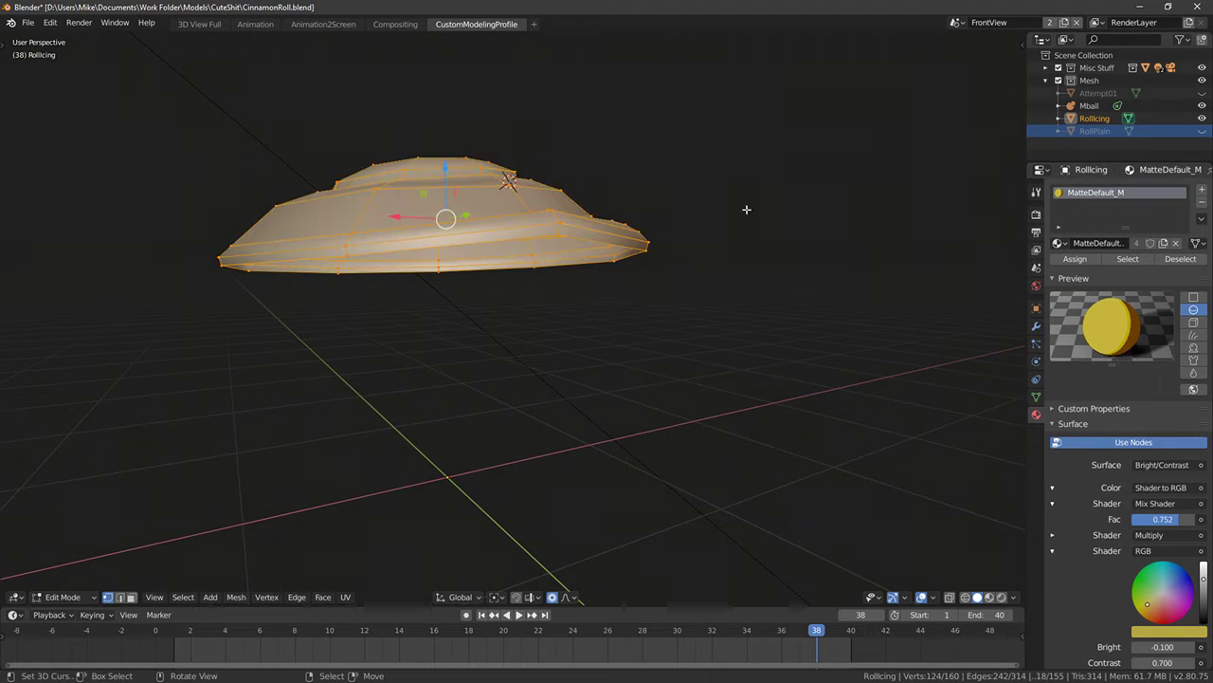
pyautogui.click(1202, 190)
pyautogui.click(1057, 269)
pyautogui.click(967, 327)
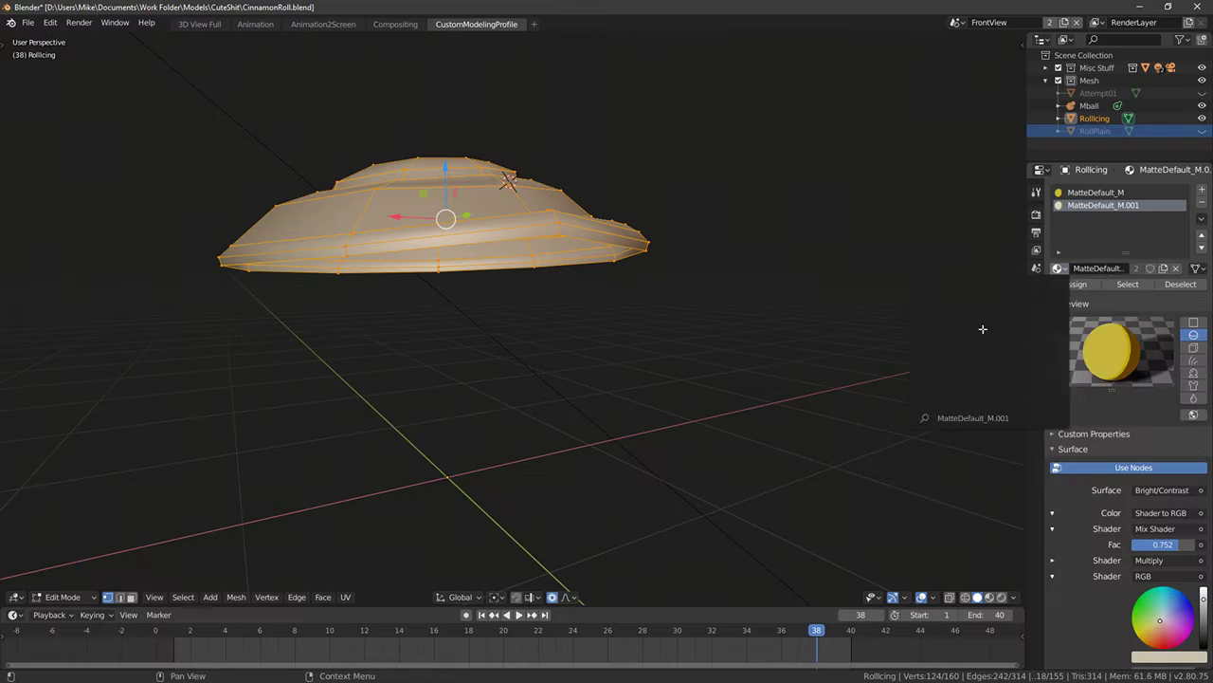
pyautogui.click(1074, 285)
pyautogui.press('Tab')
pyautogui.moveTo(698, 274); pyautogui.dragTo(691, 261, button='middle')
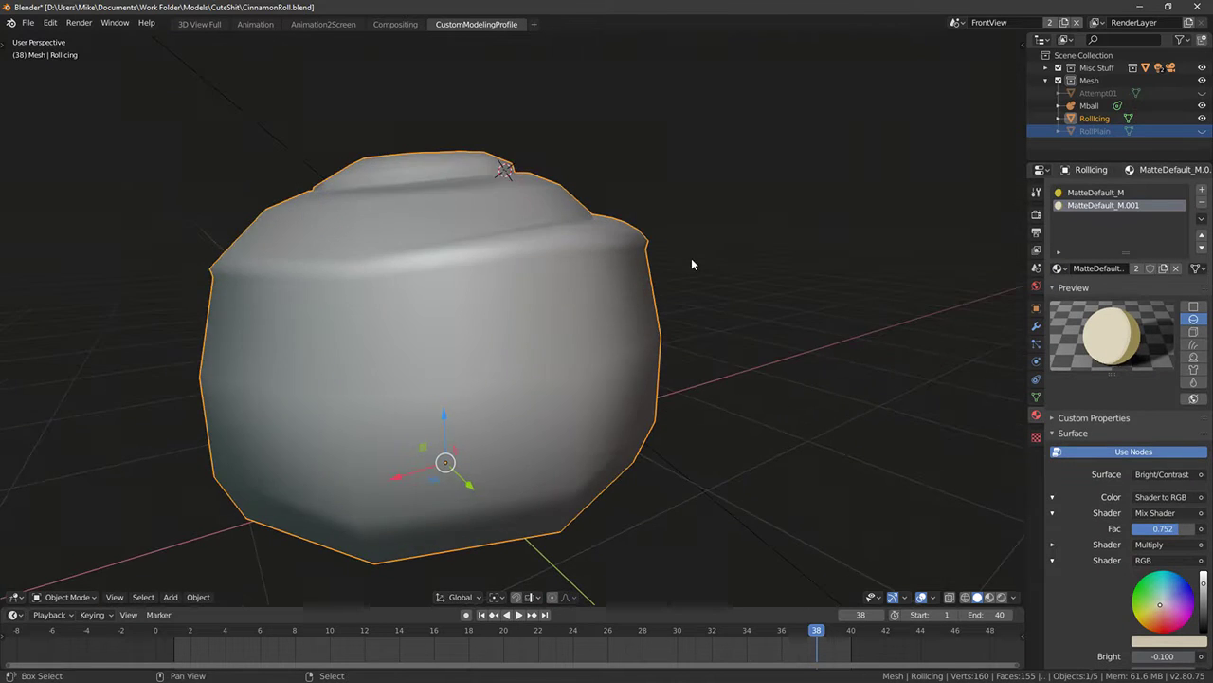
# Switch to rendered shading and examine the icing's material and rim from above, the front and below
pyautogui.hotkey('shift', 'z')
pyautogui.scroll(2, 821, 380)
pyautogui.moveTo(821, 379)
pyautogui.mouseDown(button='middle')
pyautogui.moveTo(693, 291)
pyautogui.moveTo(621, 291)
pyautogui.moveTo(734, 358)
pyautogui.mouseUp(button='middle')
pyautogui.scroll(-4, 693, 291)
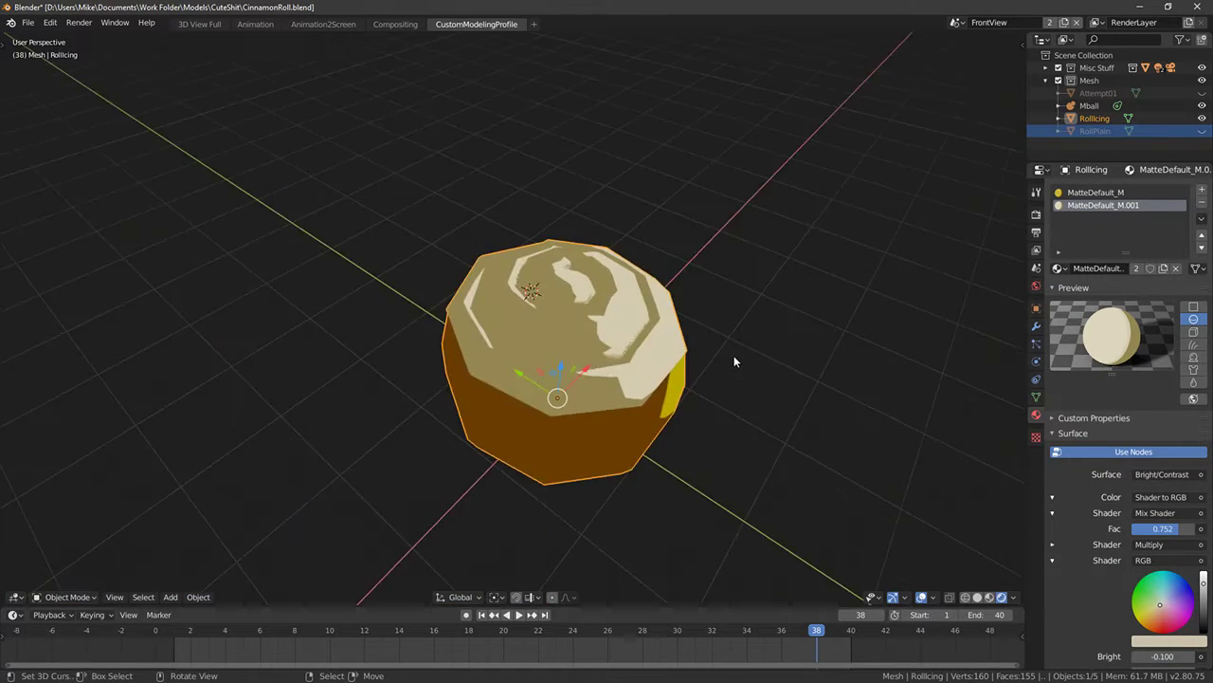
pyautogui.press('KP_1')
pyautogui.press('Tab')
pyautogui.moveTo(635, 303); pyautogui.dragTo(681, 289, button='middle')
pyautogui.scroll(5, 677, 300)
pyautogui.hotkey('alt', 'a')
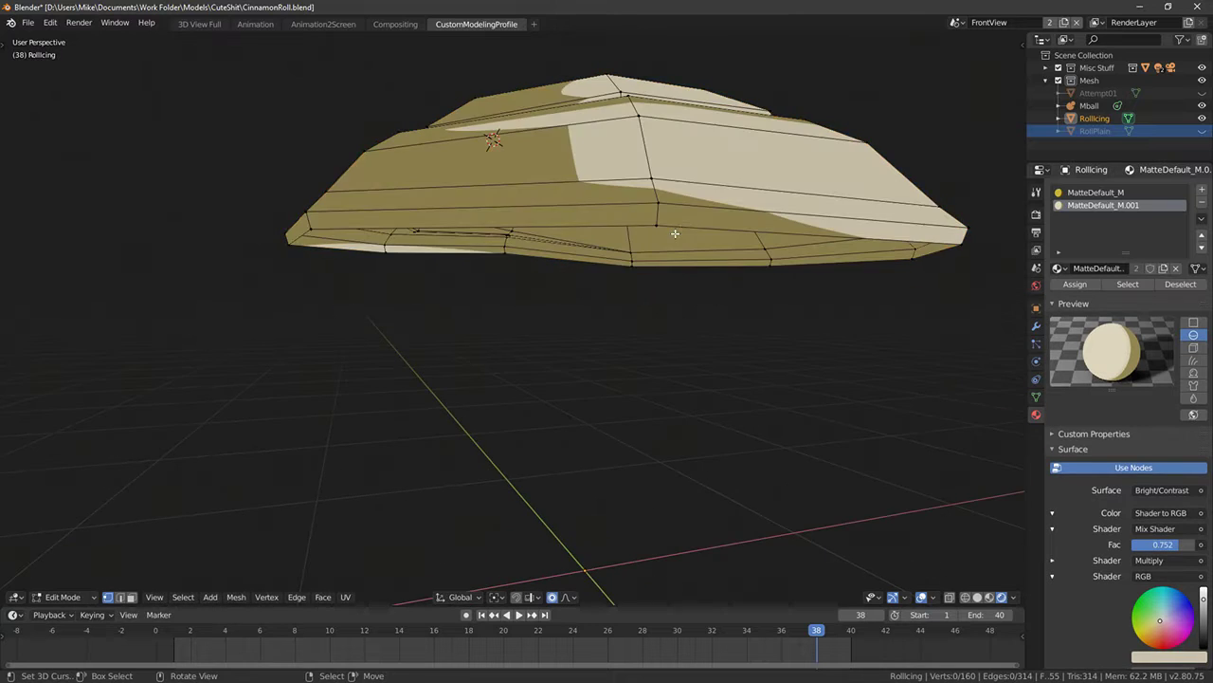
pyautogui.moveTo(674, 233); pyautogui.dragTo(651, 237, button='middle')
pyautogui.press('Tab')
pyautogui.scroll(-6, 553, 290)
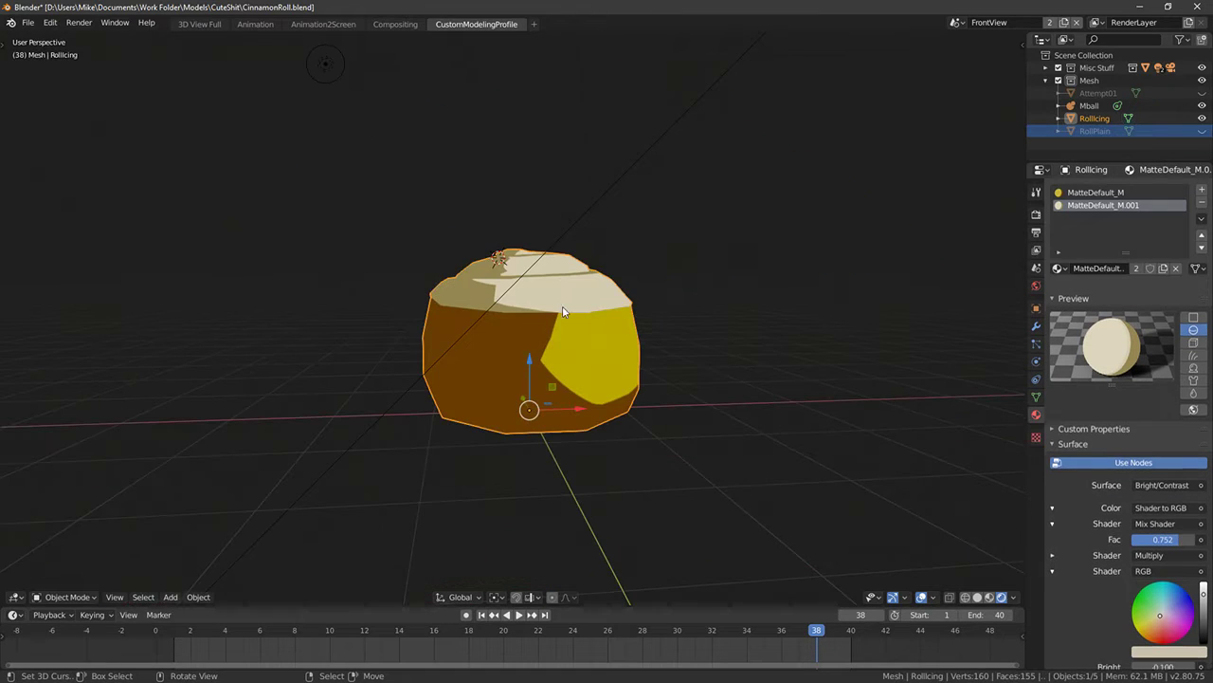
# Unhide all the objects, and hide Attempt01 and RollPlain again
pyautogui.press('Tab')
pyautogui.press('Tab')
pyautogui.hotkey('alt', 'h')
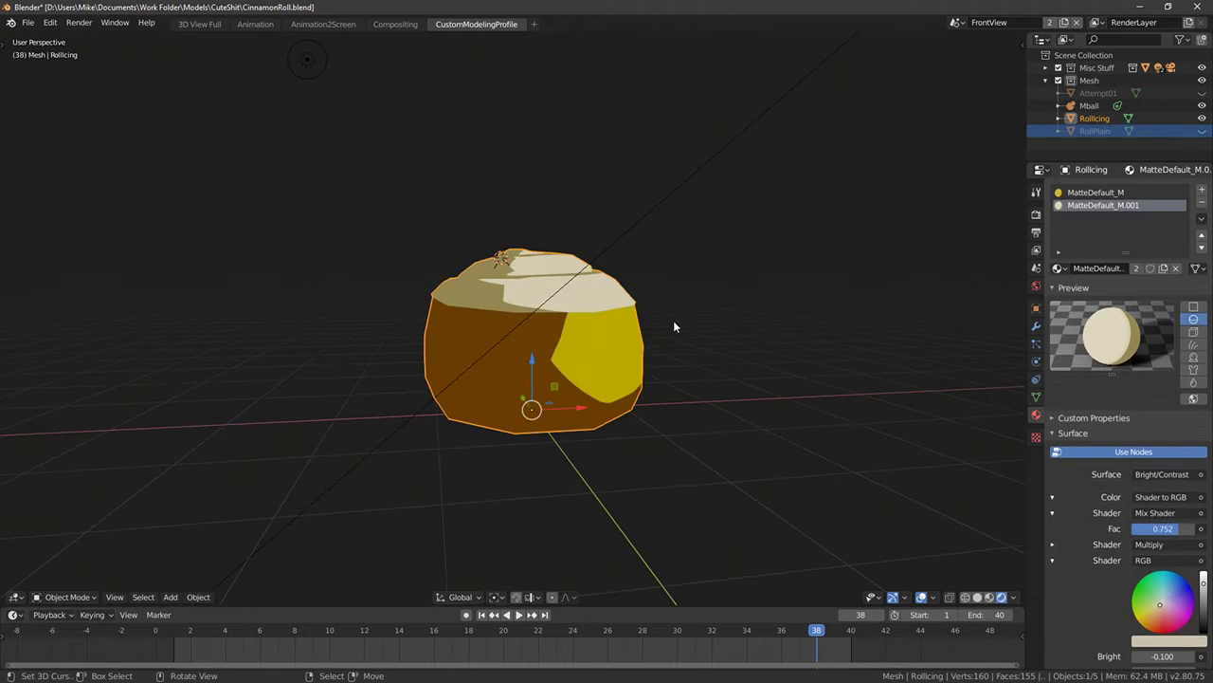
pyautogui.moveTo(668, 317); pyautogui.dragTo(702, 303, button='middle')
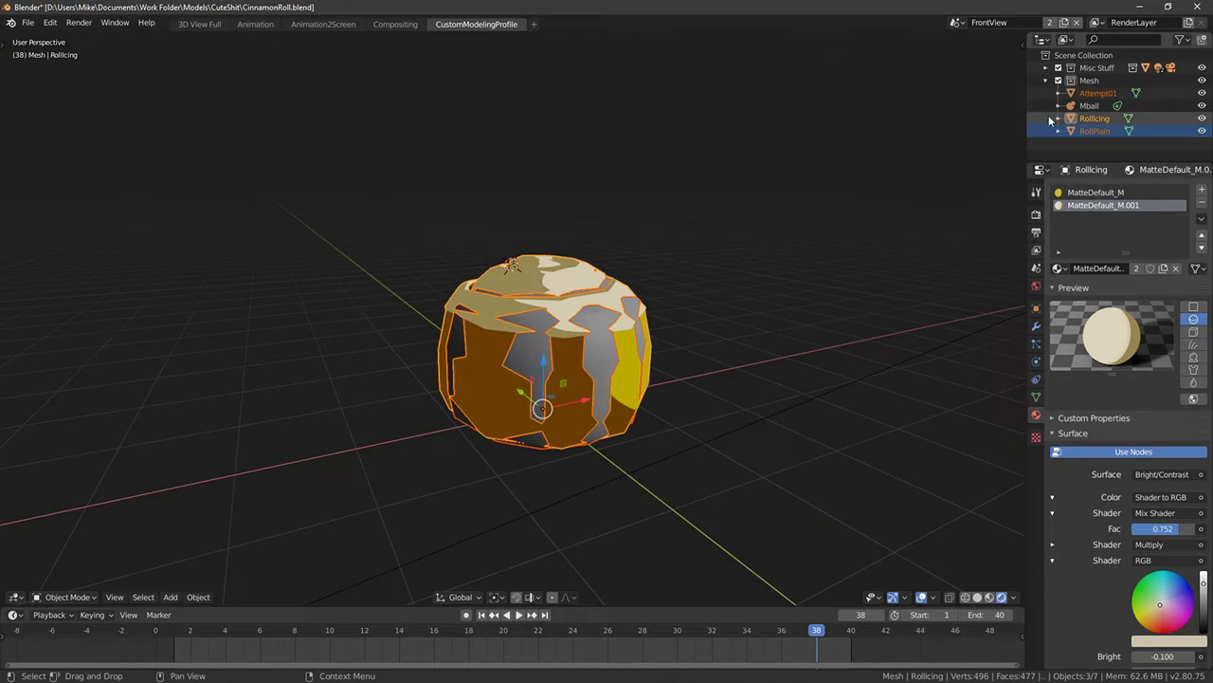
pyautogui.click(1101, 92)
pyautogui.click(1202, 93)
pyautogui.click(1178, 119)
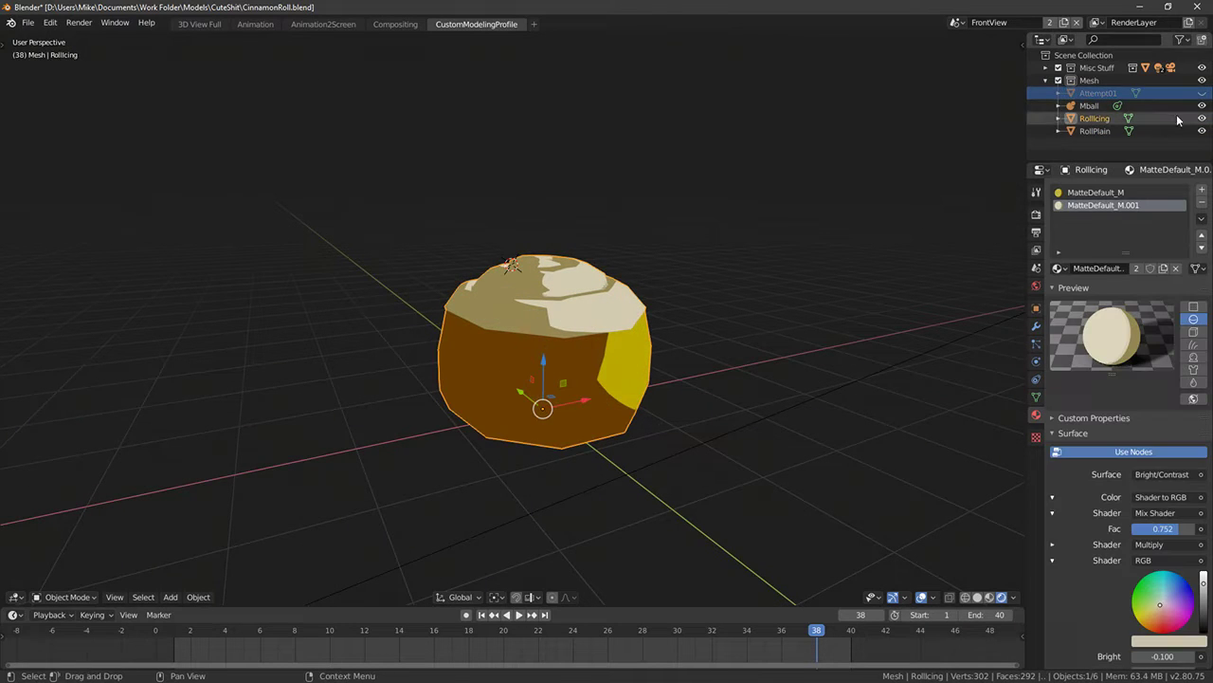
pyautogui.click(1202, 131)
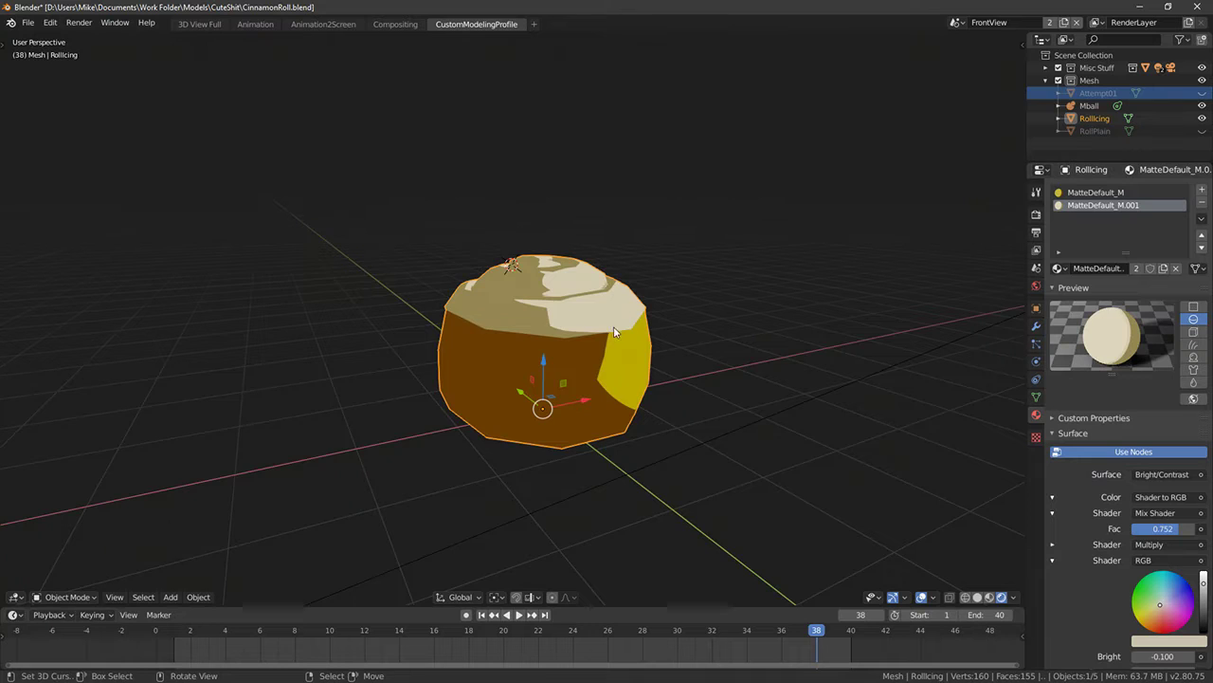
# Inspect the icing's rim in Edit Mode and unhide RollIcing's body
pyautogui.press('Tab')
pyautogui.moveTo(615, 326); pyautogui.dragTo(585, 286, button='middle')
pyautogui.scroll(2, 585, 285)
pyautogui.scroll(3, 585, 285)
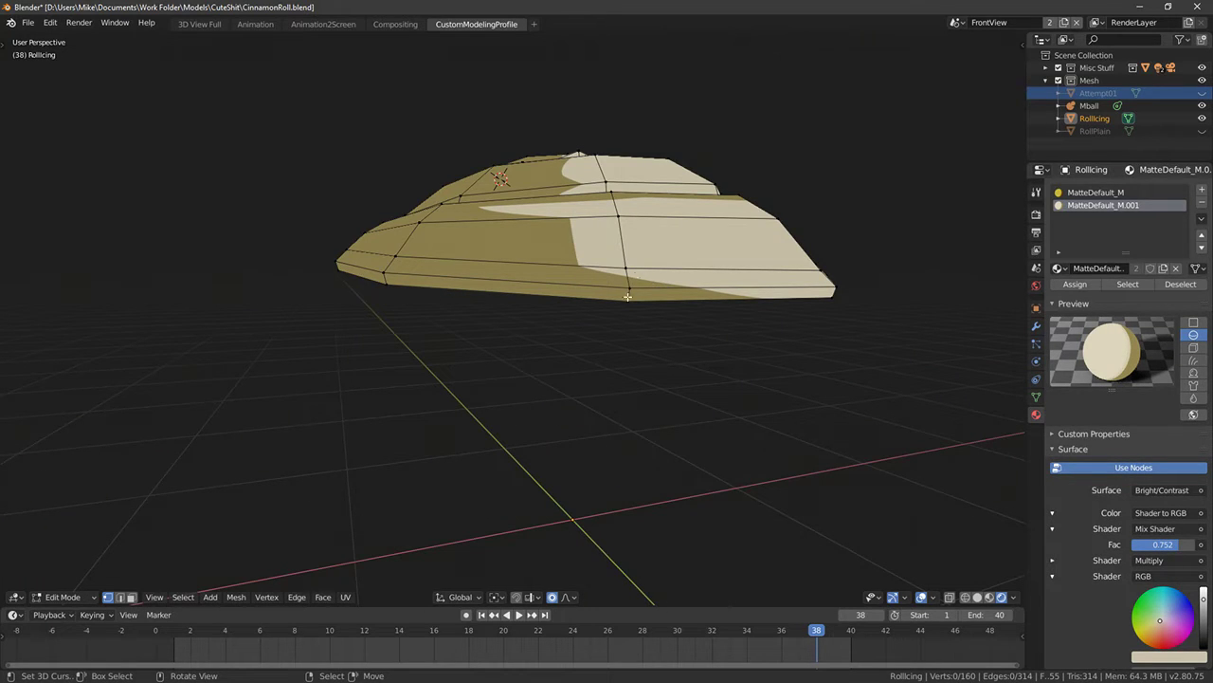
pyautogui.moveTo(534, 240); pyautogui.dragTo(677, 312, button='middle')
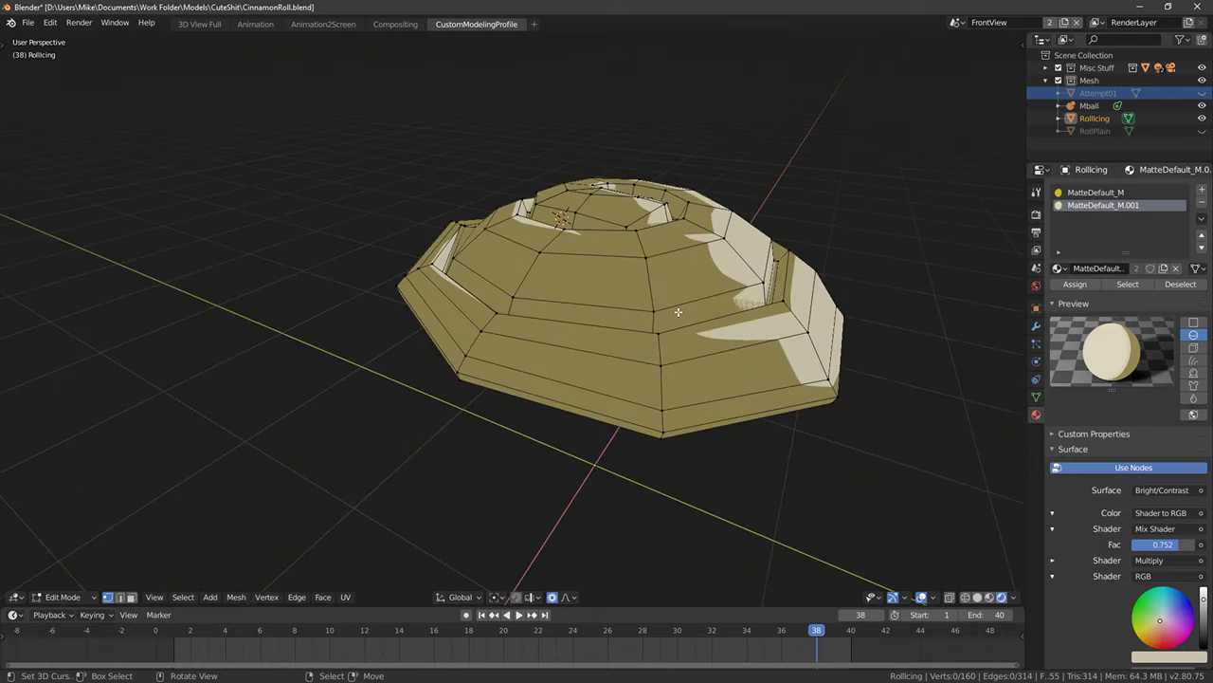
pyautogui.press('KP_1')
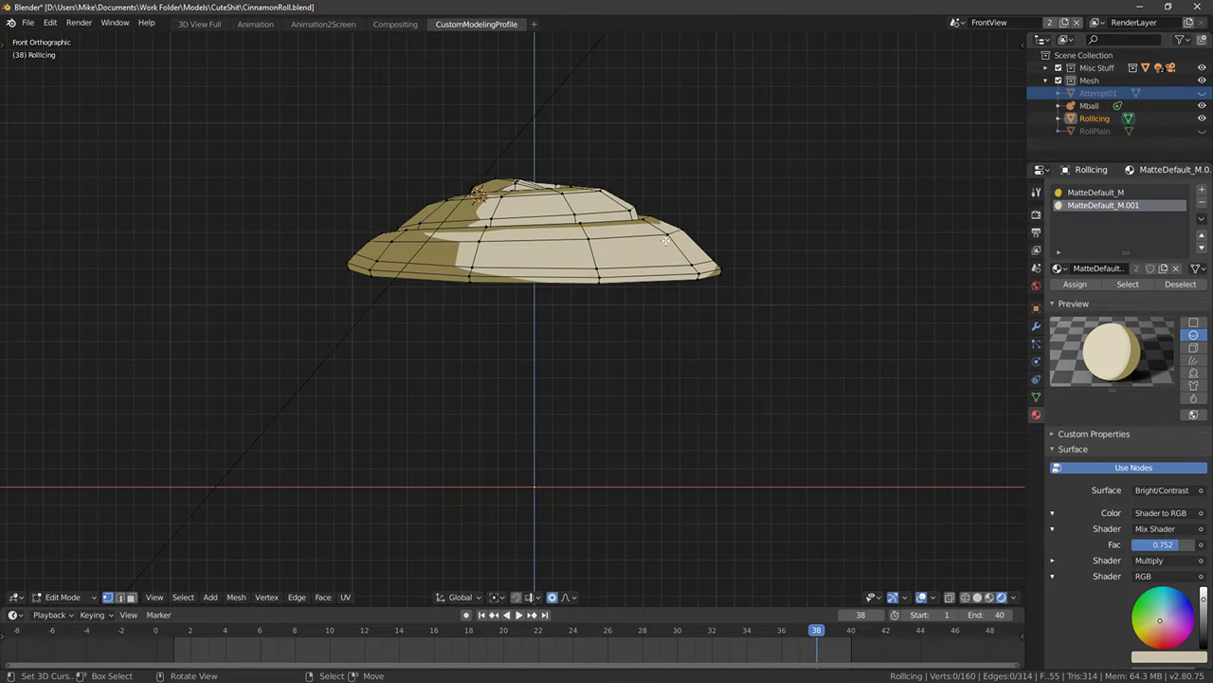
pyautogui.moveTo(732, 249); pyautogui.dragTo(775, 236, button='middle')
pyautogui.moveTo(1014, 251); pyautogui.dragTo(953, 260, button='middle')
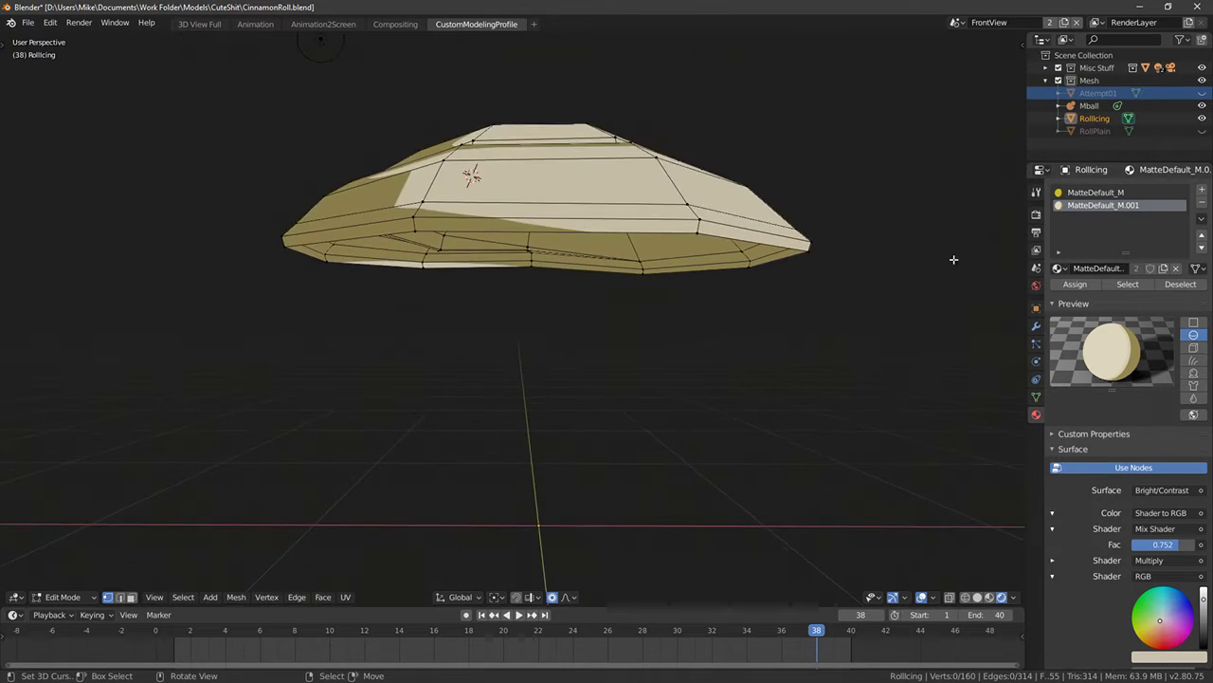
pyautogui.hotkey('alt', 'h')
pyautogui.keyDown('alt'); pyautogui.moveTo(649, 293); pyautogui.dragTo(642, 285, button='middle'); pyautogui.keyUp('alt')
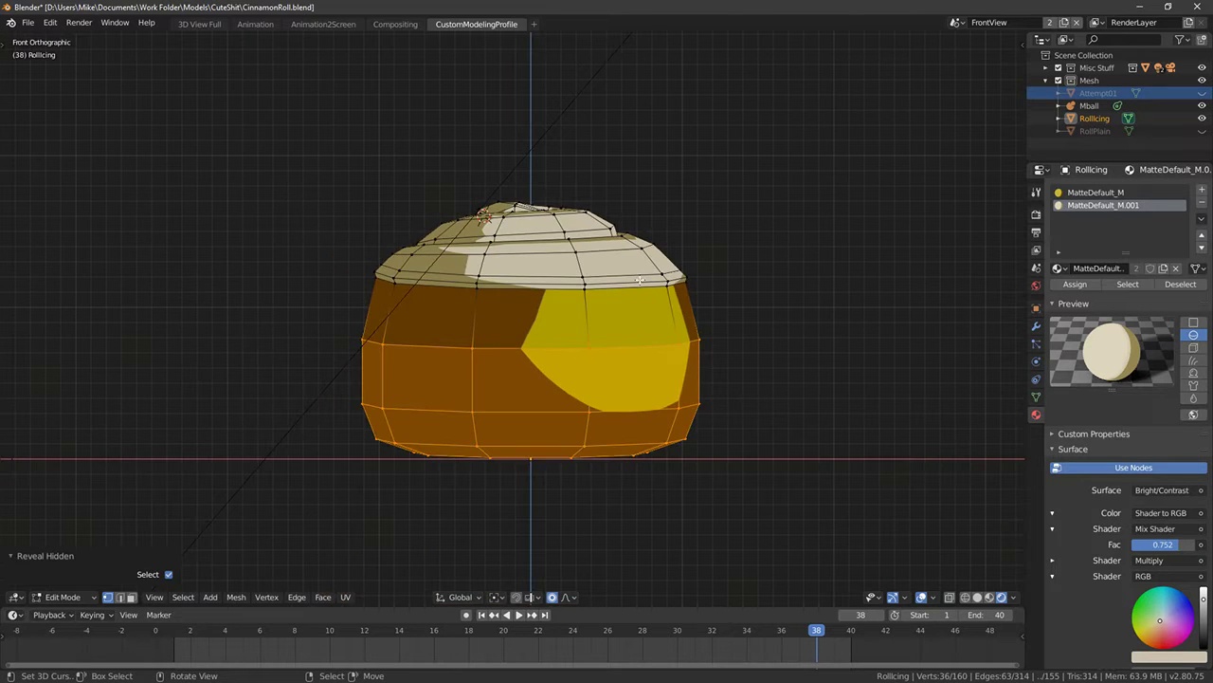
# Add a loop cut in the icing's lowest rim band with factor 0.722 and scale it to about 1.003, proportional size 0.04
pyautogui.press('Tab')
pyautogui.moveTo(524, 299); pyautogui.dragTo(533, 306, button='middle')
pyautogui.press('Tab')
pyautogui.hotkey('alt', 'a')
pyautogui.keyDown('alt'); pyautogui.rightClick(491, 279); pyautogui.keyUp('alt')
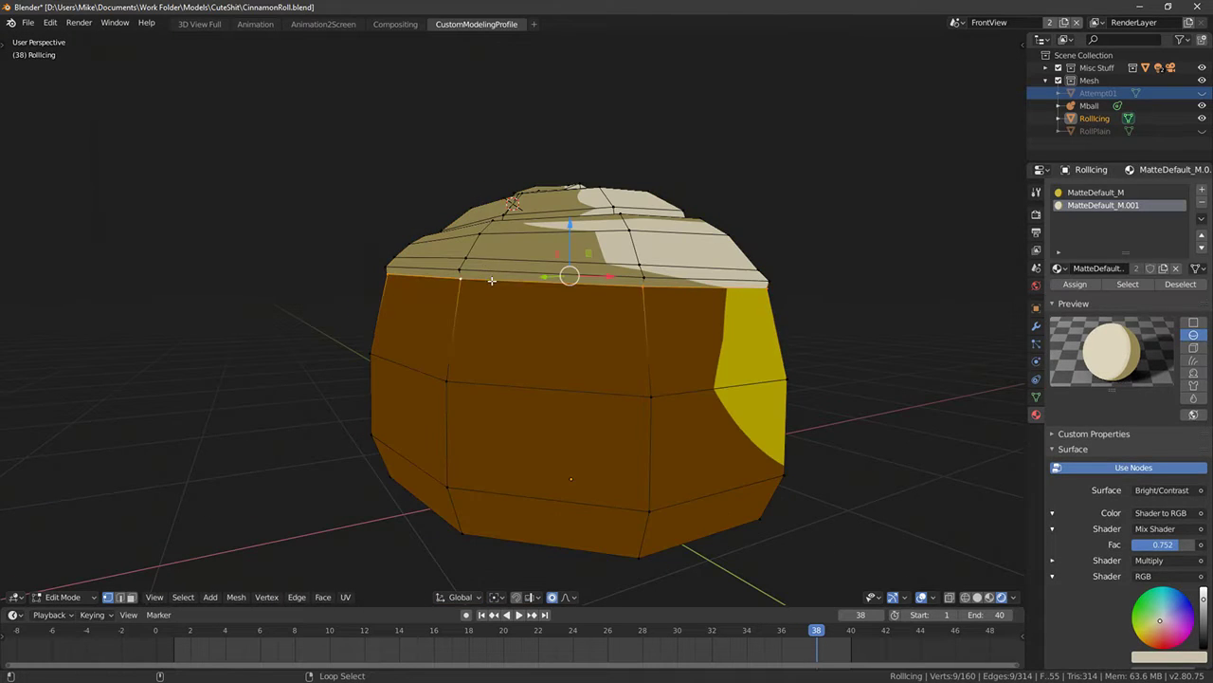
pyautogui.scroll(3, 456, 263)
pyautogui.hotkey('ctrl', 'r')
pyautogui.click(407, 231)
pyautogui.click(404, 235)
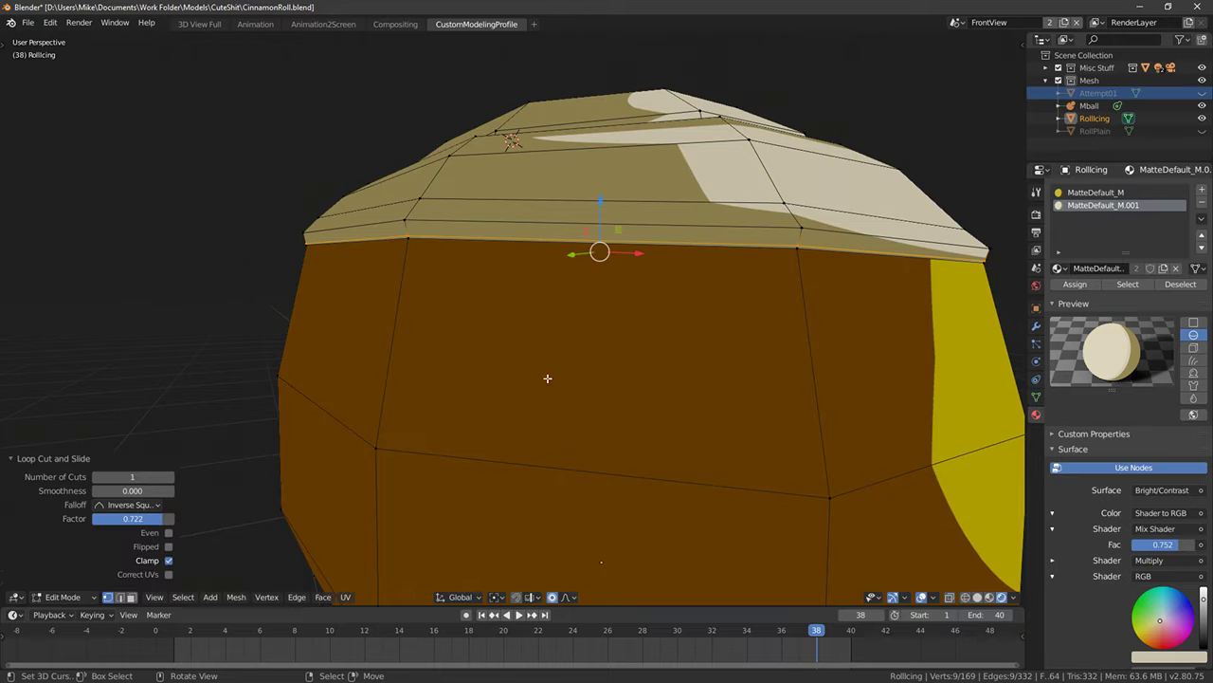
pyautogui.press('s')
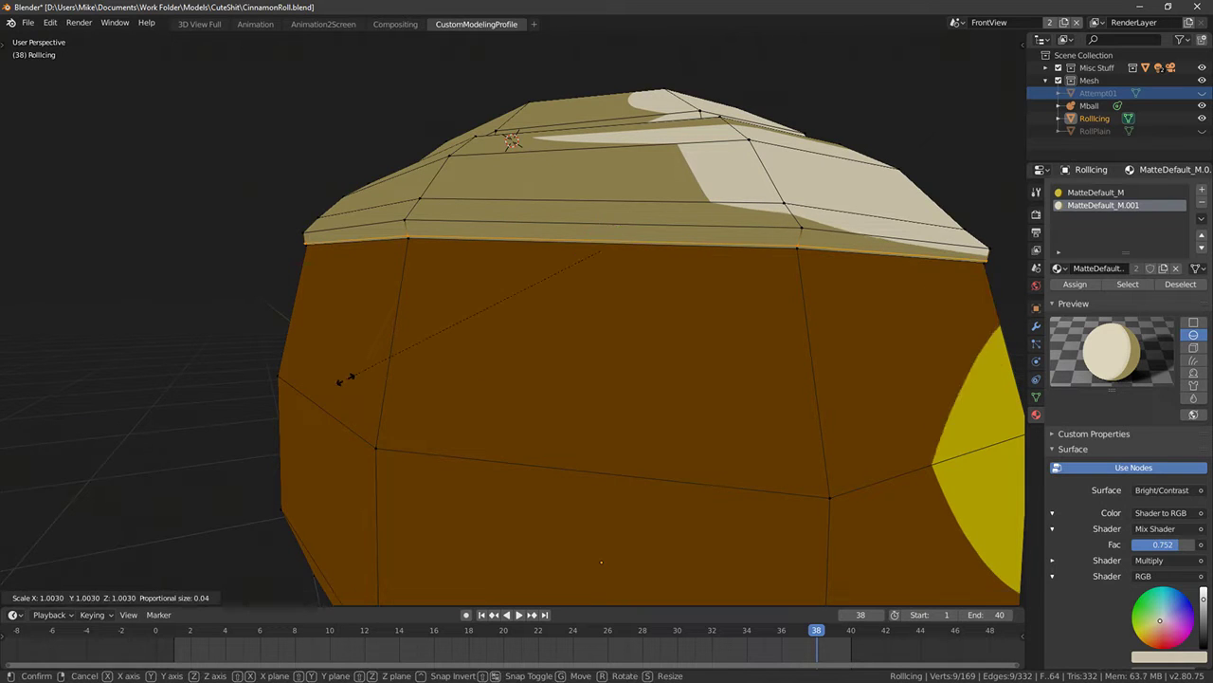
pyautogui.click(345, 378)
# Examine the whole iced roll from all sides in rendered shading, checking the rim and the shadow shapes
pyautogui.press('Tab')
pyautogui.hotkey('shift', 'z')
pyautogui.scroll(-6, 354, 379)
pyautogui.hotkey('shift', 'z')
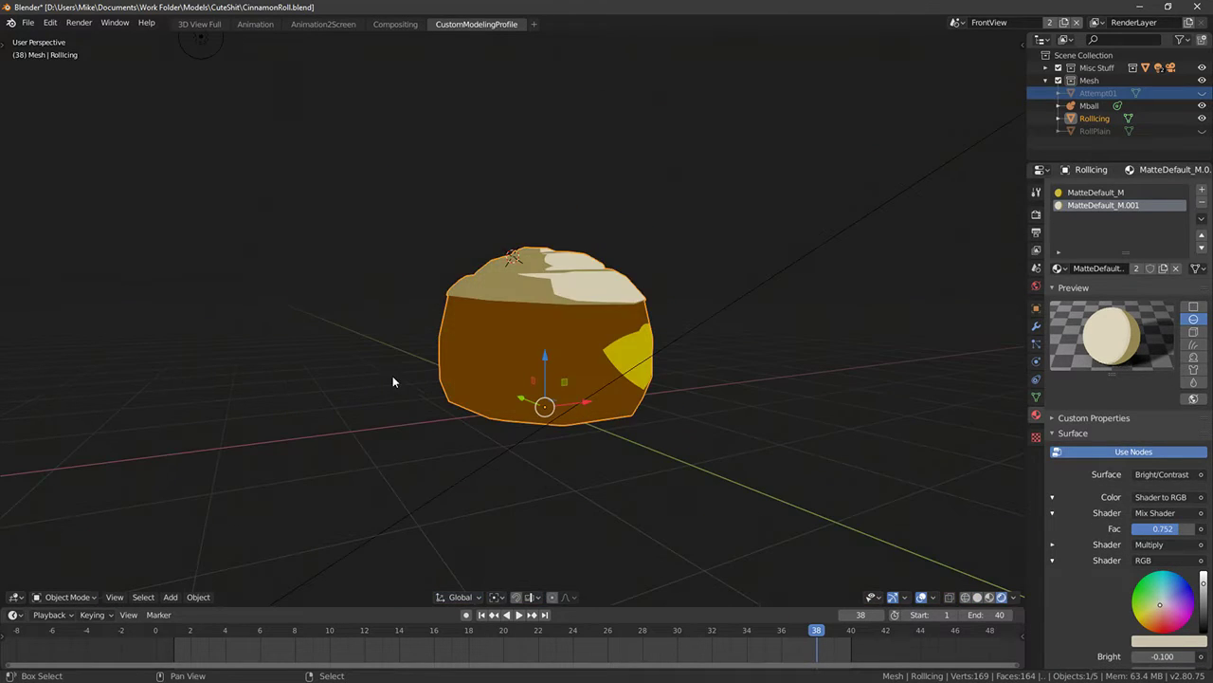
pyautogui.moveTo(423, 387)
pyautogui.mouseDown(button='middle')
pyautogui.moveTo(597, 421)
pyautogui.moveTo(655, 402)
pyautogui.mouseUp(button='middle')
pyautogui.press('KP_1')
pyautogui.scroll(5, 497, 363)
pyautogui.moveTo(497, 363); pyautogui.dragTo(596, 333, button='middle')
pyautogui.scroll(-5, 596, 333)
pyautogui.press('KP_1')
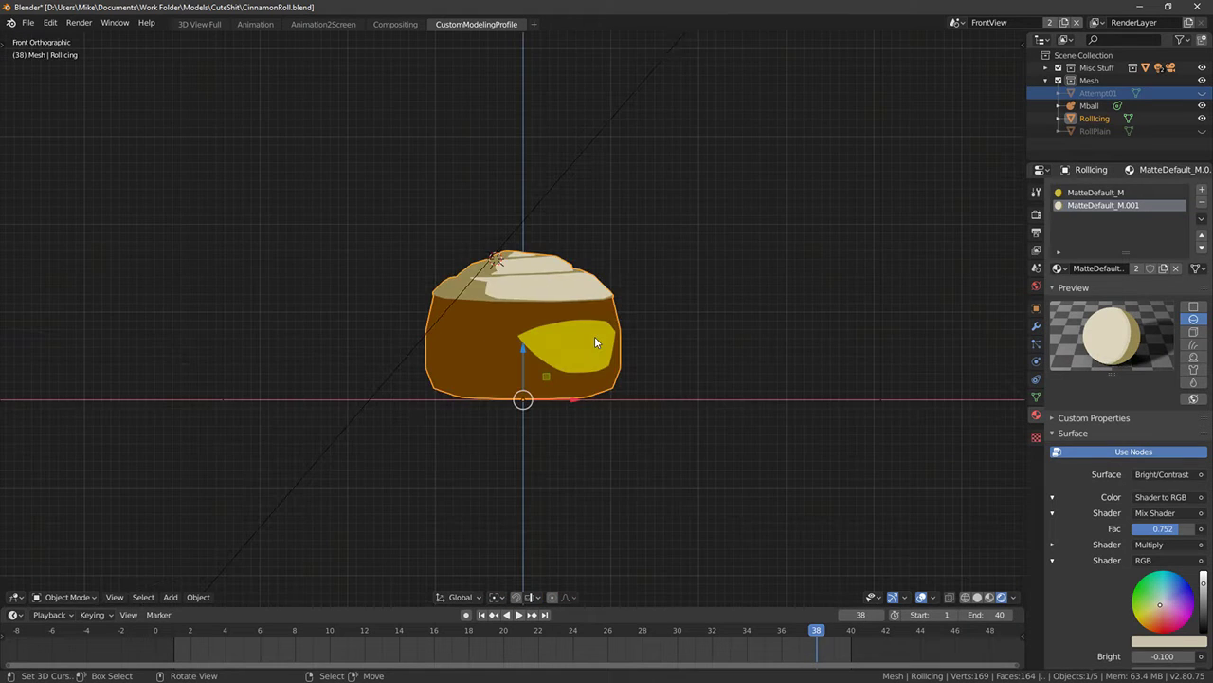
pyautogui.press('KP_6')
pyautogui.press('KP_6')
pyautogui.press('KP_6')
pyautogui.press('KP_6')
pyautogui.press('KP_6')
pyautogui.press('KP_6')
pyautogui.press('KP_6')
pyautogui.press('KP_6')
pyautogui.press('KP_6')
pyautogui.press('KP_6')
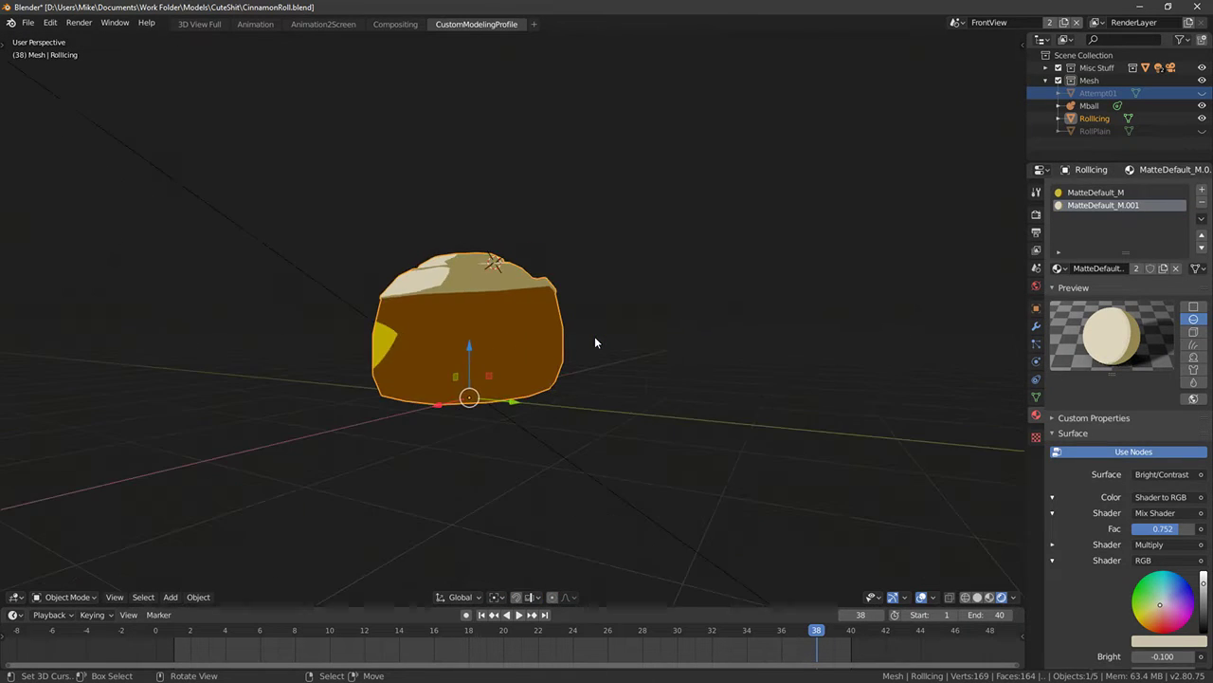
# Select three neighbouring vertices at a rear corner of RollIcing's rim and lower them about 0.057 along Z, proportional size 0.35
pyautogui.press('Tab')
pyautogui.scroll(3, 542, 283)
pyautogui.scroll(1, 541, 284)
pyautogui.keyDown('alt'); pyautogui.click(553, 247); pyautogui.keyUp('alt')
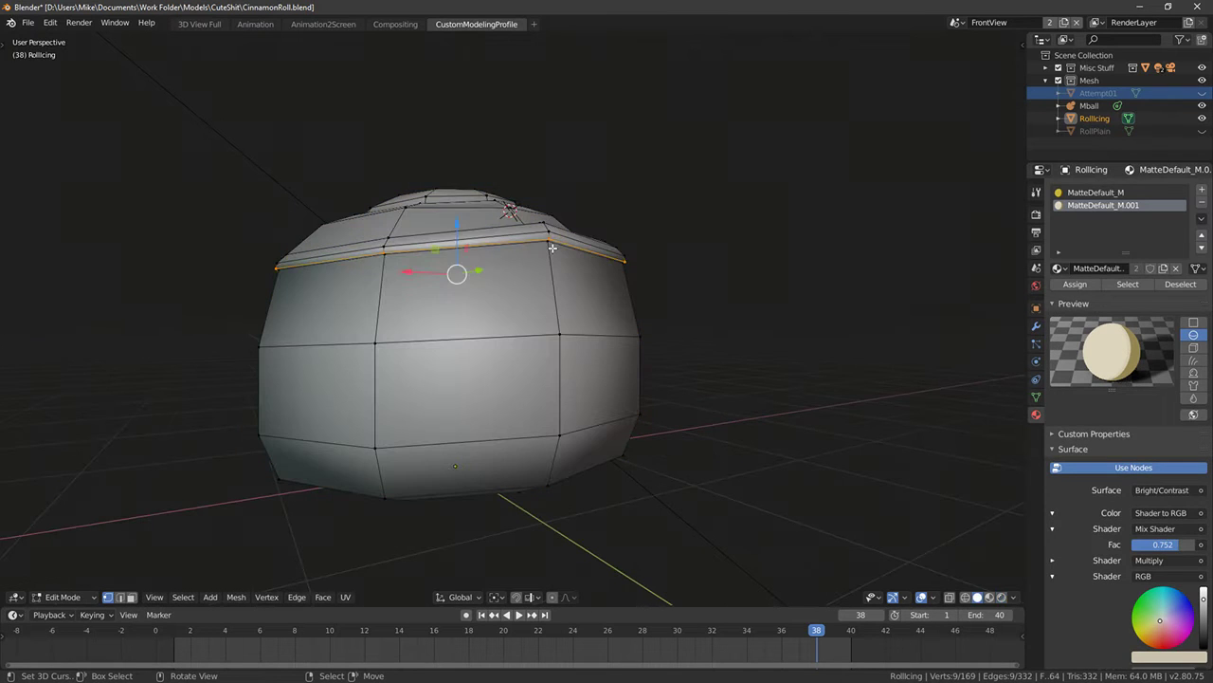
pyautogui.keyDown('alt'); pyautogui.keyDown('shift'); pyautogui.click(548, 242); pyautogui.keyUp('shift'); pyautogui.keyUp('alt')
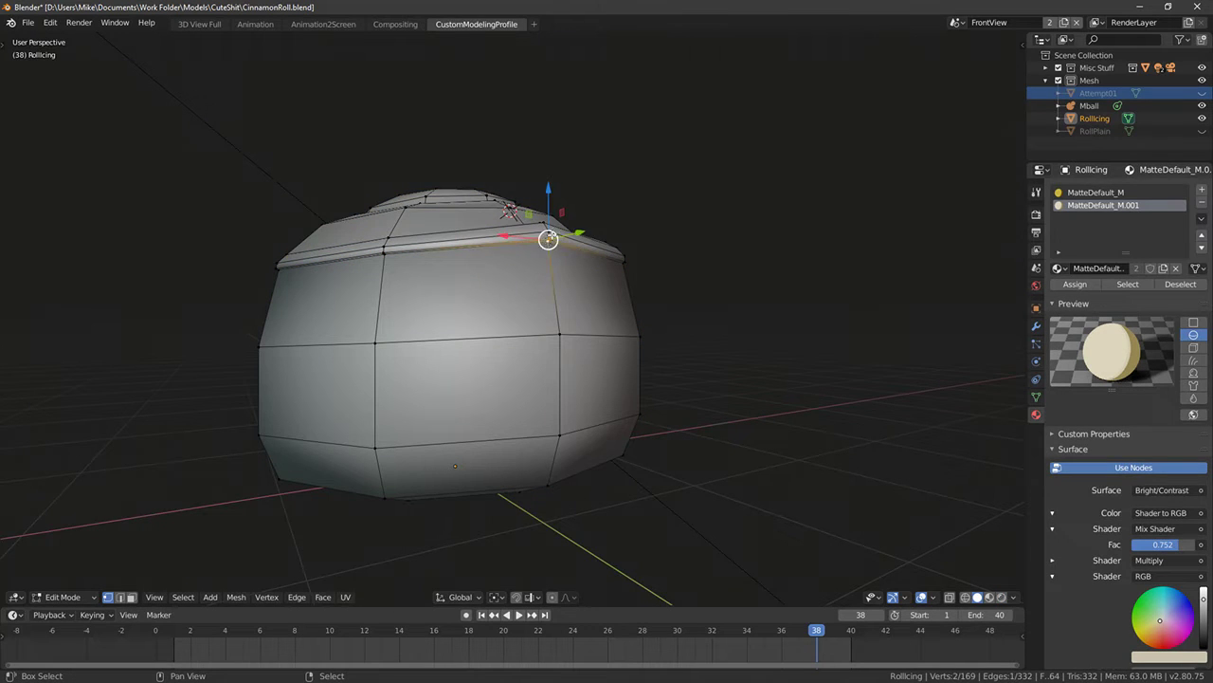
pyautogui.keyDown('shift'); pyautogui.click(611, 244); pyautogui.keyUp('shift')
pyautogui.press('g')
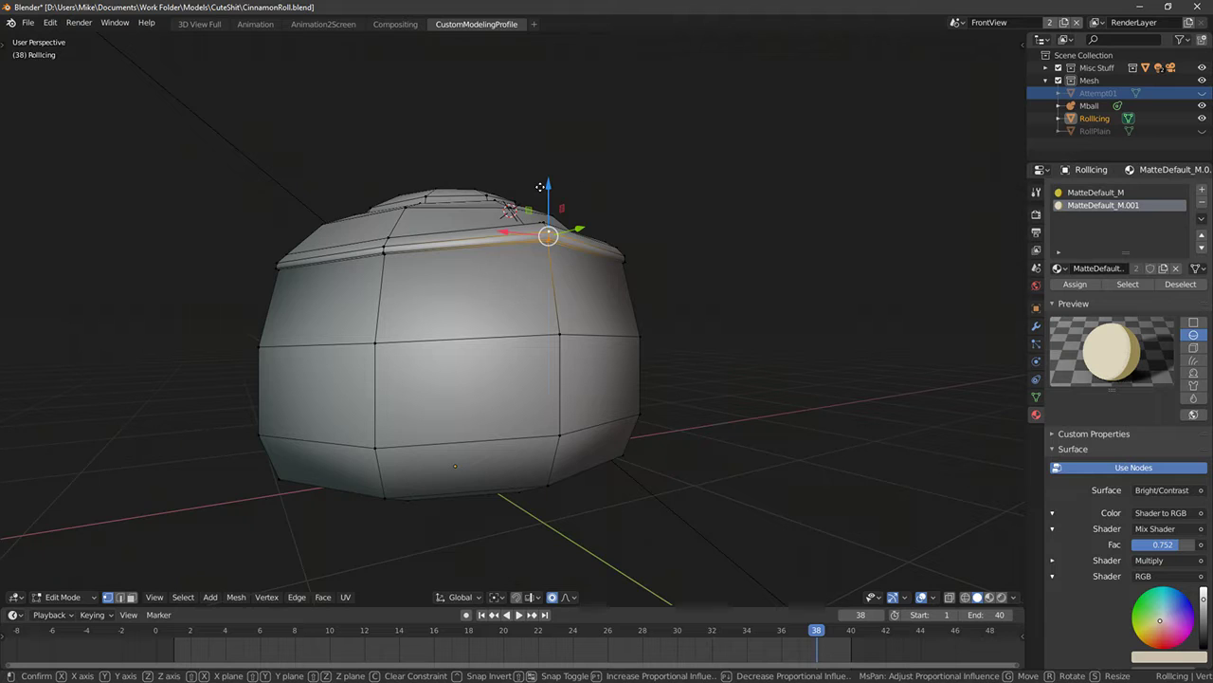
pyautogui.press('z')
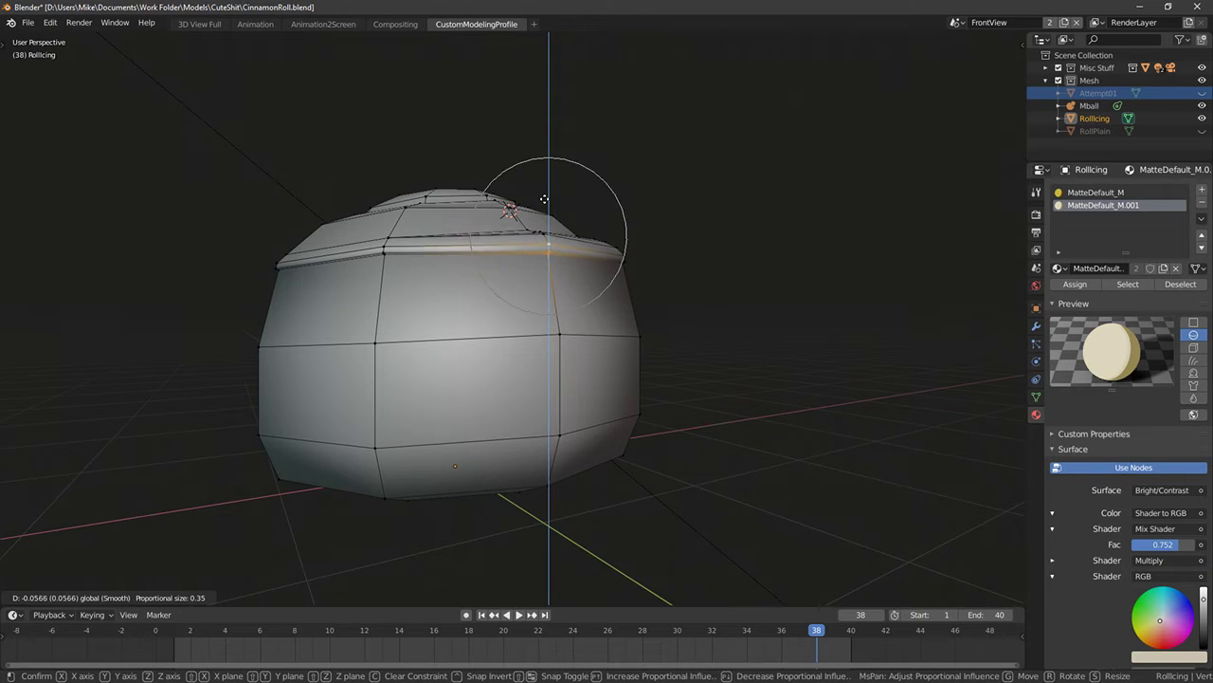
pyautogui.click(545, 200)
pyautogui.press('Tab')
pyautogui.moveTo(555, 214)
pyautogui.mouseDown(button='middle')
pyautogui.moveTo(642, 276)
pyautogui.moveTo(610, 276)
pyautogui.mouseUp(button='middle')
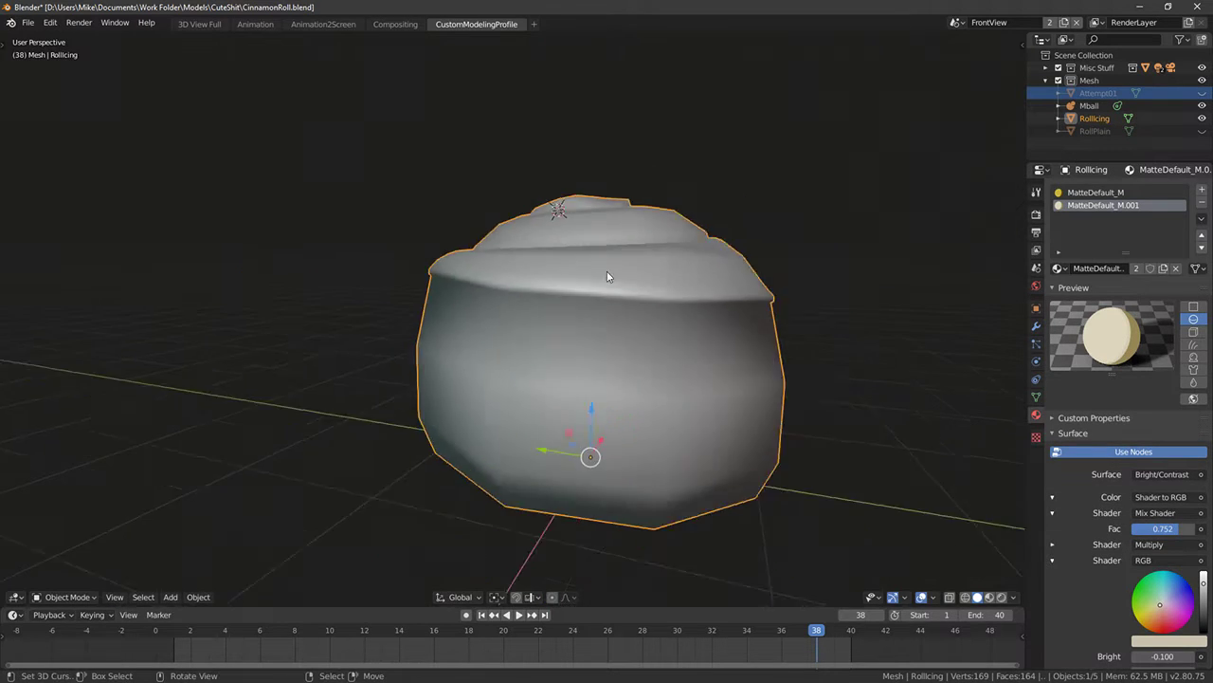
pyautogui.scroll(-3, 610, 276)
pyautogui.hotkey('shift', 'z')
pyautogui.moveTo(473, 315); pyautogui.dragTo(533, 341, button='middle')
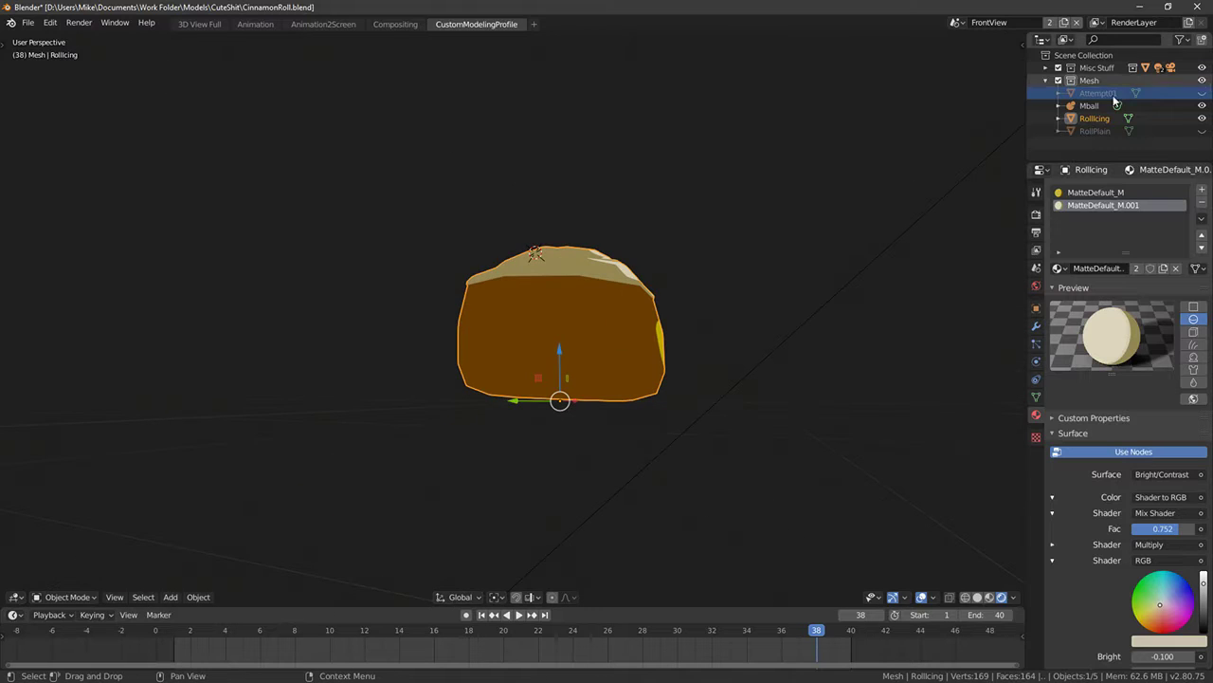
# Duplicate RollIcing in place and rename the copy as RollMoreIcing
pyautogui.click(1185, 118)
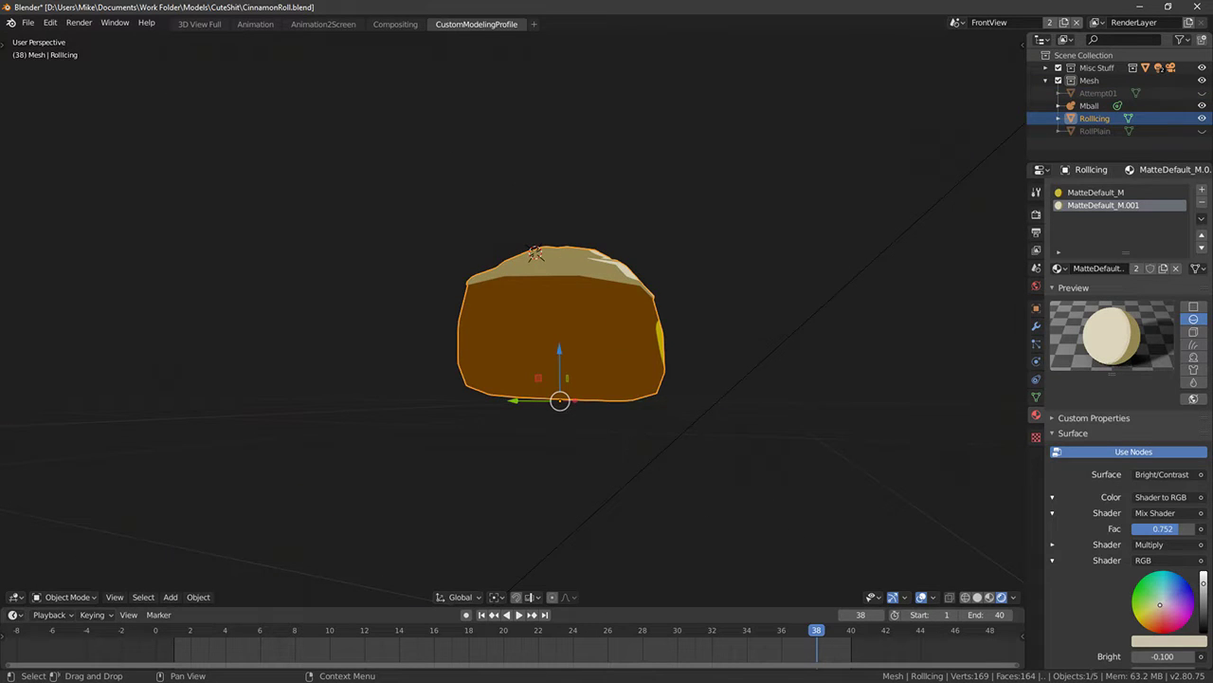
pyautogui.hotkey('shift', 'd')
pyautogui.press('Escape')
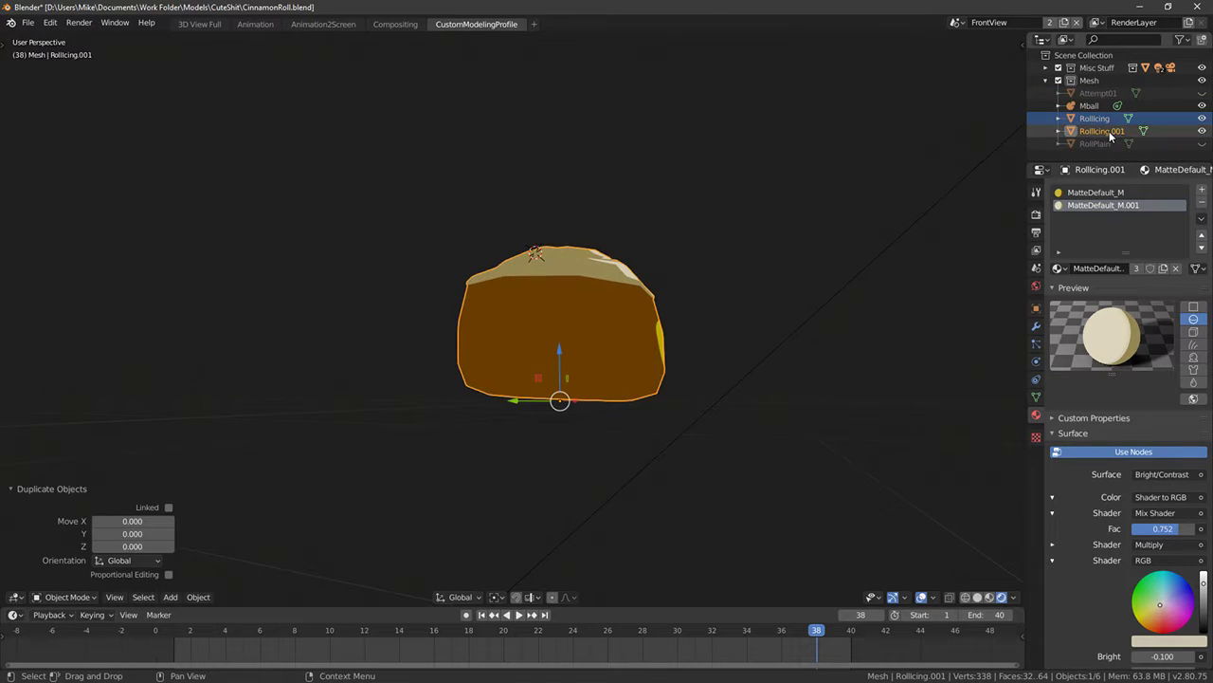
pyautogui.doubleClick(1109, 131)
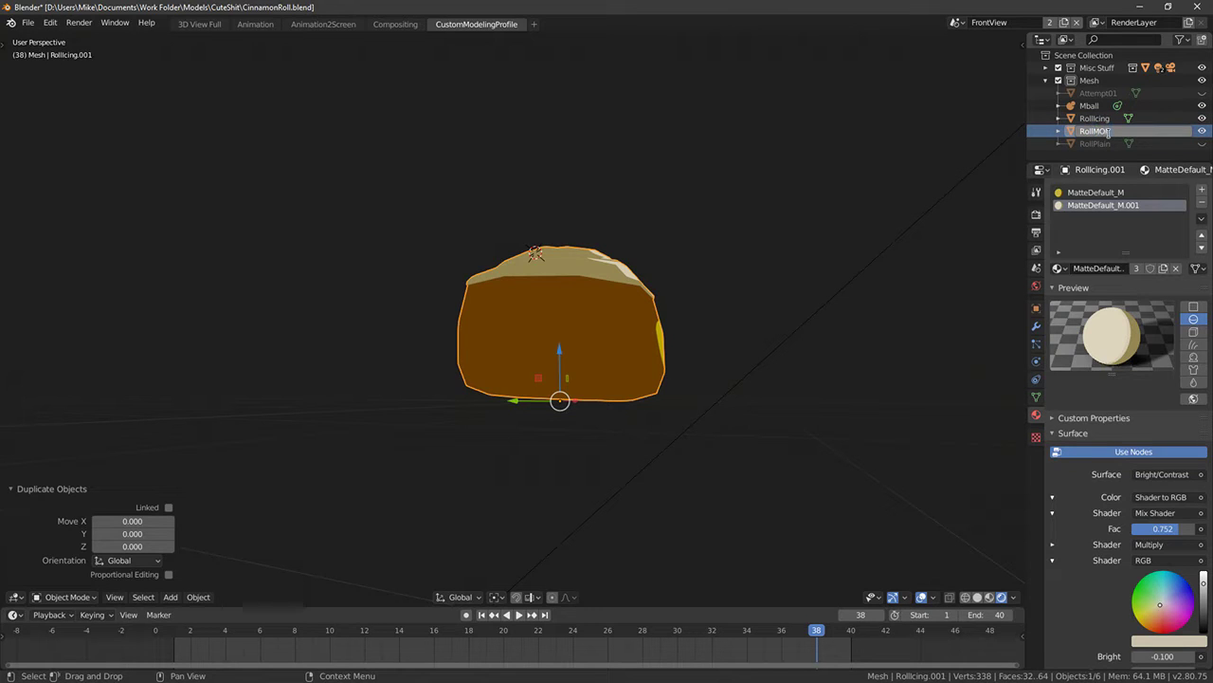
pyautogui.write('RollMoreIcing')
pyautogui.press('Return')
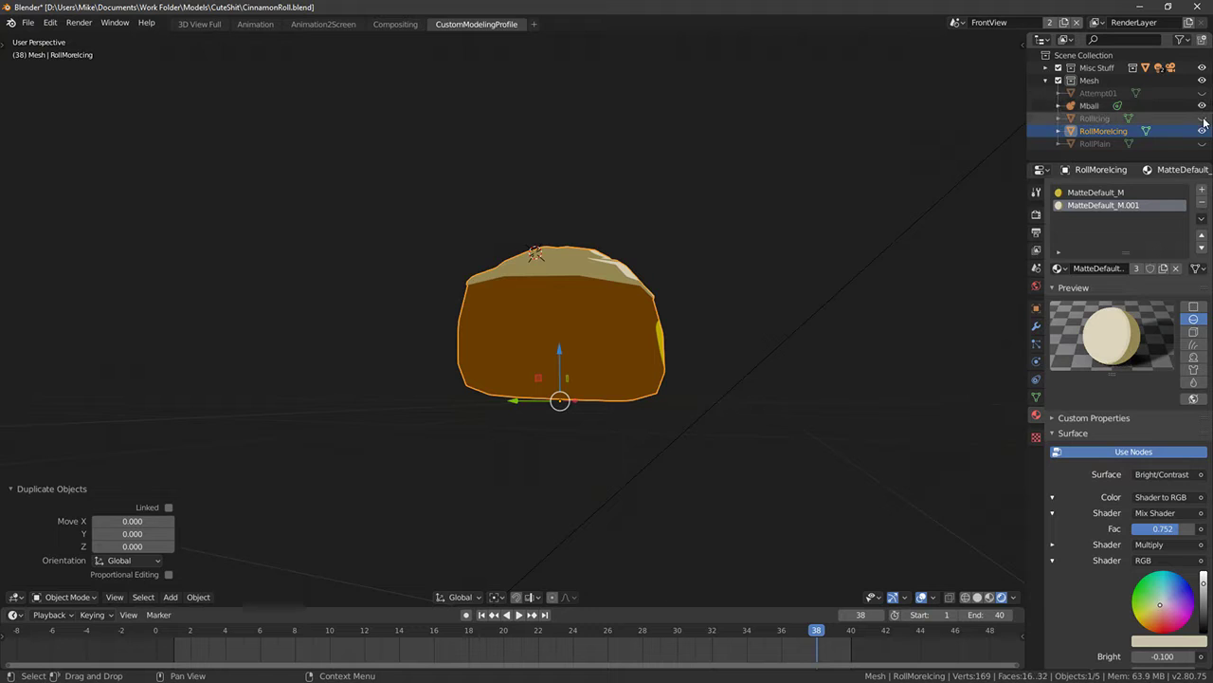
# Hide RollIcing and delete the Mball object
pyautogui.click(1099, 105)
pyautogui.click(811, 144)
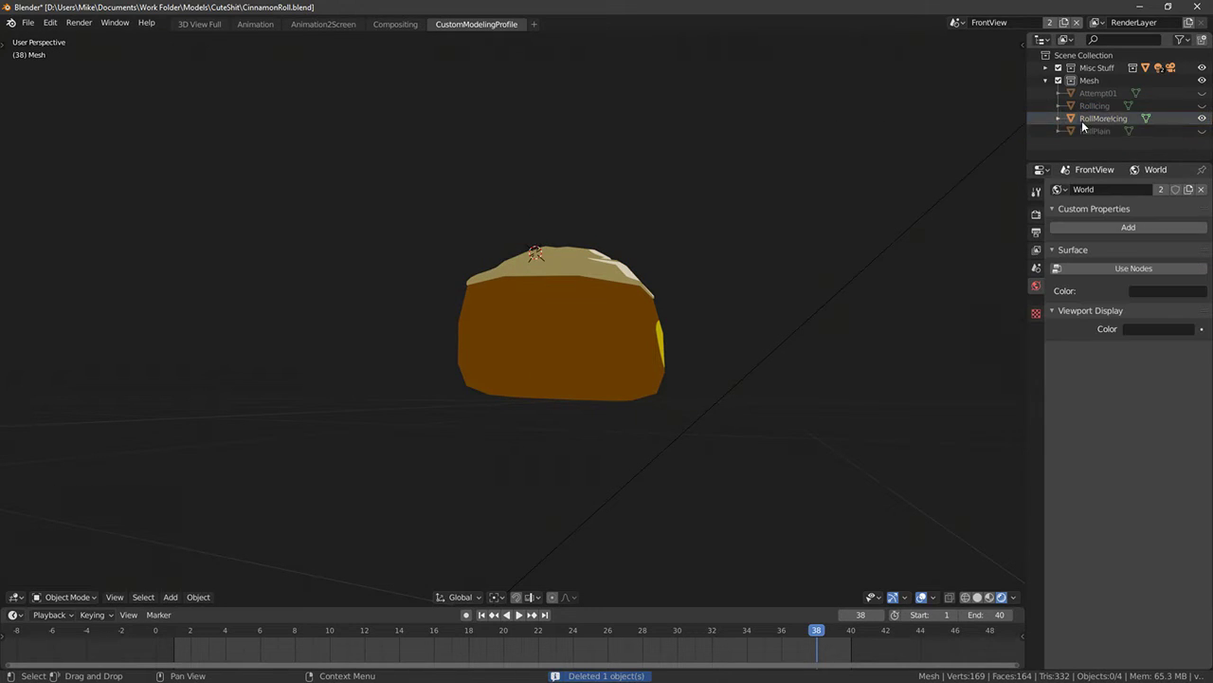
# In Edit Mode on RollMoreIcing, select only the icing faces assigned to the MatteDefault_M.001 material
pyautogui.click(1090, 118)
pyautogui.moveTo(794, 317); pyautogui.dragTo(789, 358, button='middle')
pyautogui.press('KP_1')
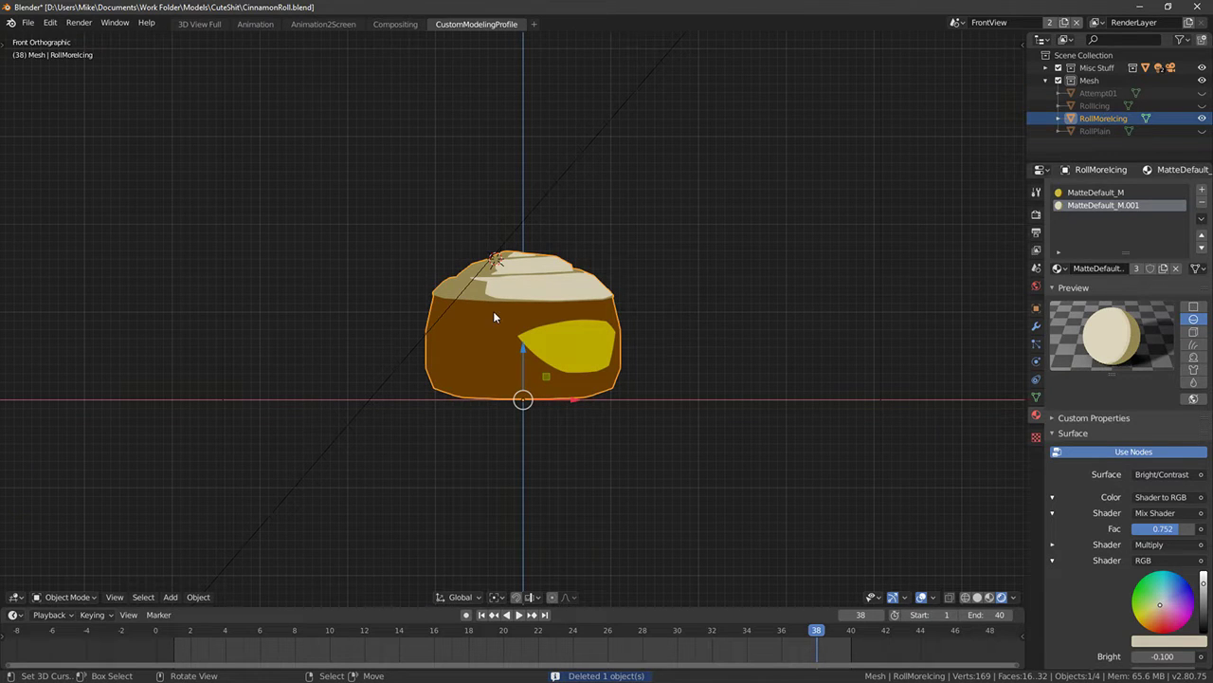
pyautogui.moveTo(396, 418); pyautogui.dragTo(620, 420, button='middle')
pyautogui.press('Tab')
pyautogui.scroll(5, 431, 299)
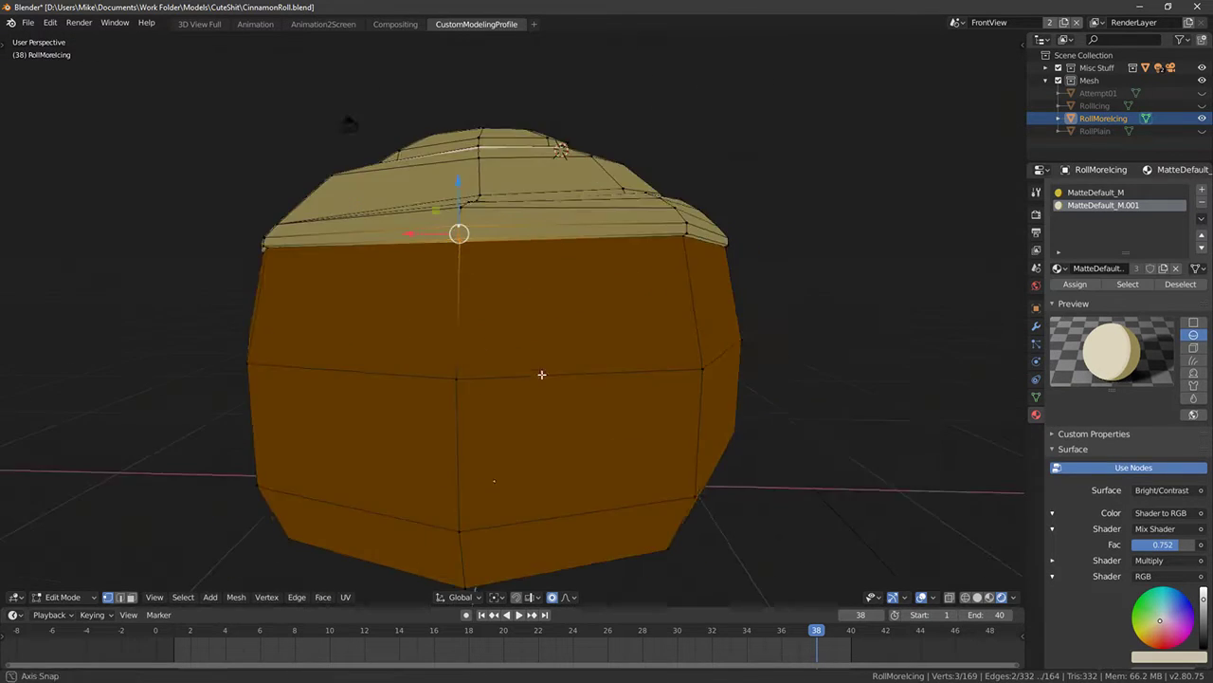
pyautogui.moveTo(431, 299); pyautogui.dragTo(491, 299, button='middle')
pyautogui.rightClick(384, 234)
pyautogui.hotkey('ctrl', 'l')
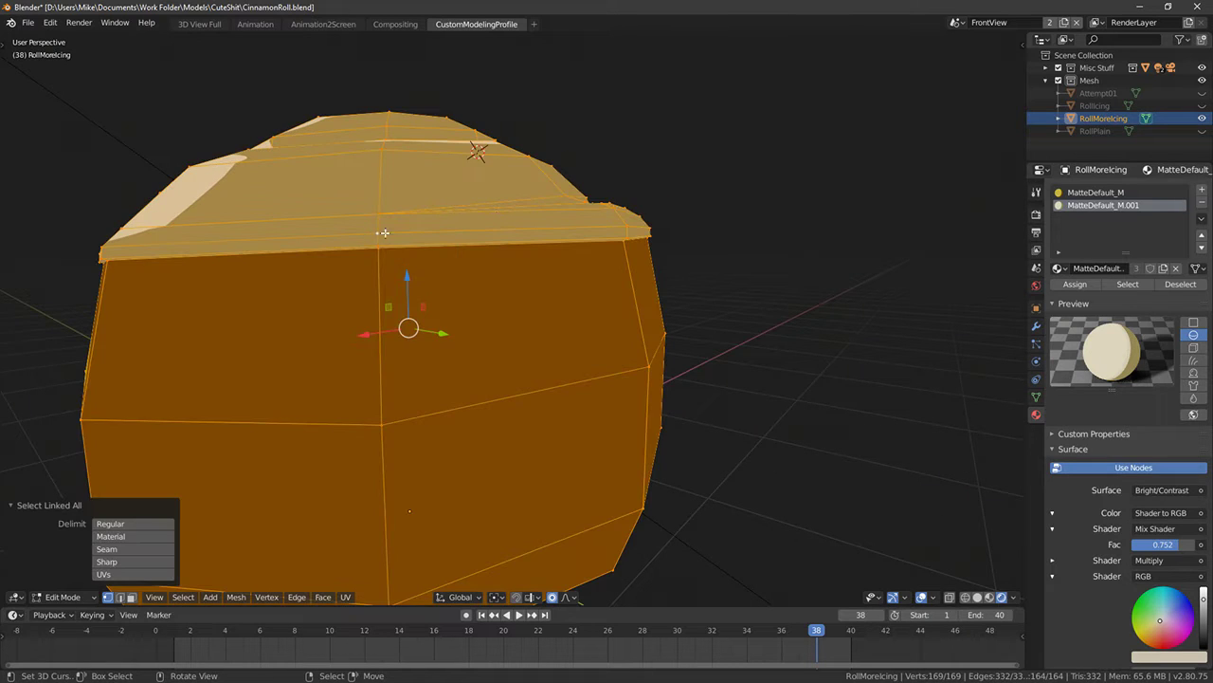
pyautogui.hotkey('alt', 'a')
pyautogui.click(1104, 285)
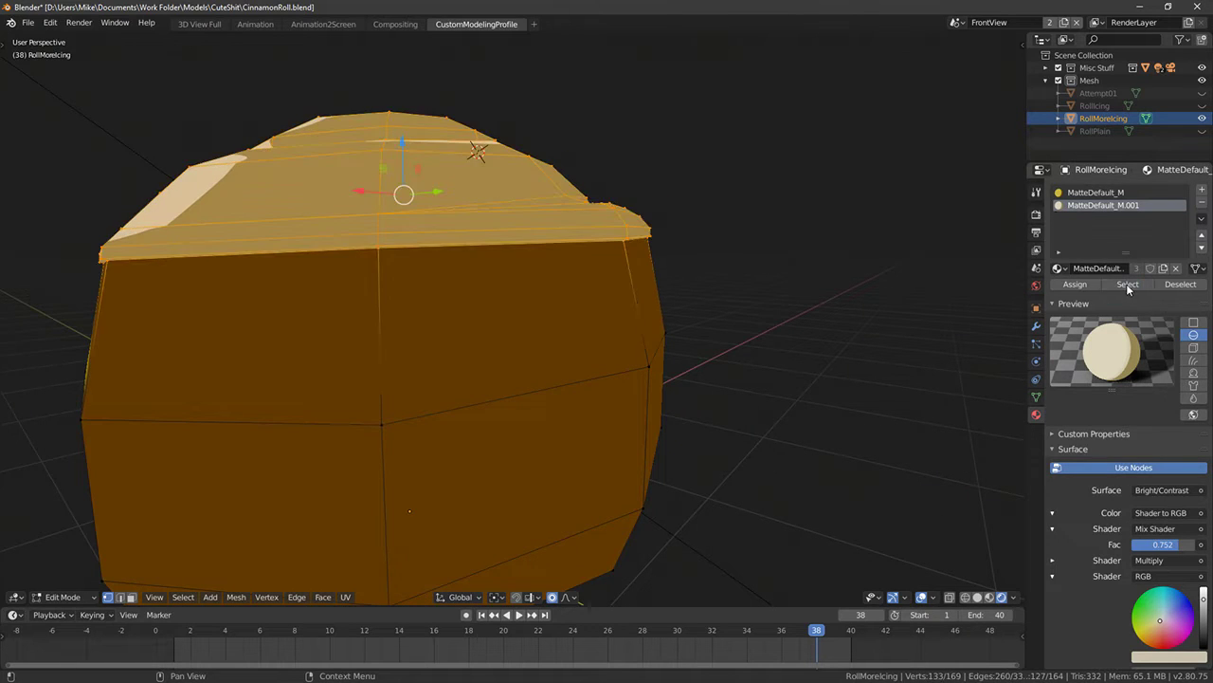
# Examine the icing cap and its rim against the roll body from the front, the sides and below
pyautogui.moveTo(761, 252); pyautogui.dragTo(723, 233, button='middle')
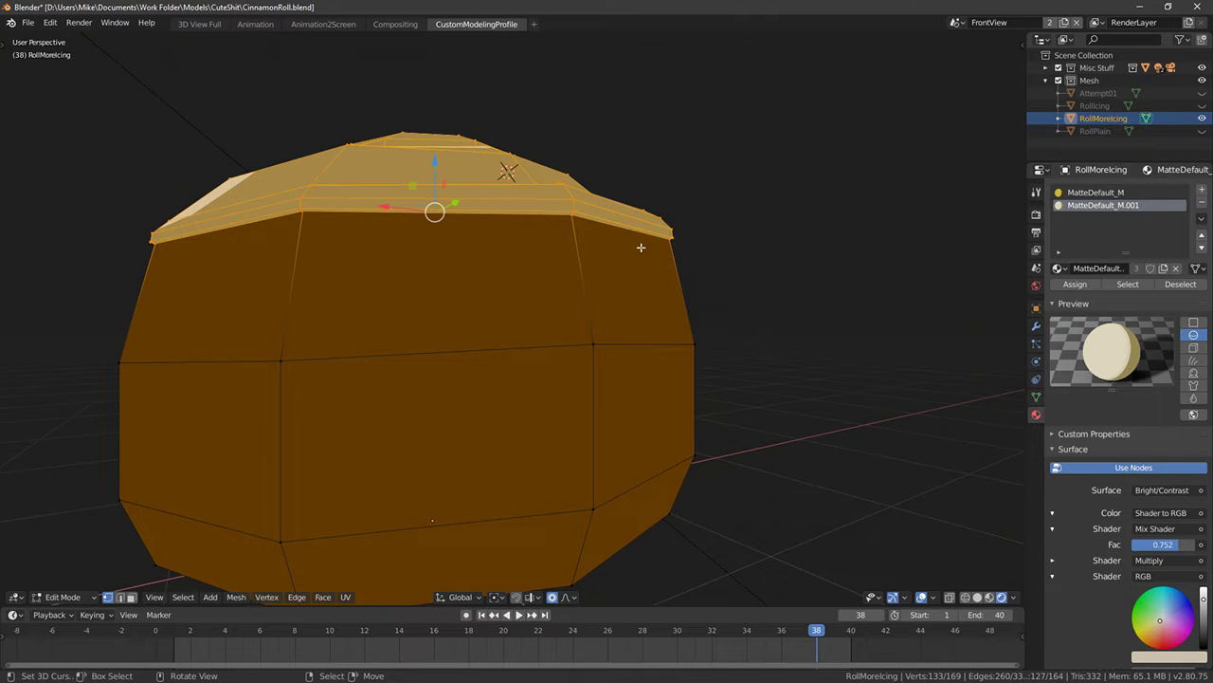
pyautogui.moveTo(579, 268); pyautogui.dragTo(488, 298, button='middle')
pyautogui.press('KP_1')
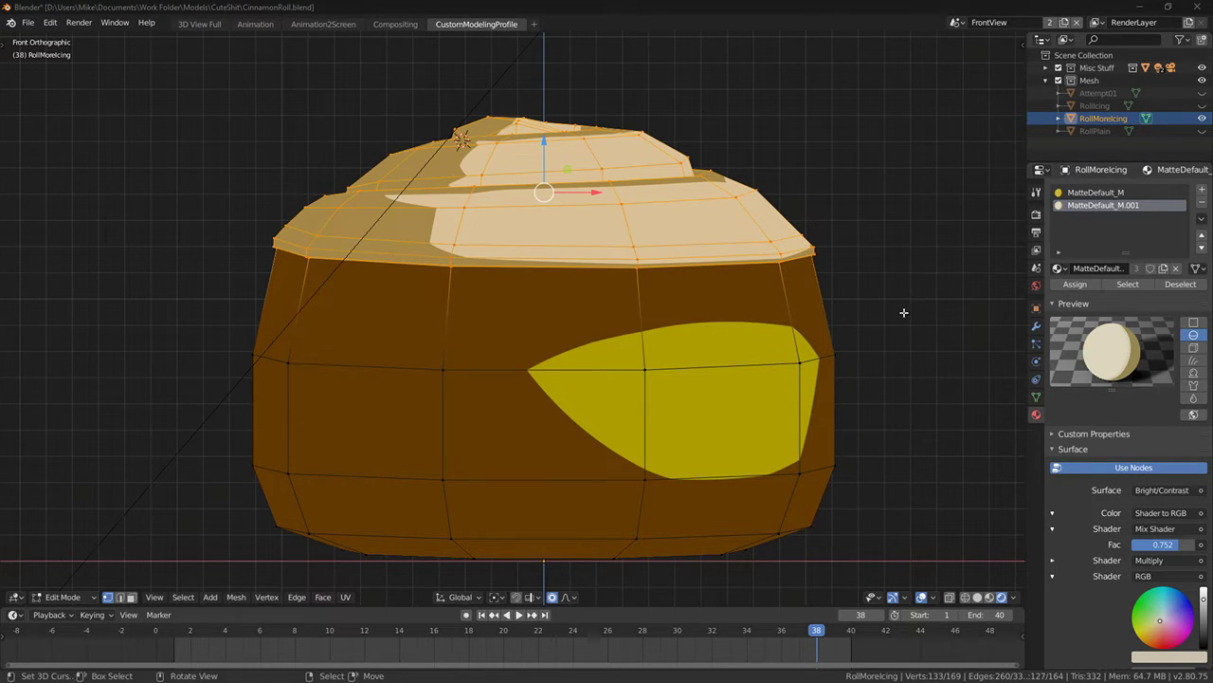
pyautogui.moveTo(904, 313); pyautogui.dragTo(938, 324, button='middle')
pyautogui.scroll(-3, 819, 359)
pyautogui.press('KP_1')
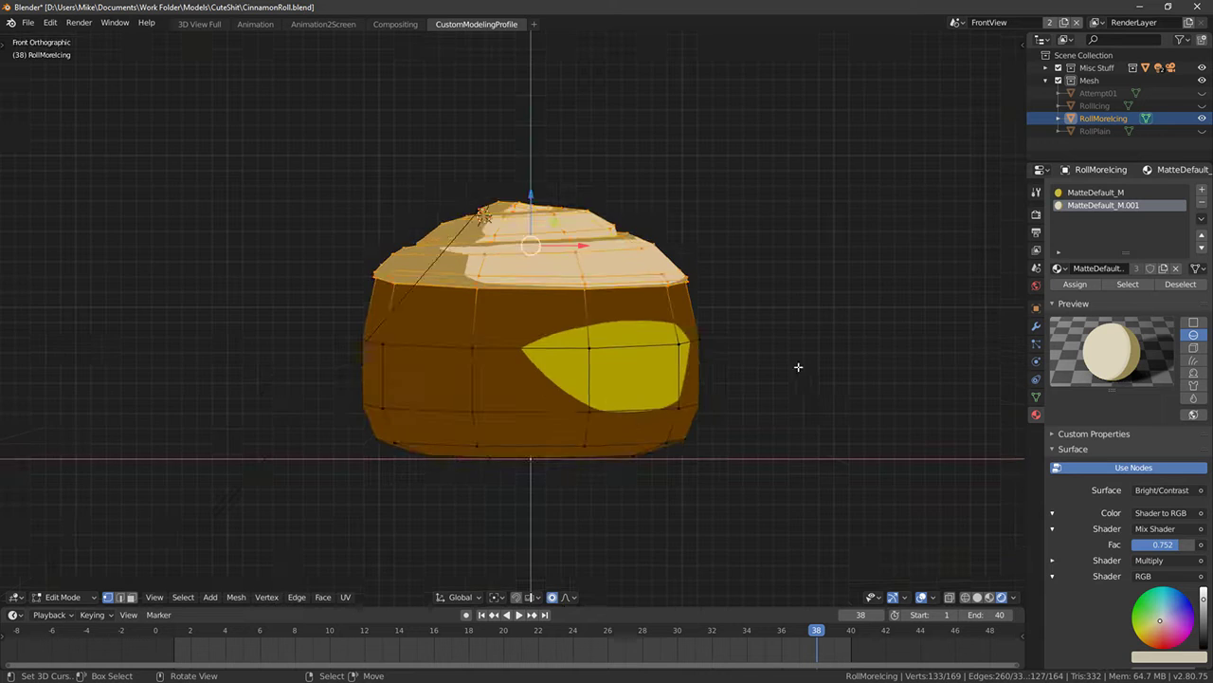
pyautogui.scroll(5, 739, 323)
pyautogui.moveTo(621, 256); pyautogui.dragTo(641, 312, button='middle')
pyautogui.scroll(-6, 699, 303)
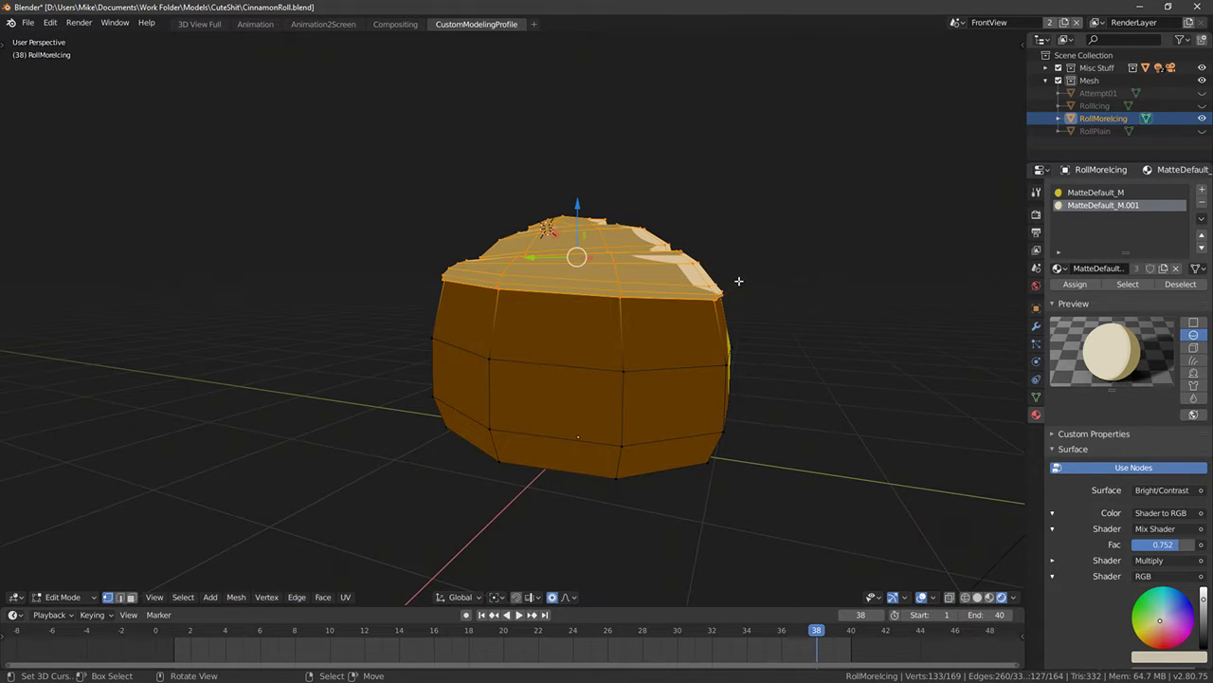
pyautogui.moveTo(738, 281); pyautogui.dragTo(610, 256, button='middle')
pyautogui.scroll(2, 610, 256)
pyautogui.keyDown('shift'); pyautogui.moveTo(707, 242); pyautogui.dragTo(617, 293, button='middle'); pyautogui.keyUp('shift')
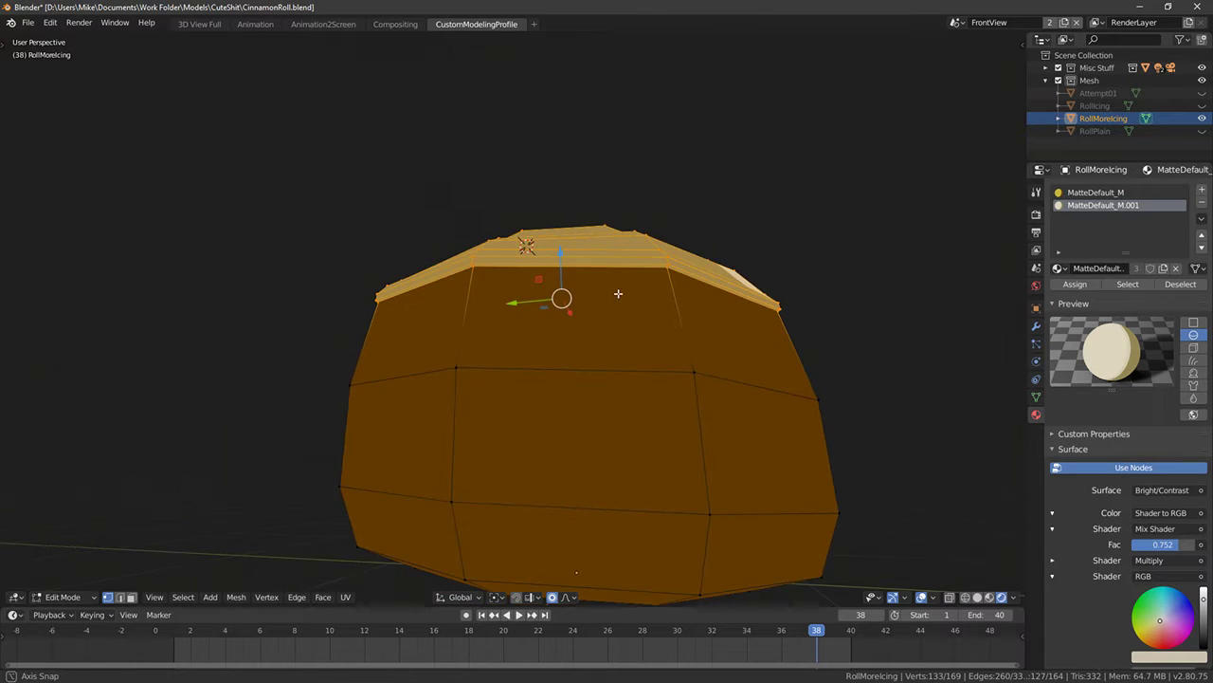
pyautogui.scroll(2, 586, 236)
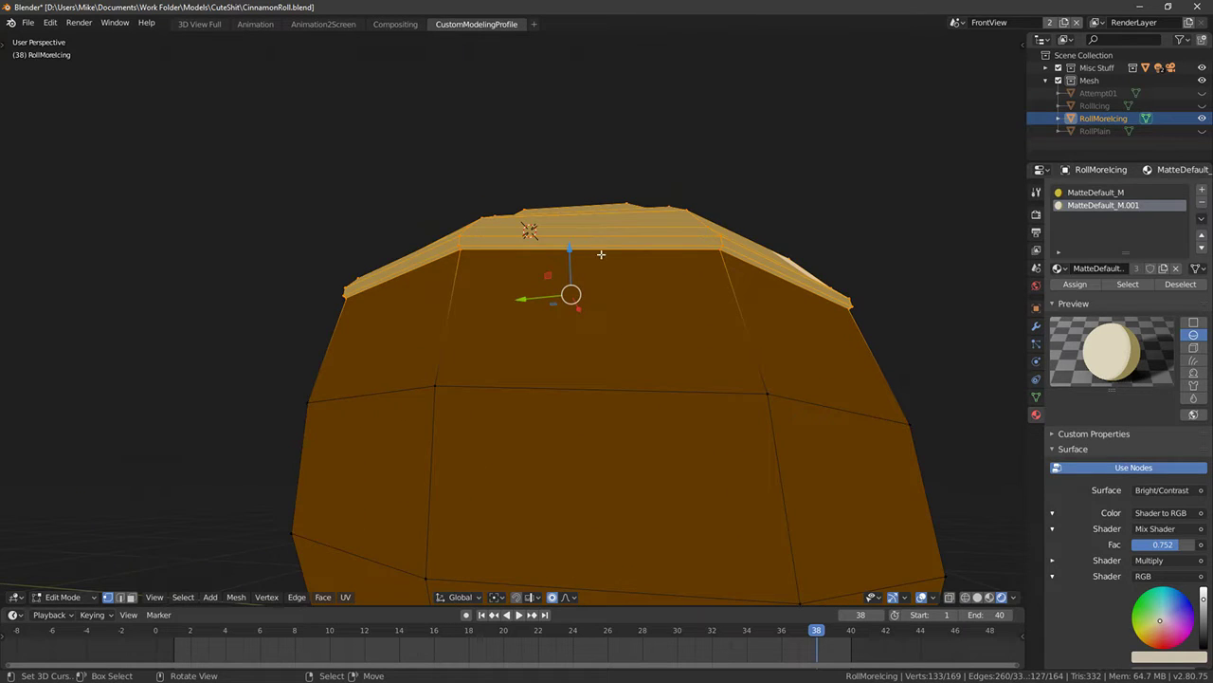
pyautogui.scroll(-4, 645, 294)
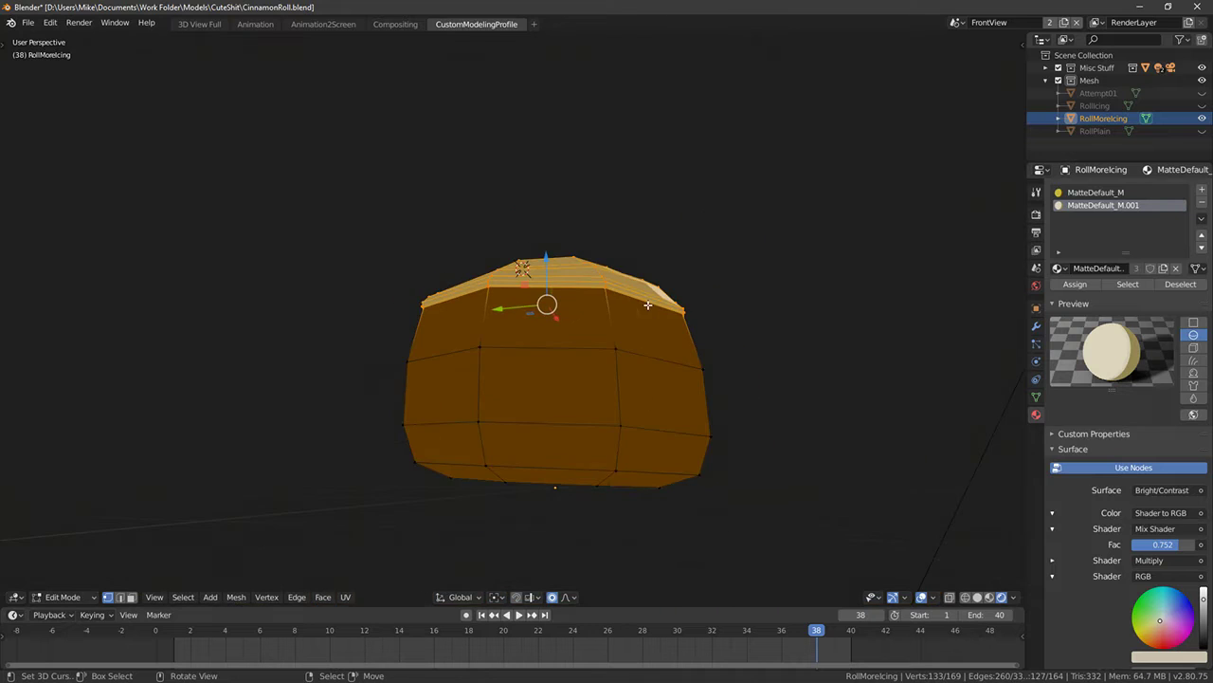
pyautogui.moveTo(646, 348); pyautogui.dragTo(658, 402, button='middle')
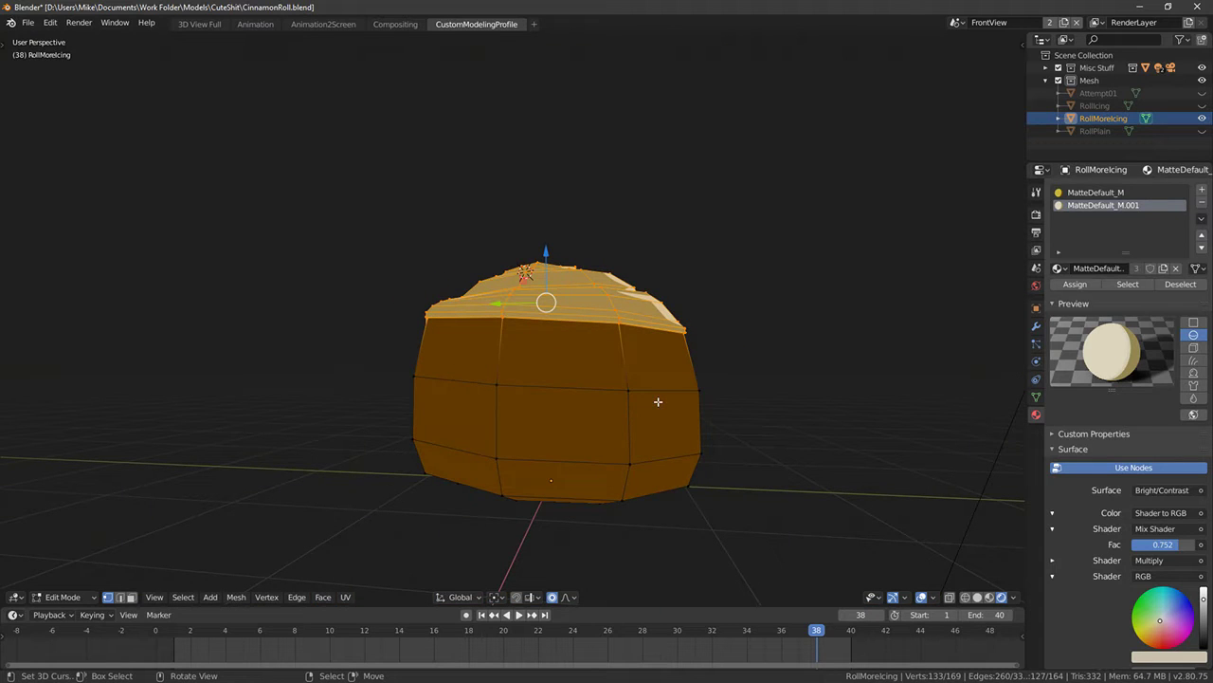
# Save CinnamonRoll.blend under its current name
pyautogui.click(28, 23)
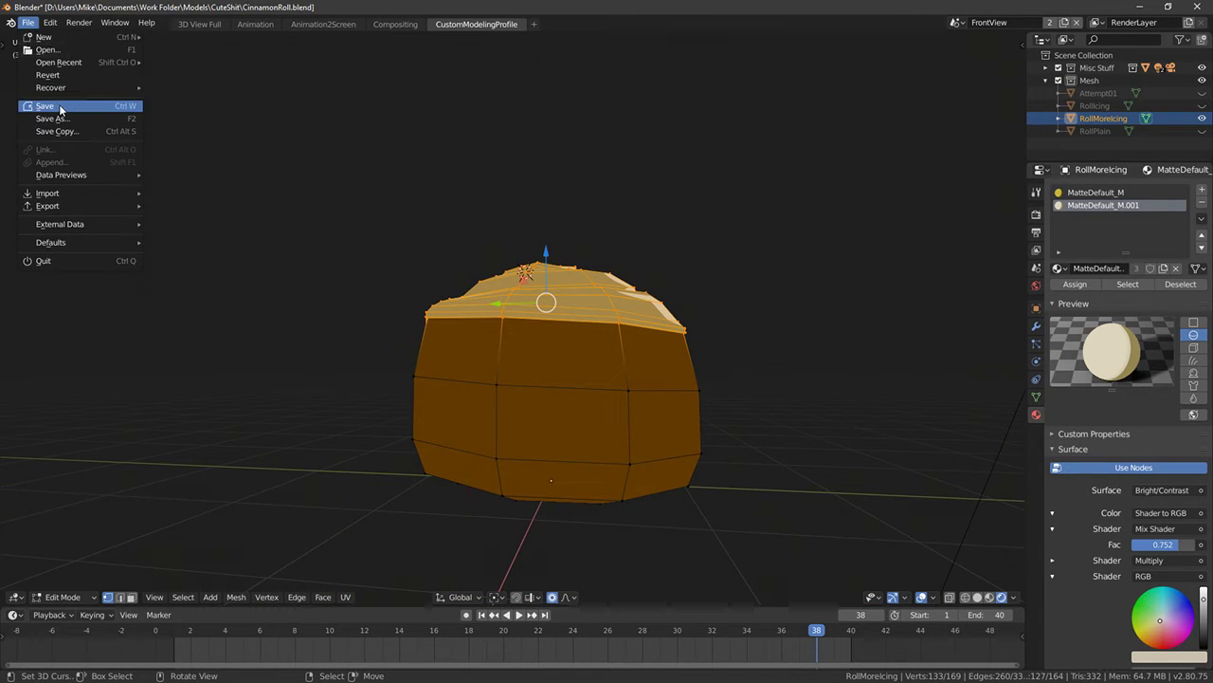
pyautogui.click(47, 104)
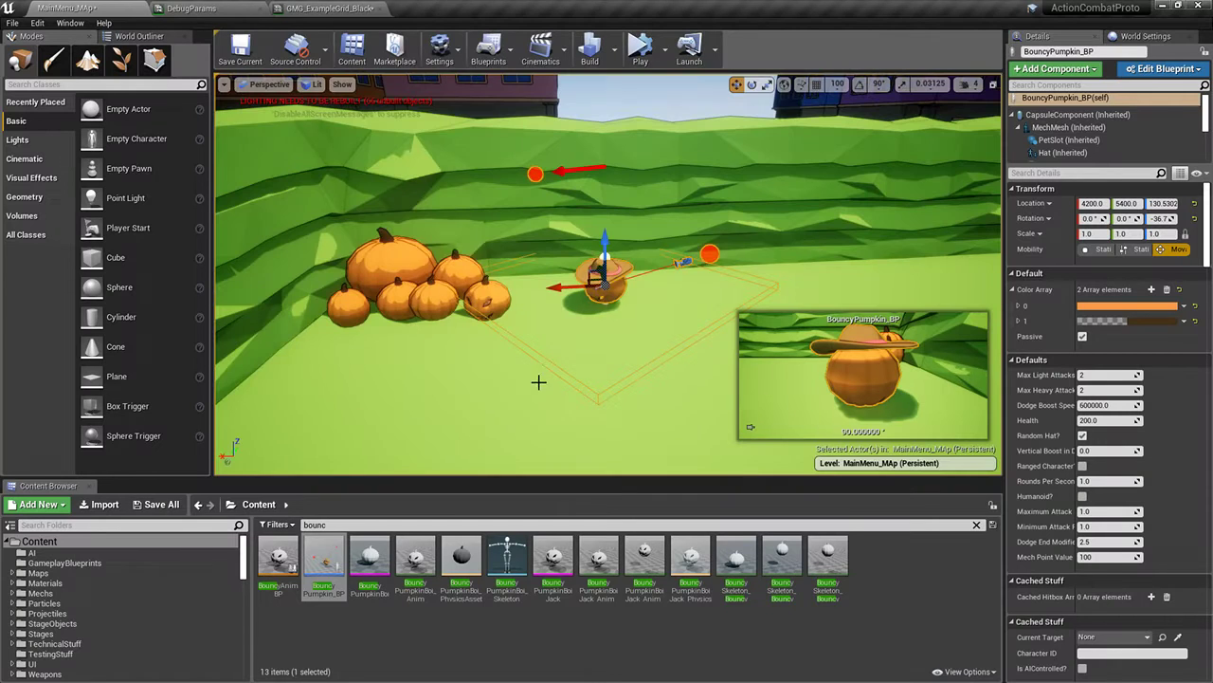
# Switch to Unreal Editor and examine the bouncy pumpkin in the MainMenu_MAp level at close range
pyautogui.press('w')
pyautogui.moveTo(538, 382); pyautogui.dragTo(939, 398, button='right')
pyautogui.press('w')
pyautogui.moveTo(607, 284); pyautogui.dragTo(654, 308, button='right')
pyautogui.moveTo(654, 171); pyautogui.dragTo(663, 160, button='right')
pyautogui.moveTo(674, 222); pyautogui.dragTo(687, 252, button='right')
pyautogui.press('a')
pyautogui.press('w')
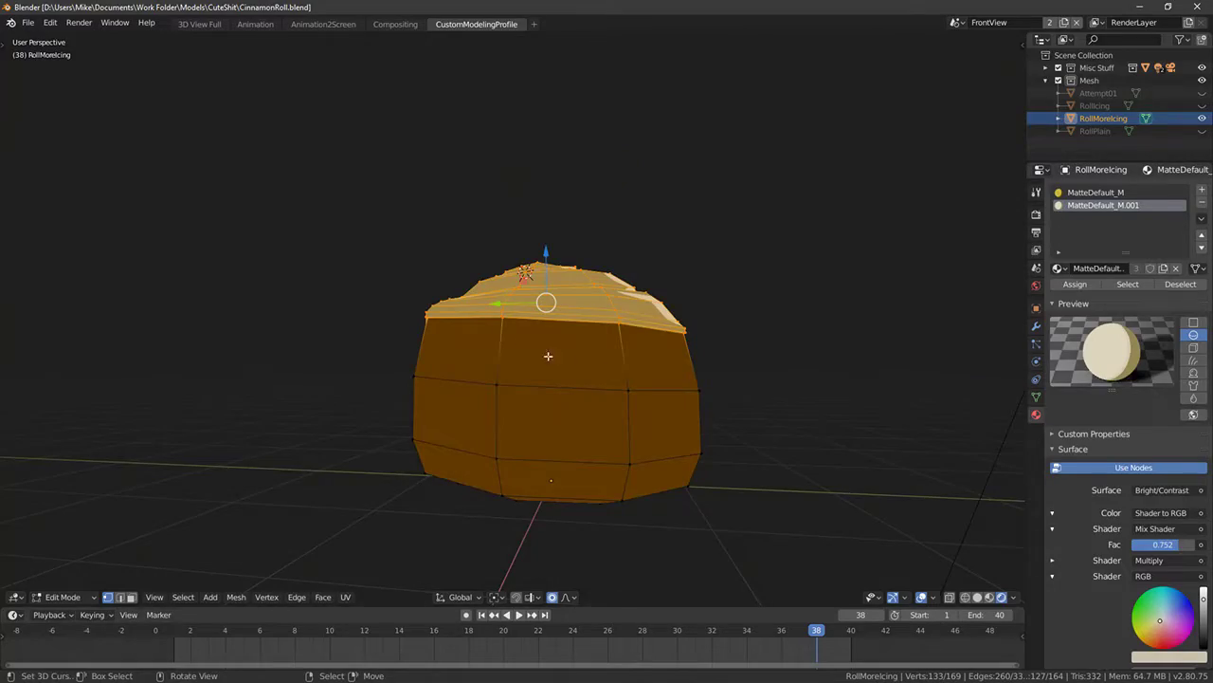
pyautogui.scroll(5, 548, 355)
pyautogui.click(392, 272)
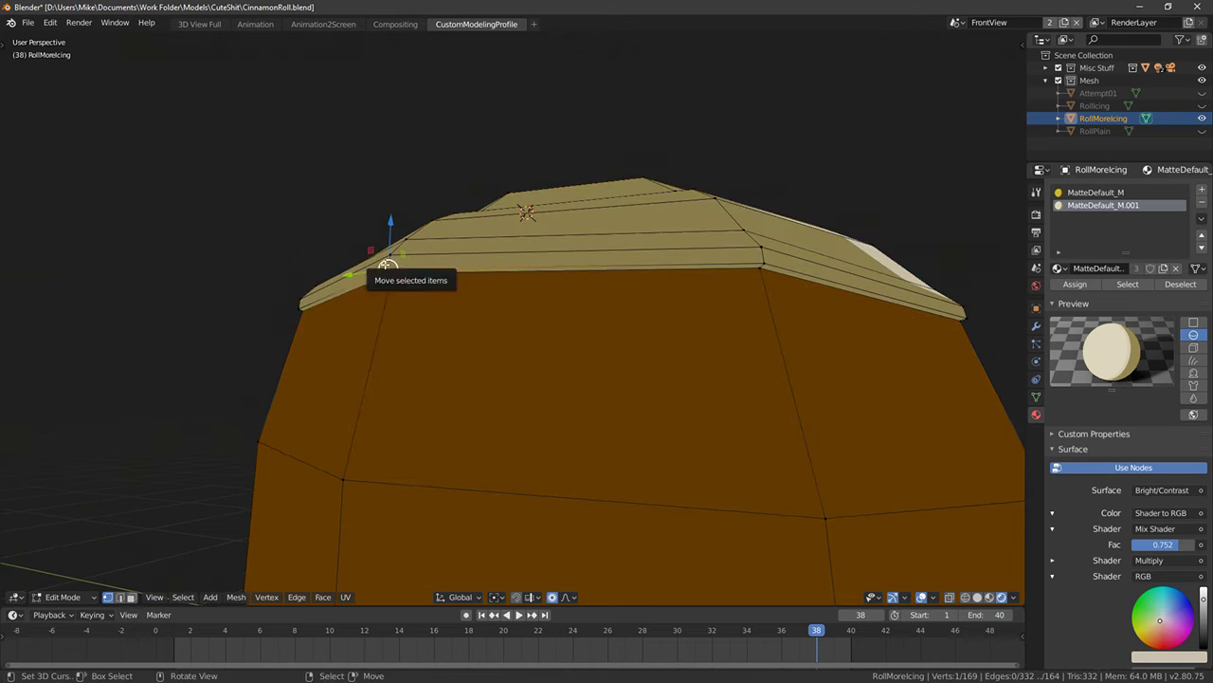
pyautogui.scroll(-5, 585, 381)
pyautogui.keyDown('alt'); pyautogui.rightClick(463, 338); pyautogui.keyUp('alt')
pyautogui.moveTo(546, 370); pyautogui.dragTo(431, 380, button='middle')
pyautogui.moveTo(601, 368); pyautogui.dragTo(724, 368, button='middle')
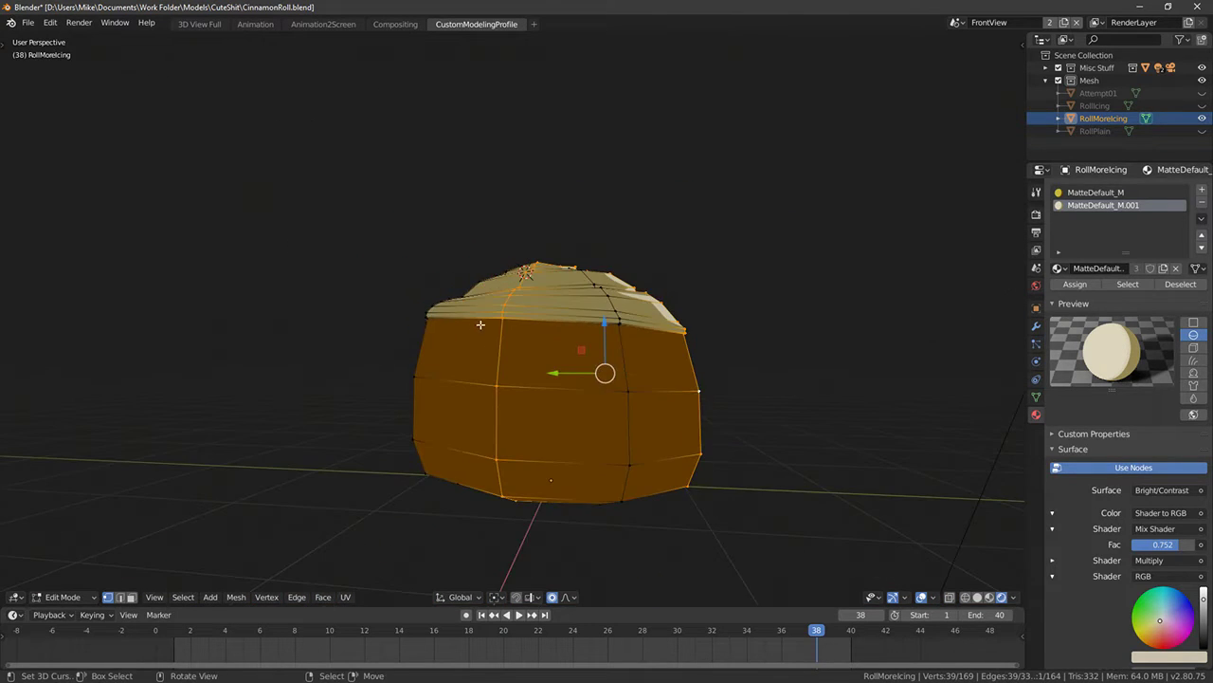
# Select four vertical runs of vertices spaced around RollMoreIcing's side, each from the icing rim down to the base
pyautogui.rightClick(501, 318)
pyautogui.moveTo(515, 336); pyautogui.dragTo(495, 326, button='middle')
pyautogui.keyDown('ctrl'); pyautogui.click(483, 468); pyautogui.keyUp('ctrl')
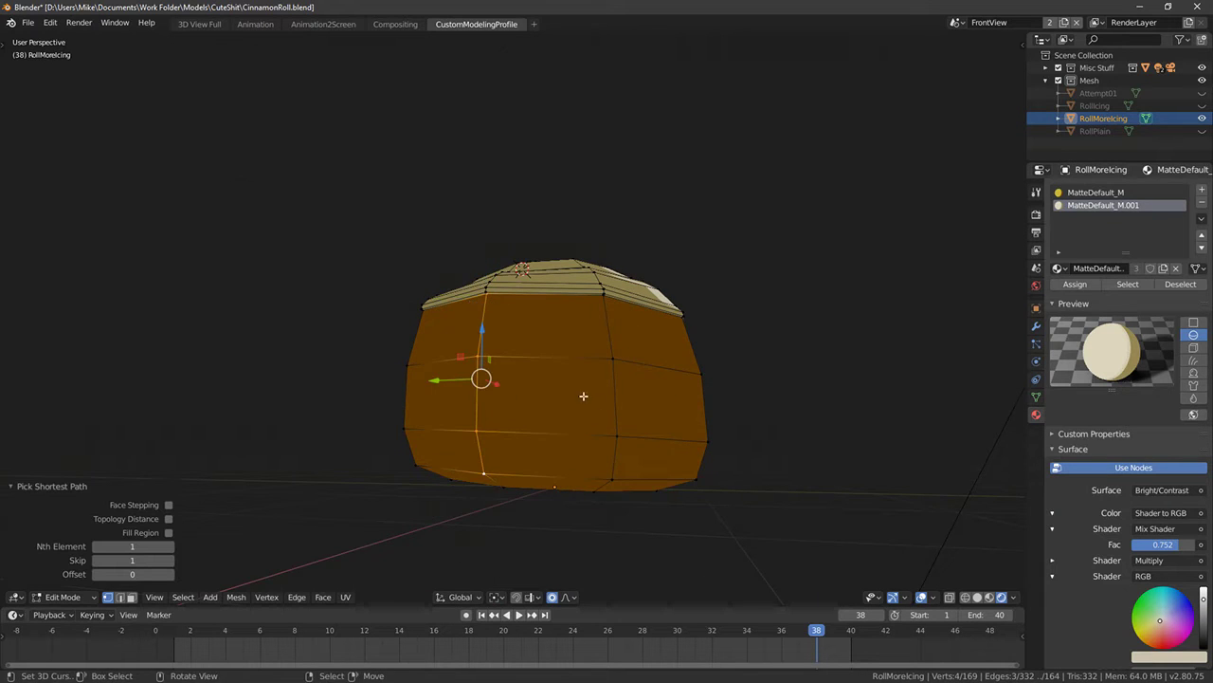
pyautogui.moveTo(583, 396); pyautogui.dragTo(507, 381, button='middle')
pyautogui.keyDown('ctrl'); pyautogui.click(636, 411); pyautogui.keyUp('ctrl')
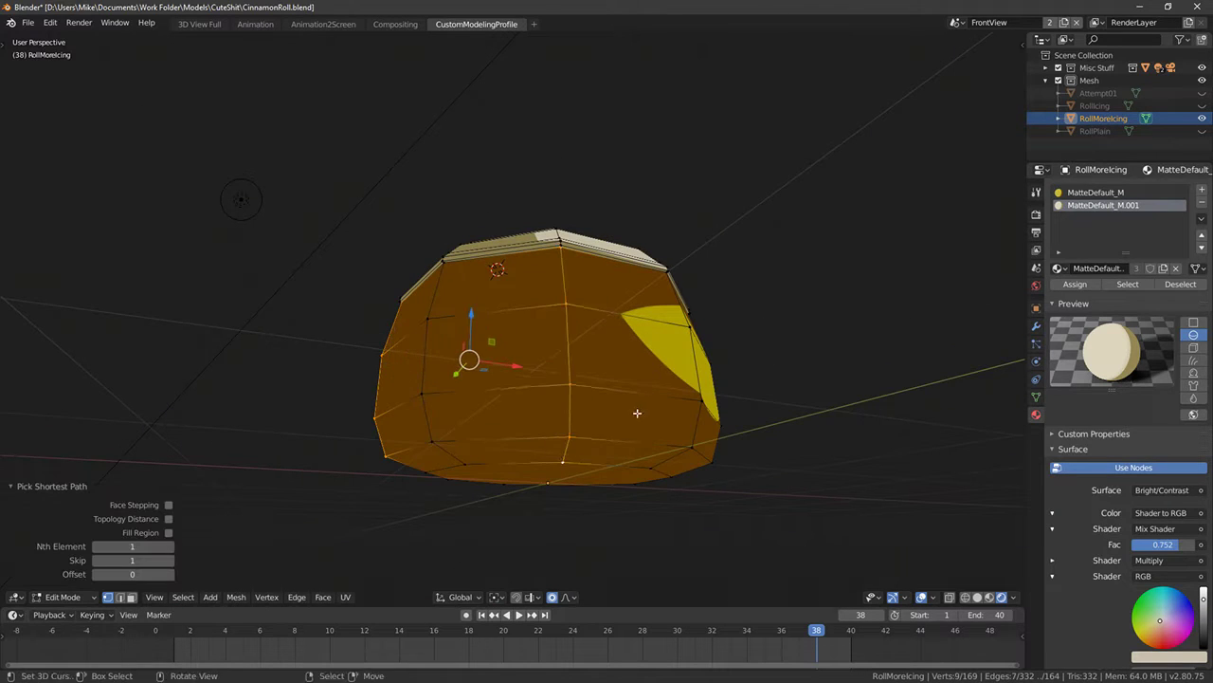
pyautogui.moveTo(636, 411); pyautogui.dragTo(590, 274, button='middle')
pyautogui.keyDown('ctrl'); pyautogui.click(636, 275); pyautogui.keyUp('ctrl')
pyautogui.hotkey('ctrl', 'z')
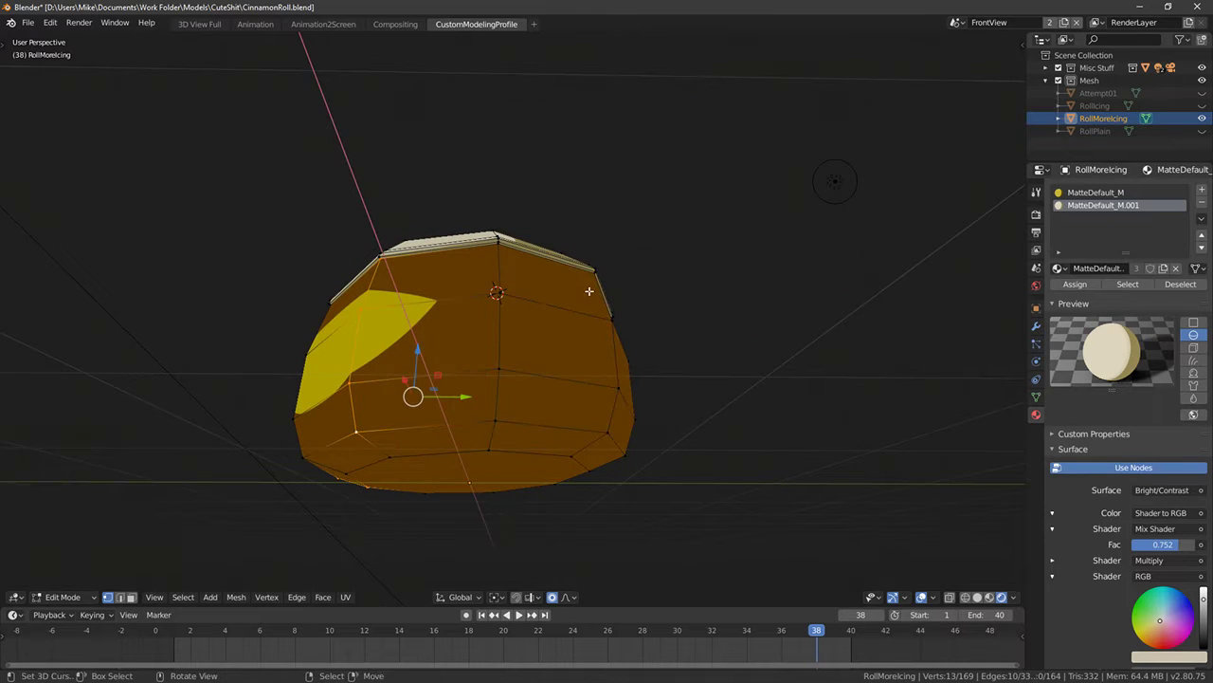
pyautogui.keyDown('ctrl'); pyautogui.click(615, 400); pyautogui.keyUp('ctrl')
pyautogui.moveTo(591, 423); pyautogui.dragTo(519, 406, button='middle')
# Duplicate the selected vertex runs in place and extrude them into vertical strips rotated -19.2° about Z in top view
pyautogui.hotkey('shift', 'd')
pyautogui.rightClick(558, 391)
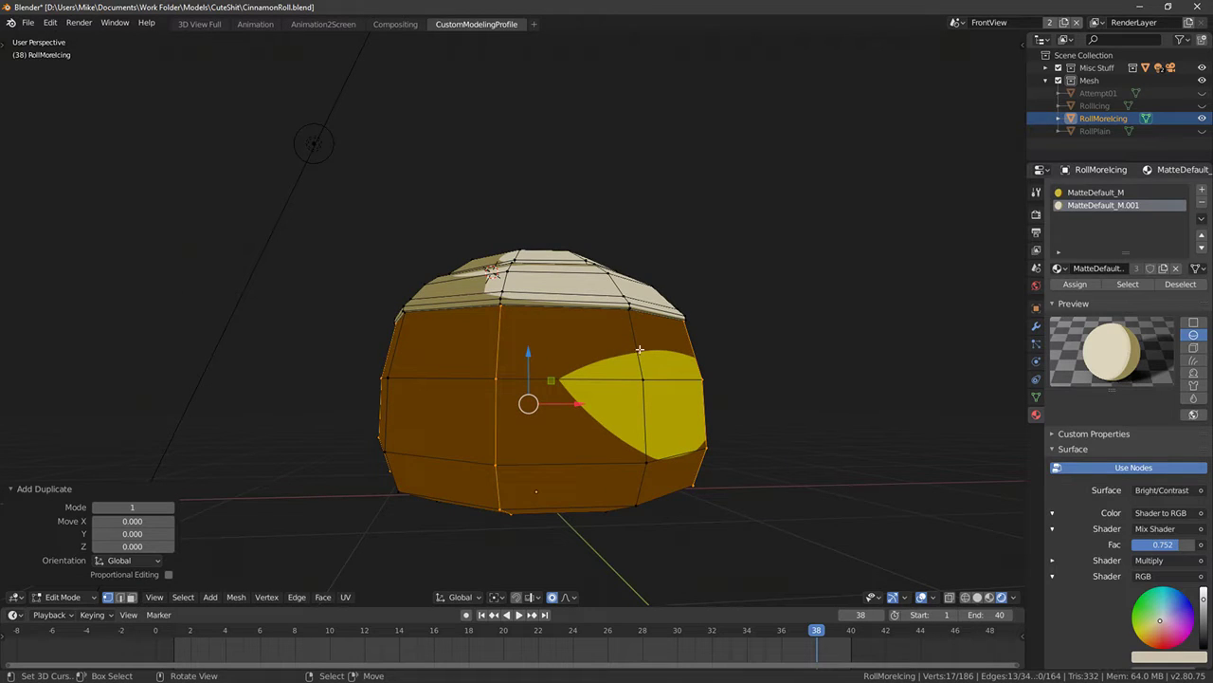
pyautogui.press('KP_7')
pyautogui.press('z')
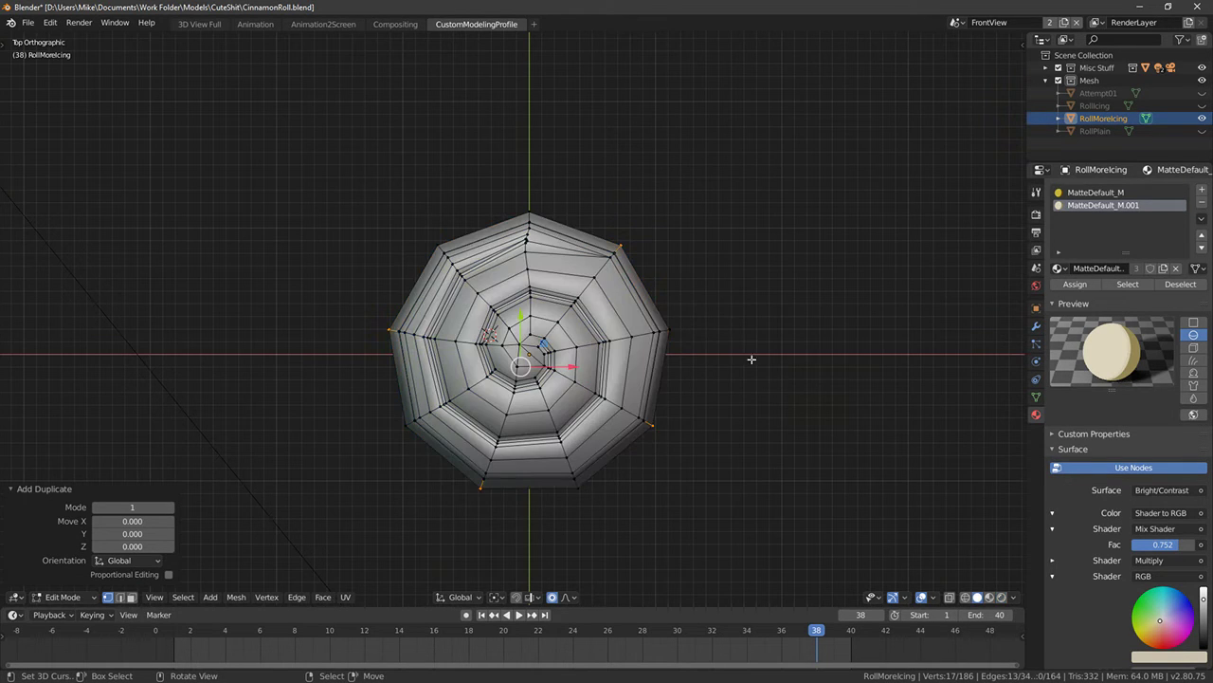
pyautogui.hotkey('alt', 'z')
pyautogui.press('r')
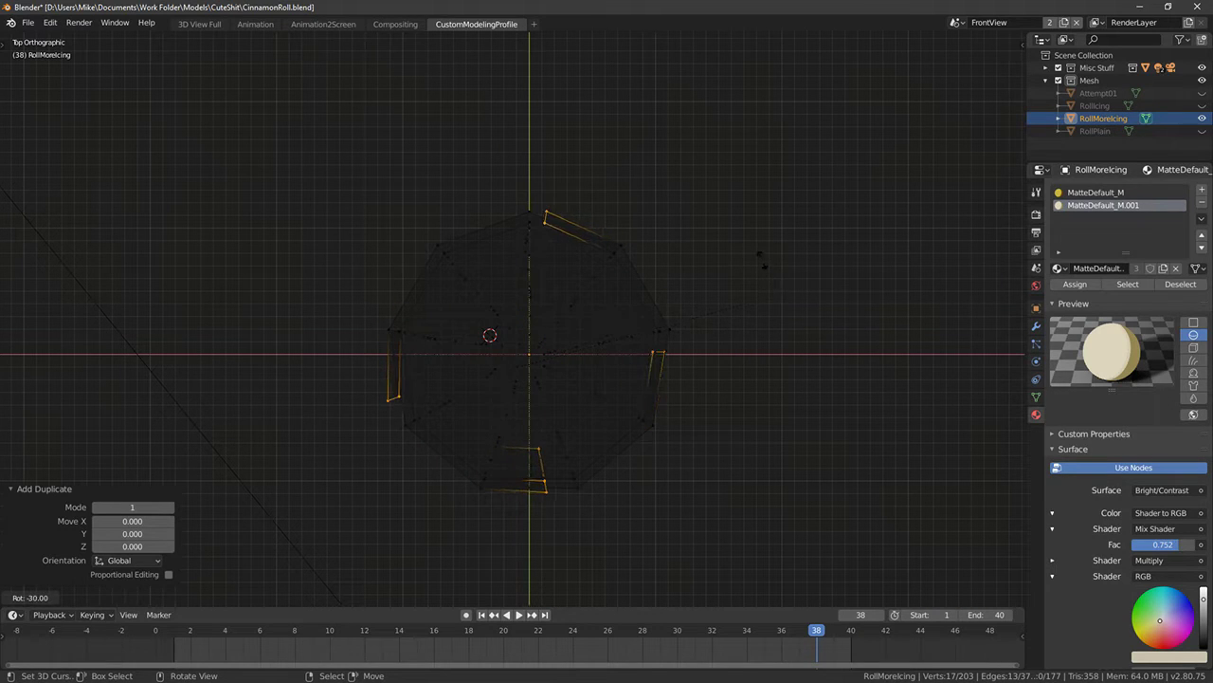
pyautogui.click(785, 306)
pyautogui.moveTo(785, 305); pyautogui.dragTo(701, 306, button='middle')
pyautogui.hotkey('alt', 'z')
pyautogui.keyDown('shift'); pyautogui.moveTo(607, 414); pyautogui.dragTo(244, 551, button='middle'); pyautogui.keyUp('shift')
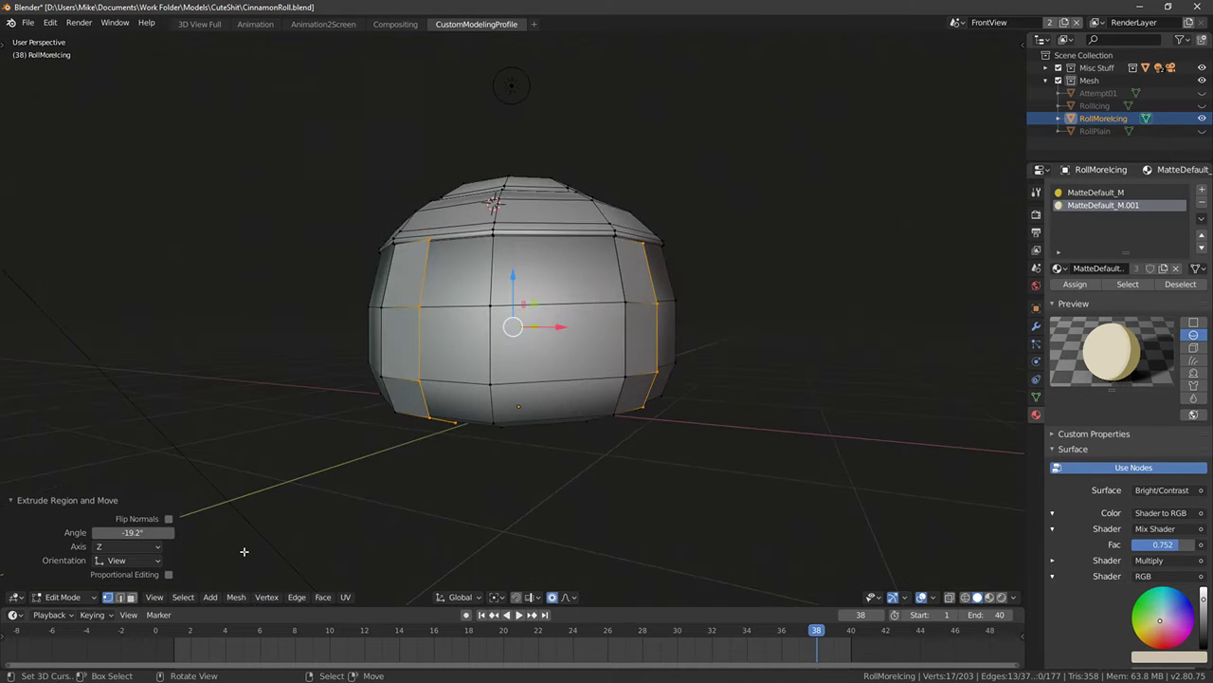
# Extrude the four linked strips and fatten them outward with a Shrink/Fatten offset of -0.113, proportional size 0.35
pyautogui.moveTo(432, 408); pyautogui.dragTo(834, 374, button='middle')
pyautogui.hotkey('ctrl', 'l')
pyautogui.press('e')
pyautogui.rightClick(731, 392)
pyautogui.hotkey('alt', 's')
pyautogui.click(739, 412)
pyautogui.hotkey('shift', 'z')
pyautogui.hotkey('shift', 'z')
pyautogui.moveTo(714, 360); pyautogui.dragTo(601, 391, button='middle')
# In face select mode, select the linked roll body and icing and hide them to isolate the four strips
pyautogui.click(131, 596)
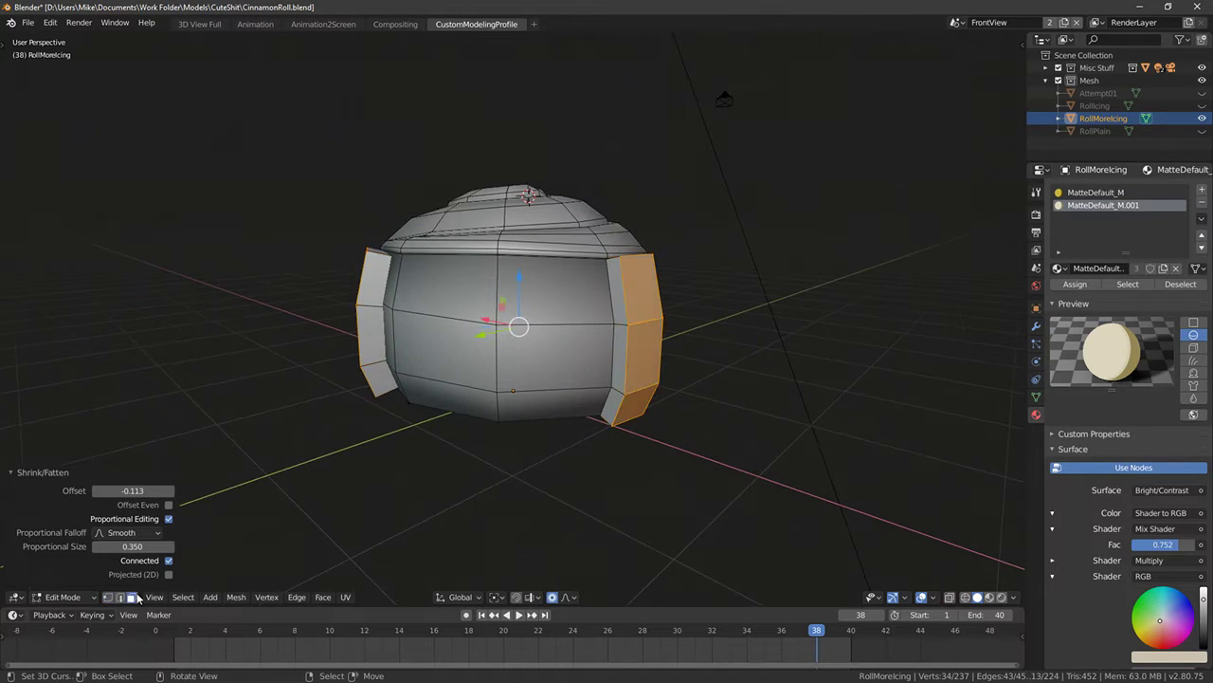
pyautogui.keyDown('alt'); pyautogui.keyDown('shift'); pyautogui.click(376, 255); pyautogui.keyUp('shift'); pyautogui.keyUp('alt')
pyautogui.moveTo(366, 322); pyautogui.dragTo(522, 292, button='middle')
pyautogui.hotkey('alt', 'a')
pyautogui.moveTo(504, 309); pyautogui.dragTo(363, 346, button='middle')
pyautogui.click(498, 268)
pyautogui.keyDown('shift'); pyautogui.click(516, 318); pyautogui.keyUp('shift')
pyautogui.hotkey('ctrl', 'l')
pyautogui.press('h')
# Select the inner faces of all four isolated strips and delete them
pyautogui.rightClick(387, 256)
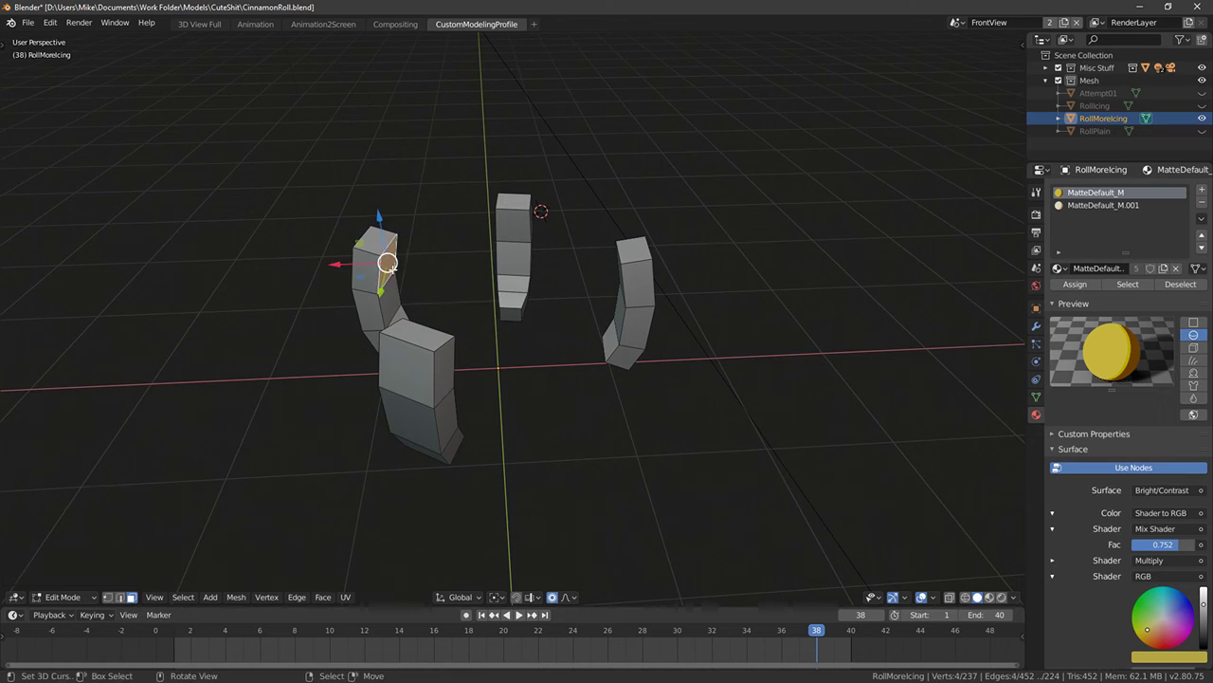
pyautogui.moveTo(388, 256); pyautogui.dragTo(331, 289, button='middle')
pyautogui.keyDown('ctrl'); pyautogui.rightClick(434, 279); pyautogui.keyUp('ctrl')
pyautogui.keyDown('shift'); pyautogui.rightClick(567, 217); pyautogui.keyUp('shift')
pyautogui.keyDown('ctrl'); pyautogui.rightClick(560, 282); pyautogui.keyUp('ctrl')
pyautogui.moveTo(561, 283); pyautogui.dragTo(577, 303, button='middle')
pyautogui.keyDown('shift'); pyautogui.rightClick(539, 232); pyautogui.keyUp('shift')
pyautogui.keyDown('ctrl'); pyautogui.rightClick(541, 292); pyautogui.keyUp('ctrl')
pyautogui.keyDown('ctrl'); pyautogui.click(576, 303); pyautogui.keyUp('ctrl')
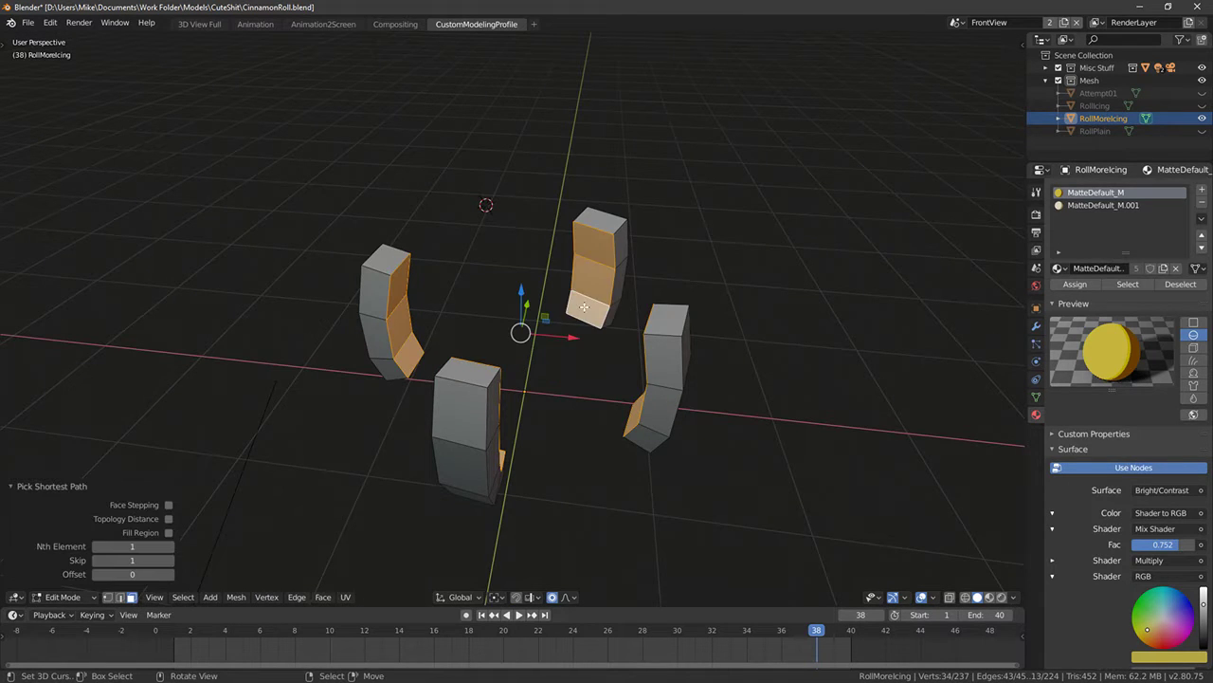
pyautogui.press('x')
pyautogui.click(580, 247)
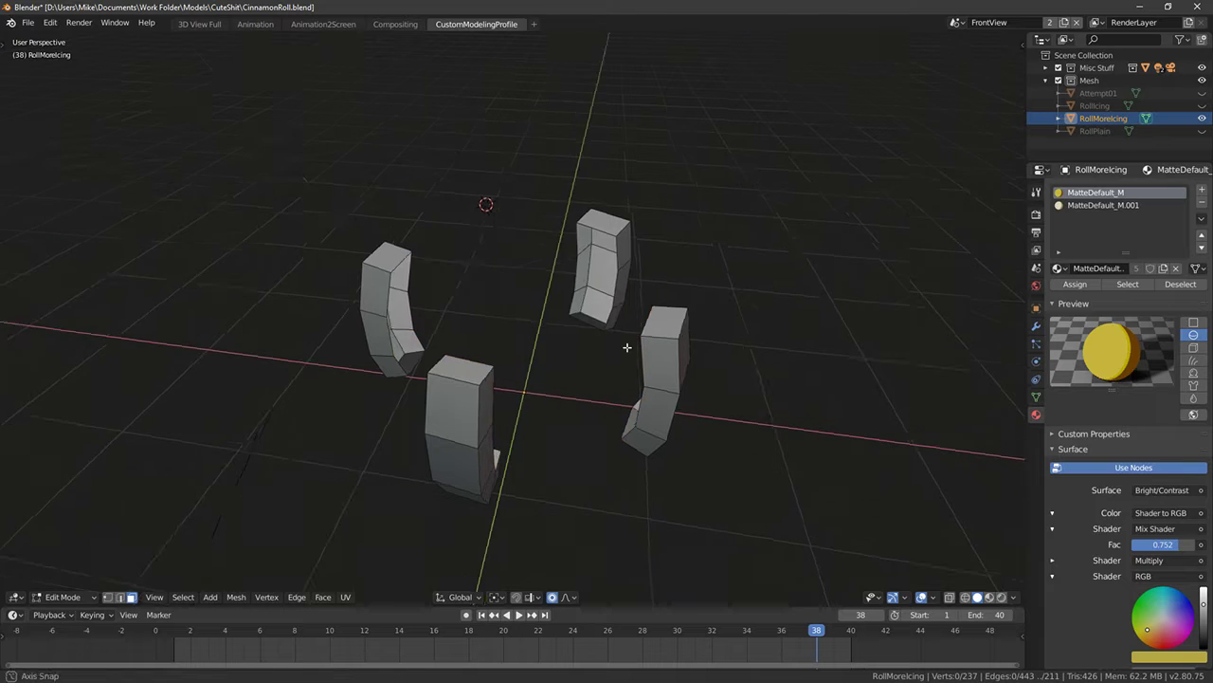
# Reveal the hidden roll geometry and check how the four icing strips sit against the roll's side
pyautogui.press('Tab')
pyautogui.moveTo(580, 313); pyautogui.dragTo(611, 367, button='middle')
pyautogui.press('Tab')
pyautogui.press('Tab')
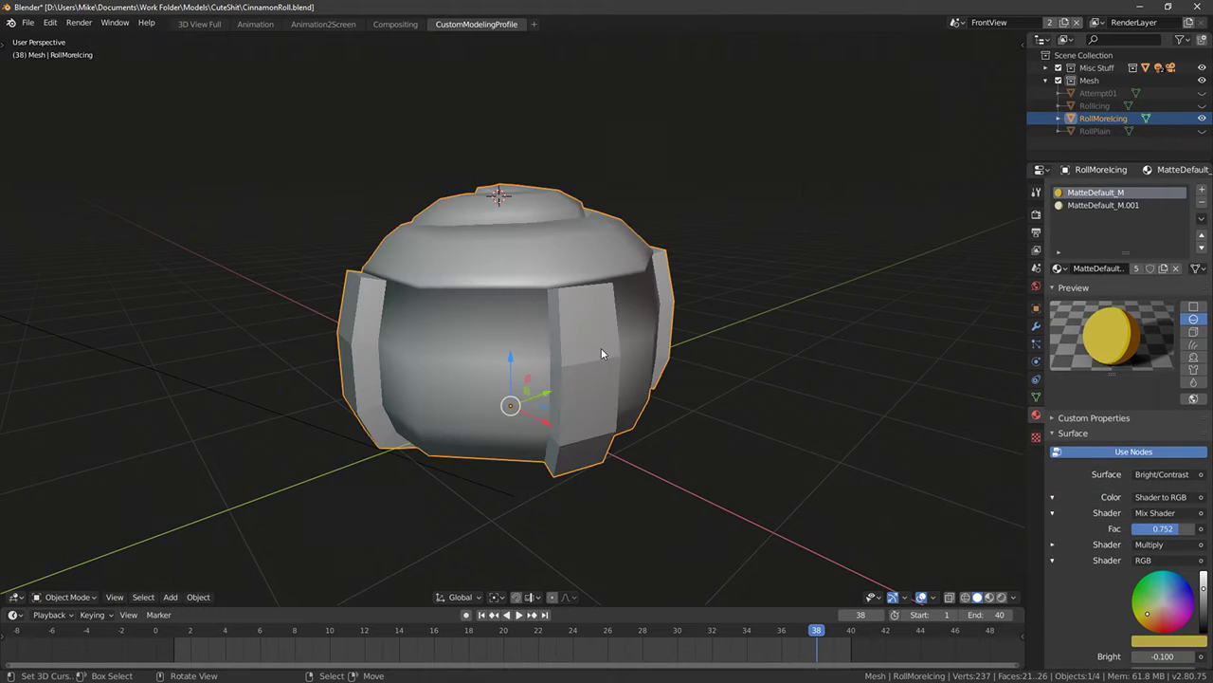
pyautogui.press('Tab')
pyautogui.hotkey('alt', 'h')
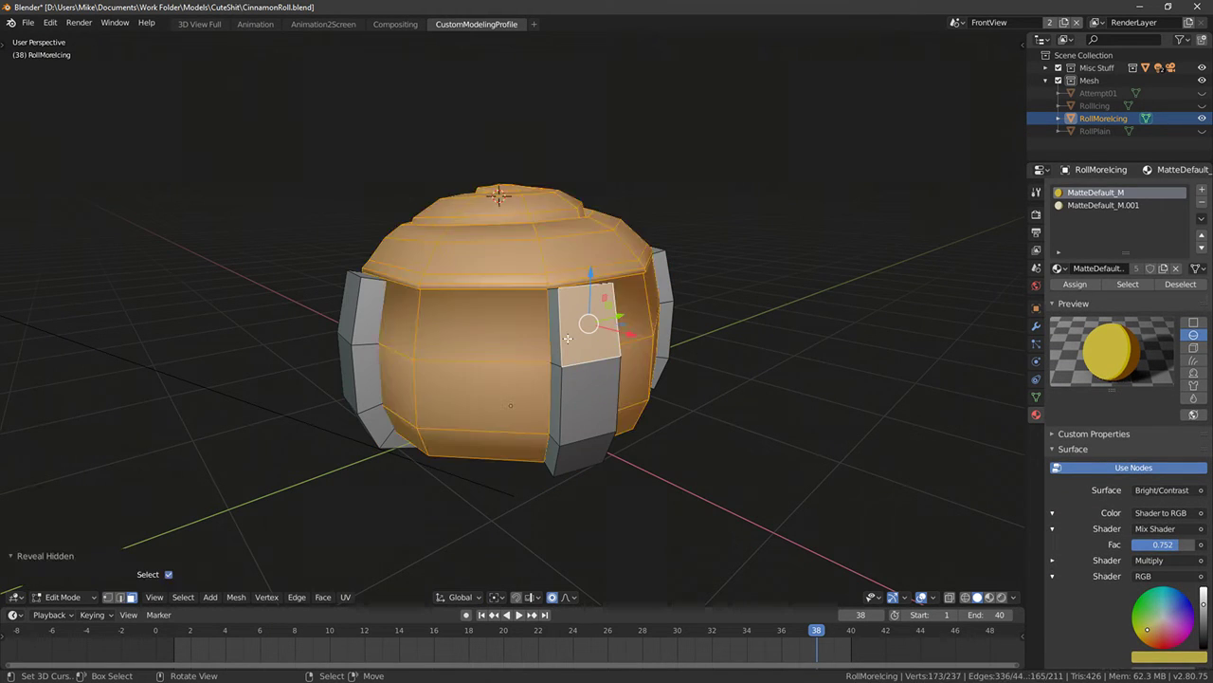
pyautogui.click(575, 340)
pyautogui.moveTo(585, 374); pyautogui.dragTo(605, 358, button='middle')
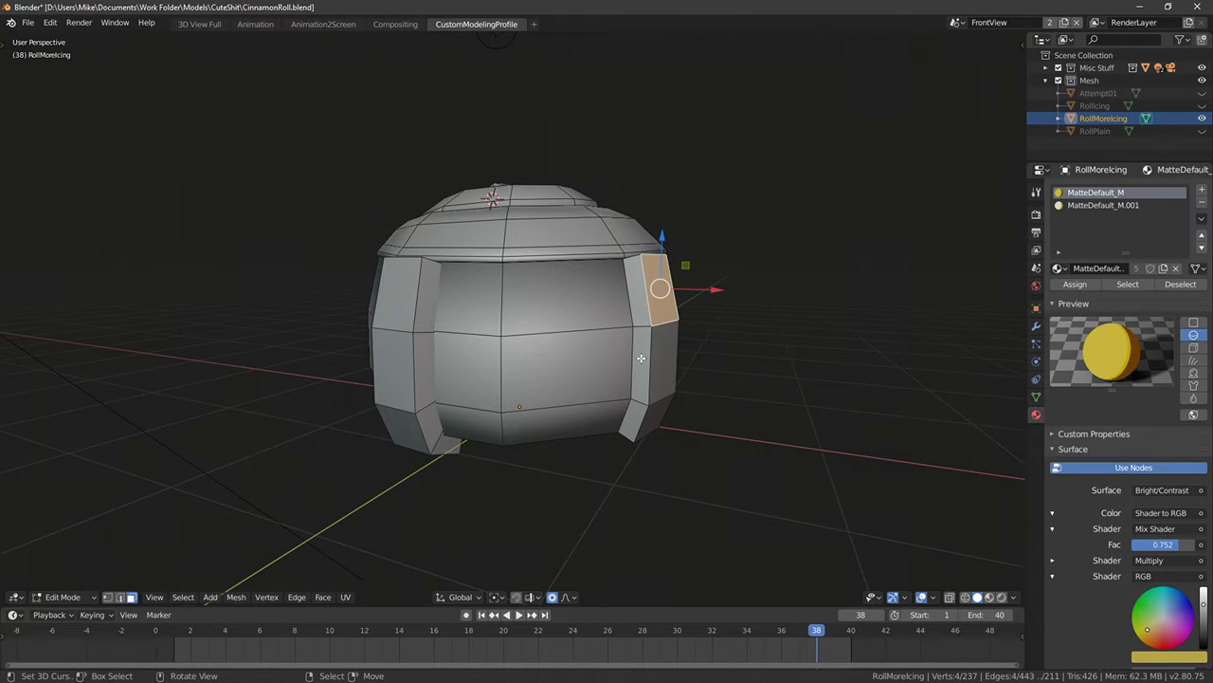
# Select the linked roll body and icing by circle-selecting their faces and hide them again
pyautogui.rightClick(555, 212)
pyautogui.press('c')
pyautogui.moveTo(556, 218); pyautogui.dragTo(553, 336)
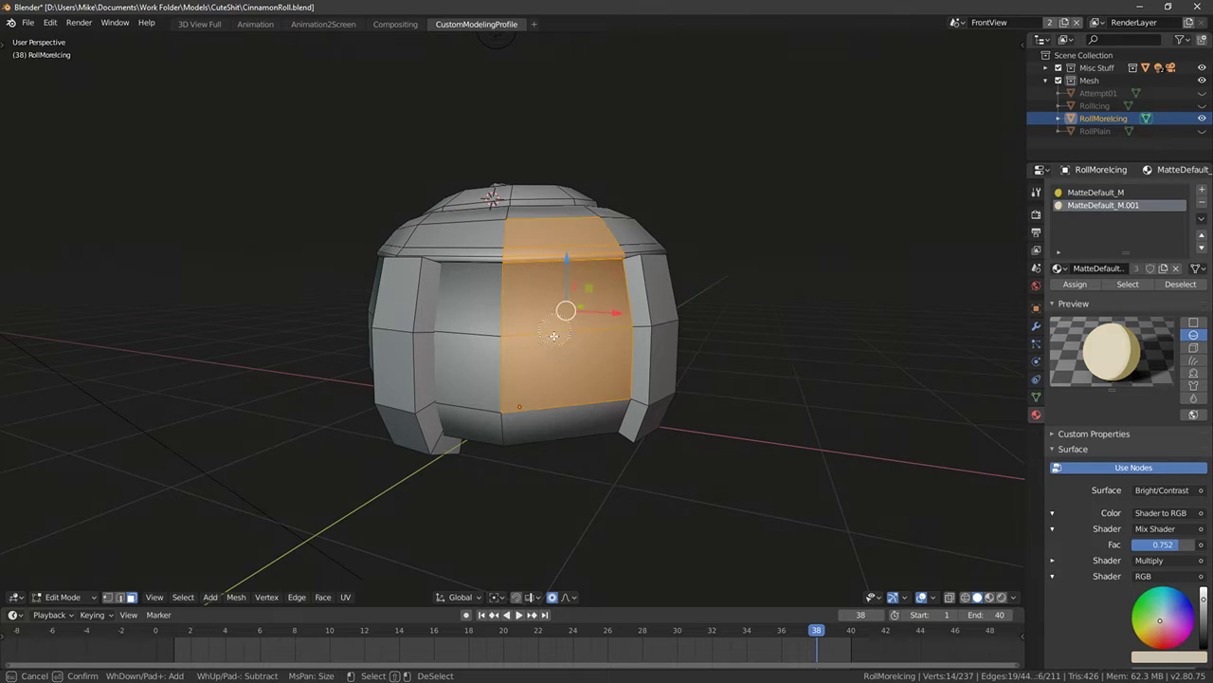
pyautogui.rightClick(553, 335)
pyautogui.hotkey('ctrl', 'l')
pyautogui.press('h')
pyautogui.moveTo(196, 489); pyautogui.dragTo(187, 532, button='middle')
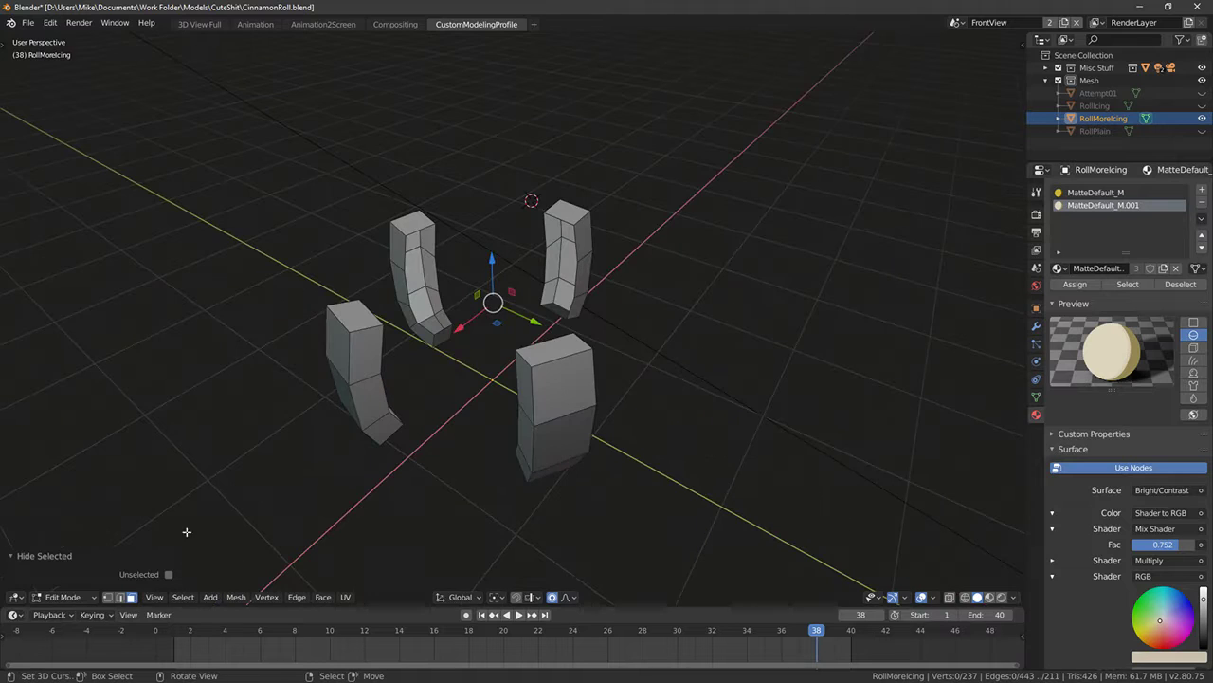
# Select the open inner border edge loops on all four icing strips
pyautogui.keyDown('alt'); pyautogui.rightClick(403, 249); pyautogui.keyUp('alt')
pyautogui.keyDown('alt'); pyautogui.keyDown('shift'); pyautogui.rightClick(578, 241); pyautogui.keyUp('shift'); pyautogui.keyUp('alt')
pyautogui.moveTo(531, 368); pyautogui.dragTo(284, 365, button='middle')
pyautogui.keyDown('alt'); pyautogui.keyDown('shift'); pyautogui.rightClick(439, 237); pyautogui.keyUp('shift'); pyautogui.keyUp('alt')
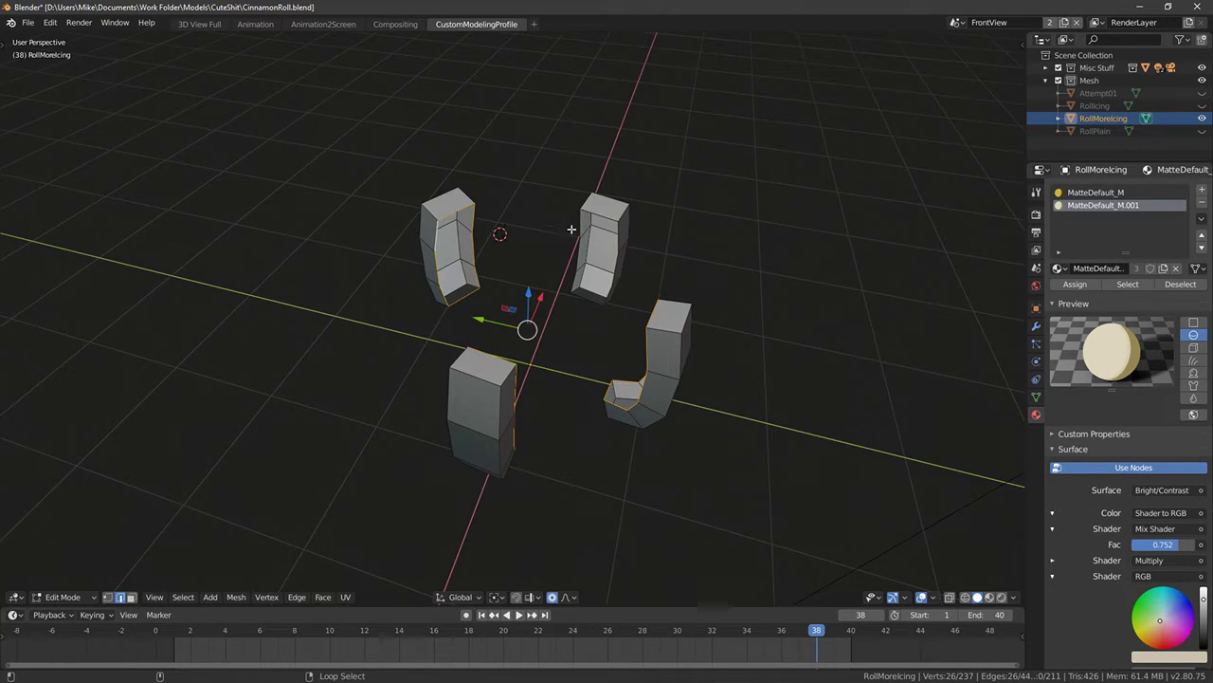
# Create a vertex group named shrinkibois for the selected strip border edges
pyautogui.click(1036, 379)
pyautogui.click(1036, 361)
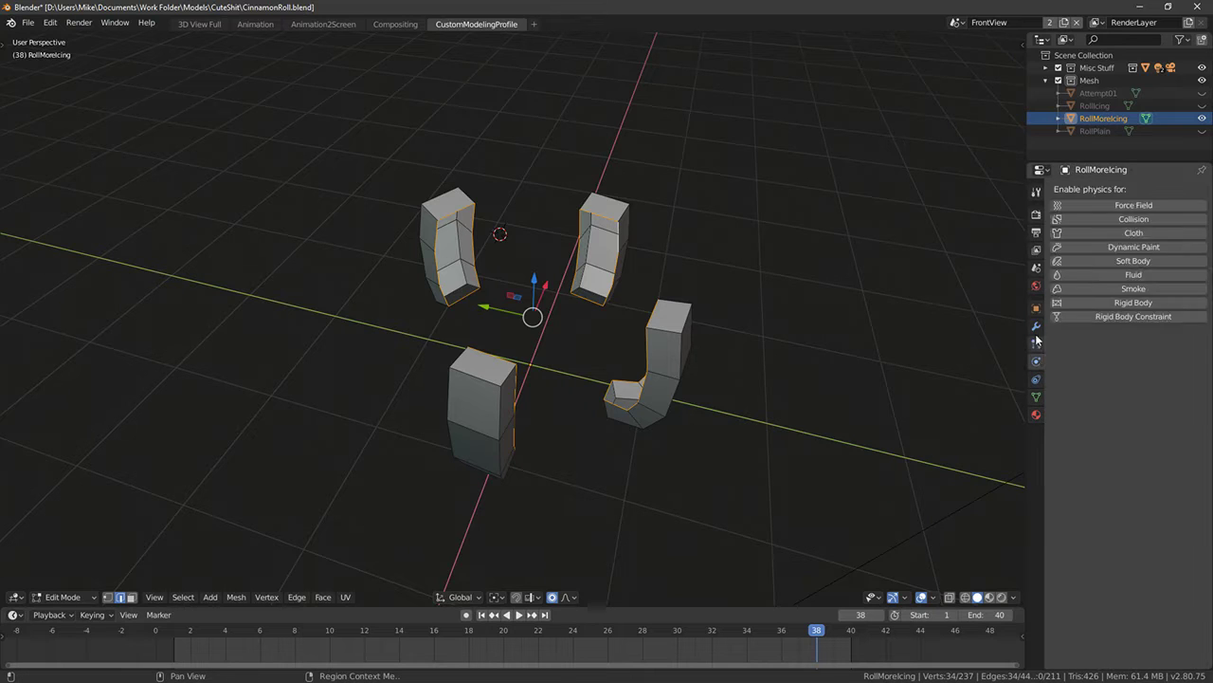
pyautogui.click(1036, 325)
pyautogui.click(1111, 189)
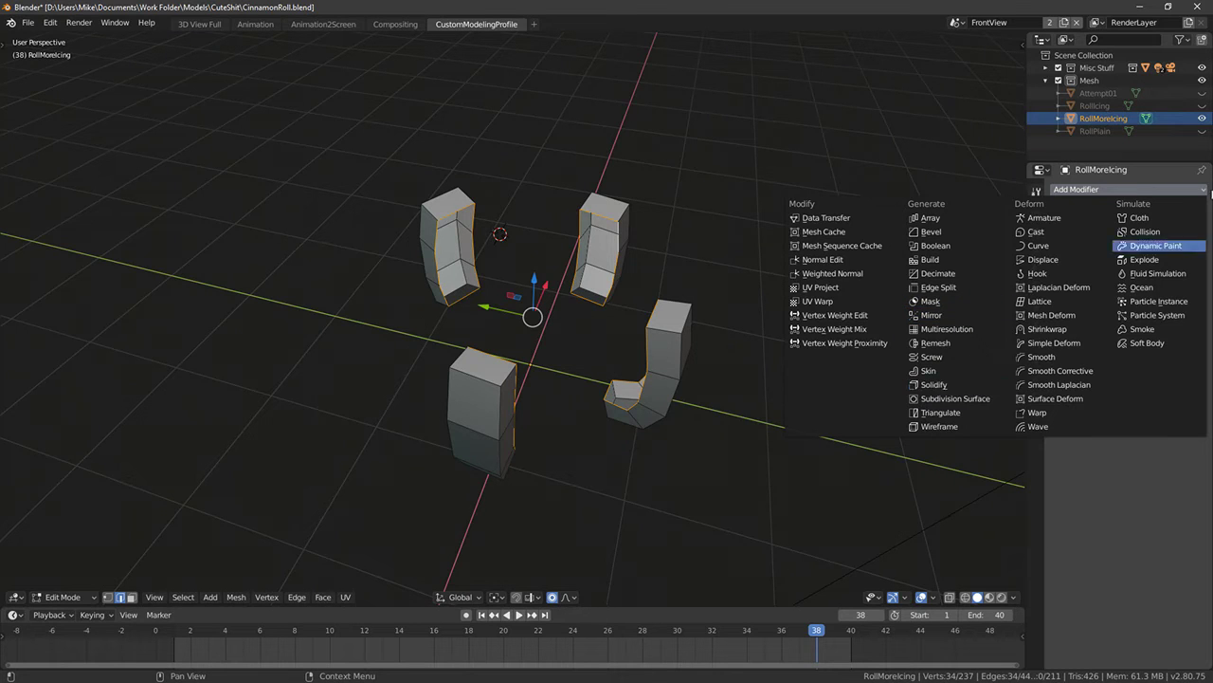
pyautogui.press('Escape')
pyautogui.click(1036, 343)
pyautogui.click(1036, 397)
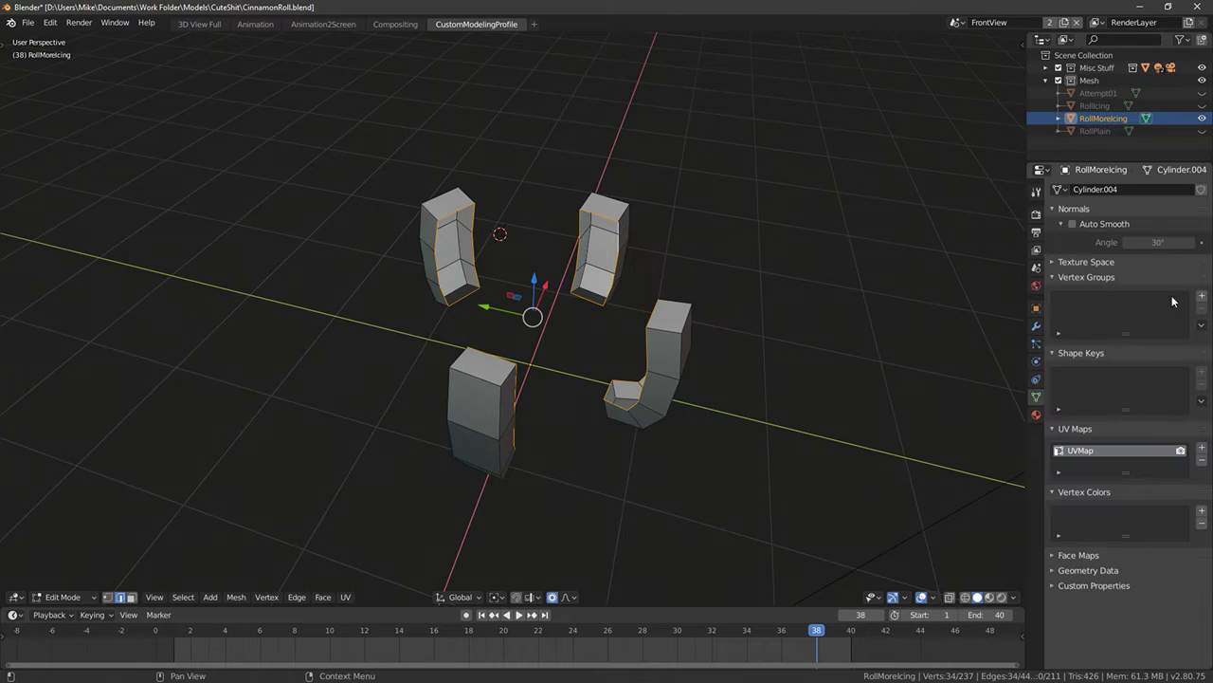
pyautogui.click(1202, 296)
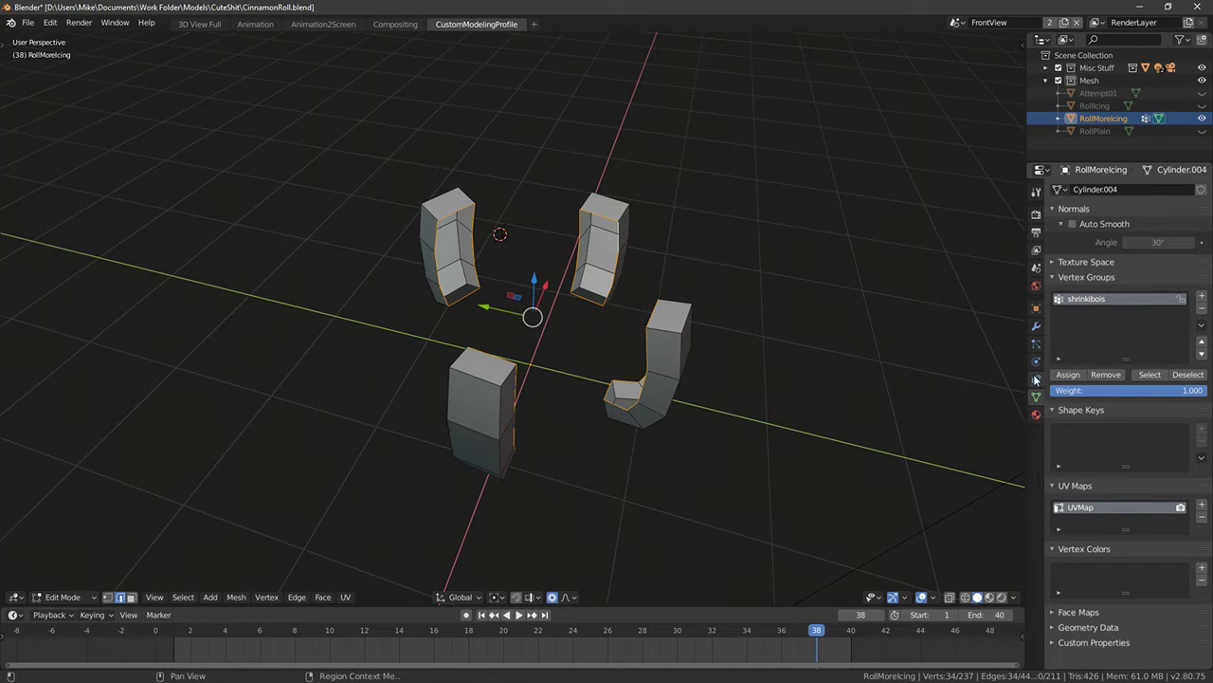
# Add a Shrinkwrap modifier to RollMoreIcing and look through its available target objects
pyautogui.click(1036, 324)
pyautogui.click(1071, 191)
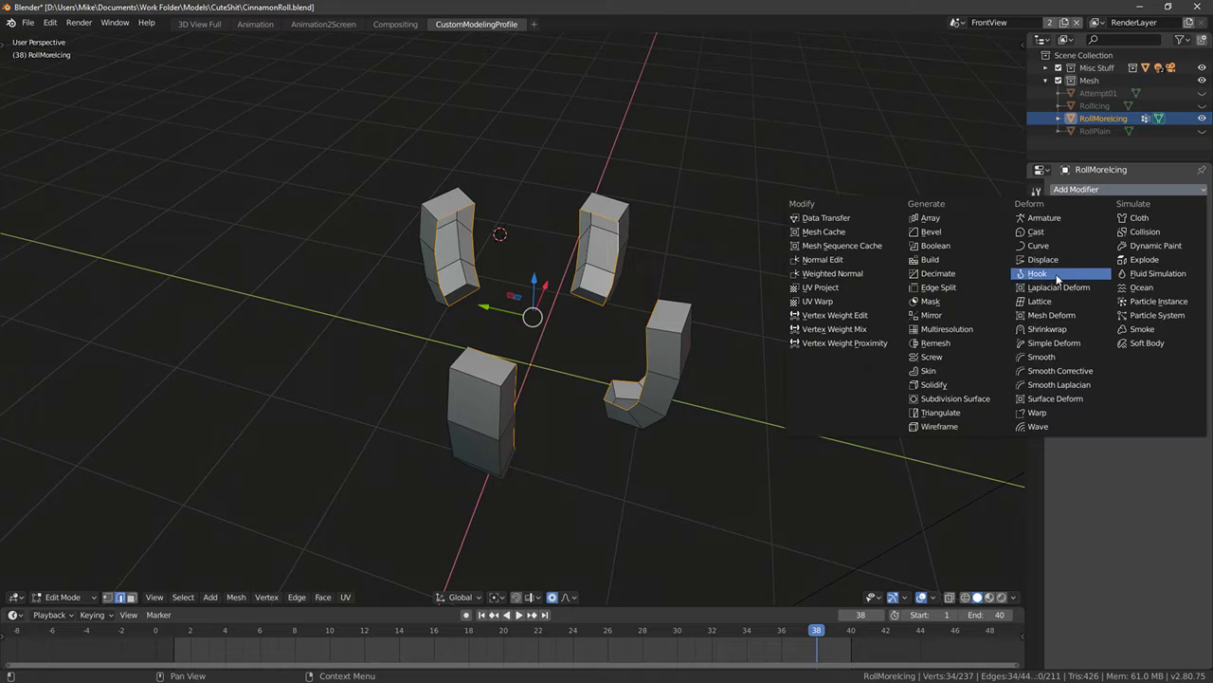
pyautogui.click(1048, 329)
pyautogui.click(1090, 259)
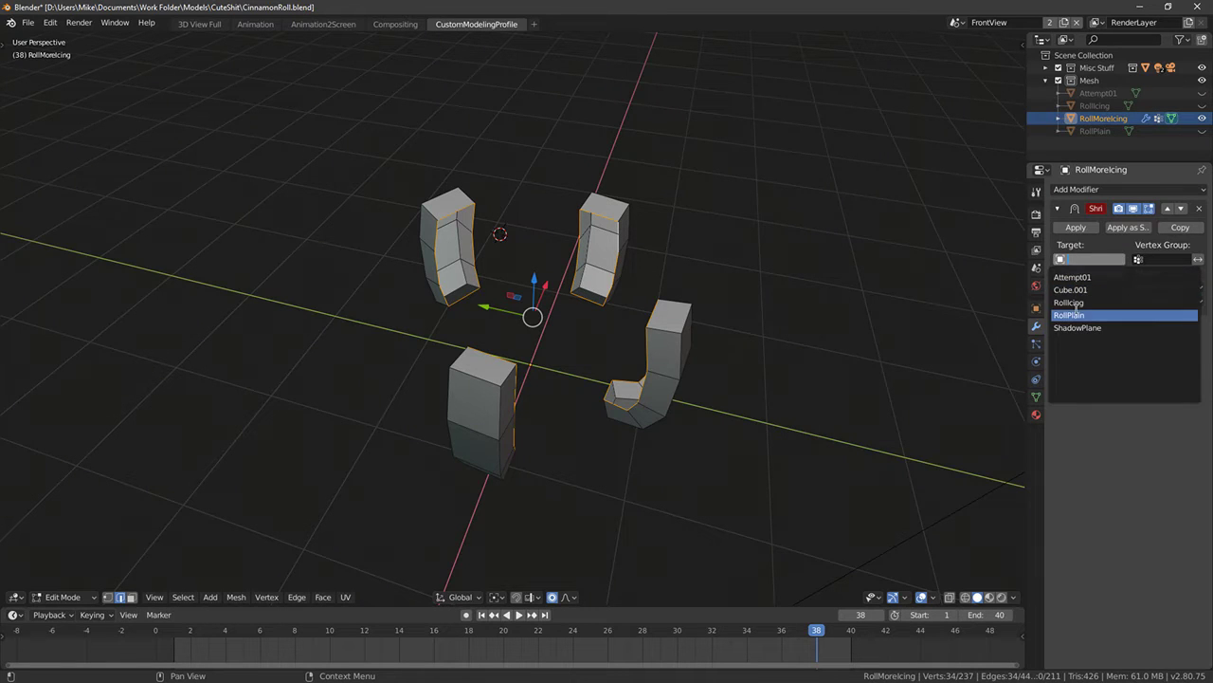
pyautogui.press('Escape')
# Separate the four icing strips from RollMoreIcing into their own object and make that object active in Object Mode
pyautogui.press('Tab')
pyautogui.moveTo(380, 356); pyautogui.dragTo(483, 311, button='middle')
pyautogui.press('Tab')
pyautogui.moveTo(602, 376); pyautogui.dragTo(633, 370, button='middle')
pyautogui.press('p')
pyautogui.click(634, 373)
pyautogui.press('`')
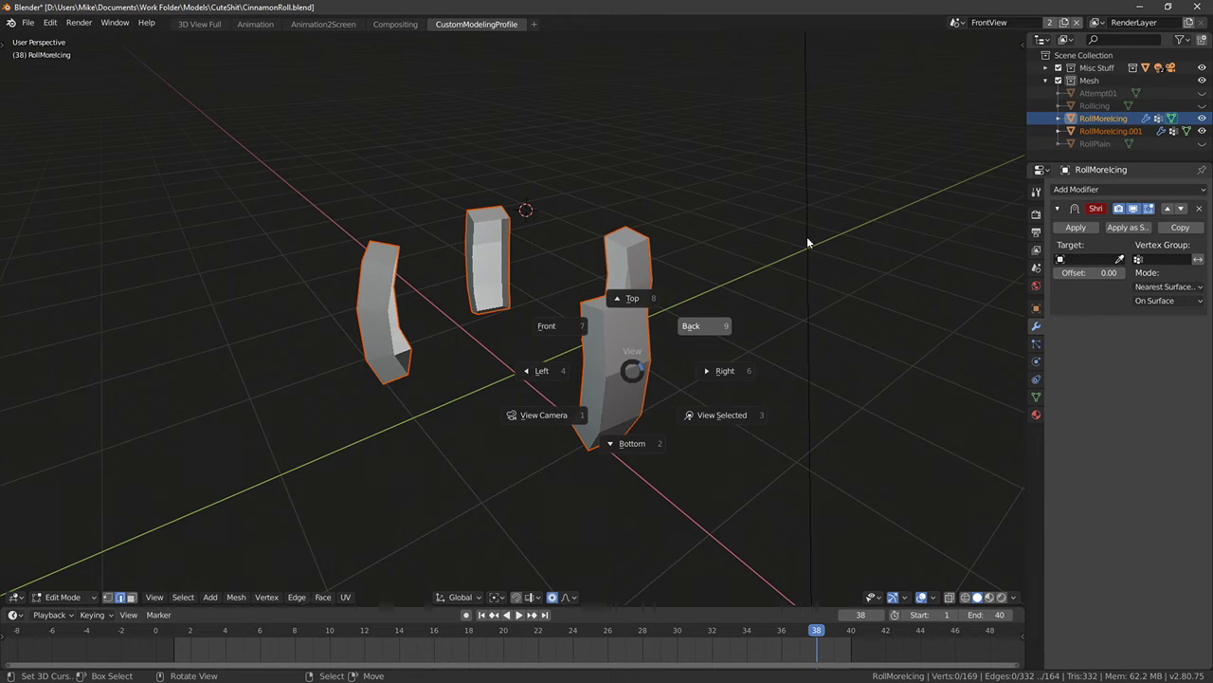
pyautogui.press('Escape')
pyautogui.press('Tab')
pyautogui.click(616, 332)
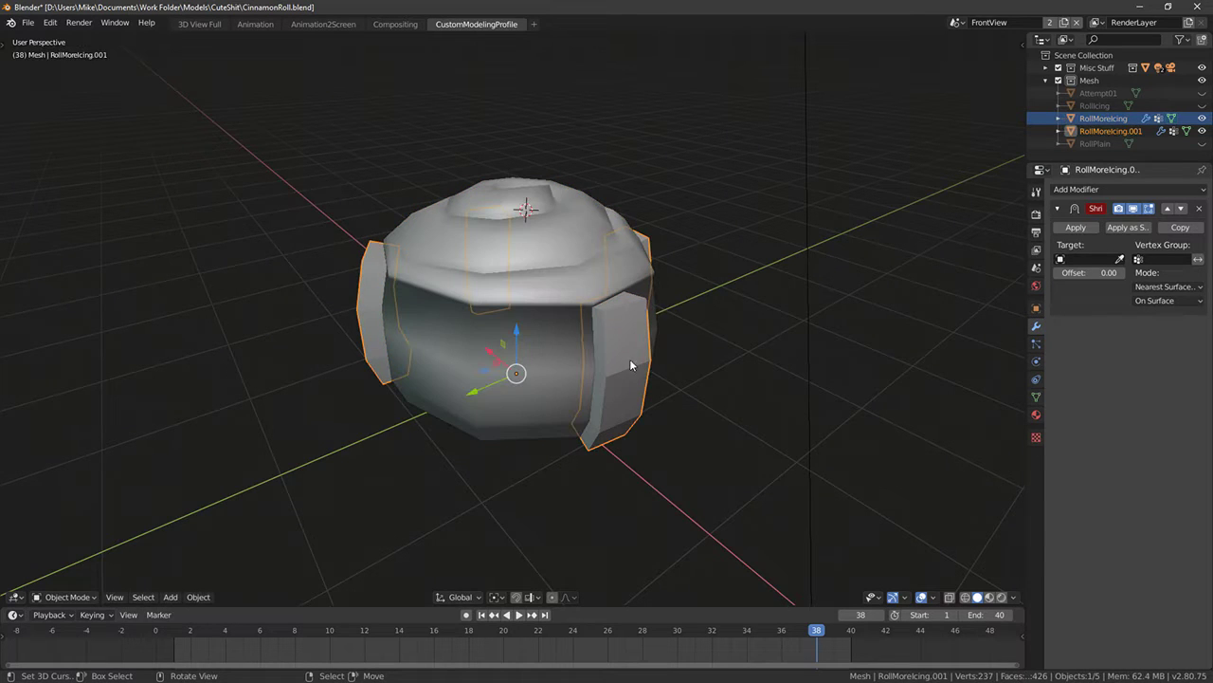
# Set the strips' Shrinkwrap target to RollMoreIcing and limit the modifier to the shrinkibois vertex group
pyautogui.click(1080, 259)
pyautogui.click(1078, 315)
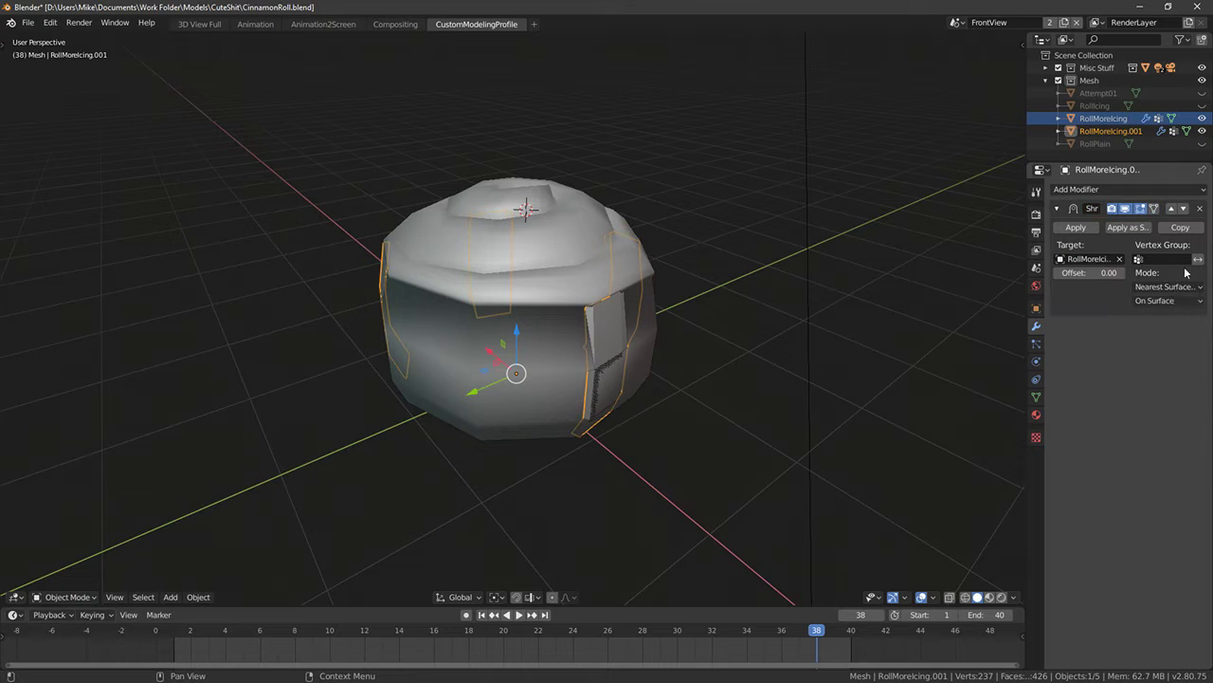
pyautogui.click(1158, 259)
pyautogui.click(1092, 276)
# In Edit Mode, examine how the individual shrinkwrapped strips fit against the roll, selecting the linked geometry of two strips
pyautogui.moveTo(721, 357); pyautogui.dragTo(586, 417, button='middle')
pyautogui.press('Tab')
pyautogui.hotkey('ctrl', 'l')
pyautogui.press('KP_1')
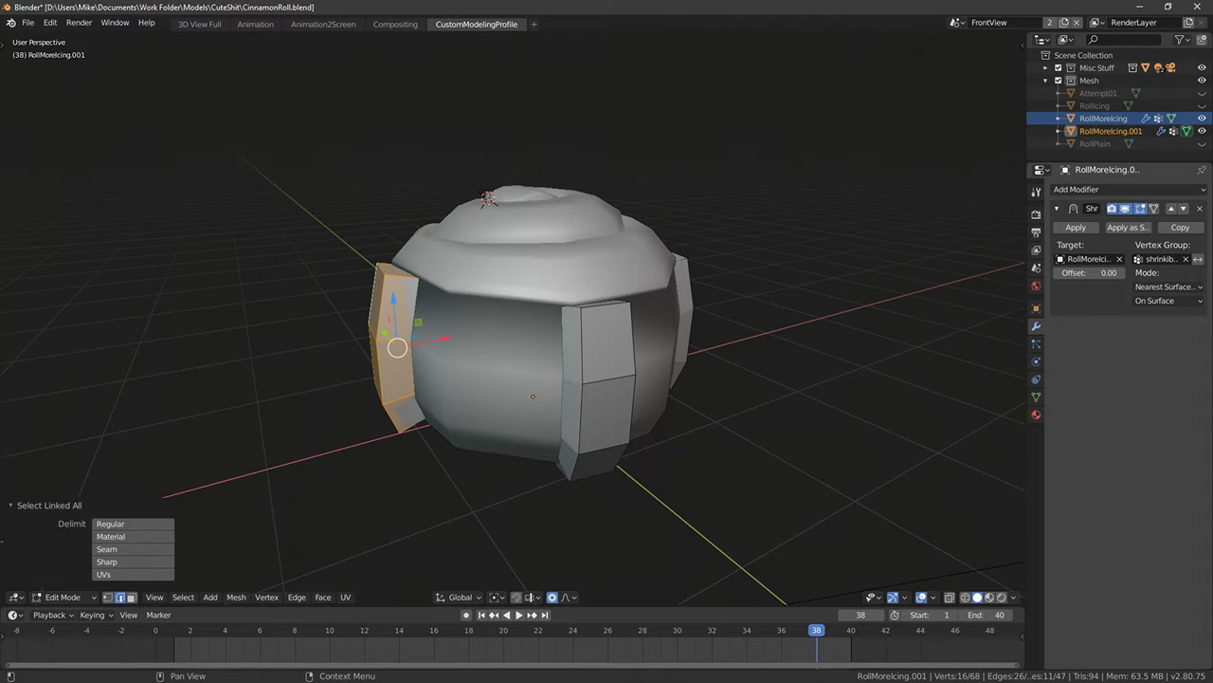
pyautogui.moveTo(860, 383); pyautogui.dragTo(806, 367, button='middle')
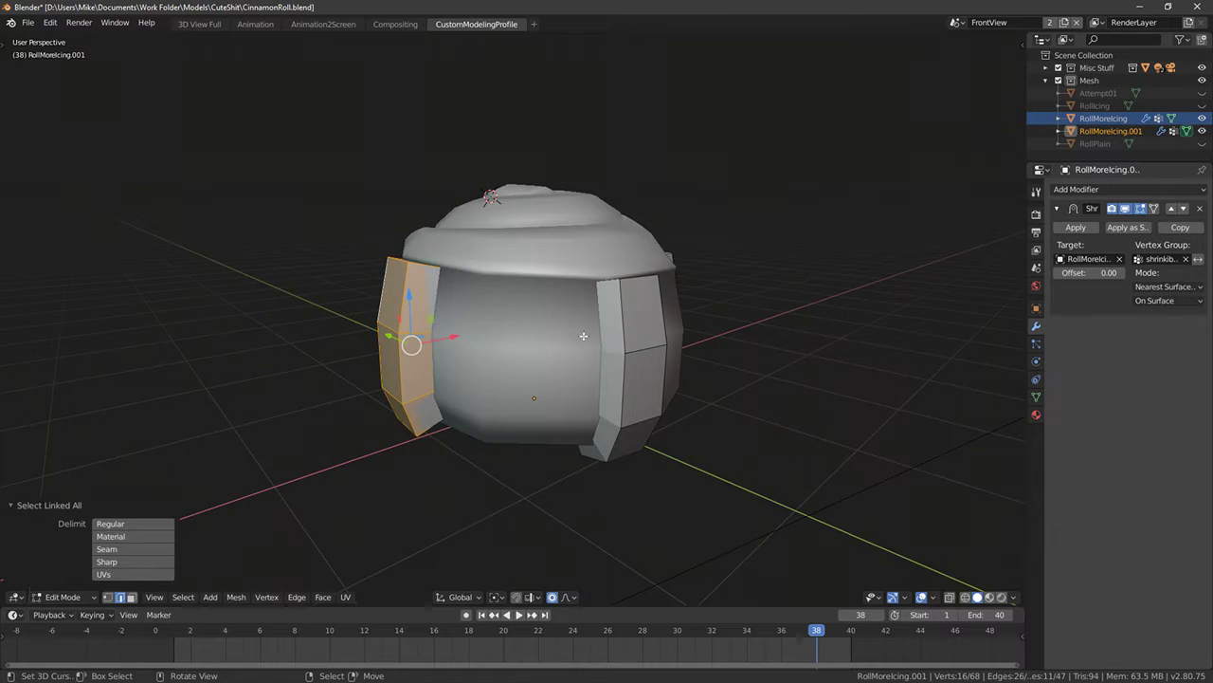
pyautogui.moveTo(584, 336); pyautogui.dragTo(652, 357, button='middle')
pyautogui.rightClick(615, 356)
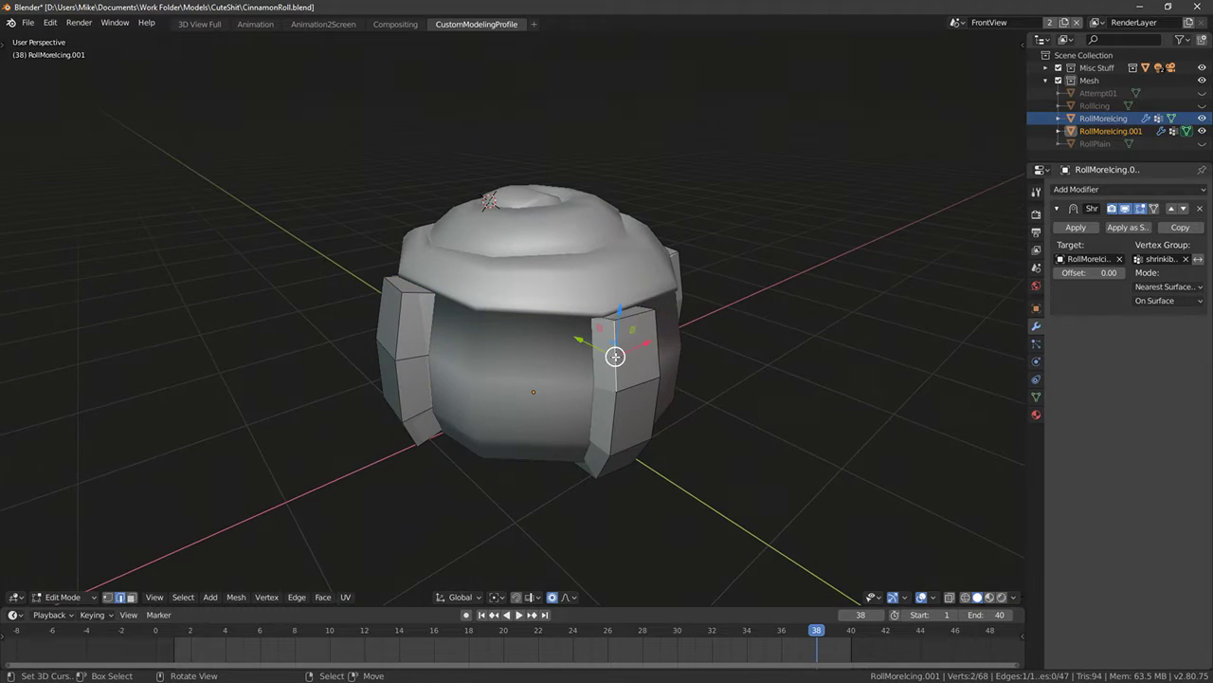
pyautogui.hotkey('ctrl', 'l')
pyautogui.moveTo(643, 399); pyautogui.dragTo(530, 417, button='middle')
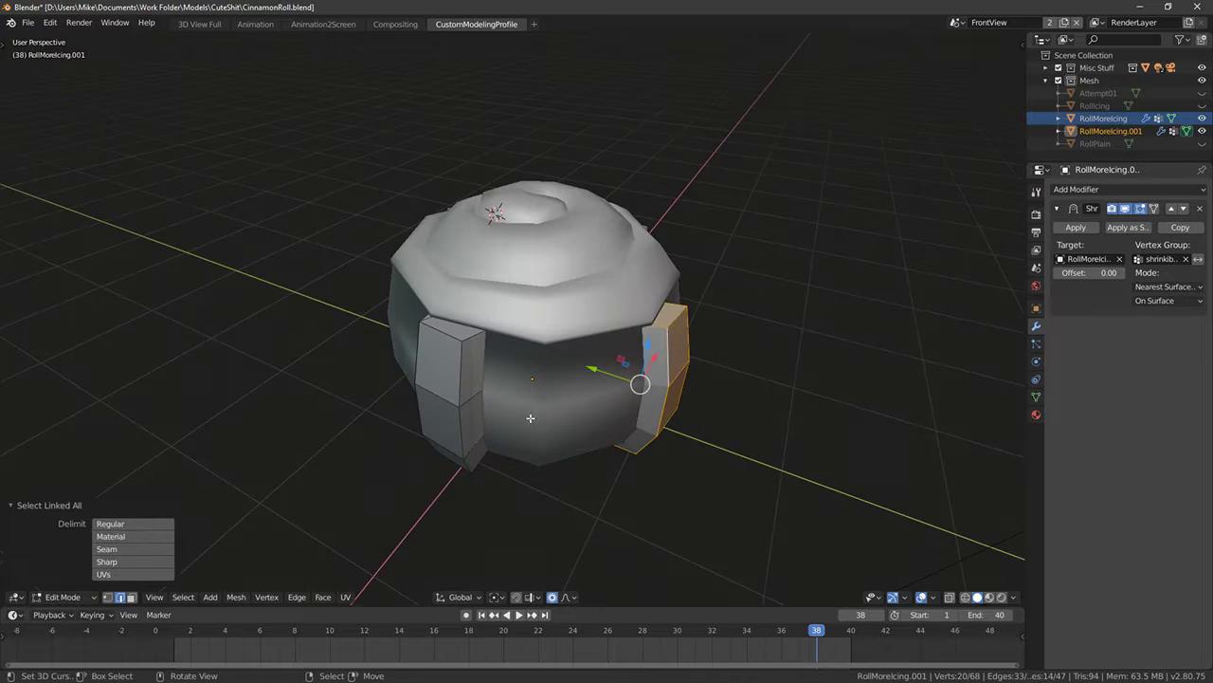
# Select all strip geometry and thin the strips with Shrink/Fatten using an offset of 0.084
pyautogui.scroll(-4, 502, 406)
pyautogui.press('a')
pyautogui.hotkey('alt', 's')
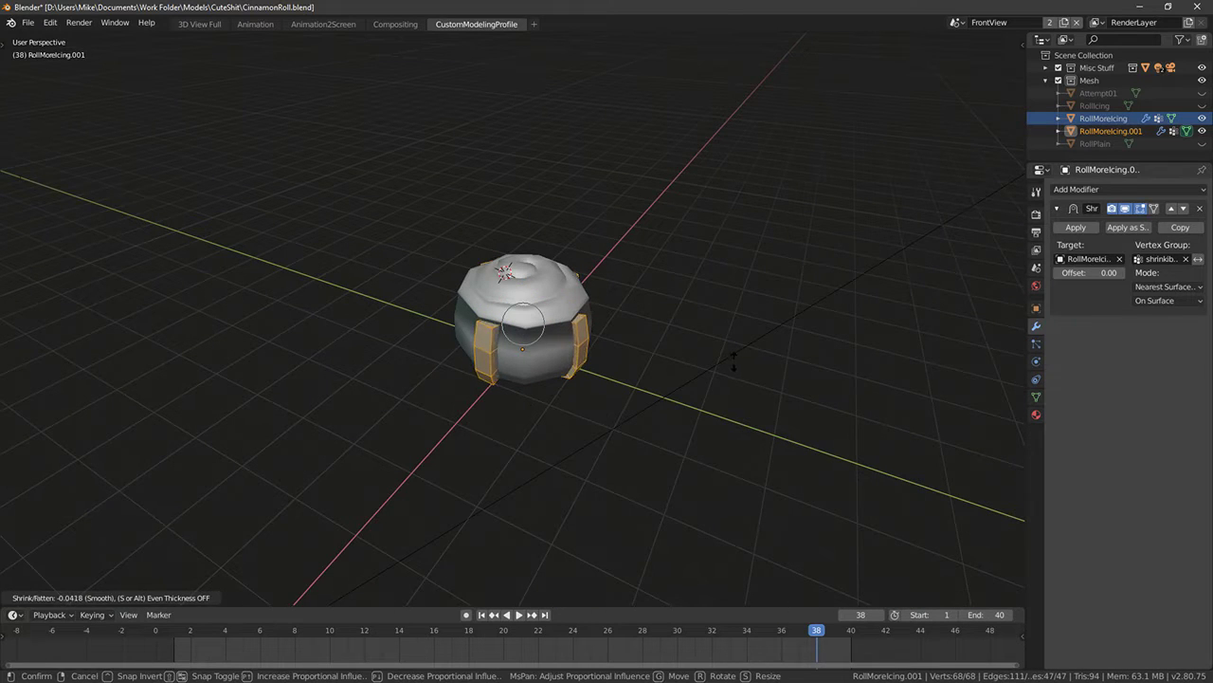
pyautogui.click(732, 358)
# Assign the MatteDefault_M.001 material to all strips and view the roll in rendered shading
pyautogui.click(1036, 414)
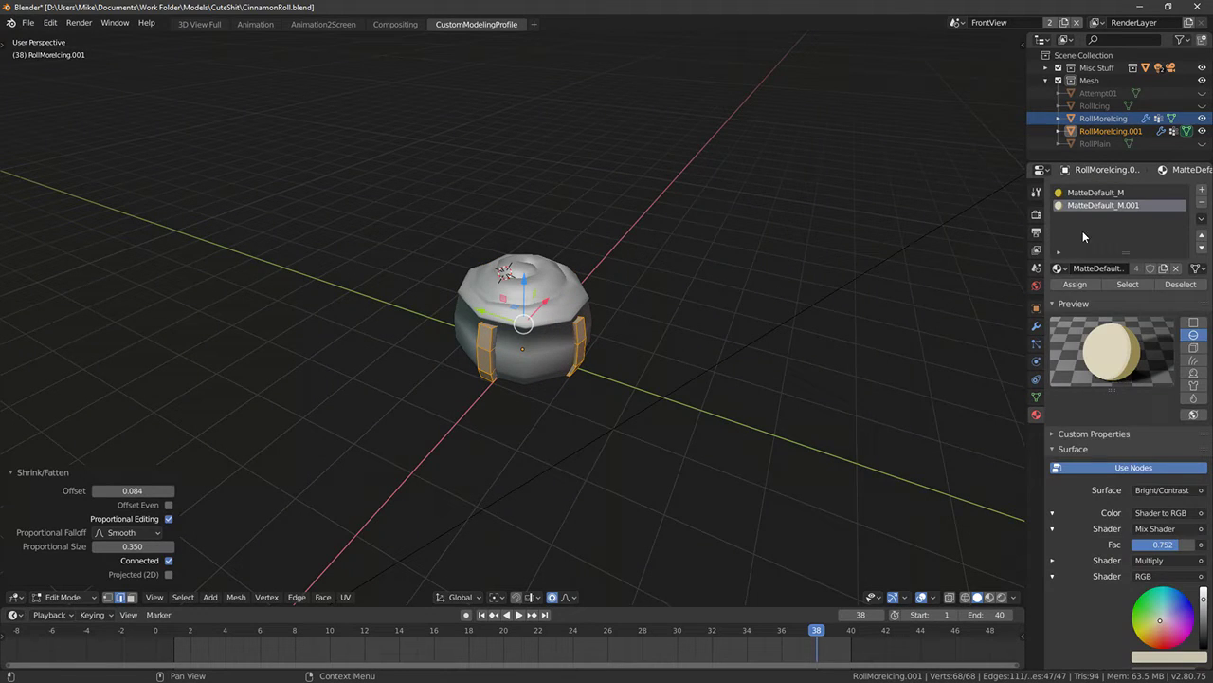
pyautogui.click(1074, 285)
pyautogui.scroll(5, 538, 335)
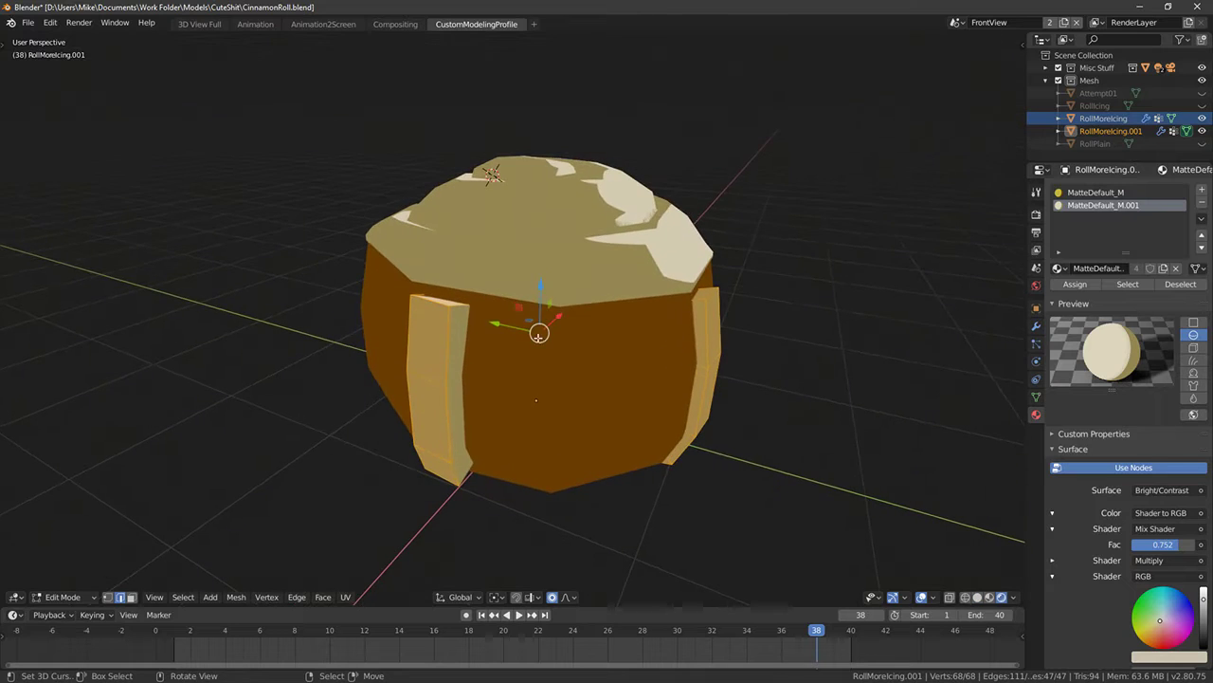
pyautogui.moveTo(539, 334); pyautogui.dragTo(352, 466, button='middle')
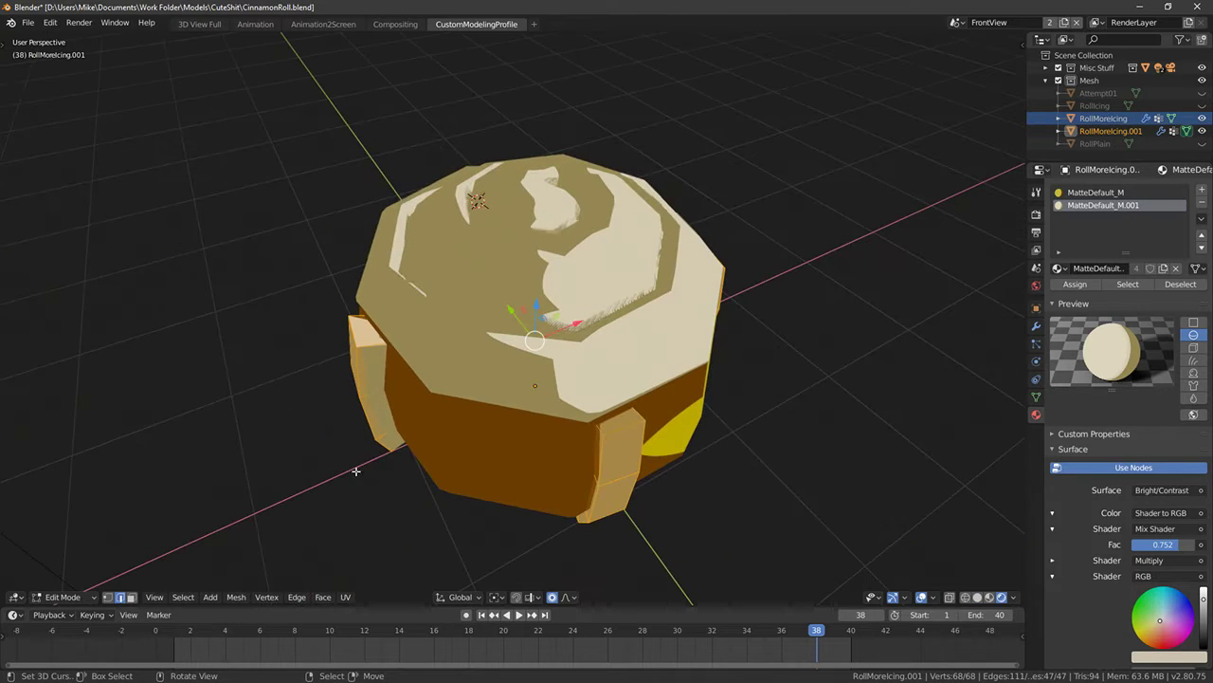
# Extrude the top face of the strip on the roll's negative X side upward by about 0.092
pyautogui.click(362, 327)
pyautogui.moveTo(325, 347); pyautogui.dragTo(316, 296, button='middle')
pyautogui.press('KP_1')
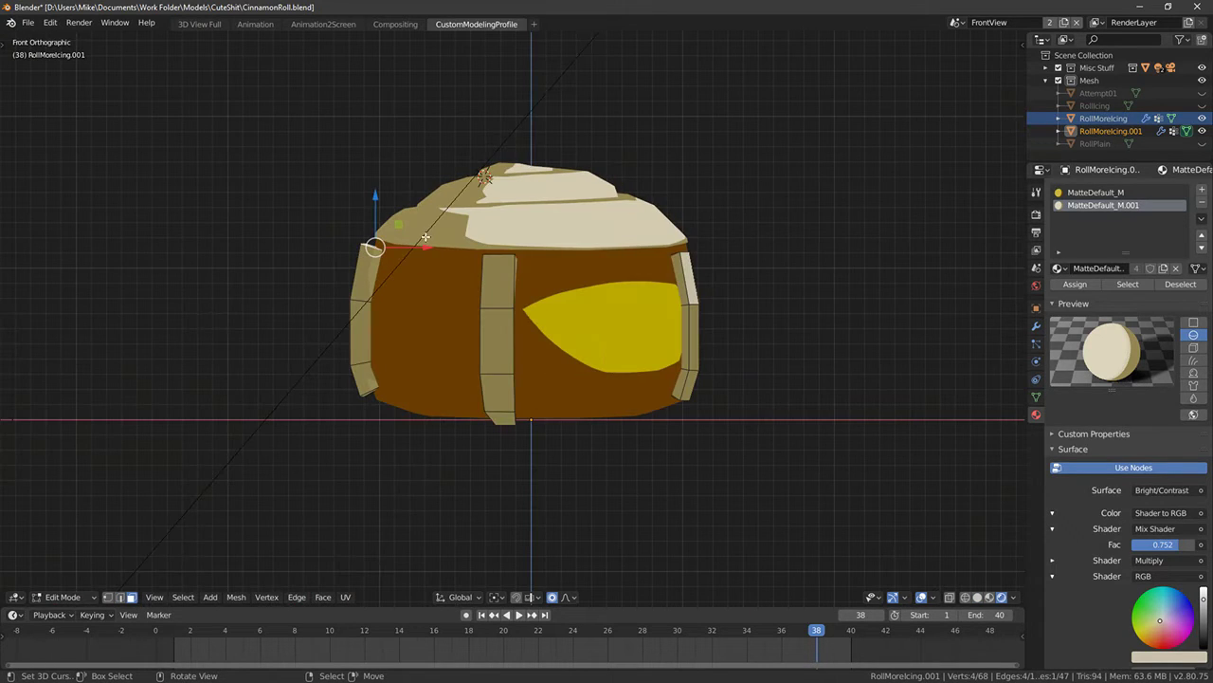
pyautogui.press('e')
pyautogui.click(435, 218)
# Scale down the extruded top face and move it about 0.029 along X toward the icing
pyautogui.press('s')
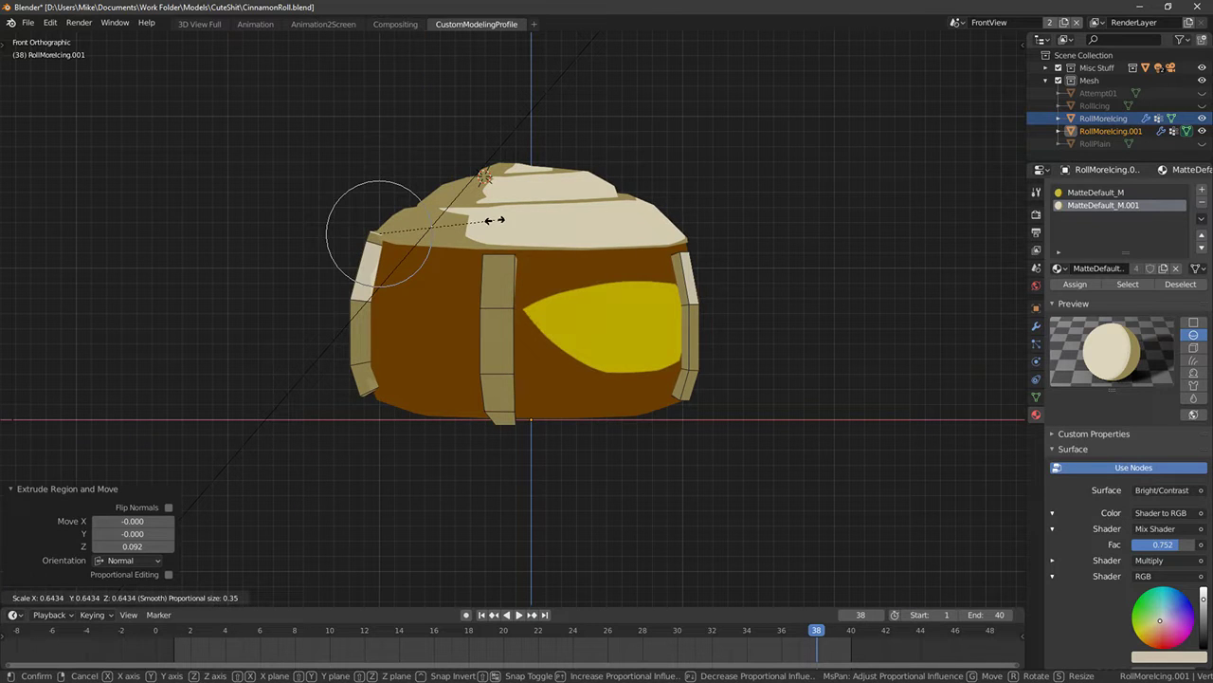
pyautogui.click(507, 220)
pyautogui.press('g')
pyautogui.click(511, 227)
# Try to rotate the strip's extruded top face around its own centre in top view
pyautogui.moveTo(441, 258); pyautogui.dragTo(718, 434, button='middle')
pyautogui.press('r')
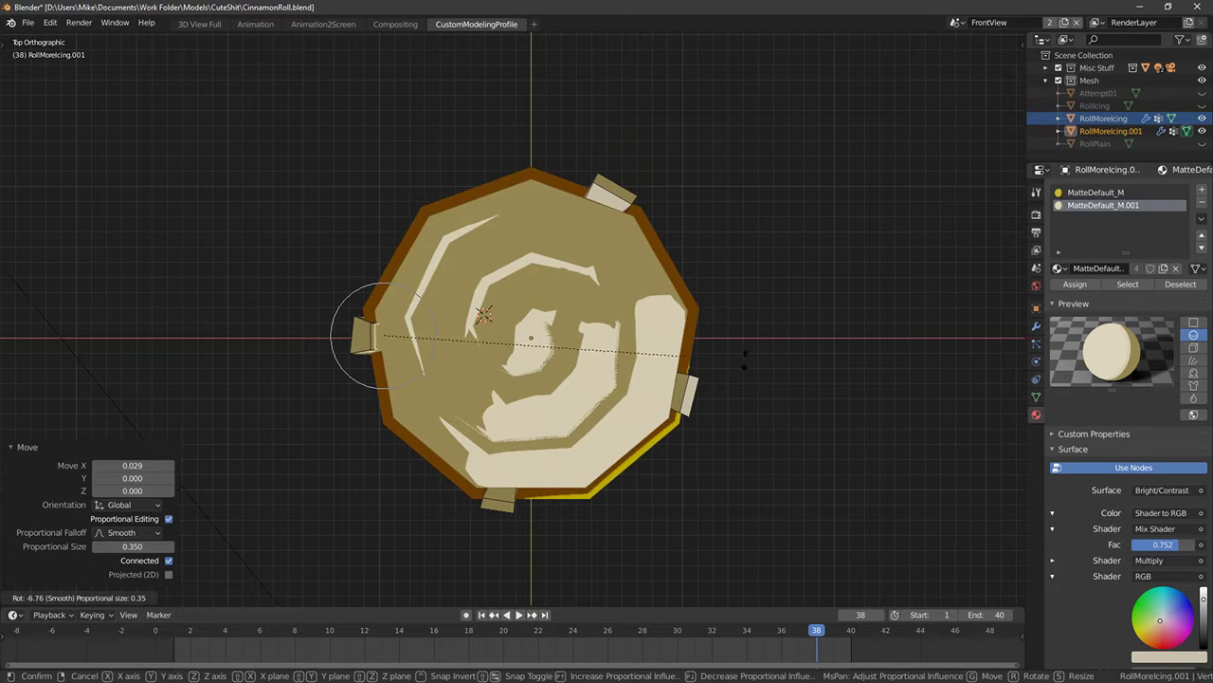
pyautogui.click(744, 333)
pyautogui.moveTo(334, 445); pyautogui.dragTo(515, 301, button='middle')
pyautogui.click(527, 444)
pyautogui.moveTo(529, 443); pyautogui.dragTo(581, 326, button='middle')
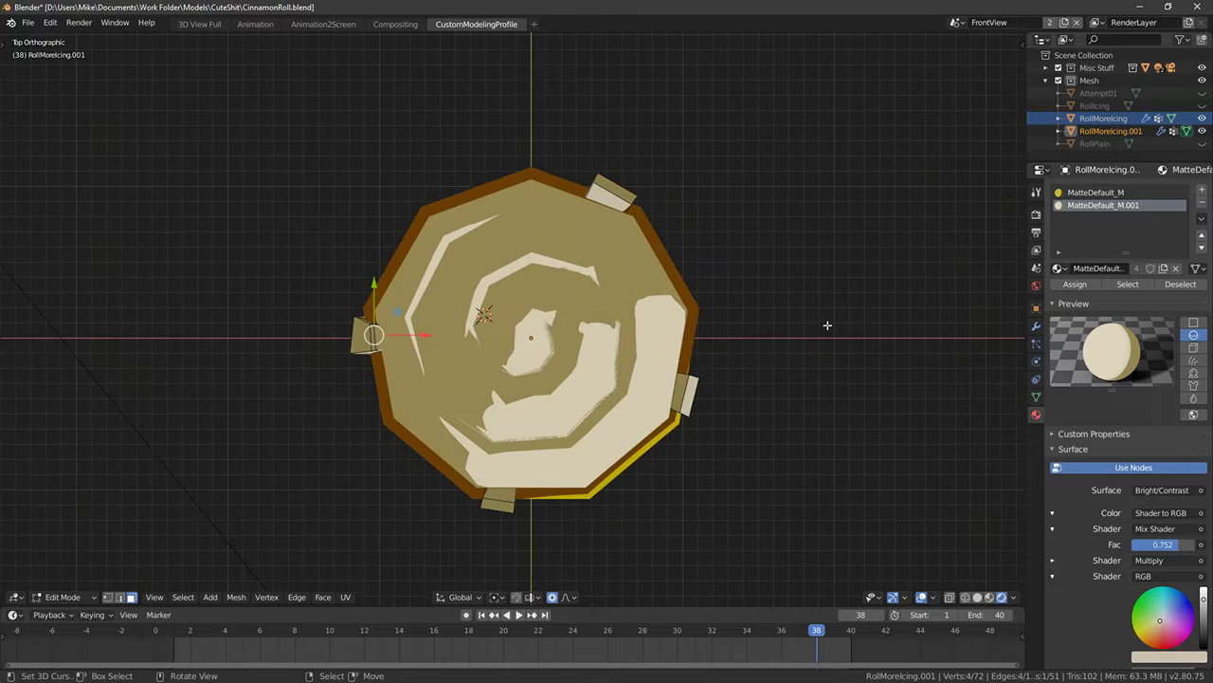
pyautogui.press('r')
pyautogui.click(794, 266)
# Snap the 3D cursor to the world origin and rotate the strip's top face around it with a proportional size of 1.61
pyautogui.hotkey('shift', 's')
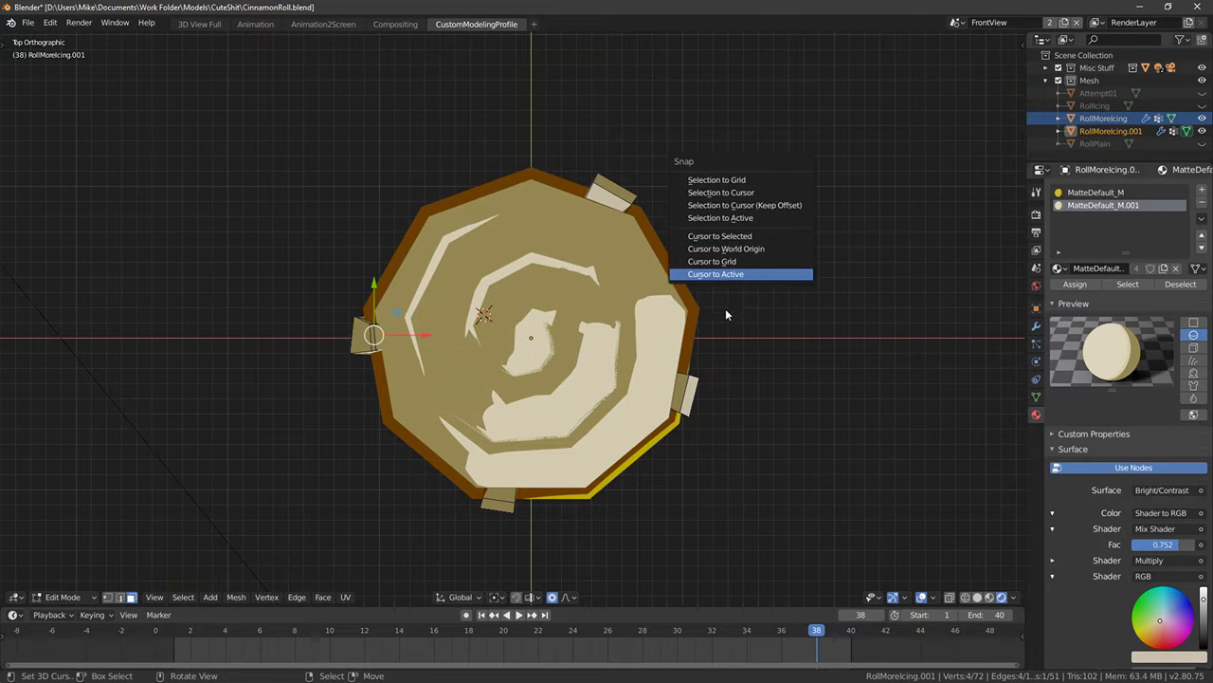
pyautogui.click(729, 249)
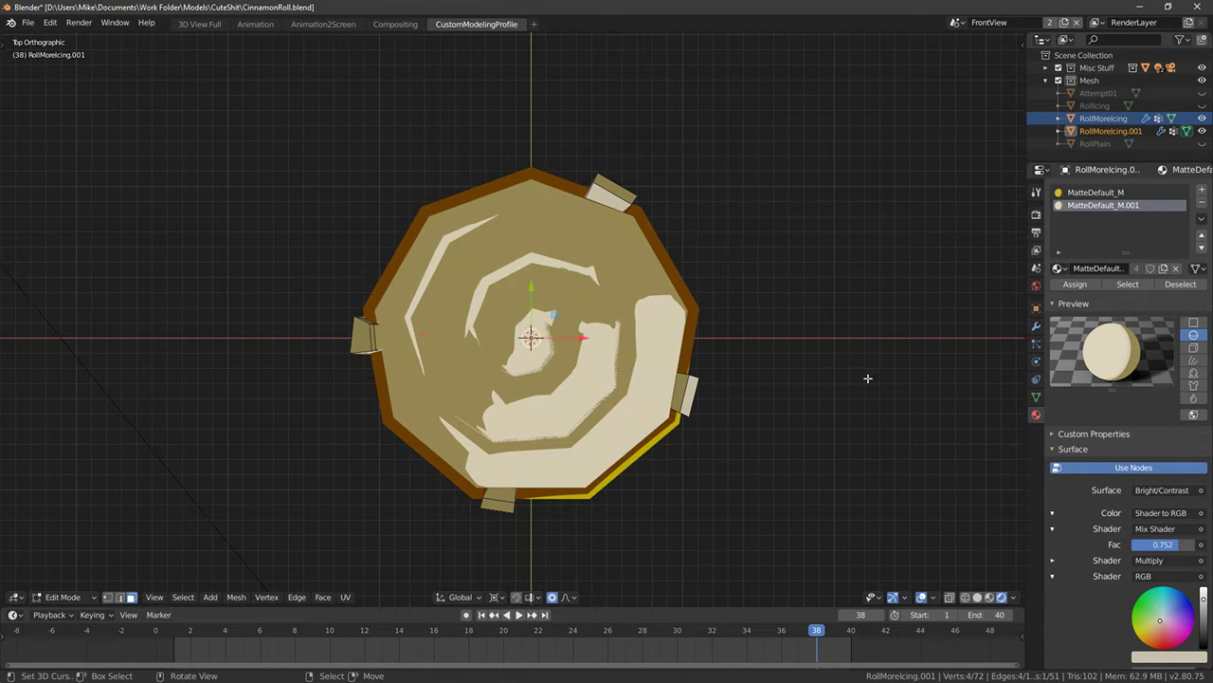
pyautogui.press('r')
pyautogui.rightClick(875, 344)
pyautogui.press('r')
pyautogui.scroll(-5, 839, 322)
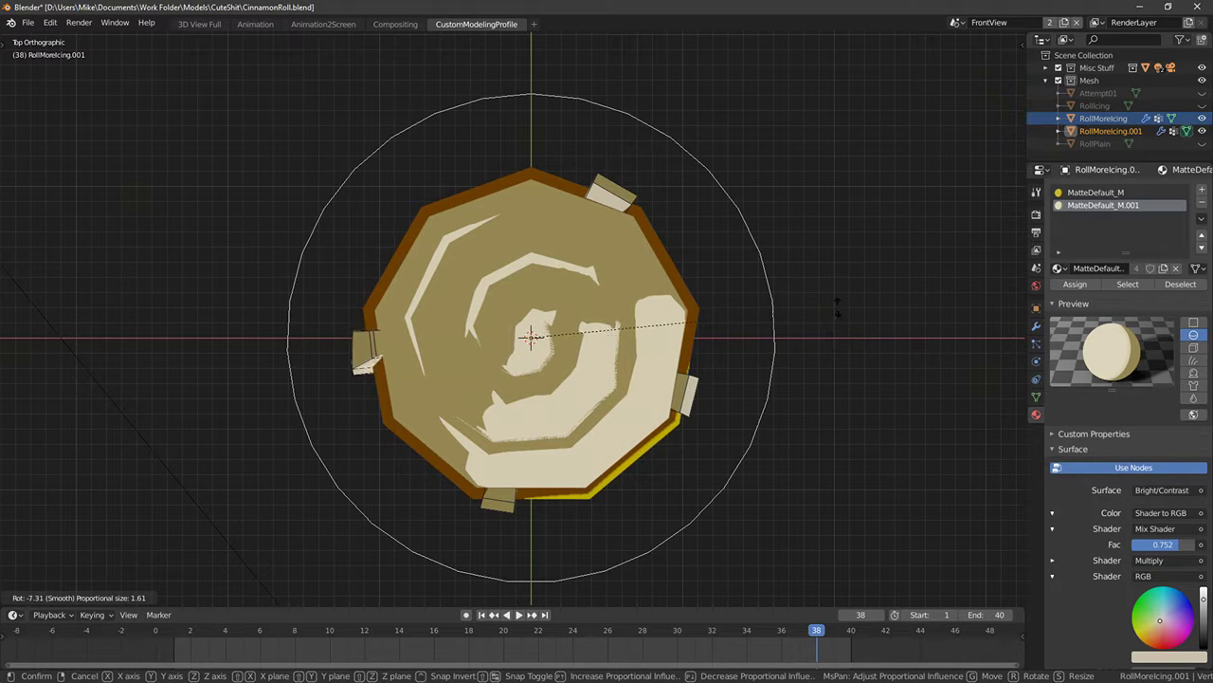
pyautogui.click(846, 323)
pyautogui.moveTo(530, 322); pyautogui.dragTo(505, 358, button='middle')
pyautogui.rightClick(491, 376)
pyautogui.press('s')
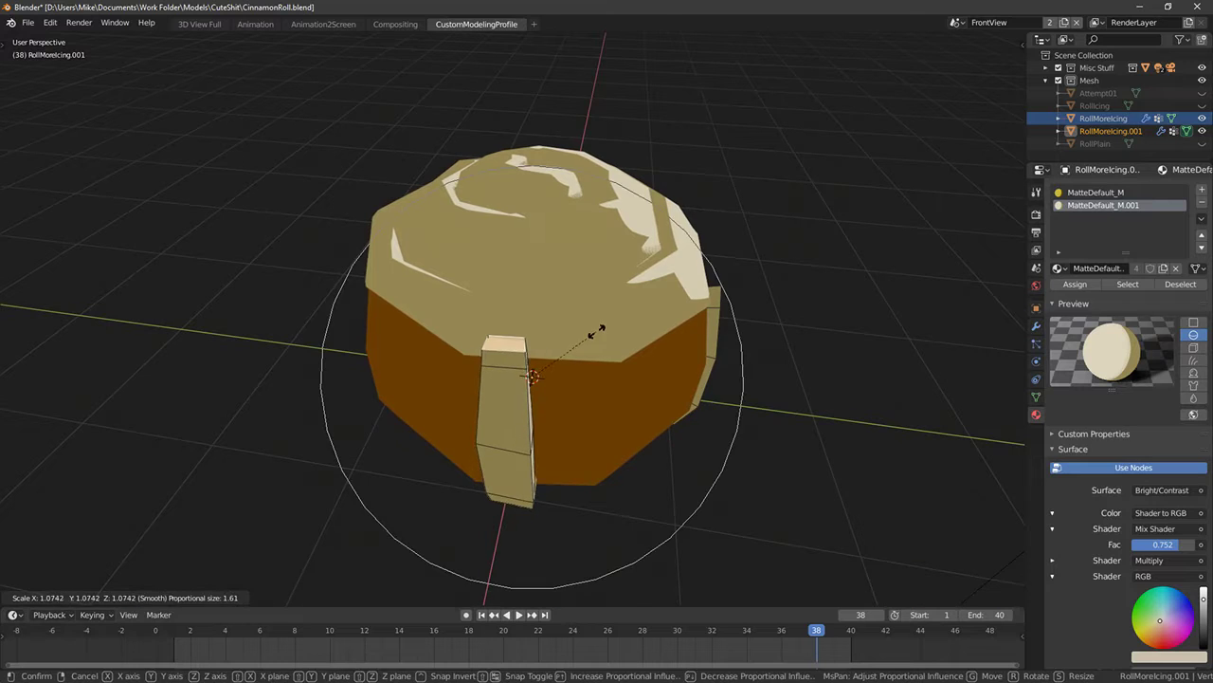
pyautogui.scroll(1, 597, 331)
pyautogui.rightClick(596, 331)
# Widen the strip's top by scaling its top face about 1.28 around its own centre with a proportional size of 0.47
pyautogui.moveTo(597, 331); pyautogui.dragTo(580, 270, button='middle')
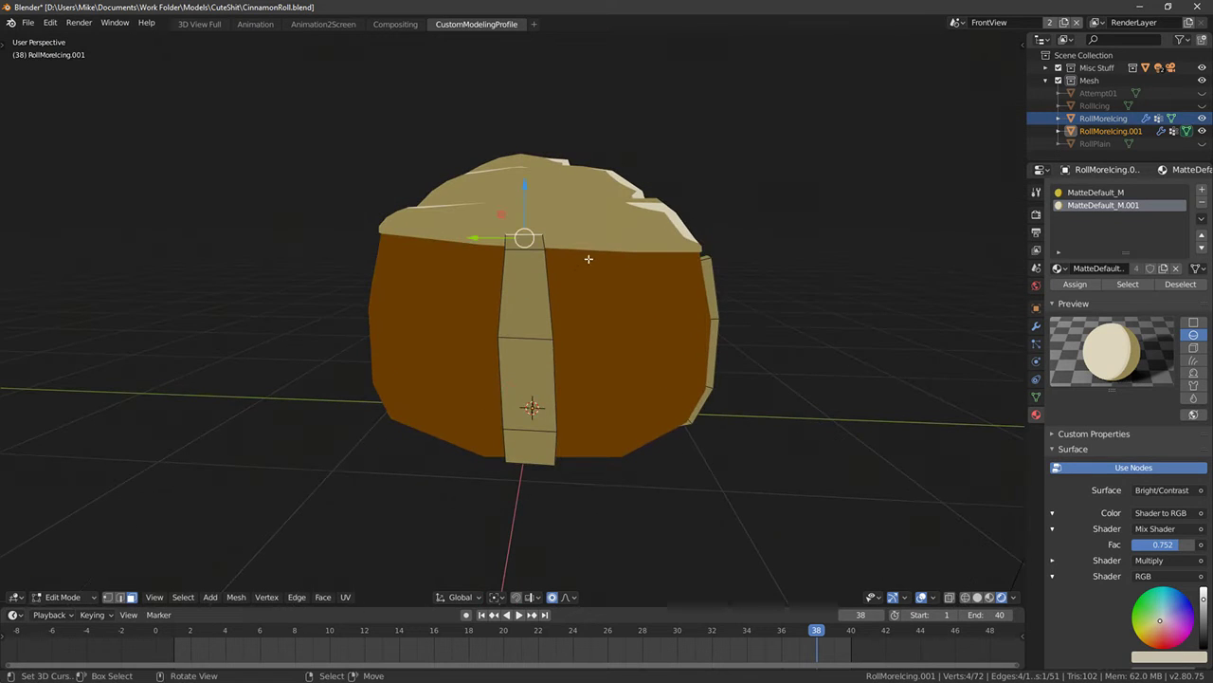
pyautogui.press('s')
pyautogui.scroll(4, 621, 255)
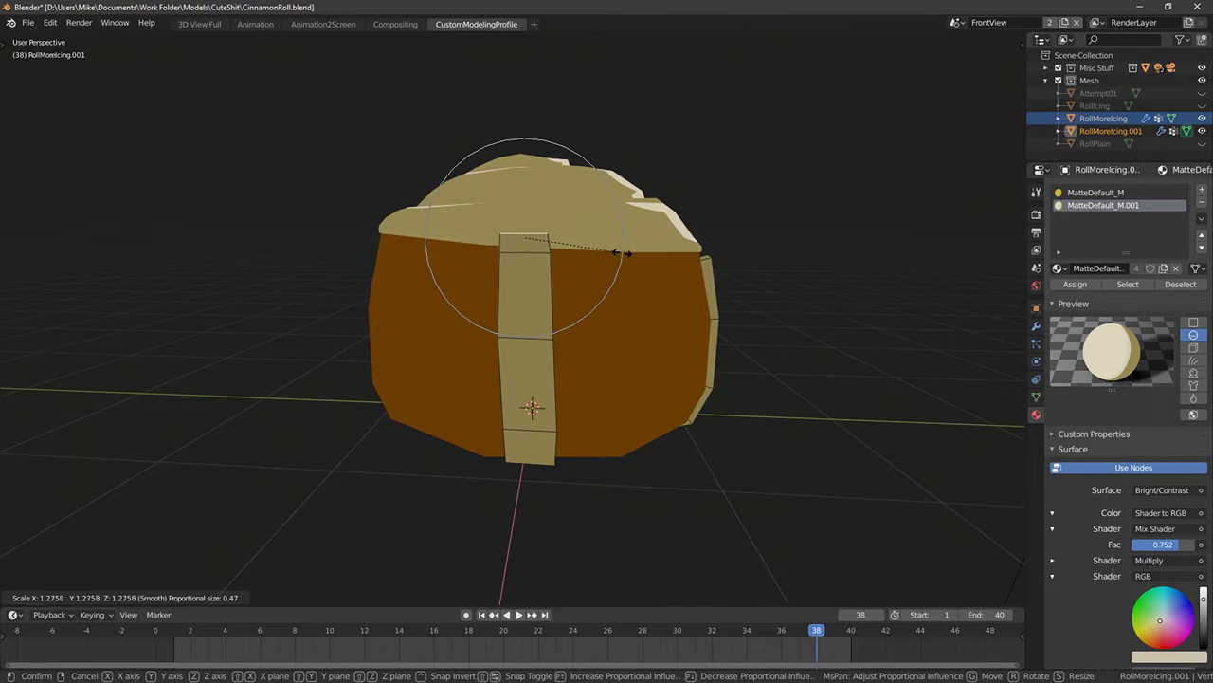
pyautogui.click(624, 256)
# Try to loop-select the faces running down the extended strip
pyautogui.moveTo(596, 271); pyautogui.dragTo(666, 293, button='middle')
pyautogui.click(650, 337)
pyautogui.hotkey('alt', 'a')
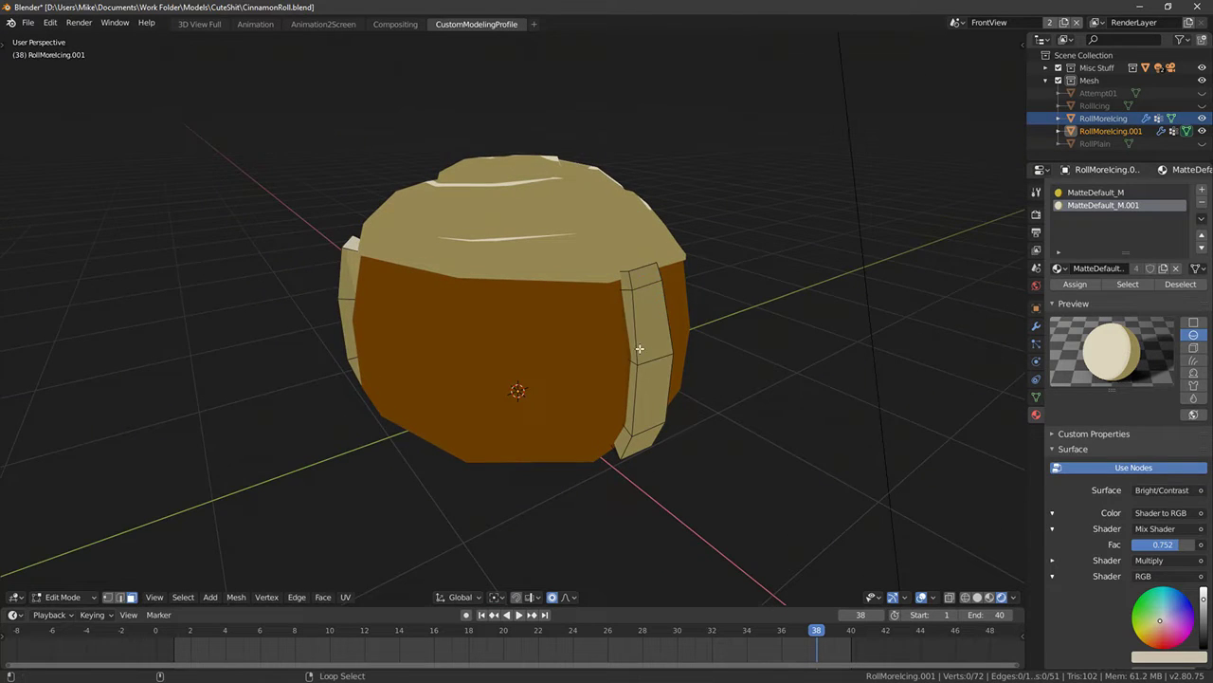
pyautogui.keyDown('alt'); pyautogui.click(640, 349); pyautogui.keyUp('alt')
pyautogui.moveTo(661, 362); pyautogui.dragTo(537, 341, button='middle')
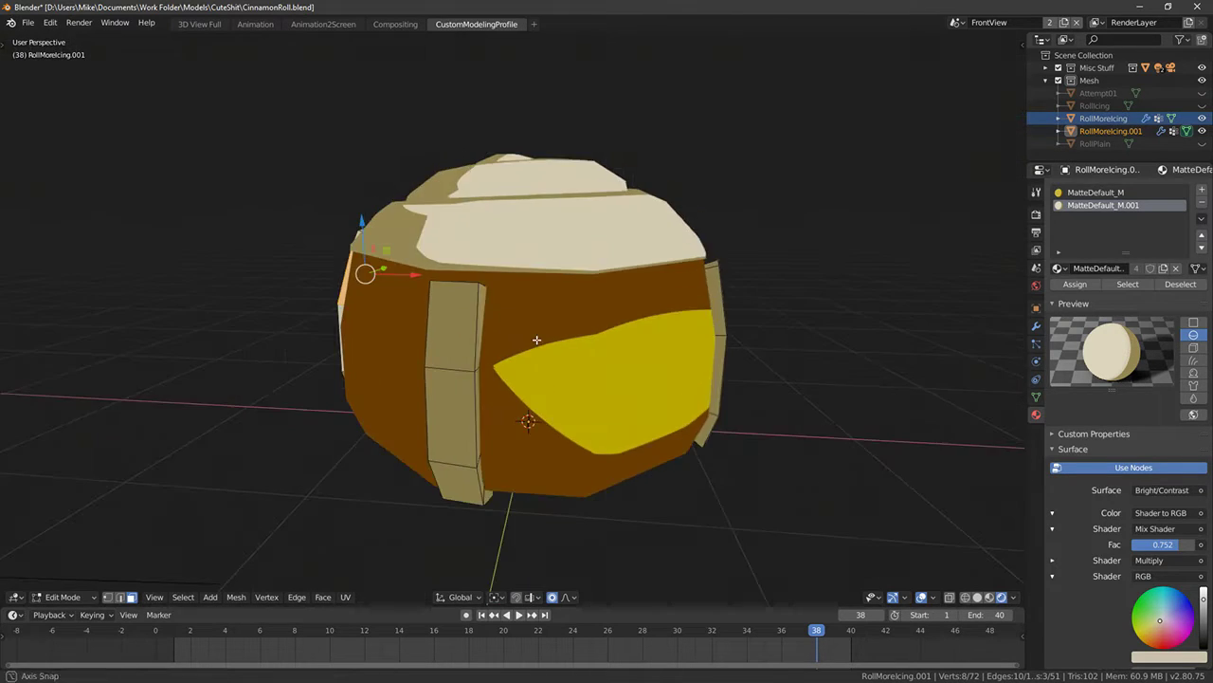
pyautogui.moveTo(421, 299); pyautogui.dragTo(506, 333, button='middle')
pyautogui.click(423, 297)
pyautogui.moveTo(423, 297); pyautogui.dragTo(467, 271, button='middle')
pyautogui.keyDown('alt'); pyautogui.rightClick(420, 334); pyautogui.keyUp('alt')
pyautogui.moveTo(420, 334); pyautogui.dragTo(468, 318, button='middle')
# In edge select mode, select the vertical edges along both sides of the extended strip's outer face
pyautogui.click(121, 600)
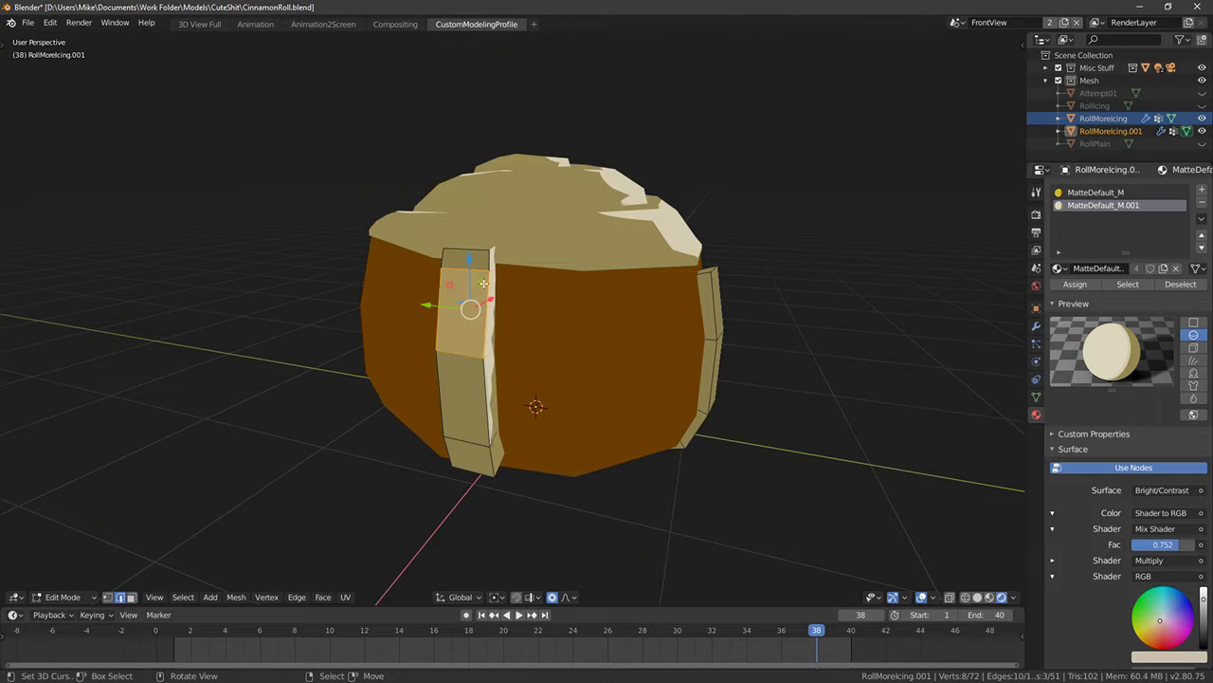
pyautogui.click(442, 258)
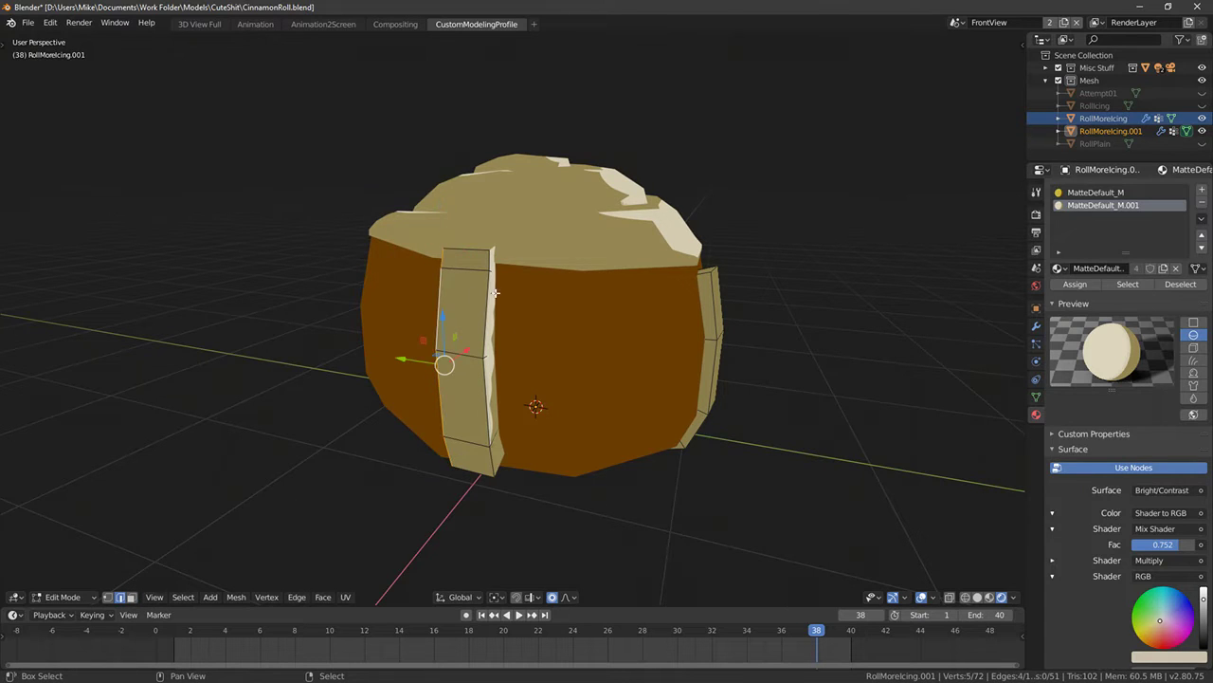
pyautogui.keyDown('shift'); pyautogui.click(488, 261); pyautogui.keyUp('shift')
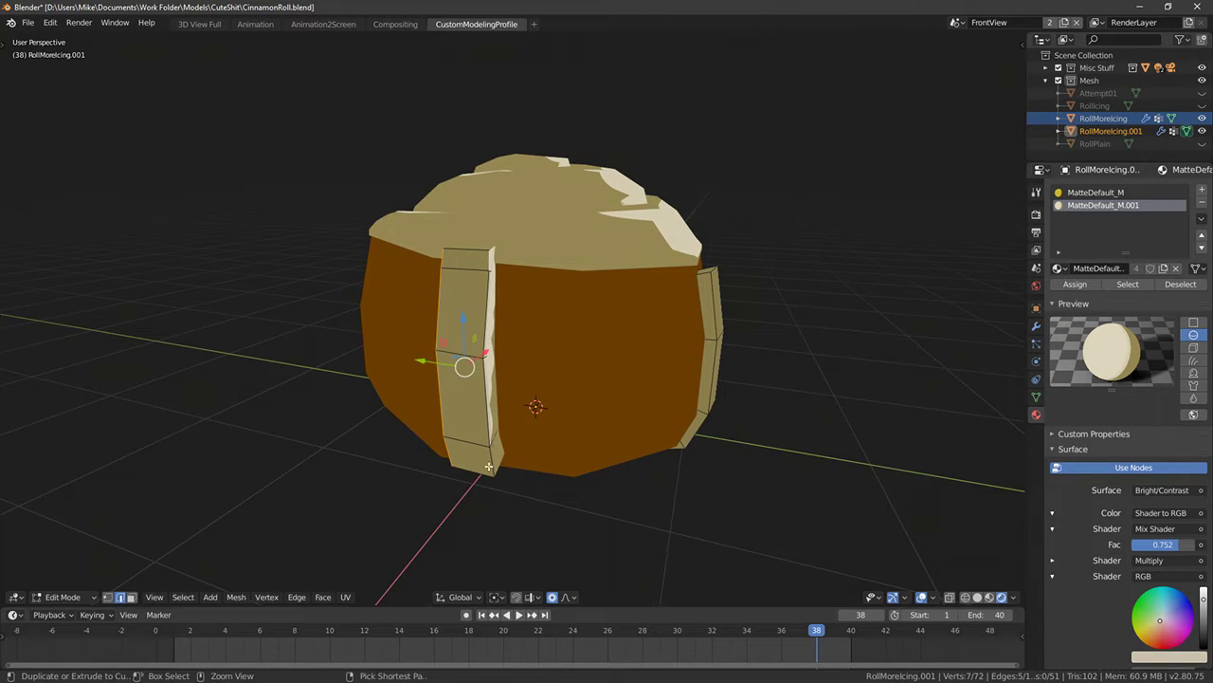
pyautogui.keyDown('ctrl'); pyautogui.rightClick(489, 466); pyautogui.keyUp('ctrl')
pyautogui.press('s')
pyautogui.rightClick(693, 472)
# Narrow the strip's outer face to about 0.47 along Y and shift it about -0.009 along Y
pyautogui.moveTo(673, 464); pyautogui.dragTo(693, 410, button='middle')
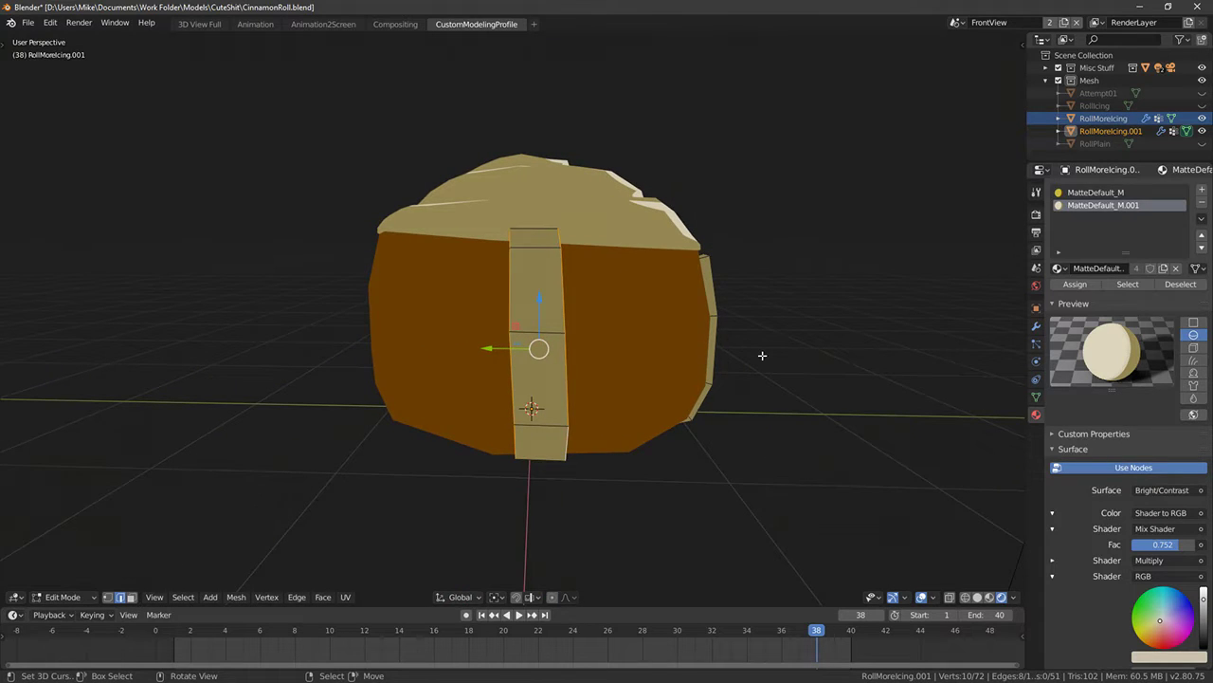
pyautogui.press('s')
pyautogui.press('x')
pyautogui.press('y')
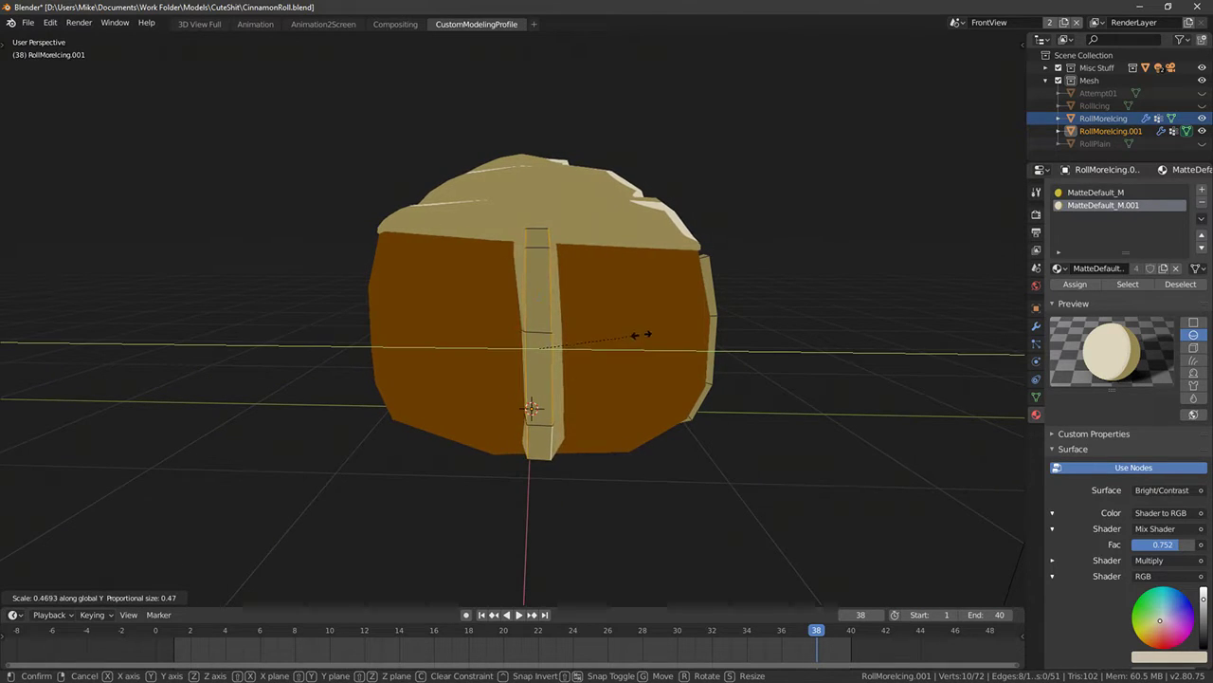
pyautogui.click(726, 324)
pyautogui.moveTo(603, 366)
pyautogui.mouseDown(button='middle')
pyautogui.moveTo(598, 379)
pyautogui.moveTo(589, 369)
pyautogui.mouseUp(button='middle')
pyautogui.press('KP_1')
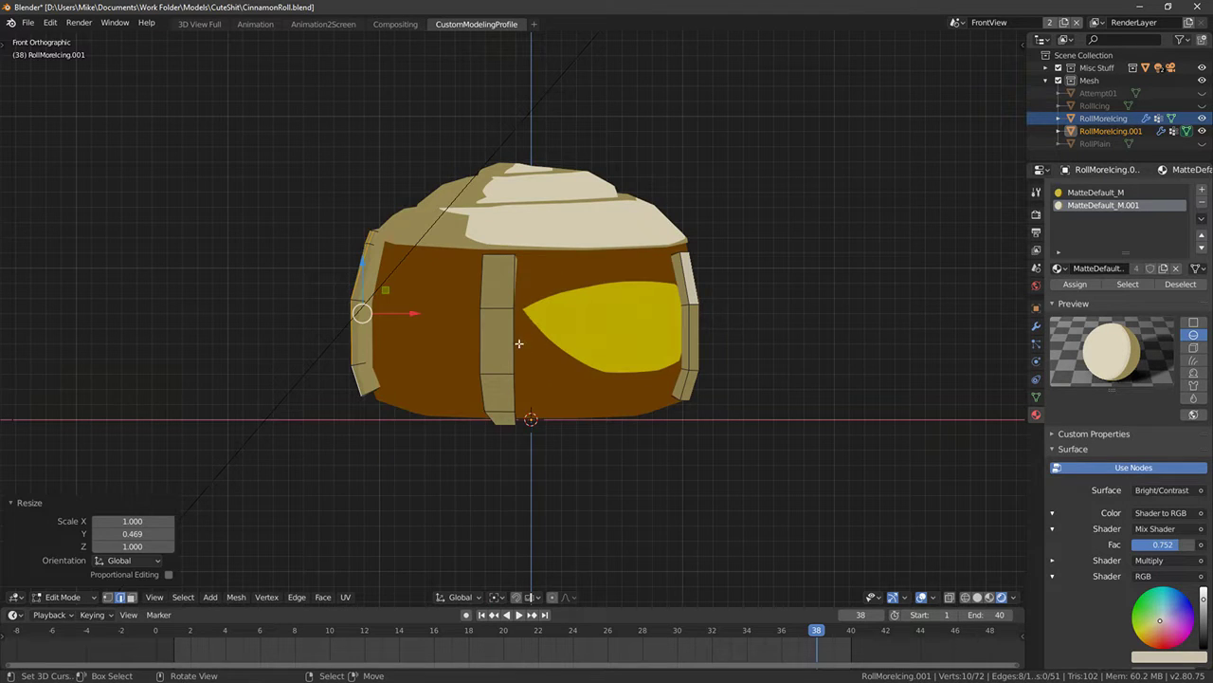
pyautogui.moveTo(520, 343); pyautogui.dragTo(658, 363, button='middle')
pyautogui.moveTo(482, 348); pyautogui.dragTo(487, 355)
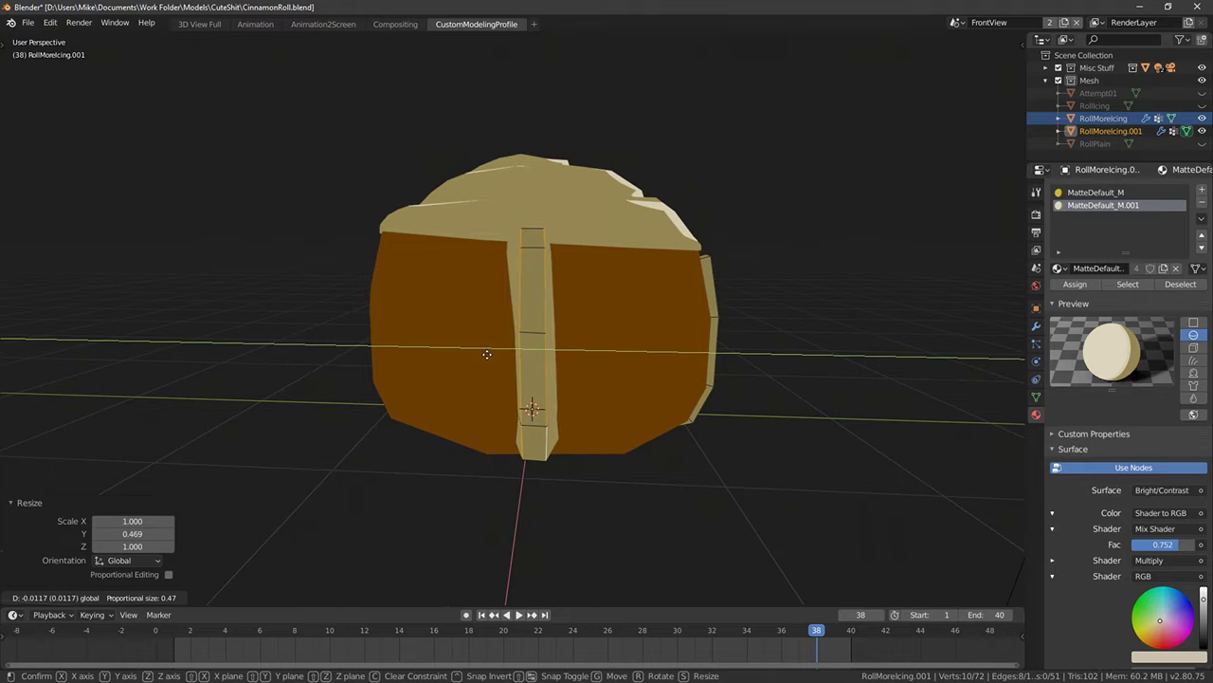
pyautogui.click(486, 354)
# In vertex select mode, move two rear vertices on one side of the strip about 0.03 along Y
pyautogui.click(108, 597)
pyautogui.hotkey('shift', 'z')
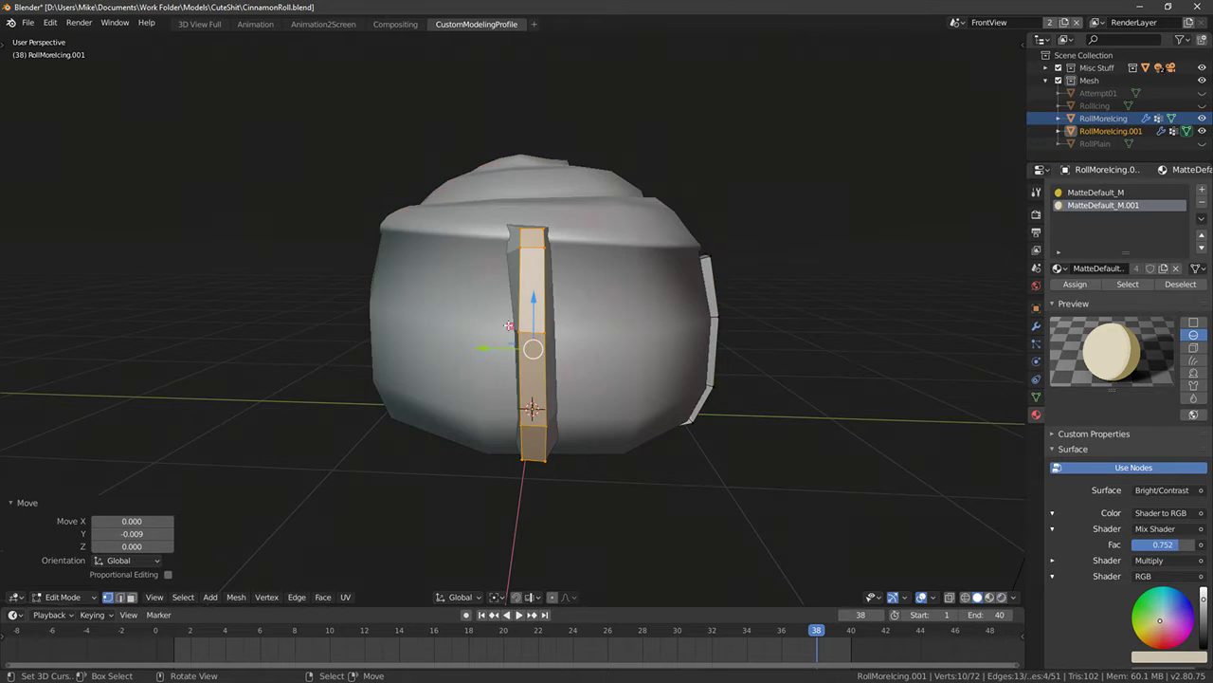
pyautogui.press('z')
pyautogui.rightClick(510, 326)
pyautogui.moveTo(511, 327); pyautogui.dragTo(543, 413, button='middle')
pyautogui.hotkey('shift', 'z')
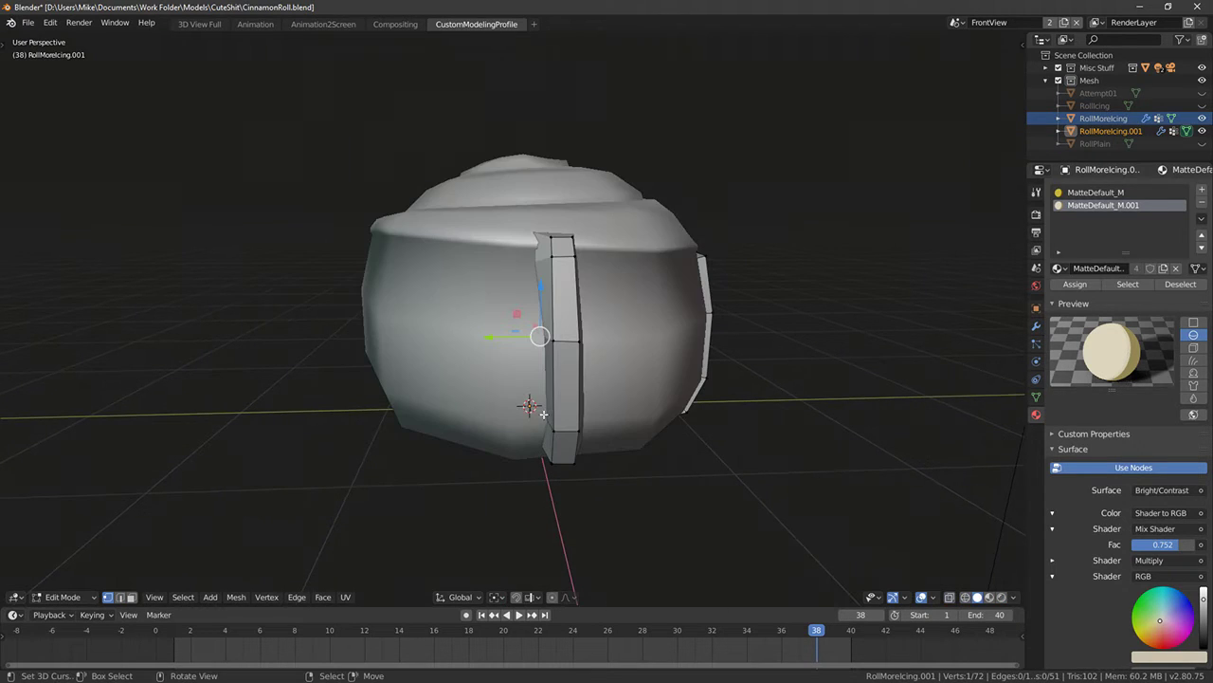
pyautogui.press('g')
pyautogui.press('y')
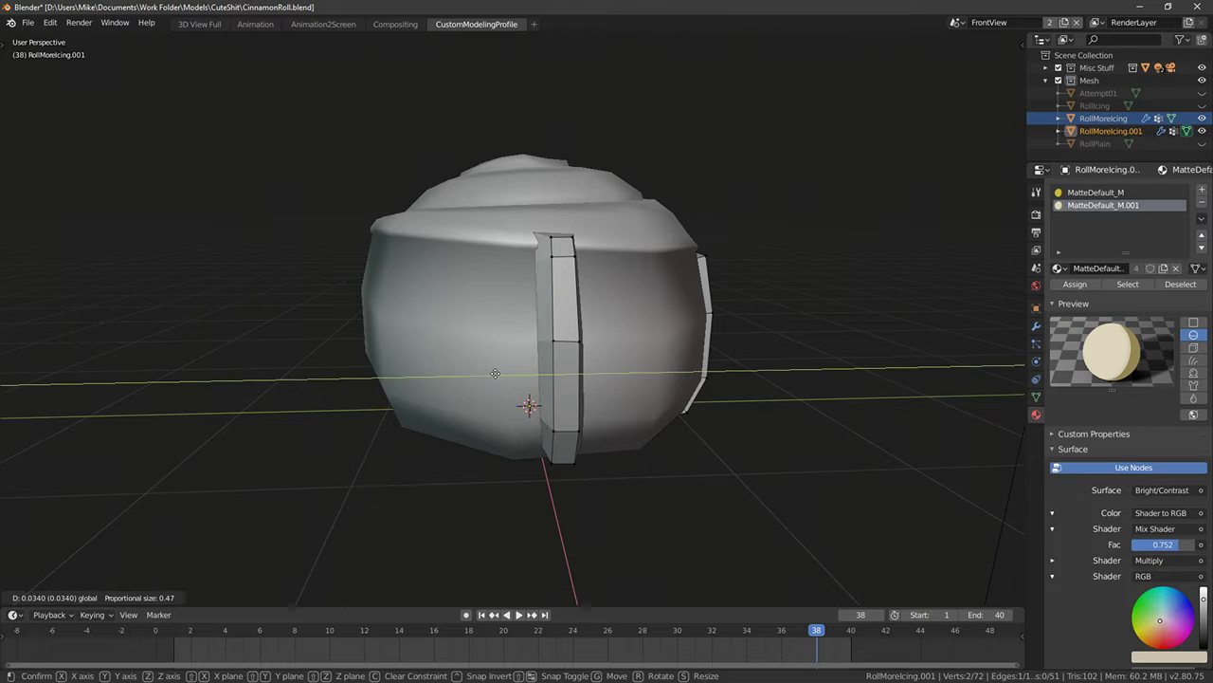
pyautogui.click(499, 373)
# Nudge the rear vertices on the strip's opposite side along Y
pyautogui.moveTo(499, 373); pyautogui.dragTo(540, 349, button='middle')
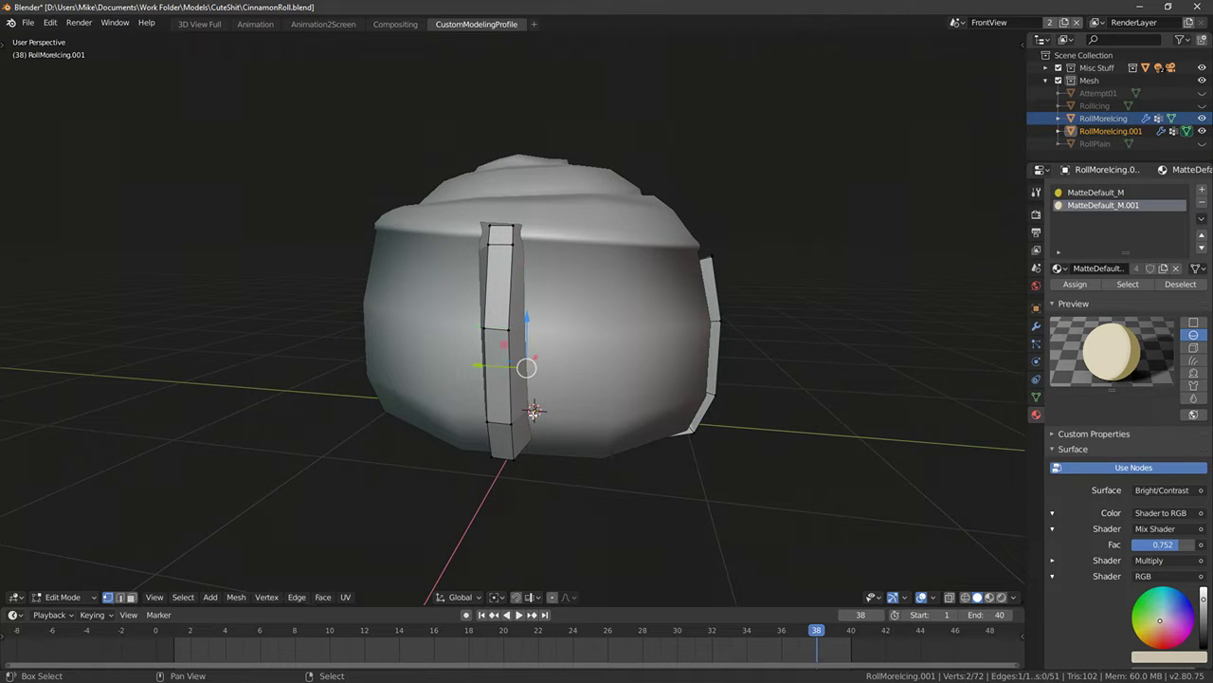
pyautogui.moveTo(482, 367); pyautogui.dragTo(490, 367)
pyautogui.moveTo(490, 367); pyautogui.dragTo(433, 384, button='middle')
pyautogui.moveTo(472, 368); pyautogui.dragTo(469, 373)
# Select a rear vertex near the strip's top and move it about -0.011 along X
pyautogui.hotkey('shift', 'z')
pyautogui.click(436, 276)
pyautogui.hotkey('shift', 'z')
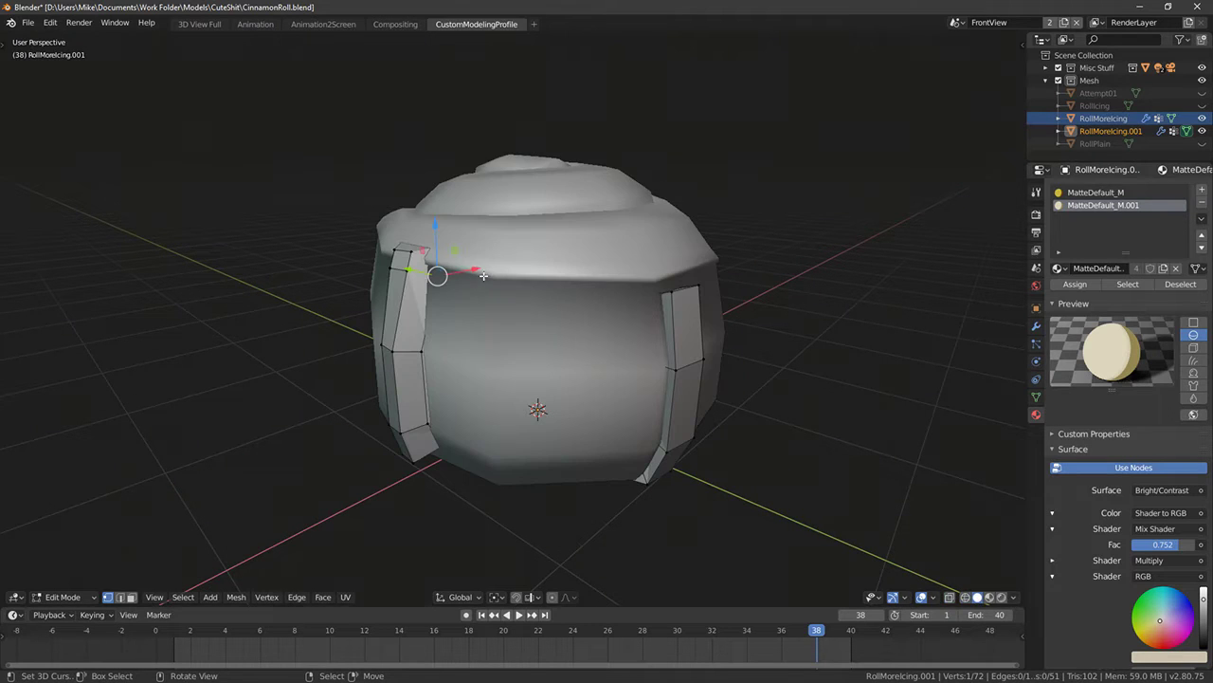
pyautogui.moveTo(473, 267); pyautogui.dragTo(455, 252)
pyautogui.click(459, 267)
pyautogui.hotkey('alt', 'z')
pyautogui.hotkey('shift', 'z')
pyautogui.moveTo(440, 243); pyautogui.dragTo(438, 261, button='middle')
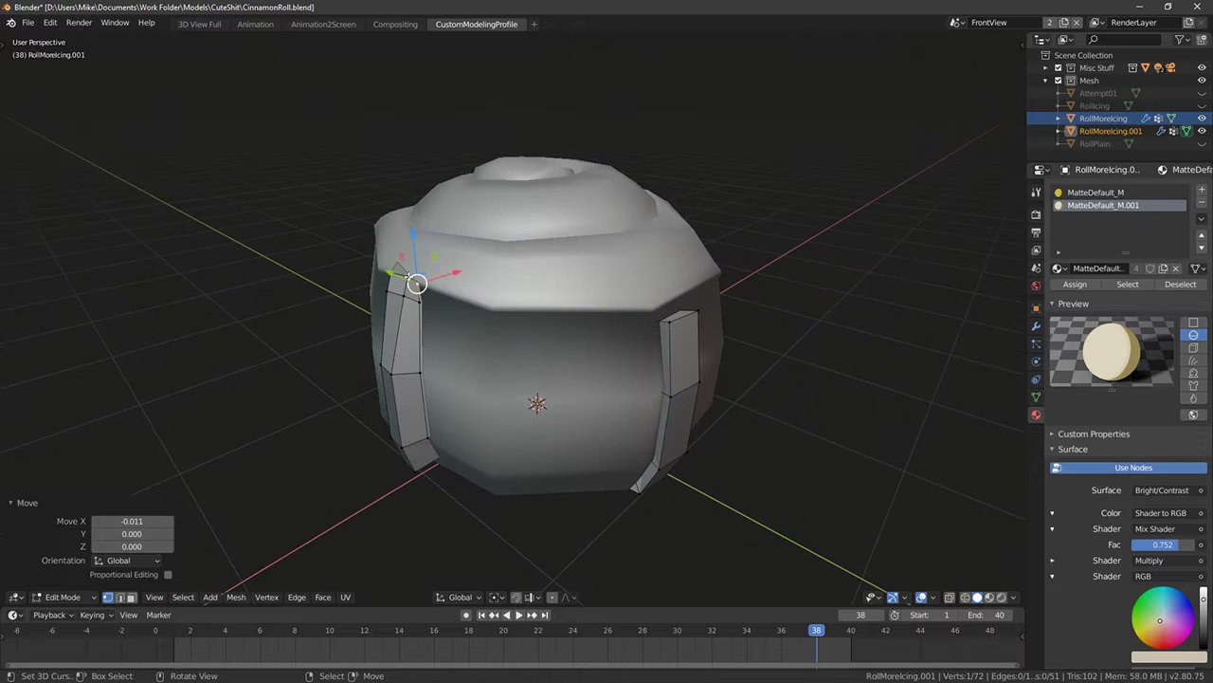
# Raise the strip's rear top vertex slightly and move it 0.075 along X
pyautogui.moveTo(414, 233); pyautogui.dragTo(413, 224)
pyautogui.click(412, 223)
pyautogui.press('g')
pyautogui.press('x')
pyautogui.moveTo(413, 224); pyautogui.dragTo(531, 393, button='middle')
pyautogui.click(462, 252)
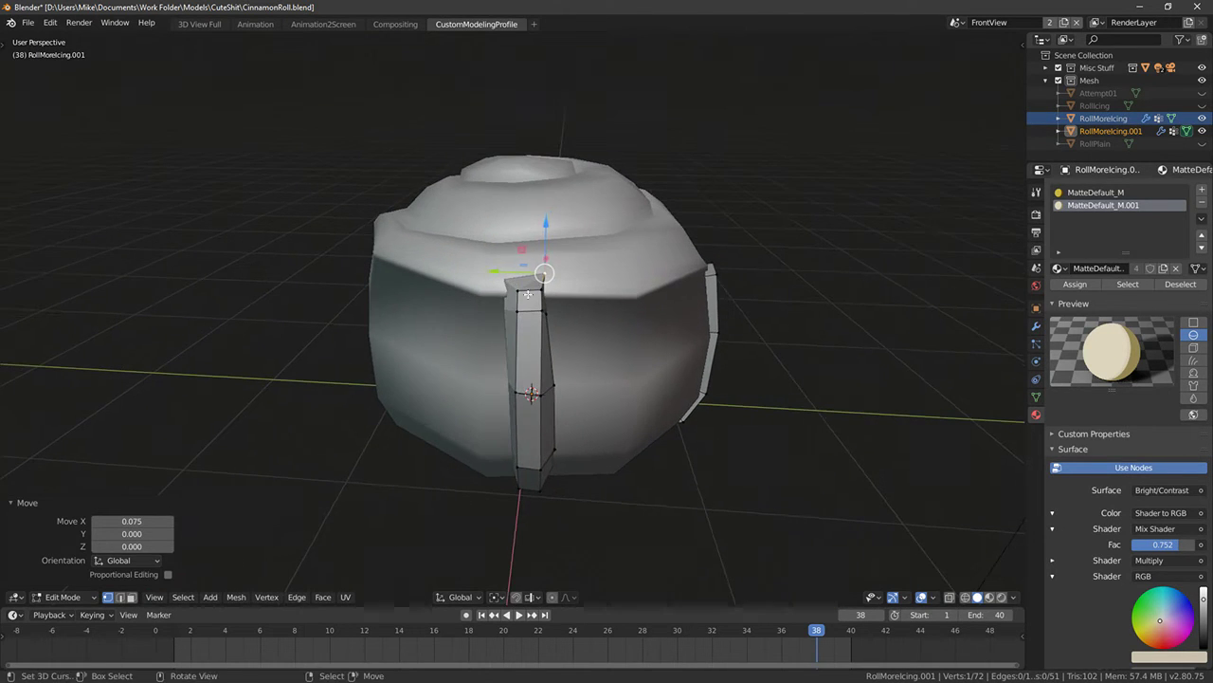
# Try adding a centred vertical loop cut down the strip's outer face
pyautogui.hotkey('ctrl', 'r')
pyautogui.doubleClick(532, 315)
pyautogui.moveTo(533, 315); pyautogui.dragTo(495, 292, button='middle')
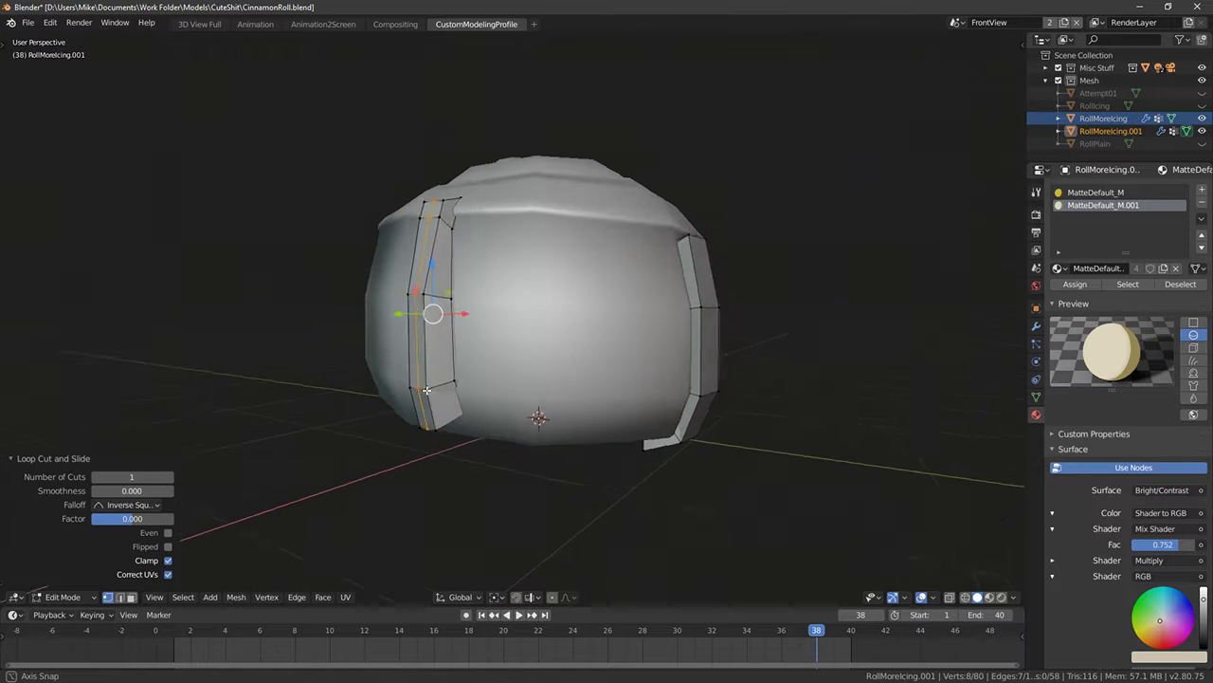
pyautogui.hotkey('ctrl', 'z')
# Select two rear vertices at the strip's upper end, nudge them along Y and raise them 0.052 along Z
pyautogui.moveTo(437, 384)
pyautogui.mouseDown(button='middle')
pyautogui.moveTo(542, 411)
pyautogui.moveTo(637, 363)
pyautogui.mouseUp(button='middle')
pyautogui.hotkey('shift', 'z')
pyautogui.moveTo(658, 285)
pyautogui.mouseDown(button='middle')
pyautogui.moveTo(566, 290)
pyautogui.moveTo(545, 272)
pyautogui.mouseUp(button='middle')
pyautogui.keyDown('shift'); pyautogui.click(548, 258); pyautogui.keyUp('shift')
pyautogui.hotkey('shift', 'z')
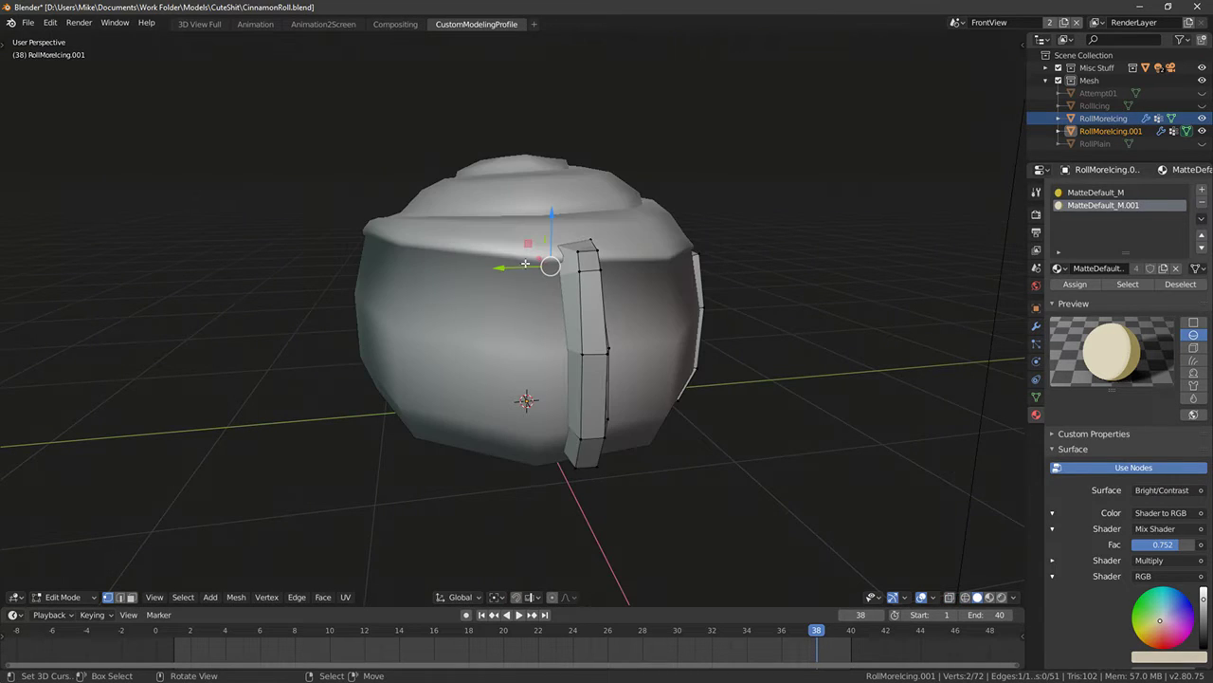
pyautogui.moveTo(508, 269); pyautogui.dragTo(505, 268)
pyautogui.moveTo(551, 220); pyautogui.dragTo(551, 209)
pyautogui.hotkey('shift', 'z')
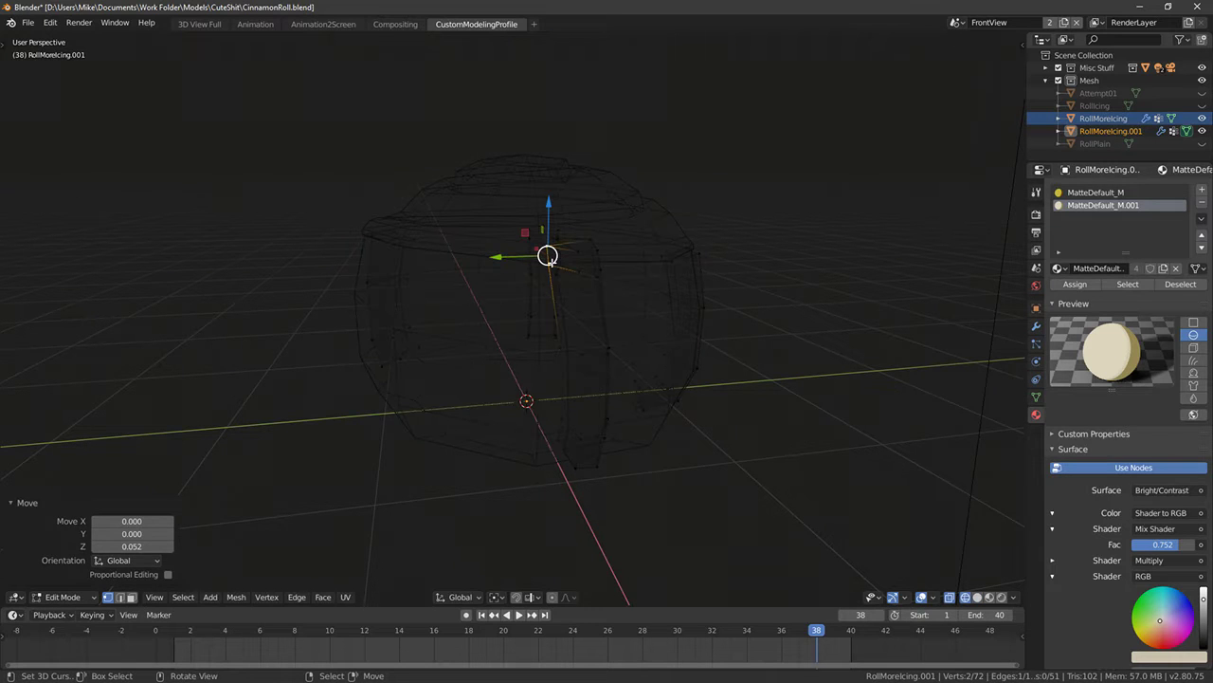
# Reposition the single rear top vertex along Y, raising it 0.018 along Z and moving it -0.068 along X
pyautogui.click(548, 256)
pyautogui.hotkey('shift', 'z')
pyautogui.moveTo(550, 246); pyautogui.dragTo(545, 254, button='middle')
pyautogui.hotkey('shift', 'z')
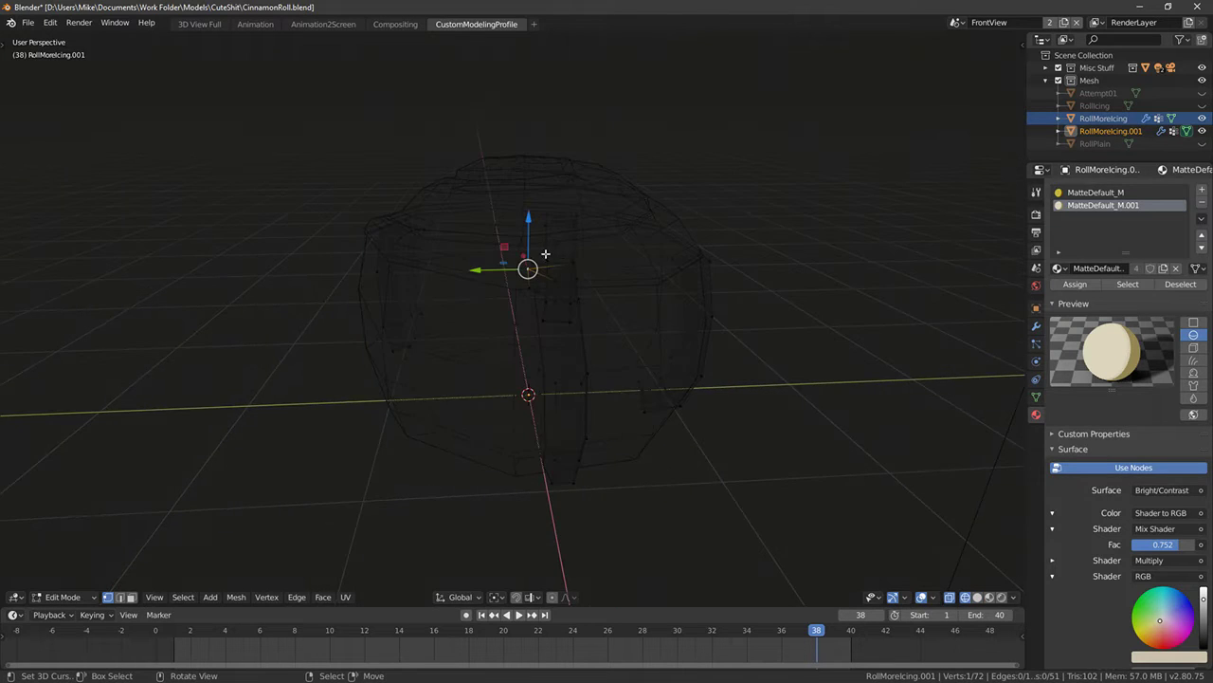
pyautogui.scroll(4, 590, 191)
pyautogui.keyDown('shift'); pyautogui.moveTo(613, 209); pyautogui.dragTo(528, 256, button='middle'); pyautogui.keyUp('shift')
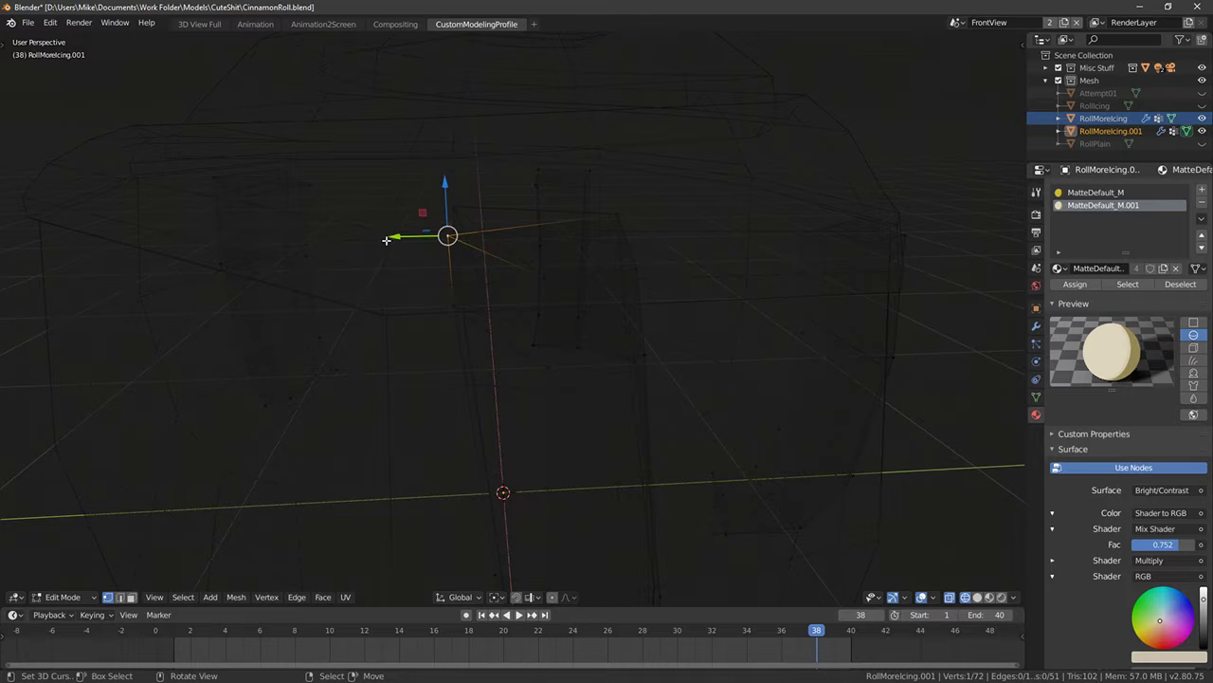
pyautogui.moveTo(390, 239); pyautogui.dragTo(429, 244)
pyautogui.hotkey('shift', 'z')
pyautogui.moveTo(486, 187); pyautogui.dragTo(484, 173)
pyautogui.moveTo(486, 175); pyautogui.dragTo(512, 250, button='middle')
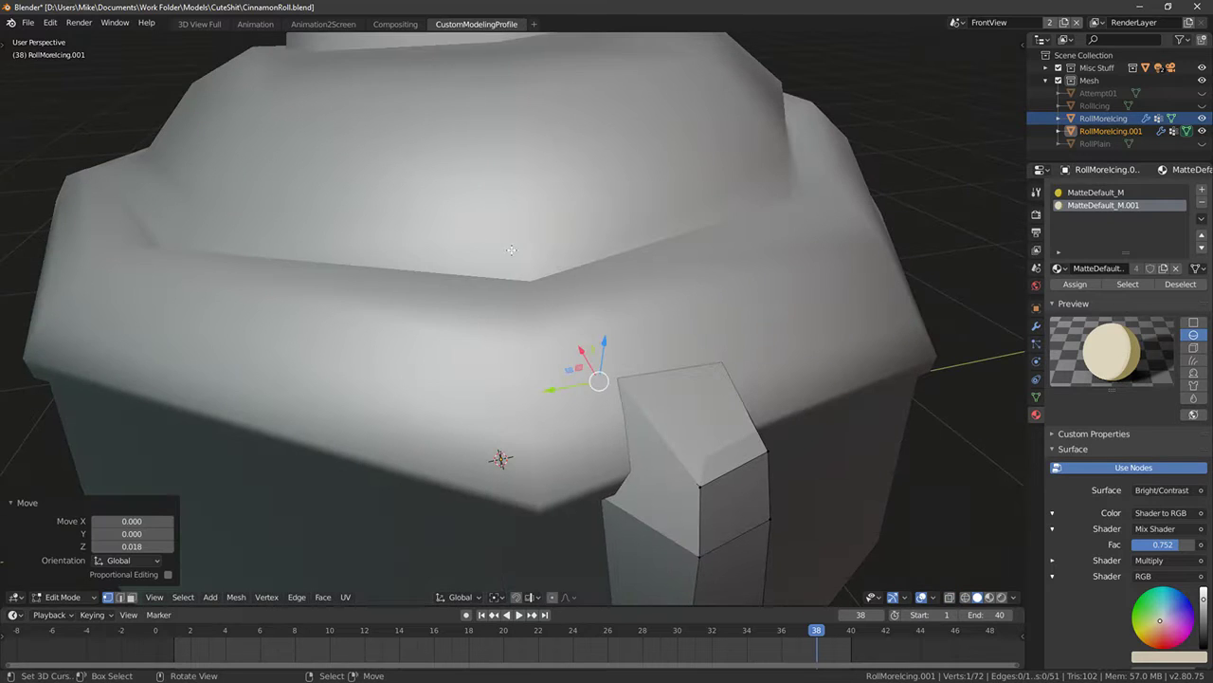
pyautogui.moveTo(578, 346); pyautogui.dragTo(601, 382)
pyautogui.moveTo(601, 382); pyautogui.dragTo(577, 351, button='middle')
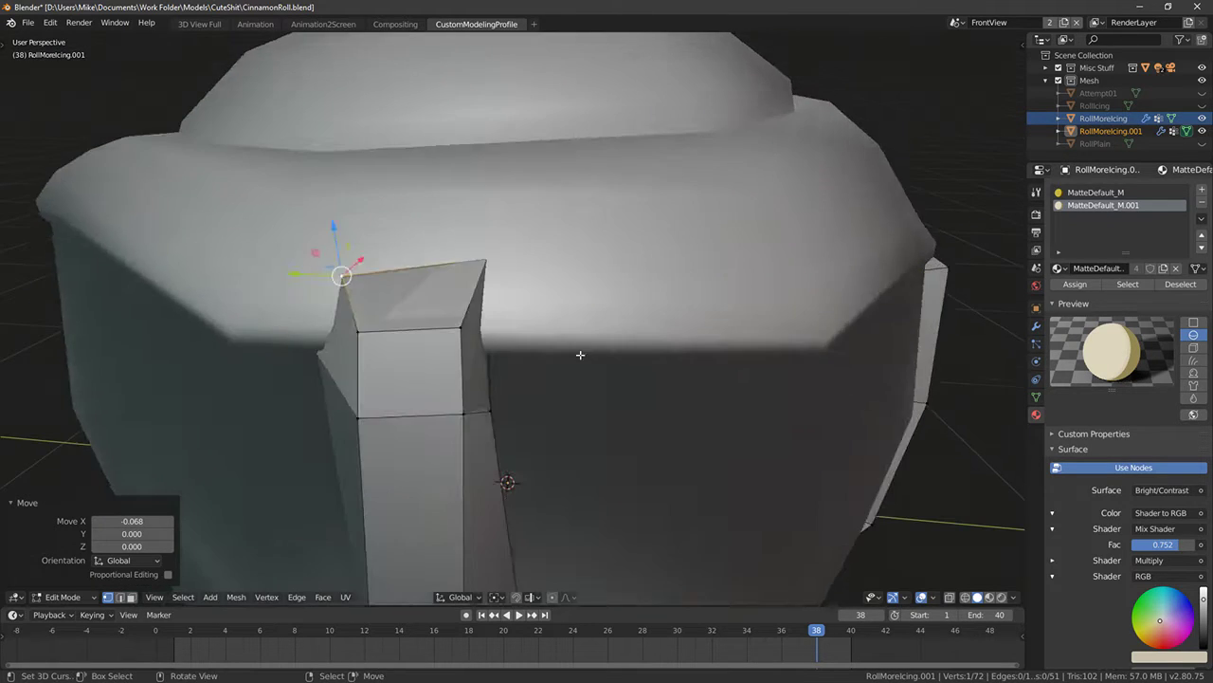
# Move the strip's opposite rear top corner about -0.028 along X and adjust its height slightly
pyautogui.hotkey('shift', 'z')
pyautogui.hotkey('ctrl', 'z')
pyautogui.moveTo(512, 268); pyautogui.dragTo(474, 286, button='middle')
pyautogui.hotkey('shift', 'z')
pyautogui.moveTo(371, 238); pyautogui.dragTo(358, 244)
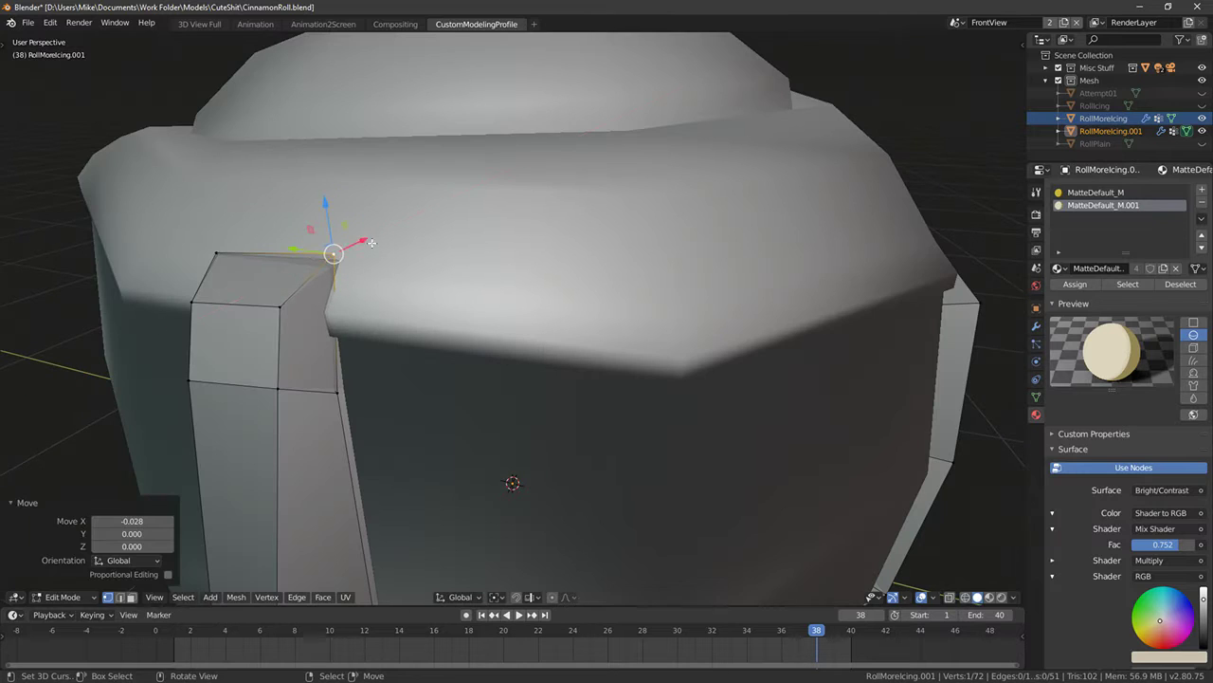
pyautogui.moveTo(332, 202); pyautogui.dragTo(333, 210)
# Widen the strip's outer face just below its top by moving both front vertices outward along Y
pyautogui.moveTo(333, 211); pyautogui.dragTo(464, 292, button='middle')
pyautogui.hotkey('shift', 'z')
pyautogui.rightClick(493, 256)
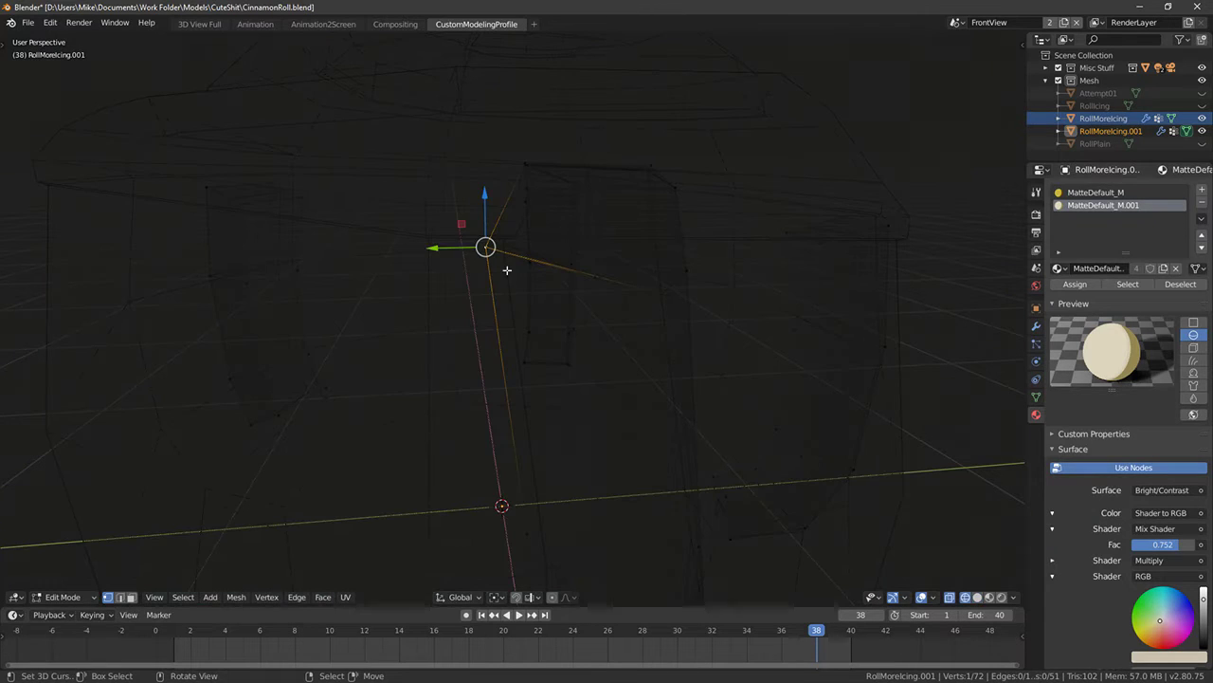
pyautogui.click(461, 257)
pyautogui.click(608, 281)
pyautogui.hotkey('shift', 'z')
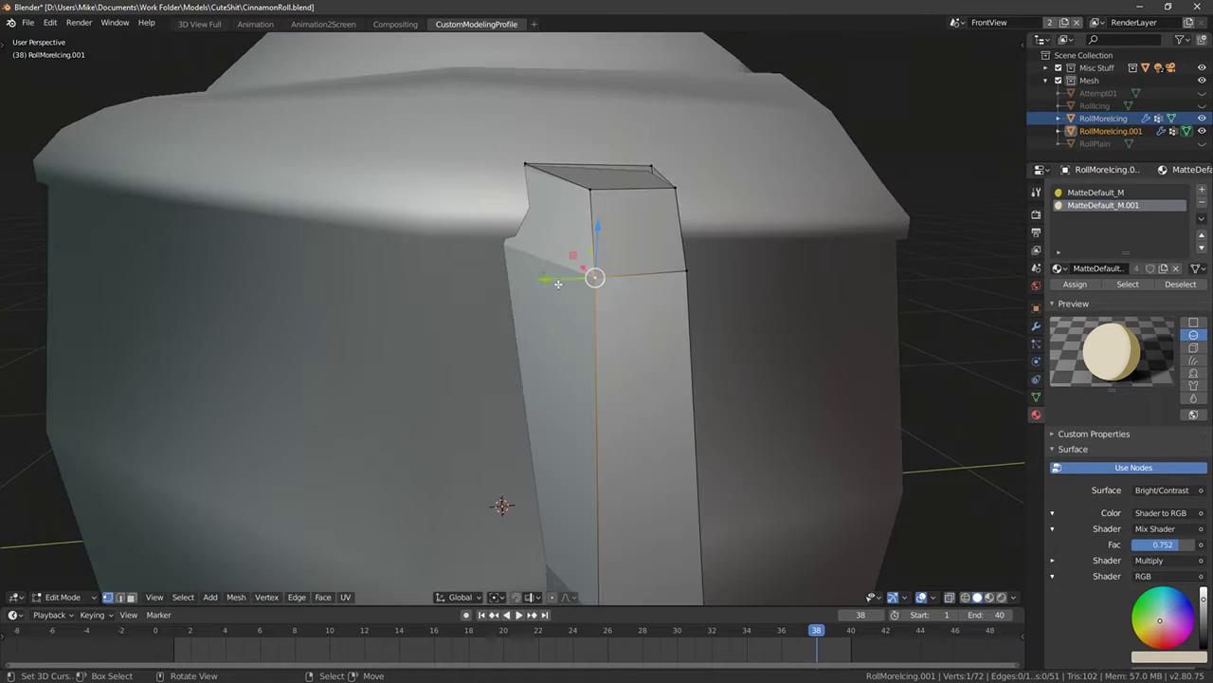
pyautogui.moveTo(543, 276); pyautogui.dragTo(508, 274)
pyautogui.moveTo(600, 293); pyautogui.dragTo(557, 269, button='middle')
pyautogui.click(438, 243)
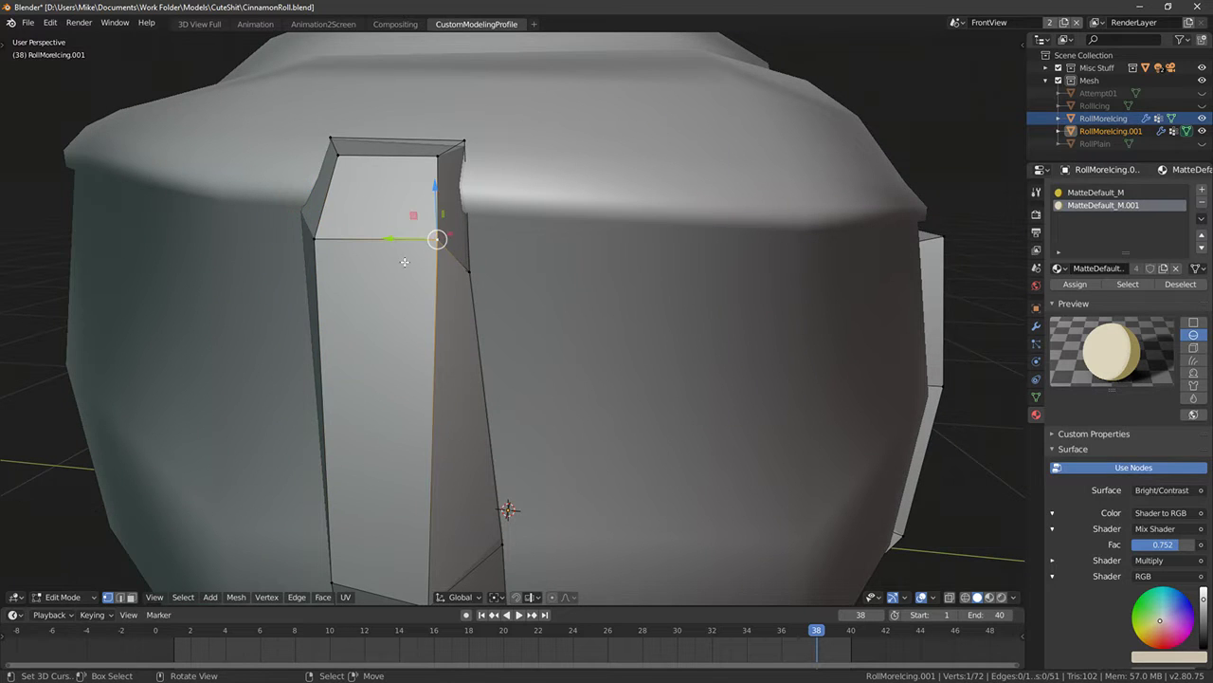
pyautogui.moveTo(396, 239); pyautogui.dragTo(423, 238)
# Reposition the middle-row front vertices of the strip along Y
pyautogui.scroll(-3, 436, 275)
pyautogui.moveTo(488, 390); pyautogui.dragTo(491, 352, button='middle')
pyautogui.rightClick(478, 341)
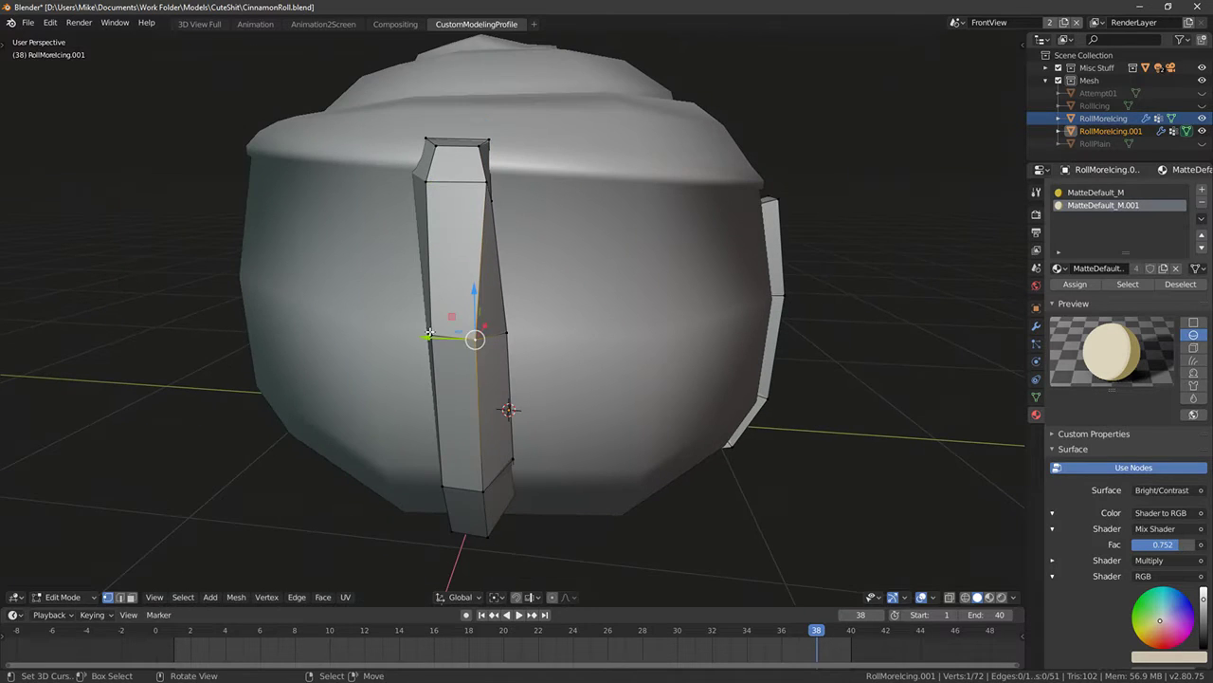
pyautogui.moveTo(429, 335); pyautogui.dragTo(454, 338)
pyautogui.moveTo(459, 344); pyautogui.dragTo(474, 287, button='middle')
pyautogui.moveTo(555, 346); pyautogui.dragTo(458, 354)
# Taper the strip's lower end by moving one front tip vertex inward along Y and raising the other 0.030 along Z
pyautogui.hotkey('alt', 'z')
pyautogui.rightClick(494, 341)
pyautogui.hotkey('alt', 'z')
pyautogui.moveTo(517, 417); pyautogui.dragTo(478, 397, button='middle')
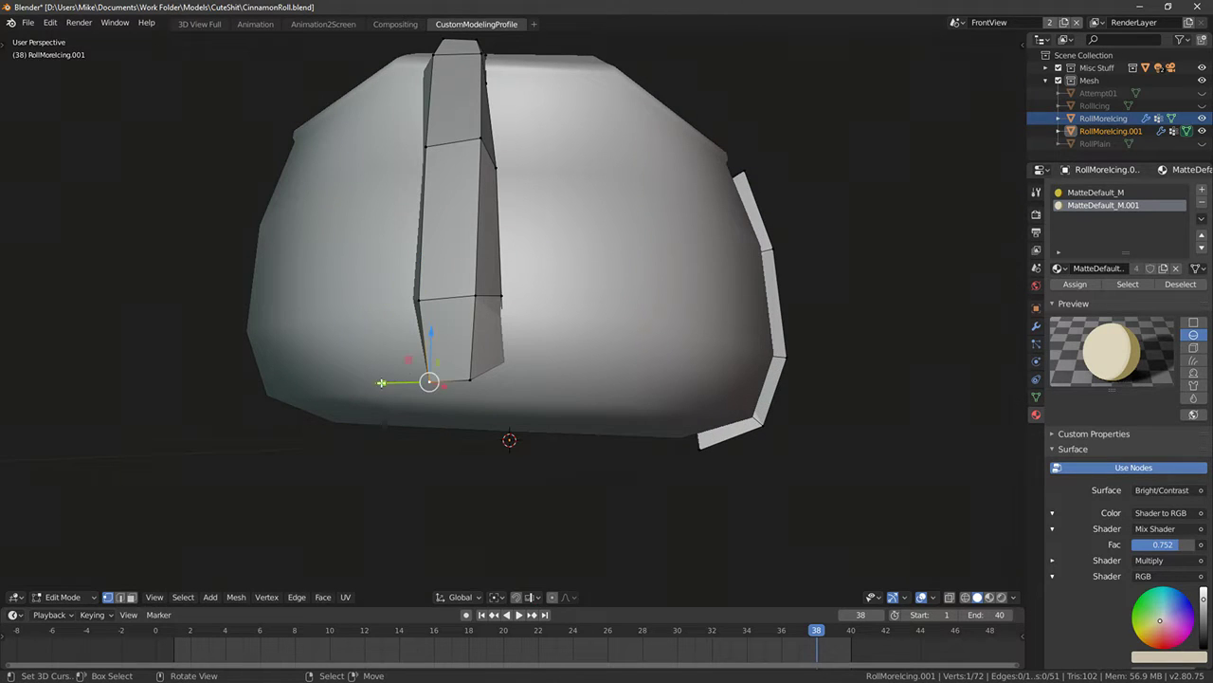
pyautogui.moveTo(381, 383); pyautogui.dragTo(392, 383)
pyautogui.moveTo(443, 347); pyautogui.dragTo(469, 339)
pyautogui.rightClick(470, 378)
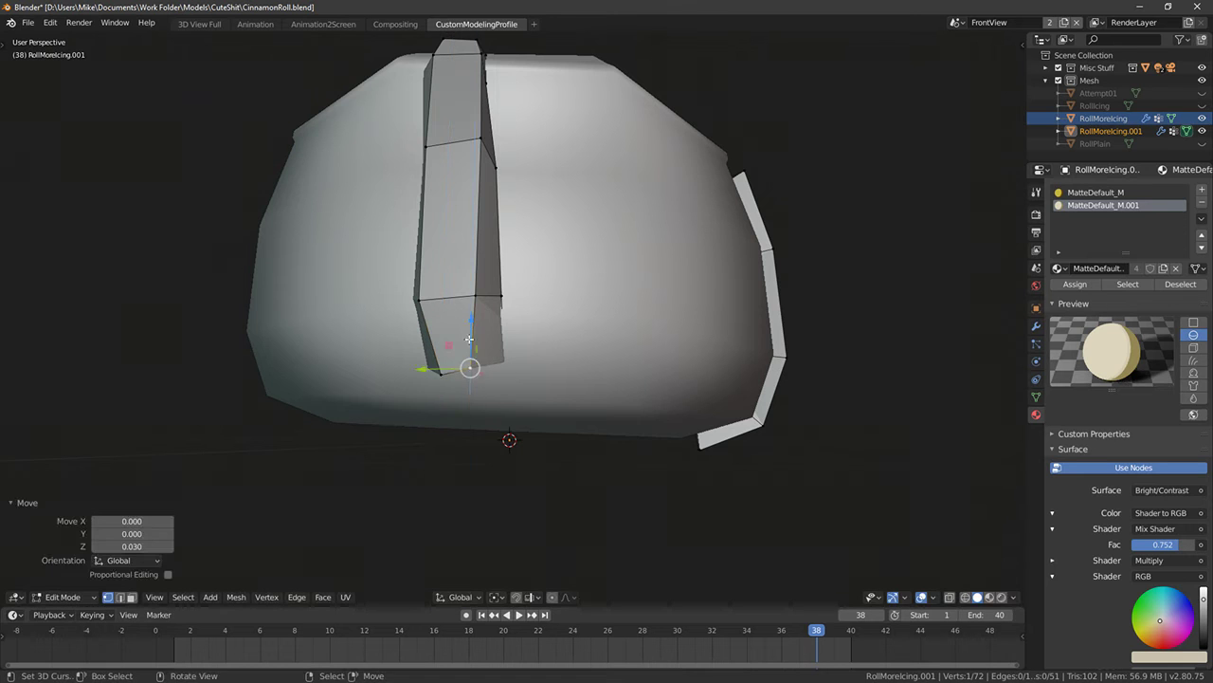
# Move one rear vertex at the strip's lower end -0.156 along Z, then lower the other and move it -0.023 along Y
pyautogui.moveTo(469, 338); pyautogui.dragTo(446, 307, button='middle')
pyautogui.moveTo(439, 270); pyautogui.dragTo(439, 292)
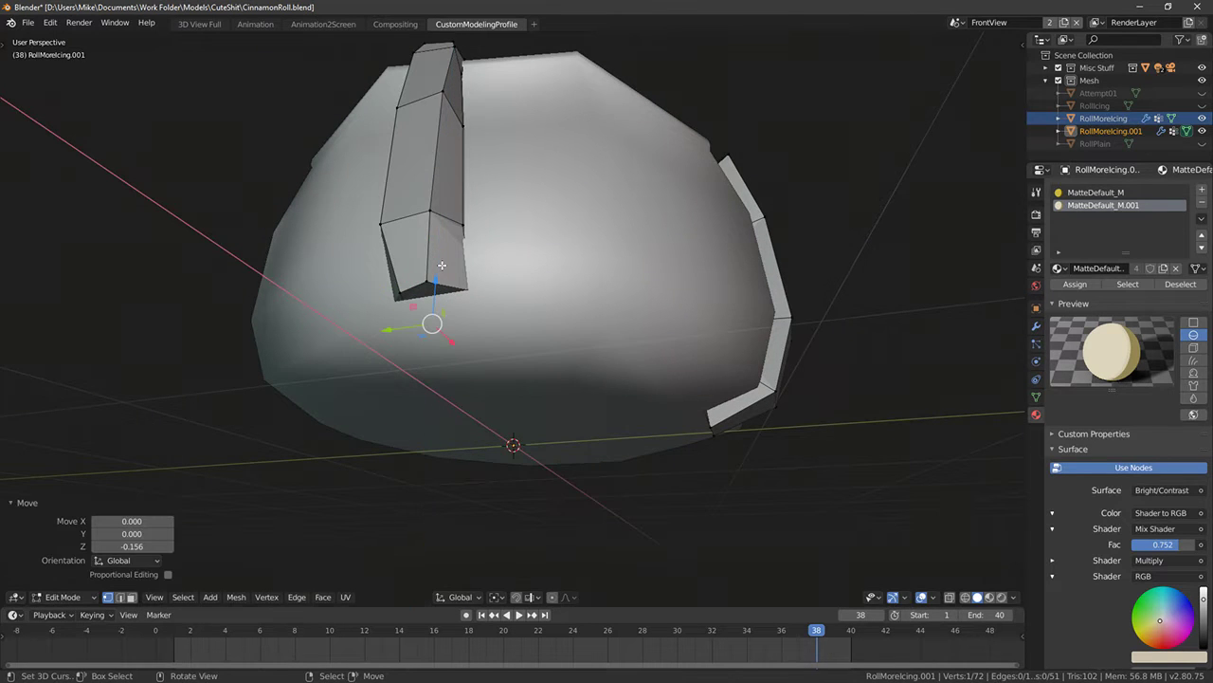
pyautogui.moveTo(439, 293); pyautogui.dragTo(525, 310, button='middle')
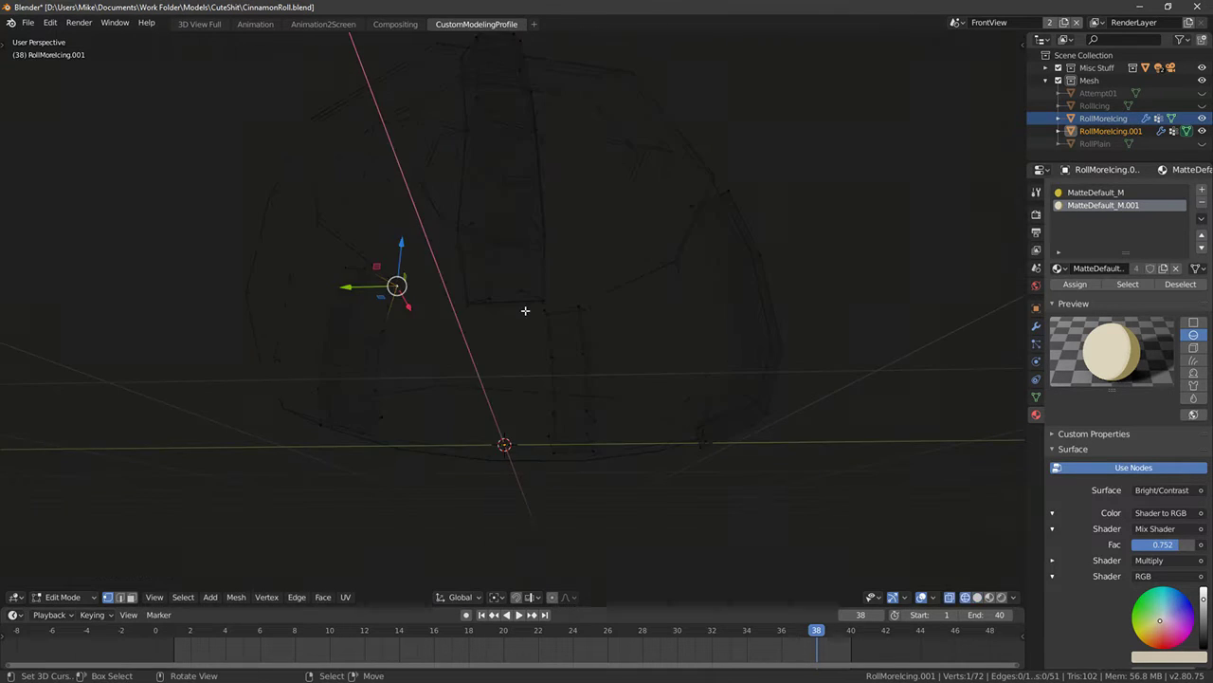
pyautogui.hotkey('shift', 'z')
pyautogui.moveTo(542, 257); pyautogui.dragTo(542, 280)
pyautogui.moveTo(502, 325); pyautogui.dragTo(475, 308)
pyautogui.hotkey('shift', 'z')
pyautogui.rightClick(470, 303)
pyautogui.hotkey('shift', 'z')
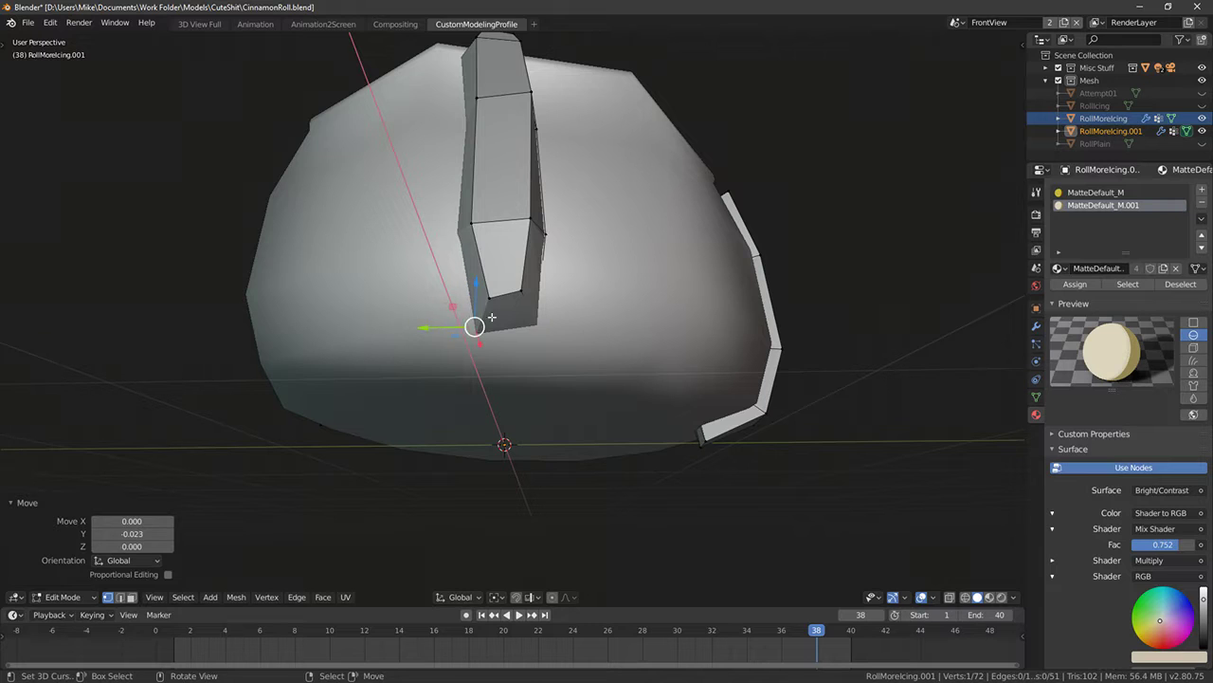
# Extrude the four vertices of the strip's lower end downward and scale the new tip to 0.690
pyautogui.keyDown('shift'); pyautogui.click(518, 294); pyautogui.keyUp('shift')
pyautogui.hotkey('alt', 'z')
pyautogui.hotkey('shift', 'z')
pyautogui.press('e')
pyautogui.moveTo(512, 359)
pyautogui.mouseDown(button='middle')
pyautogui.moveTo(555, 390)
pyautogui.moveTo(649, 416)
pyautogui.mouseUp(button='middle')
pyautogui.click(561, 406)
pyautogui.press('s')
pyautogui.click(659, 409)
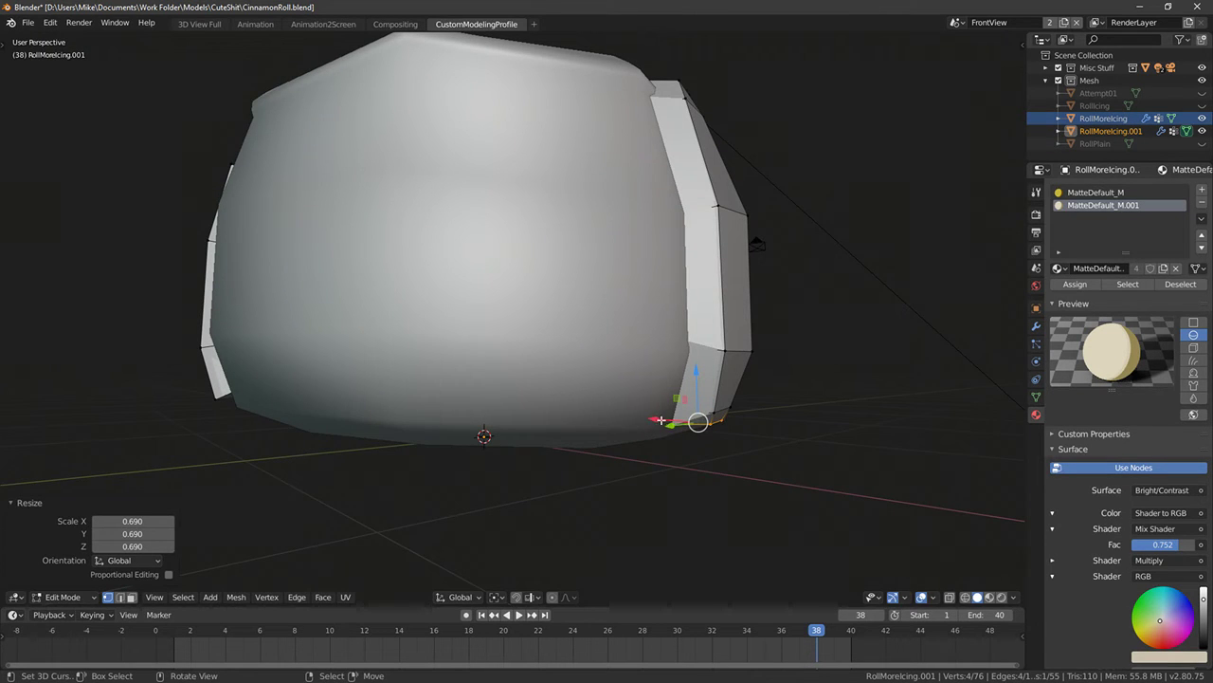
# Adjust the extruded tip along X, refine two of its vertices along X, and return to Object Mode
pyautogui.press('g')
pyautogui.press('x')
pyautogui.click(702, 424)
pyautogui.press('g')
pyautogui.press('x')
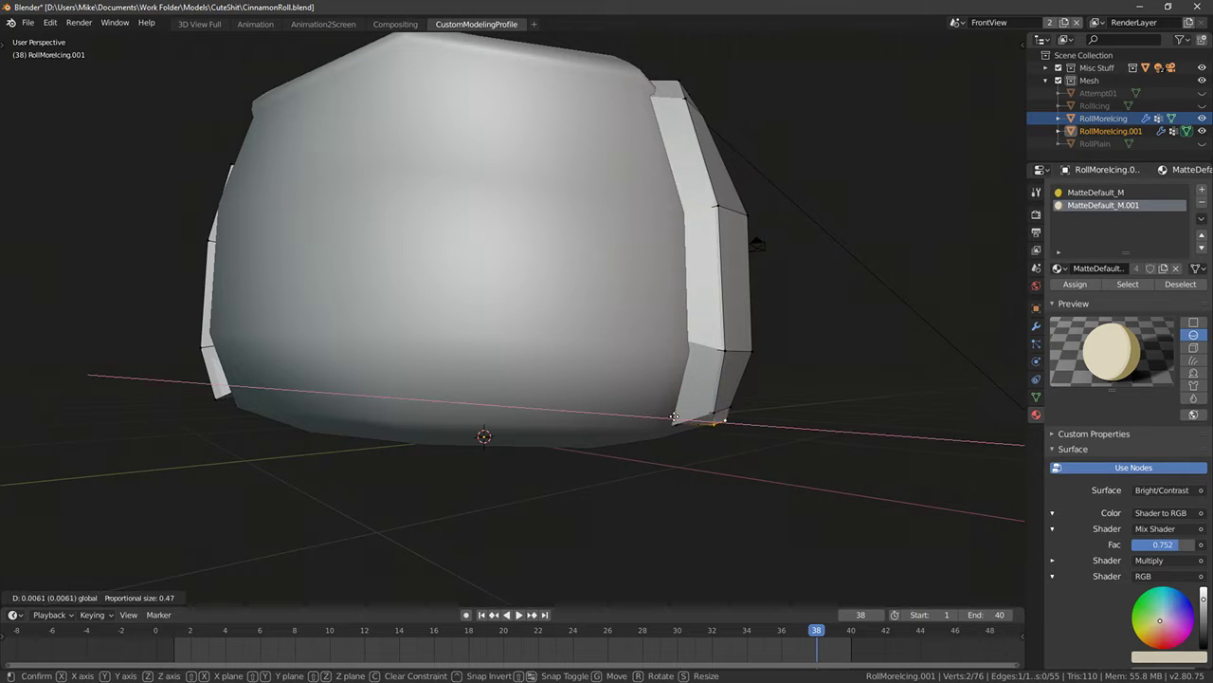
pyautogui.click(723, 421)
pyautogui.moveTo(725, 421)
pyautogui.mouseDown(button='middle')
pyautogui.moveTo(495, 398)
pyautogui.moveTo(517, 418)
pyautogui.moveTo(504, 427)
pyautogui.mouseUp(button='middle')
pyautogui.hotkey('shift', 'z')
pyautogui.press('Tab')
pyautogui.scroll(-5, 661, 418)
pyautogui.hotkey('shift', 'z')
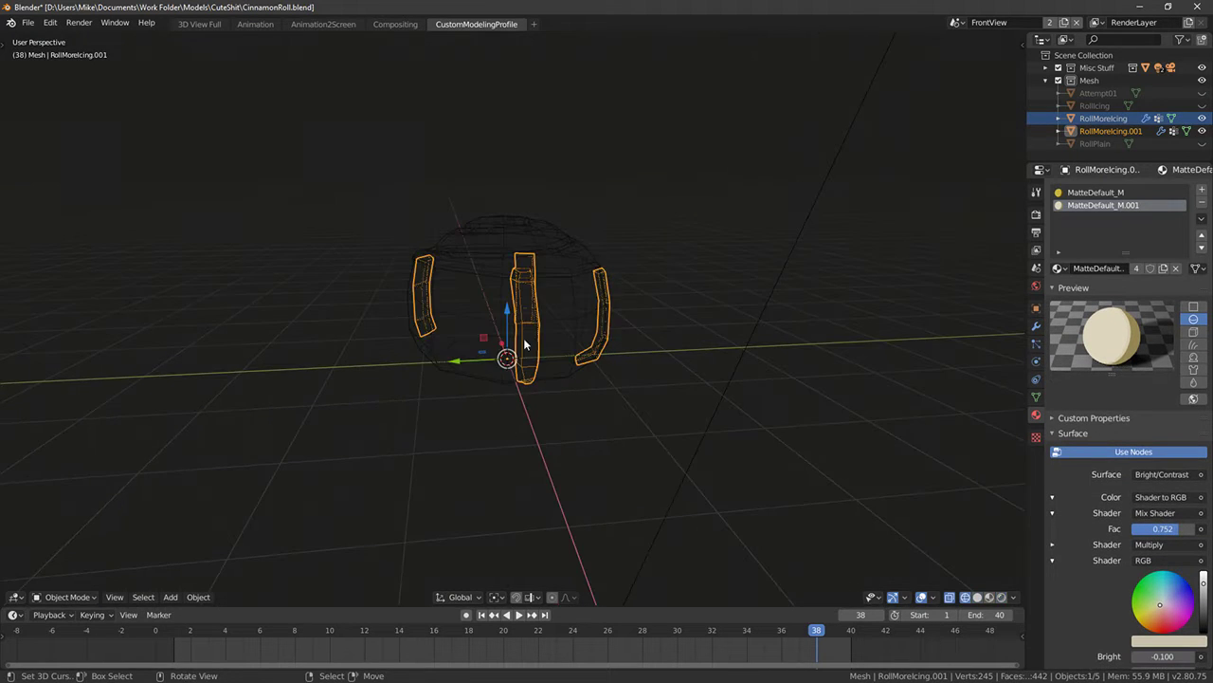
# Select all the icing strip geometry and apply Shade Smooth
pyautogui.hotkey('shift', 'z')
pyautogui.scroll(4, 515, 290)
pyautogui.moveTo(515, 289); pyautogui.dragTo(537, 294, button='middle')
pyautogui.press('Tab')
pyautogui.press('a')
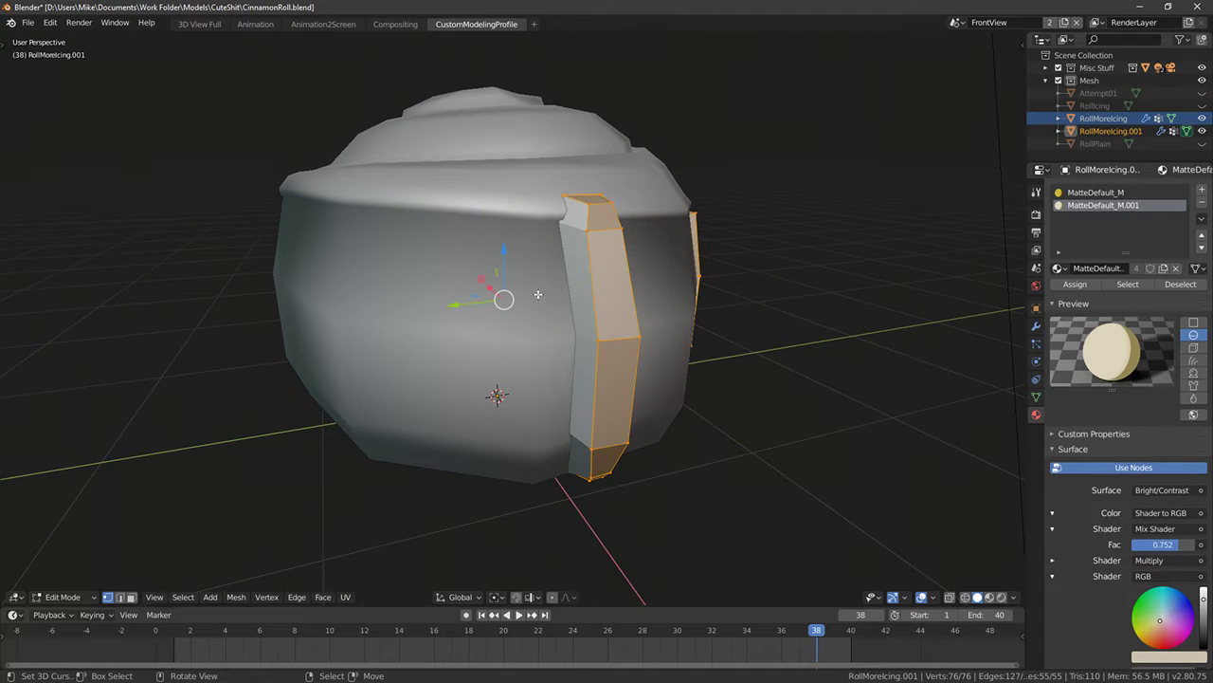
pyautogui.press('F3')
pyautogui.write('shade smoo')
pyautogui.press('Return')
pyautogui.press('Tab')
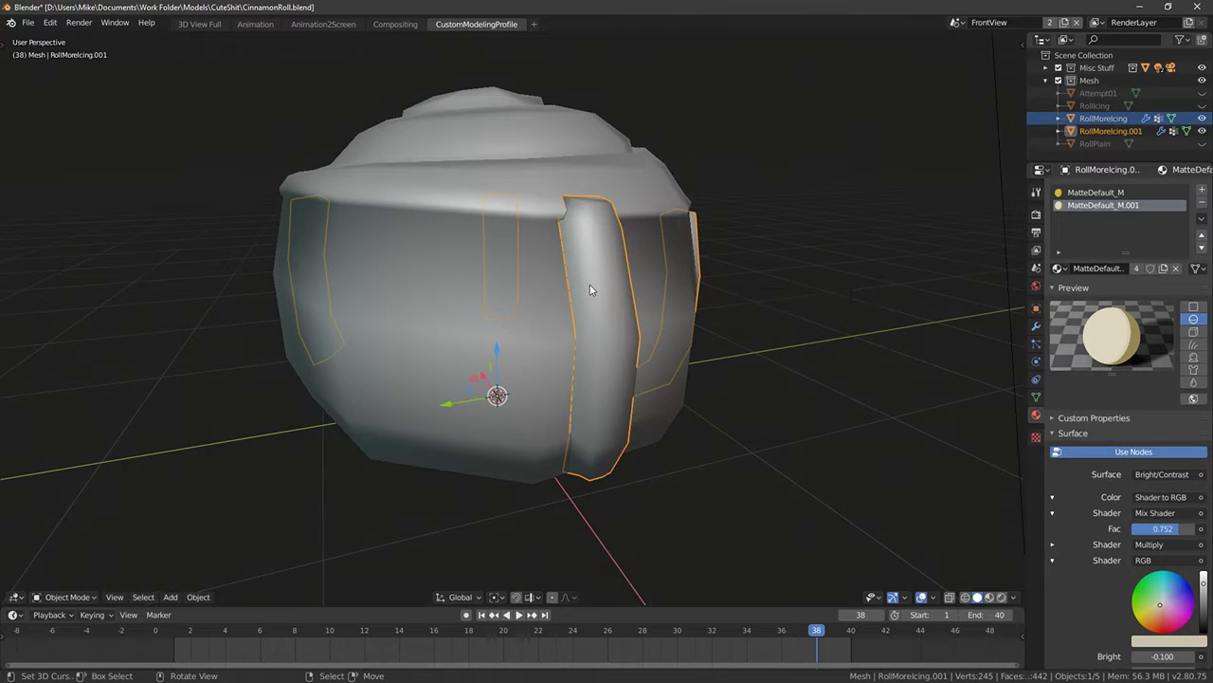
# Inspect the smoothed strip against the roll with toon shading, and open RollMoreIcing in Edit Mode
pyautogui.scroll(-3, 633, 260)
pyautogui.press('Tab')
pyautogui.moveTo(636, 255); pyautogui.dragTo(544, 326, button='middle')
pyautogui.press('Tab')
pyautogui.press('Tab')
pyautogui.scroll(4, 592, 303)
pyautogui.scroll(-3, 544, 326)
pyautogui.press('Tab')
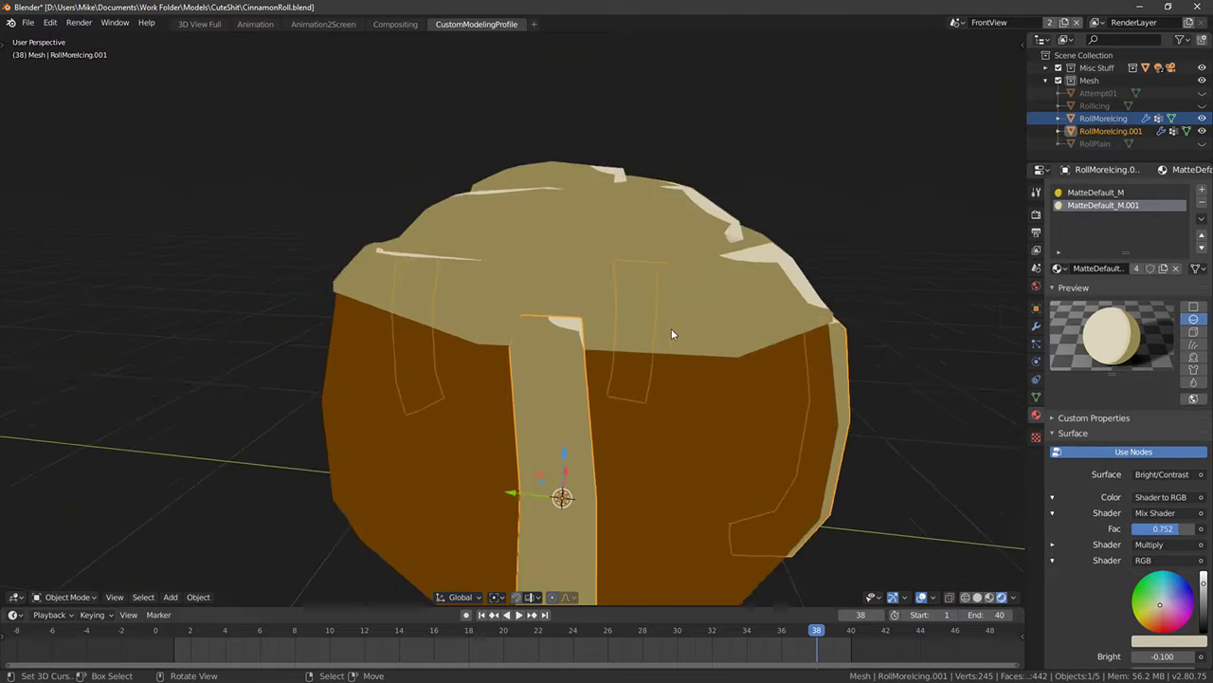
pyautogui.press('Tab')
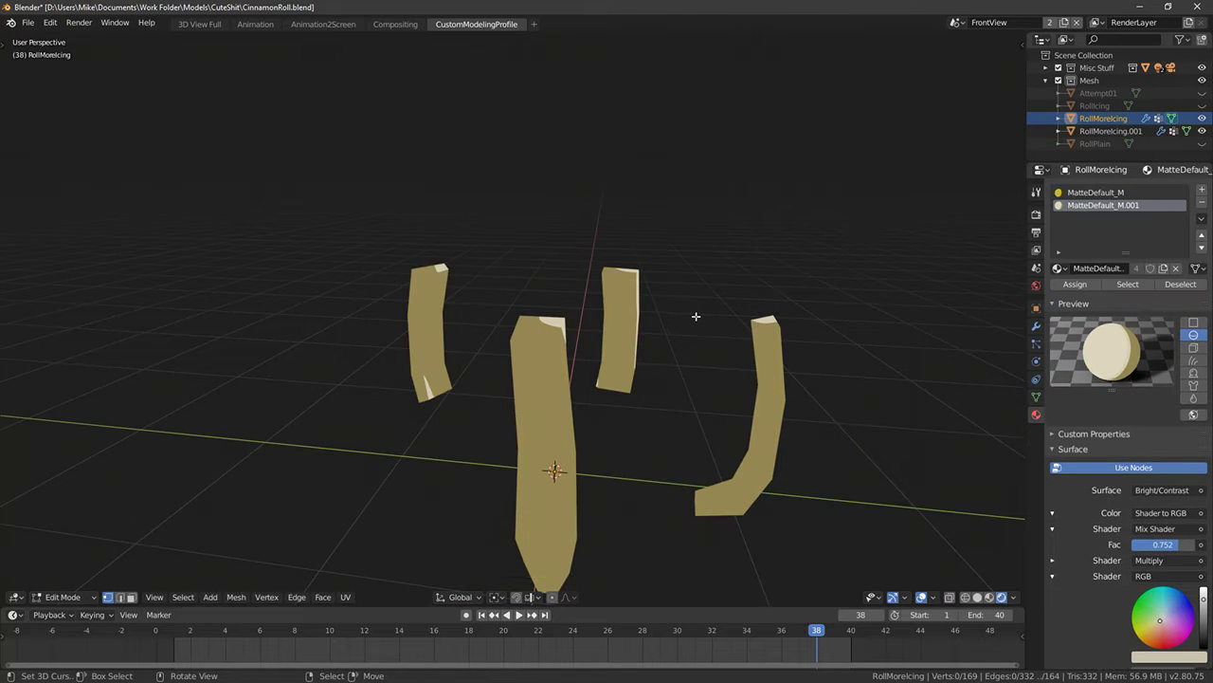
# Reveal all RollMoreIcing geometry and lower two front rim vertices of the icing with smooth proportional editing, about -0.021 X and -0.056 Z
pyautogui.hotkey('alt', 'h')
pyautogui.press('Tab')
pyautogui.press('Tab')
pyautogui.moveTo(685, 345); pyautogui.dragTo(624, 239, button='middle')
pyautogui.rightClick(596, 207)
pyautogui.keyDown('shift'); pyautogui.rightClick(596, 200); pyautogui.keyUp('shift')
pyautogui.moveTo(596, 200); pyautogui.dragTo(602, 271, button='middle')
pyautogui.press('KP_1')
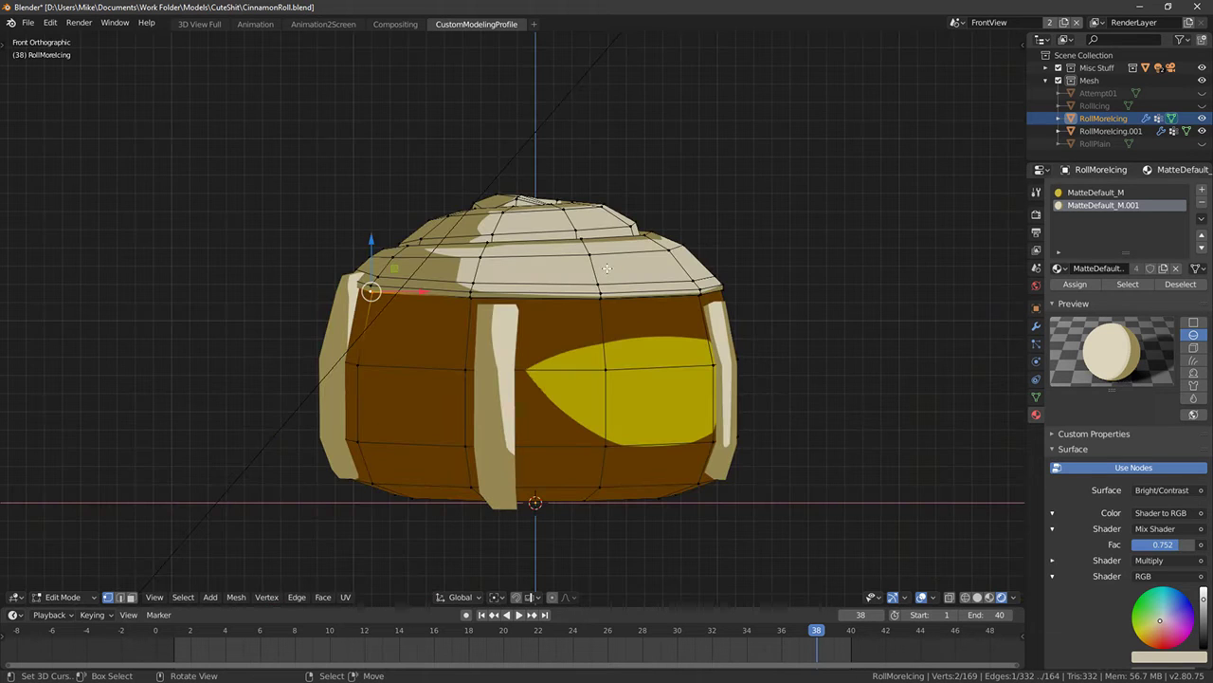
pyautogui.press('g')
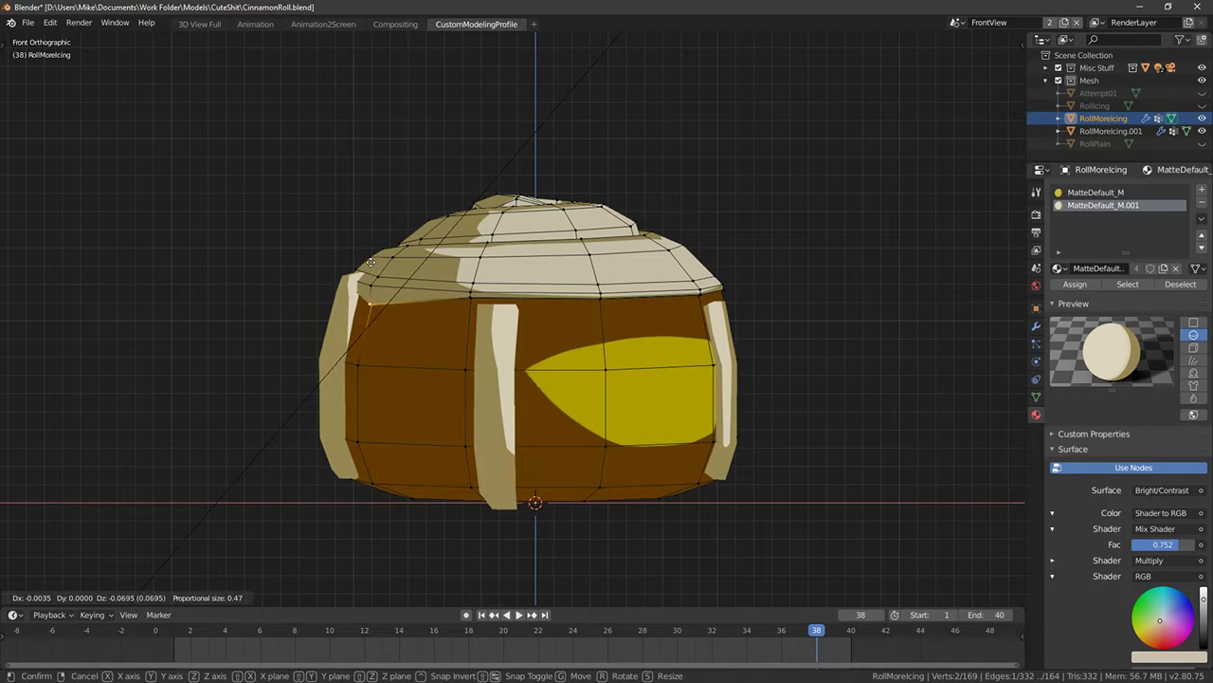
pyautogui.click(371, 261)
pyautogui.press('g')
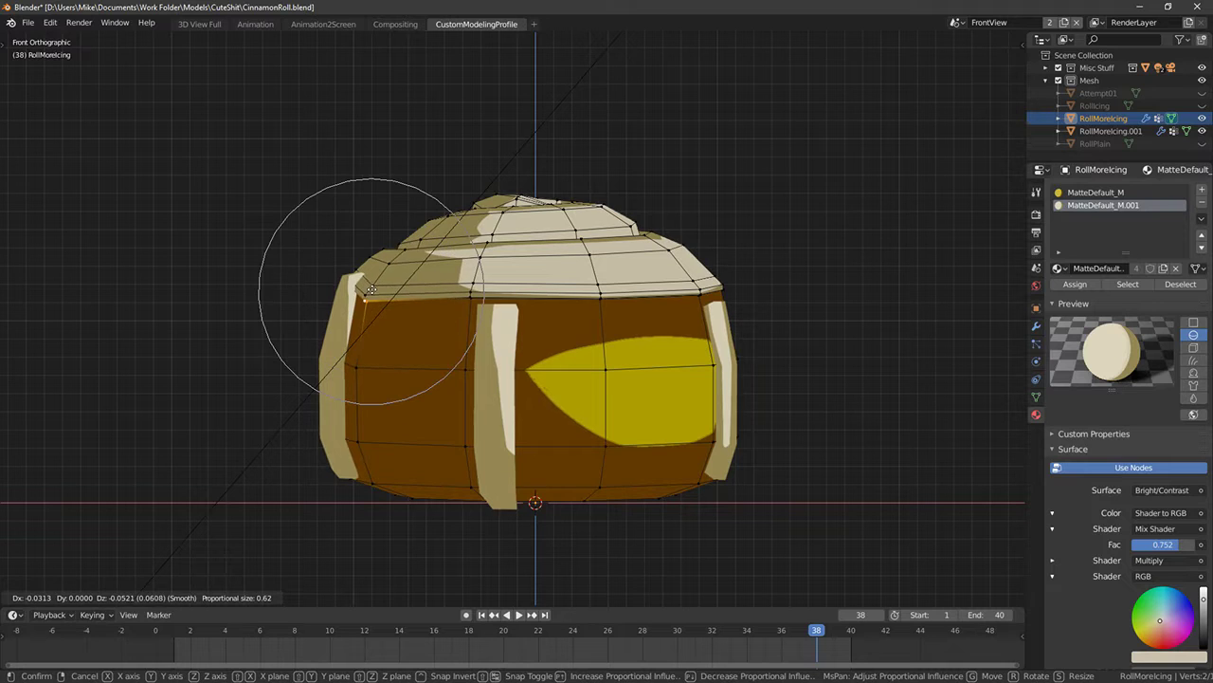
pyautogui.click(374, 286)
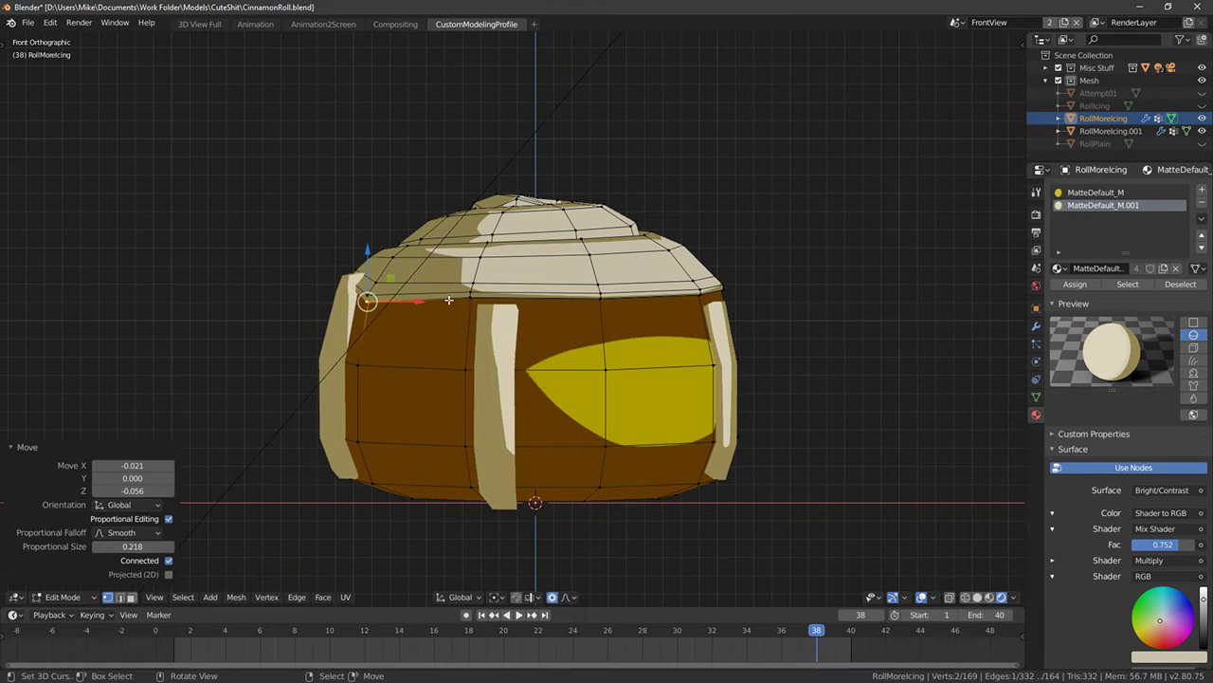
# Pull the next icing vertex along the front rim downward with proportional editing and scale its surroundings by 1.420
pyautogui.press('s')
pyautogui.rightClick(575, 320)
pyautogui.click(599, 298)
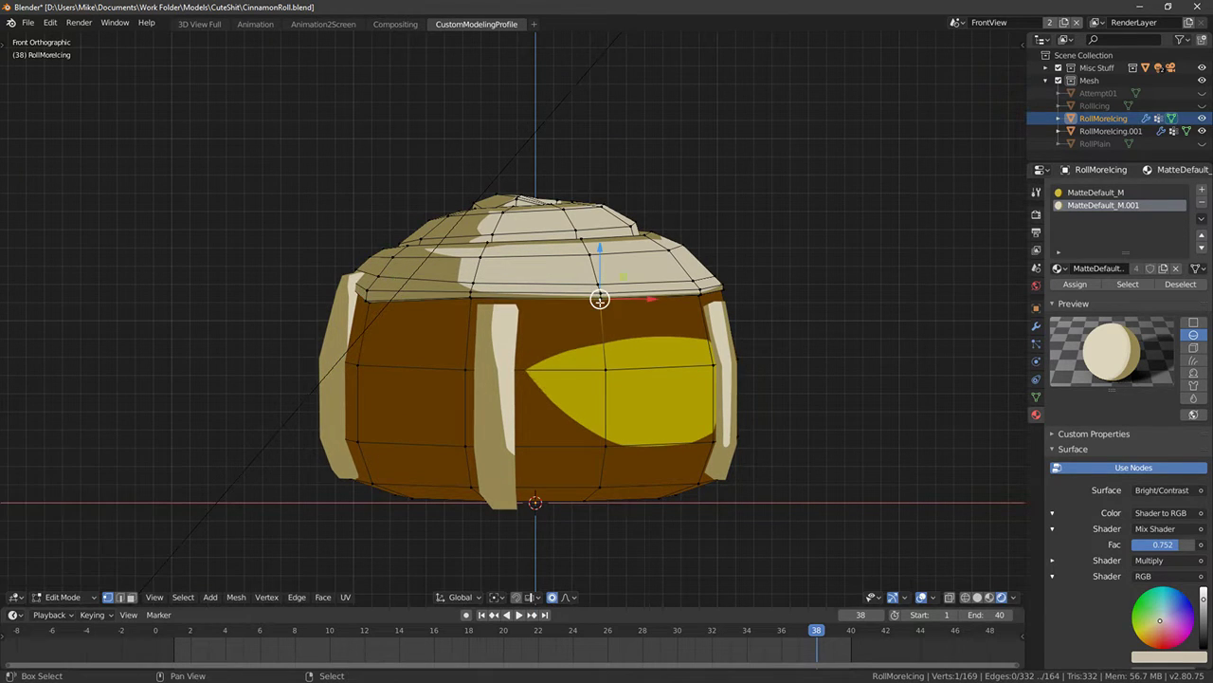
pyautogui.press('s')
pyautogui.click(845, 323)
pyautogui.press('g')
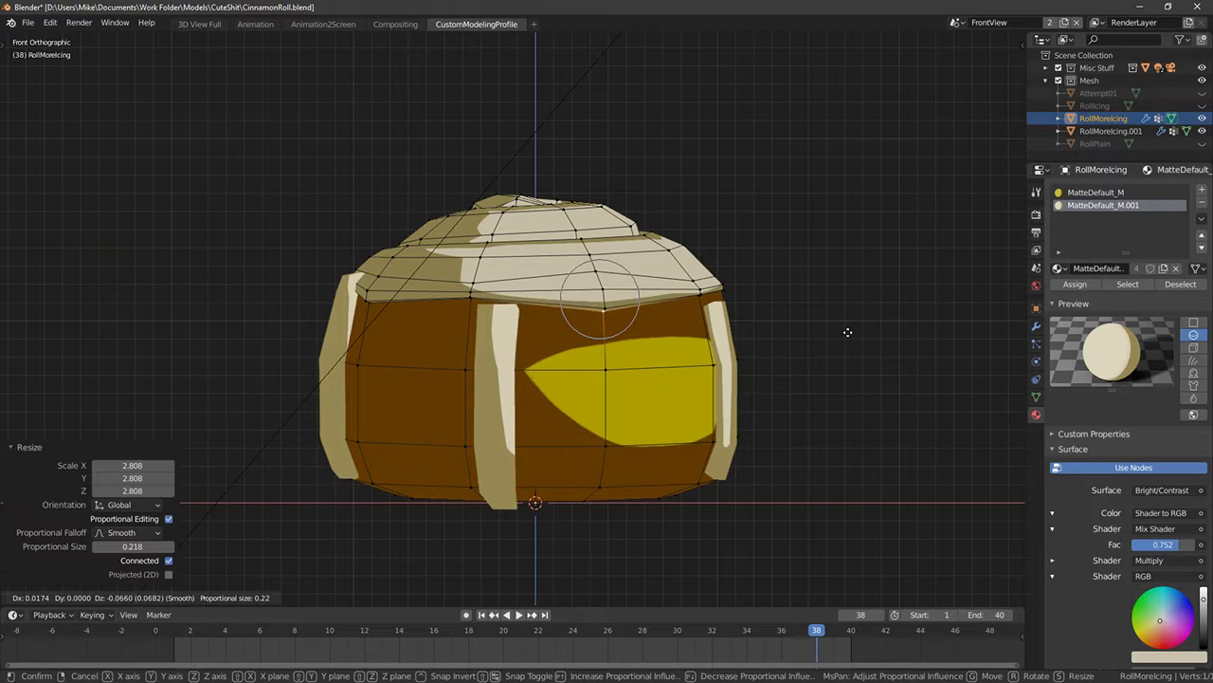
pyautogui.rightClick(834, 322)
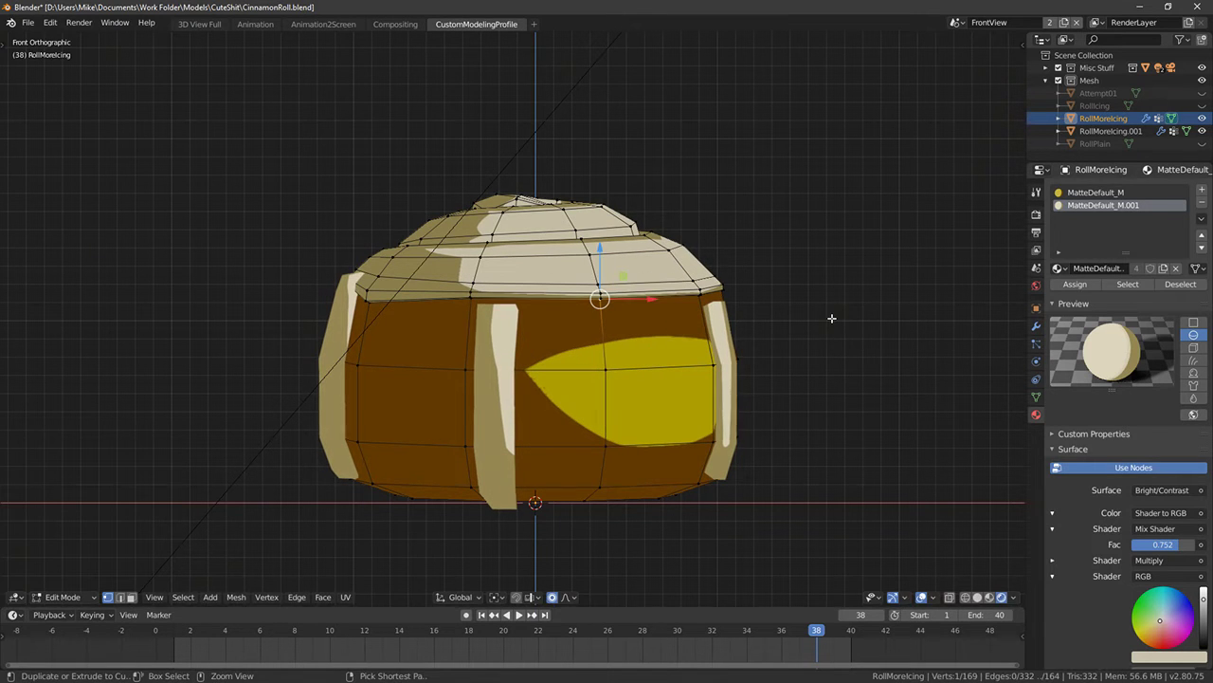
pyautogui.press('g')
pyautogui.click(778, 325)
pyautogui.press('s')
pyautogui.click(864, 328)
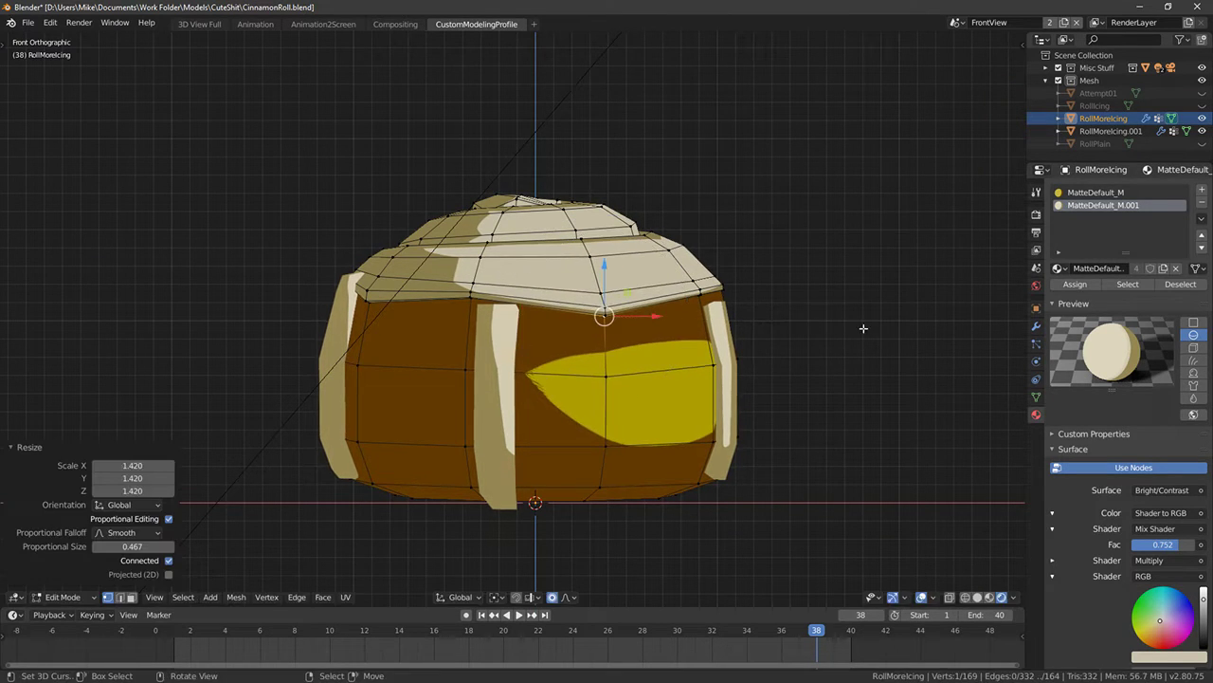
# Lower two icing rim vertices beside the side drip strip by about 0.070 along Z with proportional editing
pyautogui.moveTo(758, 309); pyautogui.dragTo(678, 301, button='middle')
pyautogui.click(535, 246)
pyautogui.press('g')
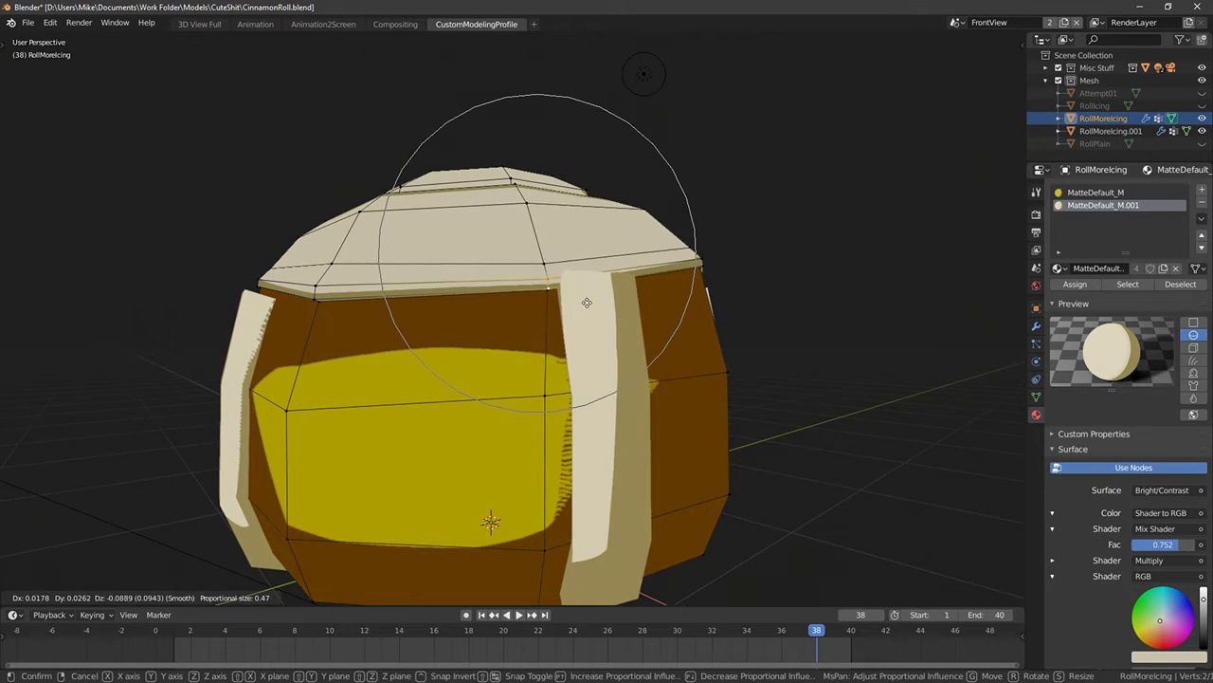
pyautogui.click(582, 295)
# Move two icing rim vertices near the next drip strip with proportional editing, scaling them by 1.307 and by 0.912
pyautogui.moveTo(582, 296); pyautogui.dragTo(396, 287, button='middle')
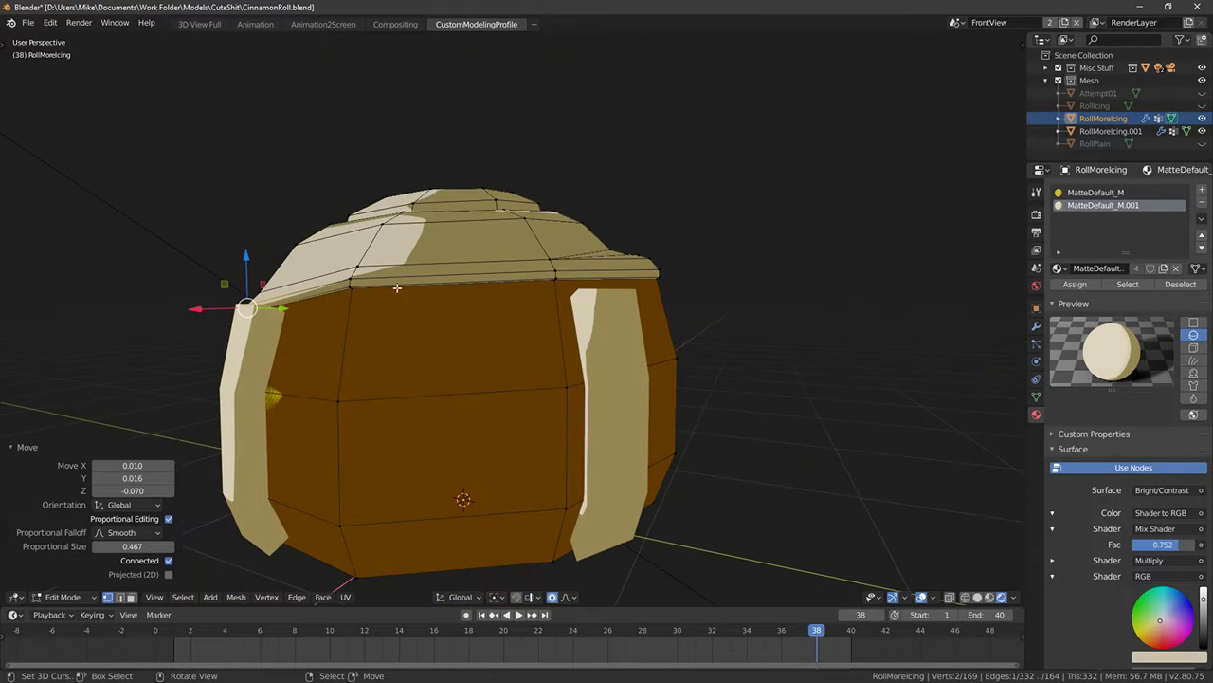
pyautogui.click(556, 277)
pyautogui.press('g')
pyautogui.scroll(-4, 578, 289)
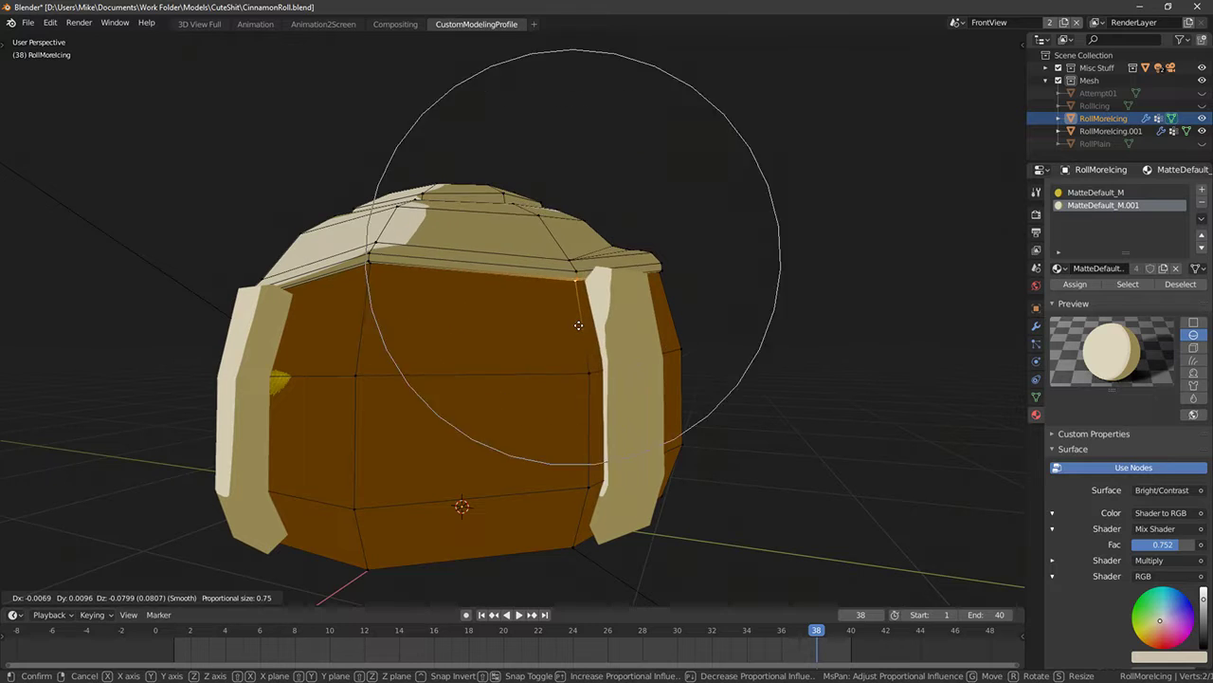
pyautogui.click(599, 287)
pyautogui.press('s')
pyautogui.click(689, 272)
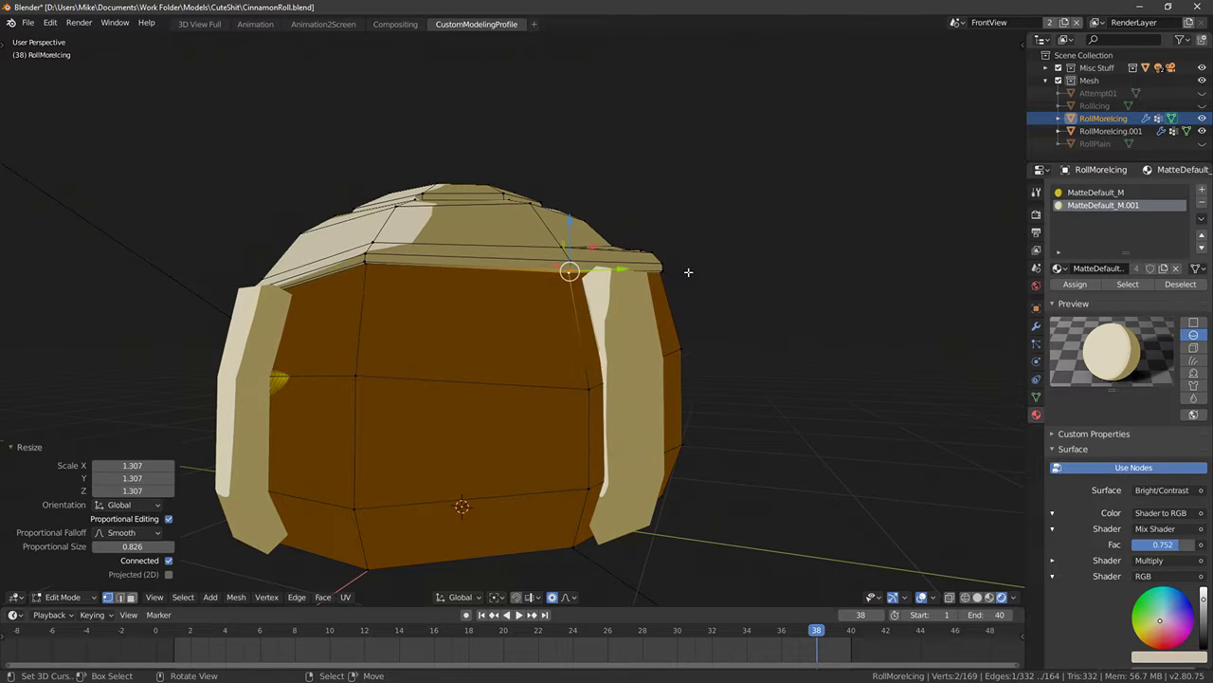
pyautogui.press('s')
pyautogui.click(679, 283)
# Lower the two icing rim vertices at the back of the roll with proportional editing and rescale them
pyautogui.moveTo(663, 283); pyautogui.dragTo(588, 284, button='middle')
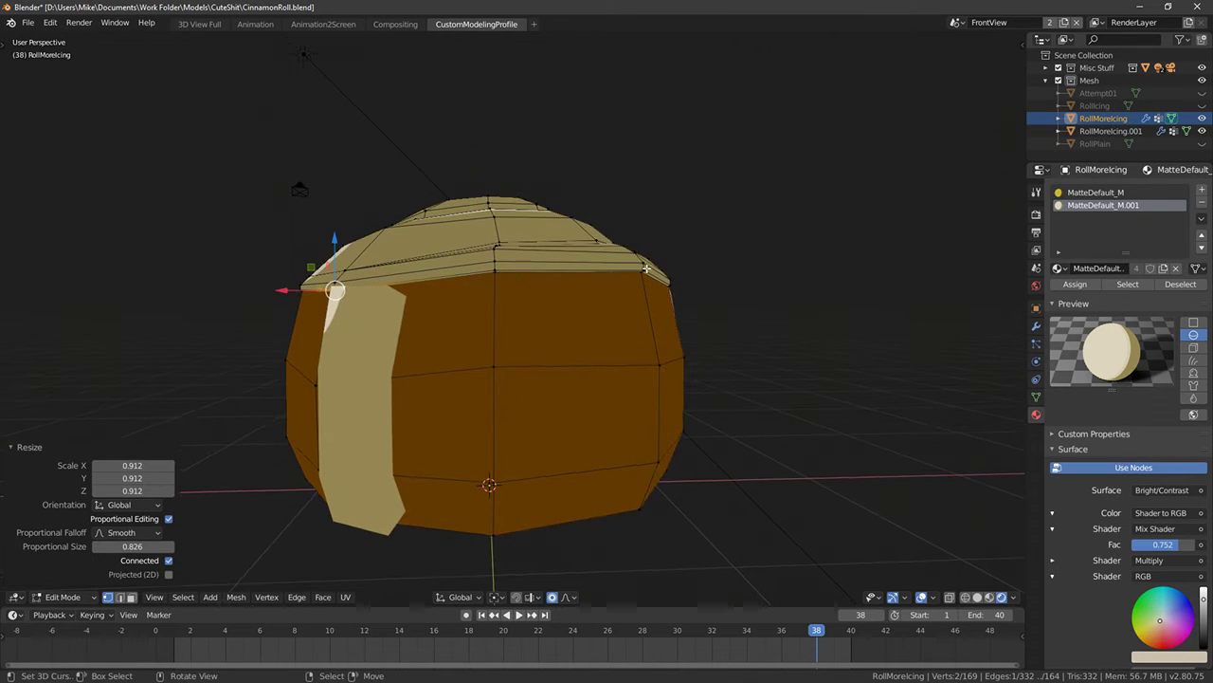
pyautogui.click(644, 270)
pyautogui.press('s')
pyautogui.rightClick(681, 292)
pyautogui.press('g')
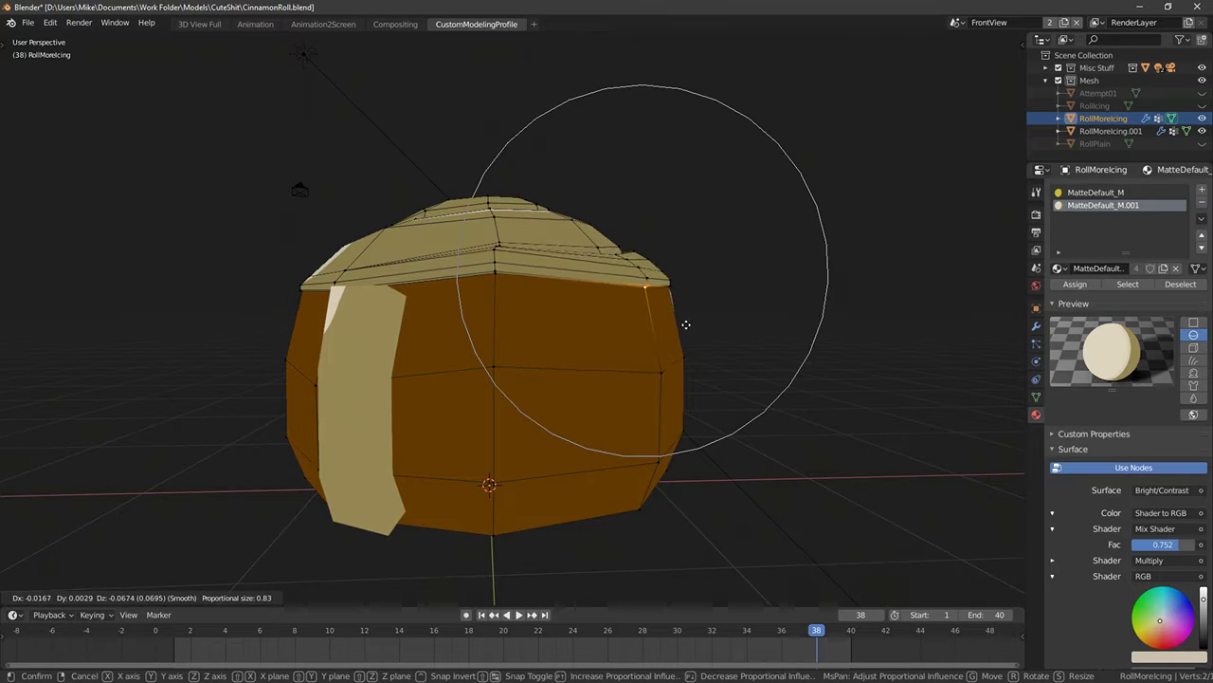
pyautogui.click(687, 327)
pyautogui.press('s')
pyautogui.click(716, 320)
# Raise the roll body's middle vertex below the back rim by about 0.09 along Z with proportional editing
pyautogui.moveTo(650, 250); pyautogui.dragTo(646, 234)
pyautogui.rightClick(669, 358)
pyautogui.rightClick(671, 396)
pyautogui.press('g')
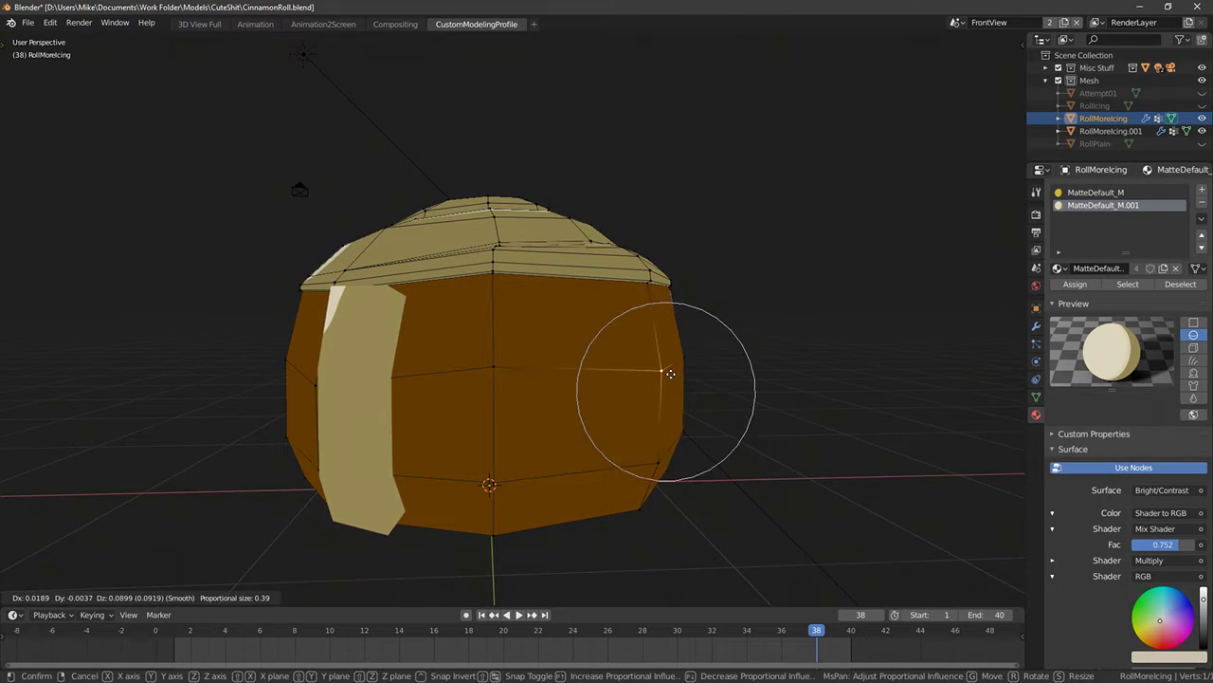
pyautogui.click(671, 374)
# Examine the reshaped icing rim in Object Mode from several angles under solid and toon shading
pyautogui.moveTo(690, 370)
pyautogui.mouseDown(button='middle')
pyautogui.moveTo(591, 371)
pyautogui.moveTo(598, 426)
pyautogui.mouseUp(button='middle')
pyautogui.press('Tab')
pyautogui.press('z')
pyautogui.scroll(-5, 598, 427)
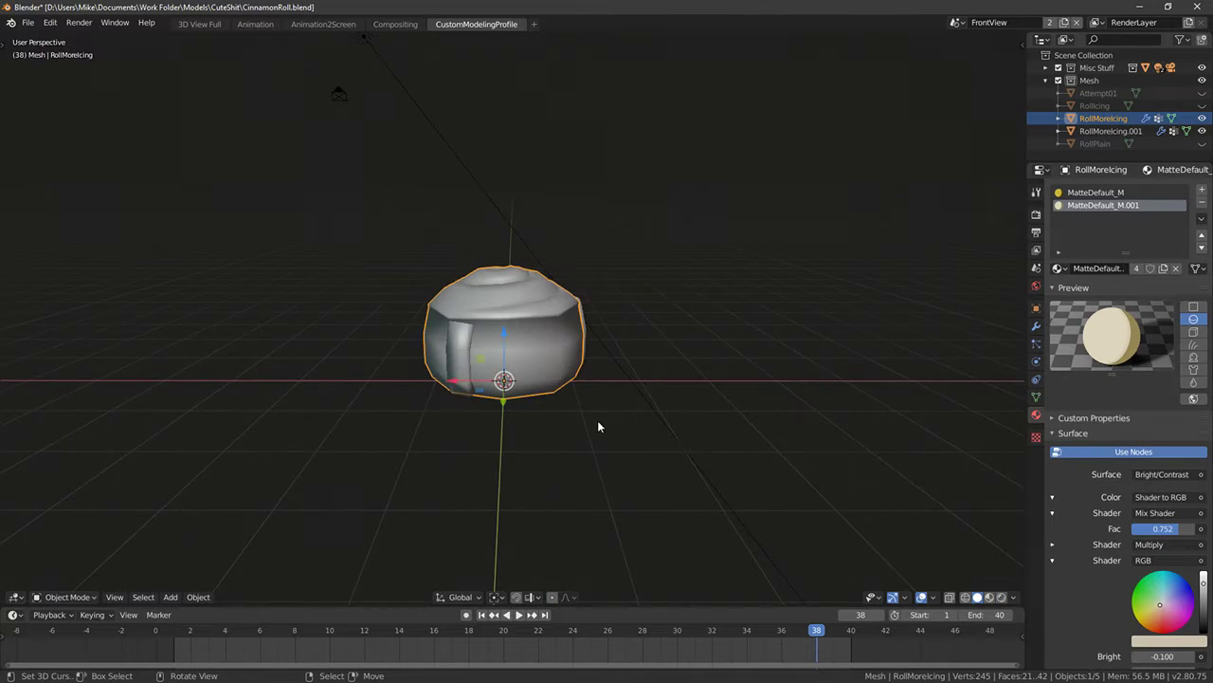
pyautogui.press('Tab')
pyautogui.moveTo(474, 398)
pyautogui.mouseDown(button='middle')
pyautogui.moveTo(567, 389)
pyautogui.moveTo(531, 385)
pyautogui.mouseUp(button='middle')
pyautogui.press('z')
pyautogui.press('Tab')
pyautogui.moveTo(450, 383)
pyautogui.mouseDown(button='middle')
pyautogui.moveTo(630, 403)
pyautogui.moveTo(657, 378)
pyautogui.moveTo(684, 380)
pyautogui.mouseUp(button='middle')
pyautogui.scroll(5, 683, 374)
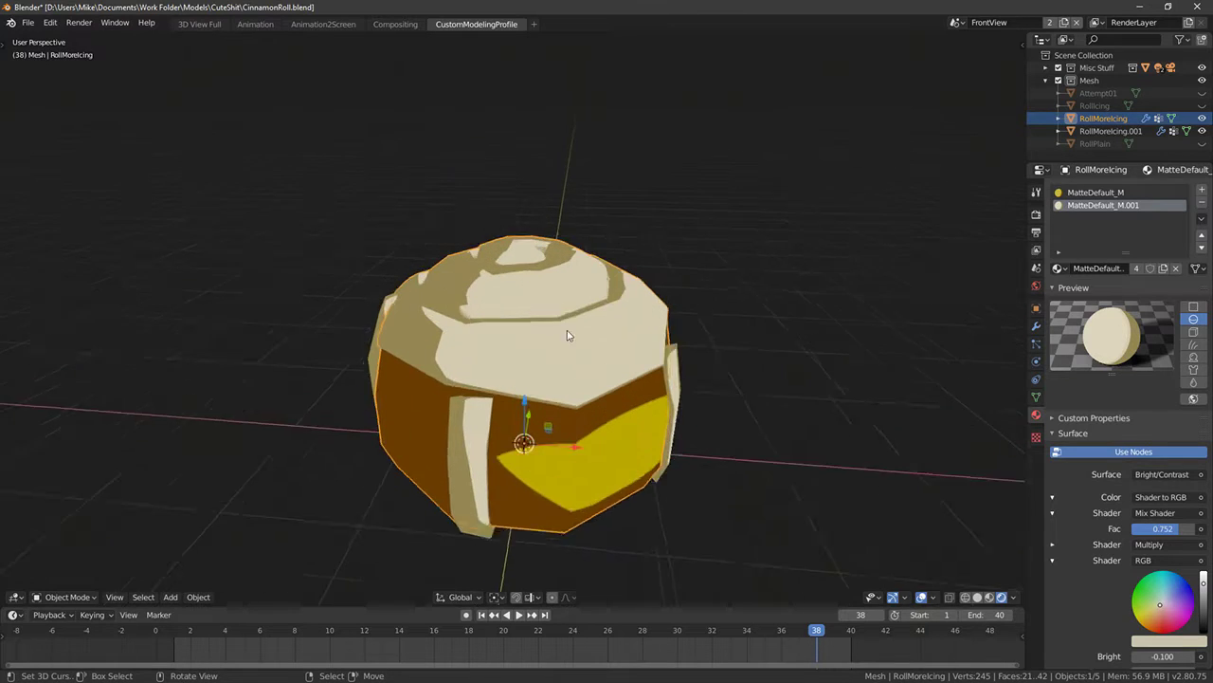
# Raise the upper swirl of the icing about 0.02 along Z with a proportional size of about 0.83
pyautogui.press('Tab')
pyautogui.moveTo(567, 236); pyautogui.dragTo(617, 228, button='middle')
pyautogui.press('g')
pyautogui.press('z')
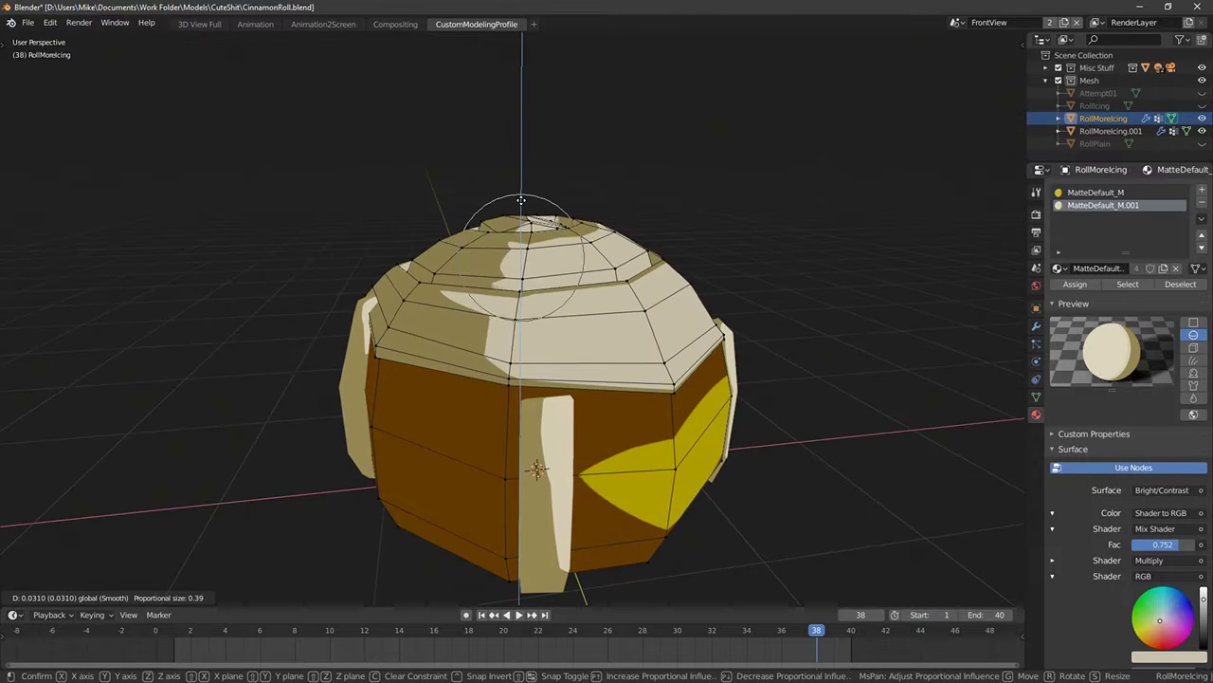
pyautogui.scroll(-6, 523, 201)
pyautogui.scroll(3, 526, 201)
pyautogui.scroll(-5, 531, 202)
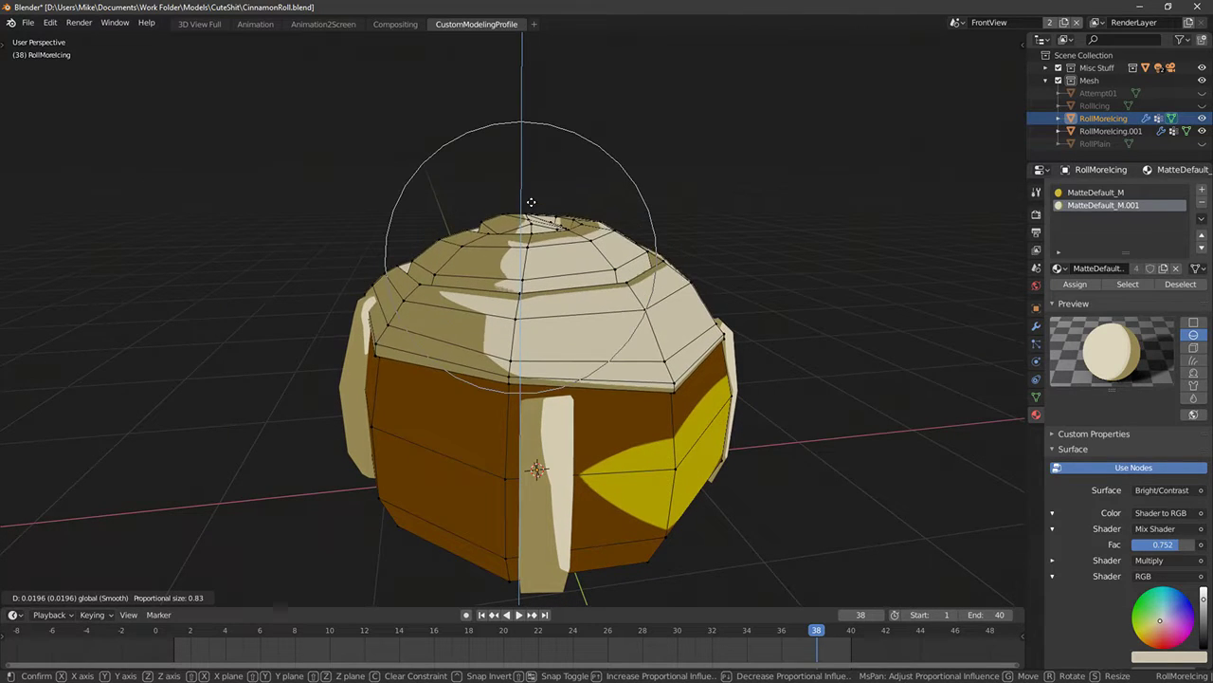
pyautogui.click(531, 202)
# Leave RollMoreIcing's Edit Mode, select the drip strips object RollMoreIcing.001, and open it in Edit Mode
pyautogui.press('Tab')
pyautogui.moveTo(601, 262); pyautogui.dragTo(599, 305, button='middle')
pyautogui.press('Tab')
pyautogui.press('Tab')
pyautogui.click(506, 330)
pyautogui.press('Tab')
# Move two top vertices of the side drip strip 0.042 along X and adjust their height along Z
pyautogui.moveTo(506, 330); pyautogui.dragTo(657, 320, button='middle')
pyautogui.rightClick(640, 296)
pyautogui.keyDown('shift'); pyautogui.rightClick(648, 297); pyautogui.keyUp('shift')
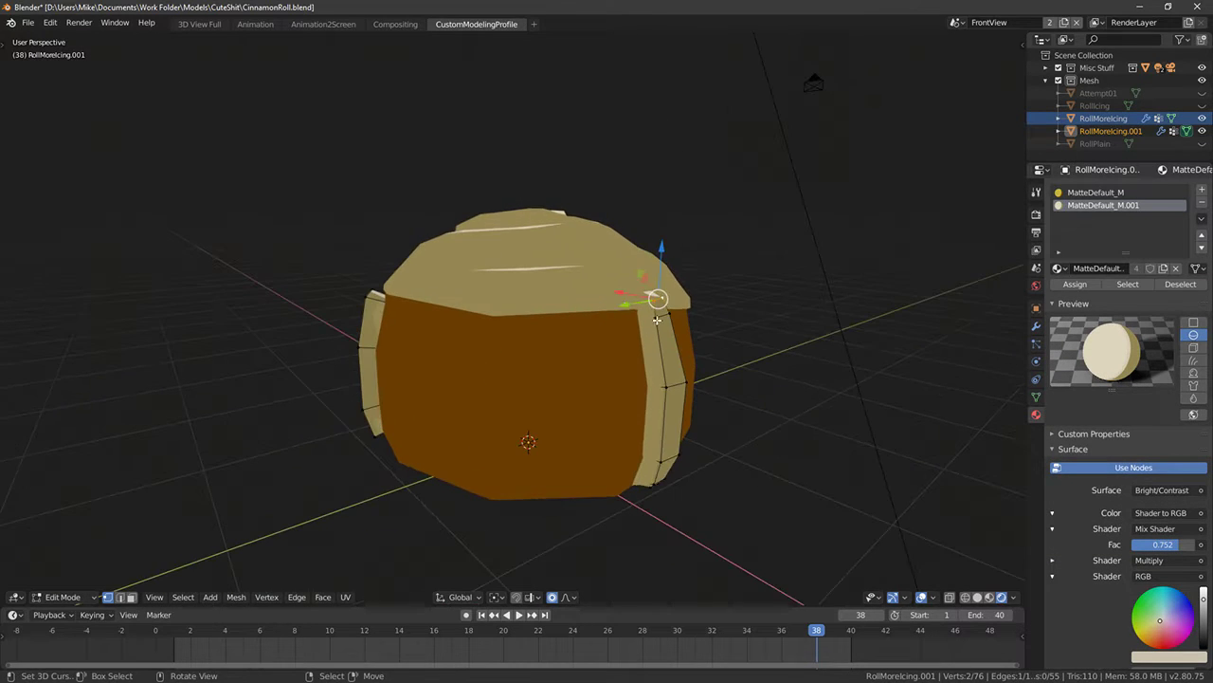
pyautogui.press('g')
pyautogui.press('x')
pyautogui.click(652, 292)
pyautogui.press('g')
pyautogui.press('z')
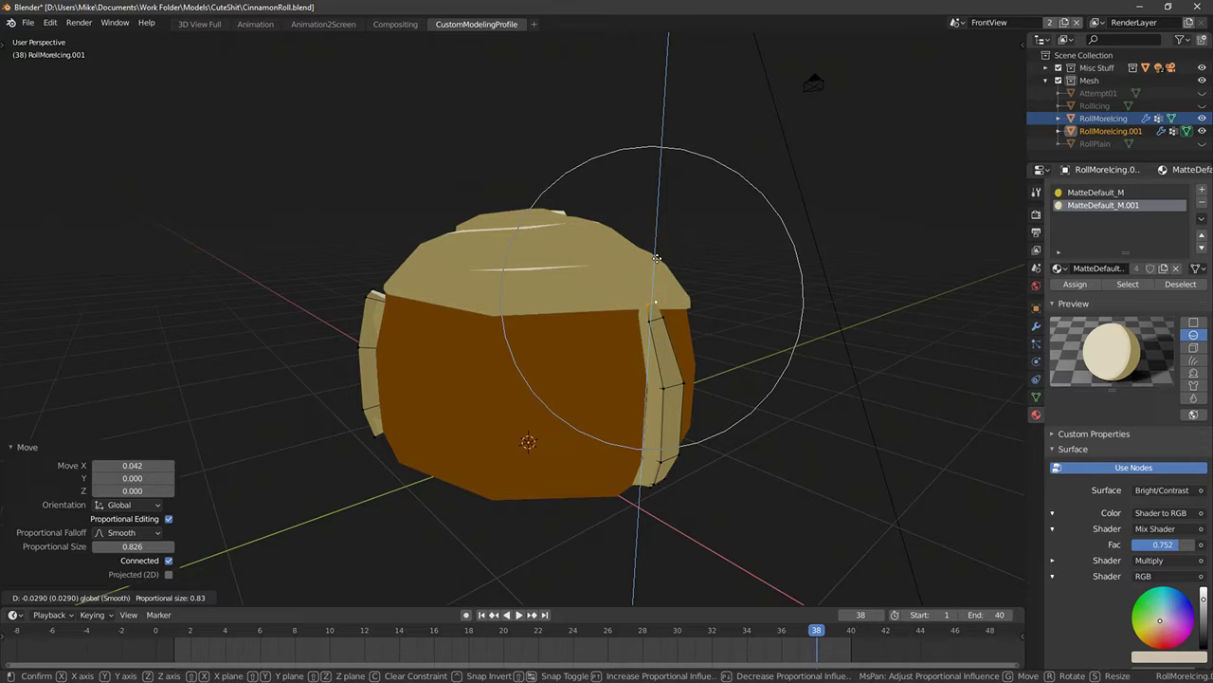
pyautogui.click(657, 258)
# Shift the middle and lower vertices of the side drip strip along X and fine-tune their position
pyautogui.press('Tab')
pyautogui.moveTo(657, 258); pyautogui.dragTo(721, 325, button='middle')
pyautogui.press('Tab')
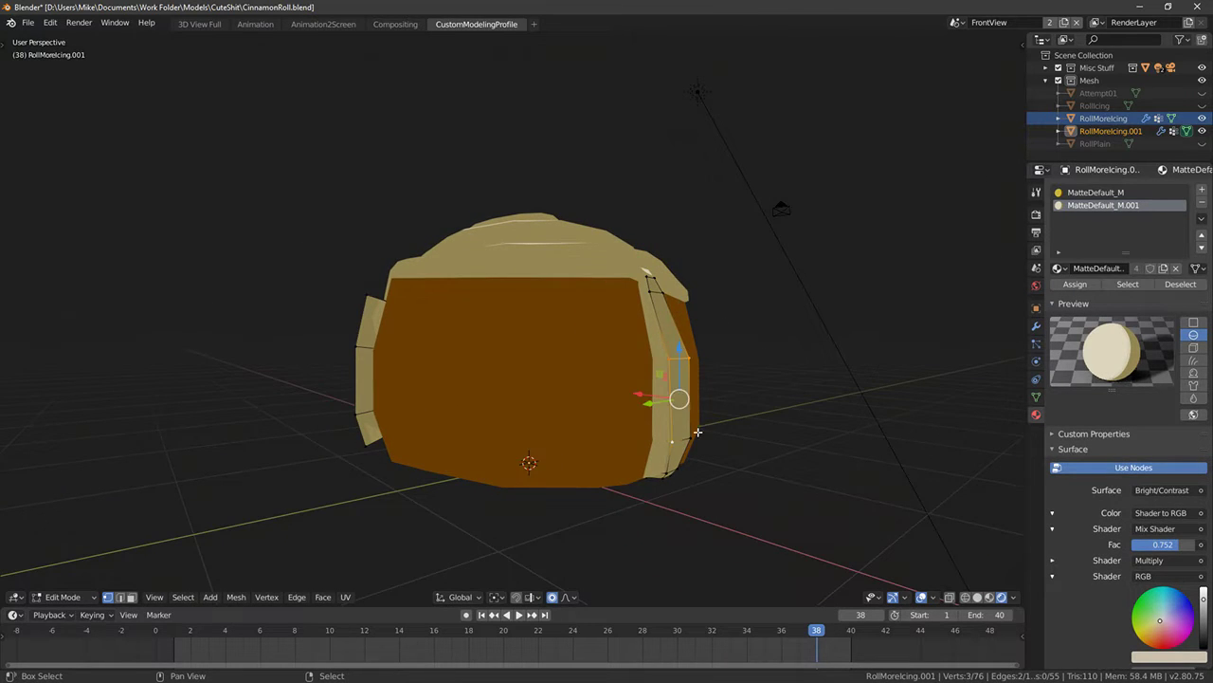
pyautogui.moveTo(698, 432)
pyautogui.mouseDown(button='middle')
pyautogui.moveTo(724, 412)
pyautogui.moveTo(669, 379)
pyautogui.moveTo(582, 426)
pyautogui.moveTo(550, 426)
pyautogui.moveTo(545, 380)
pyautogui.moveTo(548, 411)
pyautogui.moveTo(580, 423)
pyautogui.moveTo(542, 404)
pyautogui.mouseUp(button='middle')
pyautogui.press('g')
pyautogui.press('x')
pyautogui.click(665, 378)
pyautogui.press('g')
pyautogui.click(497, 426)
# Delete the four vertices at the side drip strip's lower tip and fill the open end with a face
pyautogui.keyDown('shift'); pyautogui.rightClick(579, 423); pyautogui.keyUp('shift')
pyautogui.hotkey('shift', 'z')
pyautogui.keyDown('shift'); pyautogui.rightClick(584, 351); pyautogui.keyUp('shift')
pyautogui.press('z')
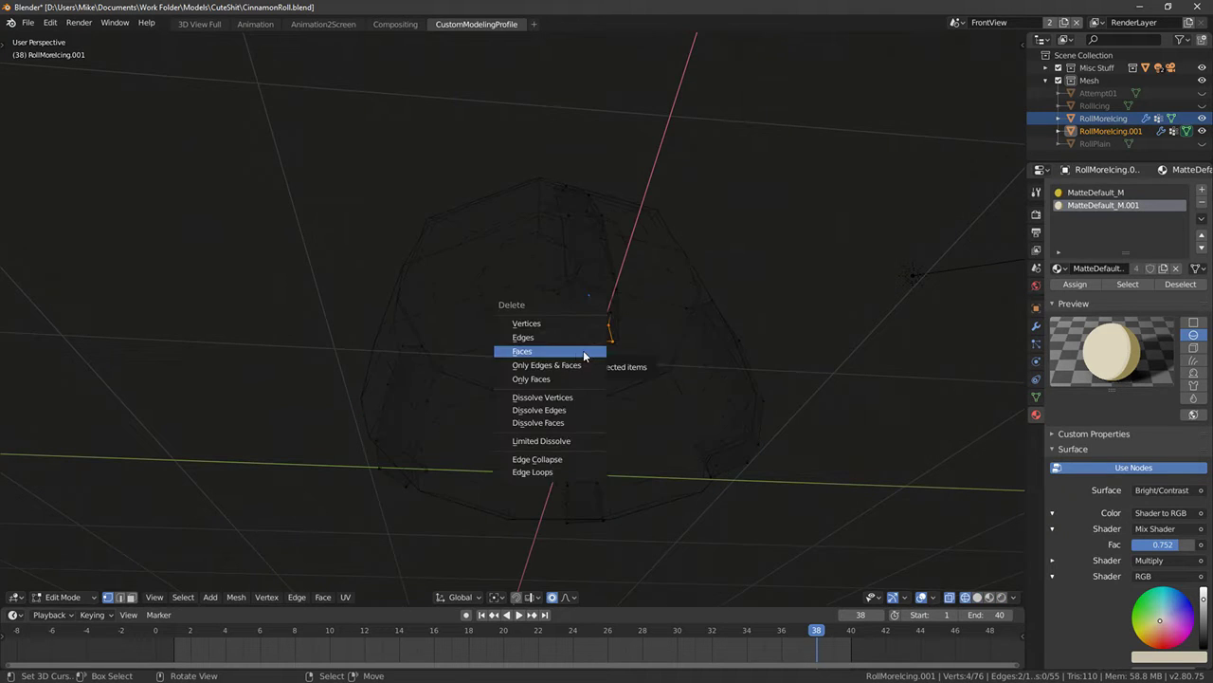
pyautogui.hotkey('ctrl', 'z')
pyautogui.moveTo(593, 347); pyautogui.dragTo(513, 358, button='middle')
pyautogui.click(566, 321)
pyautogui.moveTo(525, 308)
pyautogui.mouseDown(button='middle')
pyautogui.moveTo(482, 320)
pyautogui.moveTo(496, 355)
pyautogui.moveTo(574, 408)
pyautogui.mouseUp(button='middle')
pyautogui.press('f')
pyautogui.hotkey('shift', 'z')
# Move the strip's capped lower end up about 0.125 along Z and -0.042 along X in front view
pyautogui.press('KP_1')
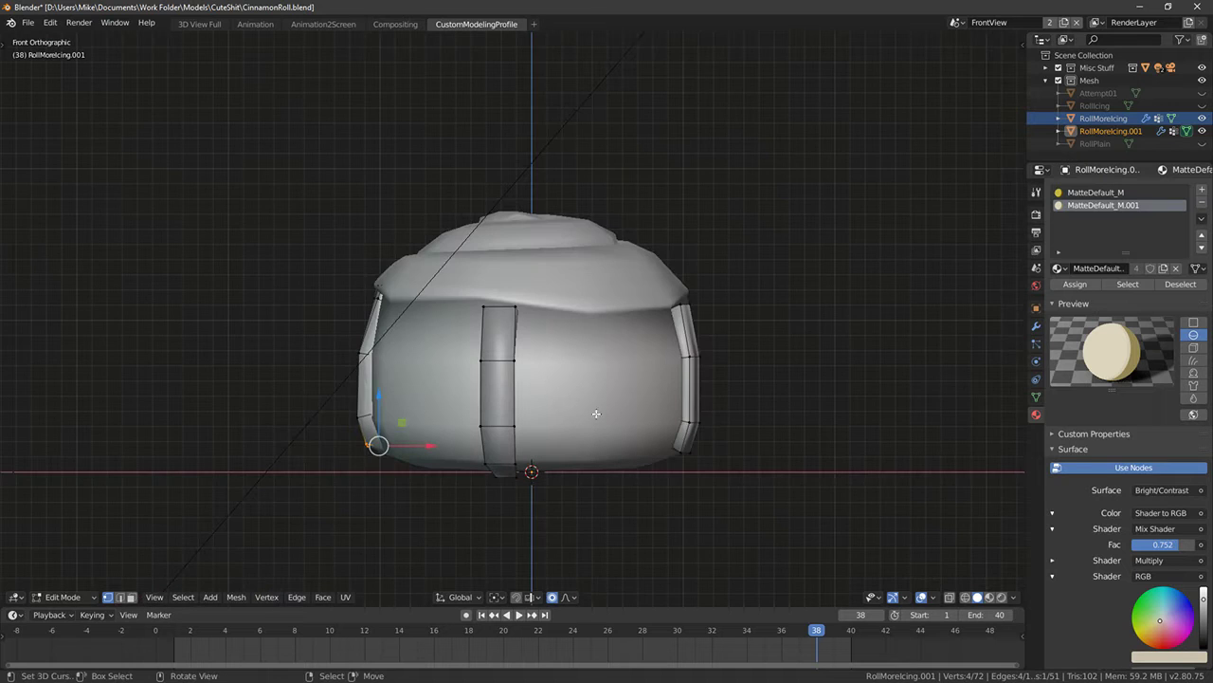
pyautogui.press('g')
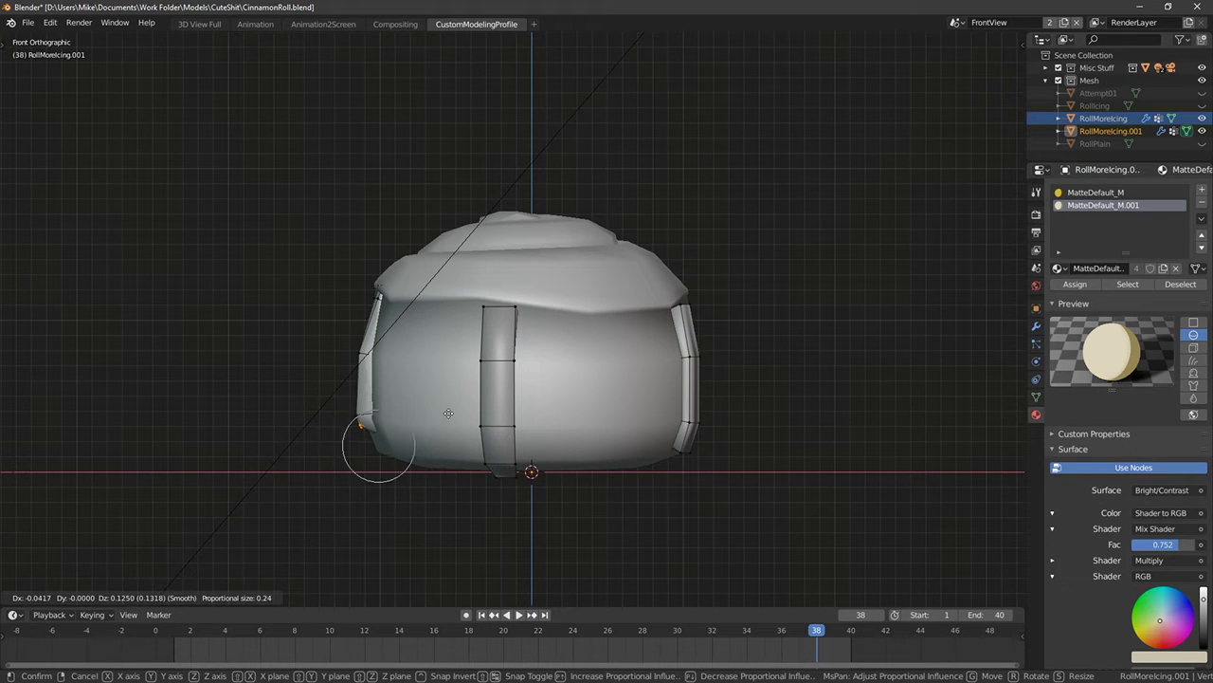
pyautogui.click(449, 413)
# Select the outer vertices just above the strip's lower end and scale them to about 0.61 to narrow it
pyautogui.moveTo(448, 413); pyautogui.dragTo(496, 461, button='middle')
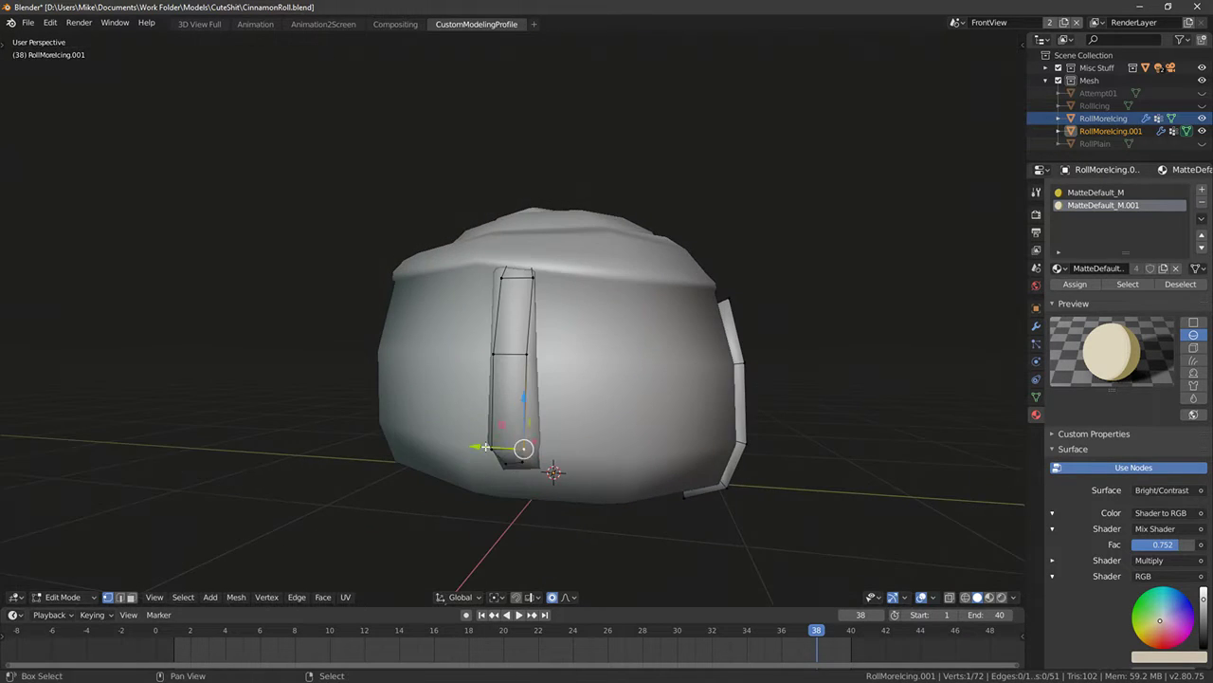
pyautogui.press('s')
pyautogui.click(580, 446)
pyautogui.click(537, 442)
pyautogui.hotkey('shift', 'z')
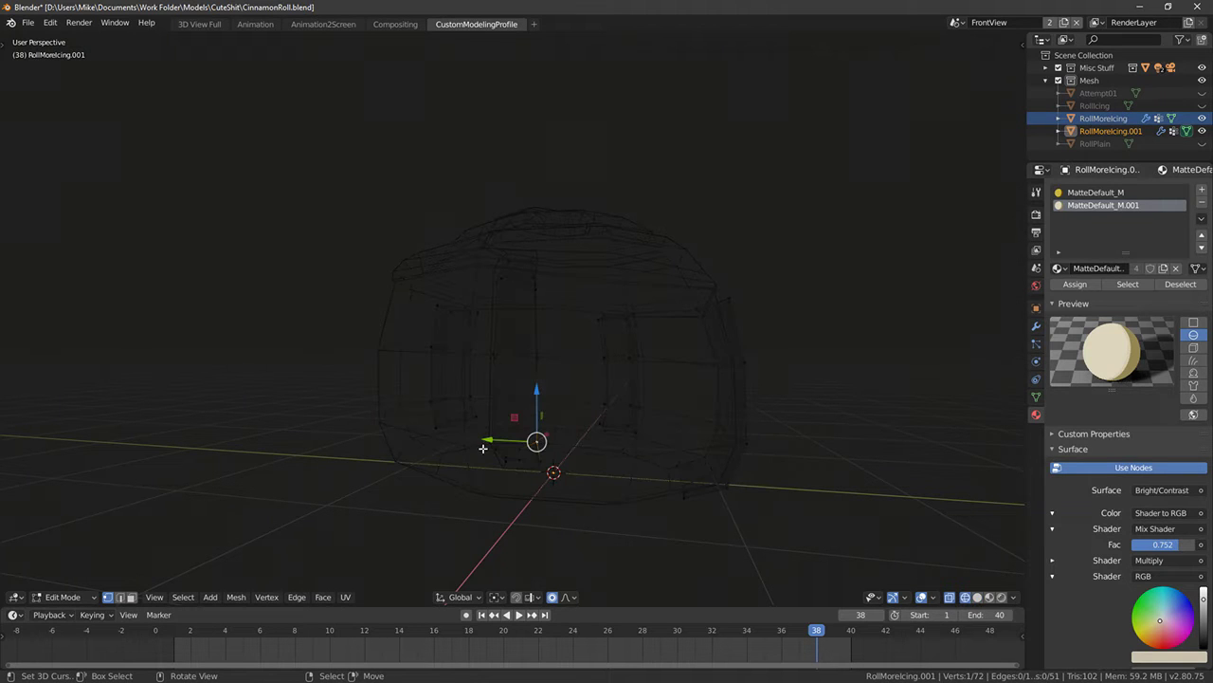
pyautogui.moveTo(491, 439); pyautogui.dragTo(546, 443, button='middle')
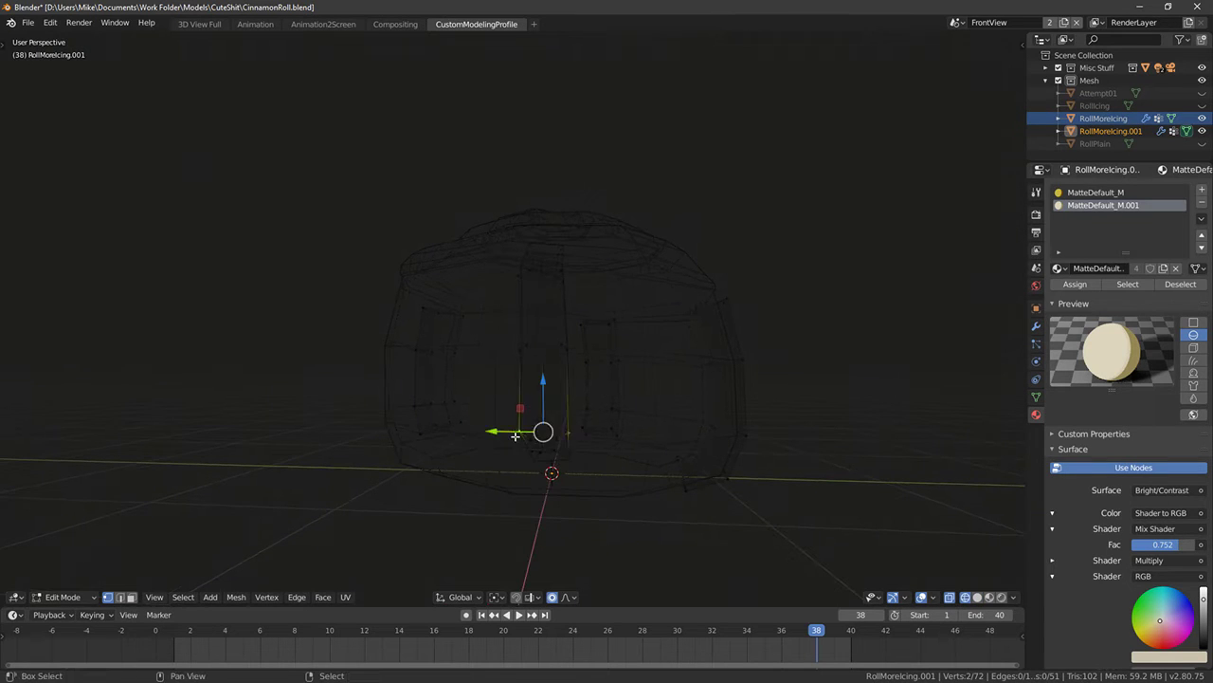
pyautogui.press('z')
pyautogui.click(654, 438)
pyautogui.press('s')
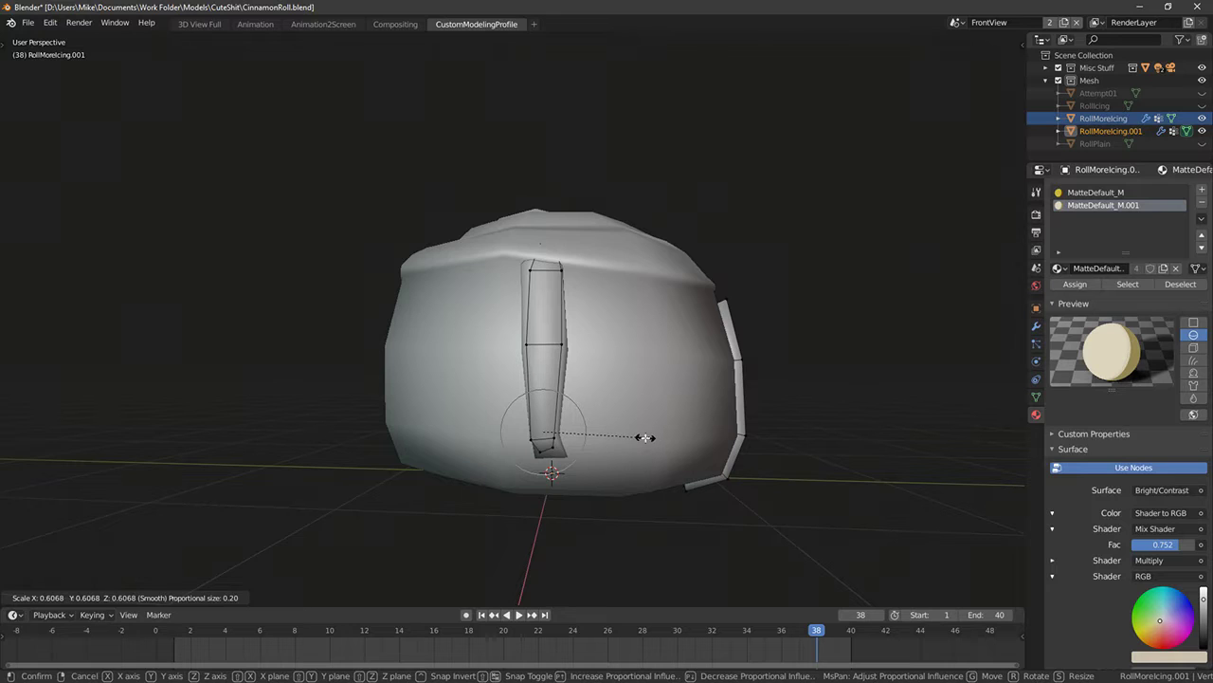
pyautogui.click(644, 437)
# Select the vertices of the strip's lower end, scale them, and reposition them against the roll
pyautogui.press('z')
pyautogui.click(550, 437)
pyautogui.press('z')
pyautogui.moveTo(556, 442); pyautogui.dragTo(395, 395, button='middle')
pyautogui.press('z')
pyautogui.press('z')
pyautogui.press('s')
pyautogui.click(516, 372)
pyautogui.press('g')
pyautogui.click(433, 397)
# Nudge the selected vertex at the strip's lower end slightly against the roll's surface
pyautogui.rightClick(341, 414)
pyautogui.press('g')
pyautogui.rightClick(352, 394)
pyautogui.press('g')
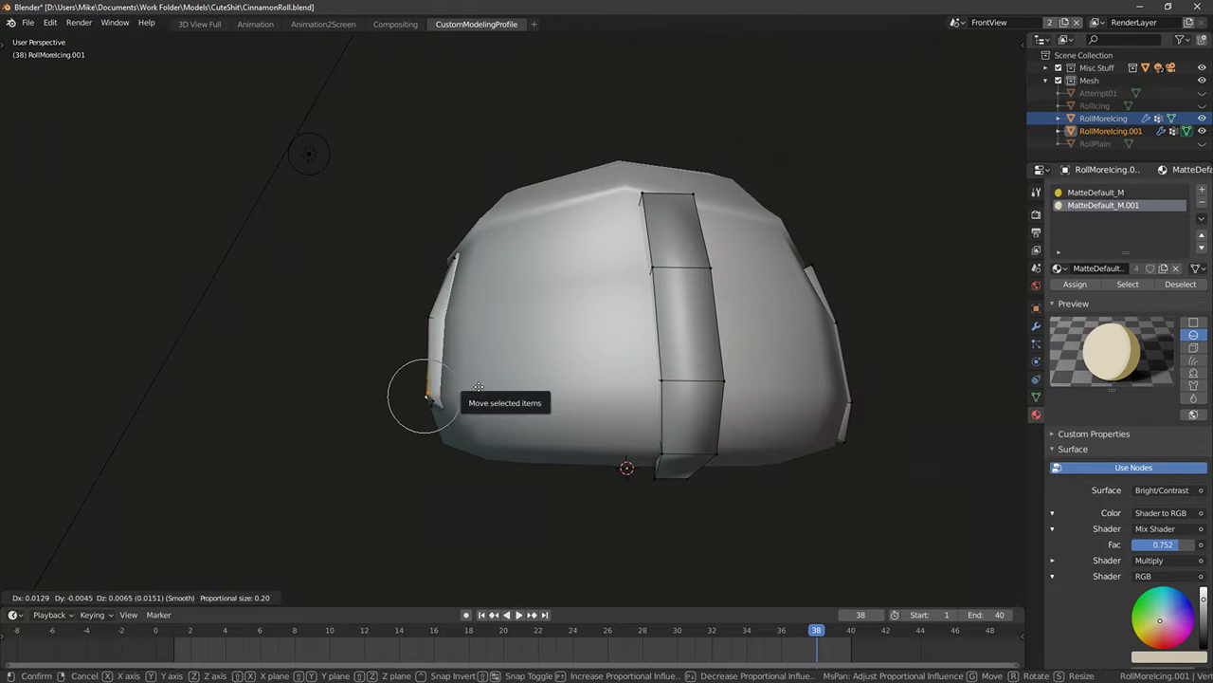
pyautogui.click(481, 385)
# Reposition the vertex halfway up the side drip strip to smooth its outline
pyautogui.moveTo(481, 384); pyautogui.dragTo(520, 401, button='middle')
pyautogui.click(464, 327)
pyautogui.moveTo(457, 353)
pyautogui.mouseDown(button='middle')
pyautogui.moveTo(395, 370)
pyautogui.moveTo(427, 358)
pyautogui.moveTo(494, 378)
pyautogui.moveTo(525, 361)
pyautogui.moveTo(584, 379)
pyautogui.mouseUp(button='middle')
pyautogui.press('g')
pyautogui.click(416, 366)
pyautogui.press('g')
pyautogui.click(427, 354)
# Examine the tapered drip strip in Edit and Object Mode under wireframe and solid shading
pyautogui.hotkey('shift', 'z')
pyautogui.hotkey('shift', 'z')
pyautogui.press('Tab')
pyautogui.hotkey('shift', 'z')
pyautogui.hotkey('shift', 'z')
pyautogui.press('z')
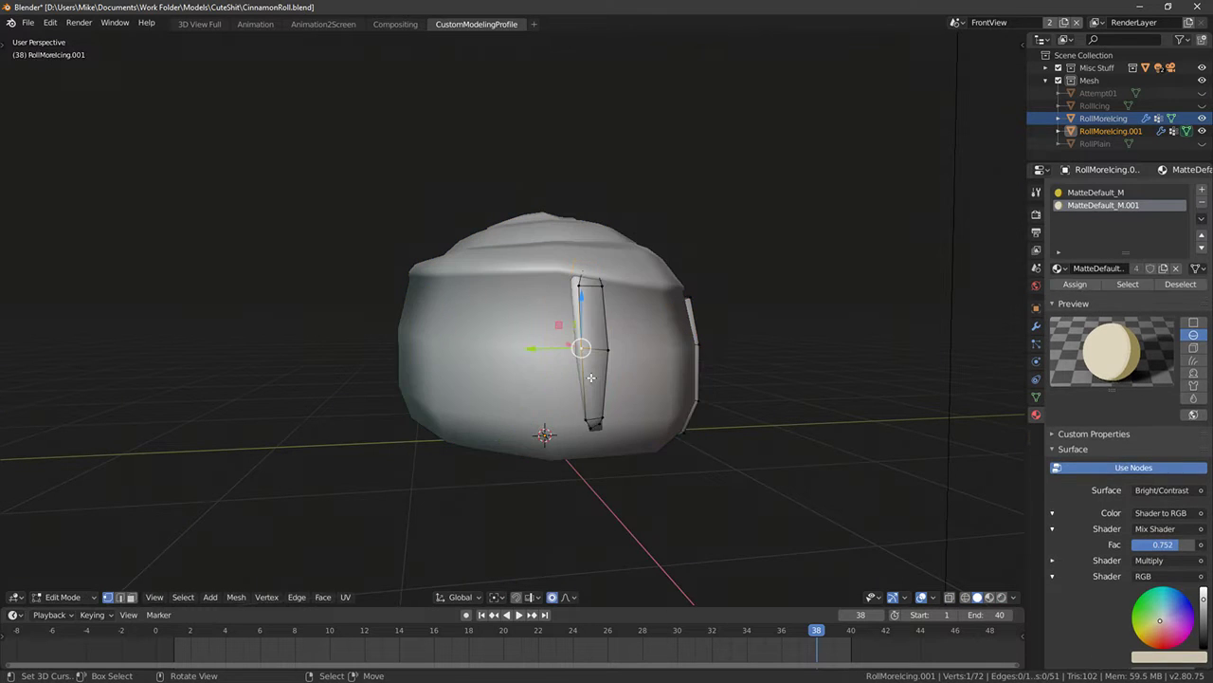
pyautogui.moveTo(791, 358)
pyautogui.mouseDown(button='middle')
pyautogui.moveTo(668, 353)
pyautogui.moveTo(758, 381)
pyautogui.mouseUp(button='middle')
pyautogui.press('z')
pyautogui.hotkey('shift', 'z')
pyautogui.scroll(2, 583, 302)
pyautogui.press('Tab')
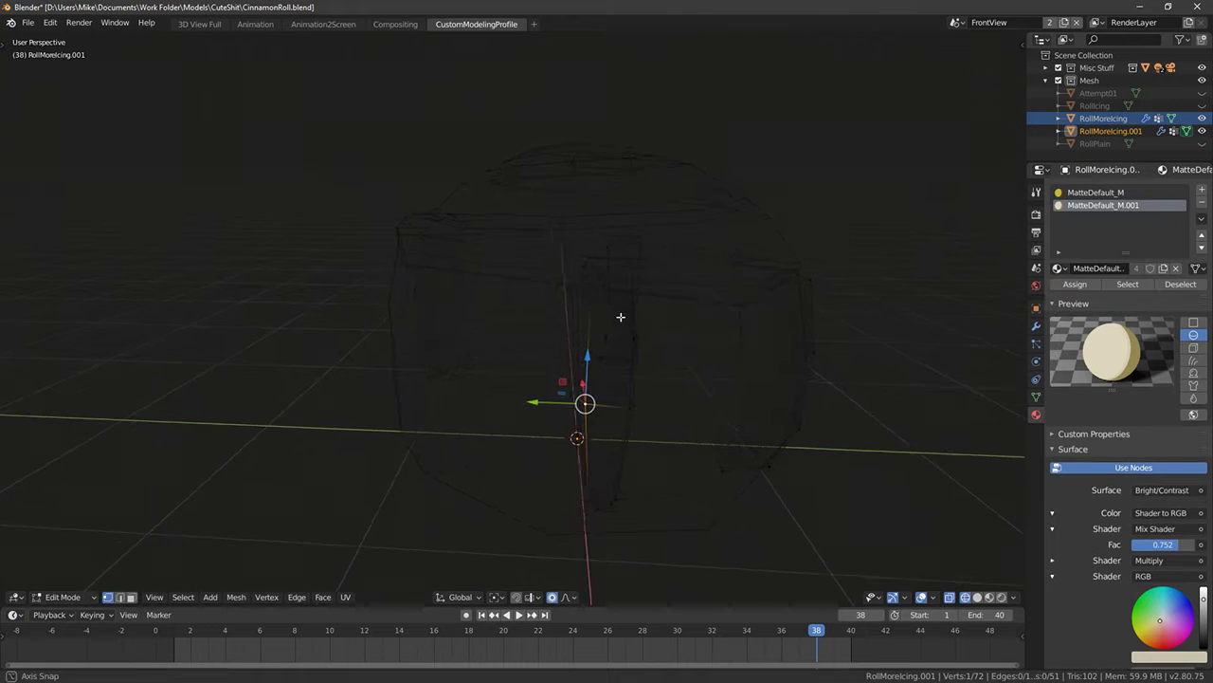
pyautogui.hotkey('shift', 'z')
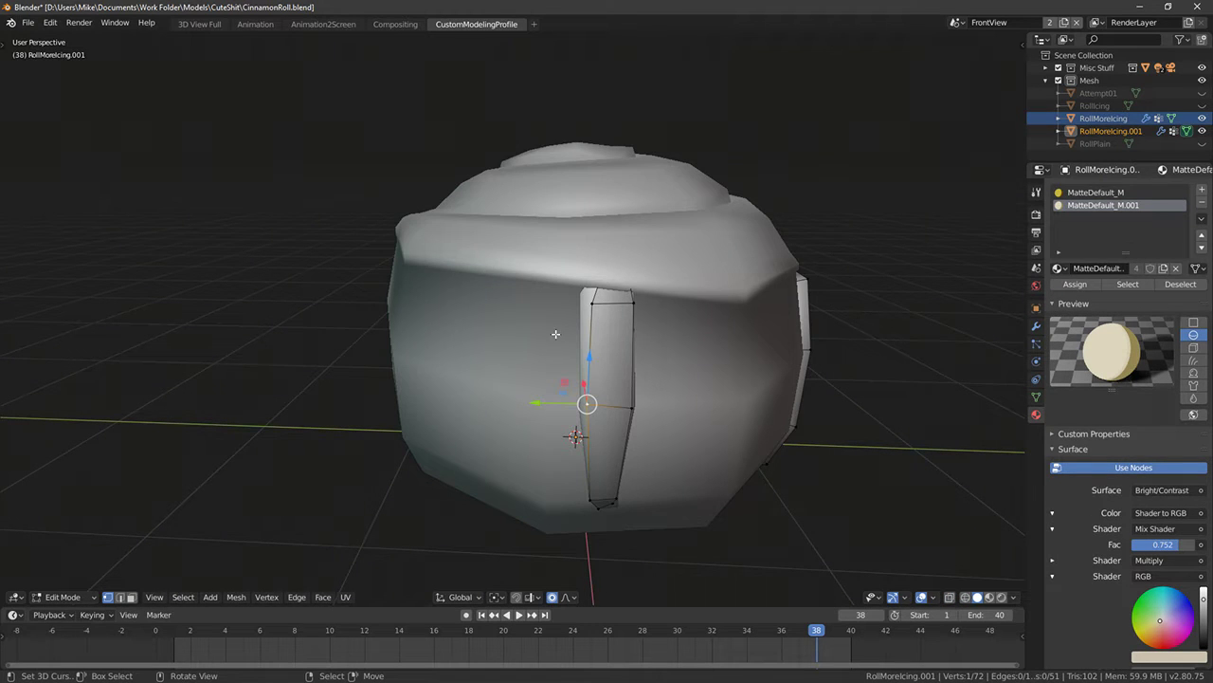
# Select the four top vertices of the side drip strip and try scaling them along the global Z axis
pyautogui.moveTo(556, 334)
pyautogui.mouseDown(button='middle')
pyautogui.moveTo(569, 315)
pyautogui.moveTo(551, 304)
pyautogui.moveTo(610, 306)
pyautogui.moveTo(629, 268)
pyautogui.mouseUp(button='middle')
pyautogui.hotkey('shift', 'z')
pyautogui.keyDown('shift'); pyautogui.rightClick(595, 336); pyautogui.keyUp('shift')
pyautogui.hotkey('shift', 'z')
pyautogui.press('s')
pyautogui.press('x')
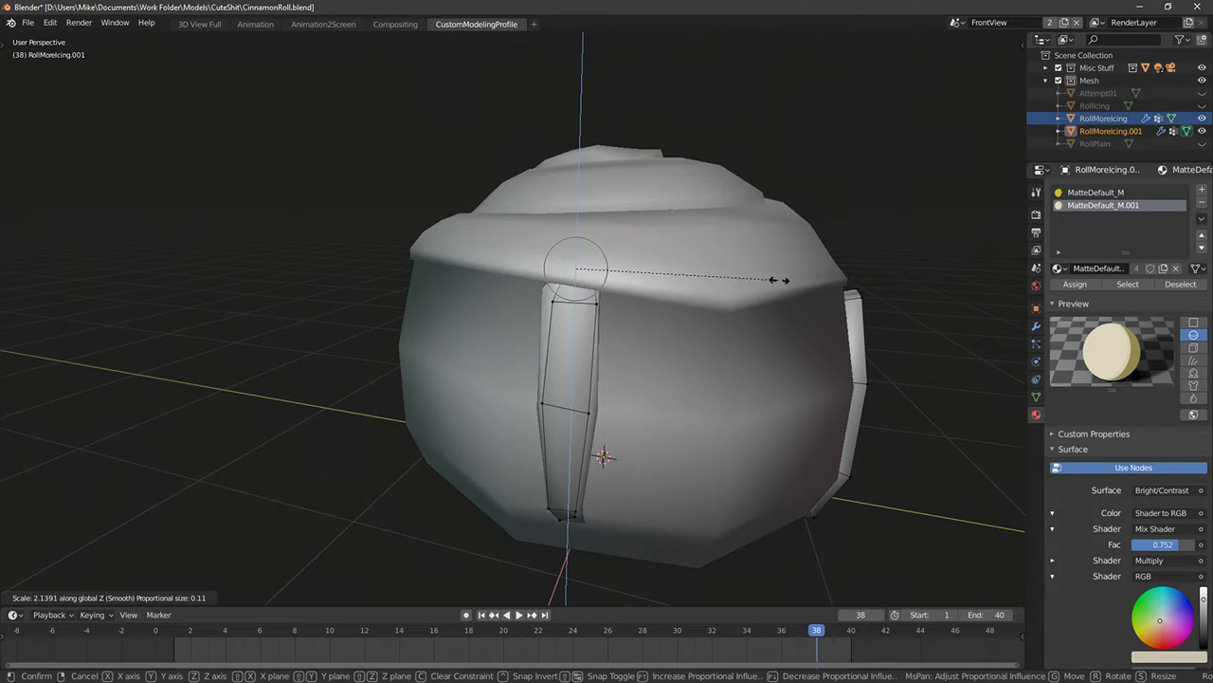
pyautogui.click(780, 280)
pyautogui.moveTo(779, 280); pyautogui.dragTo(752, 289, button='middle')
# Set the transform orientation to View and scale the side drip strip's four top vertices by 2.164 along X
pyautogui.click(458, 598)
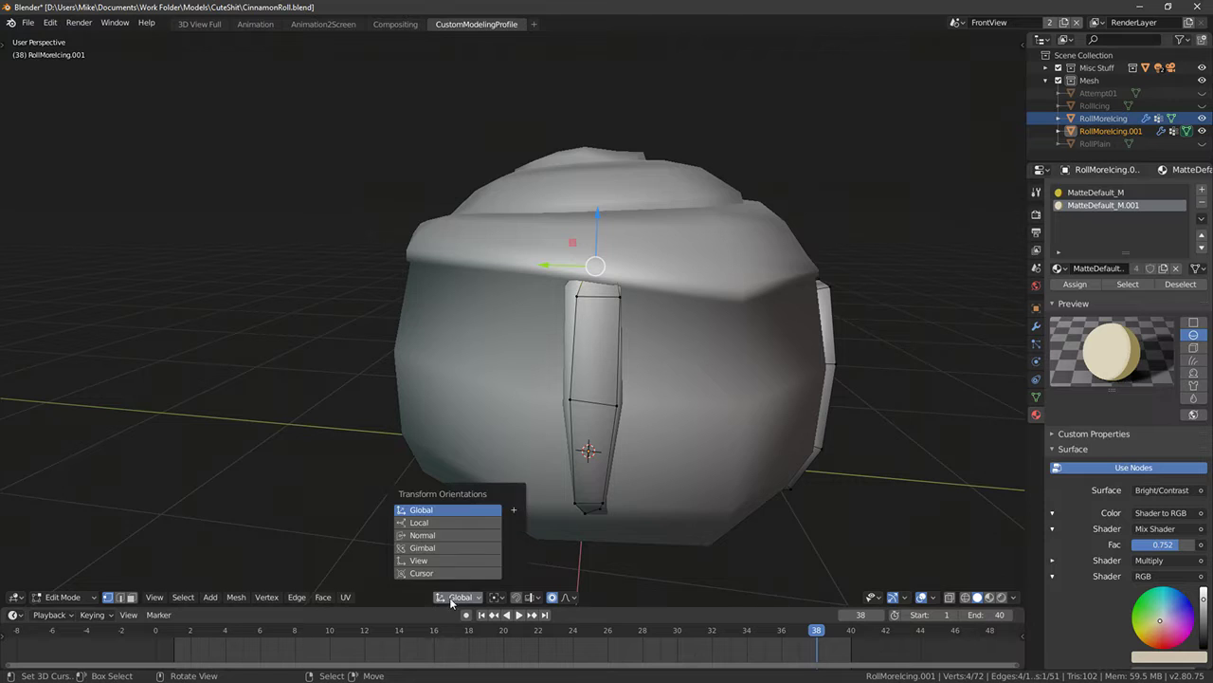
pyautogui.press('s')
pyautogui.press('x')
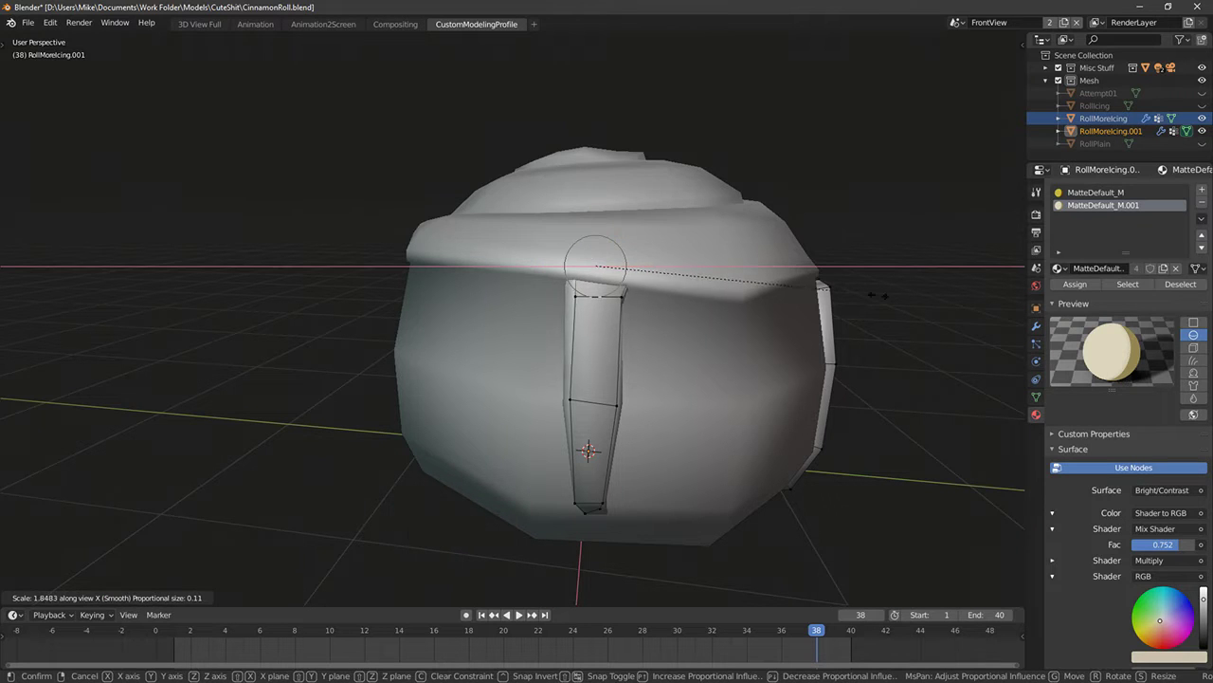
pyautogui.rightClick(125, 307)
pyautogui.moveTo(607, 378); pyautogui.dragTo(631, 366, button='middle')
pyautogui.press('s')
pyautogui.press('x')
pyautogui.click(643, 261)
pyautogui.moveTo(636, 263); pyautogui.dragTo(488, 357, button='middle')
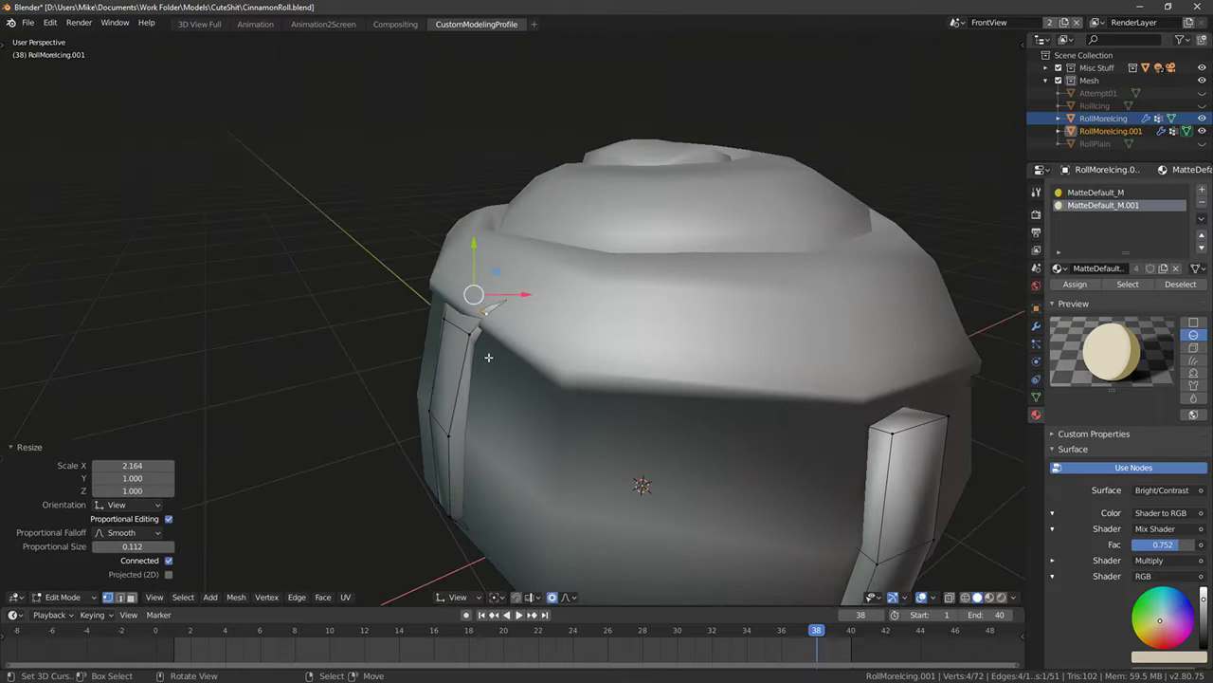
# Nudge the drip strip's widened top vertices along X against the icing rim
pyautogui.moveTo(529, 298); pyautogui.dragTo(520, 297)
pyautogui.hotkey('shift', 'z')
pyautogui.moveTo(520, 297); pyautogui.dragTo(590, 338, button='middle')
pyautogui.click(630, 282)
pyautogui.moveTo(624, 294); pyautogui.dragTo(551, 297, button='middle')
pyautogui.hotkey('shift', 'z')
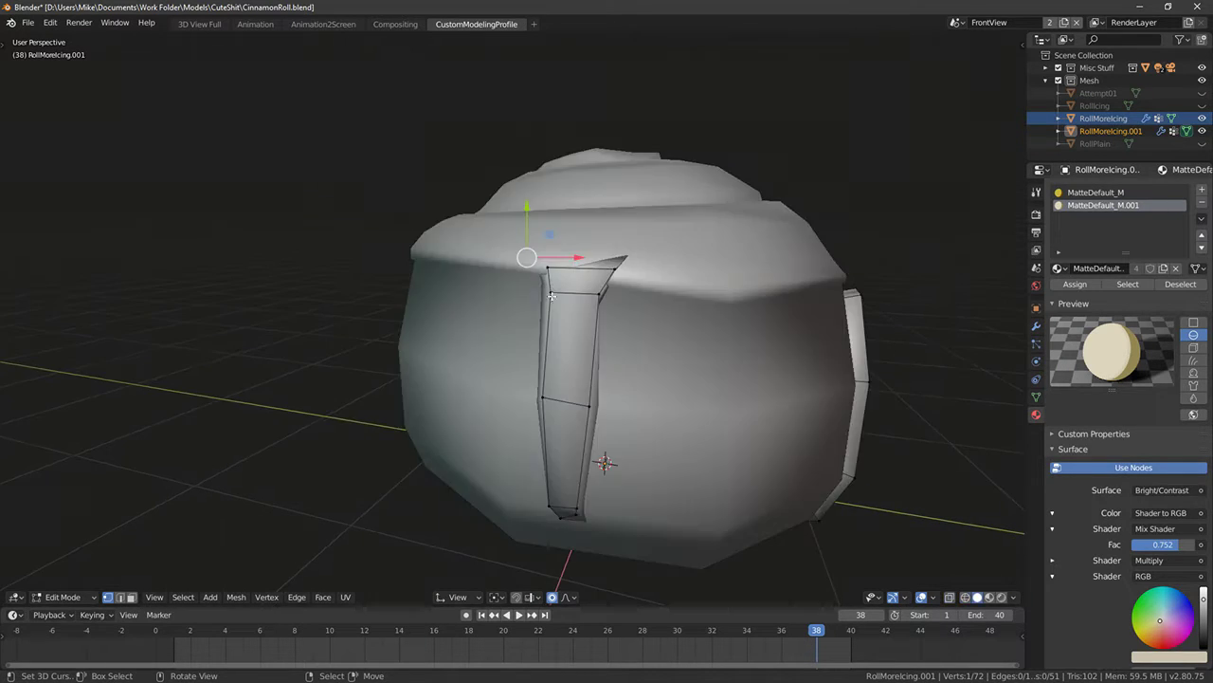
# Scale the two vertices just below the drip strip's top edge by 1.105
pyautogui.keyDown('shift'); pyautogui.rightClick(602, 298); pyautogui.keyUp('shift')
pyautogui.press('s')
pyautogui.click(647, 306)
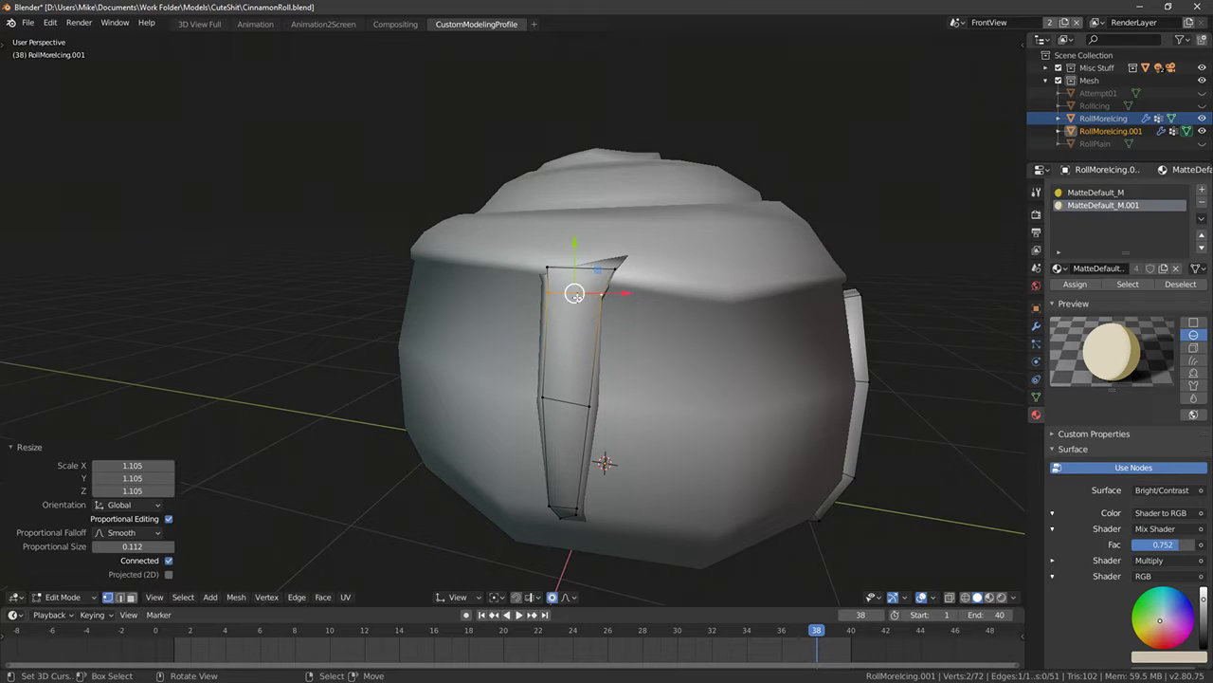
pyautogui.hotkey('ctrl', 'l')
pyautogui.press('s')
pyautogui.click(577, 298)
pyautogui.press('s')
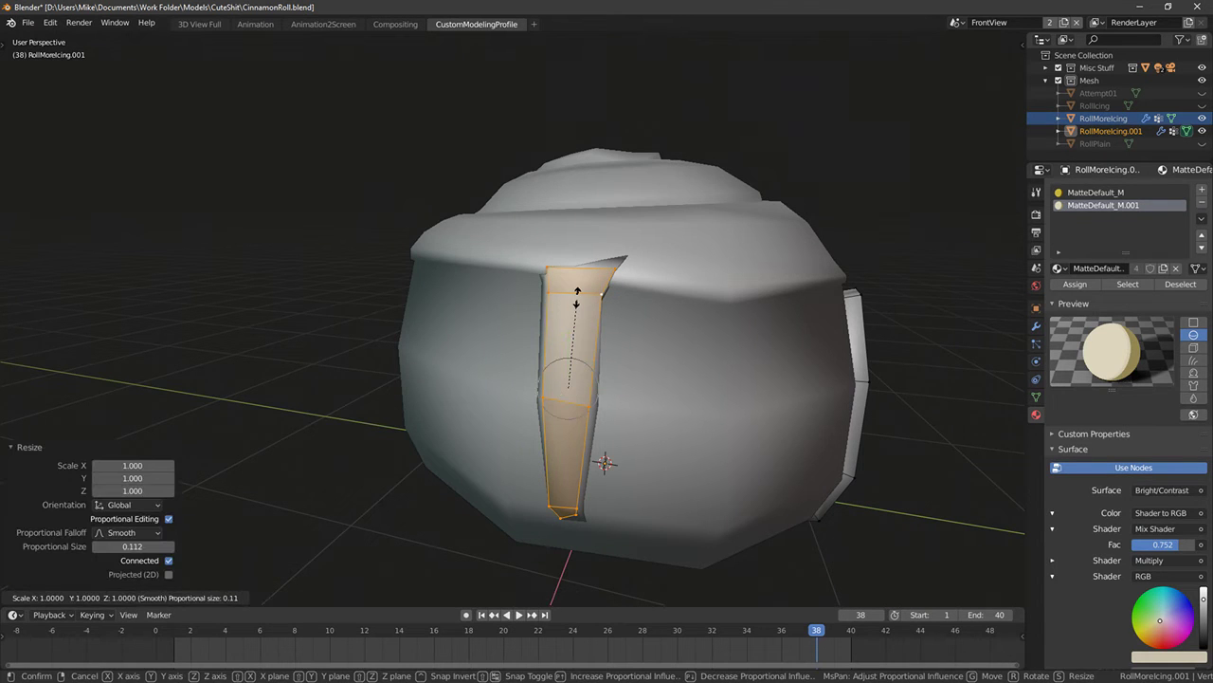
pyautogui.click(577, 298)
pyautogui.rightClick(548, 268)
pyautogui.press('g')
pyautogui.rightClick(624, 277)
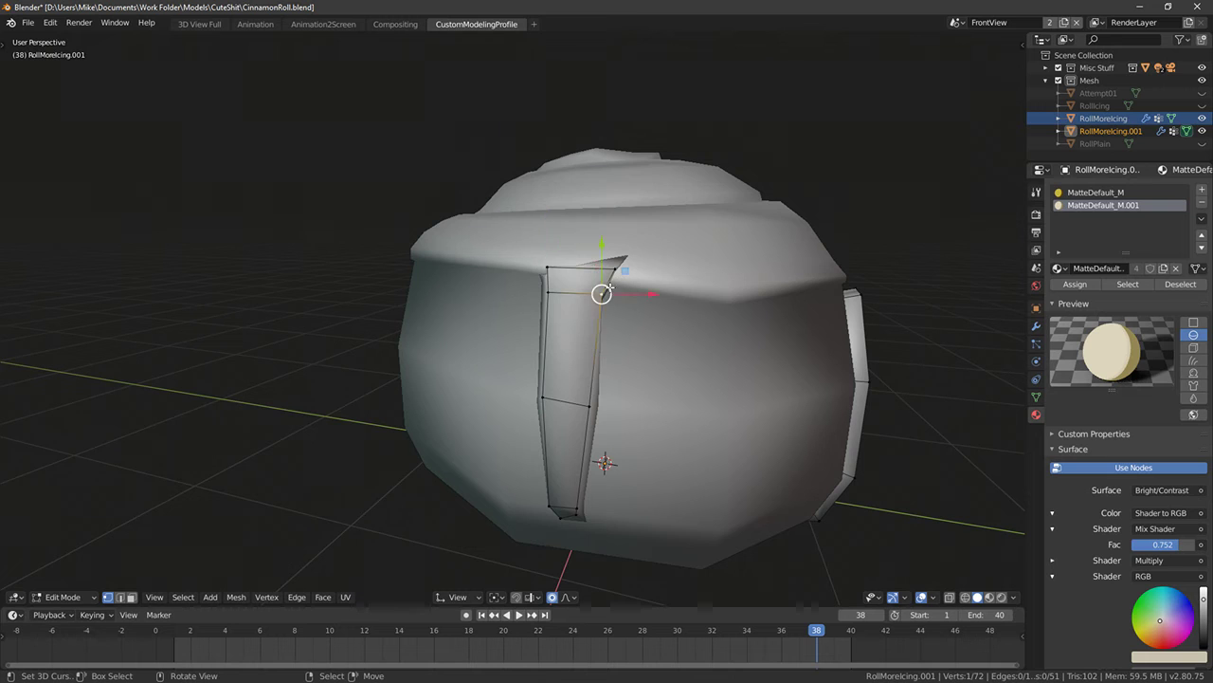
# Smooth the vertices of the whole linked drip strip with a smoothing of 0.379 and shift it slightly along X
pyautogui.hotkey('ctrl', 'l')
pyautogui.press('F3')
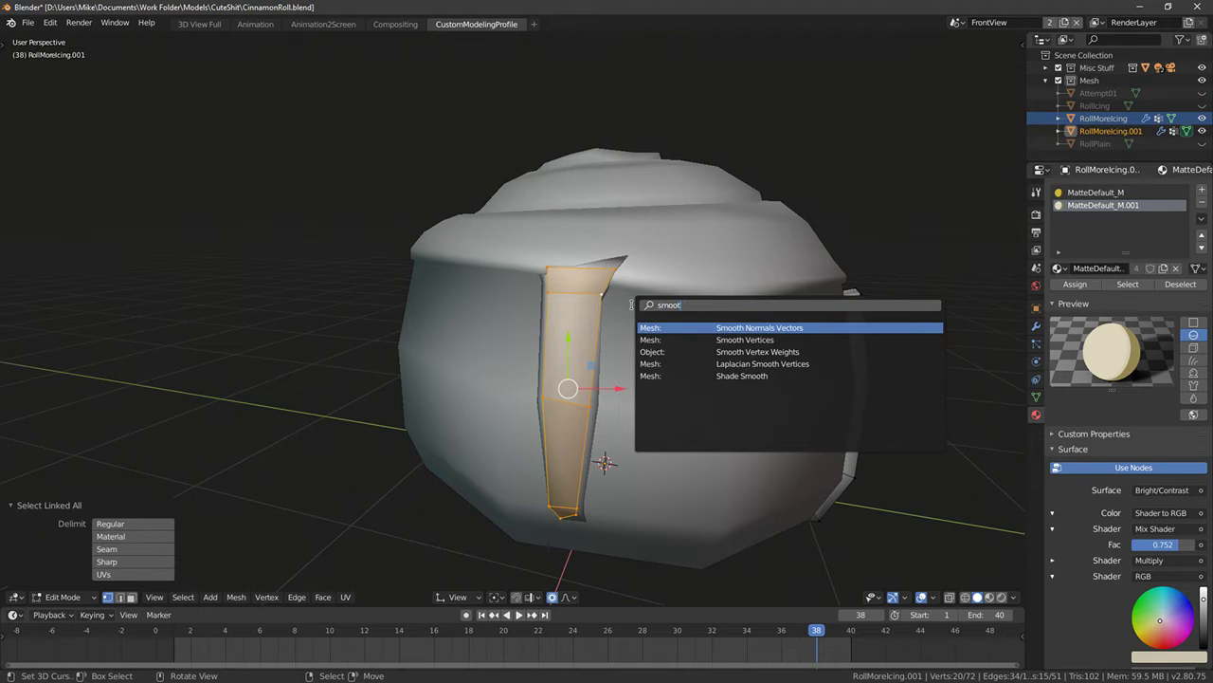
pyautogui.press('Return')
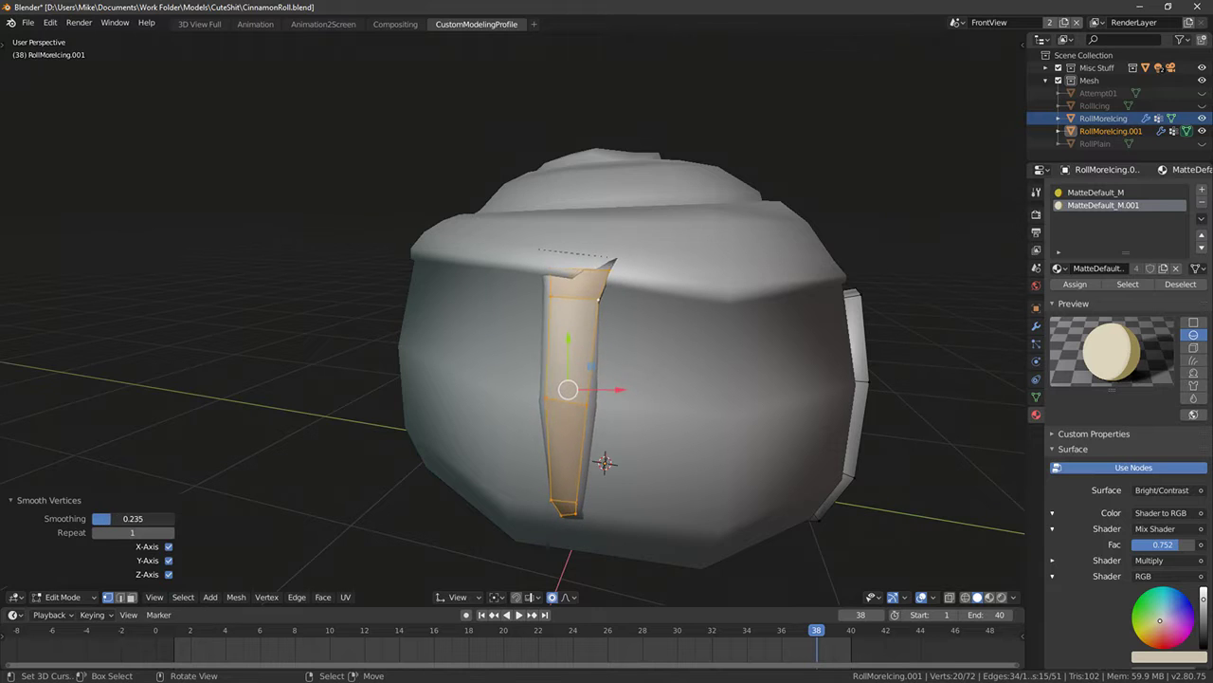
pyautogui.moveTo(337, 519); pyautogui.dragTo(215, 521, button='middle')
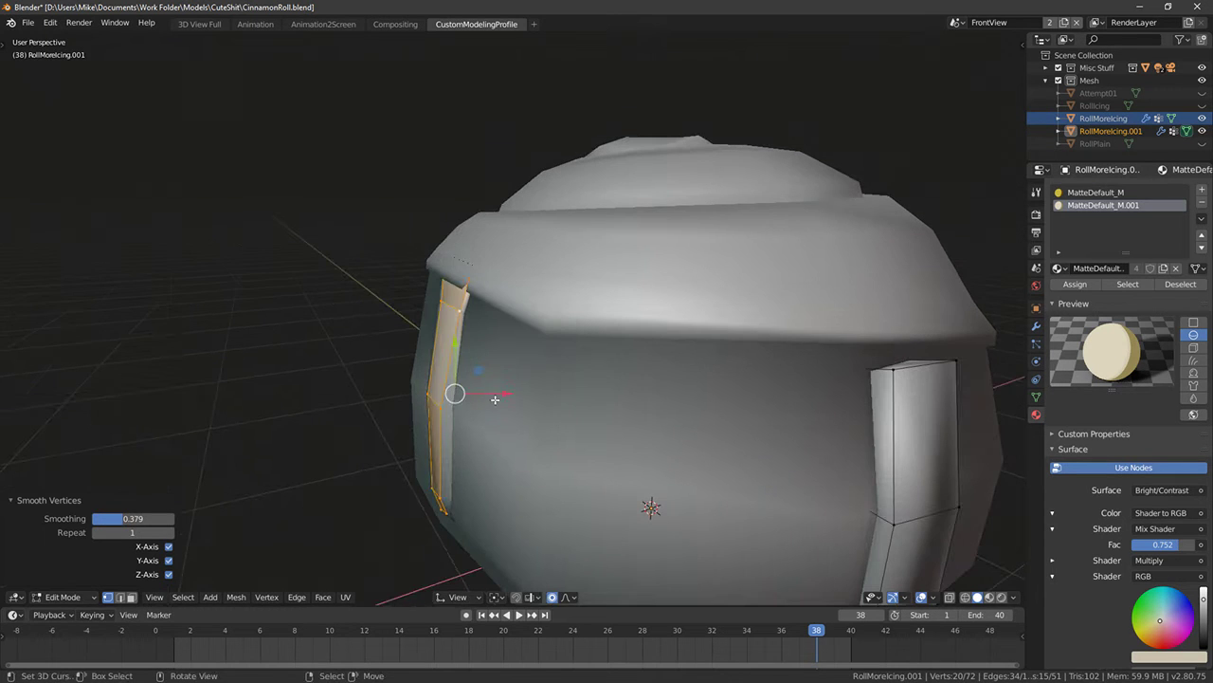
pyautogui.moveTo(495, 399); pyautogui.dragTo(491, 399)
# Examine the smoothed drip strip on the roll in Object Mode and Edit Mode under solid and wireframe shading
pyautogui.press('Tab')
pyautogui.moveTo(518, 414); pyautogui.dragTo(555, 425, button='middle')
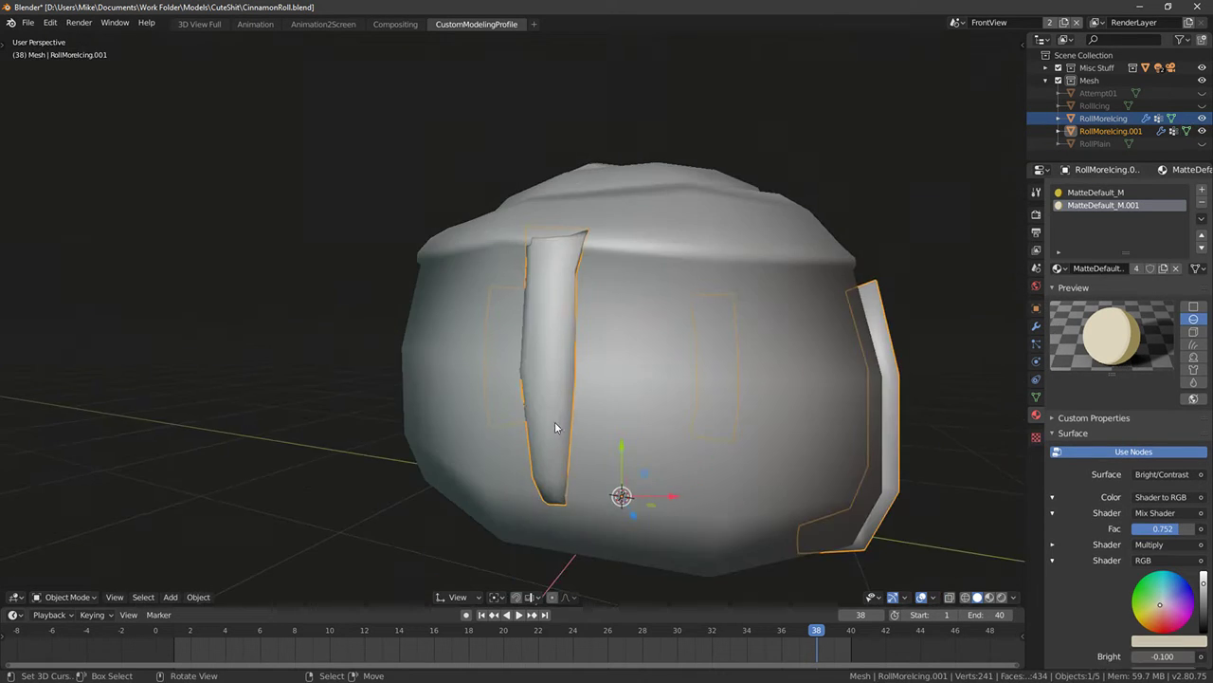
pyautogui.scroll(-2, 553, 425)
pyautogui.hotkey('shift', 'z')
pyautogui.press('Tab')
pyautogui.moveTo(572, 467); pyautogui.dragTo(580, 489, button='middle')
pyautogui.press('Tab')
pyautogui.hotkey('shift', 'z')
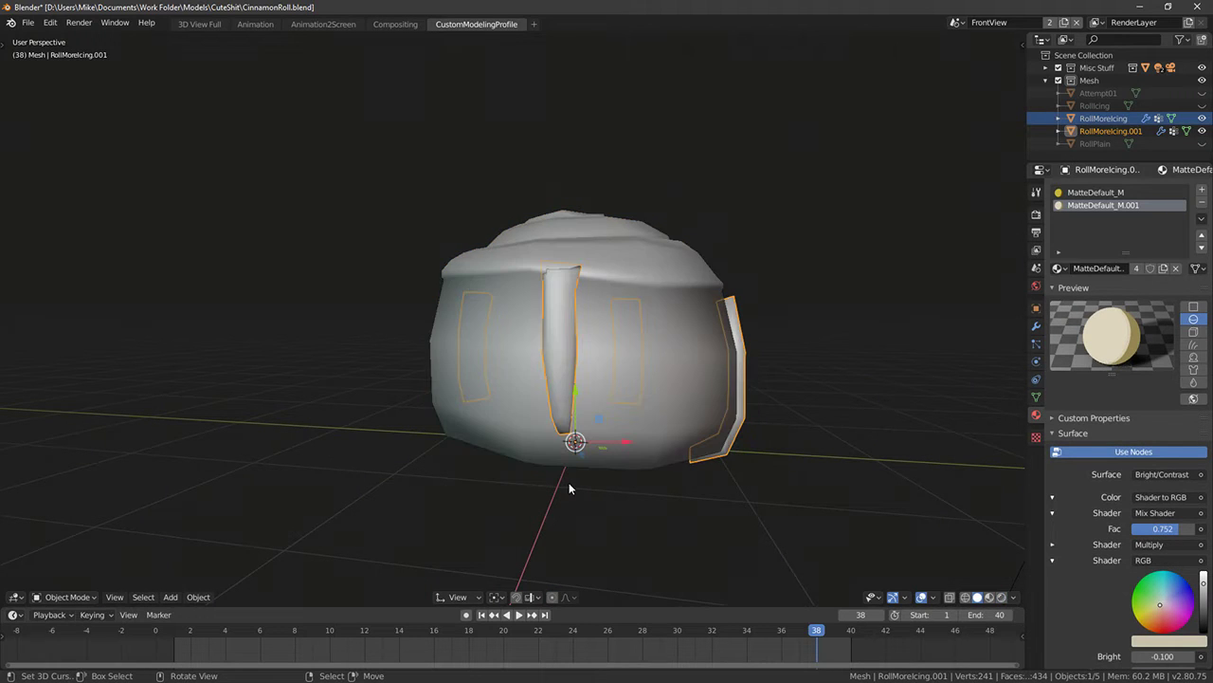
# Deselect everything and examine how the drip strip blends with the icing in rendered shading
pyautogui.press('z')
pyautogui.click(891, 269)
pyautogui.press('Tab')
pyautogui.hotkey('shift', 'z')
pyautogui.hotkey('shift', 'z')
pyautogui.hotkey('shift', 'z')
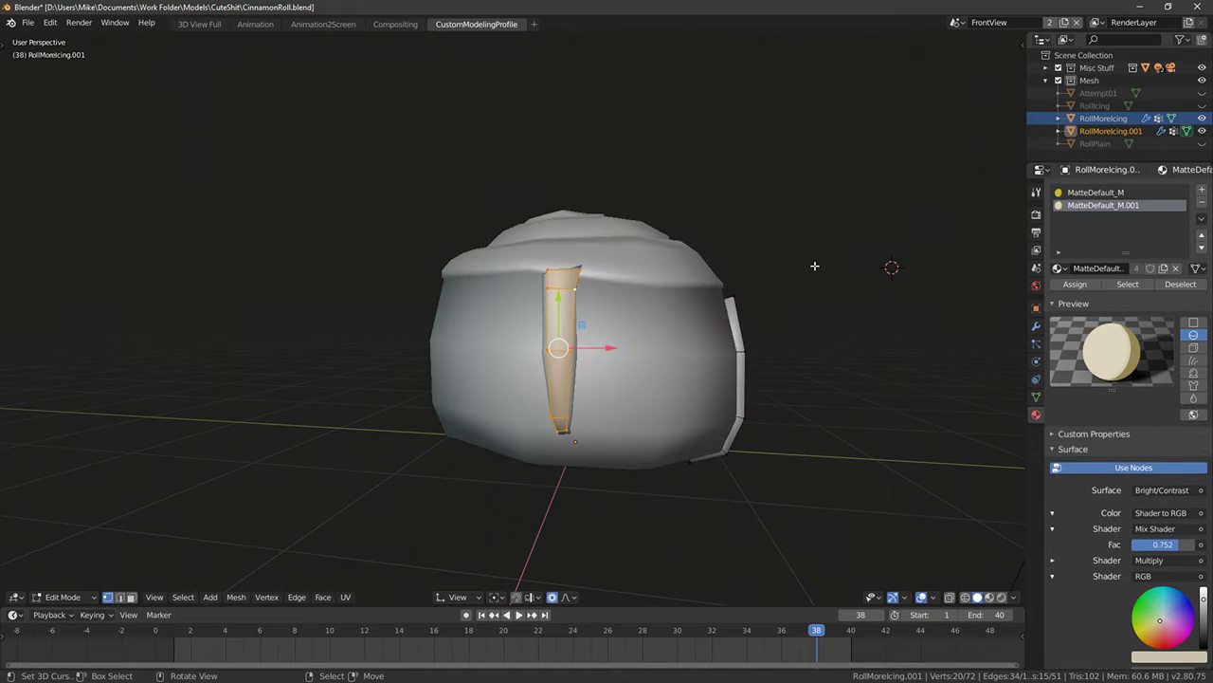
pyautogui.press('Tab')
pyautogui.hotkey('alt', 'a')
pyautogui.moveTo(813, 315); pyautogui.dragTo(821, 315, button='middle')
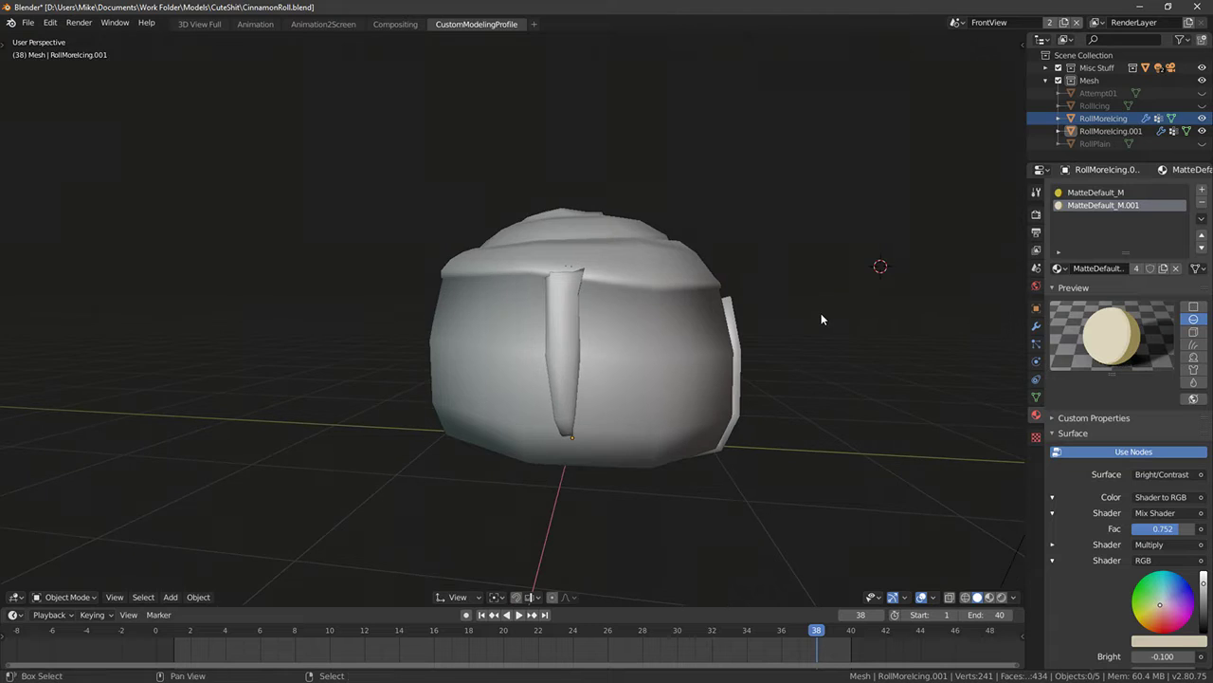
pyautogui.hotkey('shift', 'z')
pyautogui.moveTo(795, 357)
pyautogui.mouseDown(button='middle')
pyautogui.moveTo(666, 410)
pyautogui.moveTo(398, 414)
pyautogui.moveTo(353, 431)
pyautogui.moveTo(478, 448)
pyautogui.moveTo(434, 425)
pyautogui.moveTo(591, 382)
pyautogui.mouseUp(button='middle')
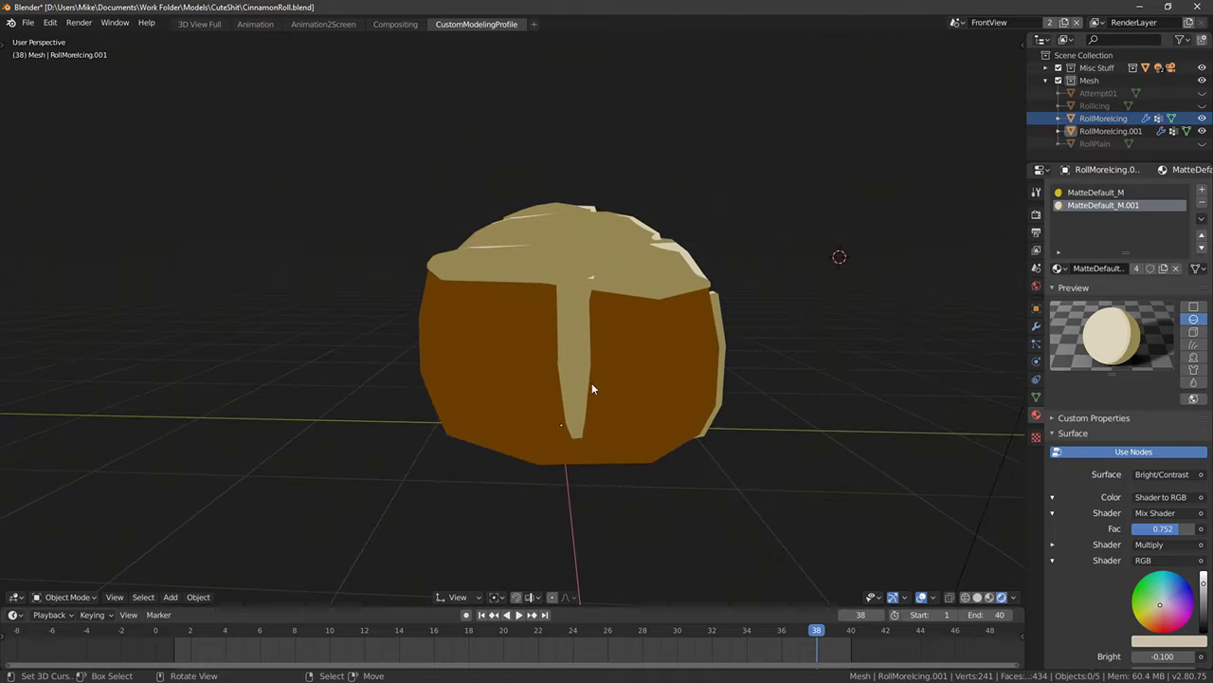
# Delete the vertices at the lower end of the side drip strip in Edit Mode
pyautogui.press('Tab')
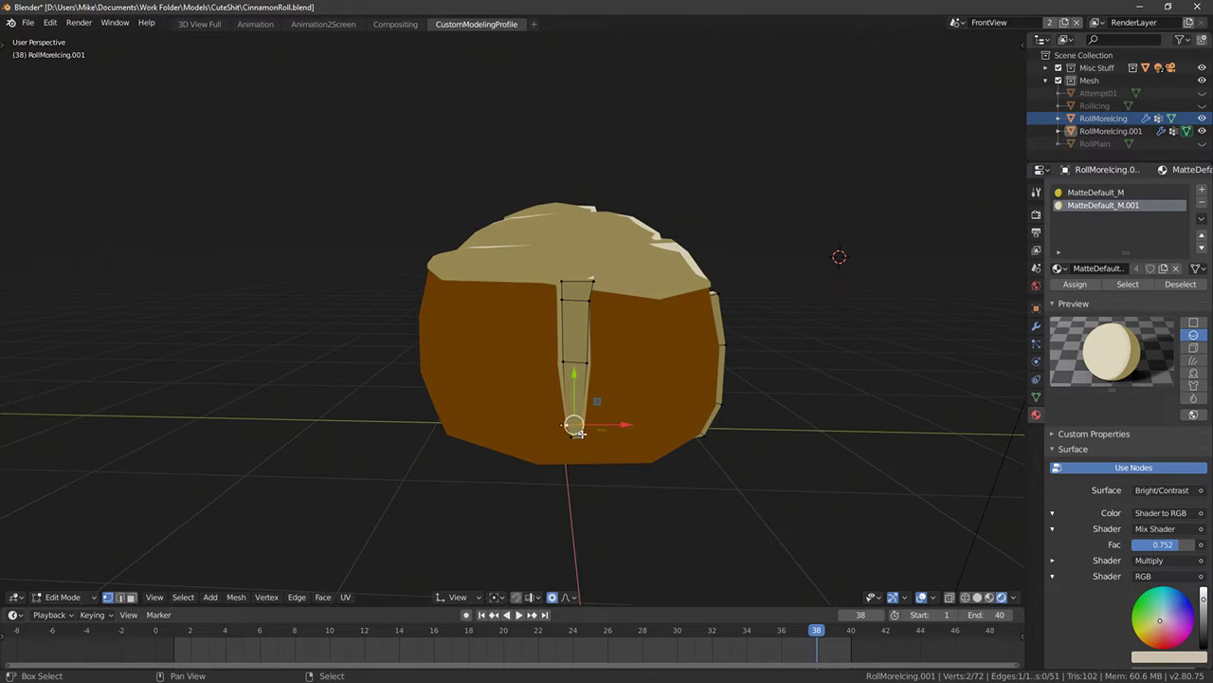
pyautogui.moveTo(546, 457)
pyautogui.keyDown('shift'); pyautogui.mouseDown(button='middle')
pyautogui.moveTo(604, 378)
pyautogui.moveTo(581, 394)
pyautogui.moveTo(601, 385)
pyautogui.moveTo(591, 339)
pyautogui.moveTo(594, 369)
pyautogui.mouseUp(button='middle'); pyautogui.keyUp('shift')
pyautogui.keyDown('shift'); pyautogui.click(585, 383); pyautogui.keyUp('shift')
pyautogui.click(530, 399)
pyautogui.hotkey('shift', 'z')
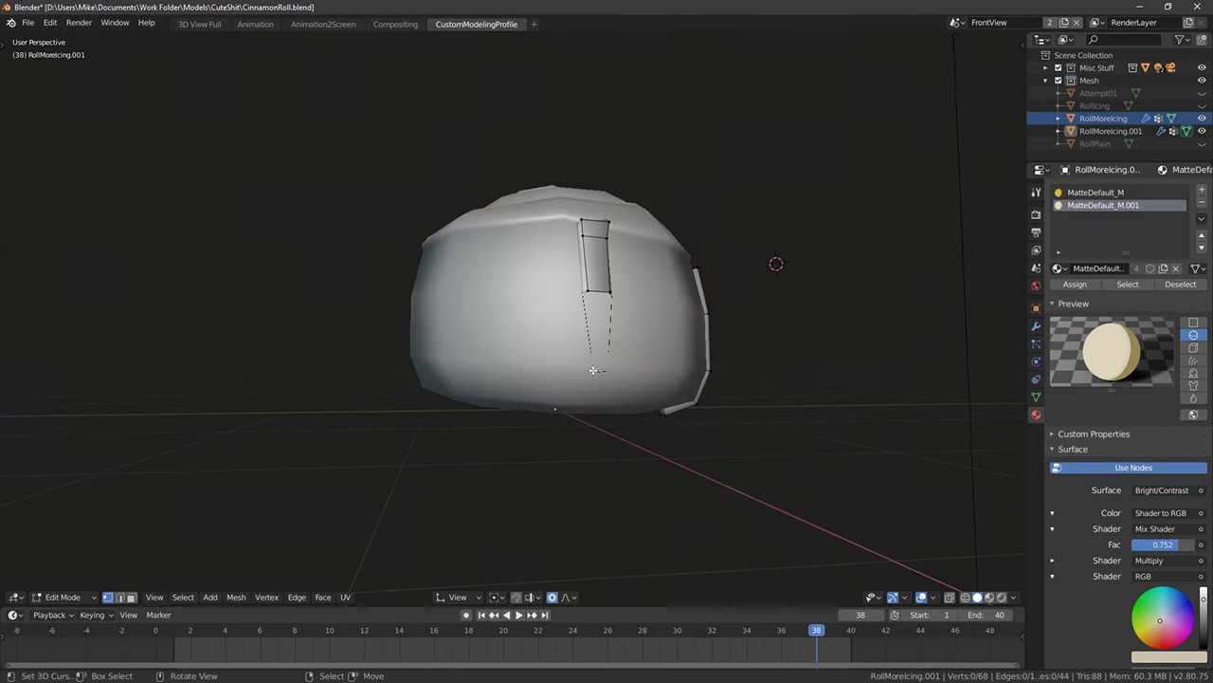
pyautogui.press('z')
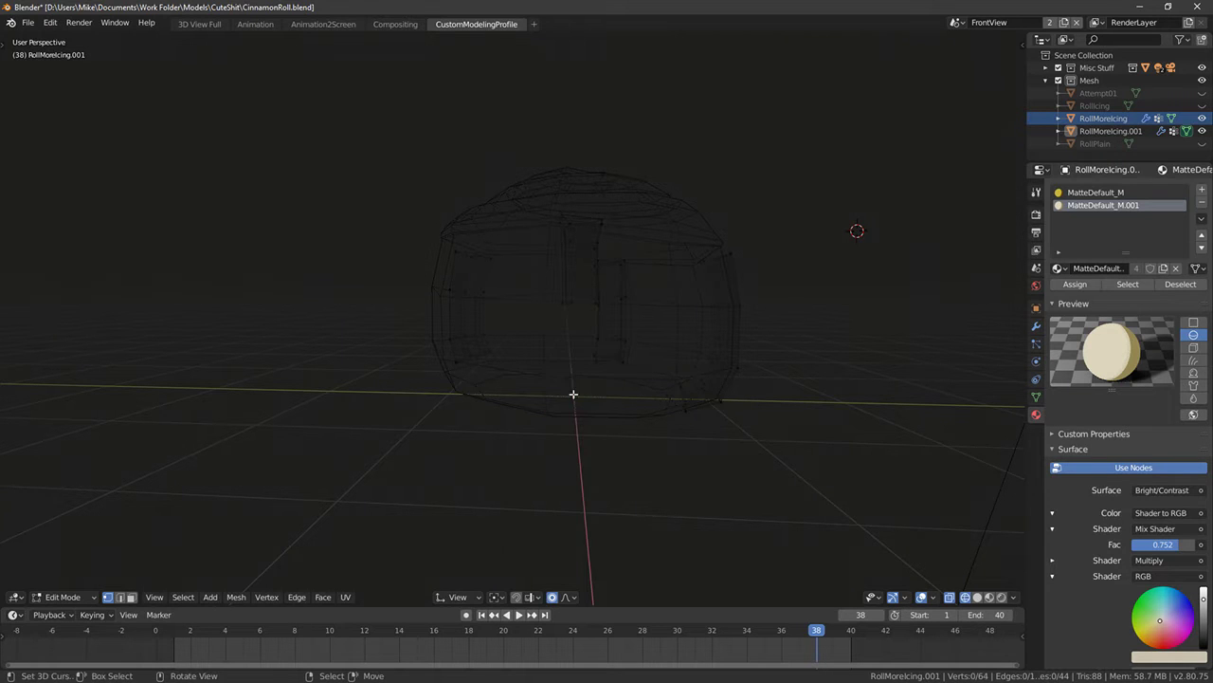
# Delete the whole RollMoreIcing.001 drip strip object in Object Mode
pyautogui.moveTo(579, 398); pyautogui.dragTo(518, 330, button='middle')
pyautogui.press('KP_1')
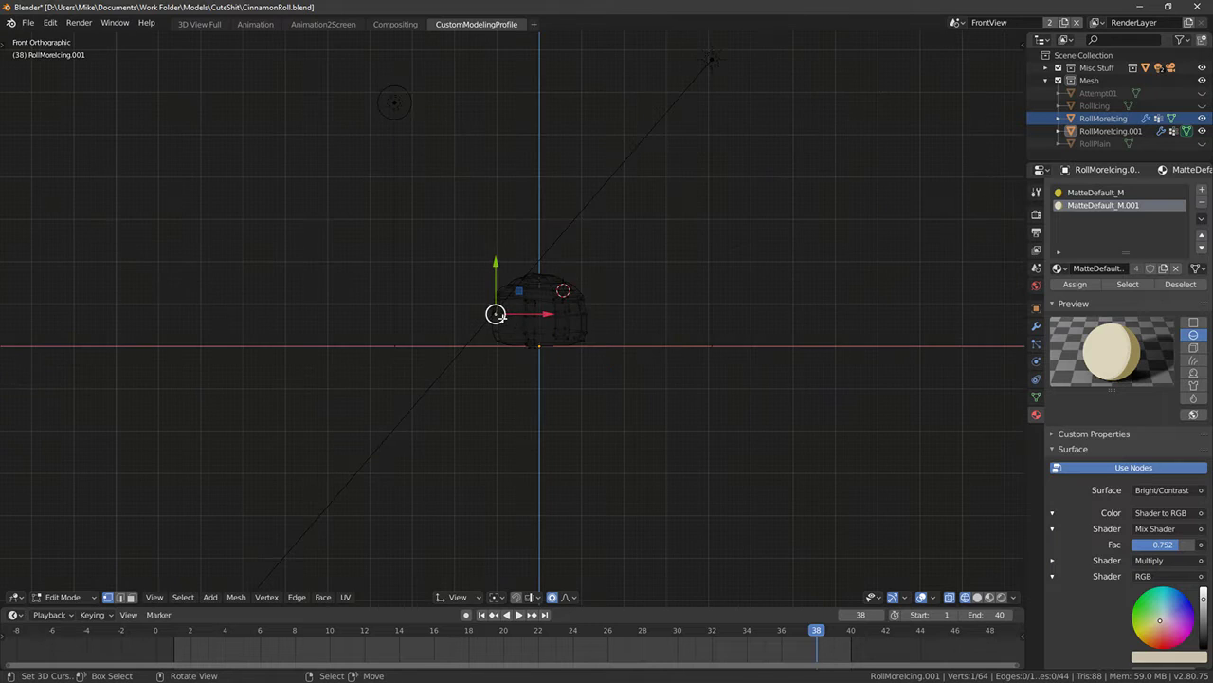
pyautogui.scroll(1, 530, 321)
pyautogui.press('KP_3')
pyautogui.press('KP_4')
pyautogui.press('KP_1')
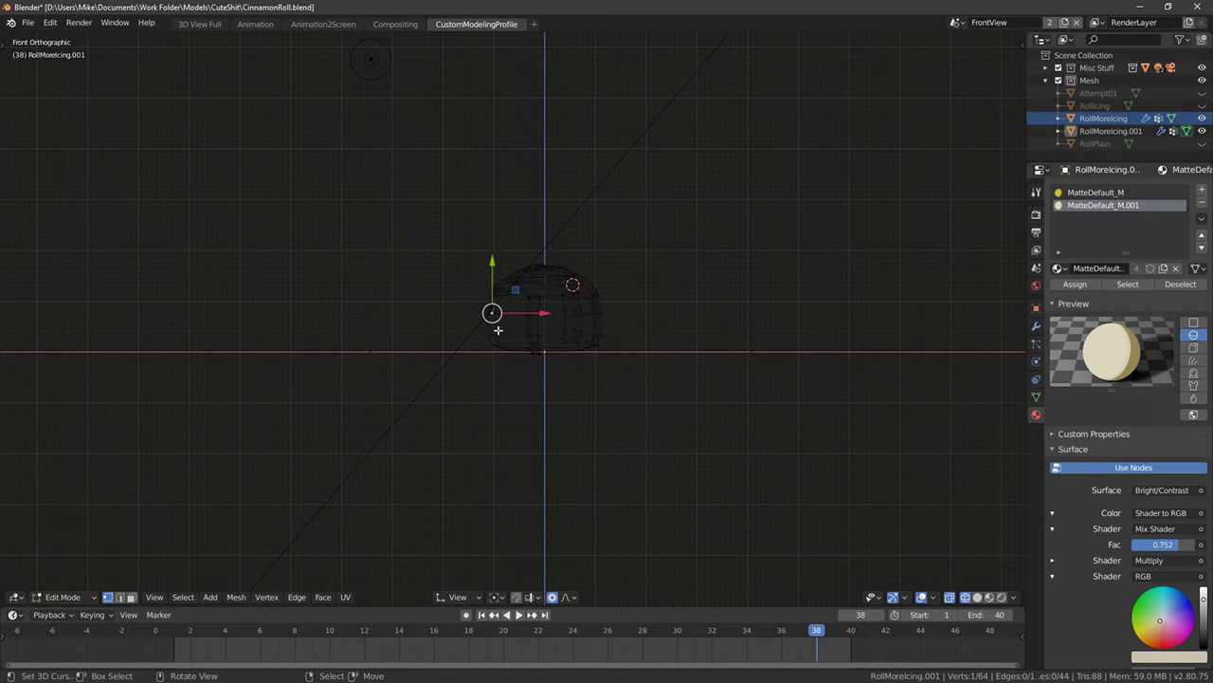
pyautogui.press('Tab')
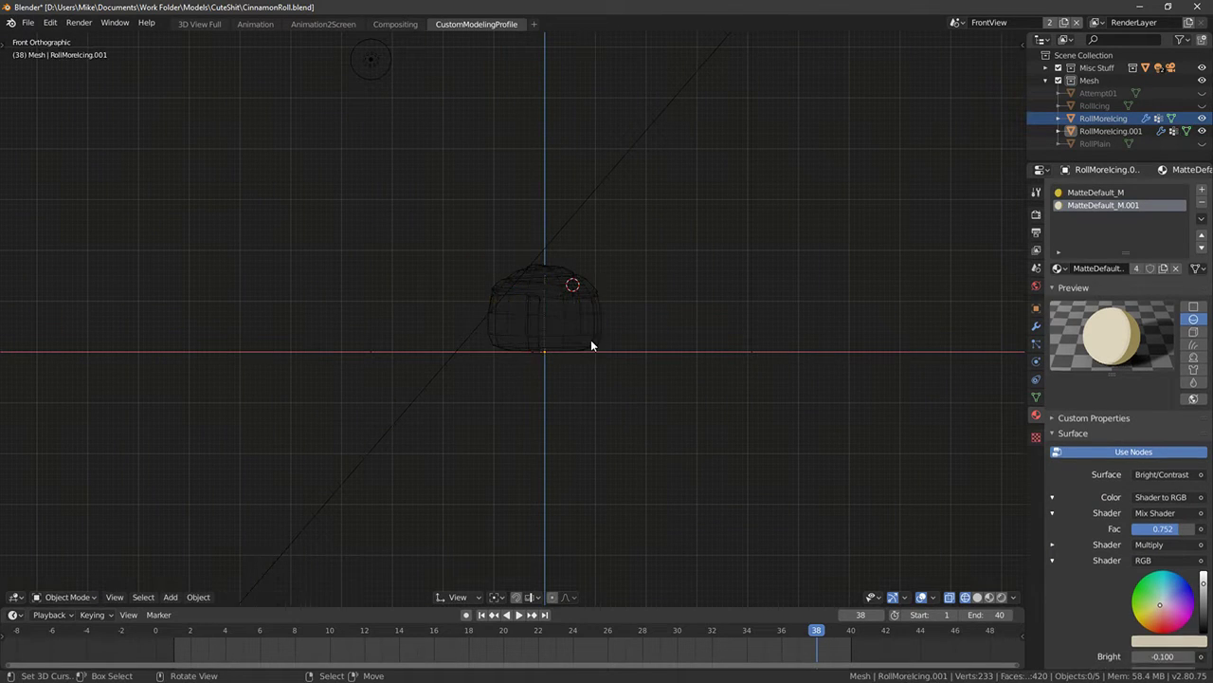
pyautogui.press('x')
pyautogui.click(537, 307)
# Select the RollMoreIcing object and open it in Edit Mode with solid shading
pyautogui.rightClick(527, 290)
pyautogui.press('Tab')
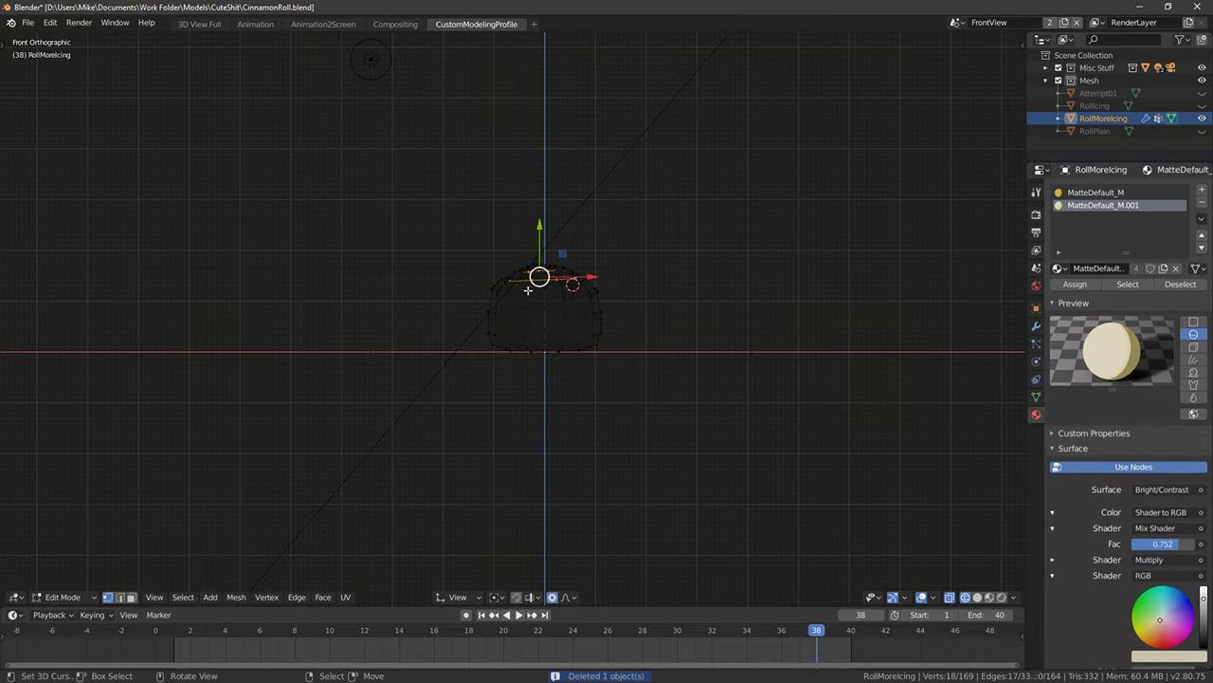
pyautogui.moveTo(413, 290)
pyautogui.mouseDown(button='middle')
pyautogui.moveTo(525, 346)
pyautogui.moveTo(601, 356)
pyautogui.mouseUp(button='middle')
pyautogui.press('Tab')
pyautogui.press('Tab')
pyautogui.scroll(3, 590, 340)
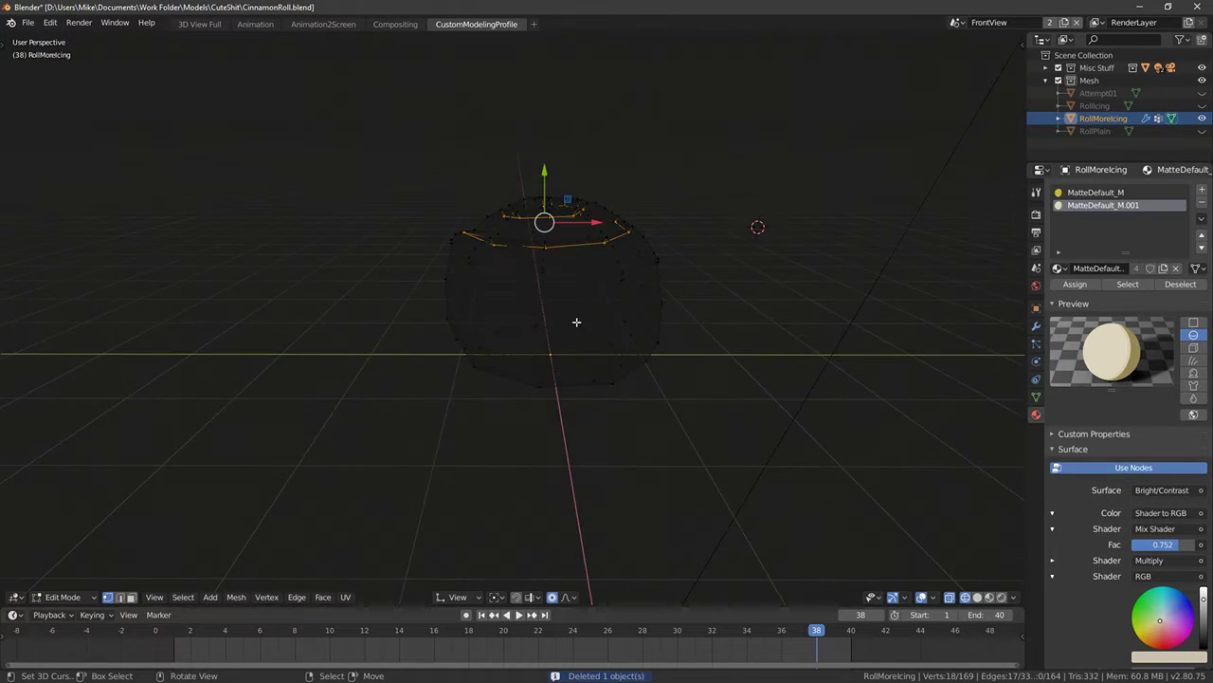
pyautogui.hotkey('shift', 'z')
pyautogui.moveTo(564, 316)
pyautogui.keyDown('shift'); pyautogui.mouseDown(button='middle')
pyautogui.moveTo(566, 371)
pyautogui.moveTo(576, 244)
pyautogui.moveTo(571, 256)
pyautogui.mouseUp(button='middle'); pyautogui.keyUp('shift')
pyautogui.scroll(4, 583, 327)
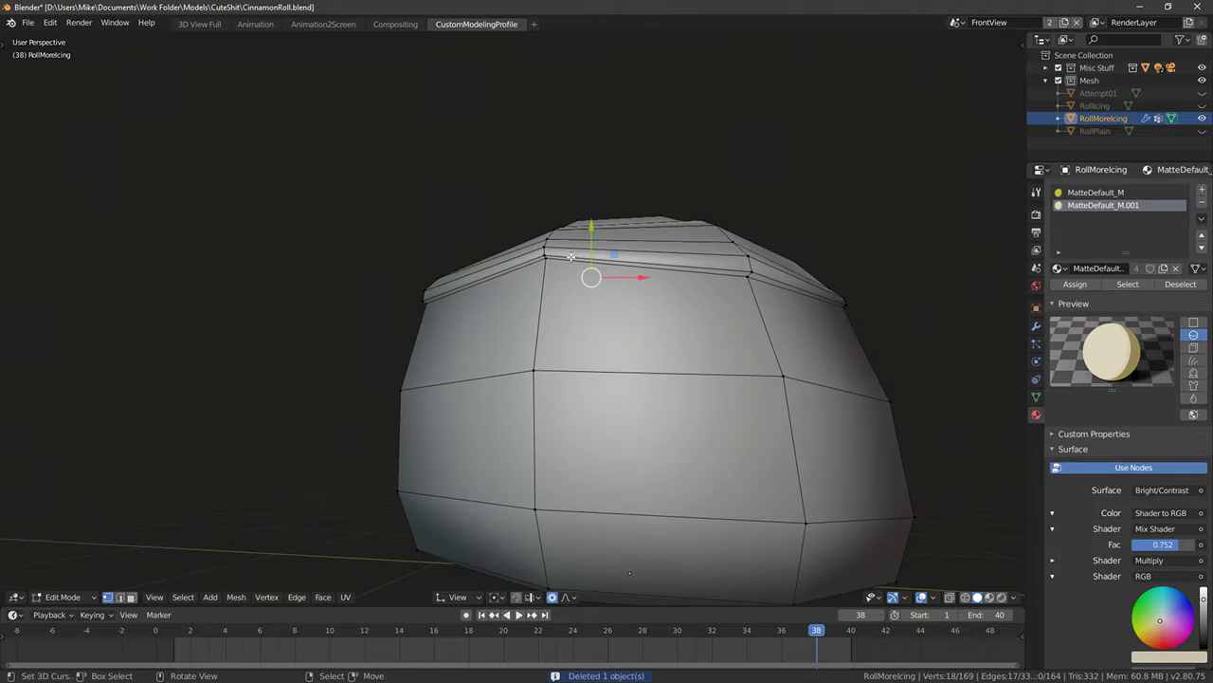
# Select the loops around the roll's body and split the body from the icing within the same mesh
pyautogui.keyDown('alt'); pyautogui.keyDown('shift'); pyautogui.rightClick(595, 369); pyautogui.keyUp('shift'); pyautogui.keyUp('alt')
pyautogui.keyDown('alt'); pyautogui.keyDown('shift'); pyautogui.rightClick(604, 504); pyautogui.keyUp('shift'); pyautogui.keyUp('alt')
pyautogui.moveTo(611, 550); pyautogui.dragTo(634, 499, button='middle')
pyautogui.keyDown('alt'); pyautogui.keyDown('shift'); pyautogui.rightClick(641, 384); pyautogui.keyUp('shift'); pyautogui.keyUp('alt')
pyautogui.keyDown('alt'); pyautogui.keyDown('shift'); pyautogui.rightClick(669, 479); pyautogui.keyUp('shift'); pyautogui.keyUp('alt')
pyautogui.press('KP_1')
pyautogui.moveTo(938, 249); pyautogui.dragTo(547, 272, button='middle')
pyautogui.rightClick(420, 230)
pyautogui.moveTo(420, 233); pyautogui.dragTo(540, 259, button='middle')
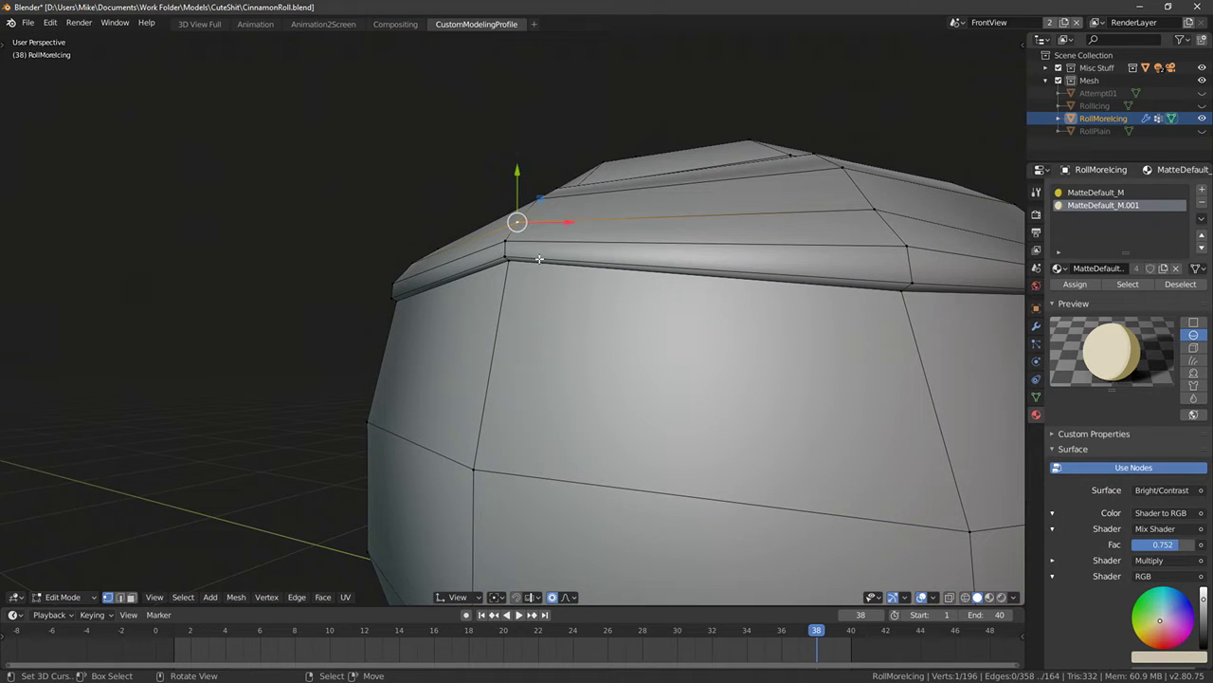
# Extrude the selected faces under the icing rim by 0.193 into short flaps and scale them up slightly
pyautogui.rightClick(695, 270)
pyautogui.moveTo(664, 296); pyautogui.dragTo(587, 333, button='middle')
pyautogui.scroll(-5, 662, 271)
pyautogui.press('KP_1')
pyautogui.scroll(-3, 788, 215)
pyautogui.keyDown('alt'); pyautogui.keyDown('shift'); pyautogui.click(492, 270); pyautogui.keyUp('shift'); pyautogui.keyUp('alt')
pyautogui.press('e')
pyautogui.click(650, 307)
pyautogui.press('KP_1')
pyautogui.press('s')
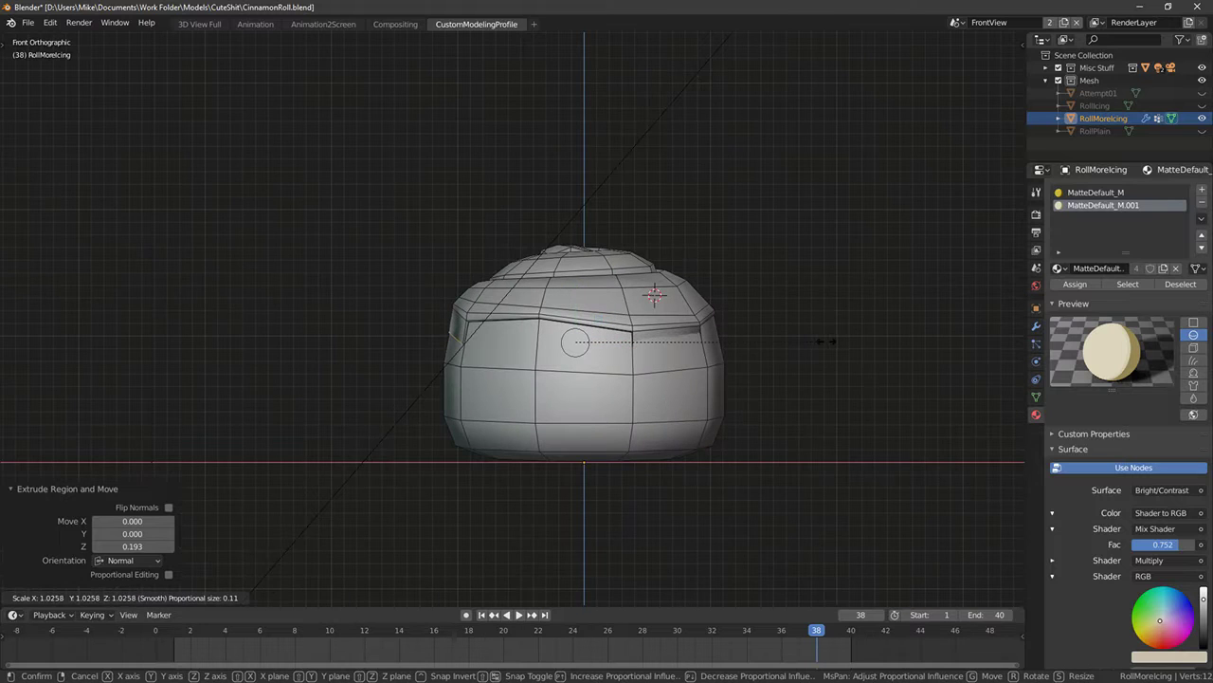
pyautogui.click(828, 341)
# Hide the roll's body, delete the three selected faces of the new flaps, and reveal the body again
pyautogui.moveTo(829, 341); pyautogui.dragTo(430, 431, button='middle')
pyautogui.click(650, 272)
pyautogui.hotkey('ctrl', 'l')
pyautogui.press('h')
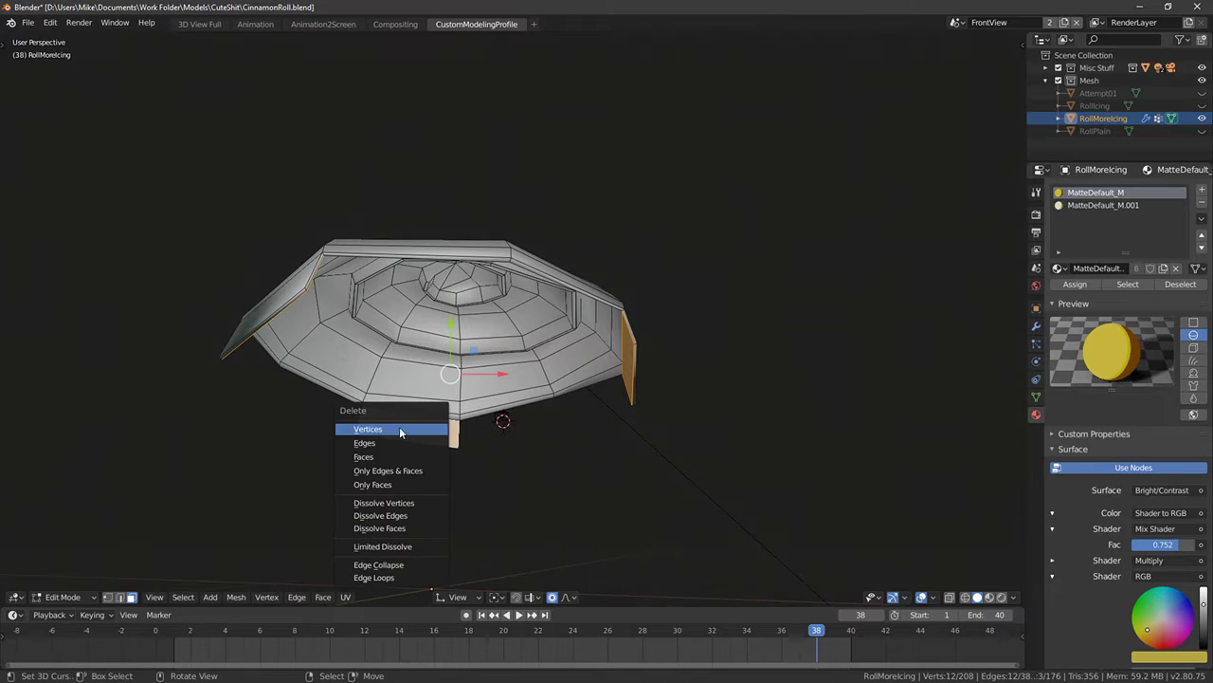
pyautogui.click(372, 457)
pyautogui.moveTo(372, 457); pyautogui.dragTo(686, 332, button='middle')
pyautogui.hotkey('alt', 'h')
# Narrow one flap's lower end into a drip shape, reposition it, and rescale it by 2.290
pyautogui.click(544, 290)
pyautogui.press('s')
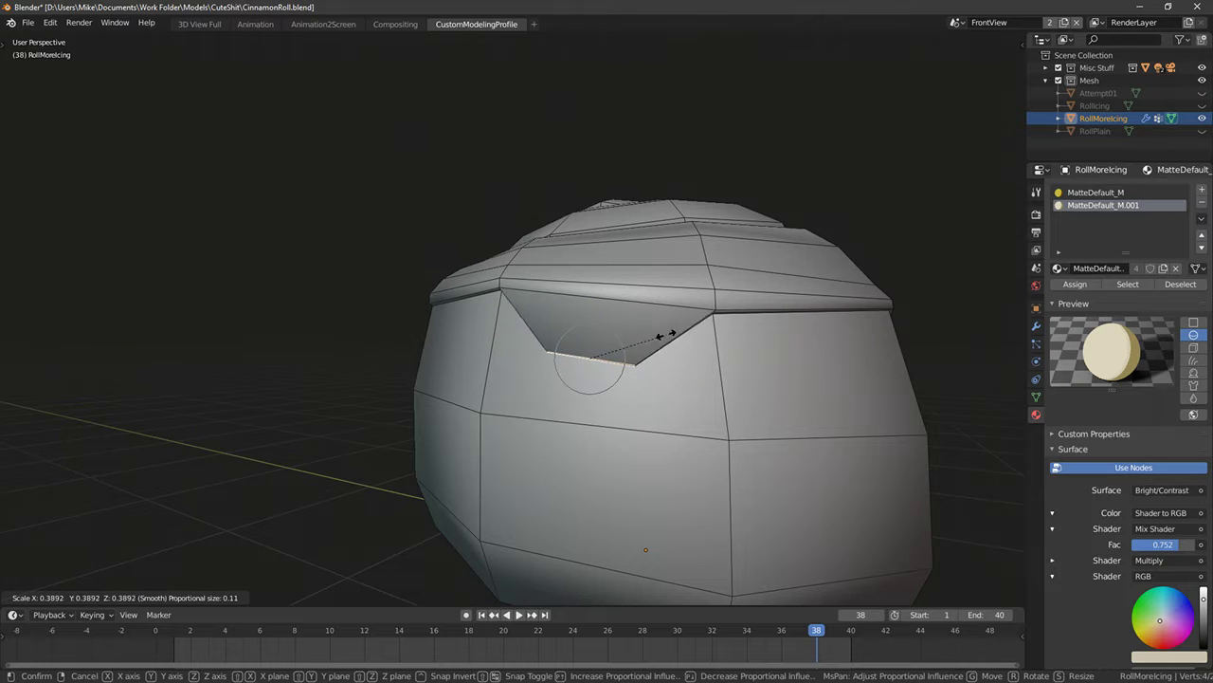
pyautogui.click(639, 346)
pyautogui.moveTo(559, 384); pyautogui.dragTo(626, 358, button='middle')
pyautogui.press('g')
pyautogui.click(507, 350)
pyautogui.press('s')
pyautogui.click(708, 386)
# Extrude the drip's end face further down the roll and scale the new end to 0.539
pyautogui.press('g')
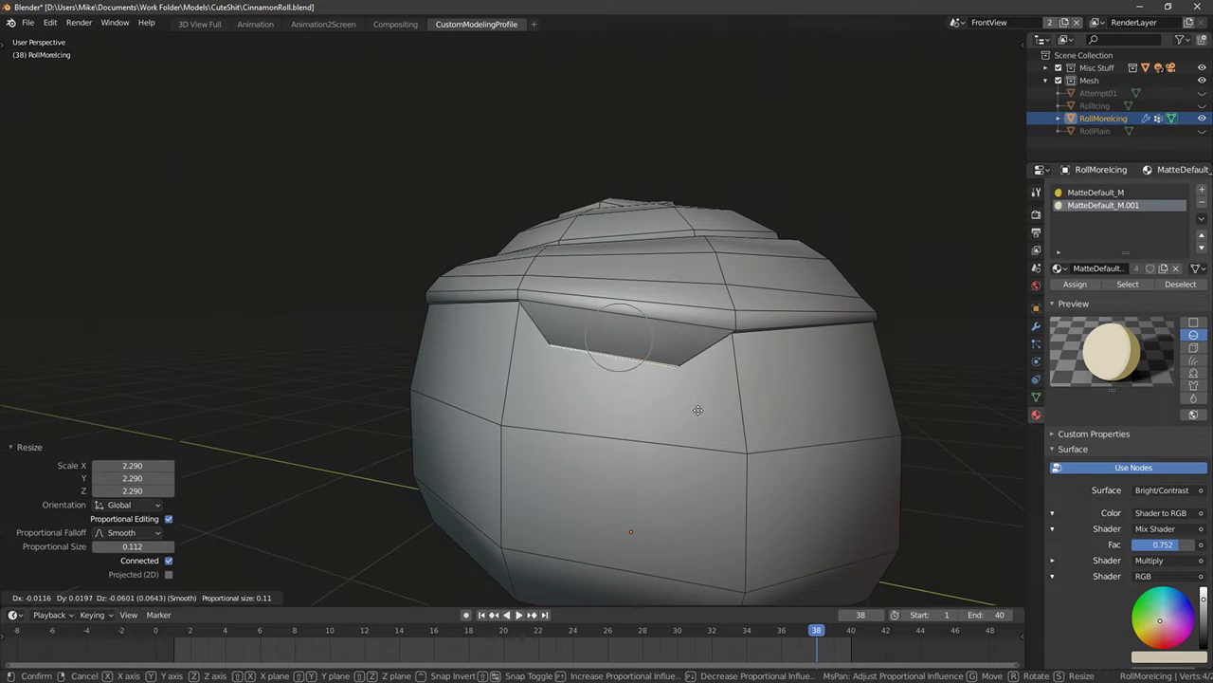
pyautogui.rightClick(704, 395)
pyautogui.press('e')
pyautogui.click(702, 428)
pyautogui.press('s')
pyautogui.click(681, 415)
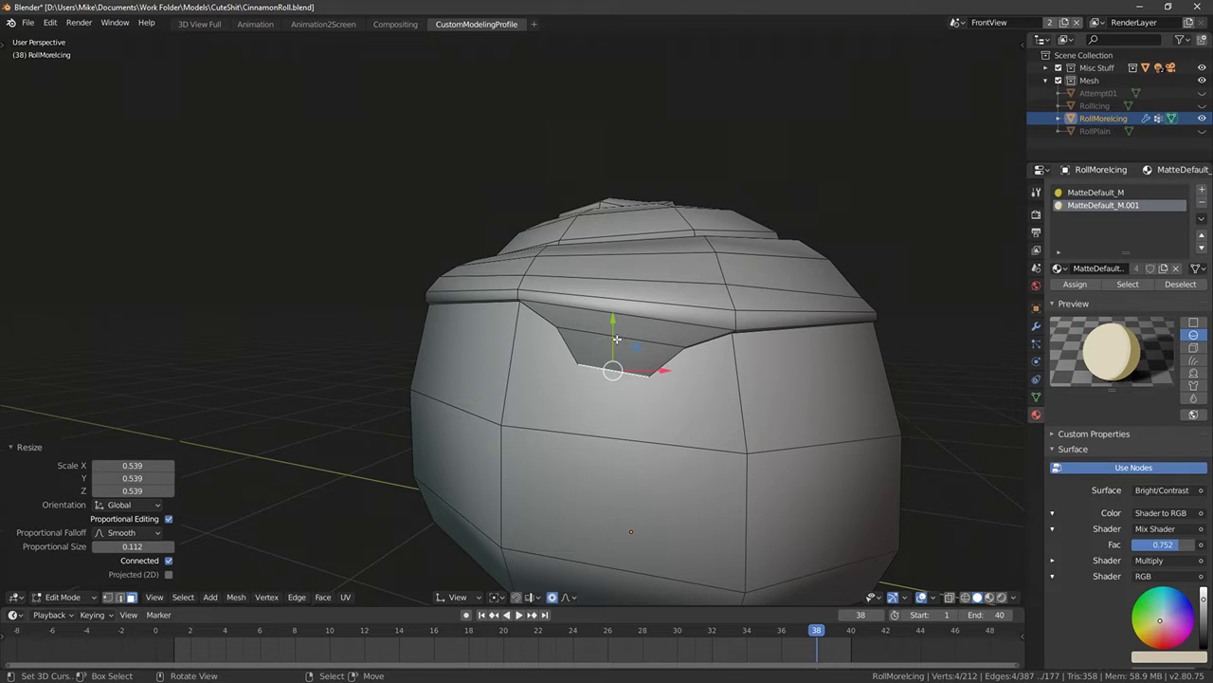
# Move the drip's end face 0.018 up and then 0.041 along the view's X axis against the roll
pyautogui.moveTo(615, 336); pyautogui.dragTo(615, 329)
pyautogui.moveTo(615, 337); pyautogui.dragTo(460, 354, button='middle')
pyautogui.press('g')
pyautogui.press('x')
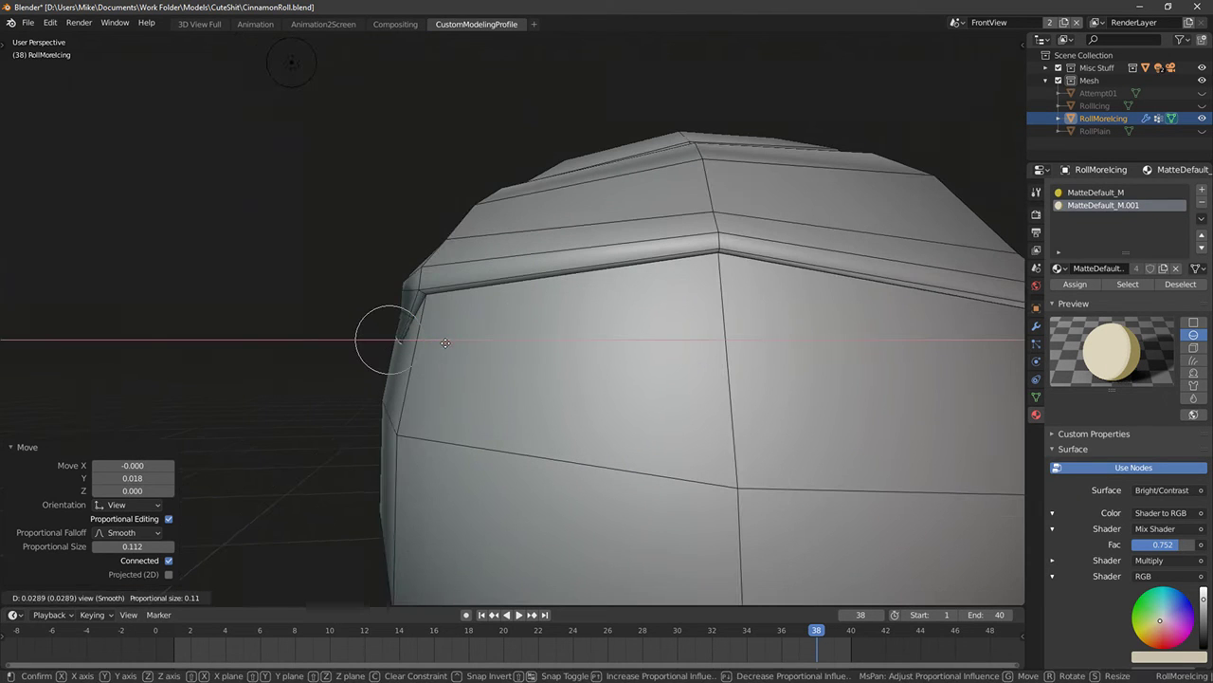
pyautogui.click(448, 346)
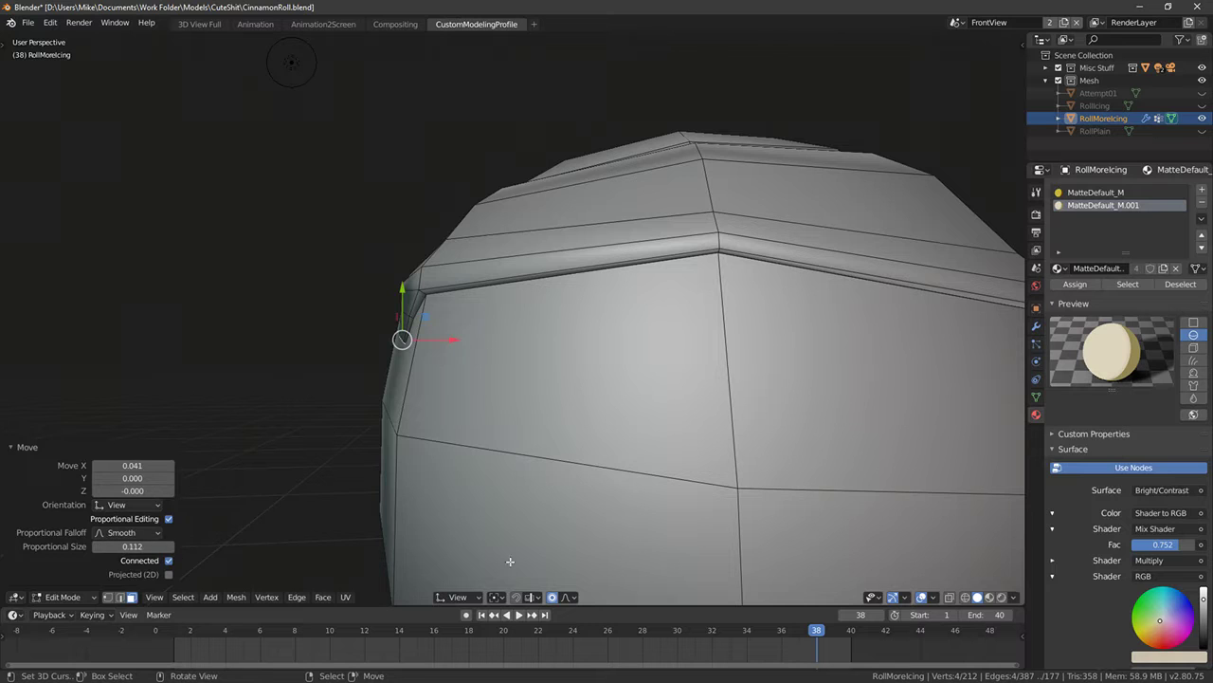
# Try shifting the edge at the drip's tip along X with proportional editing on
pyautogui.moveTo(468, 561); pyautogui.dragTo(518, 472, button='middle')
pyautogui.scroll(4, 518, 472)
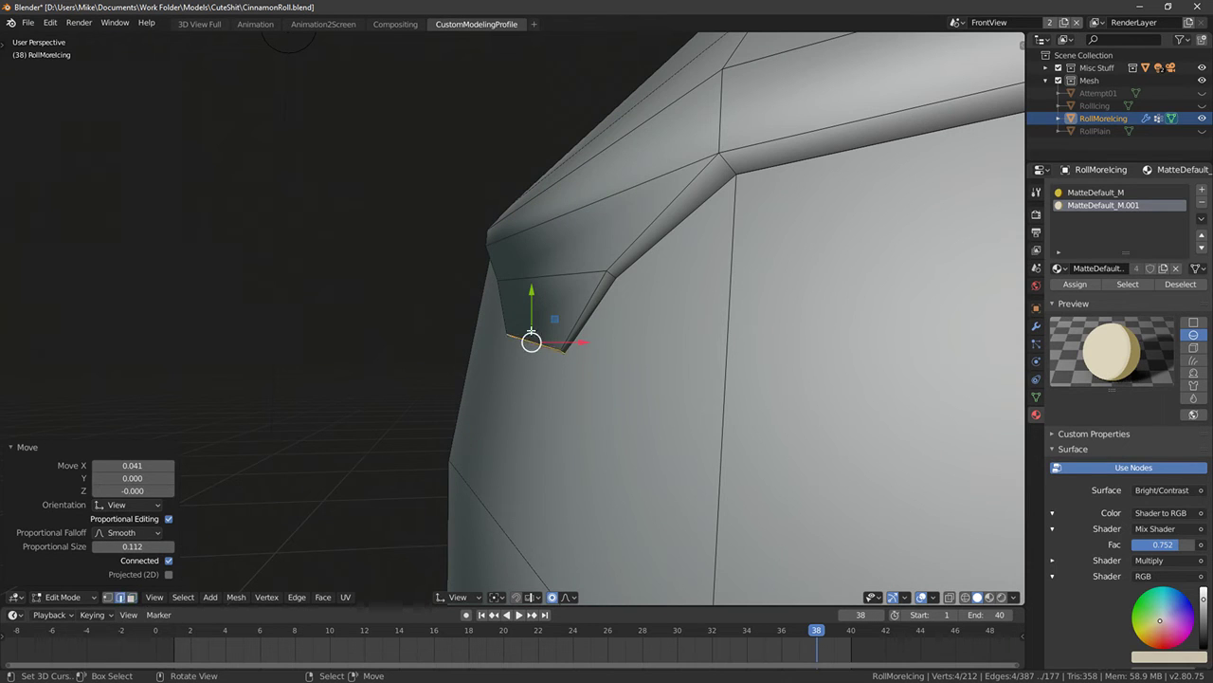
pyautogui.rightClick(531, 331)
pyautogui.moveTo(616, 357); pyautogui.dragTo(536, 350, button='middle')
pyautogui.moveTo(484, 334); pyautogui.dragTo(471, 335)
pyautogui.moveTo(471, 335); pyautogui.dragTo(581, 341, button='middle')
pyautogui.moveTo(590, 339); pyautogui.dragTo(590, 340)
pyautogui.moveTo(598, 341); pyautogui.dragTo(551, 340, button='middle')
pyautogui.hotkey('ctrl', 'z')
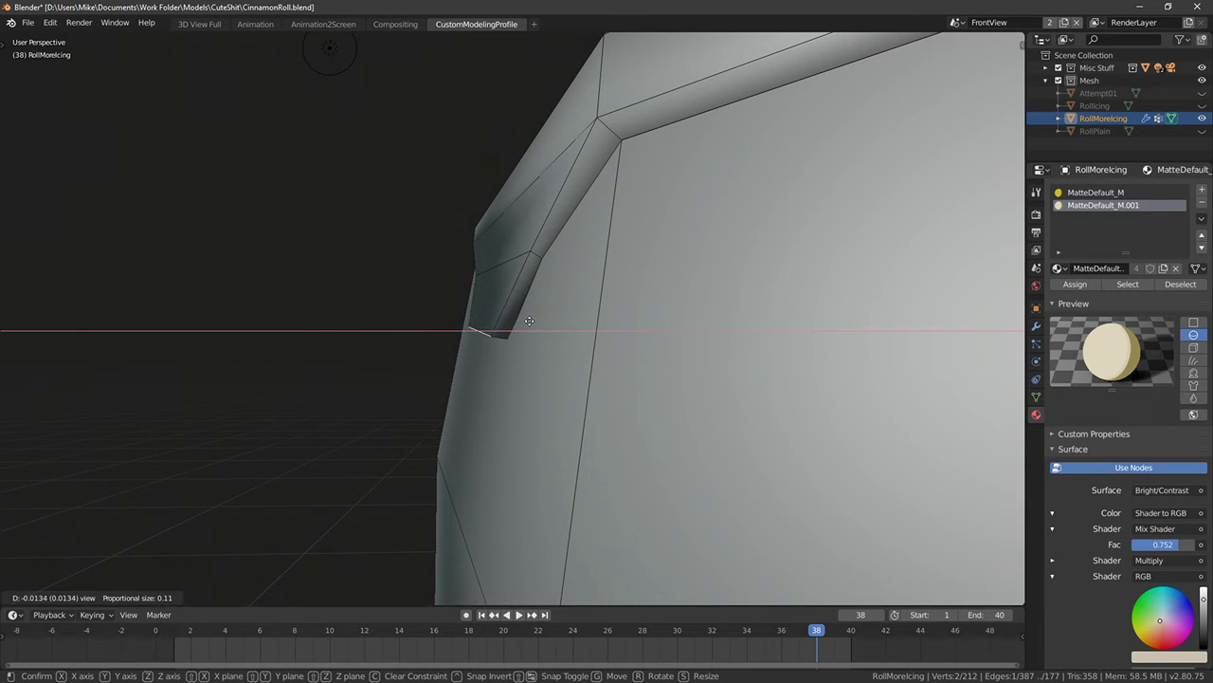
# Move the outer edge of the drip's tip and the edge above it along the view's X axis without proportional editing
pyautogui.click(529, 320)
pyautogui.press('g')
pyautogui.press('x')
pyautogui.click(533, 203)
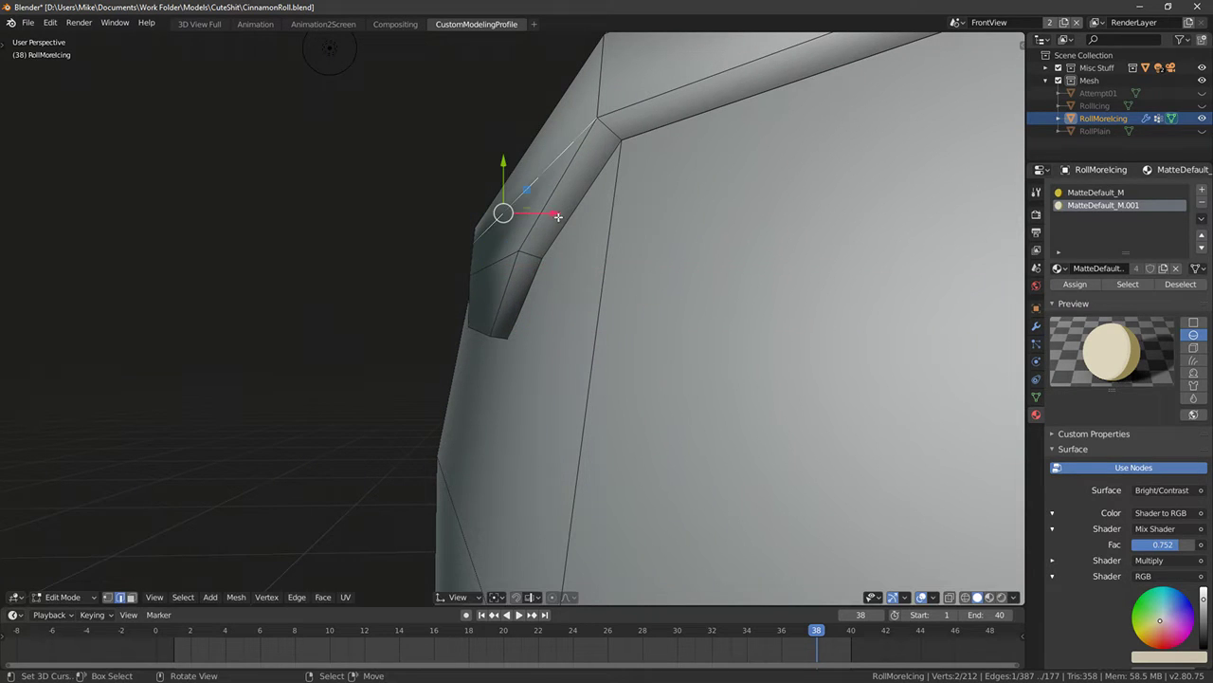
# Move the edge above the drip's tip slightly along the view's X axis and check the roll outside Edit Mode
pyautogui.moveTo(558, 218); pyautogui.dragTo(551, 217)
pyautogui.press('Tab')
pyautogui.moveTo(521, 275)
pyautogui.mouseDown(button='middle')
pyautogui.moveTo(538, 324)
pyautogui.moveTo(646, 353)
pyautogui.moveTo(715, 351)
pyautogui.moveTo(707, 358)
pyautogui.moveTo(731, 371)
pyautogui.moveTo(713, 394)
pyautogui.mouseUp(button='middle')
pyautogui.scroll(-2, 646, 353)
pyautogui.hotkey('shift', 'z')
pyautogui.hotkey('shift', 'z')
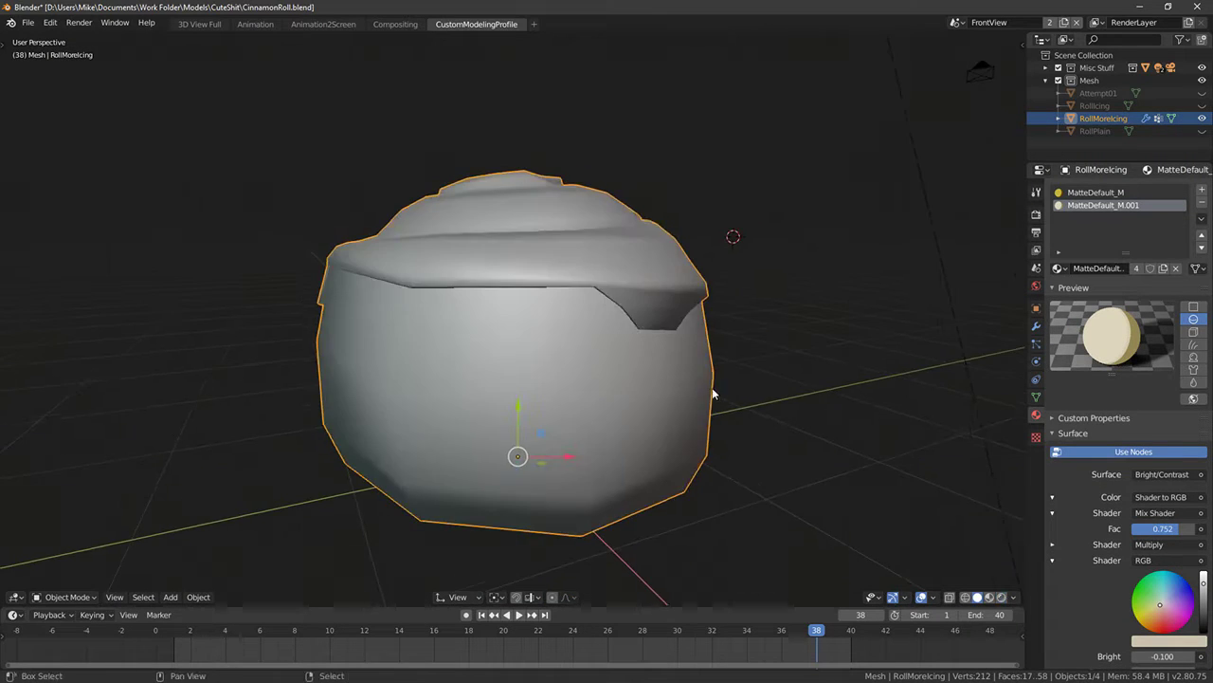
# Scale the edges across the drip's upper section by 1.329, scale them back down, and move them 0.049 up along the view's Y axis
pyautogui.scroll(5, 531, 353)
pyautogui.press('Tab')
pyautogui.click(587, 289)
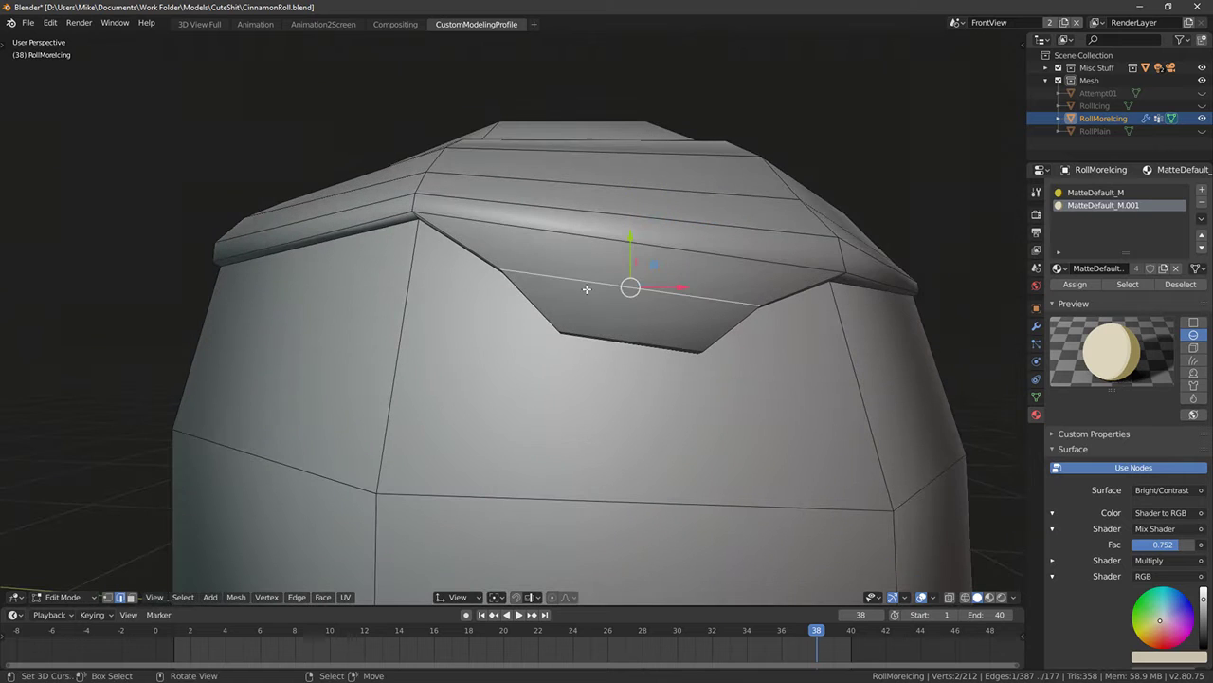
pyautogui.press('s')
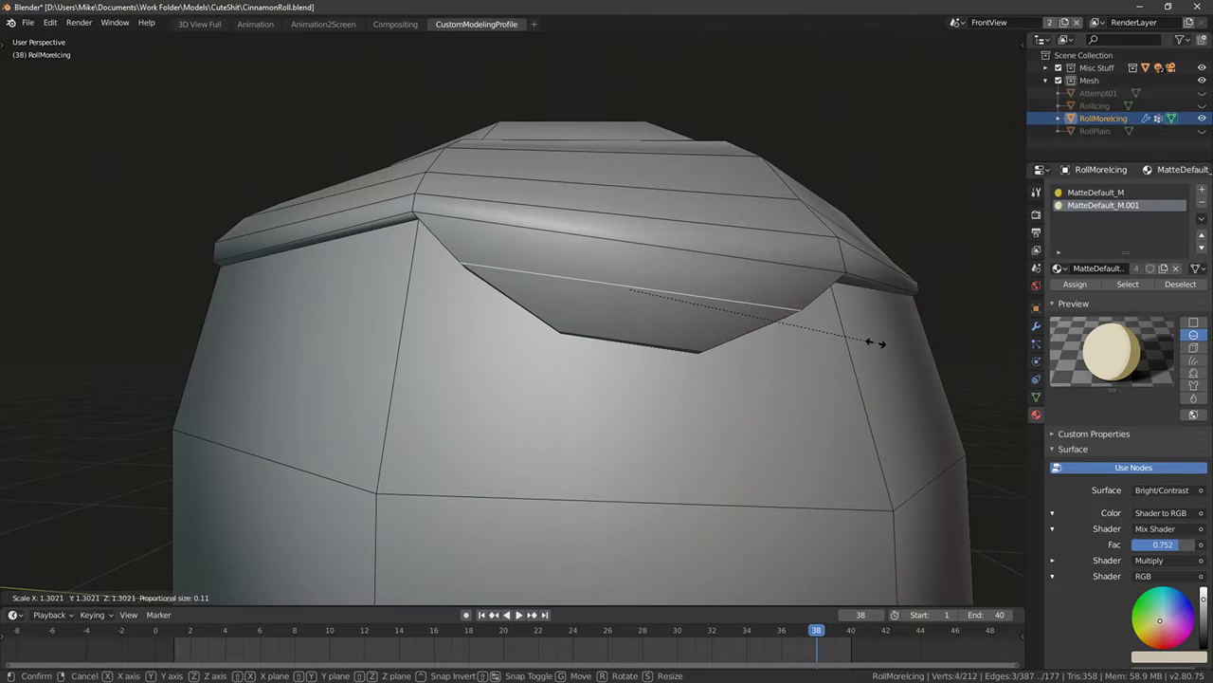
pyautogui.click(880, 344)
pyautogui.moveTo(672, 347); pyautogui.dragTo(670, 340, button='middle')
pyautogui.press('s')
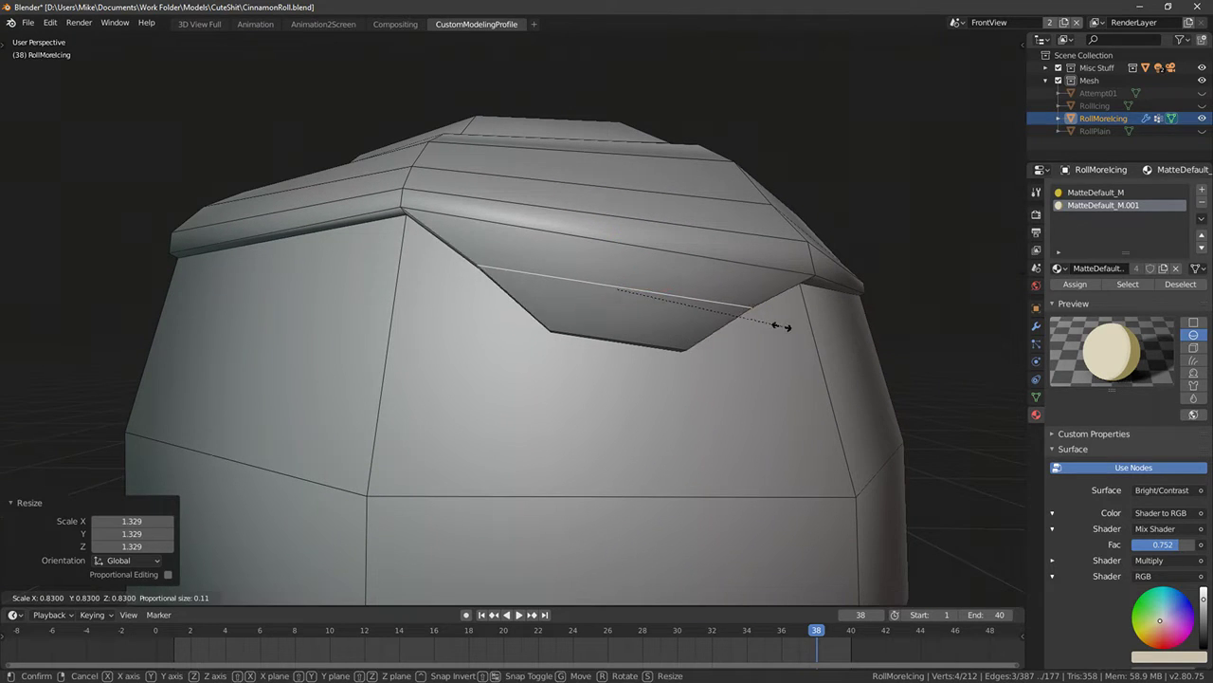
pyautogui.click(765, 321)
pyautogui.moveTo(620, 241); pyautogui.dragTo(617, 227)
pyautogui.click(618, 213)
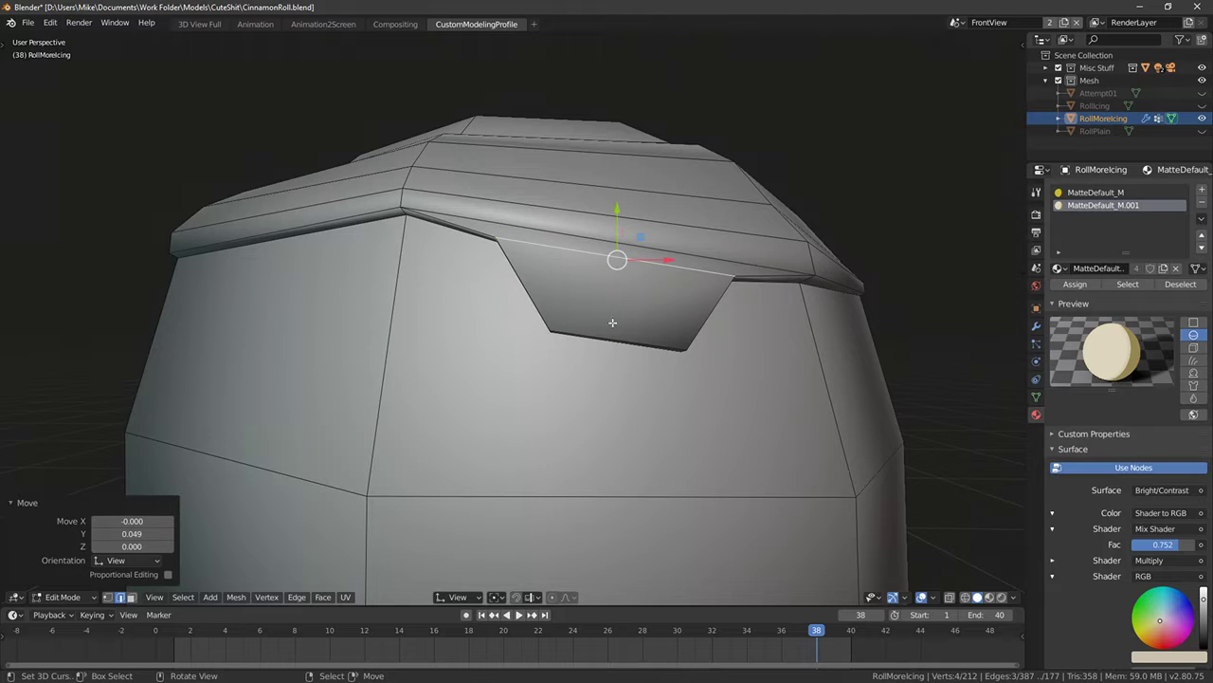
# Scale the edges at the drip's tip by 1.356 and raise them along the view's Y axis toward the rim
pyautogui.rightClick(626, 344)
pyautogui.press('s')
pyautogui.rightClick(733, 354)
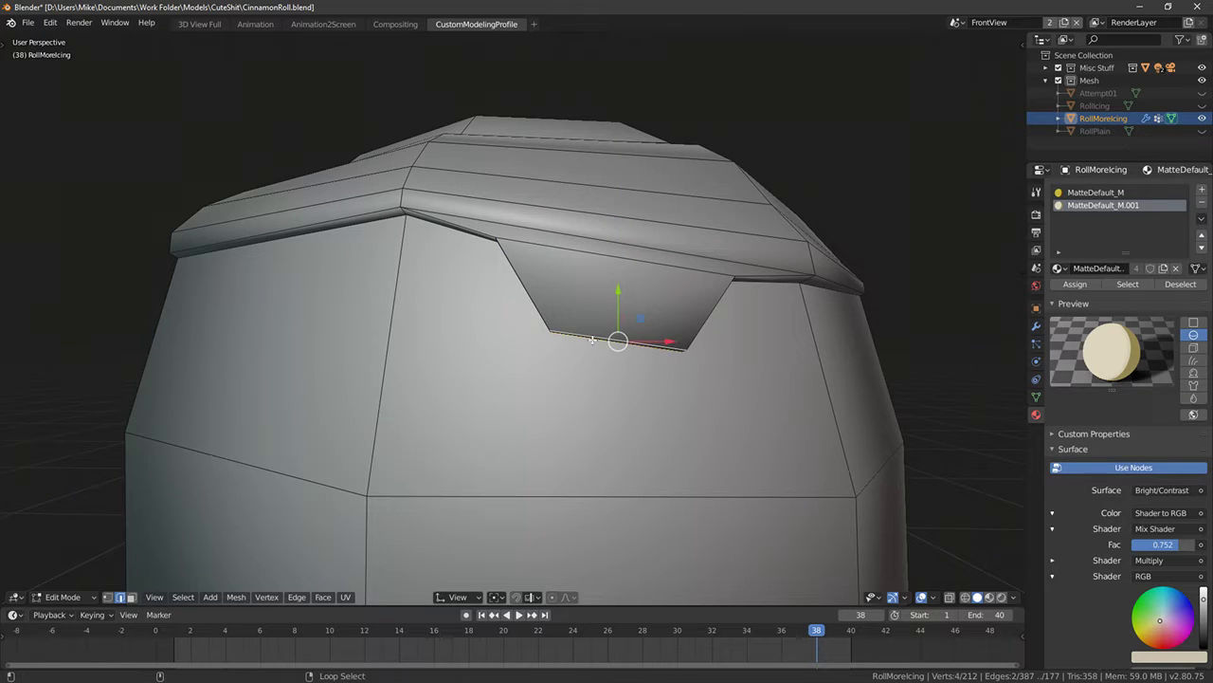
pyautogui.press('s')
pyautogui.click(658, 312)
pyautogui.press('g')
pyautogui.press('z')
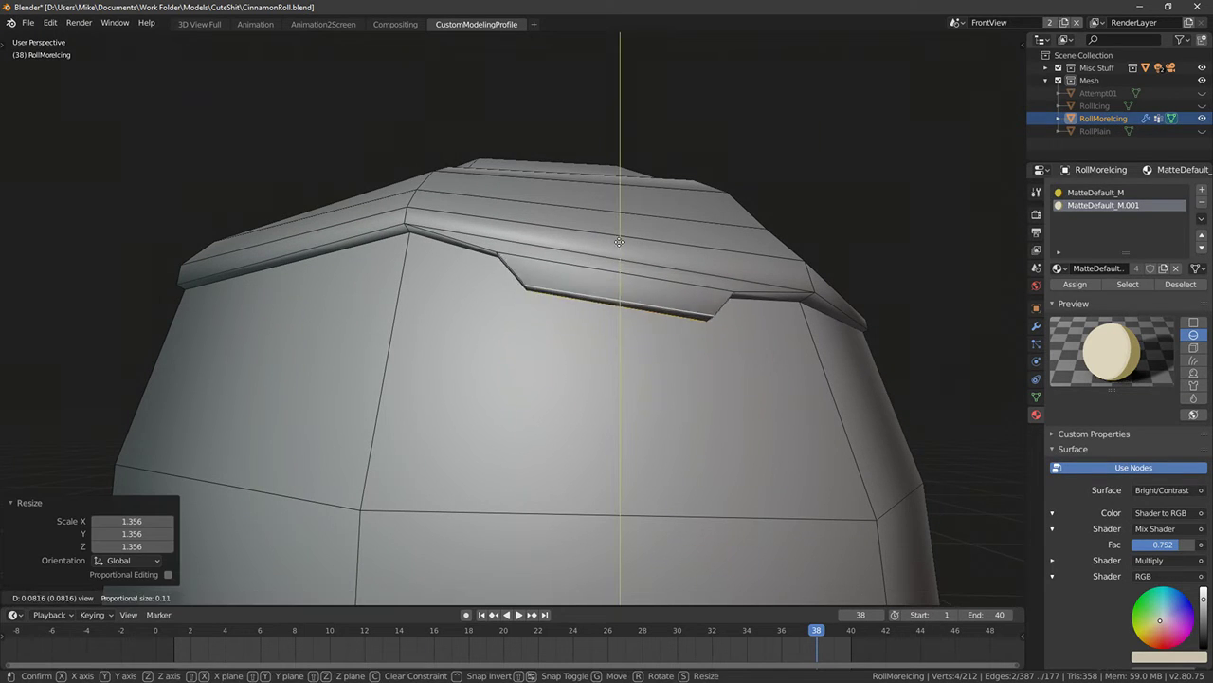
pyautogui.click(646, 271)
# Extrude the drip's end face 0.132 down the roll and move the new end 0.036 up along the view's Y axis
pyautogui.click(643, 321)
pyautogui.moveTo(643, 321); pyautogui.dragTo(420, 516, button='middle')
pyautogui.hotkey('ctrl', 'z')
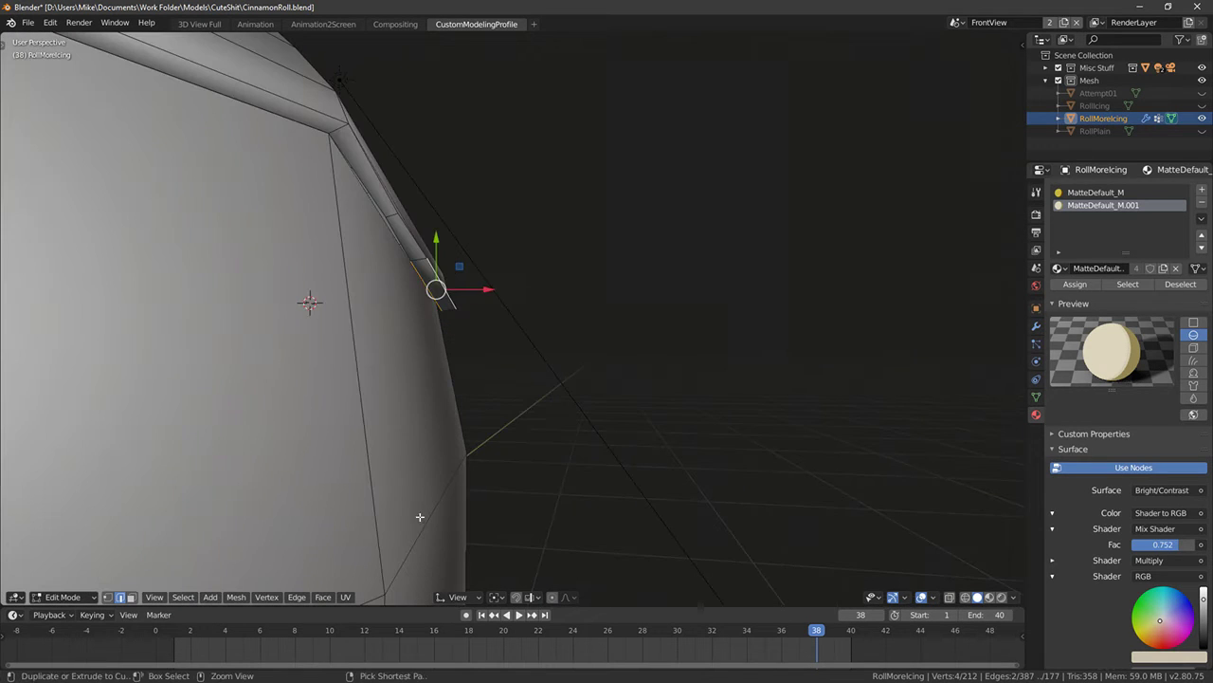
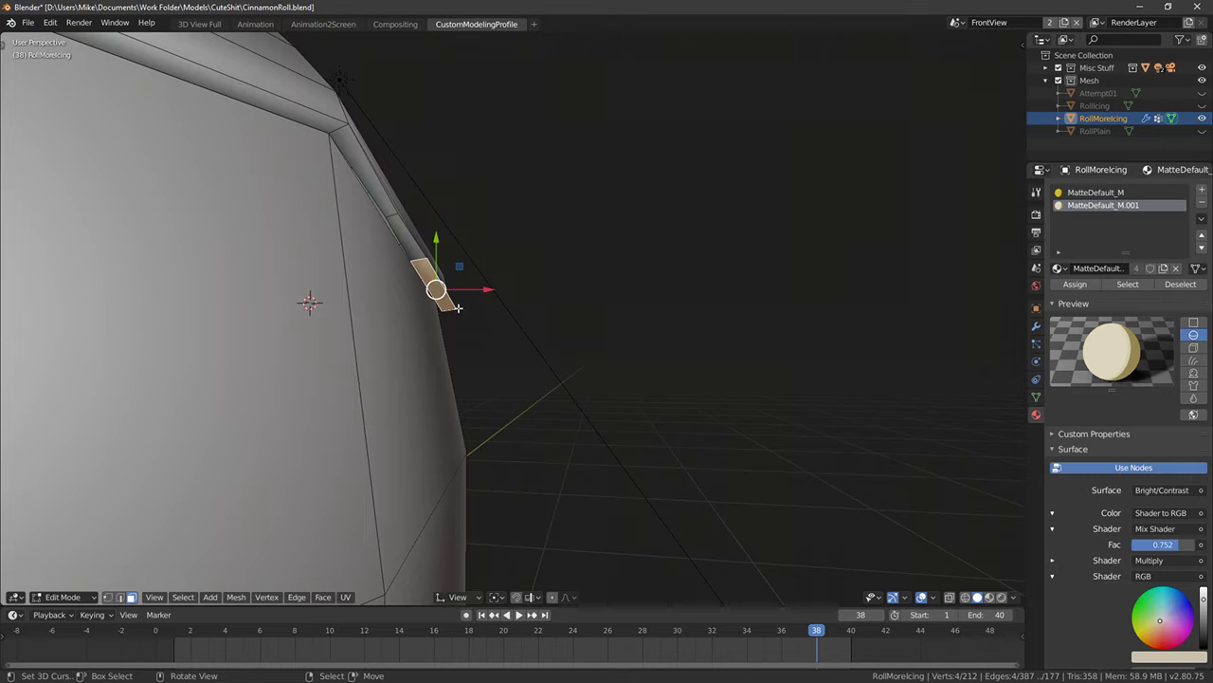
pyautogui.moveTo(459, 308); pyautogui.dragTo(465, 392, button='middle')
pyautogui.press('e')
pyautogui.click(571, 455)
pyautogui.moveTo(645, 455); pyautogui.dragTo(572, 439, button='middle')
pyautogui.moveTo(758, 432); pyautogui.dragTo(667, 432, button='middle')
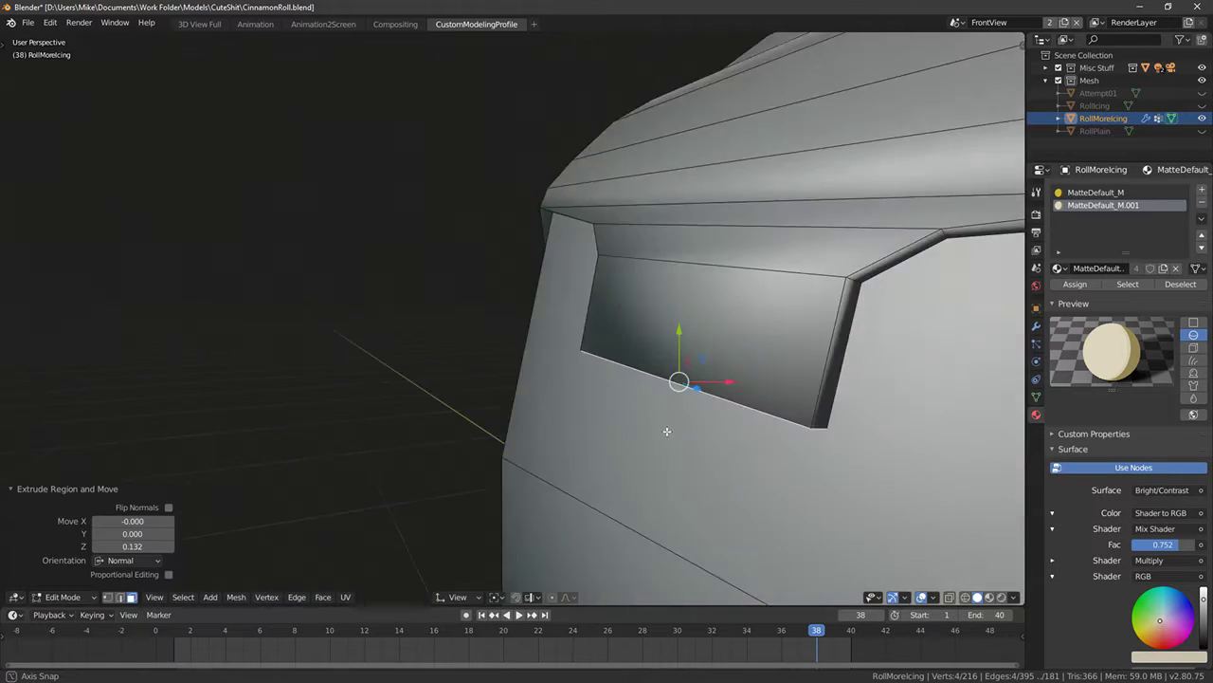
pyautogui.scroll(-5, 667, 431)
pyautogui.press('g')
pyautogui.click(761, 397)
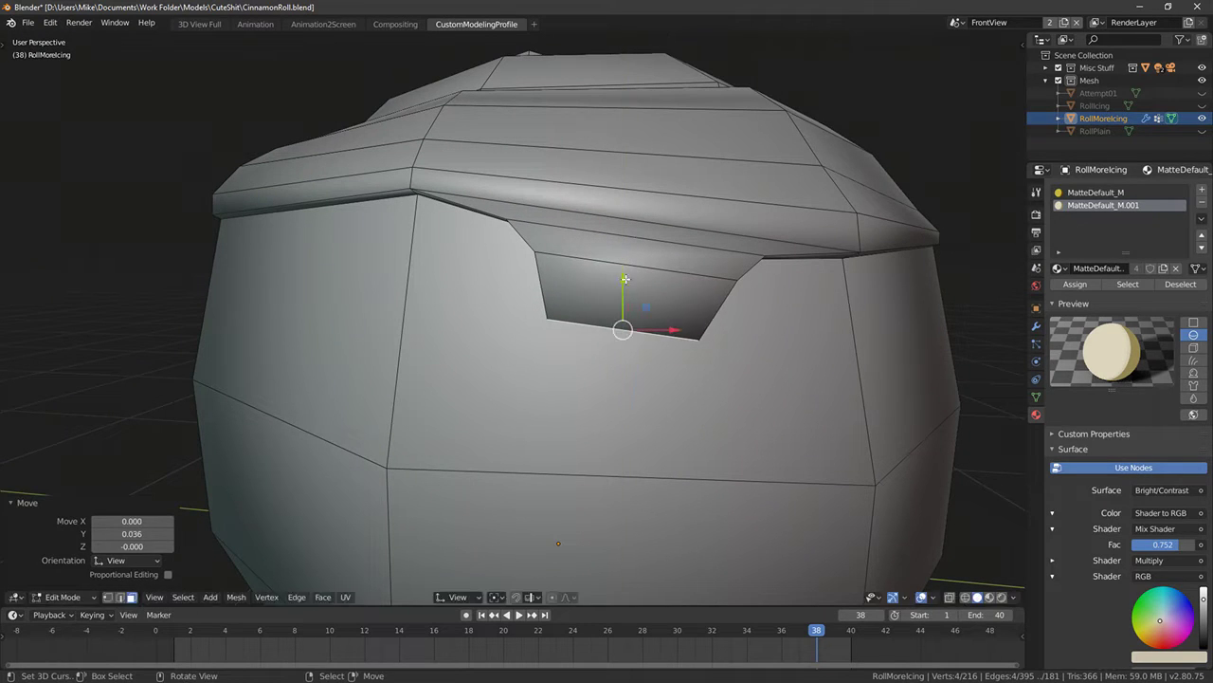
# Extrude the drip's end face a short distance again and scale it narrower to round off the tip
pyautogui.press('e')
pyautogui.click(641, 305)
pyautogui.press('s')
pyautogui.click(715, 330)
pyautogui.press('Tab')
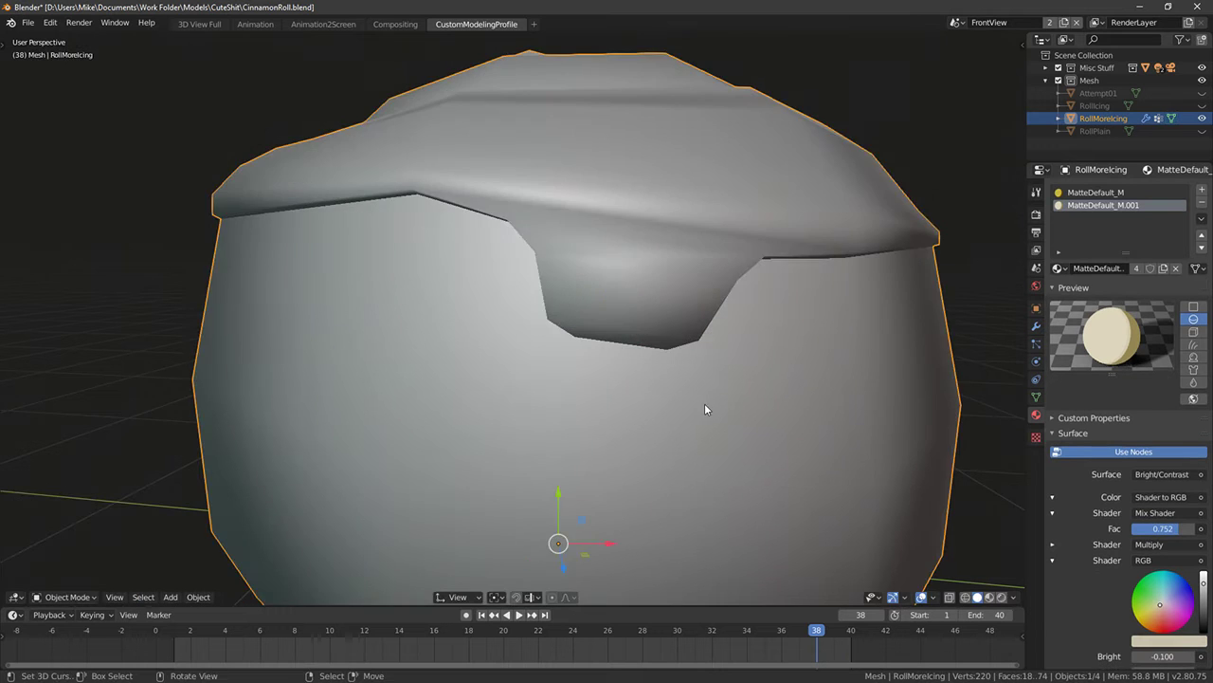
# Switch to rendered shading and hide the roll body by selecting its linked faces delimited by seam
pyautogui.hotkey('shift', 'z')
pyautogui.scroll(-4, 704, 409)
pyautogui.moveTo(663, 408)
pyautogui.mouseDown(button='middle')
pyautogui.moveTo(729, 459)
pyautogui.moveTo(650, 406)
pyautogui.mouseUp(button='middle')
pyautogui.press('Tab')
pyautogui.scroll(2, 597, 350)
pyautogui.moveTo(598, 351)
pyautogui.mouseDown(button='middle')
pyautogui.moveTo(631, 321)
pyautogui.moveTo(539, 368)
pyautogui.moveTo(371, 366)
pyautogui.mouseUp(button='middle')
pyautogui.rightClick(385, 433)
pyautogui.hotkey('ctrl', 'l')
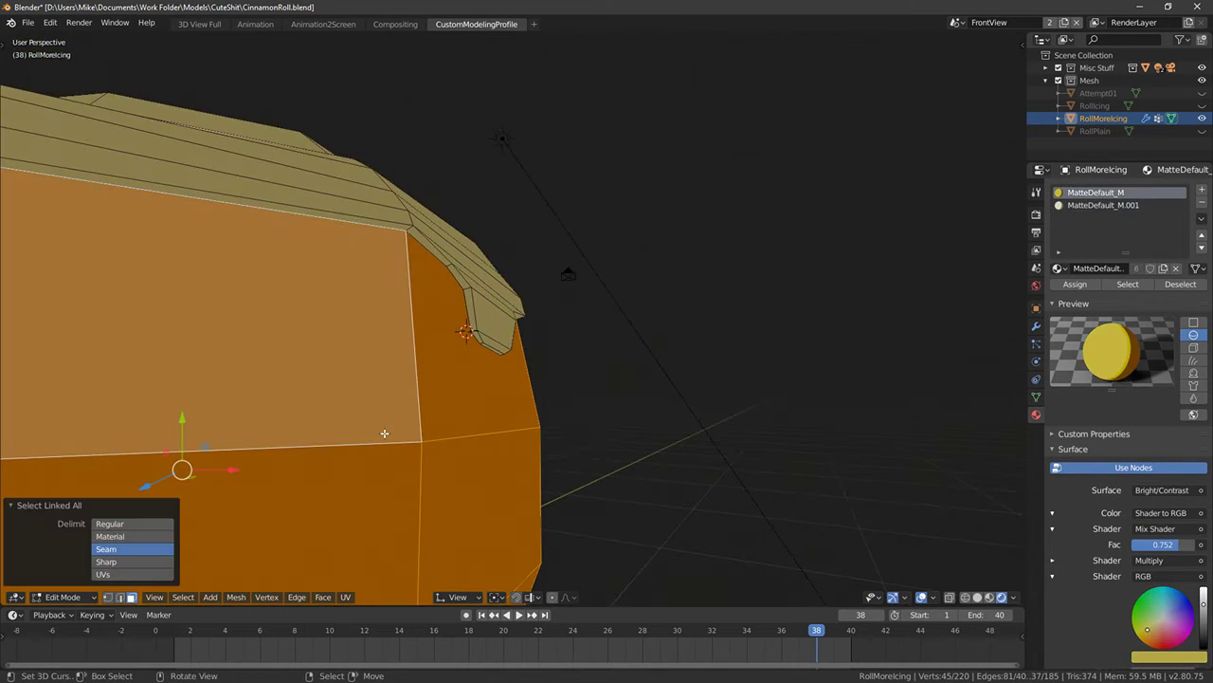
pyautogui.press('h')
# Delete the hidden back faces of the rounded drip
pyautogui.moveTo(384, 433); pyautogui.dragTo(530, 417, button='middle')
pyautogui.click(404, 334)
pyautogui.moveTo(404, 335); pyautogui.dragTo(492, 281, button='middle')
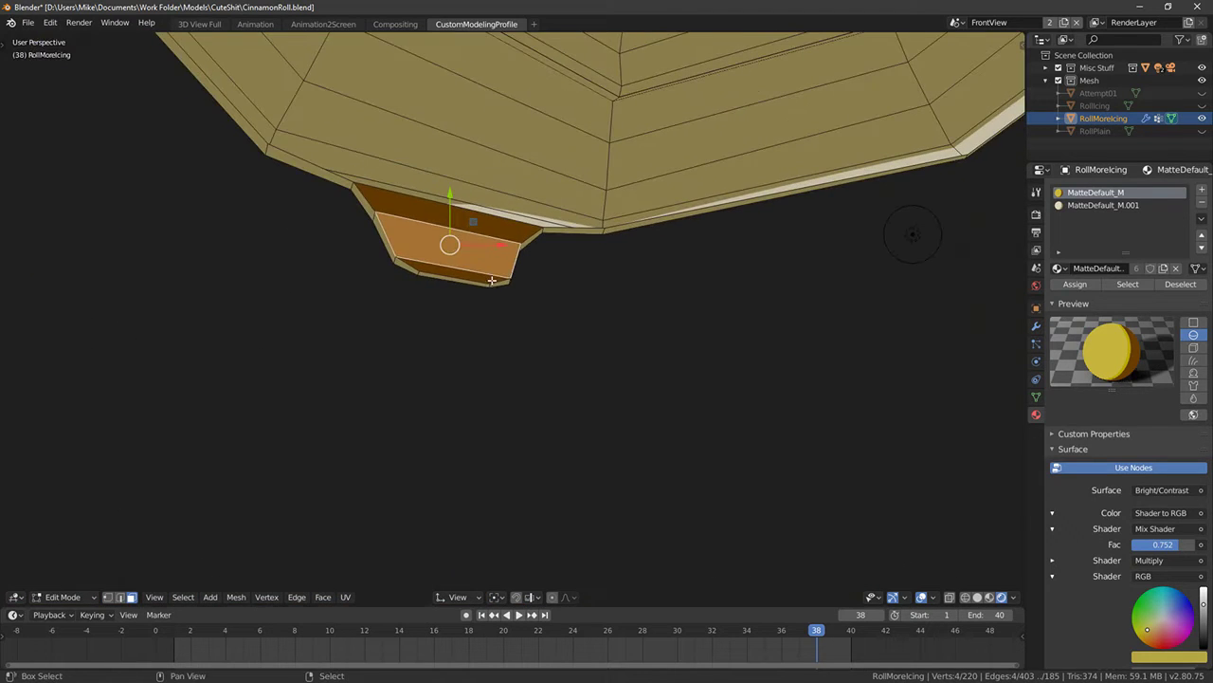
pyautogui.press('x')
pyautogui.moveTo(407, 254); pyautogui.dragTo(540, 351, button='middle')
pyautogui.click(404, 286)
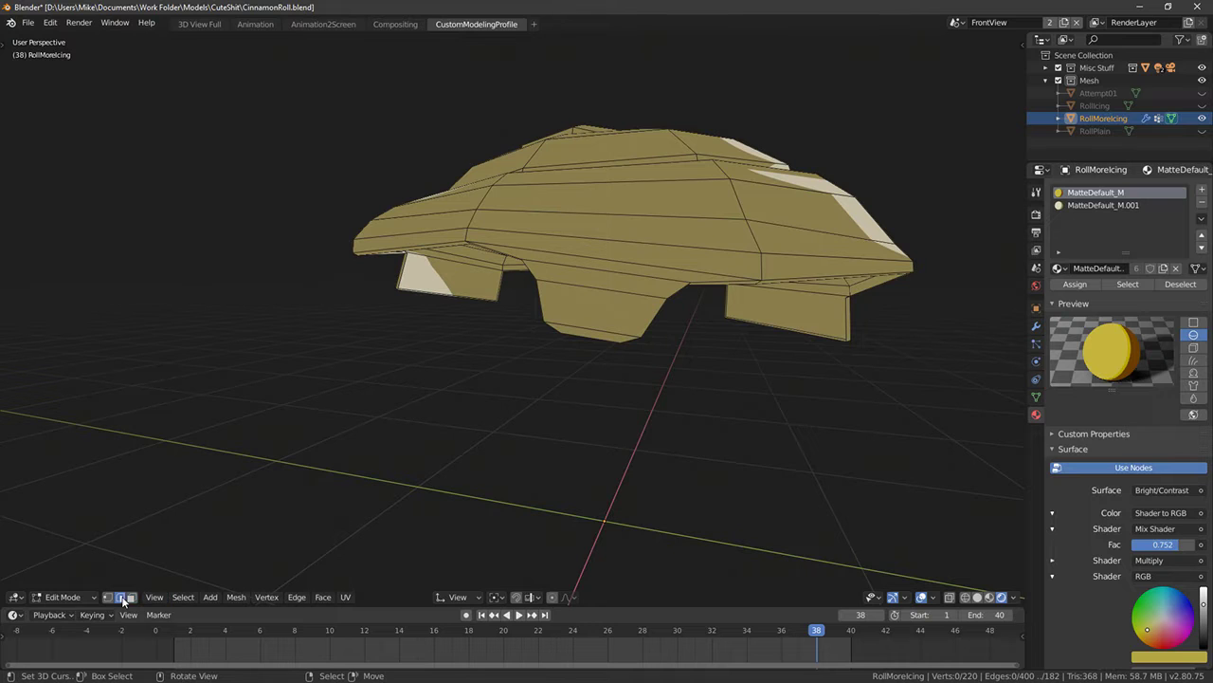
# Select the path of edges running down the drip's side and scale it
pyautogui.scroll(3, 543, 278)
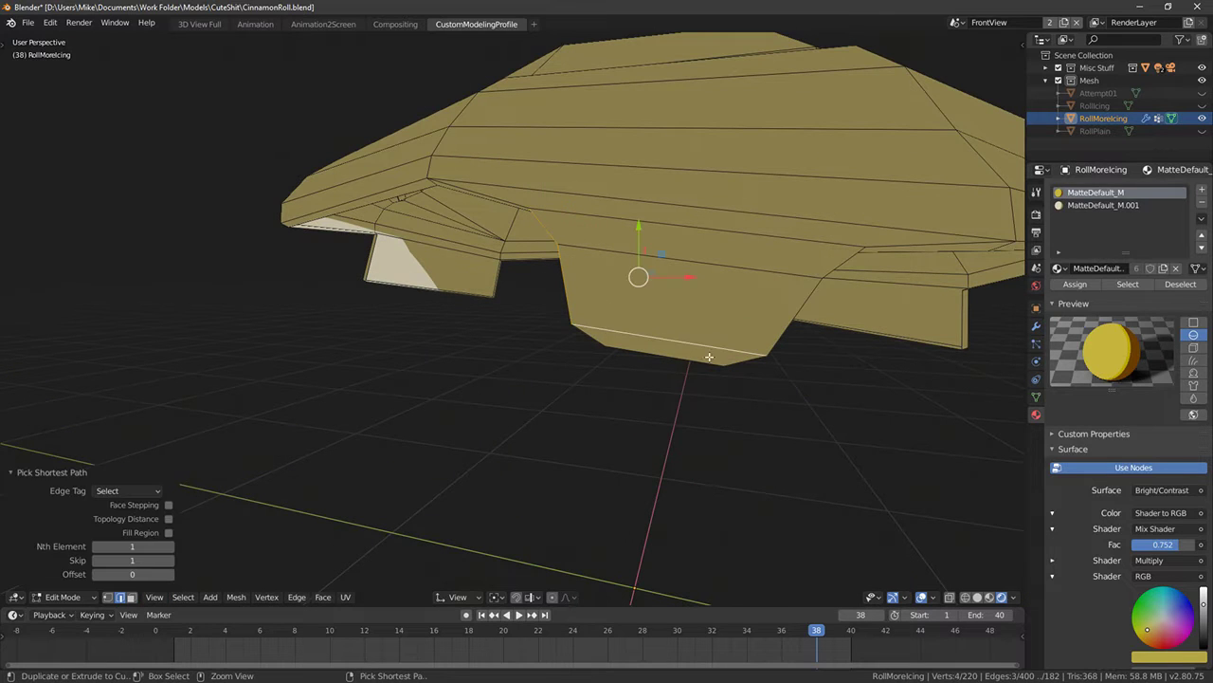
pyautogui.moveTo(831, 269); pyautogui.dragTo(680, 329, button='middle')
pyautogui.press('s')
pyautogui.click(801, 313)
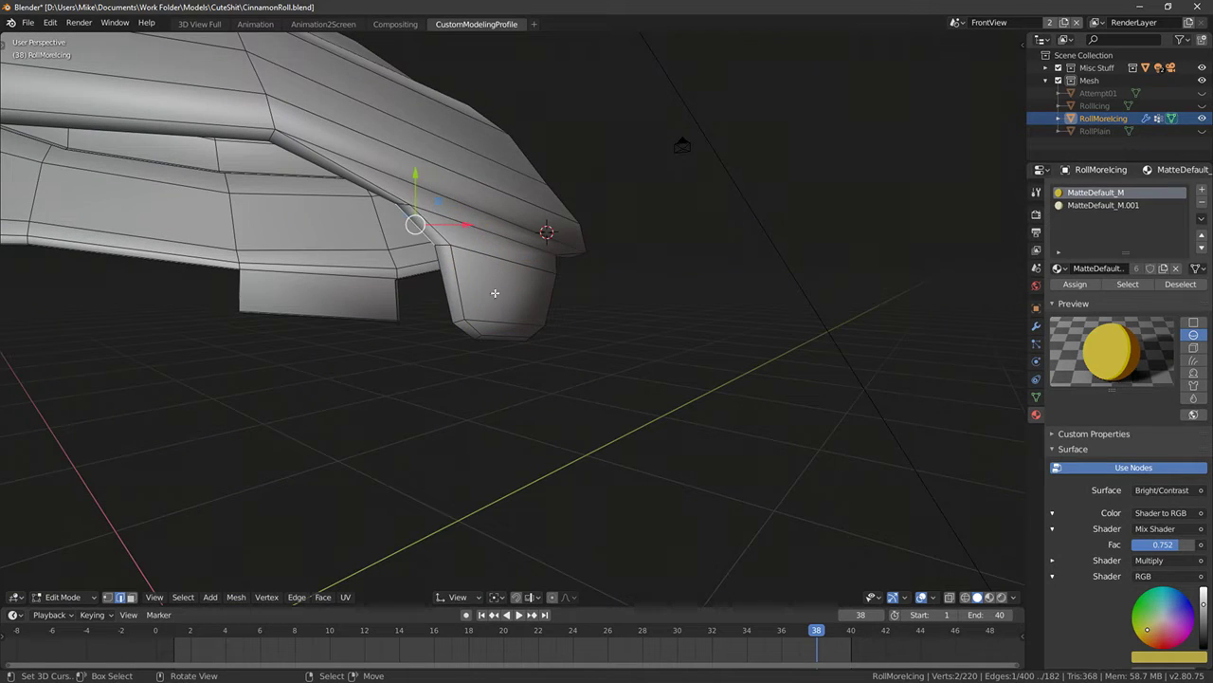
# Select the drip's back outline as a shortest path from one side of the rim to the other and scale it
pyautogui.moveTo(495, 293); pyautogui.dragTo(522, 362, button='middle')
pyautogui.keyDown('ctrl'); pyautogui.click(588, 384); pyautogui.keyUp('ctrl')
pyautogui.moveTo(587, 384); pyautogui.dragTo(664, 366, button='middle')
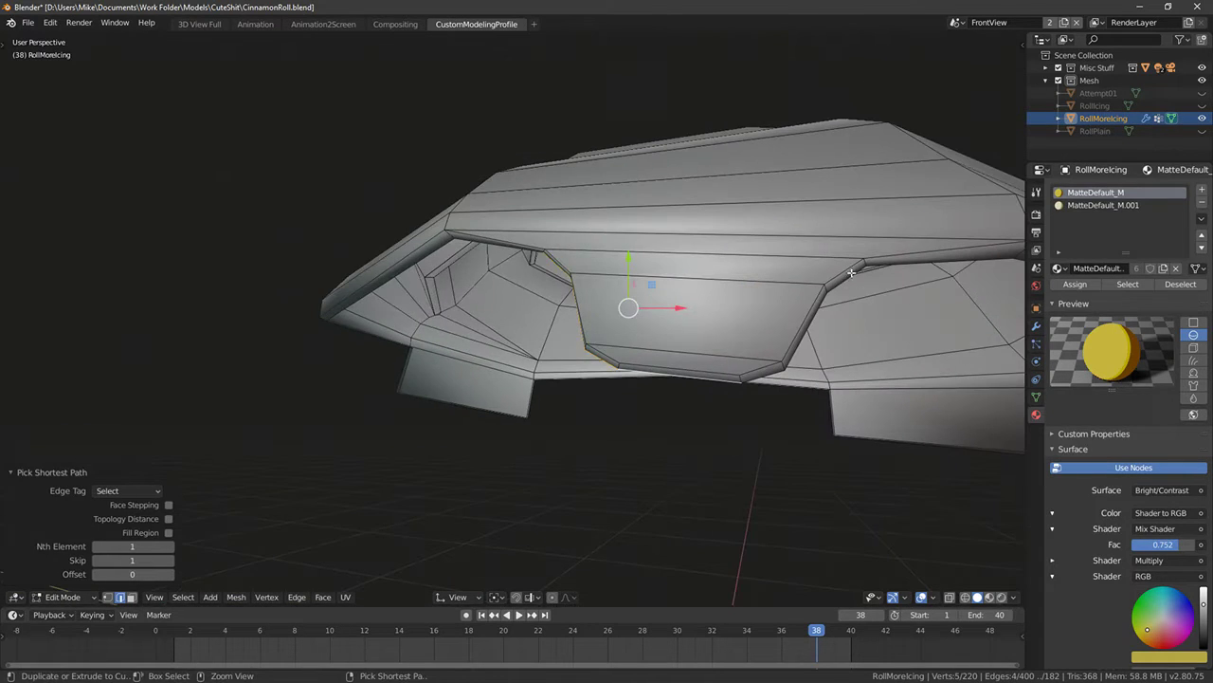
pyautogui.keyDown('ctrl'); pyautogui.click(851, 273); pyautogui.keyUp('ctrl')
pyautogui.moveTo(851, 273); pyautogui.dragTo(818, 341, button='middle')
pyautogui.press('s')
pyautogui.click(676, 348)
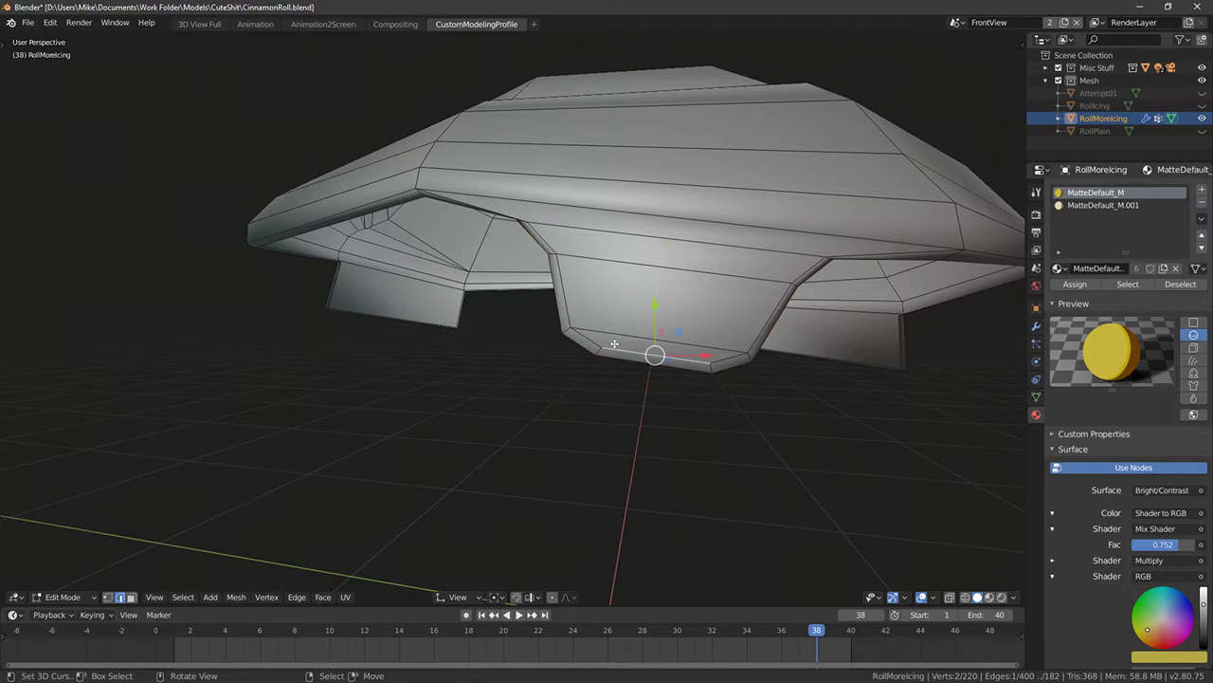
# Select the drip's front outline path and move it 0.005 along the view's X axis and slightly up along Y
pyautogui.keyDown('ctrl'); pyautogui.click(801, 268); pyautogui.keyUp('ctrl')
pyautogui.moveTo(763, 270); pyautogui.dragTo(925, 306, button='middle')
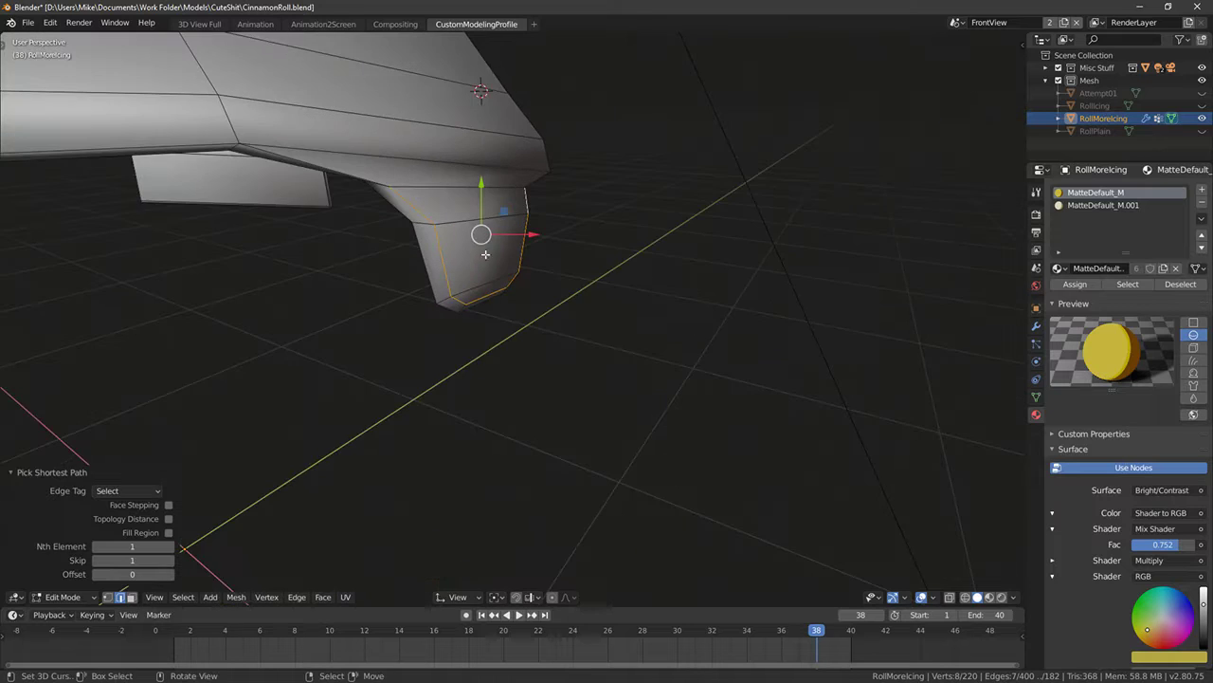
pyautogui.moveTo(485, 252); pyautogui.dragTo(493, 222, button='middle')
pyautogui.moveTo(494, 241); pyautogui.dragTo(501, 243)
pyautogui.click(500, 235)
pyautogui.press('g')
pyautogui.press('y')
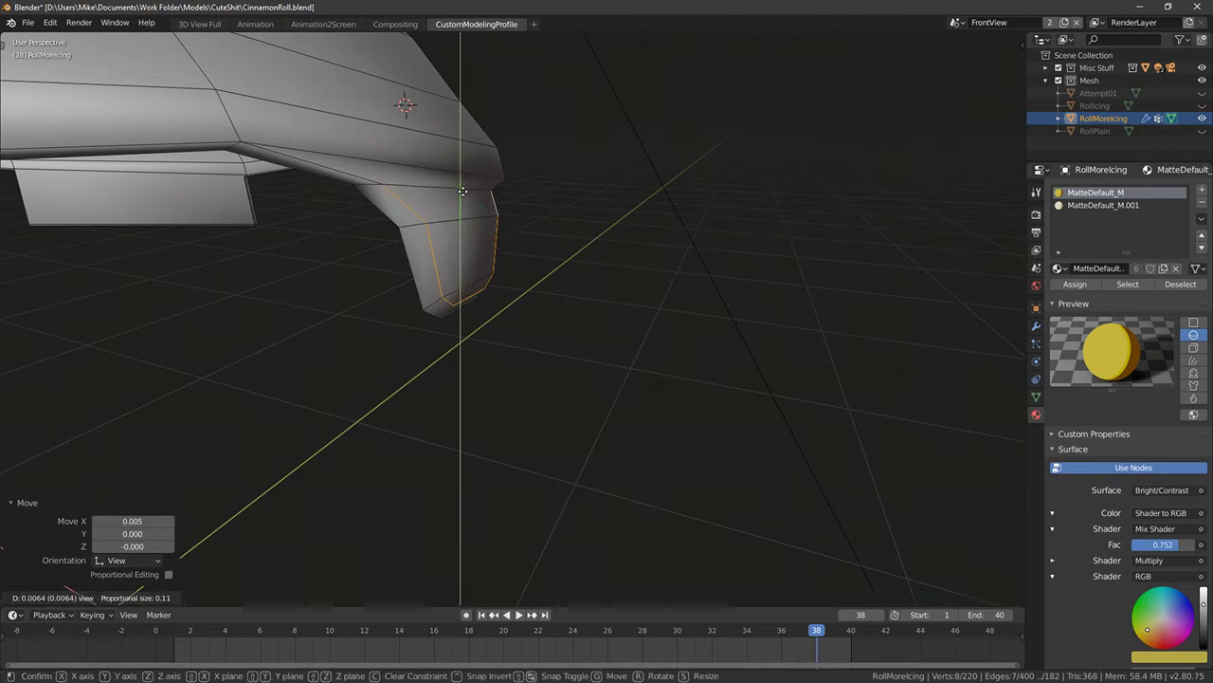
pyautogui.click(479, 210)
# Move the rim edge above the drip outward along the view's X axis by 0.002 and then 0.003
pyautogui.click(415, 188)
pyautogui.moveTo(415, 188); pyautogui.dragTo(426, 195, button='middle')
pyautogui.press('g')
pyautogui.press('x')
pyautogui.click(426, 195)
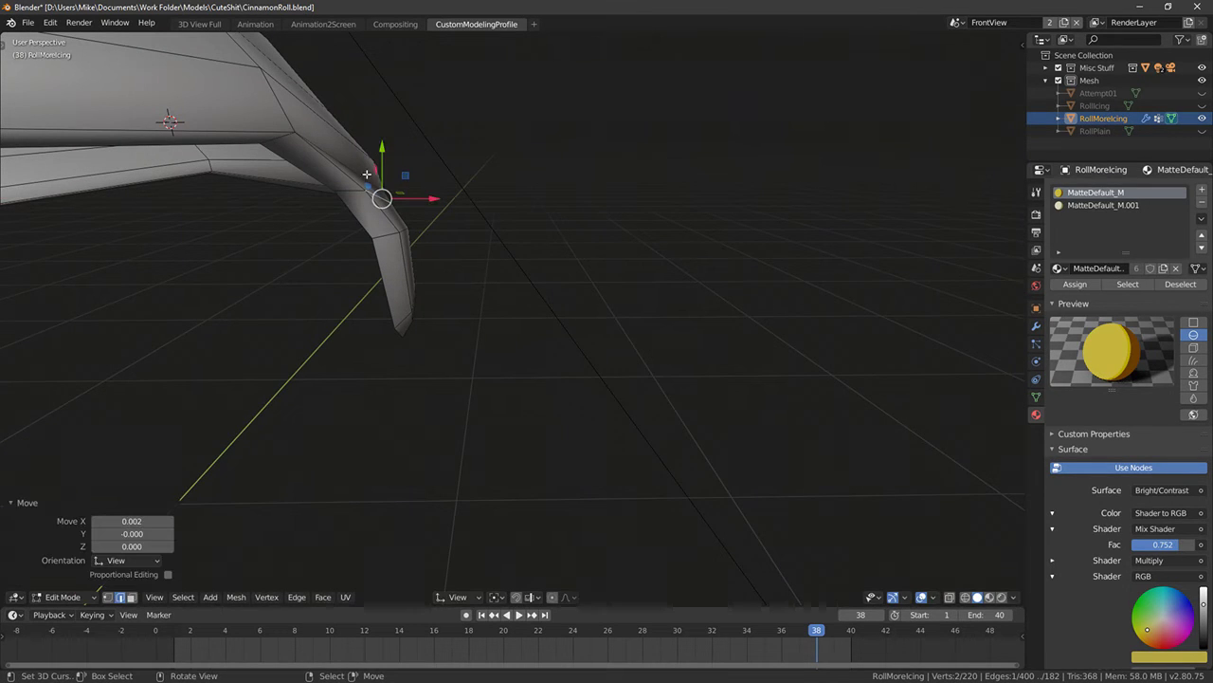
pyautogui.moveTo(405, 179); pyautogui.dragTo(410, 179)
# Examine the rounded drip and the remaining square drips on the whole roll in rendered shading
pyautogui.moveTo(485, 281); pyautogui.dragTo(467, 265, button='middle')
pyautogui.hotkey('shift', 'z')
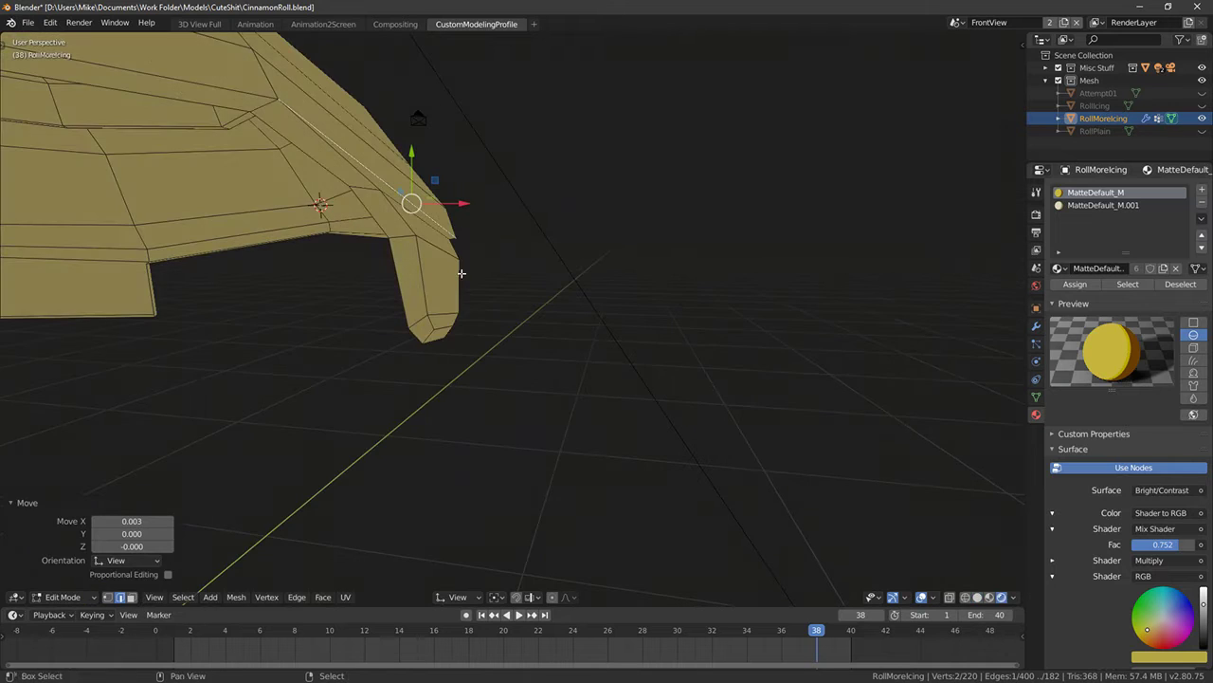
pyautogui.press('Tab')
pyautogui.moveTo(564, 337); pyautogui.dragTo(527, 348, button='middle')
pyautogui.scroll(-4, 450, 354)
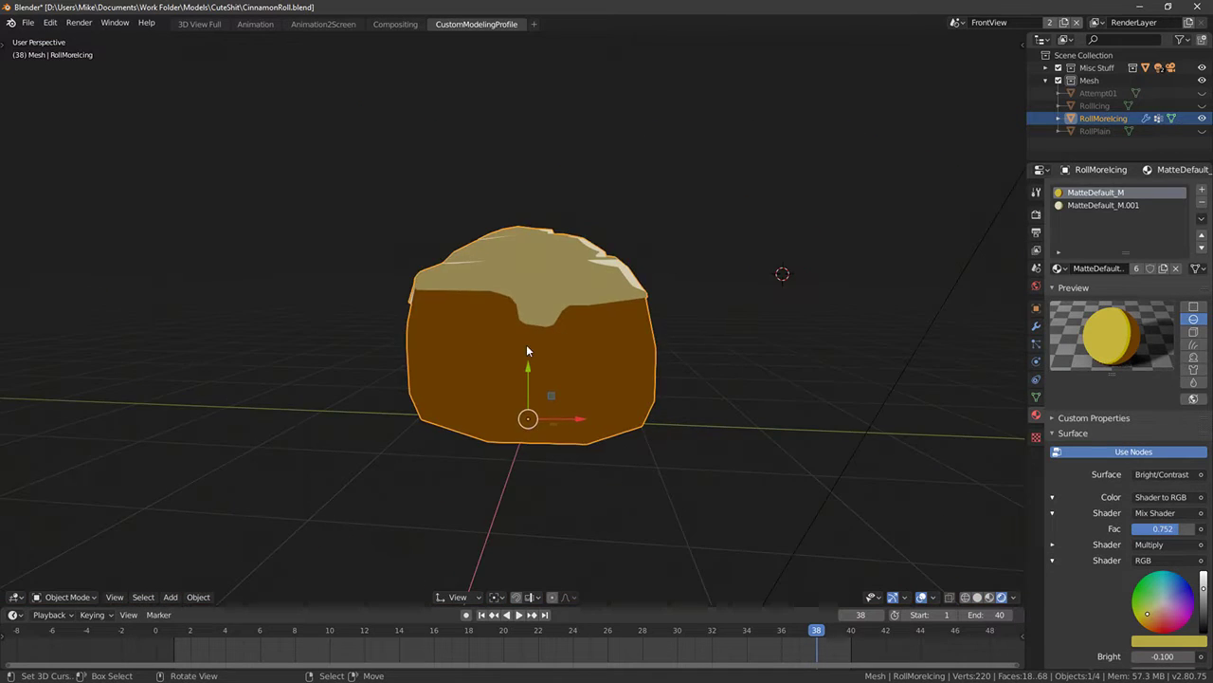
pyautogui.press('KP_1')
pyautogui.moveTo(624, 358); pyautogui.dragTo(560, 362, button='middle')
pyautogui.scroll(3, 509, 348)
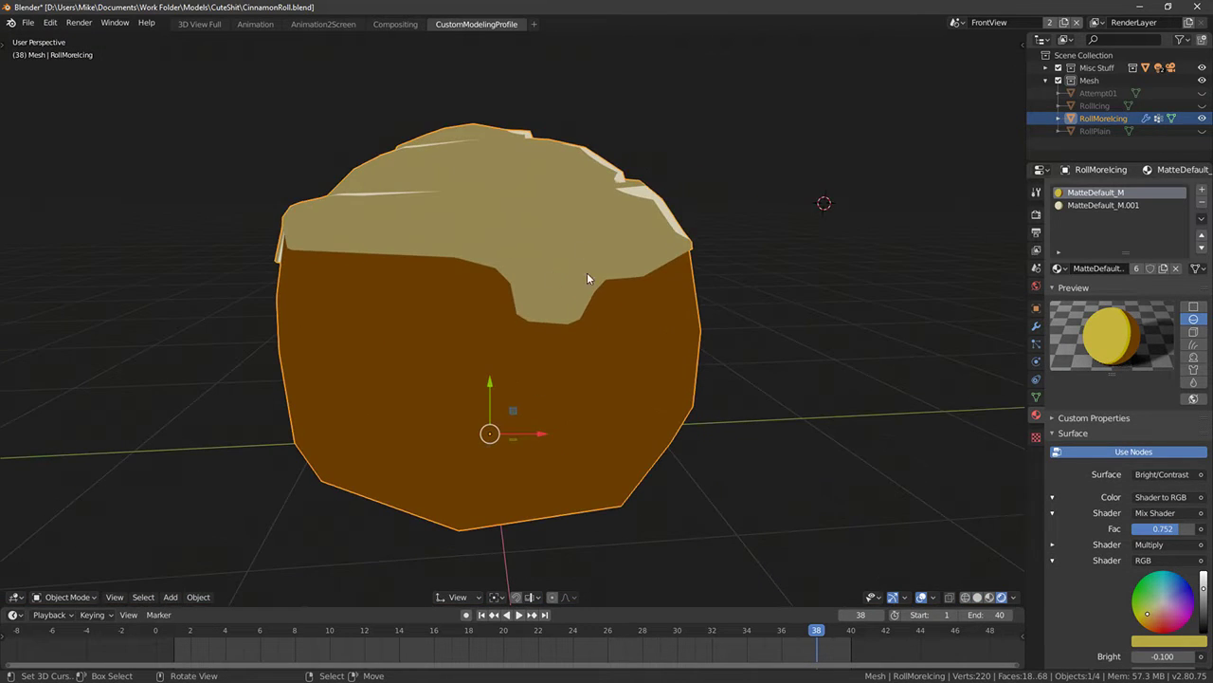
pyautogui.scroll(4, 587, 279)
pyautogui.moveTo(446, 272); pyautogui.dragTo(559, 293, button='middle')
pyautogui.press('Tab')
pyautogui.scroll(-7, 559, 303)
pyautogui.moveTo(488, 355); pyautogui.dragTo(466, 401, button='middle')
pyautogui.press('Tab')
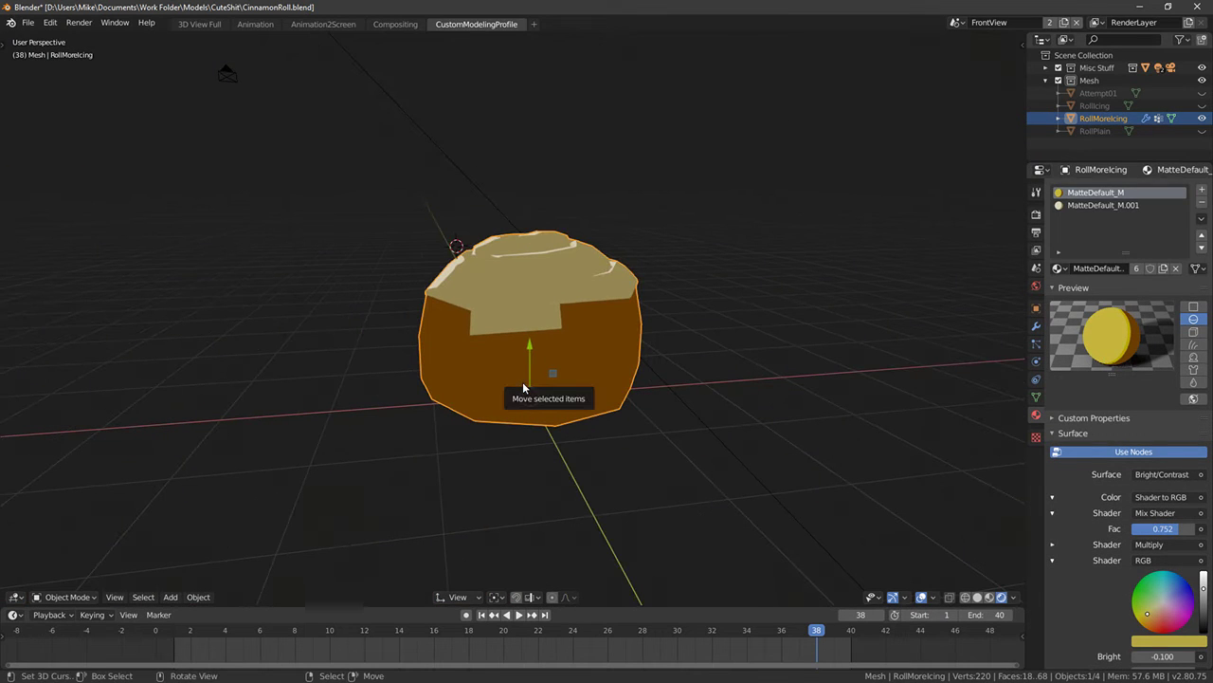
# Scale the bottom face of the wide square drip to 0.811 and move it about 0.135 up along the view's Y axis
pyautogui.scroll(3, 519, 375)
pyautogui.moveTo(510, 332); pyautogui.dragTo(284, 455, button='middle')
pyautogui.press('Tab')
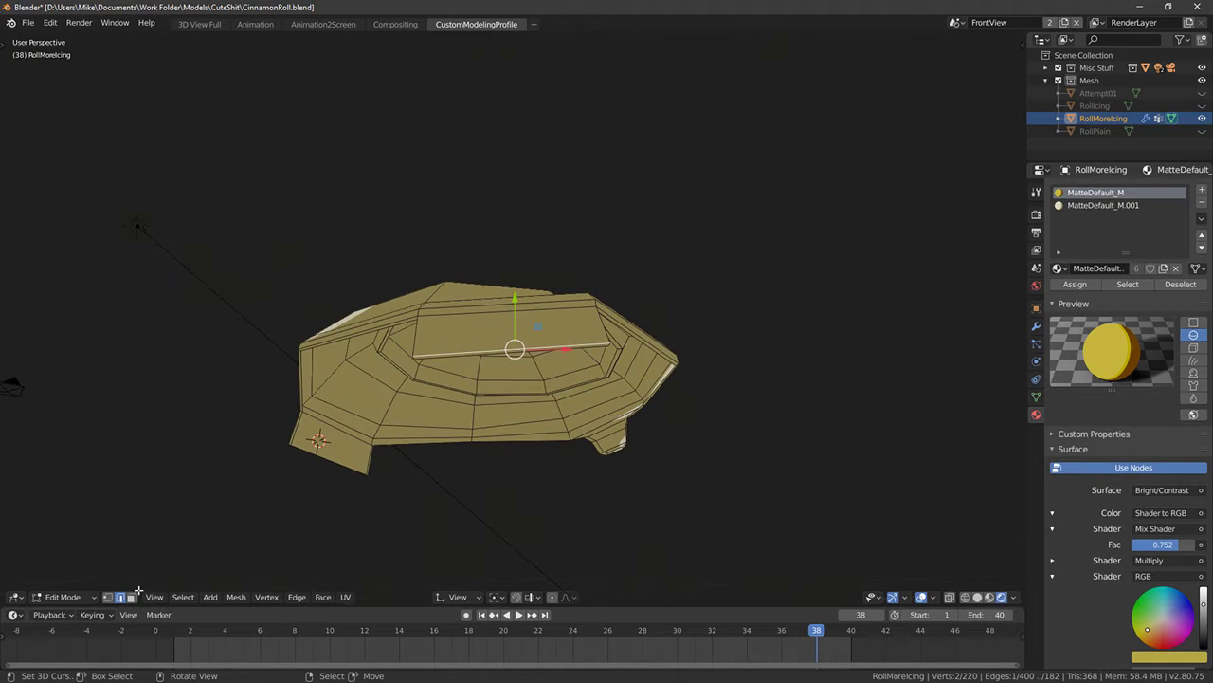
pyautogui.scroll(3, 442, 340)
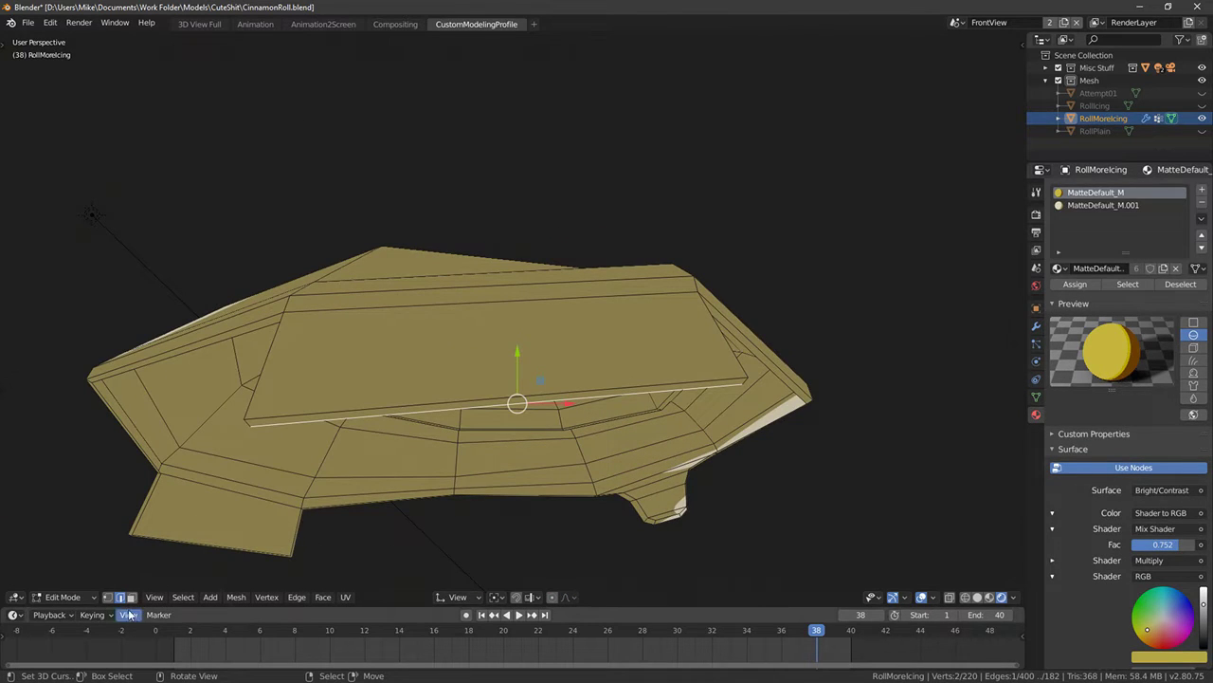
pyautogui.click(348, 431)
pyautogui.moveTo(344, 461); pyautogui.dragTo(499, 458, button='middle')
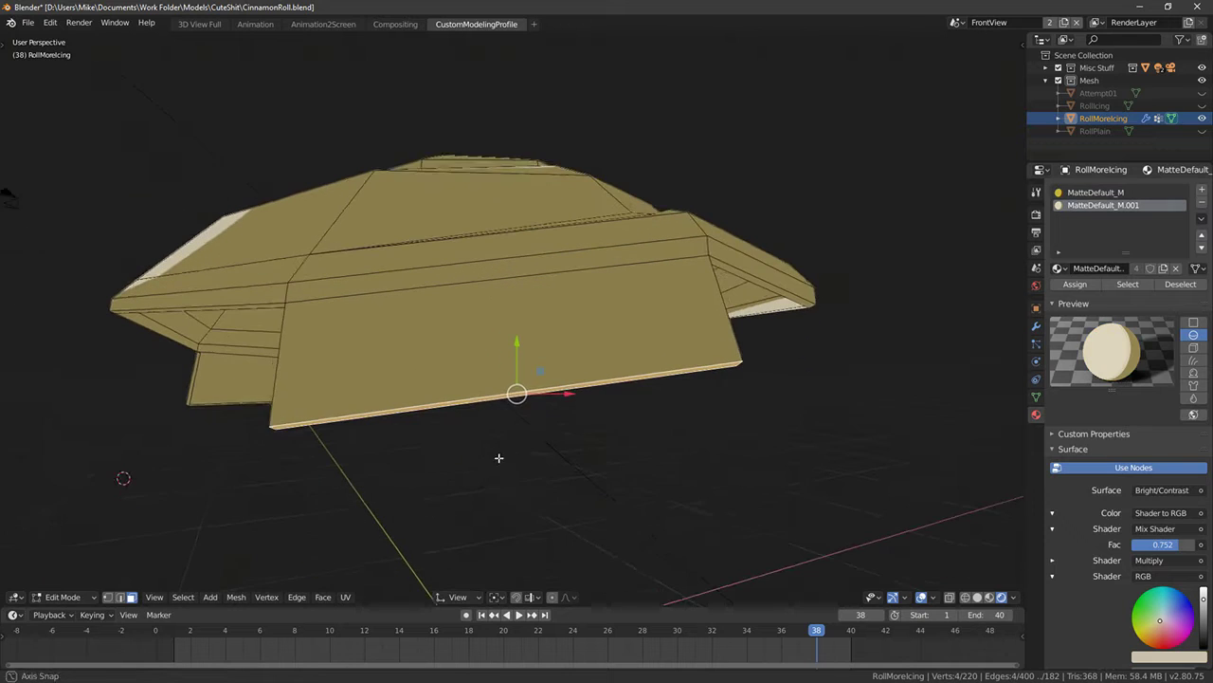
pyautogui.press('s')
pyautogui.click(551, 315)
pyautogui.press('g')
pyautogui.press('y')
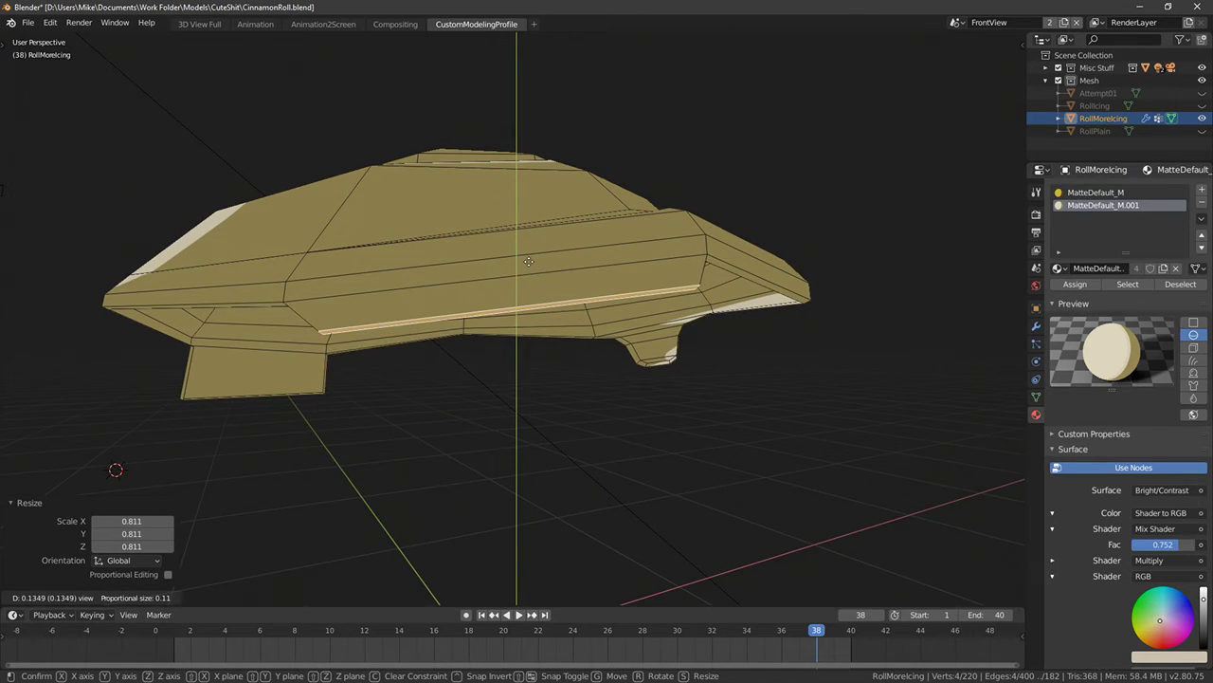
pyautogui.click(531, 260)
# Extrude the wide drip's bottom face downward, scale the new end to 0.920, and lower it slightly
pyautogui.press('e')
pyautogui.click(584, 343)
pyautogui.press('s')
pyautogui.click(738, 345)
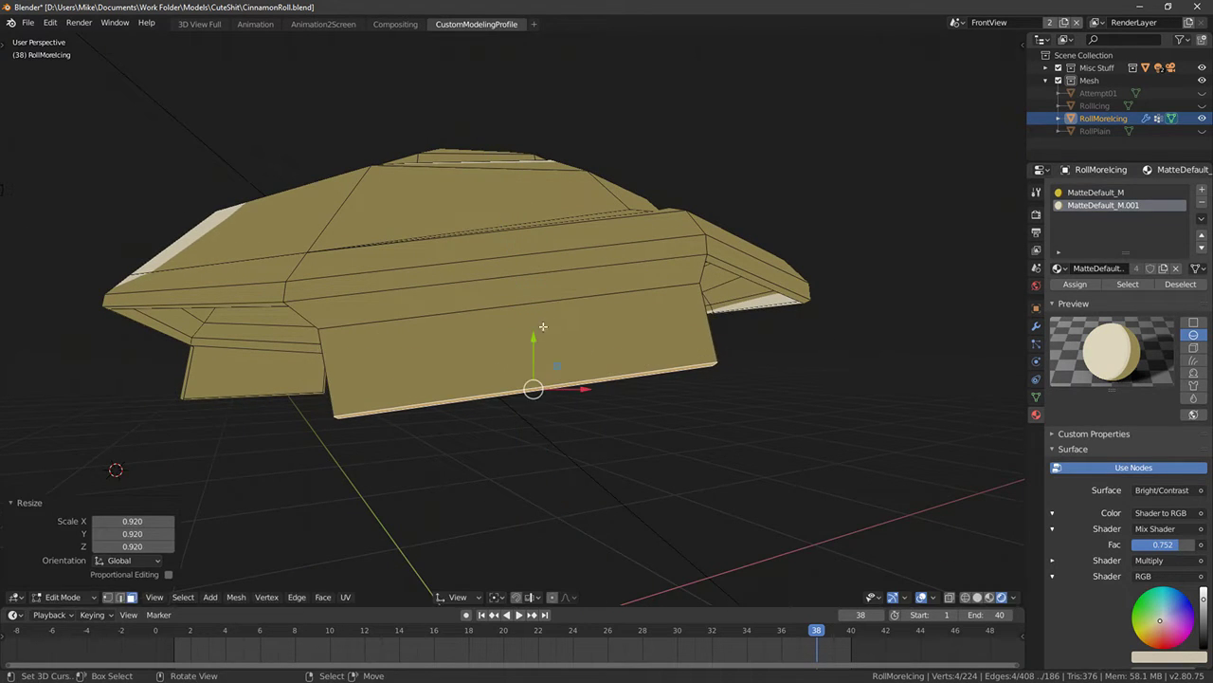
pyautogui.moveTo(535, 336); pyautogui.dragTo(534, 351)
# Reveal the hidden roll body and shift the wide drip's end face along the view's X axis toward the roll
pyautogui.hotkey('alt', 'h')
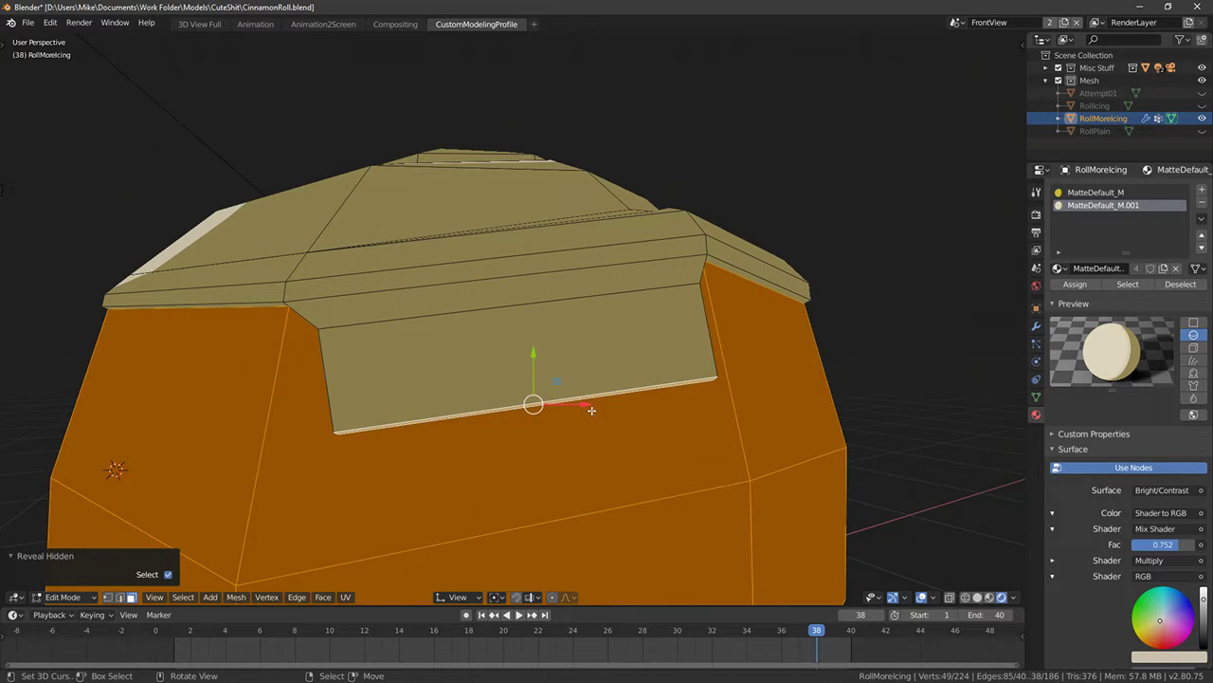
pyautogui.click(482, 409)
pyautogui.moveTo(481, 410); pyautogui.dragTo(612, 412, button='middle')
pyautogui.moveTo(586, 405); pyautogui.dragTo(579, 406)
pyautogui.moveTo(579, 406); pyautogui.dragTo(533, 324, button='middle')
# Move the wide drip's lower section about 0.047 toward the roll along the view's X axis and select its front face
pyautogui.hotkey('alt', 'a')
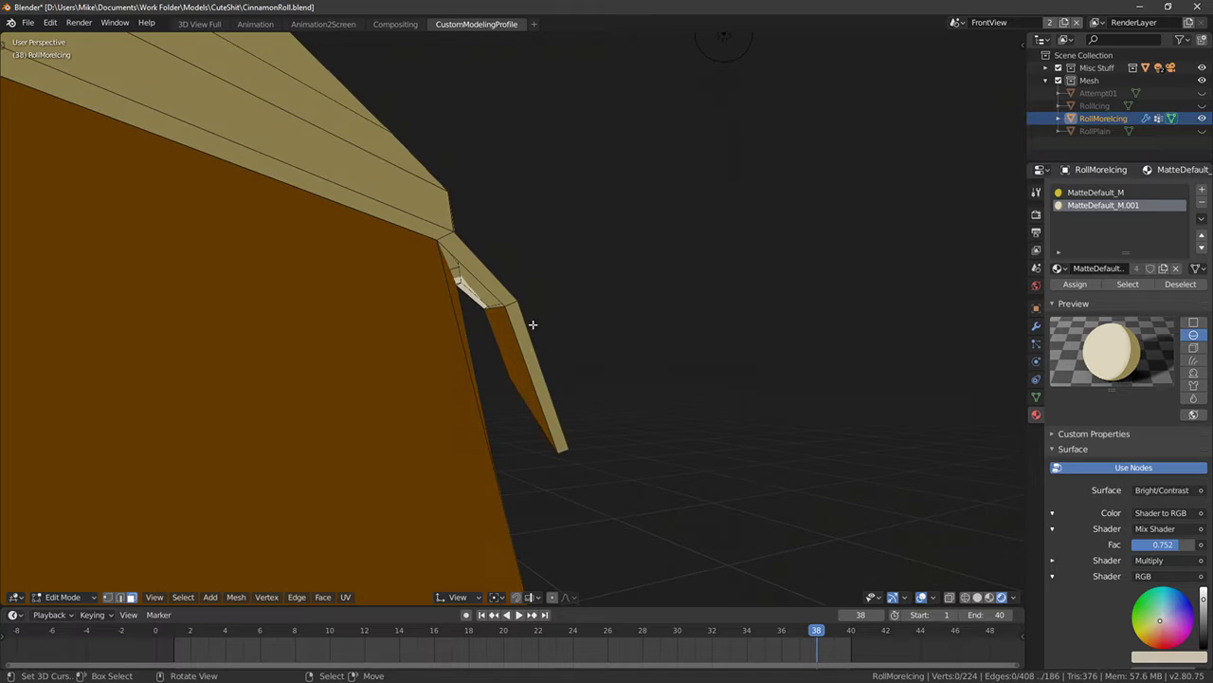
pyautogui.press('g')
pyautogui.press('x')
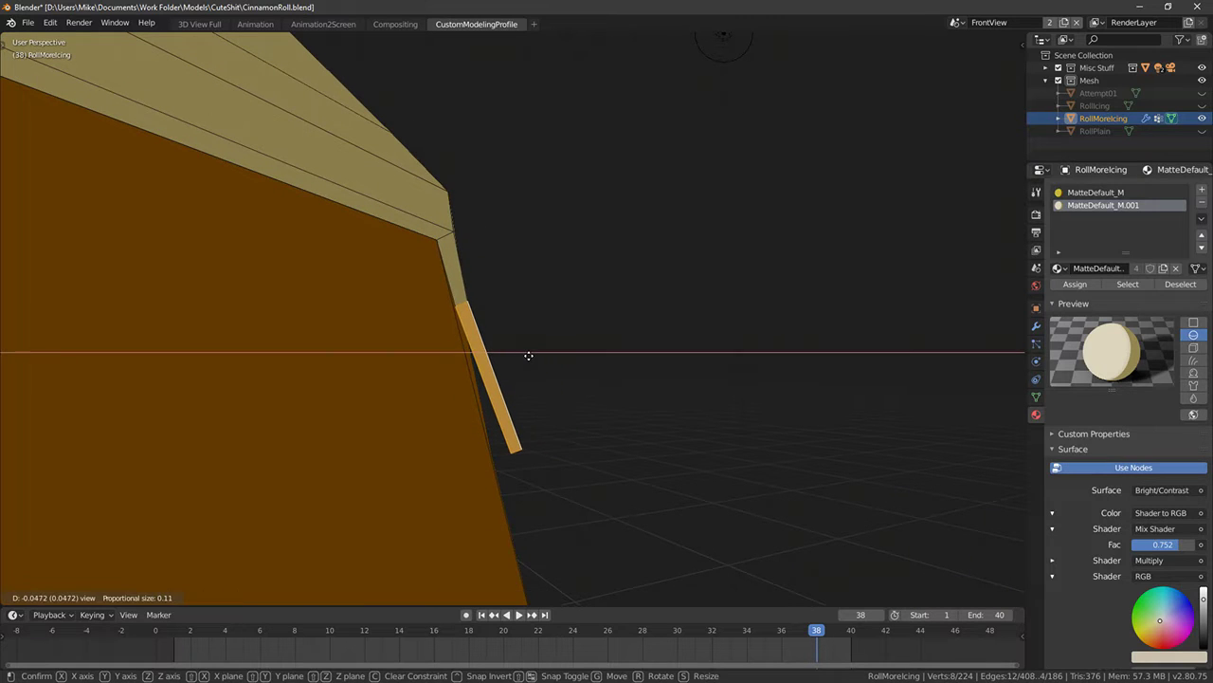
pyautogui.click(526, 357)
pyautogui.moveTo(526, 357); pyautogui.dragTo(456, 332, button='middle')
pyautogui.click(455, 306)
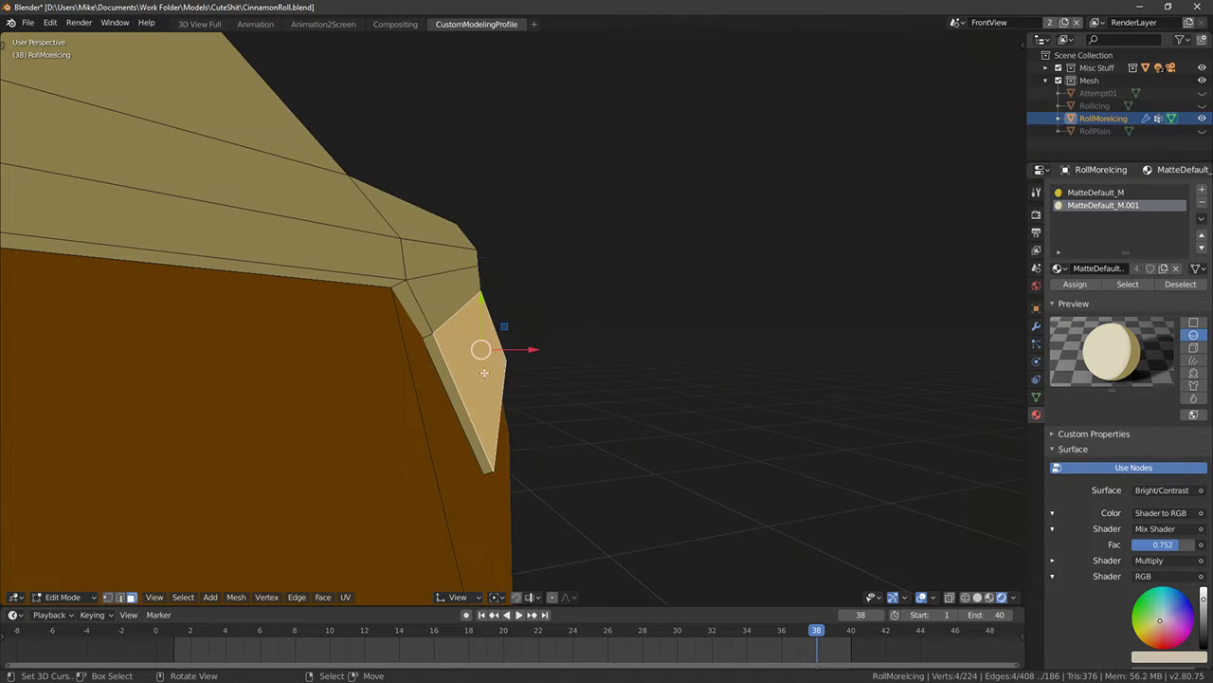
# Move the wide drip's front face along the view's X axis, and shift its bottom face 0.019 toward the roll
pyautogui.press('g')
pyautogui.press('x')
pyautogui.click(543, 349)
pyautogui.moveTo(542, 349); pyautogui.dragTo(512, 434, button='middle')
pyautogui.press('g')
pyautogui.press('x')
pyautogui.click(556, 424)
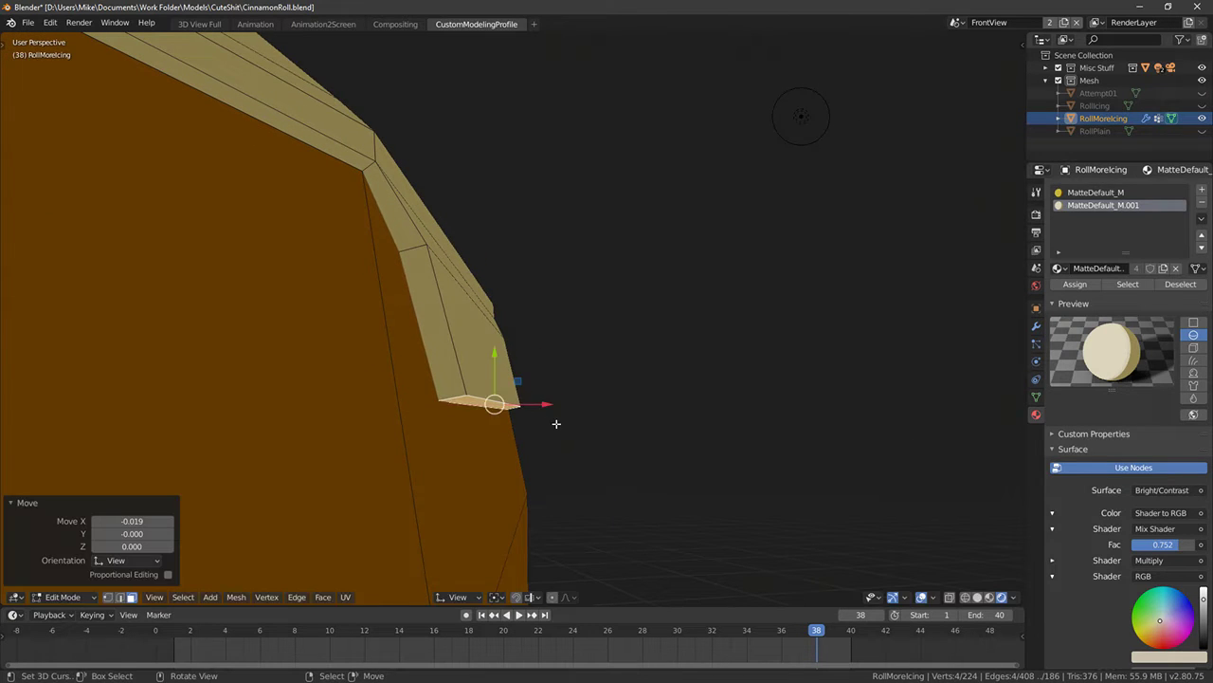
# Extrude the wide drip's bottom face by 0.131 and again by 0.035, scaling down each new end to round the tip
pyautogui.click(576, 518)
pyautogui.moveTo(576, 518); pyautogui.dragTo(764, 496, button='middle')
pyautogui.scroll(-4, 764, 495)
pyautogui.scroll(3, 775, 387)
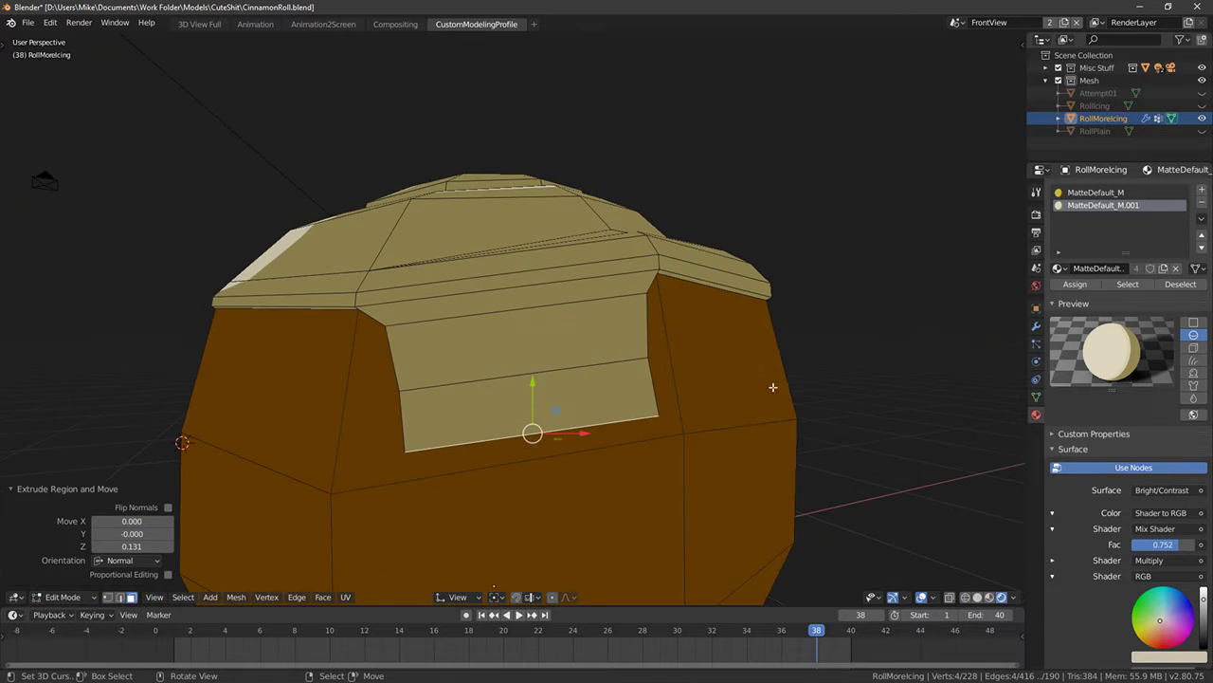
pyautogui.press('s')
pyautogui.click(700, 397)
pyautogui.click(681, 435)
pyautogui.press('s')
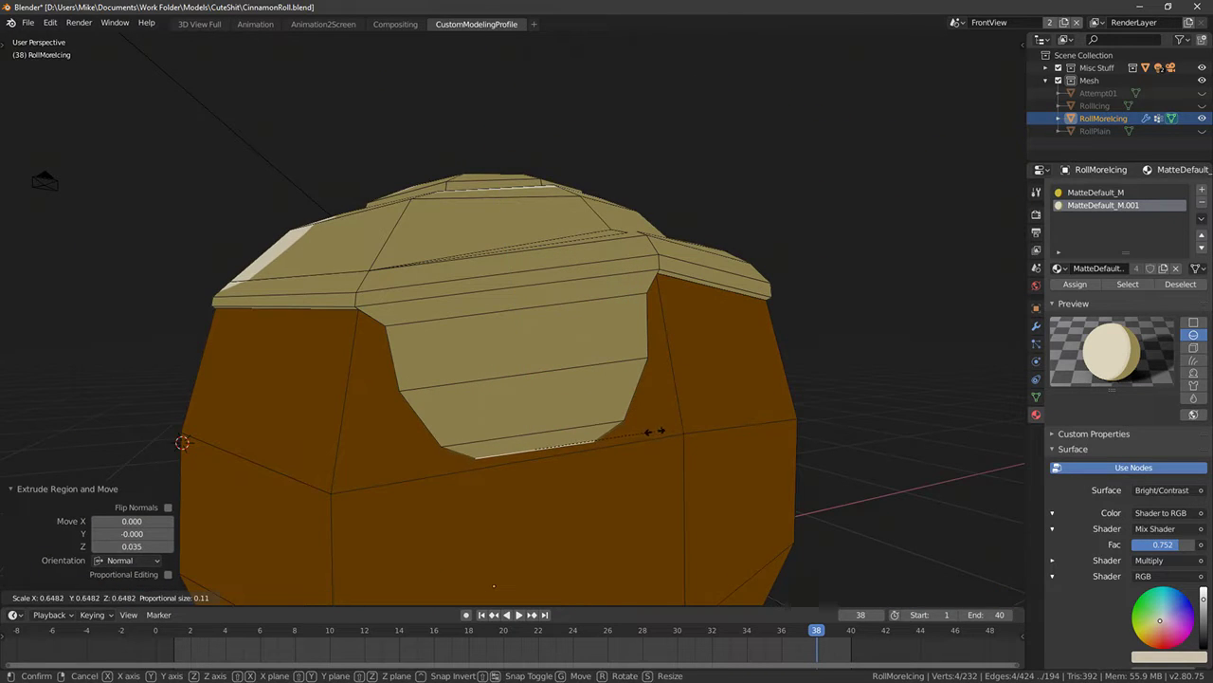
pyautogui.click(618, 430)
# Select the front faces of the wide drip's rounded lower section and move them along the view's X axis
pyautogui.moveTo(517, 401); pyautogui.dragTo(629, 373, button='middle')
pyautogui.keyDown('ctrl'); pyautogui.click(522, 441); pyautogui.keyUp('ctrl')
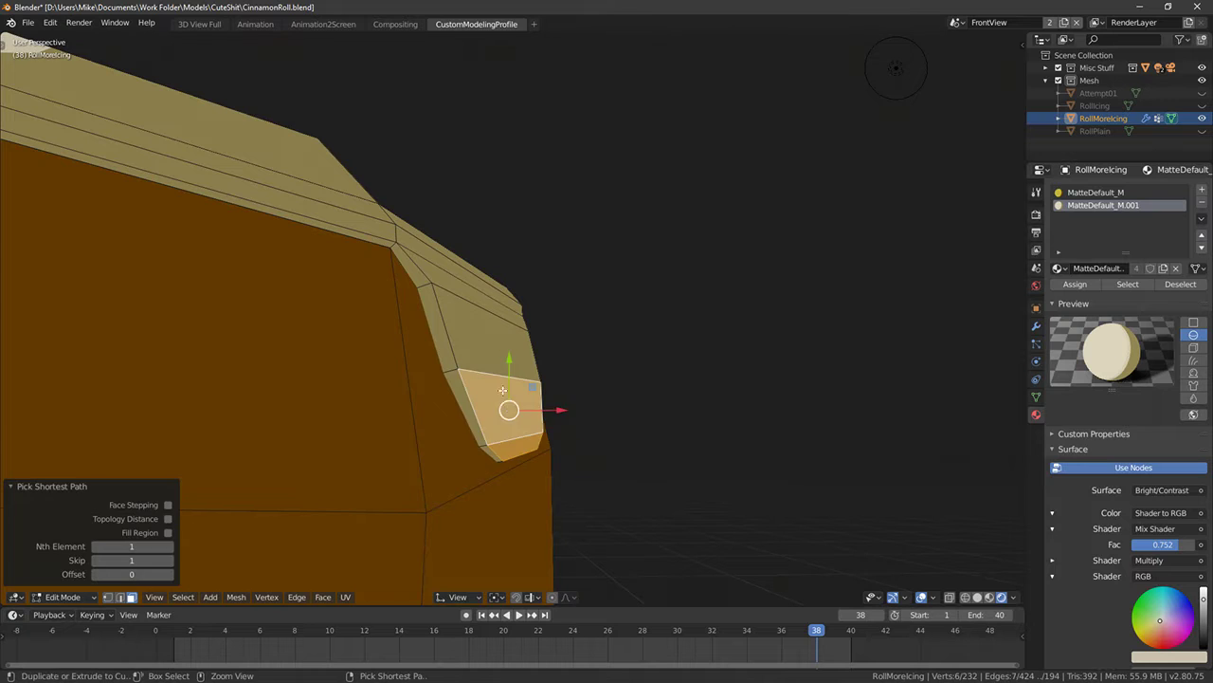
pyautogui.moveTo(522, 441)
pyautogui.mouseDown(button='middle')
pyautogui.moveTo(548, 361)
pyautogui.moveTo(526, 361)
pyautogui.moveTo(512, 417)
pyautogui.moveTo(470, 467)
pyautogui.moveTo(645, 462)
pyautogui.mouseUp(button='middle')
pyautogui.press('g')
pyautogui.press('x')
pyautogui.click(545, 371)
# Check the wide drip's shape against the roll from the front and at an angle, in and out of Edit Mode
pyautogui.press('KP_1')
pyautogui.scroll(-4, 512, 463)
pyautogui.moveTo(430, 423)
pyautogui.mouseDown(button='middle')
pyautogui.moveTo(560, 414)
pyautogui.moveTo(575, 372)
pyautogui.mouseUp(button='middle')
pyautogui.hotkey('shift', 'z')
pyautogui.press('Tab')
pyautogui.press('Tab')
pyautogui.scroll(6, 570, 359)
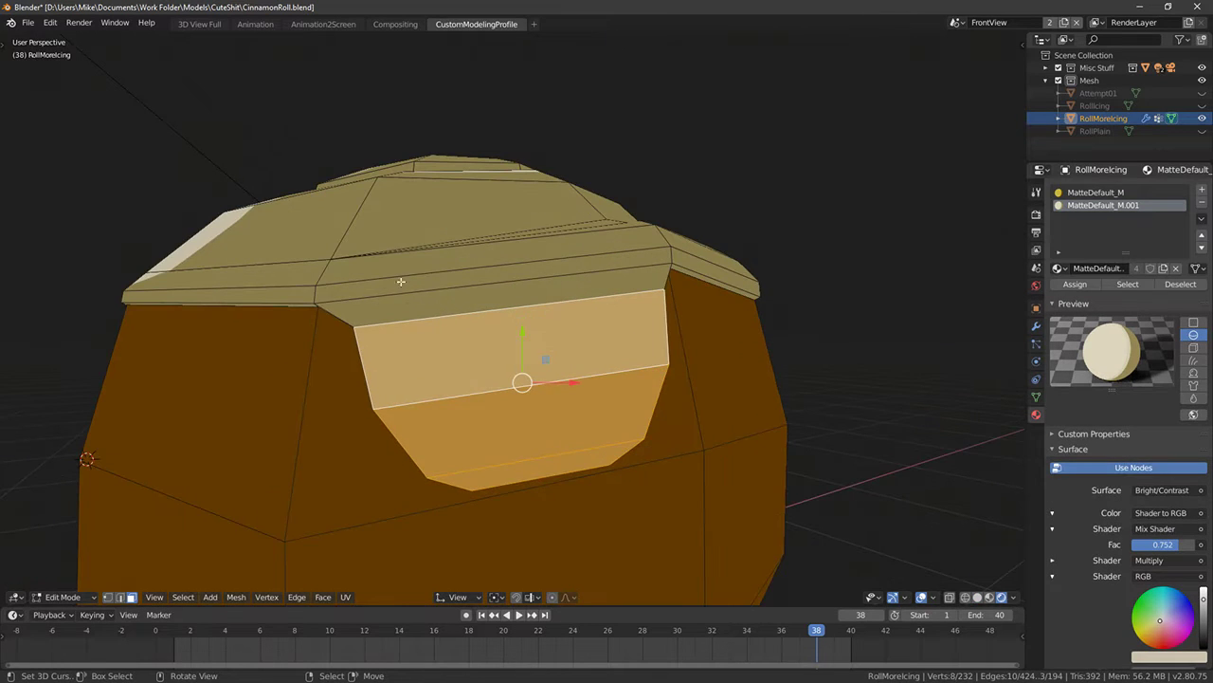
pyautogui.click(474, 311)
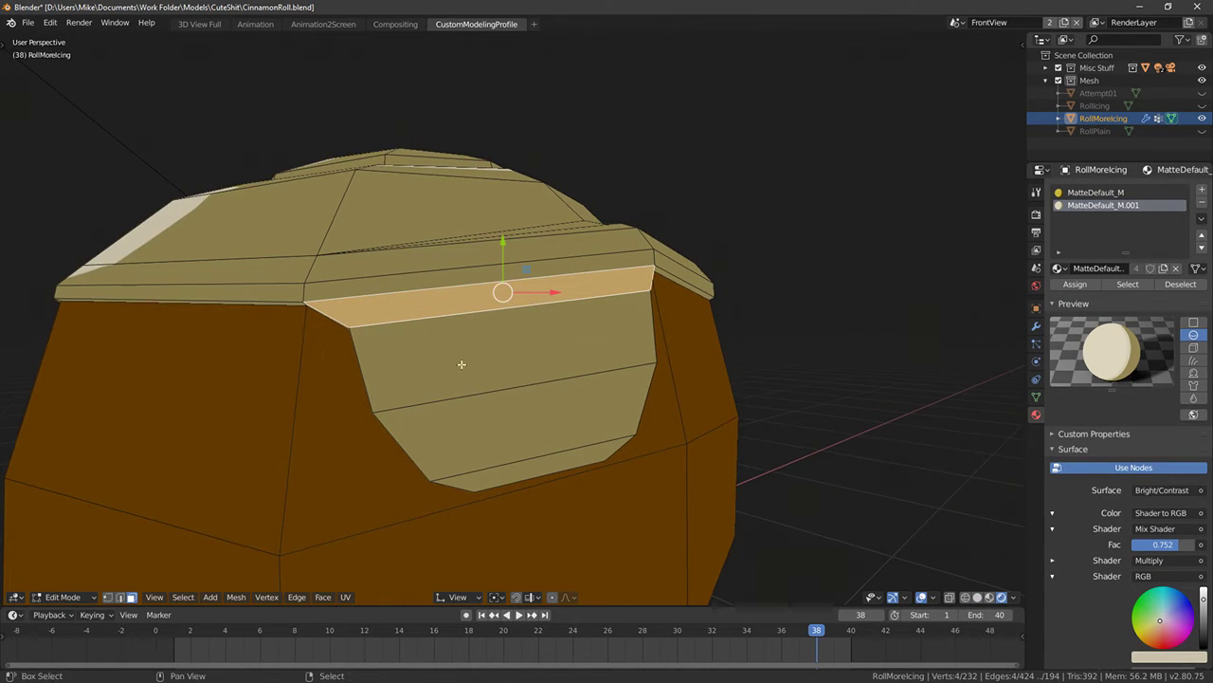
pyautogui.keyDown('shift'); pyautogui.rightClick(461, 364); pyautogui.keyUp('shift')
pyautogui.moveTo(443, 360); pyautogui.dragTo(500, 332, button='middle')
pyautogui.hotkey('alt', 'a')
# Select the wide drip's back faces on the side facing into the roll body
pyautogui.moveTo(404, 319); pyautogui.dragTo(602, 393, button='middle')
pyautogui.rightClick(612, 363)
pyautogui.keyDown('shift'); pyautogui.rightClick(606, 417); pyautogui.keyUp('shift')
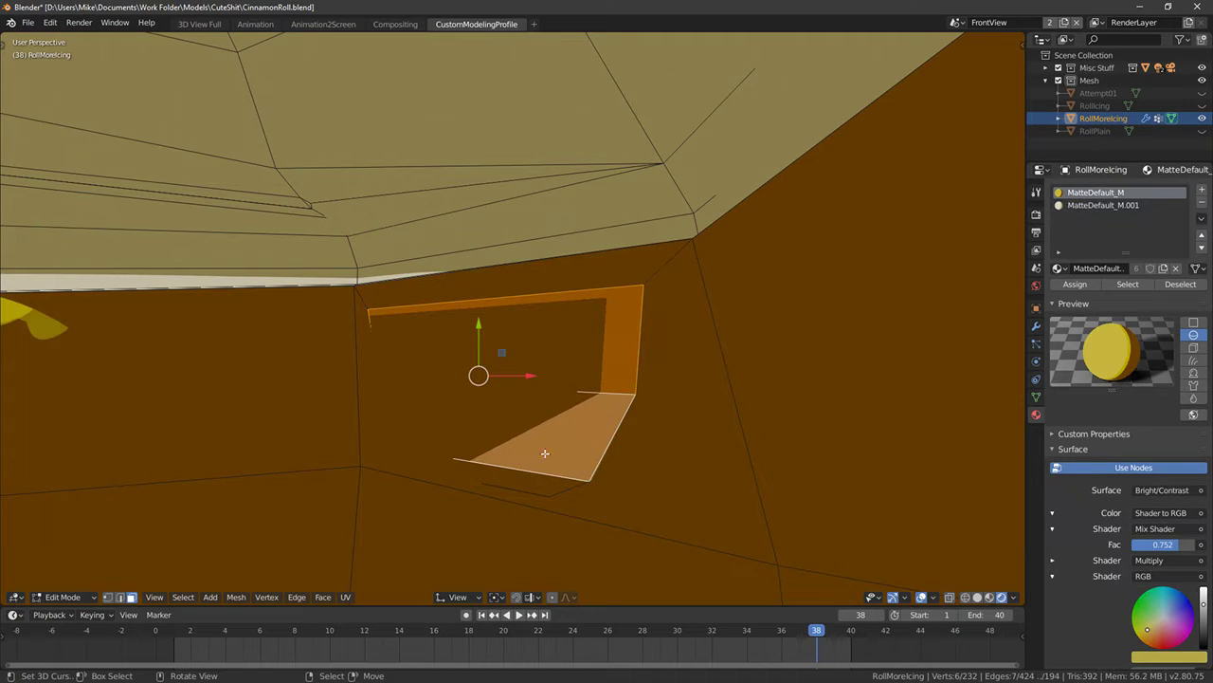
# Delete the selected interior faces behind the icing drip and switch the viewport to solid shading
pyautogui.press('x')
pyautogui.moveTo(628, 442); pyautogui.dragTo(616, 431, button='middle')
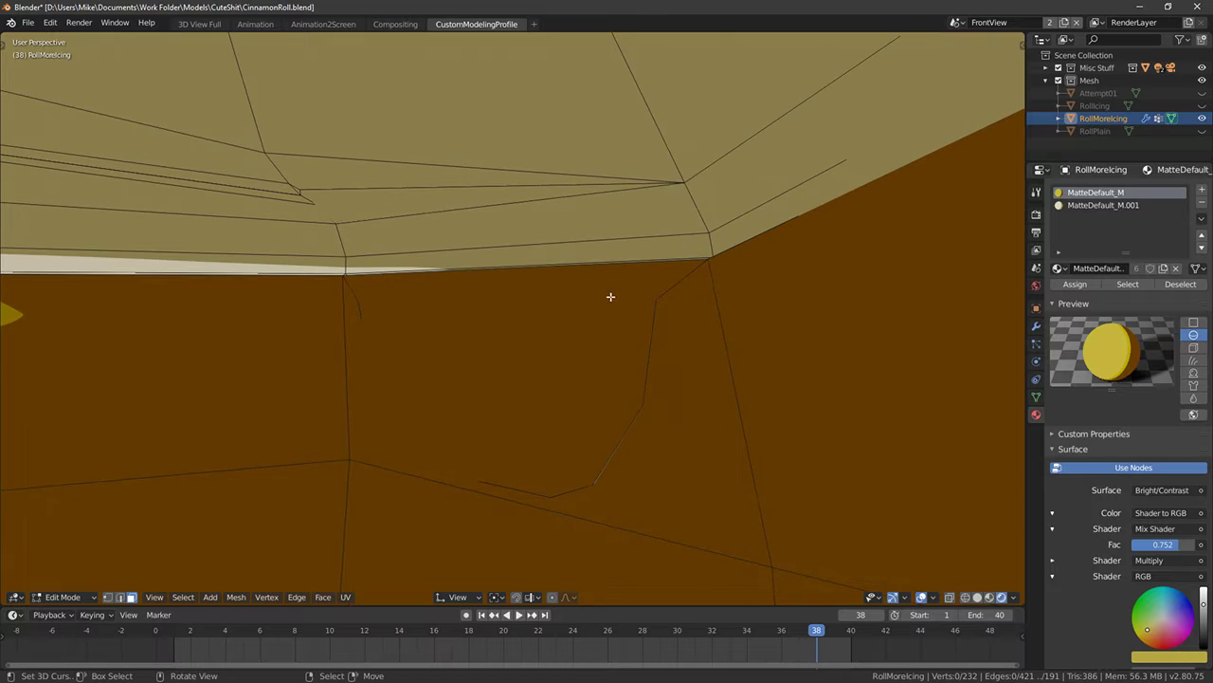
pyautogui.rightClick(611, 295)
pyautogui.hotkey('shift', 'z')
pyautogui.moveTo(617, 284)
pyautogui.mouseDown(button='middle')
pyautogui.moveTo(521, 285)
pyautogui.moveTo(410, 352)
pyautogui.moveTo(446, 379)
pyautogui.moveTo(536, 361)
pyautogui.mouseUp(button='middle')
pyautogui.press('z')
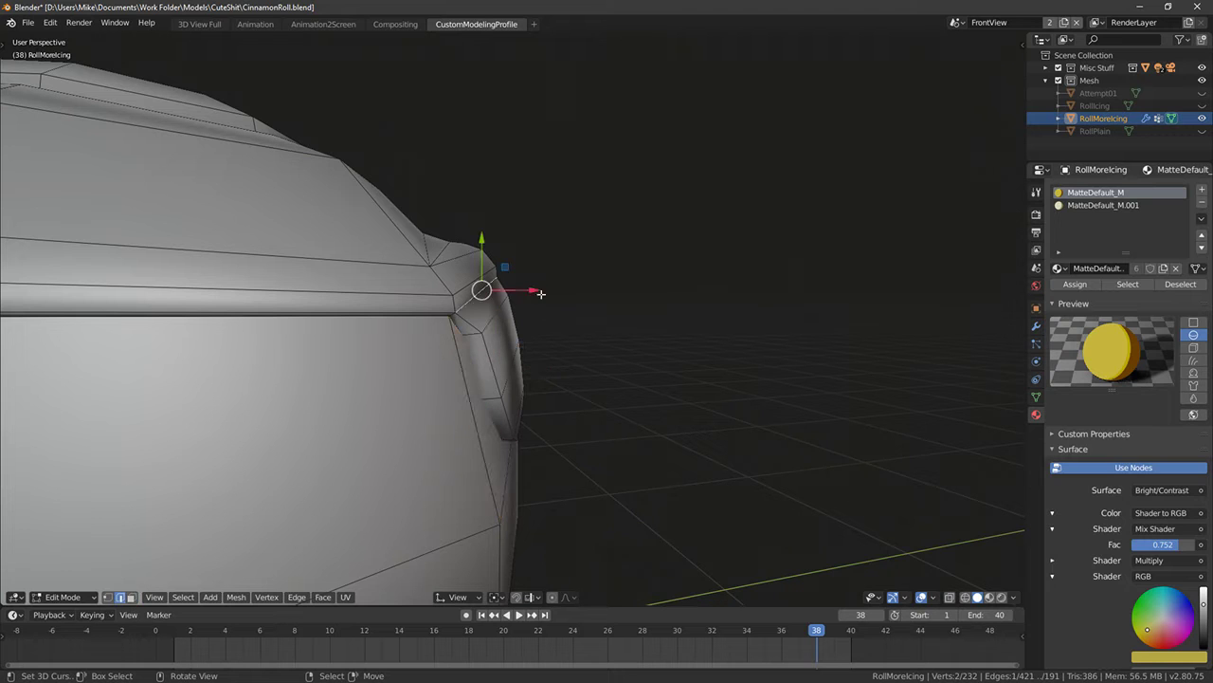
# Move the short rim edge above the drip slightly sideways along the view's X axis
pyautogui.moveTo(530, 291); pyautogui.dragTo(536, 290)
pyautogui.moveTo(597, 343); pyautogui.dragTo(578, 332, button='middle')
pyautogui.press('Tab')
pyautogui.press('Tab')
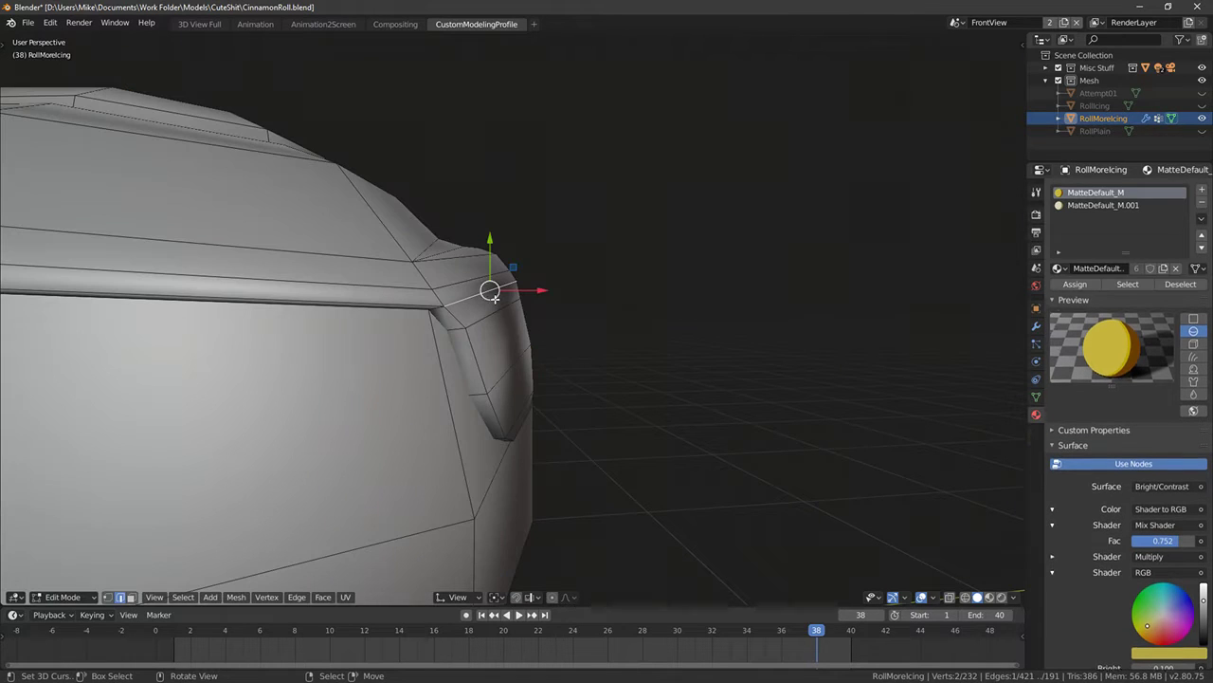
# Apply Smooth Vertices to the selected rim edge above the drip
pyautogui.press('F3')
pyautogui.write('sha')
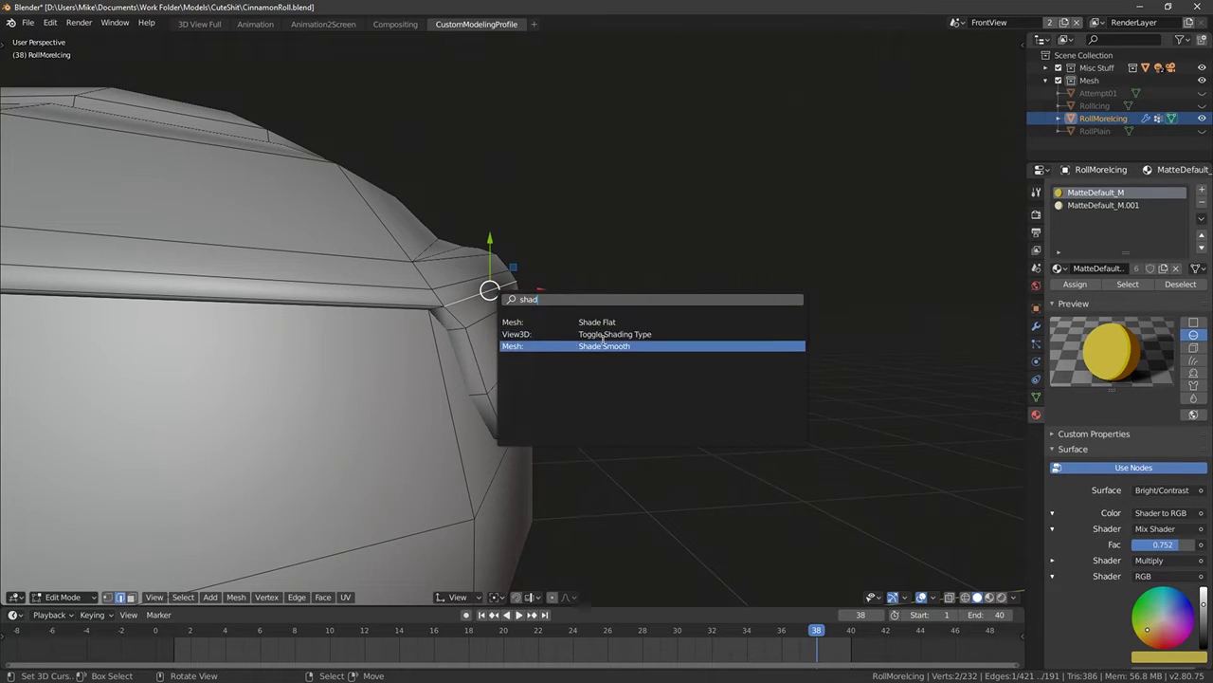
pyautogui.write('d')
pyautogui.press('BackSpace')
pyautogui.press('BackSpace')
pyautogui.press('BackSpace')
pyautogui.write('mooth')
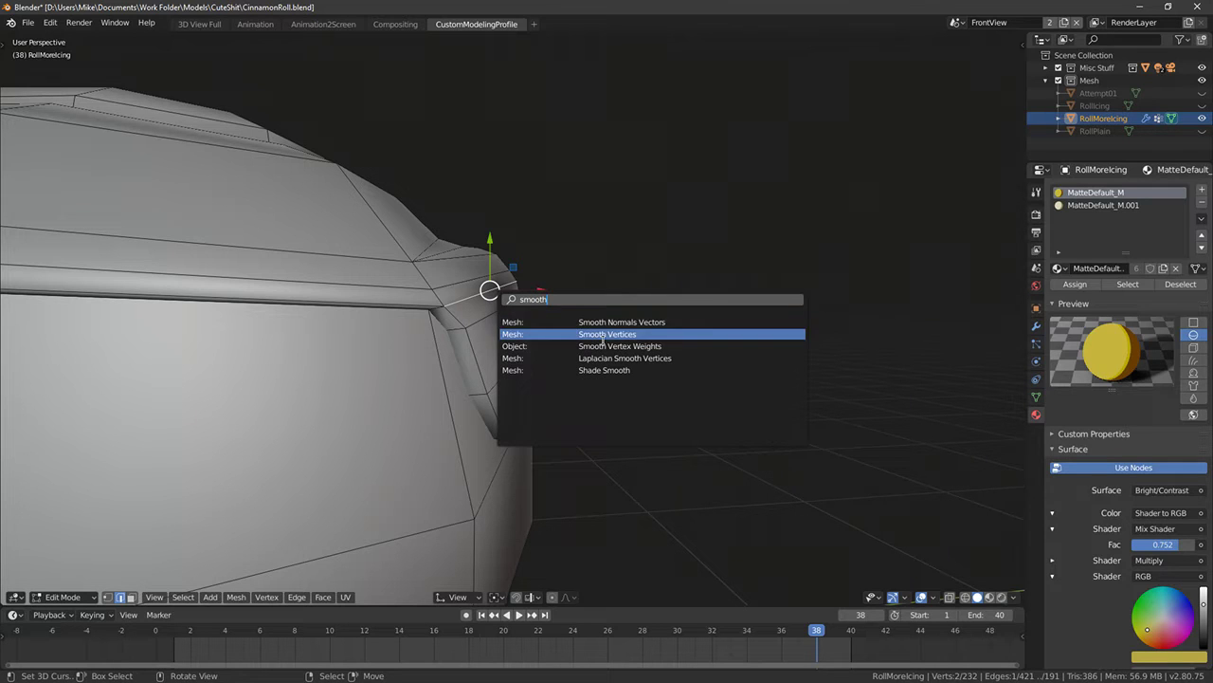
pyautogui.click(604, 337)
pyautogui.moveTo(582, 322); pyautogui.dragTo(457, 295, button='middle')
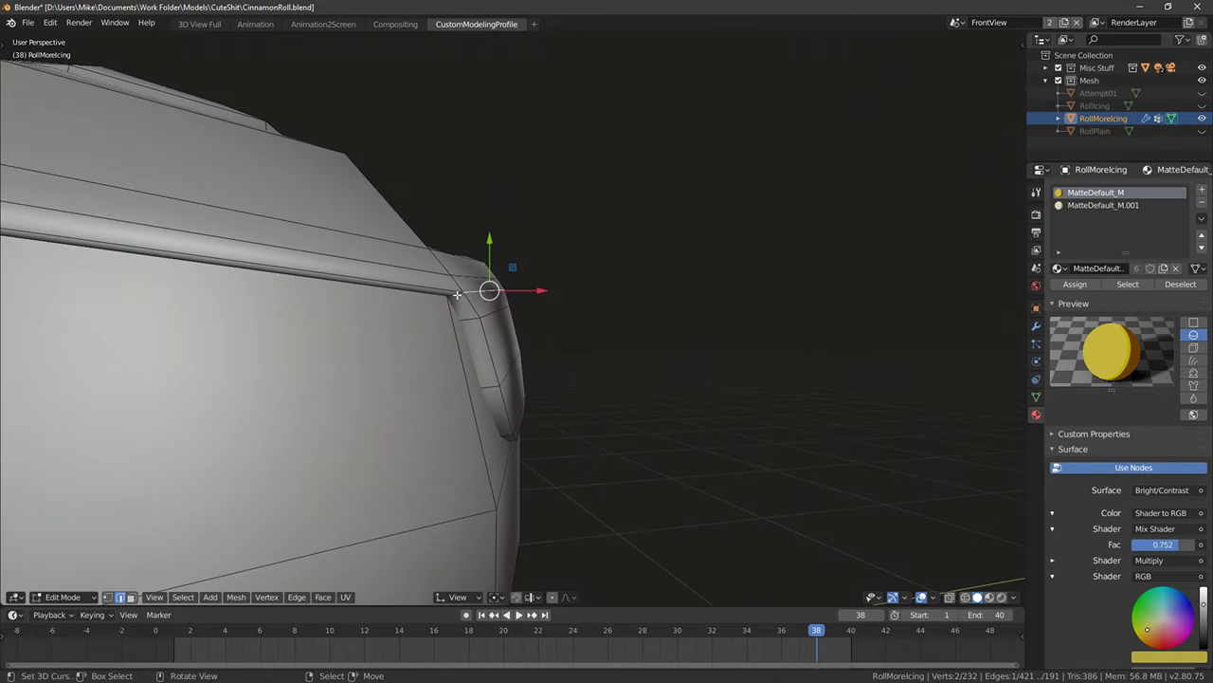
# Examine the drip and icing rim from several sides in solid and rendered shading
pyautogui.moveTo(730, 305); pyautogui.dragTo(507, 308, button='middle')
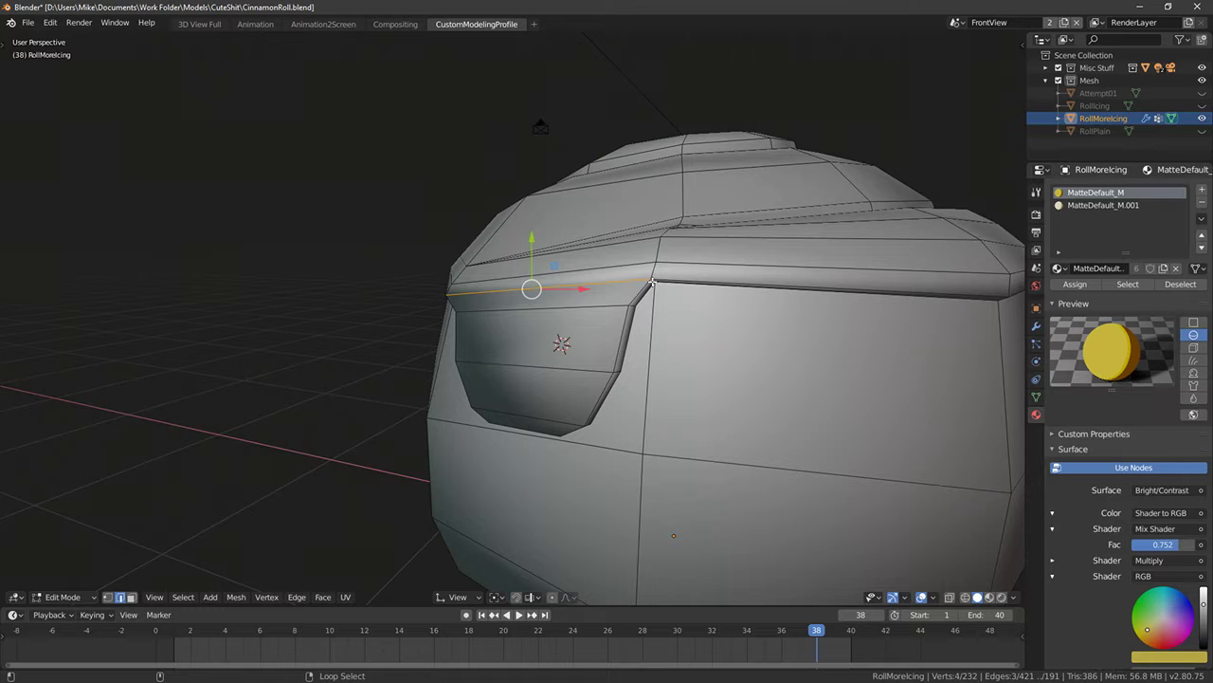
pyautogui.hotkey('alt', 'a')
pyautogui.press('Tab')
pyautogui.moveTo(640, 312); pyautogui.dragTo(815, 274, button='middle')
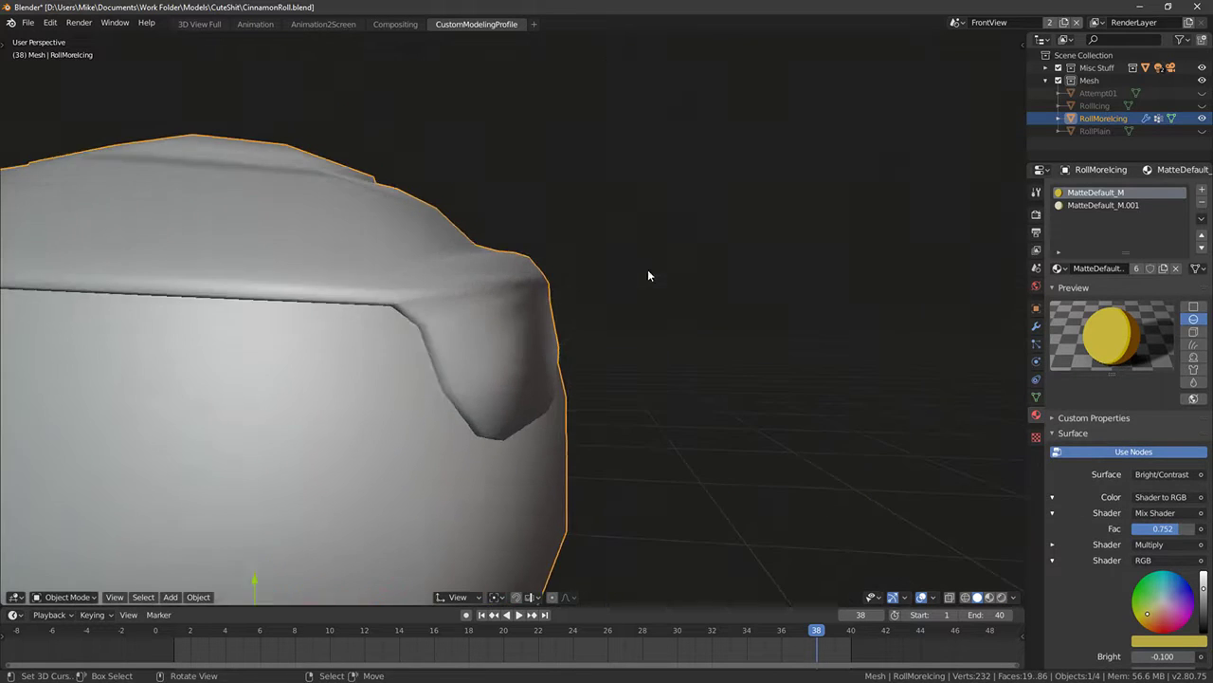
pyautogui.press('Tab')
pyautogui.hotkey('shift', 'z')
pyautogui.press('Tab')
pyautogui.scroll(-4, 607, 297)
pyautogui.moveTo(621, 297)
pyautogui.mouseDown(button='middle')
pyautogui.moveTo(450, 294)
pyautogui.moveTo(588, 305)
pyautogui.mouseUp(button='middle')
pyautogui.moveTo(499, 320); pyautogui.dragTo(576, 306, button='middle')
pyautogui.press('Tab')
pyautogui.scroll(3, 554, 248)
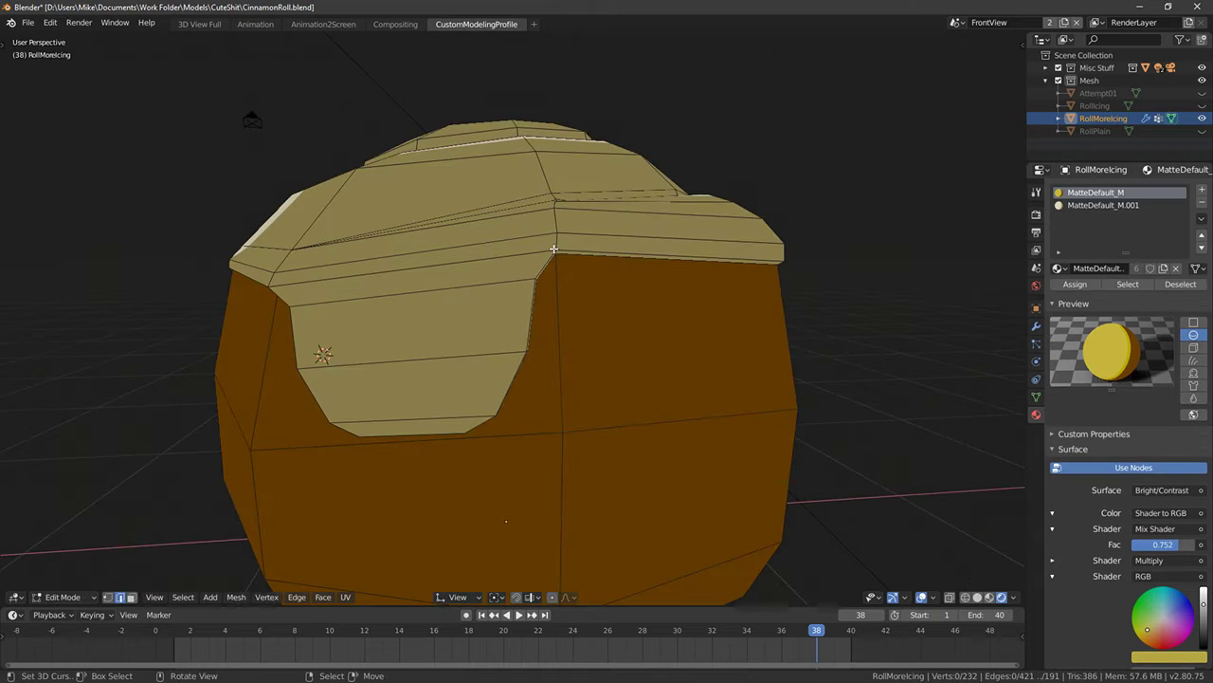
# Try to reposition the icing's lower rim edges beside the drip
pyautogui.moveTo(600, 255); pyautogui.dragTo(634, 255)
pyautogui.moveTo(643, 255)
pyautogui.mouseDown(button='middle')
pyautogui.moveTo(553, 260)
pyautogui.moveTo(540, 247)
pyautogui.moveTo(549, 228)
pyautogui.moveTo(639, 273)
pyautogui.mouseUp(button='middle')
pyautogui.hotkey('ctrl', 'z')
pyautogui.moveTo(604, 250); pyautogui.dragTo(639, 250)
pyautogui.moveTo(639, 250)
pyautogui.mouseDown(button='middle')
pyautogui.moveTo(531, 266)
pyautogui.moveTo(645, 254)
pyautogui.mouseUp(button='middle')
pyautogui.hotkey('ctrl', 'z')
pyautogui.moveTo(578, 261); pyautogui.dragTo(654, 273, button='middle')
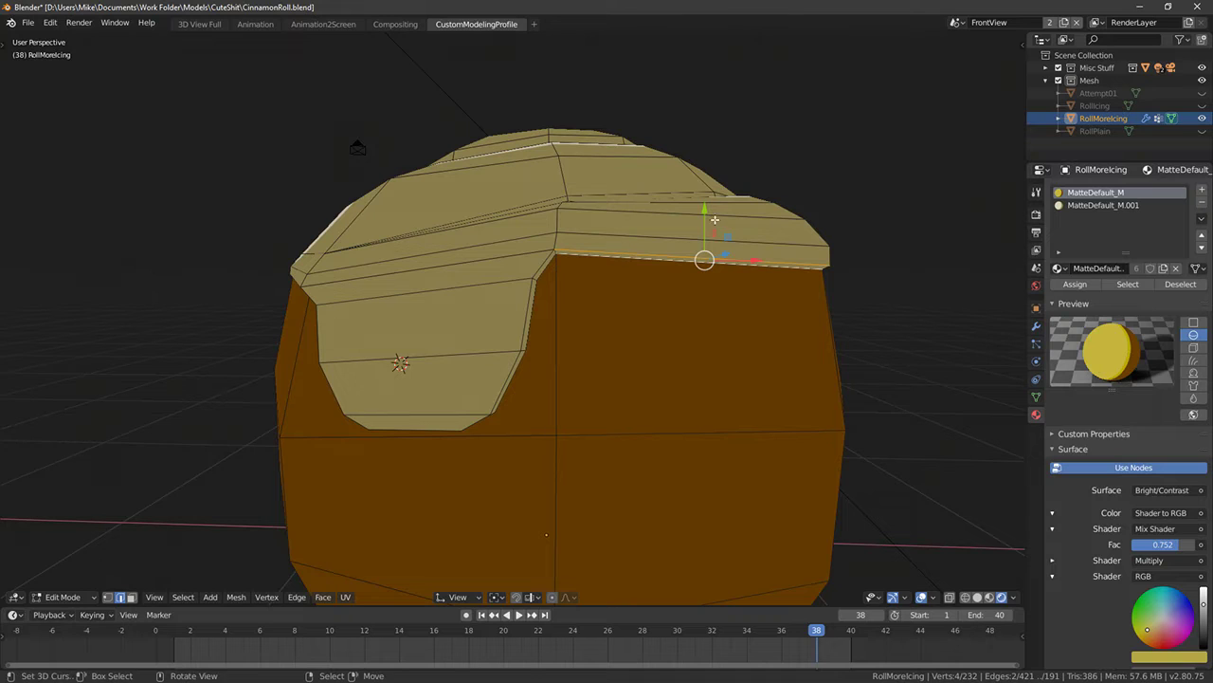
pyautogui.moveTo(711, 220); pyautogui.dragTo(707, 226)
pyautogui.hotkey('ctrl', 'z')
# Lower the short edge at the icing rim's corner beside the drip by about 0.026, working in wireframe
pyautogui.scroll(2, 262, 514)
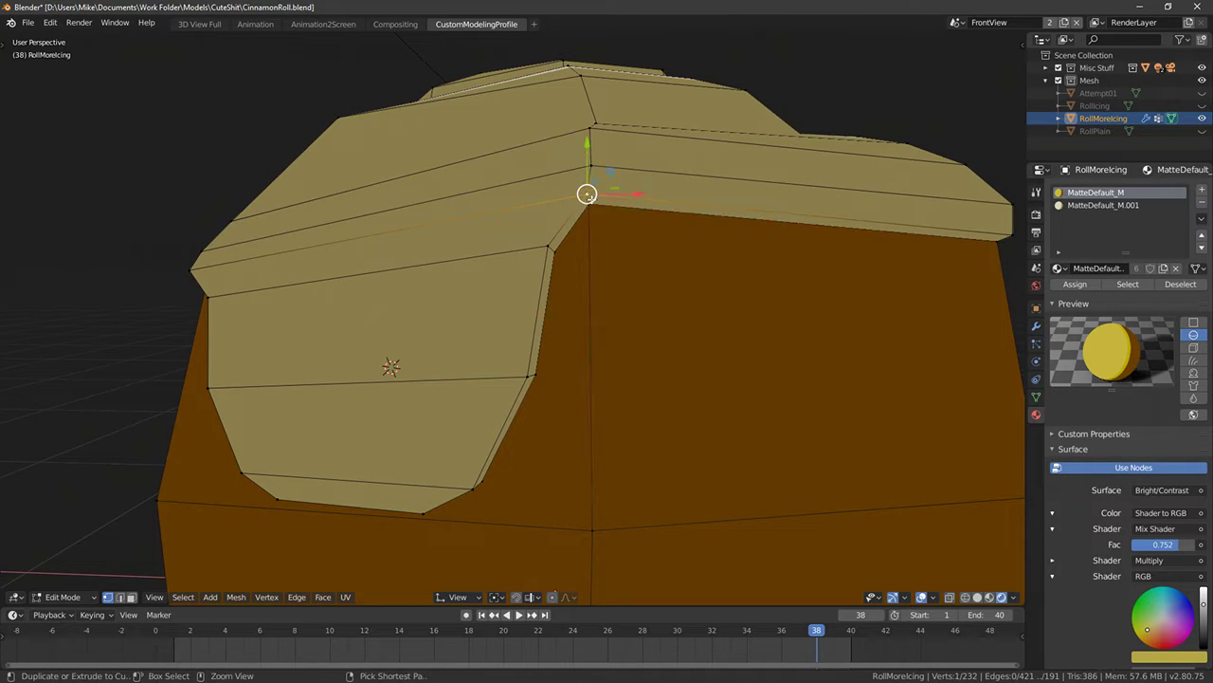
pyautogui.hotkey('shift', 'z')
pyautogui.press('z')
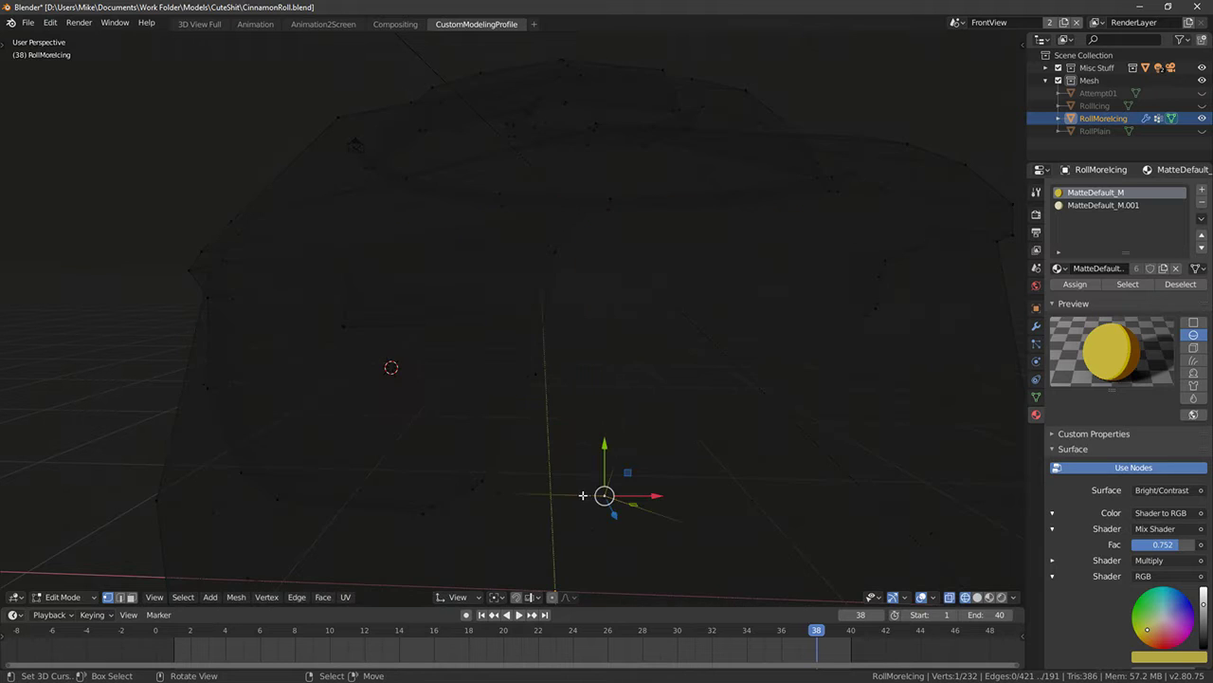
pyautogui.hotkey('shift', 'z')
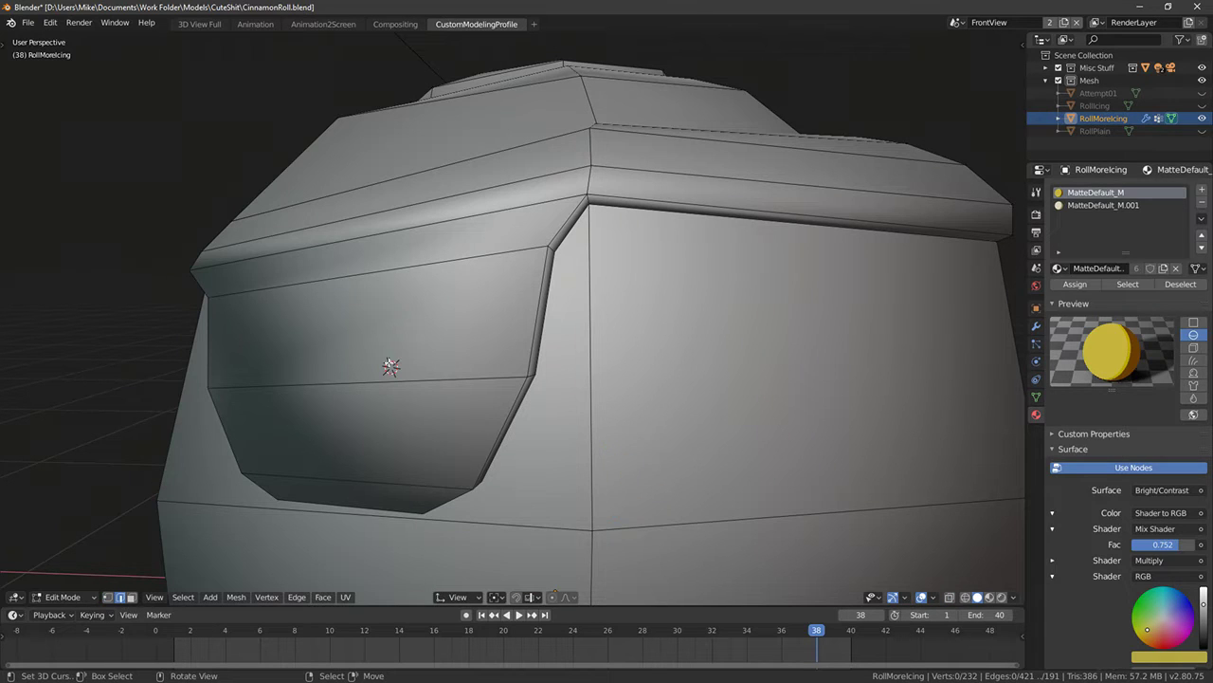
pyautogui.moveTo(624, 227); pyautogui.dragTo(639, 220, button='middle')
pyautogui.hotkey('shift', 'z')
pyautogui.moveTo(595, 152); pyautogui.dragTo(595, 174)
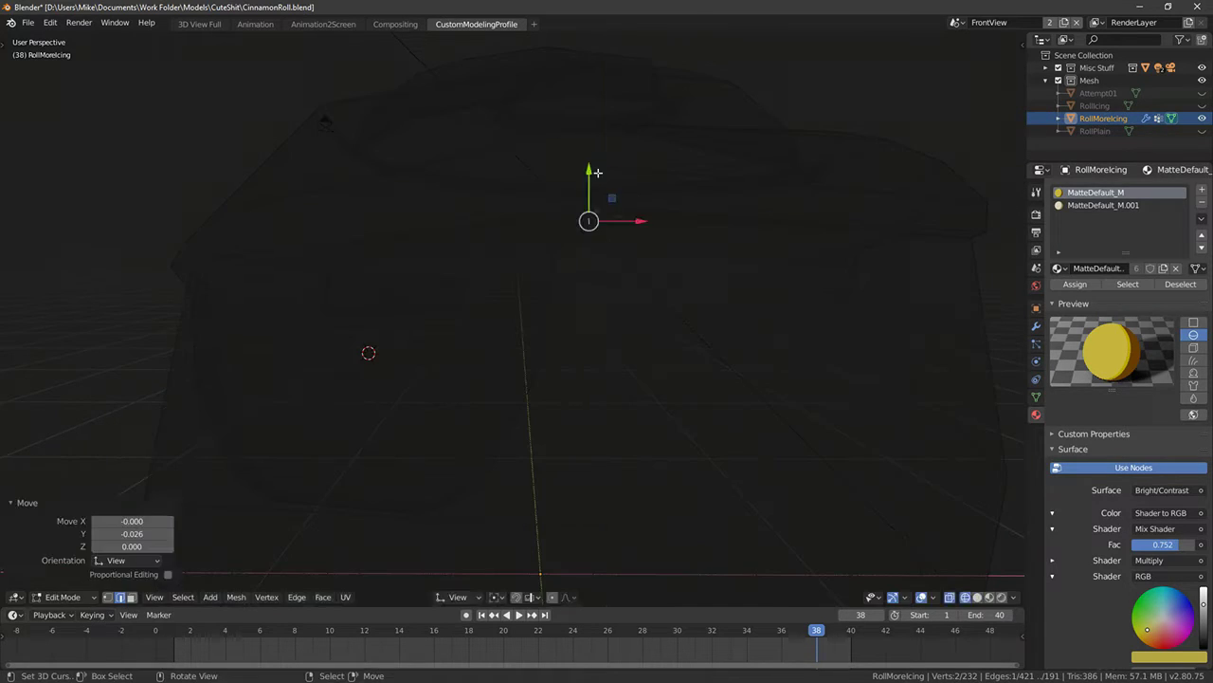
pyautogui.hotkey('shift', 'z')
pyautogui.moveTo(645, 219); pyautogui.dragTo(645, 219)
# Raise the lower rim vertices at both upper corners of the drip
pyautogui.moveTo(518, 233); pyautogui.dragTo(560, 227, button='middle')
pyautogui.rightClick(601, 218)
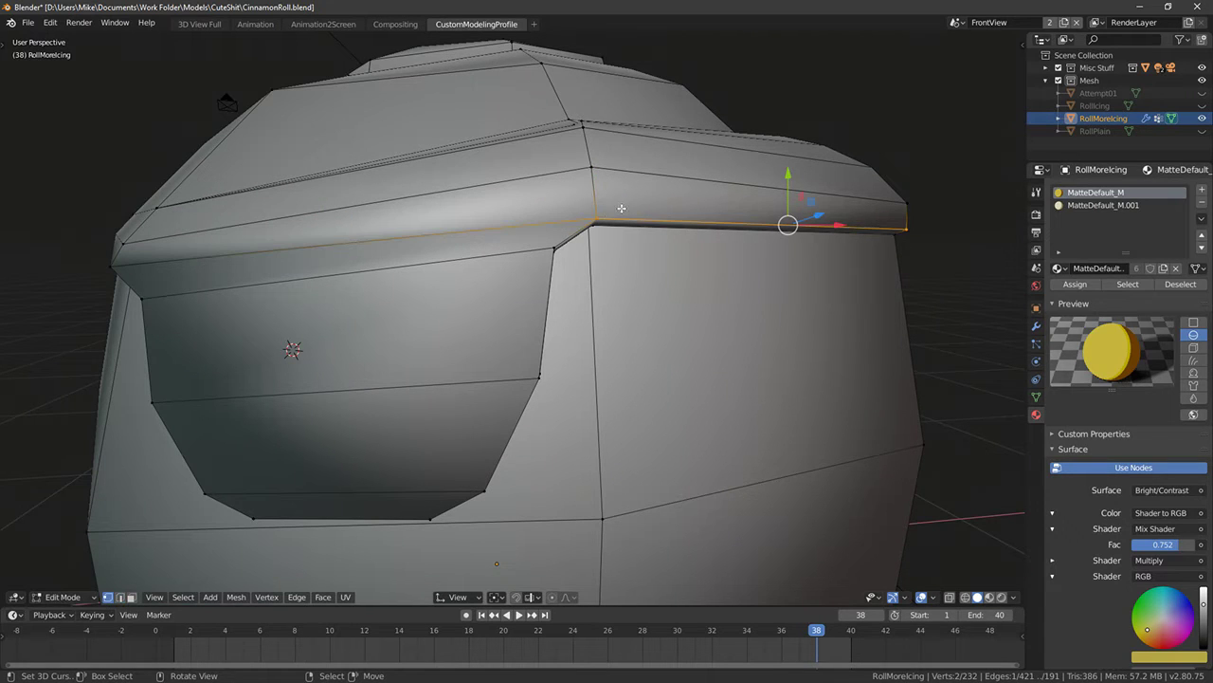
pyautogui.moveTo(595, 169); pyautogui.dragTo(595, 151)
pyautogui.moveTo(506, 179); pyautogui.dragTo(607, 194, button='middle')
pyautogui.keyDown('shift'); pyautogui.moveTo(313, 223); pyautogui.dragTo(425, 230, button='middle'); pyautogui.keyUp('shift')
pyautogui.click(430, 234)
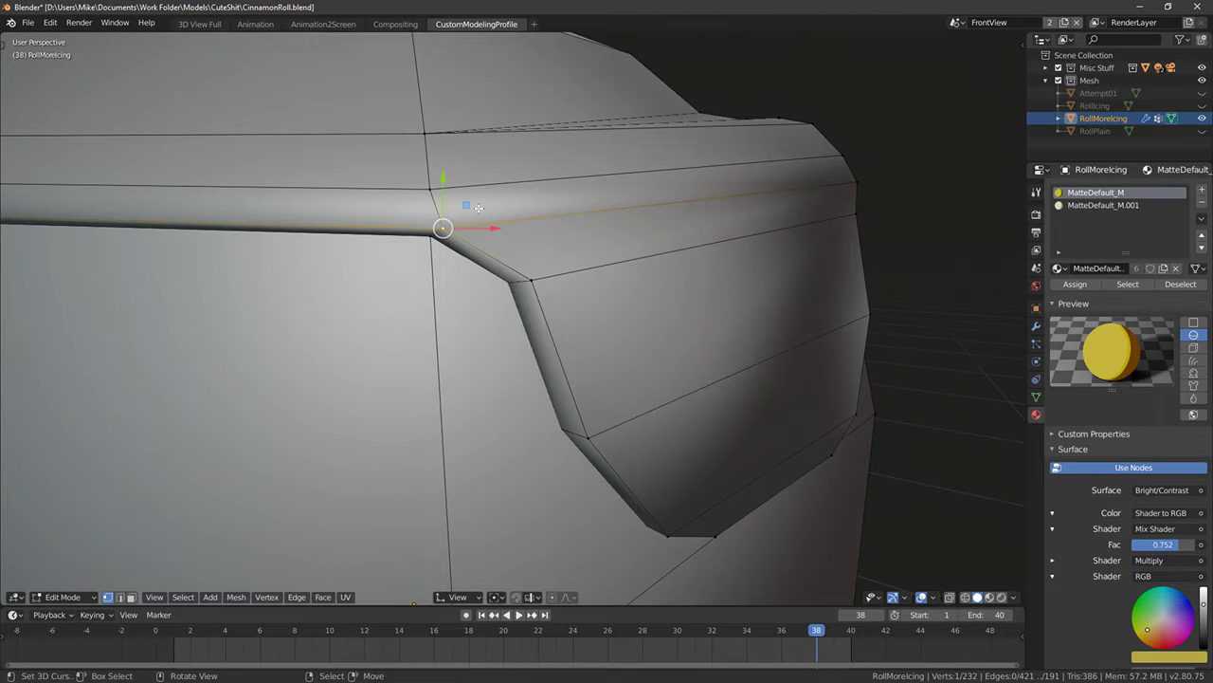
pyautogui.press('g')
pyautogui.click(518, 188)
pyautogui.rightClick(531, 278)
pyautogui.scroll(-7, 472, 305)
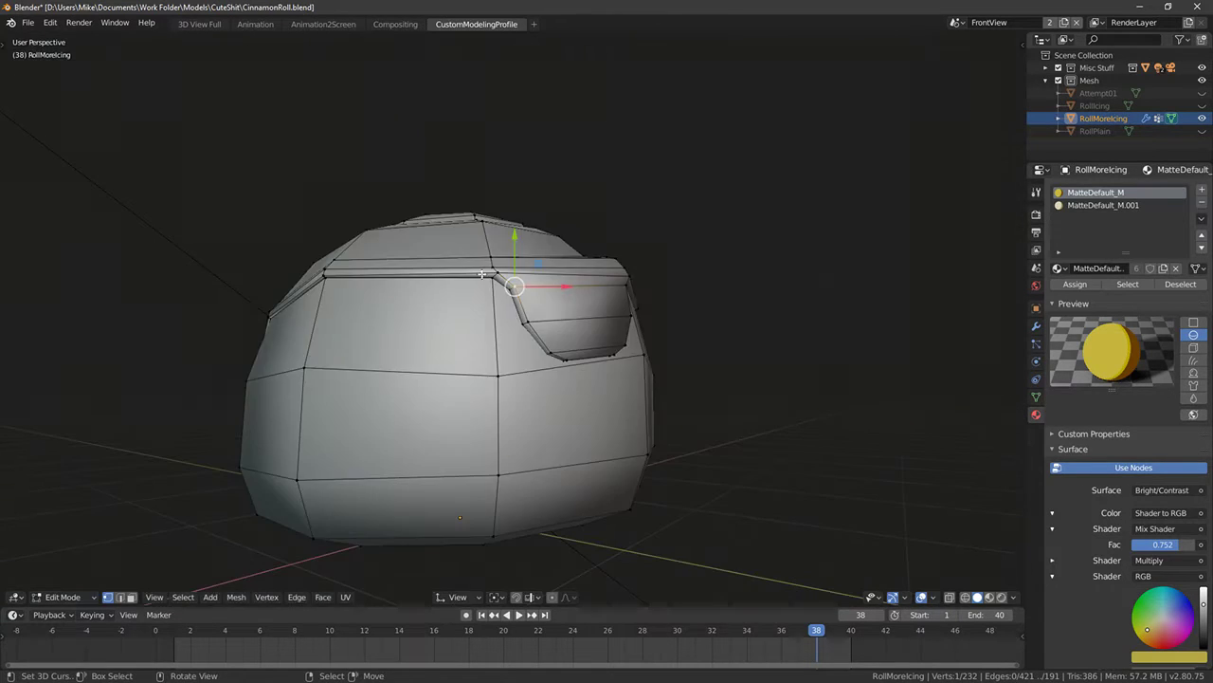
# Select the drip's front vertices and scale them to about 0.928
pyautogui.press('Tab')
pyautogui.hotkey('shift', 'z')
pyautogui.press('Tab')
pyautogui.press('Tab')
pyautogui.moveTo(560, 299)
pyautogui.mouseDown(button='middle')
pyautogui.moveTo(464, 302)
pyautogui.moveTo(569, 373)
pyautogui.moveTo(607, 338)
pyautogui.mouseUp(button='middle')
pyautogui.press('Tab')
pyautogui.keyDown('ctrl'); pyautogui.rightClick(559, 375); pyautogui.keyUp('ctrl')
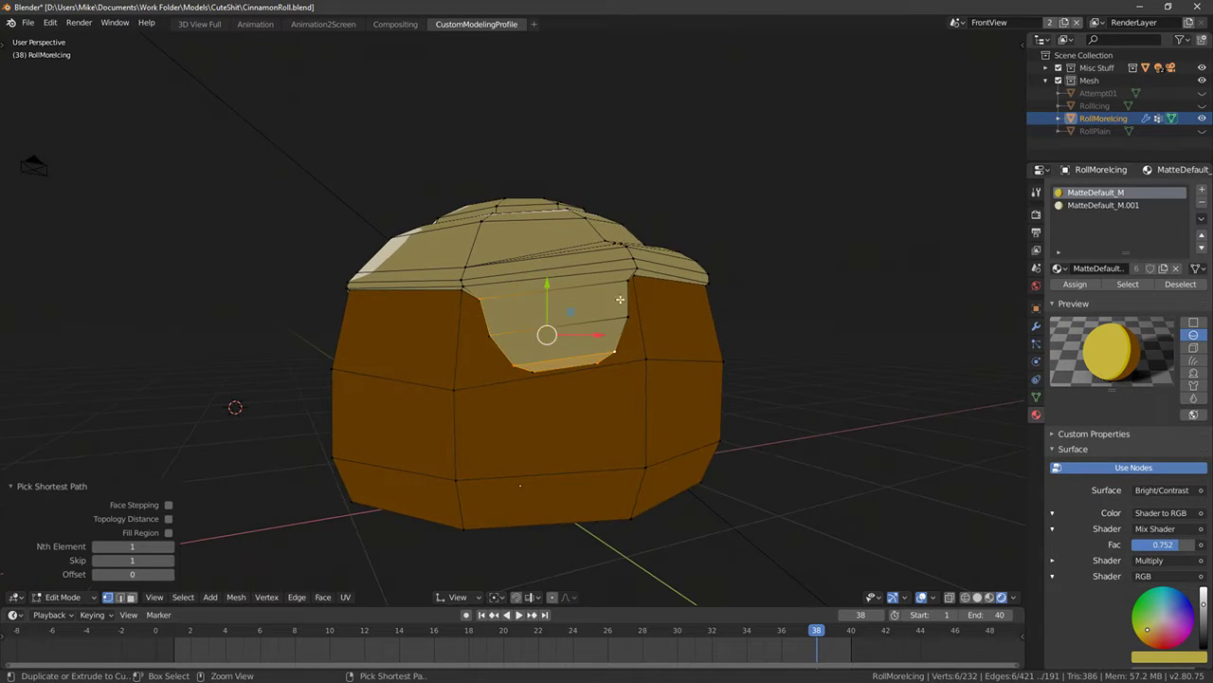
pyautogui.press('s')
pyautogui.click(689, 298)
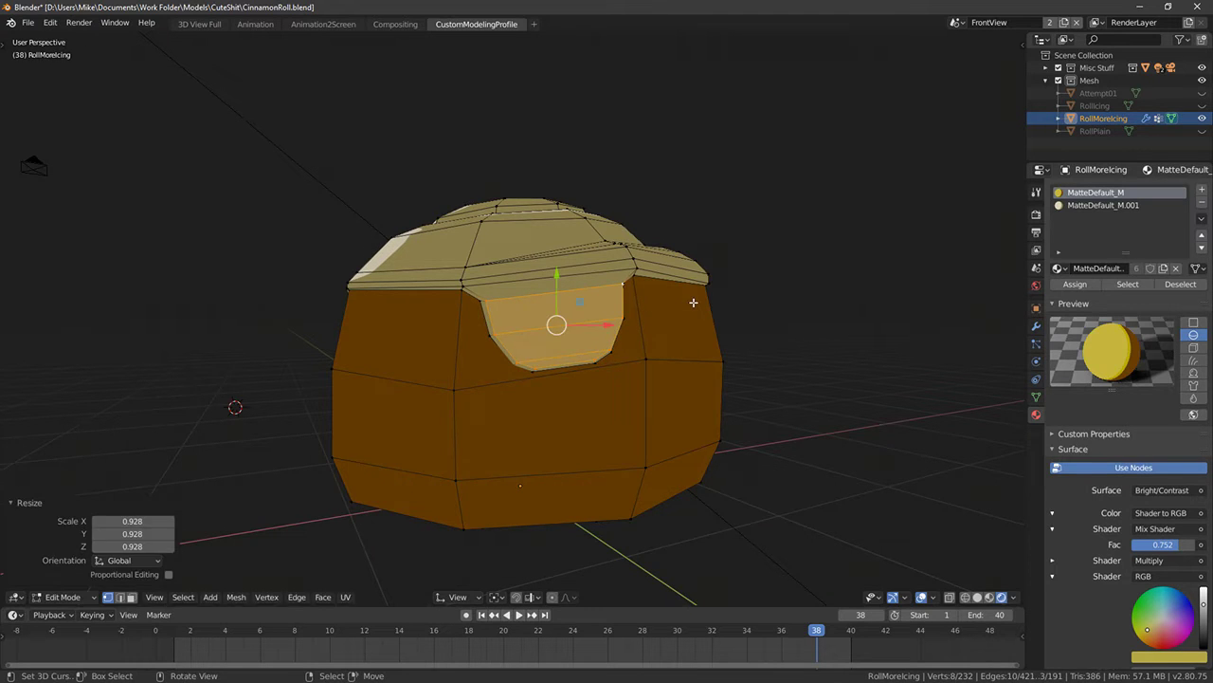
# Raise the icing rim edge above the drip by about 0.014
pyautogui.press('Tab')
pyautogui.press('Tab')
pyautogui.press('Tab')
pyautogui.moveTo(513, 286); pyautogui.dragTo(569, 289, button='middle')
pyautogui.press('Tab')
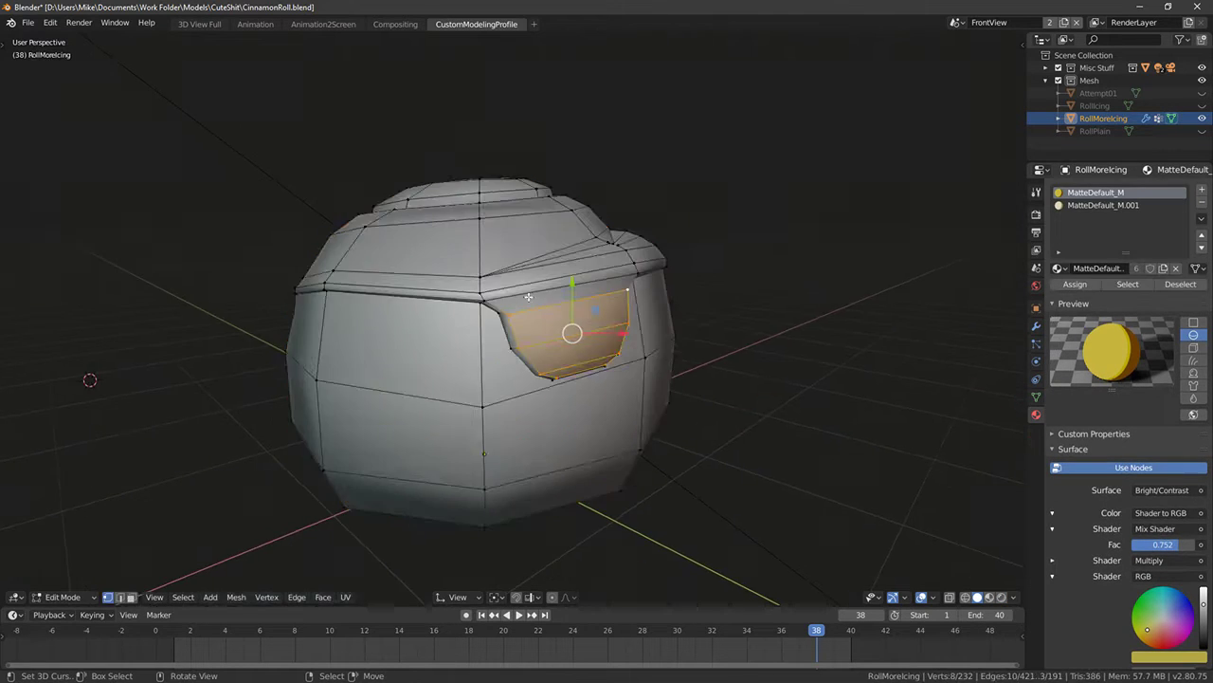
pyautogui.scroll(2, 455, 304)
pyautogui.rightClick(449, 270)
pyautogui.moveTo(596, 203); pyautogui.dragTo(596, 199)
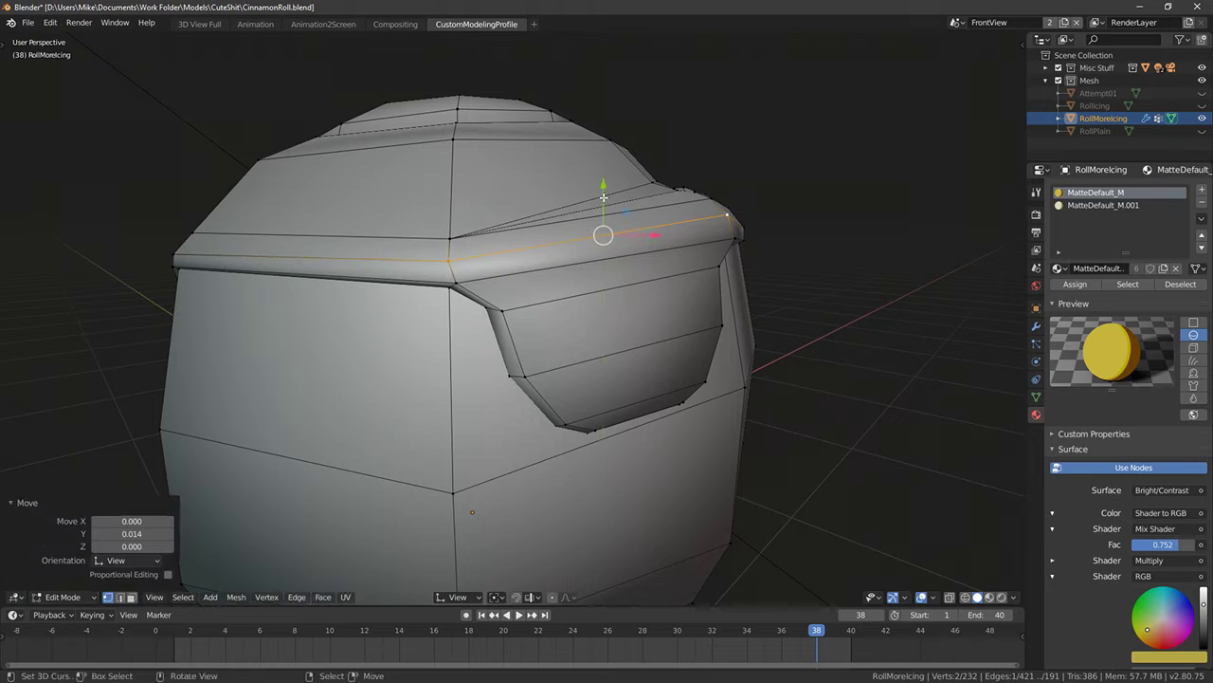
pyautogui.moveTo(596, 200); pyautogui.dragTo(555, 281, button='middle')
pyautogui.press('Tab')
pyautogui.scroll(-5, 742, 260)
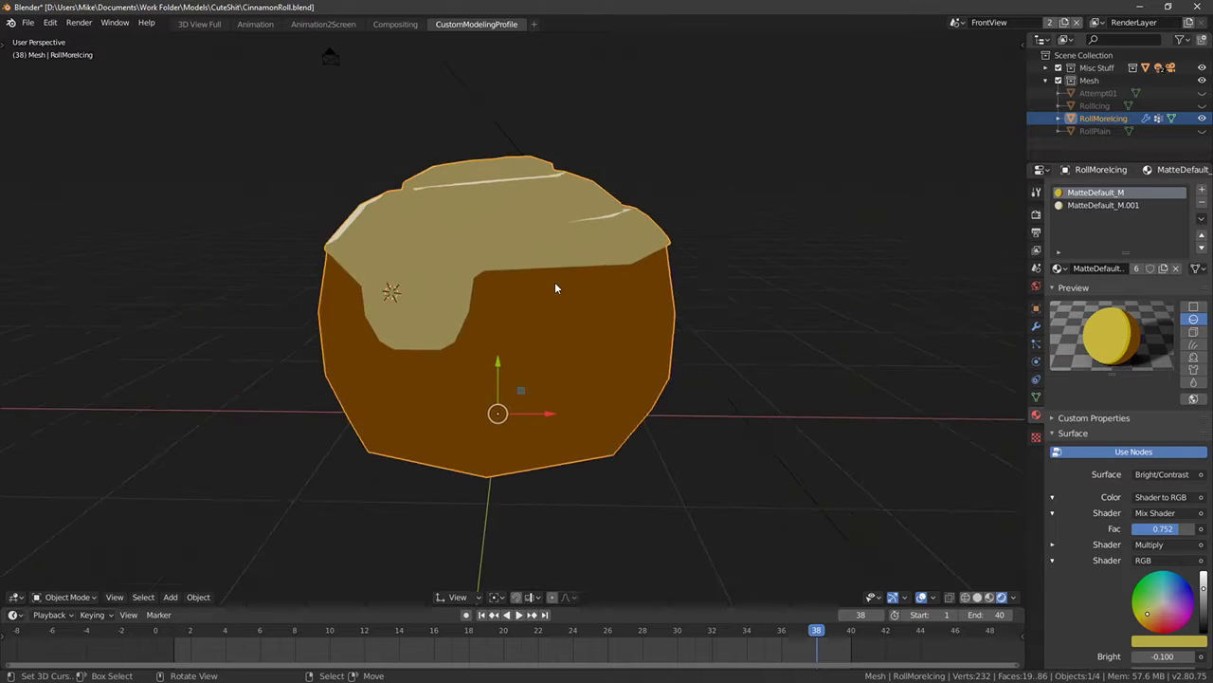
# Try to move the vertices at the drip's upper corner sideways
pyautogui.press('Tab')
pyautogui.scroll(4, 474, 241)
pyautogui.keyDown('shift'); pyautogui.moveTo(396, 196); pyautogui.dragTo(487, 234, button='middle'); pyautogui.keyUp('shift')
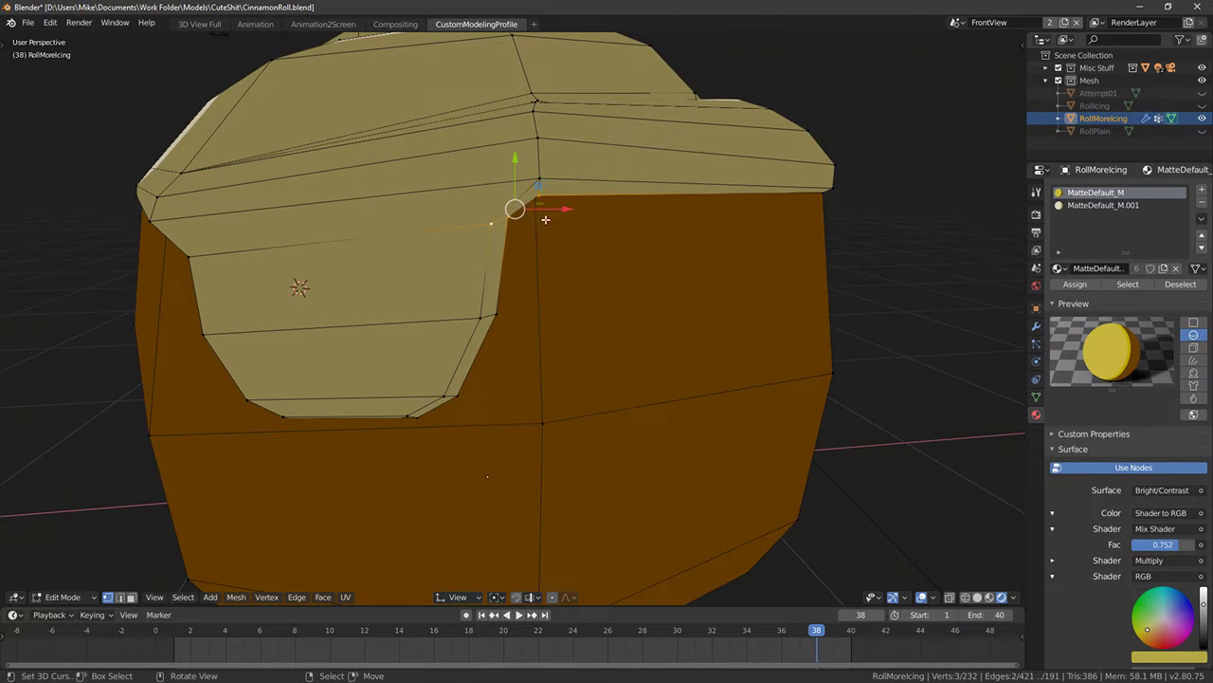
pyautogui.moveTo(560, 208); pyautogui.dragTo(561, 207)
pyautogui.hotkey('ctrl', 'z')
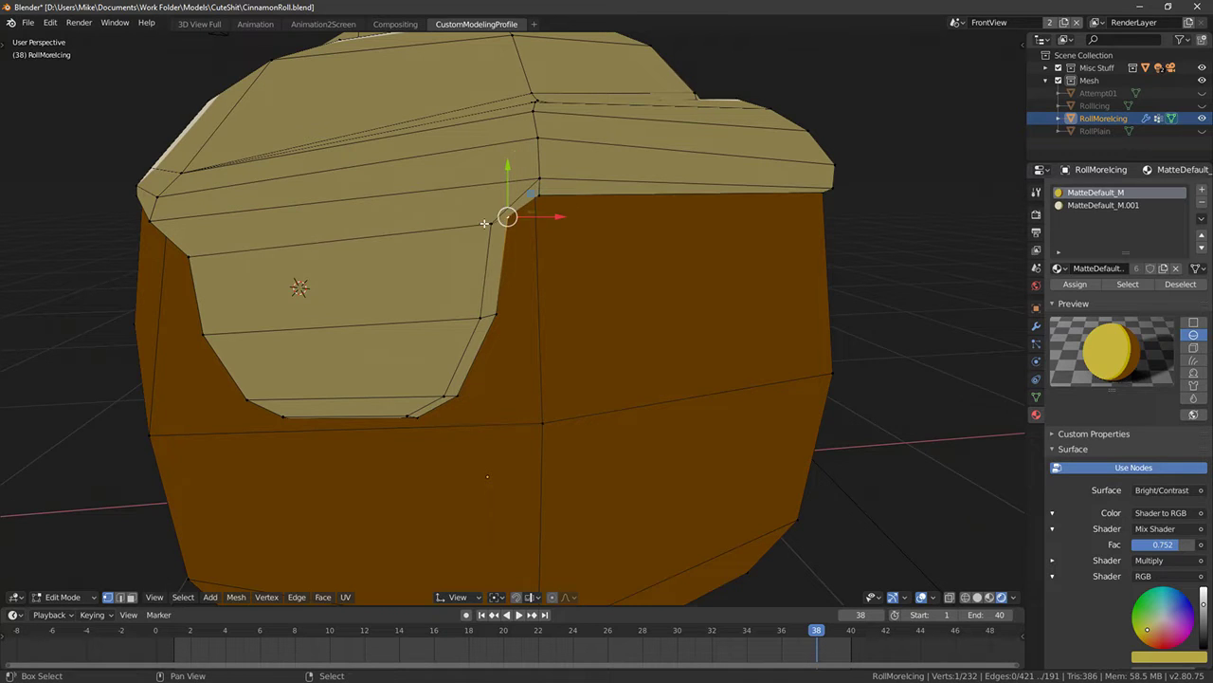
# Narrow the drip by moving its side vertices inward along X row by row, the lowest group by about 0.062
pyautogui.press('g')
pyautogui.press('x')
pyautogui.click(521, 228)
pyautogui.click(487, 316)
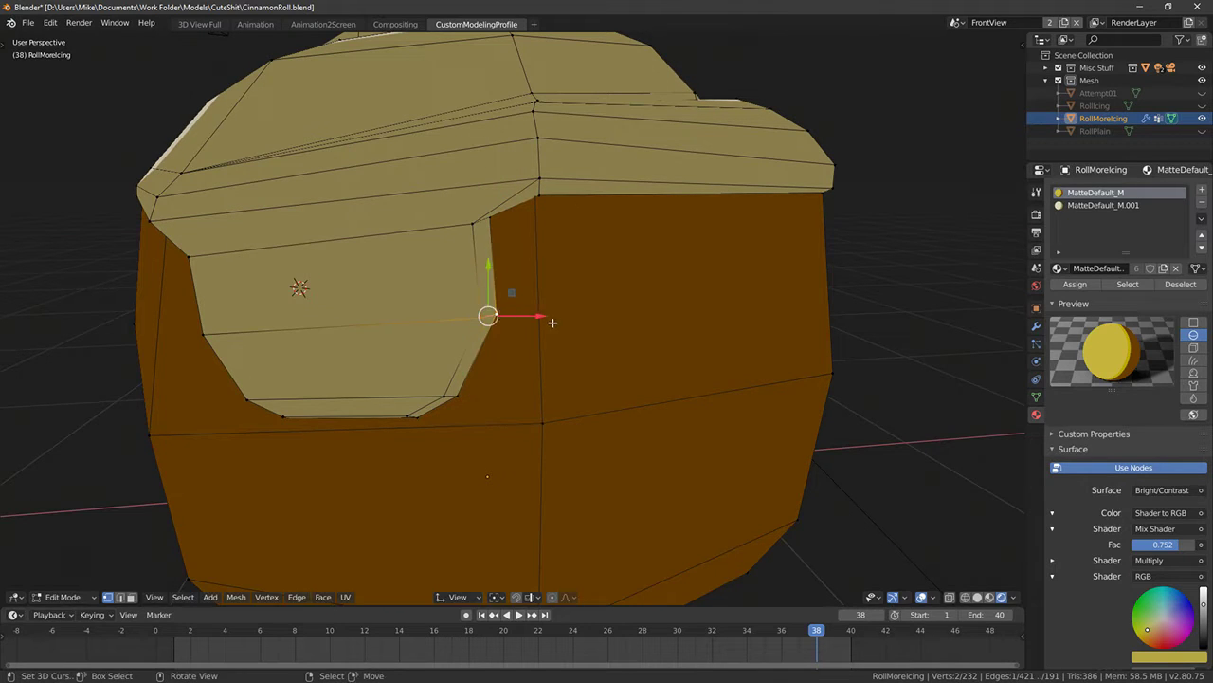
pyautogui.press('g')
pyautogui.press('x')
pyautogui.click(520, 323)
pyautogui.click(460, 396)
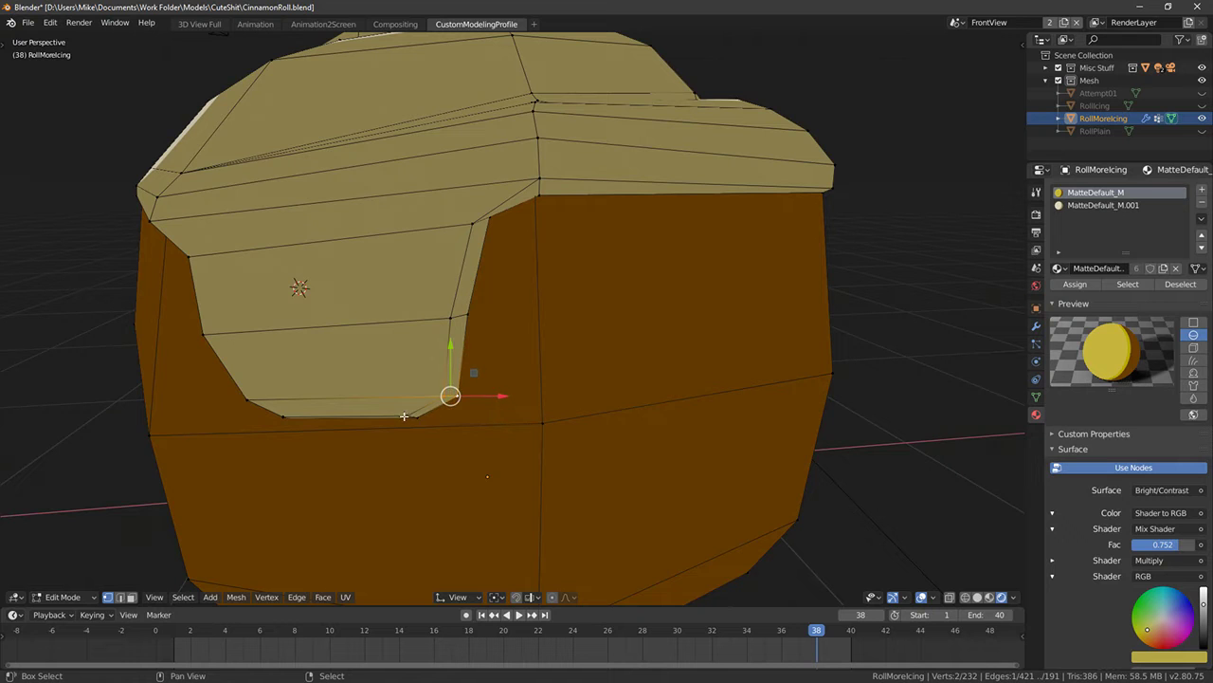
pyautogui.moveTo(471, 407); pyautogui.dragTo(439, 412)
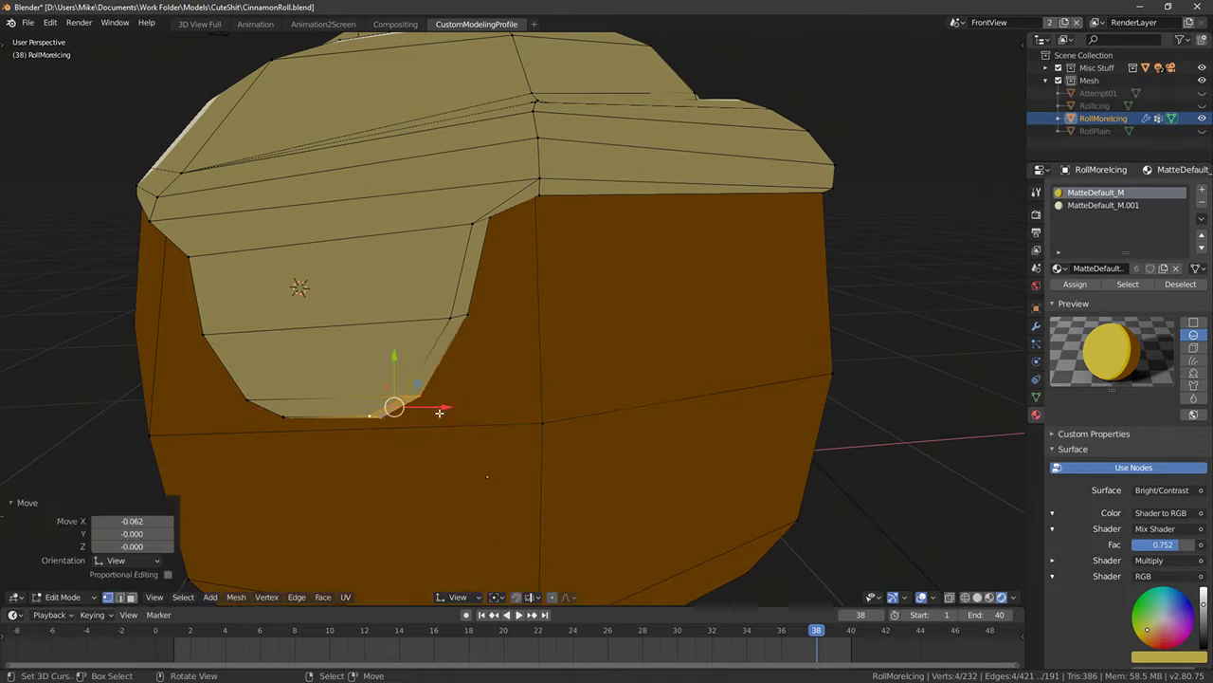
# Examine the whole roll from the back and below in solid and rendered shading
pyautogui.press('Tab')
pyautogui.scroll(-5, 486, 391)
pyautogui.moveTo(485, 391)
pyautogui.mouseDown(button='middle')
pyautogui.moveTo(481, 343)
pyautogui.moveTo(502, 374)
pyautogui.moveTo(492, 359)
pyautogui.moveTo(529, 295)
pyautogui.mouseUp(button='middle')
pyautogui.press('Tab')
pyautogui.scroll(2, 491, 359)
pyautogui.hotkey('shift', 'z')
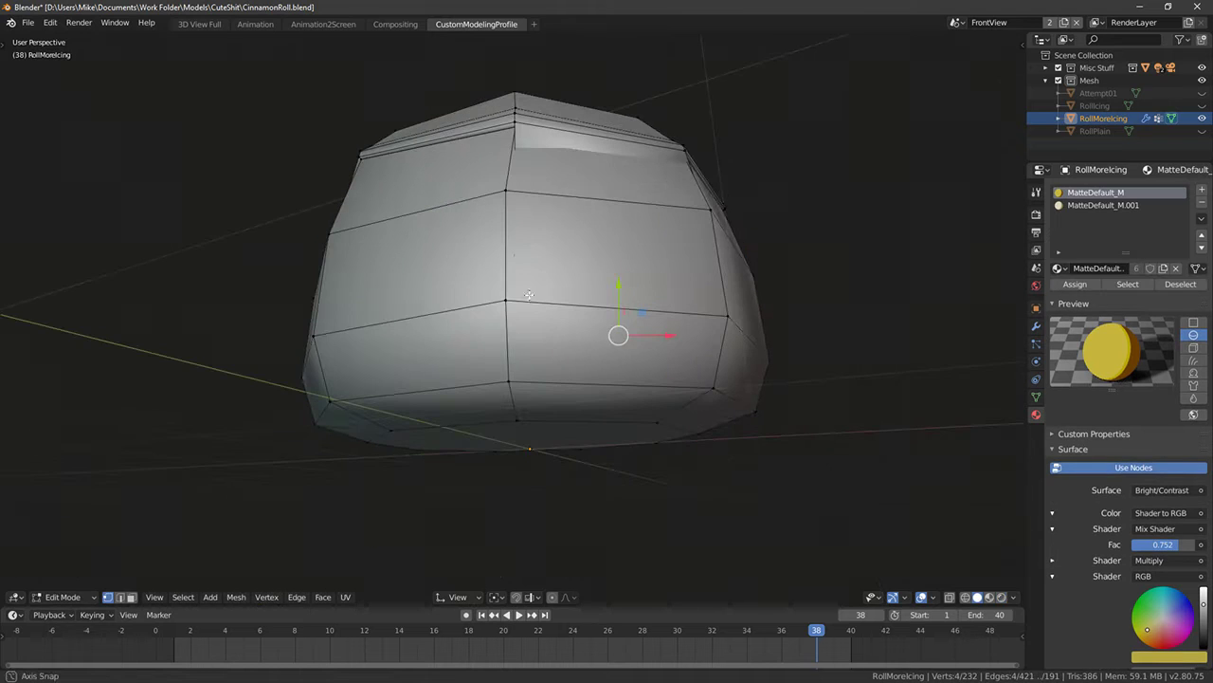
pyautogui.press('Tab')
pyautogui.hotkey('shift', 'z')
pyautogui.press('Tab')
pyautogui.moveTo(655, 291)
pyautogui.mouseDown(button='middle')
pyautogui.moveTo(661, 268)
pyautogui.moveTo(626, 281)
pyautogui.mouseUp(button='middle')
# Select all icing geometry linked to the current selection
pyautogui.hotkey('ctrl', 'l')
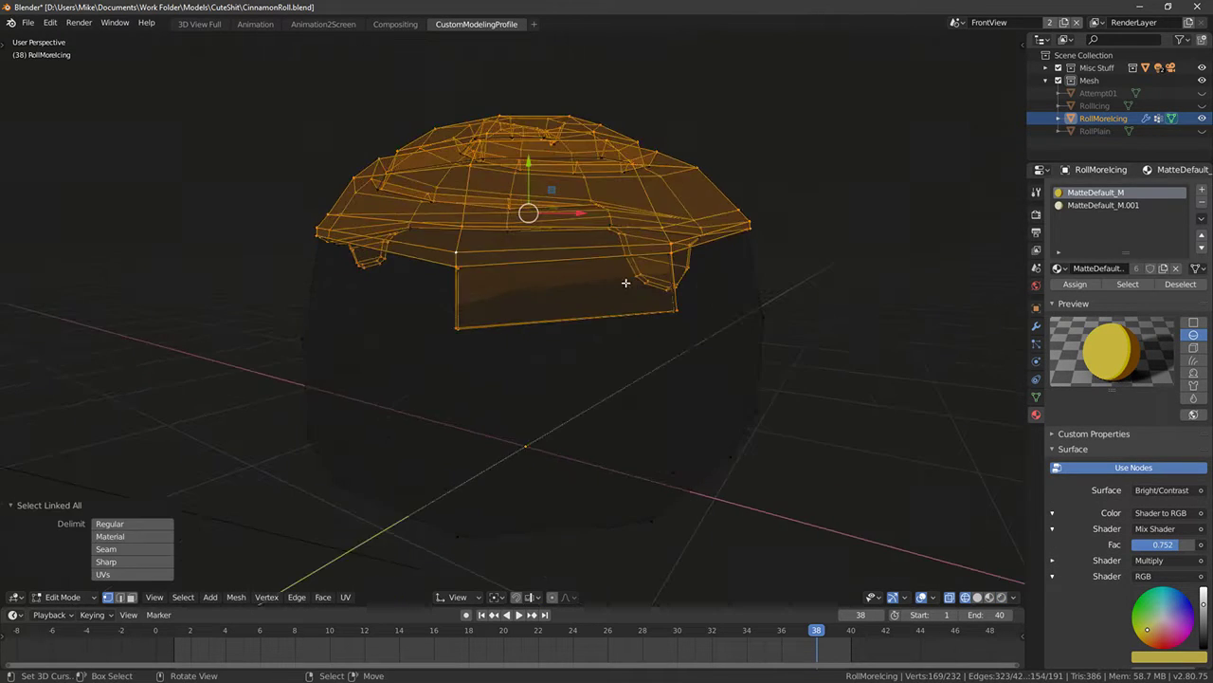
pyautogui.press('KP_1')
pyautogui.moveTo(581, 232); pyautogui.dragTo(671, 240, button='middle')
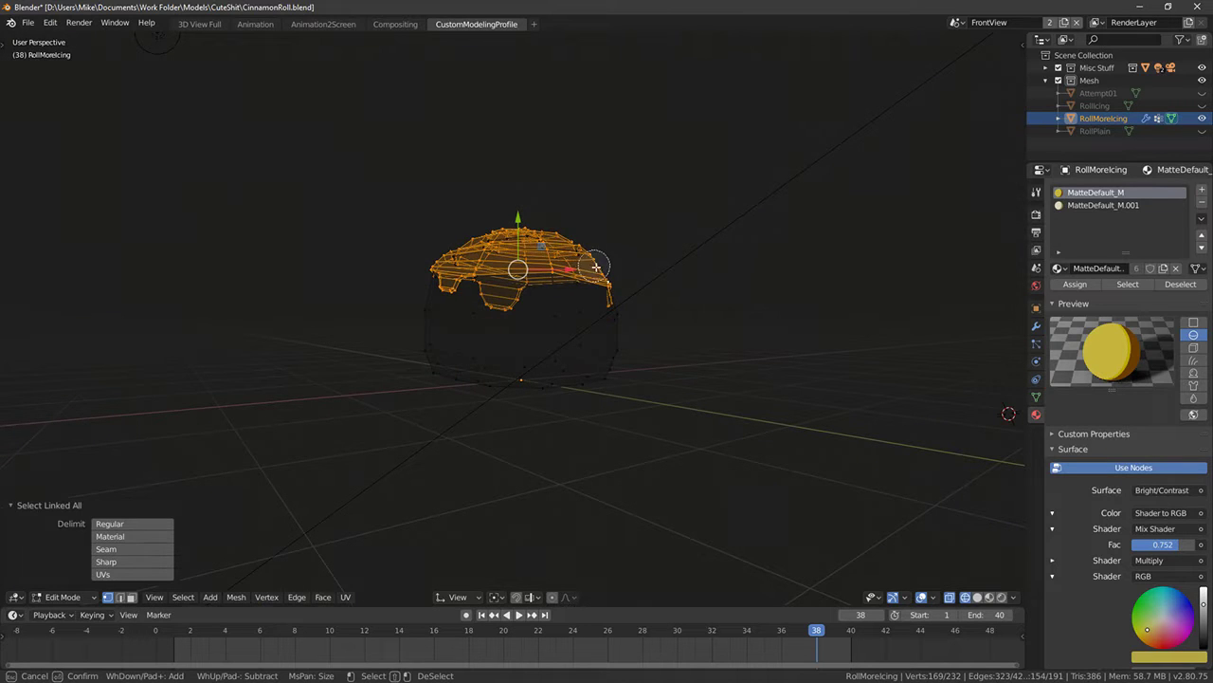
pyautogui.scroll(-6, 529, 234)
pyautogui.moveTo(534, 243)
pyautogui.mouseDown(button='middle')
pyautogui.moveTo(544, 268)
pyautogui.moveTo(473, 237)
pyautogui.moveTo(466, 265)
pyautogui.moveTo(663, 278)
pyautogui.mouseUp(button='middle')
# Select the lower edge of the icing flap at the roll's back and shift it horizontally in wireframe
pyautogui.rightClick(462, 249)
pyautogui.hotkey('shift', 'z')
pyautogui.scroll(5, 482, 279)
pyautogui.moveTo(481, 279); pyautogui.dragTo(415, 298, button='middle')
pyautogui.hotkey('shift', 'z')
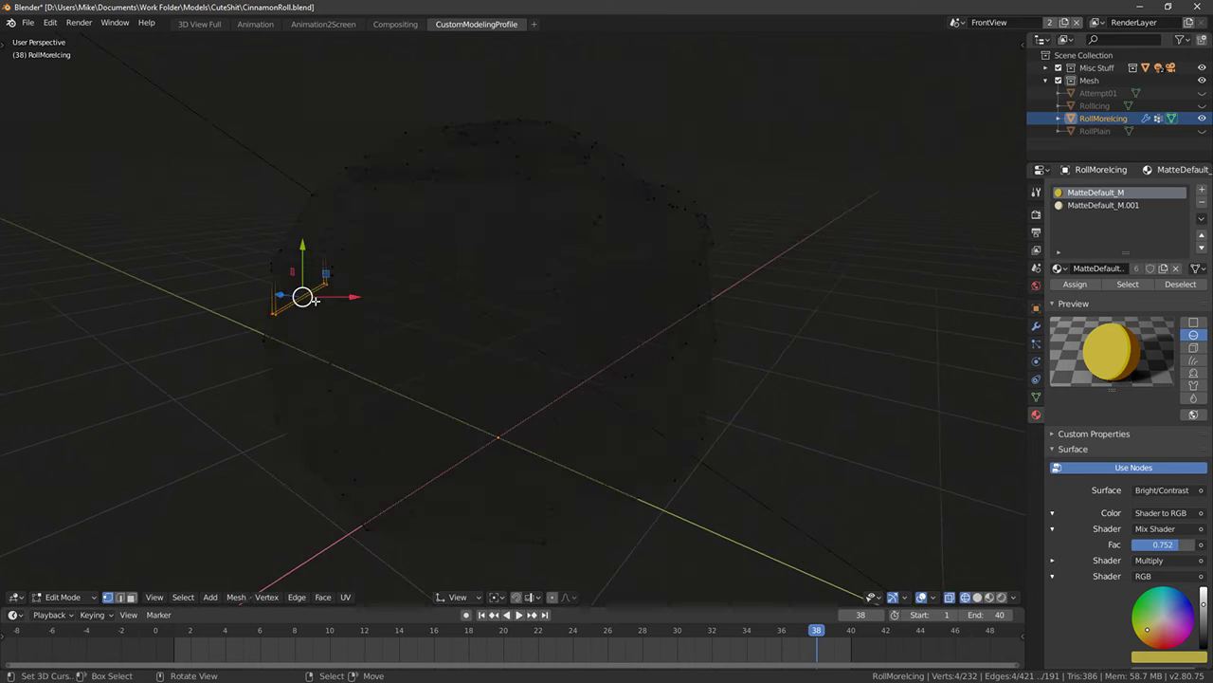
pyautogui.moveTo(313, 301); pyautogui.dragTo(385, 292, button='middle')
pyautogui.moveTo(438, 287); pyautogui.dragTo(424, 285)
pyautogui.hotkey('shift', 'z')
# Scale the flap's lower edge to about 0.534 and raise it along the view's Y axis
pyautogui.moveTo(453, 294)
pyautogui.mouseDown(button='middle')
pyautogui.moveTo(655, 274)
pyautogui.moveTo(669, 292)
pyautogui.mouseUp(button='middle')
pyautogui.press('s')
pyautogui.click(541, 271)
pyautogui.press('g')
pyautogui.press('y')
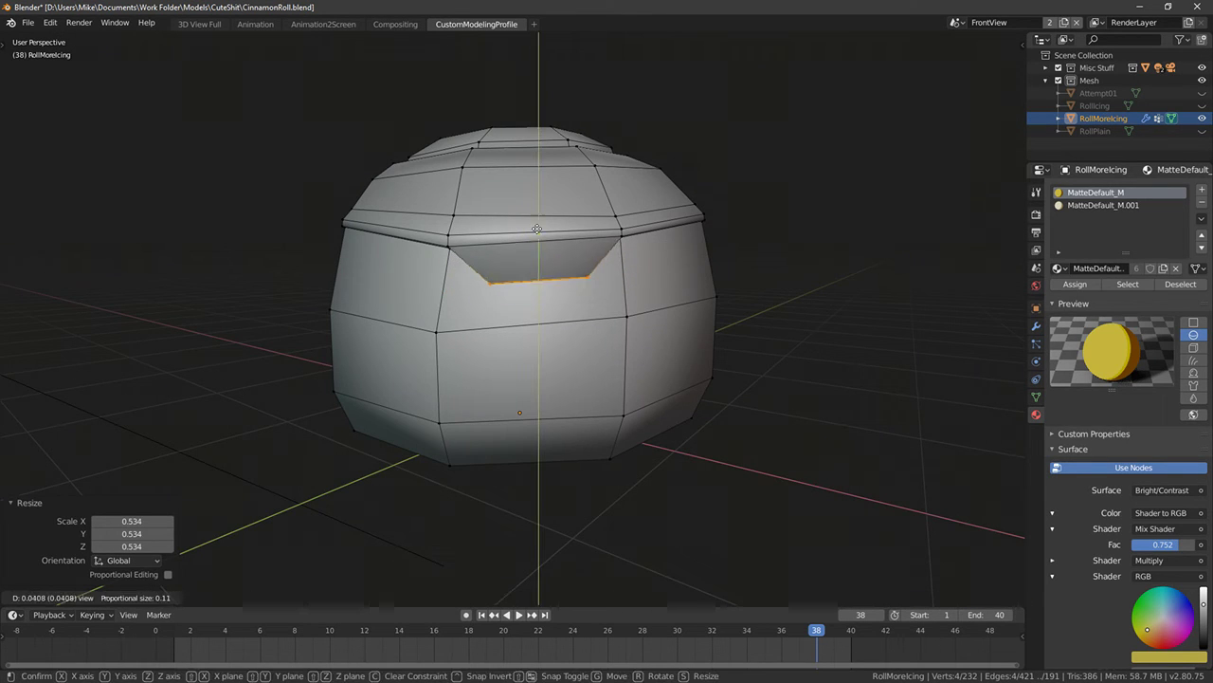
pyautogui.click(535, 208)
# Extrude the flap's lower edge downward by about 0.207 and scale the new edge narrower to taper the drip
pyautogui.moveTo(535, 228); pyautogui.dragTo(535, 206, button='middle')
pyautogui.press('e')
pyautogui.click(539, 247)
pyautogui.press('s')
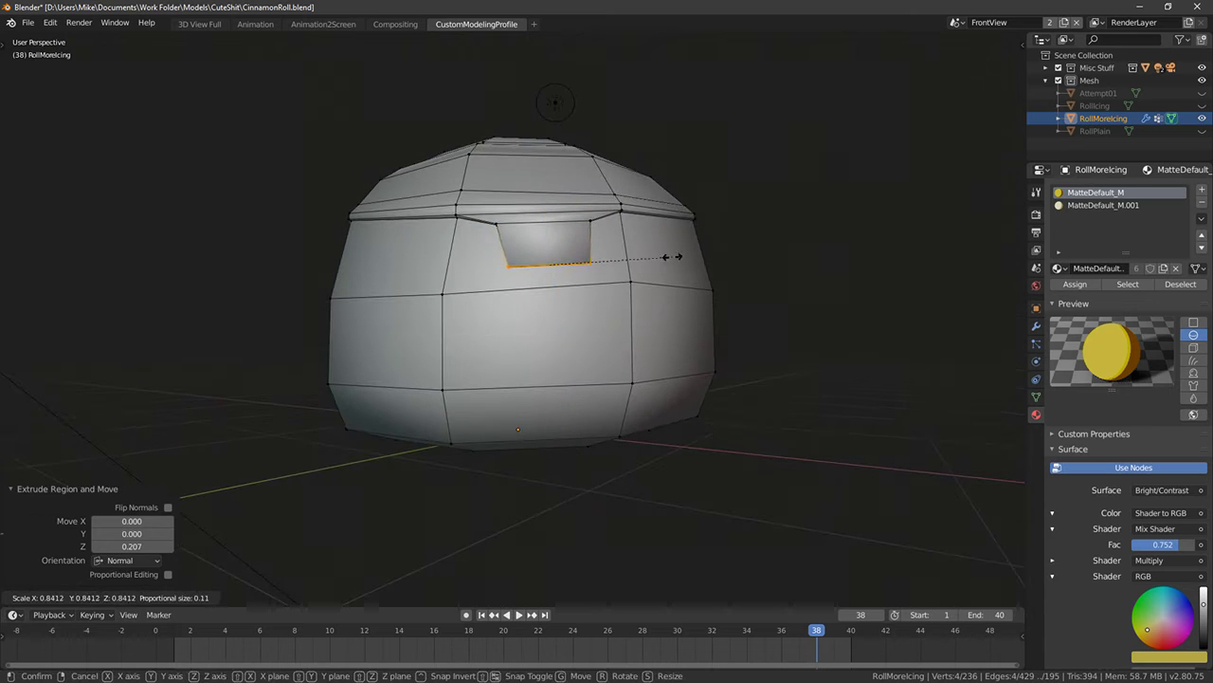
pyautogui.click(621, 250)
pyautogui.press('s')
pyautogui.click(630, 238)
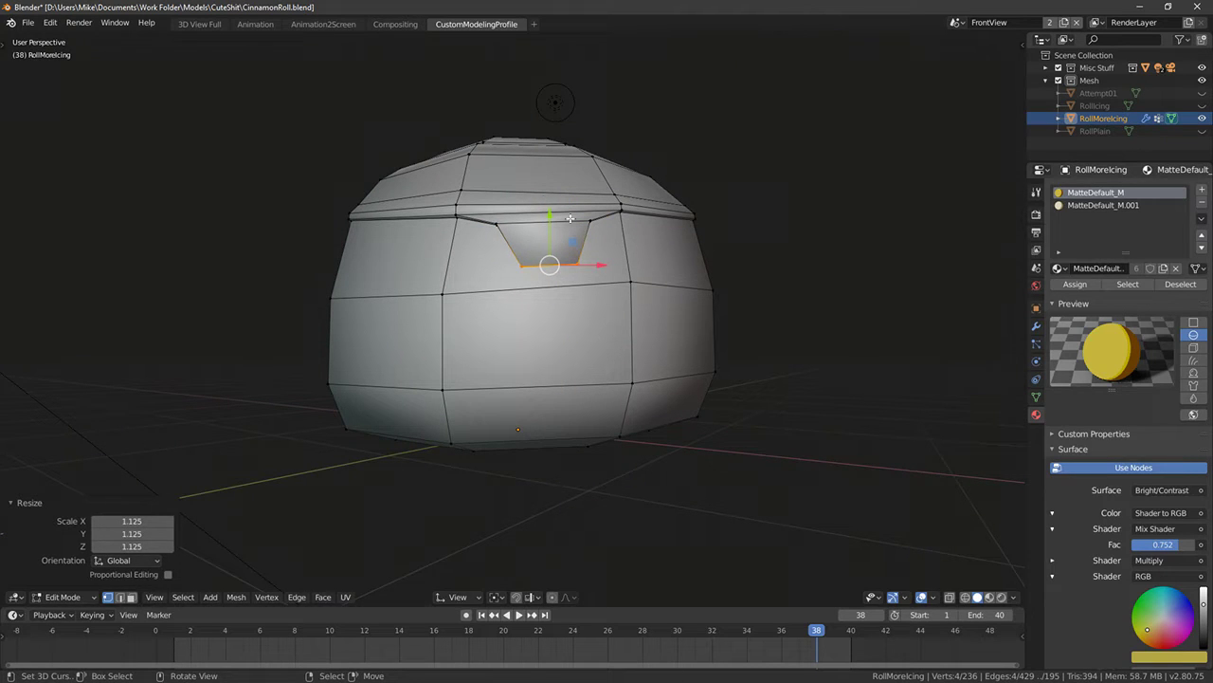
# Raise the drip's lower edge 0.079 along the view's Y axis and widen it to a scale of about 1.36
pyautogui.moveTo(551, 217); pyautogui.dragTo(552, 203)
pyautogui.click(551, 201)
pyautogui.press('s')
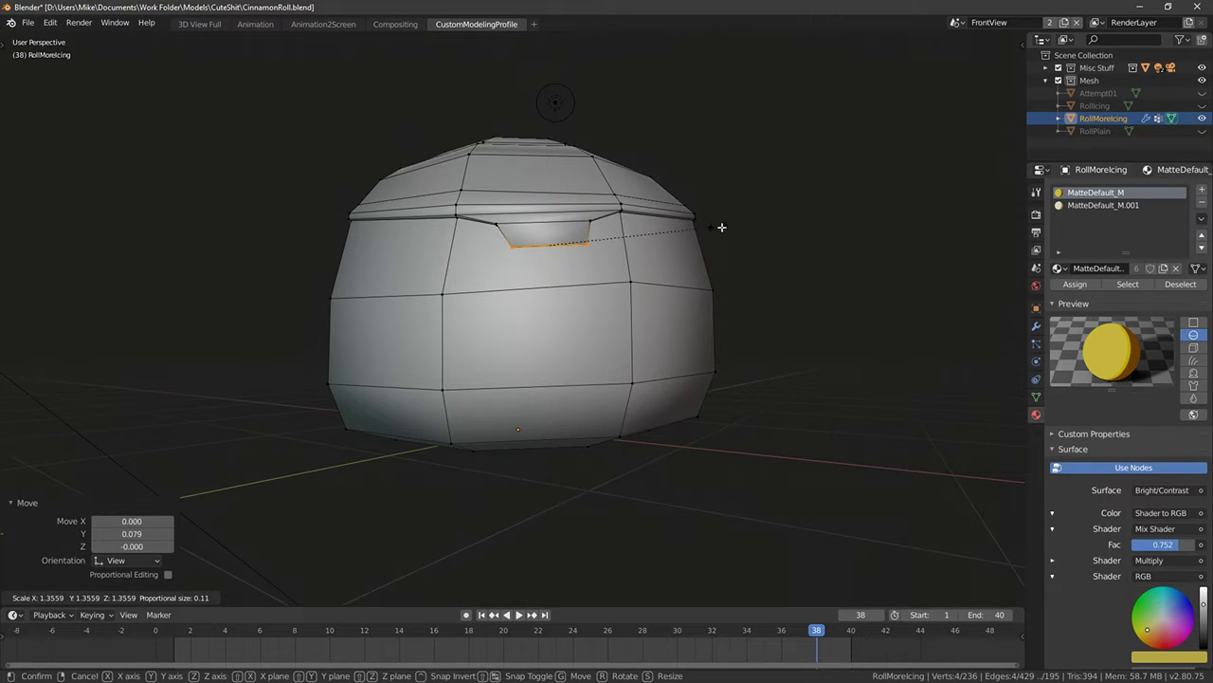
pyautogui.click(721, 228)
# Extrude the drip's lower edge downward twice, narrowing each new edge and scaling the last one to 0.530 to round the tip
pyautogui.press('e')
pyautogui.click(733, 259)
pyautogui.press('s')
pyautogui.click(677, 264)
pyautogui.moveTo(548, 230); pyautogui.dragTo(548, 217)
pyautogui.press('e')
pyautogui.click(569, 251)
pyautogui.press('s')
pyautogui.click(630, 243)
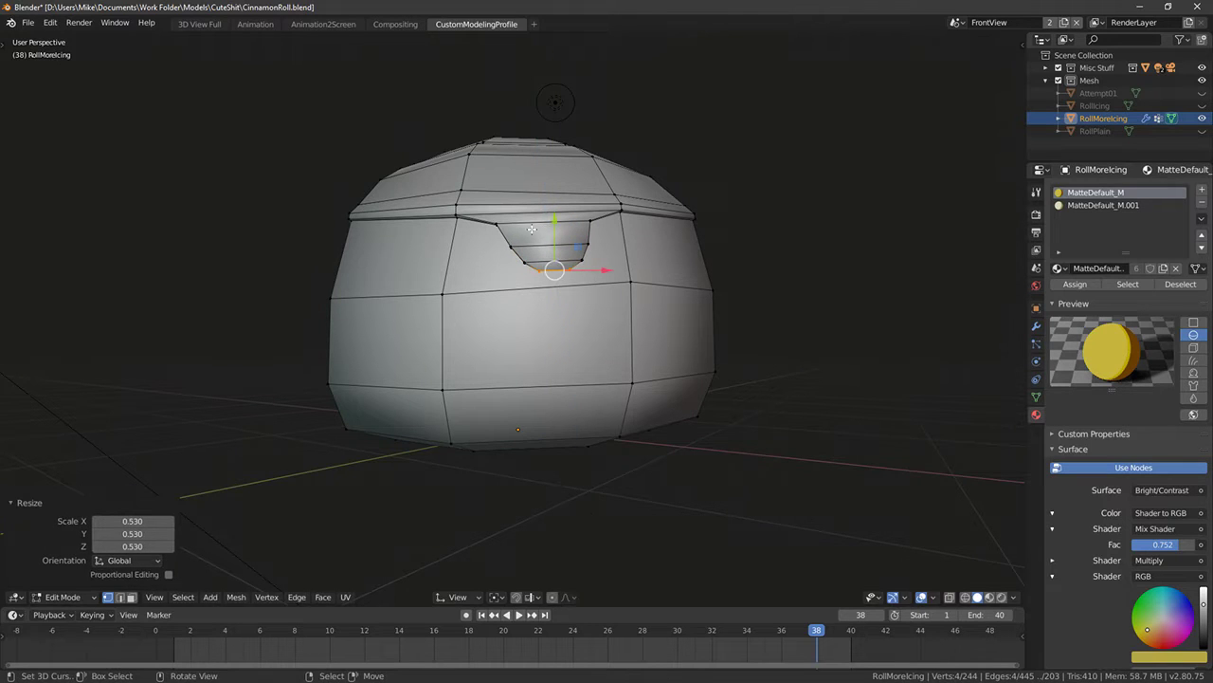
# Select the hidden faces on the inner side of the drip and delete them
pyautogui.moveTo(507, 233); pyautogui.dragTo(609, 260, button='middle')
pyautogui.scroll(1, 569, 252)
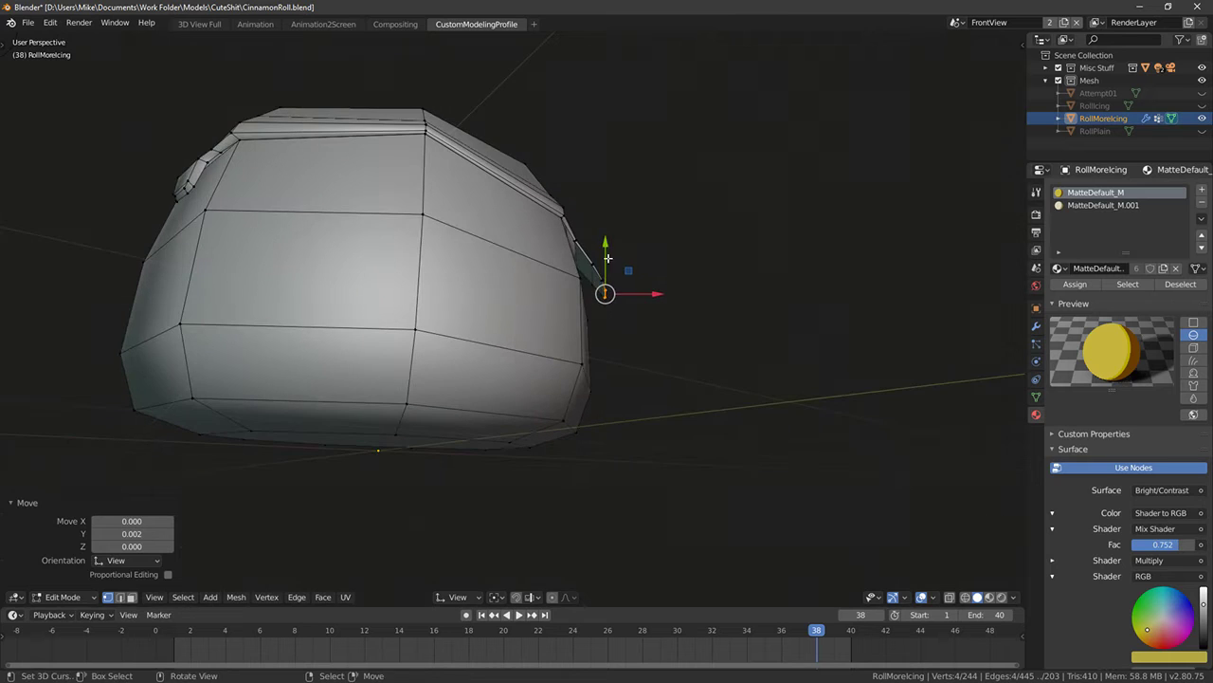
pyautogui.rightClick(598, 272)
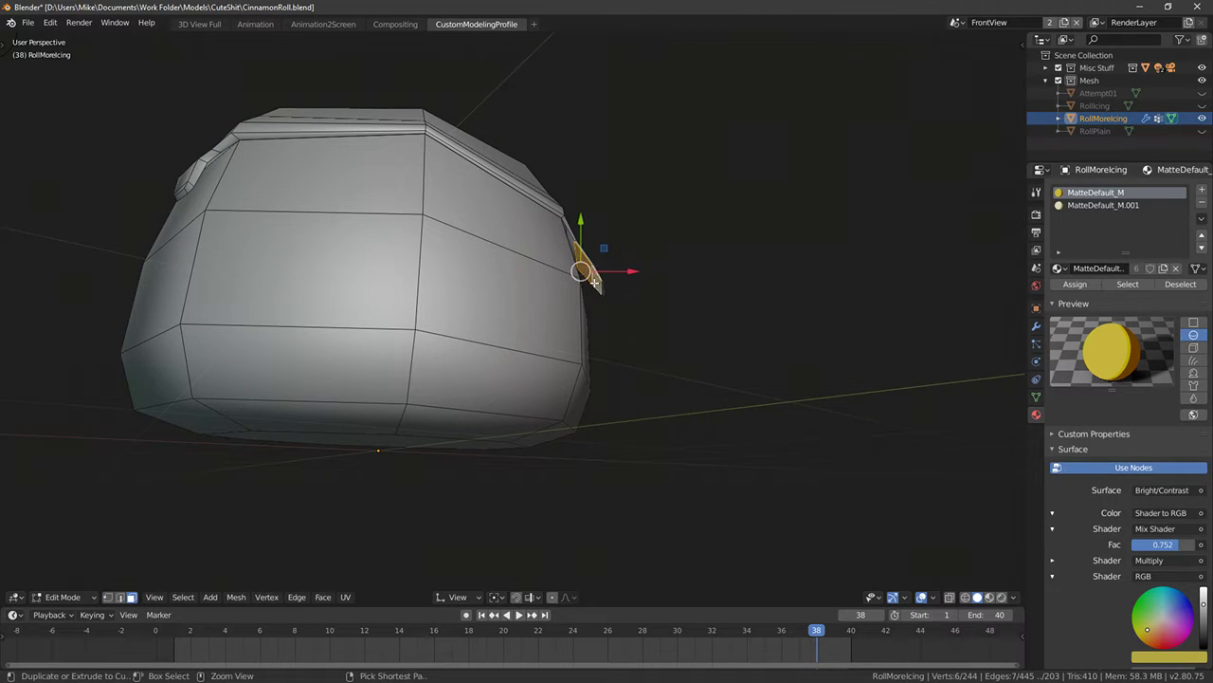
pyautogui.moveTo(594, 283); pyautogui.dragTo(665, 273, button='middle')
pyautogui.scroll(7, 623, 325)
pyautogui.keyDown('shift'); pyautogui.rightClick(667, 268); pyautogui.keyUp('shift')
pyautogui.press('x')
pyautogui.click(635, 266)
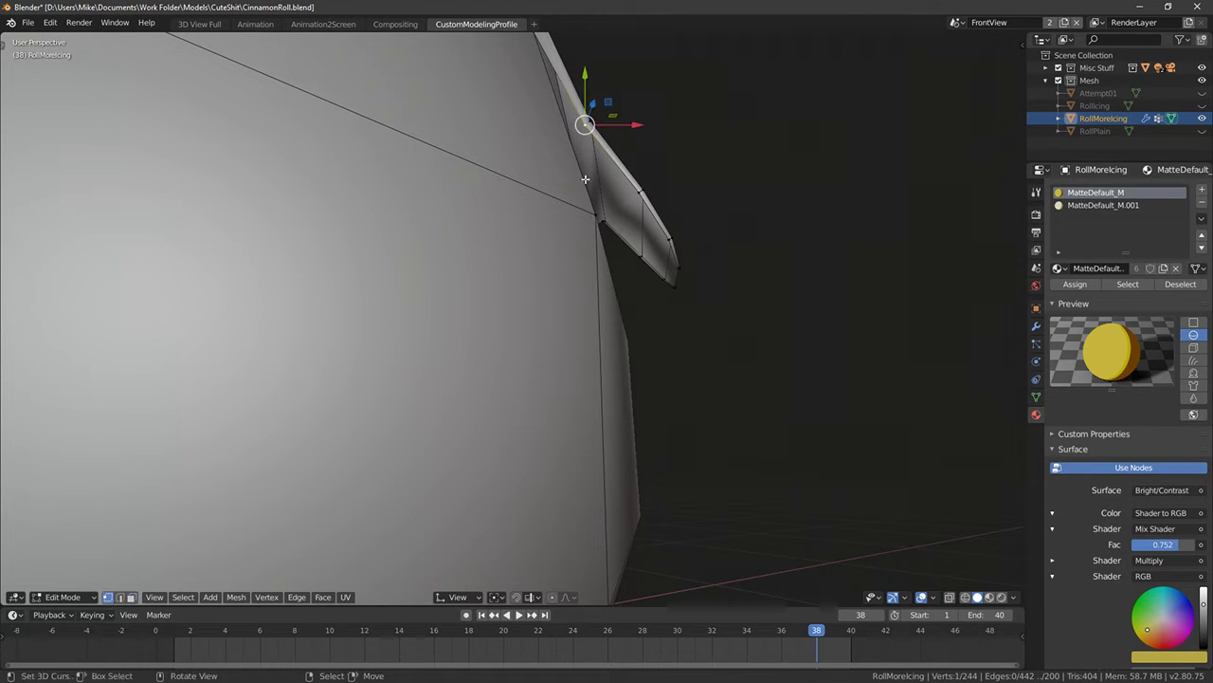
# Move the drip's upper two pairs of inner vertices toward the roll along the view's X axis, the first pair by 0.044
pyautogui.moveTo(585, 178); pyautogui.dragTo(460, 204, button='middle')
pyautogui.press('g')
pyautogui.press('x')
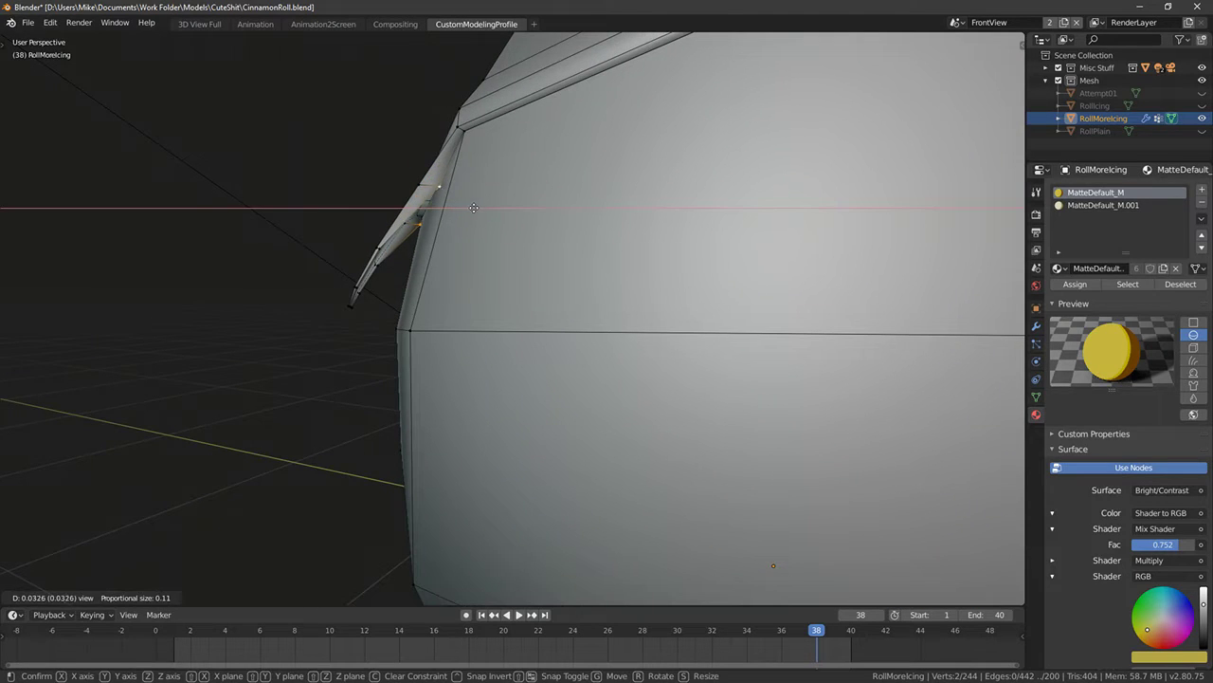
pyautogui.click(479, 215)
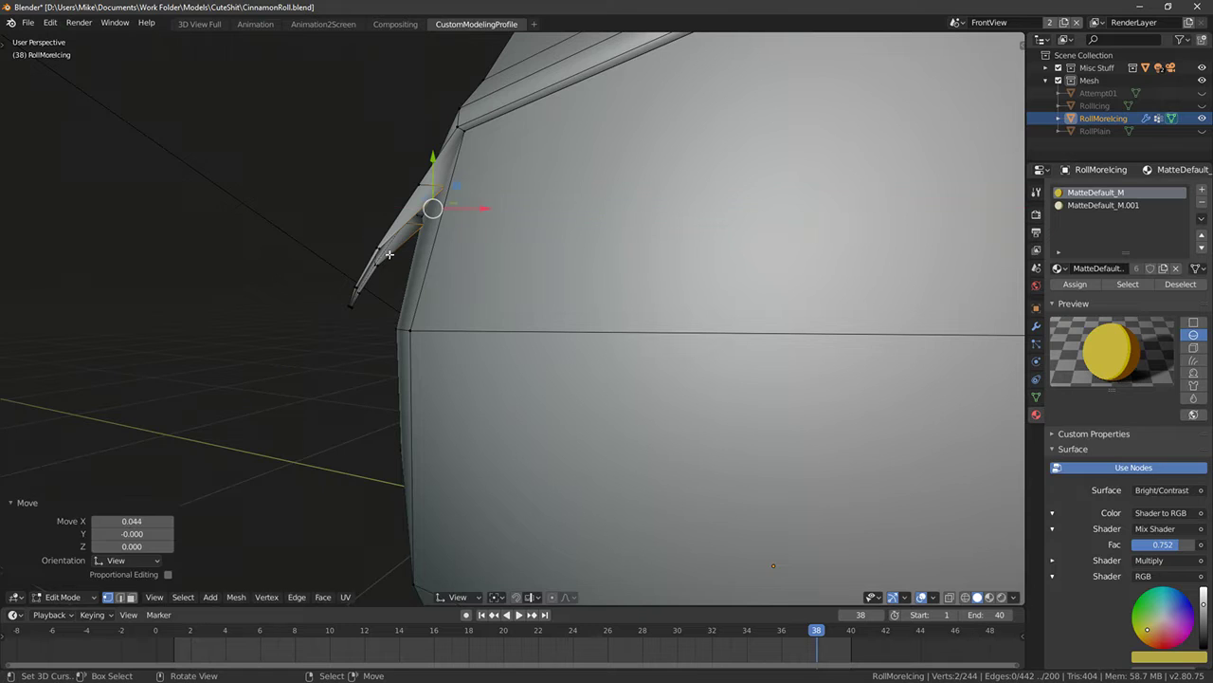
pyautogui.rightClick(387, 252)
pyautogui.press('g')
pyautogui.rightClick(381, 248)
pyautogui.press('g')
pyautogui.press('x')
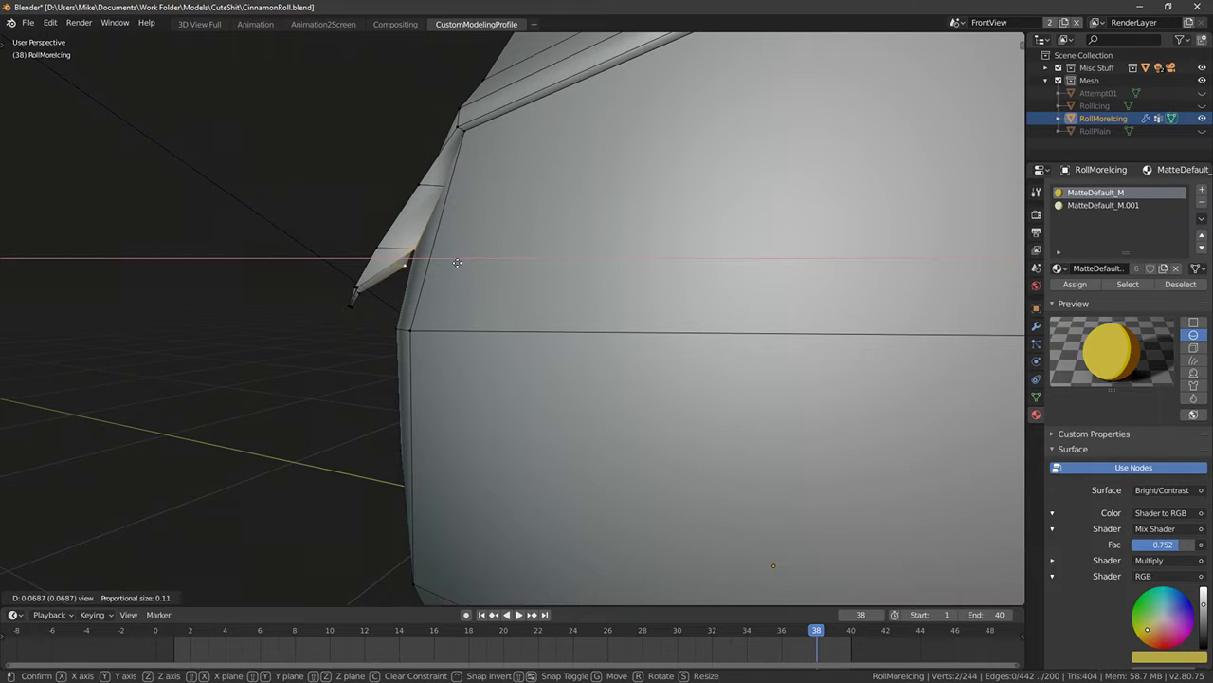
pyautogui.click(468, 259)
# Move the drip's lower two pairs of inner vertices into the roll along the view's X axis, the tip pair by about 0.15
pyautogui.click(358, 288)
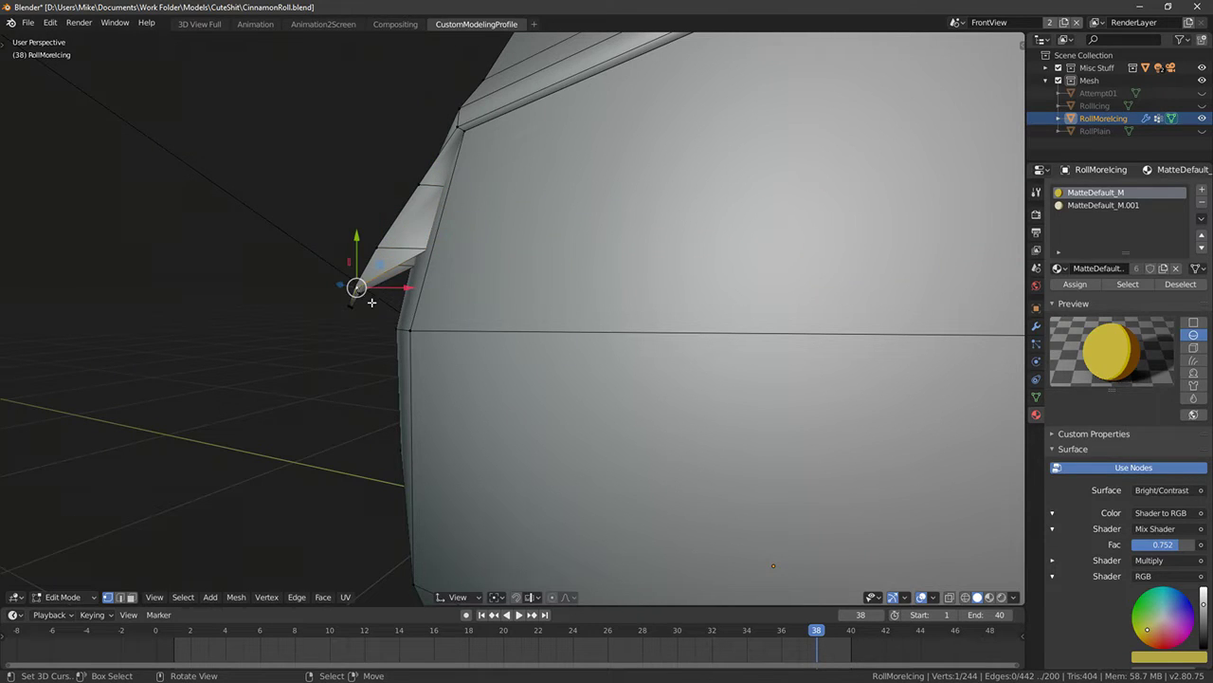
pyautogui.press('g')
pyautogui.press('x')
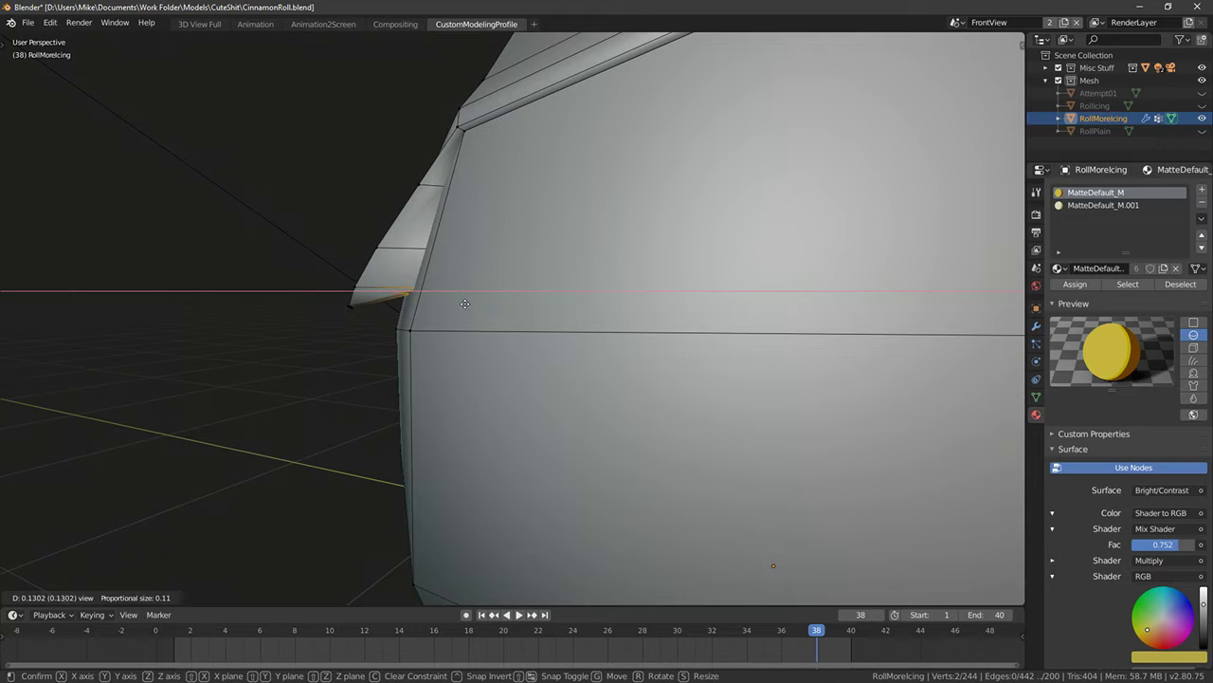
pyautogui.click(457, 306)
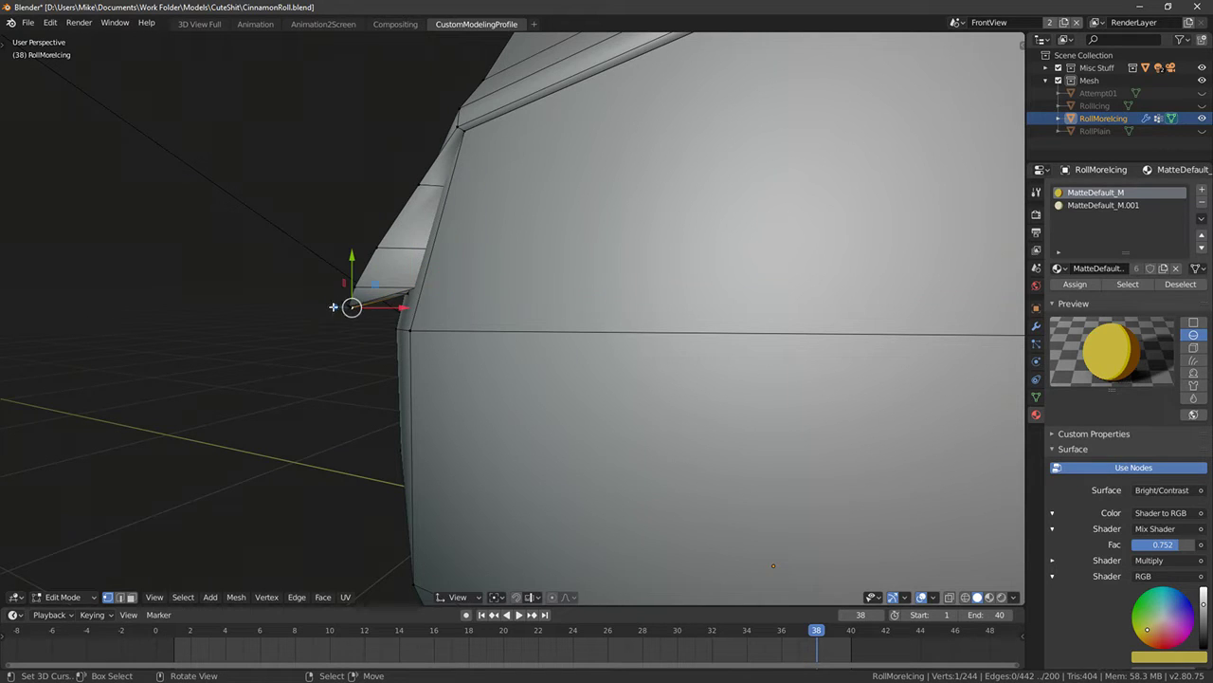
pyautogui.moveTo(334, 307); pyautogui.dragTo(431, 298, button='middle')
pyautogui.press('g')
pyautogui.press('x')
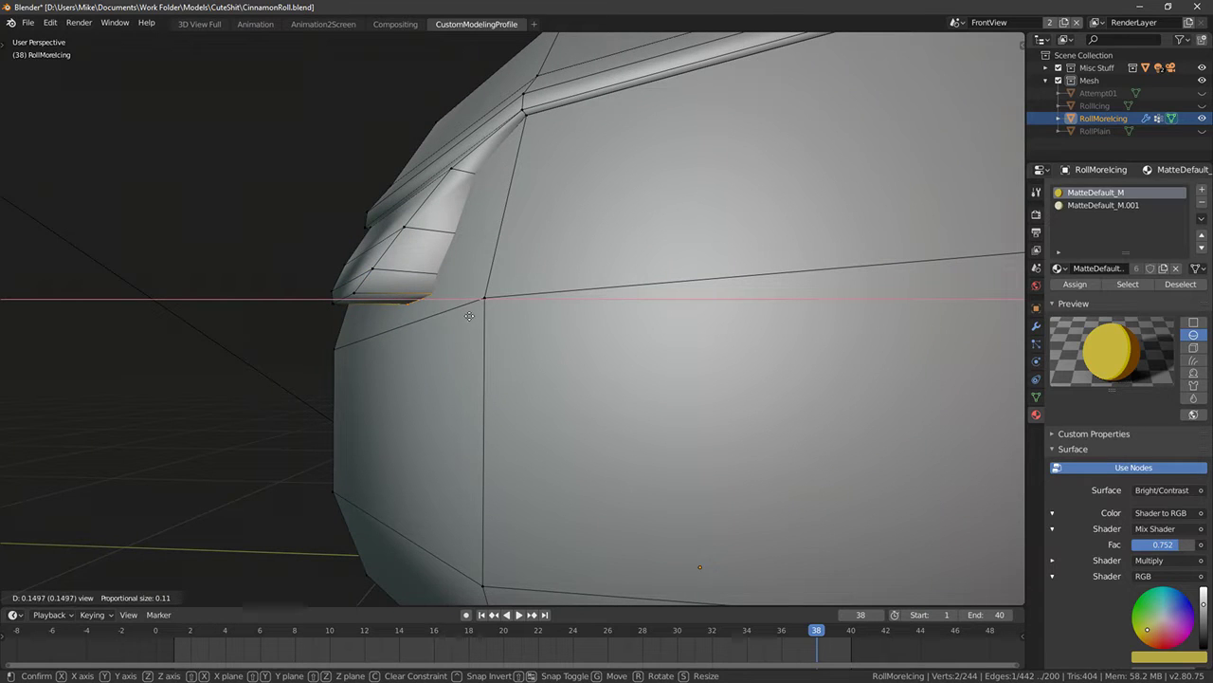
pyautogui.click(468, 315)
# Move the drip's lower outer vertices along the view's X axis so the drip lies closer to the roll's surface
pyautogui.click(342, 302)
pyautogui.moveTo(338, 303); pyautogui.dragTo(360, 301, button='middle')
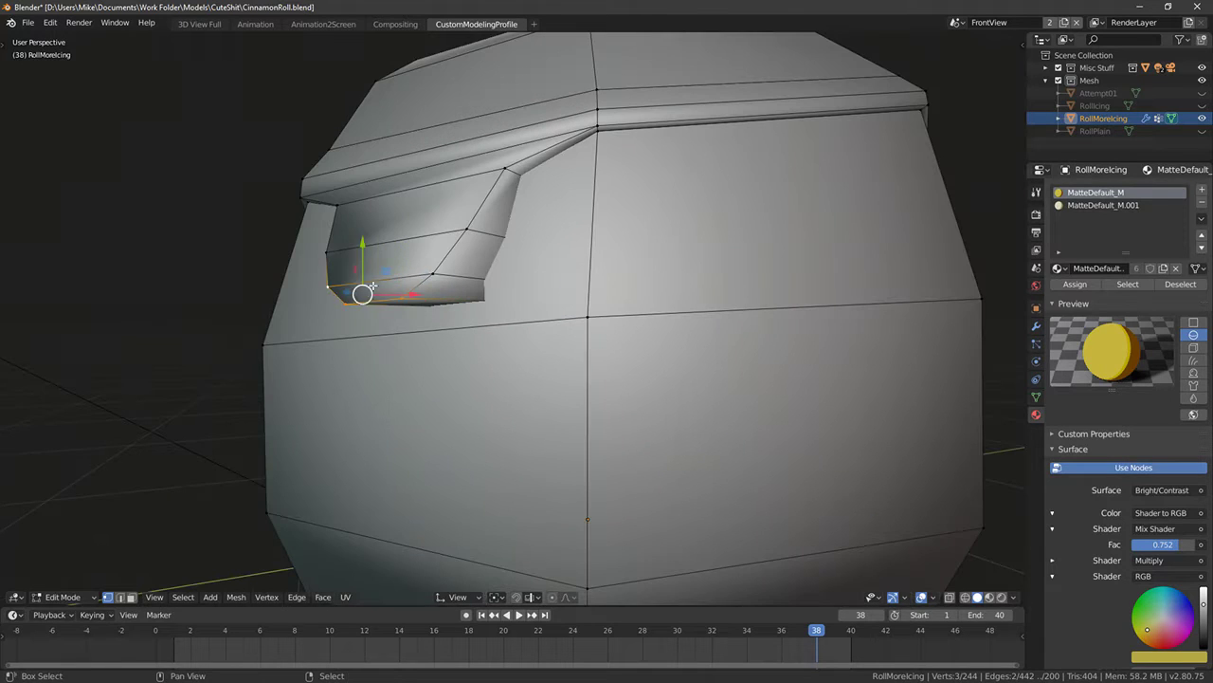
pyautogui.moveTo(325, 242); pyautogui.dragTo(394, 290, button='middle')
pyautogui.press('g')
pyautogui.press('x')
pyautogui.click(380, 286)
pyautogui.press('g')
pyautogui.press('x')
pyautogui.click(384, 295)
pyautogui.press('g')
pyautogui.press('x')
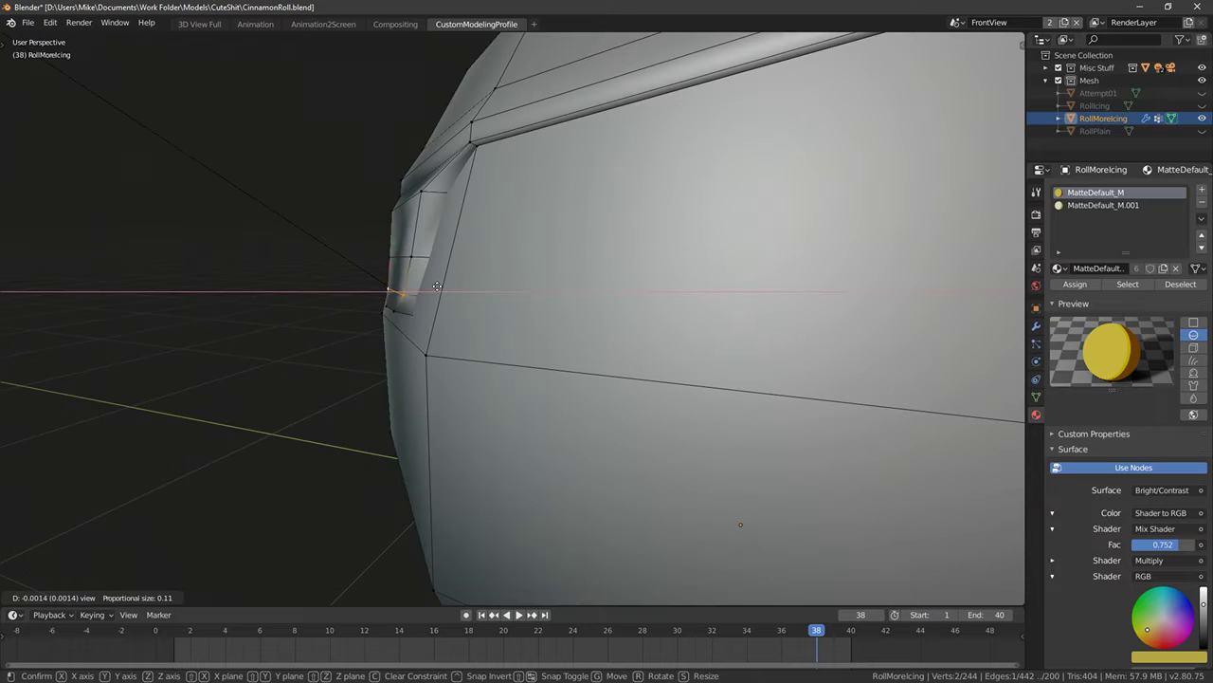
pyautogui.click(403, 291)
# Shift the drip's upper edge 0.022 along the view's X axis and move the rim corners above it along the same axis
pyautogui.rightClick(419, 190)
pyautogui.moveTo(409, 211); pyautogui.dragTo(428, 214, button='middle')
pyautogui.moveTo(451, 207); pyautogui.dragTo(461, 207)
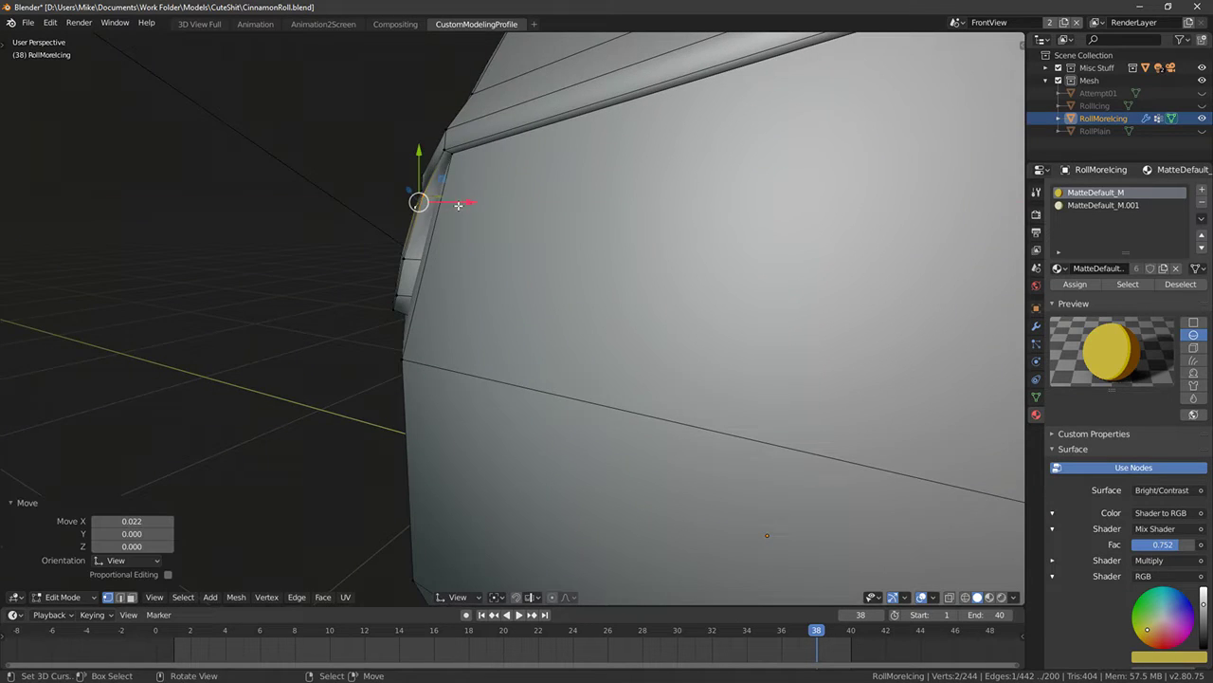
pyautogui.moveTo(461, 207); pyautogui.dragTo(491, 218, button='middle')
pyautogui.rightClick(519, 201)
pyautogui.keyDown('shift'); pyautogui.click(363, 165); pyautogui.keyUp('shift')
pyautogui.moveTo(365, 165)
pyautogui.mouseDown(button='middle')
pyautogui.moveTo(604, 185)
pyautogui.moveTo(608, 173)
pyautogui.moveTo(651, 176)
pyautogui.moveTo(482, 179)
pyautogui.moveTo(455, 211)
pyautogui.mouseUp(button='middle')
pyautogui.press('g')
pyautogui.press('x')
pyautogui.click(617, 186)
# Switch to rendered shading and move a vertex on the side of the drip along the view's X axis
pyautogui.scroll(-2, 481, 178)
pyautogui.press('Tab')
pyautogui.hotkey('shift', 'z')
pyautogui.press('Tab')
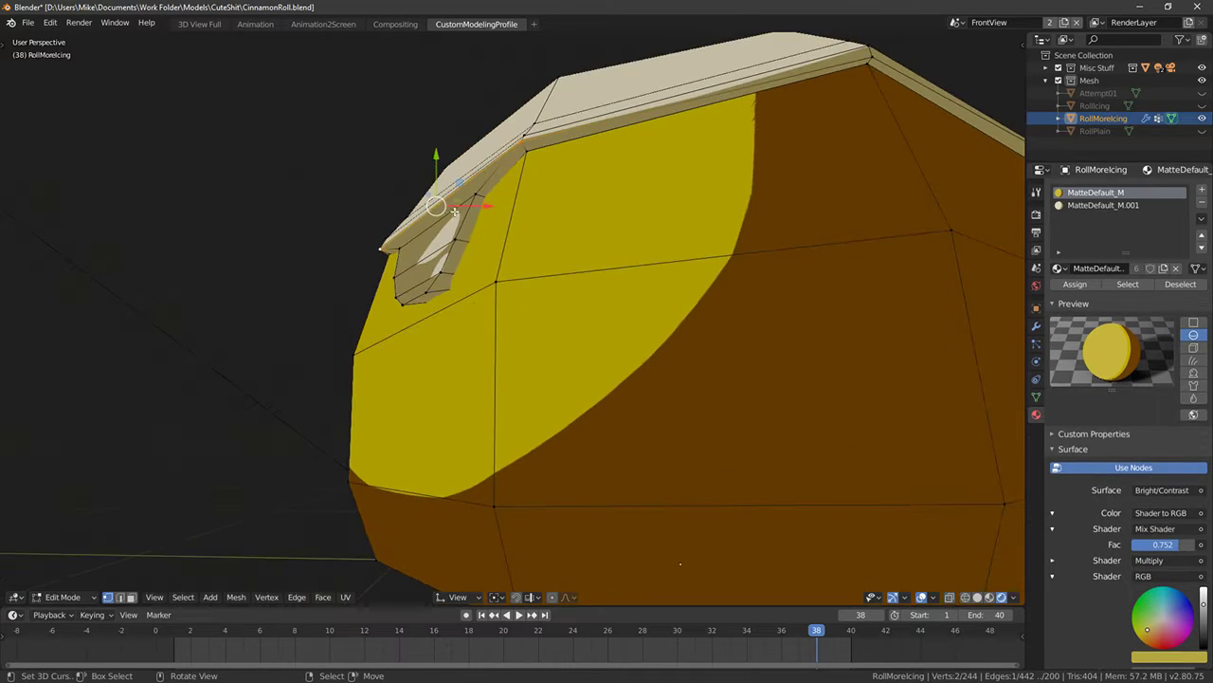
pyautogui.click(451, 282)
pyautogui.press('g')
pyautogui.press('x')
pyautogui.click(517, 268)
pyautogui.moveTo(498, 269); pyautogui.dragTo(579, 211, button='middle')
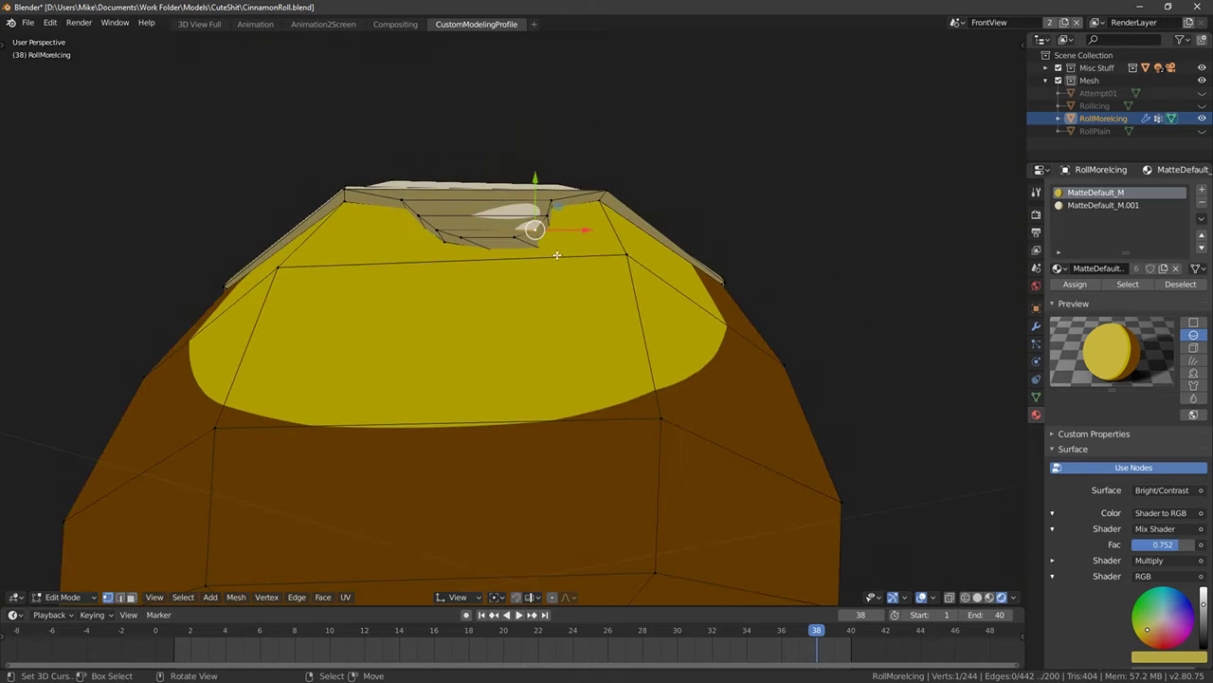
# Return to solid shading and shift the drip's bottom tip edge by -0.007 along the view's X axis
pyautogui.hotkey('shift', 'z')
pyautogui.hotkey('shift', 'z')
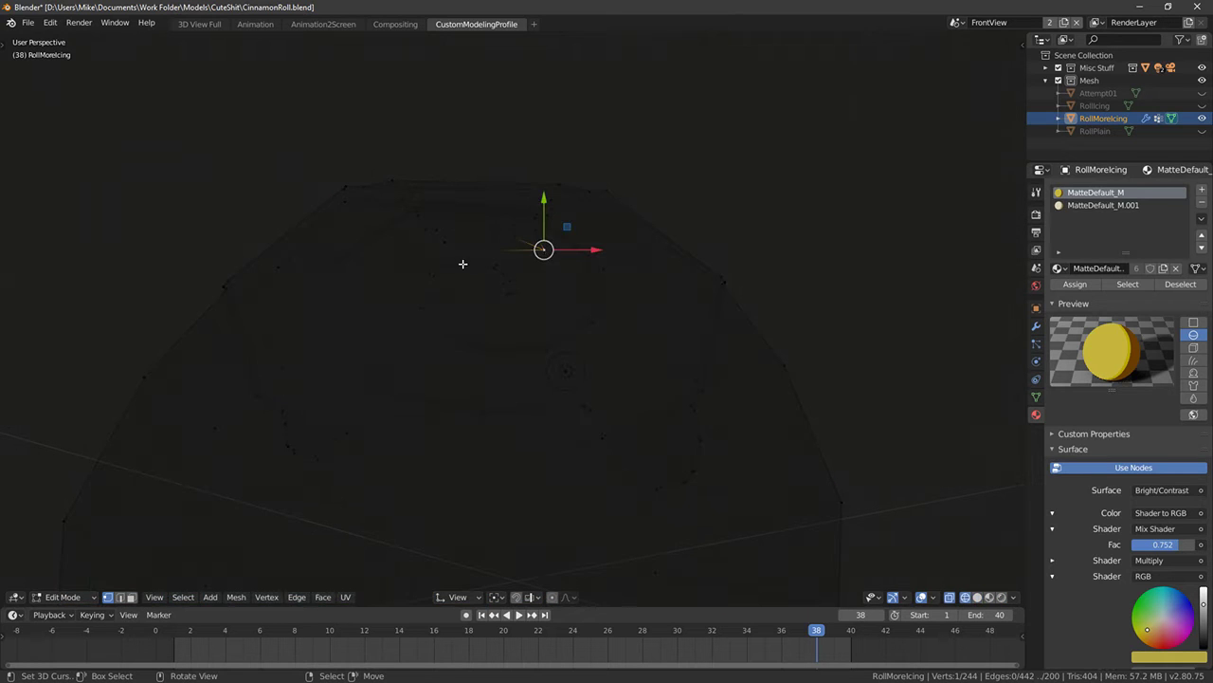
pyautogui.hotkey('shift', 'z')
pyautogui.moveTo(474, 263); pyautogui.dragTo(531, 254, button='middle')
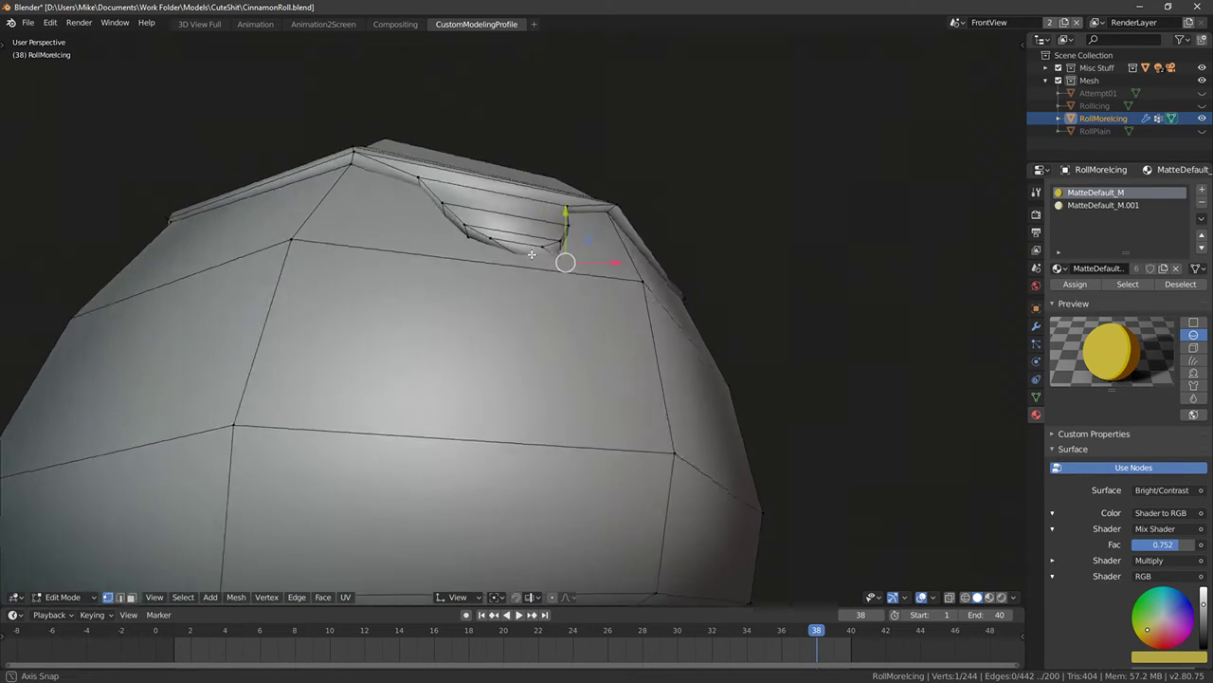
pyautogui.hotkey('shift', 'z')
pyautogui.hotkey('shift', 'z')
pyautogui.press('g')
pyautogui.press('x')
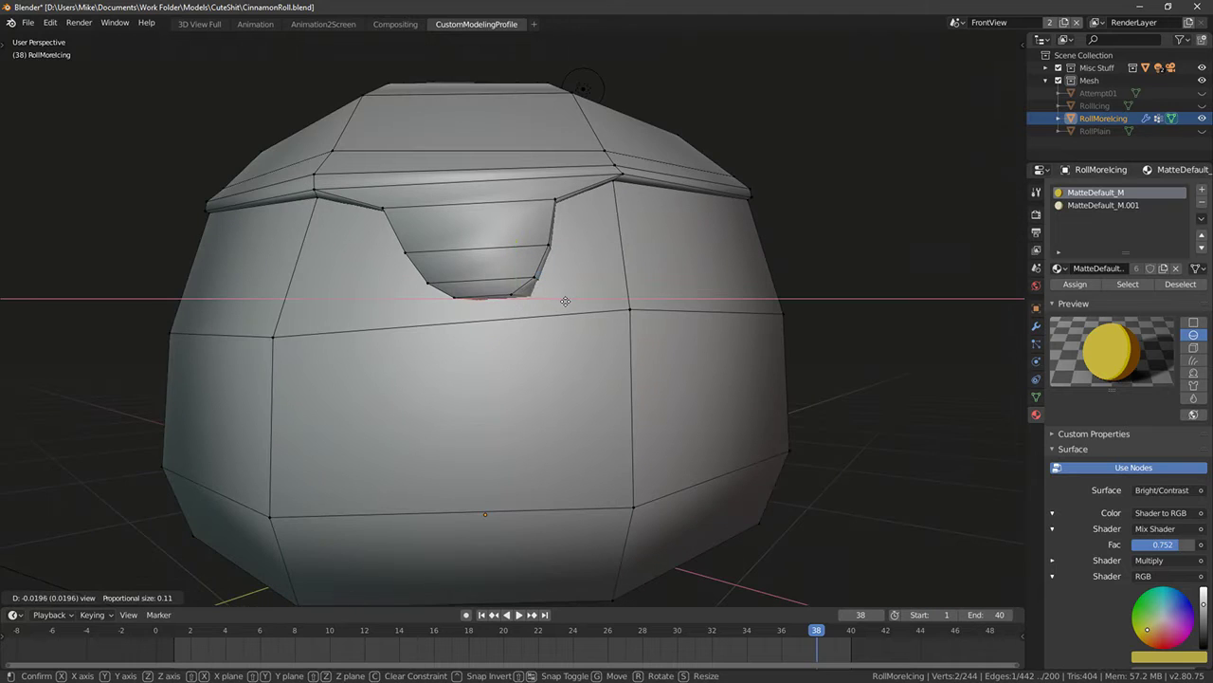
pyautogui.click(489, 298)
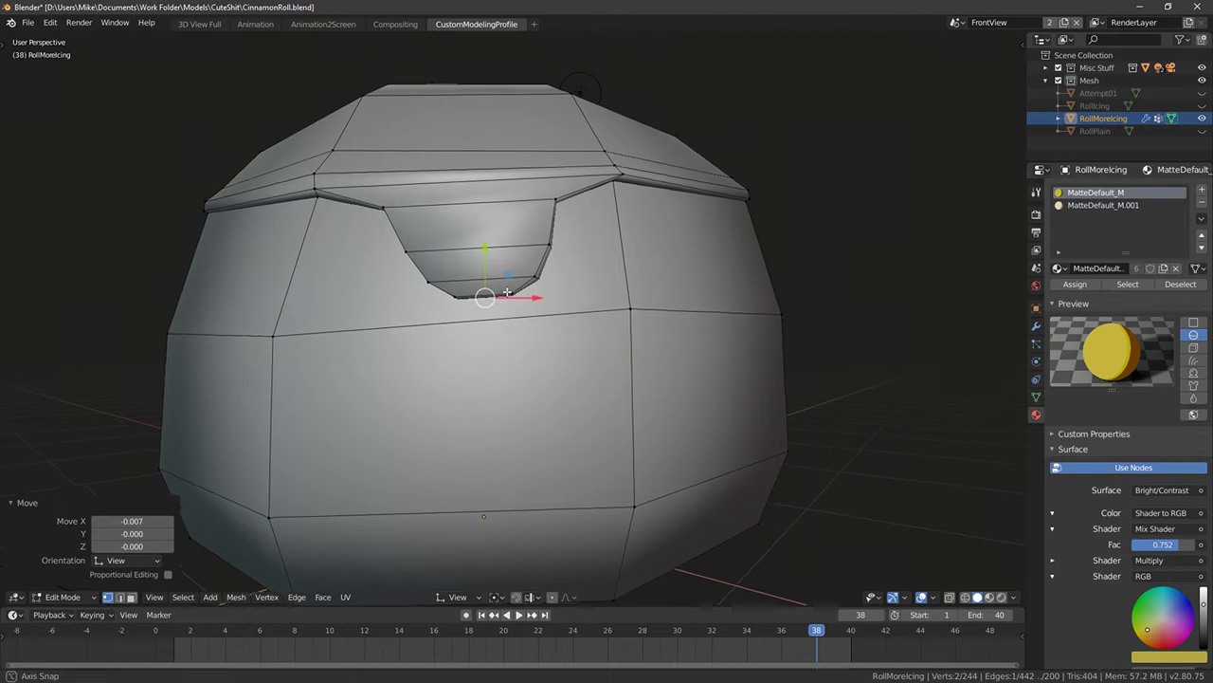
# Raise the drip's lower front faces 0.011 along the view's Y axis and scale them down slightly
pyautogui.moveTo(489, 298); pyautogui.dragTo(529, 280, button='middle')
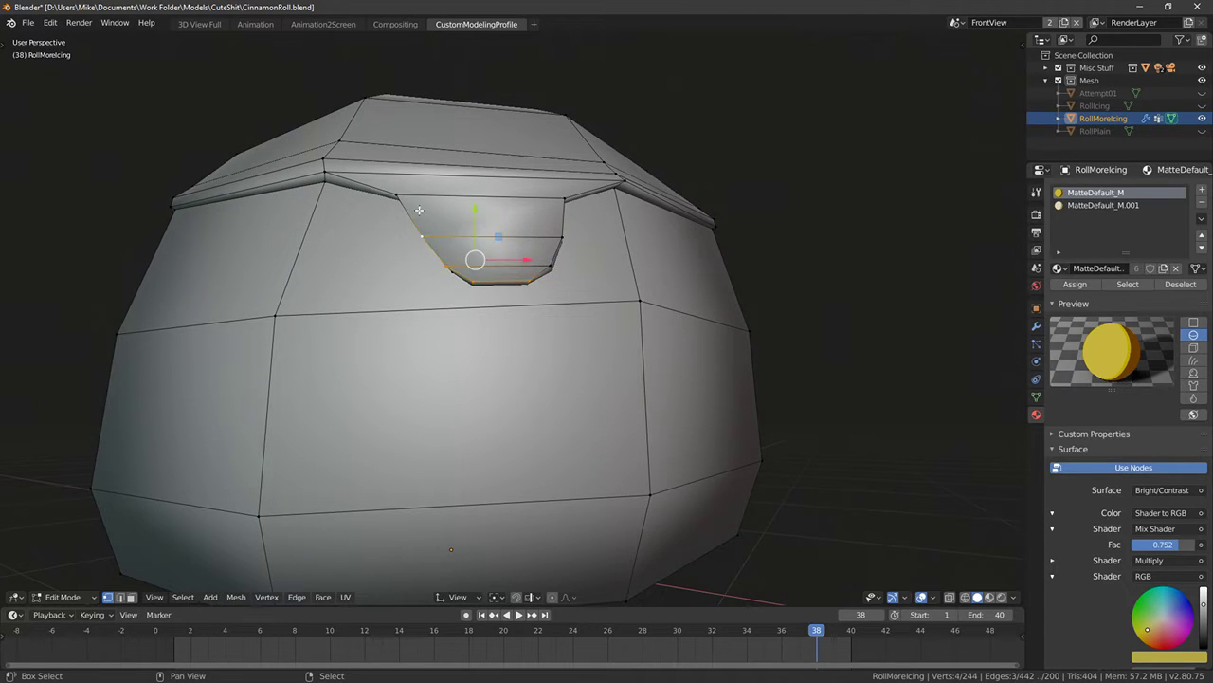
pyautogui.moveTo(493, 215); pyautogui.dragTo(493, 209)
pyautogui.press('s')
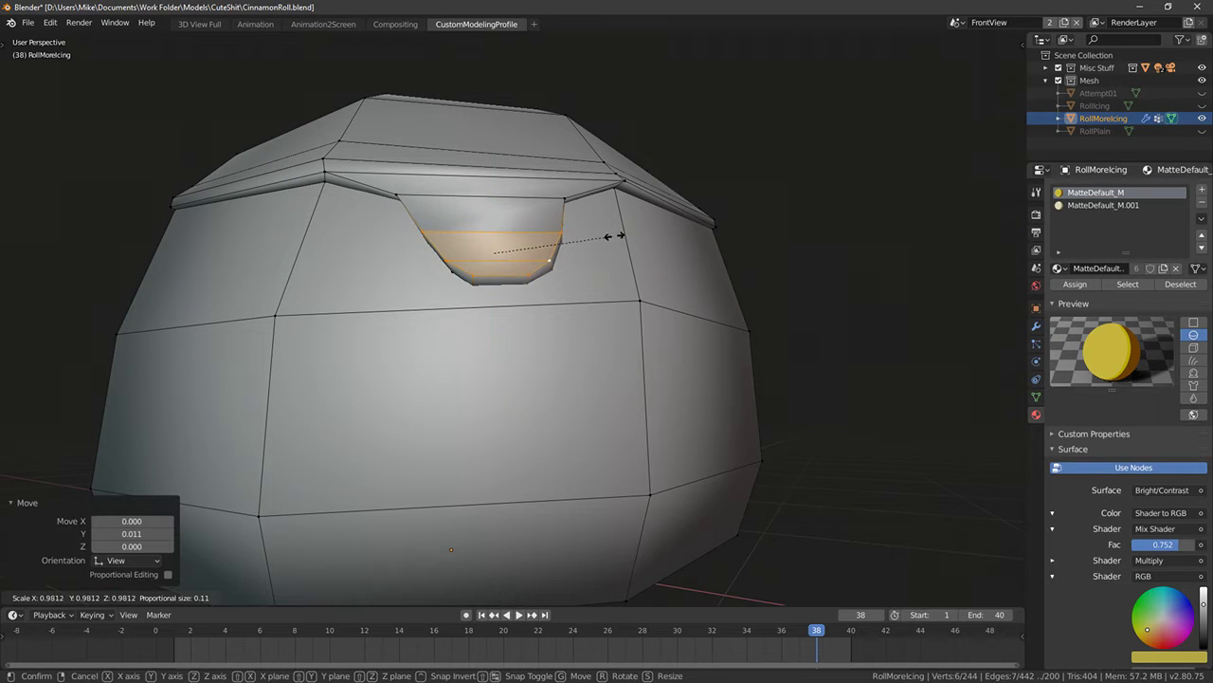
pyautogui.click(600, 235)
# Scale the drip's upper front edge and check the shape outside mesh editing
pyautogui.moveTo(600, 235); pyautogui.dragTo(603, 289, button='middle')
pyautogui.rightClick(559, 204)
pyautogui.press('s')
pyautogui.click(620, 217)
pyautogui.press('Tab')
pyautogui.press('Tab')
# Select the two rim corner vertices above the drip and scale the distance between them
pyautogui.moveTo(678, 194); pyautogui.dragTo(600, 169, button='middle')
pyautogui.rightClick(594, 154)
pyautogui.rightClick(600, 172)
pyautogui.moveTo(436, 180); pyautogui.dragTo(597, 180, button='middle')
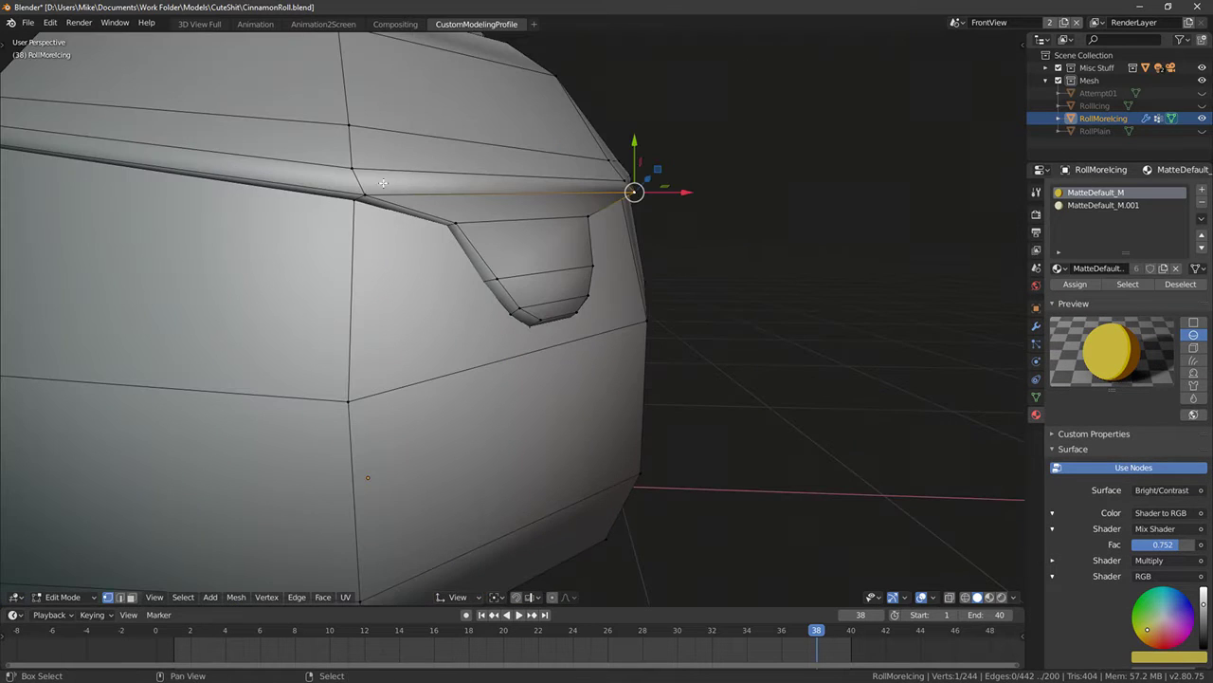
pyautogui.keyDown('shift'); pyautogui.rightClick(383, 183); pyautogui.keyUp('shift')
pyautogui.scroll(-4, 383, 183)
pyautogui.moveTo(383, 183); pyautogui.dragTo(421, 193, button='middle')
pyautogui.press('s')
pyautogui.click(675, 195)
# Nudge the rim corner vertex beside the drip along the view's X axis and preview the roll in rendered shading
pyautogui.rightClick(630, 188)
pyautogui.moveTo(670, 187); pyautogui.dragTo(661, 187)
pyautogui.moveTo(654, 192); pyautogui.dragTo(604, 219, button='middle')
pyautogui.press('Tab')
pyautogui.hotkey('shift', 'z')
pyautogui.press('Tab')
pyautogui.press('Tab')
pyautogui.scroll(-3, 537, 239)
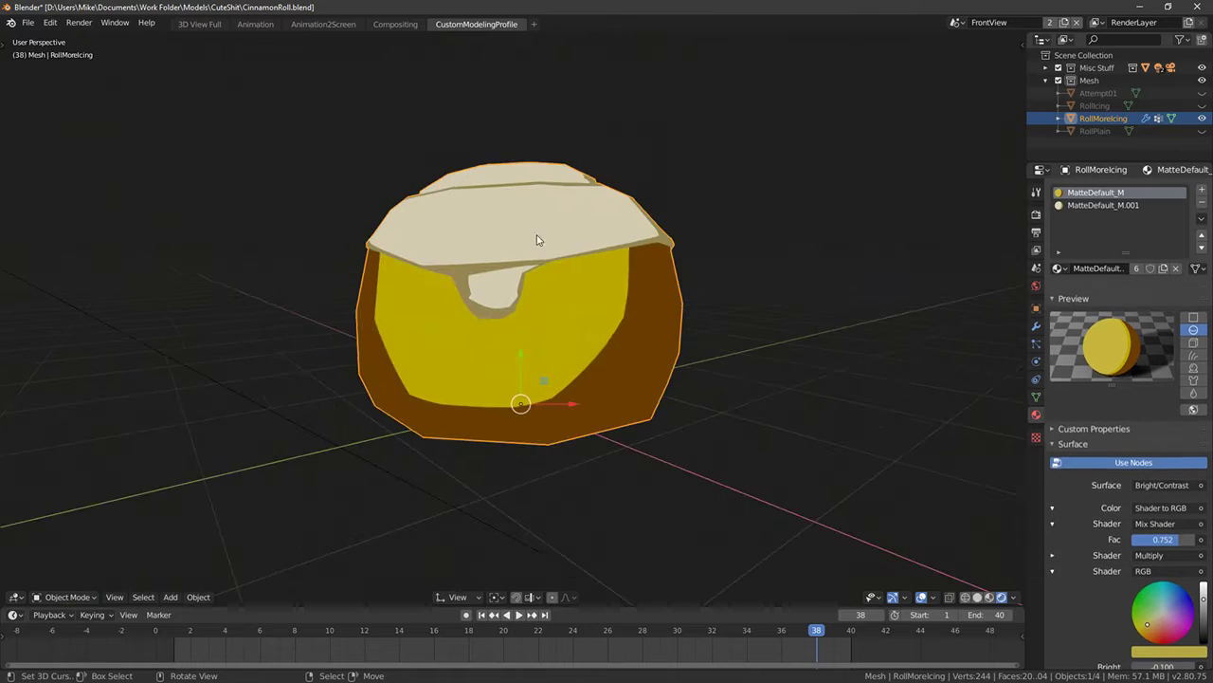
# Nudge the vertices along the drip's side, by -0.005 along the view's X axis and 0.002 along its Y axis
pyautogui.moveTo(511, 285); pyautogui.dragTo(677, 279, button='middle')
pyautogui.scroll(2, 501, 303)
pyautogui.press('Tab')
pyautogui.scroll(2, 486, 237)
pyautogui.scroll(2, 486, 237)
pyautogui.moveTo(669, 273); pyautogui.dragTo(665, 273)
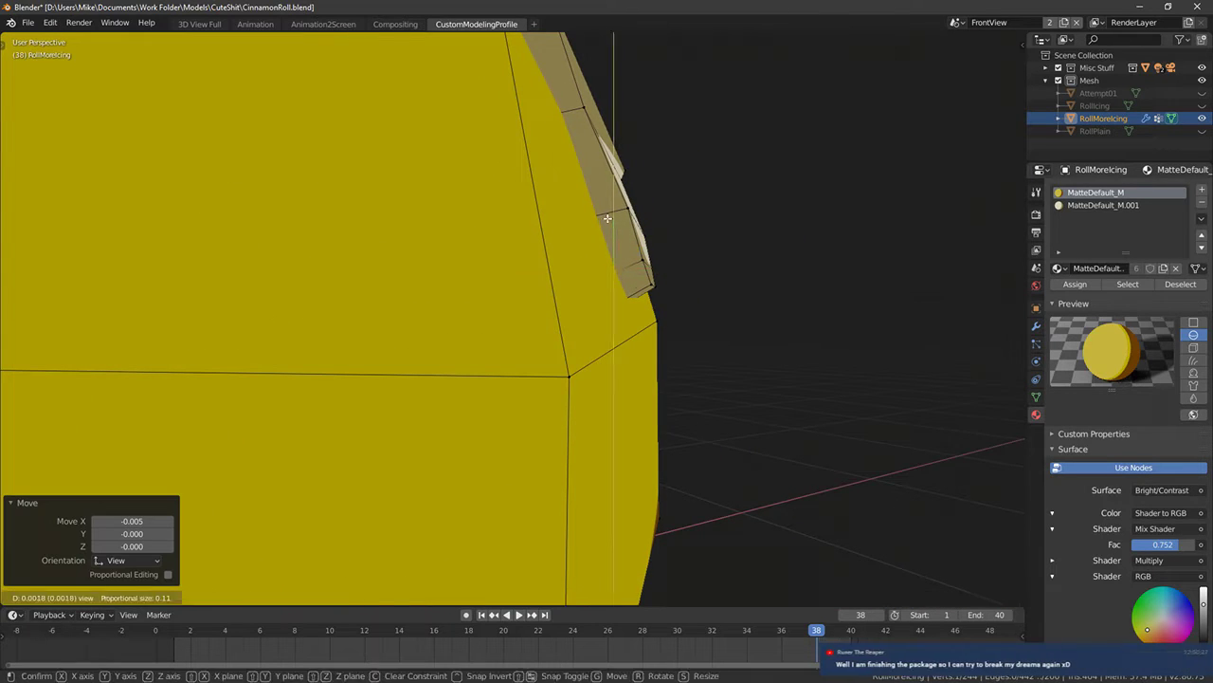
pyautogui.moveTo(718, 255); pyautogui.dragTo(587, 254, button='middle')
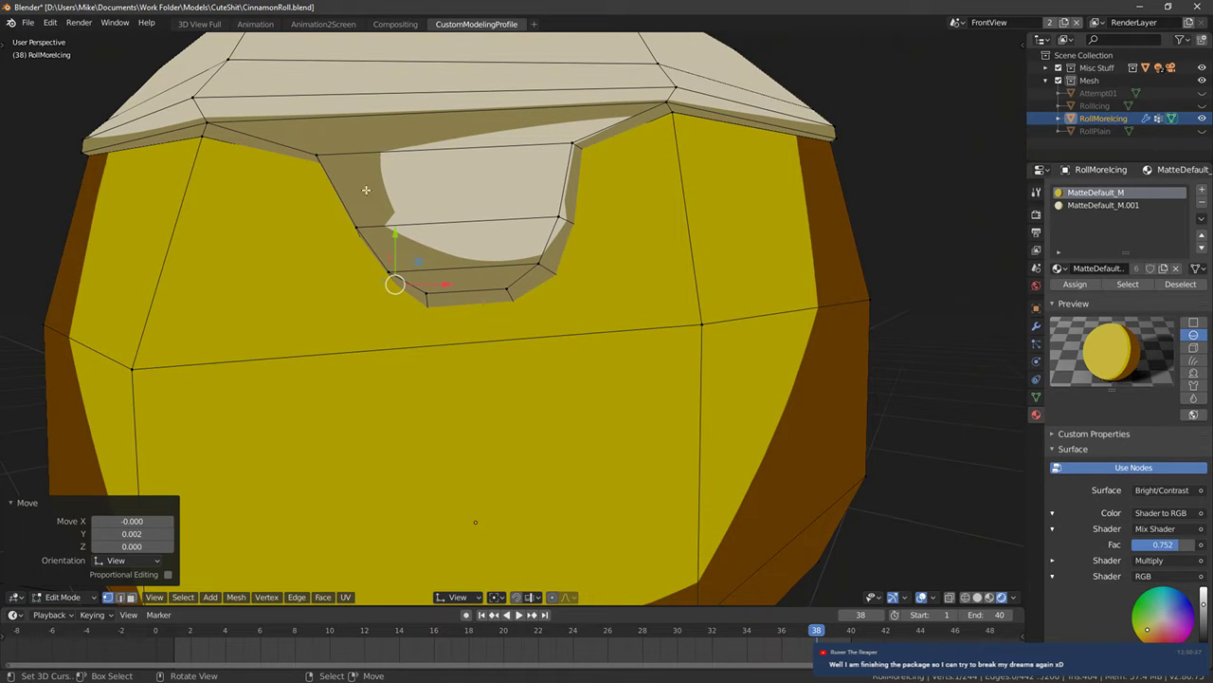
pyautogui.moveTo(366, 190); pyautogui.dragTo(407, 197, button='middle')
# Nudge the drip's upper corner vertex along the view's X axis and compare the result in solid and rendered shading
pyautogui.rightClick(559, 173)
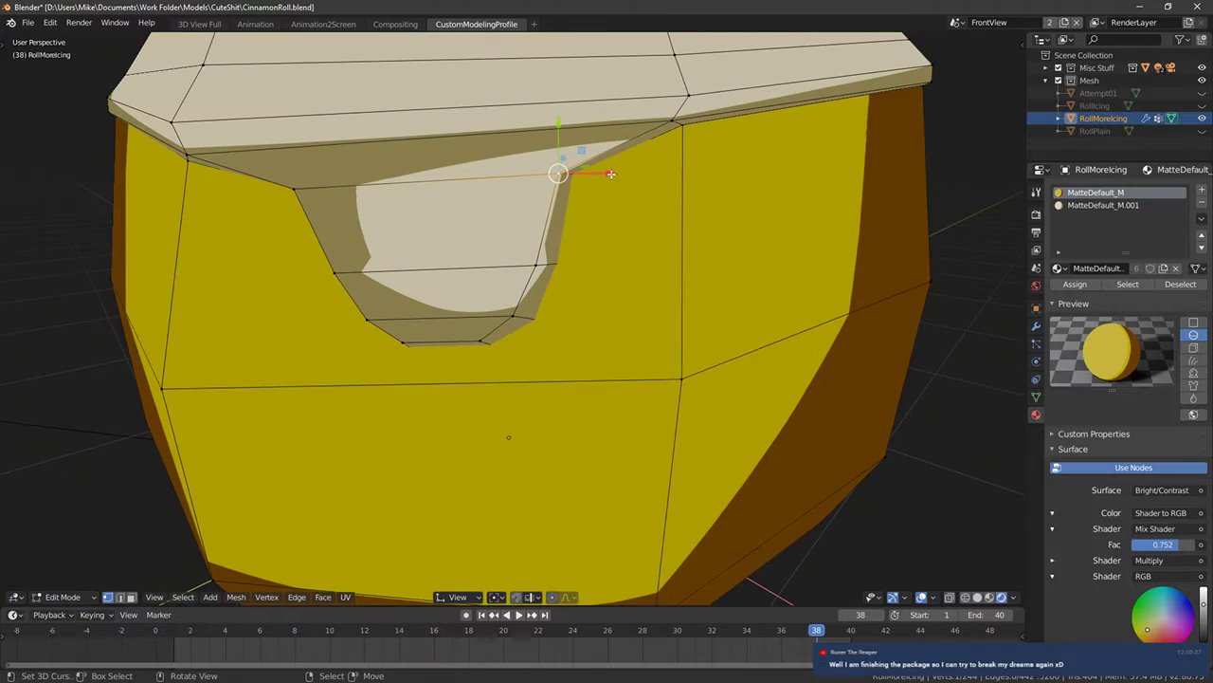
pyautogui.moveTo(611, 174); pyautogui.dragTo(613, 176)
pyautogui.moveTo(612, 176); pyautogui.dragTo(576, 217, button='middle')
pyautogui.hotkey('shift', 'z')
pyautogui.moveTo(523, 180)
pyautogui.mouseDown(button='middle')
pyautogui.moveTo(550, 190)
pyautogui.moveTo(453, 165)
pyautogui.moveTo(462, 139)
pyautogui.moveTo(562, 165)
pyautogui.mouseUp(button='middle')
pyautogui.hotkey('shift', 'z')
pyautogui.press('Tab')
# Adjust the rim corner vertex beside the drip along the view's X axis, using small moves such as 0.005 and 0.007
pyautogui.moveTo(623, 189); pyautogui.dragTo(607, 175)
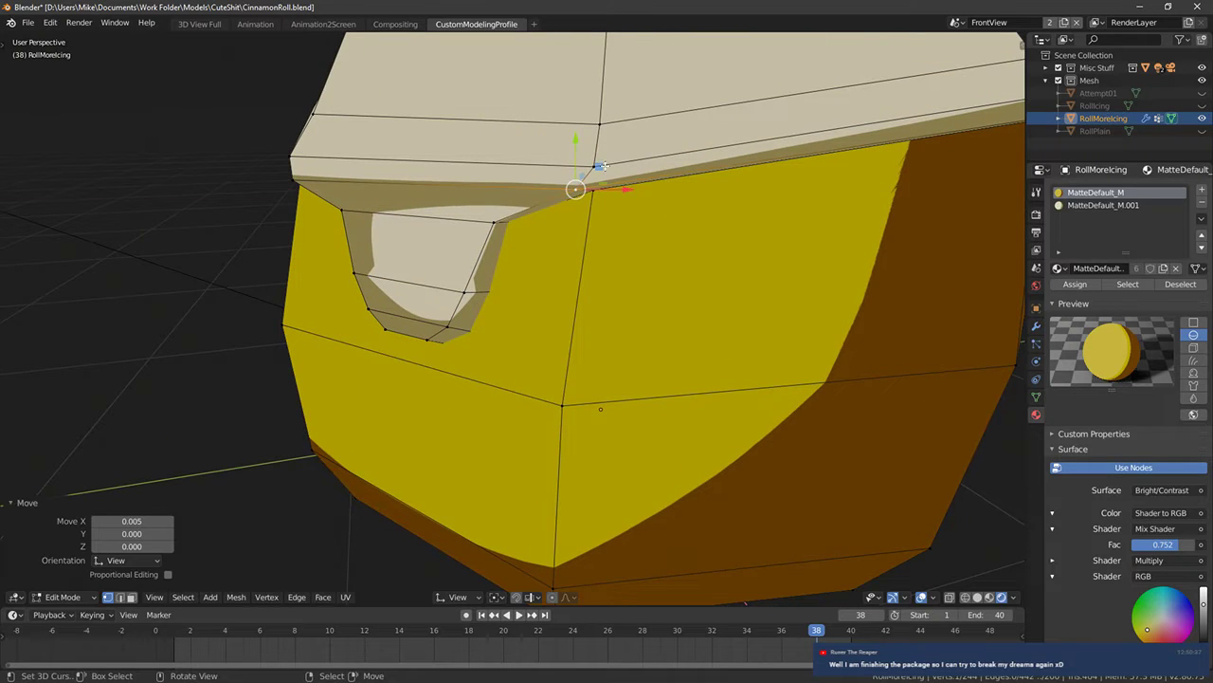
pyautogui.moveTo(602, 167); pyautogui.dragTo(503, 167, button='middle')
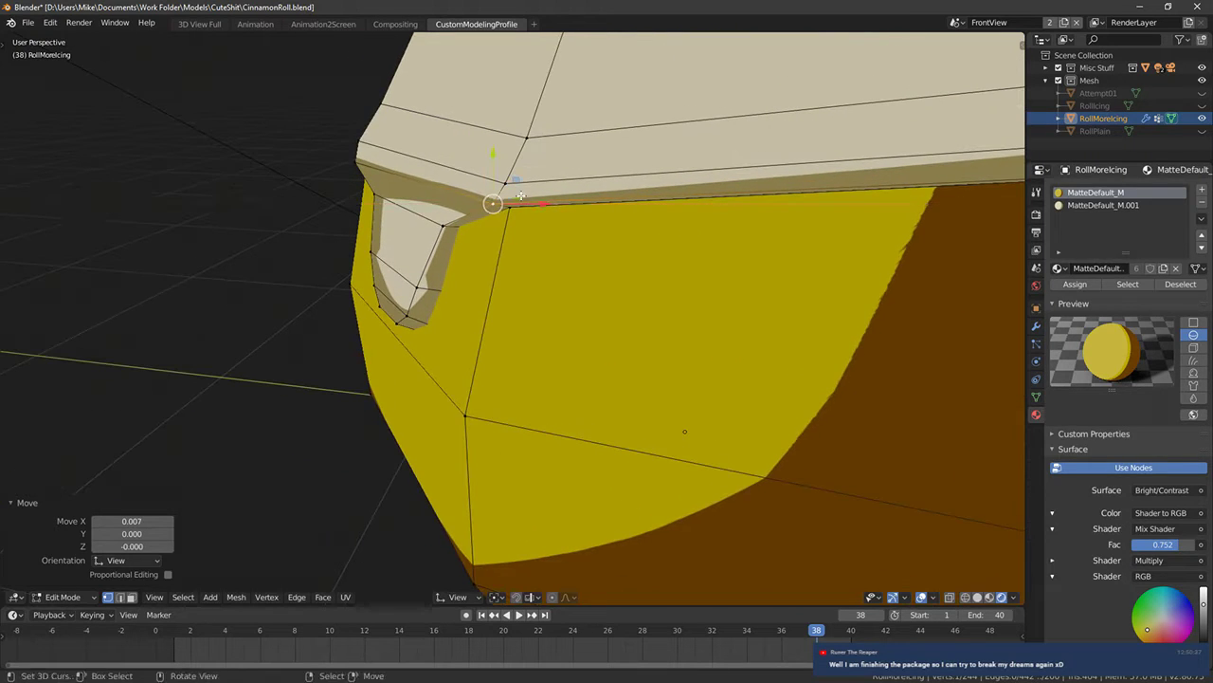
pyautogui.moveTo(536, 204); pyautogui.dragTo(331, 193, button='middle')
pyautogui.moveTo(471, 201); pyautogui.dragTo(464, 201)
pyautogui.moveTo(398, 212); pyautogui.dragTo(579, 180, button='middle')
# Select both vertices of the drip's upper edge and raise them 0.015 along the view's Y axis
pyautogui.rightClick(449, 162)
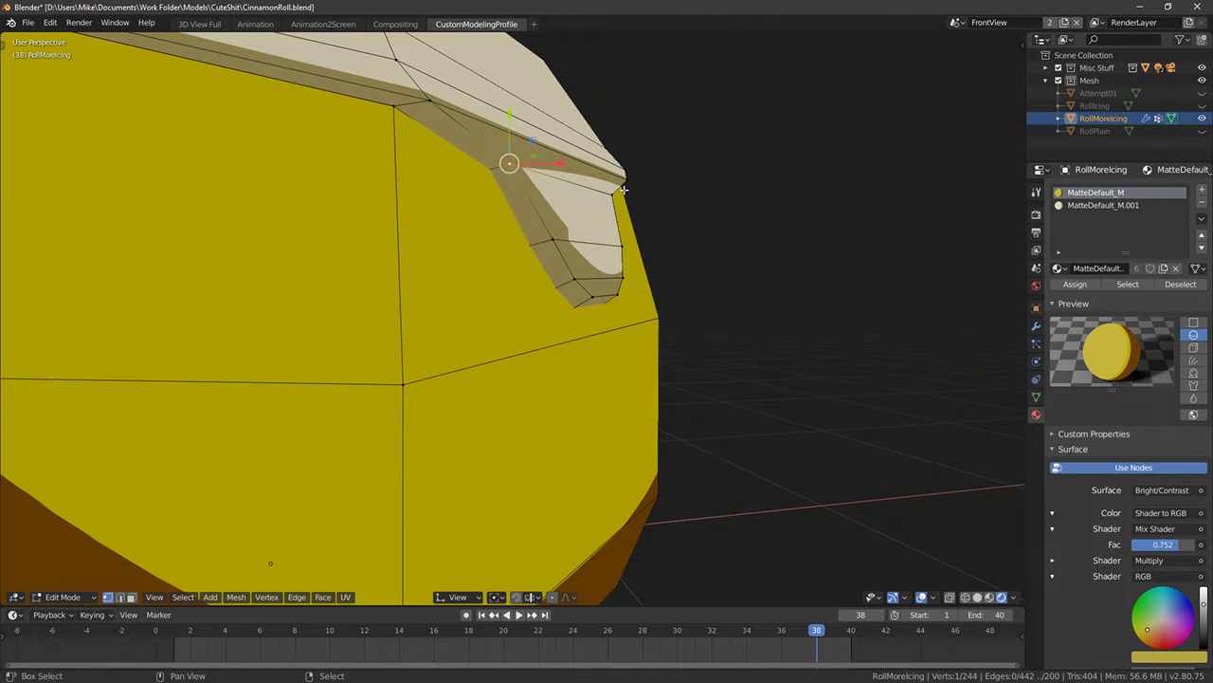
pyautogui.moveTo(511, 167); pyautogui.dragTo(454, 175, button='middle')
pyautogui.moveTo(413, 159); pyautogui.dragTo(412, 152)
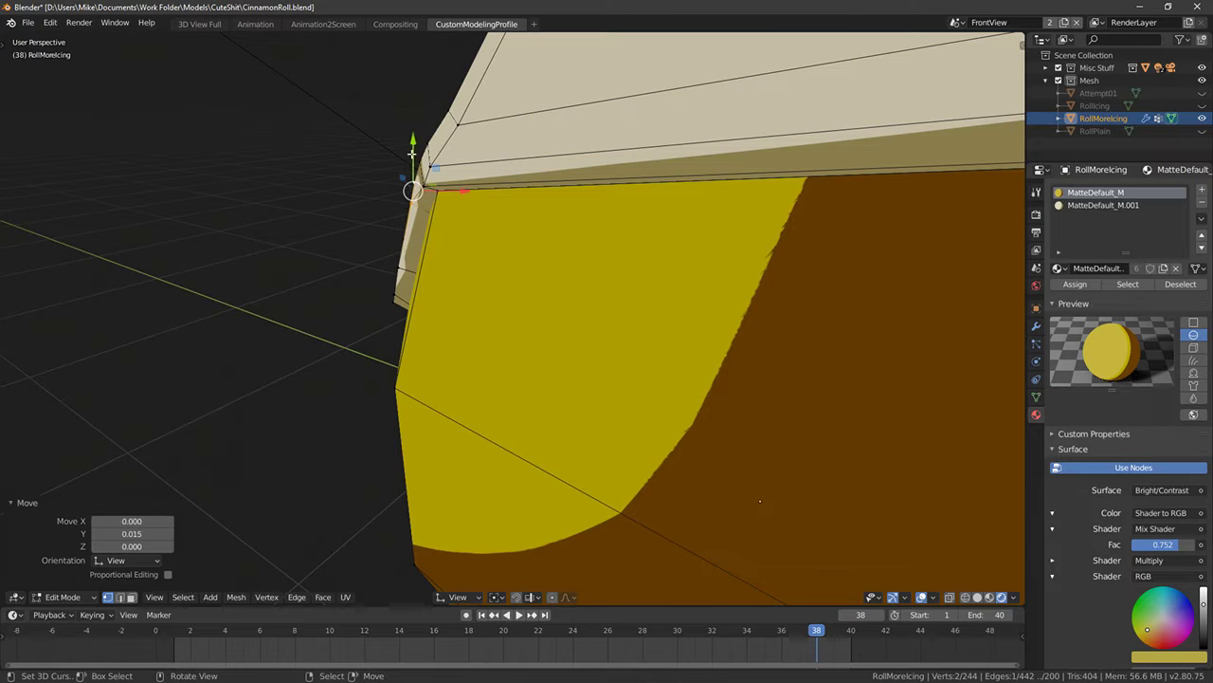
pyautogui.moveTo(418, 141); pyautogui.dragTo(464, 198, button='middle')
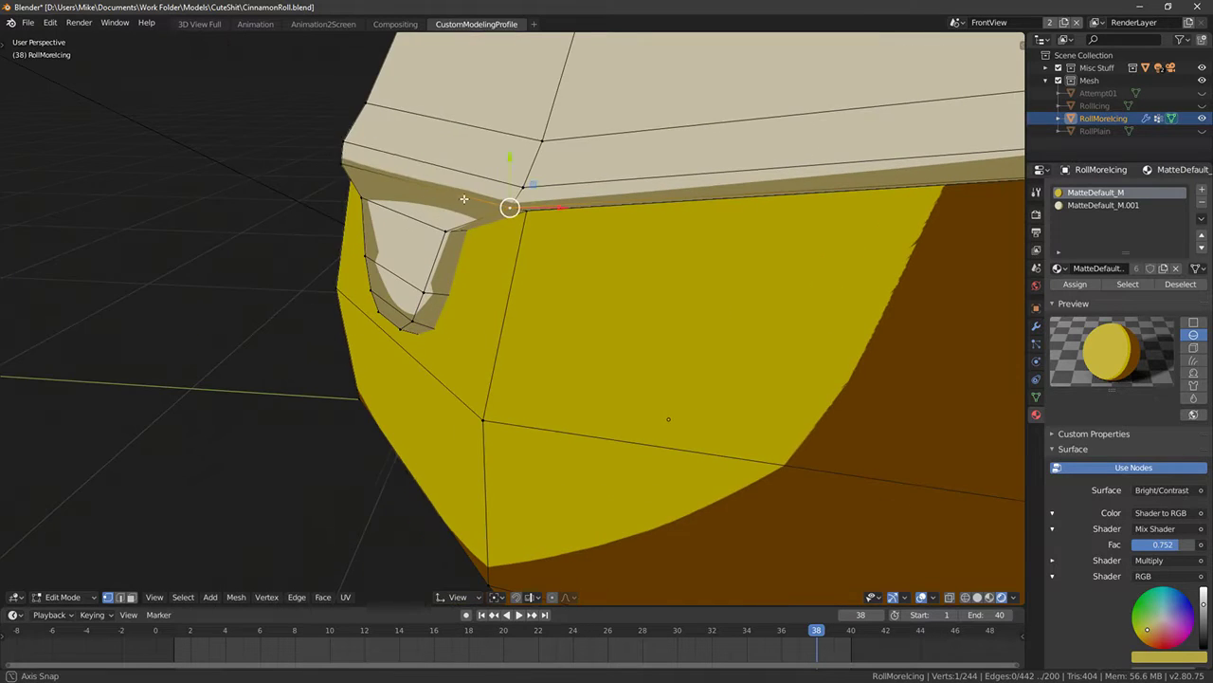
# Leave mesh editing, save the file and view the whole roll from other sides
pyautogui.moveTo(350, 167); pyautogui.dragTo(561, 312, button='middle')
pyautogui.press('Tab')
pyautogui.scroll(-8, 556, 306)
pyautogui.hotkey('ctrl', 's')
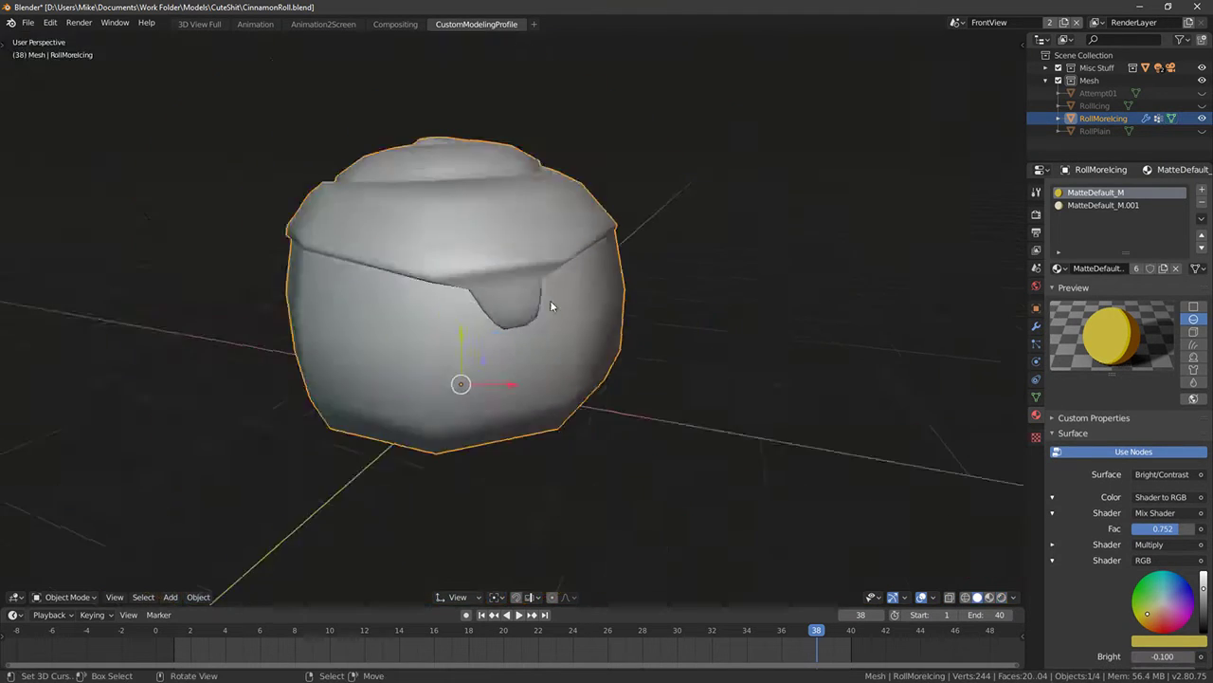
pyautogui.moveTo(517, 350); pyautogui.dragTo(563, 304, button='middle')
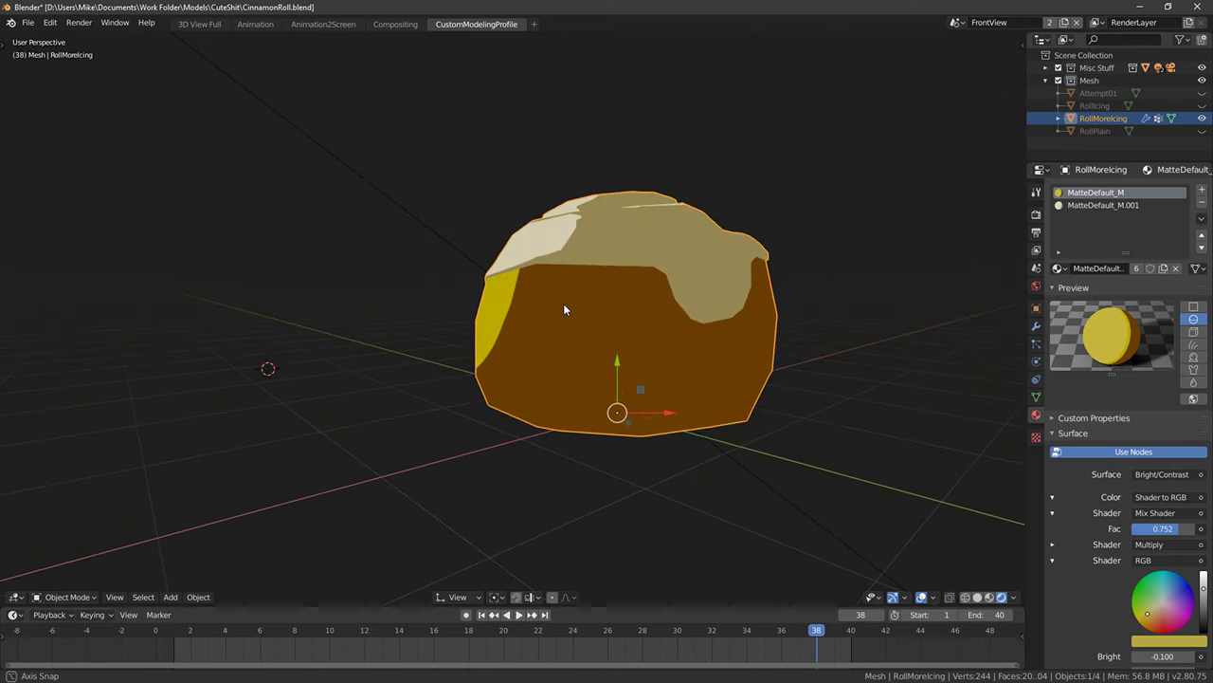
# Resume mesh editing and nudge the two vertices of the drip's upper edge slightly down along the view's Y axis
pyautogui.press('Tab')
pyautogui.moveTo(643, 283); pyautogui.dragTo(617, 247, button='middle')
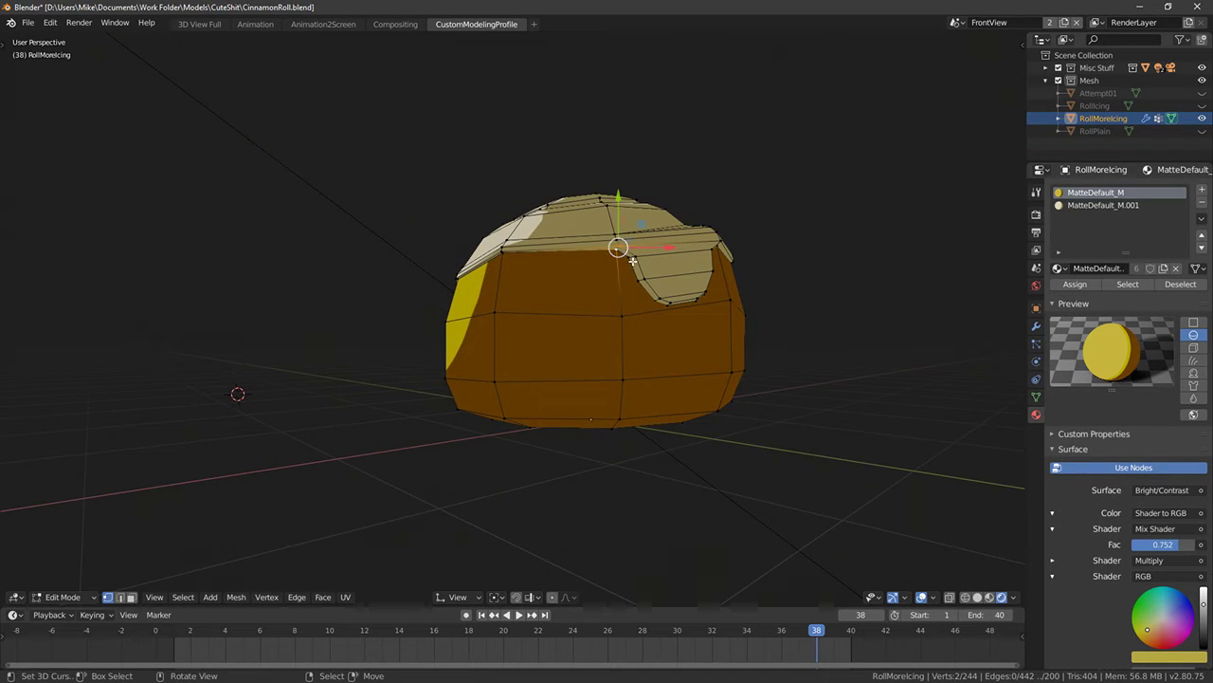
pyautogui.moveTo(624, 203); pyautogui.dragTo(622, 210)
pyautogui.moveTo(614, 258); pyautogui.dragTo(601, 235, button='middle')
pyautogui.keyDown('shift'); pyautogui.moveTo(607, 249); pyautogui.dragTo(495, 356, button='middle'); pyautogui.keyUp('shift')
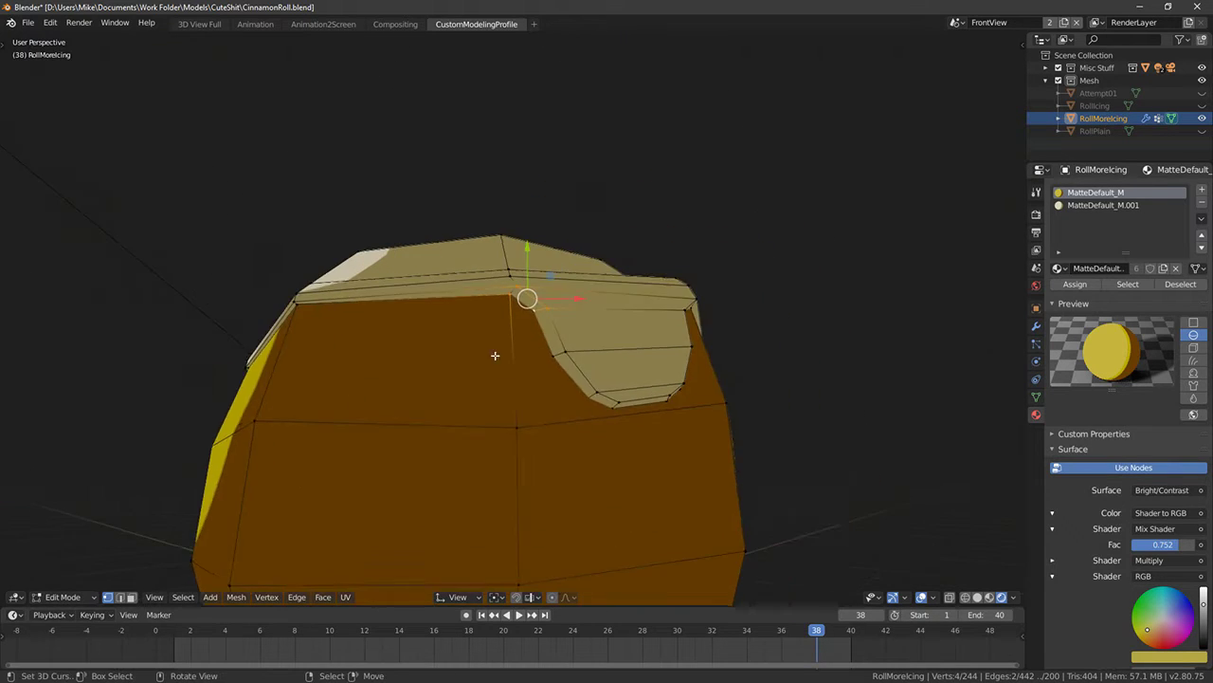
pyautogui.scroll(3, 494, 354)
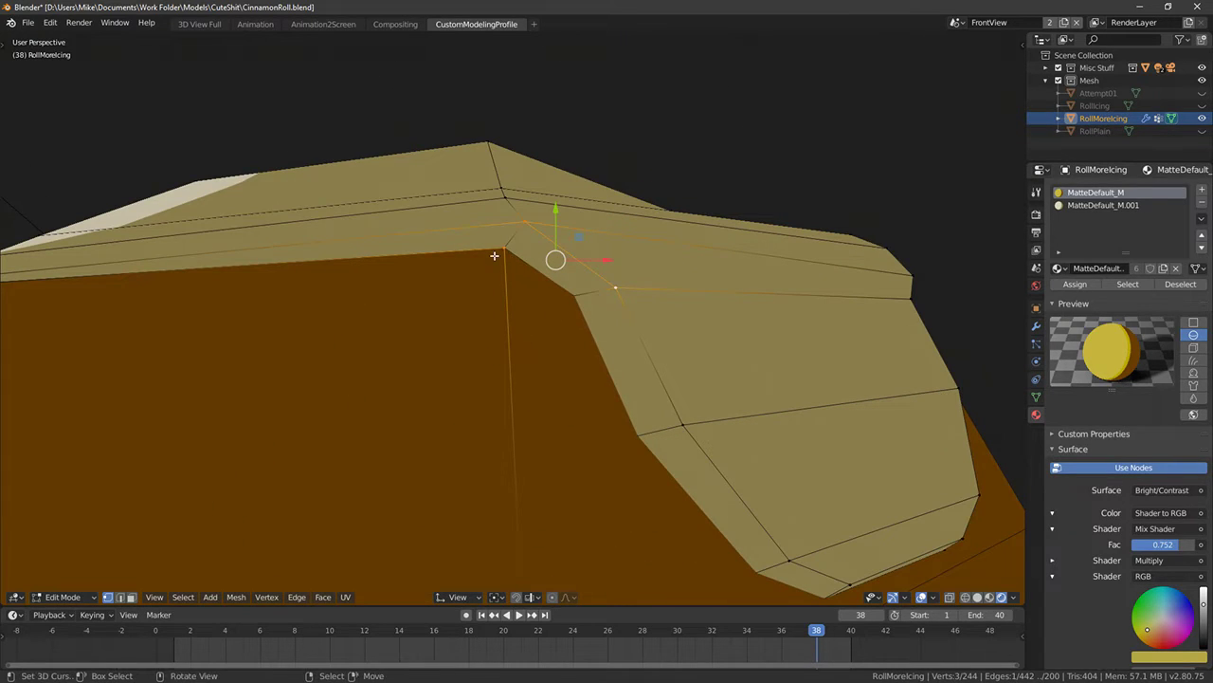
pyautogui.click(504, 250)
pyautogui.press('g')
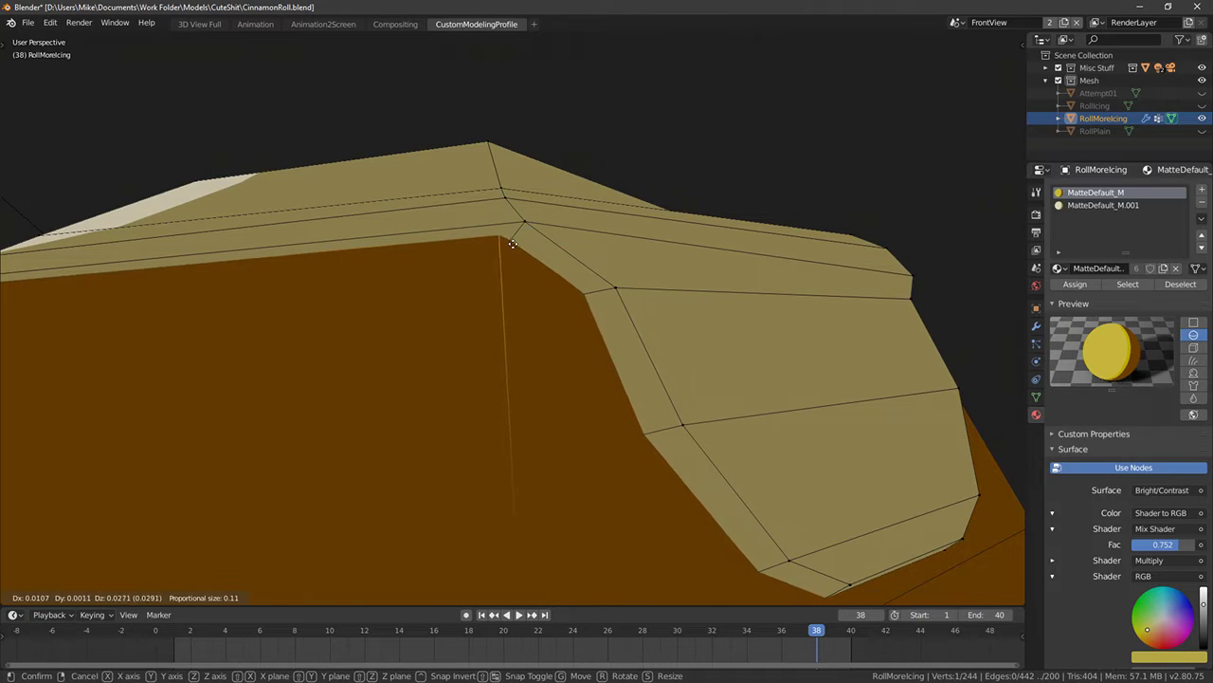
pyautogui.rightClick(516, 271)
# Hide the roll's side face, then move the drip's corner vertices -0.016 along the view's Y axis and -0.002 along X
pyautogui.press('h')
pyautogui.click(505, 247)
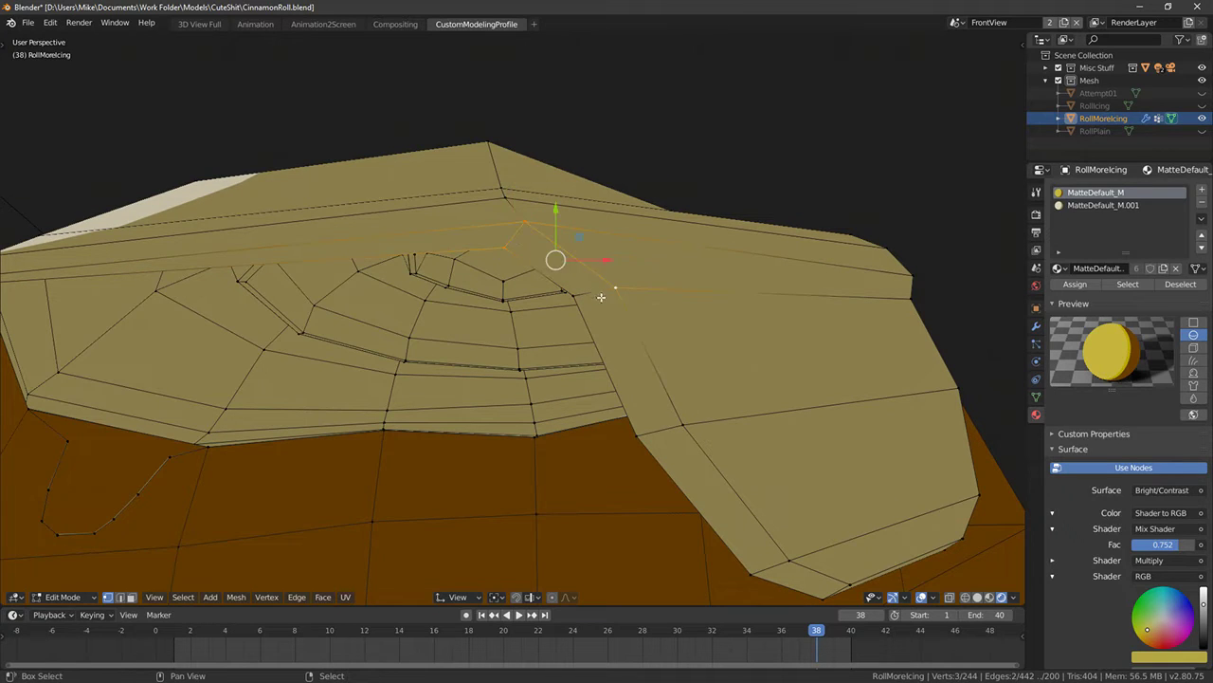
pyautogui.moveTo(558, 215); pyautogui.dragTo(558, 225)
pyautogui.moveTo(559, 227); pyautogui.dragTo(645, 308, button='middle')
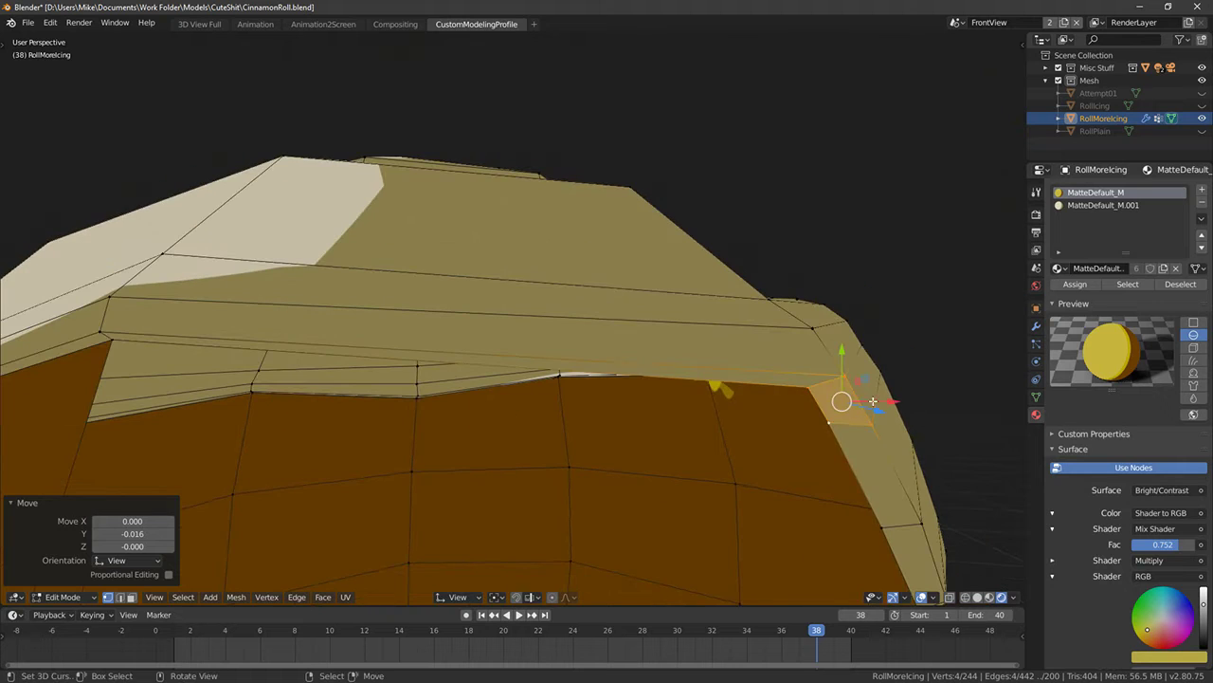
pyautogui.moveTo(911, 439); pyautogui.dragTo(939, 455, button='middle')
pyautogui.moveTo(942, 455); pyautogui.dragTo(940, 456)
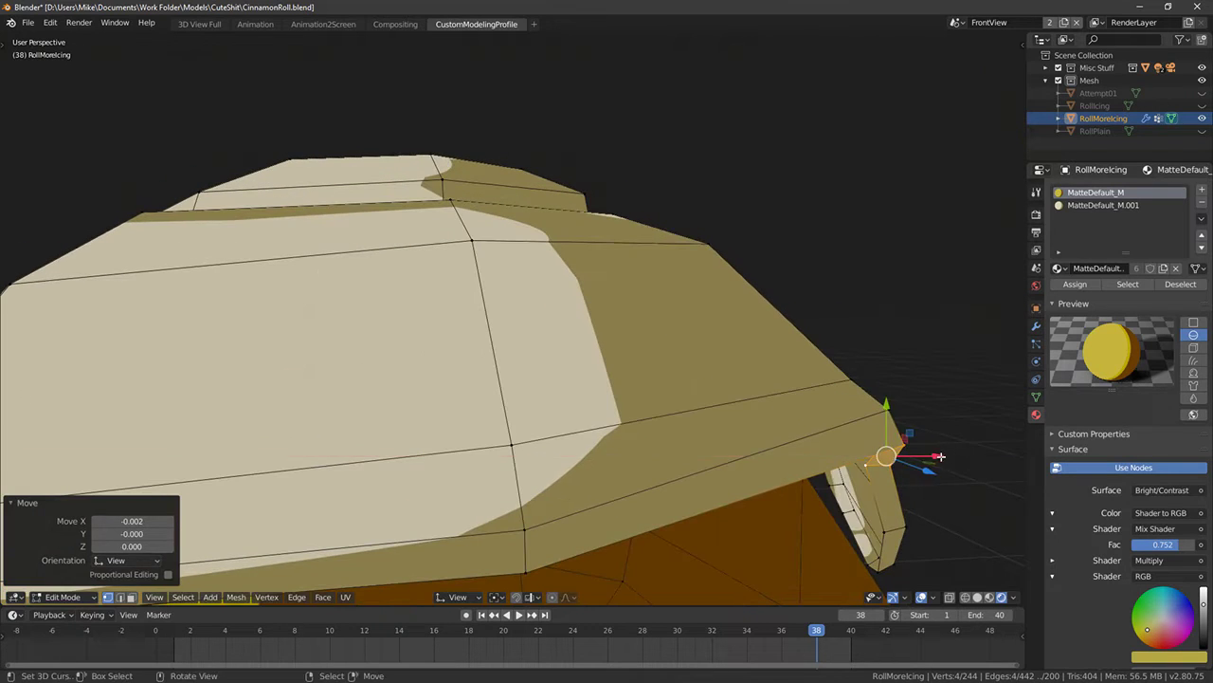
# Reveal the hidden face and inspect the whole roll outside mesh editing, comparing viewport shading modes
pyautogui.moveTo(940, 456); pyautogui.dragTo(818, 411, button='middle')
pyautogui.hotkey('alt', 'a')
pyautogui.hotkey('alt', 'h')
pyautogui.press('Tab')
pyautogui.scroll(-8, 811, 415)
pyautogui.hotkey('shift', 'z')
pyautogui.hotkey('shift', 'z')
pyautogui.press('Tab')
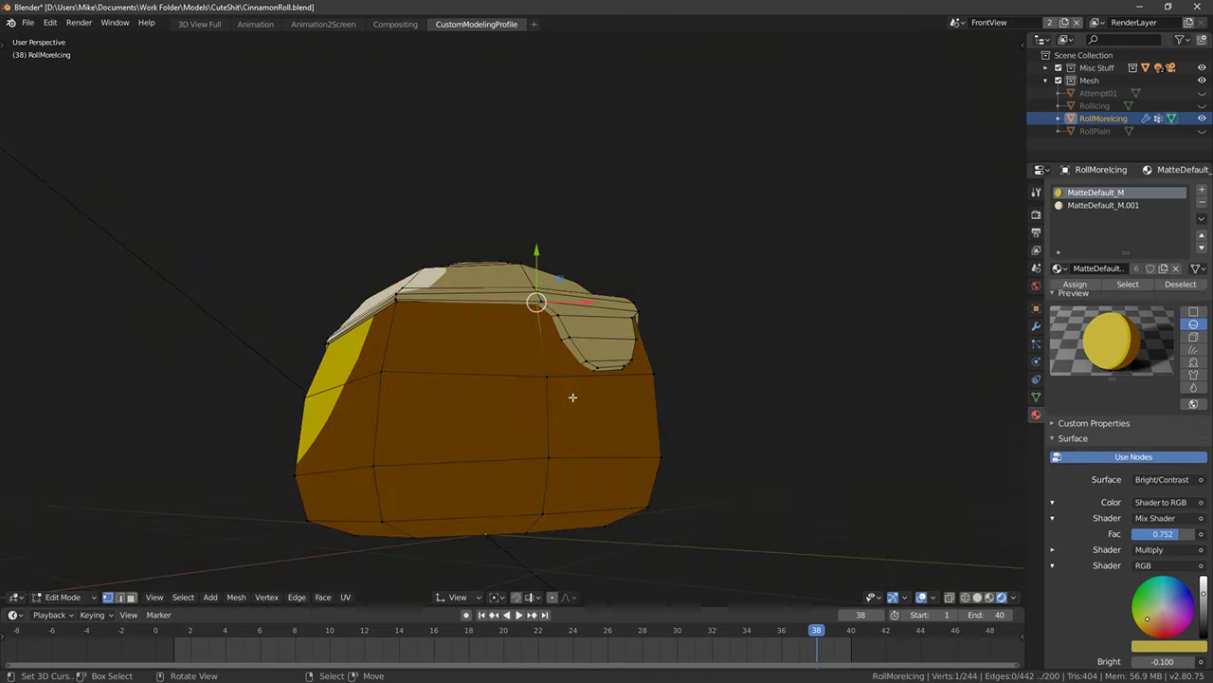
# Try to bevel the vertical edge line running down the middle of the icing on the roll's drip-free side
pyautogui.press('Tab')
pyautogui.scroll(-2, 531, 404)
pyautogui.moveTo(294, 391)
pyautogui.mouseDown(button='middle')
pyautogui.moveTo(429, 425)
pyautogui.moveTo(531, 426)
pyautogui.moveTo(375, 380)
pyautogui.moveTo(513, 409)
pyautogui.moveTo(506, 425)
pyautogui.moveTo(717, 461)
pyautogui.moveTo(929, 463)
pyautogui.moveTo(120, 418)
pyautogui.moveTo(444, 392)
pyautogui.moveTo(731, 428)
pyautogui.moveTo(636, 401)
pyautogui.mouseUp(button='middle')
pyautogui.press('Tab')
pyautogui.scroll(4, 596, 350)
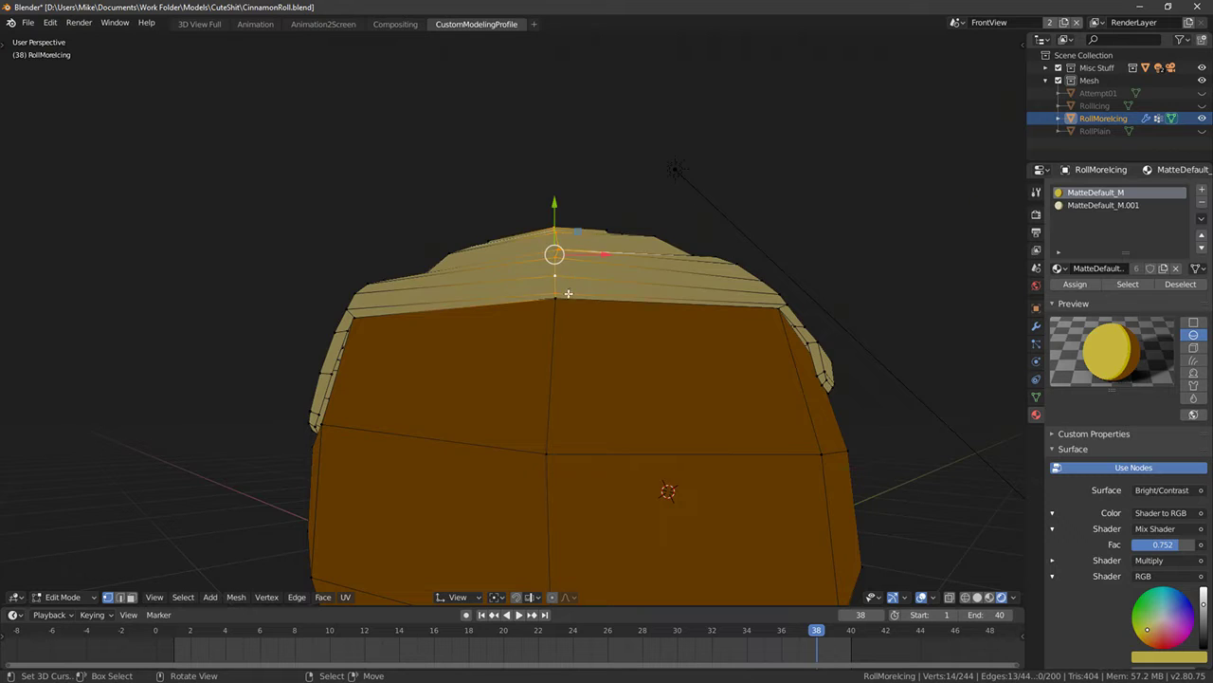
pyautogui.moveTo(568, 293)
pyautogui.mouseDown(button='middle')
pyautogui.moveTo(635, 351)
pyautogui.moveTo(585, 295)
pyautogui.mouseUp(button='middle')
pyautogui.hotkey('ctrl', 'b')
pyautogui.click(659, 371)
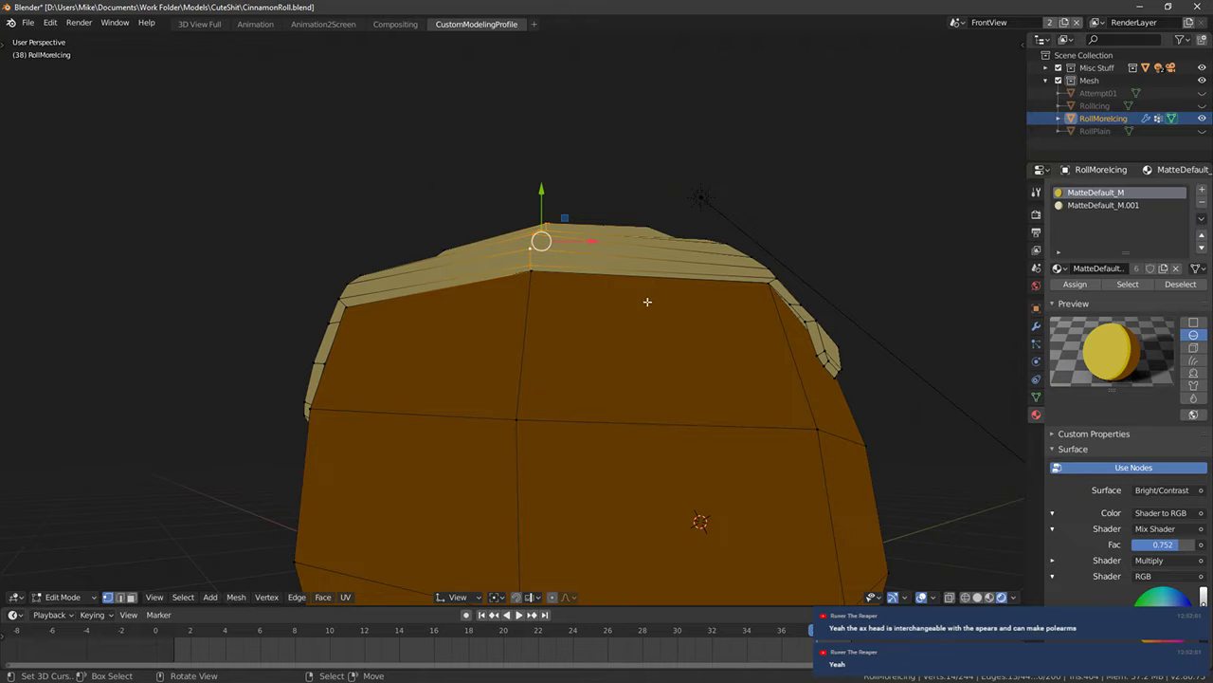
pyautogui.hotkey('ctrl', 'b')
pyautogui.click(720, 312)
pyautogui.moveTo(720, 312); pyautogui.dragTo(596, 361, button='middle')
pyautogui.hotkey('ctrl', 'z')
pyautogui.hotkey('ctrl', 'v')
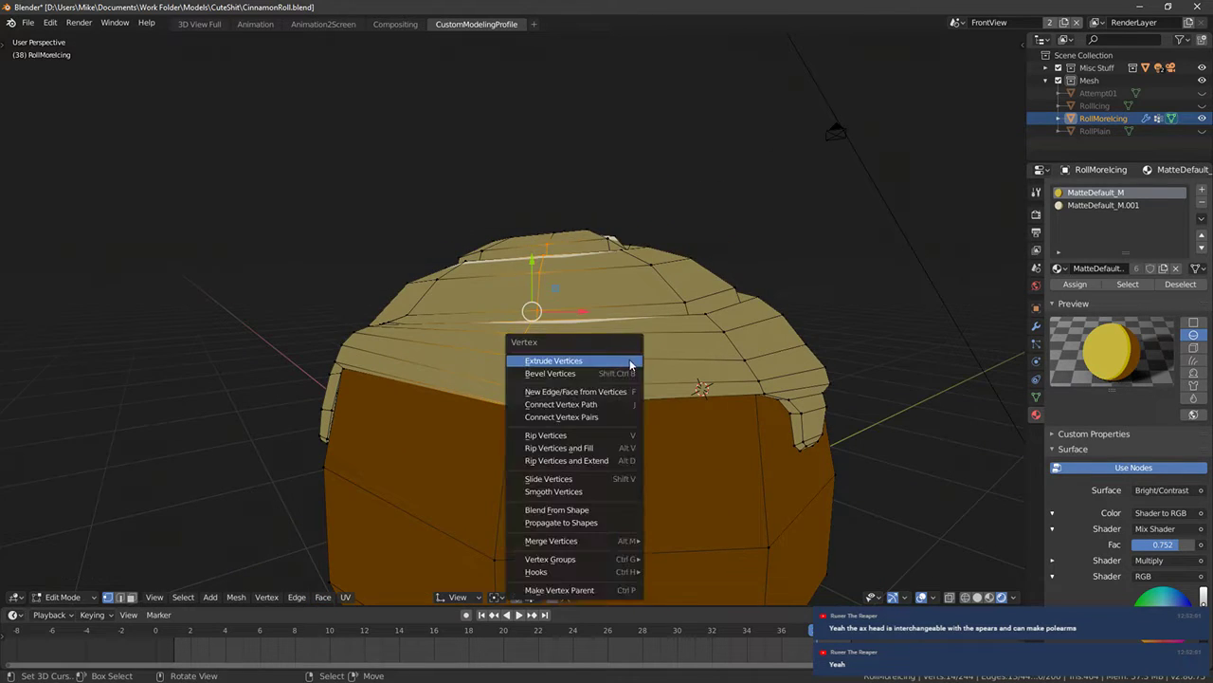
pyautogui.press('Escape')
# Bevel the icing's middle vertical edge line on the drip-free side with two segments
pyautogui.hotkey('ctrl', 'b')
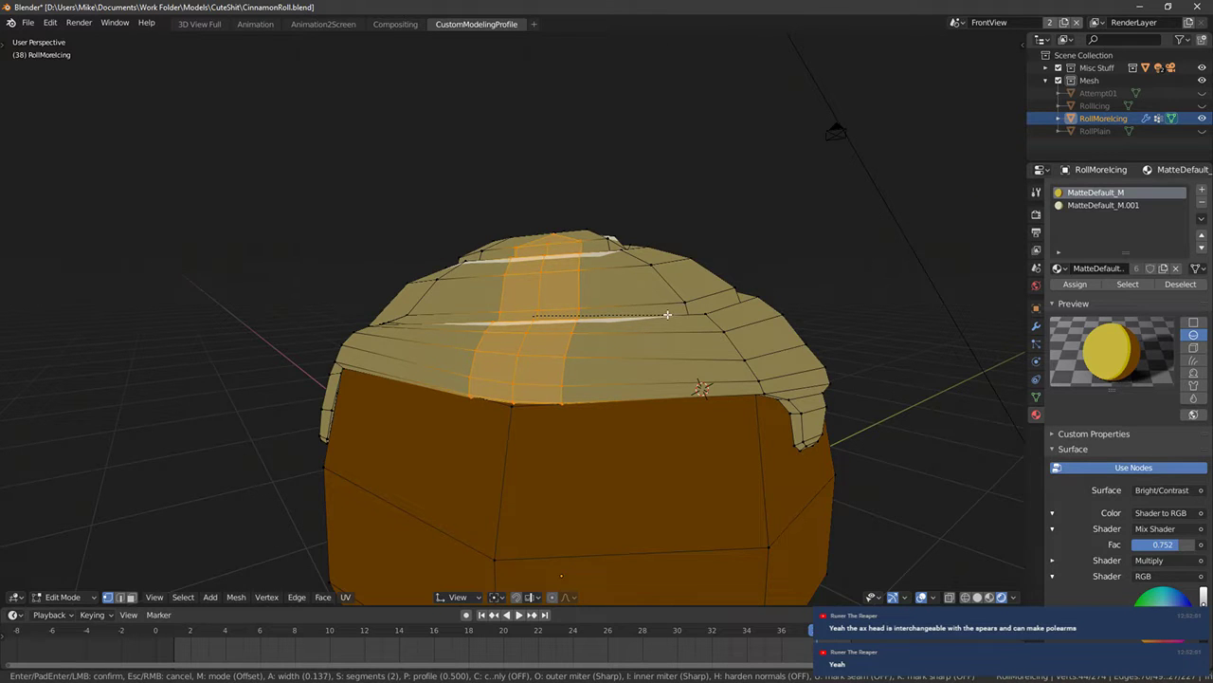
pyautogui.click(667, 315)
pyautogui.hotkey('ctrl', 'z')
pyautogui.moveTo(534, 312); pyautogui.dragTo(485, 282, button='middle')
pyautogui.press('g')
pyautogui.press('x')
pyautogui.click(471, 306)
# Try to extrude the beveled rim's lower vertices into a drip strip, moving them -0.153, 0.193 and -0.426 in X, Y and Z
pyautogui.rightClick(483, 257)
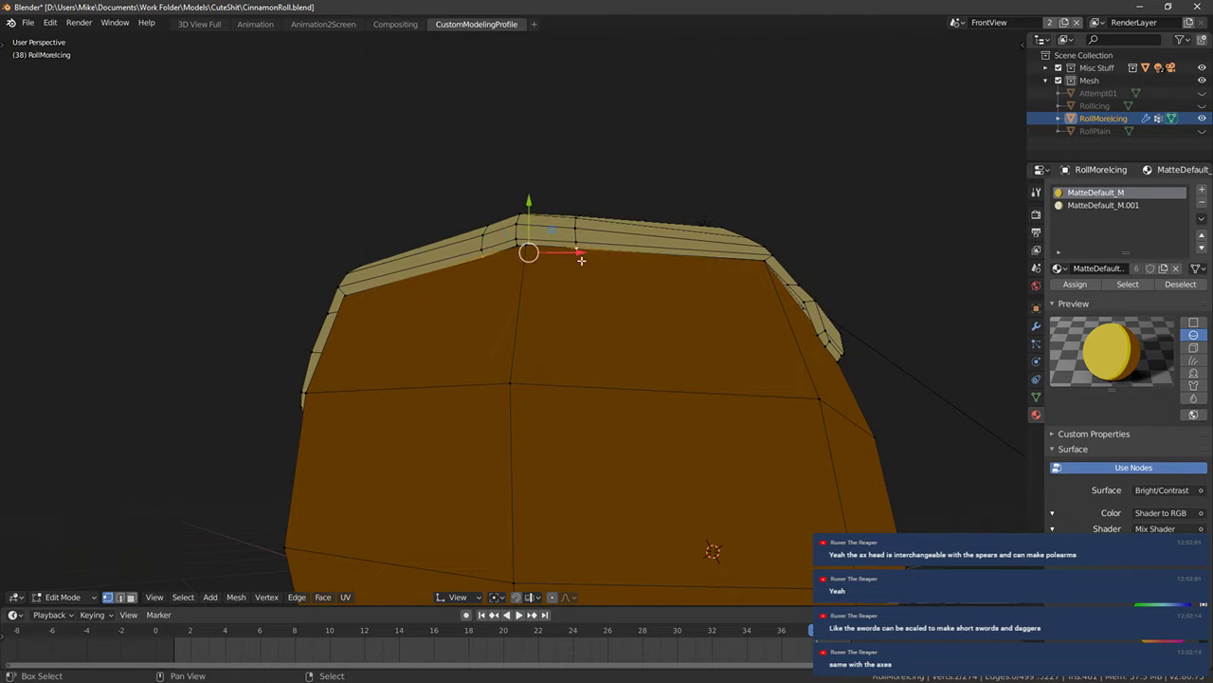
pyautogui.moveTo(581, 259); pyautogui.dragTo(530, 388, button='middle')
pyautogui.moveTo(585, 487); pyautogui.dragTo(550, 379, button='middle')
pyautogui.press('e')
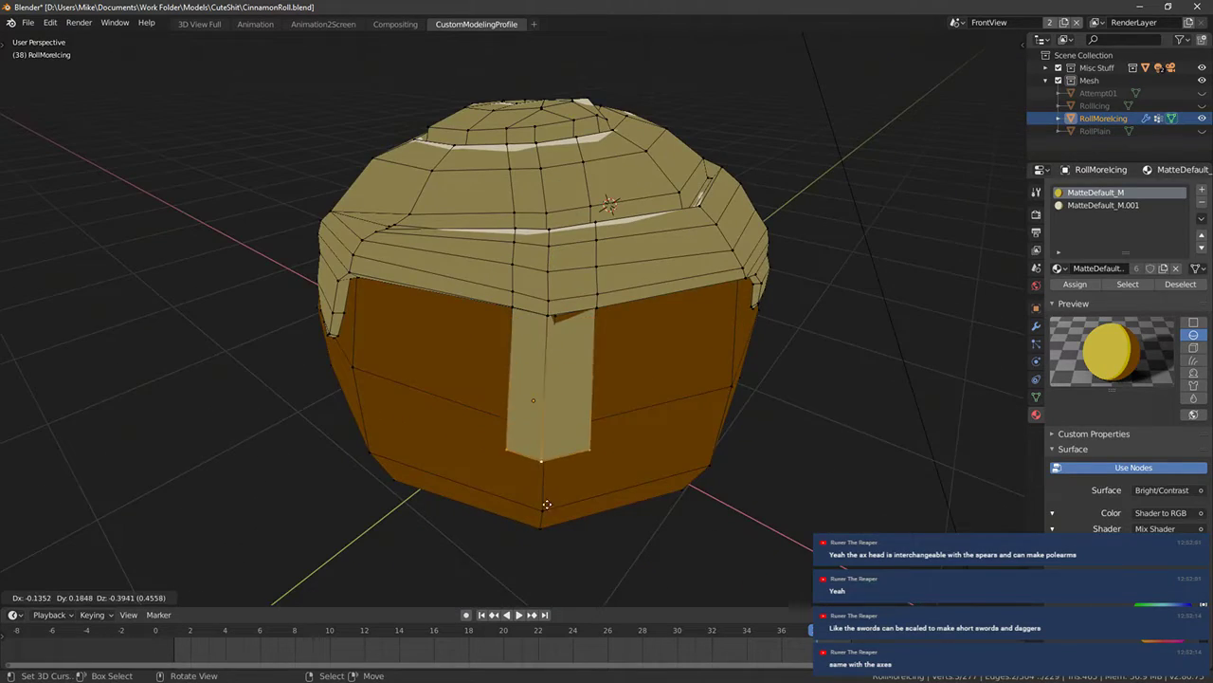
pyautogui.click(546, 515)
# Move the strip's lower edge 0.067, -0.147 and -0.166 in global X, Y and Z, and -0.036 along the view's X axis
pyautogui.moveTo(546, 514); pyautogui.dragTo(370, 422, button='middle')
pyautogui.press('g')
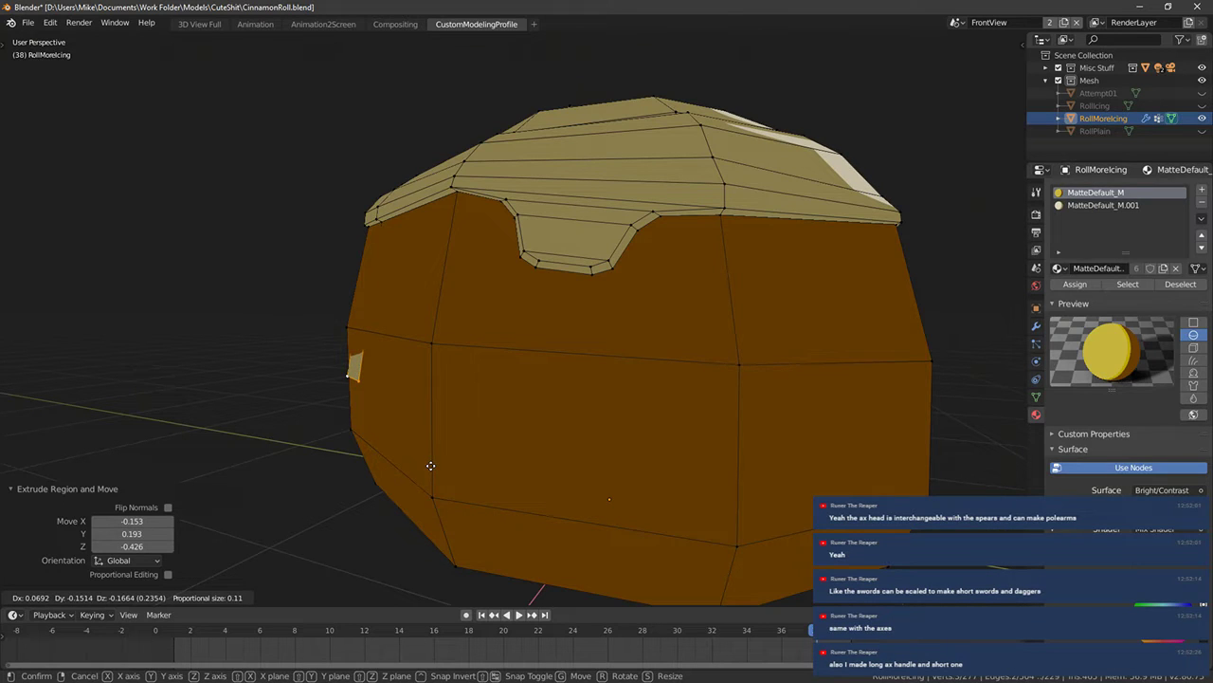
pyautogui.click(429, 466)
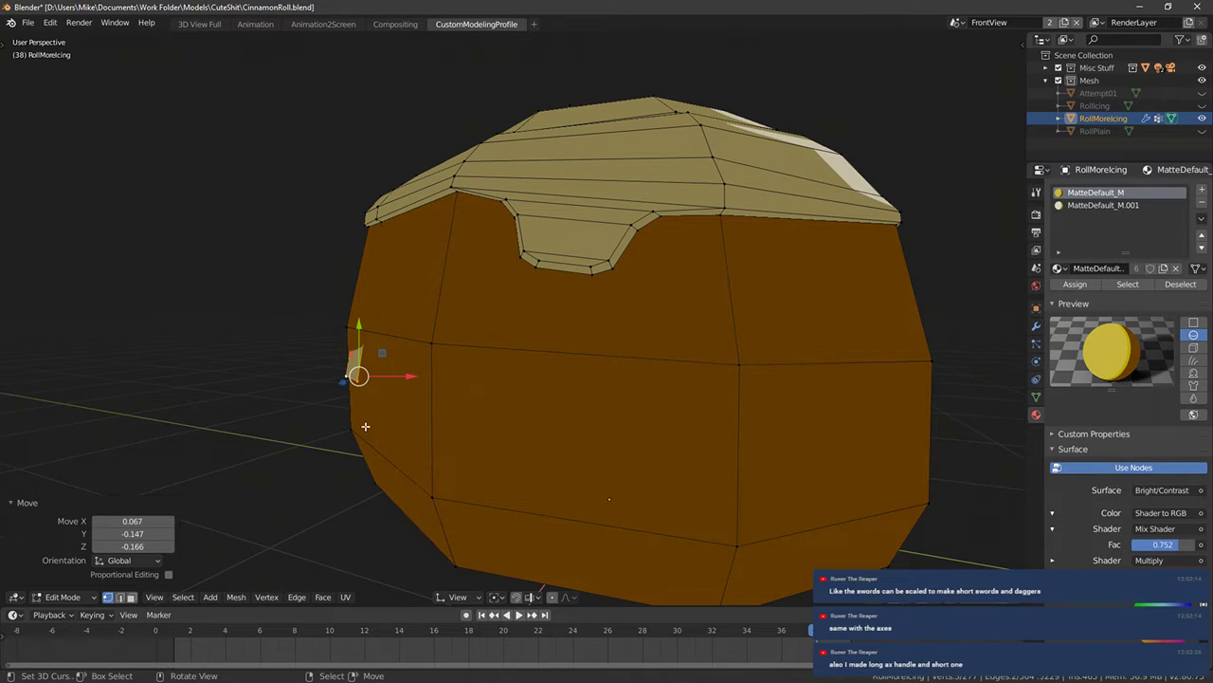
pyautogui.moveTo(284, 373); pyautogui.dragTo(708, 417, button='middle')
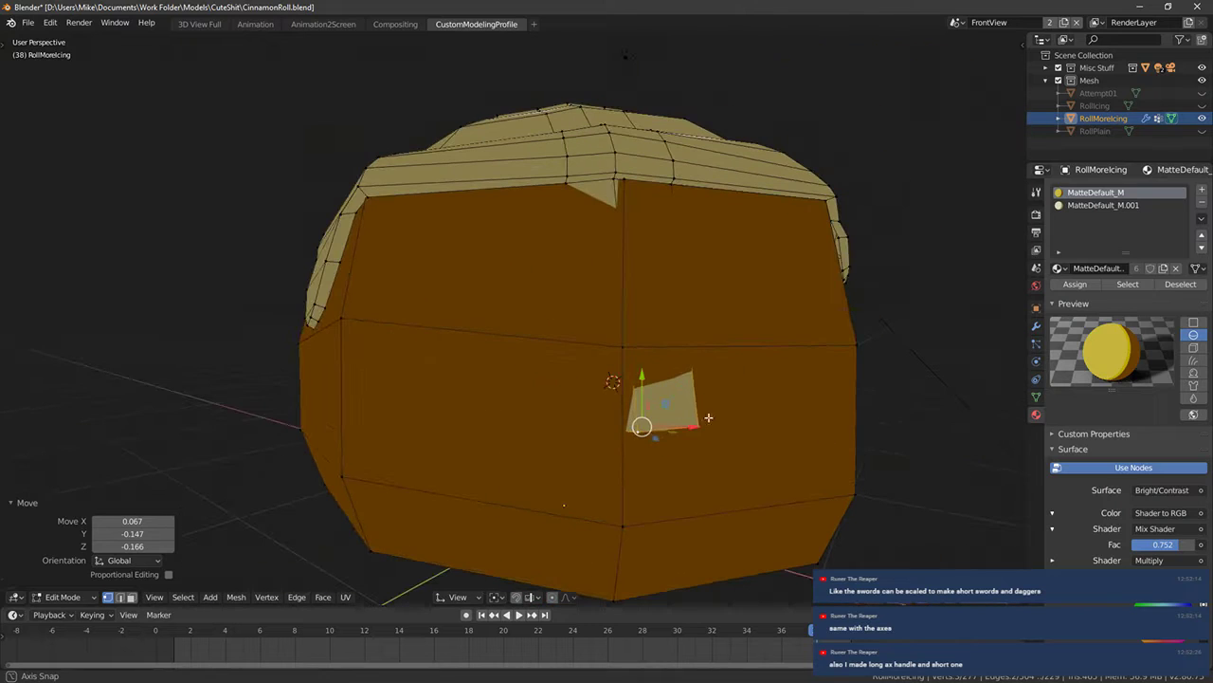
pyautogui.moveTo(691, 423); pyautogui.dragTo(677, 426)
pyautogui.moveTo(677, 426); pyautogui.dragTo(566, 441, button='middle')
# Try three loop cuts across the extruded strip, and undo back to the beveled rim before the extrusion
pyautogui.scroll(3, 566, 442)
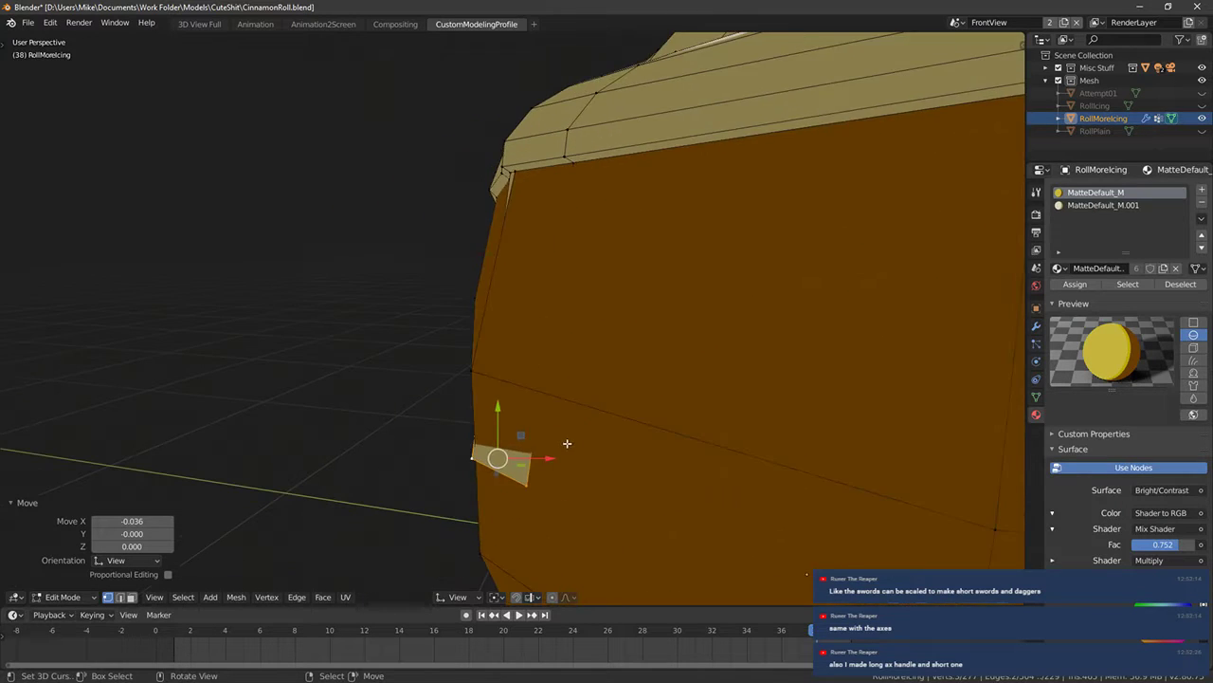
pyautogui.press('z')
pyautogui.press('z')
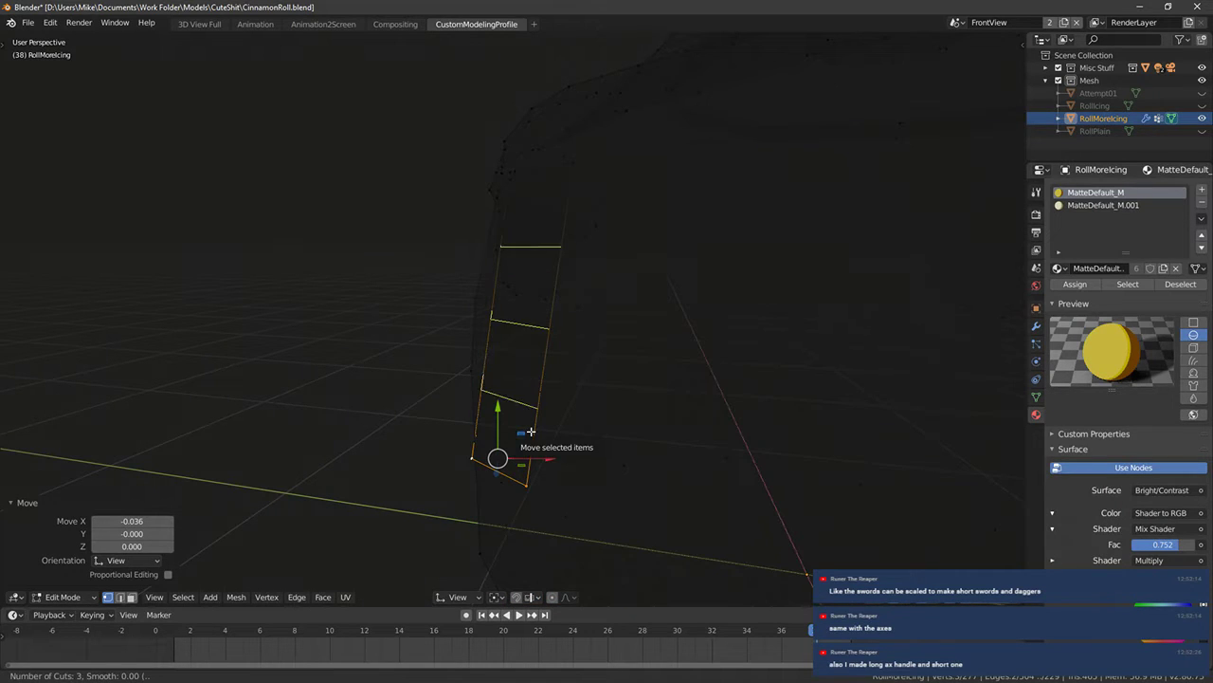
pyautogui.click(530, 432)
pyautogui.rightClick(528, 426)
pyautogui.moveTo(561, 308); pyautogui.dragTo(521, 303)
pyautogui.hotkey('alt', 'z')
pyautogui.moveTo(521, 303); pyautogui.dragTo(454, 296, button='middle')
pyautogui.hotkey('ctrl', 'z')
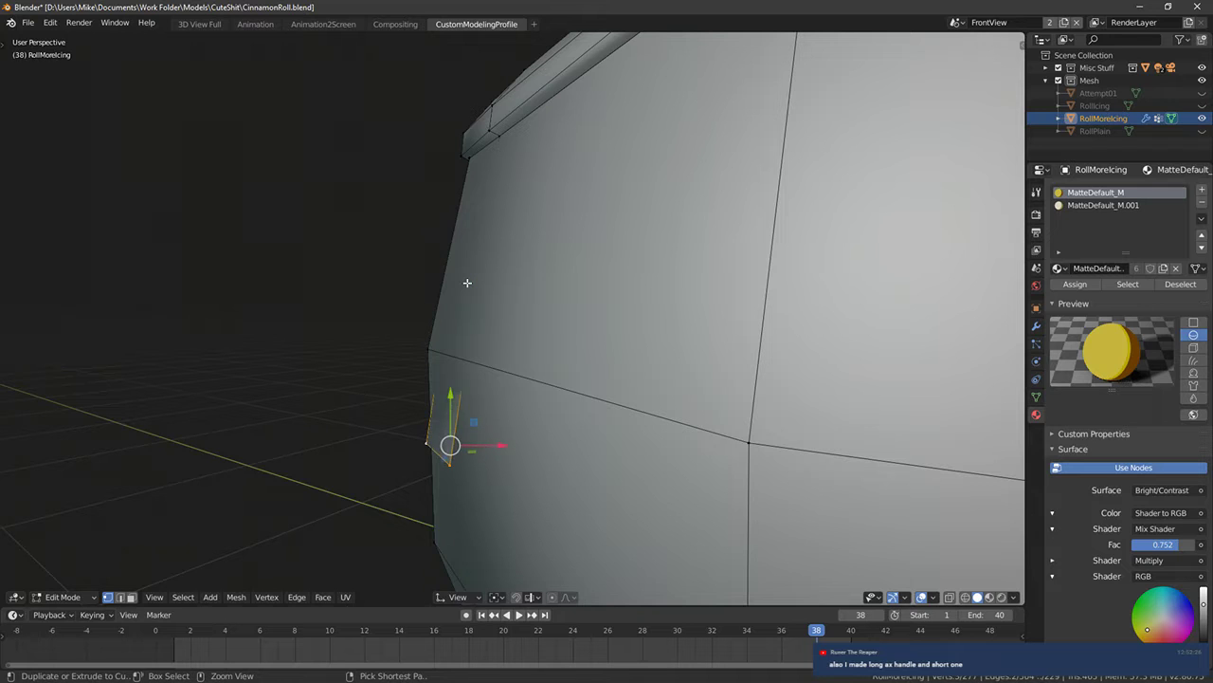
pyautogui.hotkey('ctrl', 'z')
# Select the beveled rim section's underside, including its thickness, and extrude it 0.571 along the normal as a new drip
pyautogui.moveTo(501, 232); pyautogui.dragTo(548, 203, button='middle')
pyautogui.keyDown('shift'); pyautogui.rightClick(623, 139); pyautogui.keyUp('shift')
pyautogui.press('e')
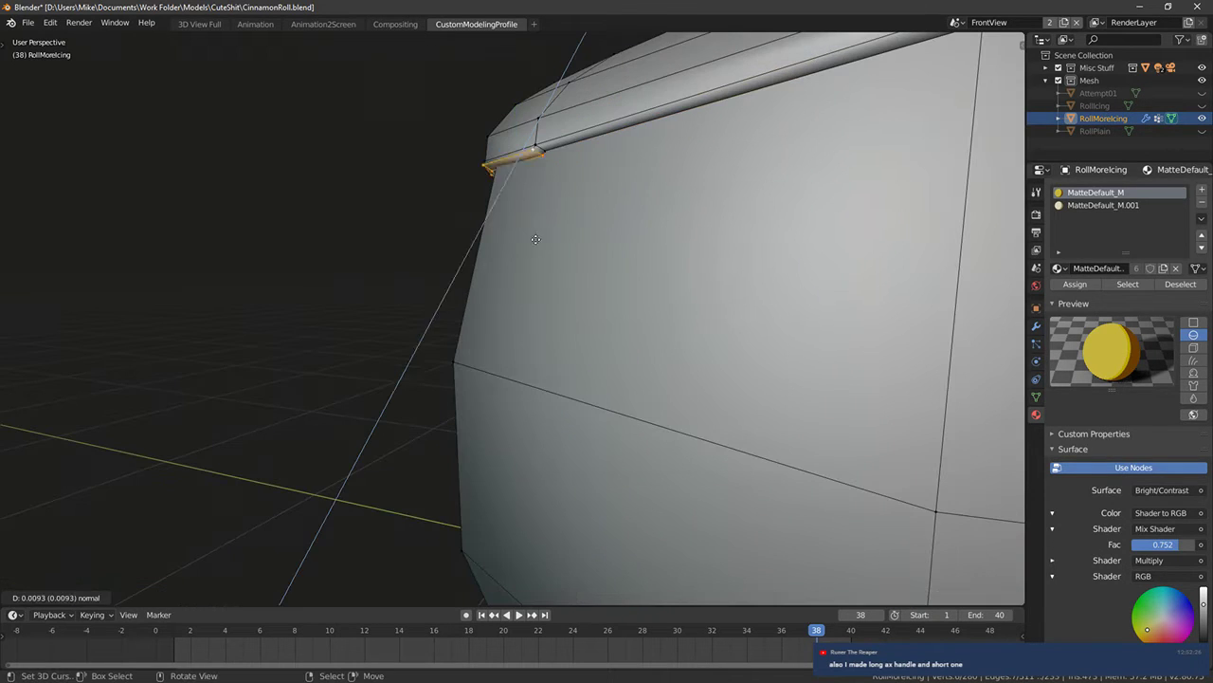
pyautogui.click(473, 494)
# Reposition the new drip's lower end against the roll, including a move of 0.025, 0.022 and -0.013 and lowering it about 0.07
pyautogui.press('g')
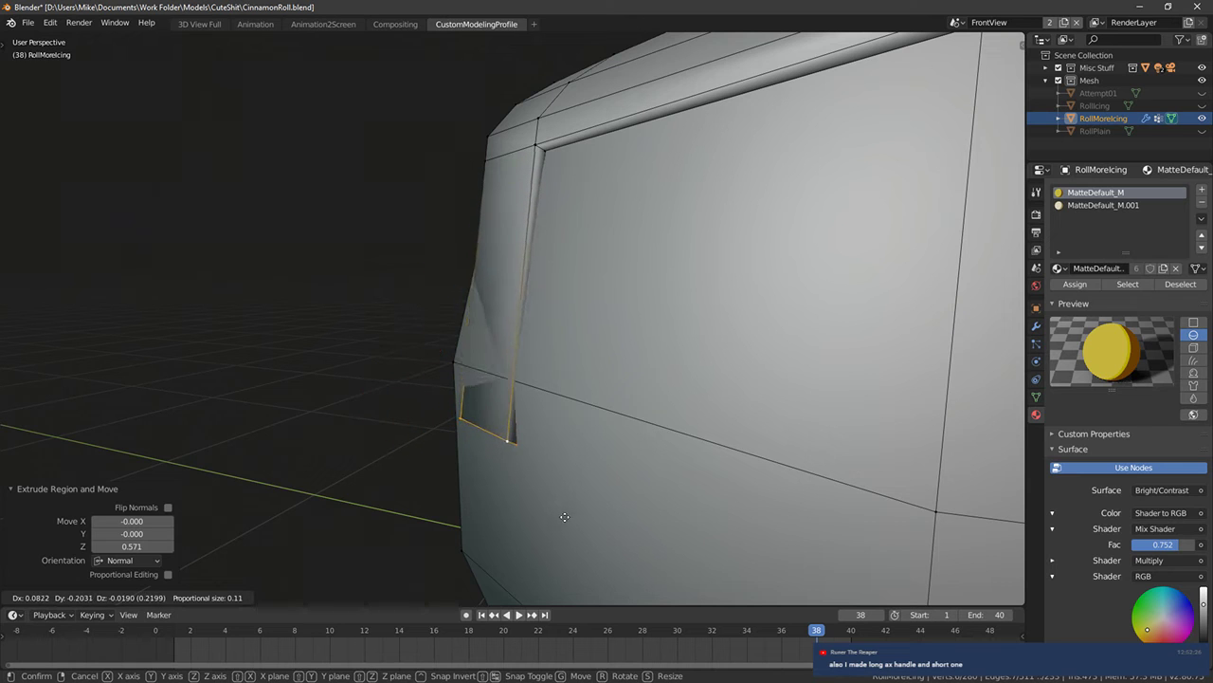
pyautogui.click(558, 516)
pyautogui.moveTo(558, 517); pyautogui.dragTo(446, 312, button='middle')
pyautogui.press('g')
pyautogui.click(606, 264)
pyautogui.press('g')
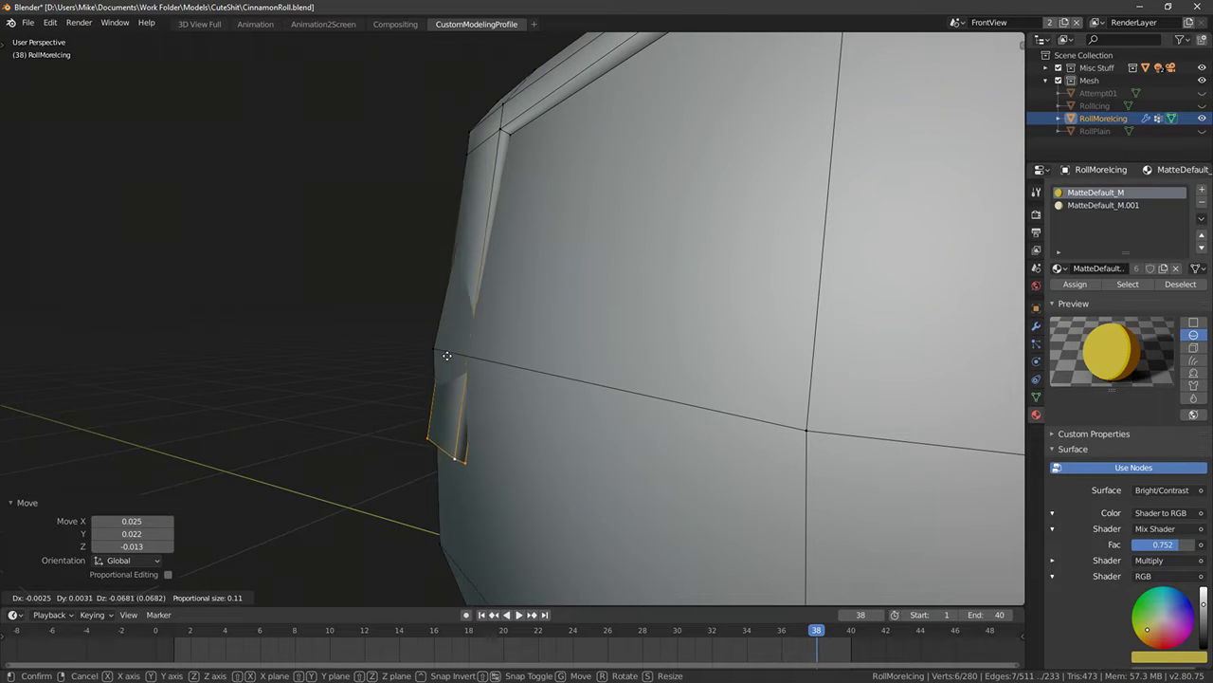
pyautogui.click(447, 355)
pyautogui.moveTo(447, 355); pyautogui.dragTo(447, 322, button='middle')
# Add three loop cuts across the new drip and move them about 0.04 outward and up from the roll's surface
pyautogui.hotkey('alt', 'a')
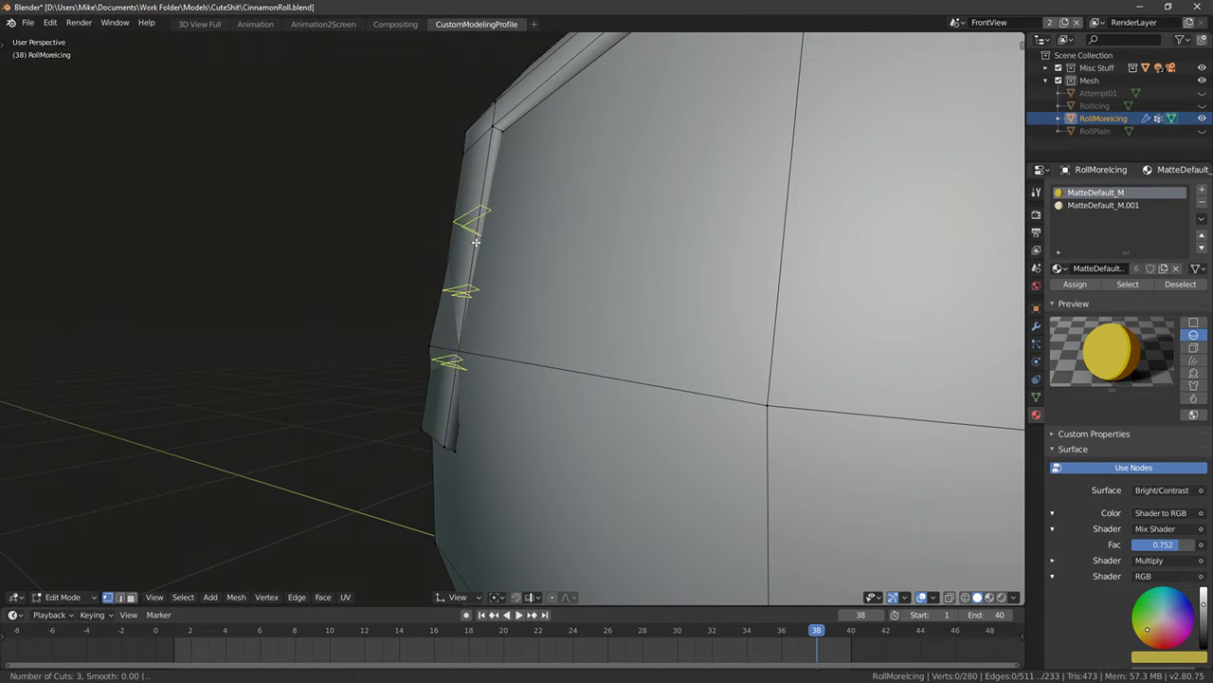
pyautogui.click(476, 242)
pyautogui.rightClick(474, 240)
pyautogui.press('g')
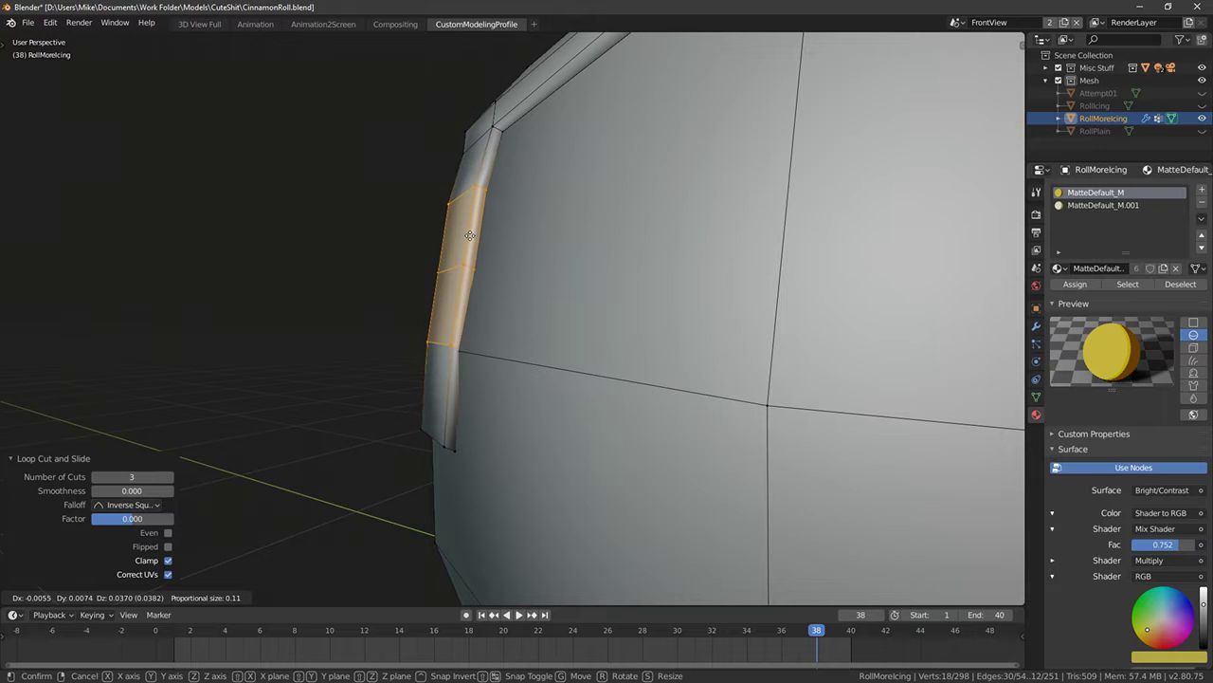
pyautogui.click(475, 229)
# Select the new drip's middle loop and shift it slightly to follow the roll's curve
pyautogui.hotkey('alt', 'a')
pyautogui.keyDown('alt'); pyautogui.rightClick(458, 199); pyautogui.keyUp('alt')
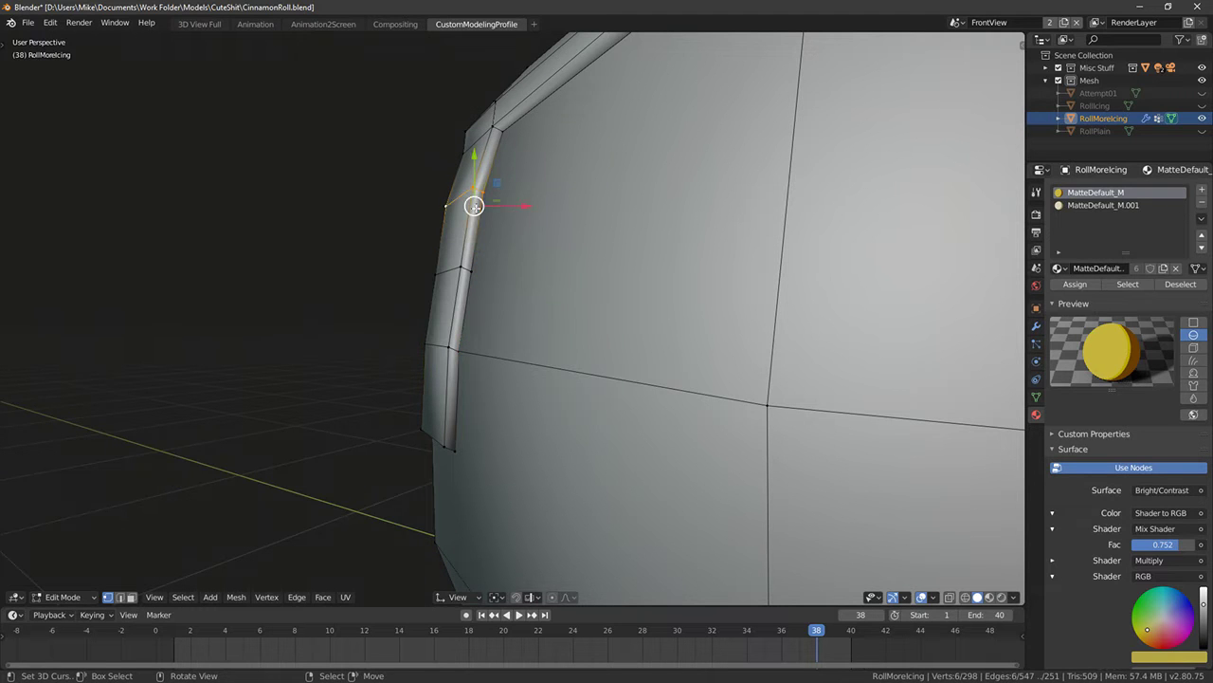
pyautogui.press('g')
pyautogui.rightClick(478, 205)
pyautogui.moveTo(457, 203); pyautogui.dragTo(630, 235, button='middle')
pyautogui.press('g')
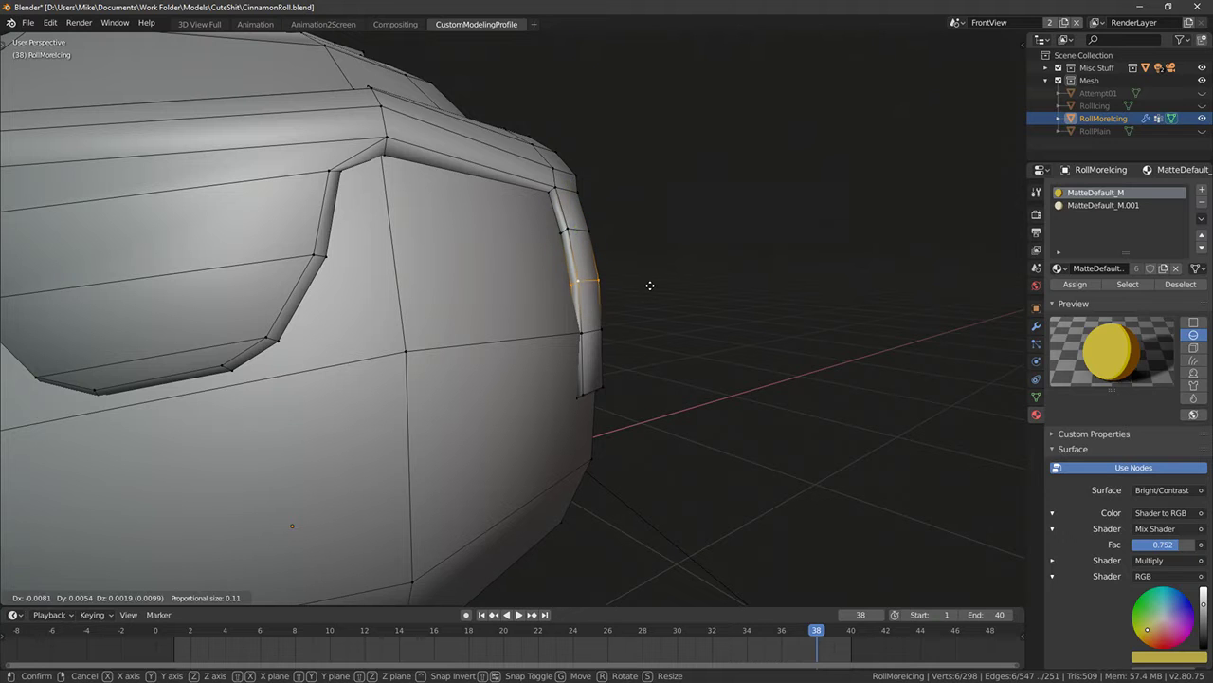
pyautogui.click(651, 284)
# Select the three outer vertices of the drip's middle loop and move them 0.014 along the view's X axis
pyautogui.rightClick(576, 283)
pyautogui.moveTo(590, 284)
pyautogui.mouseDown(button='middle')
pyautogui.moveTo(536, 290)
pyautogui.moveTo(612, 280)
pyautogui.mouseUp(button='middle')
pyautogui.keyDown('ctrl'); pyautogui.rightClick(650, 282); pyautogui.keyUp('ctrl')
pyautogui.moveTo(604, 278); pyautogui.dragTo(614, 277)
pyautogui.click(614, 278)
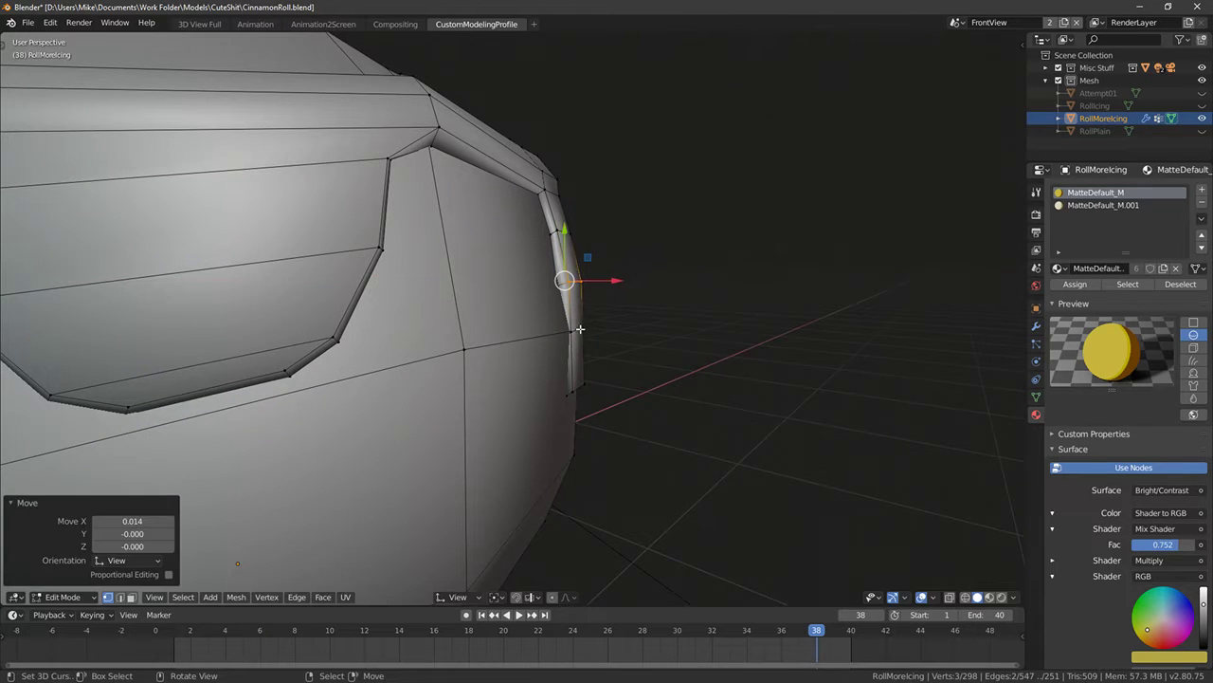
# Select the three outer vertices of the drip's lowest loop and move them 0.024 along the view's X axis
pyautogui.rightClick(568, 335)
pyautogui.scroll(-4, 581, 334)
pyautogui.keyDown('ctrl'); pyautogui.click(621, 339); pyautogui.keyUp('ctrl')
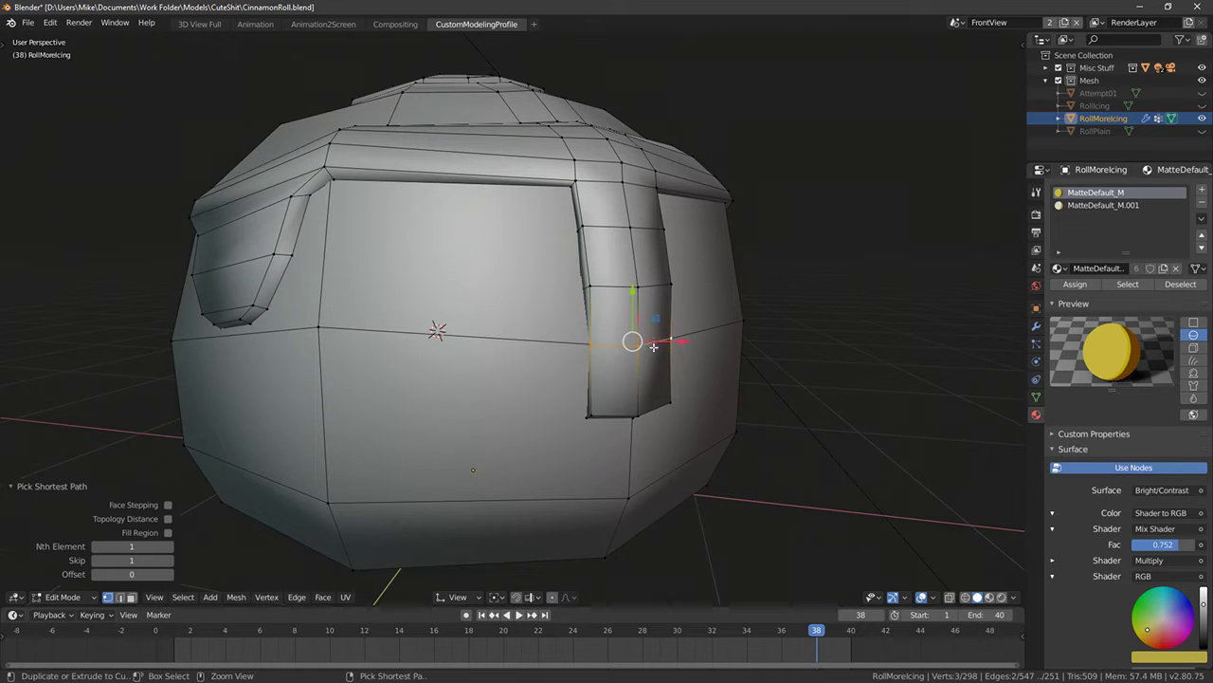
pyautogui.scroll(4, 621, 338)
pyautogui.press('g')
pyautogui.press('x')
pyautogui.click(639, 326)
pyautogui.moveTo(639, 326)
pyautogui.mouseDown(button='middle')
pyautogui.moveTo(590, 325)
pyautogui.moveTo(634, 341)
pyautogui.mouseUp(button='middle')
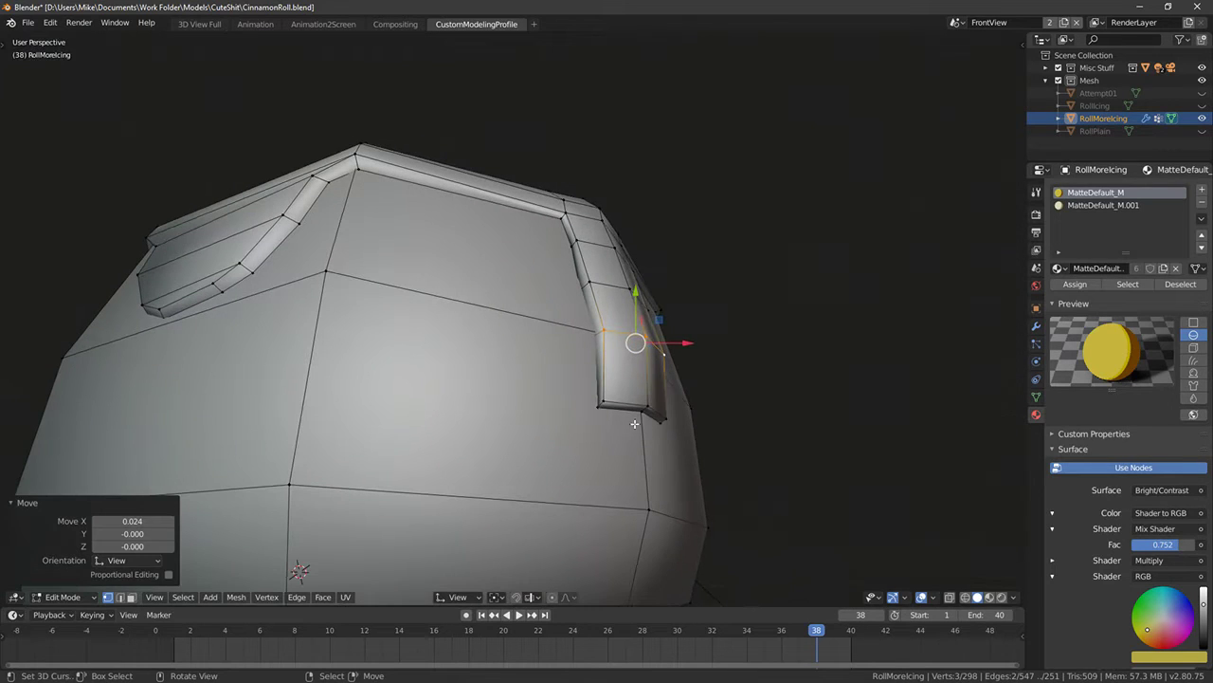
# Select the drip's bottom edges, extrude them downward and move the new end 0.010, -0.011 and -0.009 in X, Y and Z
pyautogui.rightClick(647, 406)
pyautogui.press('a')
pyautogui.moveTo(653, 411); pyautogui.dragTo(592, 406, button='middle')
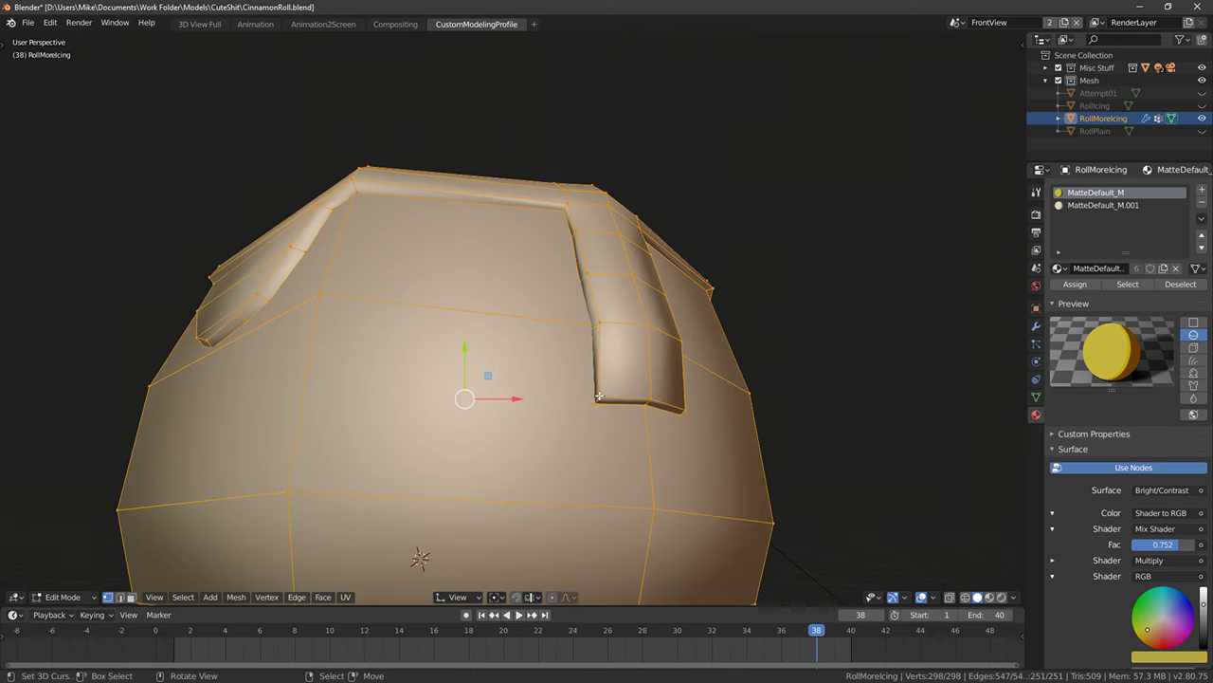
pyautogui.rightClick(597, 404)
pyautogui.keyDown('shift'); pyautogui.rightClick(615, 406); pyautogui.keyUp('shift')
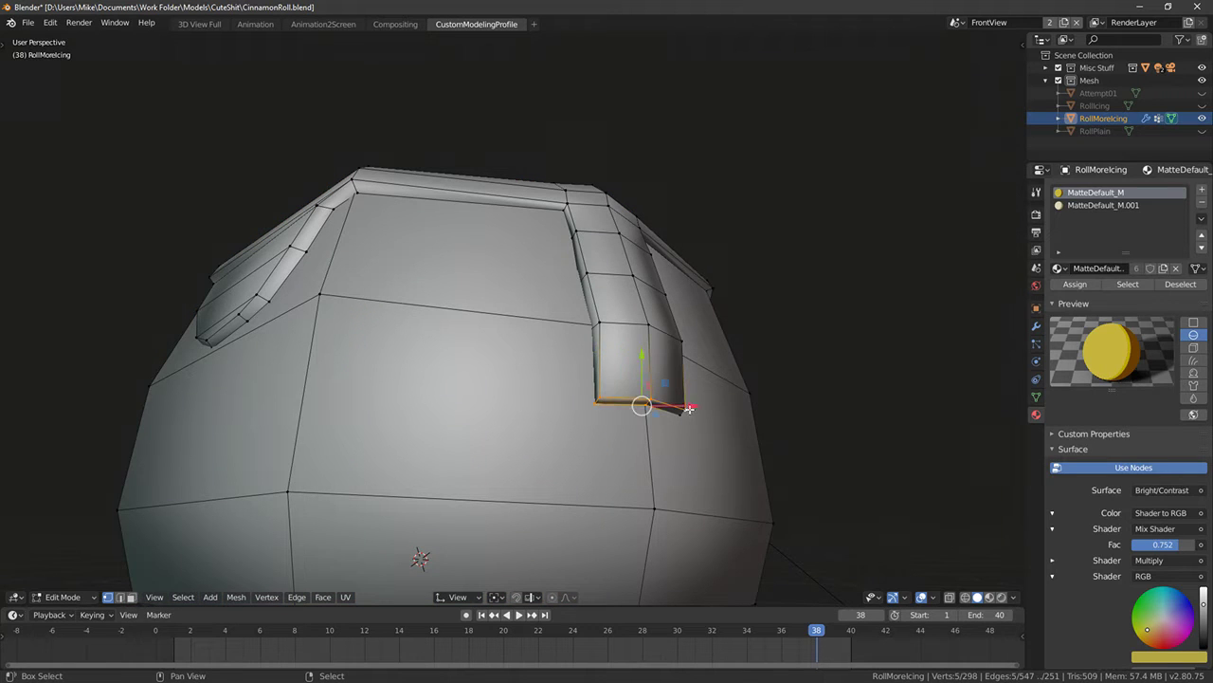
pyautogui.moveTo(585, 428); pyautogui.dragTo(663, 449, button='middle')
pyautogui.press('e')
pyautogui.click(631, 488)
pyautogui.press('g')
pyautogui.click(622, 488)
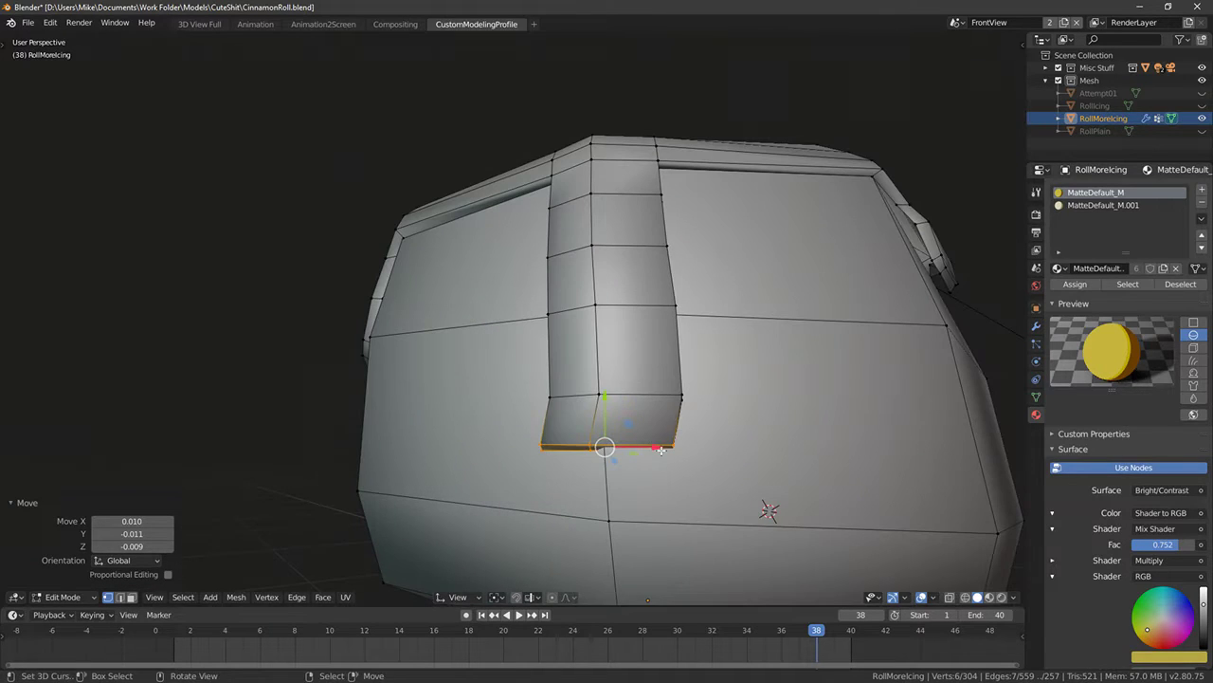
# Nudge the drip's new bottom end 0.005 and -0.005 along the X axis of two different views
pyautogui.moveTo(662, 449); pyautogui.dragTo(677, 452)
pyautogui.moveTo(677, 451); pyautogui.dragTo(525, 478, button='middle')
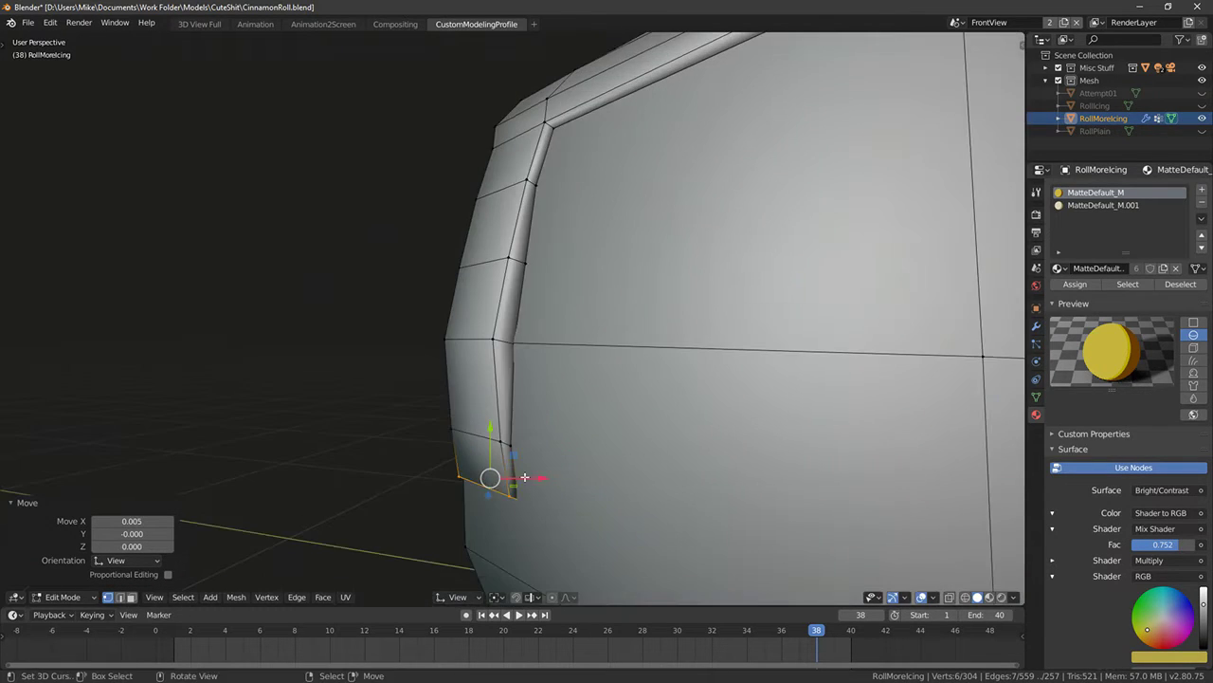
pyautogui.moveTo(542, 479); pyautogui.dragTo(528, 479)
pyautogui.moveTo(528, 478); pyautogui.dragTo(737, 473, button='middle')
pyautogui.press('s')
pyautogui.rightClick(699, 465)
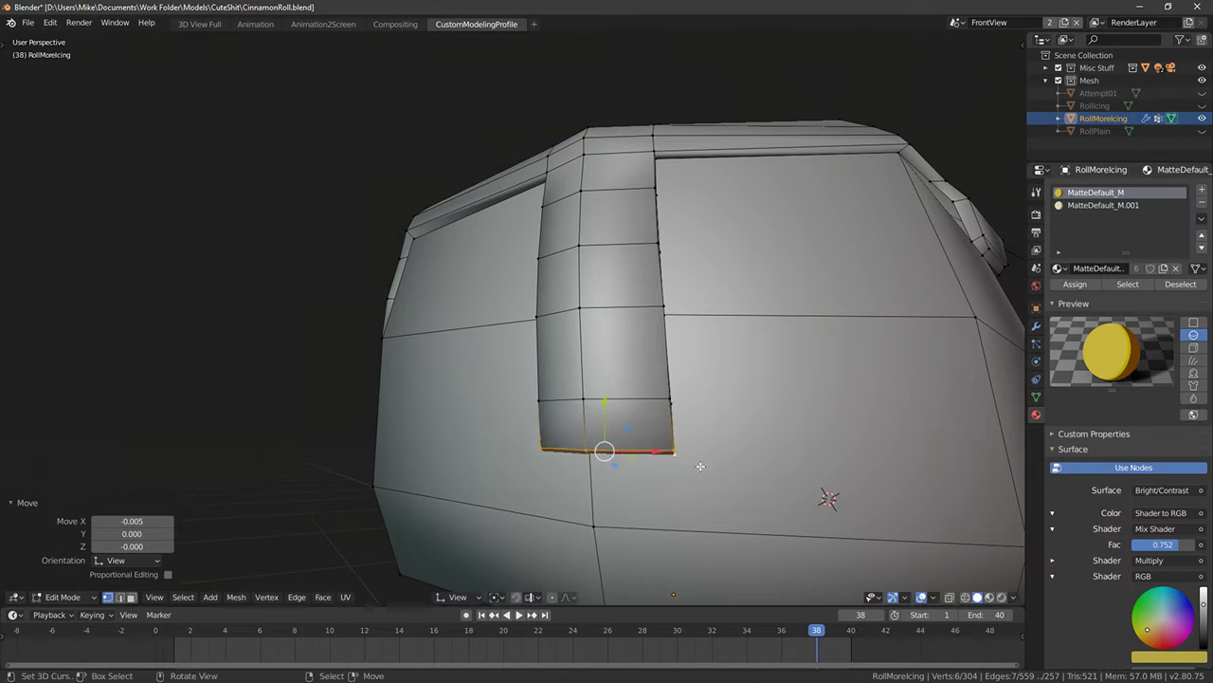
# Narrow the new drip's bottom end by scaling it to about 0.67 along the view's X axis
pyautogui.moveTo(655, 467); pyautogui.dragTo(701, 478, button='middle')
pyautogui.keyDown('shift'); pyautogui.moveTo(701, 479); pyautogui.dragTo(629, 415, button='middle'); pyautogui.keyUp('shift')
pyautogui.scroll(2, 769, 412)
pyautogui.press('s')
pyautogui.press('x')
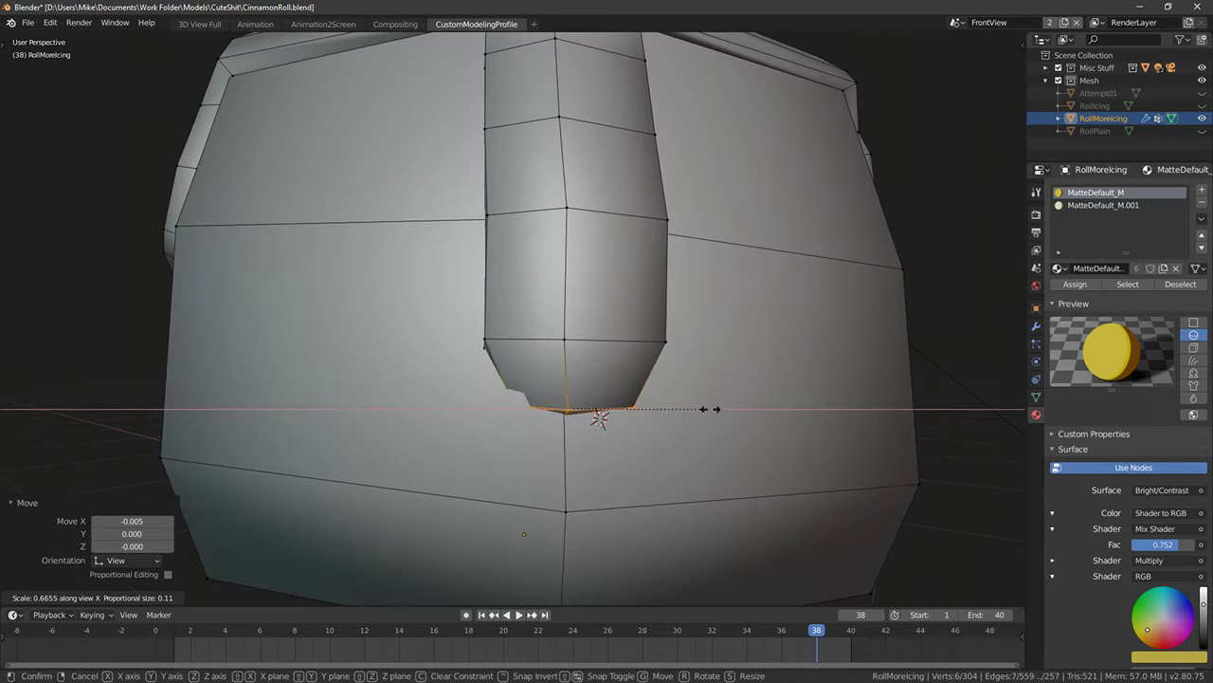
pyautogui.click(712, 412)
# Move the drip's bottom end along the view's Y axis, then along X from the side, and check the shaded result
pyautogui.moveTo(701, 414); pyautogui.dragTo(758, 415, button='middle')
pyautogui.press('g')
pyautogui.press('y')
pyautogui.click(630, 396)
pyautogui.moveTo(631, 397)
pyautogui.mouseDown(button='middle')
pyautogui.moveTo(673, 390)
pyautogui.moveTo(658, 374)
pyautogui.moveTo(571, 412)
pyautogui.moveTo(495, 388)
pyautogui.moveTo(503, 301)
pyautogui.mouseUp(button='middle')
pyautogui.press('g')
pyautogui.press('x')
pyautogui.click(672, 390)
pyautogui.scroll(-6, 571, 411)
pyautogui.press('Tab')
pyautogui.hotkey('shift', 'z')
pyautogui.hotkey('shift', 'z')
pyautogui.press('Tab')
pyautogui.scroll(4, 497, 379)
# Select the outer vertices where the drip meets the icing rim and scale them apart to widen the drip's top
pyautogui.click(477, 271)
pyautogui.moveTo(481, 254); pyautogui.dragTo(628, 303, button='middle')
pyautogui.keyDown('shift'); pyautogui.rightClick(434, 257); pyautogui.keyUp('shift')
pyautogui.press('s')
pyautogui.rightClick(588, 316)
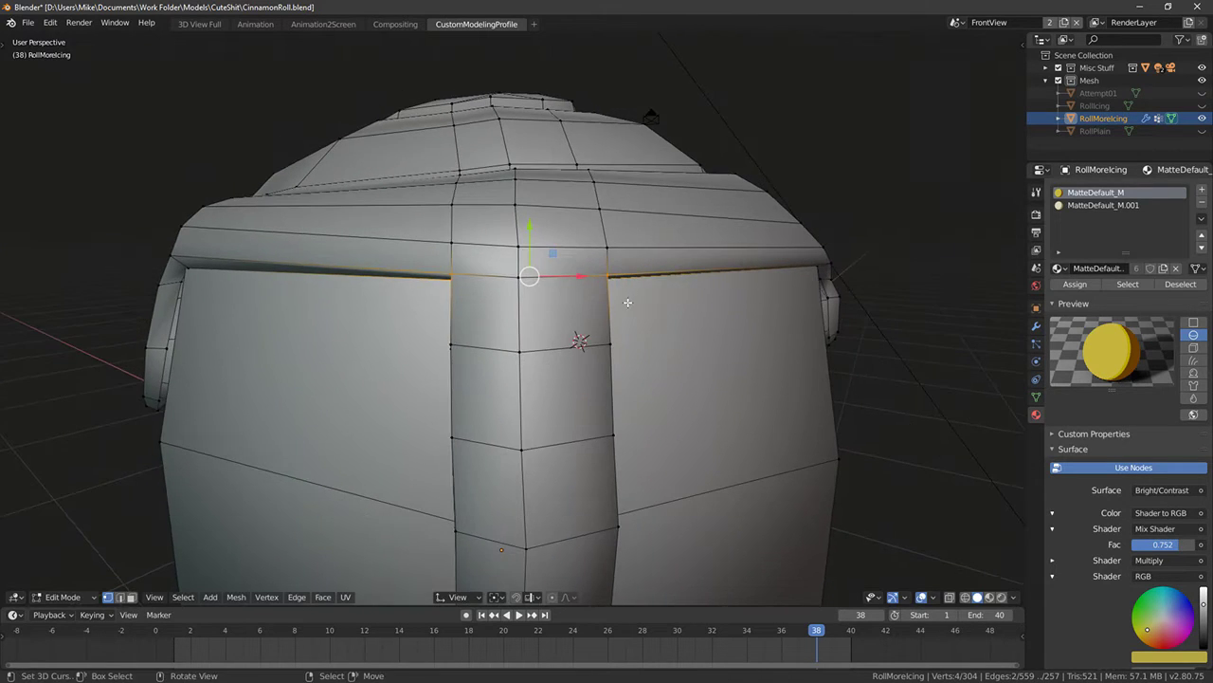
pyautogui.press('s')
pyautogui.rightClick(699, 298)
# Add an edge loop across the drip just below the rim, slide it about 0.41 upward and scale it
pyautogui.hotkey('ctrl', 'r')
pyautogui.click(559, 322)
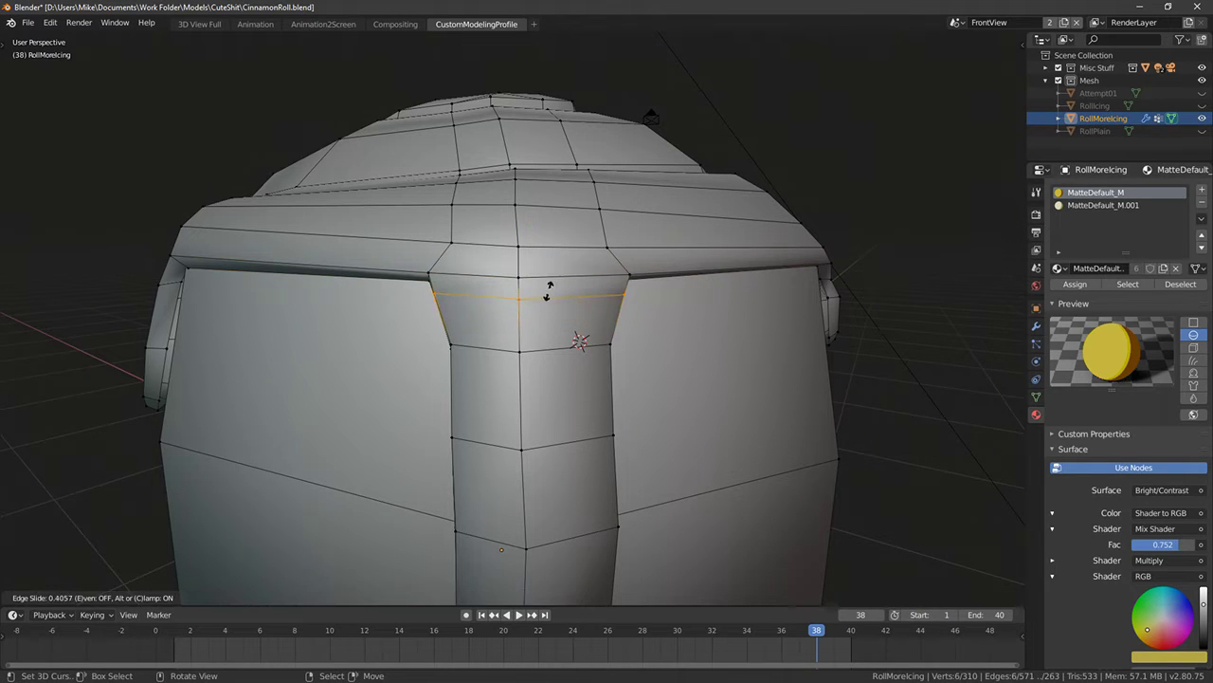
pyautogui.click(548, 291)
pyautogui.press('s')
pyautogui.click(634, 303)
pyautogui.press('Tab')
pyautogui.moveTo(548, 301)
pyautogui.mouseDown(button='middle')
pyautogui.moveTo(591, 298)
pyautogui.moveTo(517, 368)
pyautogui.moveTo(495, 350)
pyautogui.moveTo(444, 391)
pyautogui.mouseUp(button='middle')
pyautogui.scroll(-6, 588, 298)
pyautogui.hotkey('shift', 'z')
pyautogui.press('Tab')
pyautogui.scroll(3, 488, 361)
# Select the rim vertices flanking the drip's top, scale them, and shrink/fatten them by -0.008 with connected proportional editing
pyautogui.rightClick(420, 243)
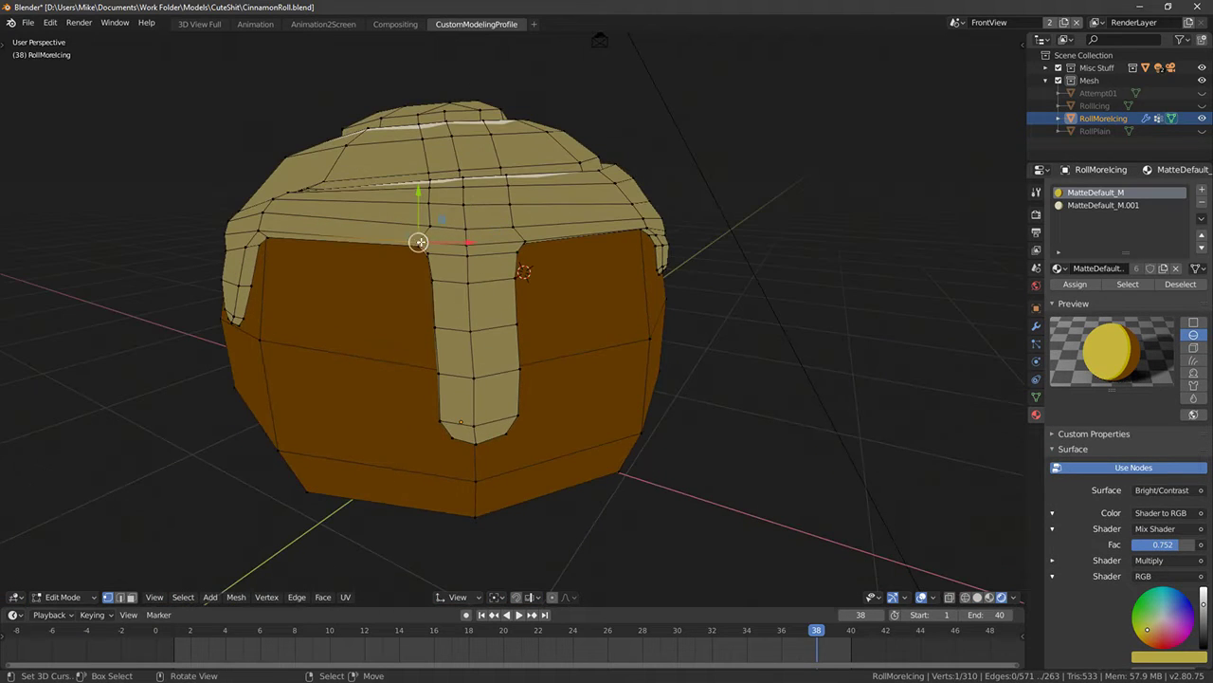
pyautogui.keyDown('shift'); pyautogui.rightClick(529, 237); pyautogui.keyUp('shift')
pyautogui.moveTo(529, 237); pyautogui.dragTo(700, 243, button='middle')
pyautogui.press('s')
pyautogui.click(616, 260)
pyautogui.hotkey('alt', 's')
pyautogui.click(681, 273)
# Move the drip's flanking rim vertices about 0.020, -0.013 and -0.017 in X, Y and Z, and readjust them from another angle
pyautogui.press('g')
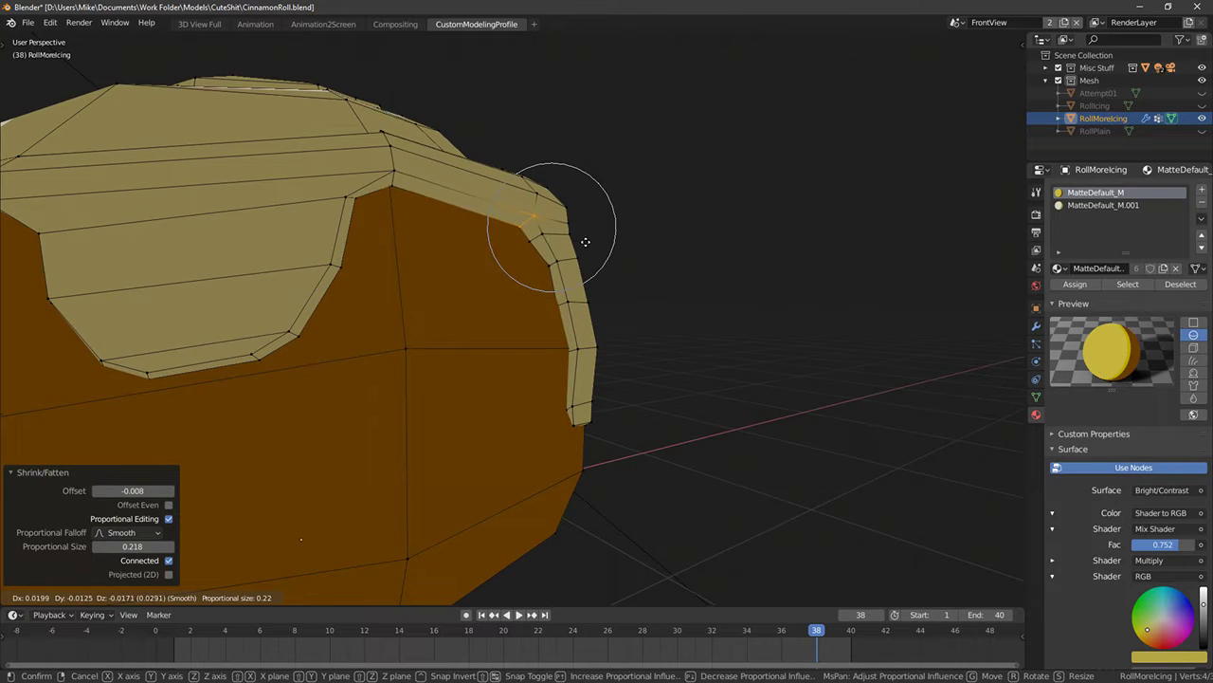
pyautogui.click(581, 244)
pyautogui.moveTo(582, 243); pyautogui.dragTo(618, 235, button='middle')
pyautogui.press('g')
pyautogui.press('Tab')
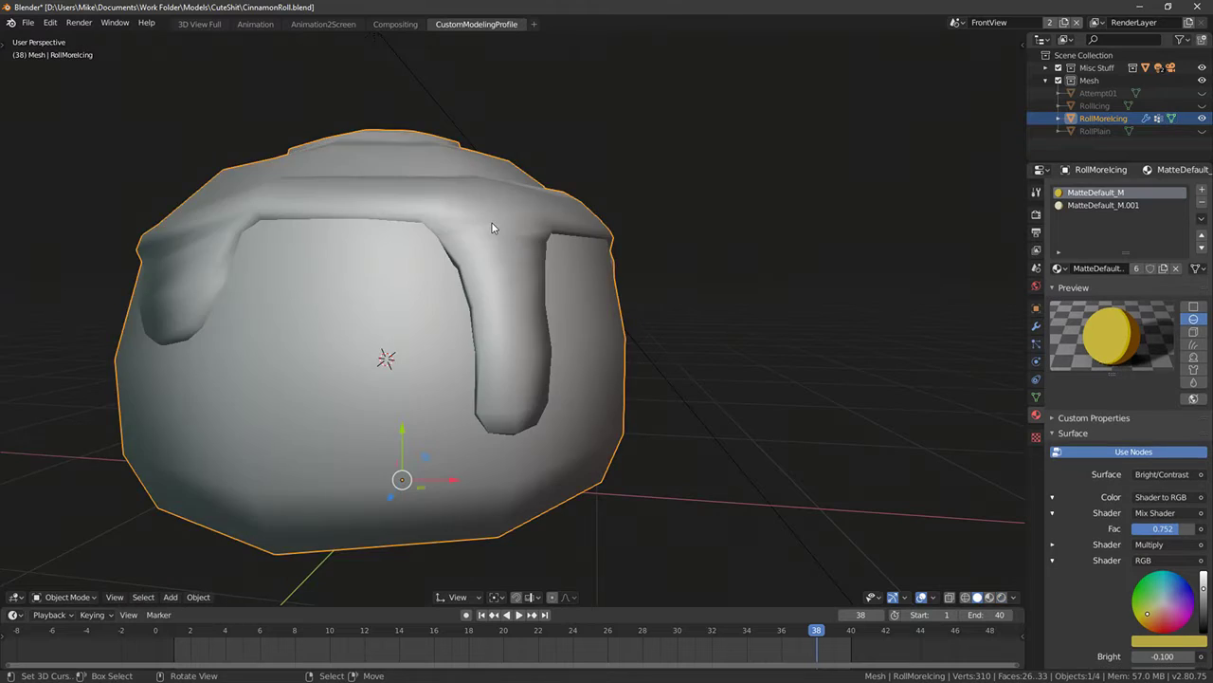
pyautogui.press('Tab')
pyautogui.scroll(-5, 492, 223)
pyautogui.moveTo(587, 284); pyautogui.dragTo(313, 309, button='middle')
pyautogui.press('Tab')
pyautogui.scroll(3, 416, 288)
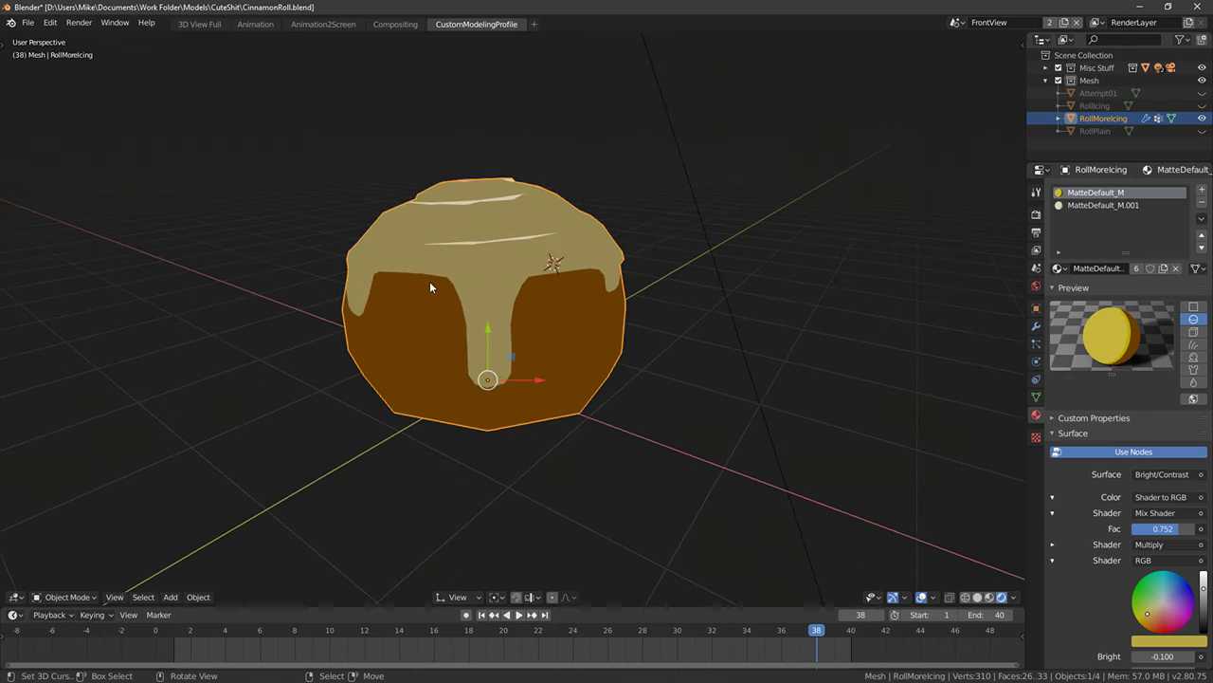
# Raise the drip's bottom end 0.112 along the view's Y axis with smooth proportional editing at size 0.564
pyautogui.scroll(2, 531, 317)
pyautogui.moveTo(531, 317); pyautogui.dragTo(544, 256, button='middle')
pyautogui.press('Tab')
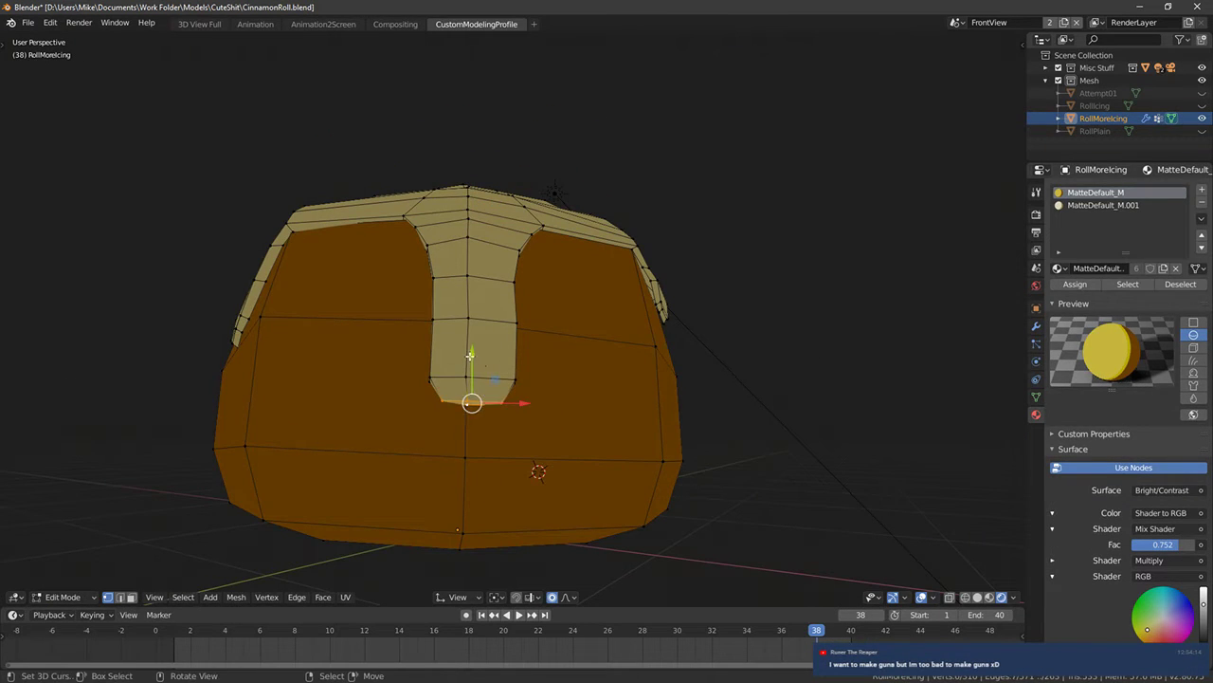
pyautogui.scroll(-10, 470, 356)
pyautogui.moveTo(470, 356); pyautogui.dragTo(471, 320)
pyautogui.moveTo(470, 320); pyautogui.dragTo(305, 343, button='middle')
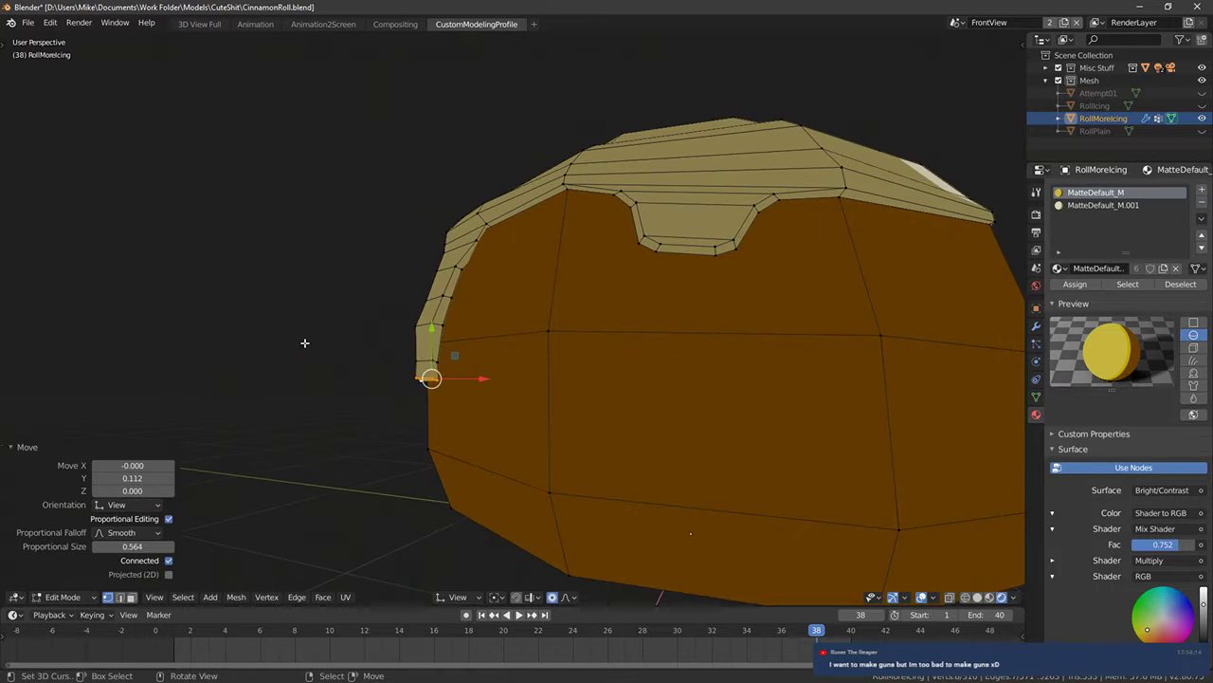
# Move the drip's bottom end 0.010 in X and -0.020 in Y, and rotate it about -16° with a proportional size of 0.14
pyautogui.press('g')
pyautogui.click(306, 356)
pyautogui.moveTo(507, 357); pyautogui.dragTo(657, 328, button='middle')
pyautogui.press('r')
pyautogui.scroll(13, 654, 303)
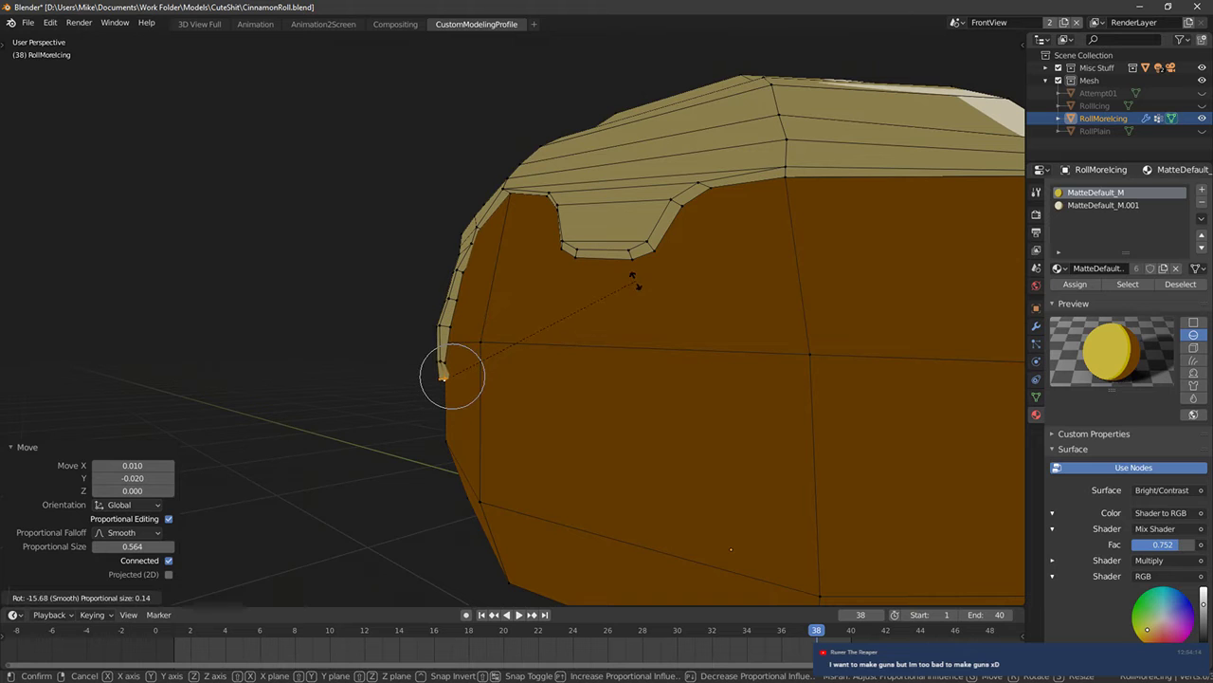
pyautogui.click(641, 287)
# Move the side vertices just above the drip's tip 0.006, -0.006 and 0.009 in X, Y and Z, then about 0.024 in Z
pyautogui.rightClick(431, 368)
pyautogui.moveTo(383, 367); pyautogui.dragTo(574, 369, button='middle')
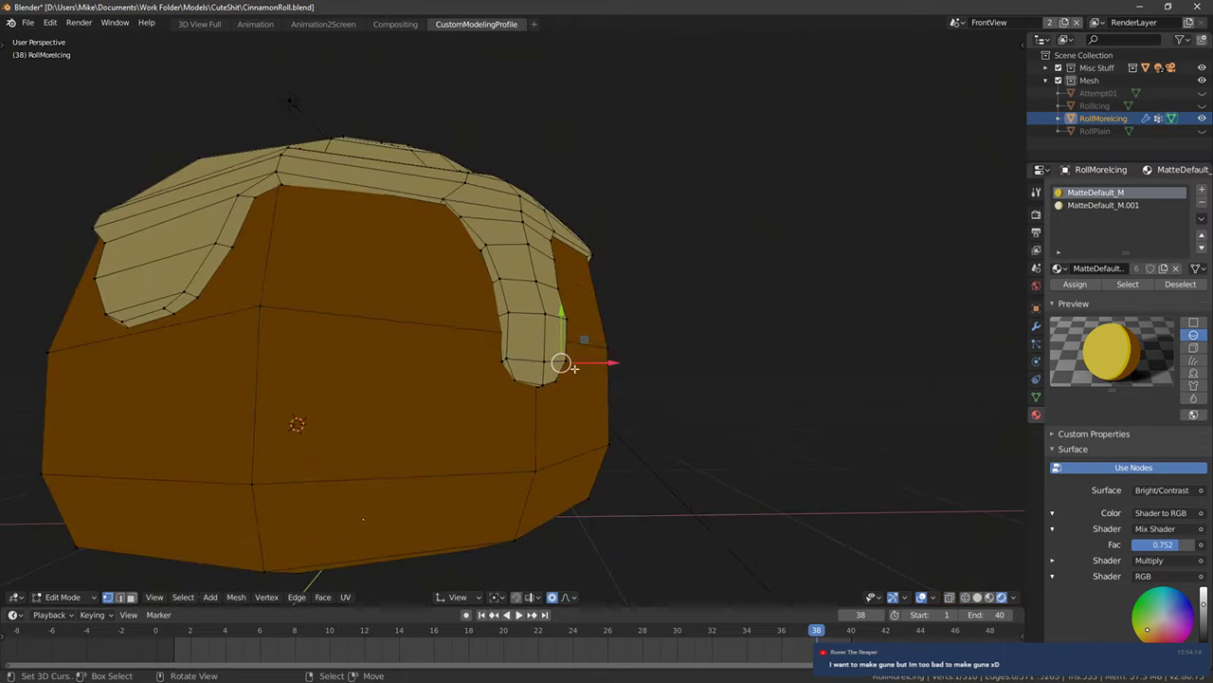
pyautogui.scroll(3, 503, 360)
pyautogui.moveTo(503, 361); pyautogui.dragTo(555, 370, button='middle')
pyautogui.press('g')
pyautogui.click(556, 370)
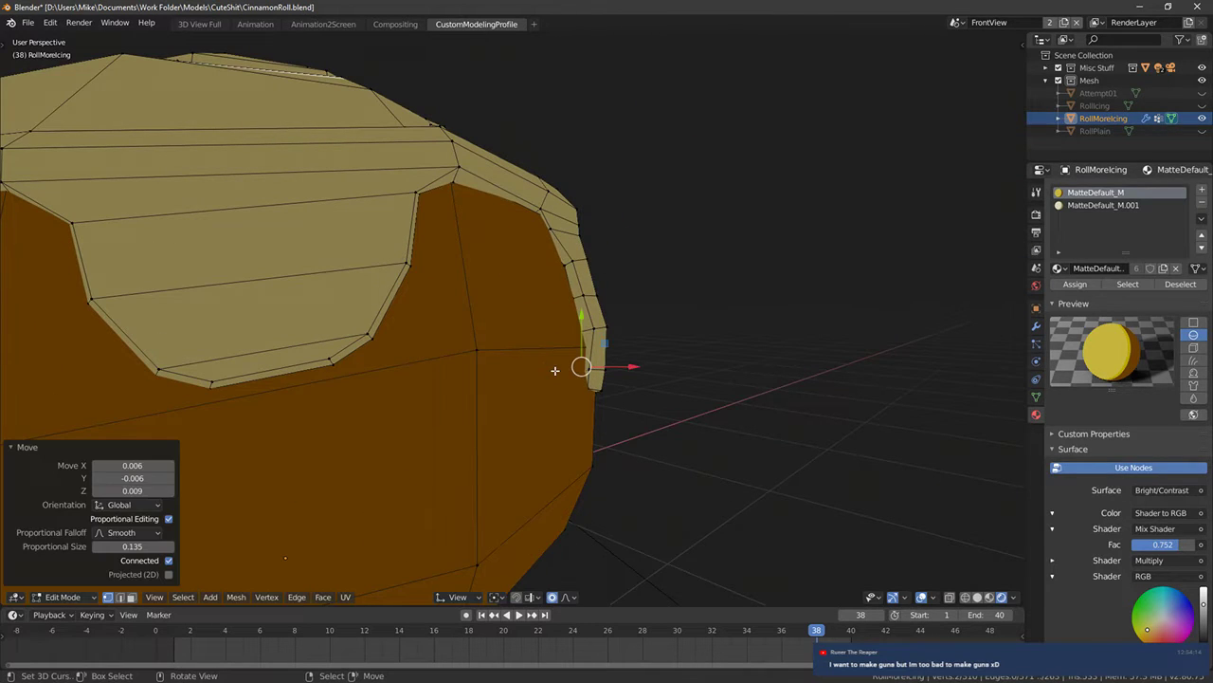
pyautogui.press('g')
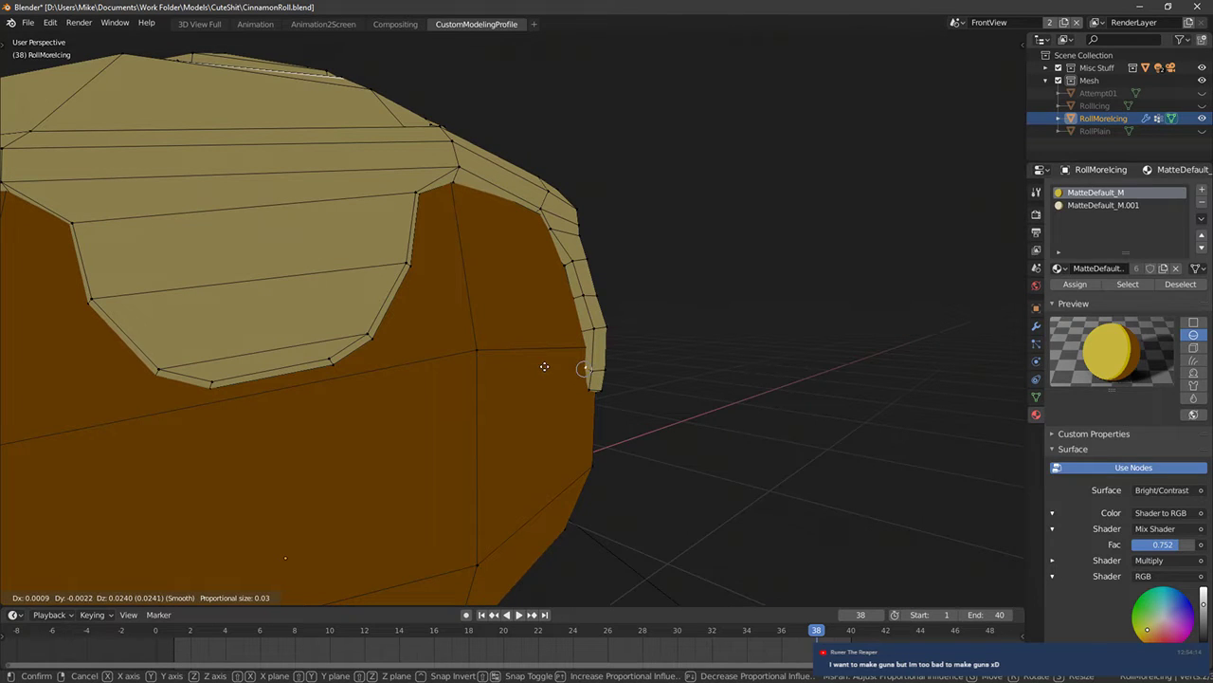
pyautogui.click(545, 366)
pyautogui.press('Tab')
pyautogui.press('KP_Decimal')
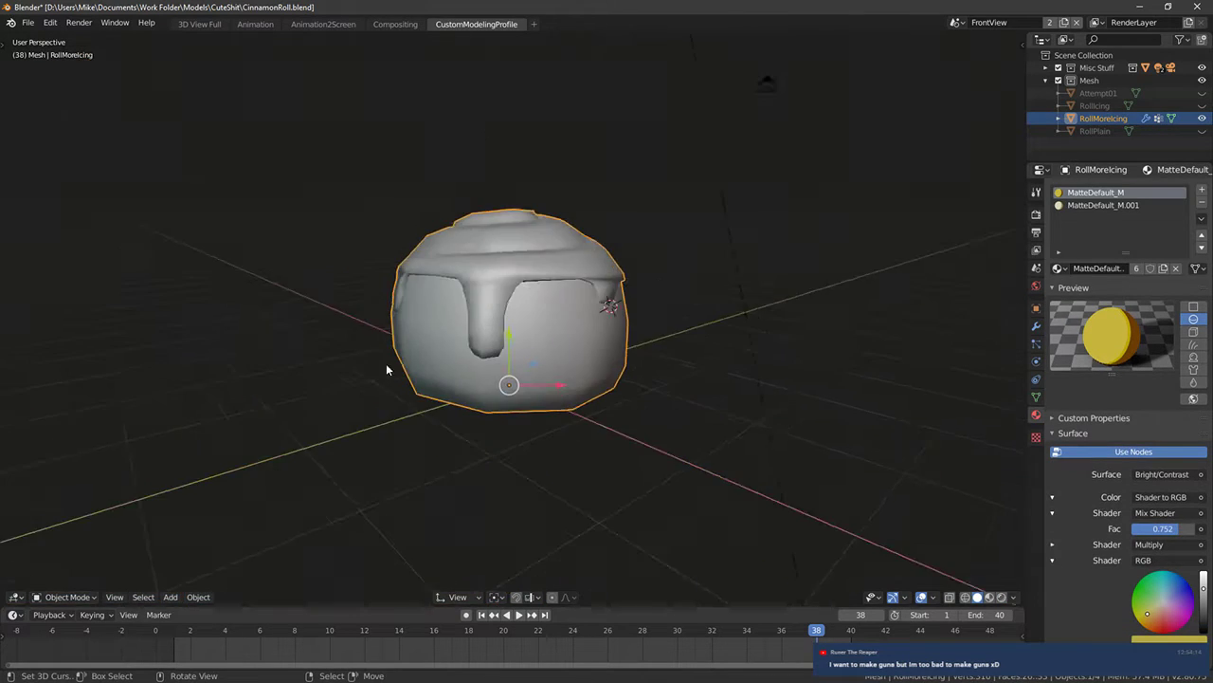
# Select the band of vertices around the middle of the long drip and scale it
pyautogui.scroll(2, 455, 327)
pyautogui.press('Tab')
pyautogui.moveTo(455, 327); pyautogui.dragTo(496, 312, button='middle')
pyautogui.hotkey('alt', 'a')
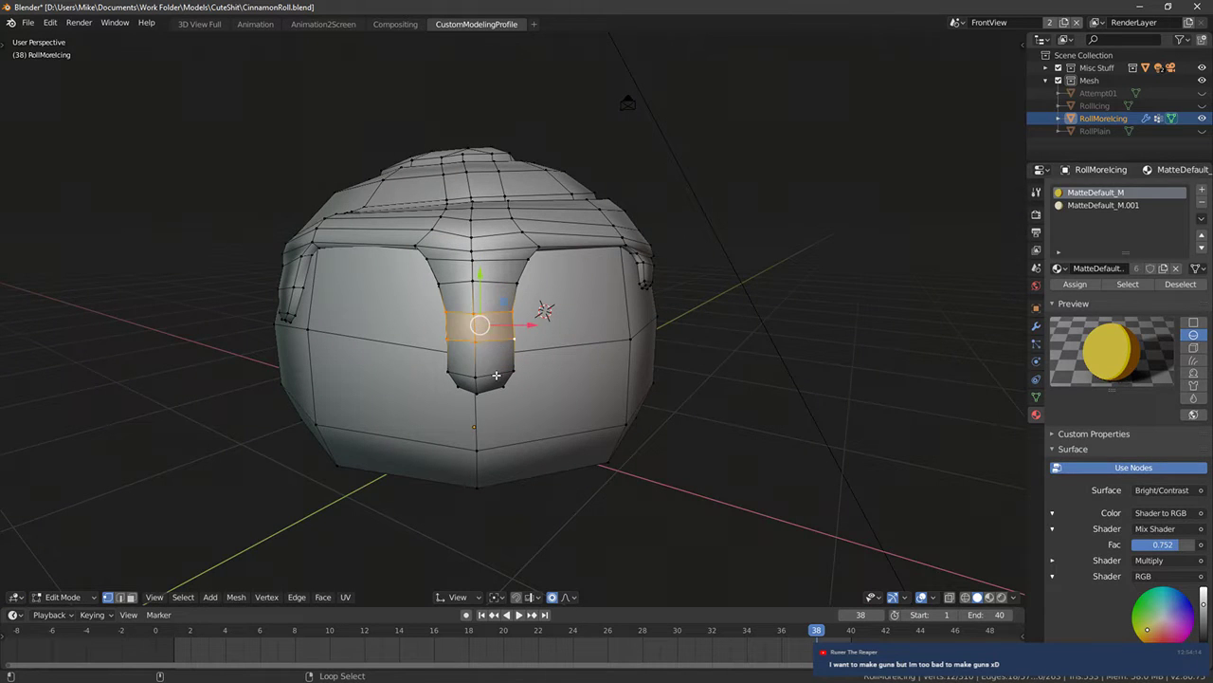
pyautogui.press('s')
pyautogui.click(629, 357)
pyautogui.press('Tab')
pyautogui.moveTo(585, 354)
pyautogui.mouseDown(button='middle')
pyautogui.moveTo(435, 353)
pyautogui.moveTo(446, 302)
pyautogui.mouseUp(button='middle')
# Select the side vertices at the drip's middle and move them 0.005 in X and -0.013 in Y
pyautogui.press('Tab')
pyautogui.press('z')
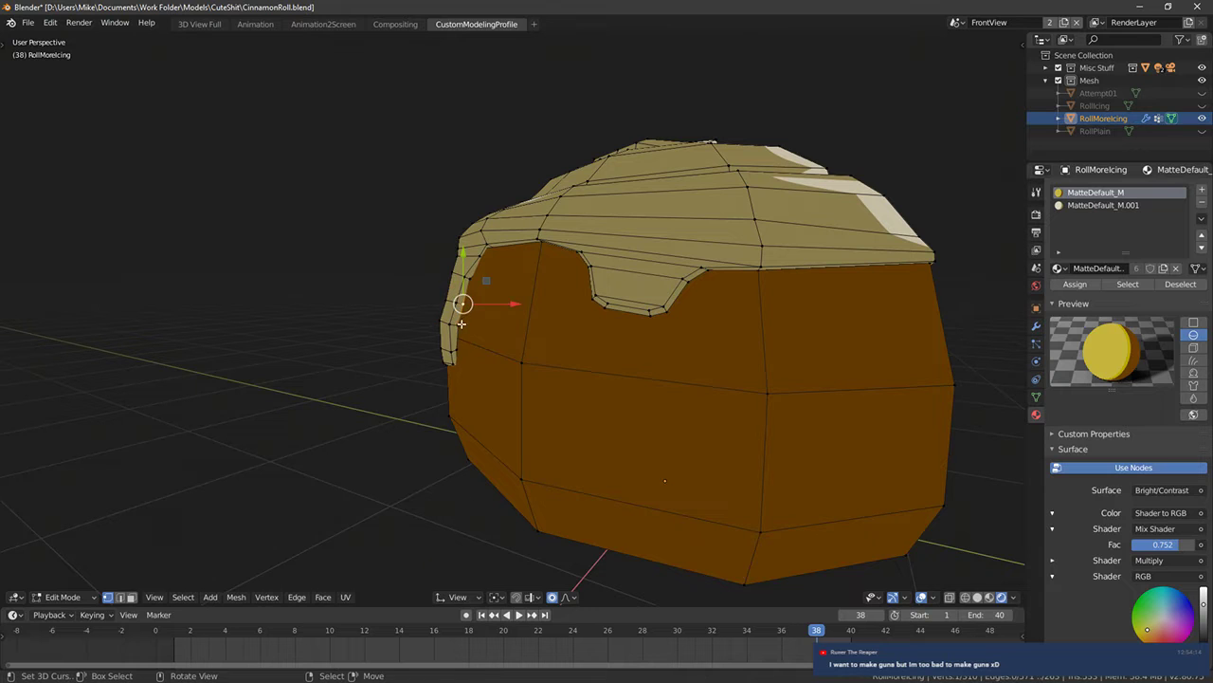
pyautogui.moveTo(458, 350); pyautogui.dragTo(371, 338, button='middle')
pyautogui.press('g')
pyautogui.click(501, 326)
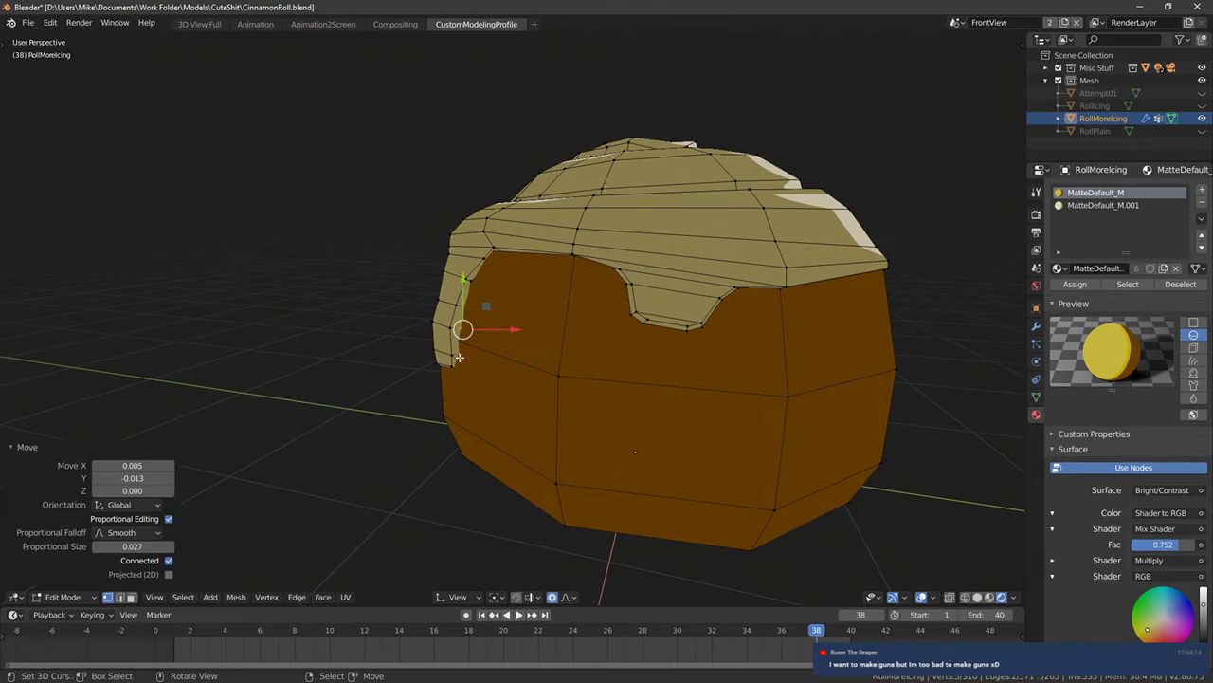
pyautogui.press('Tab')
pyautogui.moveTo(473, 357)
pyautogui.mouseDown(button='middle')
pyautogui.moveTo(588, 356)
pyautogui.moveTo(497, 336)
pyautogui.moveTo(491, 363)
pyautogui.mouseUp(button='middle')
pyautogui.press('Tab')
# Select the drip's outline down one side, around the tip and up the other, reposition it and scale it to 0.968
pyautogui.keyDown('ctrl'); pyautogui.click(512, 380); pyautogui.keyUp('ctrl')
pyautogui.keyDown('ctrl'); pyautogui.rightClick(527, 372); pyautogui.keyUp('ctrl')
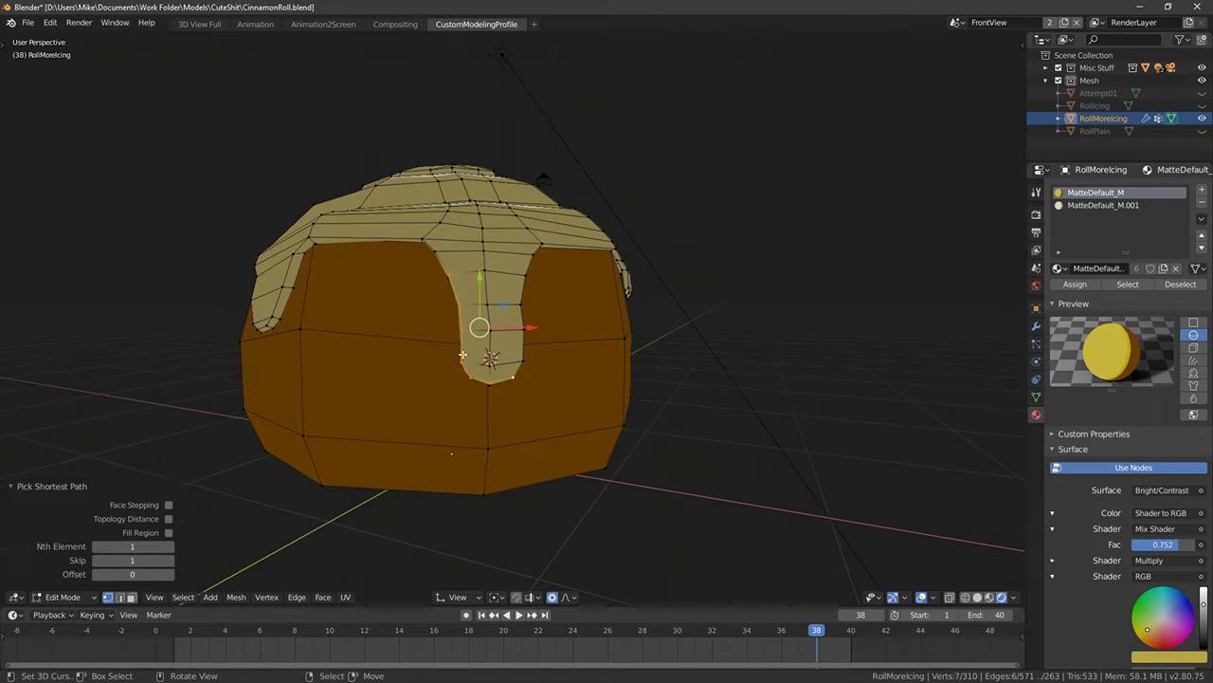
pyautogui.keyDown('ctrl'); pyautogui.rightClick(522, 278); pyautogui.keyUp('ctrl')
pyautogui.moveTo(523, 277); pyautogui.dragTo(569, 318, button='middle')
pyautogui.press('s')
pyautogui.click(572, 319)
pyautogui.press('g')
pyautogui.click(371, 275)
pyautogui.press('s')
pyautogui.click(557, 327)
# Narrow the selected drip outline by scaling it along the view's X axis
pyautogui.press('s')
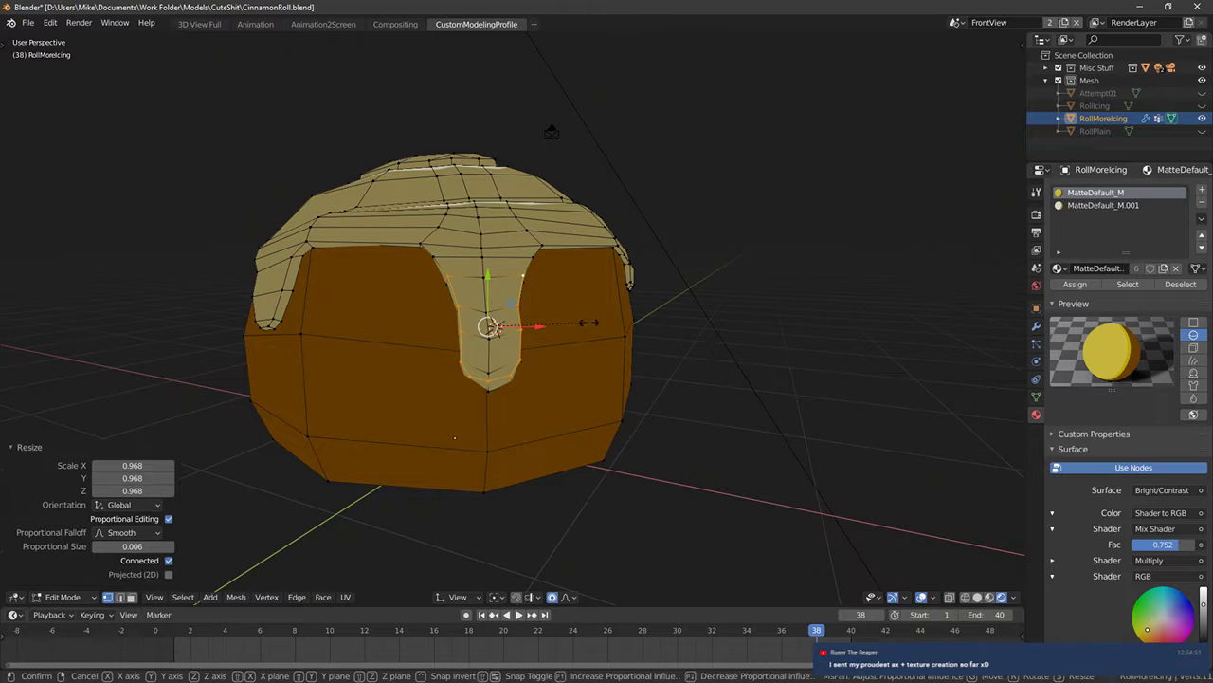
pyautogui.press('x')
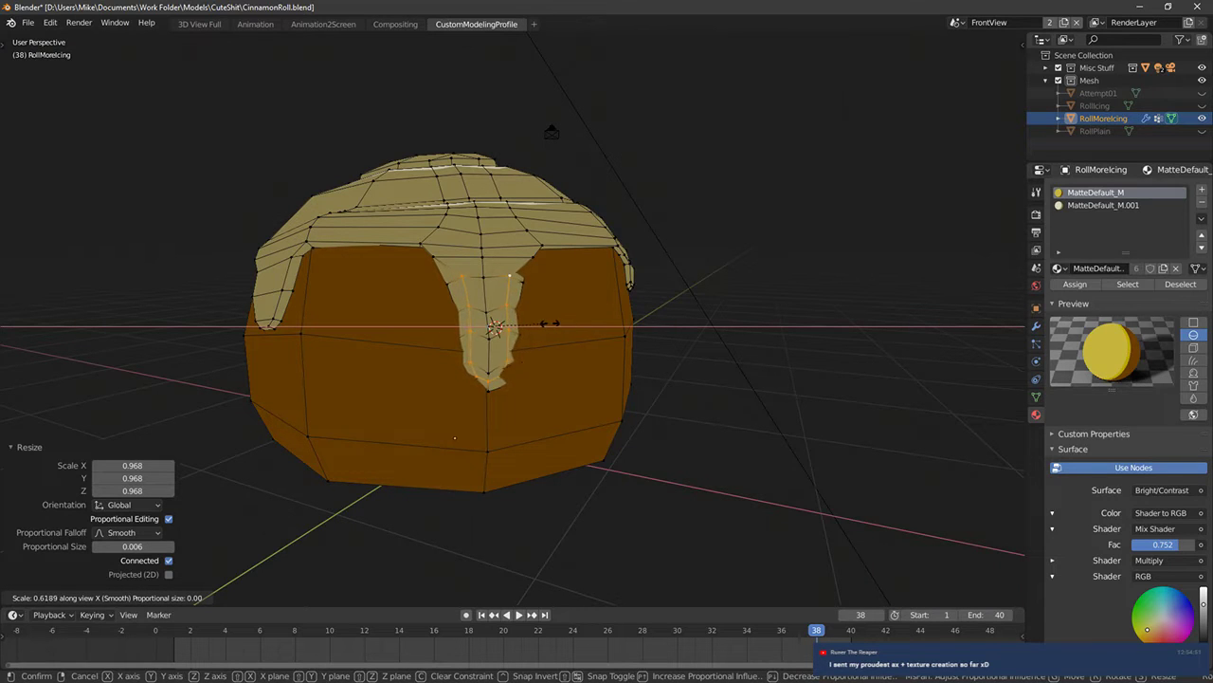
pyautogui.click(566, 325)
# Select the back edge along one side of the drip with shortest-path picks, undoing the picks that cut across the drip
pyautogui.moveTo(566, 326); pyautogui.dragTo(459, 274, button='middle')
pyautogui.keyDown('ctrl'); pyautogui.rightClick(461, 275); pyautogui.keyUp('ctrl')
pyautogui.hotkey('ctrl', 'z')
pyautogui.keyDown('ctrl'); pyautogui.rightClick(529, 385); pyautogui.keyUp('ctrl')
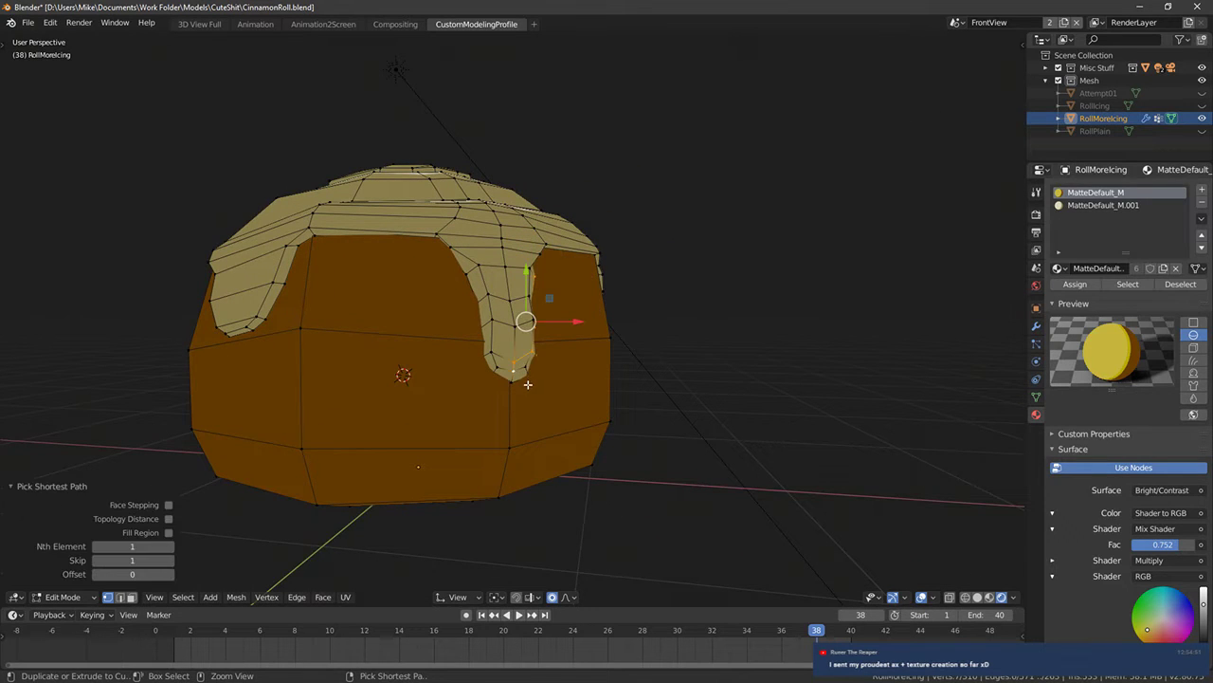
pyautogui.hotkey('ctrl', 'z')
pyautogui.moveTo(533, 367); pyautogui.dragTo(509, 356, button='middle')
pyautogui.press('z')
pyautogui.keyDown('ctrl'); pyautogui.rightClick(517, 337); pyautogui.keyUp('ctrl')
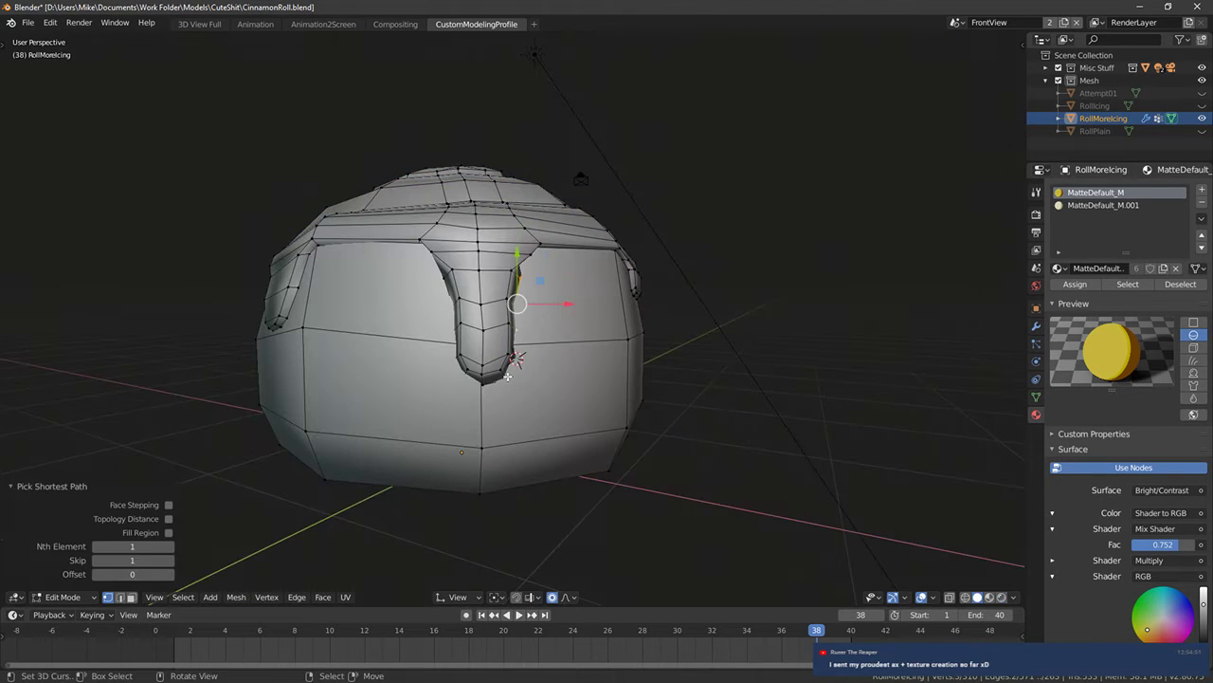
pyautogui.hotkey('ctrl', 'z')
pyautogui.keyDown('ctrl'); pyautogui.rightClick(515, 381); pyautogui.keyUp('ctrl')
pyautogui.hotkey('ctrl', 'z')
# Extend the selection along the back edge around the drip's tip in wireframe and scale it to about 0.95
pyautogui.moveTo(540, 359); pyautogui.dragTo(490, 357, button='middle')
pyautogui.hotkey('shift', 'z')
pyautogui.scroll(2, 489, 357)
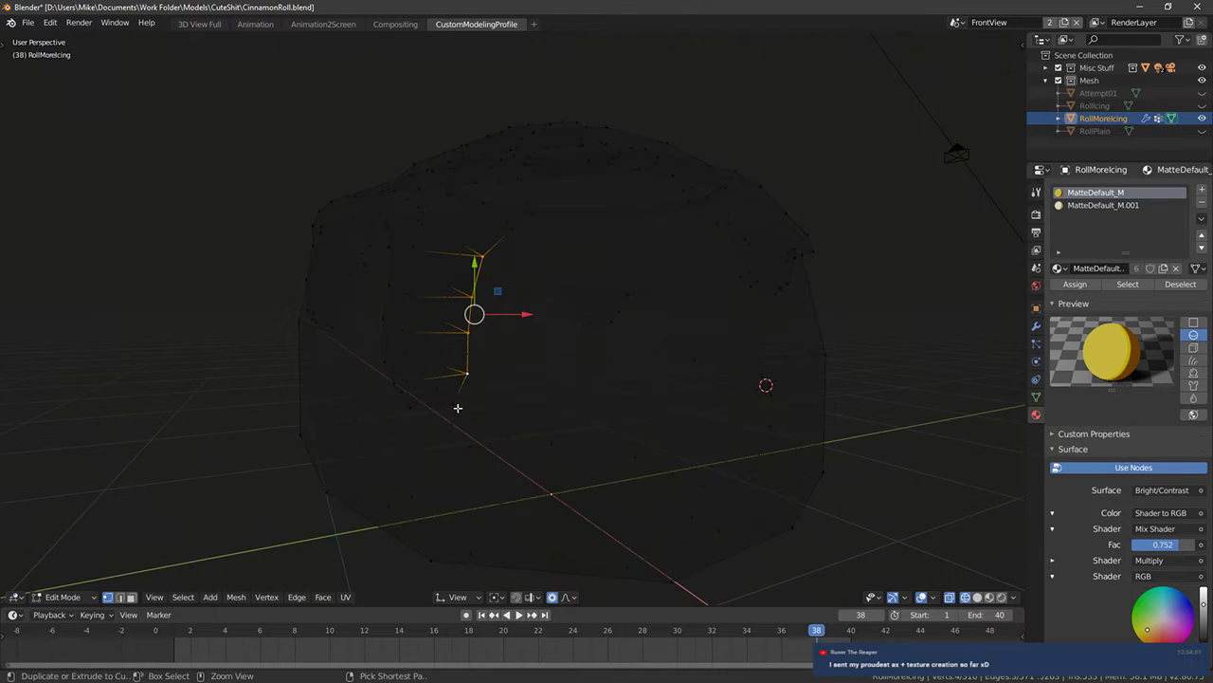
pyautogui.keyDown('ctrl'); pyautogui.click(458, 407); pyautogui.keyUp('ctrl')
pyautogui.moveTo(417, 410); pyautogui.dragTo(511, 384, button='middle')
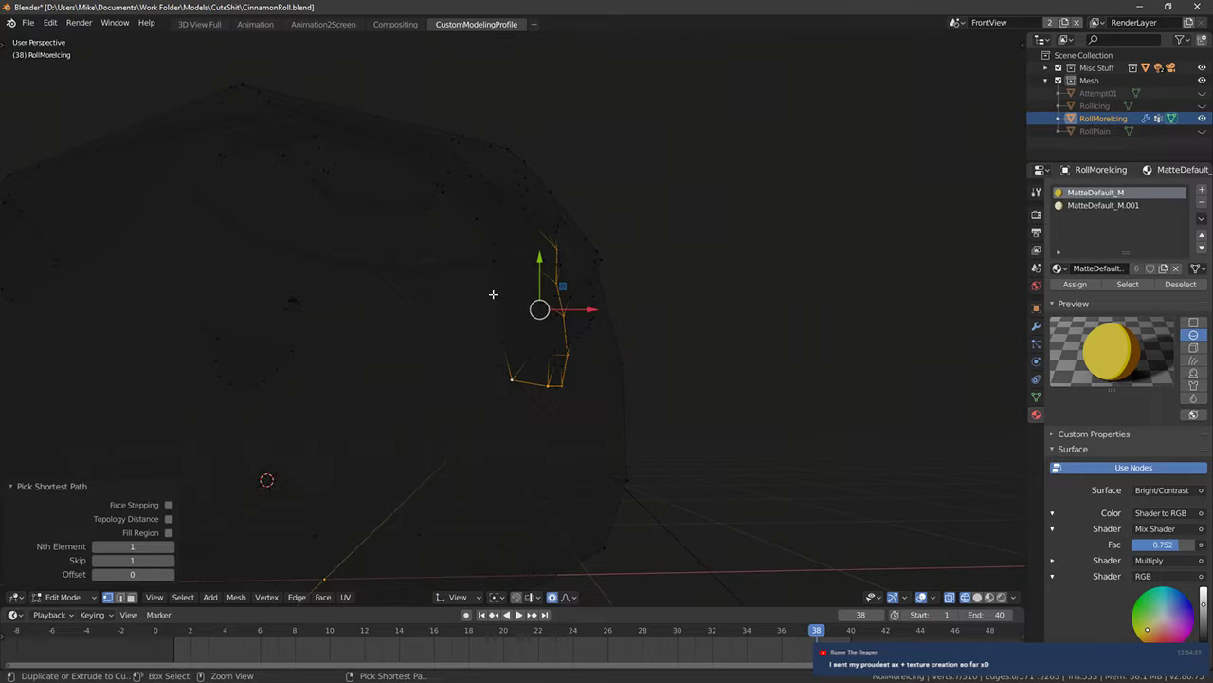
pyautogui.hotkey('shift', 'z')
pyautogui.press('s')
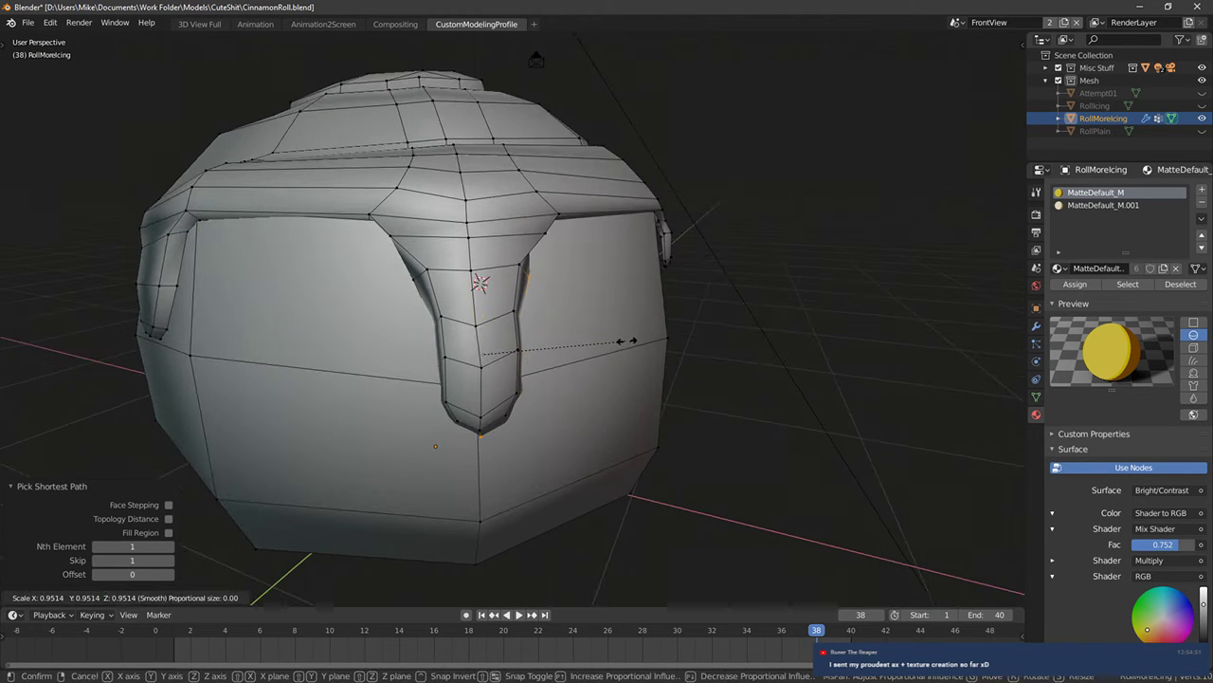
pyautogui.click(626, 341)
pyautogui.press('Tab')
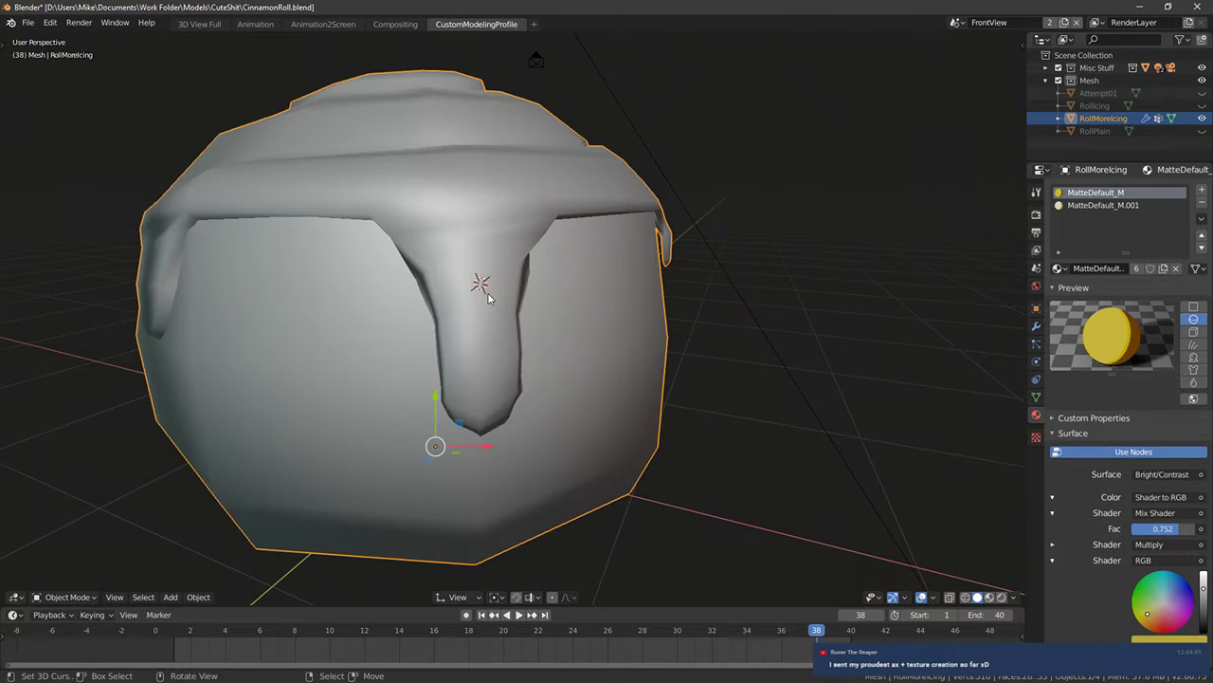
pyautogui.press('z')
pyautogui.press('Tab')
pyautogui.press('Tab')
pyautogui.moveTo(568, 285); pyautogui.dragTo(443, 264, button='middle')
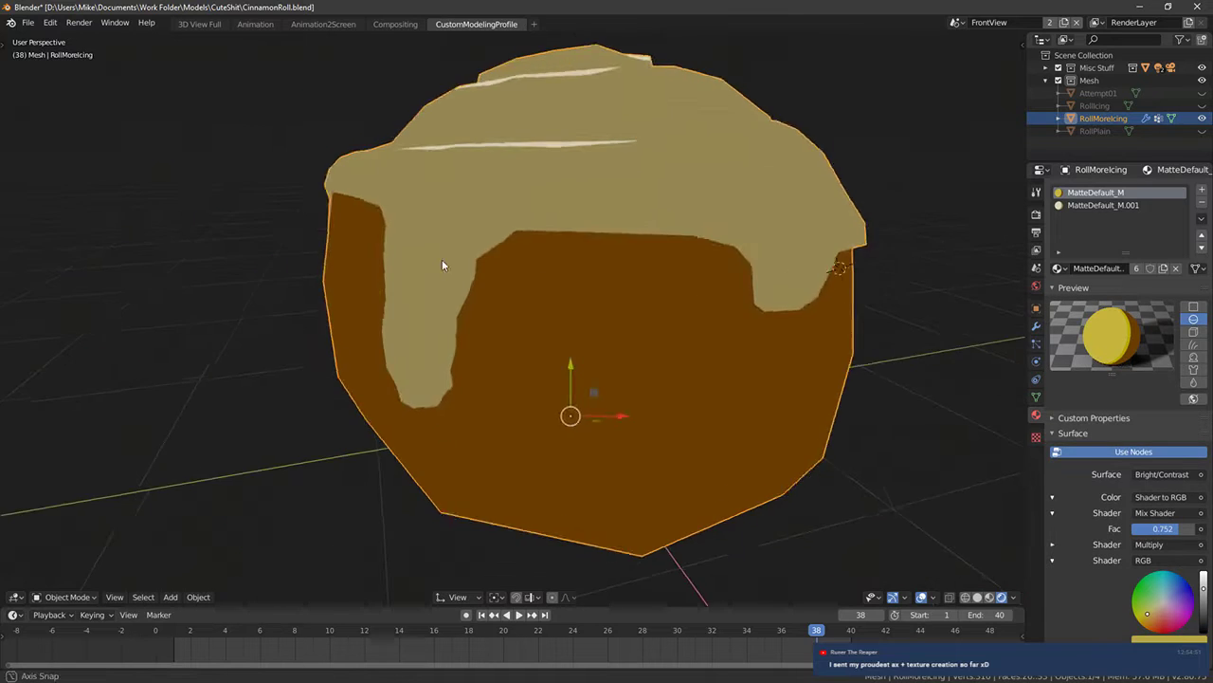
# Select the hidden vertex at the corner between the drip and the rim and move it along the view's X axis
pyautogui.press('Tab')
pyautogui.moveTo(529, 244)
pyautogui.mouseDown(button='middle')
pyautogui.moveTo(486, 239)
pyautogui.moveTo(541, 300)
pyautogui.mouseUp(button='middle')
pyautogui.hotkey('shift', 'z')
pyautogui.press('z')
pyautogui.rightClick(496, 235)
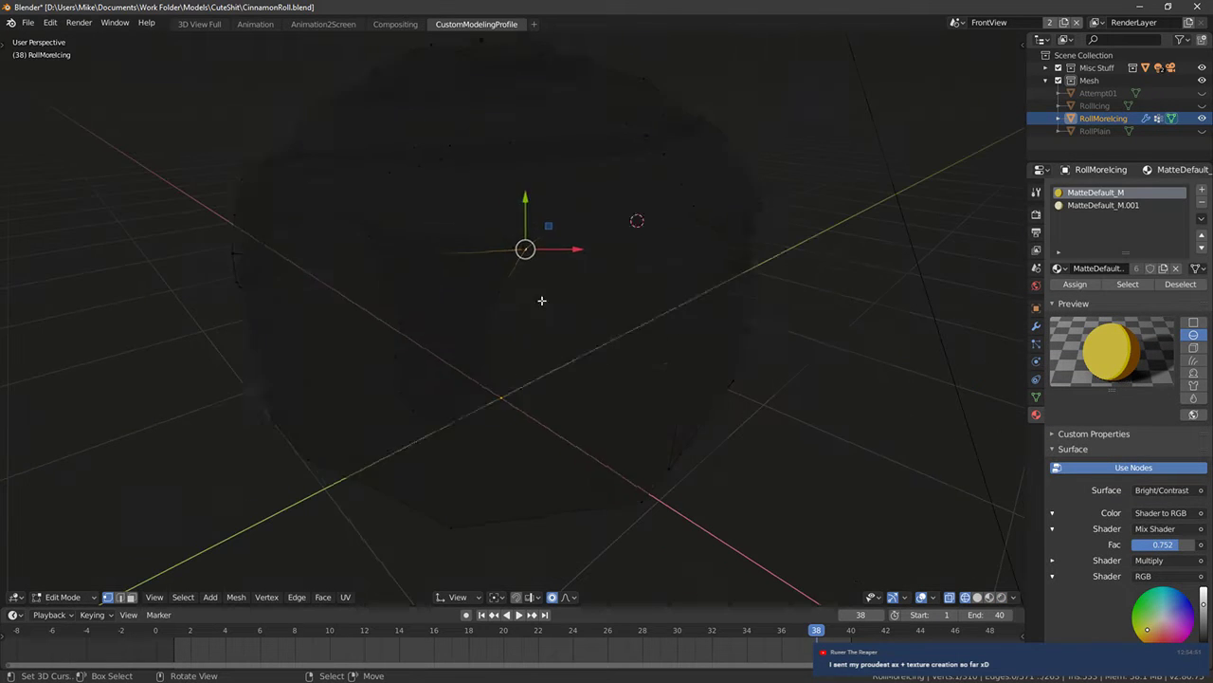
pyautogui.press('z')
pyautogui.moveTo(562, 249); pyautogui.dragTo(585, 257)
# Select the neighbouring rim vertex beside the drip's top in wireframe and adjust its position to smooth the corner
pyautogui.moveTo(586, 257); pyautogui.dragTo(550, 262, button='middle')
pyautogui.press('z')
pyautogui.rightClick(545, 234)
pyautogui.press('z')
pyautogui.press('g')
pyautogui.click(611, 271)
pyautogui.scroll(3, 550, 262)
pyautogui.moveTo(551, 263); pyautogui.dragTo(537, 262)
pyautogui.moveTo(536, 262); pyautogui.dragTo(652, 266, button='middle')
pyautogui.press('Tab')
pyautogui.press('Tab')
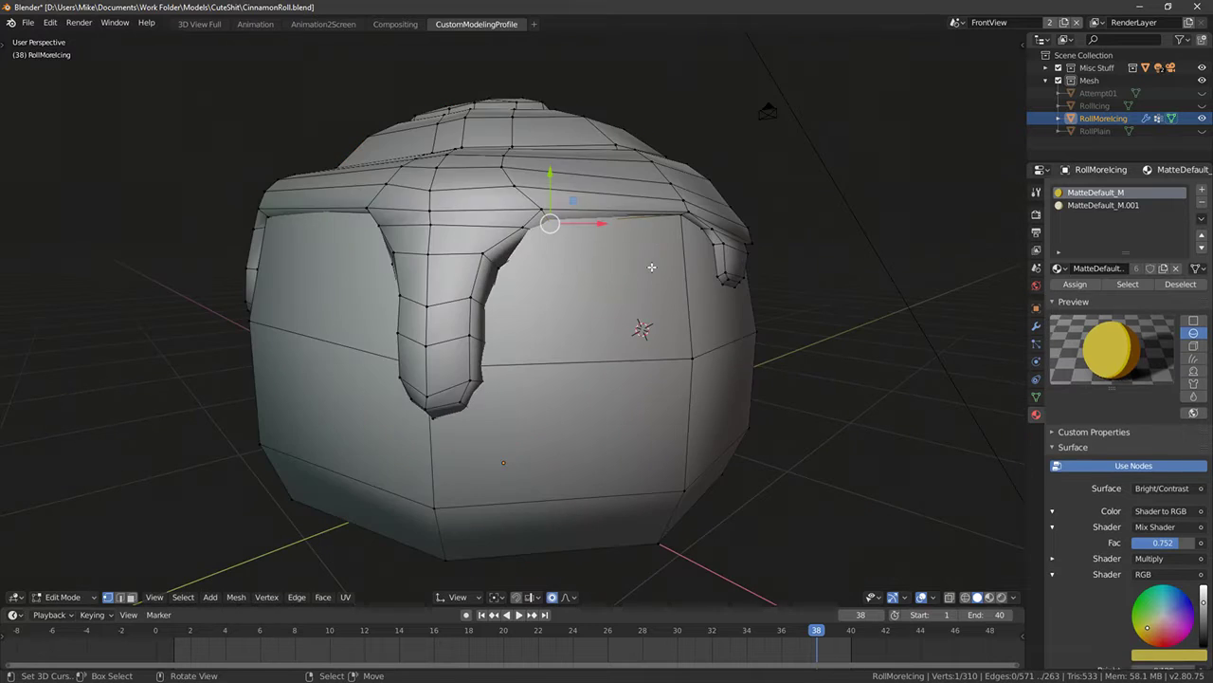
pyautogui.press('a')
pyautogui.press('z')
pyautogui.moveTo(547, 267); pyautogui.dragTo(584, 281, button='middle')
pyautogui.moveTo(518, 309); pyautogui.dragTo(512, 328, button='middle')
pyautogui.press('z')
pyautogui.press('c')
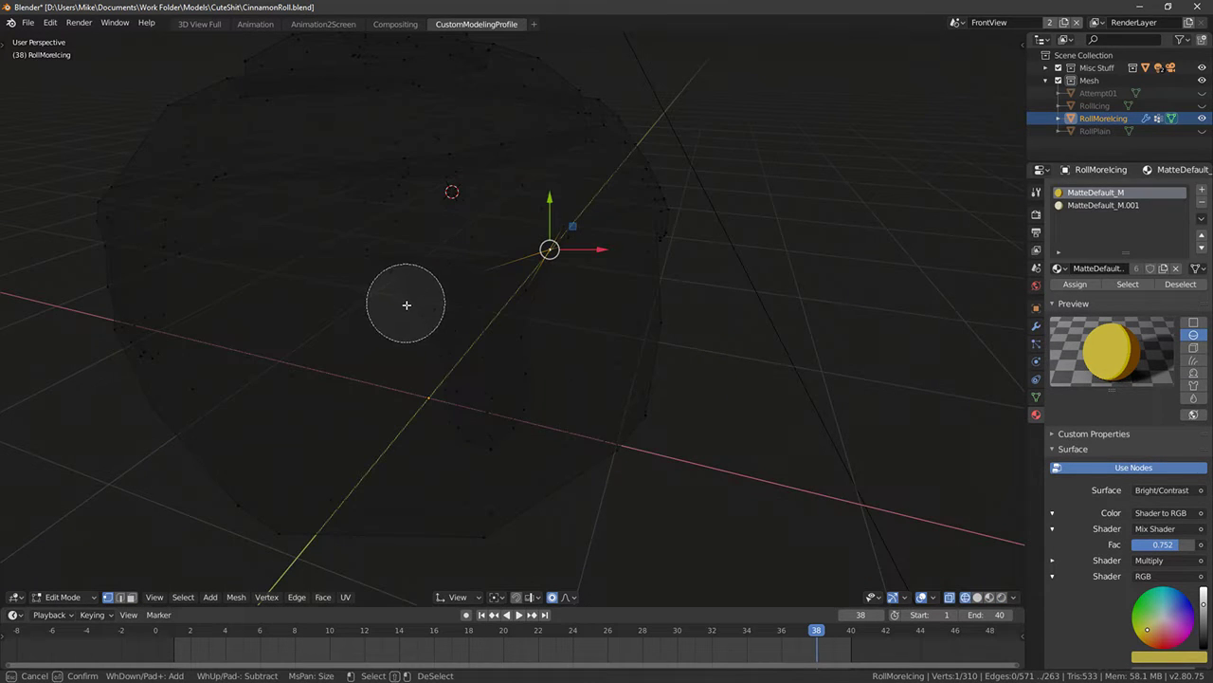
pyautogui.moveTo(406, 303)
pyautogui.mouseDown()
pyautogui.moveTo(466, 306)
pyautogui.moveTo(514, 355)
pyautogui.moveTo(537, 445)
pyautogui.mouseUp()
pyautogui.rightClick(536, 444)
pyautogui.moveTo(522, 414); pyautogui.dragTo(625, 352, button='middle')
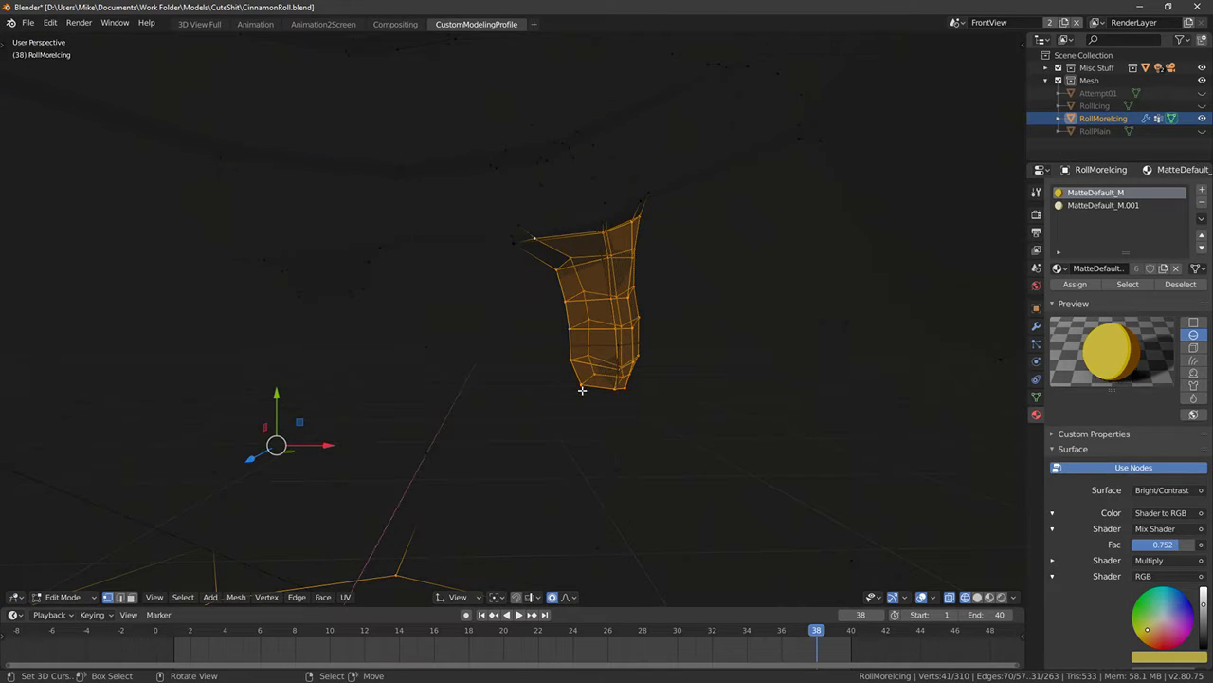
pyautogui.moveTo(582, 389)
pyautogui.mouseDown(button='middle')
pyautogui.moveTo(455, 398)
pyautogui.moveTo(345, 439)
pyautogui.mouseUp(button='middle')
pyautogui.press('c')
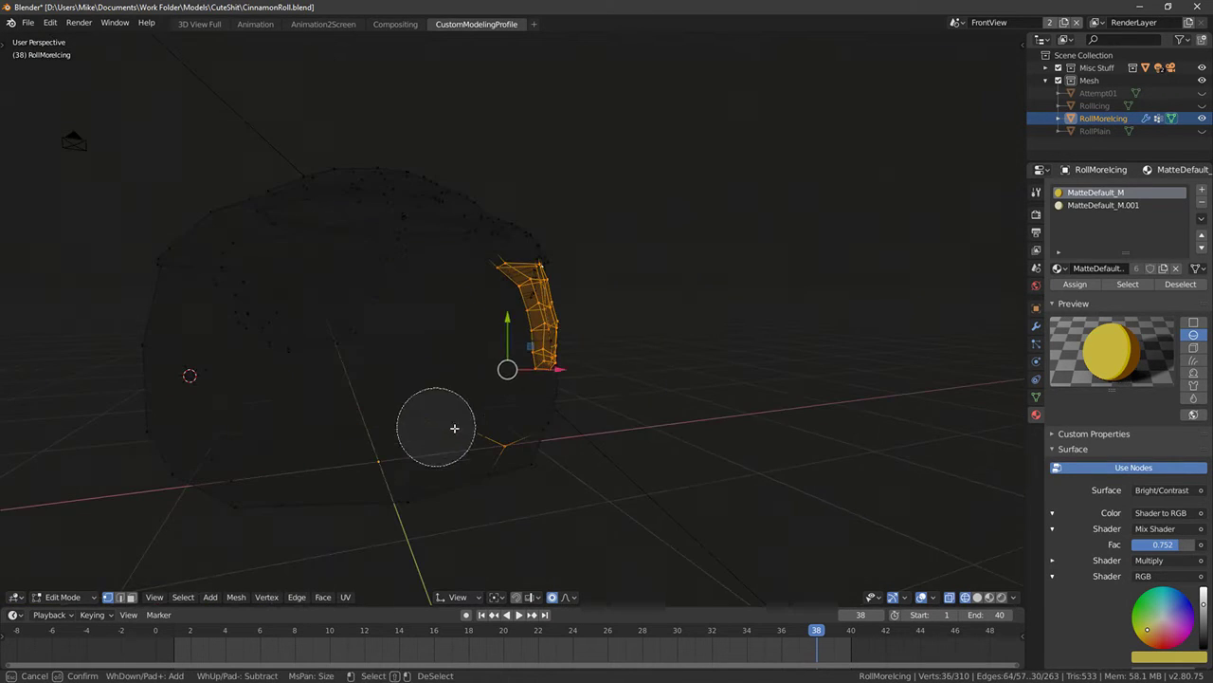
pyautogui.rightClick(436, 411)
pyautogui.moveTo(436, 411); pyautogui.dragTo(506, 388, button='middle')
# Select the whole linked roll body beneath the icing from one of its lower vertices and hide it
pyautogui.click(569, 441)
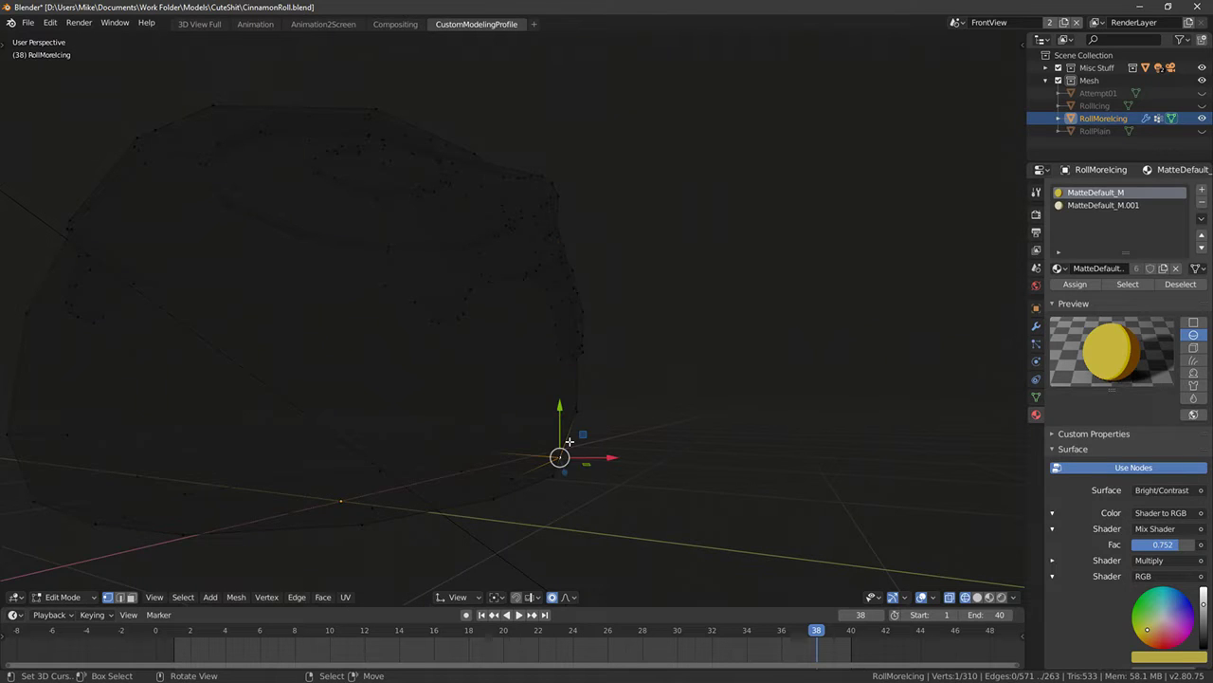
pyautogui.hotkey('ctrl', 'l')
pyautogui.press('h')
pyautogui.scroll(4, 566, 388)
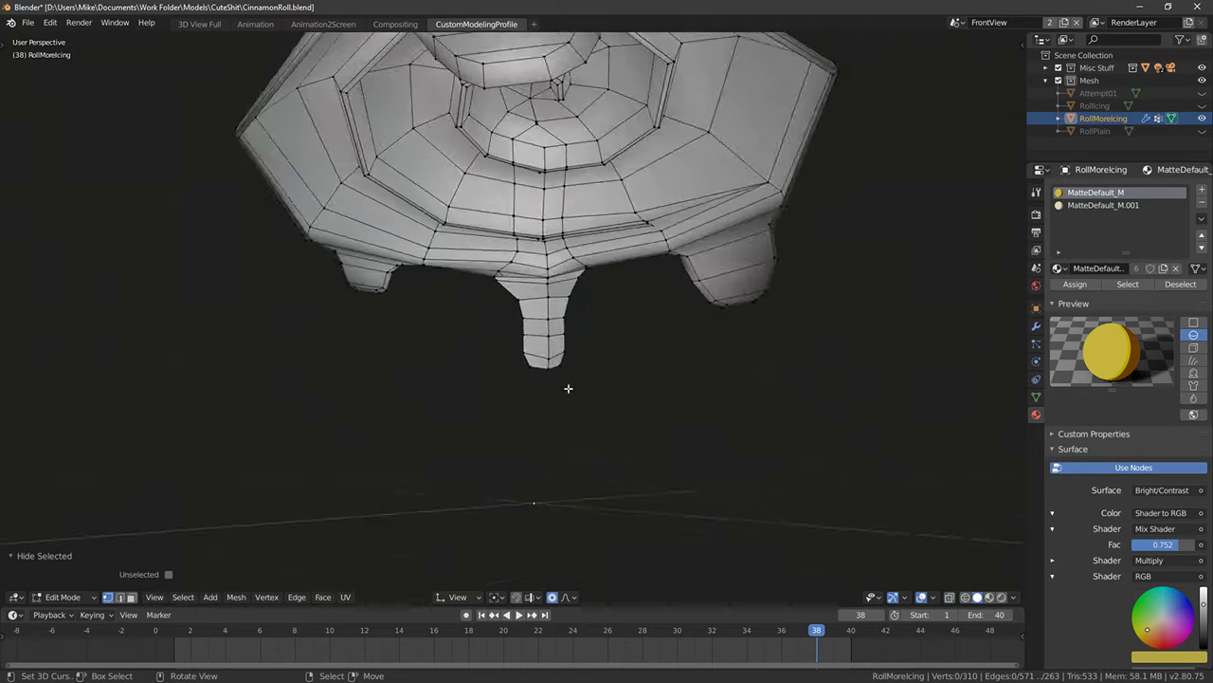
# Select the hidden back faces along the inner side of the long icing drip and delete them
pyautogui.rightClick(504, 251)
pyautogui.moveTo(498, 277); pyautogui.dragTo(495, 321, button='middle')
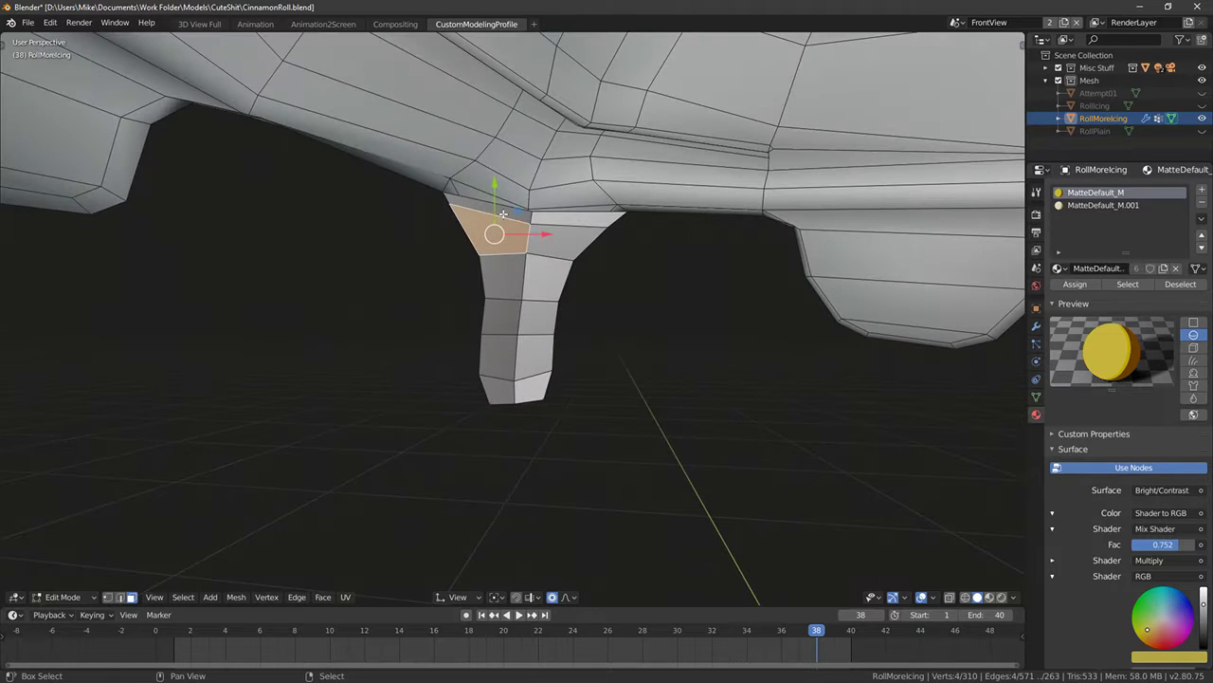
pyautogui.keyDown('shift'); pyautogui.rightClick(503, 213); pyautogui.keyUp('shift')
pyautogui.keyDown('shift'); pyautogui.rightClick(559, 219); pyautogui.keyUp('shift')
pyautogui.keyDown('shift'); pyautogui.rightClick(566, 238); pyautogui.keyUp('shift')
pyautogui.keyDown('shift'); pyautogui.rightClick(547, 274); pyautogui.keyUp('shift')
pyautogui.keyDown('shift'); pyautogui.rightClick(504, 278); pyautogui.keyUp('shift')
pyautogui.keyDown('shift'); pyautogui.rightClick(506, 324); pyautogui.keyUp('shift')
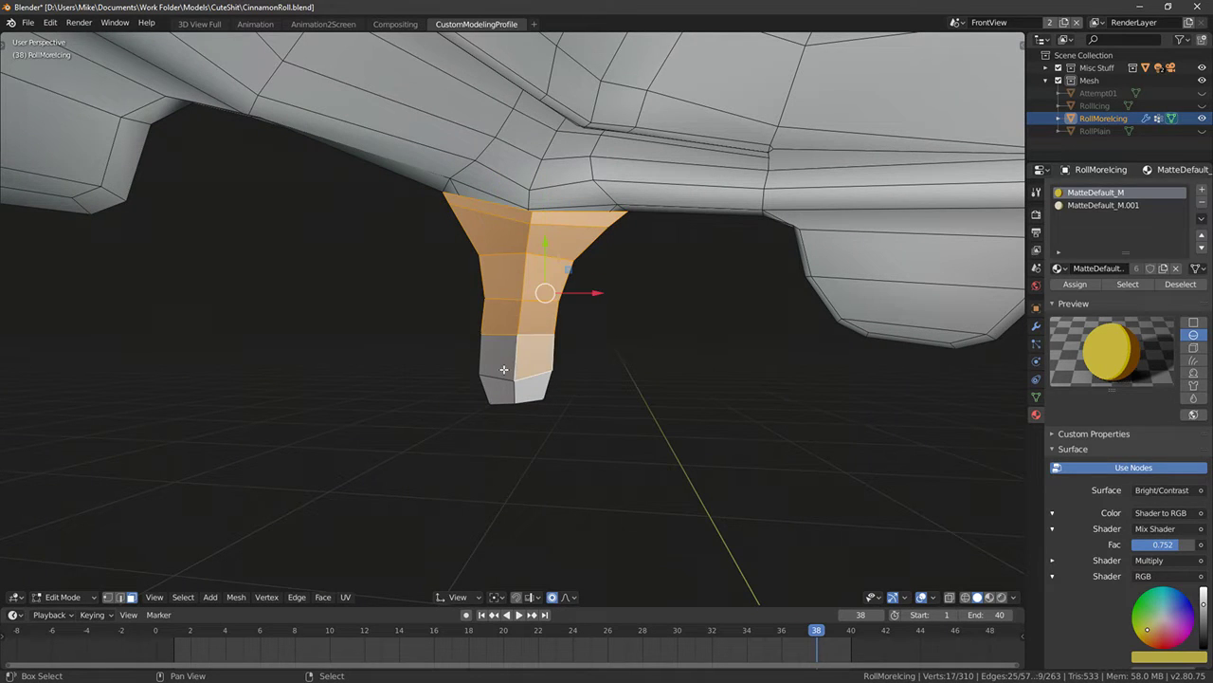
pyautogui.keyDown('shift'); pyautogui.click(504, 369); pyautogui.keyUp('shift')
pyautogui.press('x')
pyautogui.moveTo(494, 403); pyautogui.dragTo(471, 477, button='middle')
pyautogui.click(512, 424)
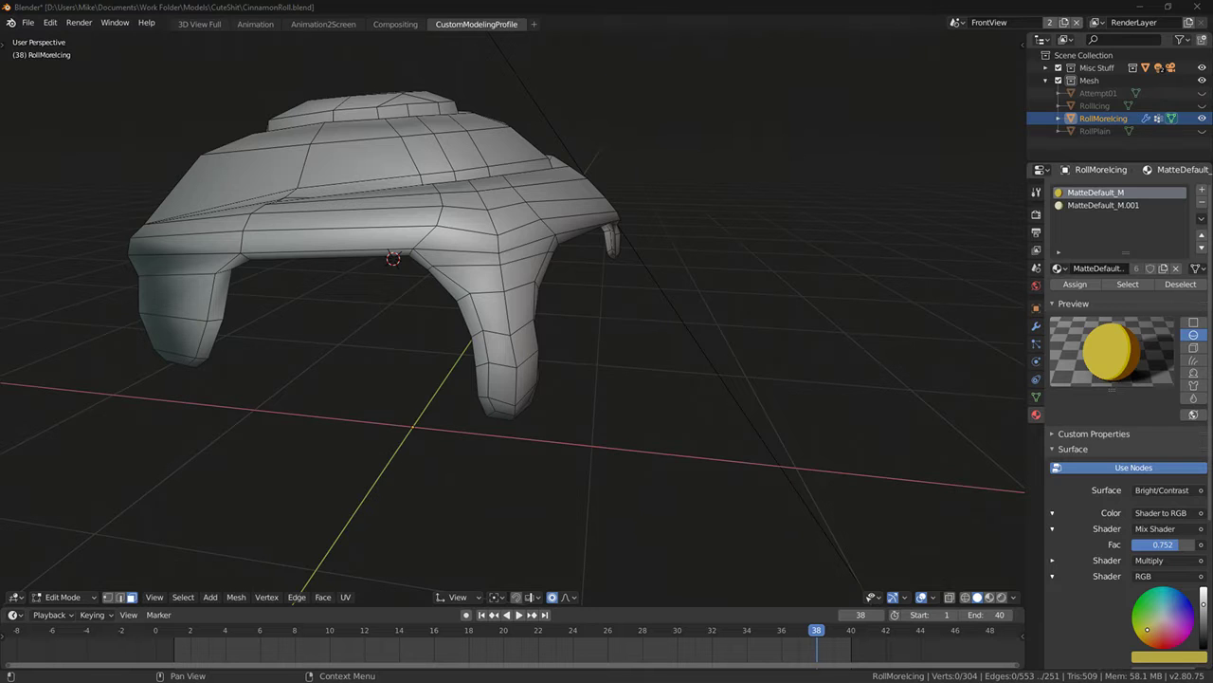
# Switch to Discord to look at the shared axe image, and return to Blender
pyautogui.moveTo(1212, 54); pyautogui.dragTo(451, 52)
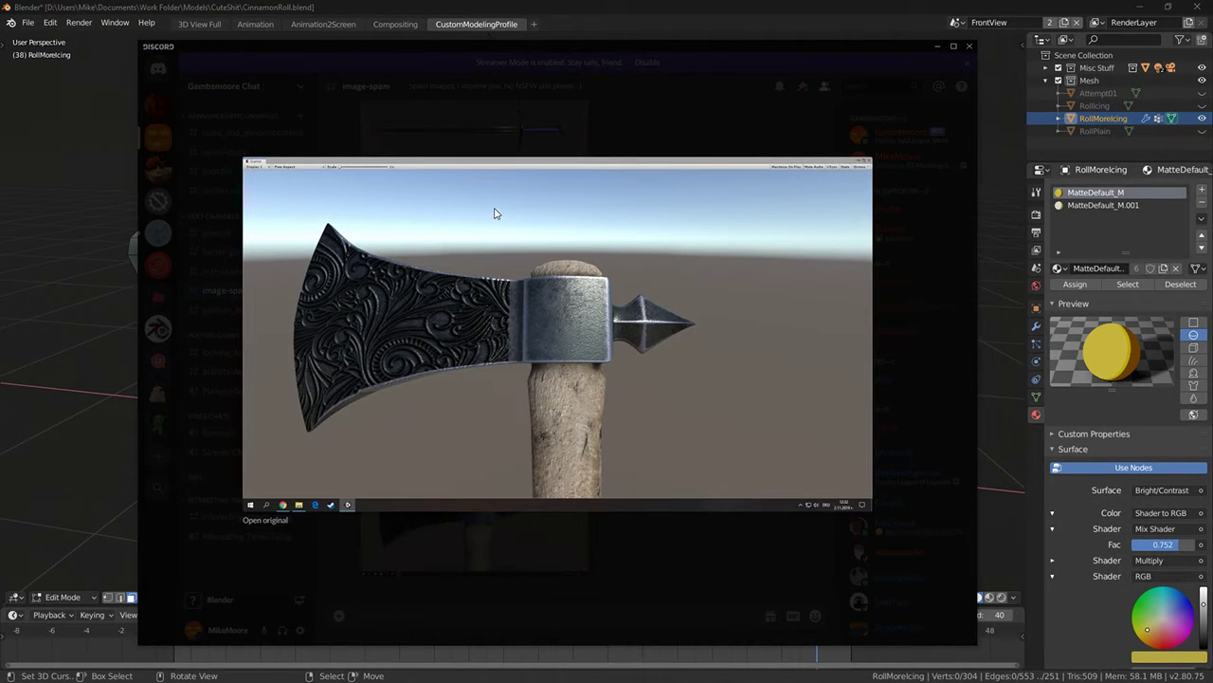
pyautogui.click(506, 129)
pyautogui.hotkey('alt', 'Tab')
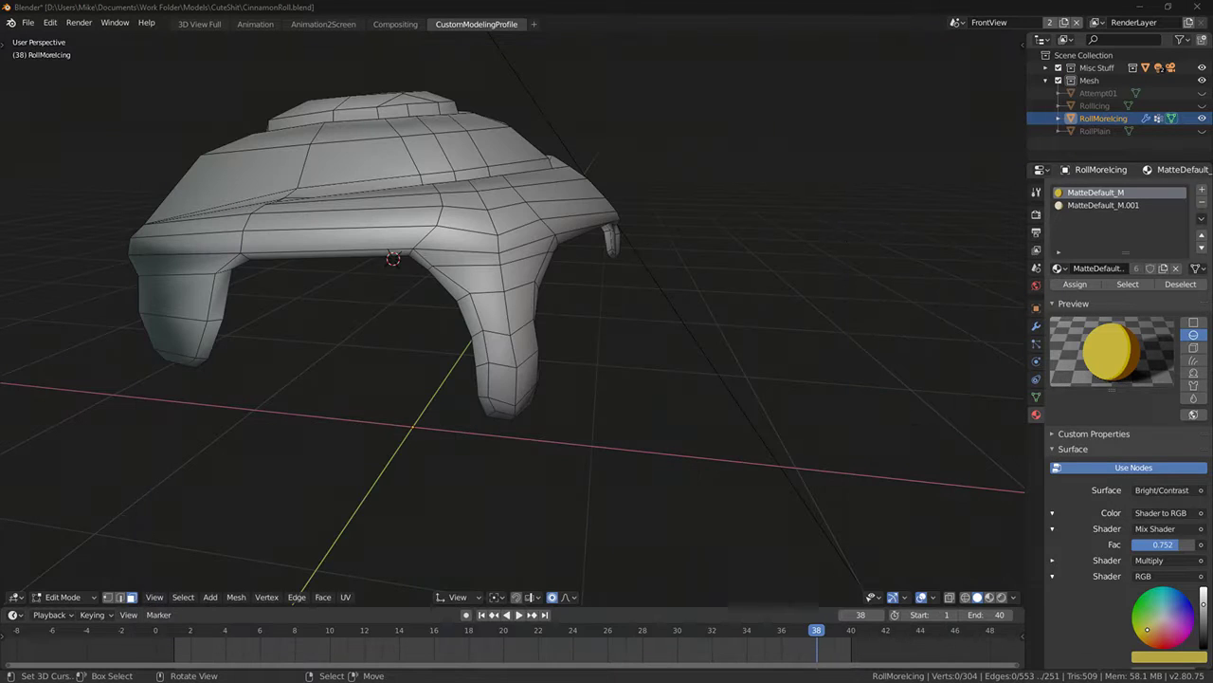
# Select all faces of the long drip from its flared top down to its tip, using face loops and wireframe selection
pyautogui.moveTo(506, 319); pyautogui.dragTo(479, 244, button='middle')
pyautogui.keyDown('alt'); pyautogui.rightClick(460, 249); pyautogui.keyUp('alt')
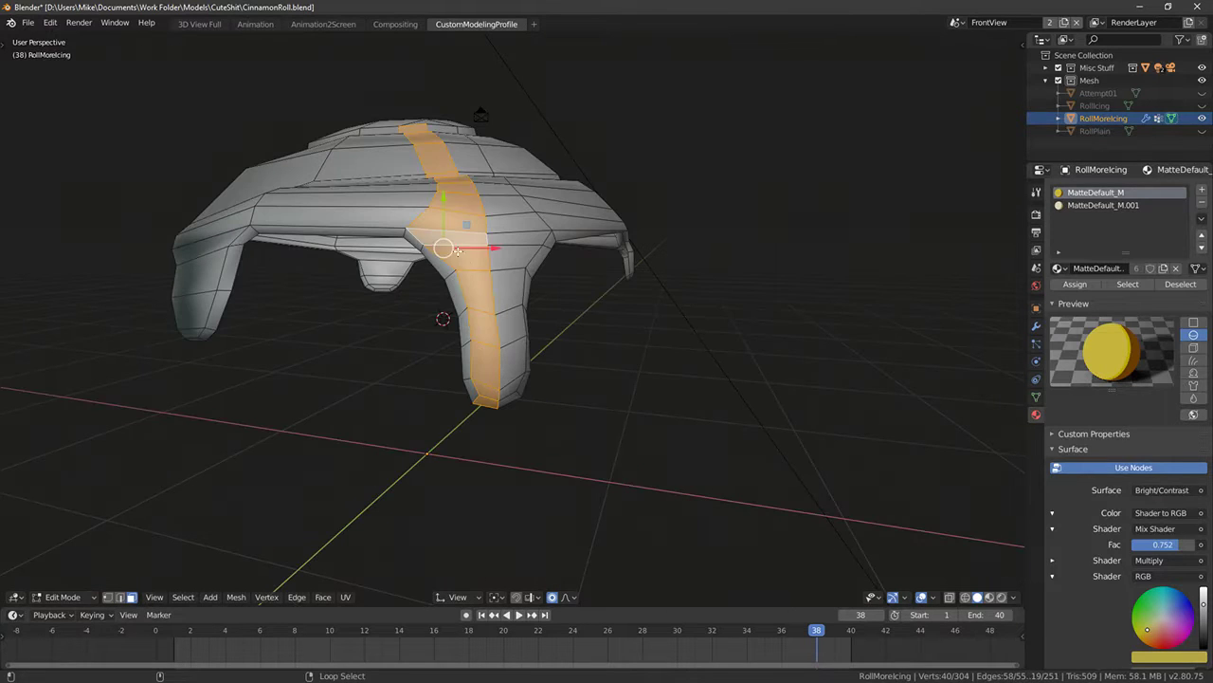
pyautogui.hotkey('alt', 'a')
pyautogui.press('a')
pyautogui.keyDown('alt'); pyautogui.rightClick(462, 273); pyautogui.keyUp('alt')
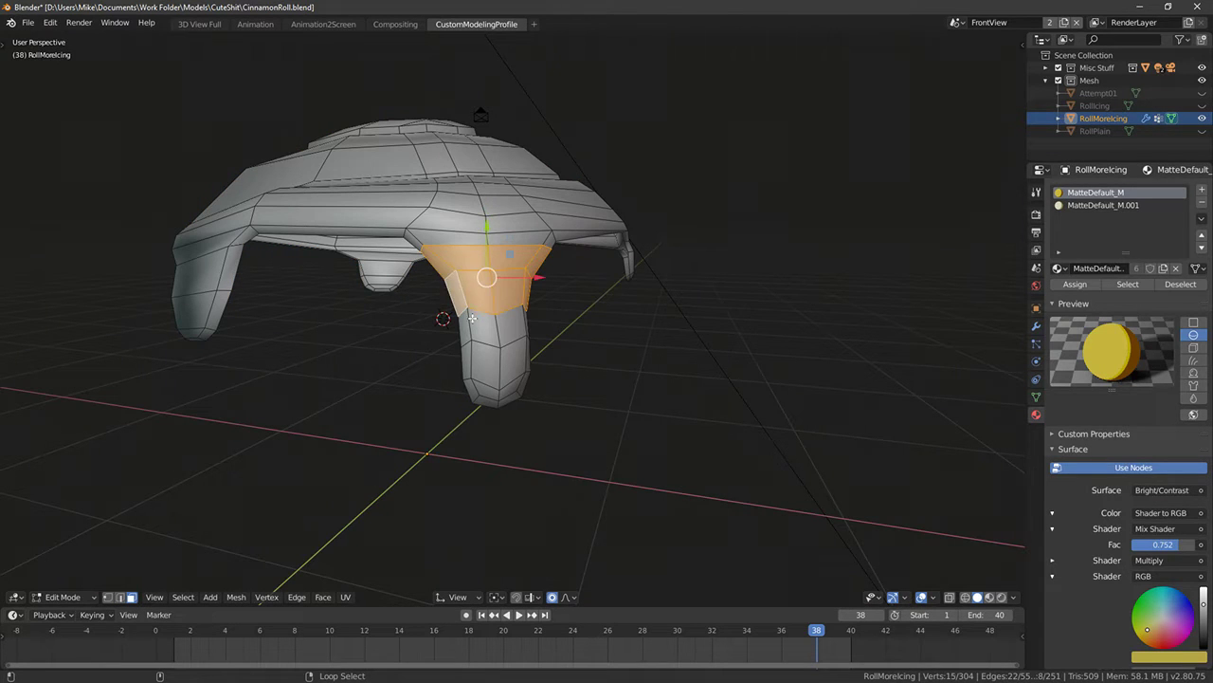
pyautogui.keyDown('alt'); pyautogui.keyDown('shift'); pyautogui.rightClick(479, 384); pyautogui.keyUp('shift'); pyautogui.keyUp('alt')
pyautogui.hotkey('shift', 'z')
pyautogui.press('c')
pyautogui.moveTo(458, 403); pyautogui.dragTo(559, 410)
pyautogui.rightClick(572, 412)
pyautogui.hotkey('shift', 'z')
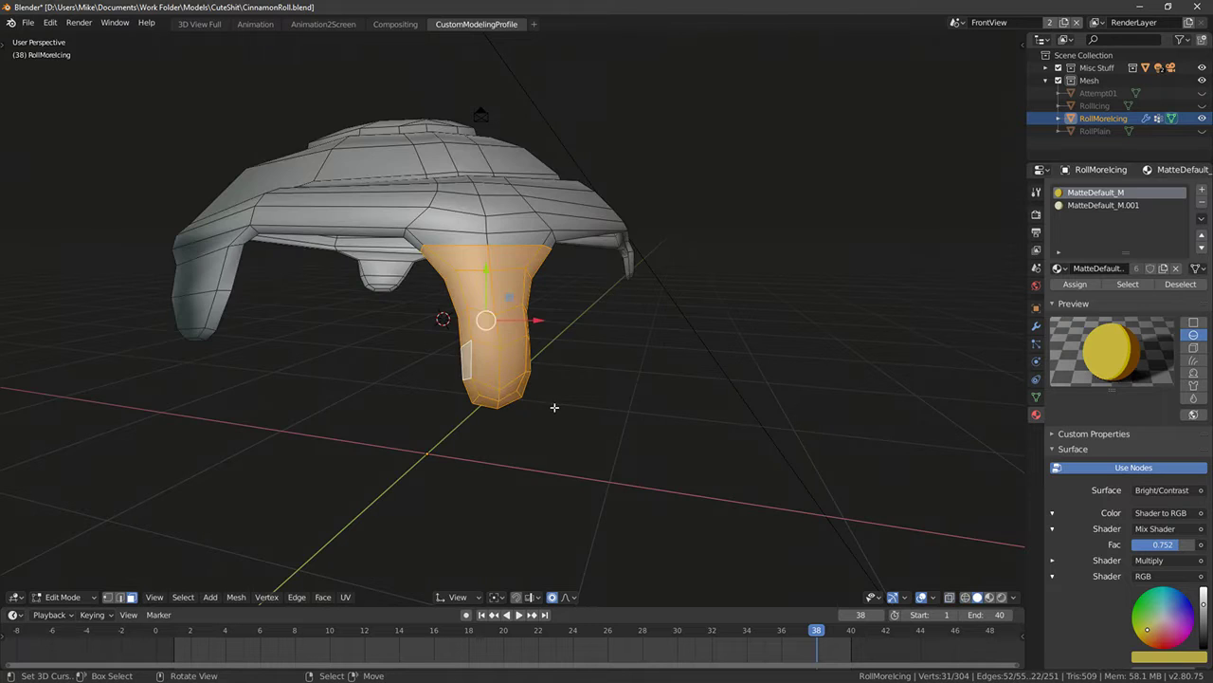
pyautogui.moveTo(491, 394); pyautogui.dragTo(472, 392, button='middle')
# Apply Smooth Vertices to the selected drip with smoothing 0.470 and one repeat, and reveal the hidden roll body
pyautogui.press('F3')
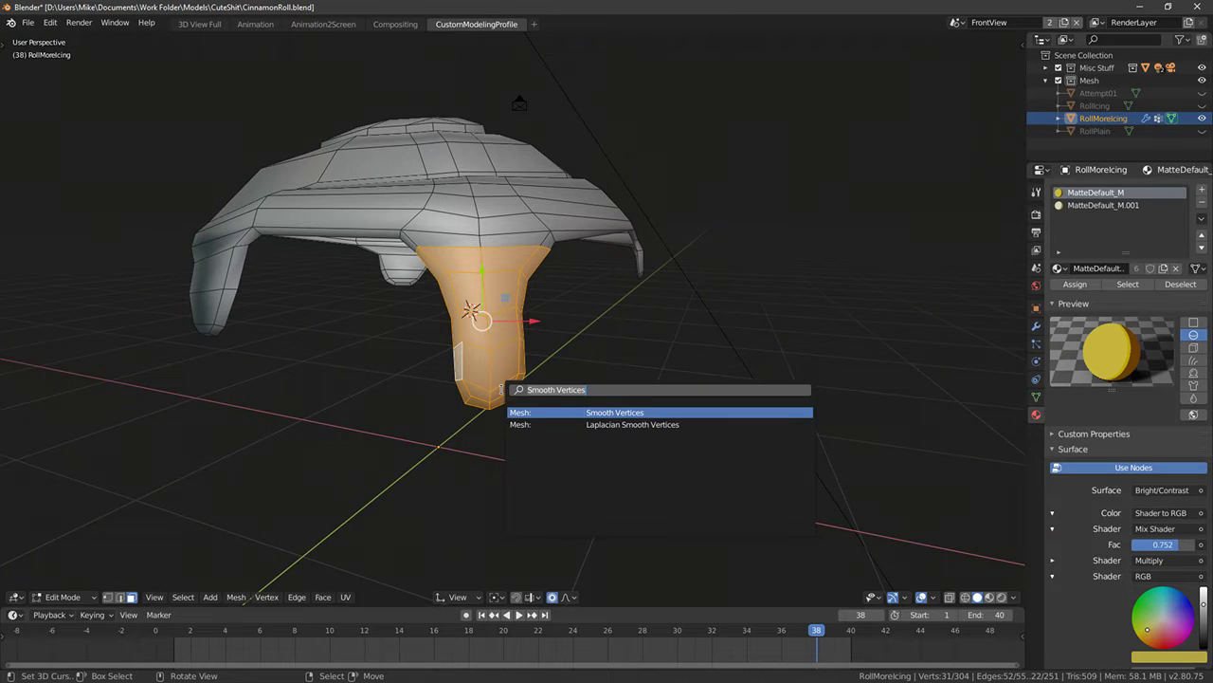
pyautogui.press('Return')
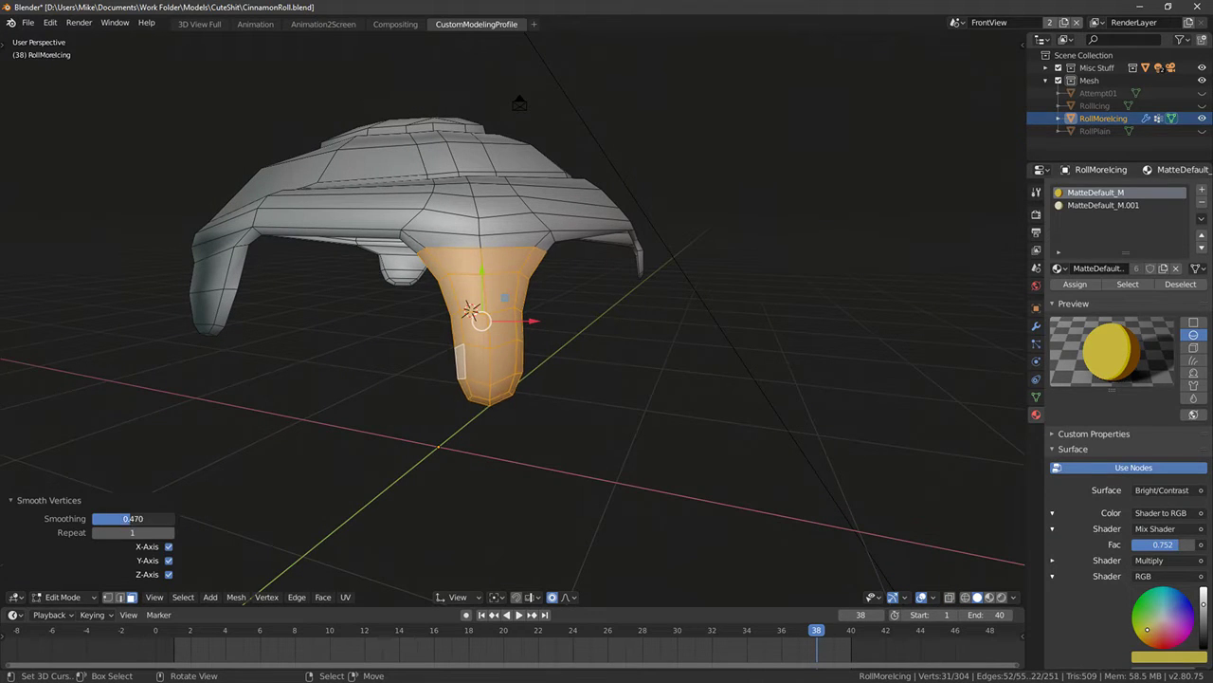
pyautogui.hotkey('alt', 'h')
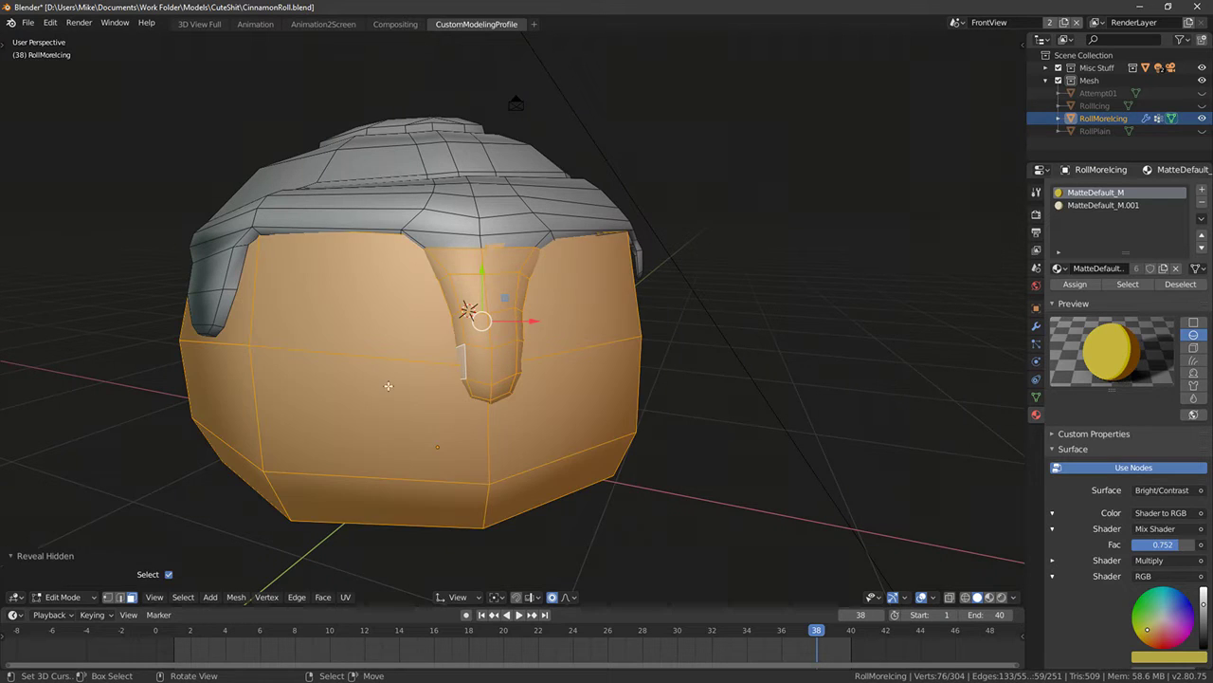
# Select the vertices across the long drip's top with a shortest path and move them to cover the roll showing through
pyautogui.press('Tab')
pyautogui.scroll(-4, 412, 384)
pyautogui.hotkey('shift', 'z')
pyautogui.moveTo(399, 392)
pyautogui.mouseDown(button='middle')
pyautogui.moveTo(507, 414)
pyautogui.moveTo(511, 356)
pyautogui.moveTo(469, 282)
pyautogui.moveTo(394, 270)
pyautogui.mouseUp(button='middle')
pyautogui.scroll(3, 511, 356)
pyautogui.press('Tab')
pyautogui.rightClick(451, 248)
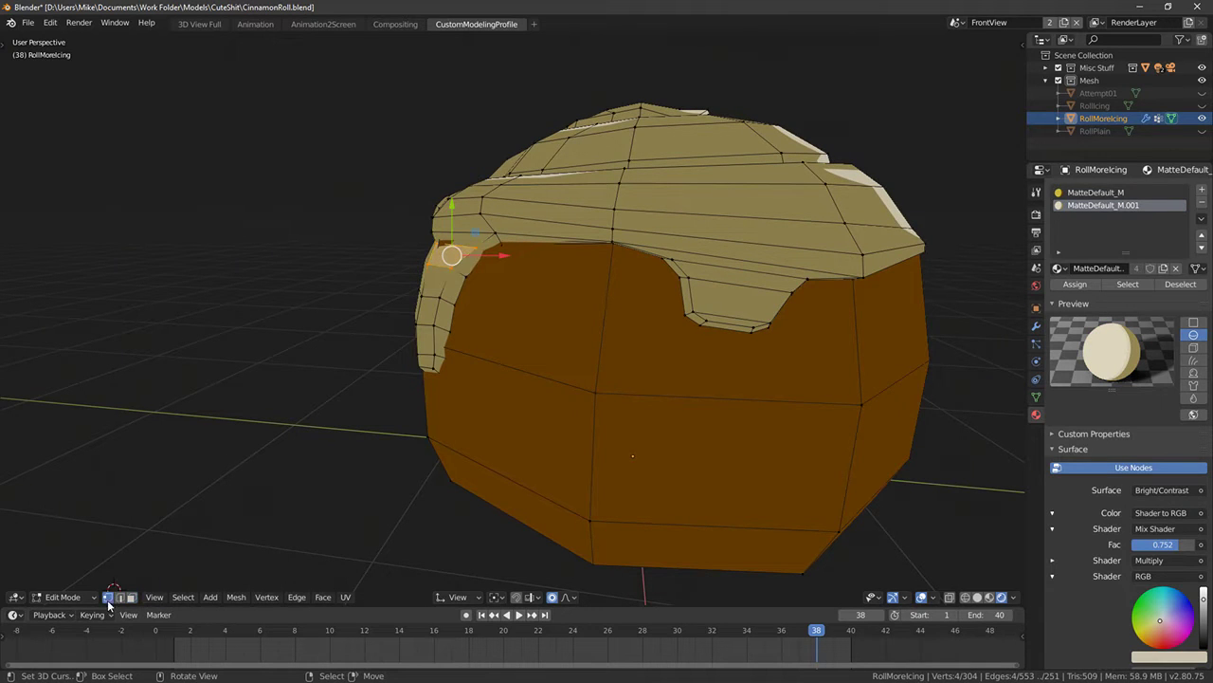
pyautogui.moveTo(395, 254); pyautogui.dragTo(474, 272, button='middle')
pyautogui.keyDown('ctrl'); pyautogui.rightClick(405, 252); pyautogui.keyUp('ctrl')
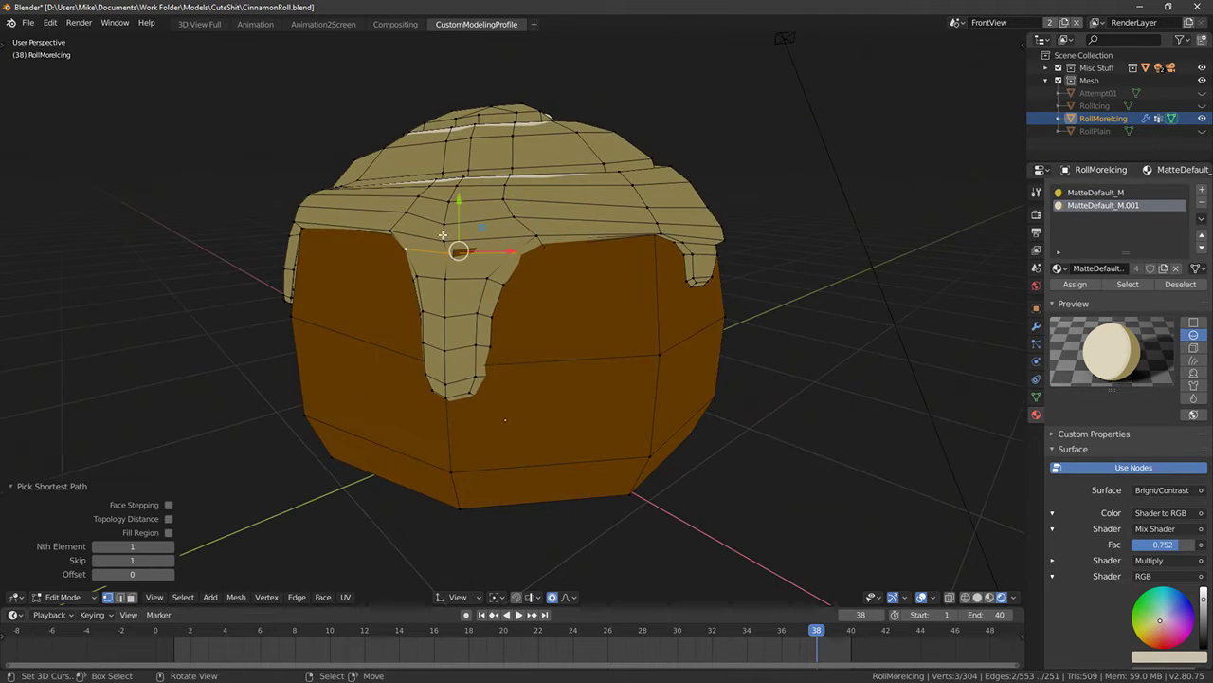
pyautogui.moveTo(408, 254); pyautogui.dragTo(618, 267, button='middle')
pyautogui.moveTo(593, 262); pyautogui.dragTo(602, 260)
pyautogui.moveTo(602, 261); pyautogui.dragTo(575, 246, button='middle')
# Adjust the individual vertices at the drip's upper corner so the icing covers the roll's surface there
pyautogui.rightClick(556, 250)
pyautogui.moveTo(582, 244); pyautogui.dragTo(590, 243)
pyautogui.rightClick(555, 230)
pyautogui.moveTo(591, 243); pyautogui.dragTo(277, 251, button='middle')
pyautogui.moveTo(521, 237); pyautogui.dragTo(518, 237)
# Check the roll in rendered shading in Object Mode, save the file and copy the roll object
pyautogui.press('Tab')
pyautogui.scroll(-3, 441, 299)
pyautogui.moveTo(442, 299); pyautogui.dragTo(695, 288, button='middle')
pyautogui.scroll(-3, 439, 305)
pyautogui.press('Tab')
pyautogui.press('Tab')
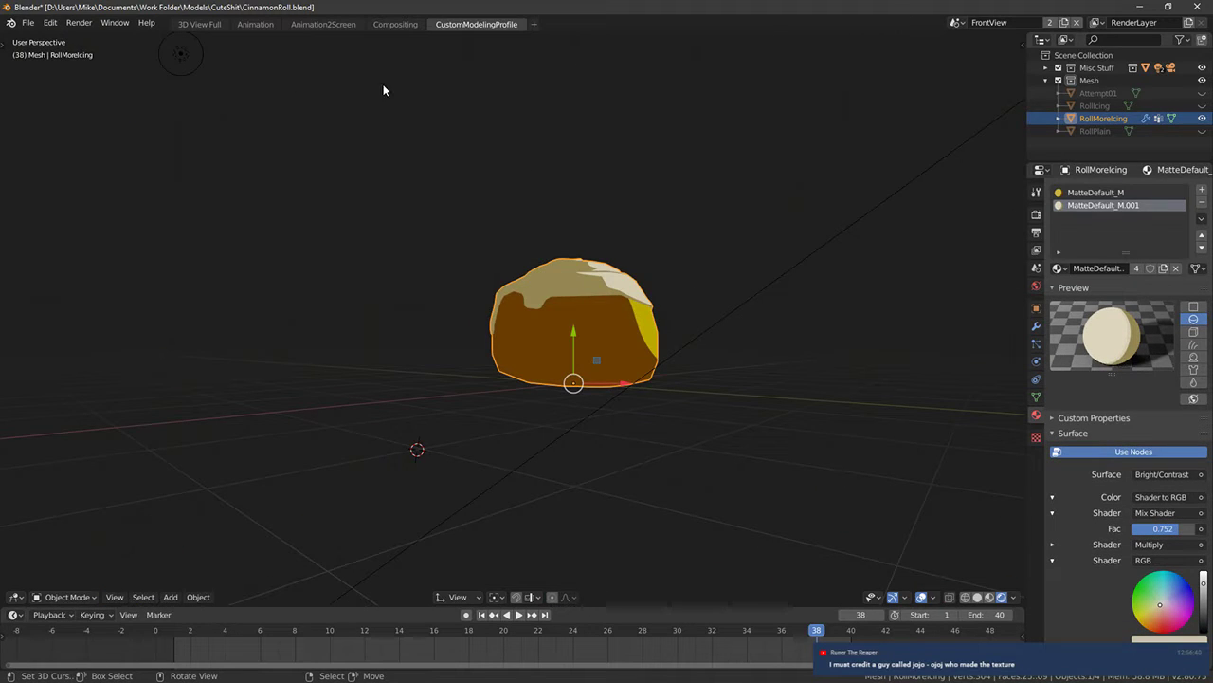
pyautogui.click(32, 22)
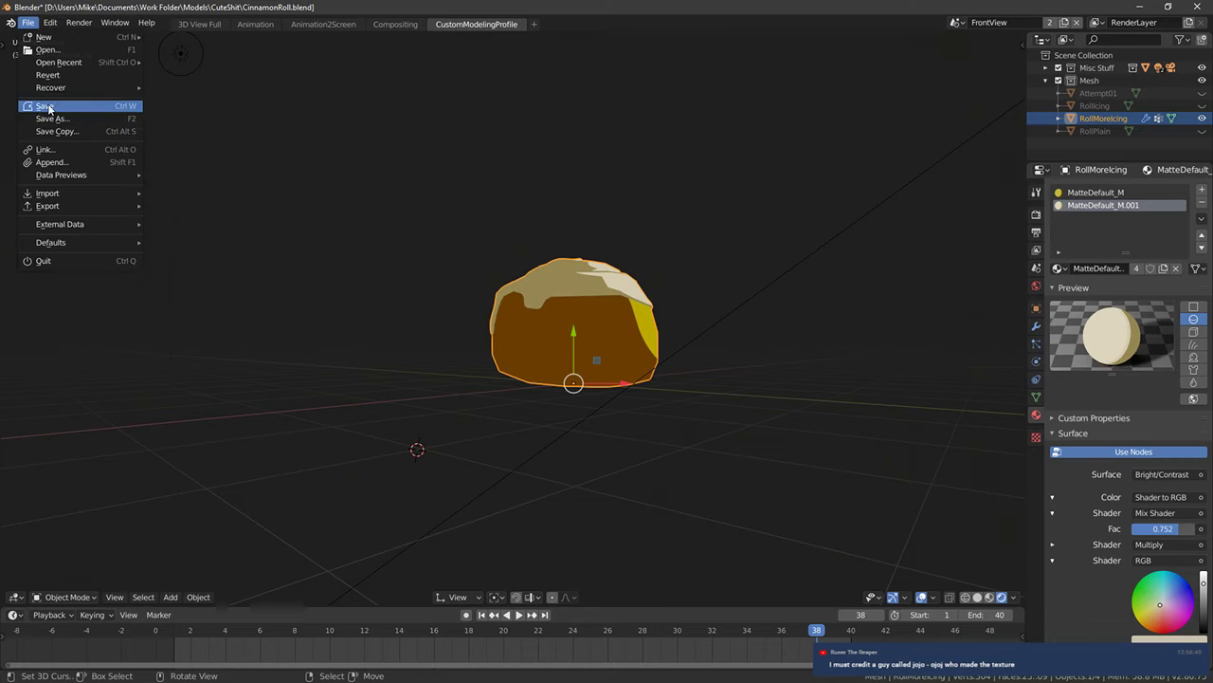
pyautogui.click(45, 106)
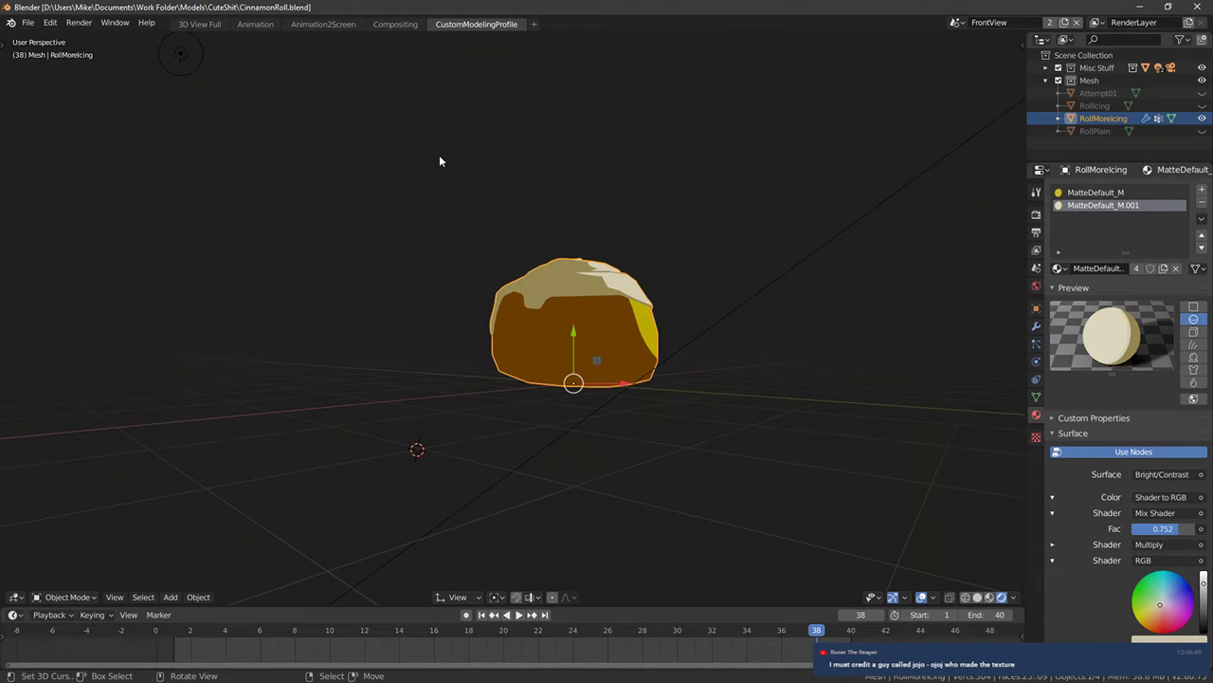
pyautogui.moveTo(442, 160); pyautogui.dragTo(542, 168, button='middle')
pyautogui.press('KP_1')
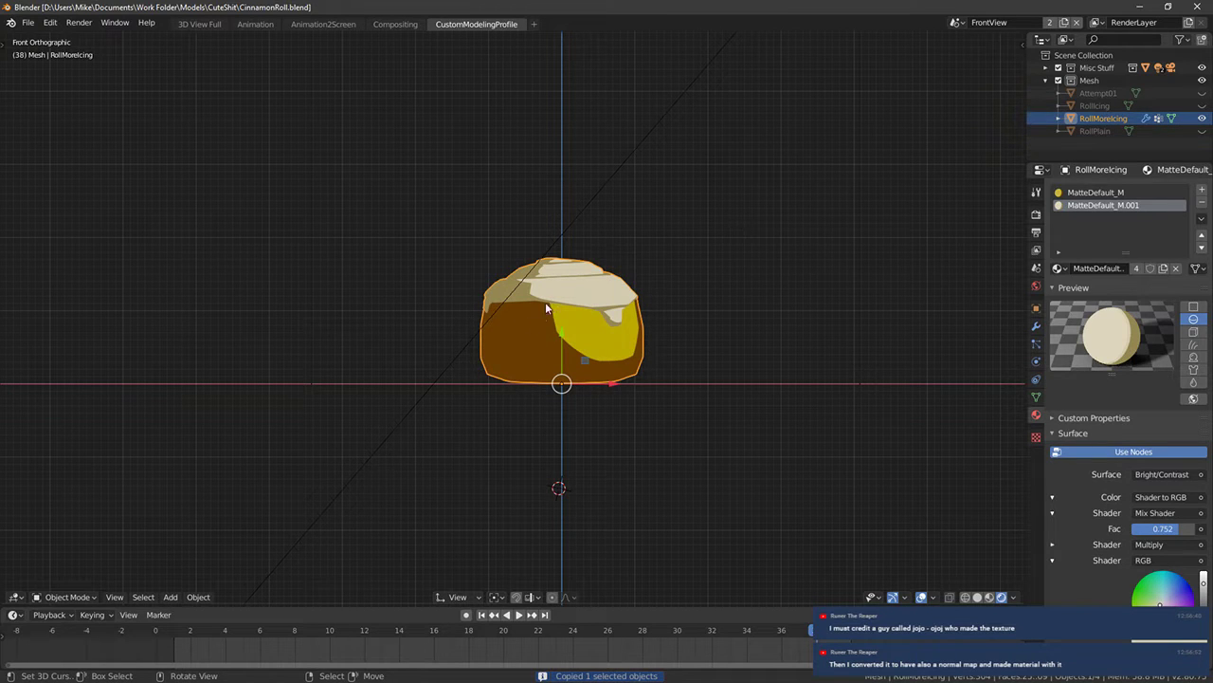
# Select the icing's open bottom boundary loop, following the rim and drips all around the roll
pyautogui.scroll(3, 756, 322)
pyautogui.press('Tab')
pyautogui.press('a')
pyautogui.moveTo(692, 327); pyautogui.dragTo(831, 323, button='middle')
pyautogui.scroll(1, 675, 288)
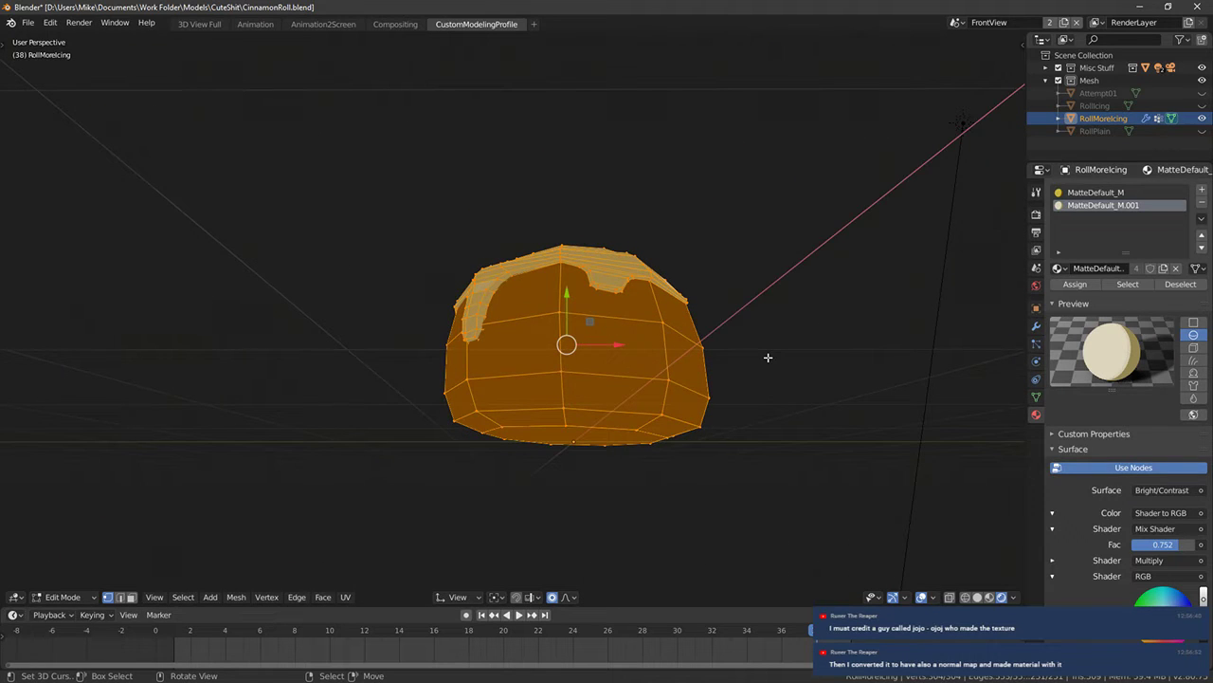
pyautogui.moveTo(768, 358); pyautogui.dragTo(531, 285, button='middle')
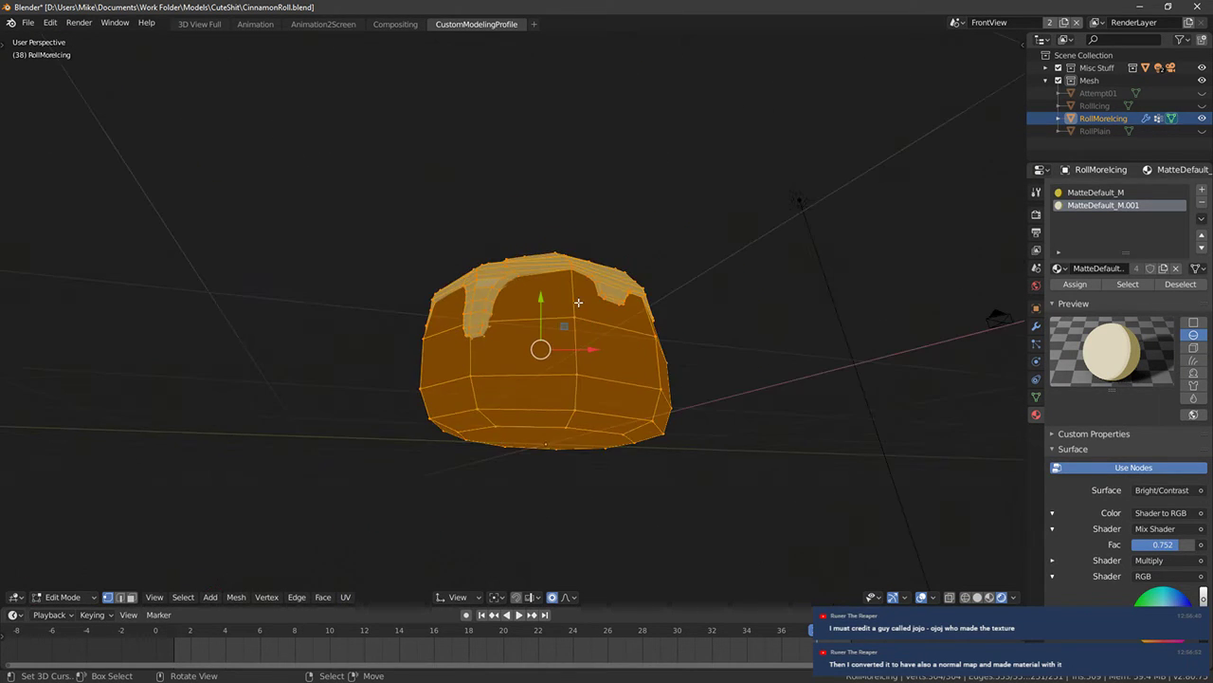
pyautogui.scroll(4, 531, 285)
pyautogui.press('Tab')
pyautogui.press('Tab')
pyautogui.keyDown('alt'); pyautogui.click(516, 235); pyautogui.keyUp('alt')
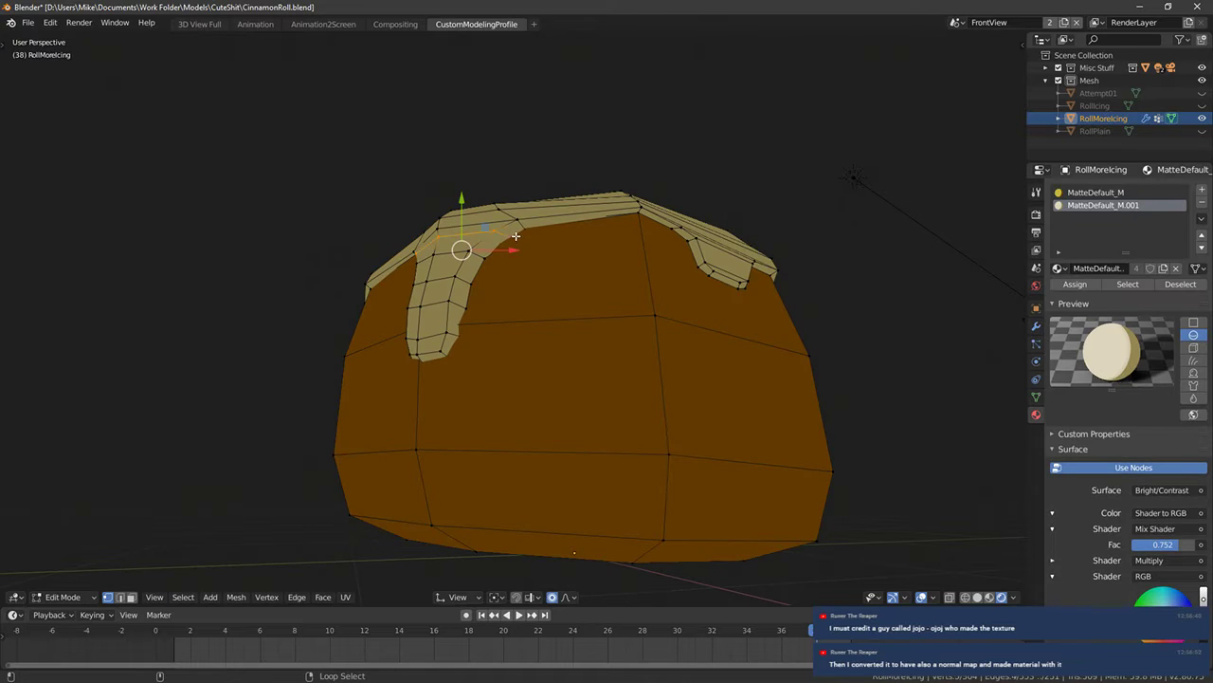
pyautogui.keyDown('alt'); pyautogui.click(495, 255); pyautogui.keyUp('alt')
# Extrude the icing's boundary loop in place and scale it slightly inward with proportional editing off
pyautogui.moveTo(496, 257)
pyautogui.mouseDown(button='middle')
pyautogui.moveTo(563, 243)
pyautogui.moveTo(626, 202)
pyautogui.moveTo(650, 285)
pyautogui.moveTo(531, 382)
pyautogui.moveTo(601, 366)
pyautogui.moveTo(694, 395)
pyautogui.moveTo(674, 385)
pyautogui.mouseUp(button='middle')
pyautogui.press('z')
pyautogui.press('z')
pyautogui.press('e')
pyautogui.rightClick(674, 385)
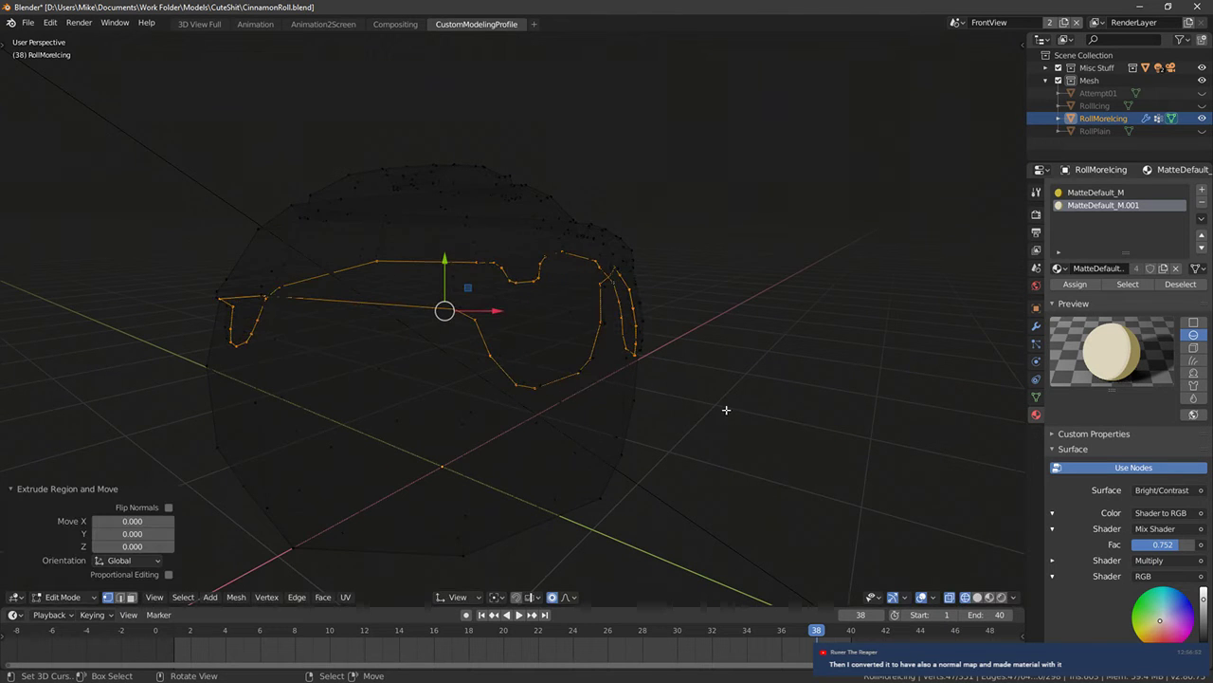
pyautogui.hotkey('alt', 's')
pyautogui.rightClick(707, 403)
pyautogui.press('s')
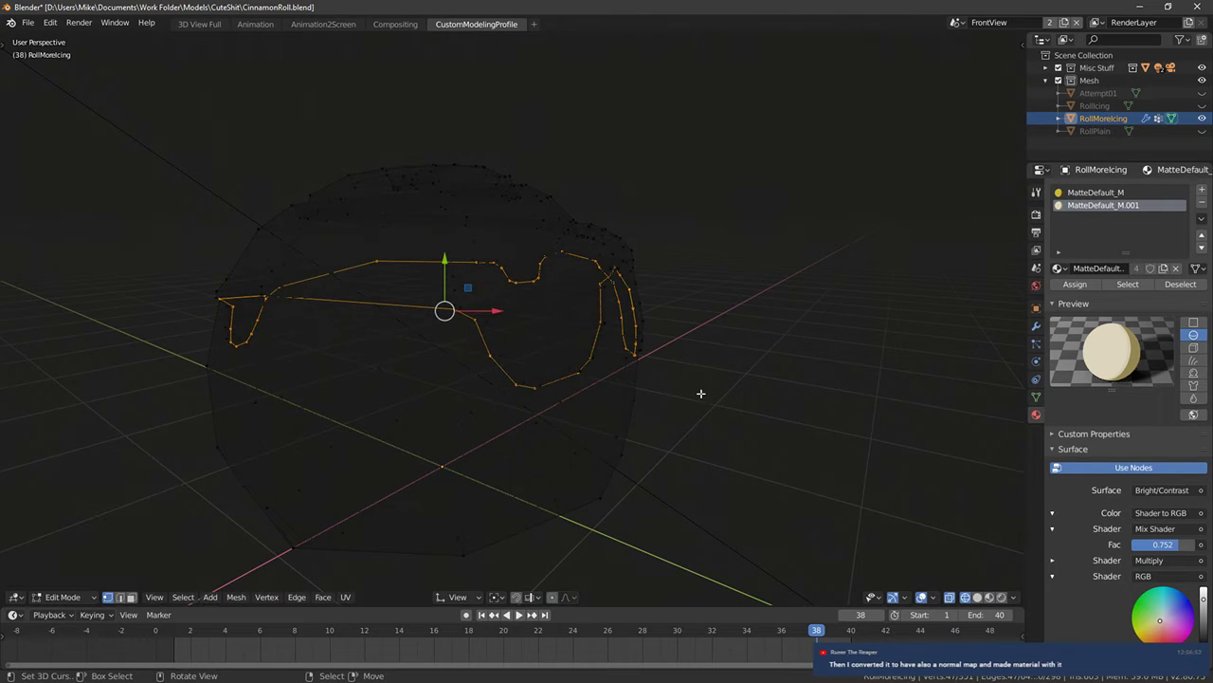
pyautogui.click(617, 386)
# Check the new inner lip in rendered and wireframe shading, and shift the roll object by -0.031 along the view's Y axis
pyautogui.press('Tab')
pyautogui.hotkey('shift', 'z')
pyautogui.moveTo(626, 367)
pyautogui.mouseDown(button='middle')
pyautogui.moveTo(589, 328)
pyautogui.moveTo(490, 381)
pyautogui.mouseUp(button='middle')
pyautogui.hotkey('shift', 'z')
pyautogui.moveTo(512, 424)
pyautogui.mouseDown()
pyautogui.moveTo(512, 435)
pyautogui.moveTo(516, 425)
pyautogui.mouseUp()
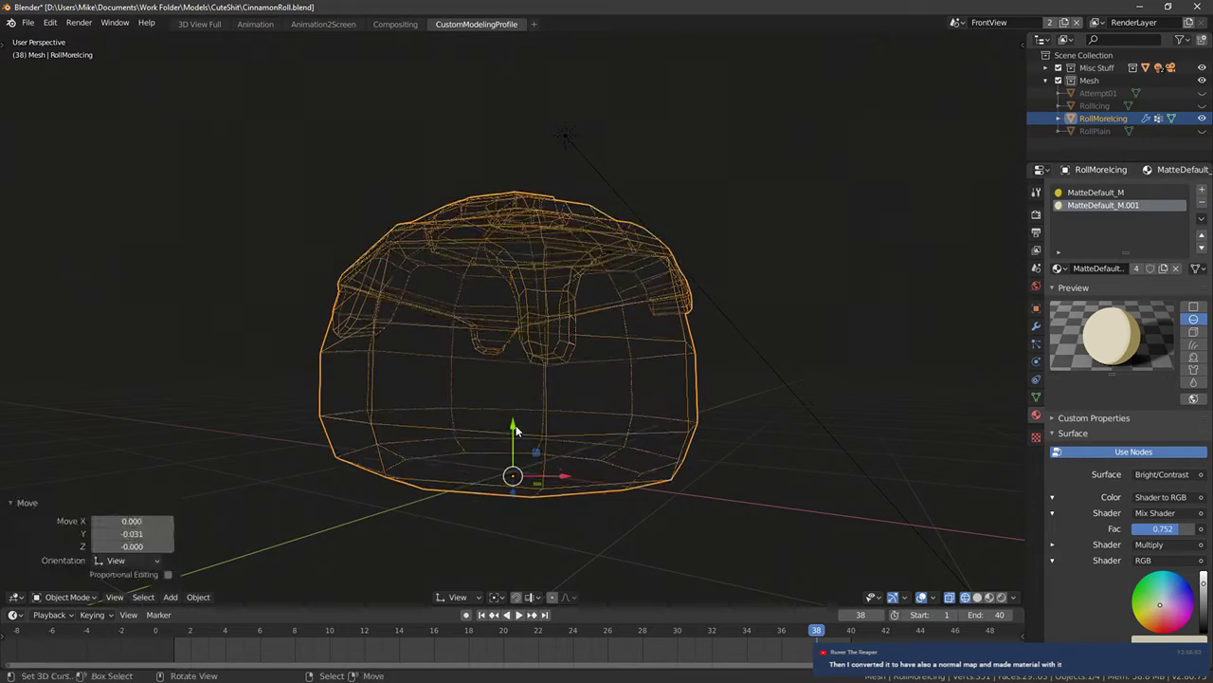
# Lower the icing's extruded inner edge loop slightly in wireframe and check the roll in rendered shading
pyautogui.press('Tab')
pyautogui.moveTo(511, 270); pyautogui.dragTo(506, 288)
pyautogui.press('Tab')
pyautogui.moveTo(504, 307)
pyautogui.mouseDown(button='middle')
pyautogui.moveTo(414, 335)
pyautogui.moveTo(531, 360)
pyautogui.mouseUp(button='middle')
pyautogui.hotkey('shift', 'z')
pyautogui.press('Tab')
pyautogui.scroll(-2, 414, 335)
pyautogui.hotkey('shift', 'z')
pyautogui.moveTo(536, 421); pyautogui.dragTo(573, 369, button='middle')
pyautogui.press('Tab')
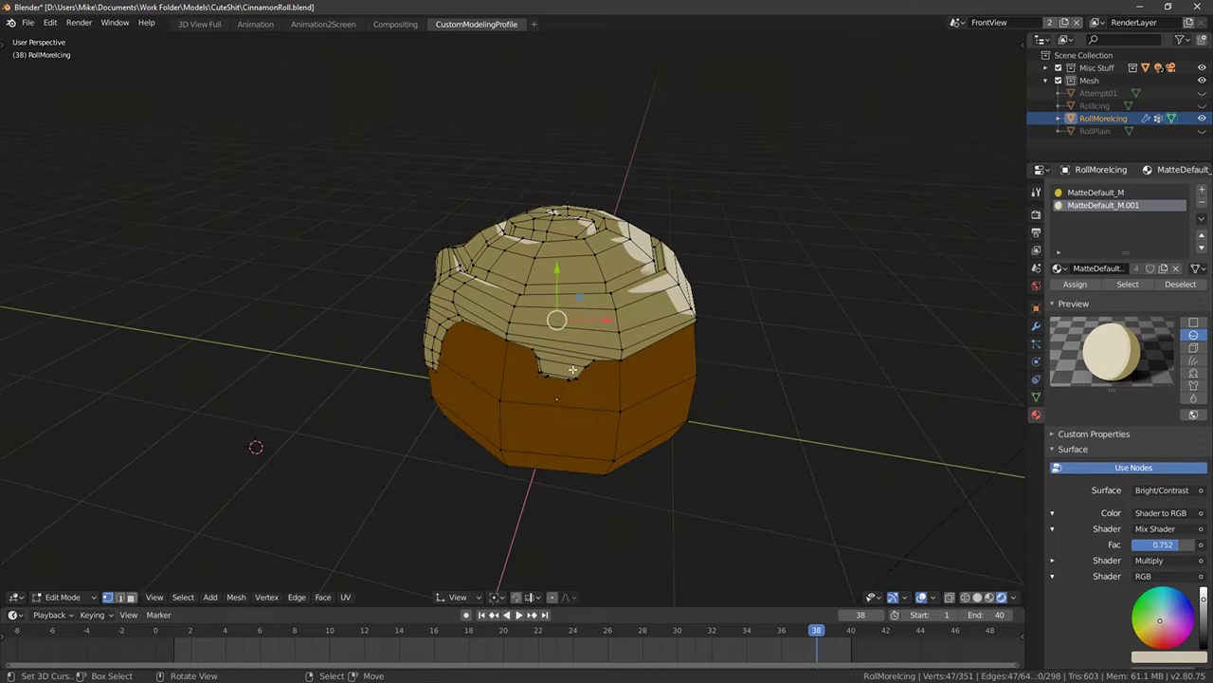
# Return to Object Mode, save CinnamonRoll.blend and copy the finished roll object
pyautogui.click(28, 21)
pyautogui.click(52, 89)
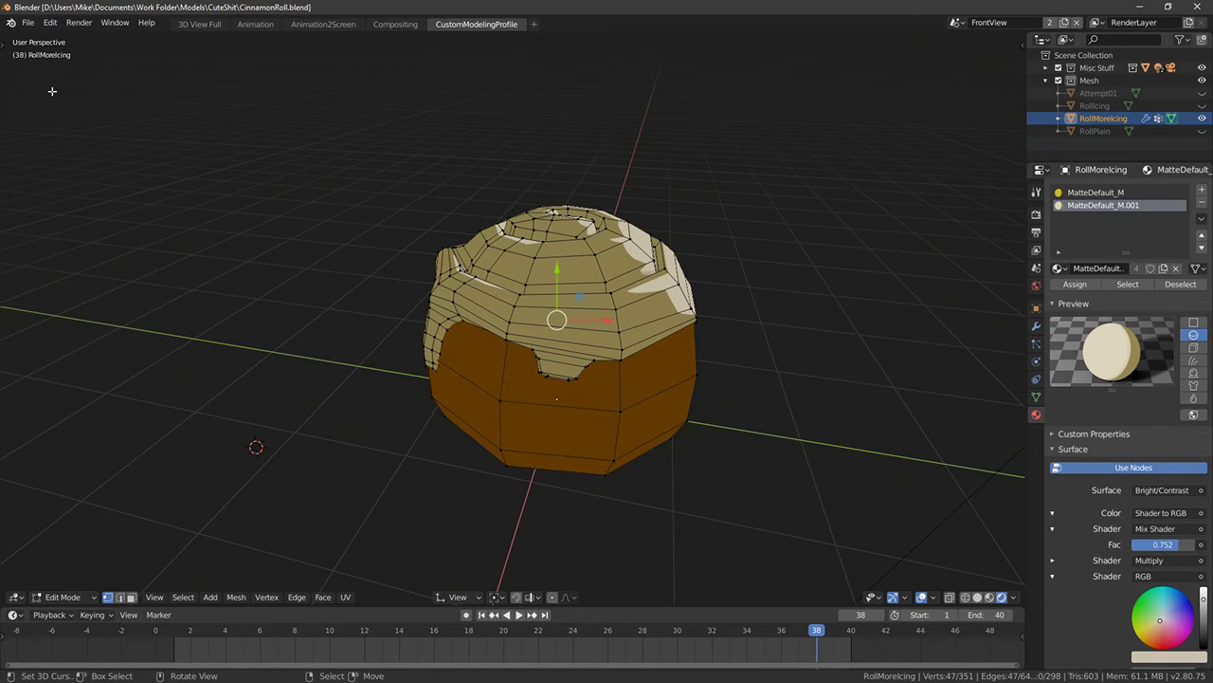
pyautogui.click(29, 24)
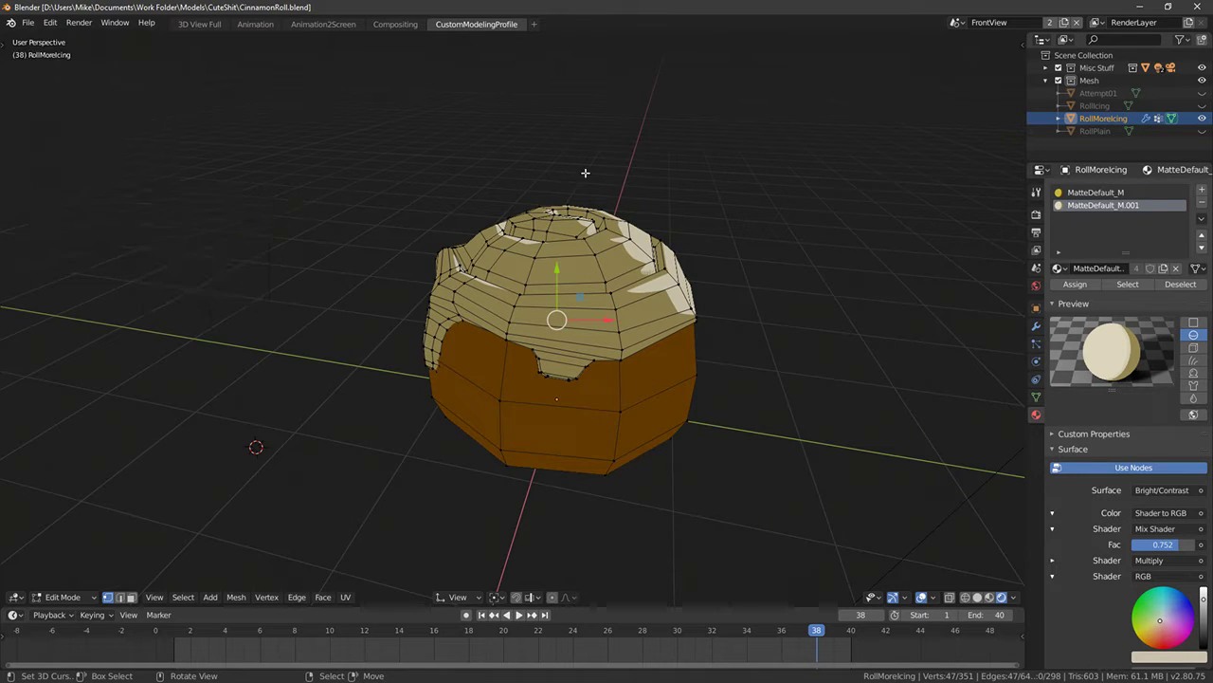
pyautogui.press('Tab')
pyautogui.moveTo(585, 172); pyautogui.dragTo(423, 112, button='middle')
pyautogui.click(23, 28)
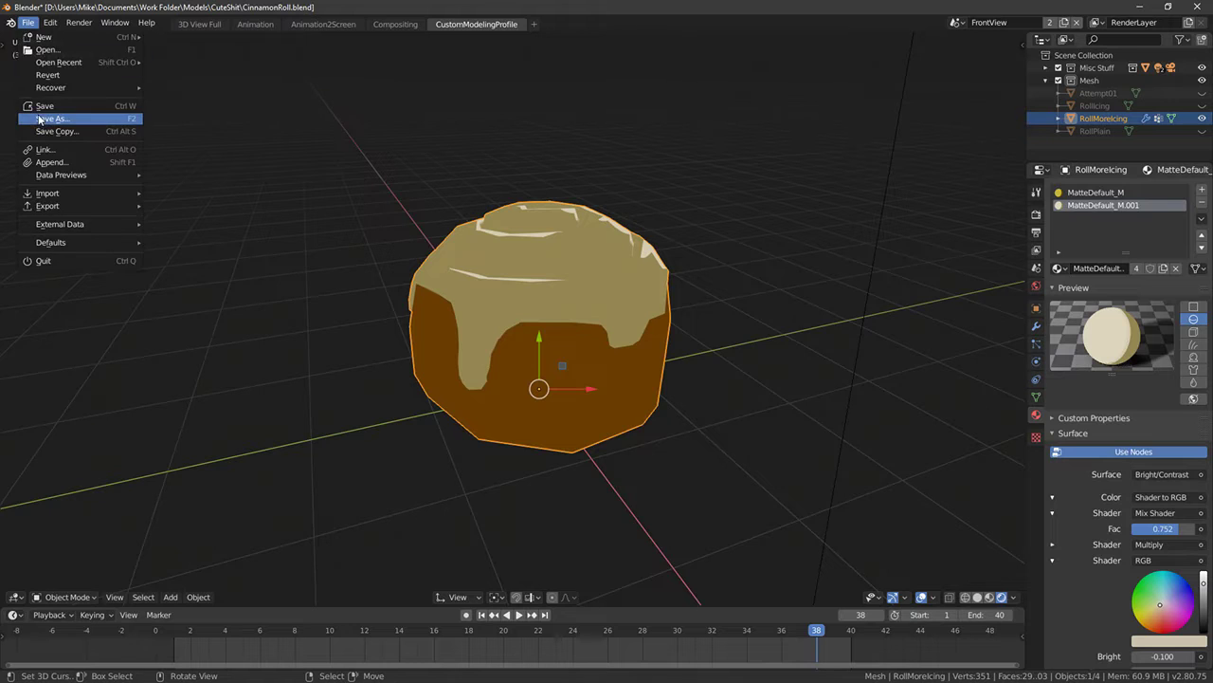
pyautogui.click(52, 112)
# Open the recent file BouncyBoi.blend and hide the JackoLantern01 mesh
pyautogui.click(32, 25)
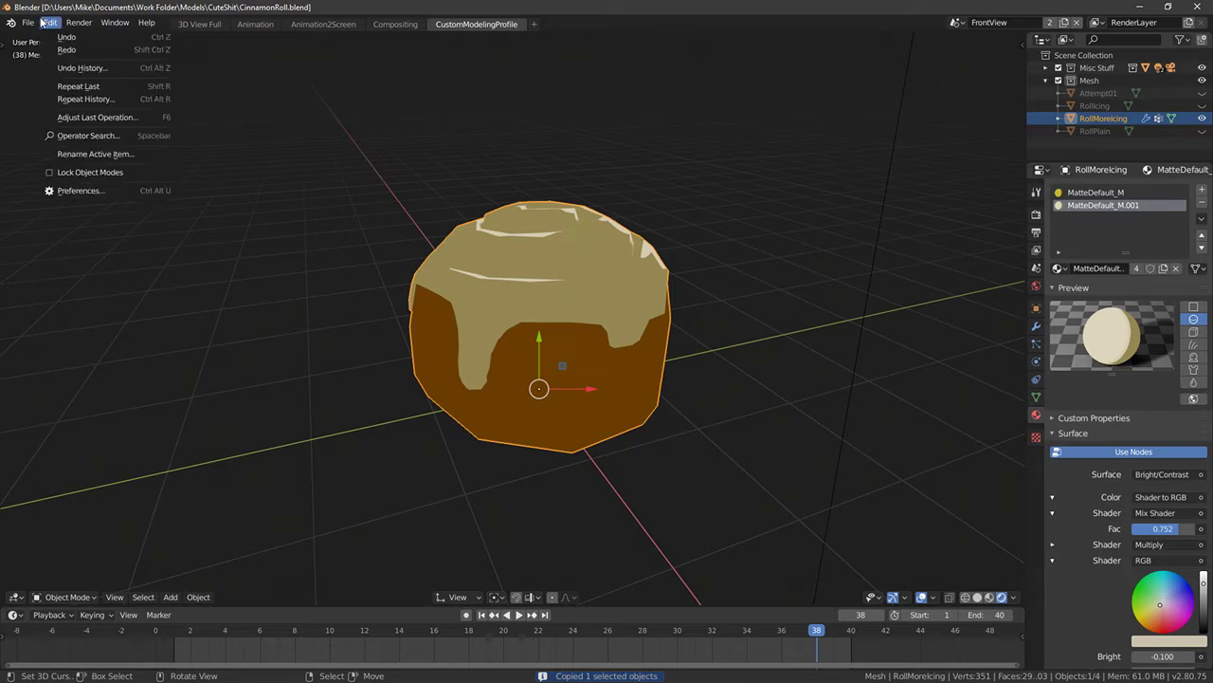
pyautogui.moveTo(57, 62)
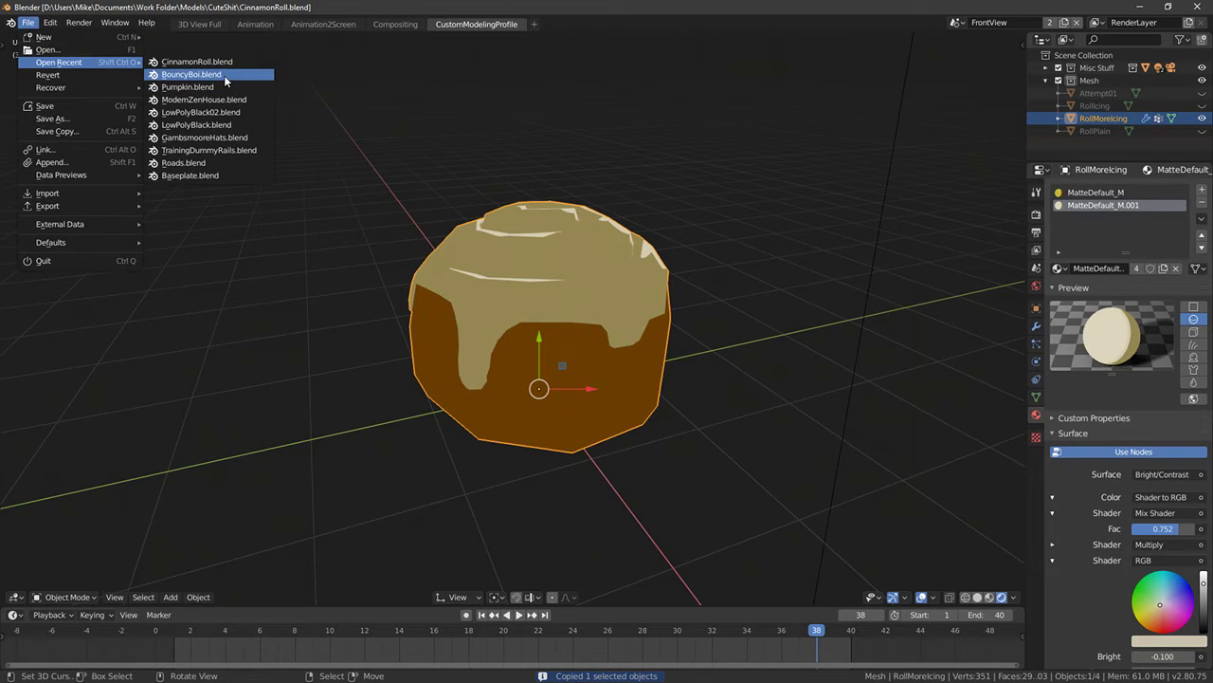
pyautogui.click(223, 75)
pyautogui.press('h')
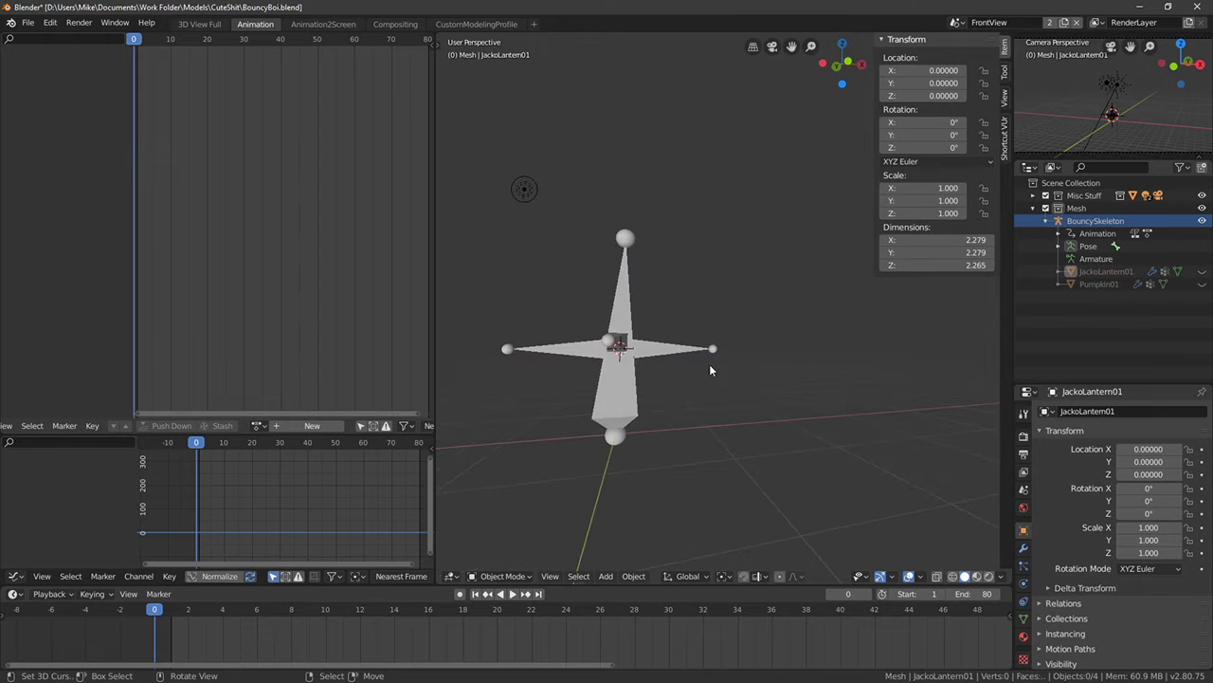
# Paste the copied cinnamon roll into the skeleton scene and show it in front view
pyautogui.hotkey('ctrl', 'v')
pyautogui.press('KP_1')
pyautogui.click(713, 367)
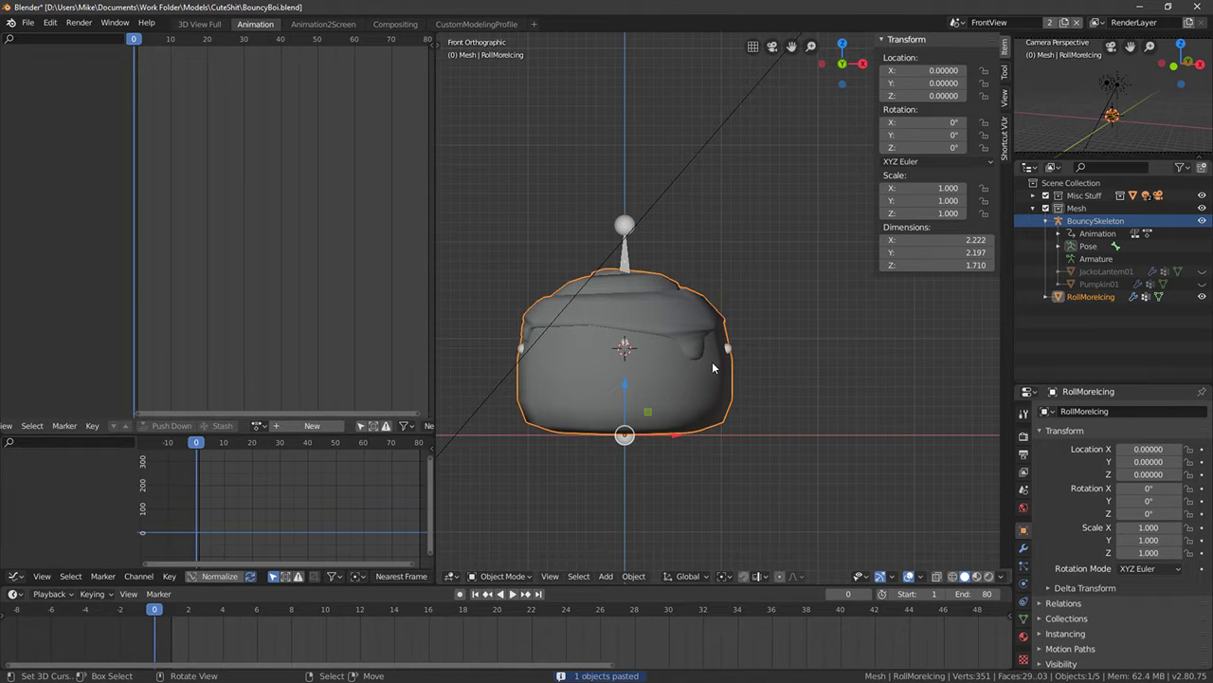
pyautogui.press('s')
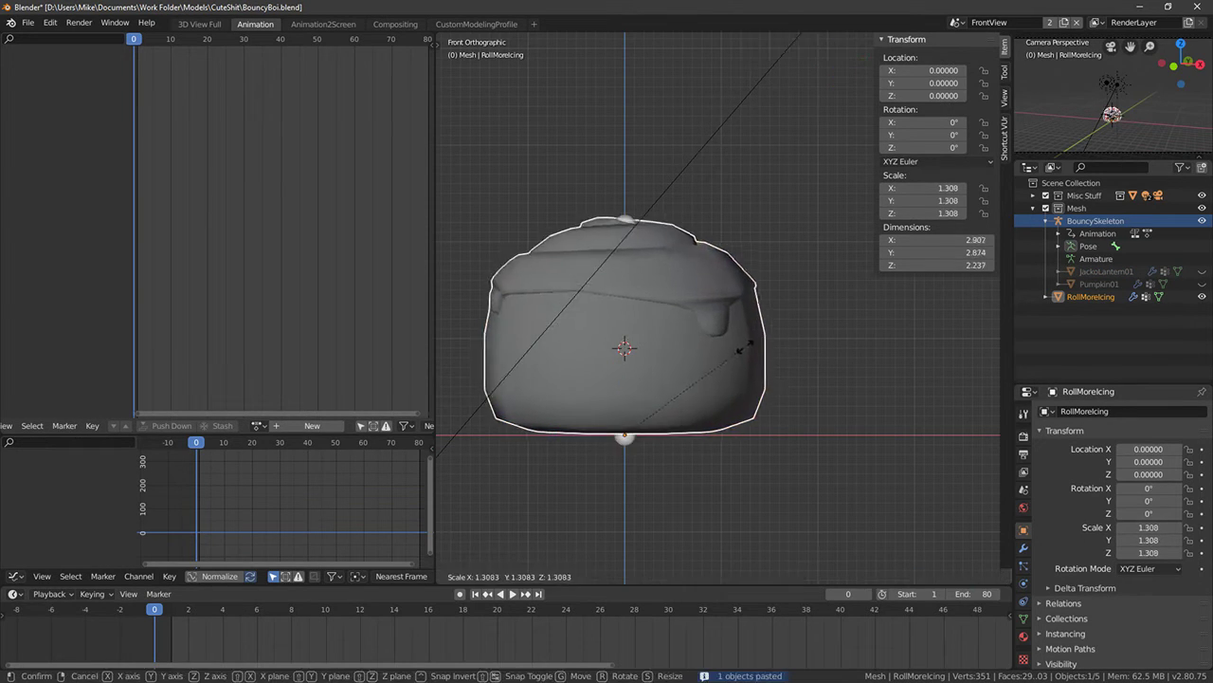
pyautogui.click(755, 348)
pyautogui.hotkey('ctrl', 'z')
# Snap the 3D cursor to the world origin and enlarge the whole roll mesh in Edit Mode to about 3.09 × 3.05 × 2.38
pyautogui.press('Tab')
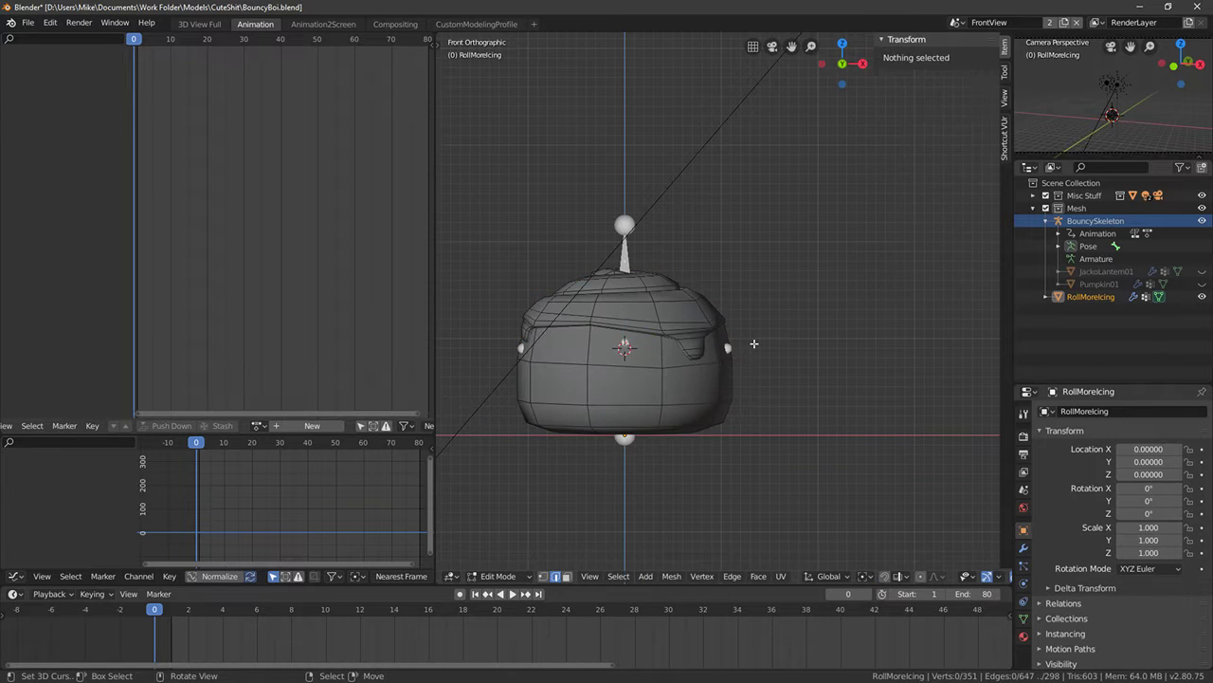
pyautogui.hotkey('shift', 's')
pyautogui.click(744, 353)
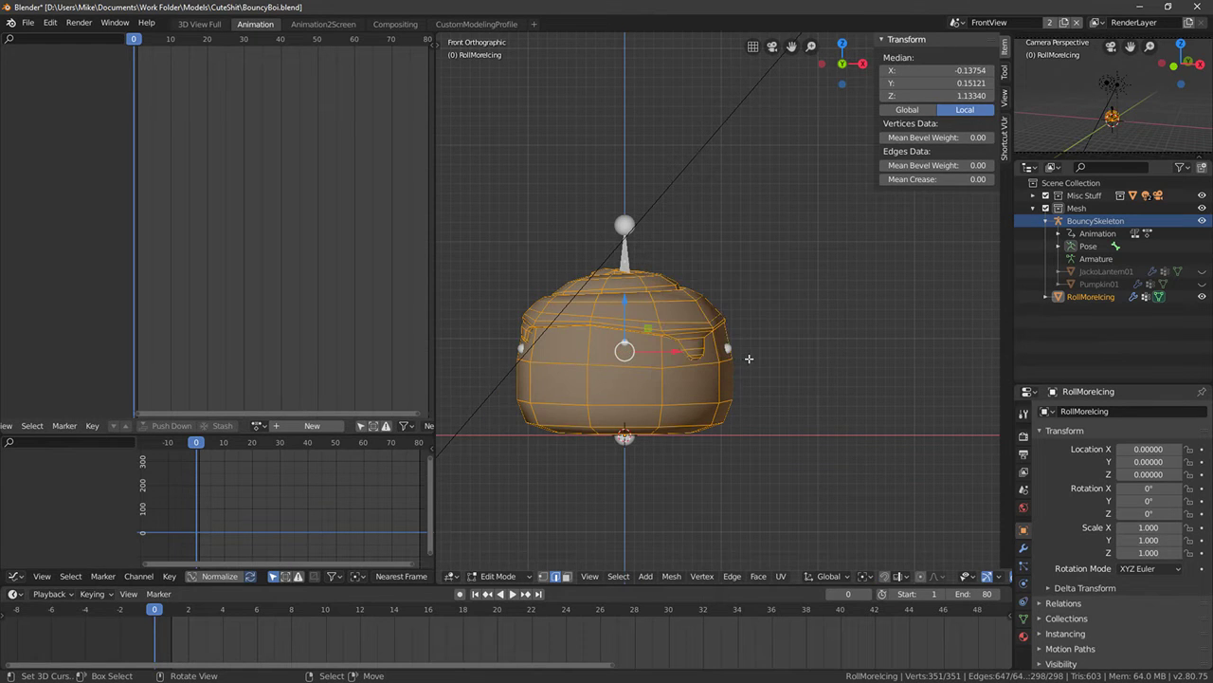
pyautogui.press('s')
pyautogui.click(864, 358)
pyautogui.hotkey('shift', 'z')
pyautogui.moveTo(687, 372)
pyautogui.mouseDown(button='middle')
pyautogui.moveTo(749, 361)
pyautogui.moveTo(741, 369)
pyautogui.moveTo(779, 377)
pyautogui.mouseUp(button='middle')
pyautogui.scroll(-2, 749, 361)
pyautogui.press('Tab')
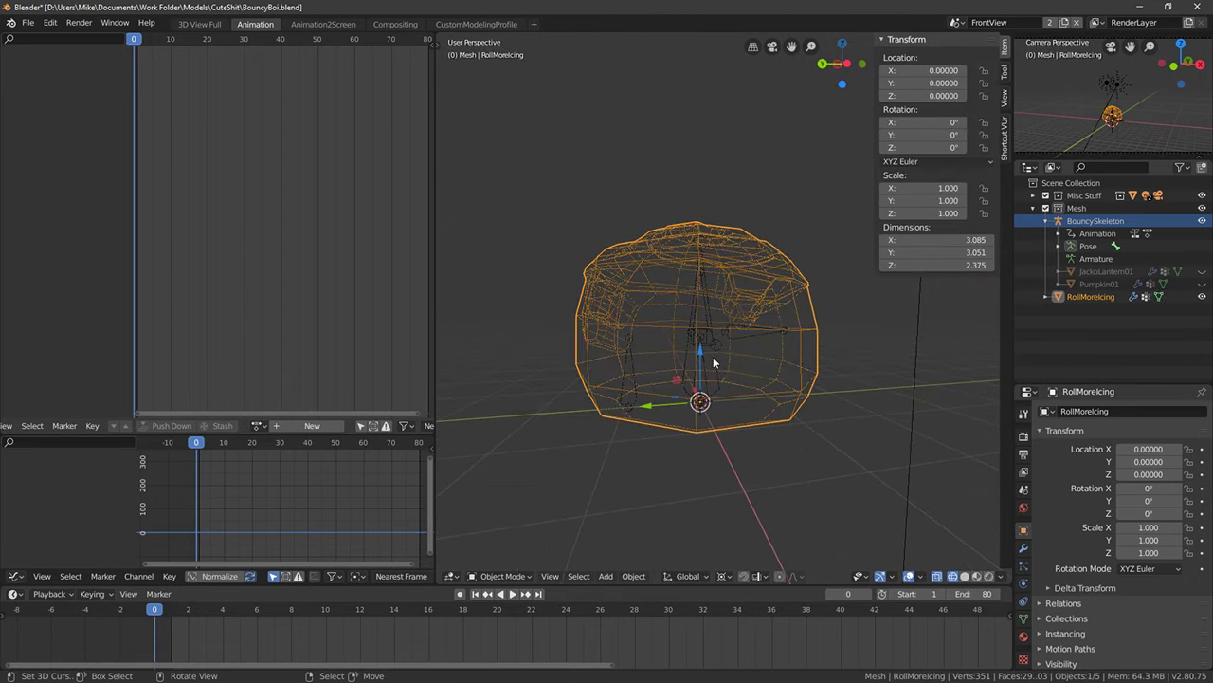
# Parent the roll mesh to BouncySkeleton with automatic weights
pyautogui.rightClick(714, 358)
pyautogui.rightClick(753, 374)
pyautogui.keyDown('shift'); pyautogui.rightClick(713, 377); pyautogui.keyUp('shift')
pyautogui.rightClick(775, 376)
pyautogui.keyDown('shift'); pyautogui.rightClick(719, 380); pyautogui.keyUp('shift')
pyautogui.hotkey('ctrl', 'p')
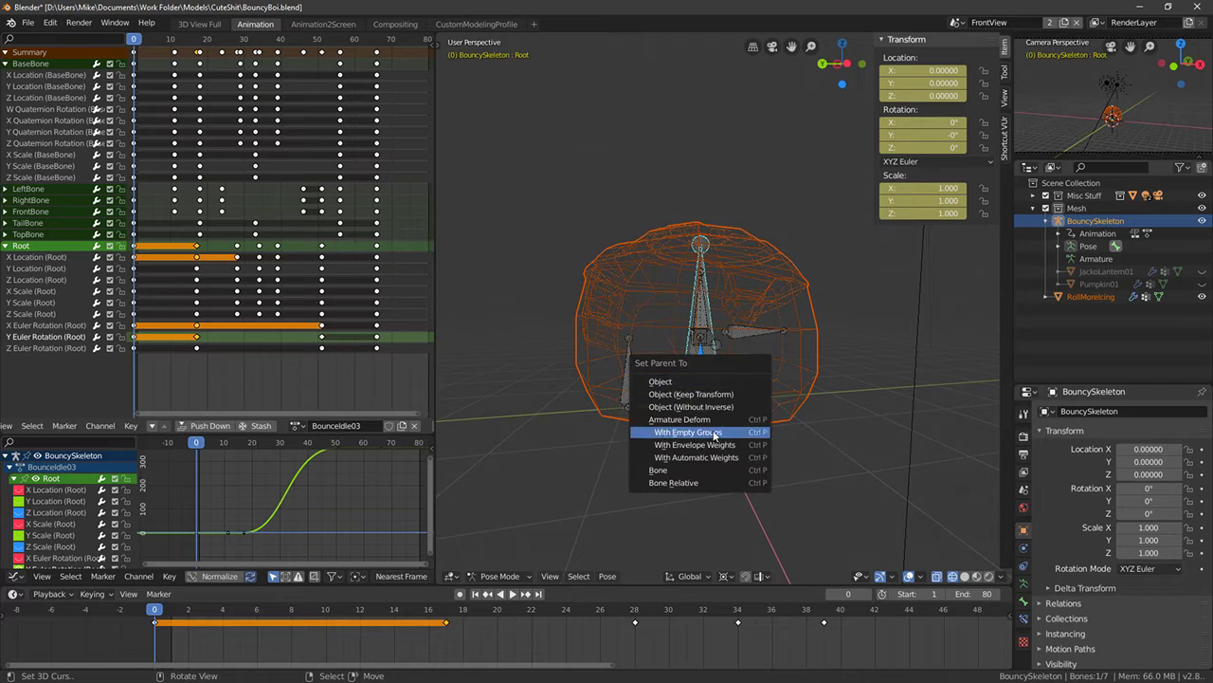
pyautogui.click(735, 458)
pyautogui.moveTo(734, 458); pyautogui.dragTo(740, 394, button='middle')
pyautogui.press('Tab')
pyautogui.hotkey('alt', 's')
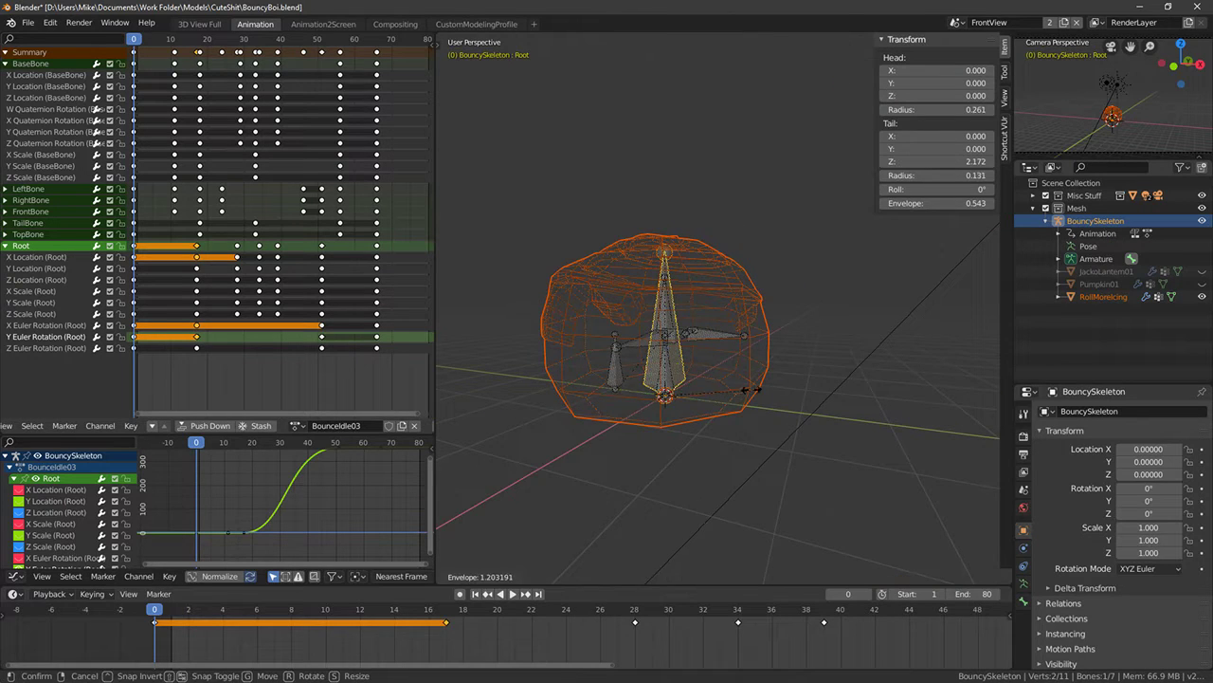
pyautogui.rightClick(728, 384)
pyautogui.hotkey('alt', 's')
pyautogui.press('Escape')
pyautogui.press('Tab')
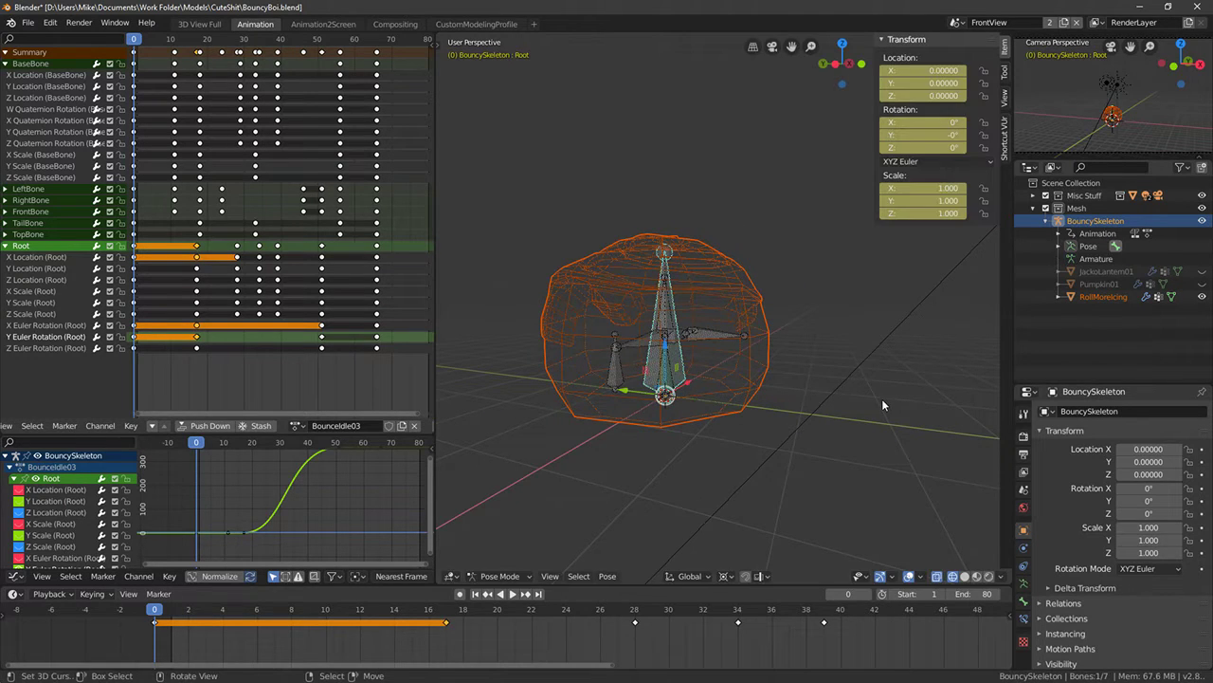
# Play the BounceIdle03 animation and check the roll's deformation in solid shading from the front
pyautogui.press('space')
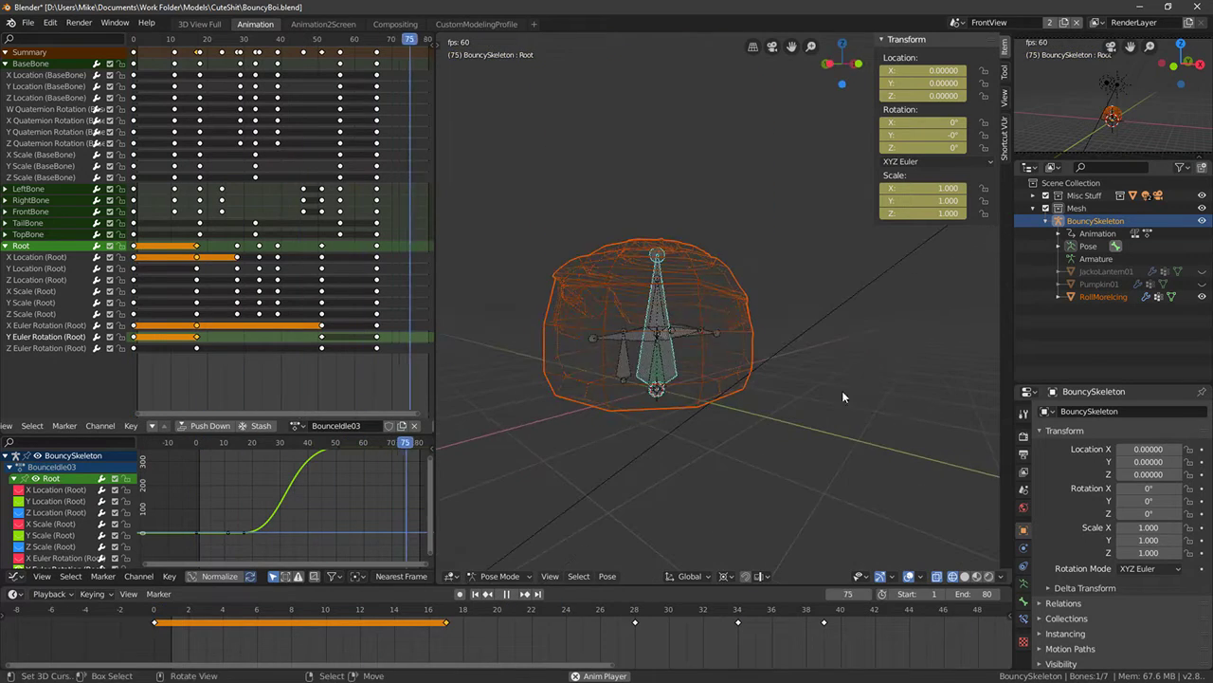
pyautogui.press('KP_1')
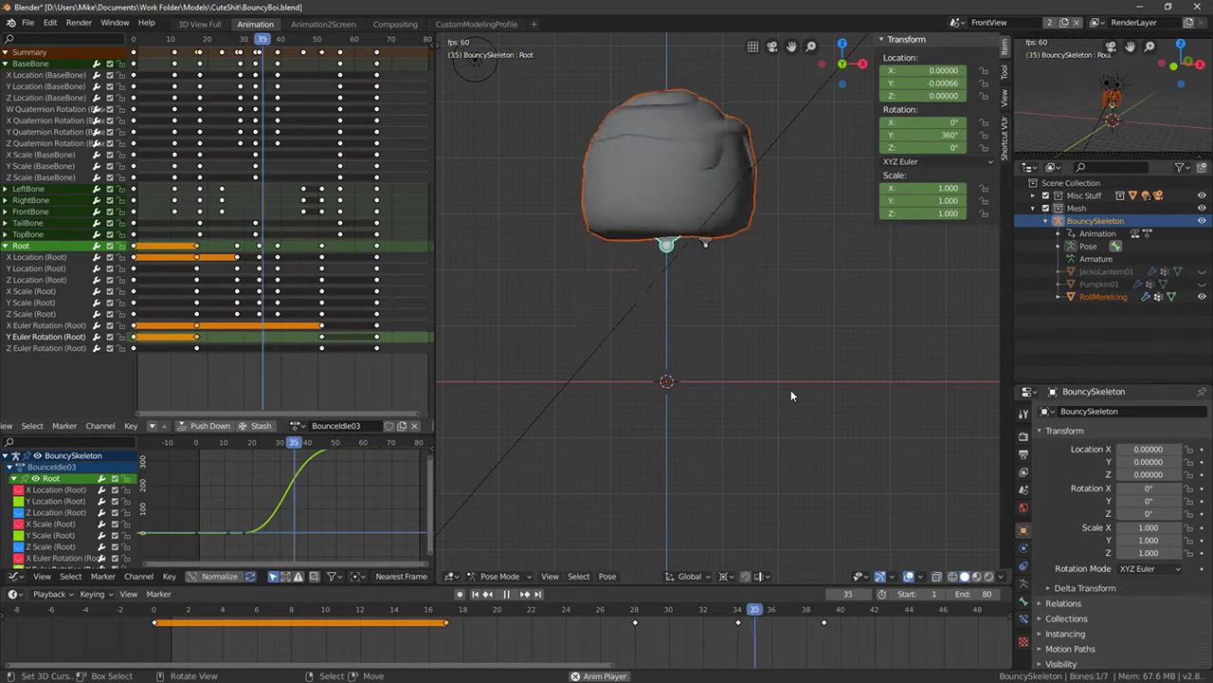
pyautogui.moveTo(790, 390); pyautogui.dragTo(793, 429, button='middle')
# Switch the skeleton's action to BounceIdle and inspect the roll's motion and the bones inside it in wireframe
pyautogui.click(298, 427)
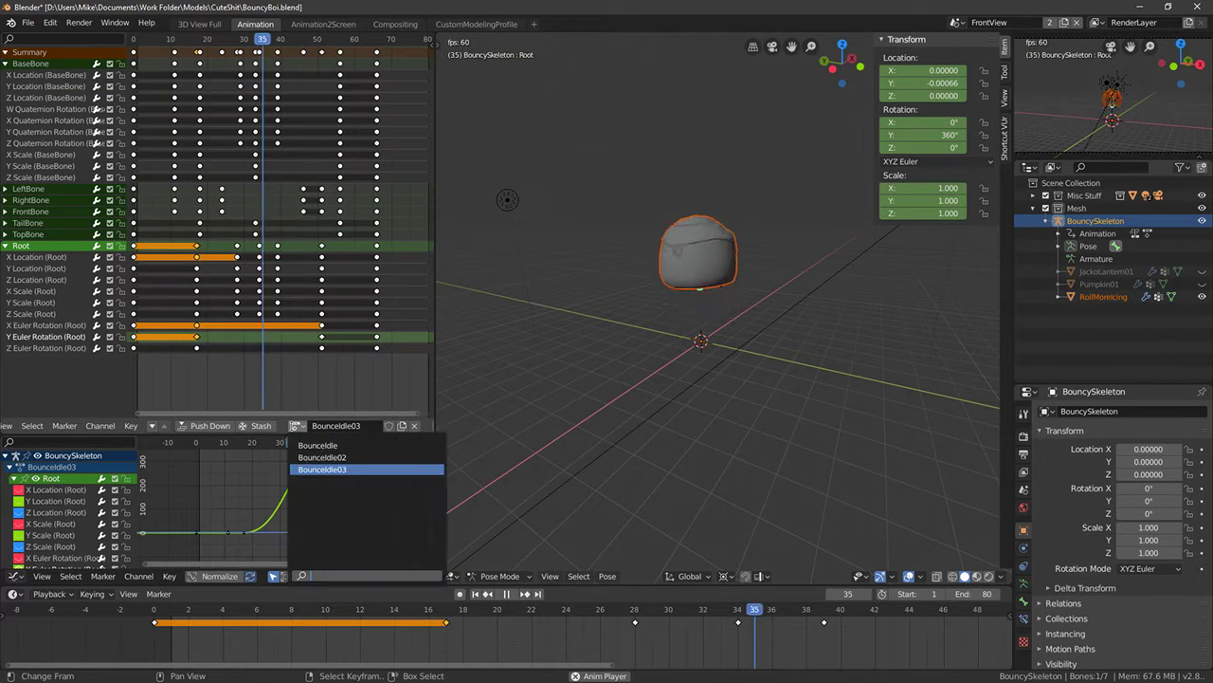
pyautogui.click(298, 428)
pyautogui.click(298, 428)
pyautogui.click(322, 499)
pyautogui.moveTo(531, 418); pyautogui.dragTo(555, 432, button='middle')
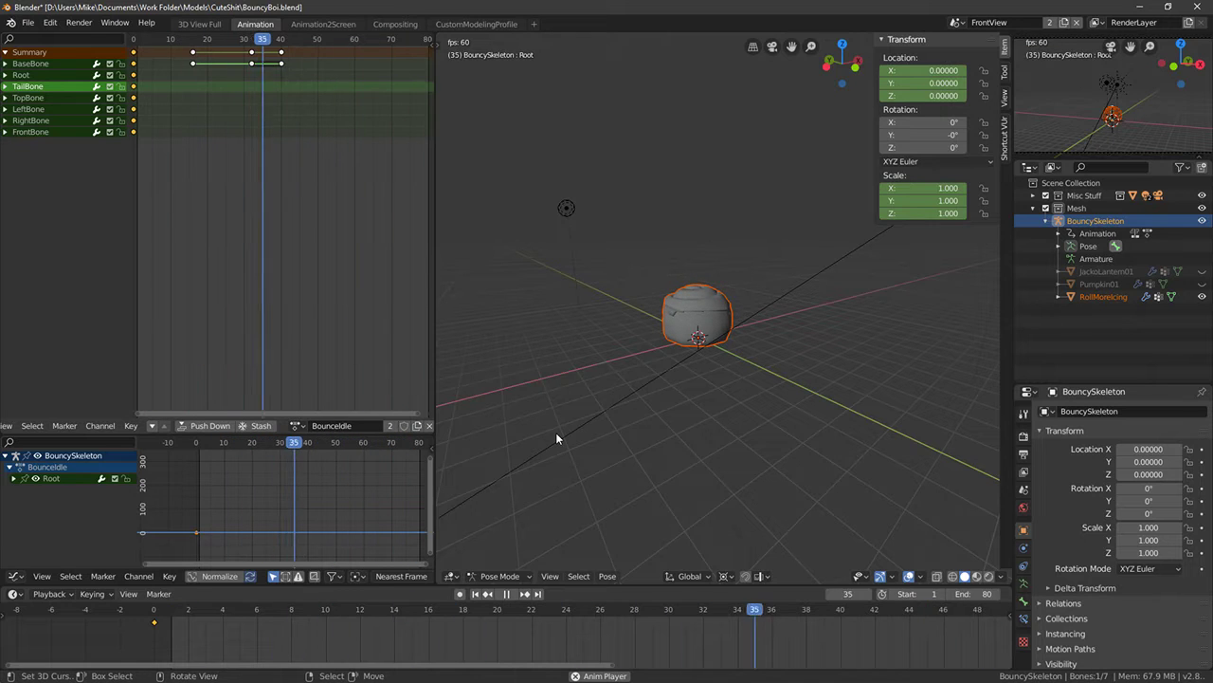
pyautogui.moveTo(556, 433); pyautogui.dragTo(775, 297, button='middle')
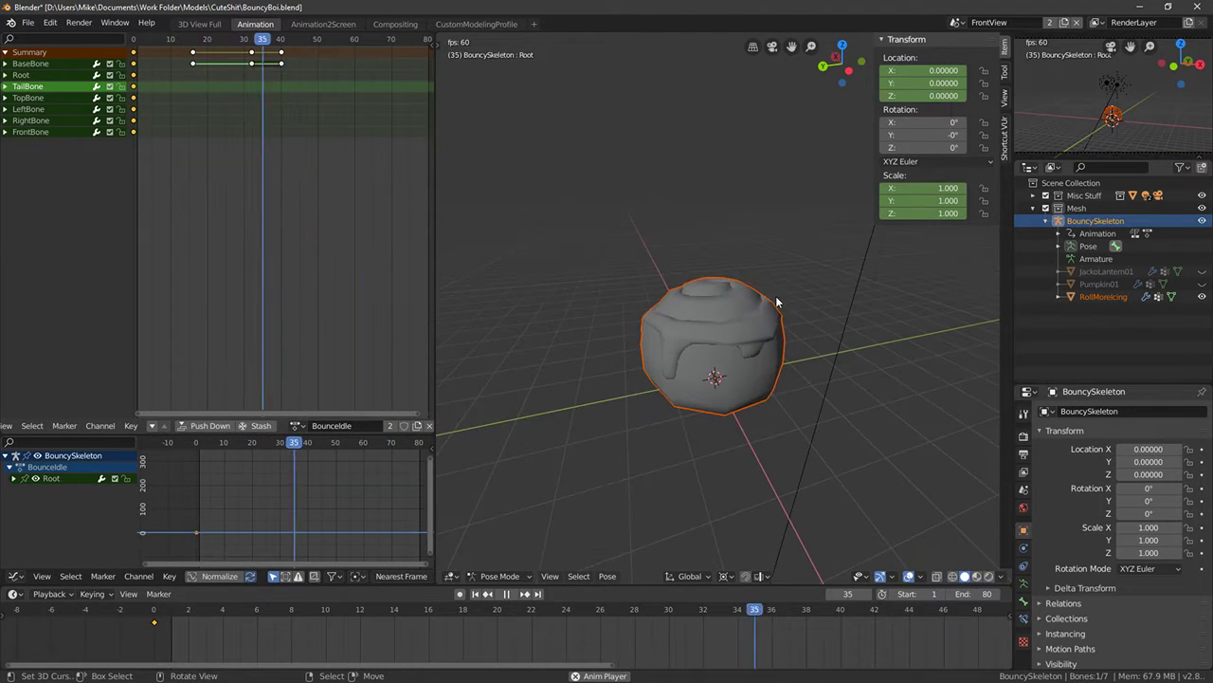
pyautogui.scroll(5, 694, 285)
pyautogui.hotkey('shift', 'z')
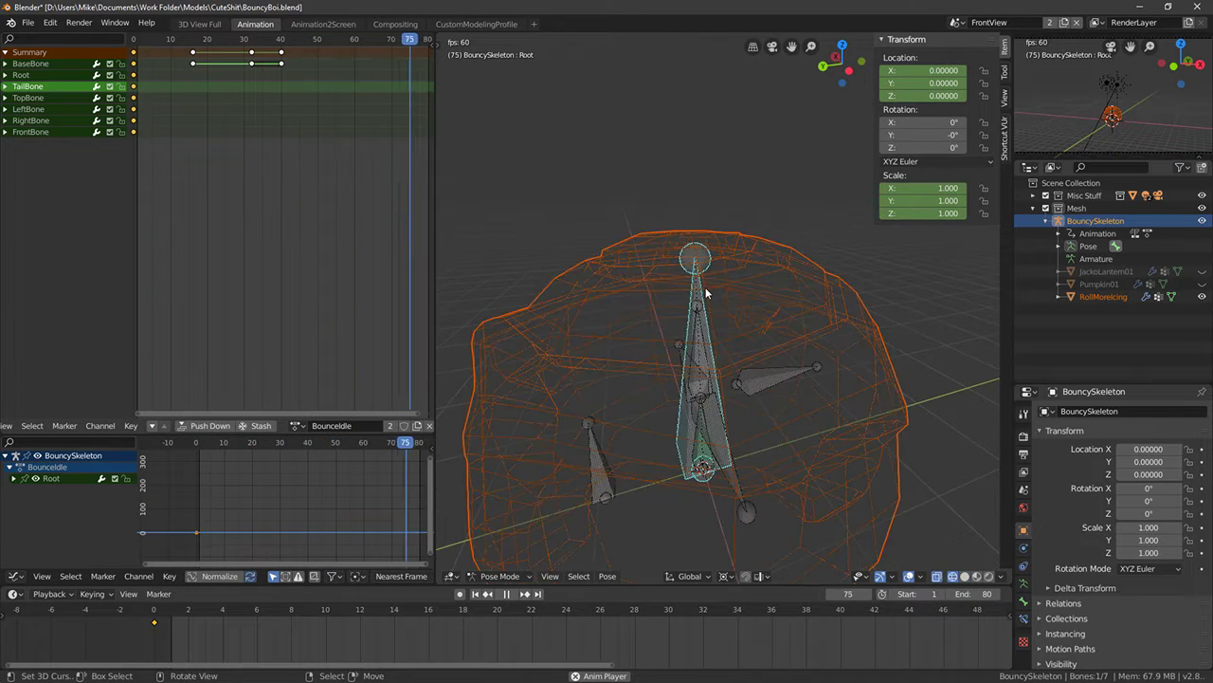
pyautogui.scroll(-5, 701, 282)
# Export only the selected objects as an FBX file named BouncyCinnamonRoll01.fbx in the CuteShit folder
pyautogui.click(28, 22)
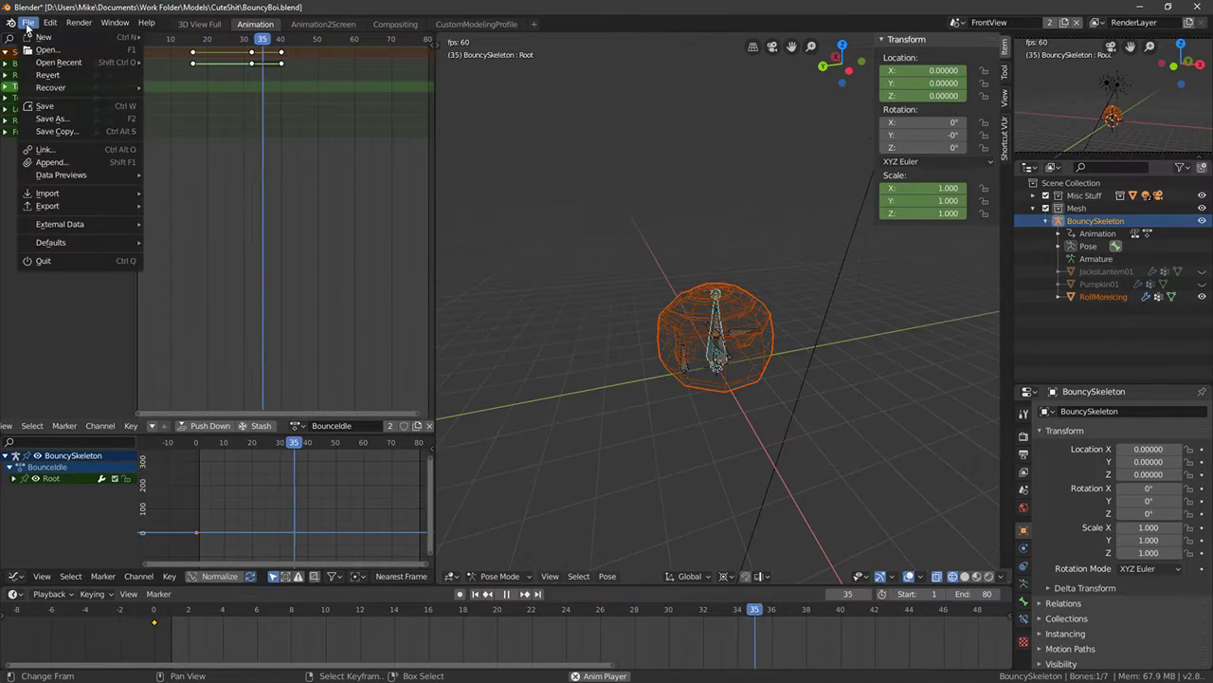
pyautogui.moveTo(68, 207)
pyautogui.click(180, 230)
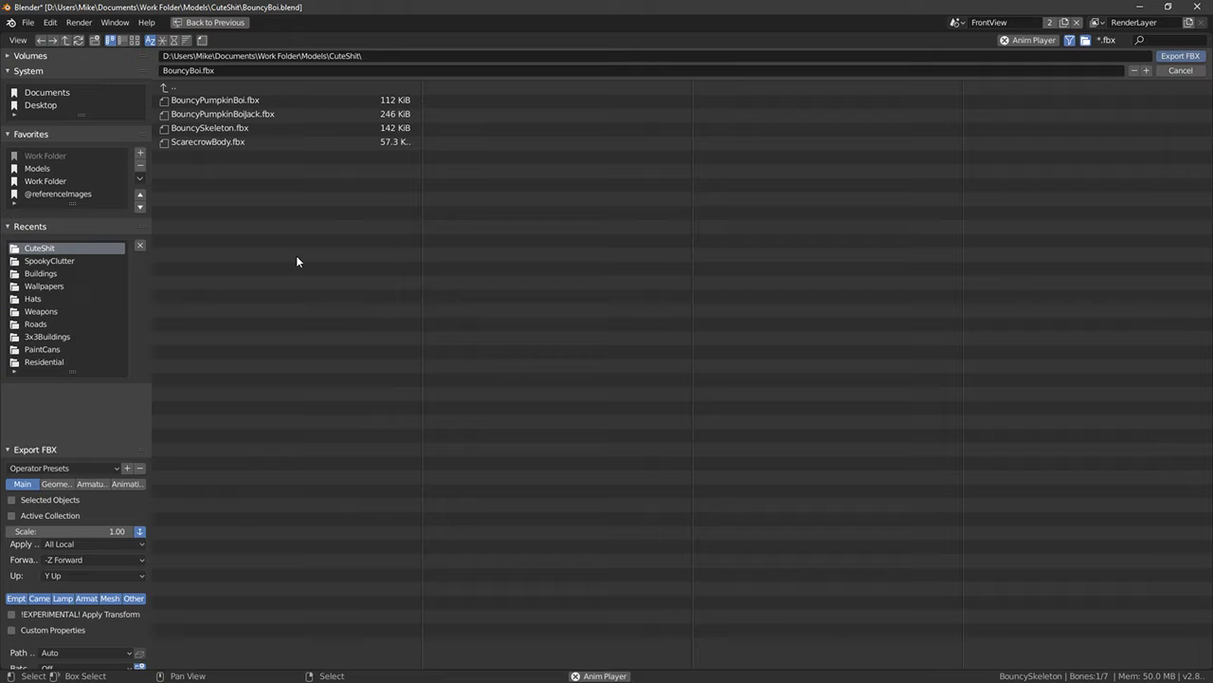
pyautogui.click(214, 142)
pyautogui.click(212, 127)
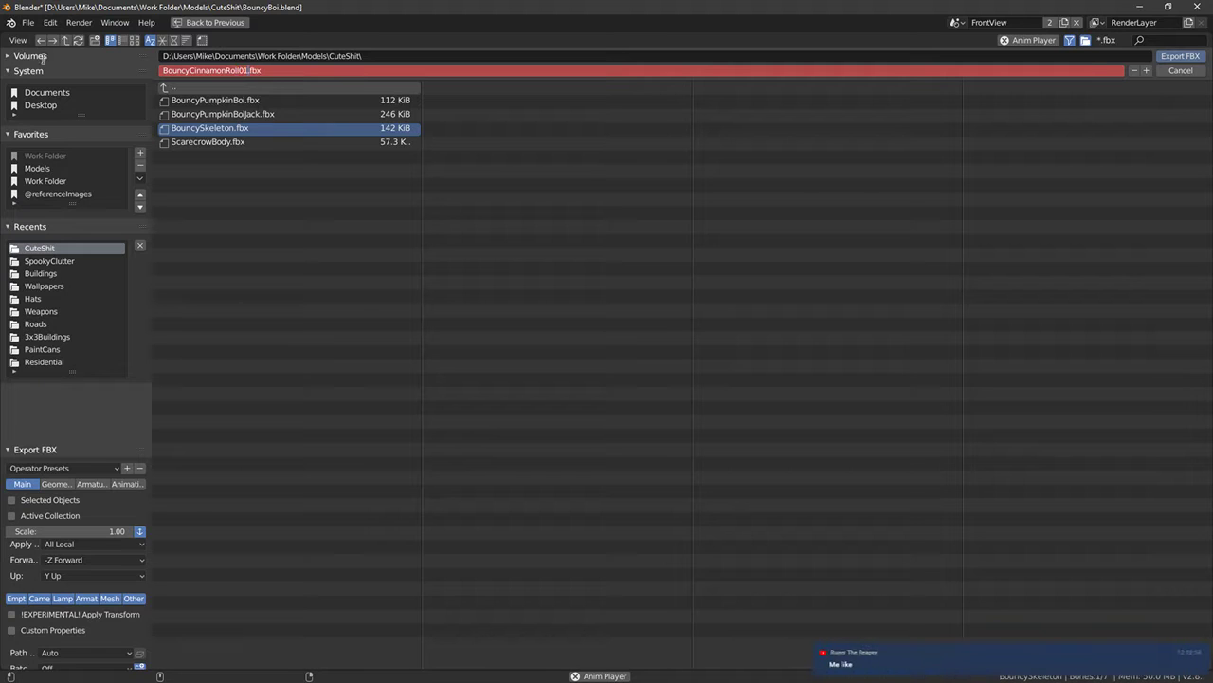
pyautogui.click(64, 504)
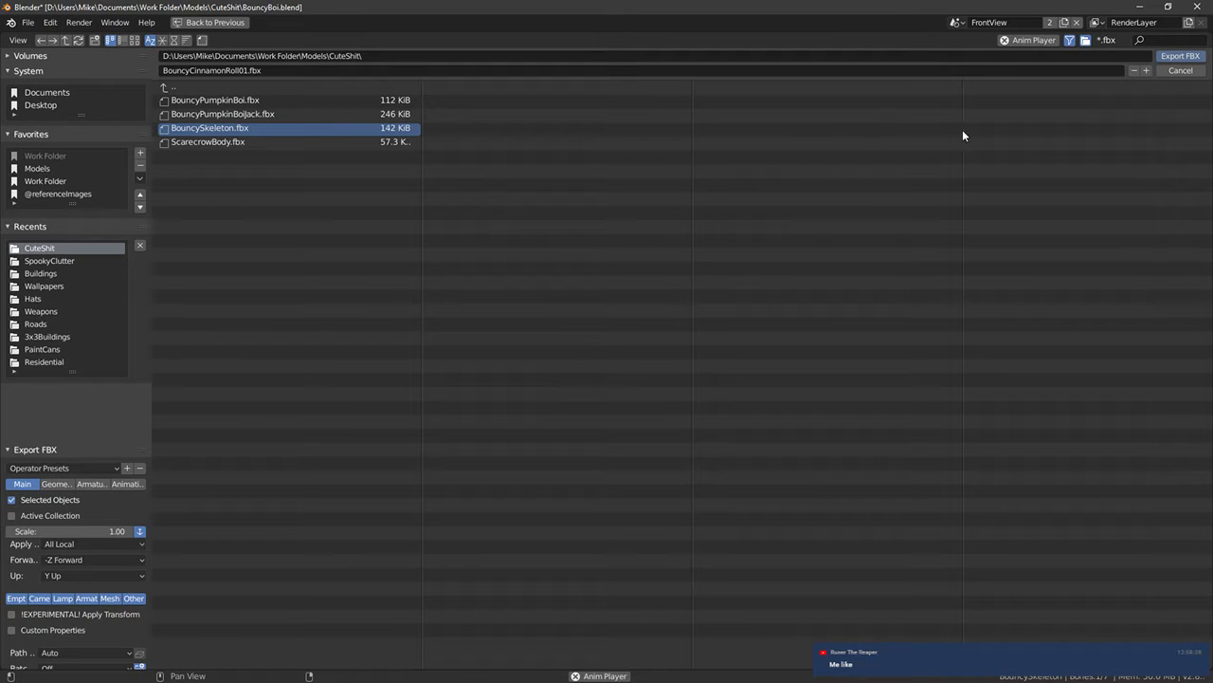
pyautogui.click(1174, 72)
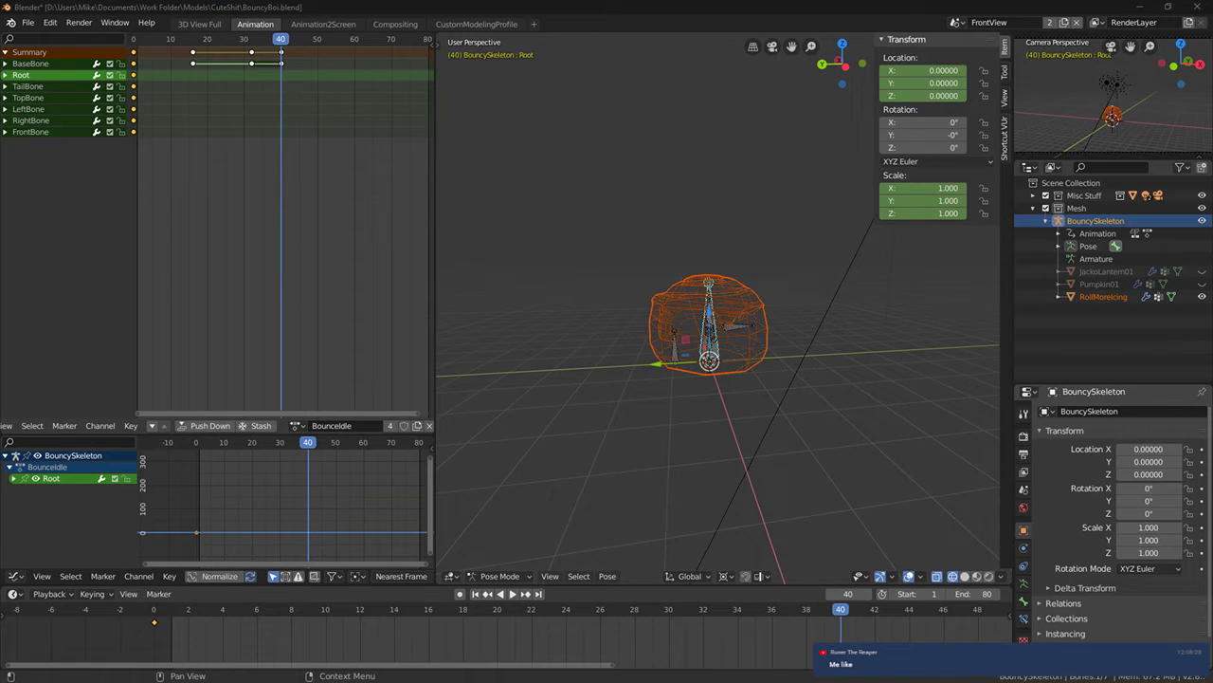
# Minimize Blender, open the Windows display settings and change the Multiple displays mode
pyautogui.hotkey('alt', 'Tab')
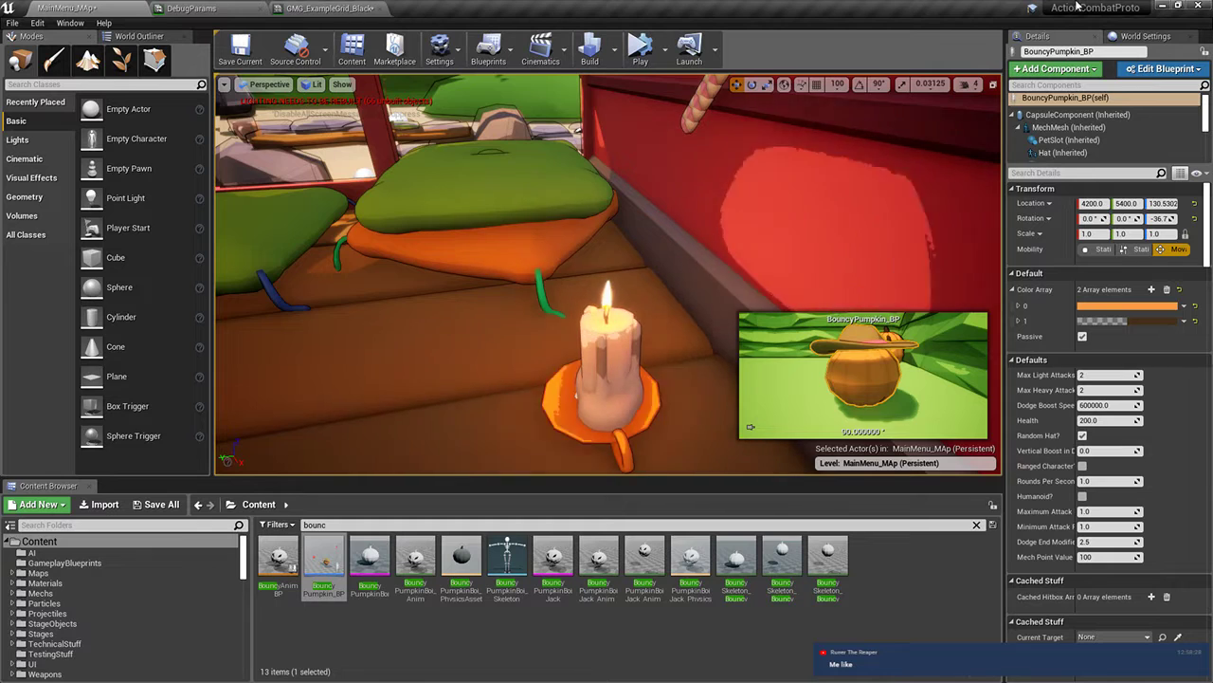
pyautogui.hotkey('alt', 'Tab')
pyautogui.click(1142, 7)
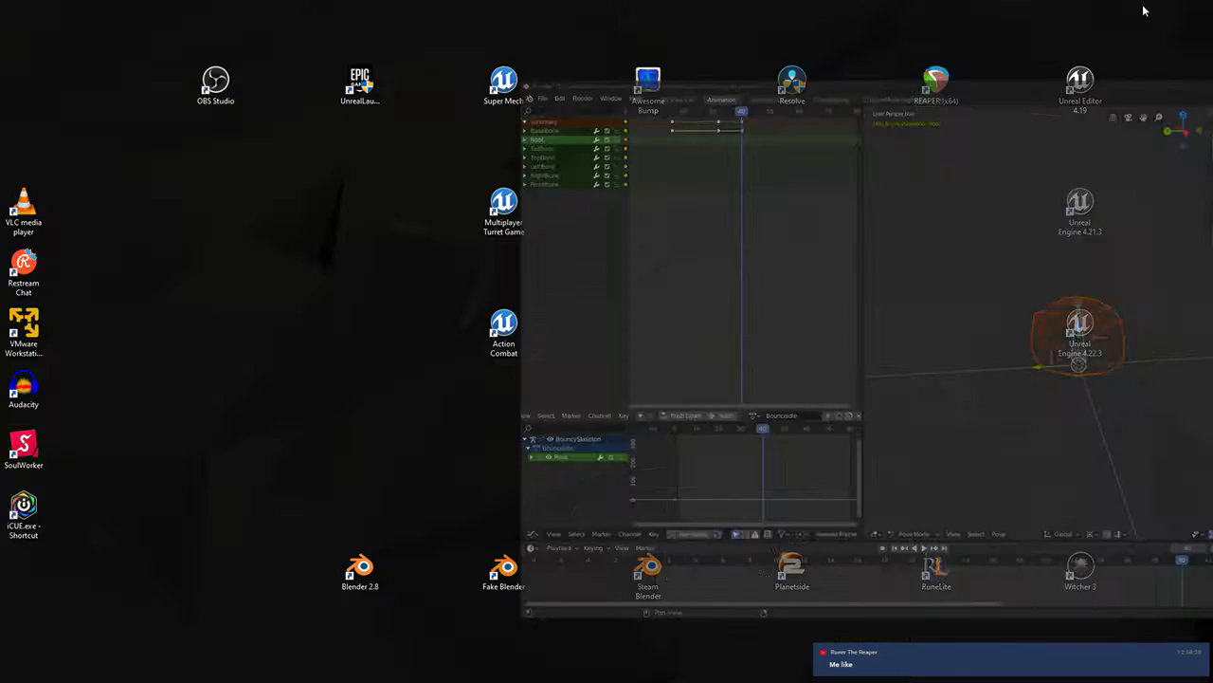
pyautogui.rightClick(672, 285)
pyautogui.click(583, 480)
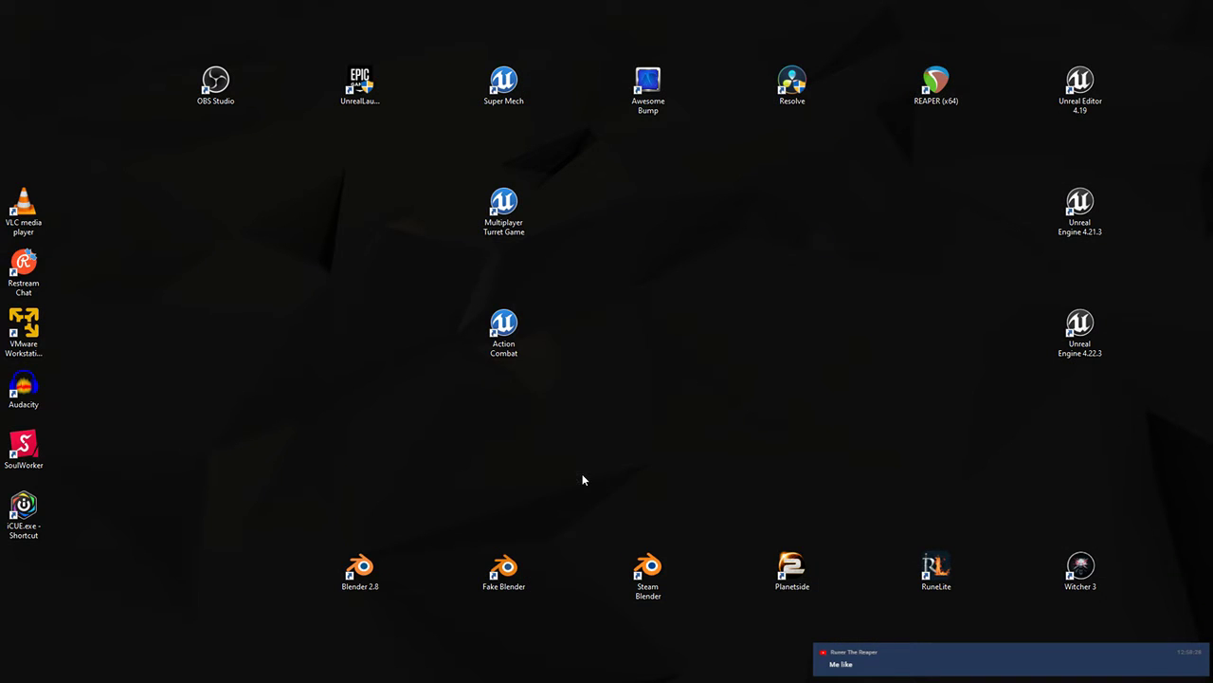
pyautogui.click(766, 306)
pyautogui.scroll(-5, 688, 450)
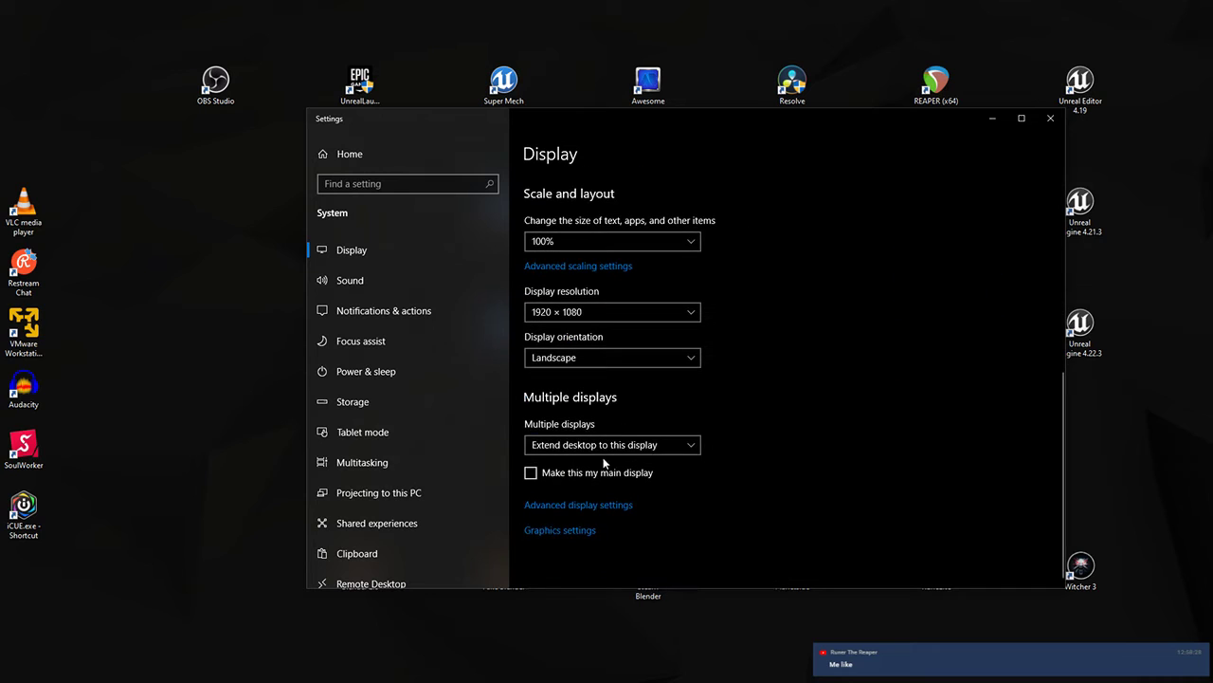
pyautogui.click(592, 445)
pyautogui.click(580, 465)
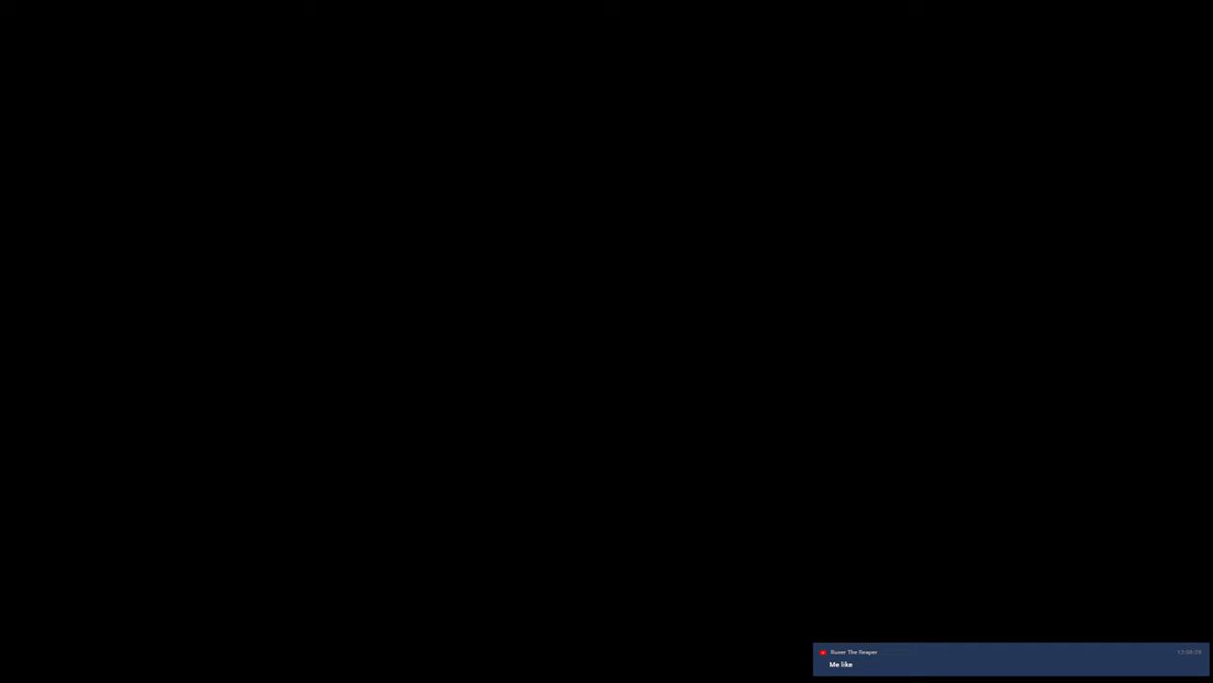
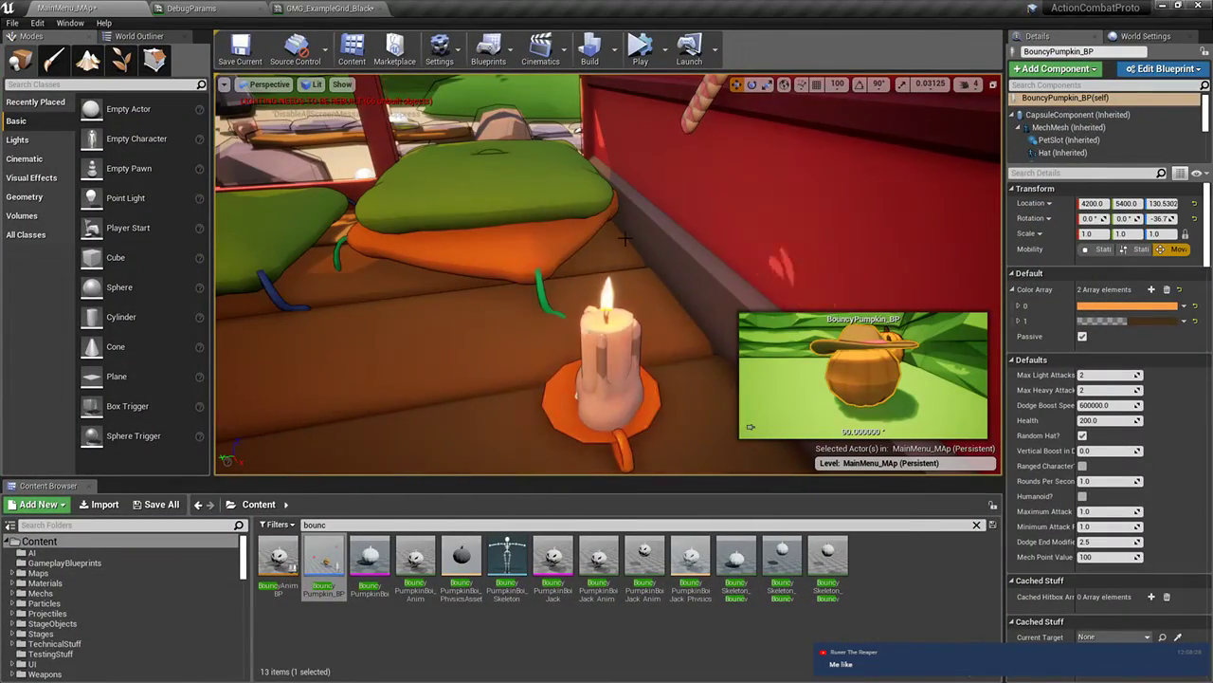
# In the Unreal Editor, fly through the level to the pumpkin pile and the hat-wearing bouncy pumpkin
pyautogui.moveTo(510, 177)
pyautogui.mouseDown(button='right')
pyautogui.moveTo(606, 161)
pyautogui.moveTo(569, 142)
pyautogui.moveTo(663, 133)
pyautogui.moveTo(569, 123)
pyautogui.moveTo(645, 152)
pyautogui.moveTo(721, 156)
pyautogui.moveTo(730, 189)
pyautogui.moveTo(509, 178)
pyautogui.mouseUp(button='right')
pyautogui.moveTo(617, 143); pyautogui.dragTo(618, 143, button='right')
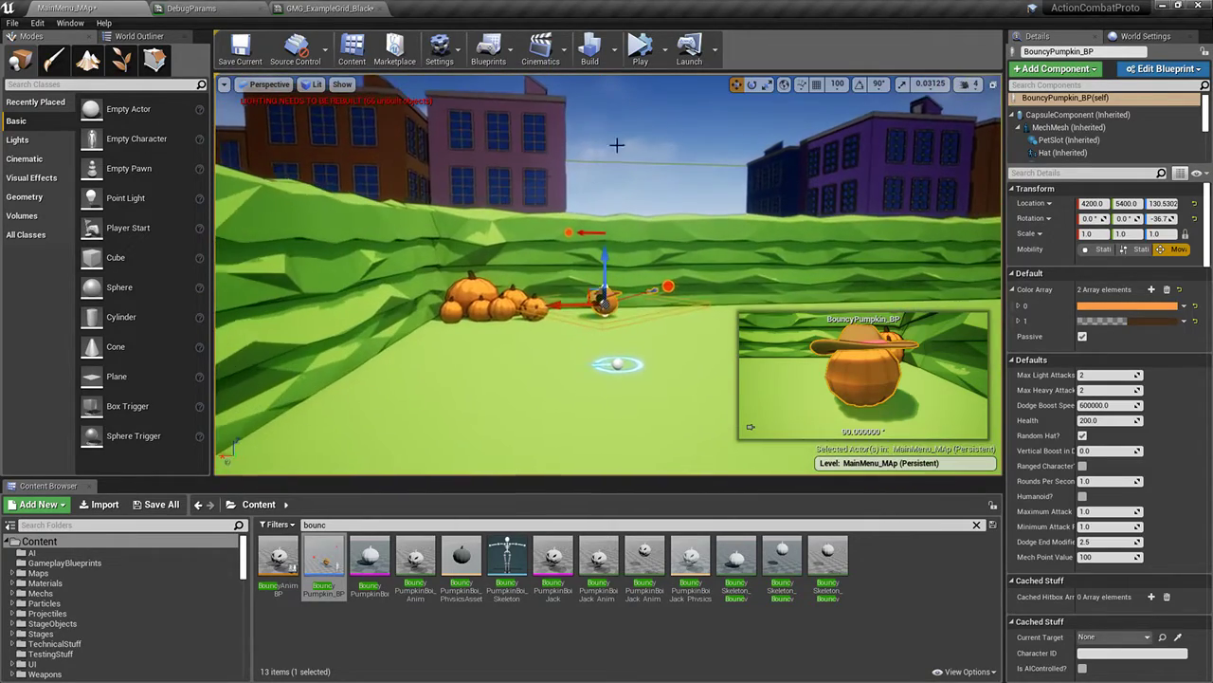
pyautogui.click(617, 143)
pyautogui.moveTo(708, 156); pyautogui.dragTo(709, 156, button='right')
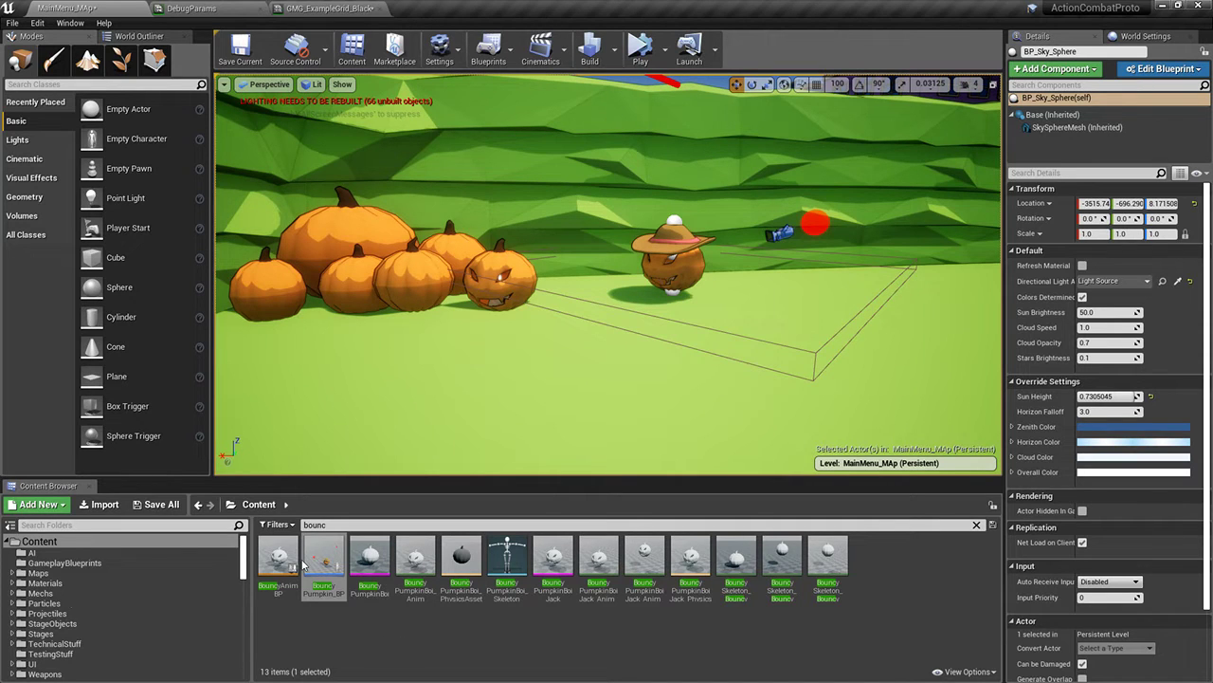
# Show the TestingStuff content folder and close the DebugParams and GMG_ExampleGrid_Black editors
pyautogui.scroll(-2, 71, 594)
pyautogui.click(50, 611)
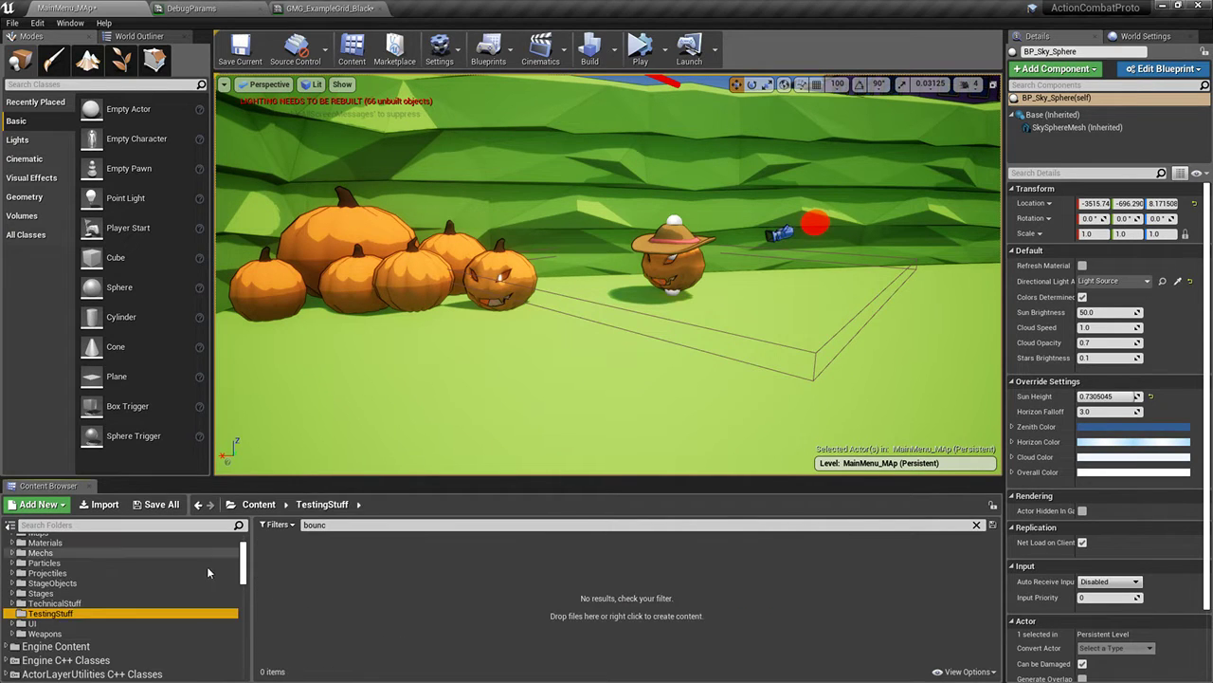
pyautogui.scroll(2, 148, 584)
pyautogui.click(260, 9)
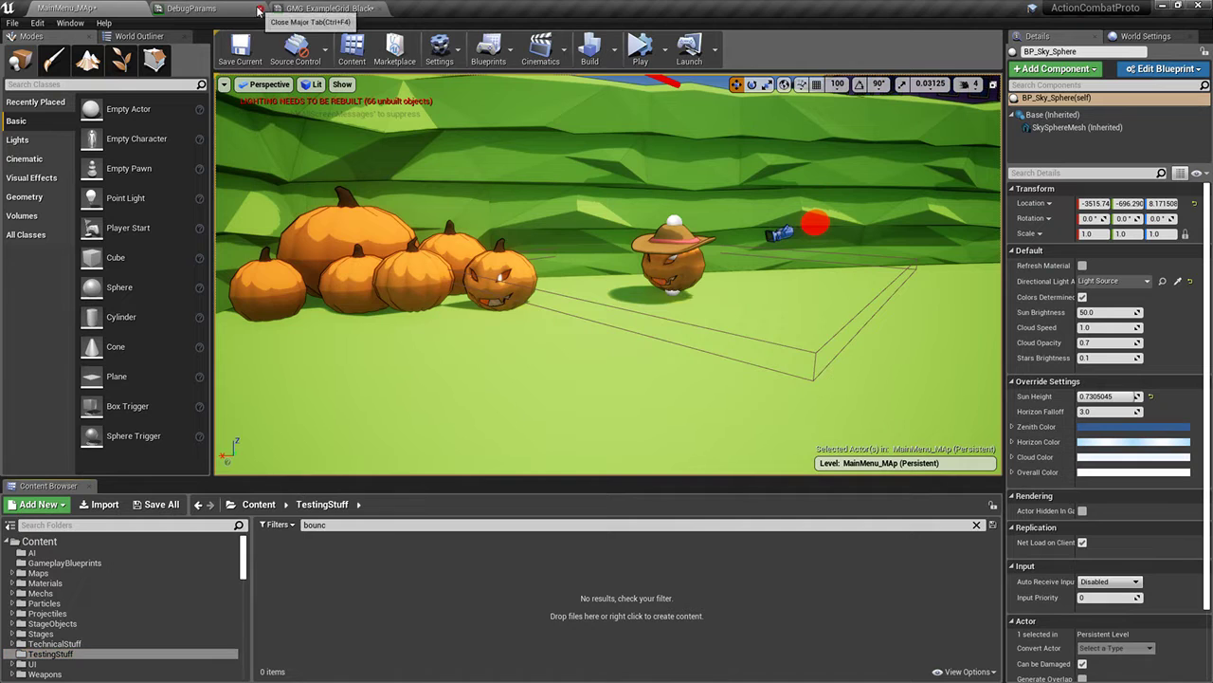
pyautogui.click(260, 9)
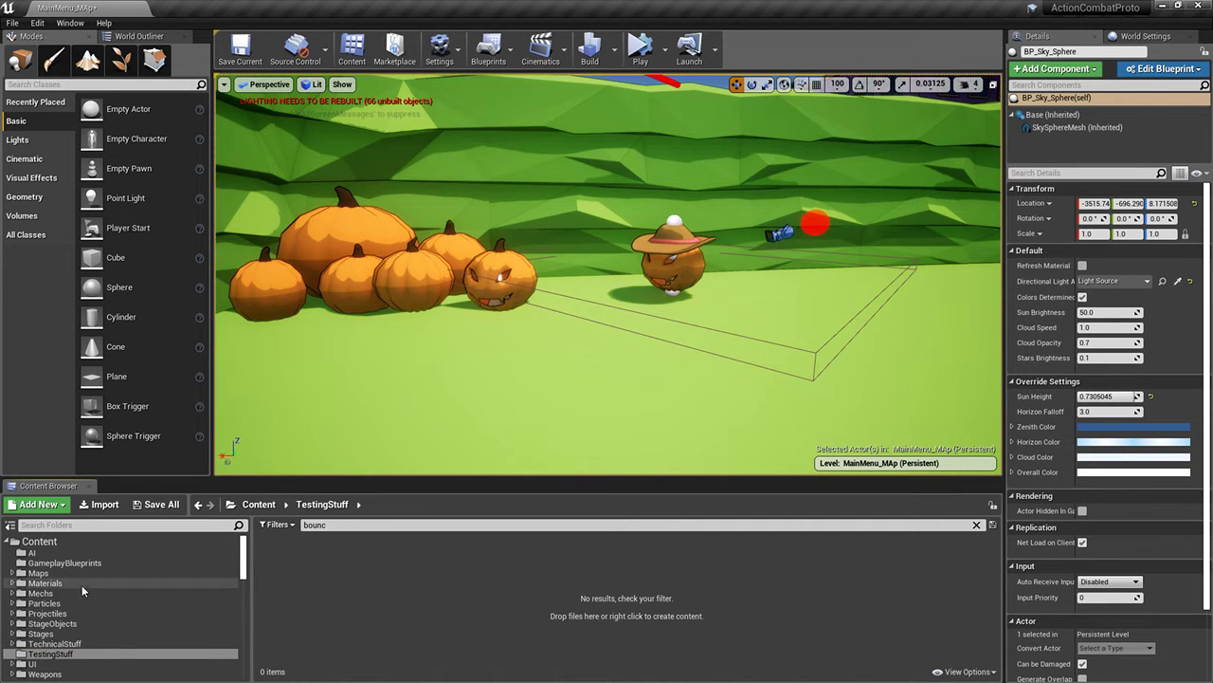
# Select the MechMesh component of the BouncyPumpkin_BP actor and locate its skeletal mesh in the BouncyPumpkin content folder
pyautogui.click(445, 294)
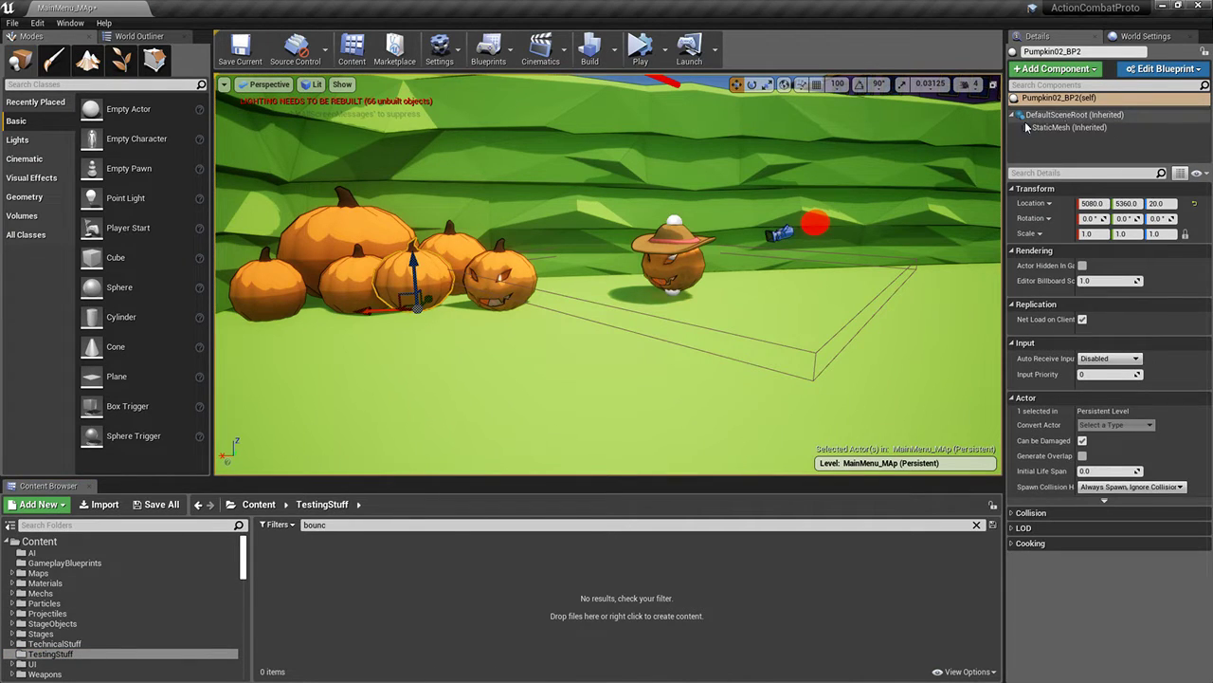
pyautogui.click(648, 273)
pyautogui.click(1069, 128)
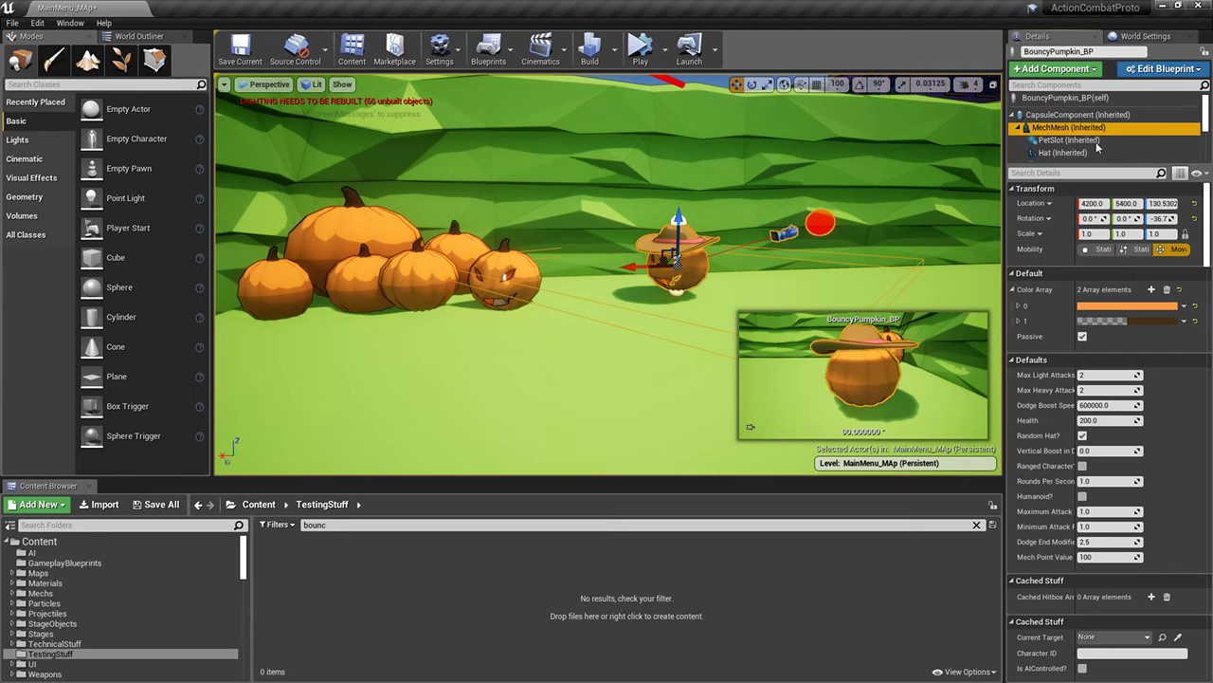
pyautogui.click(1148, 365)
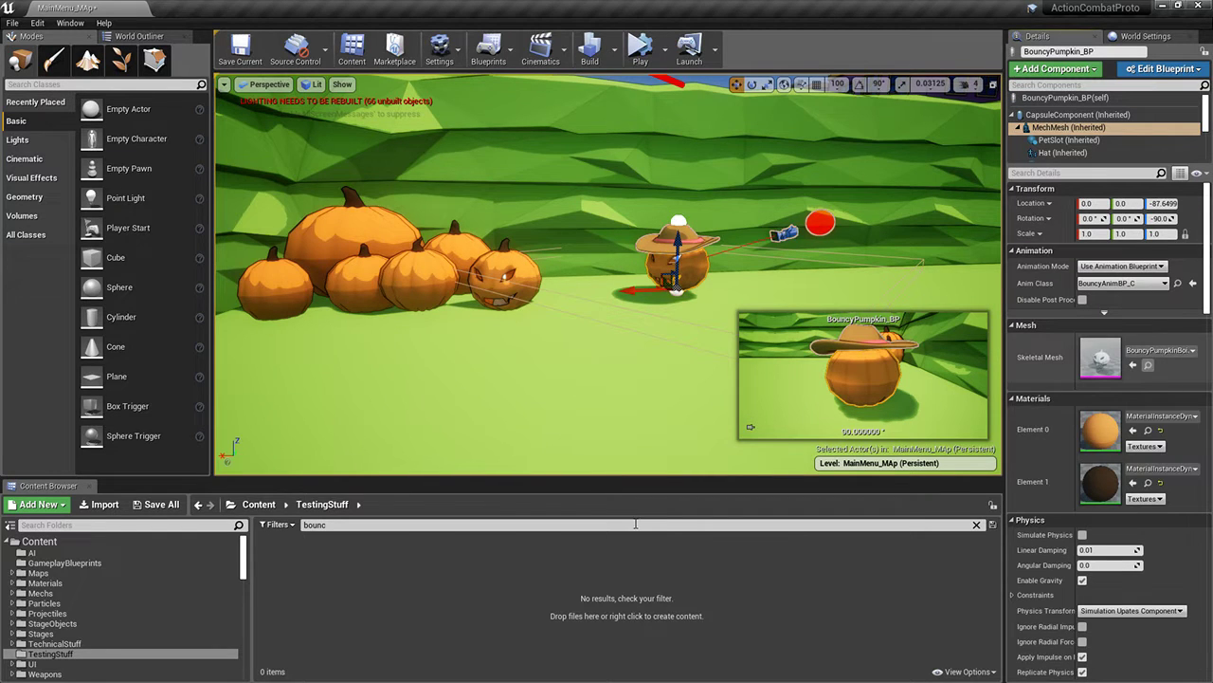
pyautogui.hotkey('ctrl', 'b')
pyautogui.click(486, 619)
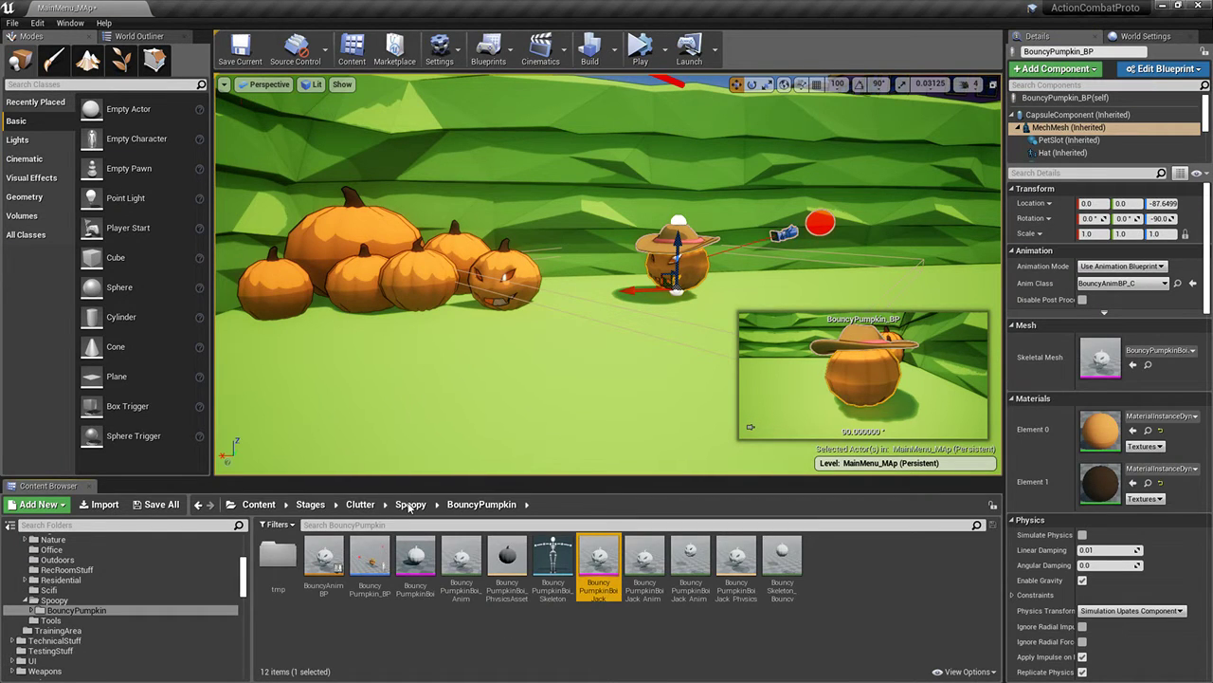
pyautogui.scroll(1, 79, 599)
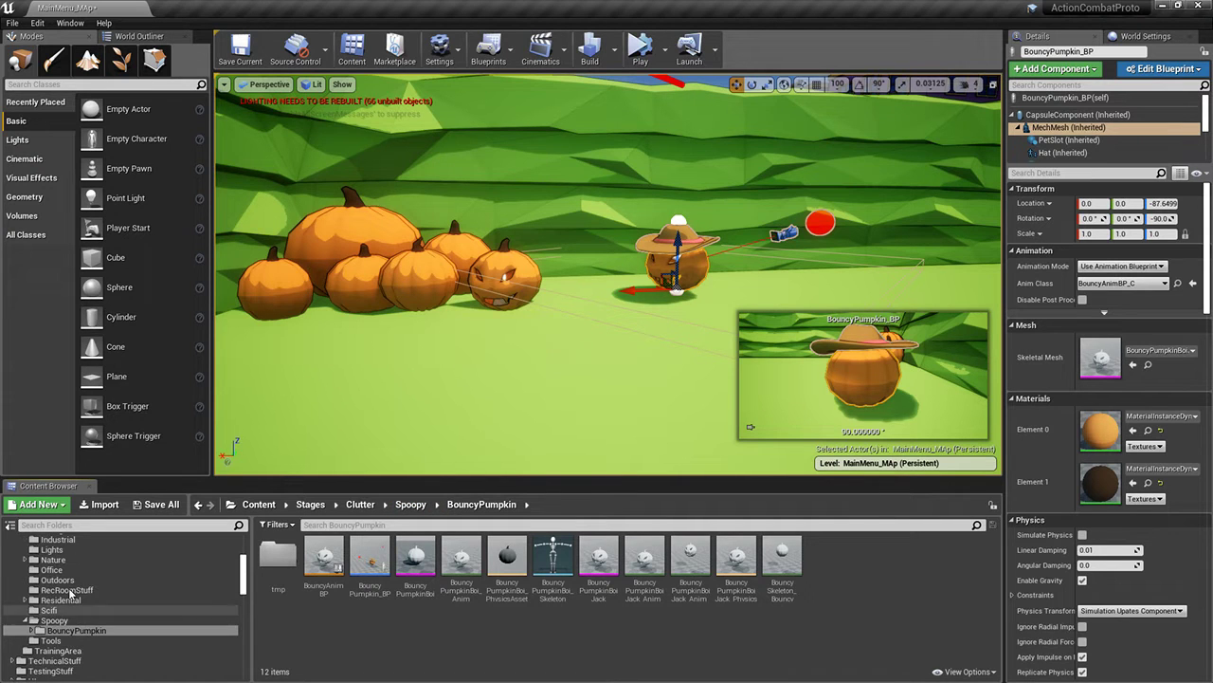
# Create a CinnamonRolls folder in the Cute folder under Stages/Clutter
pyautogui.scroll(3, 58, 574)
pyautogui.click(49, 579)
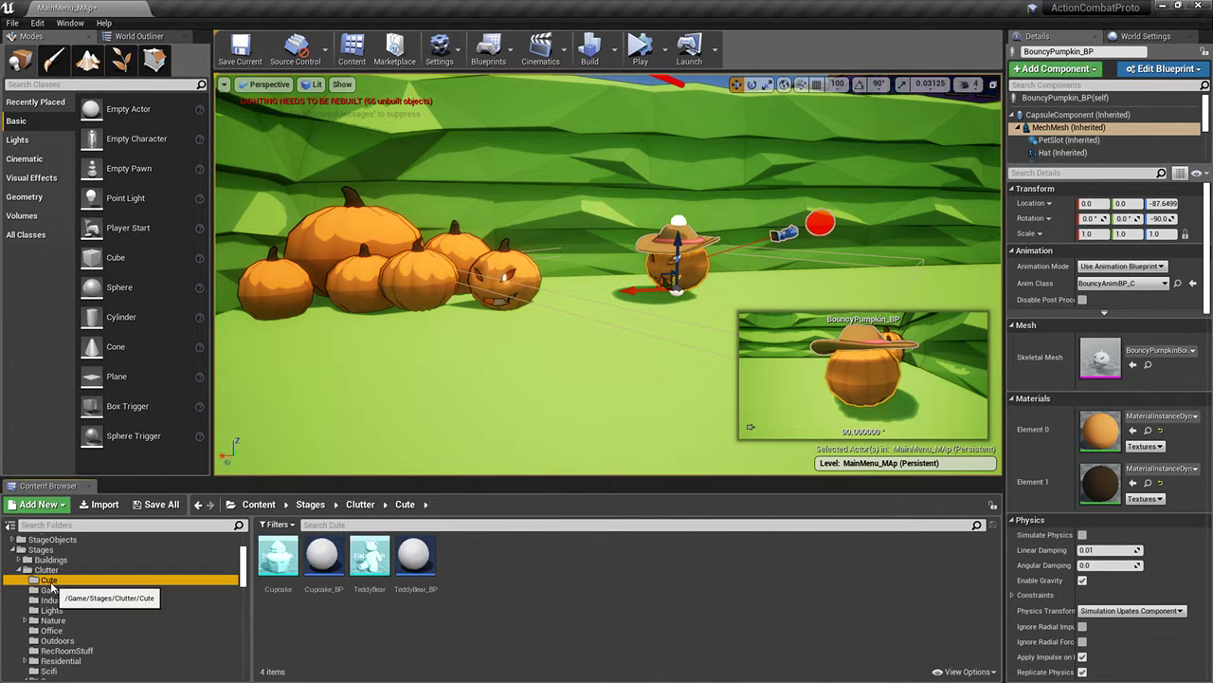
pyautogui.moveTo(534, 423); pyautogui.dragTo(568, 560, button='right')
pyautogui.click(535, 423)
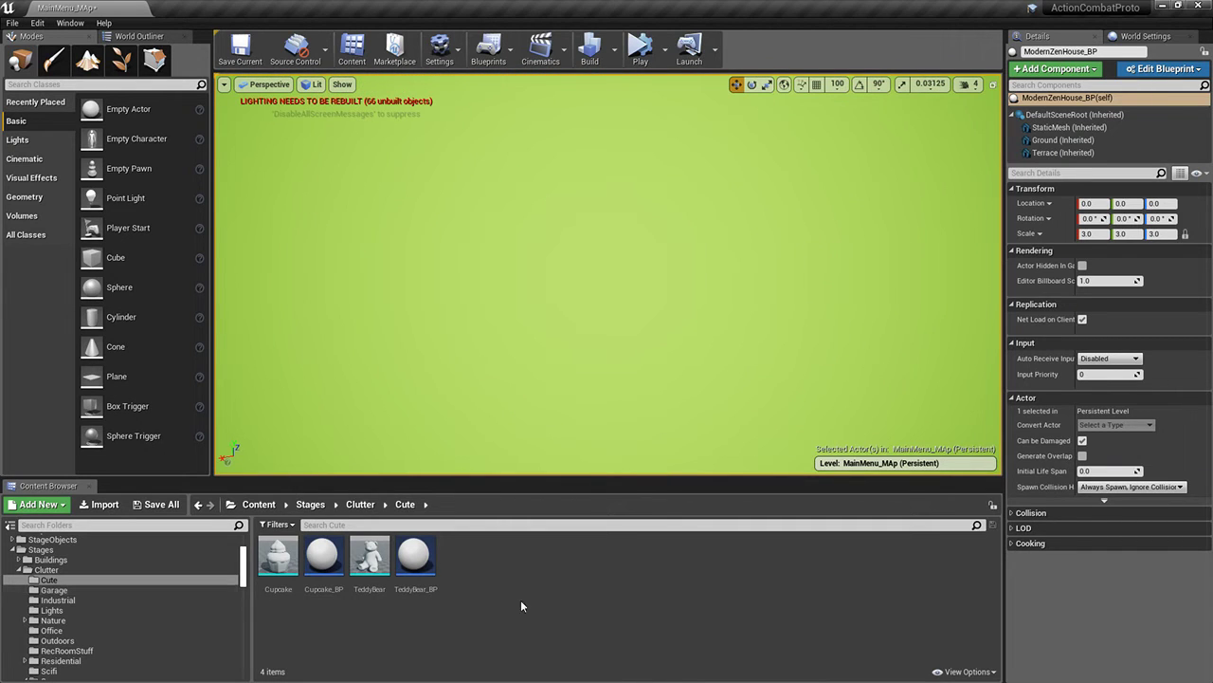
pyautogui.rightClick(509, 540)
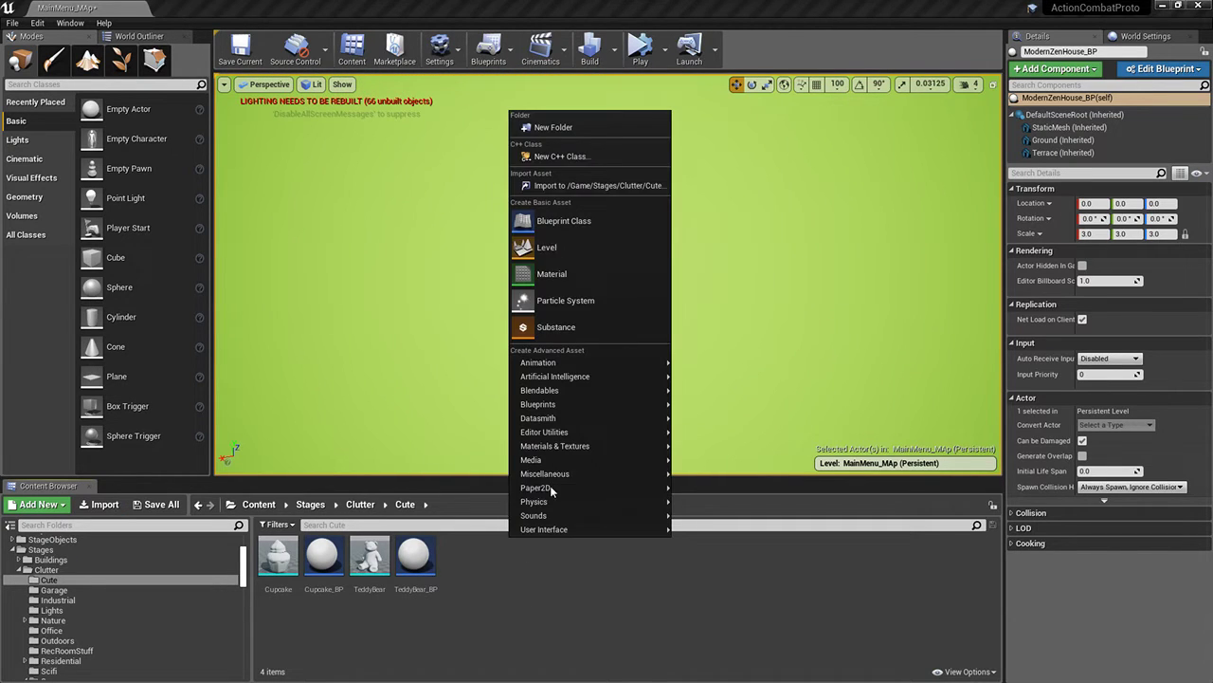
pyautogui.click(559, 127)
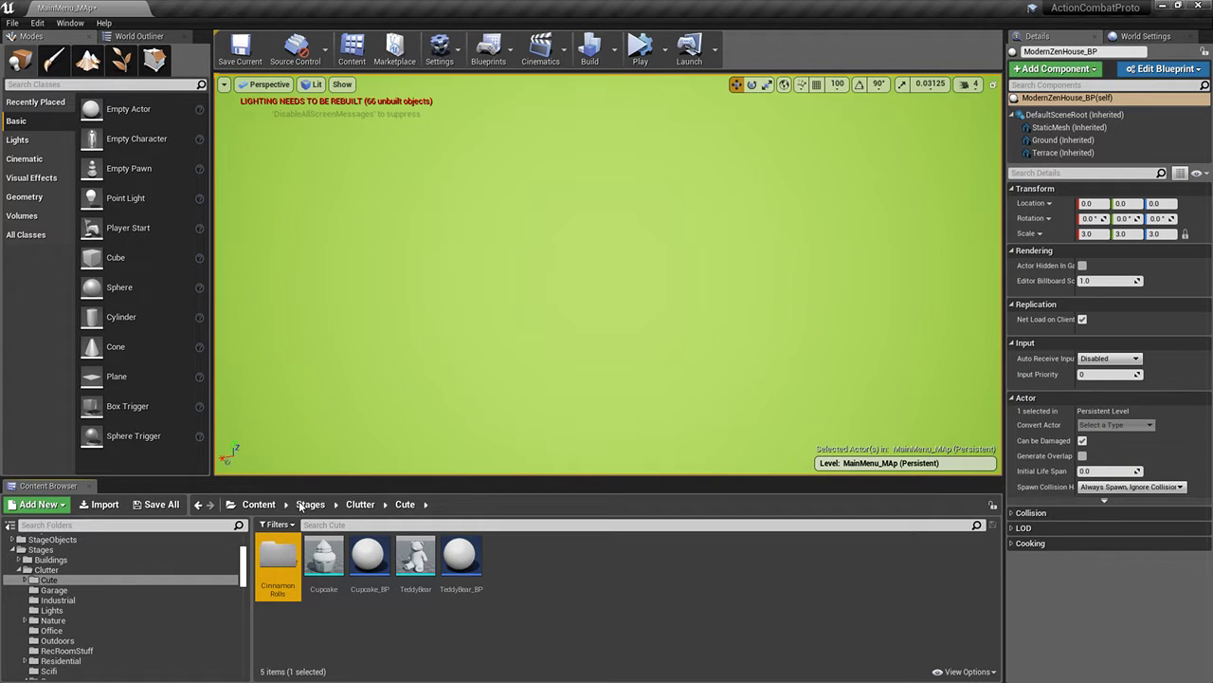
# Create a BouncyCinnamonRolls folder inside CinnamonRolls and open it
pyautogui.doubleClick(281, 554)
pyautogui.rightClick(492, 541)
pyautogui.click(524, 174)
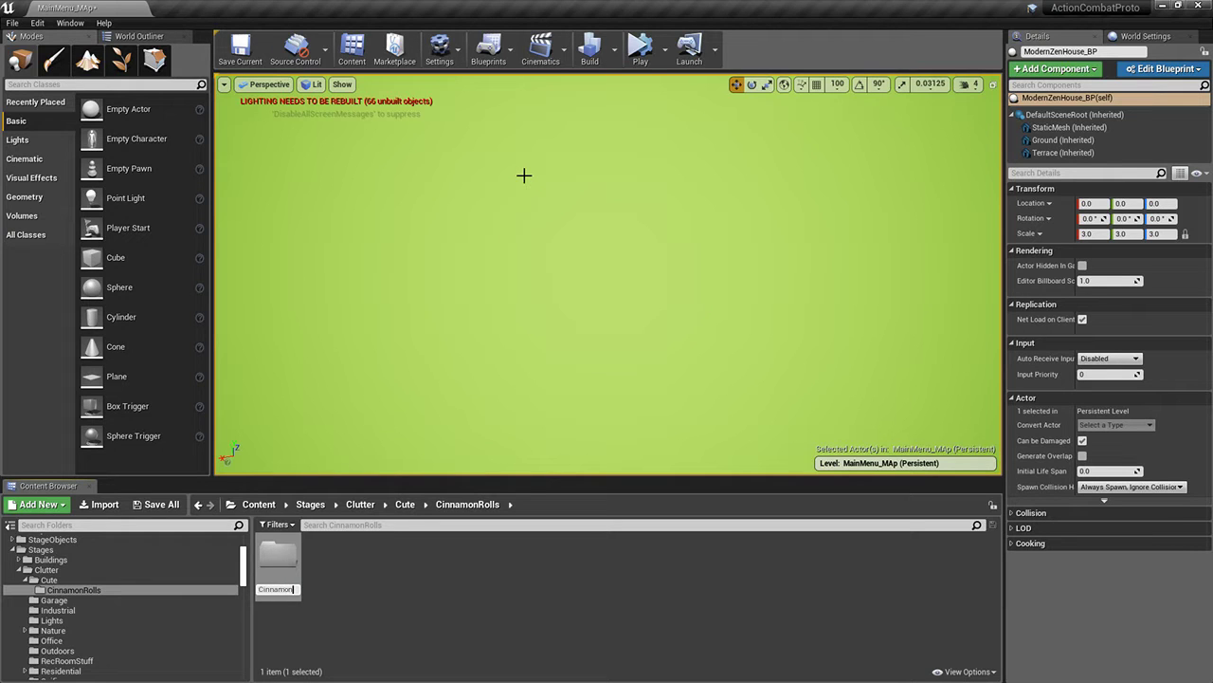
pyautogui.doubleClick(295, 557)
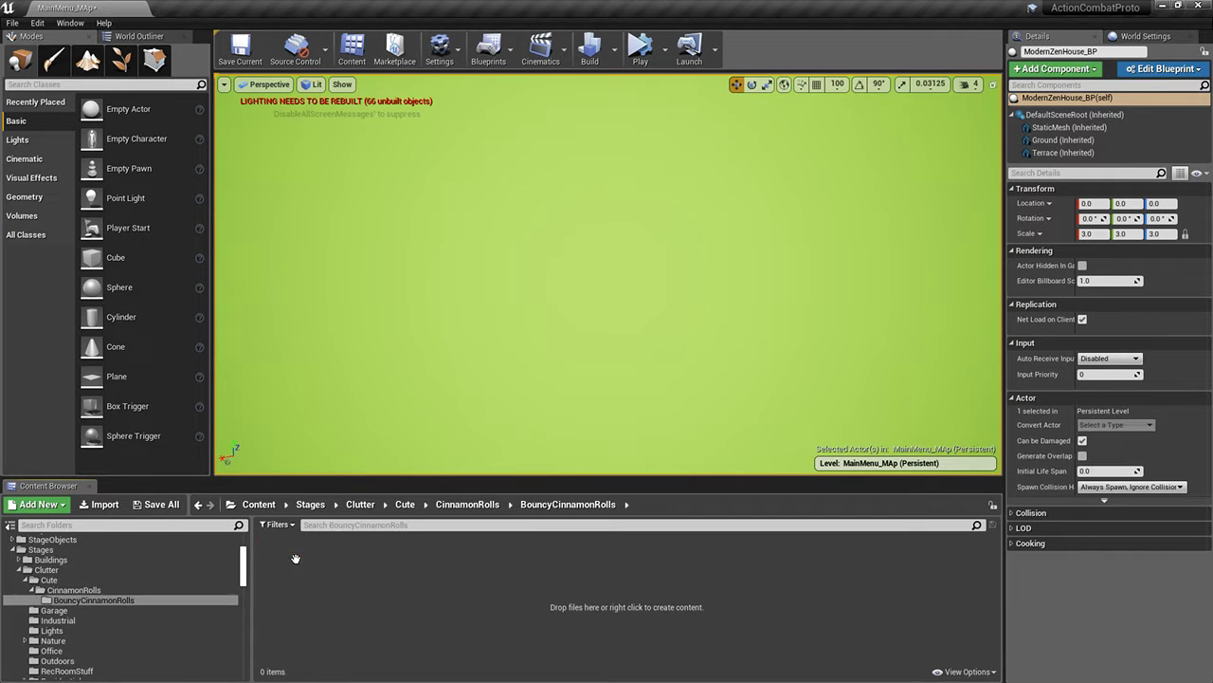
# Import BouncyCinnamonRoll01.fbx as a skeletal mesh on BouncyPumpkinBoi_Skeleton, with Import Animations turned off
pyautogui.click(106, 506)
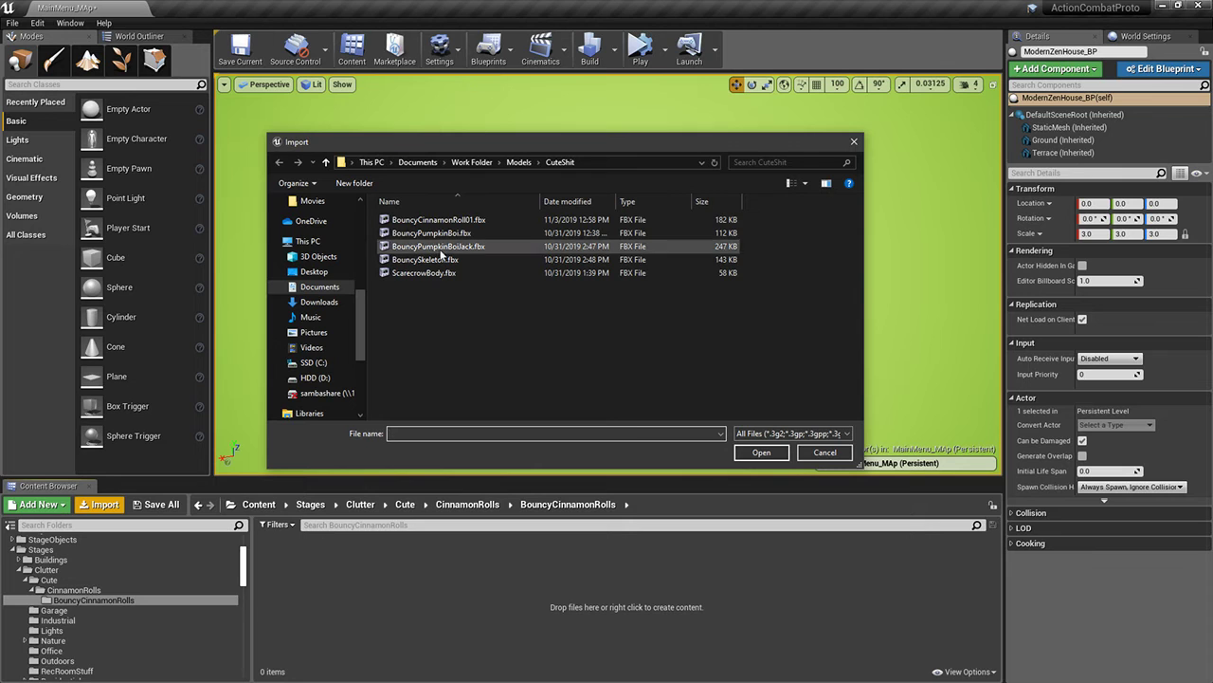
pyautogui.click(453, 221)
pyautogui.click(739, 453)
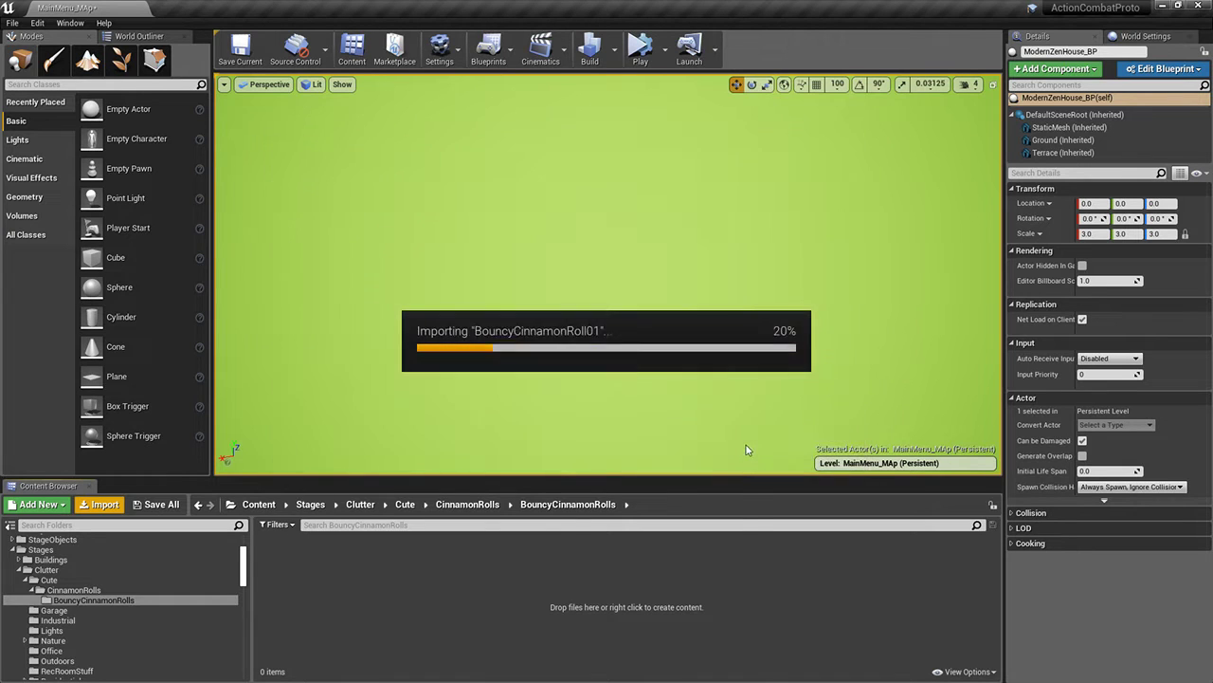
pyautogui.click(654, 243)
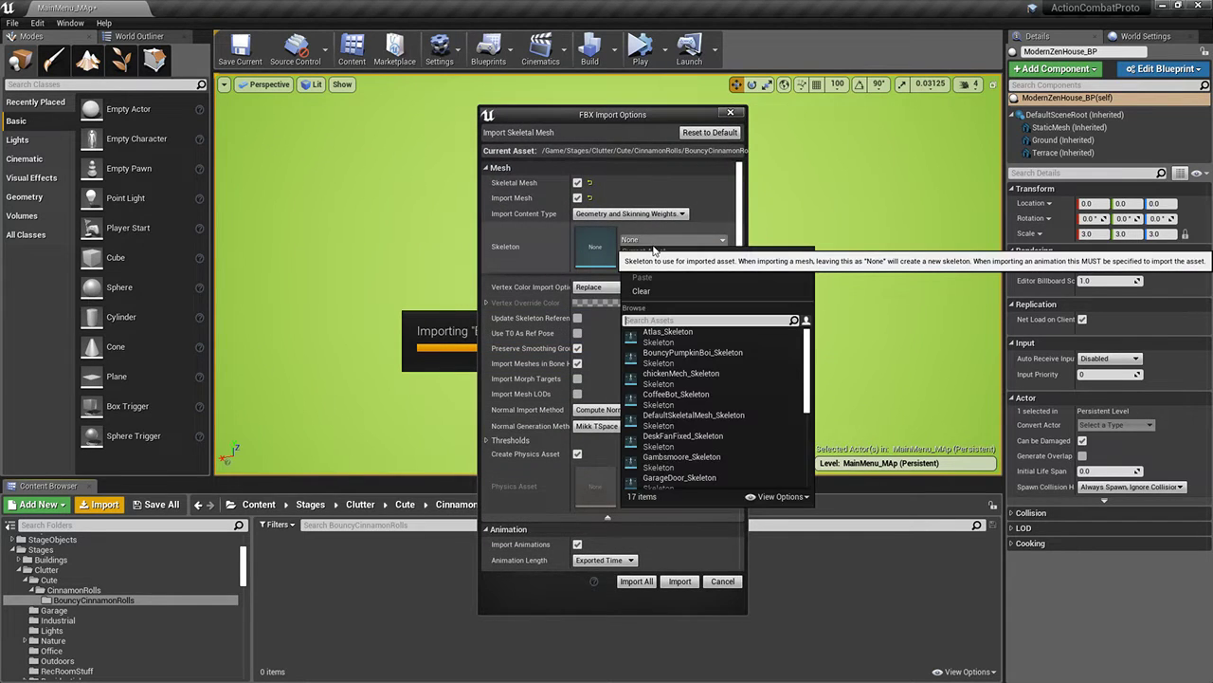
pyautogui.write('bounc')
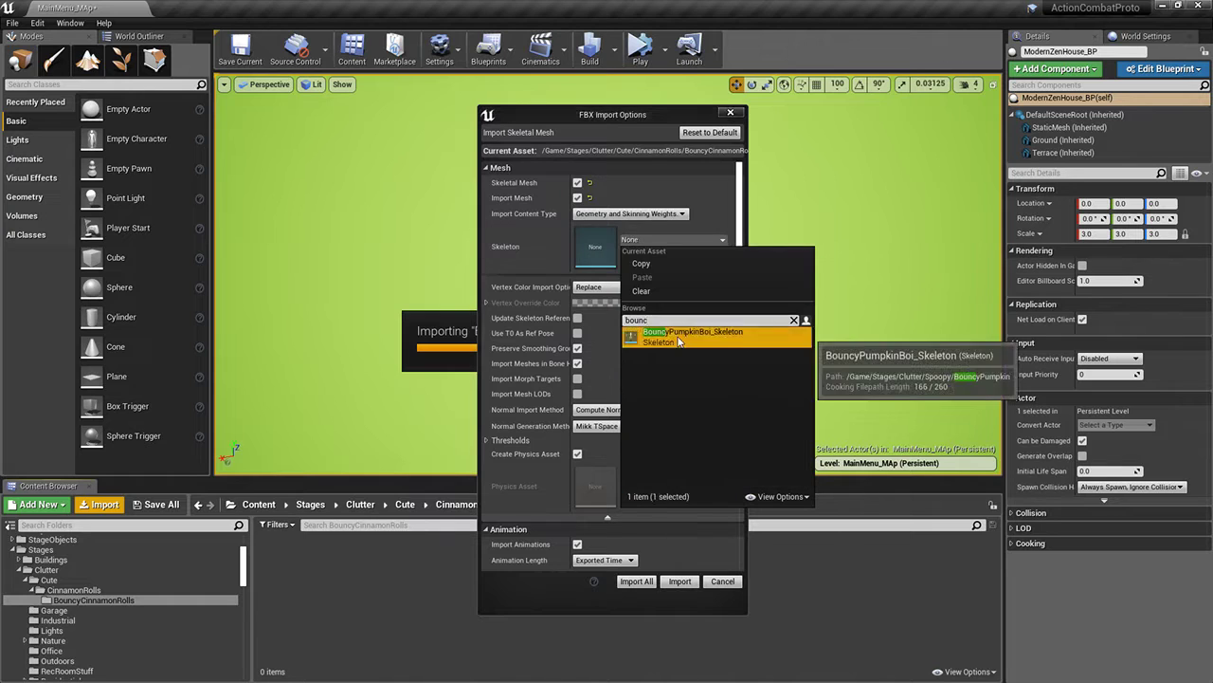
pyautogui.click(676, 332)
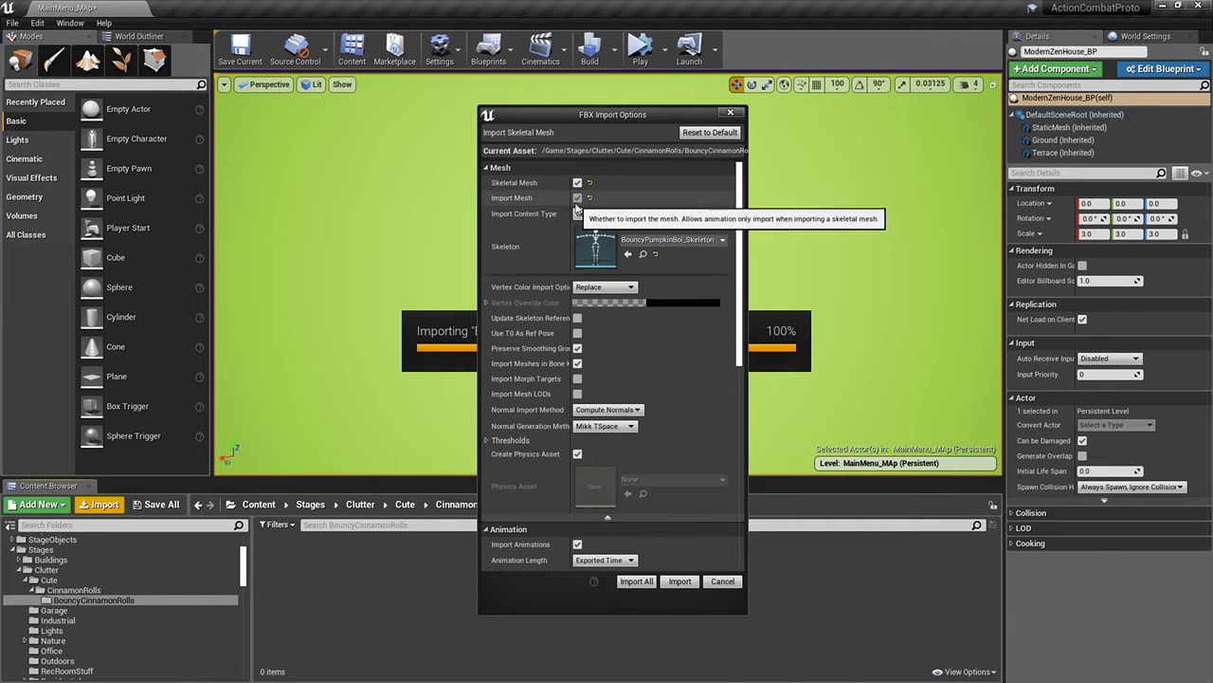
pyautogui.scroll(-4, 587, 301)
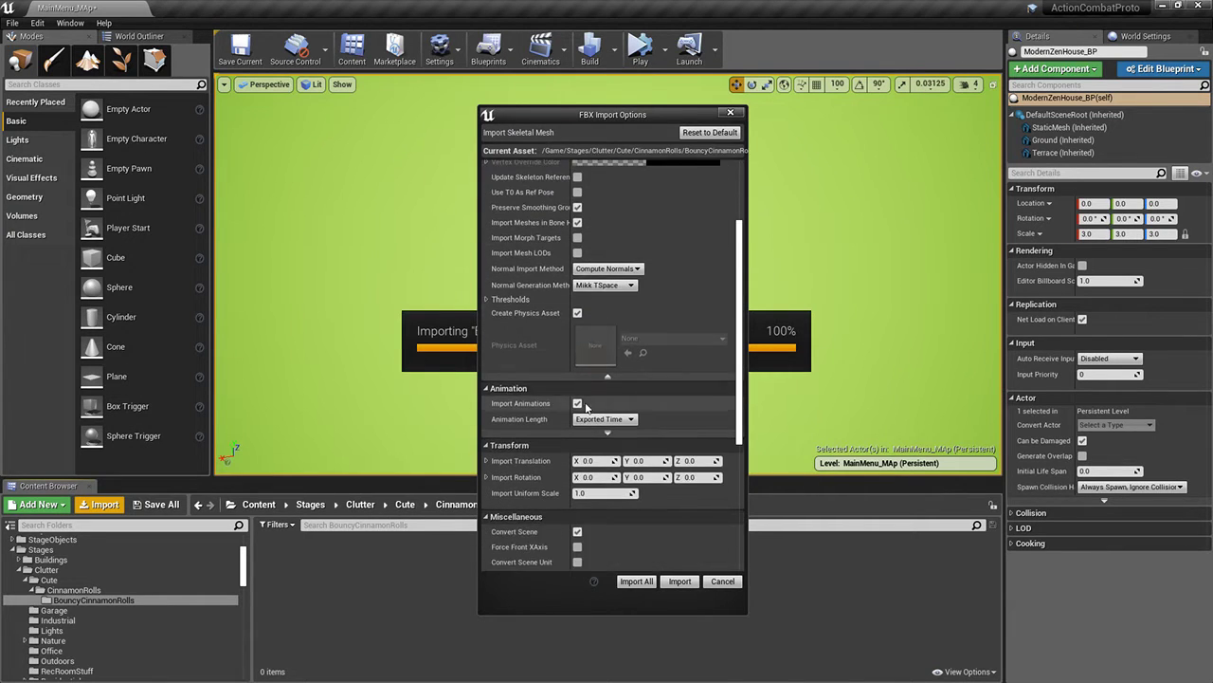
pyautogui.click(578, 403)
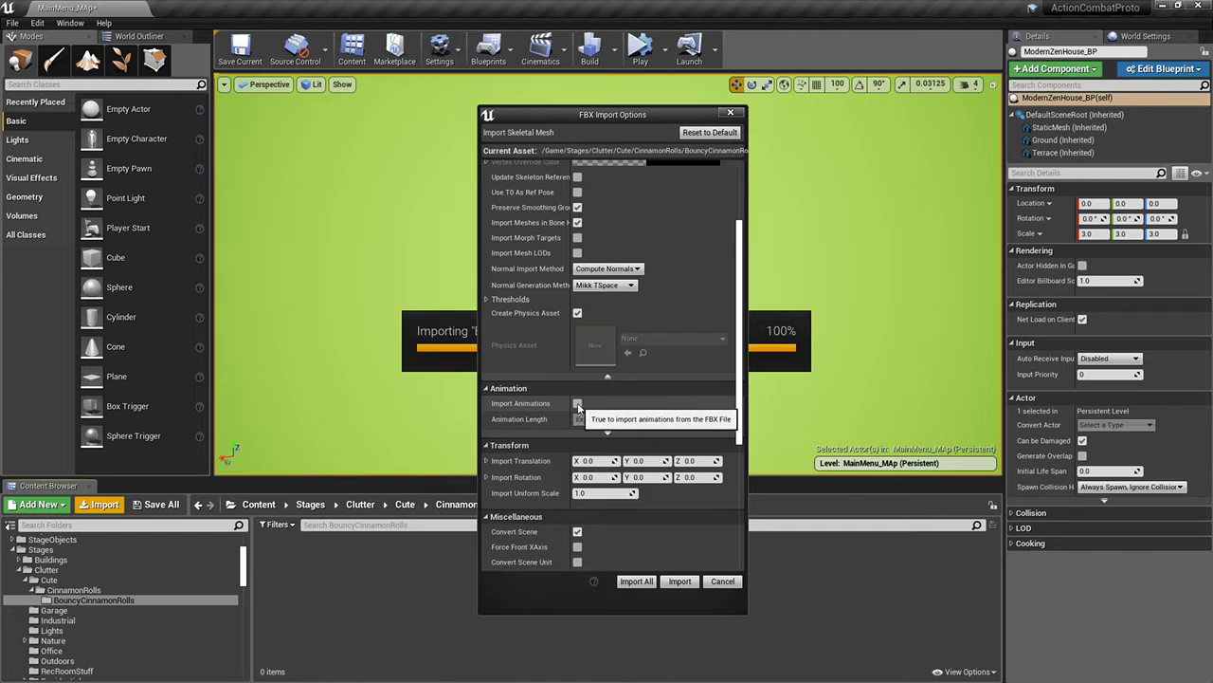
pyautogui.click(671, 581)
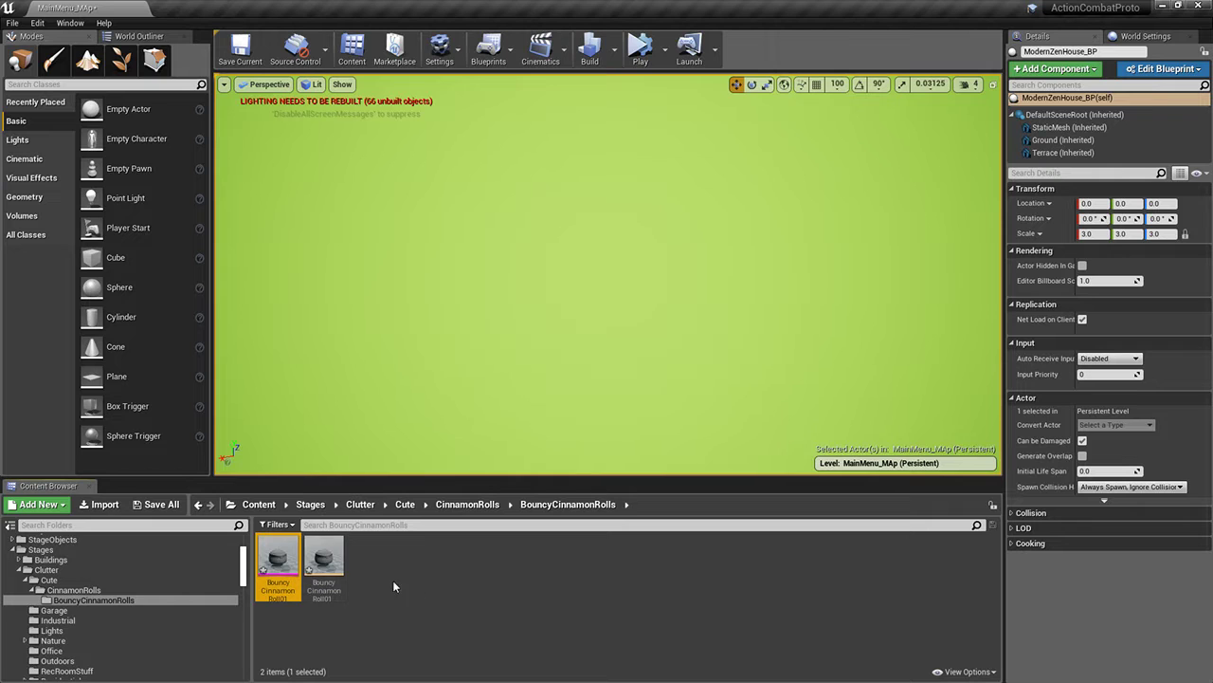
# Locate the BouncyPumpkin_BP blueprint in the BouncyPumpkin folder through the level pumpkin's MechMesh skeletal mesh
pyautogui.moveTo(450, 379); pyautogui.dragTo(478, 351, button='right')
pyautogui.click(580, 121)
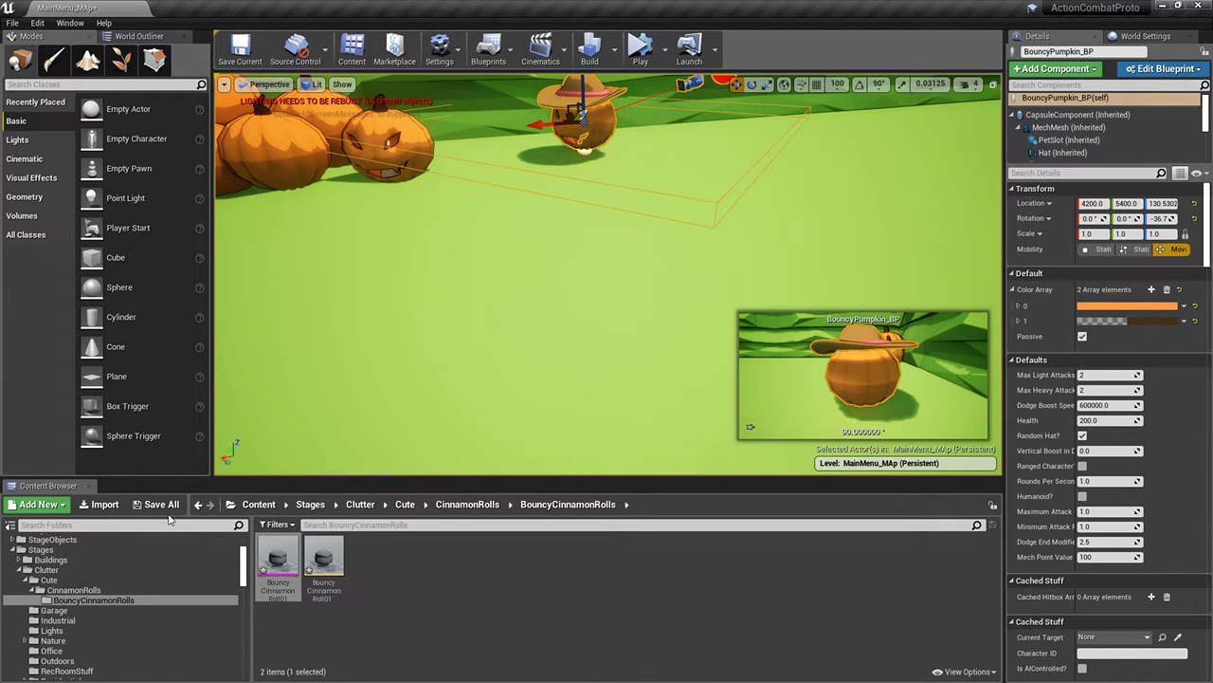
pyautogui.scroll(-5, 108, 583)
pyautogui.click(54, 600)
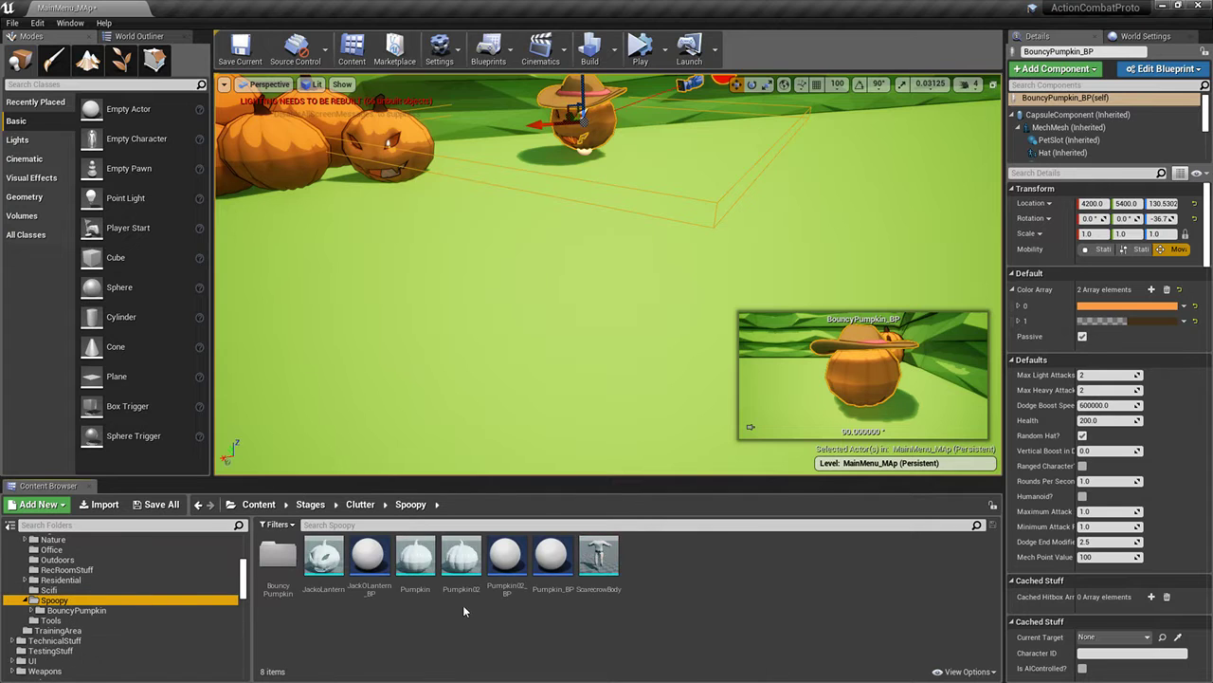
pyautogui.click(355, 567)
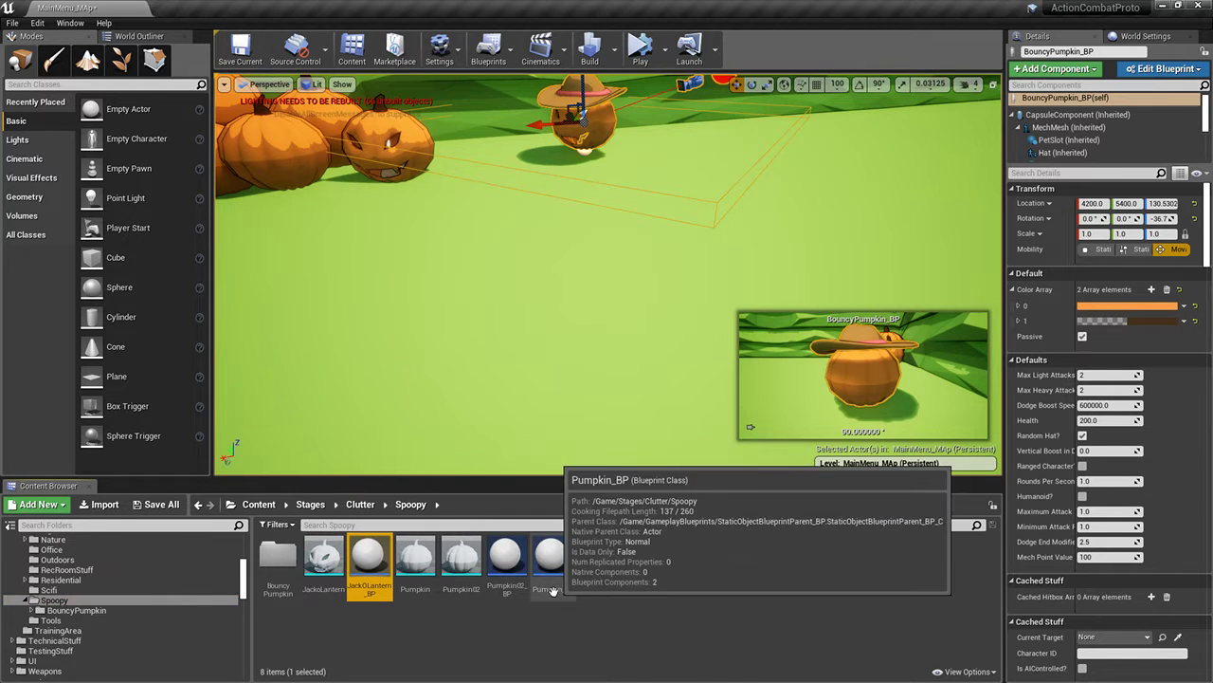
pyautogui.click(553, 560)
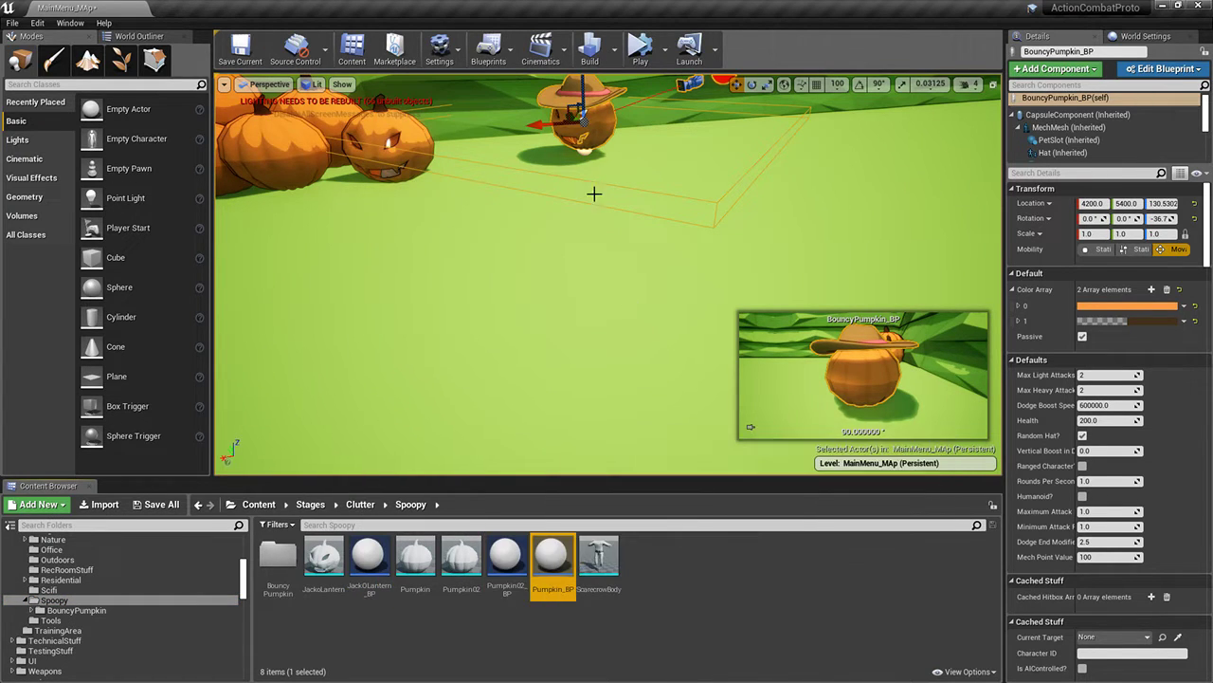
pyautogui.click(1065, 128)
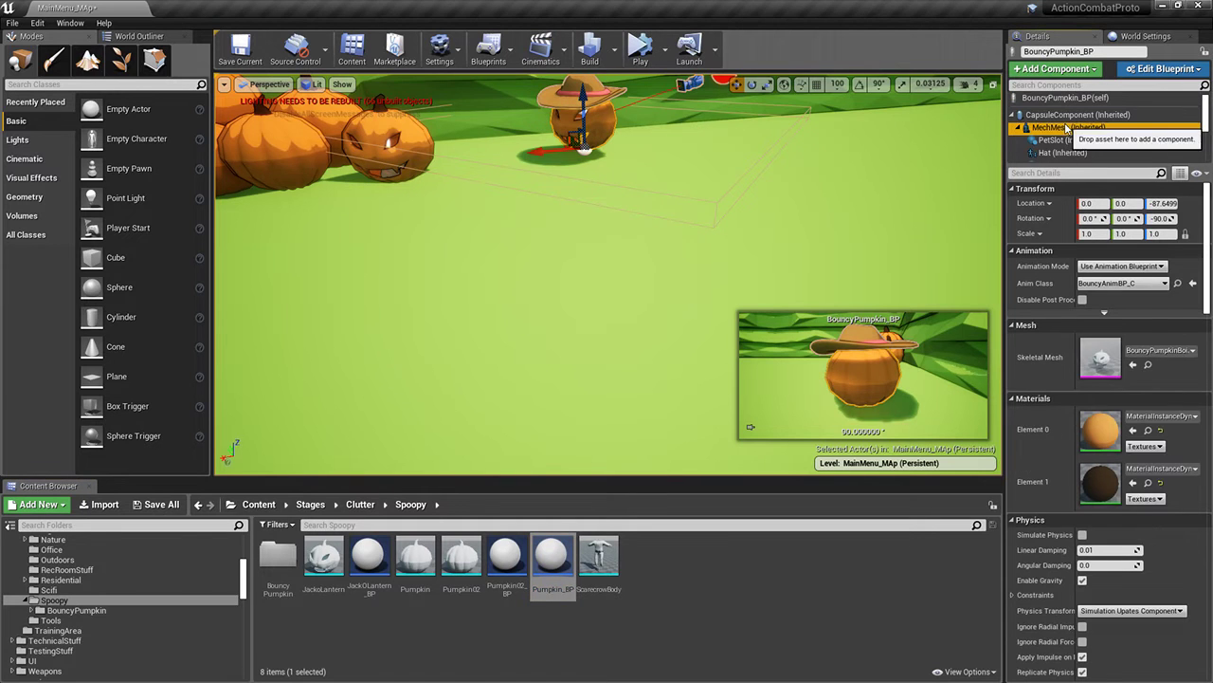
pyautogui.click(1148, 364)
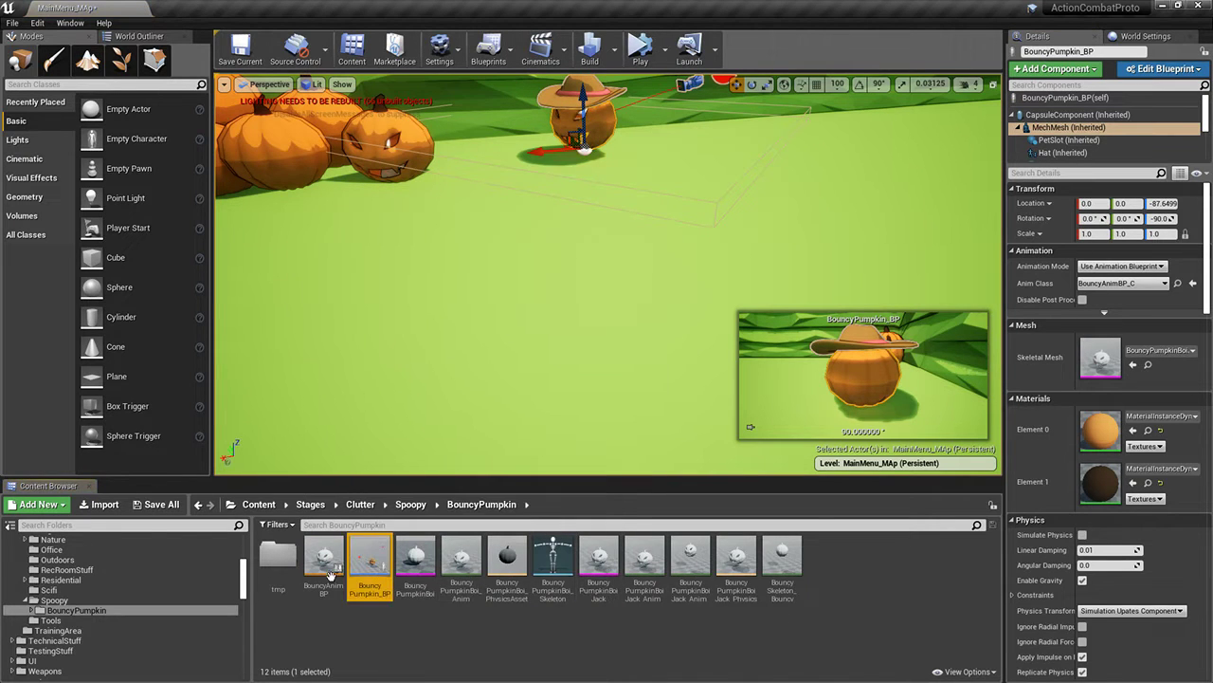
# Paste a copy of BouncyPumpkin_BP into the BouncyCinnamonRolls folder
pyautogui.scroll(6, 70, 586)
pyautogui.click(59, 584)
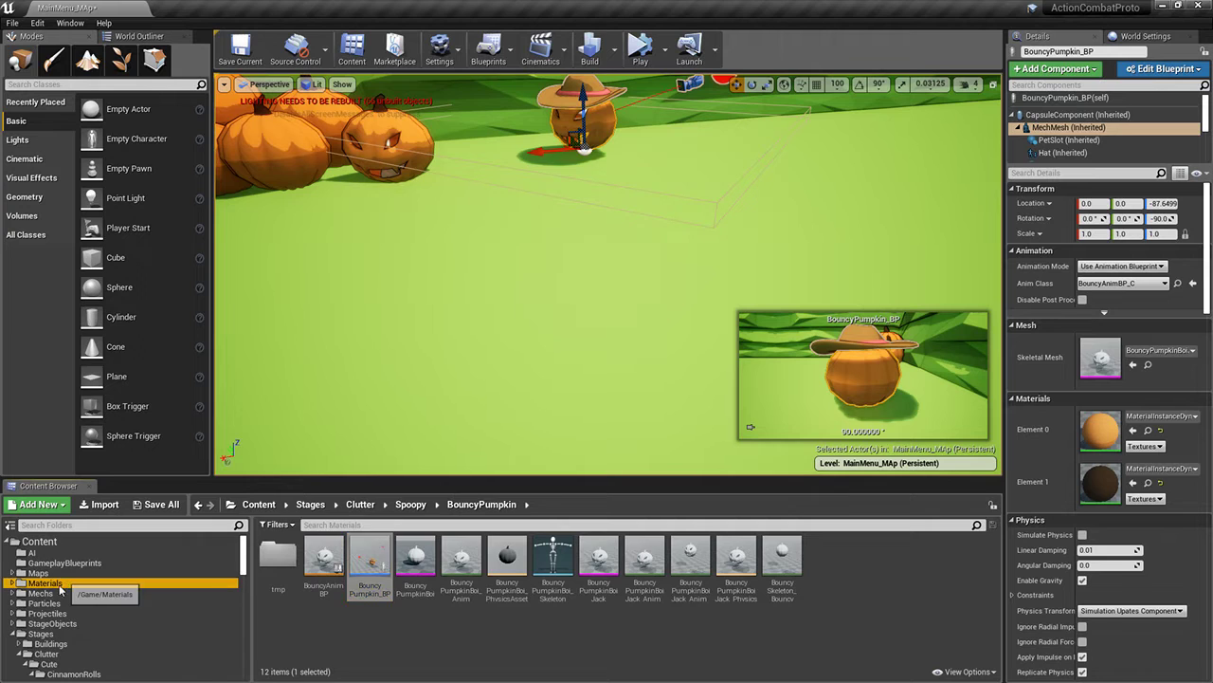
pyautogui.click(60, 603)
pyautogui.click(54, 564)
pyautogui.click(57, 573)
pyautogui.scroll(-1, 85, 593)
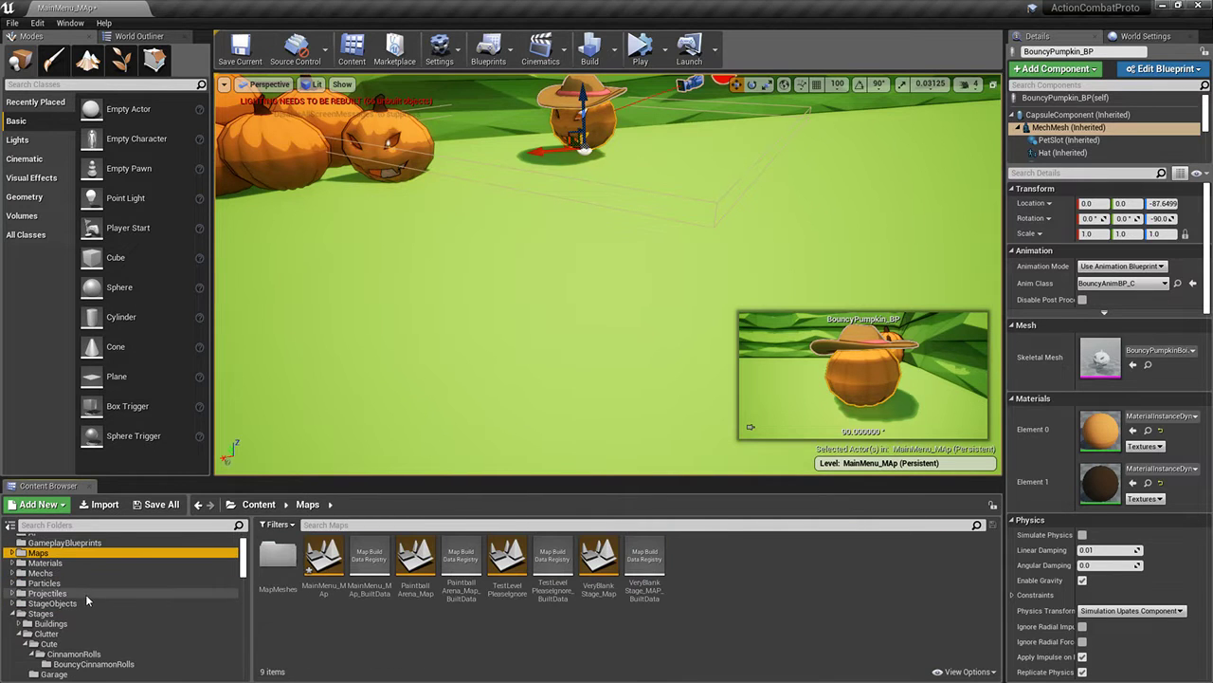
pyautogui.click(55, 623)
pyautogui.click(63, 645)
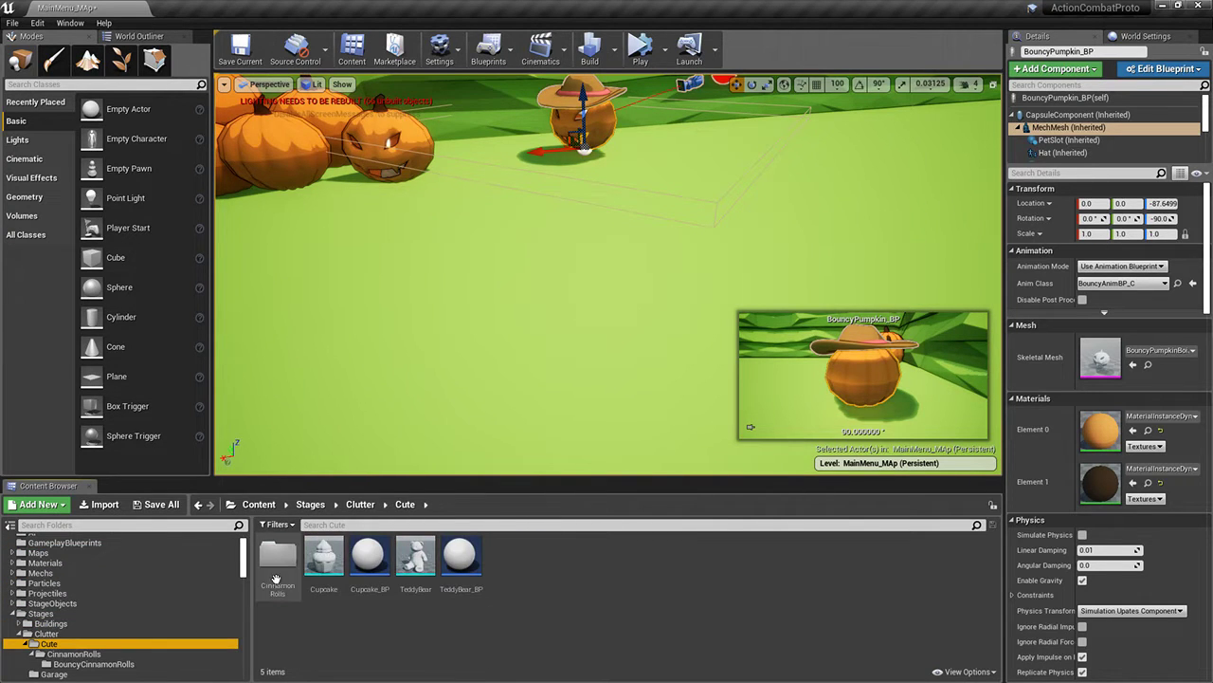
pyautogui.click(74, 653)
pyautogui.click(93, 663)
pyautogui.hotkey('ctrl', 'v')
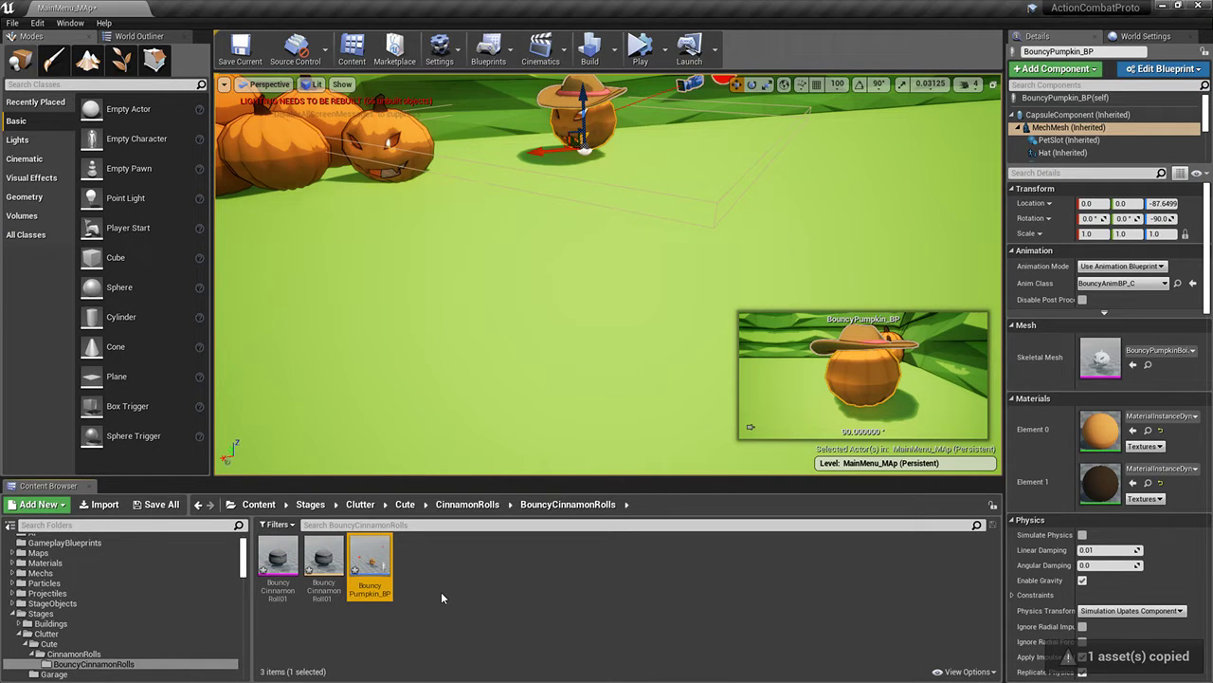
# Rename the copied blueprint as BouncyCinnamonRoll_BP
pyautogui.press('F2')
pyautogui.write('Bo')
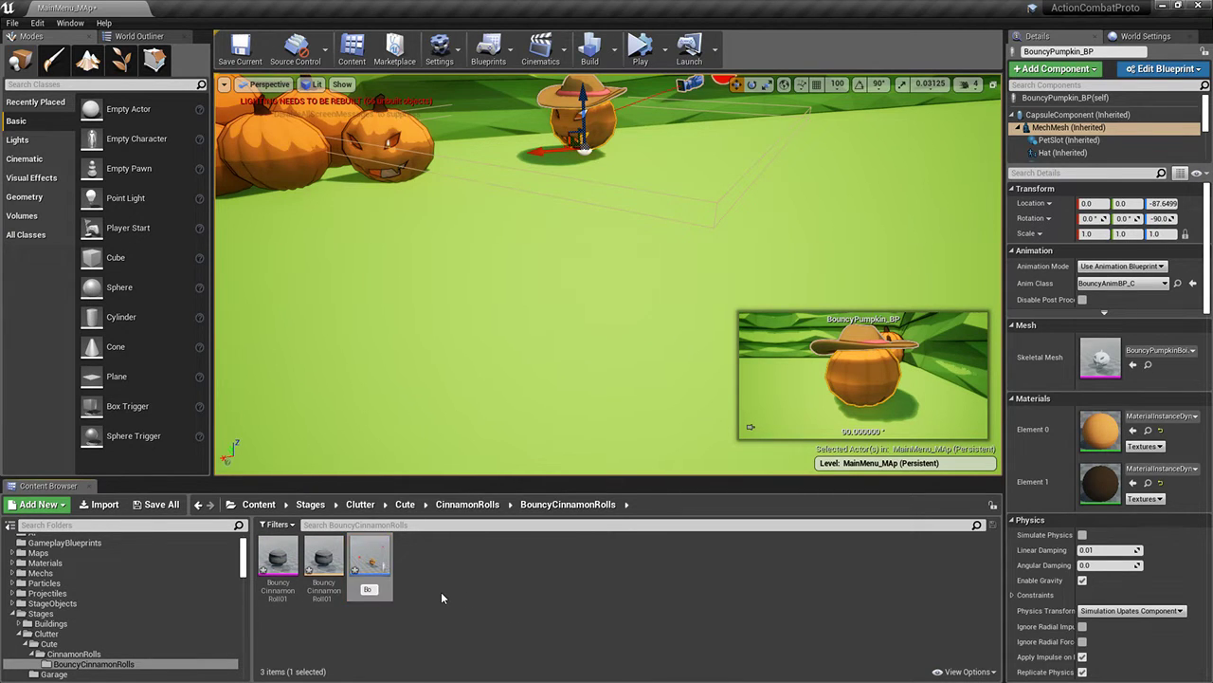
pyautogui.write('uncyCinna')
pyautogui.write('monRo')
pyautogui.write('ll')
pyautogui.write('_BP')
pyautogui.press('Return')
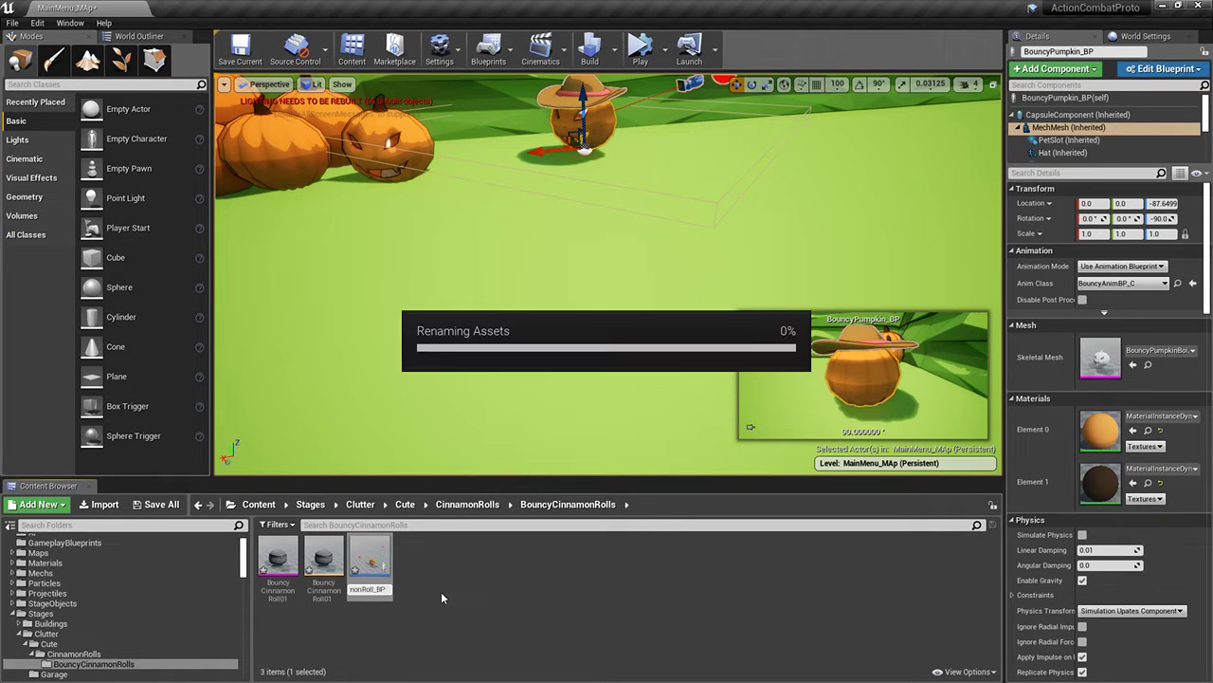
# Open BouncyCinnamonRoll_BP in the blueprint editor and show its 3D viewport
pyautogui.doubleClick(370, 567)
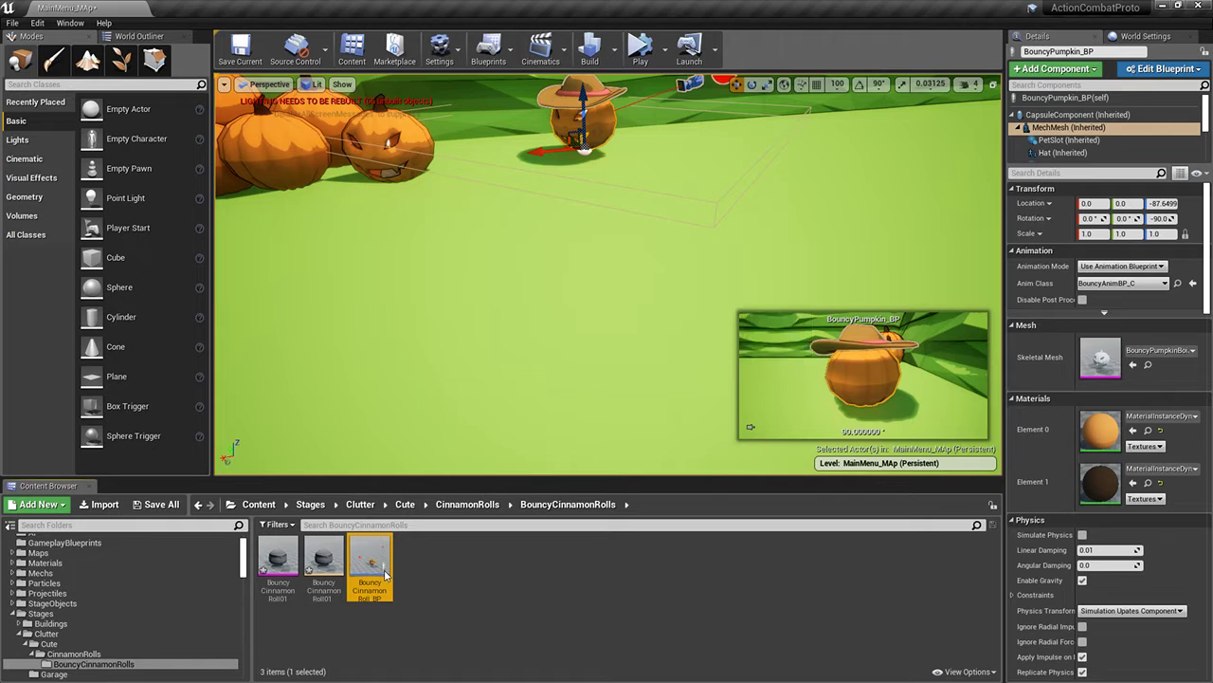
pyautogui.moveTo(646, 99); pyautogui.dragTo(373, 11)
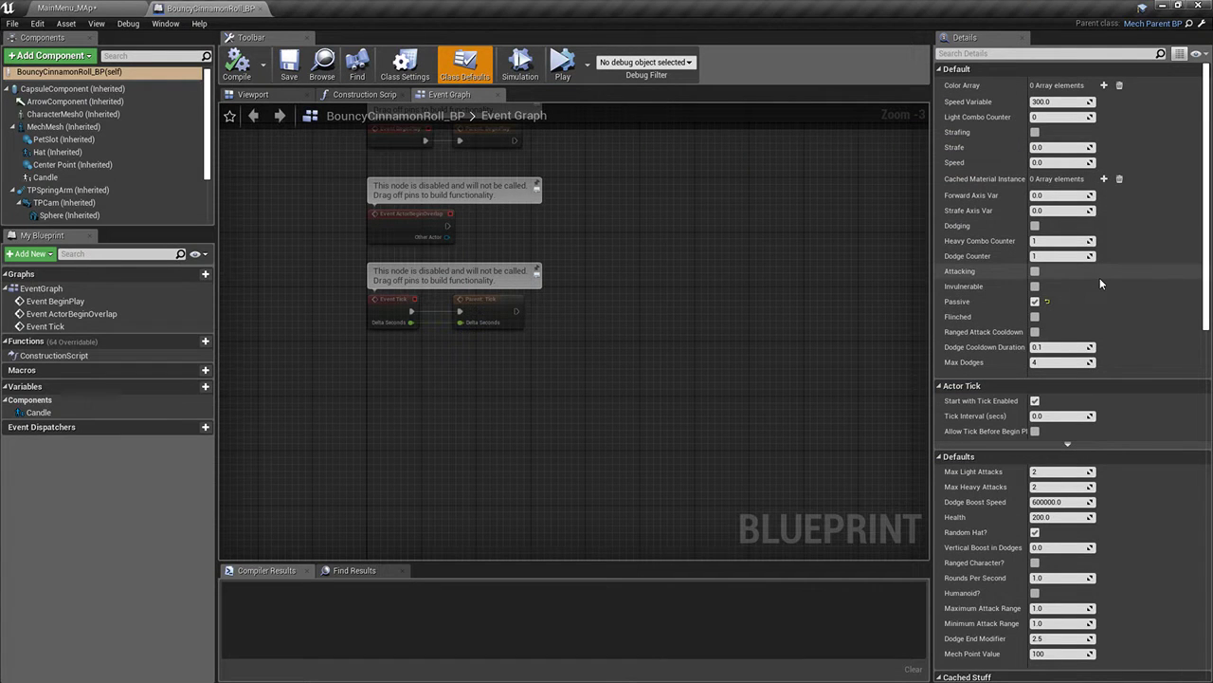
pyautogui.click(252, 95)
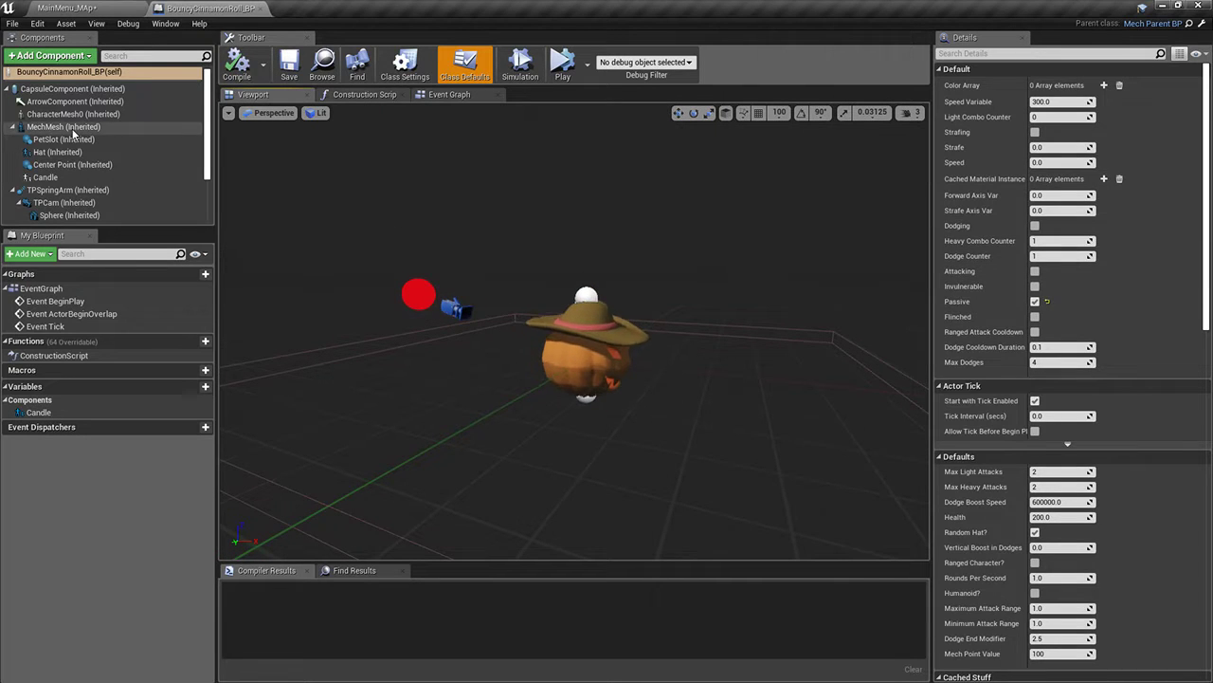
# Set the skeletal mesh of the MechMesh component to BouncyCinnamonRoll01 and inspect the roll in the viewport
pyautogui.click(71, 129)
pyautogui.click(1119, 353)
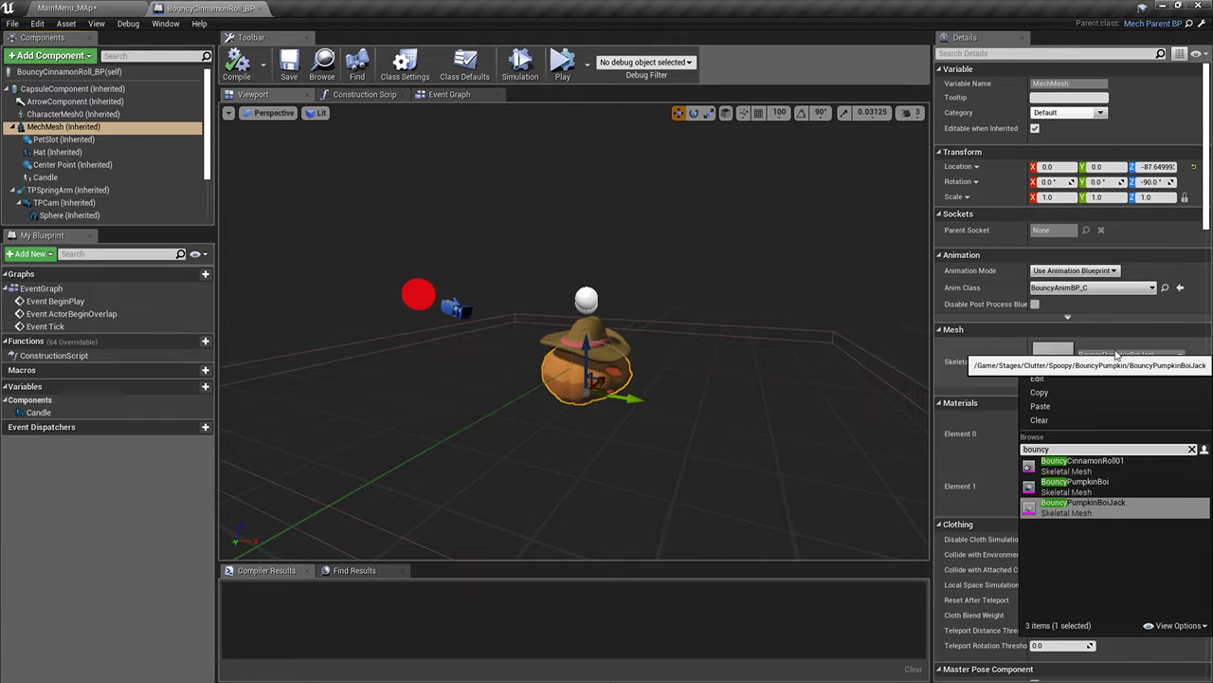
pyautogui.click(1082, 485)
pyautogui.press('w')
pyautogui.moveTo(776, 389); pyautogui.dragTo(816, 393, button='right')
pyautogui.keyDown('alt'); pyautogui.moveTo(493, 389); pyautogui.dragTo(771, 389); pyautogui.keyUp('alt')
# Switch to Blender and unwrap the whole RollMoreIcing mesh with Smart UV Project at an angle limit of 66
pyautogui.hotkey('alt', 'Tab')
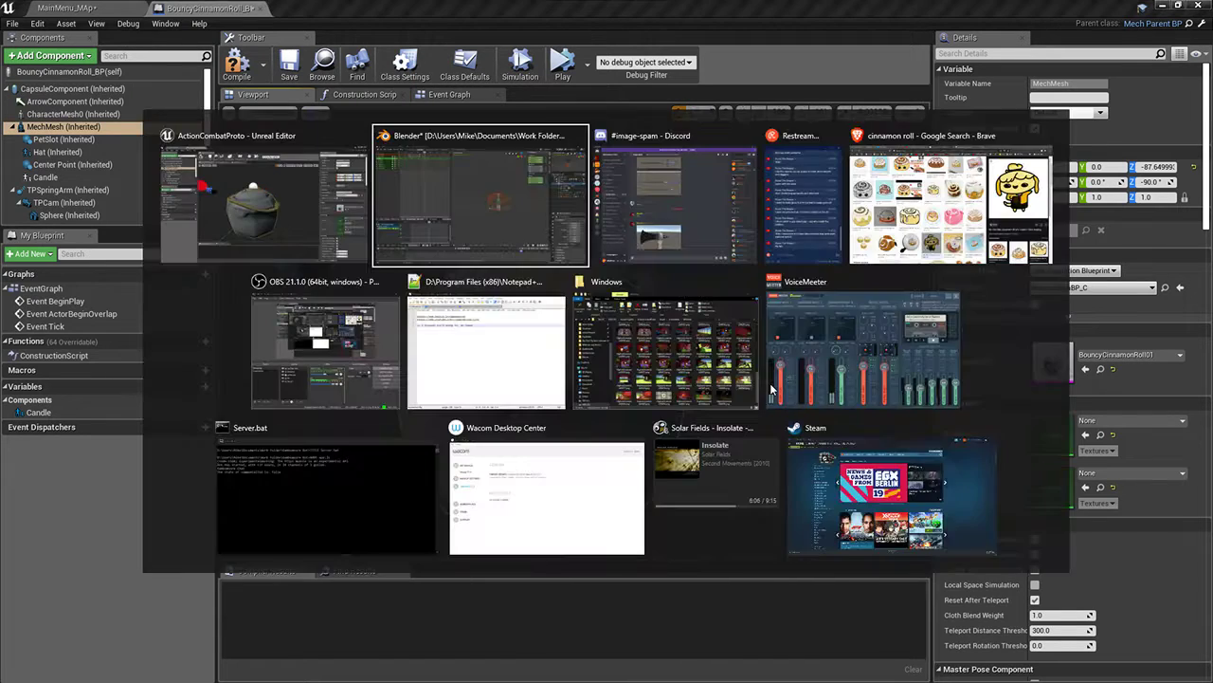
pyautogui.rightClick(723, 292)
pyautogui.press('Tab')
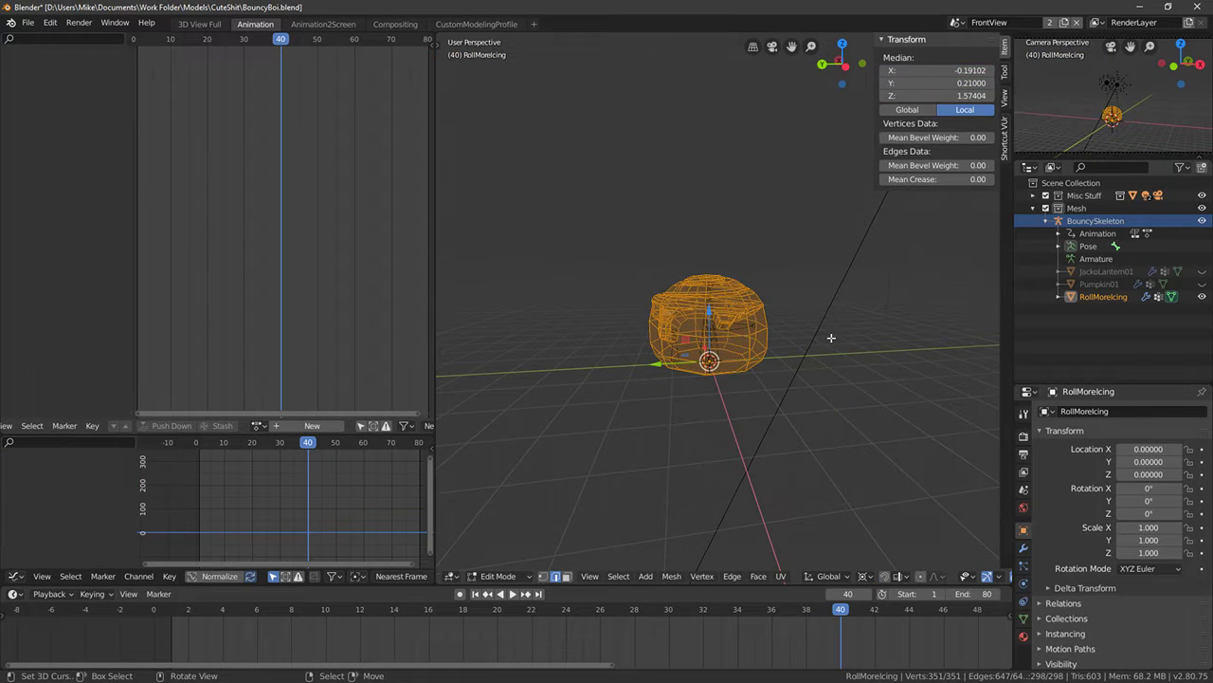
pyautogui.press('u')
pyautogui.click(807, 369)
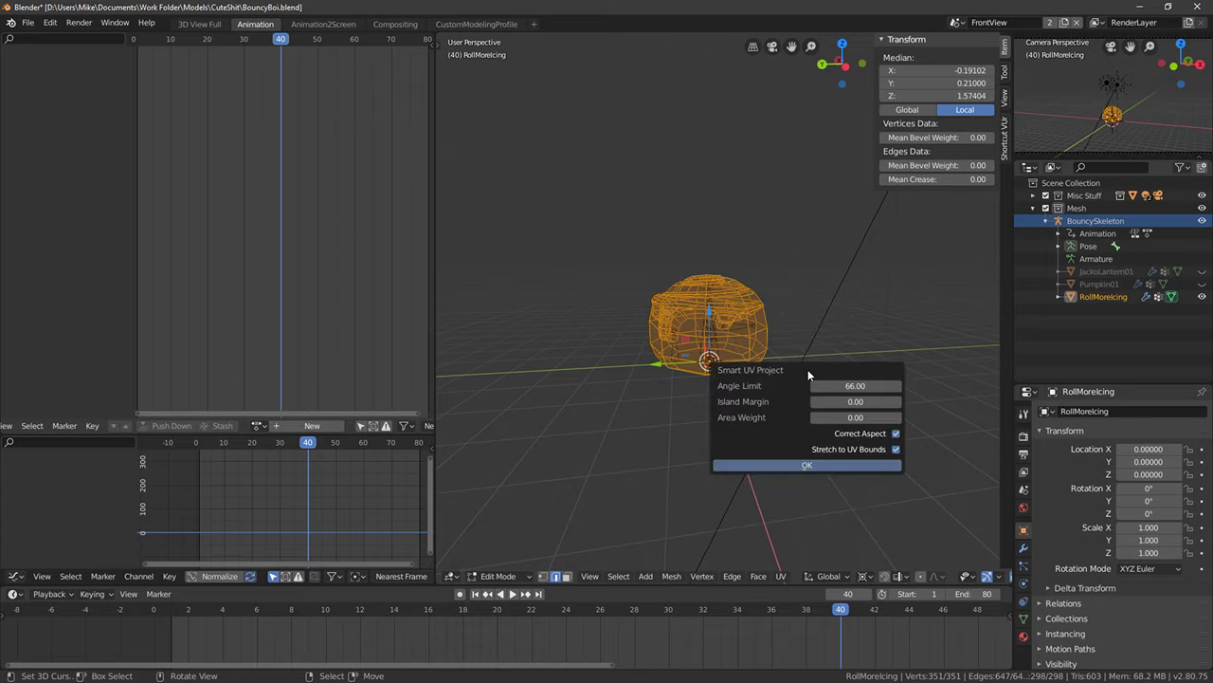
pyautogui.click(787, 465)
pyautogui.press('Tab')
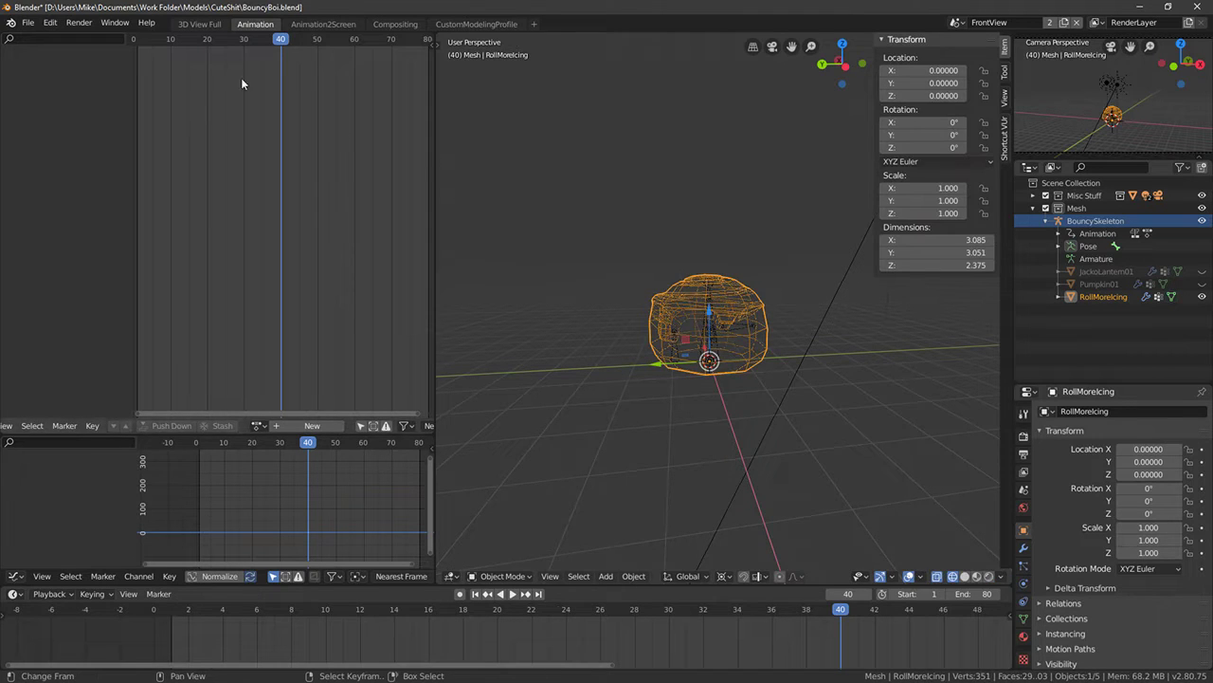
# Export the selected BouncySkeleton armature and RollMoreIcing mesh as FBX, overwriting BouncyCinnamonRoll01.fbx in the CuteShit folder
pyautogui.click(717, 341)
pyautogui.hotkey('ctrl', 'Tab')
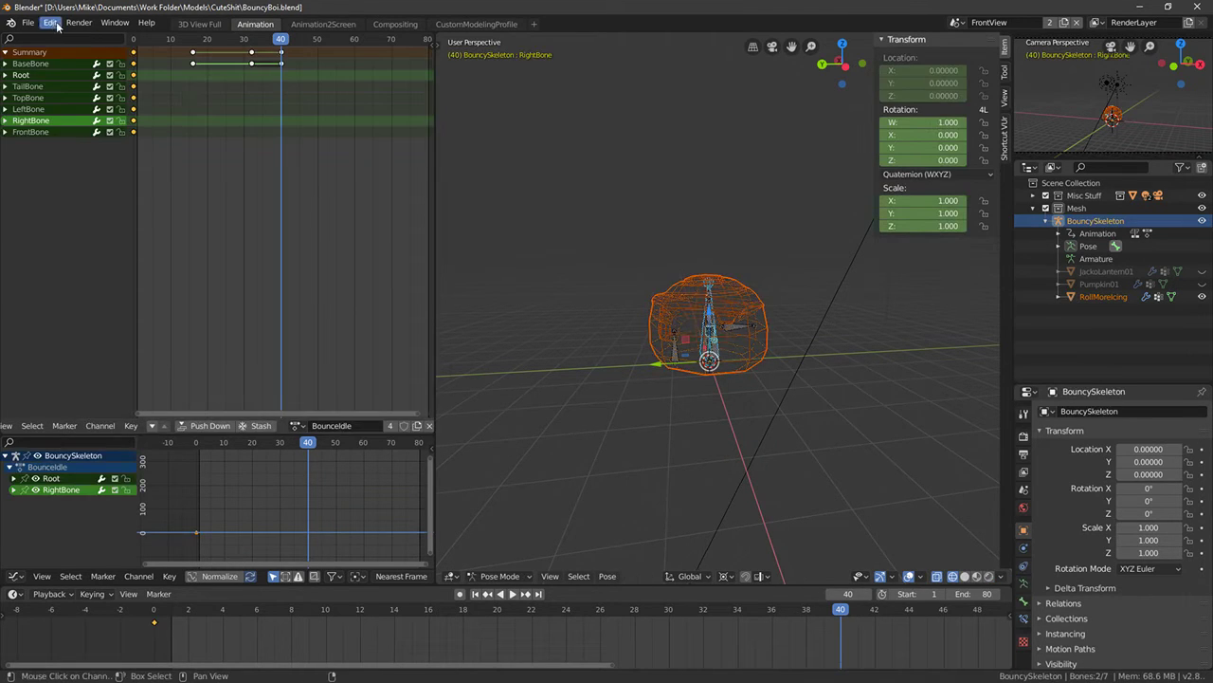
pyautogui.click(29, 22)
pyautogui.moveTo(97, 187)
pyautogui.click(243, 234)
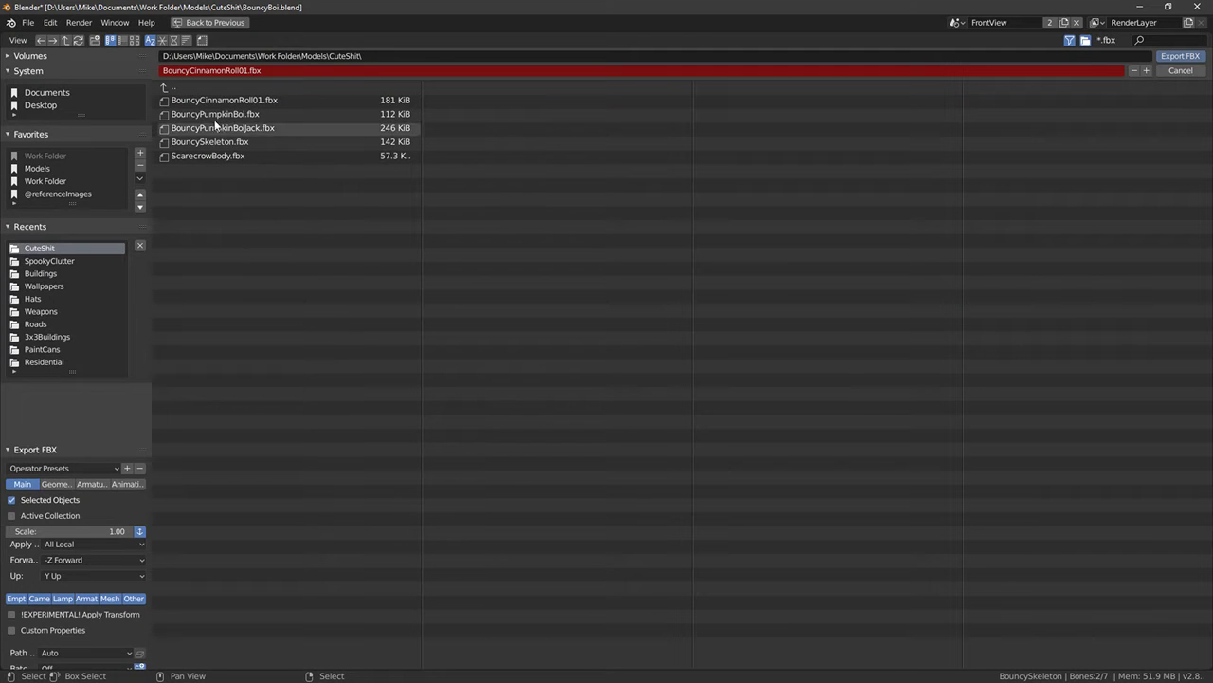
pyautogui.click(1181, 56)
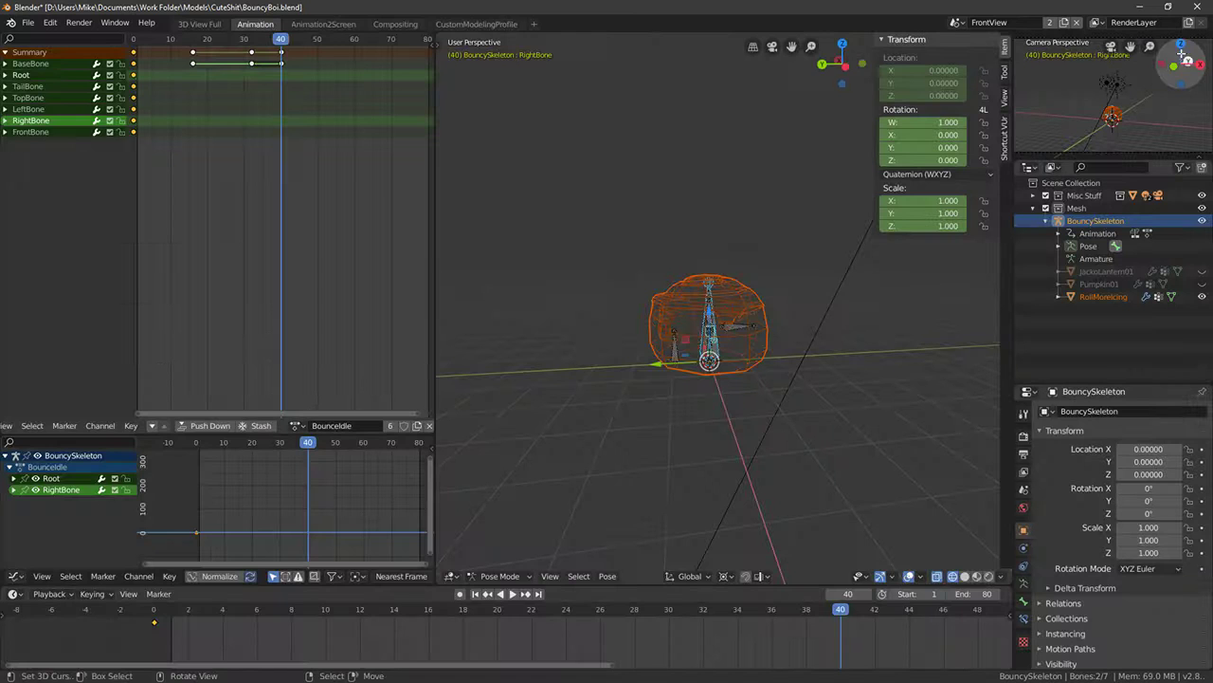
# Switch to Unreal and reimport the BouncyCinnamonRoll01 skeletal mesh from its updated FBX file
pyautogui.hotkey('alt', 'Tab')
pyautogui.click(110, 8)
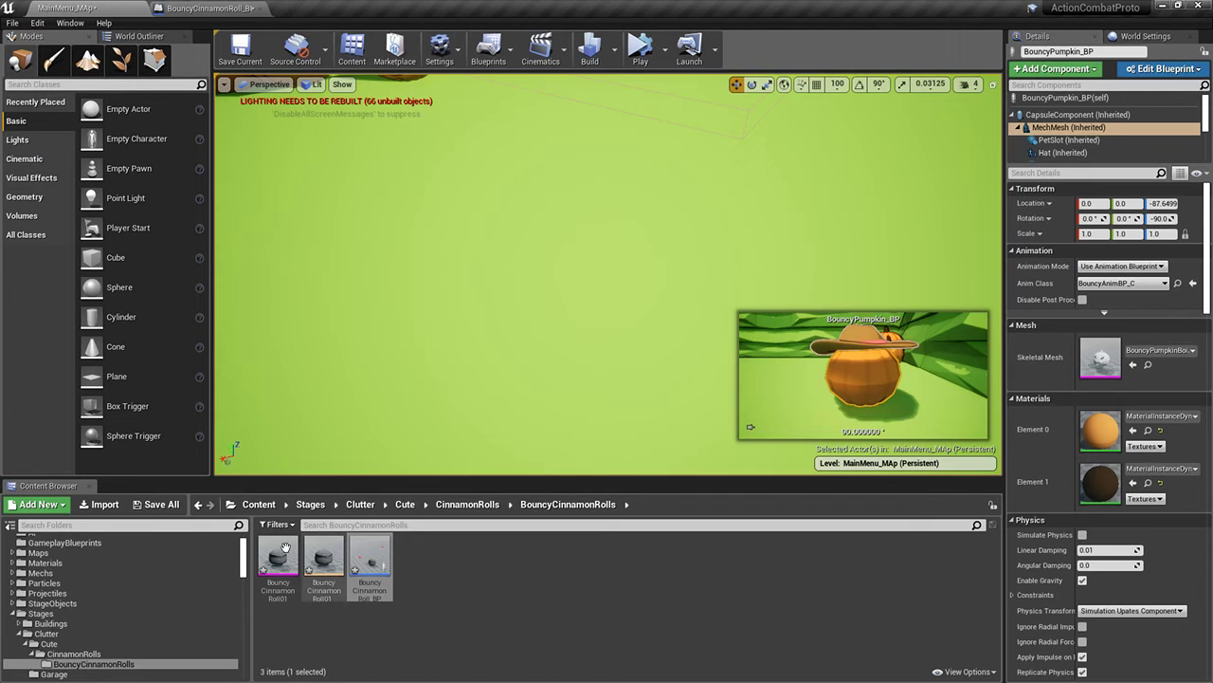
pyautogui.rightClick(285, 548)
pyautogui.click(327, 218)
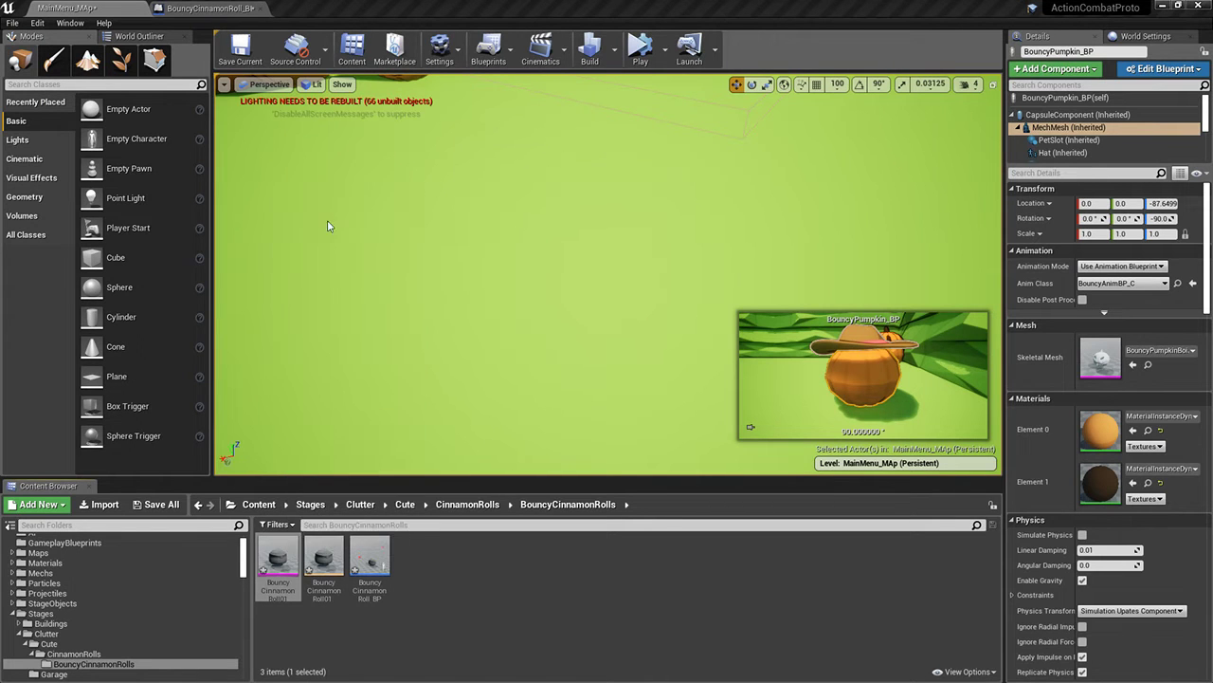
# Open the BouncyCinnamonRoll01 skeletal mesh and assign M_MatteDefault to both of its material slots
pyautogui.doubleClick(279, 560)
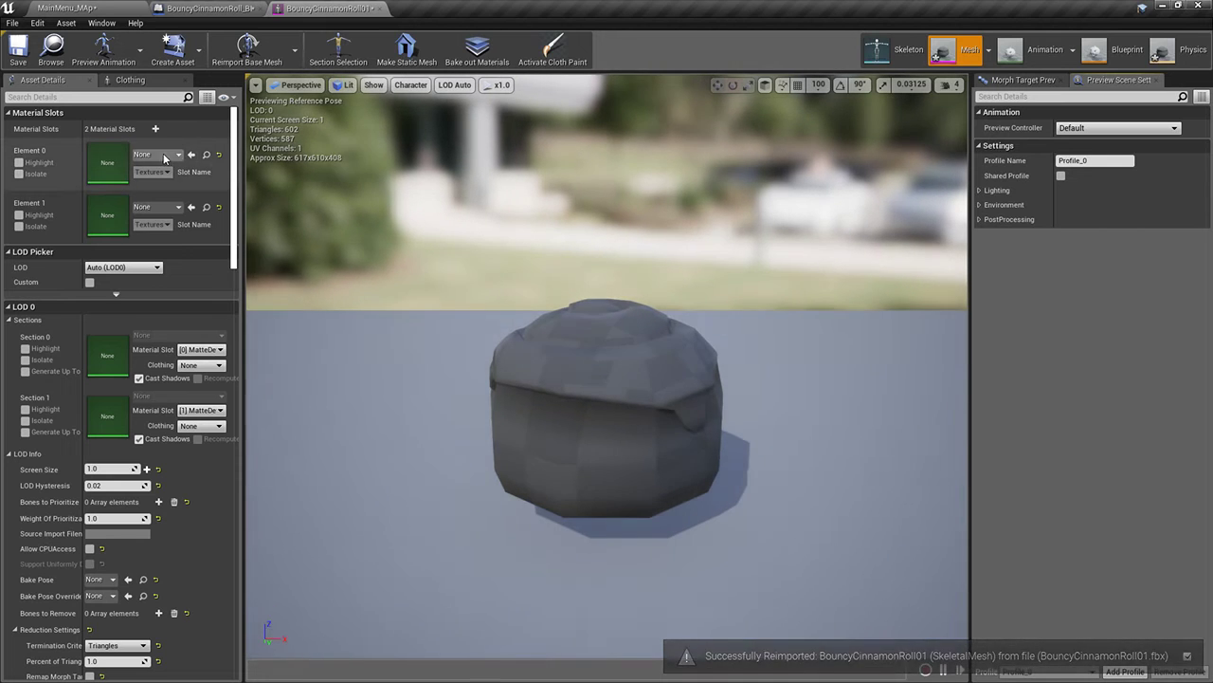
pyautogui.click(163, 154)
pyautogui.write('mattedefe')
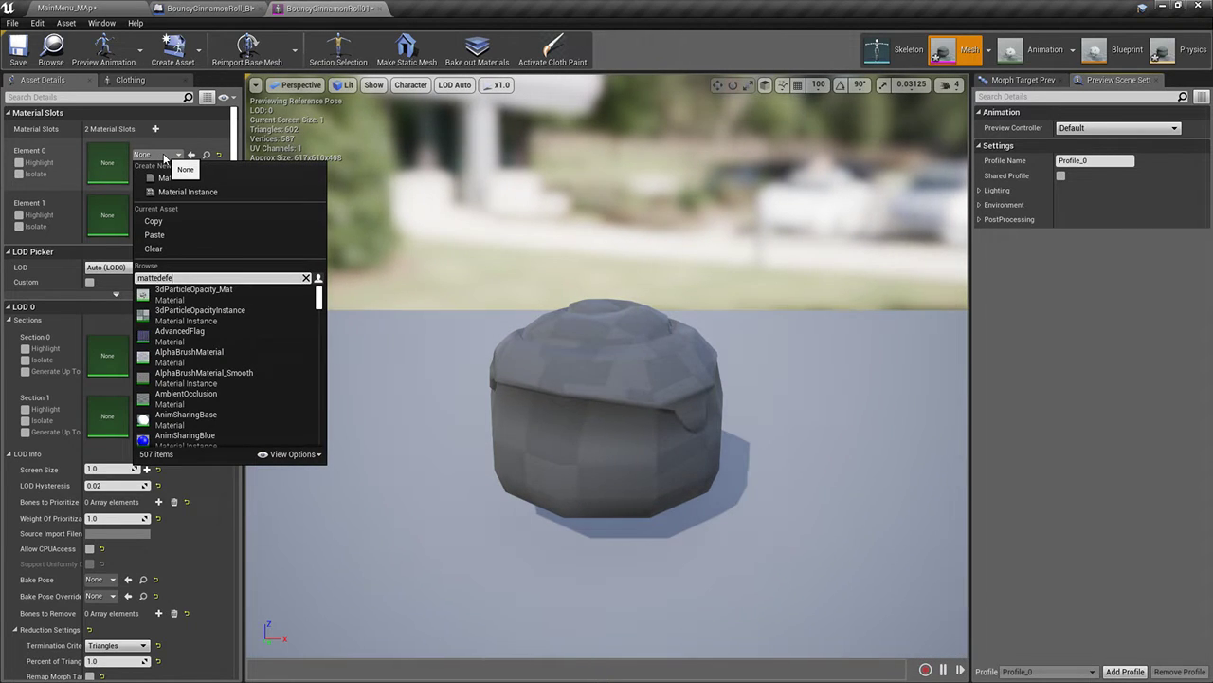
pyautogui.press('BackSpace')
pyautogui.write('a')
pyautogui.click(189, 296)
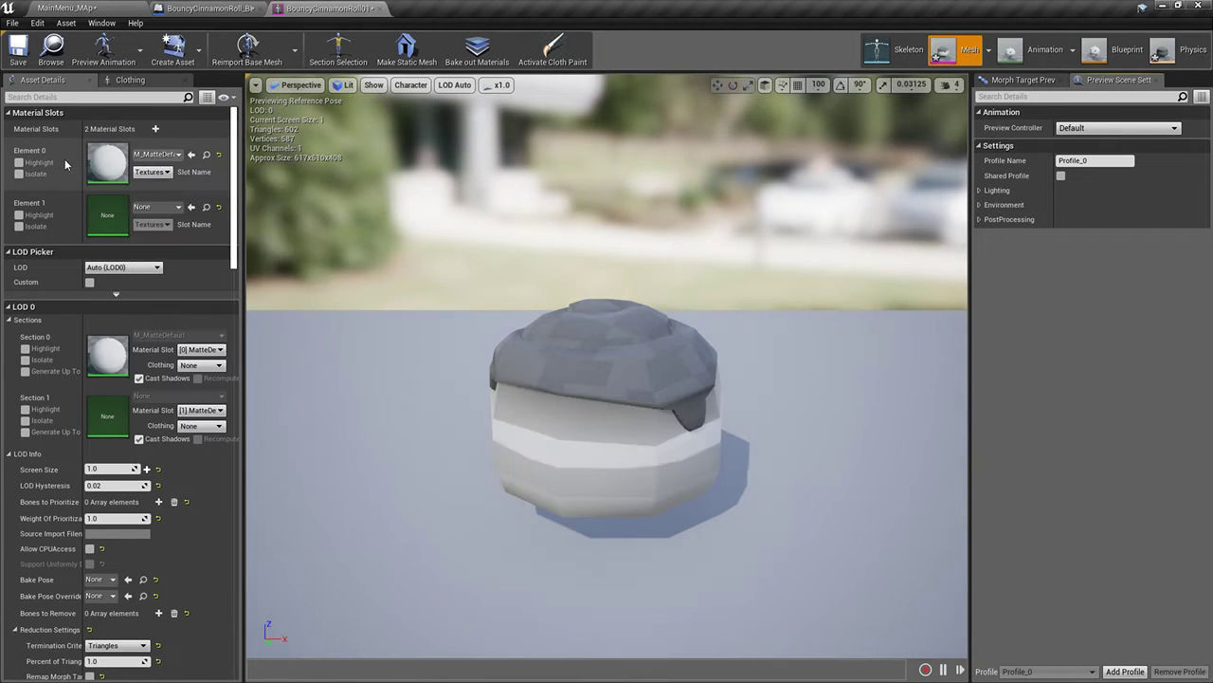
pyautogui.rightClick(68, 160)
pyautogui.click(81, 168)
pyautogui.rightClick(75, 207)
pyautogui.click(98, 230)
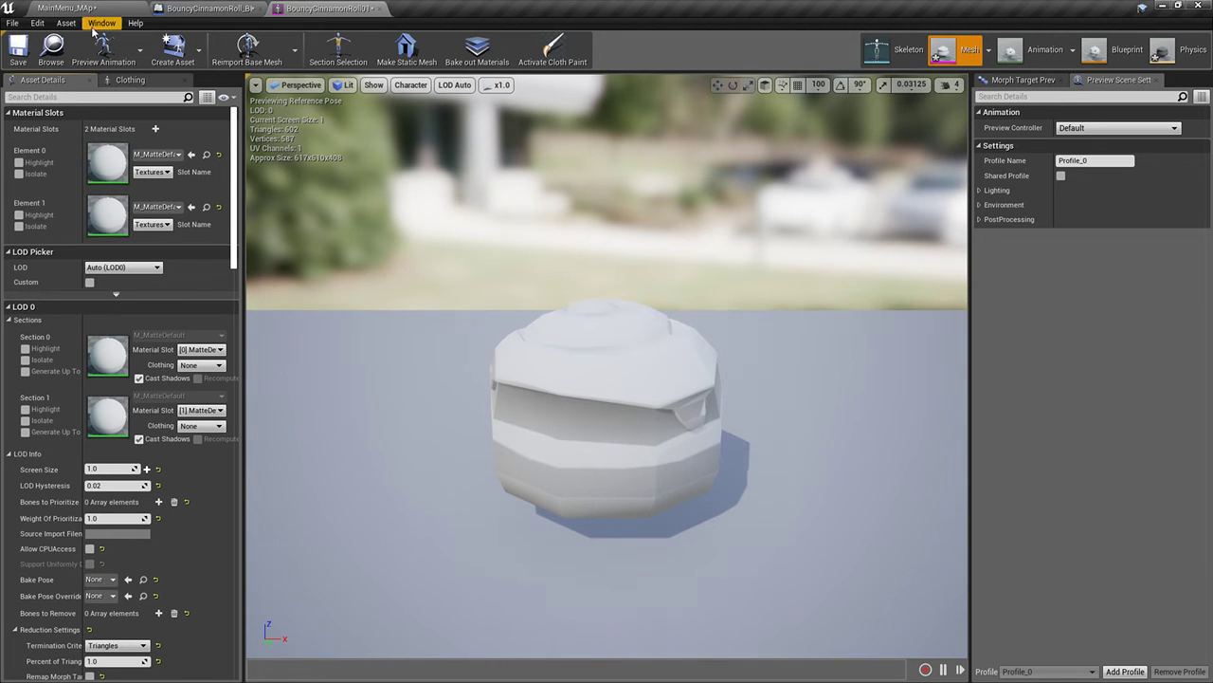
# Return to BouncyCinnamonRoll_BP and open its construction script at the Get Vector Parameter Value nodes
pyautogui.click(208, 7)
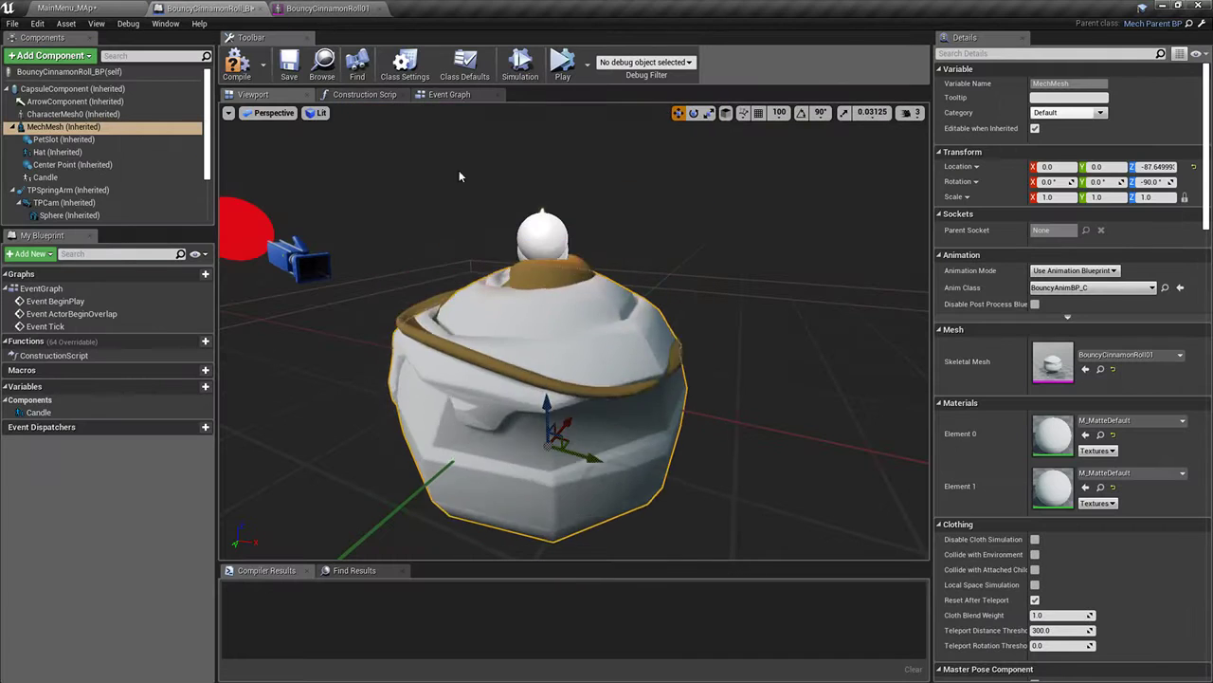
pyautogui.click(364, 94)
pyautogui.click(465, 98)
pyautogui.click(391, 94)
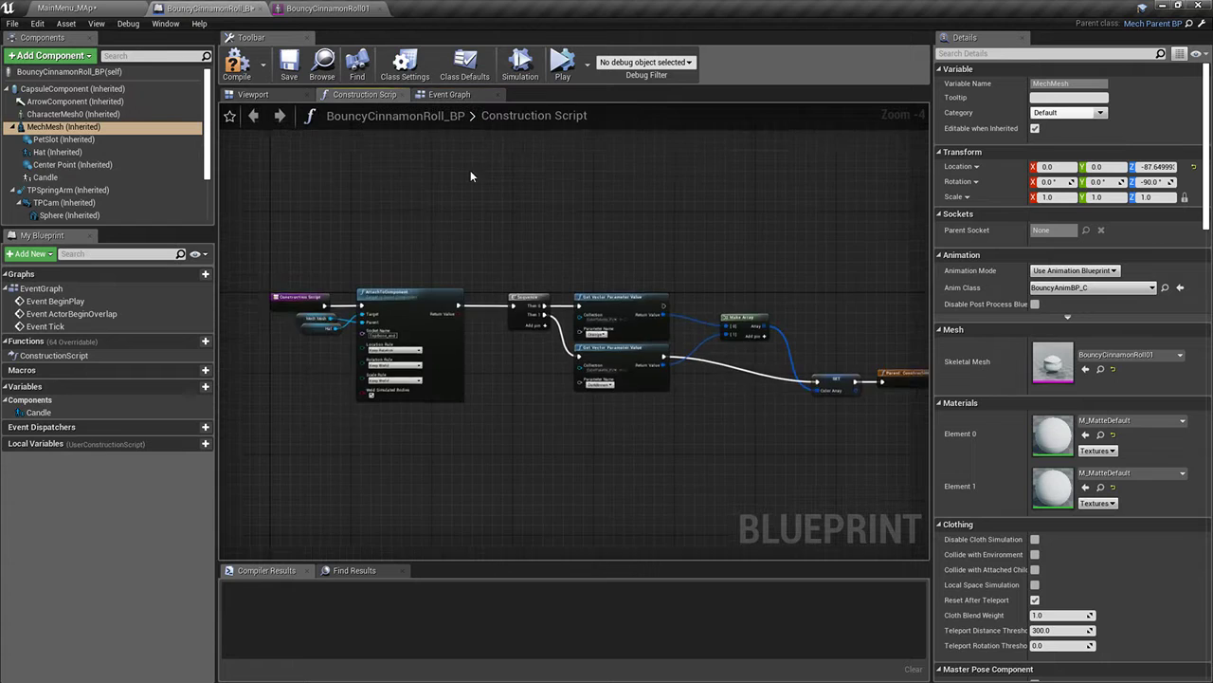
pyautogui.scroll(4, 715, 360)
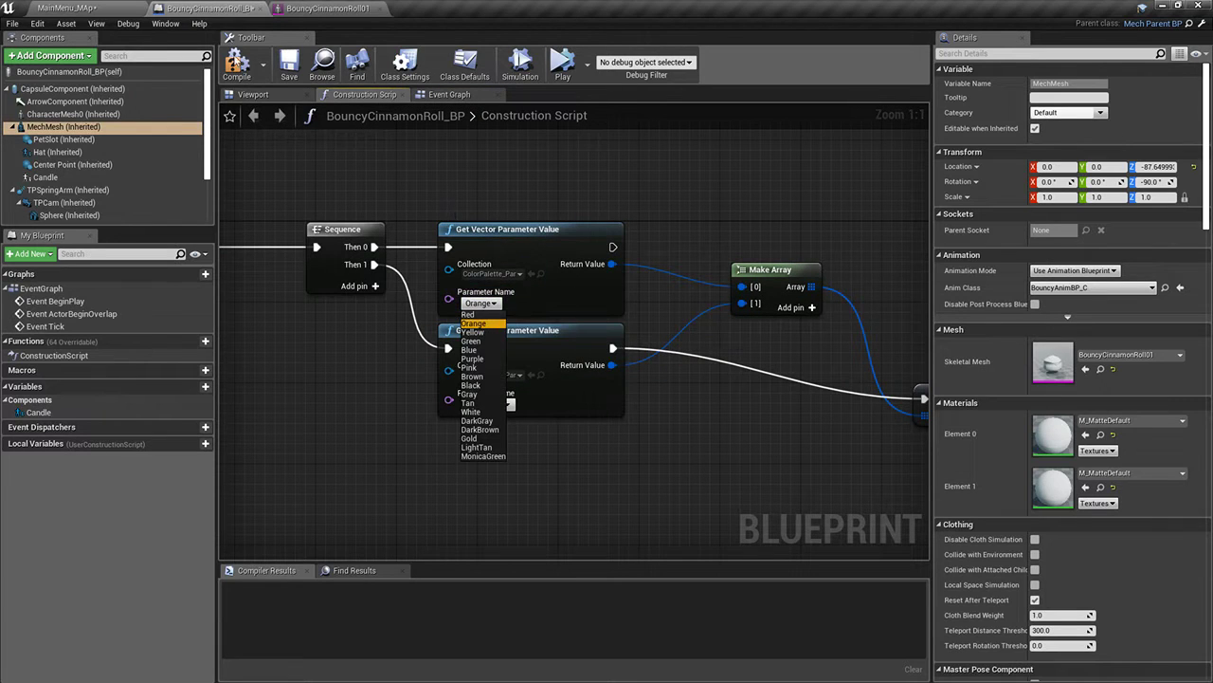
# Set the two Get Vector Parameter Value nodes to Tan and White, compile, and check the roll in the viewport
pyautogui.click(253, 94)
pyautogui.click(236, 63)
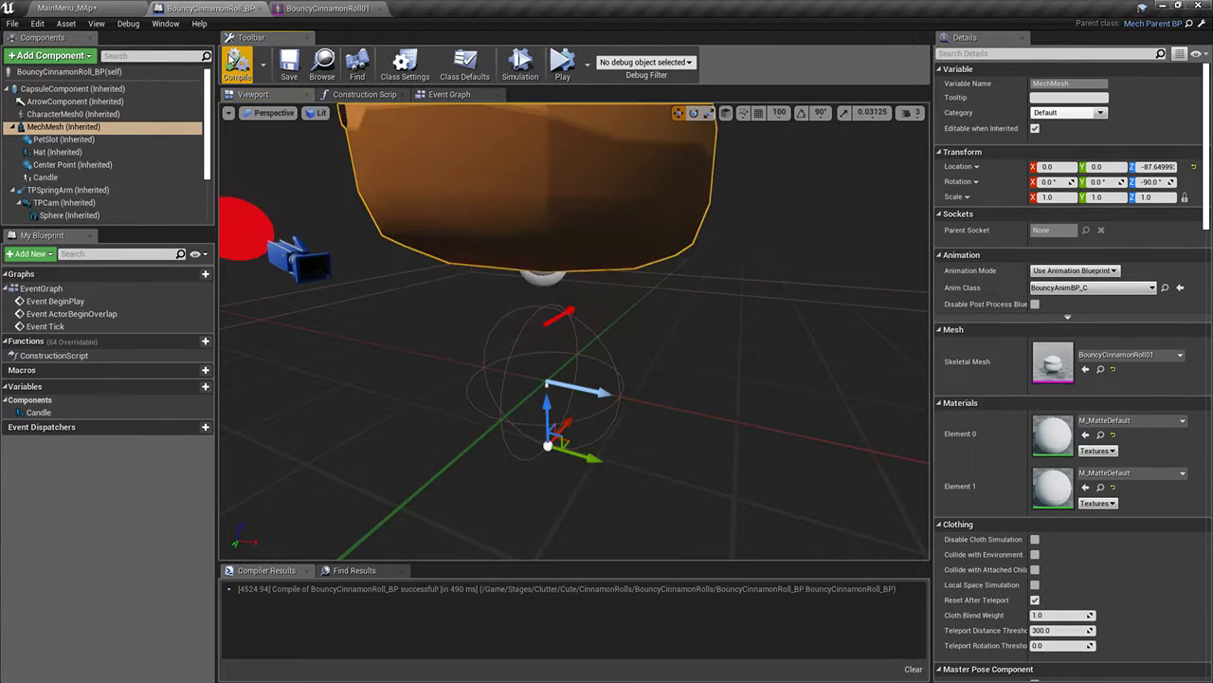
pyautogui.click(365, 93)
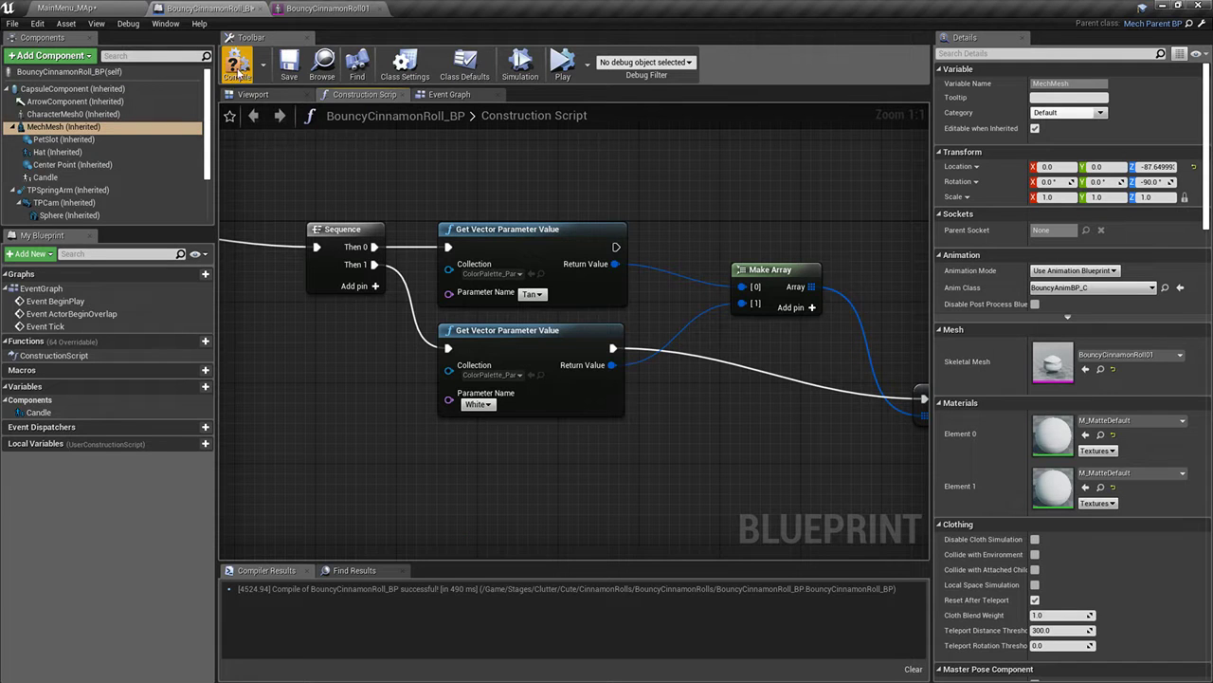
pyautogui.click(248, 94)
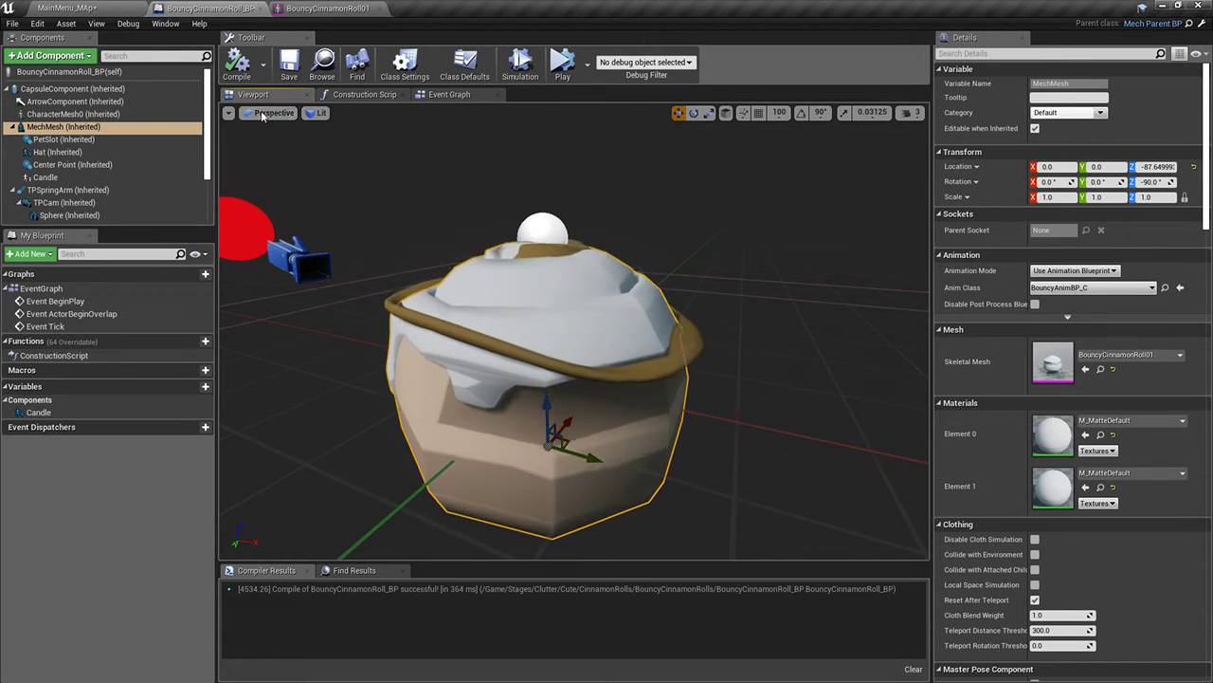
# Try Yellow as the parameter name of the first Get Vector Parameter Value node, compile, and preview the roll
pyautogui.click(360, 94)
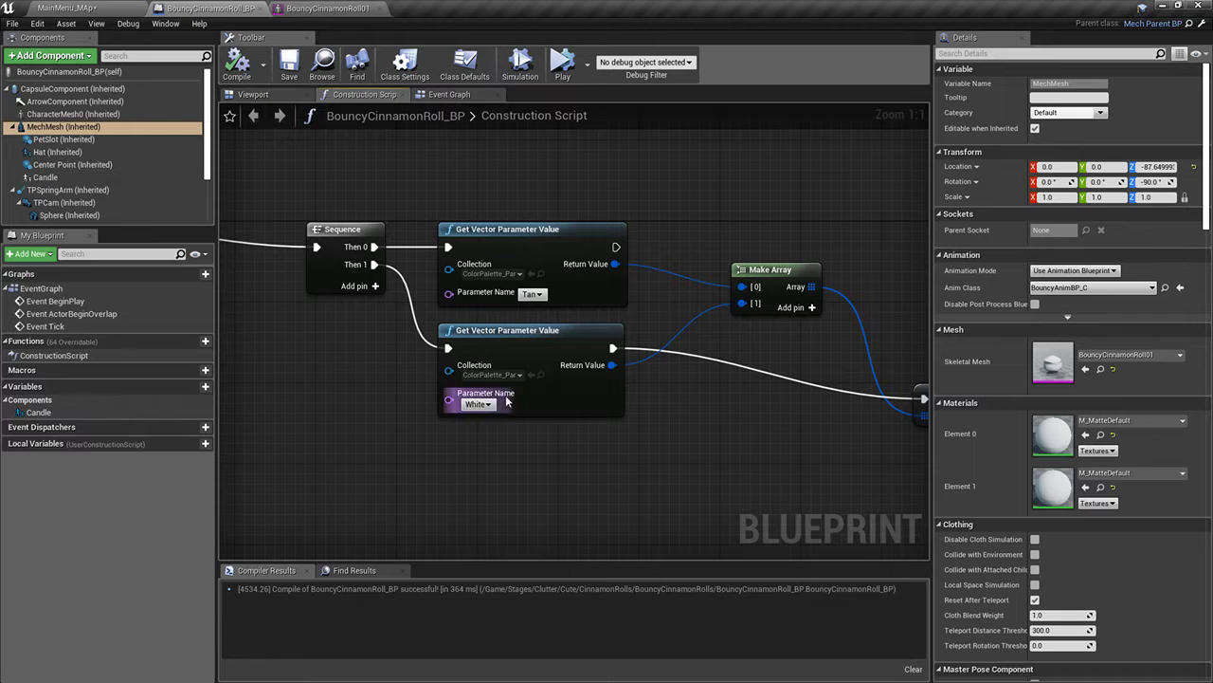
pyautogui.click(533, 294)
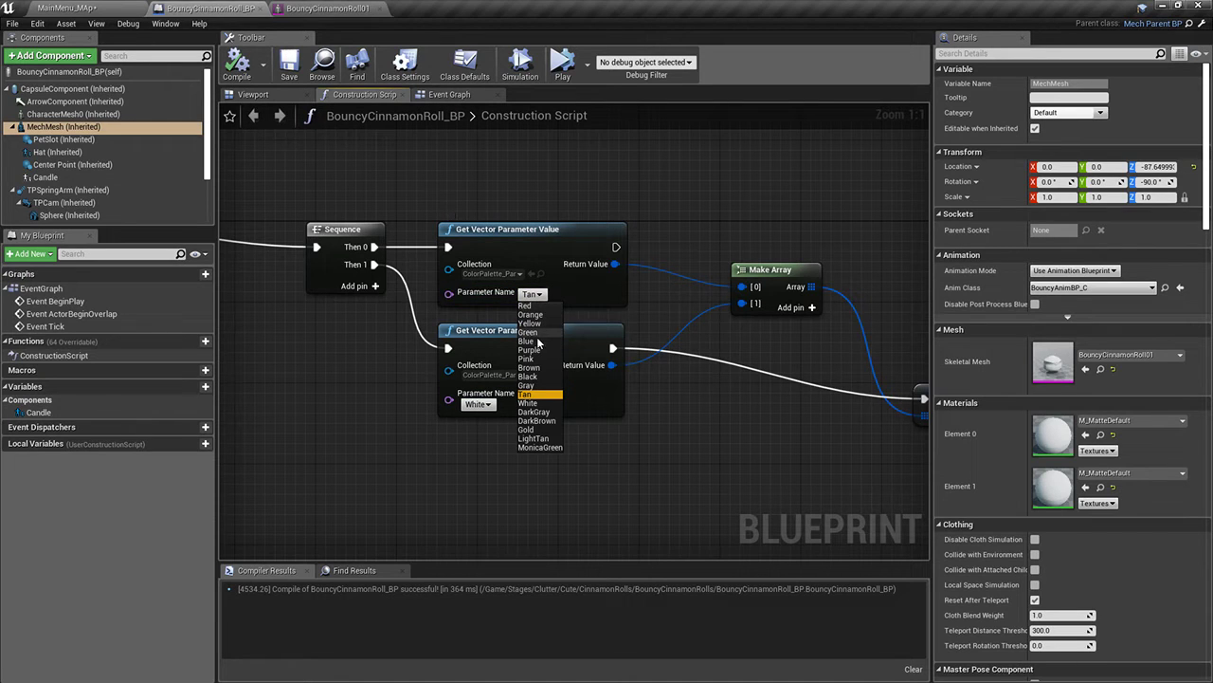
pyautogui.click(291, 94)
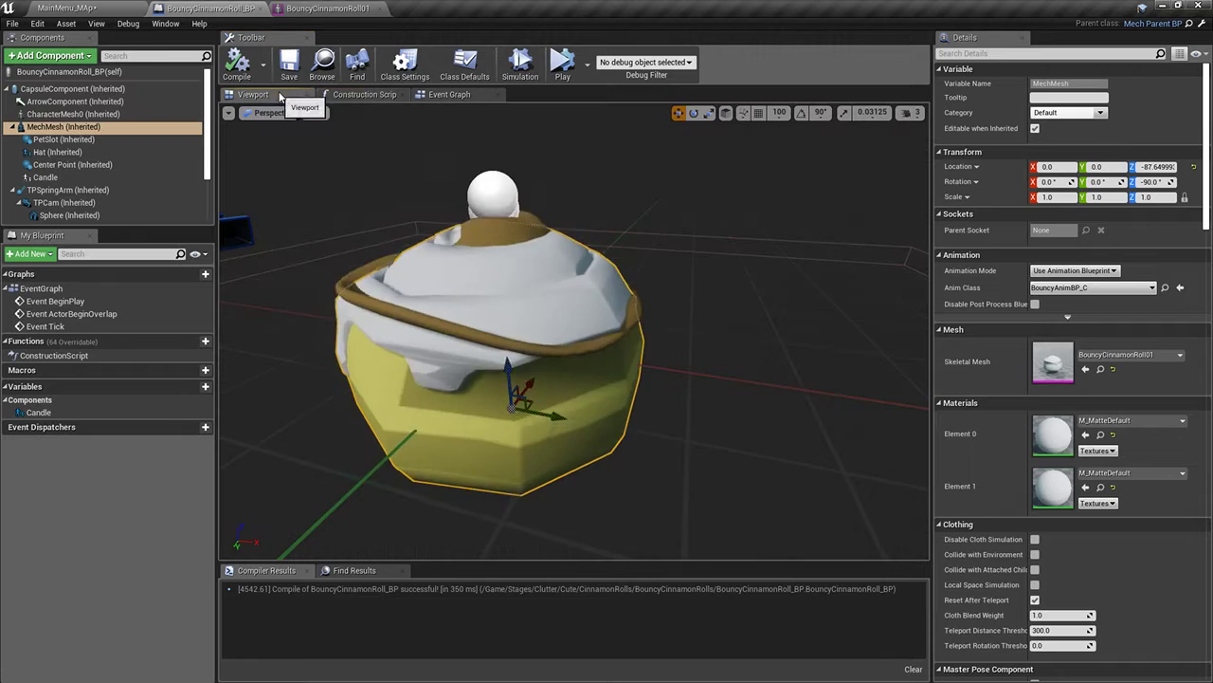
# Set the first color parameter to Brown and the second to LightTan, compiling and previewing the roll after each change
pyautogui.click(366, 95)
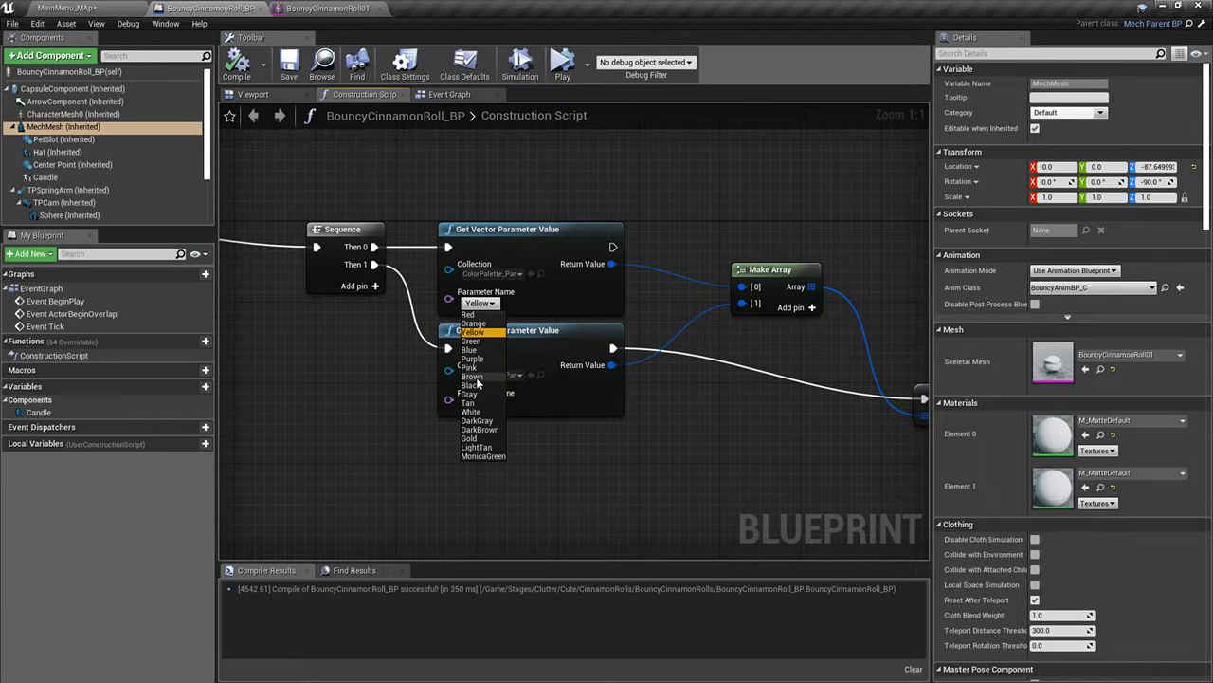
pyautogui.click(239, 74)
pyautogui.click(253, 94)
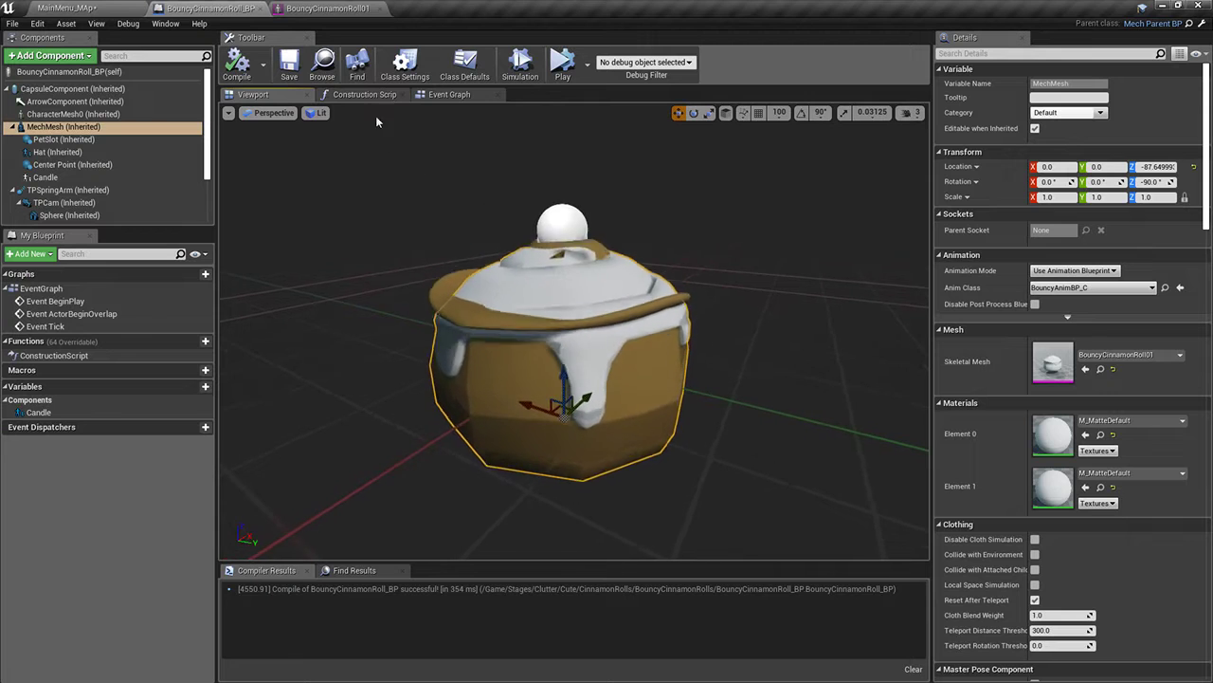
pyautogui.click(365, 95)
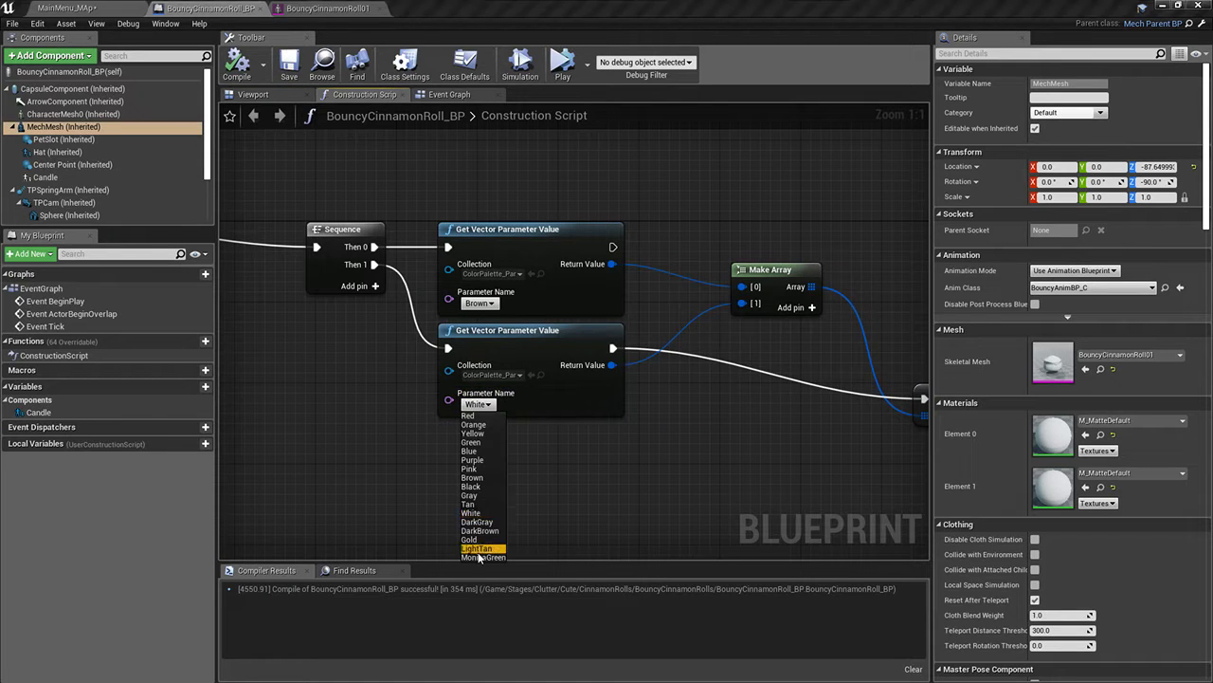
pyautogui.click(477, 548)
pyautogui.click(253, 94)
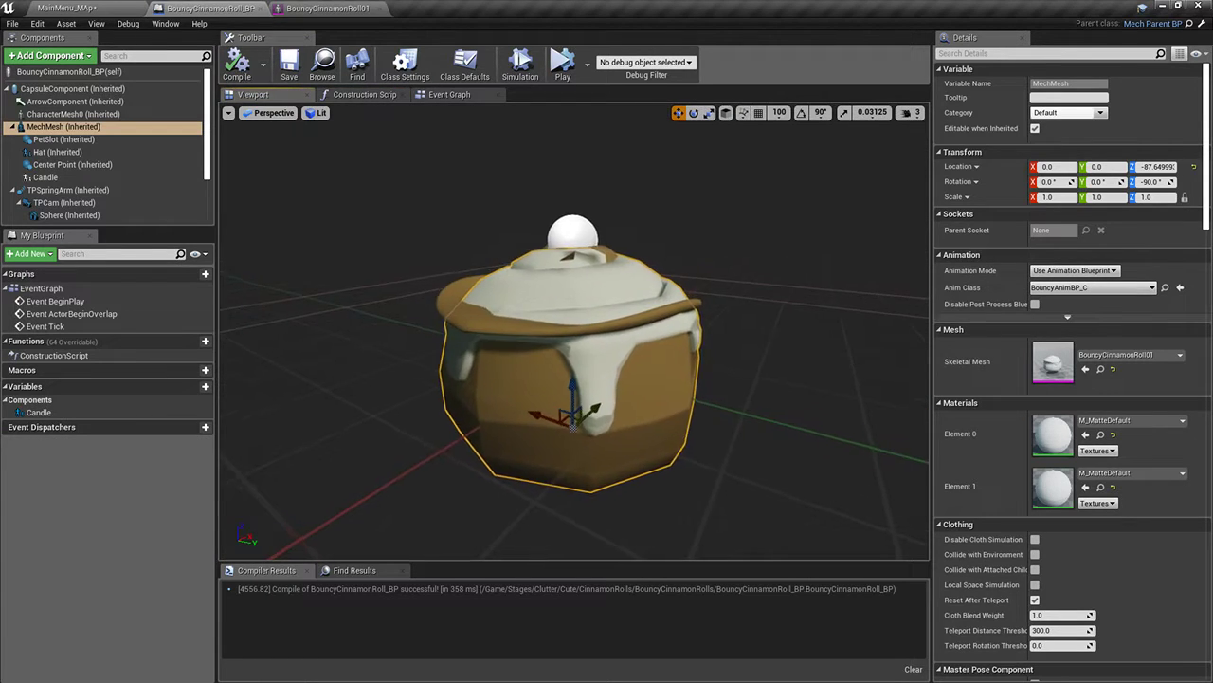
# Turn off the viewport's realtime preview and raise the Hat component above the roll
pyautogui.keyDown('alt'); pyautogui.moveTo(493, 278); pyautogui.dragTo(601, 279); pyautogui.keyUp('alt')
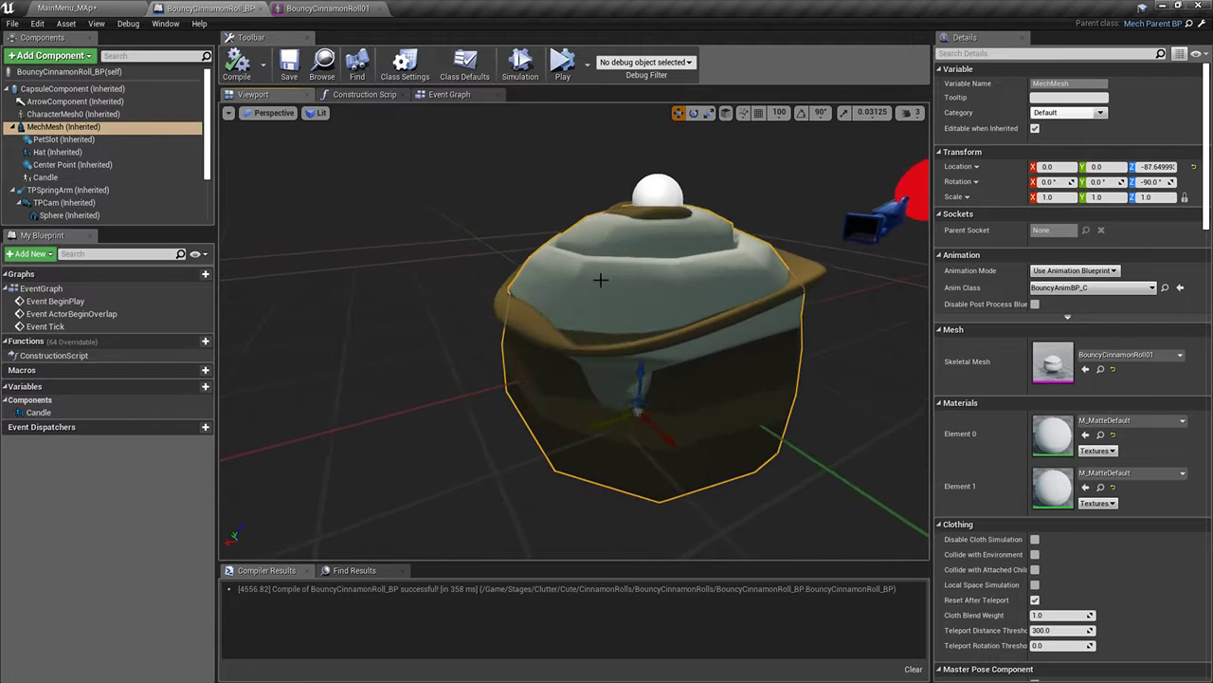
pyautogui.keyDown('alt'); pyautogui.moveTo(710, 336); pyautogui.dragTo(607, 336); pyautogui.keyUp('alt')
pyautogui.moveTo(522, 393); pyautogui.dragTo(569, 389)
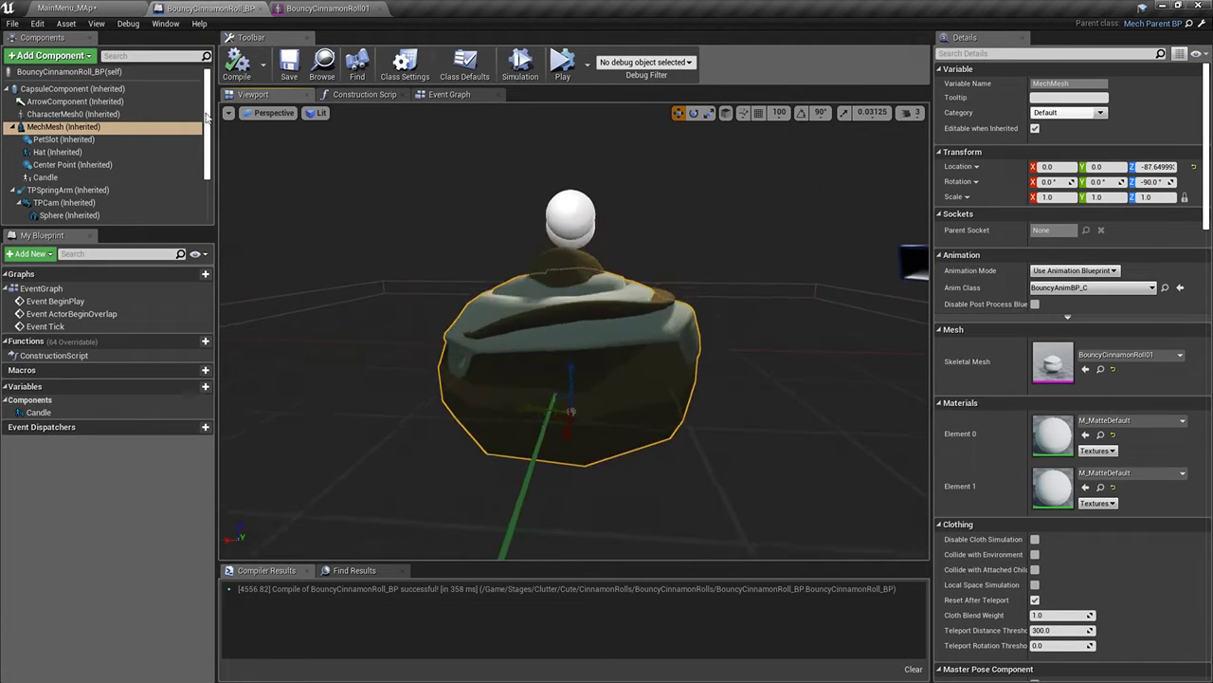
pyautogui.click(83, 152)
pyautogui.press('f')
pyautogui.scroll(-3, 351, 144)
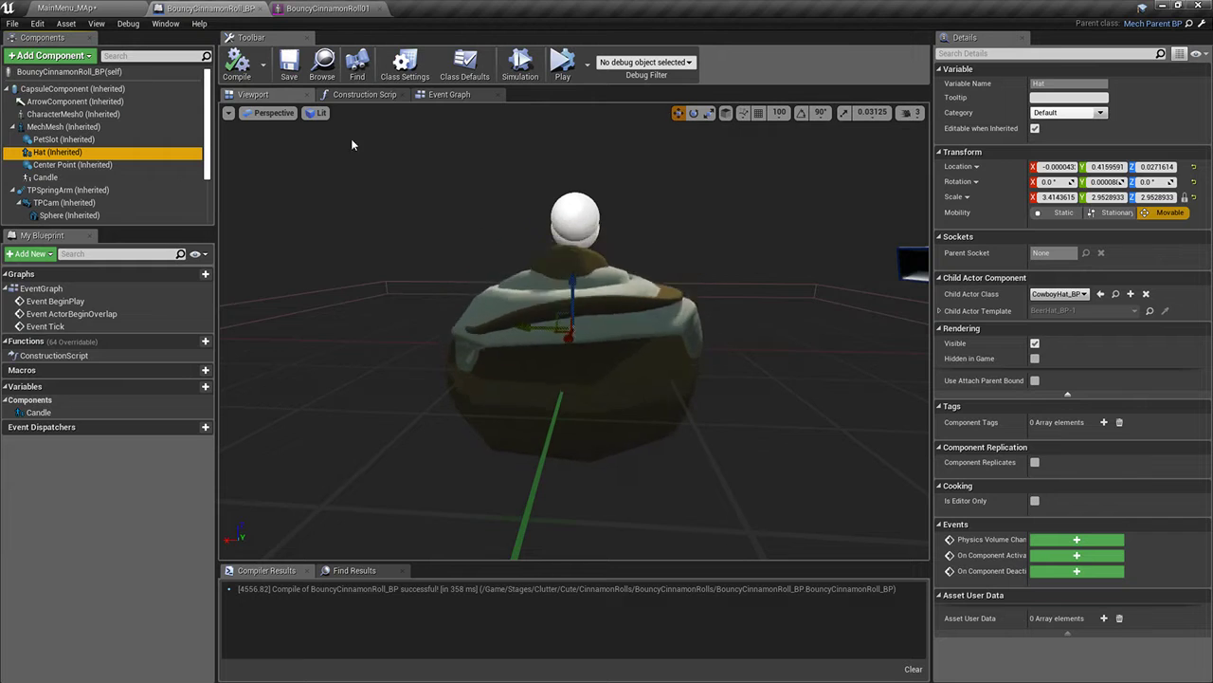
pyautogui.click(229, 112)
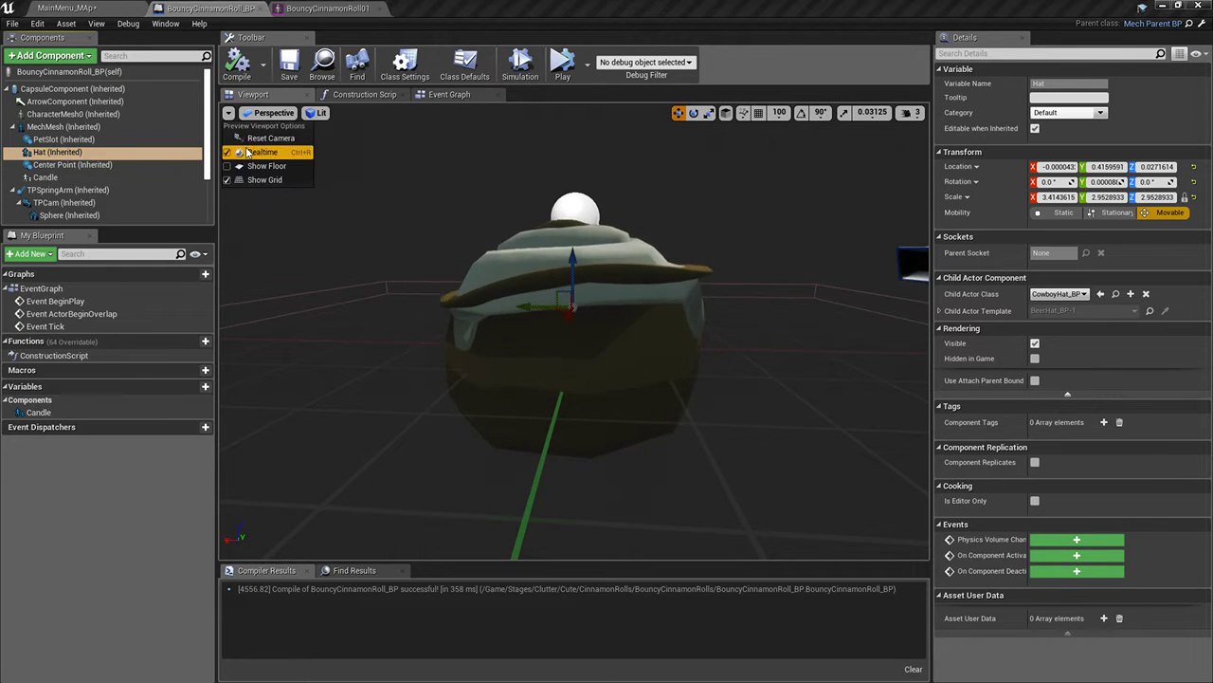
pyautogui.click(261, 153)
pyautogui.moveTo(569, 262); pyautogui.dragTo(584, 237)
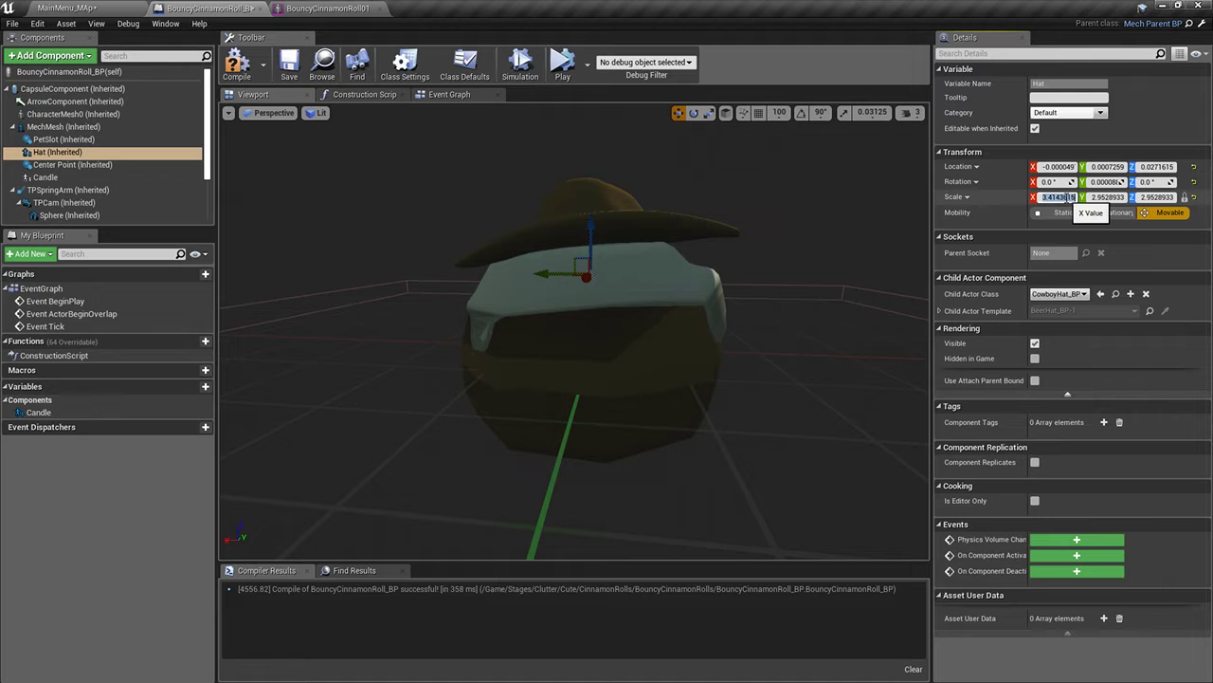
# Scale the Hat component proportionally to 5 on X, lower it onto the icing at about 0.335 on Y, and compile
pyautogui.click(1068, 197)
pyautogui.write('5')
pyautogui.press('Return')
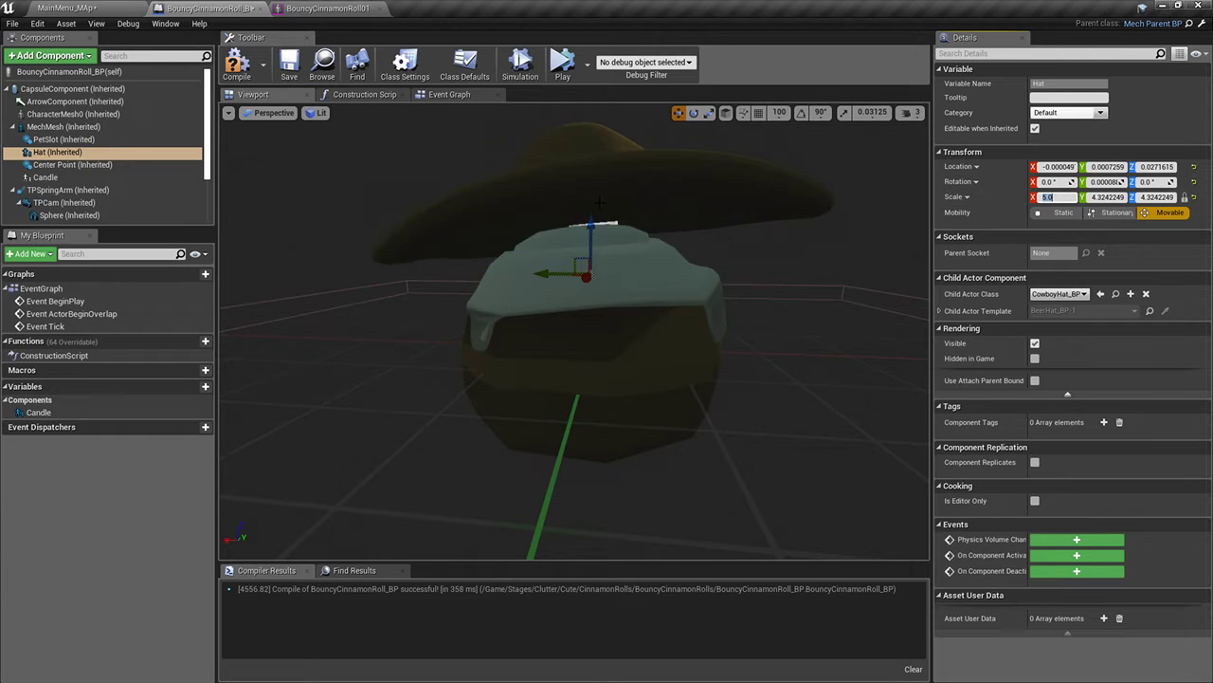
pyautogui.moveTo(587, 229); pyautogui.dragTo(650, 229)
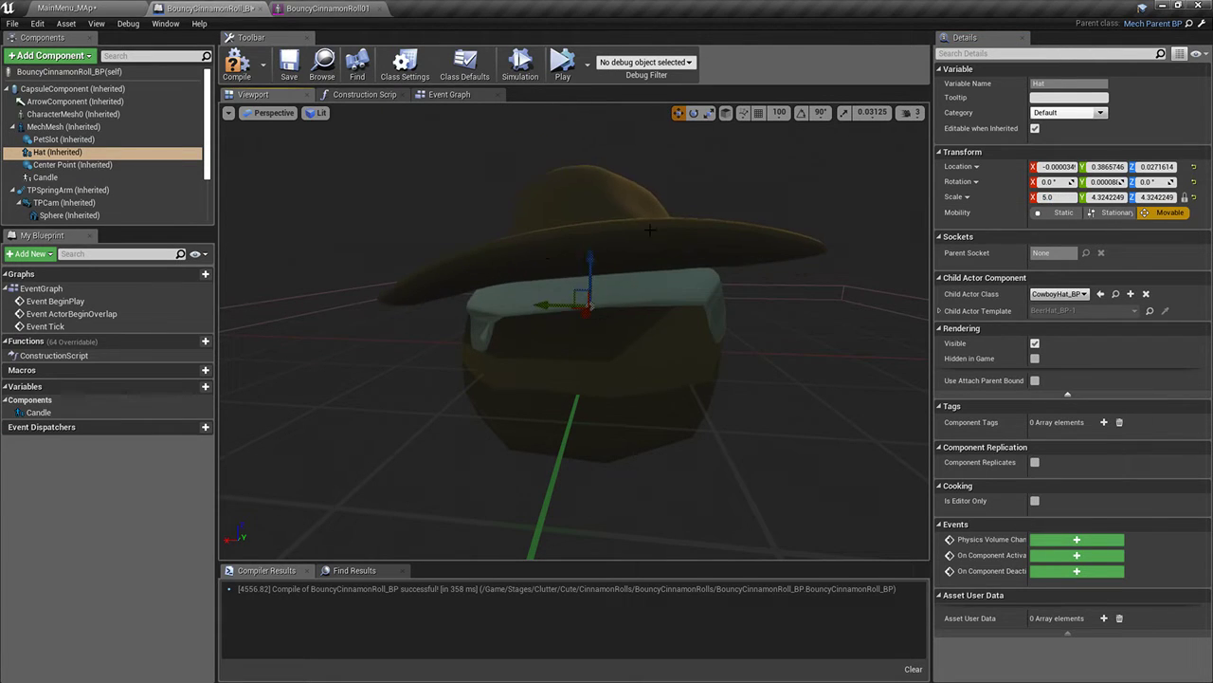
pyautogui.keyDown('alt'); pyautogui.moveTo(590, 305); pyautogui.dragTo(891, 305); pyautogui.keyUp('alt')
pyautogui.keyDown('alt'); pyautogui.moveTo(602, 271); pyautogui.dragTo(621, 268); pyautogui.keyUp('alt')
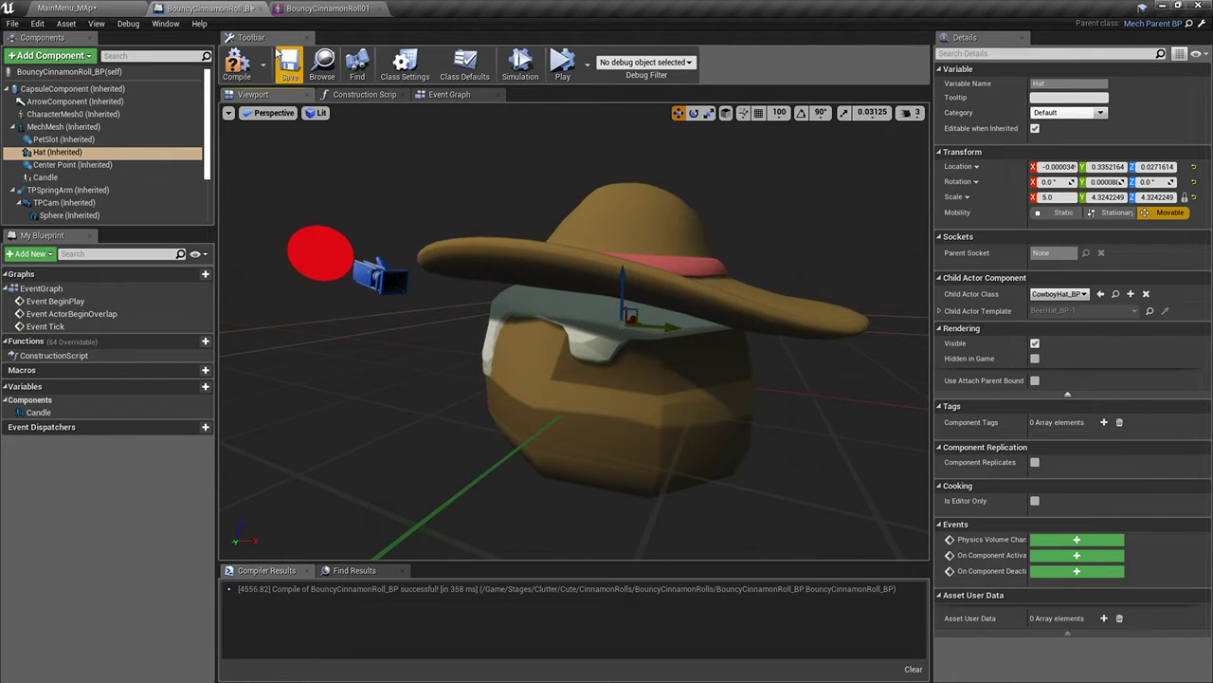
pyautogui.click(275, 72)
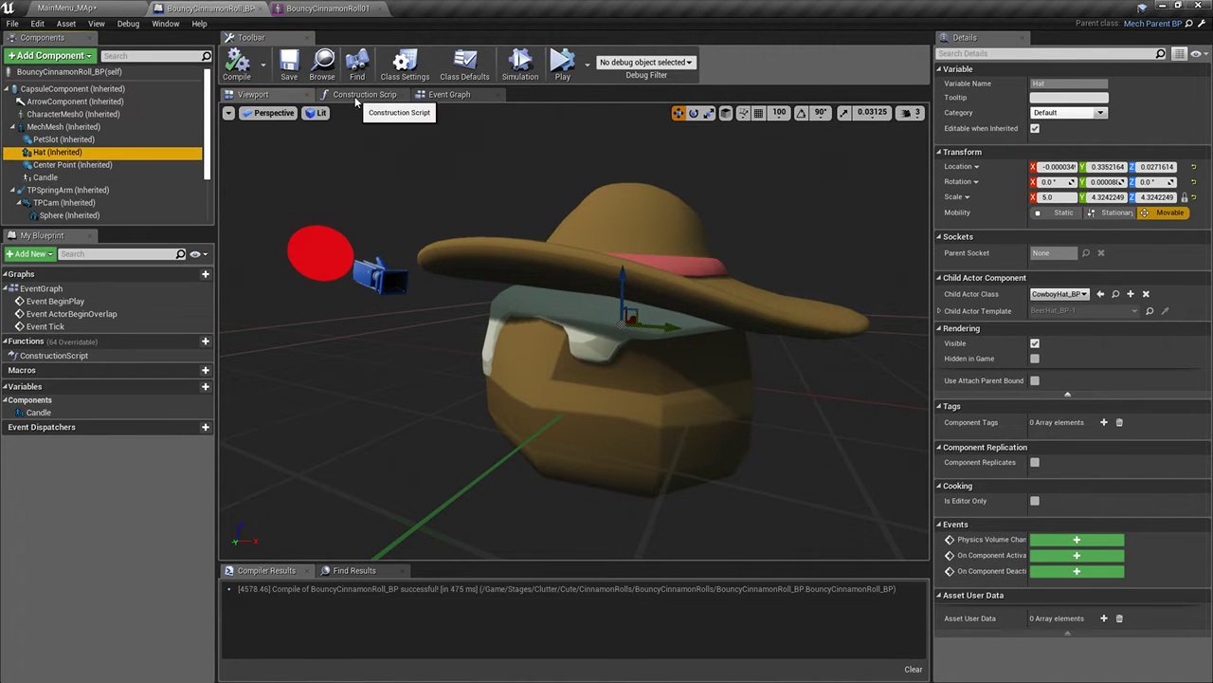
# Turn off Random Hat in the blueprint's defaults, clear the Hat component's child actor class, and compile and save the blueprint
pyautogui.click(66, 74)
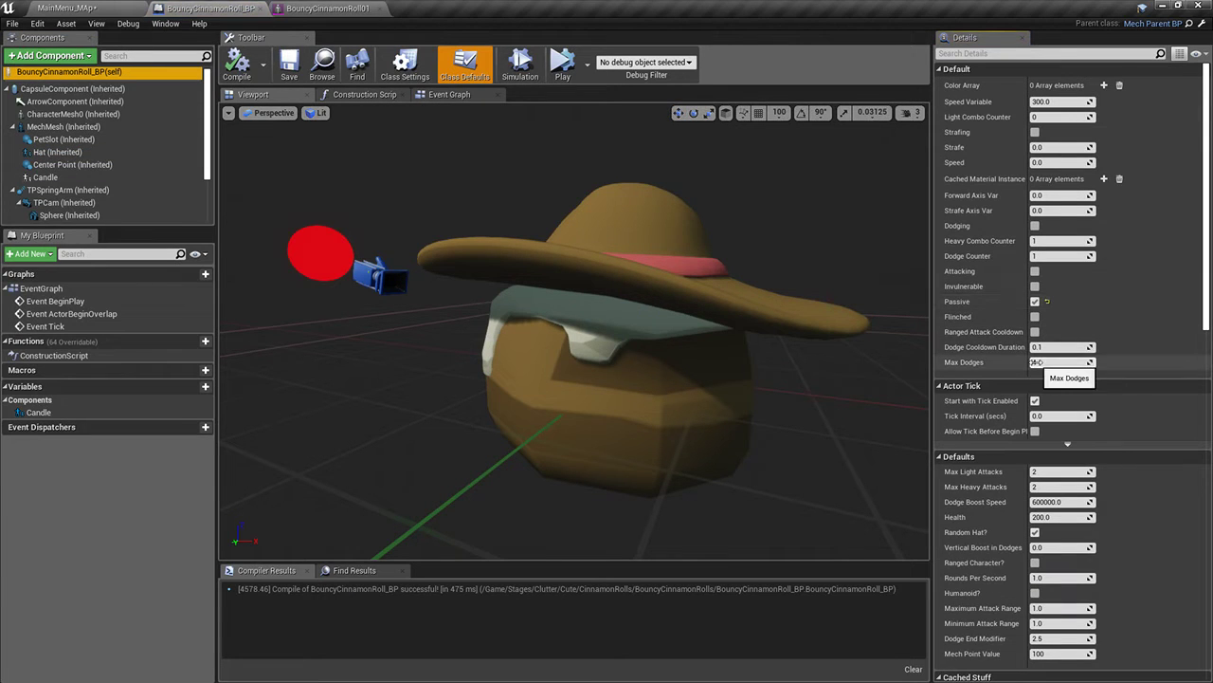
pyautogui.scroll(-4, 1043, 356)
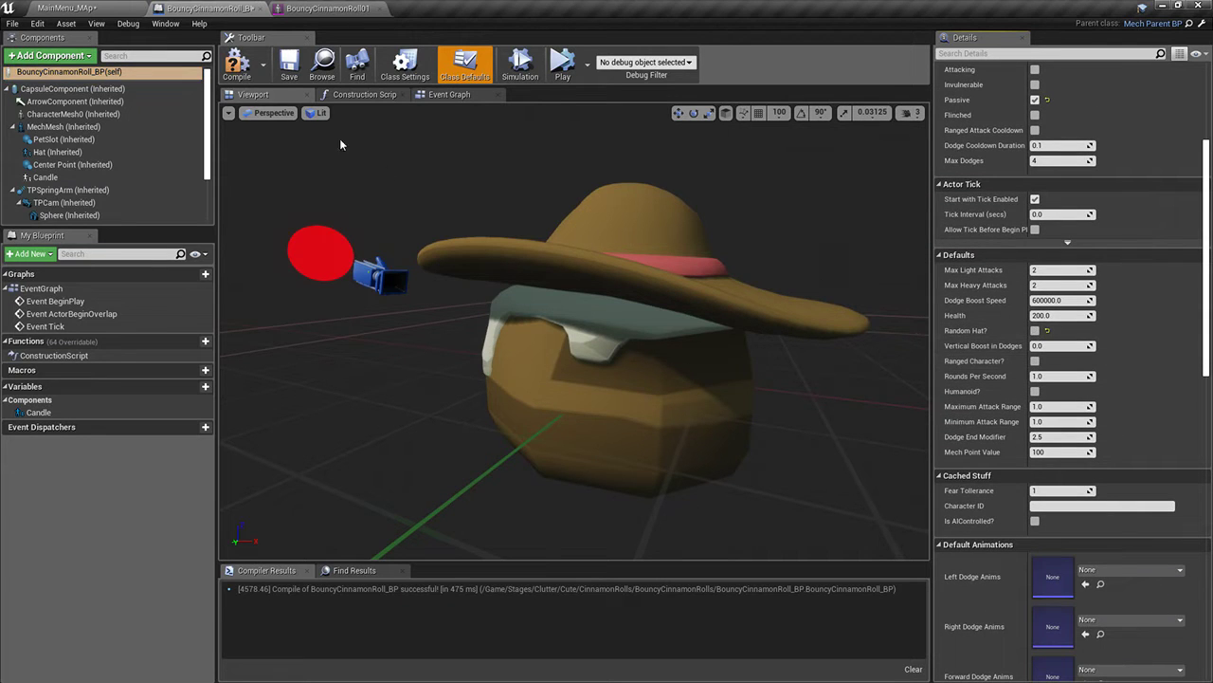
pyautogui.click(53, 152)
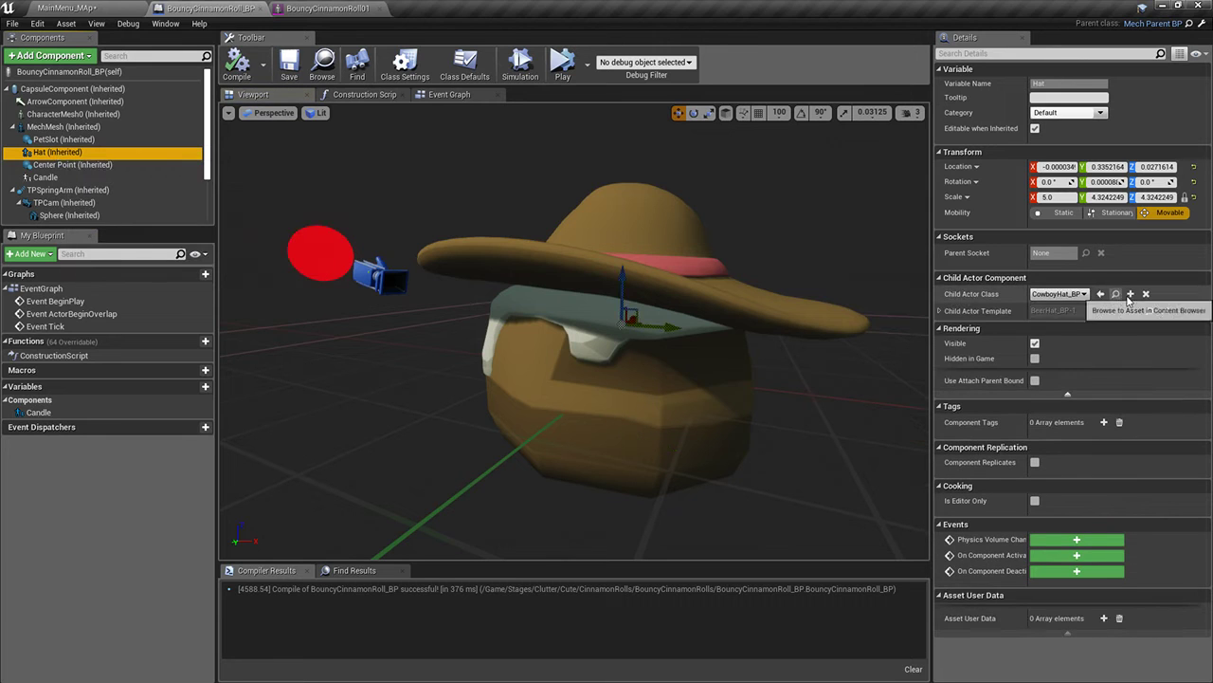
pyautogui.click(1147, 295)
pyautogui.click(233, 74)
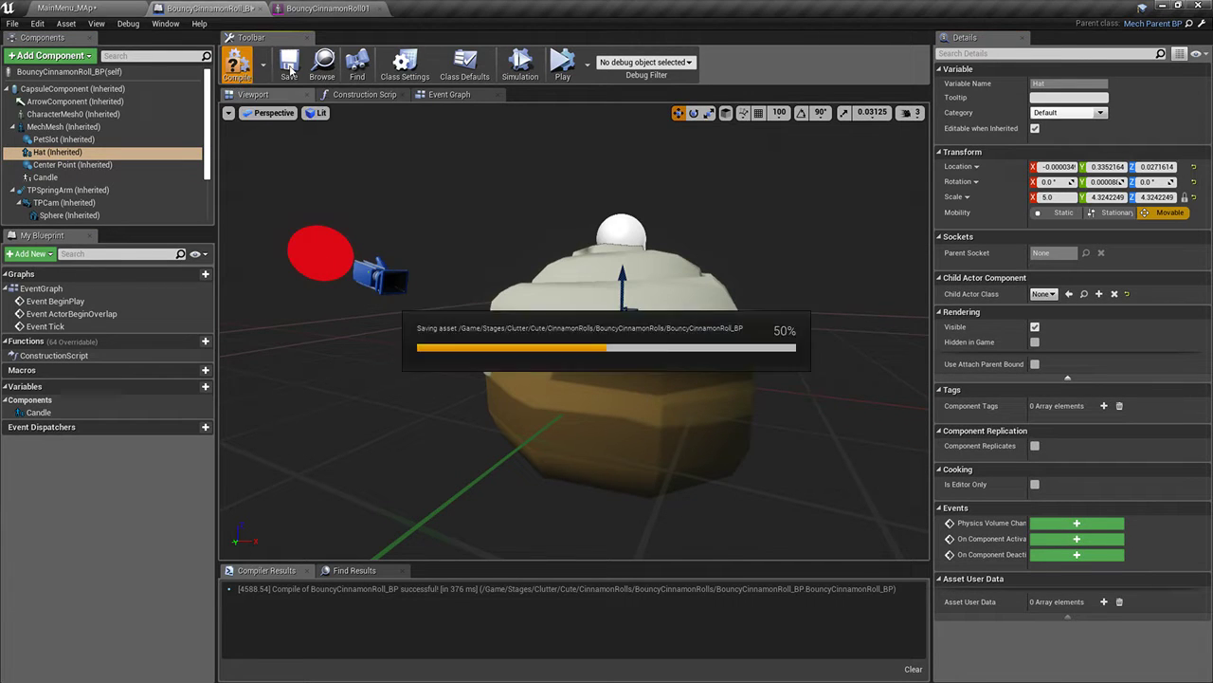
# Place BouncyCinnamonRoll_BP in the MainMenu_MAp level on the grass beside the hat-wearing bouncy pumpkin
pyautogui.click(71, 8)
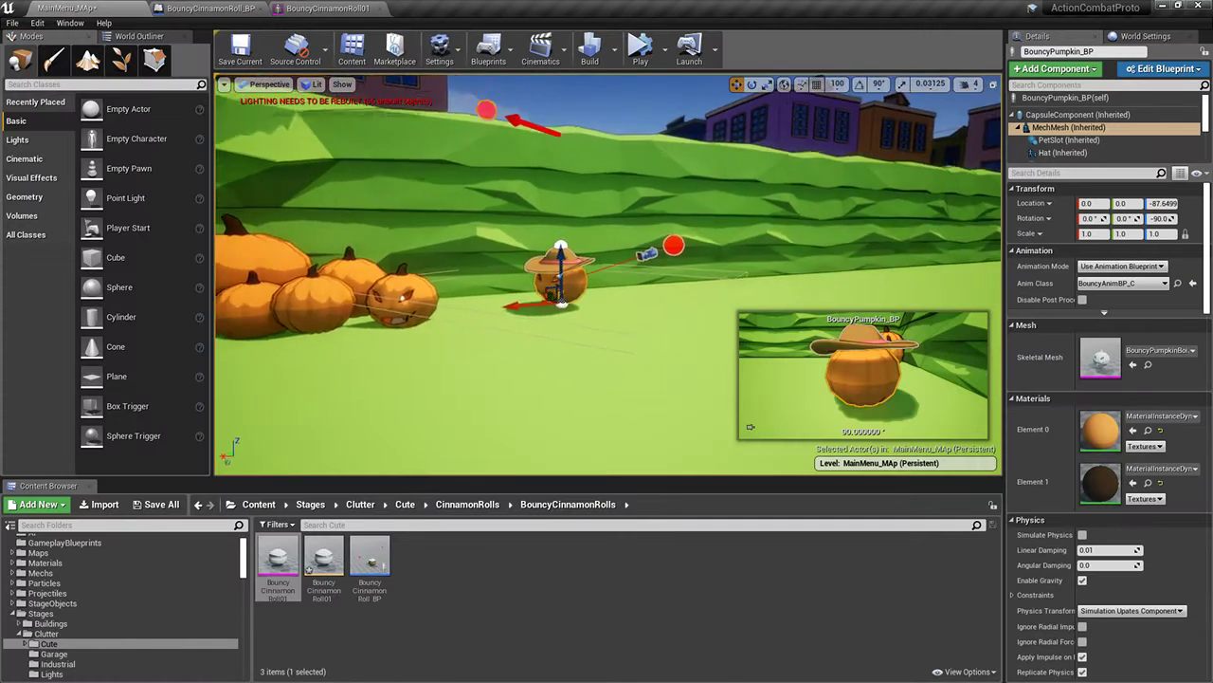
pyautogui.moveTo(370, 569); pyautogui.dragTo(604, 415)
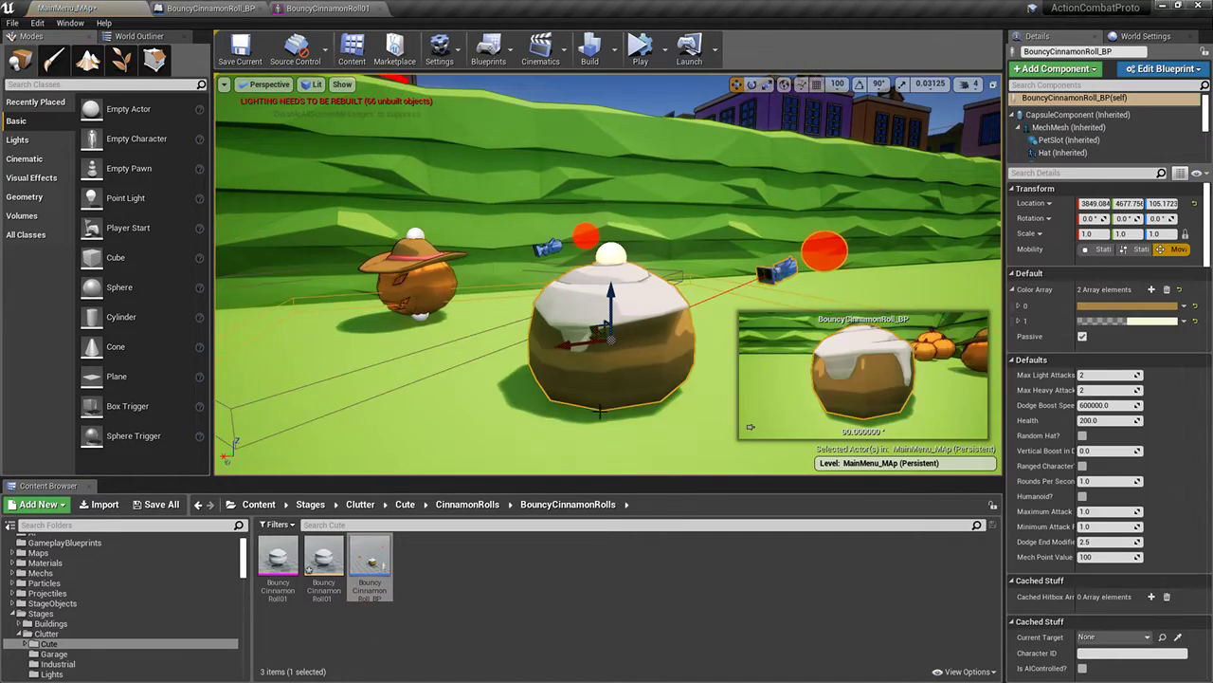
pyautogui.moveTo(604, 414); pyautogui.dragTo(626, 414, button='right')
# Simulate the level and inspect the cinnamon roll's icing from the side and from above
pyautogui.hotkey('alt', 's')
pyautogui.keyDown('alt'); pyautogui.moveTo(483, 409); pyautogui.dragTo(672, 409); pyautogui.keyUp('alt')
pyautogui.press('a')
pyautogui.moveTo(608, 284); pyautogui.dragTo(941, 336, button='right')
pyautogui.press('a')
pyautogui.press('a')
pyautogui.press('a')
pyautogui.moveTo(449, 417); pyautogui.dragTo(506, 408, button='right')
pyautogui.moveTo(493, 296); pyautogui.dragTo(493, 391, button='right')
pyautogui.press('w')
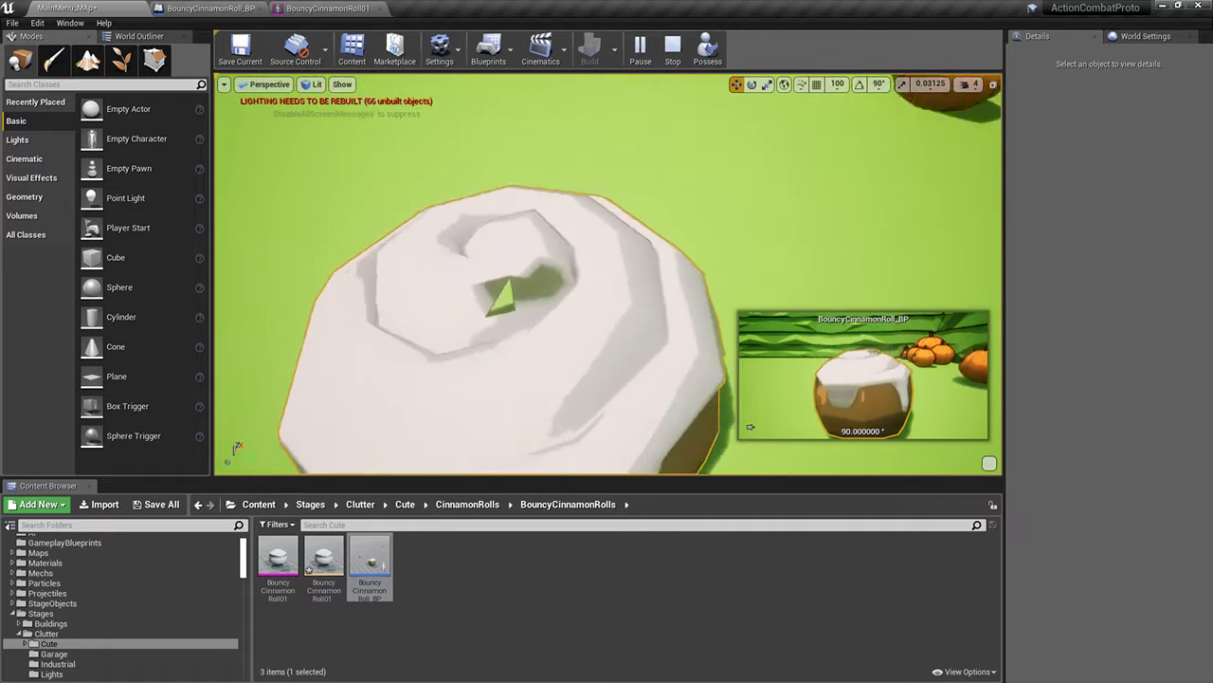
pyautogui.moveTo(758, 389); pyautogui.dragTo(753, 393, button='right')
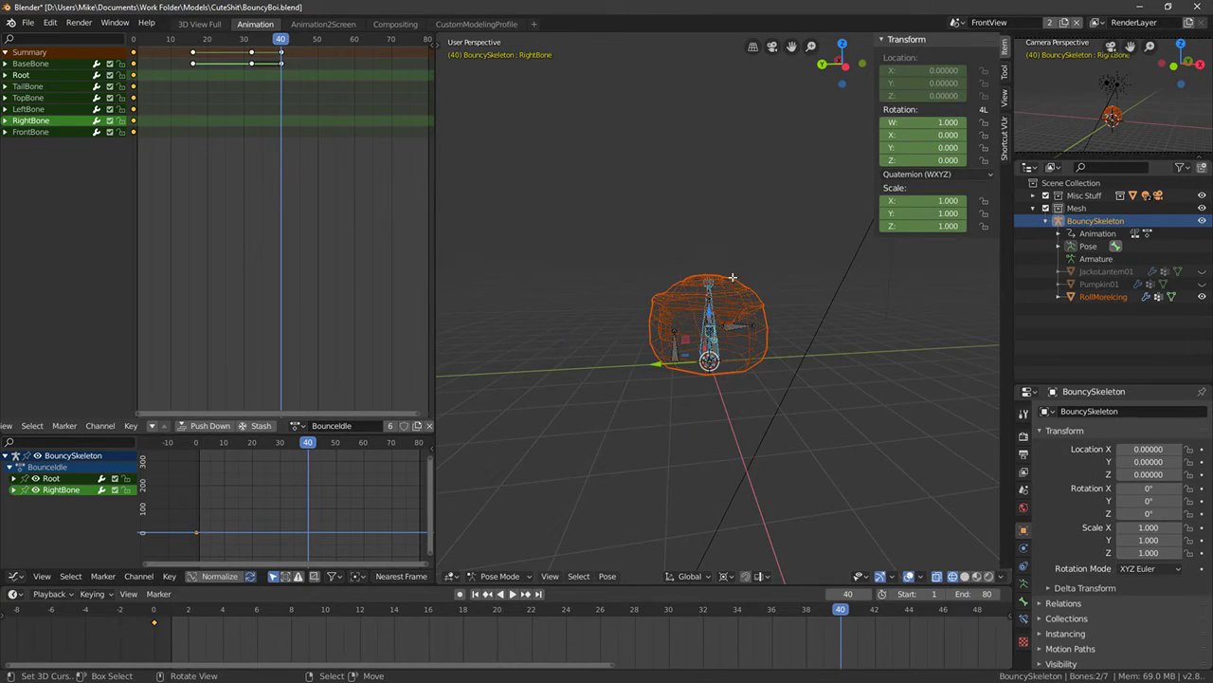
# Switch to Blender and examine the RollMoreIcing mesh around the icing's spiral centre in Edit Mode
pyautogui.press('Tab')
pyautogui.moveTo(732, 277)
pyautogui.mouseDown(button='middle')
pyautogui.moveTo(739, 316)
pyautogui.moveTo(674, 341)
pyautogui.moveTo(750, 311)
pyautogui.moveTo(718, 337)
pyautogui.mouseUp(button='middle')
pyautogui.press('Tab')
pyautogui.rightClick(738, 317)
pyautogui.press('Tab')
pyautogui.scroll(8, 715, 332)
pyautogui.scroll(-5, 674, 342)
pyautogui.hotkey('shift', 'z')
pyautogui.scroll(5, 737, 331)
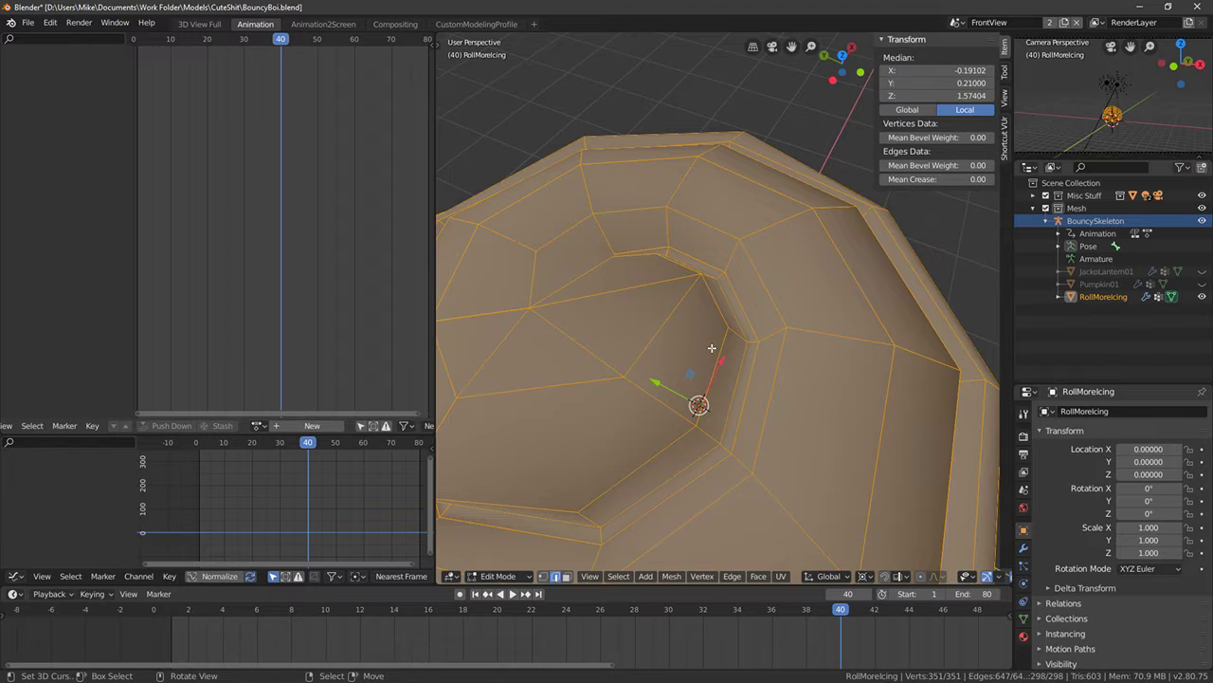
# Compare the triangular gap in the Unreal roll's icing with the matching edges of the Blender mesh
pyautogui.hotkey('alt', 'Tab')
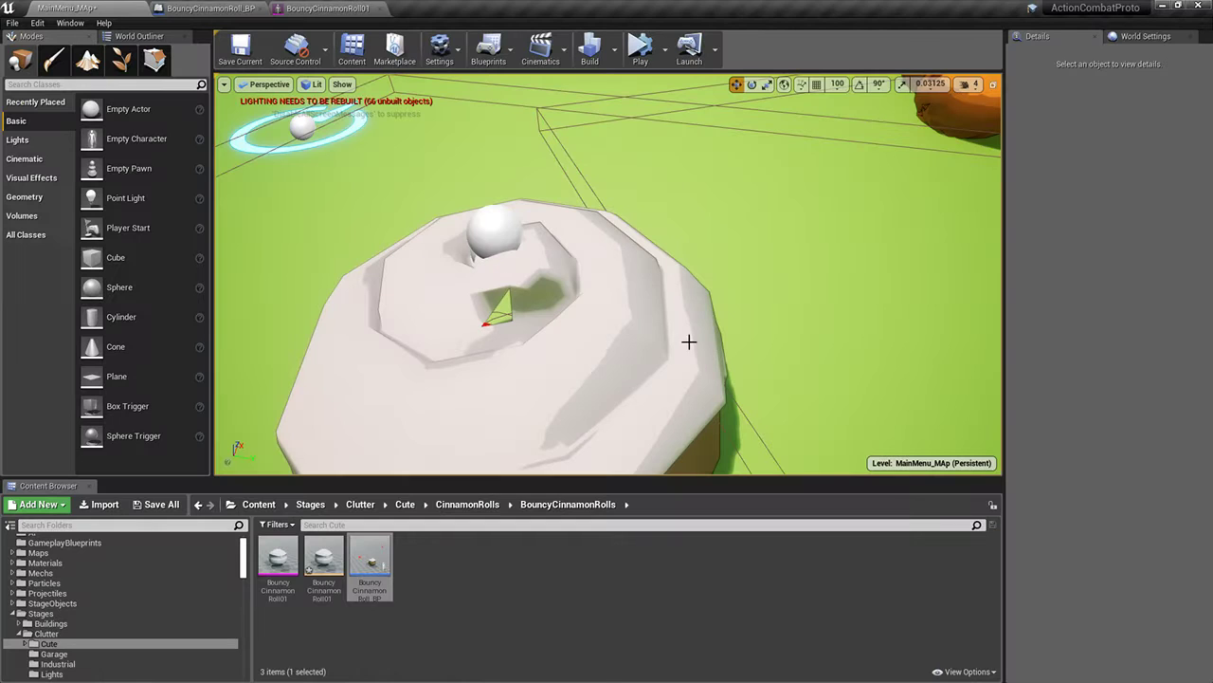
pyautogui.moveTo(689, 342); pyautogui.dragTo(635, 326, button='right')
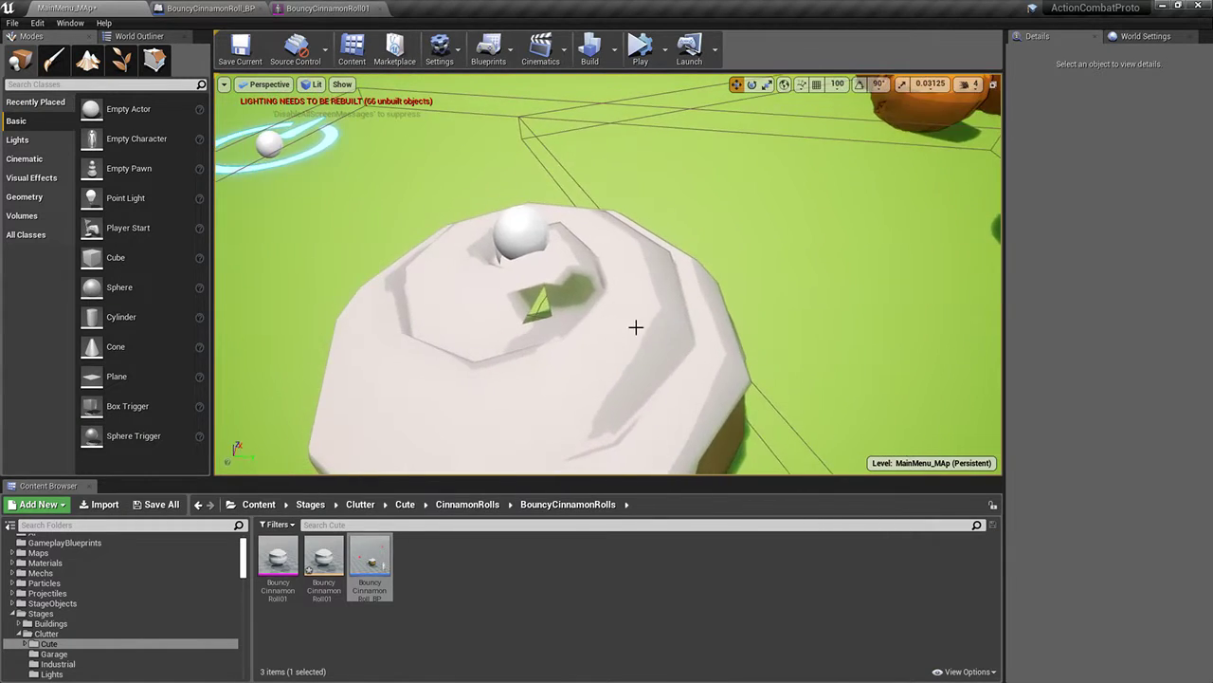
pyautogui.hotkey('alt', 'Tab')
pyautogui.moveTo(597, 377); pyautogui.dragTo(631, 388, button='middle')
pyautogui.click(638, 359)
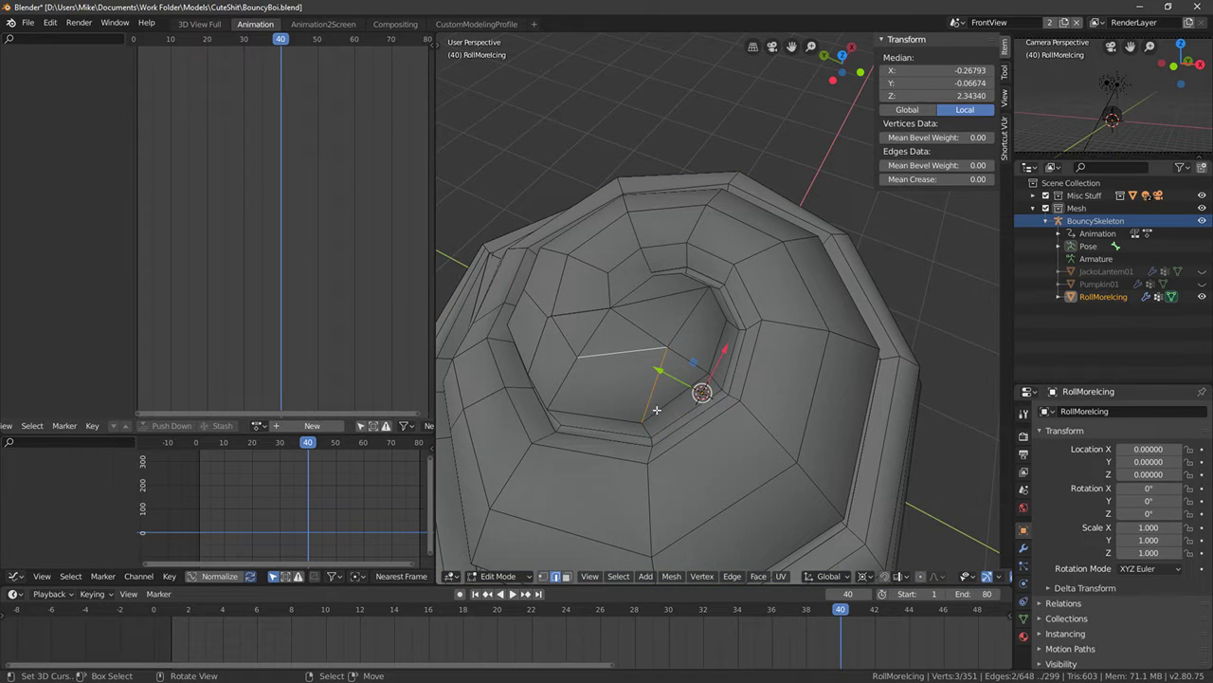
pyautogui.press('Tab')
pyautogui.press('Tab')
pyautogui.press('Tab')
pyautogui.moveTo(670, 305); pyautogui.dragTo(729, 305, button='middle')
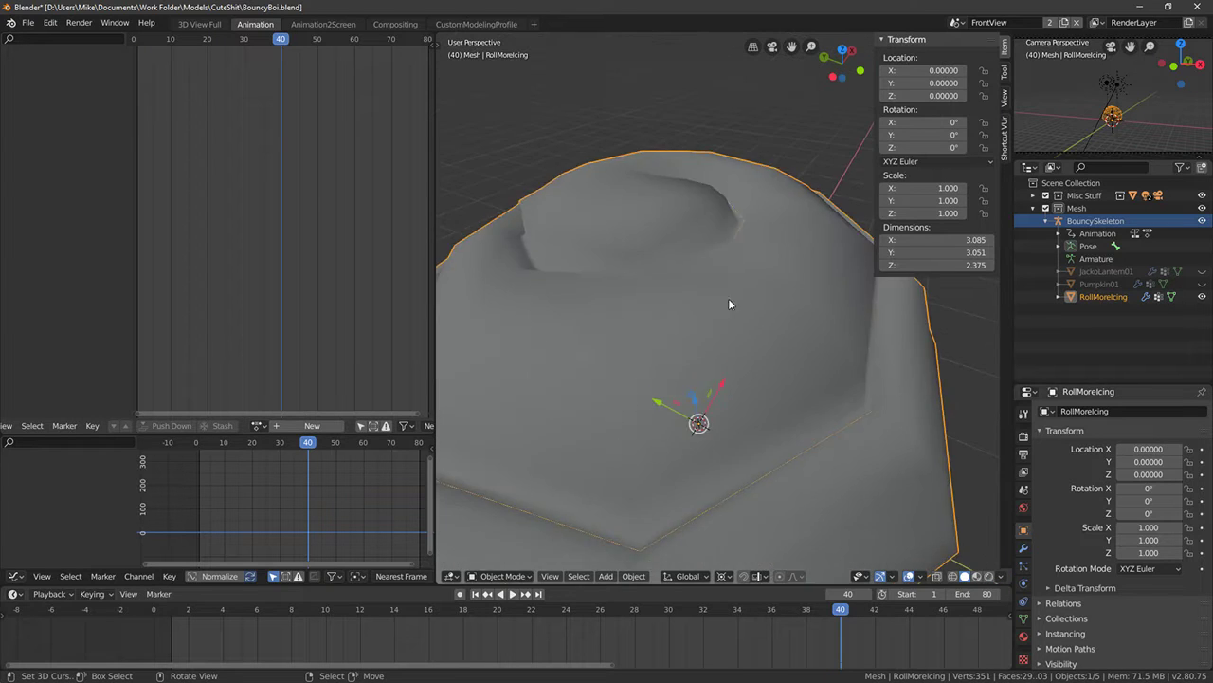
# Export the RollMoreIcing mesh together with BouncySkeleton as an FBX to BouncyCinnamonRoll01.fbx
pyautogui.hotkey('shift', 'z')
pyautogui.scroll(-5, 728, 303)
pyautogui.rightClick(705, 326)
pyautogui.rightClick(731, 280)
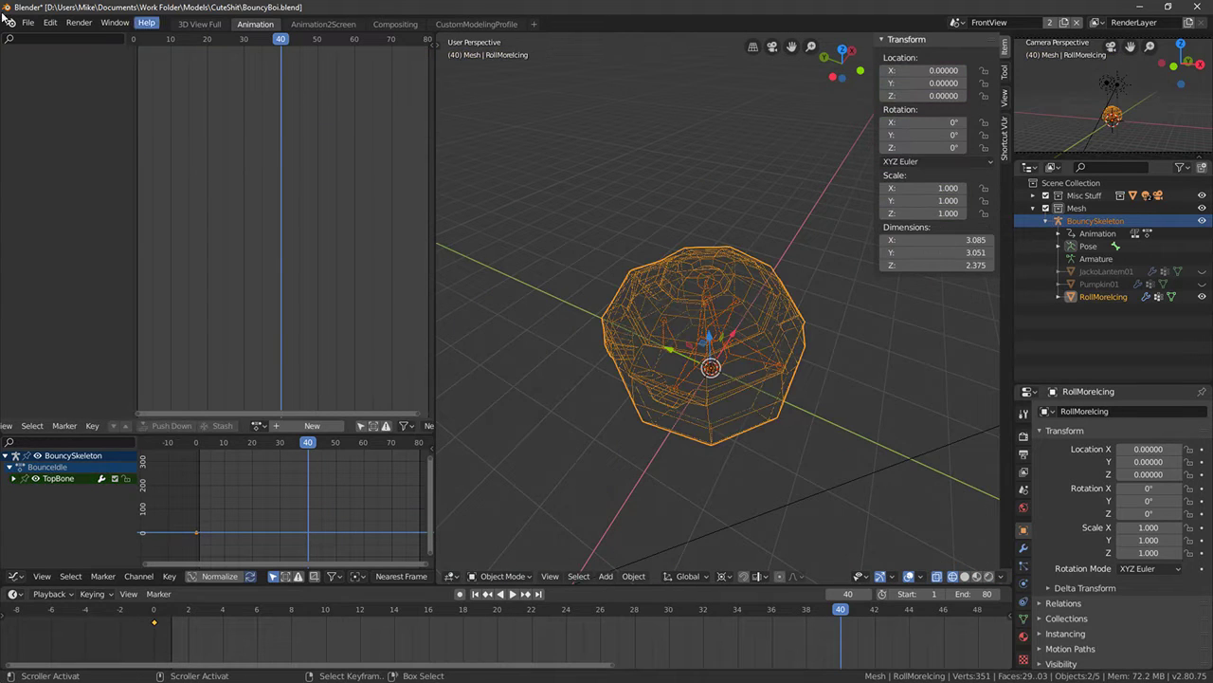
pyautogui.click(27, 25)
pyautogui.moveTo(65, 207)
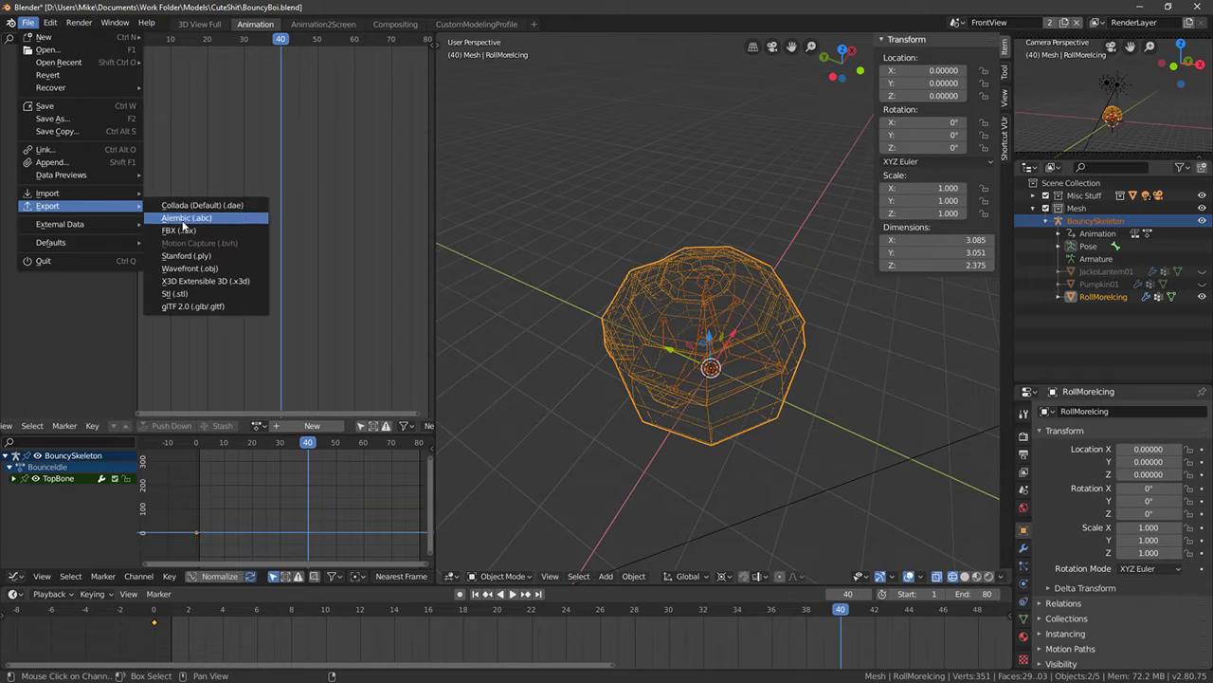
pyautogui.click(190, 298)
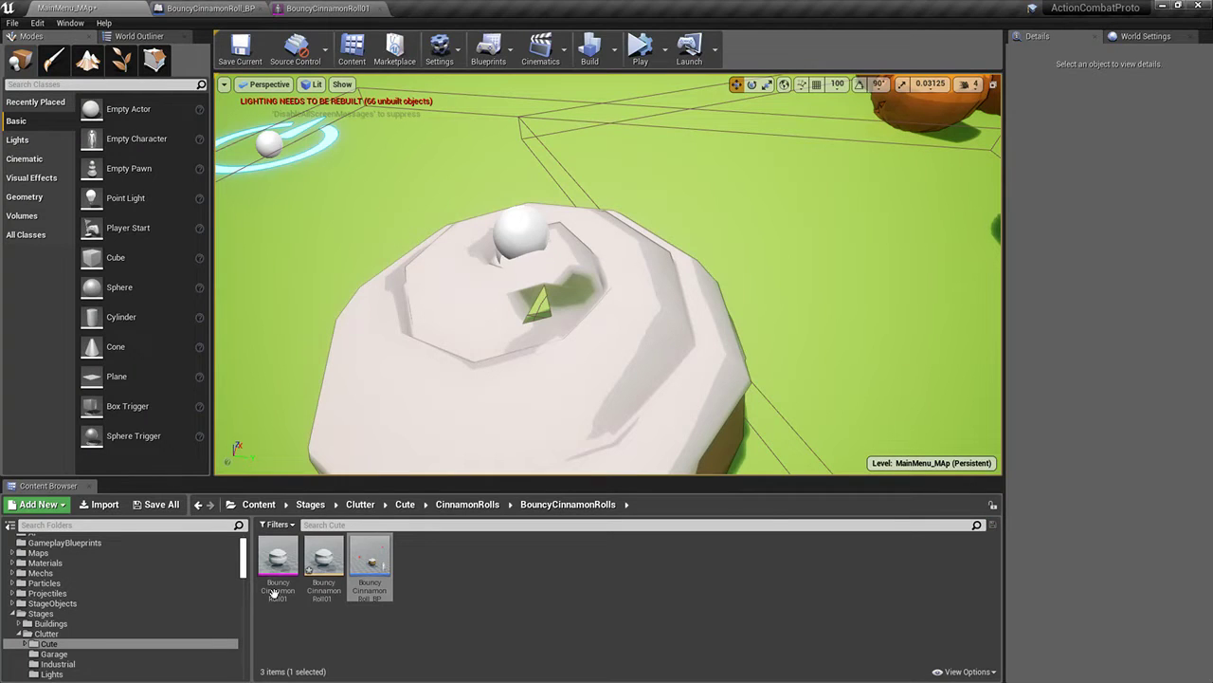
# Switch to Unreal and reimport the BouncyCinnamonRoll01 skeletal mesh from its FBX file
pyautogui.rightClick(261, 569)
pyautogui.click(352, 253)
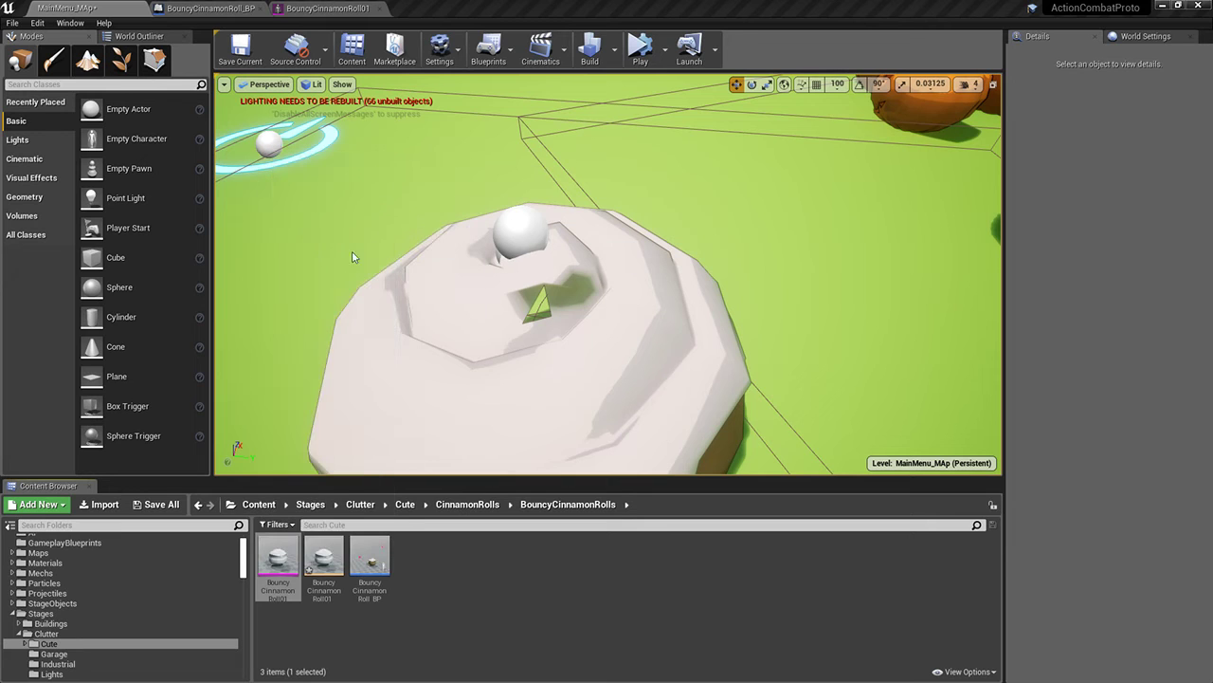
pyautogui.click(539, 347)
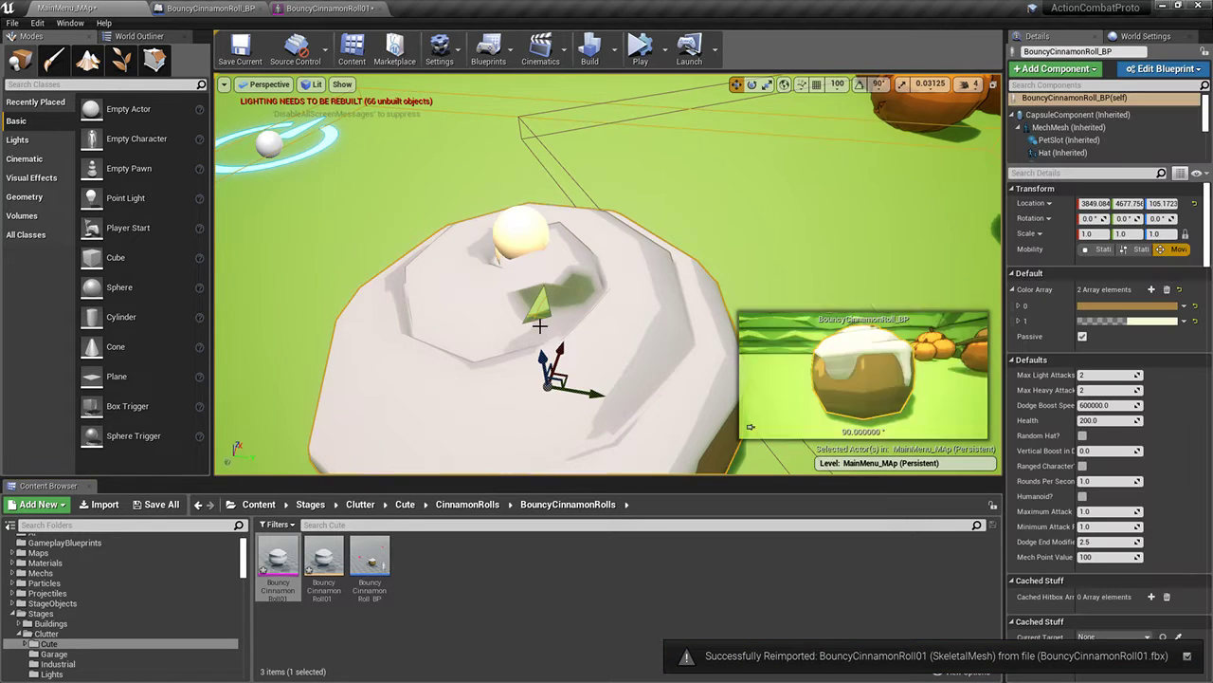
# Inspect the reimported roll's icing from directly above in the level viewport
pyautogui.scroll(4, 528, 317)
pyautogui.scroll(-3, 528, 317)
pyautogui.moveTo(530, 317); pyautogui.dragTo(578, 280, button='right')
pyautogui.moveTo(590, 326); pyautogui.dragTo(606, 394, button='right')
pyautogui.press('w')
pyautogui.press('f')
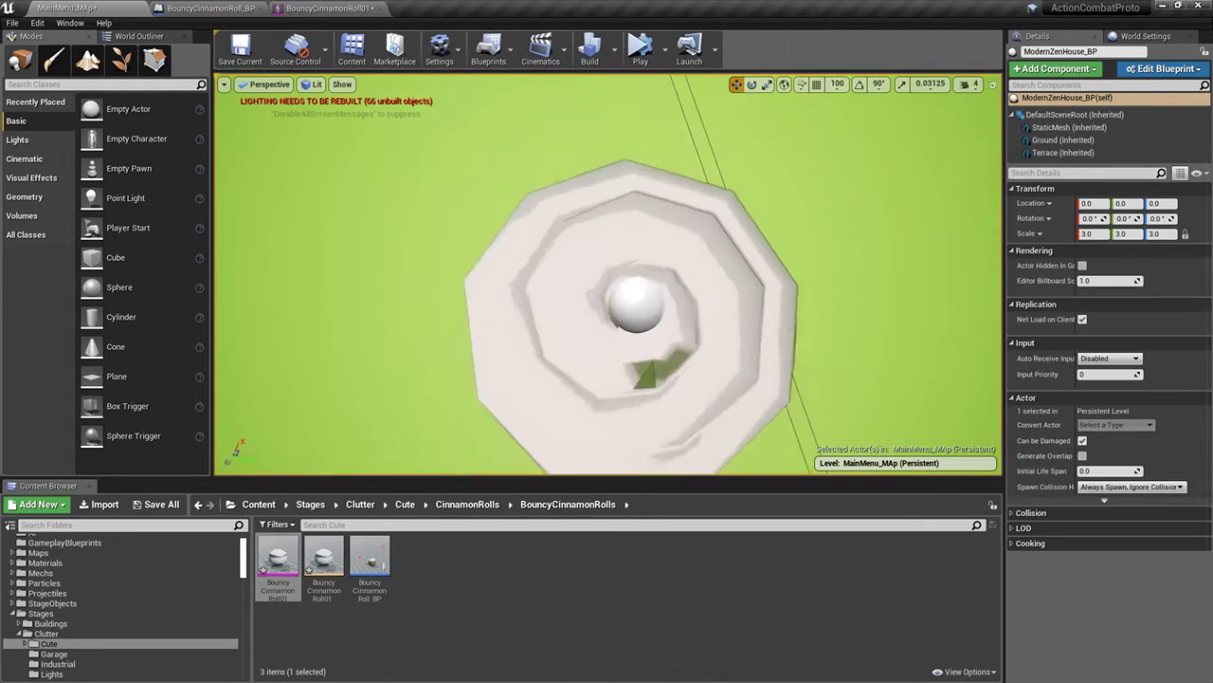
pyautogui.scroll(2, 677, 271)
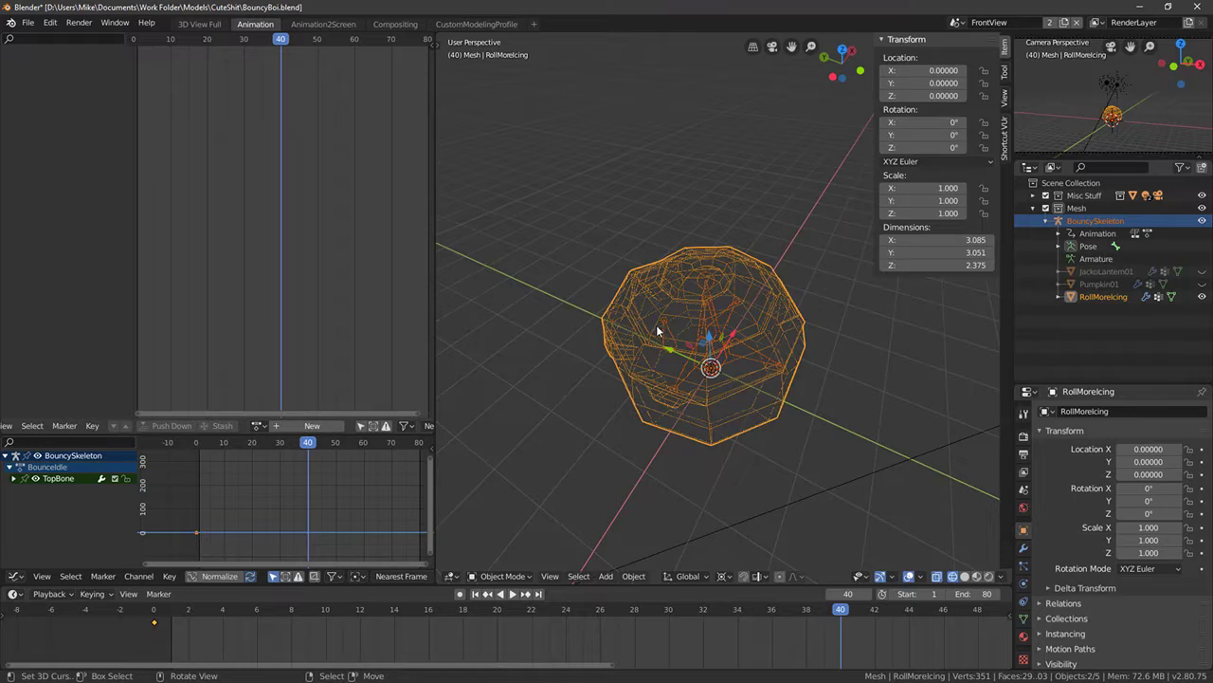
# Return to Blender and examine the edges of the icing's inner spiral in Edit Mode with solid shading
pyautogui.press('Tab')
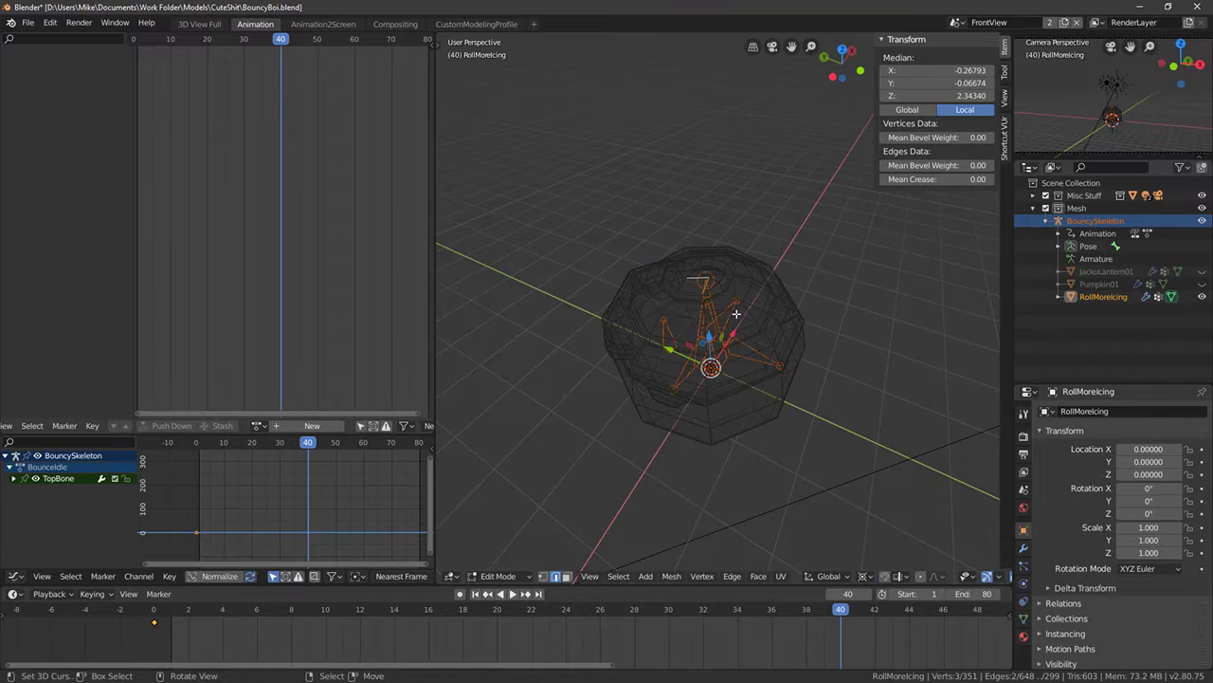
pyautogui.hotkey('shift', 'z')
pyautogui.moveTo(732, 319); pyautogui.dragTo(645, 371, button='middle')
pyautogui.scroll(3, 707, 336)
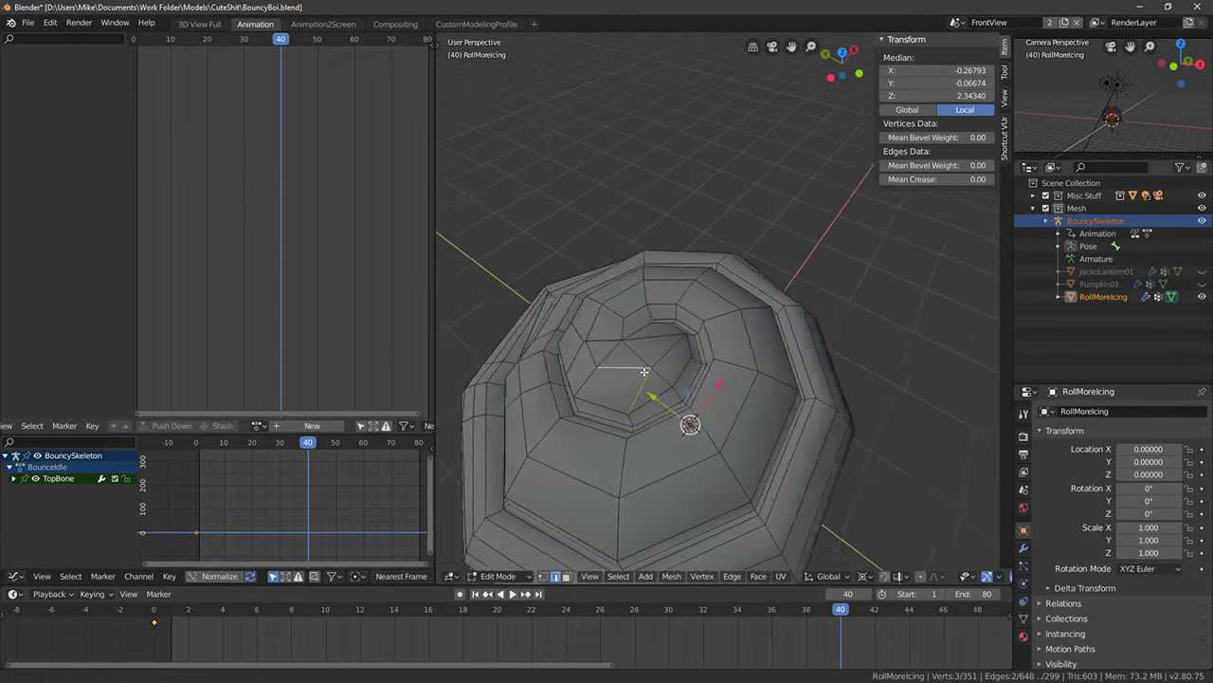
pyautogui.scroll(4, 702, 393)
pyautogui.hotkey('alt', 'a')
pyautogui.scroll(-1, 718, 409)
pyautogui.moveTo(718, 408); pyautogui.dragTo(761, 348, button='middle')
pyautogui.click(808, 322)
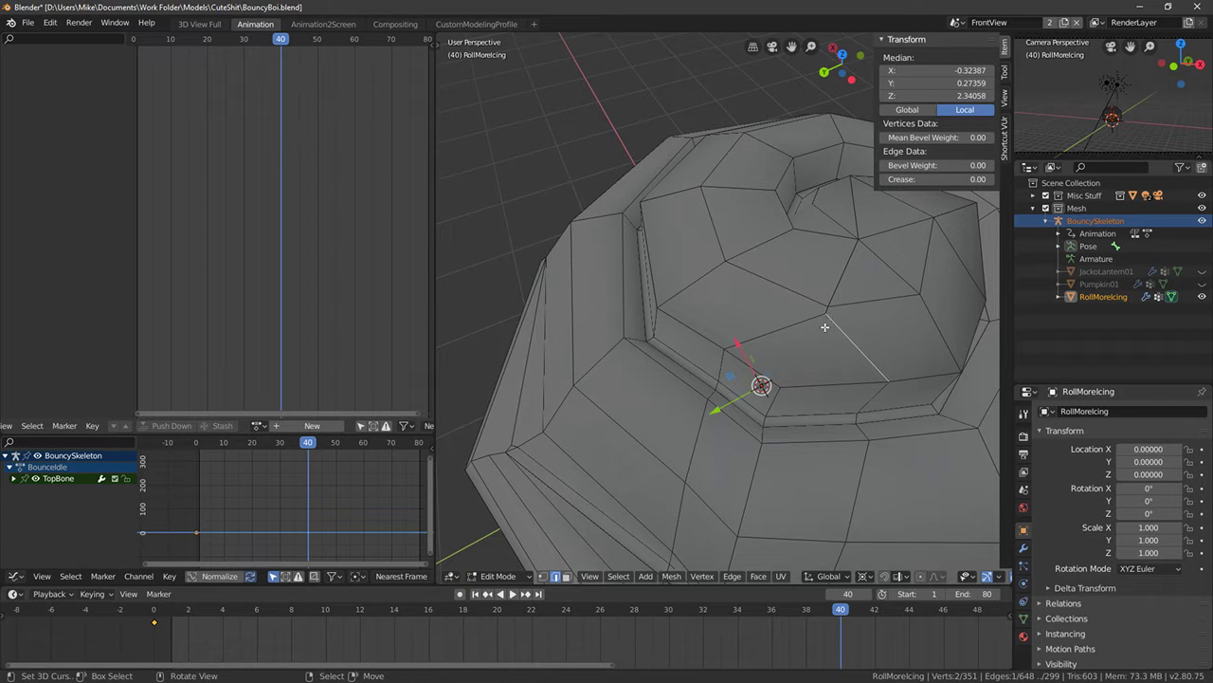
# Check the icing's centre in wireframe and solid shading against the gap on the Unreal roll
pyautogui.moveTo(851, 370); pyautogui.dragTo(606, 512, button='right')
pyautogui.rightClick(826, 371)
pyautogui.hotkey('shift', 'z')
pyautogui.moveTo(712, 370); pyautogui.dragTo(678, 349, button='middle')
pyautogui.hotkey('shift', 'z')
pyautogui.press('Tab')
pyautogui.hotkey('shift', 'z')
pyautogui.hotkey('shift', 'z')
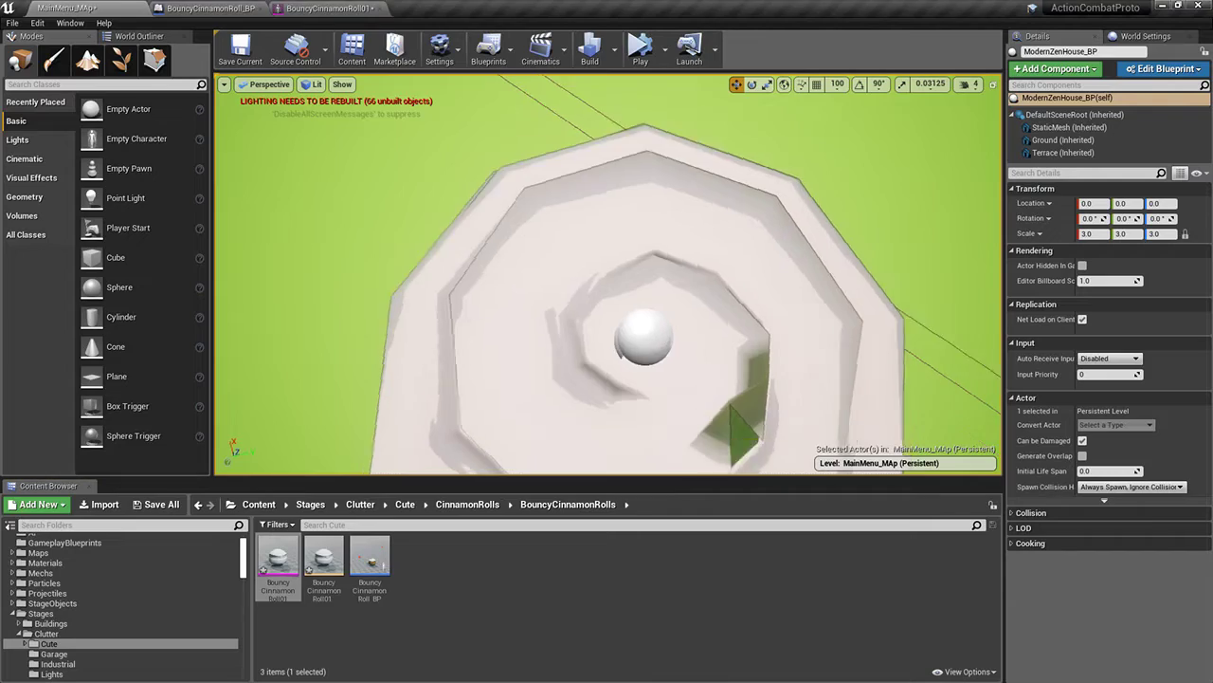
pyautogui.click(547, 336)
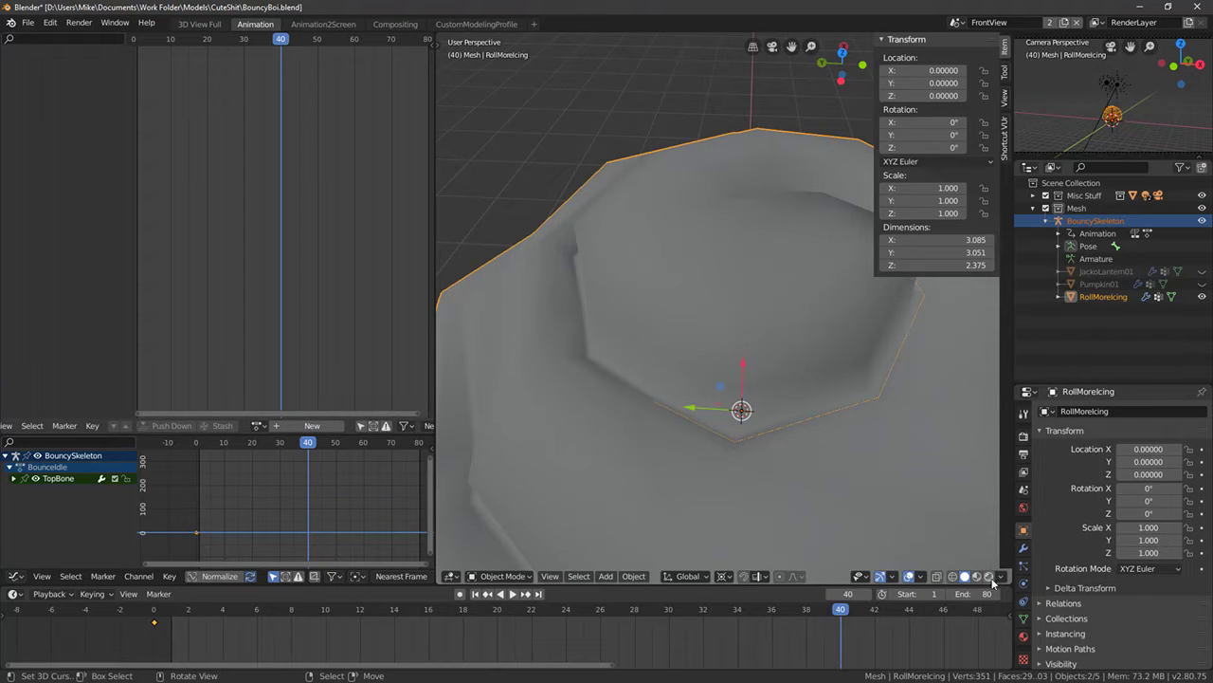
# Look through Blender's Viewport Shading options and reexamine the icing mesh in Edit Mode
pyautogui.click(1001, 577)
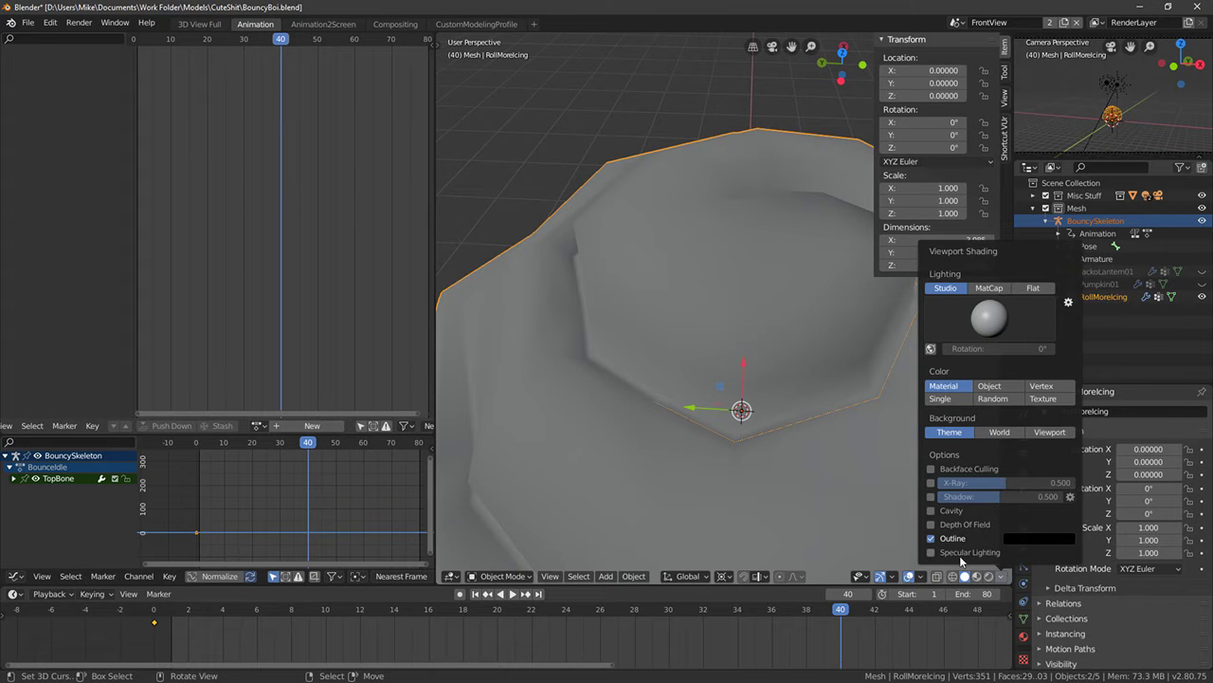
pyautogui.click(1000, 577)
pyautogui.moveTo(740, 476)
pyautogui.mouseDown(button='middle')
pyautogui.moveTo(660, 427)
pyautogui.moveTo(866, 412)
pyautogui.moveTo(717, 496)
pyautogui.moveTo(789, 502)
pyautogui.moveTo(715, 439)
pyautogui.mouseUp(button='middle')
pyautogui.hotkey('shift', 'z')
pyautogui.hotkey('shift', 'z')
pyautogui.press('Tab')
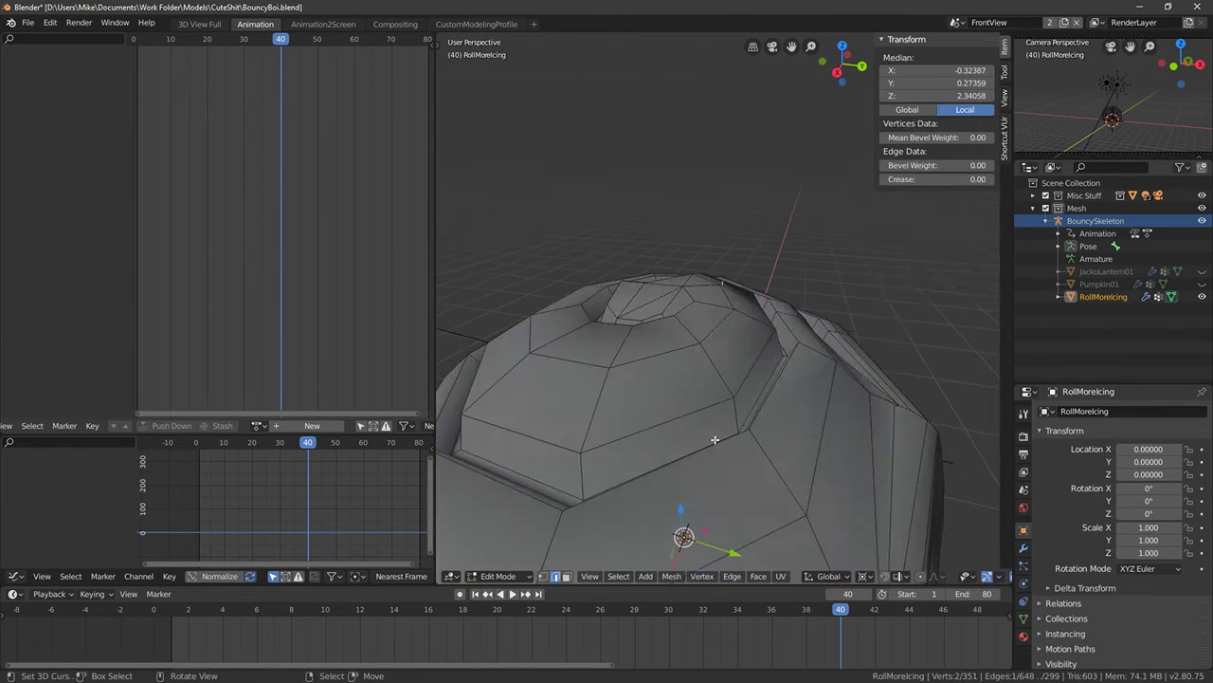
# In vertex selection mode, merge the first pair of nearly overlapping vertices beside the icing's spiral centre
pyautogui.moveTo(684, 390)
pyautogui.mouseDown(button='middle')
pyautogui.moveTo(749, 446)
pyautogui.moveTo(677, 374)
pyautogui.moveTo(668, 247)
pyautogui.mouseUp(button='middle')
pyautogui.scroll(2, 674, 351)
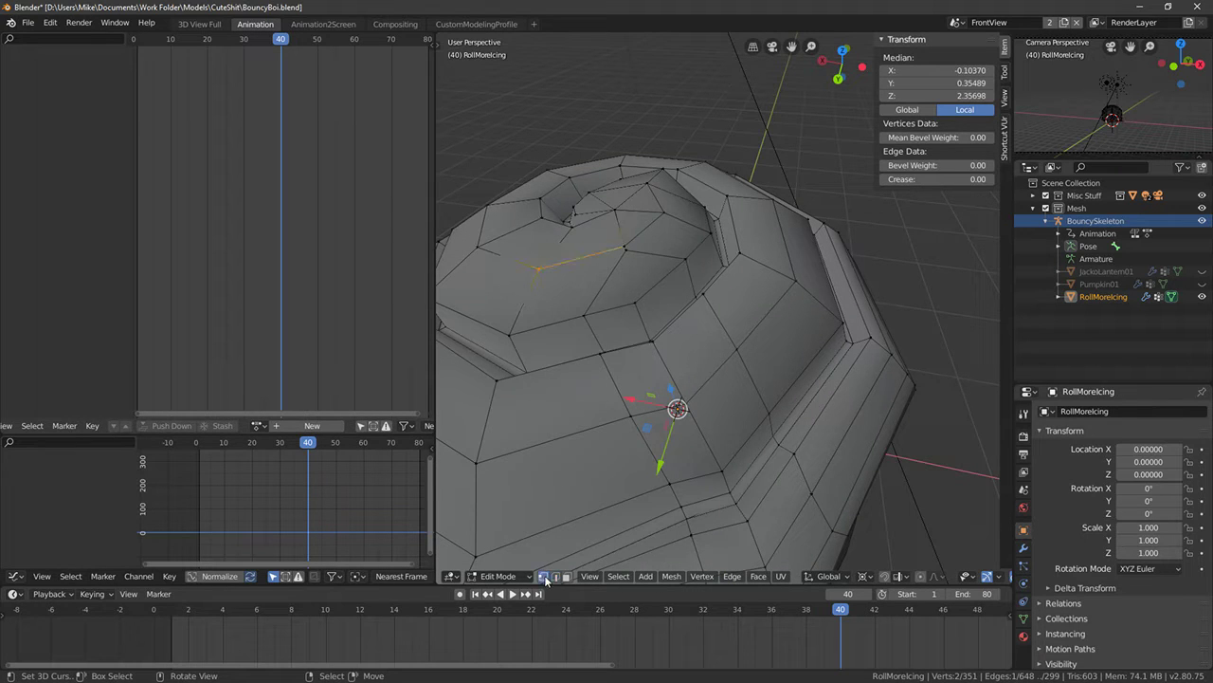
pyautogui.click(626, 254)
pyautogui.moveTo(625, 254); pyautogui.dragTo(626, 276, button='middle')
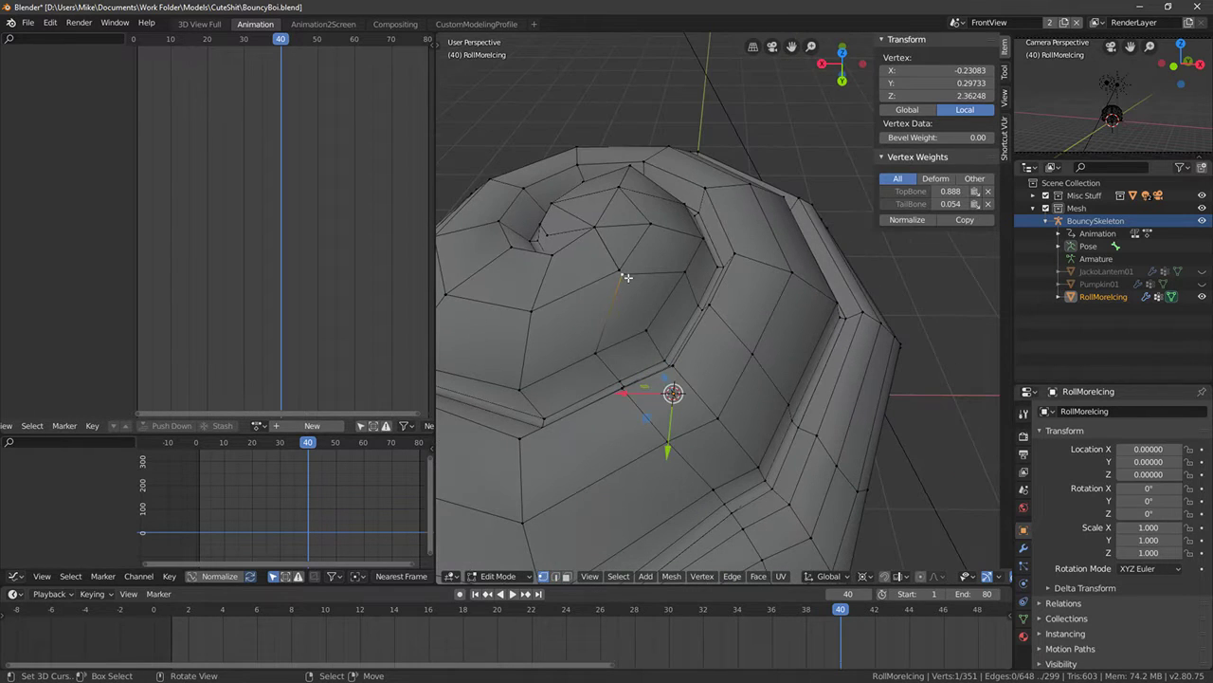
pyautogui.rightClick(641, 209)
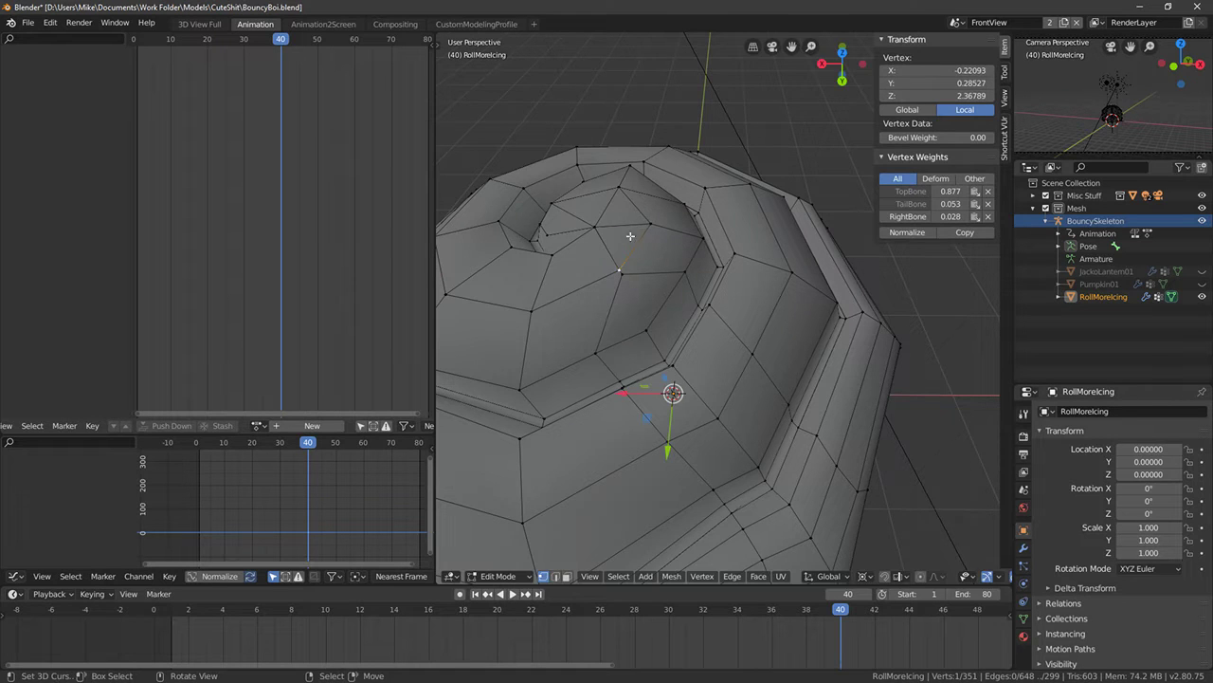
pyautogui.scroll(3, 627, 244)
pyautogui.moveTo(626, 246); pyautogui.dragTo(570, 282, button='middle')
pyautogui.hotkey('shift', 'z')
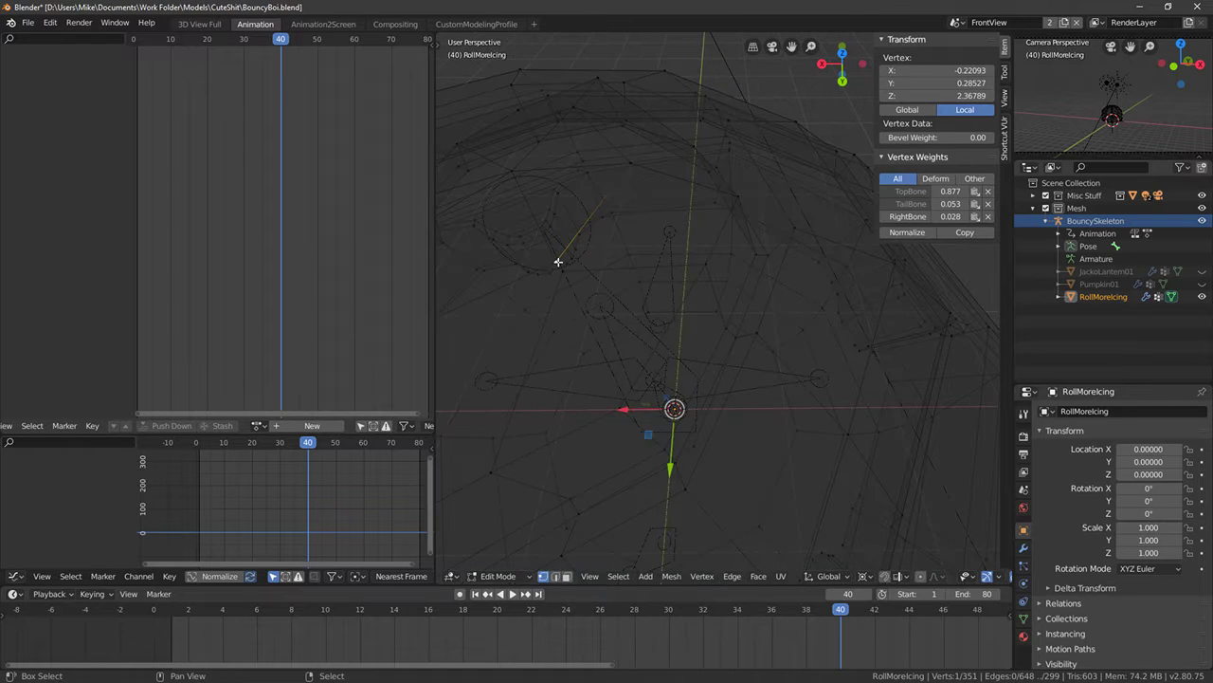
pyautogui.hotkey('shift', 'z')
pyautogui.hotkey('alt', 'm')
pyautogui.click(582, 272)
pyautogui.scroll(-2, 563, 295)
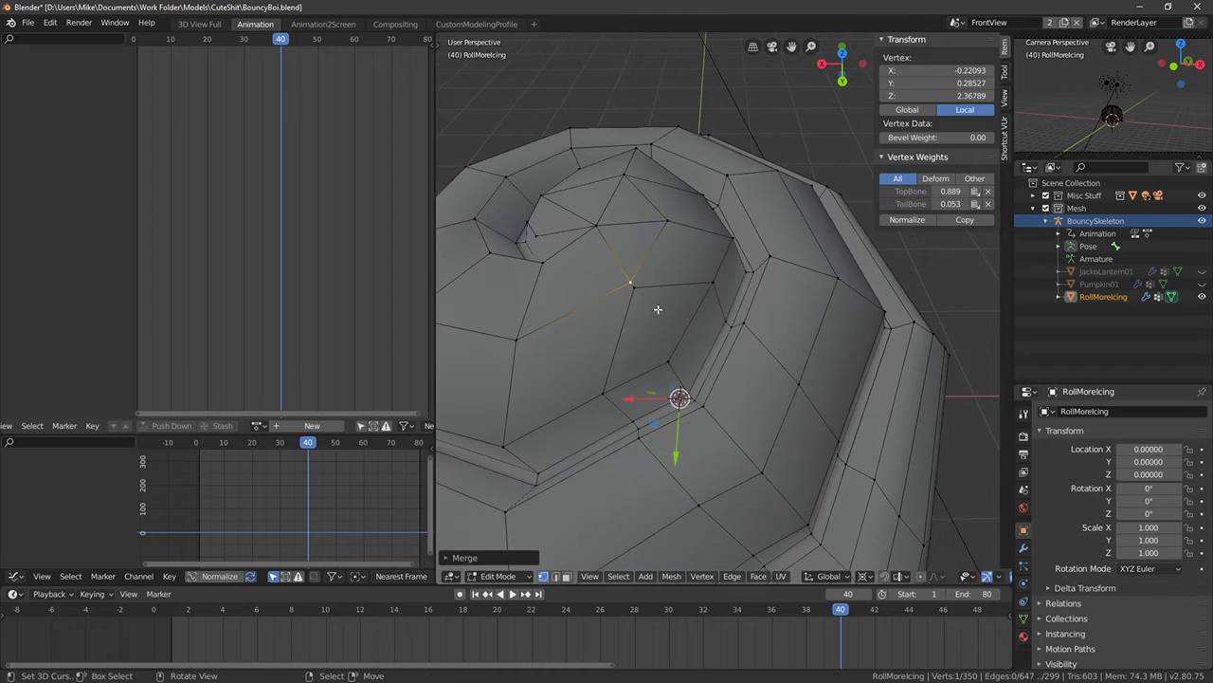
# Test the merged spot for loose vertices and merge the remaining overlapping pair there
pyautogui.press('g')
pyautogui.rightClick(643, 283)
pyautogui.rightClick(639, 287)
pyautogui.press('g')
pyautogui.rightClick(654, 291)
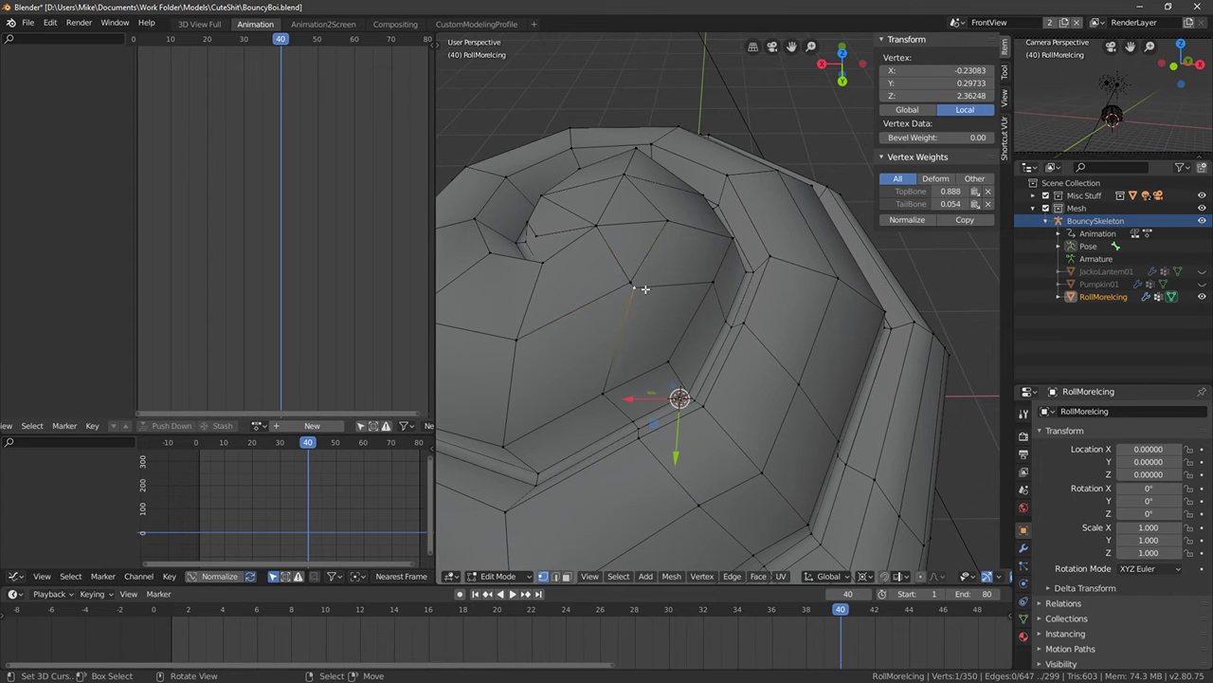
pyautogui.keyDown('shift'); pyautogui.rightClick(640, 286); pyautogui.keyUp('shift')
pyautogui.click(636, 286)
pyautogui.hotkey('shift', 'z')
pyautogui.keyDown('shift'); pyautogui.click(651, 292); pyautogui.keyUp('shift')
pyautogui.hotkey('shift', 'z')
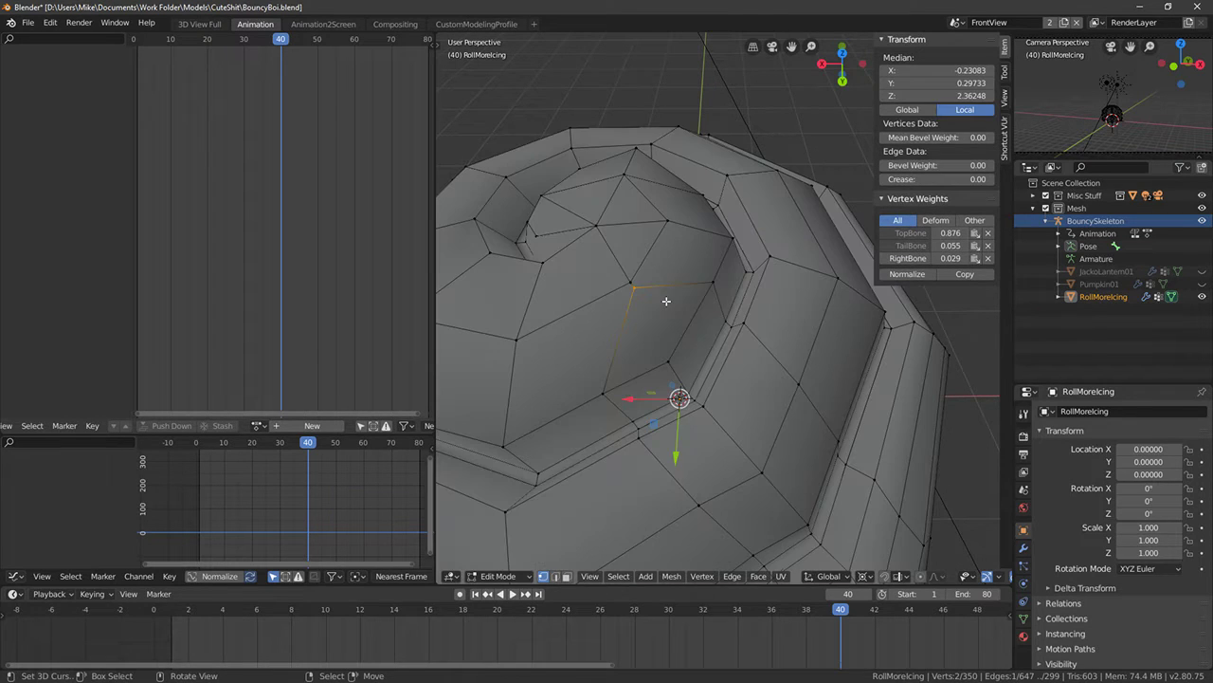
pyautogui.press('m')
pyautogui.click(662, 307)
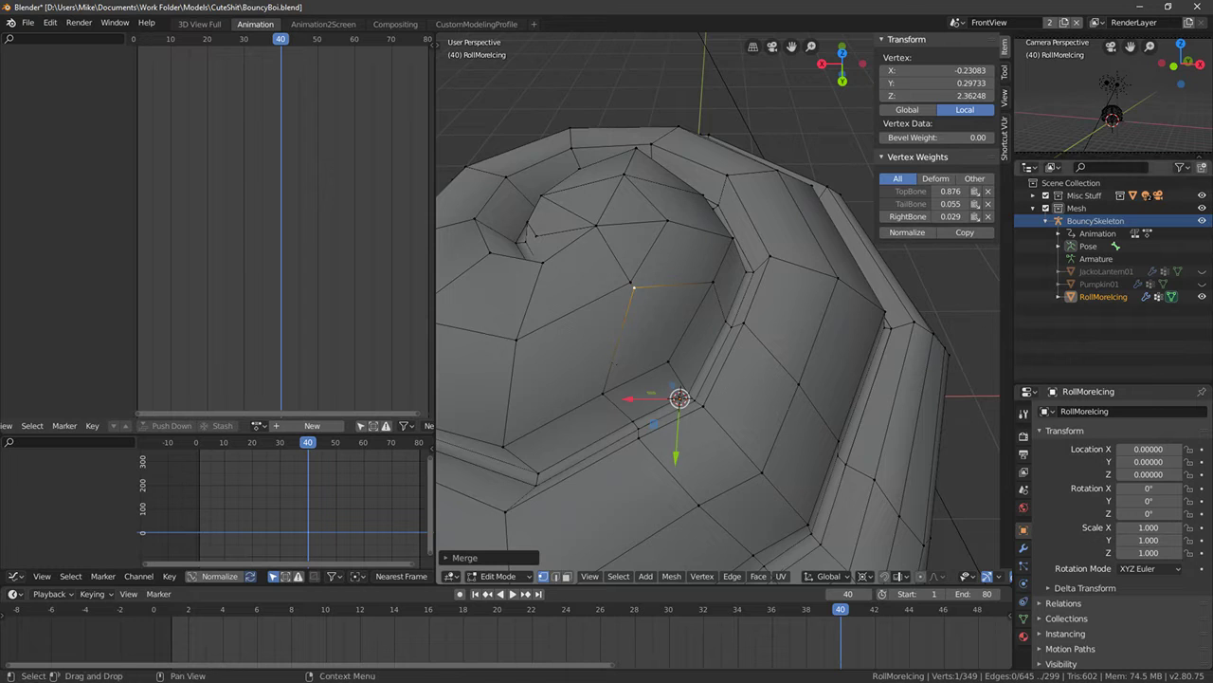
# Check neighbouring vertices on the icing's inner ridge for duplicates by nudging them, and return to Object Mode
pyautogui.press('g')
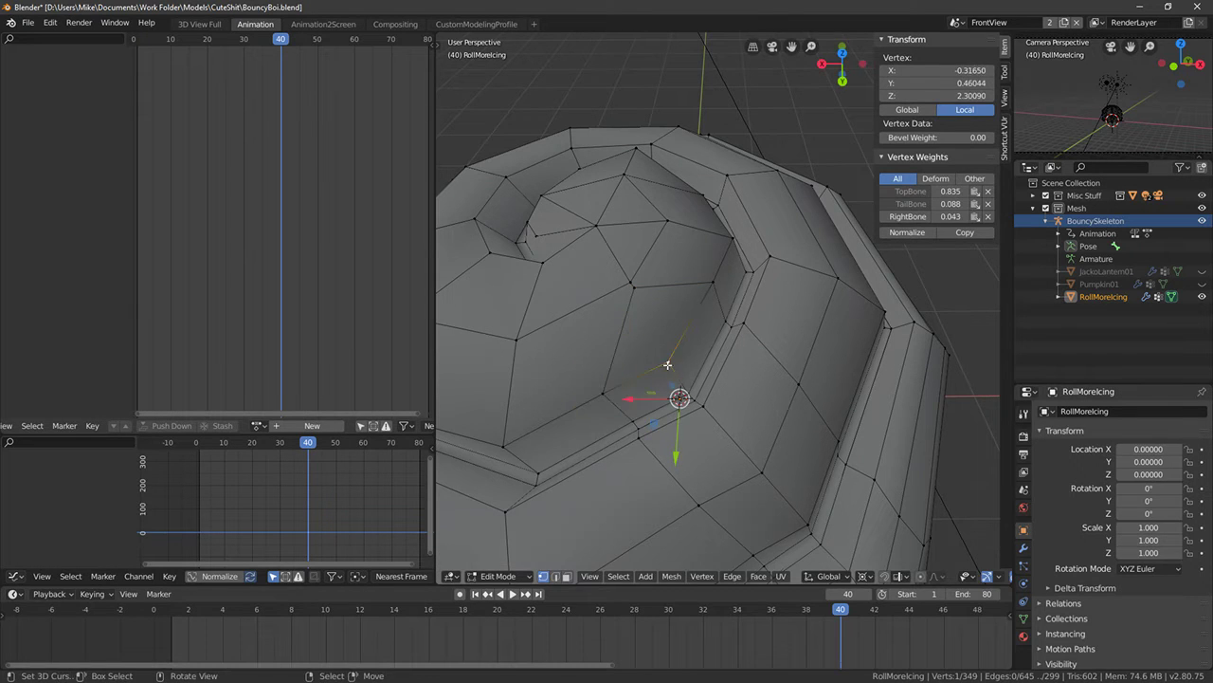
pyautogui.click(698, 320)
pyautogui.press('g')
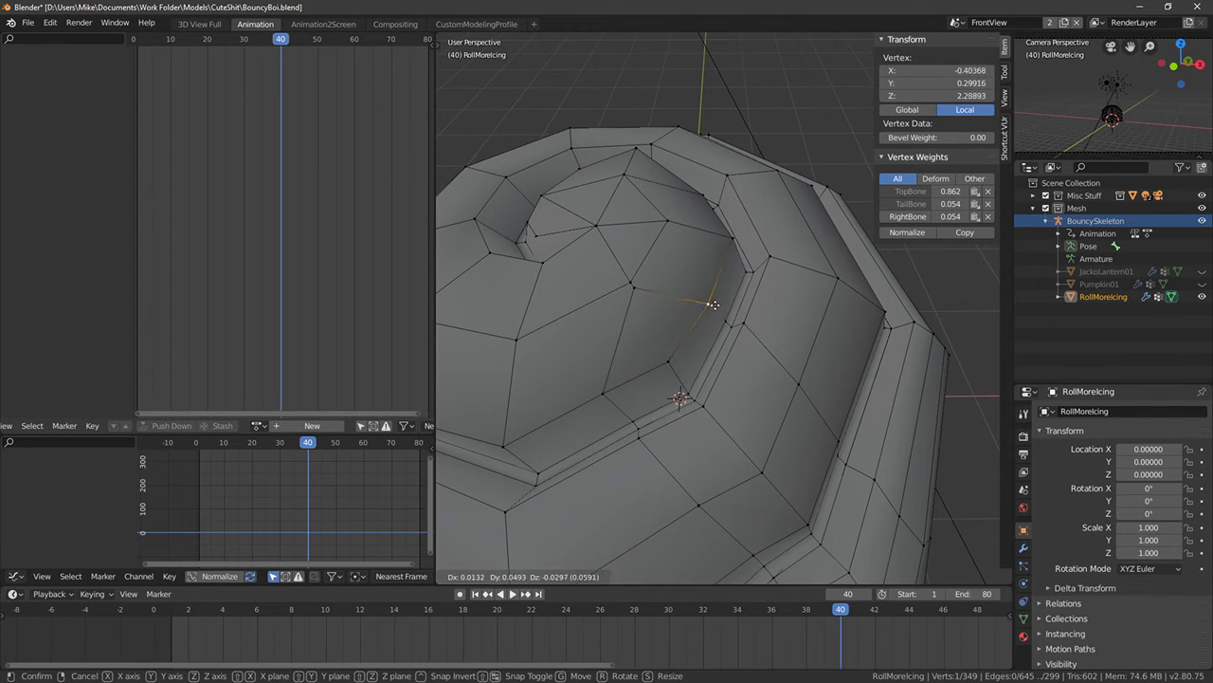
pyautogui.click(715, 309)
pyautogui.press('Tab')
pyautogui.scroll(-3, 645, 256)
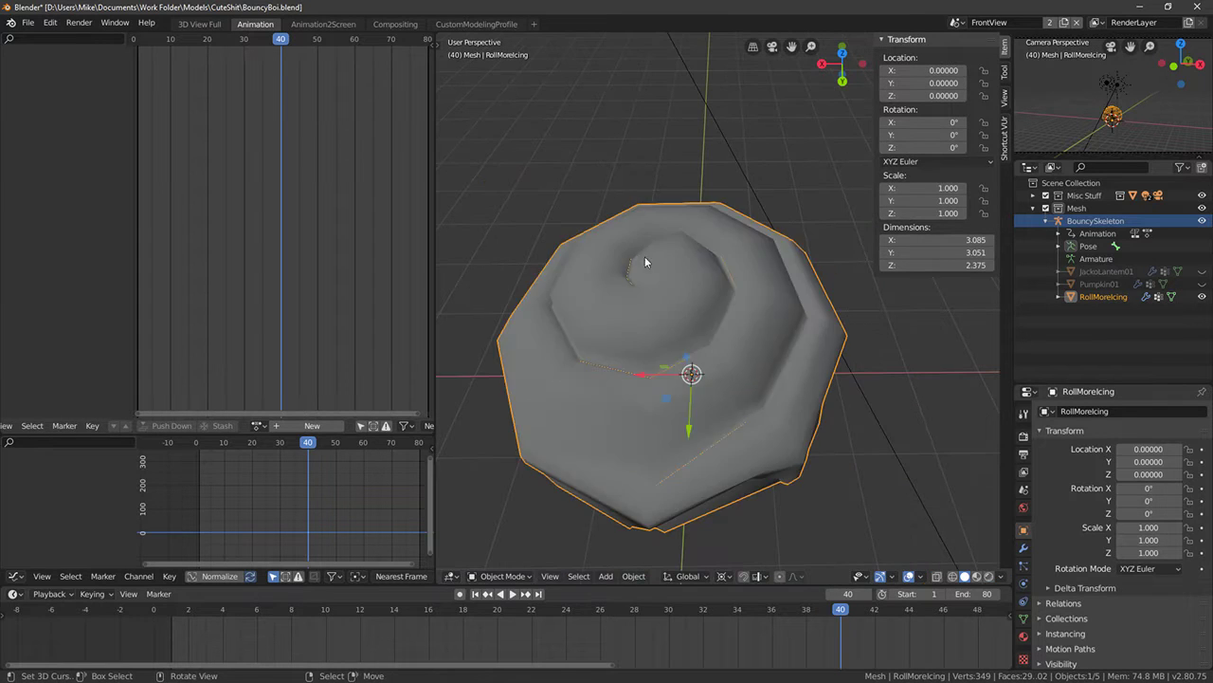
# Select the roll mesh together with its skeleton and export both as FBX over BouncyCinnamonRoll01.fbx
pyautogui.hotkey('shift', 'z')
pyautogui.hotkey('alt', 'a')
pyautogui.rightClick(673, 271)
pyautogui.keyDown('shift'); pyautogui.rightClick(672, 271); pyautogui.keyUp('shift')
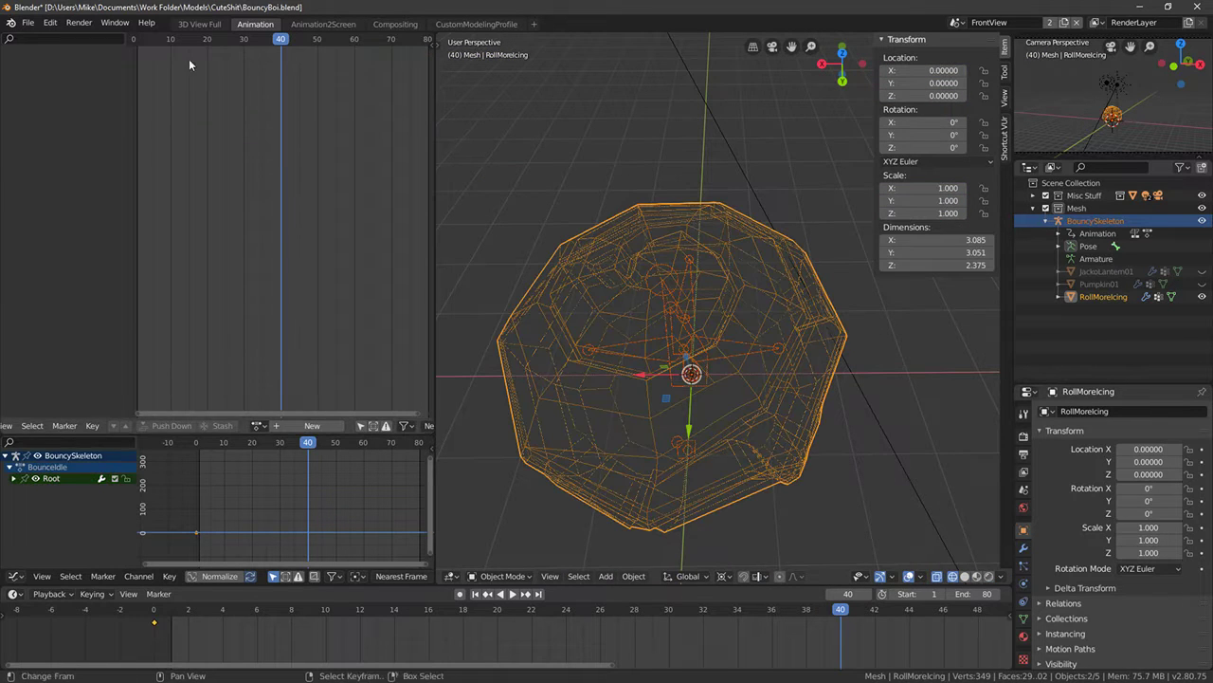
pyautogui.click(28, 23)
pyautogui.moveTo(95, 206)
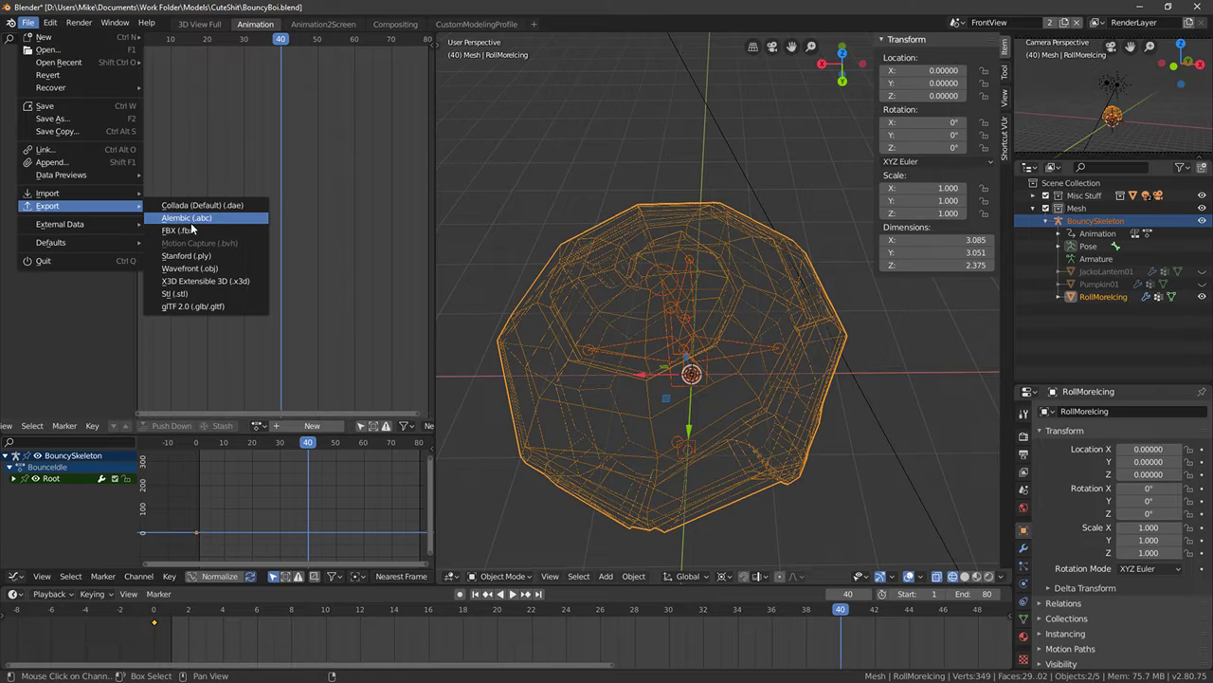
pyautogui.click(182, 230)
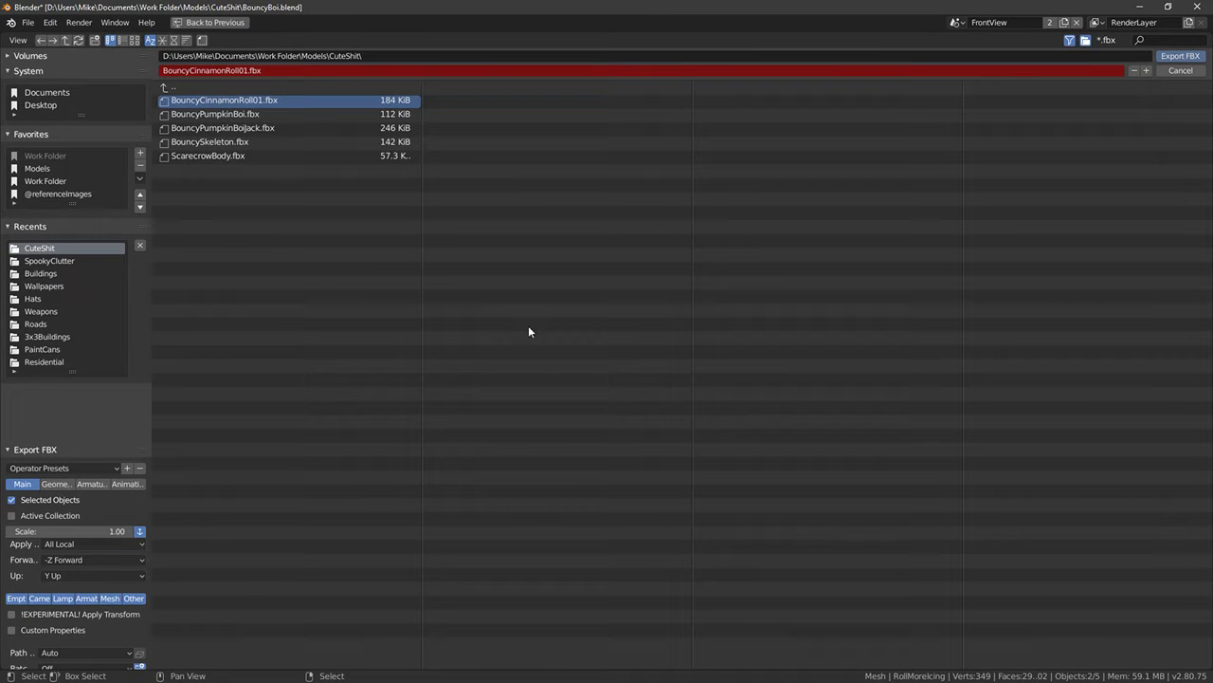
pyautogui.click(1170, 59)
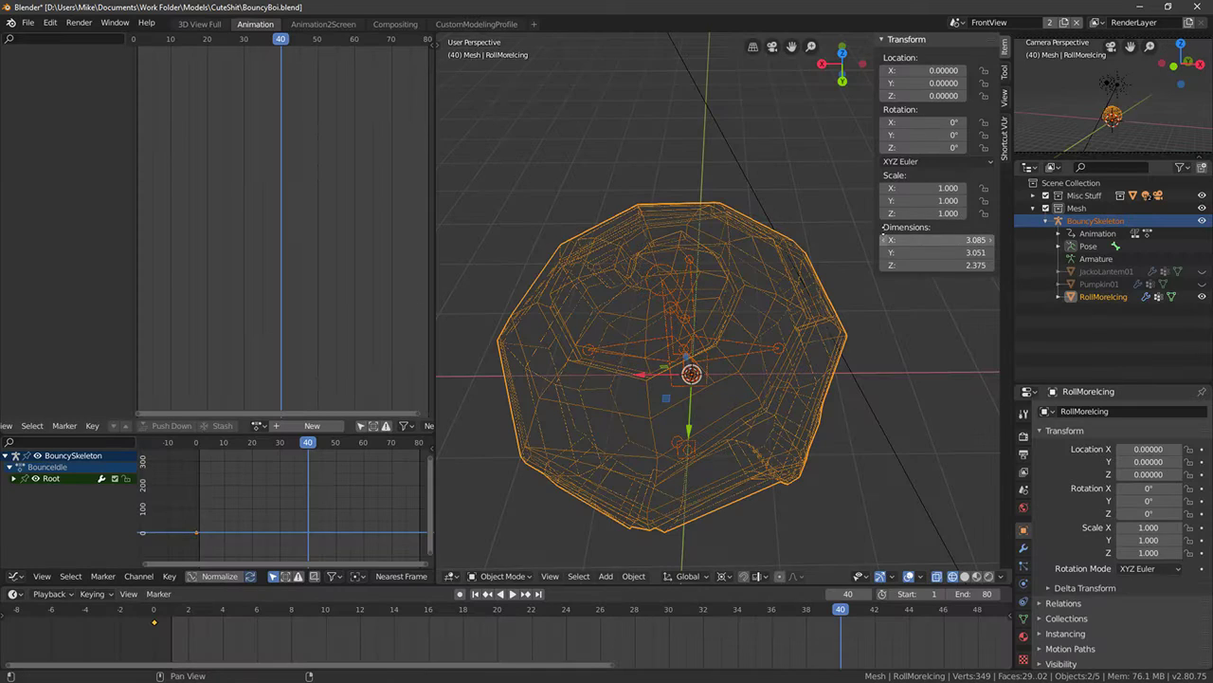
# Return to Edit Mode on the roll mesh and save the BouncyBoi.blend file
pyautogui.moveTo(694, 254); pyautogui.dragTo(707, 201, button='middle')
pyautogui.press('Tab')
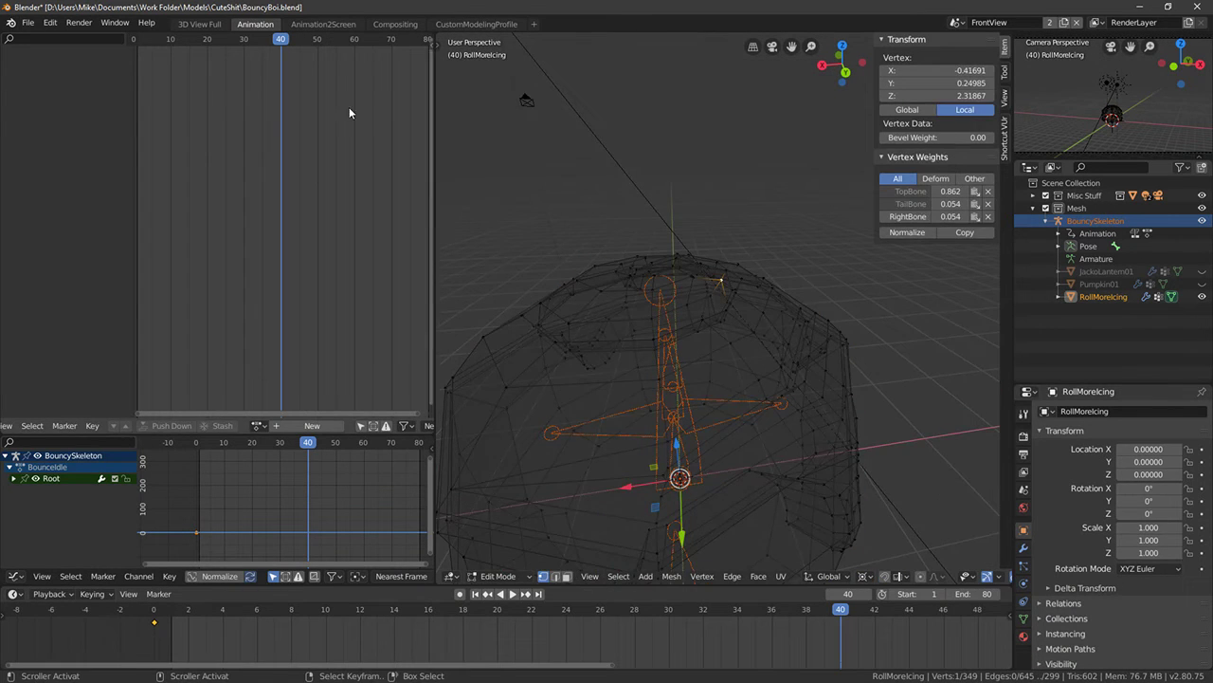
pyautogui.click(28, 23)
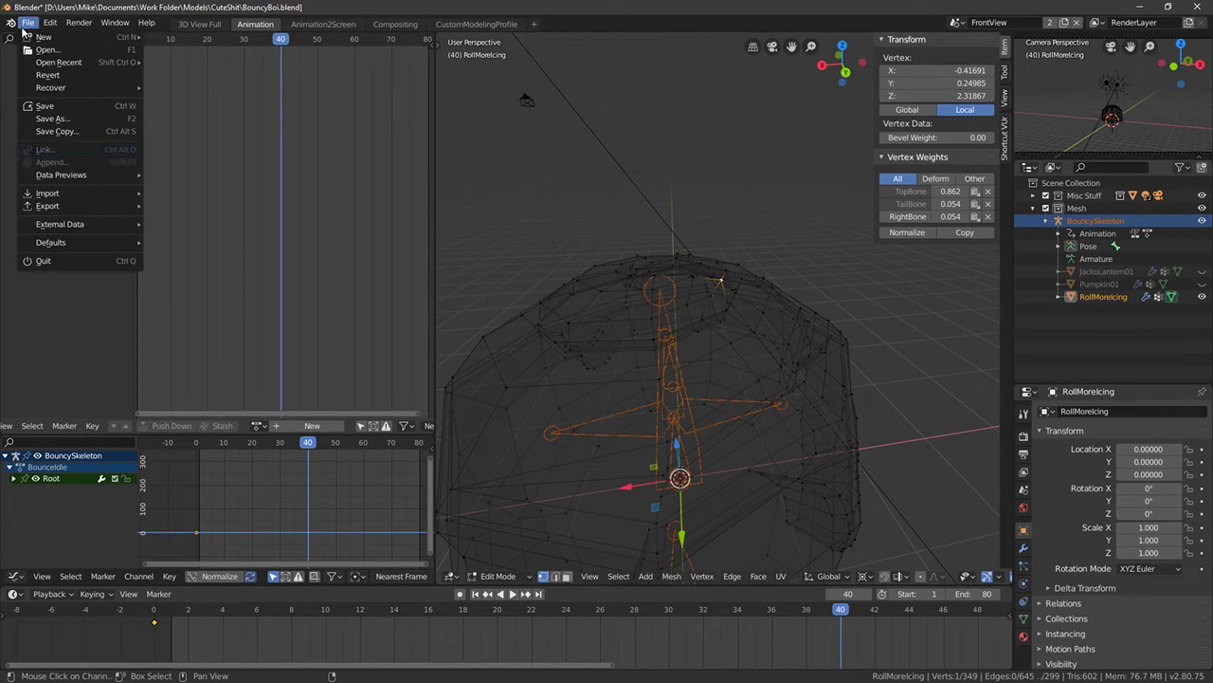
pyautogui.click(57, 106)
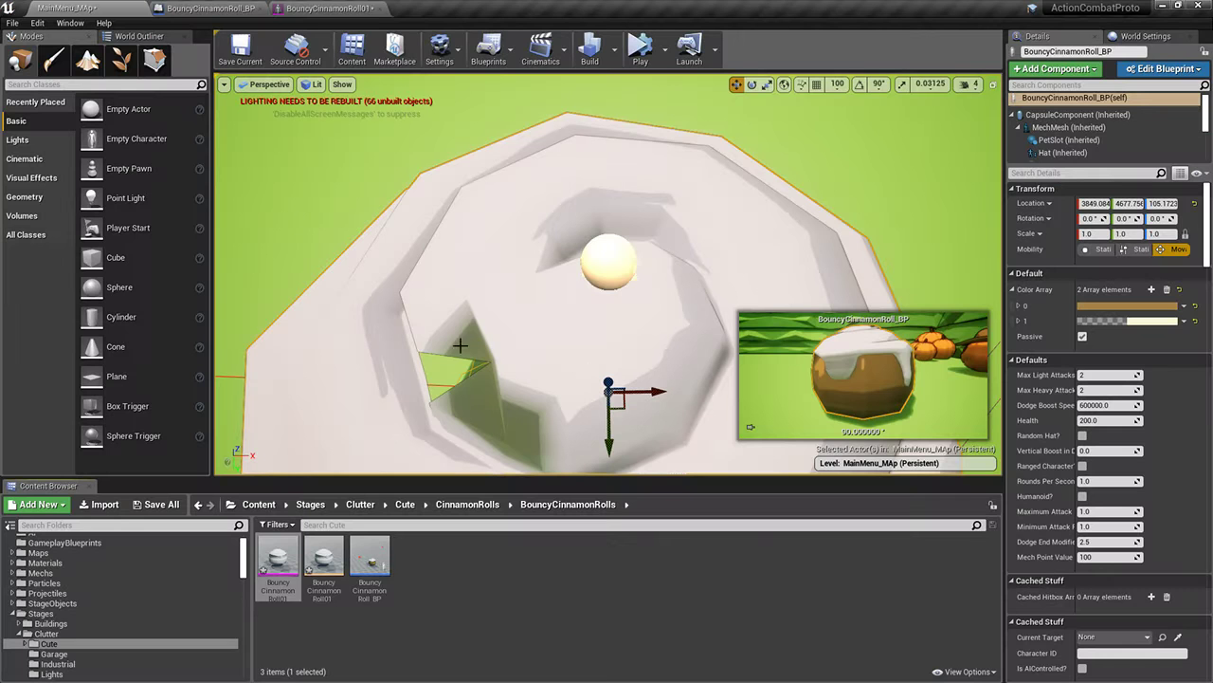
# Reimport the BouncyCinnamonRoll01 skeletal mesh in Unreal and view the updated roll in the level
pyautogui.rightClick(286, 552)
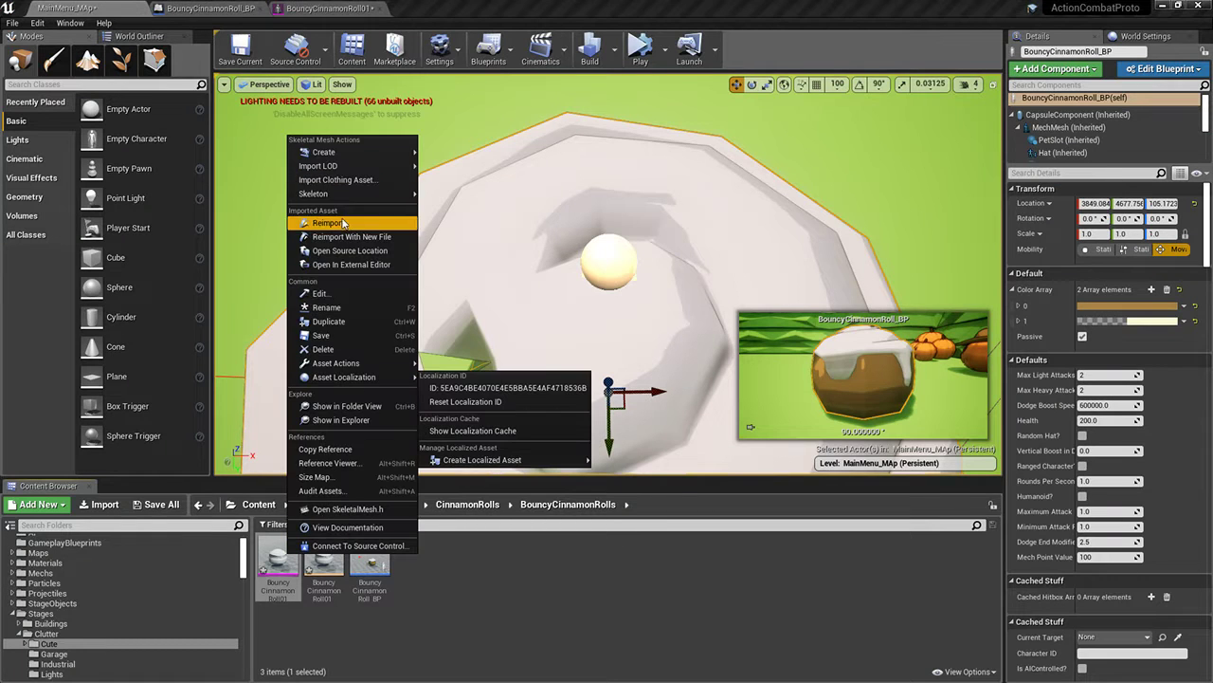
pyautogui.click(343, 223)
pyautogui.moveTo(343, 223); pyautogui.dragTo(502, 208, button='right')
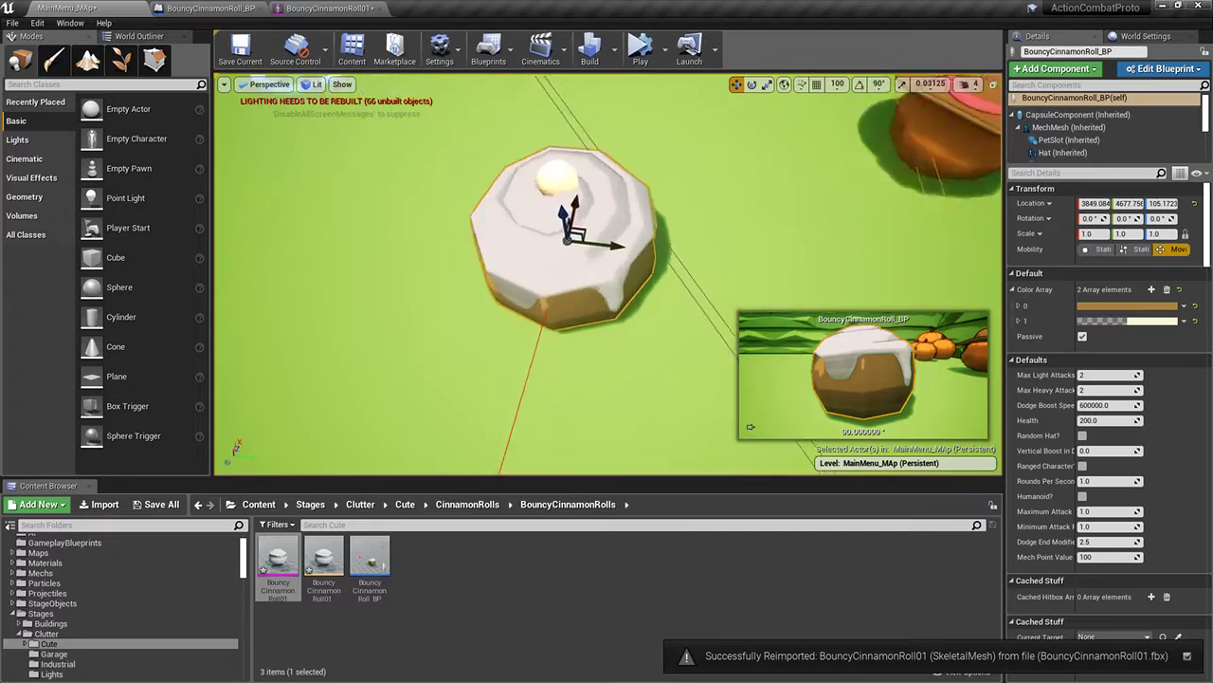
# Simulate the main menu level, watch the cinnamon roll bounce from ground level, and stop the simulation
pyautogui.moveTo(355, 327); pyautogui.dragTo(354, 218, button='right')
pyautogui.hotkey('alt', 's')
pyautogui.moveTo(354, 327); pyautogui.dragTo(707, 256, button='right')
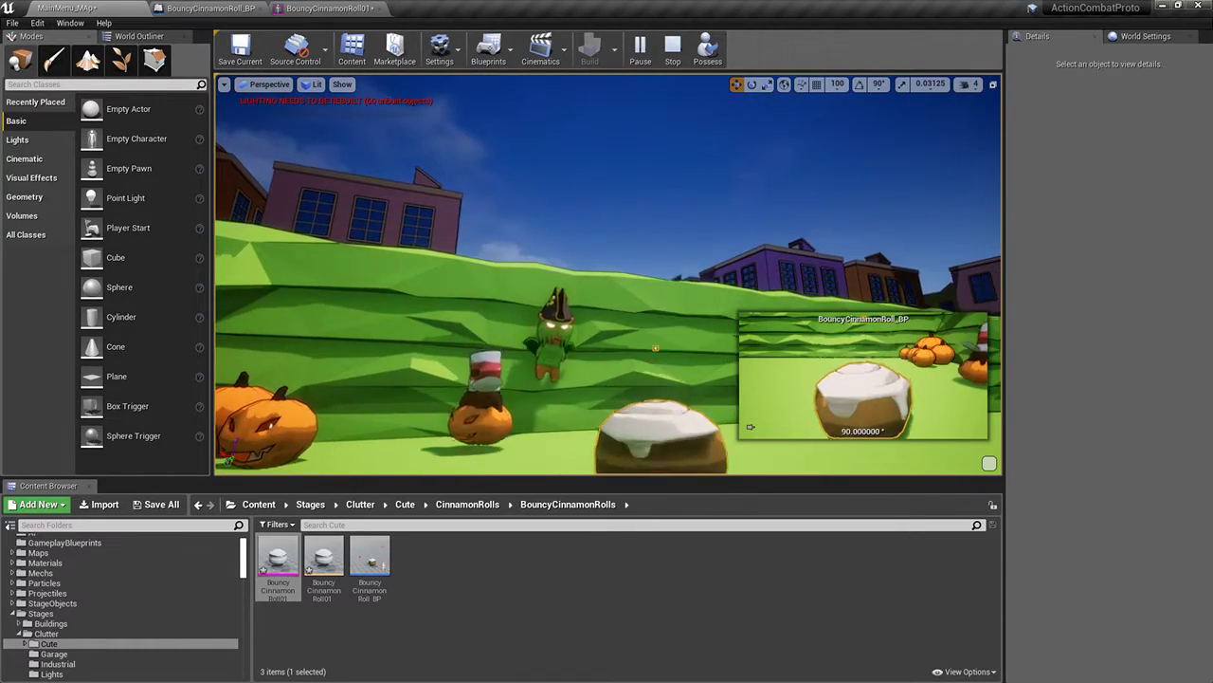
pyautogui.moveTo(363, 269)
pyautogui.mouseDown(button='right')
pyautogui.moveTo(404, 338)
pyautogui.moveTo(363, 268)
pyautogui.mouseUp(button='right')
pyautogui.click(493, 189)
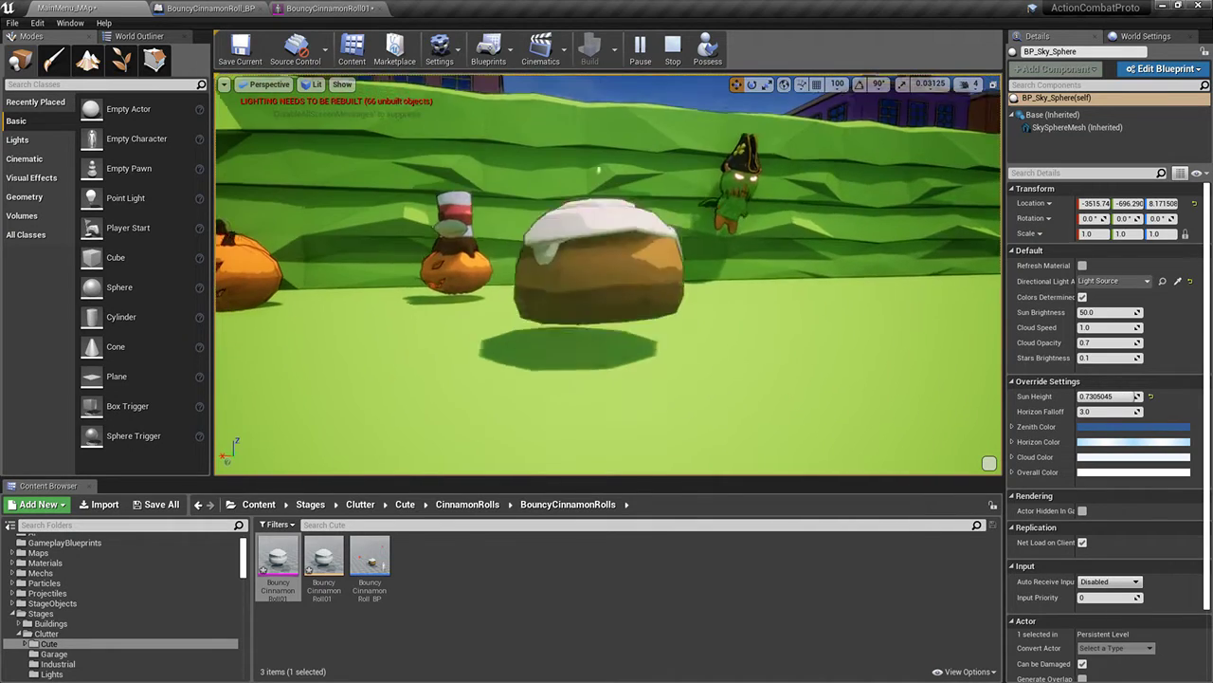
pyautogui.press('Escape')
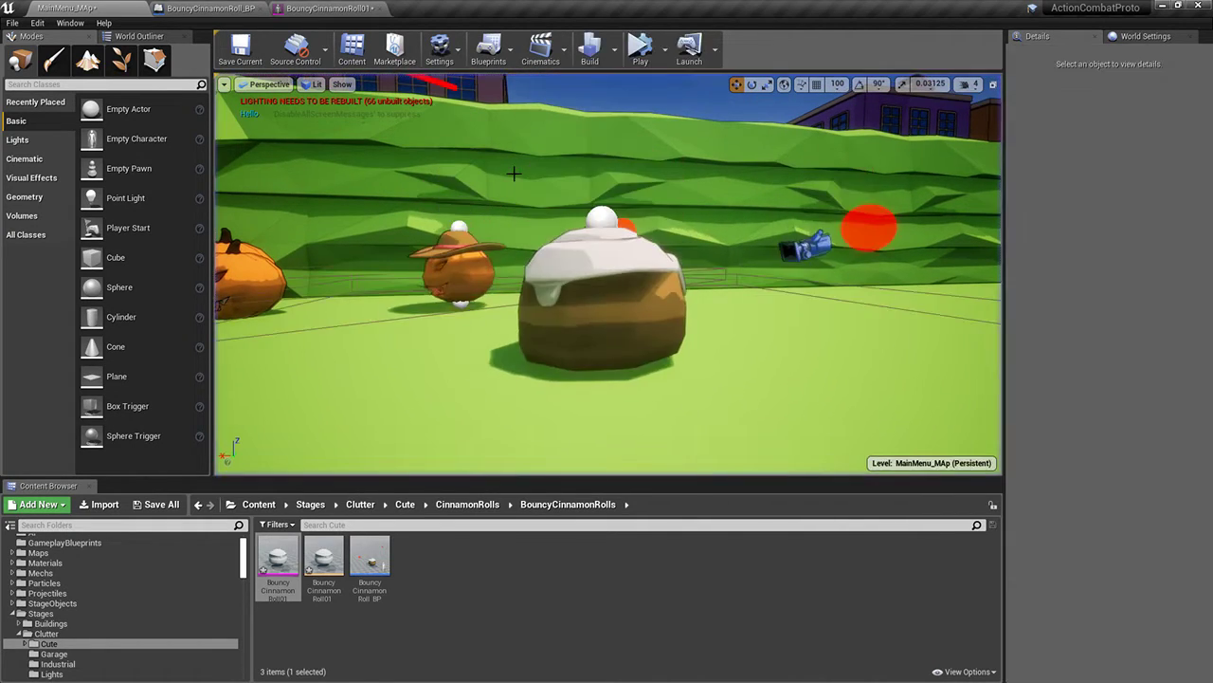
# Switch back to Blender, frame the roll from a low side view, and deselect all of its vertices
pyautogui.hotkey('alt', 'Tab')
pyautogui.moveTo(572, 470); pyautogui.dragTo(585, 455, button='right')
pyautogui.rightClick(584, 455)
pyautogui.moveTo(585, 455); pyautogui.dragTo(611, 350, button='middle')
pyautogui.scroll(-3, 600, 384)
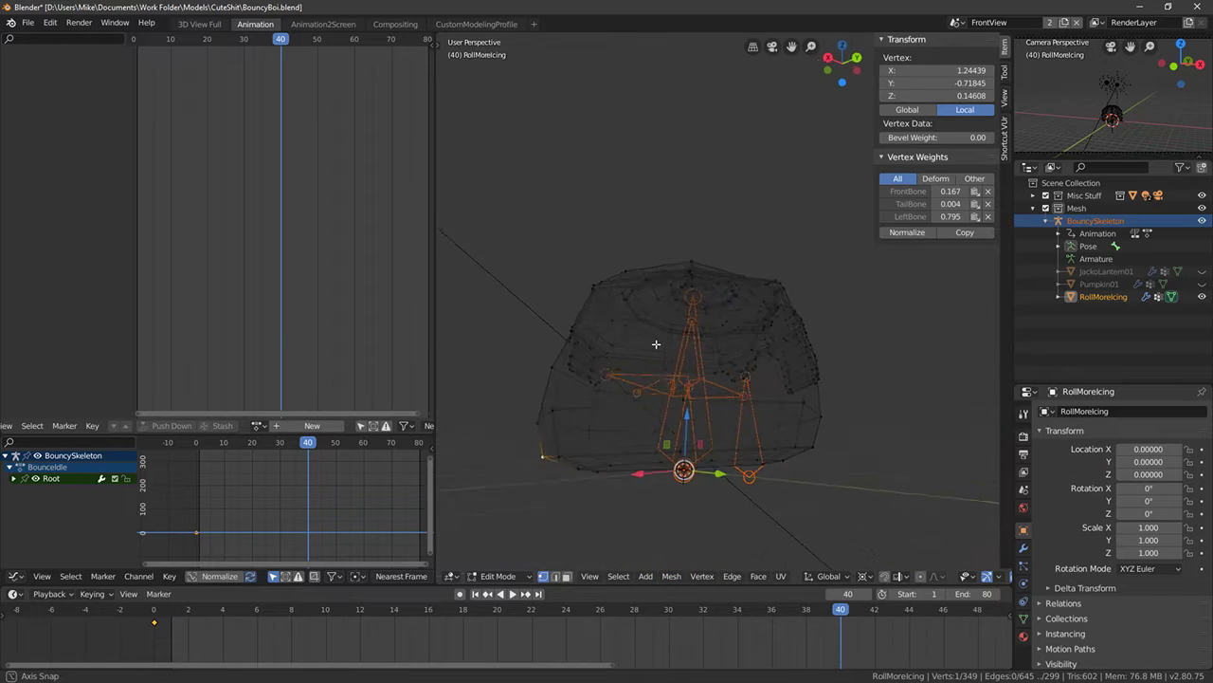
pyautogui.press('a')
pyautogui.hotkey('alt', 'a')
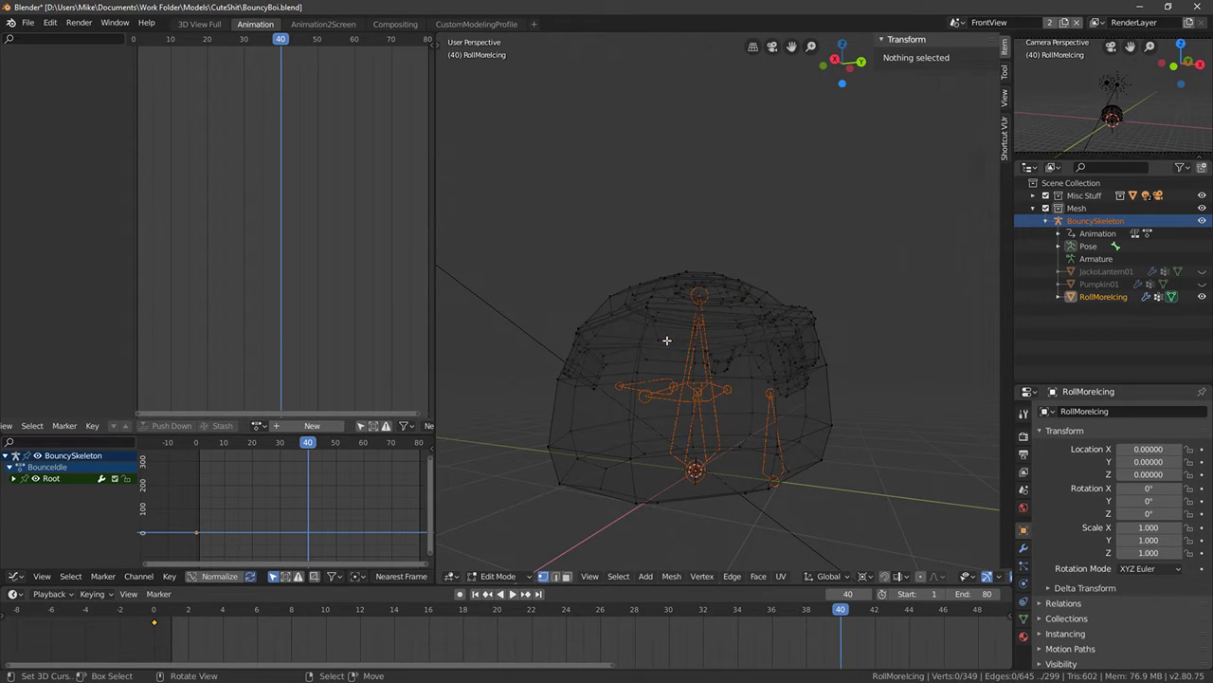
# Select the edge loop that follows the open lower border of the icing
pyautogui.keyDown('alt'); pyautogui.click(666, 341); pyautogui.keyUp('alt')
pyautogui.keyDown('alt'); pyautogui.keyDown('shift'); pyautogui.rightClick(667, 342); pyautogui.keyUp('shift'); pyautogui.keyUp('alt')
pyautogui.keyDown('alt'); pyautogui.keyDown('shift'); pyautogui.rightClick(666, 336); pyautogui.keyUp('shift'); pyautogui.keyUp('alt')
pyautogui.hotkey('shift', 'z')
pyautogui.scroll(3, 667, 353)
pyautogui.hotkey('shift', 'z')
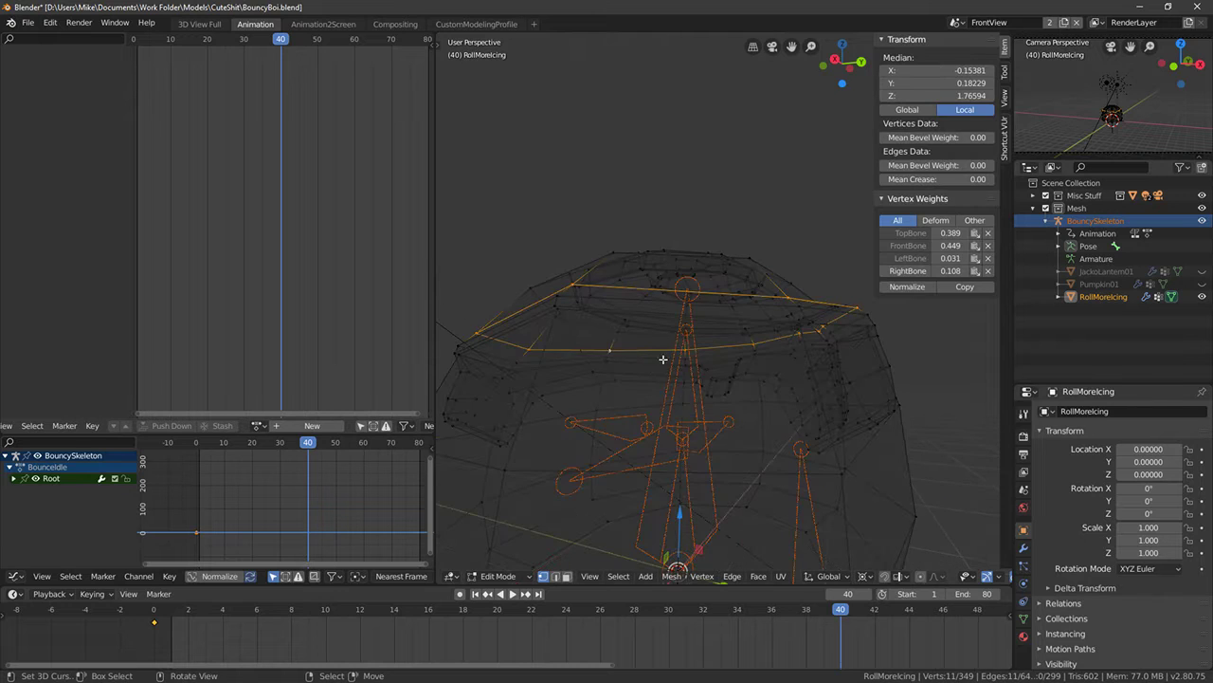
pyautogui.hotkey('alt', 'a')
pyautogui.keyDown('alt'); pyautogui.click(594, 331); pyautogui.keyUp('alt')
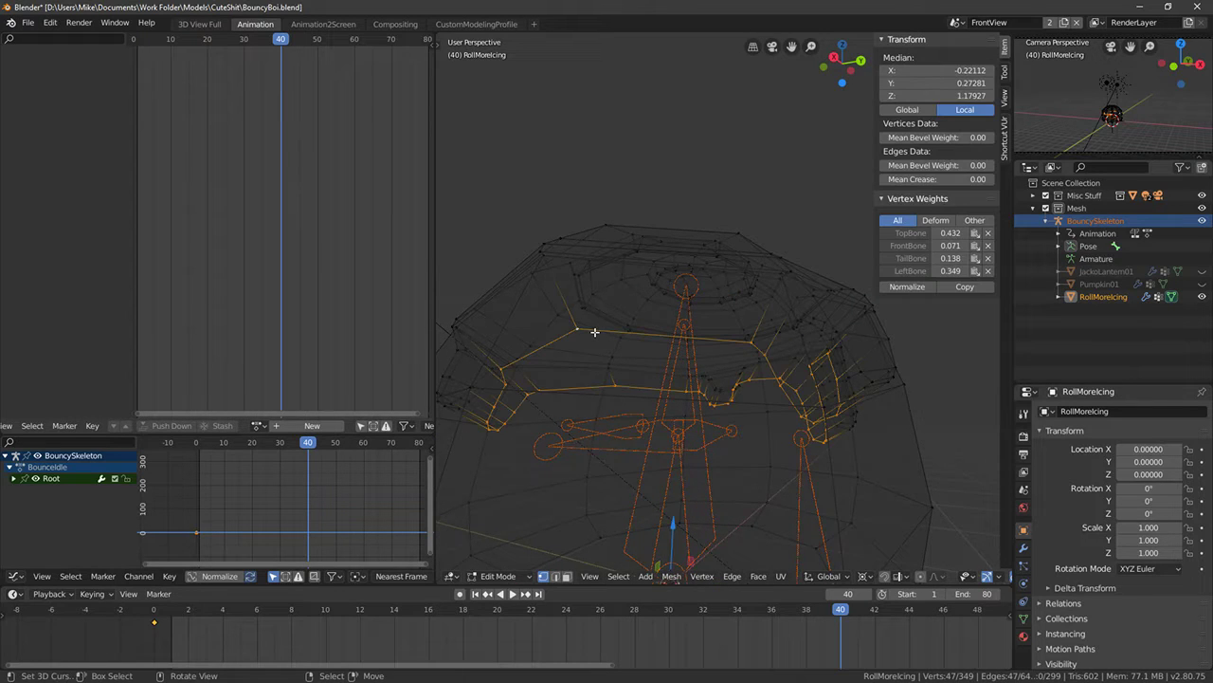
# Move the icing's border loop down and back up along Z to a median height of about 1.35
pyautogui.scroll(-4, 645, 379)
pyautogui.press('g')
pyautogui.press('z')
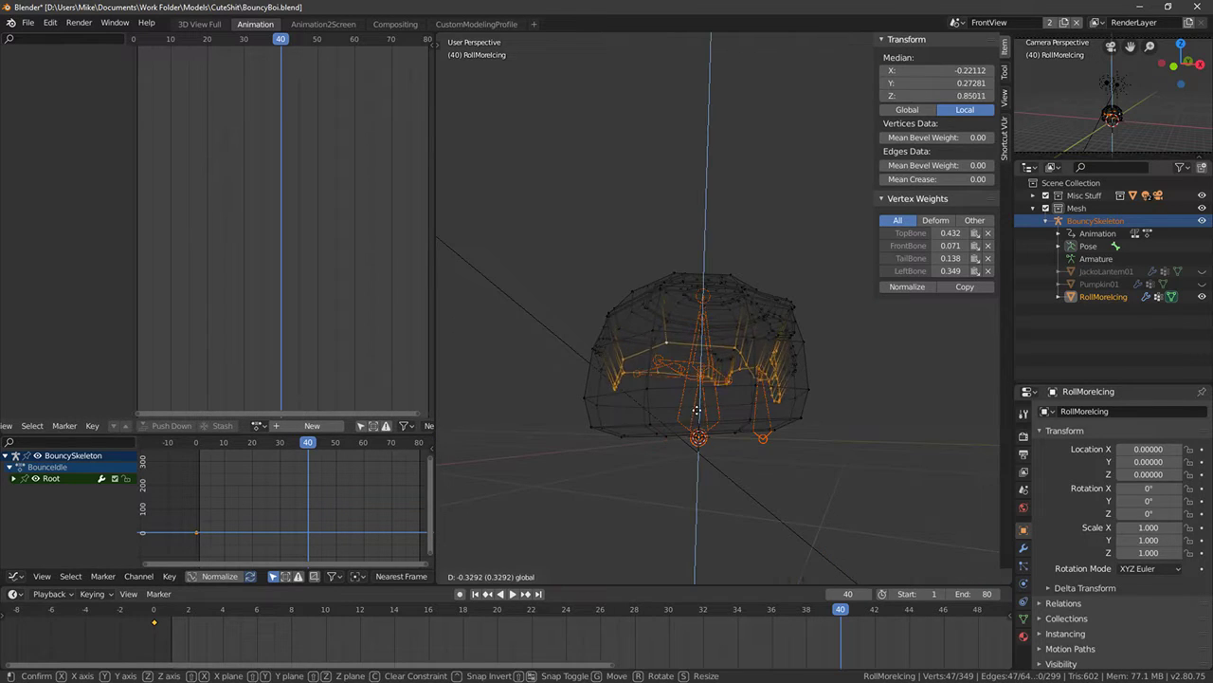
pyautogui.click(698, 425)
pyautogui.press('g')
pyautogui.press('z')
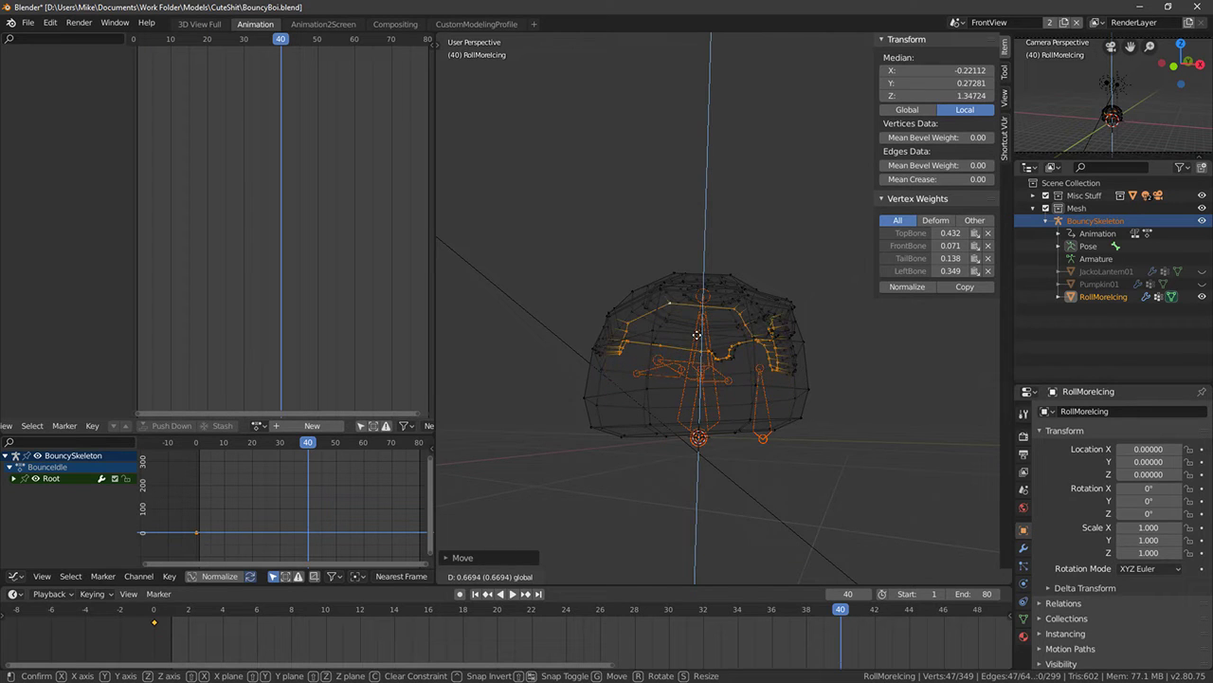
pyautogui.hotkey('alt', 'z')
pyautogui.scroll(4, 693, 342)
pyautogui.hotkey('alt', 'z')
# Scale the icing's border loop up slightly and lower it about 0.17 along Z
pyautogui.press('s')
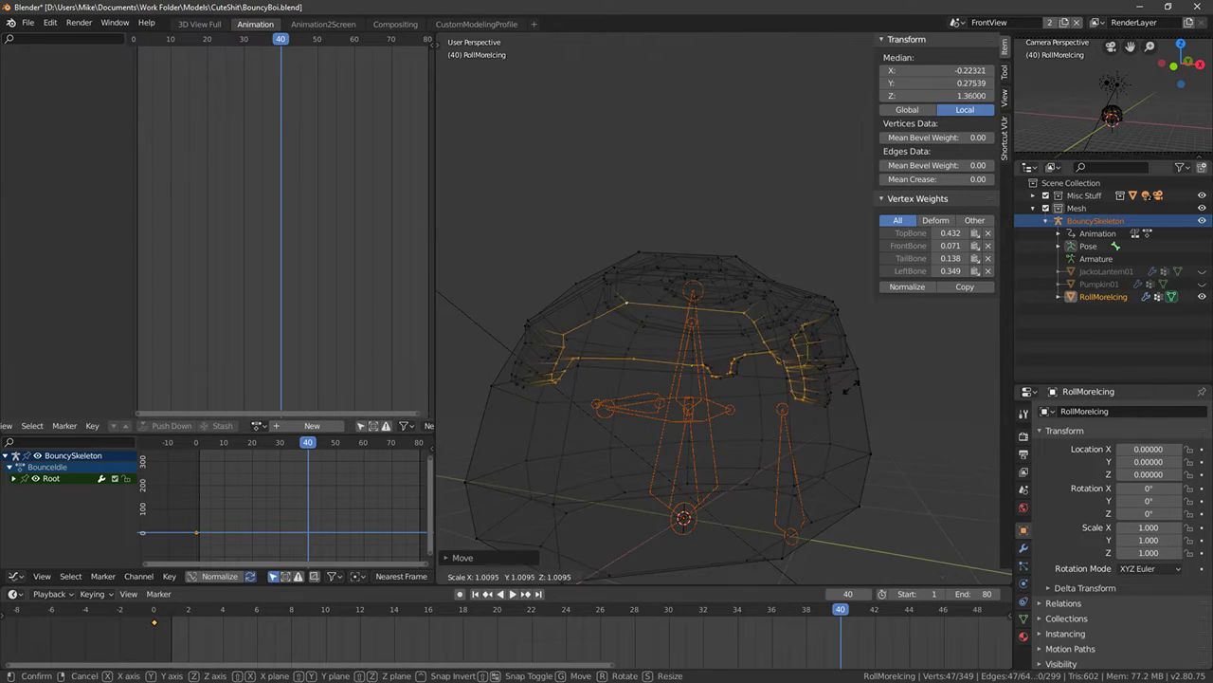
pyautogui.moveTo(689, 465); pyautogui.dragTo(685, 487)
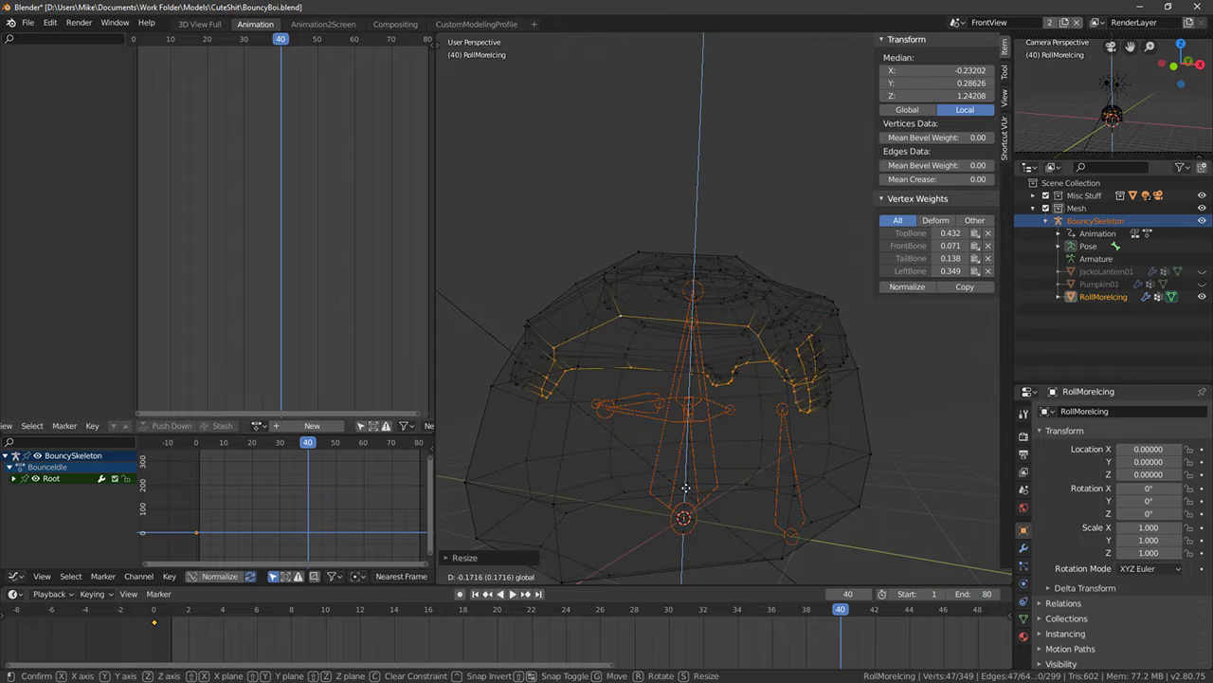
pyautogui.press('Tab')
pyautogui.moveTo(644, 480); pyautogui.dragTo(677, 478, button='middle')
pyautogui.press('Tab')
pyautogui.scroll(-3, 677, 478)
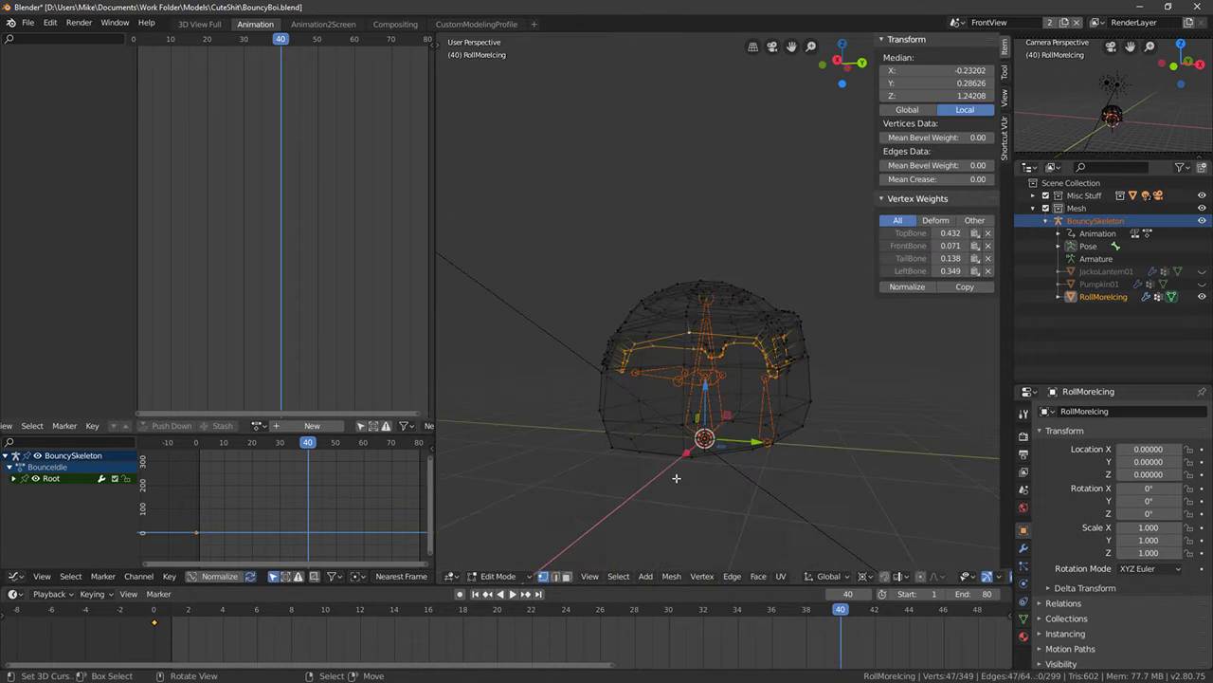
# Shrink the icing's border loop slightly, fill it with a face, and inspect the result in solid and wireframe shading
pyautogui.press('s')
pyautogui.click(792, 433)
pyautogui.press('Tab')
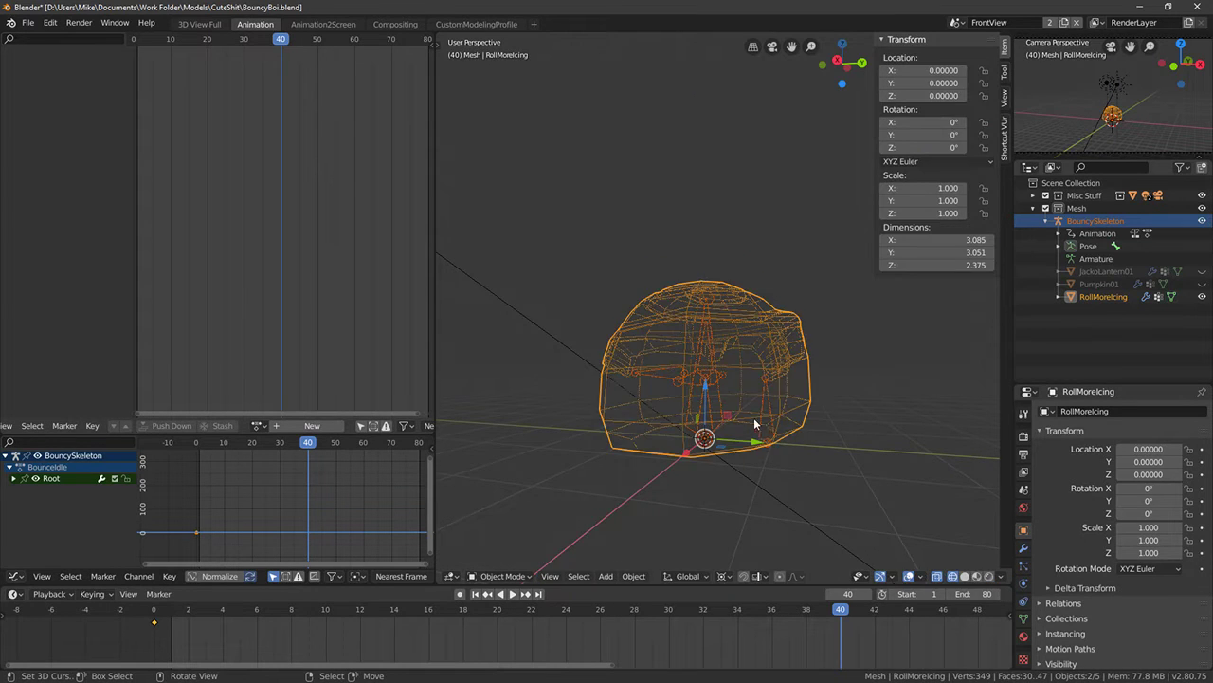
pyautogui.moveTo(753, 417)
pyautogui.mouseDown(button='middle')
pyautogui.moveTo(709, 364)
pyautogui.moveTo(751, 413)
pyautogui.mouseUp(button='middle')
pyautogui.press('Tab')
pyautogui.hotkey('shift', 'z')
pyautogui.moveTo(654, 401)
pyautogui.mouseDown(button='middle')
pyautogui.moveTo(743, 415)
pyautogui.moveTo(711, 408)
pyautogui.mouseUp(button='middle')
pyautogui.scroll(3, 729, 364)
pyautogui.moveTo(729, 364); pyautogui.dragTo(704, 359, button='middle')
pyautogui.hotkey('shift', 'z')
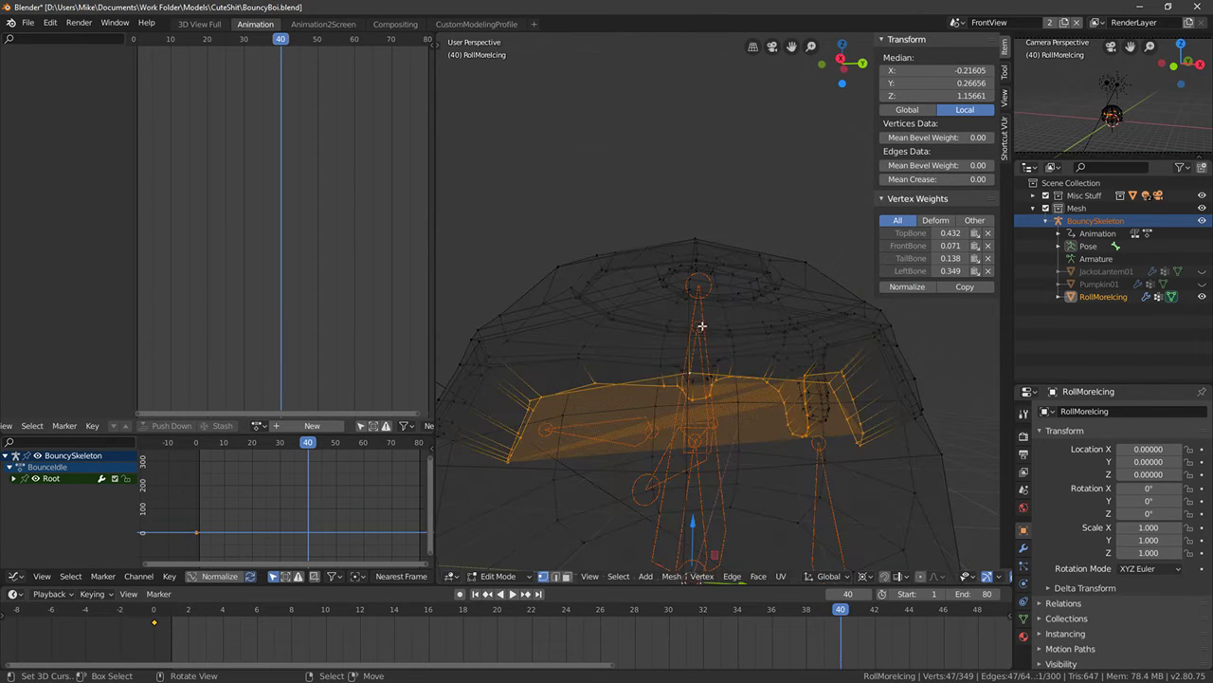
# Select the entire icing shell as linked geometry from one of its vertices and hide it
pyautogui.hotkey('alt', 'a')
pyautogui.keyDown('alt'); pyautogui.click(621, 311); pyautogui.keyUp('alt')
pyautogui.moveTo(612, 317); pyautogui.dragTo(596, 329, button='middle')
pyautogui.hotkey('shift', 'z')
pyautogui.click(618, 295)
pyautogui.press('g')
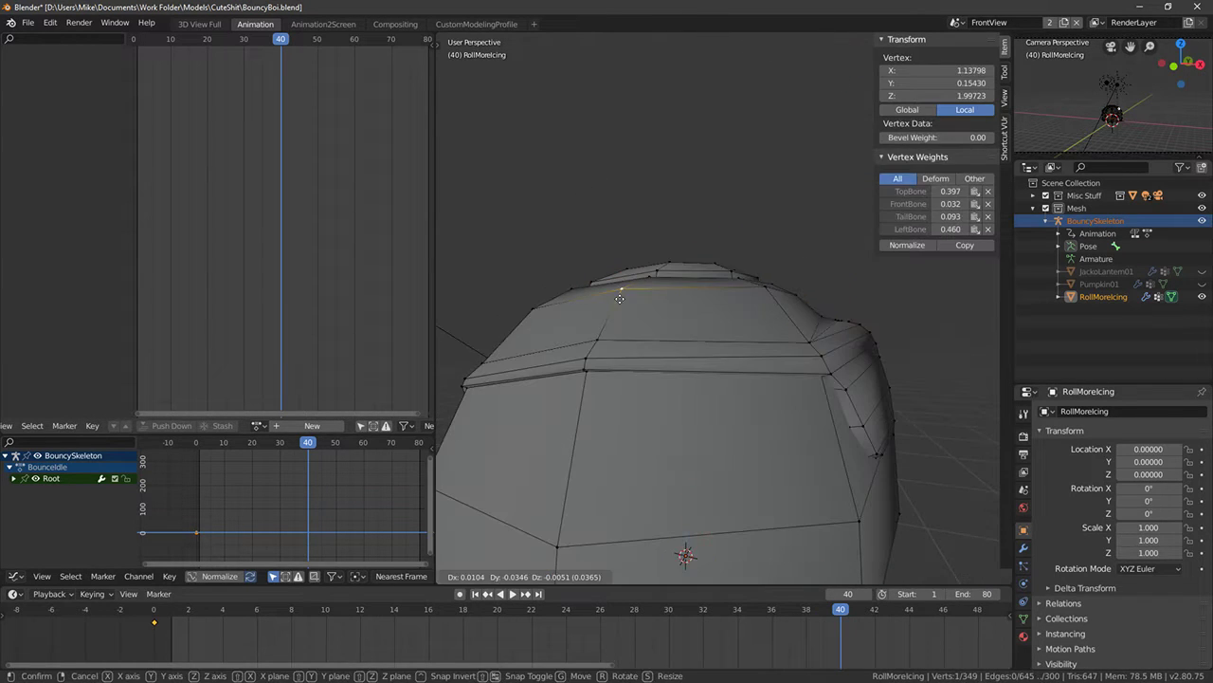
pyautogui.press('Escape')
pyautogui.hotkey('ctrl', 'l')
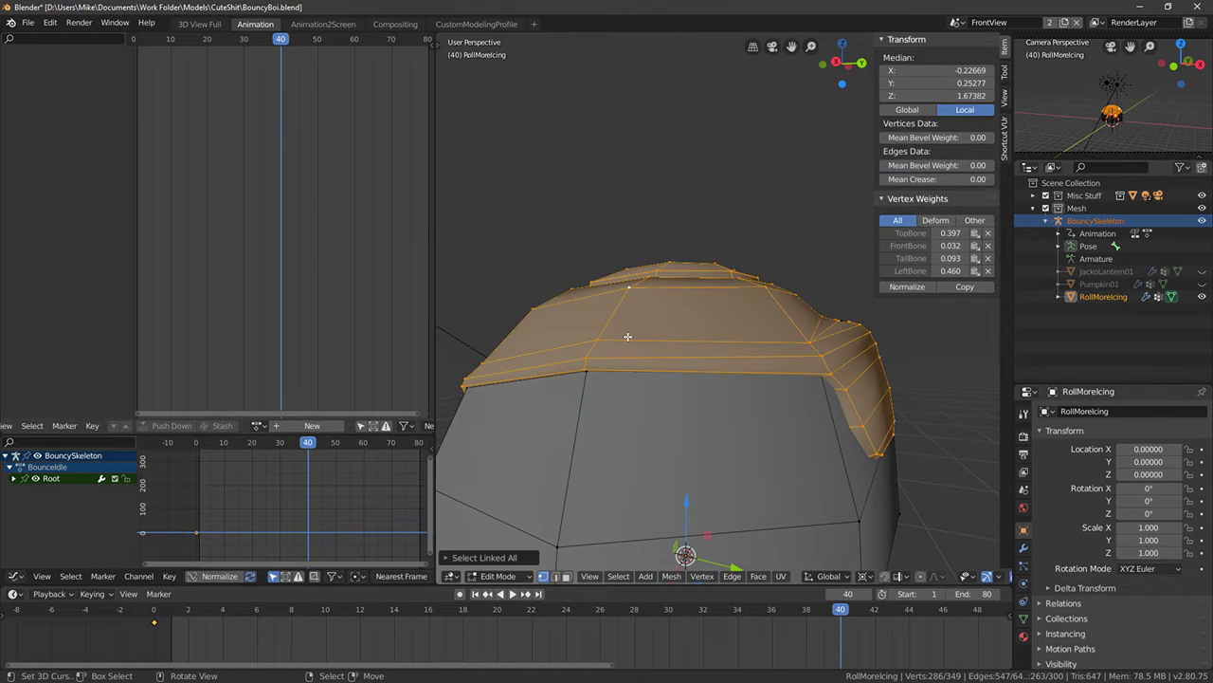
pyautogui.press('h')
# Extrude the roll body's open top rim, scale it inward, raise it slightly along Z, and return to Object Mode
pyautogui.keyDown('alt'); pyautogui.click(636, 376); pyautogui.keyUp('alt')
pyautogui.moveTo(637, 376); pyautogui.dragTo(663, 426, button='middle')
pyautogui.press('e')
pyautogui.rightClick(829, 420)
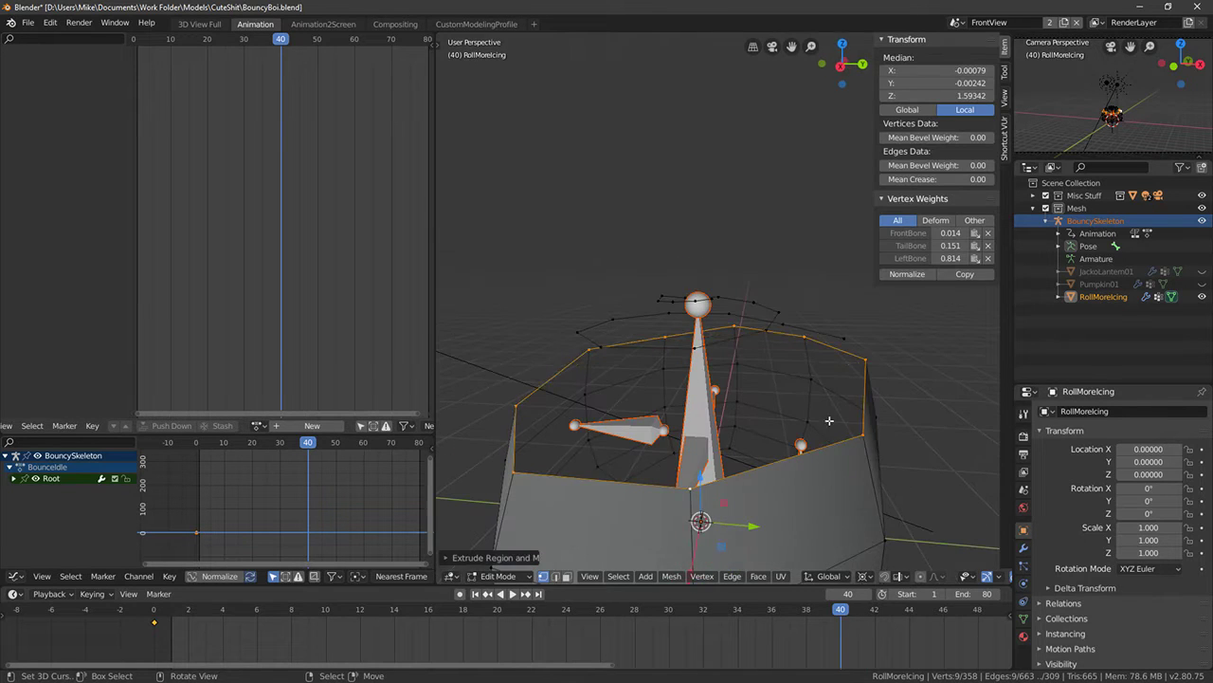
pyautogui.press('s')
pyautogui.click(767, 416)
pyautogui.press('g')
pyautogui.press('z')
pyautogui.click(729, 448)
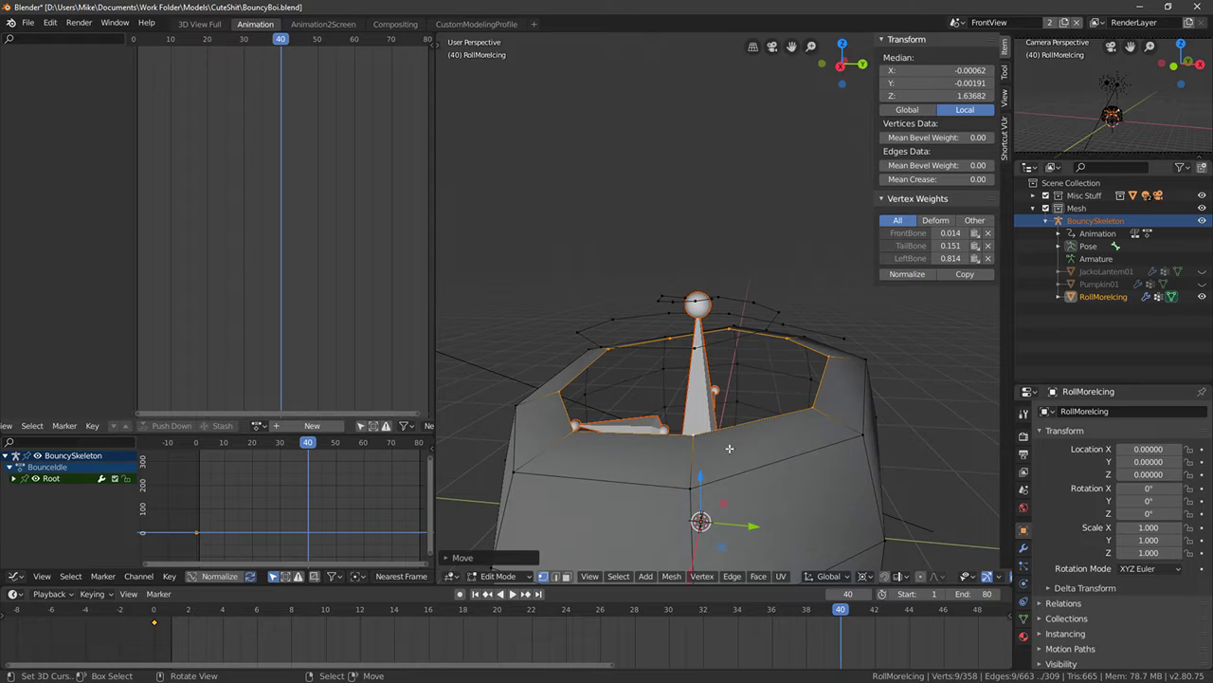
pyautogui.scroll(-2, 777, 445)
pyautogui.press('Tab')
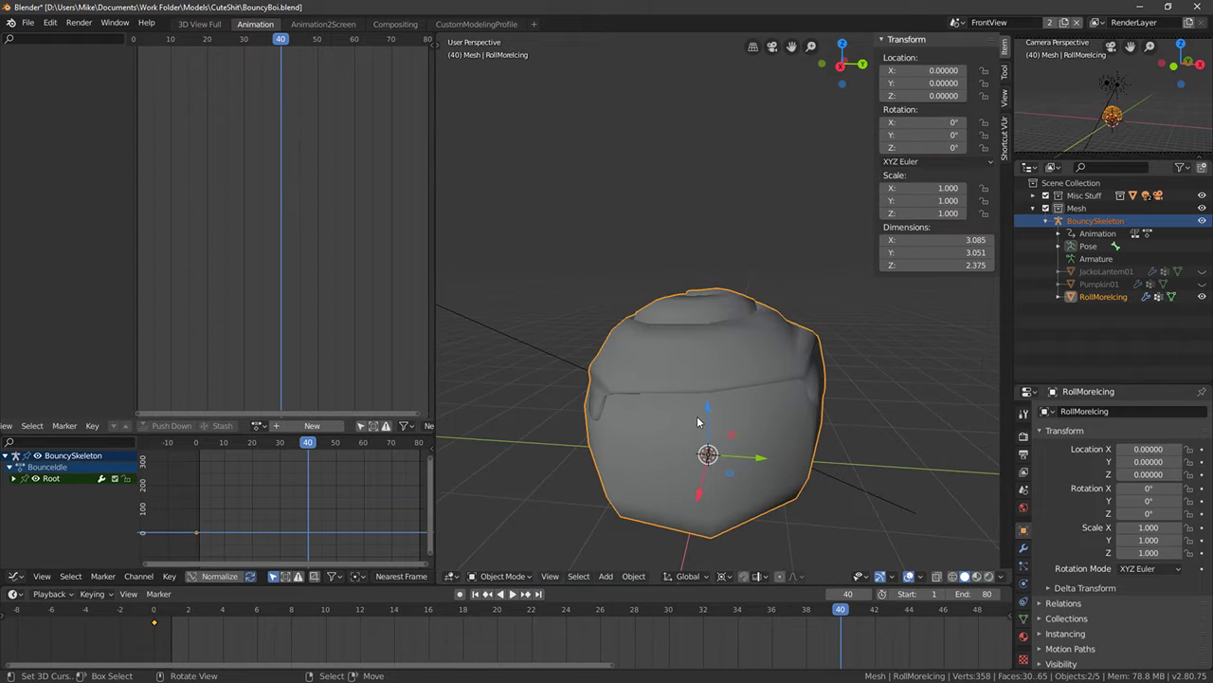
# Parent the roll mesh to BouncySkeleton again with automatic weights
pyautogui.hotkey('shift', 'z')
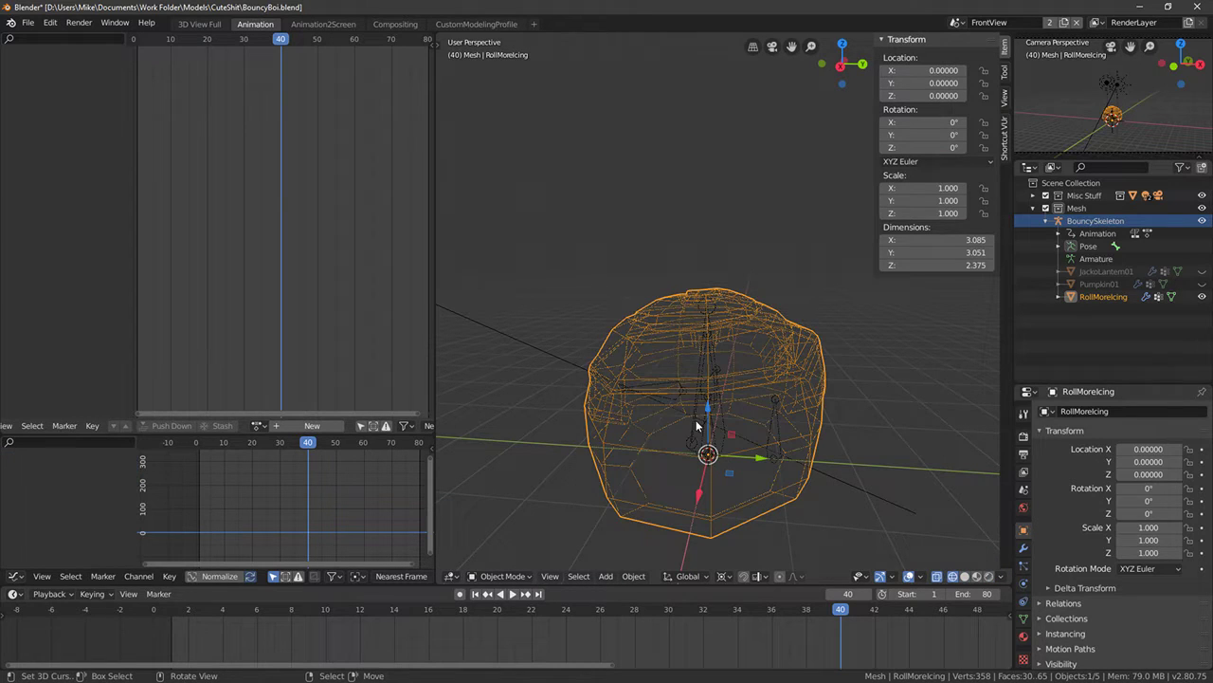
pyautogui.keyDown('shift'); pyautogui.rightClick(706, 360); pyautogui.keyUp('shift')
pyautogui.hotkey('ctrl', 'p')
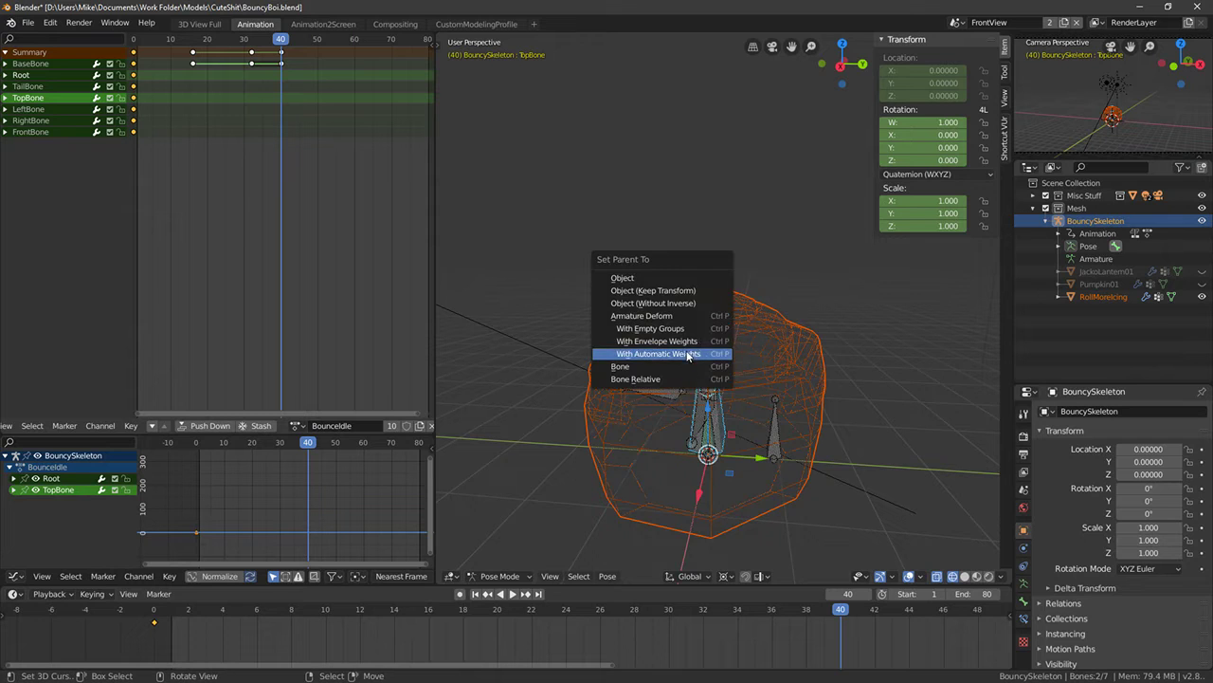
pyautogui.click(688, 353)
# Play the BounceIdle animation and check the roll's deformation from another angle in solid shading
pyautogui.press('Tab')
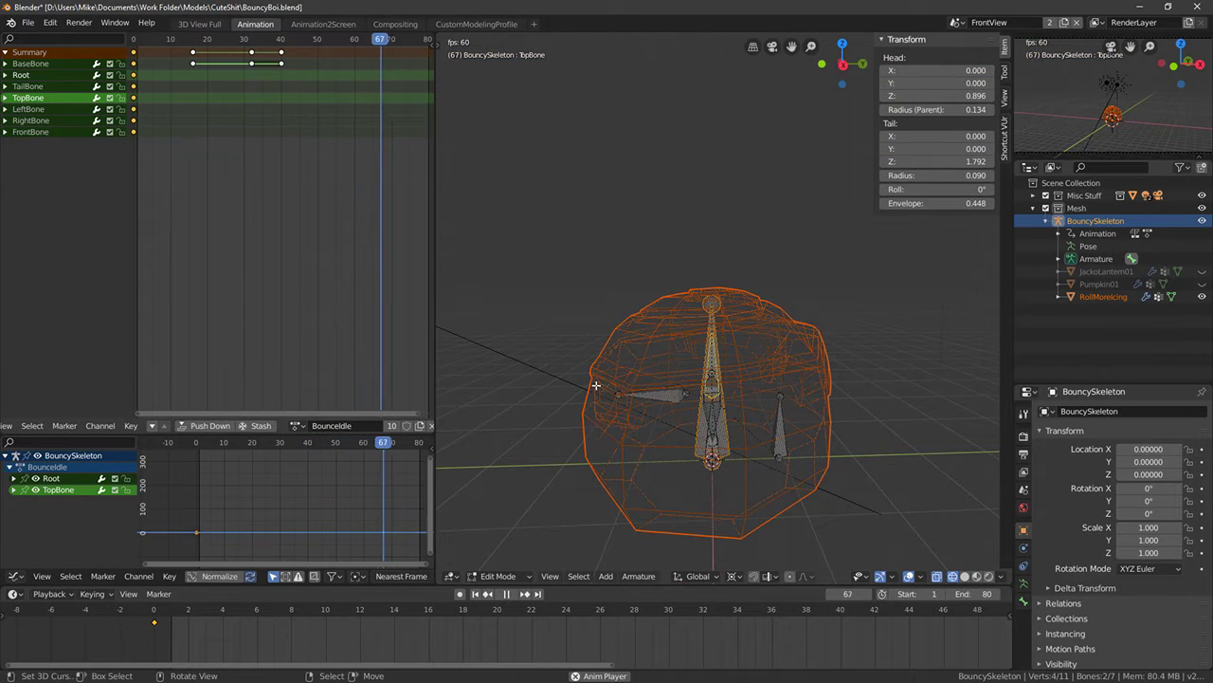
pyautogui.press('Tab')
pyautogui.scroll(-3, 653, 398)
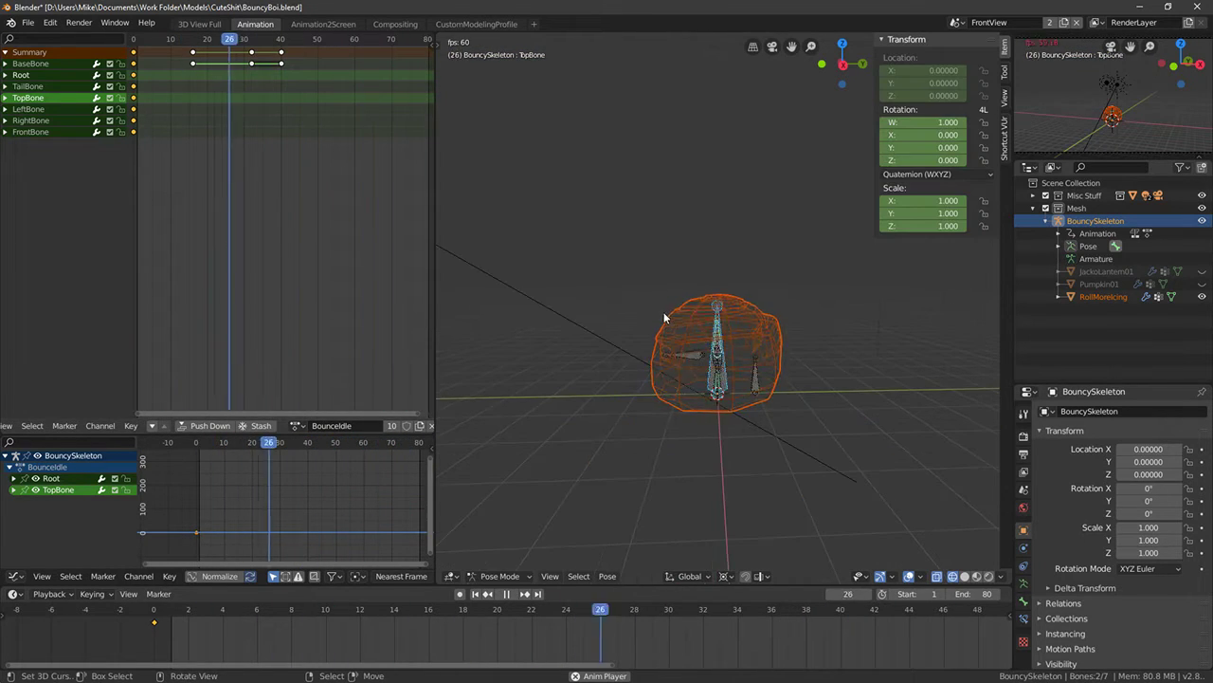
pyautogui.moveTo(663, 317)
pyautogui.mouseDown(button='middle')
pyautogui.moveTo(577, 326)
pyautogui.moveTo(607, 326)
pyautogui.moveTo(604, 317)
pyautogui.mouseUp(button='middle')
pyautogui.hotkey('shift', 'z')
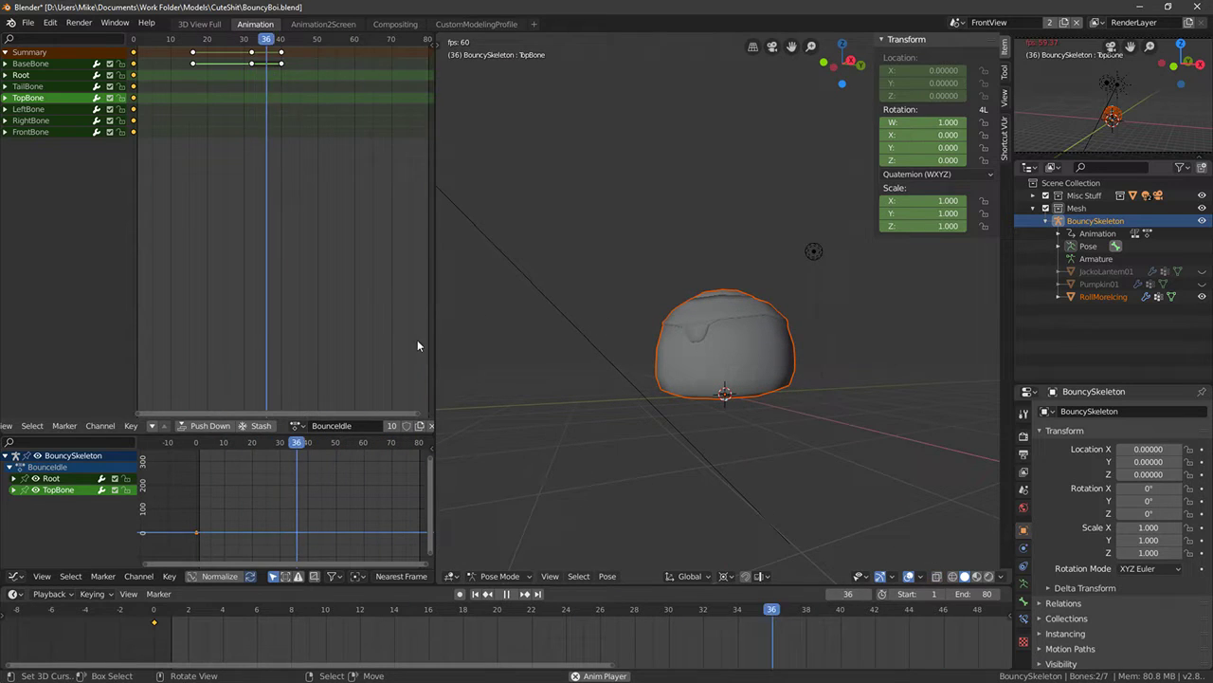
# Assign the BounceIdle02 action to the skeleton and preview the roll's bounce from the opposite side
pyautogui.click(296, 425)
pyautogui.click(313, 460)
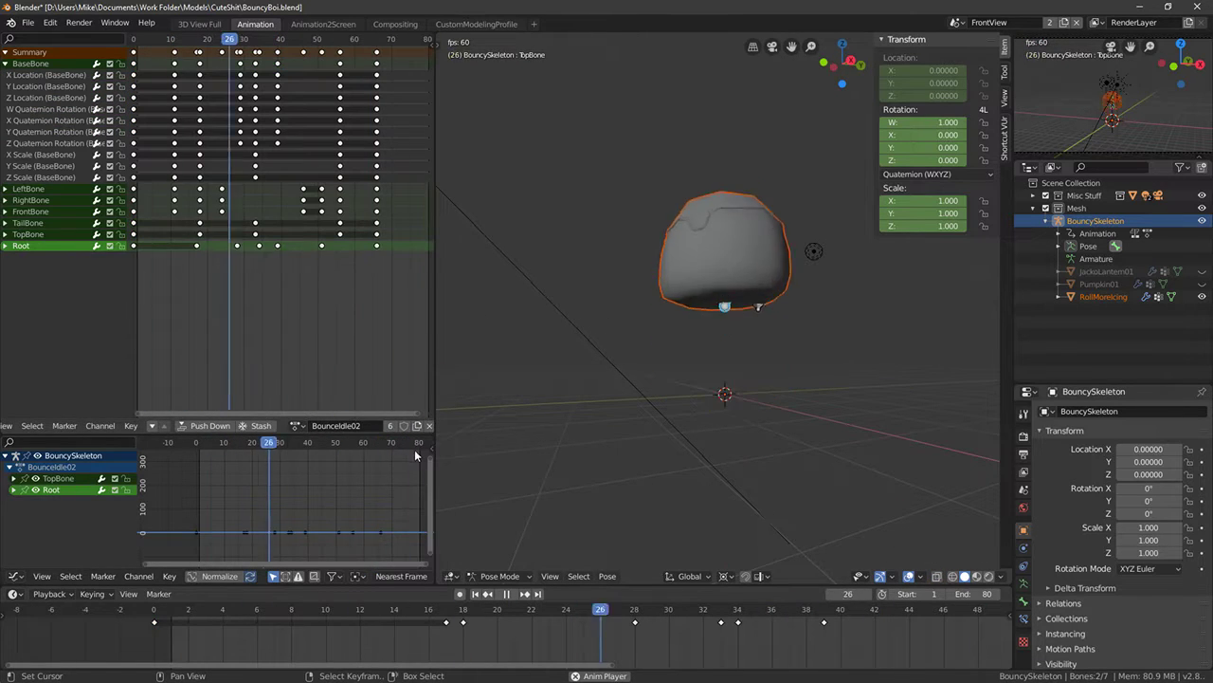
pyautogui.moveTo(589, 423); pyautogui.dragTo(742, 409, button='middle')
pyautogui.press('Tab')
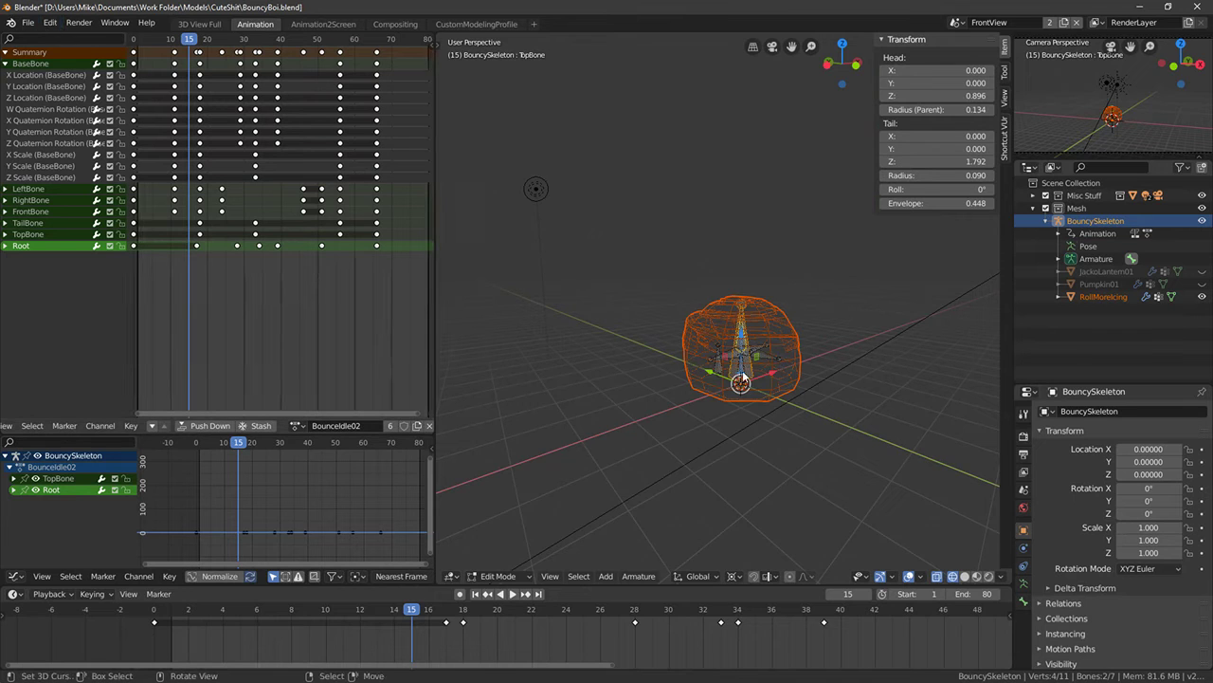
# Leave Edit Mode on BouncySkeleton and export the roll as FBX over the existing BouncyCinnamonRoll01.fbx
pyautogui.press('Tab')
pyautogui.click(28, 22)
pyautogui.moveTo(86, 205)
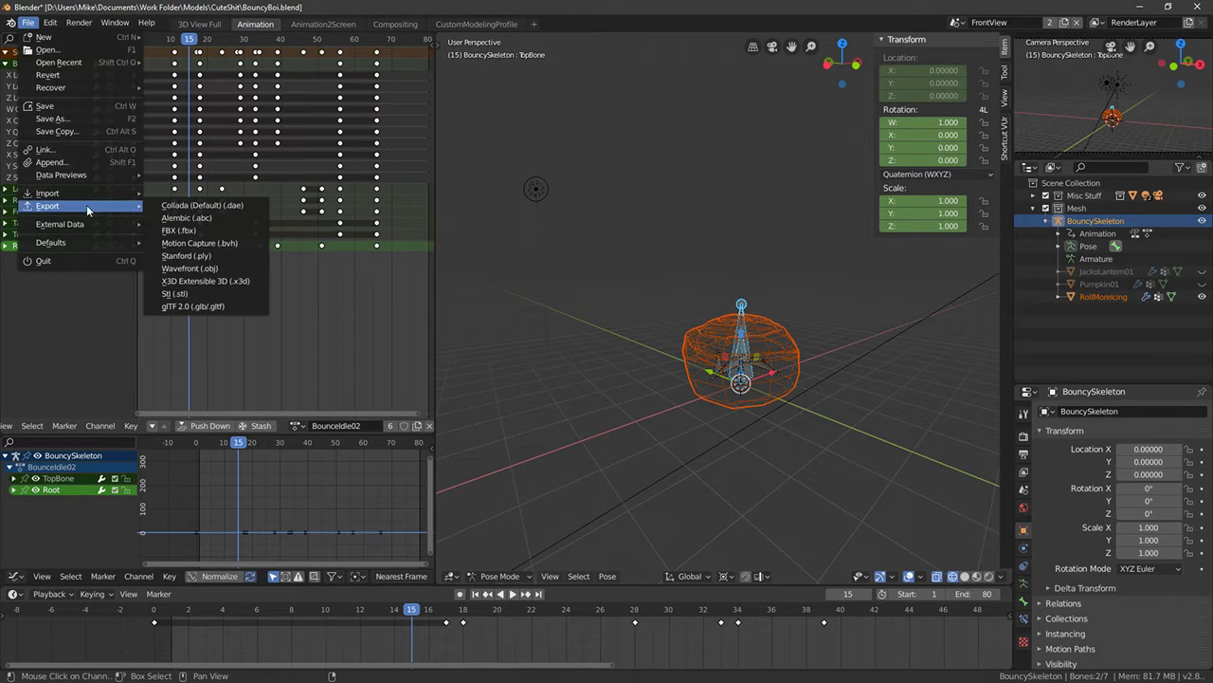
pyautogui.click(204, 230)
pyautogui.doubleClick(239, 102)
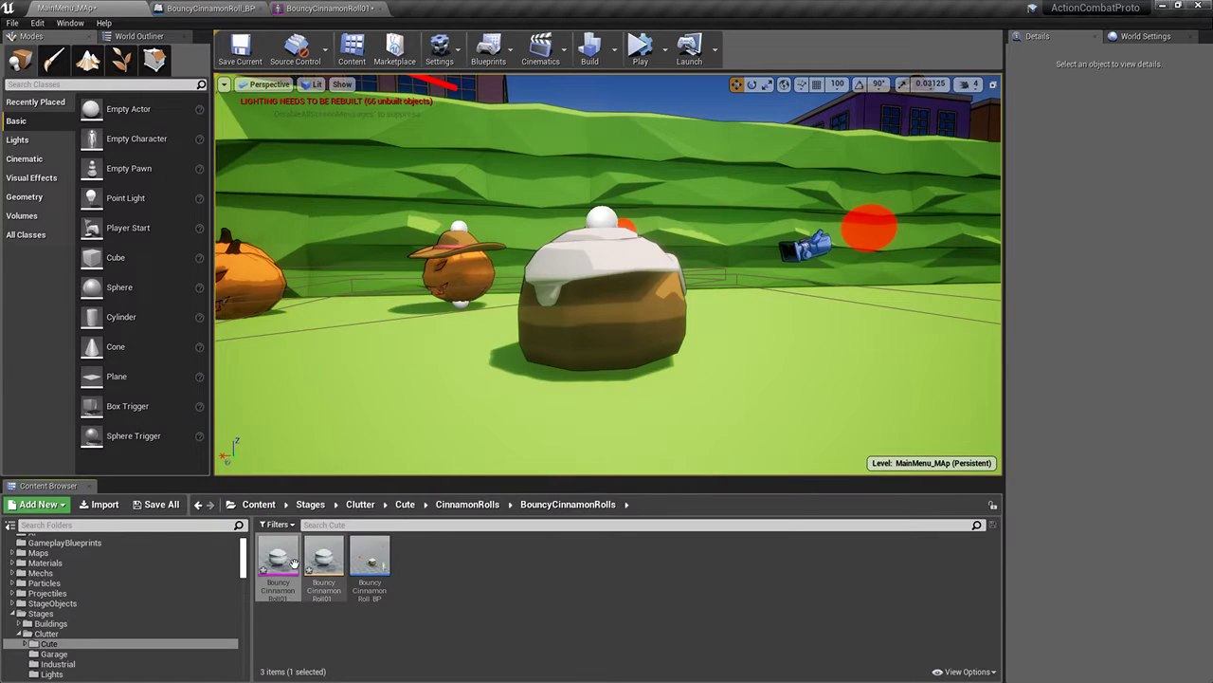
# Reimport the BouncyCinnamonRoll01 skeletal mesh in Unreal and run the level to check the roll
pyautogui.rightClick(294, 563)
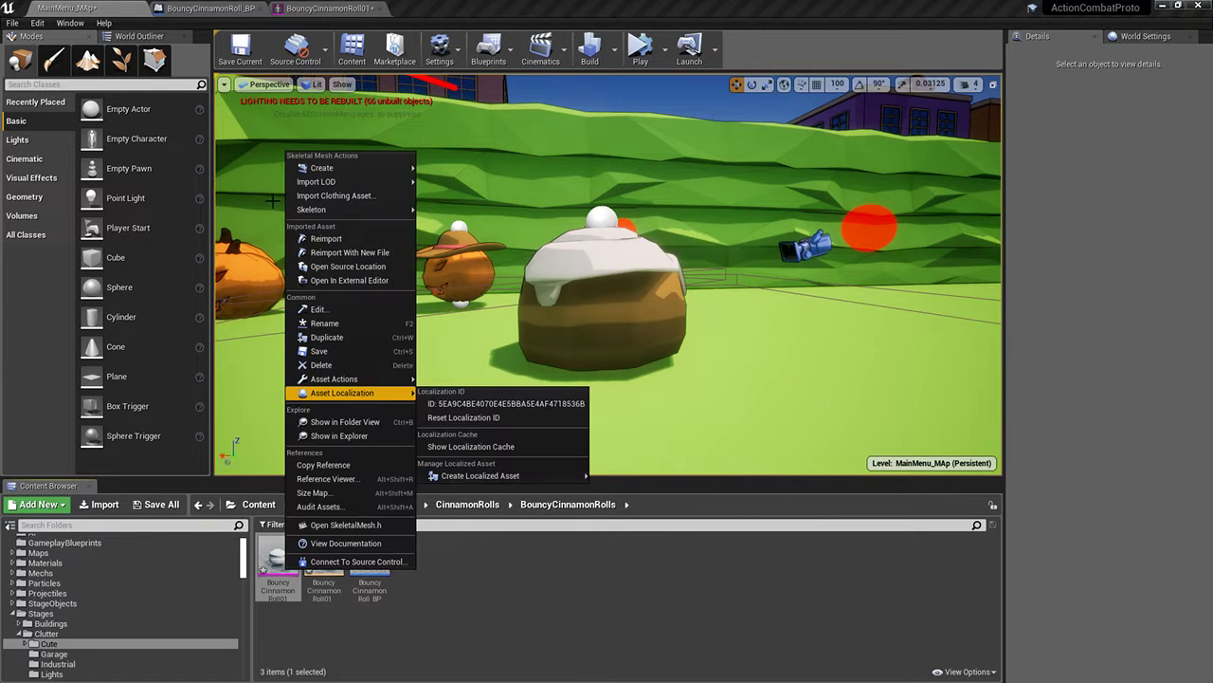
pyautogui.click(337, 242)
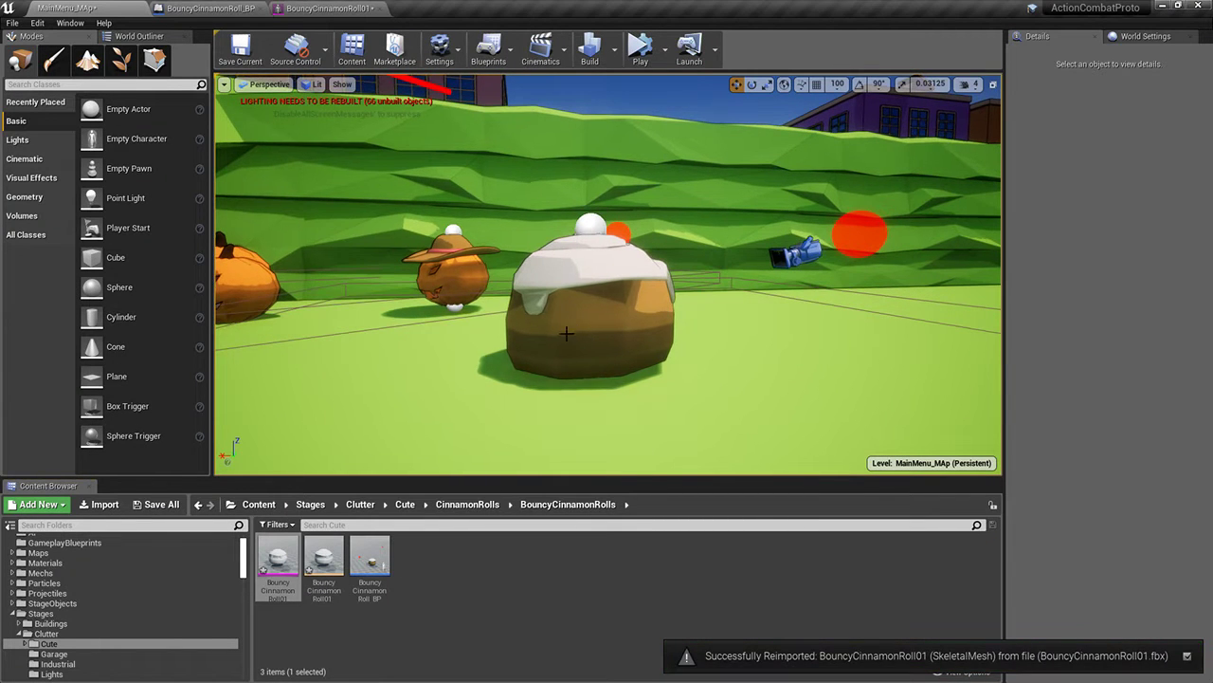
pyautogui.moveTo(525, 381); pyautogui.dragTo(451, 370, button='right')
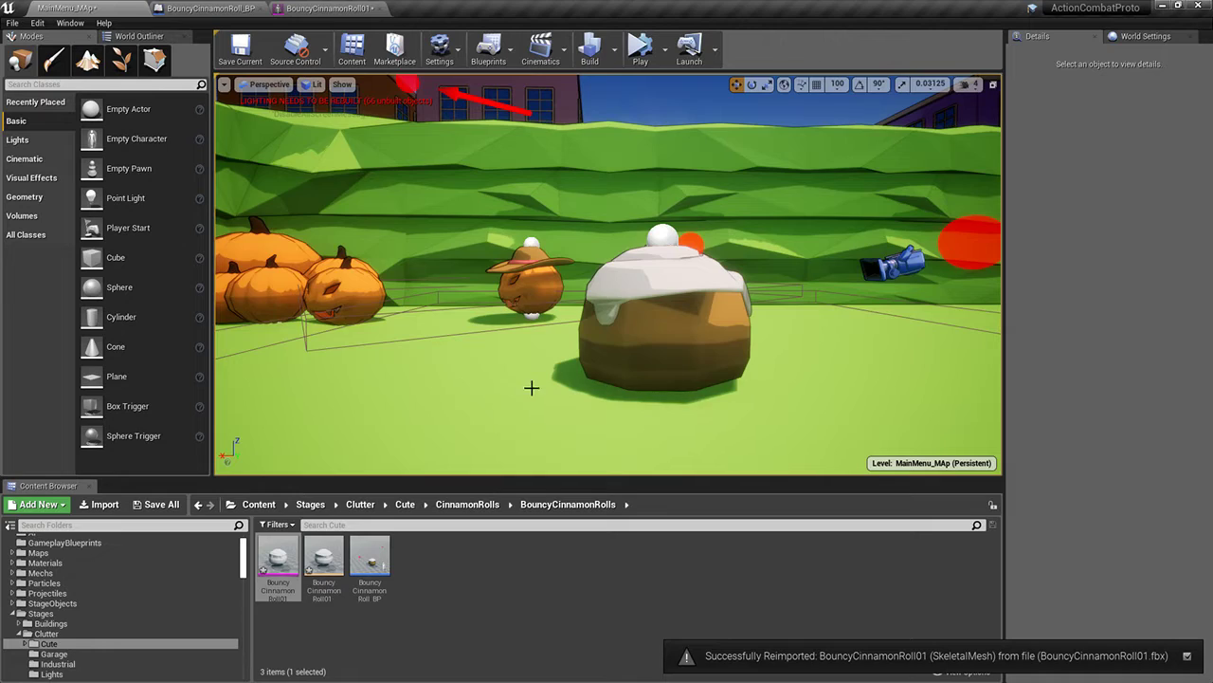
pyautogui.hotkey('alt', 'p')
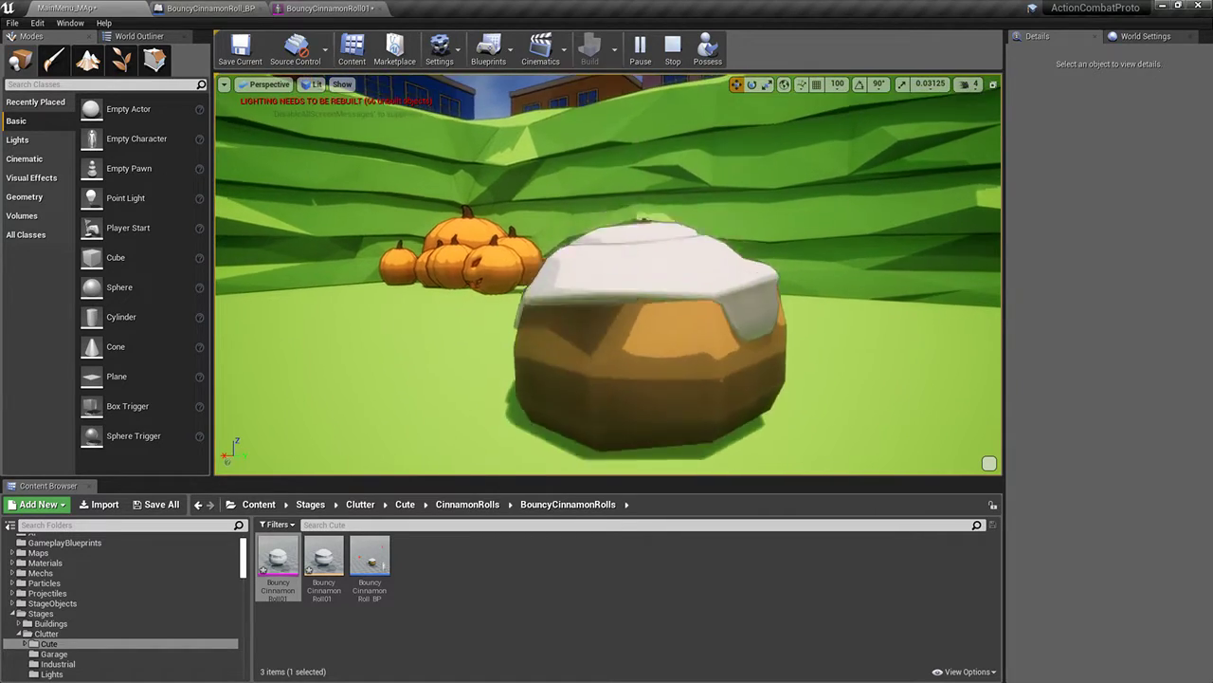
# Switch back to Blender and preview the roll's bounce animation from another angle in solid shading
pyautogui.hotkey('alt', 'Tab')
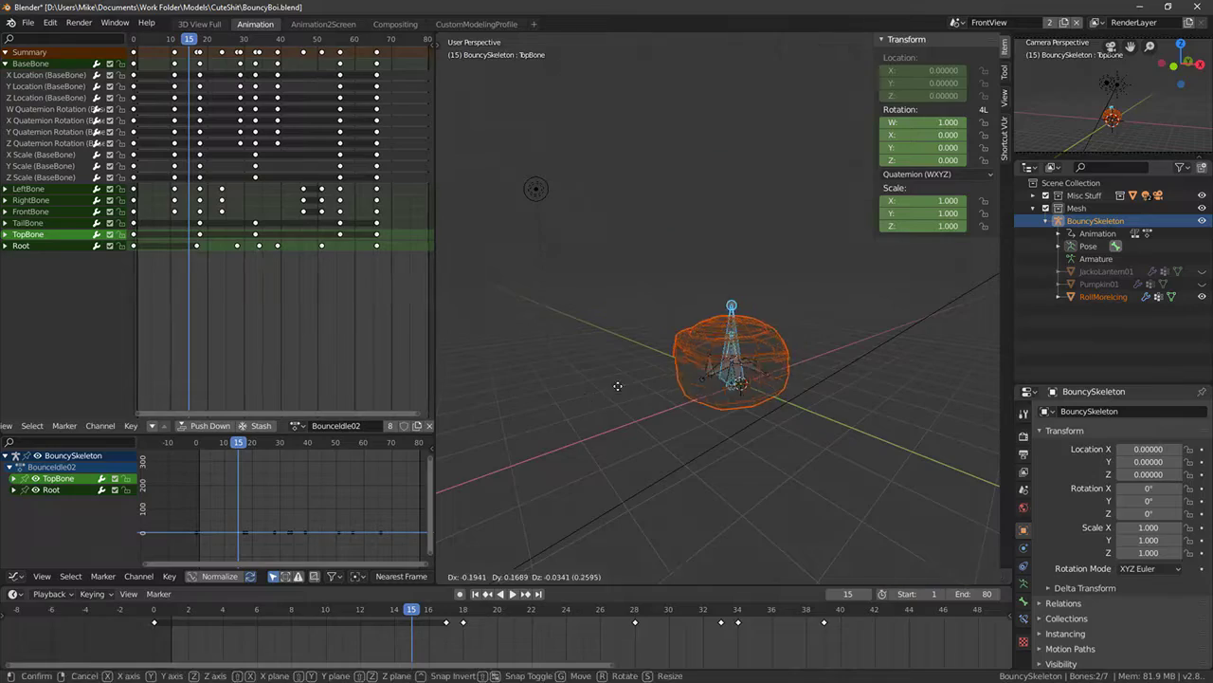
pyautogui.rightClick(617, 390)
pyautogui.moveTo(769, 426)
pyautogui.mouseDown(button='middle')
pyautogui.moveTo(607, 410)
pyautogui.moveTo(663, 402)
pyautogui.moveTo(749, 351)
pyautogui.moveTo(811, 414)
pyautogui.mouseUp(button='middle')
pyautogui.hotkey('shift', 'z')
pyautogui.press('space')
# Enter Edit Mode on the RollMoreIcing mesh and recalculate the normals of the whole roll body
pyautogui.rightClick(706, 197)
pyautogui.press('Tab')
pyautogui.hotkey('alt', 'a')
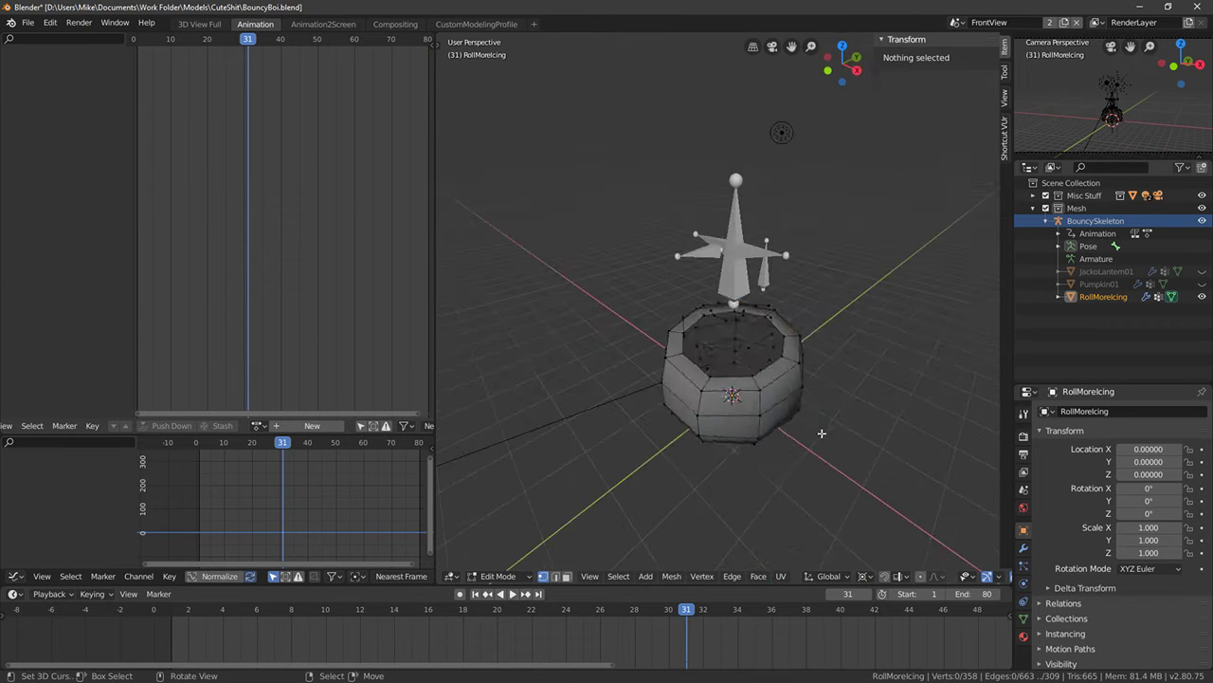
pyautogui.press('a')
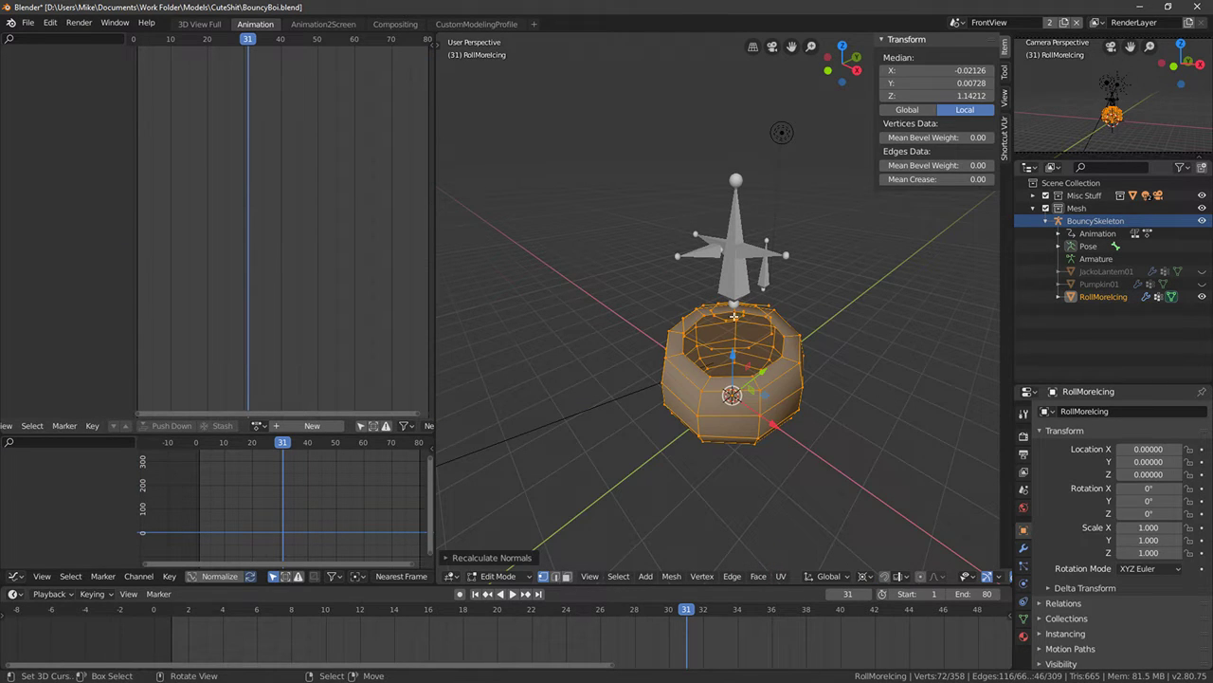
# Select the entire loose spiral of edges inside the roll and move it clear of the body
pyautogui.rightClick(734, 316)
pyautogui.hotkey('shift', 'z')
pyautogui.moveTo(734, 316); pyautogui.dragTo(852, 368, button='middle')
pyautogui.hotkey('ctrl', 'l')
pyautogui.hotkey('shift', 'z')
pyautogui.moveTo(763, 353); pyautogui.dragTo(906, 383, button='middle')
pyautogui.press('g')
pyautogui.click(595, 152)
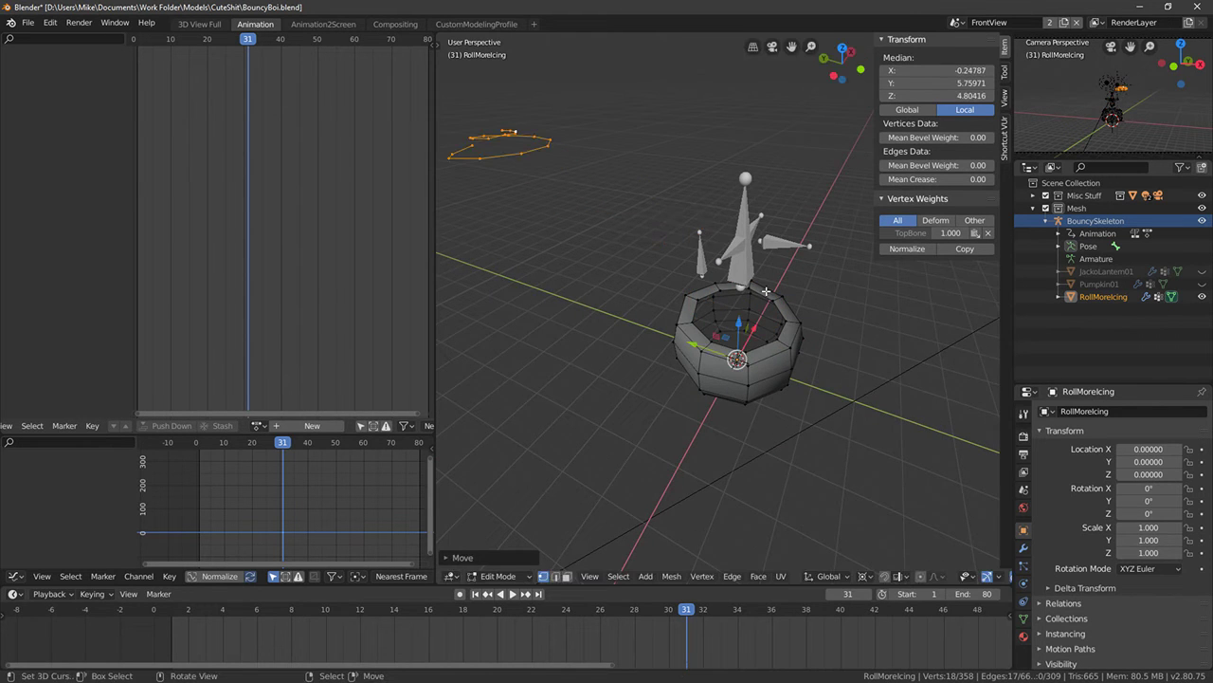
# Reveal the hidden icing, then select the whole detached spiral and delete its vertices
pyautogui.moveTo(764, 328)
pyautogui.mouseDown(button='middle')
pyautogui.moveTo(809, 331)
pyautogui.moveTo(848, 366)
pyautogui.moveTo(769, 333)
pyautogui.mouseUp(button='middle')
pyautogui.scroll(-4, 848, 366)
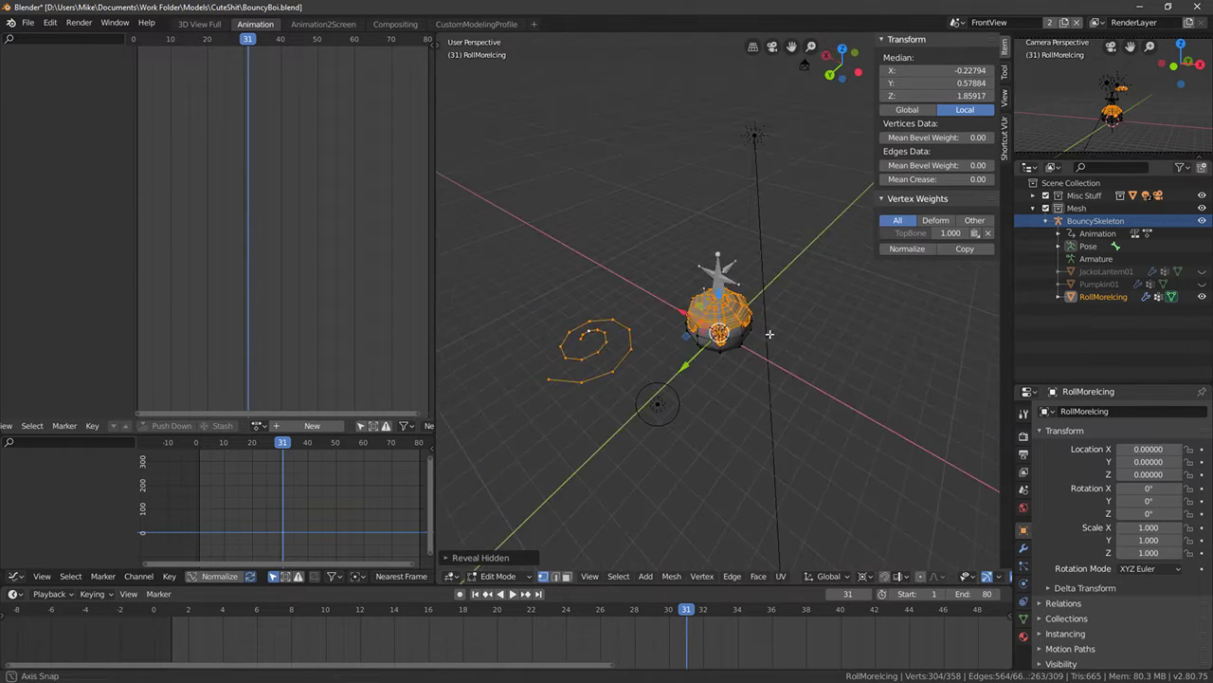
pyautogui.rightClick(586, 338)
pyautogui.hotkey('ctrl', 'l')
pyautogui.press('x')
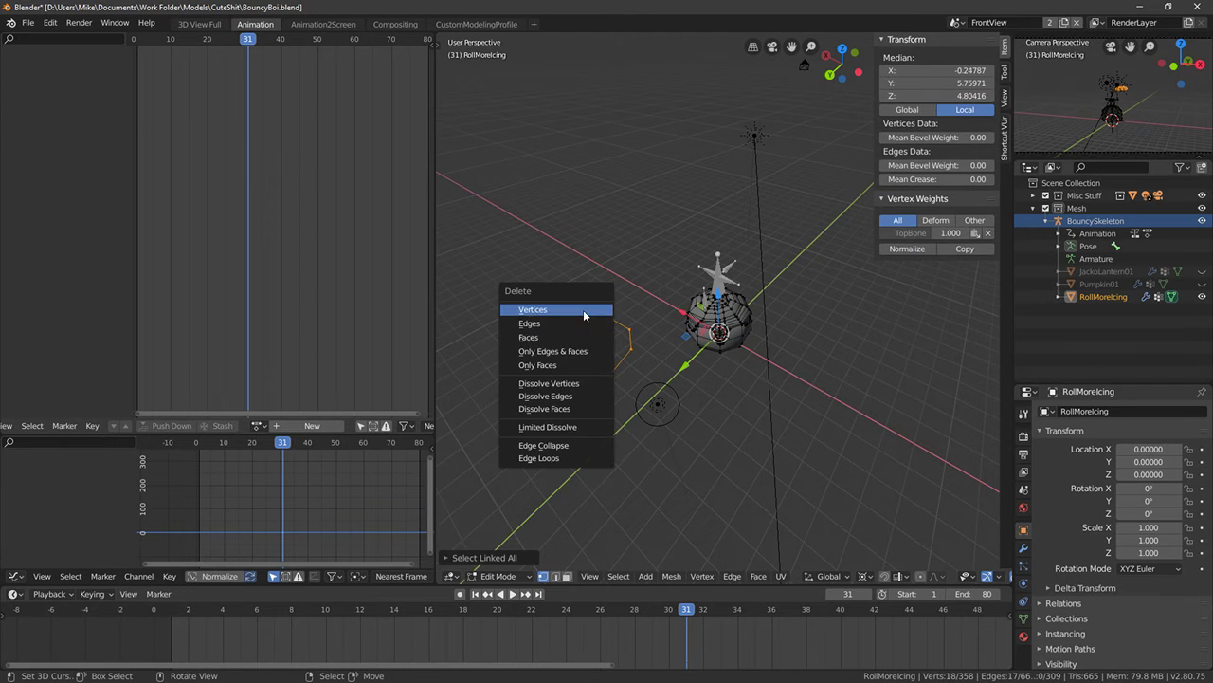
pyautogui.click(584, 314)
# Inspect where the icing meets the roll body in X-ray and solid shading, and play the bounce animation briefly
pyautogui.scroll(6, 739, 398)
pyautogui.moveTo(748, 398)
pyautogui.mouseDown(button='middle')
pyautogui.moveTo(770, 428)
pyautogui.moveTo(749, 355)
pyautogui.moveTo(786, 325)
pyautogui.moveTo(745, 285)
pyautogui.moveTo(672, 341)
pyautogui.moveTo(731, 398)
pyautogui.moveTo(740, 366)
pyautogui.mouseUp(button='middle')
pyautogui.hotkey('alt', 'z')
pyautogui.hotkey('alt', 'h')
pyautogui.scroll(-4, 731, 398)
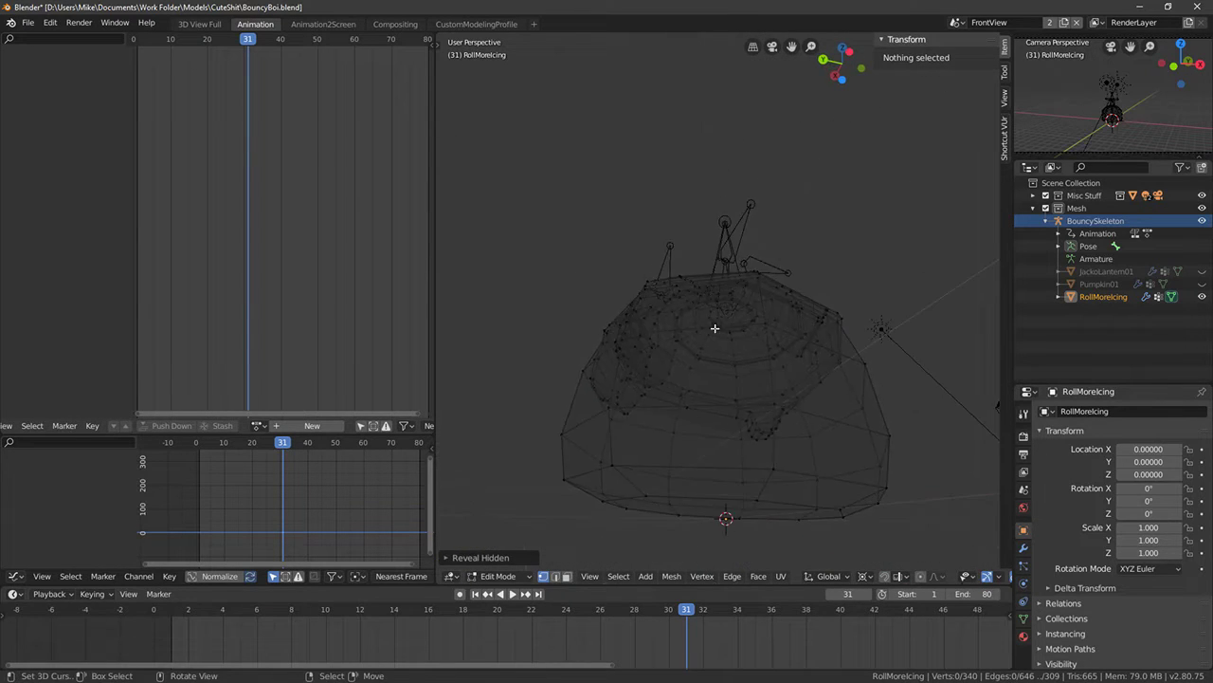
pyautogui.press('z')
pyautogui.moveTo(715, 328); pyautogui.dragTo(636, 350)
pyautogui.moveTo(636, 349)
pyautogui.mouseDown(button='middle')
pyautogui.moveTo(684, 344)
pyautogui.moveTo(738, 382)
pyautogui.moveTo(512, 396)
pyautogui.moveTo(707, 381)
pyautogui.moveTo(683, 392)
pyautogui.moveTo(765, 418)
pyautogui.moveTo(755, 396)
pyautogui.moveTo(748, 417)
pyautogui.moveTo(731, 340)
pyautogui.moveTo(784, 398)
pyautogui.moveTo(713, 359)
pyautogui.moveTo(652, 373)
pyautogui.moveTo(633, 350)
pyautogui.moveTo(561, 316)
pyautogui.moveTo(548, 386)
pyautogui.moveTo(655, 402)
pyautogui.moveTo(769, 389)
pyautogui.moveTo(745, 368)
pyautogui.moveTo(710, 366)
pyautogui.moveTo(719, 389)
pyautogui.moveTo(763, 382)
pyautogui.moveTo(745, 356)
pyautogui.moveTo(752, 378)
pyautogui.moveTo(729, 347)
pyautogui.moveTo(698, 338)
pyautogui.mouseUp(button='middle')
pyautogui.hotkey('alt', 'a')
pyautogui.press('Tab')
pyautogui.press('space')
pyautogui.press('Tab')
pyautogui.hotkey('shift', 'z')
pyautogui.hotkey('shift', 'z')
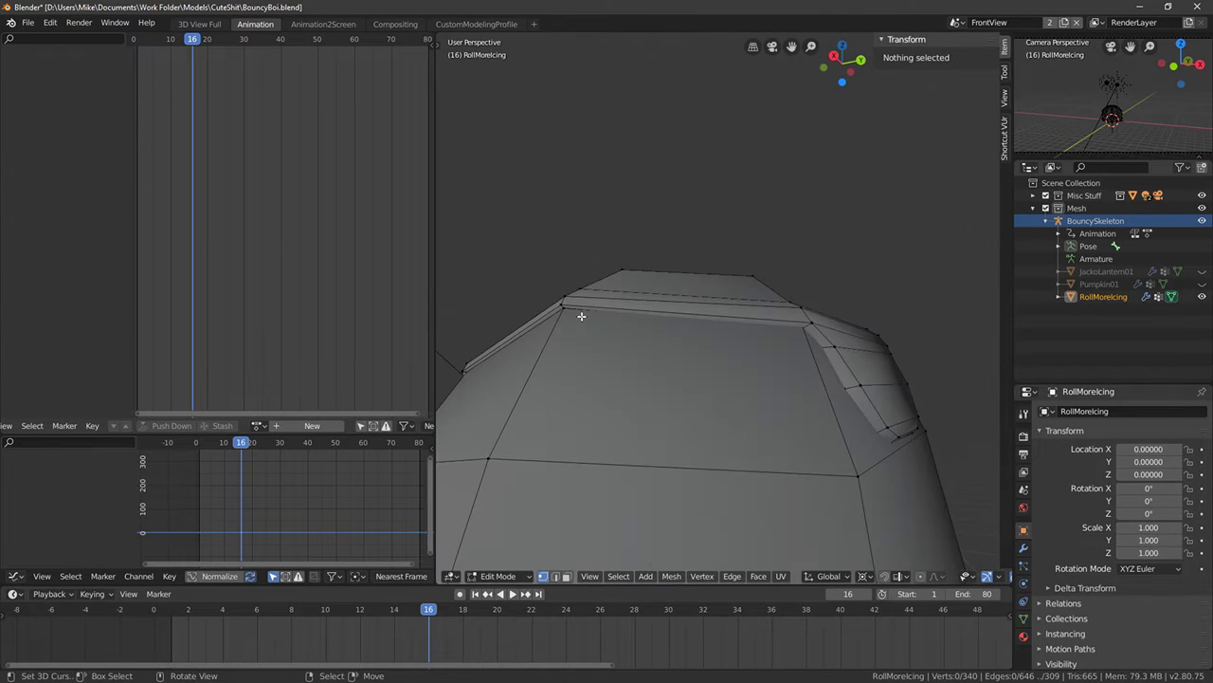
# Try to merge the vertices of the icing's lower edge loop by distance
pyautogui.keyDown('alt'); pyautogui.rightClick(582, 313); pyautogui.keyUp('alt')
pyautogui.hotkey('alt', 'a')
pyautogui.keyDown('alt'); pyautogui.rightClick(578, 311); pyautogui.keyUp('alt')
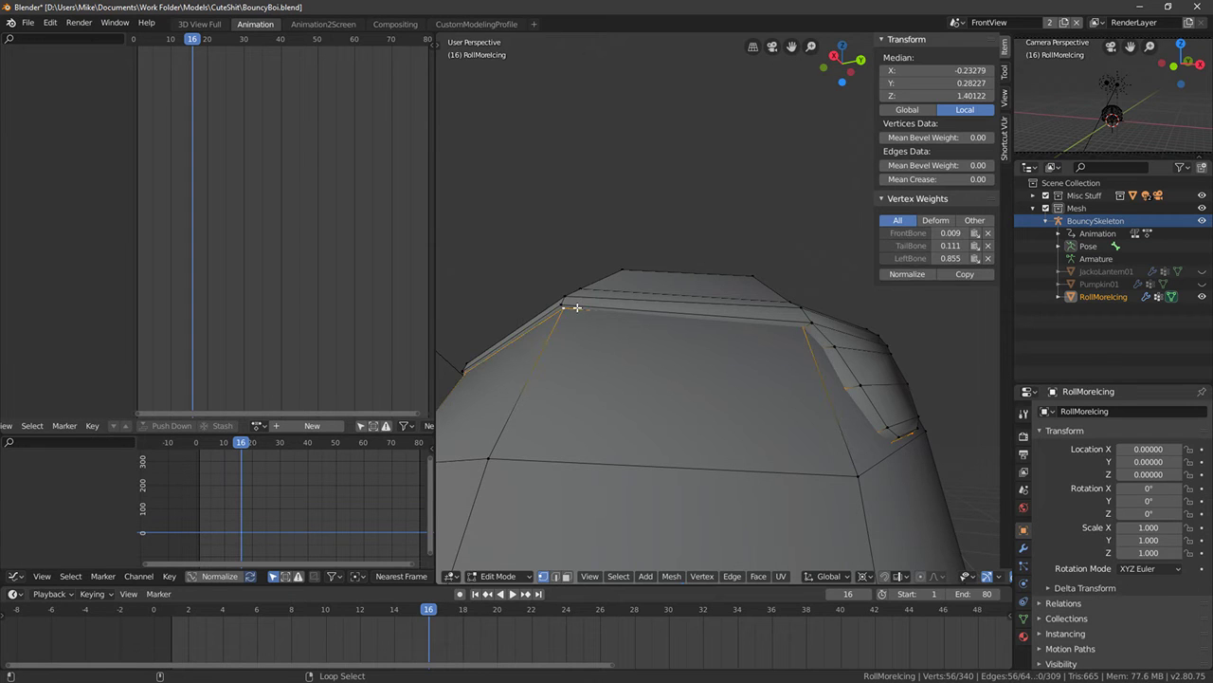
pyautogui.moveTo(623, 319); pyautogui.dragTo(620, 325, button='middle')
pyautogui.press('F3')
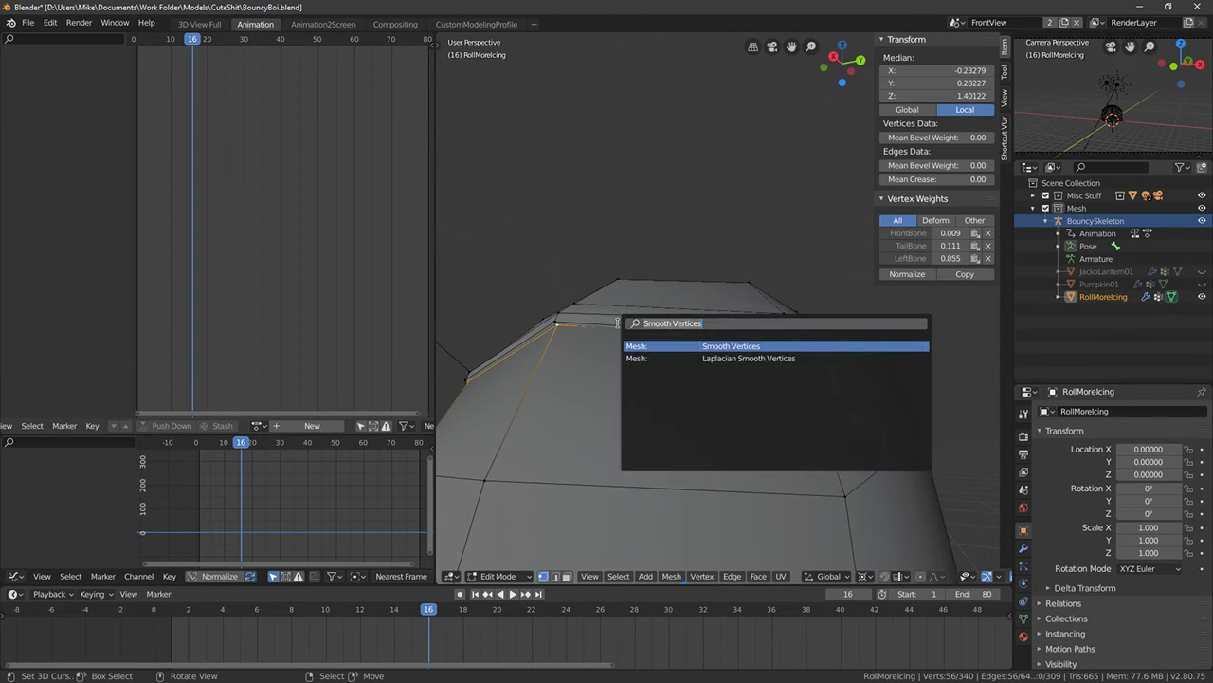
pyautogui.write('merge by di')
pyautogui.press('Return')
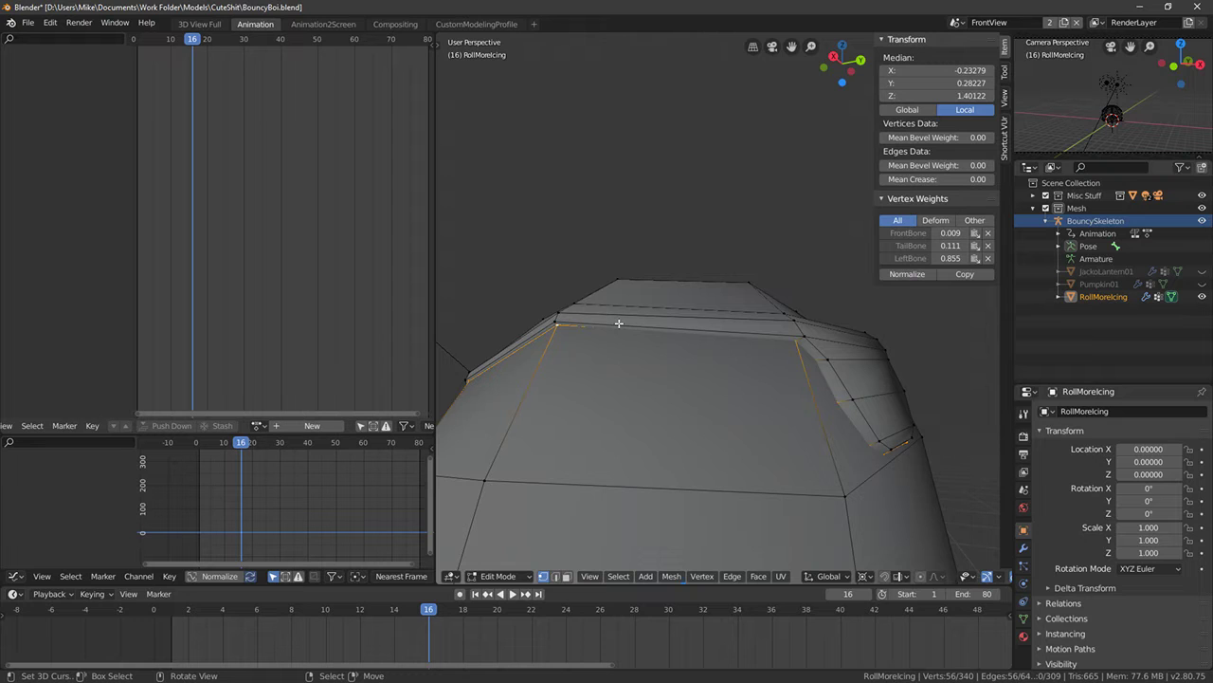
# Hide the roll body and delete the large cap face on the underside of the icing
pyautogui.moveTo(711, 360)
pyautogui.mouseDown(button='middle')
pyautogui.moveTo(704, 401)
pyautogui.moveTo(755, 400)
pyautogui.moveTo(689, 323)
pyautogui.mouseUp(button='middle')
pyautogui.hotkey('shift', 'z')
pyautogui.hotkey('shift', 'z')
pyautogui.scroll(-7, 755, 399)
pyautogui.rightClick(733, 379)
pyautogui.hotkey('ctrl', 'l')
pyautogui.press('h')
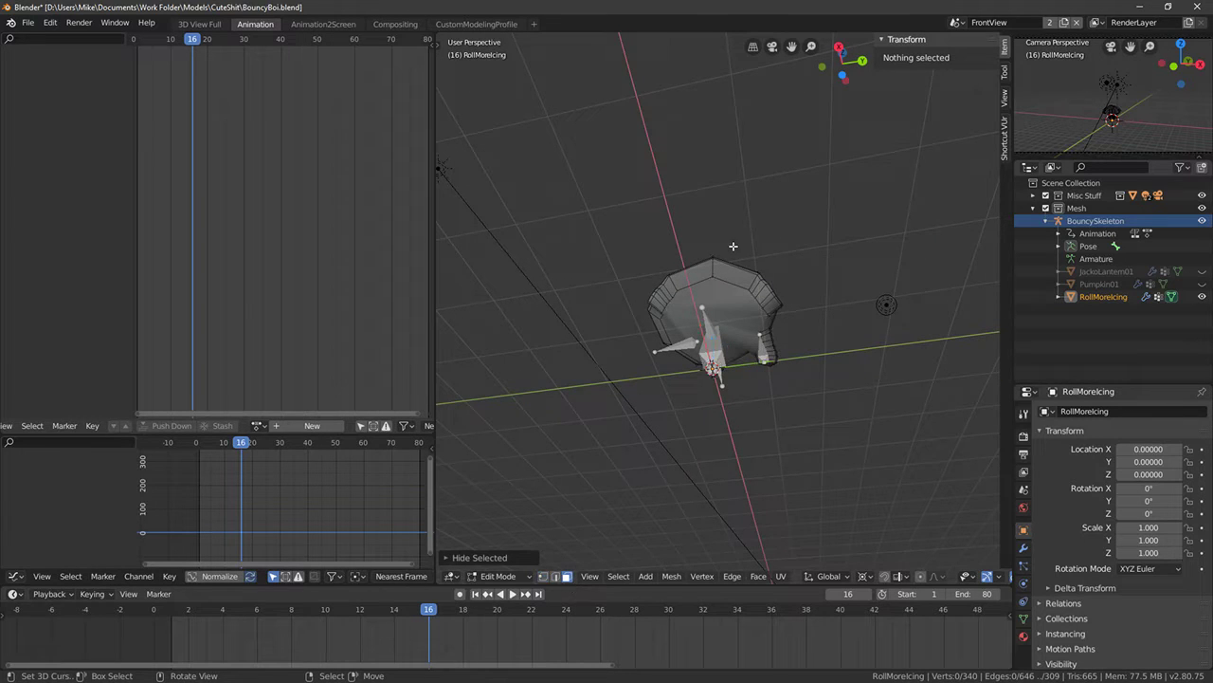
pyautogui.press('l')
pyautogui.press('x')
pyautogui.click(682, 338)
pyautogui.moveTo(681, 337); pyautogui.dragTo(705, 331, button='middle')
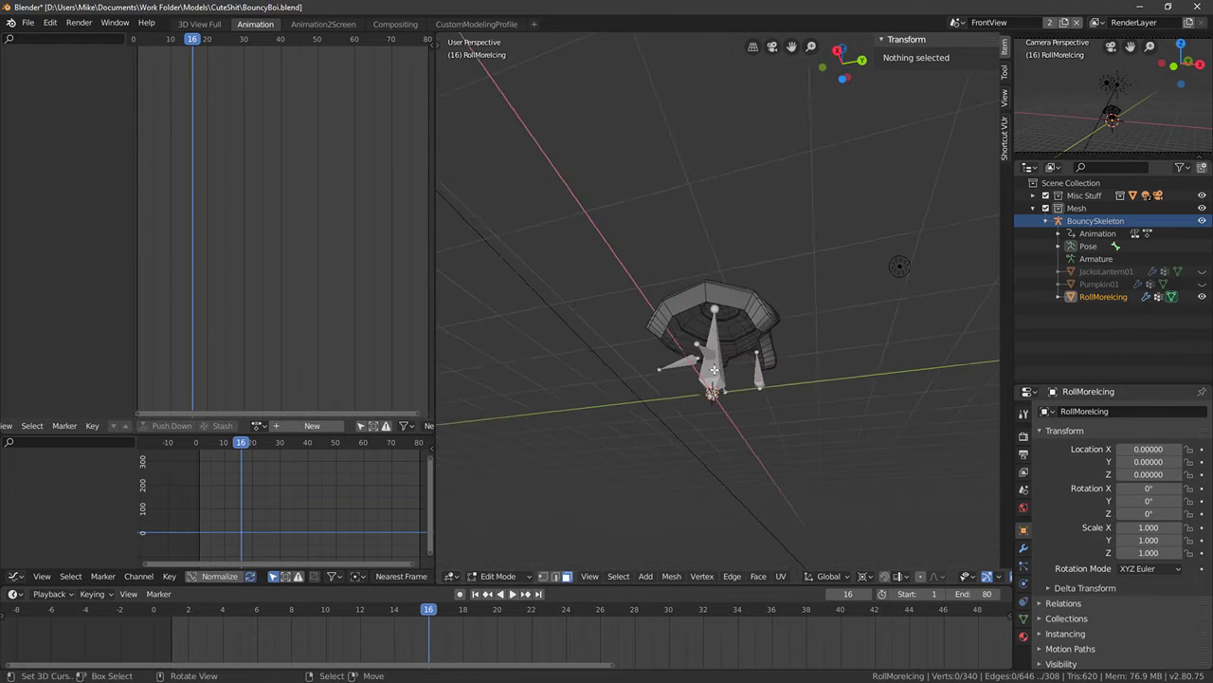
# Reveal the roll body, hide the icing, and delete the vertices of the body's inner top rim loop
pyautogui.scroll(5, 705, 331)
pyautogui.hotkey('alt', 'h')
pyautogui.click(681, 233)
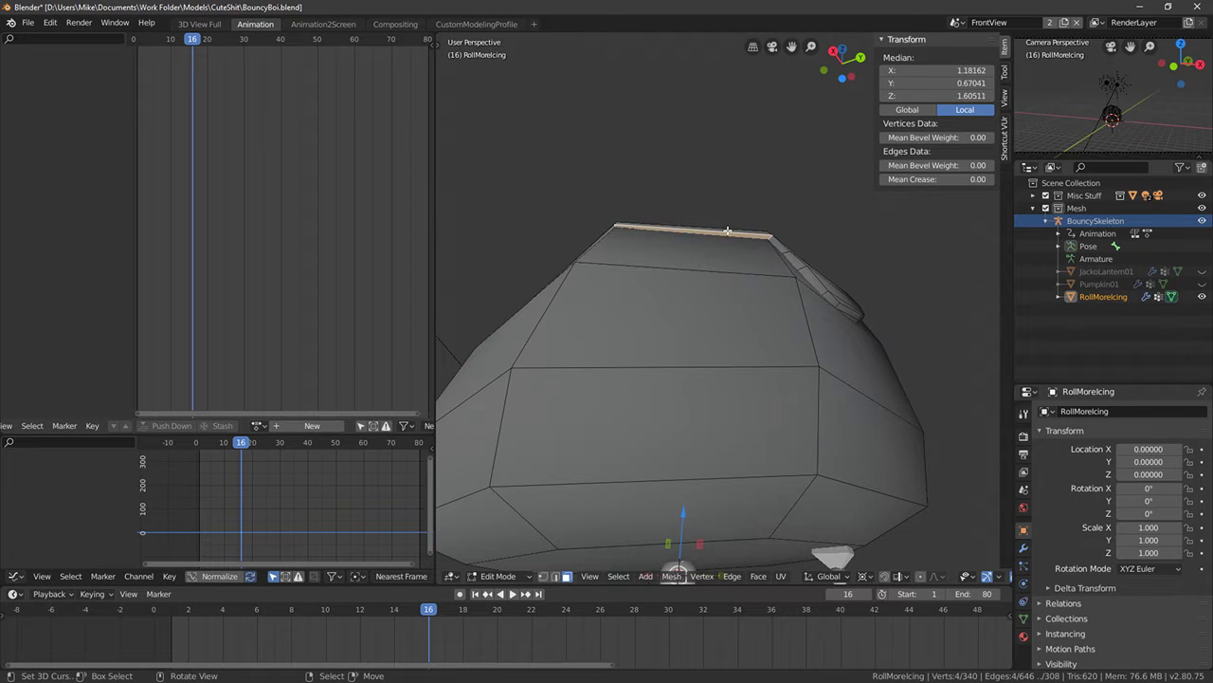
pyautogui.press('h')
pyautogui.scroll(-5, 793, 275)
pyautogui.moveTo(749, 282); pyautogui.dragTo(725, 398, button='middle')
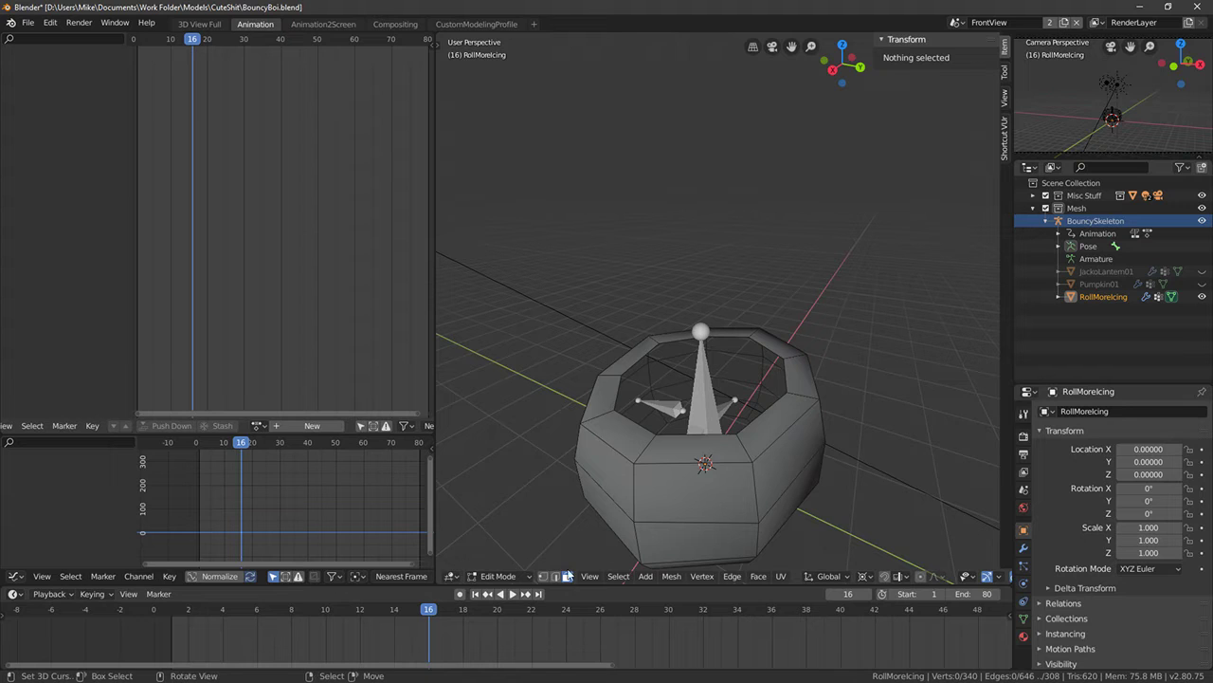
pyautogui.keyDown('alt'); pyautogui.rightClick(629, 399); pyautogui.keyUp('alt')
pyautogui.press('x')
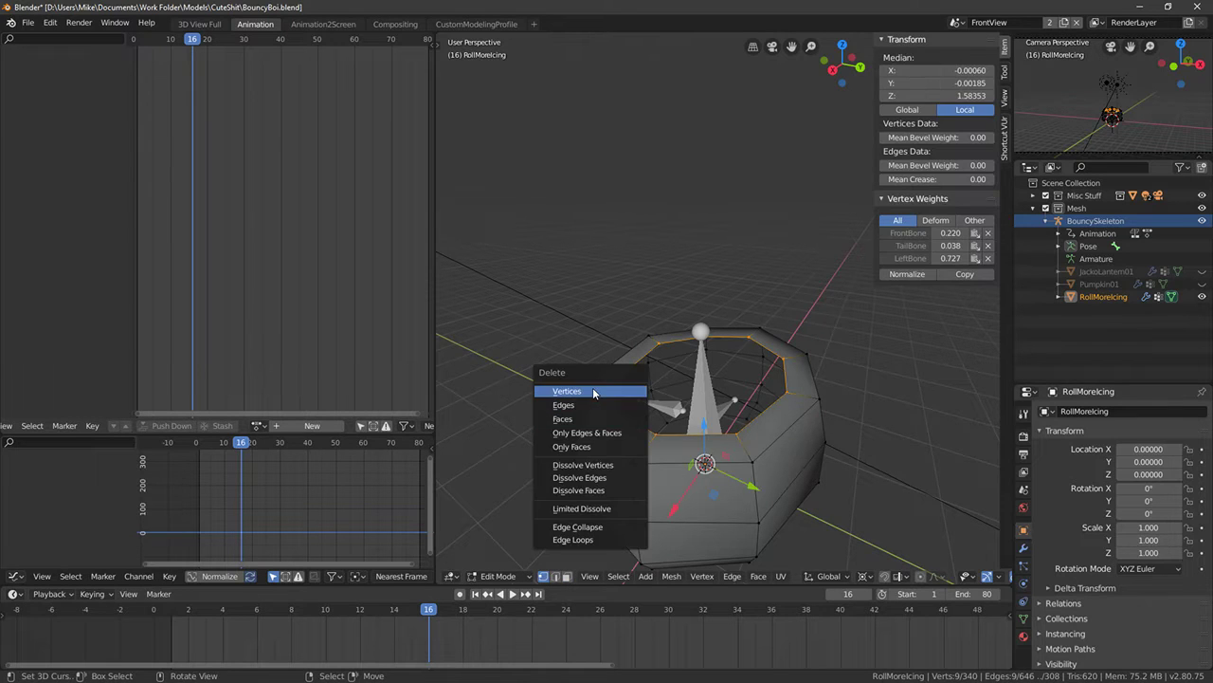
pyautogui.click(594, 392)
# Reveal the icing and merge its lower edge loop by distance with a merge distance of 0.030
pyautogui.moveTo(639, 453); pyautogui.dragTo(658, 394, button='middle')
pyautogui.hotkey('alt', 'h')
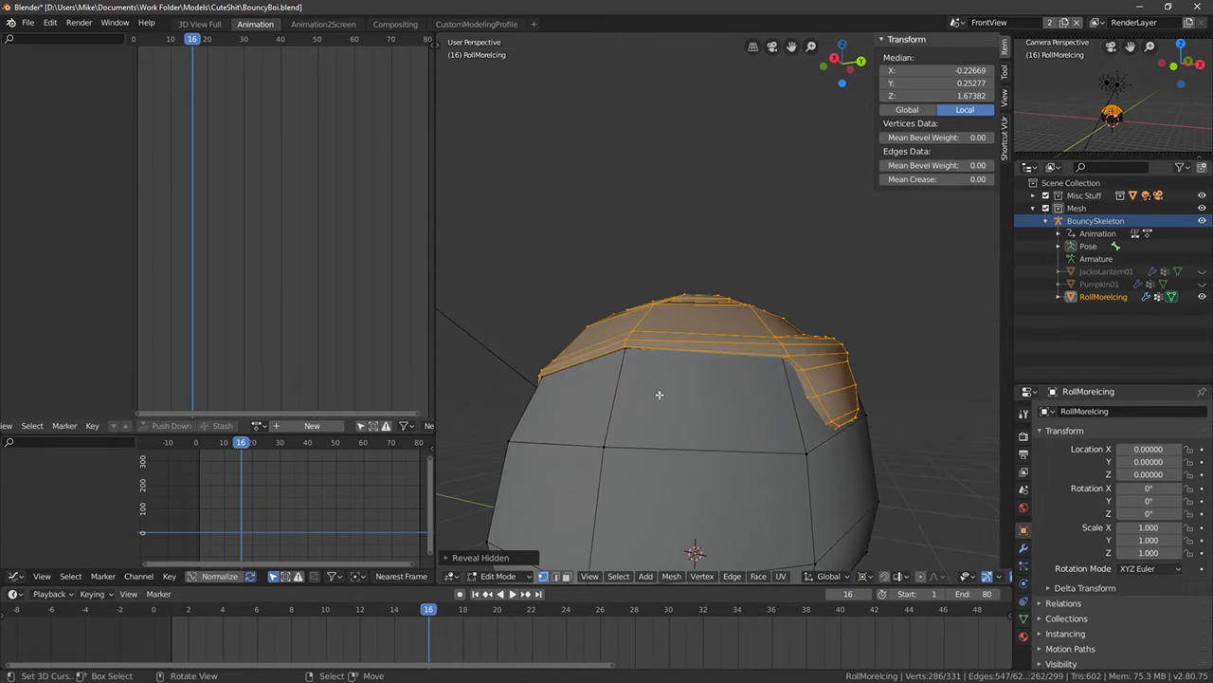
pyautogui.hotkey('alt', 'a')
pyautogui.keyDown('alt'); pyautogui.click(624, 359); pyautogui.keyUp('alt')
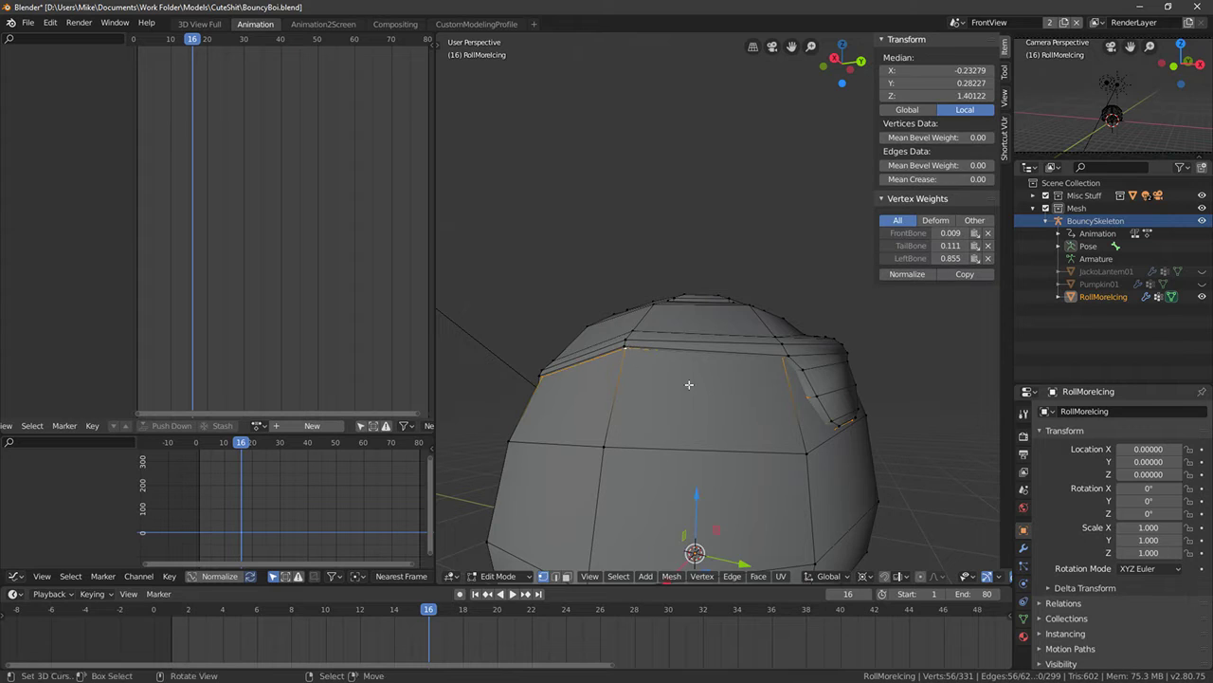
pyautogui.press('F3')
pyautogui.write('merge')
pyautogui.press('Return')
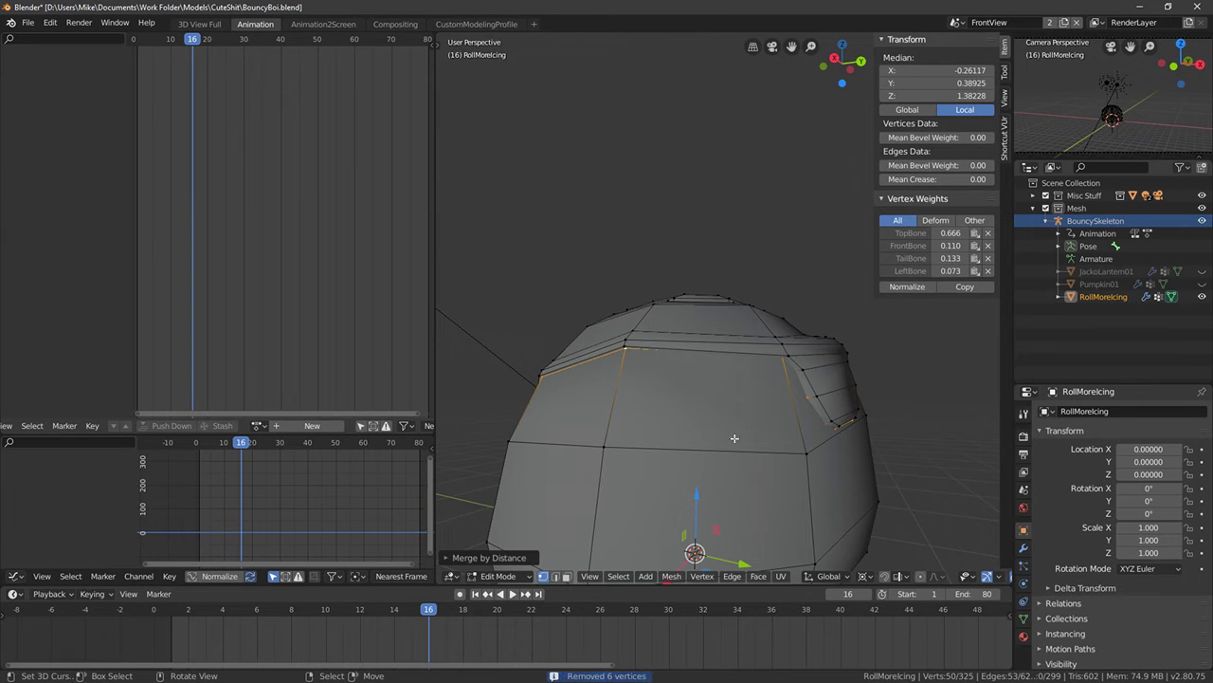
pyautogui.click(491, 557)
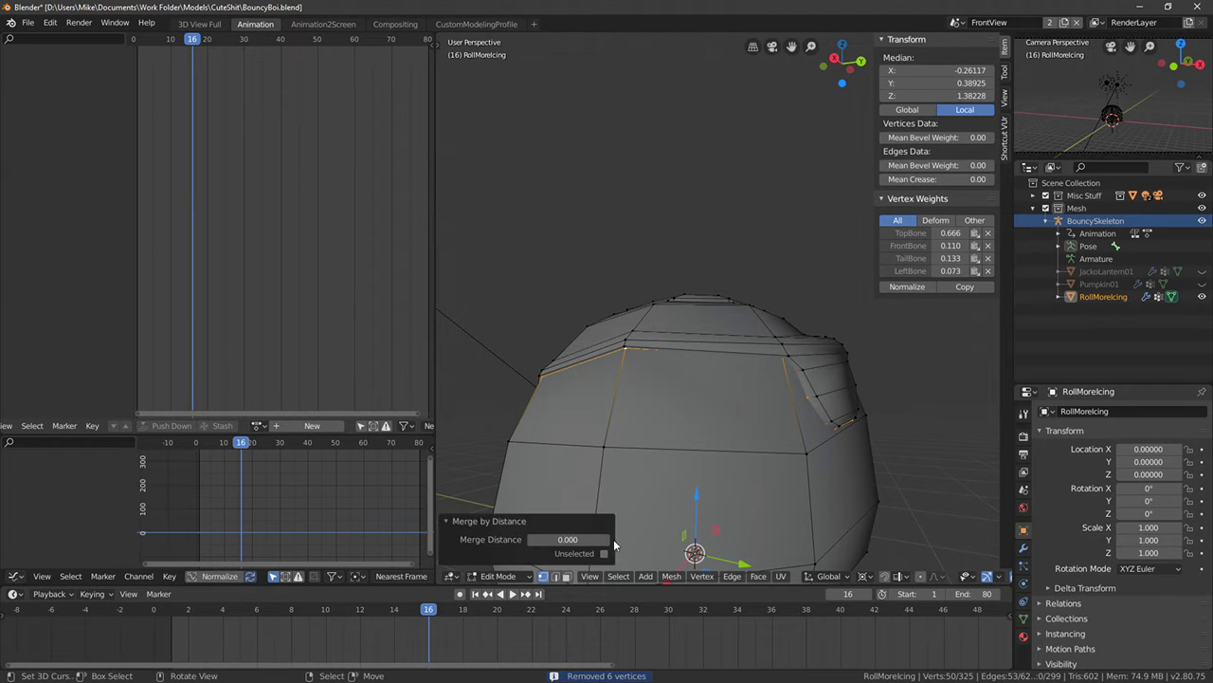
pyautogui.click(608, 539)
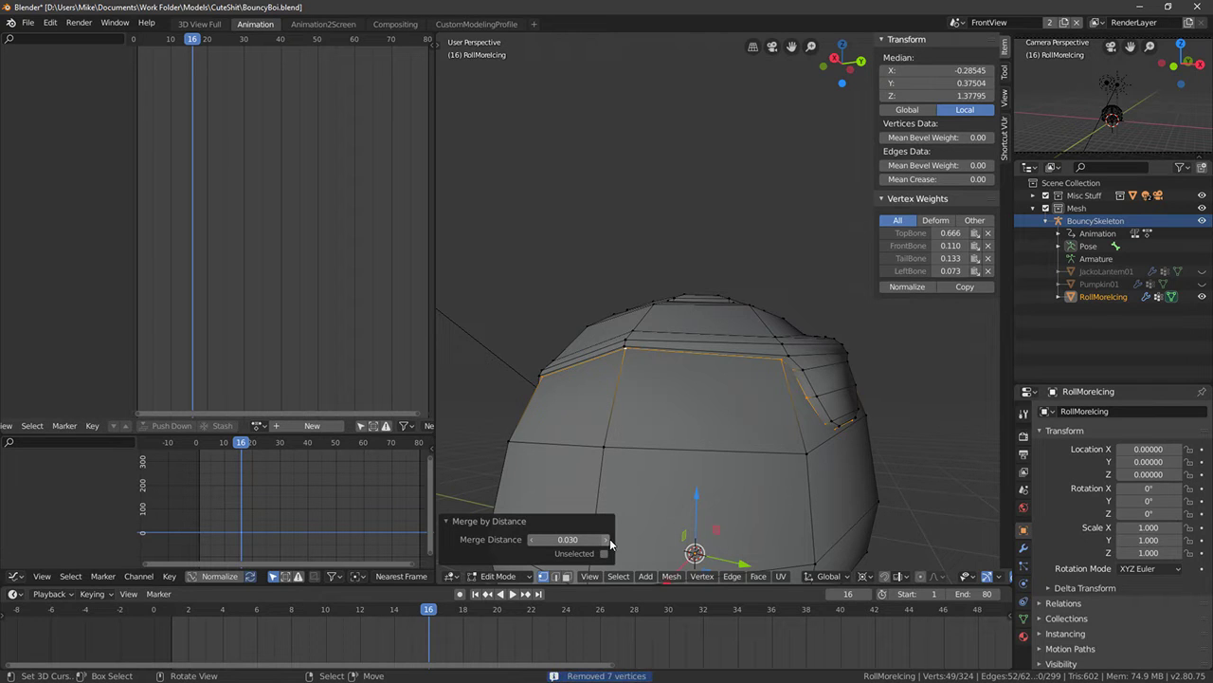
# Mark the icing's lower edge loop as sharp and check the shading in Object Mode
pyautogui.moveTo(737, 415); pyautogui.dragTo(793, 409, button='middle')
pyautogui.press('Tab')
pyautogui.press('Tab')
pyautogui.press('F3')
pyautogui.write('mark')
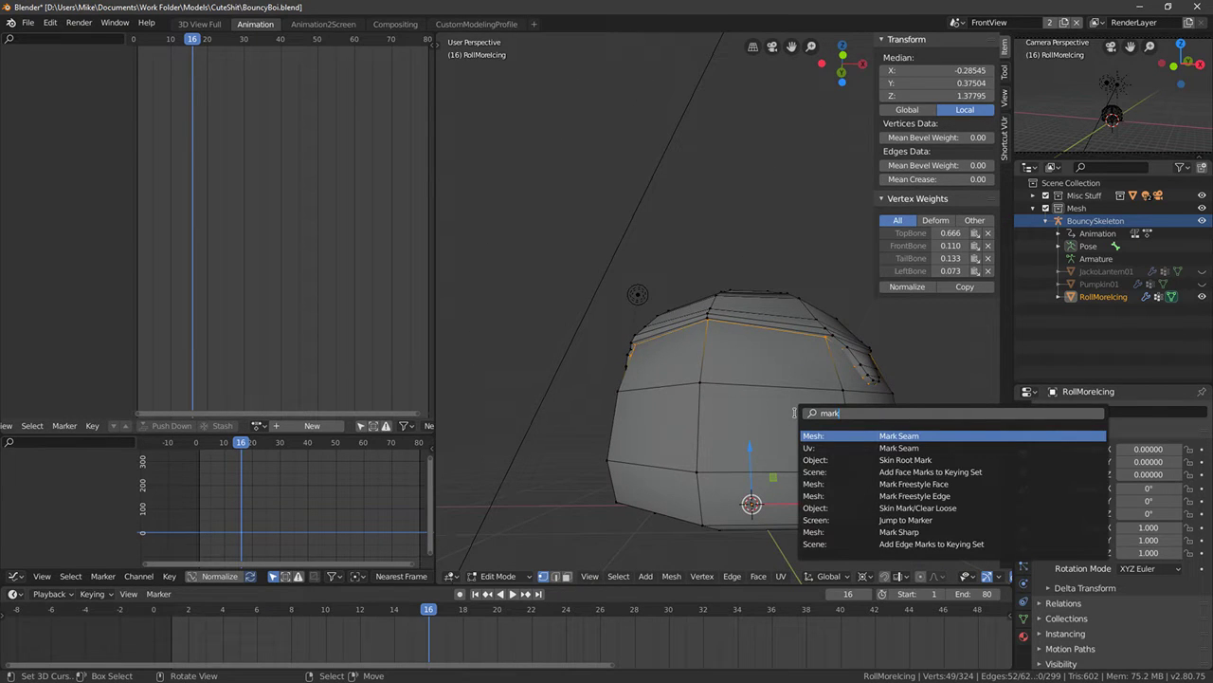
pyautogui.write(' sharp')
pyautogui.press('Return')
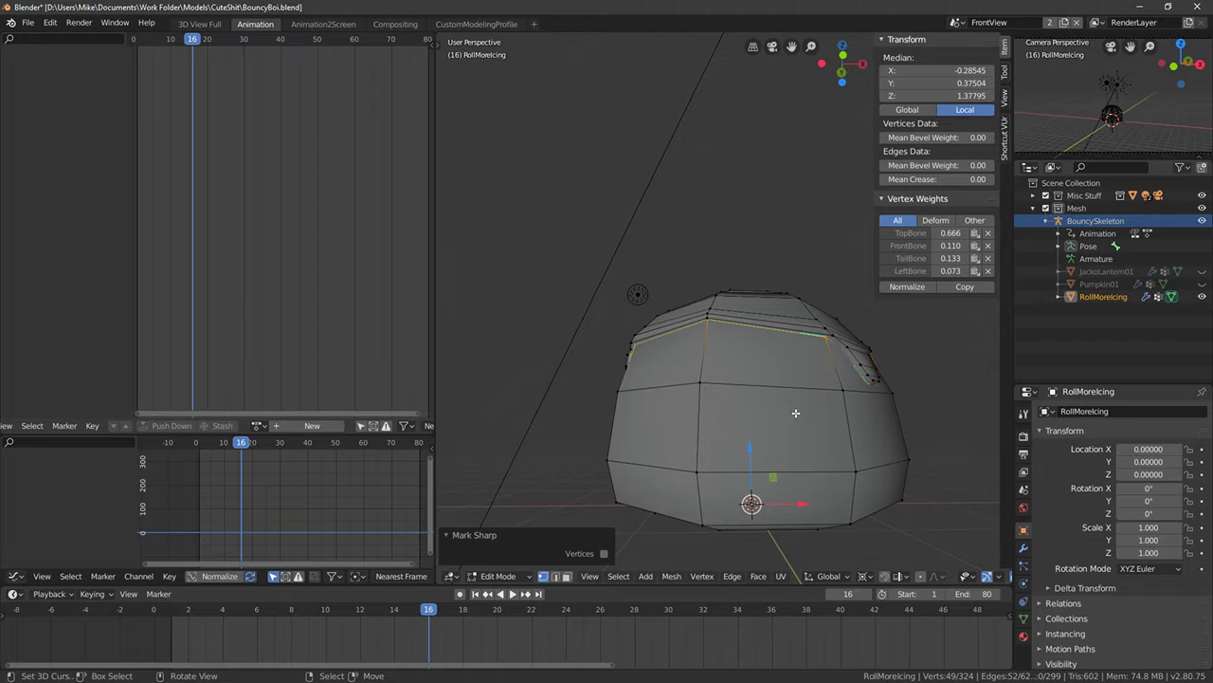
pyautogui.press('Tab')
pyautogui.moveTo(812, 419); pyautogui.dragTo(710, 387, button='middle')
pyautogui.press('Tab')
pyautogui.hotkey('alt', 'a')
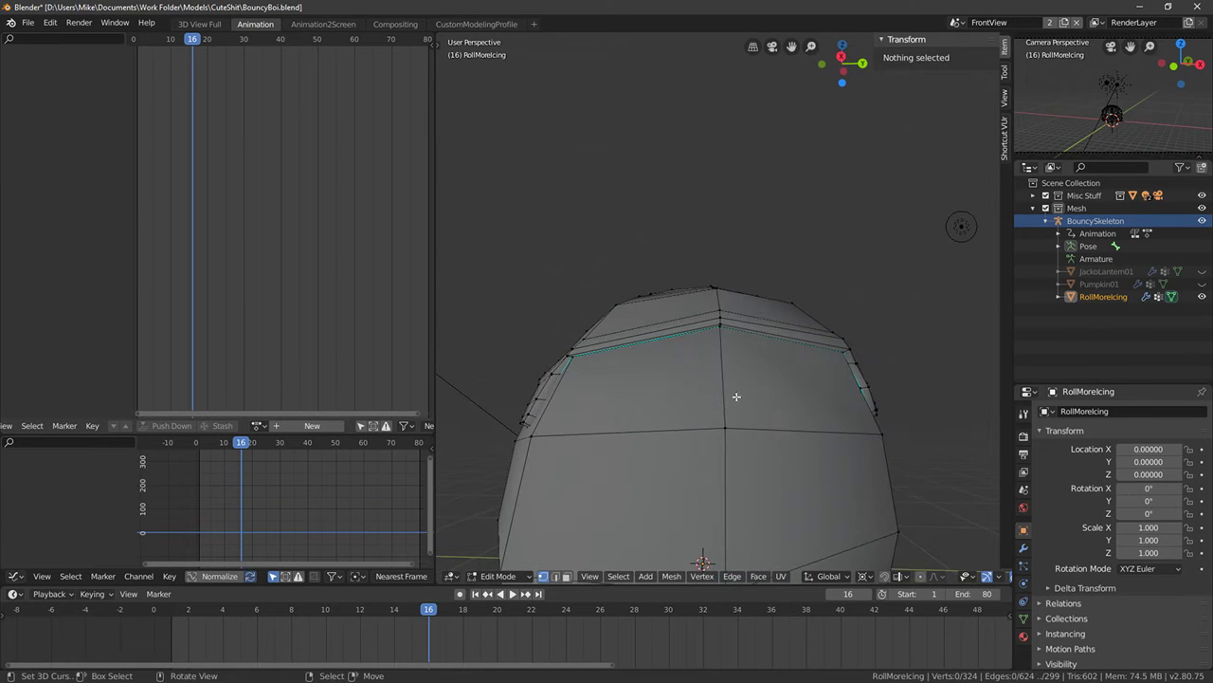
# Add a Bevel modifier to RollMoreIcing and remove its Shrinkwrap modifier
pyautogui.click(1024, 549)
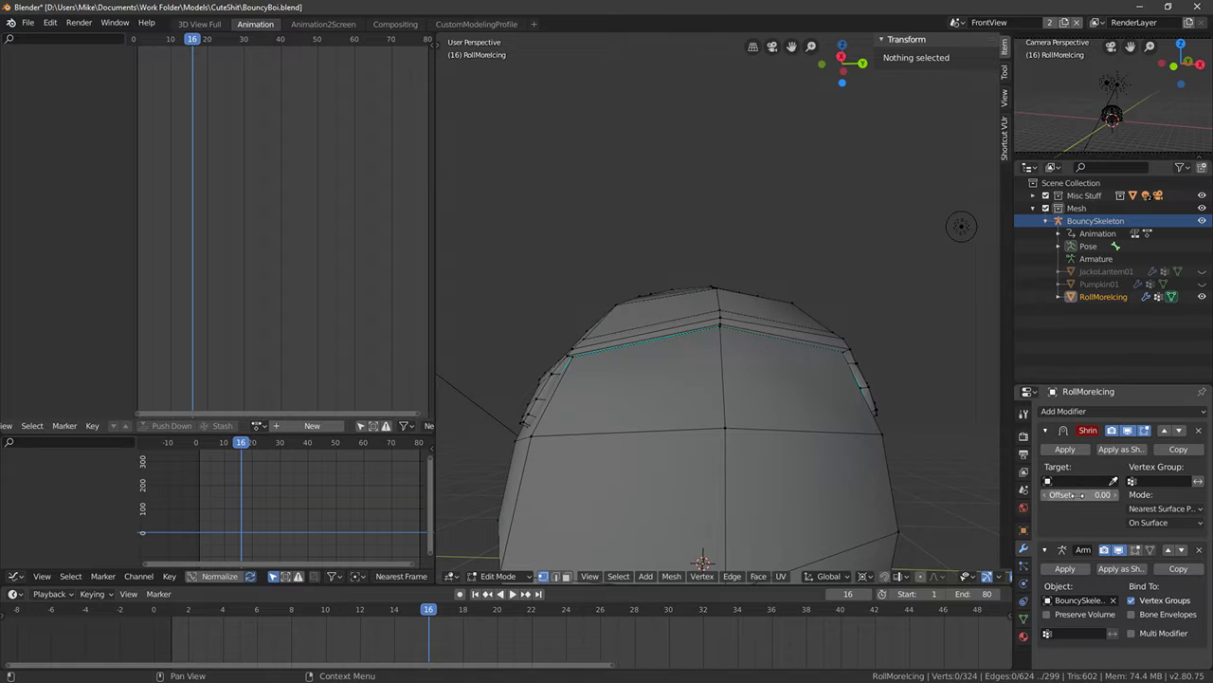
pyautogui.click(1090, 410)
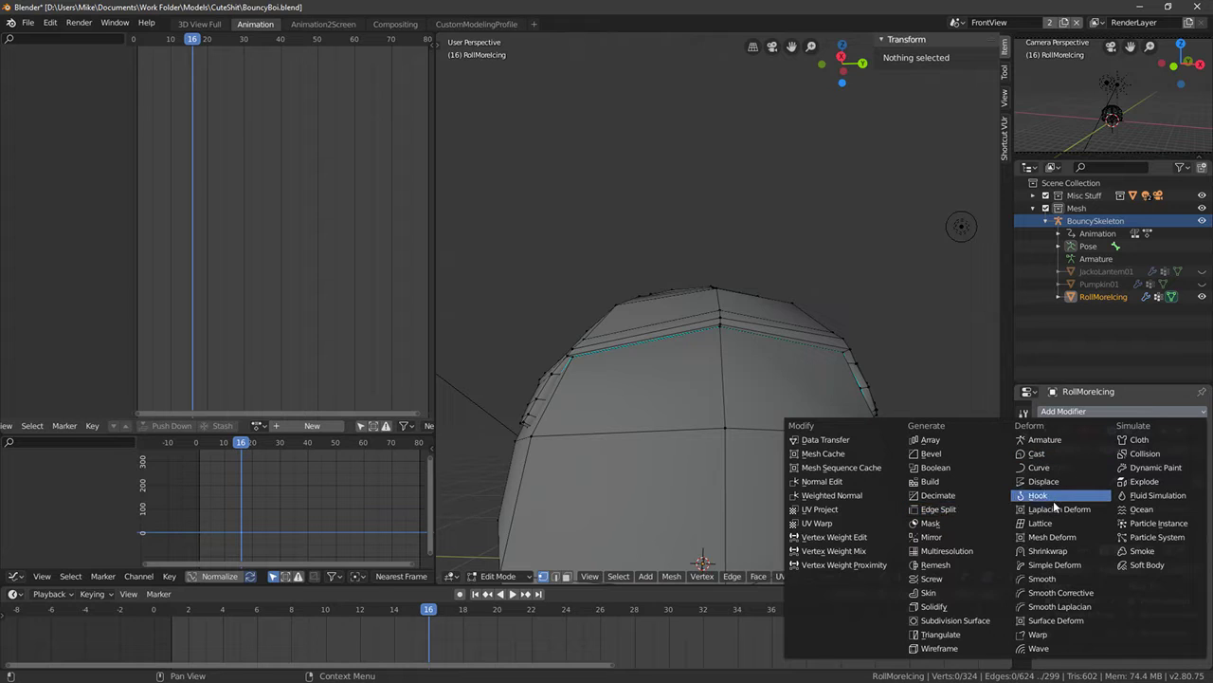
pyautogui.click(932, 453)
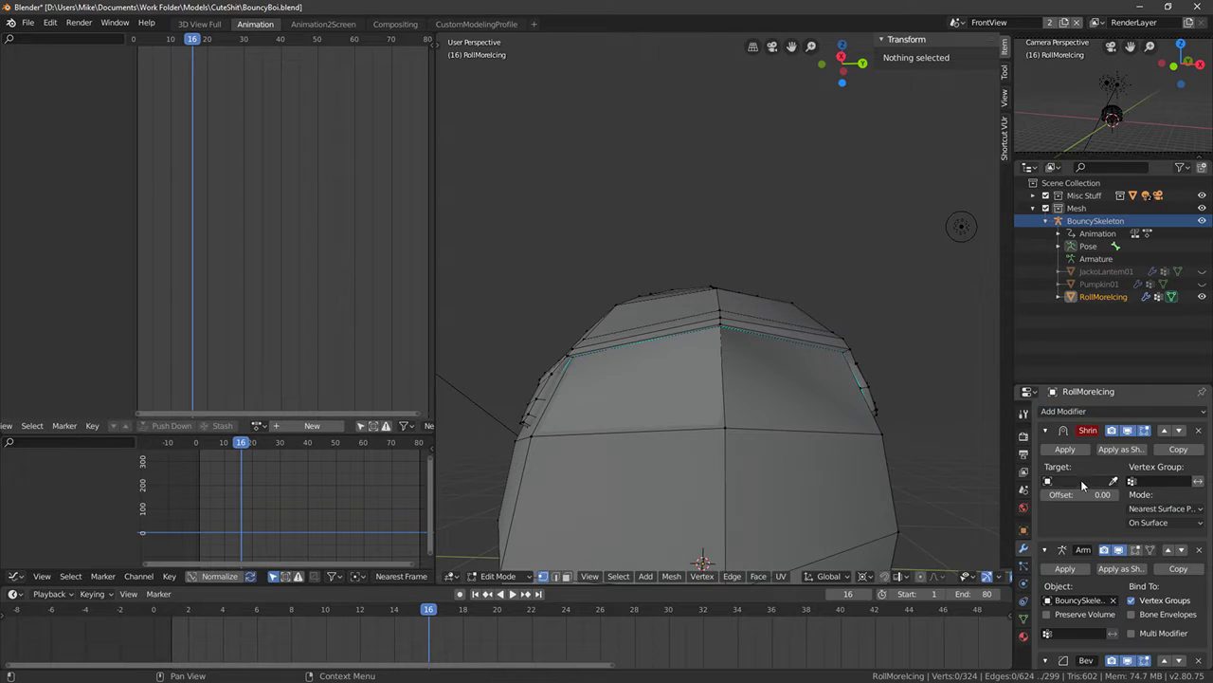
pyautogui.scroll(-2, 1103, 490)
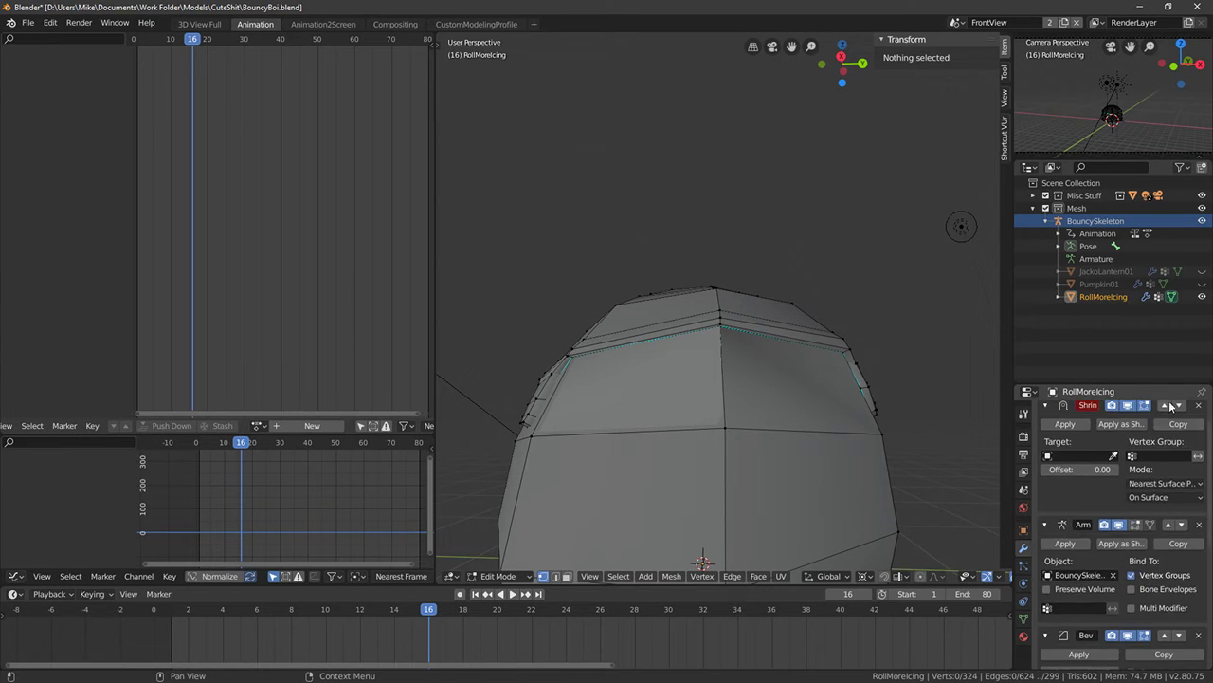
pyautogui.click(1200, 406)
# Move the Bevel modifier above the Armature modifier, set its limit method to Vertex Group, and open the group choices
pyautogui.scroll(-3, 1082, 458)
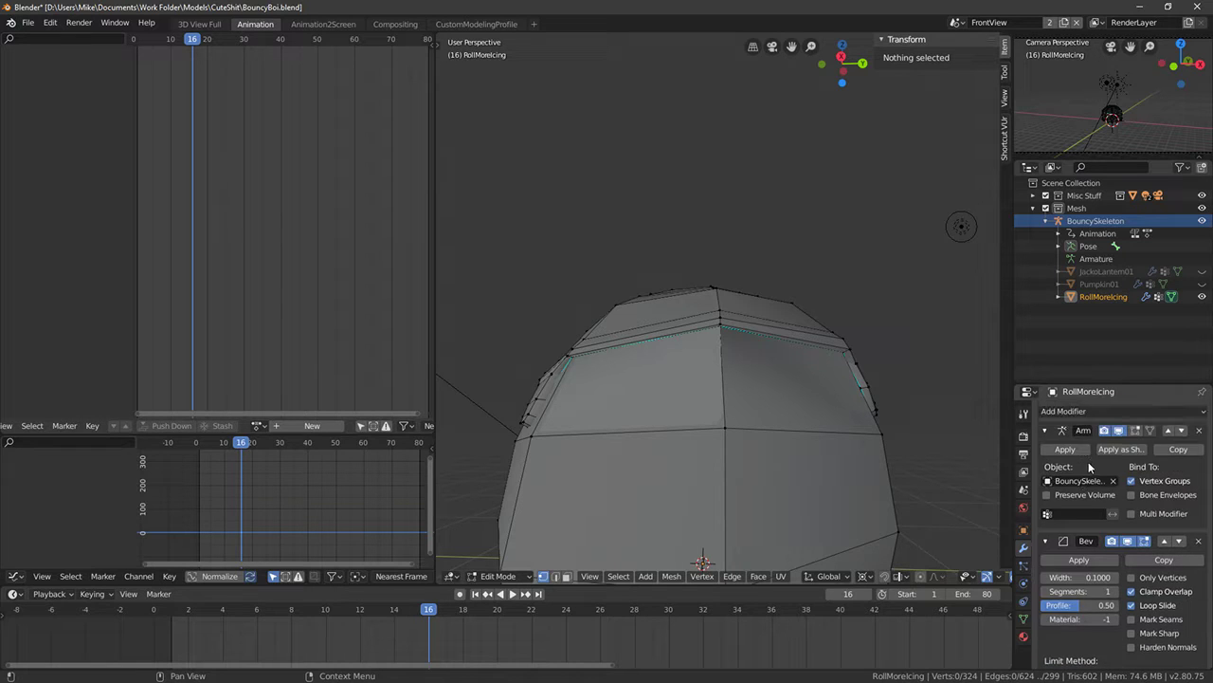
pyautogui.scroll(2, 1145, 476)
pyautogui.click(1164, 490)
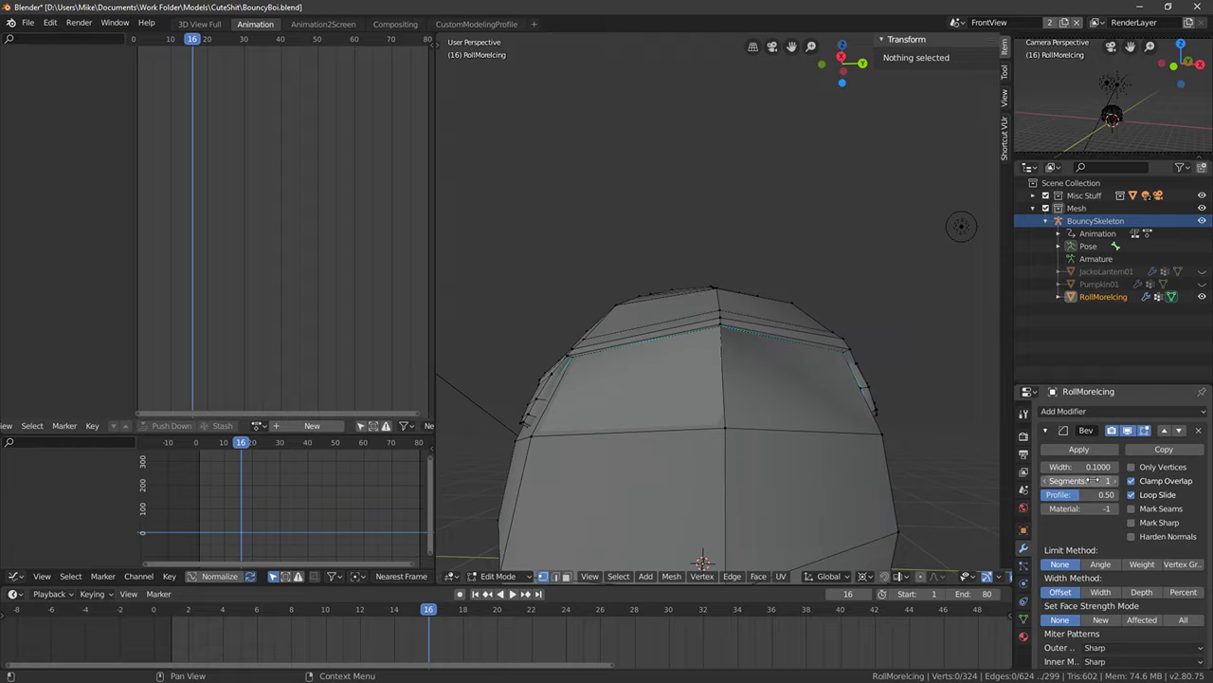
pyautogui.scroll(-2, 1114, 538)
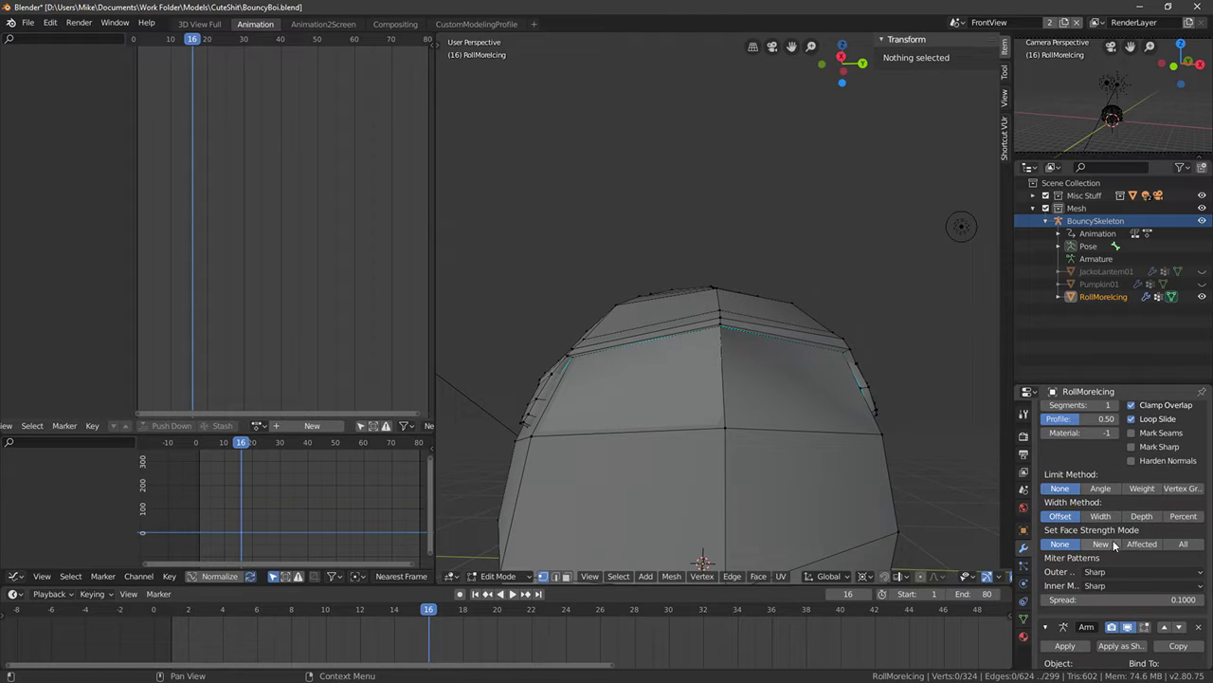
pyautogui.click(1169, 489)
pyautogui.click(1074, 517)
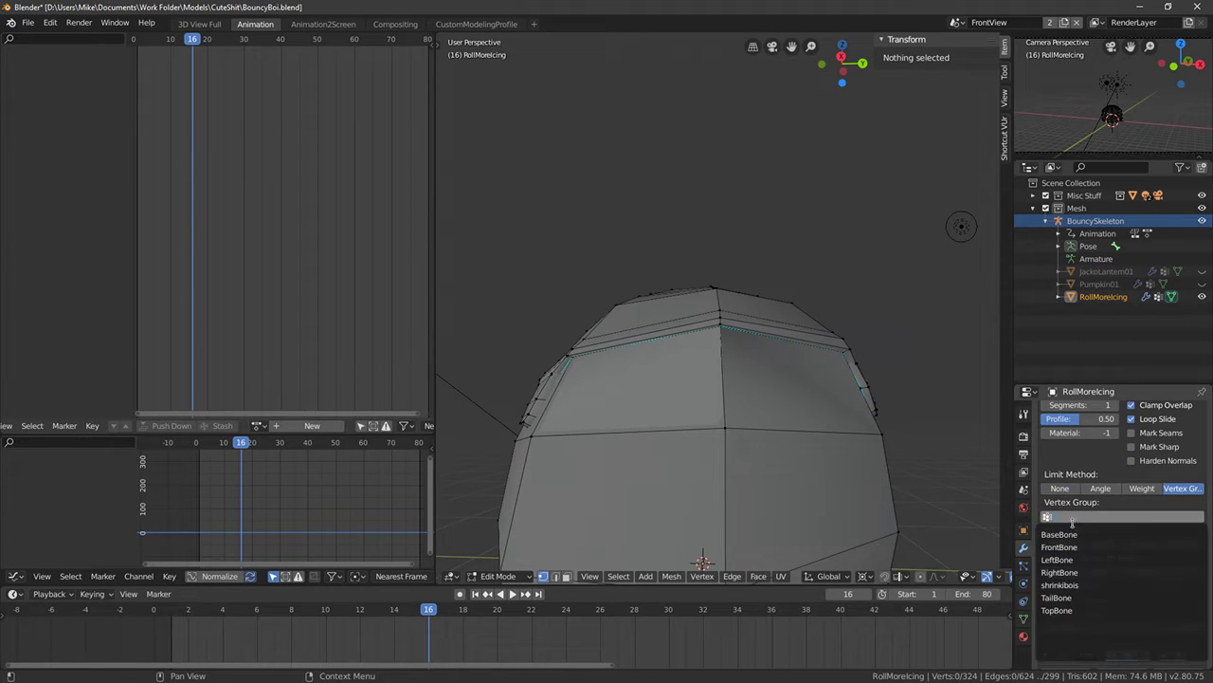
pyautogui.click(1144, 489)
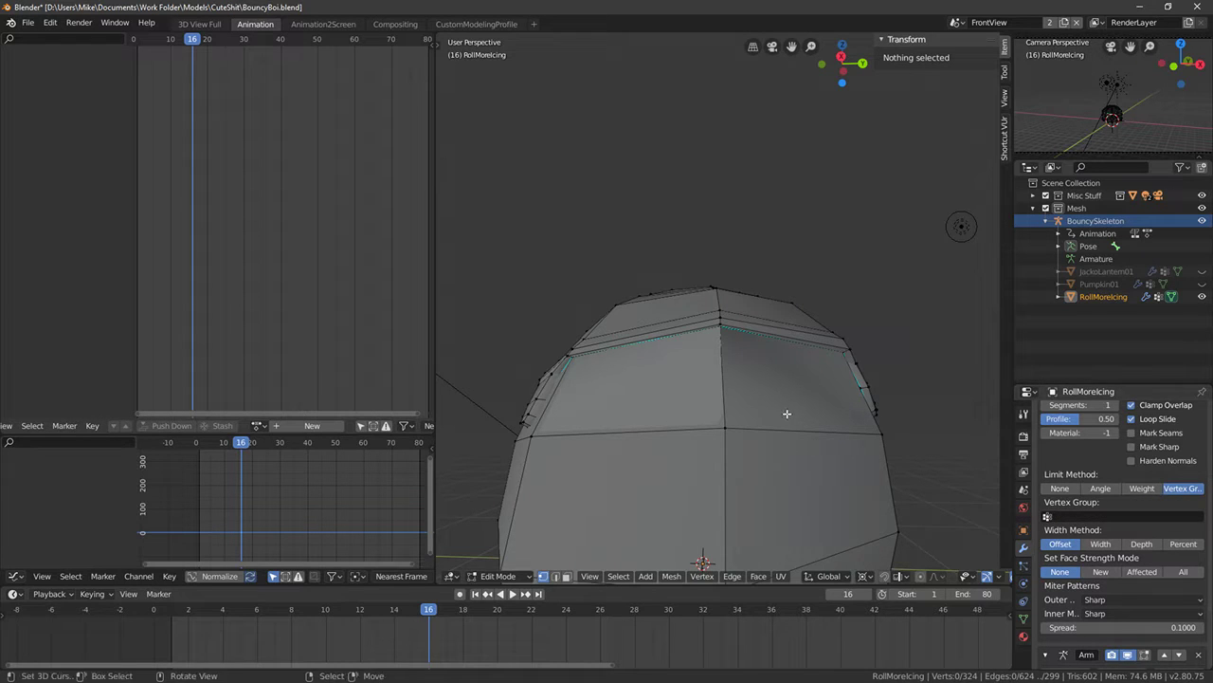
pyautogui.moveTo(788, 414); pyautogui.dragTo(796, 406, button='middle')
pyautogui.keyDown('alt'); pyautogui.click(680, 324); pyautogui.keyUp('alt')
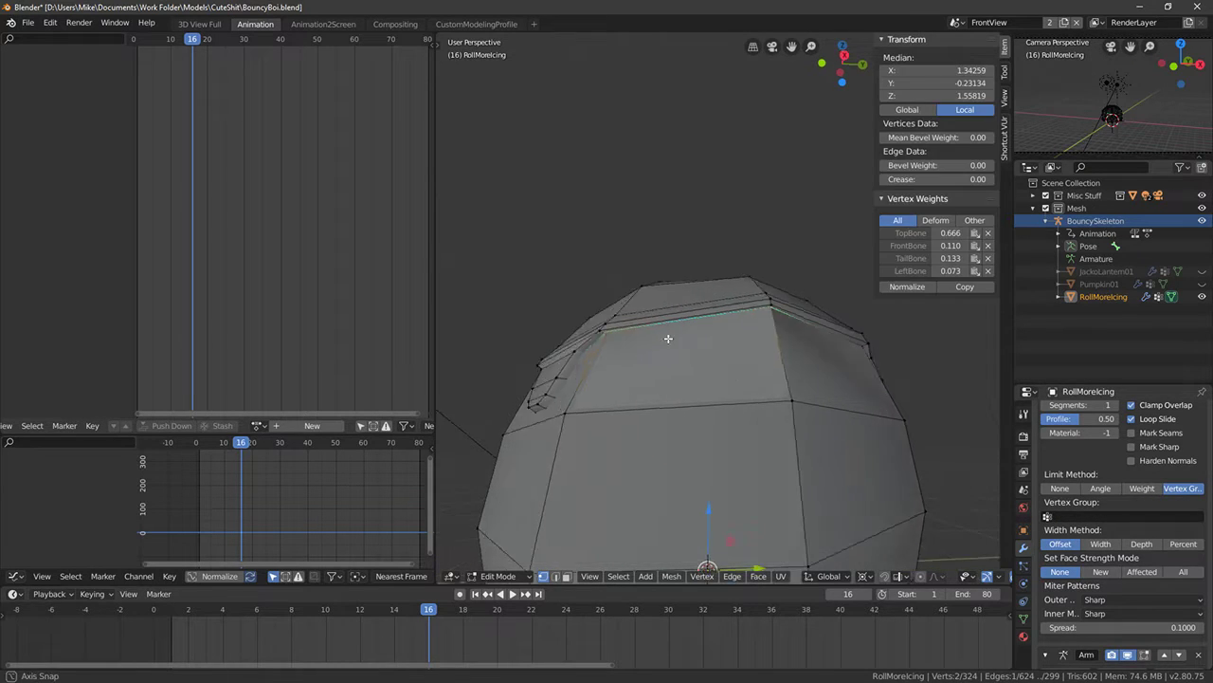
pyautogui.hotkey('shift', 'z')
pyautogui.moveTo(704, 331)
pyautogui.mouseDown(button='middle')
pyautogui.moveTo(908, 369)
pyautogui.moveTo(919, 395)
pyautogui.moveTo(913, 371)
pyautogui.moveTo(848, 350)
pyautogui.moveTo(827, 379)
pyautogui.moveTo(762, 361)
pyautogui.moveTo(730, 370)
pyautogui.mouseUp(button='middle')
# Undo the recent edits back to before the Bevel modifier was added to the icing mesh
pyautogui.hotkey('ctrl', 'z')
pyautogui.hotkey('ctrl', 'z')
pyautogui.hotkey('ctrl', 'z')
pyautogui.hotkey('ctrl', 'z')
# Clear the sharp marking from the selected edge loop along the icing's dripping rim
pyautogui.press('F3')
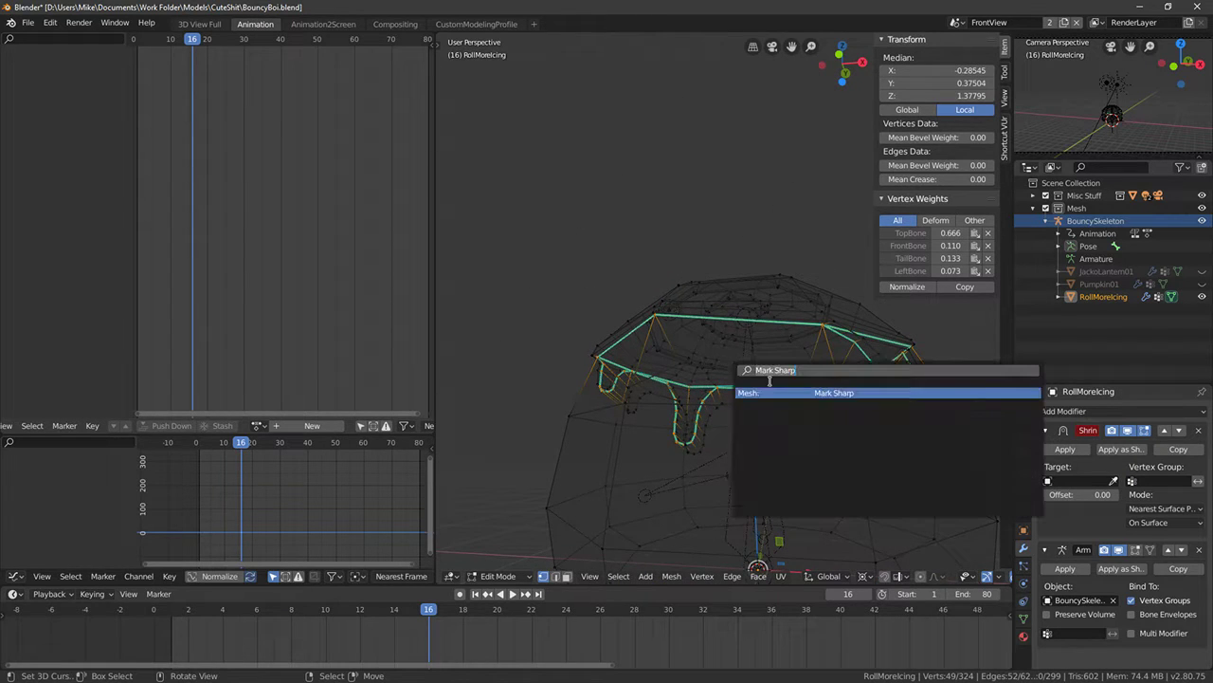
pyautogui.press('Return')
pyautogui.moveTo(662, 339)
pyautogui.mouseDown(button='middle')
pyautogui.moveTo(759, 371)
pyautogui.moveTo(556, 263)
pyautogui.moveTo(956, 415)
pyautogui.moveTo(883, 393)
pyautogui.moveTo(870, 379)
pyautogui.moveTo(886, 373)
pyautogui.mouseUp(button='middle')
pyautogui.hotkey('shift', 'z')
pyautogui.moveTo(901, 422)
pyautogui.mouseDown(button='middle')
pyautogui.moveTo(692, 396)
pyautogui.moveTo(707, 421)
pyautogui.mouseUp(button='middle')
pyautogui.hotkey('shift', 'z')
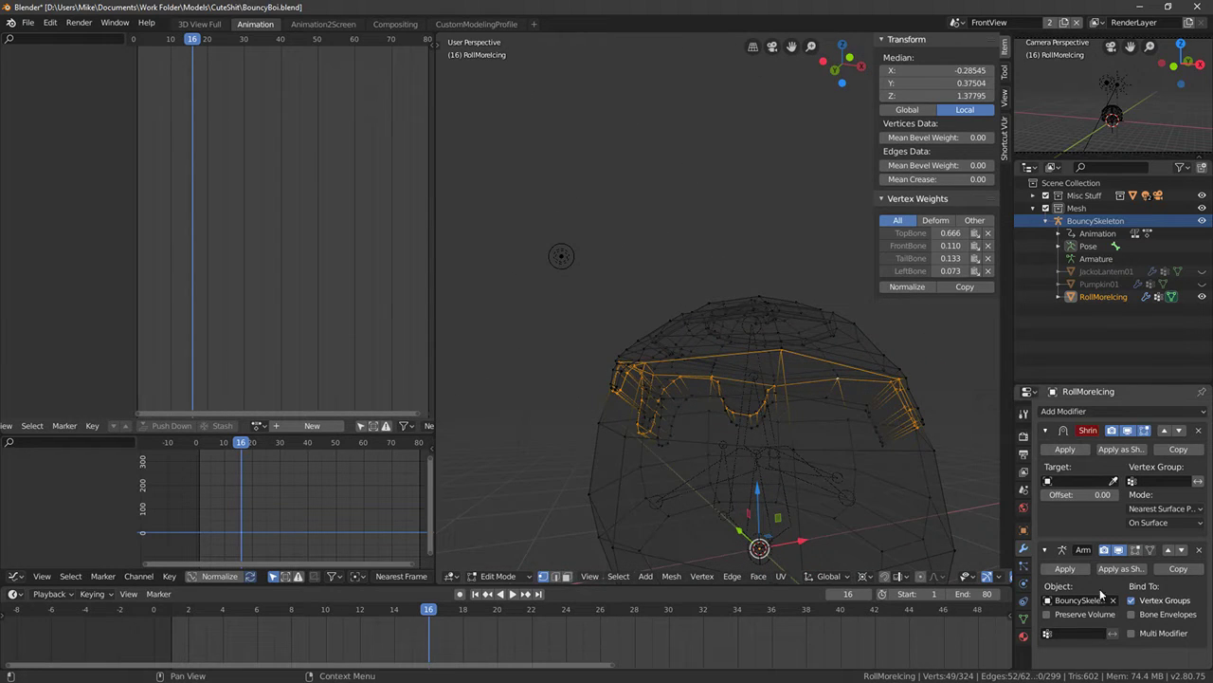
# Add a Bevel modifier to RollMoreIcing and assign the selected rim vertices to the shrinkibois vertex group with weight 1.000
pyautogui.click(1100, 412)
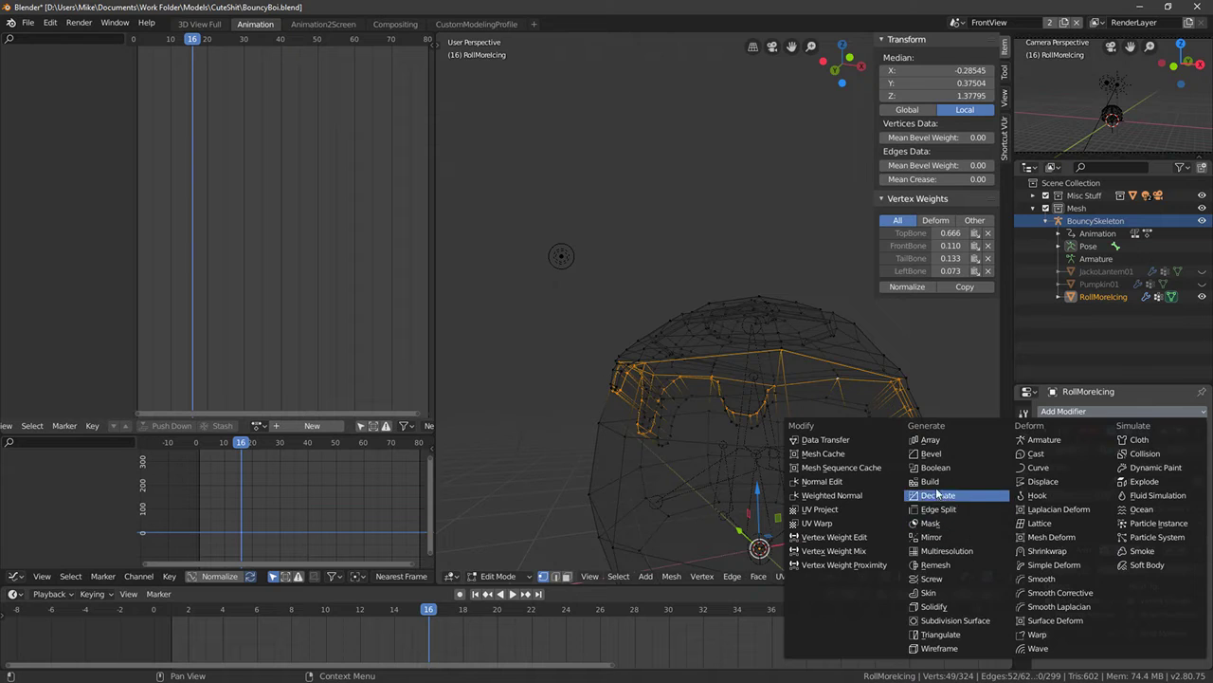
pyautogui.click(929, 453)
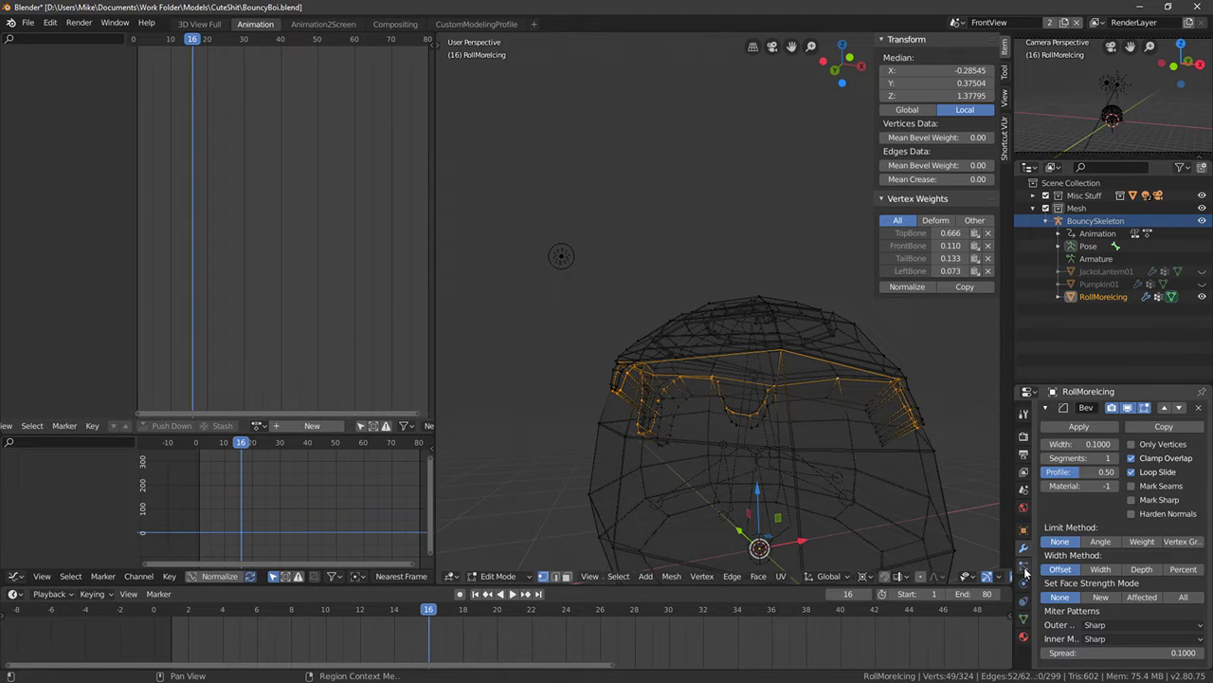
pyautogui.click(1026, 567)
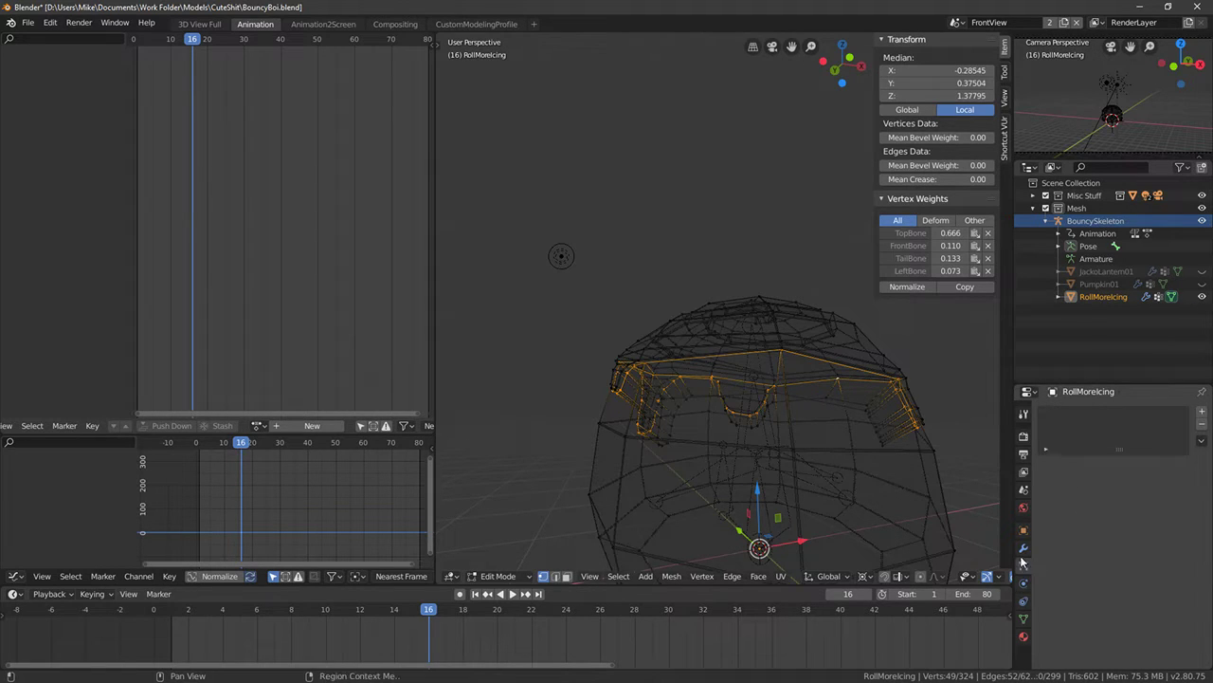
pyautogui.click(1024, 617)
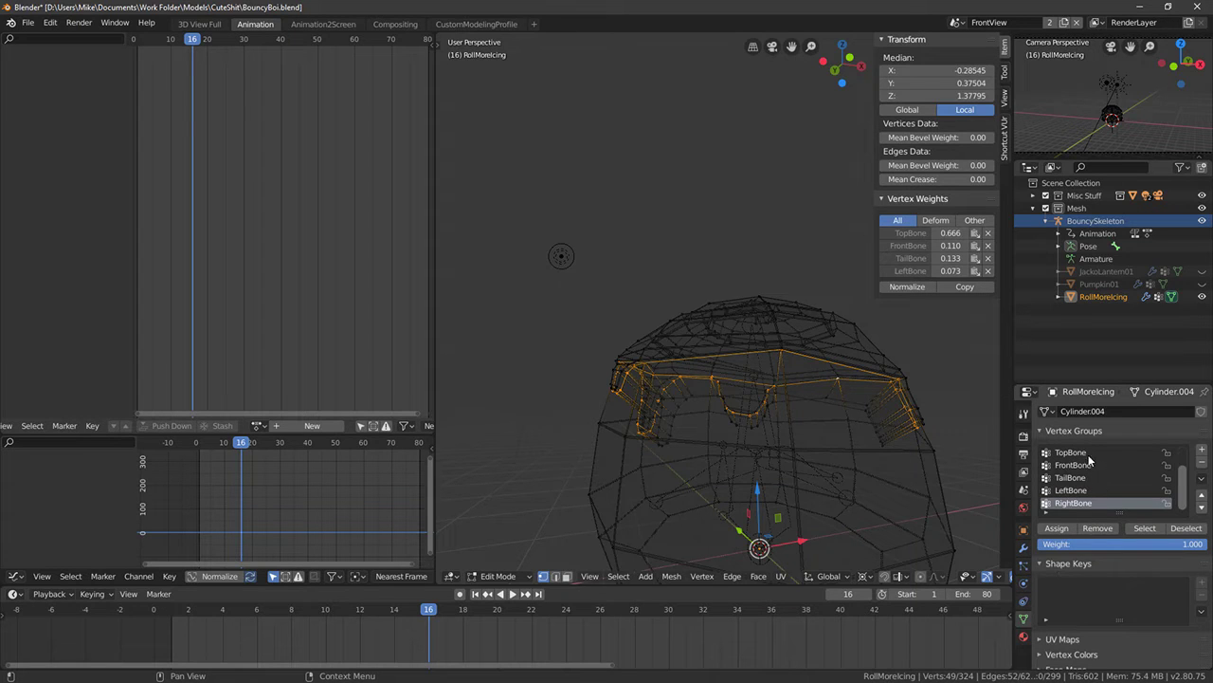
pyautogui.scroll(2, 1090, 461)
pyautogui.click(1081, 452)
pyautogui.click(1056, 528)
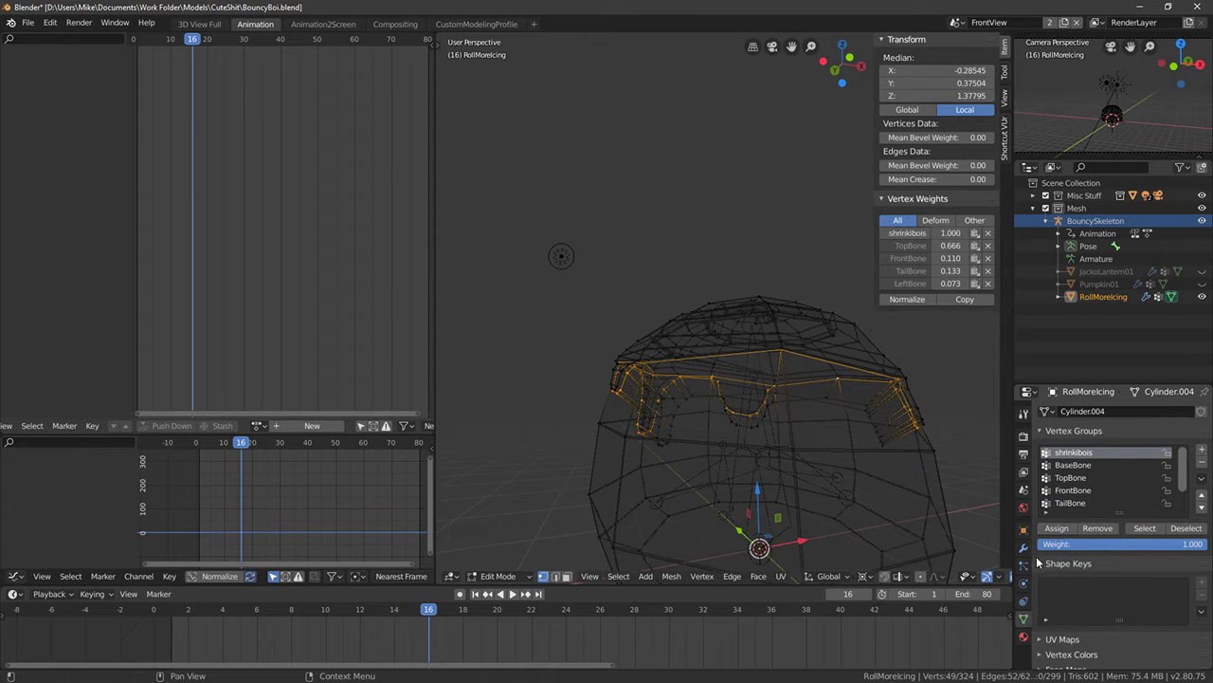
pyautogui.click(1024, 601)
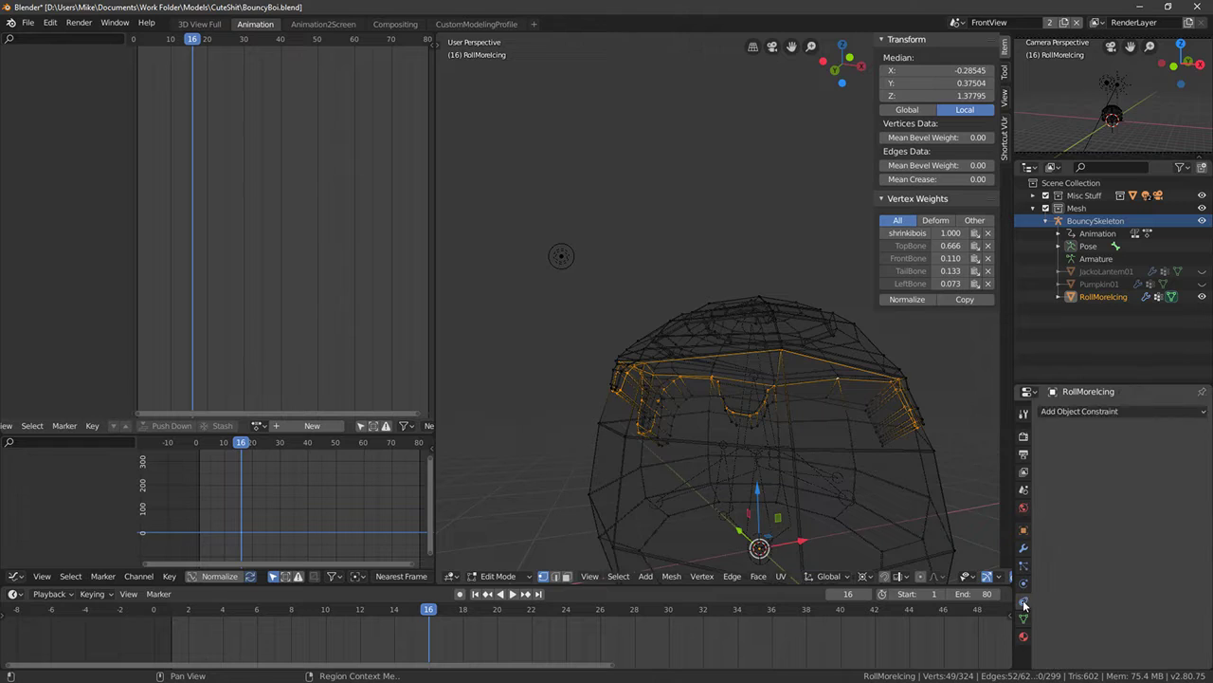
pyautogui.click(1024, 583)
pyautogui.click(1024, 565)
pyautogui.click(1023, 547)
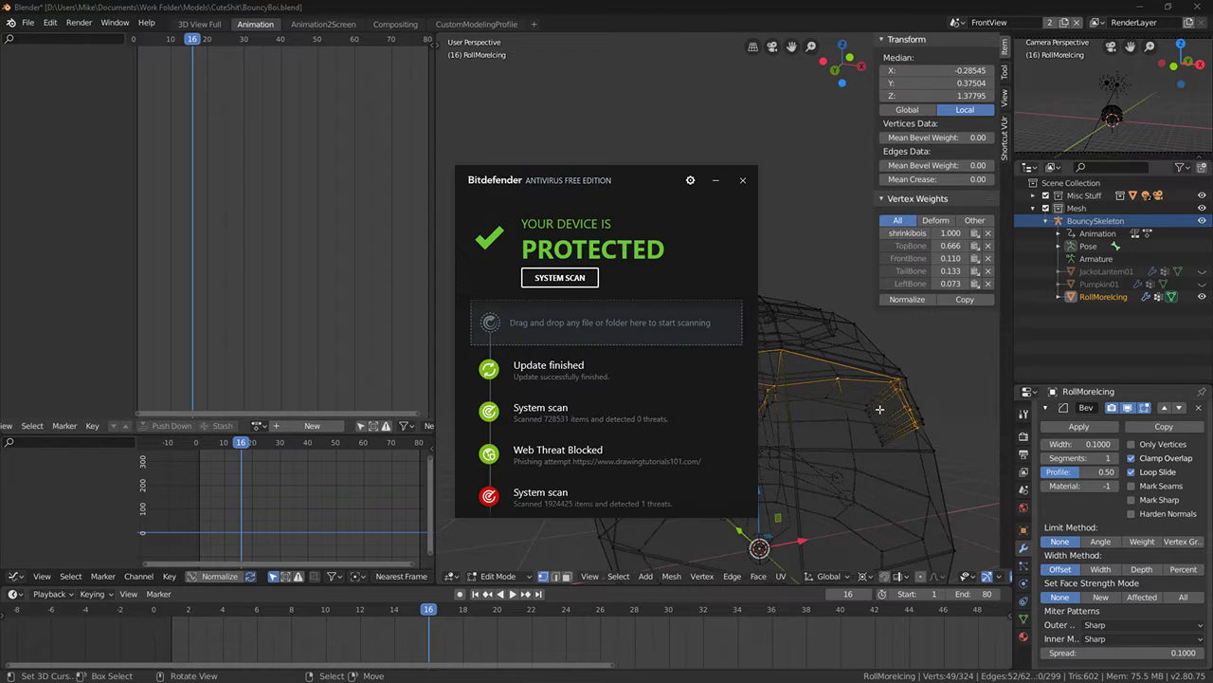
# Close the antivirus window, then open Task Manager and move it off the main screen
pyautogui.click(749, 185)
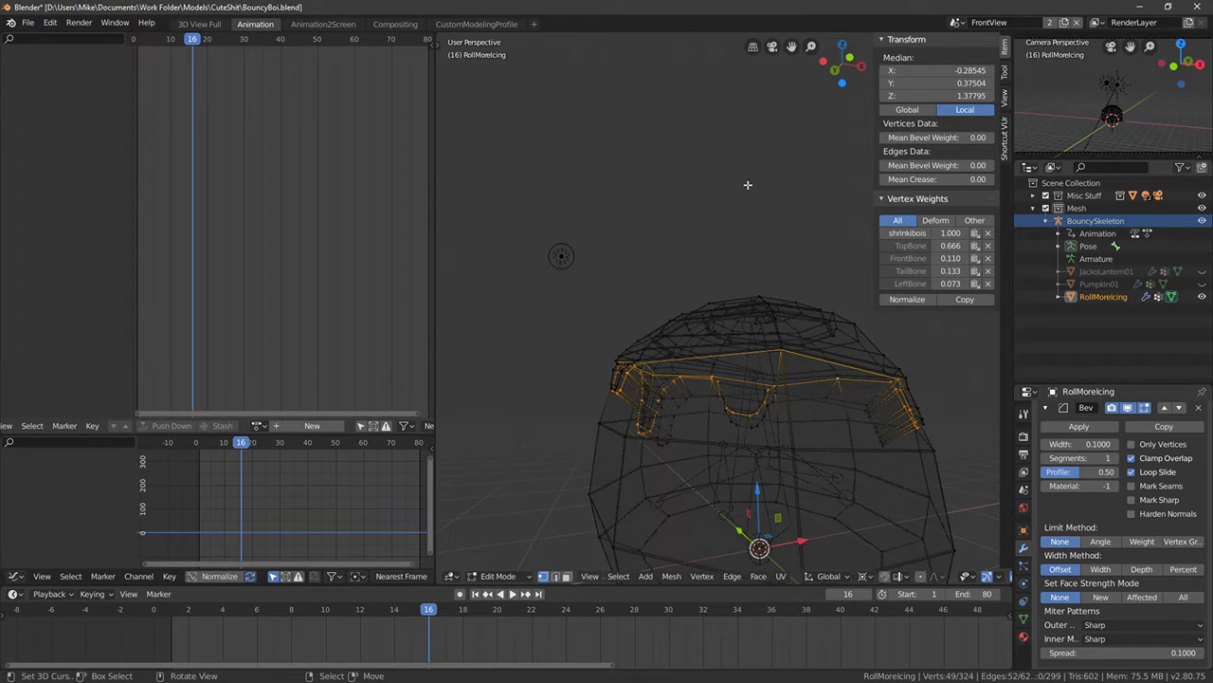
pyautogui.hotkey('ctrl', 'shift', 'Escape')
pyautogui.moveTo(412, 141); pyautogui.dragTo(1212, 174)
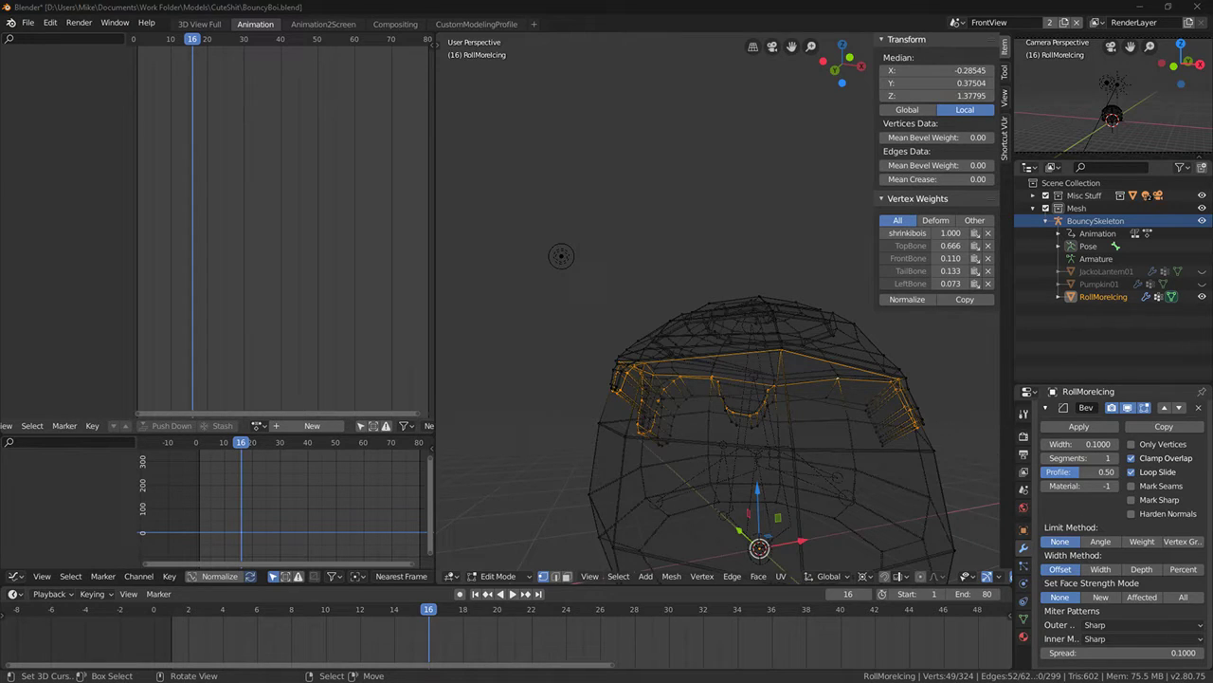
# Remove the Bevel modifier from RollMoreIcing and select its entire mesh
pyautogui.moveTo(560, 256)
pyautogui.mouseDown(button='middle')
pyautogui.moveTo(643, 286)
pyautogui.moveTo(718, 281)
pyautogui.moveTo(681, 304)
pyautogui.moveTo(664, 338)
pyautogui.moveTo(682, 332)
pyautogui.moveTo(727, 355)
pyautogui.moveTo(736, 382)
pyautogui.moveTo(824, 394)
pyautogui.moveTo(833, 347)
pyautogui.moveTo(892, 393)
pyautogui.moveTo(716, 312)
pyautogui.mouseUp(button='middle')
pyautogui.hotkey('alt', 'z')
pyautogui.press('a')
pyautogui.click(1197, 407)
pyautogui.press('Tab')
pyautogui.press('Tab')
# Inspect the icing mesh's shape and shading from several sides, both in and out of Edit Mode
pyautogui.moveTo(716, 355)
pyautogui.mouseDown(button='middle')
pyautogui.moveTo(693, 284)
pyautogui.moveTo(698, 334)
pyautogui.moveTo(774, 285)
pyautogui.moveTo(813, 326)
pyautogui.moveTo(780, 319)
pyautogui.moveTo(826, 326)
pyautogui.moveTo(796, 308)
pyautogui.mouseUp(button='middle')
pyautogui.hotkey('shift', 'z')
pyautogui.hotkey('alt', 'z')
pyautogui.press('Tab')
pyautogui.press('Tab')
pyautogui.scroll(5, 785, 297)
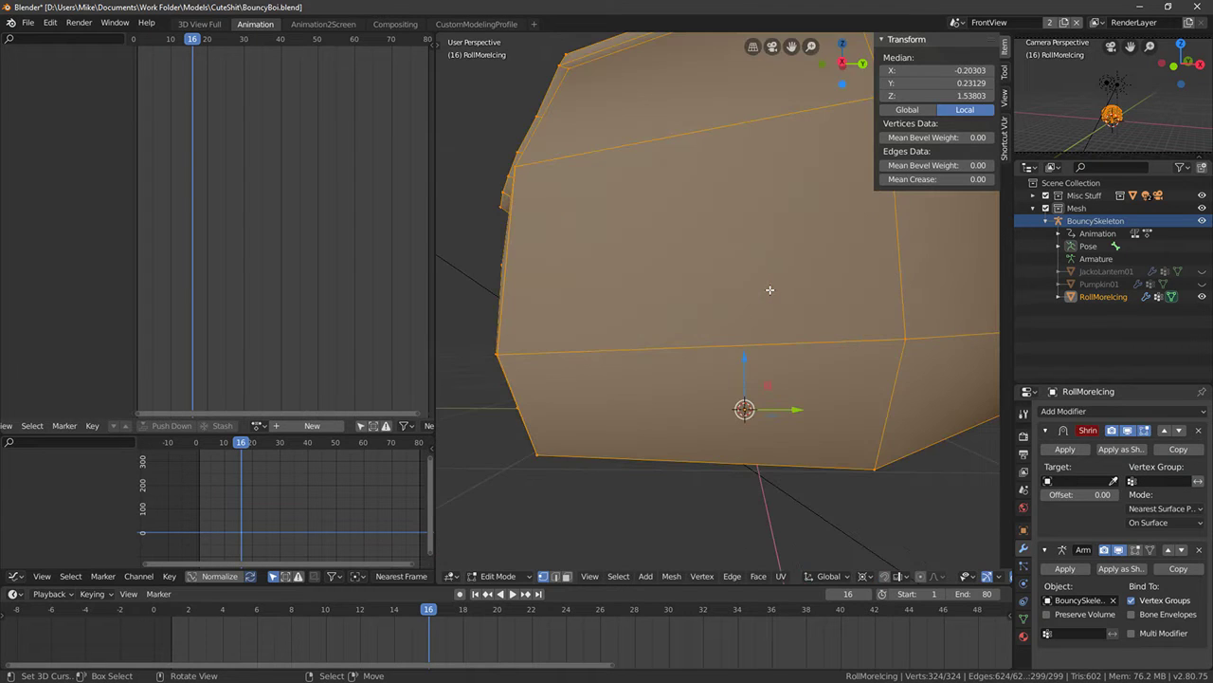
pyautogui.scroll(-6, 785, 298)
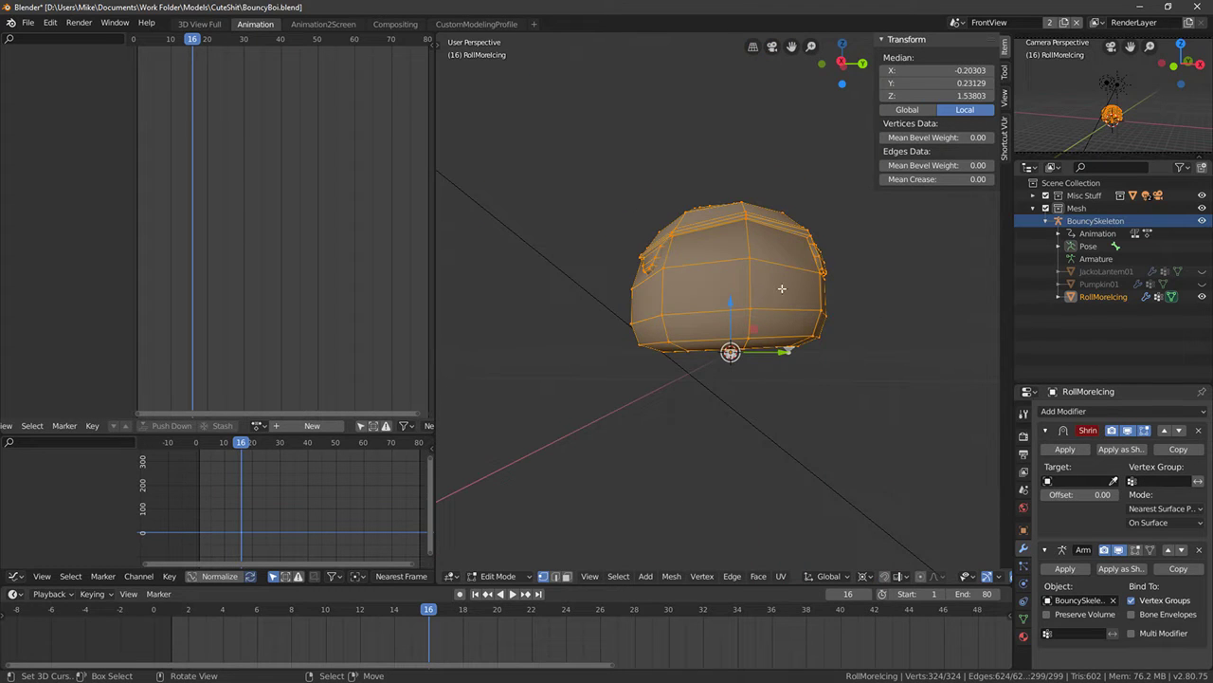
pyautogui.press('Tab')
pyautogui.moveTo(782, 288); pyautogui.dragTo(756, 296, button='middle')
# Select the BouncySkeleton armature together with the icing mesh
pyautogui.rightClick(727, 234)
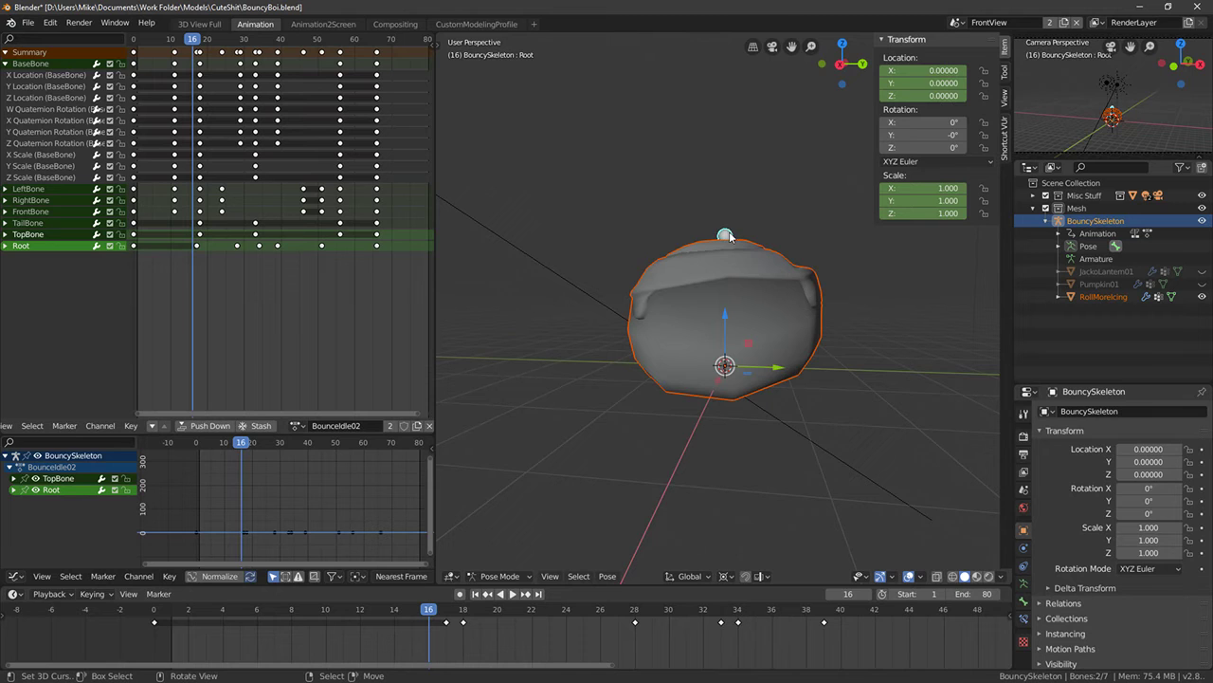
pyautogui.hotkey('ctrl', 'p')
pyautogui.click(730, 237)
# Play back the BounceIdle02 animation from frame 0 to check how the mesh deforms
pyautogui.moveTo(730, 237); pyautogui.dragTo(774, 294, button='middle')
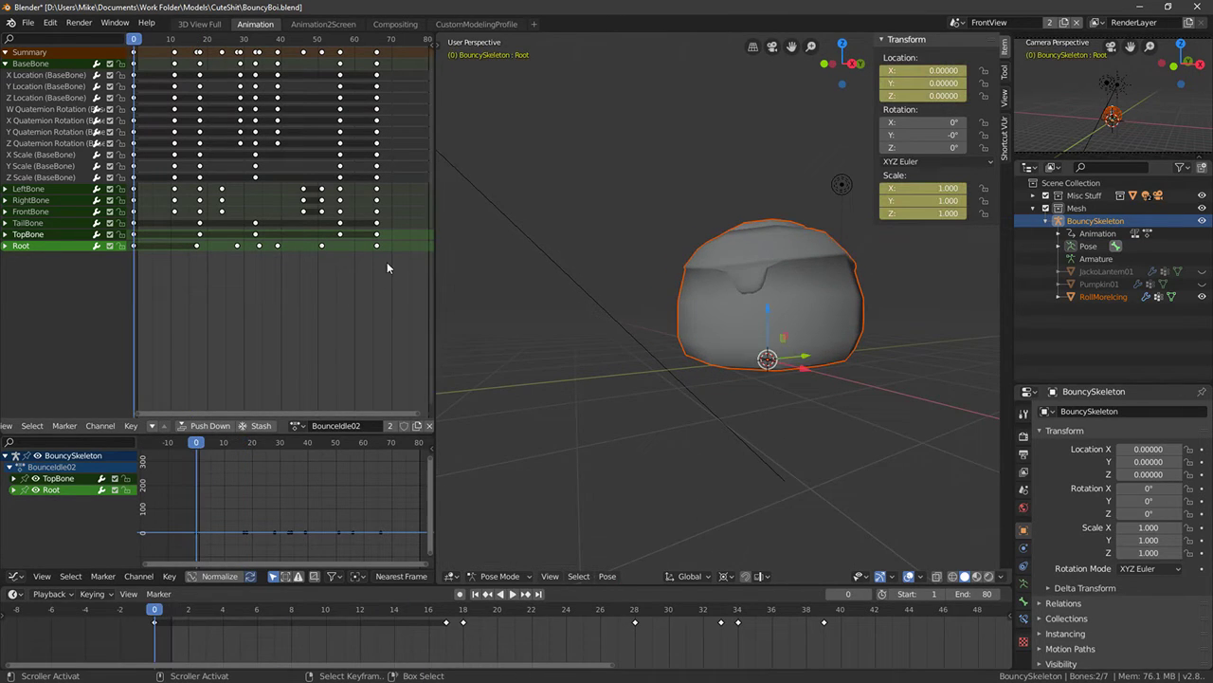
pyautogui.press('space')
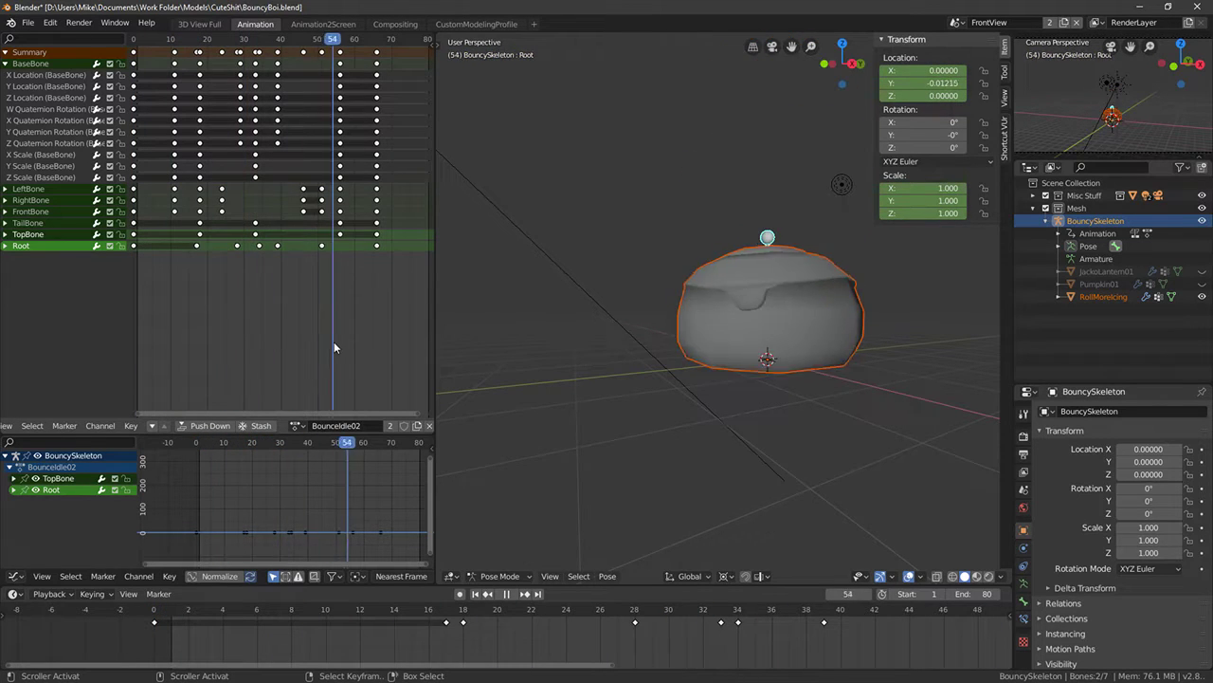
pyautogui.press('Escape')
# Examine the armature's bones through the mesh using X-ray display and Edit Mode
pyautogui.hotkey('alt', 'z')
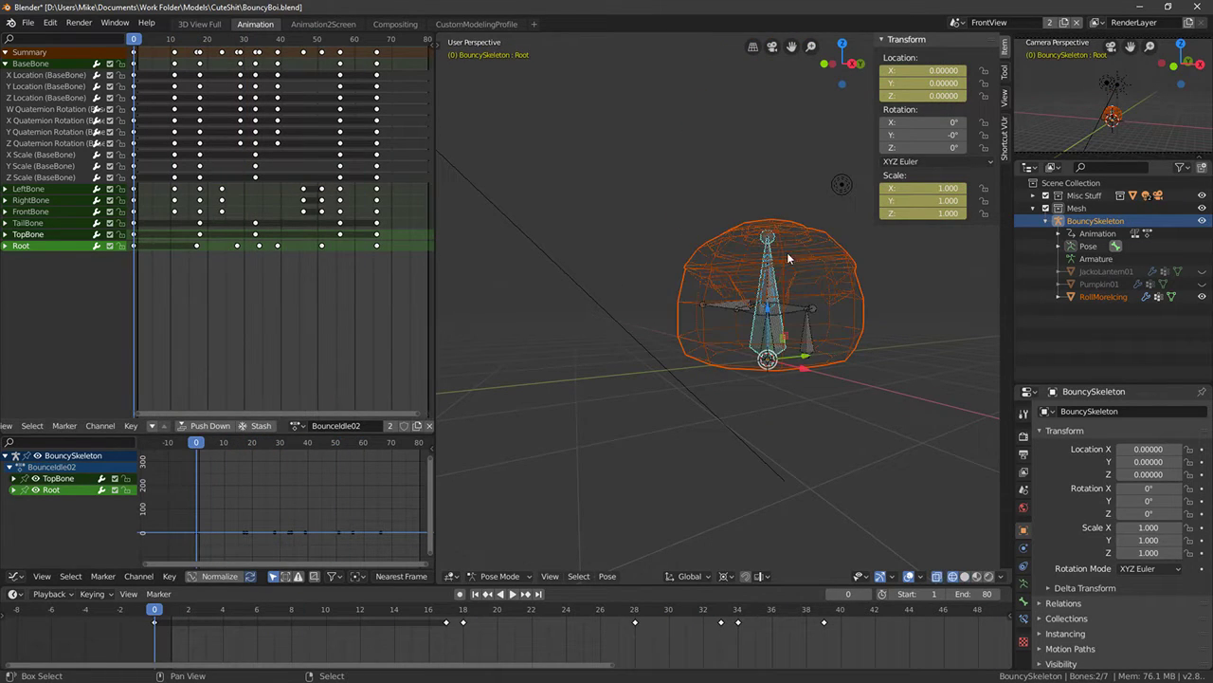
pyautogui.hotkey('ctrl', 'p')
pyautogui.click(792, 250)
pyautogui.press('Tab')
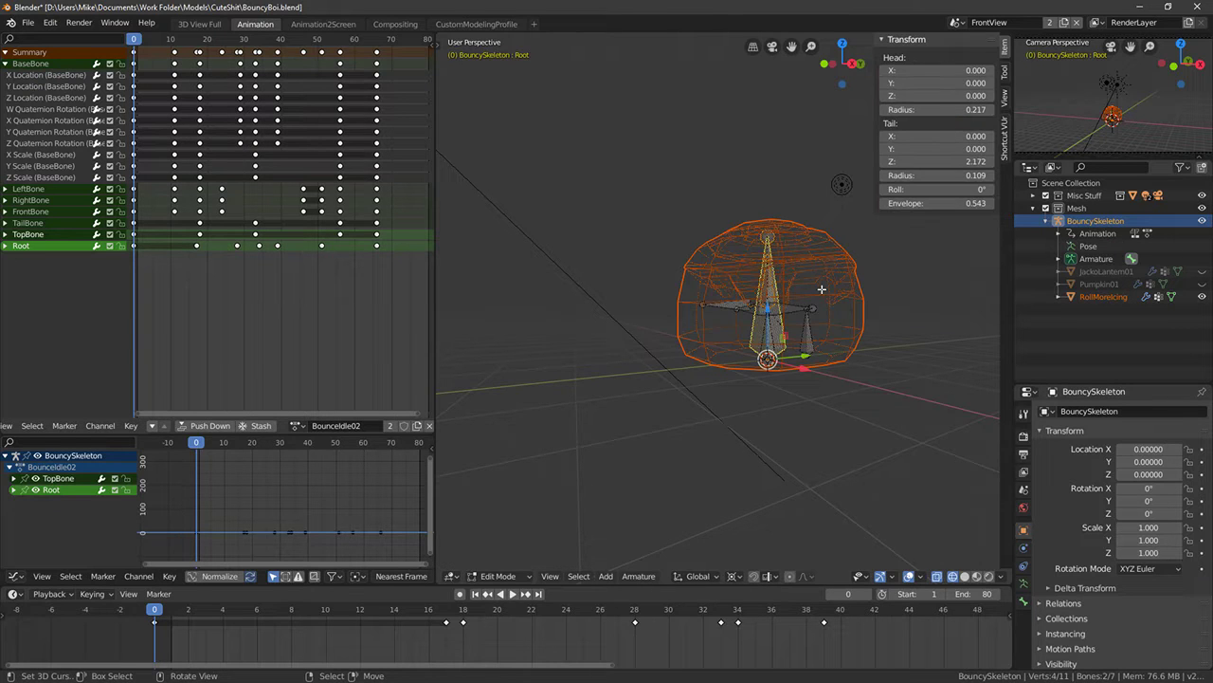
pyautogui.hotkey('alt', 'z')
pyautogui.press('space')
pyautogui.press('Escape')
# Scrub the BounceIdle02 animation to frame 44 and inspect the deformed roll, ending in Pose Mode
pyautogui.moveTo(214, 266); pyautogui.dragTo(296, 246)
pyautogui.hotkey('shift', 'z')
pyautogui.moveTo(688, 309)
pyautogui.mouseDown(button='middle')
pyautogui.moveTo(778, 330)
pyautogui.moveTo(740, 302)
pyautogui.moveTo(750, 211)
pyautogui.moveTo(726, 289)
pyautogui.moveTo(758, 330)
pyautogui.moveTo(989, 343)
pyautogui.moveTo(531, 347)
pyautogui.mouseUp(button='middle')
pyautogui.hotkey('shift', 'z')
pyautogui.scroll(-2, 937, 414)
pyautogui.scroll(2, 949, 430)
pyautogui.hotkey('ctrl', 'Tab')
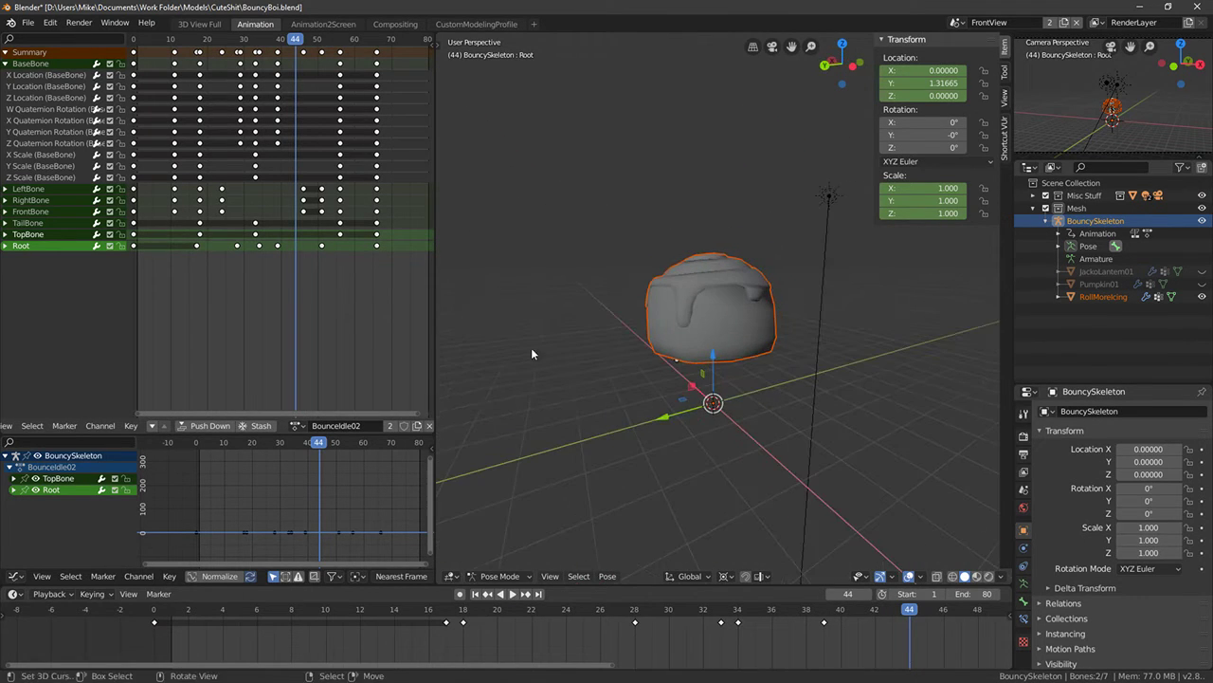
# Export the selected armature and icing mesh as FBX, overwriting BouncyCinnamonRoll01.fbx
pyautogui.click(28, 21)
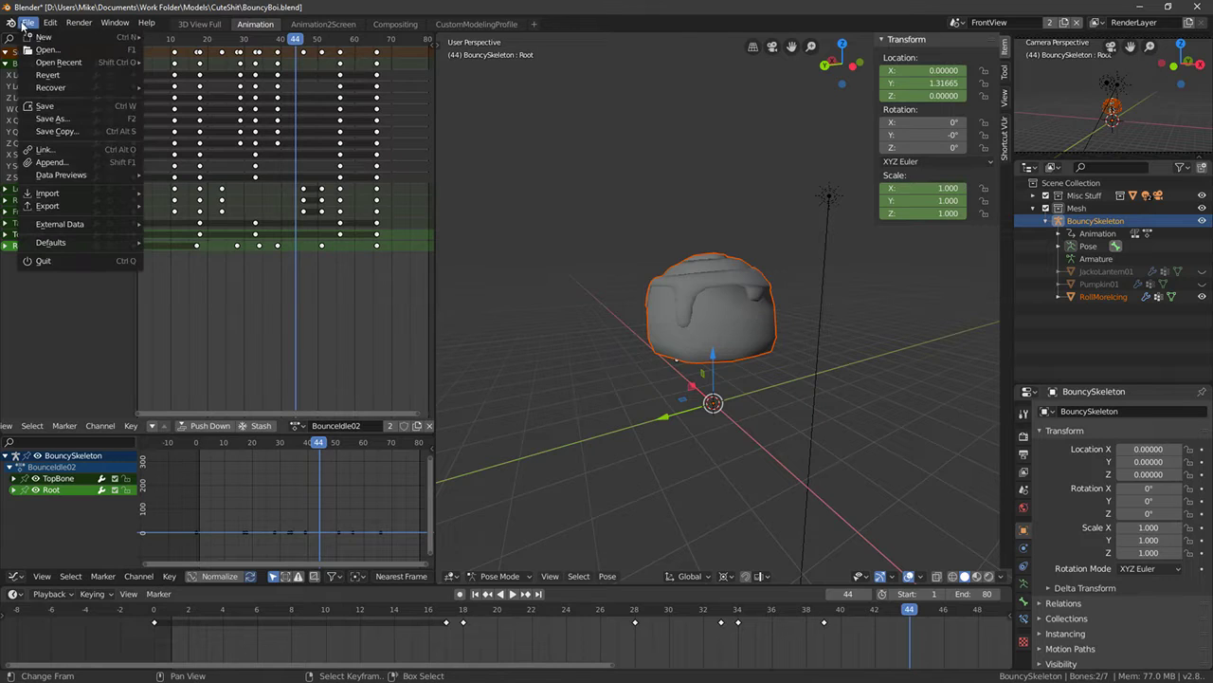
pyautogui.moveTo(57, 206)
pyautogui.hotkey('alt', 'z')
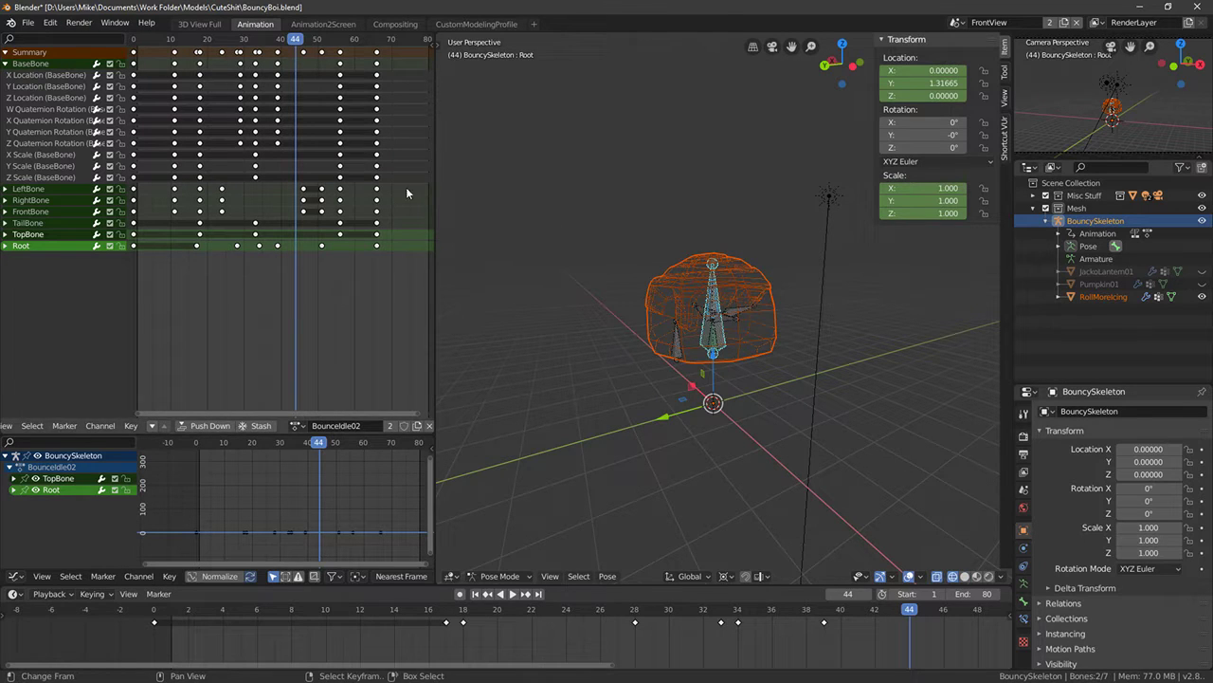
pyautogui.hotkey('alt', 'z')
pyautogui.click(27, 22)
pyautogui.moveTo(49, 206)
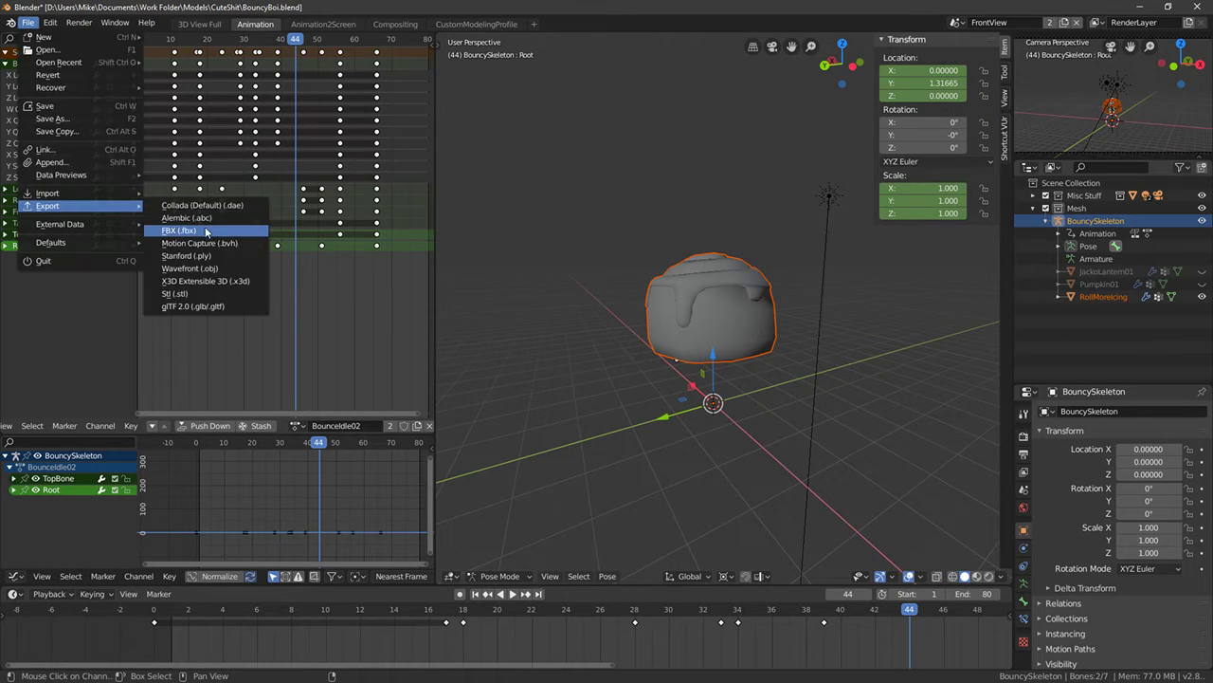
pyautogui.click(204, 231)
pyautogui.click(219, 99)
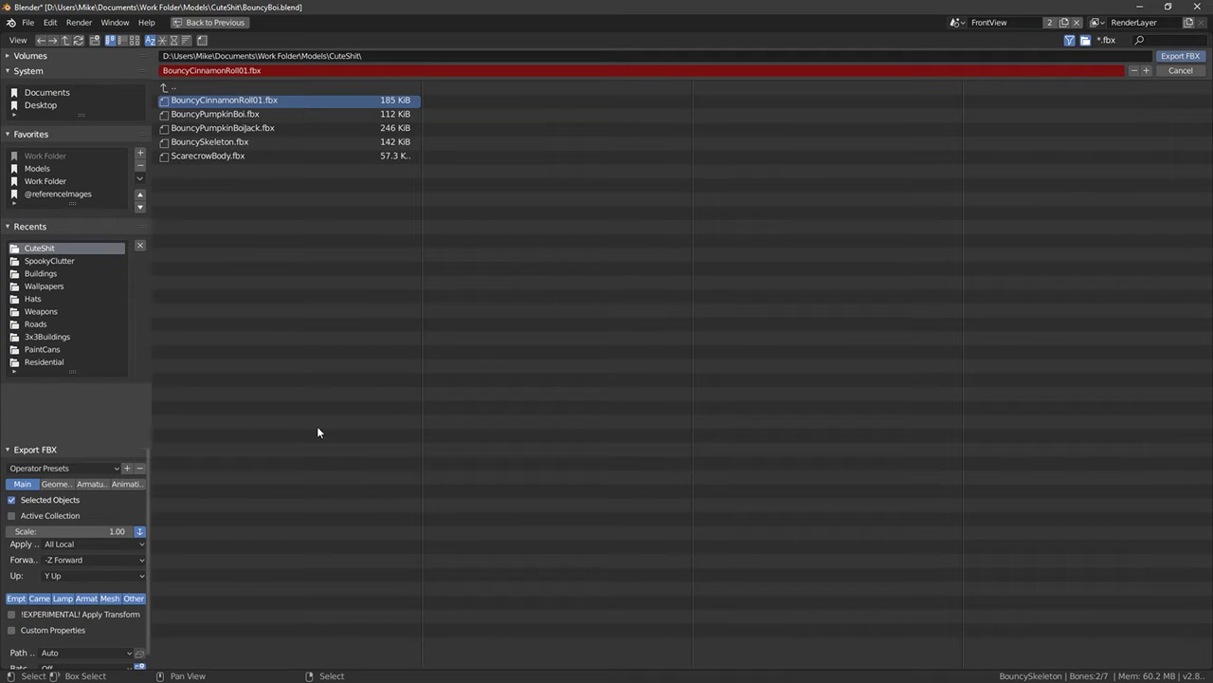
pyautogui.click(1181, 59)
# Switch to Unreal Editor and reimport the BouncyCinnamonRoll01 skeletal mesh
pyautogui.hotkey('alt', 'Tab')
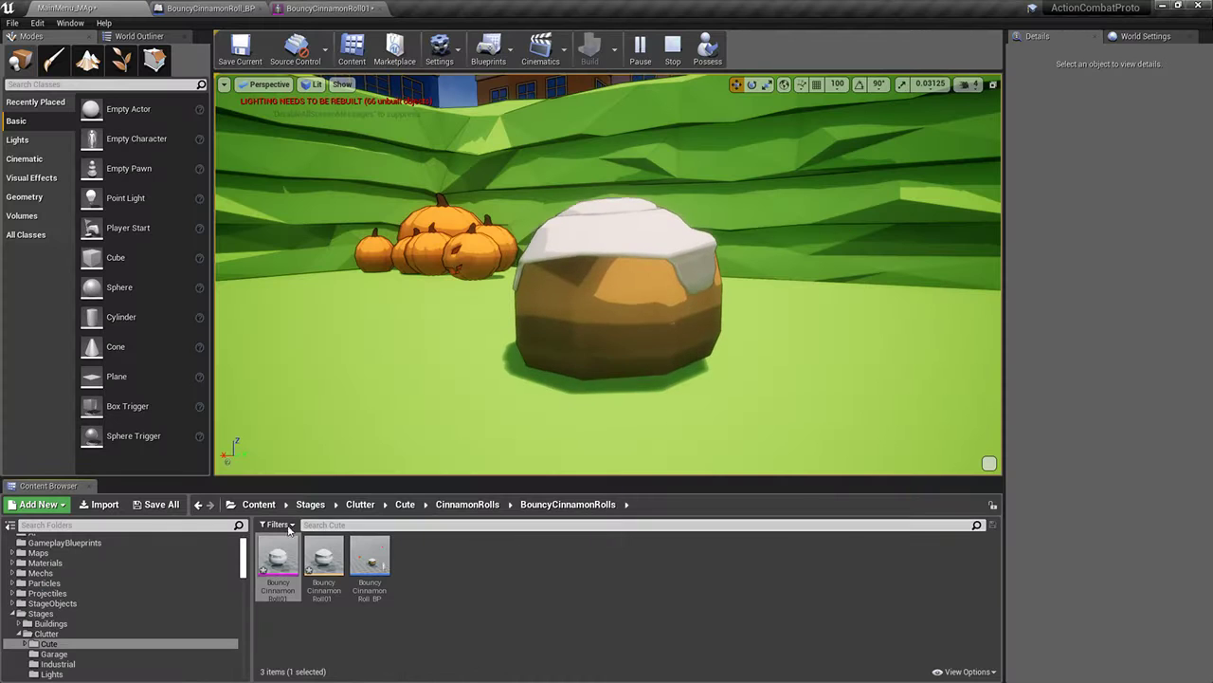
pyautogui.rightClick(278, 557)
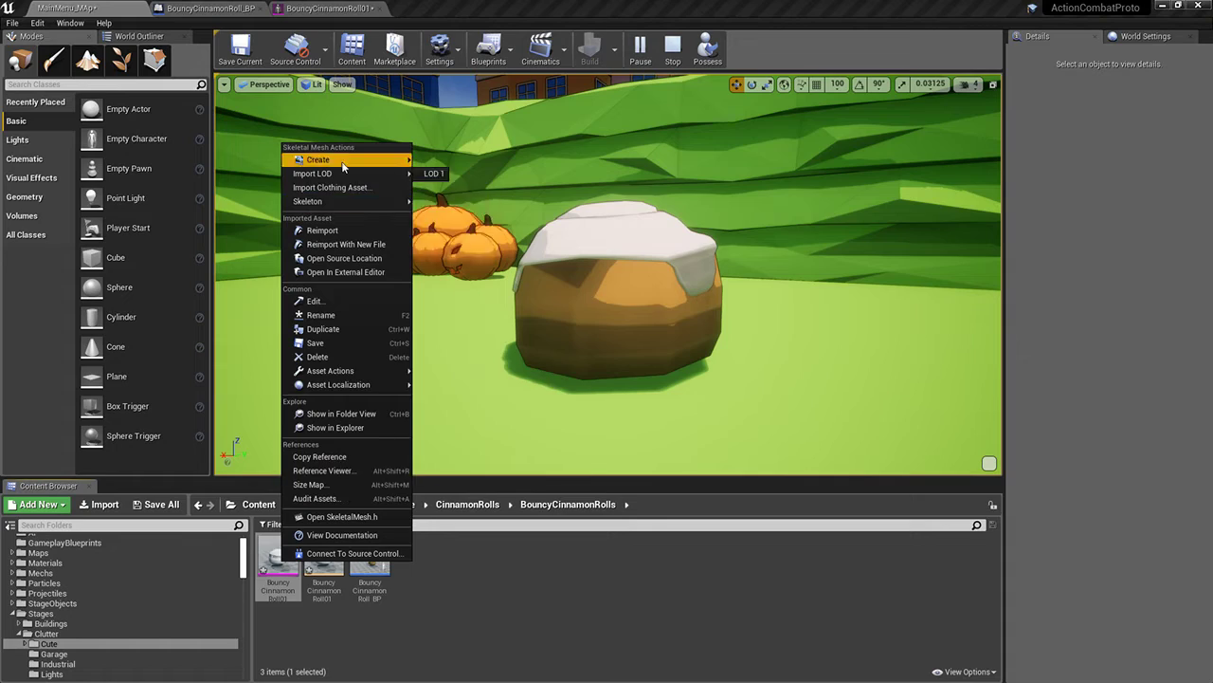
pyautogui.click(360, 235)
# Watch the cinnamon roll's bounce animation in the running level, and stop the play session
pyautogui.moveTo(338, 293); pyautogui.dragTo(958, 293, button='right')
pyautogui.press('a')
pyautogui.moveTo(645, 320); pyautogui.dragTo(976, 289, button='right')
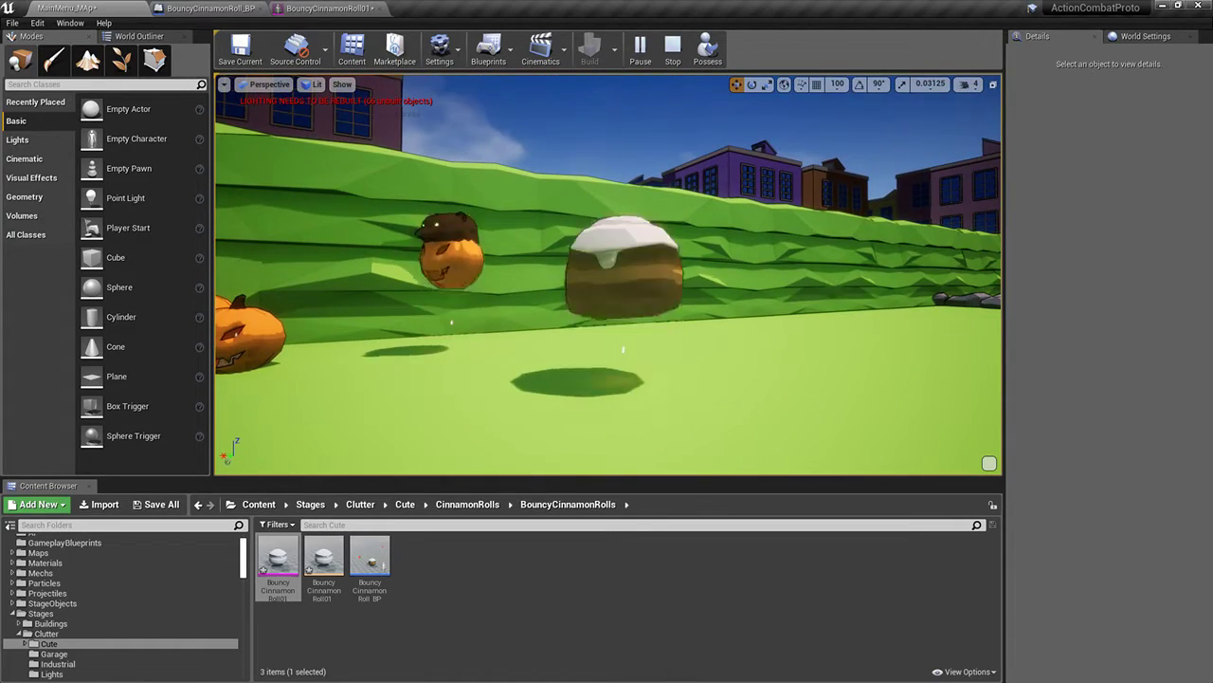
pyautogui.press('Escape')
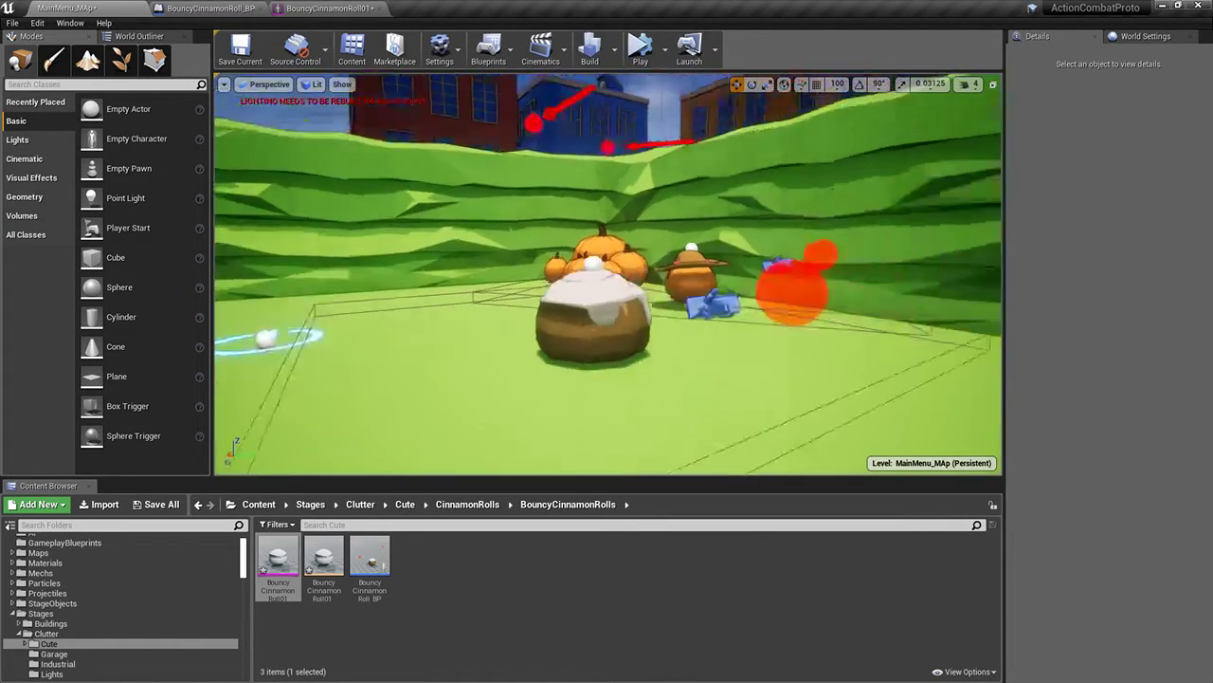
# Select the BouncyCinnamonRoll_BP actor in the level and inspect its icing up close from several angles
pyautogui.moveTo(507, 328)
pyautogui.mouseDown(button='right')
pyautogui.moveTo(607, 342)
pyautogui.moveTo(507, 328)
pyautogui.mouseUp(button='right')
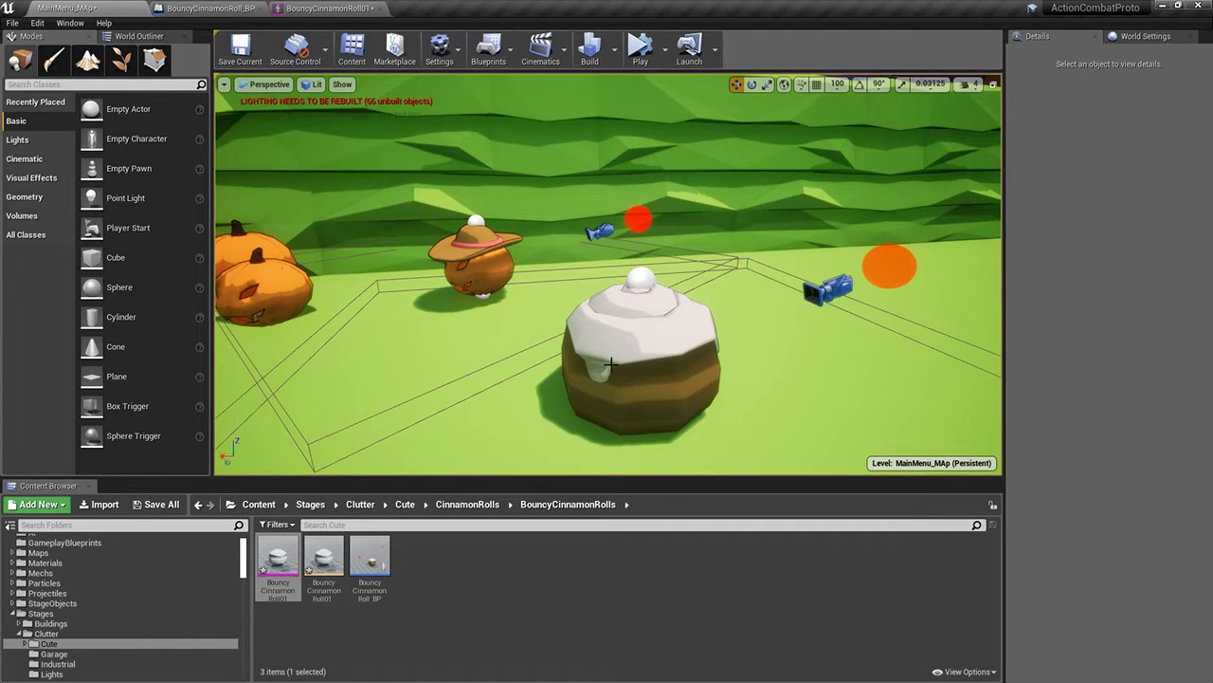
pyautogui.click(610, 365)
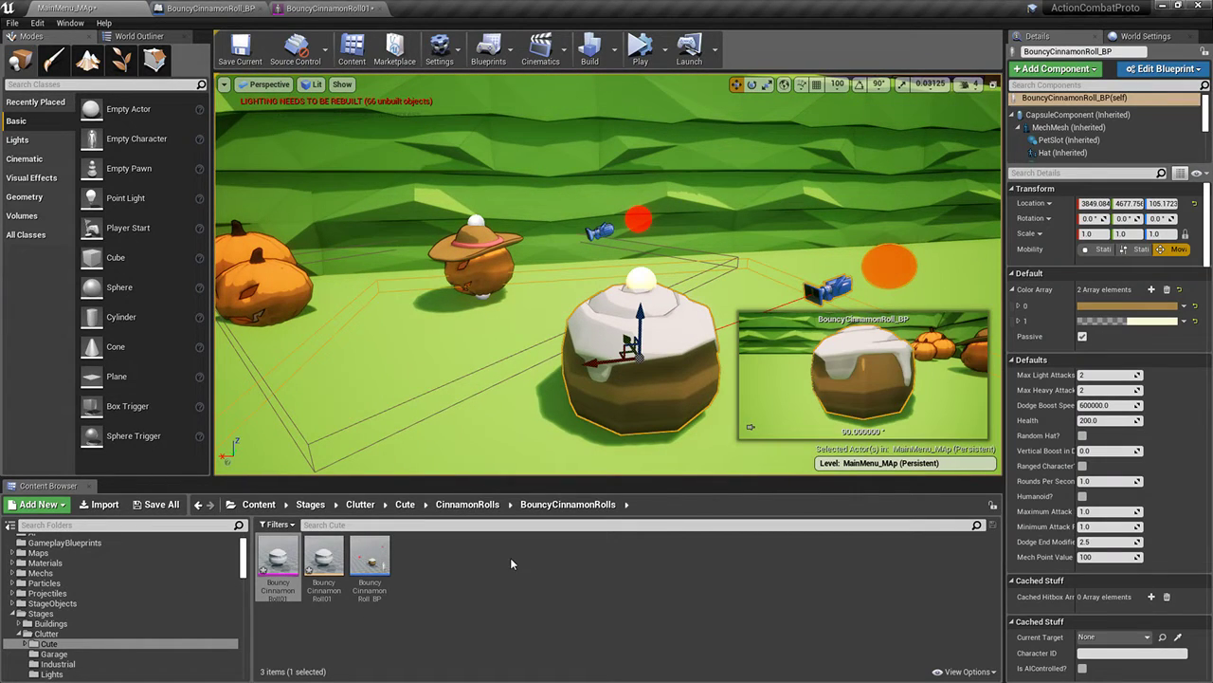
pyautogui.moveTo(724, 238)
pyautogui.mouseDown(button='right')
pyautogui.moveTo(531, 190)
pyautogui.moveTo(723, 238)
pyautogui.mouseUp(button='right')
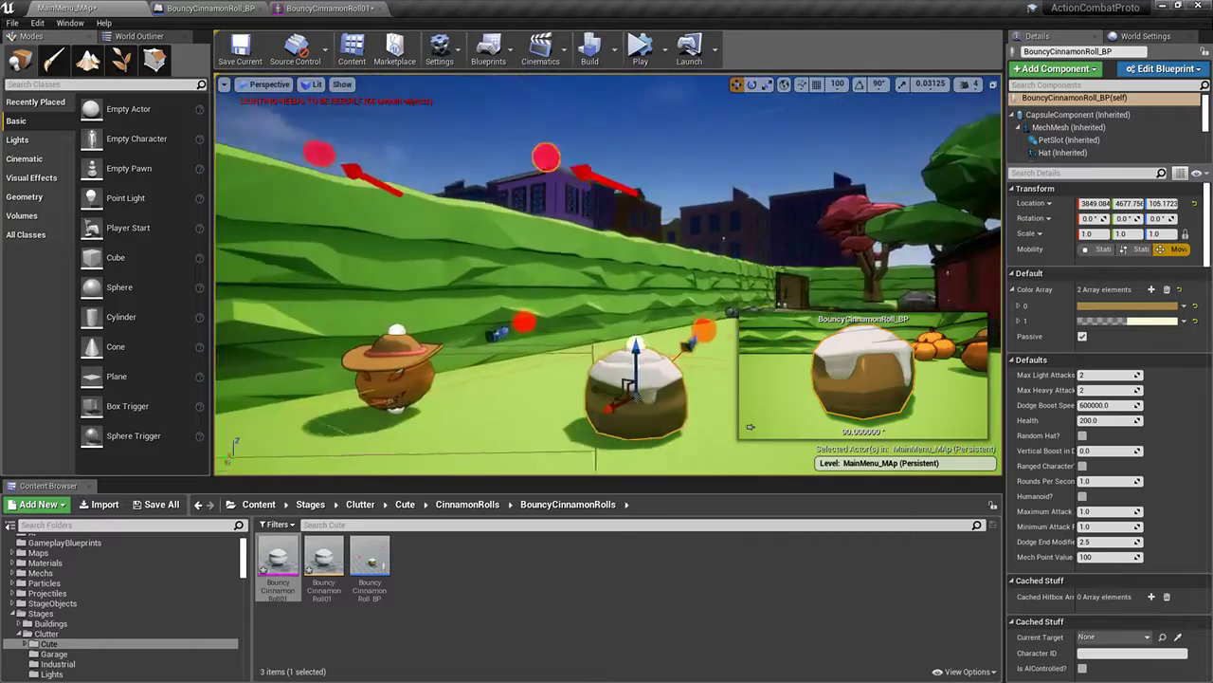
pyautogui.moveTo(569, 408); pyautogui.dragTo(518, 340, button='right')
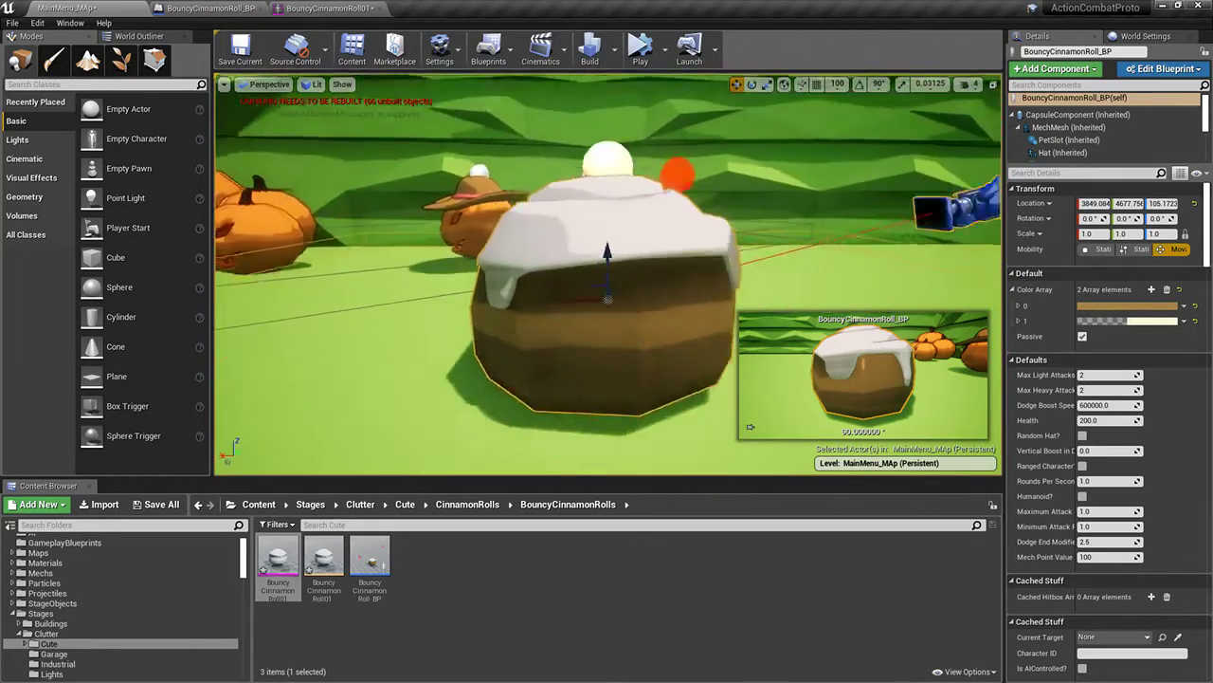
pyautogui.press('f')
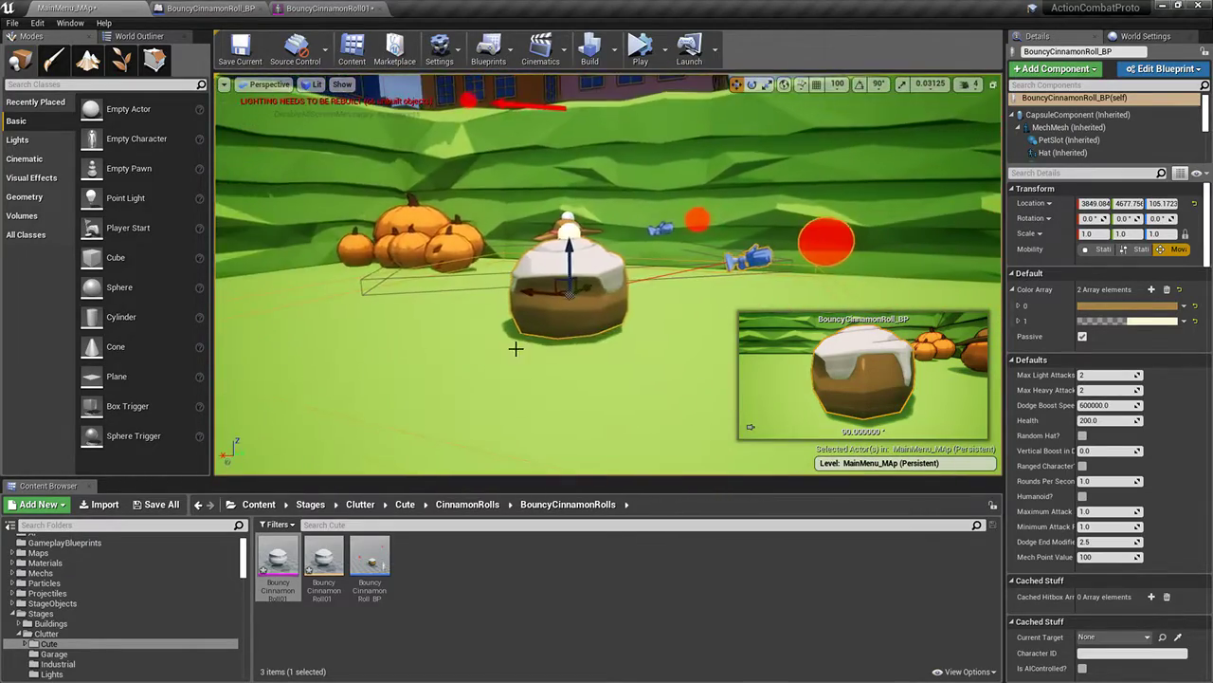
# Find the ColorPalette_Param collection in the Functions folder of TechnicalStuff and open it
pyautogui.scroll(-5, 58, 632)
pyautogui.click(55, 614)
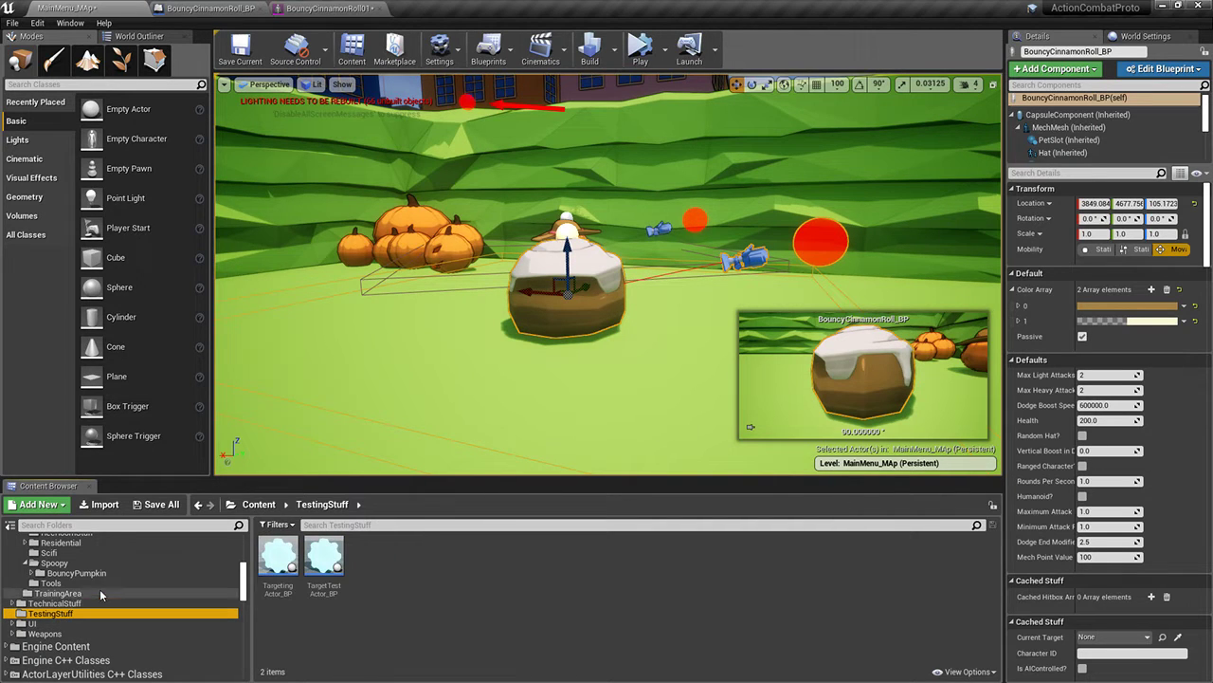
pyautogui.click(32, 623)
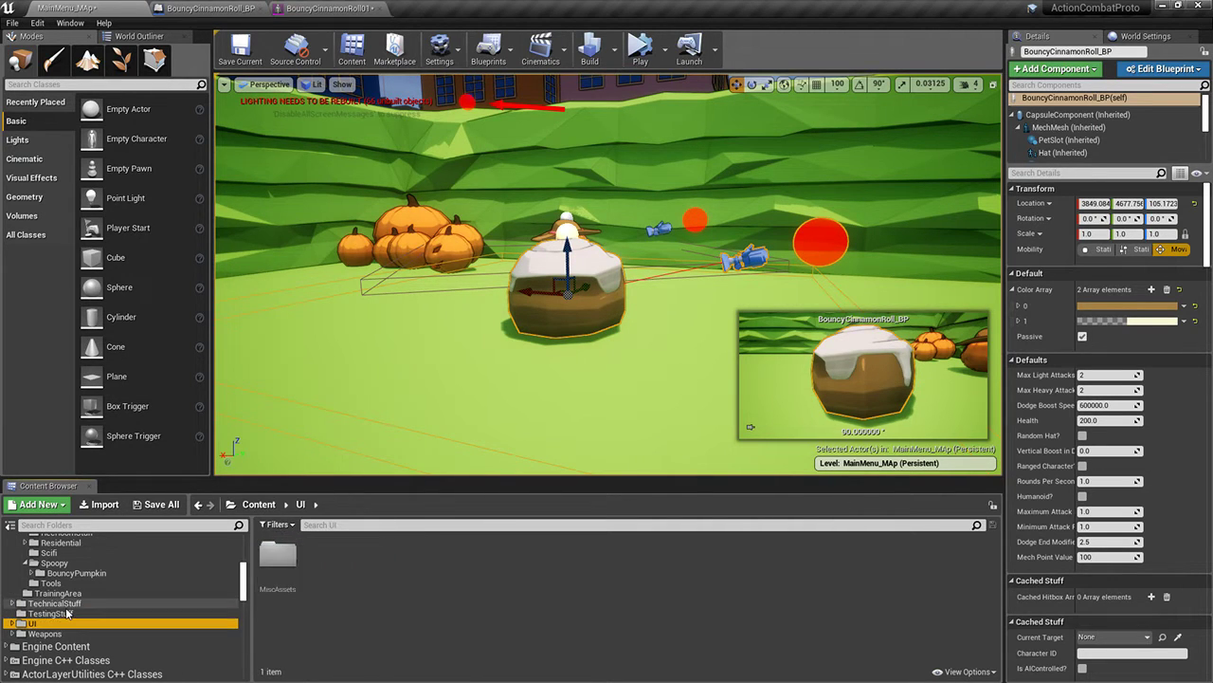
pyautogui.click(55, 603)
pyautogui.click(47, 633)
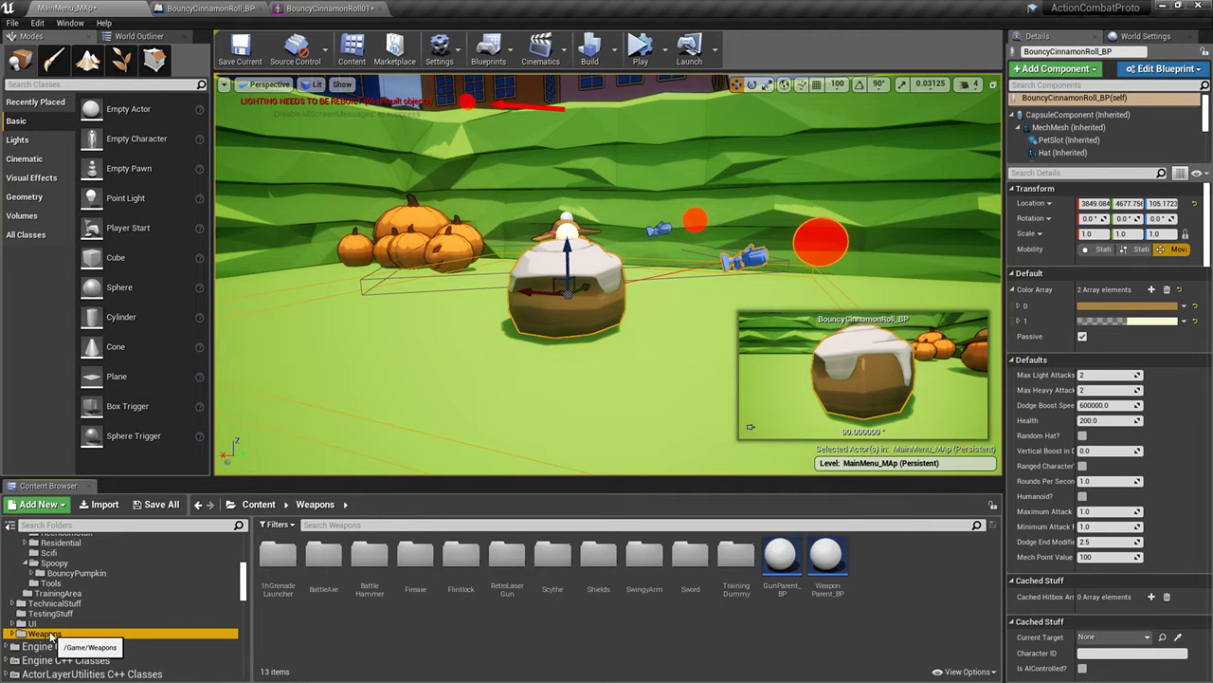
pyautogui.click(93, 622)
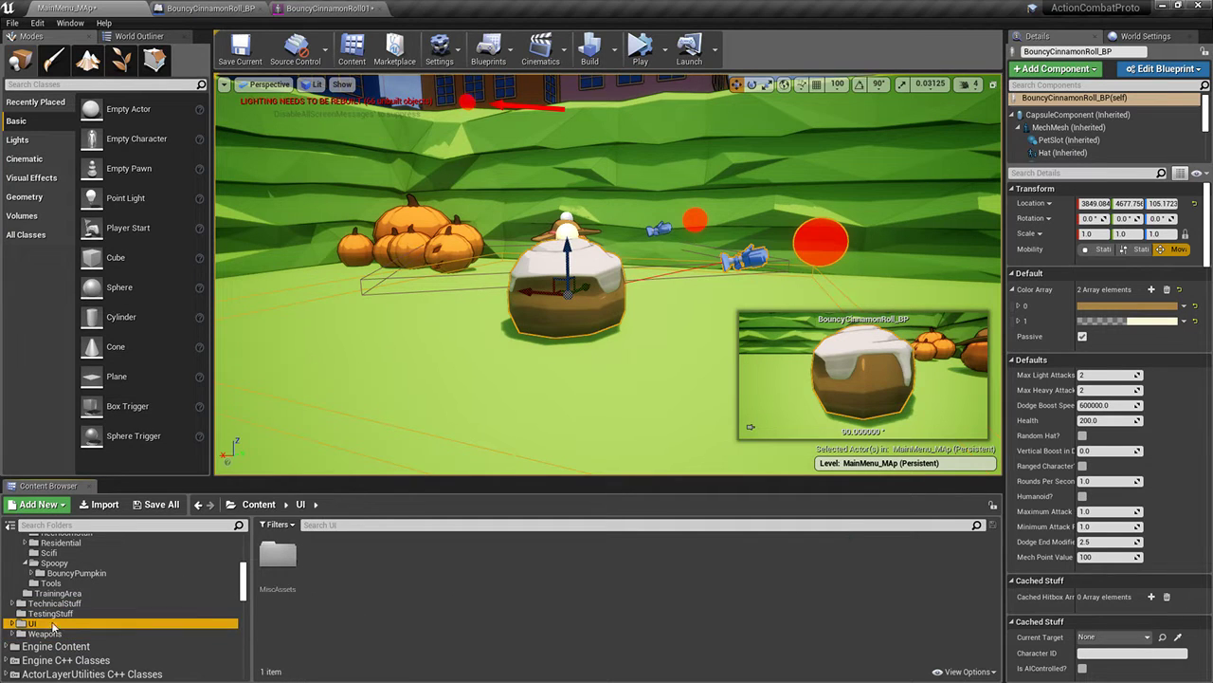
pyautogui.click(57, 604)
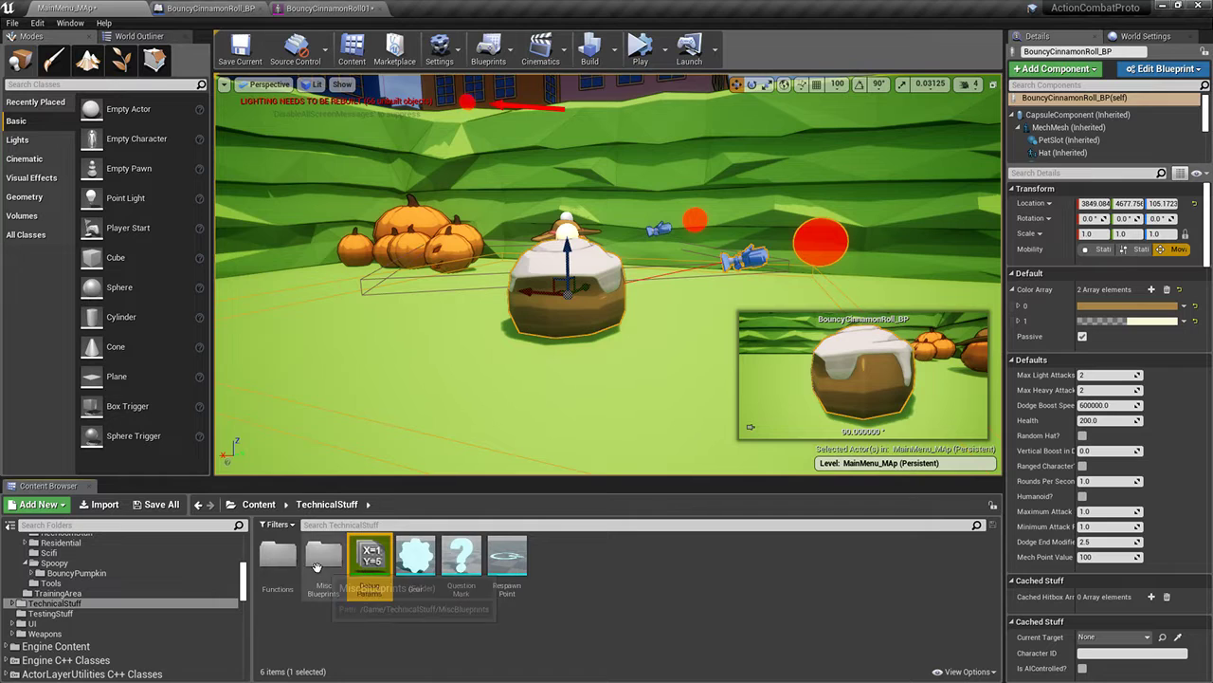
pyautogui.doubleClick(282, 562)
pyautogui.doubleClick(377, 593)
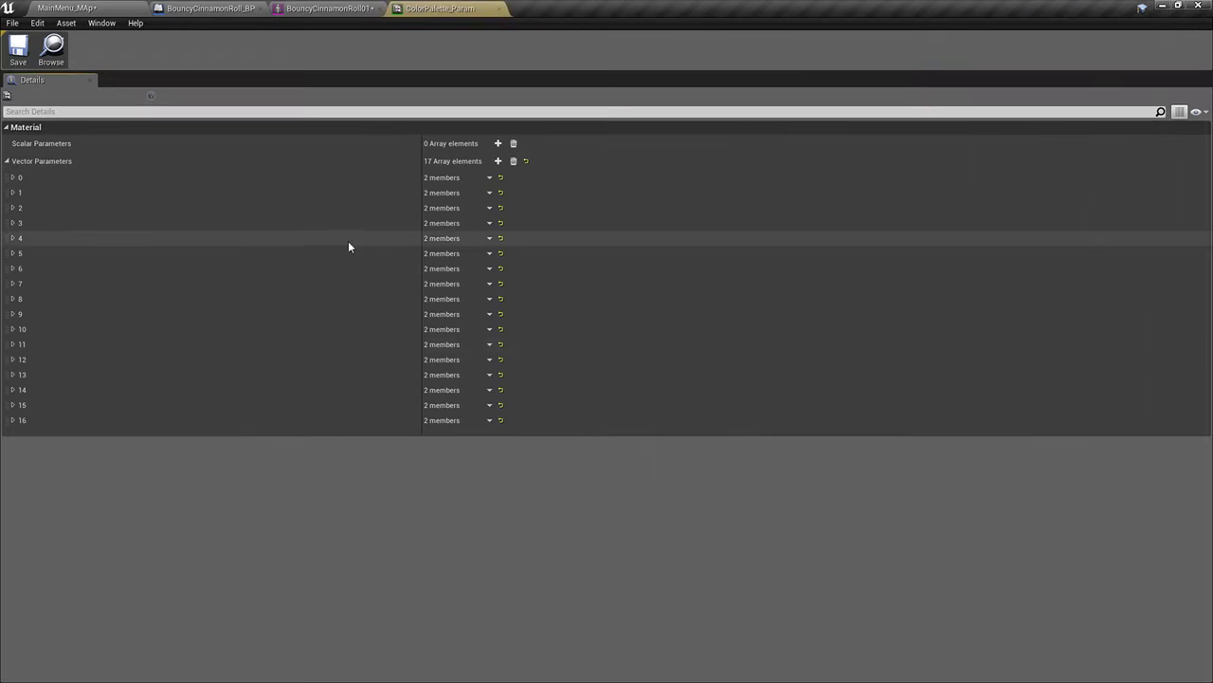
# Expand vector parameters 11 to 16 in the collection to review their names and default colours
pyautogui.click(13, 420)
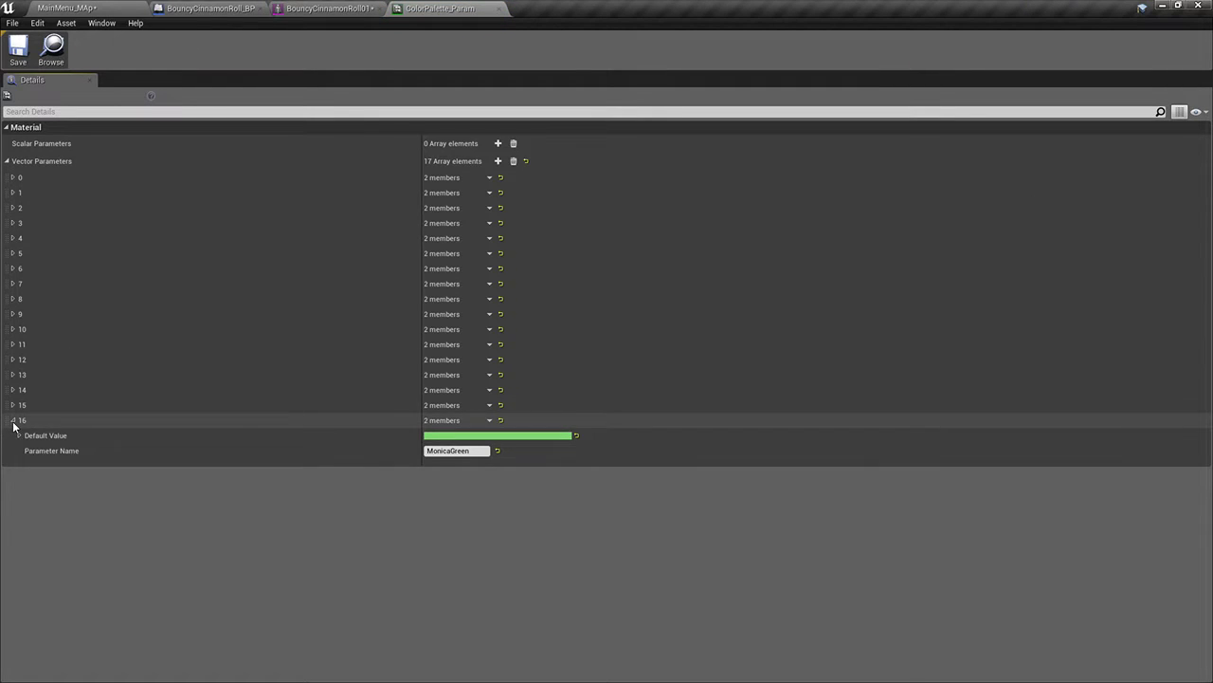
pyautogui.click(13, 405)
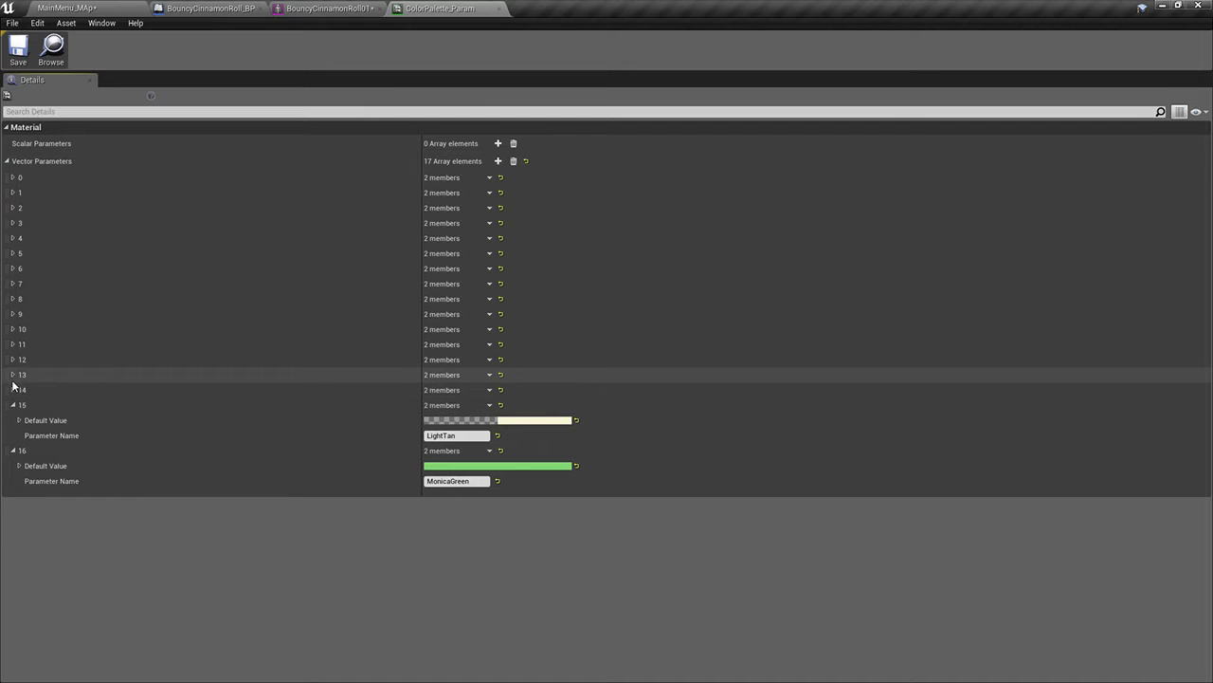
pyautogui.click(13, 390)
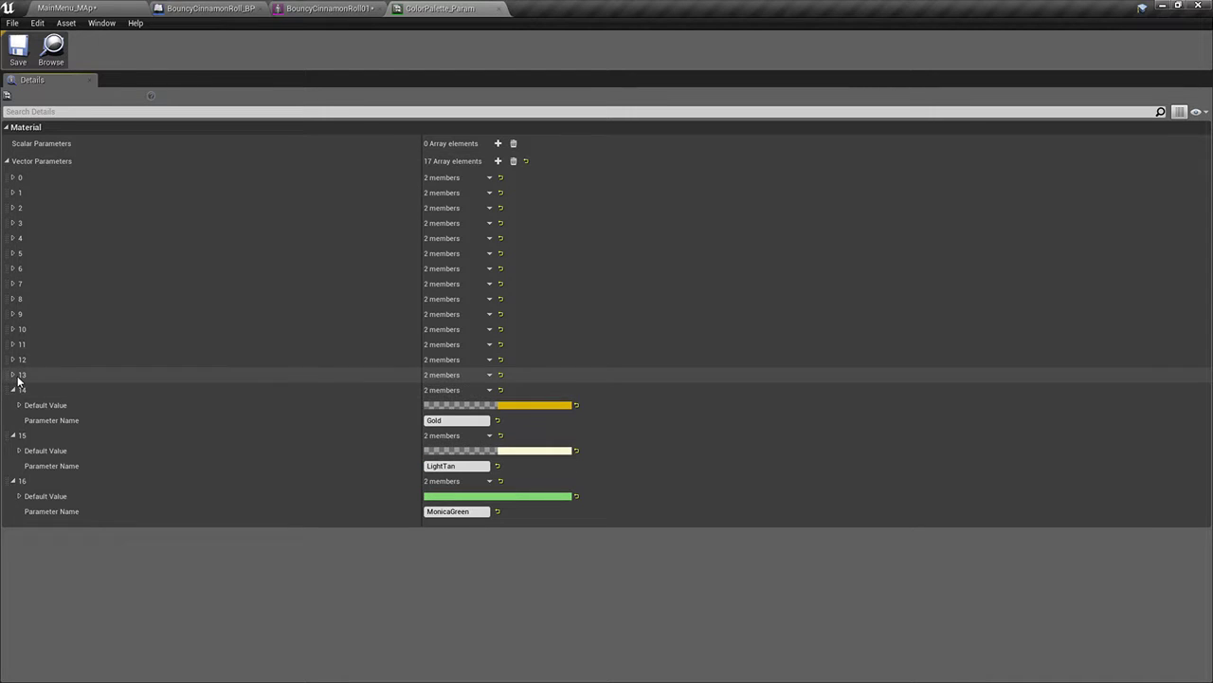
pyautogui.click(14, 374)
pyautogui.click(14, 359)
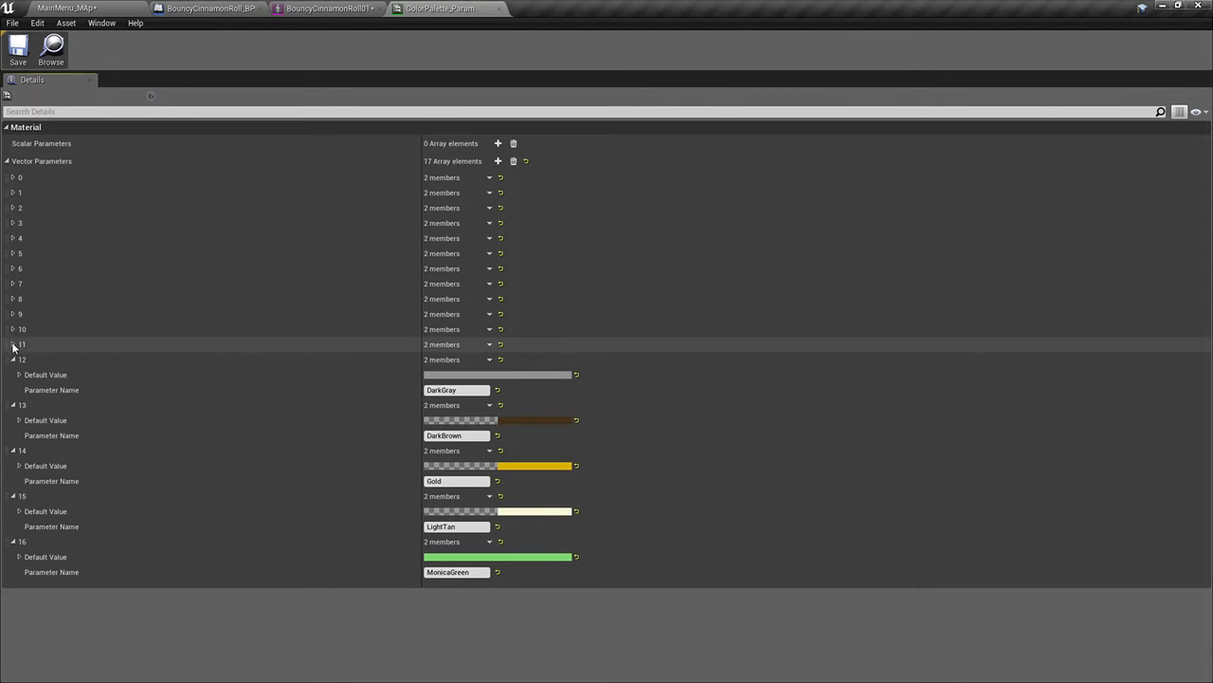
pyautogui.click(13, 345)
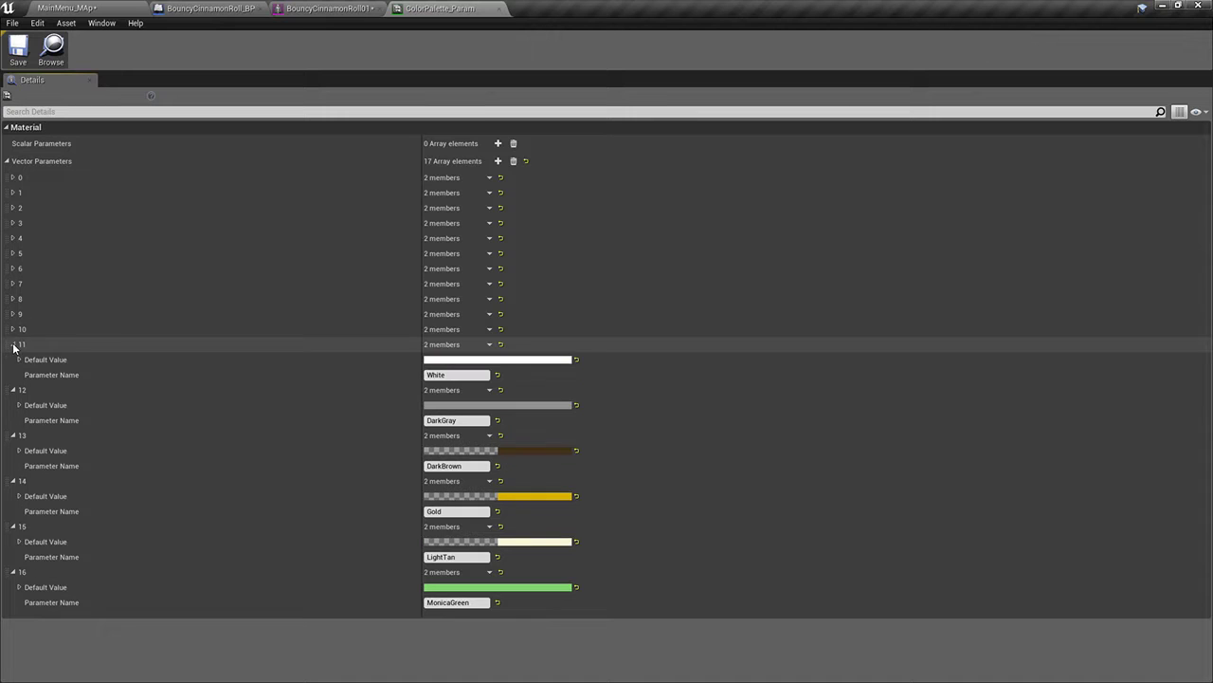
# Add a vector parameter to the collection with an orange-brown default colour of about R 0.51, G 0.22, B 0.04
pyautogui.click(497, 160)
pyautogui.click(14, 435)
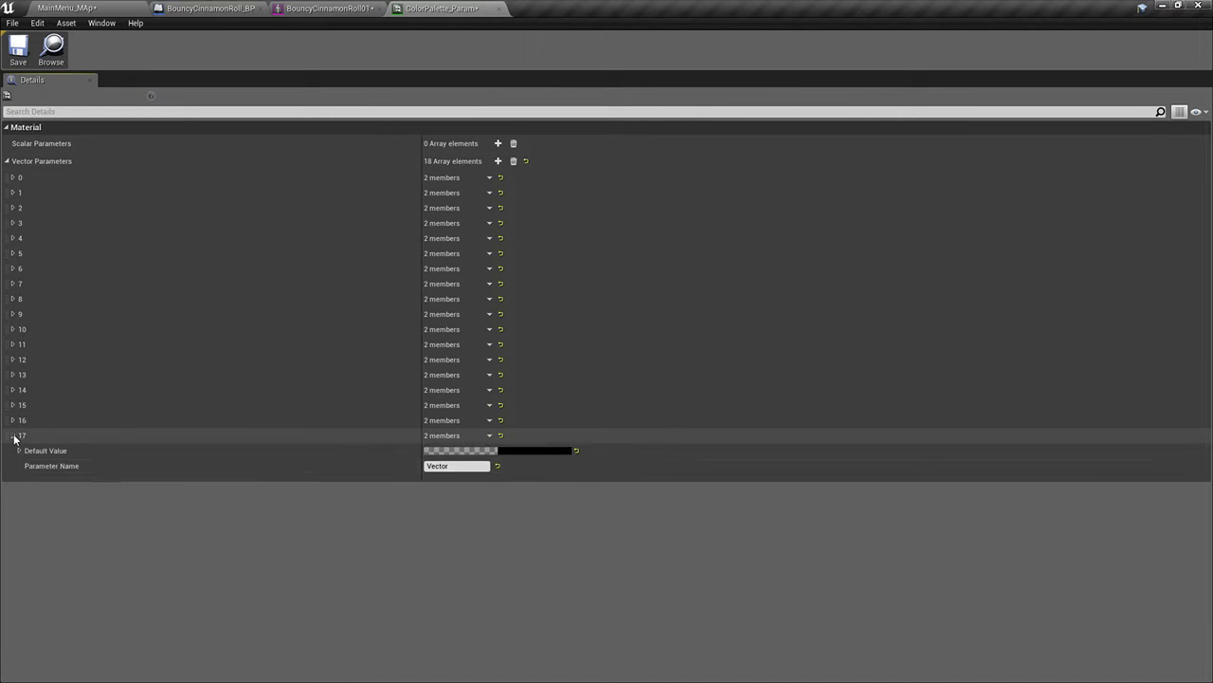
pyautogui.click(499, 452)
pyautogui.click(610, 475)
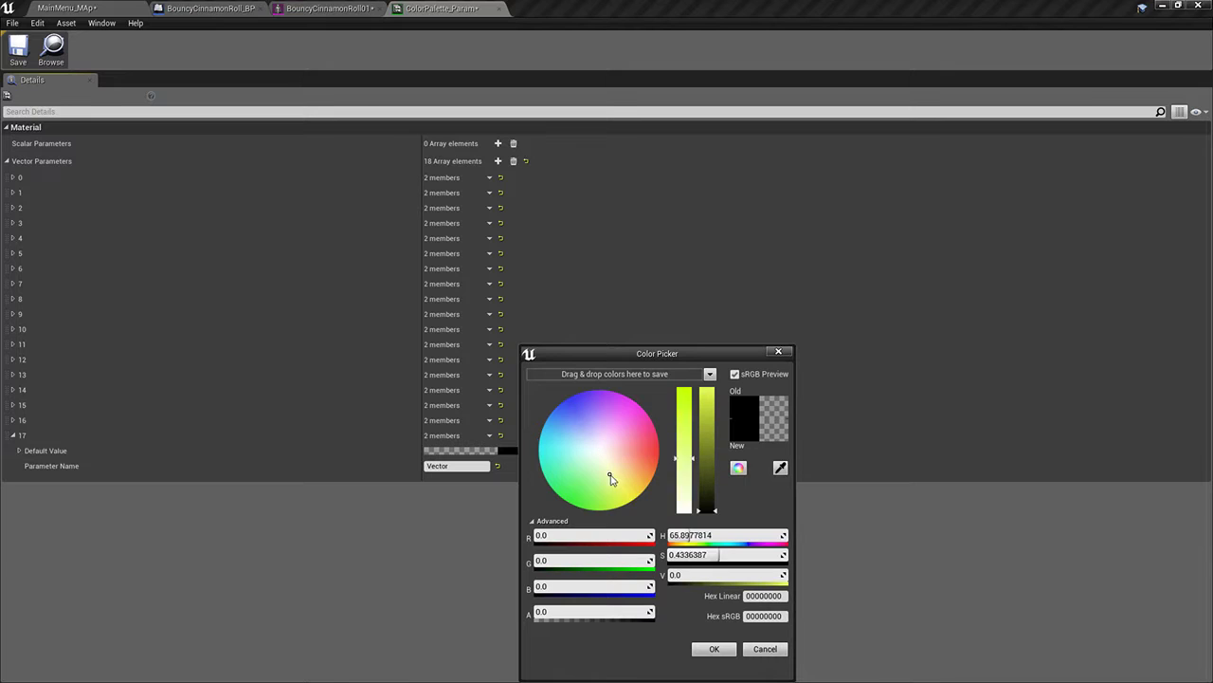
pyautogui.moveTo(713, 484); pyautogui.dragTo(686, 388)
pyautogui.moveTo(713, 442); pyautogui.dragTo(713, 451)
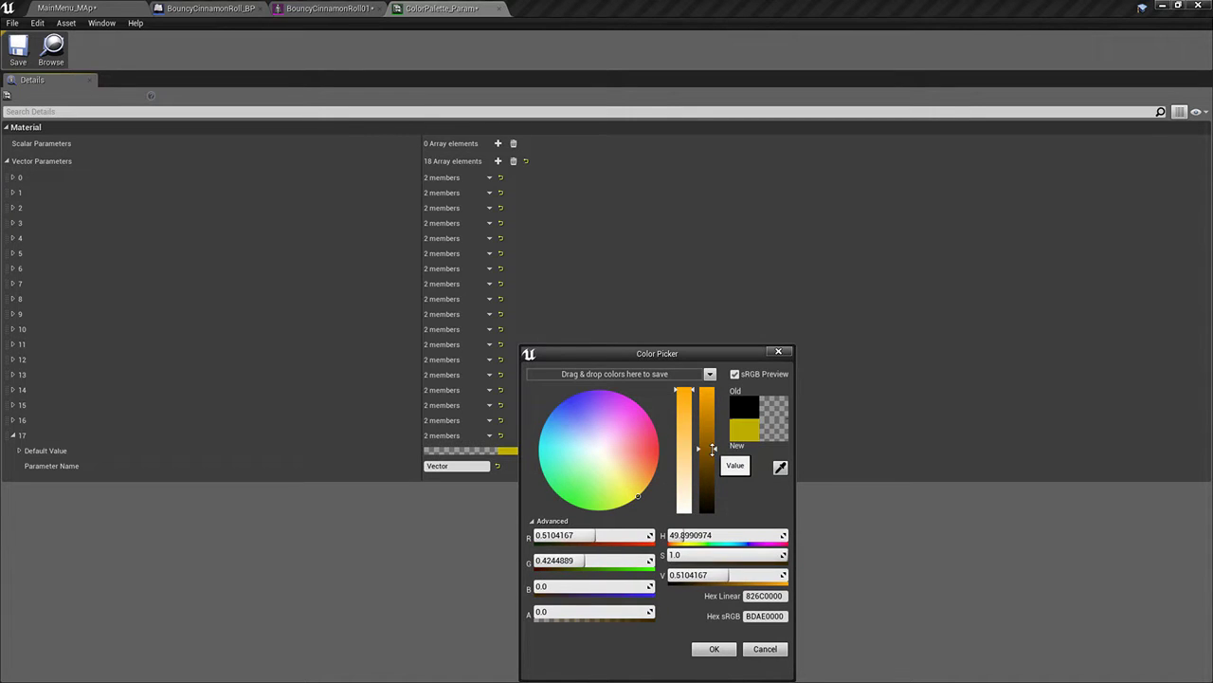
pyautogui.moveTo(638, 493); pyautogui.dragTo(664, 471)
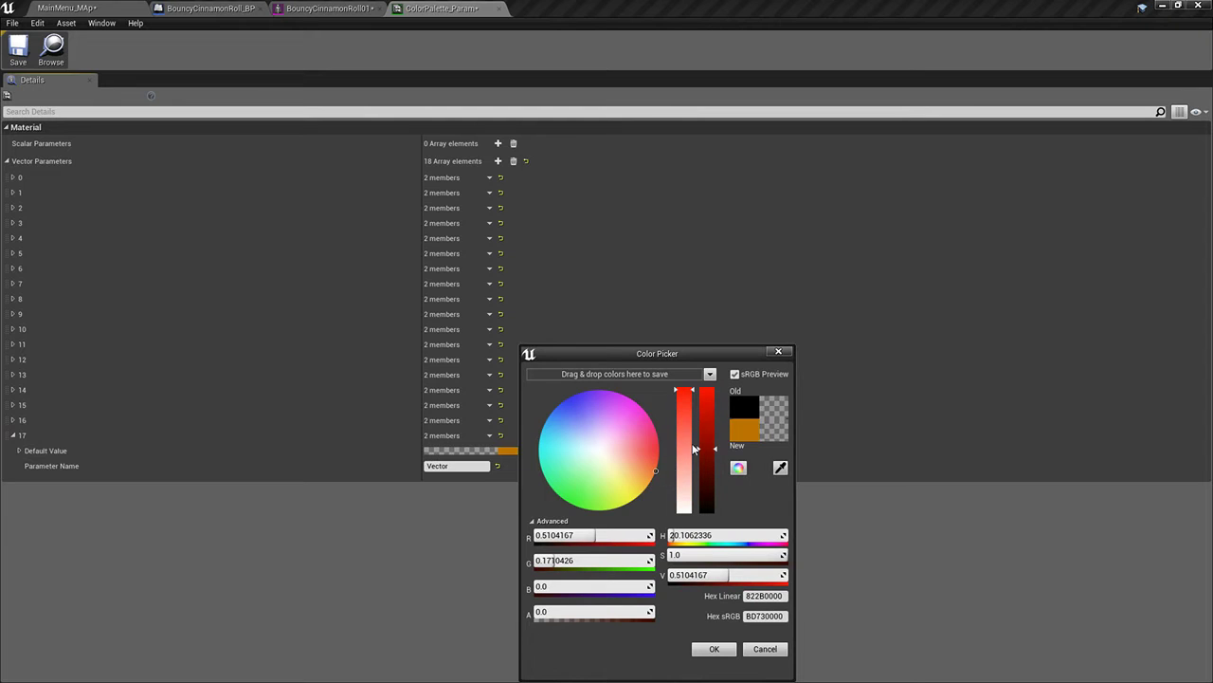
pyautogui.click(650, 472)
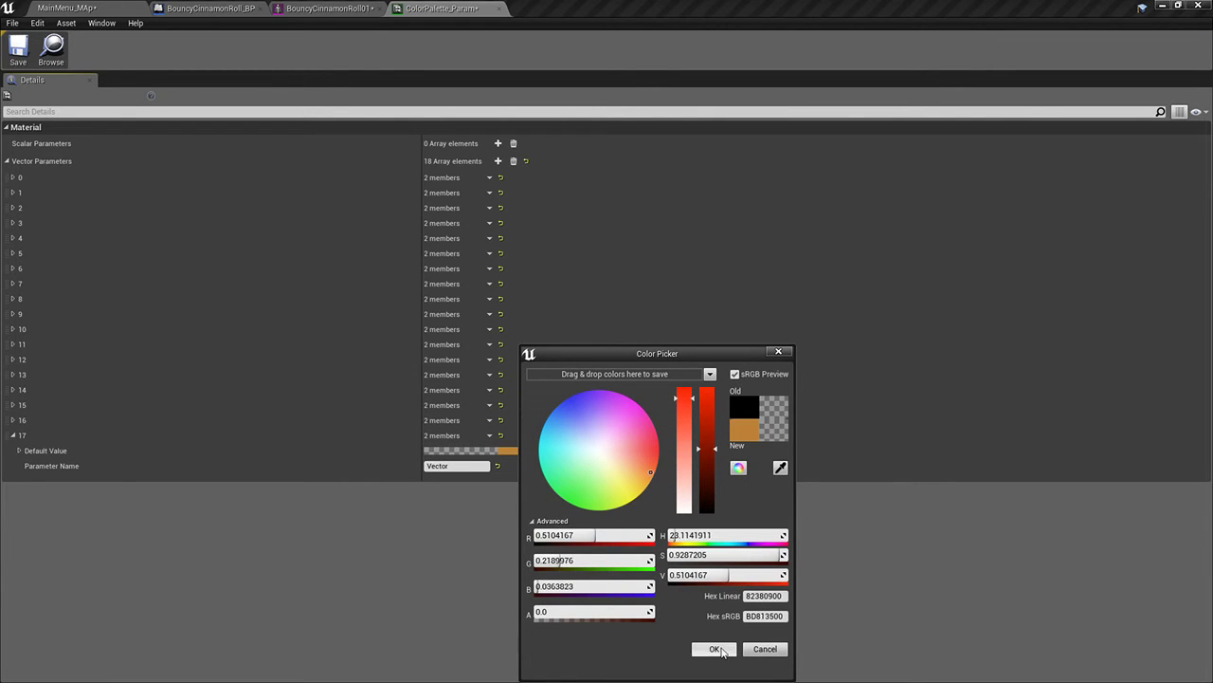
pyautogui.click(714, 648)
# Name the new vector parameter LightBrown and save the parameter collection
pyautogui.click(443, 466)
pyautogui.write('LightBrown')
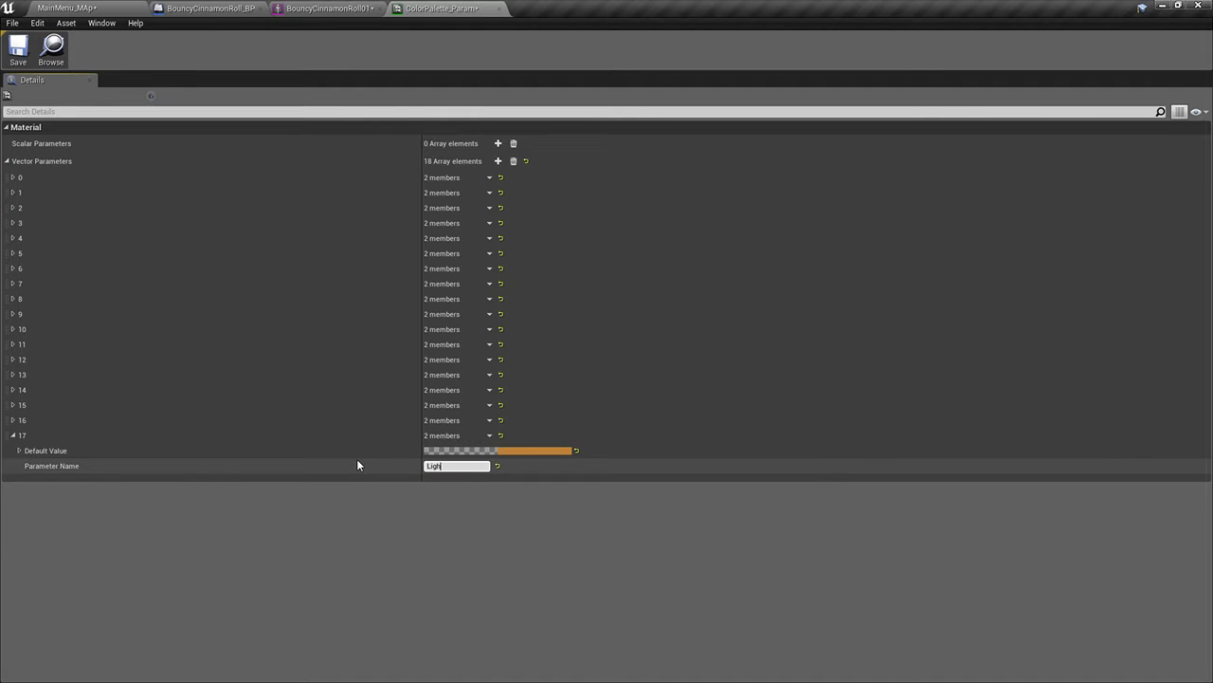
pyautogui.press('Return')
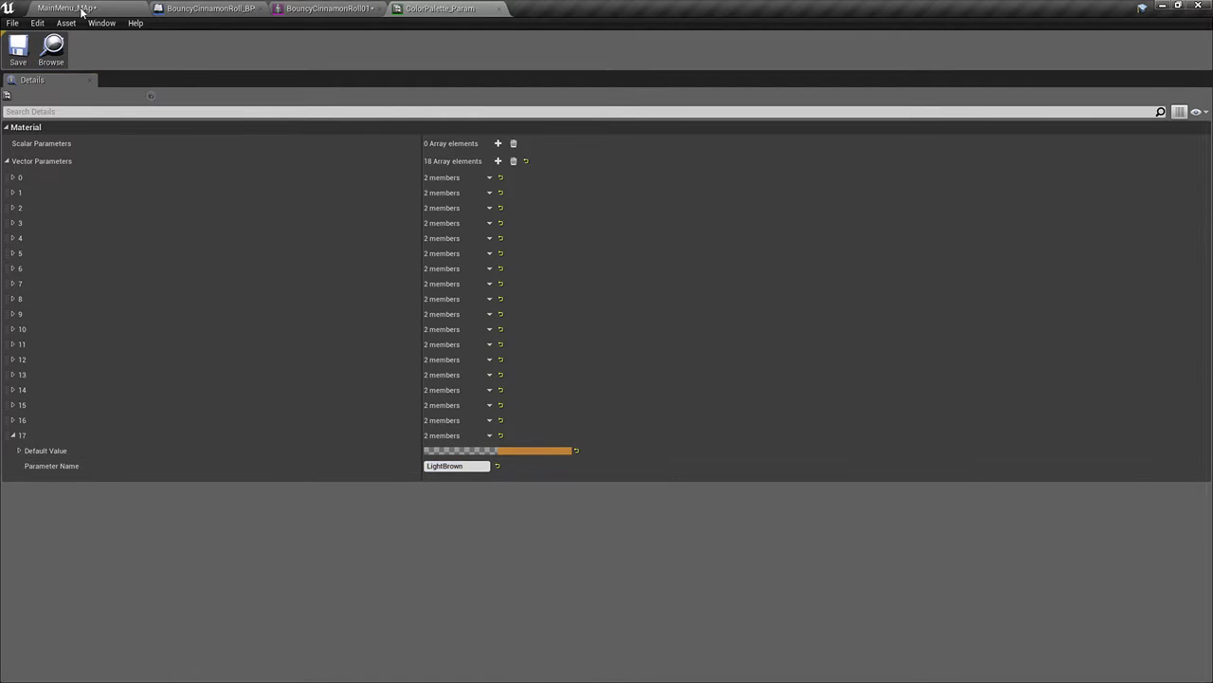
# In BouncyCinnamonRoll_BP's construction script, set the first Get Vector Parameter Value node to LightBrown, then compile and save the blueprint
pyautogui.click(81, 10)
pyautogui.click(210, 7)
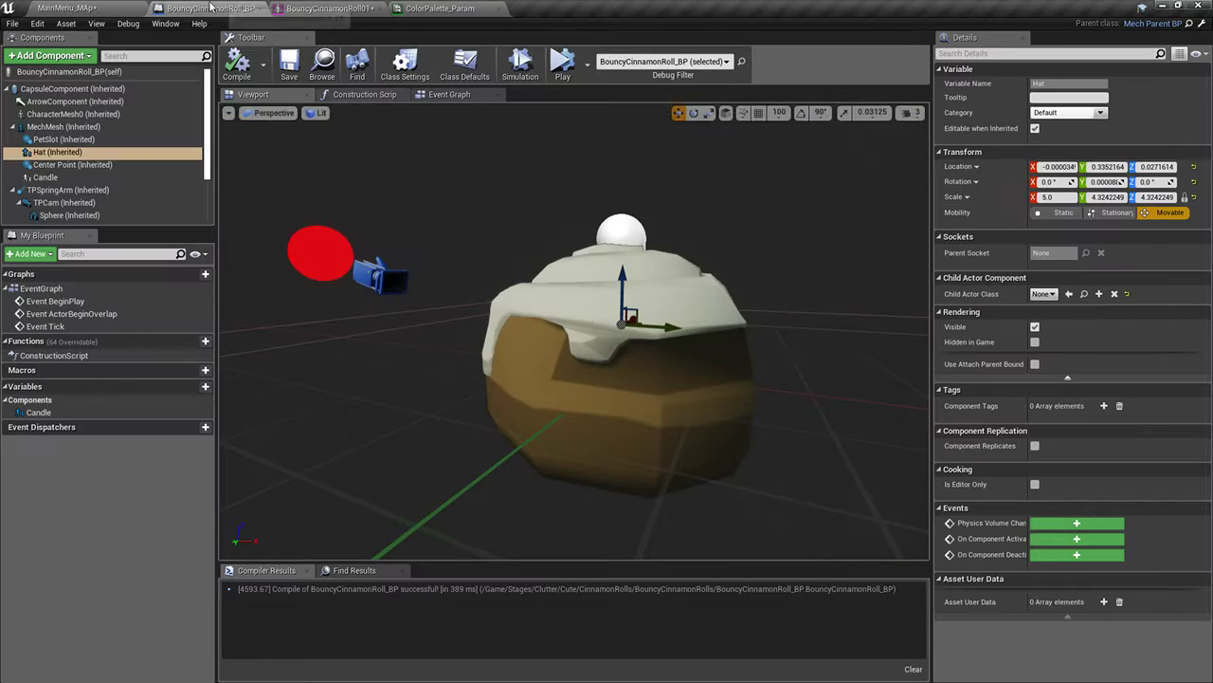
pyautogui.click(368, 94)
pyautogui.click(236, 62)
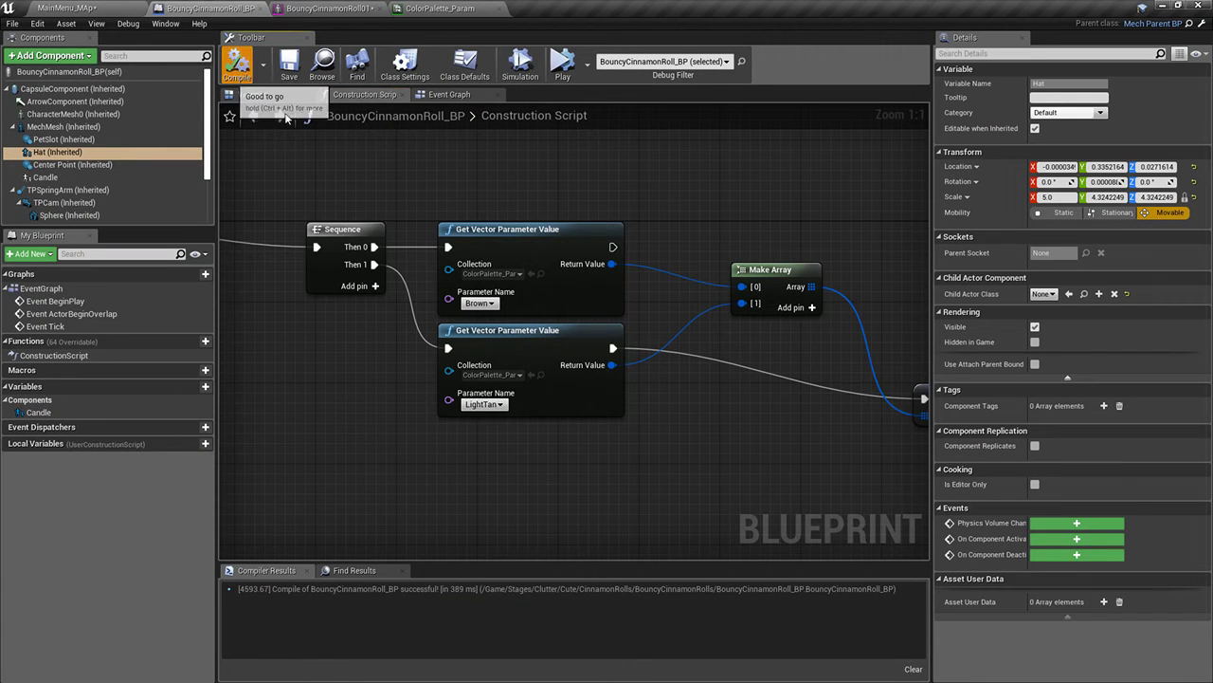
pyautogui.click(486, 304)
pyautogui.click(482, 467)
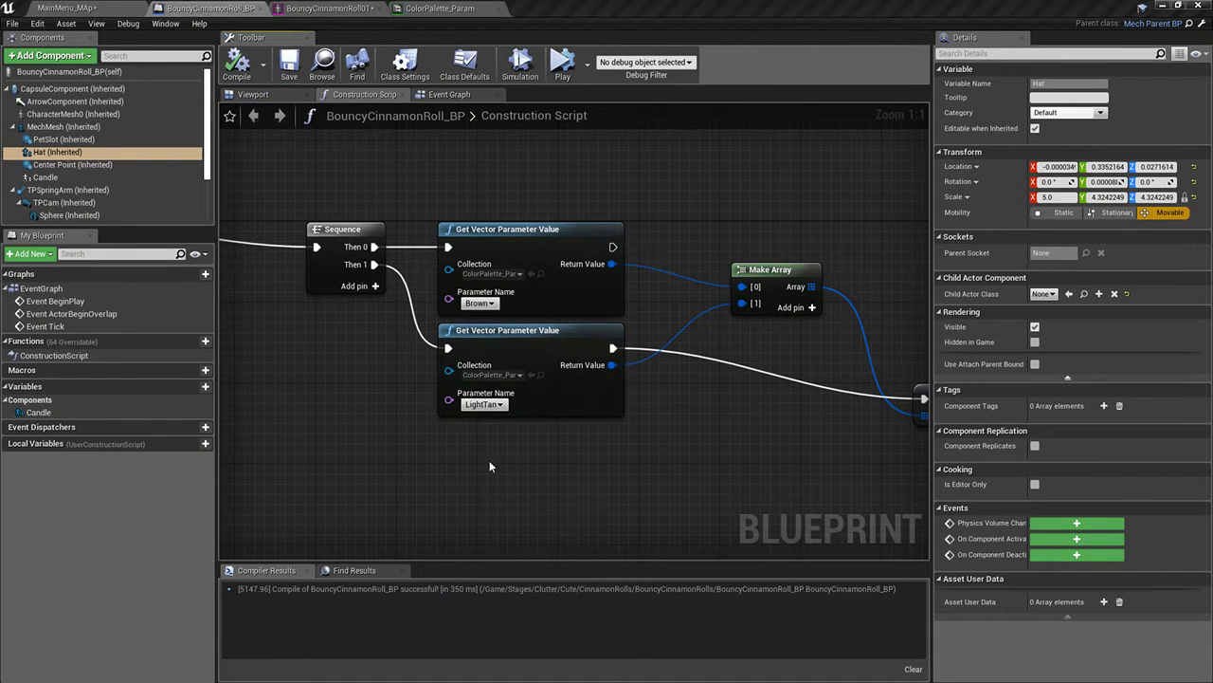
pyautogui.click(288, 66)
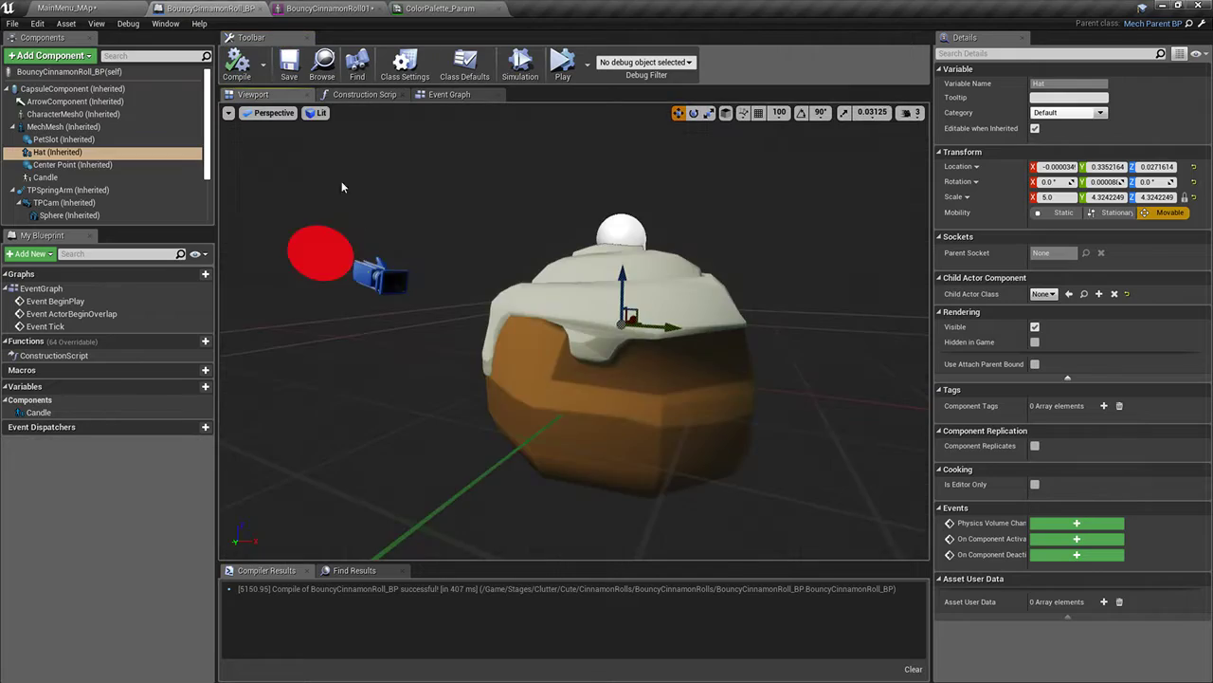
# Return to the MainMenu_MAp level and detach the ColorPalette_Param editor into a floating window showing the LightBrown entry
pyautogui.click(52, 7)
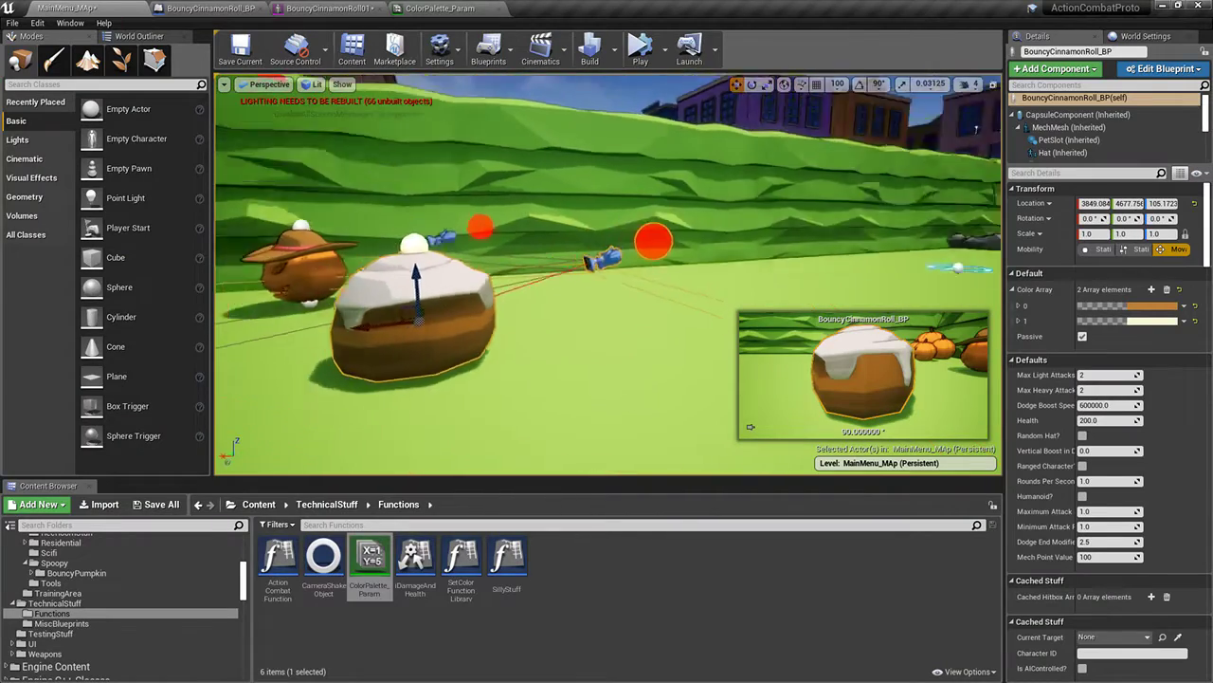
pyautogui.moveTo(450, 8); pyautogui.dragTo(832, 187)
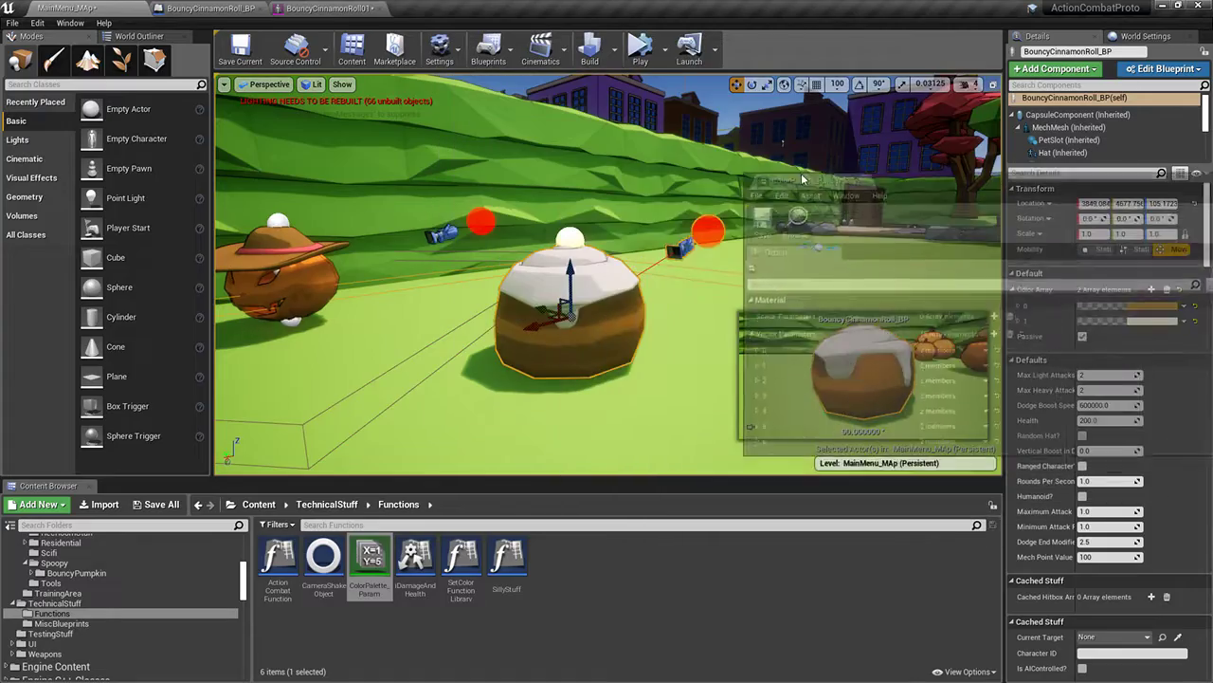
pyautogui.scroll(-3, 910, 349)
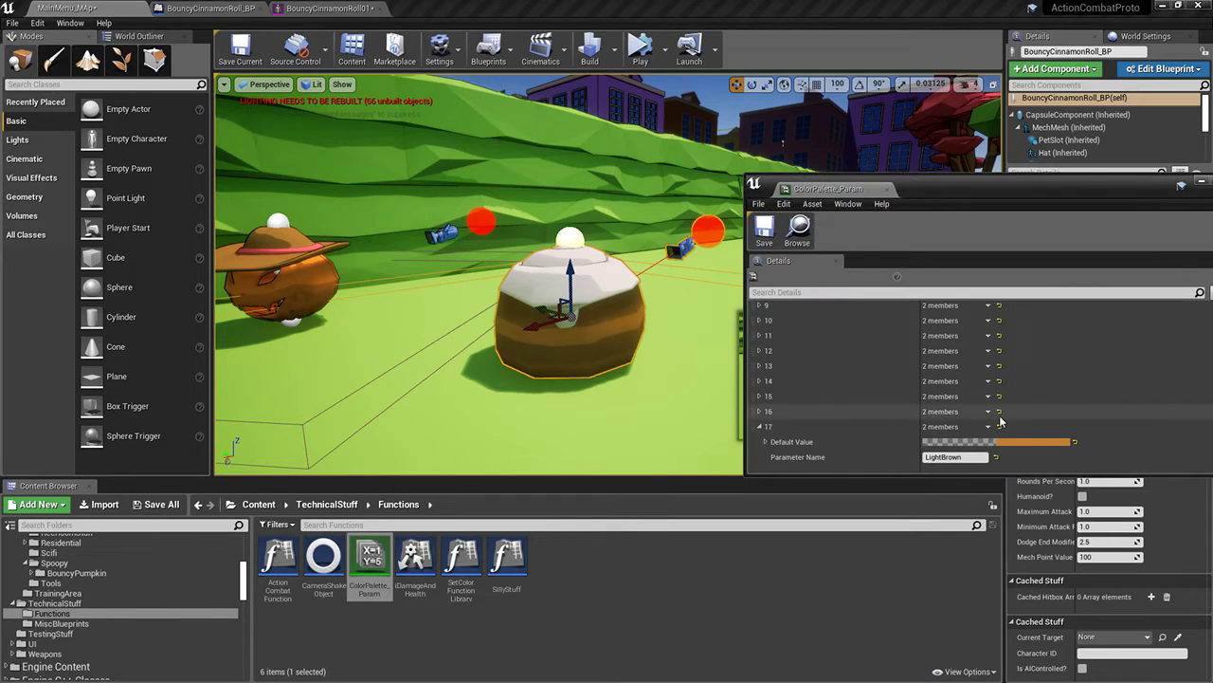
# Lower LightBrown's saturation to about 0.81 and recompile BouncyCinnamonRoll_BP to preview the colour
pyautogui.click(1042, 442)
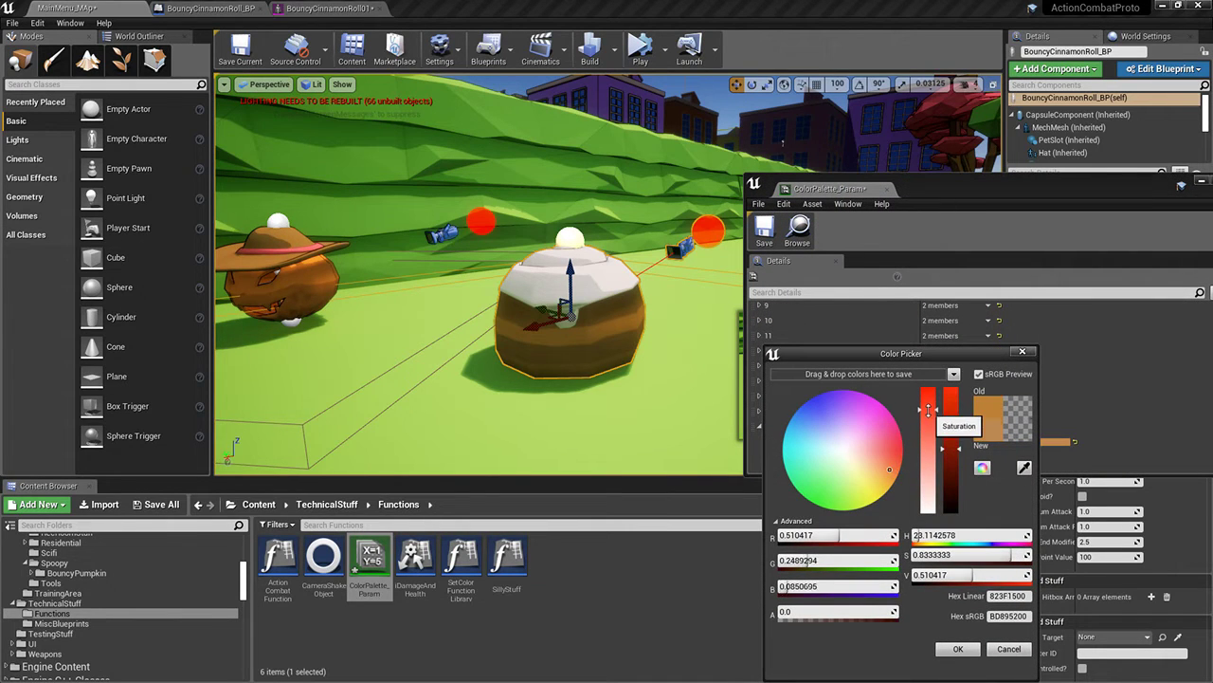
pyautogui.click(957, 648)
pyautogui.click(168, 8)
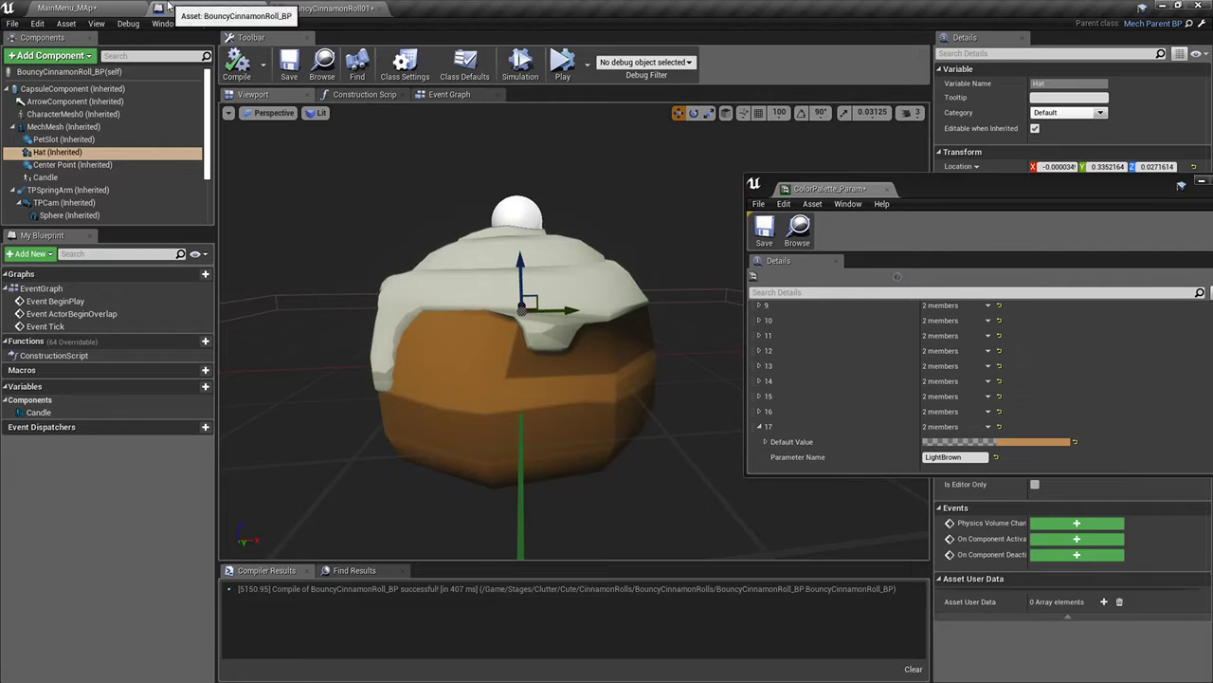
pyautogui.click(241, 68)
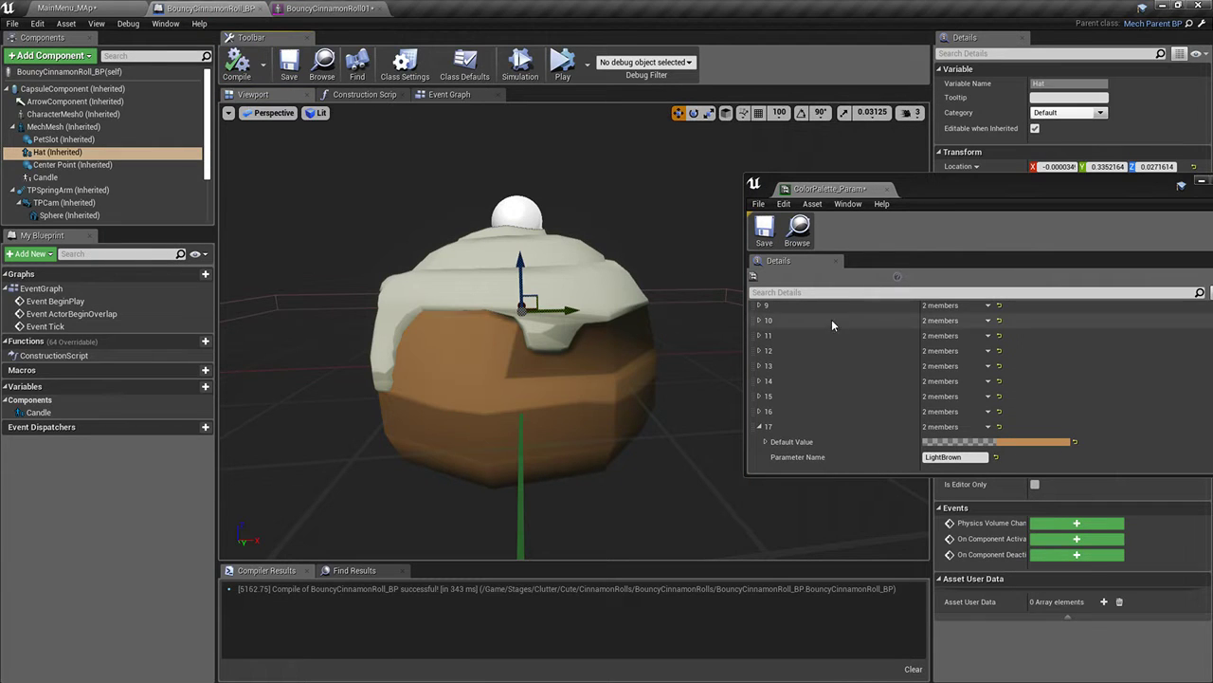
# Brighten LightBrown to a value of about 0.66, save the collection and recompile the cinnamon roll blueprint
pyautogui.click(1014, 442)
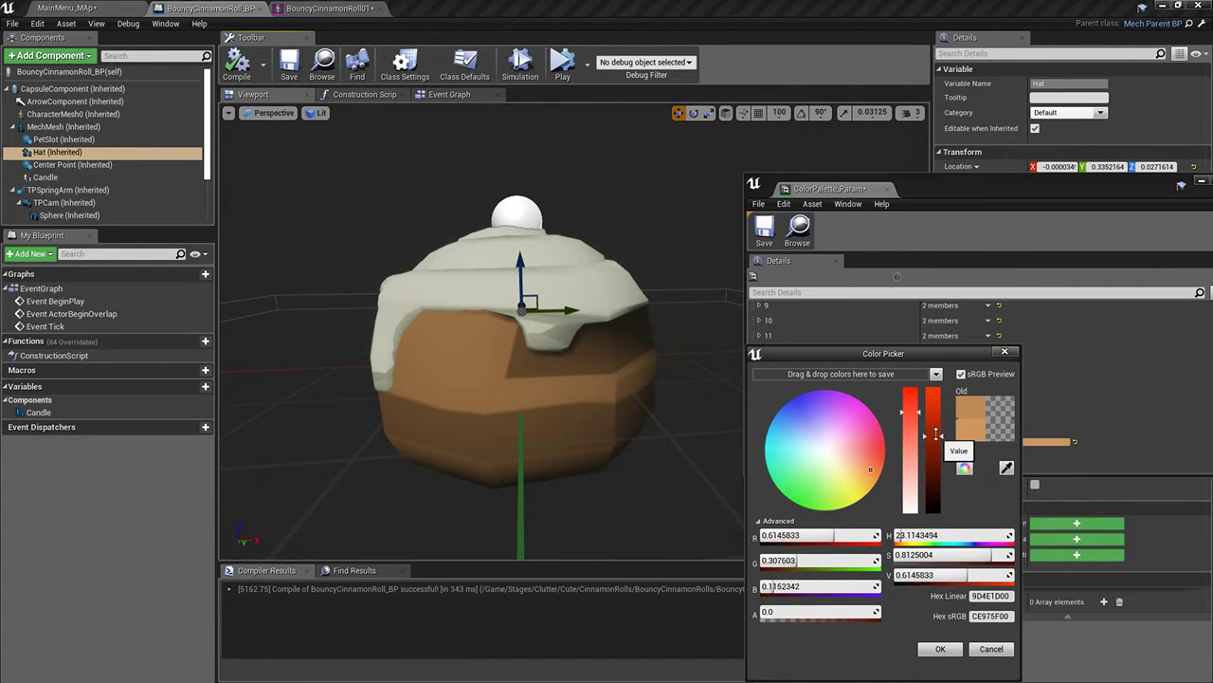
pyautogui.click(943, 648)
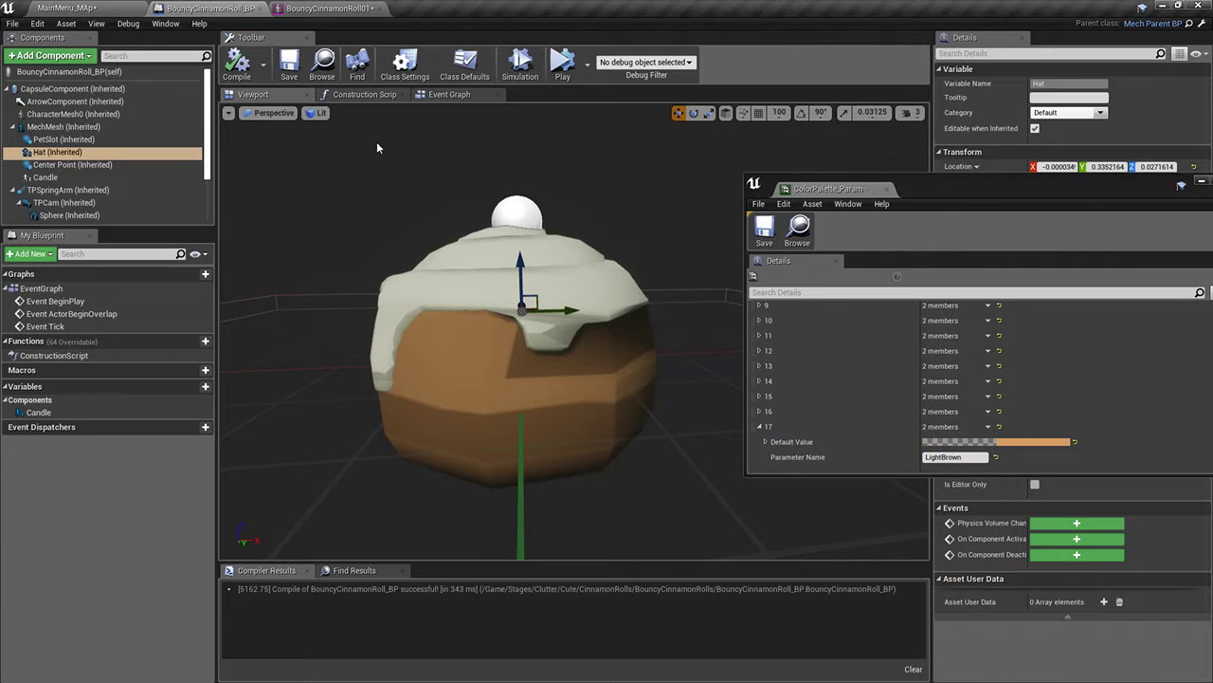
pyautogui.click(242, 64)
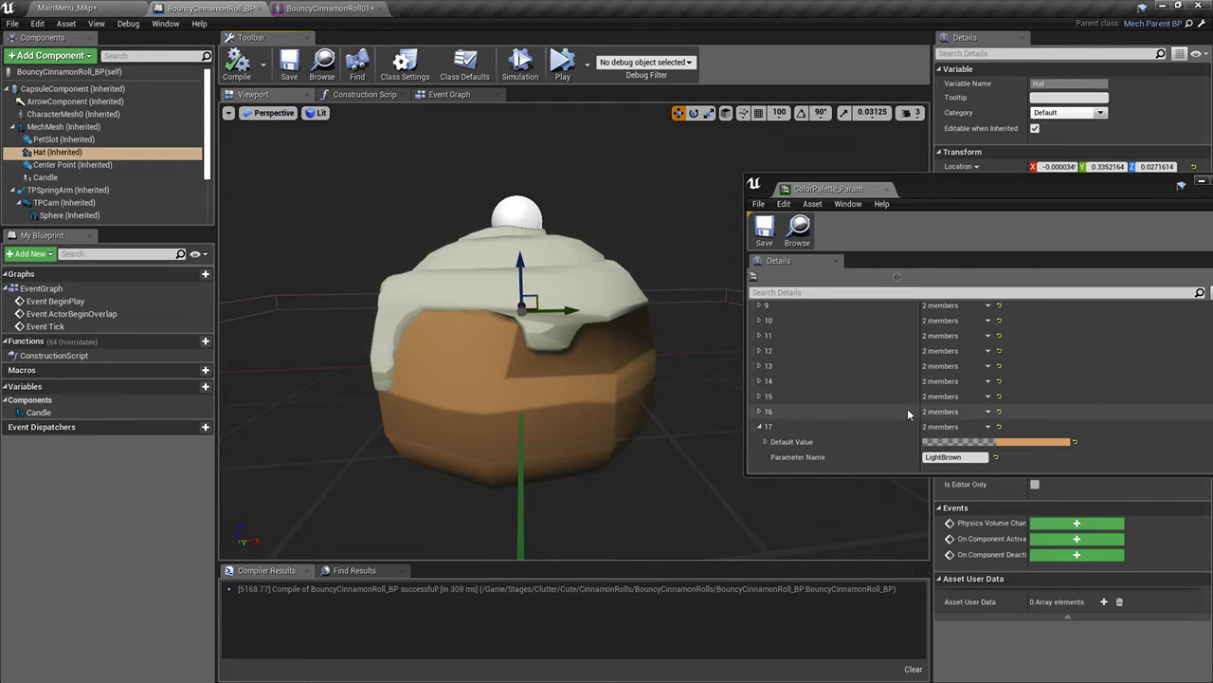
# Shift LightBrown to a redder, richer orange with a hue of about 18, and recompile the cinnamon roll blueprint
pyautogui.click(1014, 442)
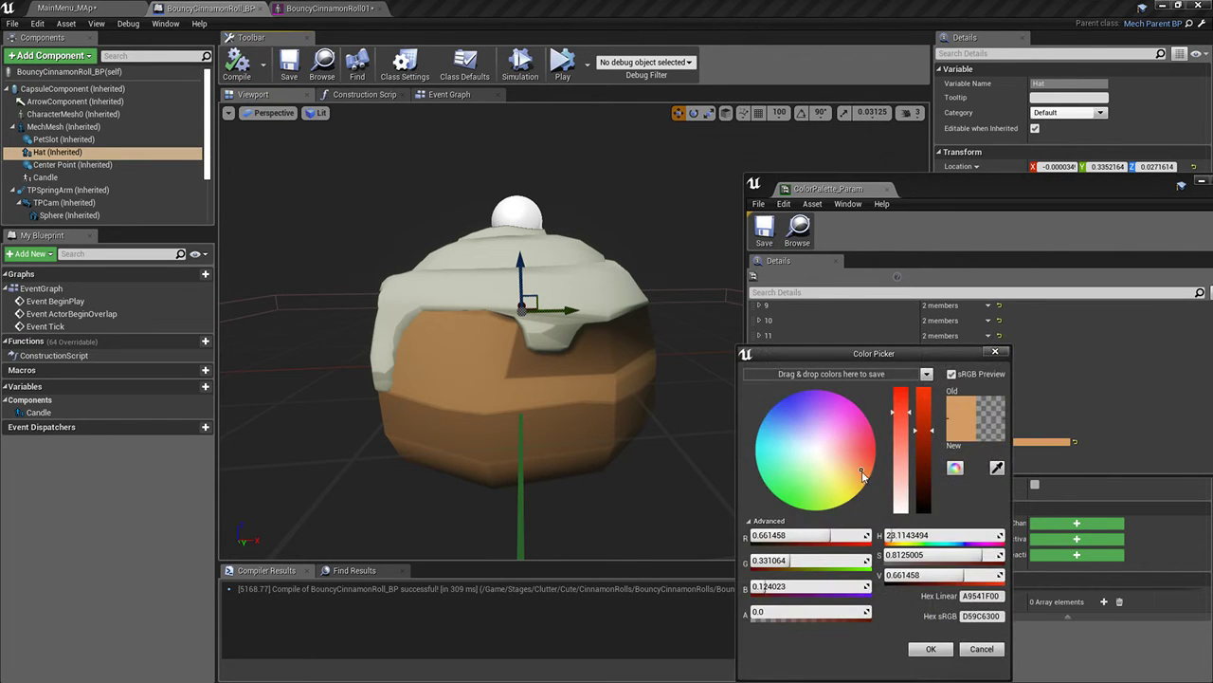
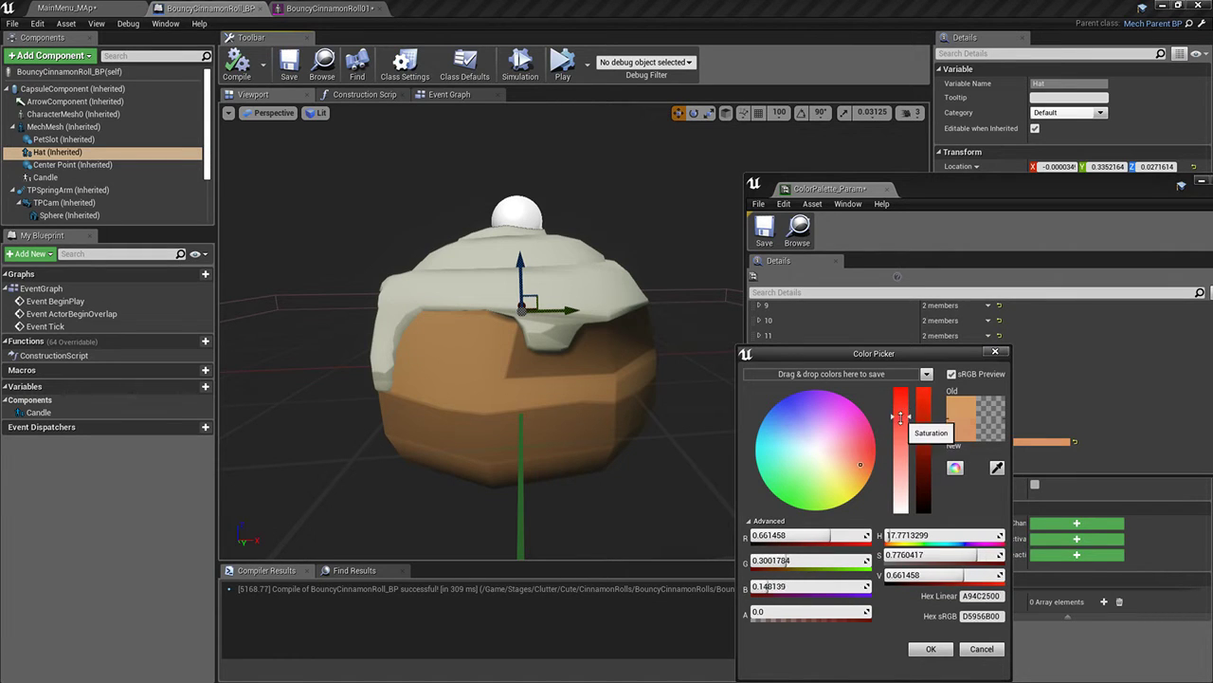
pyautogui.click(942, 652)
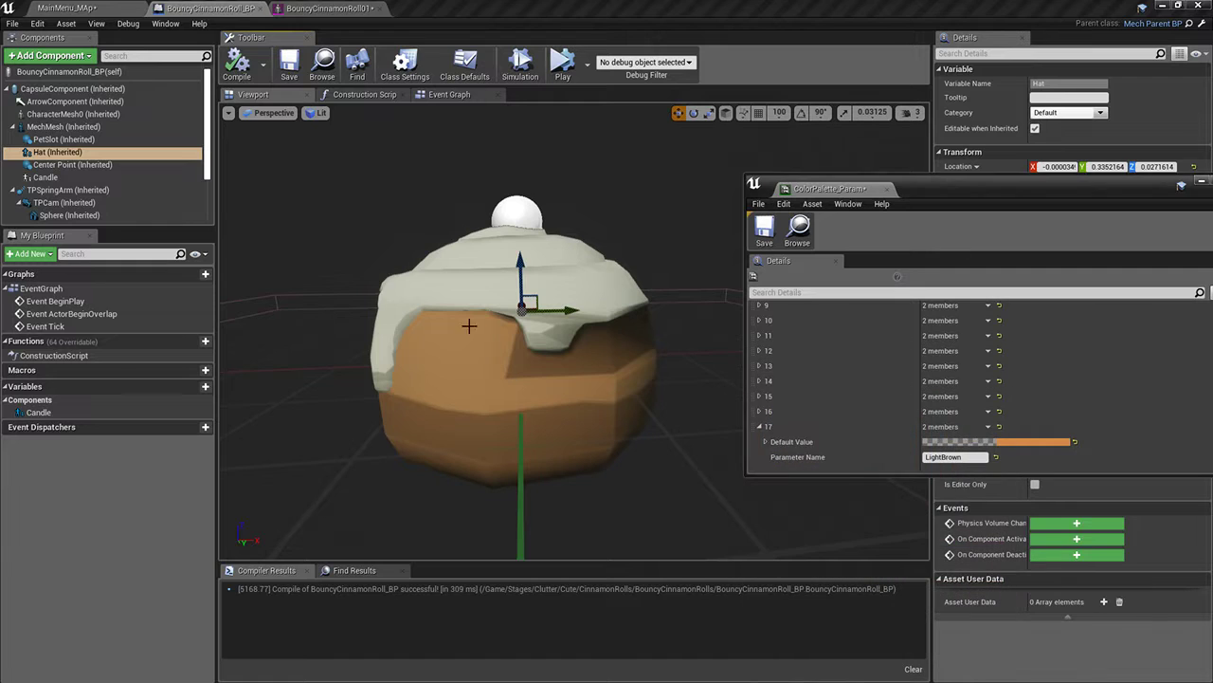
pyautogui.click(237, 64)
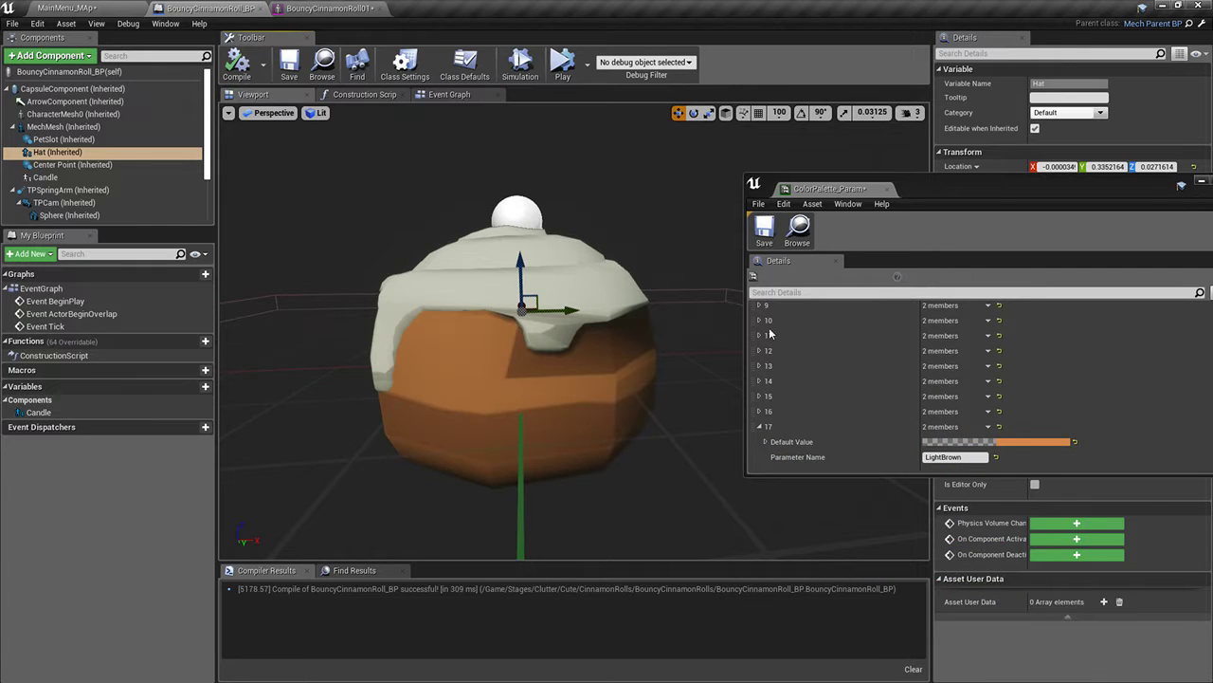
# Set LightBrown's hue to about 20.3 with saturation about 0.81, recompile BouncyCinnamonRoll_BP and check the colour in the level
pyautogui.click(991, 441)
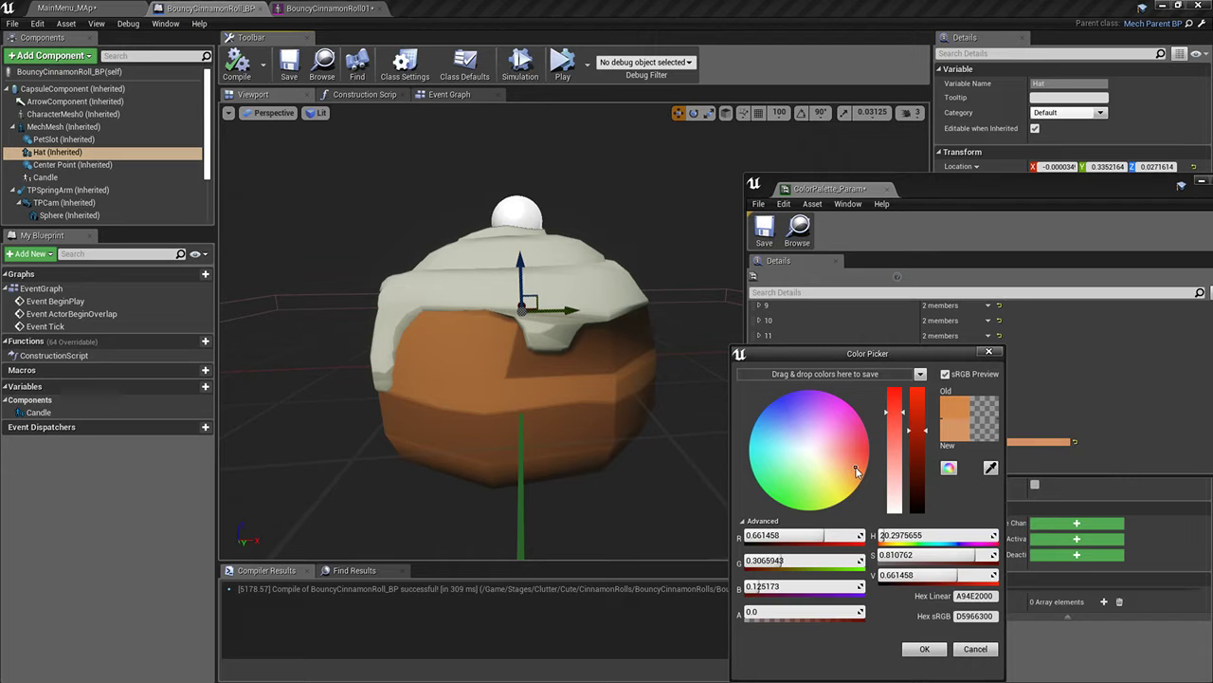
pyautogui.click(925, 650)
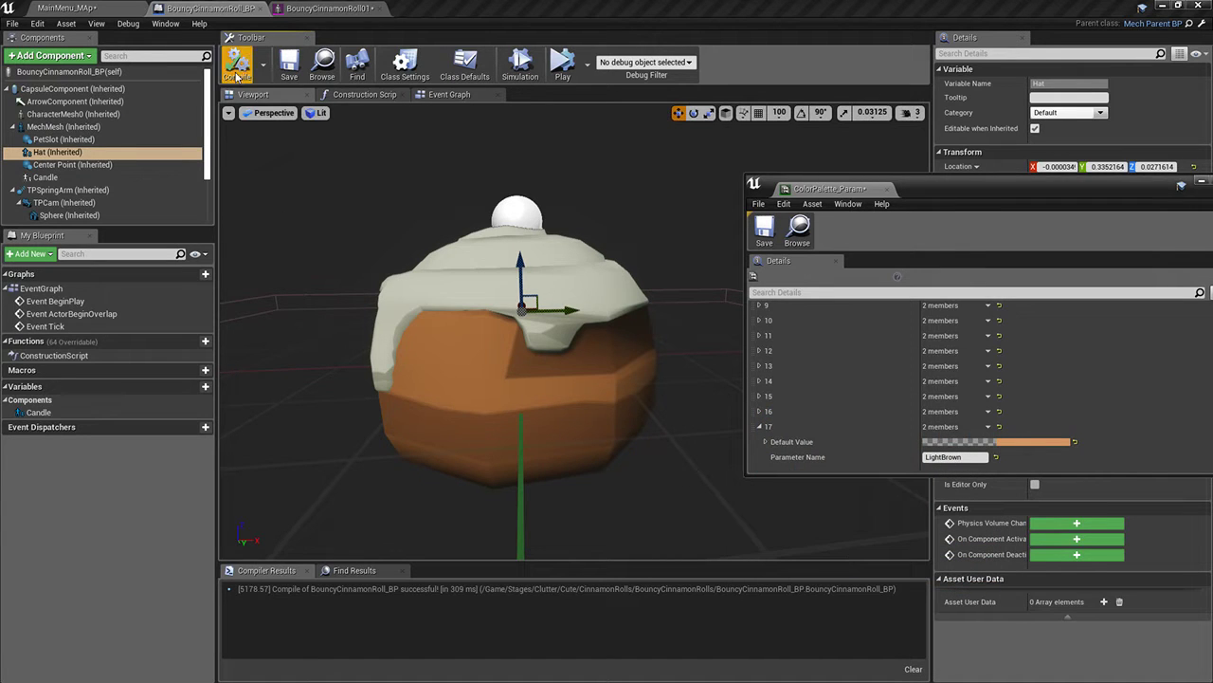
pyautogui.click(237, 64)
pyautogui.click(116, 6)
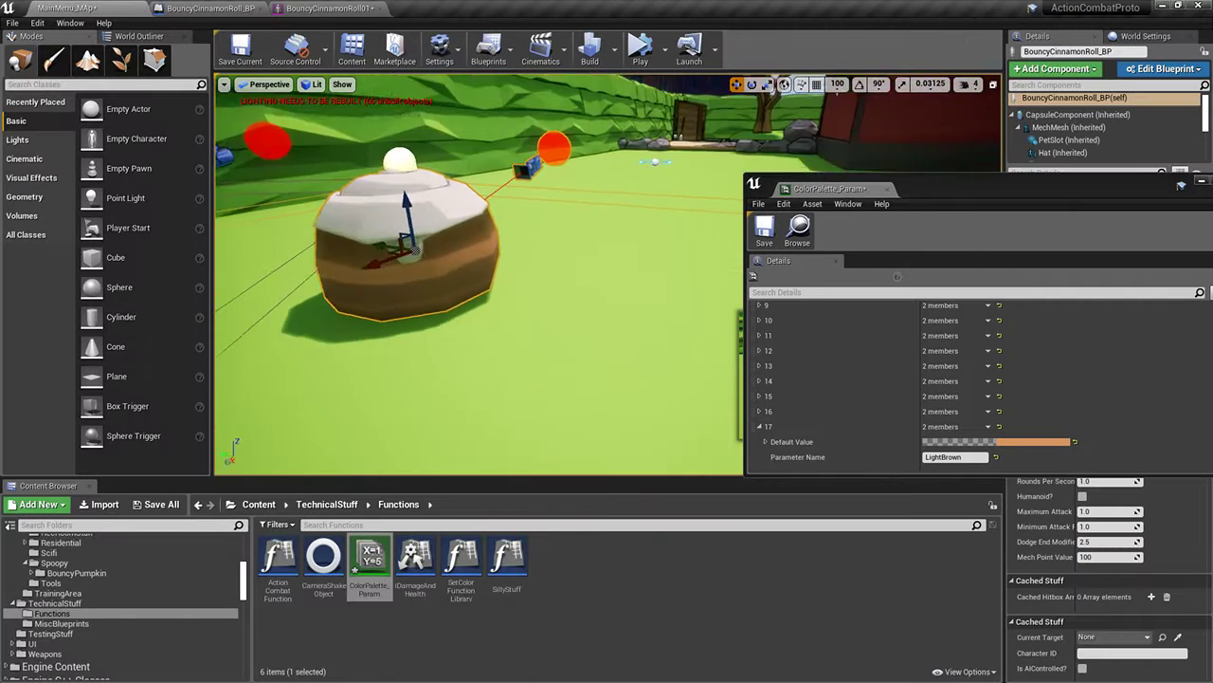
pyautogui.moveTo(560, 263)
pyautogui.mouseDown(button='right')
pyautogui.moveTo(531, 274)
pyautogui.moveTo(588, 265)
pyautogui.moveTo(560, 263)
pyautogui.mouseUp(button='right')
# Lower LightBrown's saturation to about 0.76, save the collection and view the cinnamon roll in MainMenu_MAp
pyautogui.click(196, 10)
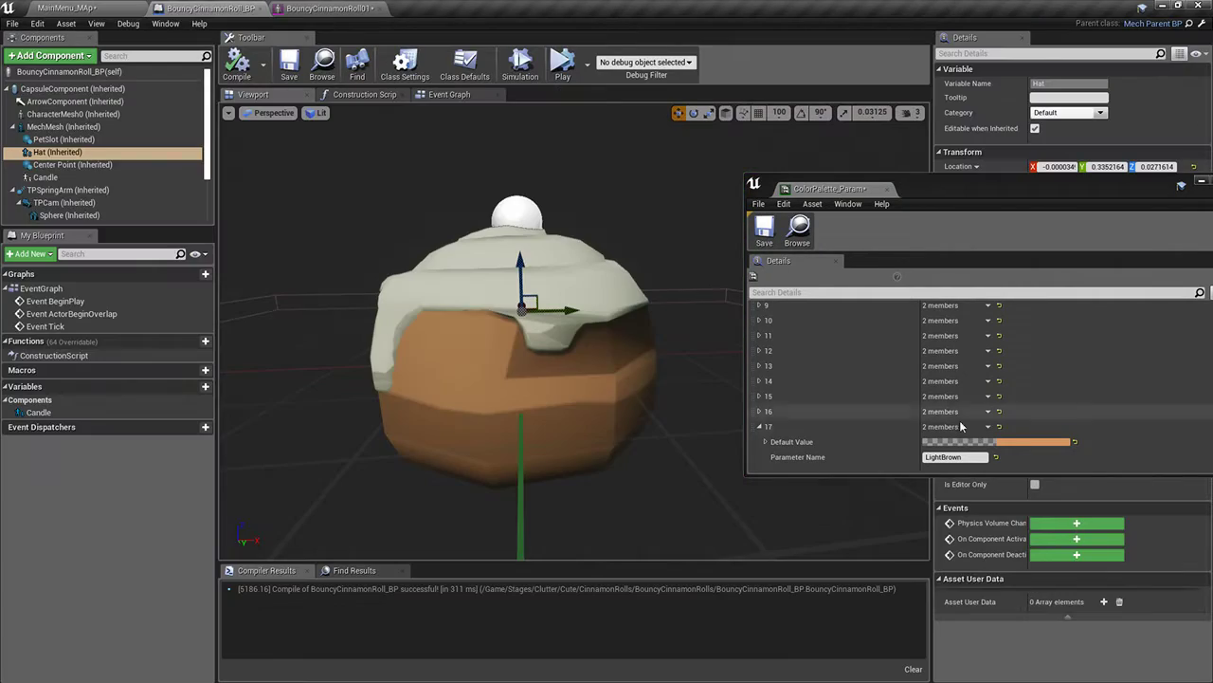
pyautogui.click(948, 442)
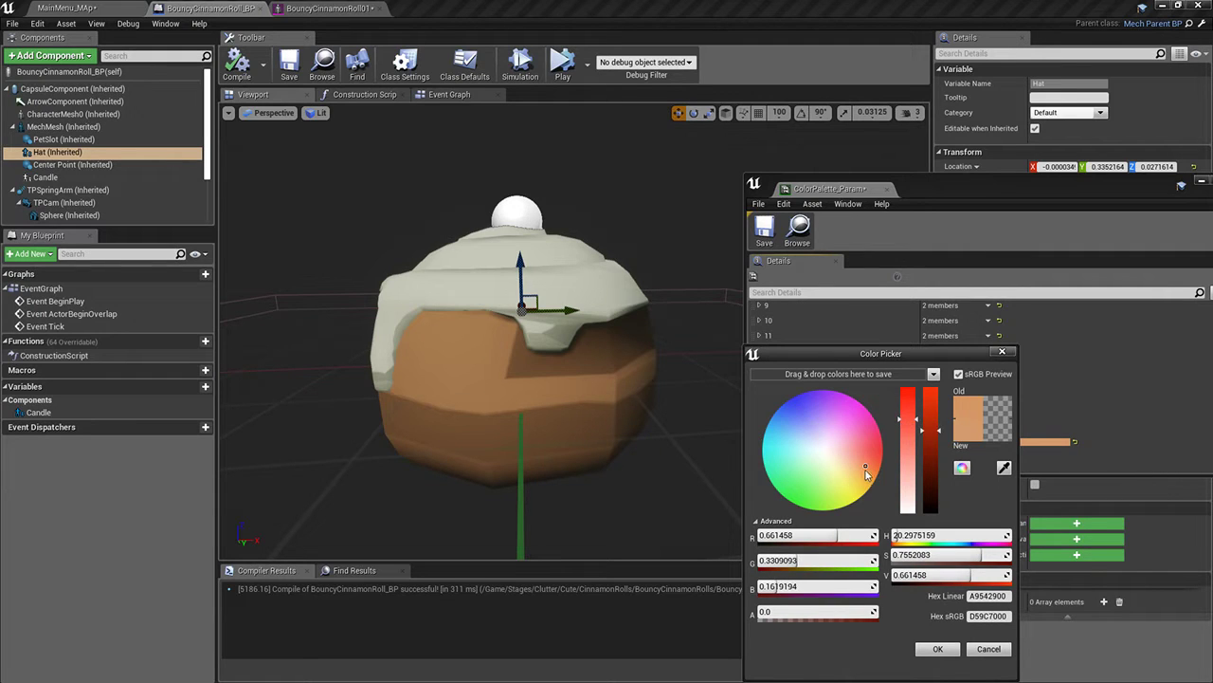
pyautogui.click(955, 651)
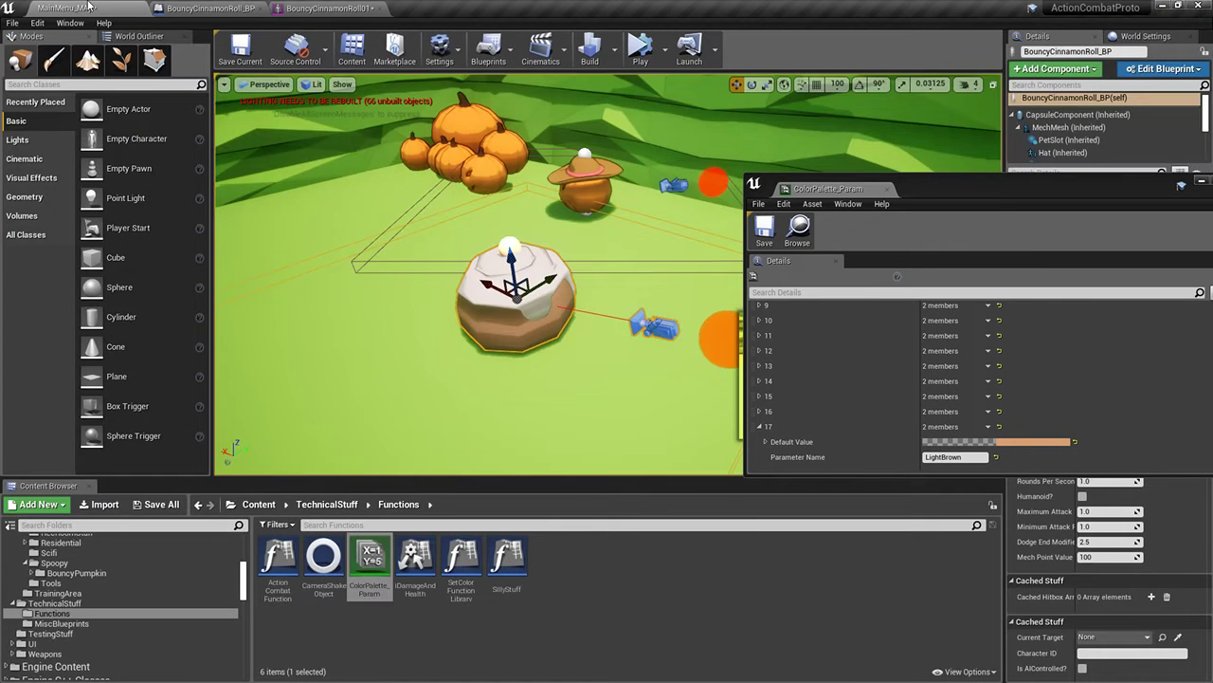
pyautogui.click(66, 8)
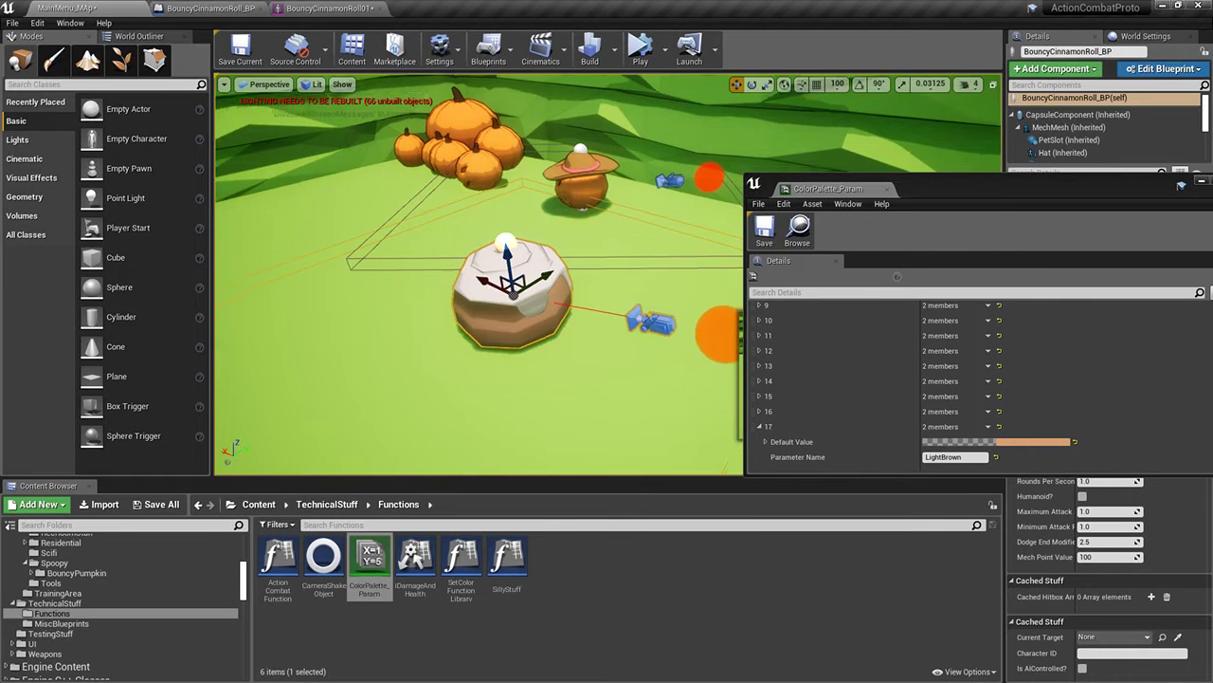
# Set LightBrown's hue to about 21.5 and saturation to about 0.74, recompile BouncyCinnamonRoll_BP and return to the level
pyautogui.click(1029, 442)
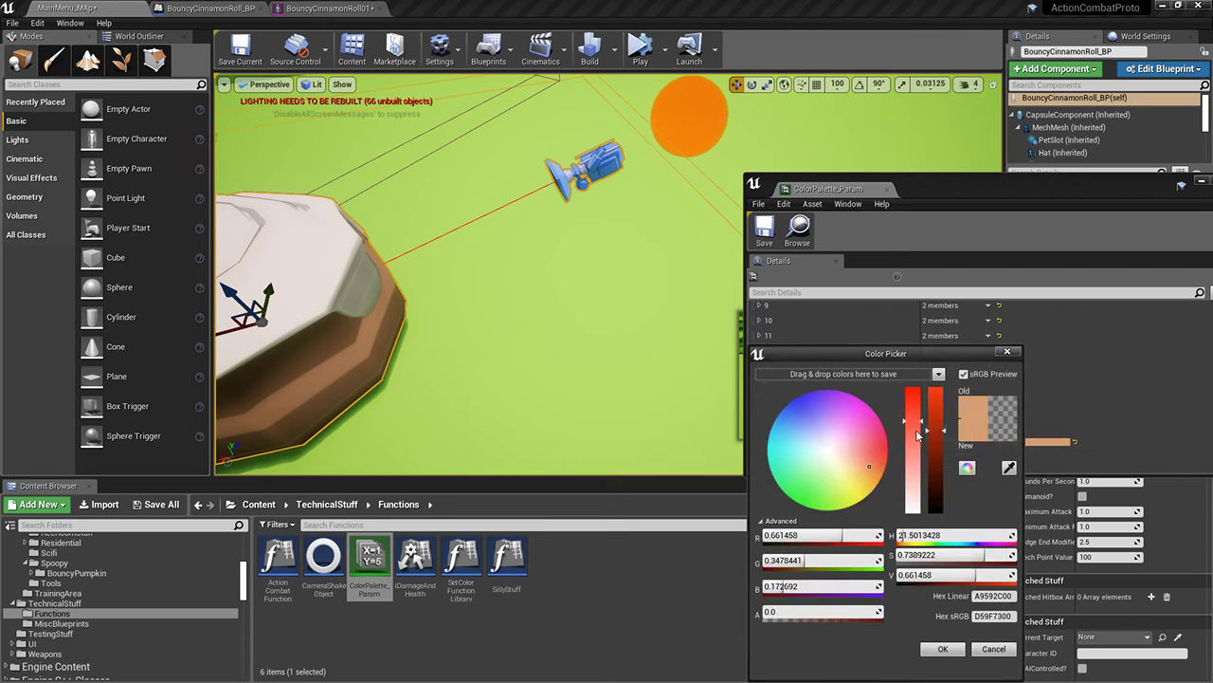
pyautogui.click(944, 648)
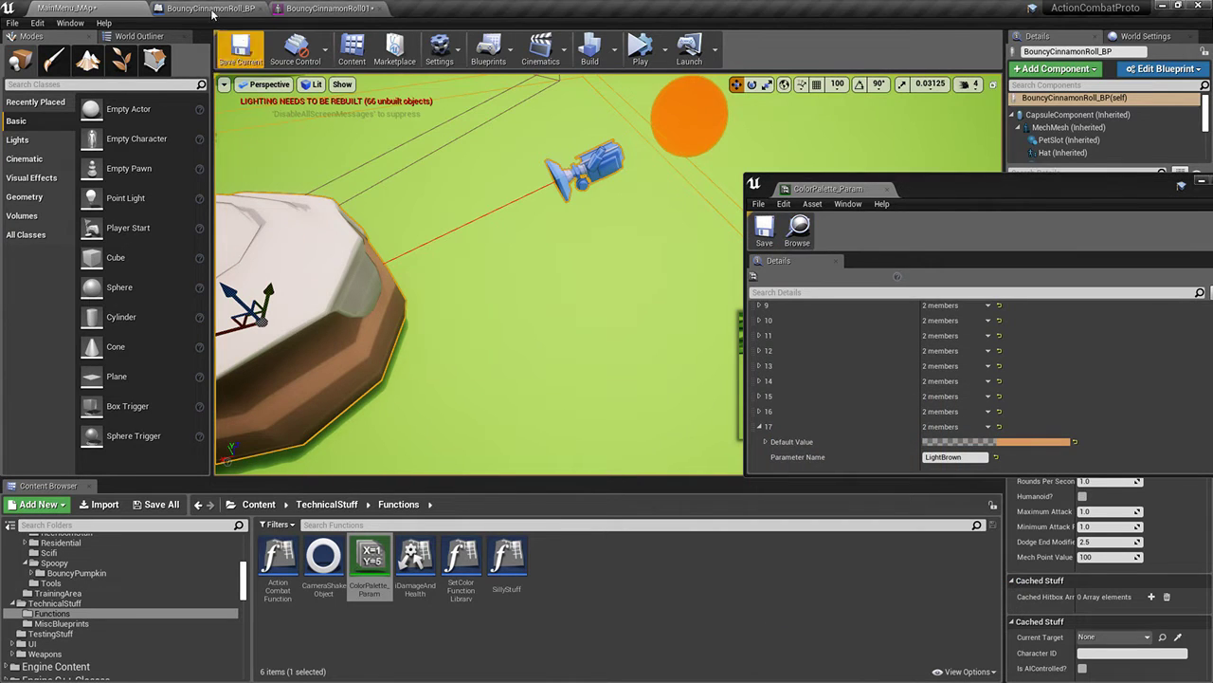
pyautogui.click(211, 13)
pyautogui.click(245, 60)
pyautogui.click(76, 8)
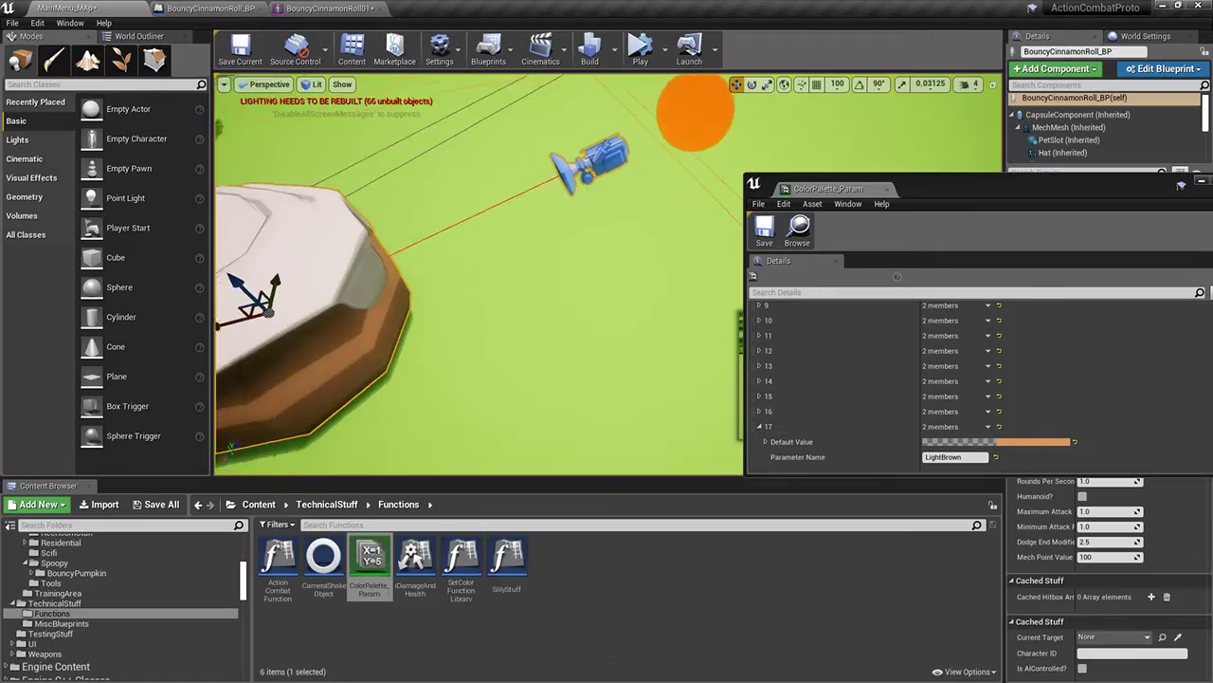
# Look over the characters in the level, then save all modified content, including MainMenu_MAp and the cinnamon roll's skeletal mesh and physics asset
pyautogui.moveTo(461, 143); pyautogui.dragTo(461, 143, button='right')
pyautogui.click(460, 143)
pyautogui.moveTo(566, 231); pyautogui.dragTo(566, 230, button='right')
pyautogui.click(166, 505)
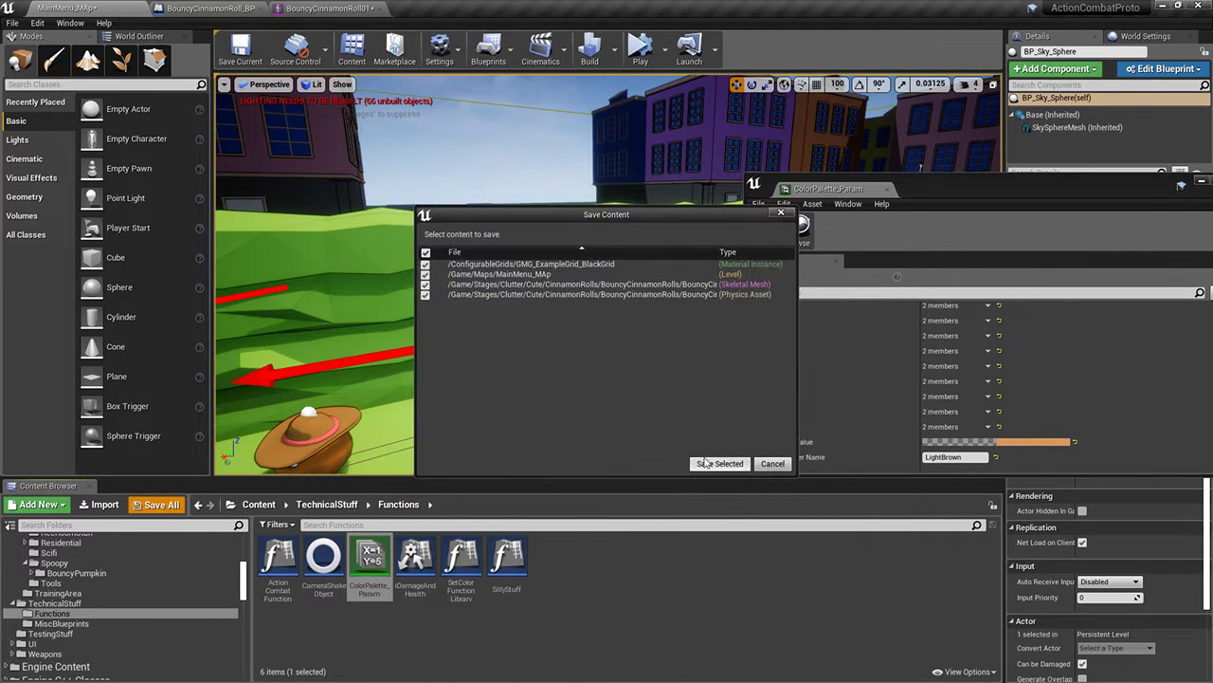
pyautogui.click(717, 465)
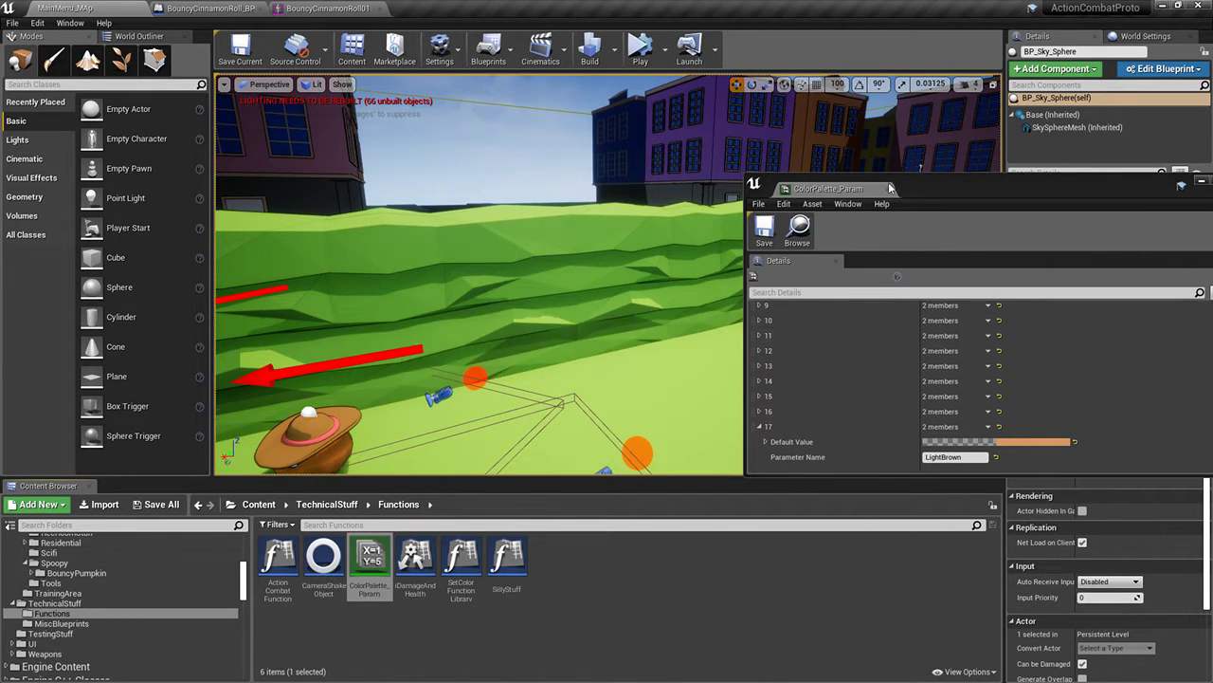
# Switch to Blender, launching a second instance, and open the recent file CinnamonRoll.blend in it
pyautogui.hotkey('alt', 'Tab')
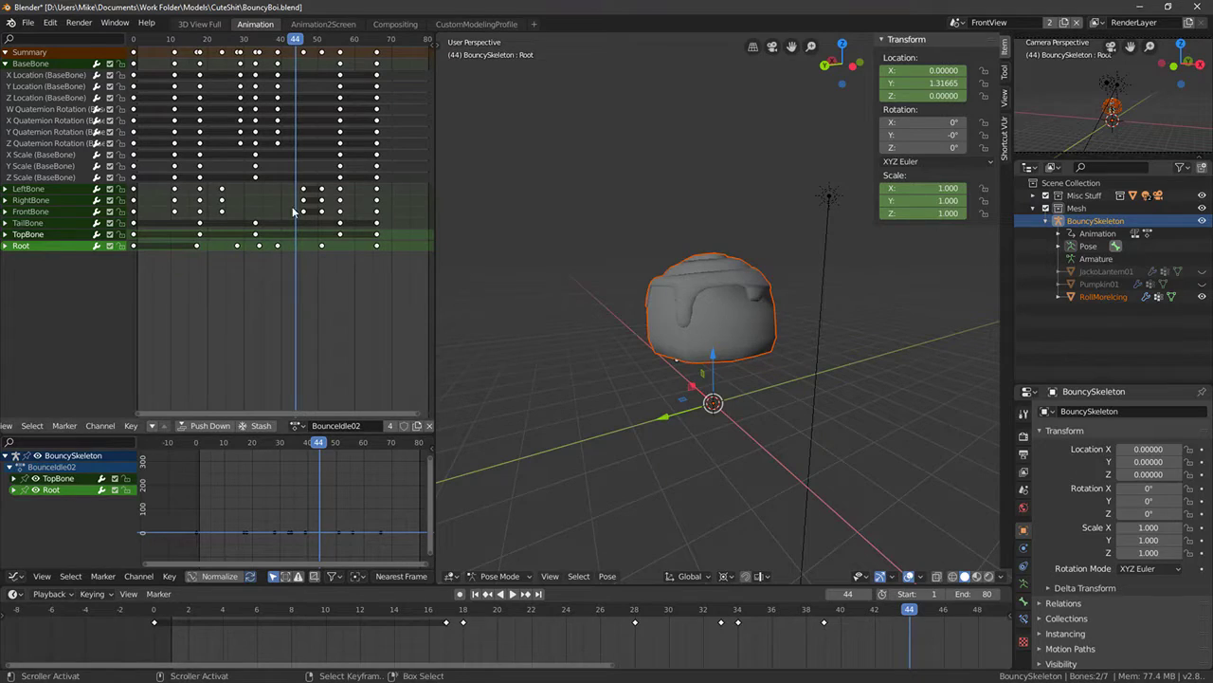
pyautogui.hotkey('alt', 'Tab')
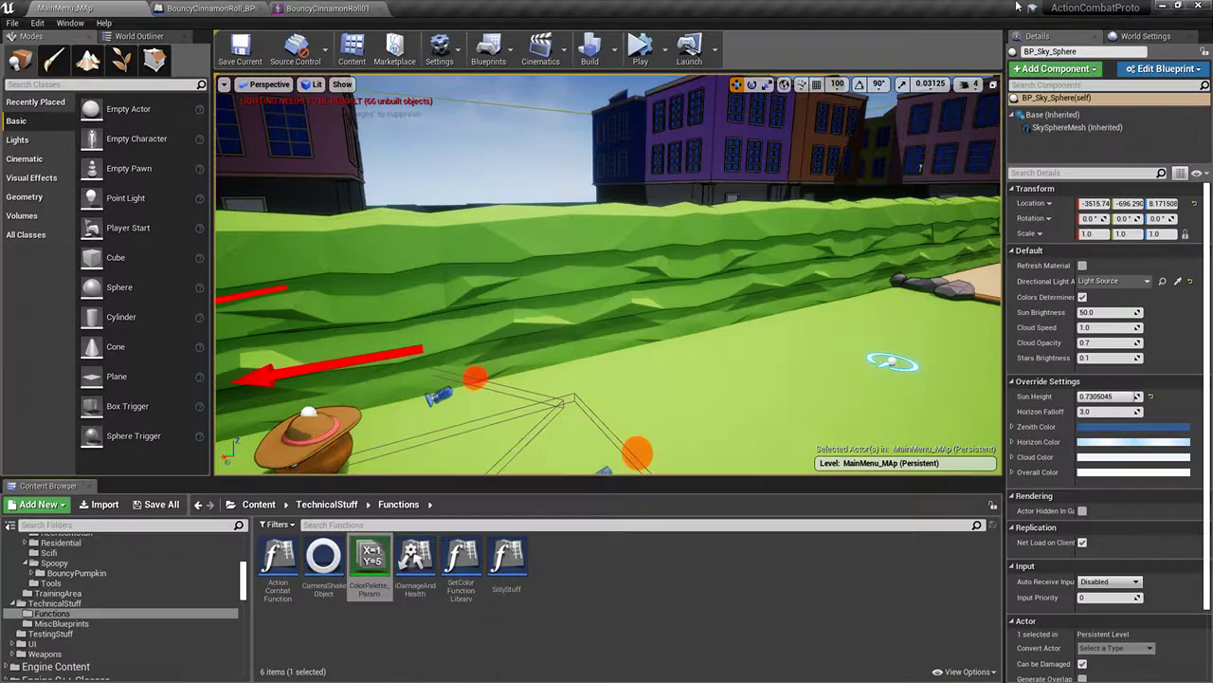
pyautogui.press('super+d')
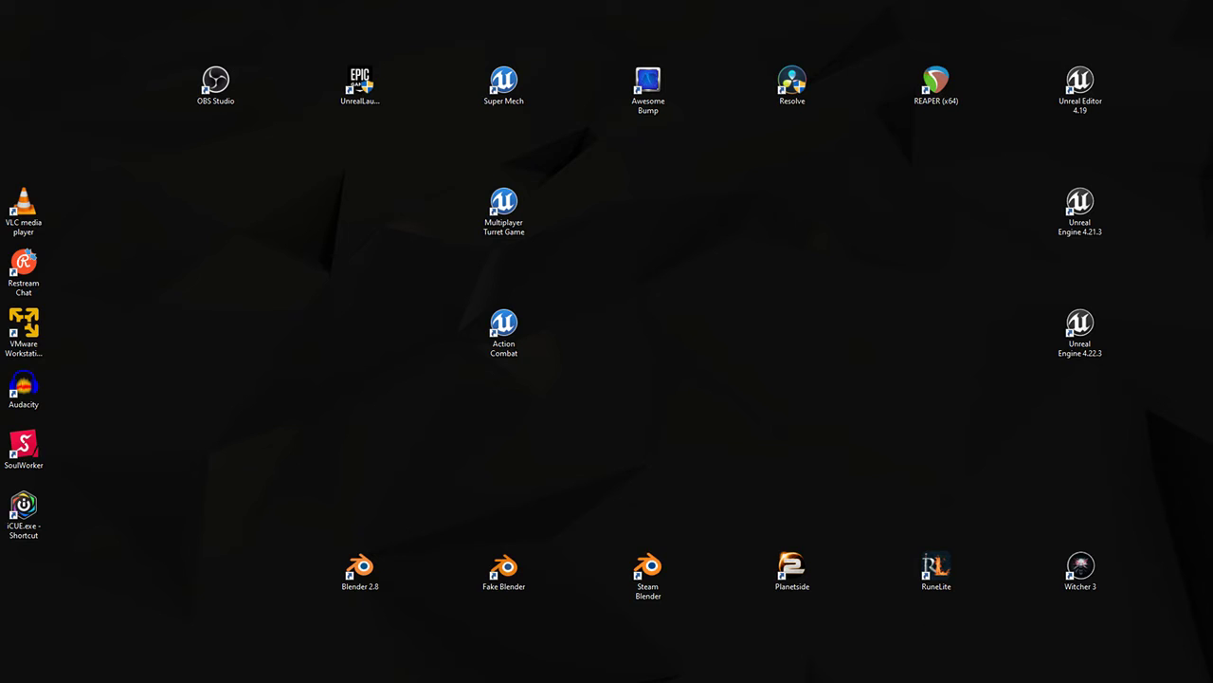
pyautogui.doubleClick(520, 572)
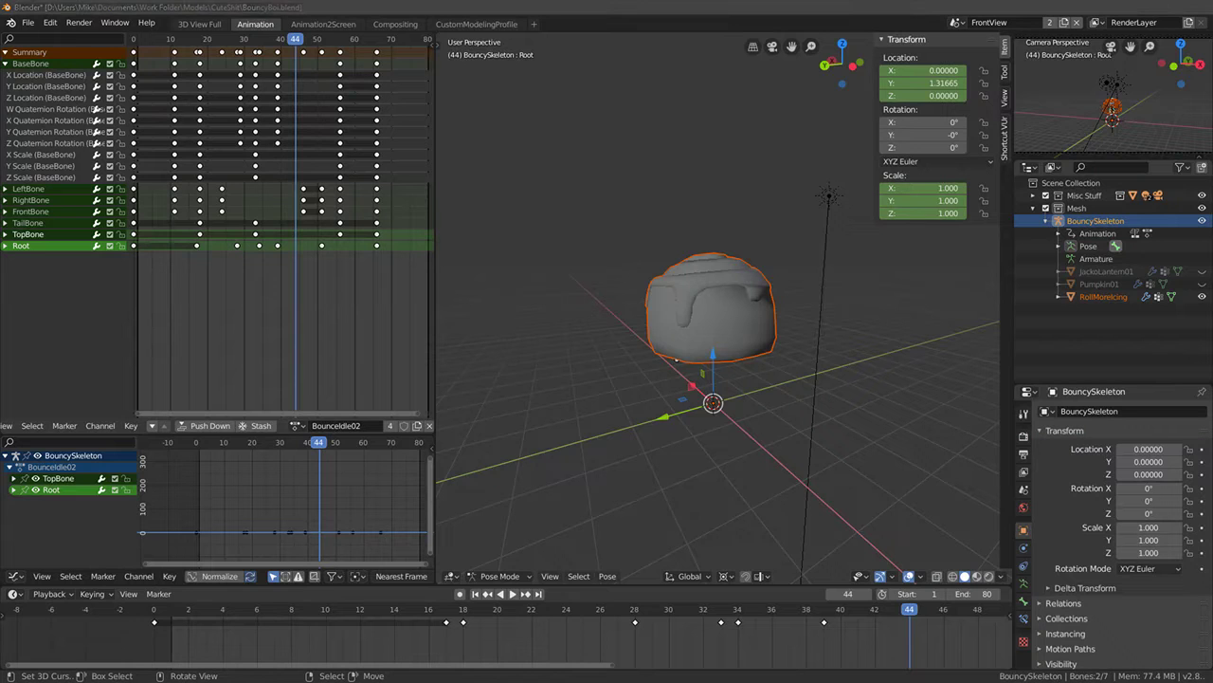
pyautogui.hotkey('alt', 'Tab')
pyautogui.press('Tab')
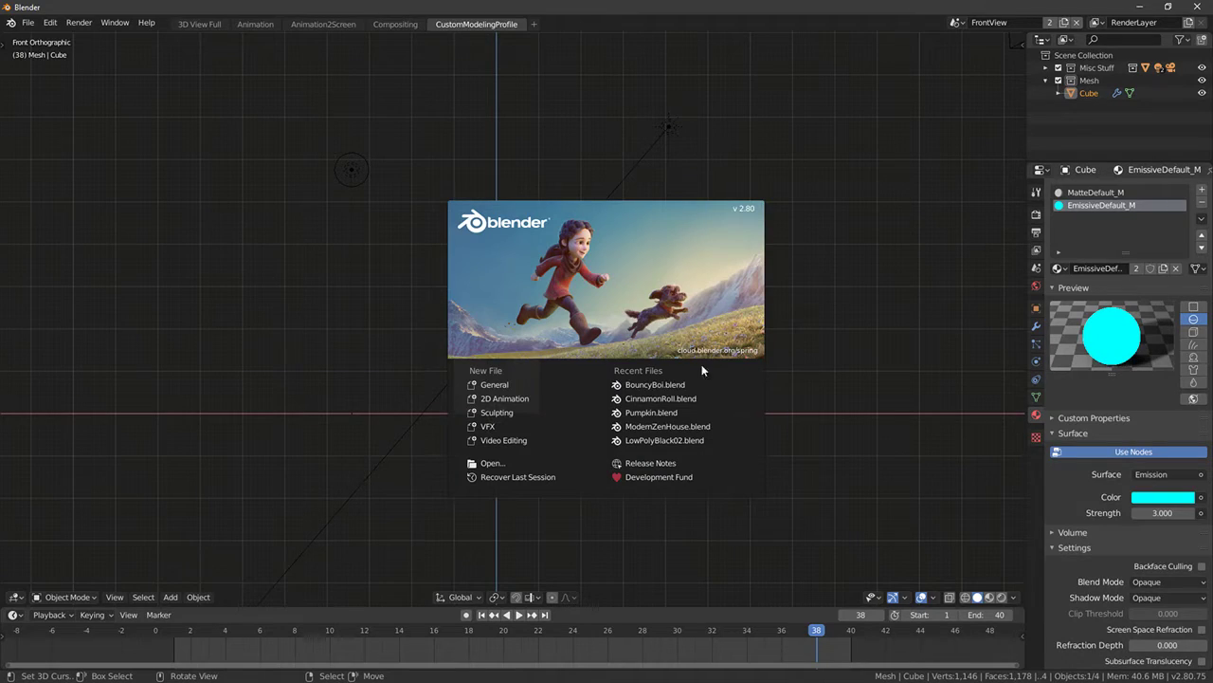
pyautogui.click(662, 399)
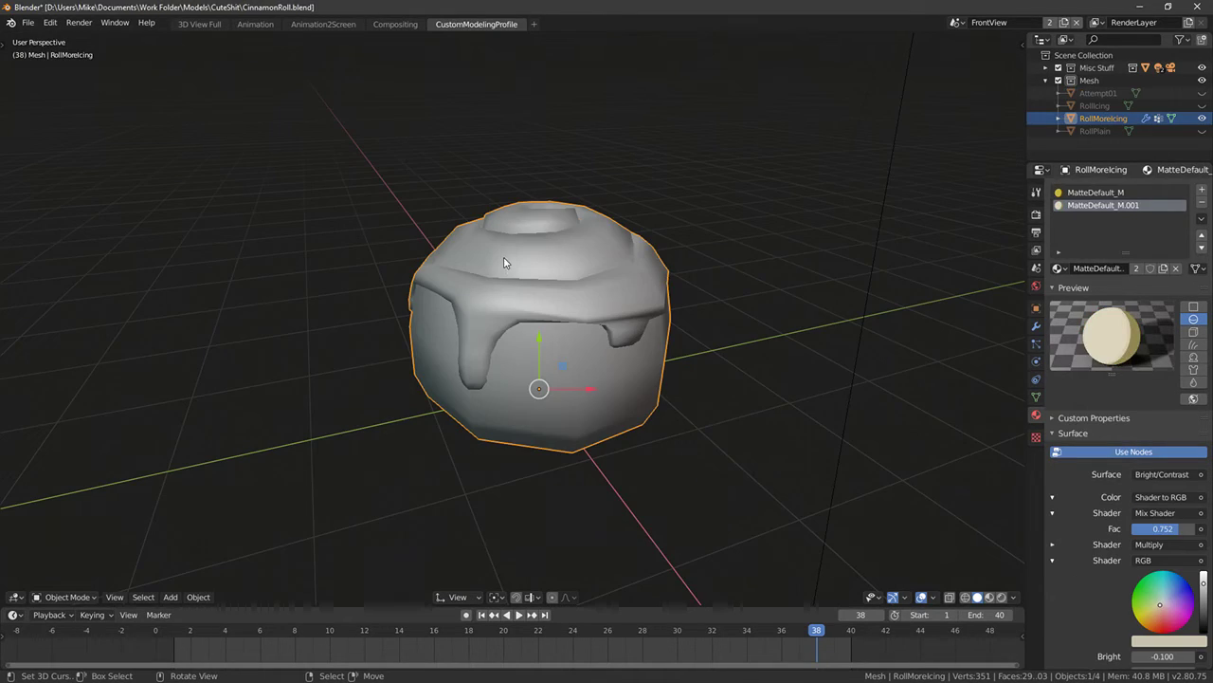
# Hide RollMoreIcing, show the RollIcing mesh instead and copy it
pyautogui.press('h')
pyautogui.click(1202, 106)
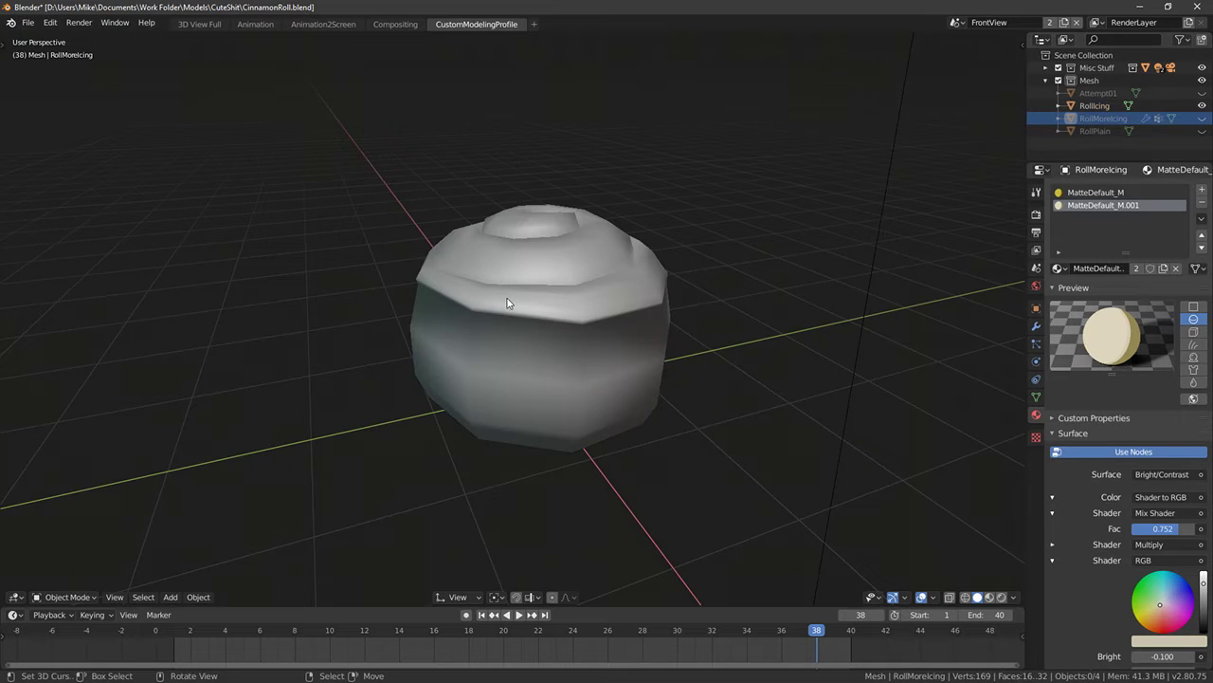
pyautogui.click(517, 301)
pyautogui.hotkey('ctrl', 'c')
pyautogui.moveTo(335, 254); pyautogui.dragTo(427, 105, button='middle')
pyautogui.click(28, 23)
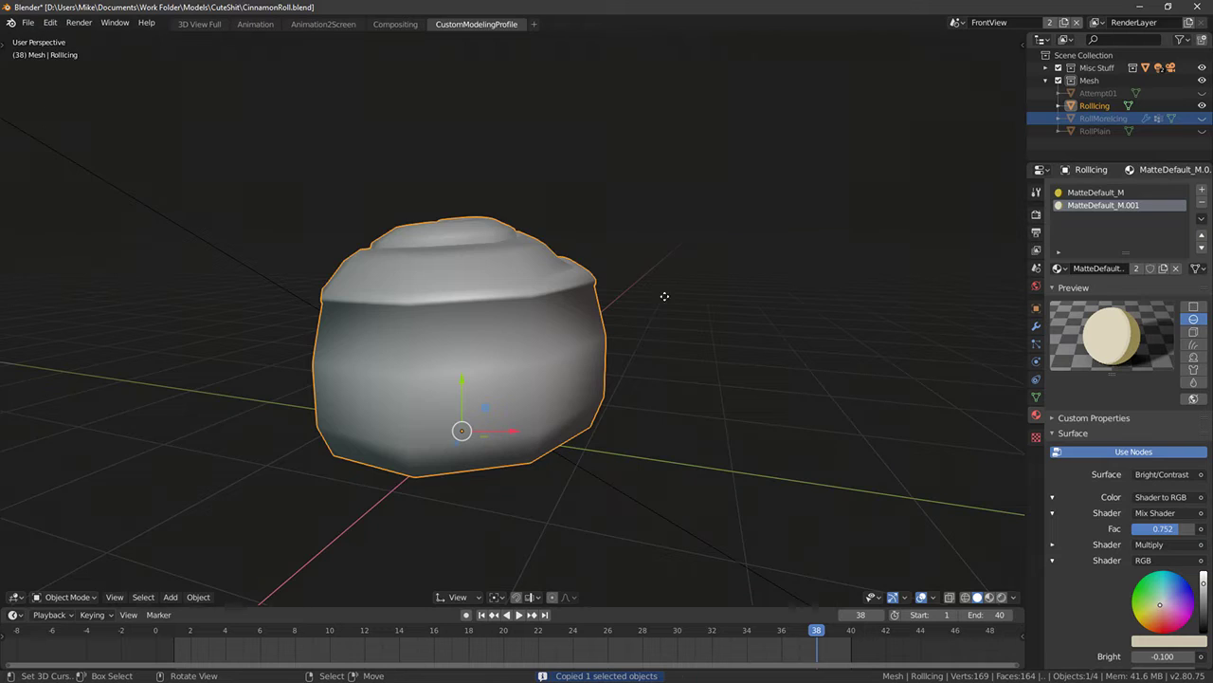
# Switch to BouncyBoi.blend, select RollMoreIcing in Object Mode, go to frame 0 in front view and hide the mesh
pyautogui.hotkey('alt', 'Tab')
pyautogui.click(674, 252)
pyautogui.rightClick(761, 302)
pyautogui.press('KP_1')
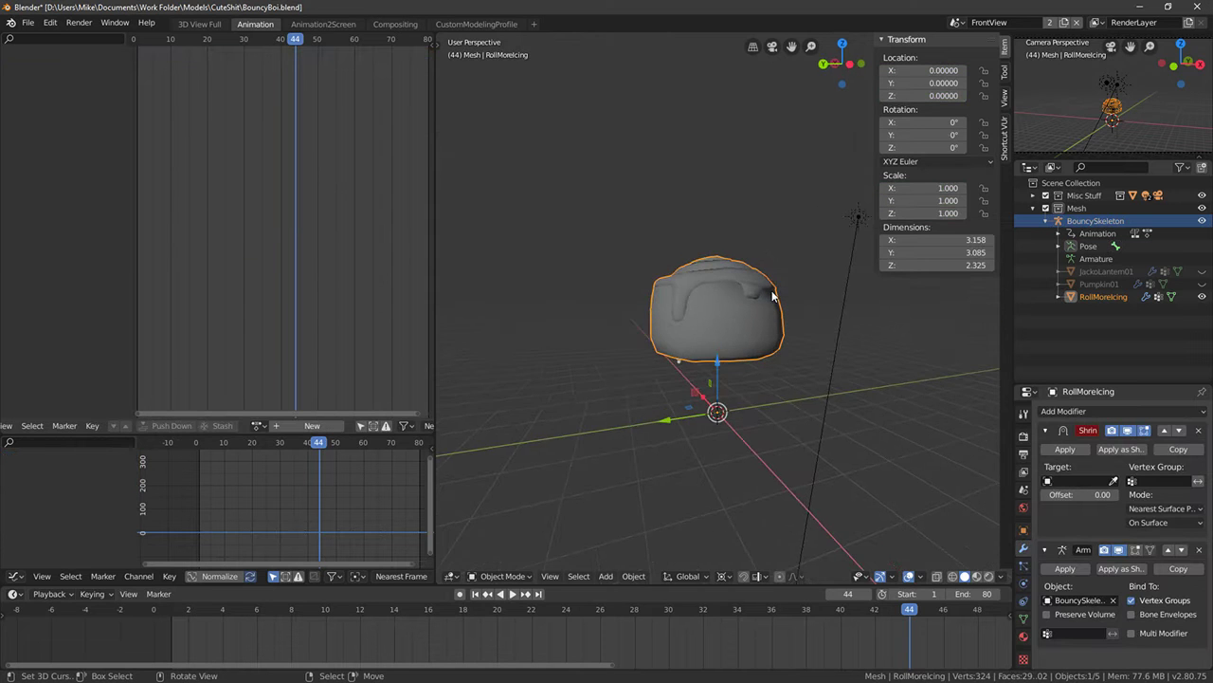
pyautogui.click(133, 228)
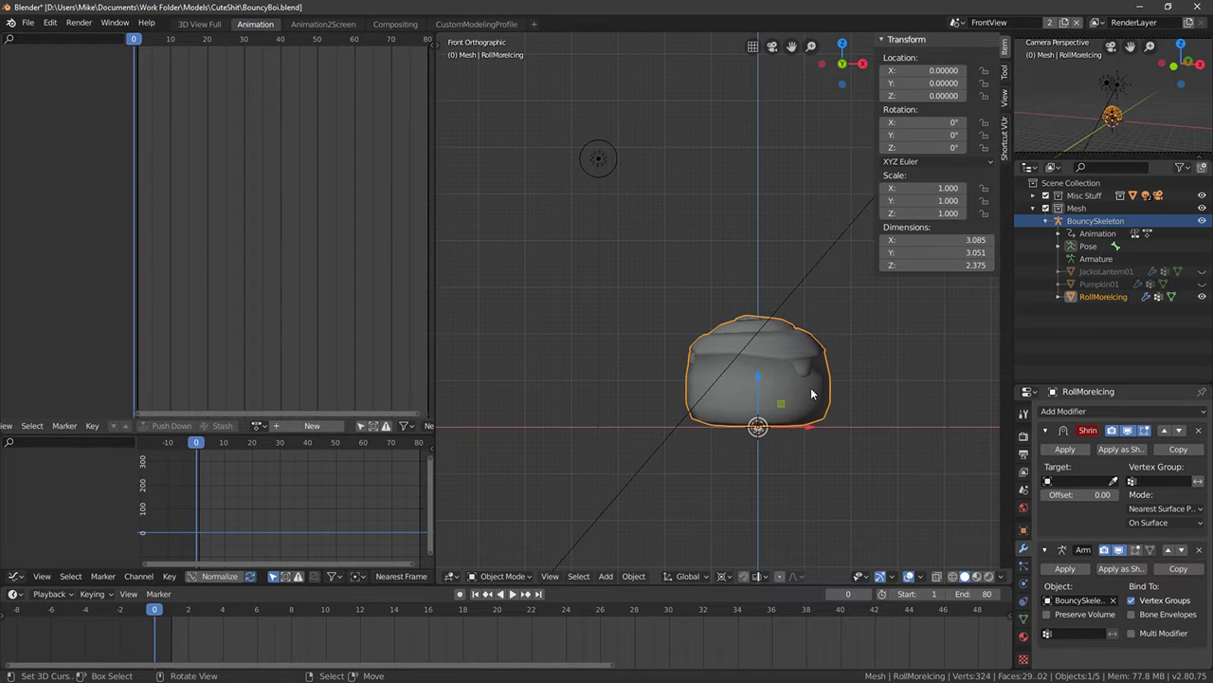
pyautogui.press('h')
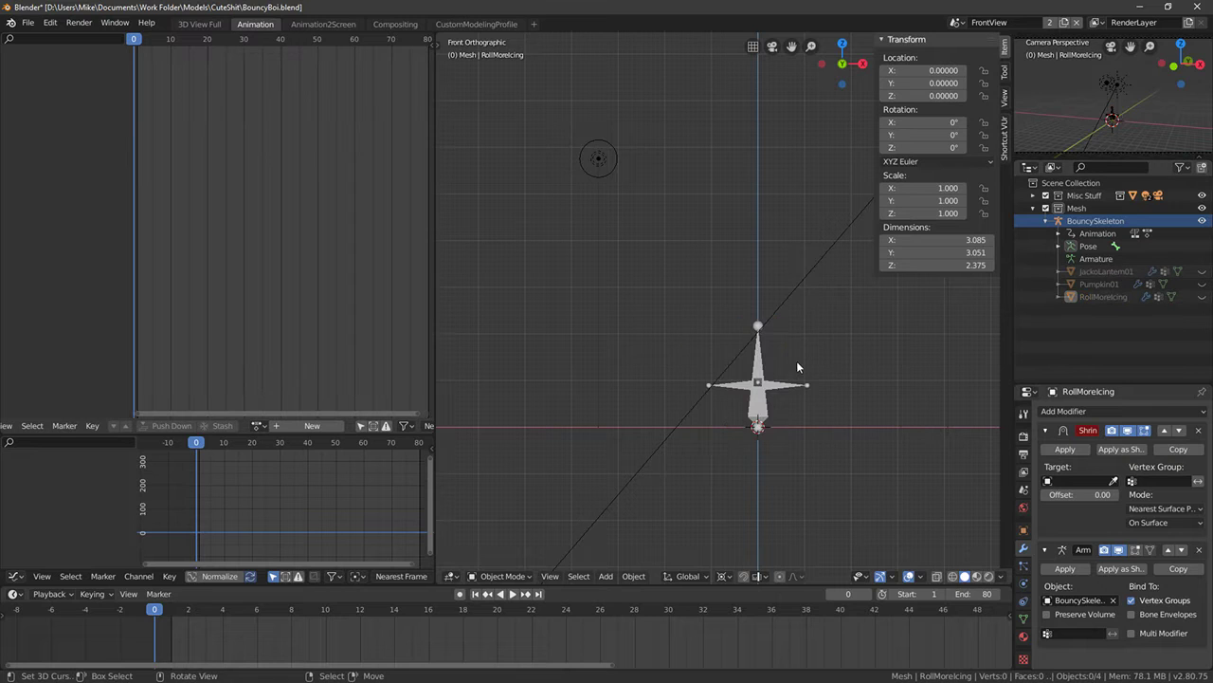
# Paste the copied RollIcing mesh into the BouncyBoi scene and view it from the front
pyautogui.moveTo(797, 360); pyautogui.dragTo(775, 342, button='middle')
pyautogui.hotkey('ctrl', 'v')
pyautogui.rightClick(783, 374)
pyautogui.press('KP_1')
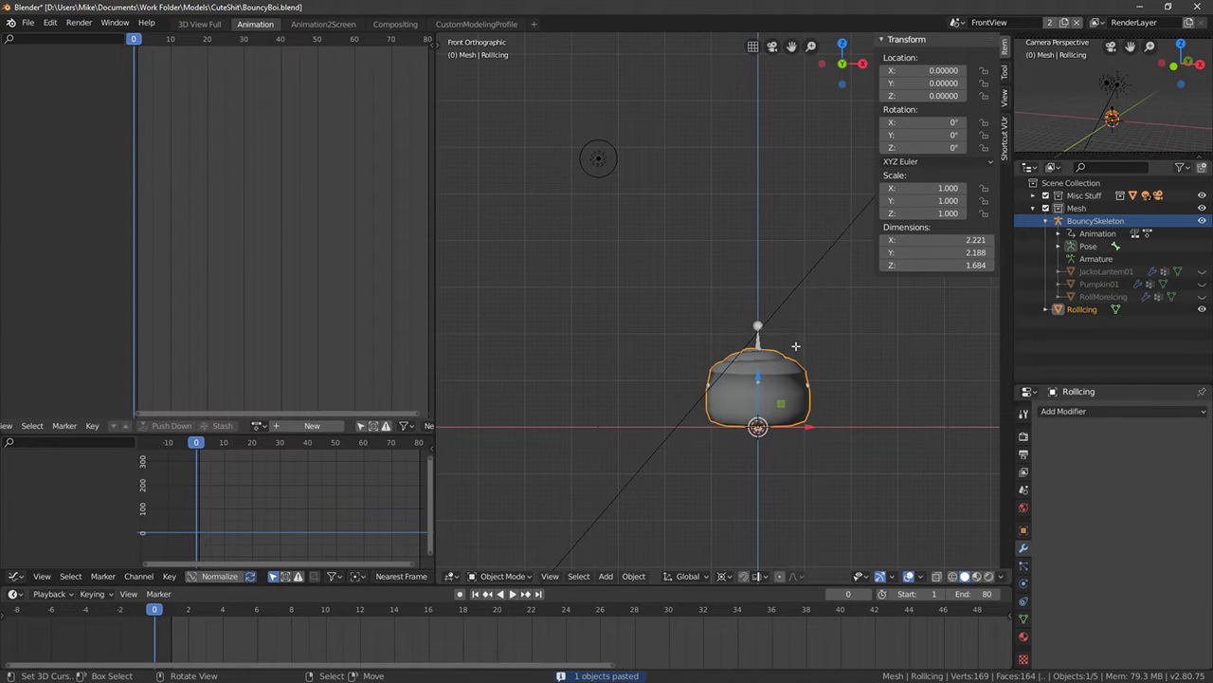
# Scale all of RollIcing's geometry up uniformly by about 1.38 in Edit Mode
pyautogui.press('Tab')
pyautogui.press('a')
pyautogui.press('s')
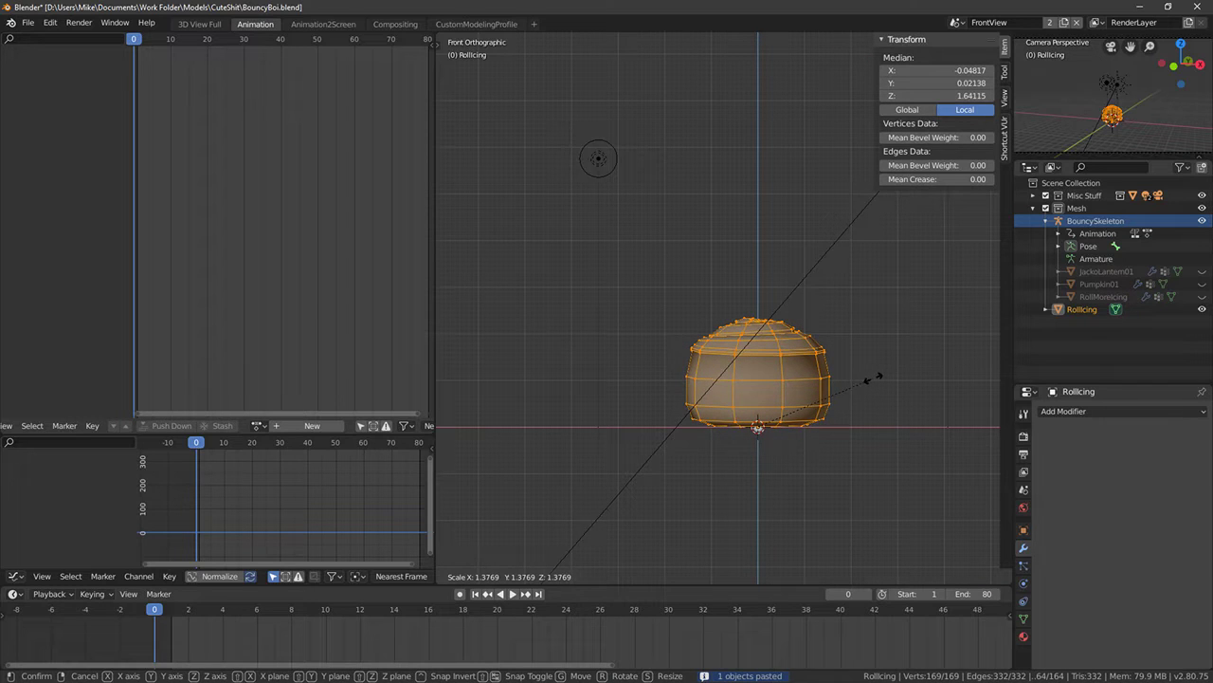
pyautogui.click(873, 379)
pyautogui.press('Tab')
# Parent RollIcing to BouncySkeleton with automatic weights, using wireframe display to reach the armature
pyautogui.scroll(2, 853, 394)
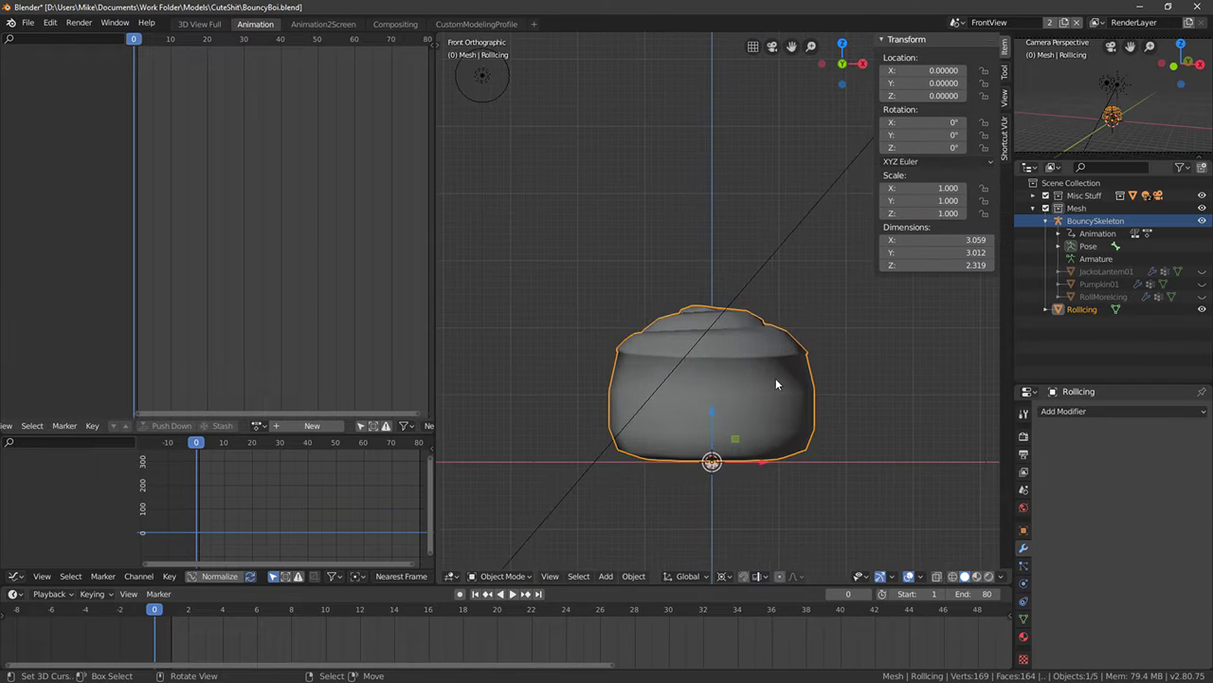
pyautogui.hotkey('shift', 'z')
pyautogui.keyDown('shift'); pyautogui.rightClick(714, 369); pyautogui.keyUp('shift')
pyautogui.hotkey('ctrl', 'p')
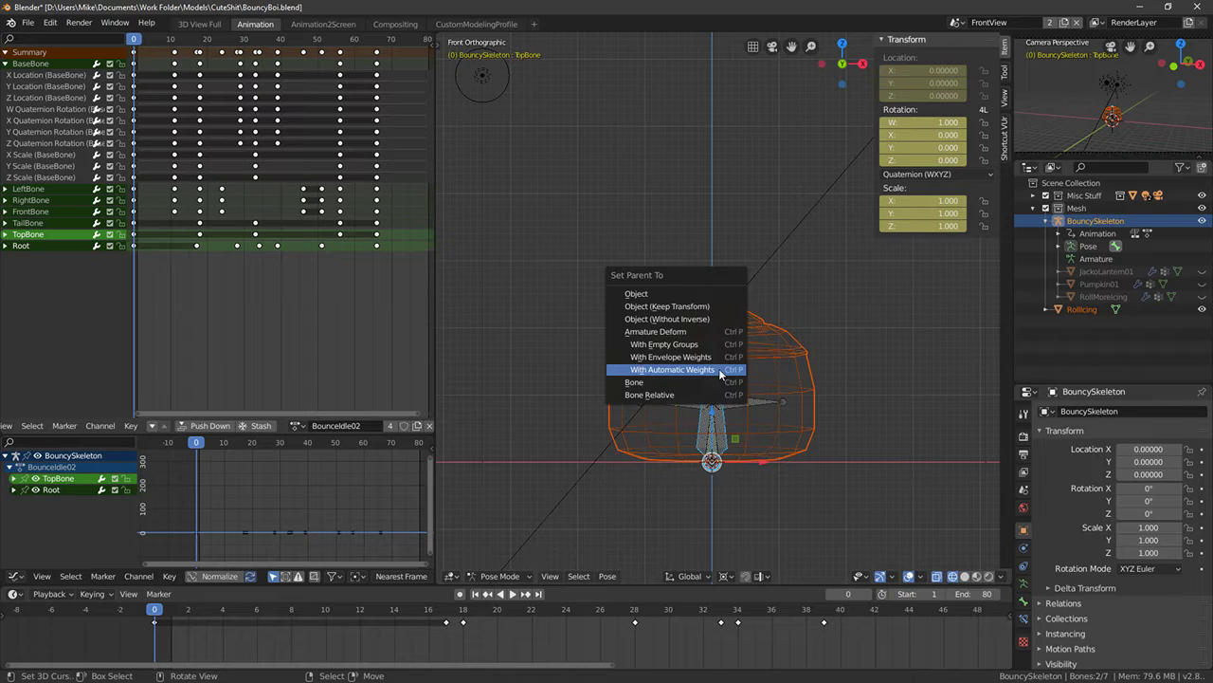
pyautogui.click(697, 371)
# Play the BounceIdle02 animation with BouncySkeleton in Pose Mode to check how RollIcing deforms
pyautogui.press('Tab')
pyautogui.press('space')
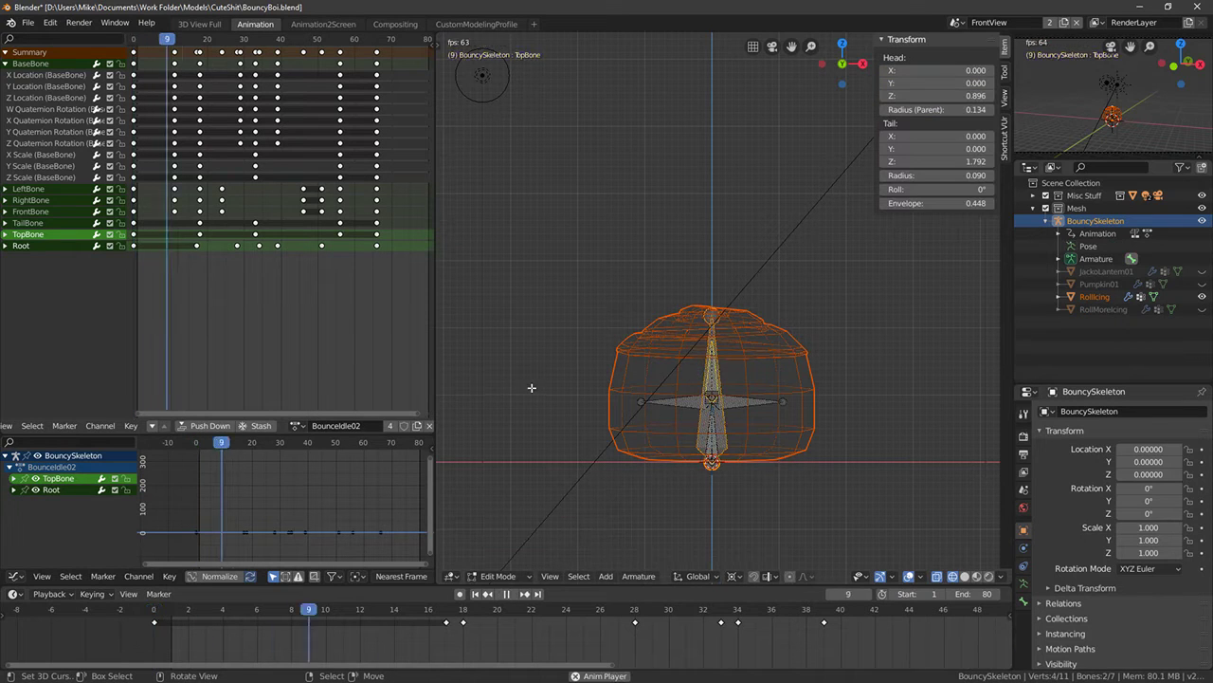
pyautogui.hotkey('ctrl', 'Tab')
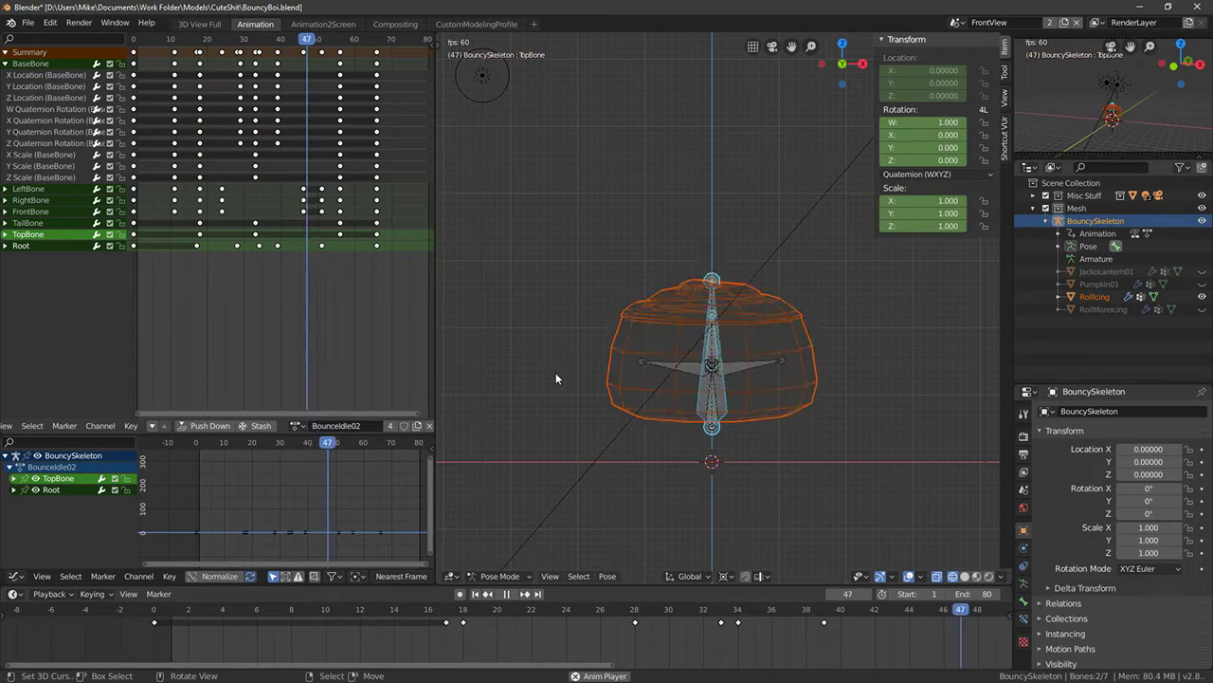
pyautogui.moveTo(555, 372); pyautogui.dragTo(656, 367, button='middle')
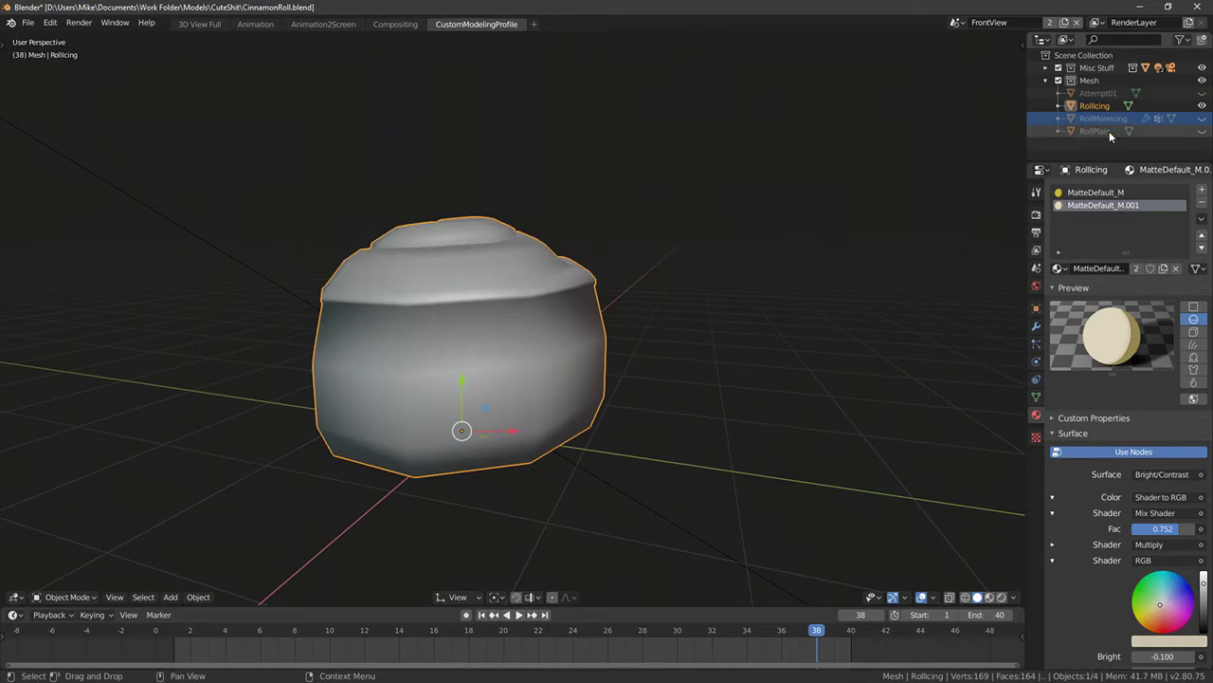
# In CinnamonRoll.blend, check Attempt01 and hide it again, then hide RollIcing, show RollPlain and copy it
pyautogui.click(1103, 94)
pyautogui.click(1202, 93)
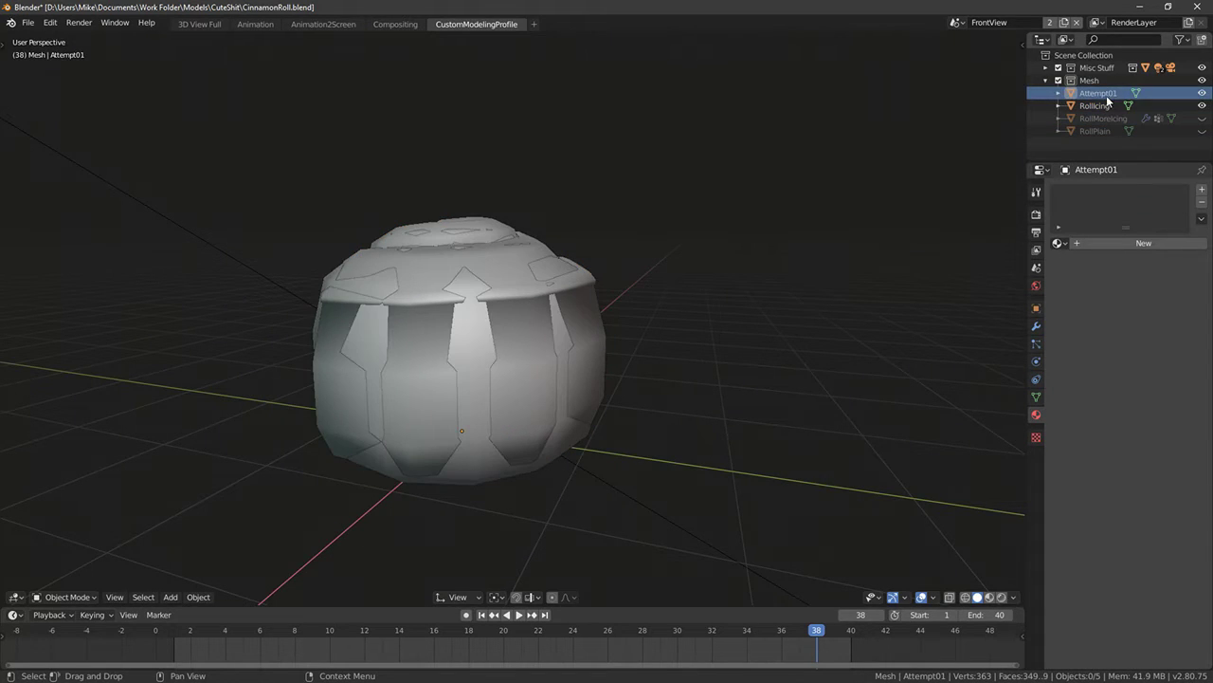
pyautogui.click(1201, 93)
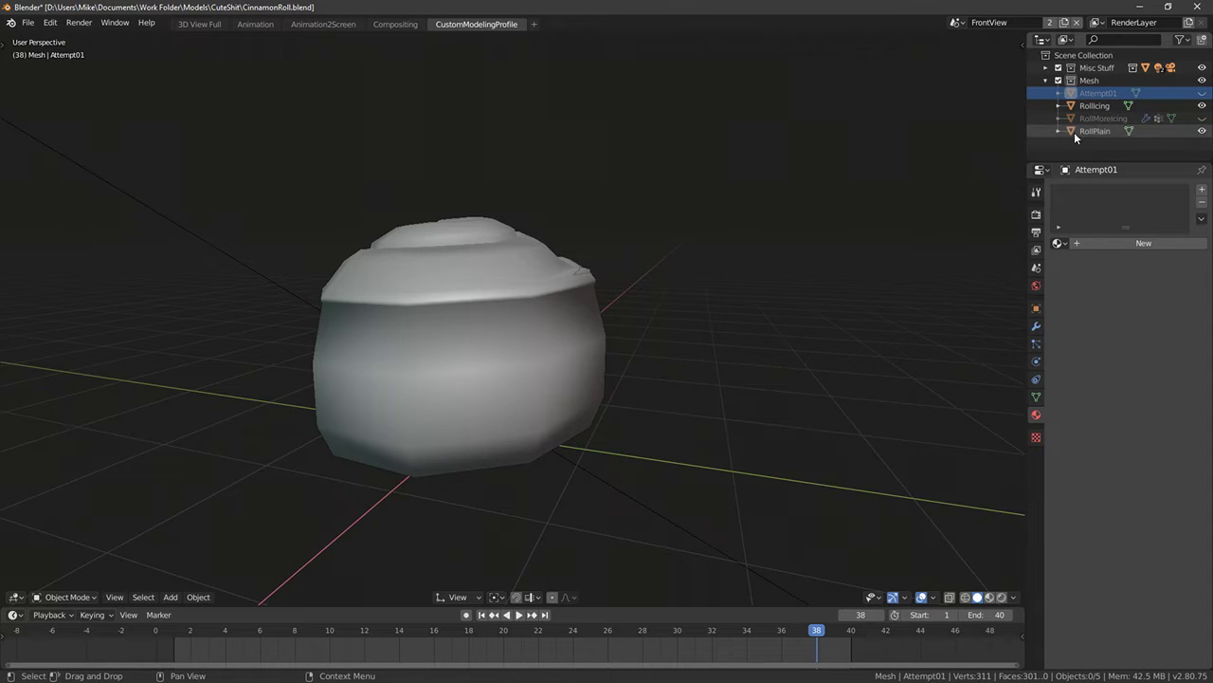
pyautogui.click(1202, 105)
pyautogui.click(442, 290)
# Return to BouncyBoi.blend, stop the playback, leave Pose Mode and paste the RollPlain mesh into the scene
pyautogui.hotkey('alt', 'Tab')
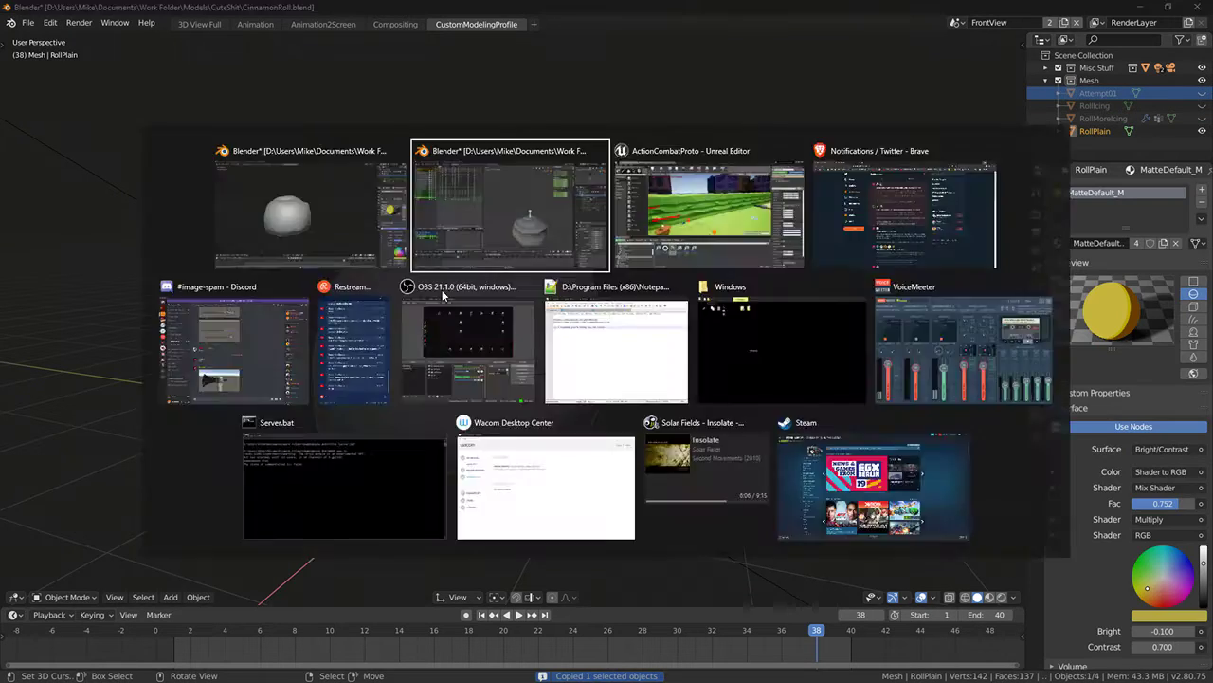
pyautogui.press('space')
pyautogui.moveTo(565, 319); pyautogui.dragTo(576, 311, button='middle')
pyautogui.hotkey('ctrl', 'v')
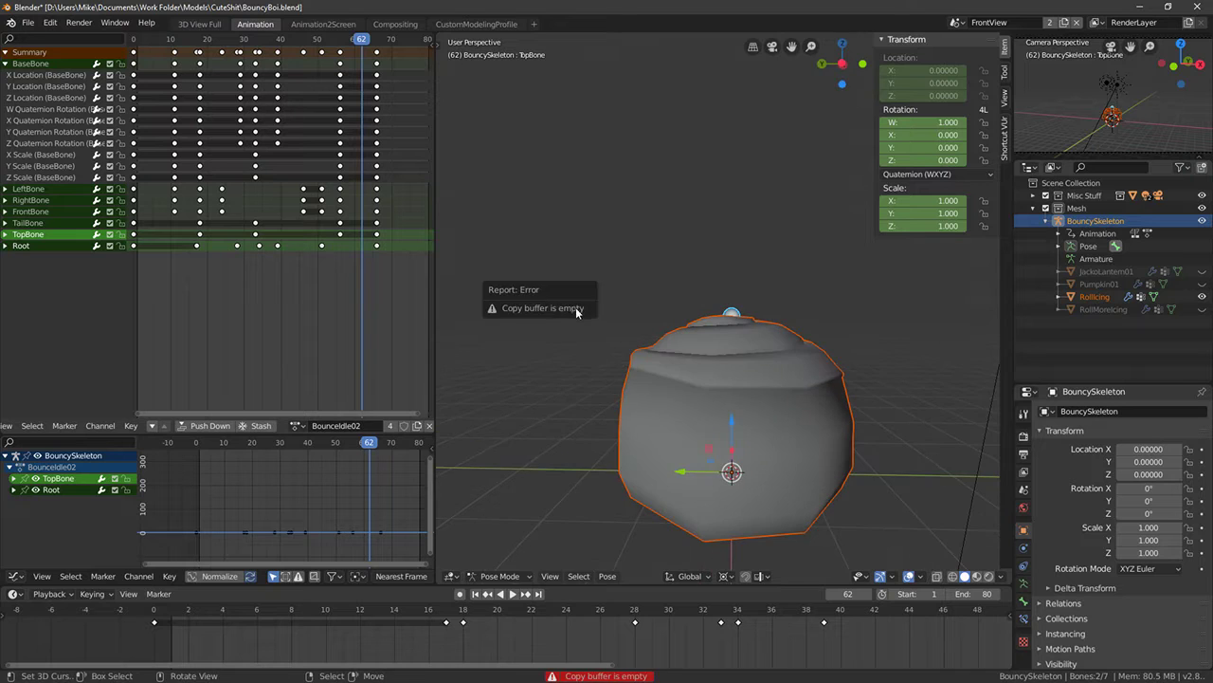
pyautogui.moveTo(532, 365); pyautogui.dragTo(555, 317, button='middle')
pyautogui.press('Tab')
pyautogui.hotkey('ctrl', 'v')
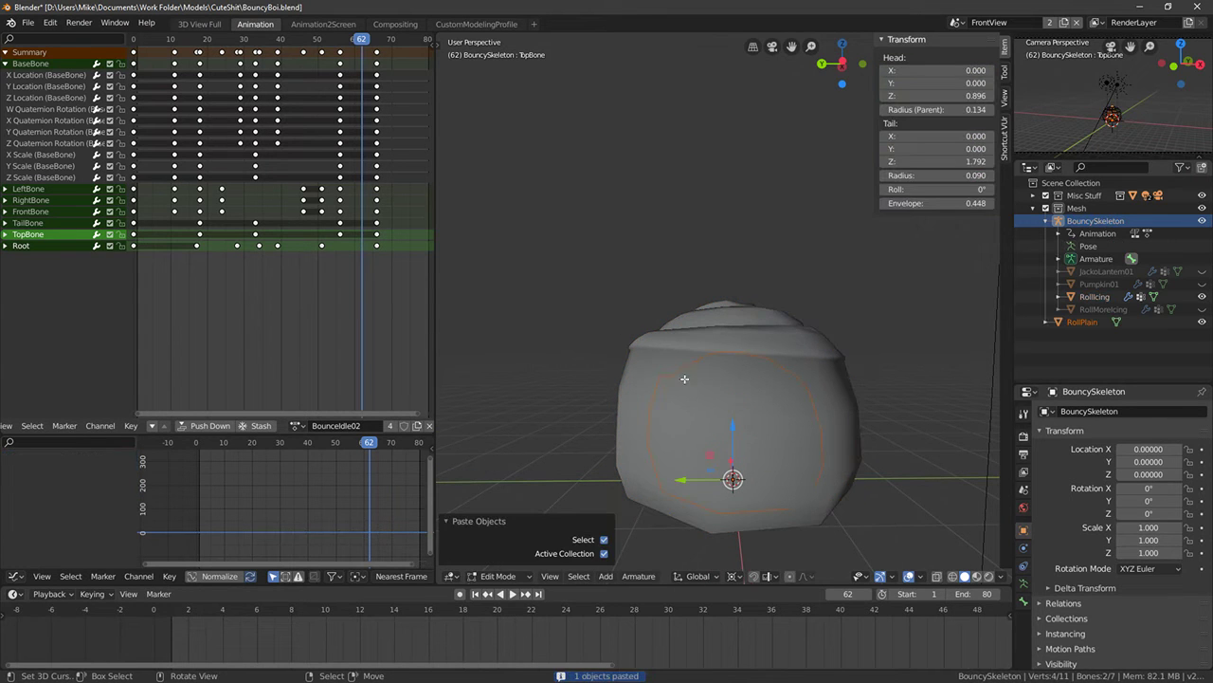
# Take BouncySkeleton out of Edit Mode into Object Mode, turn on wireframe display and select RollPlain
pyautogui.press('s')
pyautogui.rightClick(794, 409)
pyautogui.rightClick(797, 408)
pyautogui.press('Tab')
pyautogui.hotkey('shift', 'z')
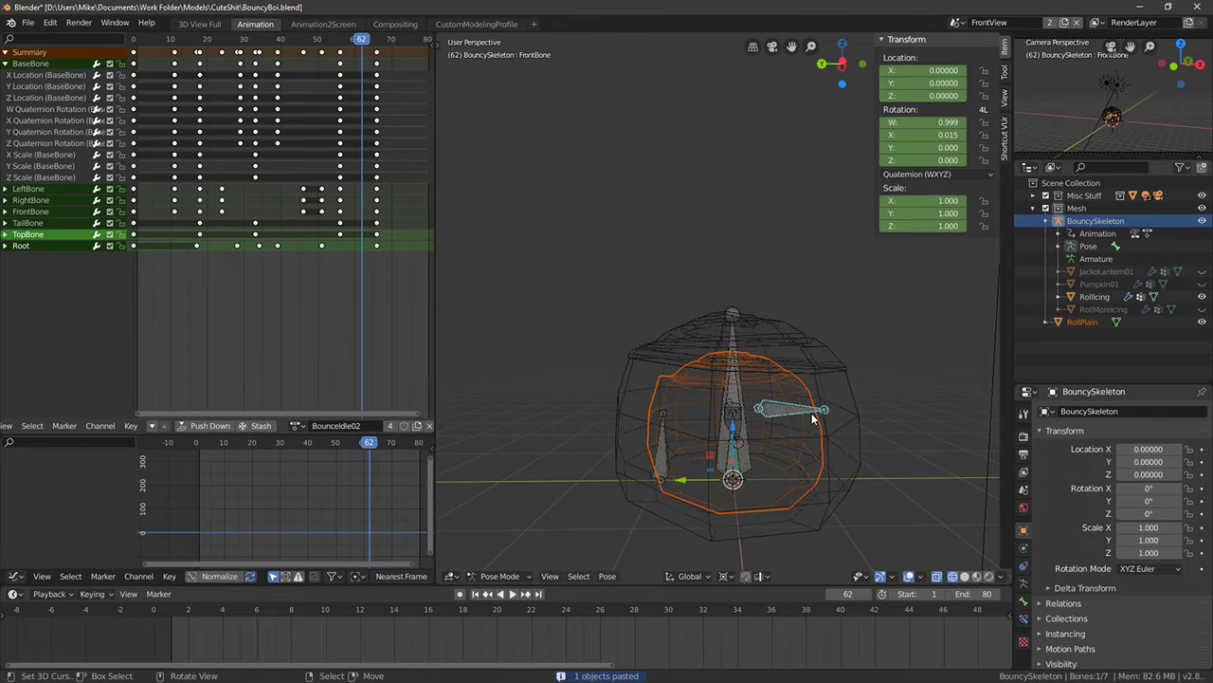
pyautogui.hotkey('ctrl', 'Tab')
pyautogui.rightClick(796, 382)
# Scale the entire RollPlain mesh by 1.370 in Edit Mode, using the front view to match it to RollIcing
pyautogui.press('s')
pyautogui.click(989, 378)
pyautogui.moveTo(828, 352); pyautogui.dragTo(826, 330, button='middle')
pyautogui.press('KP_1')
pyautogui.press('Tab')
pyautogui.hotkey('alt', 'a')
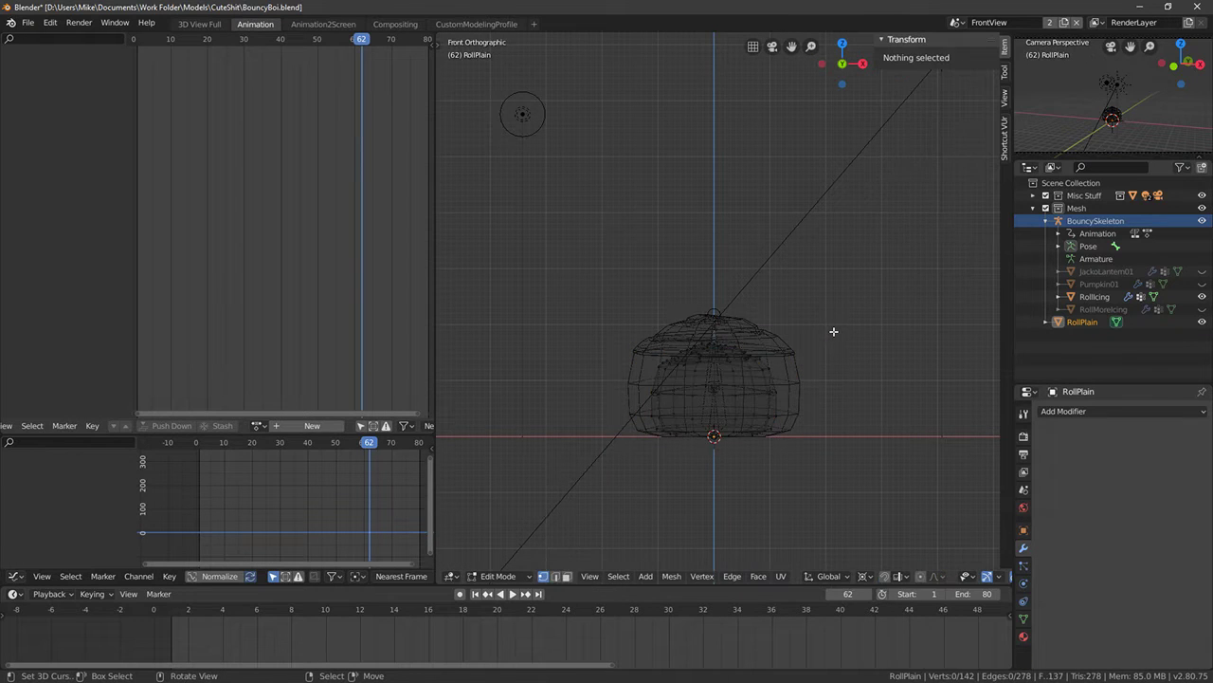
pyautogui.press('a')
pyautogui.press('s')
pyautogui.click(915, 331)
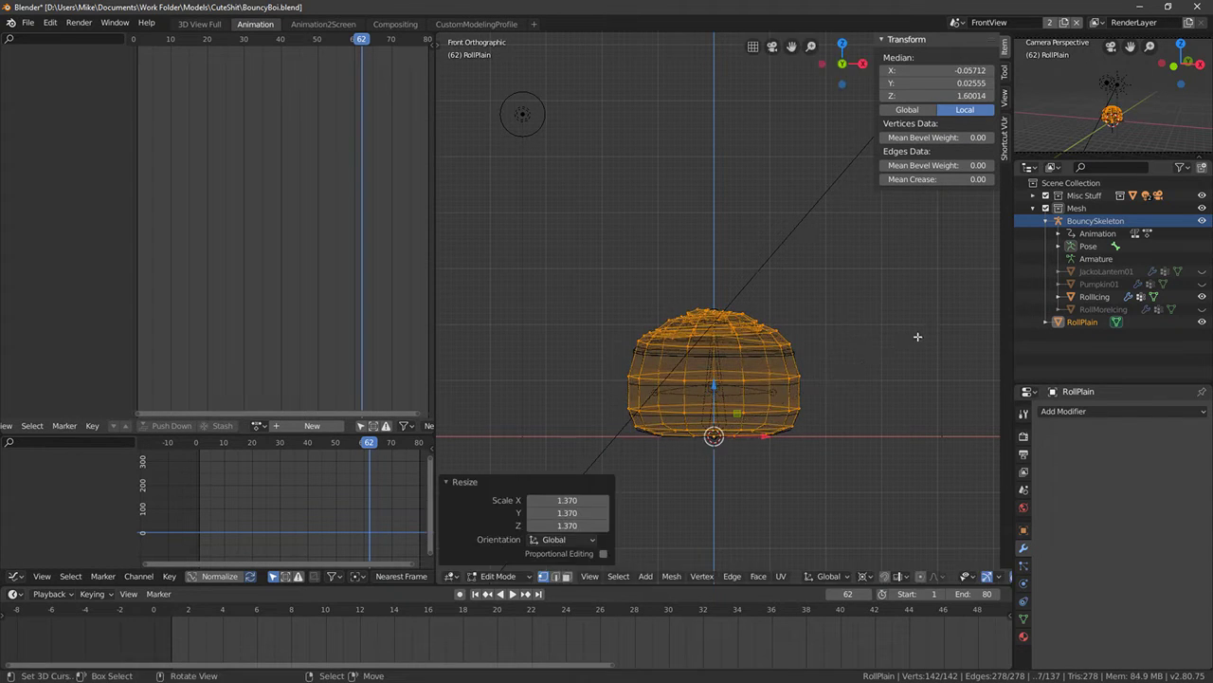
# Return RollPlain to Object Mode and parent it to BouncySkeleton with automatic weights
pyautogui.press('Tab')
pyautogui.moveTo(790, 331); pyautogui.dragTo(749, 318, button='middle')
pyautogui.press('Tab')
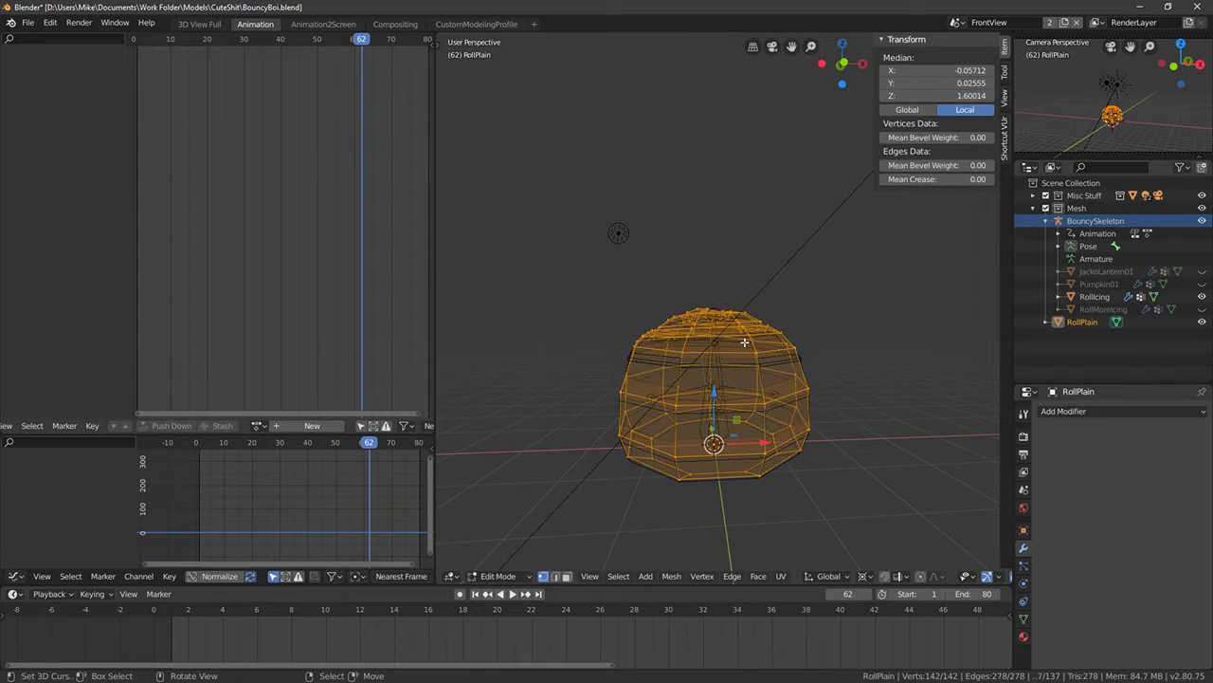
pyautogui.press('Tab')
pyautogui.keyDown('shift'); pyautogui.click(721, 372); pyautogui.keyUp('shift')
pyautogui.hotkey('ctrl', 'p')
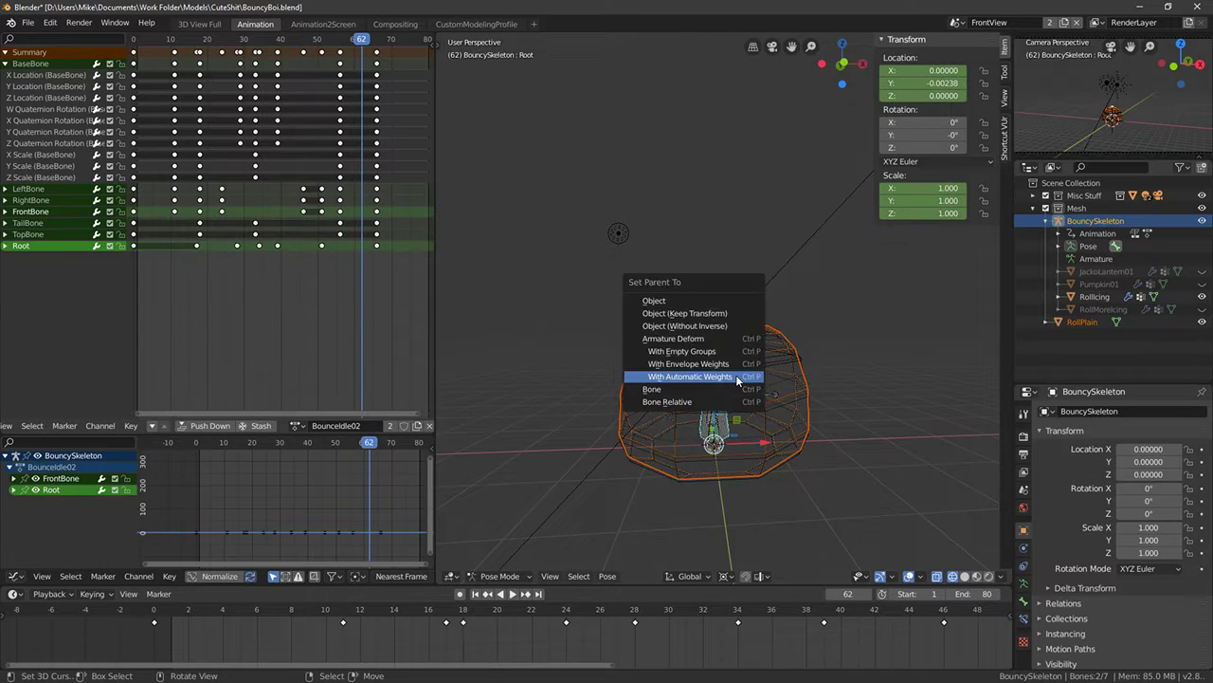
pyautogui.click(735, 375)
# Play the BounceIdle02 animation to check how the newly parented RollPlain deforms, then stop it and restore solid shading
pyautogui.press('Tab')
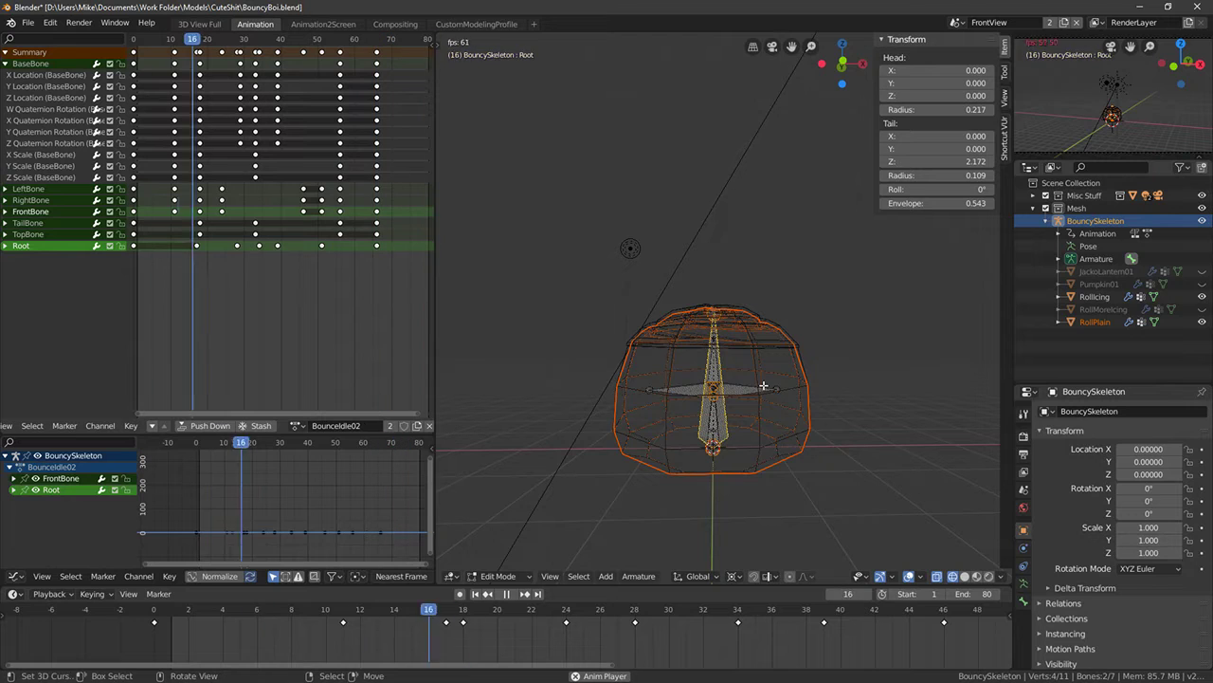
pyautogui.press('space')
pyautogui.press('Tab')
pyautogui.moveTo(676, 362)
pyautogui.mouseDown(button='middle')
pyautogui.moveTo(745, 390)
pyautogui.moveTo(723, 388)
pyautogui.moveTo(740, 348)
pyautogui.mouseUp(button='middle')
pyautogui.hotkey('shift', 'z')
# Select RollIcing together with BouncySkeleton and export them as BouncyCinnamonRoll02.fbx
pyautogui.rightClick(740, 348)
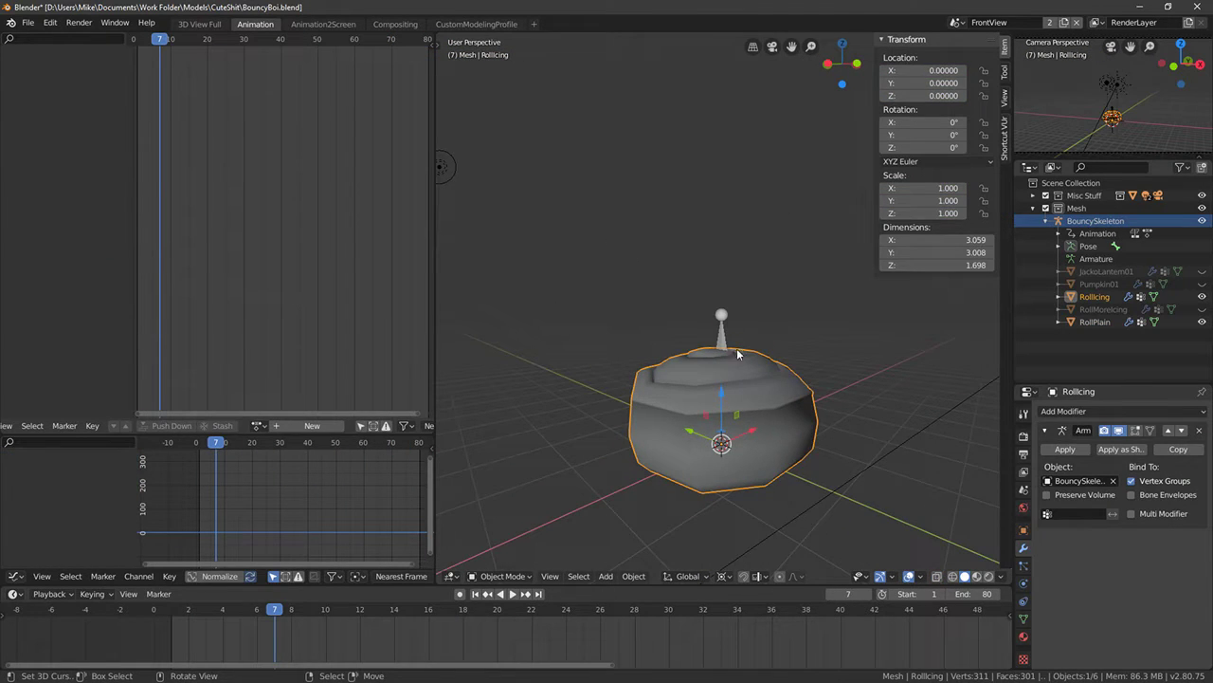
pyautogui.click(726, 327)
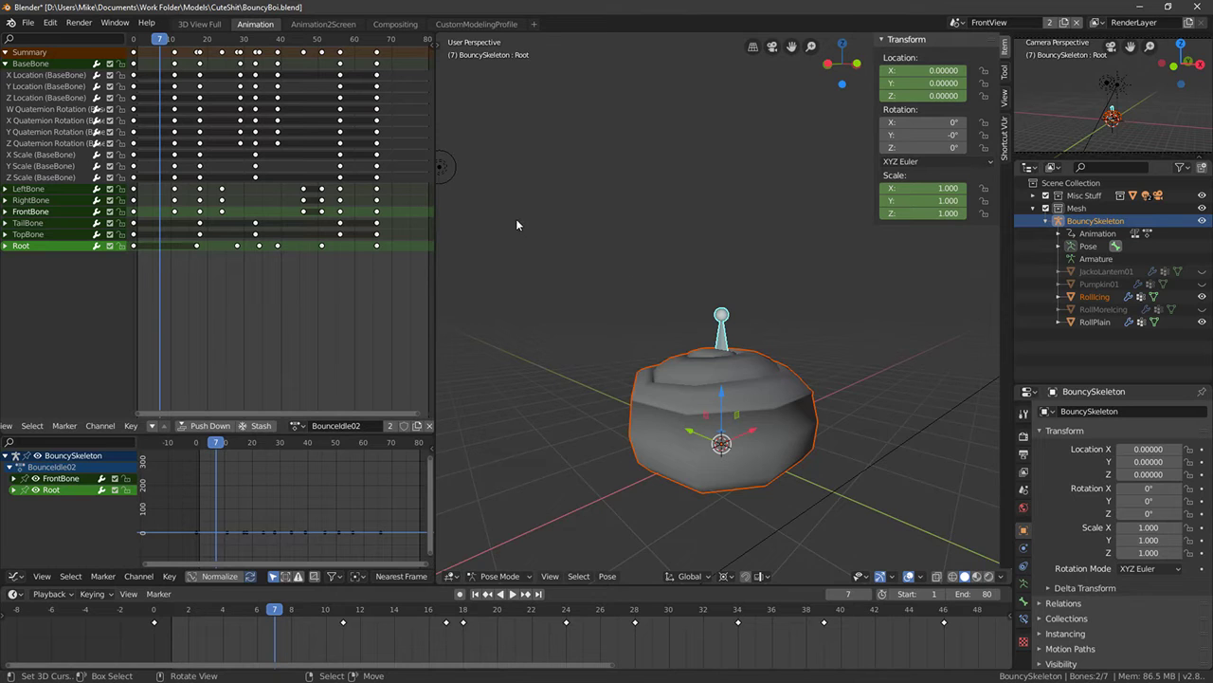
pyautogui.click(29, 23)
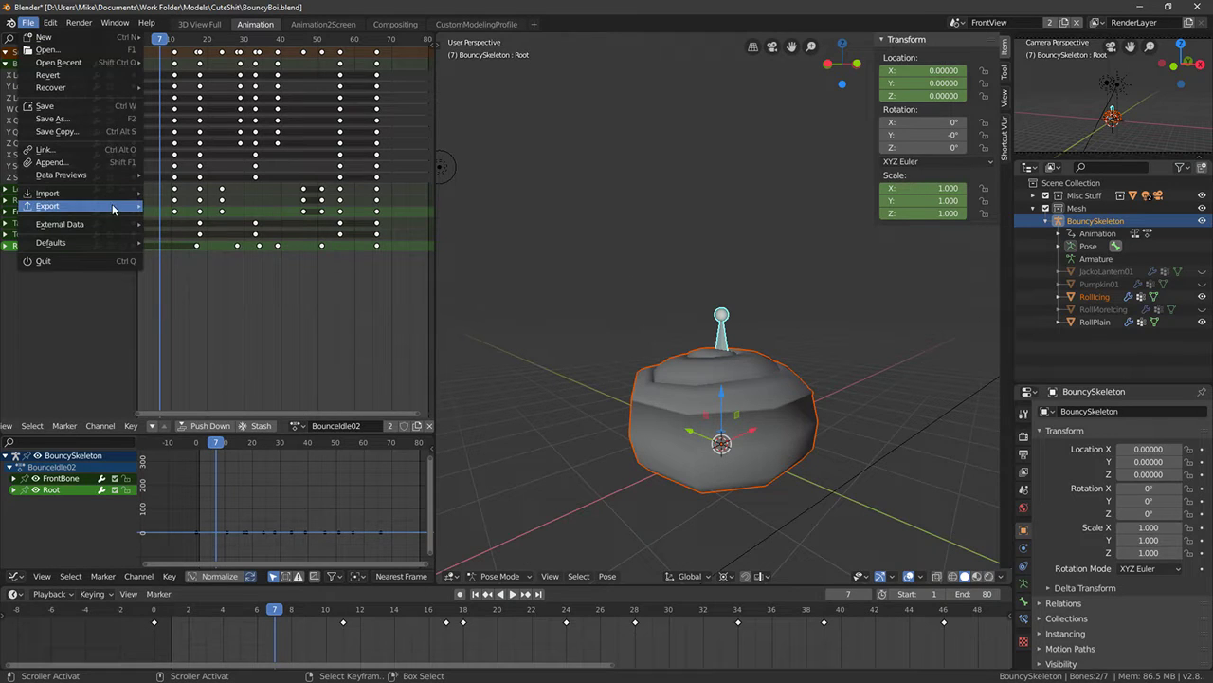
pyautogui.moveTo(112, 207)
pyautogui.click(170, 232)
pyautogui.click(226, 71)
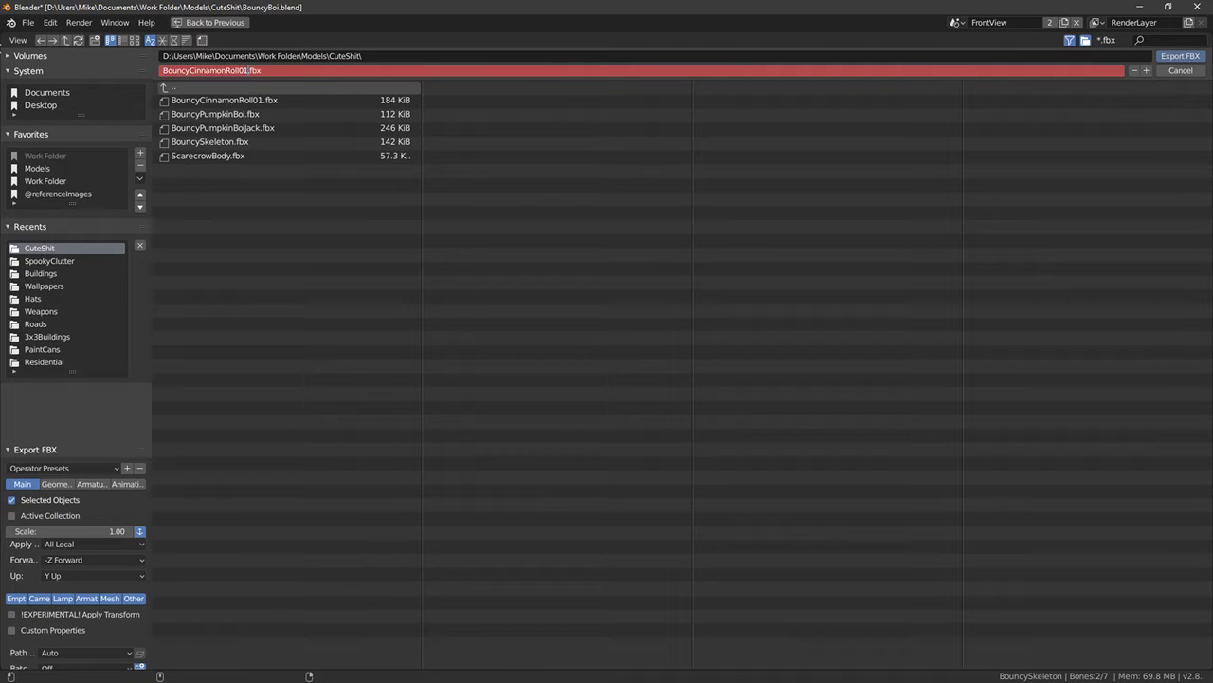
pyautogui.press('Return')
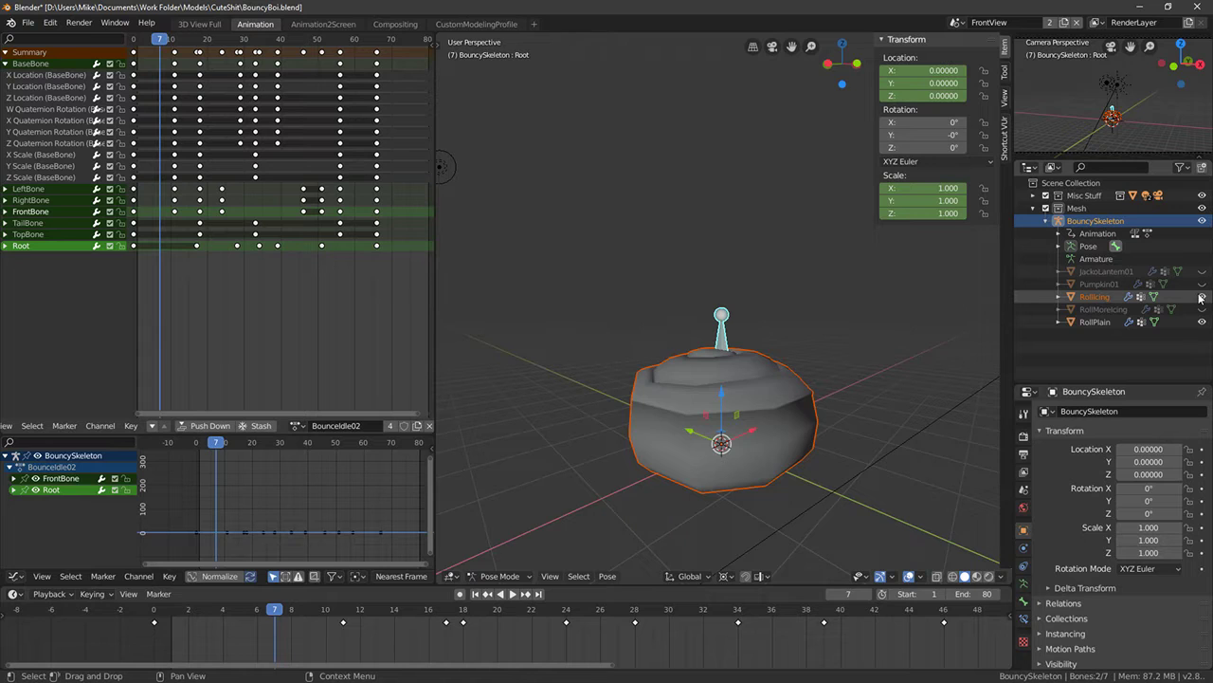
# Hide RollIcing, select RollPlain with BouncySkeleton and set the timeline to frame 0
pyautogui.click(1201, 296)
pyautogui.click(1113, 321)
pyautogui.click(722, 327)
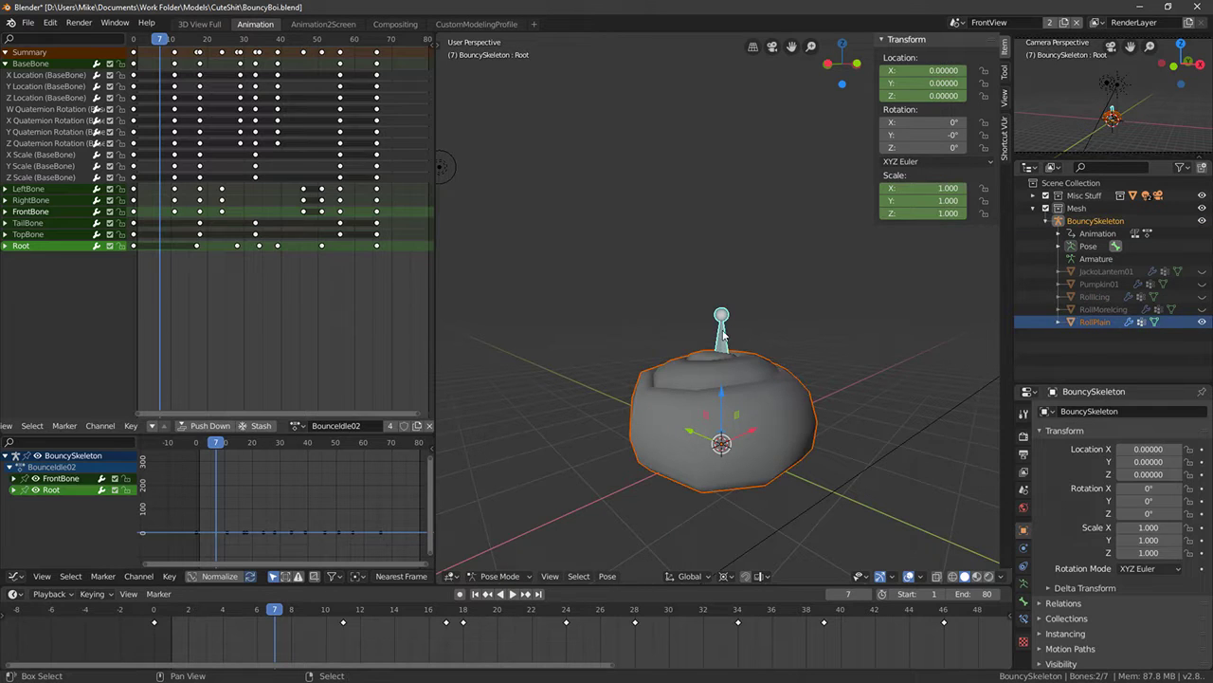
pyautogui.press('Down')
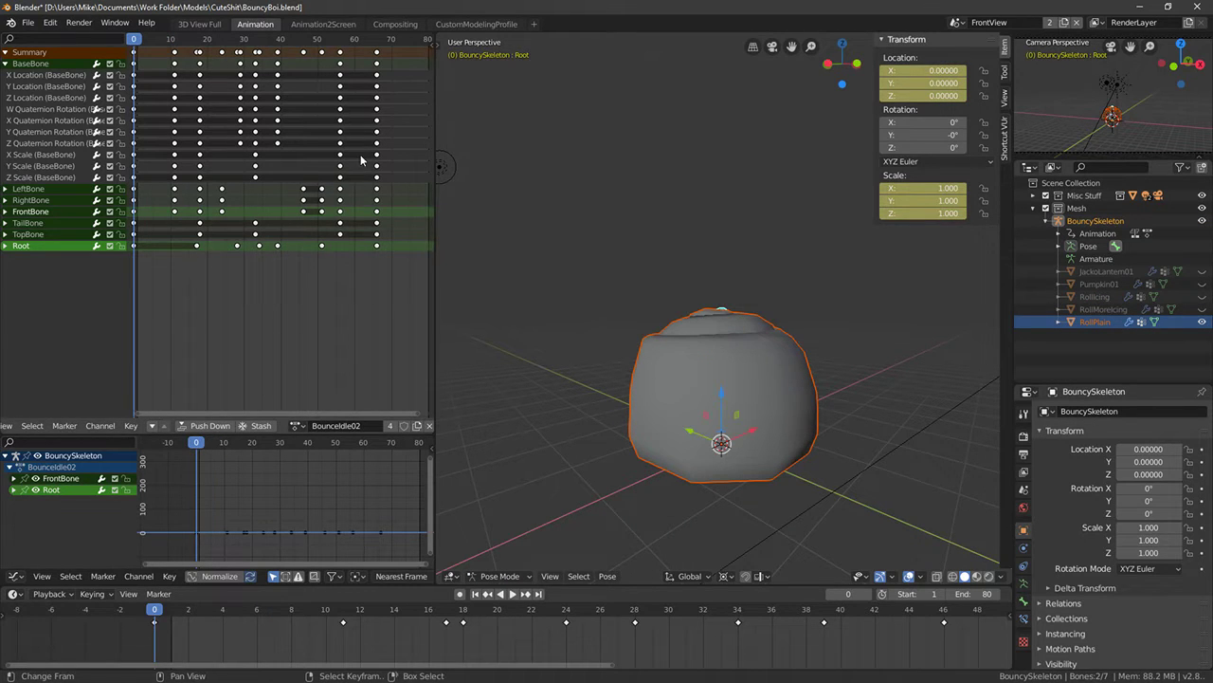
# Show RollIcing again, select it with the BouncySkeleton armature and export them over the existing BouncyCinnamonRoll02.fbx
pyautogui.click(1119, 300)
pyautogui.click(1202, 297)
pyautogui.click(768, 317)
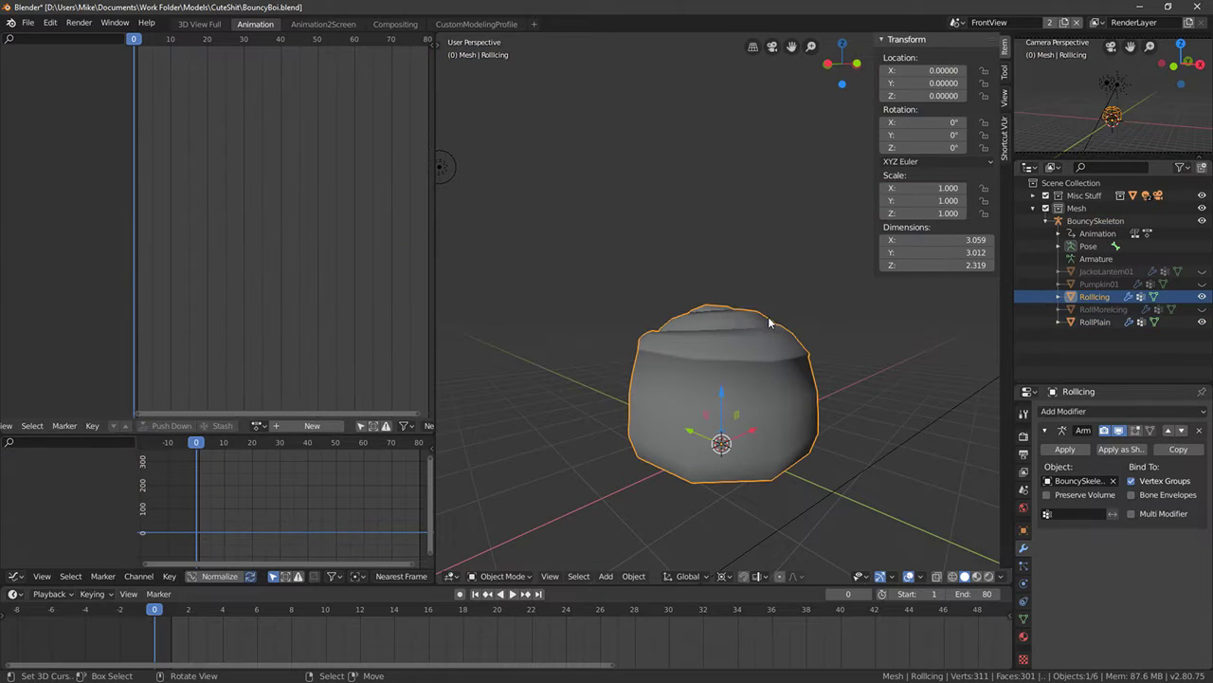
pyautogui.keyDown('ctrl'); pyautogui.click(1096, 258); pyautogui.keyUp('ctrl')
pyautogui.press('Tab')
pyautogui.press('KP_1')
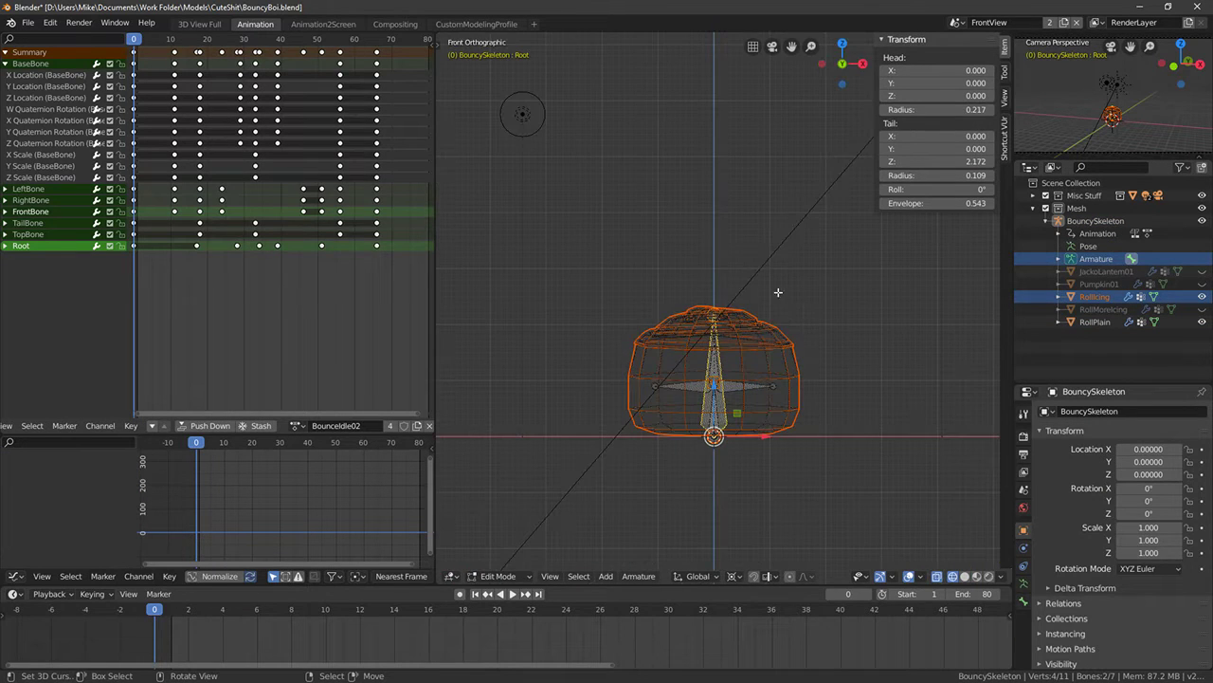
pyautogui.click(30, 23)
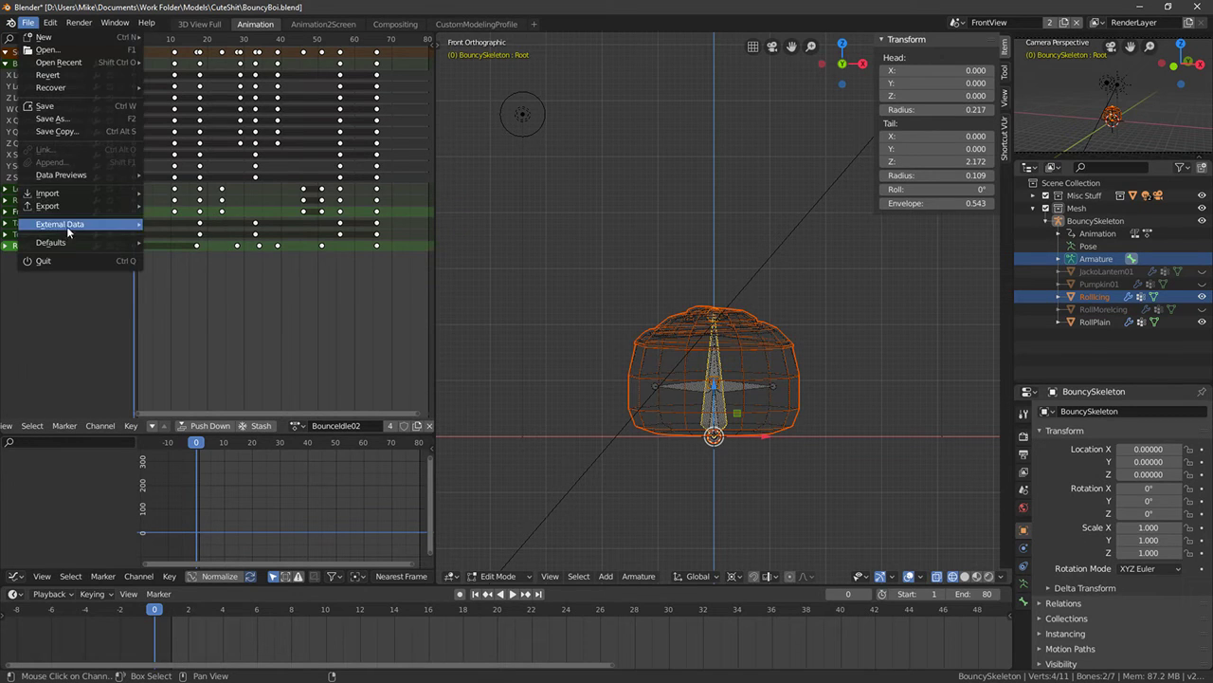
pyautogui.moveTo(52, 206)
pyautogui.click(190, 234)
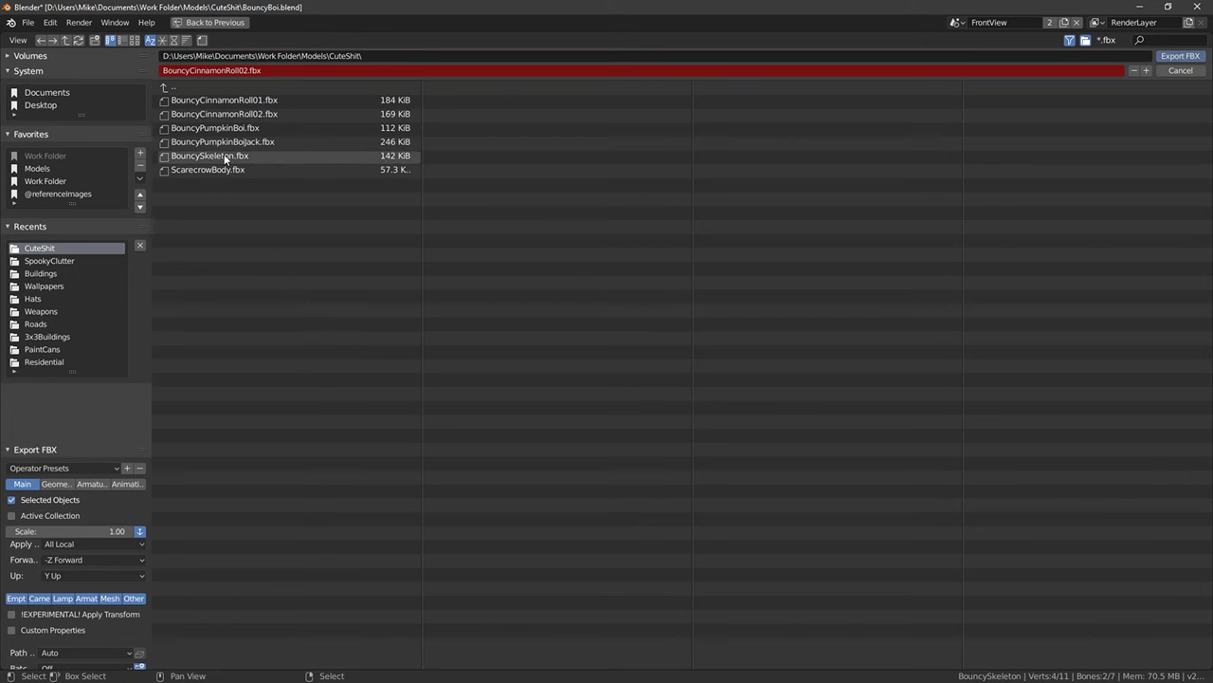
pyautogui.doubleClick(218, 114)
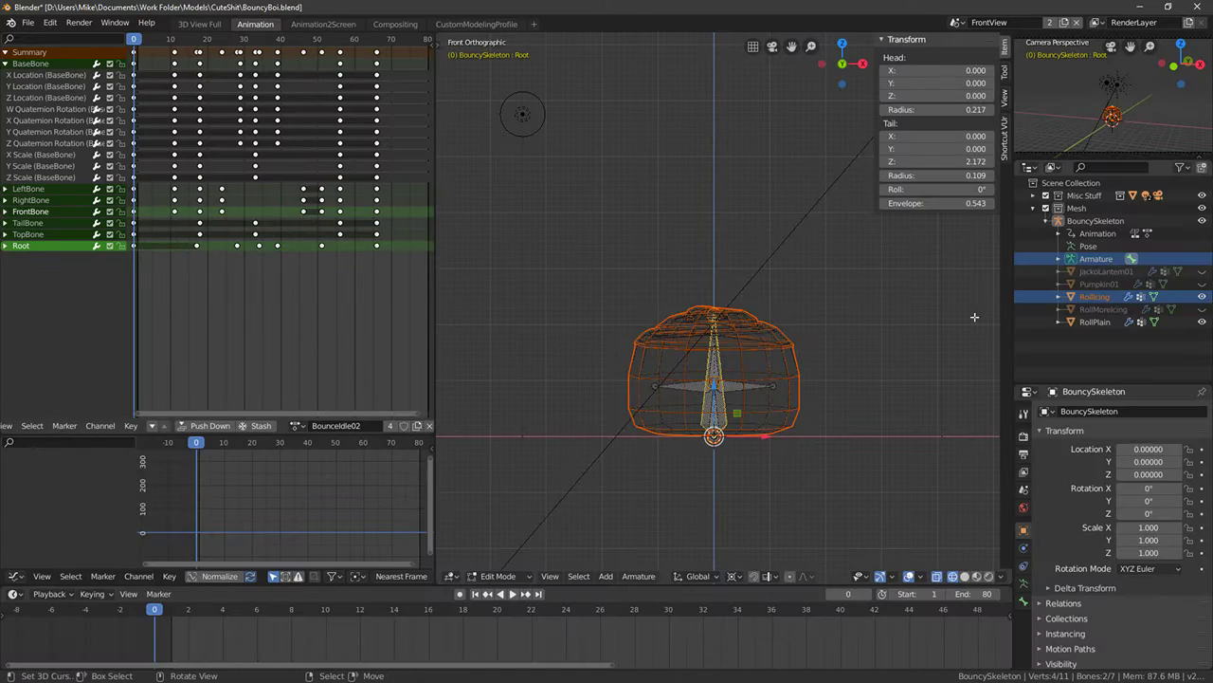
# Hide RollIcing, select RollPlain with BouncySkeleton in Object Mode and export them as BouncyCinnamonRoll03.fbx
pyautogui.click(1202, 297)
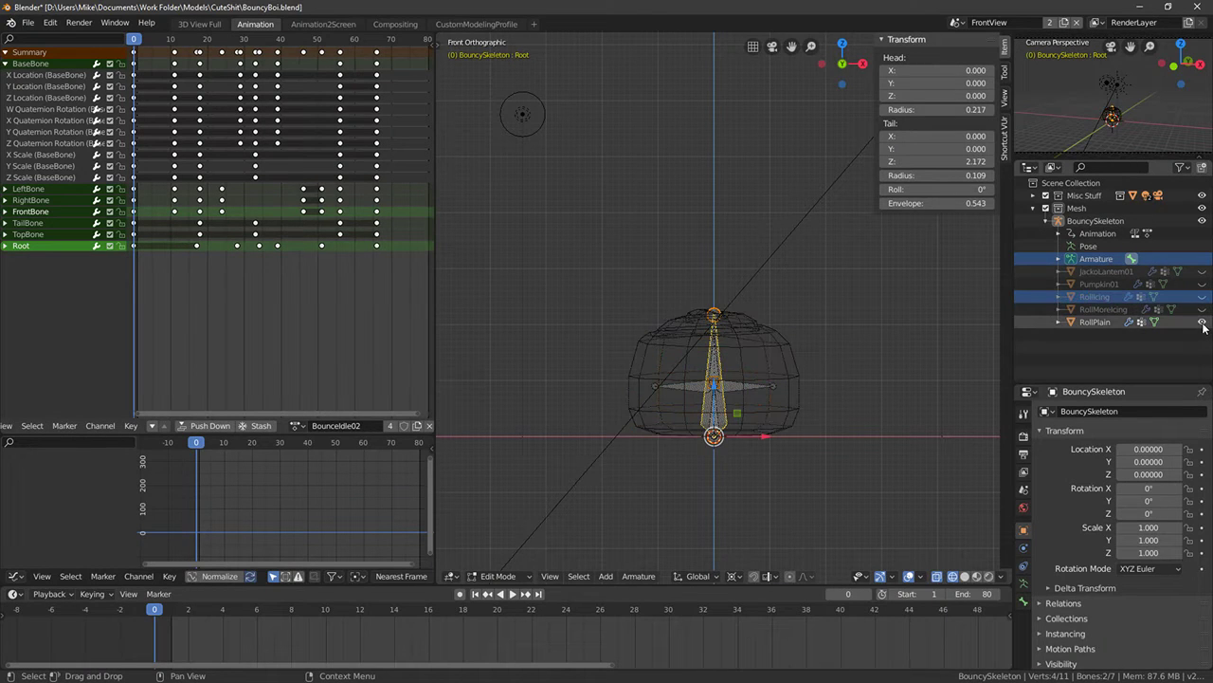
pyautogui.press('Tab')
pyautogui.click(707, 341)
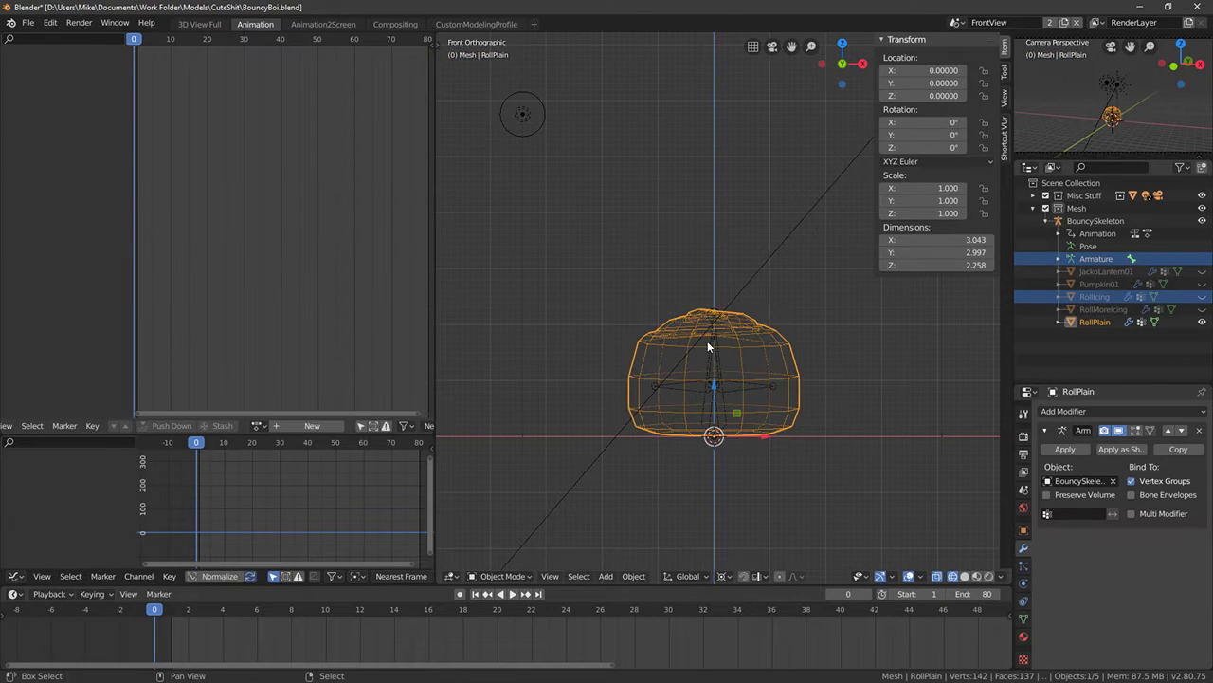
pyautogui.click(28, 22)
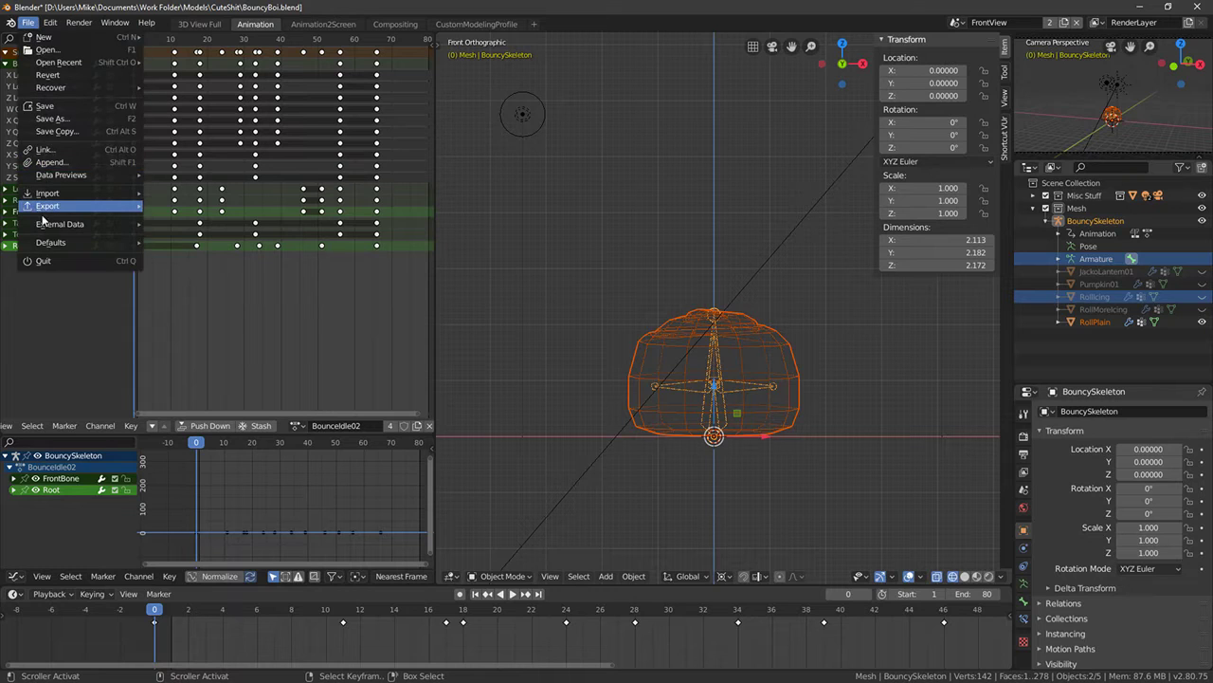
pyautogui.moveTo(48, 213)
pyautogui.click(215, 230)
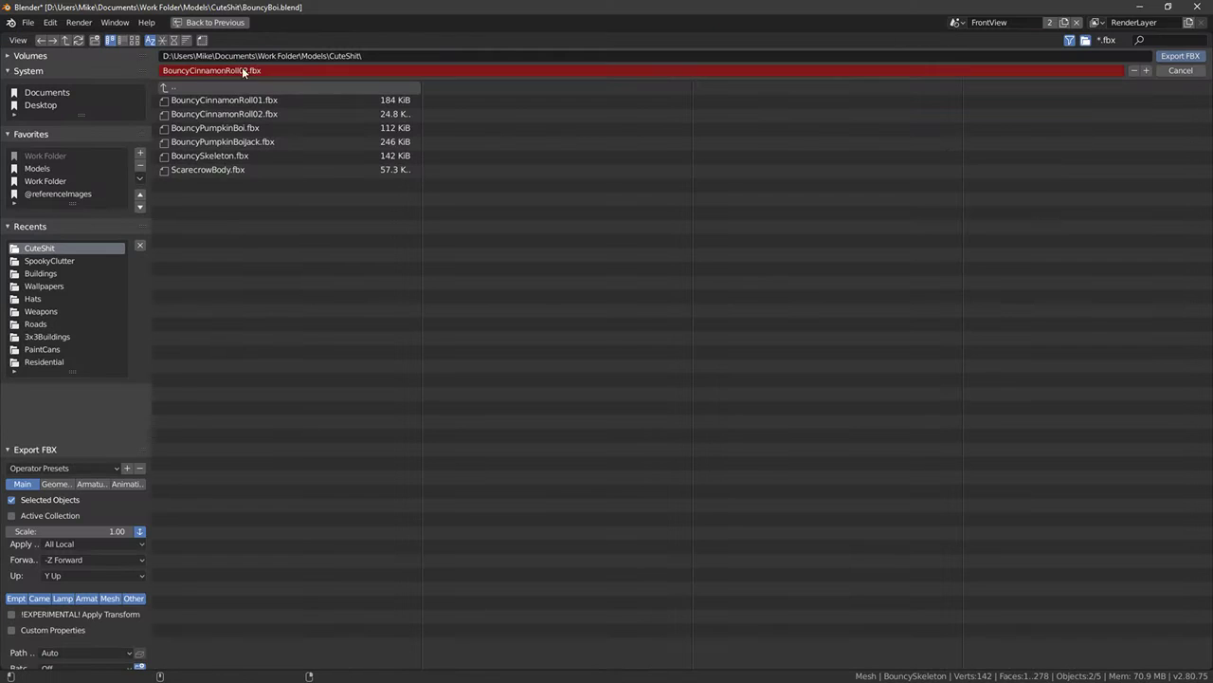
pyautogui.click(242, 70)
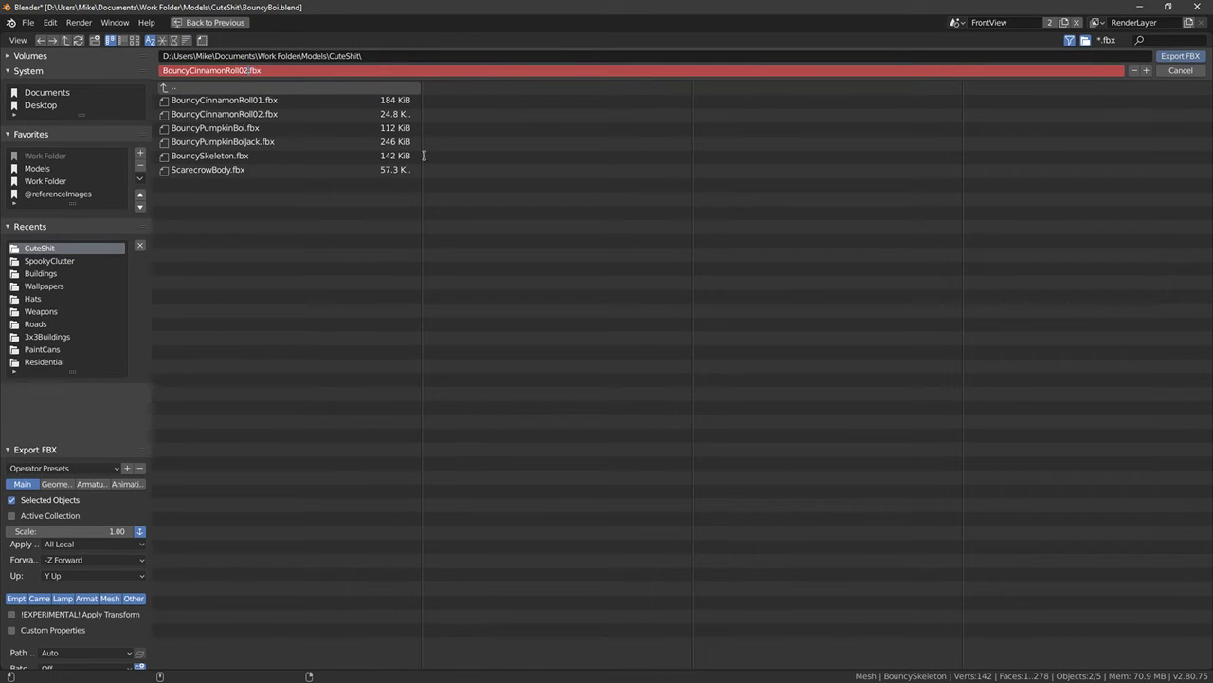
pyautogui.press('BackSpace')
pyautogui.write('3')
pyautogui.press('Return')
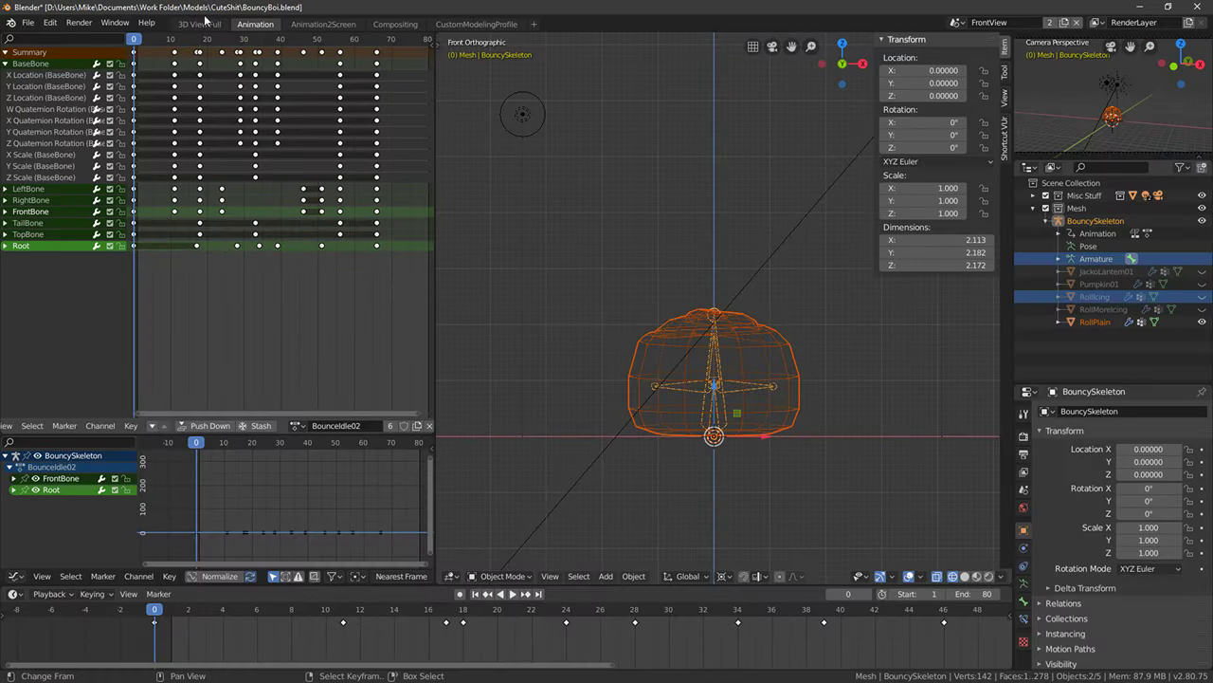
# Save BouncyBoi.blend, then switch to the CinnamonRoll.blend window and save that file as well
pyautogui.click(28, 21)
pyautogui.click(45, 106)
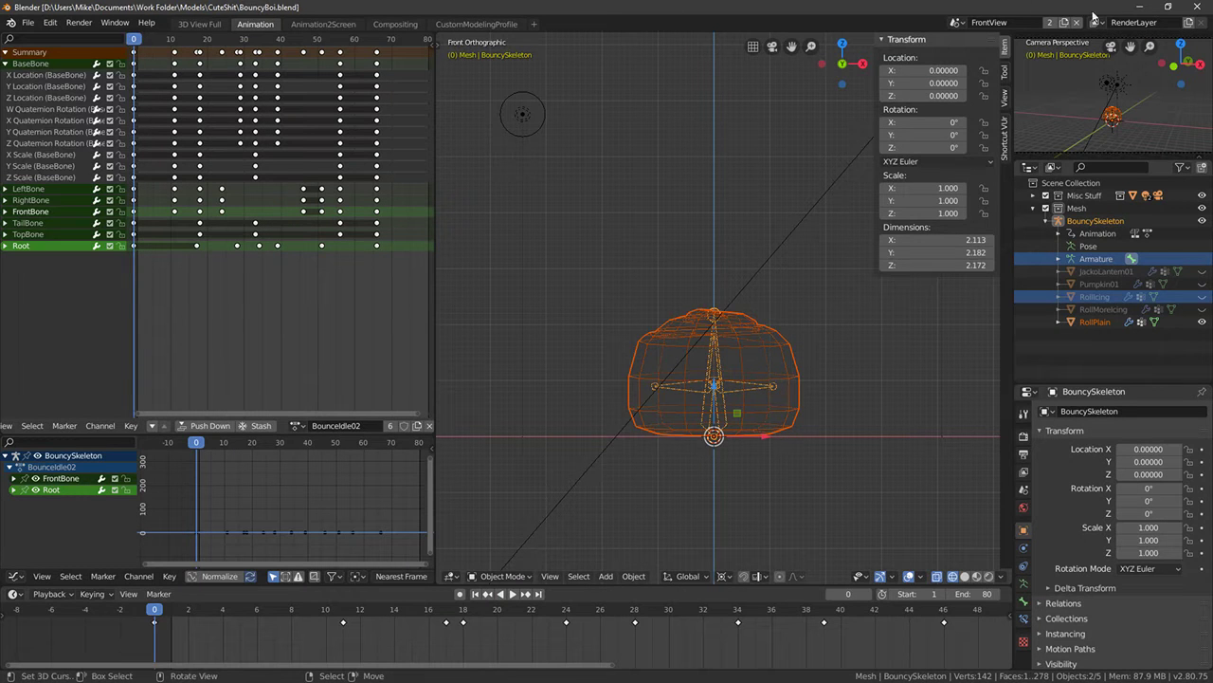
pyautogui.click(1140, 7)
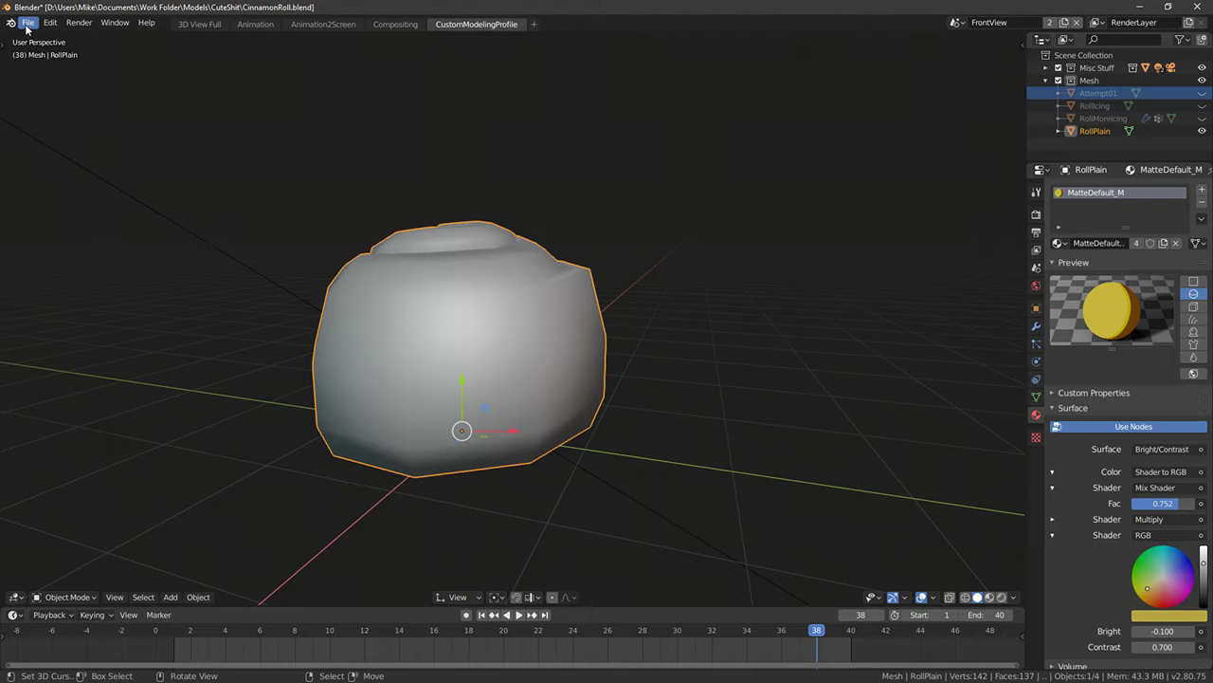
pyautogui.click(1198, 6)
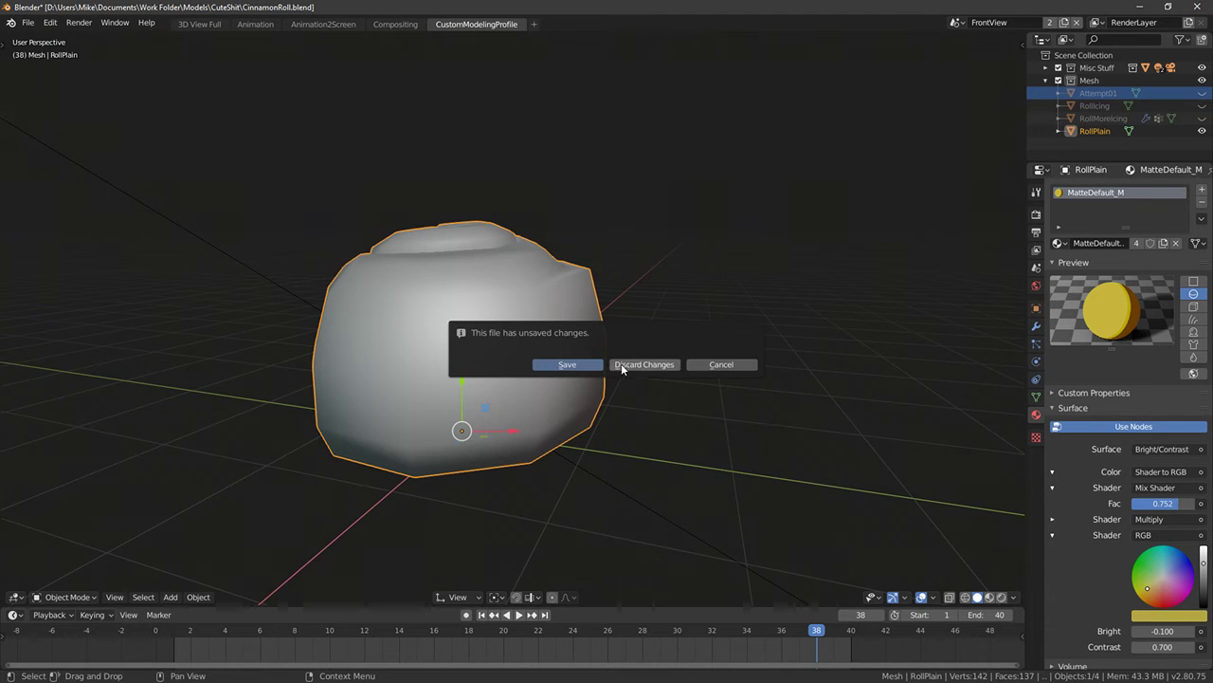
pyautogui.click(725, 364)
pyautogui.click(29, 22)
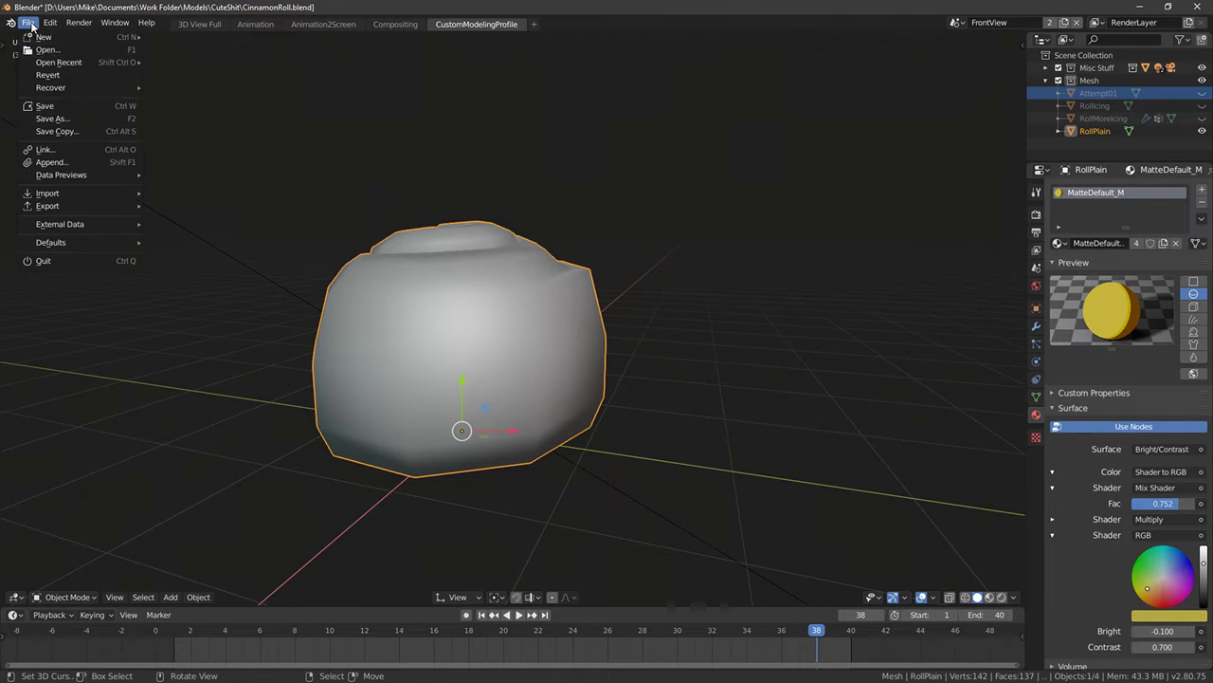
pyautogui.click(47, 109)
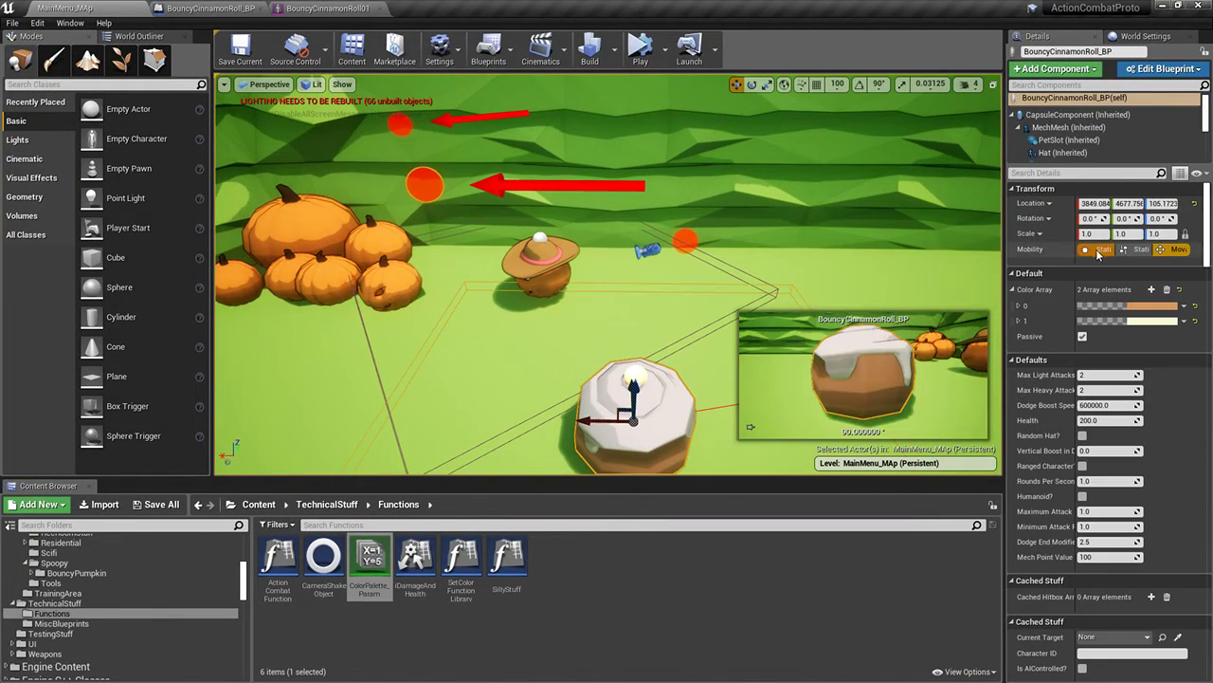
# In Unreal Engine, locate the MechMesh skeletal mesh of BouncyCinnamonRoll_BP in its content folder and start an import there
pyautogui.click(1068, 127)
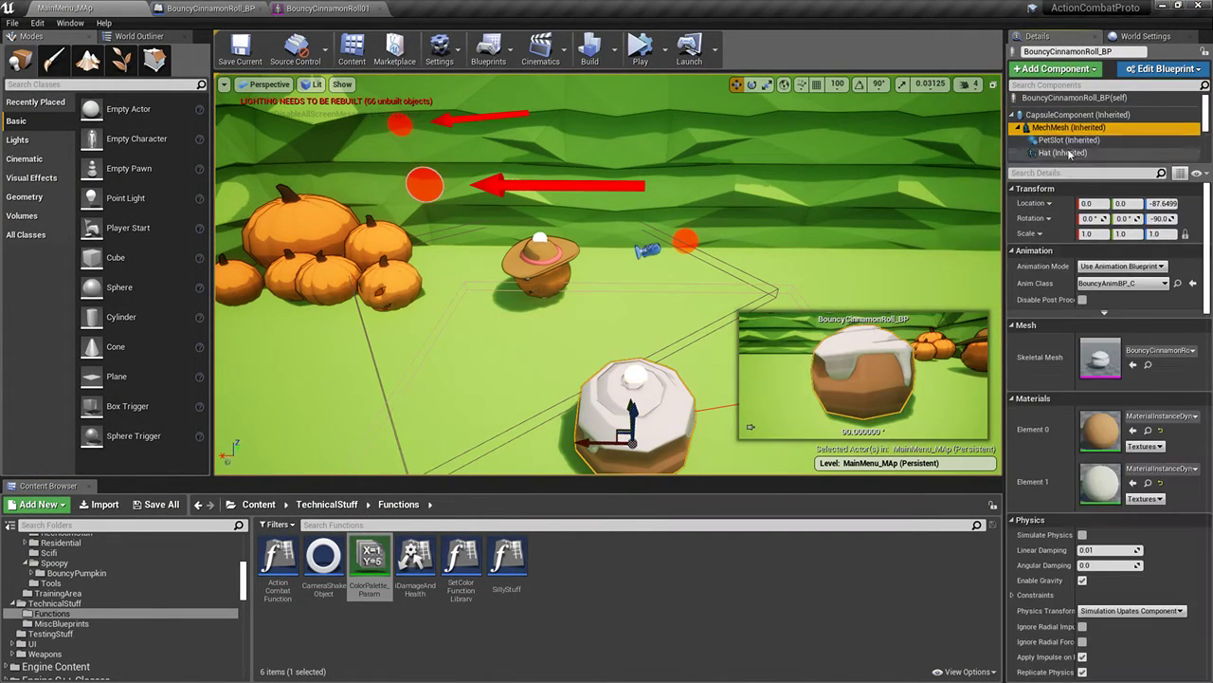
pyautogui.click(1148, 365)
pyautogui.click(105, 503)
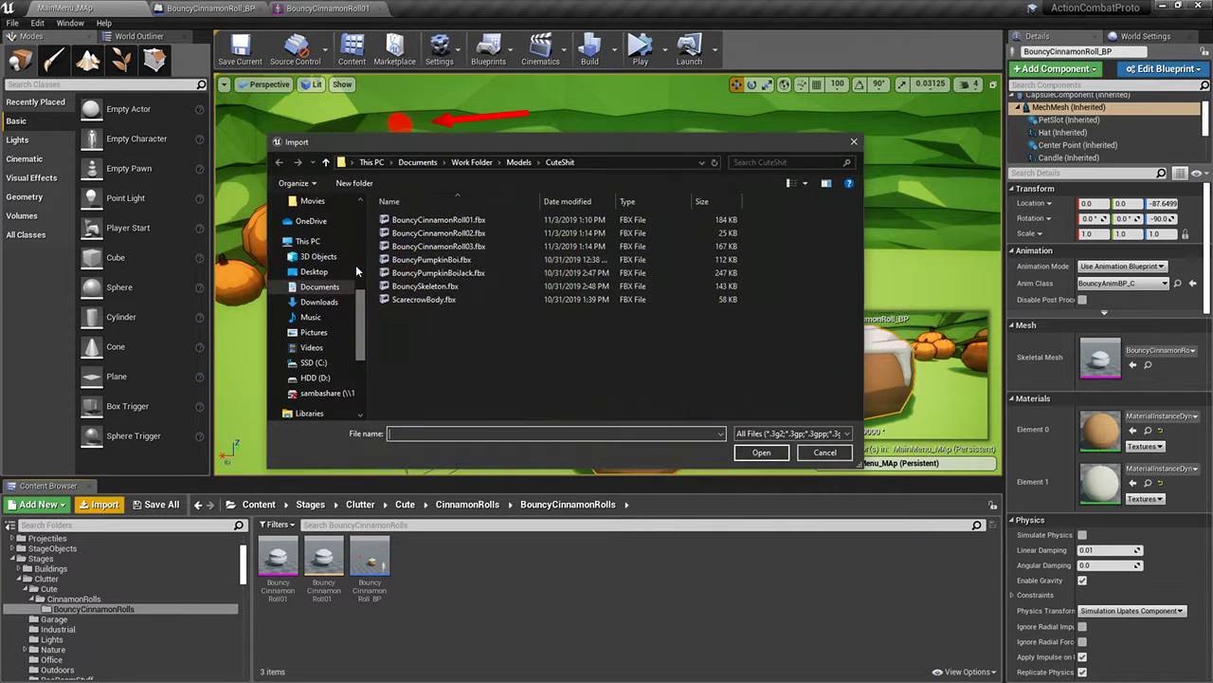
pyautogui.click(438, 233)
pyautogui.keyDown('shift'); pyautogui.click(436, 247); pyautogui.keyUp('shift')
pyautogui.click(761, 452)
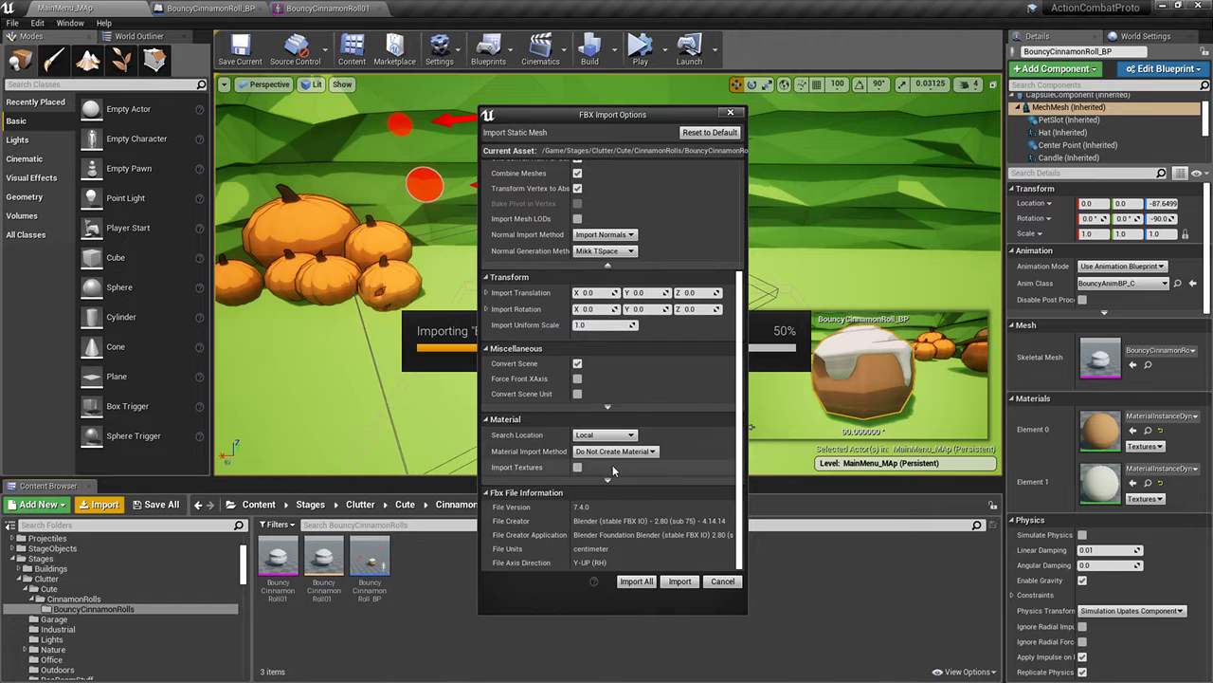
pyautogui.scroll(3, 680, 417)
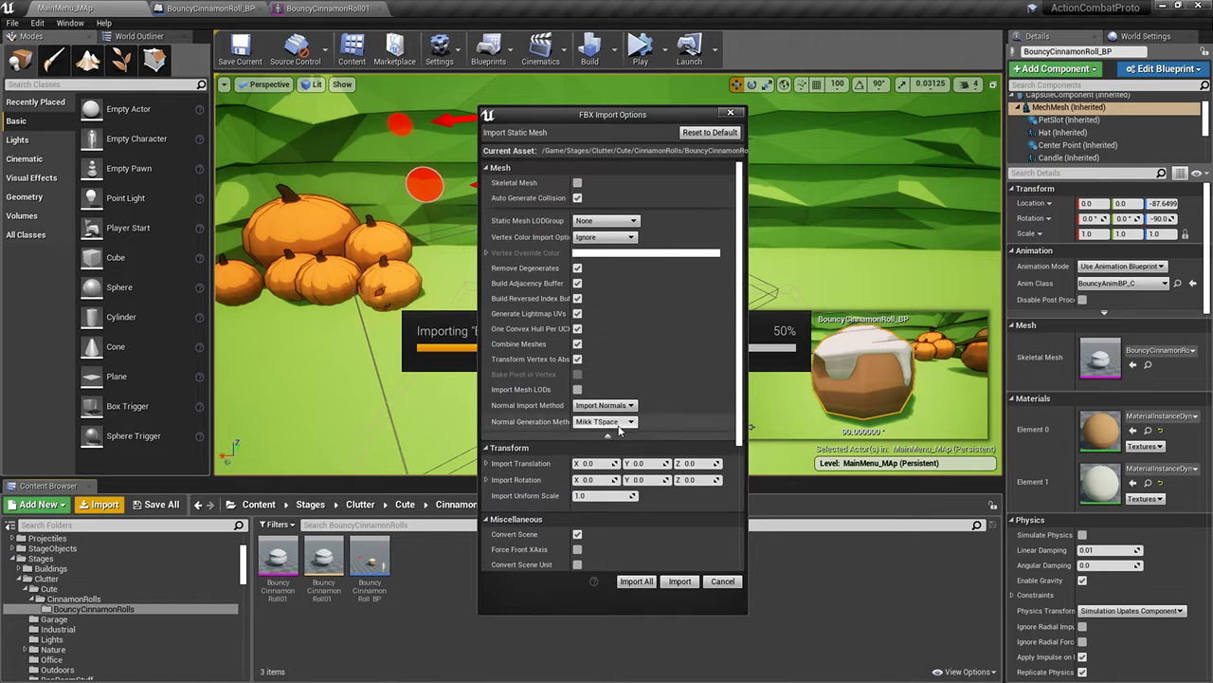
pyautogui.click(731, 114)
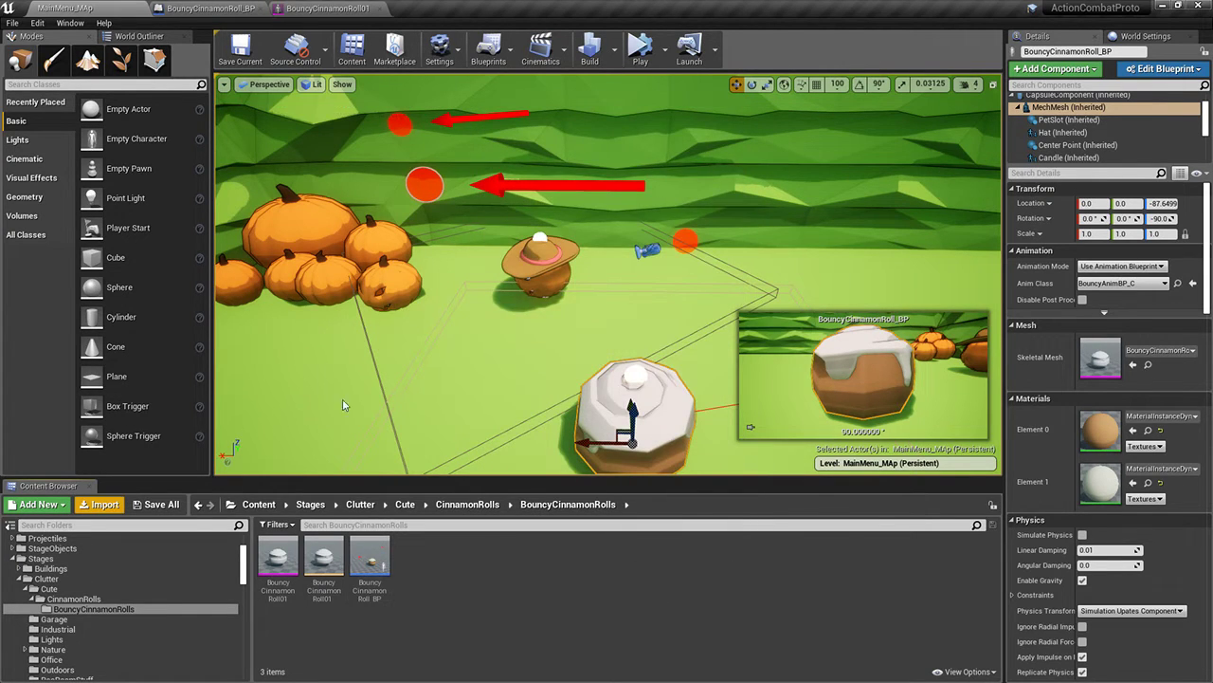
# Try to import BouncyCinnamonRoll02.fbx as a skeletal mesh using the existing BouncyPumpkinBoi skeleton
pyautogui.click(441, 234)
pyautogui.click(757, 456)
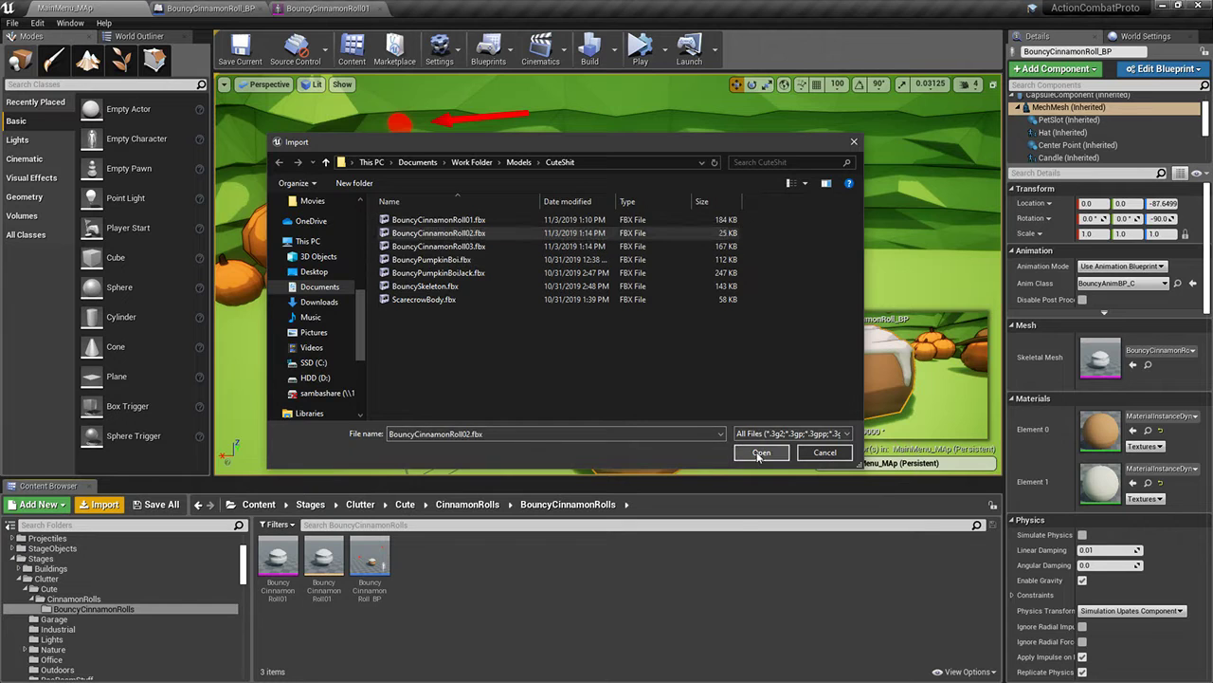
pyautogui.click(760, 452)
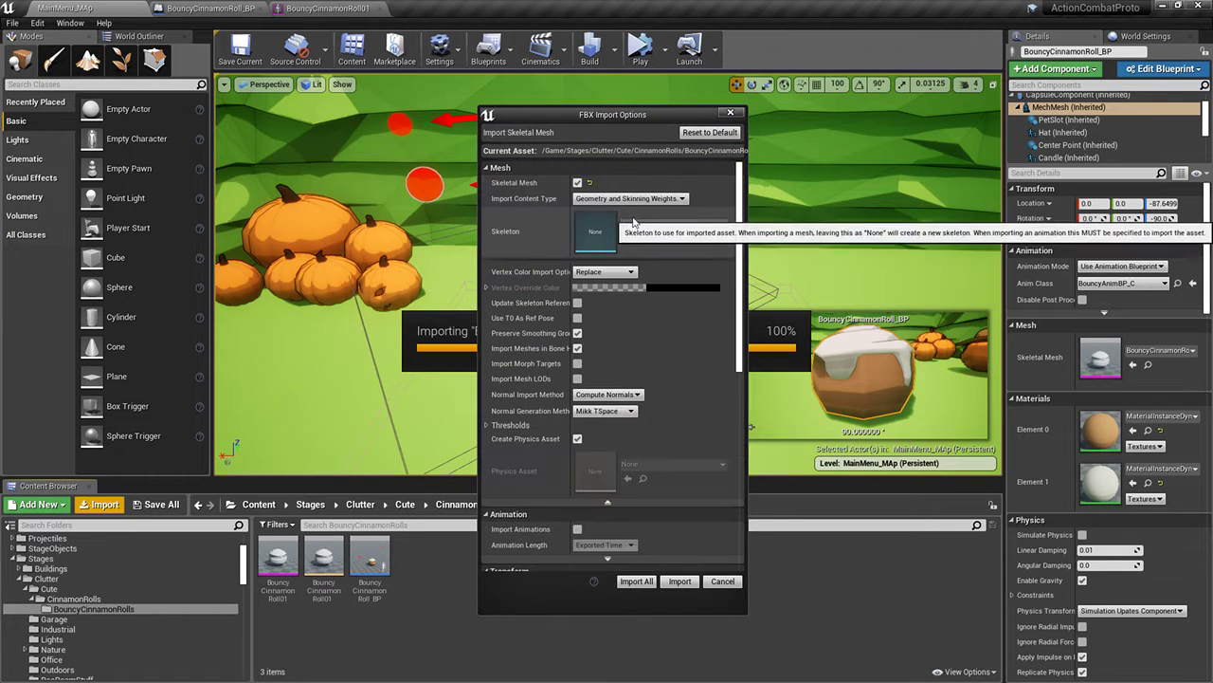
pyautogui.click(635, 223)
pyautogui.write('bo')
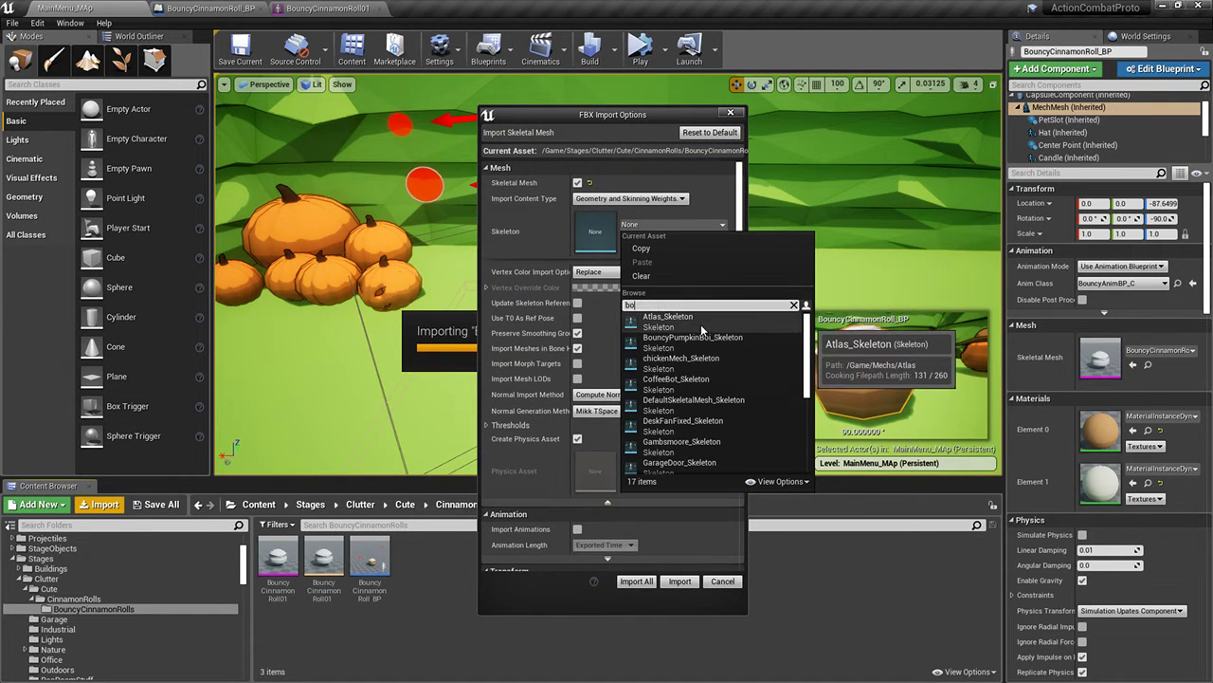
pyautogui.write('unc')
pyautogui.click(702, 326)
pyautogui.scroll(-5, 691, 414)
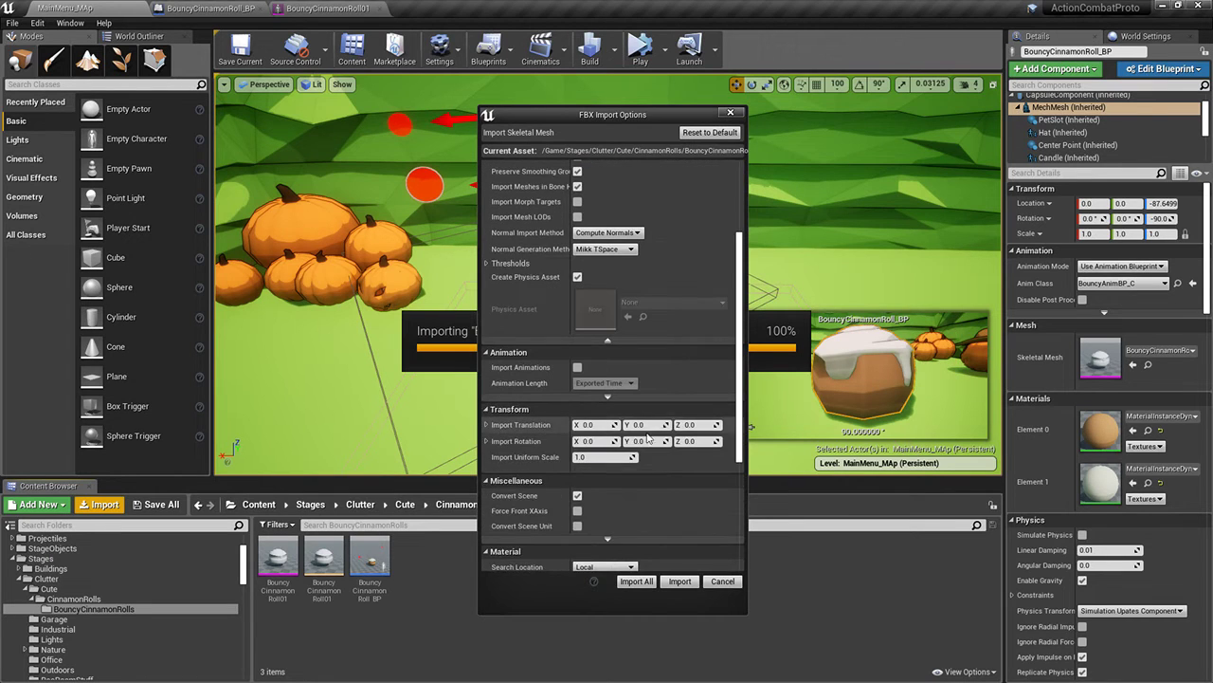
pyautogui.click(636, 581)
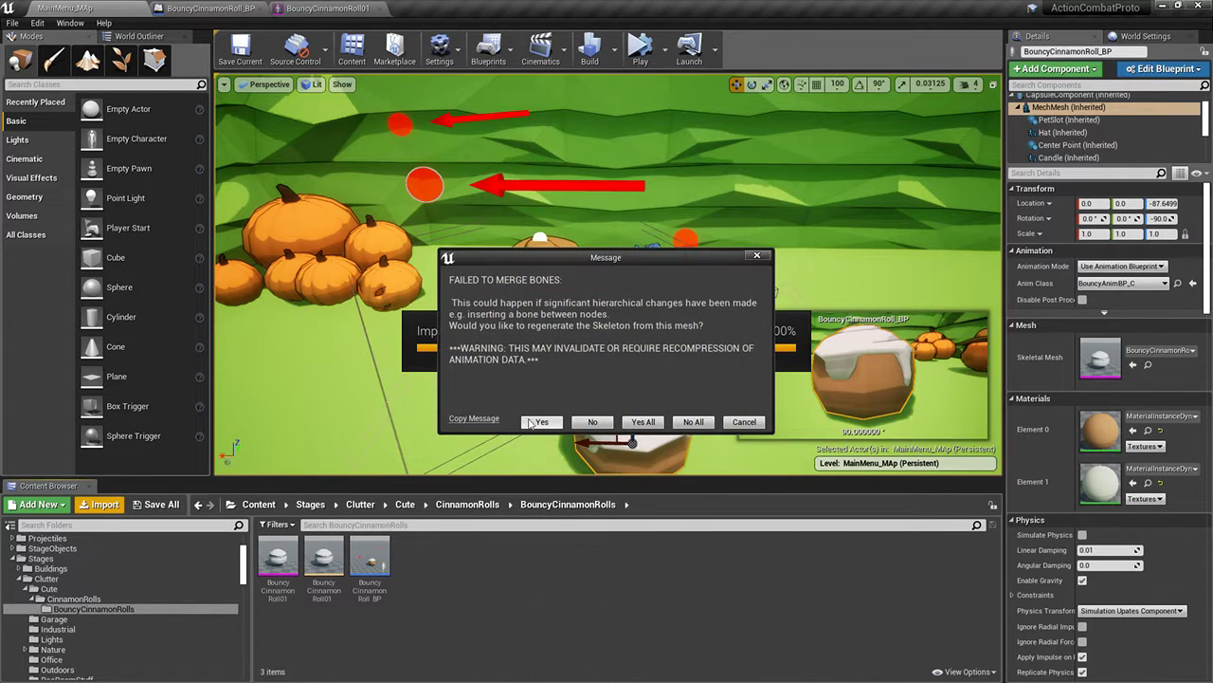
pyautogui.click(758, 256)
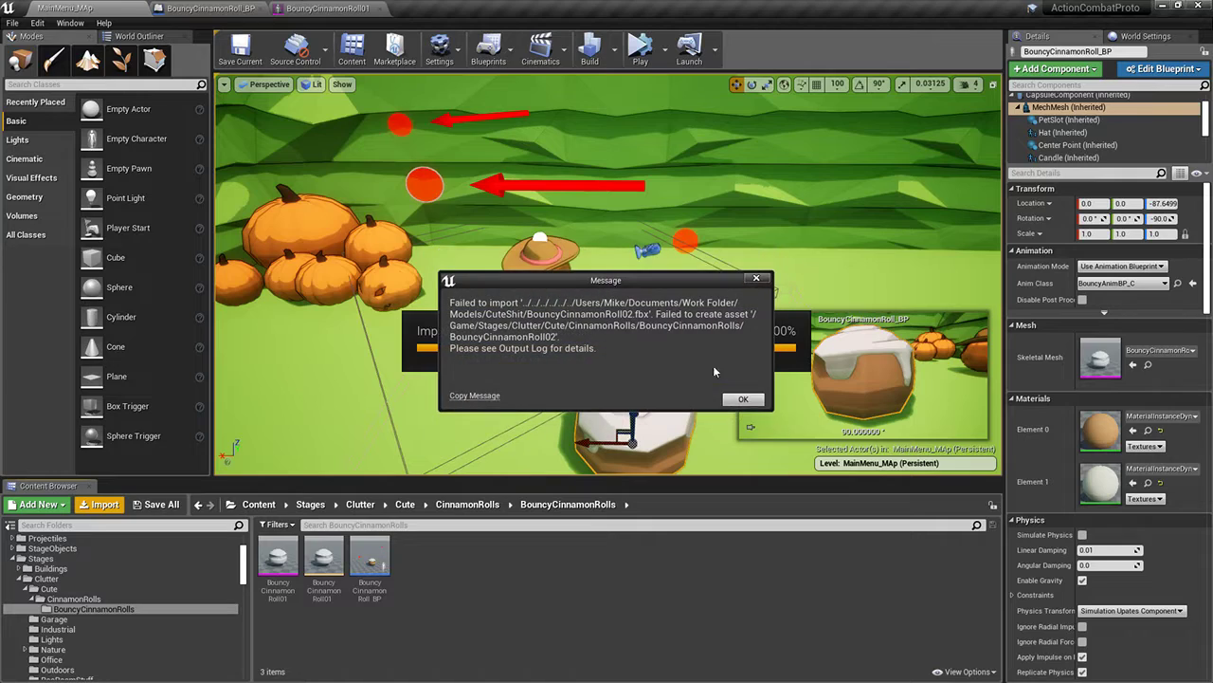
pyautogui.click(749, 402)
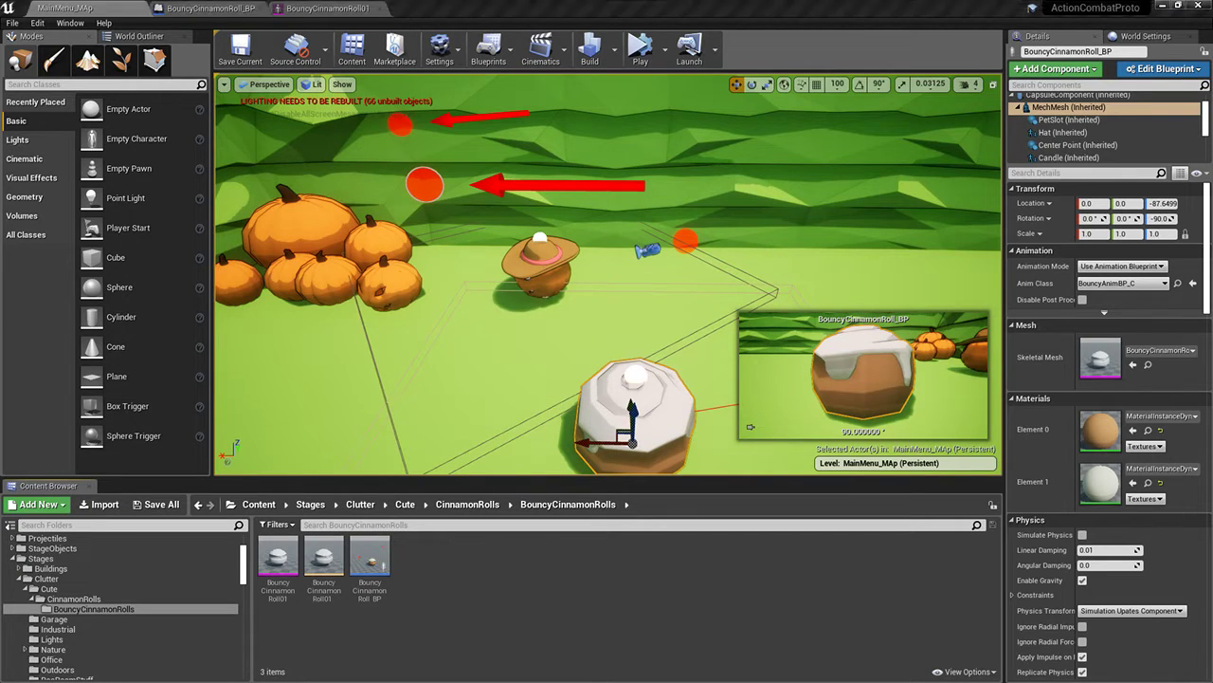
# Switch to the BouncyBoi.blend window in Blender and set the BouncySkeleton armature to Object Mode
pyautogui.hotkey('alt', 'Tab')
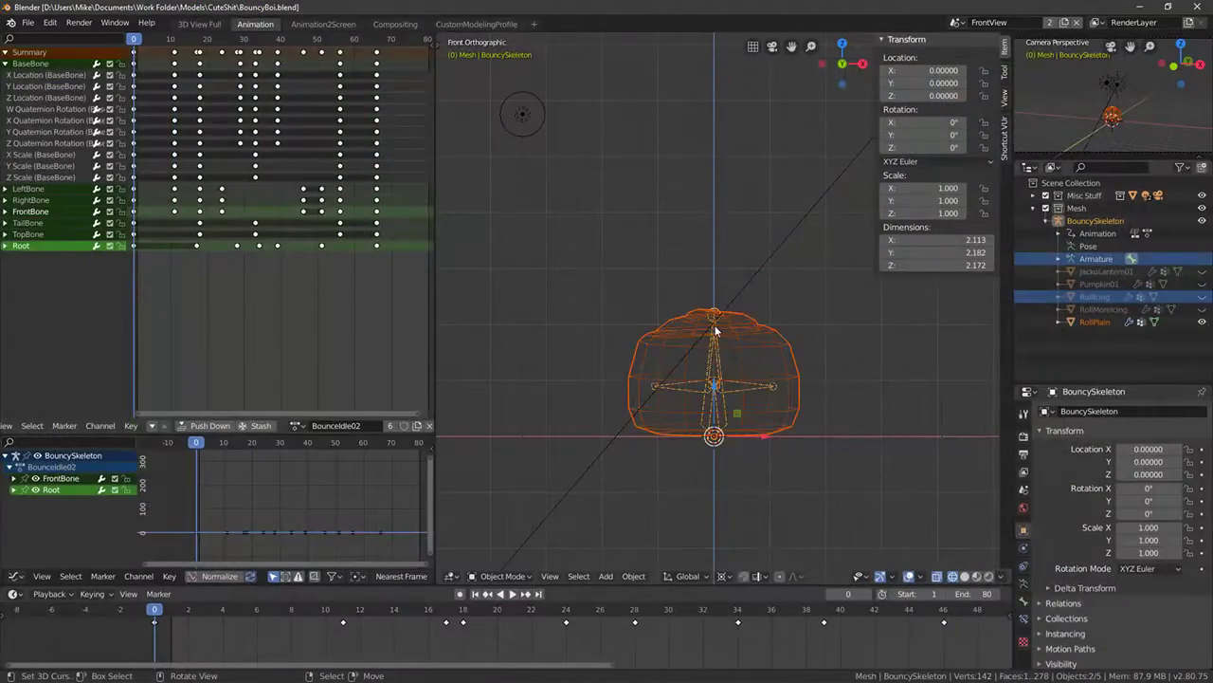
pyautogui.click(771, 336)
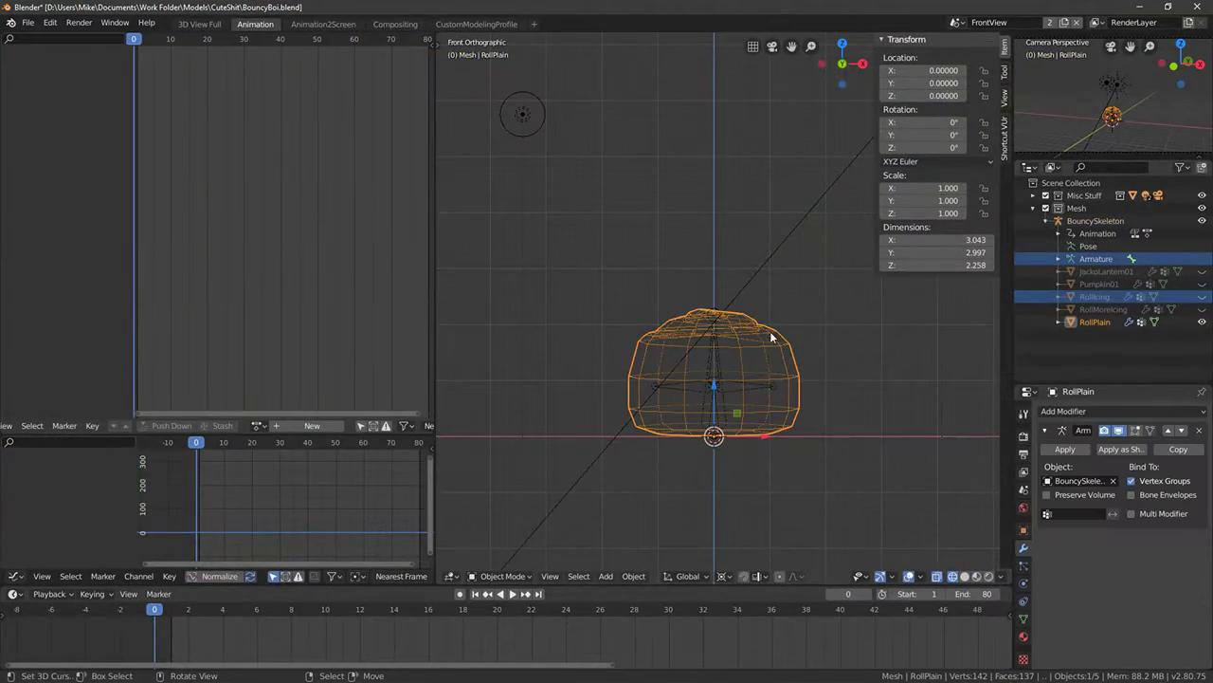
pyautogui.click(1092, 260)
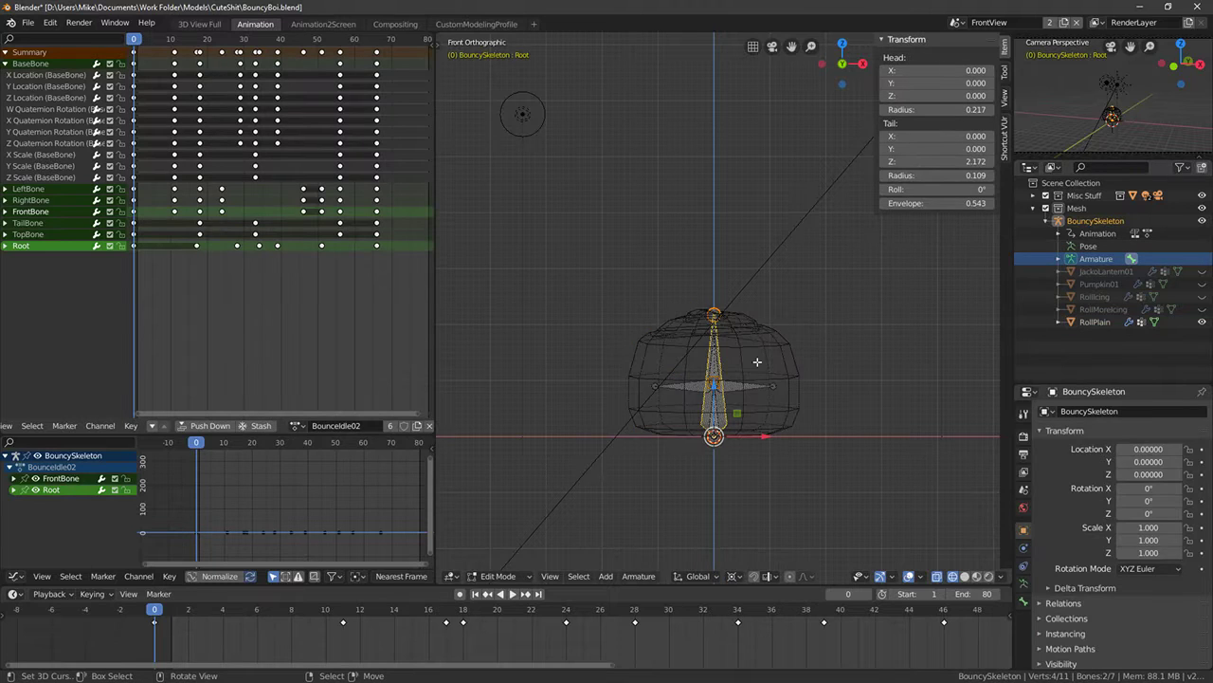
pyautogui.click(498, 576)
pyautogui.click(498, 536)
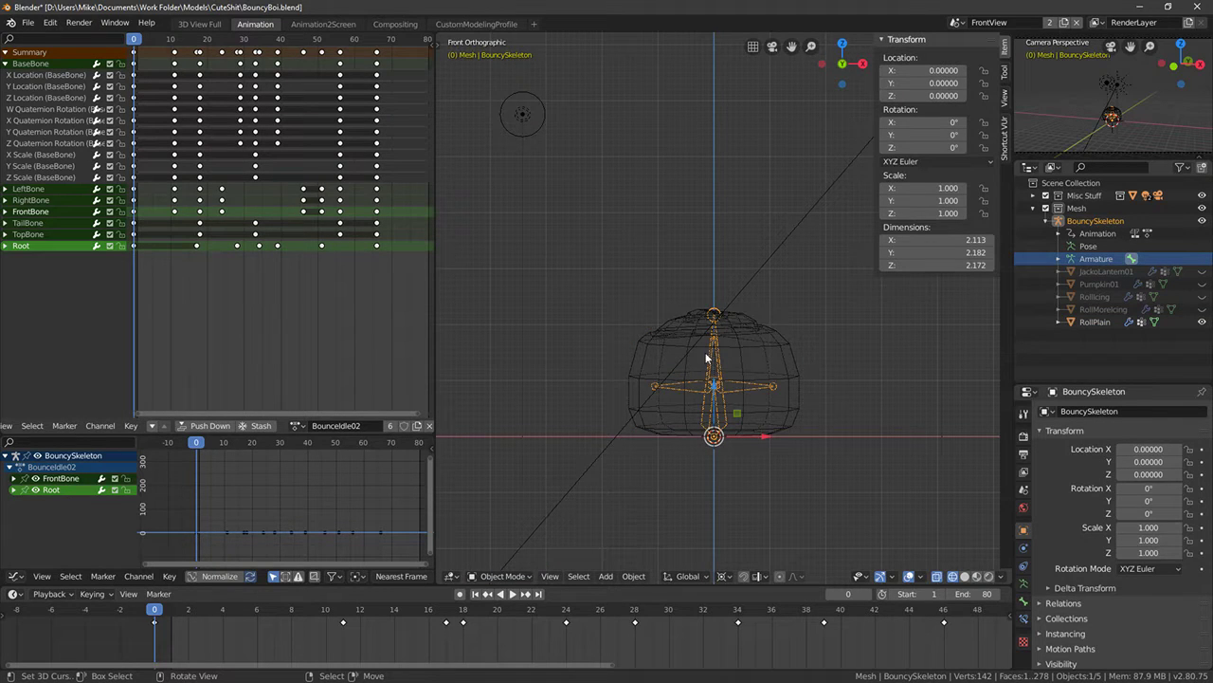
# Select RollPlain together with the BouncySkeleton armature, keeping the armature as the active object
pyautogui.click(781, 339)
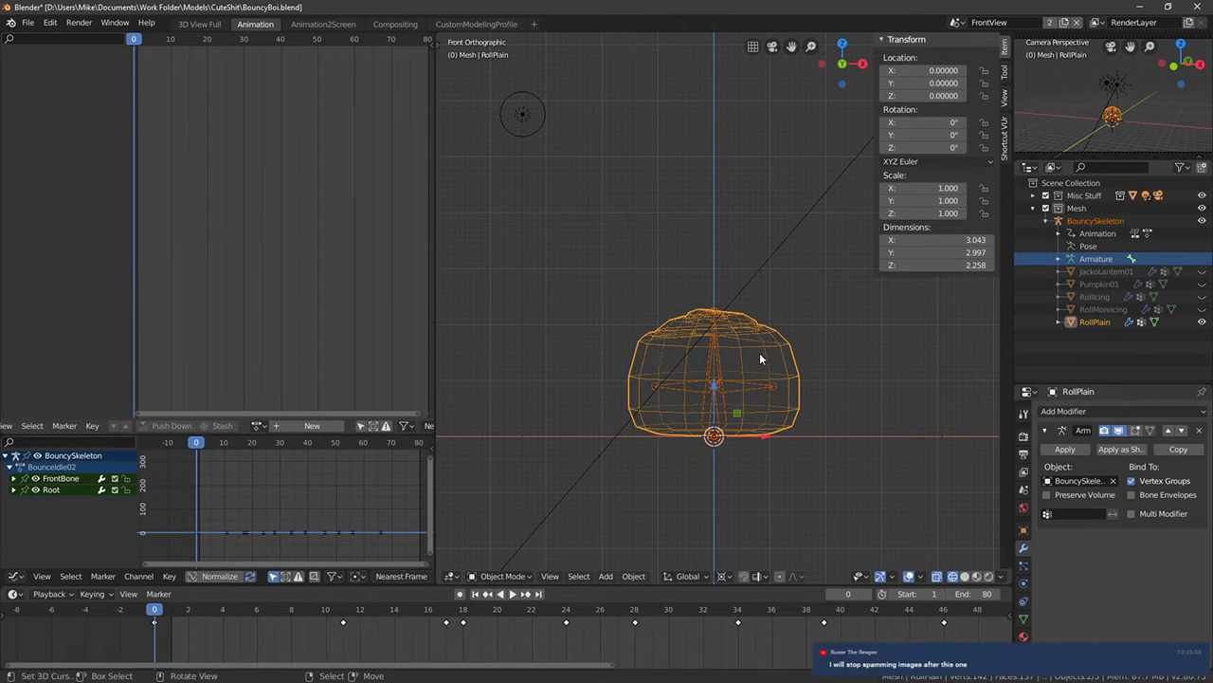
pyautogui.press('g')
pyautogui.rightClick(795, 361)
pyautogui.press('Tab')
pyautogui.press('Tab')
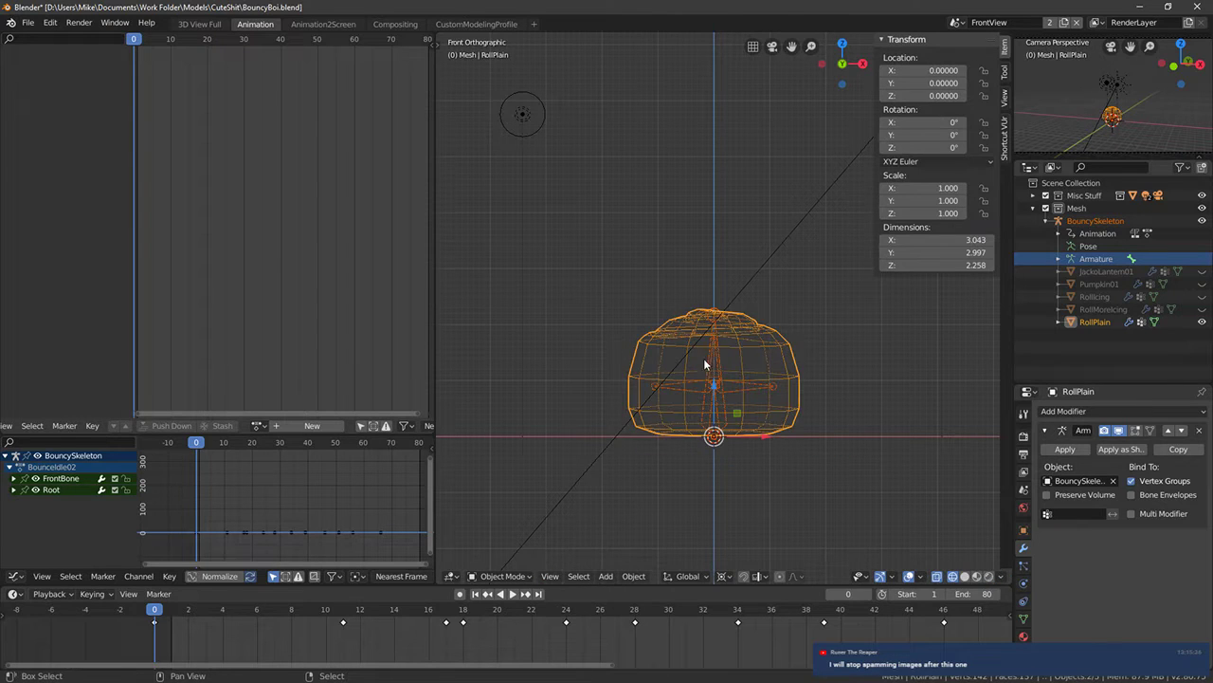
pyautogui.click(719, 363)
pyautogui.click(771, 356)
pyautogui.keyDown('shift'); pyautogui.click(732, 360); pyautogui.keyUp('shift')
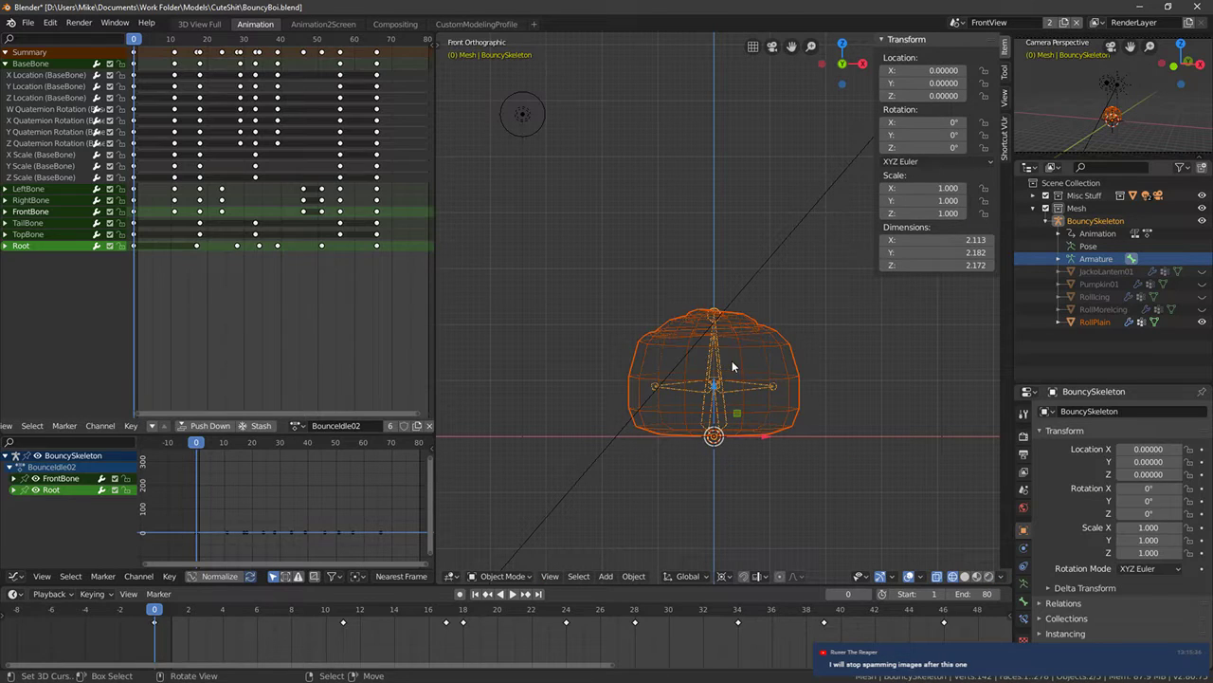
pyautogui.hotkey('ctrl', 'p')
pyautogui.click(731, 359)
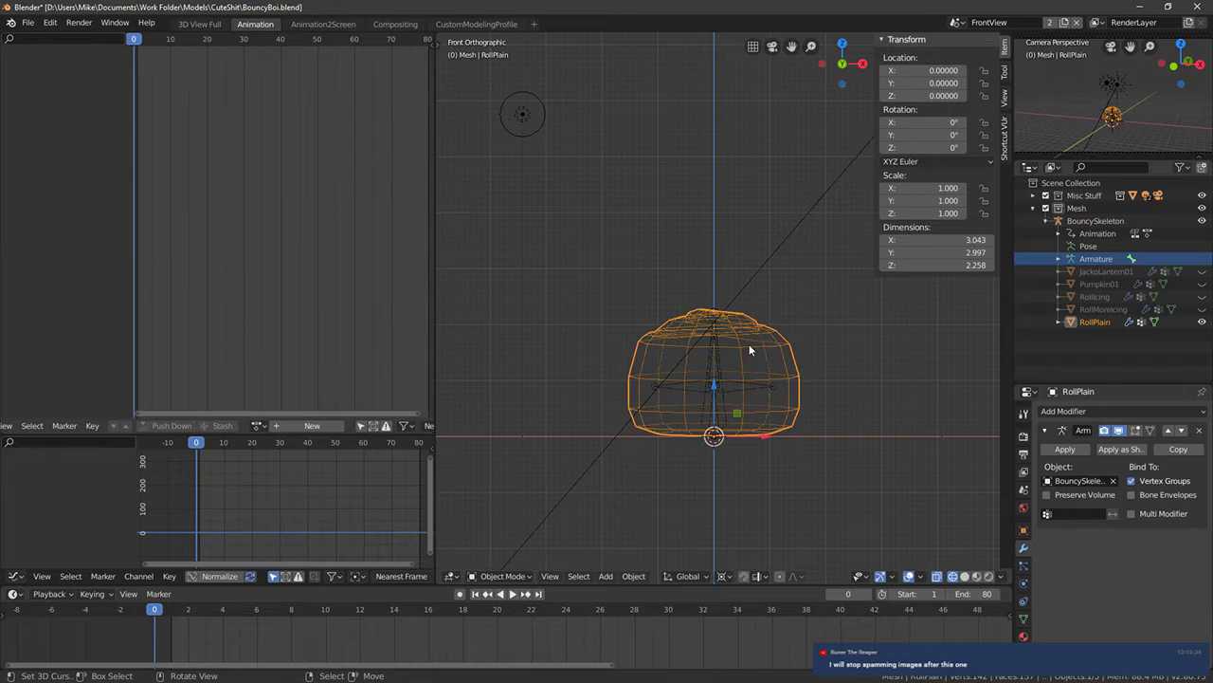
# Export only the selected objects as FBX, overwriting BouncyCinnamonRoll03.fbx in the CuteShit folder
pyautogui.click(28, 22)
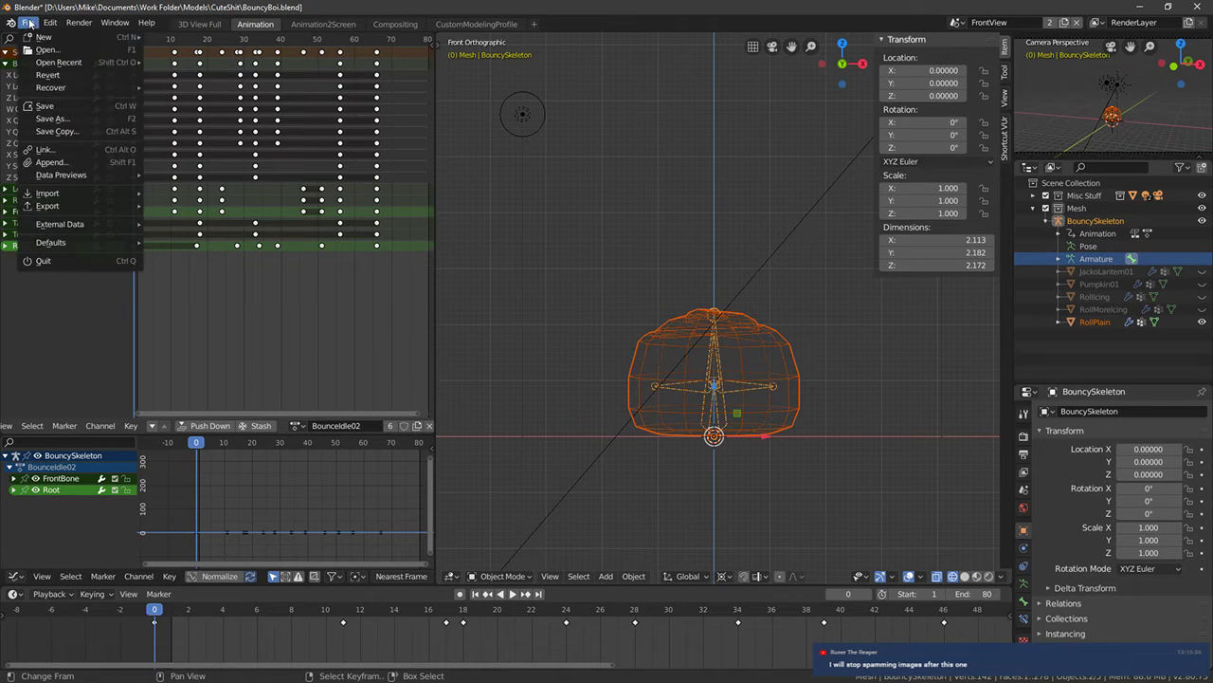
pyautogui.moveTo(42, 197)
pyautogui.click(190, 251)
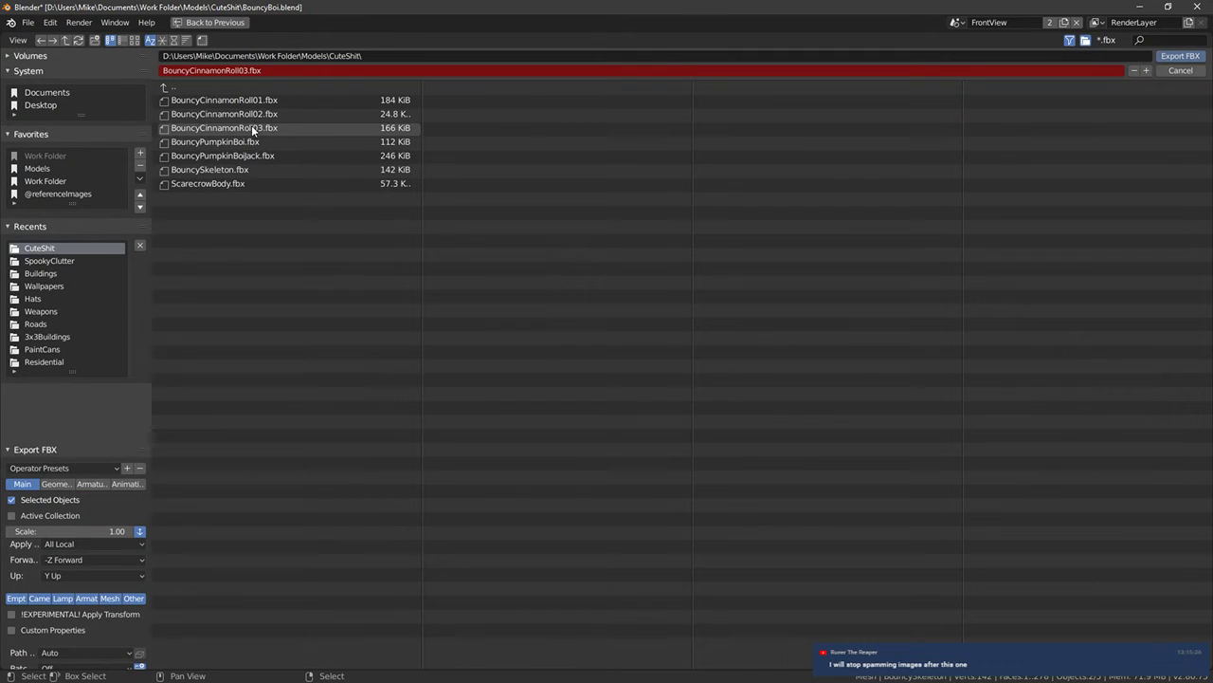
pyautogui.click(251, 126)
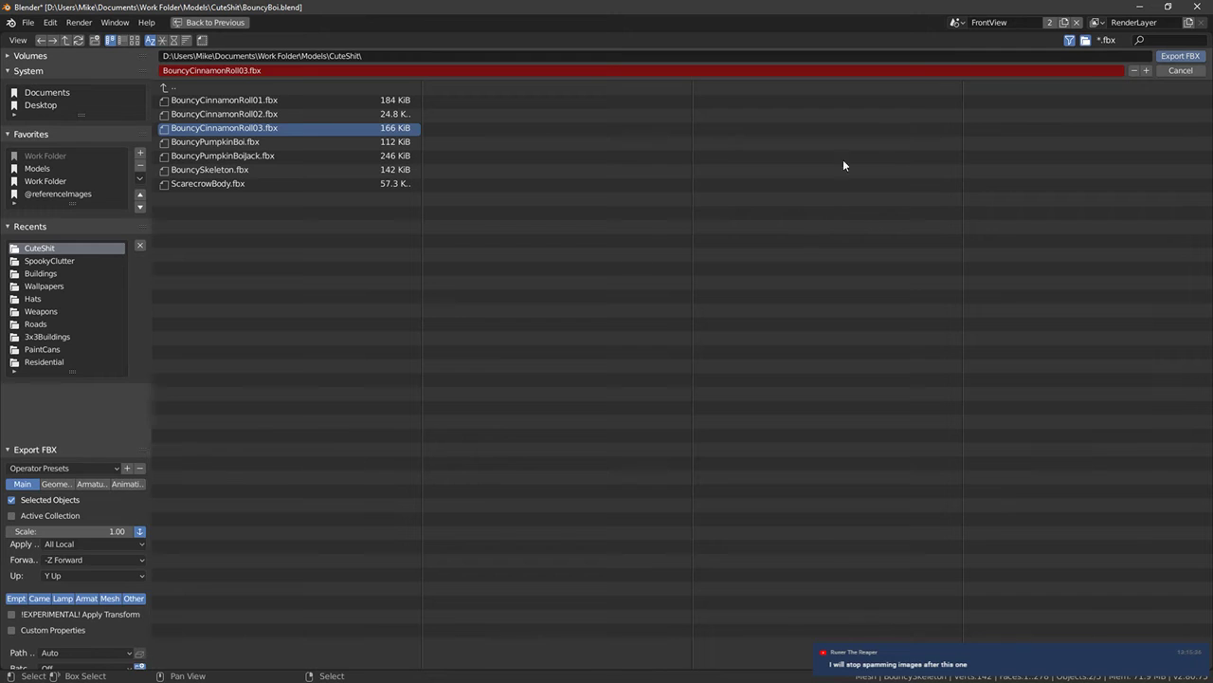
pyautogui.click(1180, 55)
# Switch to Unreal Engine, start importing BouncyCinnamonRoll03.fbx and assign BouncyPumpkinBoi_Skeleton as its skeleton
pyautogui.hotkey('alt', 'Tab')
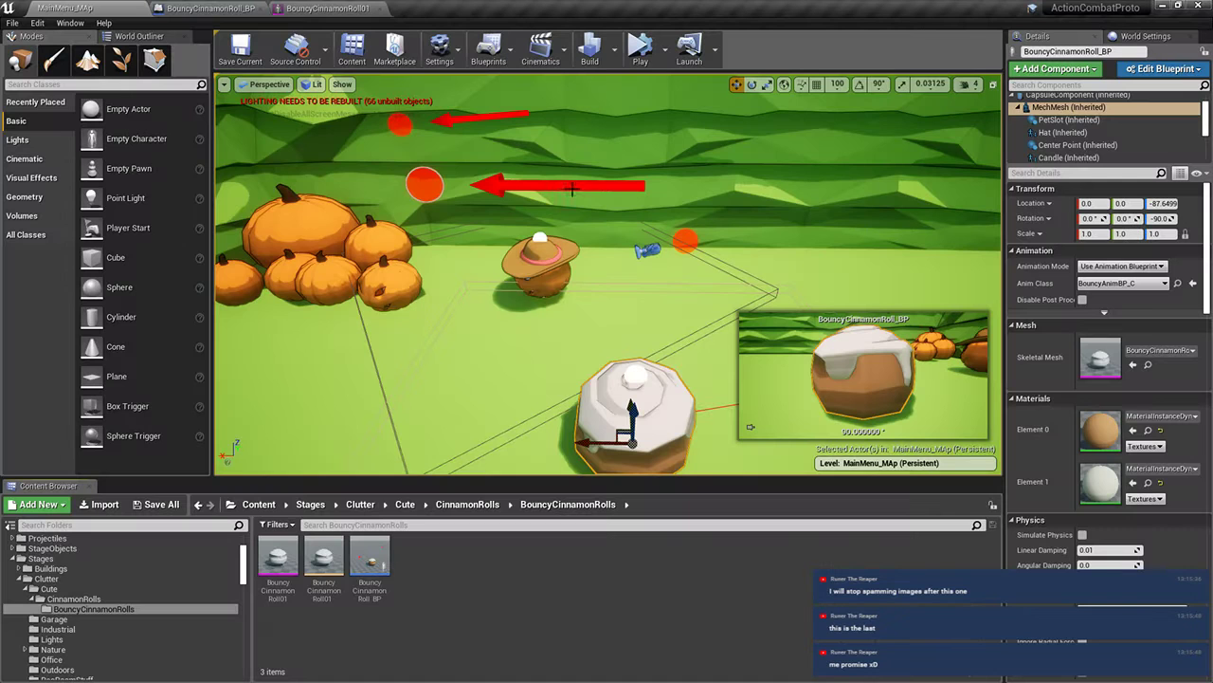
pyautogui.click(98, 503)
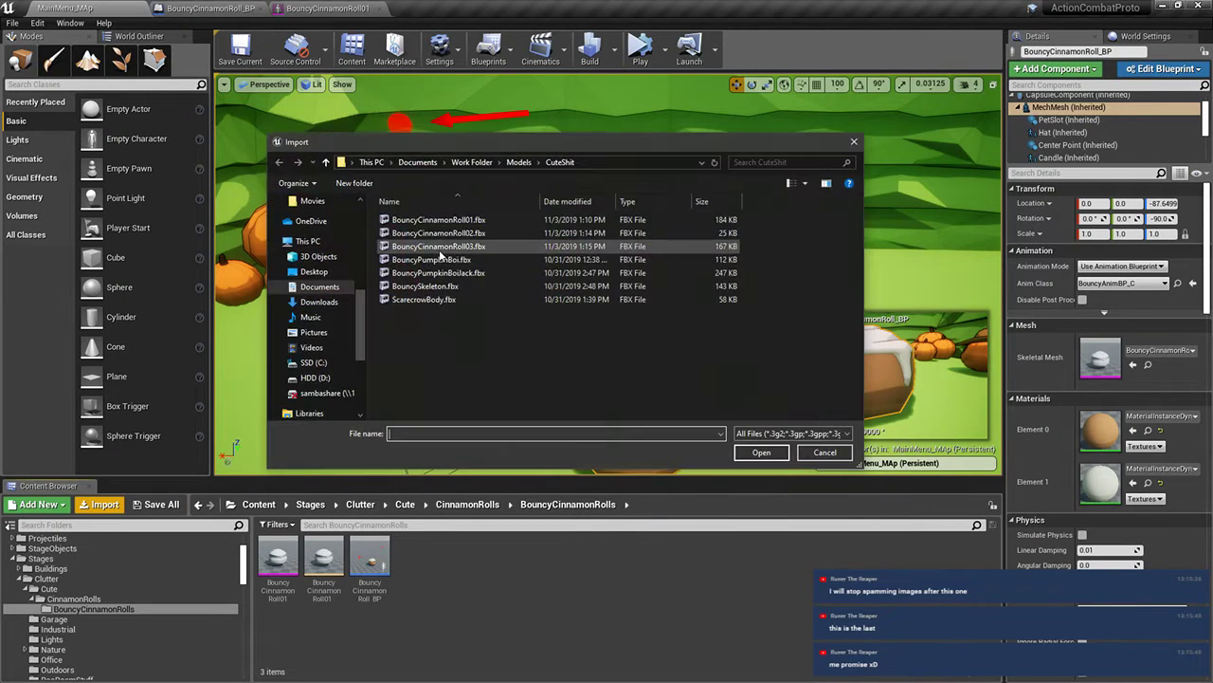
pyautogui.doubleClick(443, 252)
pyautogui.click(649, 243)
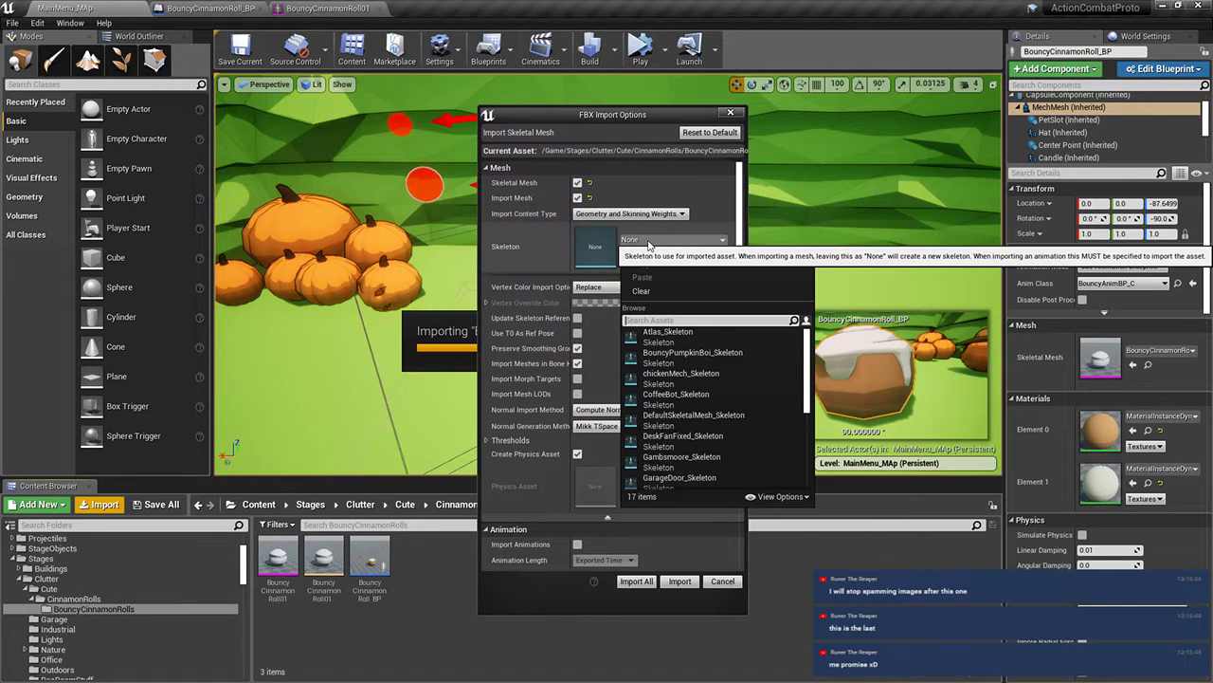
pyautogui.write('bouncy')
pyautogui.click(689, 336)
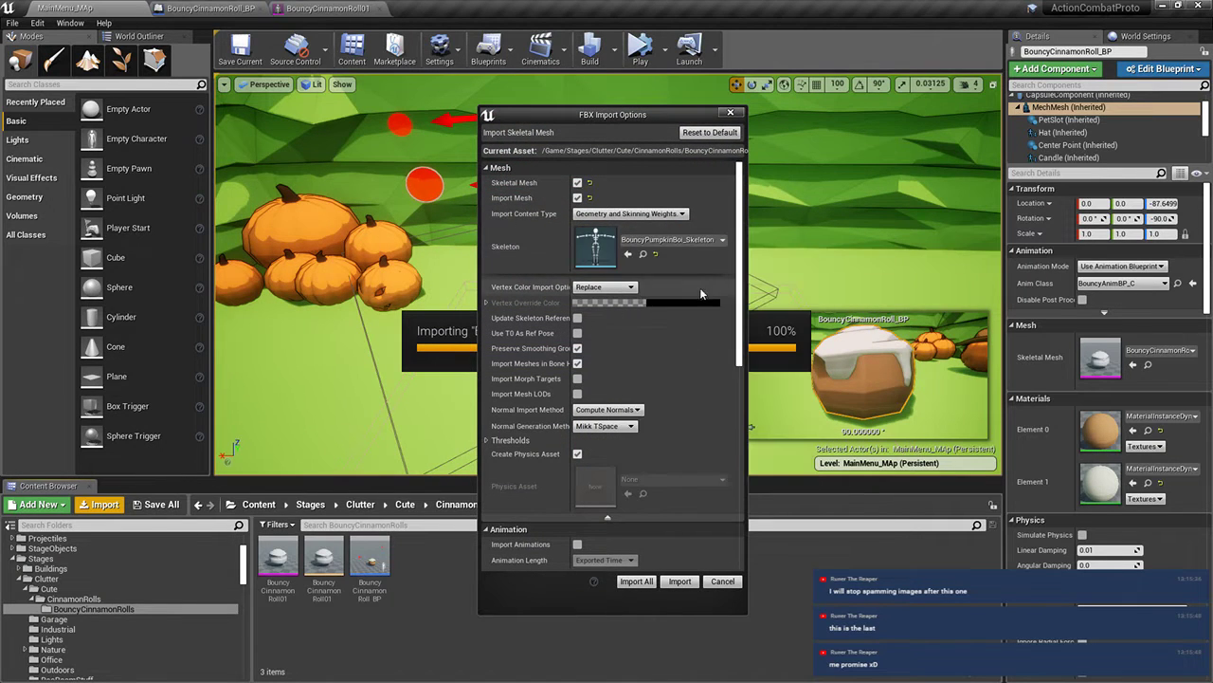
# Recheck the available skeletons, keep BouncyPumpkinBoi_Skeleton and run the import of BouncyCinnamonRoll03
pyautogui.click(685, 244)
pyautogui.write('vinna')
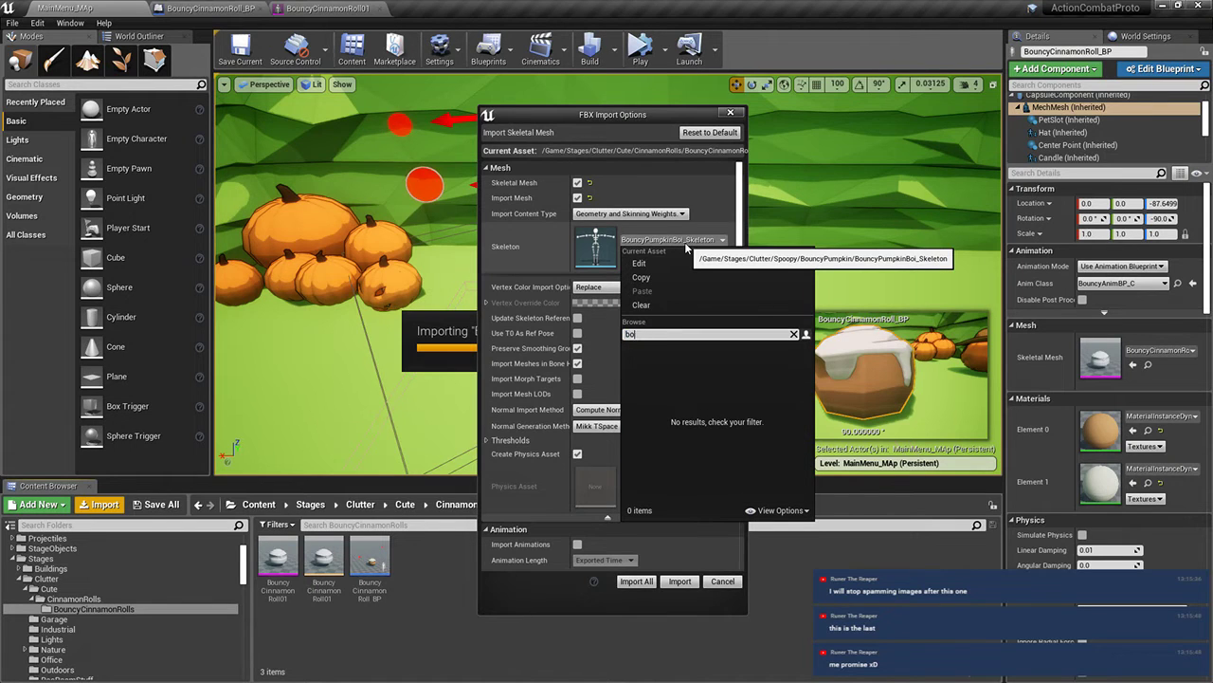
pyautogui.click(683, 346)
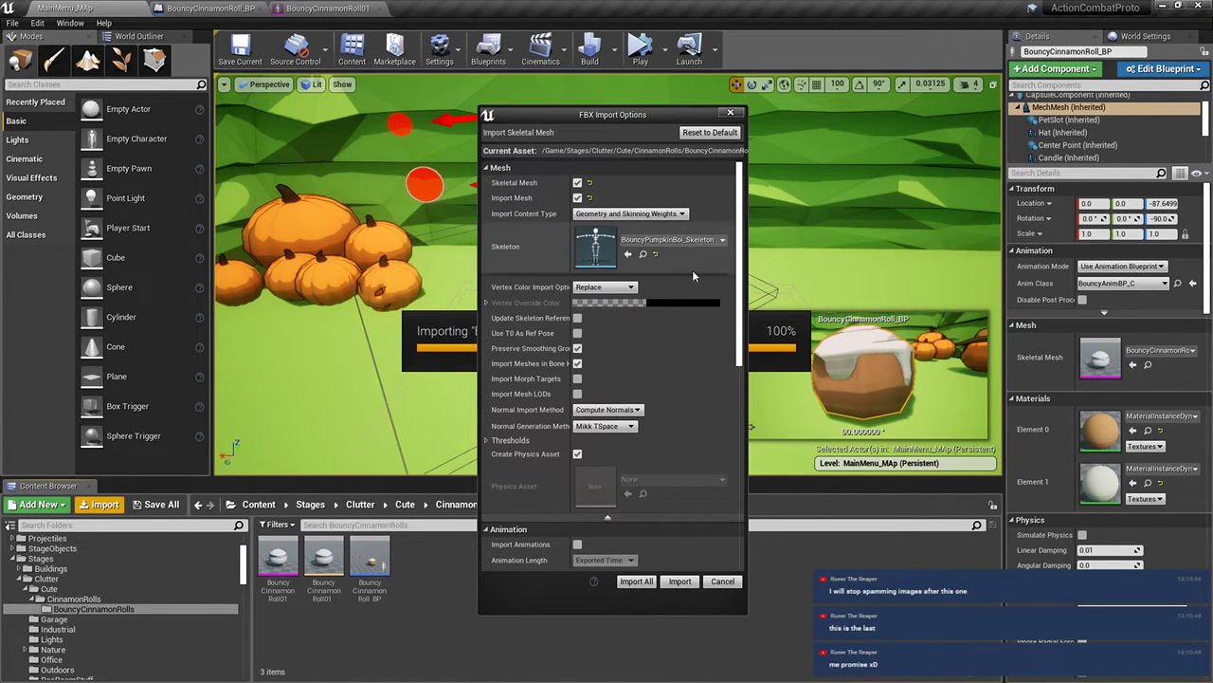
pyautogui.scroll(-2, 642, 367)
pyautogui.scroll(-2, 643, 366)
pyautogui.click(690, 579)
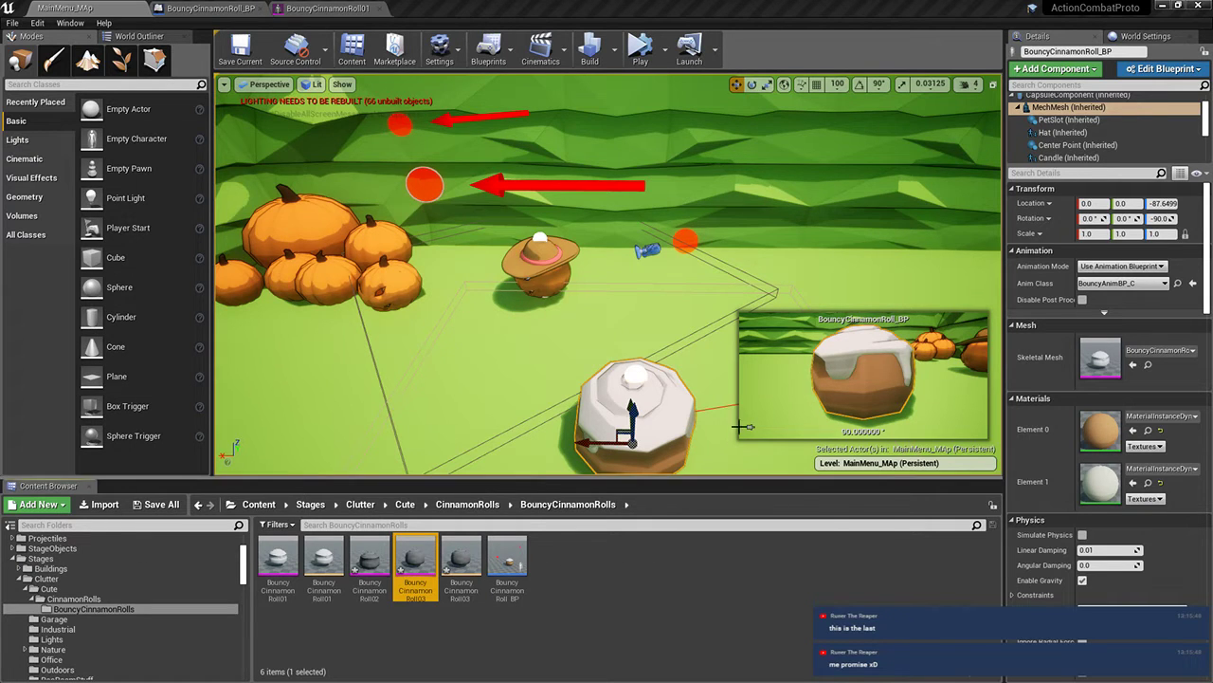
# Switch to Blender, select RollPlain alone to check its armature setup and return to Unreal Engine
pyautogui.hotkey('alt', 'Tab')
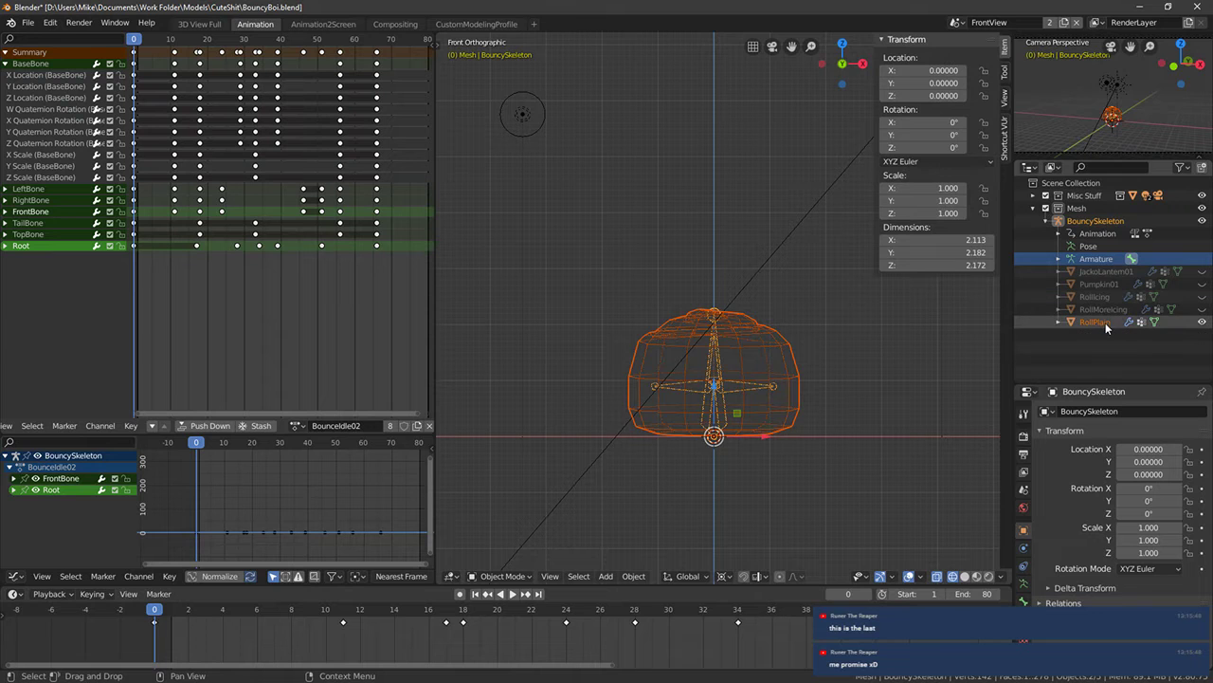
pyautogui.click(1105, 322)
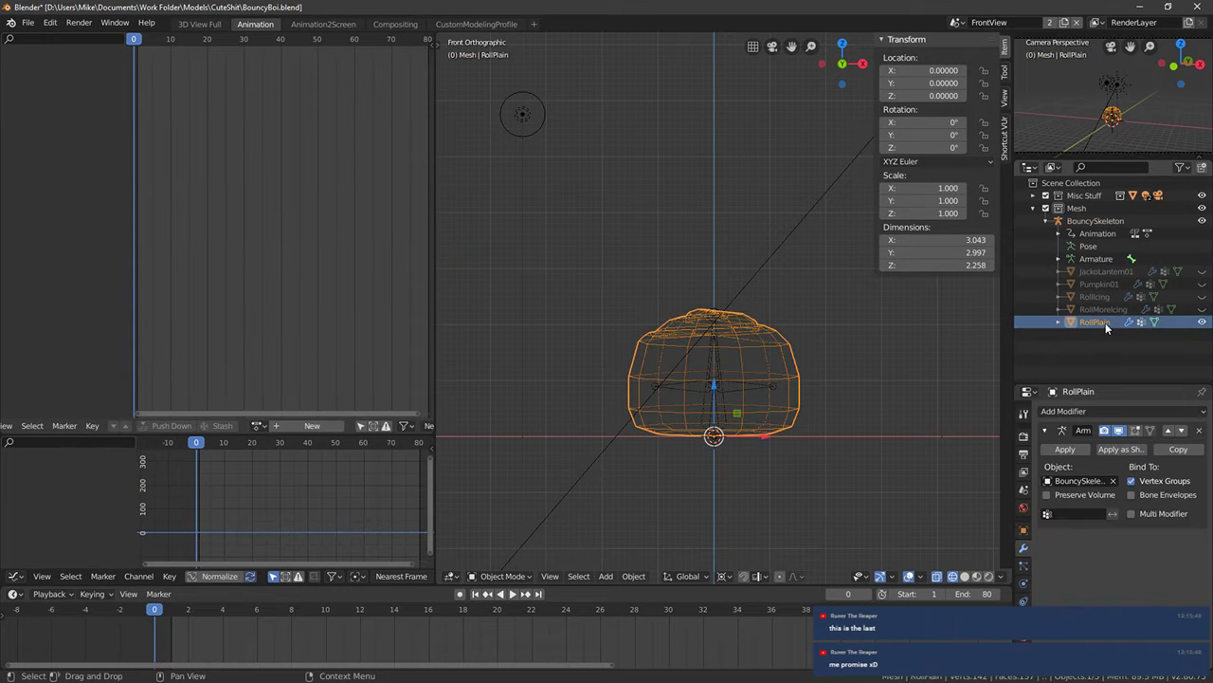
pyautogui.hotkey('alt', 'Tab')
# Open the imported BouncyCinnamonRoll03 skeletal mesh to inspect it, then go back to the MainMenu_MAp level
pyautogui.doubleClick(460, 561)
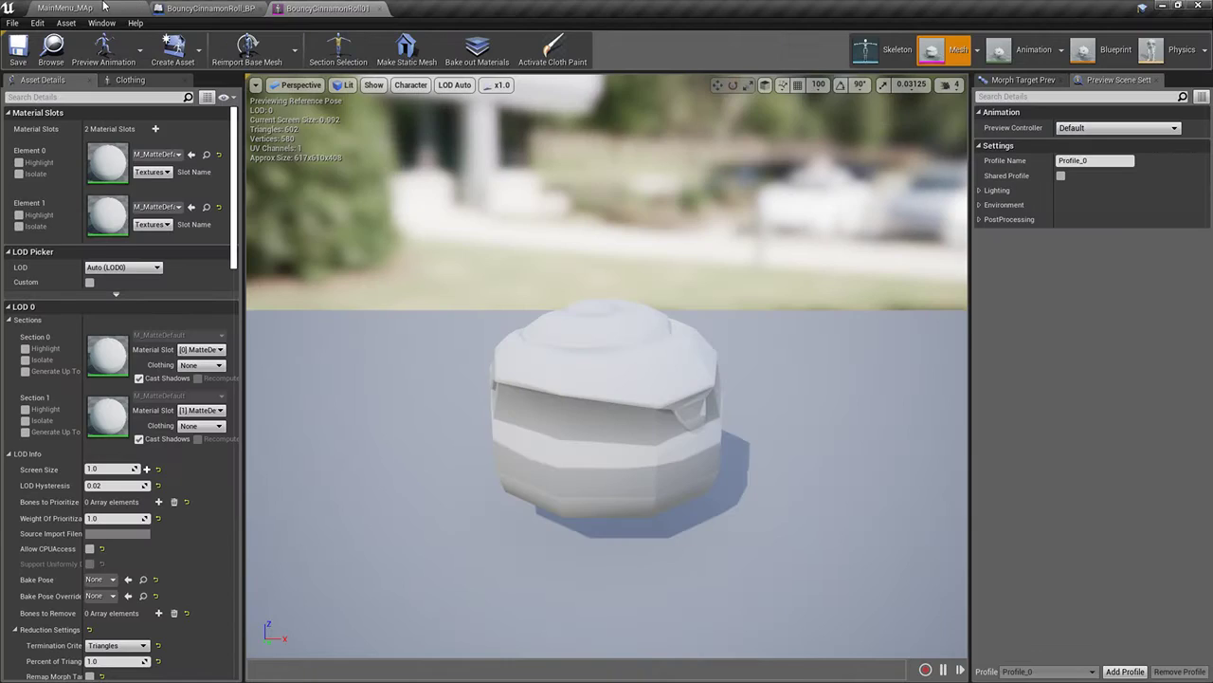
pyautogui.click(102, 6)
pyautogui.doubleClick(424, 562)
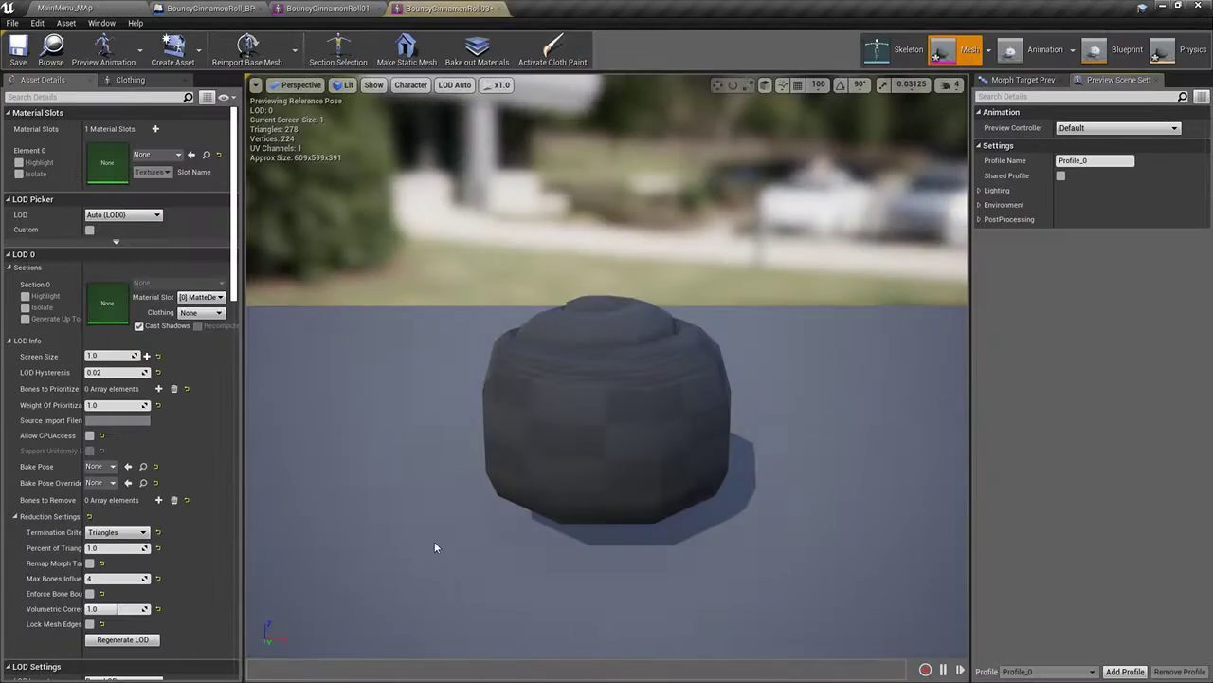
pyautogui.click(97, 8)
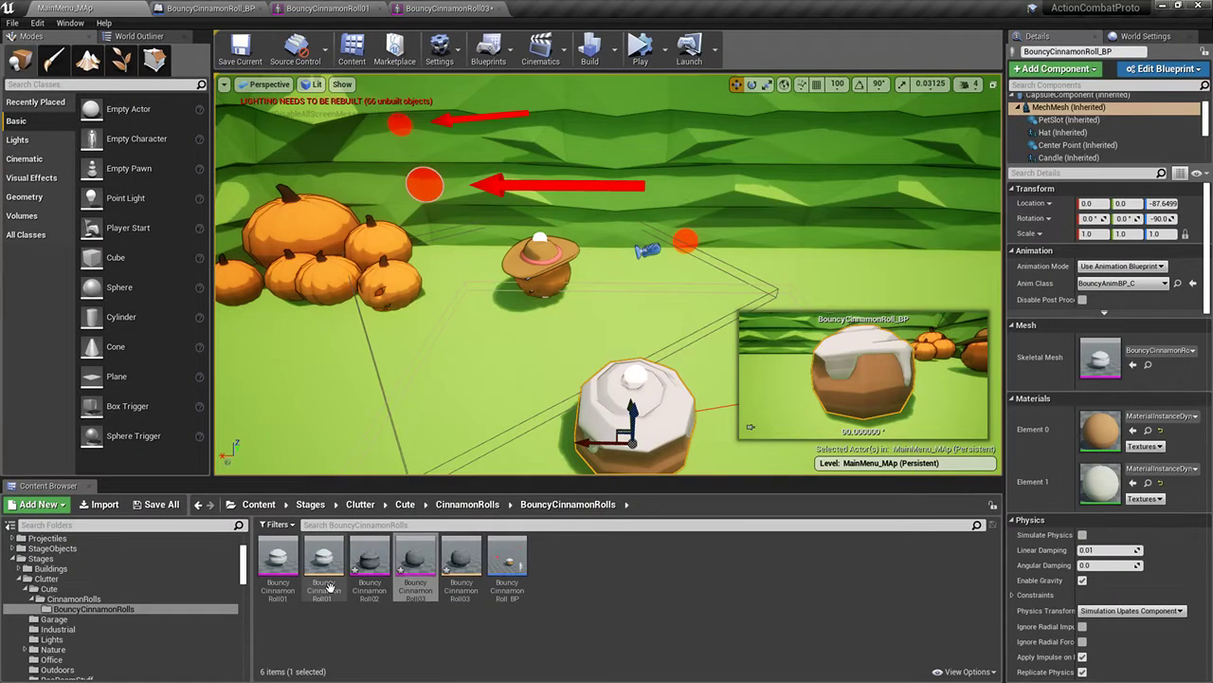
# Try to open the BouncyCinnamonRoll02 skeletal mesh, decline creating a new skeleton, and delete the asset
pyautogui.doubleClick(389, 577)
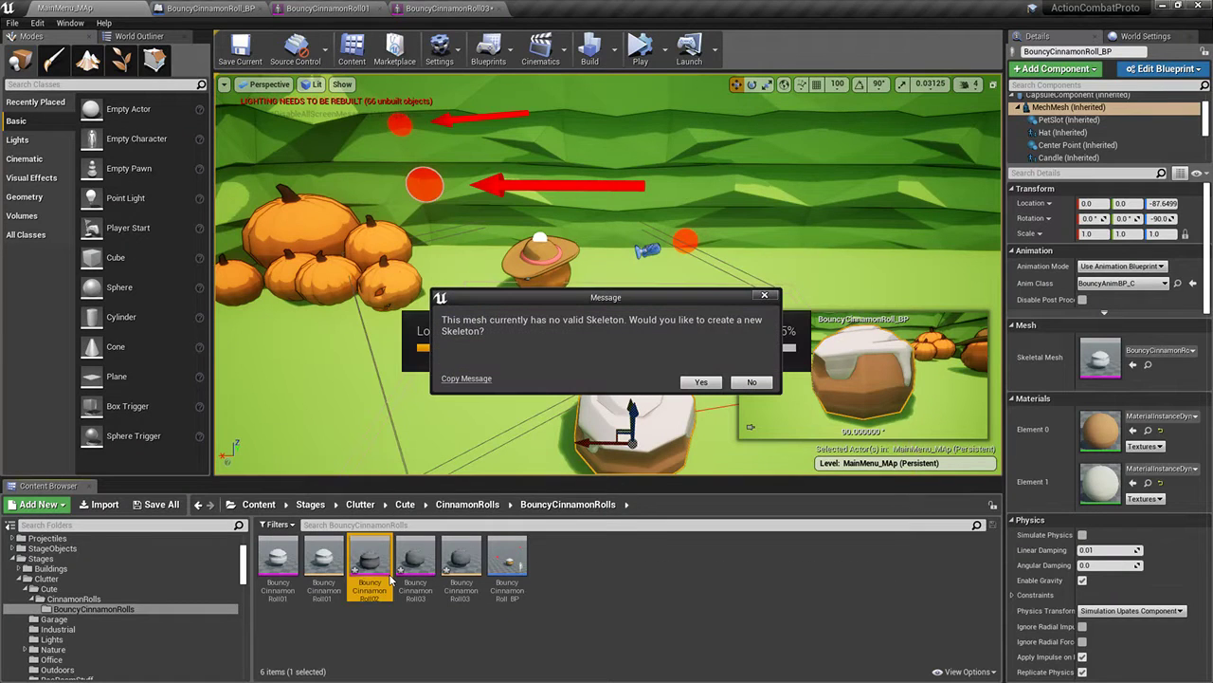
pyautogui.click(753, 384)
pyautogui.click(726, 150)
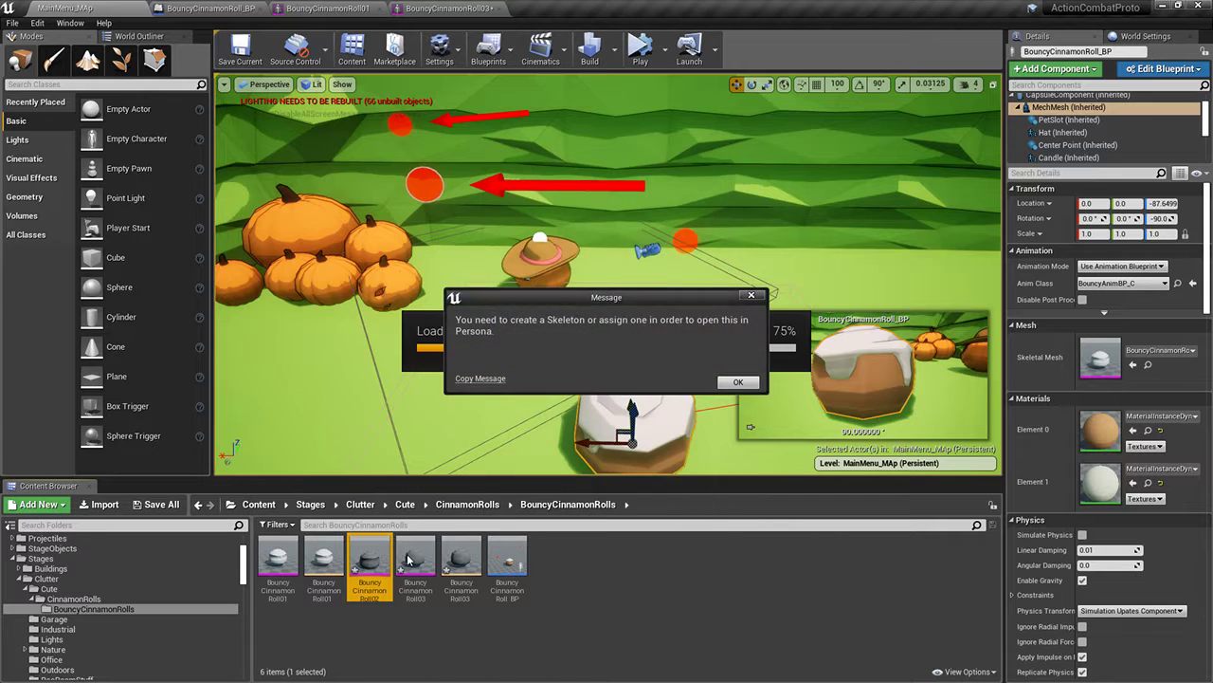
pyautogui.click(749, 380)
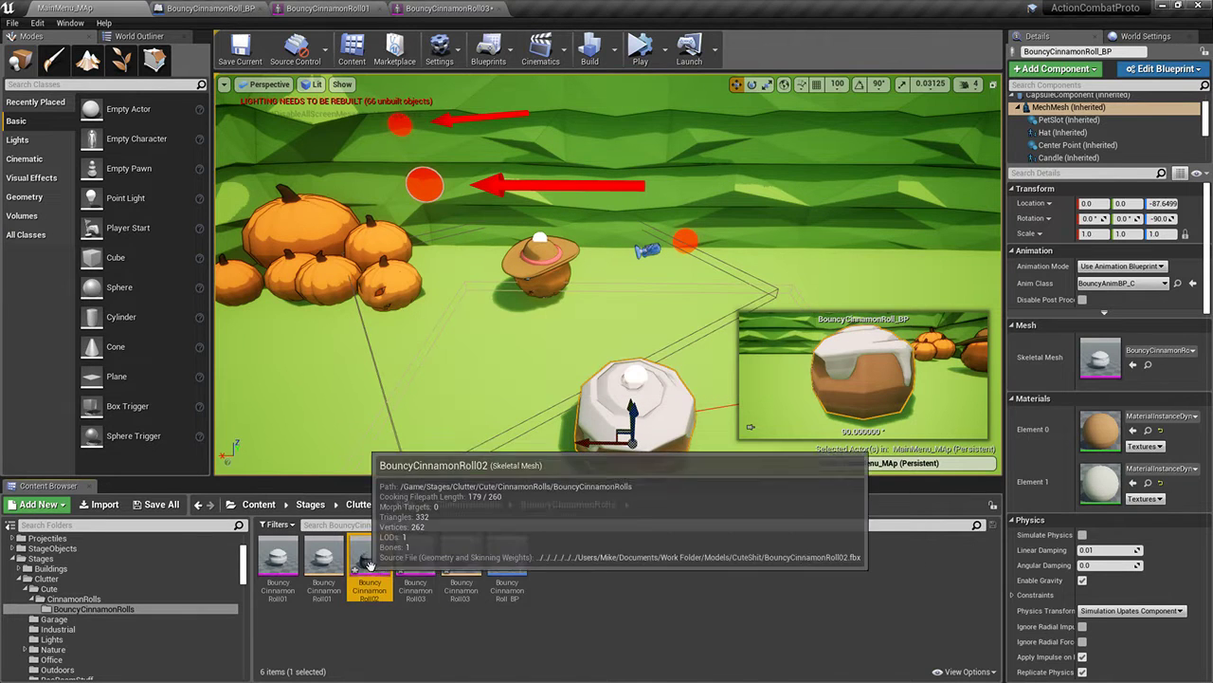
pyautogui.press('Delete')
pyautogui.click(523, 555)
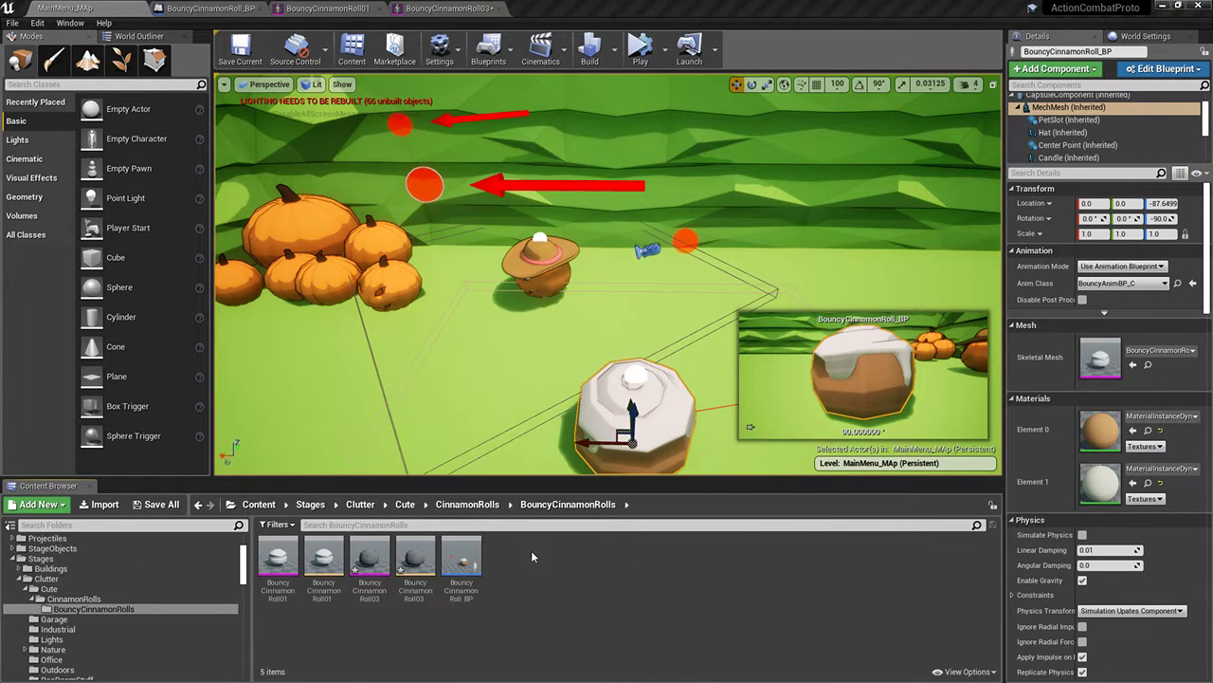
# Switch to Blender, hide RollPlain, and show and select RollMoreIcing
pyautogui.hotkey('alt', 'Tab')
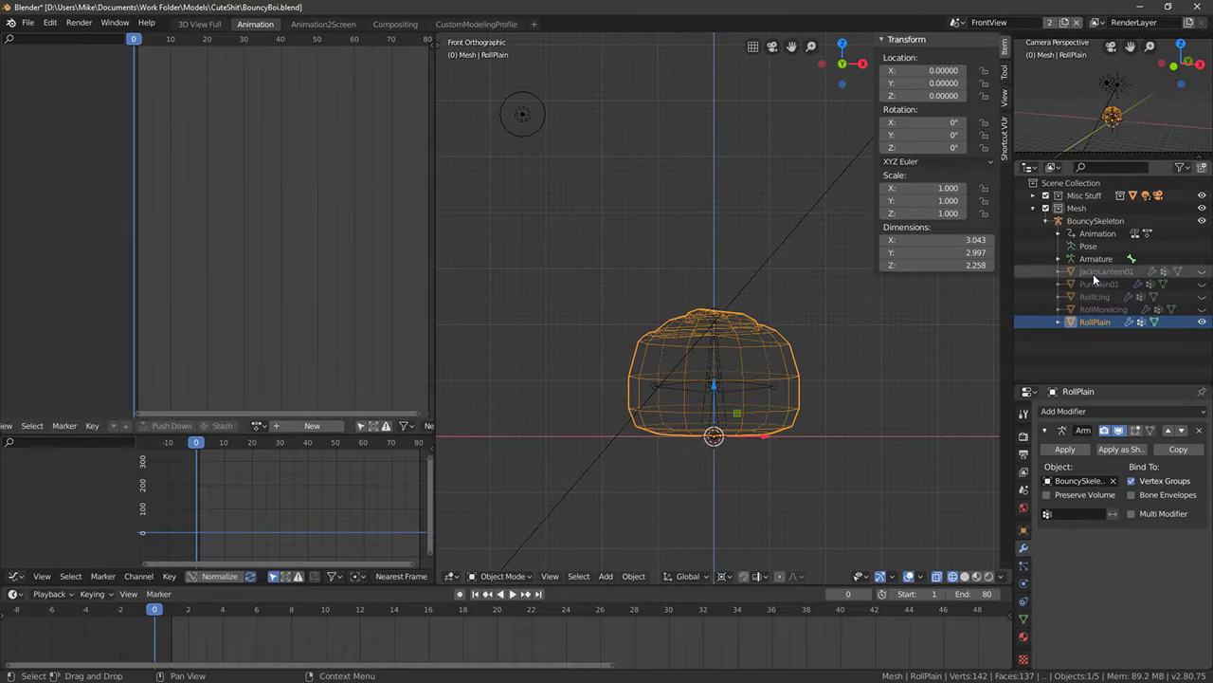
pyautogui.click(1202, 321)
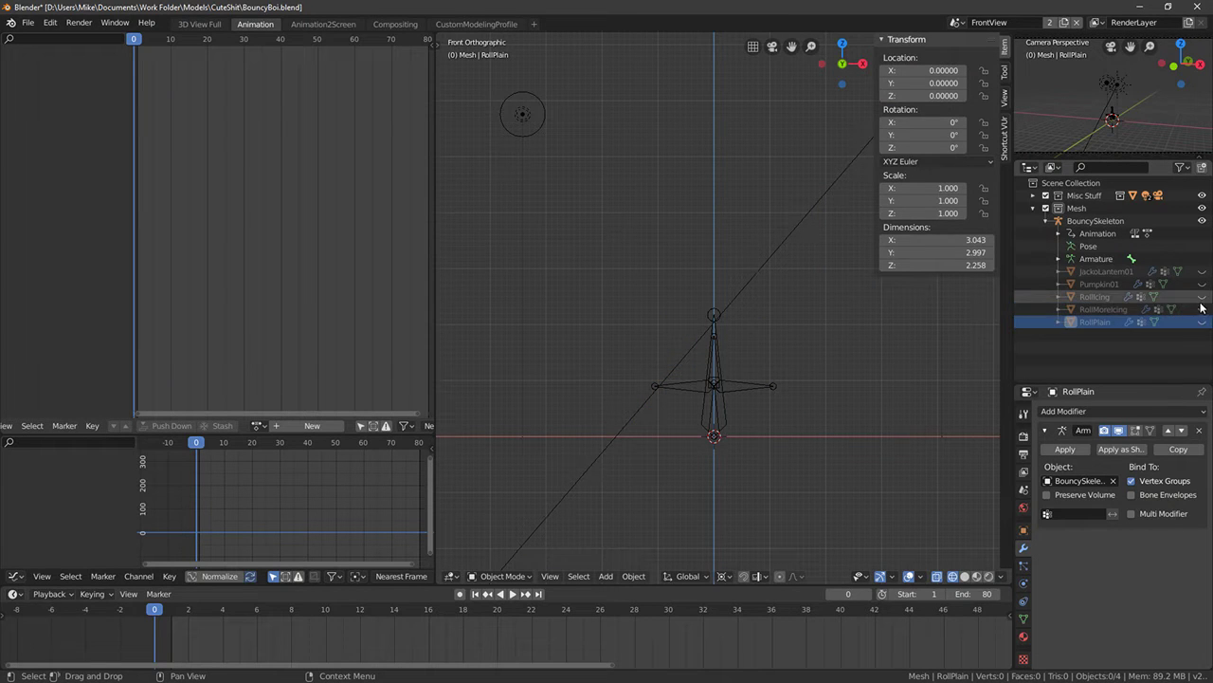
pyautogui.click(1202, 309)
pyautogui.click(768, 336)
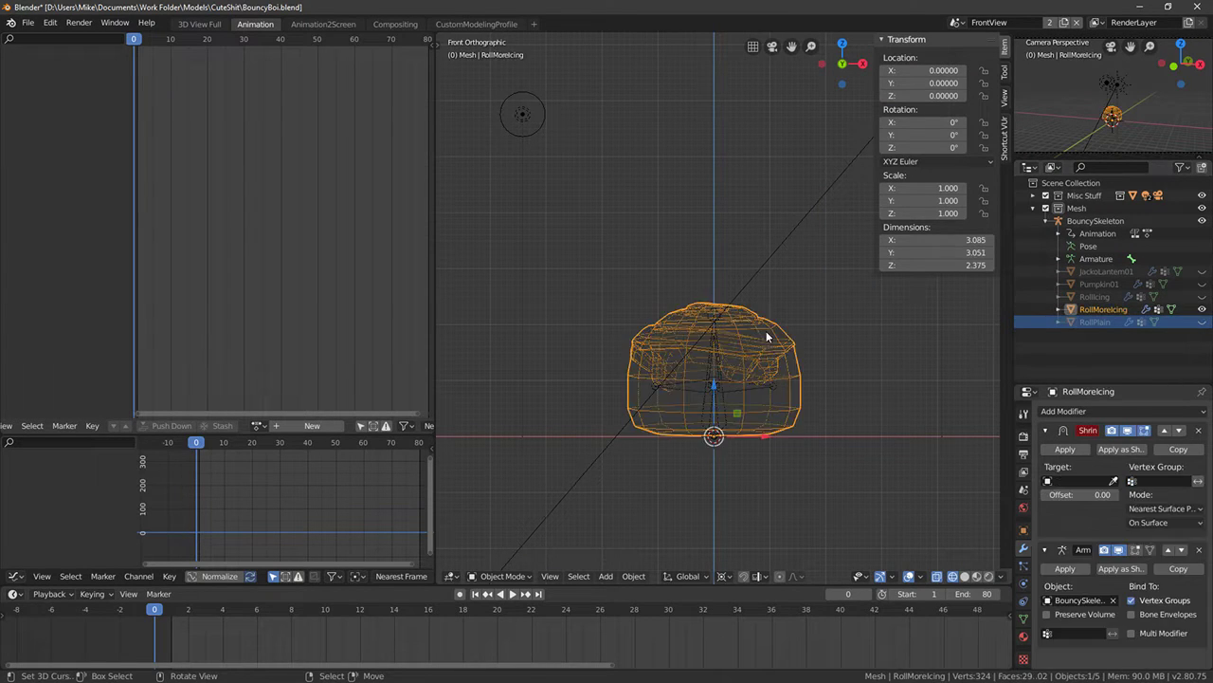
# Unwrap the entire RollMoreIcing mesh with Smart UV Project at an angle limit of 66
pyautogui.click(748, 386)
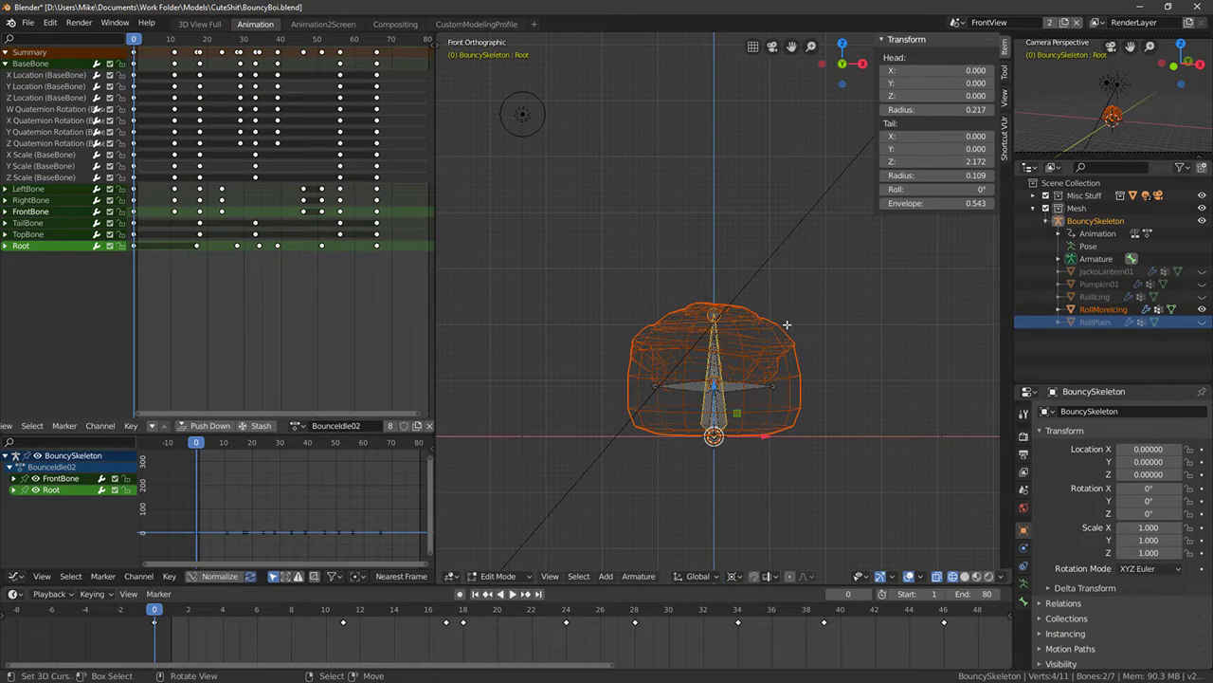
pyautogui.click(764, 338)
pyautogui.press('Tab')
pyautogui.press('a')
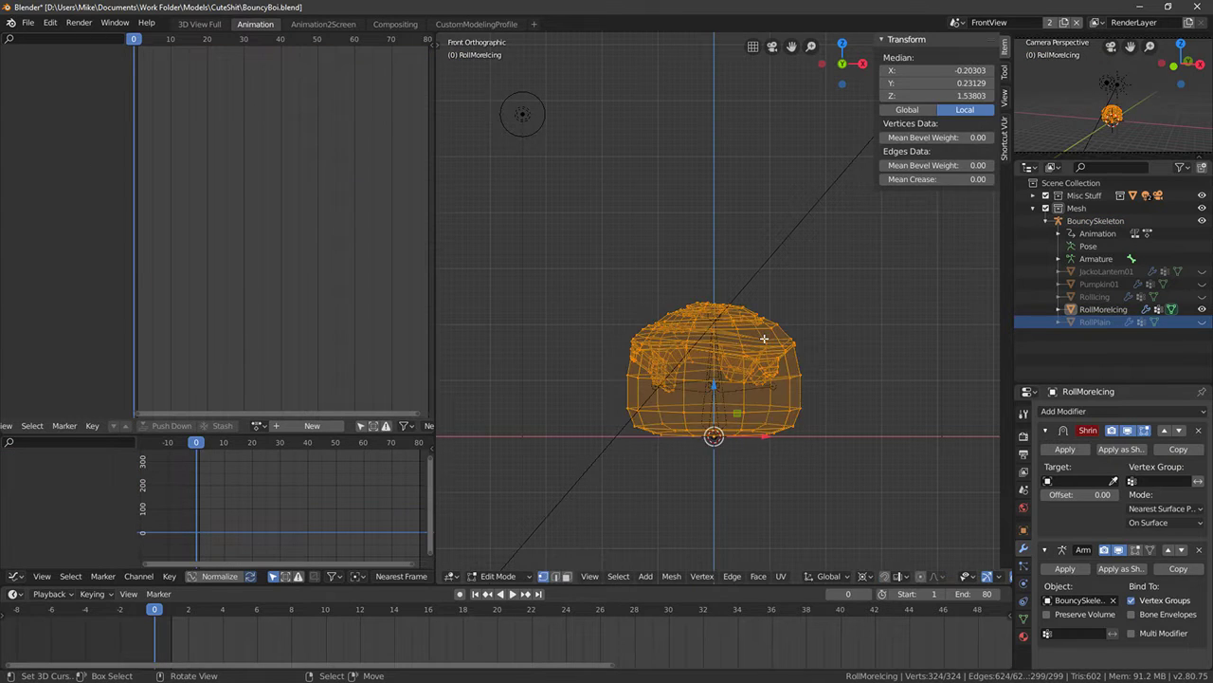
pyautogui.press('u')
pyautogui.click(765, 343)
pyautogui.click(758, 435)
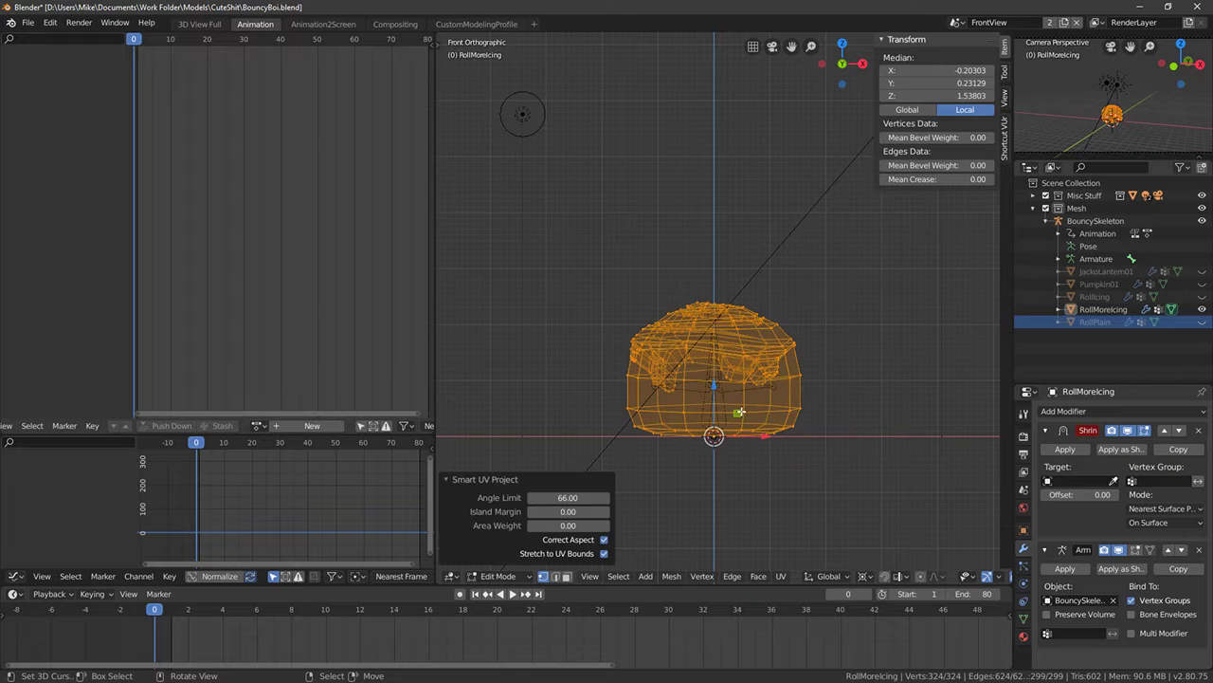
# Select RollMoreIcing together with BouncySkeleton and export the selection as FBX, overwriting BouncyCinnamonRoll02.fbx
pyautogui.press('Tab')
pyautogui.hotkey('alt', 'a')
pyautogui.rightClick(740, 371)
pyautogui.keyDown('shift'); pyautogui.rightClick(730, 402); pyautogui.keyUp('shift')
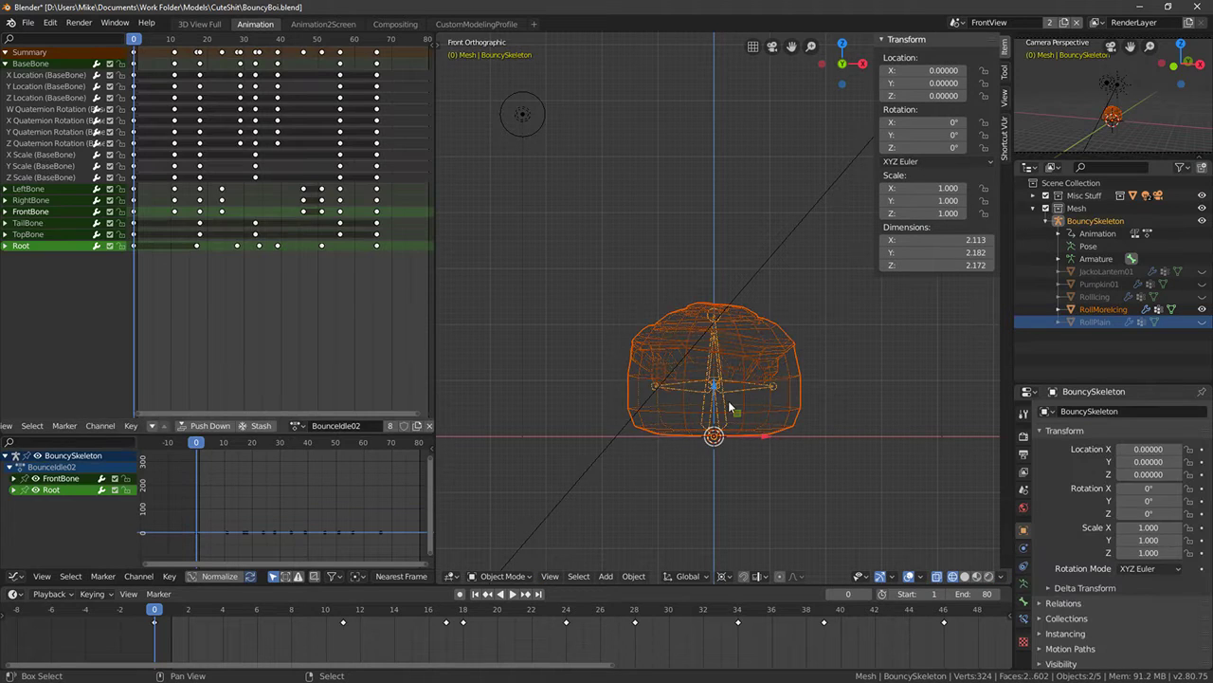
pyautogui.click(28, 22)
pyautogui.moveTo(67, 201)
pyautogui.click(185, 220)
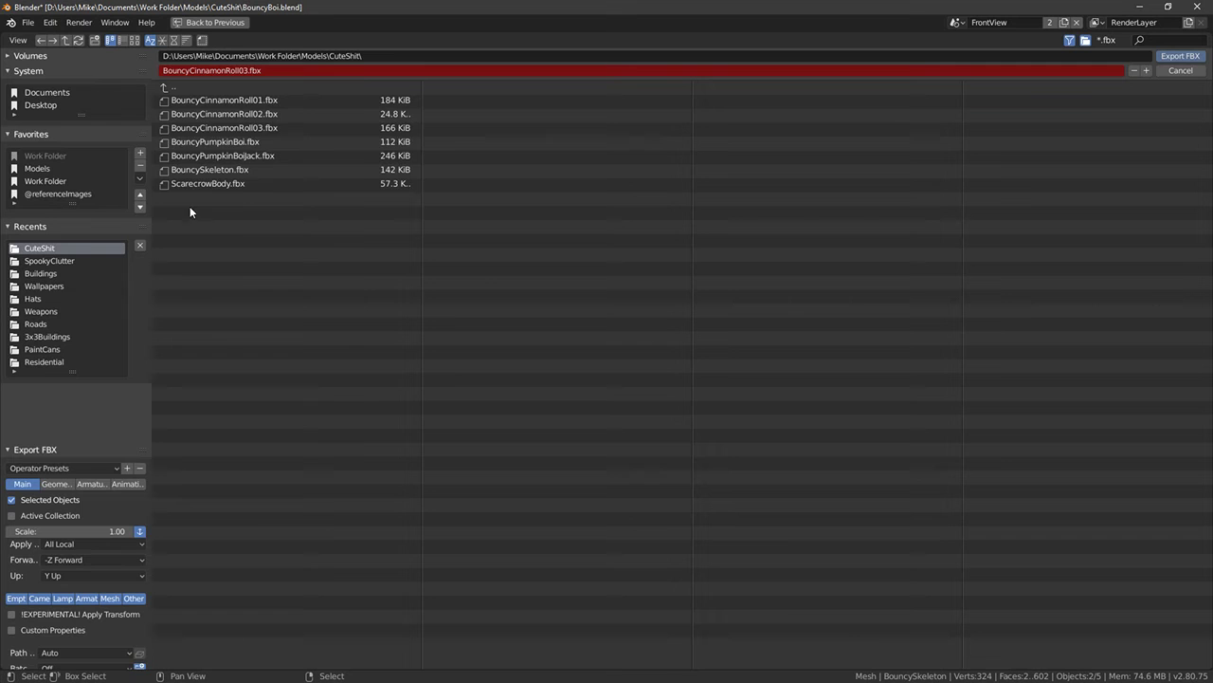
pyautogui.click(247, 115)
pyautogui.click(1181, 56)
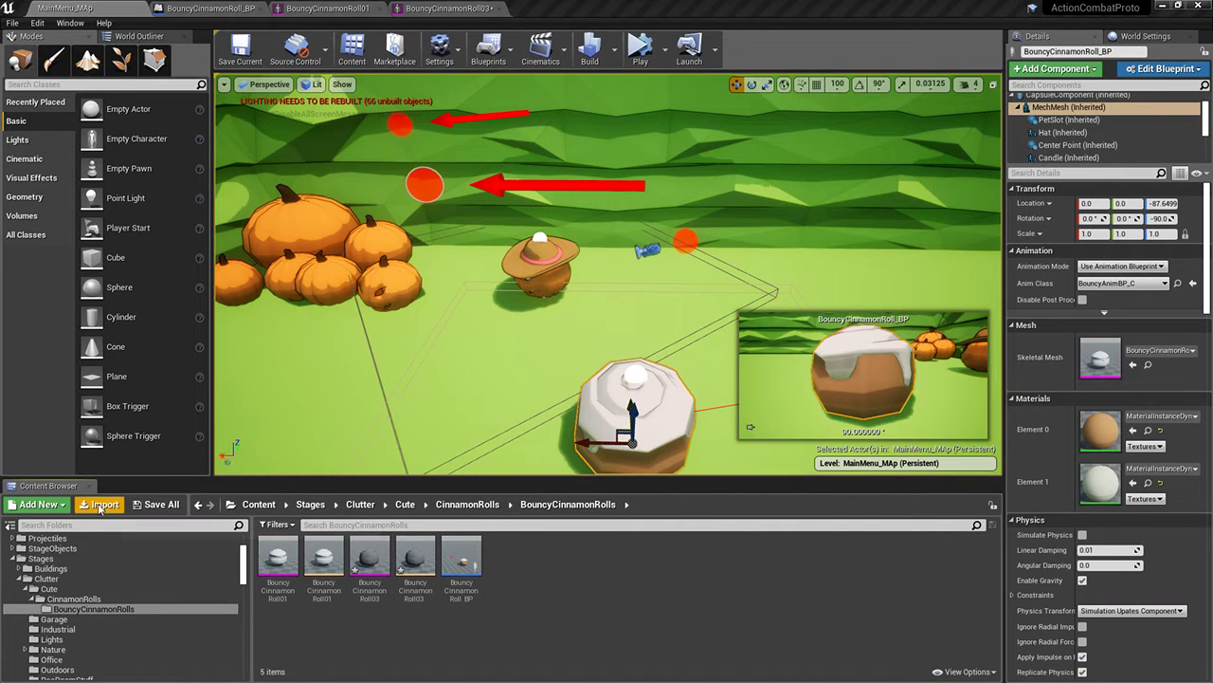
# Import BouncyCinnamonRoll02.fbx into the BouncyCinnamonRolls folder in Unreal Engine using BouncyPumpkinBoi_Skeleton
pyautogui.click(101, 507)
pyautogui.doubleClick(477, 233)
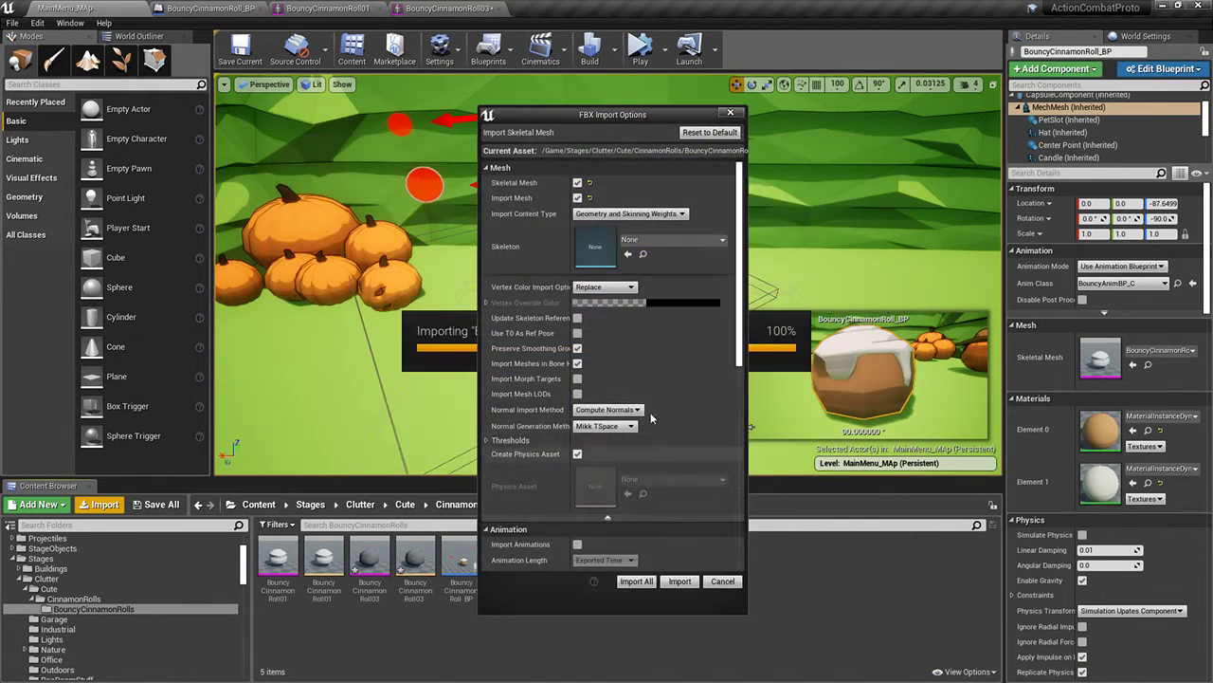
pyautogui.click(668, 241)
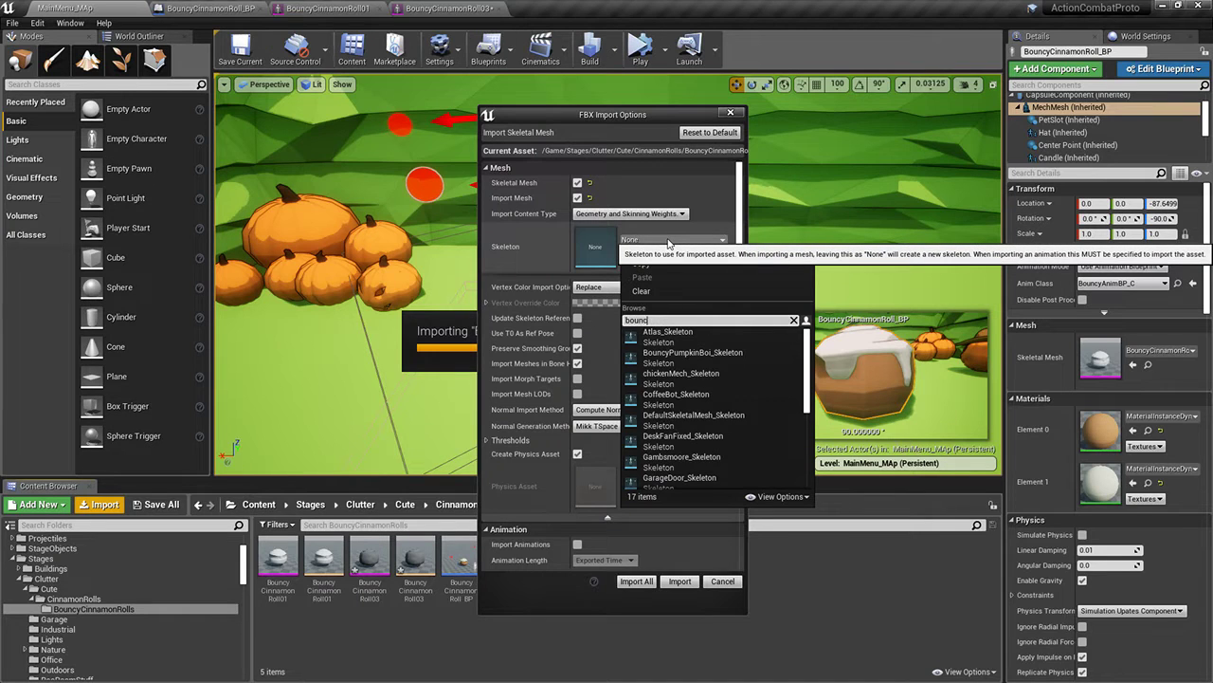
pyautogui.click(682, 332)
pyautogui.click(681, 581)
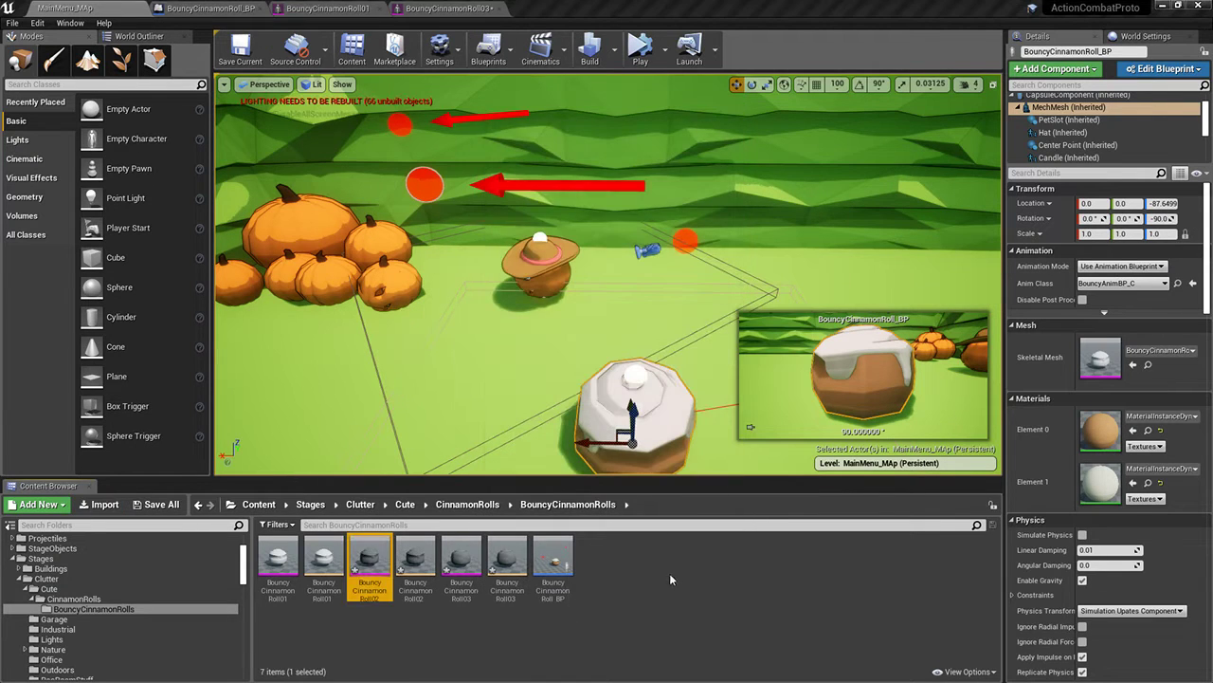
# Open the BouncyCinnamonRoll02 skeletal mesh, assign M_MatteDefault to material Element 0 and copy that material
pyautogui.doubleClick(413, 596)
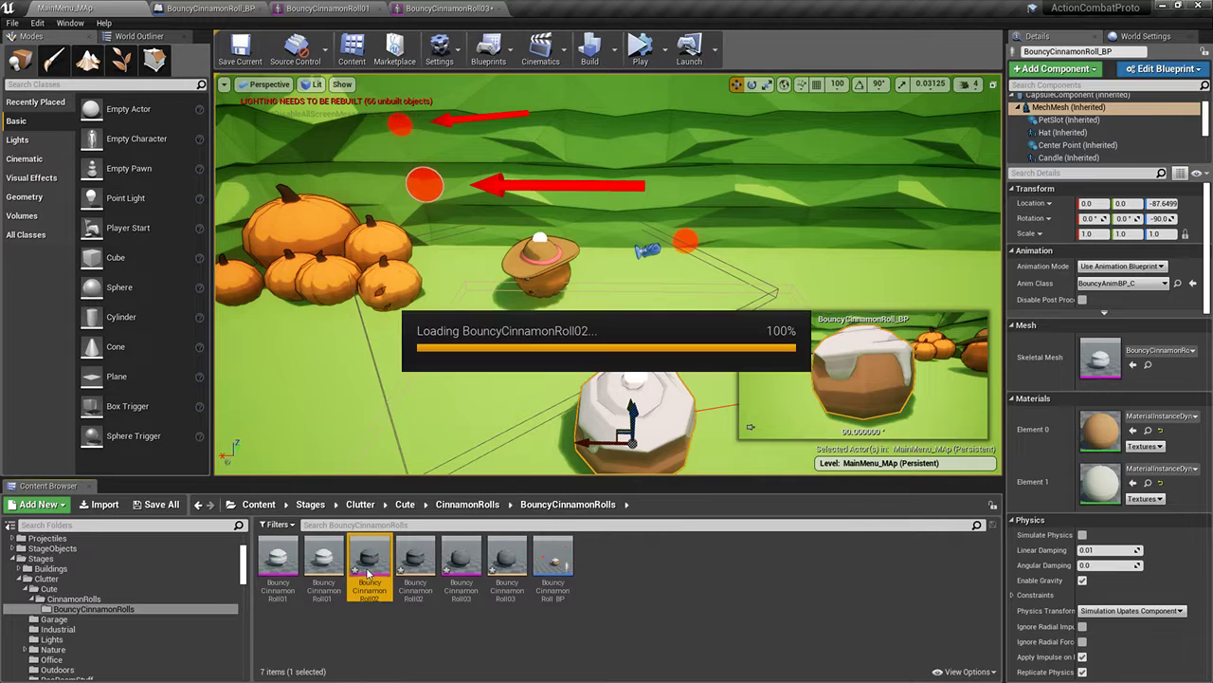
pyautogui.click(156, 154)
pyautogui.write('ma')
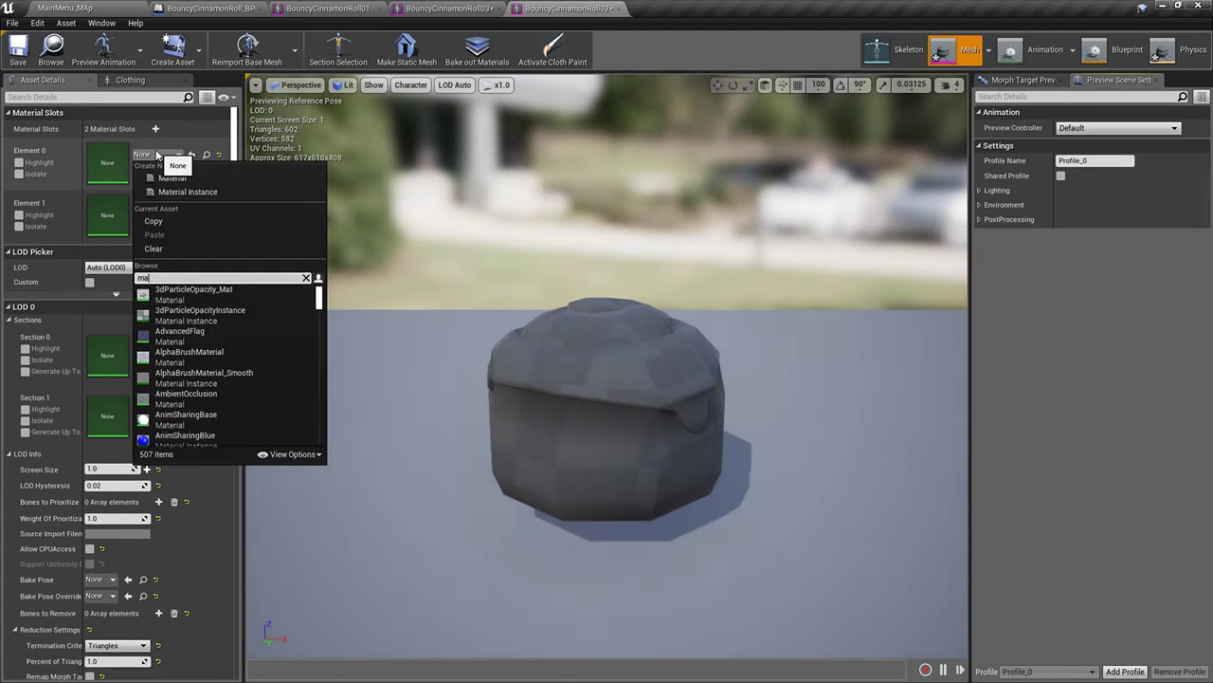
pyautogui.write('ttede')
pyautogui.click(189, 290)
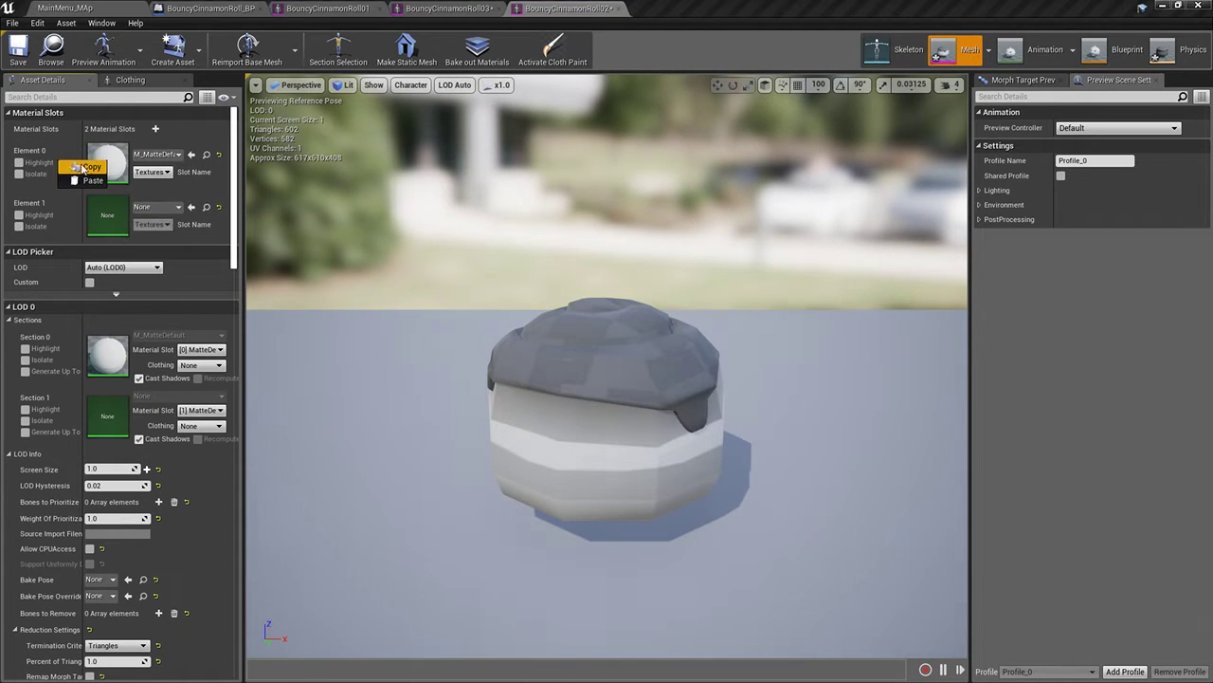
# Paste the copied material into Element 0 of the BouncyCinnamonRoll03 skeletal mesh, save it and return to the MainMenu_MAp level
pyautogui.click(67, 8)
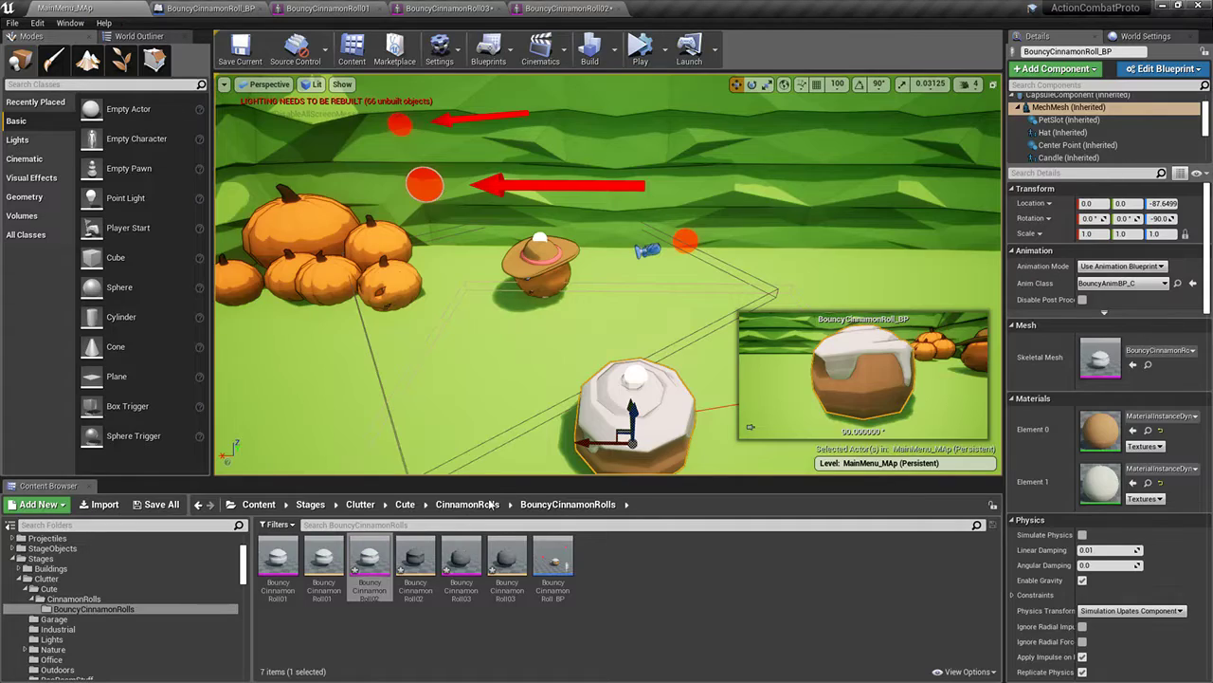
pyautogui.doubleClick(462, 550)
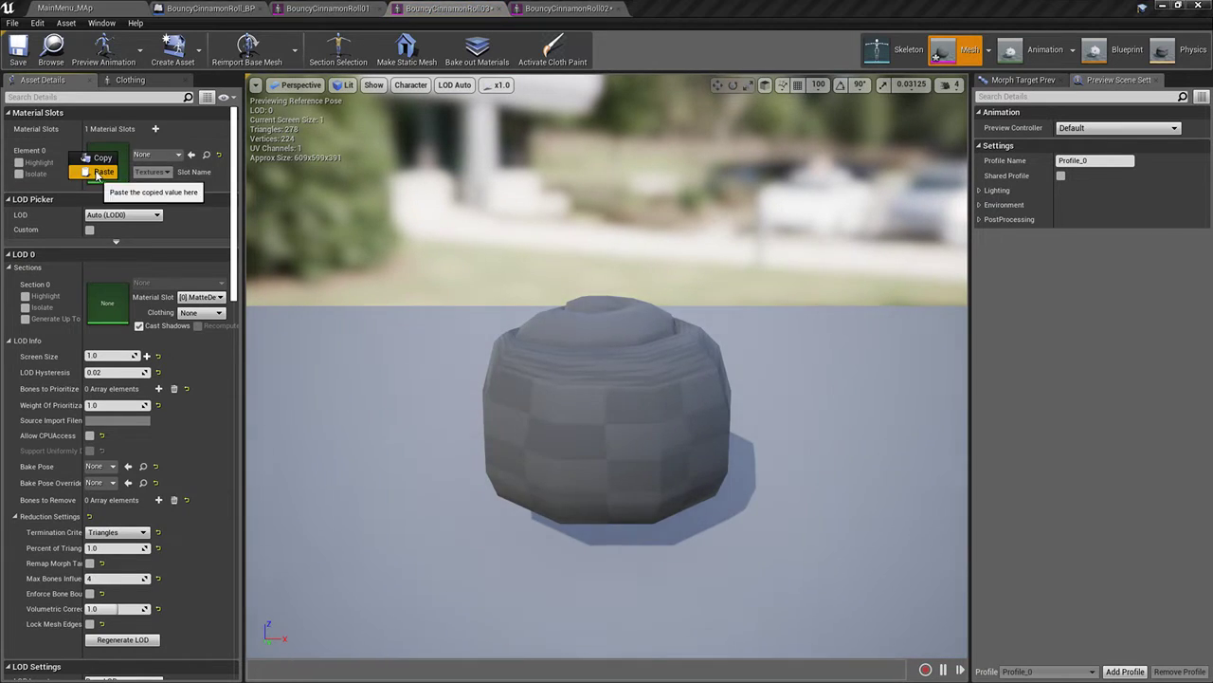
pyautogui.click(25, 63)
pyautogui.click(80, 6)
# Close the open cinnamon roll skeletal mesh editors and bring up the BouncyCinnamonRoll_BP blueprint
pyautogui.moveTo(351, 239); pyautogui.dragTo(474, 313, button='right')
pyautogui.moveTo(547, 442)
pyautogui.mouseDown(button='right')
pyautogui.moveTo(559, 441)
pyautogui.moveTo(555, 379)
pyautogui.moveTo(547, 443)
pyautogui.mouseUp(button='right')
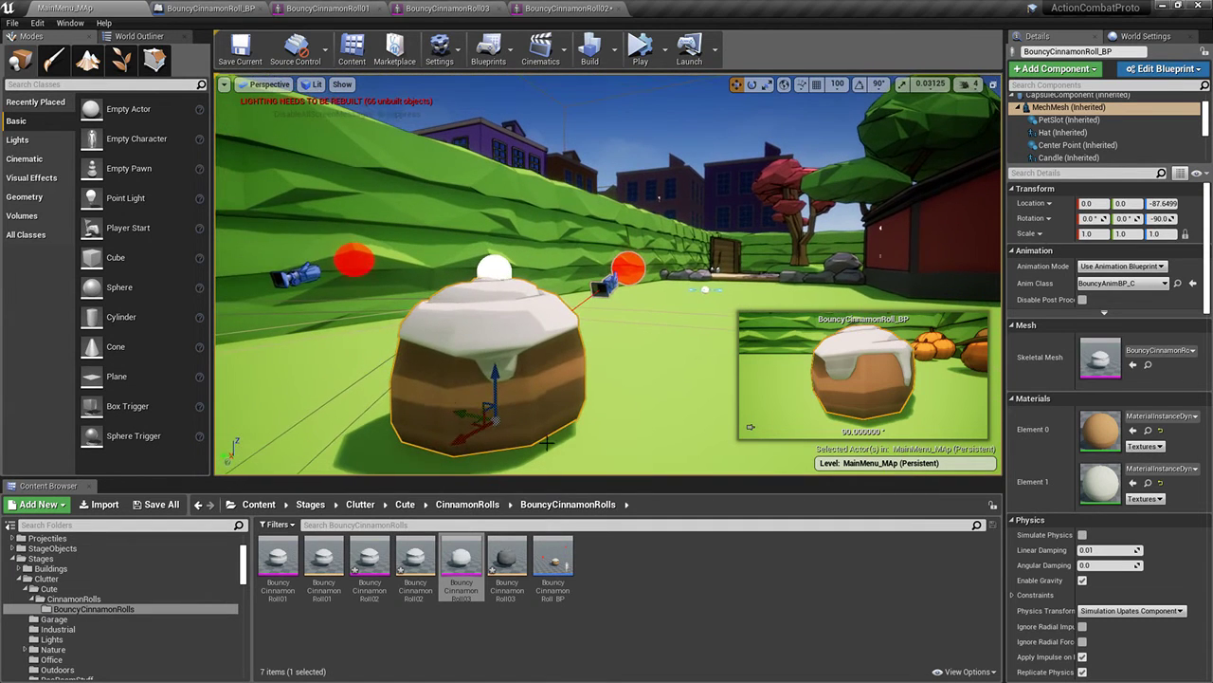
pyautogui.click(380, 9)
pyautogui.click(381, 8)
pyautogui.click(210, 7)
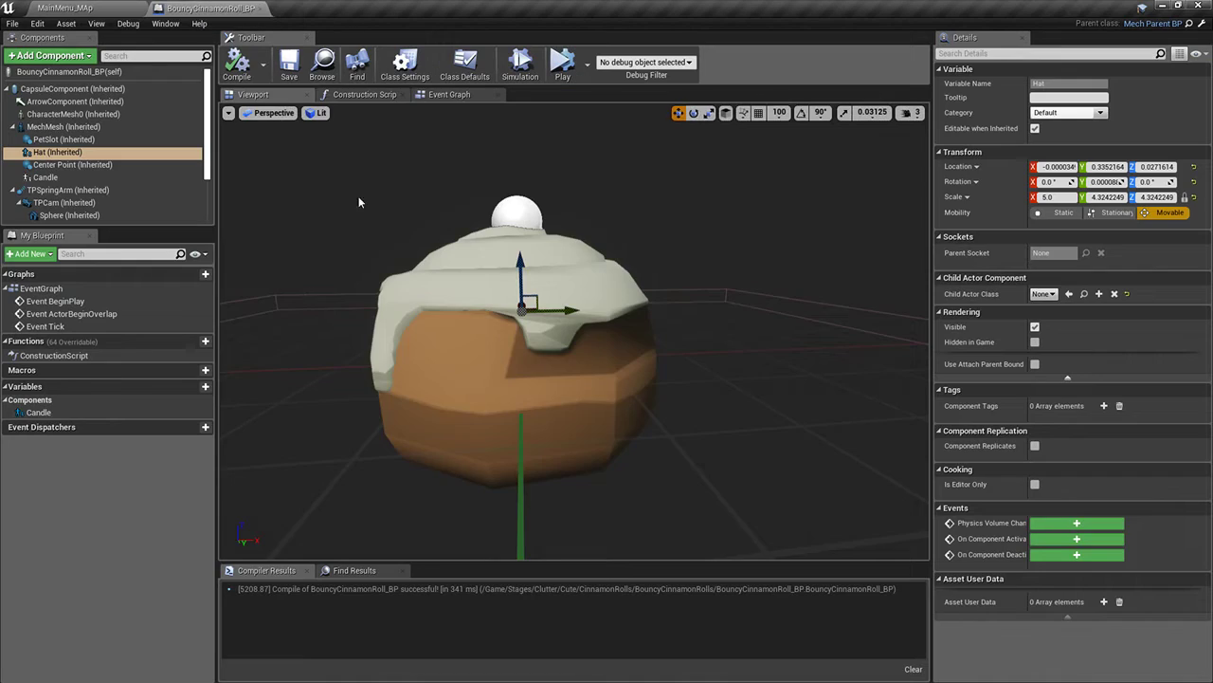
# Open the construction script and move the Mech Mesh, Hat and Construction Script nodes to make room before AttachToComponent
pyautogui.click(362, 93)
pyautogui.moveTo(427, 258); pyautogui.dragTo(745, 264, button='right')
pyautogui.moveTo(410, 379); pyautogui.dragTo(697, 303, button='right')
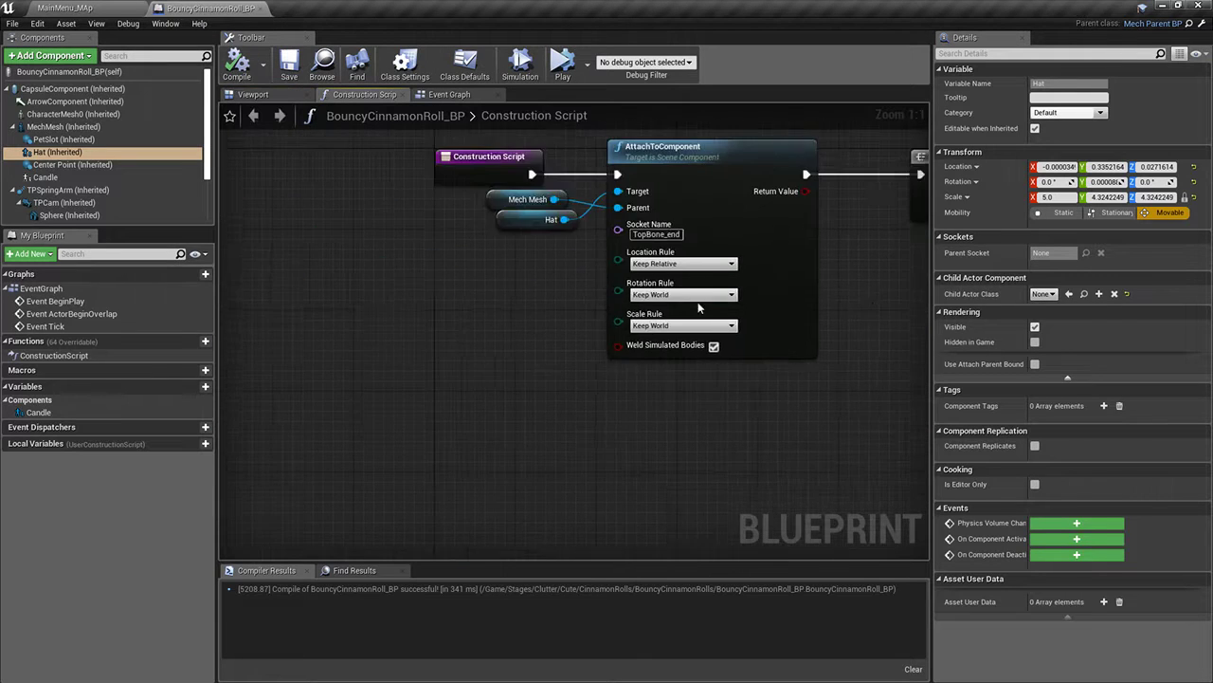
pyautogui.scroll(-2, 606, 315)
pyautogui.moveTo(415, 289); pyautogui.dragTo(531, 321, button='right')
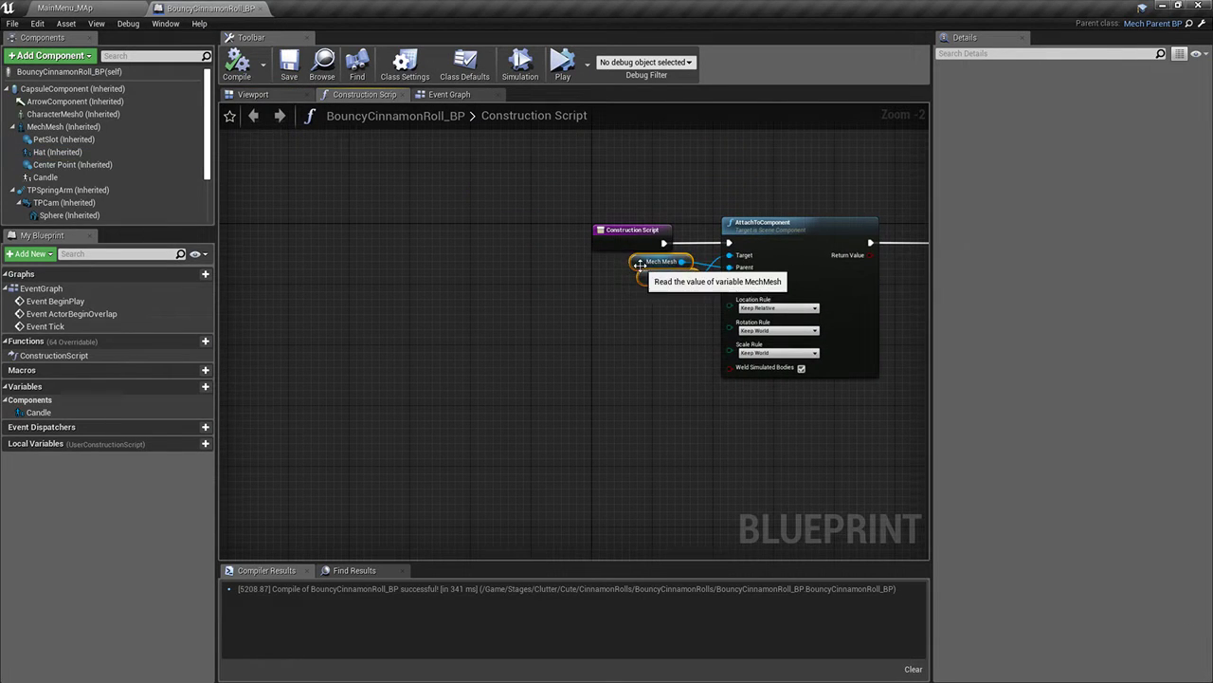
pyautogui.moveTo(656, 264); pyautogui.dragTo(656, 294)
pyautogui.moveTo(624, 244); pyautogui.dragTo(337, 236)
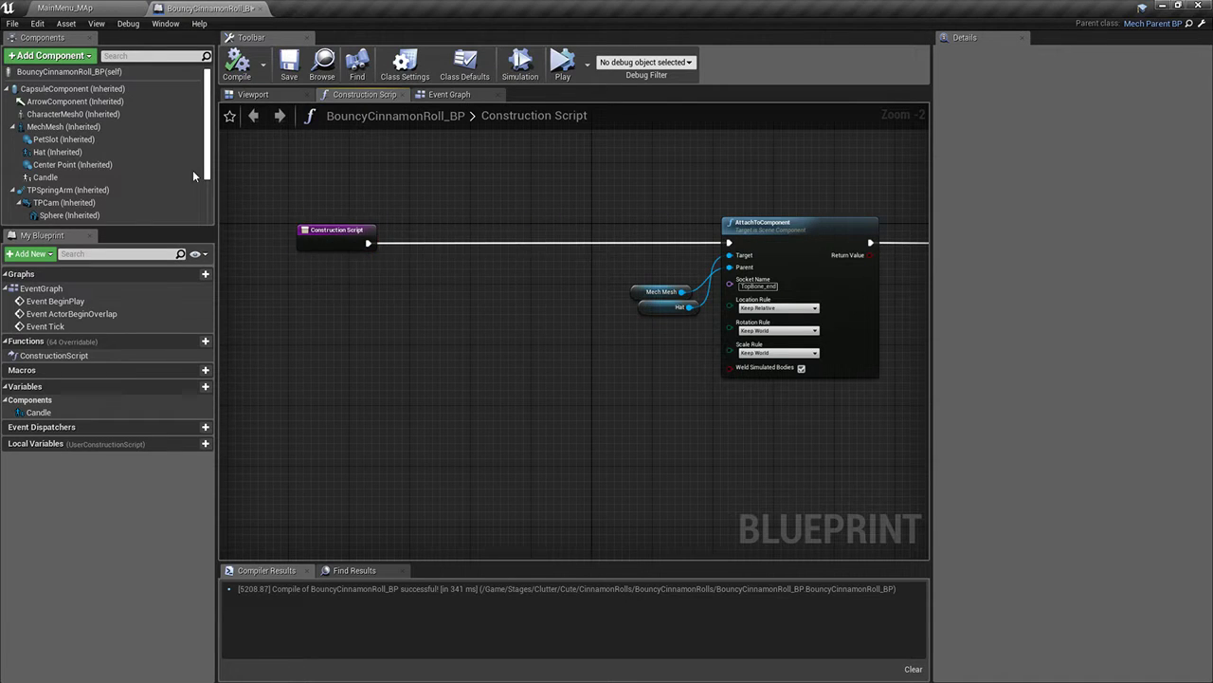
# Add a Mech Mesh reference driving a Set Skeletal Mesh node between the Construction Script and AttachToComponent nodes
pyautogui.moveTo(63, 126); pyautogui.dragTo(415, 216)
pyautogui.write('set mesh')
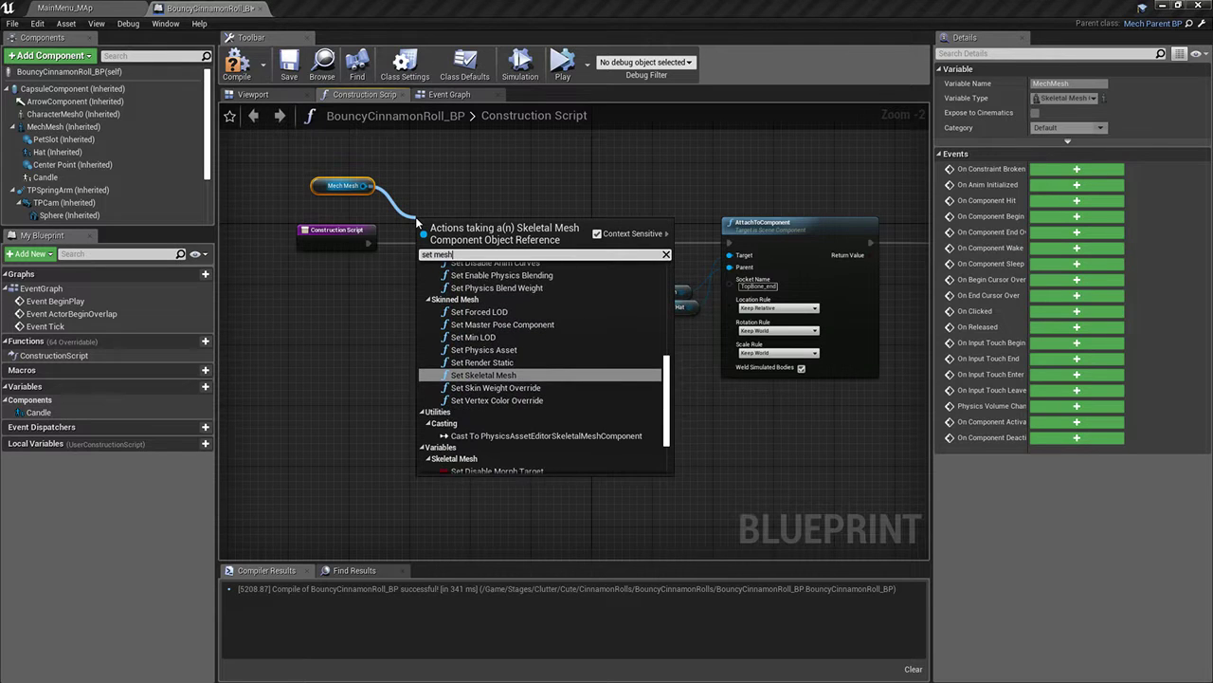
pyautogui.press('Return')
pyautogui.moveTo(492, 236); pyautogui.dragTo(572, 236)
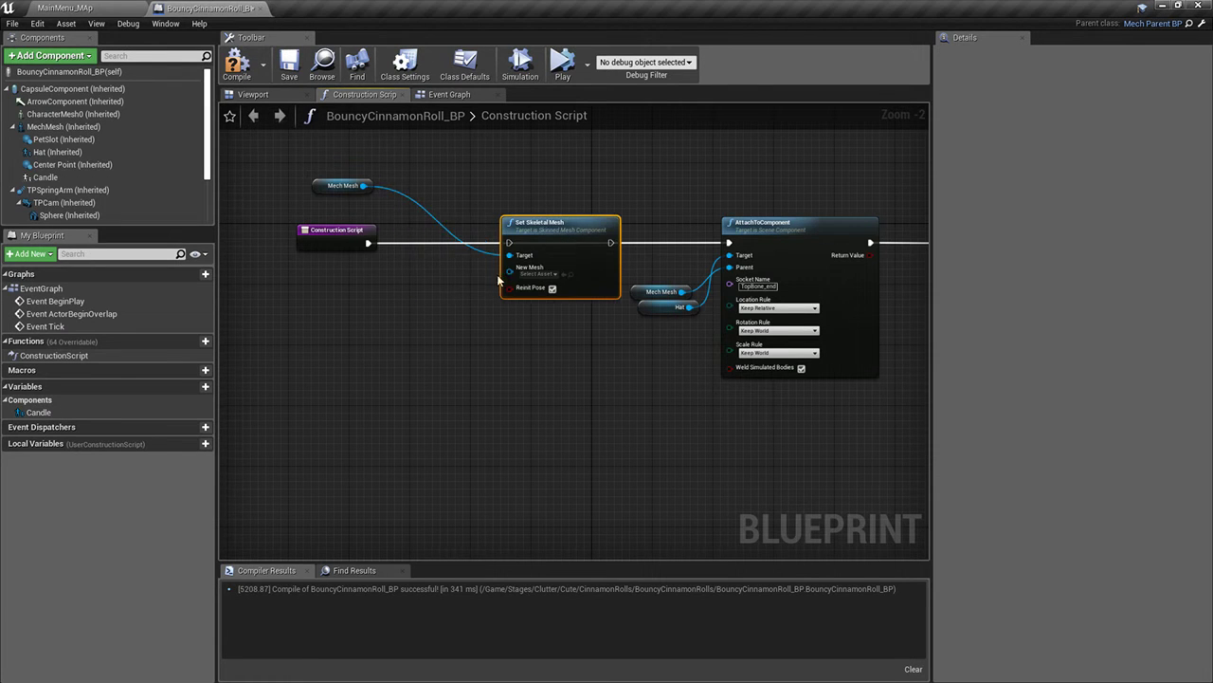
# Feed the New Mesh input from an array Get node supplied by a Make Array node with three entries
pyautogui.moveTo(509, 271); pyautogui.dragTo(345, 346)
pyautogui.write('get')
pyautogui.click(459, 436)
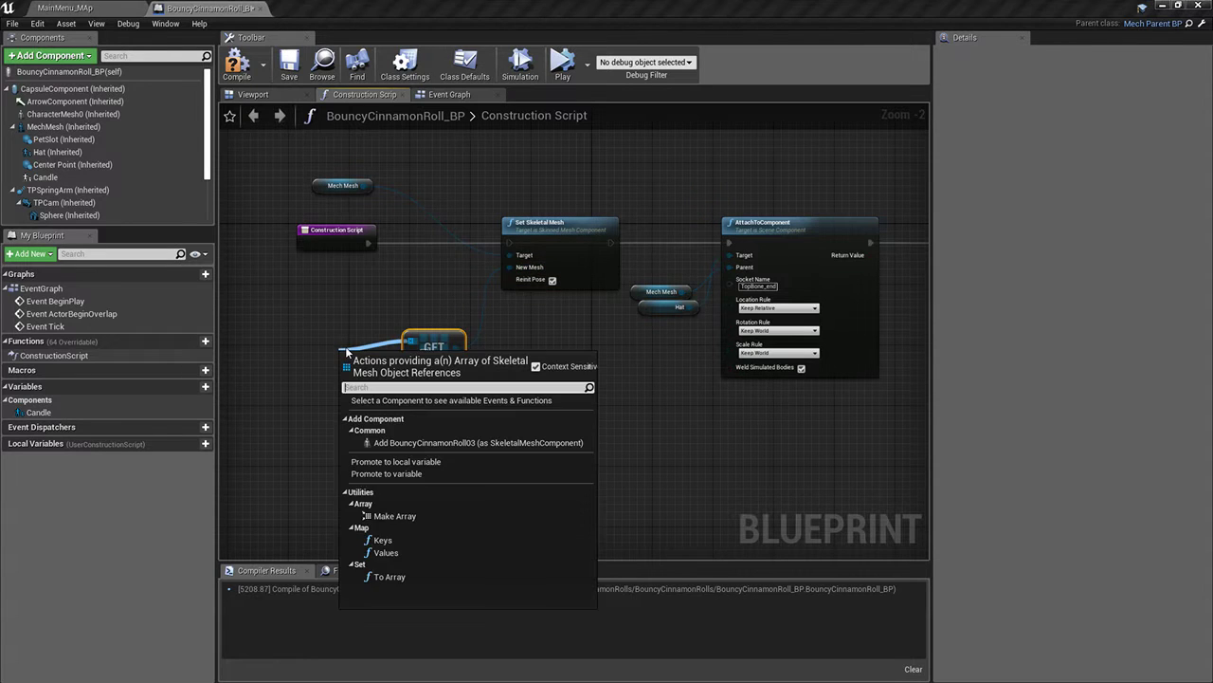
pyautogui.write('make arr')
pyautogui.press('Return')
pyautogui.click(349, 347)
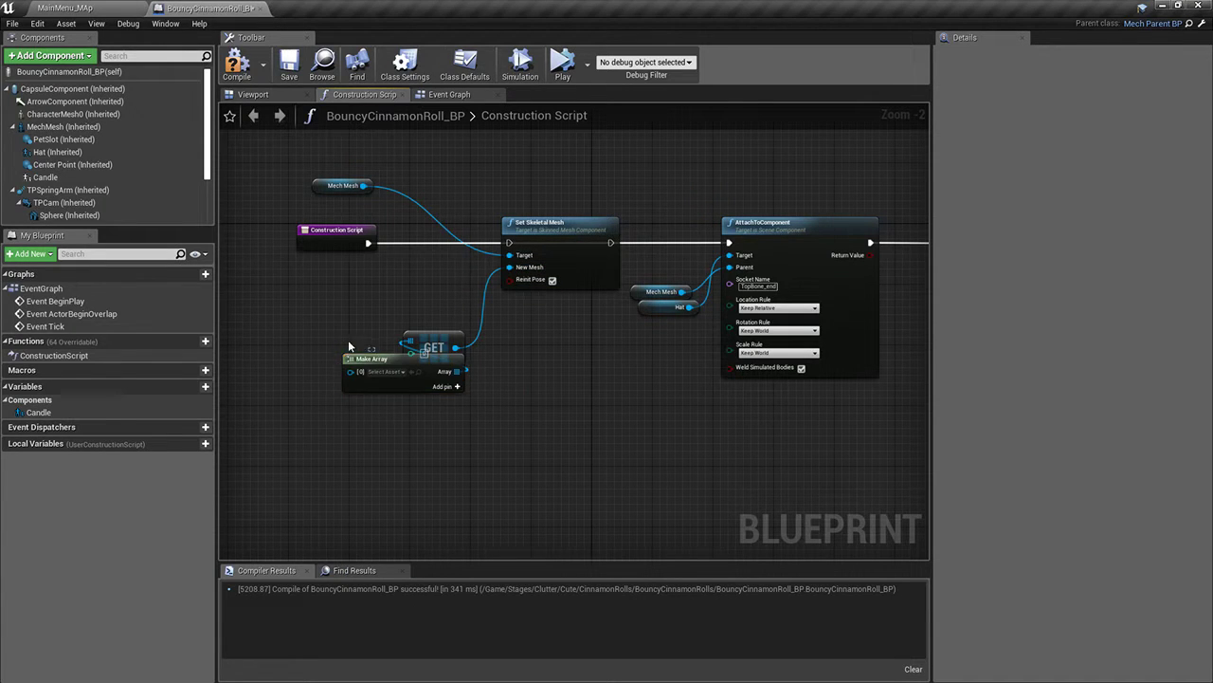
pyautogui.moveTo(354, 358); pyautogui.dragTo(247, 320)
pyautogui.moveTo(338, 364); pyautogui.dragTo(374, 355, button='right')
pyautogui.click(386, 340)
# Fill the Make Array entries 0, 1 and 2 with BouncyCinnamonRoll01, BouncyCinnamonRoll02 and BouncyCinnamonRoll03
pyautogui.click(316, 325)
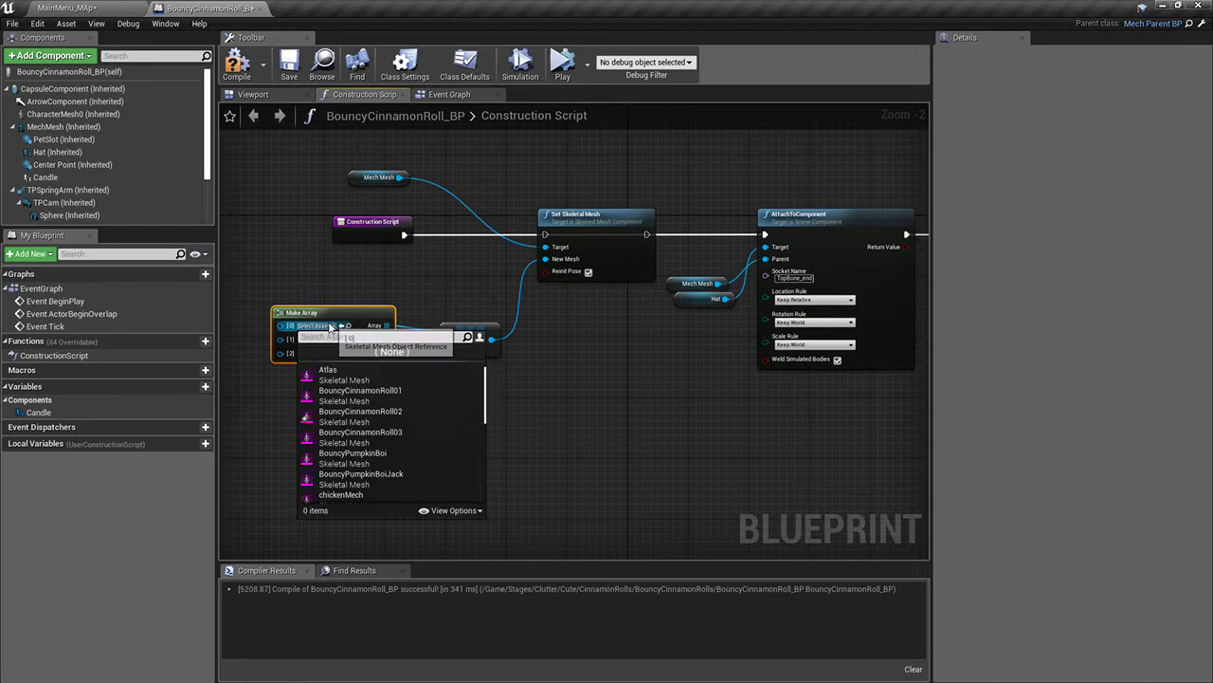
pyautogui.write('ciu')
pyautogui.press('BackSpace')
pyautogui.write('nnam')
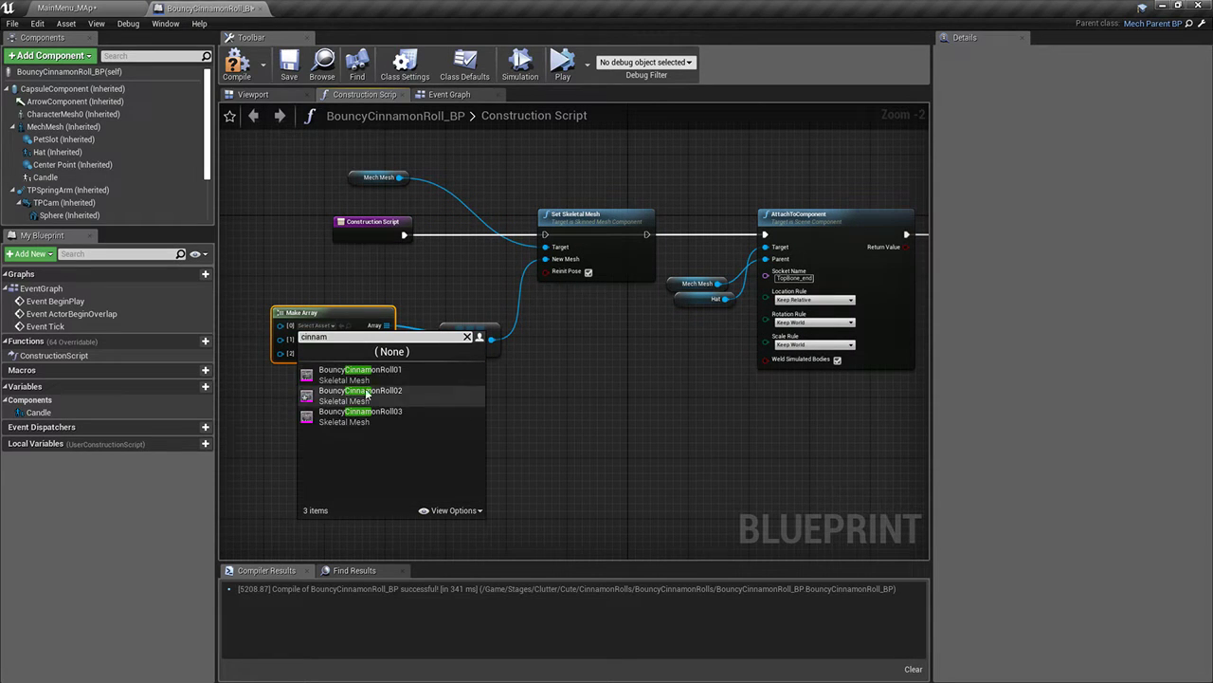
pyautogui.click(376, 374)
pyautogui.click(316, 346)
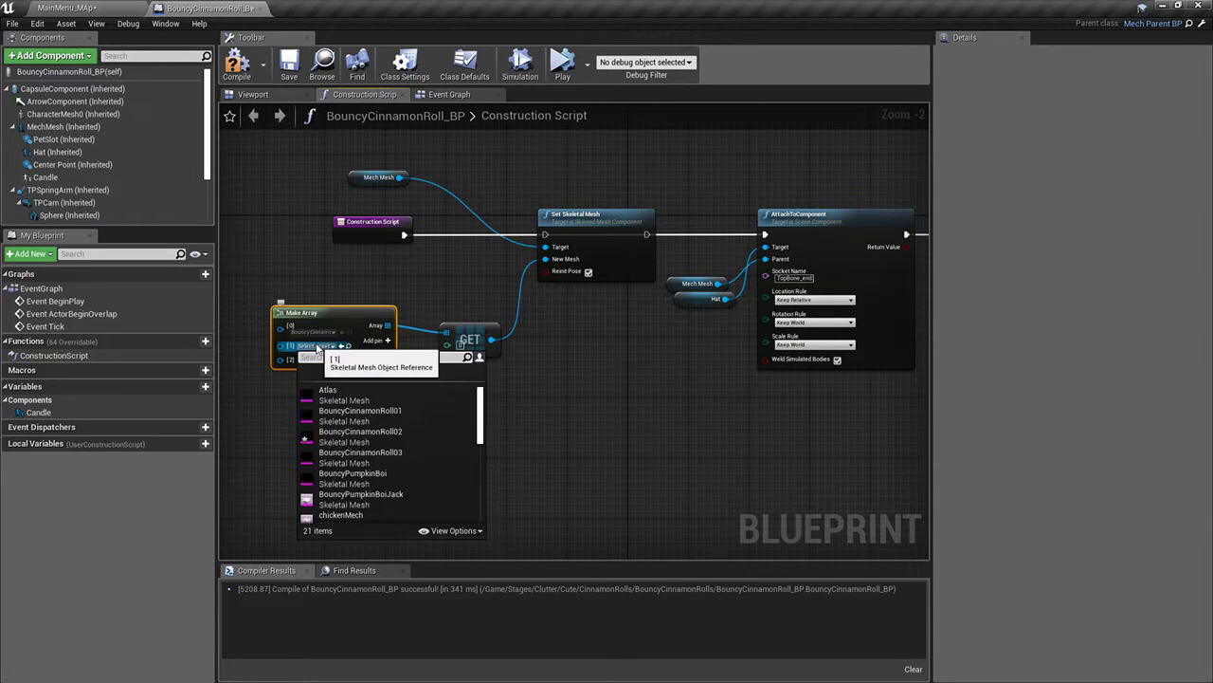
pyautogui.write('cina')
pyautogui.press('BackSpace')
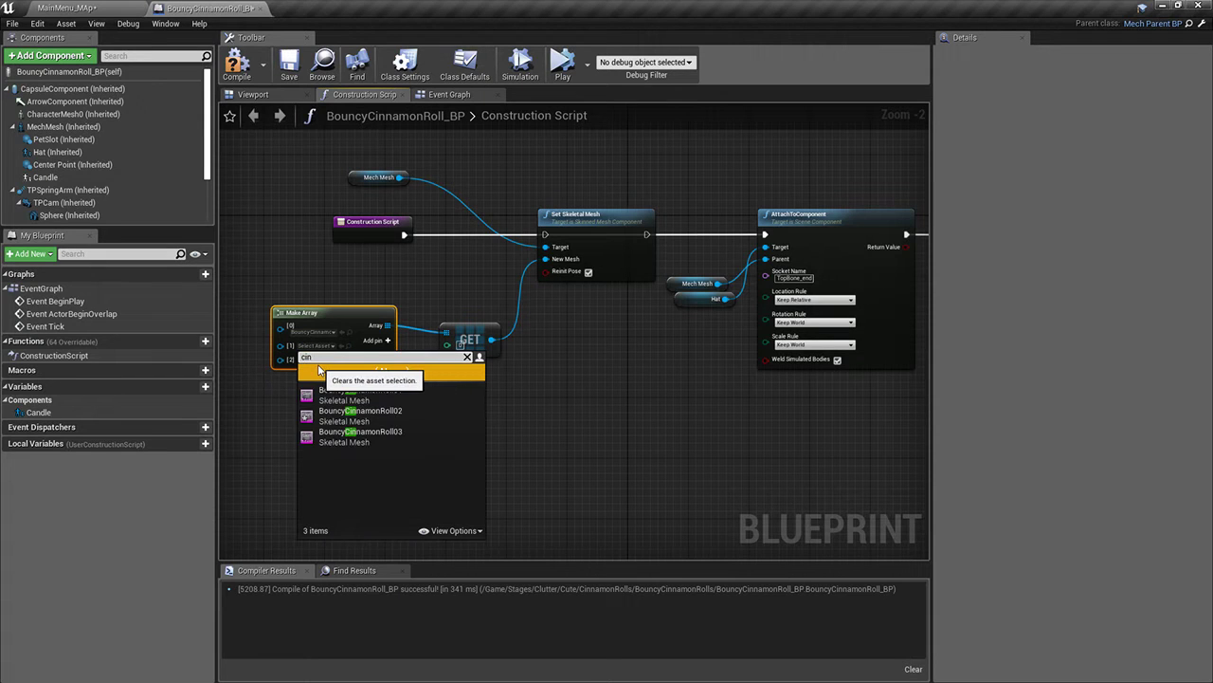
pyautogui.click(348, 398)
pyautogui.click(322, 365)
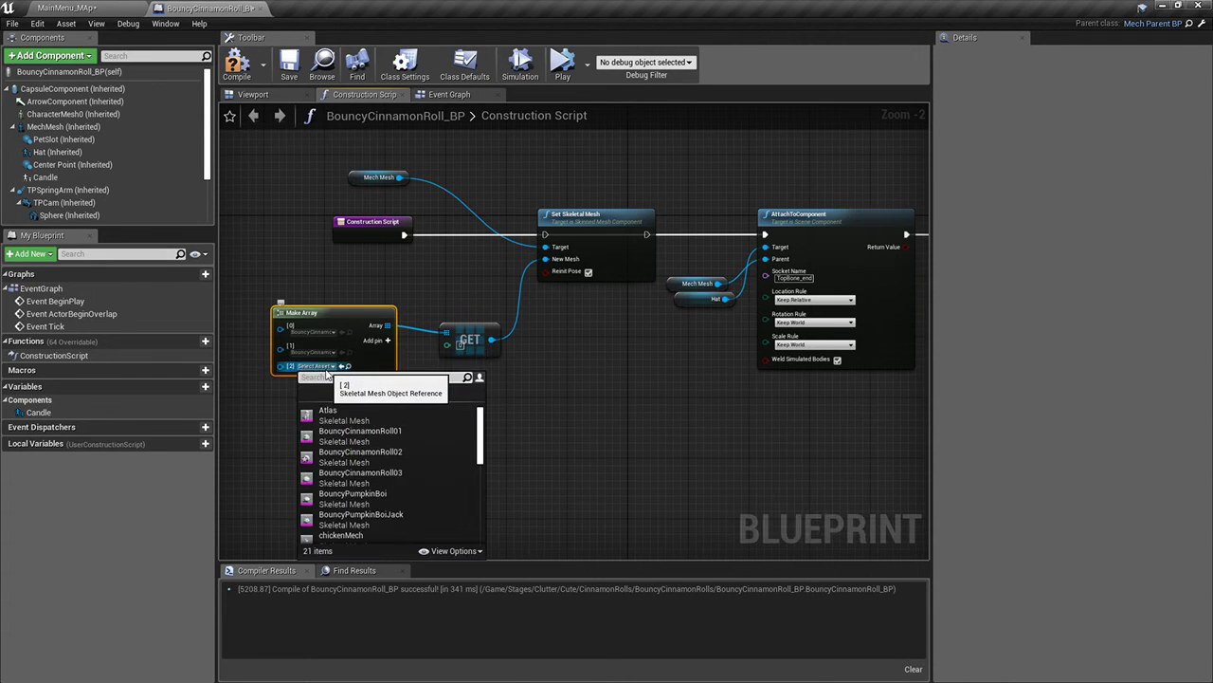
pyautogui.write('cinna')
pyautogui.click(356, 453)
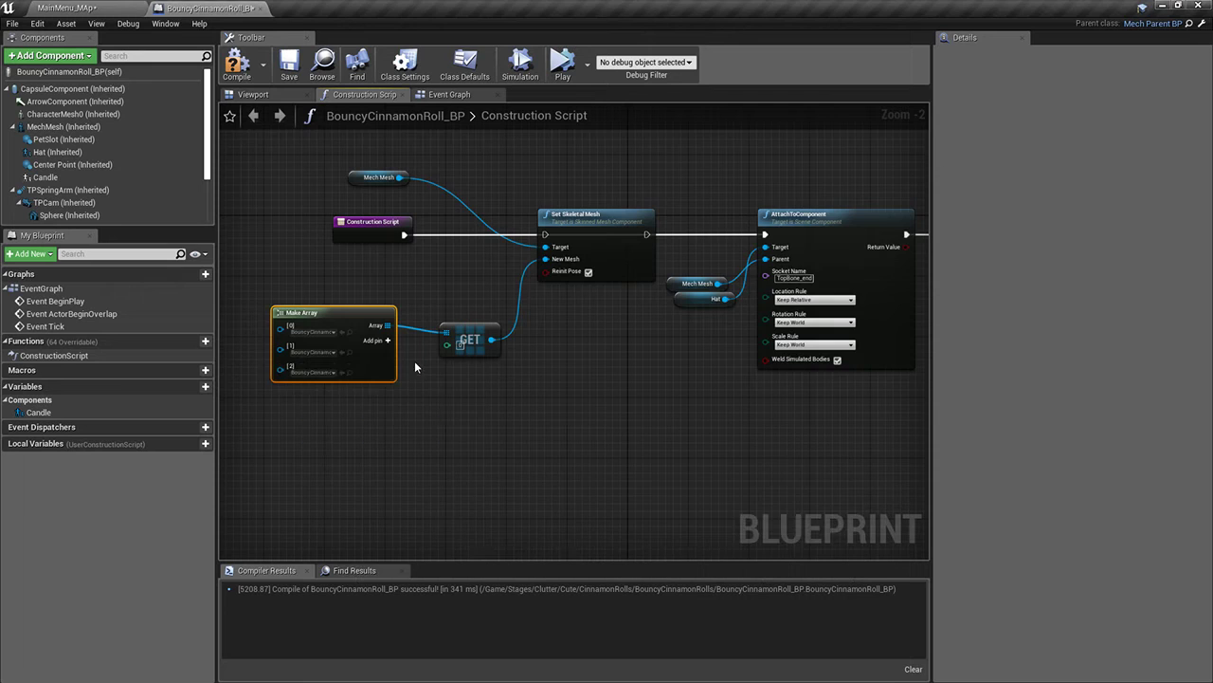
# Promote the Get node's index to an integer variable named RollType and place its node below Make Array
pyautogui.scroll(2, 485, 359)
pyautogui.rightClick(471, 323)
pyautogui.click(482, 339)
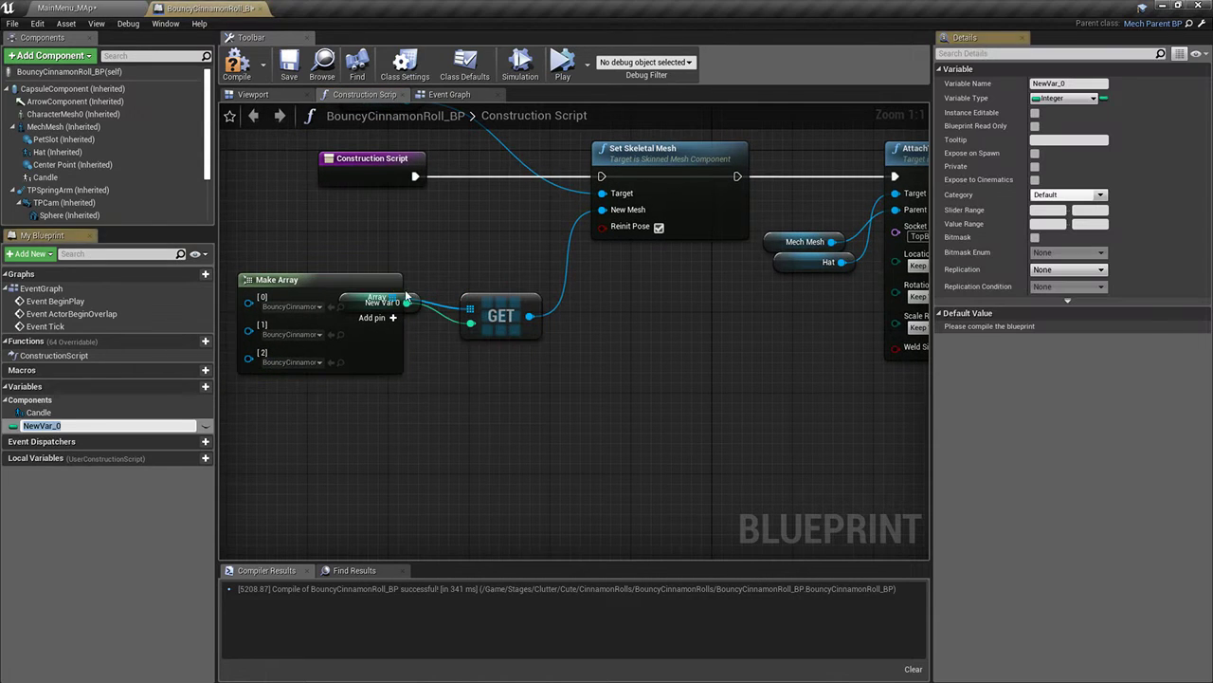
pyautogui.moveTo(413, 294); pyautogui.dragTo(372, 416)
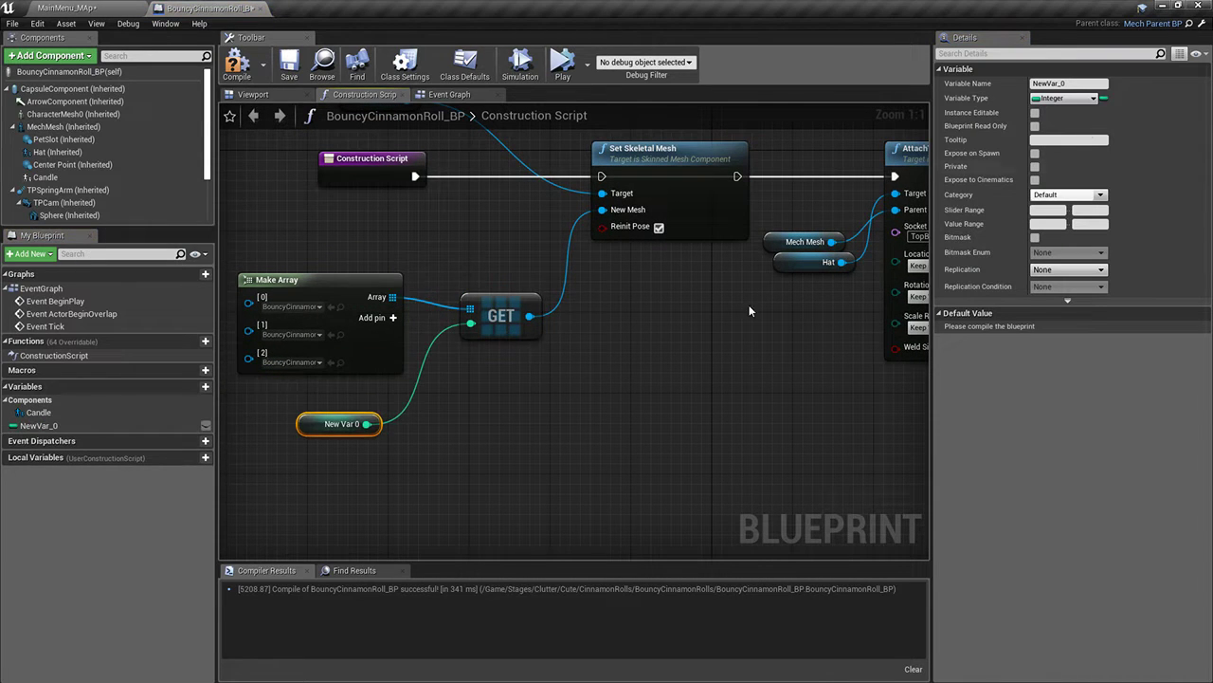
pyautogui.click(1080, 84)
pyautogui.write('RollType')
pyautogui.press('Return')
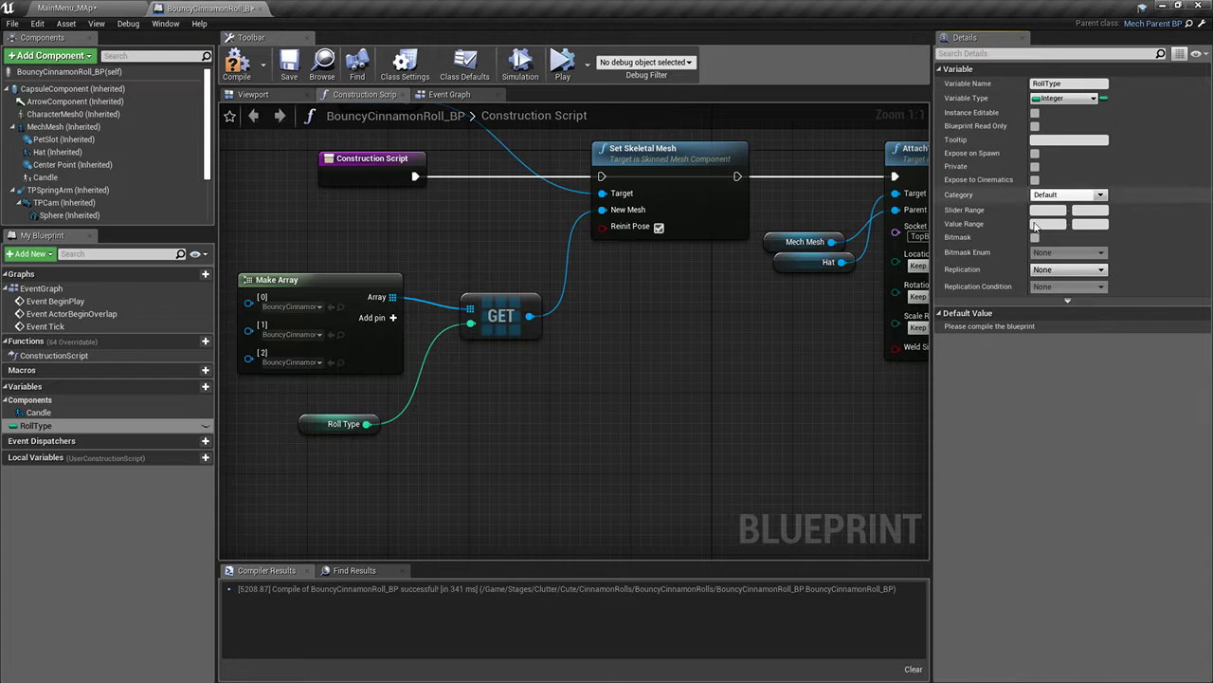
# Make the RollType variable instance editable, adjust the construction script's node spacing and compile BouncyCinnamonRoll_BP
pyautogui.click(1035, 112)
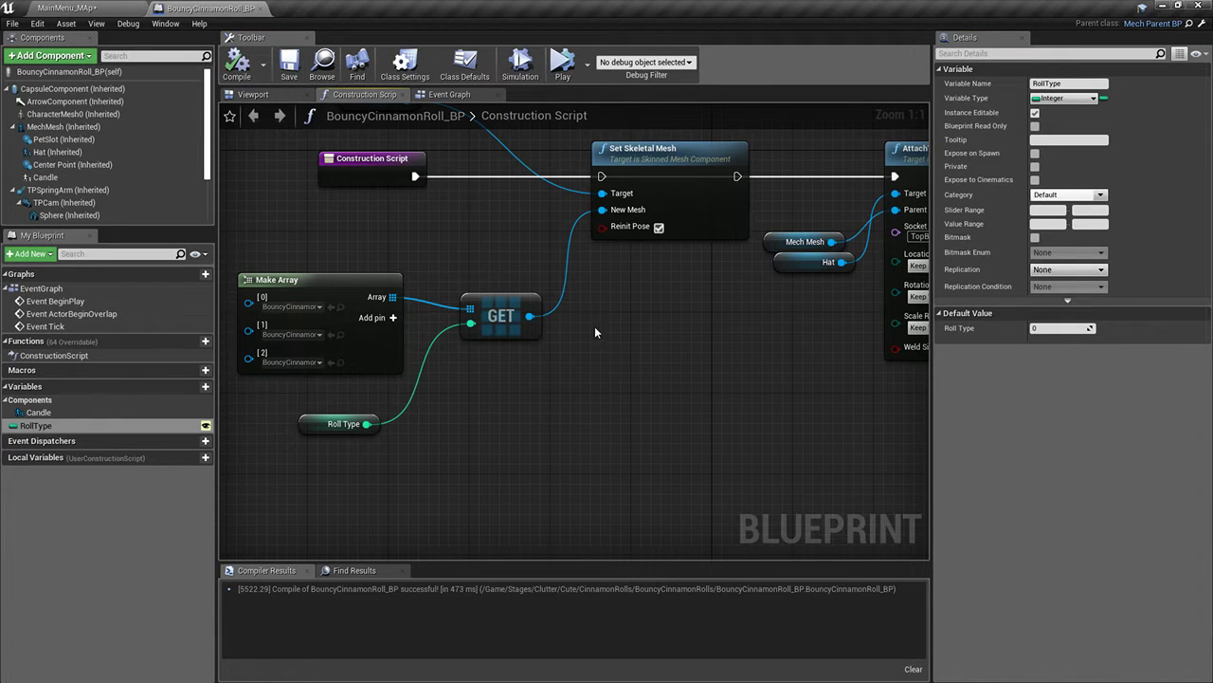
pyautogui.moveTo(528, 407); pyautogui.dragTo(501, 412, button='right')
pyautogui.moveTo(565, 212); pyautogui.dragTo(376, 210)
pyautogui.moveTo(552, 251); pyautogui.dragTo(409, 244, button='right')
pyautogui.moveTo(556, 204); pyautogui.dragTo(719, 204)
pyautogui.moveTo(519, 319); pyautogui.dragTo(108, 325, button='right')
pyautogui.scroll(-3, 284, 263)
pyautogui.moveTo(664, 263)
pyautogui.mouseDown(button='right')
pyautogui.moveTo(284, 264)
pyautogui.moveTo(657, 245)
pyautogui.mouseUp(button='right')
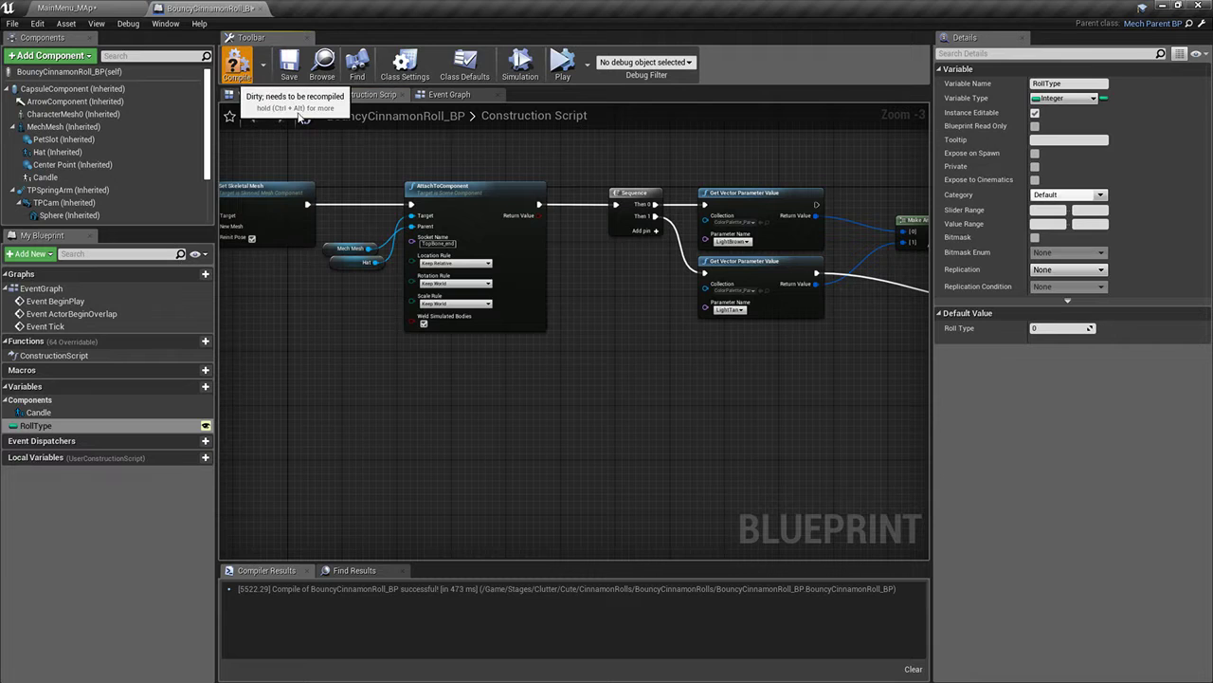
pyautogui.click(237, 64)
pyautogui.moveTo(668, 388); pyautogui.dragTo(727, 396, button='right')
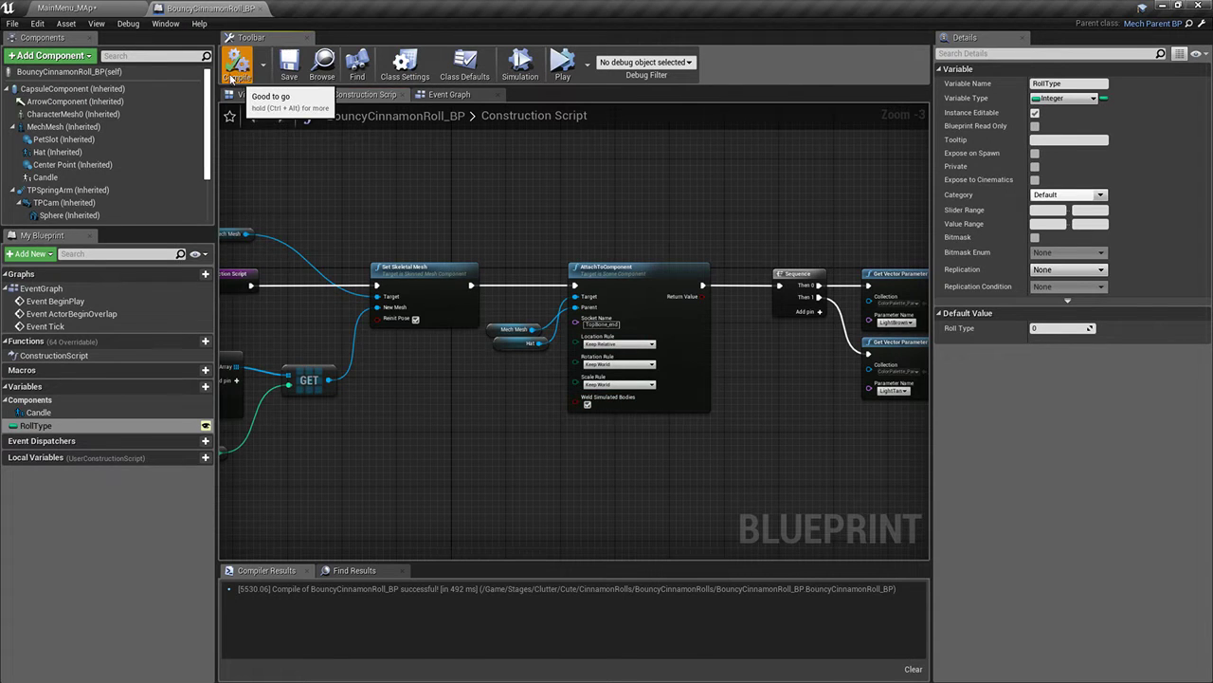
# Simulate the MainMenu_MAp level to watch the placed cinnamon roll, and stop the simulation
pyautogui.click(67, 8)
pyautogui.moveTo(472, 288); pyautogui.dragTo(512, 296, button='right')
pyautogui.press('s')
pyautogui.hotkey('alt', 's')
pyautogui.press('s')
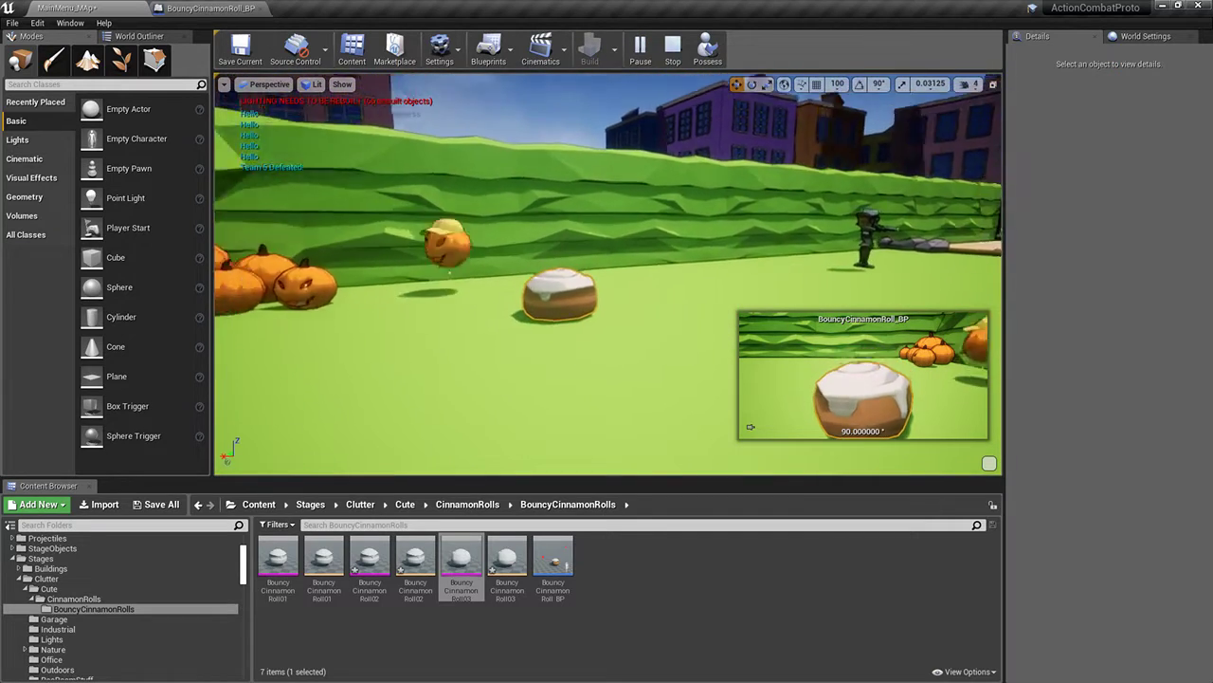
pyautogui.press('Escape')
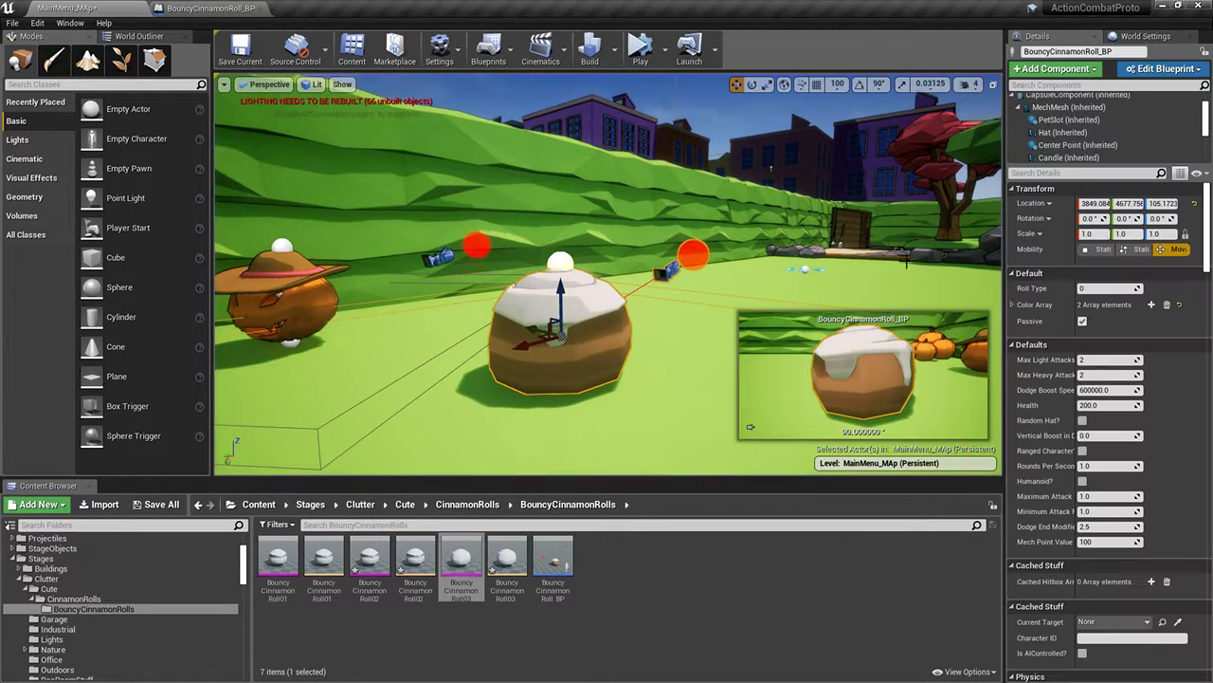
# Try Roll Type values 1 and 3 on the placed BouncyCinnamonRoll_BP and leave it at 2
pyautogui.moveTo(866, 287); pyautogui.dragTo(926, 300, button='right')
pyautogui.press('s')
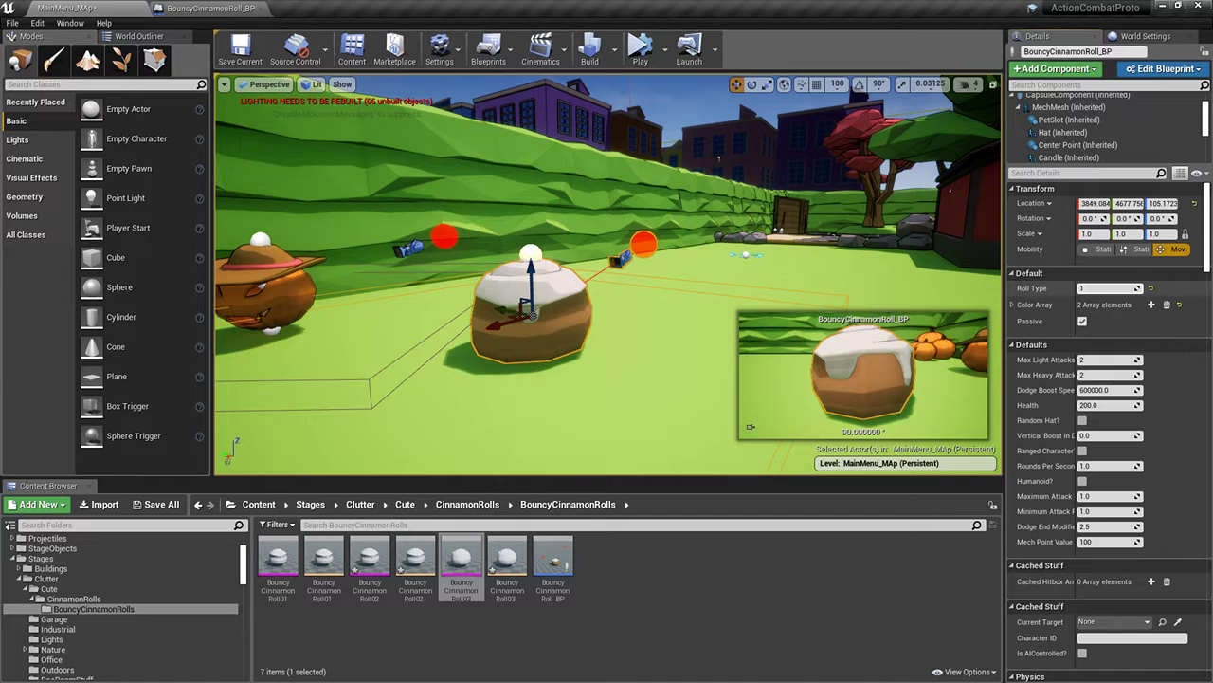
pyautogui.moveTo(1107, 288)
pyautogui.mouseDown()
pyautogui.moveTo(1128, 288)
pyautogui.moveTo(1100, 288)
pyautogui.mouseUp()
pyautogui.write('4')
pyautogui.press('Return')
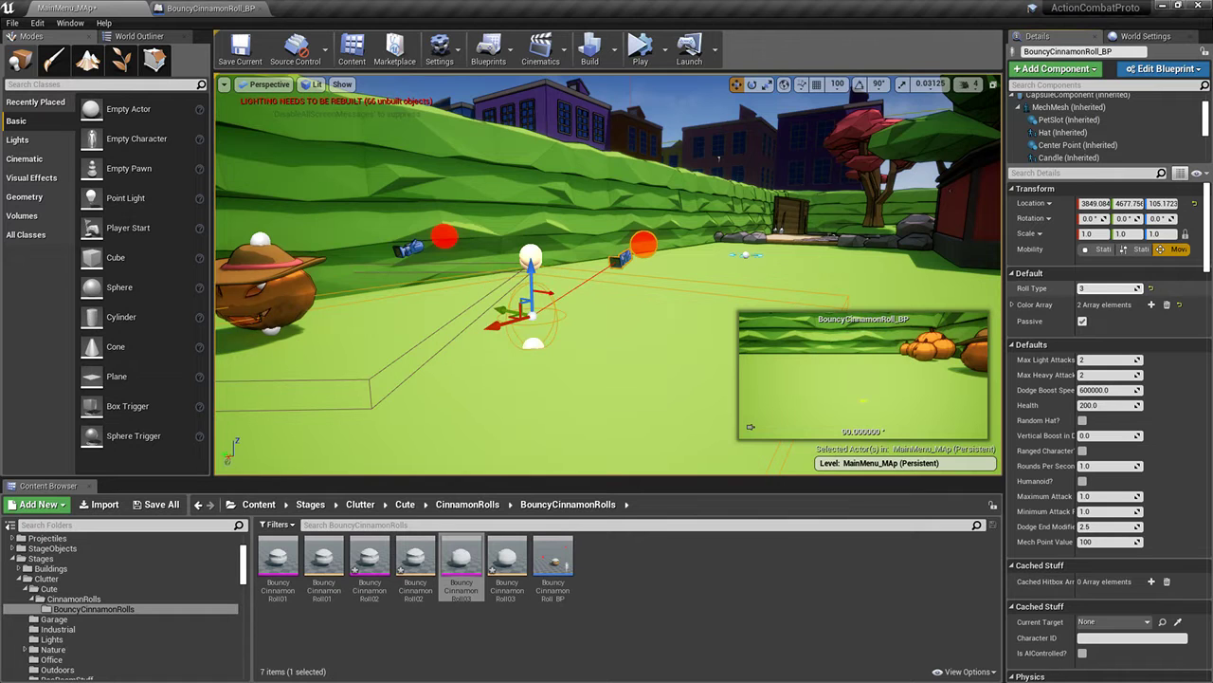
pyautogui.moveTo(1109, 288); pyautogui.dragTo(1100, 288)
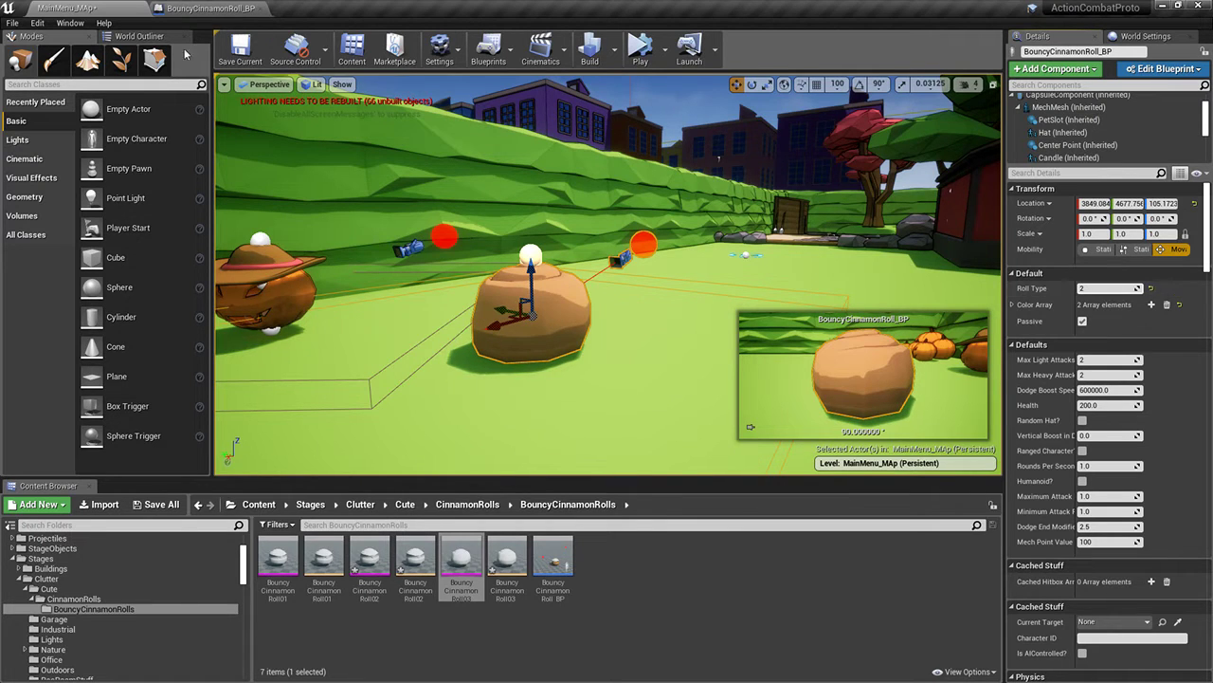
# Examine the Make Array, RollType and Get wiring that feeds Set Skeletal Mesh in BouncyCinnamonRoll_BP's construction script
pyautogui.click(201, 8)
pyautogui.moveTo(386, 428); pyautogui.dragTo(550, 467, button='right')
pyautogui.scroll(1, 550, 466)
pyautogui.moveTo(278, 432); pyautogui.dragTo(528, 400, button='right')
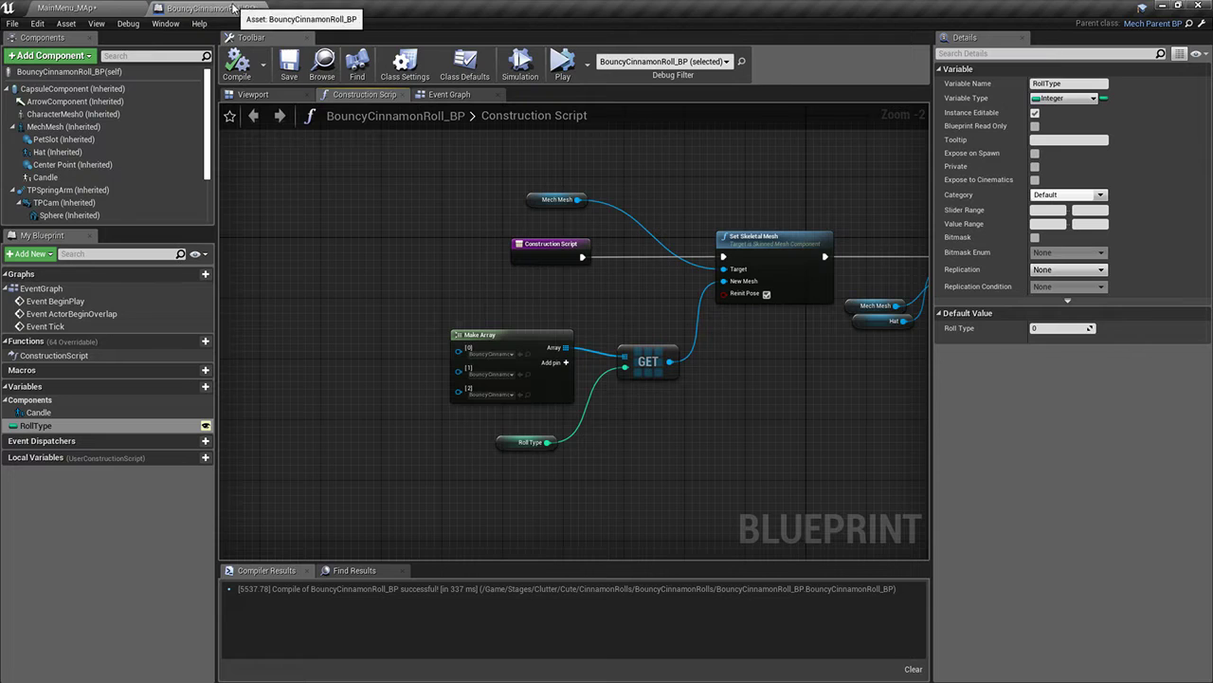
pyautogui.moveTo(511, 344); pyautogui.dragTo(429, 297, button='right')
# Save the BouncyCinnamonRoll02 skeletal mesh and open the BouncyCinnamonRoll01 and BouncyCinnamonRoll03 meshes for checking
pyautogui.click(29, 5)
pyautogui.doubleClick(383, 552)
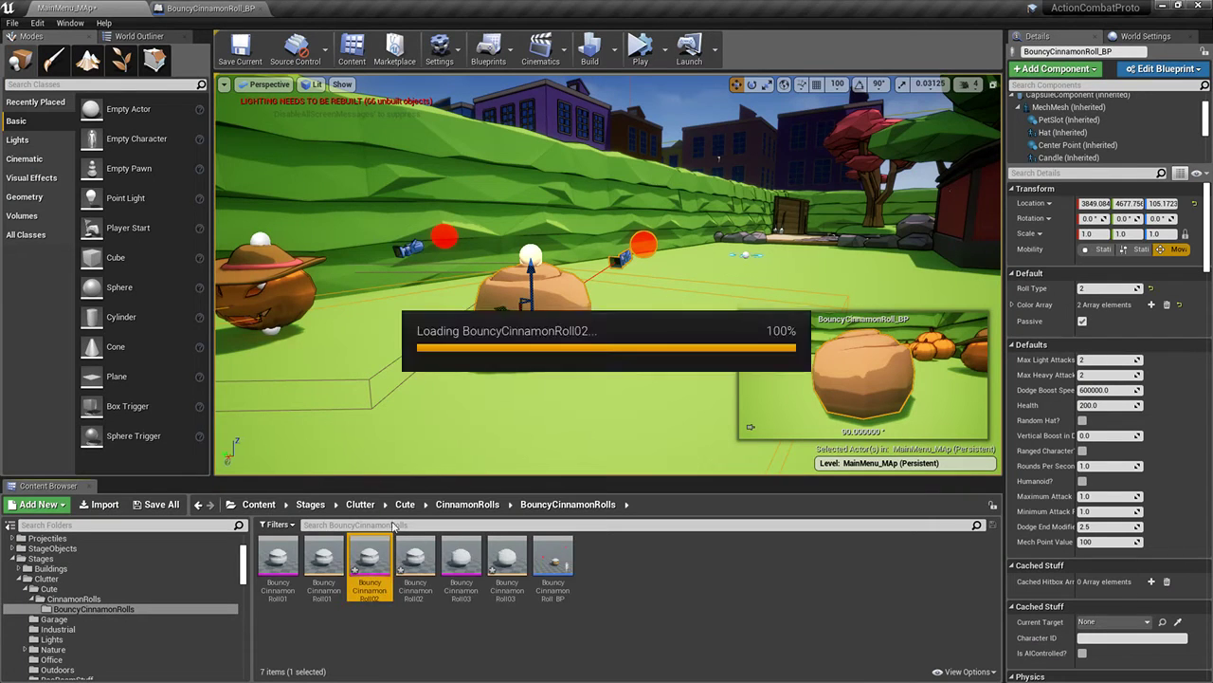
pyautogui.click(5, 52)
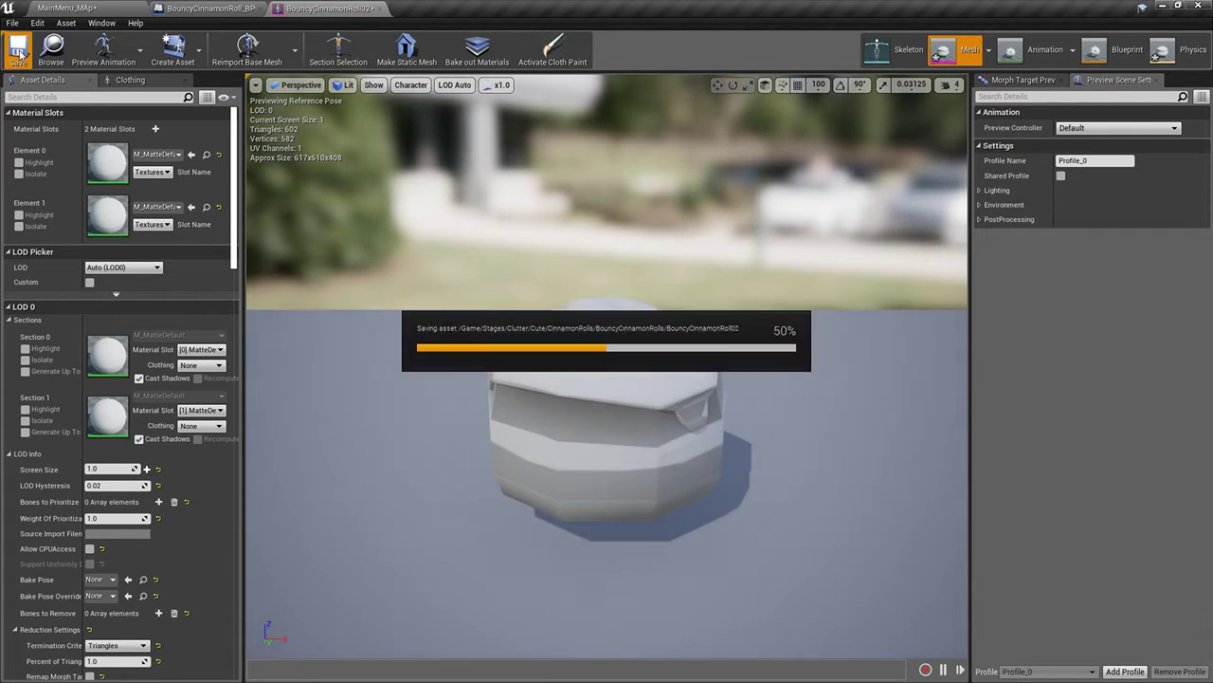
pyautogui.click(92, 6)
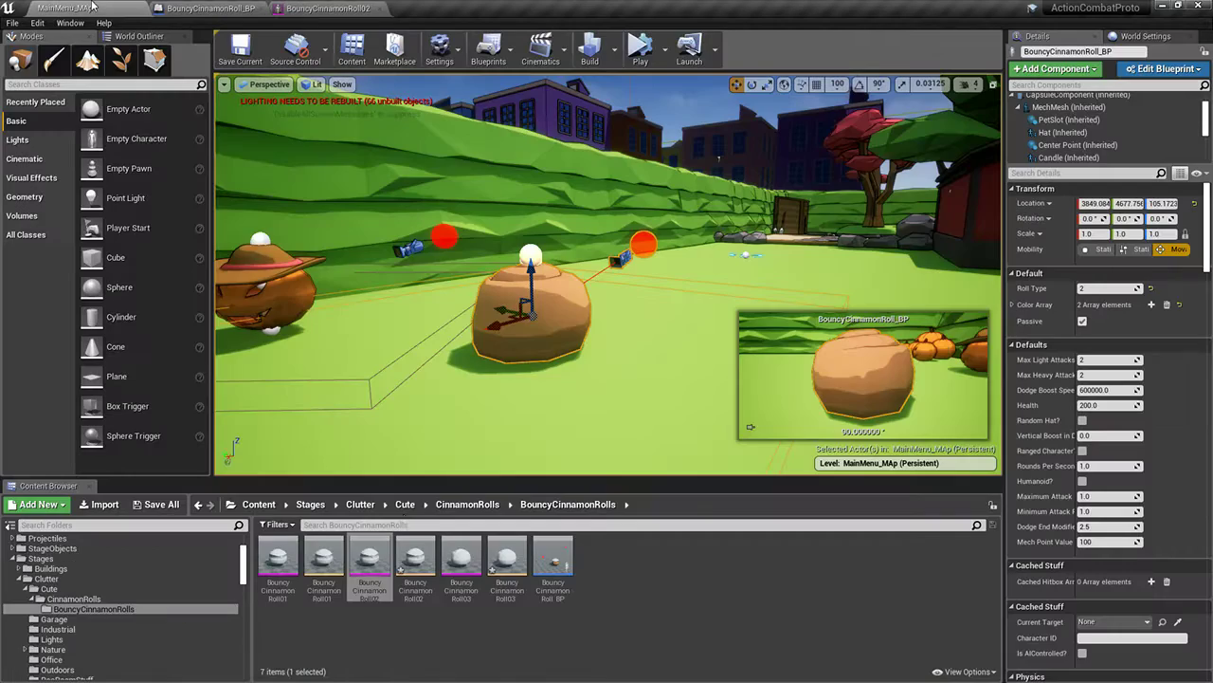
pyautogui.doubleClick(278, 559)
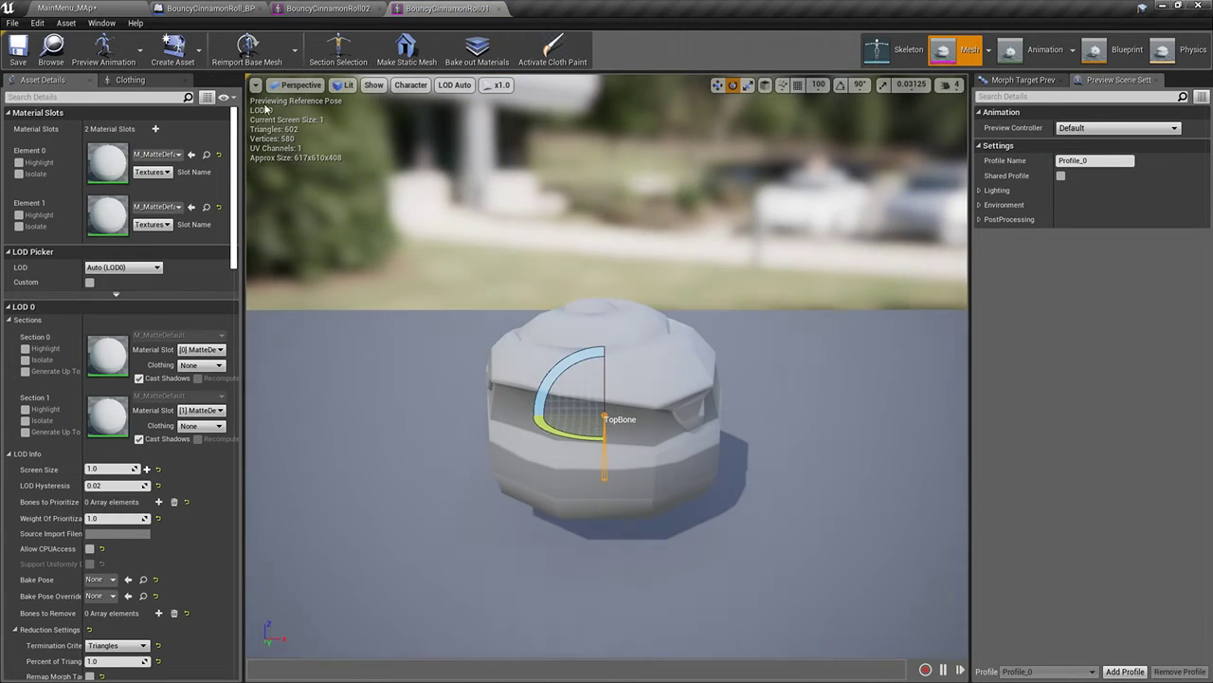
pyautogui.click(98, 7)
pyautogui.doubleClick(461, 559)
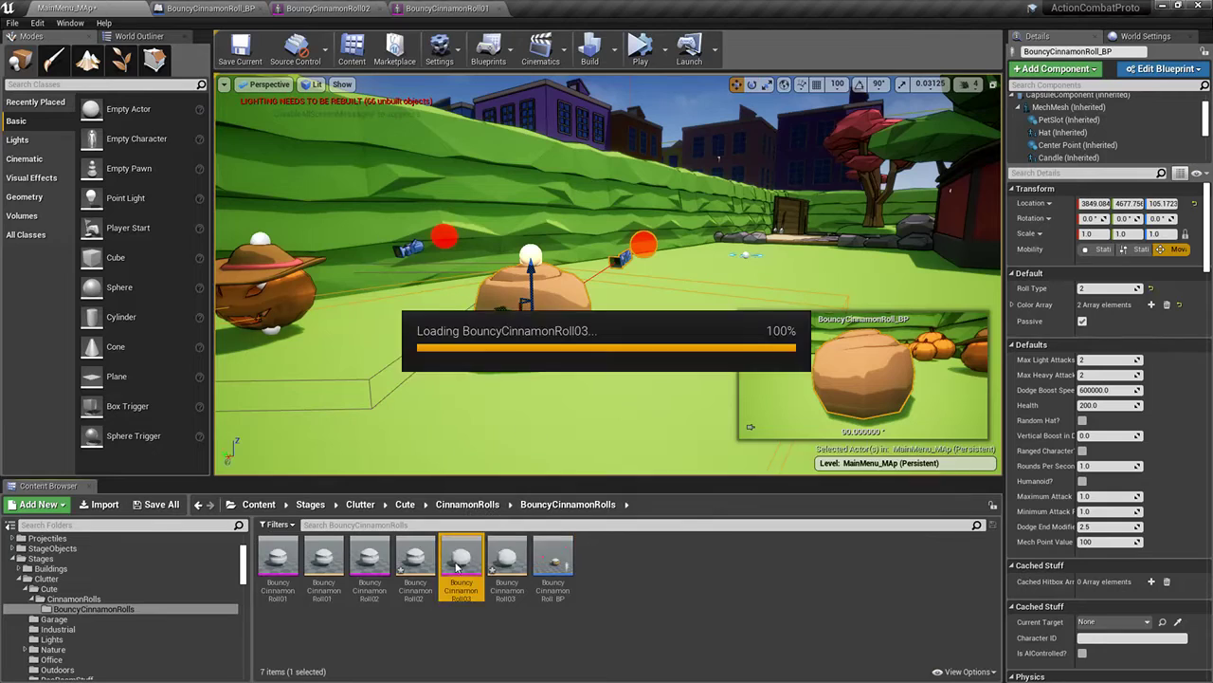
pyautogui.click(32, 7)
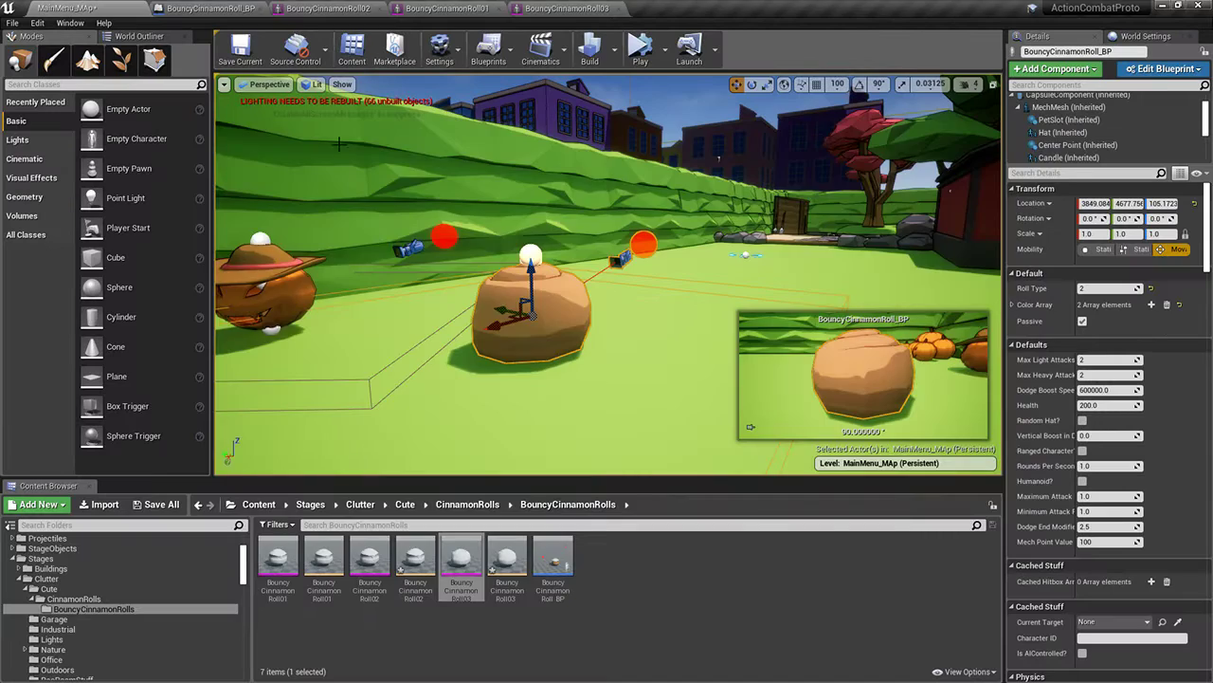
# Switch to Blender and make RollIcing visible in place of RollMoreIcing
pyautogui.hotkey('alt', 'Tab')
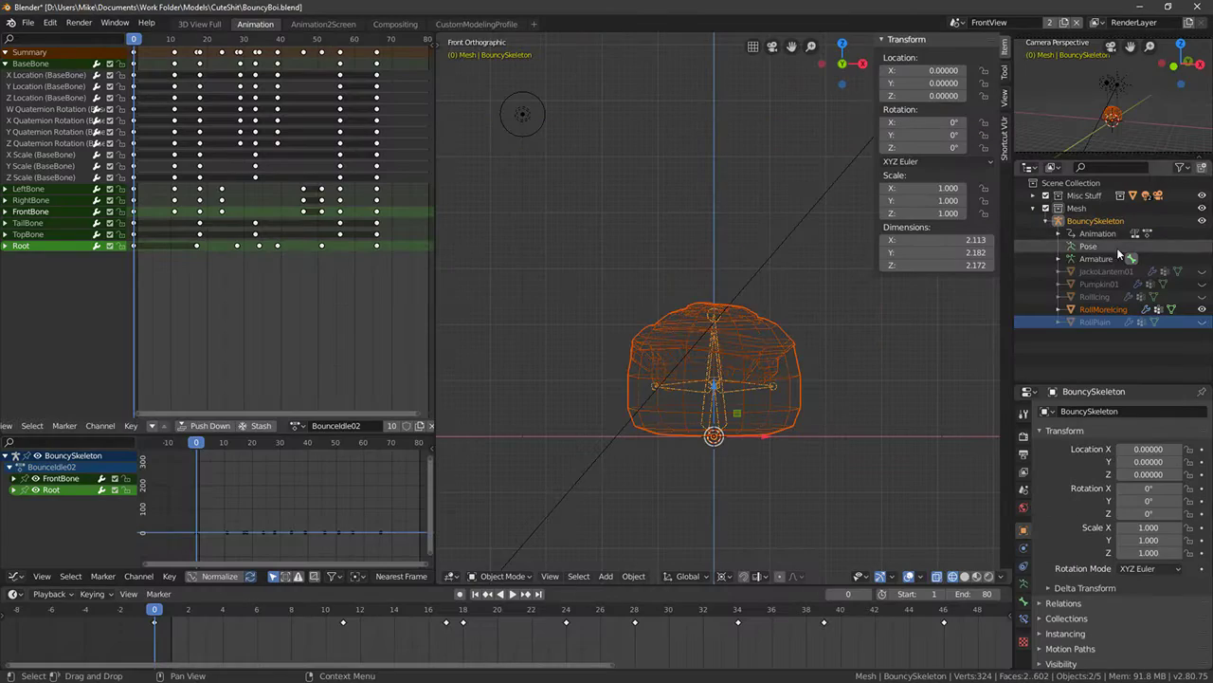
pyautogui.click(1107, 323)
pyautogui.click(1109, 310)
pyautogui.click(1150, 298)
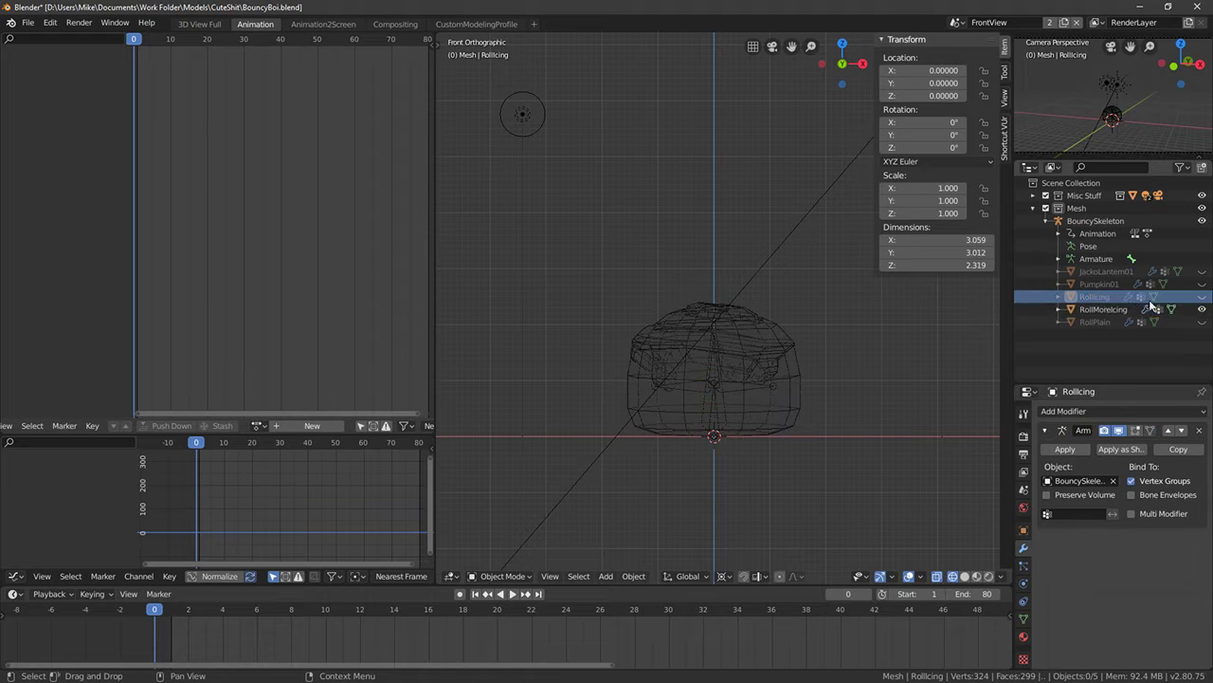
pyautogui.click(1202, 298)
pyautogui.click(1202, 310)
# Unwrap all of RollIcing's geometry with Smart UV Project at an angle limit of 66
pyautogui.rightClick(782, 357)
pyautogui.press('Tab')
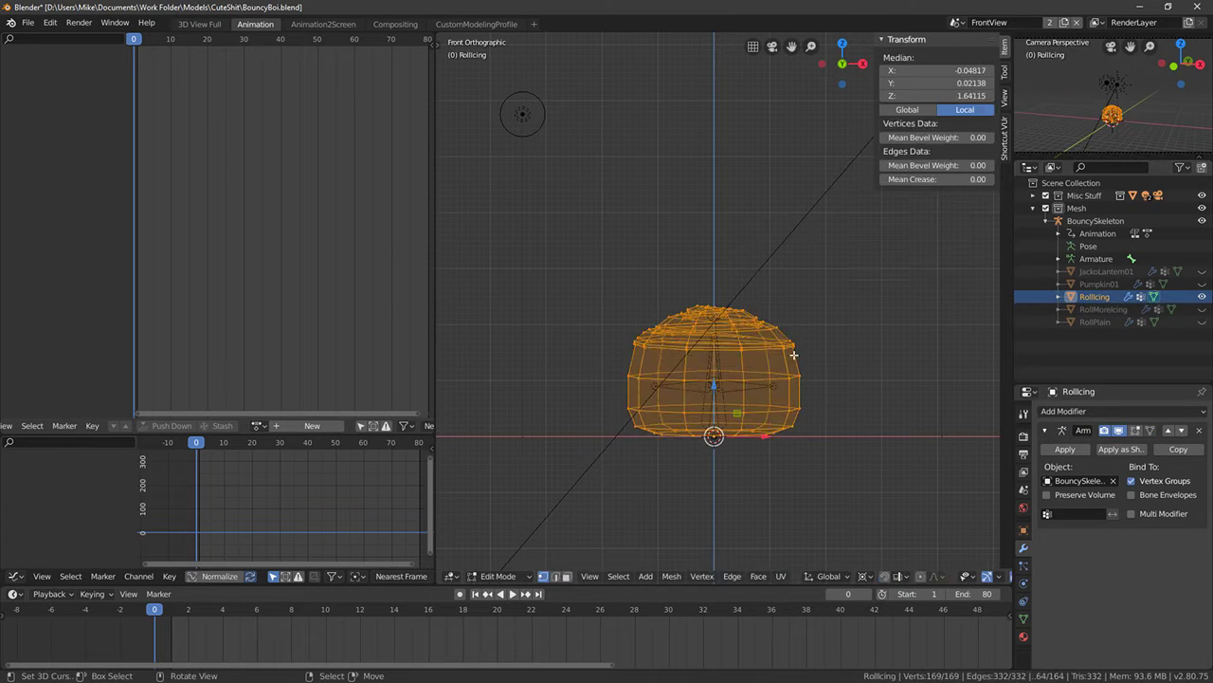
pyautogui.press('a')
pyautogui.press('a')
pyautogui.press('u')
pyautogui.click(804, 352)
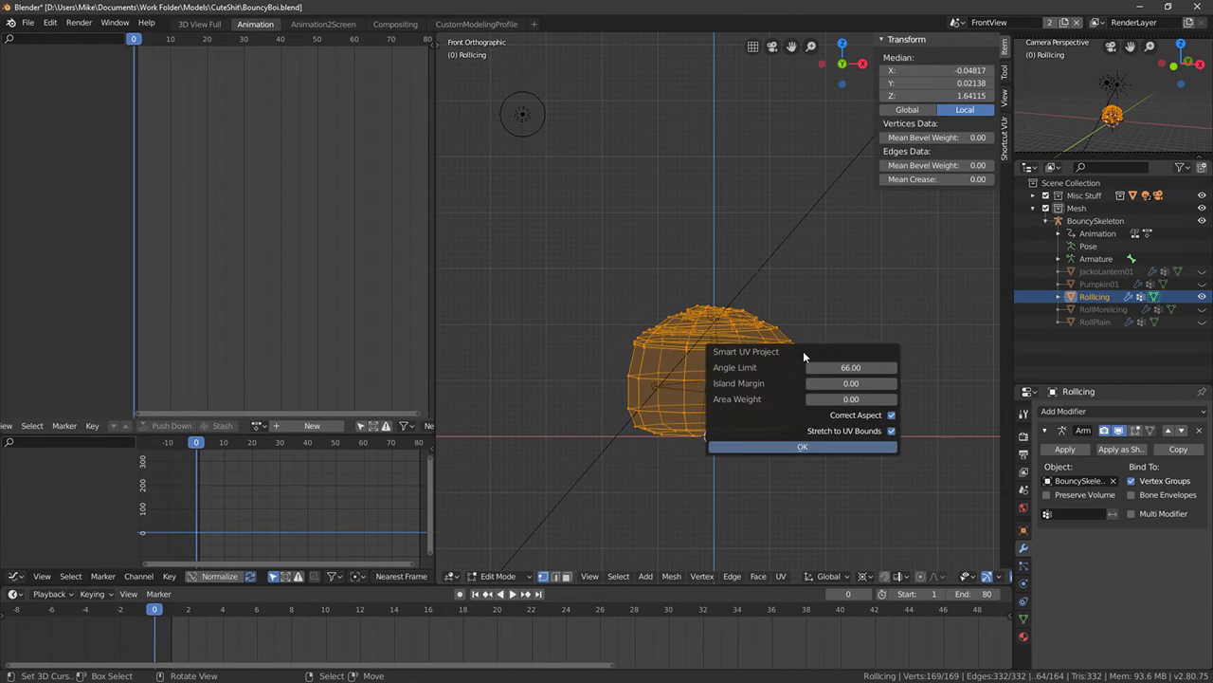
pyautogui.click(805, 451)
pyautogui.press('Tab')
# Export RollIcing together with BouncySkeleton as FBX, overwriting BouncyCinnamonRoll02.fbx
pyautogui.click(751, 386)
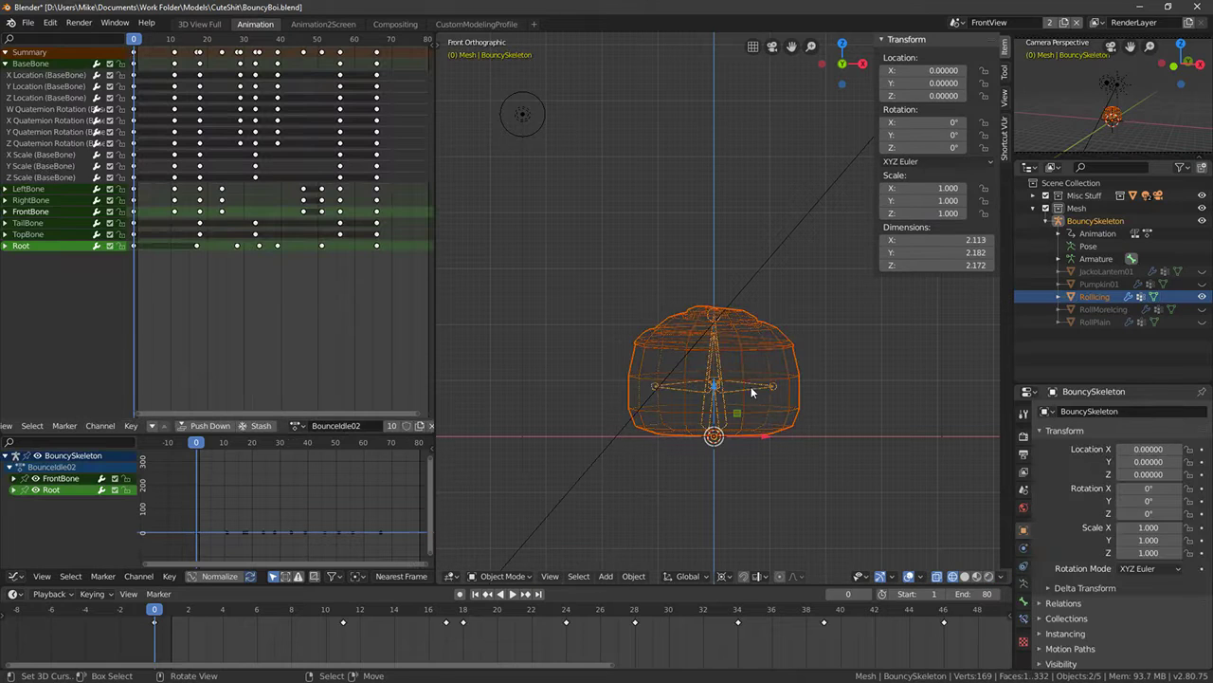
pyautogui.click(28, 22)
pyautogui.moveTo(52, 225)
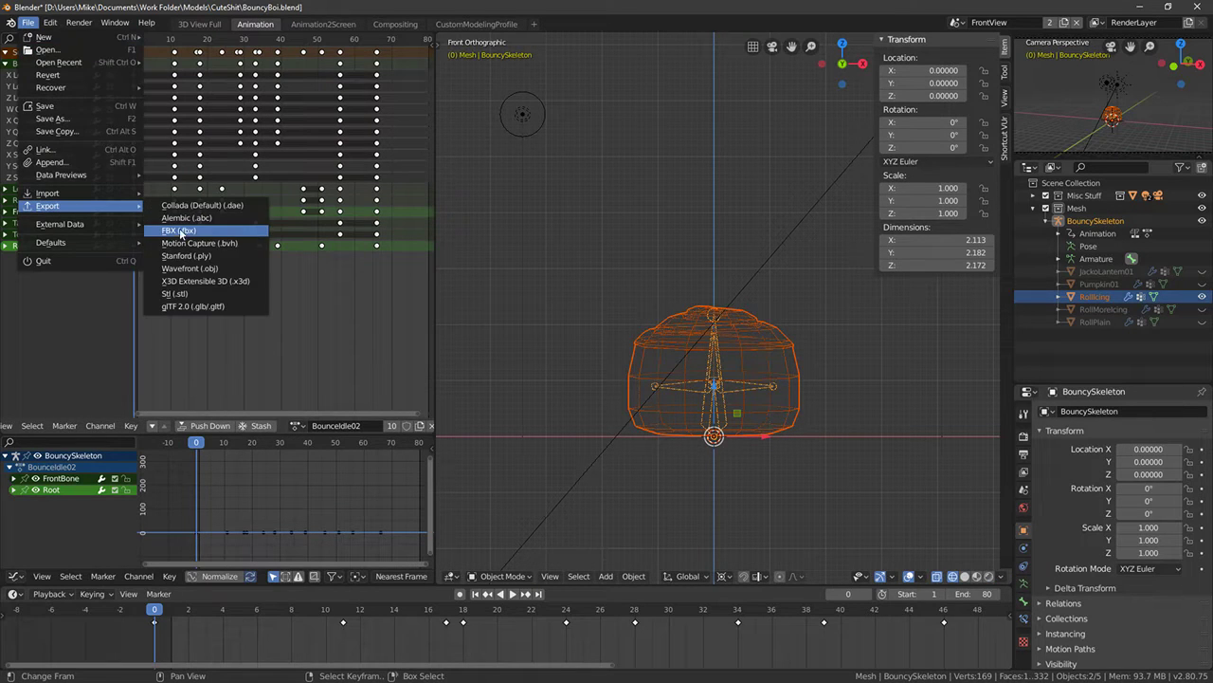
pyautogui.click(190, 234)
pyautogui.doubleClick(226, 115)
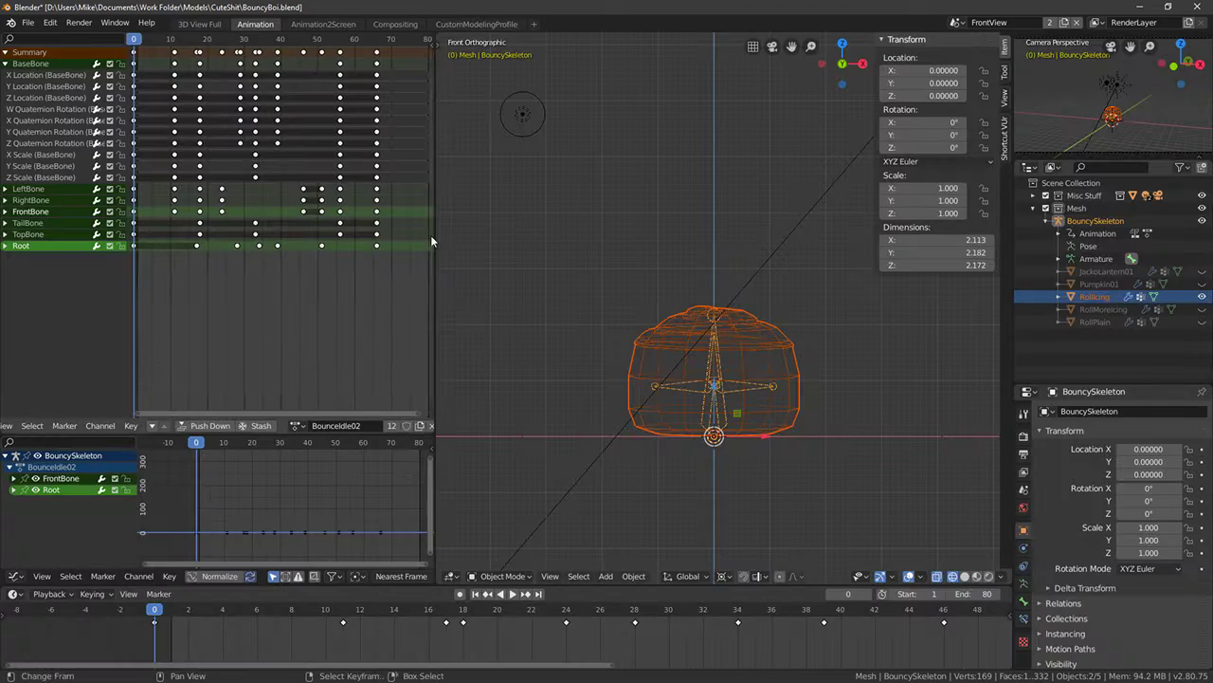
# Repeat Smart UV Project on the full RollIcing mesh with the same settings, angle limit 66
pyautogui.click(1089, 324)
pyautogui.click(763, 346)
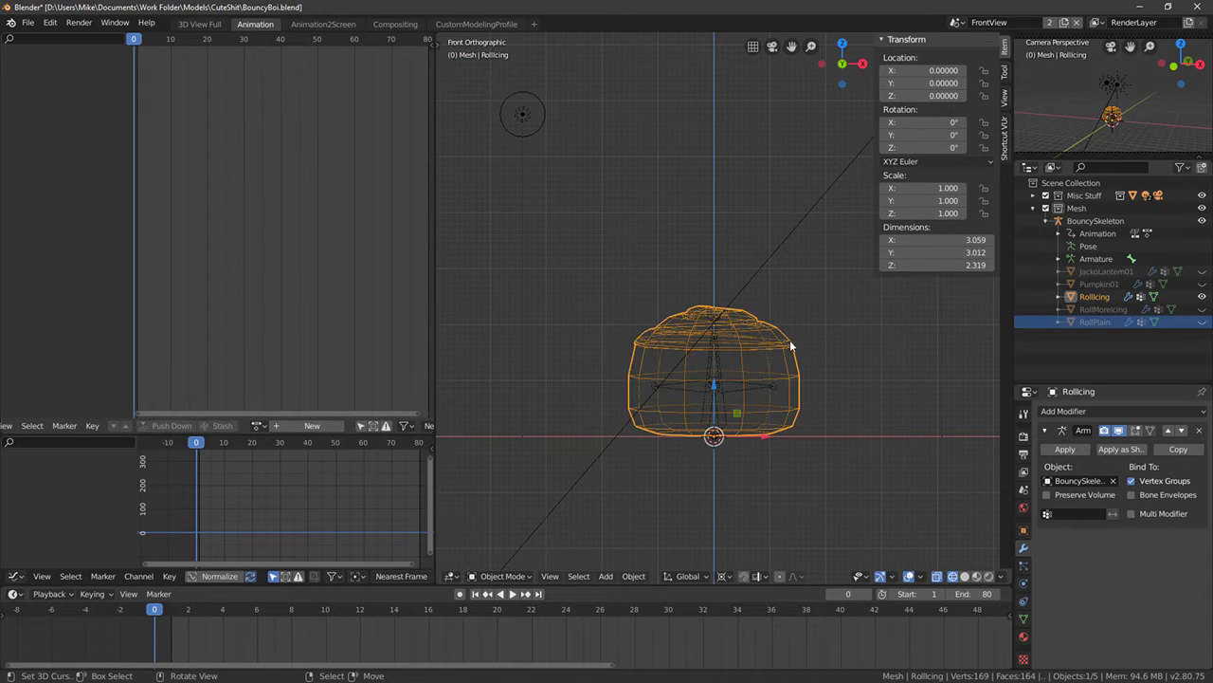
pyautogui.press('Tab')
pyautogui.press('a')
pyautogui.press('u')
pyautogui.click(804, 342)
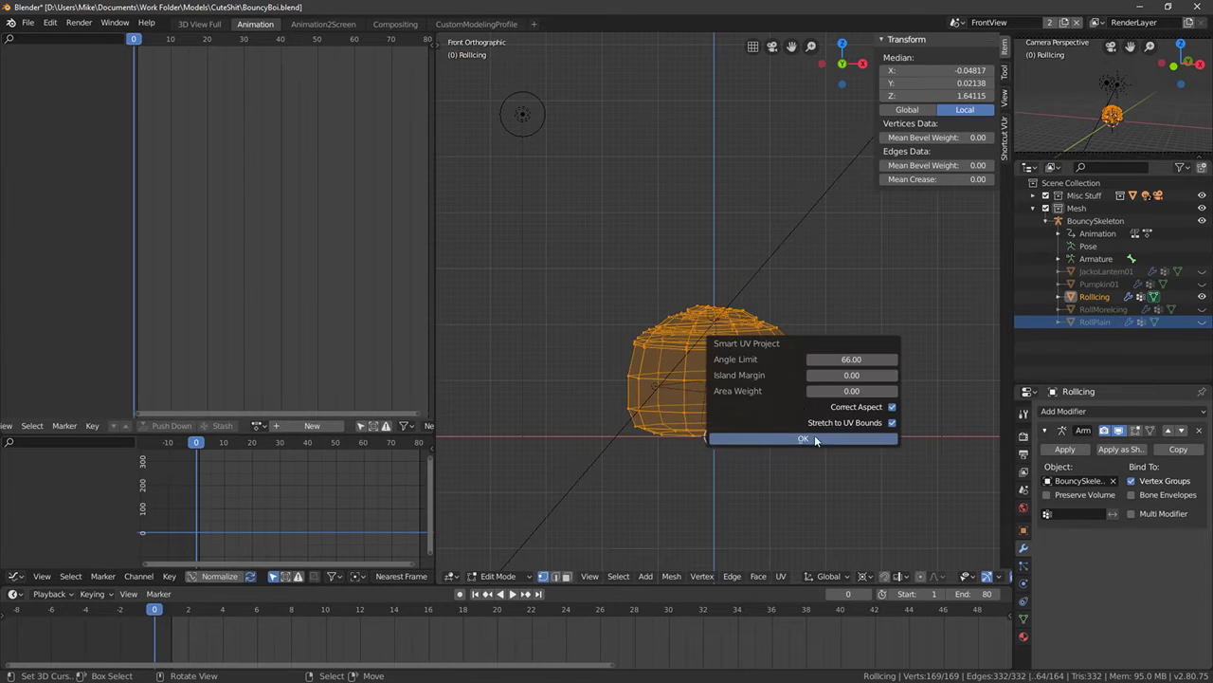
pyautogui.click(810, 433)
pyautogui.press('Tab')
# Export the visible roll mesh and BouncySkeleton as FBX, overwriting BouncyCinnamonRoll03.fbx
pyautogui.click(755, 386)
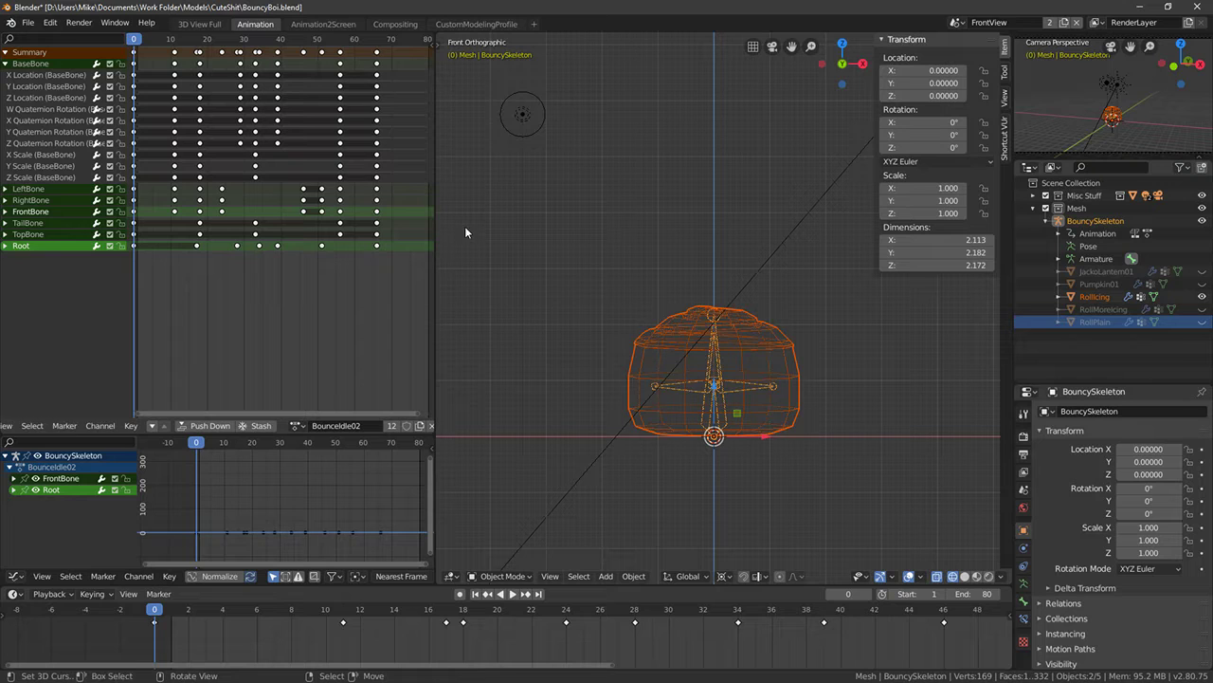
pyautogui.click(50, 22)
pyautogui.click(28, 21)
pyautogui.moveTo(79, 204)
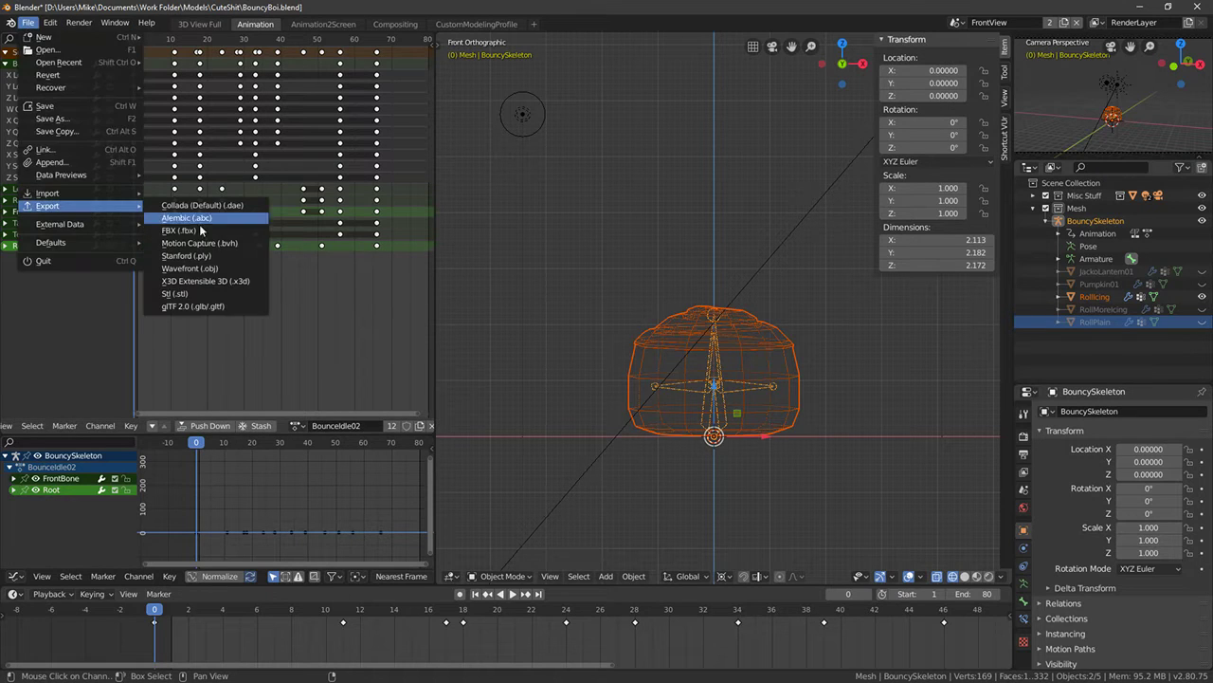
pyautogui.click(181, 230)
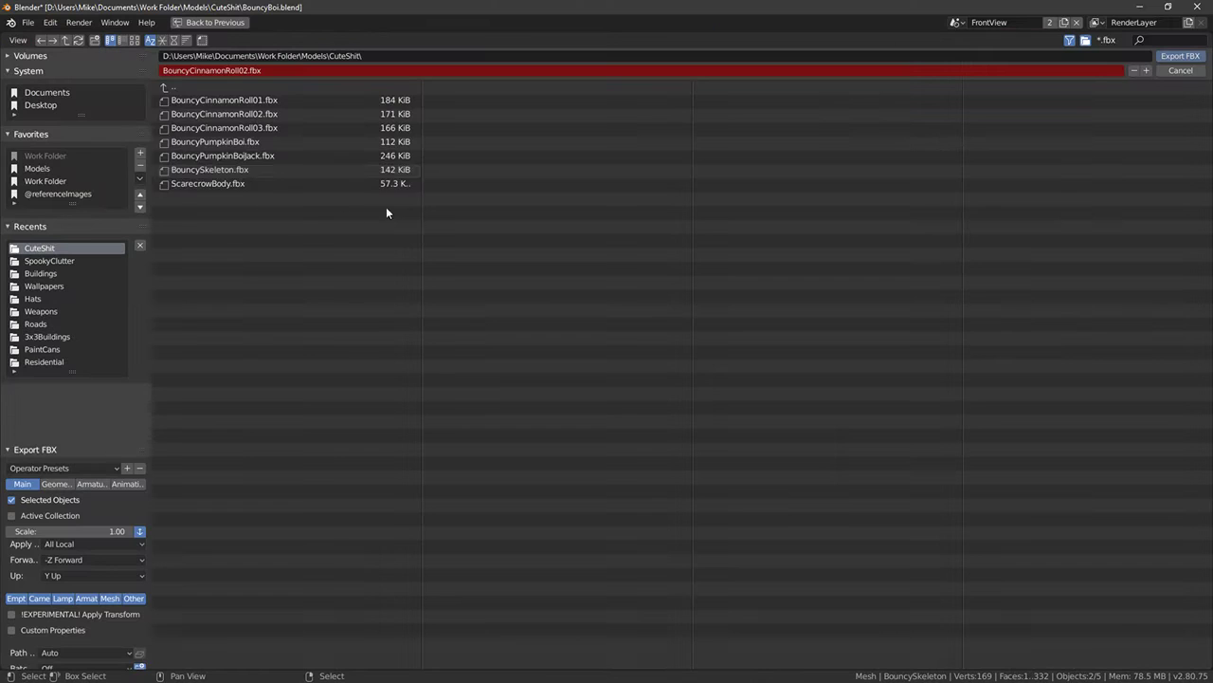
pyautogui.click(261, 129)
pyautogui.press('Return')
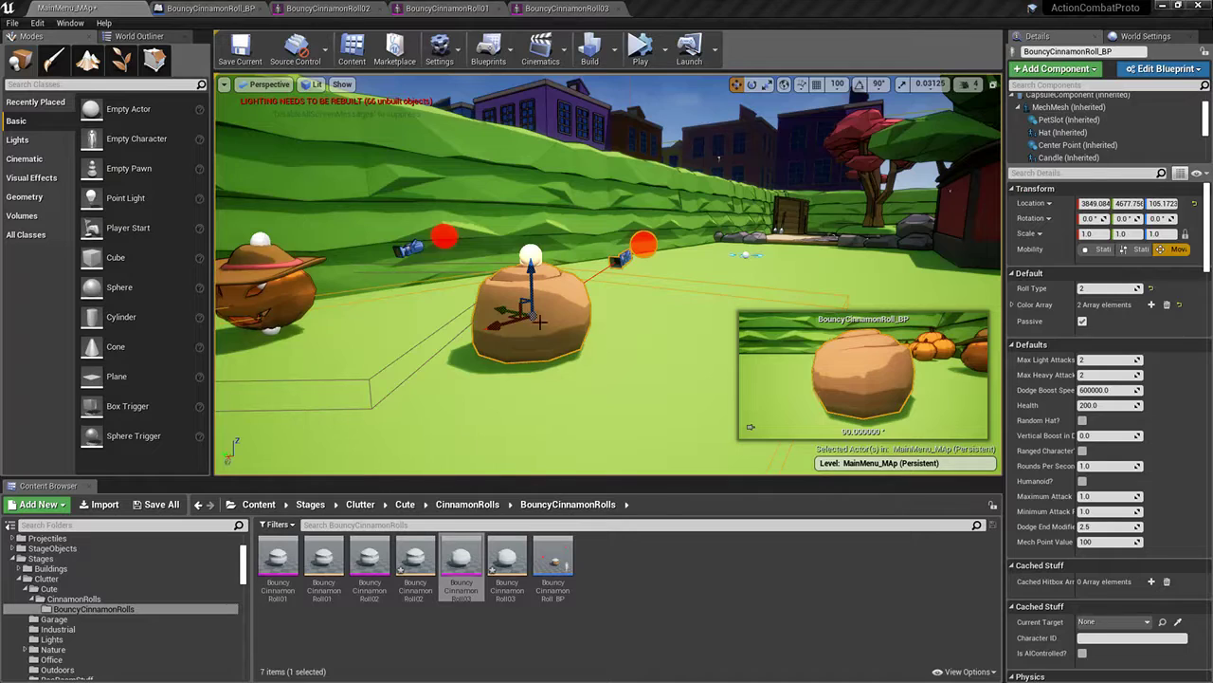
# In Unreal Engine, reimport the BouncyCinnamonRoll02 skeletal mesh and reset its materials to the FBX
pyautogui.rightClick(377, 561)
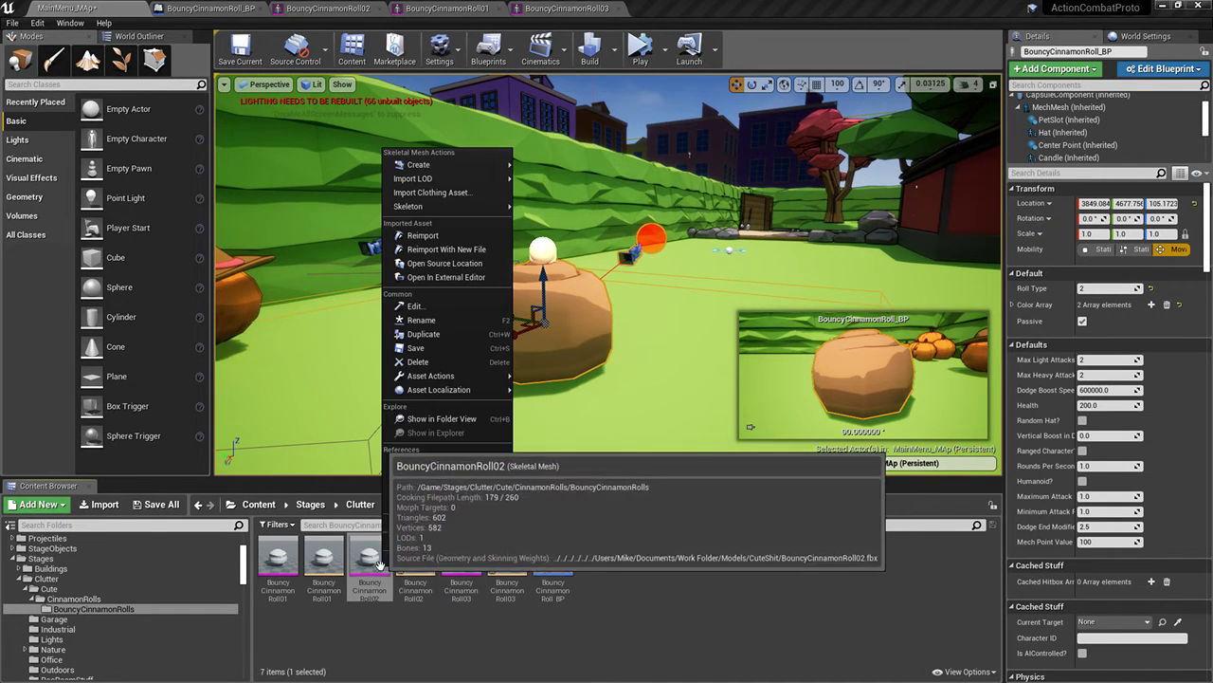
pyautogui.click(422, 236)
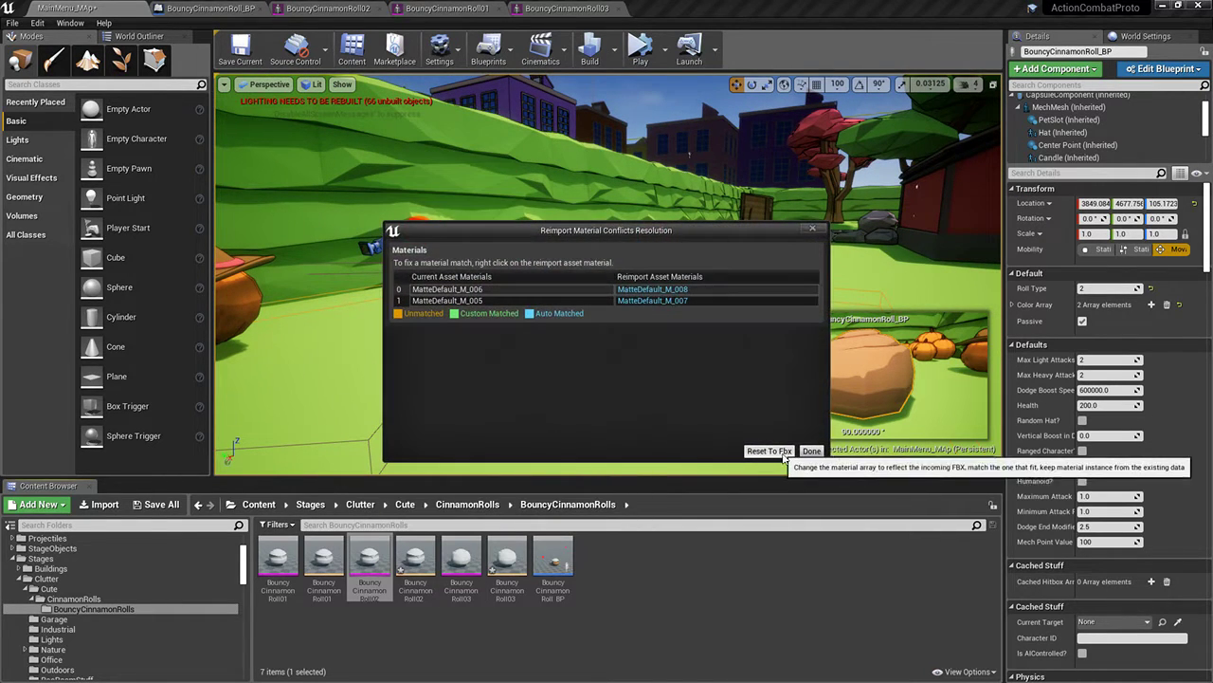
pyautogui.click(768, 452)
# Reimport the BouncyCinnamonRoll03 skeletal mesh, accepting the proposed material matches, and switch back to Blender
pyautogui.rightClick(462, 561)
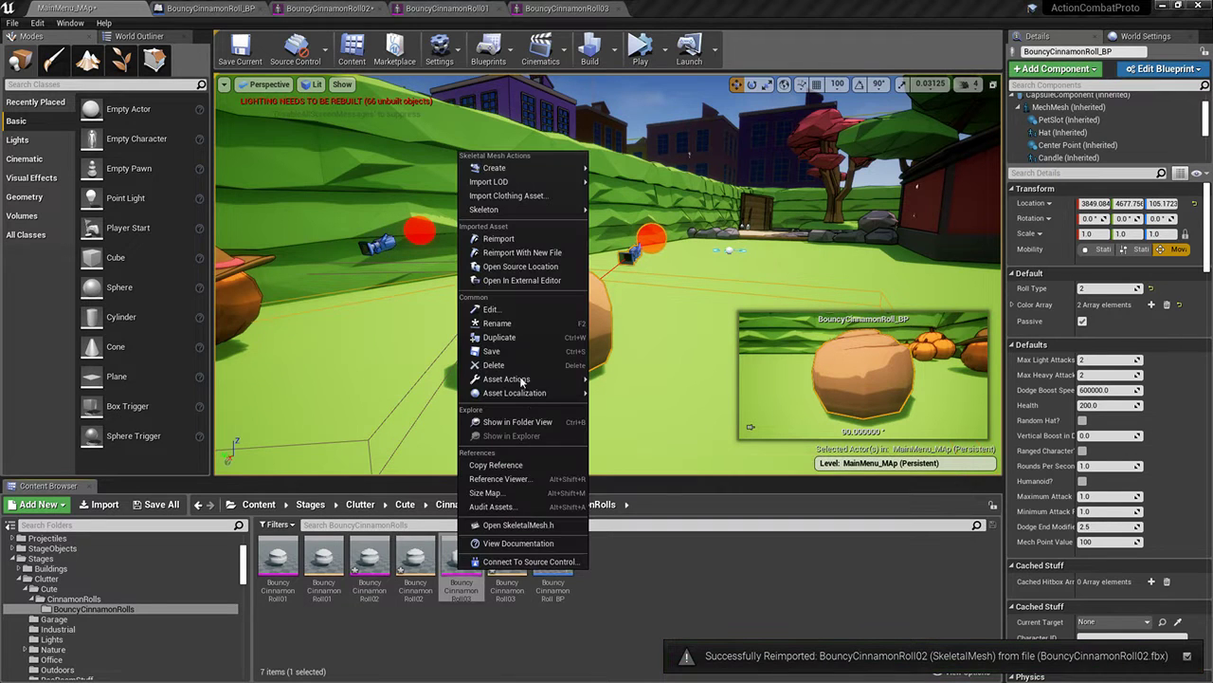
pyautogui.click(494, 238)
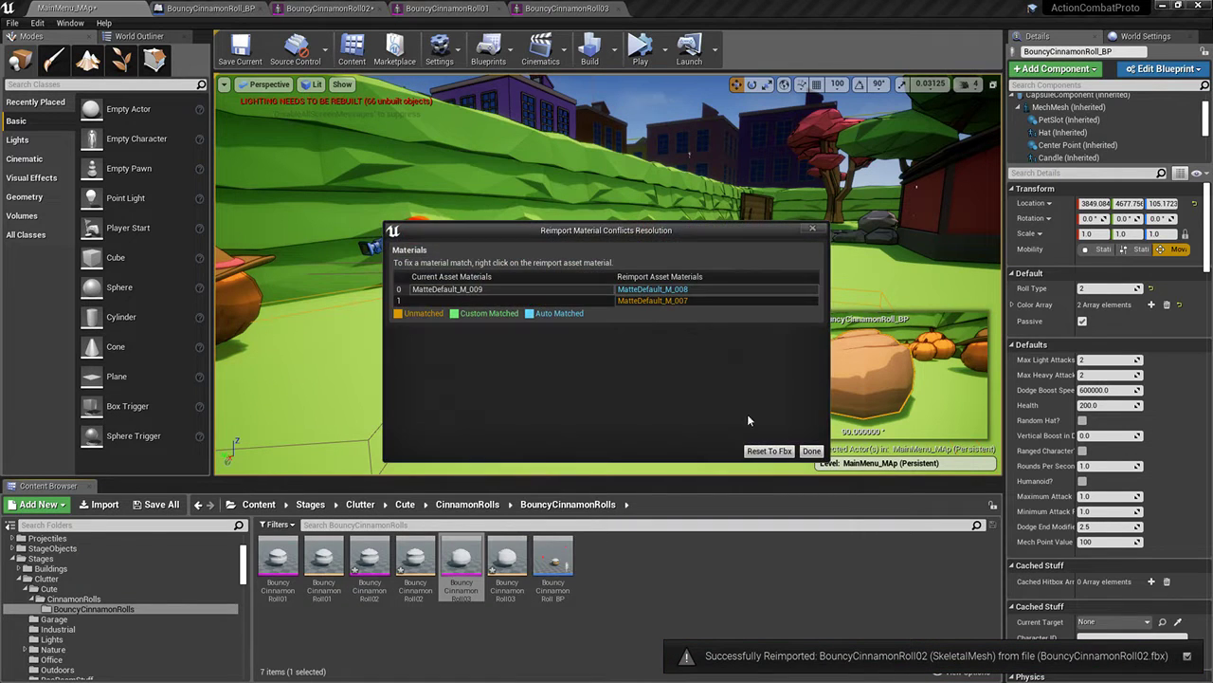
pyautogui.click(812, 451)
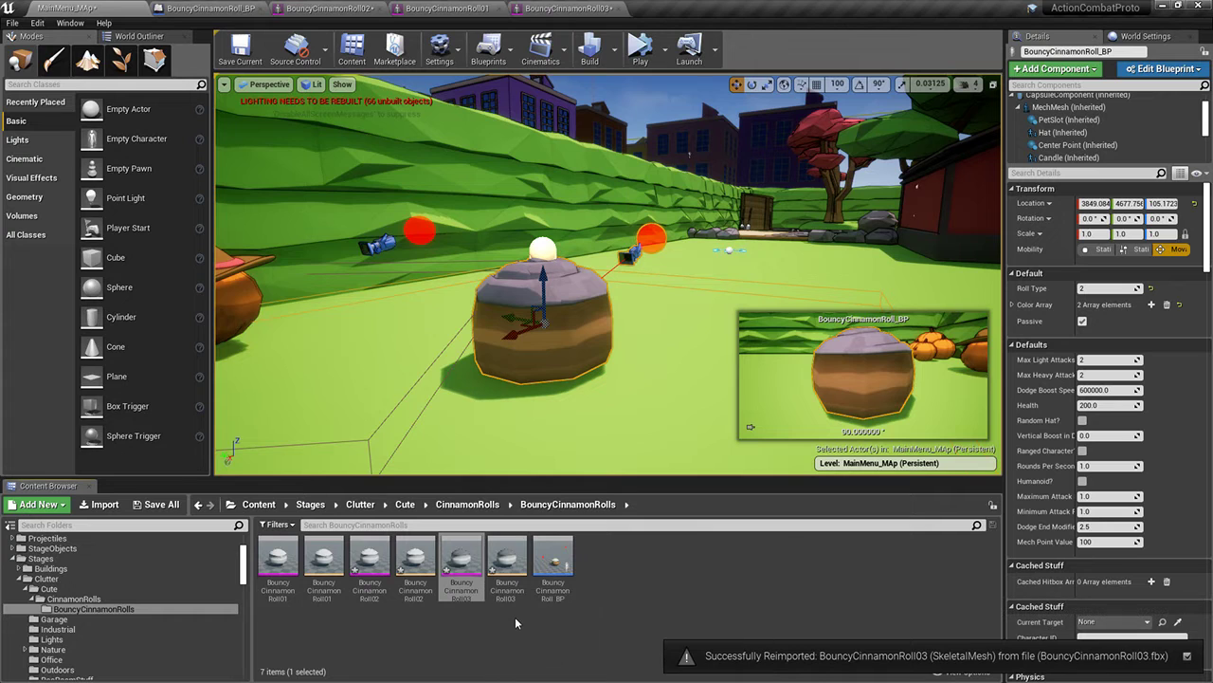
pyautogui.hotkey('alt', 'Tab')
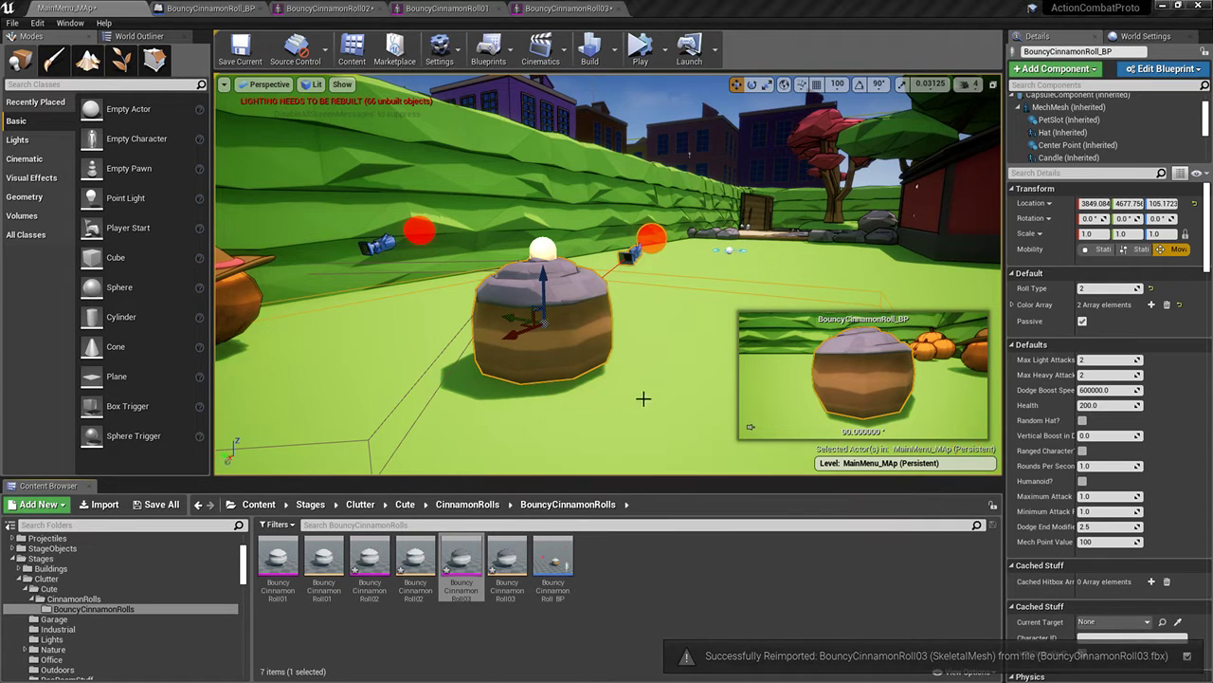
pyautogui.hotkey('alt', 'Tab')
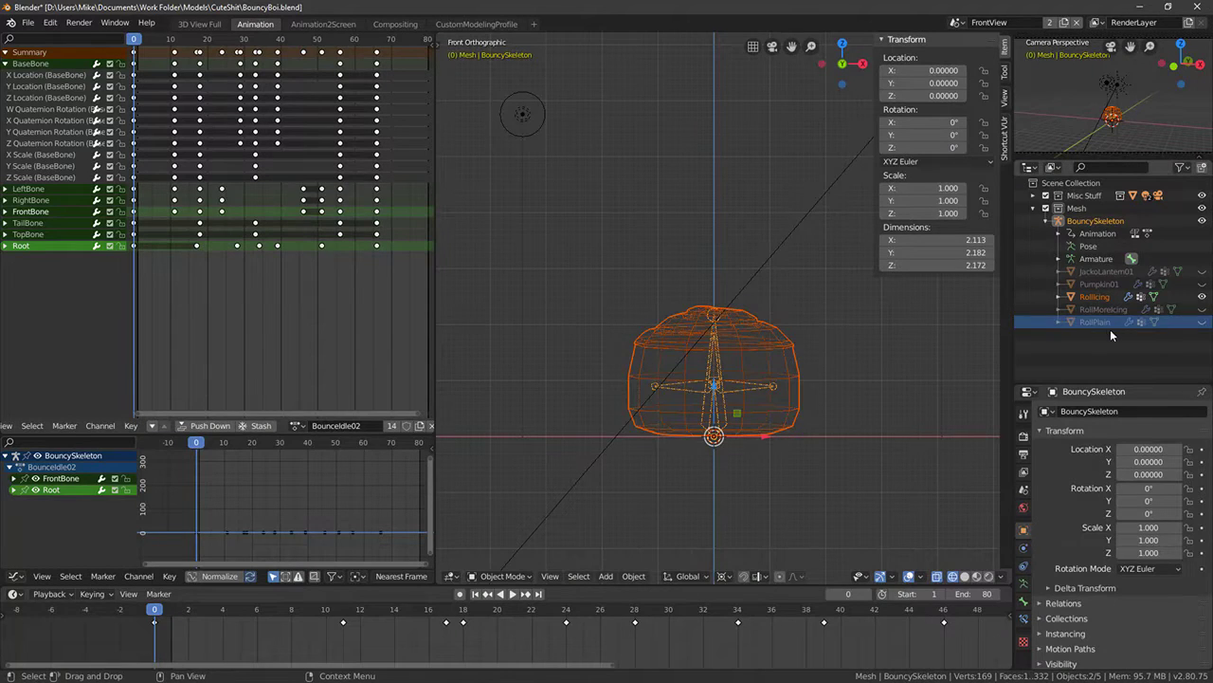
# Unhide and select the RollPlain mesh and hide RollIcing so only the plain roll shows
pyautogui.click(1129, 323)
pyautogui.click(1202, 322)
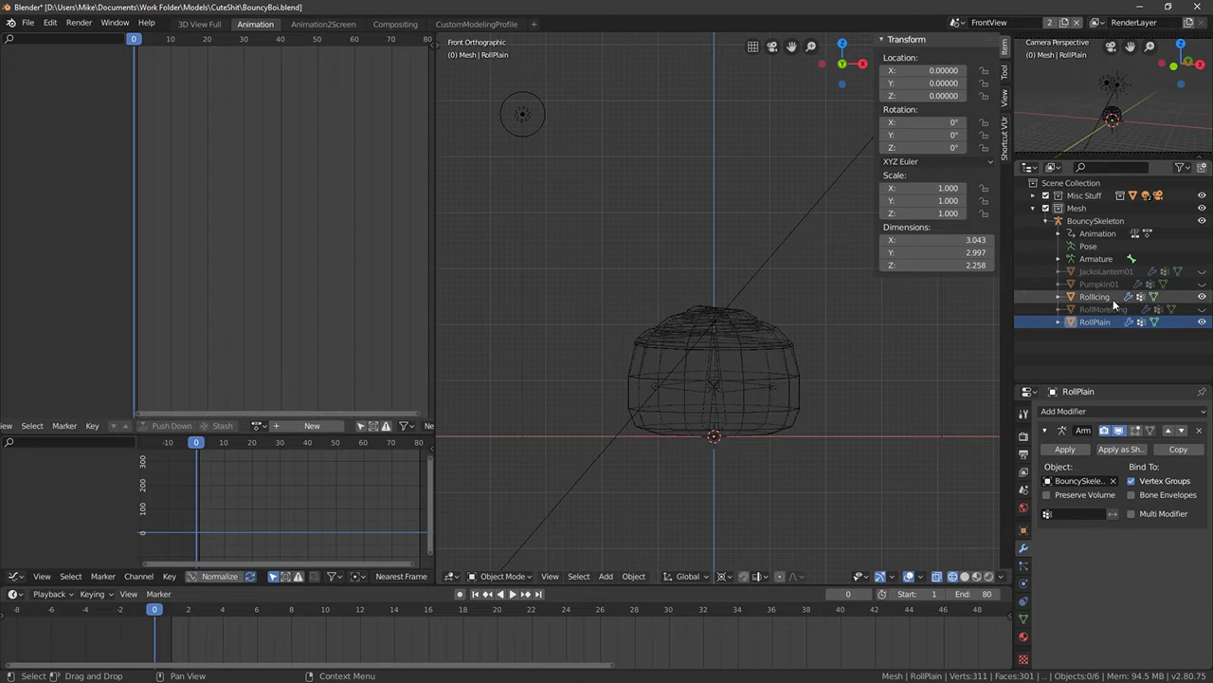
pyautogui.click(1202, 297)
pyautogui.click(721, 360)
# Unwrap the full RollPlain mesh with Smart UV Project, angle limit 66, and return to Object Mode
pyautogui.press('Tab')
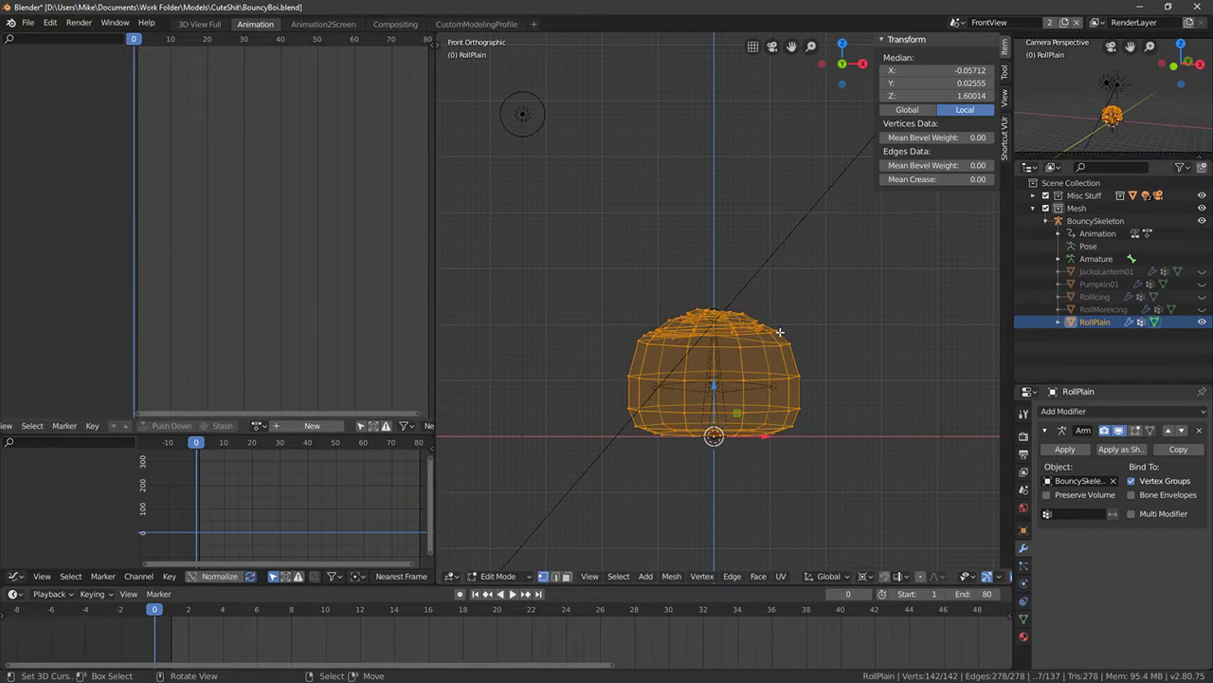
pyautogui.press('u')
pyautogui.click(779, 331)
pyautogui.click(787, 430)
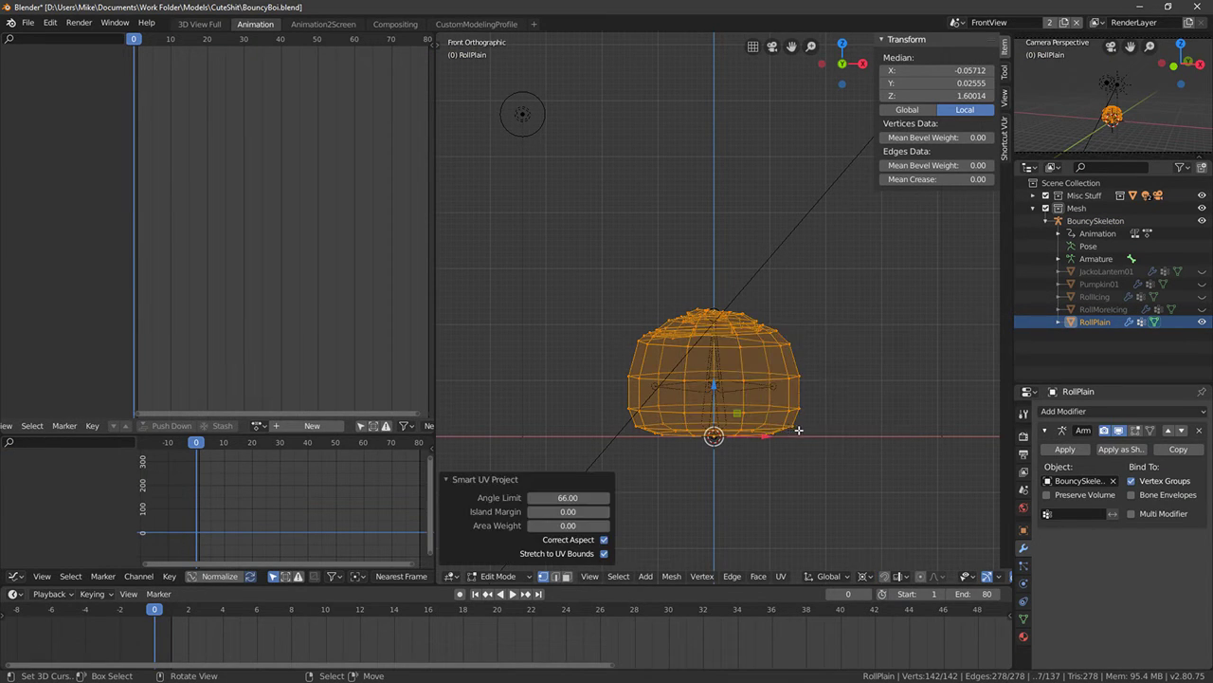
pyautogui.press('Tab')
# Export RollPlain together with BouncySkeleton as FBX, overwriting BouncyCinnamonRoll03.fbx
pyautogui.keyDown('shift'); pyautogui.click(699, 334); pyautogui.keyUp('shift')
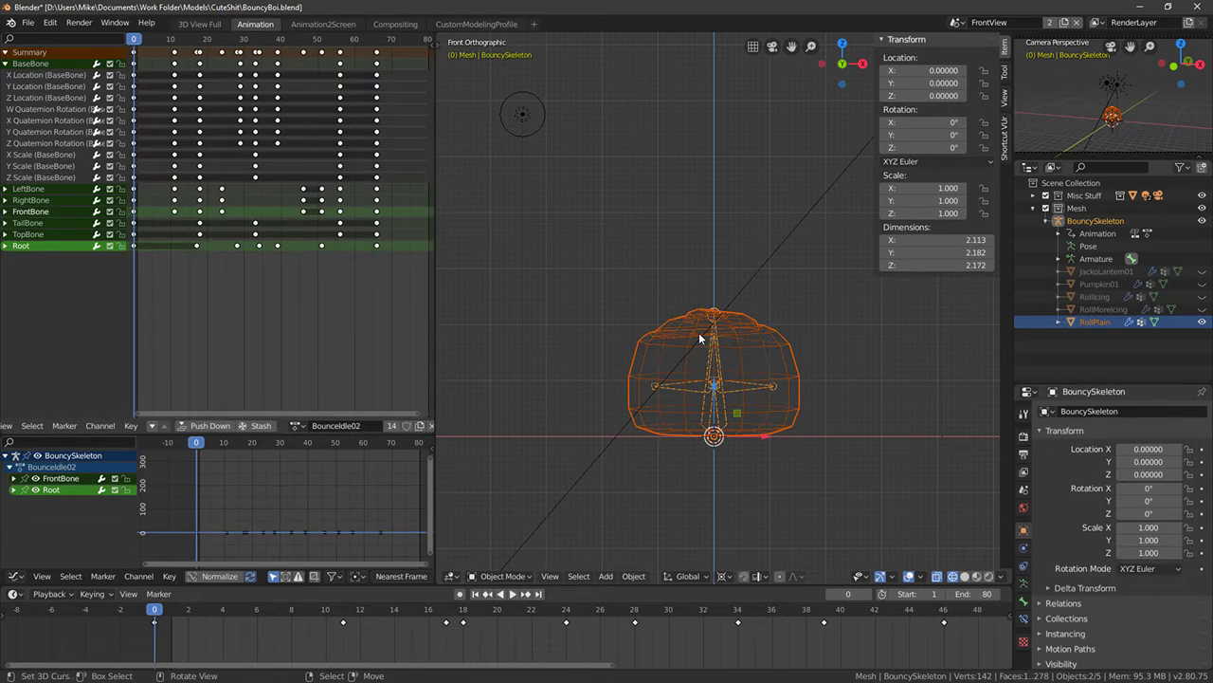
pyautogui.click(28, 22)
pyautogui.moveTo(95, 220)
pyautogui.click(180, 230)
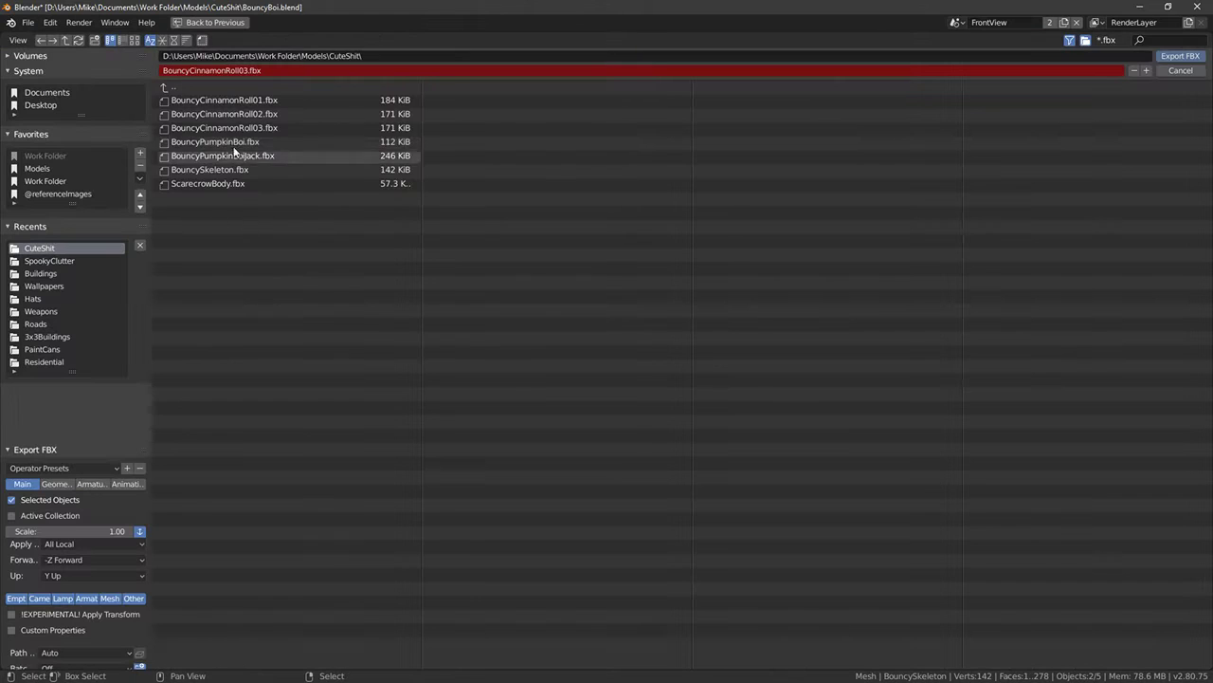
pyautogui.doubleClick(224, 127)
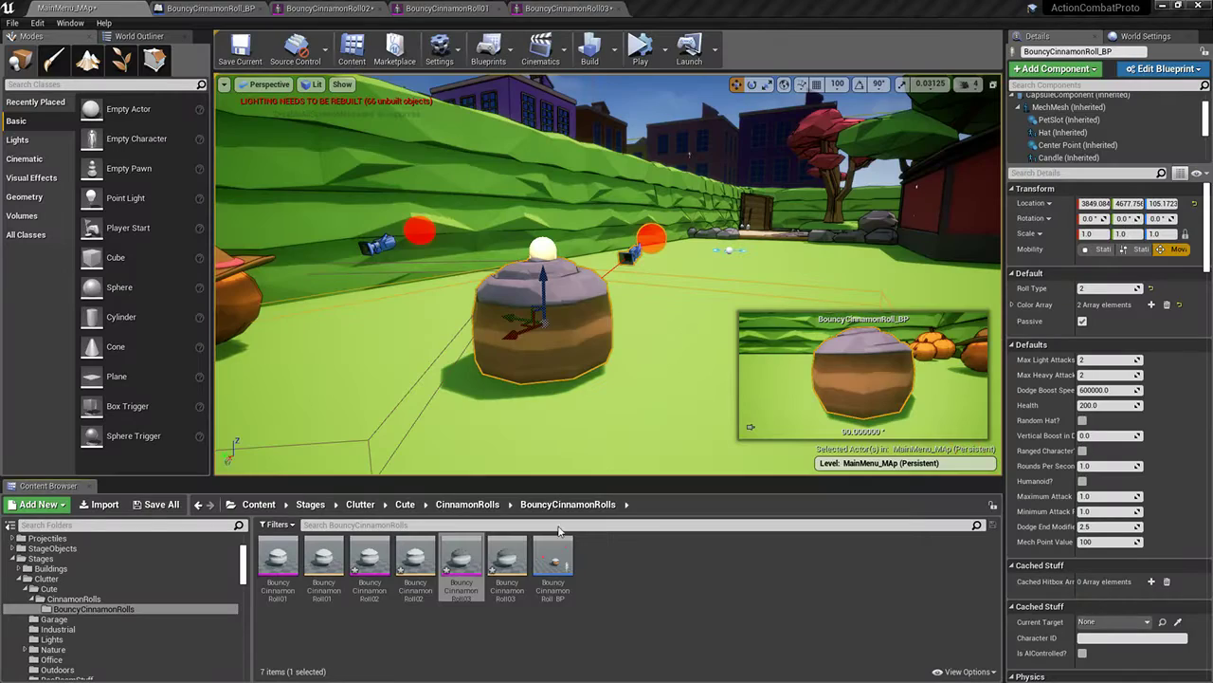
# In Unreal Engine, reimport the BouncyCinnamonRoll03 skeletal mesh and accept the proposed material match
pyautogui.rightClick(461, 564)
pyautogui.click(526, 239)
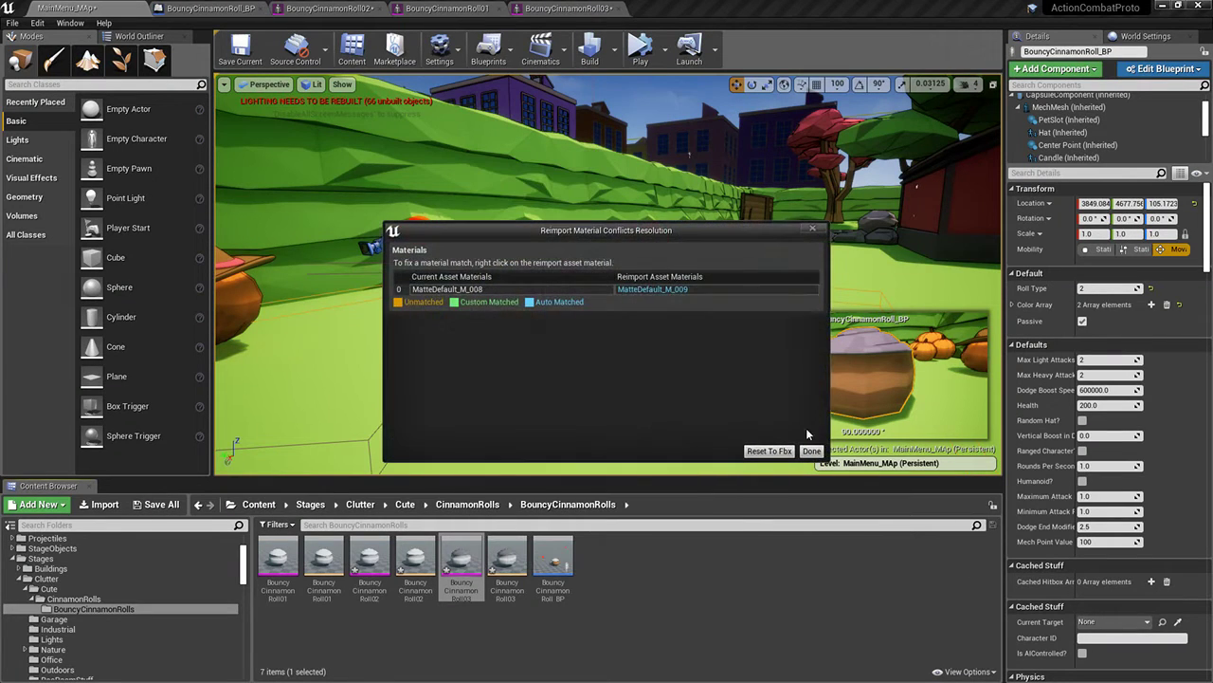
pyautogui.click(812, 450)
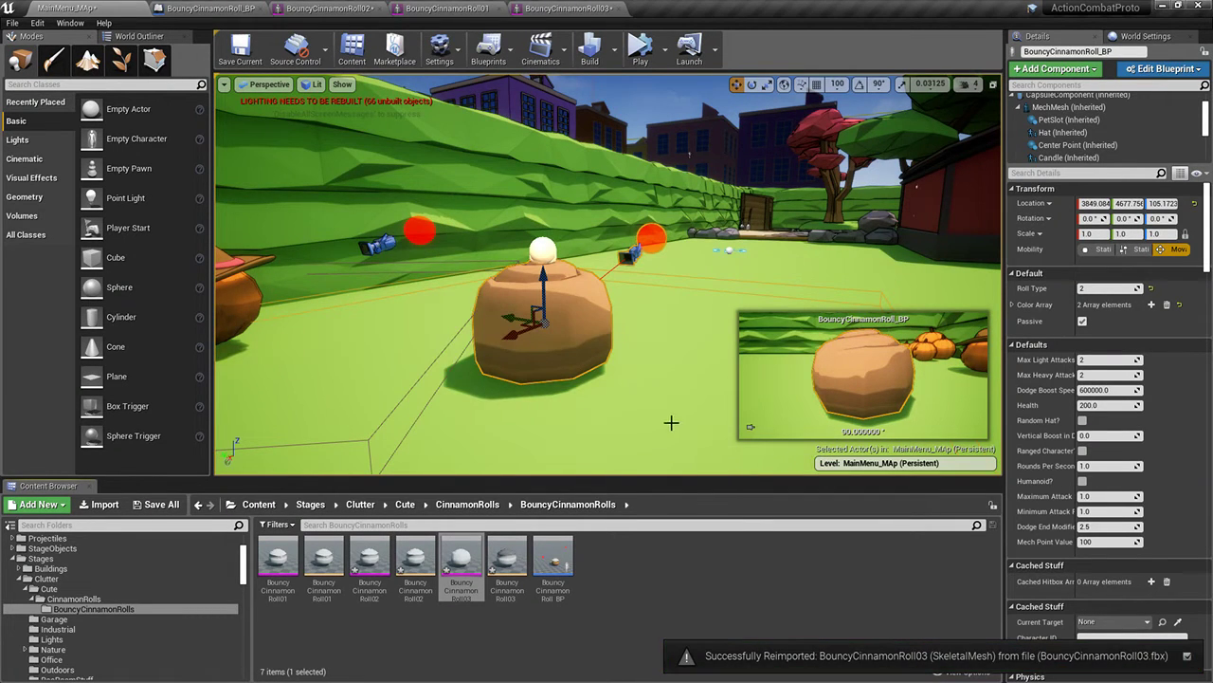
# Set the placed BouncyCinnamonRoll_BP's Roll Type to 0 and inspect the roll from several sides
pyautogui.press('w')
pyautogui.moveTo(671, 423); pyautogui.dragTo(720, 446, button='right')
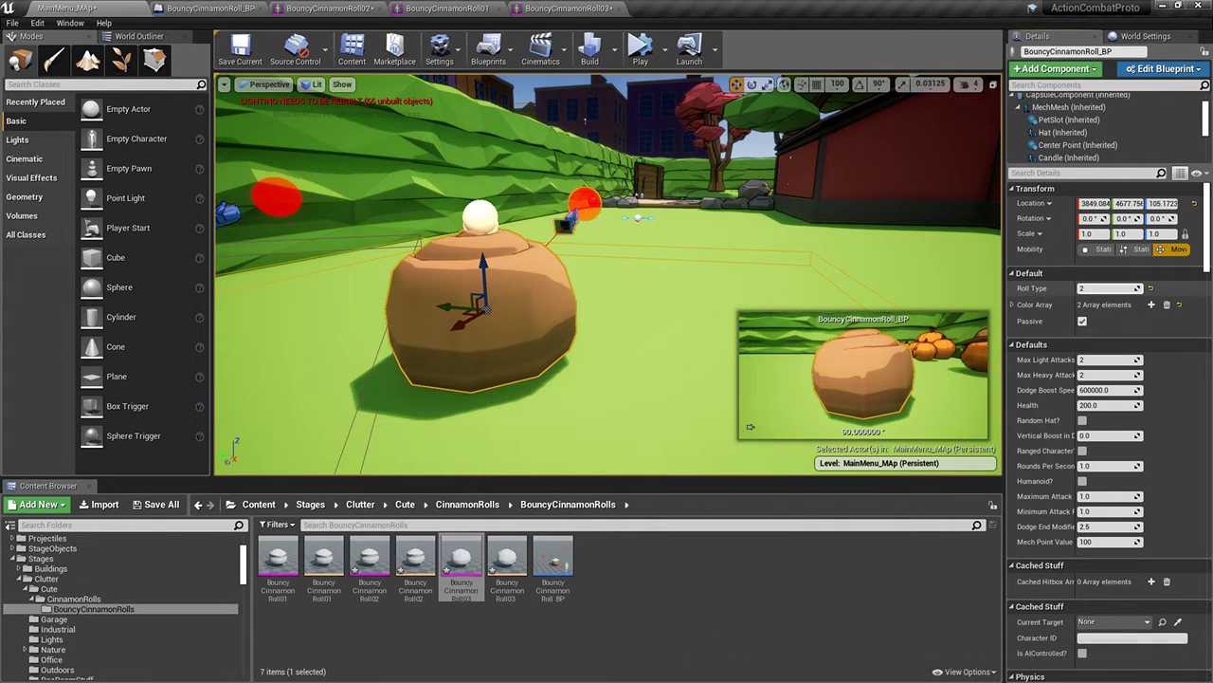
pyautogui.moveTo(1108, 288)
pyautogui.mouseDown()
pyautogui.moveTo(1079, 288)
pyautogui.moveTo(1098, 288)
pyautogui.mouseUp()
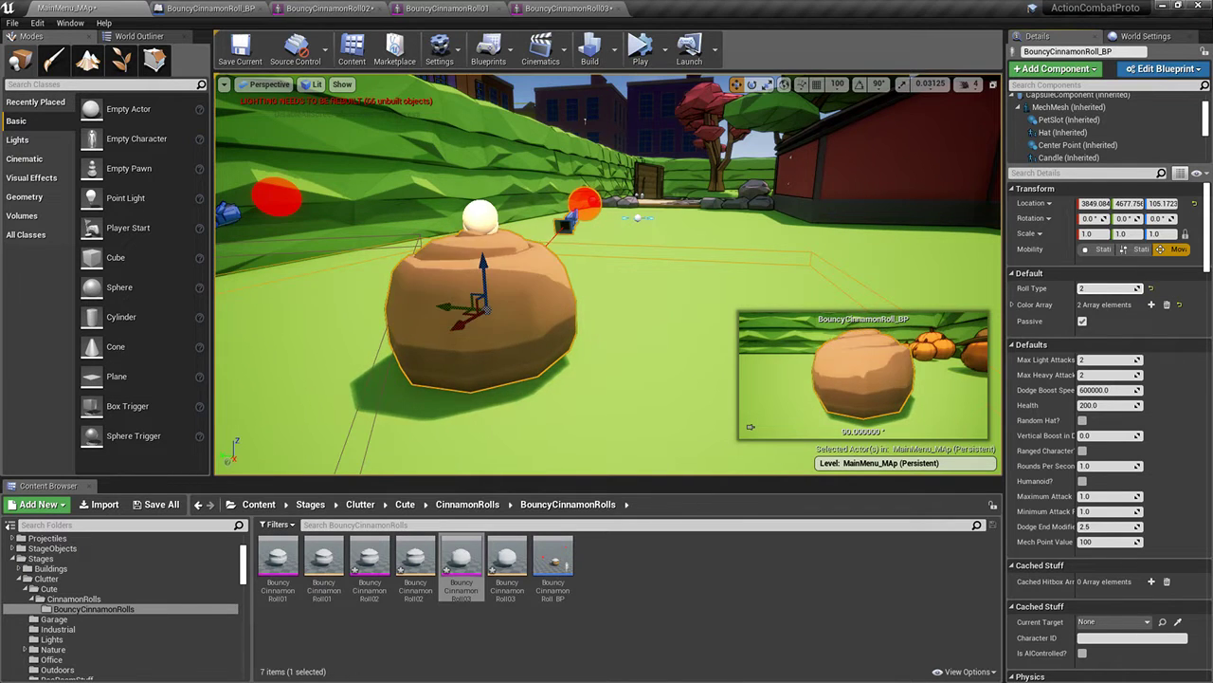
pyautogui.moveTo(1098, 288); pyautogui.dragTo(1083, 289)
pyautogui.press('a')
pyautogui.moveTo(969, 295); pyautogui.dragTo(999, 302, button='right')
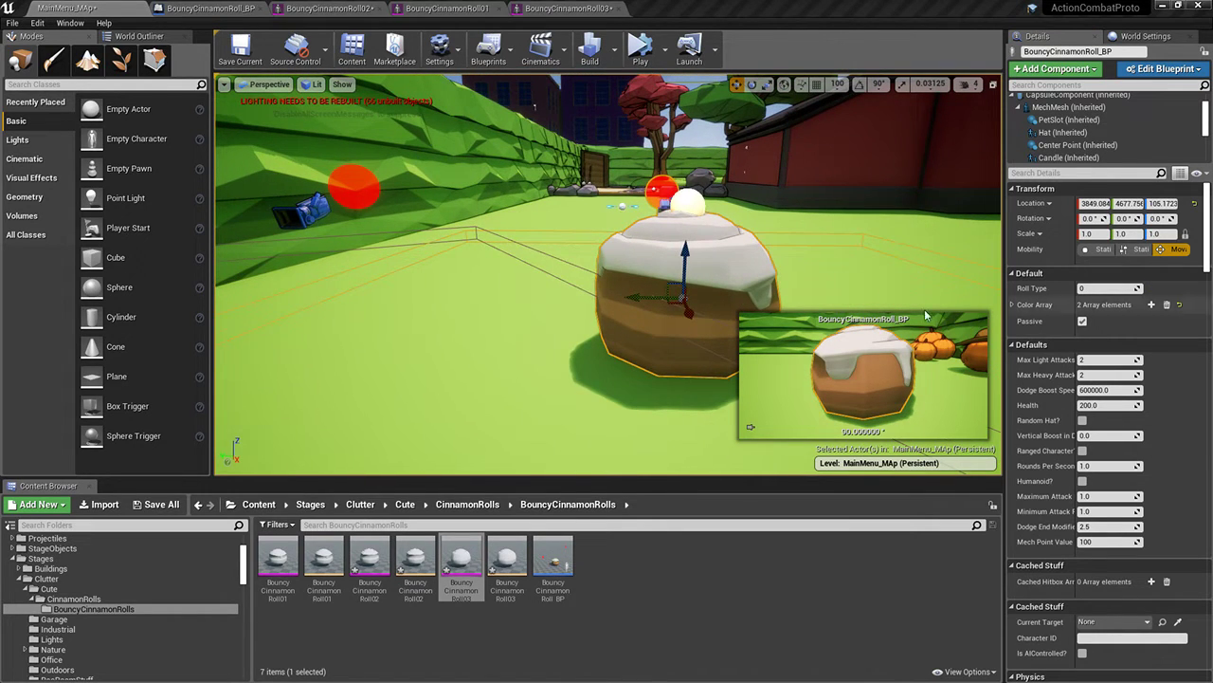
pyautogui.moveTo(598, 304); pyautogui.dragTo(842, 311, button='right')
pyautogui.press('a')
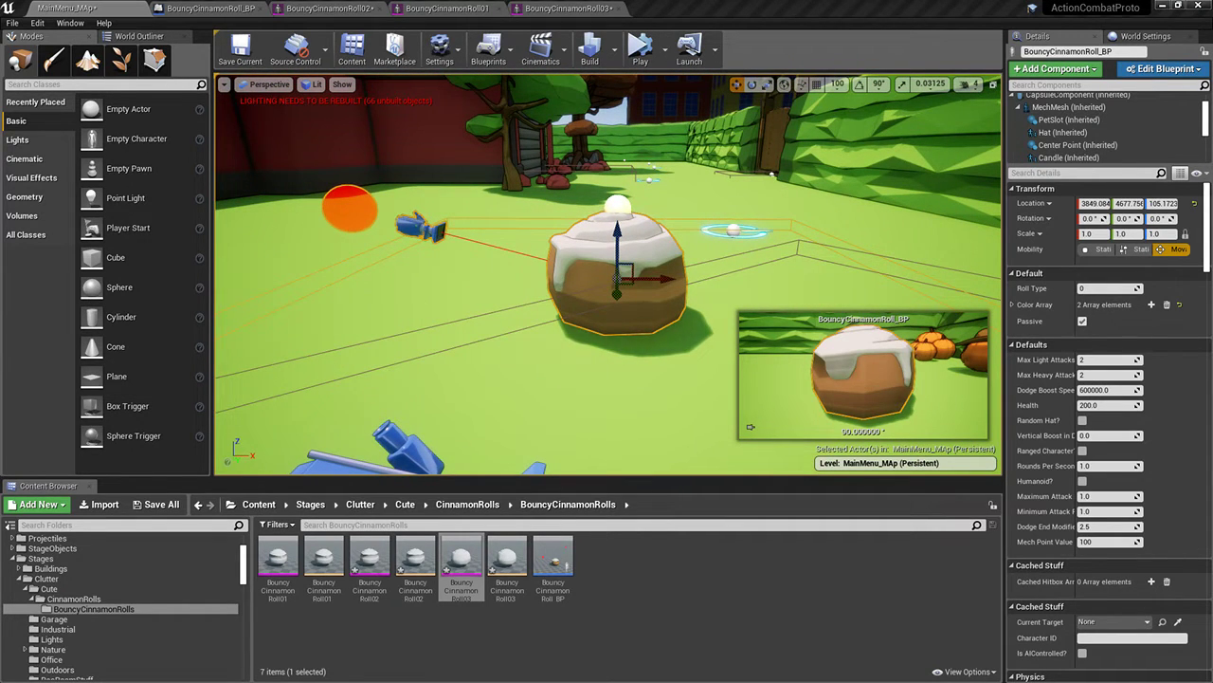
# Bring the Discord window with the shared sword image into view and move it away again
pyautogui.moveTo(1212, 15); pyautogui.dragTo(421, 43)
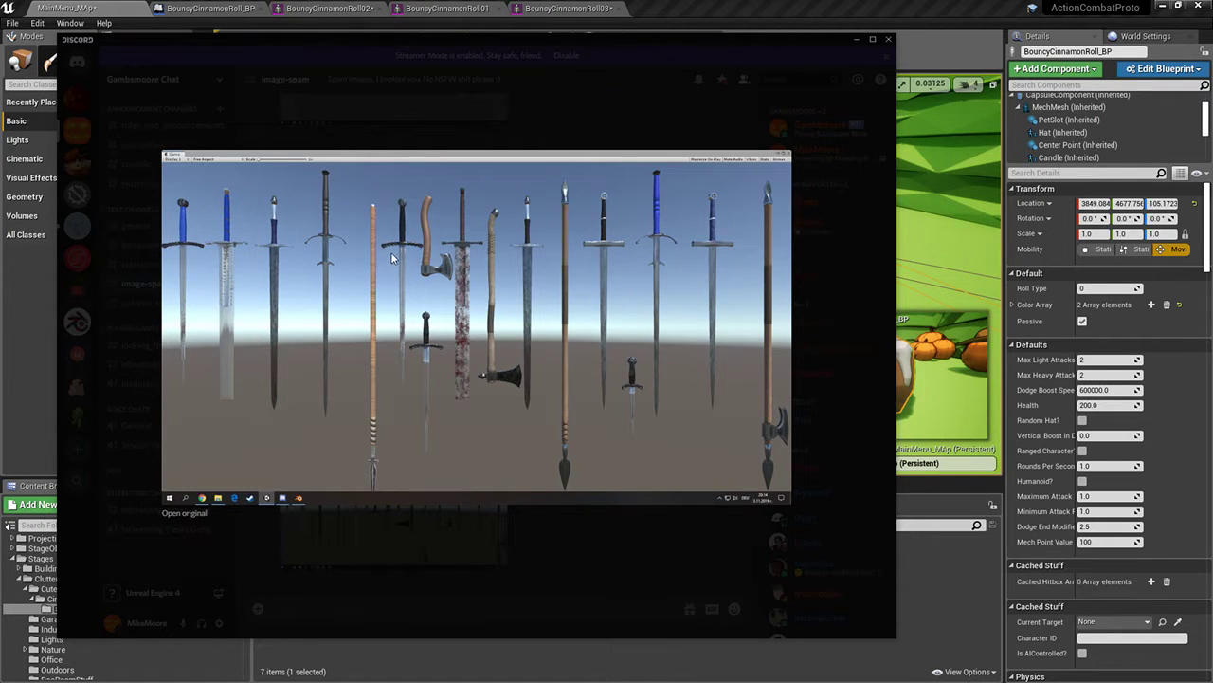
pyautogui.moveTo(422, 45); pyautogui.dragTo(1212, 95)
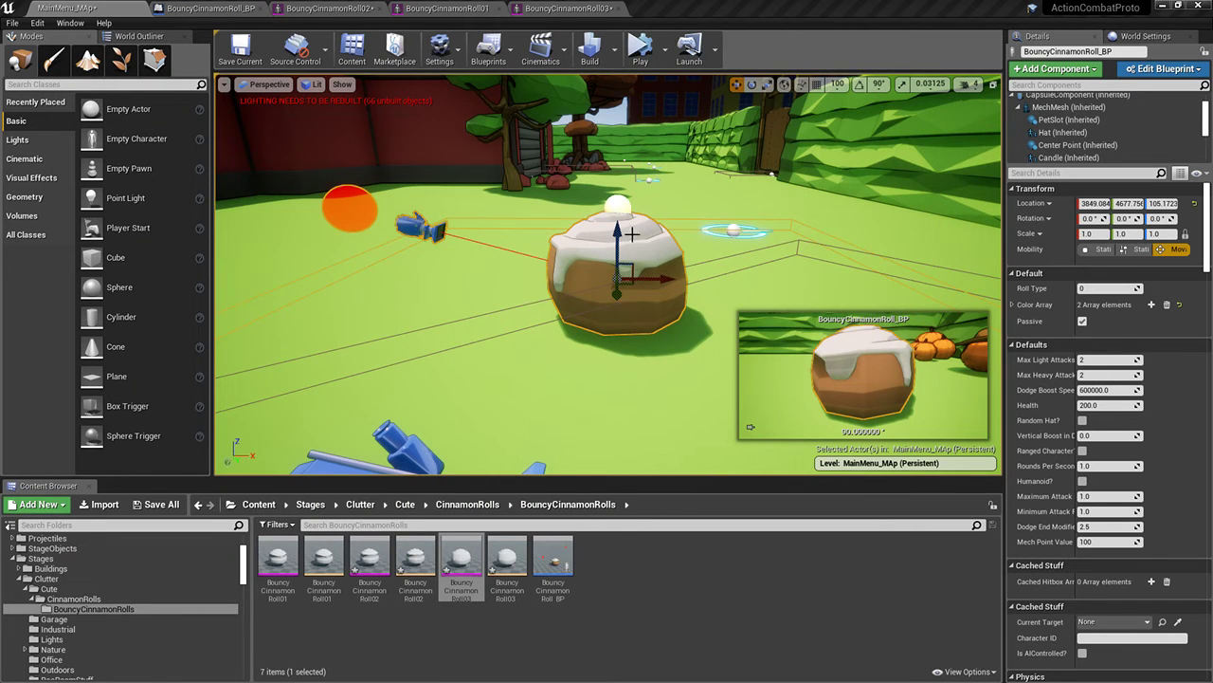
# Inspect the iced cinnamon roll up close and start simulating the level
pyautogui.press('w')
pyautogui.moveTo(632, 234); pyautogui.dragTo(986, 244, button='right')
pyautogui.press('a')
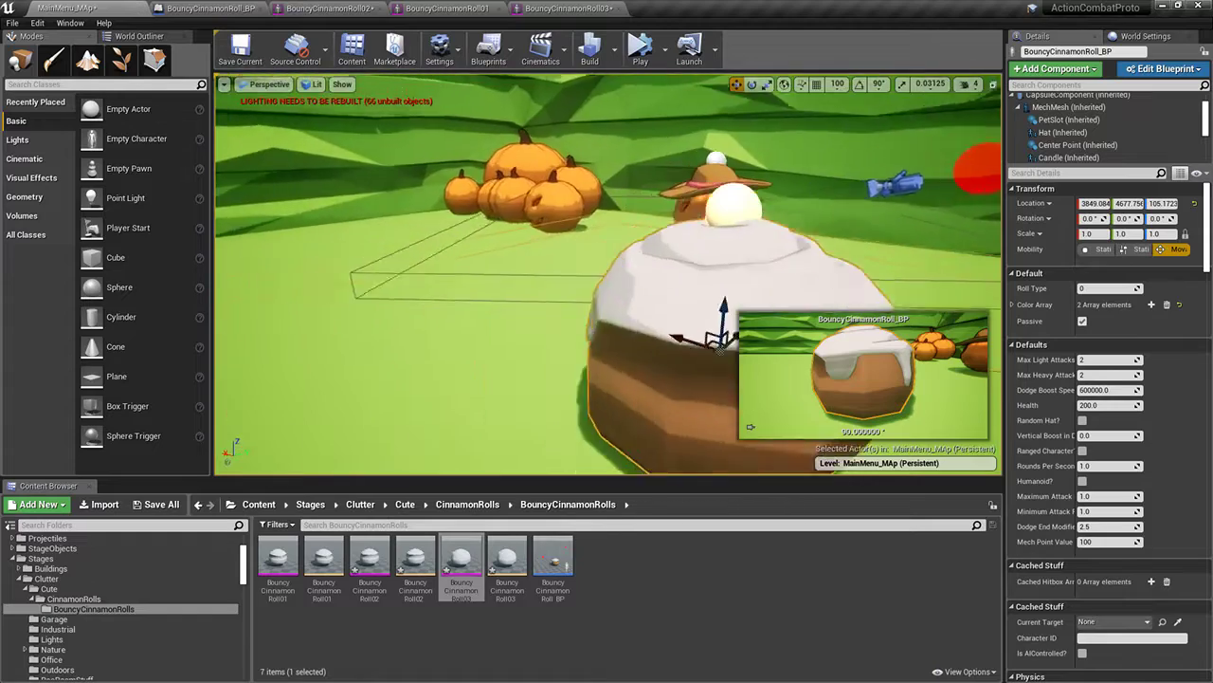
pyautogui.moveTo(641, 264); pyautogui.dragTo(797, 263, button='right')
pyautogui.press('s')
pyautogui.hotkey('alt', 's')
pyautogui.moveTo(645, 293); pyautogui.dragTo(690, 293, button='right')
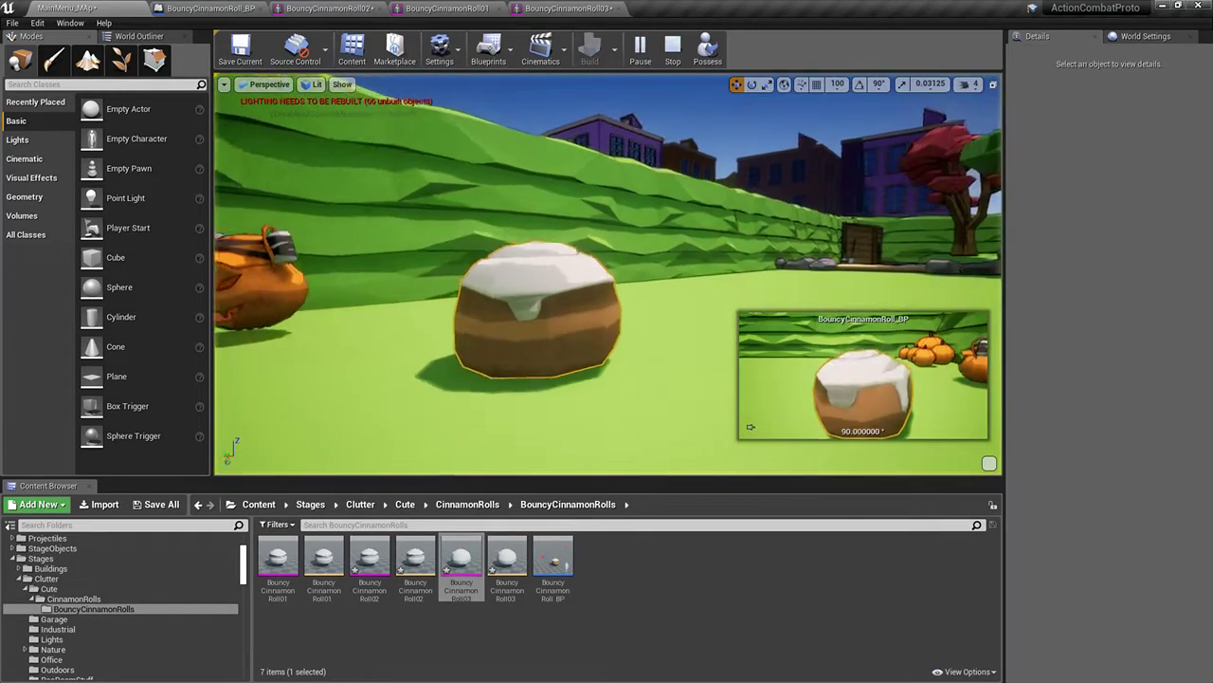
# Select the cinnamon roll in the running simulation, set its Roll Type to 2 and inspect it
pyautogui.click(630, 299)
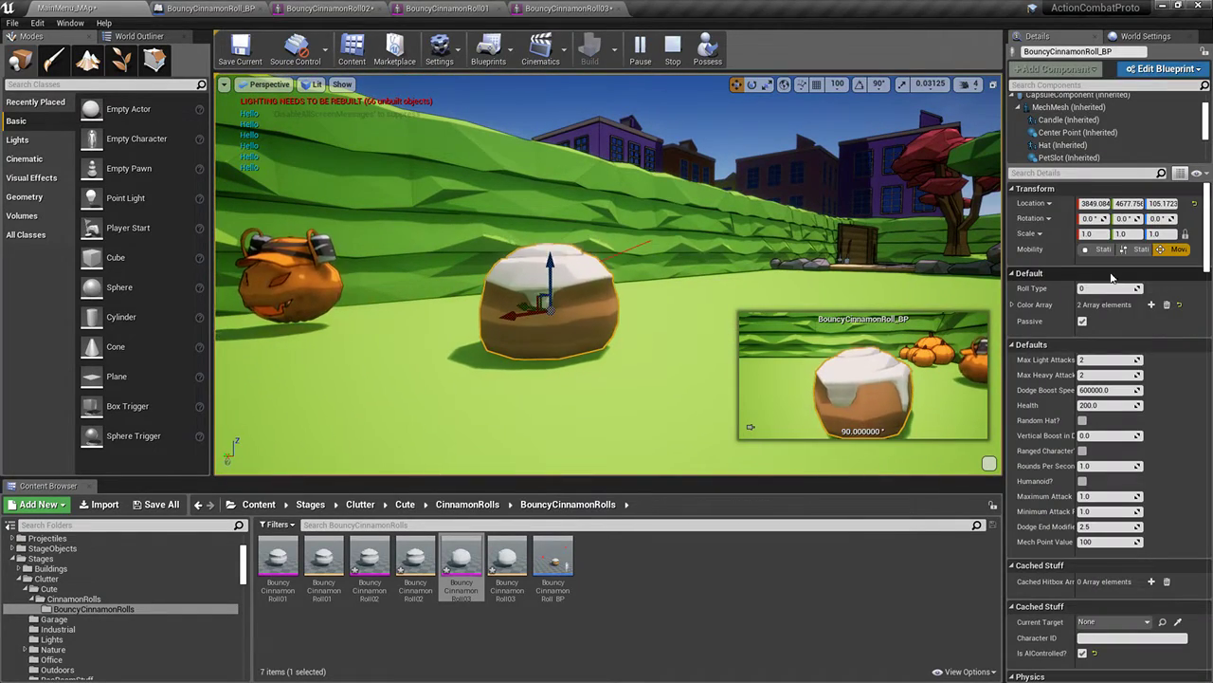
pyautogui.click(696, 279)
pyautogui.click(560, 266)
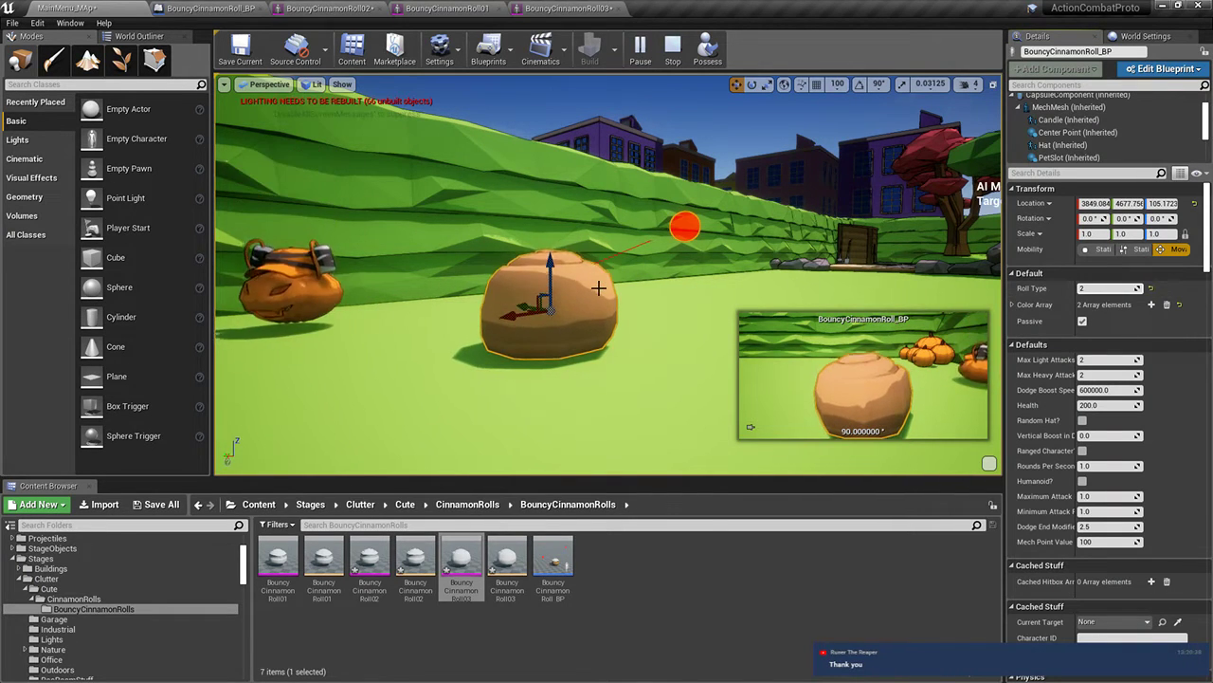
pyautogui.moveTo(598, 287); pyautogui.dragTo(770, 286, button='right')
pyautogui.press('s')
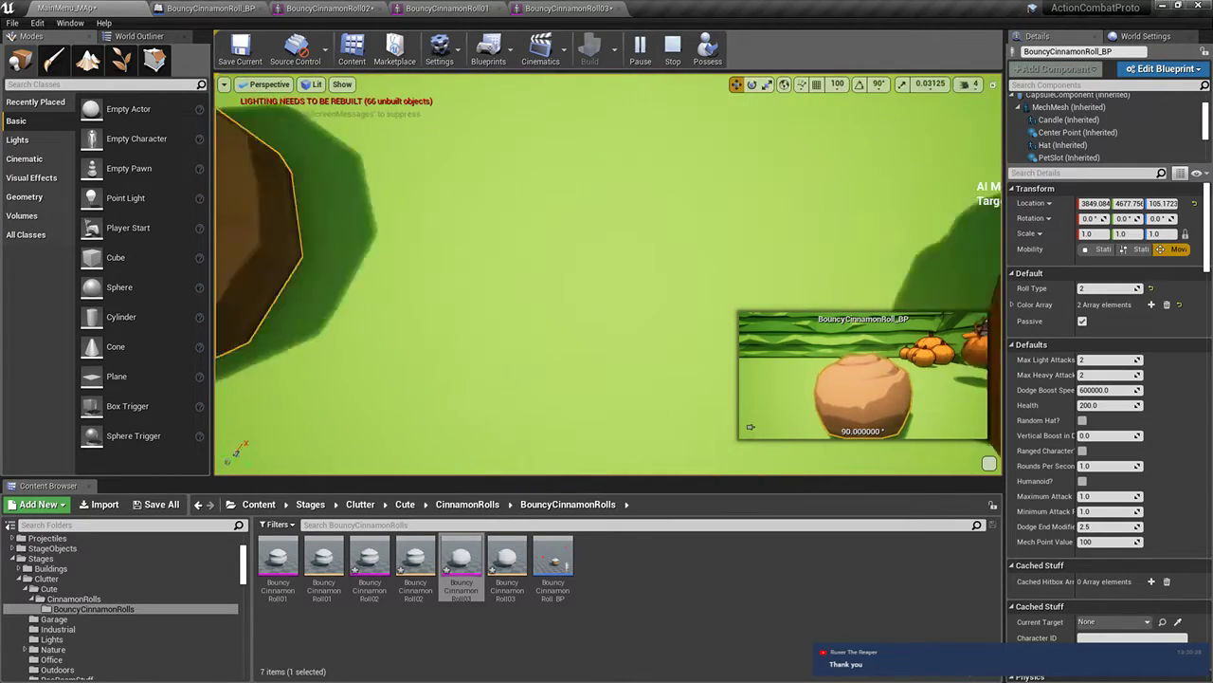
pyautogui.moveTo(793, 208)
pyautogui.mouseDown(button='right')
pyautogui.moveTo(663, 209)
pyautogui.moveTo(720, 227)
pyautogui.moveTo(793, 123)
pyautogui.moveTo(793, 209)
pyautogui.mouseUp(button='right')
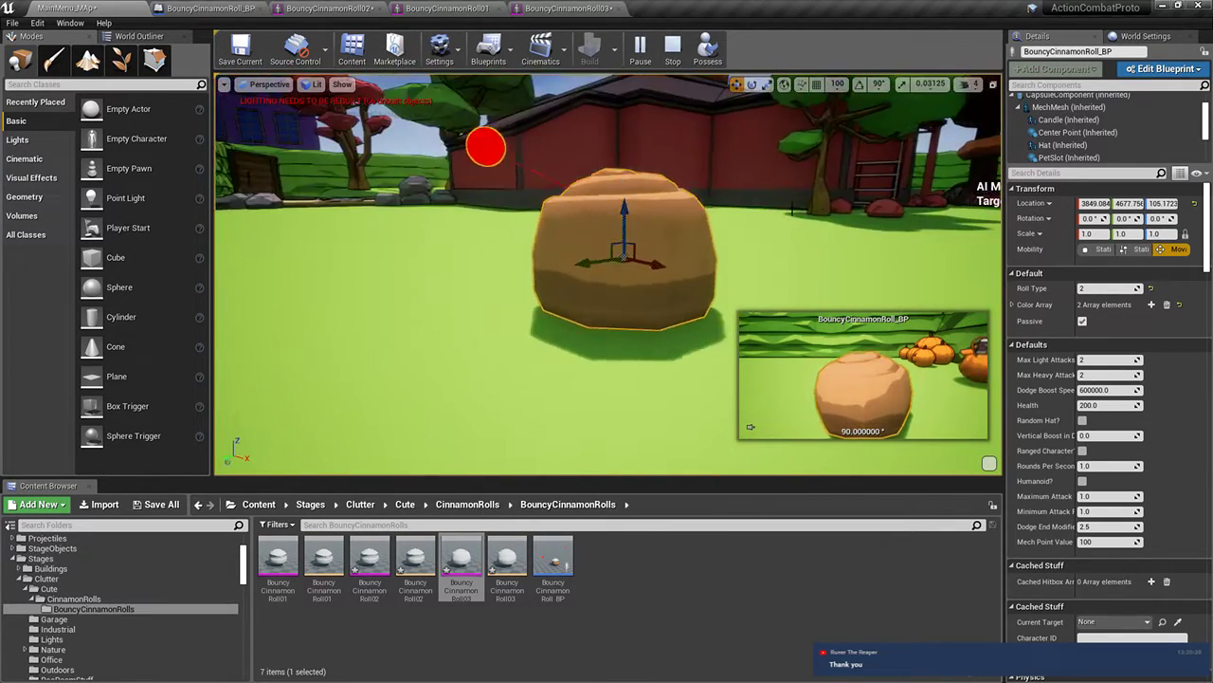
# Set the simulated cinnamon roll's Roll Type to 1 and inspect its icing from above
pyautogui.click(1101, 289)
pyautogui.write('1')
pyautogui.press('Return')
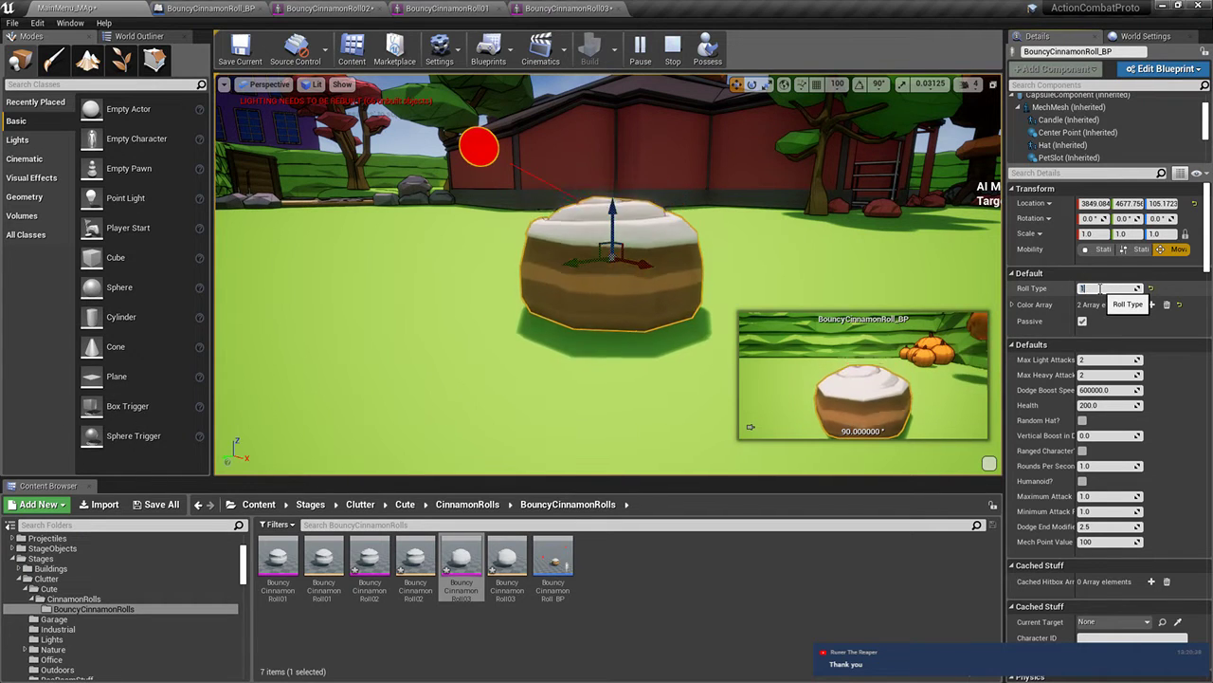
pyautogui.moveTo(663, 246); pyautogui.dragTo(1203, 220, button='right')
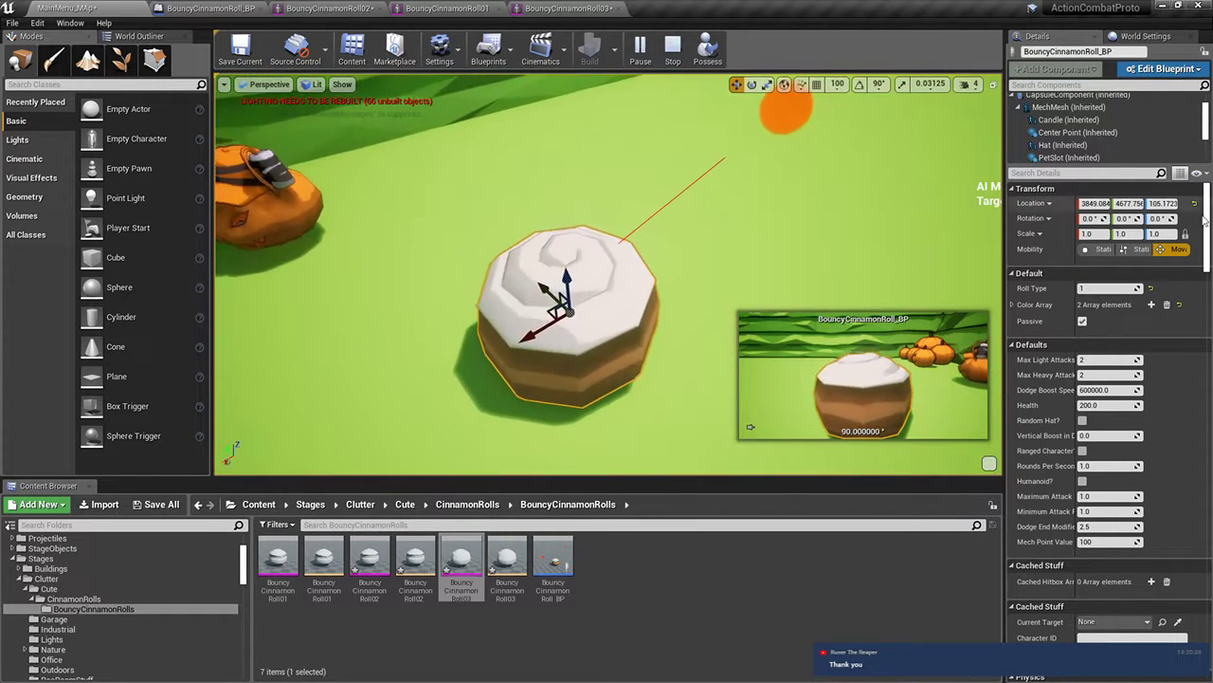
# Set the simulated cinnamon roll's Roll Type to 0 and stop the simulation
pyautogui.click(1103, 289)
pyautogui.write('0')
pyautogui.press('Return')
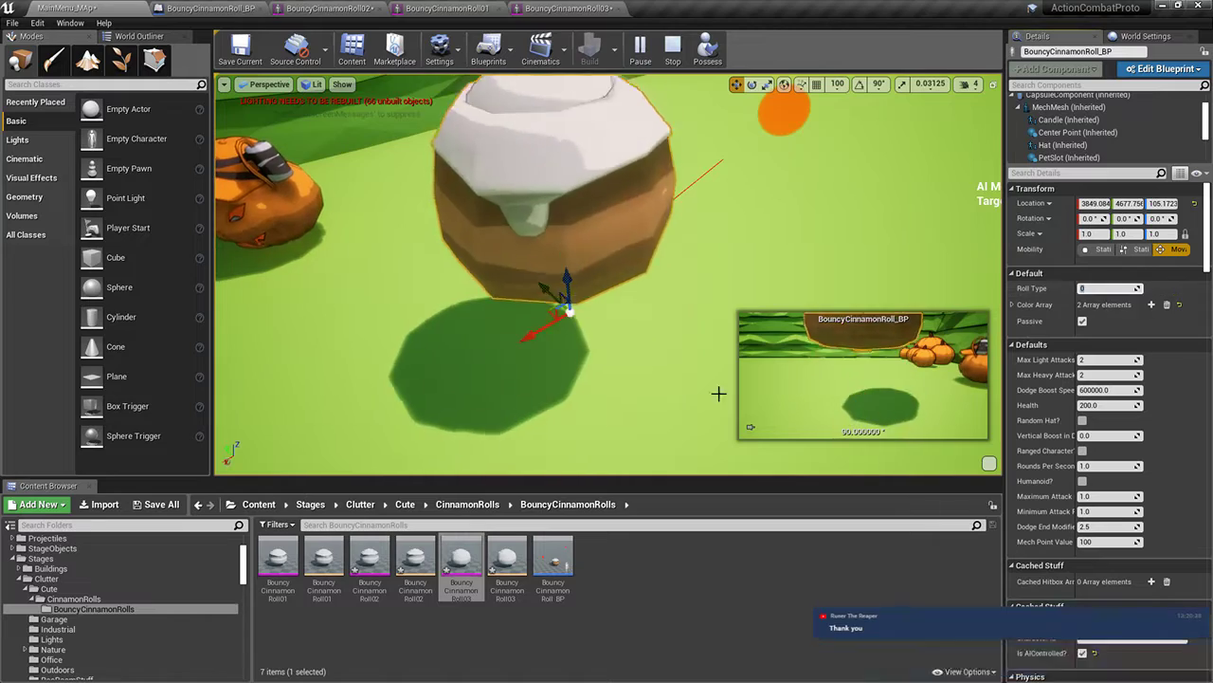
pyautogui.press('Escape')
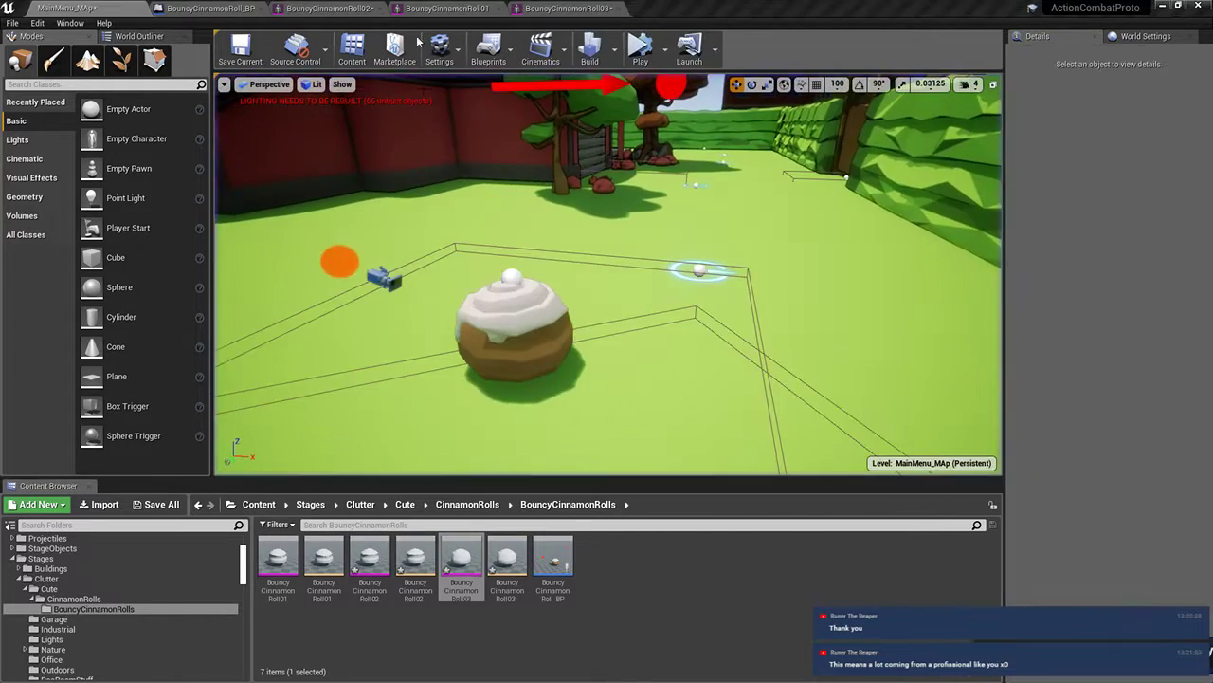
# Save all modified content, including the level and the reimported cinnamon roll meshes
pyautogui.click(543, 9)
pyautogui.click(331, 11)
pyautogui.click(122, 8)
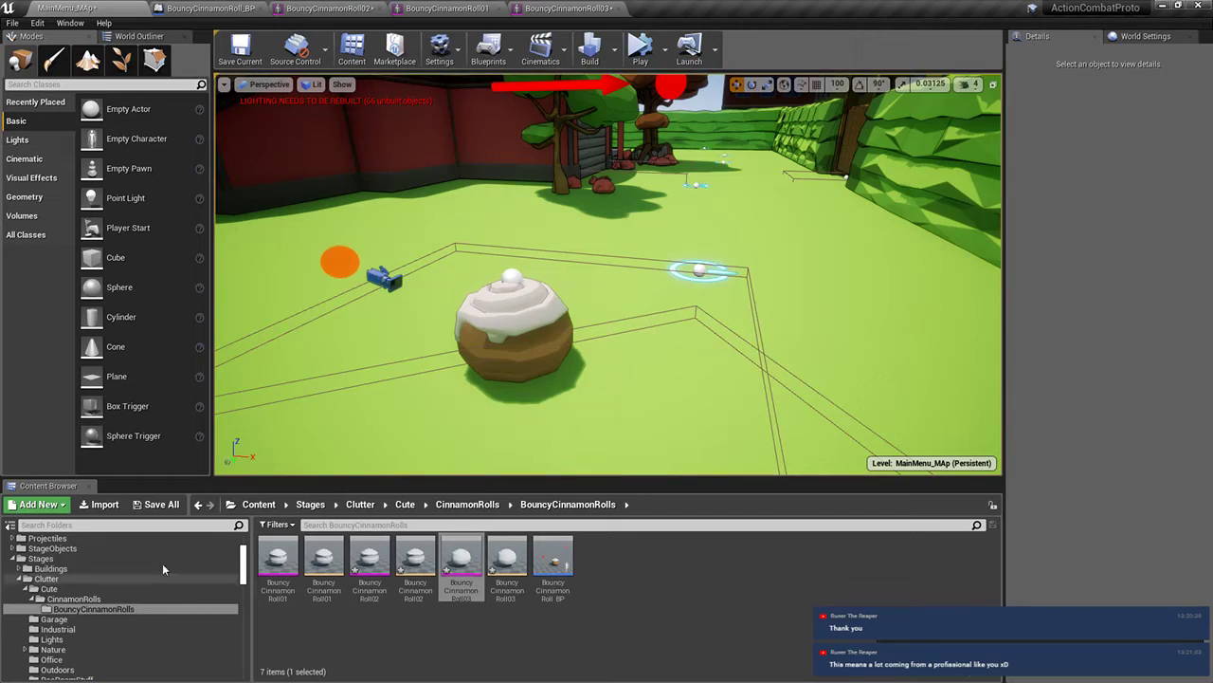
pyautogui.click(154, 504)
pyautogui.click(720, 465)
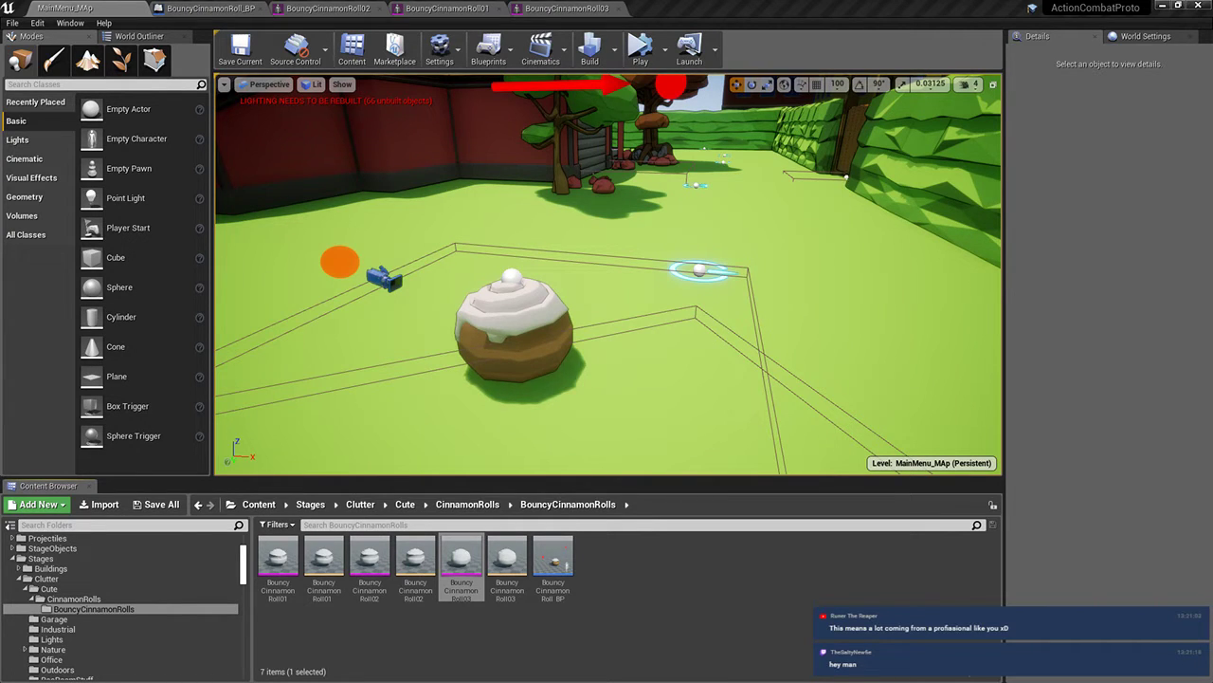
# In the web browser, look through the weapon screenshots in the MCAM mod's image gallery on Nexus Mods
pyautogui.moveTo(648, 6); pyautogui.dragTo(648, 0)
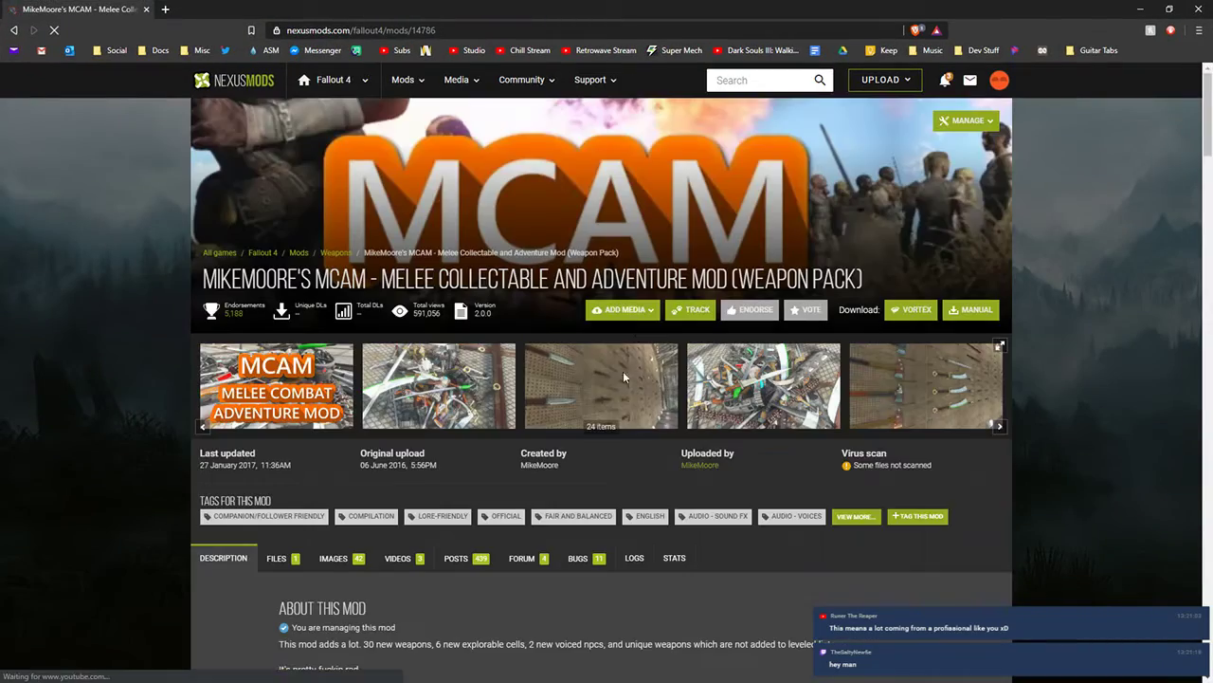
pyautogui.click(437, 385)
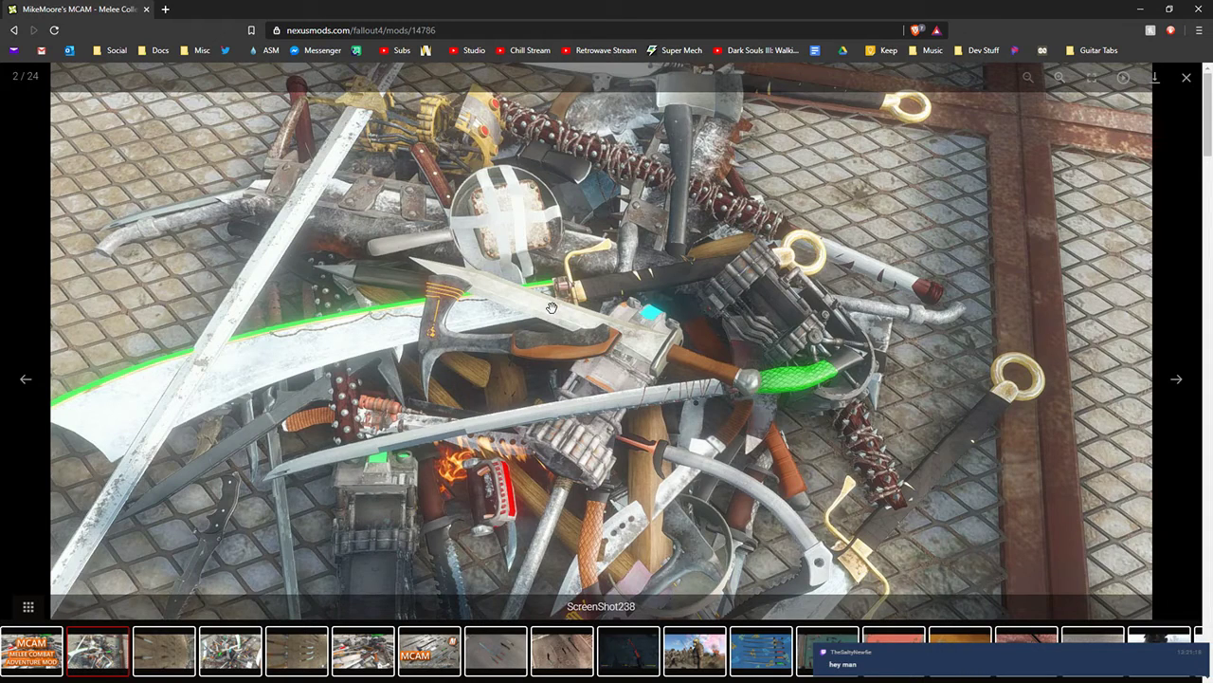
pyautogui.press('Right')
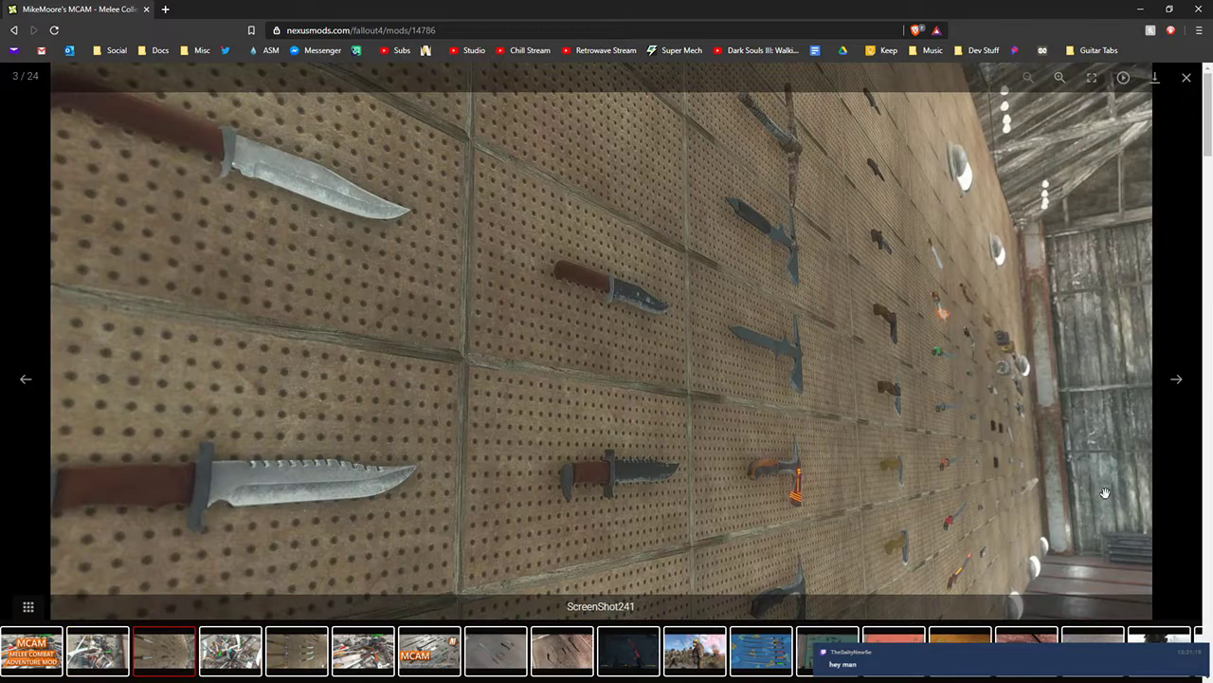
pyautogui.press('Left')
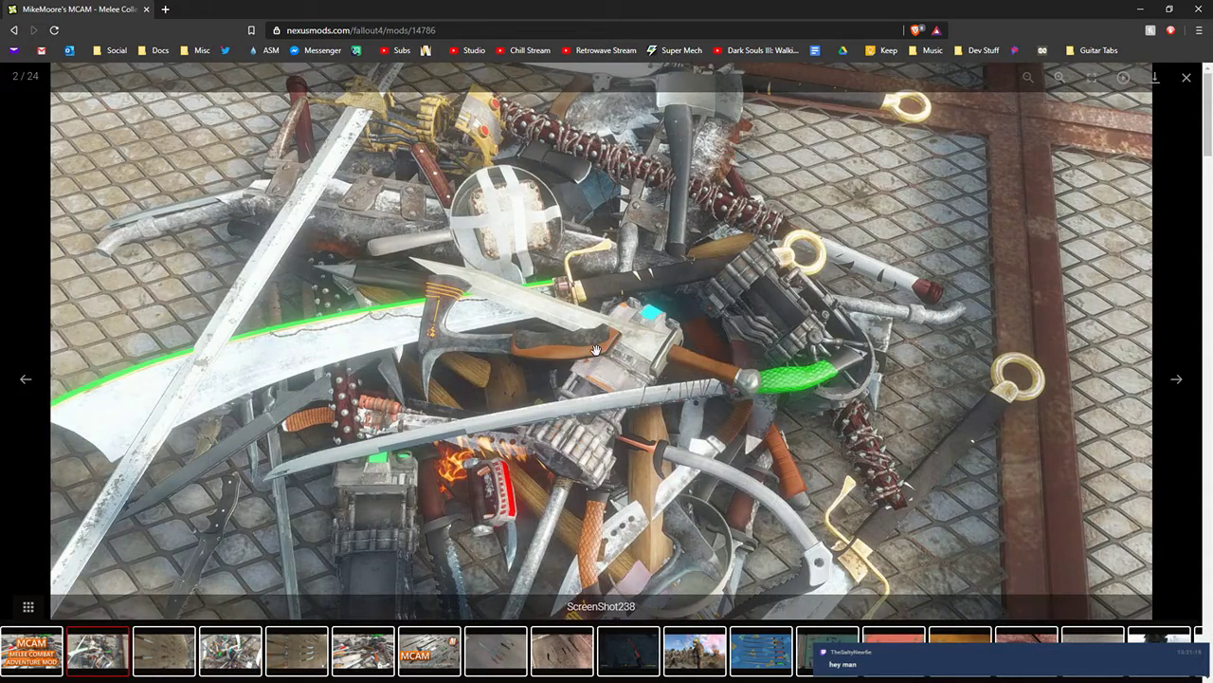
pyautogui.press('Right')
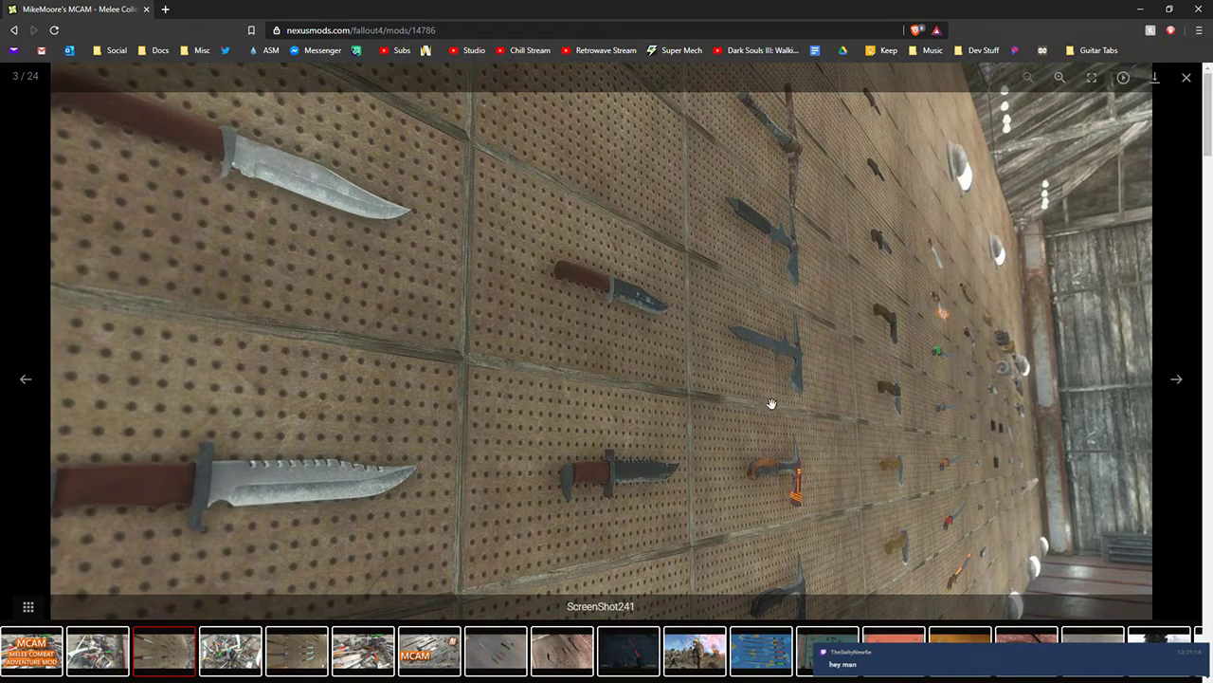
pyautogui.press('Right')
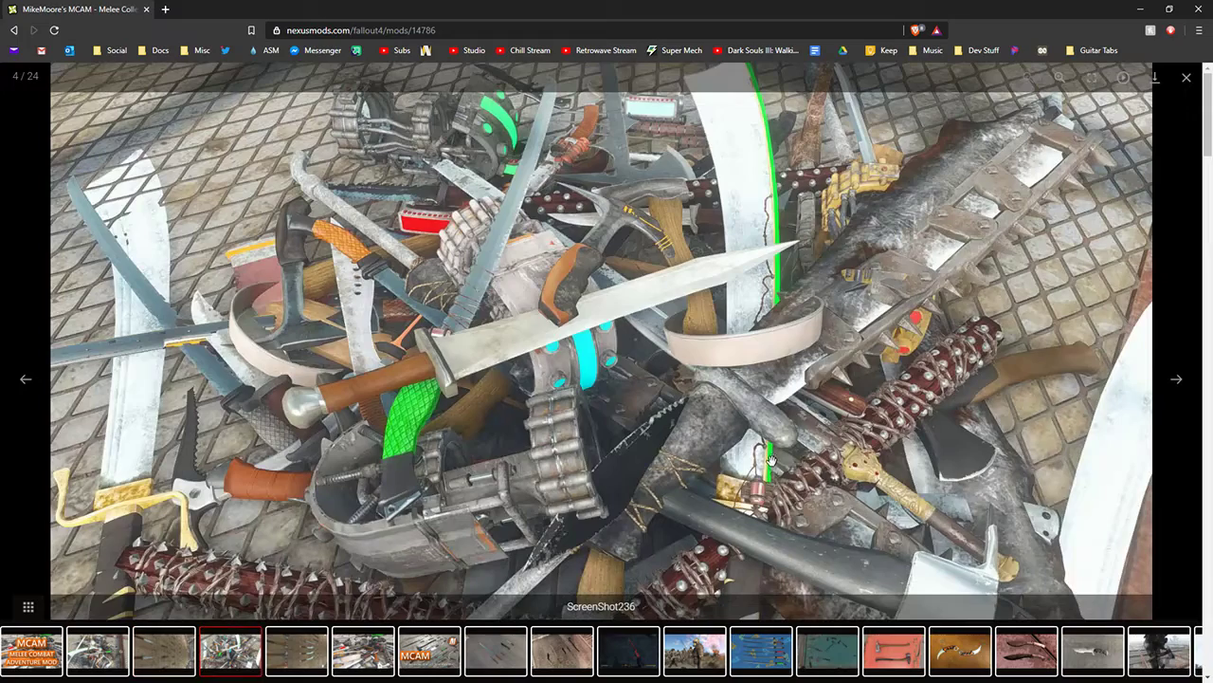
pyautogui.press('Right')
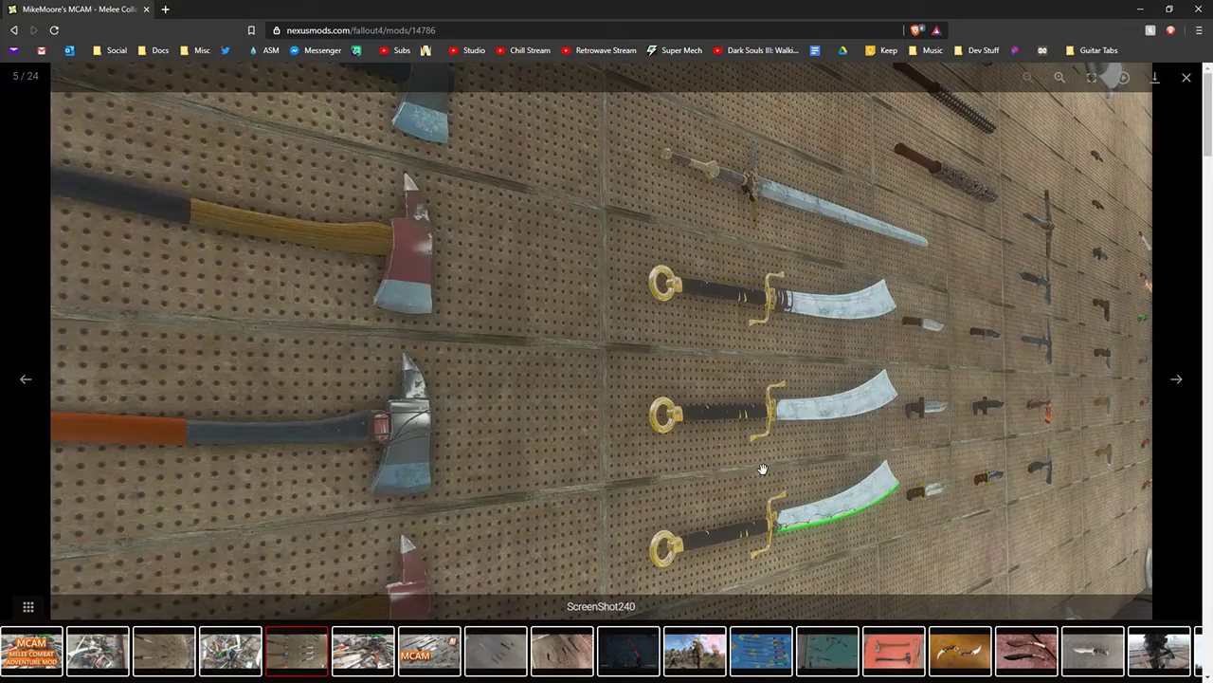
pyautogui.press('Right')
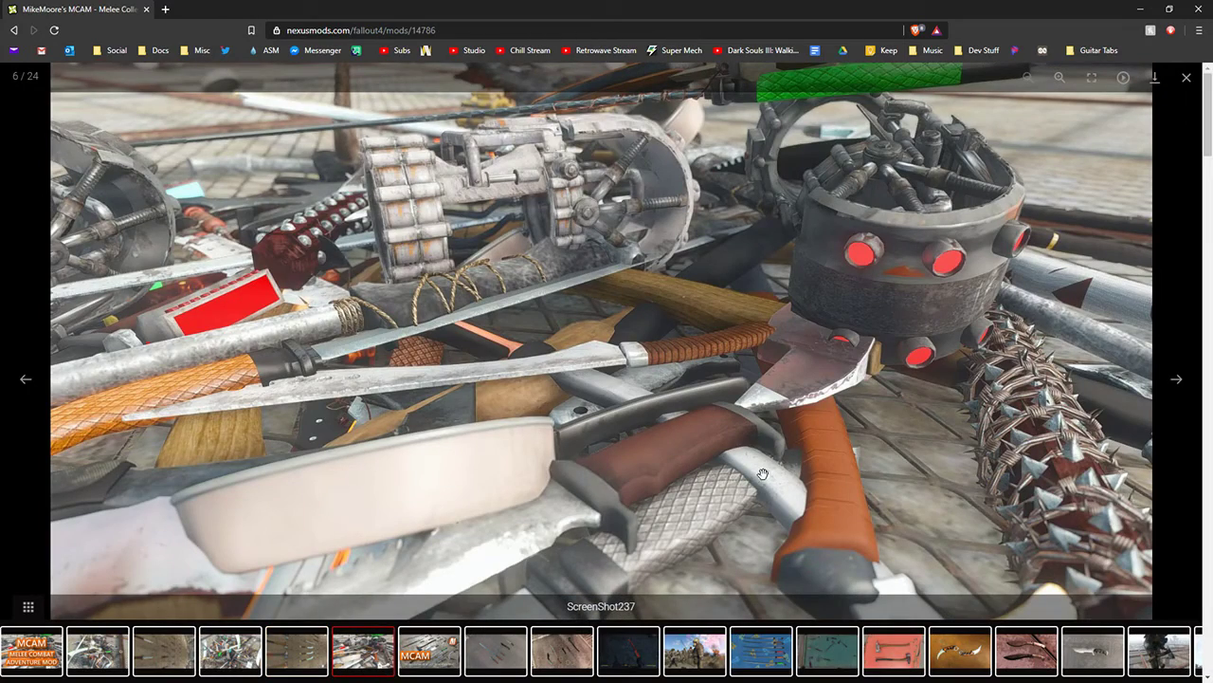
pyautogui.press('Right')
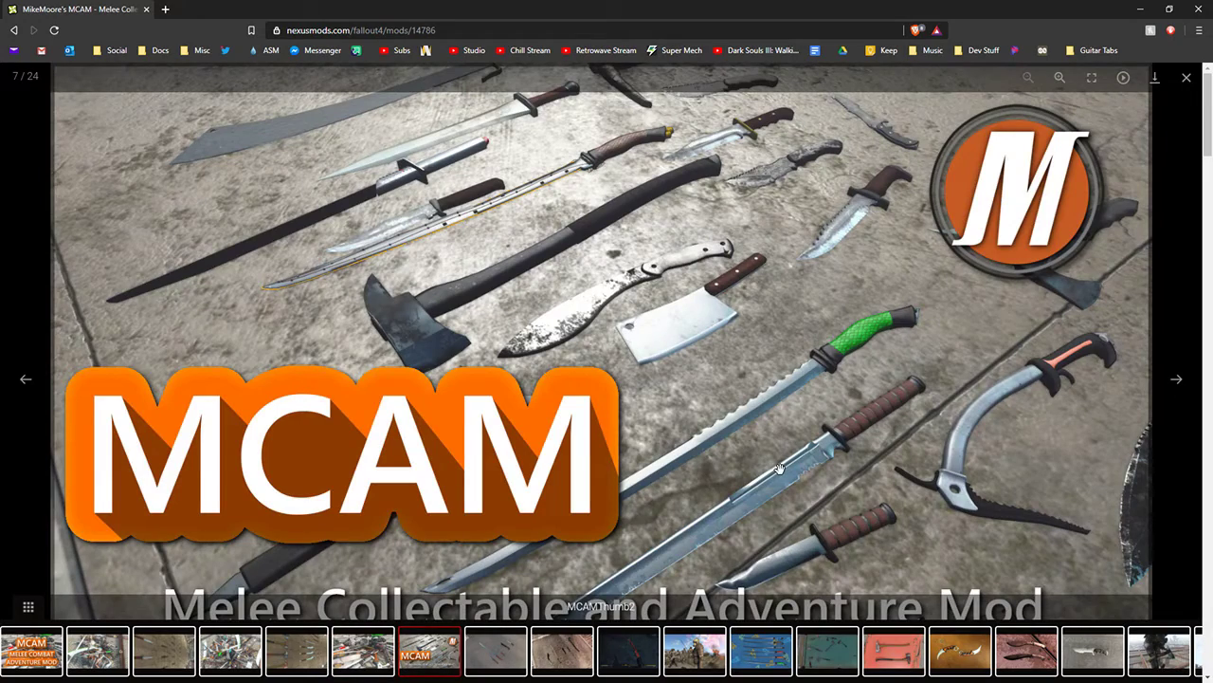
# Look through the remaining weapon screenshots in the MCAM mod's image gallery, then close the gallery
pyautogui.press('Right')
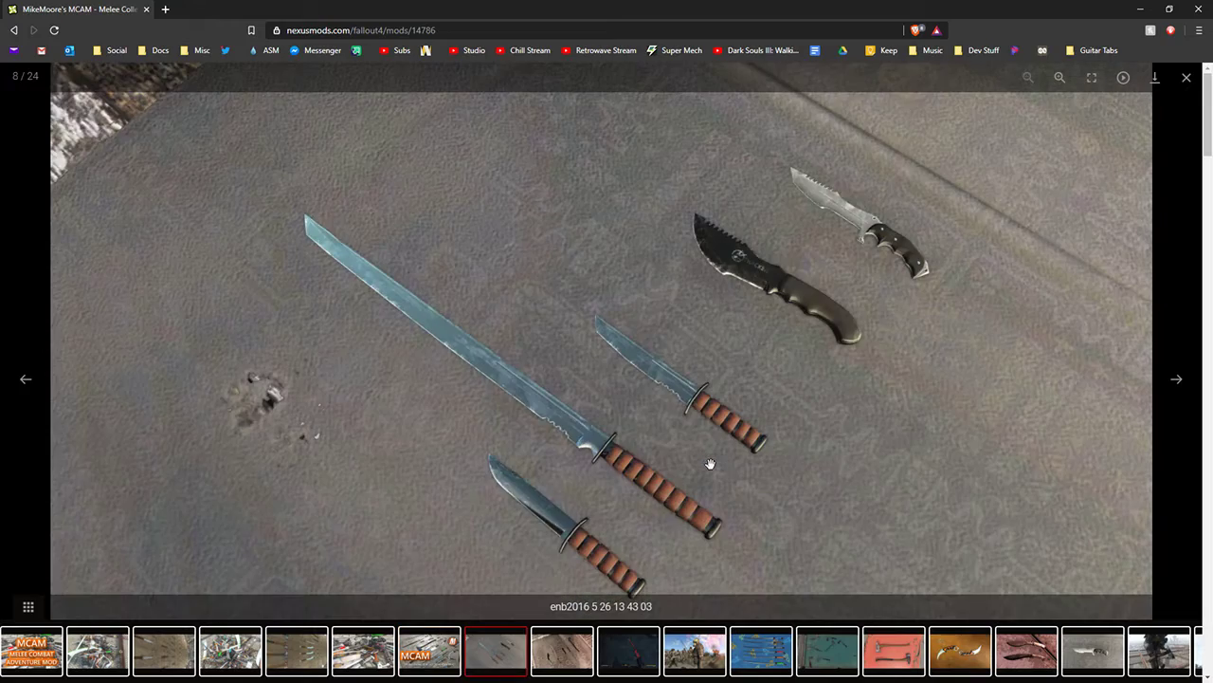
pyautogui.press('Right')
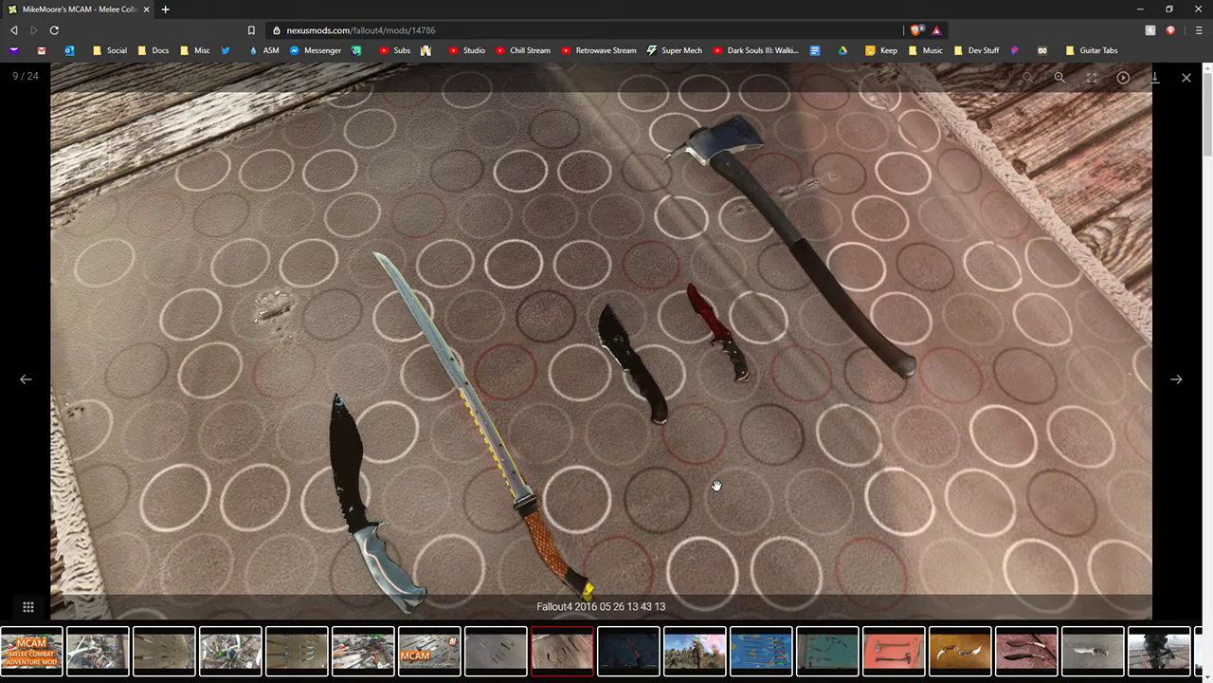
pyautogui.press('Right')
pyautogui.press('Right')
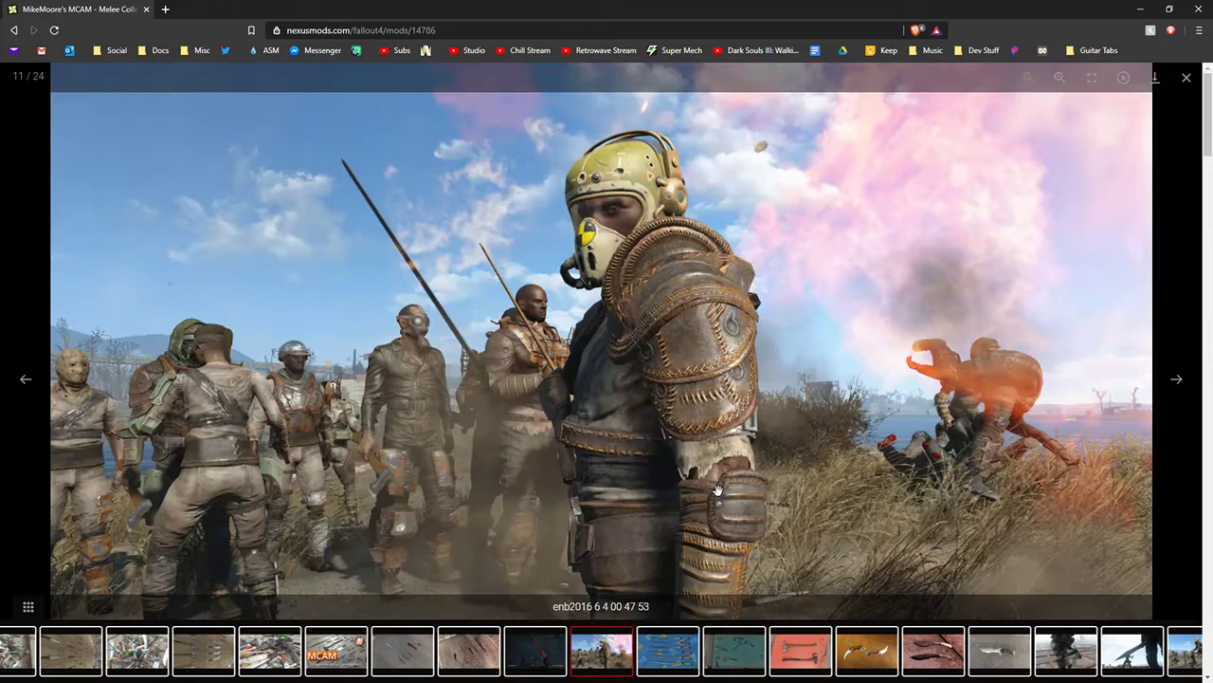
pyautogui.press('Right')
pyautogui.press('Right')
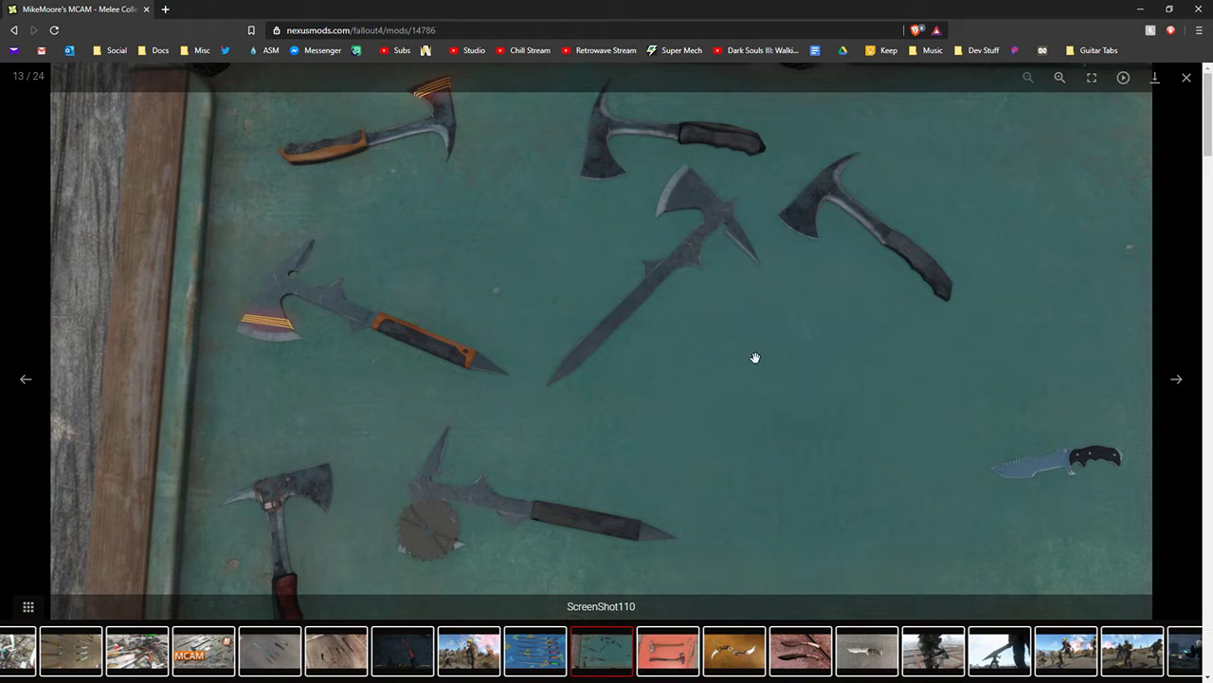
pyautogui.press('Right')
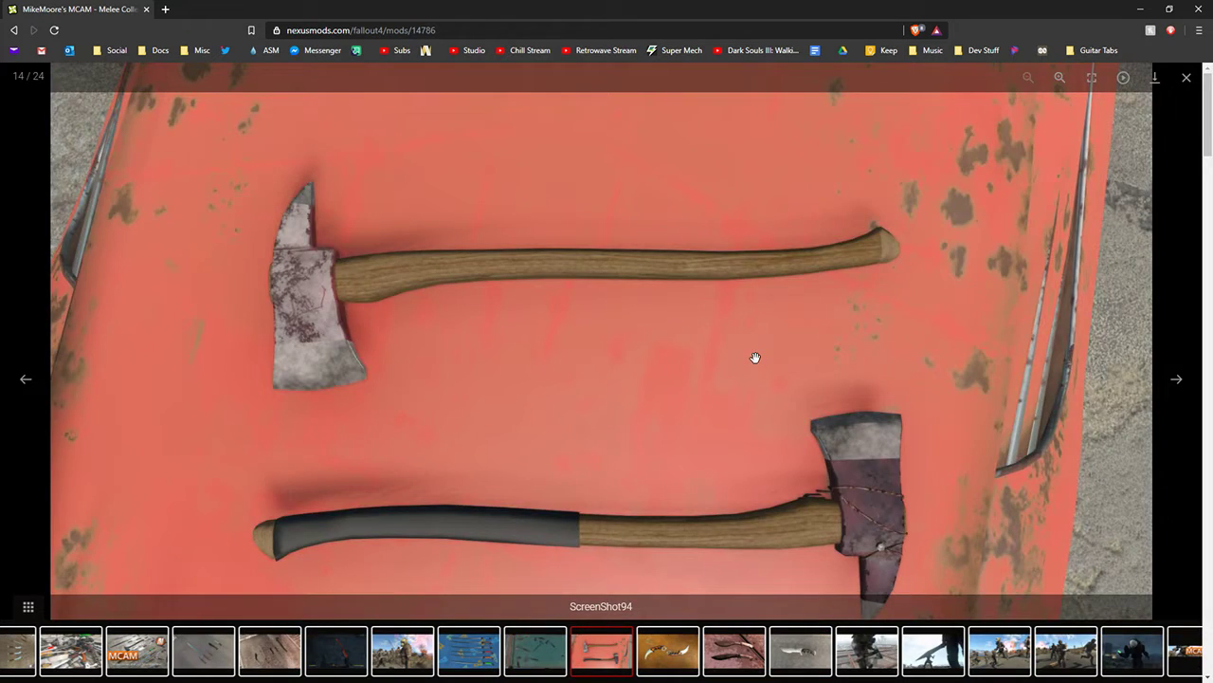
pyautogui.press('Right')
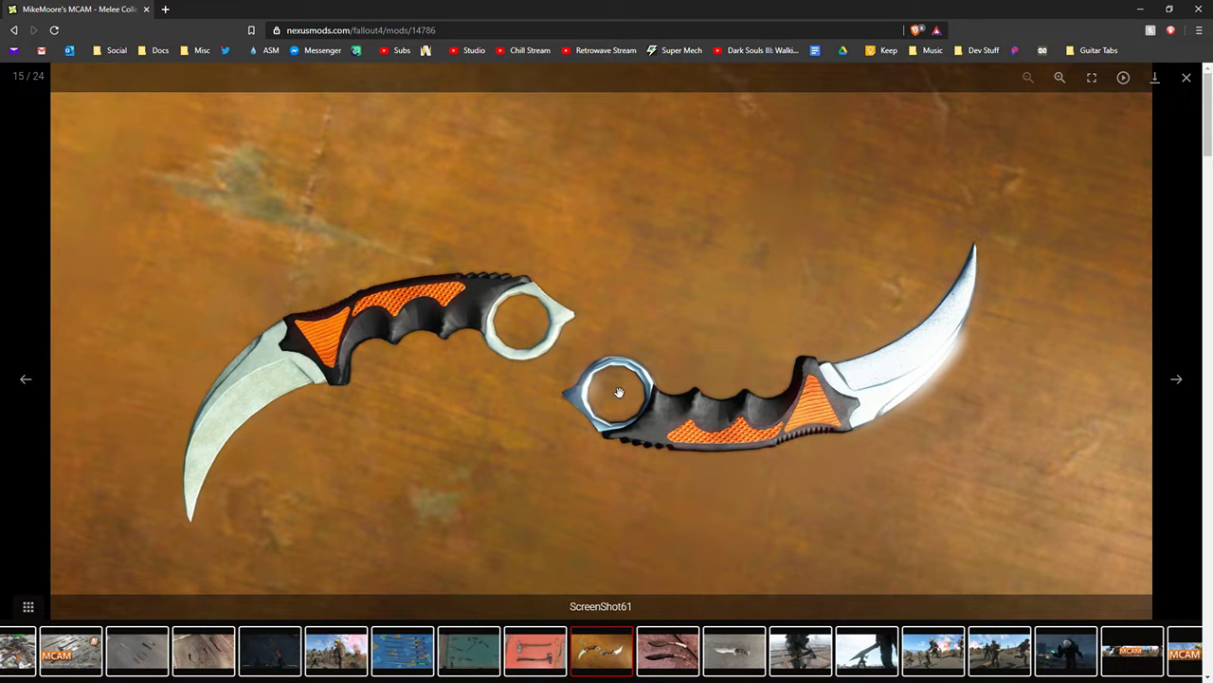
pyautogui.press('Right')
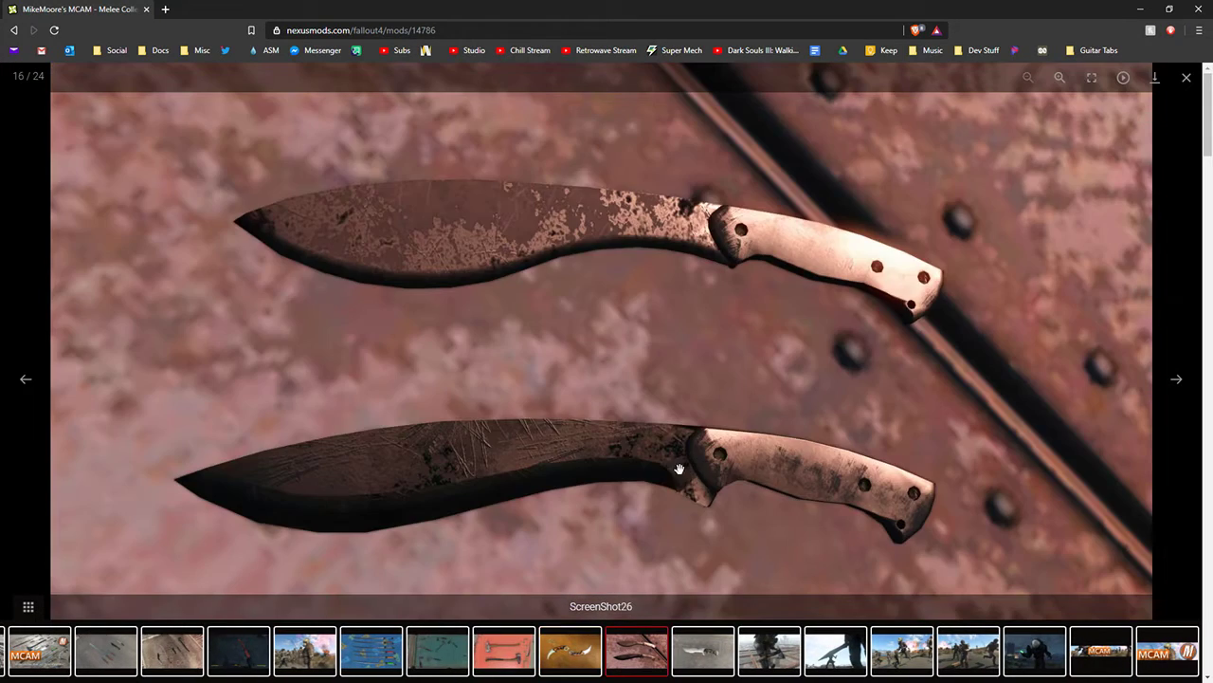
pyautogui.press('Right')
pyautogui.press('Right')
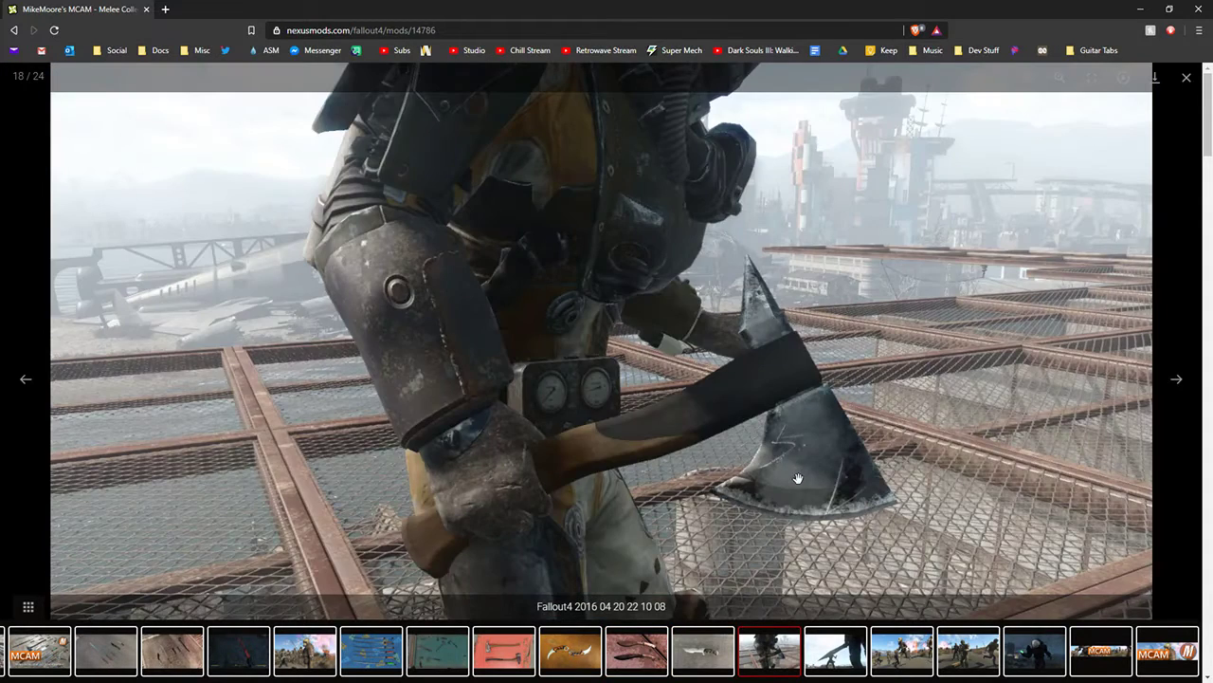
pyautogui.press('Right')
pyautogui.press('Right')
pyautogui.press('Right')
pyautogui.press('Right')
pyautogui.press('Right')
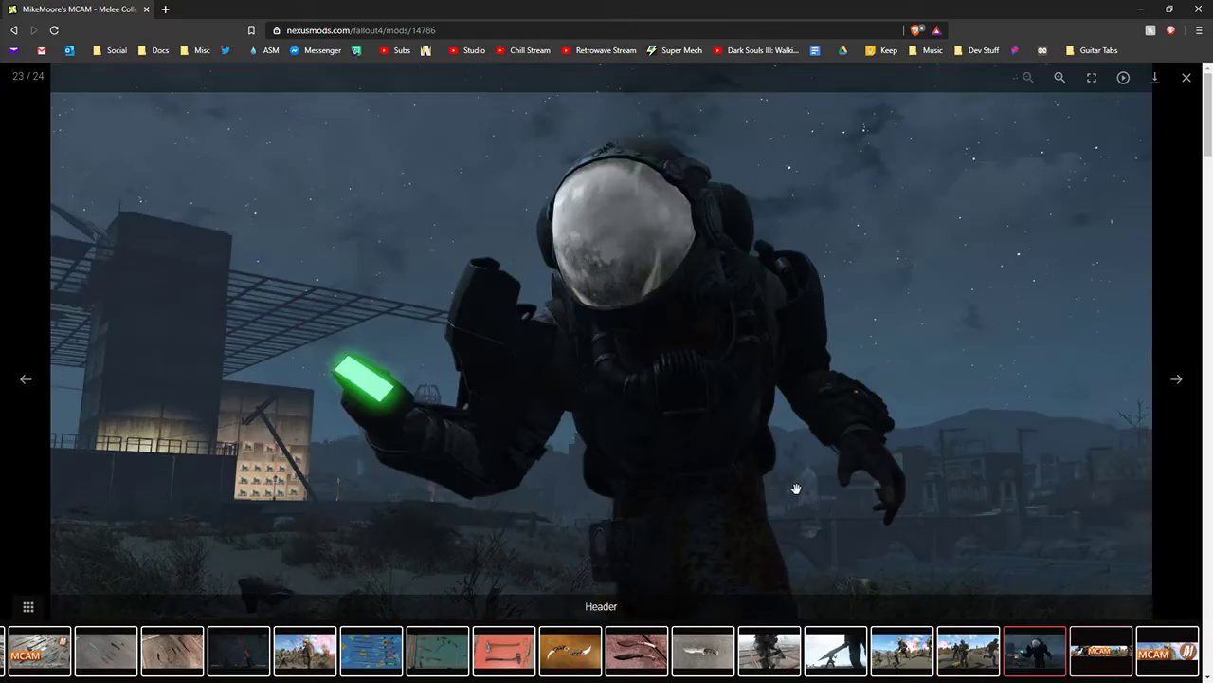
pyautogui.press('Right')
pyautogui.press('Right')
pyautogui.press('Right')
pyautogui.press('Right')
pyautogui.press('Right')
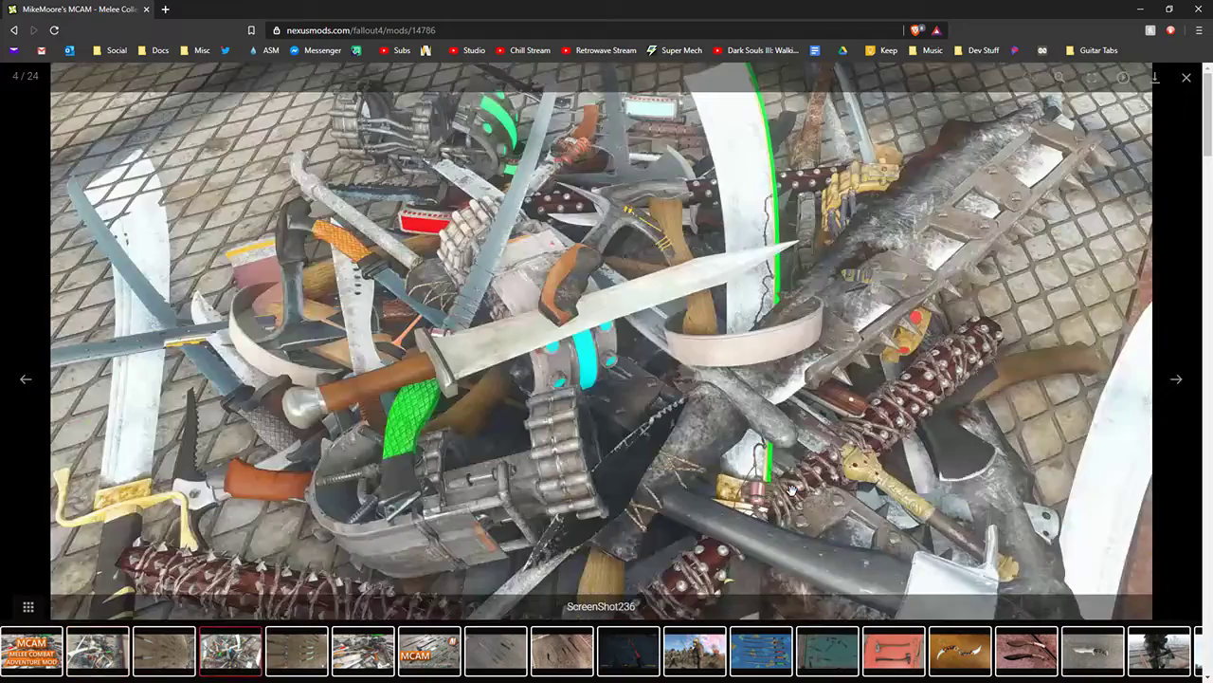
pyautogui.press('Right')
pyautogui.press('Right')
pyautogui.click(1186, 78)
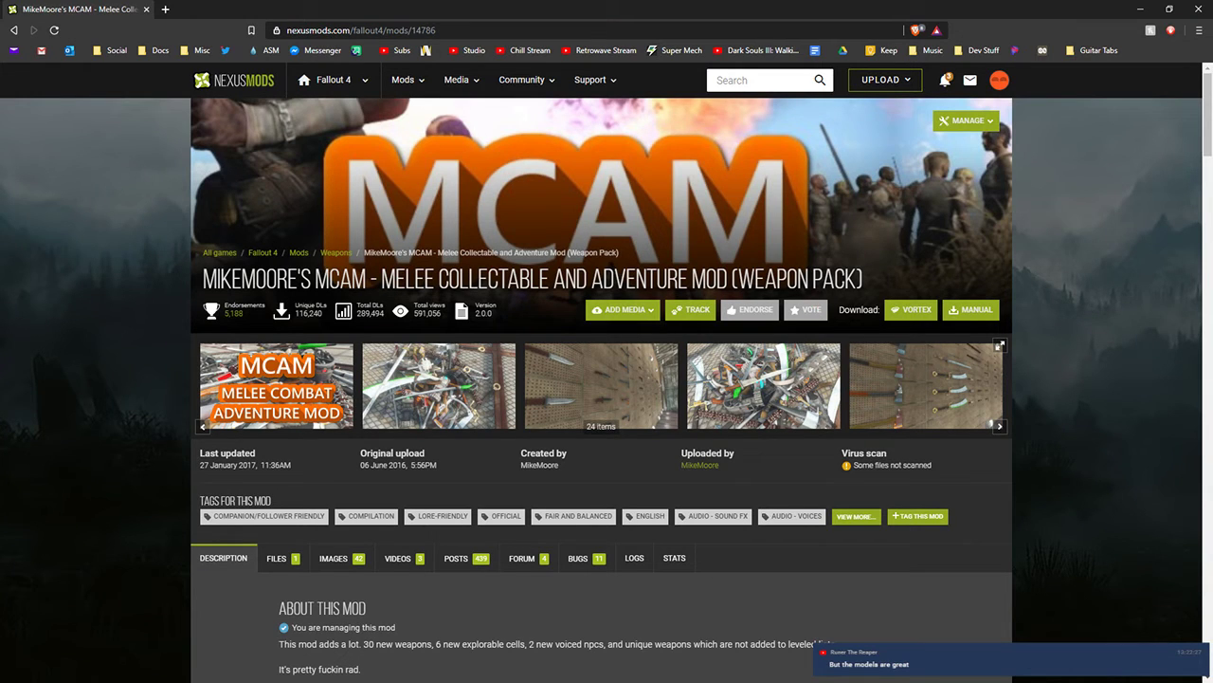
# Reopen the gallery at the weapon pile screenshot and compare the neighbouring weapon images
pyautogui.click(791, 405)
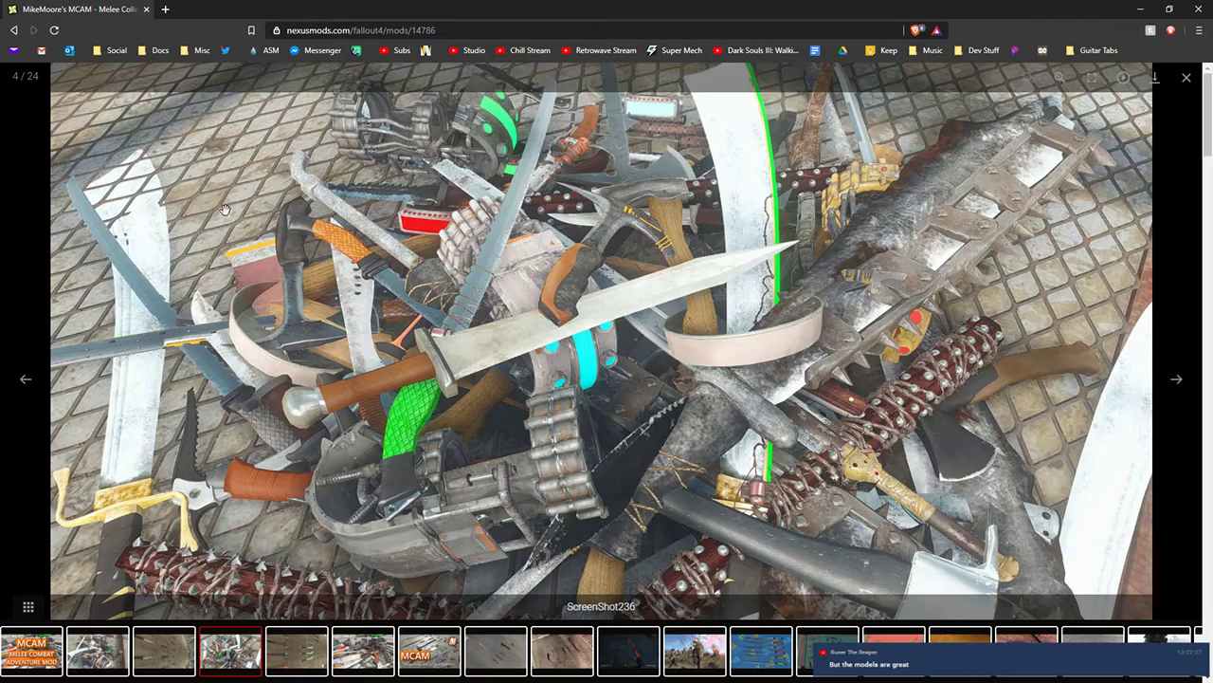
pyautogui.press('Right')
pyautogui.press('Right')
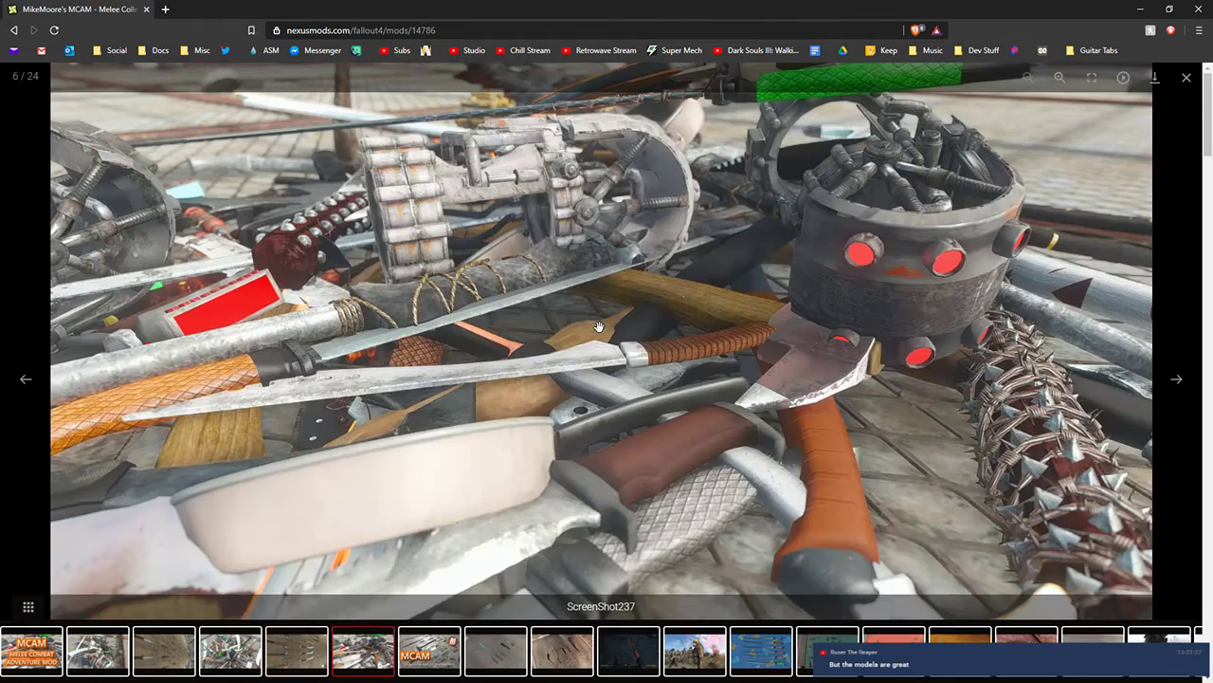
pyautogui.press('Left')
pyautogui.press('Left')
pyautogui.press('Right')
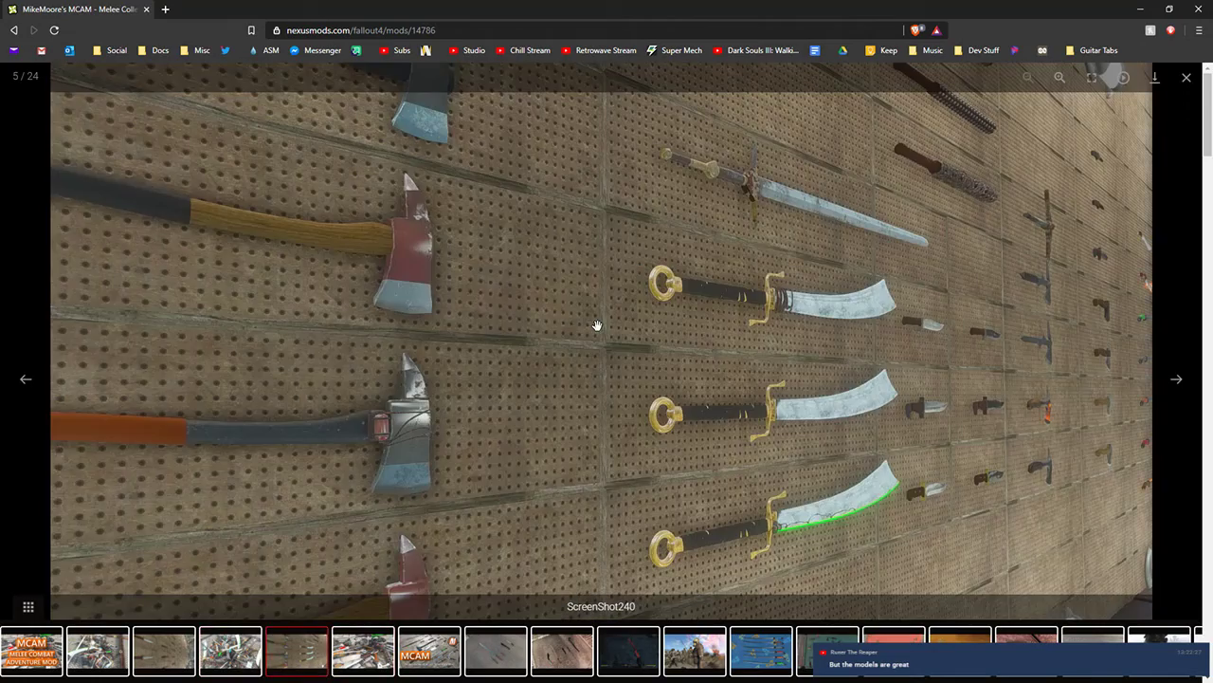
pyautogui.press('Right')
pyautogui.press('Right')
pyautogui.press('Right')
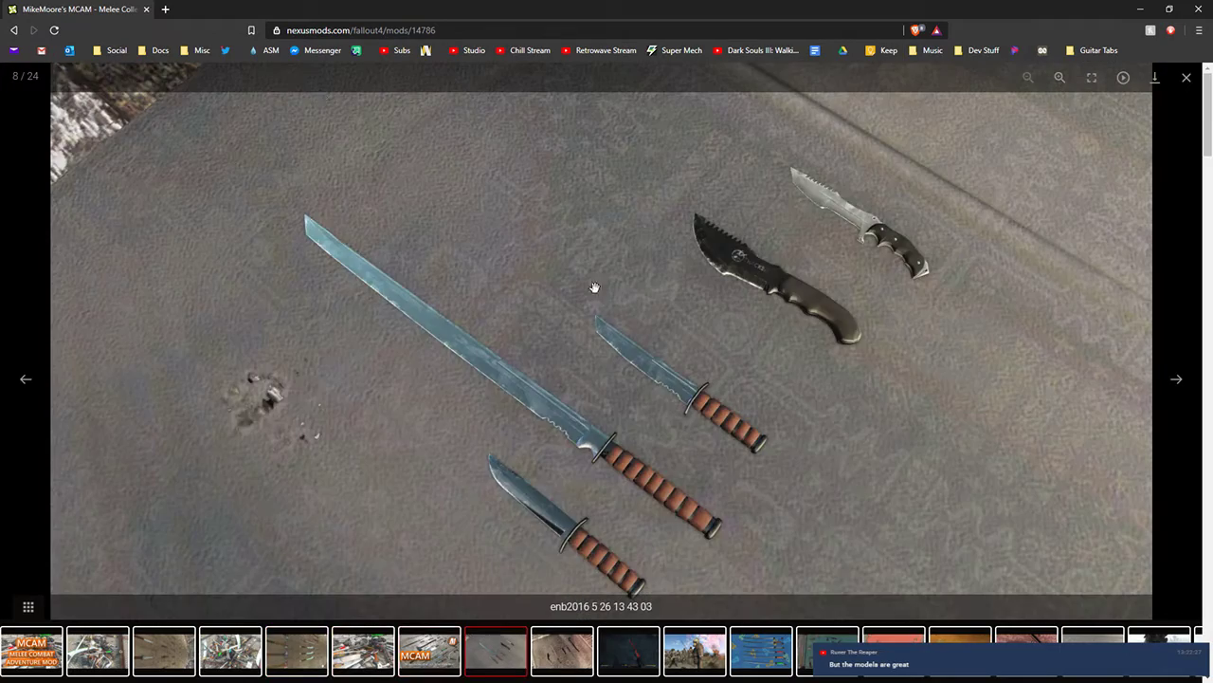
# Switch to Unreal Editor, simulate the level, examine the bouncing cinnamon roll from several sides, and stop the simulation
pyautogui.hotkey('alt', 'Tab')
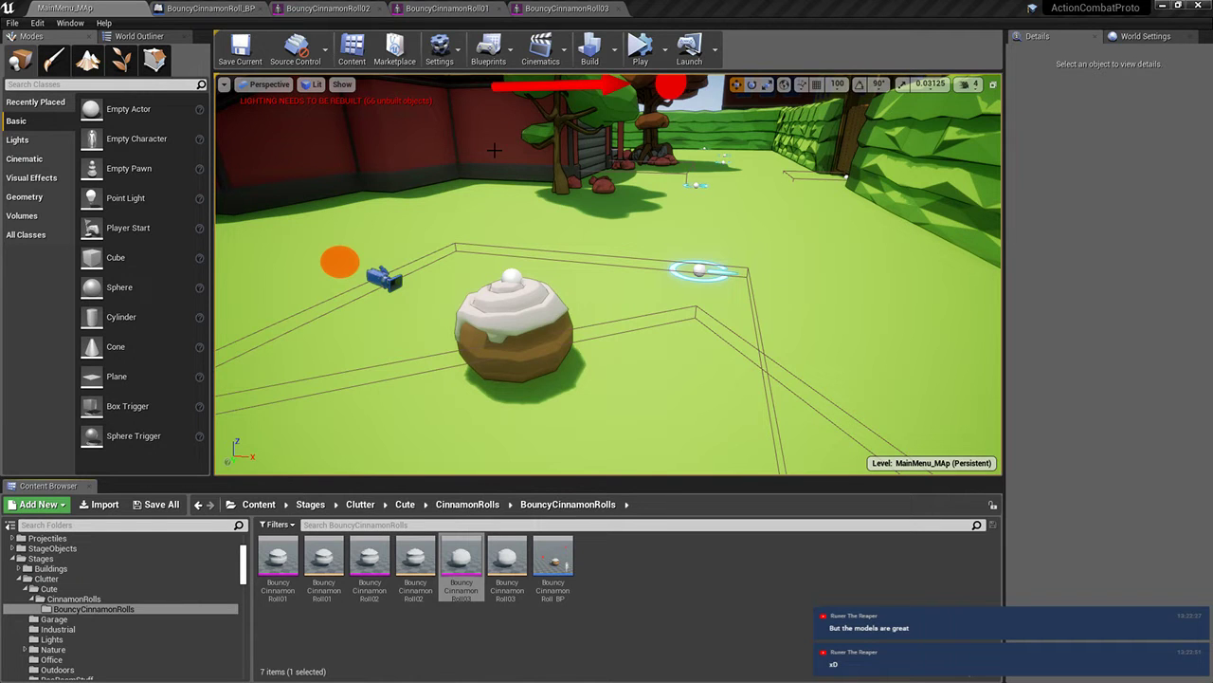
pyautogui.moveTo(617, 237); pyautogui.dragTo(493, 265, button='right')
pyautogui.moveTo(664, 249); pyautogui.dragTo(693, 165, button='right')
pyautogui.hotkey('alt', 's')
pyautogui.click(568, 165)
pyautogui.moveTo(577, 167); pyautogui.dragTo(735, 211, button='right')
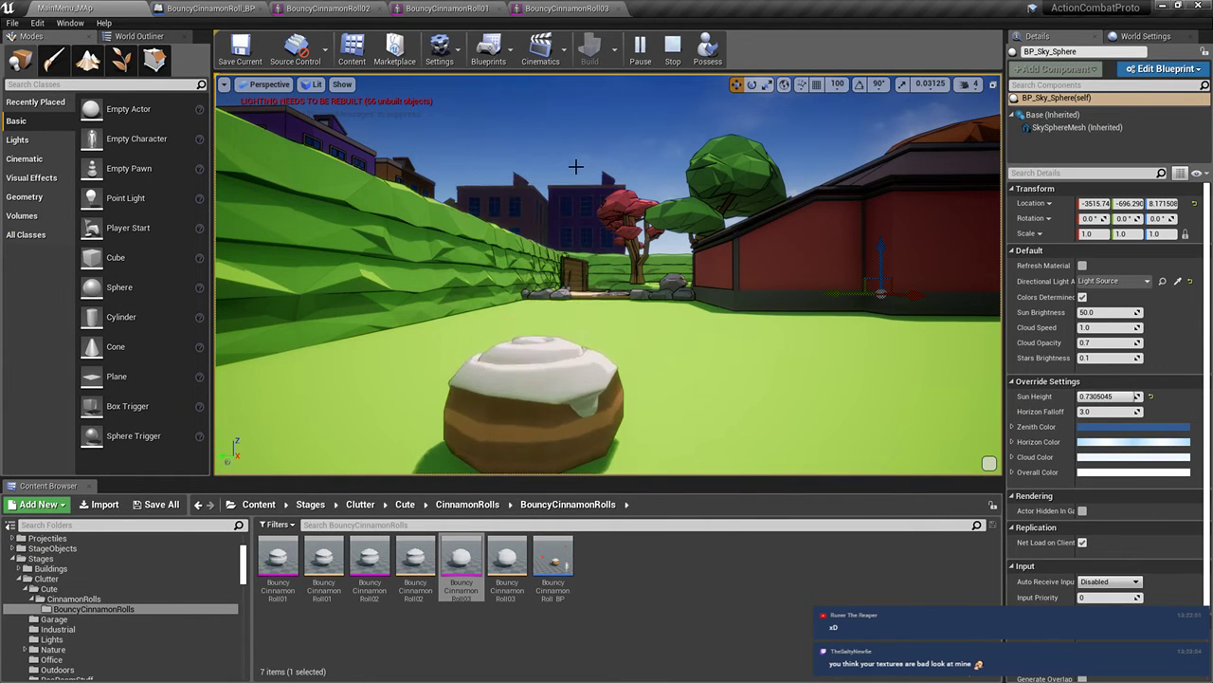
pyautogui.moveTo(577, 166); pyautogui.dragTo(284, 274, button='right')
pyautogui.press('d')
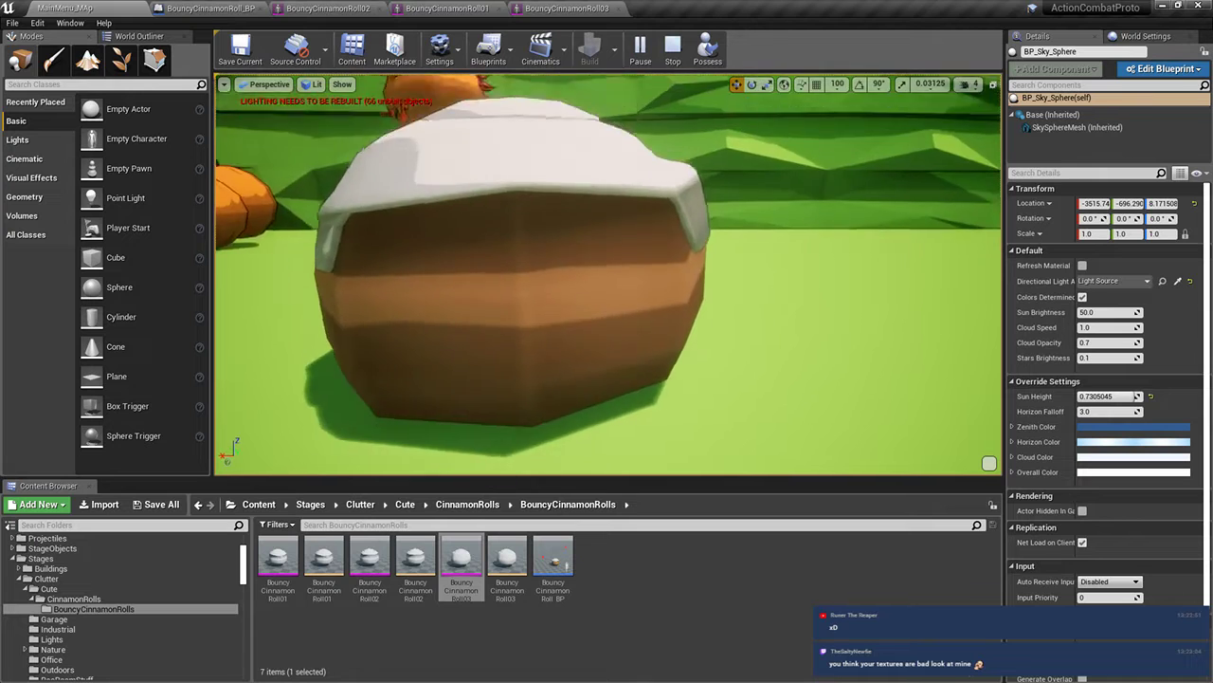
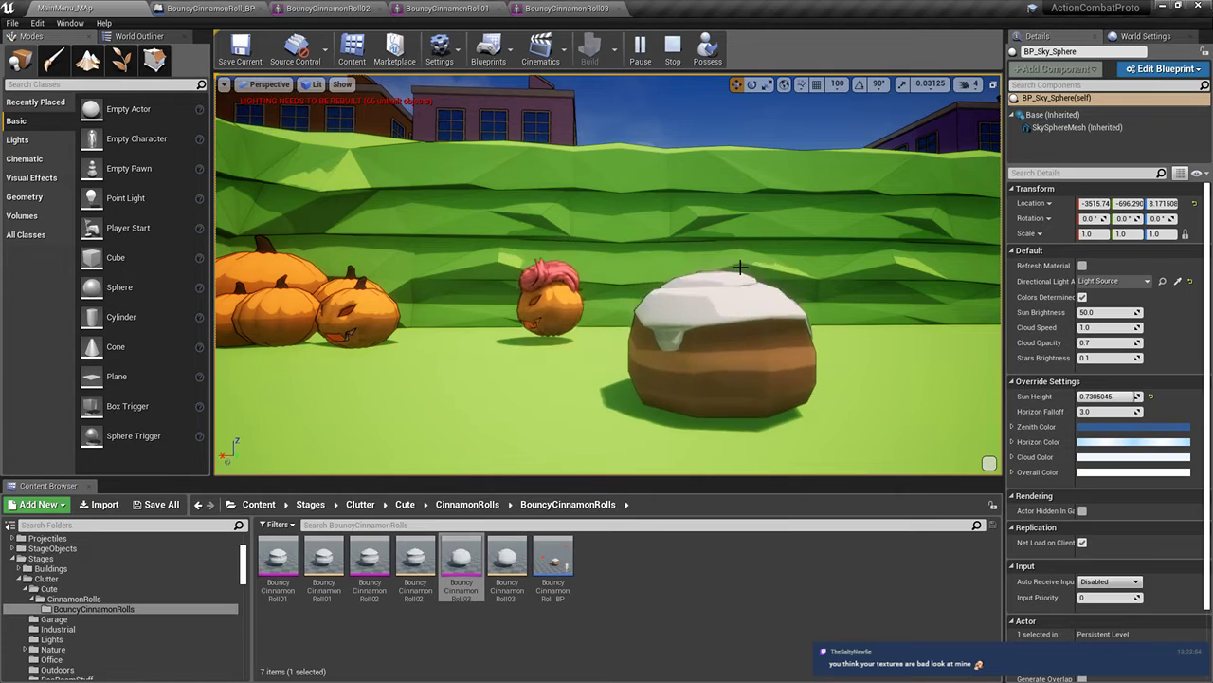
pyautogui.moveTo(741, 266); pyautogui.dragTo(796, 228, button='right')
pyautogui.press('Escape')
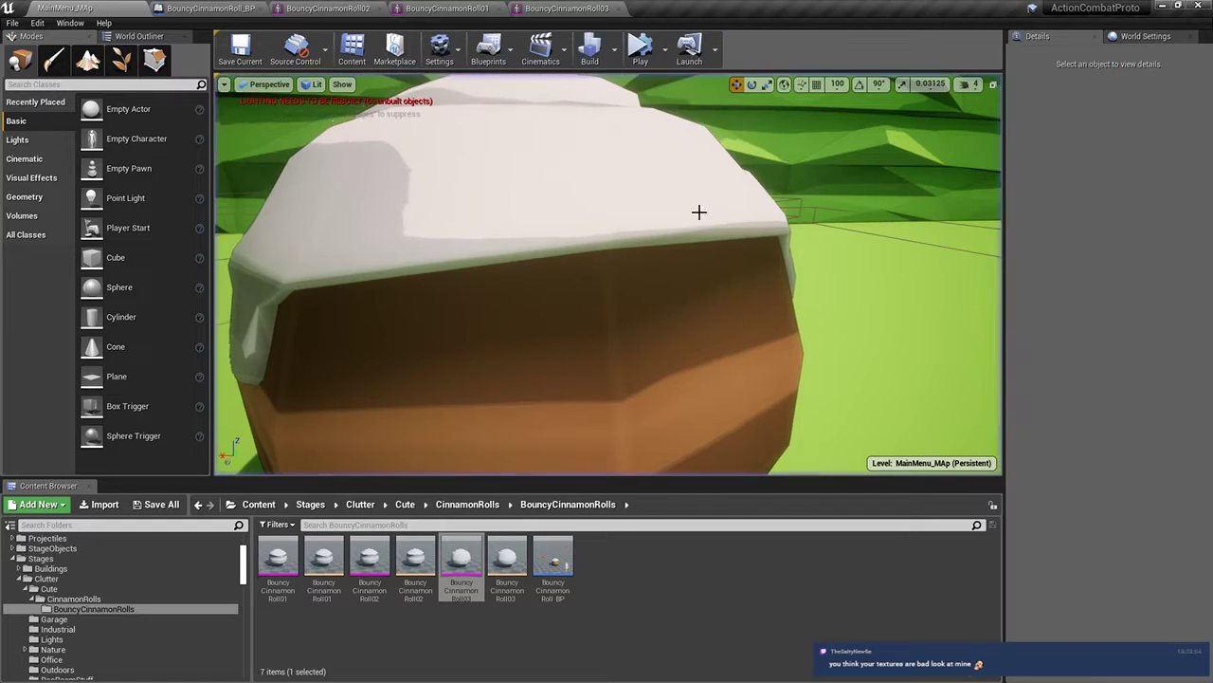
# Delete the Candle component from the BouncyCinnamonRoll_BP blueprint
pyautogui.click(237, 8)
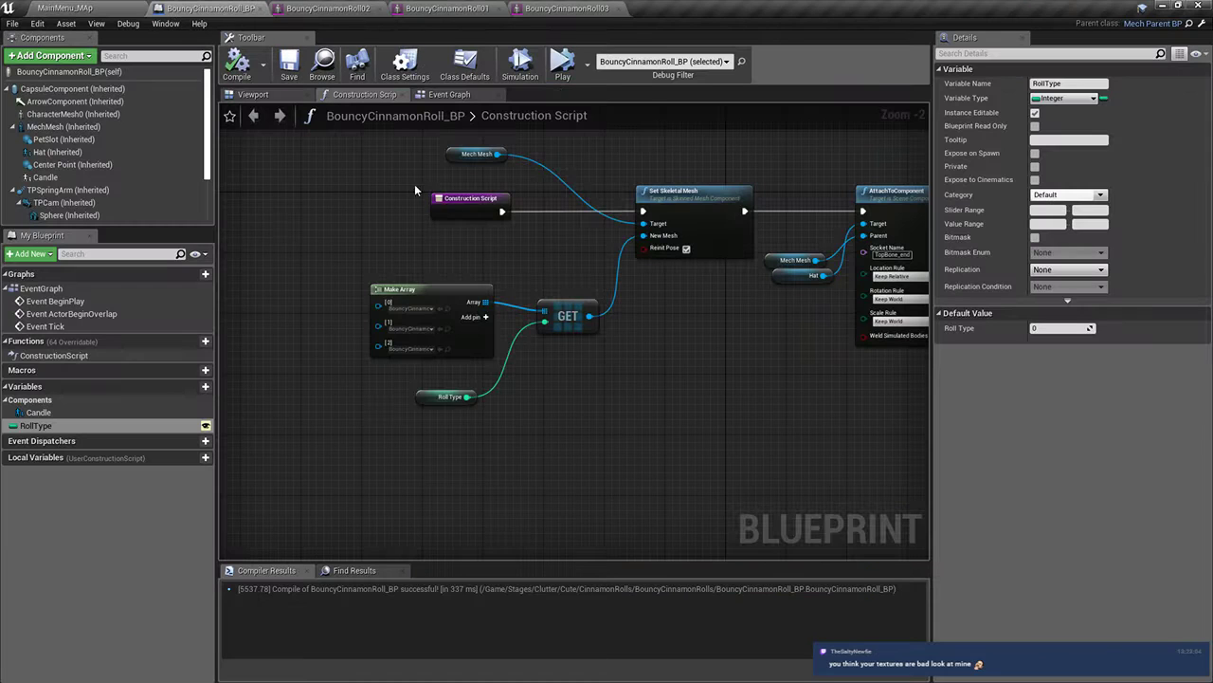
pyautogui.click(63, 138)
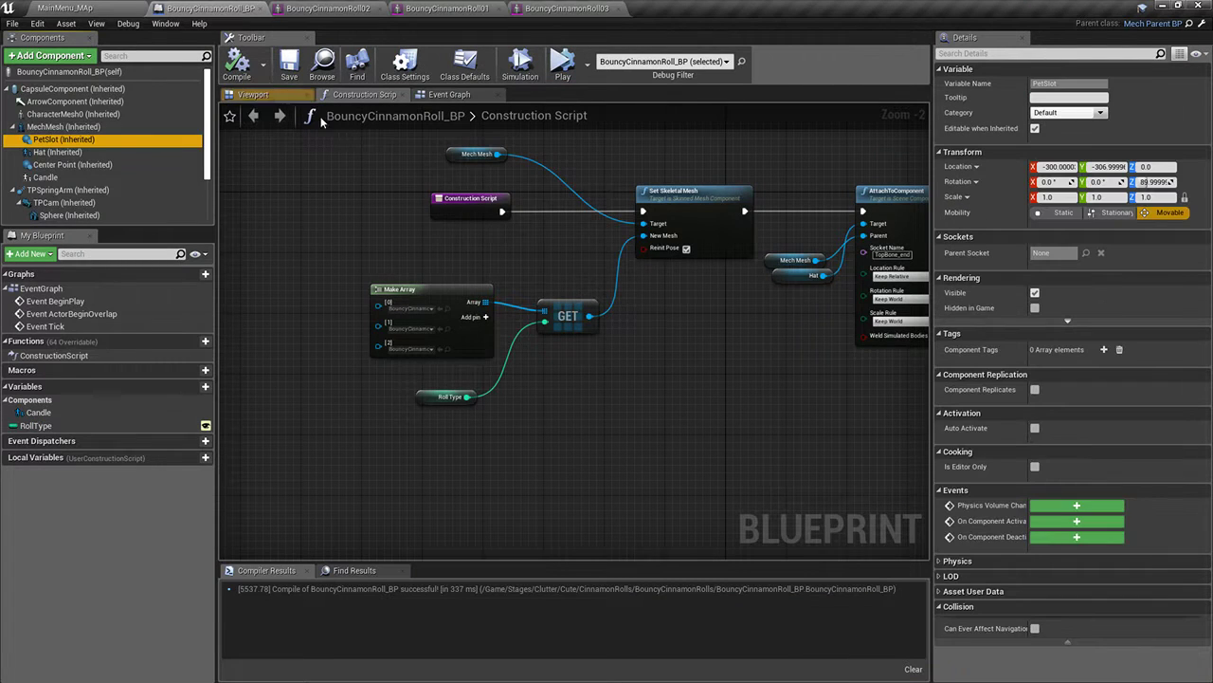
pyautogui.click(253, 94)
pyautogui.scroll(-3, 550, 207)
pyautogui.scroll(-2, 139, 179)
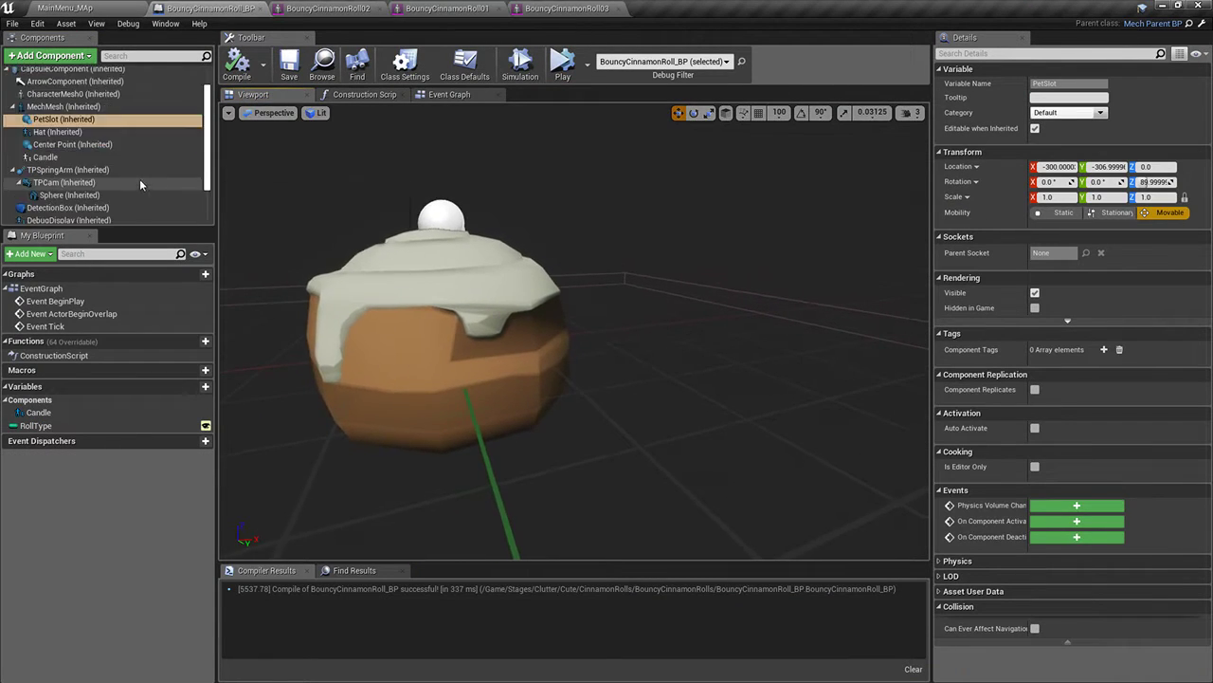
pyautogui.click(61, 124)
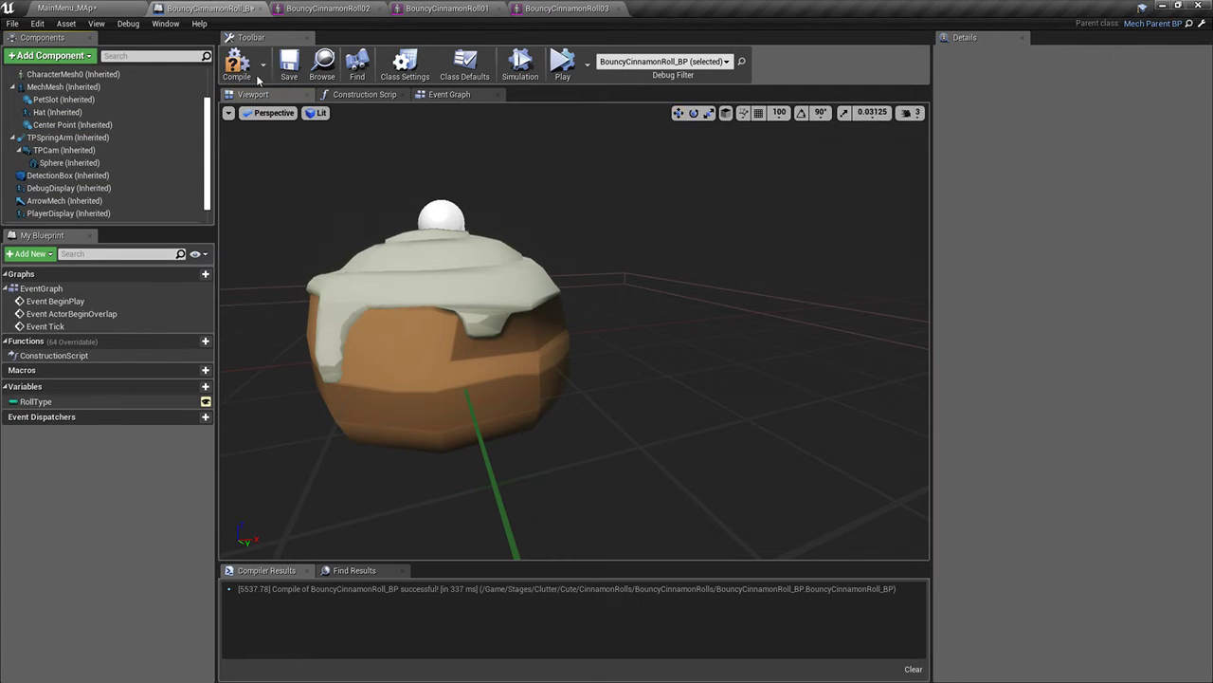
# Close the three BouncyCinnamonRoll skeletal mesh editors and return to the MainMenu_MAp level
pyautogui.click(360, 8)
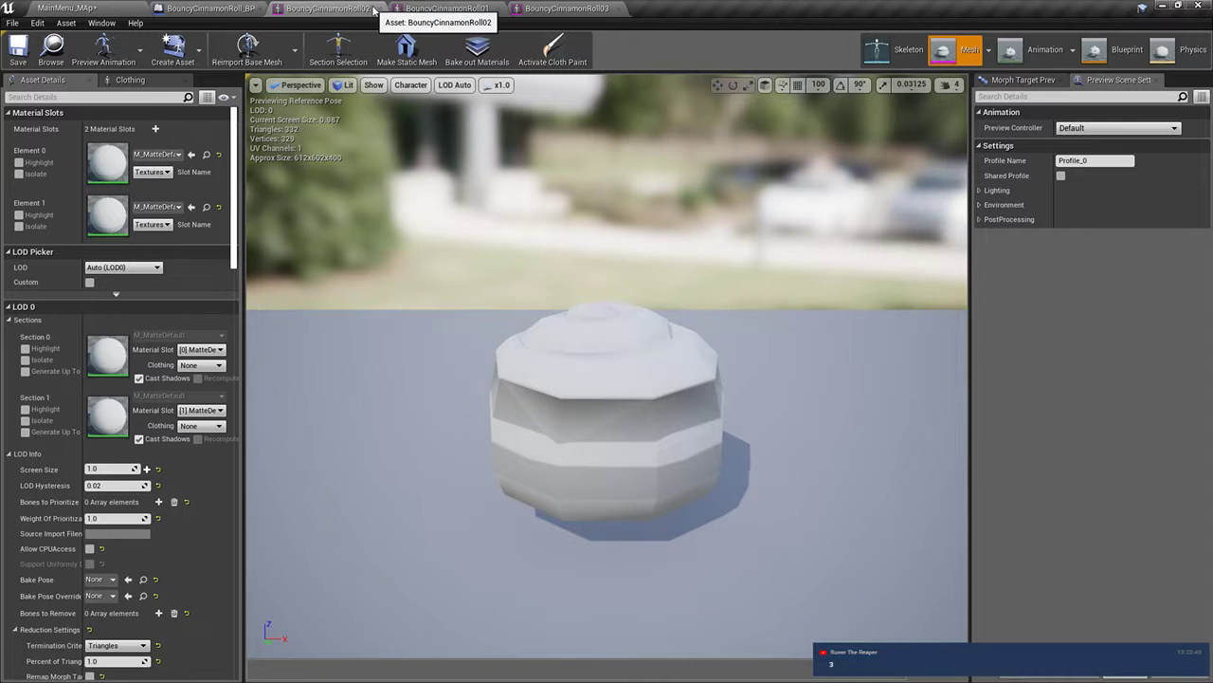
pyautogui.click(380, 9)
pyautogui.click(381, 10)
pyautogui.click(381, 10)
pyautogui.click(78, 8)
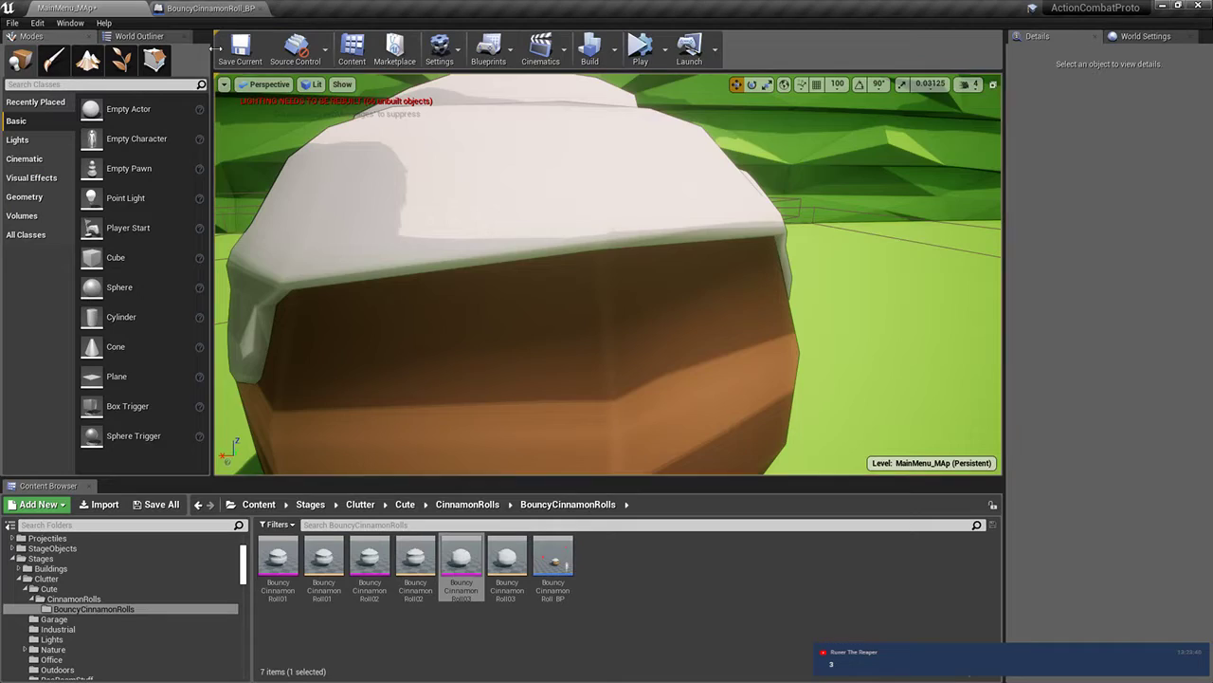
# Simulate the level, examine the cinnamon roll after the Candle removal, and stop the simulation
pyautogui.hotkey('alt', 's')
pyautogui.moveTo(522, 285); pyautogui.dragTo(585, 261, button='right')
pyautogui.press('s')
pyautogui.press('w')
pyautogui.press('Escape')
# Switch to Blender and show the RollPlain mesh in solid shading from the front
pyautogui.hotkey('alt', 'Tab')
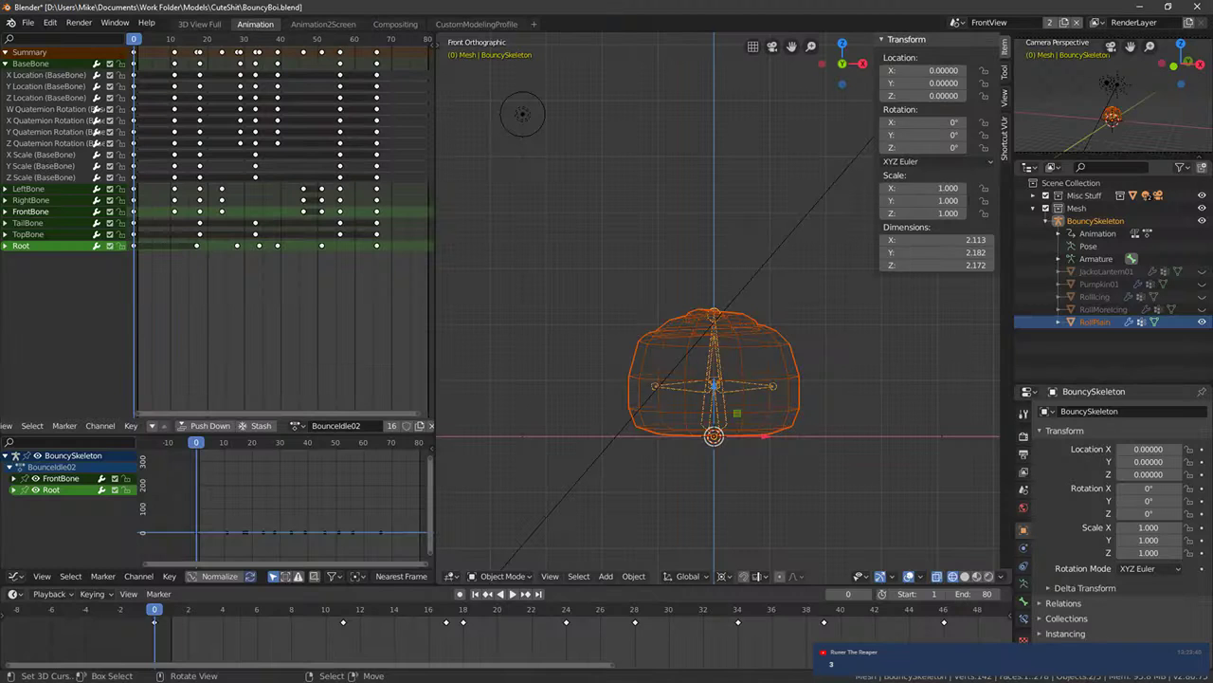
pyautogui.moveTo(772, 422); pyautogui.dragTo(660, 362, button='middle')
pyautogui.press('KP_1')
pyautogui.scroll(2, 798, 435)
pyautogui.moveTo(798, 438)
pyautogui.keyDown('shift'); pyautogui.mouseDown(button='middle')
pyautogui.moveTo(777, 388)
pyautogui.moveTo(793, 374)
pyautogui.moveTo(726, 358)
pyautogui.moveTo(694, 391)
pyautogui.mouseUp(button='middle'); pyautogui.keyUp('shift')
pyautogui.scroll(4, 786, 392)
pyautogui.hotkey('shift', 'z')
pyautogui.scroll(-3, 759, 366)
pyautogui.press('KP_1')
pyautogui.scroll(2, 745, 304)
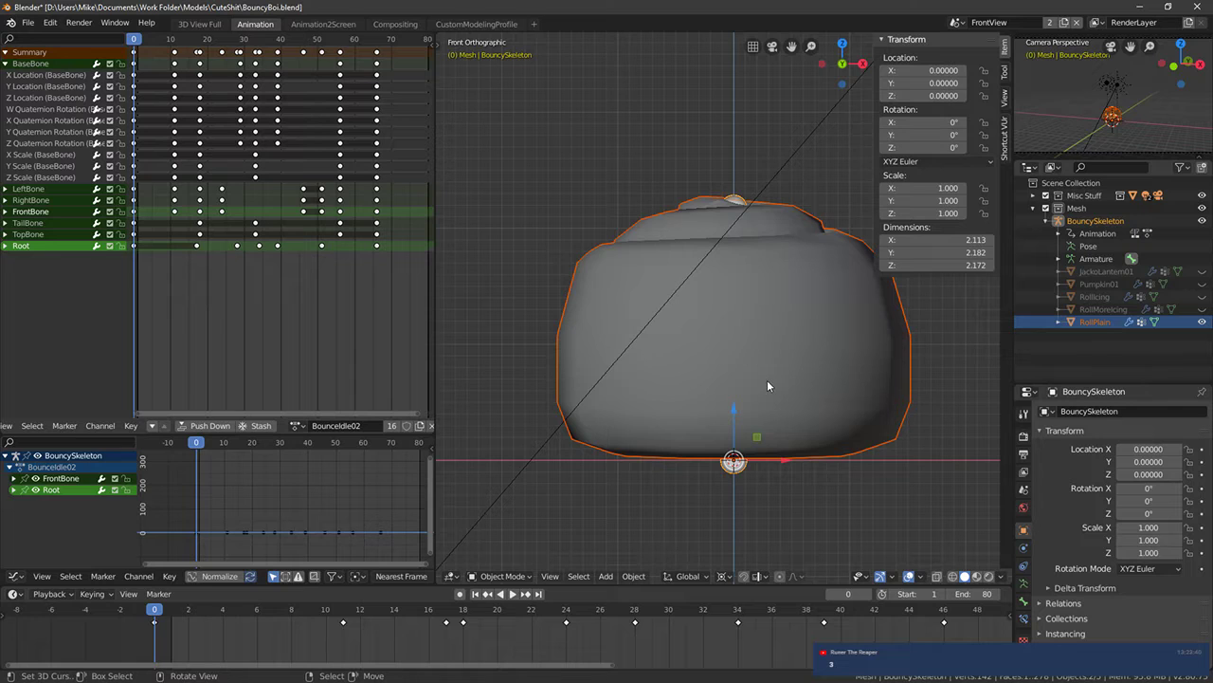
# Snap the 3D cursor to a horizontal edge selected midway up the front of the RollPlain mesh
pyautogui.click(734, 343)
pyautogui.press('Tab')
pyautogui.keyDown('alt'); pyautogui.click(772, 340); pyautogui.keyUp('alt')
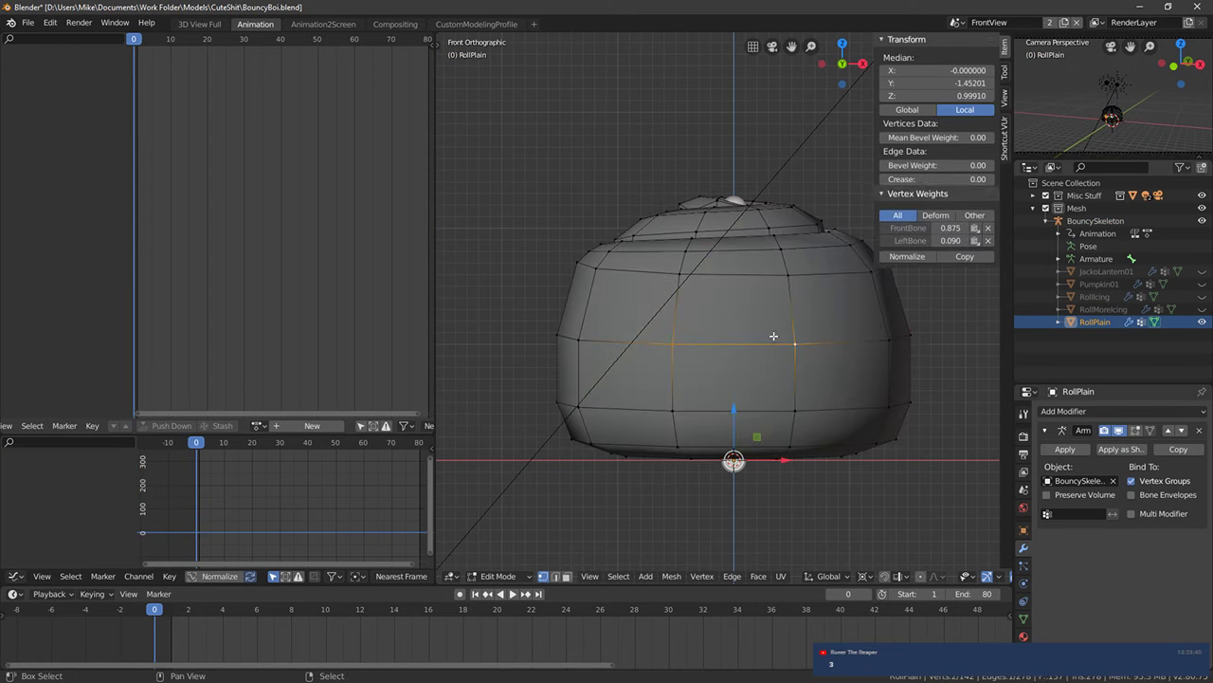
pyautogui.hotkey('shift', 's')
pyautogui.click(758, 323)
pyautogui.press('Tab')
# Snap the 3D cursor to the world origin
pyautogui.hotkey('shift', 's')
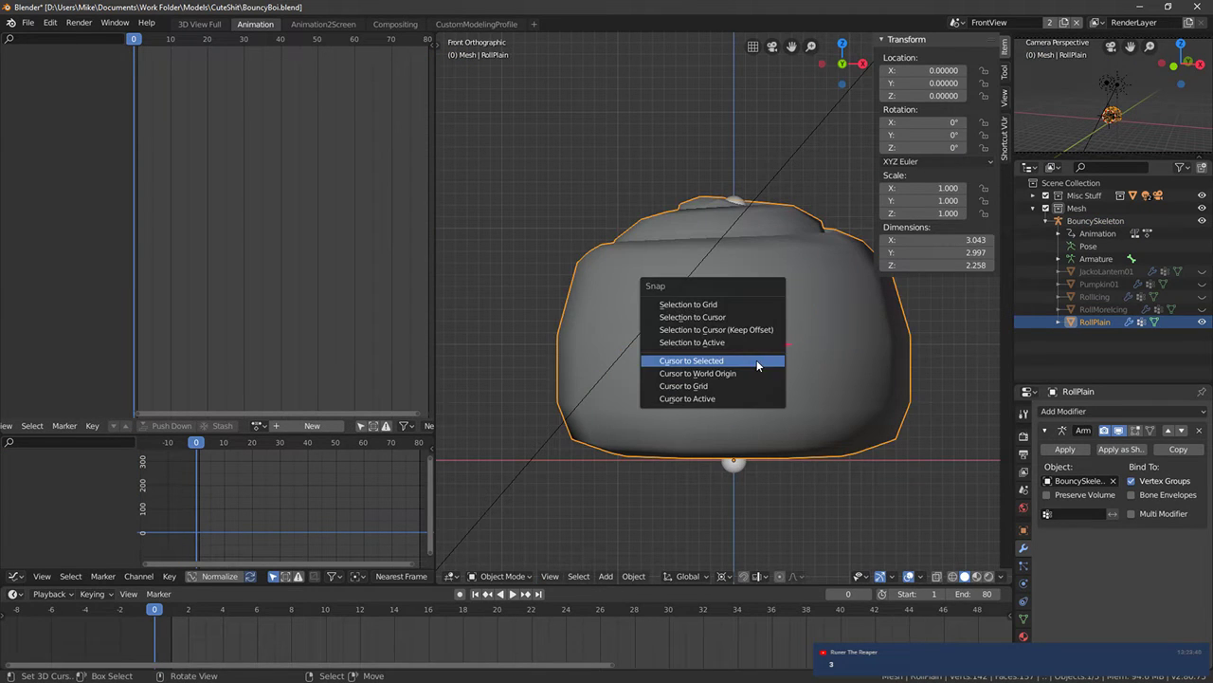
pyautogui.click(746, 370)
pyautogui.moveTo(746, 374); pyautogui.dragTo(851, 342, button='middle')
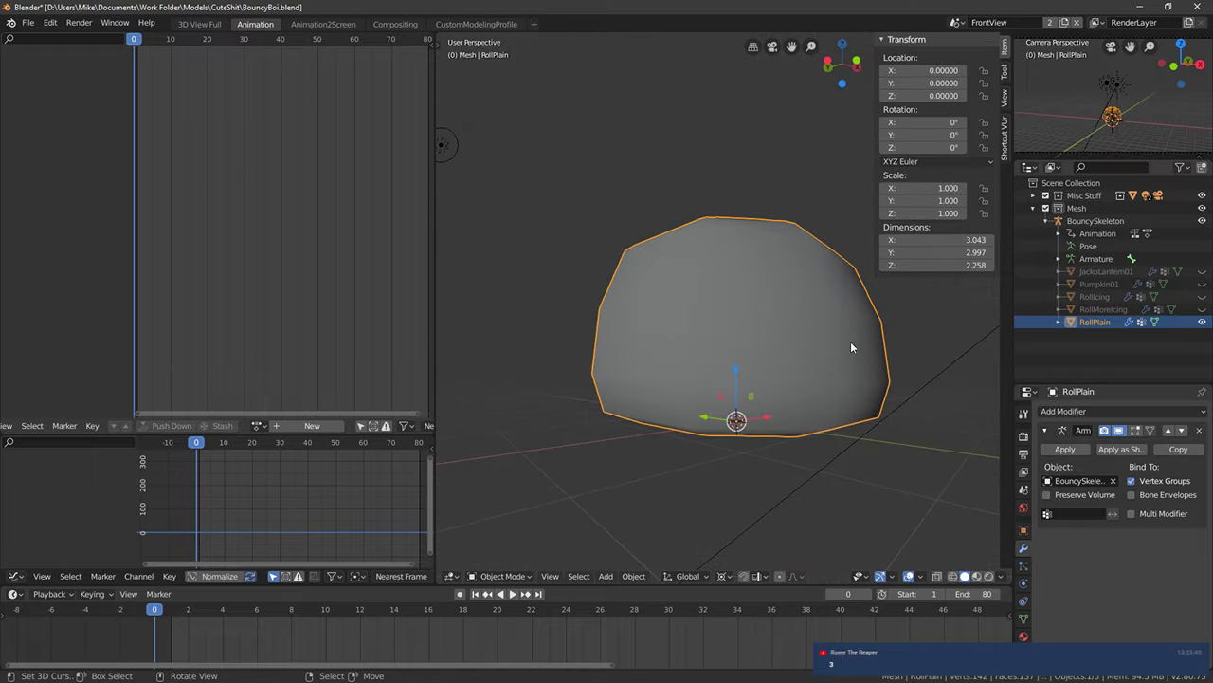
# Add a UV sphere at the world origin with 8 segments and 6 rings
pyautogui.hotkey('shift', 'a')
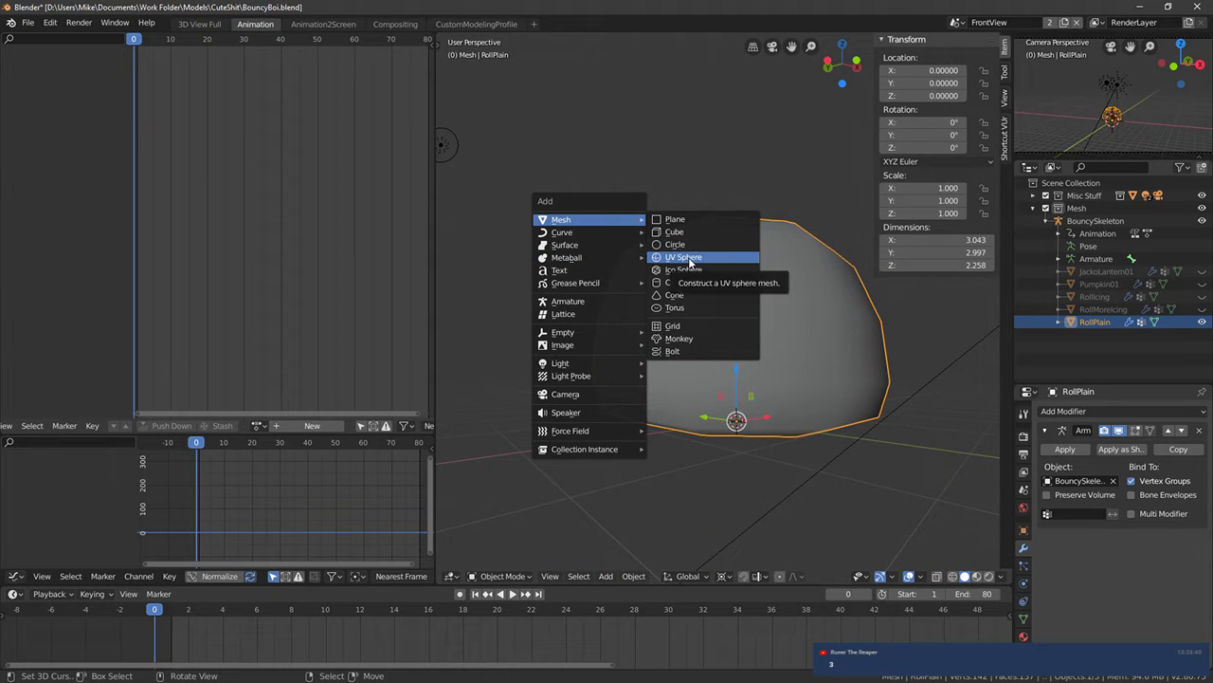
pyautogui.click(689, 262)
pyautogui.click(575, 419)
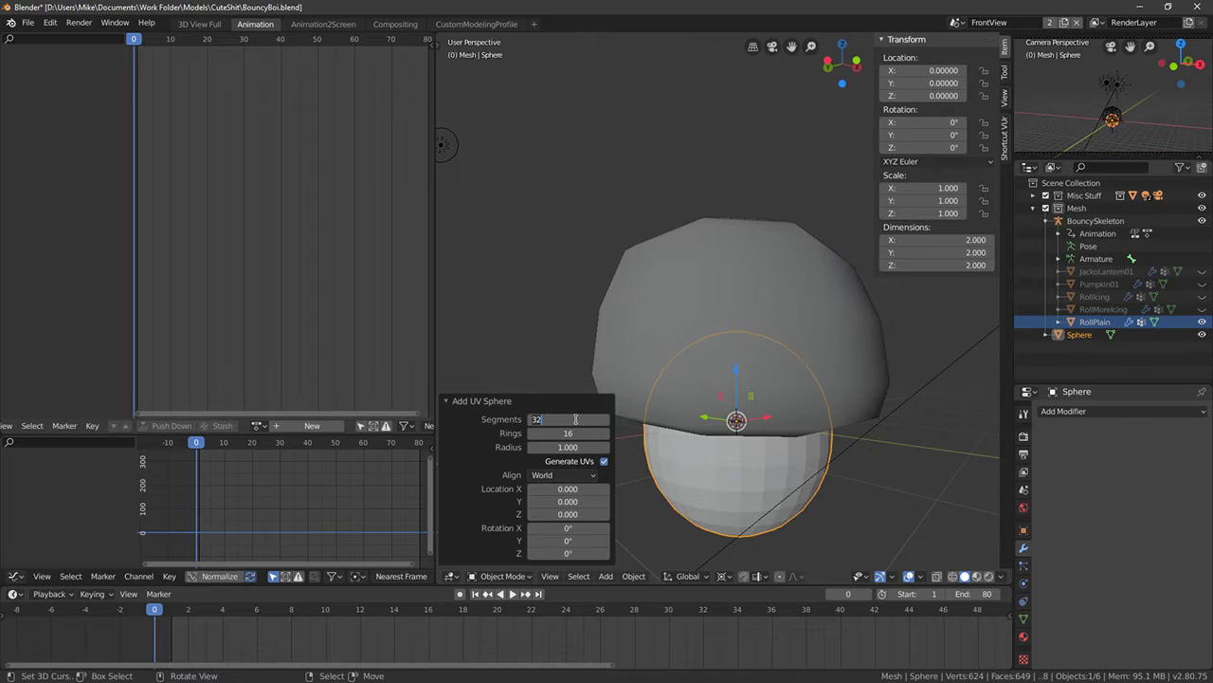
pyautogui.press('Return')
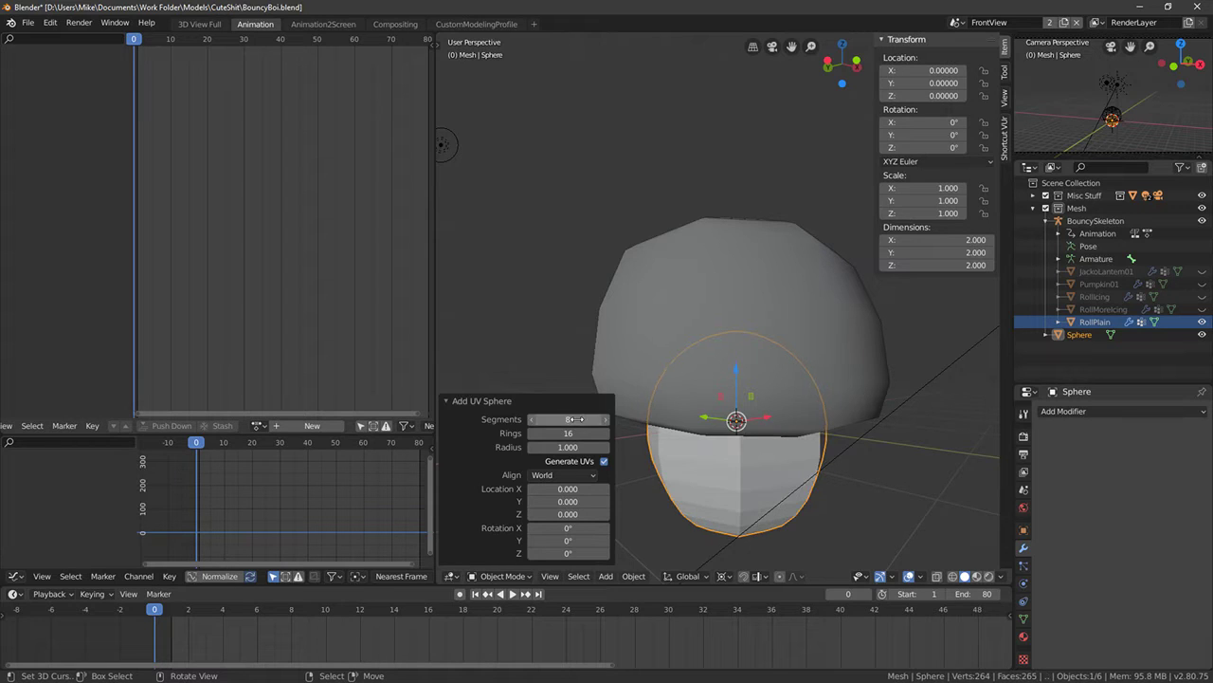
pyautogui.click(573, 432)
pyautogui.write('4')
pyautogui.press('Return')
pyautogui.click(572, 433)
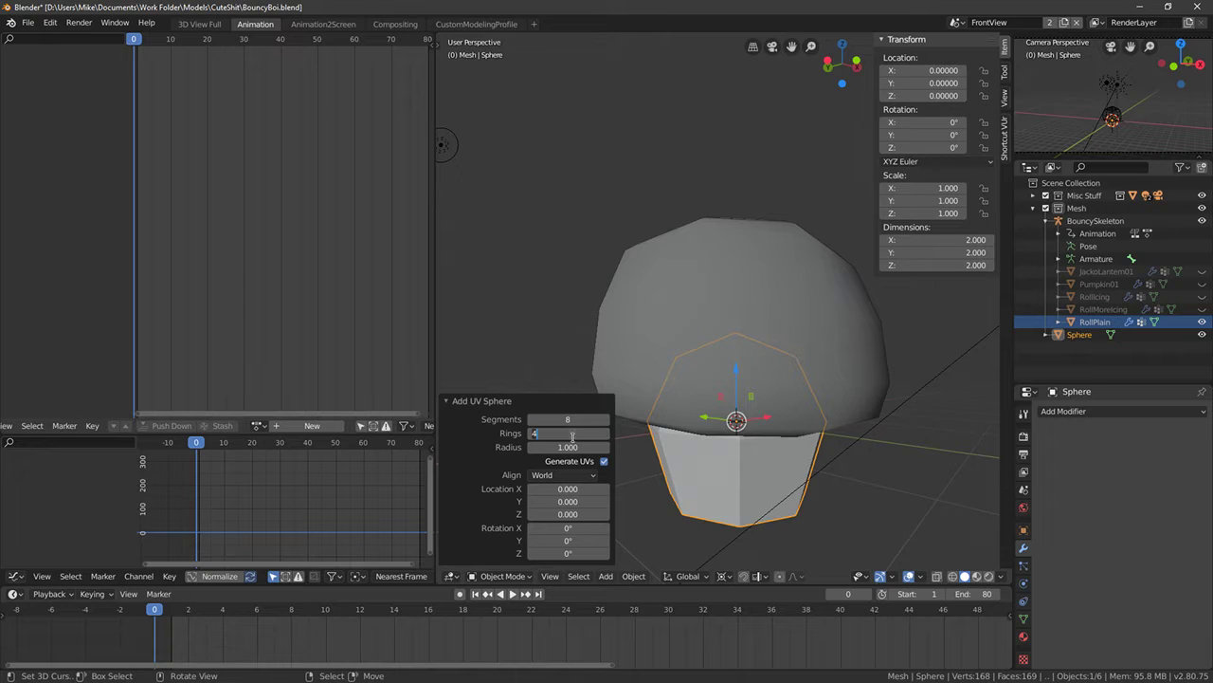
pyautogui.write('6')
pyautogui.press('Return')
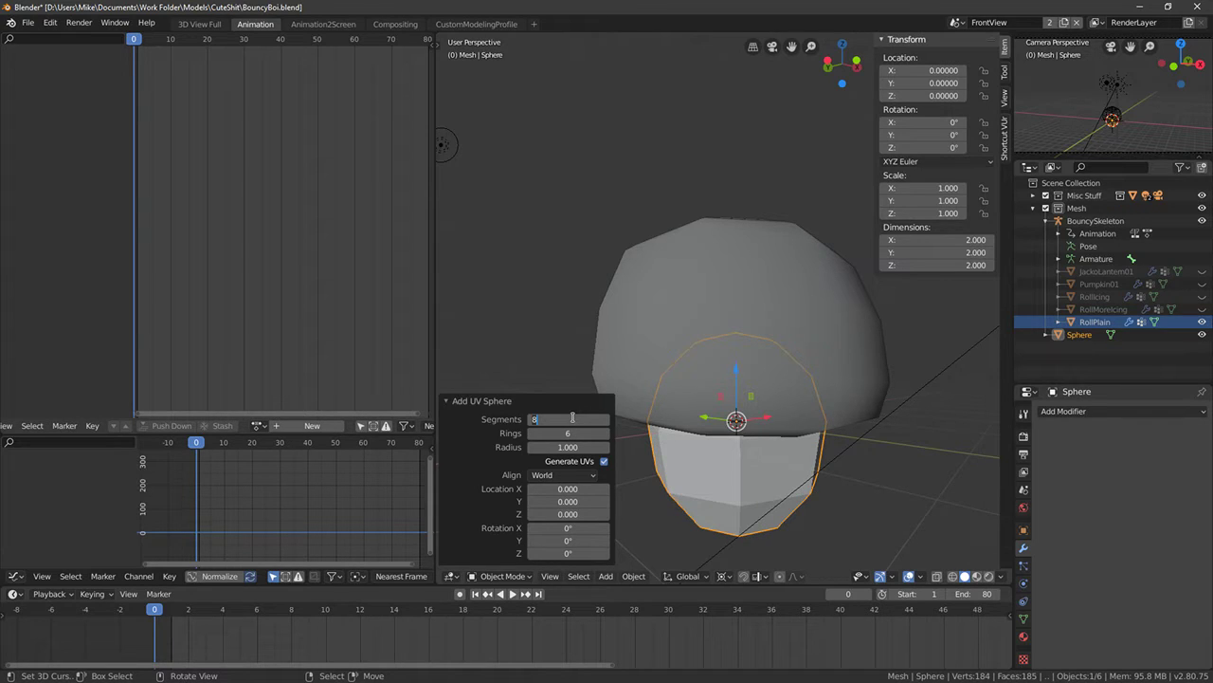
# Show the scene in wireframe from the front and set the new sphere's segment count to 10
pyautogui.moveTo(742, 325)
pyautogui.mouseDown(button='middle')
pyautogui.moveTo(628, 257)
pyautogui.moveTo(577, 309)
pyautogui.moveTo(614, 327)
pyautogui.moveTo(710, 336)
pyautogui.moveTo(723, 311)
pyautogui.mouseUp(button='middle')
pyautogui.hotkey('shift', 'z')
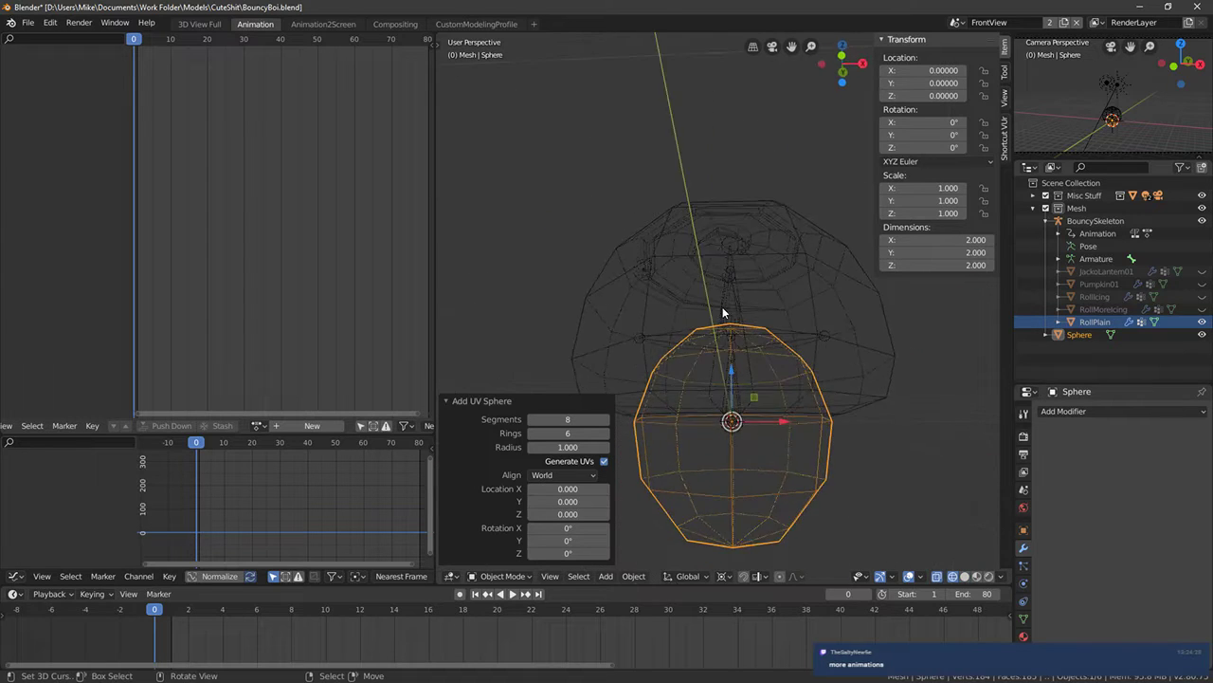
pyautogui.scroll(-1, 725, 313)
pyautogui.press('KP_1')
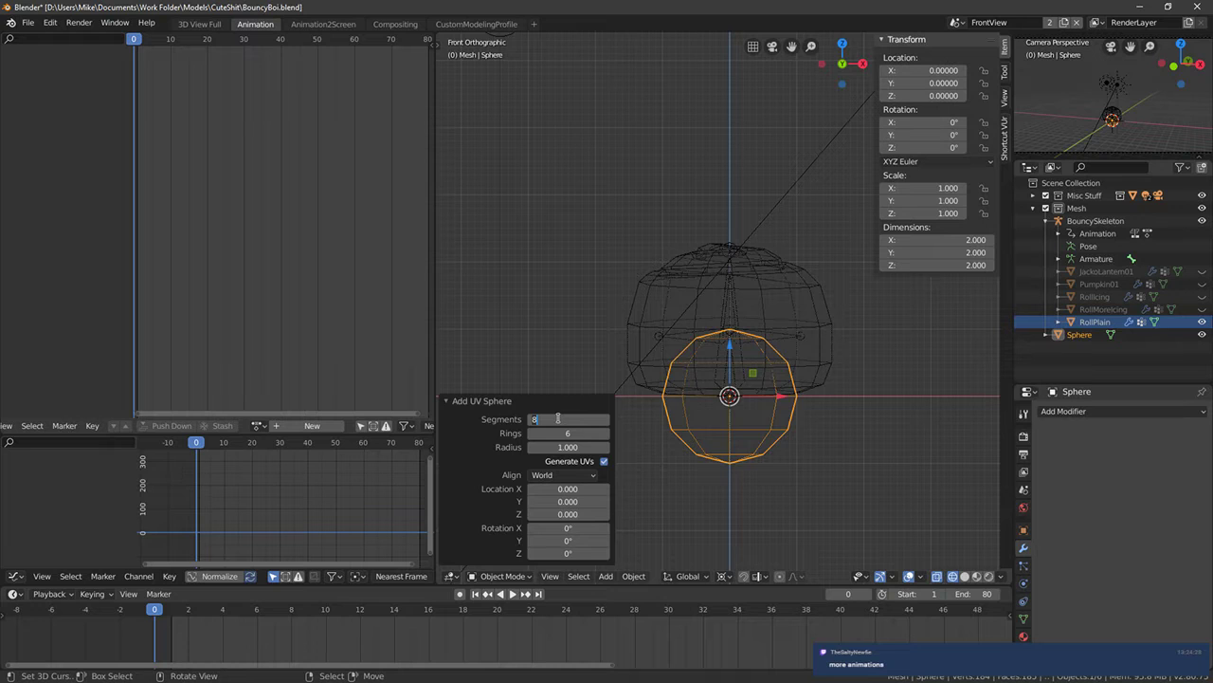
pyautogui.write('10')
pyautogui.press('Return')
# Rotate the sphere's mesh 90° in the side view and move it in front of the roll by about -2.37 in Y and 1.11 in Z
pyautogui.moveTo(654, 409); pyautogui.dragTo(876, 380, button='middle')
pyautogui.press('Tab')
pyautogui.press('KP_1')
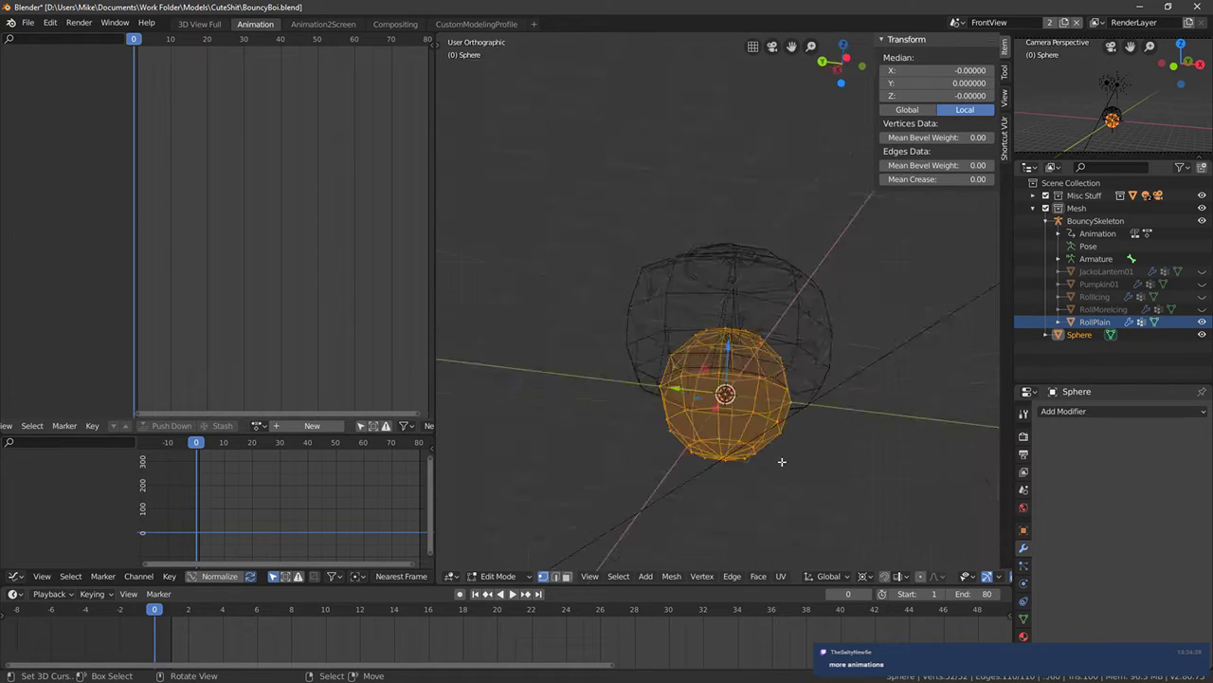
pyautogui.press('KP_3')
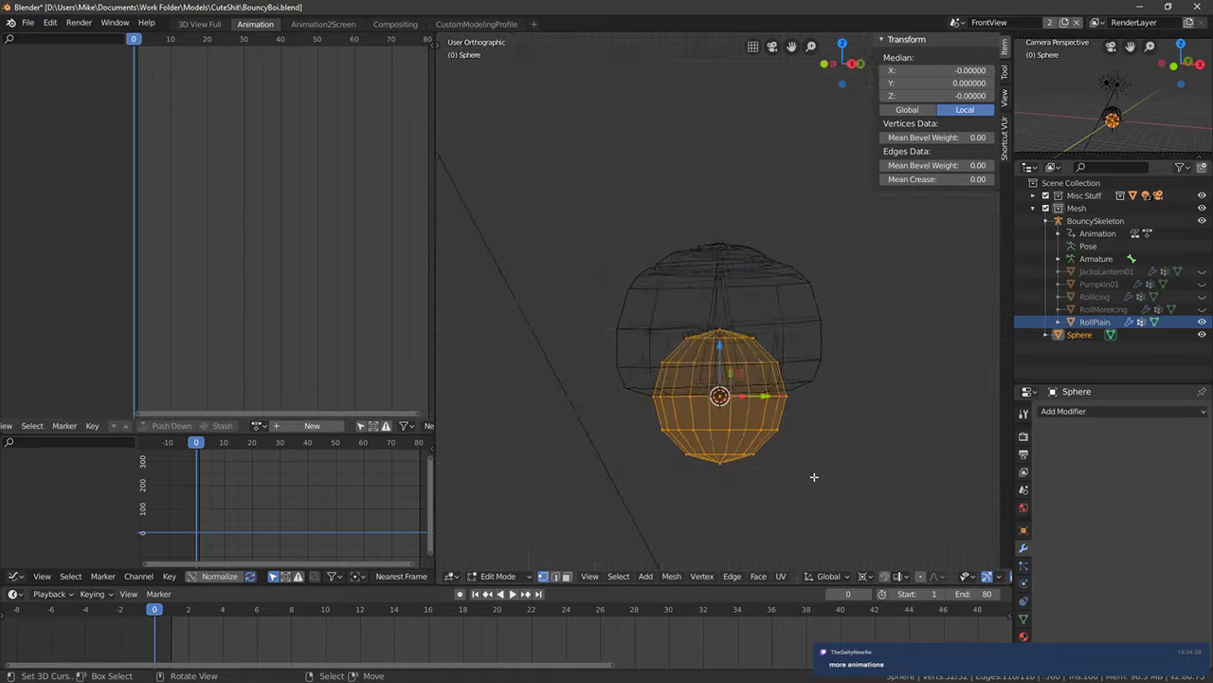
pyautogui.write('r')
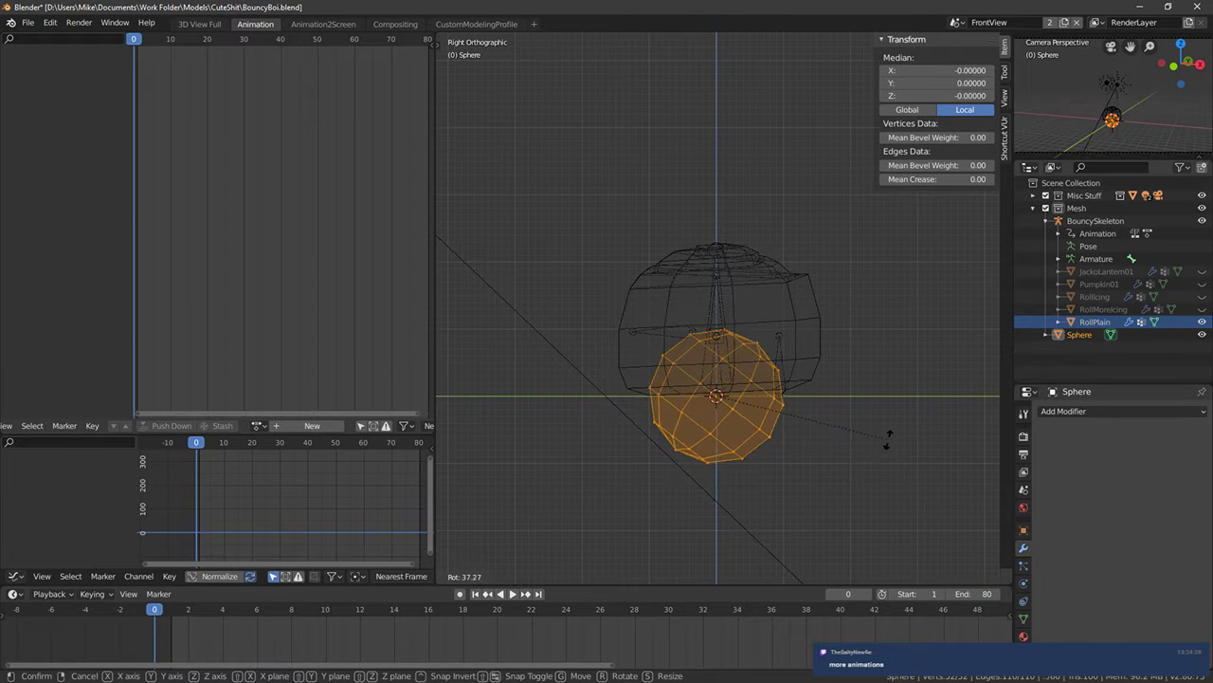
pyautogui.write('90')
pyautogui.press('Return')
pyautogui.press('g')
pyautogui.click(694, 351)
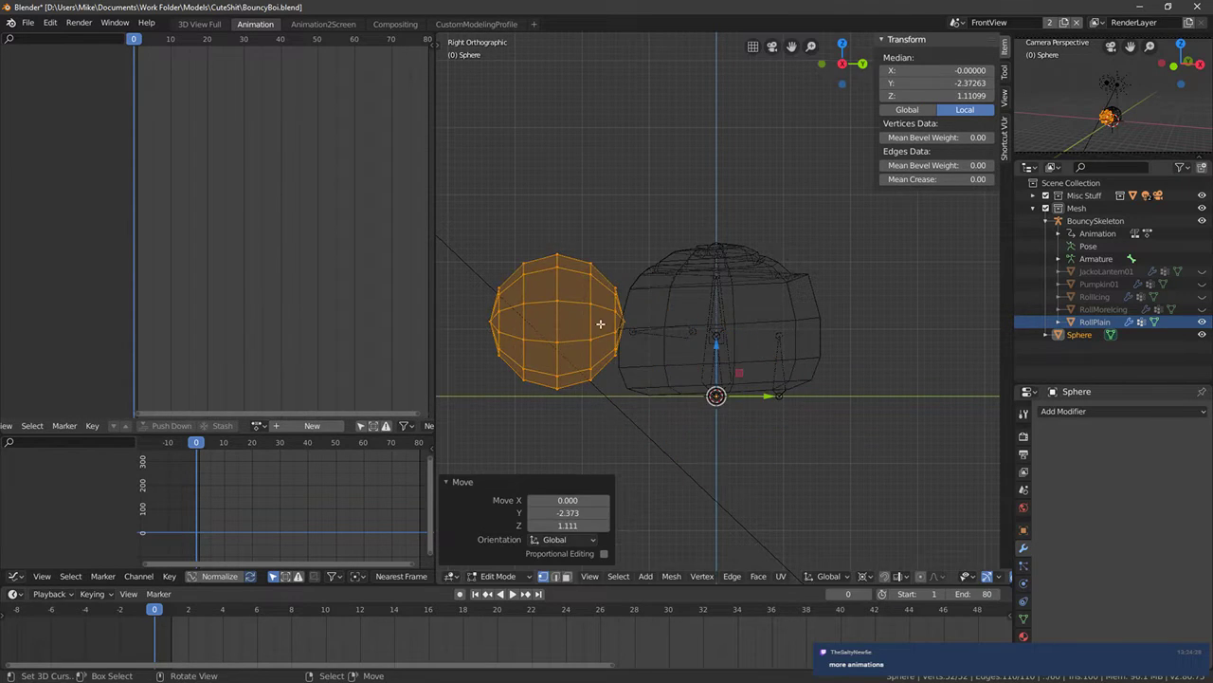
# Delete the half of the sphere that faces the roll, leaving an open dome
pyautogui.hotkey('alt', 'a')
pyautogui.keyDown('alt'); pyautogui.rightClick(601, 309); pyautogui.keyUp('alt')
pyautogui.hotkey('shift', 'z')
pyautogui.press('b')
pyautogui.press('Escape')
pyautogui.hotkey('shift', 'z')
pyautogui.press('b')
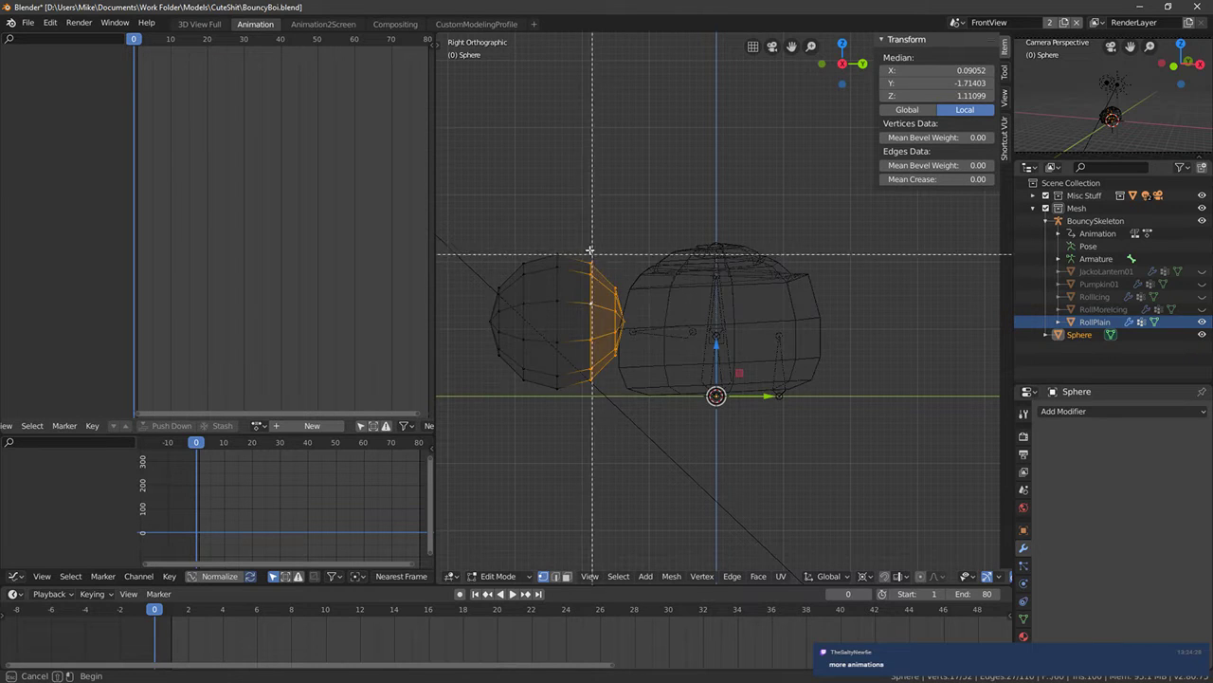
pyautogui.moveTo(590, 256); pyautogui.dragTo(640, 414)
pyautogui.press('x')
pyautogui.click(717, 444)
# Scale the whole half sphere down to eye size and move it about -0.428 in X and 0.901 in Z
pyautogui.click(575, 322)
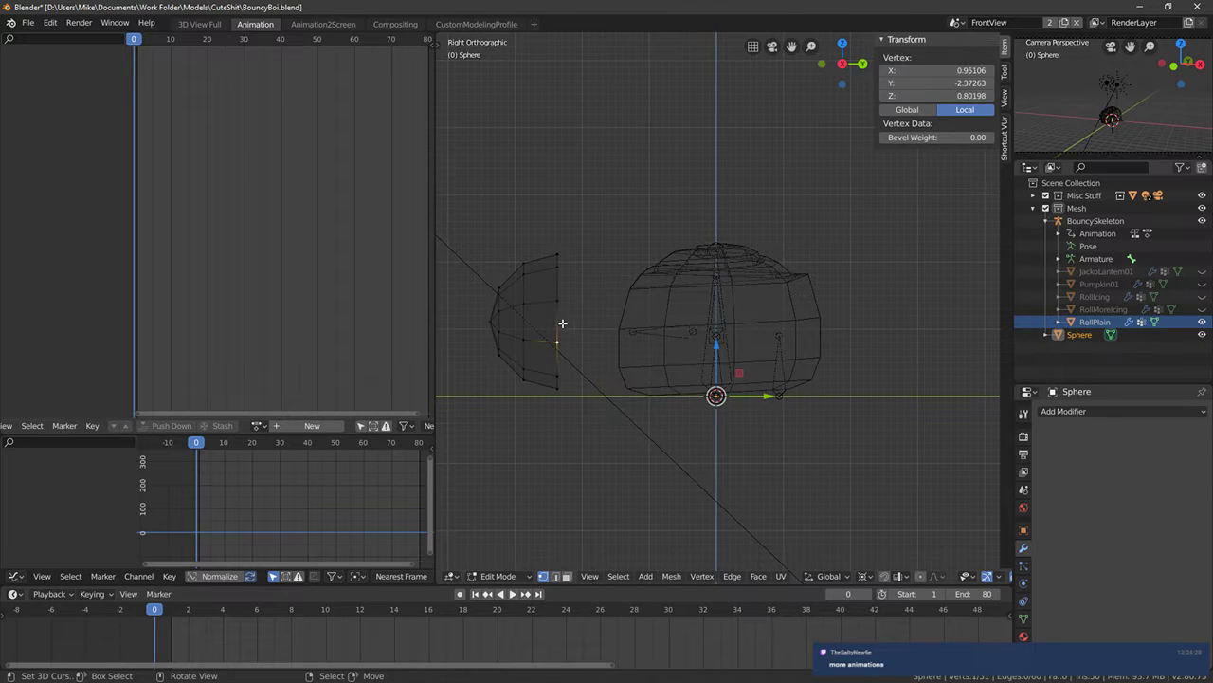
pyautogui.hotkey('ctrl', 'l')
pyautogui.press('KP_1')
pyautogui.press('s')
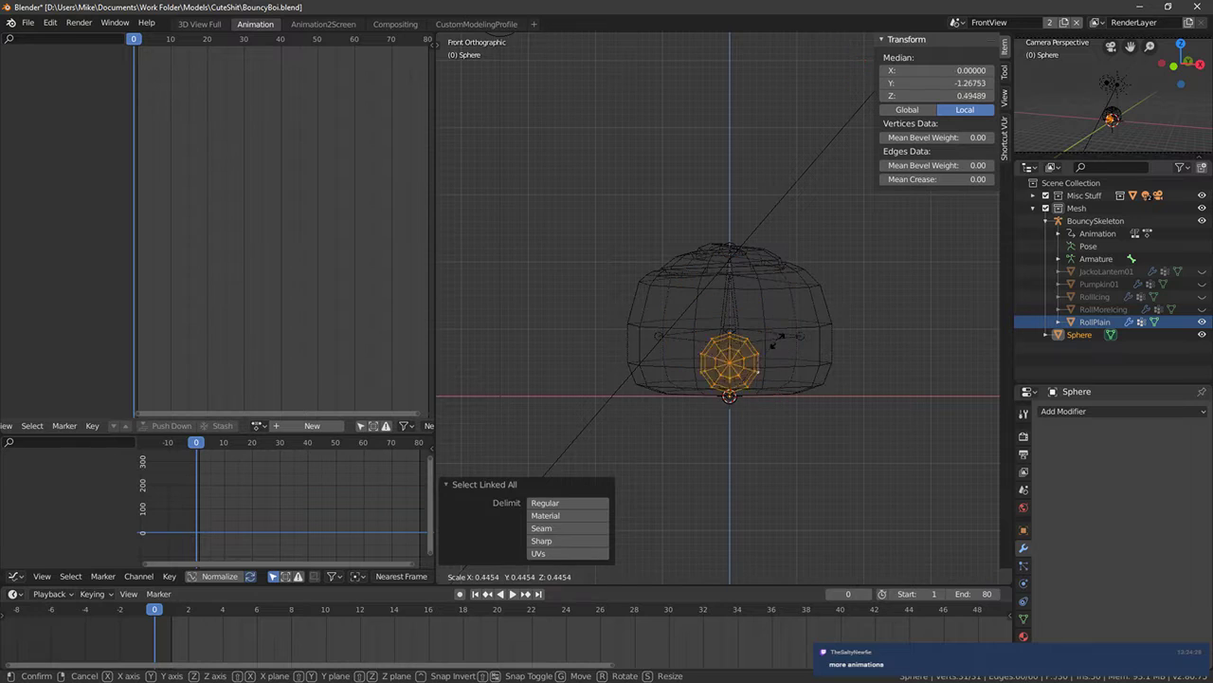
pyautogui.click(798, 399)
pyautogui.scroll(5, 815, 400)
pyautogui.press('g')
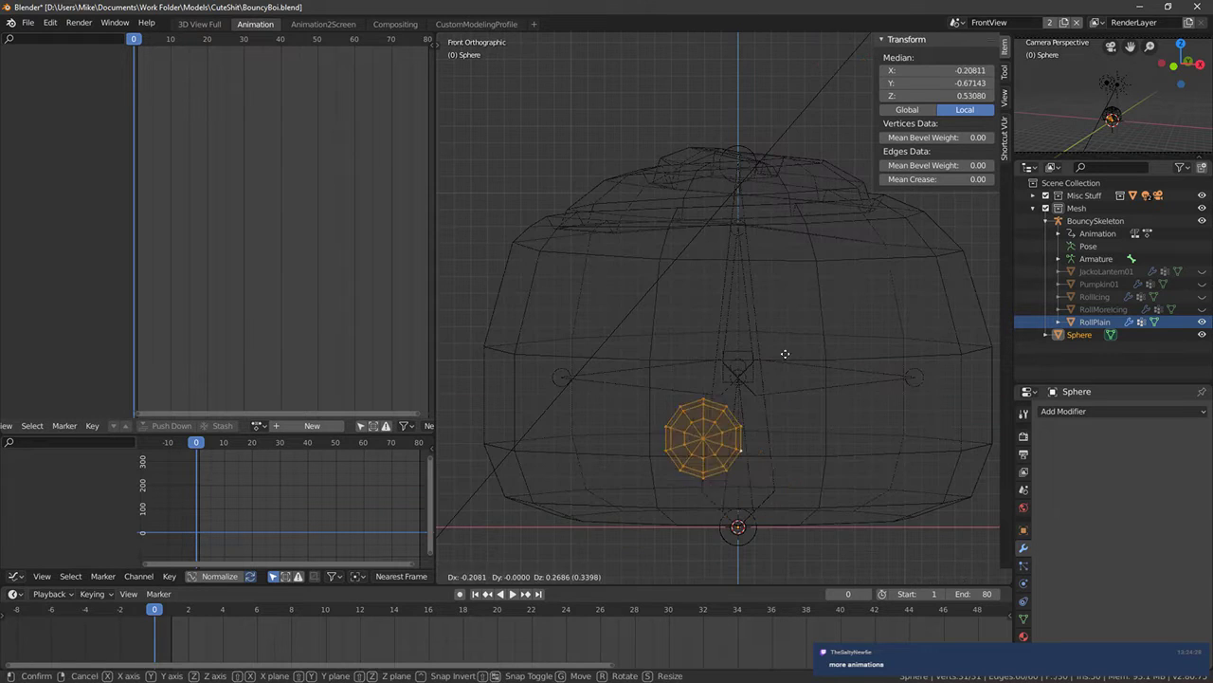
pyautogui.click(775, 293)
# Return to solid shading, view the roll from the side, and assign the existing material MatteDefault_M.003 to the eye
pyautogui.hotkey('shift', 'z')
pyautogui.moveTo(774, 293)
pyautogui.mouseDown(button='middle')
pyautogui.moveTo(753, 328)
pyautogui.moveTo(676, 346)
pyautogui.mouseUp(button='middle')
pyautogui.press('KP_3')
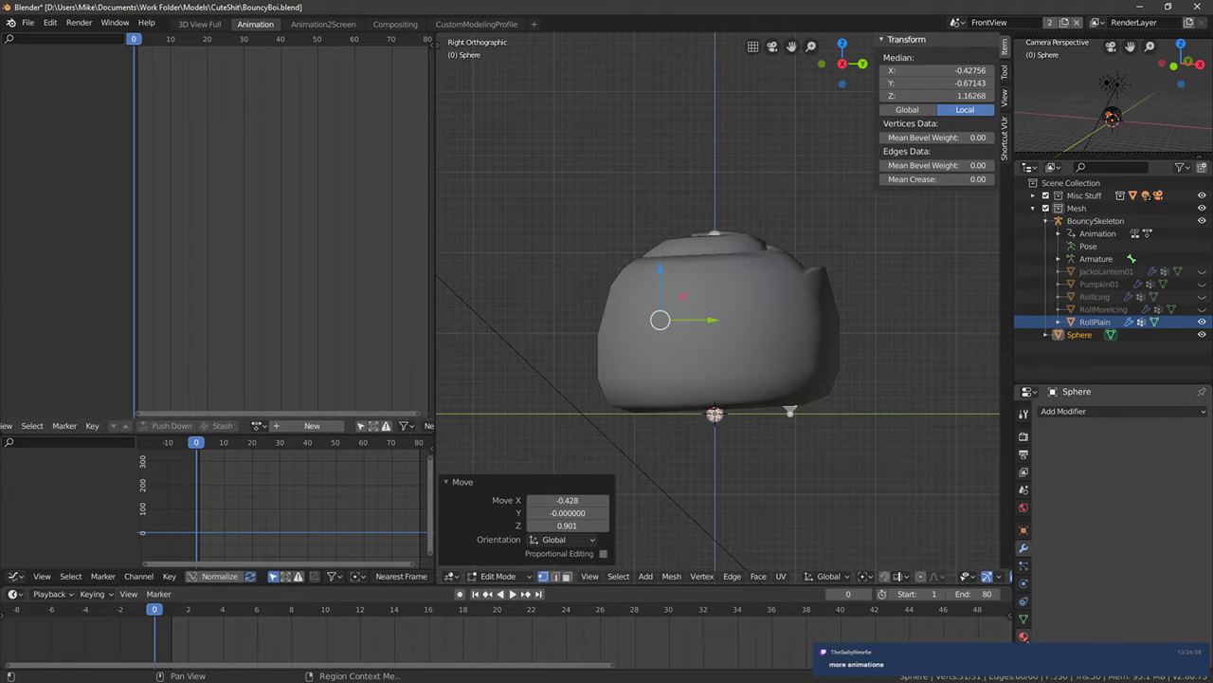
pyautogui.click(1023, 635)
pyautogui.click(1046, 465)
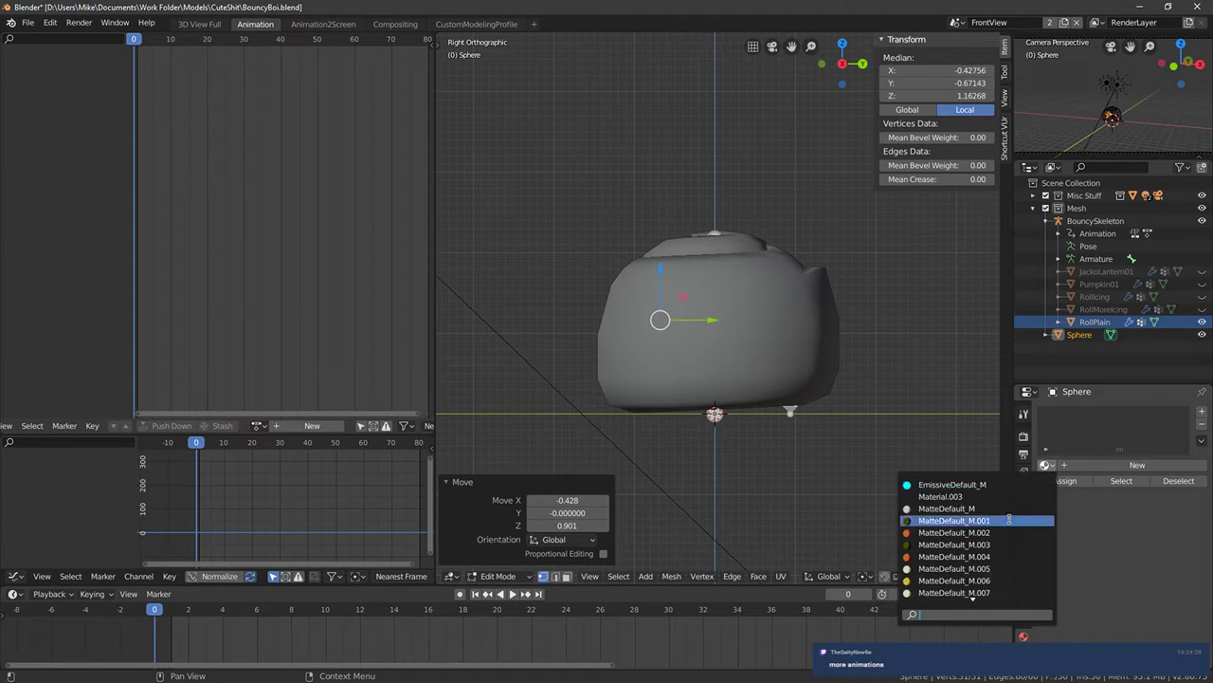
pyautogui.click(953, 520)
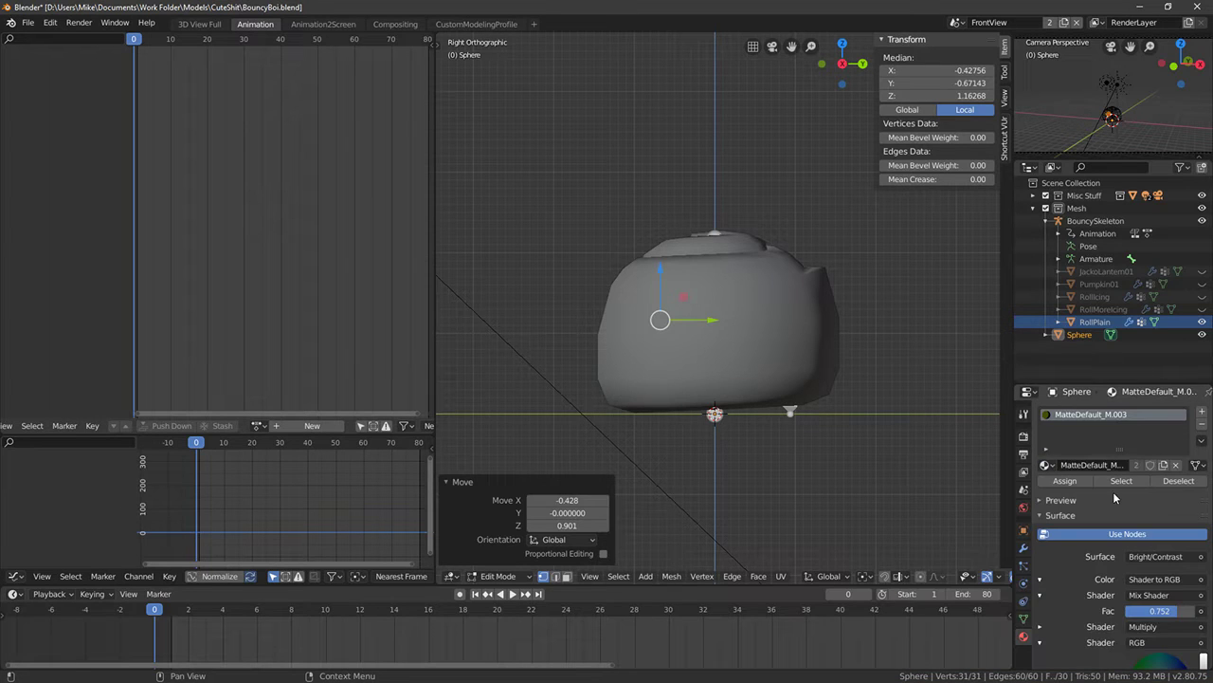
# Move the eye forward along Y to about -1.46, at the roll's front surface, and shade it smooth
pyautogui.moveTo(707, 320); pyautogui.dragTo(643, 320)
pyautogui.moveTo(559, 411); pyautogui.dragTo(692, 431, button='middle')
pyautogui.press('F3')
pyautogui.write('shade smoo')
pyautogui.press('Return')
# Scale the eye down further and nudge it up about 0.042 in Z in the front view
pyautogui.scroll(4, 702, 366)
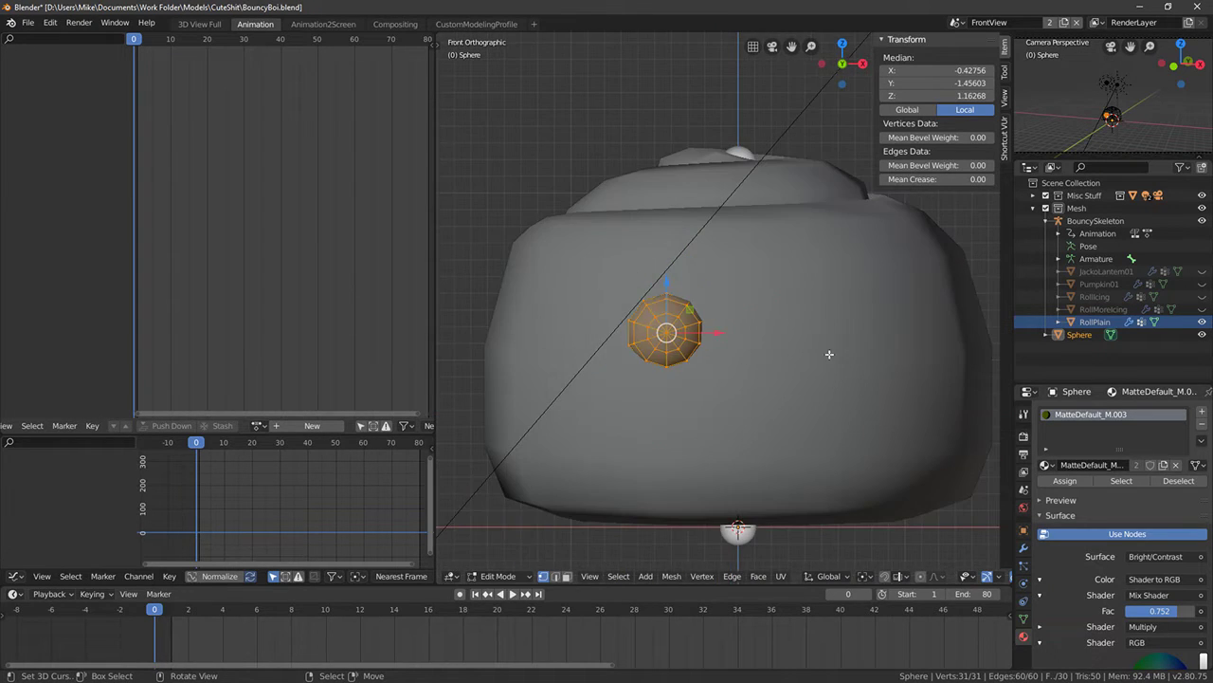
pyautogui.press('s')
pyautogui.click(772, 285)
pyautogui.press('g')
pyautogui.press('Escape')
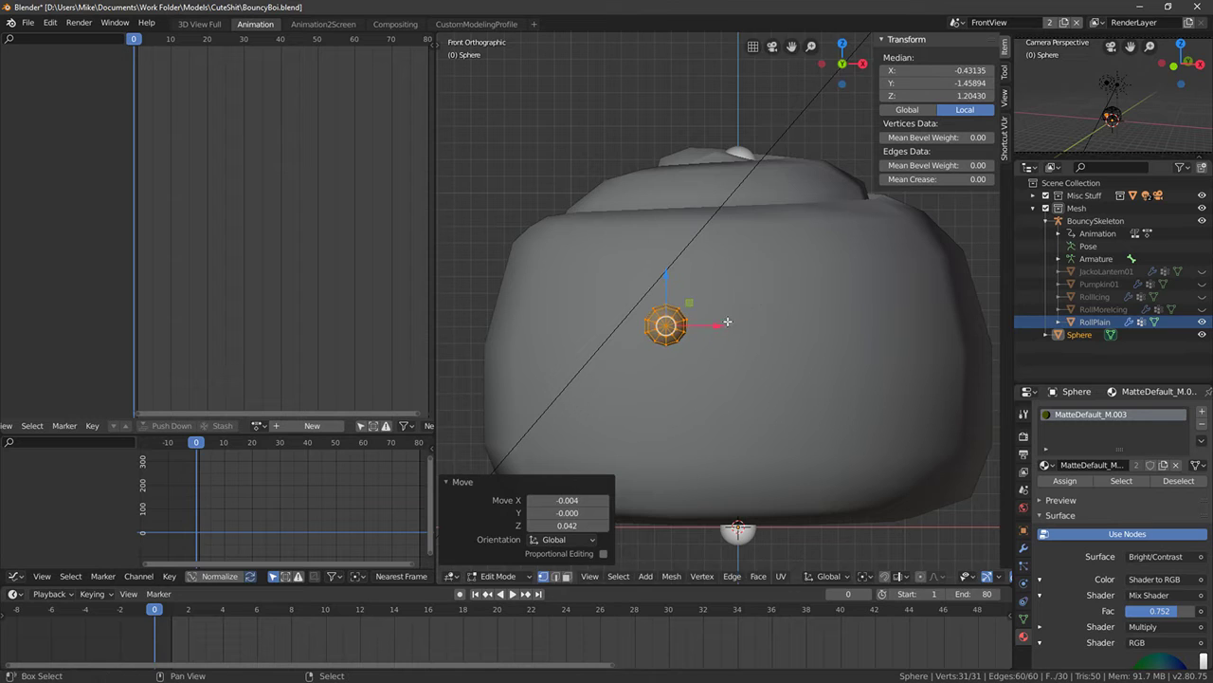
# Duplicate the eye about 0.78 along X to make the second eye
pyautogui.hotkey('shift', 'd')
pyautogui.press('x')
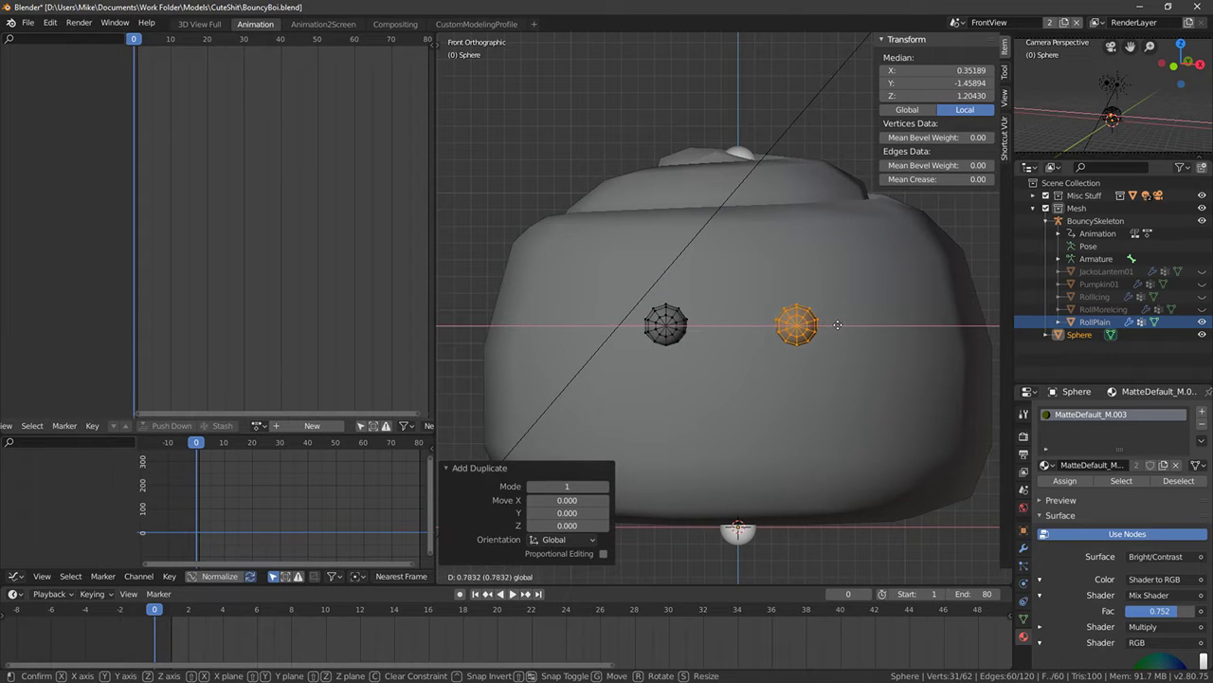
pyautogui.click(837, 325)
# Display the material colours in the viewport and assign a different existing MatteDefault material to the eyes
pyautogui.hotkey('alt', 'a')
pyautogui.hotkey('shift', 'z')
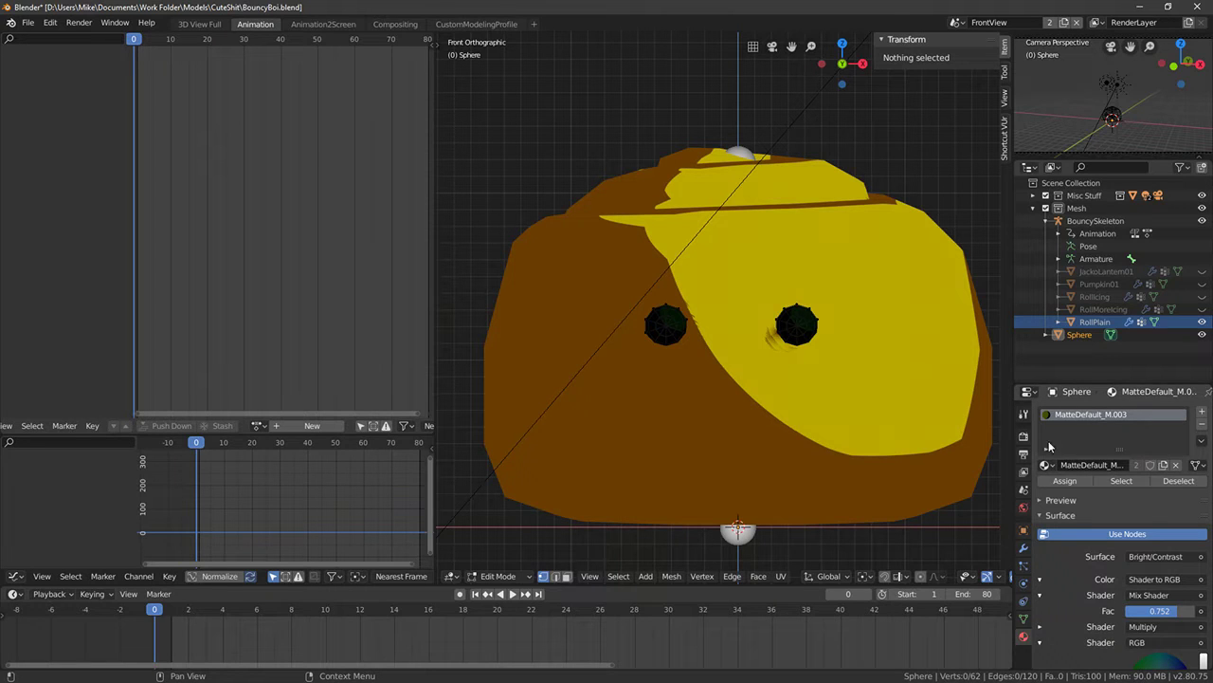
pyautogui.click(1045, 465)
pyautogui.click(976, 521)
pyautogui.scroll(-2, 1168, 626)
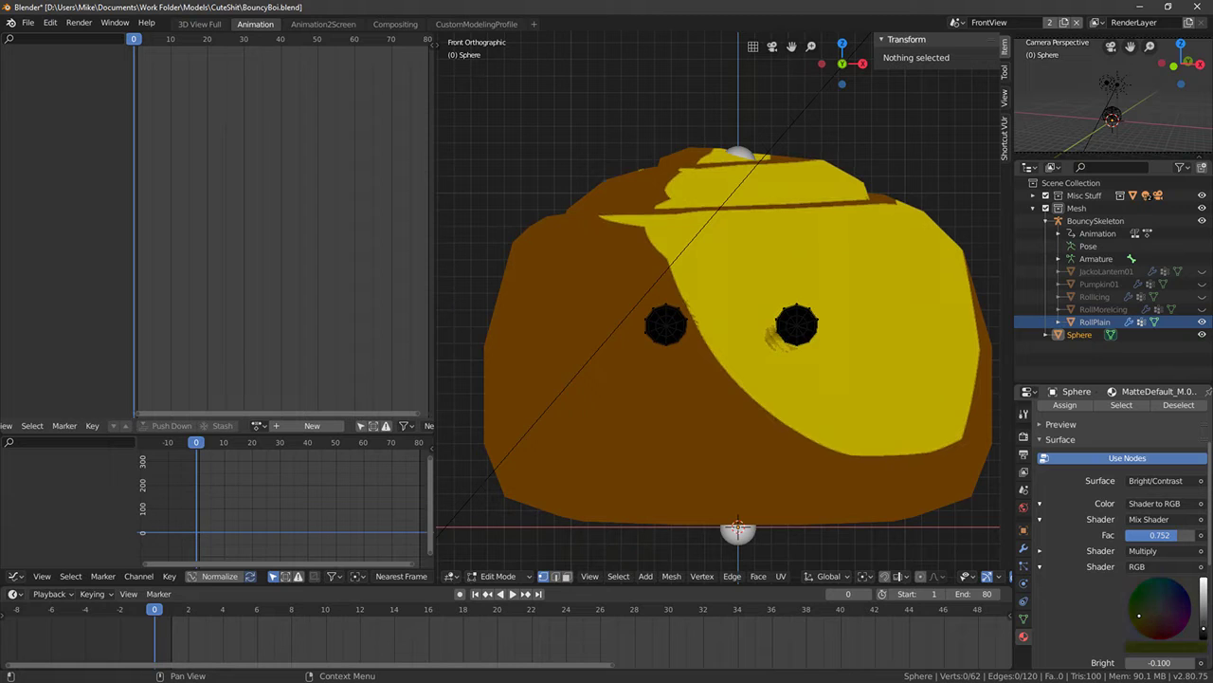
# Select all linked geometry of both eyes and check their placement on the roll from the side and front
pyautogui.click(666, 326)
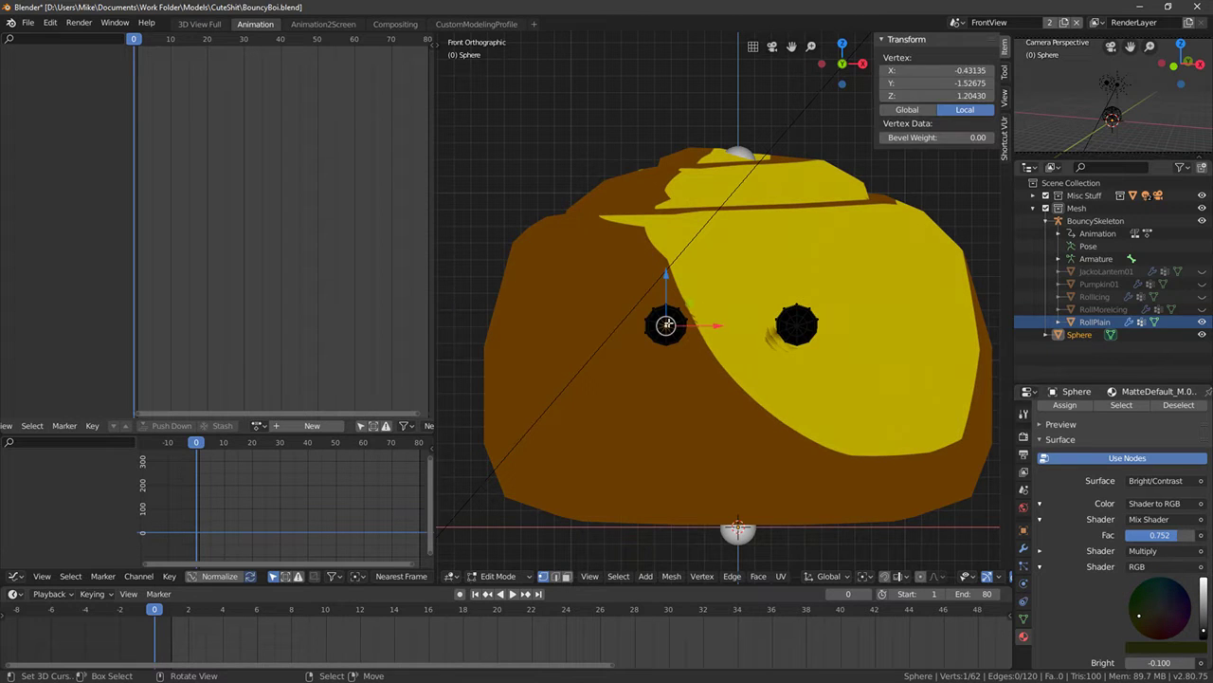
pyautogui.keyDown('shift'); pyautogui.click(801, 324); pyautogui.keyUp('shift')
pyautogui.hotkey('ctrl', 'l')
pyautogui.scroll(-2, 791, 340)
pyautogui.press('KP_3')
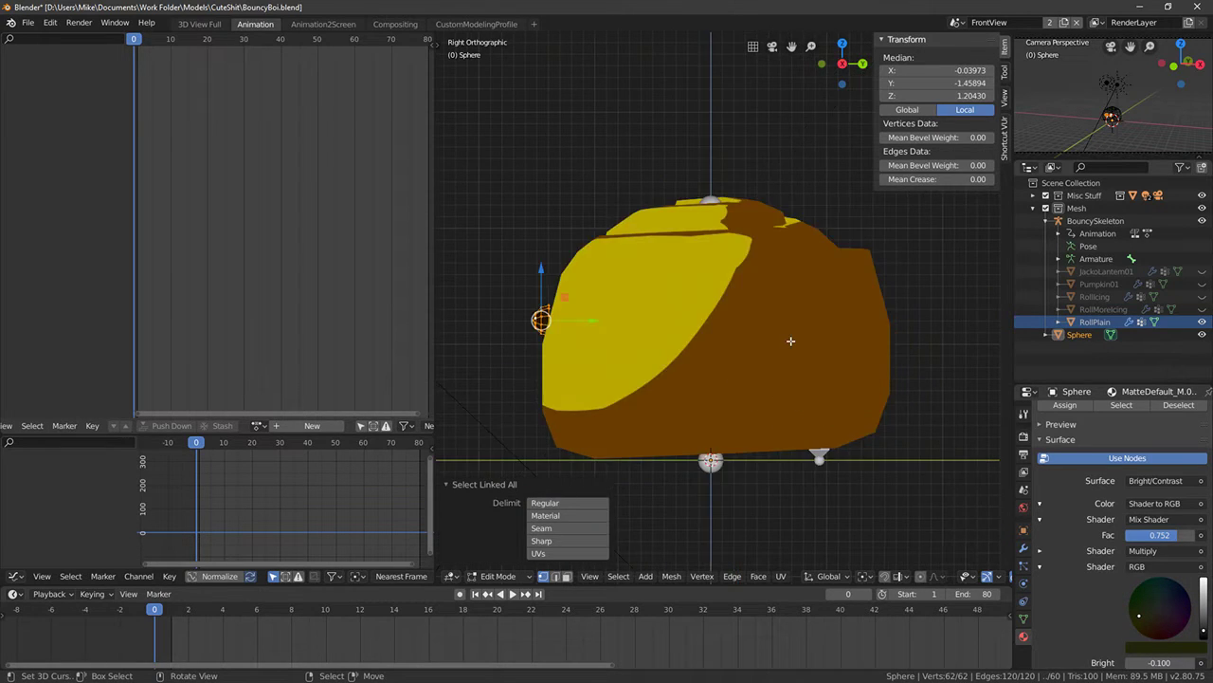
pyautogui.press('KP_1')
pyautogui.scroll(4, 788, 340)
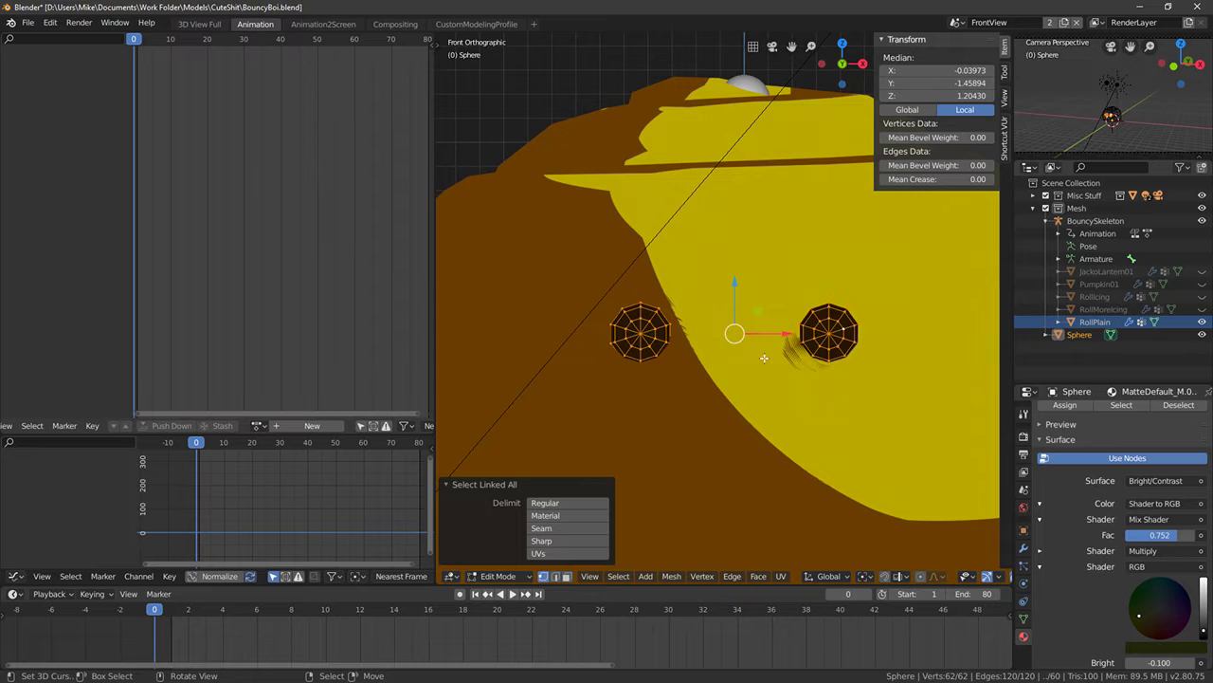
pyautogui.scroll(-4, 772, 357)
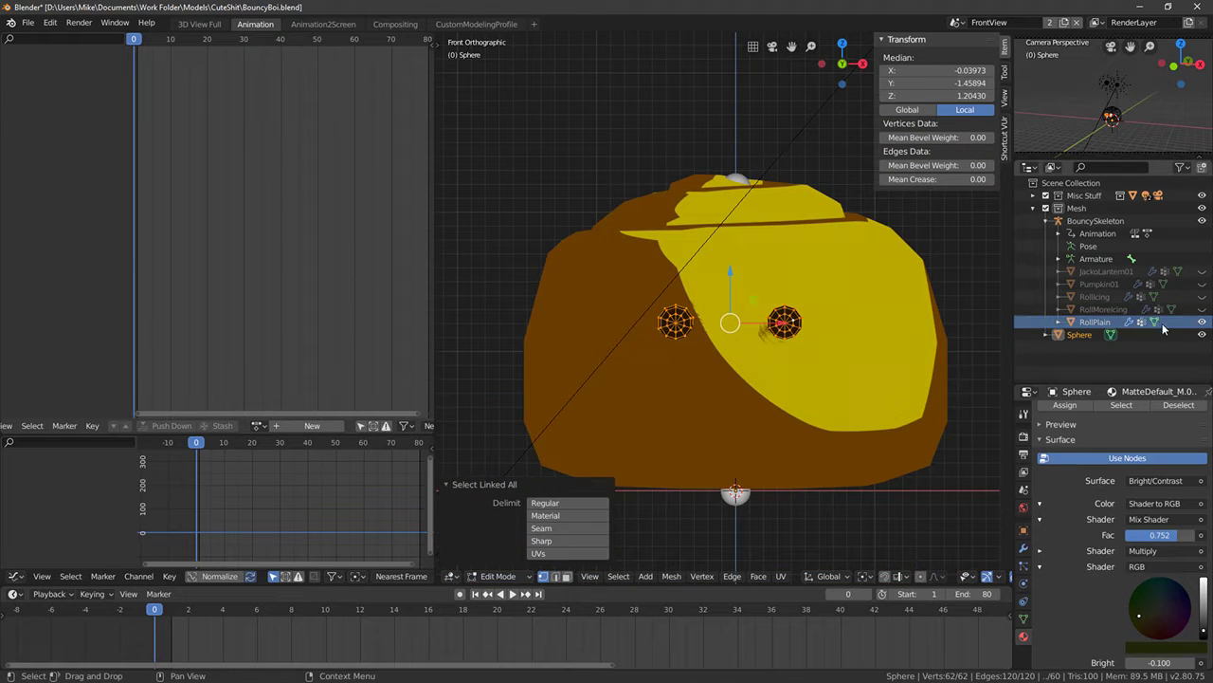
# Unhide the RollMoreIcing mesh and snap the 3D cursor to the midpoint of the two selected eyes
pyautogui.click(1201, 311)
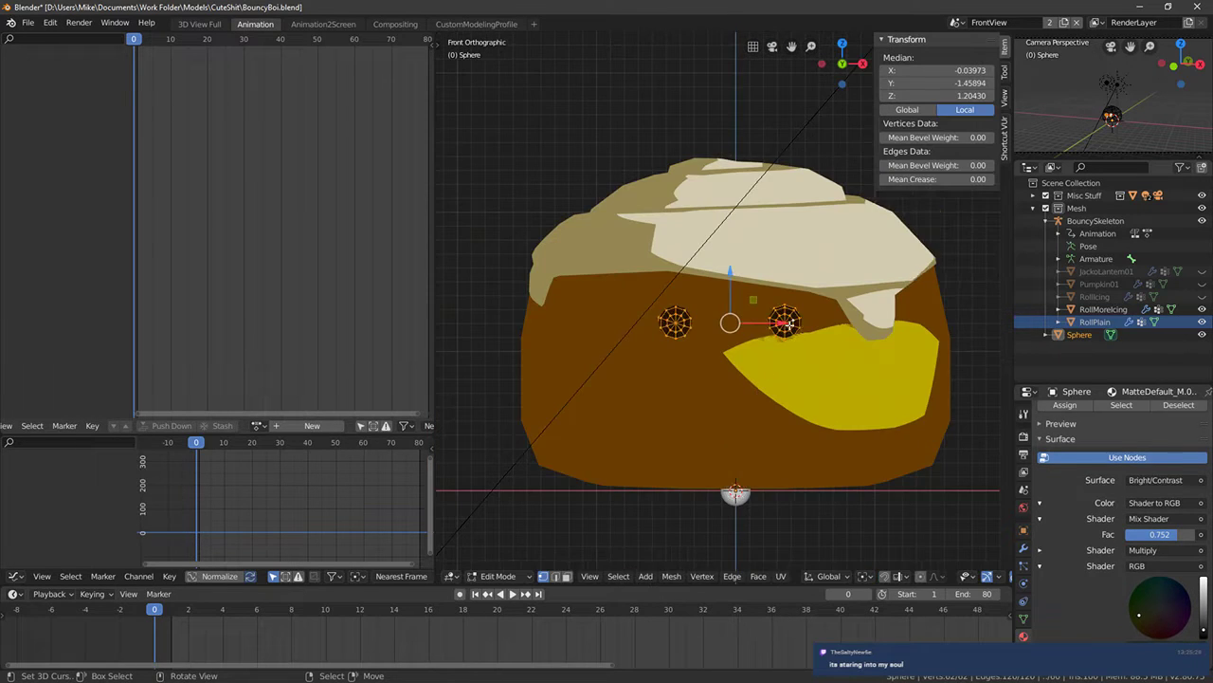
pyautogui.scroll(2, 788, 324)
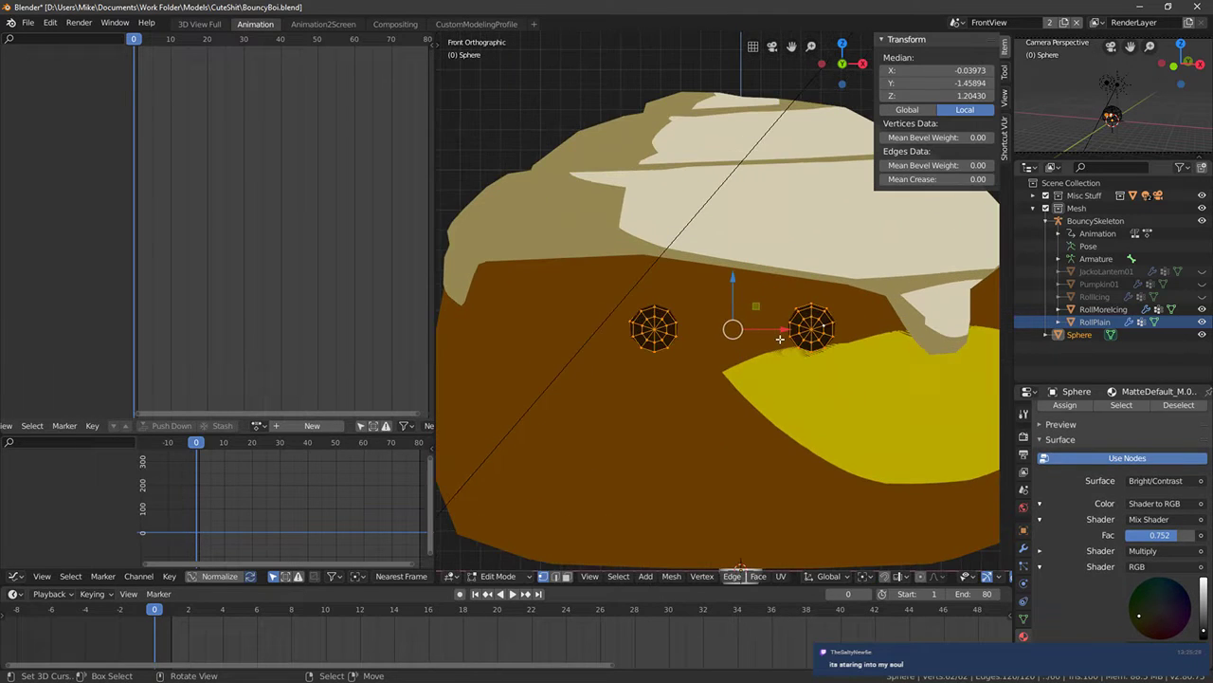
pyautogui.scroll(3, 676, 301)
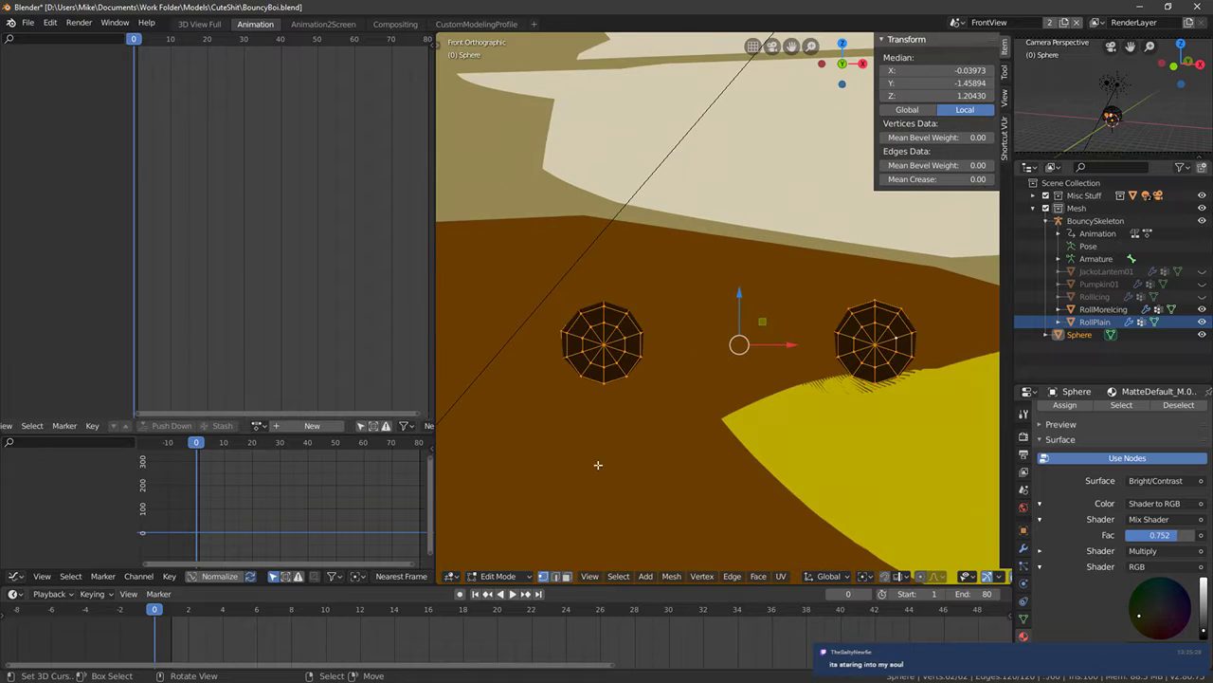
pyautogui.scroll(-2, 675, 349)
pyautogui.hotkey('shift', 's')
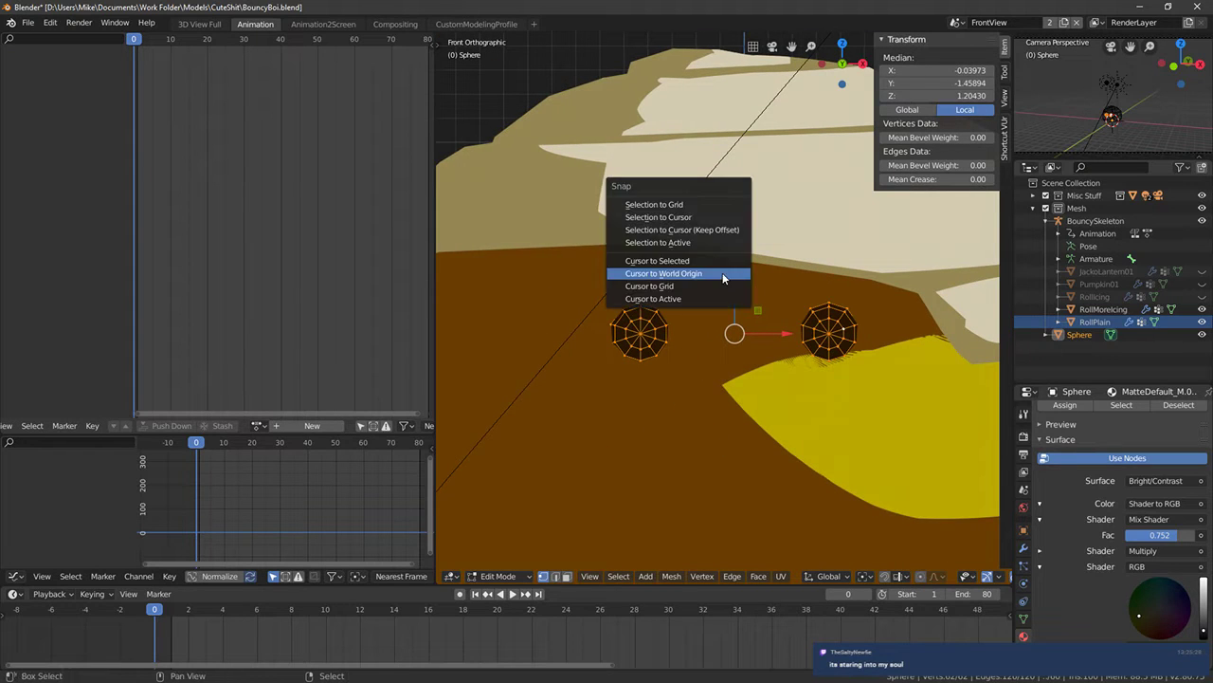
pyautogui.click(695, 263)
# Add a torus at the midpoint between the eyes with 16 major segments and 8 minor segments
pyautogui.hotkey('shift', 'a')
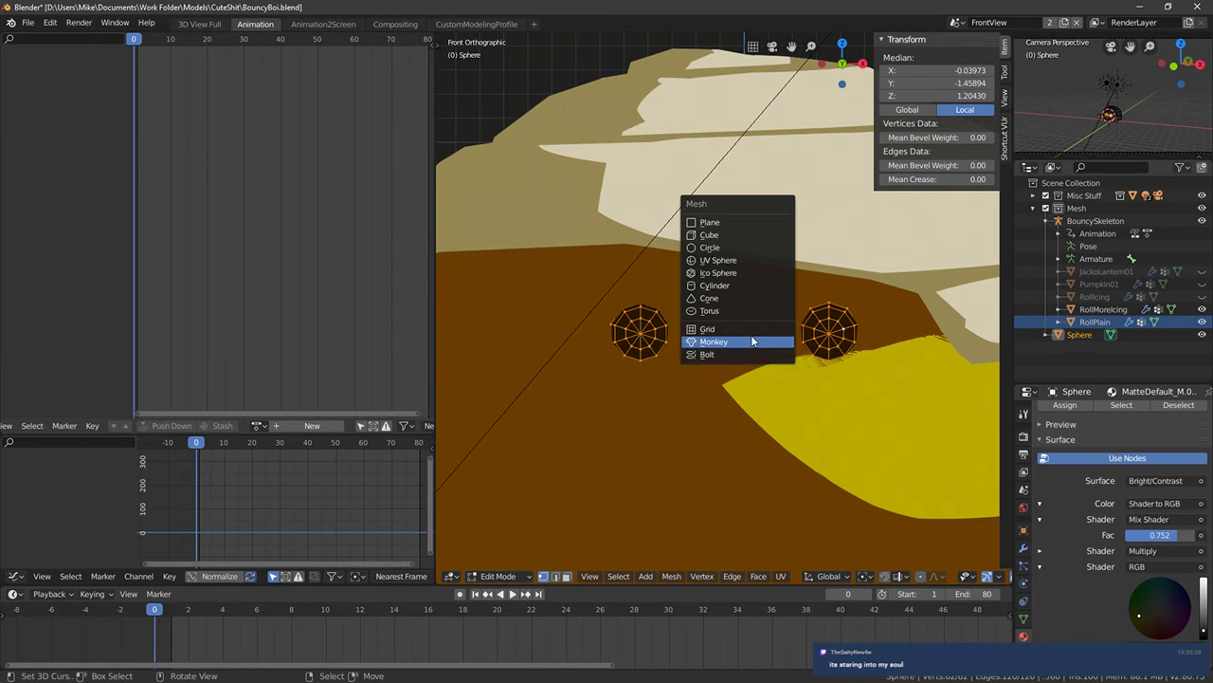
pyautogui.click(721, 315)
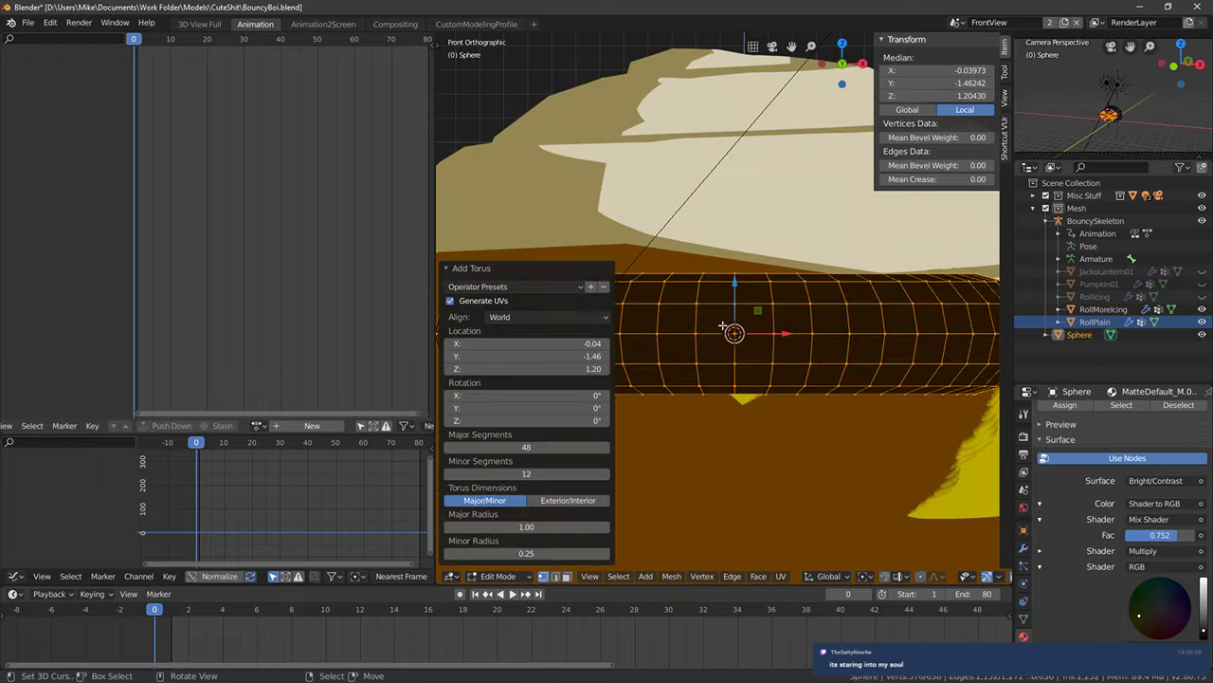
pyautogui.scroll(-3, 720, 313)
pyautogui.click(546, 476)
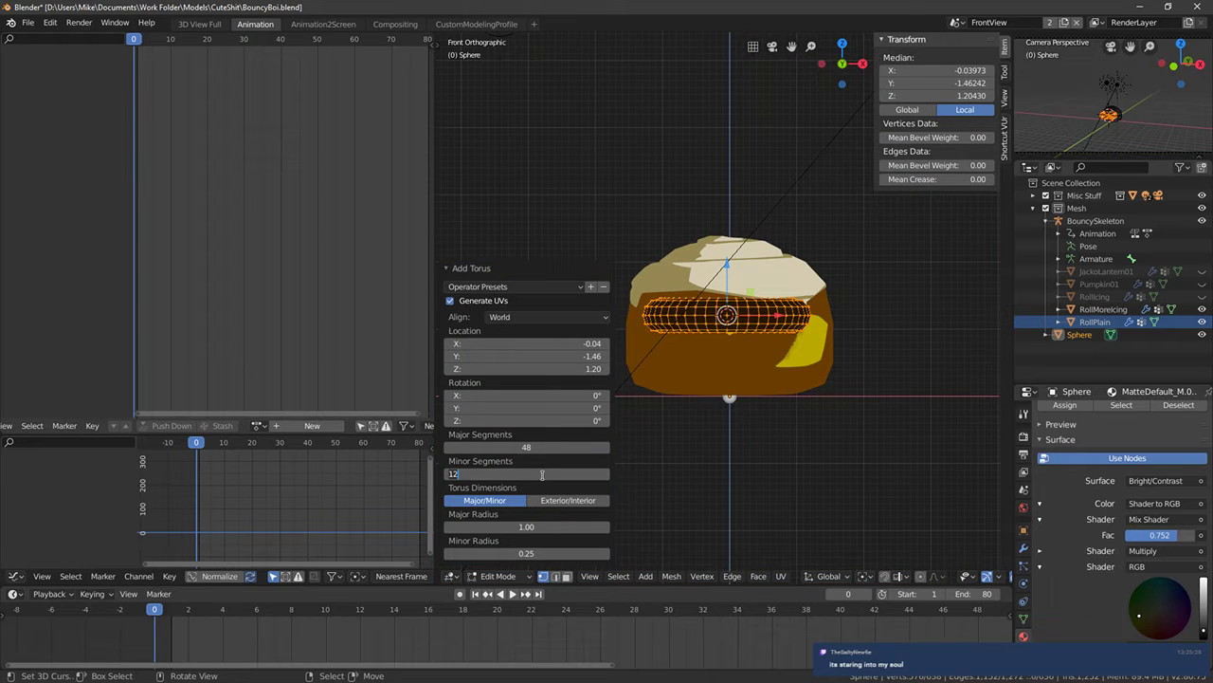
pyautogui.write('8')
pyautogui.press('Return')
pyautogui.click(556, 447)
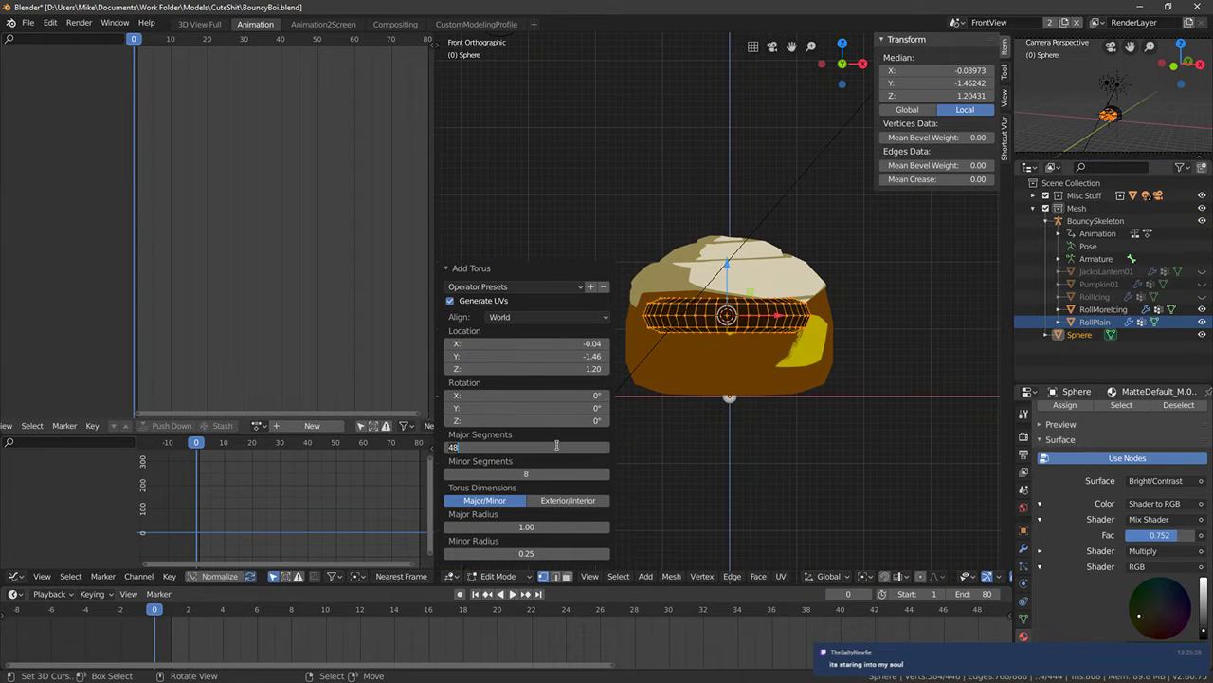
pyautogui.write('32')
pyautogui.press('Return')
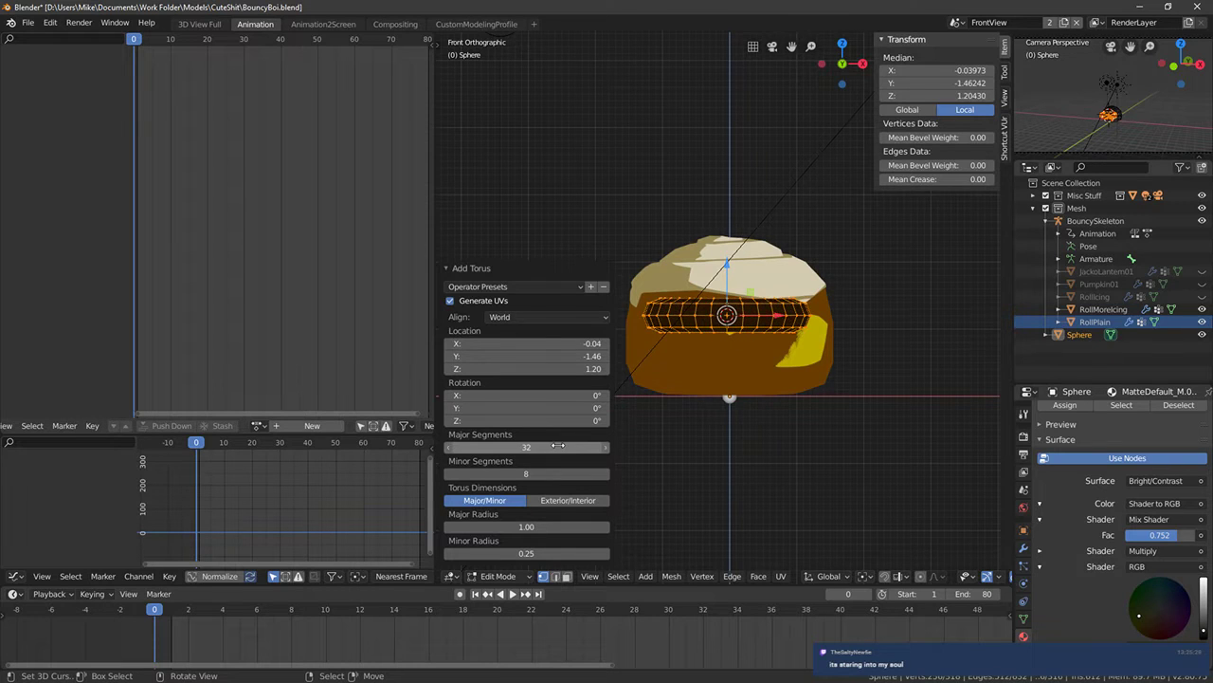
pyautogui.moveTo(862, 327); pyautogui.dragTo(498, 409, button='middle')
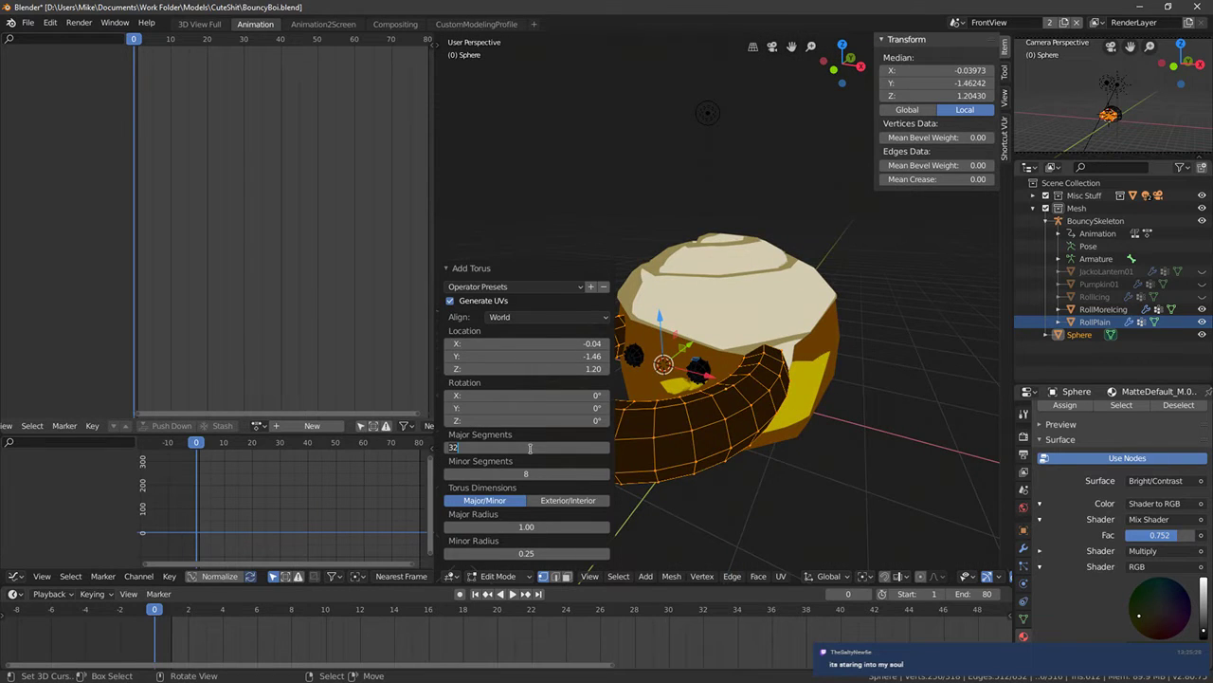
pyautogui.write('16')
pyautogui.press('Return')
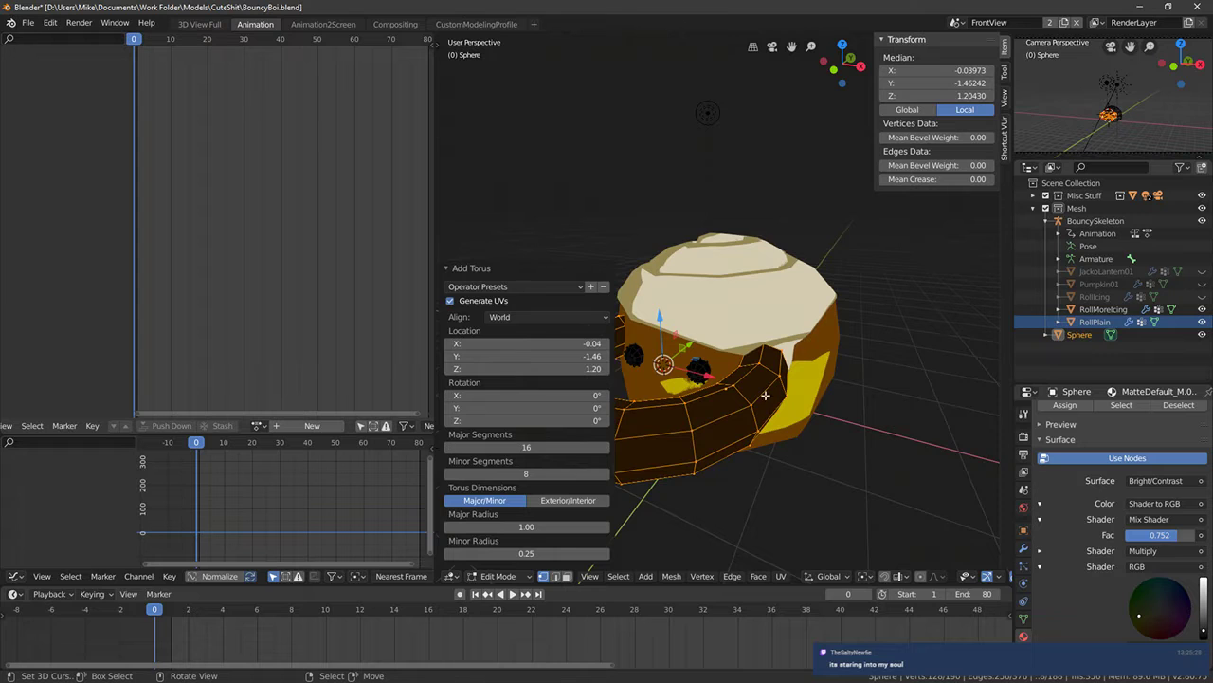
# Rotate the torus 90° in the side view so it faces forward, then thin its tube with Shrink/Fatten by about 0.149
pyautogui.press('KP_3')
pyautogui.keyDown('shift'); pyautogui.moveTo(686, 412); pyautogui.dragTo(772, 431, button='middle'); pyautogui.keyUp('shift')
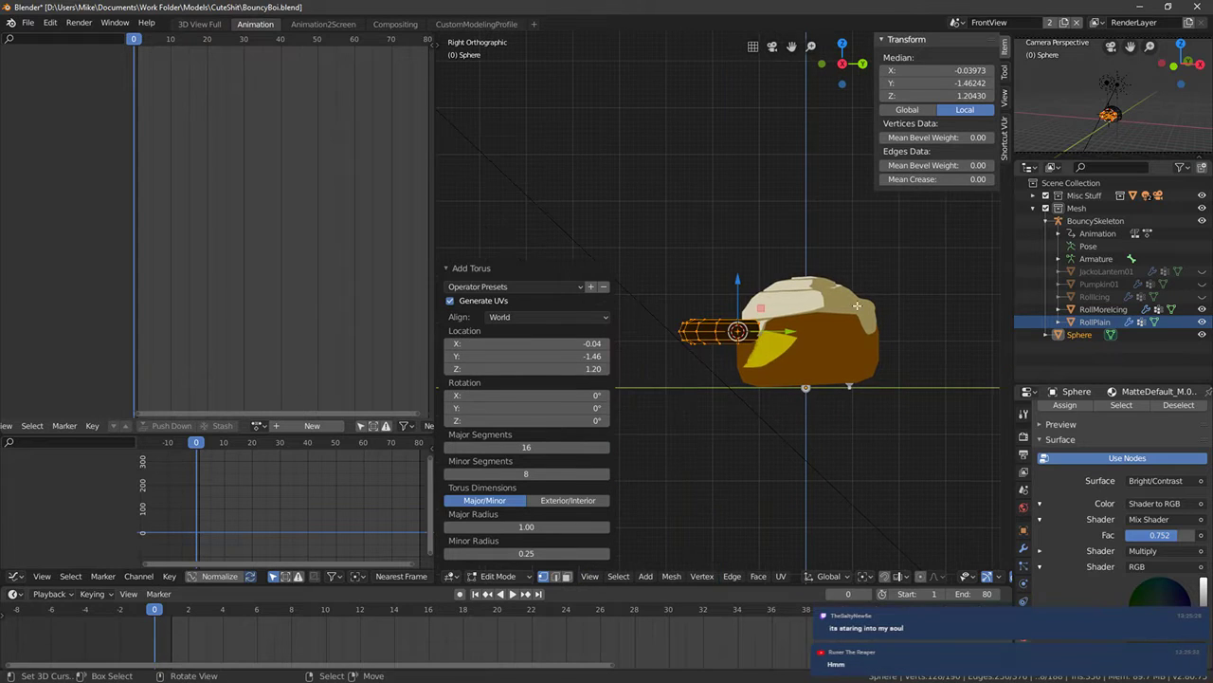
pyautogui.write('r90')
pyautogui.press('Return')
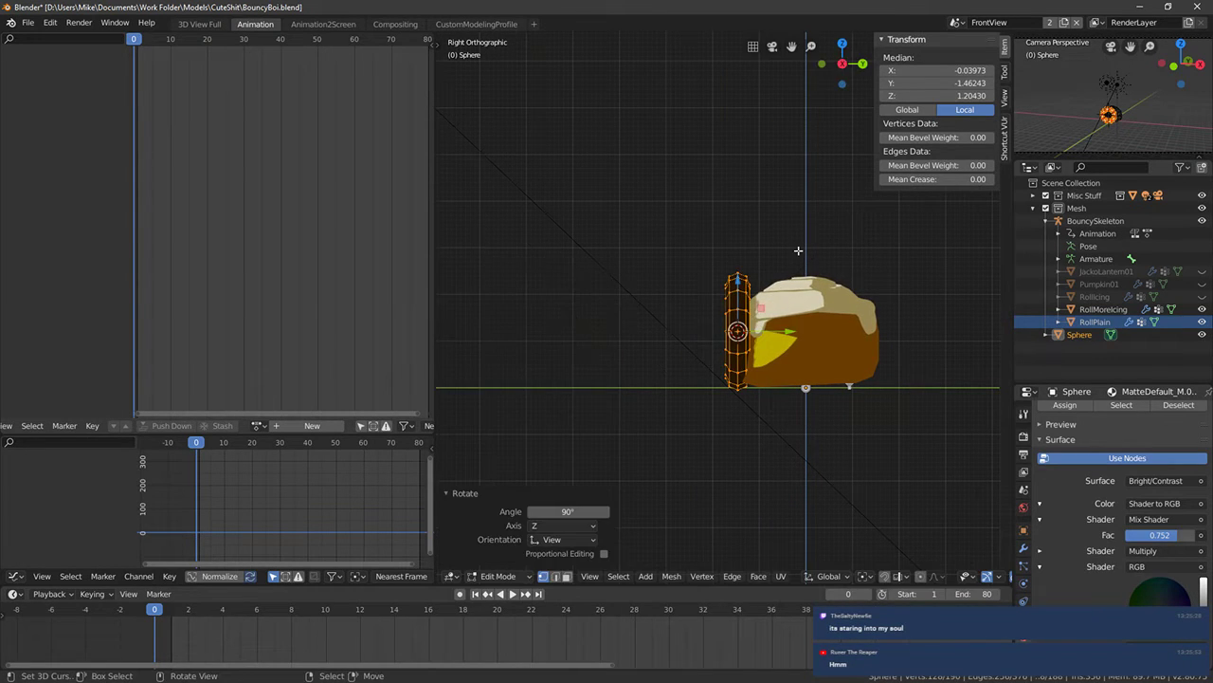
pyautogui.press('KP_1')
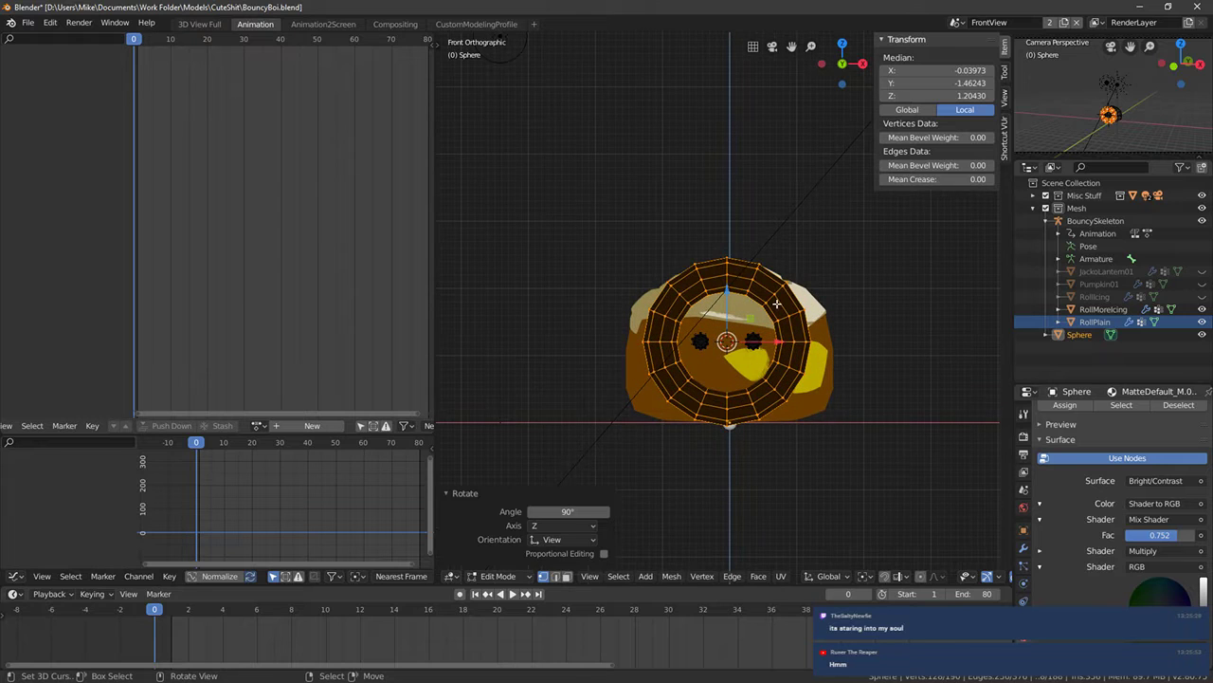
pyautogui.hotkey('alt', 's')
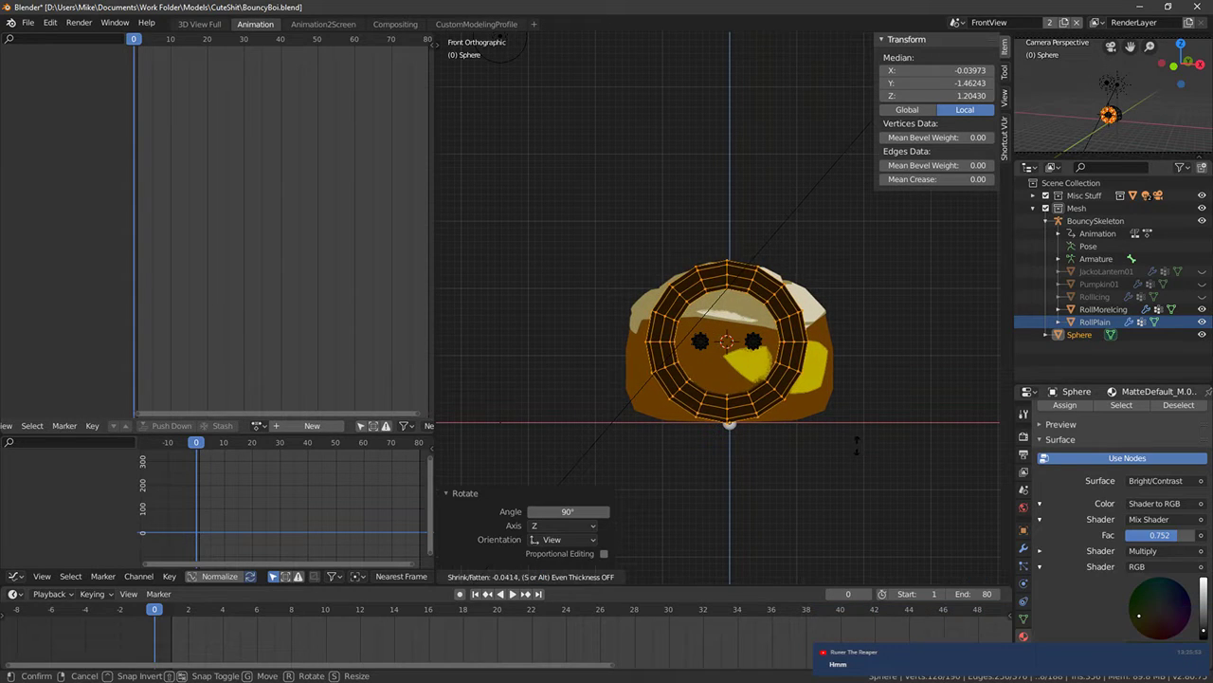
pyautogui.click(744, 377)
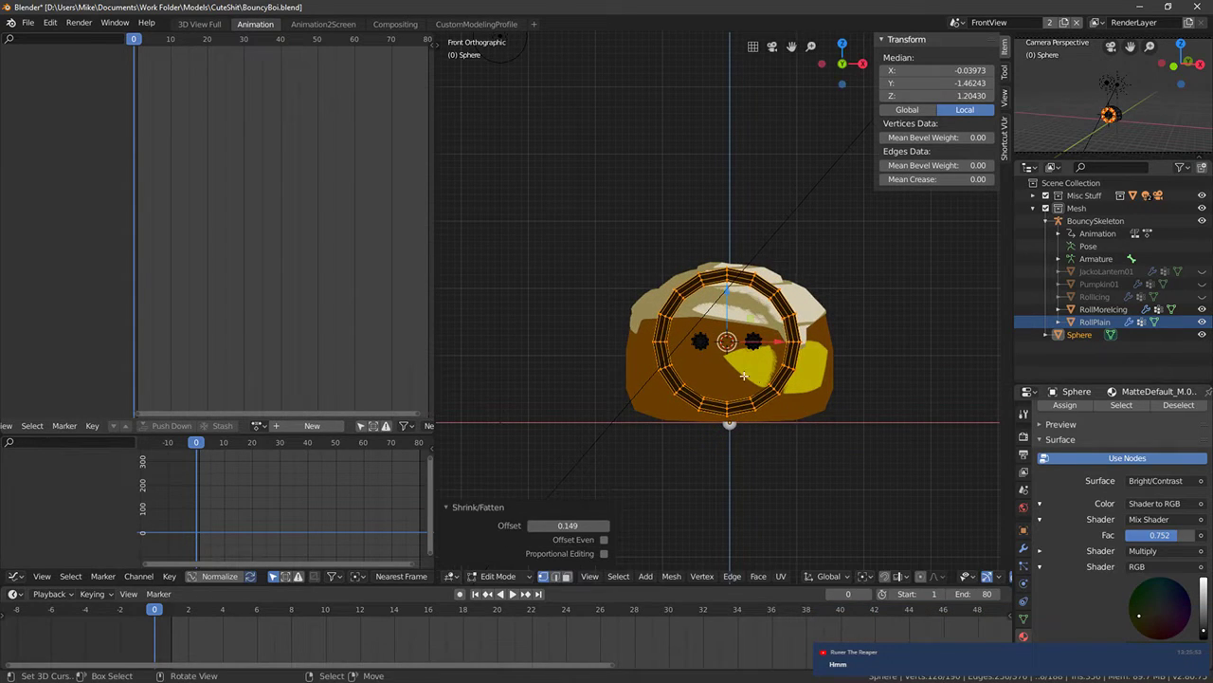
# Delete the vertices of the torus's upper arc, leaving a U-shaped half ring below the eyes
pyautogui.click(660, 324)
pyautogui.scroll(4, 621, 276)
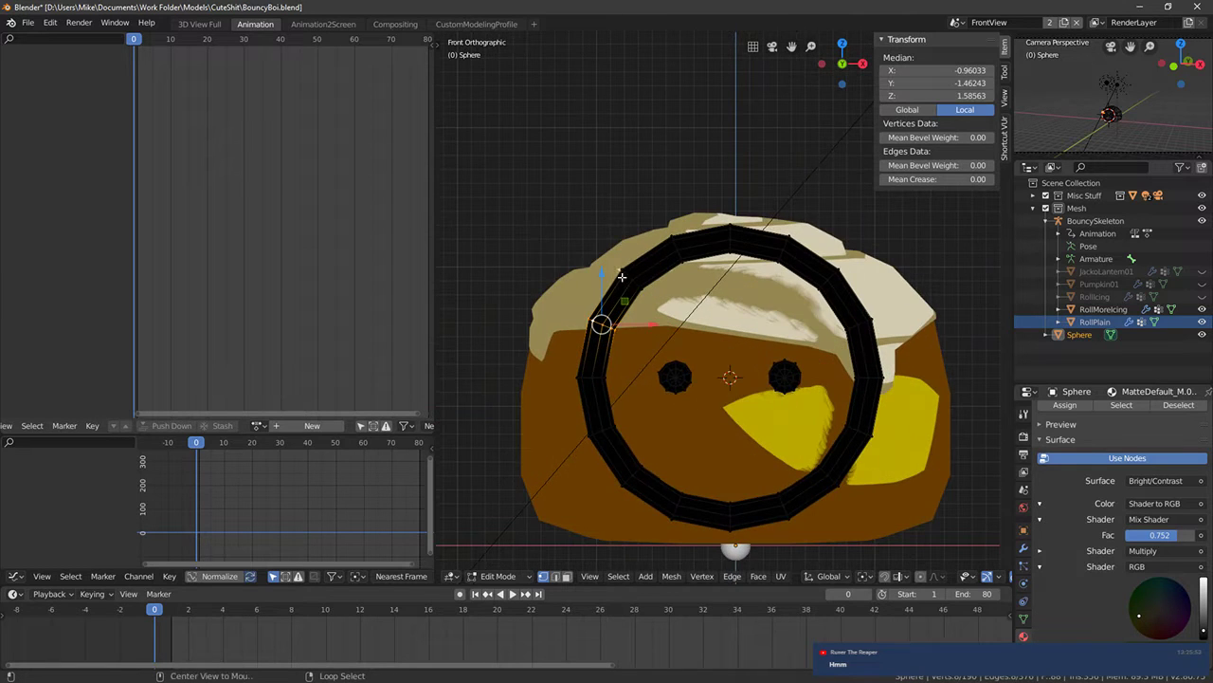
pyautogui.keyDown('alt'); pyautogui.keyDown('shift'); pyautogui.rightClick(624, 276); pyautogui.keyUp('shift'); pyautogui.keyUp('alt')
pyautogui.press('z')
pyautogui.press('z')
pyautogui.press('c')
pyautogui.scroll(-6, 654, 254)
pyautogui.moveTo(638, 250); pyautogui.dragTo(659, 248, button='middle')
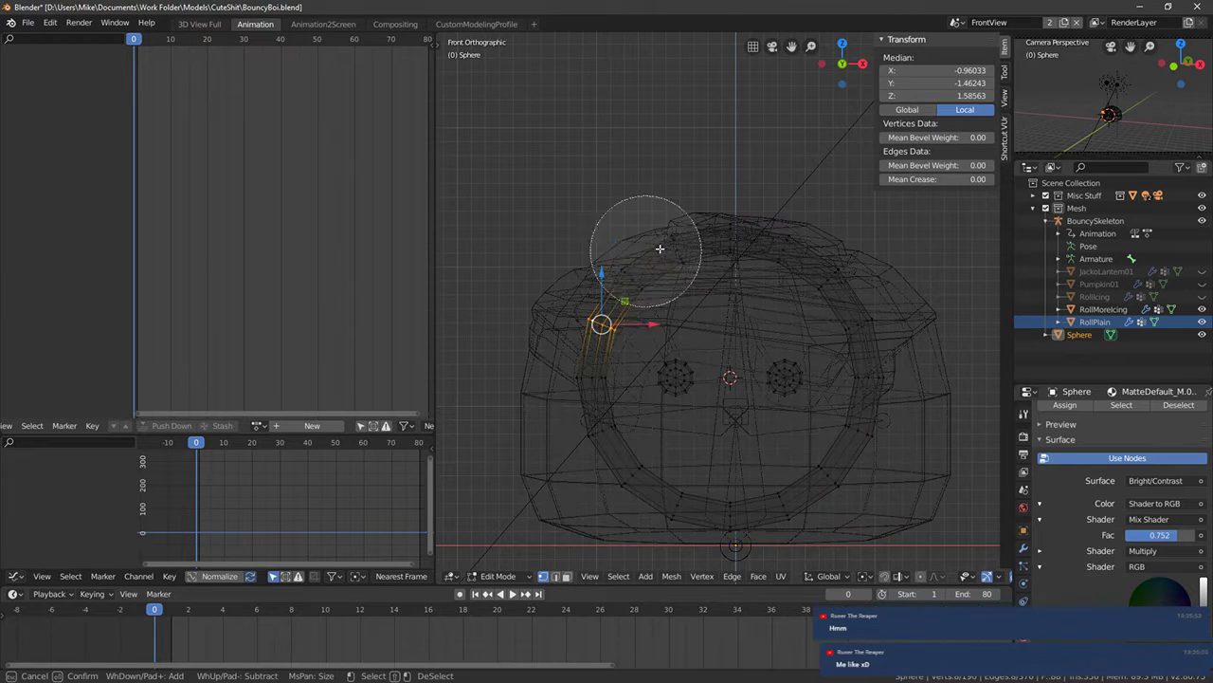
pyautogui.moveTo(617, 247); pyautogui.dragTo(806, 265)
pyautogui.rightClick(821, 284)
pyautogui.press('x')
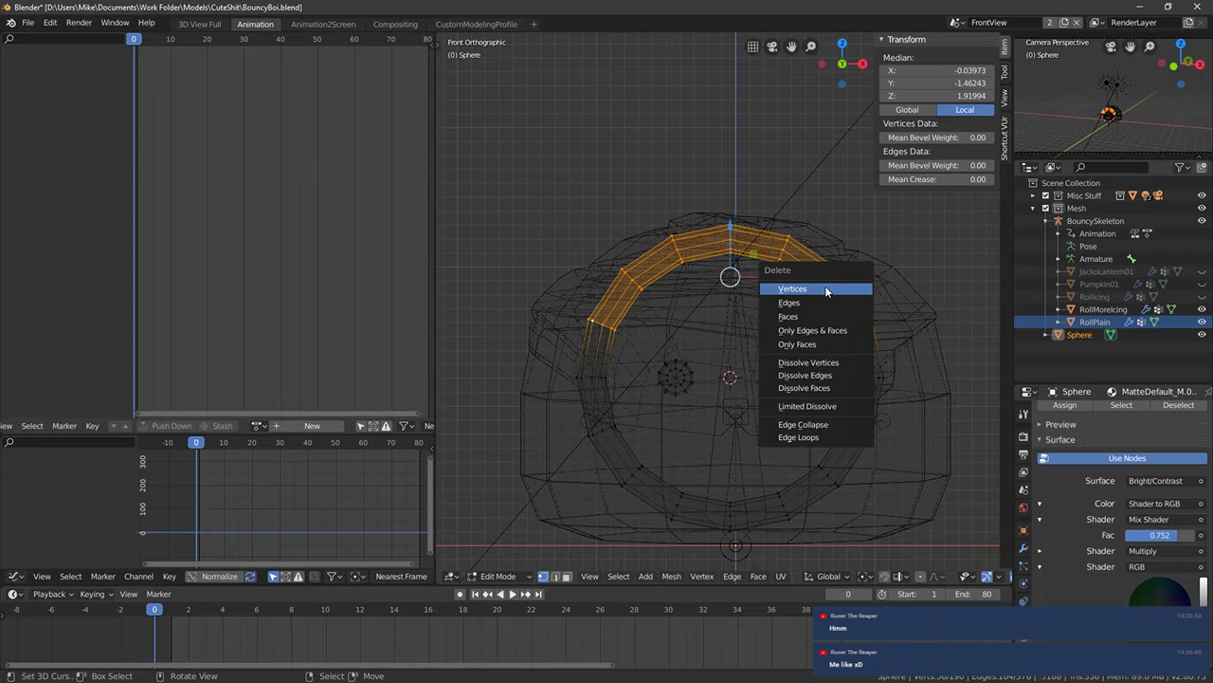
pyautogui.click(821, 289)
# Delete the rear edge loops of the half ring on the side facing into the roll
pyautogui.click(596, 384)
pyautogui.hotkey('ctrl', 'l')
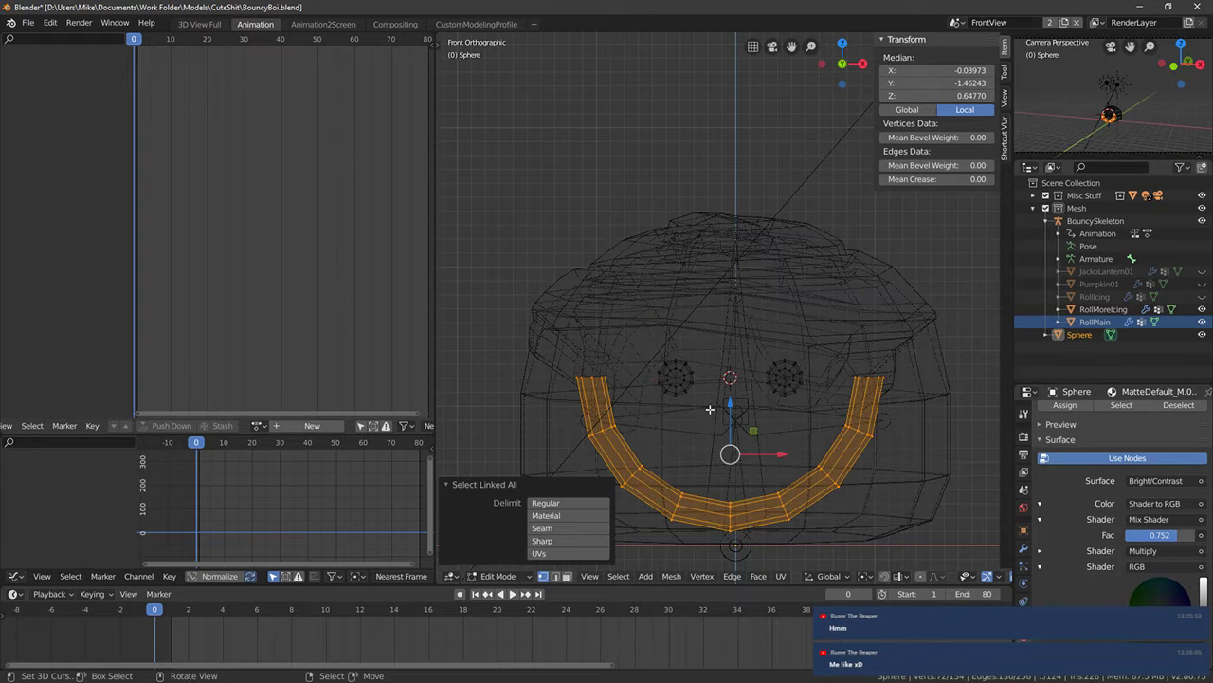
pyautogui.press('z')
pyautogui.moveTo(741, 408); pyautogui.dragTo(911, 450, button='middle')
pyautogui.hotkey('shift', 'z')
pyautogui.hotkey('alt', 'a')
pyautogui.moveTo(705, 524); pyautogui.dragTo(726, 492, button='middle')
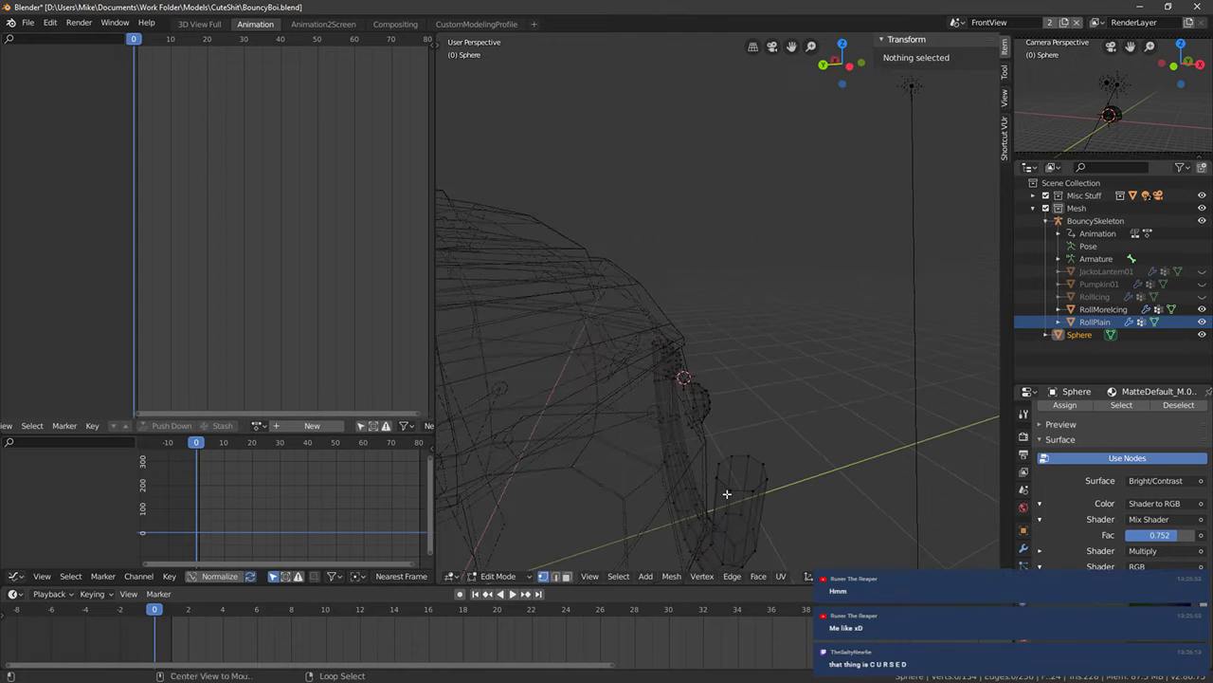
pyautogui.keyDown('alt'); pyautogui.rightClick(717, 491); pyautogui.keyUp('alt')
pyautogui.hotkey('alt', 'a')
pyautogui.keyDown('alt'); pyautogui.rightClick(716, 497); pyautogui.keyUp('alt')
pyautogui.hotkey('alt', 'a')
pyautogui.keyDown('alt'); pyautogui.rightClick(718, 487); pyautogui.keyUp('alt')
pyautogui.keyDown('alt'); pyautogui.keyDown('shift'); pyautogui.rightClick(724, 503); pyautogui.keyUp('shift'); pyautogui.keyUp('alt')
pyautogui.keyDown('alt'); pyautogui.keyDown('shift'); pyautogui.rightClick(714, 498); pyautogui.keyUp('shift'); pyautogui.keyUp('alt')
pyautogui.moveTo(713, 498); pyautogui.dragTo(708, 493, button='middle')
pyautogui.press('x')
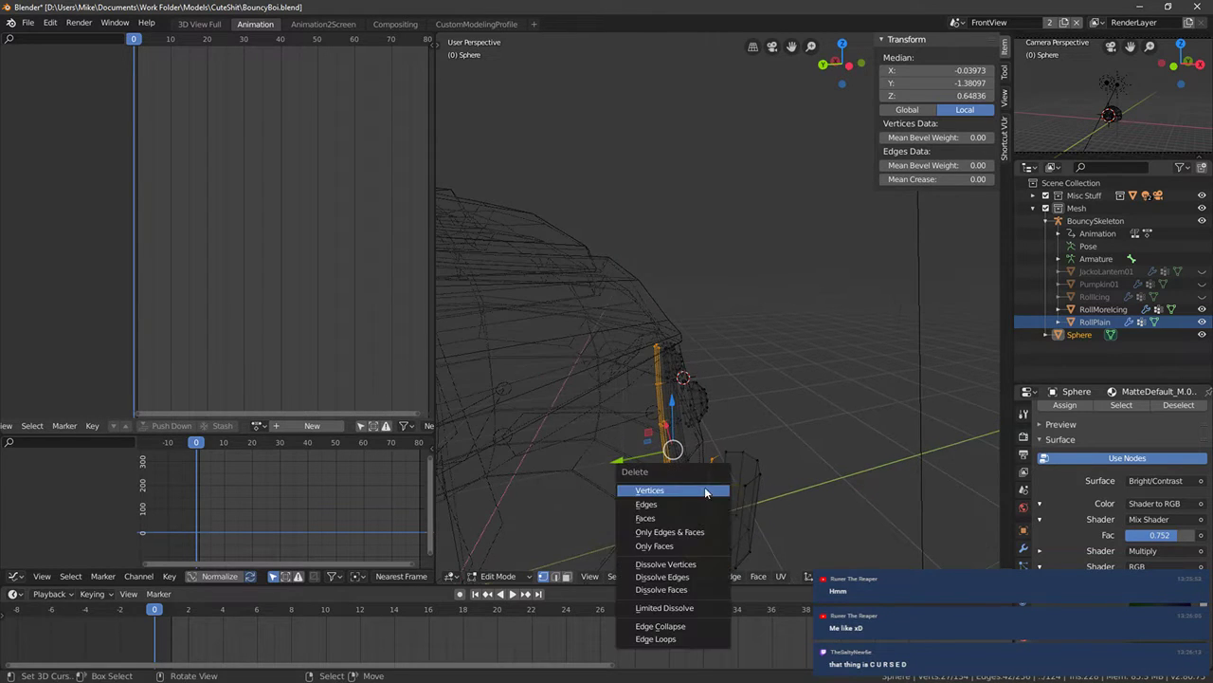
pyautogui.click(681, 493)
# Select the whole linked mouth and scale it down to about 0.388 in the front view
pyautogui.rightClick(752, 494)
pyautogui.hotkey('ctrl', 'l')
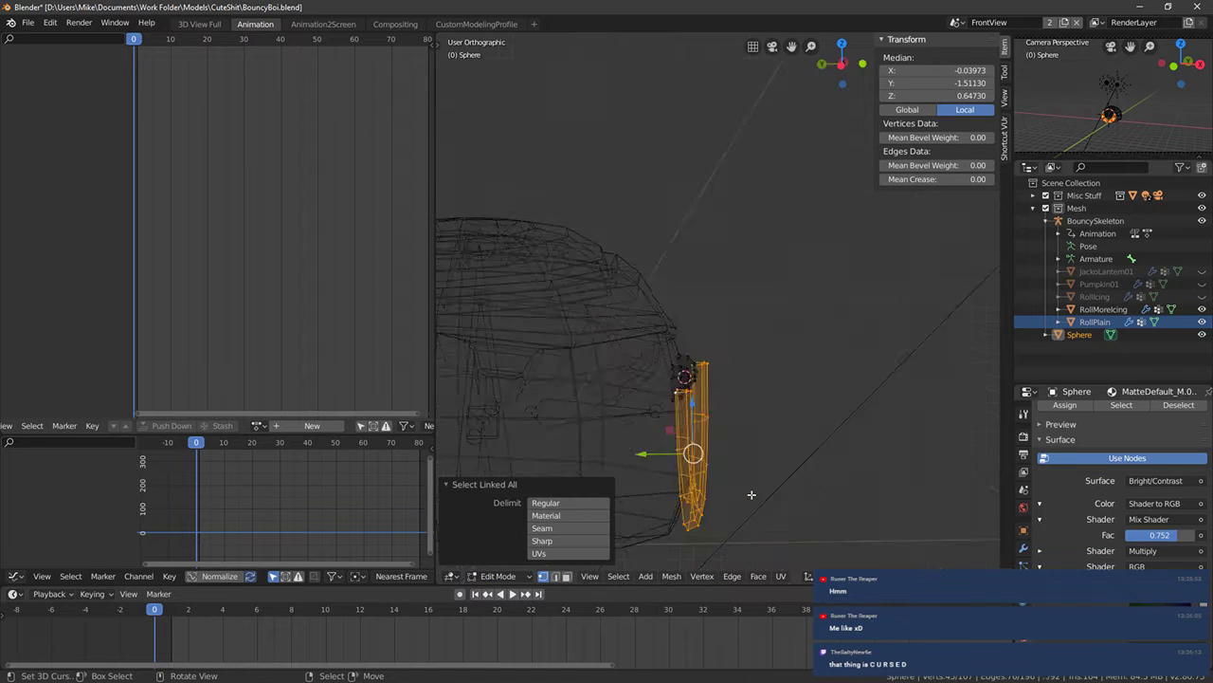
pyautogui.press('KP_1')
pyautogui.press('s')
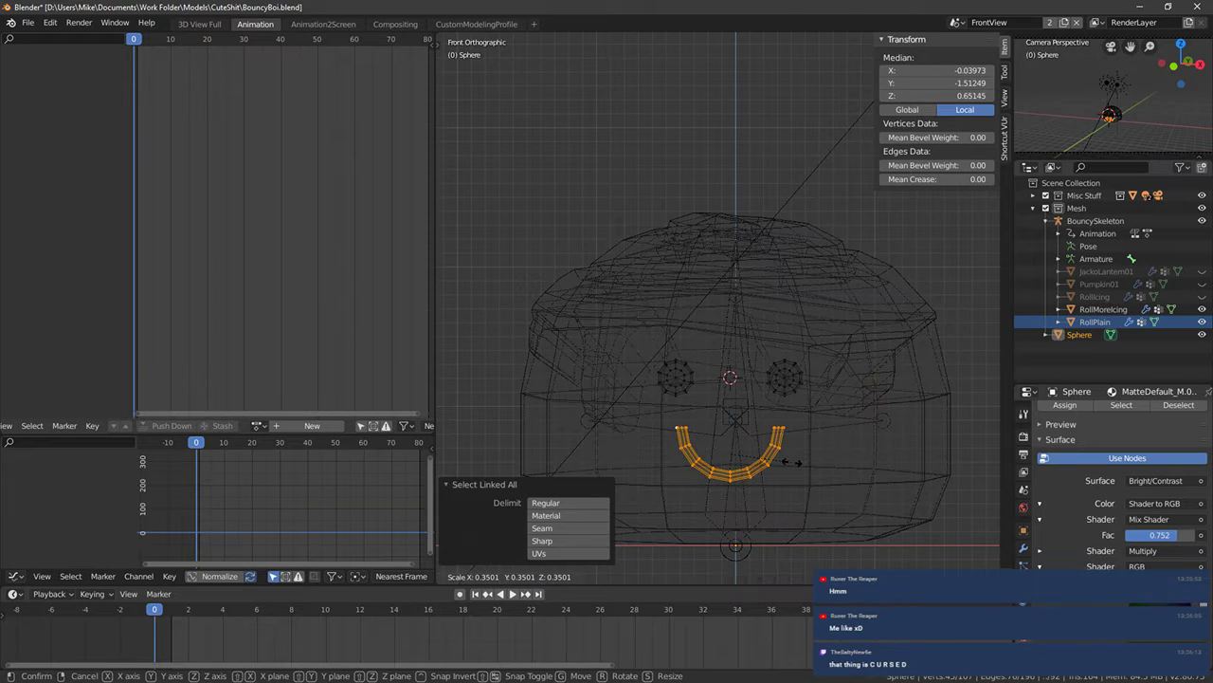
pyautogui.click(807, 448)
pyautogui.keyDown('shift'); pyautogui.moveTo(809, 461); pyautogui.dragTo(816, 417, button='middle'); pyautogui.keyUp('shift')
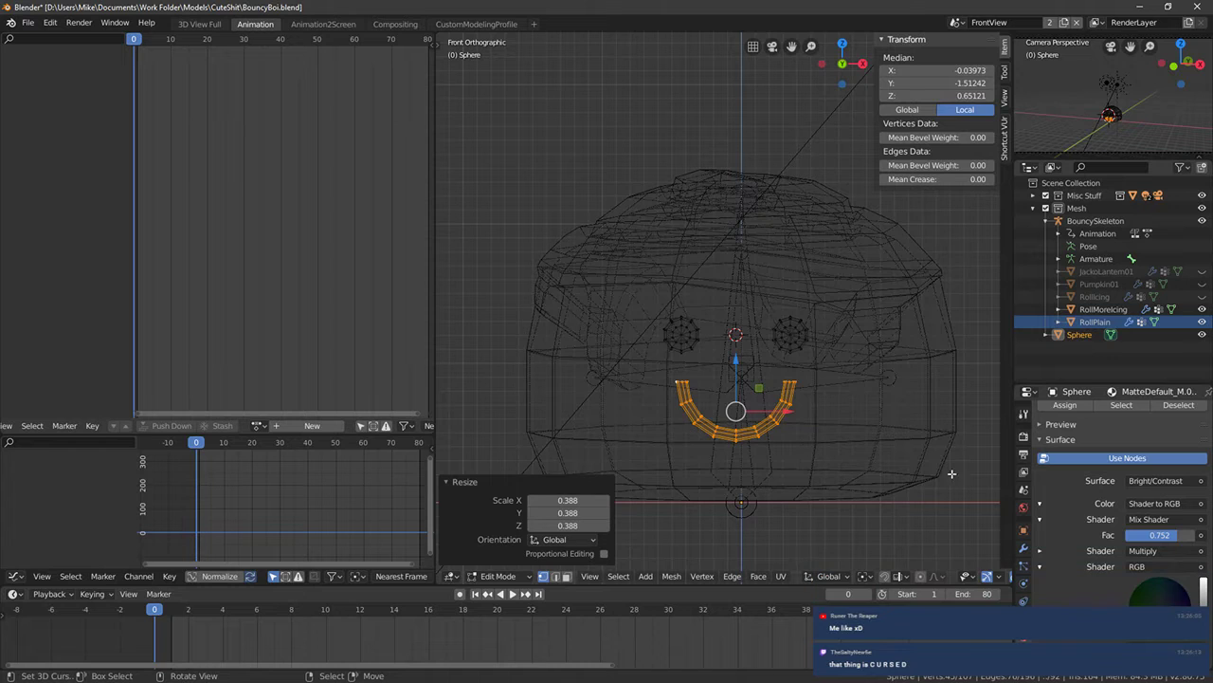
# Show the model in solid shading and thicken the mouth slightly with Shrink/Fatten
pyautogui.hotkey('shift', 'z')
pyautogui.press('Tab')
pyautogui.press('Tab')
pyautogui.scroll(4, 802, 398)
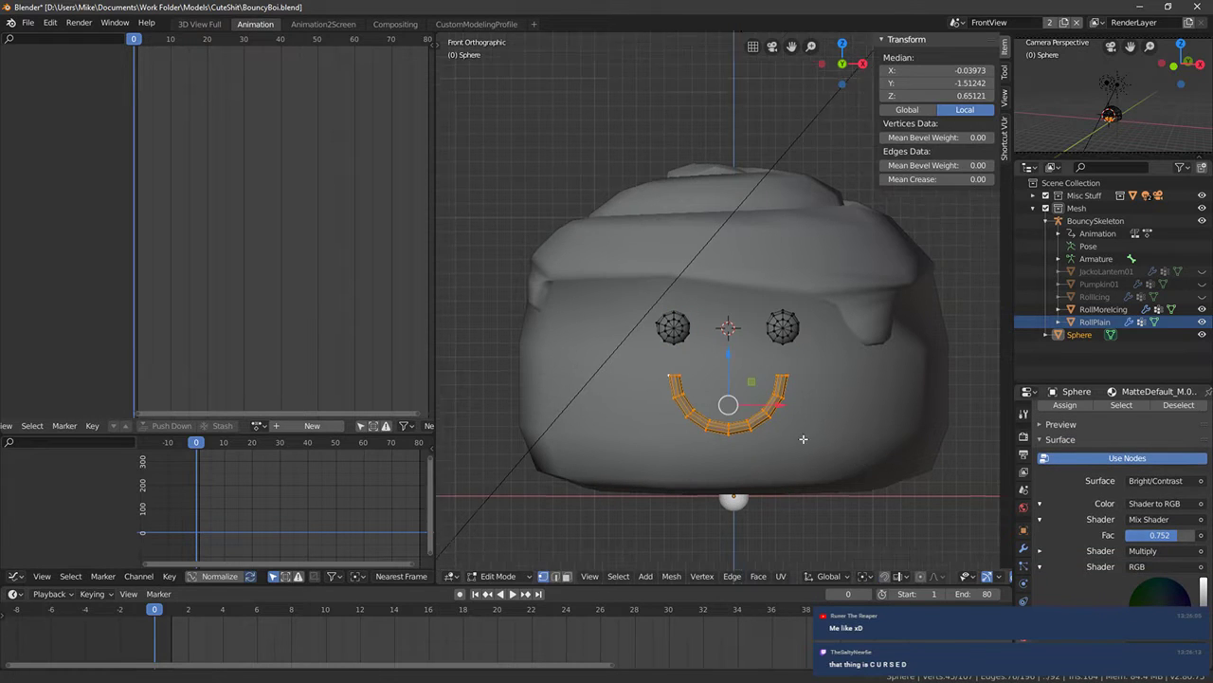
pyautogui.hotkey('alt', 's')
pyautogui.click(842, 413)
pyautogui.hotkey('alt', 'a')
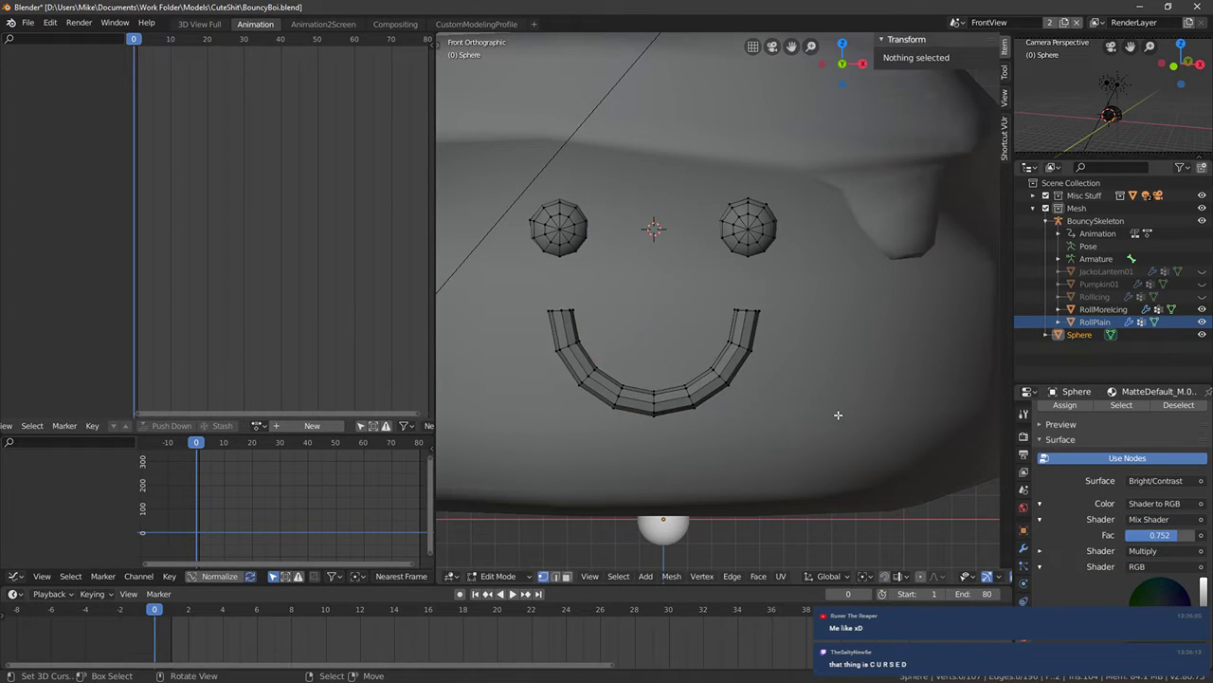
# Apply Shade Smooth to both eyes and the mouth
pyautogui.press('a')
pyautogui.press('s')
pyautogui.click(834, 413)
pyautogui.press('s')
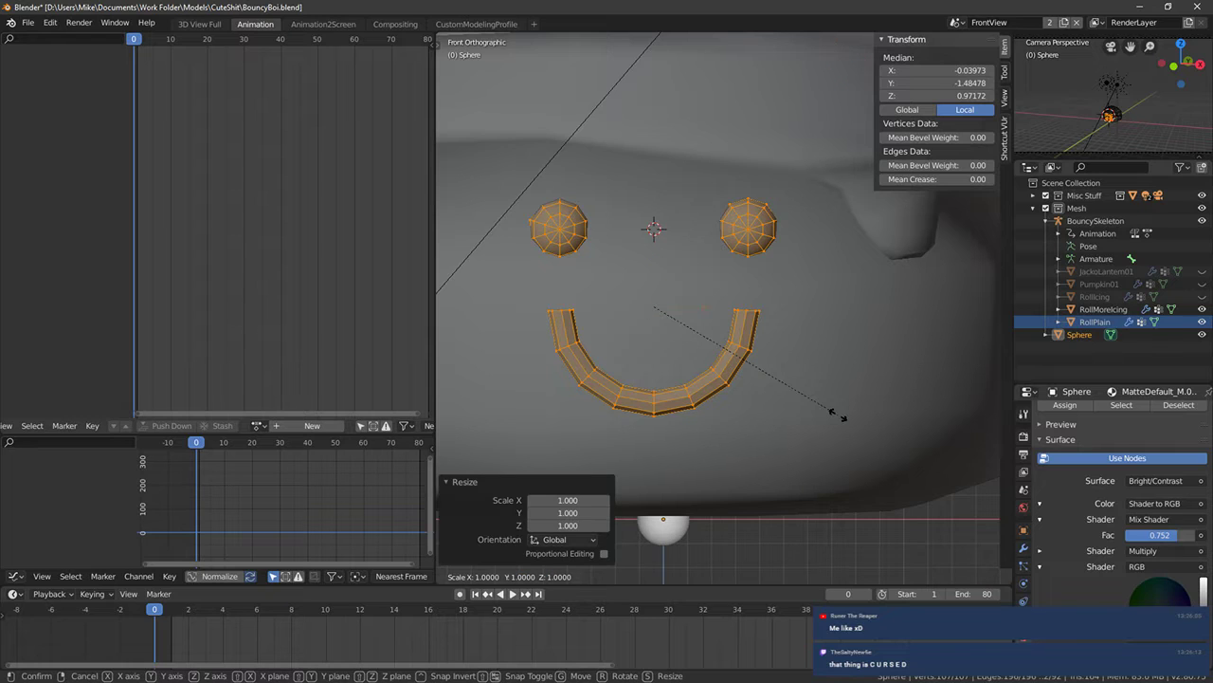
pyautogui.click(838, 414)
pyautogui.press('F3')
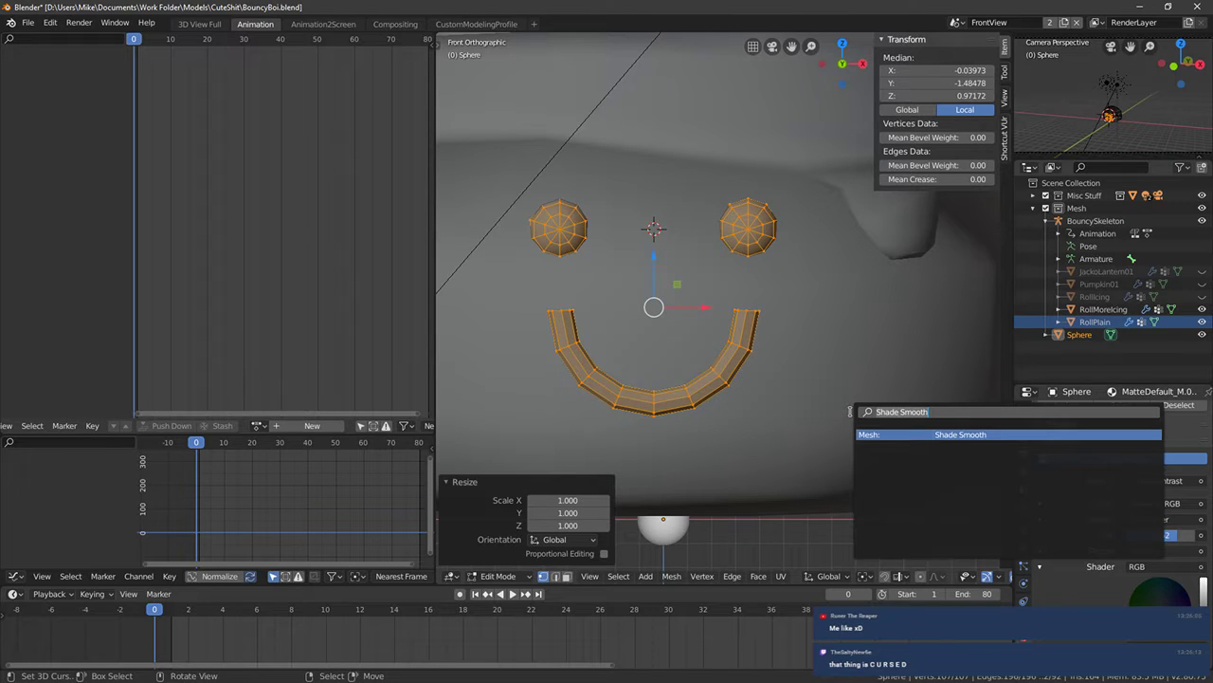
pyautogui.write('shade')
pyautogui.press('Return')
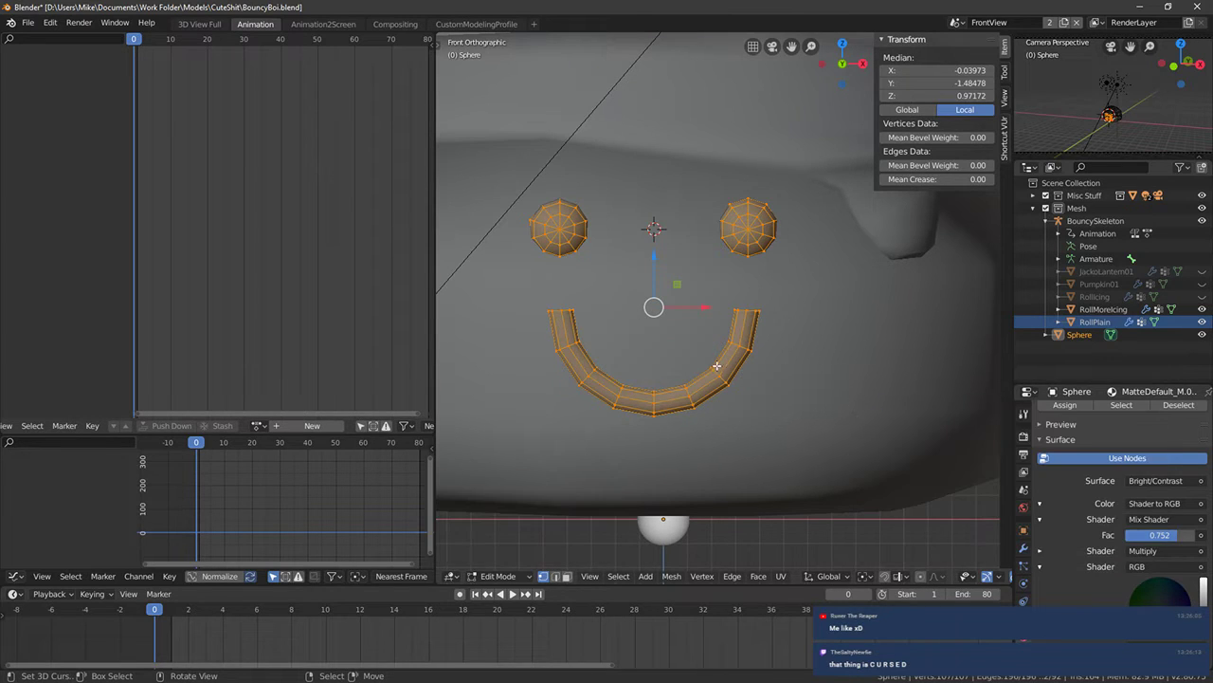
# Select the open end loops on both sides of the mouth and enable proportional editing with smooth falloff
pyautogui.hotkey('alt', 'a')
pyautogui.keyDown('alt'); pyautogui.rightClick(749, 314); pyautogui.keyUp('alt')
pyautogui.hotkey('alt', 'a')
pyautogui.keyDown('alt'); pyautogui.rightClick(561, 313); pyautogui.keyUp('alt')
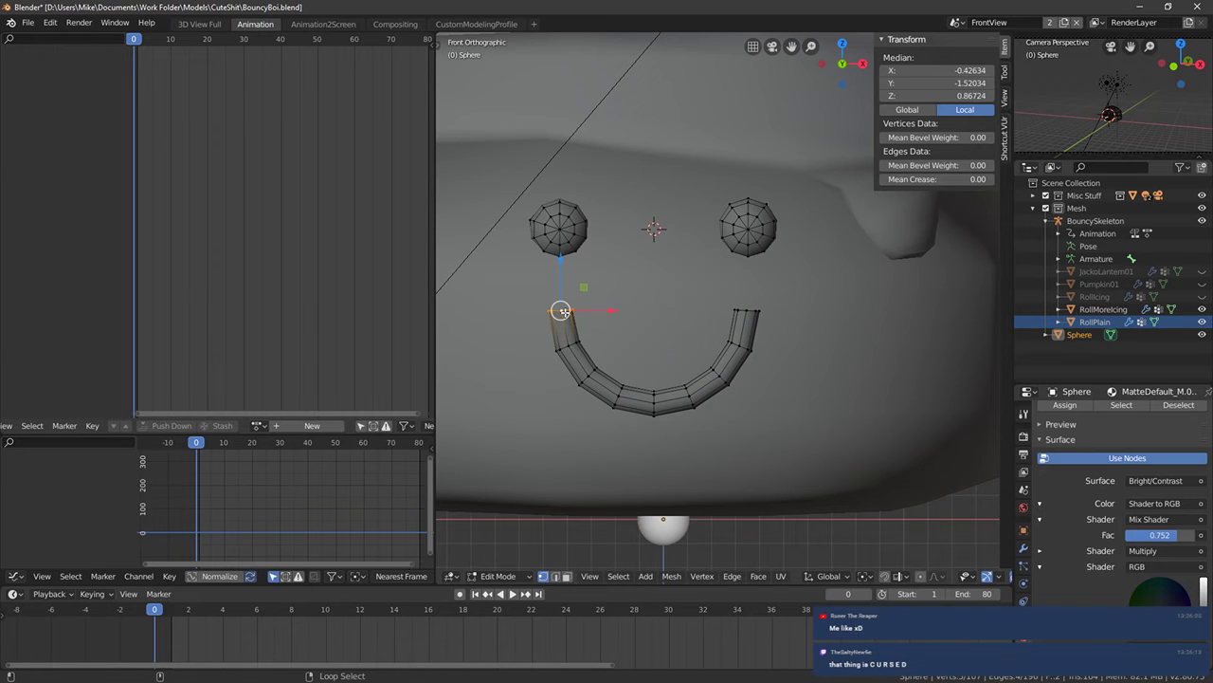
pyautogui.keyDown('alt'); pyautogui.keyDown('shift'); pyautogui.rightClick(745, 313); pyautogui.keyUp('shift'); pyautogui.keyUp('alt')
pyautogui.press('s')
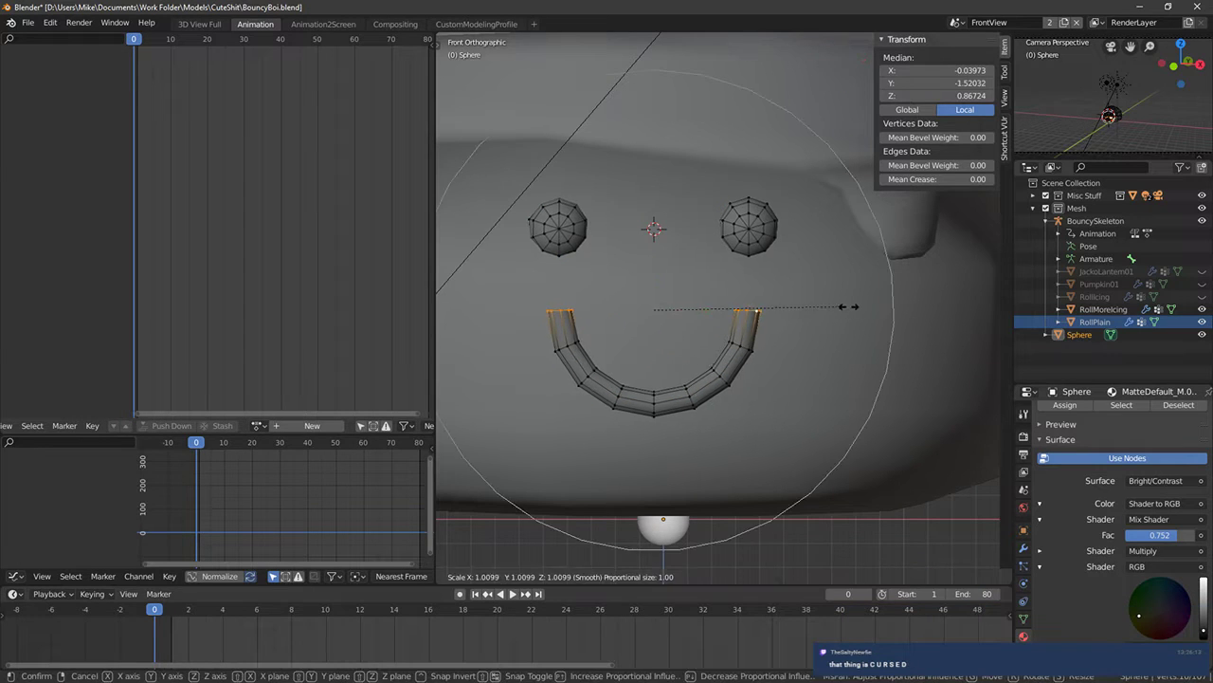
pyautogui.rightClick(856, 310)
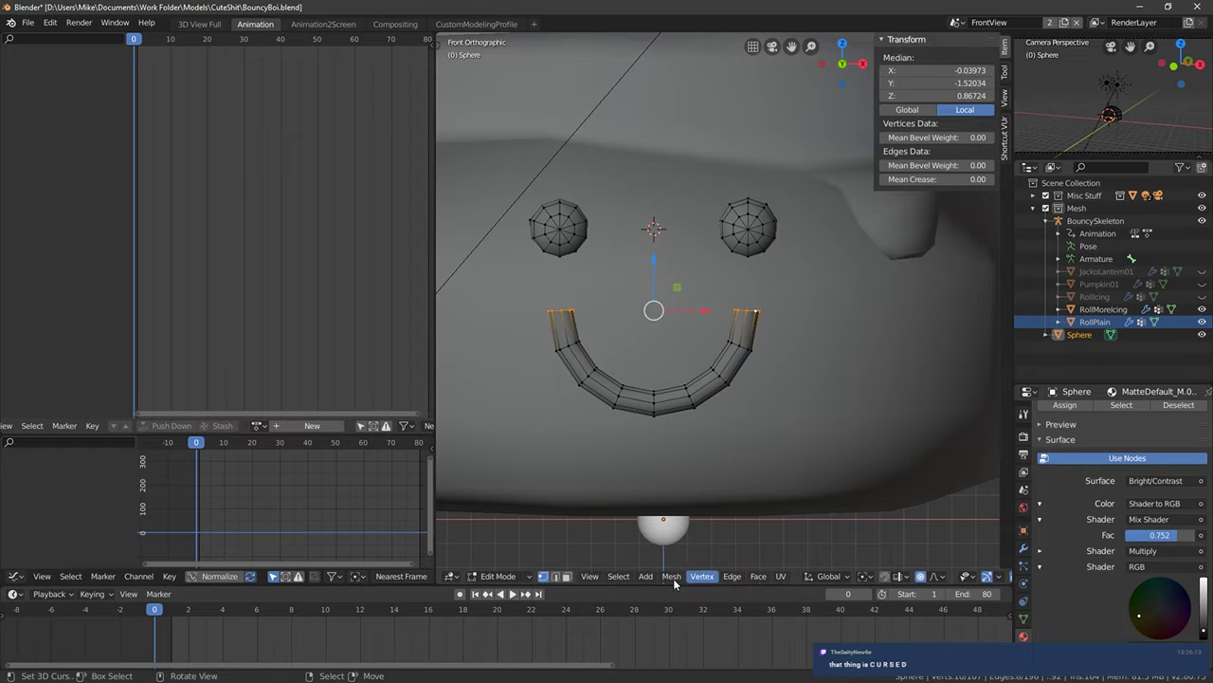
pyautogui.scroll(-2, 900, 579)
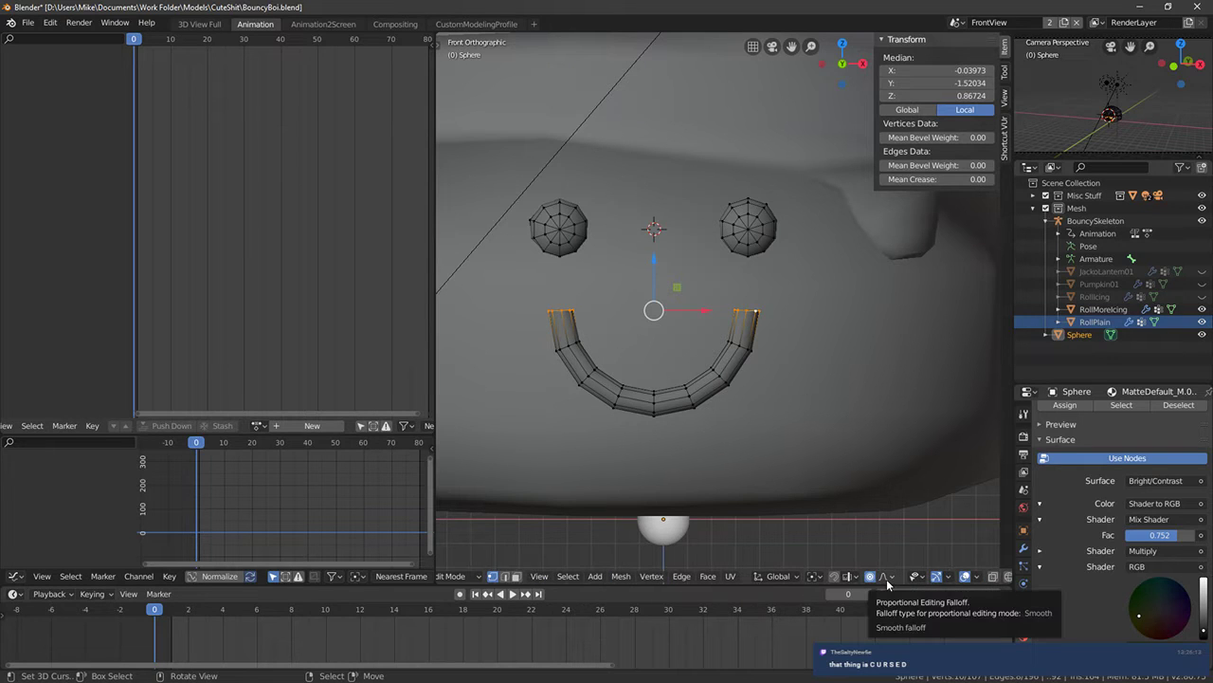
# Switch to the CustomModelingProfile workspace and show the face from the front in solid shading
pyautogui.click(199, 24)
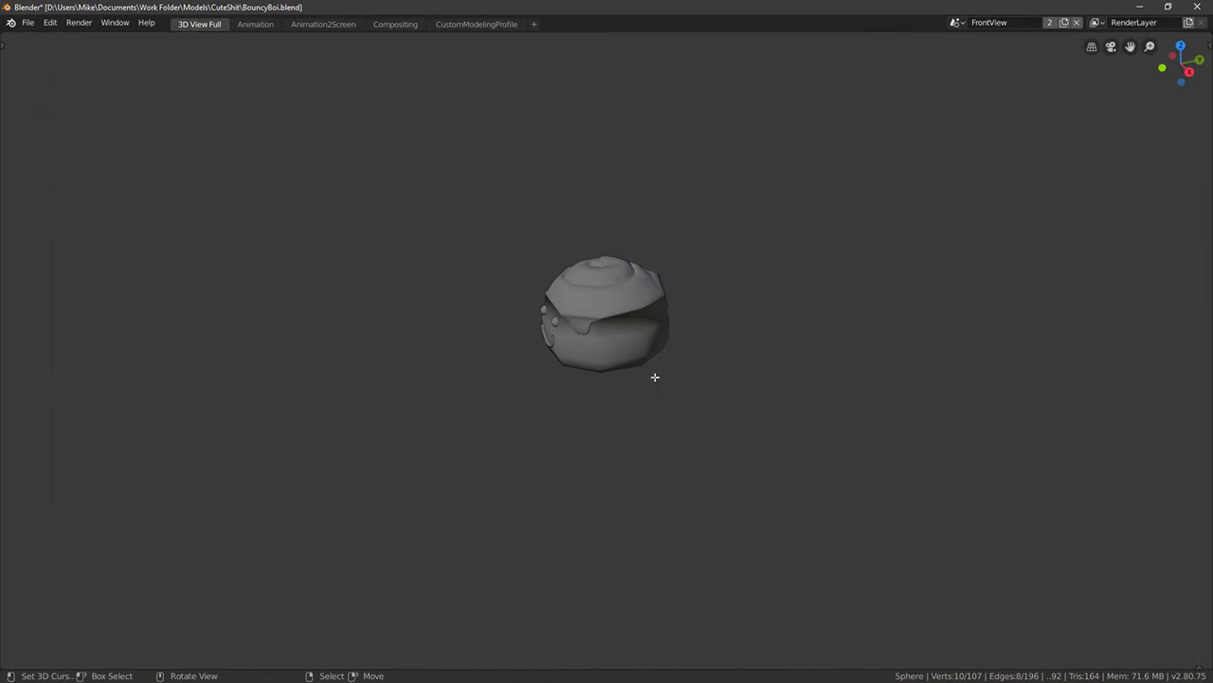
pyautogui.click(479, 23)
pyautogui.press('KP_1')
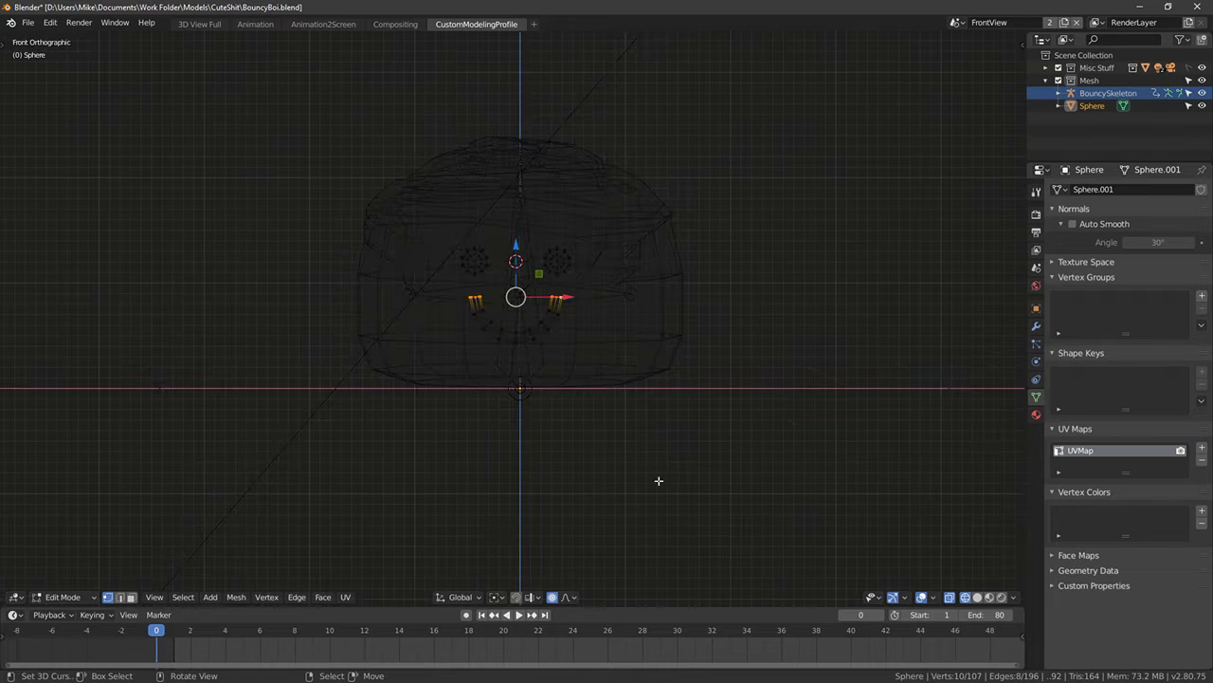
pyautogui.click(568, 597)
pyautogui.hotkey('shift', 'z')
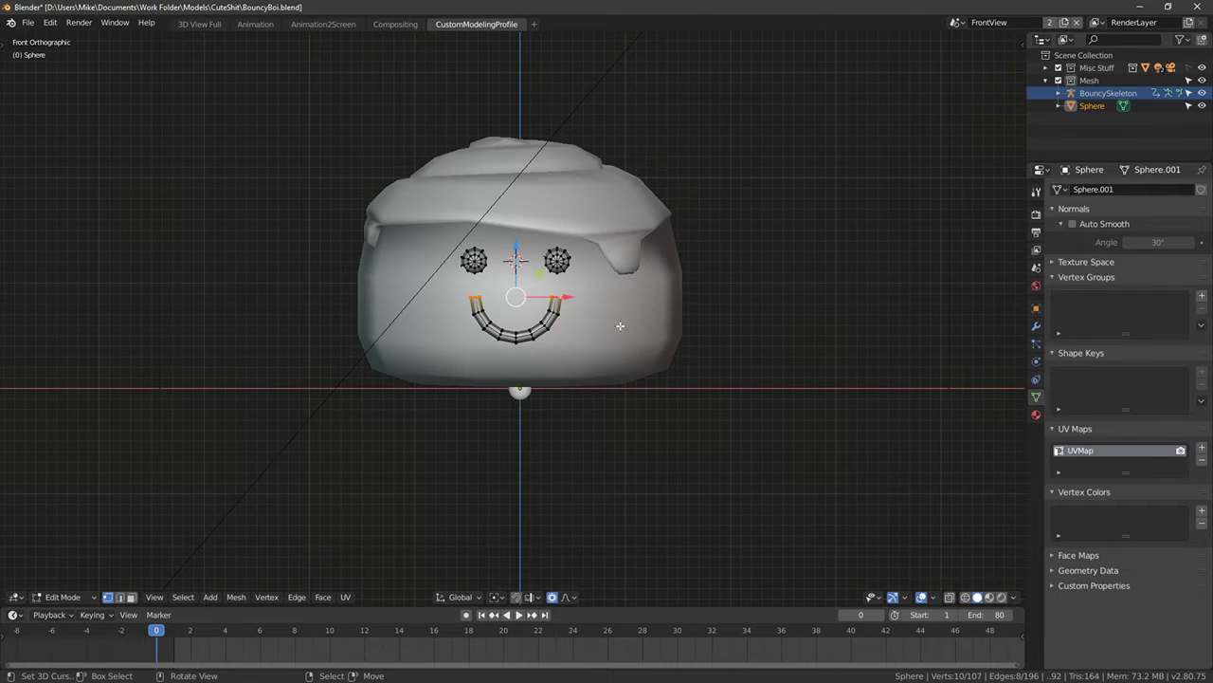
# Try to scale the mouth's two end loops outward with smooth proportional editing
pyautogui.scroll(2, 690, 341)
pyautogui.press('s')
pyautogui.scroll(4, 699, 329)
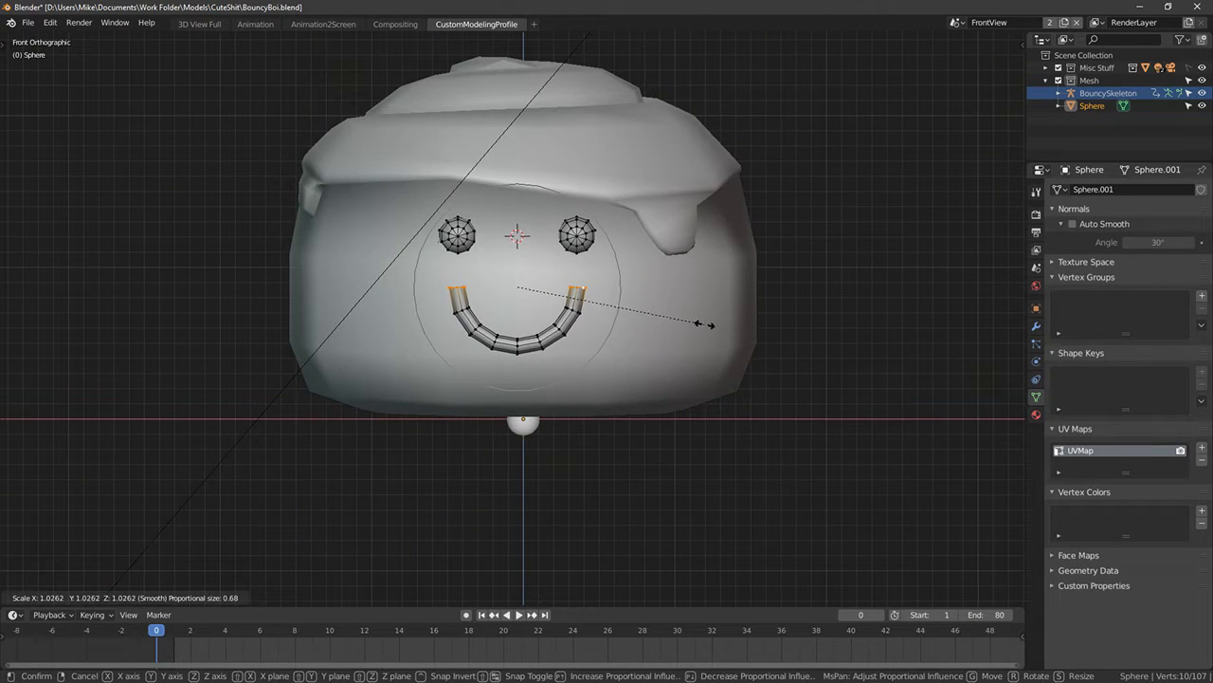
pyautogui.click(703, 324)
pyautogui.moveTo(517, 236)
pyautogui.mouseDown()
pyautogui.moveTo(517, 267)
pyautogui.moveTo(517, 212)
pyautogui.moveTo(516, 228)
pyautogui.mouseUp()
pyautogui.scroll(-5, 514, 255)
pyautogui.scroll(-2, 515, 256)
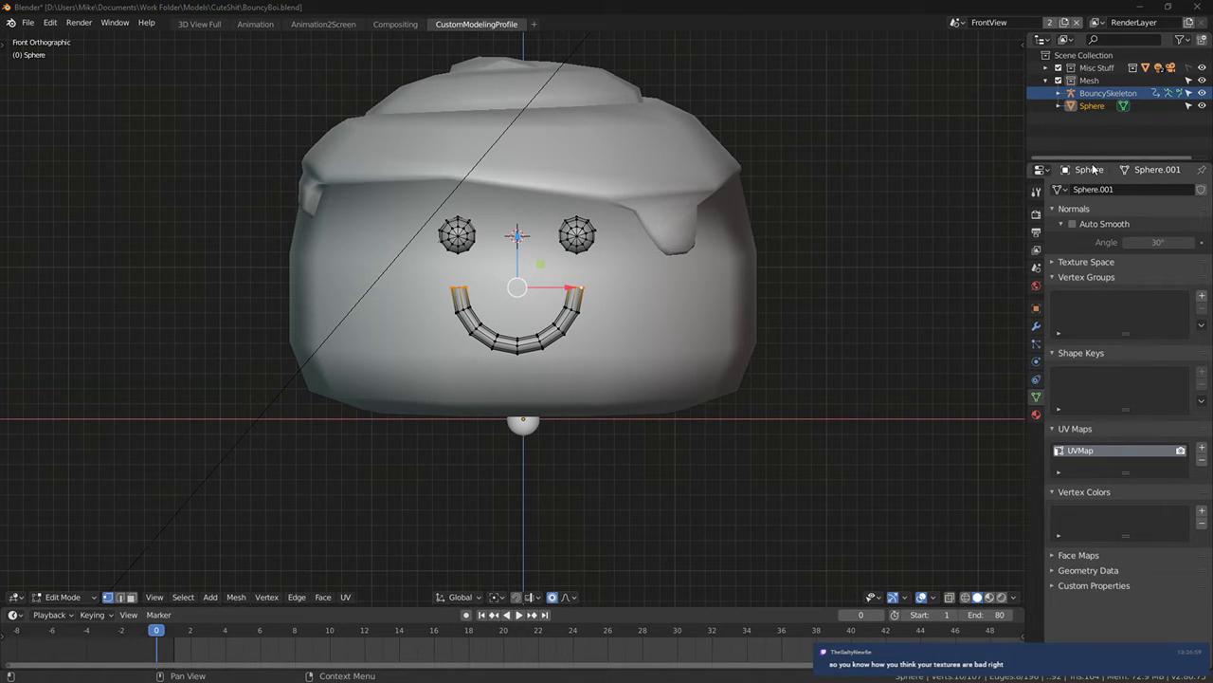
# Select all linked geometry of both eyes and move them slightly down along Z
pyautogui.click(467, 243)
pyautogui.keyDown('shift'); pyautogui.click(580, 237); pyautogui.keyUp('shift')
pyautogui.hotkey('ctrl', 'l')
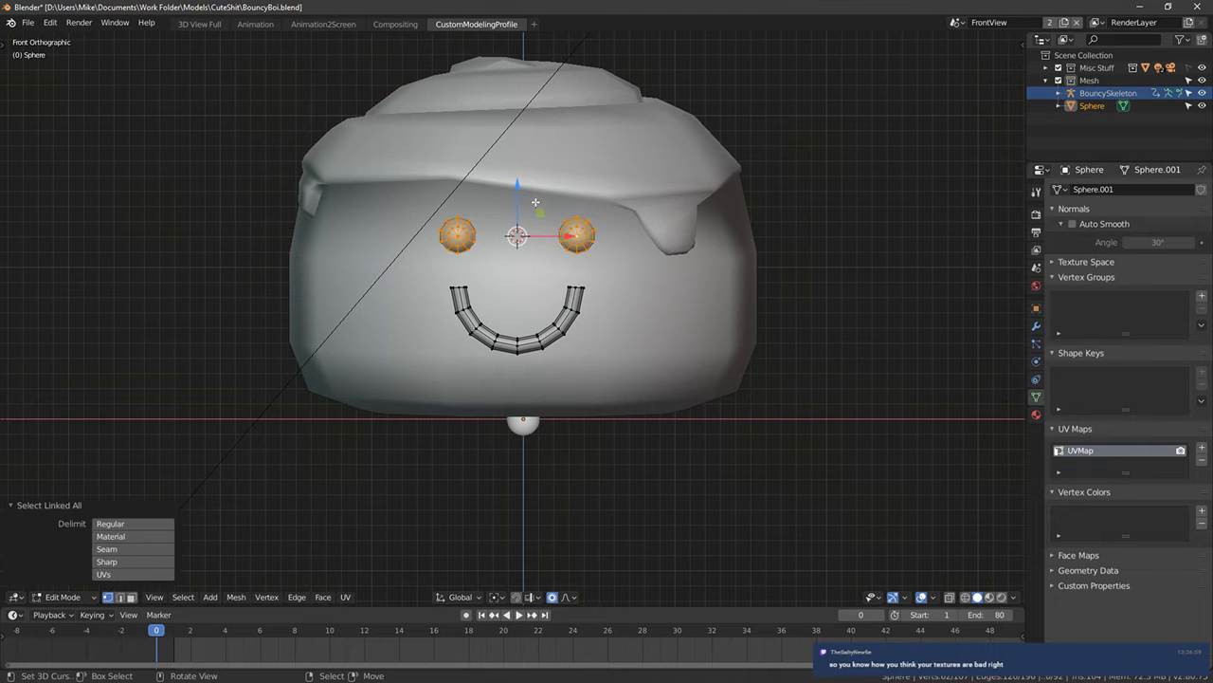
pyautogui.moveTo(517, 186); pyautogui.dragTo(515, 205)
# Select the whole linked mouth, scale it down to roughly half its size, and move it up closer to the eyes
pyautogui.rightClick(579, 312)
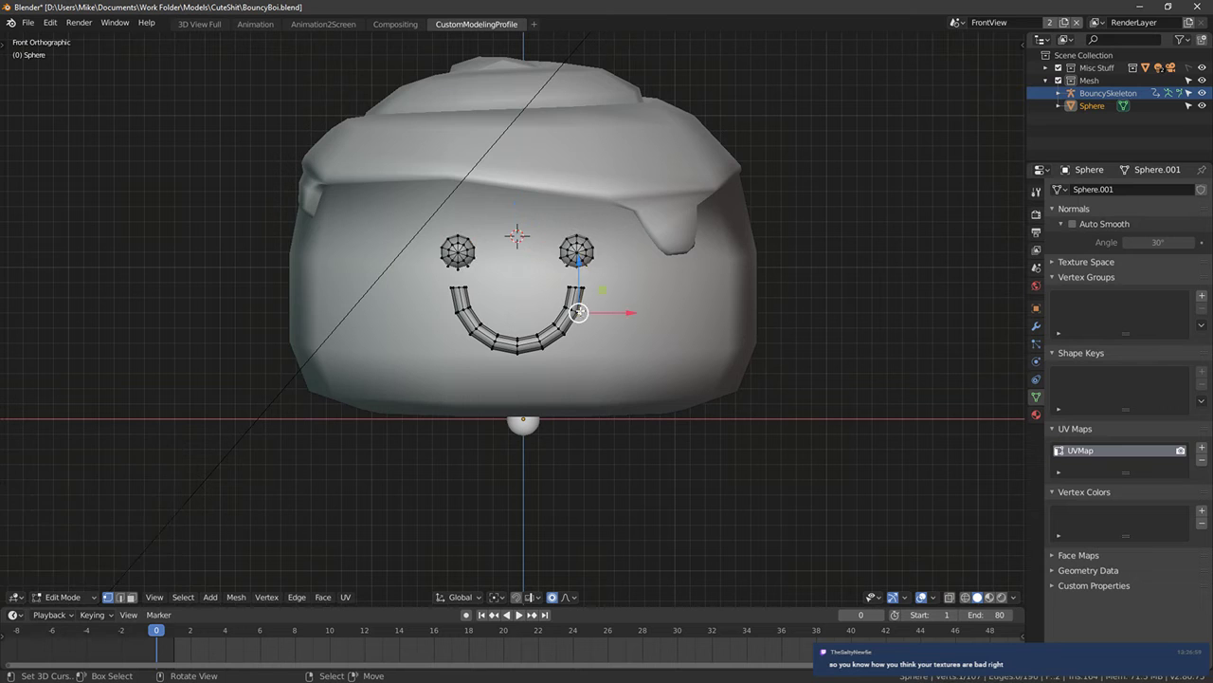
pyautogui.hotkey('ctrl', 'l')
pyautogui.press('s')
pyautogui.click(614, 296)
pyautogui.moveTo(518, 262); pyautogui.dragTo(520, 229)
pyautogui.rightClick(584, 261)
pyautogui.rightClick(544, 281)
pyautogui.scroll(2, 565, 283)
# Delete the vertices of both end loops of the mouth to shorten the smile, and inspect the face at an angle
pyautogui.hotkey('alt', 'a')
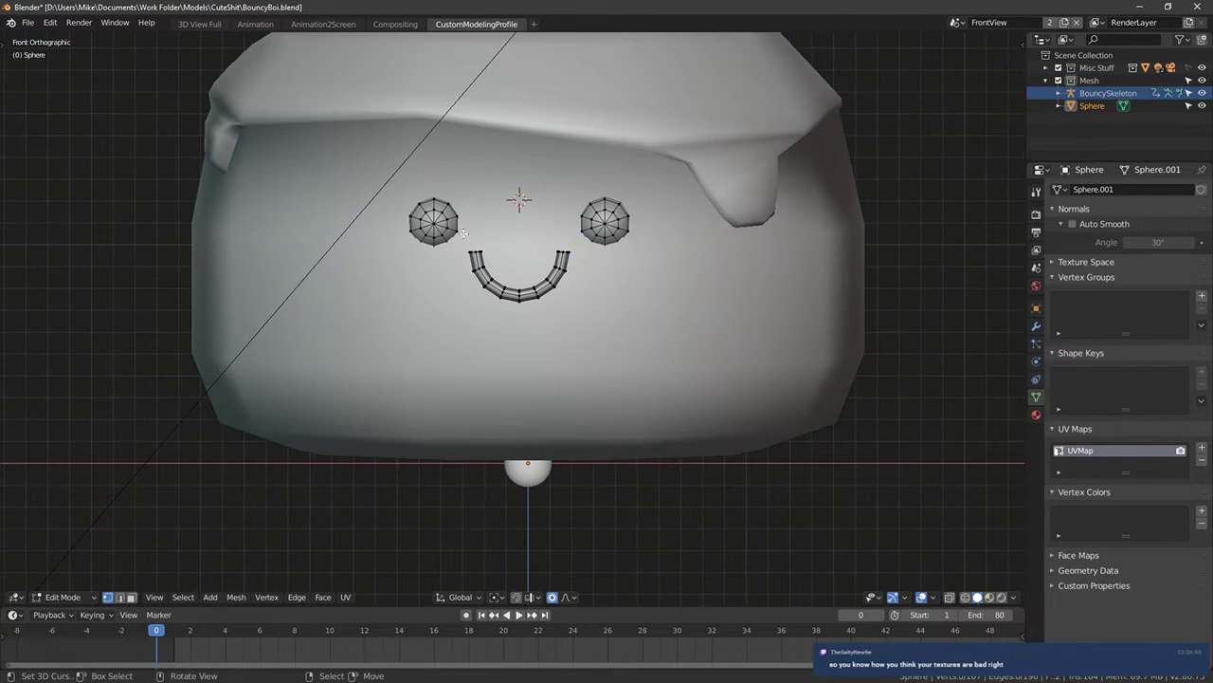
pyautogui.keyDown('alt'); pyautogui.click(476, 254); pyautogui.keyUp('alt')
pyautogui.keyDown('alt'); pyautogui.keyDown('shift'); pyautogui.click(566, 255); pyautogui.keyUp('shift'); pyautogui.keyUp('alt')
pyautogui.hotkey('ctrl', 'z')
pyautogui.keyDown('alt'); pyautogui.keyDown('shift'); pyautogui.click(563, 254); pyautogui.keyUp('shift'); pyautogui.keyUp('alt')
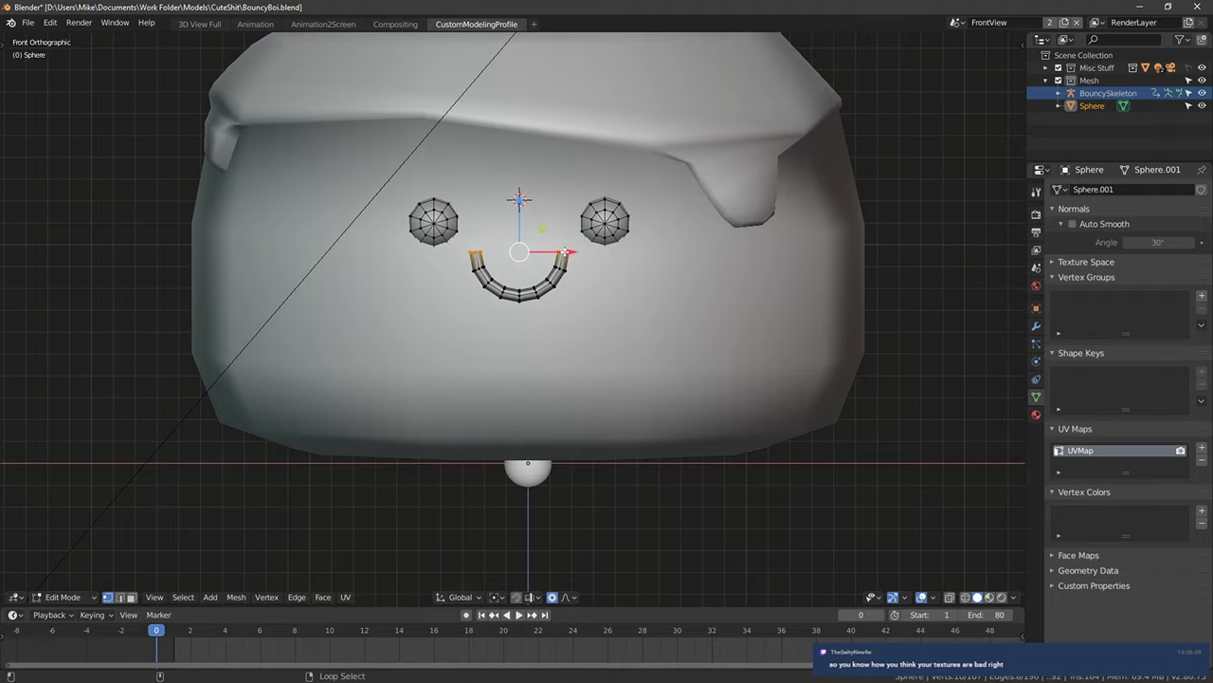
pyautogui.press('x')
pyautogui.click(563, 254)
pyautogui.scroll(3, 445, 266)
pyautogui.moveTo(445, 266); pyautogui.dragTo(555, 333, button='middle')
pyautogui.hotkey('shift', 'z')
pyautogui.scroll(9, 654, 356)
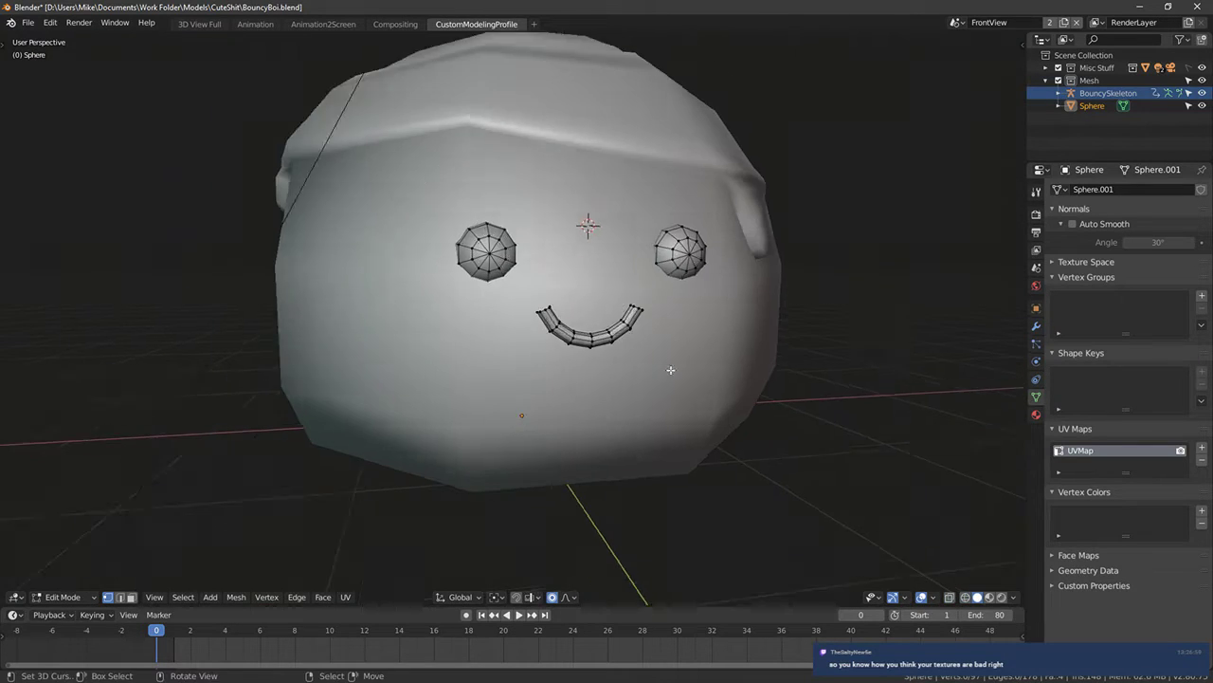
# Try extruding both open ends of the mouth tube and offsetting the new edges by -0.017 with Shrink/Fatten
pyautogui.scroll(-3, 482, 317)
pyautogui.moveTo(449, 321); pyautogui.dragTo(352, 290, button='middle')
pyautogui.press('a')
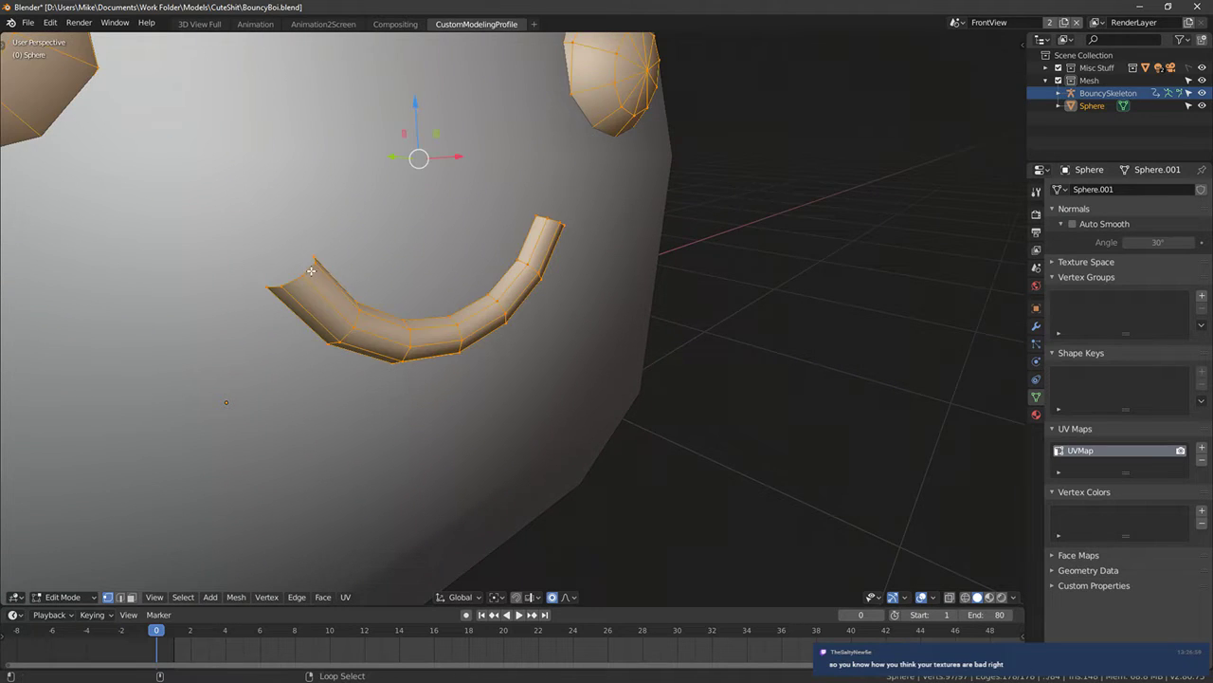
pyautogui.keyDown('alt'); pyautogui.click(301, 267); pyautogui.keyUp('alt')
pyautogui.keyDown('alt'); pyautogui.keyDown('shift'); pyautogui.click(551, 222); pyautogui.keyUp('shift'); pyautogui.keyUp('alt')
pyautogui.press('KP_1')
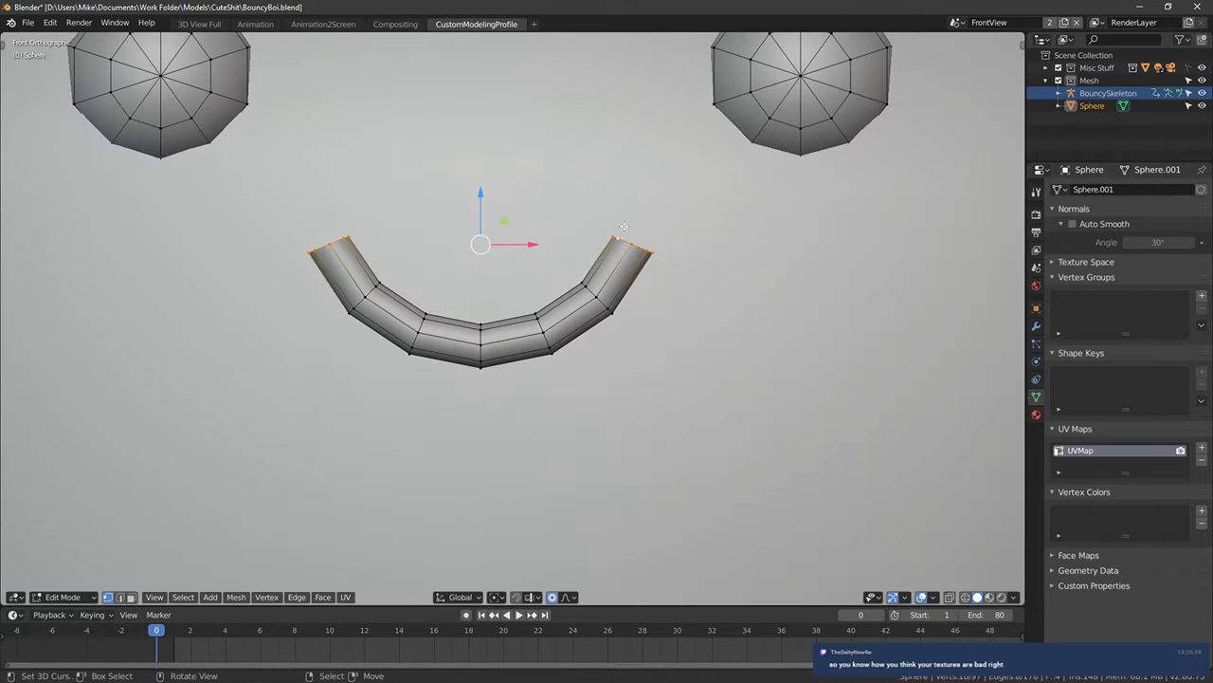
pyautogui.press('e')
pyautogui.press('Escape')
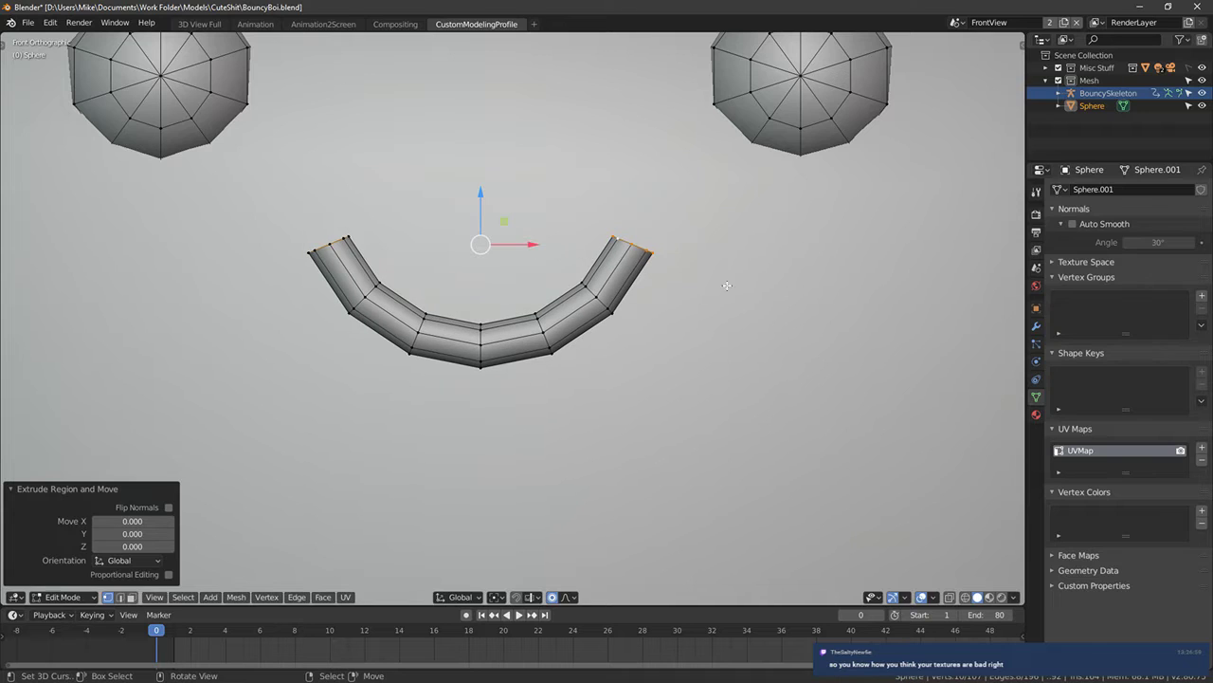
pyautogui.hotkey('alt', 's')
pyautogui.click(677, 263)
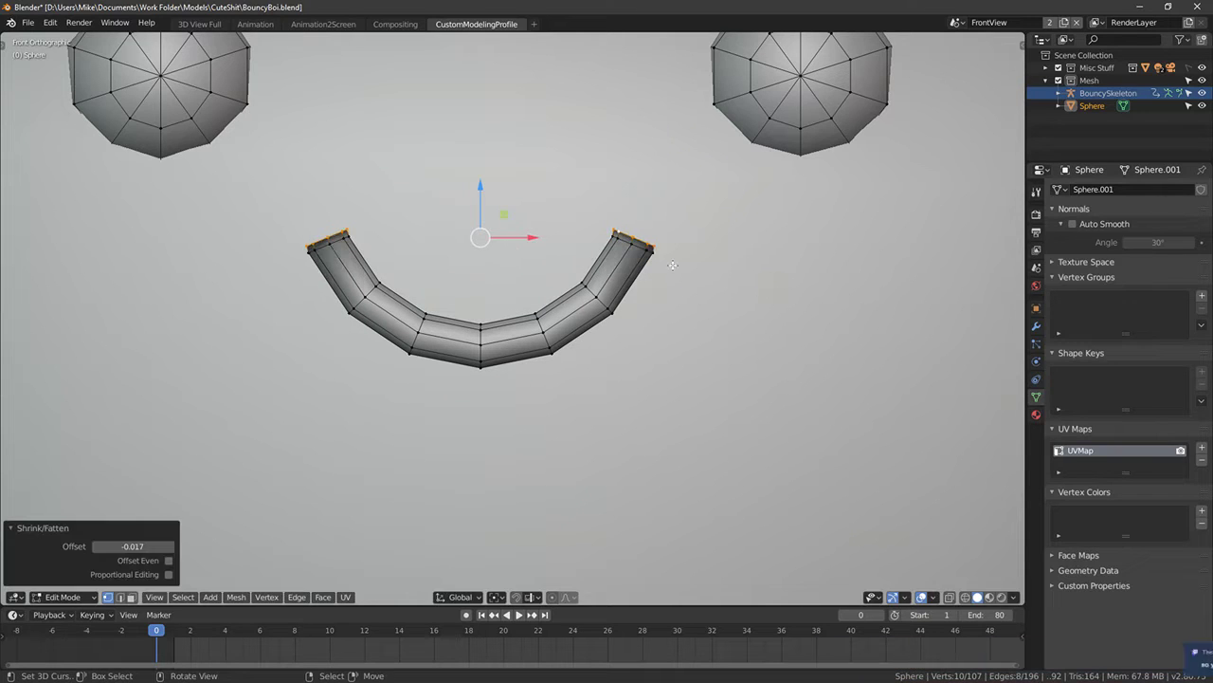
# Try scaling the extruded mouth ends to 1.029 along X and shrinking them along their normals, and undo back to the unextruded ends
pyautogui.press('s')
pyautogui.press('Escape')
pyautogui.press('s')
pyautogui.press('x')
pyautogui.click(726, 242)
pyautogui.click(461, 596)
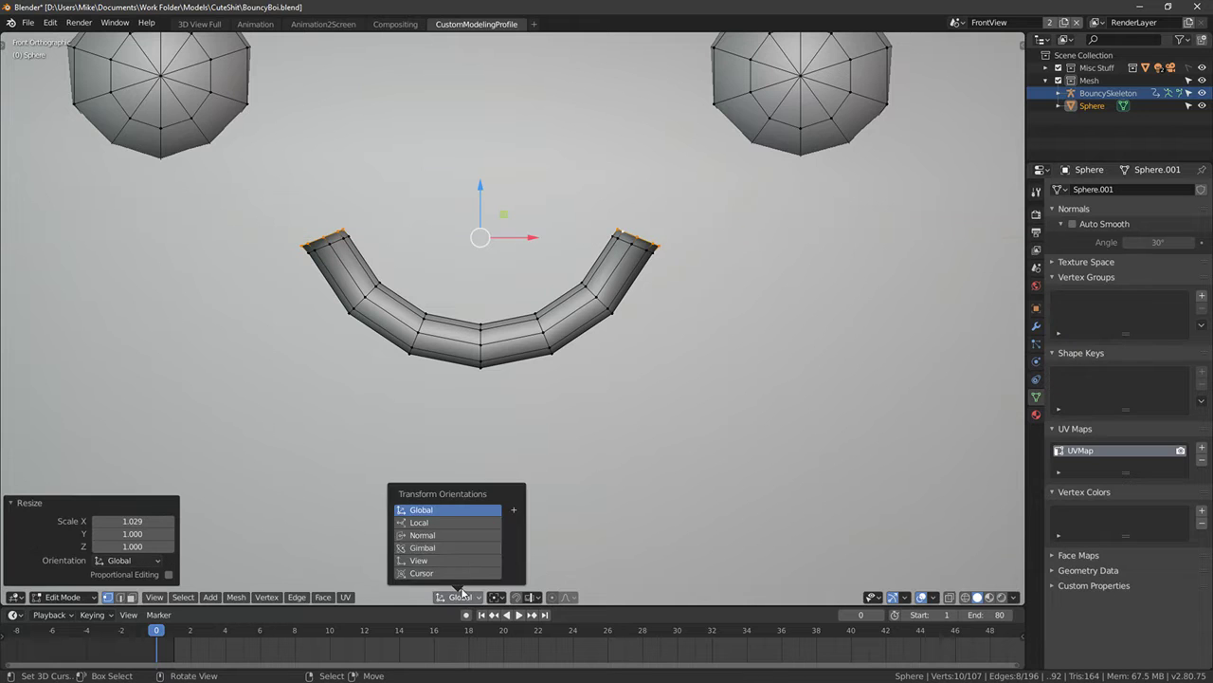
pyautogui.hotkey('alt', 's')
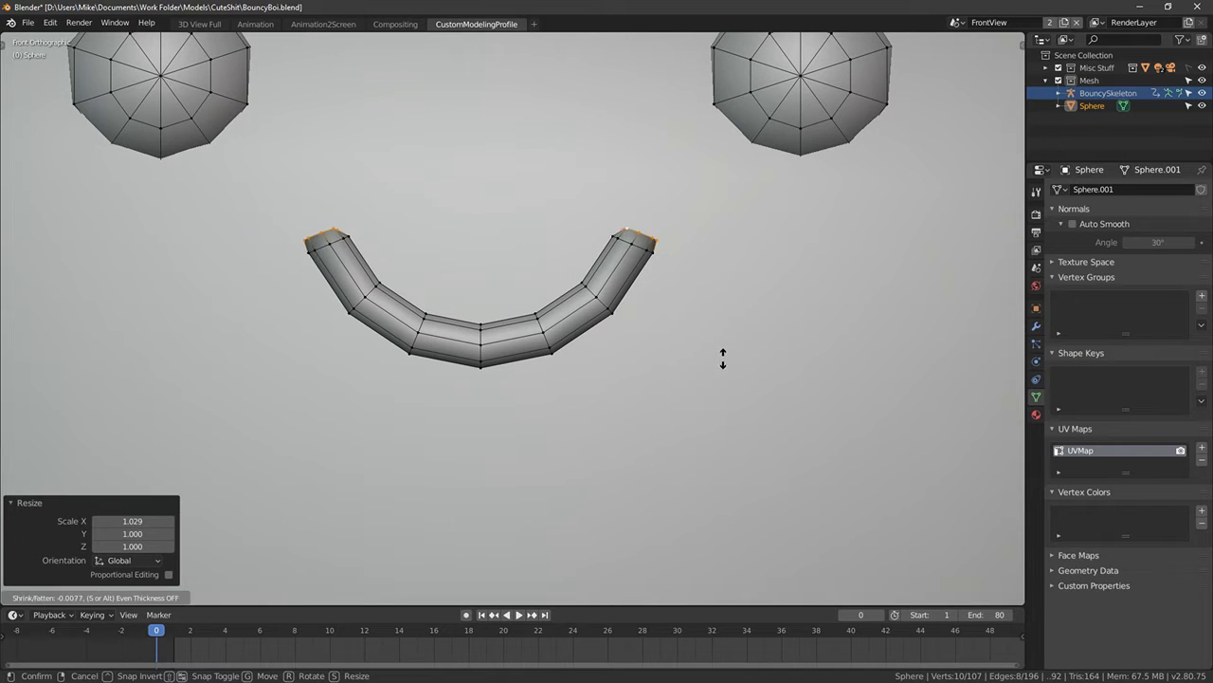
pyautogui.click(722, 358)
pyautogui.moveTo(723, 354); pyautogui.dragTo(533, 414, button='middle')
pyautogui.hotkey('ctrl', 'z')
pyautogui.hotkey('ctrl', 'z')
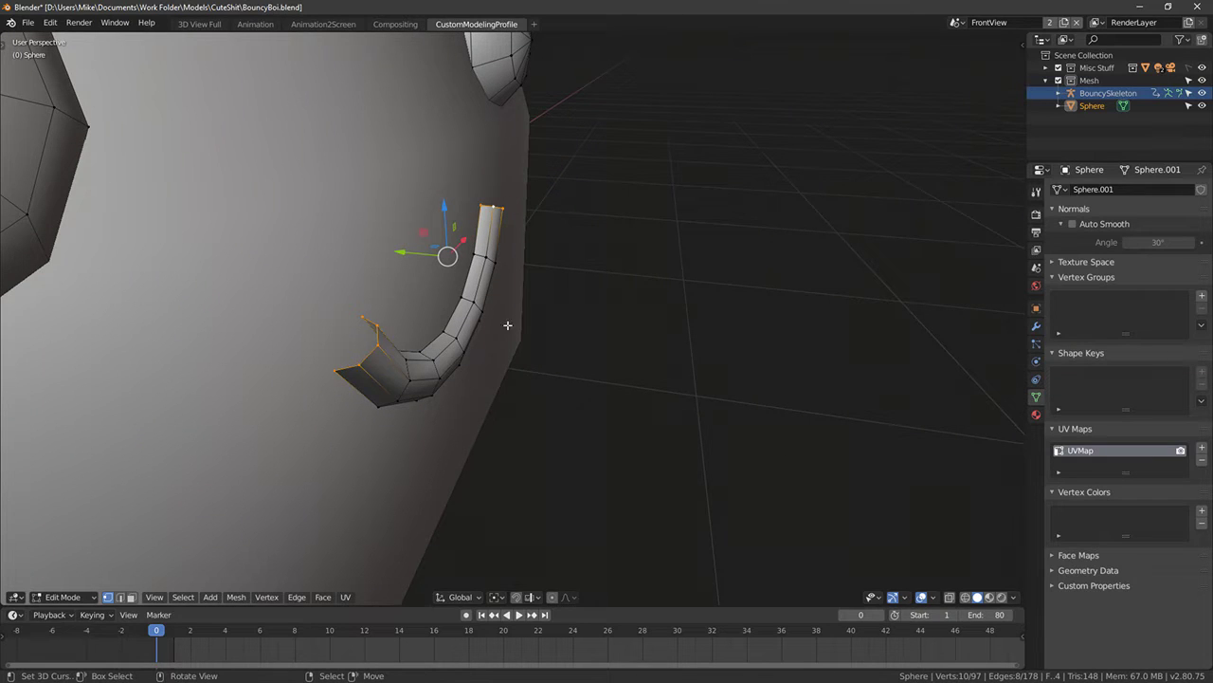
# Fill the open end on the left side of the mouth tube with its own face
pyautogui.press('f')
pyautogui.hotkey('ctrl', 'z')
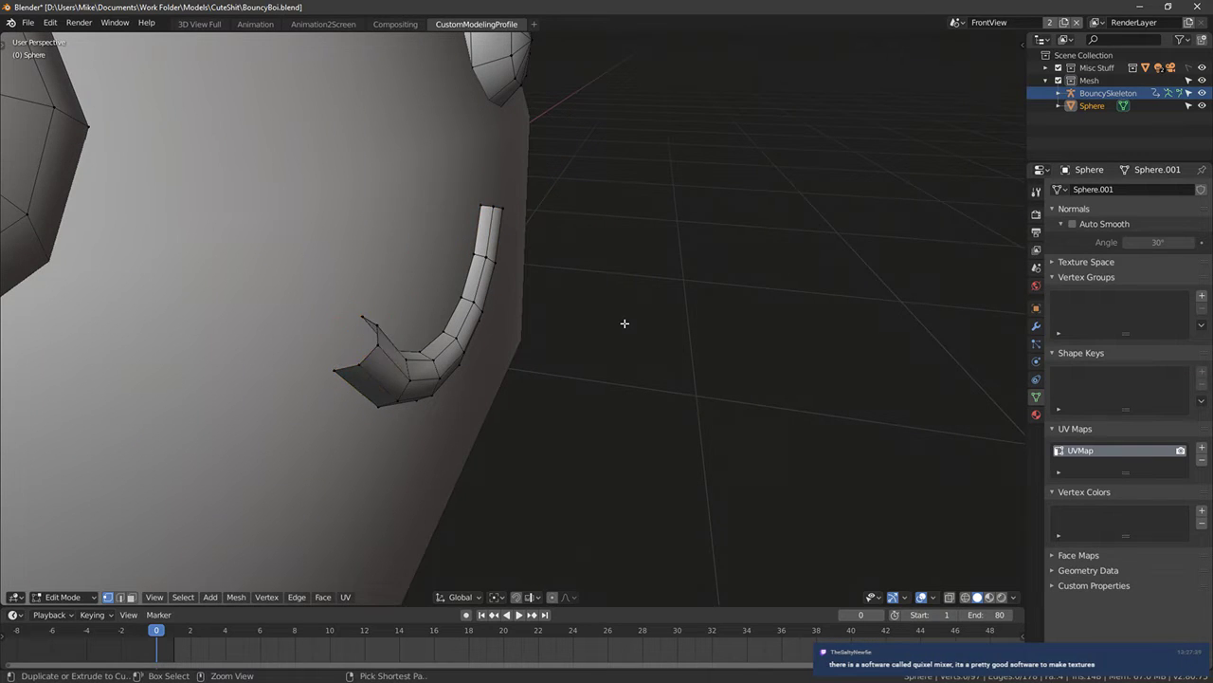
pyautogui.press('a')
pyautogui.press('a')
pyautogui.keyDown('alt'); pyautogui.rightClick(378, 334); pyautogui.keyUp('alt')
pyautogui.press('f')
pyautogui.press('a')
pyautogui.press('a')
pyautogui.moveTo(384, 330); pyautogui.dragTo(578, 261, button='middle')
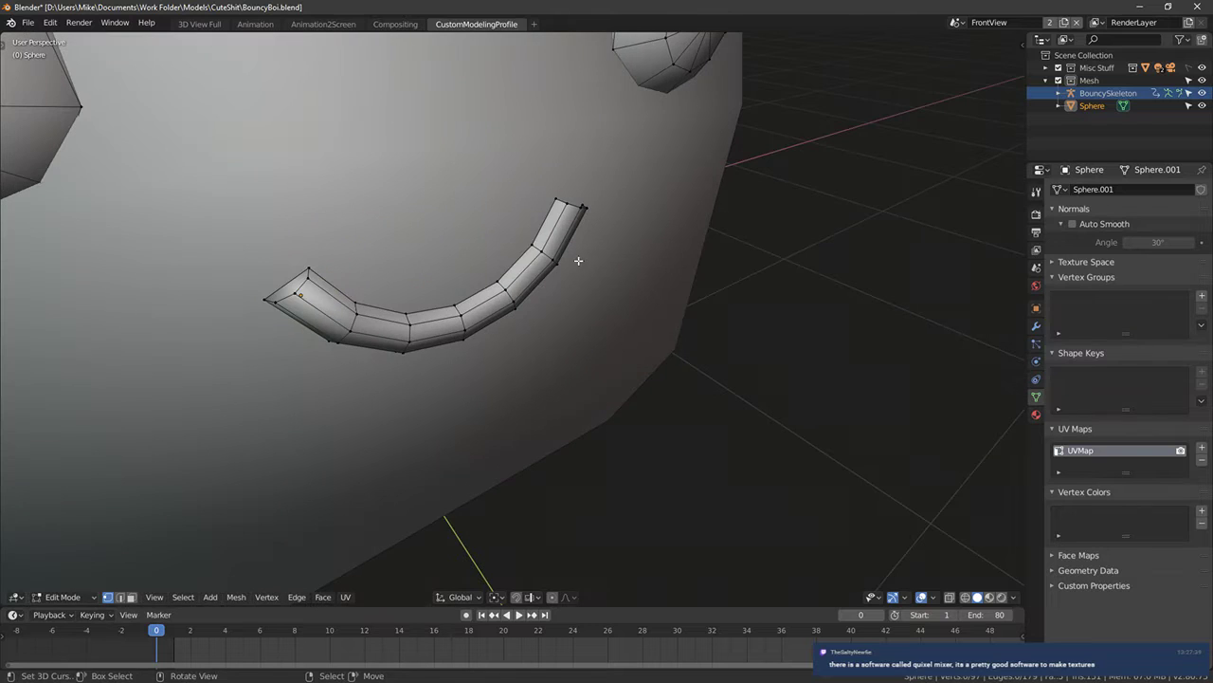
# Select the open edge loop at the mouth's other end and cap it with a face
pyautogui.keyDown('alt'); pyautogui.rightClick(537, 279); pyautogui.keyUp('alt')
pyautogui.press('f')
pyautogui.hotkey('ctrl', 'z')
pyautogui.press('a')
pyautogui.press('a')
pyautogui.keyDown('alt'); pyautogui.keyDown('shift'); pyautogui.rightClick(574, 208); pyautogui.keyUp('shift'); pyautogui.keyUp('alt')
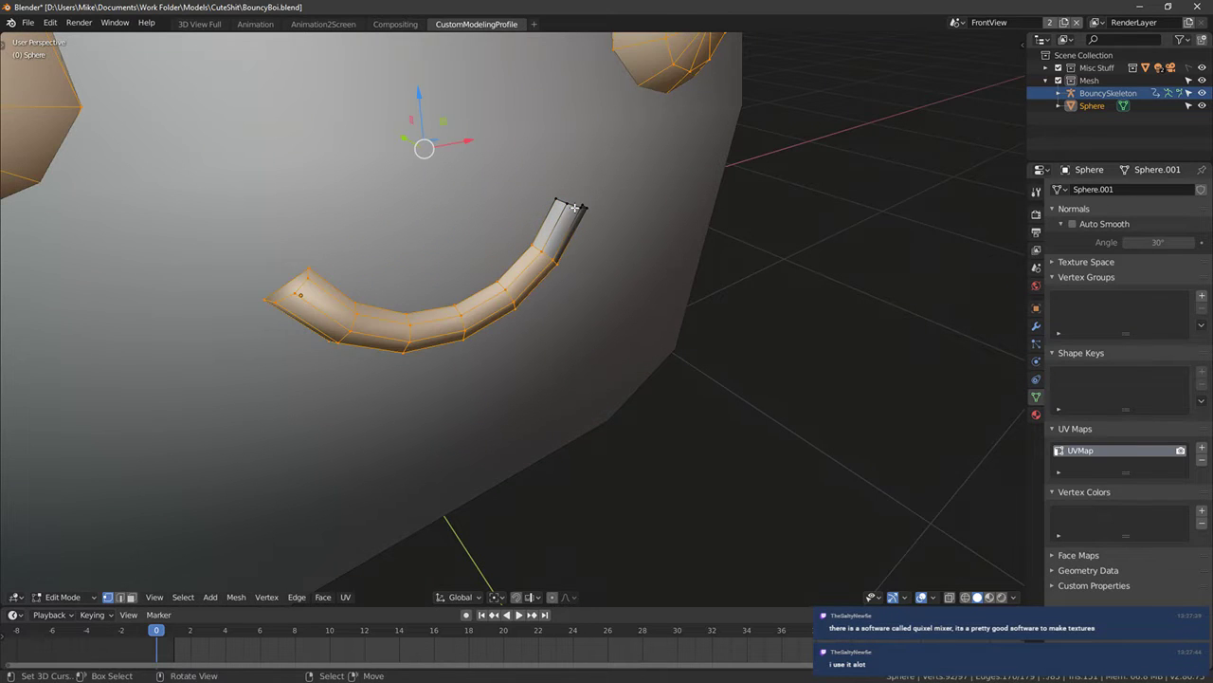
pyautogui.click(575, 207)
pyautogui.moveTo(732, 258); pyautogui.dragTo(720, 245, button='middle')
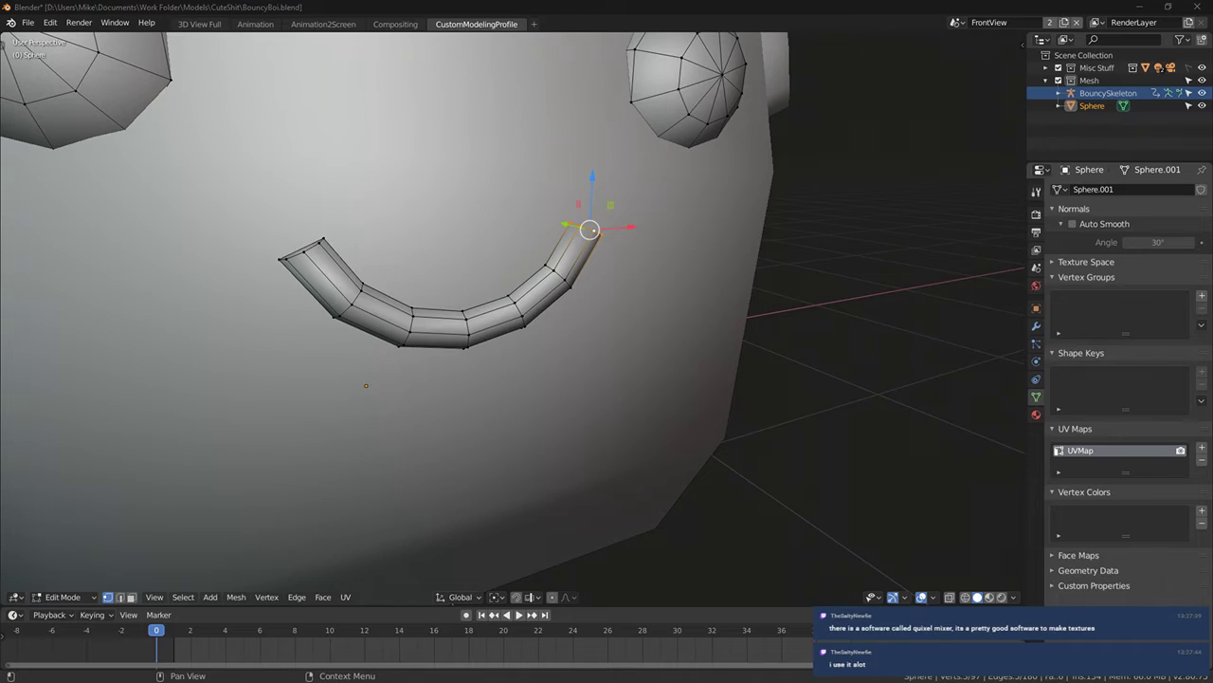
# Switch to the web browser, look through the Google image results for "quixel mixer", and open the general results
pyautogui.moveTo(736, 12); pyautogui.dragTo(736, 0)
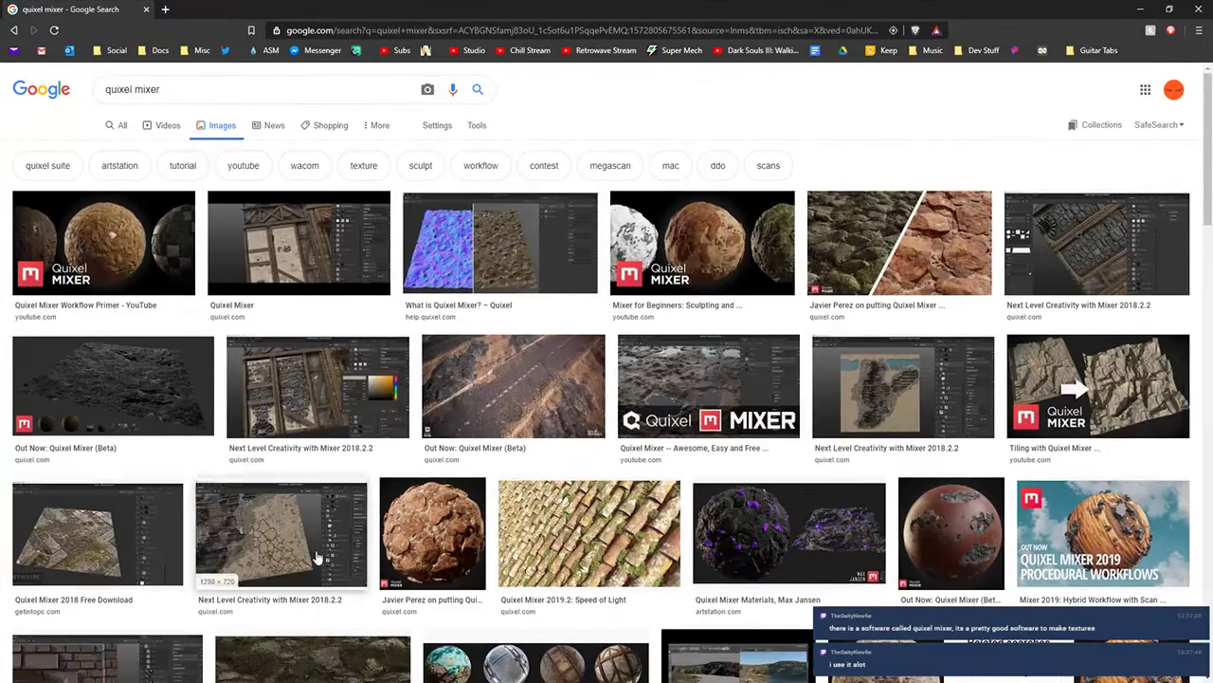
pyautogui.scroll(-3, 960, 467)
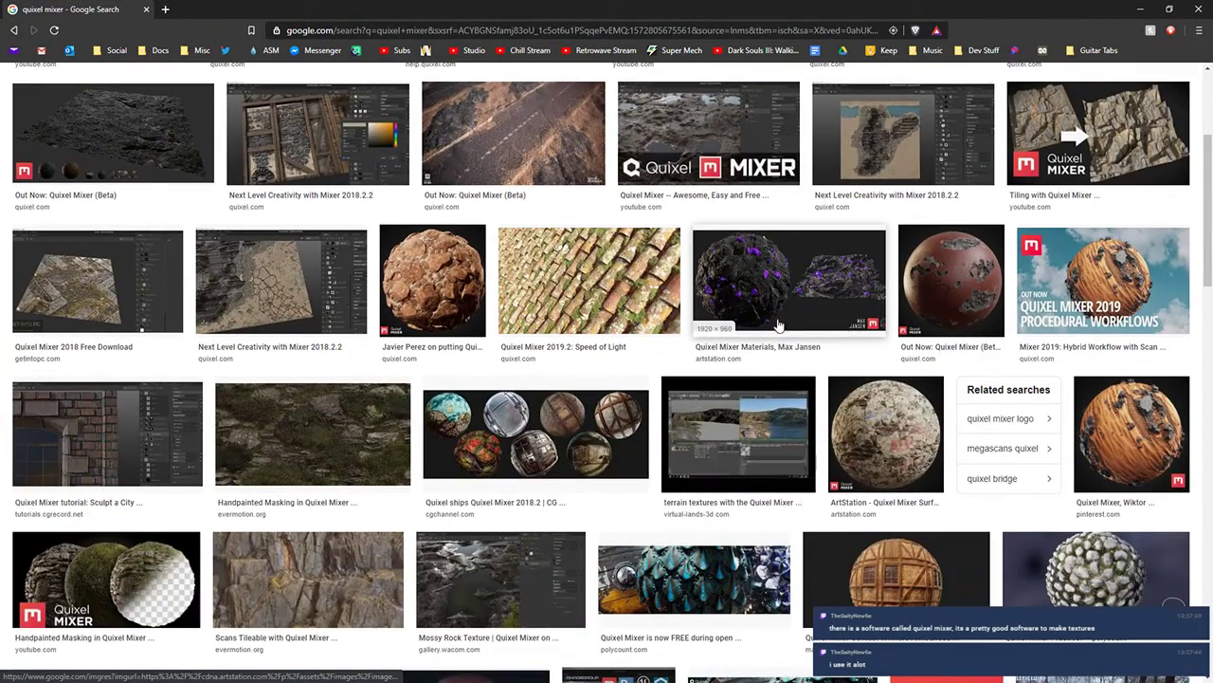
pyautogui.scroll(-4, 773, 289)
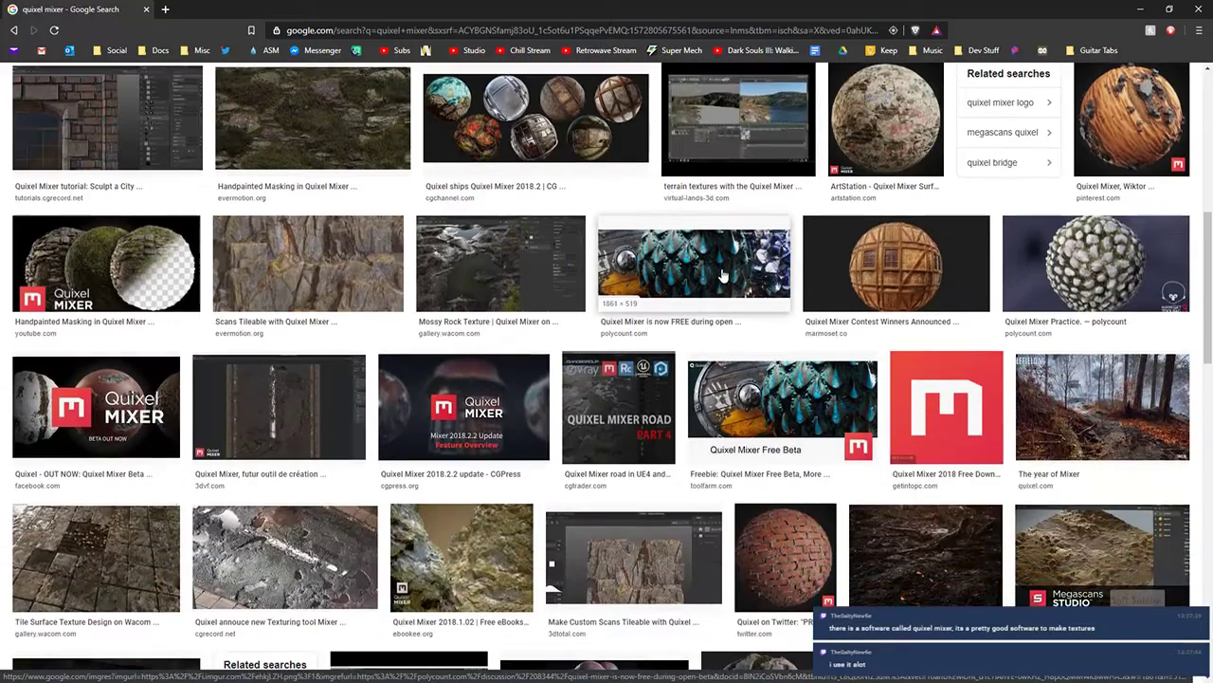
pyautogui.scroll(6, 704, 262)
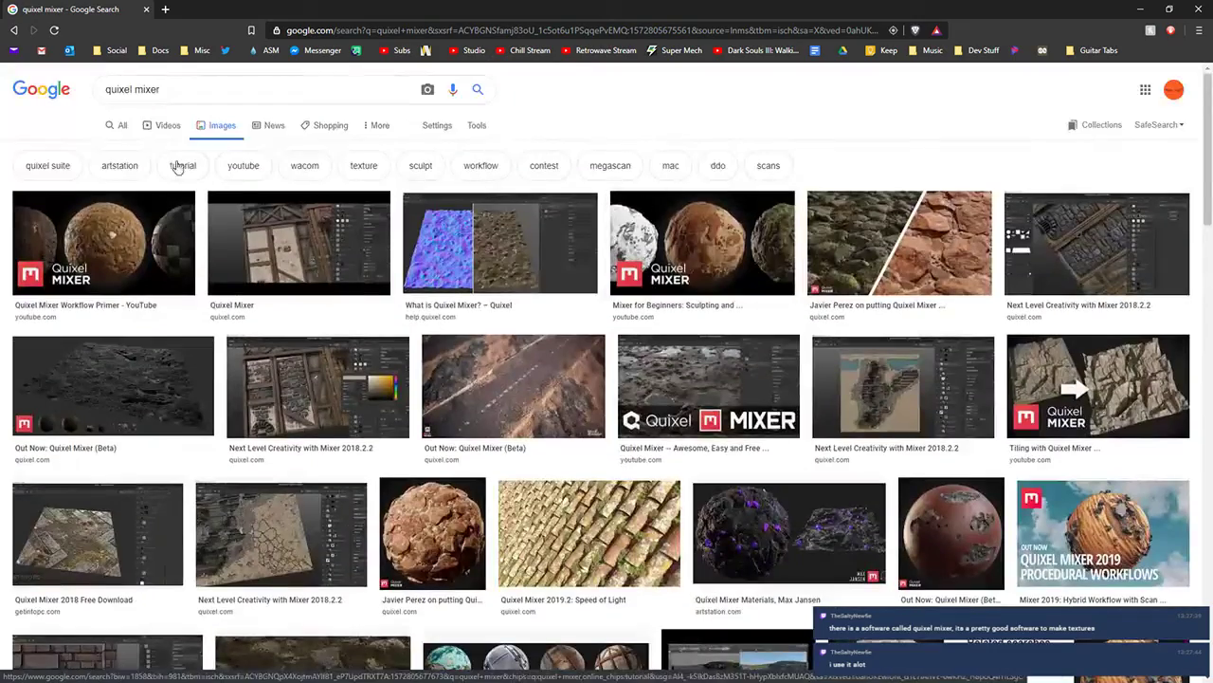
pyautogui.click(119, 125)
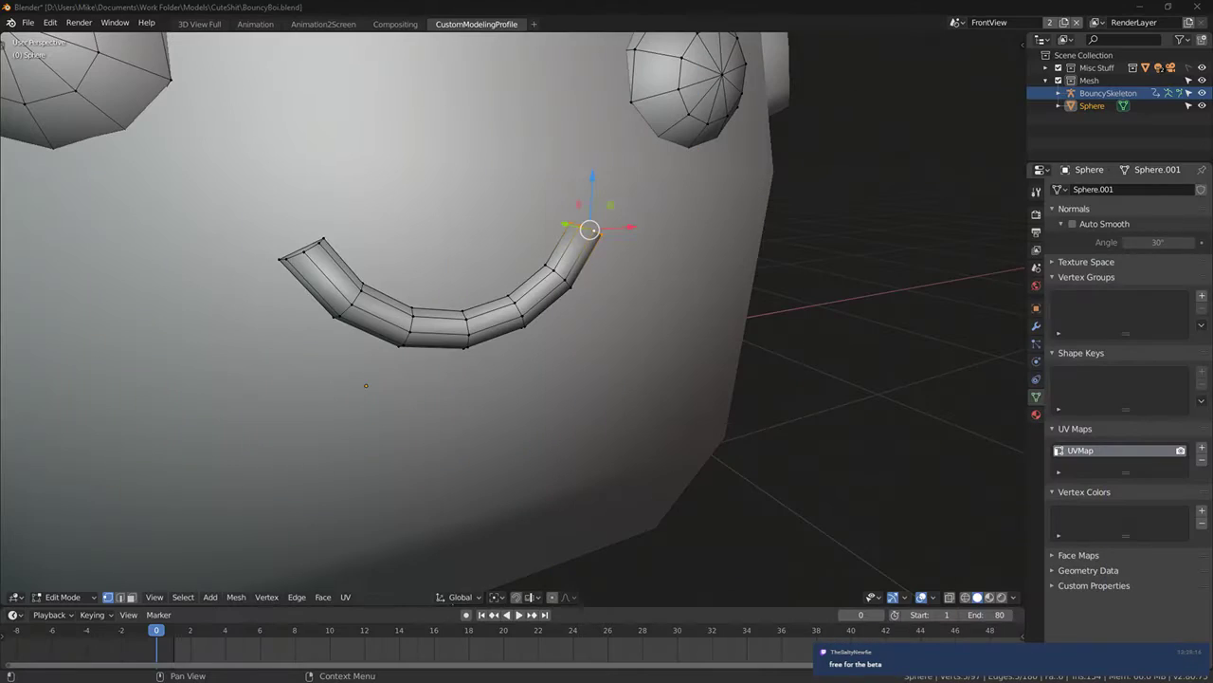
# Bevel the edges of both mouth end caps with one segment and a width of about 0.007
pyautogui.moveTo(491, 290); pyautogui.dragTo(446, 212, button='middle')
pyautogui.moveTo(713, 241); pyautogui.dragTo(616, 248, button='middle')
pyautogui.hotkey('ctrl', 'b')
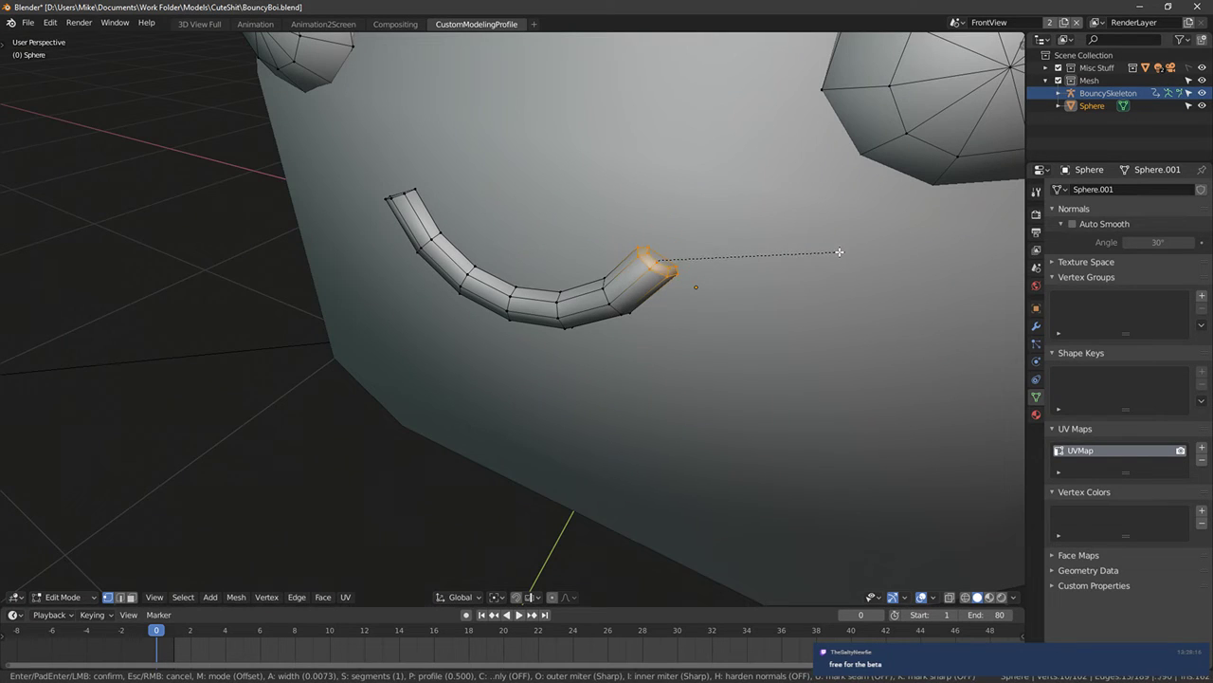
pyautogui.click(840, 253)
pyautogui.hotkey('alt', 'a')
pyautogui.keyDown('alt'); pyautogui.click(410, 191); pyautogui.keyUp('alt')
pyautogui.hotkey('ctrl', 'b')
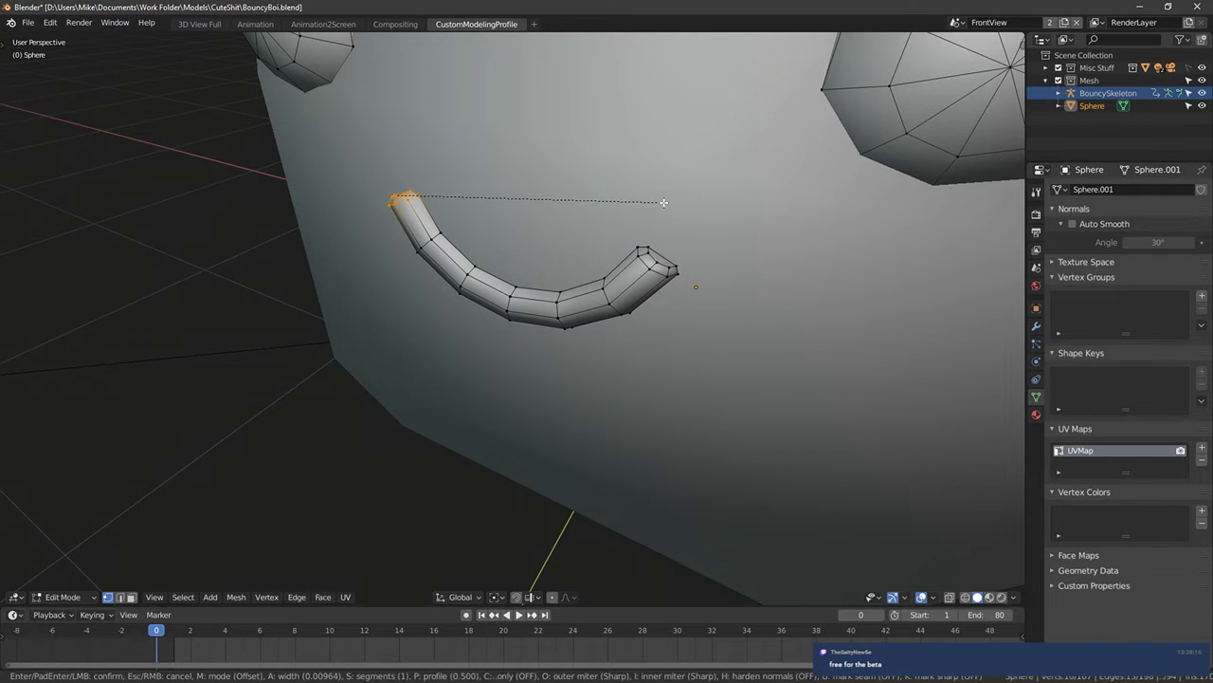
pyautogui.click(663, 201)
pyautogui.hotkey('ctrl', 'b')
pyautogui.click(691, 212)
# Examine the mouth and eyes on the head in Object Mode with rendered shading
pyautogui.press('KP_1')
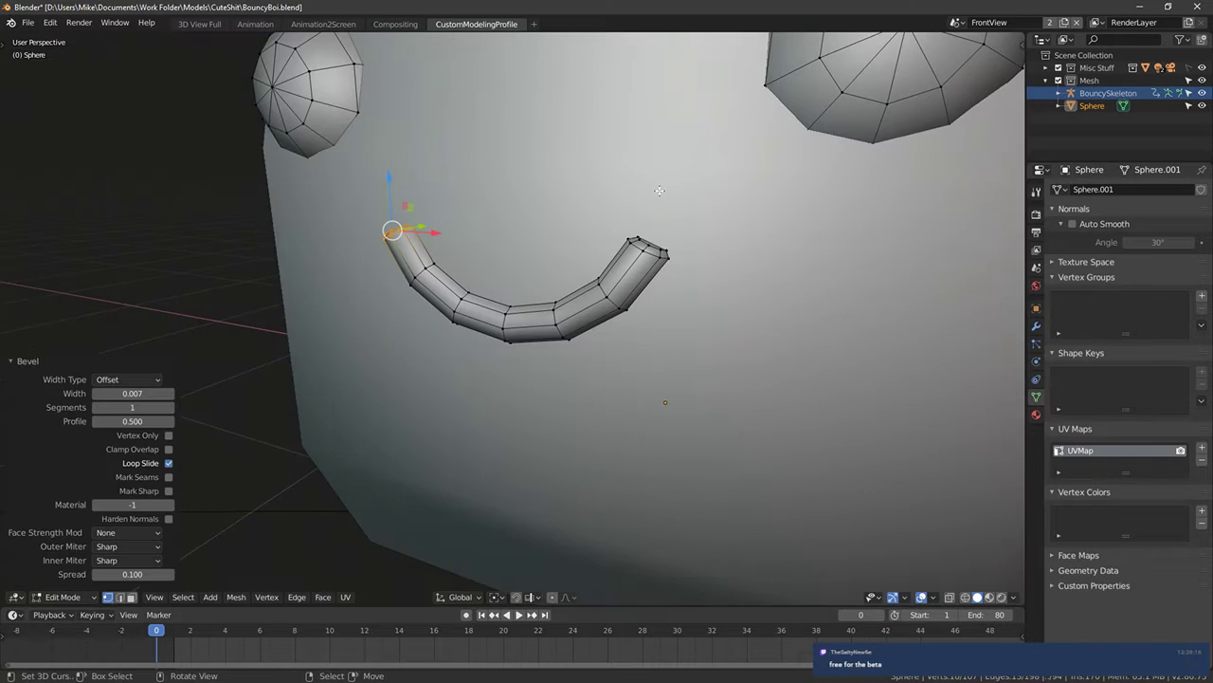
pyautogui.hotkey('shift', 'z')
pyautogui.press('Tab')
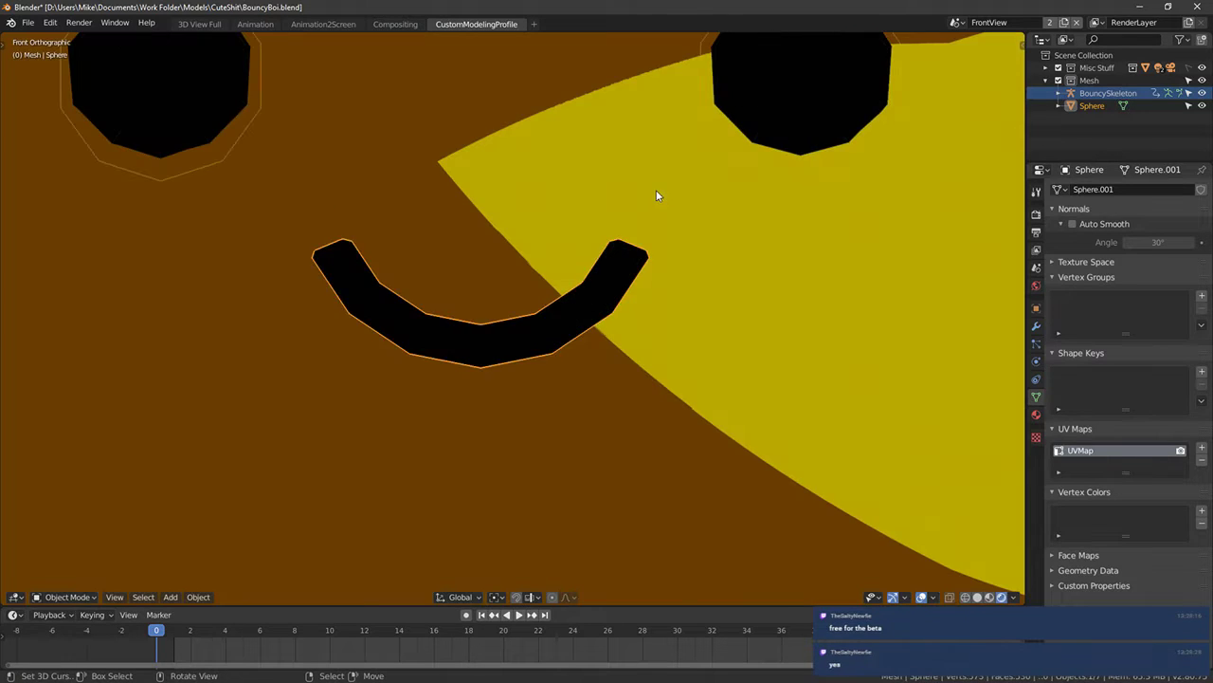
pyautogui.scroll(-10, 658, 190)
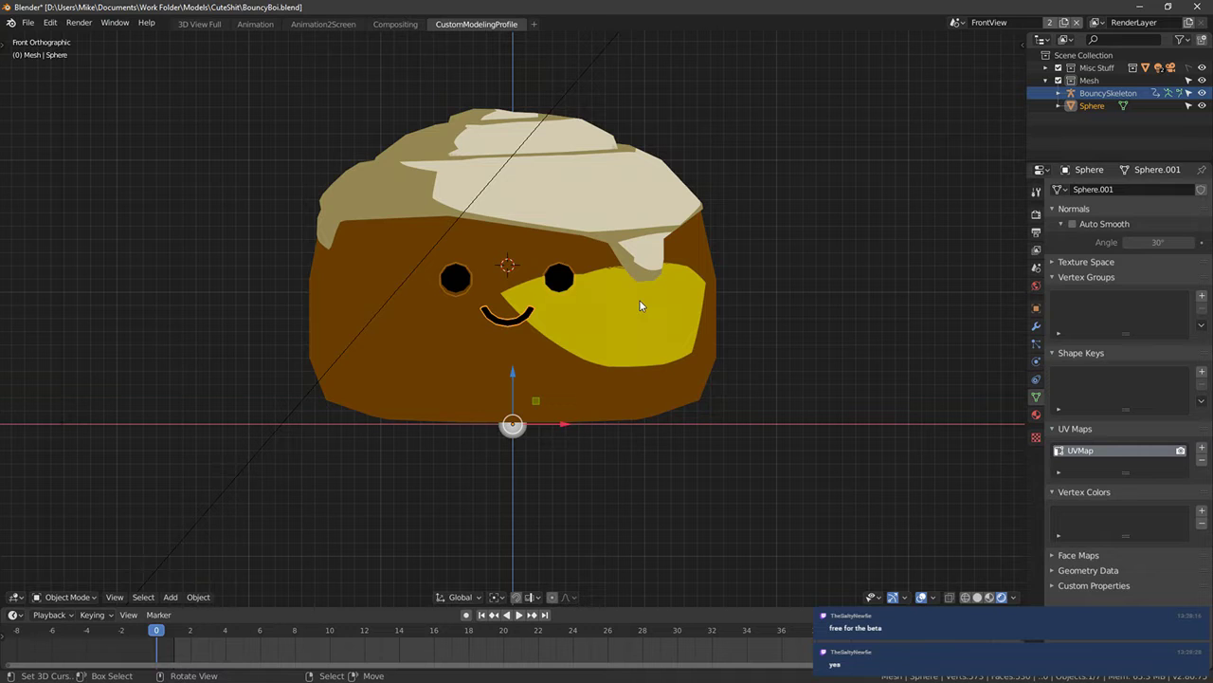
pyautogui.scroll(4, 504, 210)
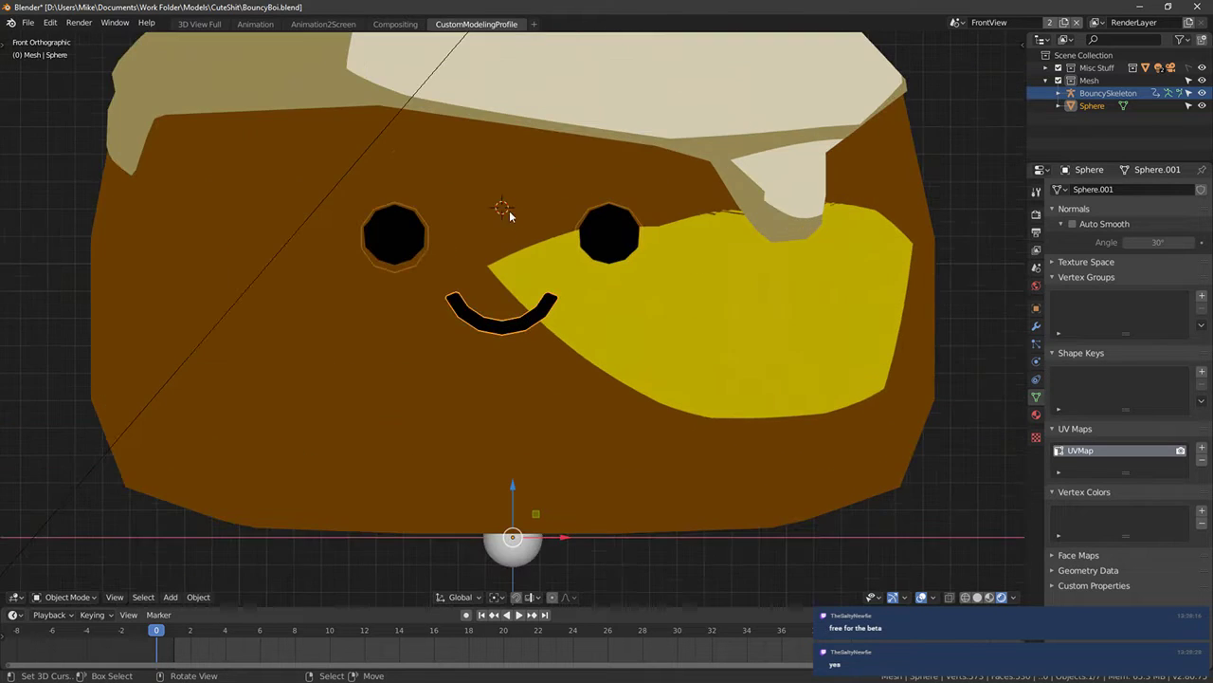
pyautogui.moveTo(503, 211); pyautogui.dragTo(453, 297, button='middle')
pyautogui.scroll(3, 453, 255)
# Select all geometry of both eyes in Edit Mode and move them slightly forward in the side view
pyautogui.press('Tab')
pyautogui.hotkey('ctrl', 'l')
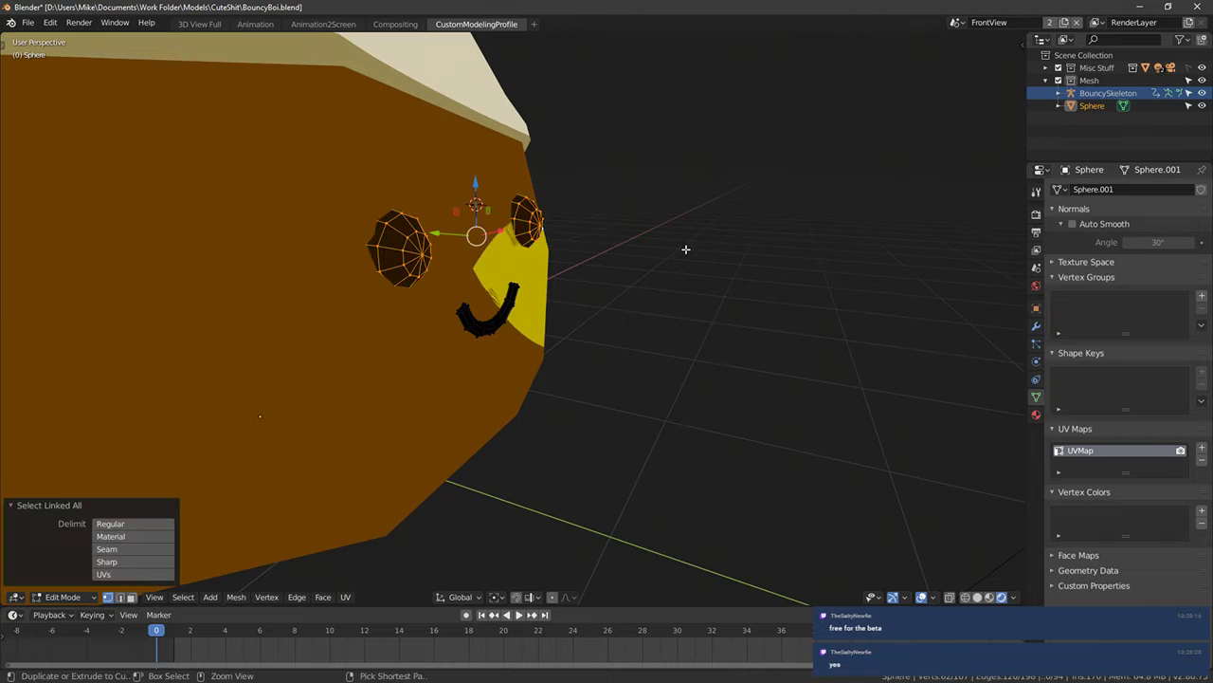
pyautogui.press('KP_1')
pyautogui.press('KP_3')
pyautogui.press('g')
pyautogui.moveTo(596, 236); pyautogui.dragTo(591, 236)
pyautogui.moveTo(553, 216); pyautogui.dragTo(617, 268, button='middle')
# Pull the bottom vertices of both eyes forward along Y using smooth proportional editing with a size of about 0.42
pyautogui.press('z')
pyautogui.rightClick(611, 269)
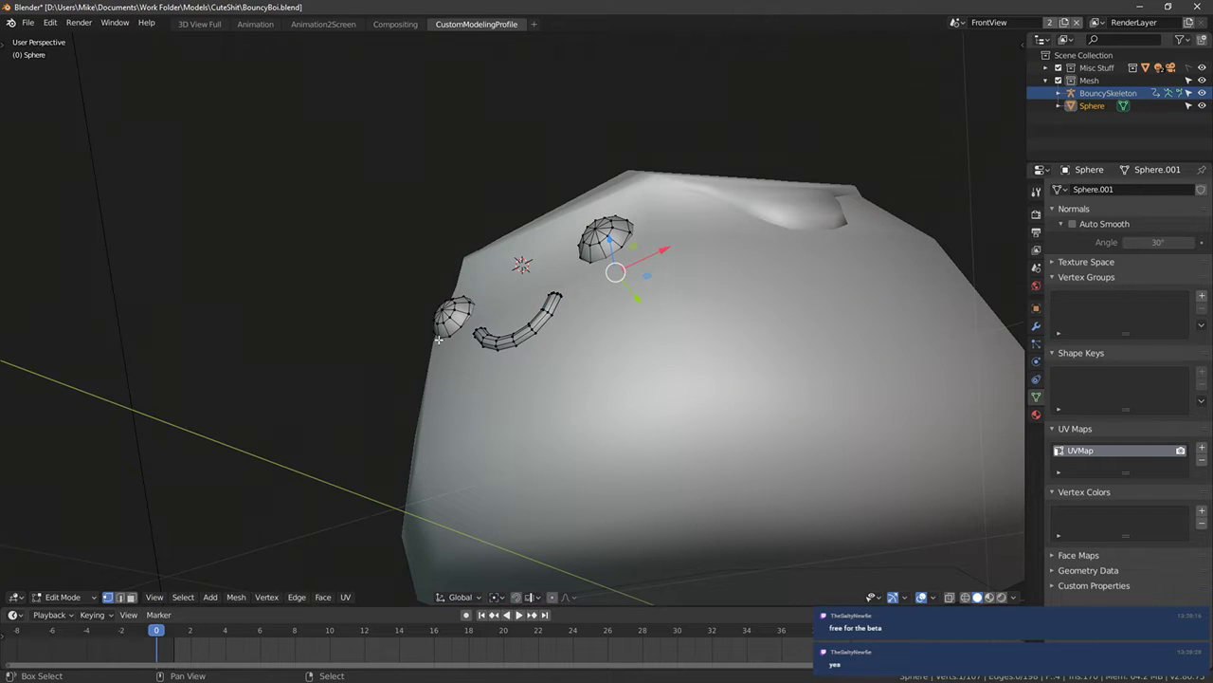
pyautogui.moveTo(468, 354); pyautogui.dragTo(478, 387, button='middle')
pyautogui.press('g')
pyautogui.press('y')
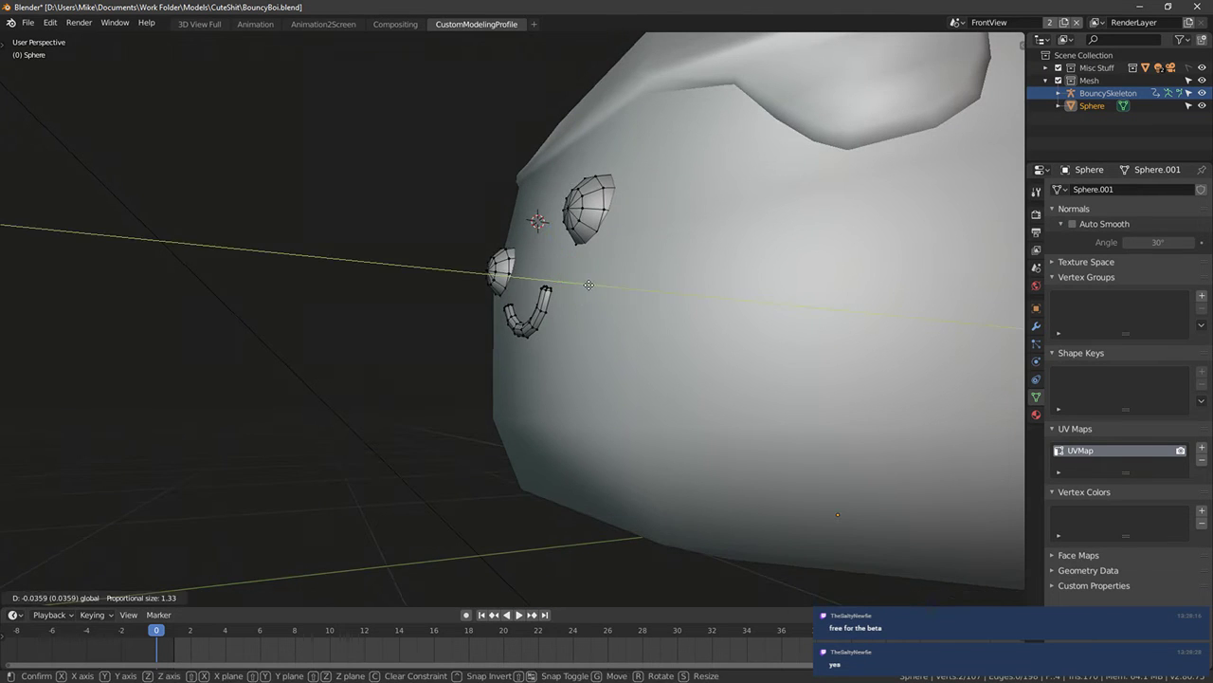
pyautogui.press('o')
pyautogui.scroll(5, 597, 288)
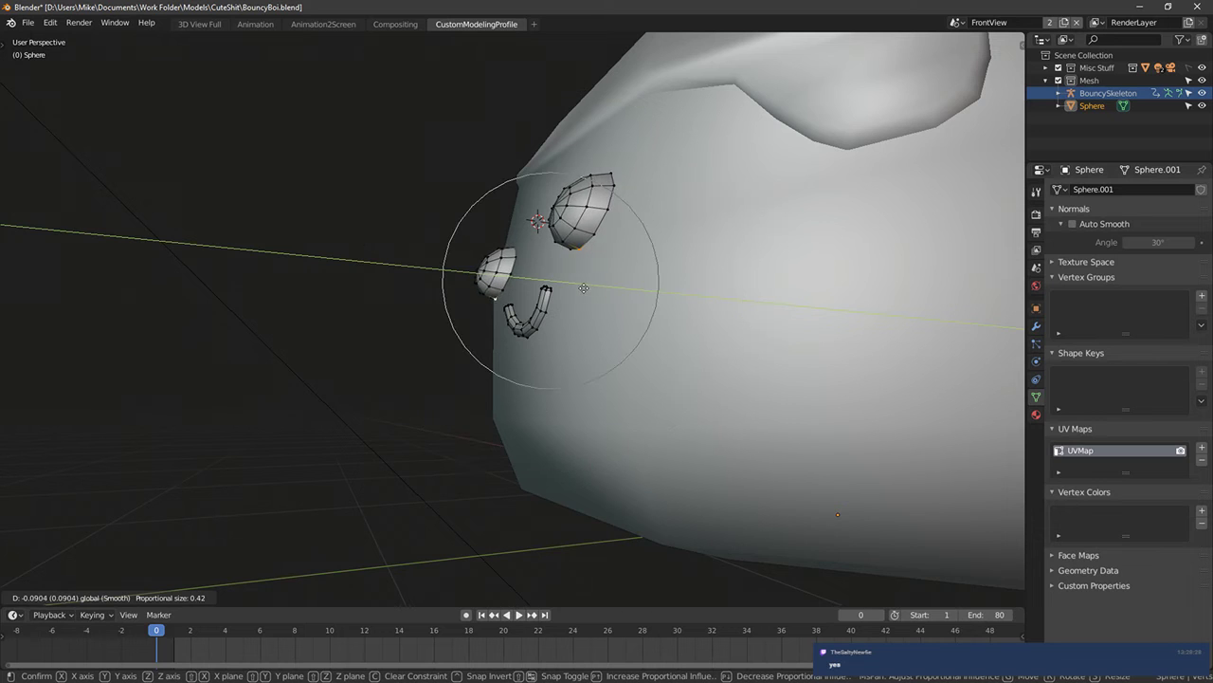
pyautogui.click(597, 288)
# Examine the adjusted eyes and the whole character from several angles and from the front in solid and rendered shading
pyautogui.moveTo(597, 288)
pyautogui.mouseDown(button='middle')
pyautogui.moveTo(629, 340)
pyautogui.moveTo(675, 354)
pyautogui.mouseUp(button='middle')
pyautogui.press('Tab')
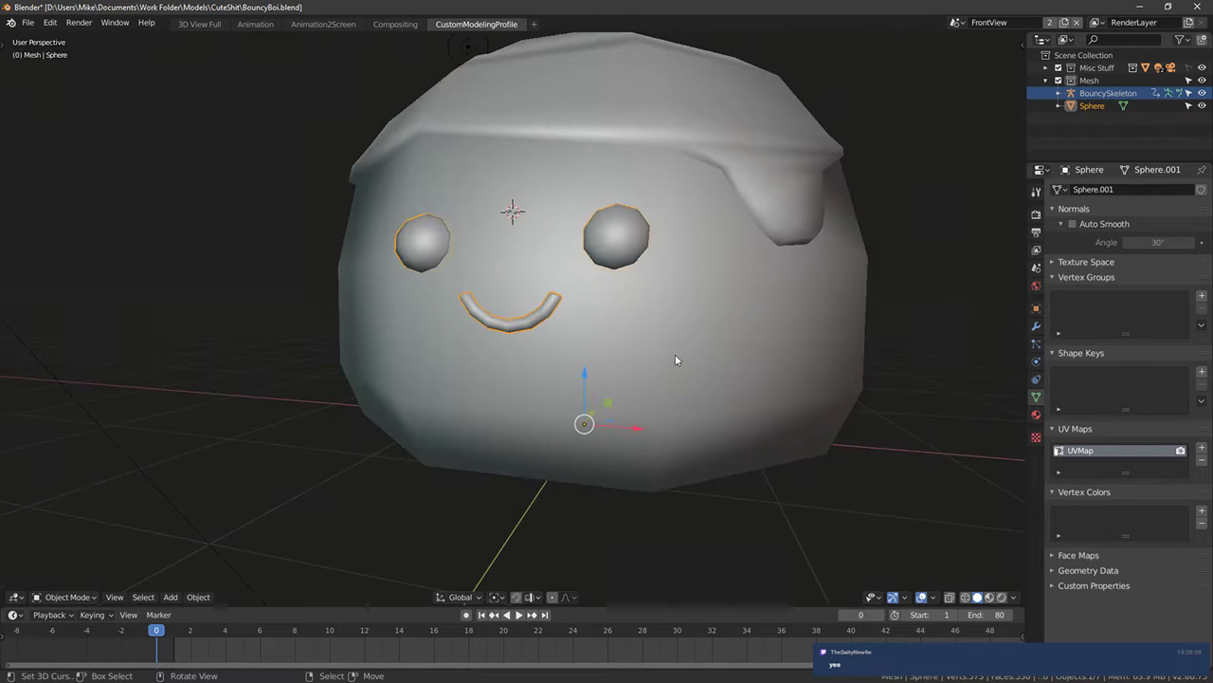
pyautogui.press('KP_1')
pyautogui.hotkey('shift', 'z')
pyautogui.scroll(-6, 568, 353)
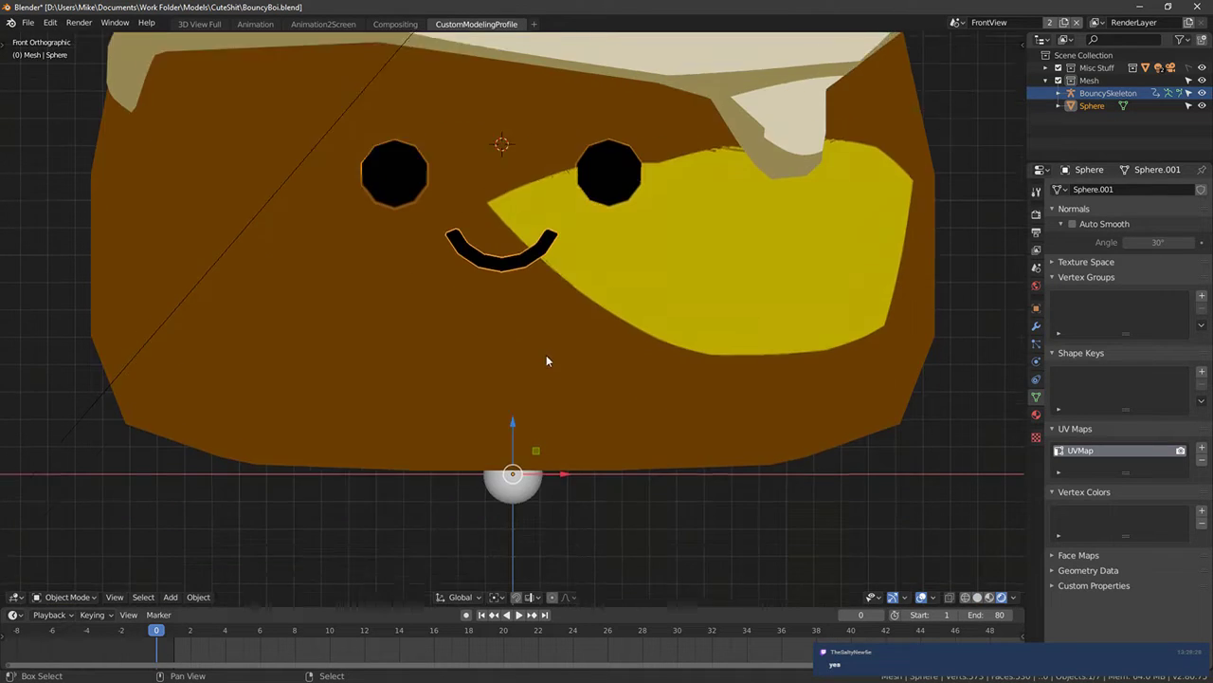
pyautogui.press('Tab')
pyautogui.moveTo(544, 358); pyautogui.dragTo(566, 376, button='middle')
pyautogui.press('KP_1')
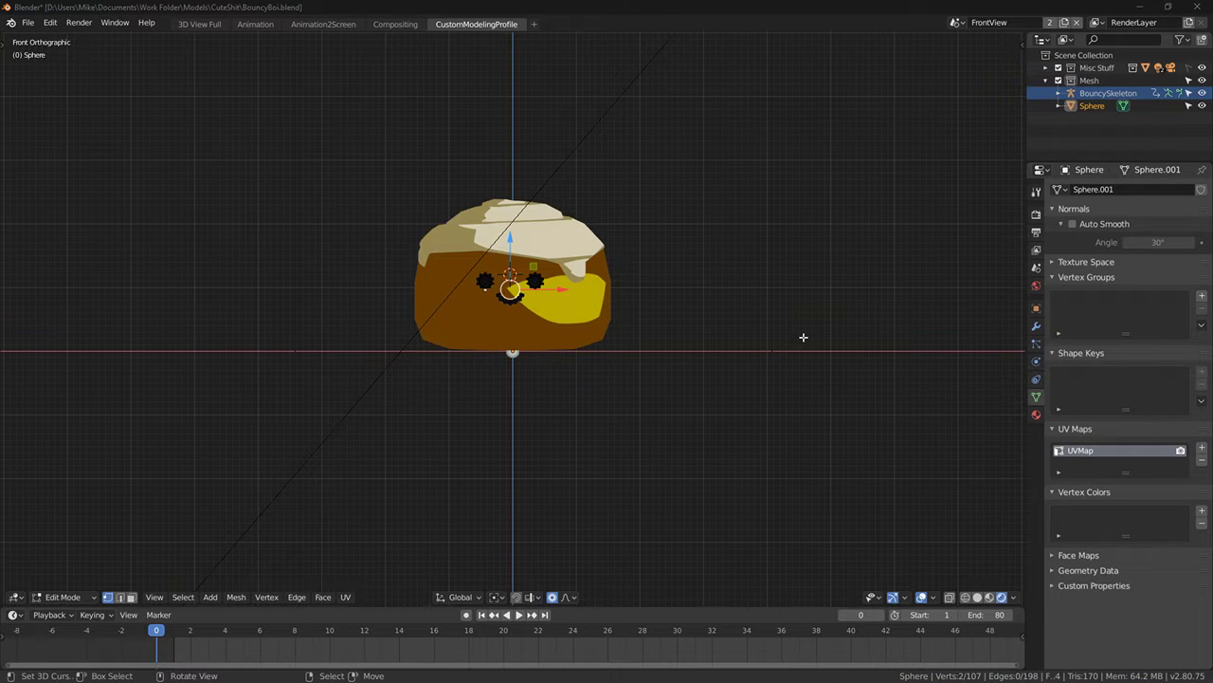
pyautogui.moveTo(807, 315); pyautogui.dragTo(816, 310, button='middle')
pyautogui.press('KP_1')
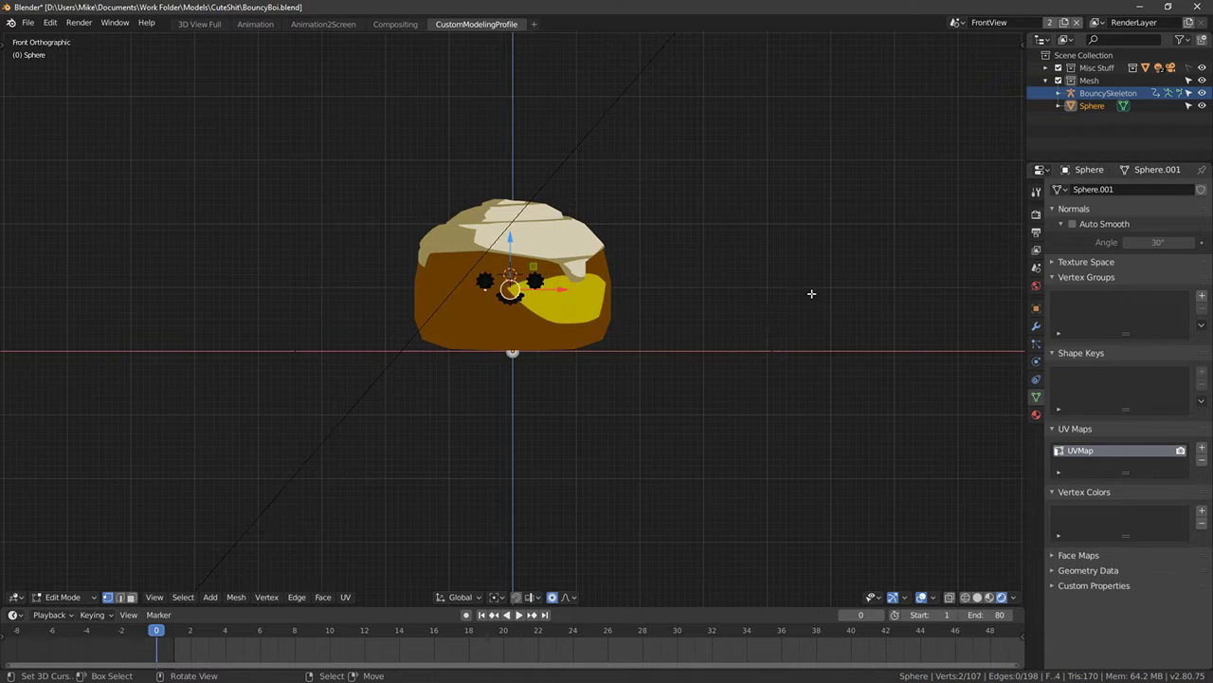
pyautogui.scroll(4, 765, 321)
pyautogui.scroll(2, 628, 279)
pyautogui.keyDown('shift'); pyautogui.moveTo(628, 278); pyautogui.dragTo(705, 376, button='middle'); pyautogui.keyUp('shift')
pyautogui.press('z')
pyautogui.hotkey('shift', 'z')
pyautogui.press('Tab')
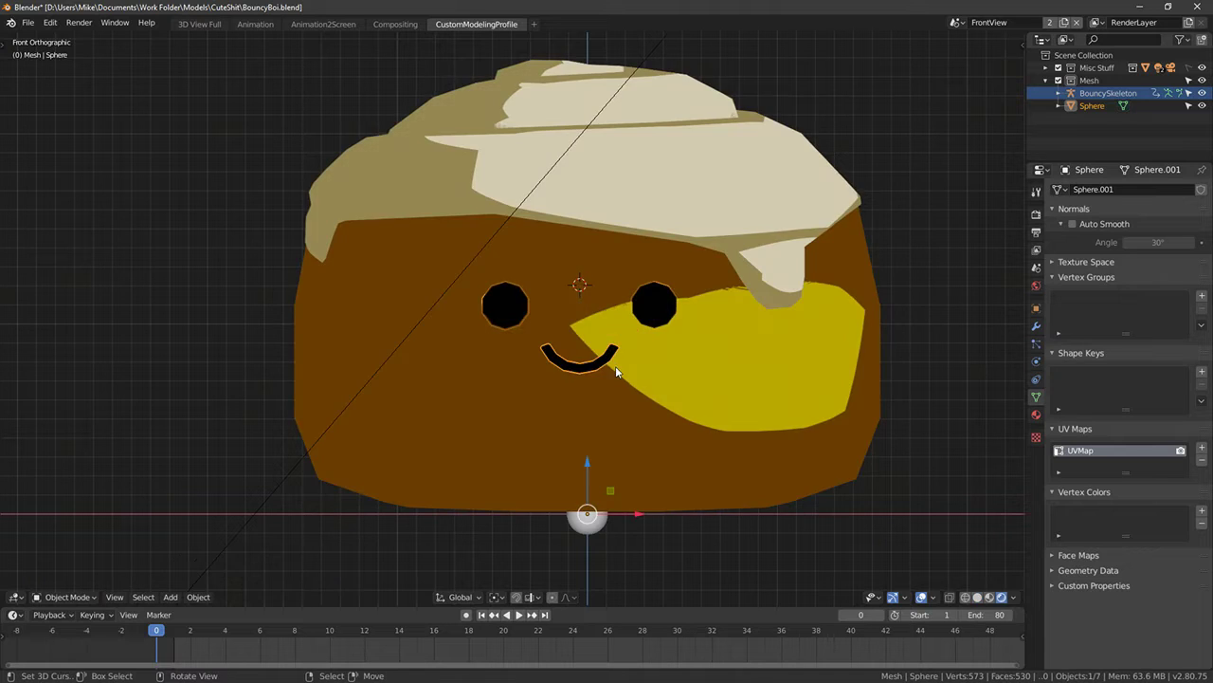
# Place the 3D cursor on the left eye in front view and add a UV sphere with 10 segments and 6 rings there
pyautogui.moveTo(615, 366)
pyautogui.mouseDown(button='middle')
pyautogui.moveTo(702, 344)
pyautogui.moveTo(593, 362)
pyautogui.moveTo(531, 307)
pyautogui.moveTo(577, 290)
pyautogui.mouseUp(button='middle')
pyautogui.press('KP_1')
pyautogui.scroll(2, 607, 372)
pyautogui.press('Tab')
pyautogui.scroll(4, 522, 307)
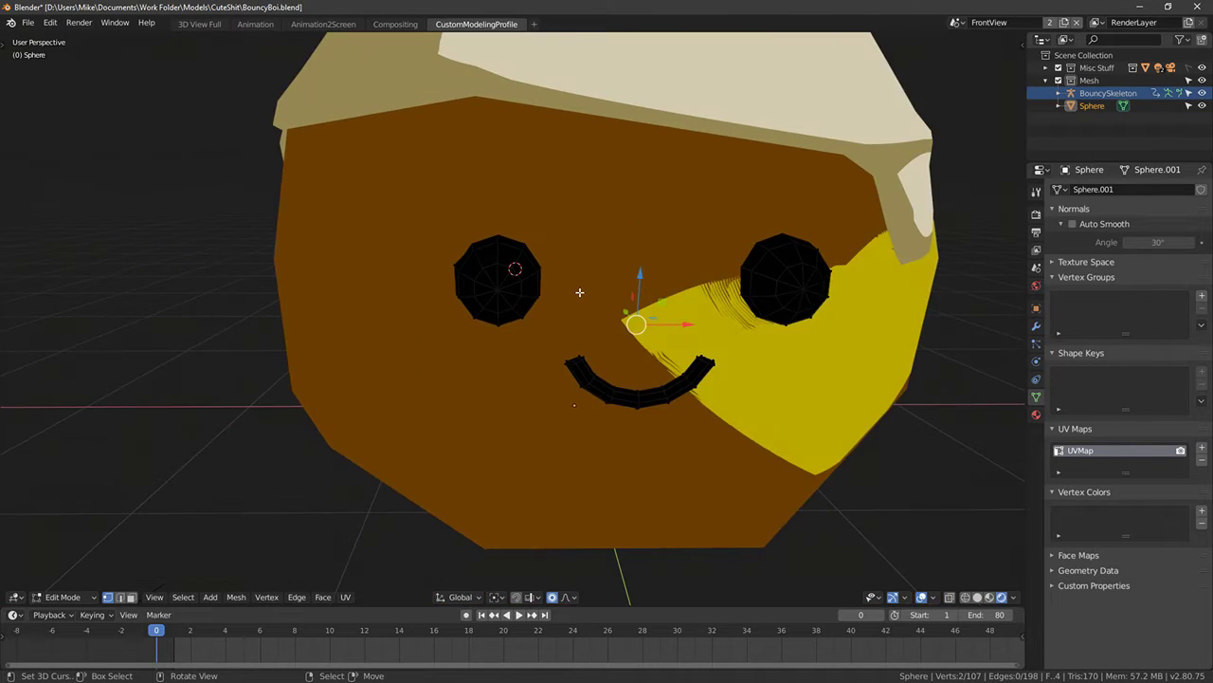
pyautogui.scroll(2, 580, 292)
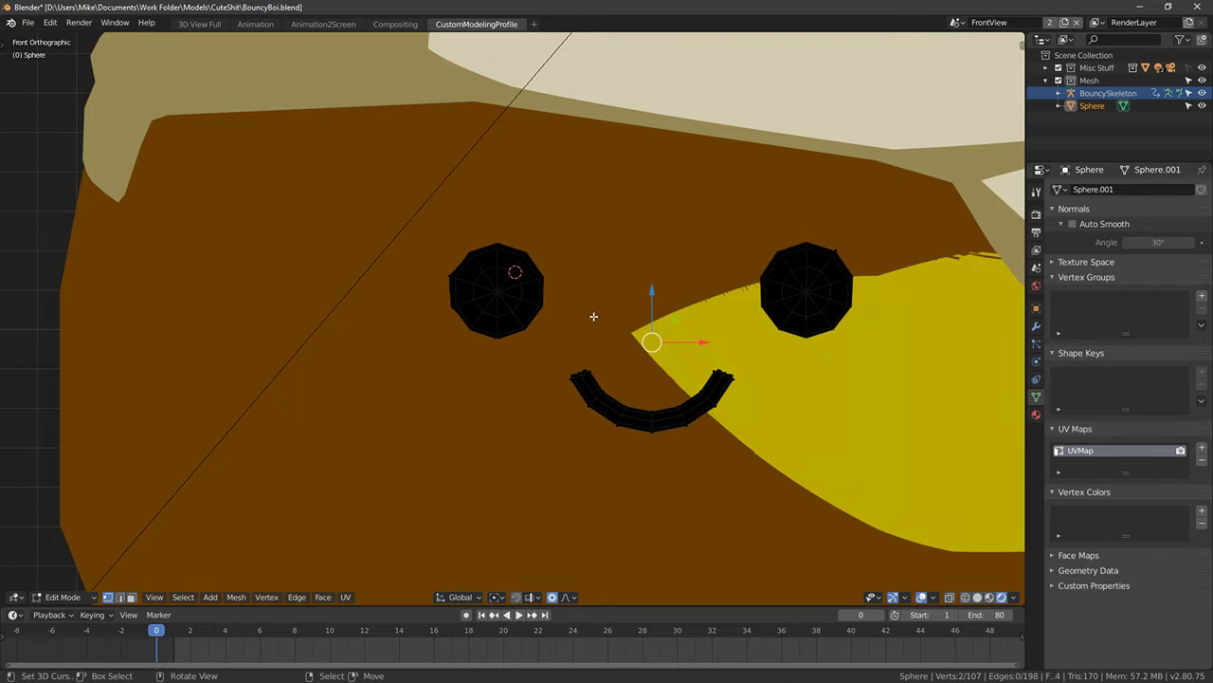
pyautogui.hotkey('shift', 'a')
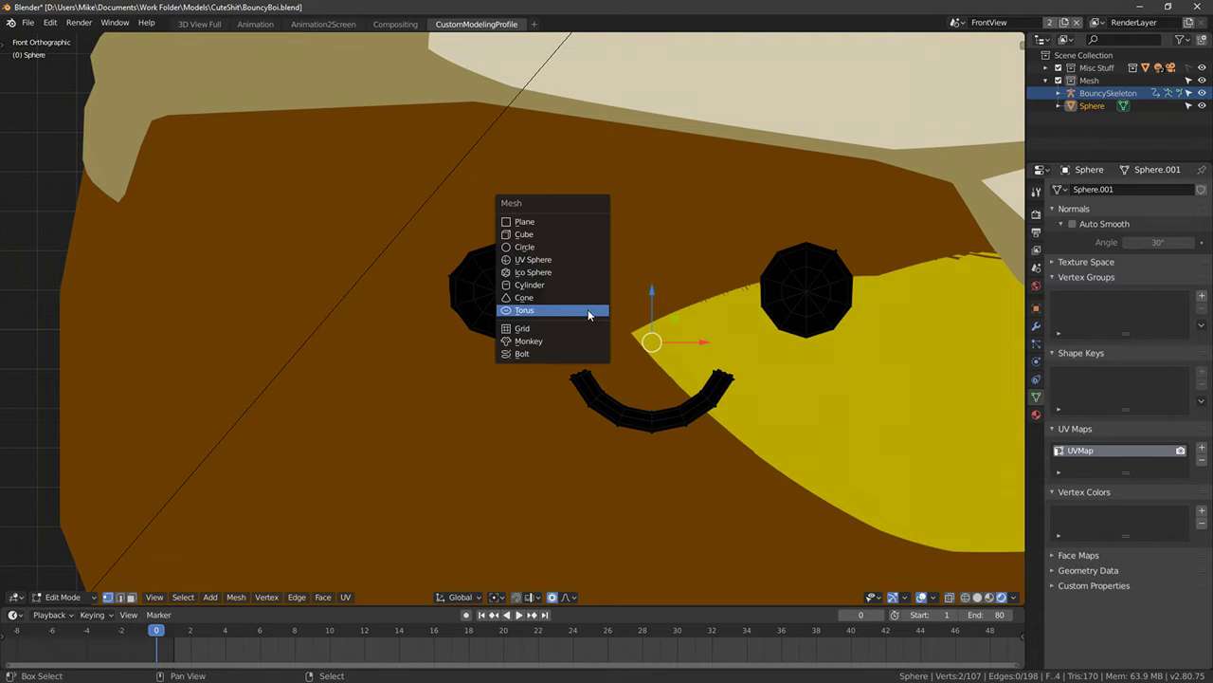
pyautogui.click(551, 261)
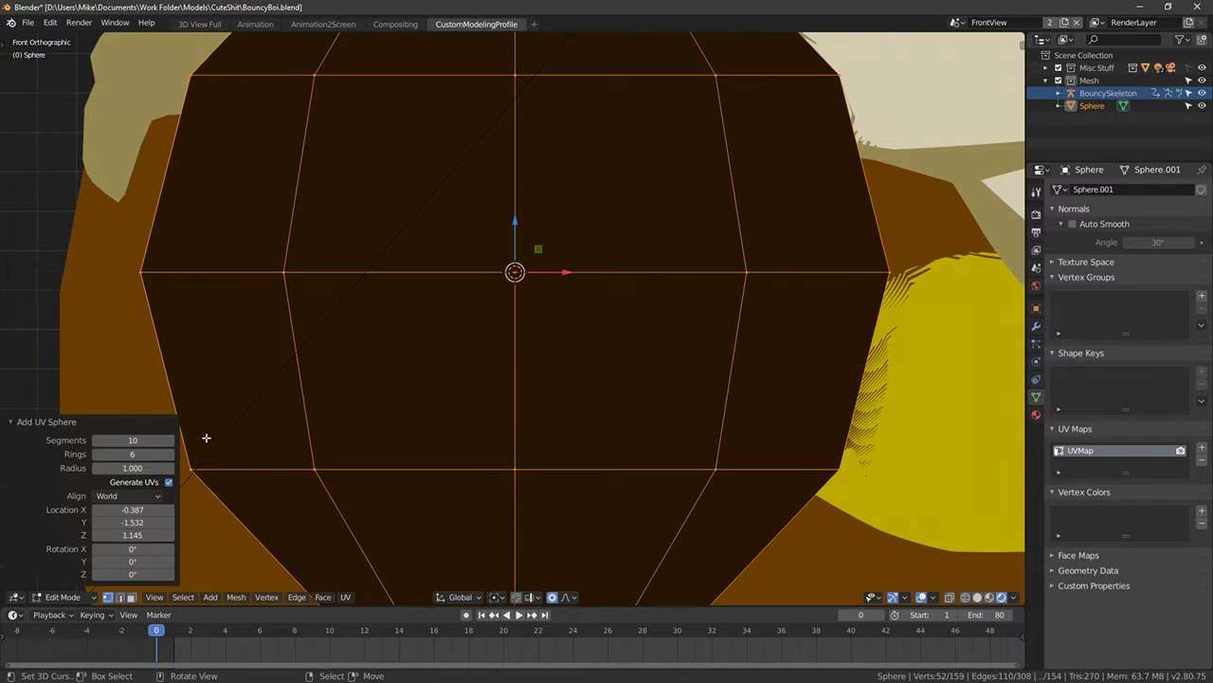
# Set the newly added UV sphere to 4 segments and 3 rings
pyautogui.click(155, 440)
pyautogui.write('4')
pyautogui.press('Return')
pyautogui.click(143, 454)
pyautogui.write('2')
pyautogui.press('Return')
pyautogui.scroll(-4, 420, 382)
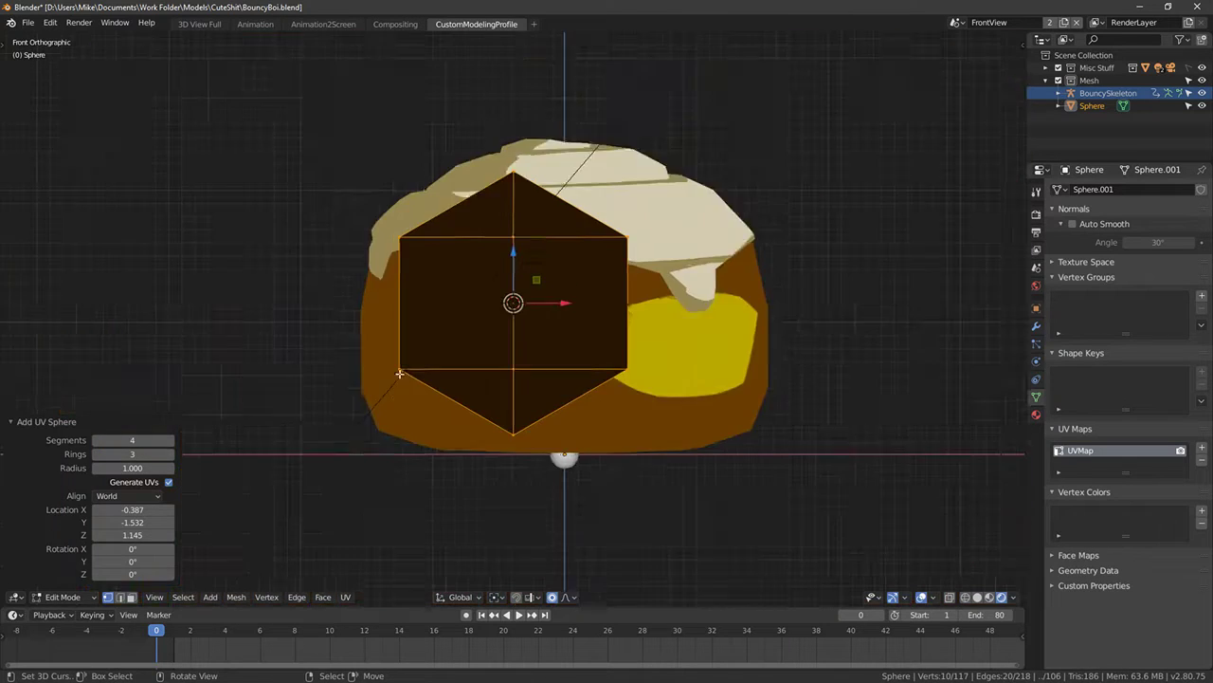
# Rotate the low-poly sphere 90° in the right side view and switch to solid shading
pyautogui.press('KP_3')
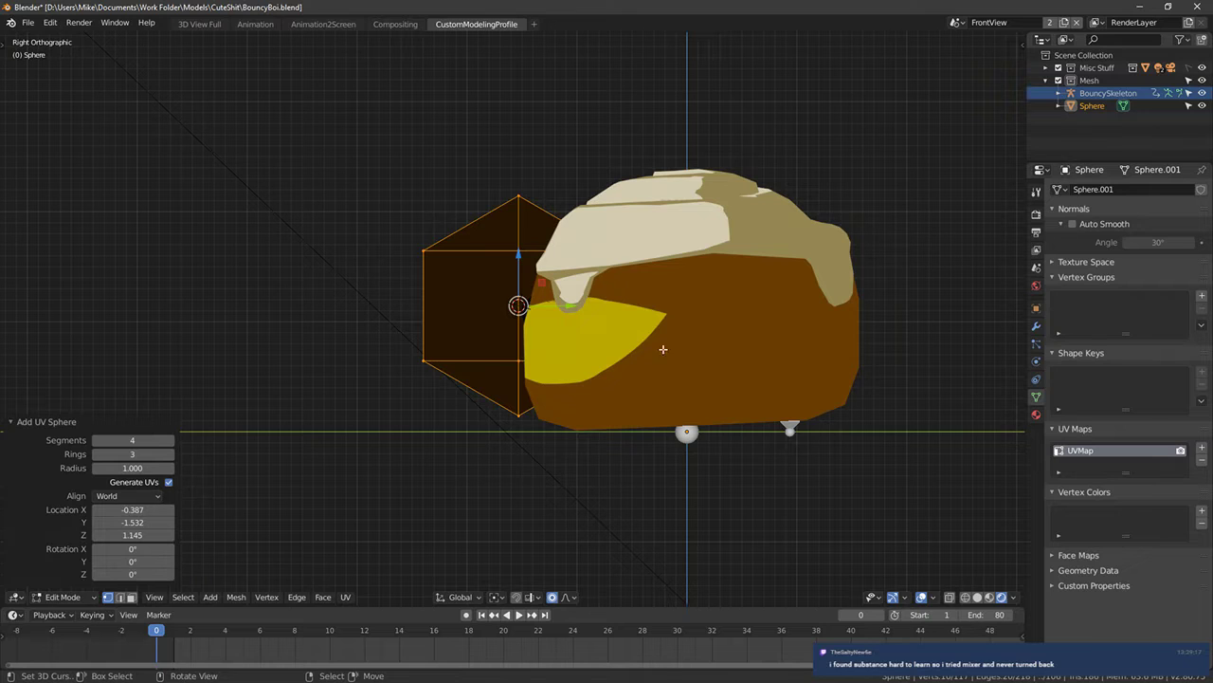
pyautogui.write('r90')
pyautogui.press('Return')
pyautogui.press('z')
pyautogui.click(486, 228)
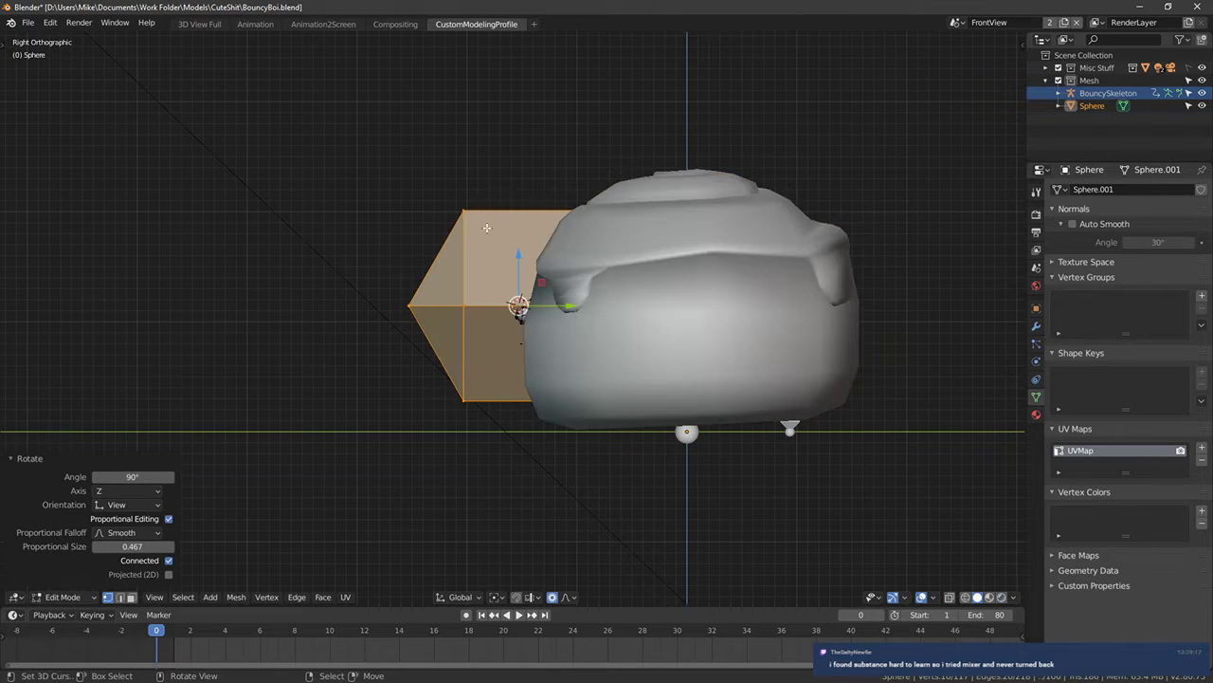
# Delete the rear half of the low-poly sphere in wireframe, keeping and selecting only the front pyramid
pyautogui.hotkey('alt', 'z')
pyautogui.hotkey('alt', 'a')
pyautogui.keyDown('alt'); pyautogui.click(579, 225); pyautogui.keyUp('alt')
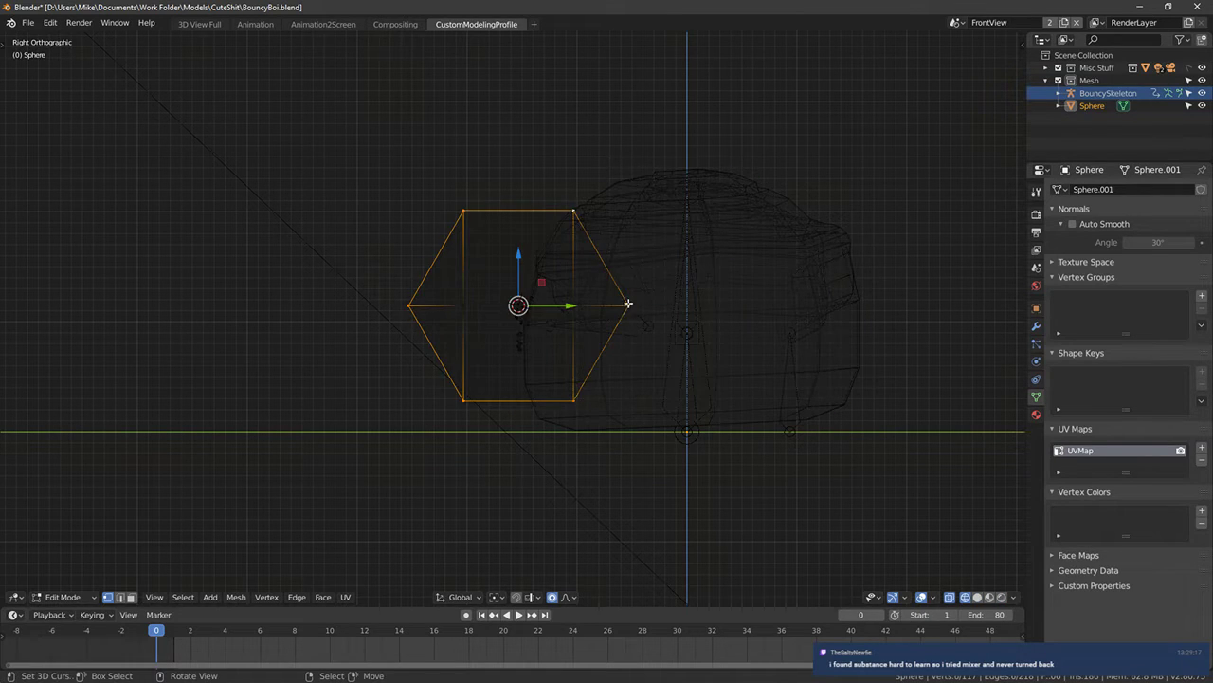
pyautogui.hotkey('alt', 'a')
pyautogui.moveTo(576, 214); pyautogui.dragTo(658, 452)
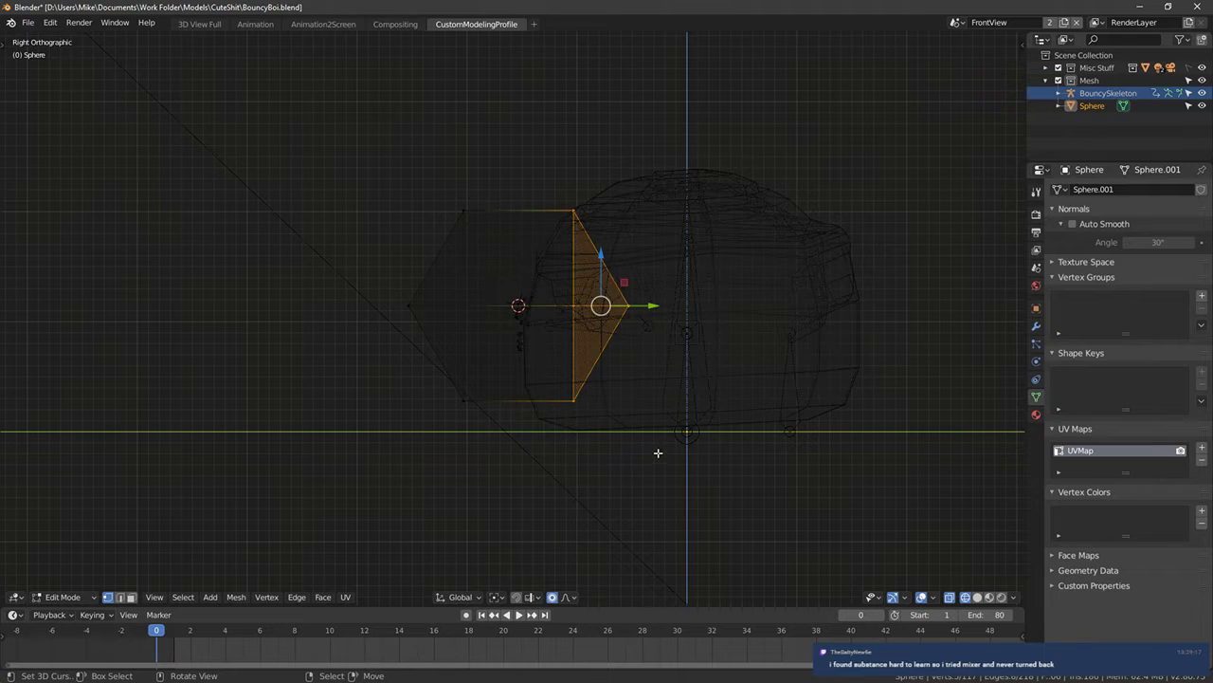
pyautogui.press('x')
pyautogui.click(647, 442)
pyautogui.hotkey('ctrl', 'l')
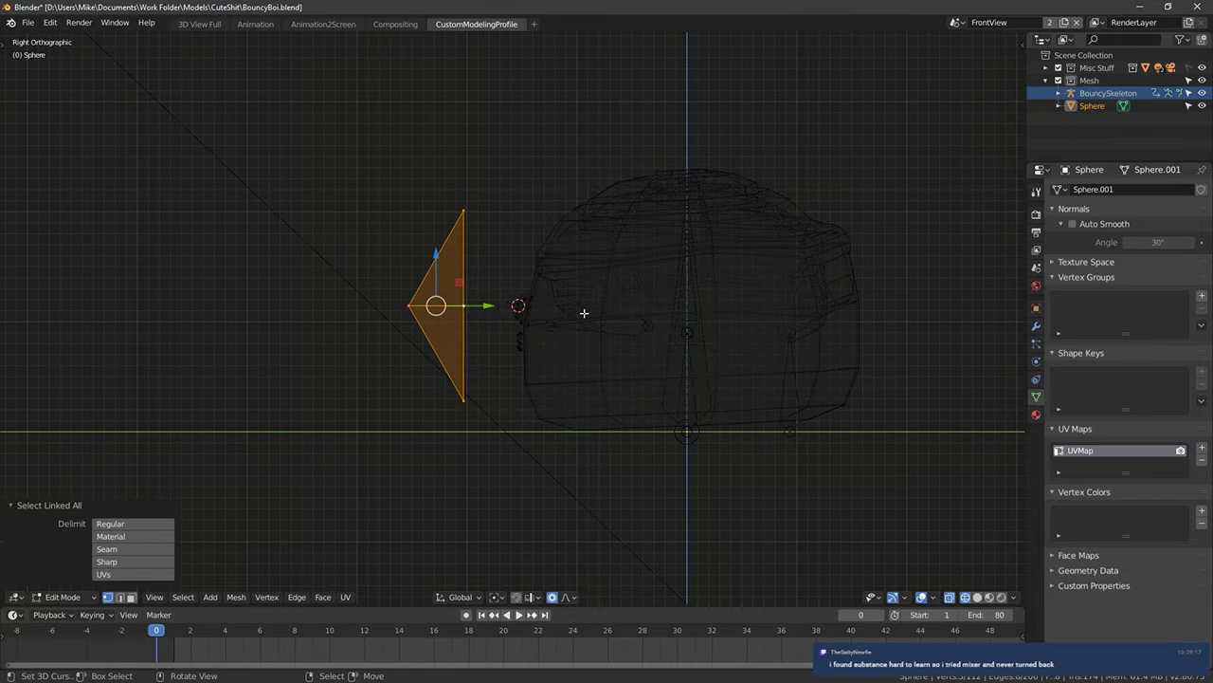
# Add a second material slot holding a single-user copy of MatteDefault_M.001, color it near white and assign it to the pyramid
pyautogui.press('KP_1')
pyautogui.click(1036, 415)
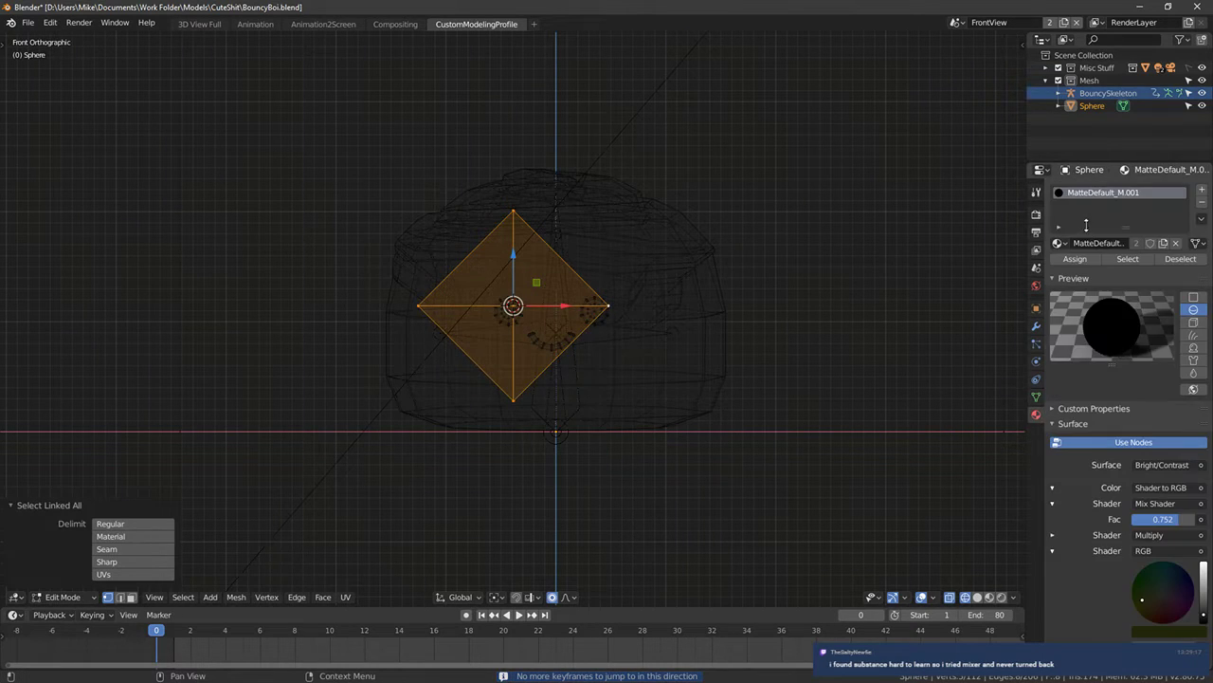
pyautogui.click(1202, 194)
pyautogui.click(1058, 268)
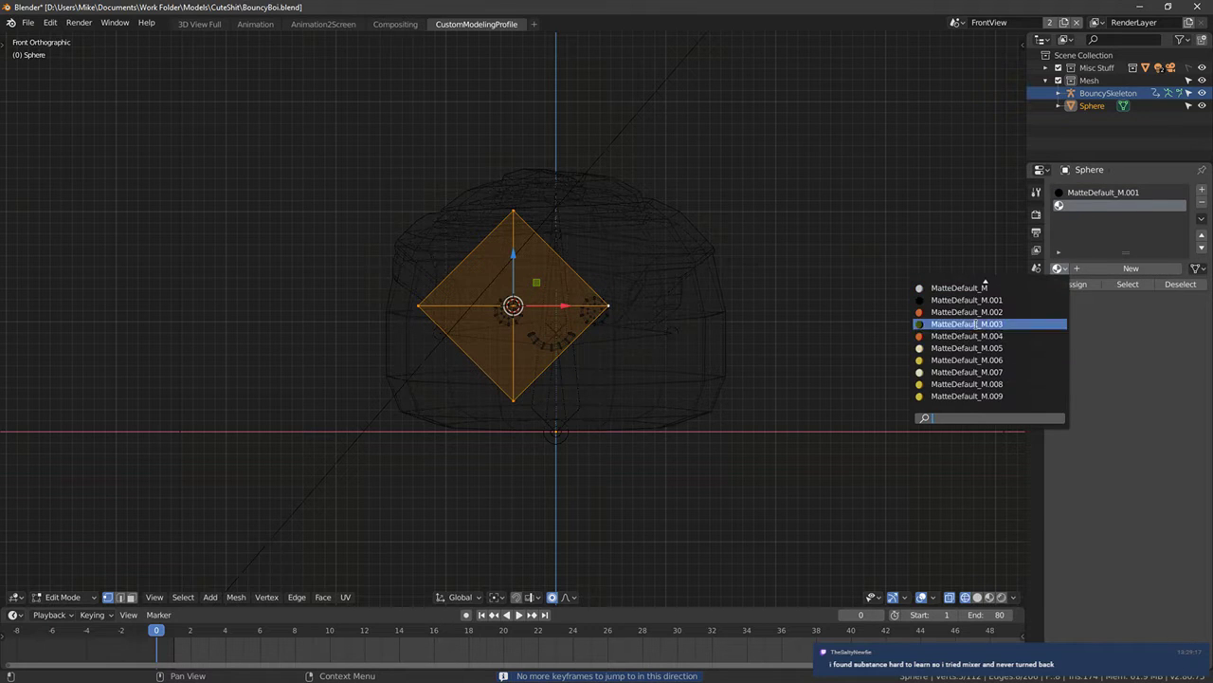
pyautogui.click(1008, 302)
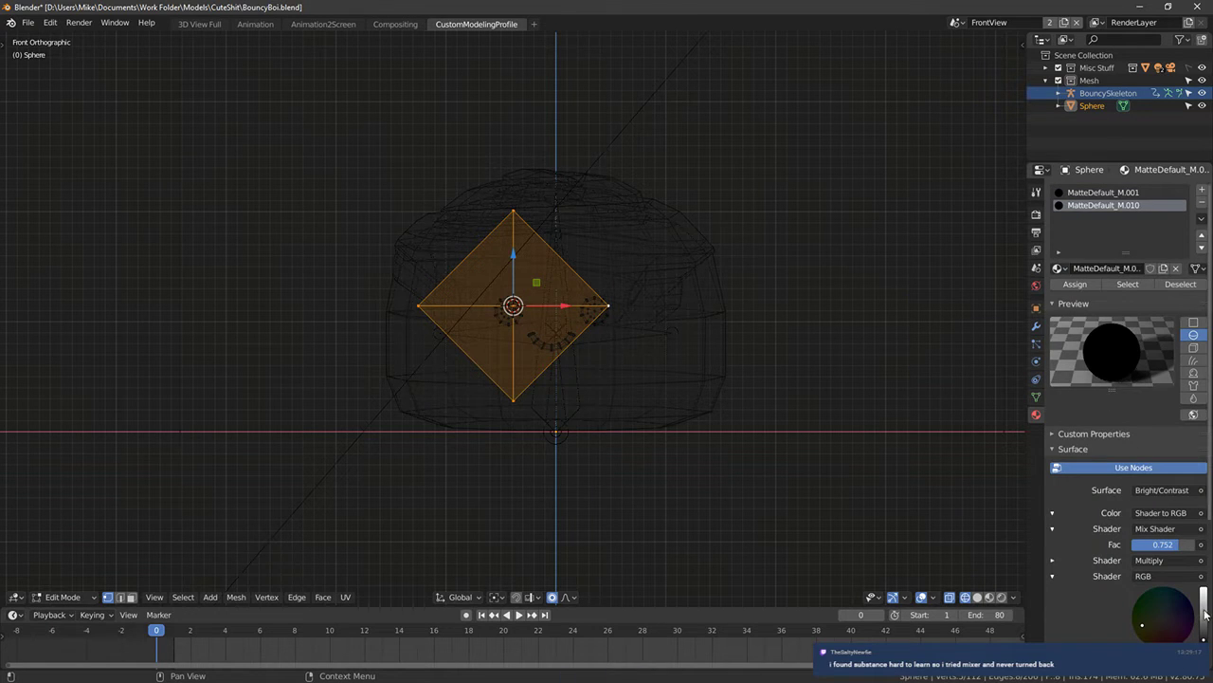
pyautogui.click(1164, 621)
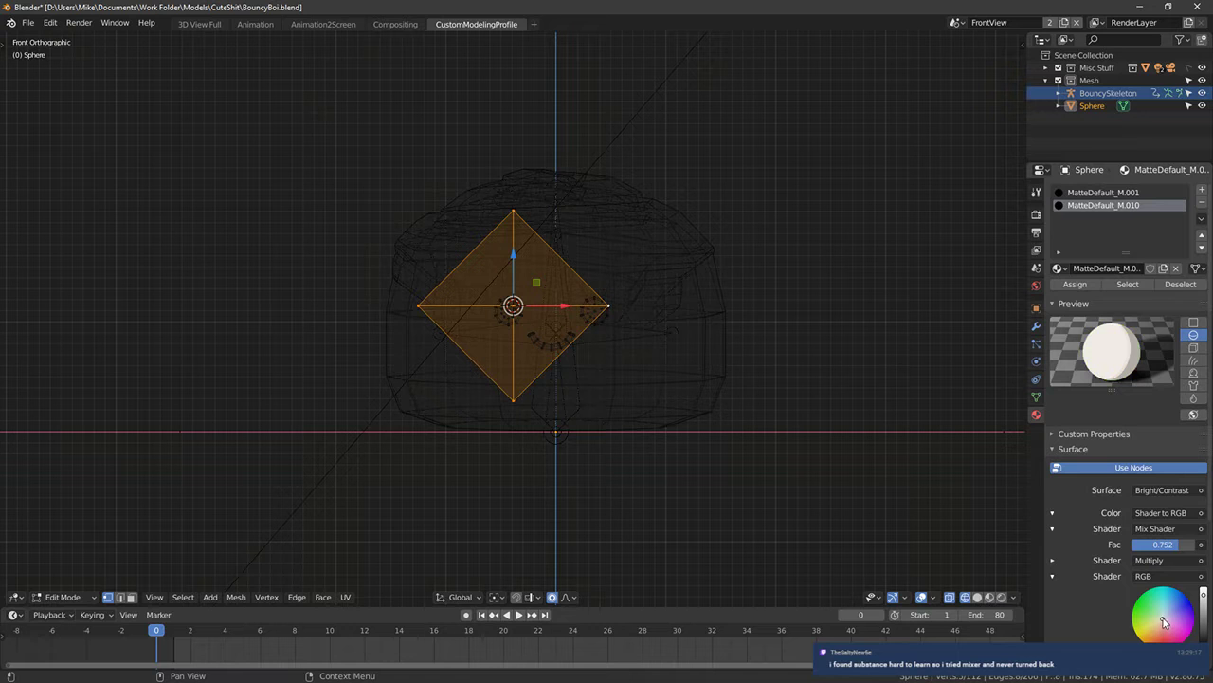
pyautogui.moveTo(563, 328); pyautogui.dragTo(569, 341, button='middle')
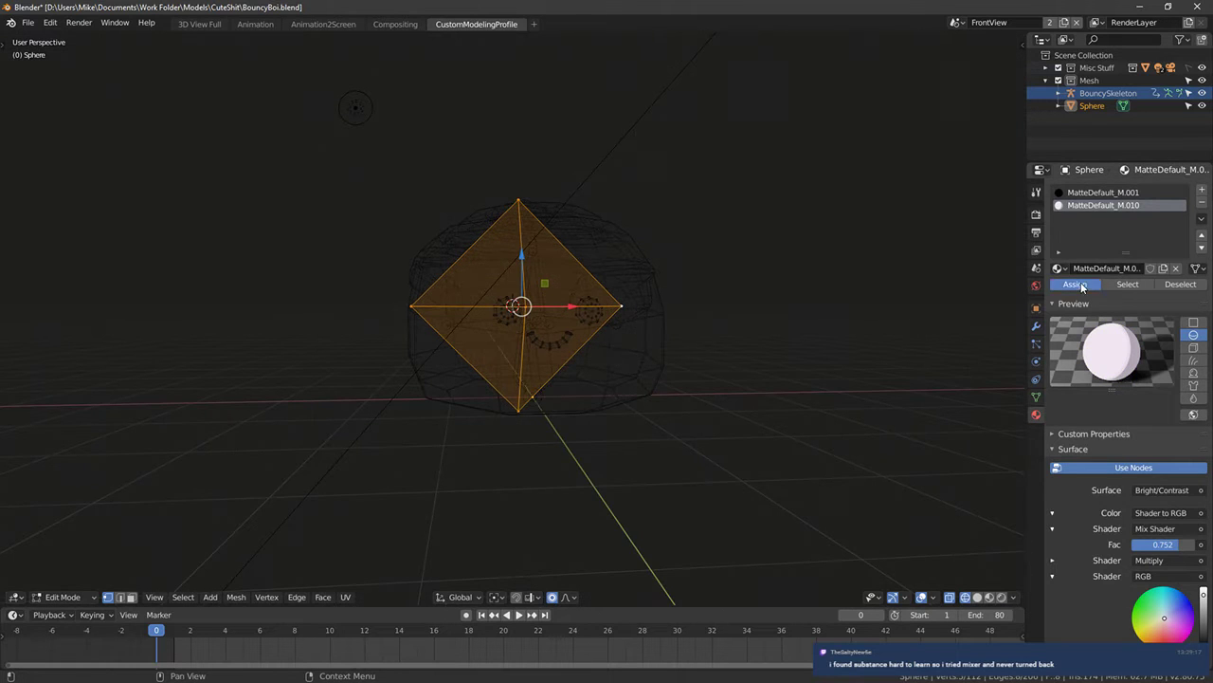
pyautogui.scroll(4, 753, 309)
pyautogui.press('s')
pyautogui.click(531, 290)
pyautogui.scroll(3, 560, 313)
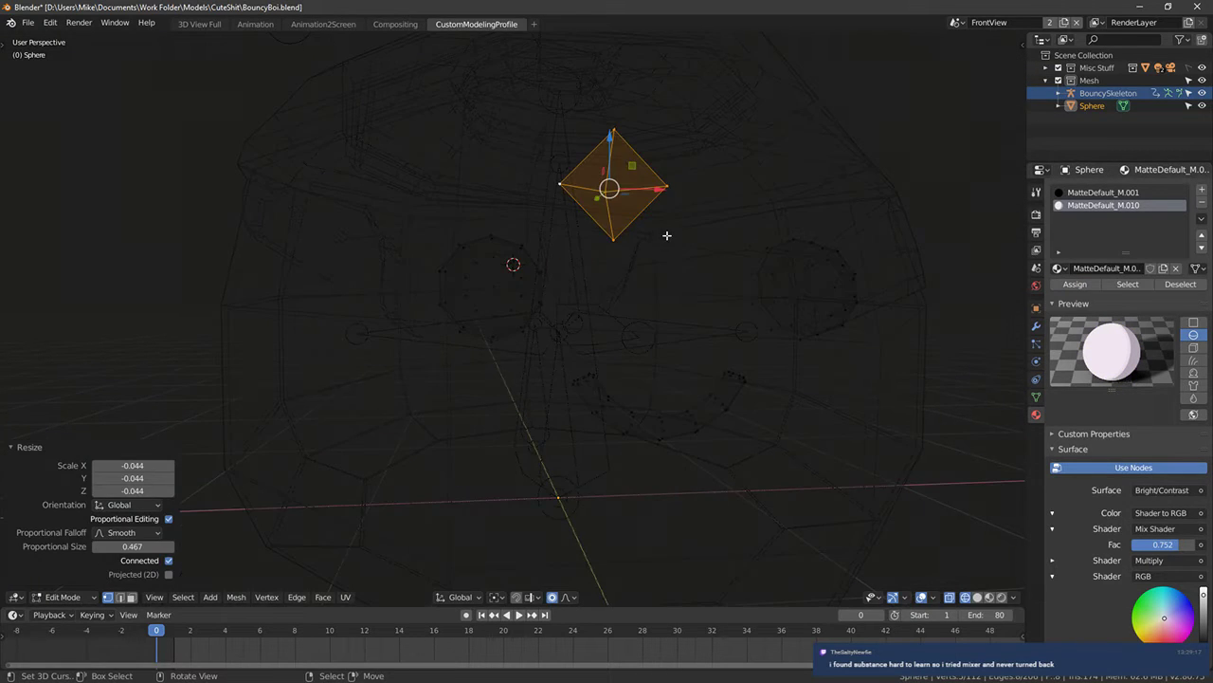
pyautogui.hotkey('ctrl', 'z')
pyautogui.press('s')
pyautogui.click(545, 248)
pyautogui.hotkey('ctrl', 'z')
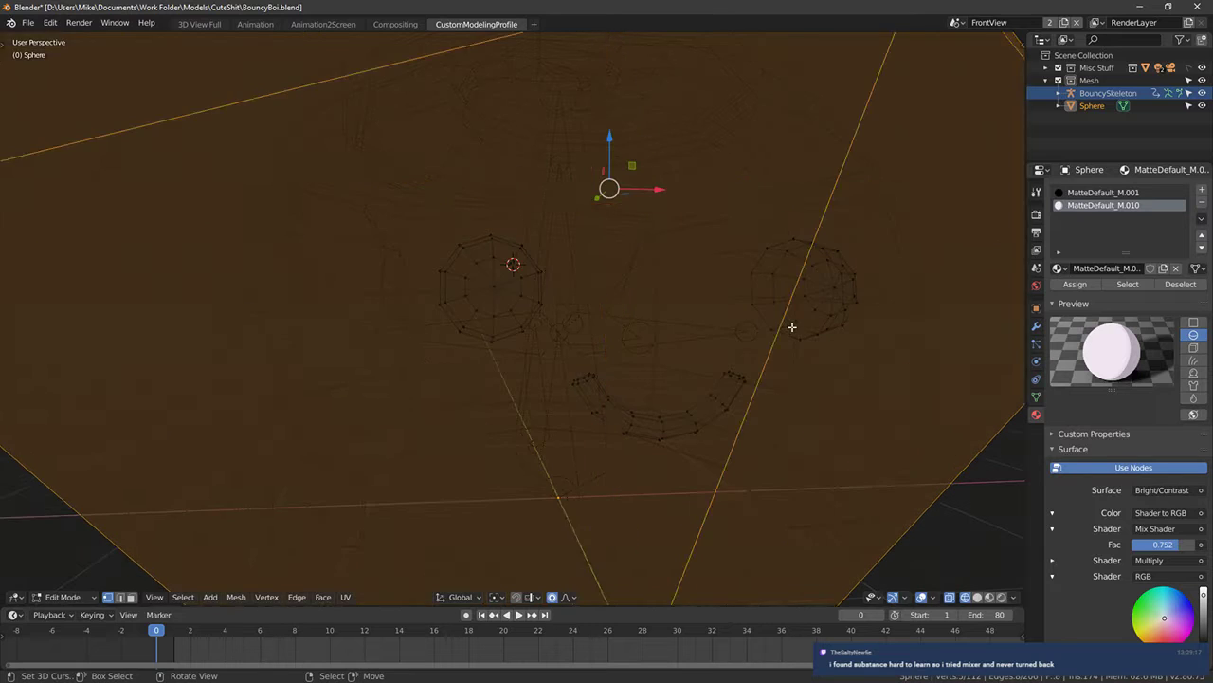
# Scale the pyramid down in several passes until it is small enough to serve as an eye highlight
pyautogui.scroll(-3, 793, 327)
pyautogui.press('s')
pyautogui.click(638, 293)
pyautogui.press('s')
pyautogui.click(671, 275)
pyautogui.press('s')
pyautogui.click(658, 259)
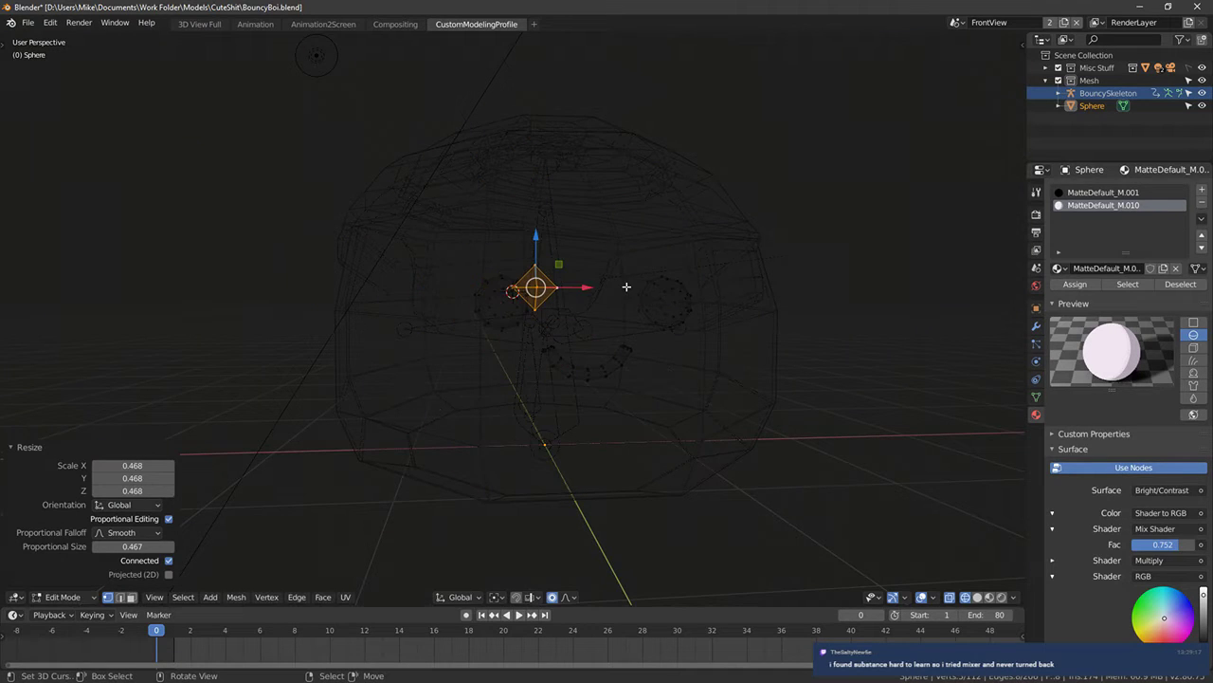
pyautogui.press('KP_1')
pyautogui.scroll(4, 645, 294)
pyautogui.press('s')
pyautogui.click(645, 248)
# Move the small pyramid 0.765 along Y so it reaches the surface of the left eye
pyautogui.moveTo(644, 247); pyautogui.dragTo(864, 244, button='middle')
pyautogui.moveTo(711, 285); pyautogui.dragTo(439, 279)
pyautogui.moveTo(439, 279); pyautogui.dragTo(365, 270, button='middle')
pyautogui.hotkey('shift', 'z')
pyautogui.press('KP_1')
pyautogui.scroll(2, 539, 281)
pyautogui.moveTo(538, 281); pyautogui.dragTo(621, 358, button='middle')
pyautogui.hotkey('shift', 'z')
pyautogui.scroll(3, 516, 346)
pyautogui.press('k')
pyautogui.press('Escape')
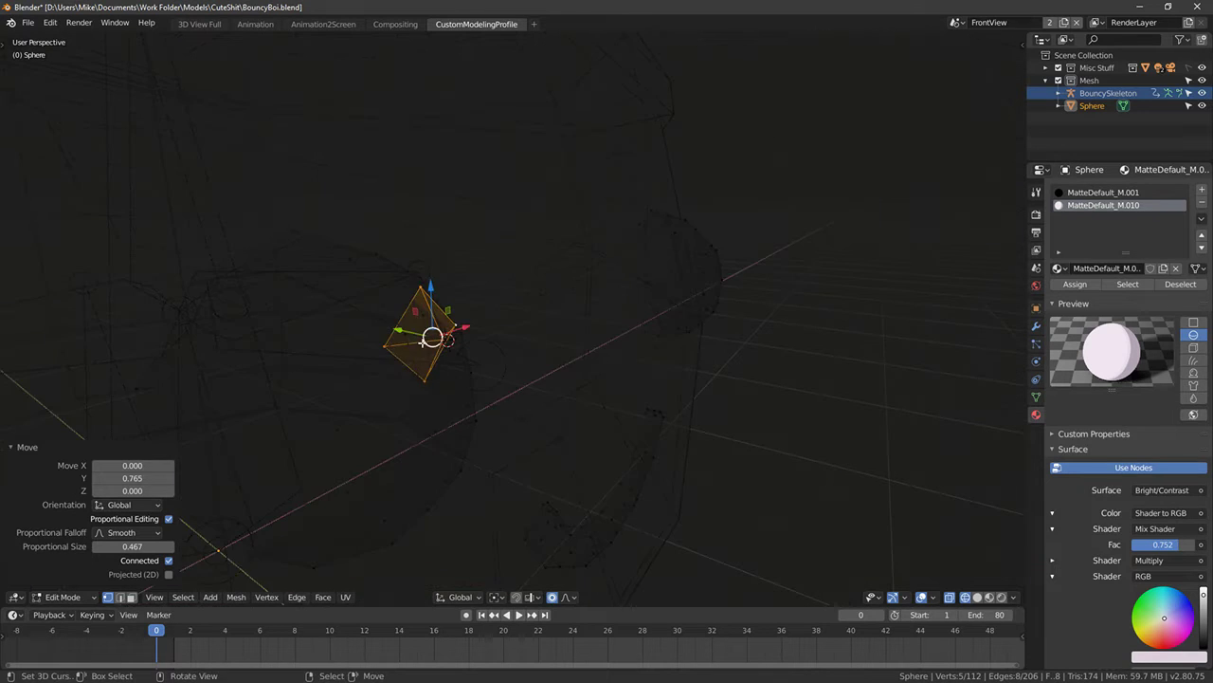
# Nudge the pyramid -0.042 along Y so it protrudes from the front of the left eye
pyautogui.hotkey('shift', 'z')
pyautogui.moveTo(433, 337); pyautogui.dragTo(477, 345, button='middle')
pyautogui.moveTo(479, 345); pyautogui.dragTo(522, 354)
pyautogui.moveTo(527, 355); pyautogui.dragTo(480, 351, button='middle')
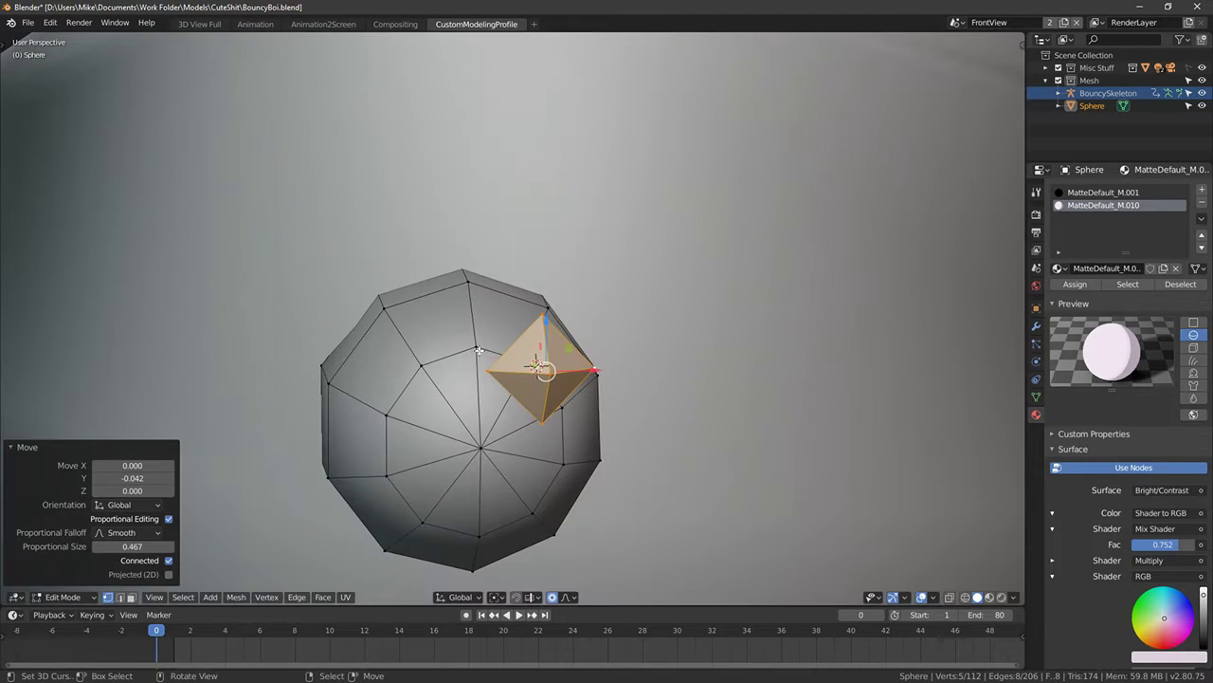
# Delete the pyramid from the left eye in front view
pyautogui.press('KP_1')
pyautogui.press('x')
pyautogui.click(540, 384)
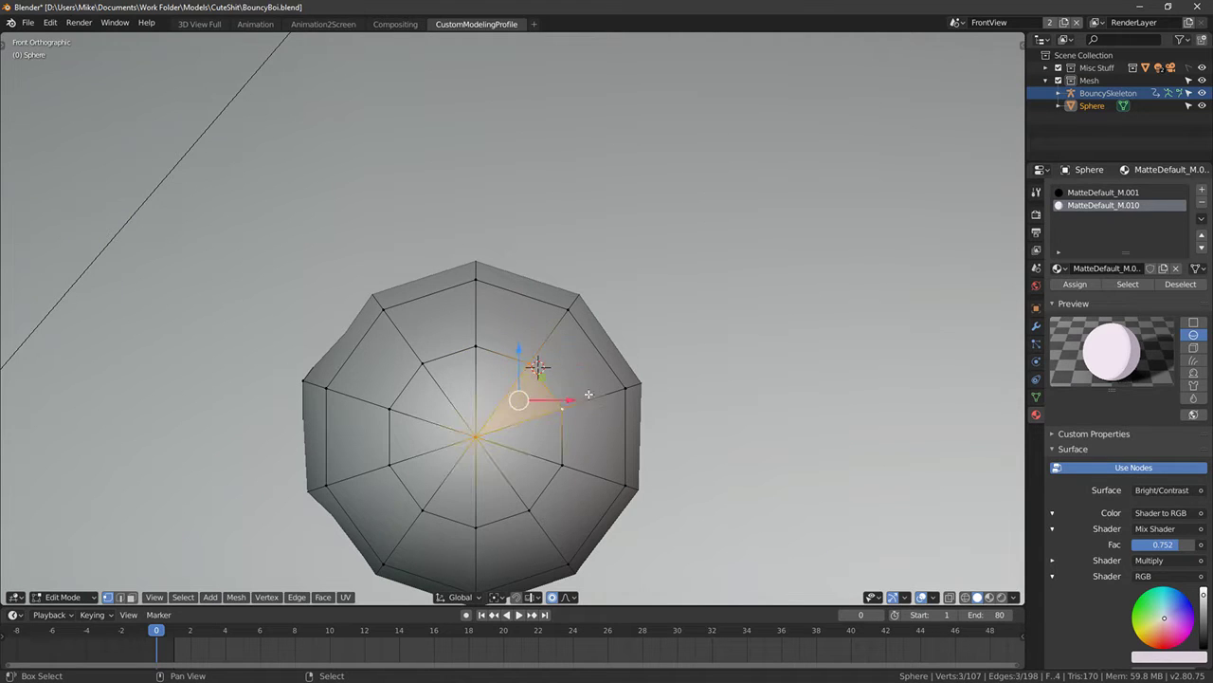
# Select the upper-right wedge of faces on the left eye and assign the white material to it
pyautogui.keyDown('shift'); pyautogui.click(624, 367); pyautogui.keyUp('shift')
pyautogui.click(1073, 284)
pyautogui.scroll(-6, 724, 324)
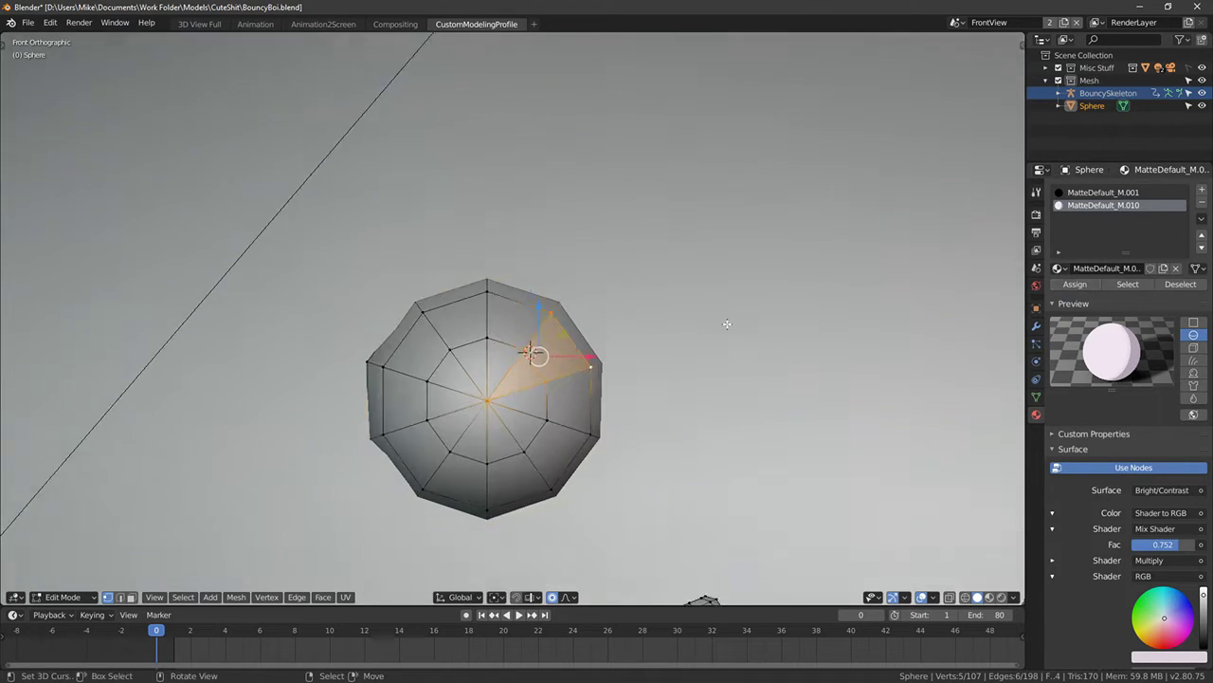
# Select the matching upper-right wedge of faces on the right eye in rendered shading and assign the white material to it
pyautogui.press('Tab')
pyautogui.hotkey('shift', 'z')
pyautogui.scroll(-2, 724, 323)
pyautogui.moveTo(709, 358)
pyautogui.keyDown('shift'); pyautogui.mouseDown(button='middle')
pyautogui.moveTo(647, 354)
pyautogui.moveTo(639, 374)
pyautogui.moveTo(693, 355)
pyautogui.moveTo(605, 385)
pyautogui.mouseUp(button='middle'); pyautogui.keyUp('shift')
pyautogui.scroll(3, 671, 347)
pyautogui.press('Tab')
pyautogui.rightClick(725, 370)
pyautogui.keyDown('ctrl'); pyautogui.rightClick(603, 331); pyautogui.keyUp('ctrl')
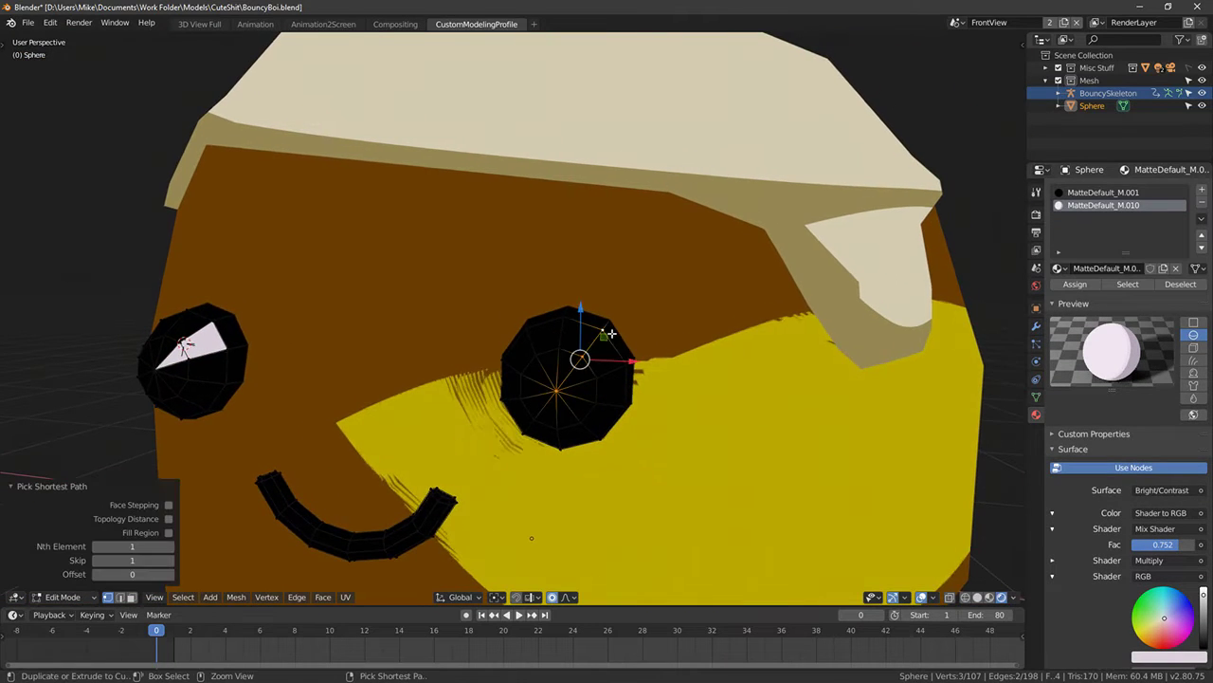
pyautogui.keyDown('ctrl'); pyautogui.rightClick(625, 364); pyautogui.keyUp('ctrl')
pyautogui.keyDown('ctrl'); pyautogui.rightClick(598, 377); pyautogui.keyUp('ctrl')
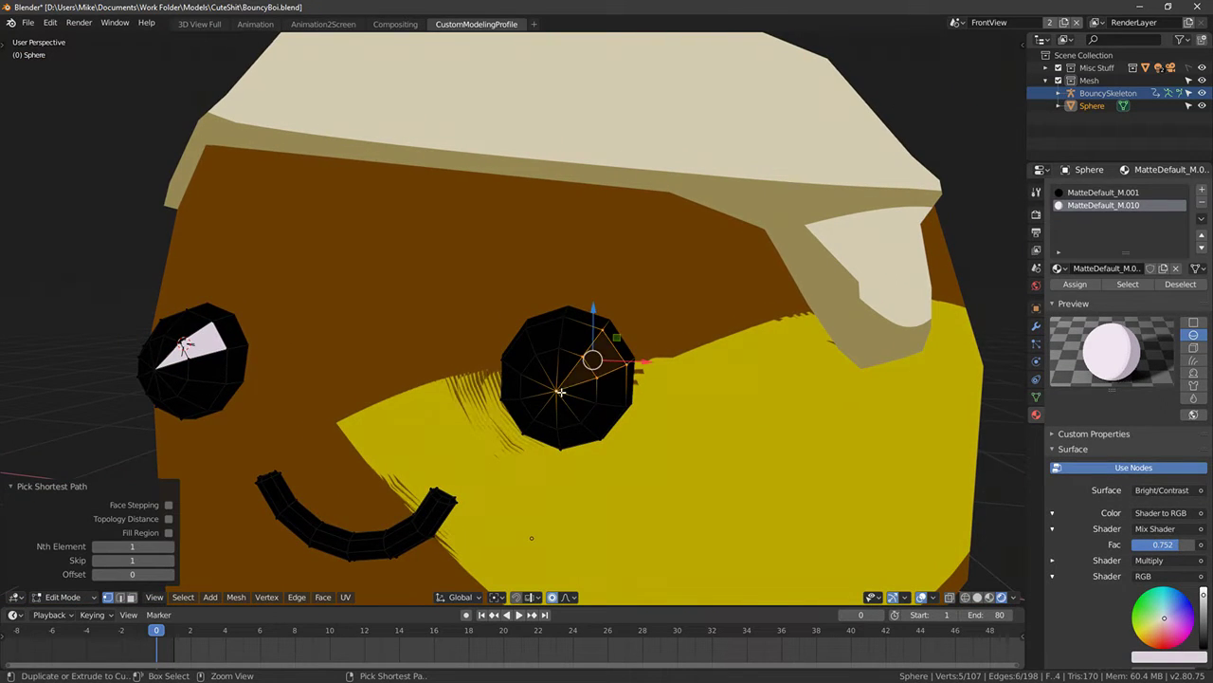
pyautogui.click(1084, 285)
# Add an edge loop around the front of each eye and give one lower-left face of both eyes the white material
pyautogui.press('Tab')
pyautogui.hotkey('shift', 'z')
pyautogui.scroll(-3, 583, 317)
pyautogui.press('KP_1')
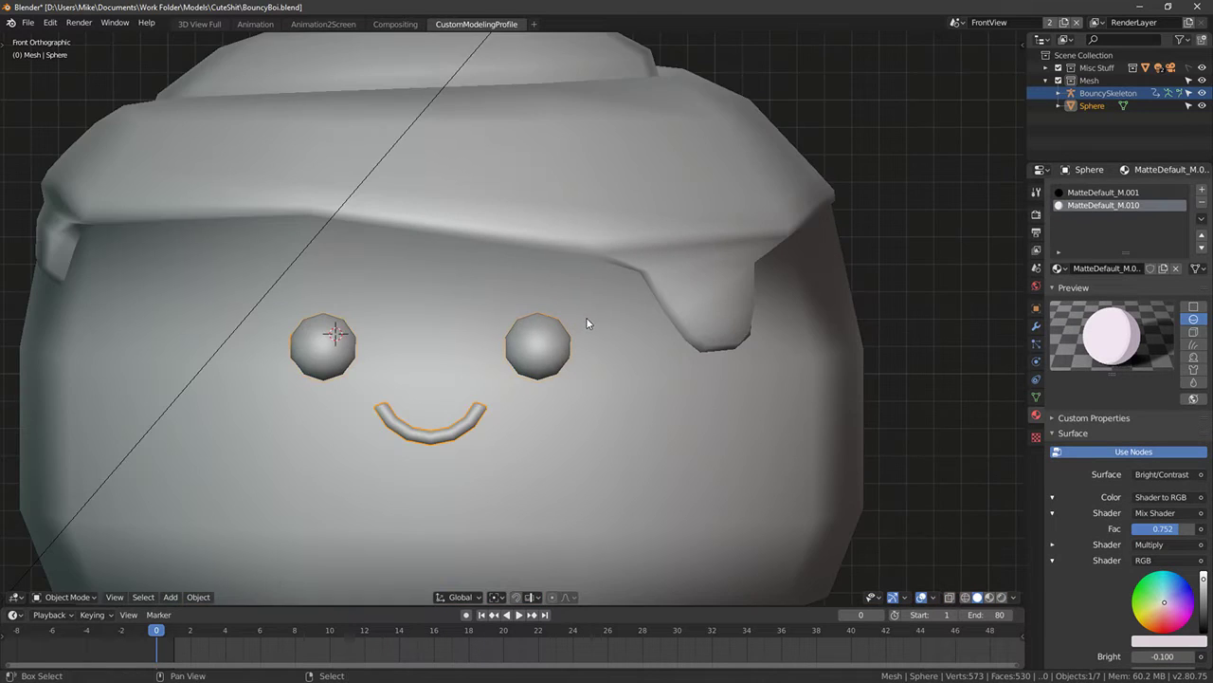
pyautogui.hotkey('shift', 'z')
pyautogui.press('Tab')
pyautogui.scroll(4, 626, 313)
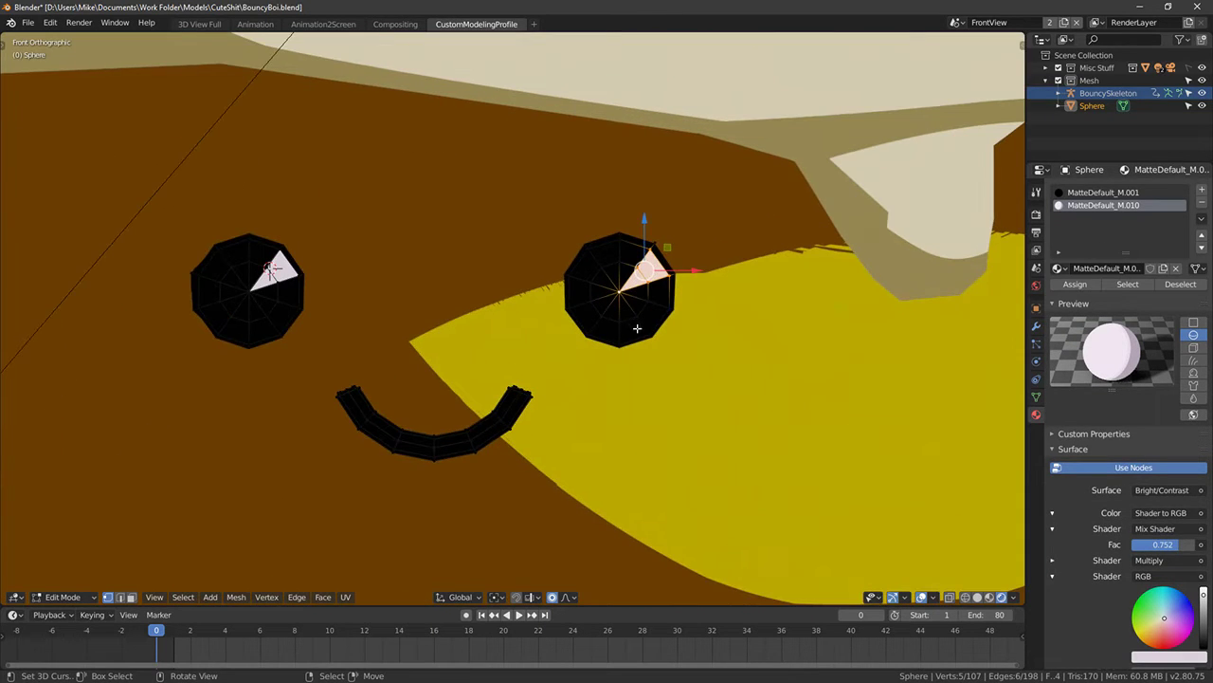
pyautogui.hotkey('ctrl', 'r')
pyautogui.click(592, 319)
pyautogui.click(597, 306)
pyautogui.hotkey('ctrl', 'r')
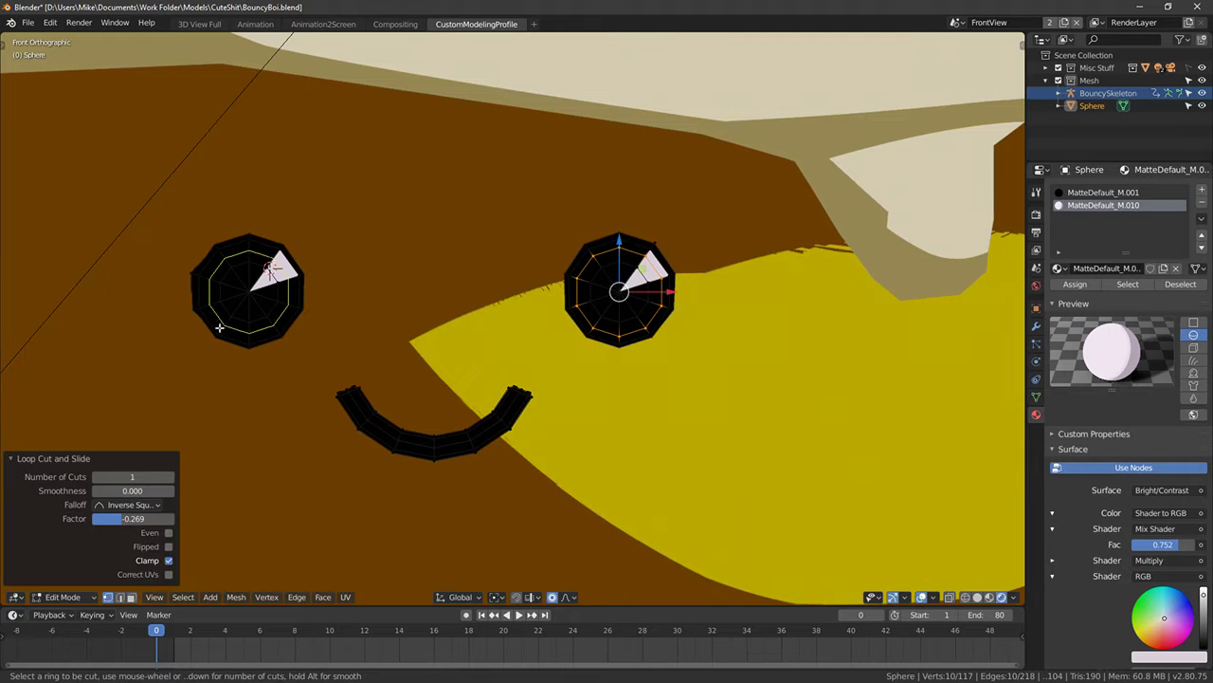
pyautogui.click(219, 328)
pyautogui.click(224, 327)
pyautogui.rightClick(222, 332)
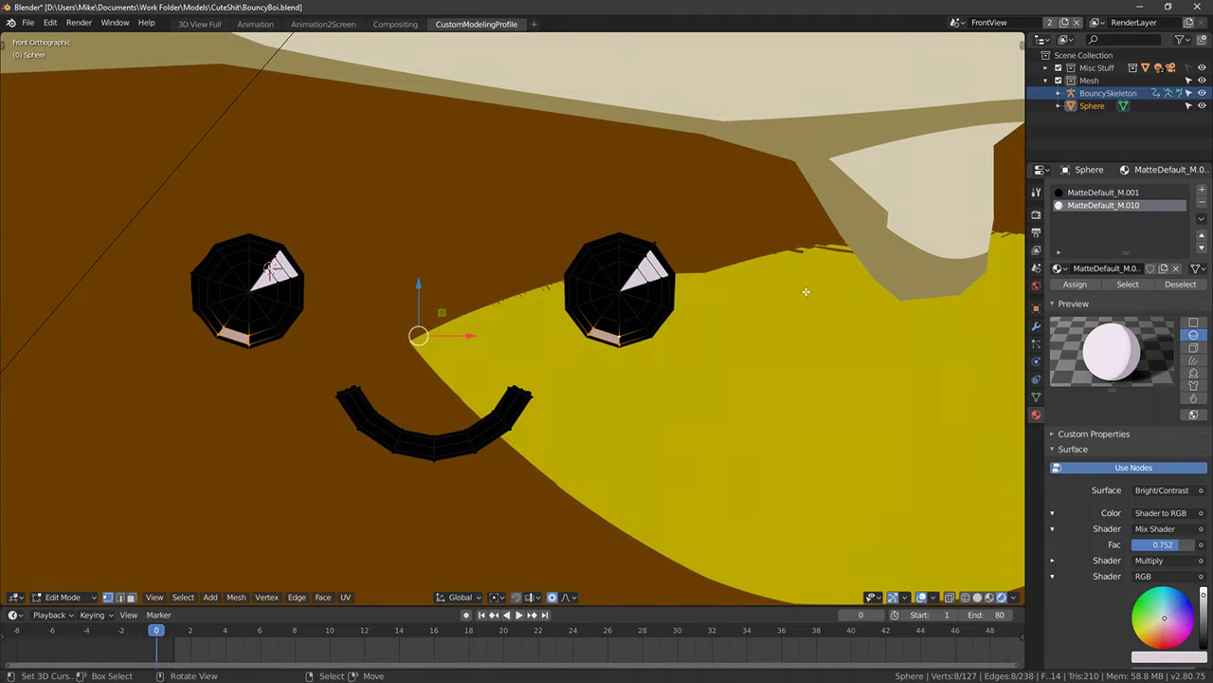
# Examine the eye highlights on the whole character from the front and at an angle, and up close
pyautogui.press('Tab')
pyautogui.scroll(-2, 747, 312)
pyautogui.scroll(-3, 747, 311)
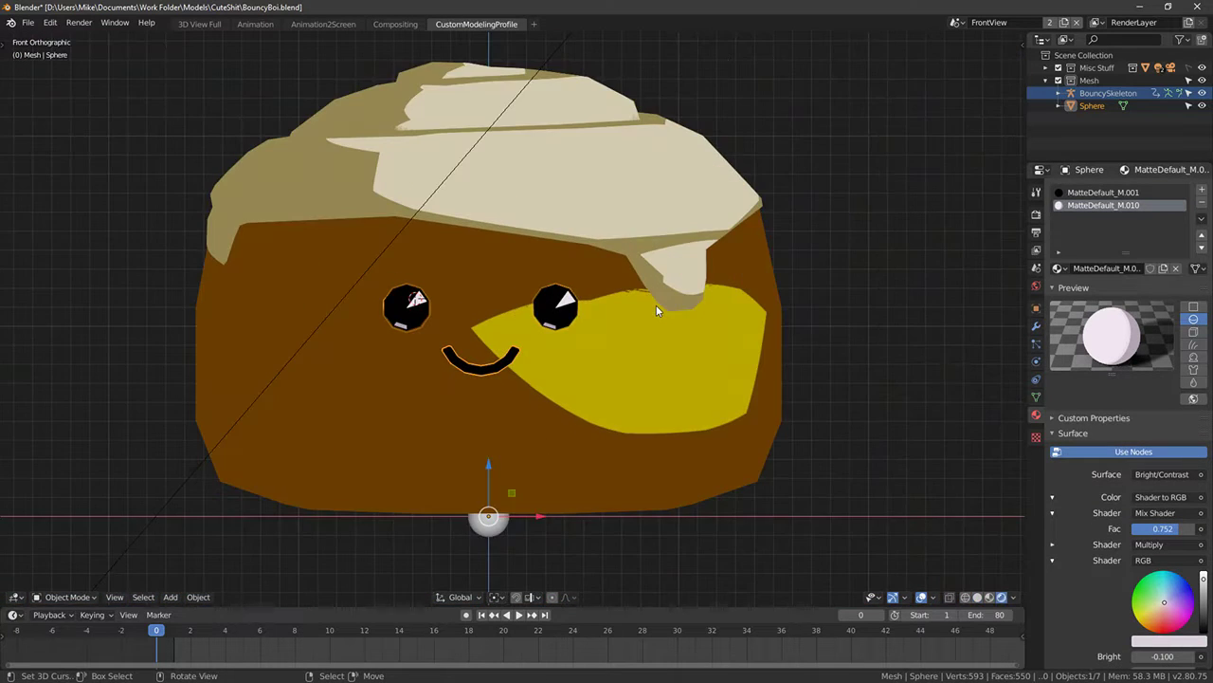
pyautogui.moveTo(656, 306); pyautogui.dragTo(610, 412, button='middle')
pyautogui.press('KP_1')
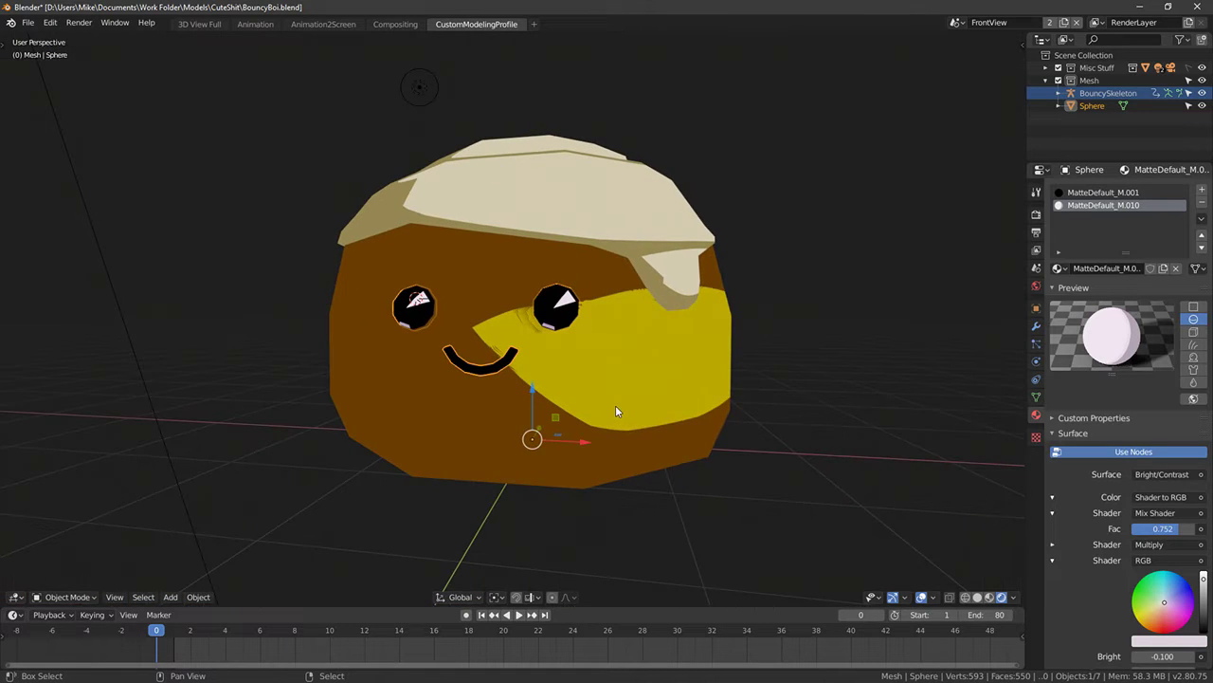
pyautogui.scroll(10, 664, 384)
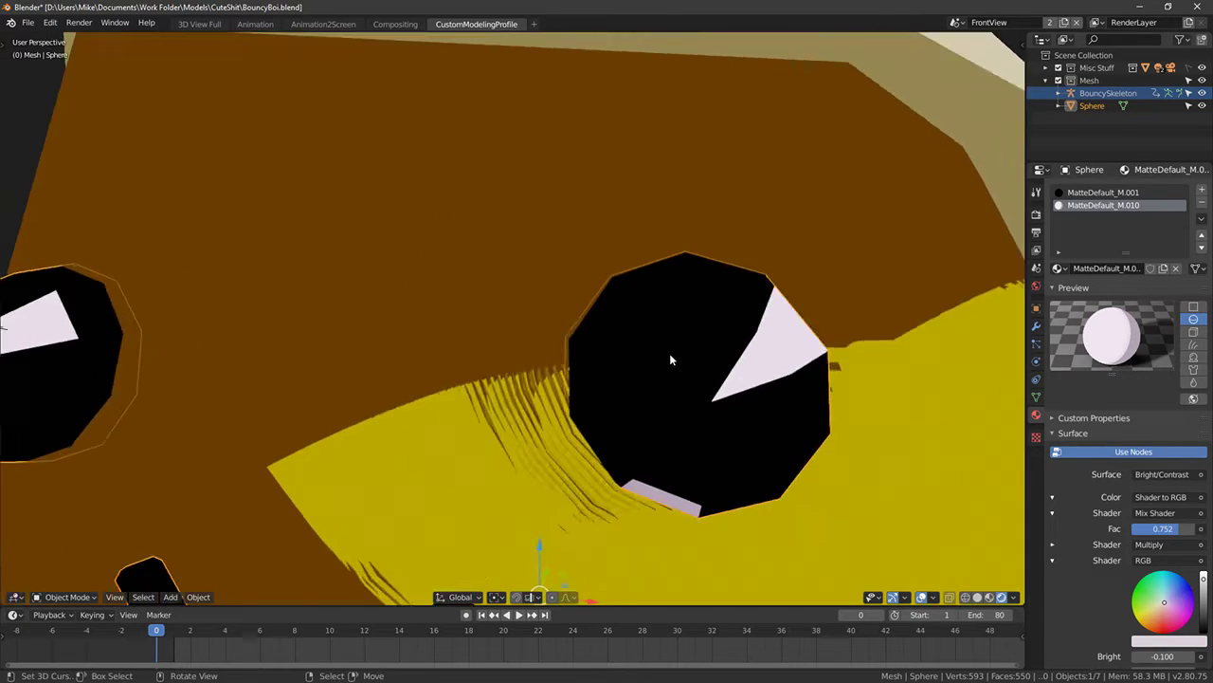
pyautogui.hotkey('shift', 'z')
pyautogui.keyDown('shift'); pyautogui.moveTo(690, 382); pyautogui.dragTo(720, 371, button='middle'); pyautogui.keyUp('shift')
# Delete the front center vertices of both eyes in solid shading
pyautogui.press('Tab')
pyautogui.press('a')
pyautogui.hotkey('ctrl', 'r')
pyautogui.press('Escape')
pyautogui.scroll(-2, 652, 346)
pyautogui.keyDown('shift'); pyautogui.rightClick(334, 349); pyautogui.keyUp('shift')
pyautogui.press('x')
pyautogui.click(330, 362)
# Select the open edge loops on the front of both eyes and extrude them in place
pyautogui.keyDown('alt'); pyautogui.click(355, 329); pyautogui.keyUp('alt')
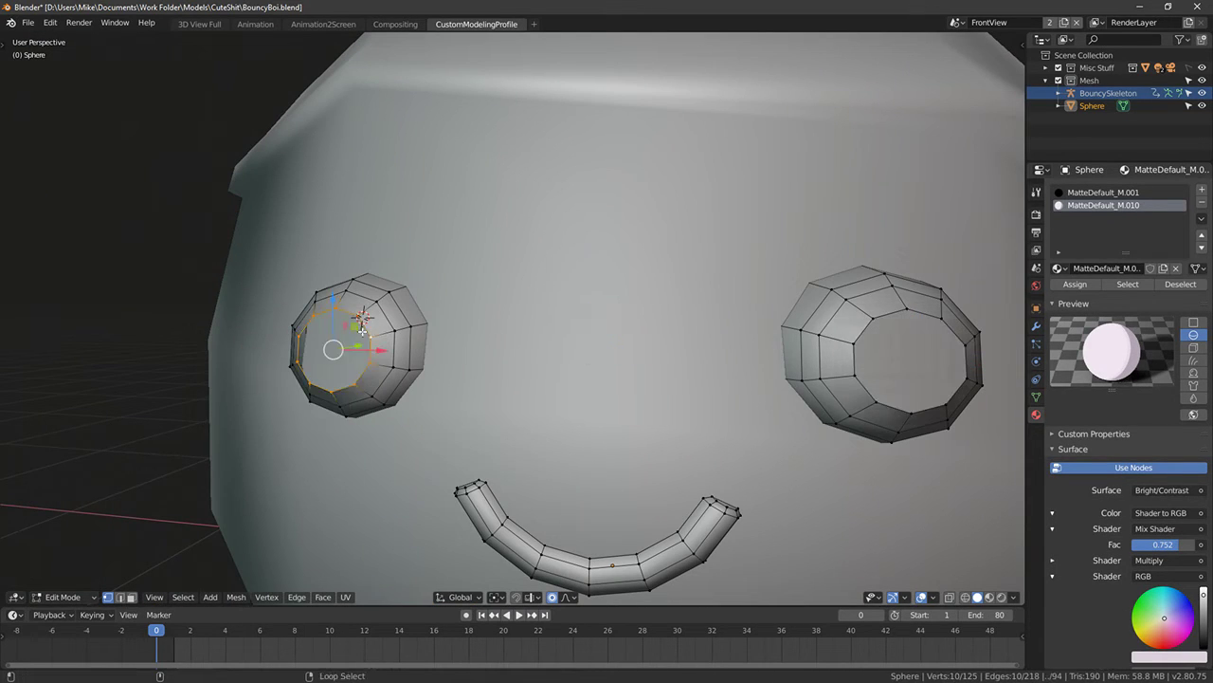
pyautogui.moveTo(356, 332); pyautogui.dragTo(623, 397, button='middle')
pyautogui.keyDown('alt'); pyautogui.keyDown('shift'); pyautogui.click(824, 328); pyautogui.keyUp('shift'); pyautogui.keyUp('alt')
pyautogui.press('e')
pyautogui.rightClick(874, 366)
# Turn off proportional editing and try shrinking the extruded loops of both eyes
pyautogui.press('s')
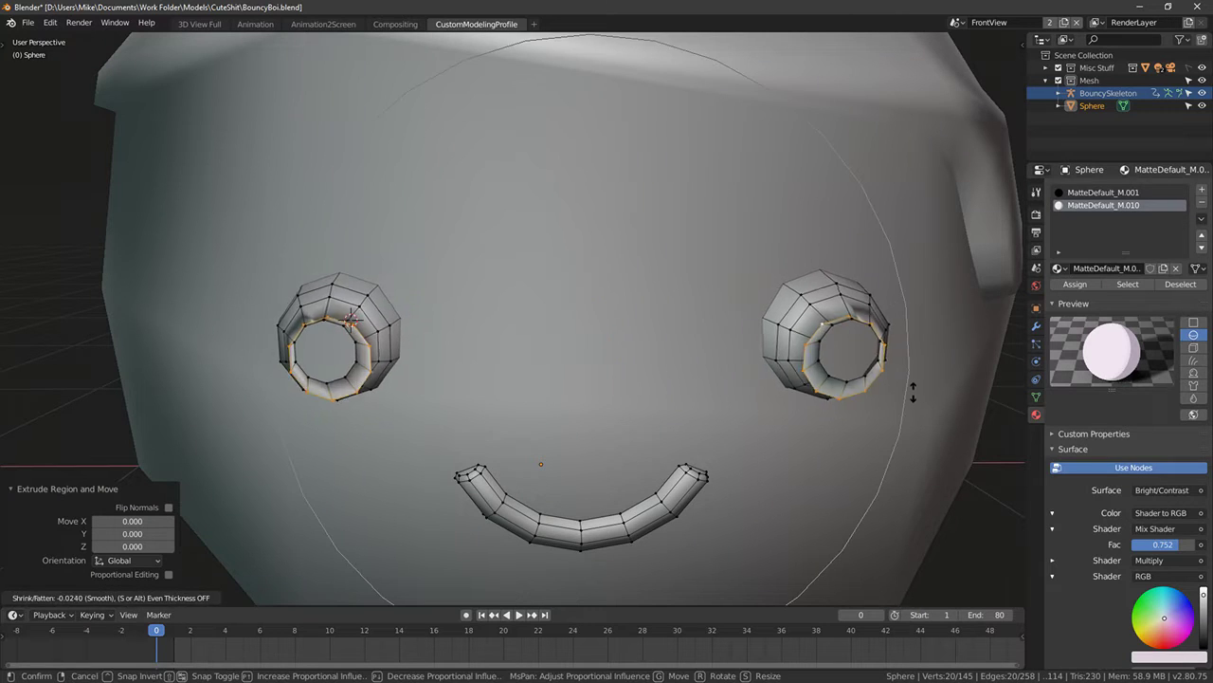
pyautogui.rightClick(915, 394)
pyautogui.press('o')
pyautogui.press('s')
pyautogui.rightClick(912, 408)
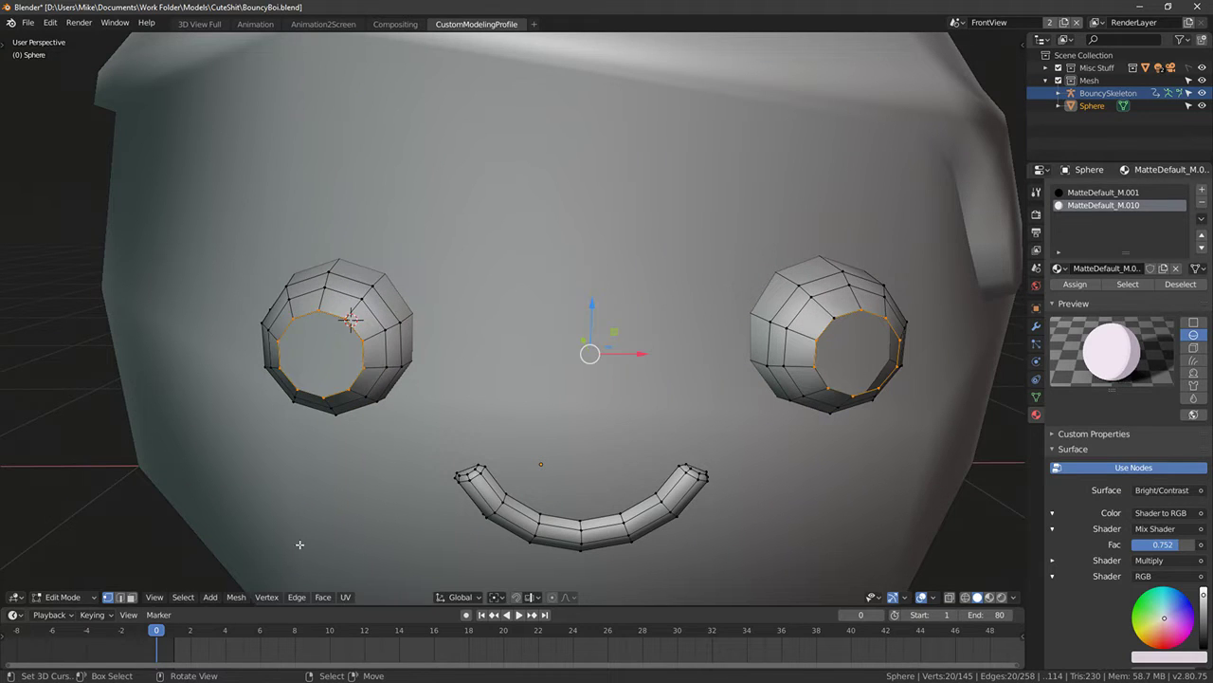
# Set the pivot point to Individual Origins and scale both extruded eye loops inward
pyautogui.click(495, 596)
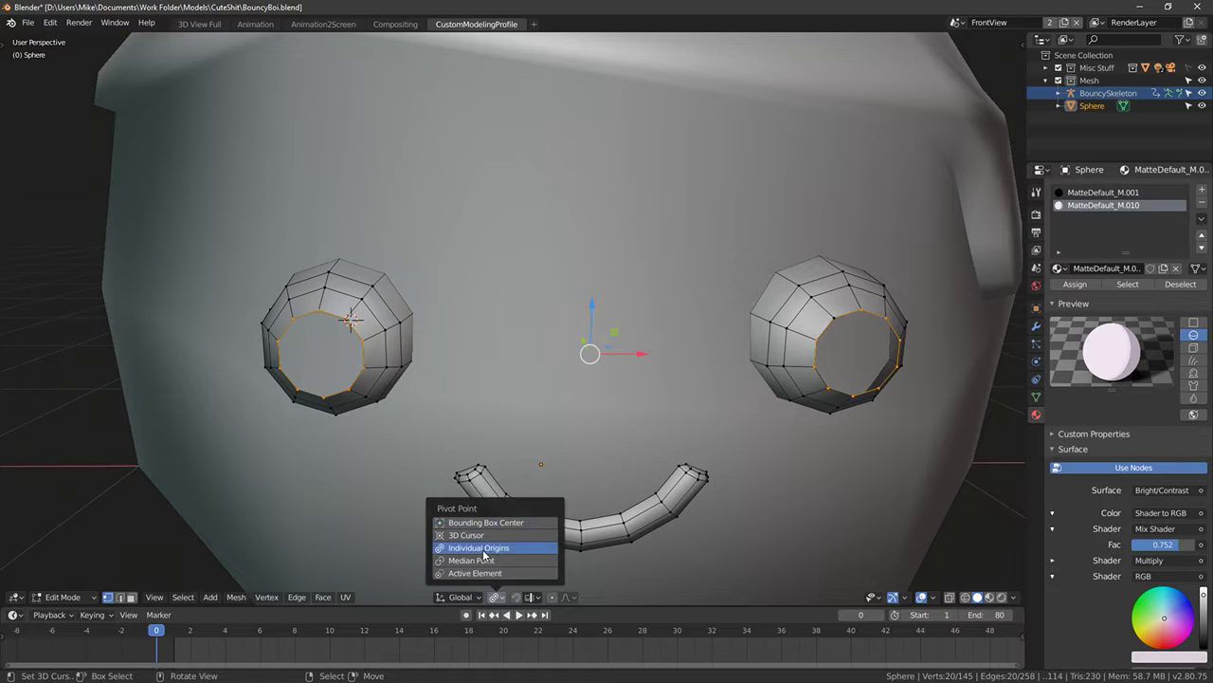
pyautogui.click(488, 555)
pyautogui.press('s')
pyautogui.click(756, 408)
# Shift the shrunken eye loops slightly, fill each with a face and deselect everything in rendered shading
pyautogui.moveTo(756, 407); pyautogui.dragTo(542, 305, button='middle')
pyautogui.moveTo(541, 305); pyautogui.dragTo(549, 309)
pyautogui.press('f')
pyautogui.moveTo(555, 315)
pyautogui.mouseDown(button='middle')
pyautogui.moveTo(726, 349)
pyautogui.moveTo(814, 323)
pyautogui.moveTo(775, 309)
pyautogui.moveTo(778, 328)
pyautogui.moveTo(735, 327)
pyautogui.mouseUp(button='middle')
pyautogui.press('z')
pyautogui.hotkey('alt', 'a')
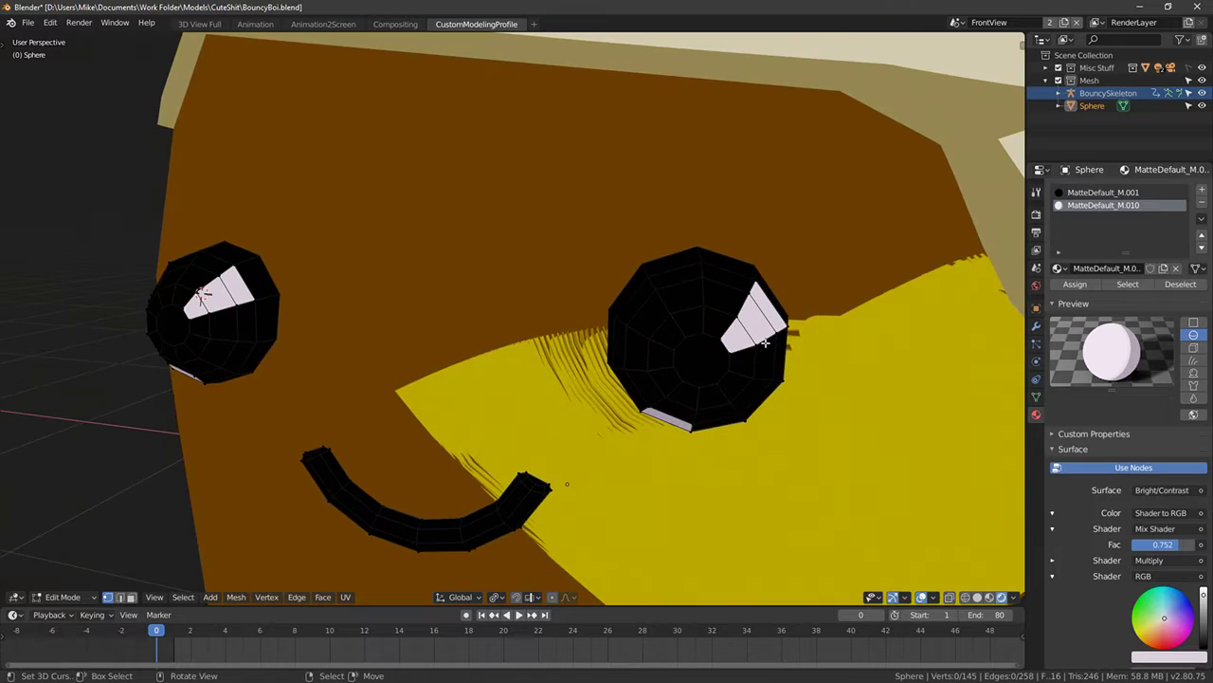
# Examine the reshaped eye highlights and the whole character from the front in rendered shading
pyautogui.scroll(-2, 655, 321)
pyautogui.moveTo(654, 323); pyautogui.dragTo(634, 319, button='middle')
pyautogui.press('KP_1')
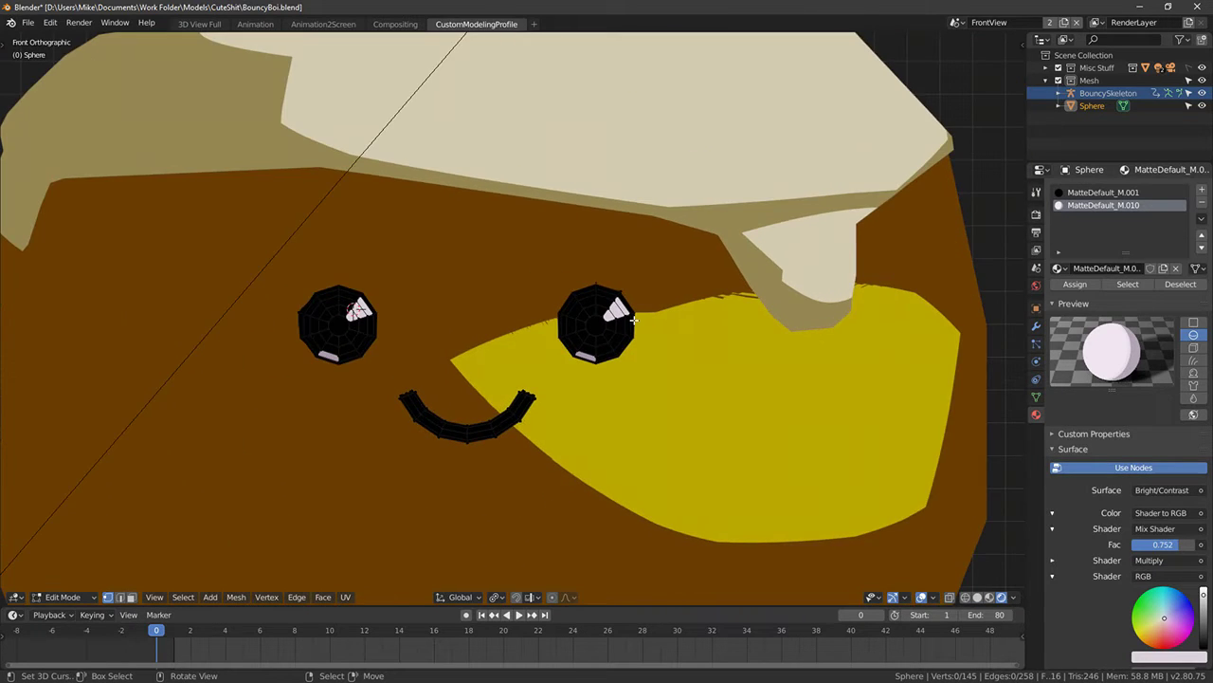
pyautogui.hotkey('shift', 'z')
pyautogui.hotkey('shift', 'z')
pyautogui.press('Tab')
pyautogui.scroll(-3, 629, 312)
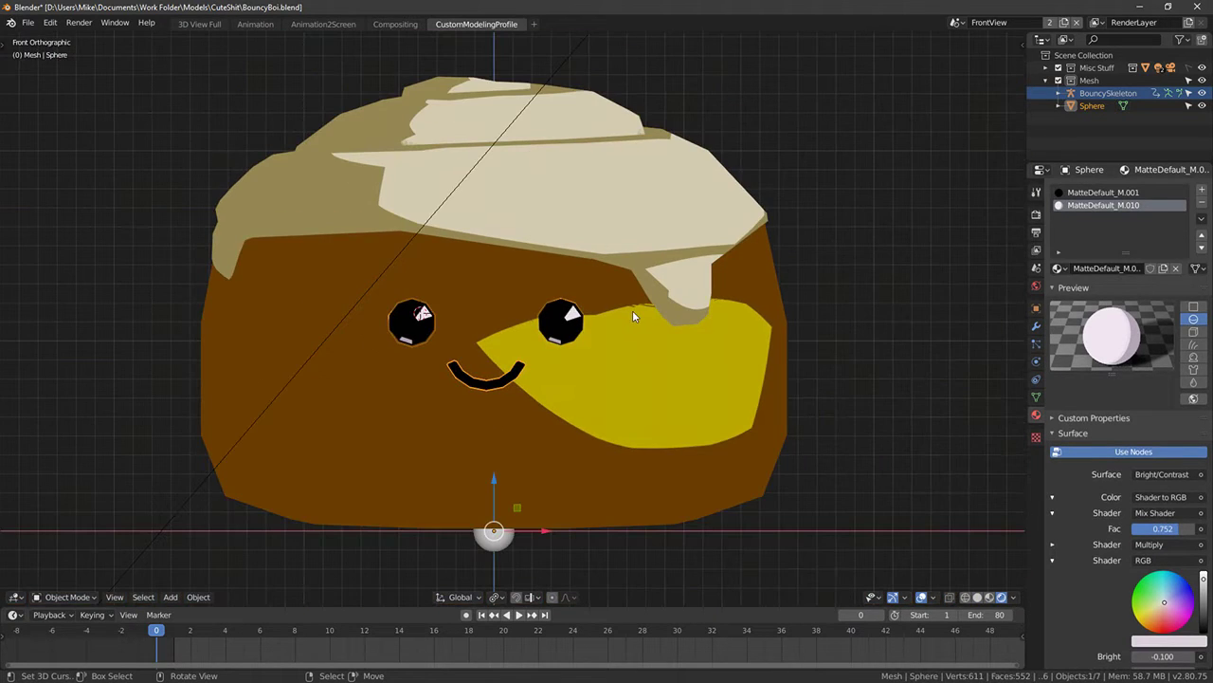
# Rotate the central loops of both eyes counterclockwise with proportional editing enabled at size 0.20, carrying the highlights along
pyautogui.press('Tab')
pyautogui.scroll(4, 589, 331)
pyautogui.press('F3')
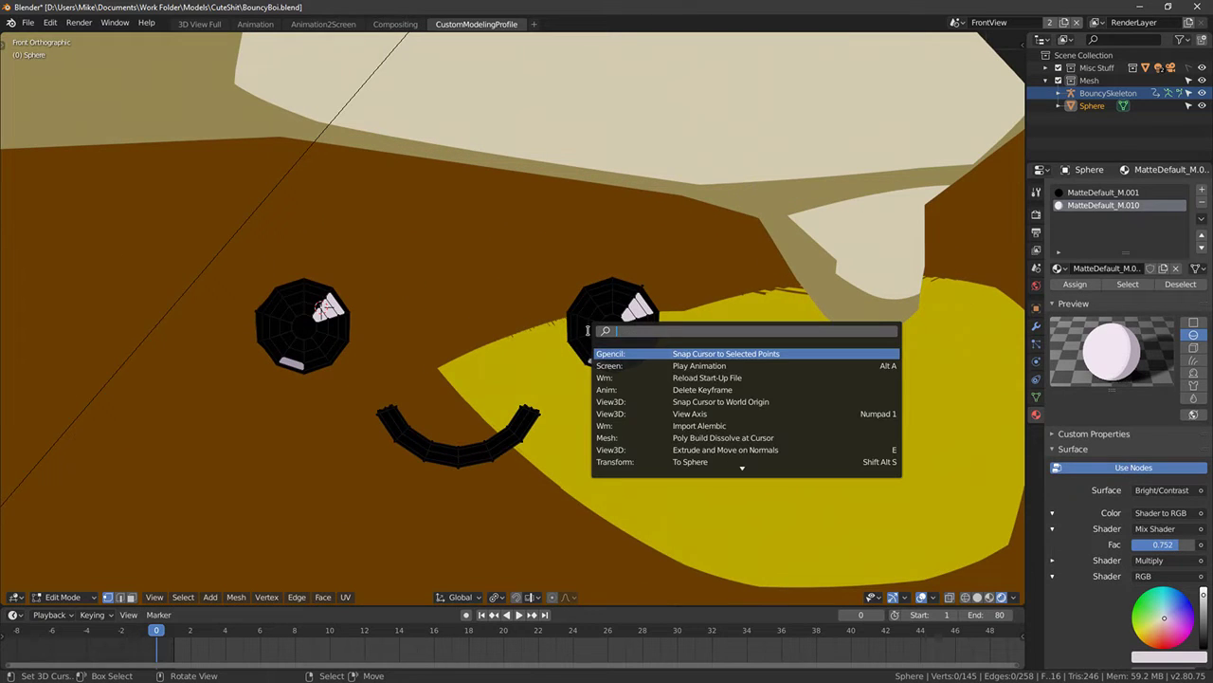
pyautogui.press('Escape')
pyautogui.press('a')
pyautogui.press('a')
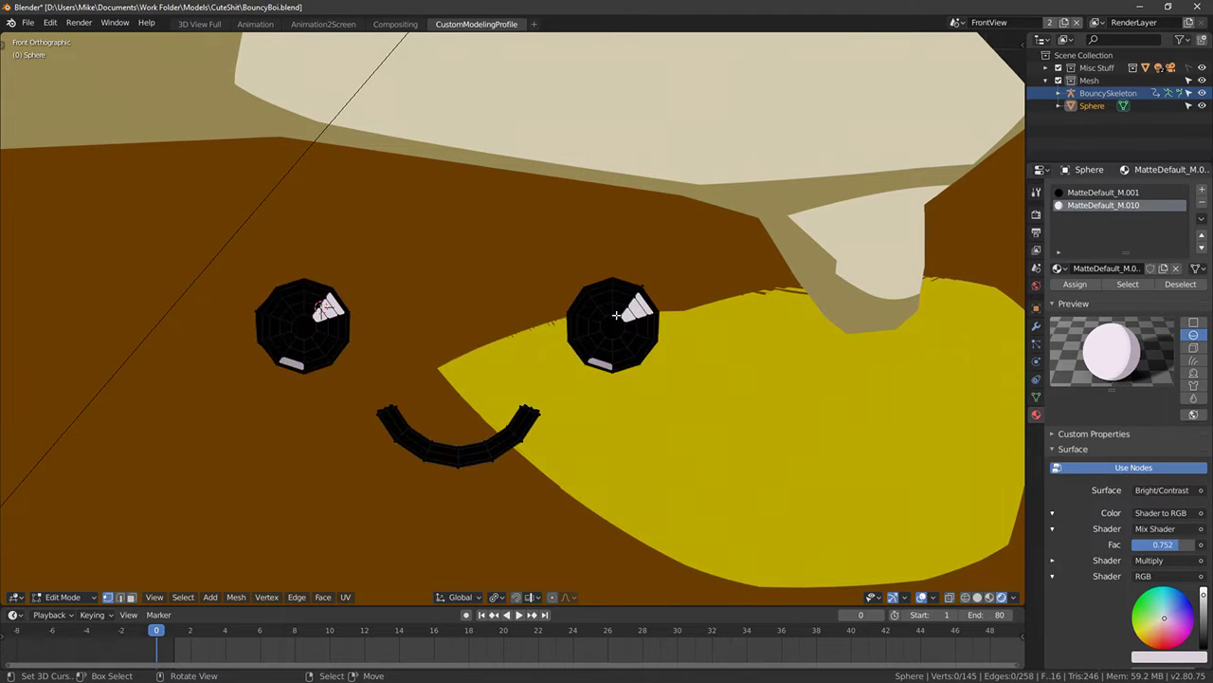
pyautogui.keyDown('alt'); pyautogui.rightClick(617, 315); pyautogui.keyUp('alt')
pyautogui.keyDown('alt'); pyautogui.keyDown('shift'); pyautogui.click(307, 315); pyautogui.keyUp('shift'); pyautogui.keyUp('alt')
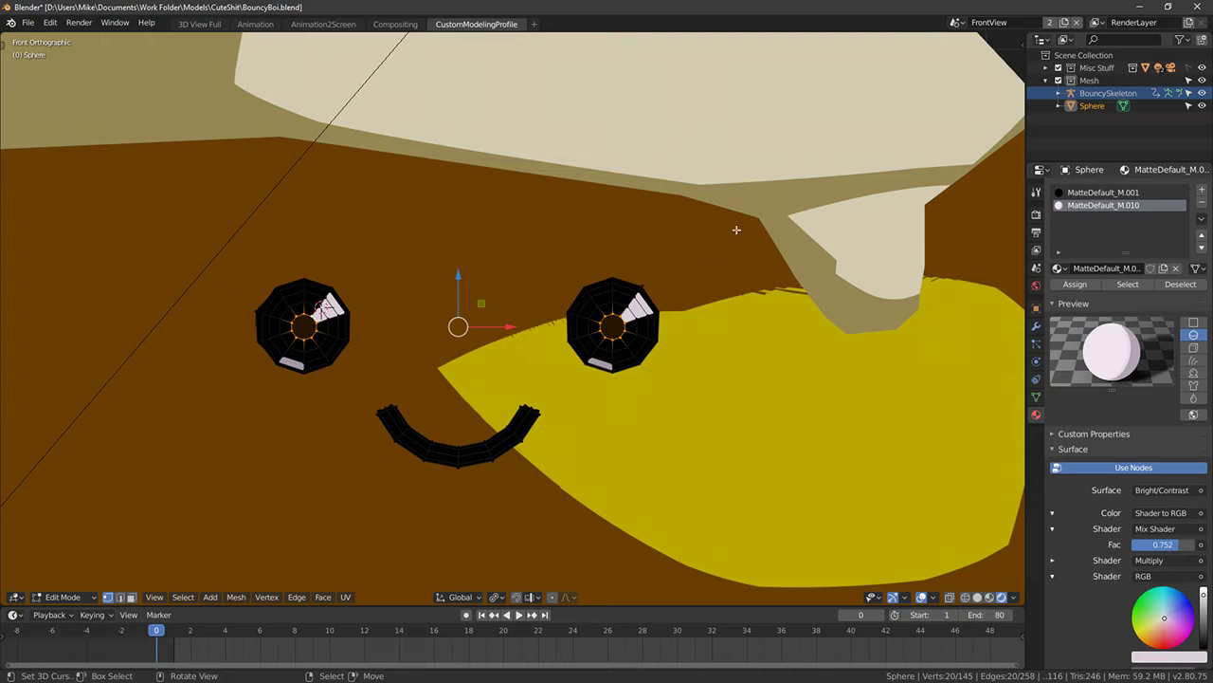
pyautogui.press('r')
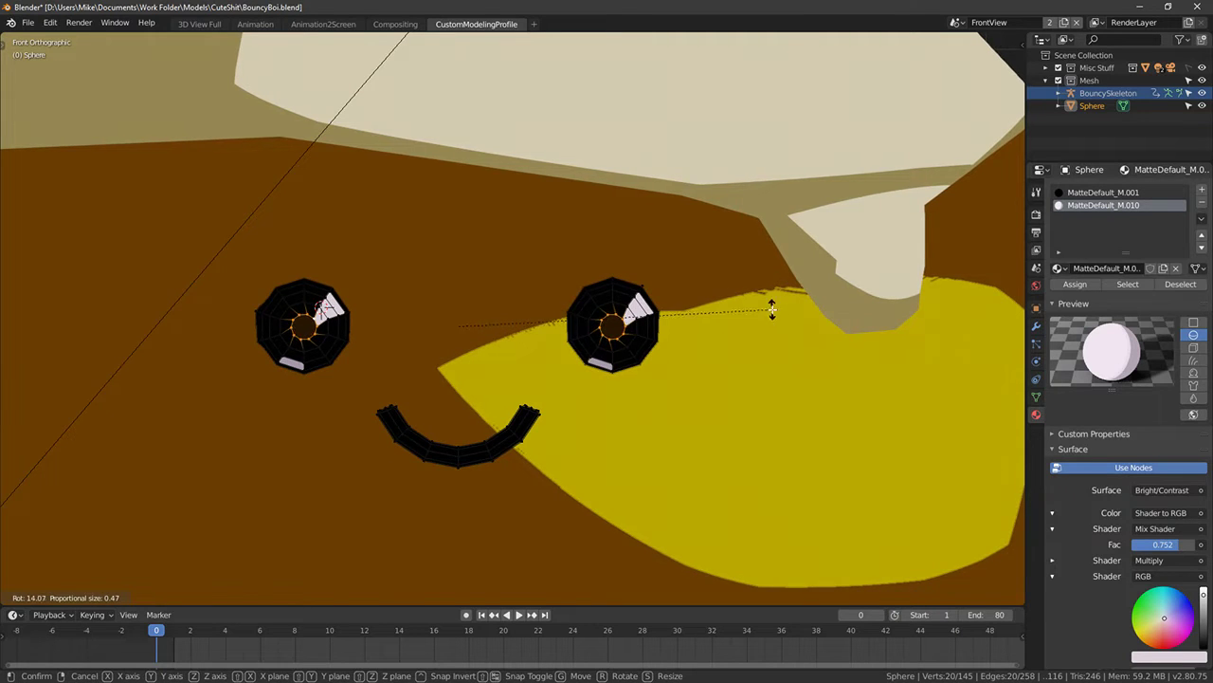
pyautogui.press('o')
pyautogui.scroll(-4, 770, 313)
pyautogui.scroll(10, 768, 319)
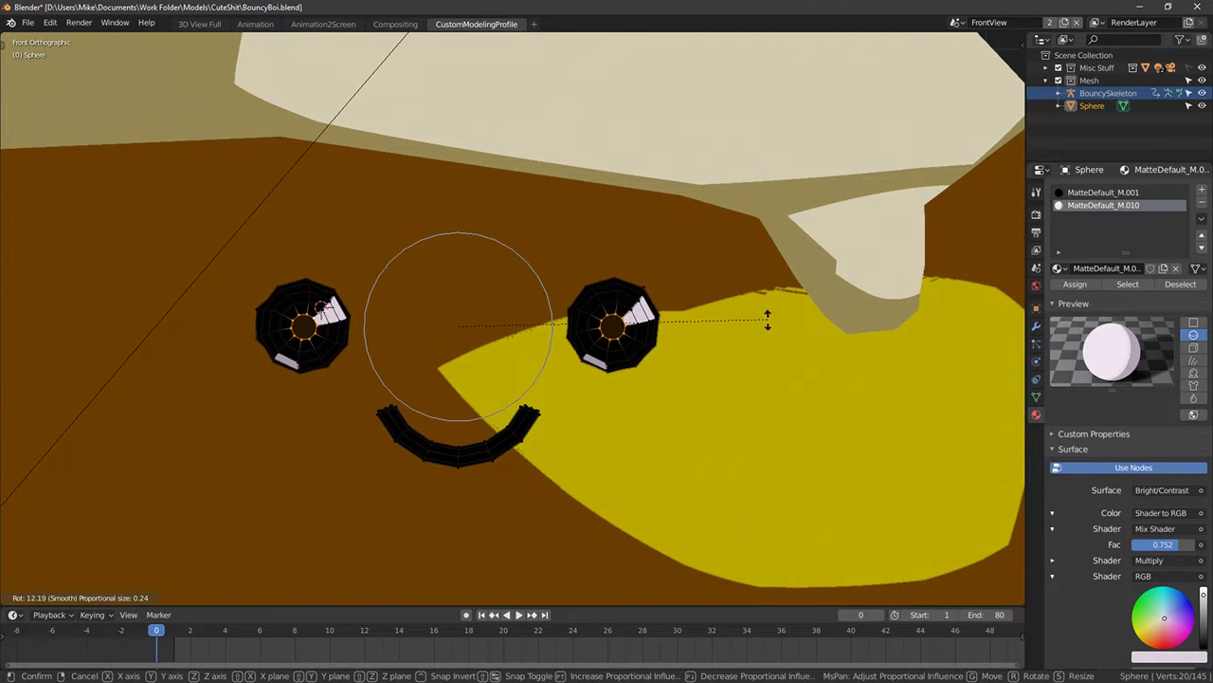
pyautogui.scroll(2, 777, 345)
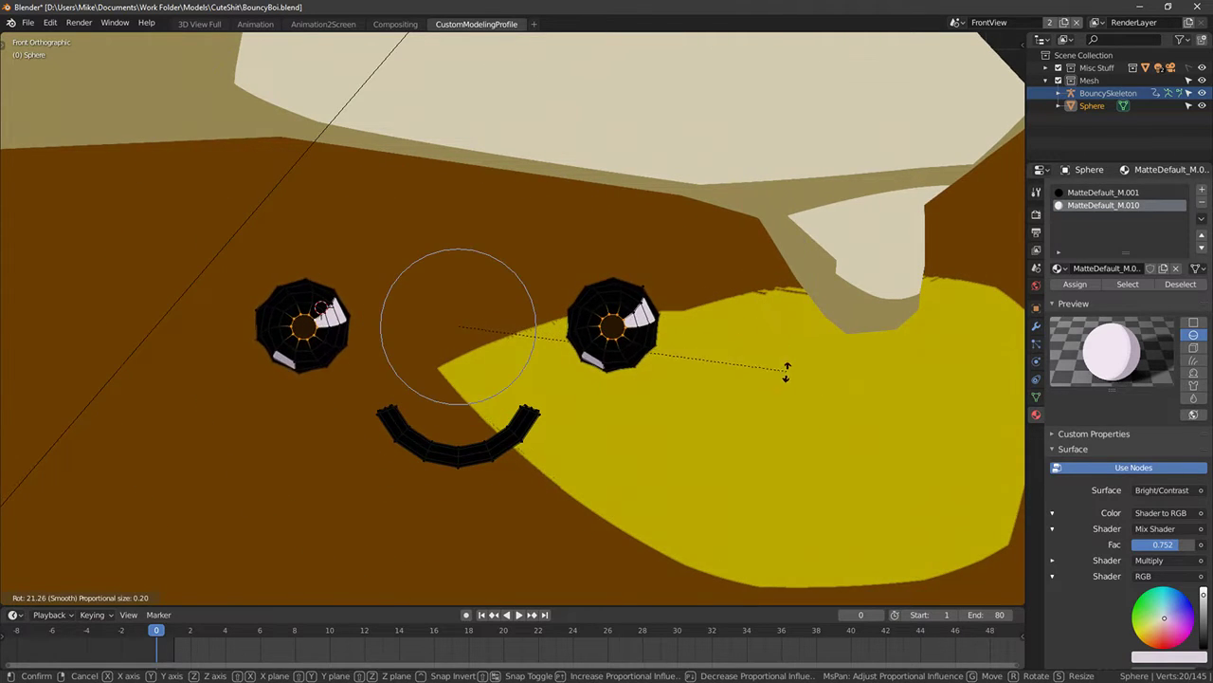
pyautogui.click(626, 221)
# Examine the rotated eye highlights from the front in rendered shading
pyautogui.press('Tab')
pyautogui.press('z')
pyautogui.hotkey('shift', 'z')
pyautogui.press('Tab')
pyautogui.press('Tab')
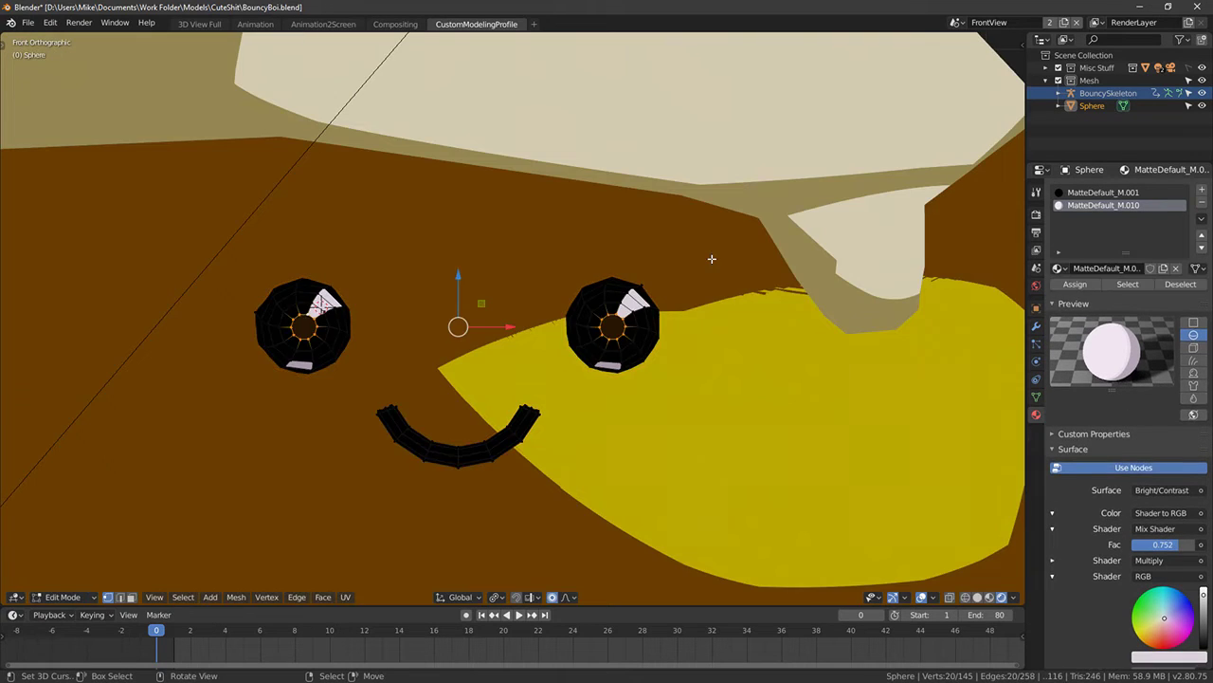
pyautogui.scroll(1, 719, 264)
pyautogui.moveTo(718, 263); pyautogui.dragTo(717, 275, button='middle')
pyautogui.scroll(-3, 716, 275)
pyautogui.press('KP_1')
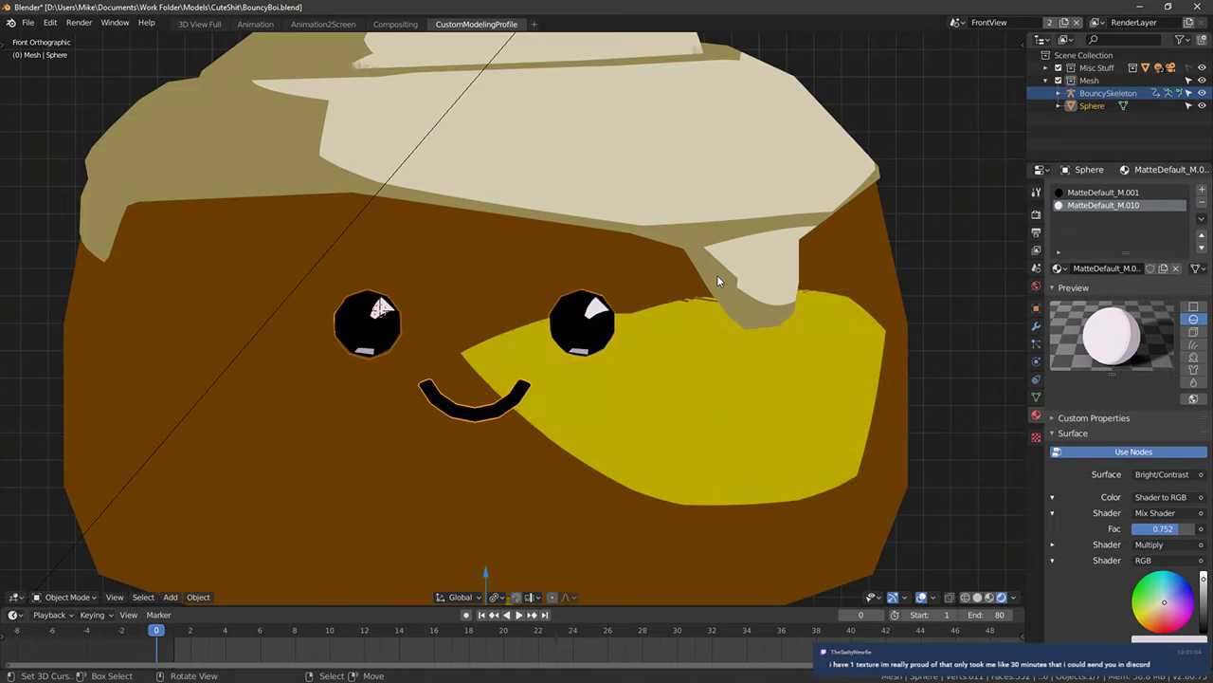
# Turn off proportional editing and try extruding only the central loop of the eye over the yellow patch, scaled to 0.836
pyautogui.press('Tab')
pyautogui.scroll(10, 696, 313)
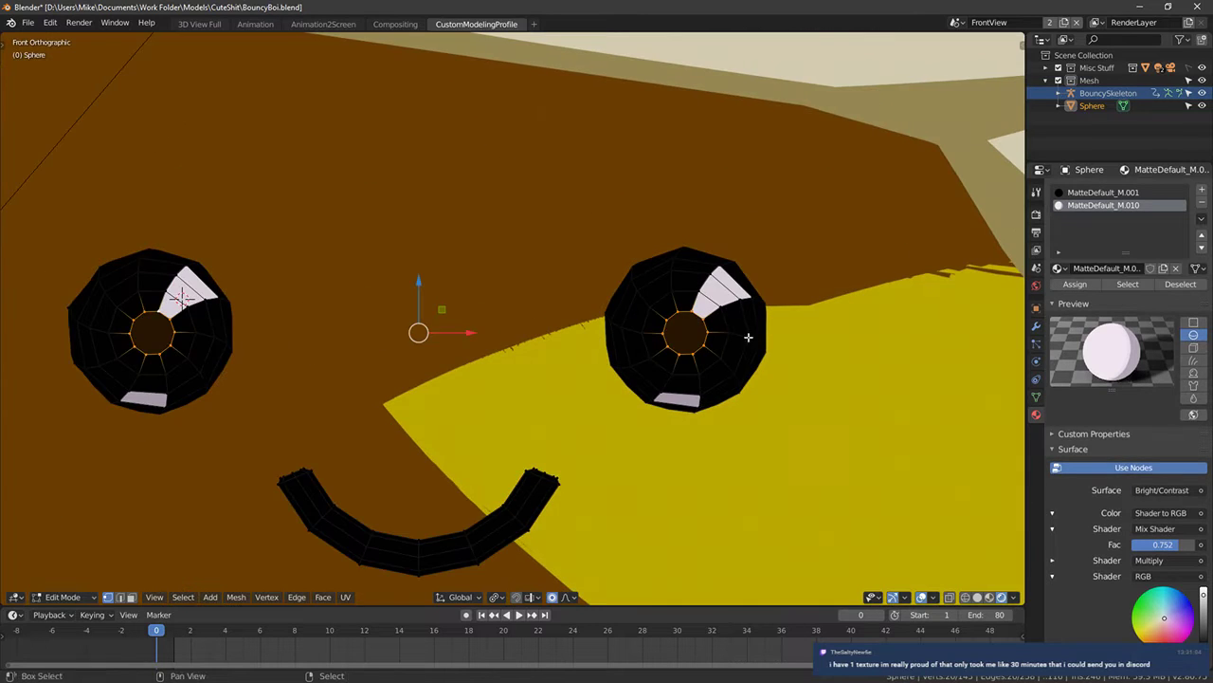
pyautogui.keyDown('shift'); pyautogui.moveTo(761, 324); pyautogui.dragTo(666, 328, button='middle'); pyautogui.keyUp('shift')
pyautogui.rightClick(716, 320)
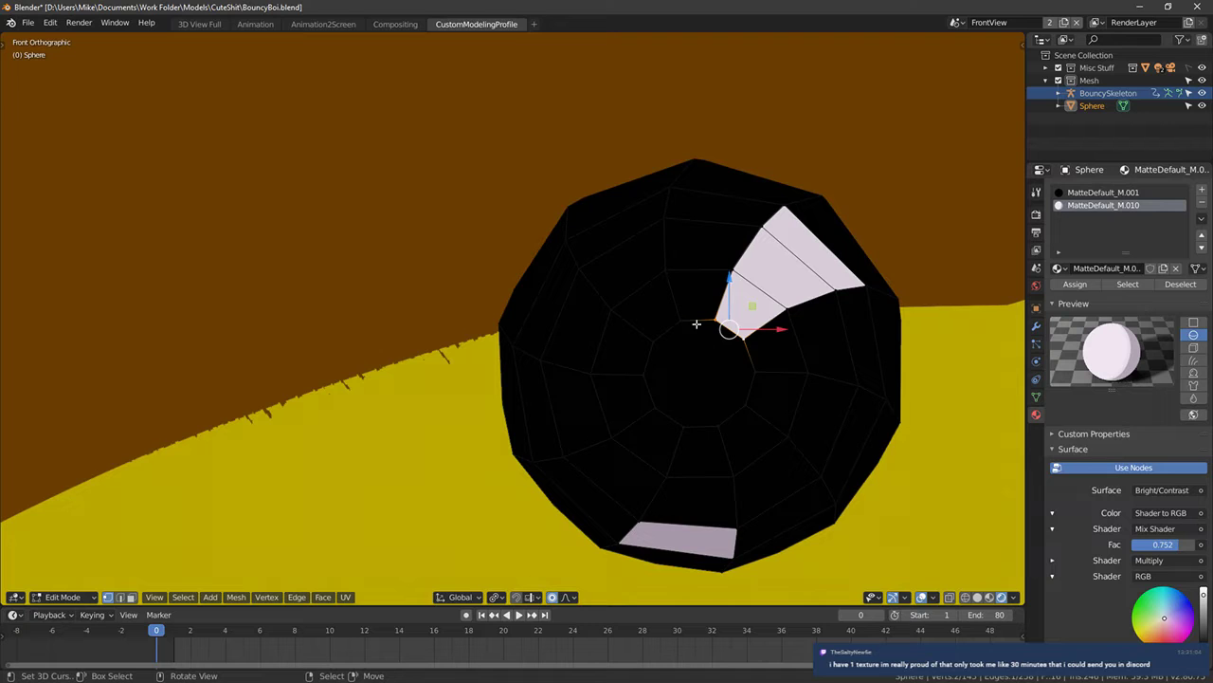
pyautogui.keyDown('alt'); pyautogui.click(697, 323); pyautogui.keyUp('alt')
pyautogui.press('e')
pyautogui.rightClick(850, 350)
pyautogui.press('s')
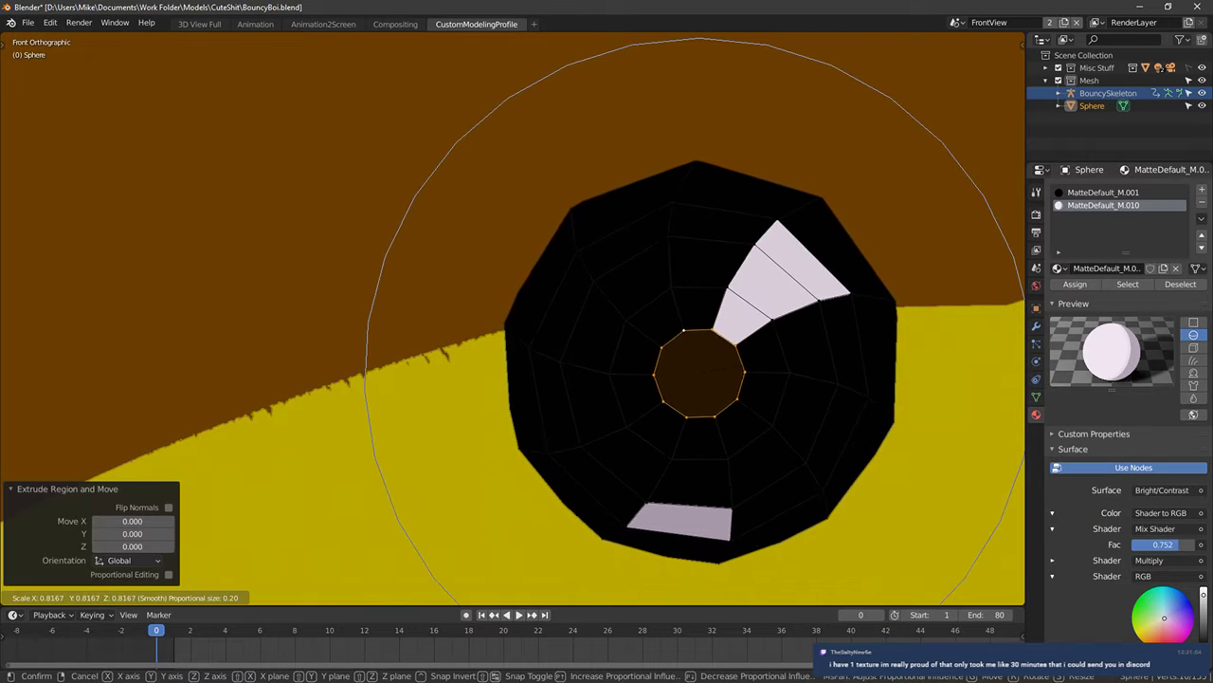
pyautogui.rightClick(849, 355)
pyautogui.press('o')
pyautogui.press('s')
pyautogui.click(840, 352)
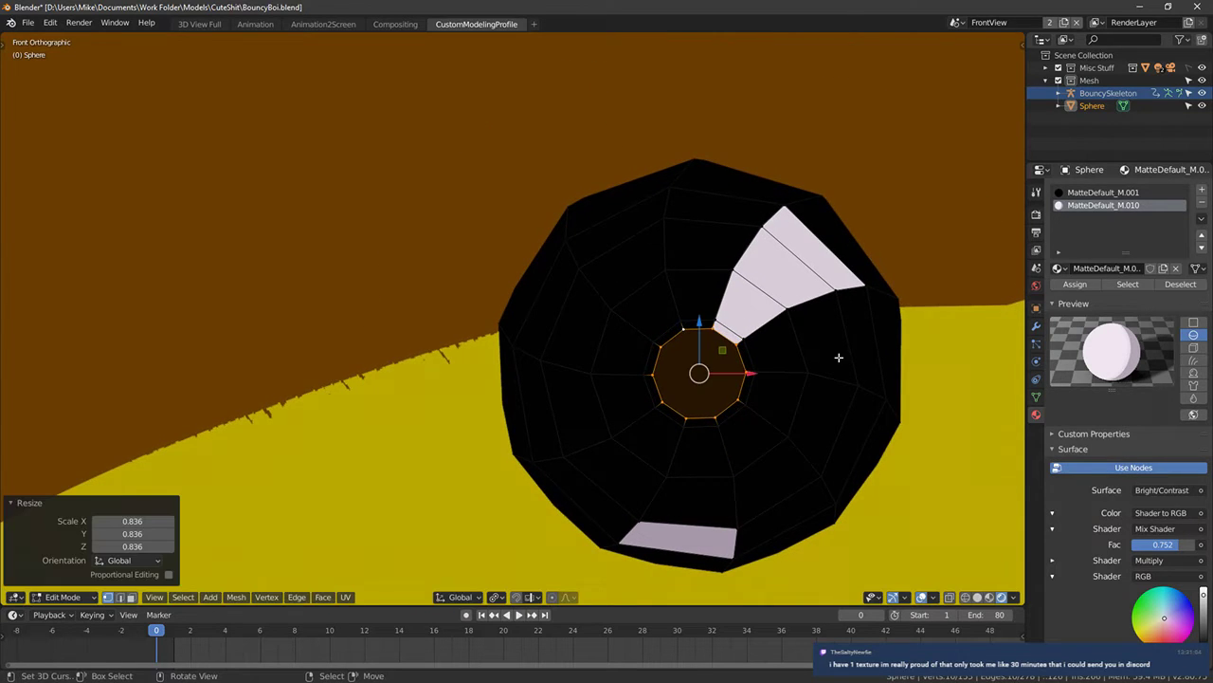
pyautogui.scroll(-2, 840, 351)
pyautogui.keyDown('shift'); pyautogui.moveTo(448, 401); pyautogui.dragTo(778, 393, button='middle'); pyautogui.keyUp('shift')
pyautogui.hotkey('ctrl', 'z')
# Extrude the central loops of both eyes in place and scale them inward to about 0.83
pyautogui.keyDown('shift'); pyautogui.moveTo(384, 397); pyautogui.dragTo(292, 353, button='middle'); pyautogui.keyUp('shift')
pyautogui.keyDown('alt'); pyautogui.keyDown('shift'); pyautogui.rightClick(331, 298); pyautogui.keyUp('shift'); pyautogui.keyUp('alt')
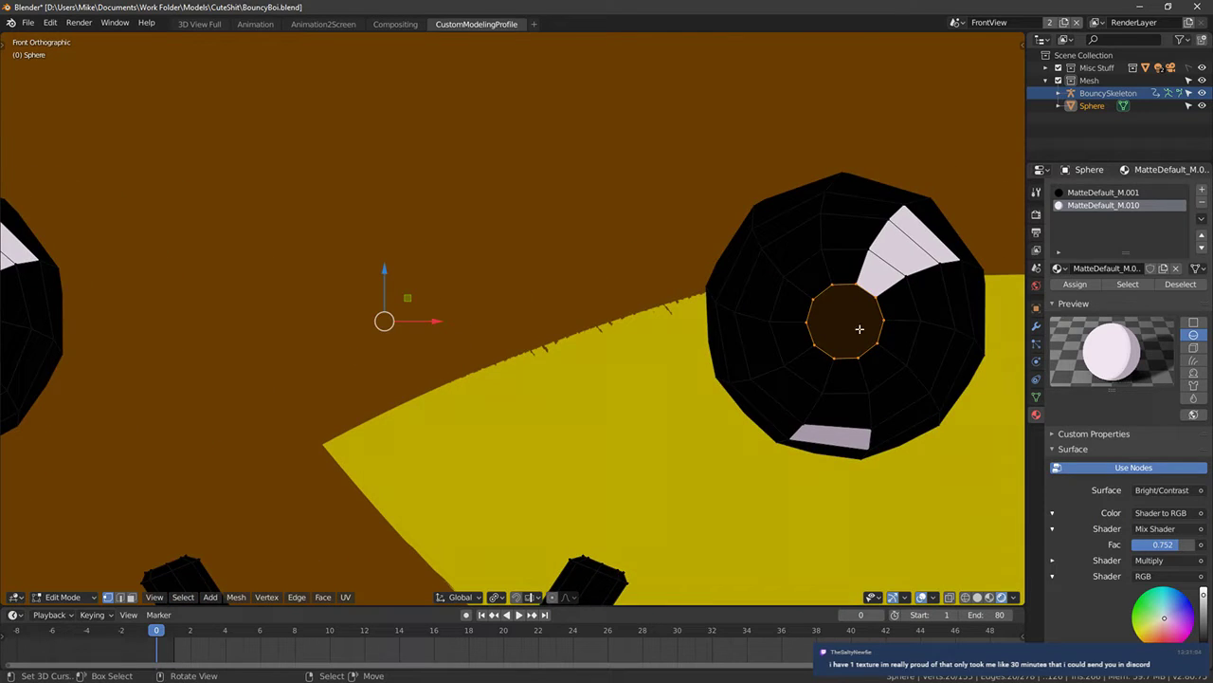
pyautogui.scroll(-3, 859, 328)
pyautogui.press('e')
pyautogui.rightClick(896, 327)
pyautogui.press('s')
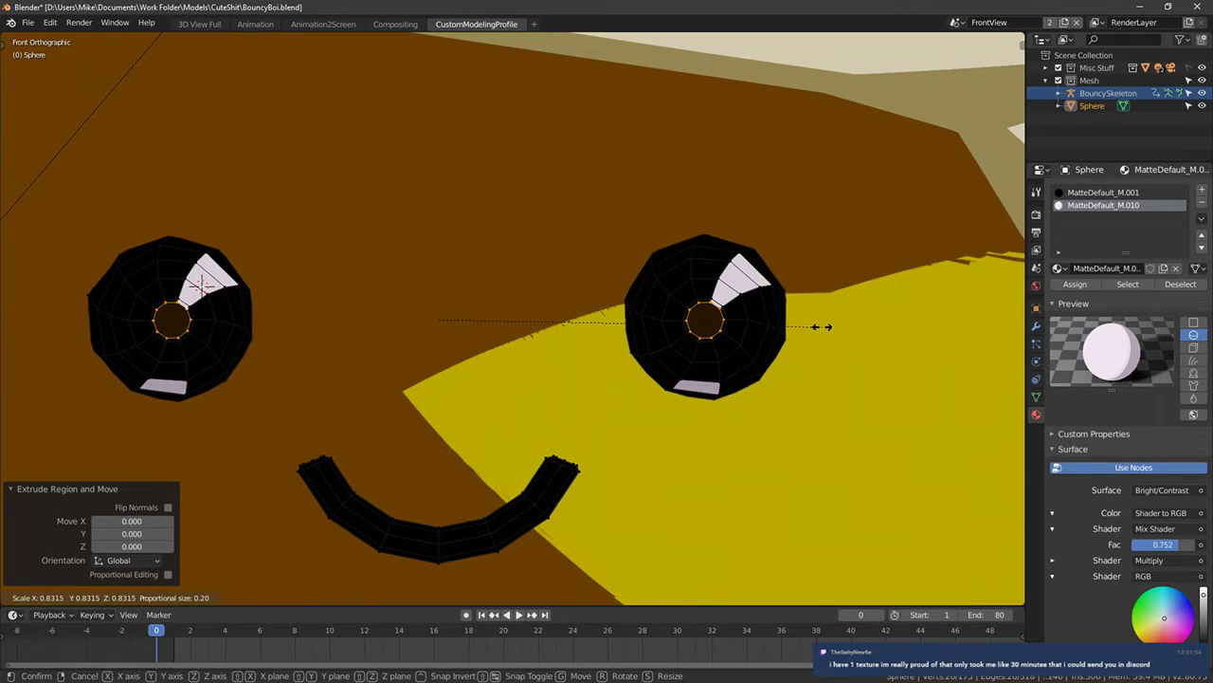
pyautogui.click(822, 326)
# Shrink the inner end edges of the white highlights on both eyes and return to object mode
pyautogui.click(713, 304)
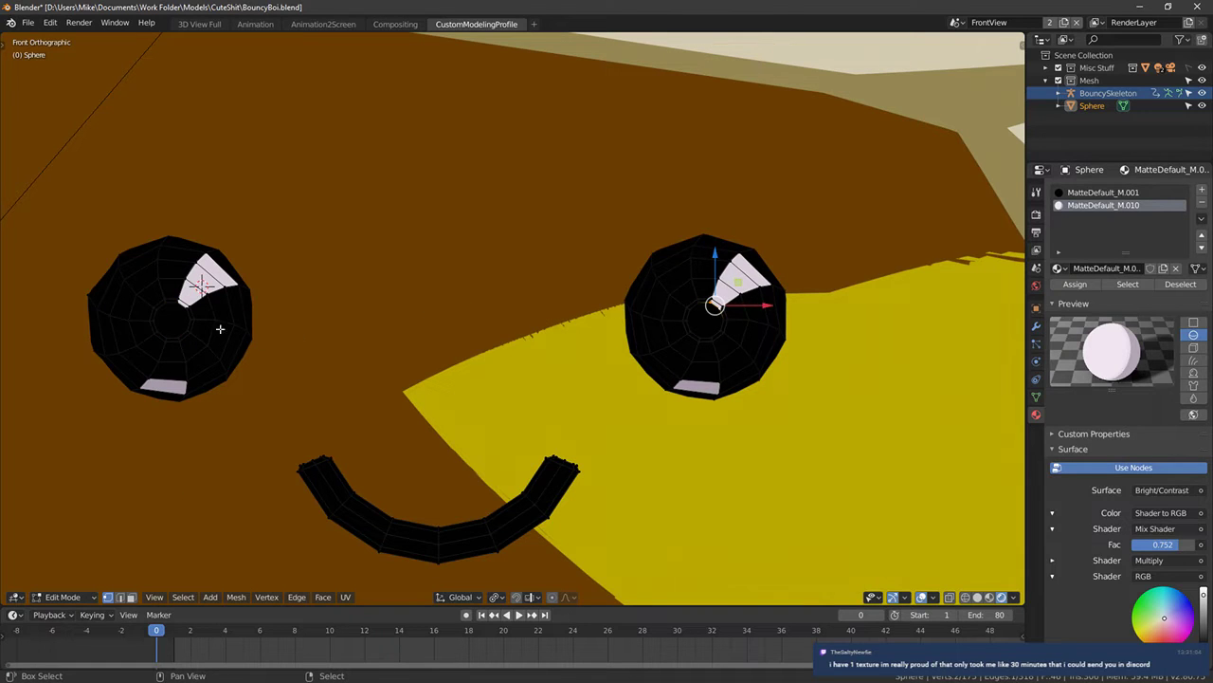
pyautogui.press('s')
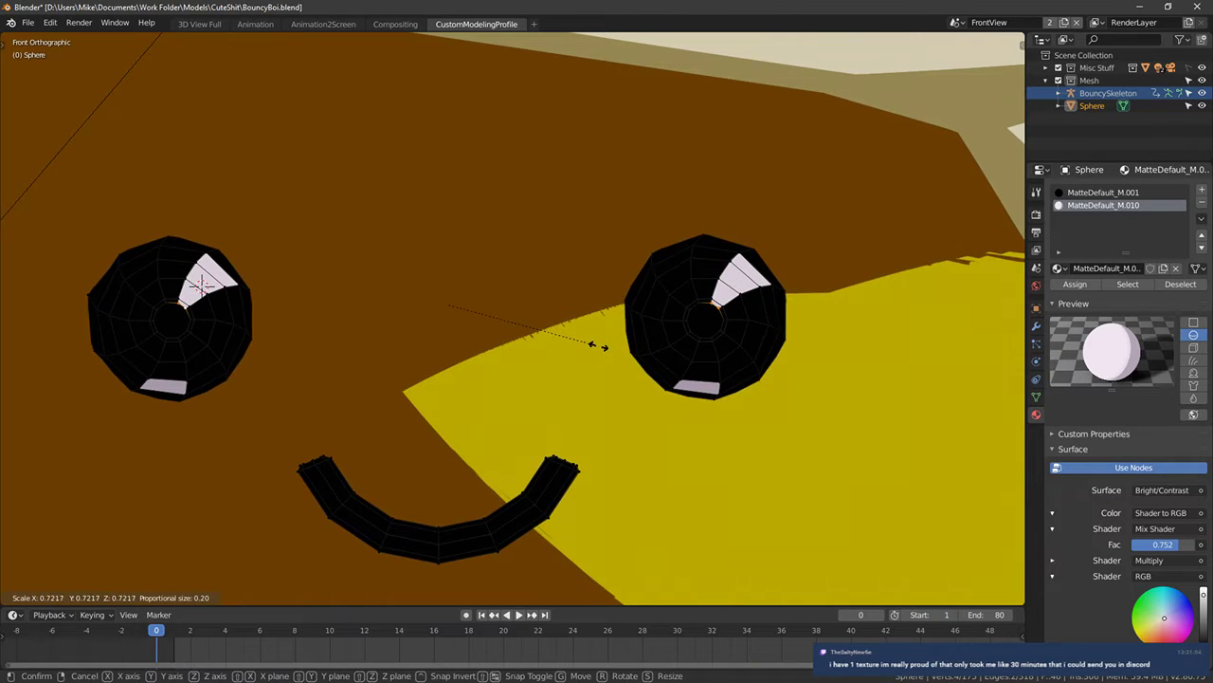
pyautogui.click(574, 342)
pyautogui.press('Tab')
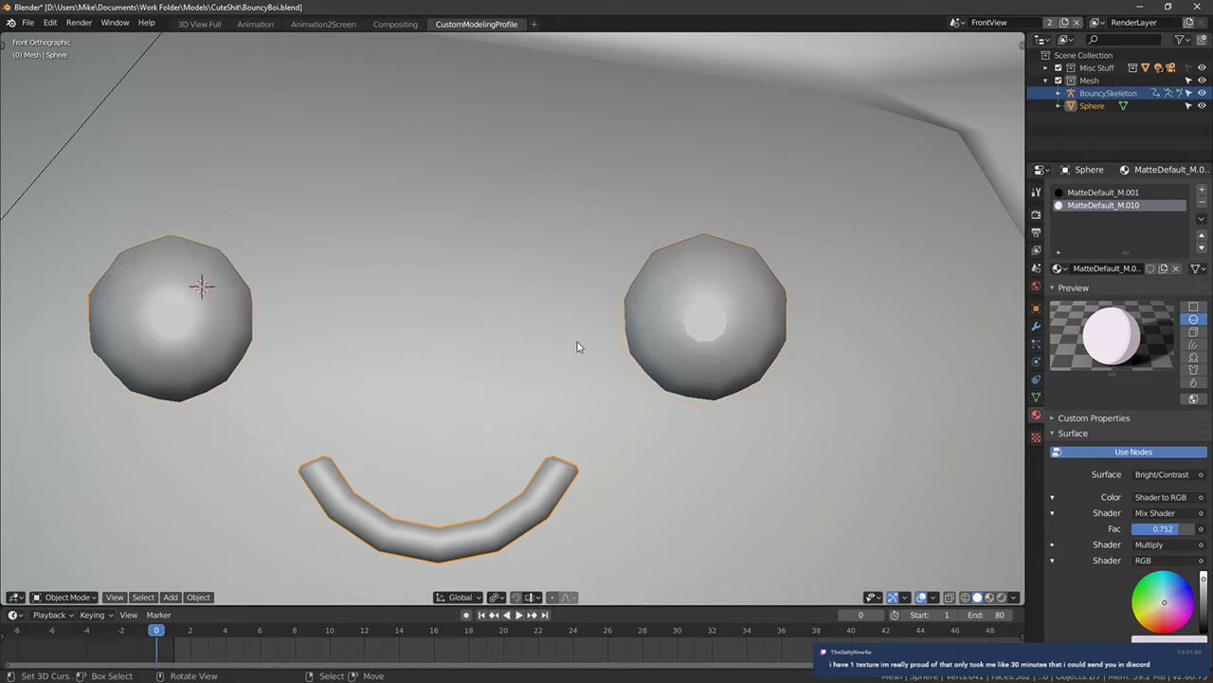
pyautogui.hotkey('shift', 'z')
pyautogui.hotkey('shift', 'z')
# Apply Shade Smooth to all geometry of the character and check it from the front in rendered shading
pyautogui.press('Tab')
pyautogui.press('a')
pyautogui.press('a')
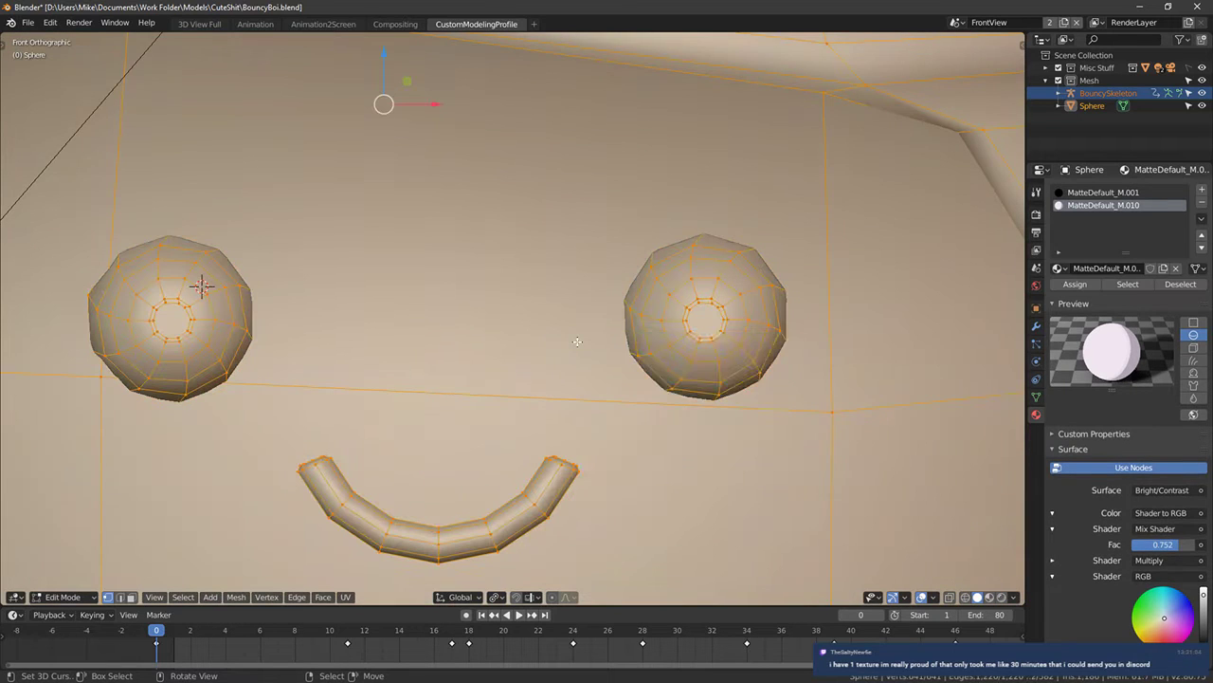
pyautogui.press('F3')
pyautogui.write('shade smooth')
pyautogui.press('Return')
pyautogui.press('Tab')
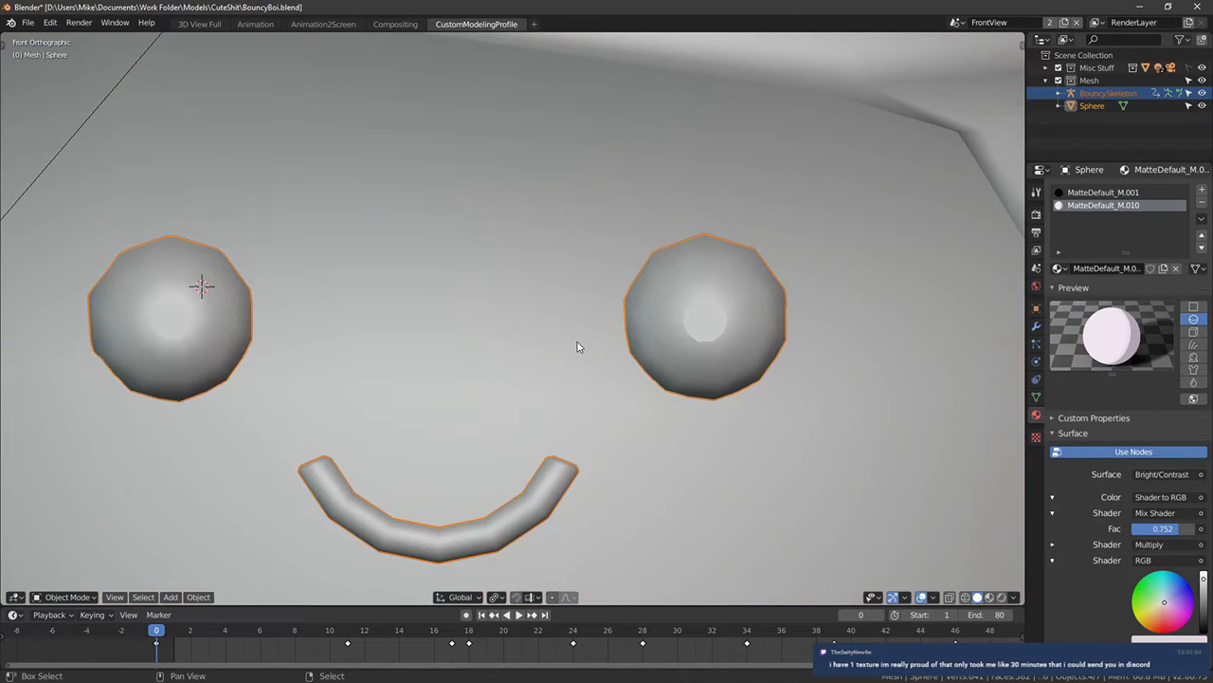
pyautogui.hotkey('shift', 'z')
pyautogui.scroll(-5, 578, 346)
pyautogui.moveTo(578, 346); pyautogui.dragTo(660, 404, button='middle')
pyautogui.press('KP_1')
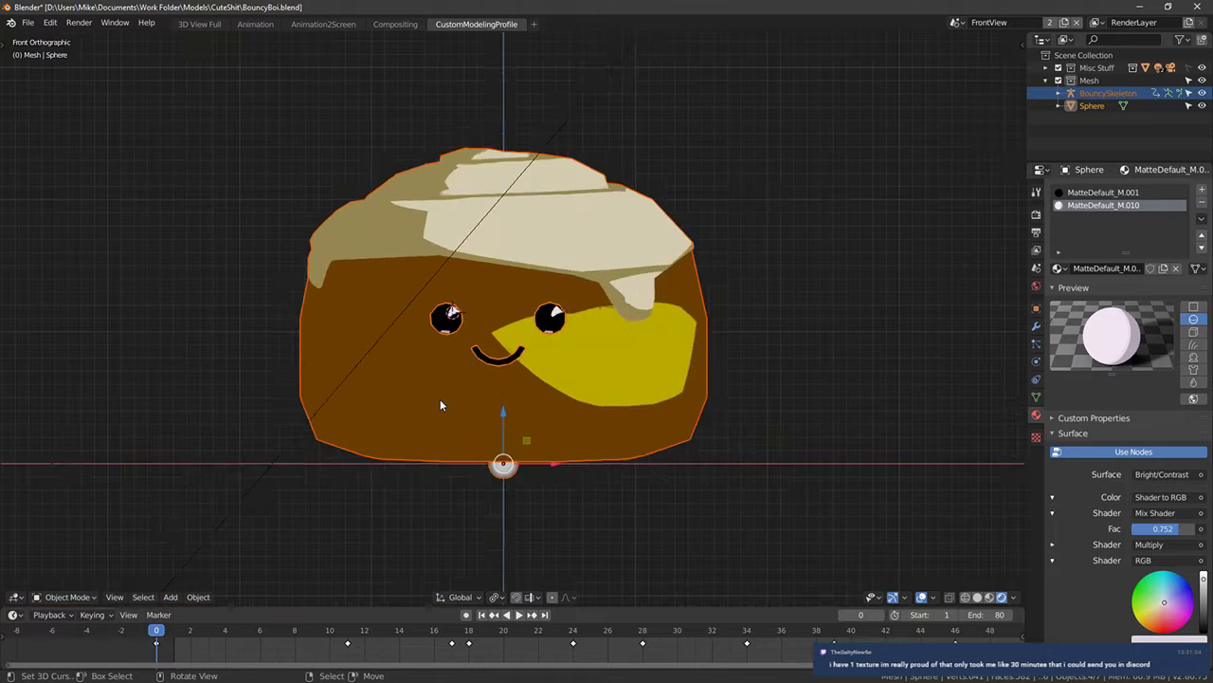
# Select the outer edges of the large white highlights on both eyes and scale them narrower
pyautogui.scroll(5, 440, 399)
pyautogui.scroll(3, 517, 315)
pyautogui.moveTo(528, 312); pyautogui.dragTo(661, 387, button='middle')
pyautogui.press('Tab')
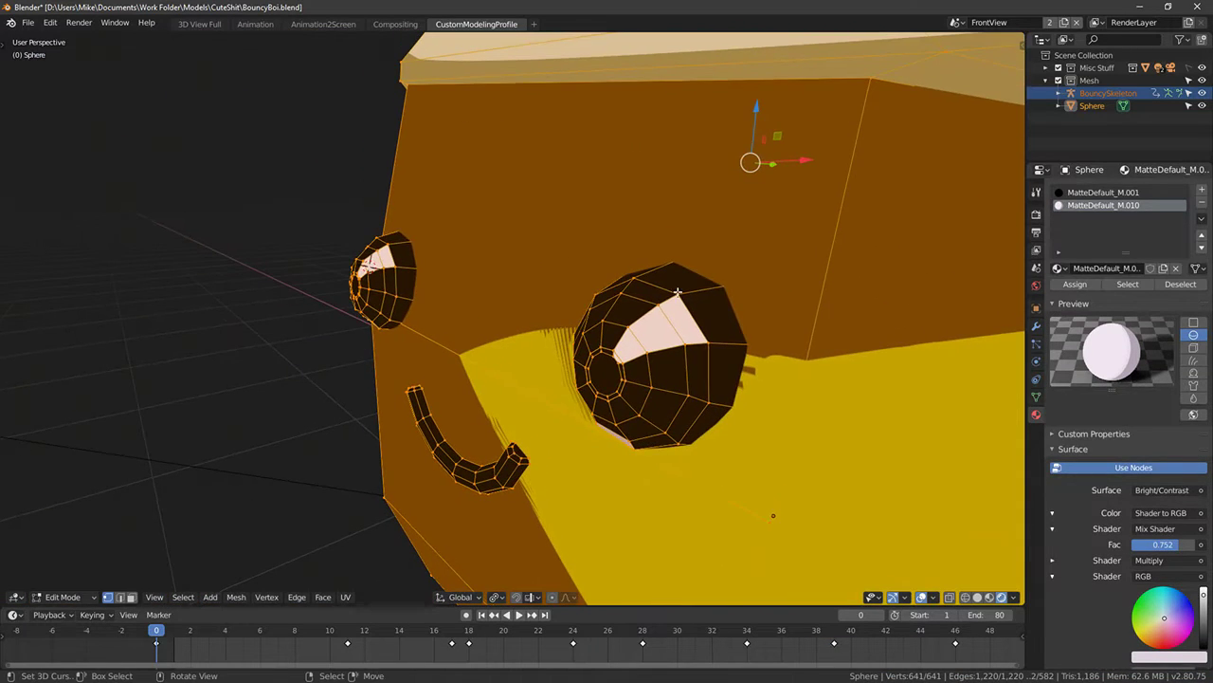
pyautogui.click(709, 343)
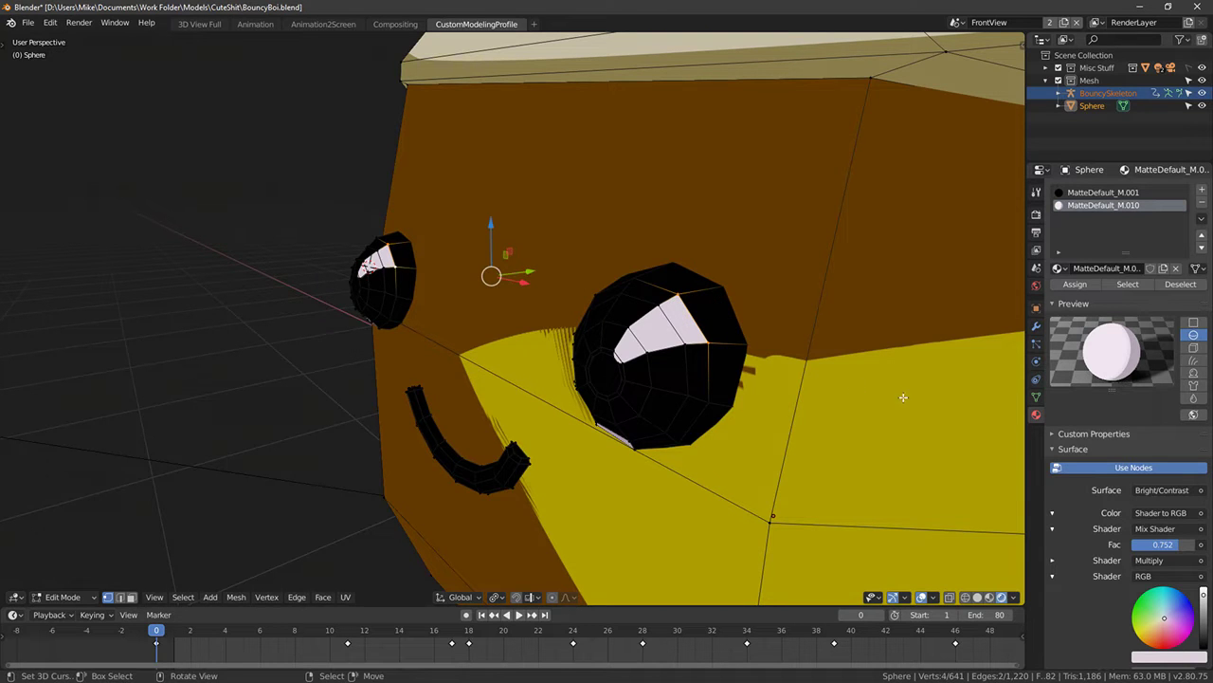
pyautogui.press('s')
pyautogui.click(801, 335)
# Examine the narrowed eye highlights on the whole character at an angle and from the front
pyautogui.press('Tab')
pyautogui.hotkey('shift', 'z')
pyautogui.scroll(-5, 801, 334)
pyautogui.moveTo(801, 334)
pyautogui.mouseDown(button='middle')
pyautogui.moveTo(868, 366)
pyautogui.moveTo(755, 323)
pyautogui.moveTo(655, 377)
pyautogui.mouseUp(button='middle')
pyautogui.press('Tab')
pyautogui.press('KP_1')
pyautogui.scroll(4, 750, 336)
pyautogui.press('Tab')
pyautogui.hotkey('shift', 'z')
pyautogui.scroll(4, 657, 393)
# Select the central loops of both eyes, scale them smaller and return to rendered shading
pyautogui.press('Tab')
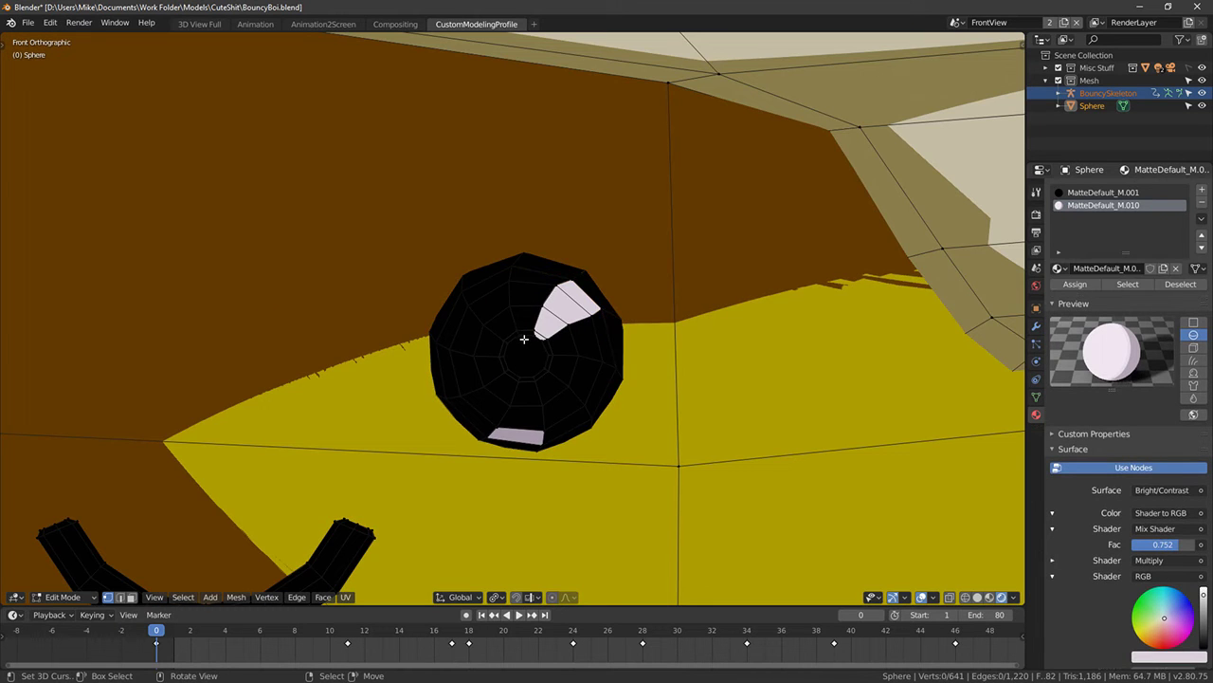
pyautogui.keyDown('alt'); pyautogui.click(524, 339); pyautogui.keyUp('alt')
pyautogui.scroll(-3, 524, 338)
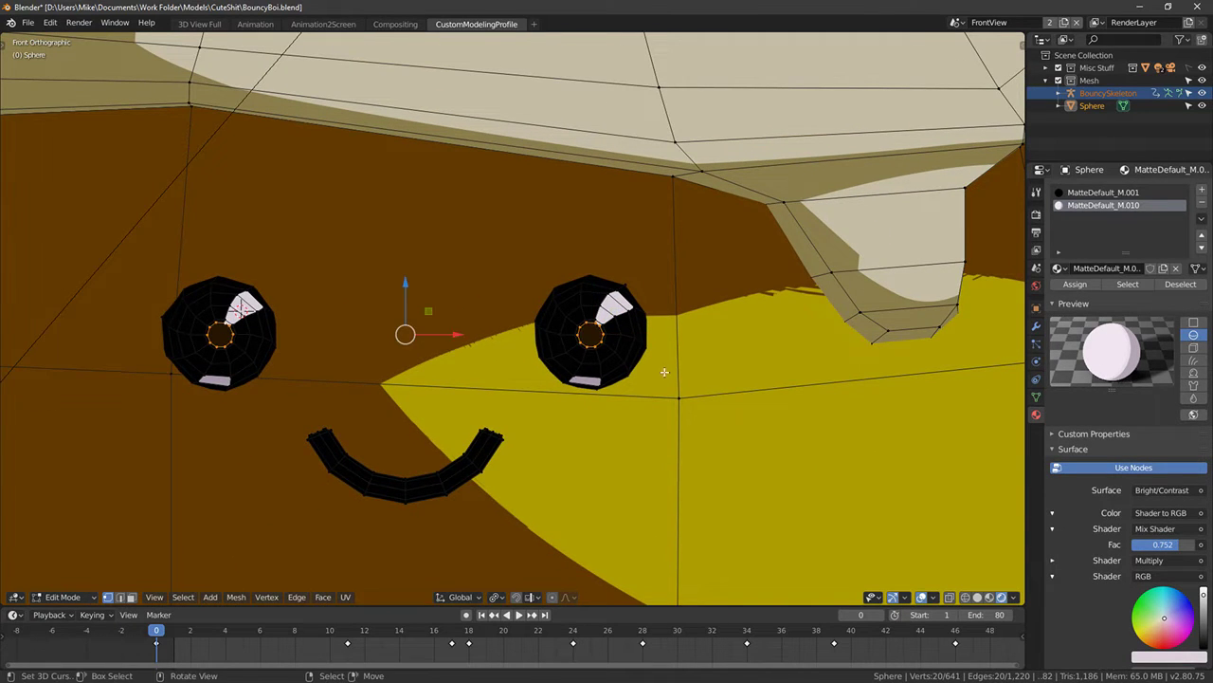
pyautogui.press('s')
pyautogui.click(576, 367)
pyautogui.press('Tab')
pyautogui.hotkey('shift', 'z')
pyautogui.hotkey('shift', 'z')
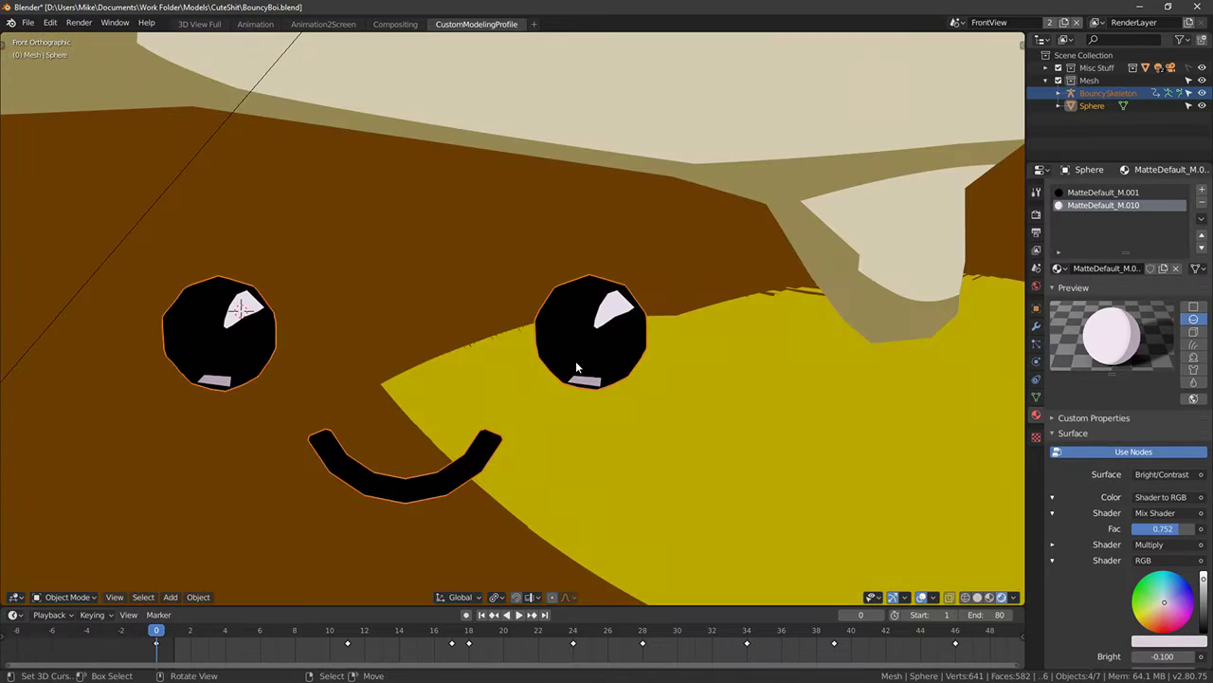
# Scale the innermost tip edges of the large highlights on both eyes and return to rendered shading
pyautogui.keyDown('shift'); pyautogui.moveTo(687, 399); pyautogui.dragTo(653, 414, button='middle'); pyautogui.keyUp('shift')
pyautogui.scroll(3, 653, 414)
pyautogui.press('Tab')
pyautogui.hotkey('alt', 'a')
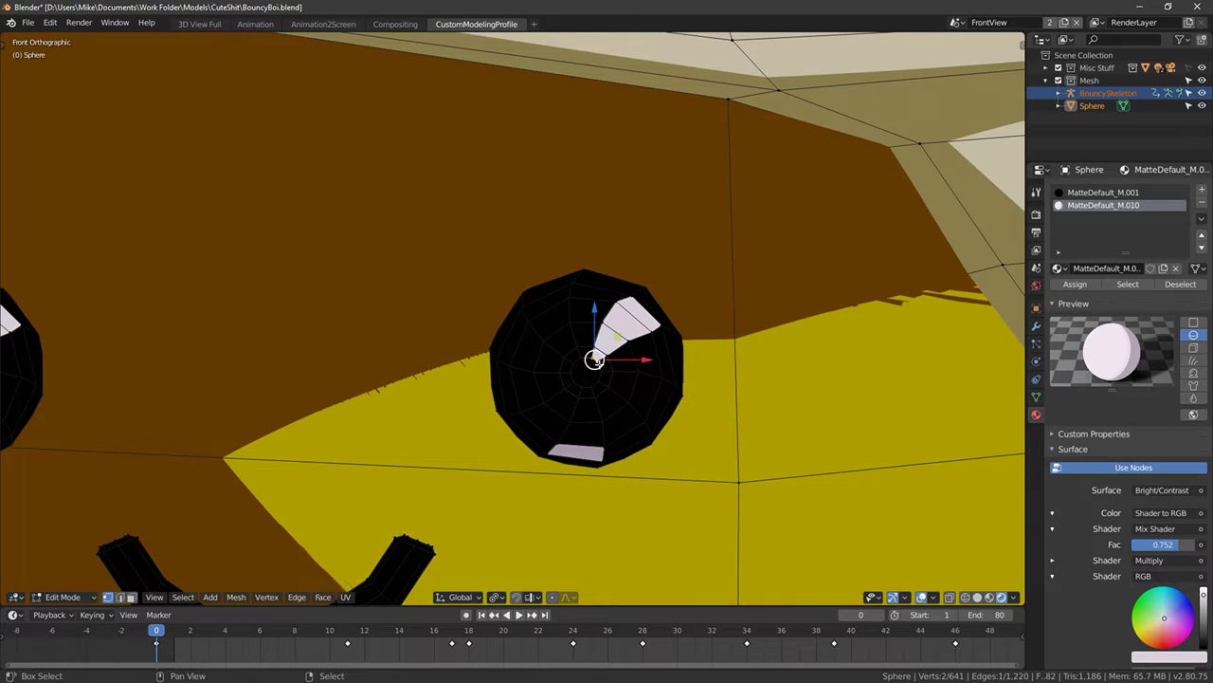
pyautogui.keyDown('shift'); pyautogui.moveTo(314, 390); pyautogui.dragTo(517, 388, button='middle'); pyautogui.keyUp('shift')
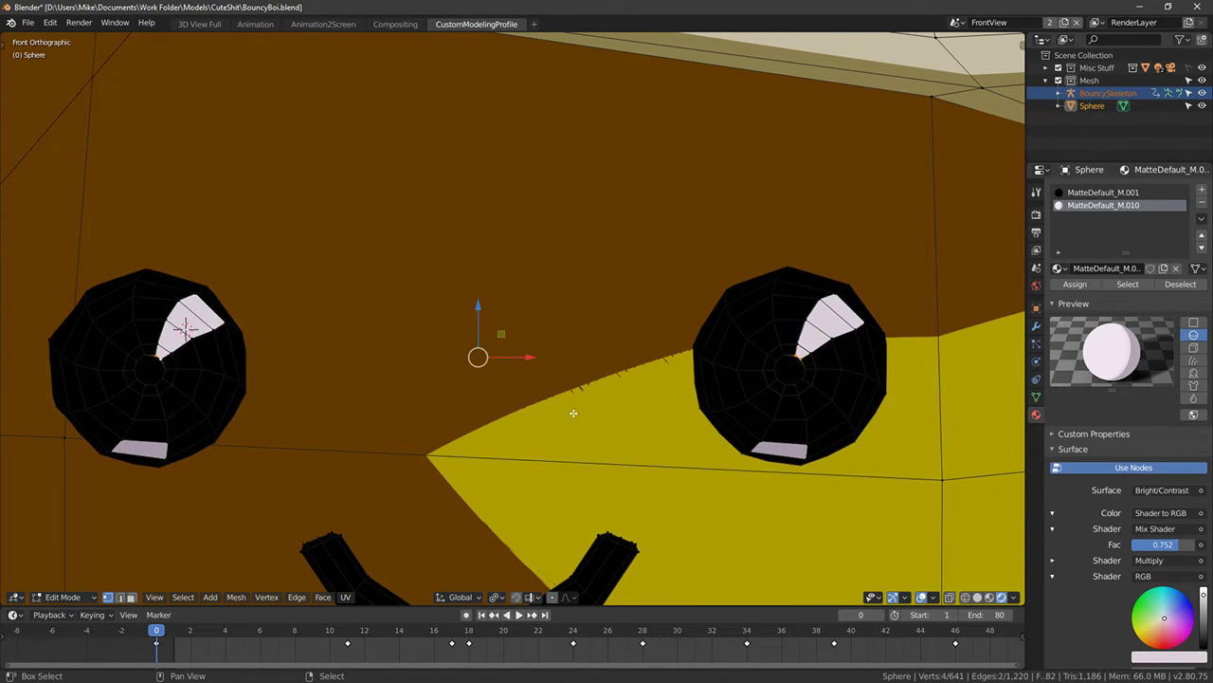
pyautogui.press('s')
pyautogui.click(826, 420)
pyautogui.press('Tab')
pyautogui.hotkey('shift', 'z')
pyautogui.hotkey('shift', 'z')
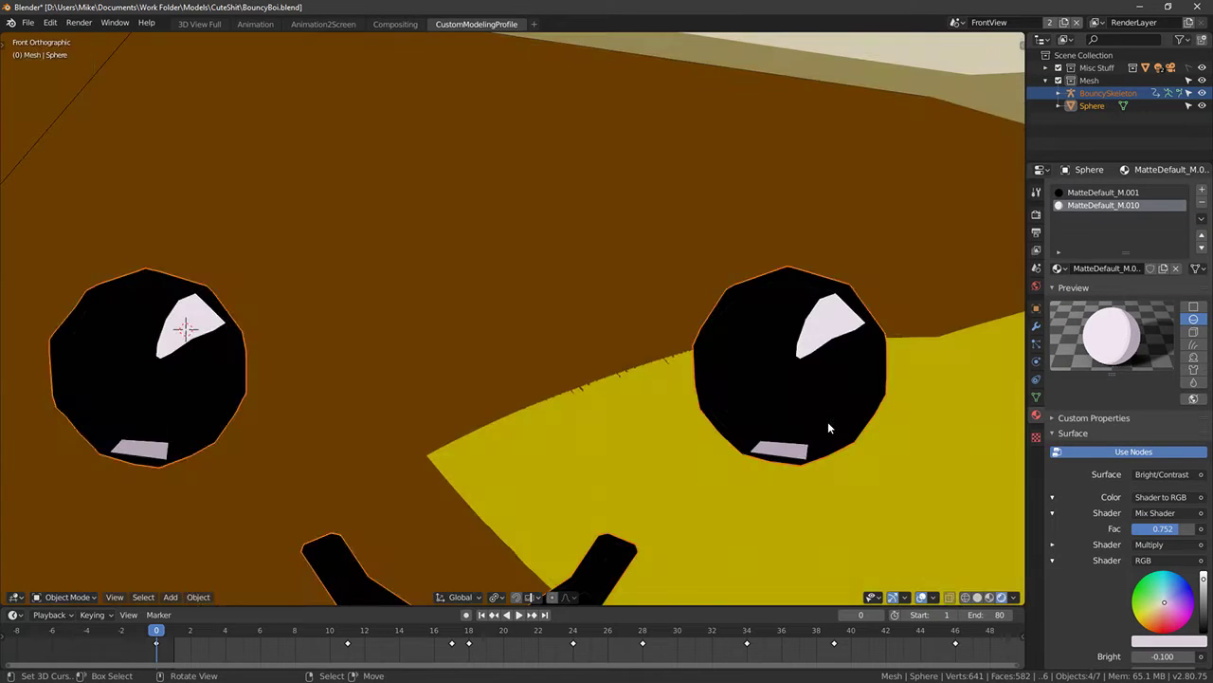
# Examine the finished eye highlights and the whole character from the side and front
pyautogui.scroll(-10, 828, 421)
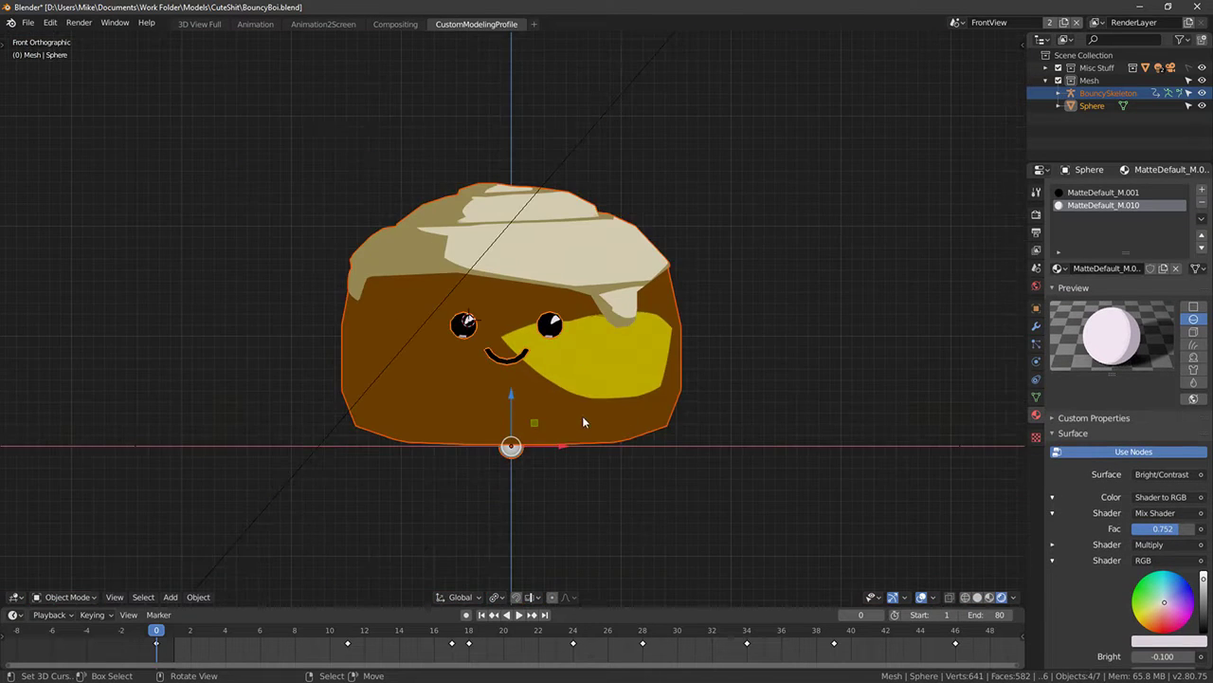
pyautogui.moveTo(583, 415); pyautogui.dragTo(742, 420, button='middle')
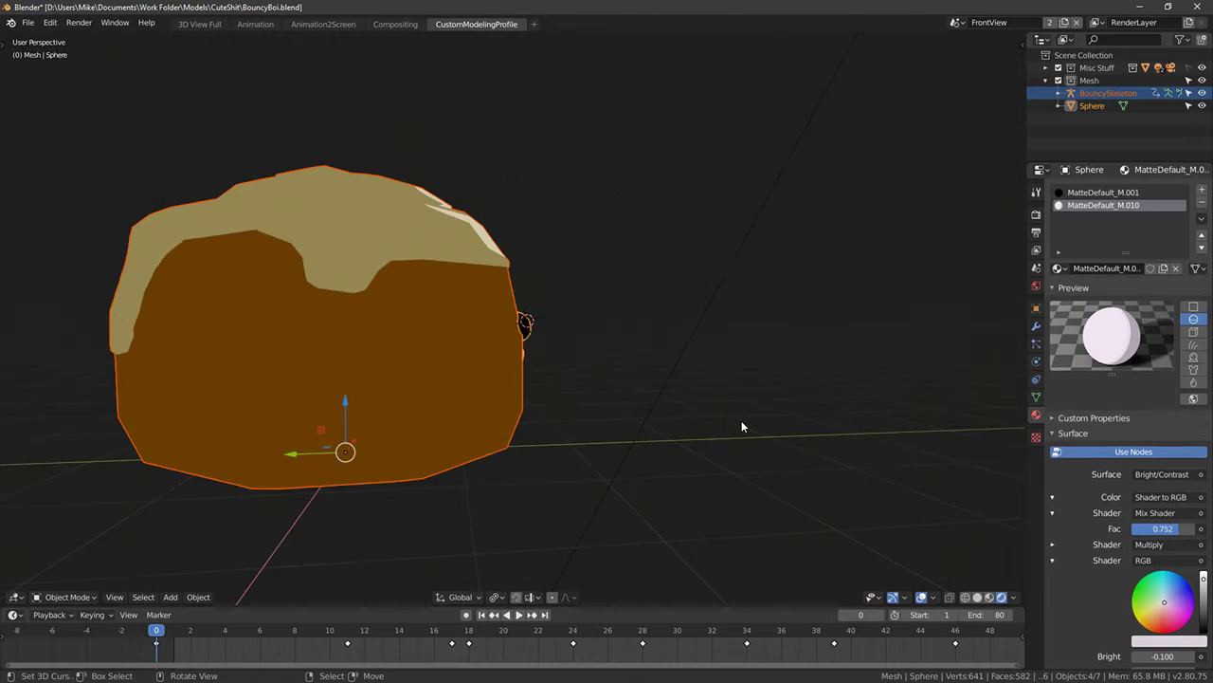
pyautogui.press('KP_1')
pyautogui.scroll(8, 585, 416)
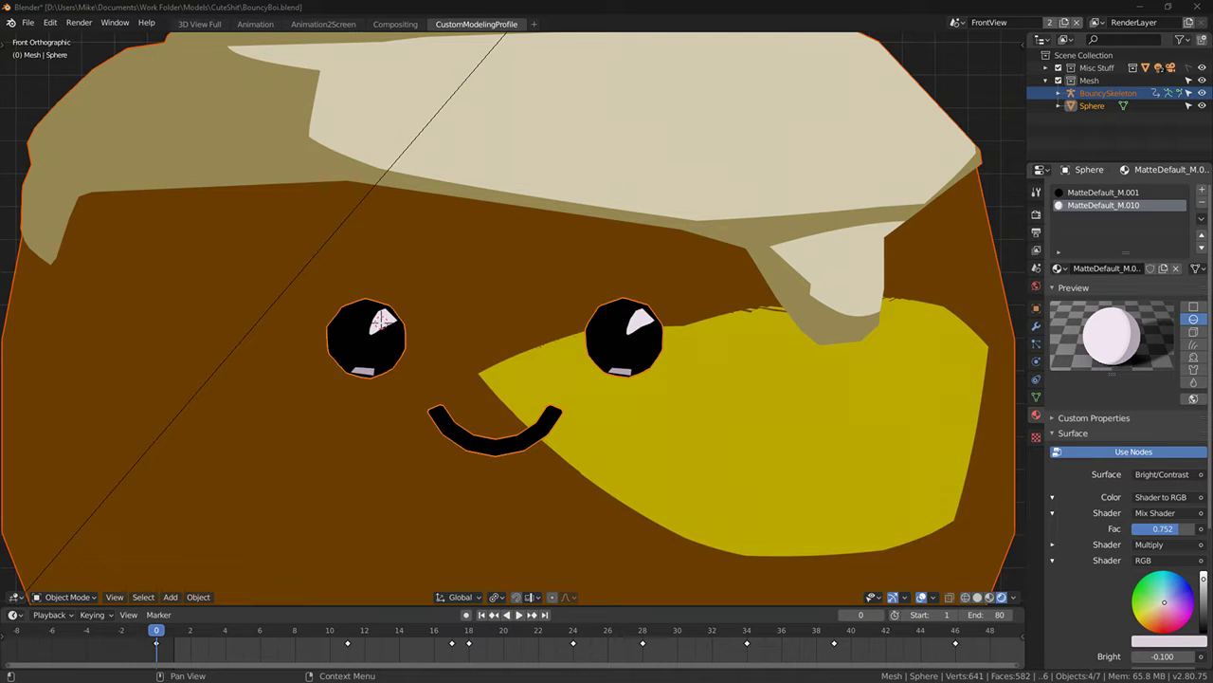
pyautogui.scroll(-7, 633, 329)
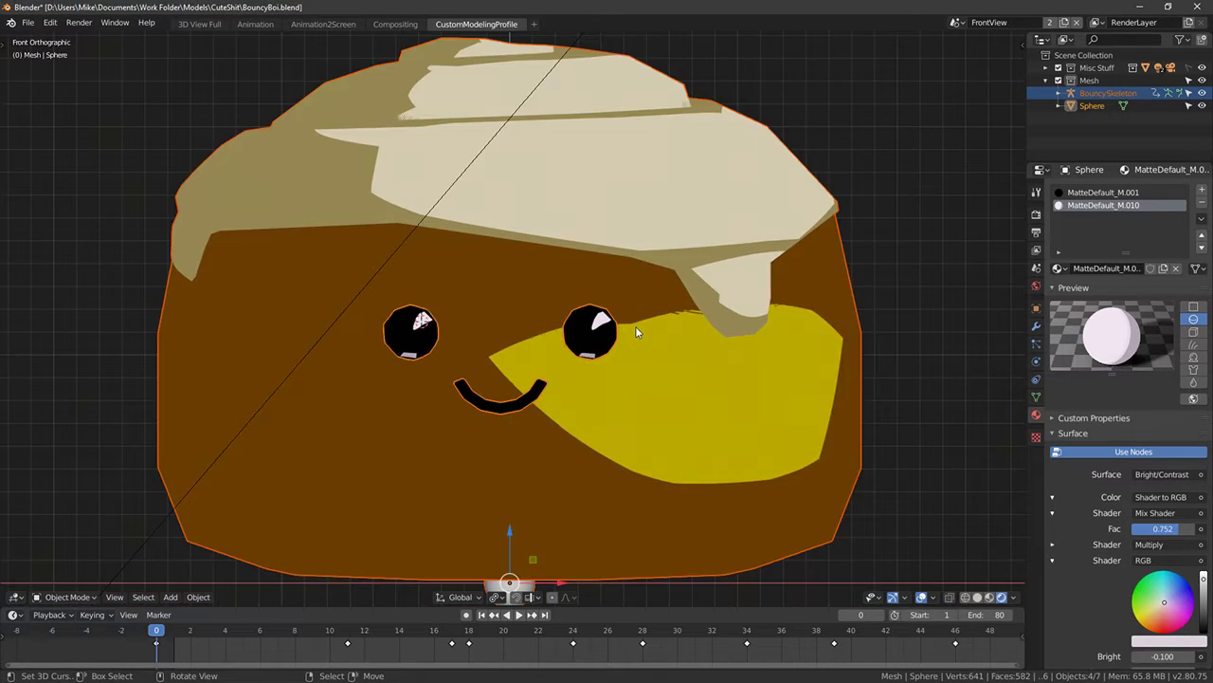
# In the front view, select the end loops at both ends of the smile and enable proportional editing
pyautogui.scroll(10, 523, 414)
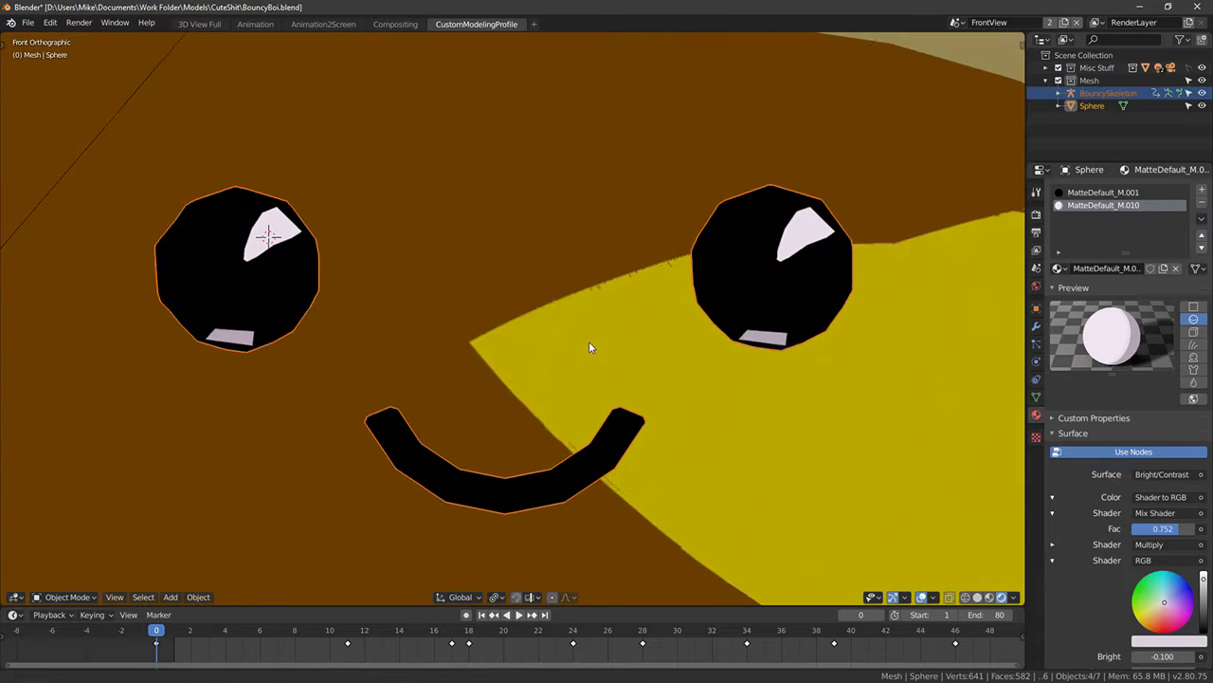
pyautogui.press('Tab')
pyautogui.moveTo(437, 371); pyautogui.dragTo(411, 376, button='middle')
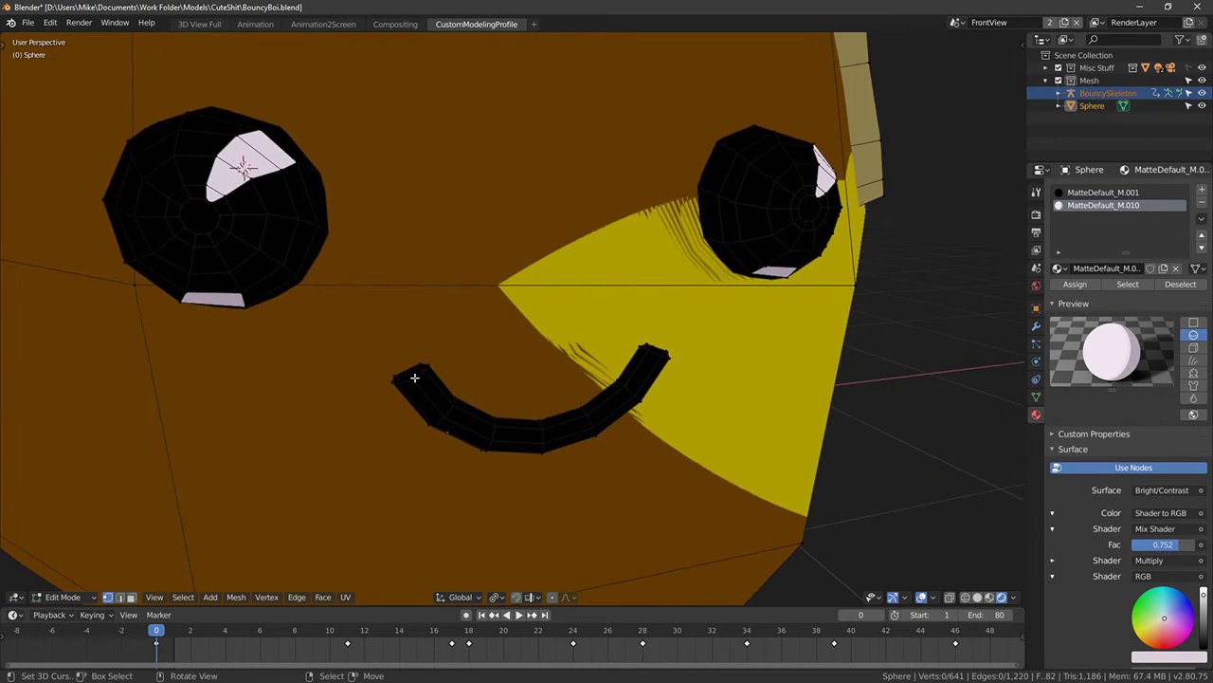
pyautogui.keyDown('alt'); pyautogui.click(409, 372); pyautogui.keyUp('alt')
pyautogui.keyDown('alt'); pyautogui.keyDown('shift'); pyautogui.click(649, 359); pyautogui.keyUp('shift'); pyautogui.keyUp('alt')
pyautogui.press('KP_1')
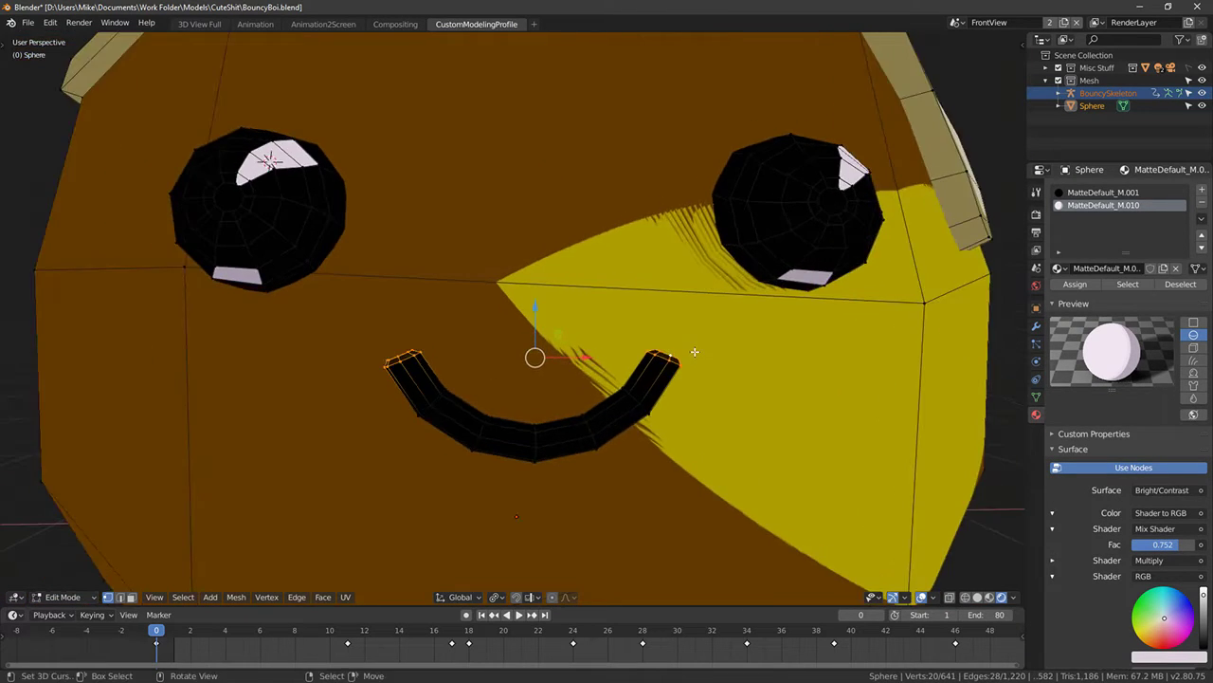
pyautogui.scroll(-6, 692, 350)
pyautogui.press('s')
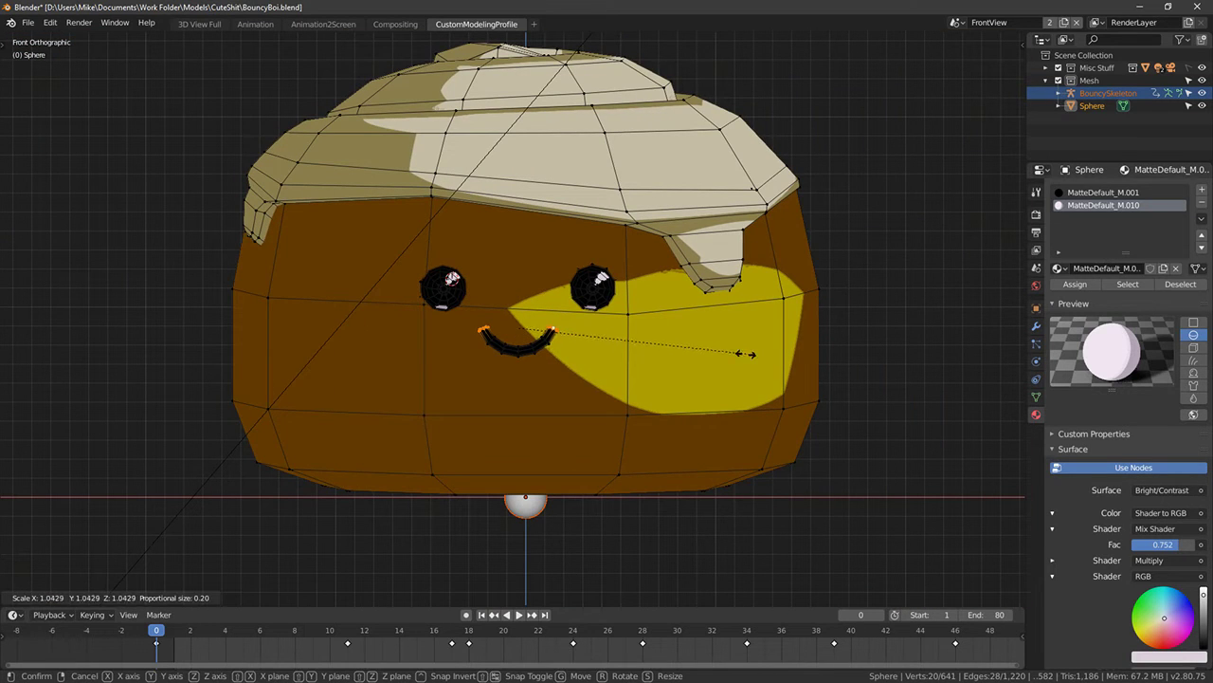
pyautogui.rightClick(728, 354)
pyautogui.press('o')
pyautogui.press('s')
pyautogui.rightClick(745, 355)
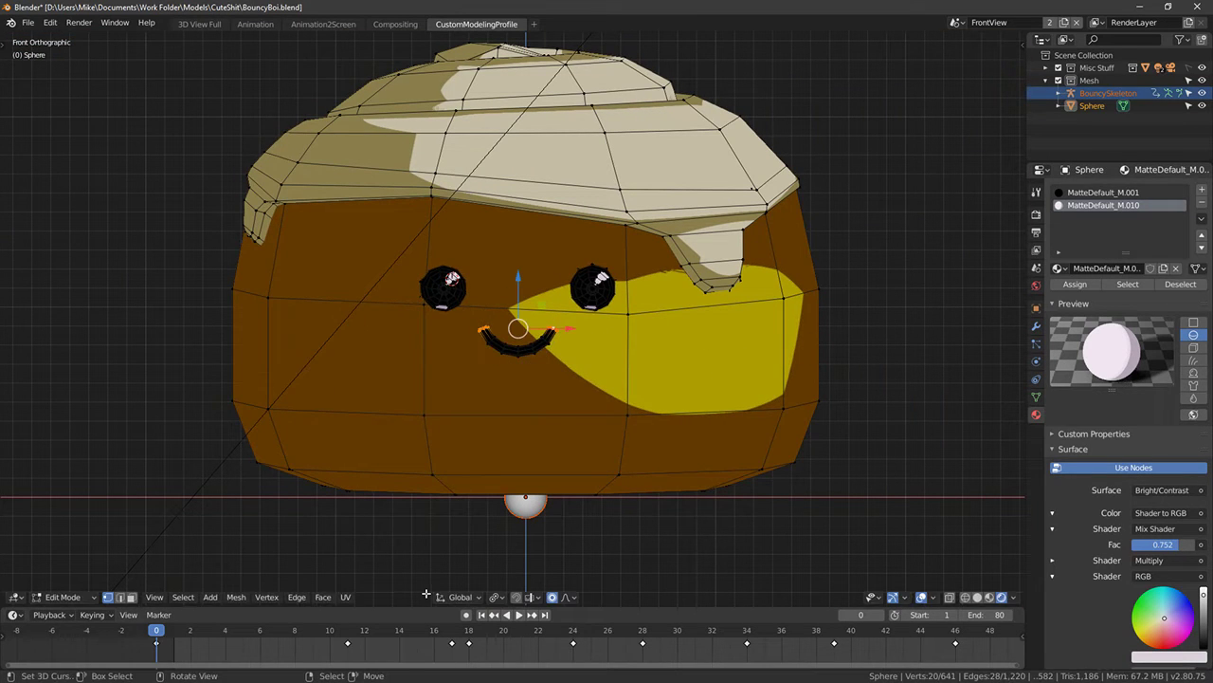
# Set the pivot point to Bounding Box Center and try scaling the two smile ends inward
pyautogui.click(463, 596)
pyautogui.click(496, 597)
pyautogui.click(478, 523)
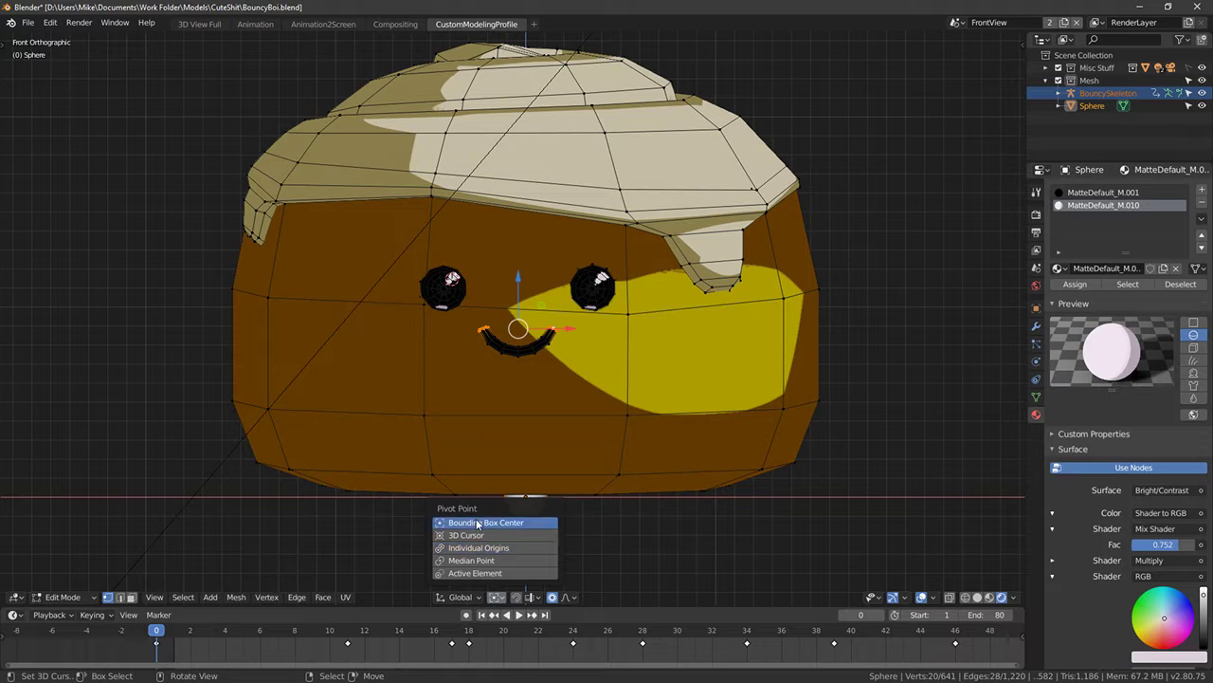
pyautogui.press('s')
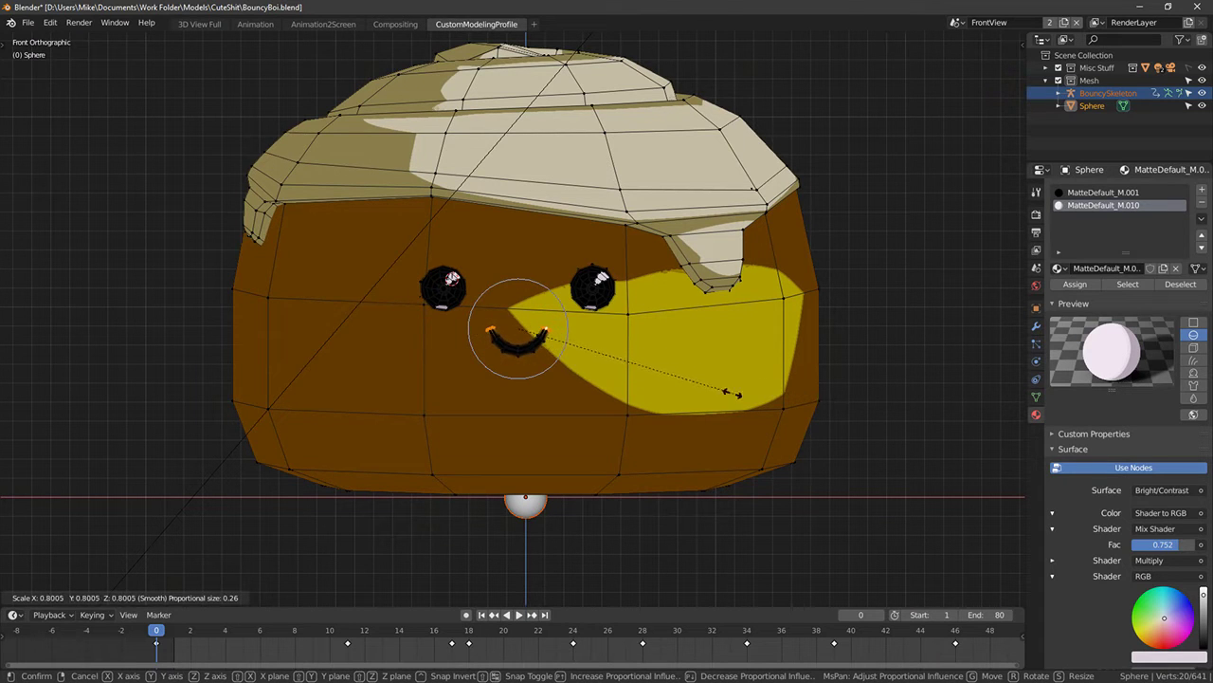
pyautogui.click(675, 389)
# Try scaling the smile ends closer together, first along X and then uniformly with a smaller proportional radius
pyautogui.scroll(4, 607, 371)
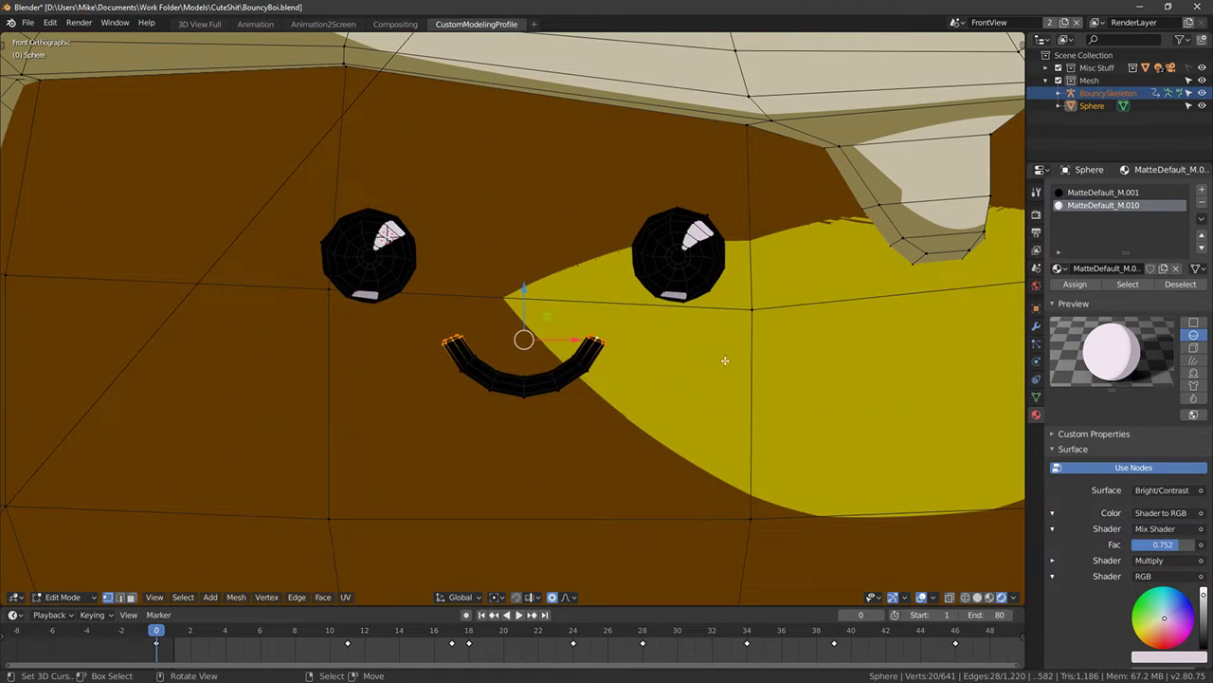
pyautogui.press('s')
pyautogui.press('Escape')
pyautogui.press('s')
pyautogui.press('x')
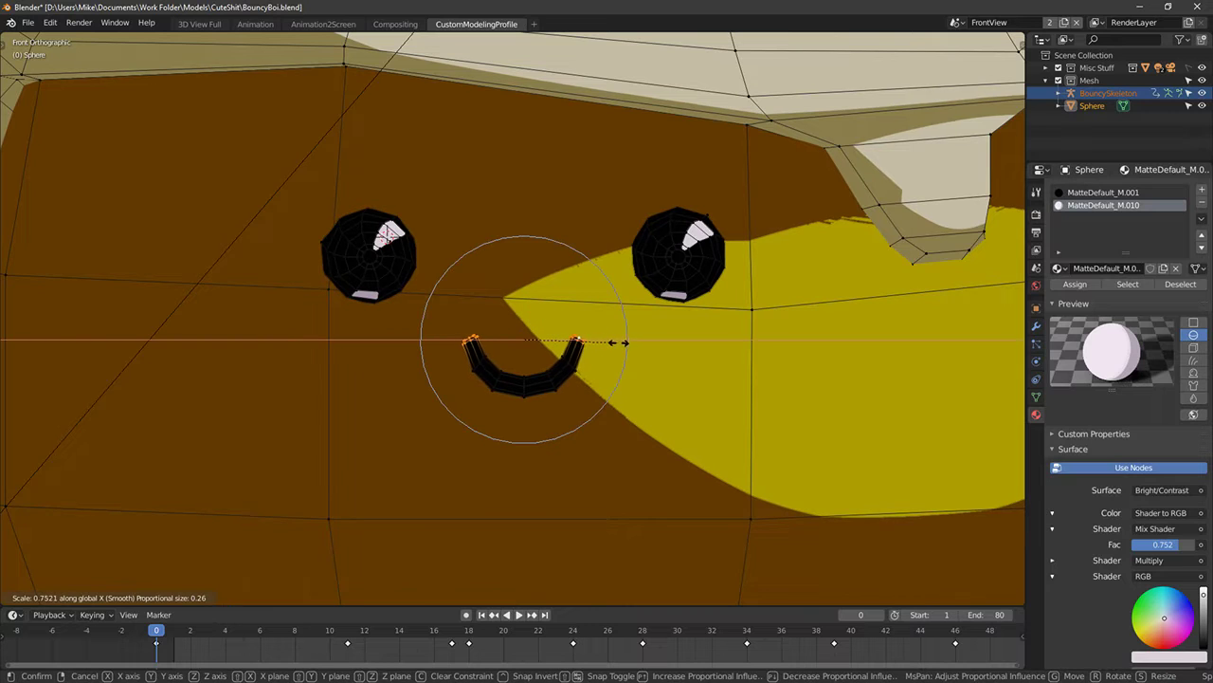
pyautogui.press('x')
pyautogui.press('x')
pyautogui.scroll(6, 607, 348)
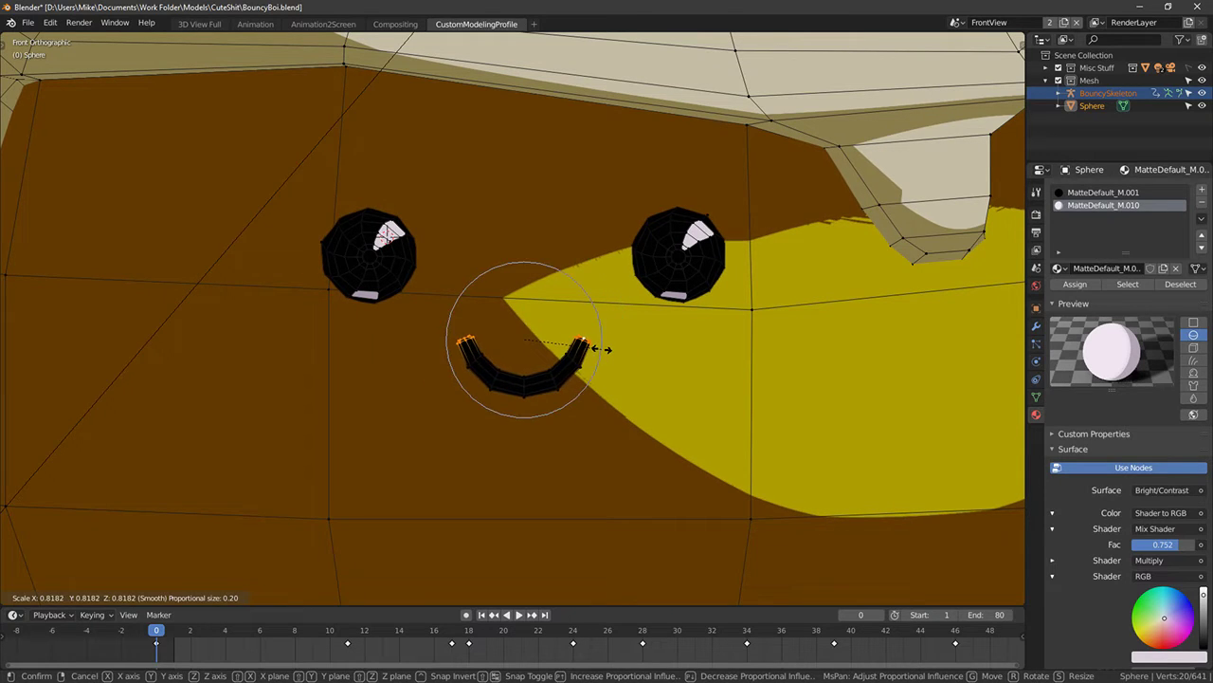
pyautogui.click(601, 347)
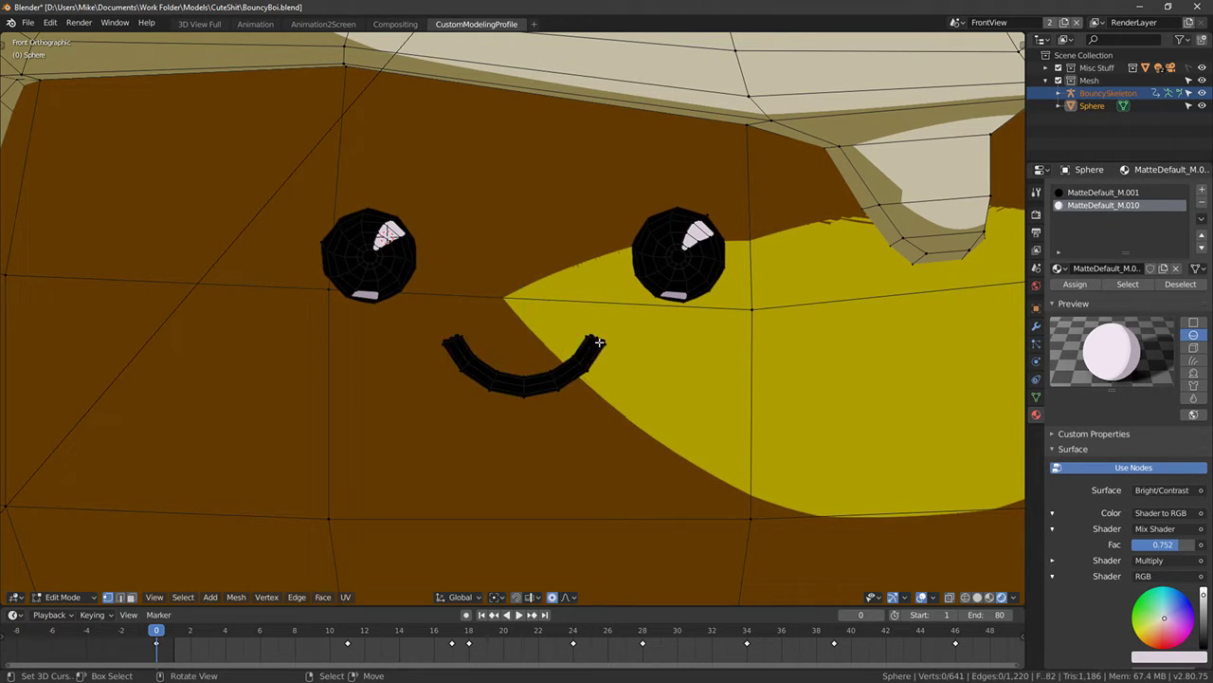
# Move each end of the smile inward along X by about 0.013 using connected proportional editing
pyautogui.moveTo(644, 340); pyautogui.dragTo(639, 340)
pyautogui.scroll(3, 639, 339)
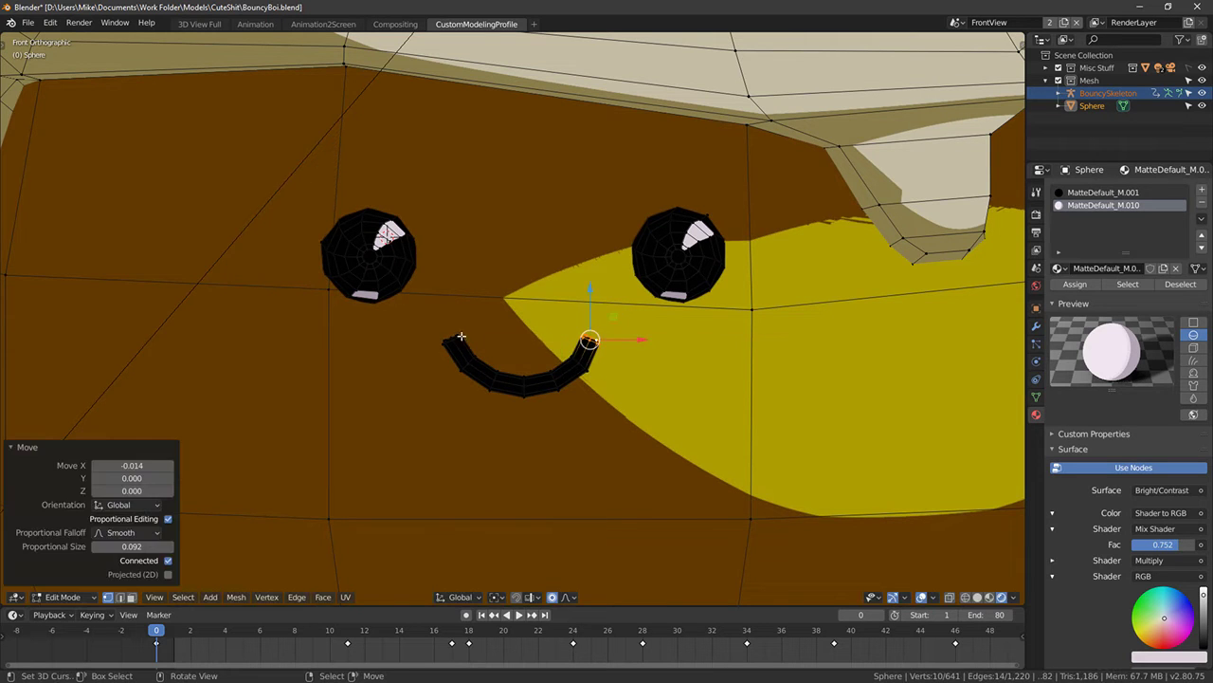
pyautogui.keyDown('alt'); pyautogui.rightClick(456, 341); pyautogui.keyUp('alt')
pyautogui.press('g')
pyautogui.press('x')
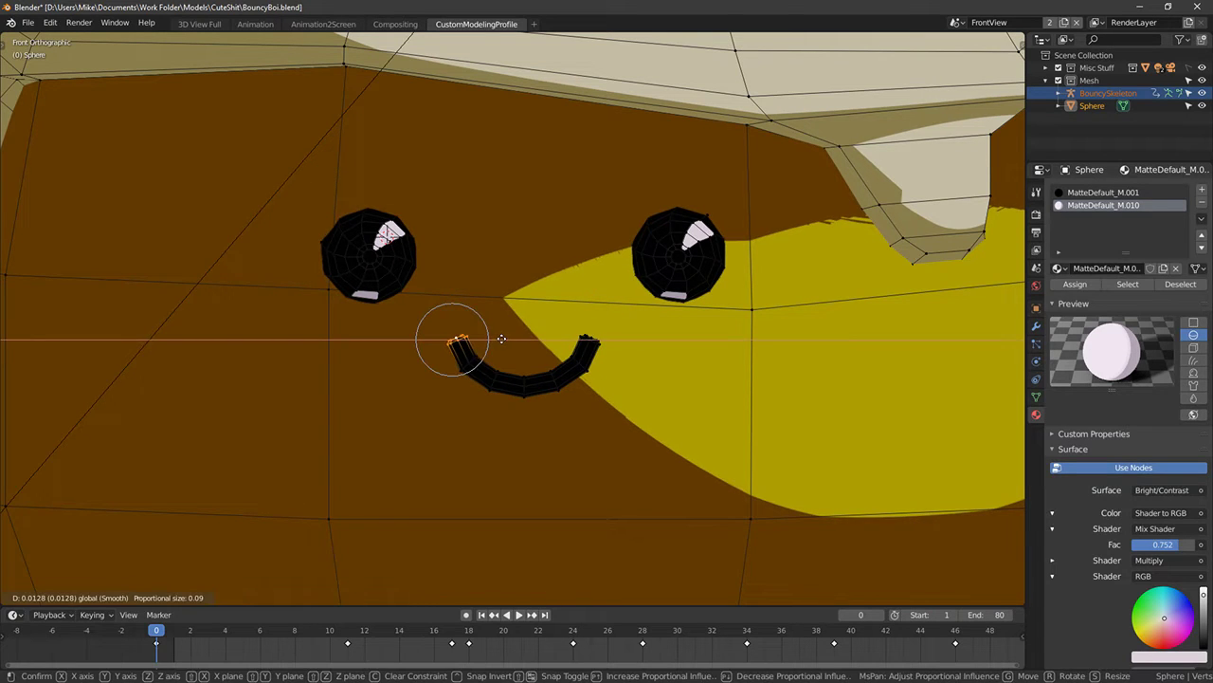
pyautogui.click(501, 339)
# Return to Object Mode and examine the narrowed smile on the whole character from the front and side
pyautogui.press('Tab')
pyautogui.scroll(-4, 605, 400)
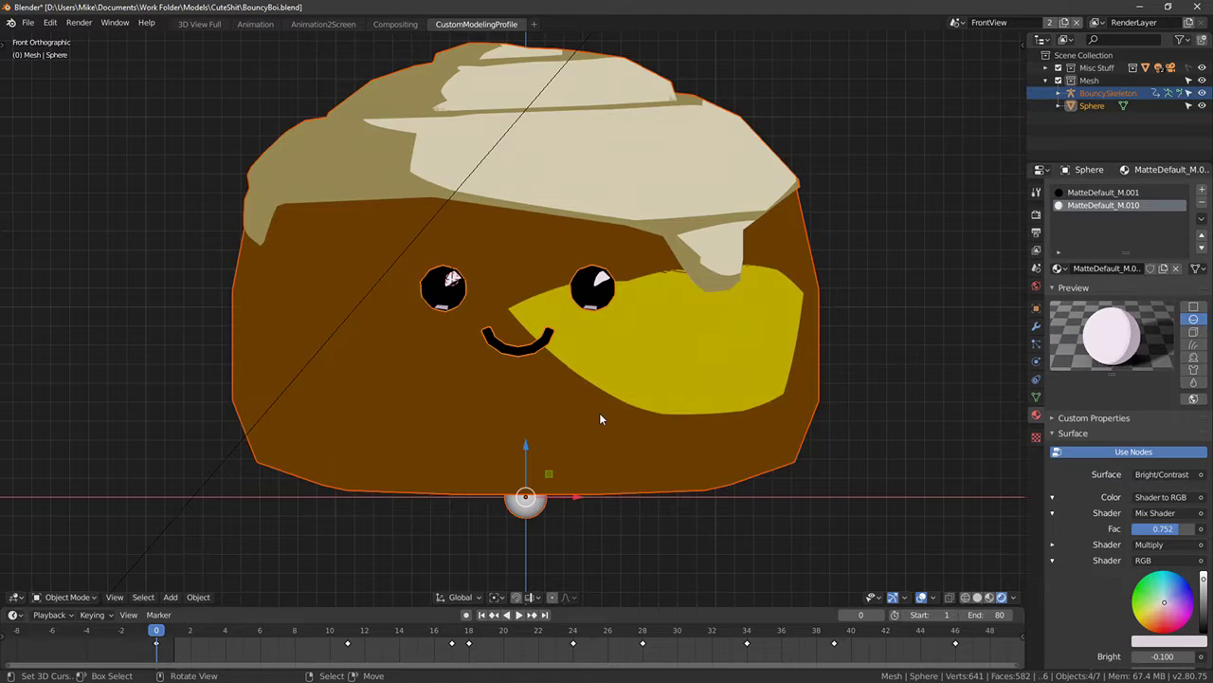
pyautogui.scroll(-2, 600, 414)
pyautogui.moveTo(527, 451); pyautogui.dragTo(563, 463, button='middle')
pyautogui.scroll(-5, 573, 498)
pyautogui.press('KP_1')
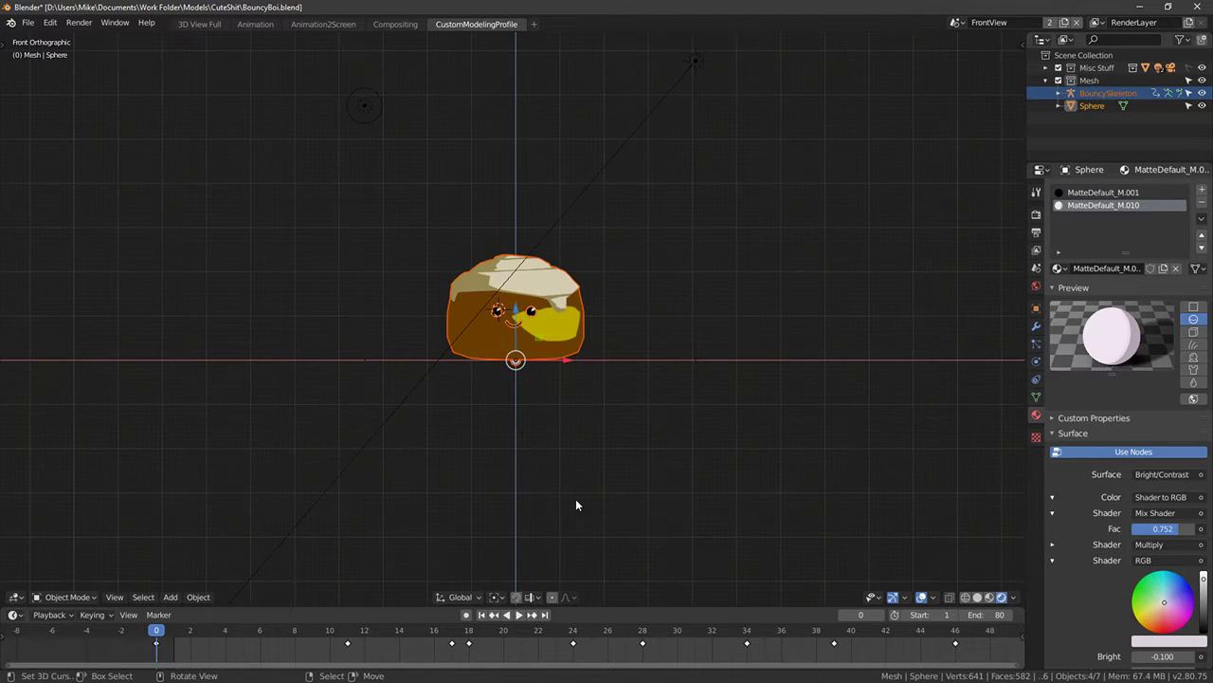
pyautogui.scroll(6, 539, 411)
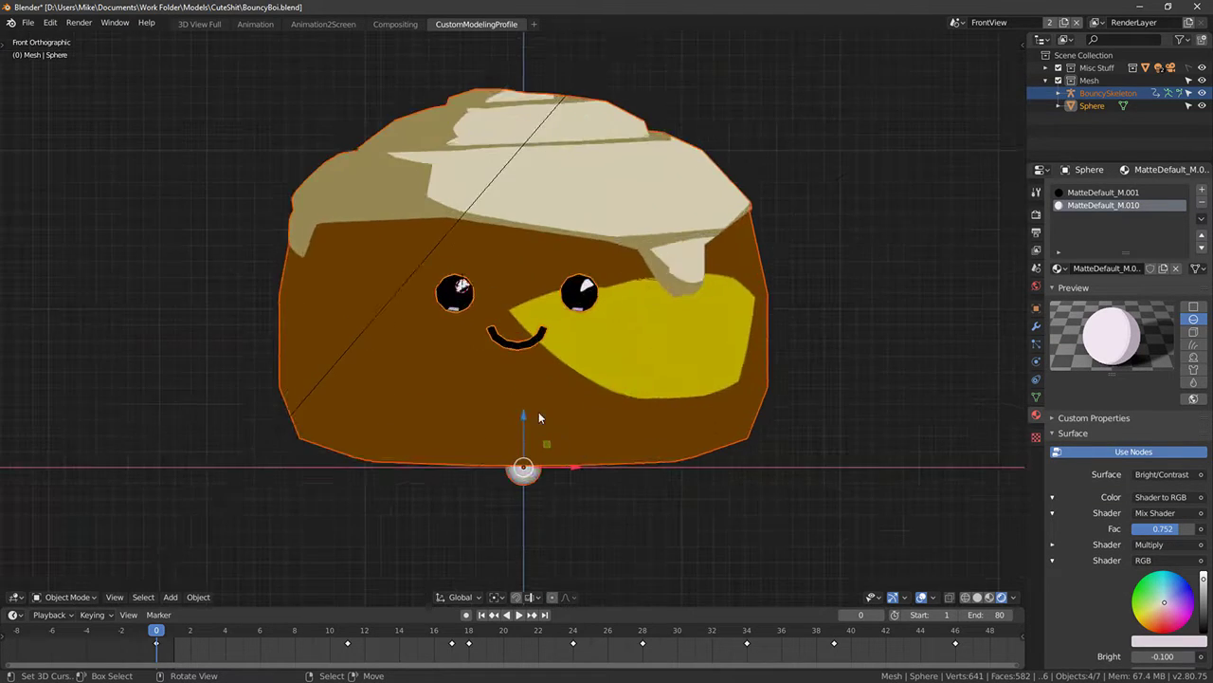
pyautogui.moveTo(538, 411); pyautogui.dragTo(371, 433, button='middle')
pyautogui.press('KP_3')
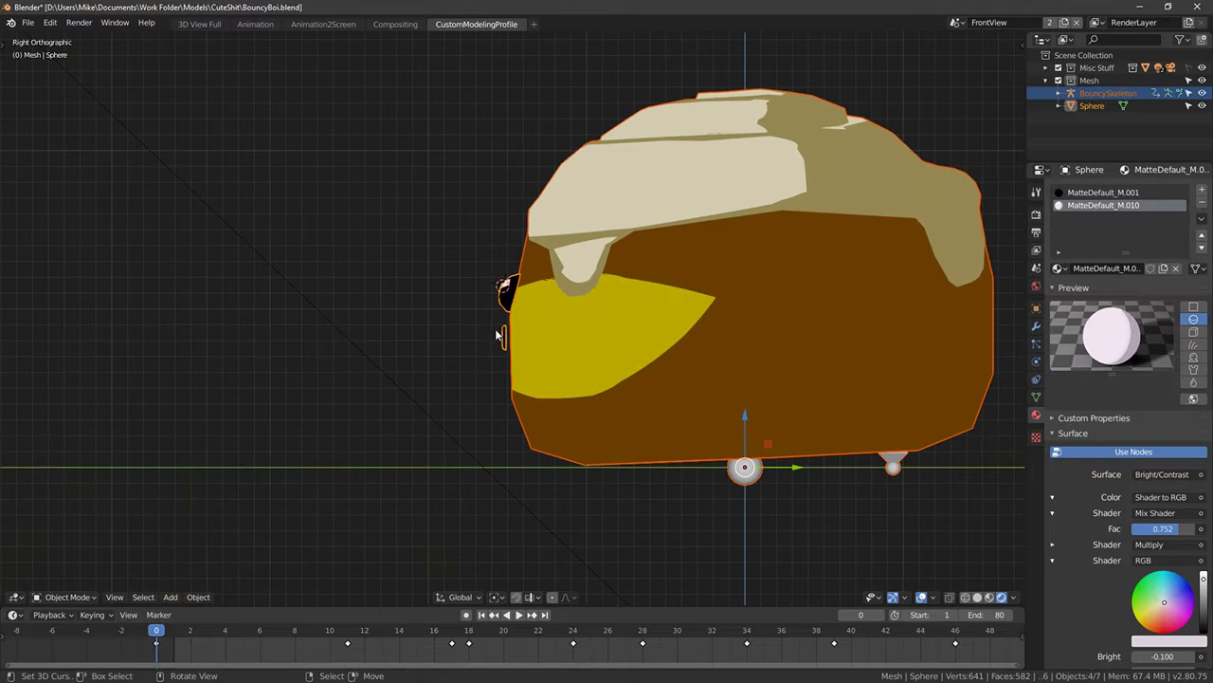
# Select the entire linked smile mesh and thin it with Shrink/Fatten at an offset of -0.005
pyautogui.press('Tab')
pyautogui.hotkey('ctrl', 'l')
pyautogui.moveTo(551, 347); pyautogui.dragTo(693, 373, button='middle')
pyautogui.scroll(3, 563, 360)
pyautogui.scroll(-5, 693, 373)
pyautogui.press('KP_Decimal')
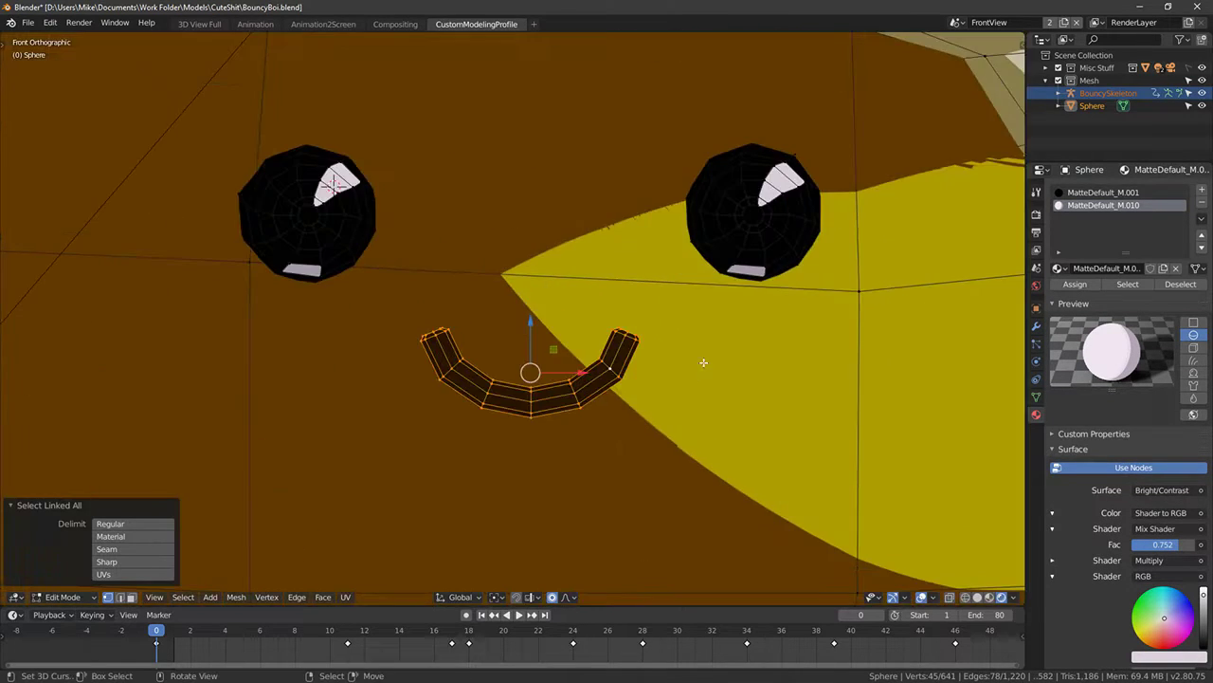
pyautogui.hotkey('alt', 's')
pyautogui.click(788, 352)
# Move the whole smile along Y to adjust how closely it sits against the face
pyautogui.moveTo(788, 352); pyautogui.dragTo(581, 391, button='middle')
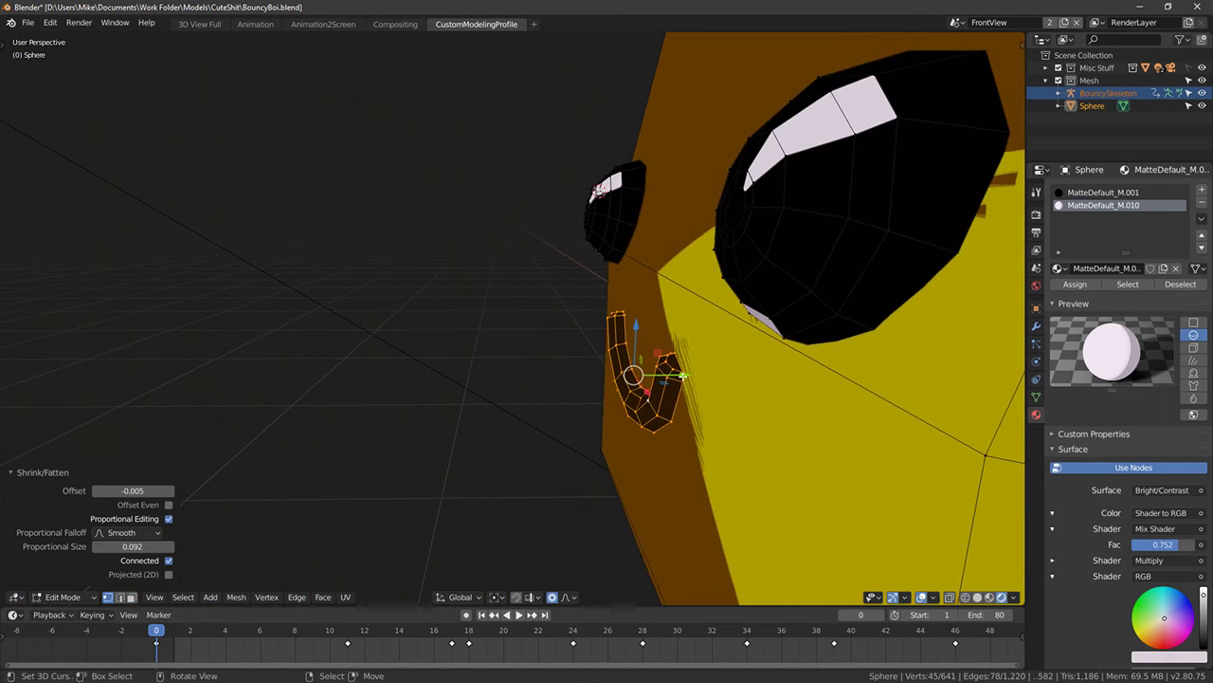
pyautogui.press('g')
pyautogui.press('y')
pyautogui.click(702, 366)
# Select the vertex path along the smile's lower back edge and move it along Y into the face with a small proportional radius
pyautogui.moveTo(703, 367); pyautogui.dragTo(834, 441, button='middle')
pyautogui.keyDown('alt'); pyautogui.rightClick(693, 395); pyautogui.keyUp('alt')
pyautogui.rightClick(699, 385)
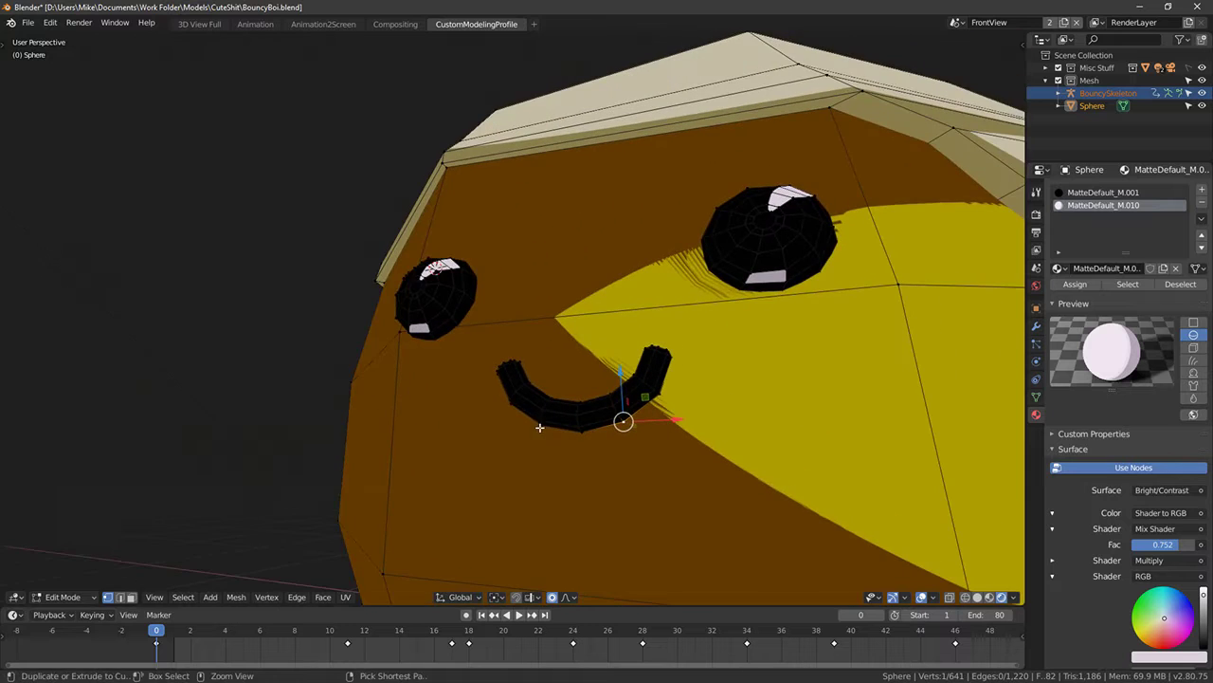
pyautogui.keyDown('ctrl'); pyautogui.rightClick(538, 428); pyautogui.keyUp('ctrl')
pyautogui.moveTo(518, 431); pyautogui.dragTo(711, 441, button='middle')
pyautogui.press('g')
pyautogui.press('y')
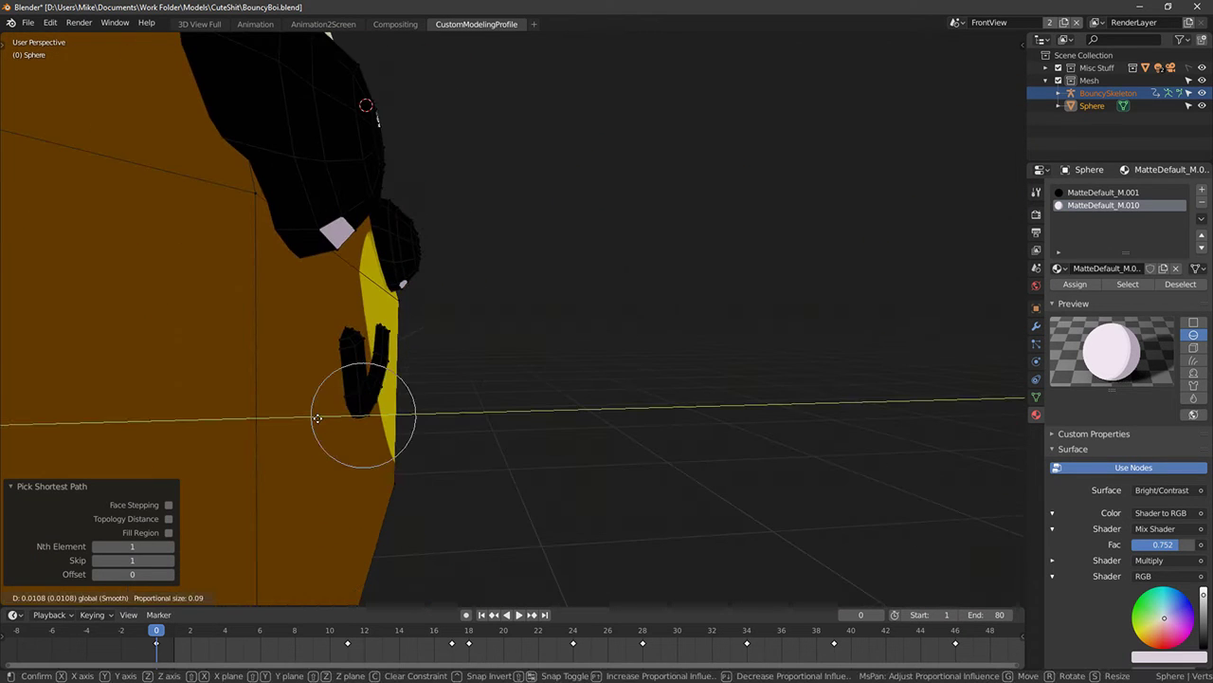
pyautogui.scroll(-3, 319, 415)
pyautogui.scroll(8, 318, 418)
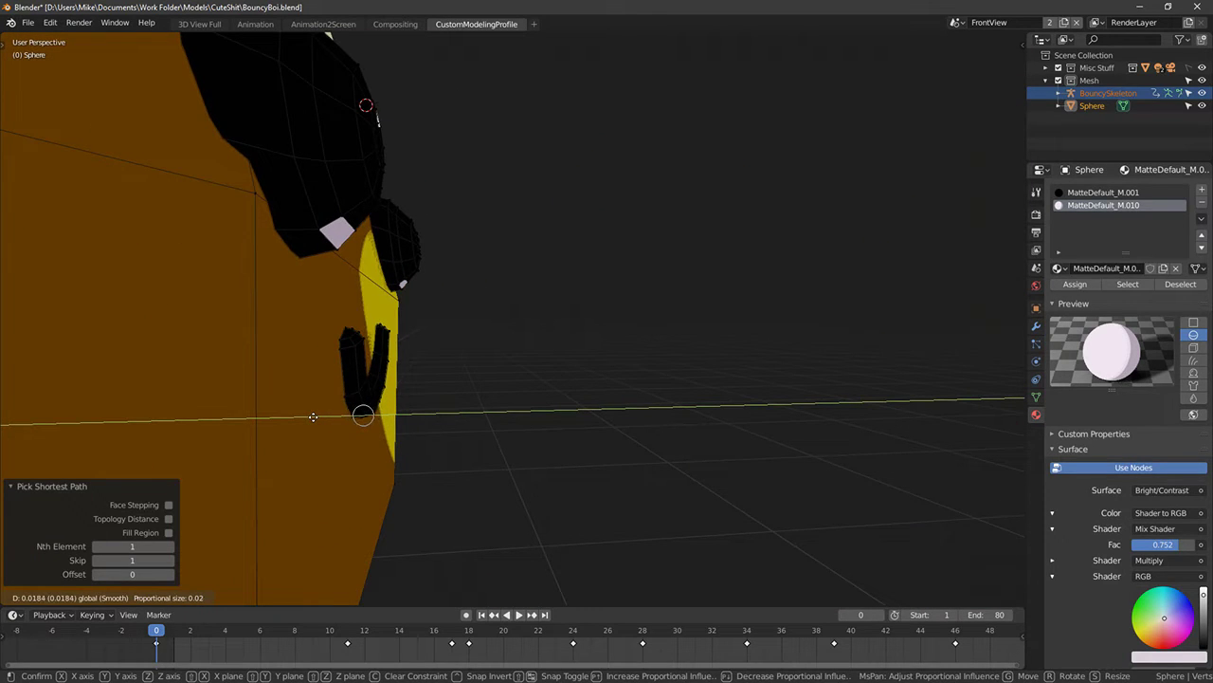
pyautogui.click(320, 420)
# Select a pair of vertices on opposite sides of the smile's back edge and move them 0.007 along Y
pyautogui.rightClick(344, 390)
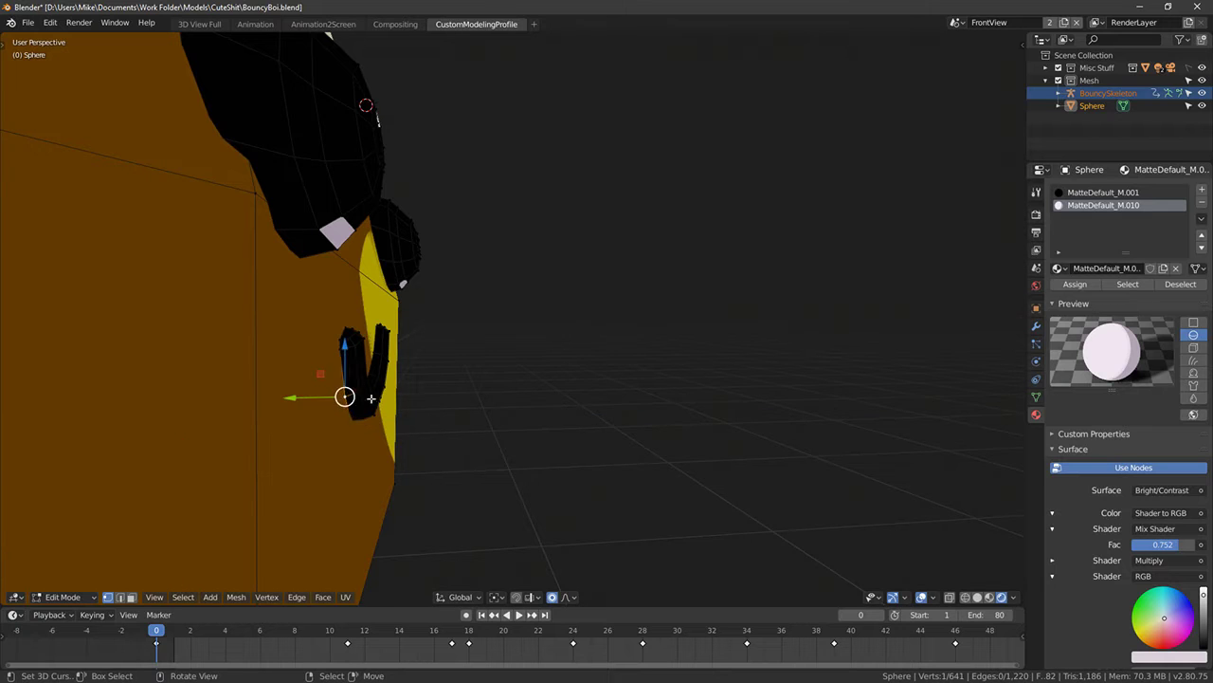
pyautogui.moveTo(370, 398); pyautogui.dragTo(605, 404, button='middle')
pyautogui.moveTo(705, 383); pyautogui.dragTo(672, 426, button='middle')
pyautogui.moveTo(681, 363); pyautogui.dragTo(695, 361)
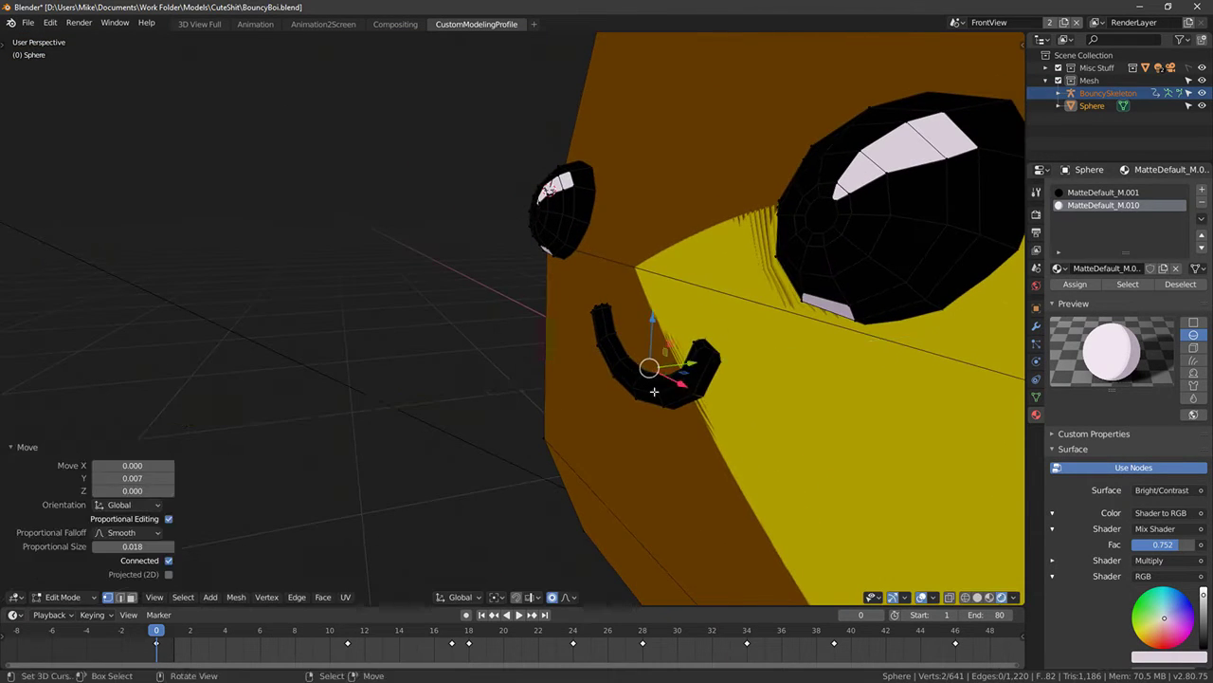
# Extrude the smile's open back edge loop along Y into the head and display the model in solid shading
pyautogui.moveTo(654, 394); pyautogui.dragTo(347, 379, button='middle')
pyautogui.hotkey('ctrl', 'l')
pyautogui.keyDown('alt'); pyautogui.rightClick(339, 358); pyautogui.keyUp('alt')
pyautogui.hotkey('shift', 'z')
pyautogui.press('e')
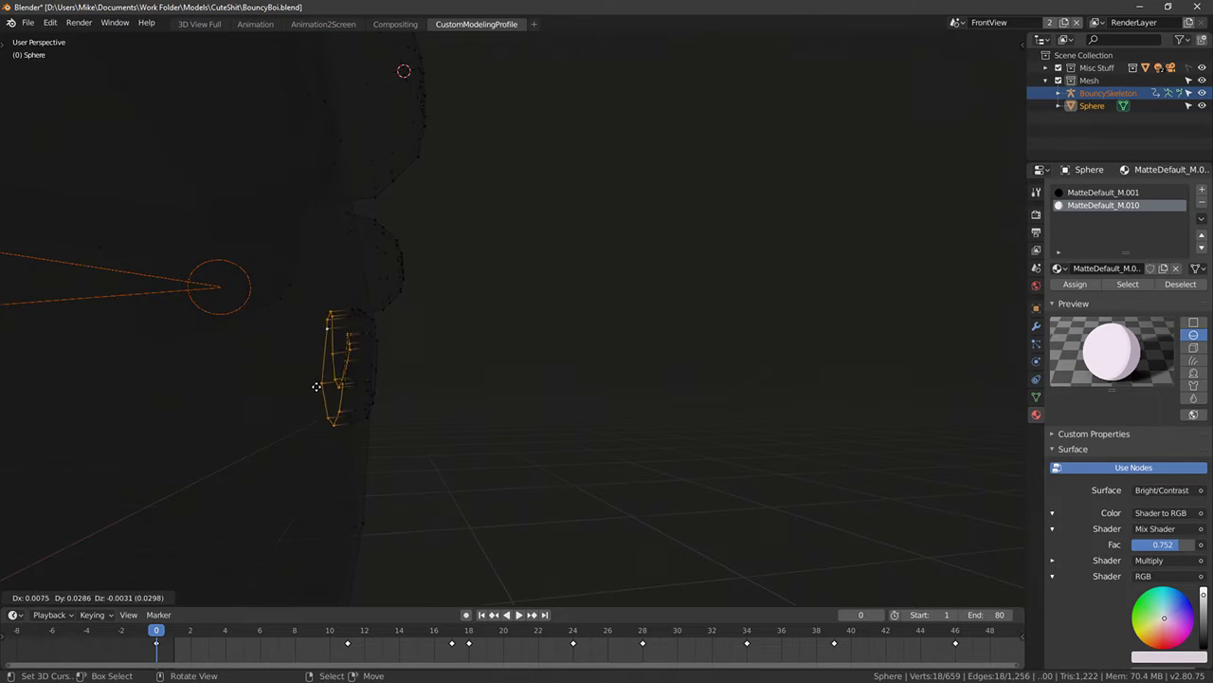
pyautogui.rightClick(301, 377)
pyautogui.moveTo(301, 376); pyautogui.dragTo(249, 370)
pyautogui.hotkey('ctrl', 'z')
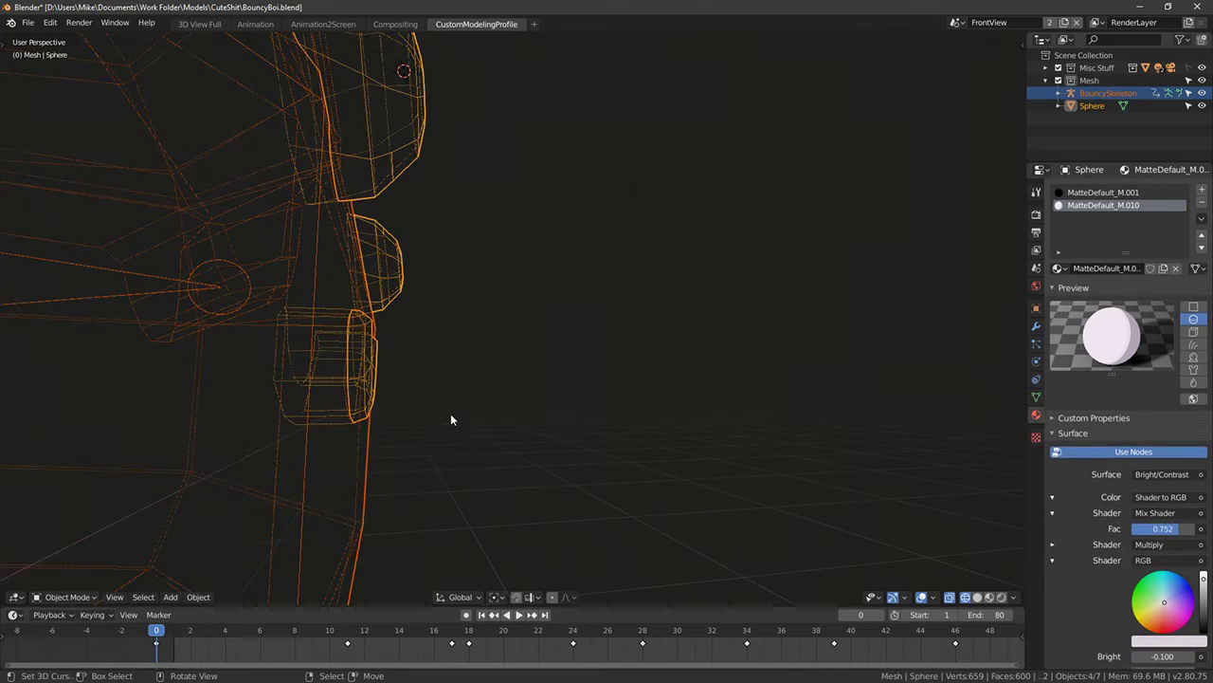
pyautogui.hotkey('alt', 'z')
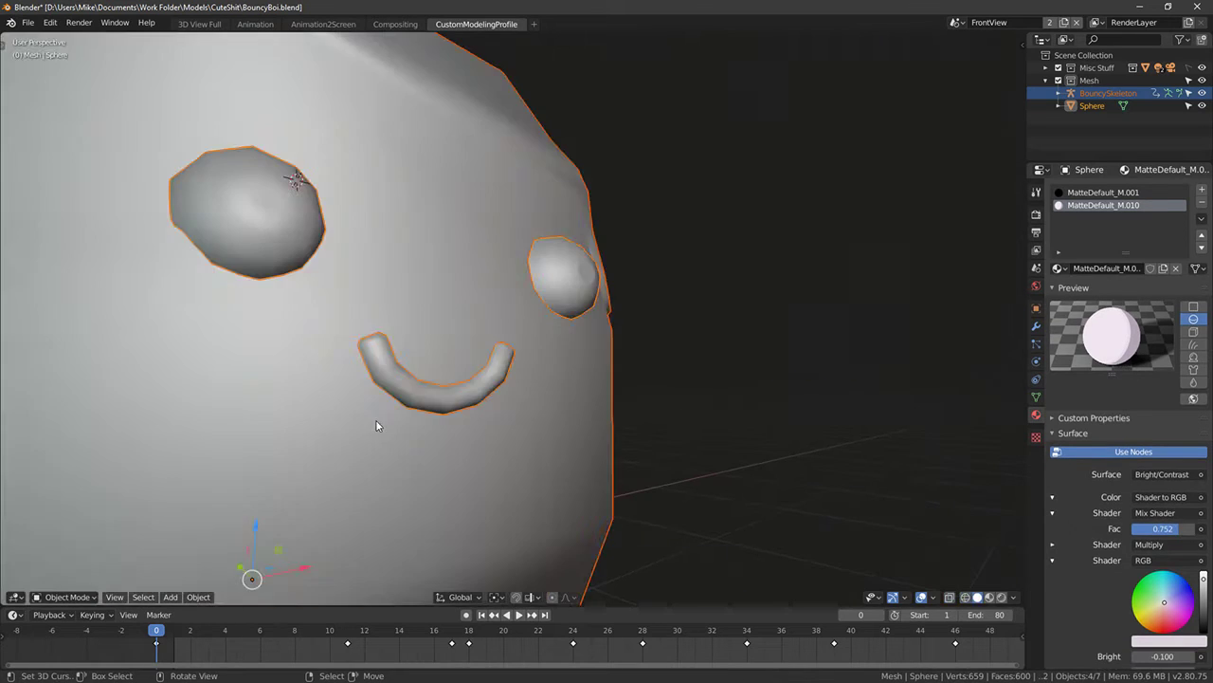
# Examine the smile and eye topology in solid shading from the side and front
pyautogui.press('Tab')
pyautogui.scroll(-4, 446, 401)
pyautogui.moveTo(447, 401); pyautogui.dragTo(382, 363, button='middle')
pyautogui.moveTo(534, 399); pyautogui.dragTo(465, 390, button='middle')
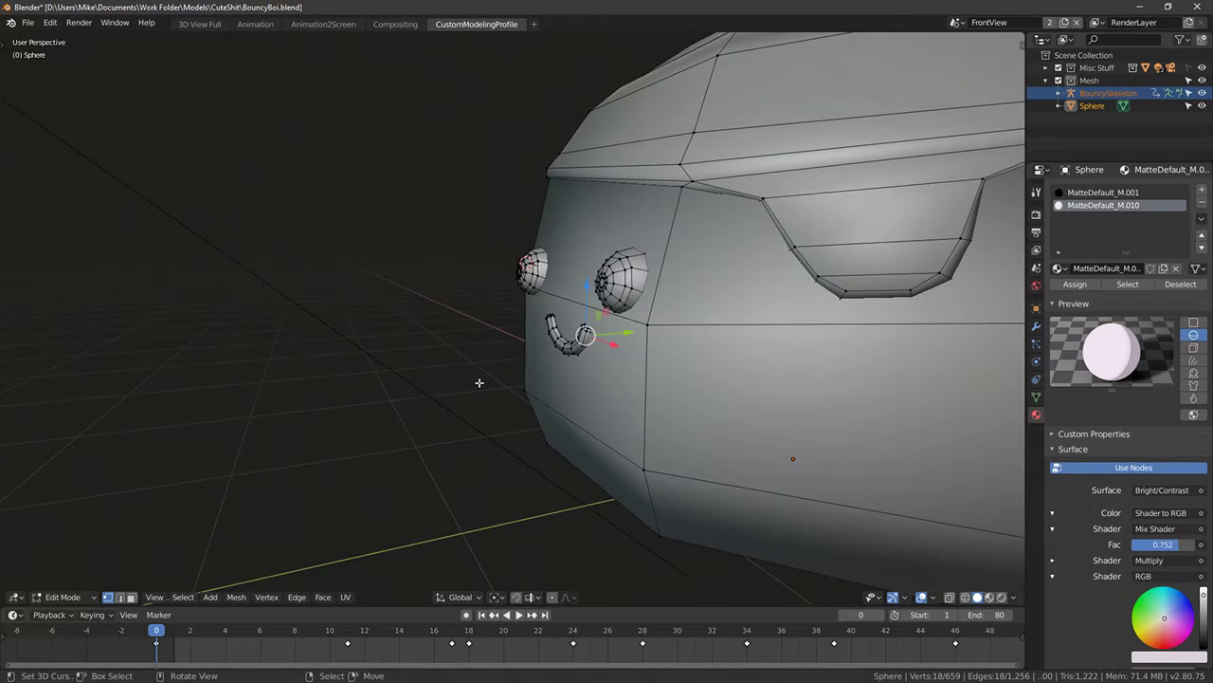
pyautogui.press('KP_1')
pyautogui.scroll(5, 484, 378)
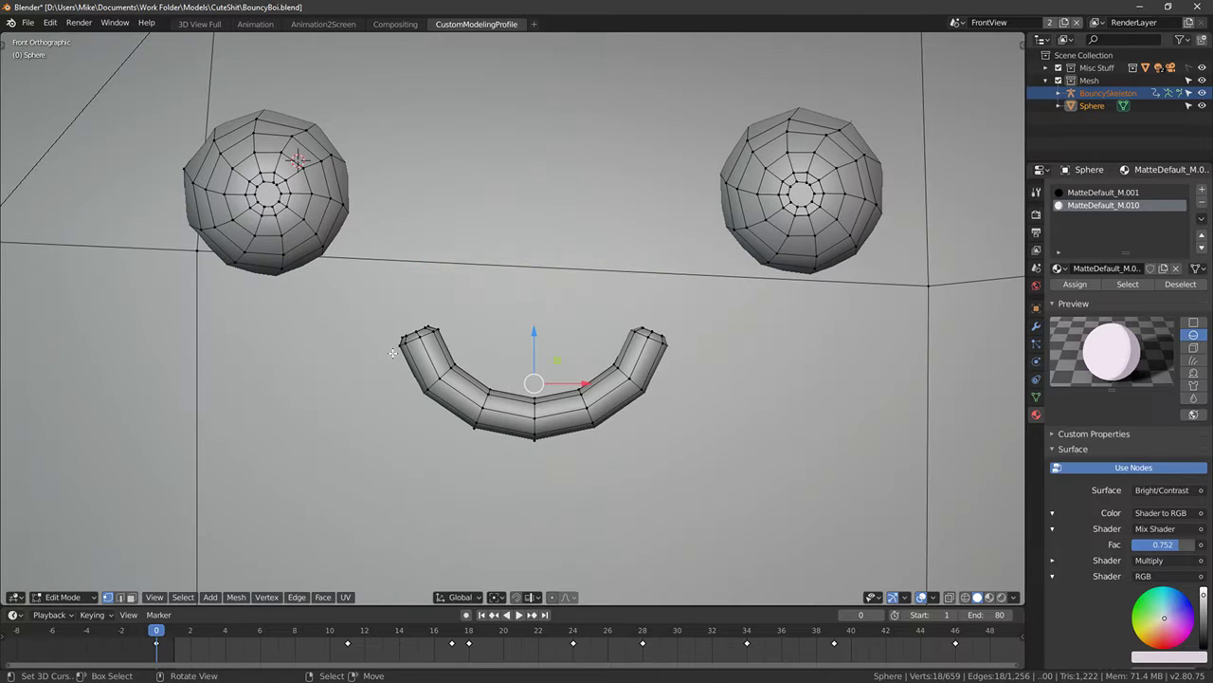
pyautogui.keyDown('shift'); pyautogui.moveTo(847, 186); pyautogui.dragTo(905, 232, button='middle'); pyautogui.keyUp('shift')
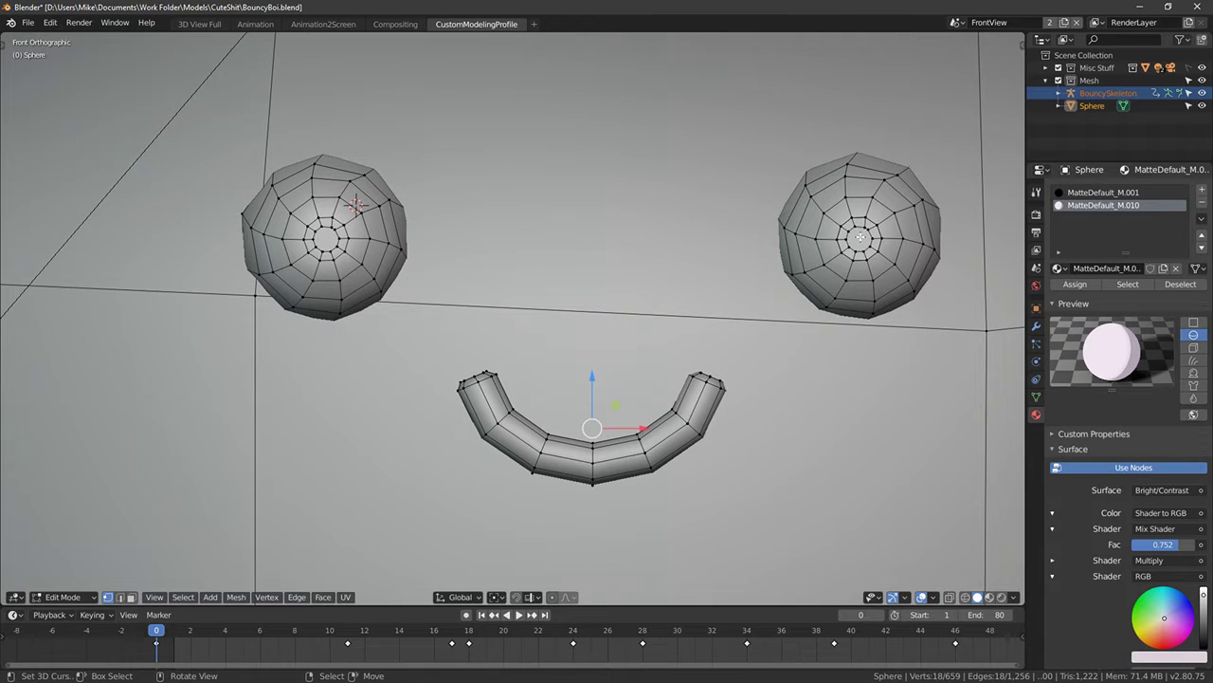
pyautogui.scroll(-3, 383, 239)
pyautogui.moveTo(384, 239); pyautogui.dragTo(342, 276, button='middle')
# Return to rendered shading and examine the extruded smile on the whole character from several angles
pyautogui.press('Tab')
pyautogui.moveTo(563, 341)
pyautogui.mouseDown(button='middle')
pyautogui.moveTo(521, 376)
pyautogui.moveTo(697, 362)
pyautogui.mouseUp(button='middle')
pyautogui.press('Tab')
pyautogui.hotkey('shift', 'z')
pyautogui.press('Tab')
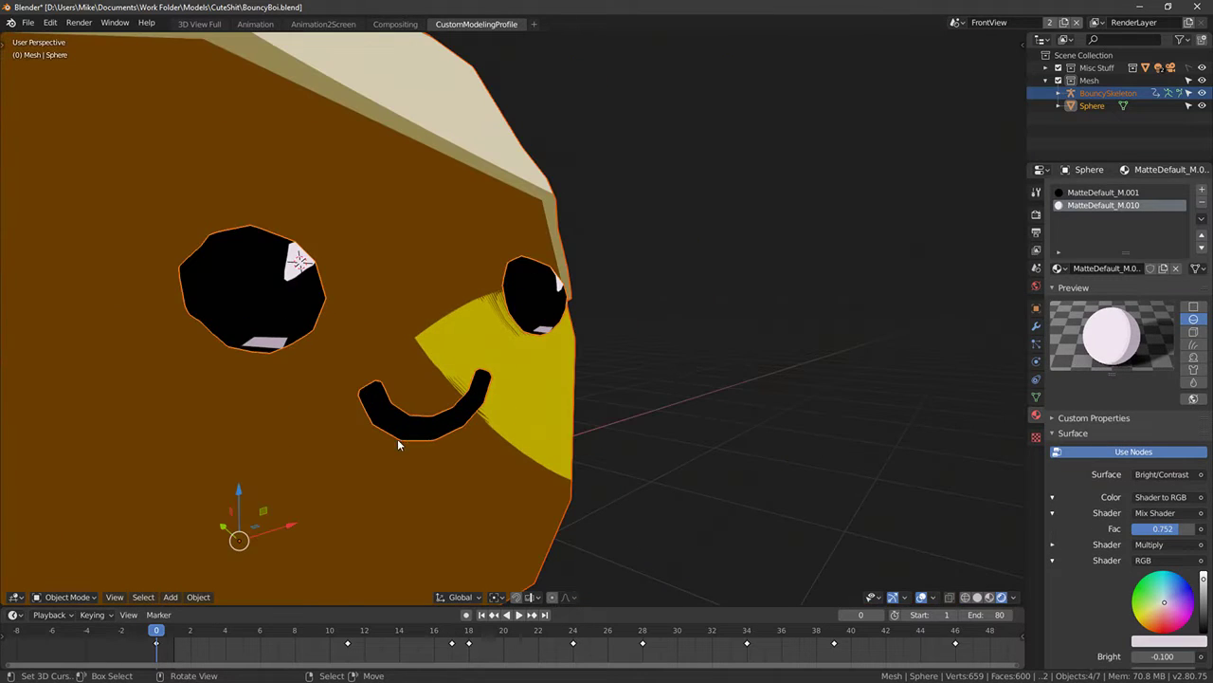
pyautogui.scroll(-2, 398, 438)
pyautogui.moveTo(398, 438); pyautogui.dragTo(328, 369, button='middle')
pyautogui.scroll(-1, 395, 410)
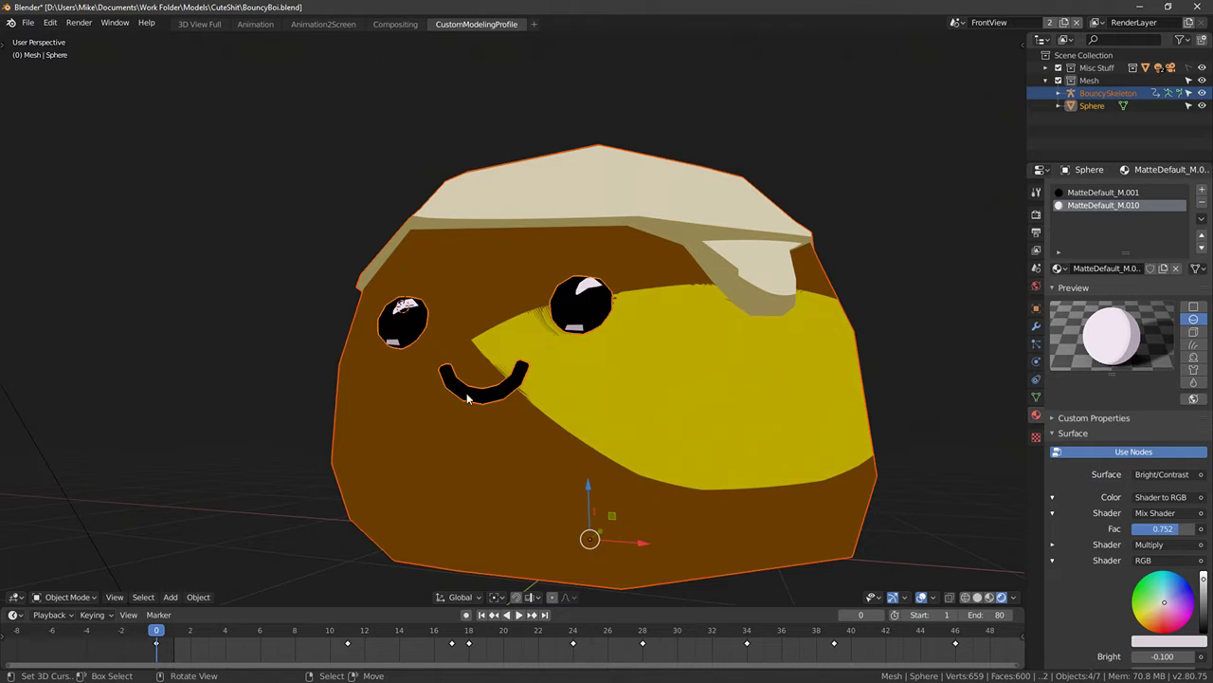
pyautogui.scroll(-3, 587, 446)
pyautogui.moveTo(592, 449); pyautogui.dragTo(675, 502, button='middle')
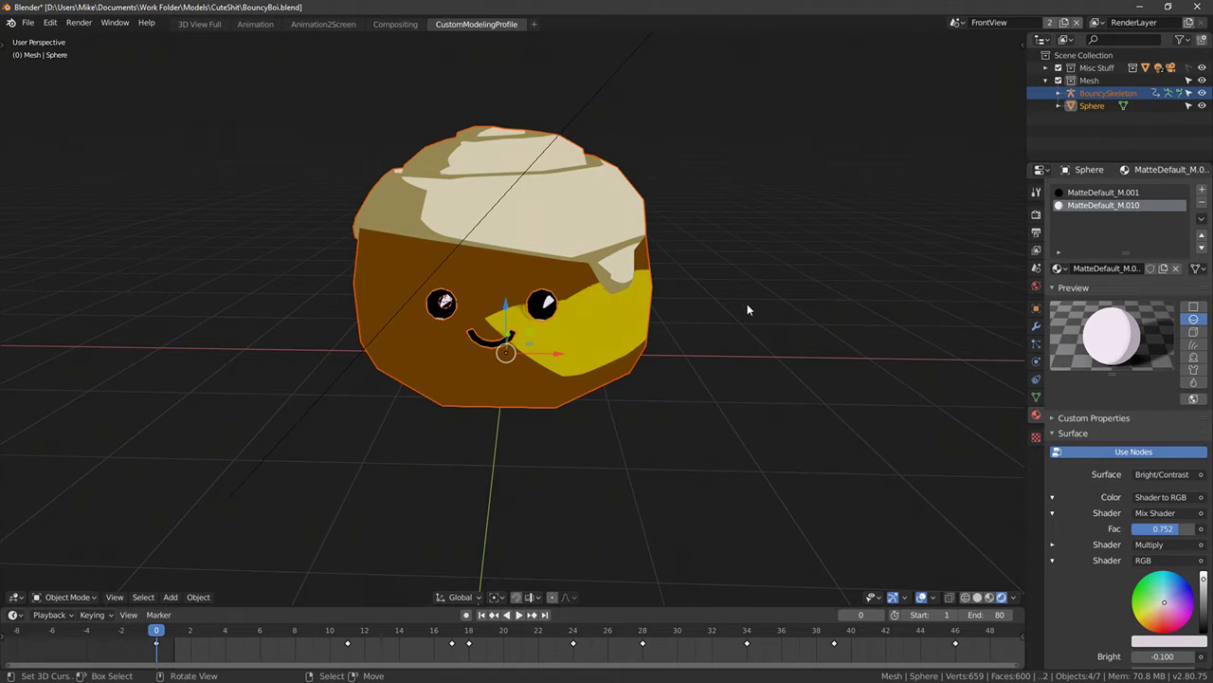
pyautogui.moveTo(571, 288); pyautogui.dragTo(515, 309, button='middle')
pyautogui.scroll(6, 515, 309)
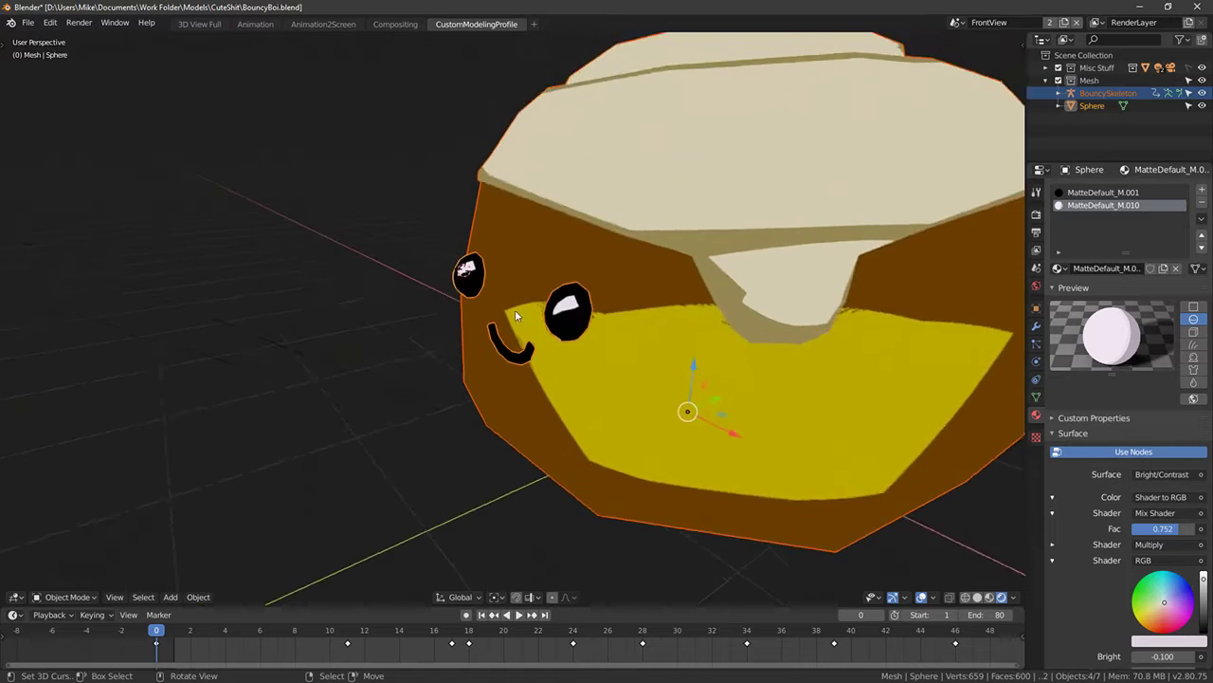
pyautogui.moveTo(633, 332)
pyautogui.mouseDown(button='middle')
pyautogui.moveTo(609, 349)
pyautogui.moveTo(603, 300)
pyautogui.moveTo(674, 239)
pyautogui.mouseUp(button='middle')
# Select only the mesh containing the eyes and smile and open it in Edit Mode with solid shading
pyautogui.rightClick(619, 336)
pyautogui.press('Tab')
pyautogui.press('Tab')
pyautogui.rightClick(621, 335)
pyautogui.press('Tab')
pyautogui.scroll(-4, 619, 336)
pyautogui.press('z')
pyautogui.hotkey('shift', 'z')
pyautogui.hotkey('shift', 'z')
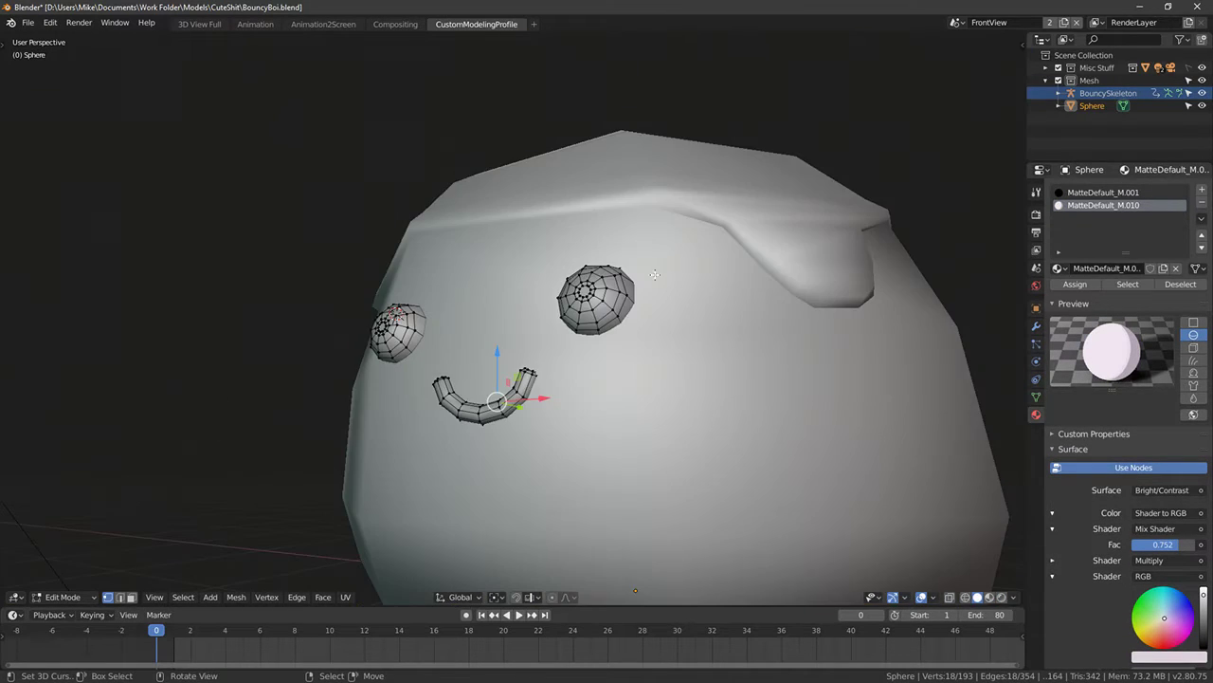
# Parent the eyes-and-smile mesh to the BouncySkeleton armature, using wireframe display to select the rig
pyautogui.moveTo(465, 332)
pyautogui.mouseDown(button='middle')
pyautogui.moveTo(566, 415)
pyautogui.moveTo(692, 302)
pyautogui.moveTo(601, 250)
pyautogui.moveTo(437, 327)
pyautogui.mouseUp(button='middle')
pyautogui.scroll(-4, 569, 408)
pyautogui.press('Tab')
pyautogui.press('Tab')
pyautogui.press('a')
pyautogui.press('Tab')
pyautogui.hotkey('shift', 'z')
pyautogui.keyDown('shift'); pyautogui.click(422, 322); pyautogui.keyUp('shift')
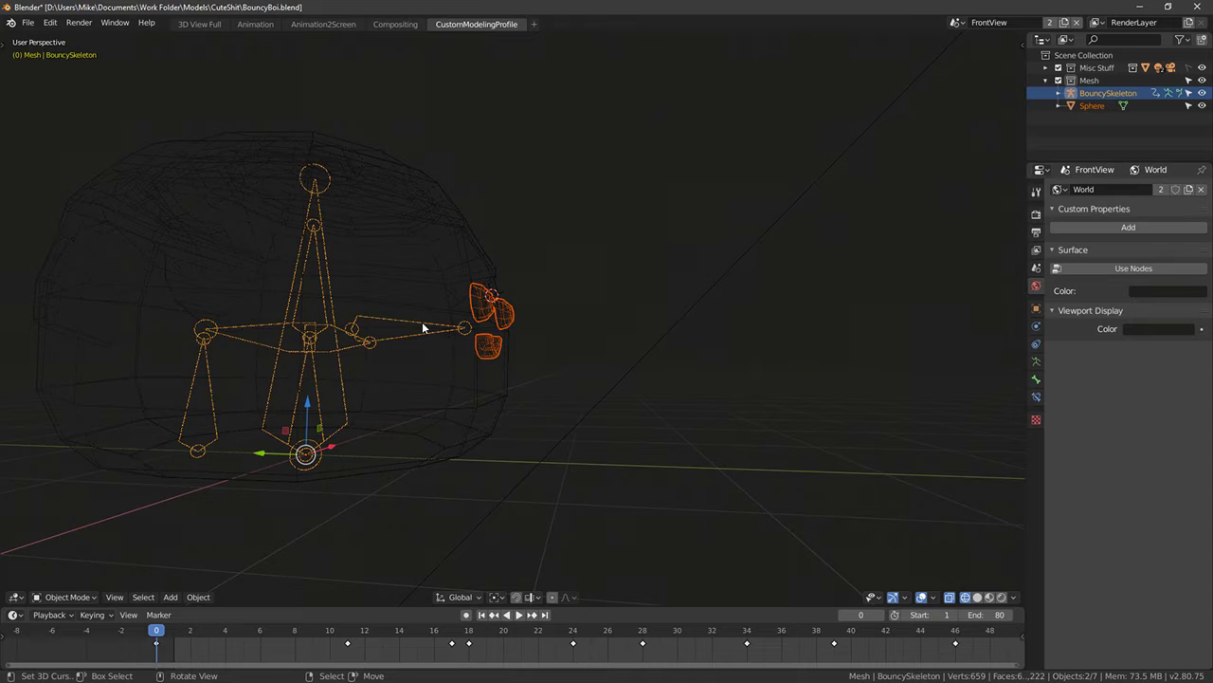
pyautogui.hotkey('ctrl', 'p')
pyautogui.click(422, 321)
pyautogui.press('Tab')
pyautogui.hotkey('shift', 'z')
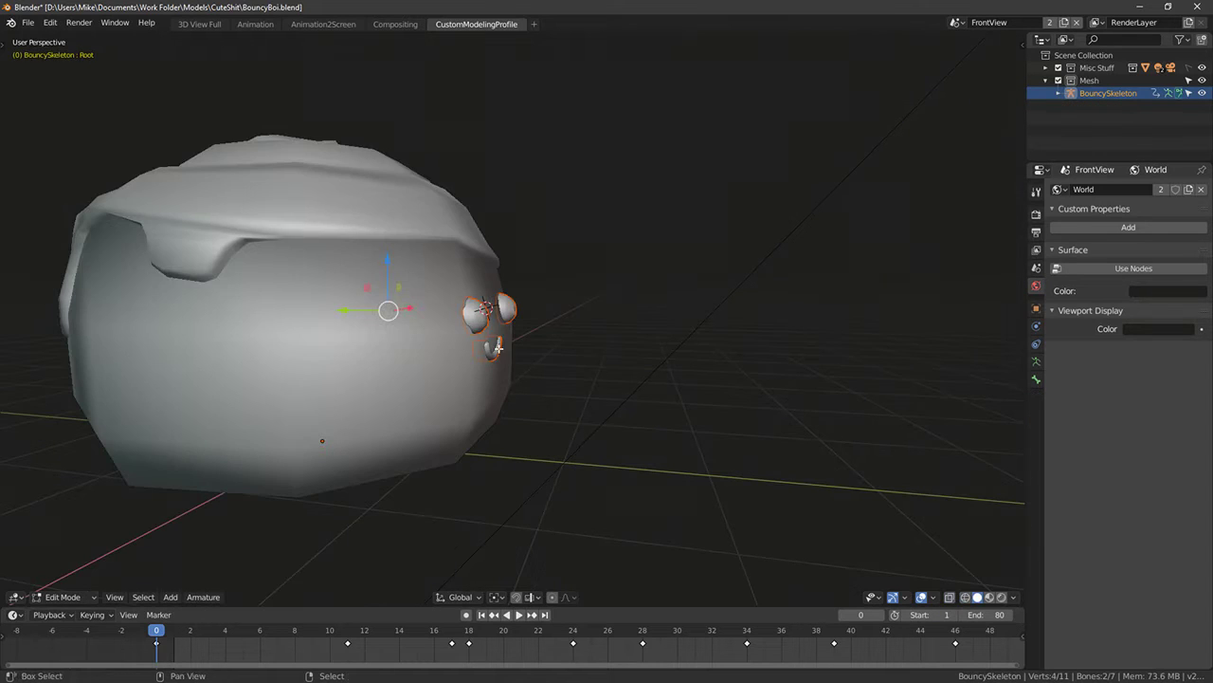
# Play the bounce animation to check how the face follows the rig, and return to frame 1
pyautogui.press('space')
pyautogui.moveTo(666, 320); pyautogui.dragTo(580, 312, button='middle')
pyautogui.scroll(-5, 563, 338)
pyautogui.press('Tab')
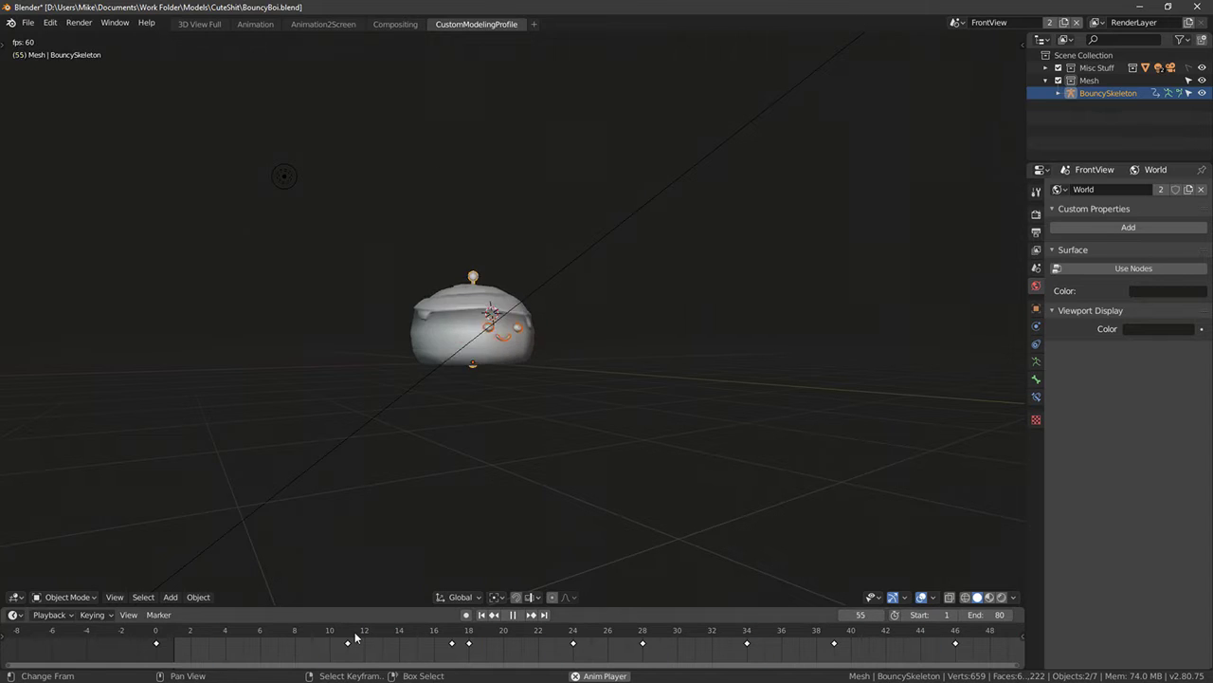
pyautogui.moveTo(313, 646); pyautogui.dragTo(174, 632)
# Select the innermost front rings of both eyes in the face mesh and move them slightly outward along Y
pyautogui.scroll(5, 435, 382)
pyautogui.rightClick(459, 356)
pyautogui.moveTo(459, 354); pyautogui.dragTo(633, 304, button='middle')
pyautogui.scroll(3, 511, 338)
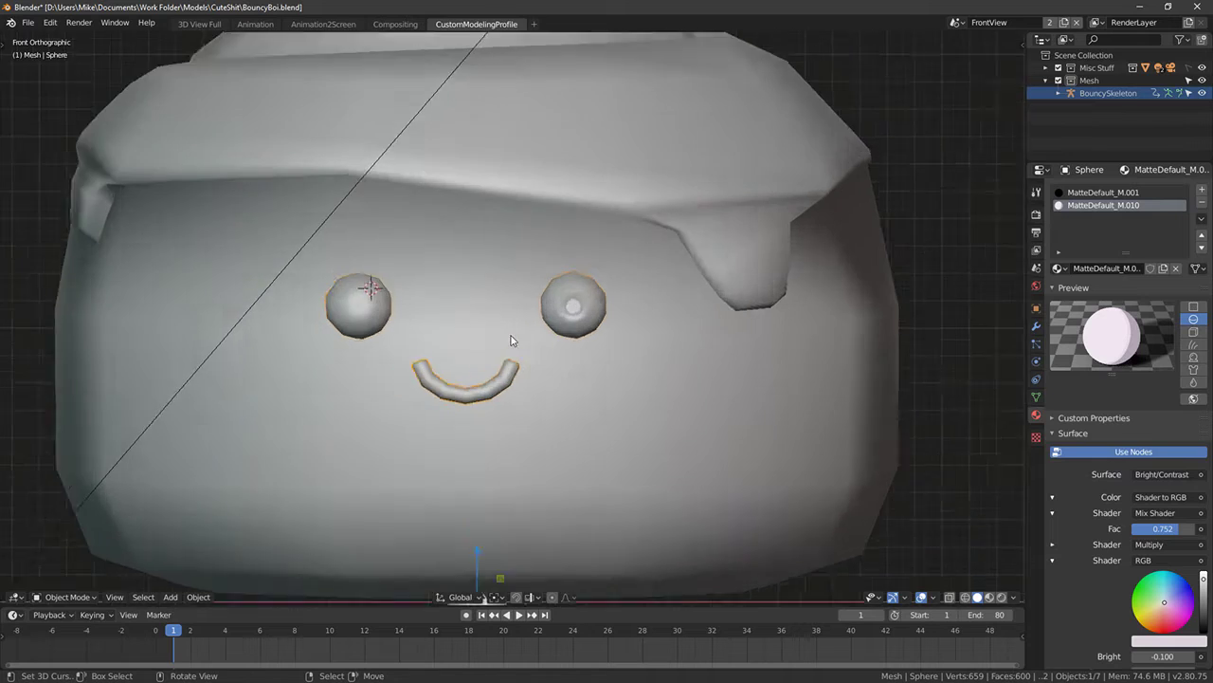
pyautogui.moveTo(512, 339); pyautogui.dragTo(616, 393, button='middle')
pyautogui.scroll(5, 630, 343)
pyautogui.press('Tab')
pyautogui.hotkey('alt', 'a')
pyautogui.keyDown('alt'); pyautogui.click(619, 387); pyautogui.keyUp('alt')
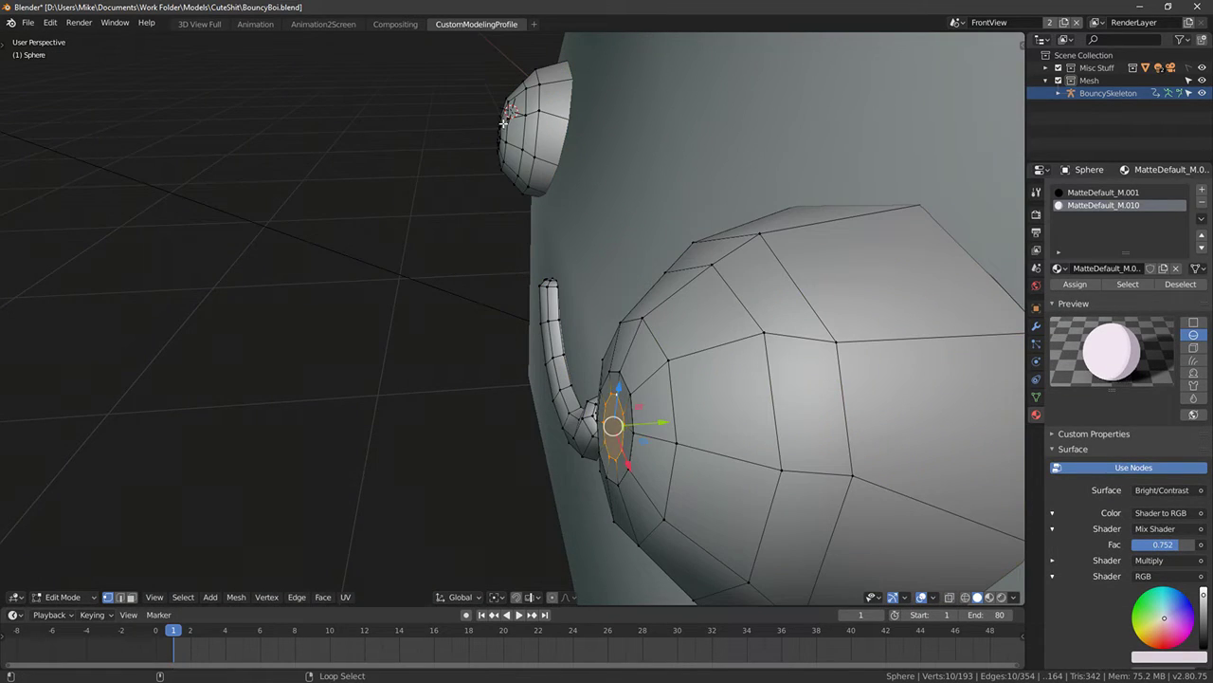
pyautogui.moveTo(504, 122); pyautogui.dragTo(460, 257, button='middle')
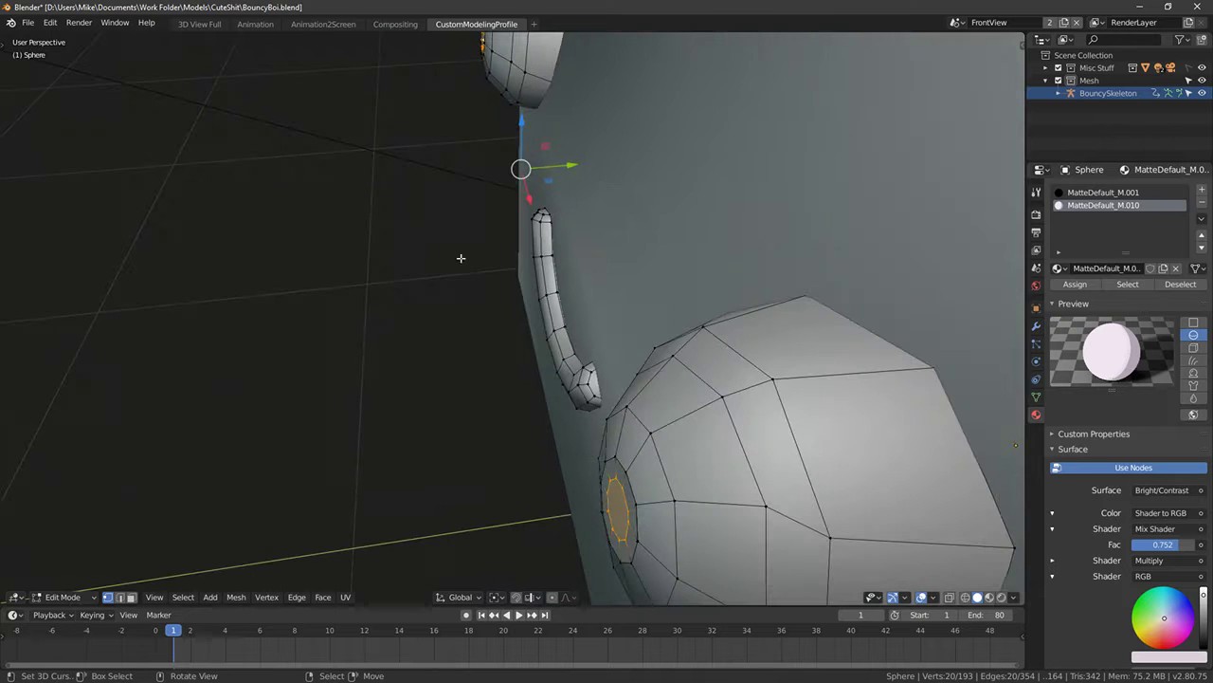
pyautogui.moveTo(565, 165); pyautogui.dragTo(563, 165)
# Examine the adjusted eyes and smile in rendered and solid shading, with and without the mesh wires
pyautogui.press('Tab')
pyautogui.hotkey('shift', 'z')
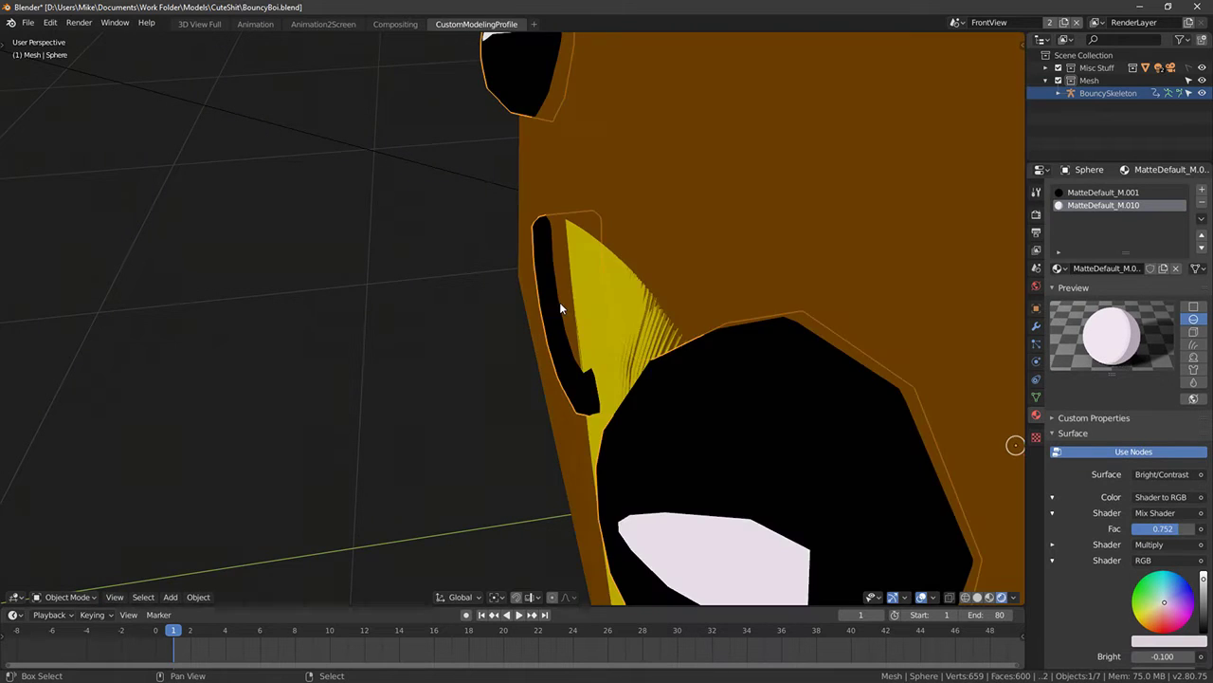
pyautogui.scroll(-3, 563, 303)
pyautogui.hotkey('shift', 'z')
pyautogui.moveTo(542, 327)
pyautogui.mouseDown(button='middle')
pyautogui.moveTo(621, 271)
pyautogui.moveTo(569, 245)
pyautogui.moveTo(653, 239)
pyautogui.moveTo(696, 281)
pyautogui.moveTo(550, 317)
pyautogui.mouseUp(button='middle')
pyautogui.press('Tab')
pyautogui.press('Tab')
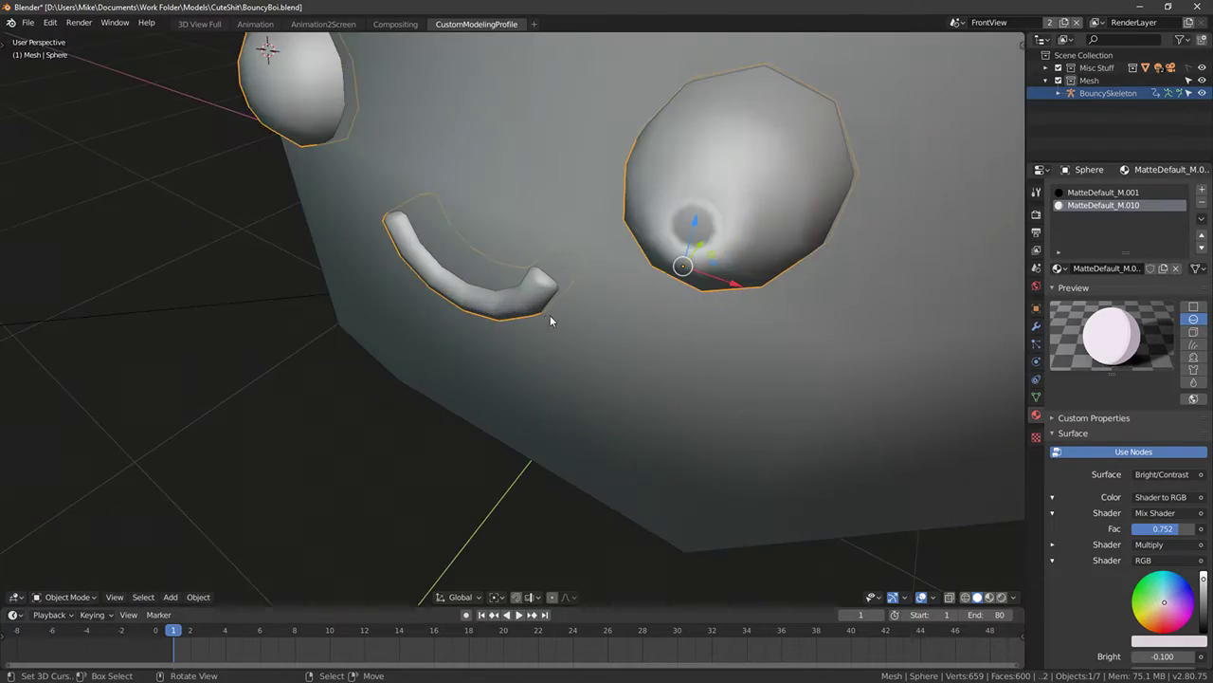
pyautogui.press('Tab')
pyautogui.moveTo(688, 324); pyautogui.dragTo(591, 341, button='middle')
pyautogui.scroll(-1, 521, 341)
pyautogui.press('Tab')
pyautogui.scroll(2, 592, 390)
pyautogui.scroll(3, 626, 352)
pyautogui.press('Tab')
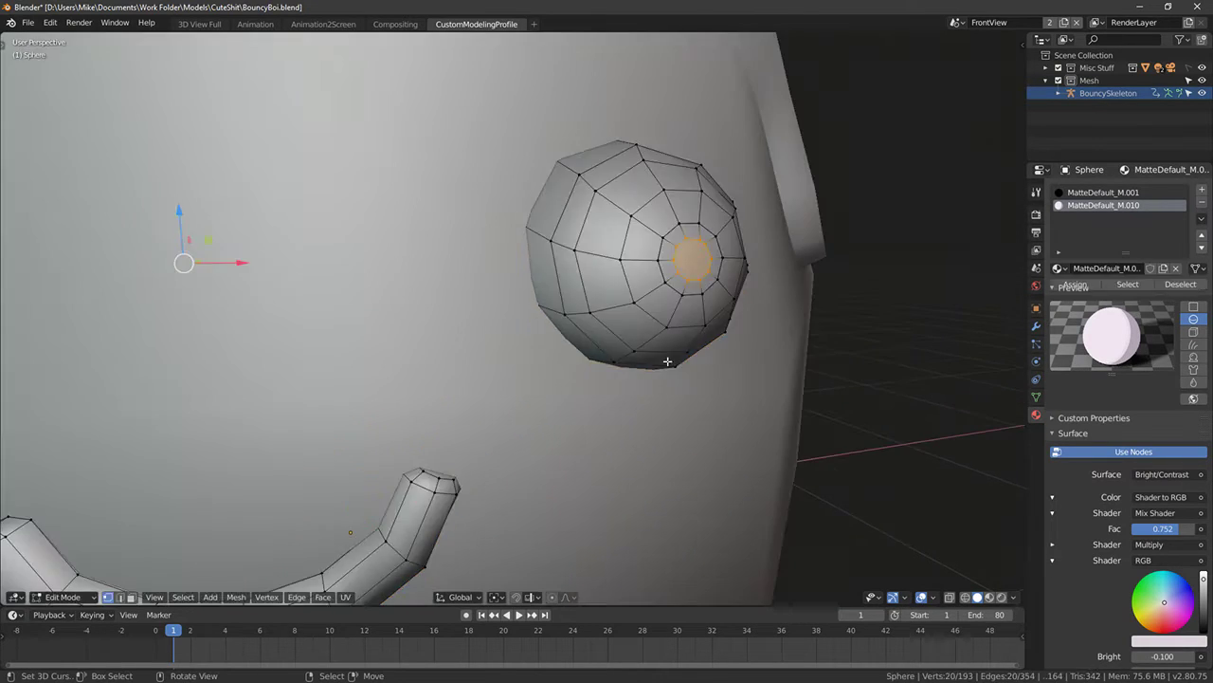
# Delete the whole eye nearest the hanging icing drip from the face mesh
pyautogui.moveTo(668, 361); pyautogui.dragTo(631, 368, button='middle')
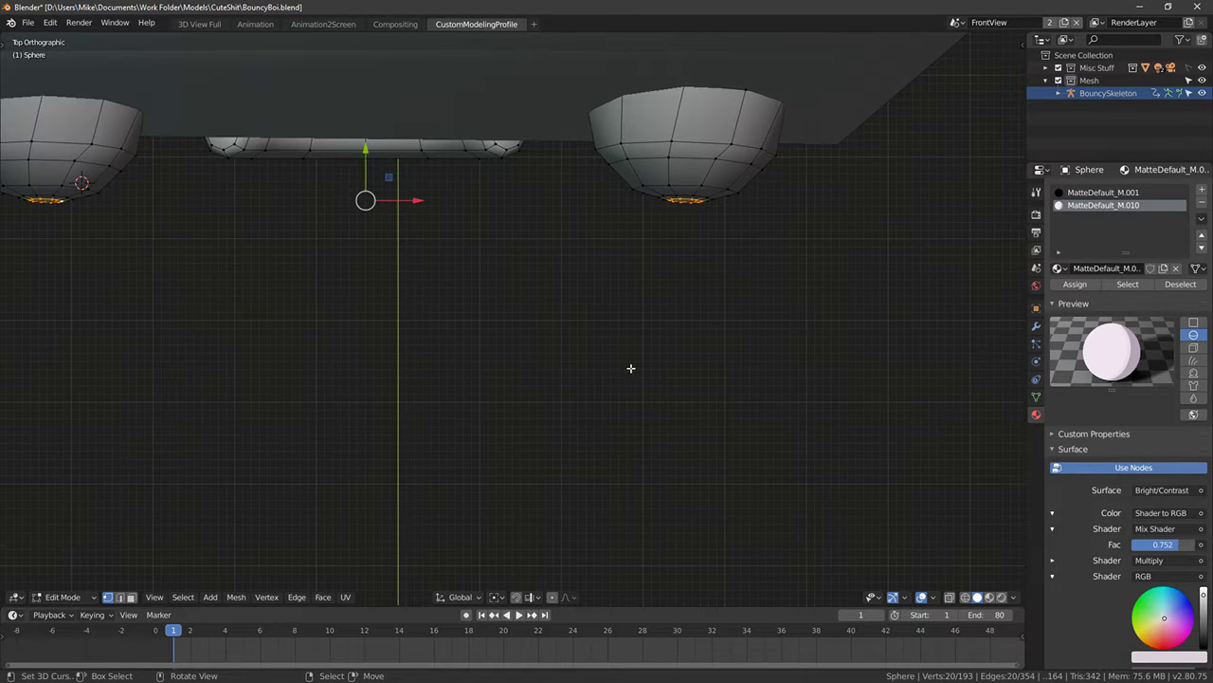
pyautogui.keyDown('shift'); pyautogui.moveTo(664, 179); pyautogui.dragTo(633, 216, button='middle'); pyautogui.keyUp('shift')
pyautogui.scroll(2, 626, 222)
pyautogui.hotkey('alt', 'a')
pyautogui.keyDown('alt'); pyautogui.rightClick(669, 204); pyautogui.keyUp('alt')
pyautogui.press('KP_1')
pyautogui.rightClick(269, 299)
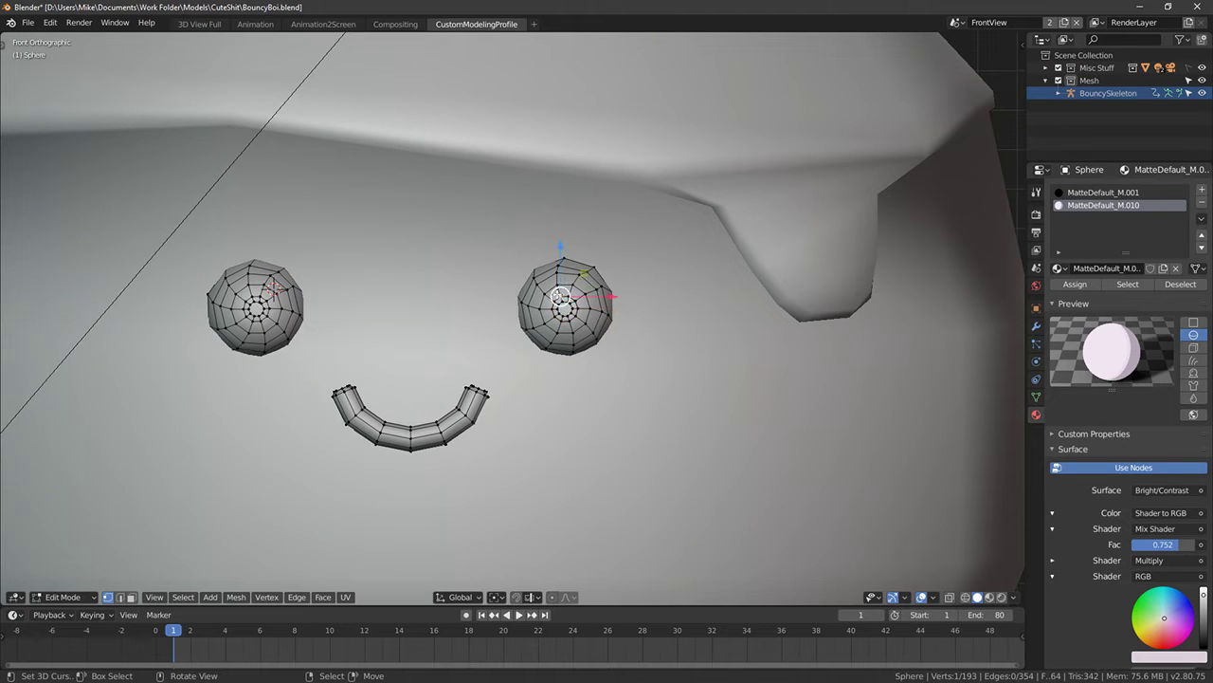
pyautogui.press('l')
pyautogui.press('x')
pyautogui.click(552, 293)
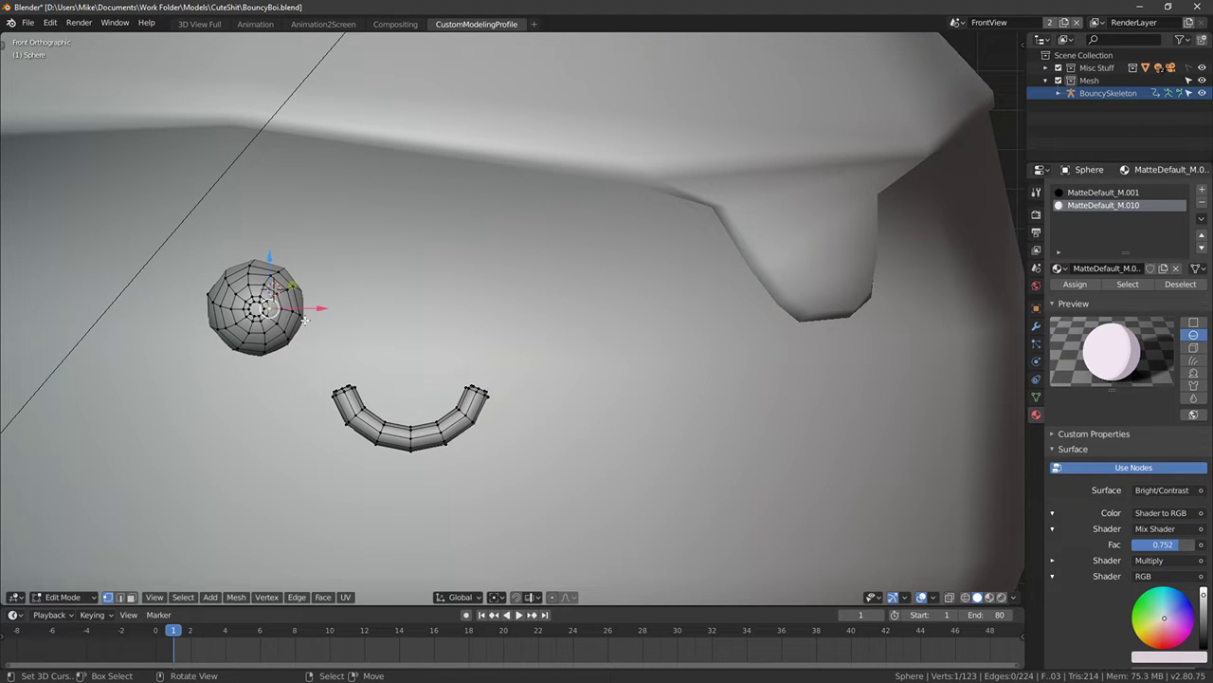
# Duplicate the remaining eye in place and snap the 3D cursor to the centre of the smile
pyautogui.hotkey('ctrl', 'l')
pyautogui.hotkey('shift', 'd')
pyautogui.rightClick(395, 284)
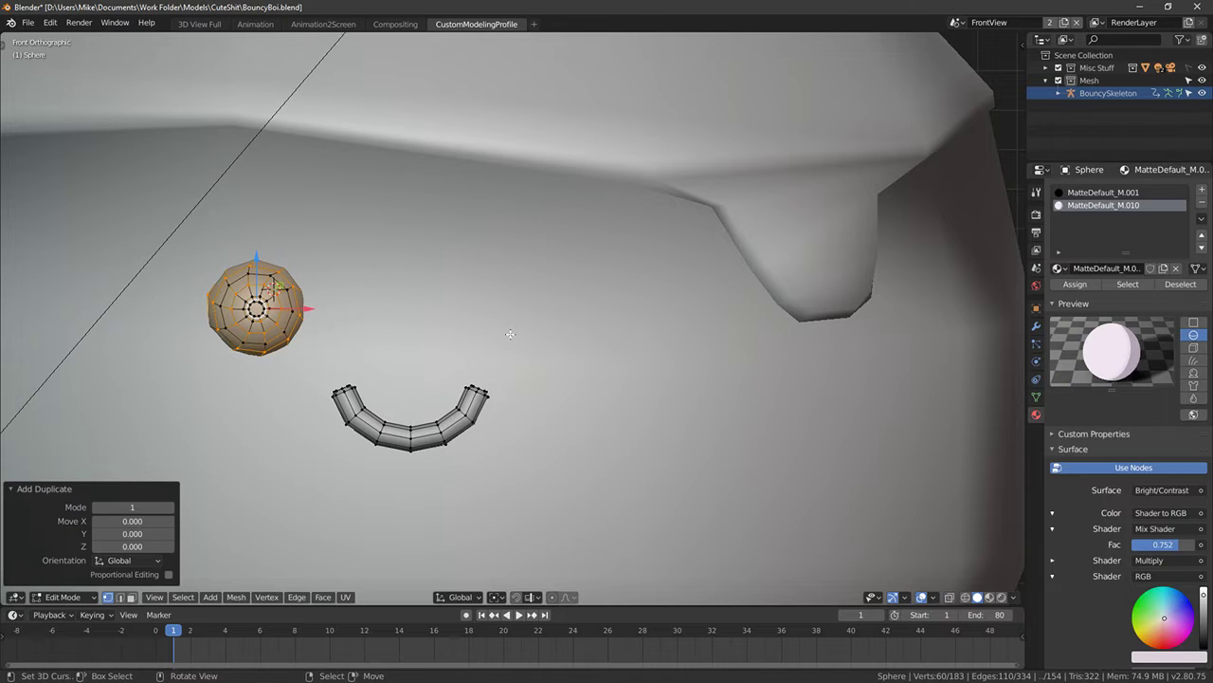
pyautogui.click(414, 431)
pyautogui.hotkey('shift', 's')
pyautogui.click(413, 431)
# Mirror the duplicated eye to the other side of the face by scaling it -1 on X around the 3D cursor
pyautogui.click(261, 320)
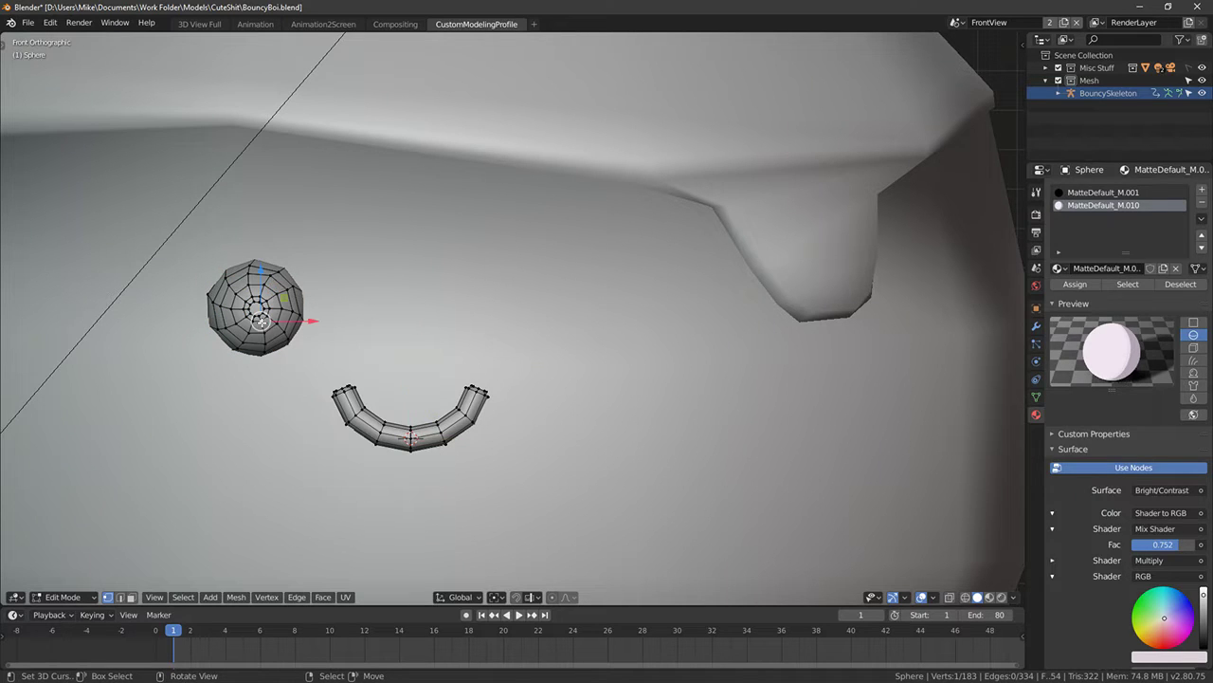
pyautogui.hotkey('ctrl', 'l')
pyautogui.press('g')
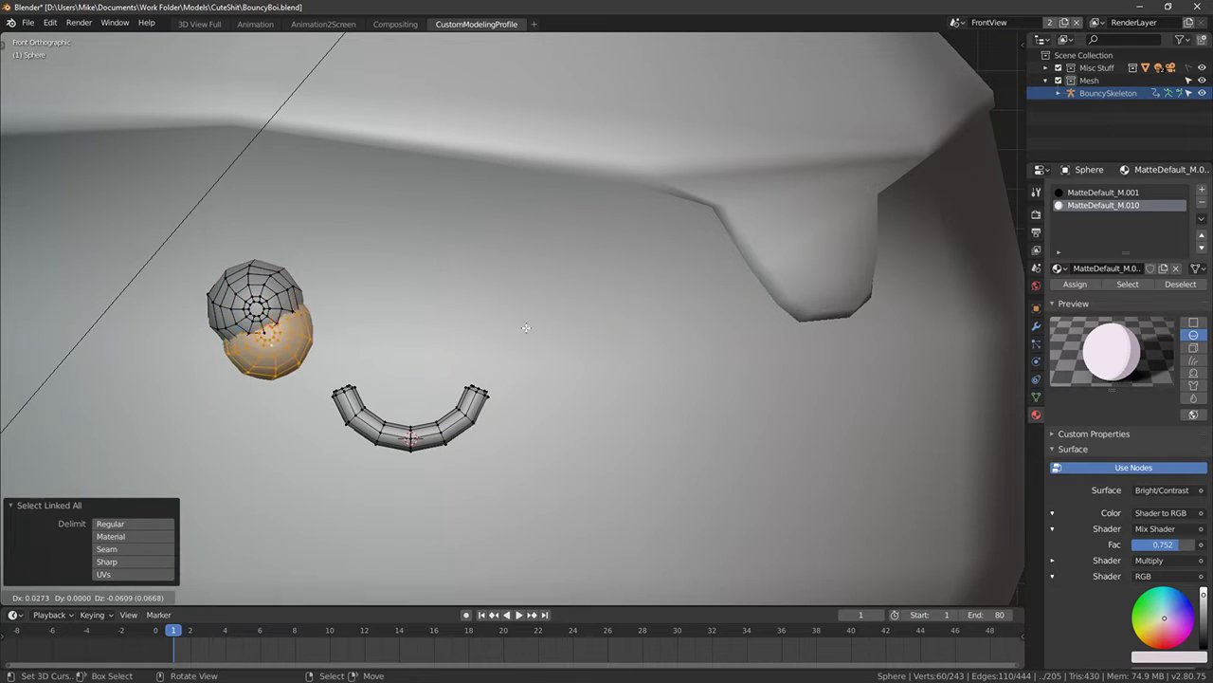
pyautogui.rightClick(525, 329)
pyautogui.press('s')
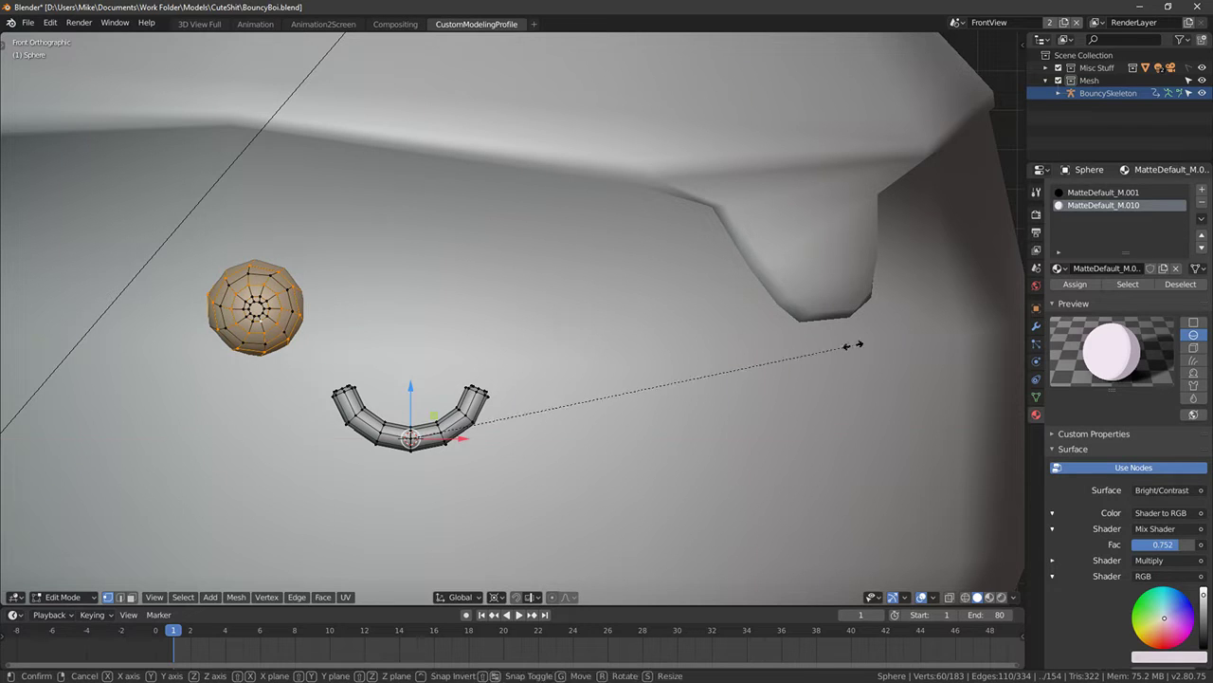
pyautogui.press('x')
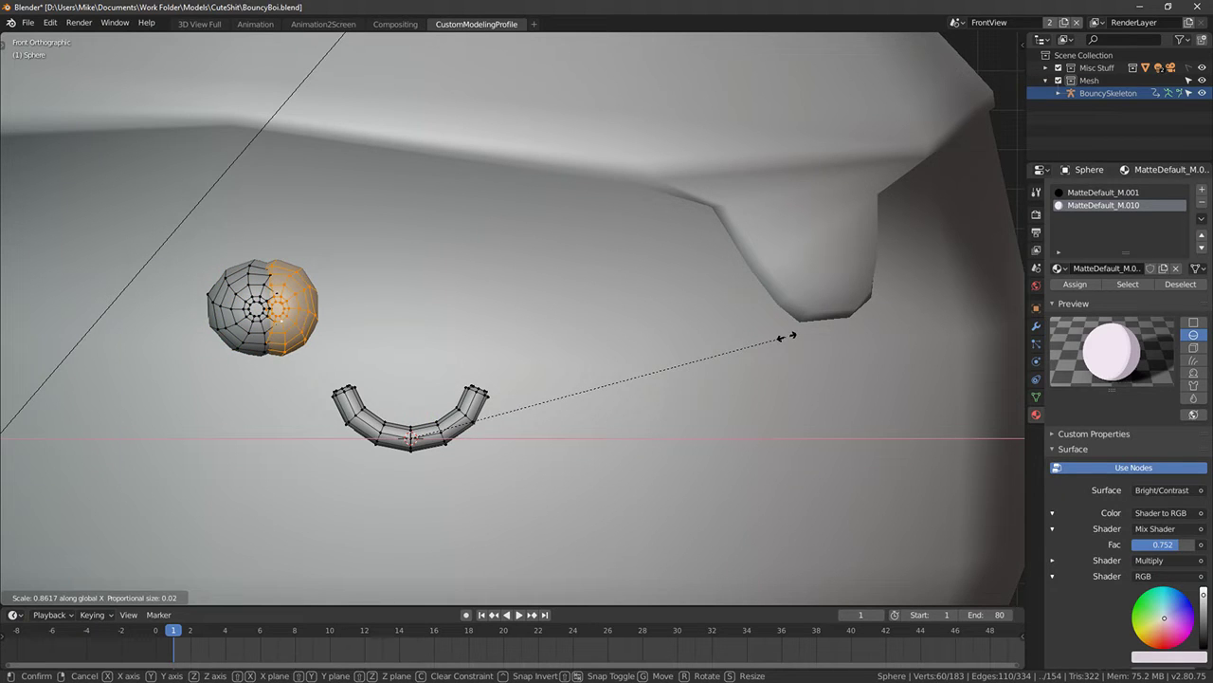
pyautogui.write('-1')
pyautogui.press('Return')
# Flip the new eye in place with a -1 scale on X and display the model in rendered shading
pyautogui.write('s')
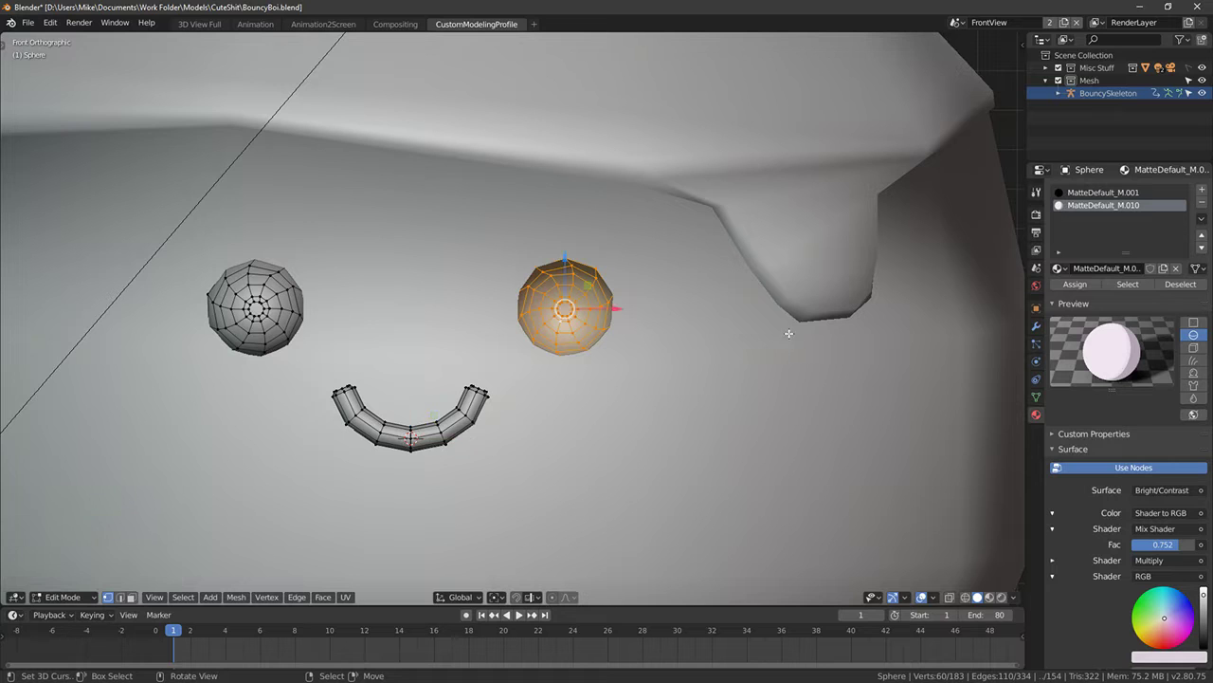
pyautogui.write('x1')
pyautogui.press('Return')
pyautogui.hotkey('shift', 'z')
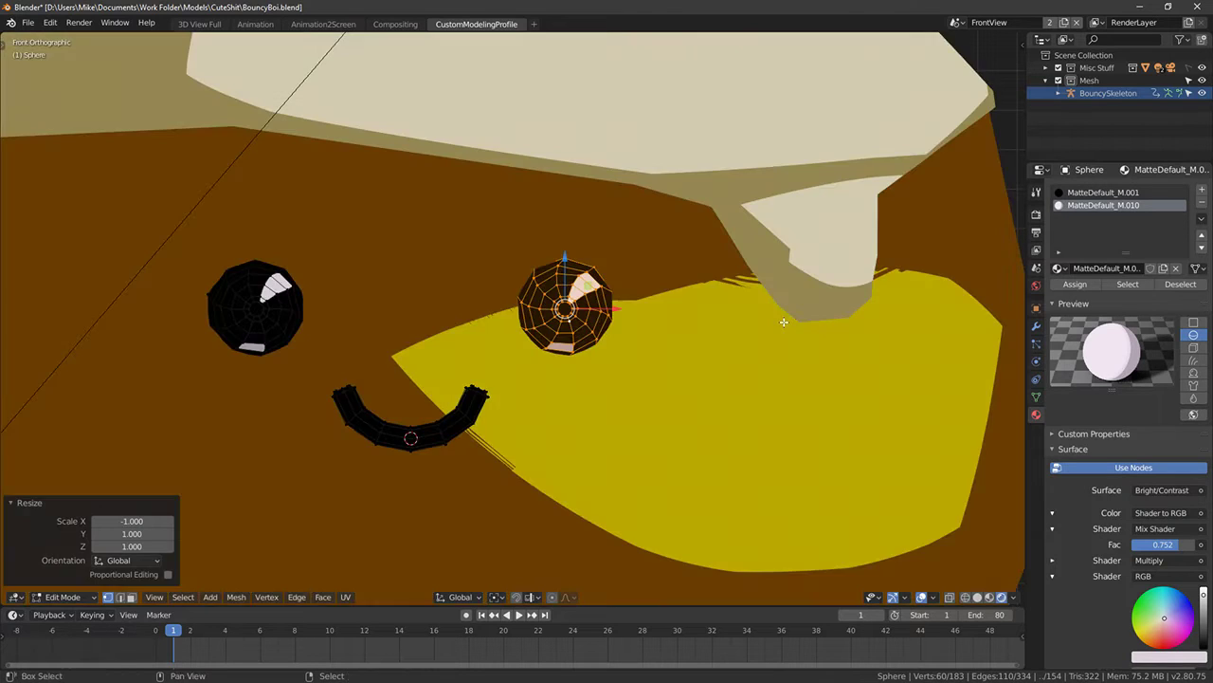
# Play the animation in rendered shading and examine the finished face from several angles in solid shading
pyautogui.press('Tab')
pyautogui.moveTo(574, 363)
pyautogui.mouseDown(button='middle')
pyautogui.moveTo(590, 370)
pyautogui.moveTo(555, 382)
pyautogui.mouseUp(button='middle')
pyautogui.press('space')
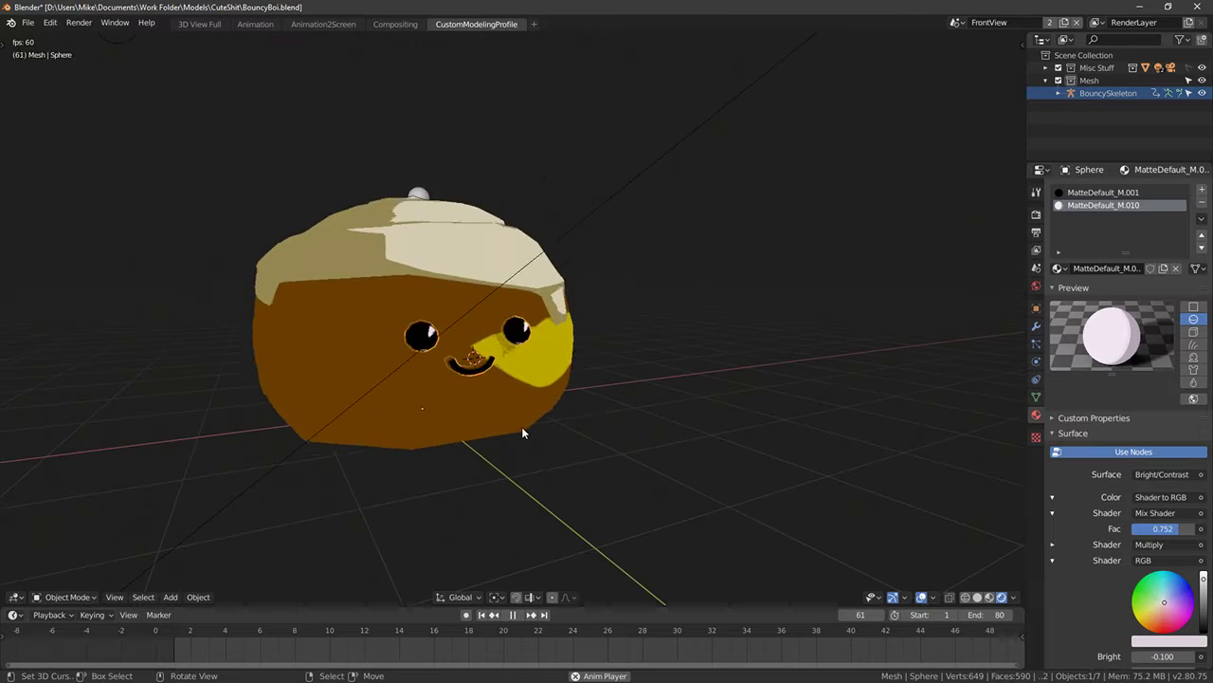
pyautogui.press('space')
pyautogui.press('Tab')
pyautogui.press('z')
pyautogui.press('Tab')
pyautogui.scroll(6, 459, 432)
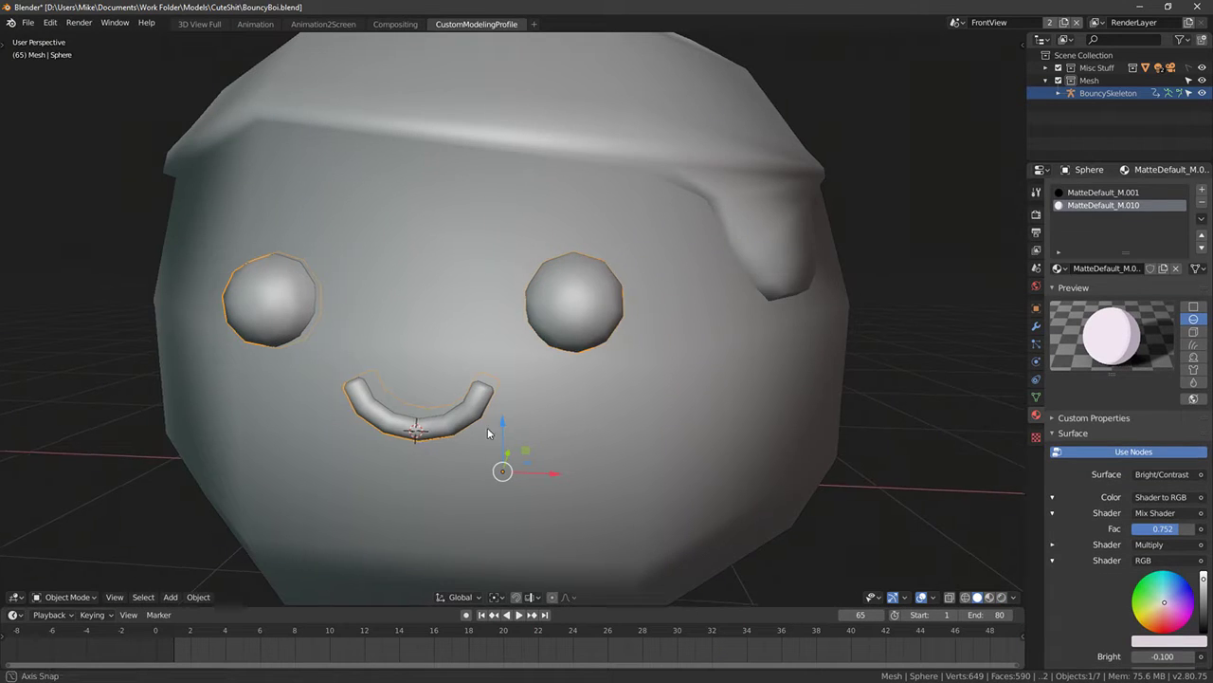
pyautogui.scroll(1, 479, 422)
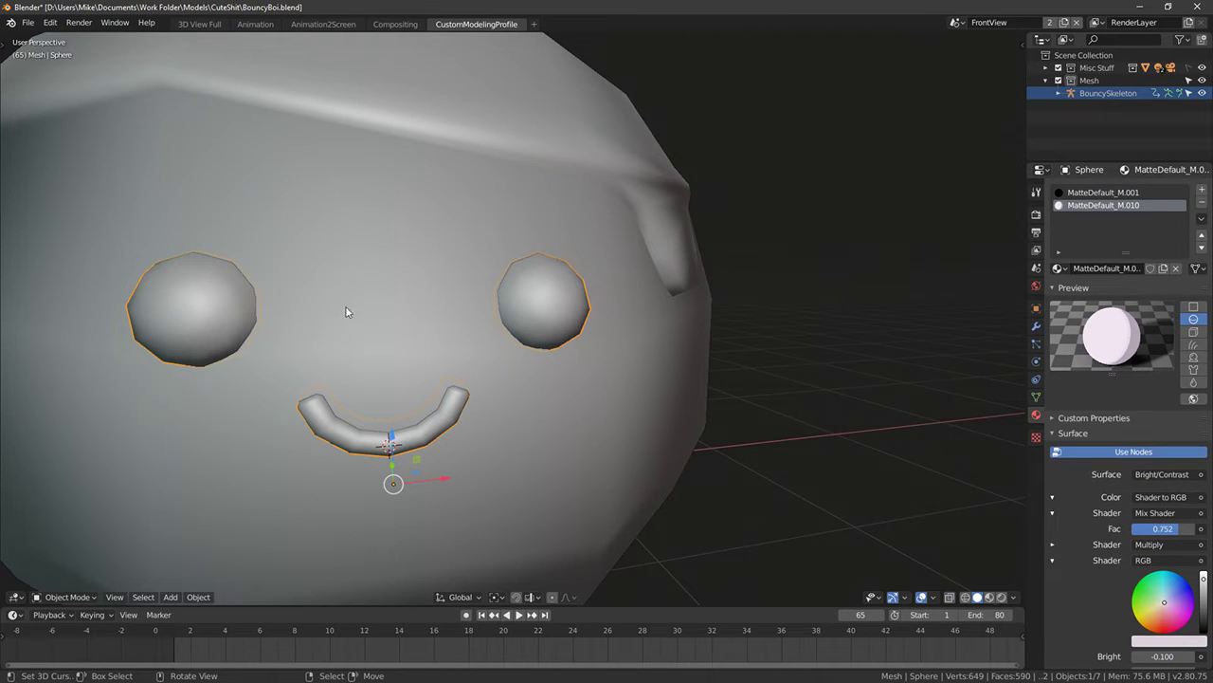
pyautogui.moveTo(372, 222); pyautogui.dragTo(334, 224, button='middle')
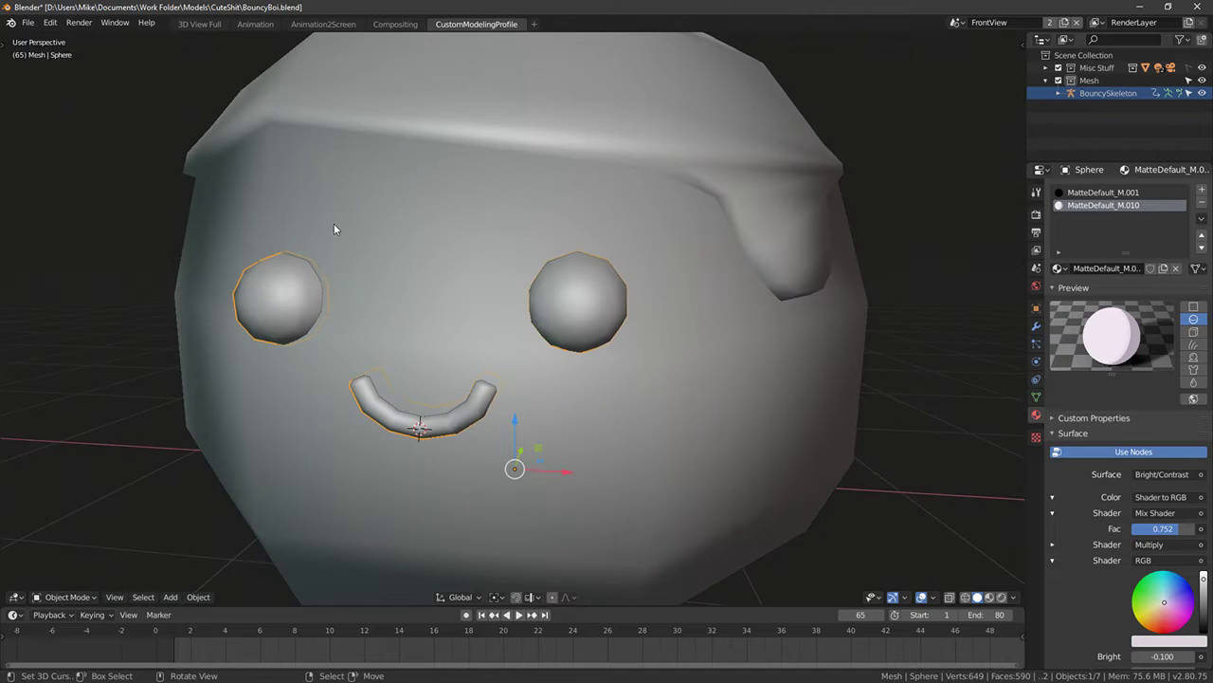
# Save the BouncyBoi.blend file
pyautogui.click(29, 27)
pyautogui.click(51, 104)
pyautogui.scroll(-2, 351, 128)
pyautogui.moveTo(351, 128); pyautogui.dragTo(379, 126, button='middle')
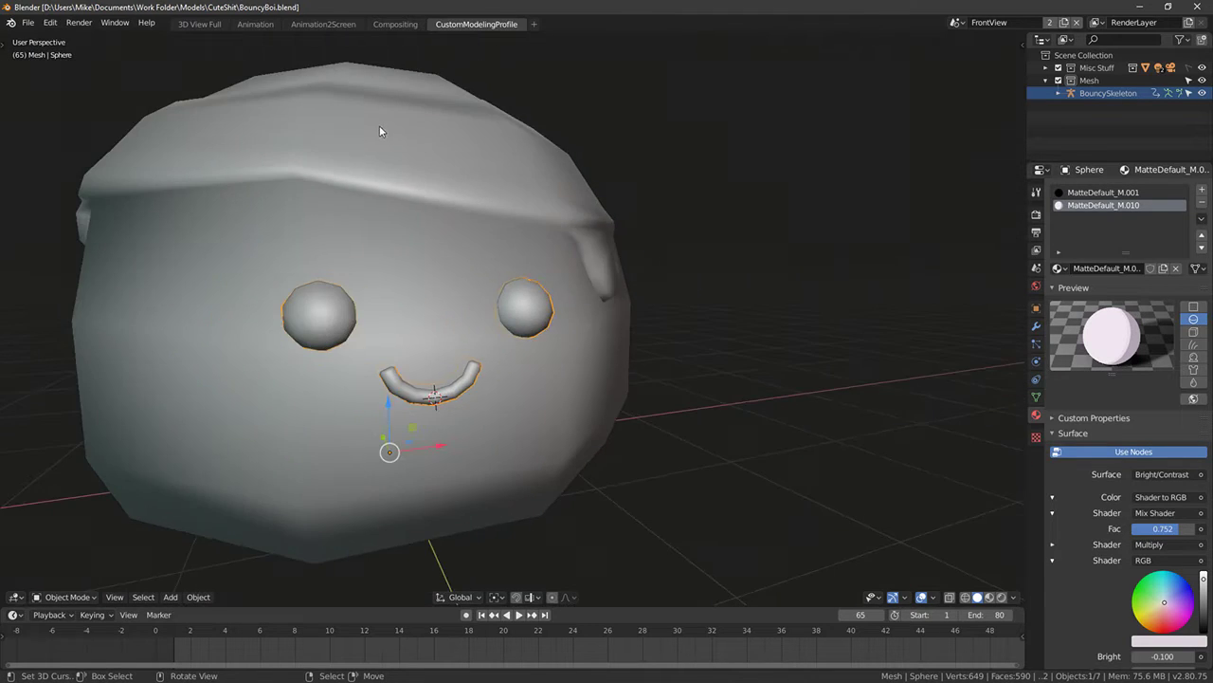
# Export only the eyes-and-smile mesh as BouncyStuffFace.fbx in the CuteShit models folder
pyautogui.scroll(-3, 379, 143)
pyautogui.press('KP_1')
pyautogui.click(543, 207)
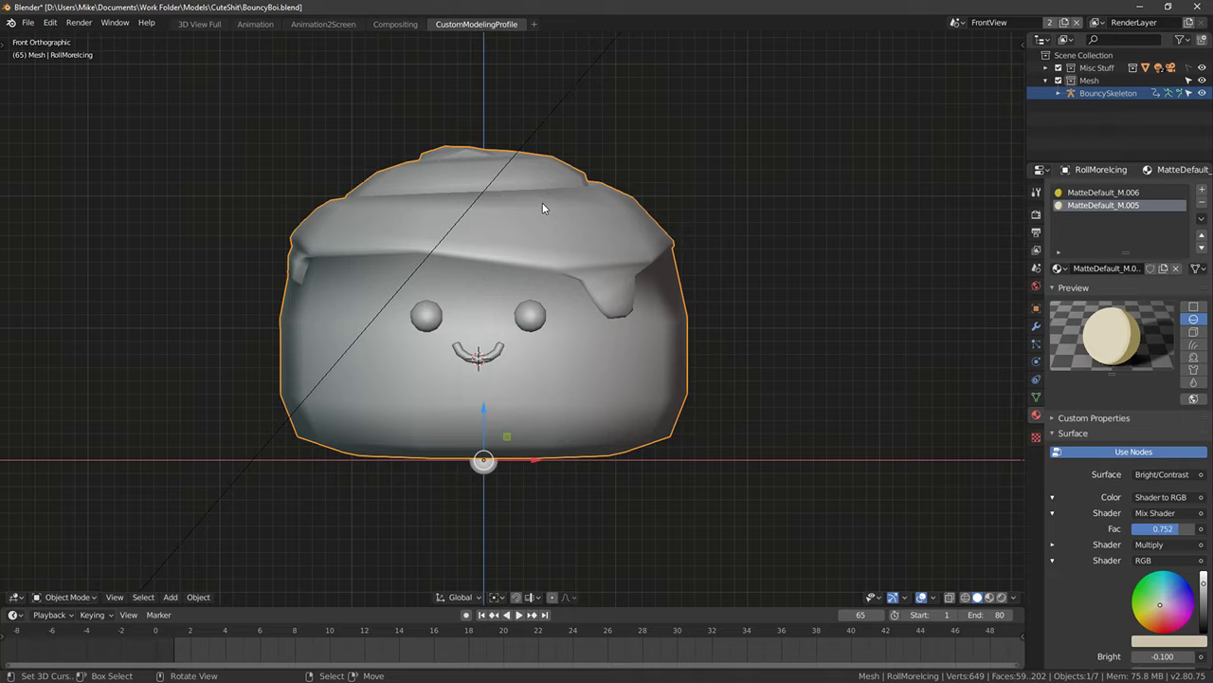
pyautogui.click(537, 317)
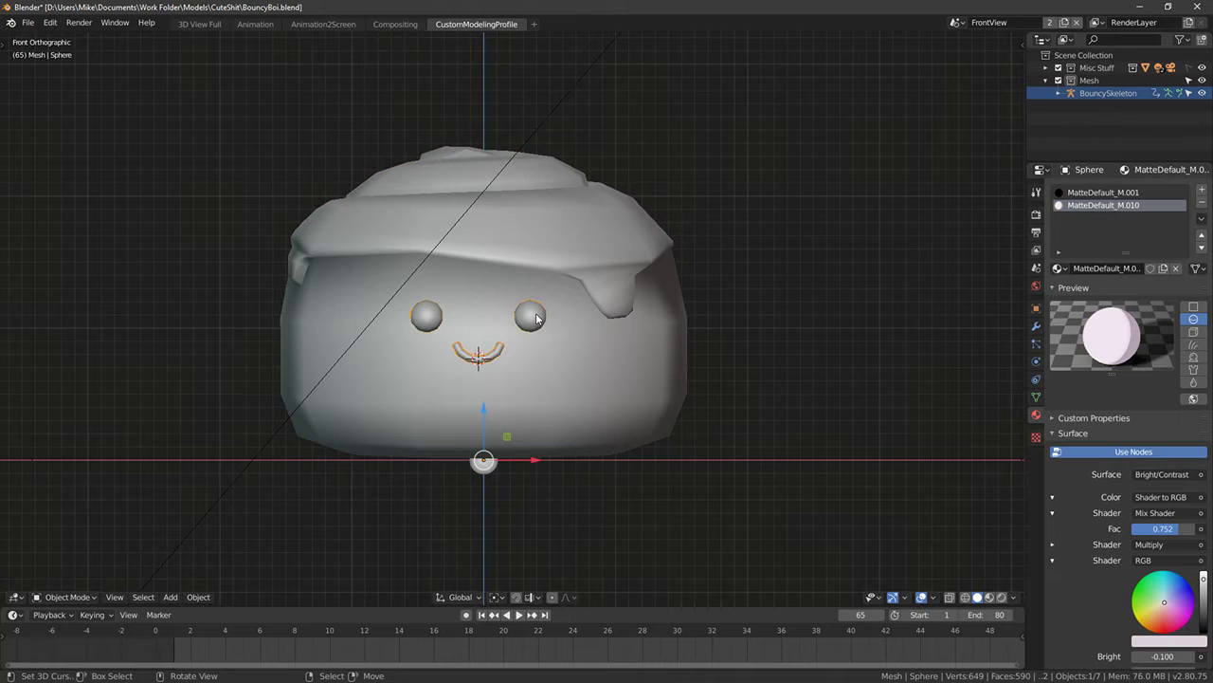
pyautogui.click(28, 23)
pyautogui.moveTo(64, 205)
pyautogui.click(190, 277)
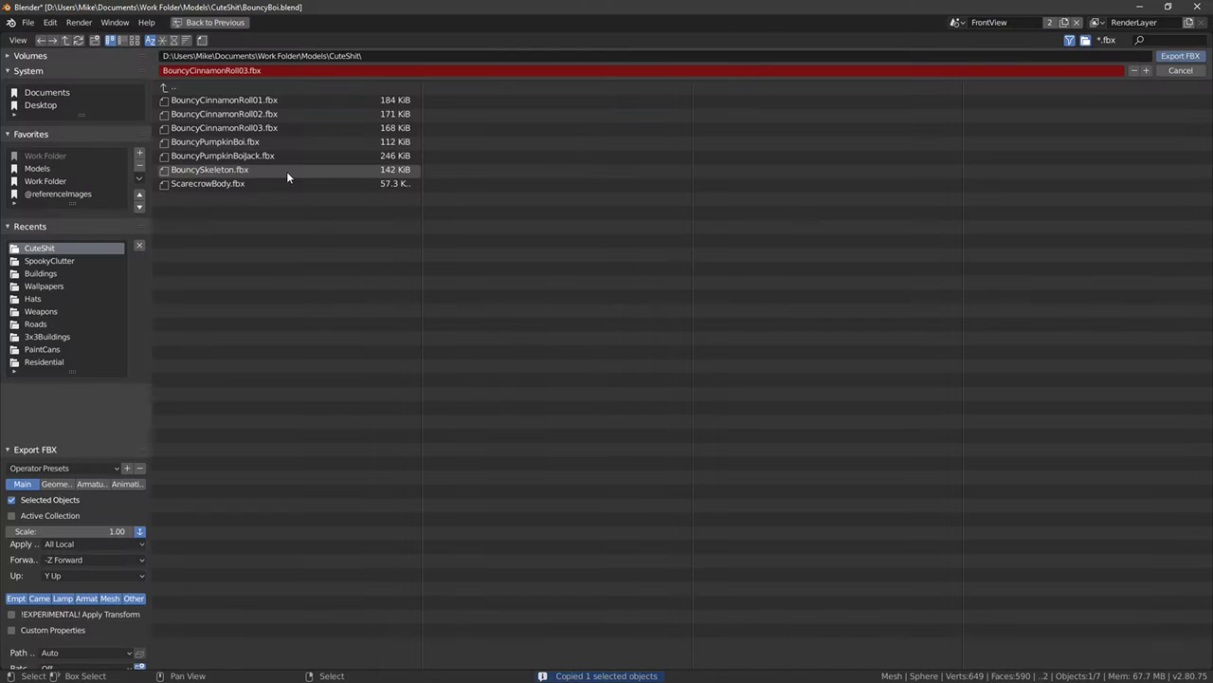
pyautogui.click(220, 71)
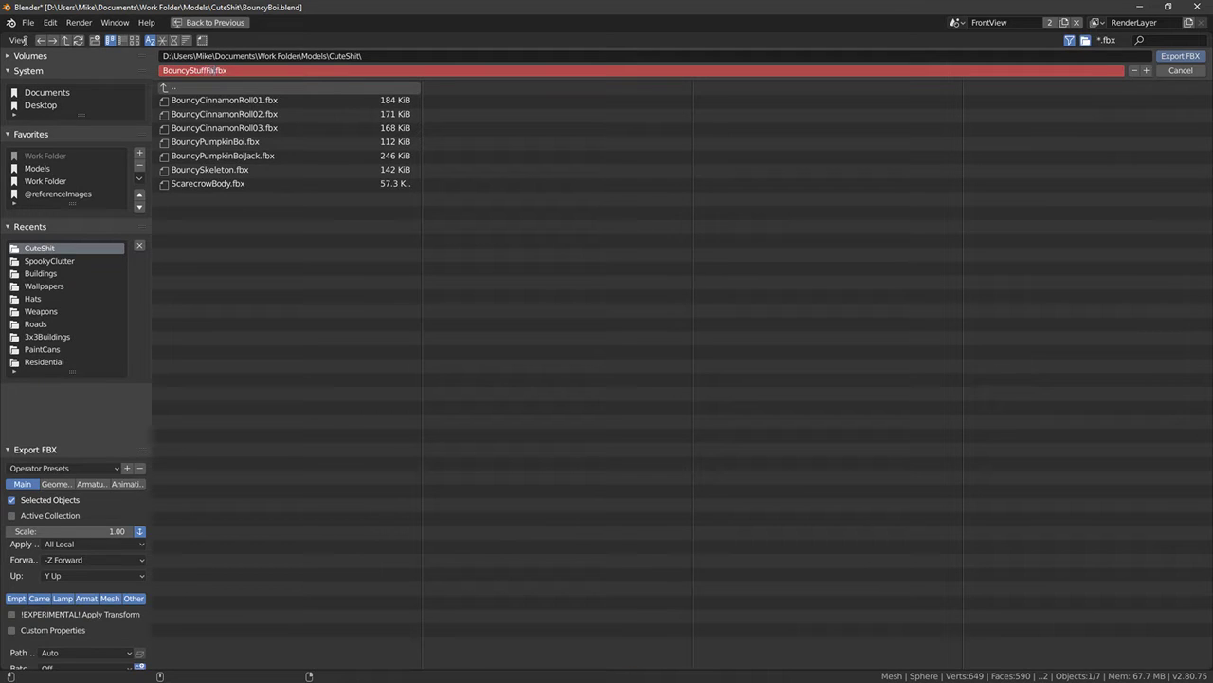
pyautogui.click(1196, 56)
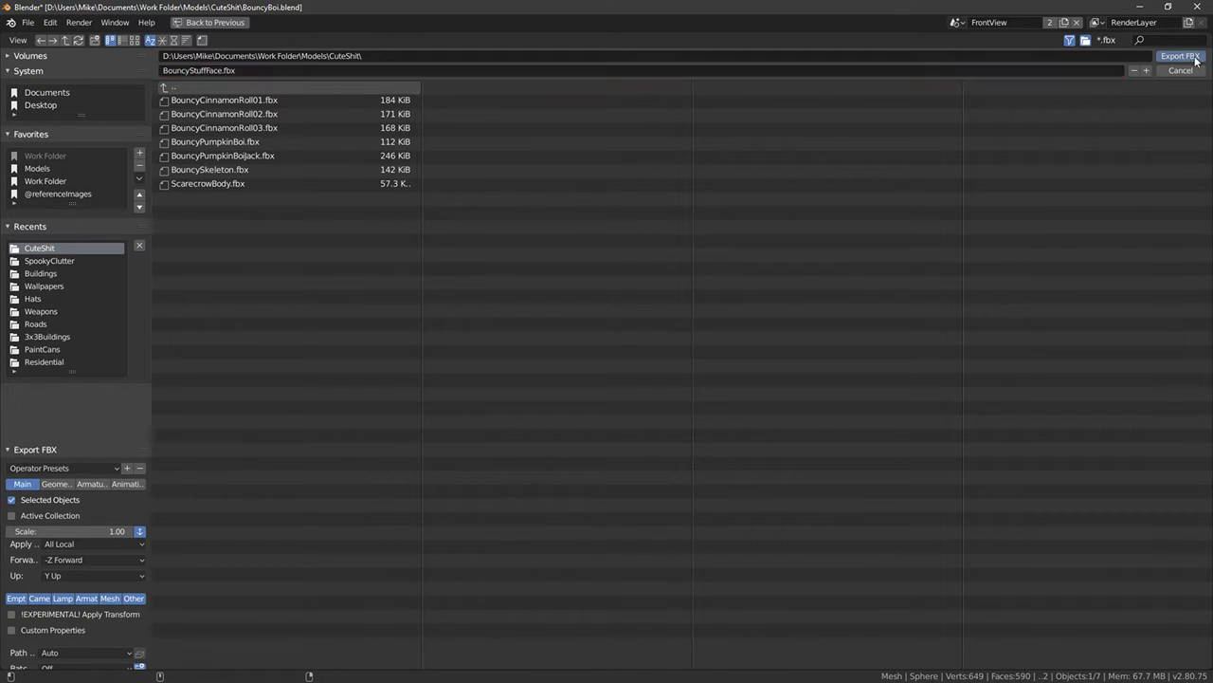
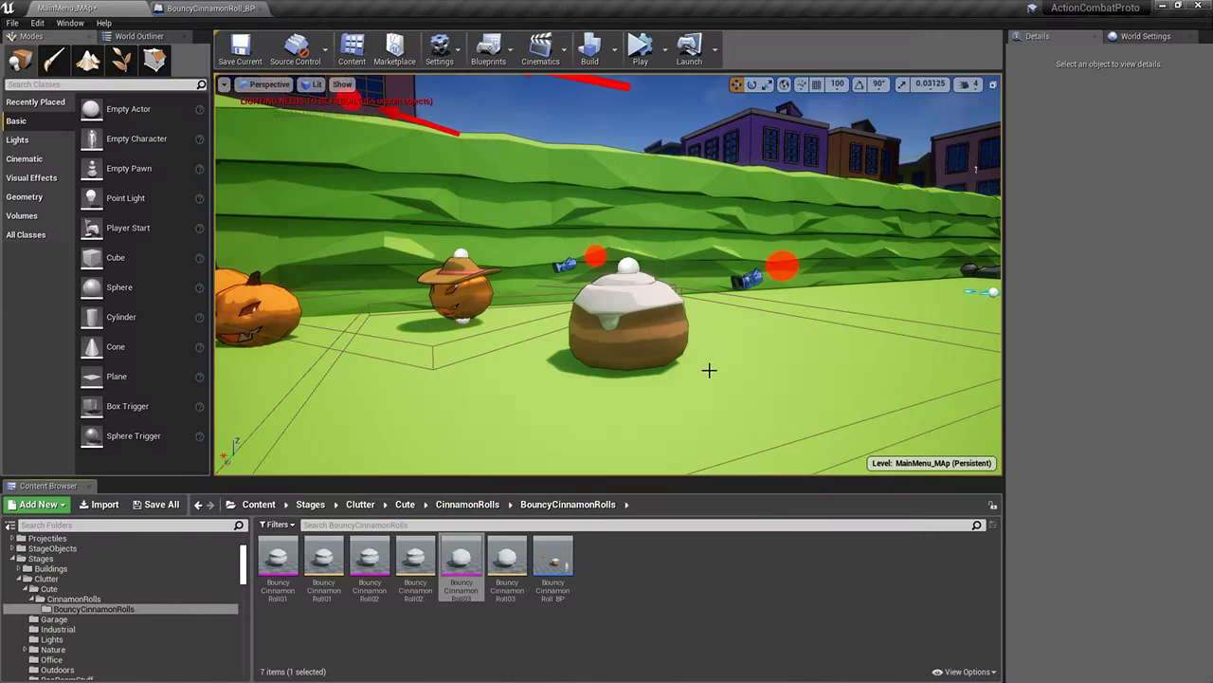
# Switch to Unreal Editor, open the cinnamon roll actor's Blueprint, and return to the level to view the actor up close
pyautogui.moveTo(709, 370); pyautogui.dragTo(600, 313, button='right')
pyautogui.click(599, 313)
pyautogui.click(1157, 71)
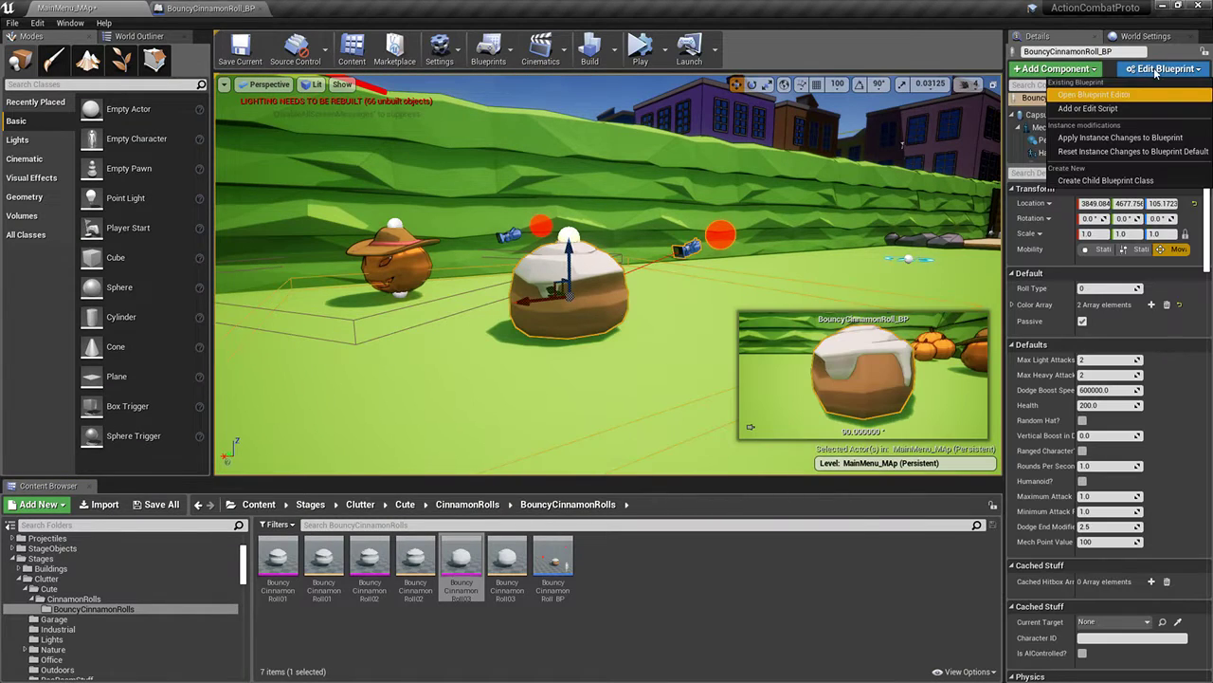
pyautogui.click(1094, 95)
pyautogui.click(92, 6)
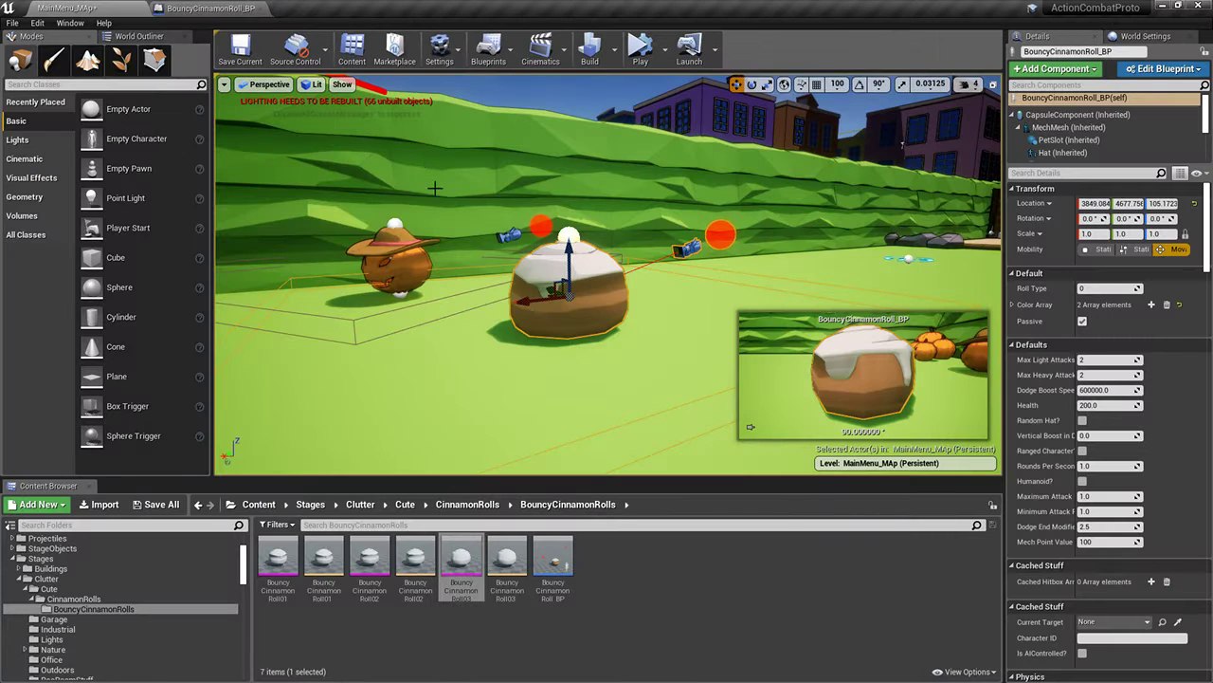
pyautogui.moveTo(624, 363); pyautogui.dragTo(610, 377, button='right')
pyautogui.scroll(-1, 609, 378)
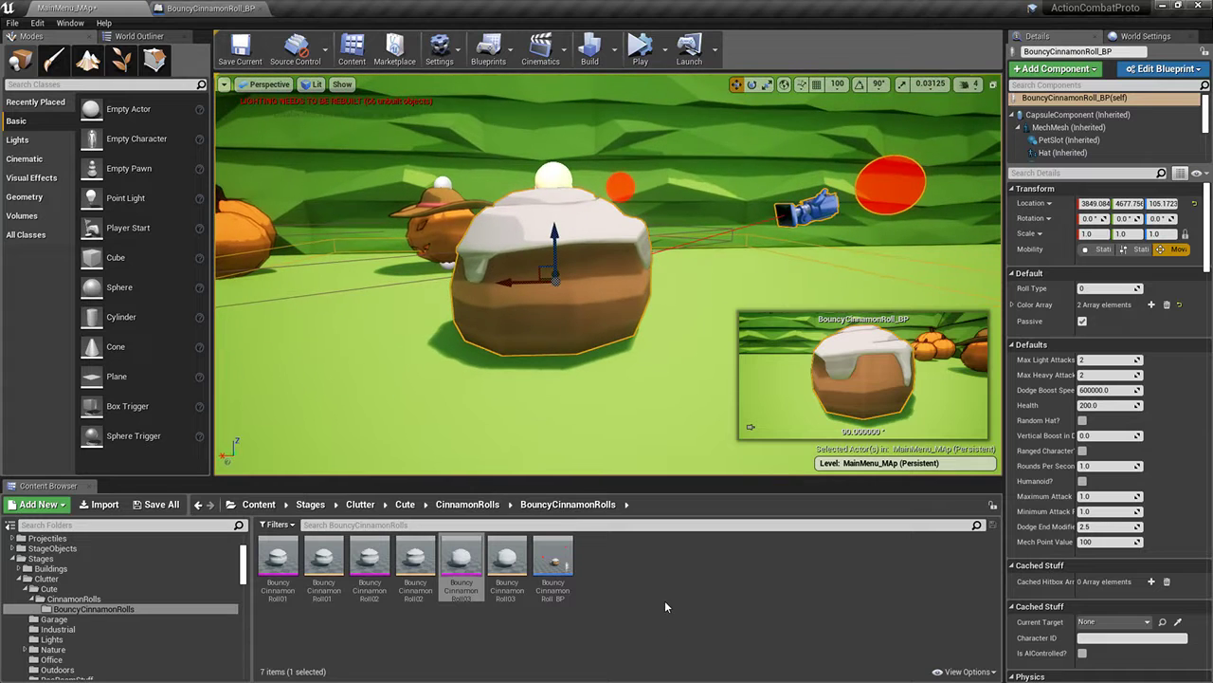
# Create a folder named Faces inside the Cute content folder and open it
pyautogui.click(647, 582)
pyautogui.click(407, 506)
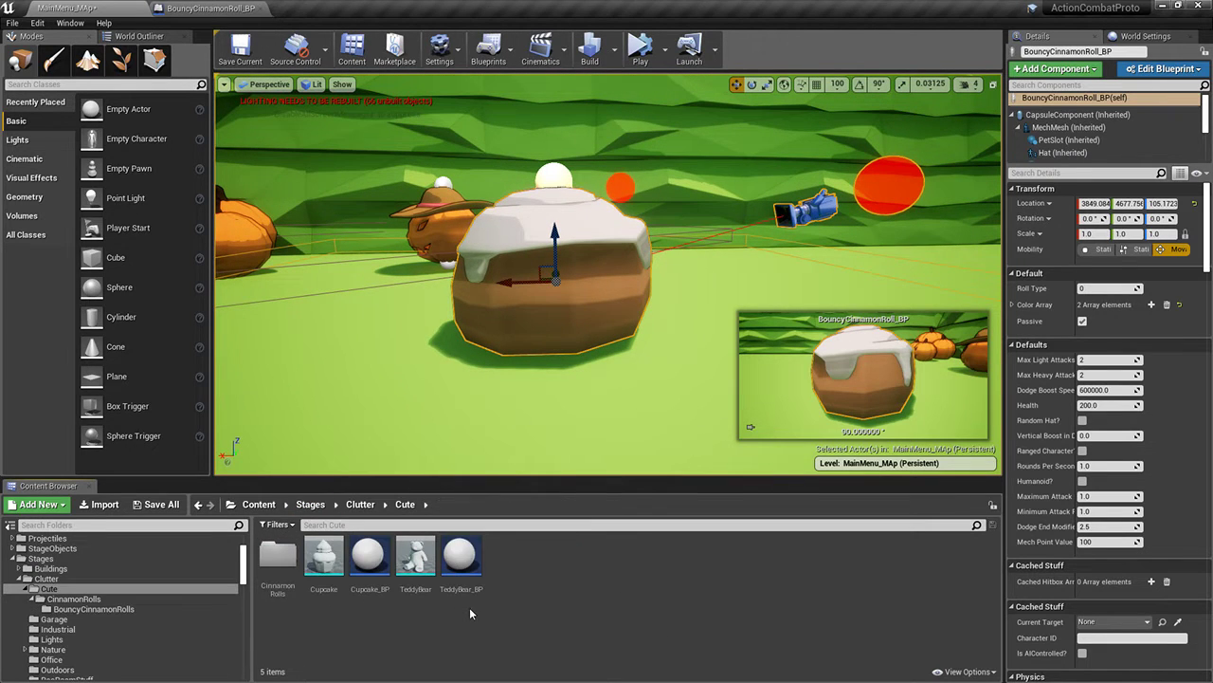
pyautogui.rightClick(574, 601)
pyautogui.click(612, 186)
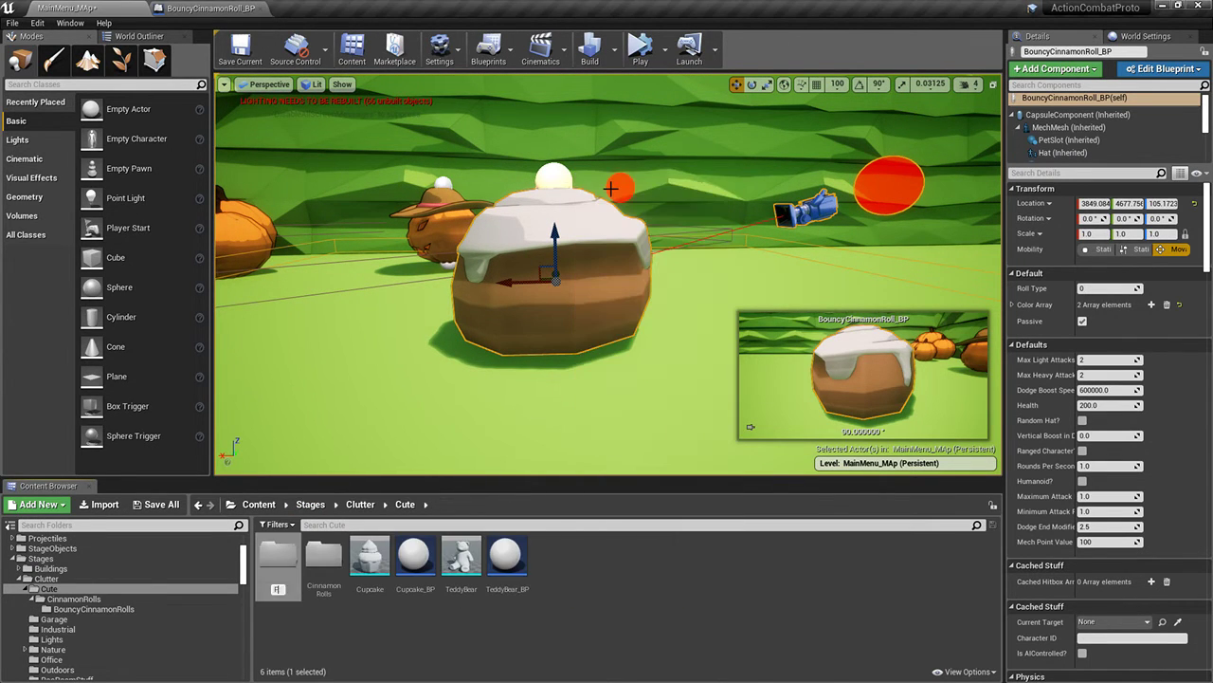
pyautogui.write('Faces')
pyautogui.press('Return')
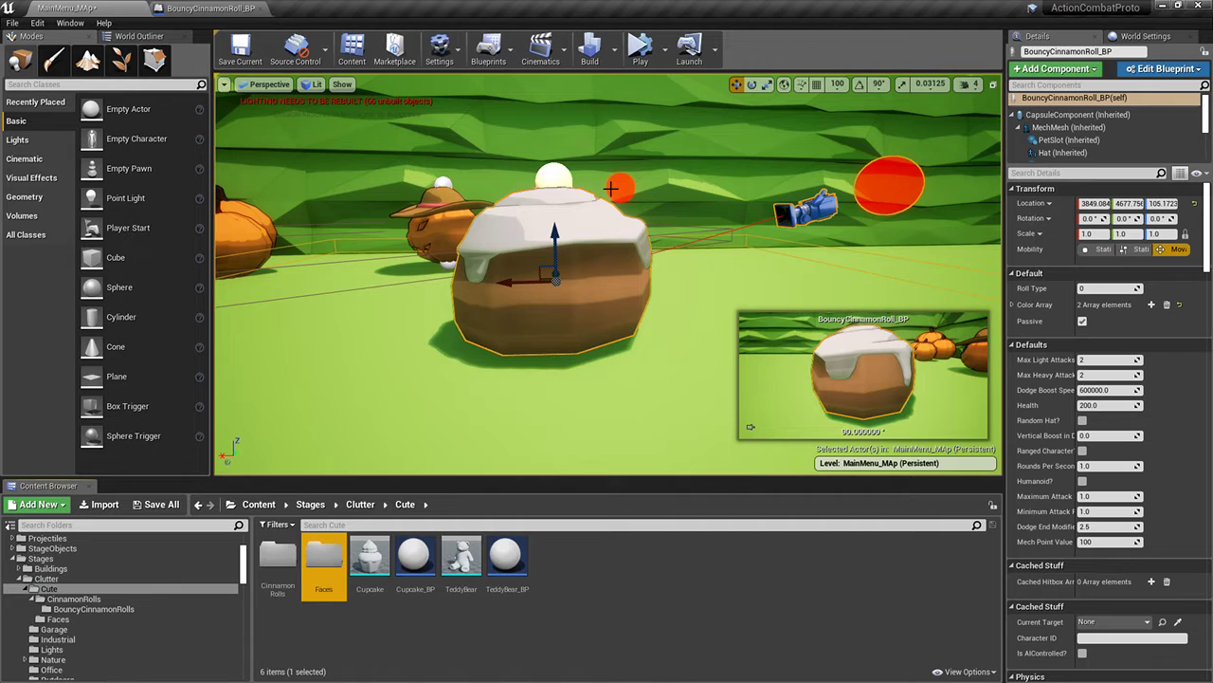
pyautogui.doubleClick(325, 566)
pyautogui.click(114, 501)
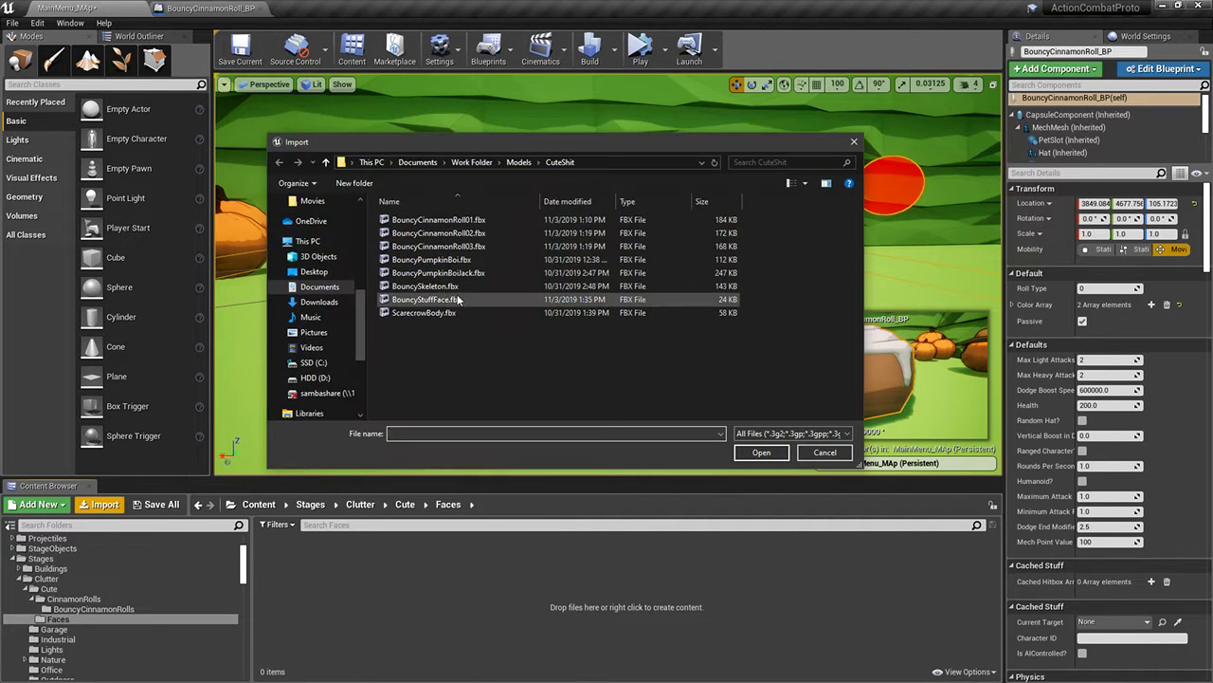
pyautogui.click(427, 299)
pyautogui.click(758, 452)
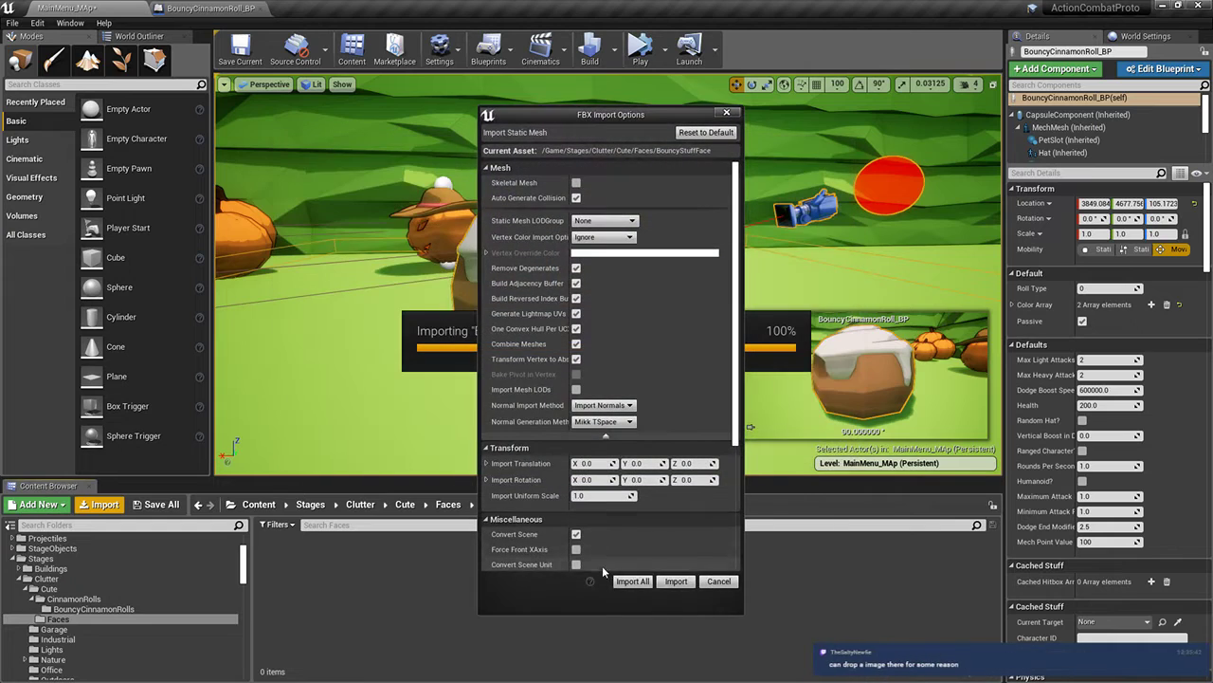
pyautogui.click(726, 580)
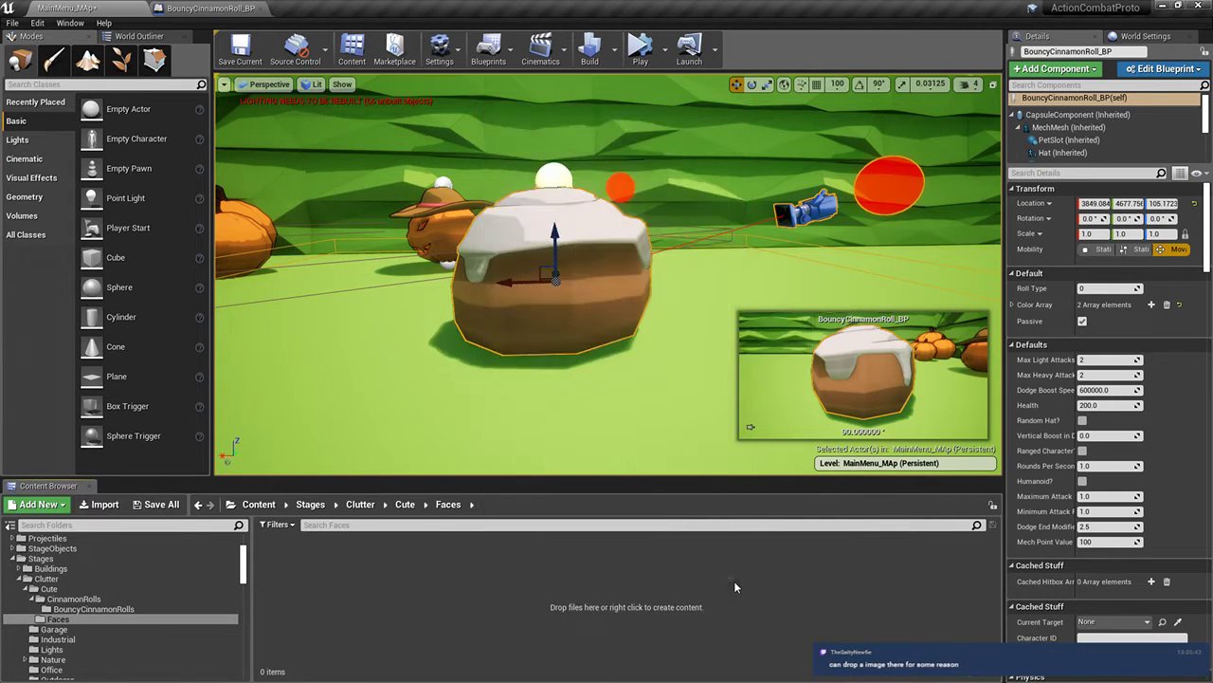
# Switch to Blender, add the skeleton to the selected face mesh in wireframe, and start an FBX export
pyautogui.hotkey('alt', 'Tab')
pyautogui.hotkey('alt', 'Tab')
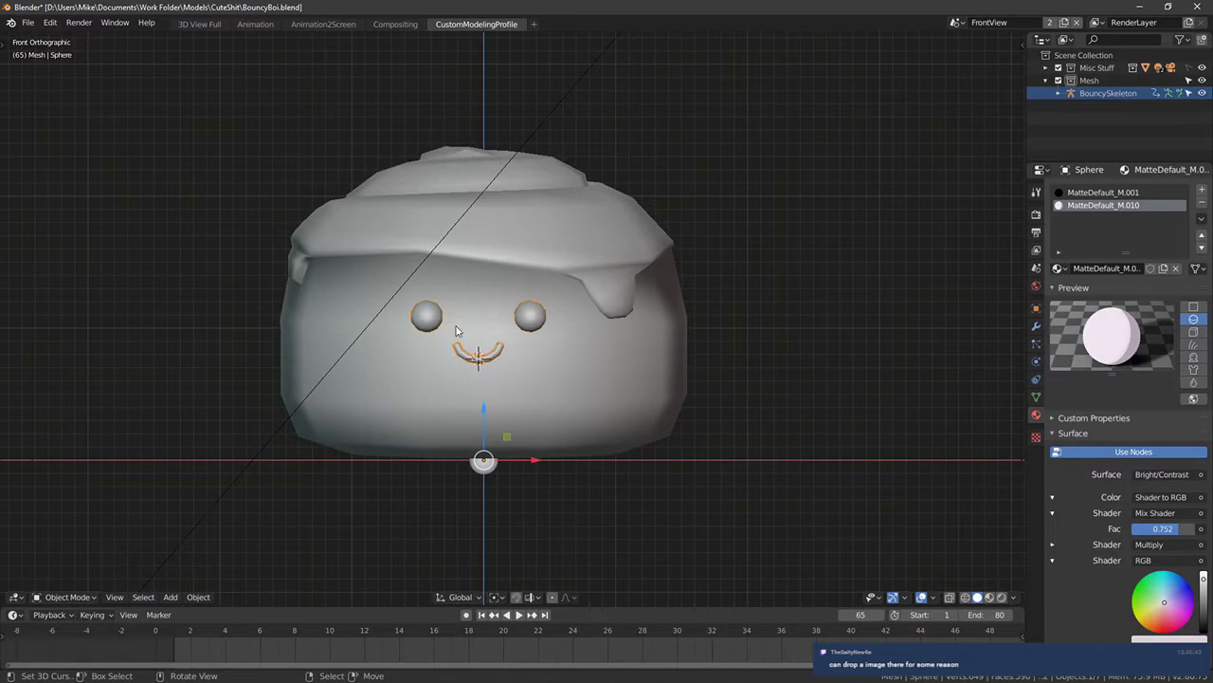
pyautogui.hotkey('shift', 'z')
pyautogui.moveTo(456, 330); pyautogui.dragTo(507, 314, button='middle')
pyautogui.keyDown('shift'); pyautogui.rightClick(578, 308); pyautogui.keyUp('shift')
pyautogui.moveTo(616, 344); pyautogui.dragTo(554, 372, button='middle')
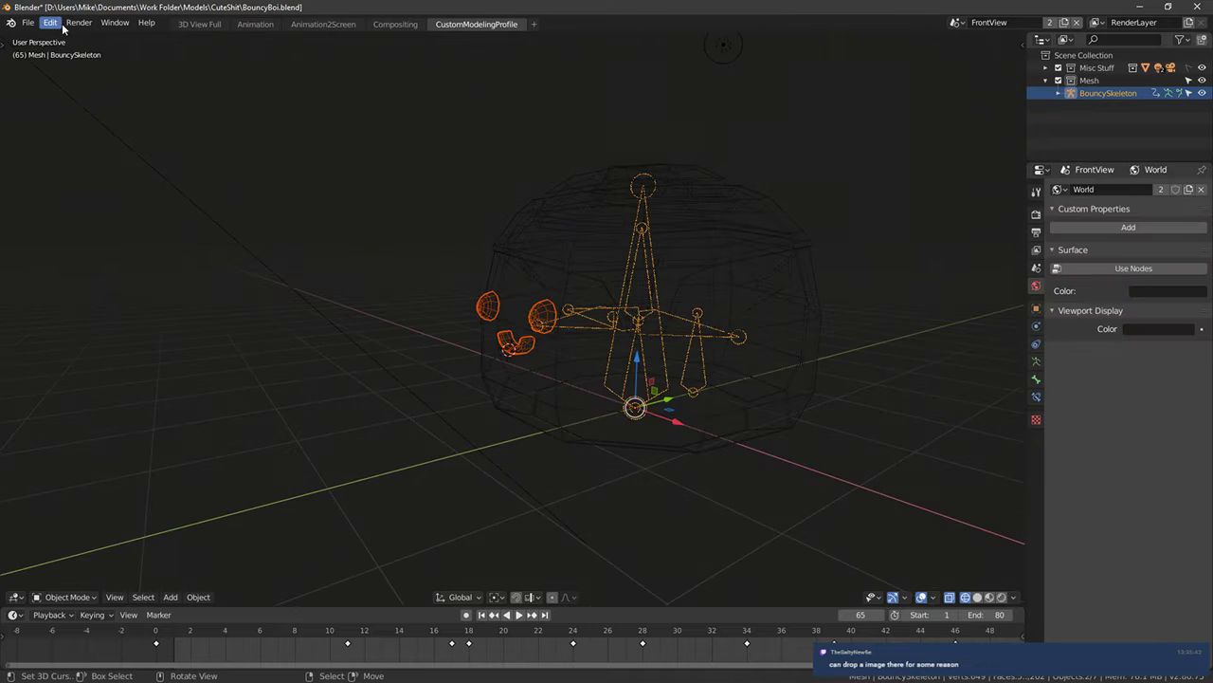
pyautogui.click(29, 22)
pyautogui.moveTo(78, 210)
pyautogui.click(199, 231)
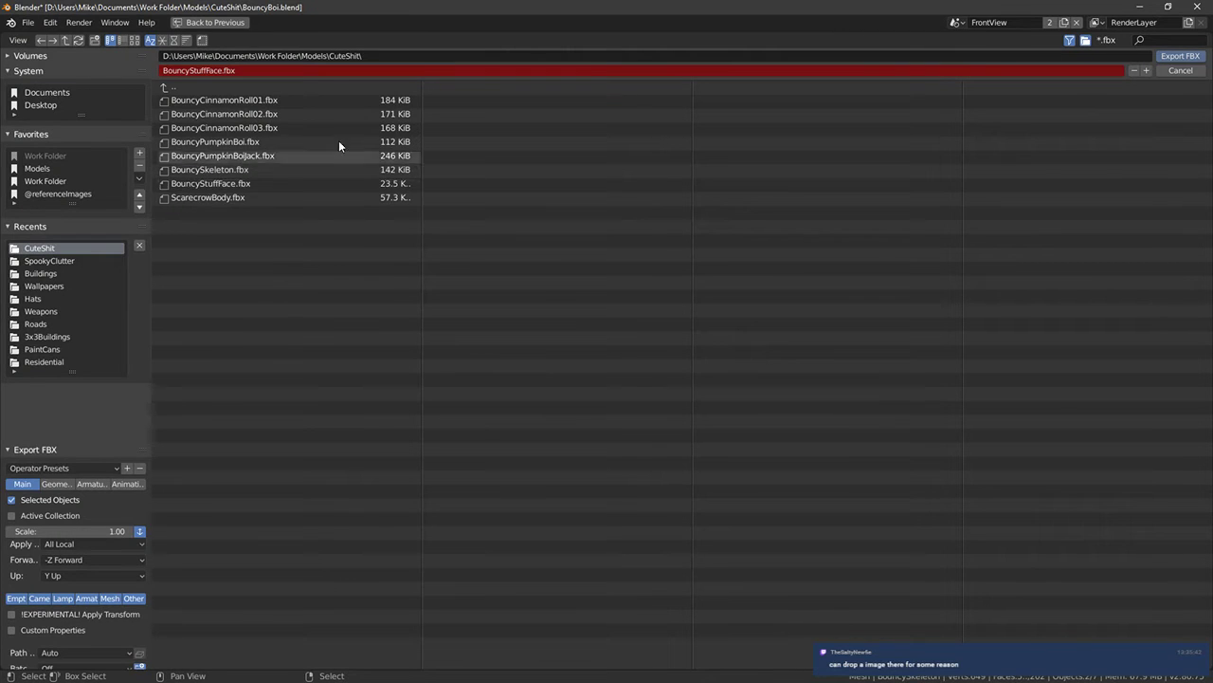
pyautogui.click(1186, 72)
# Select only the face mesh and check its placement from the front and right side
pyautogui.click(537, 316)
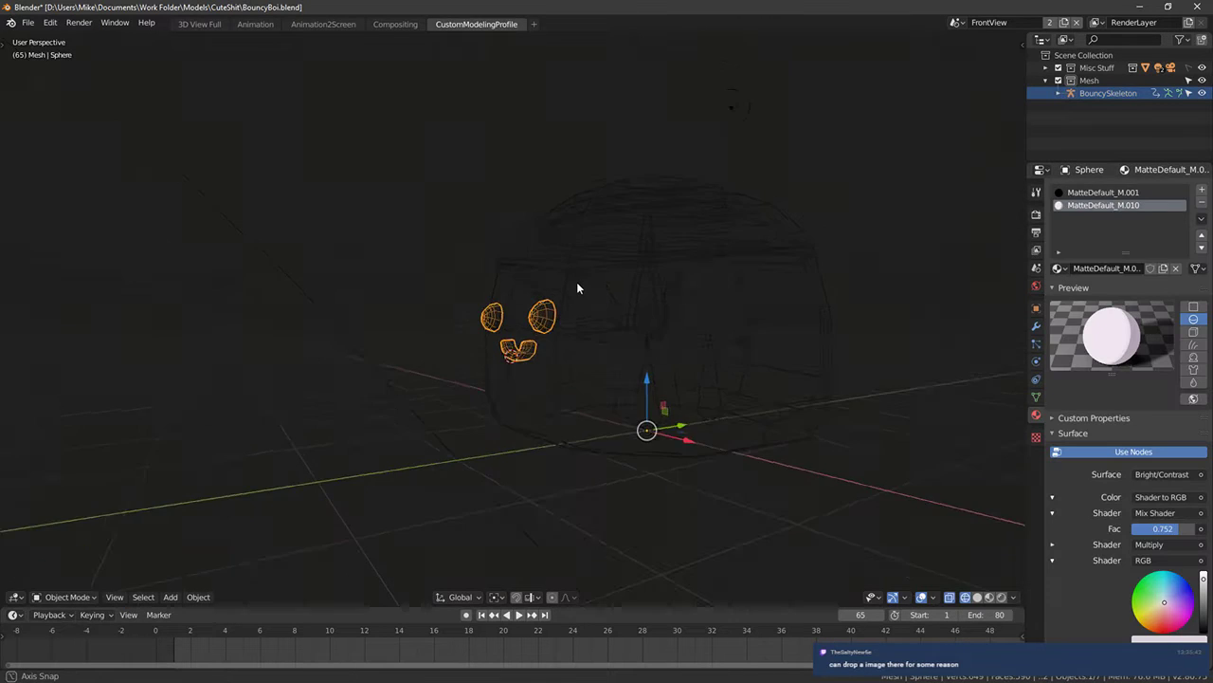
pyautogui.press('KP_1')
pyautogui.press('KP_3')
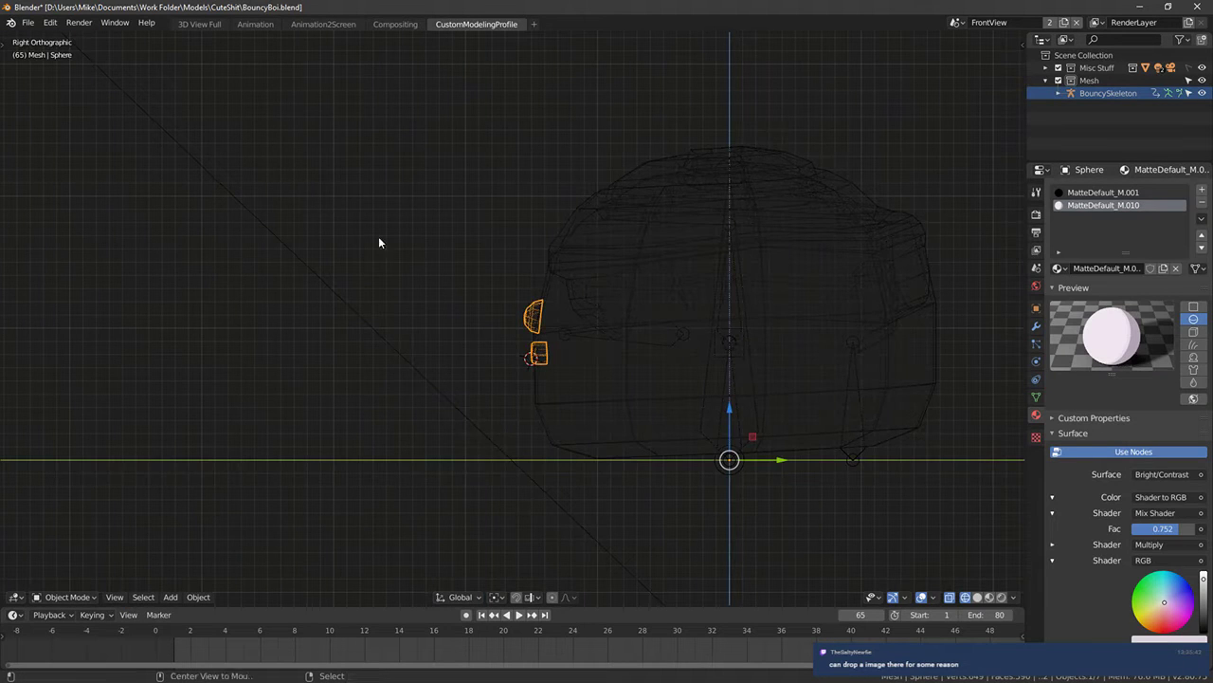
# Switch to Unreal Editor and import BouncyStuffFace.fbx into the Faces folder as a static mesh
pyautogui.hotkey('alt', 'Tab')
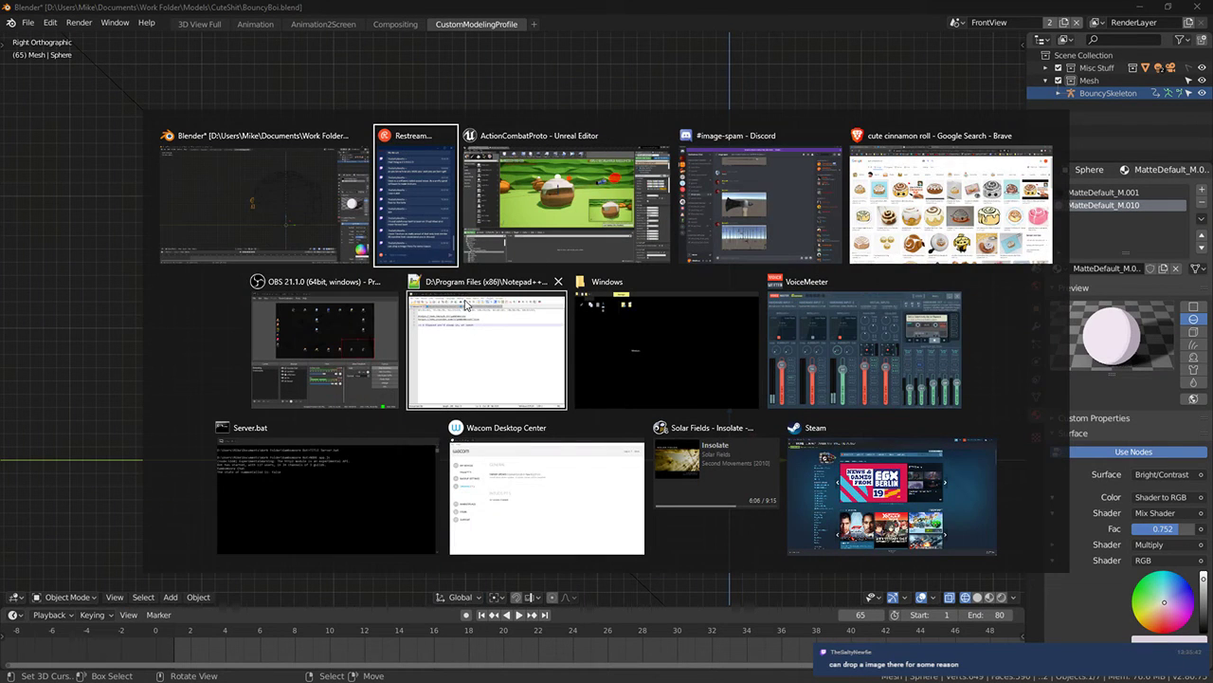
pyautogui.click(540, 225)
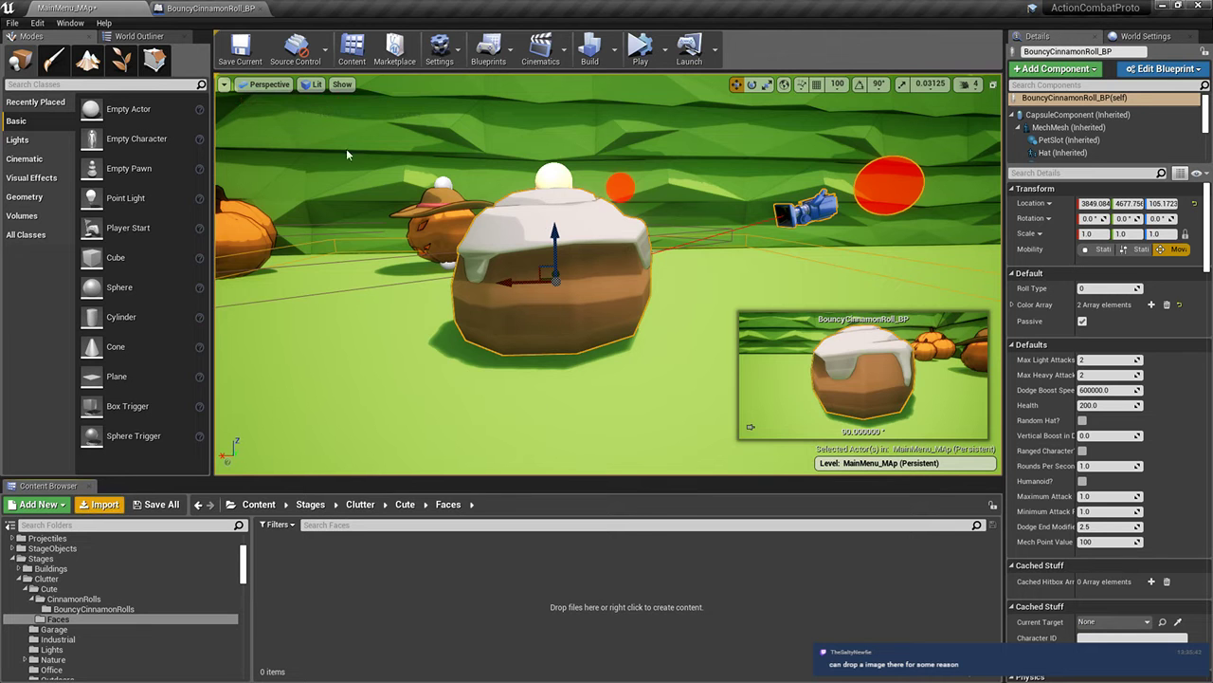
pyautogui.click(417, 310)
pyautogui.doubleClick(432, 307)
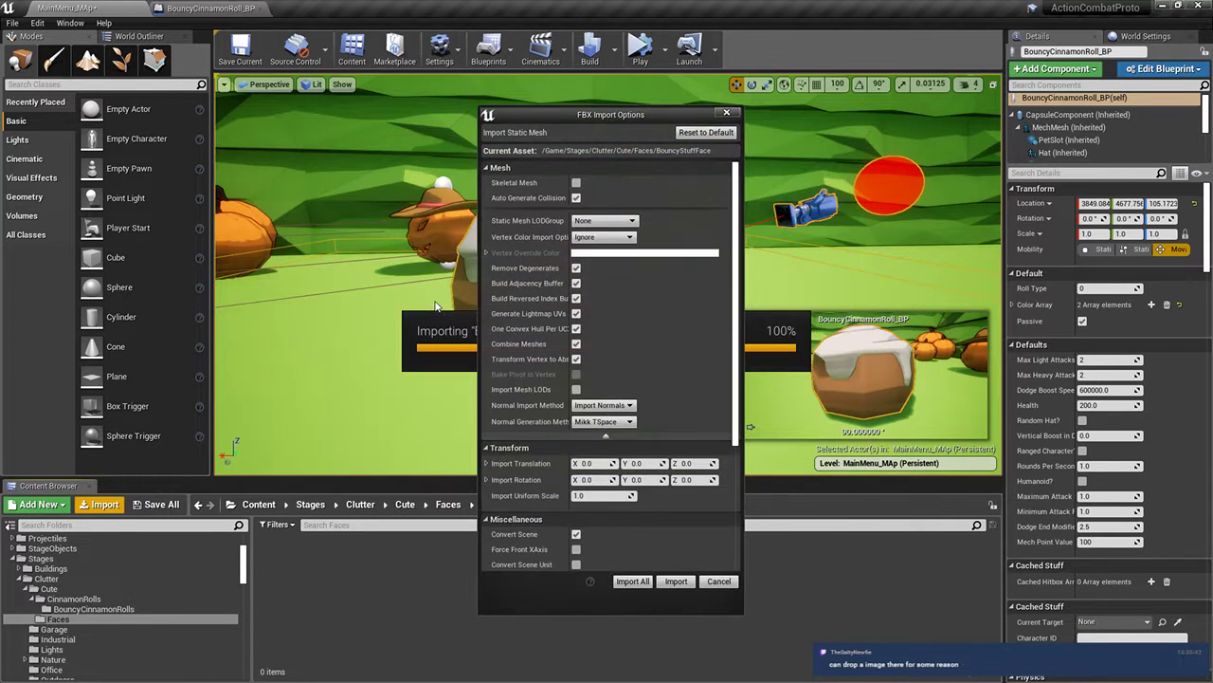
pyautogui.click(676, 580)
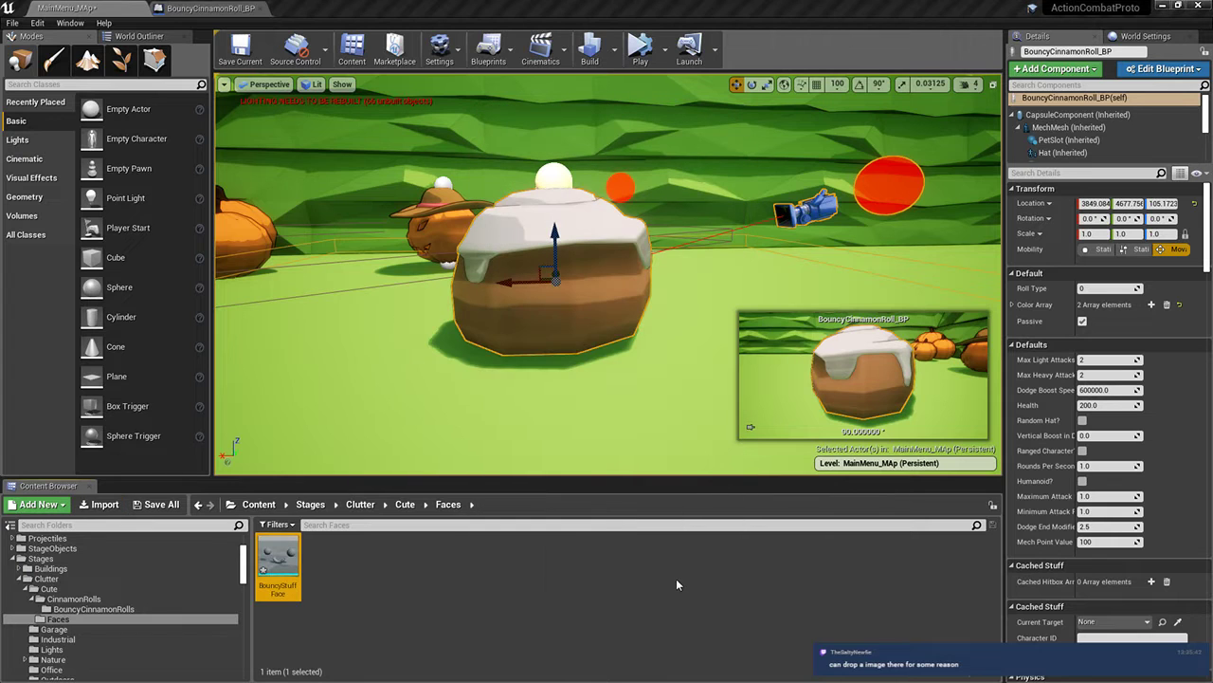
# Assign M_MatteDefault to both material slots of the BouncyStuffFace mesh, inspect it up close, and save the asset
pyautogui.doubleClick(292, 552)
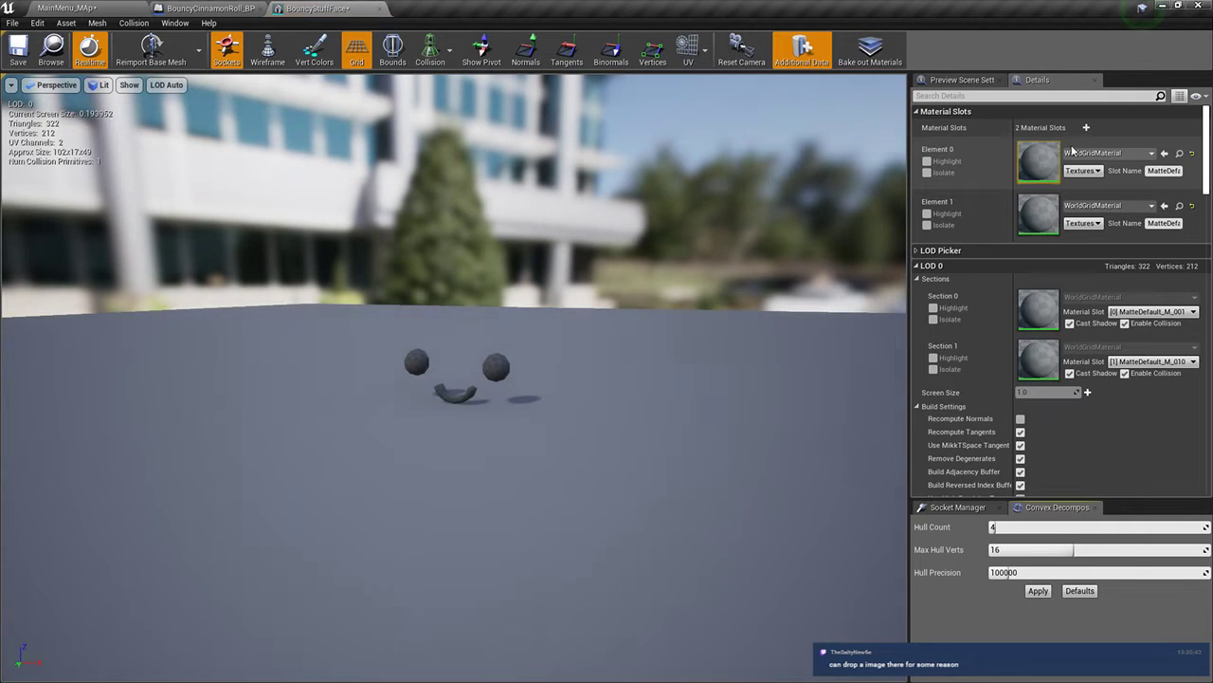
pyautogui.click(1096, 155)
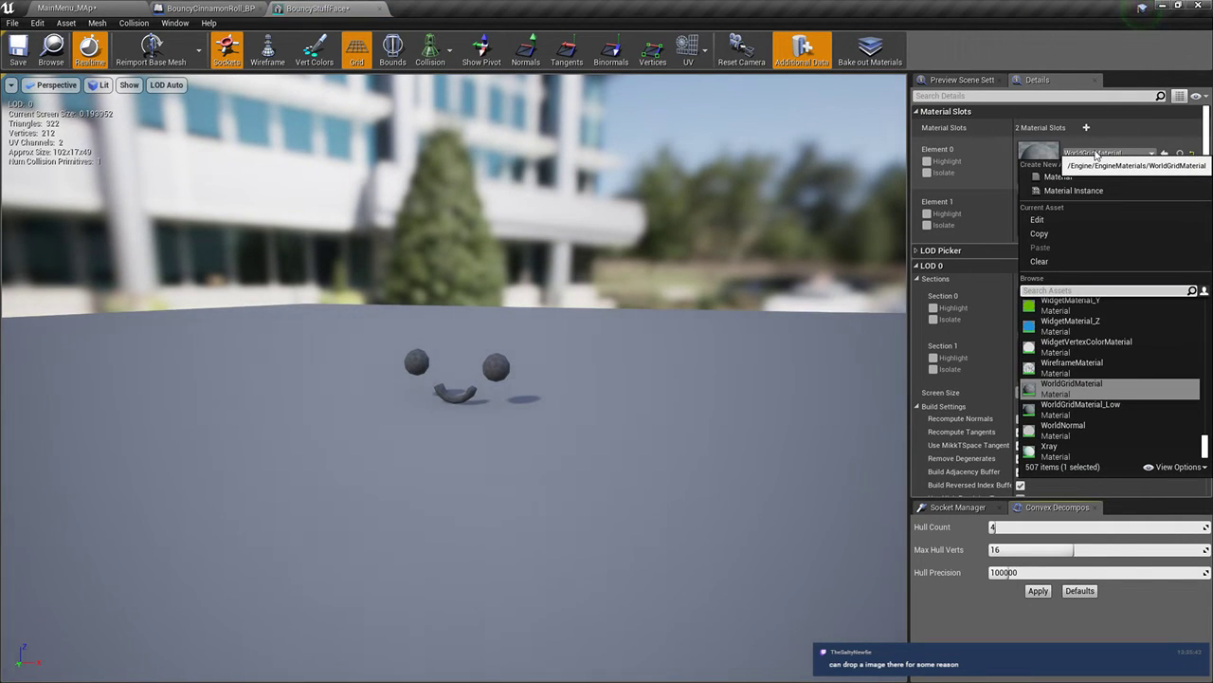
pyautogui.write('mattede')
pyautogui.press('Return')
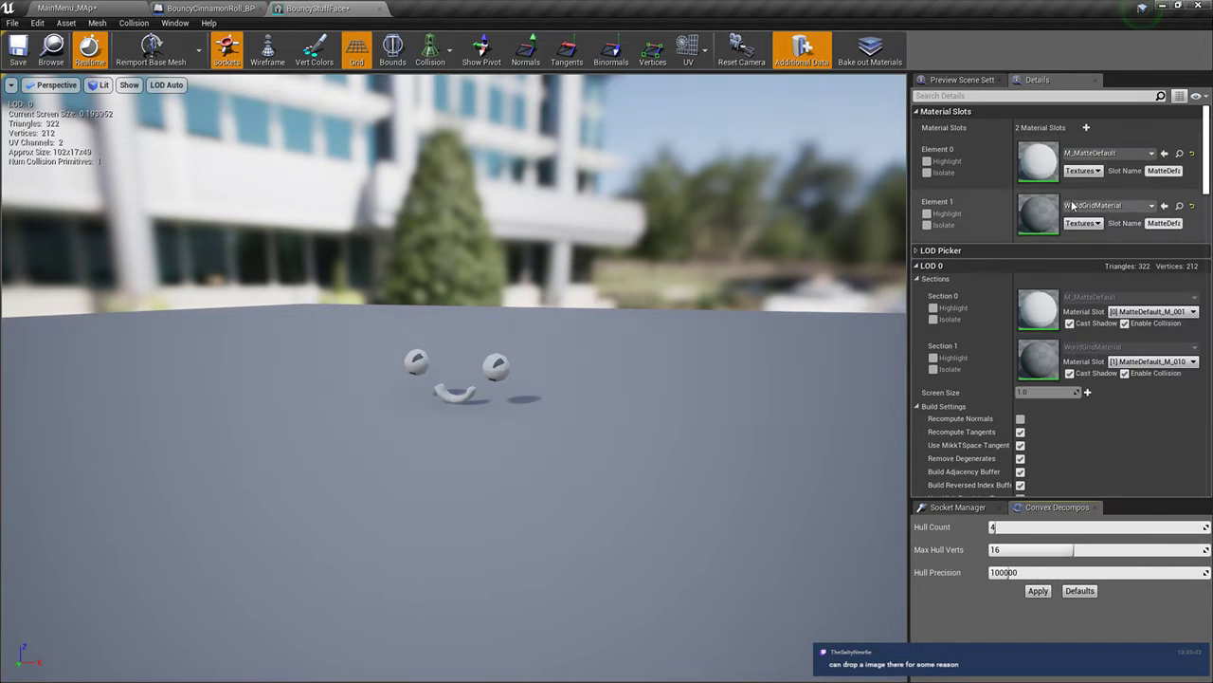
pyautogui.click(1076, 207)
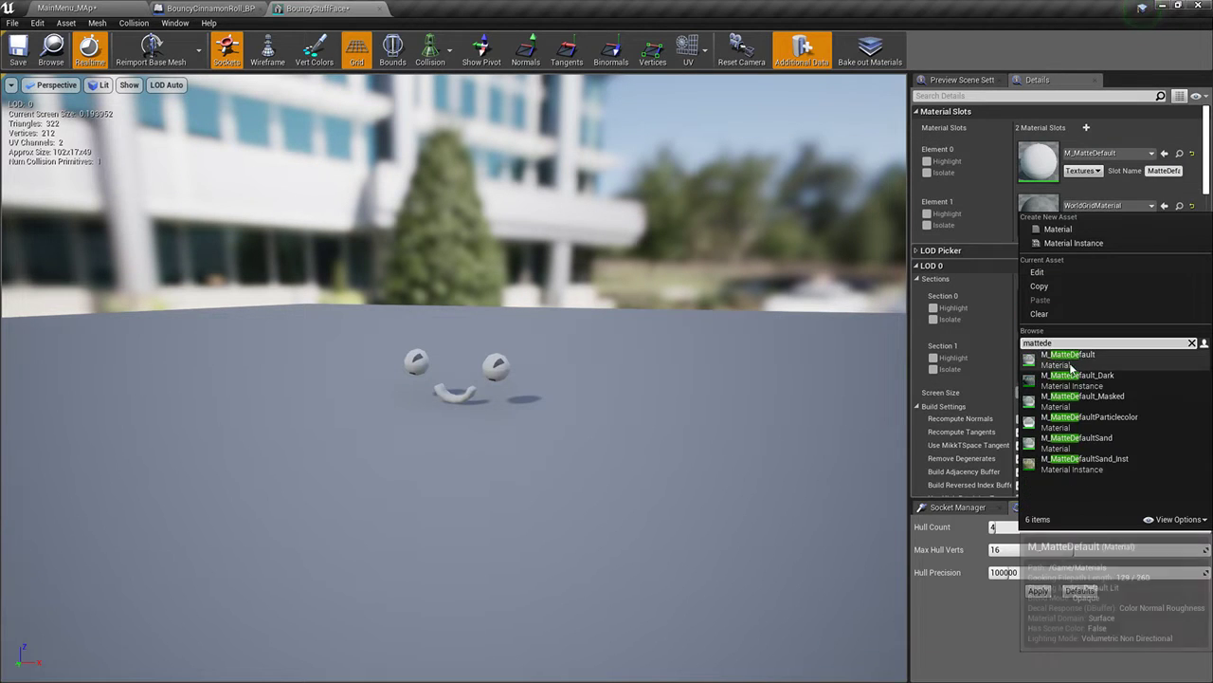
pyautogui.click(1071, 366)
pyautogui.scroll(5, 530, 299)
pyautogui.scroll(-2, 231, 131)
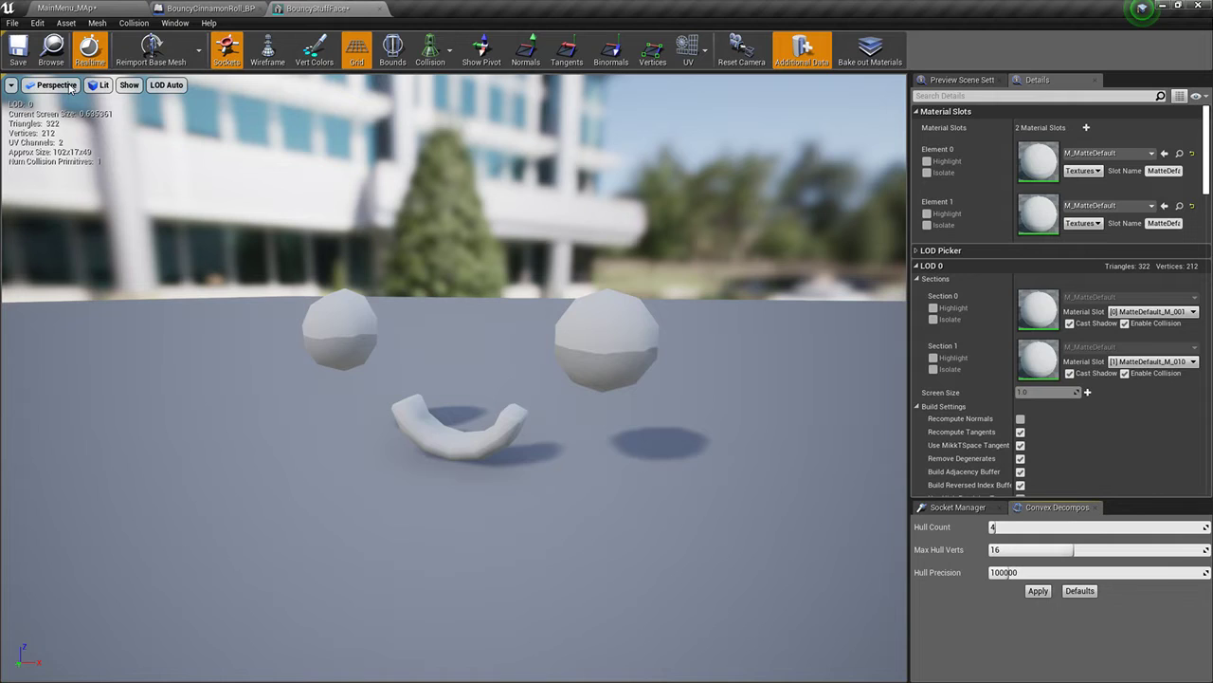
pyautogui.click(19, 49)
# Try adding BouncyStuffFace as a static mesh component under MechMesh in BouncyCinnamonRoll_BP, inspect its placement, and undo the addition
pyautogui.click(180, 8)
pyautogui.scroll(2, 98, 151)
pyautogui.click(82, 154)
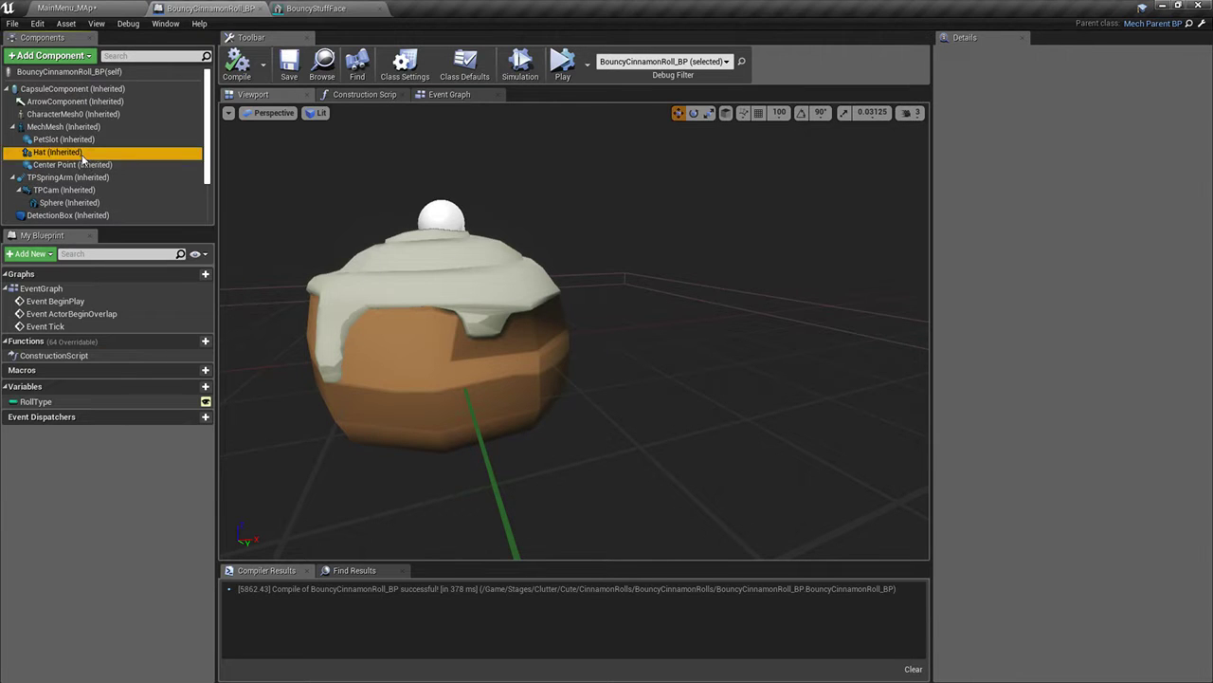
pyautogui.click(64, 127)
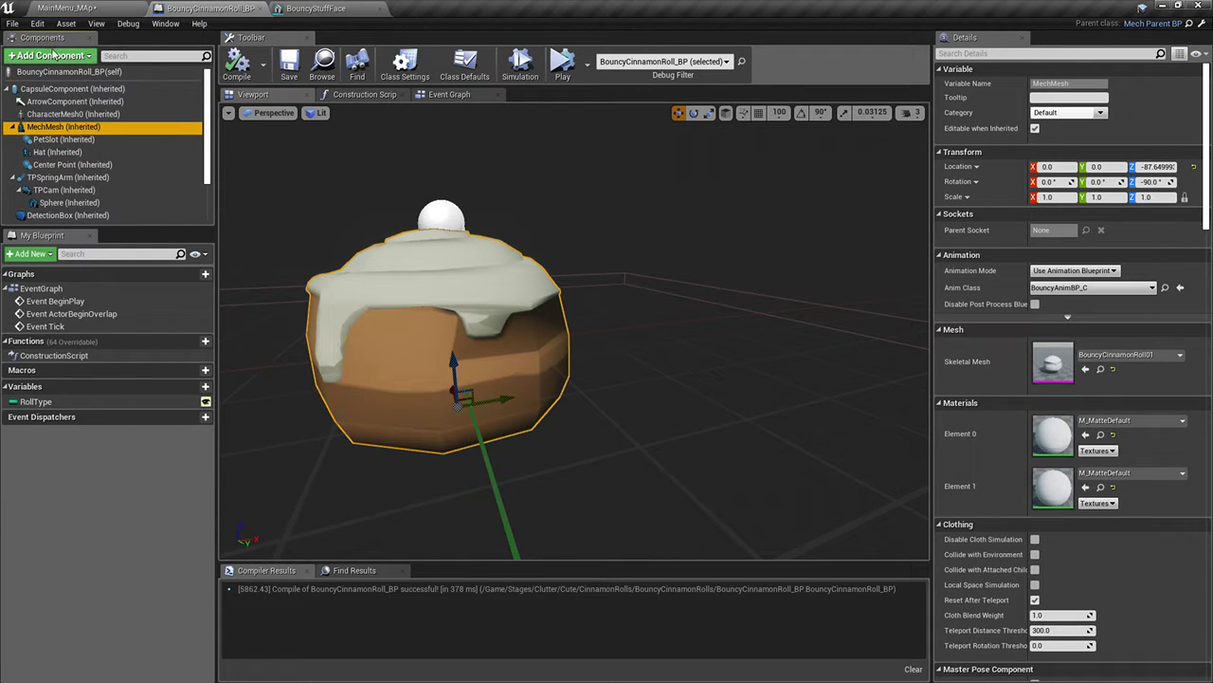
pyautogui.click(55, 55)
pyautogui.write('static')
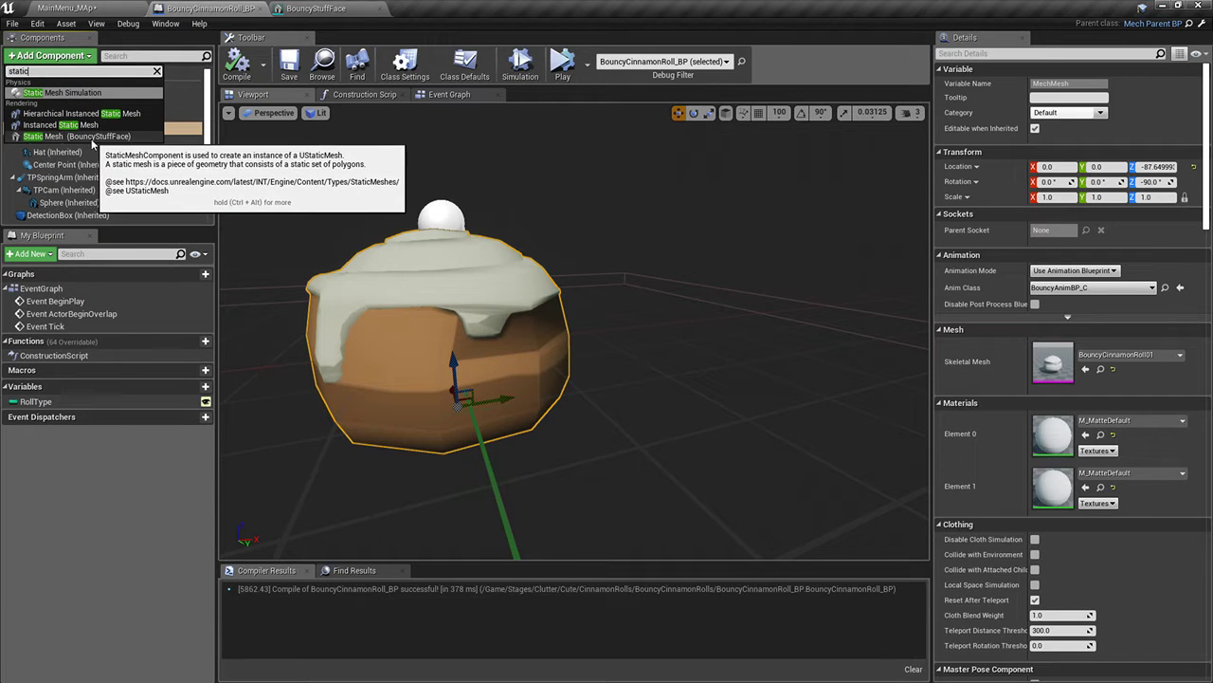
pyautogui.click(92, 138)
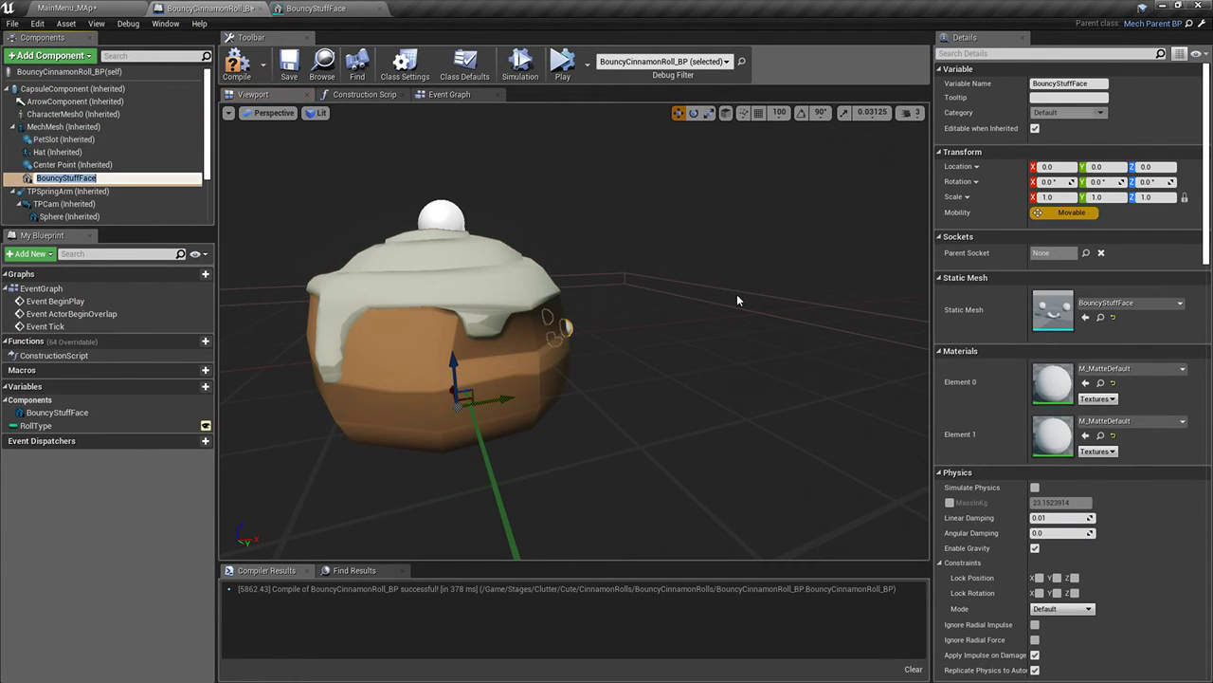
pyautogui.press('Return')
pyautogui.moveTo(674, 292); pyautogui.dragTo(654, 293, button='right')
pyautogui.moveTo(566, 300); pyautogui.dragTo(574, 218, button='right')
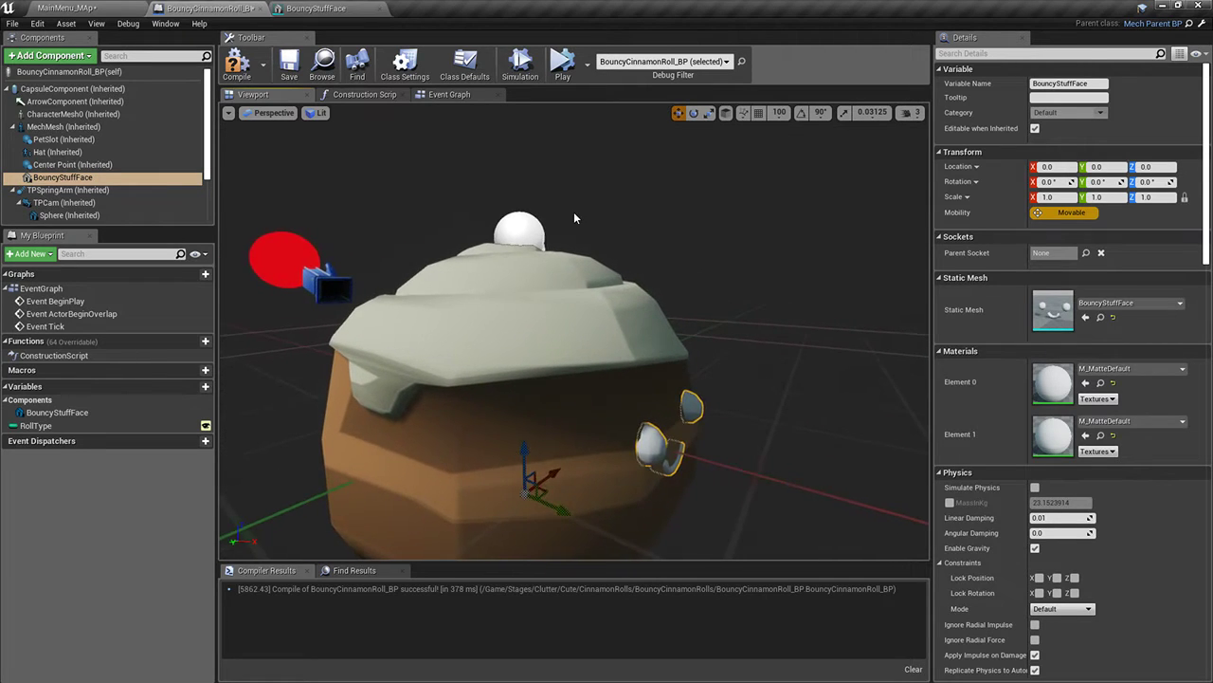
pyautogui.hotkey('ctrl', 'z')
pyautogui.click(288, 68)
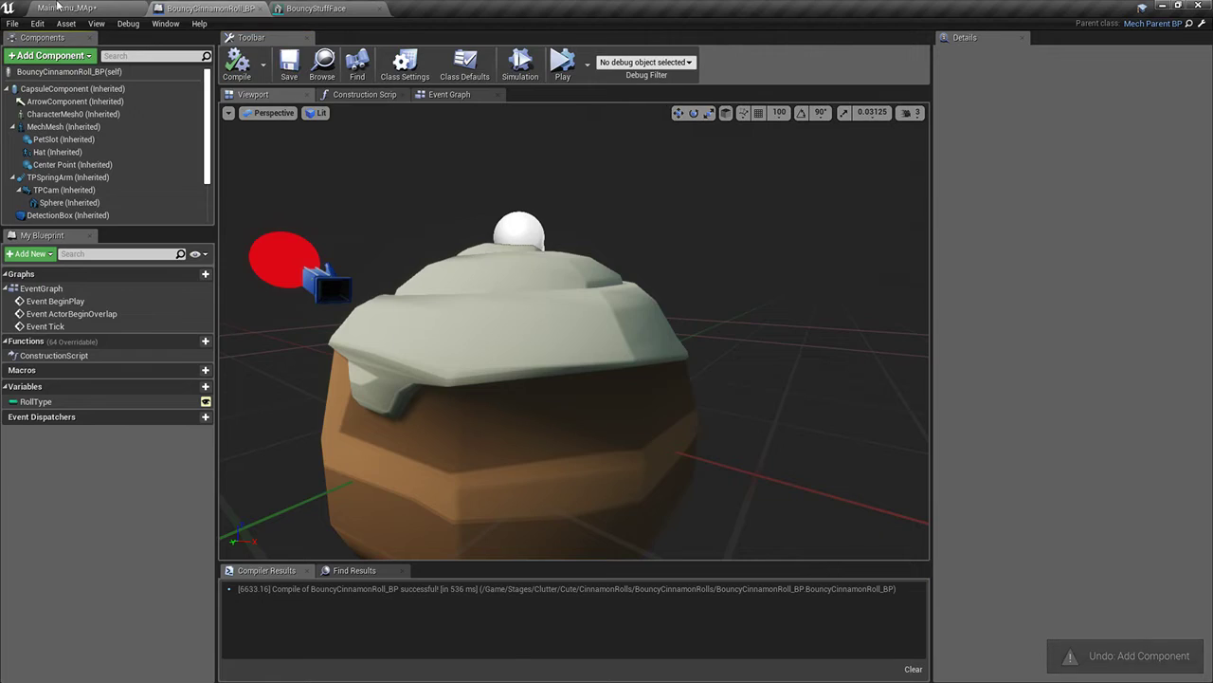
# Create an Actor Blueprint named CuteFace_BP in the Faces folder and open it
pyautogui.click(66, 8)
pyautogui.rightClick(493, 588)
pyautogui.click(512, 265)
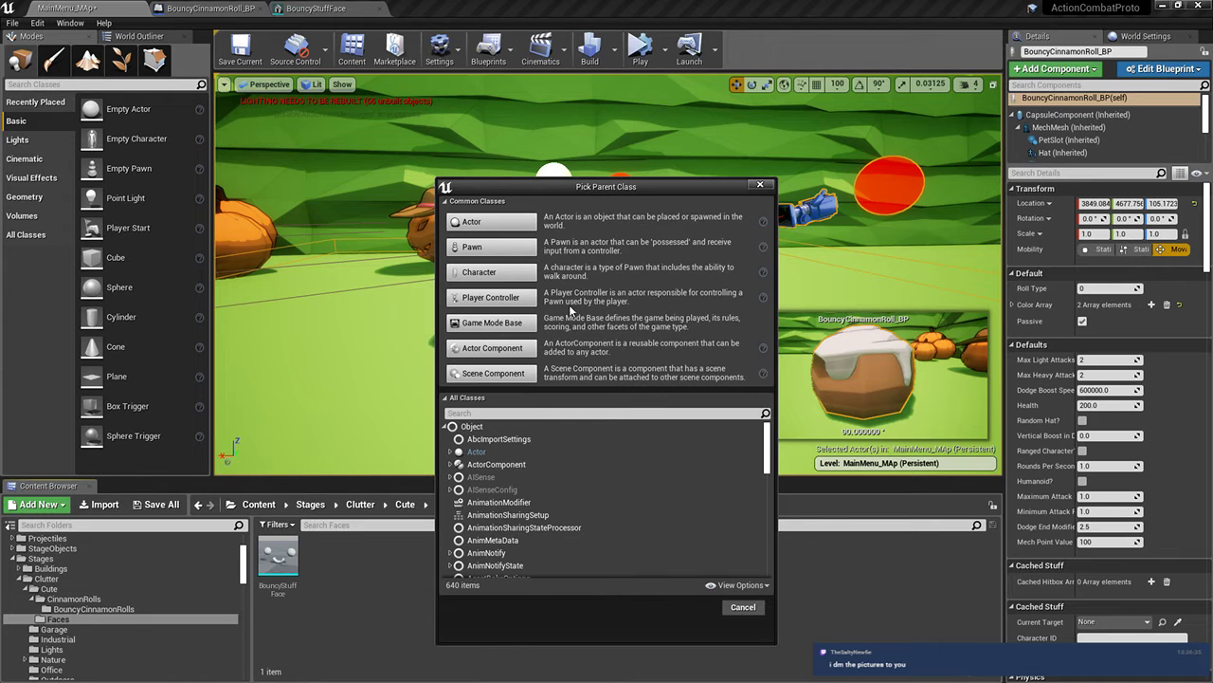
pyautogui.click(512, 220)
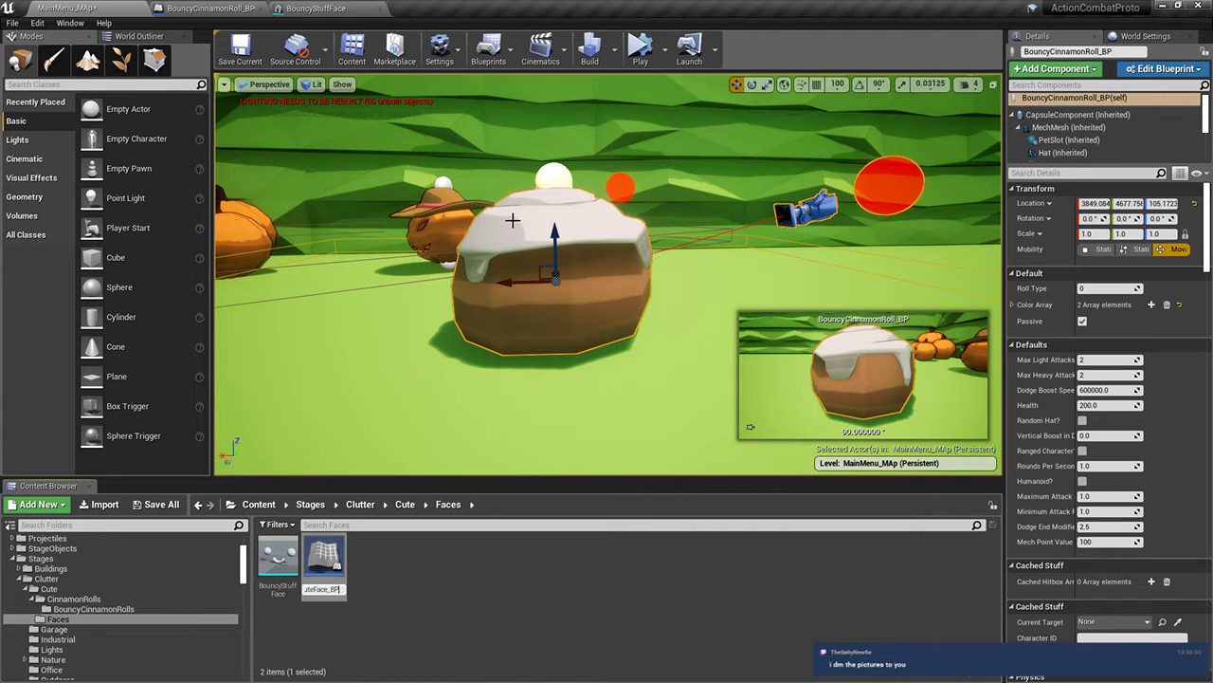
pyautogui.press('Return')
pyautogui.doubleClick(325, 568)
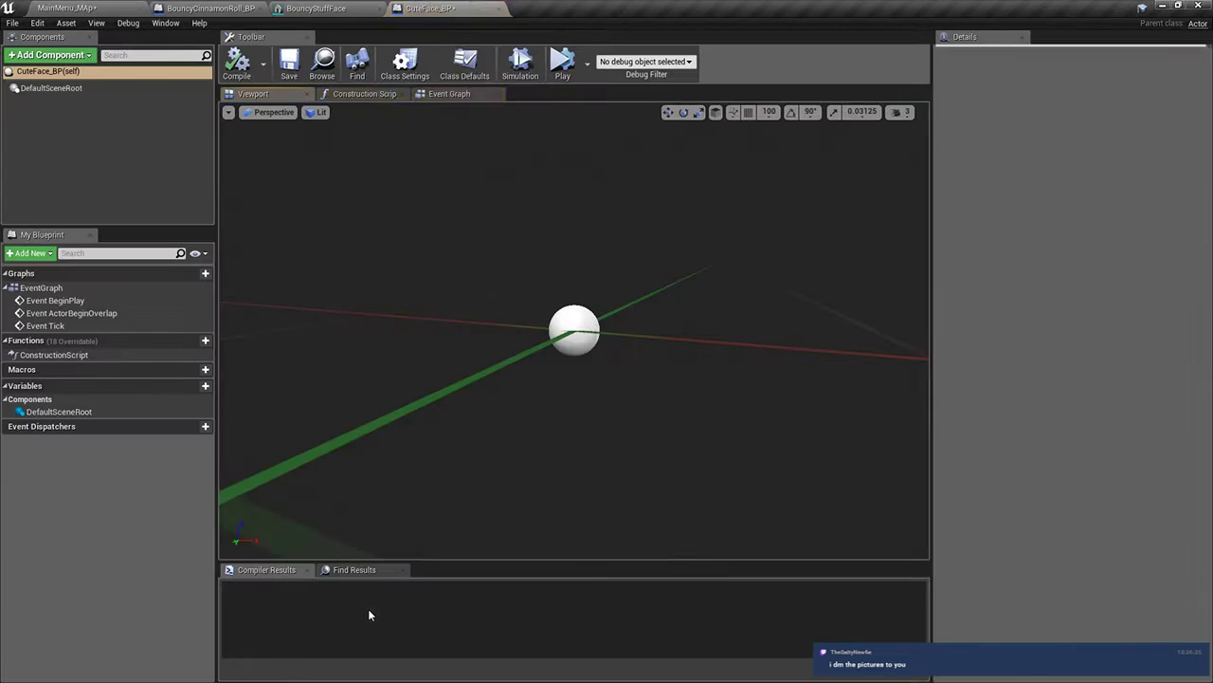
# Add an empty Static Mesh component to CuteFace_BP and compile the Blueprint
pyautogui.click(51, 54)
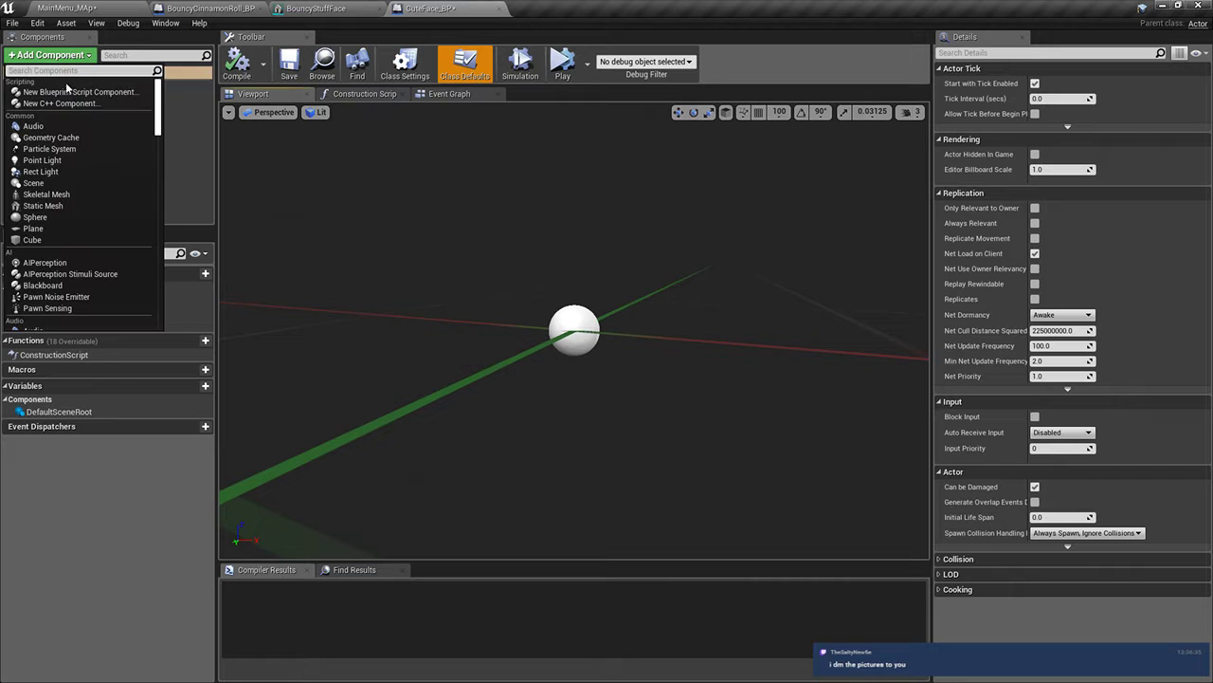
pyautogui.write('static')
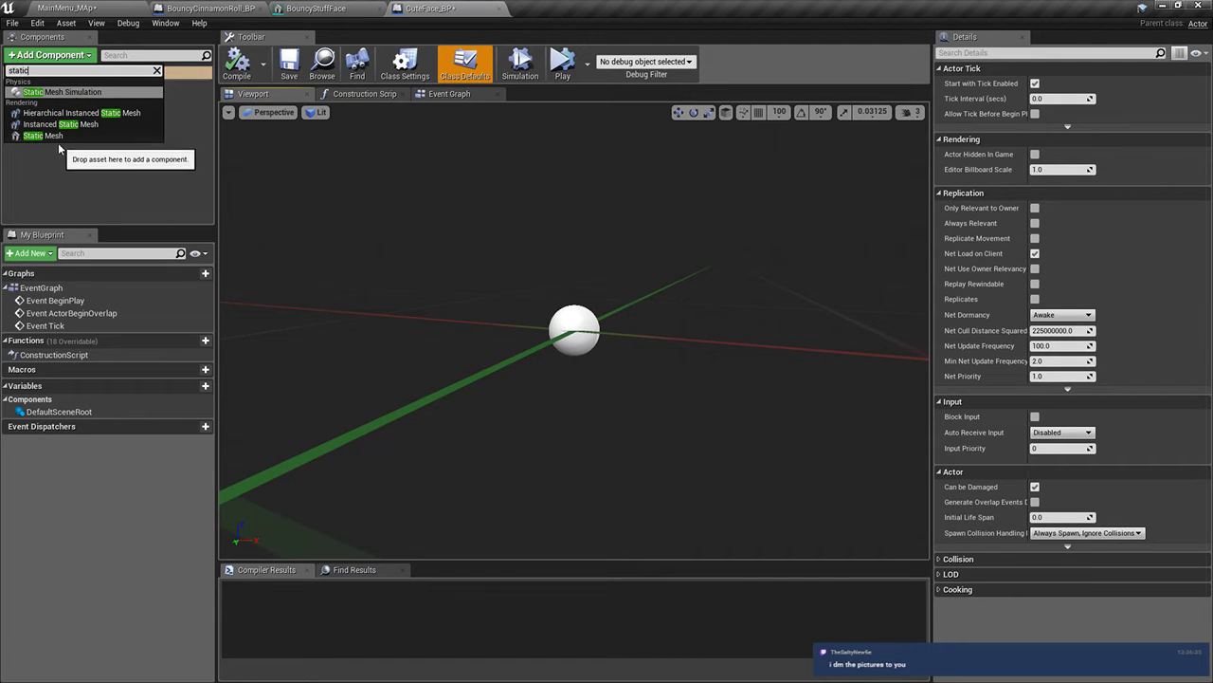
pyautogui.press('BackSpace')
pyautogui.press('BackSpace')
pyautogui.press('BackSpace')
pyautogui.press('BackSpace')
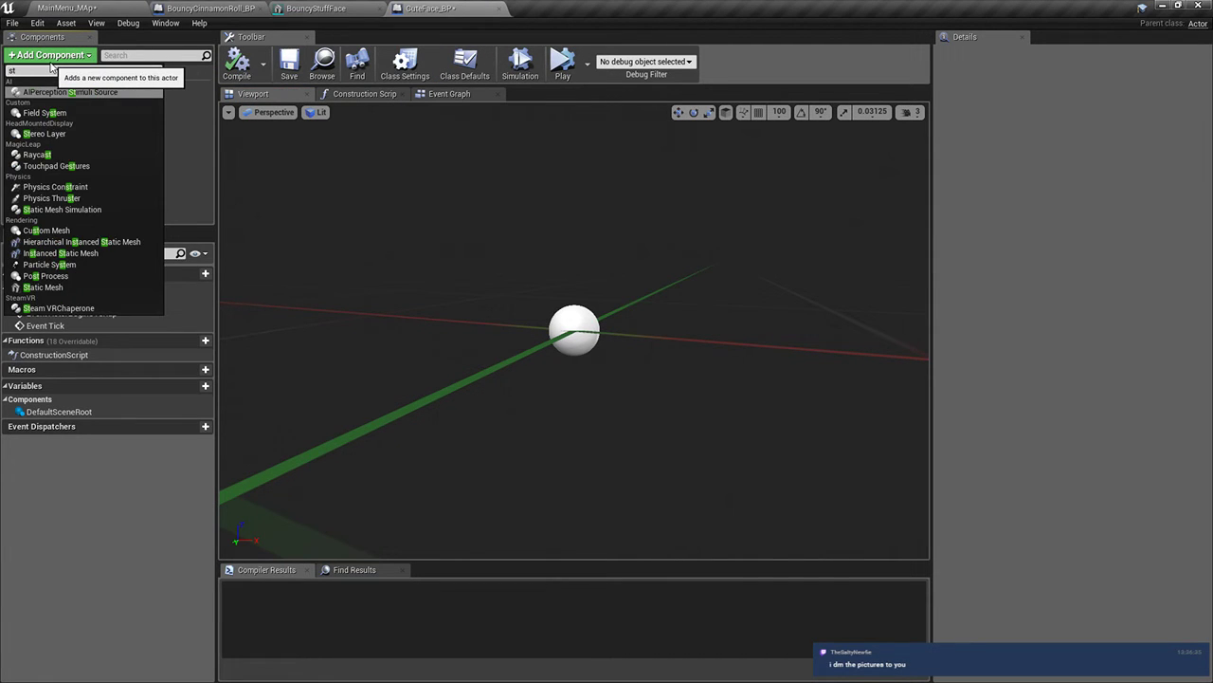
pyautogui.write('aticmesh')
pyautogui.write('static')
pyautogui.click(27, 137)
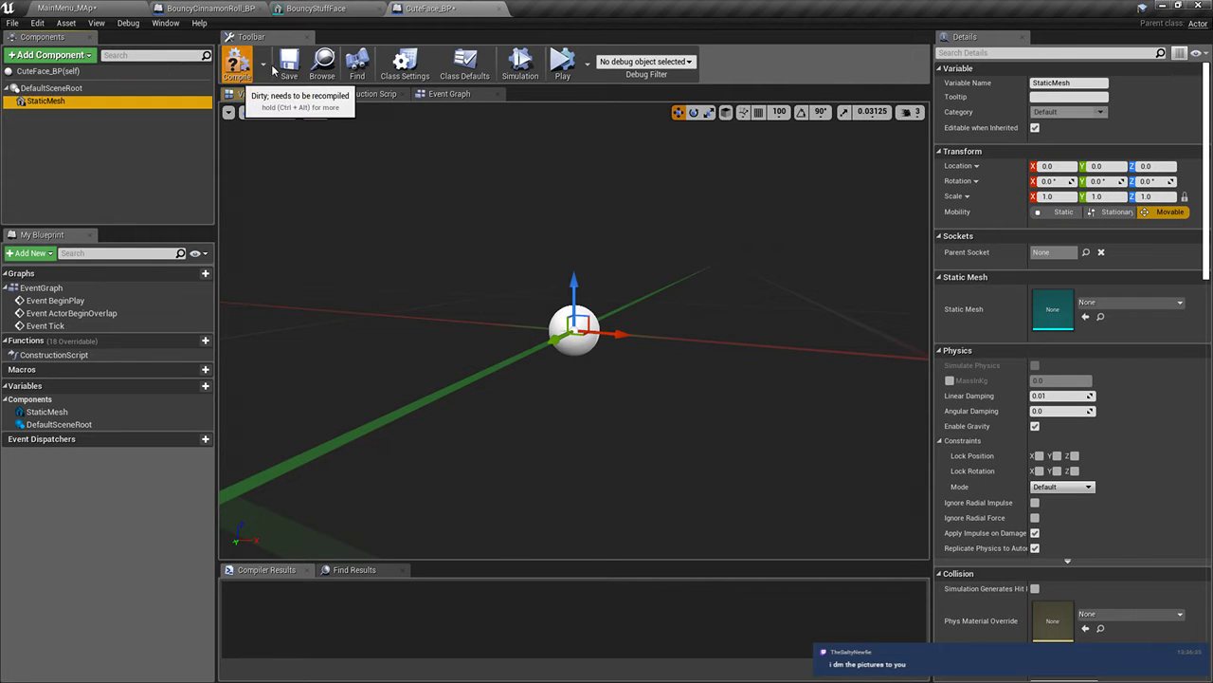
pyautogui.click(237, 65)
# Place a reference to the StaticMesh component in CuteFace_BP's Construction Script
pyautogui.click(364, 94)
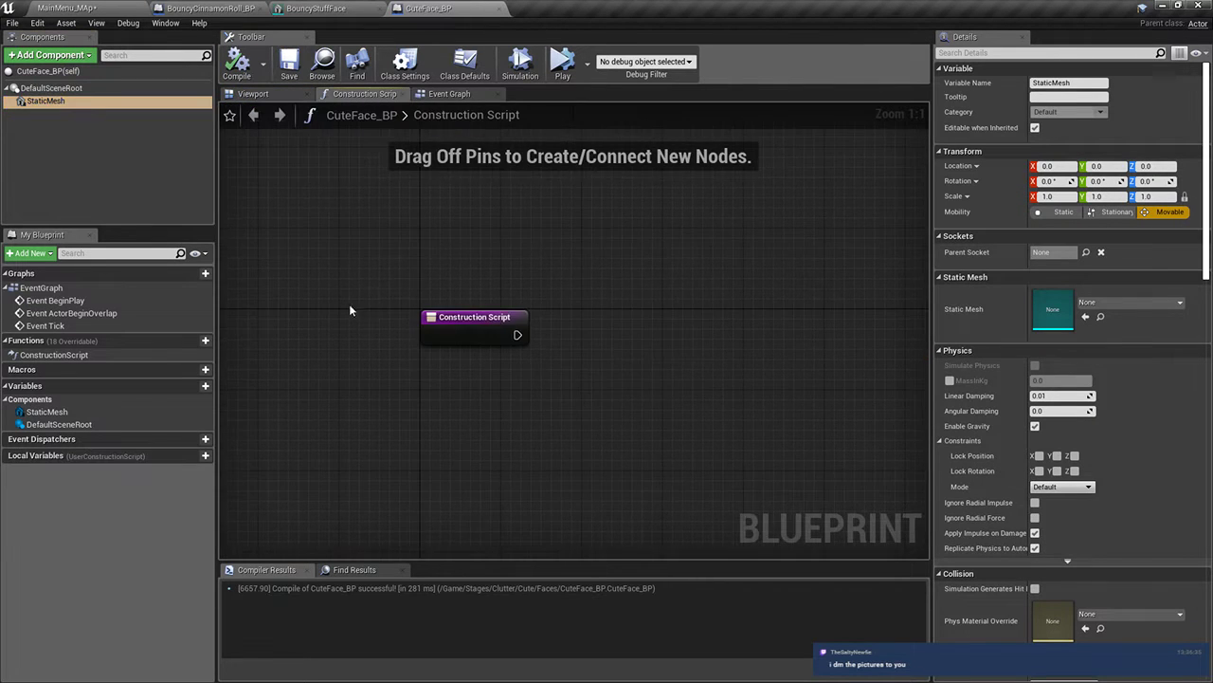
pyautogui.moveTo(54, 109); pyautogui.dragTo(631, 329)
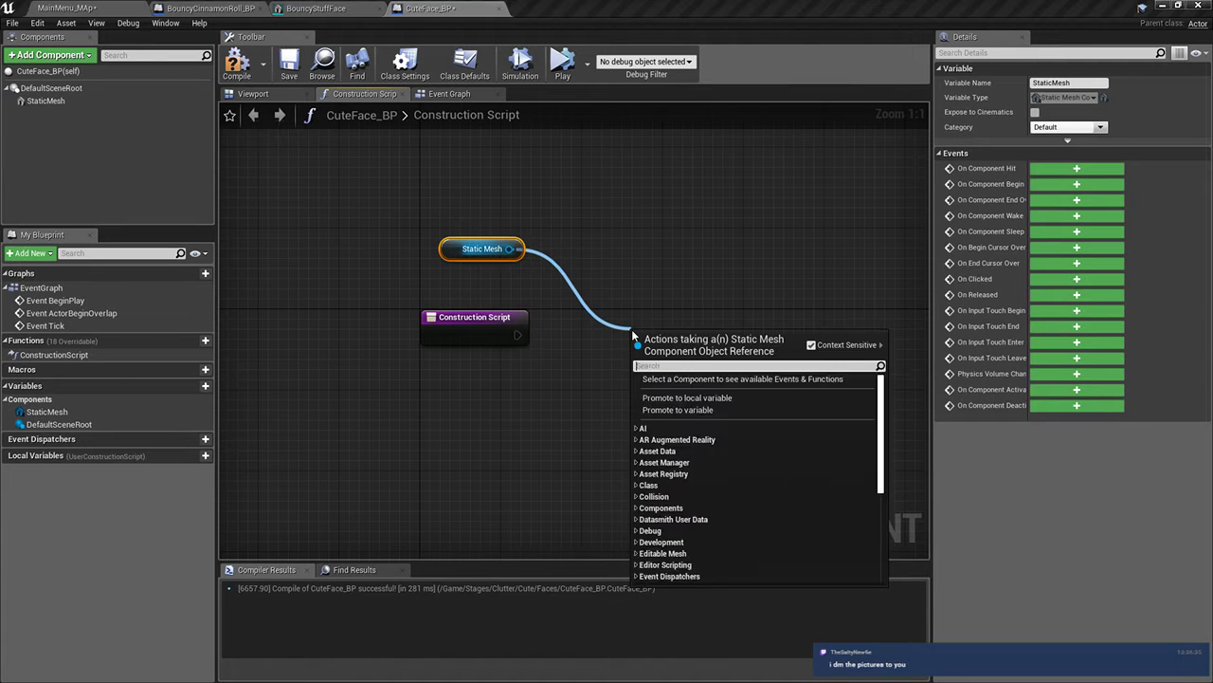
pyautogui.write('set static')
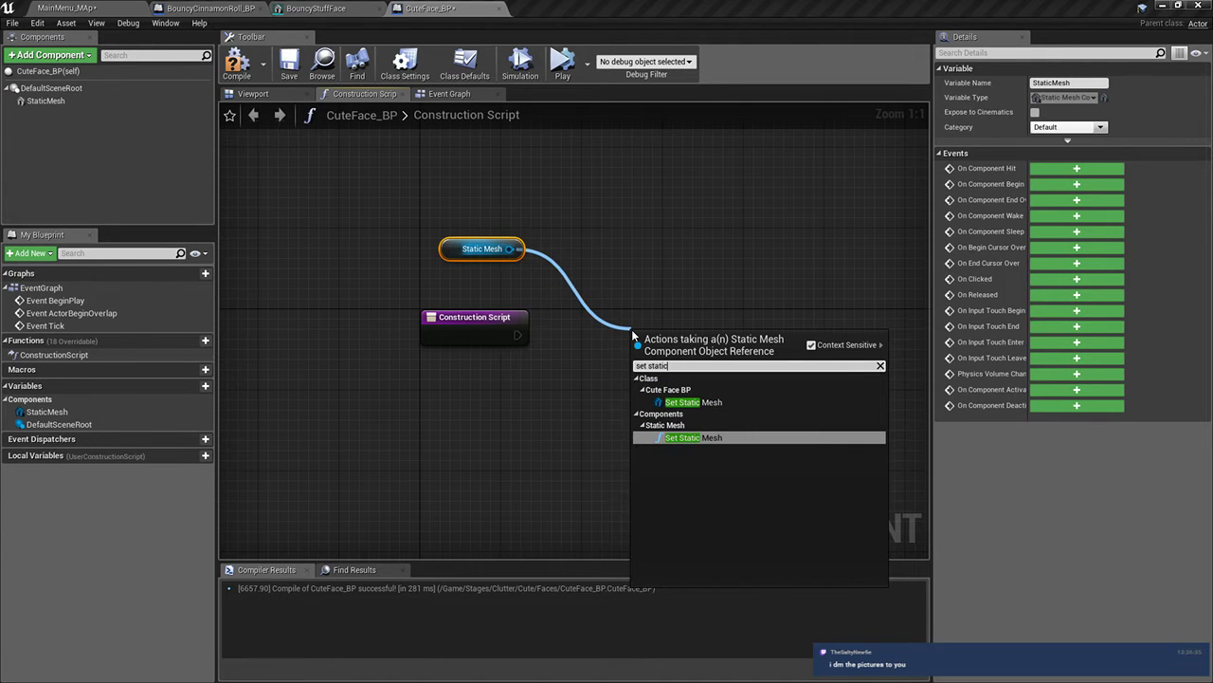
pyautogui.click(693, 402)
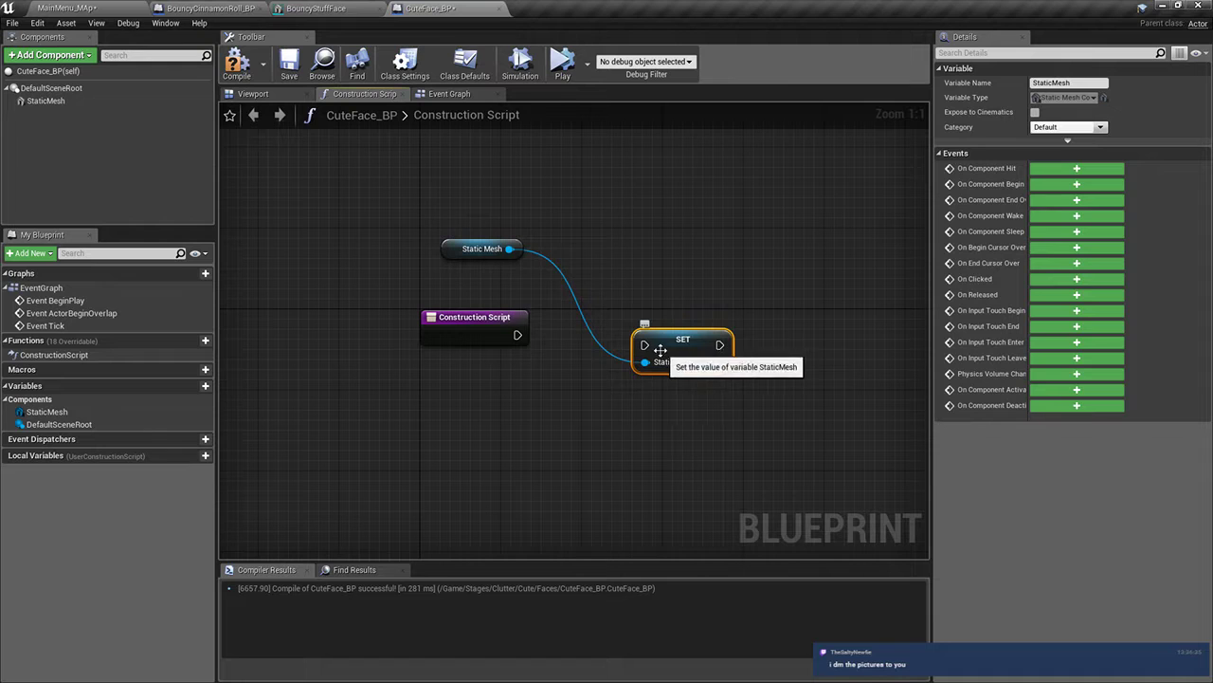
pyautogui.moveTo(658, 359); pyautogui.dragTo(597, 327)
pyautogui.click(641, 263)
pyautogui.hotkey('ctrl', 'z')
pyautogui.hotkey('ctrl', 'z')
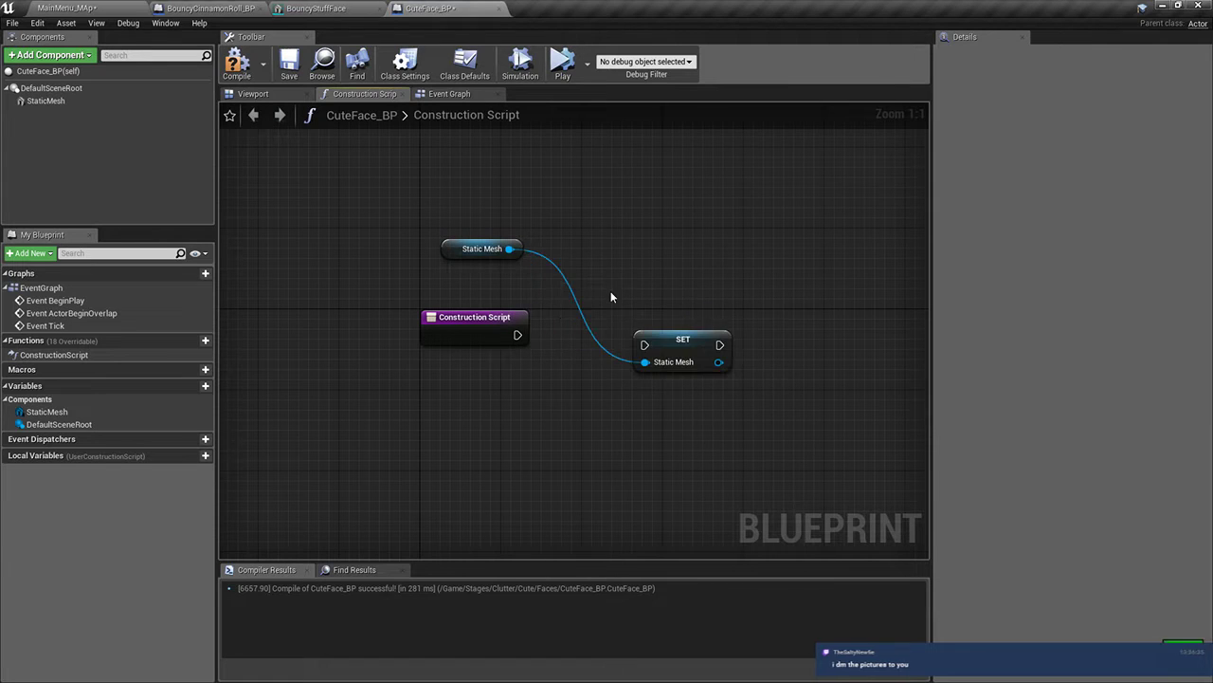
pyautogui.moveTo(517, 336); pyautogui.dragTo(587, 333)
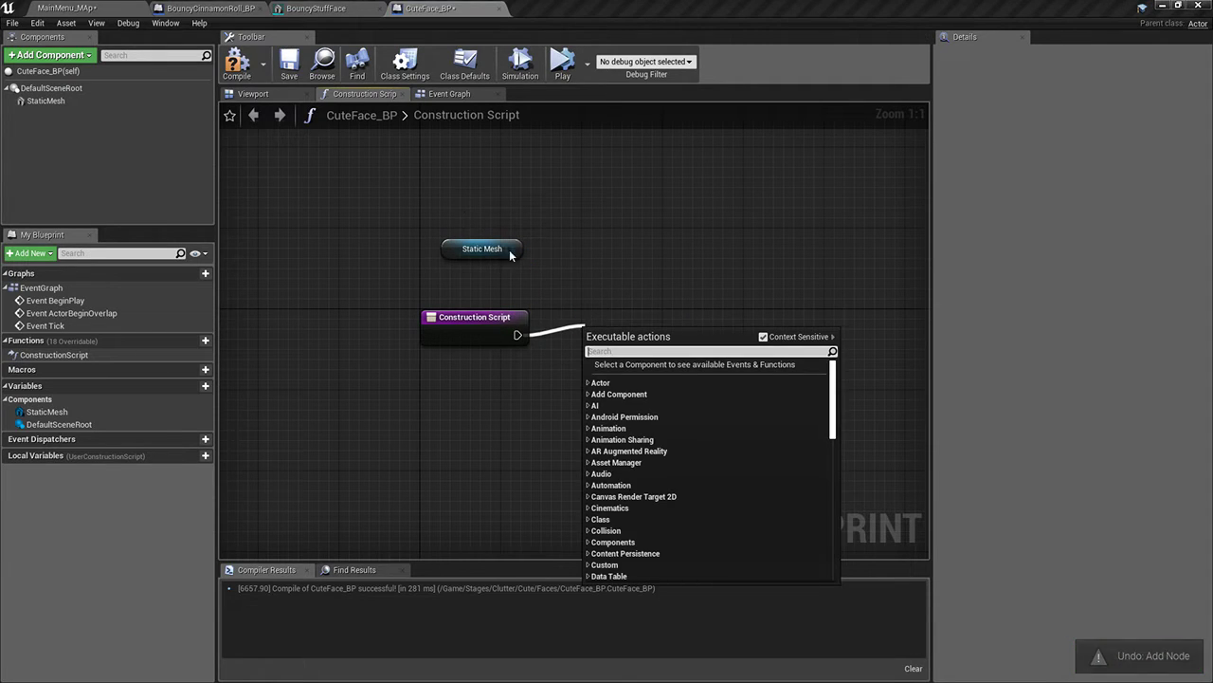
# Add a Set Static Mesh function targeting the StaticMesh reference, assign BouncyStuffFace as New Mesh, and run it from the Construction Script
pyautogui.moveTo(509, 249); pyautogui.dragTo(606, 367)
pyautogui.write('set static')
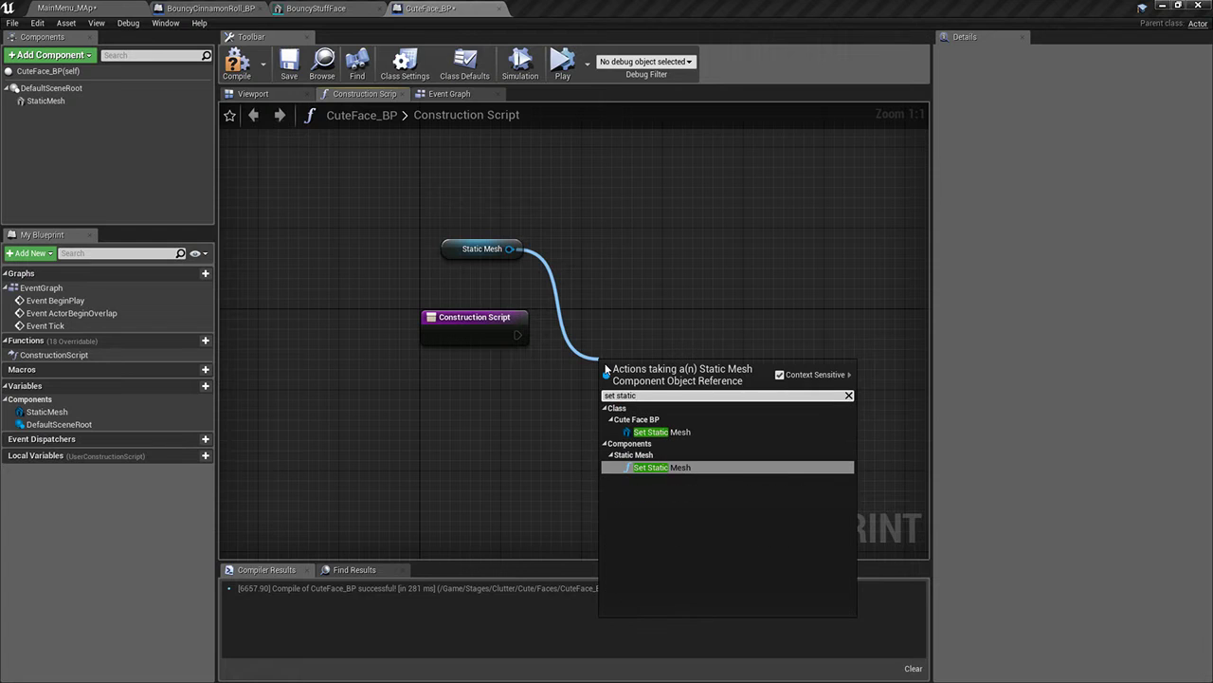
pyautogui.press('Return')
pyautogui.click(648, 439)
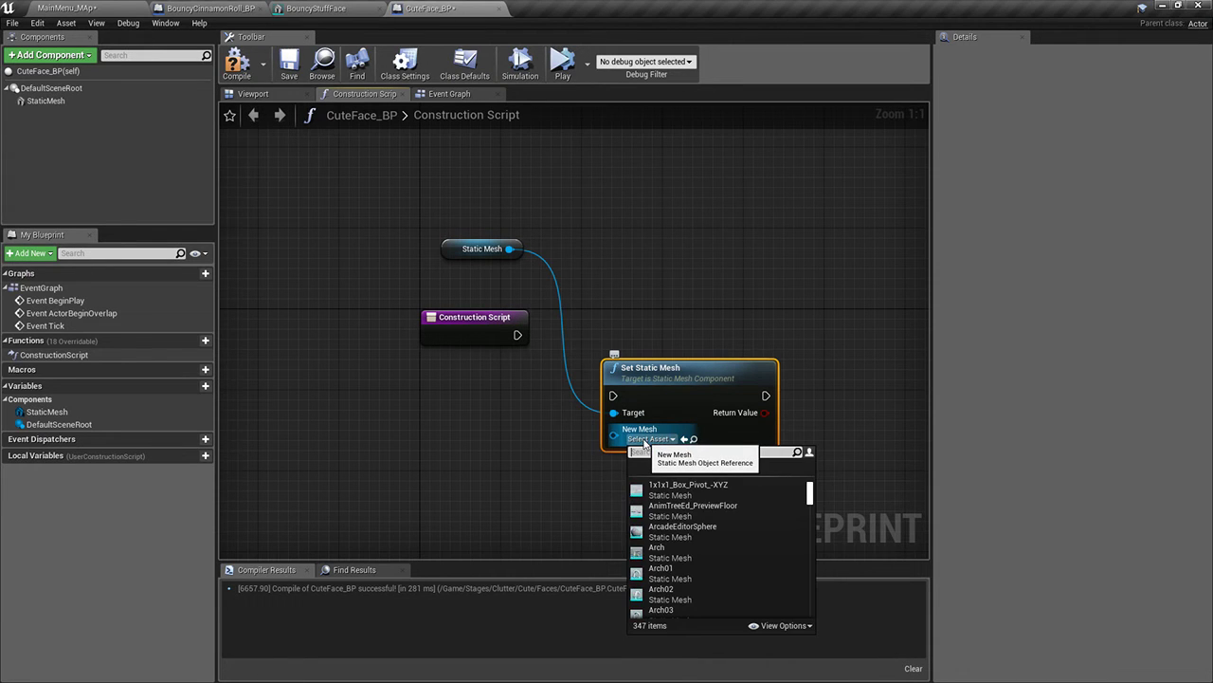
pyautogui.write('cute')
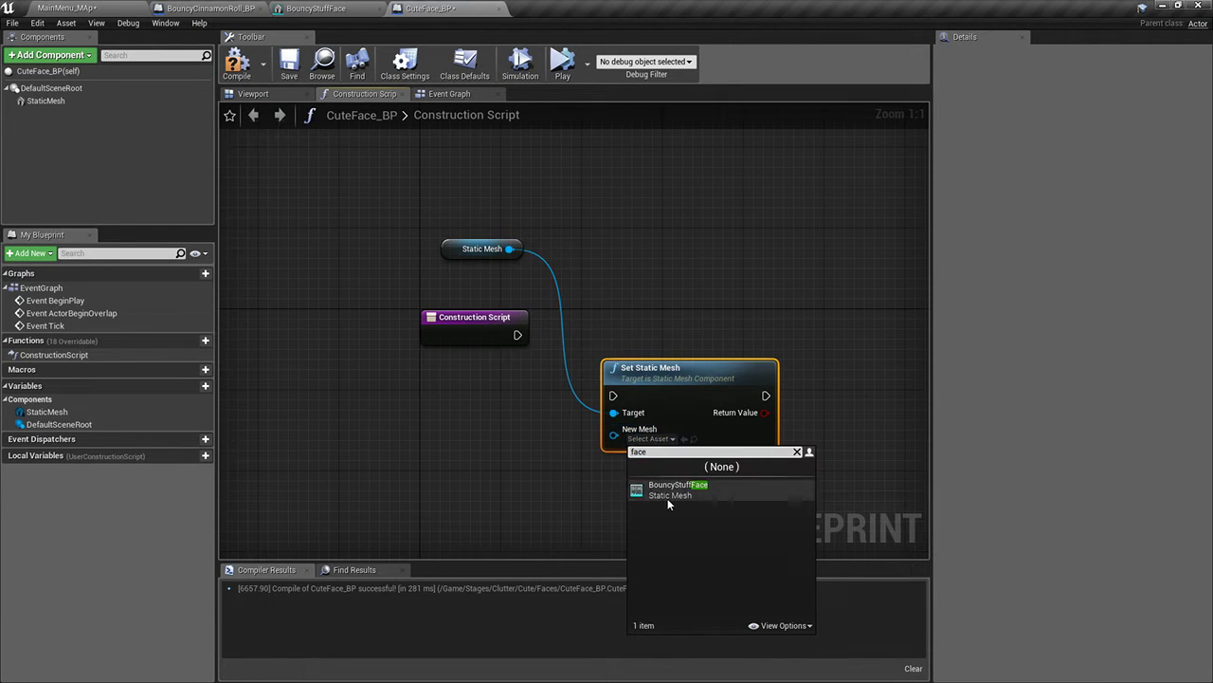
pyautogui.click(667, 498)
pyautogui.moveTo(613, 396); pyautogui.dragTo(508, 323)
pyautogui.moveTo(669, 376); pyautogui.dragTo(680, 316)
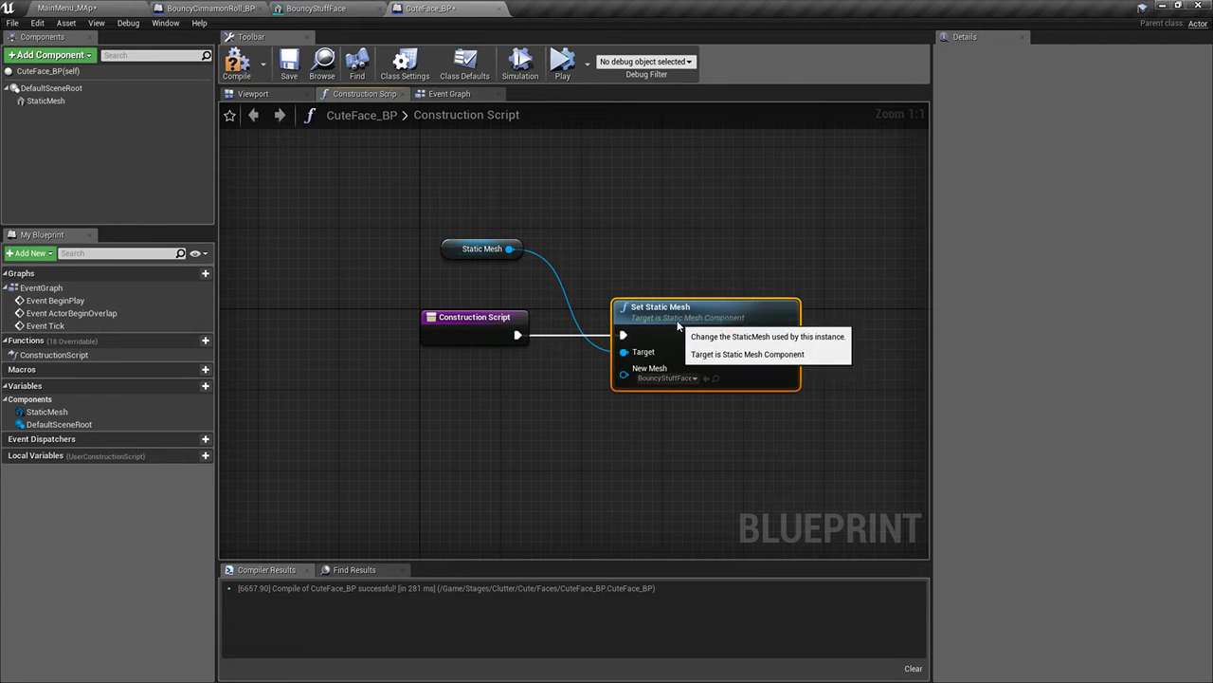
# Compile and save CuteFace_BP, and inspect the face mesh from the front in the 3D preview
pyautogui.click(238, 62)
pyautogui.click(288, 65)
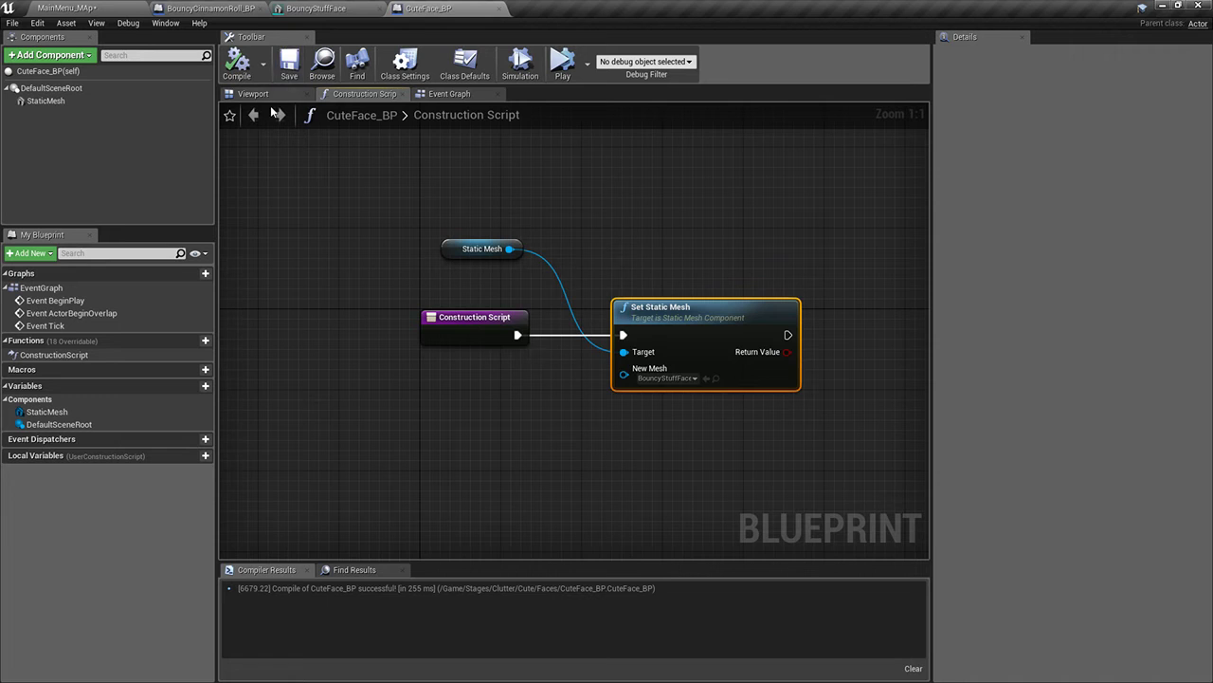
pyautogui.click(275, 95)
pyautogui.click(104, 100)
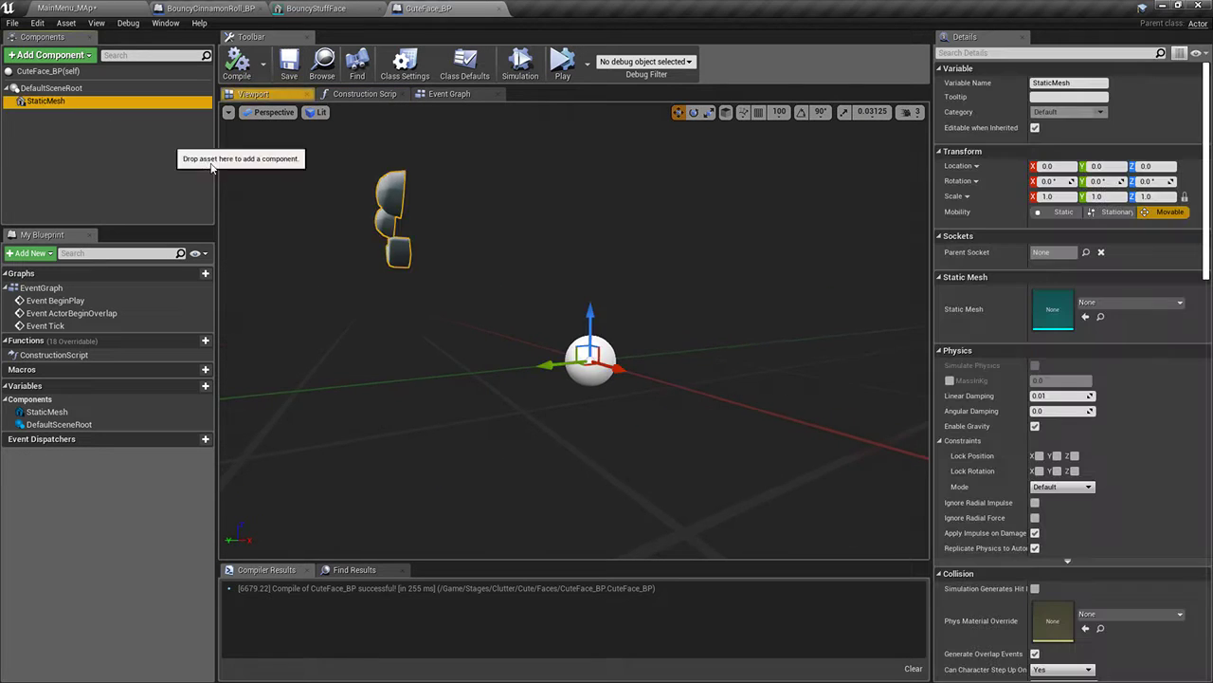
pyautogui.moveTo(379, 246); pyautogui.dragTo(546, 246, button='right')
pyautogui.press('a')
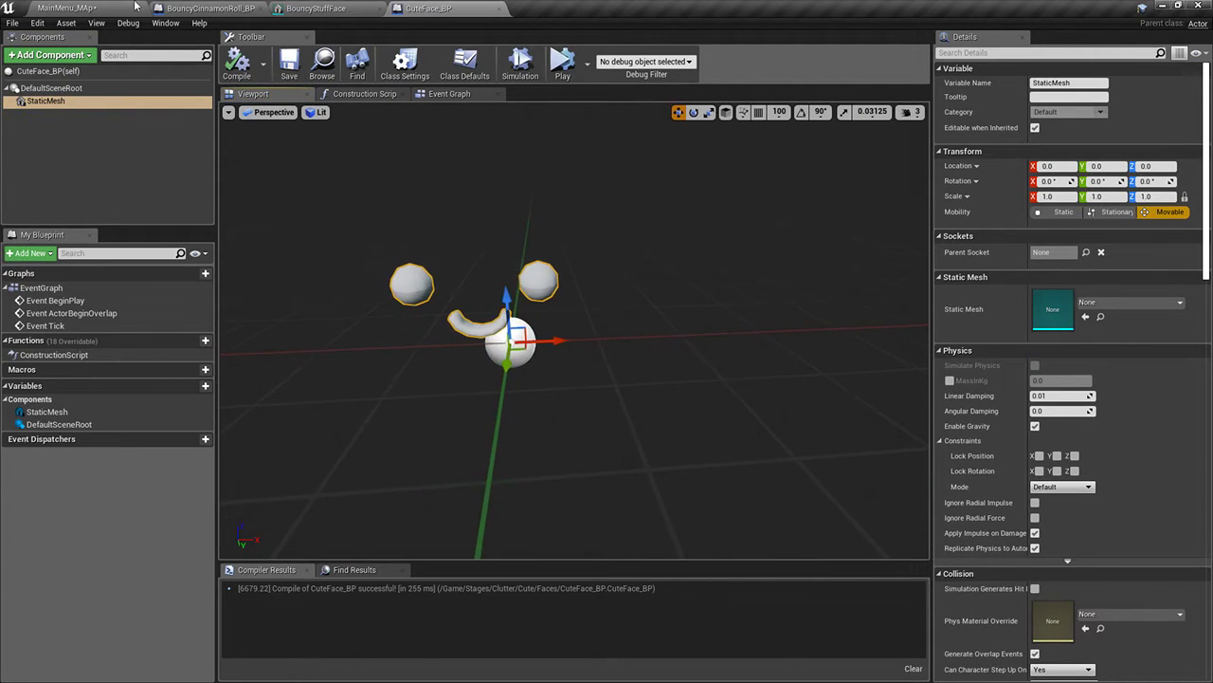
# Save all unsaved content, including the MainMenu_MAp level
pyautogui.click(133, 7)
pyautogui.click(159, 503)
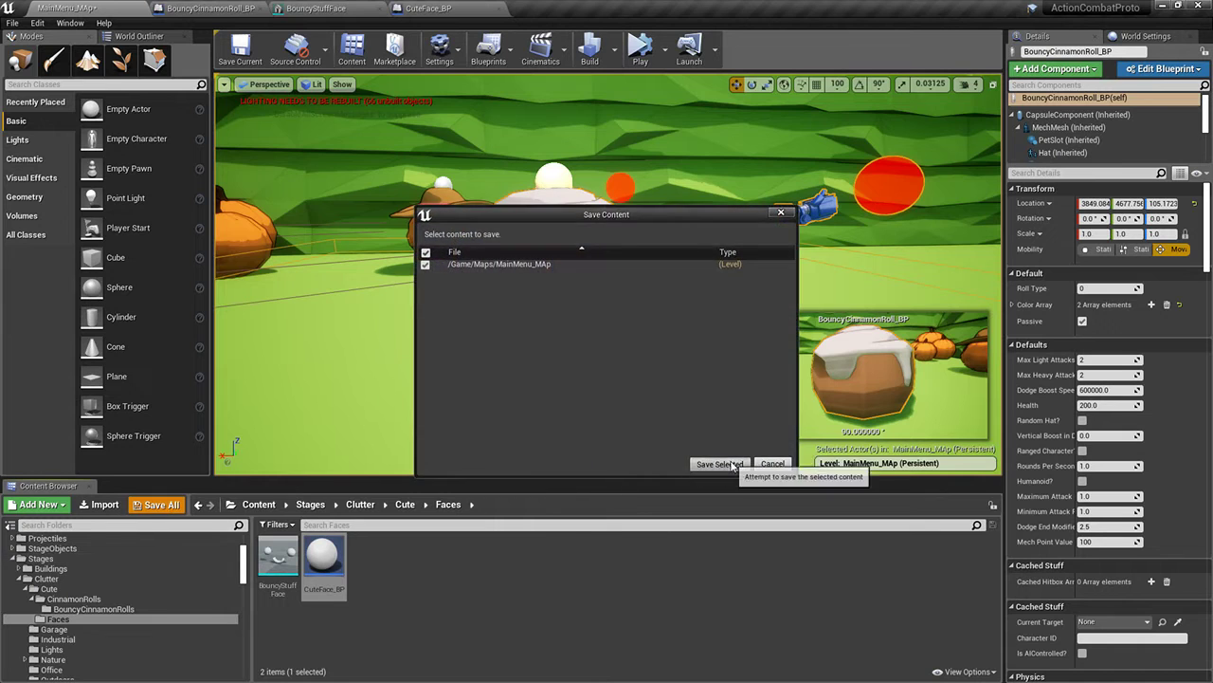
pyautogui.click(734, 464)
# Add a Child Actor component under MechMesh in BouncyCinnamonRoll_BP
pyautogui.click(429, 8)
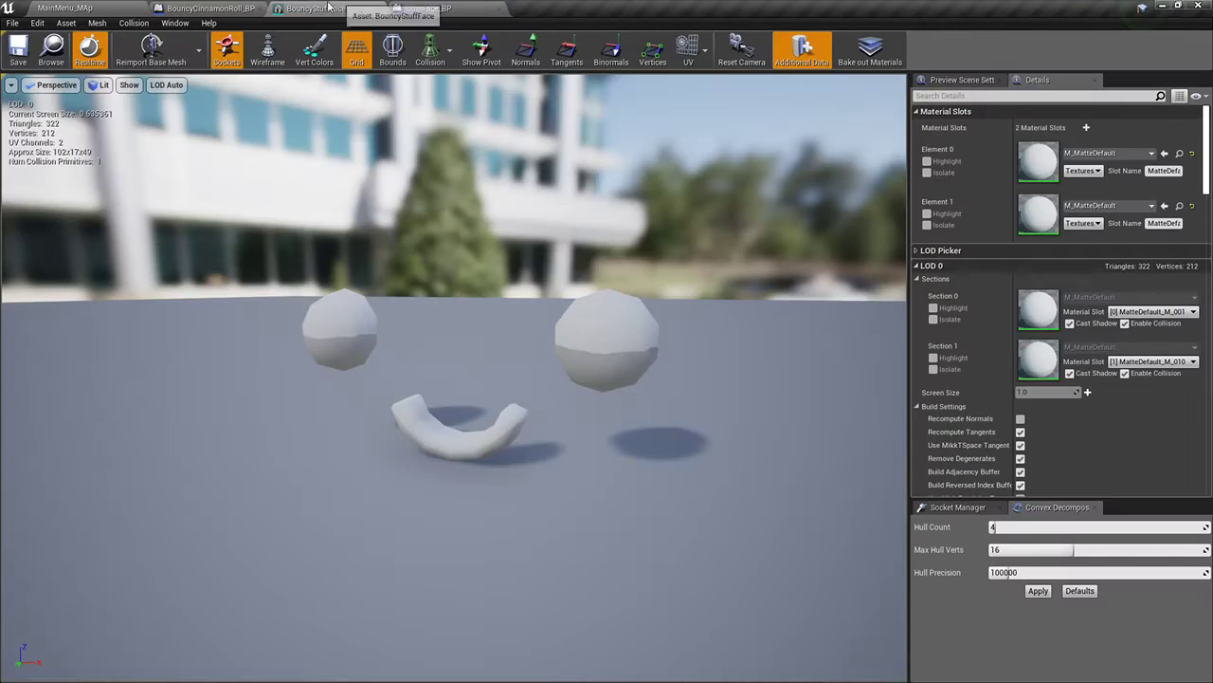
pyautogui.click(210, 8)
pyautogui.click(63, 126)
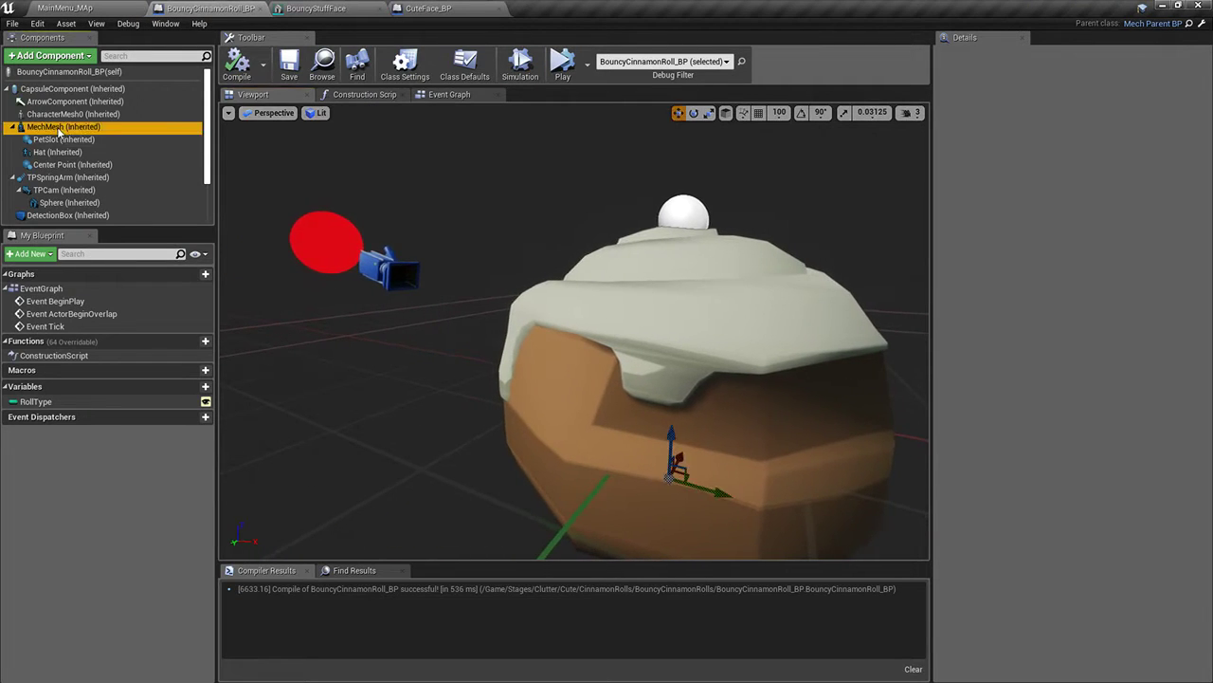
pyautogui.click(49, 55)
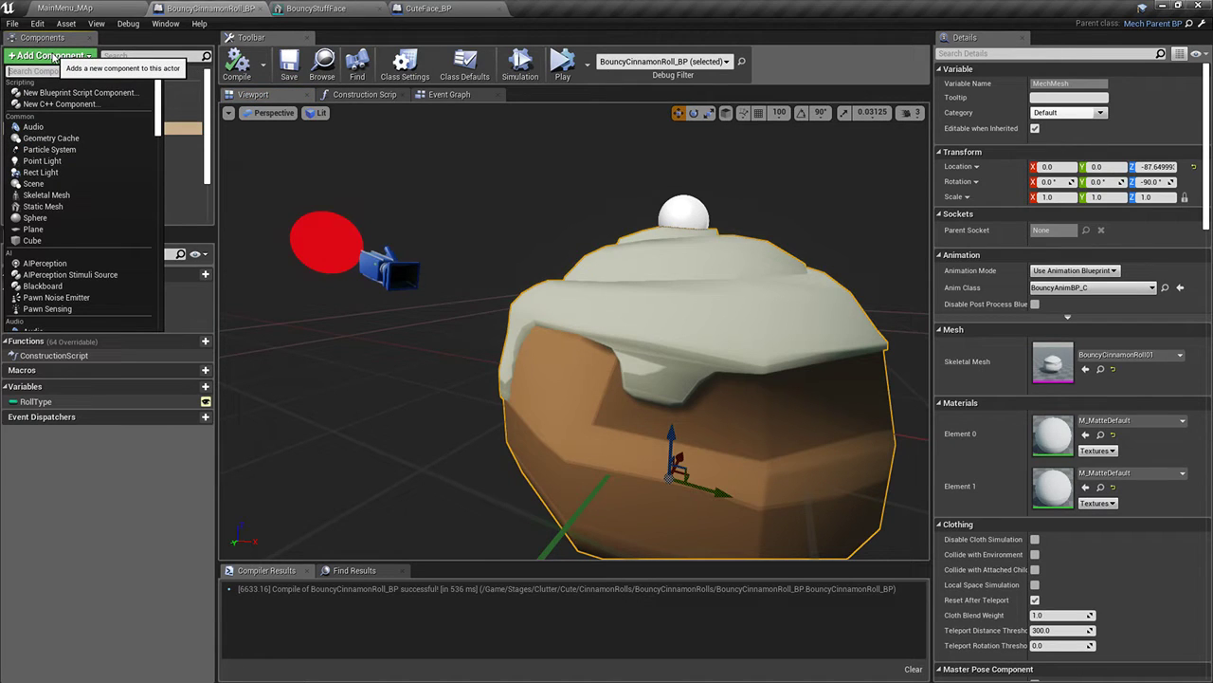
pyautogui.write('child')
pyautogui.press('Return')
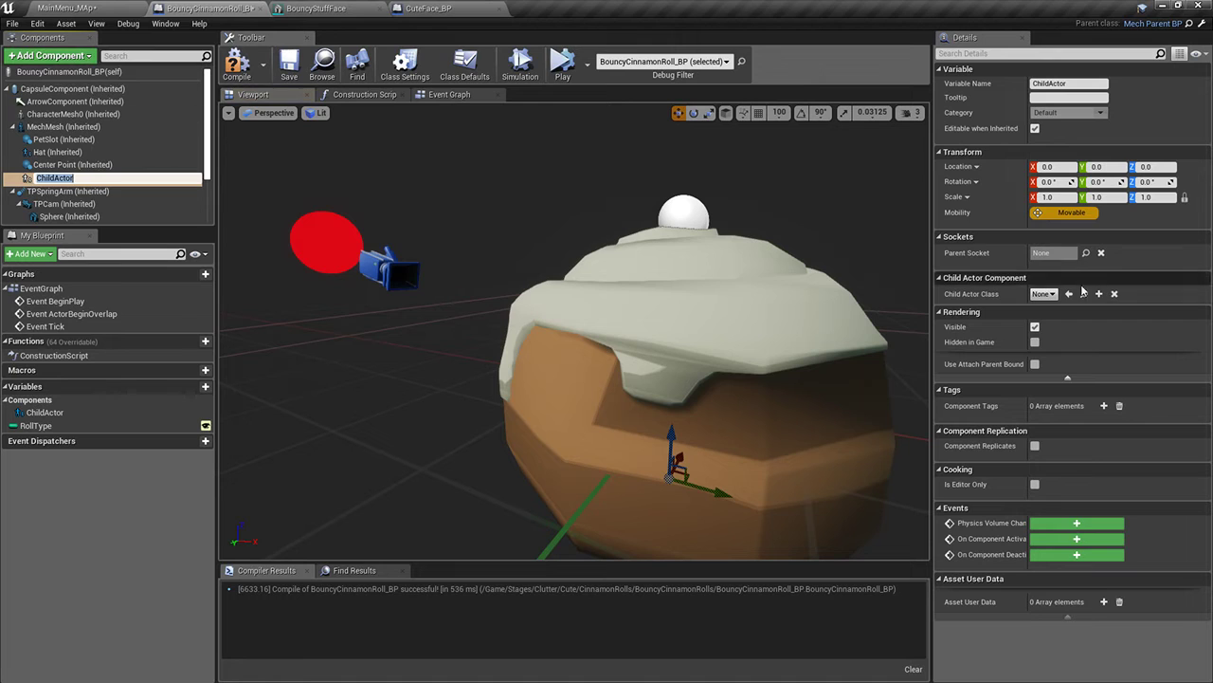
# Set the new component's Child Actor Class to CuteFace_BP and view the face on the front of the roll
pyautogui.click(1046, 294)
pyautogui.write('stati')
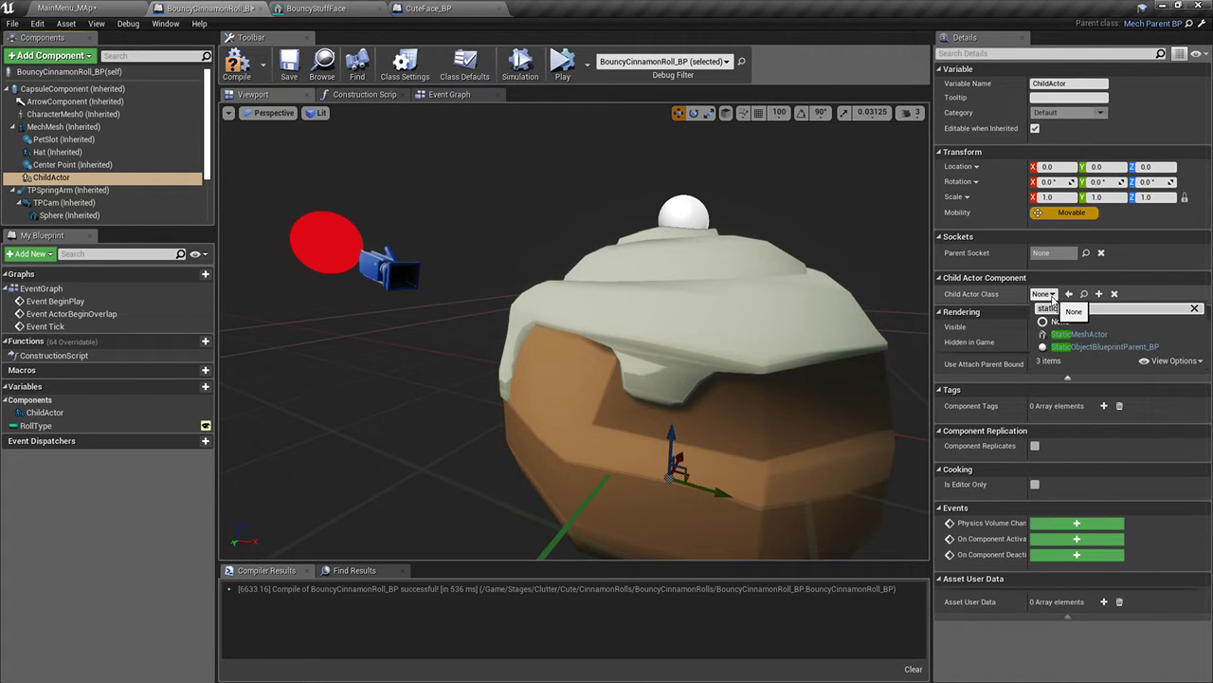
pyautogui.write('c')
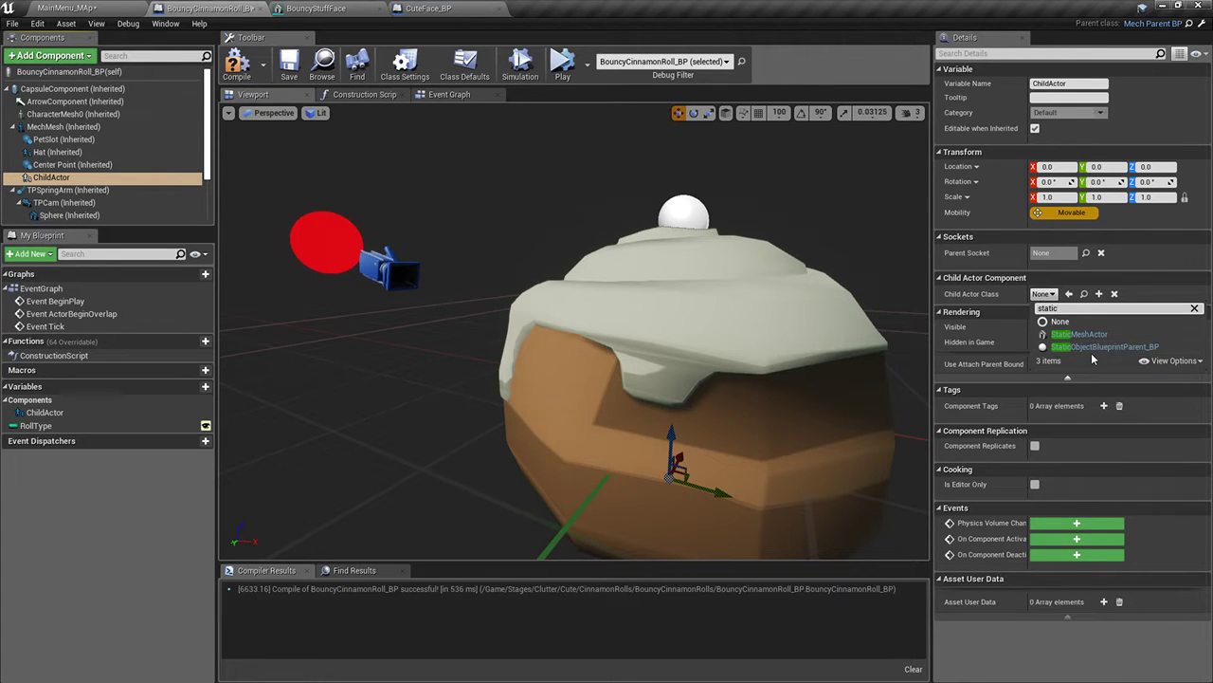
pyautogui.write('face')
pyautogui.click(1093, 338)
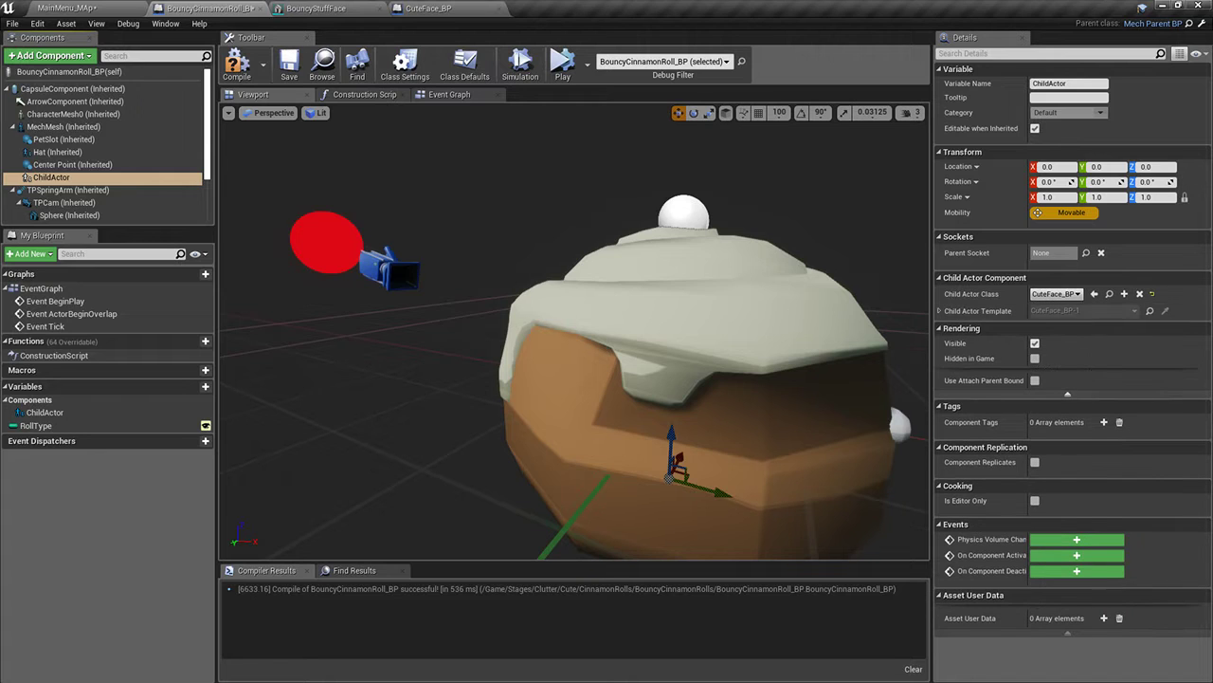
pyautogui.moveTo(721, 332); pyautogui.dragTo(417, 332, button='right')
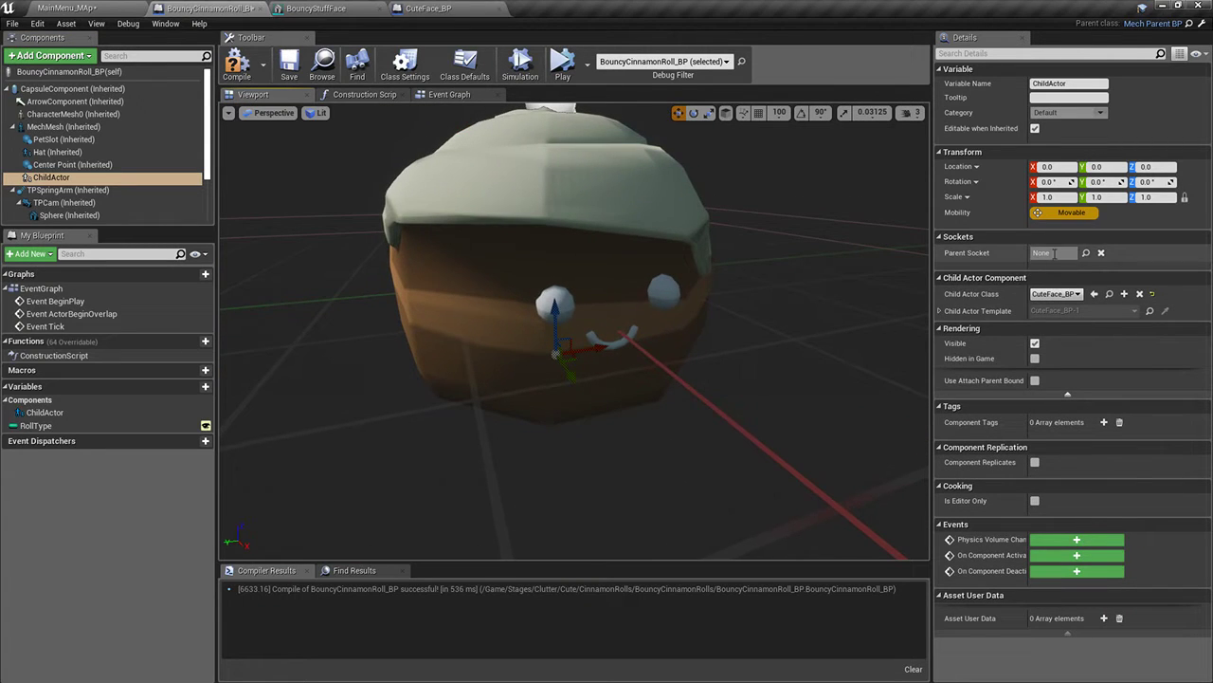
# Attach the child actor to the FrontBone_end socket, check its placement, and compile BouncyCinnamonRoll_BP
pyautogui.click(1086, 253)
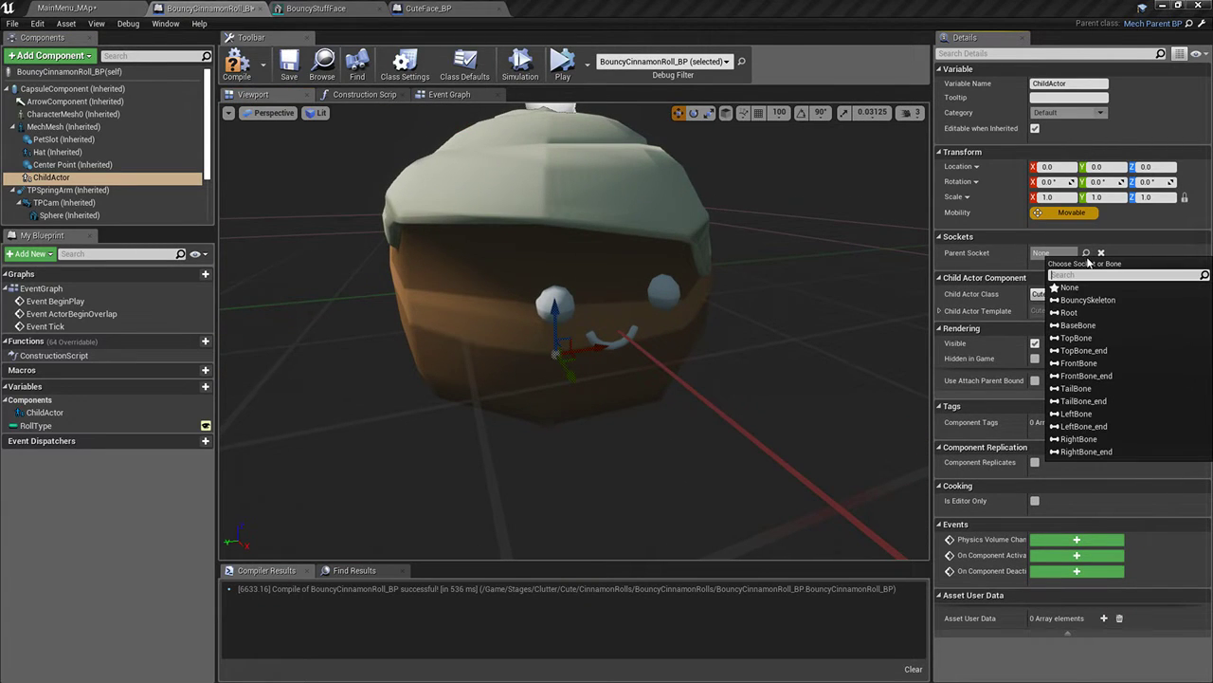
pyautogui.click(1097, 378)
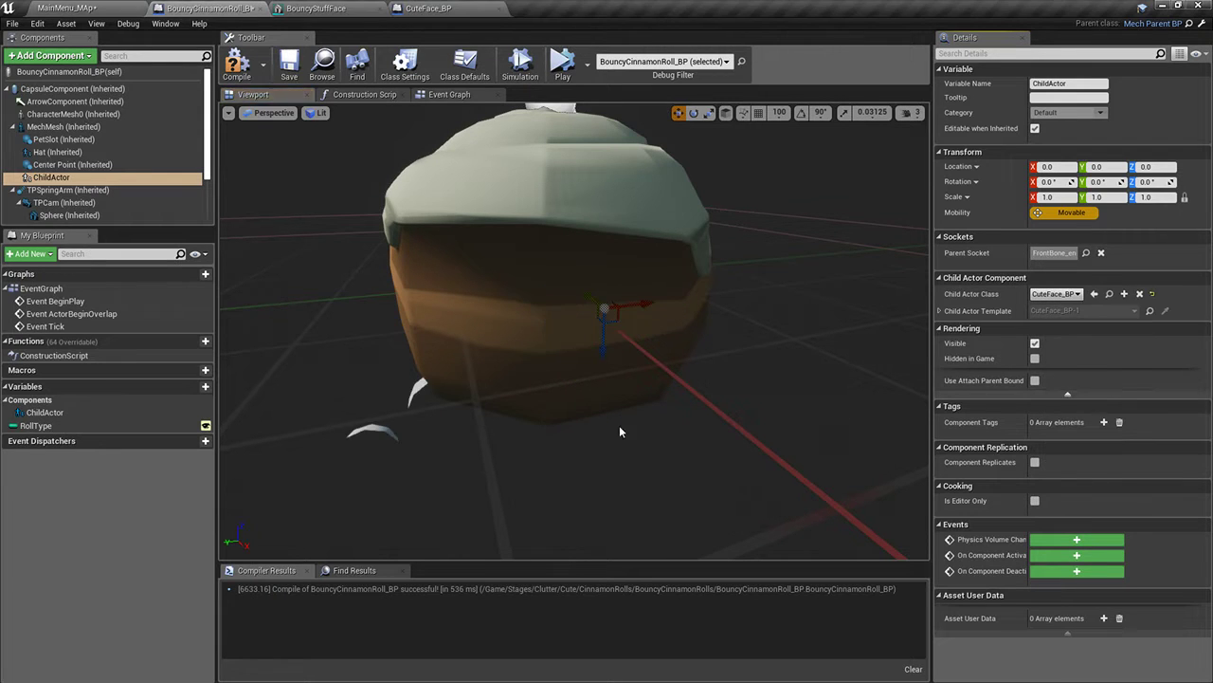
pyautogui.moveTo(620, 427); pyautogui.dragTo(578, 379, button='right')
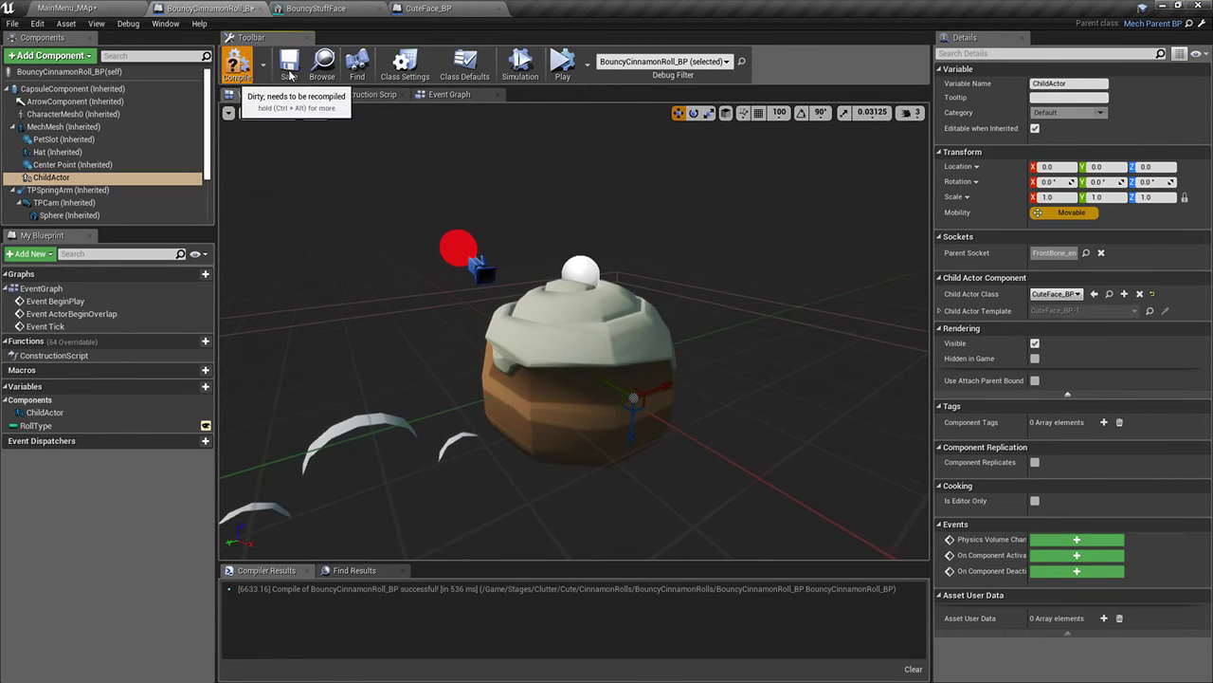
pyautogui.click(237, 63)
# Switch to Blender, select the entire face mesh in Edit Mode, and reset the 3D cursor to the world origin
pyautogui.hotkey('alt', 'Tab')
pyautogui.hotkey('alt', 'Tab')
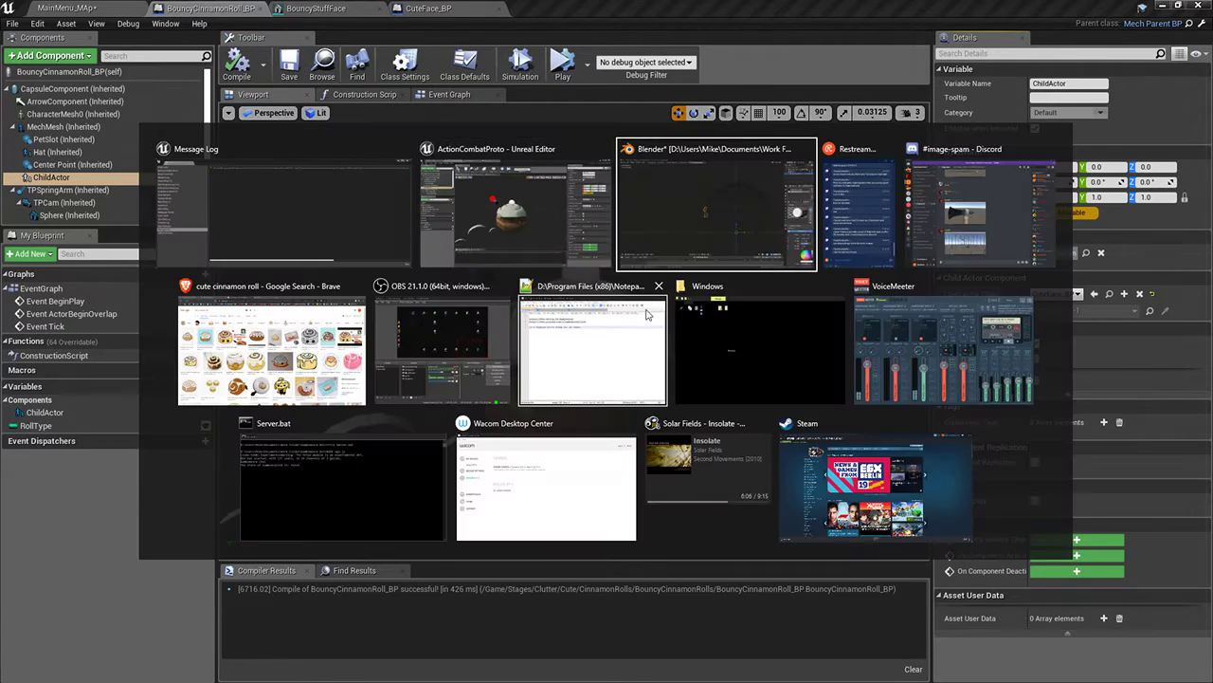
pyautogui.press('KP_1')
pyautogui.press('KP_3')
pyautogui.press('Tab')
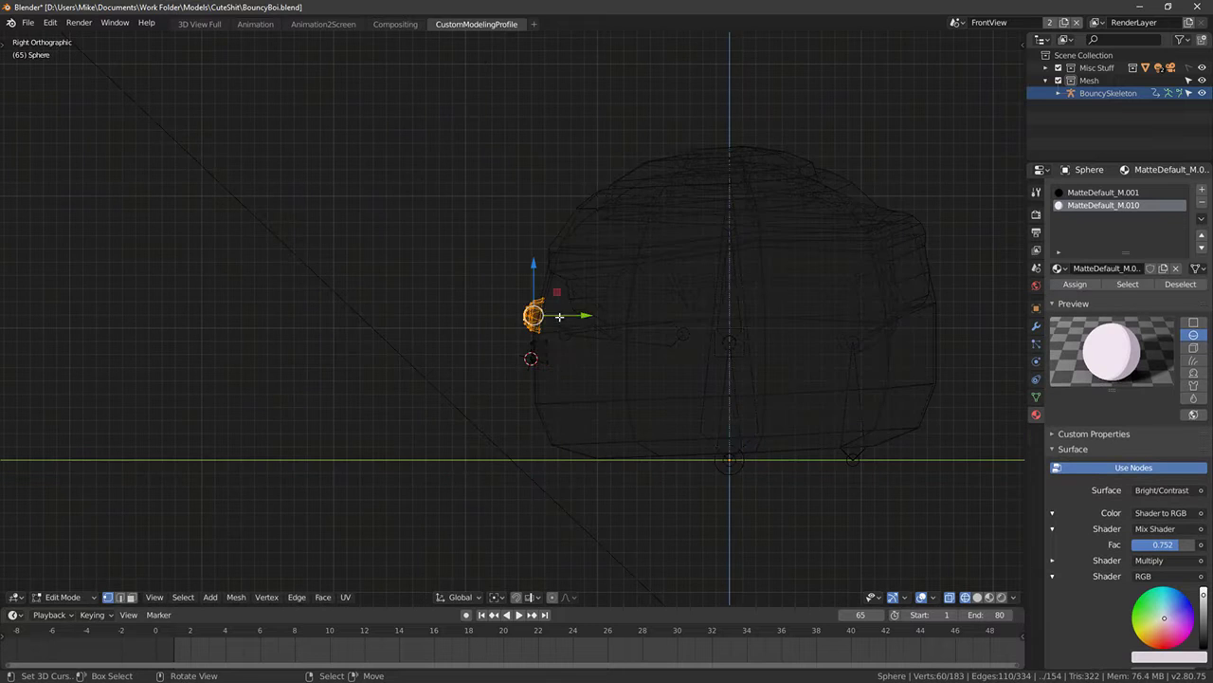
pyautogui.hotkey('alt', 'a')
pyautogui.hotkey('shift', 's')
pyautogui.hotkey('shift', 's')
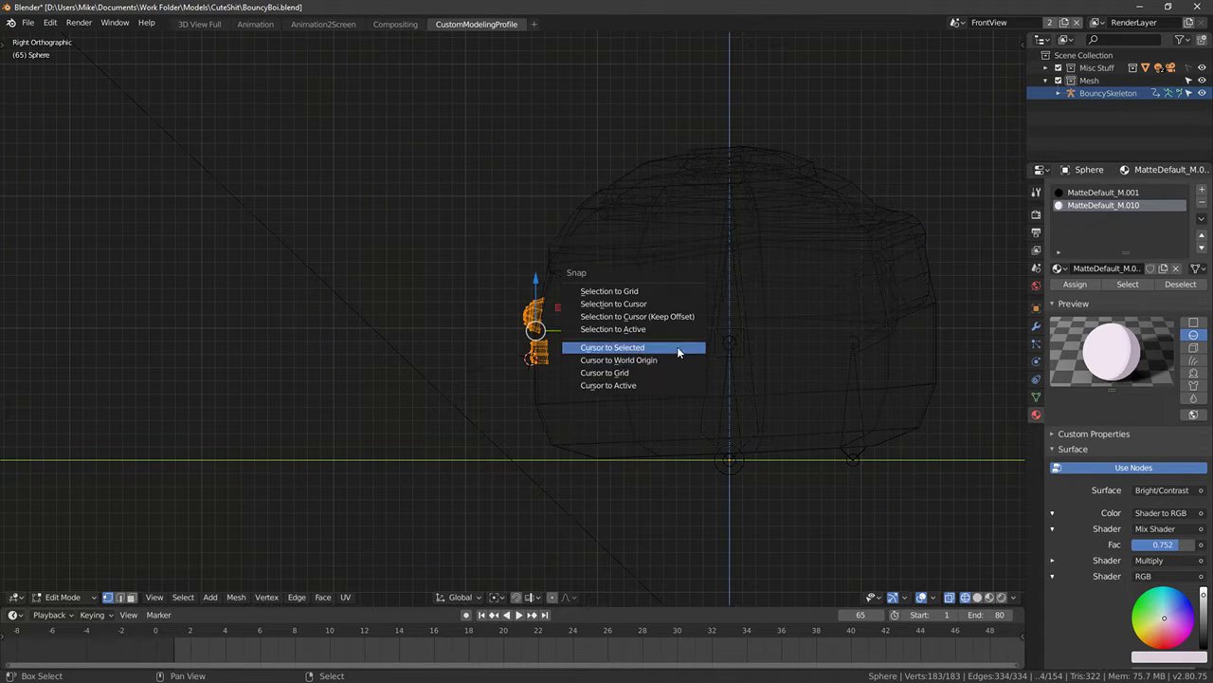
pyautogui.click(650, 361)
# Snap the selected face geometry to the 3D cursor with Keep Offset and return to Object Mode
pyautogui.hotkey('shift', 's')
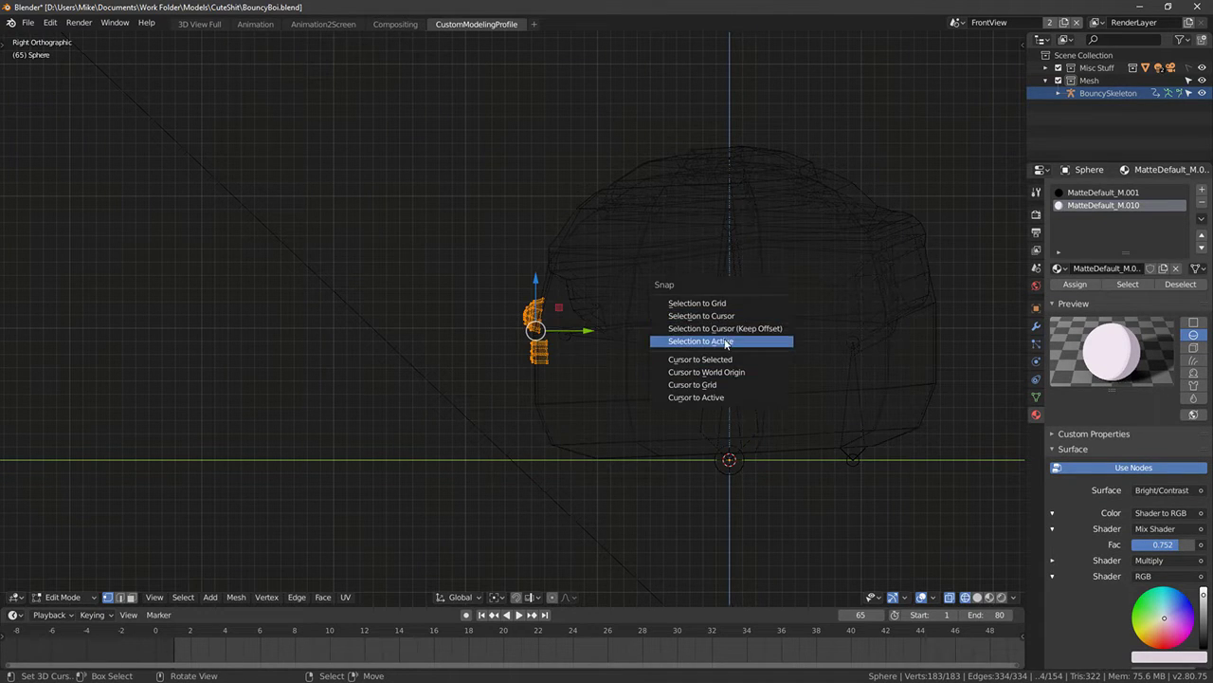
pyautogui.click(728, 328)
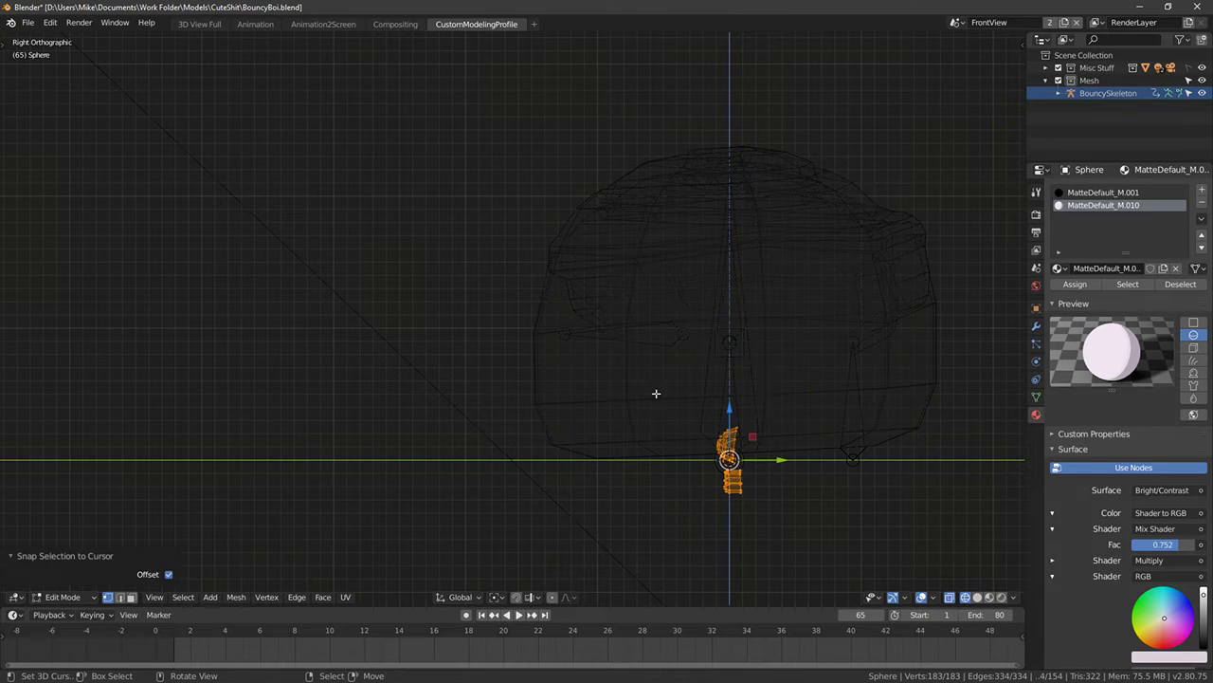
pyautogui.moveTo(656, 393); pyautogui.dragTo(696, 414, button='middle')
pyautogui.press('Tab')
# Export the selected face over BouncyStuffFace.fbx, and reimport the BouncyStuffFace static mesh in Unreal Editor
pyautogui.click(30, 24)
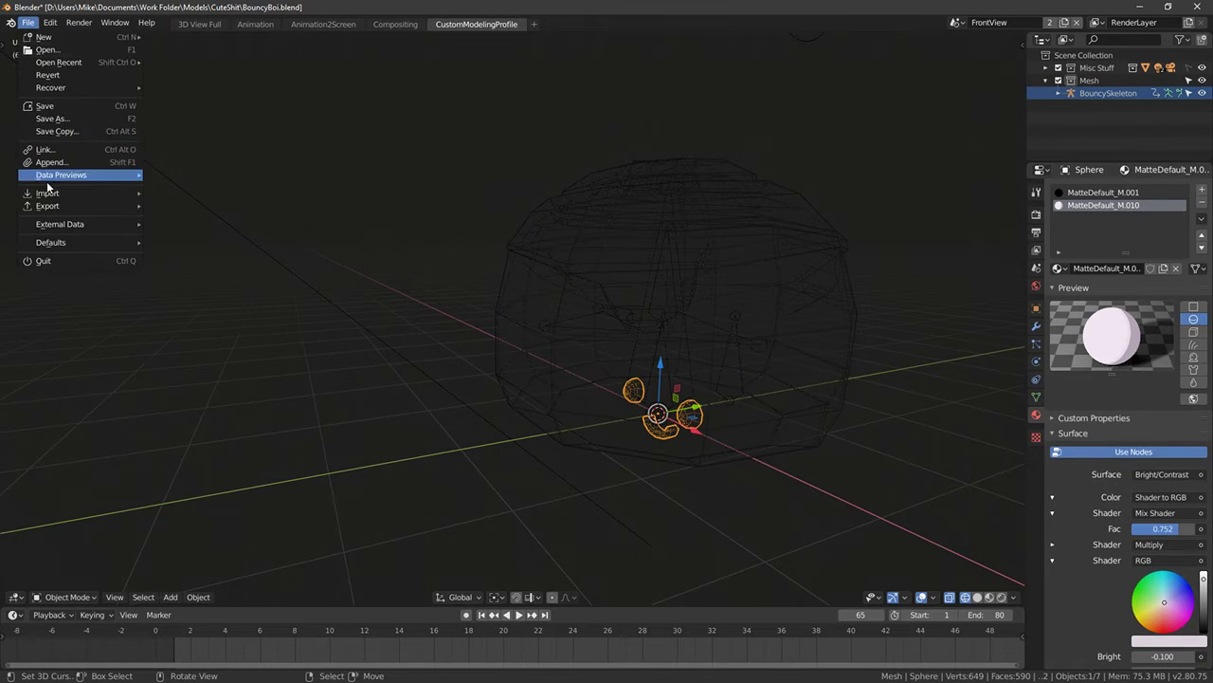
pyautogui.click(192, 231)
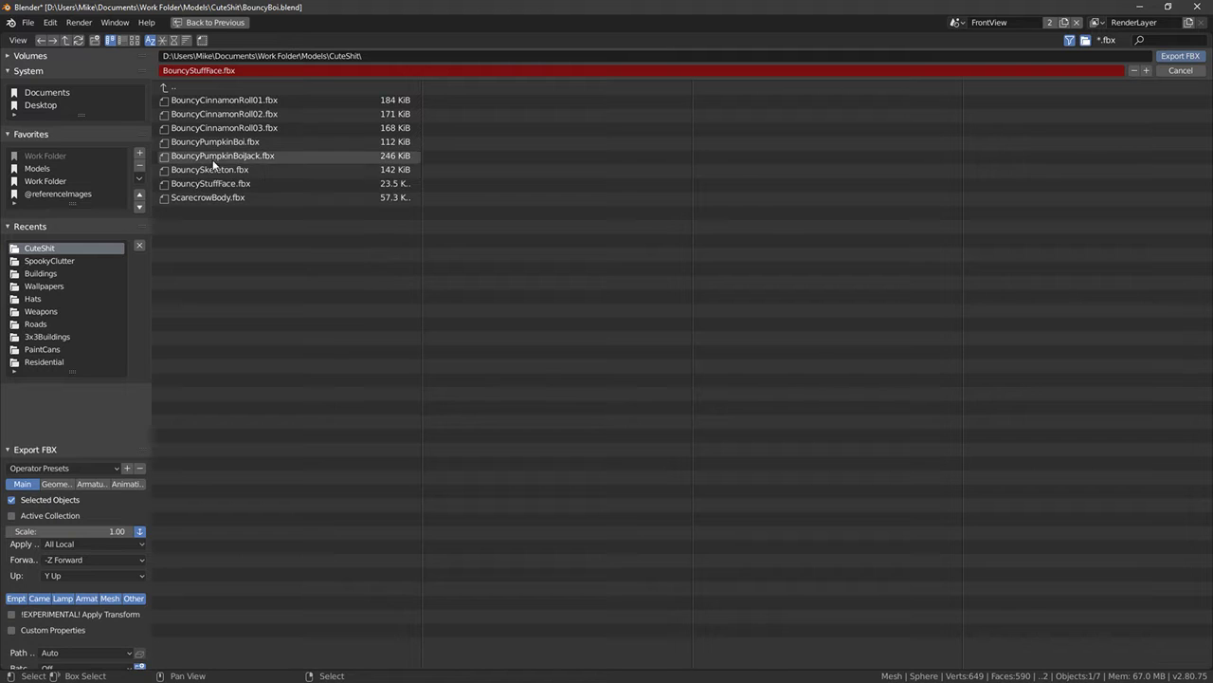
pyautogui.click(214, 185)
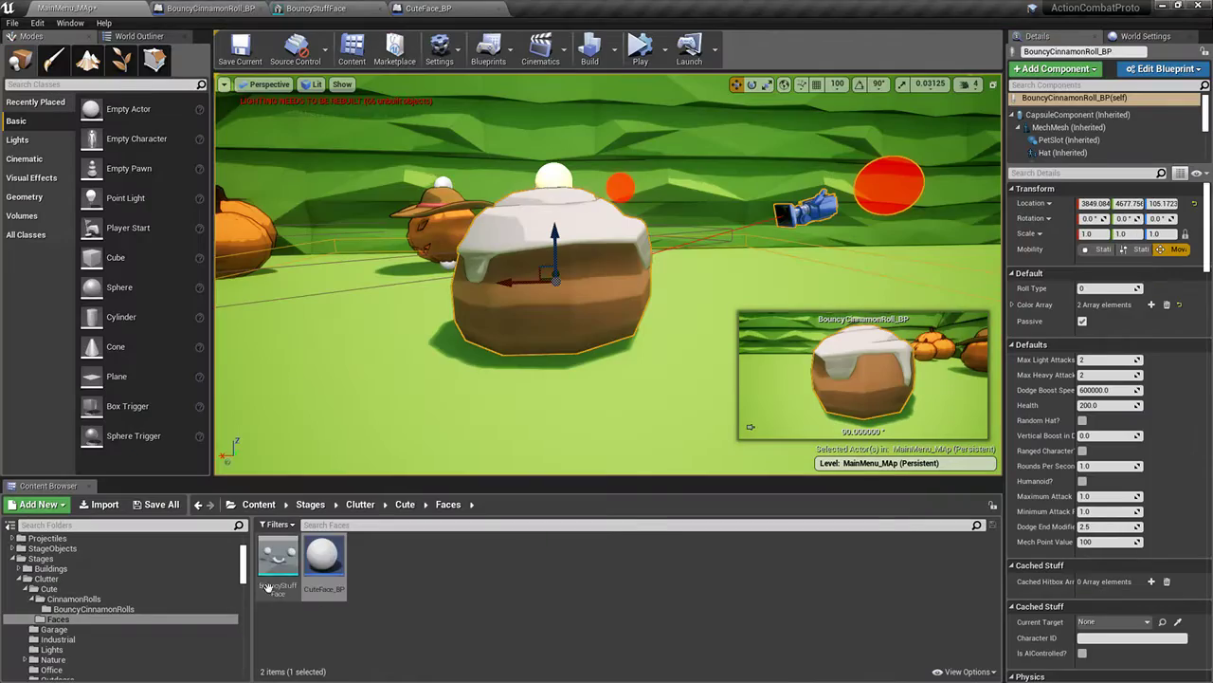
pyautogui.rightClick(277, 559)
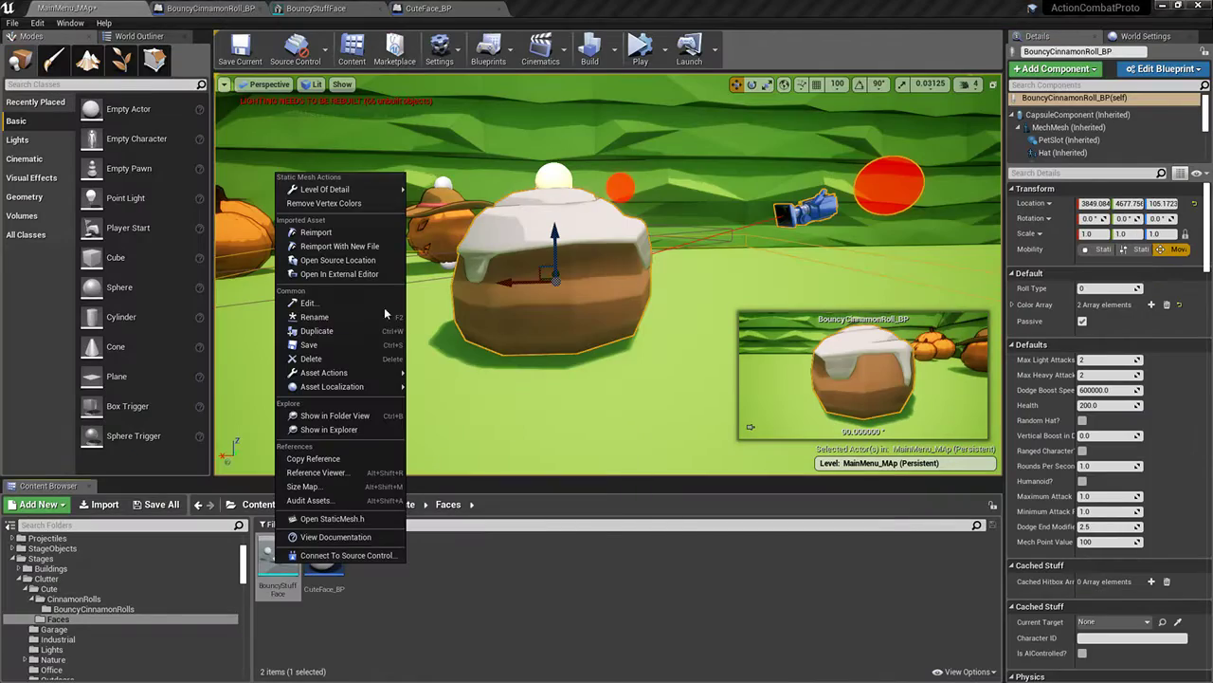
pyautogui.click(315, 232)
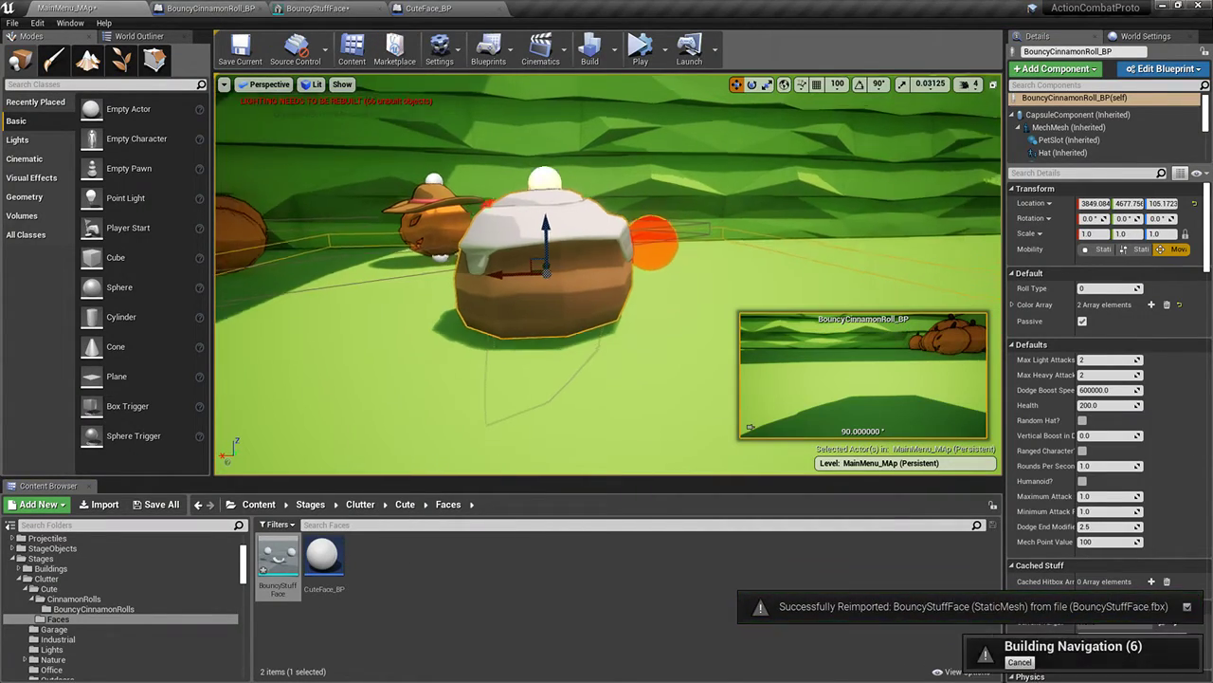
# Inspect the reimported face in the BouncyCinnamonRoll_BP viewport, and compile and save the blueprint
pyautogui.moveTo(606, 275)
pyautogui.mouseDown(button='right')
pyautogui.moveTo(578, 266)
pyautogui.moveTo(607, 190)
pyautogui.moveTo(569, 228)
pyautogui.moveTo(607, 284)
pyautogui.mouseUp(button='right')
pyautogui.click(438, 7)
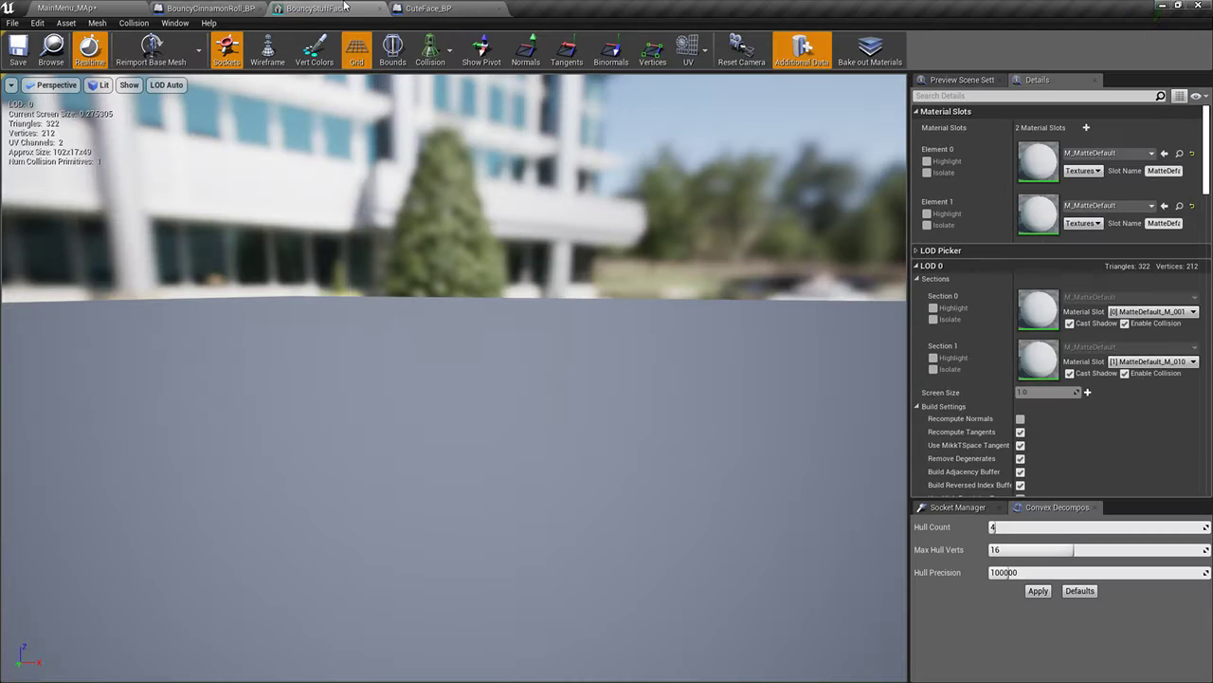
pyautogui.click(210, 8)
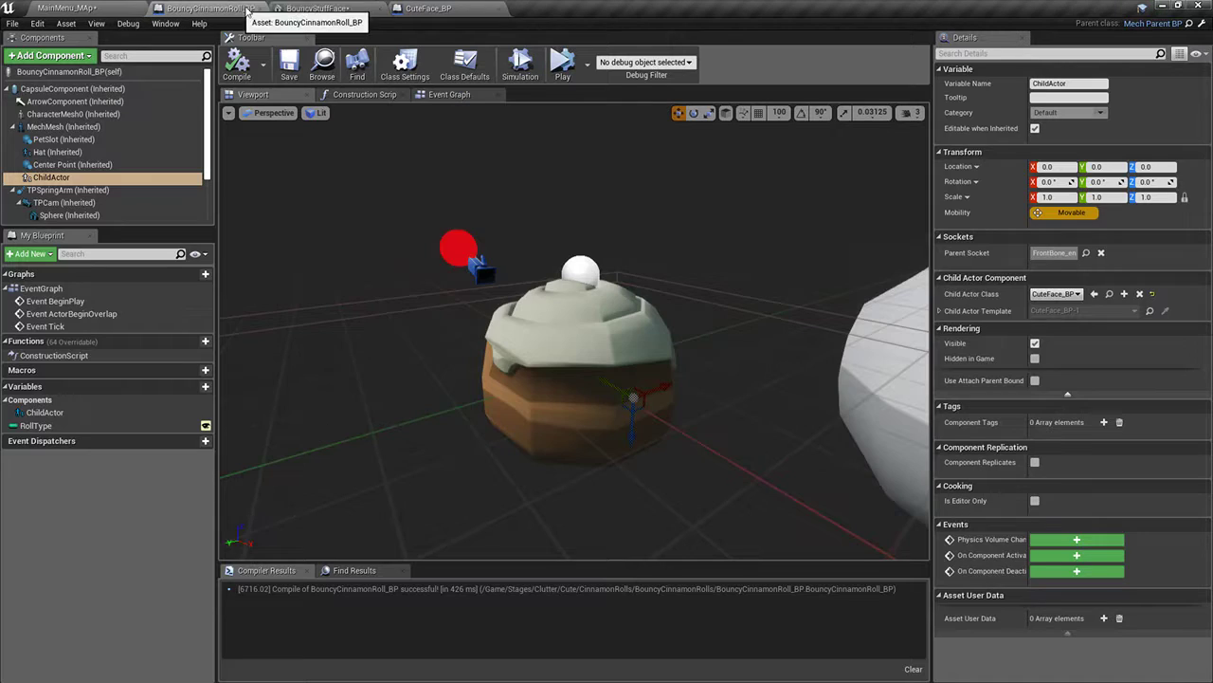
pyautogui.scroll(3, 550, 366)
pyautogui.keyDown('alt'); pyautogui.moveTo(550, 367); pyautogui.dragTo(421, 154); pyautogui.keyUp('alt')
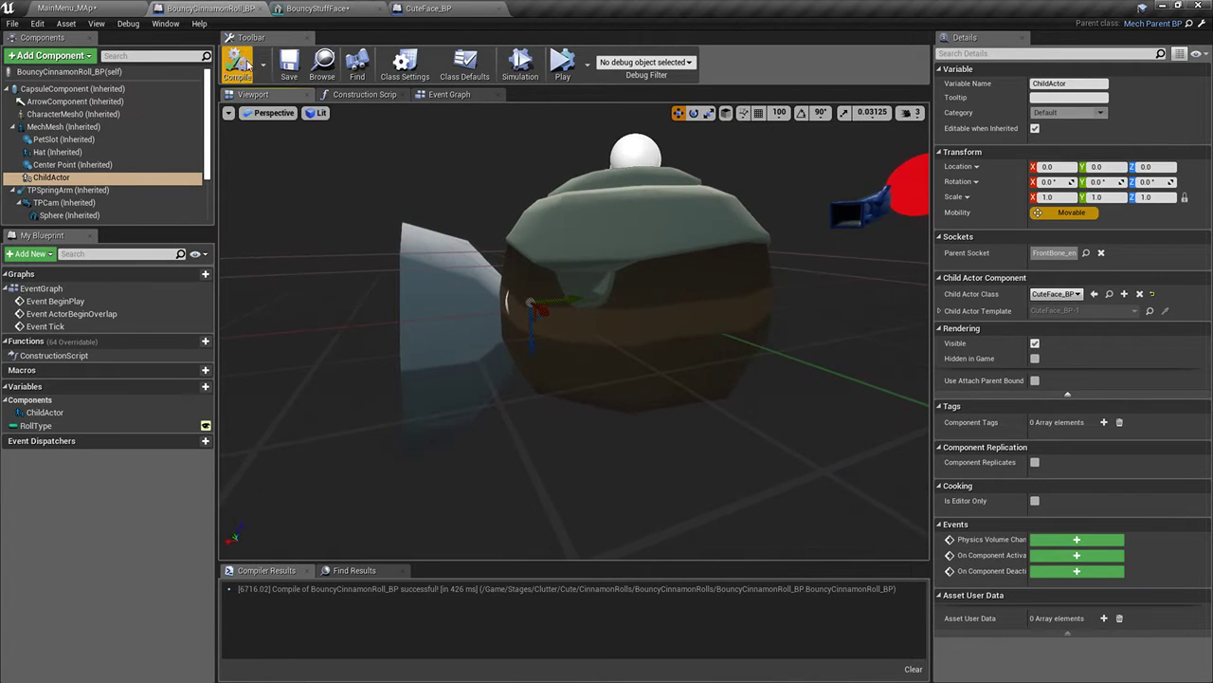
pyautogui.click(288, 68)
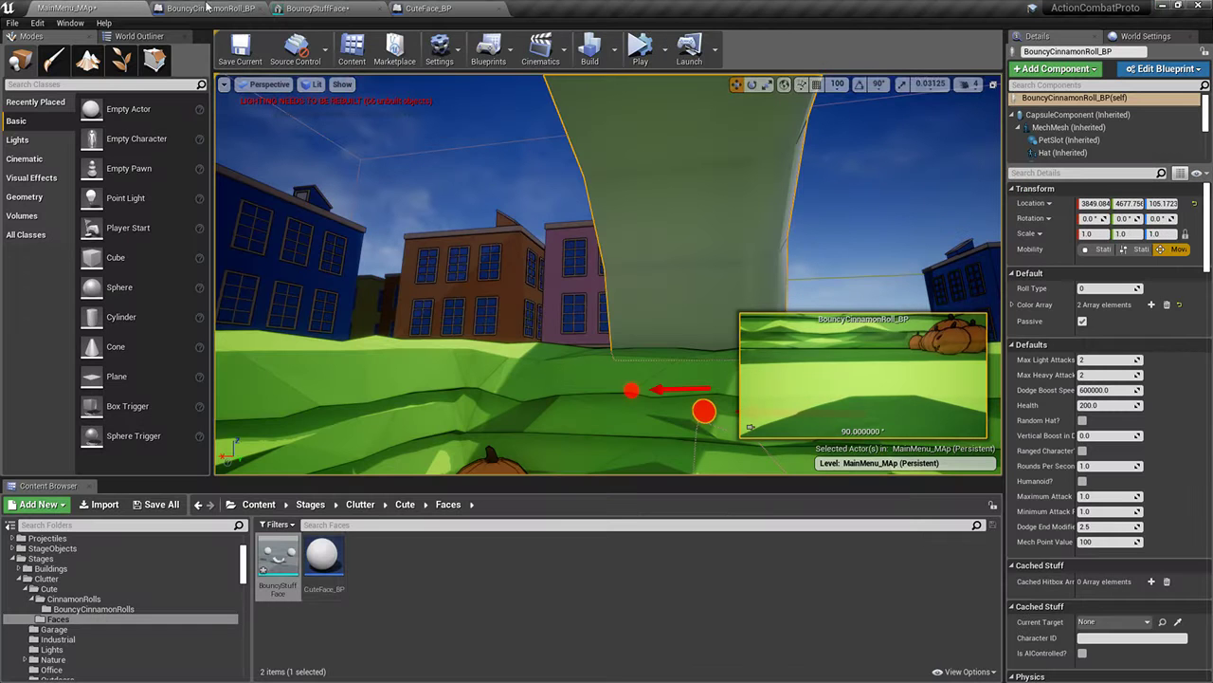
# Open the bouncy pumpkin skeleton from the Spoopy/BouncyPumpkin folder and inspect its FrontBone and FrontBone_end bones
pyautogui.click(94, 609)
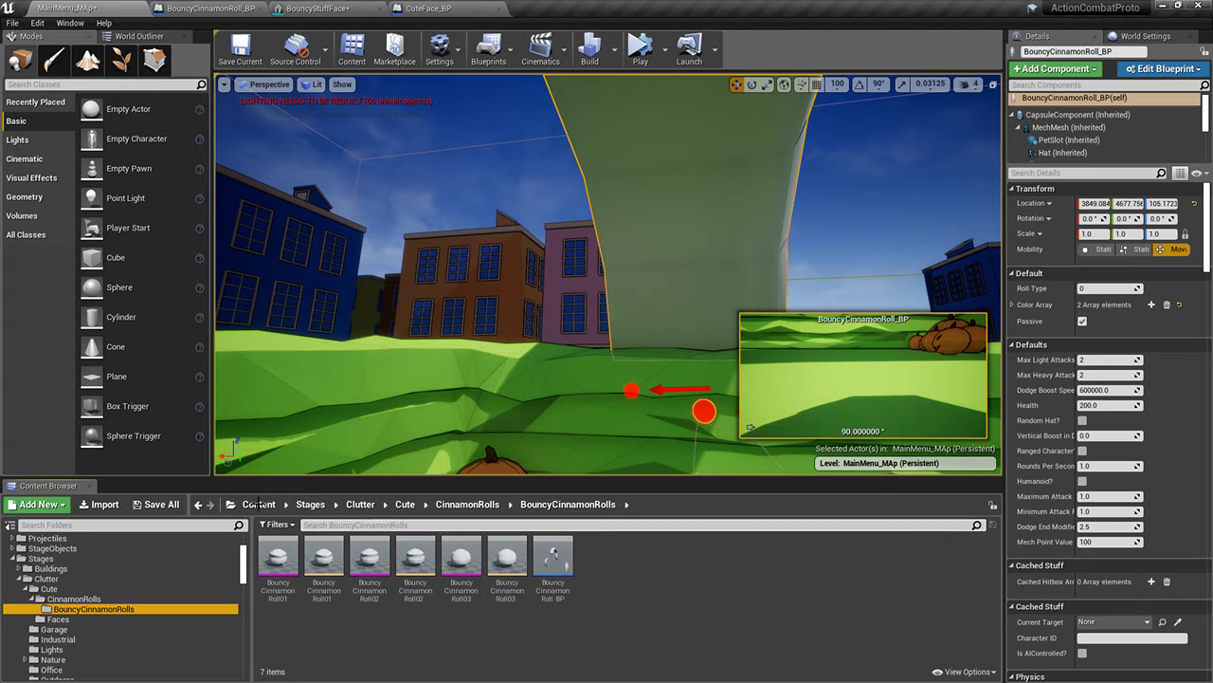
pyautogui.scroll(-5, 115, 648)
pyautogui.click(76, 609)
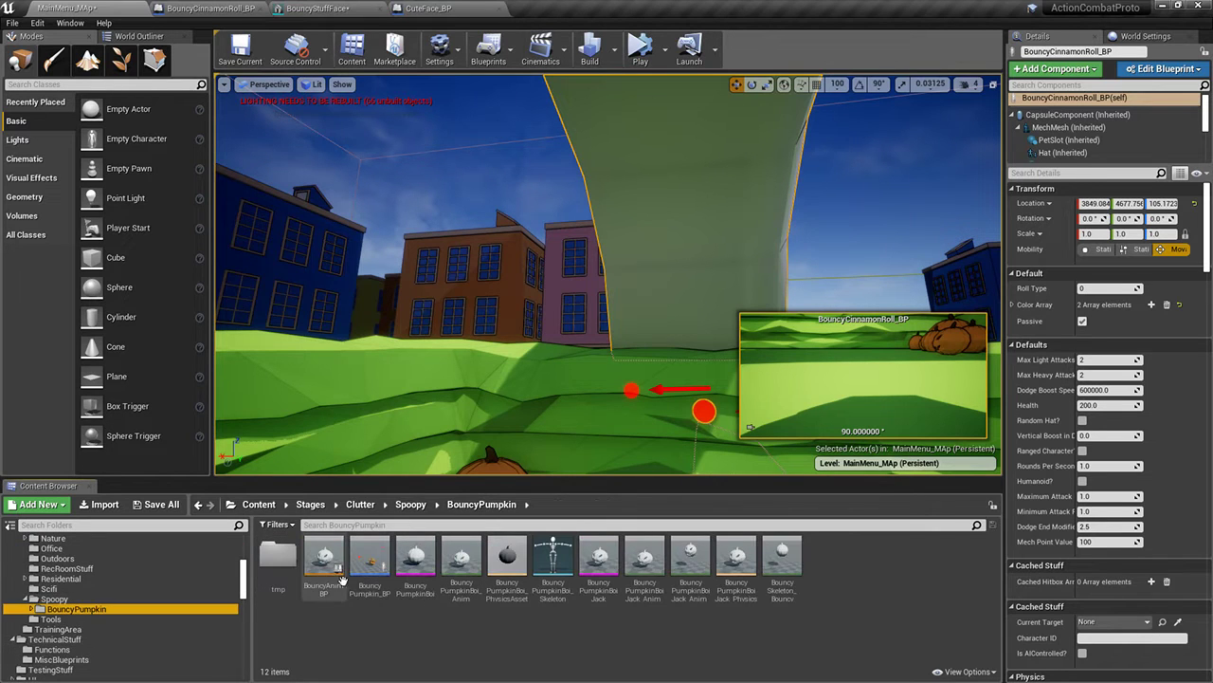
pyautogui.doubleClick(553, 560)
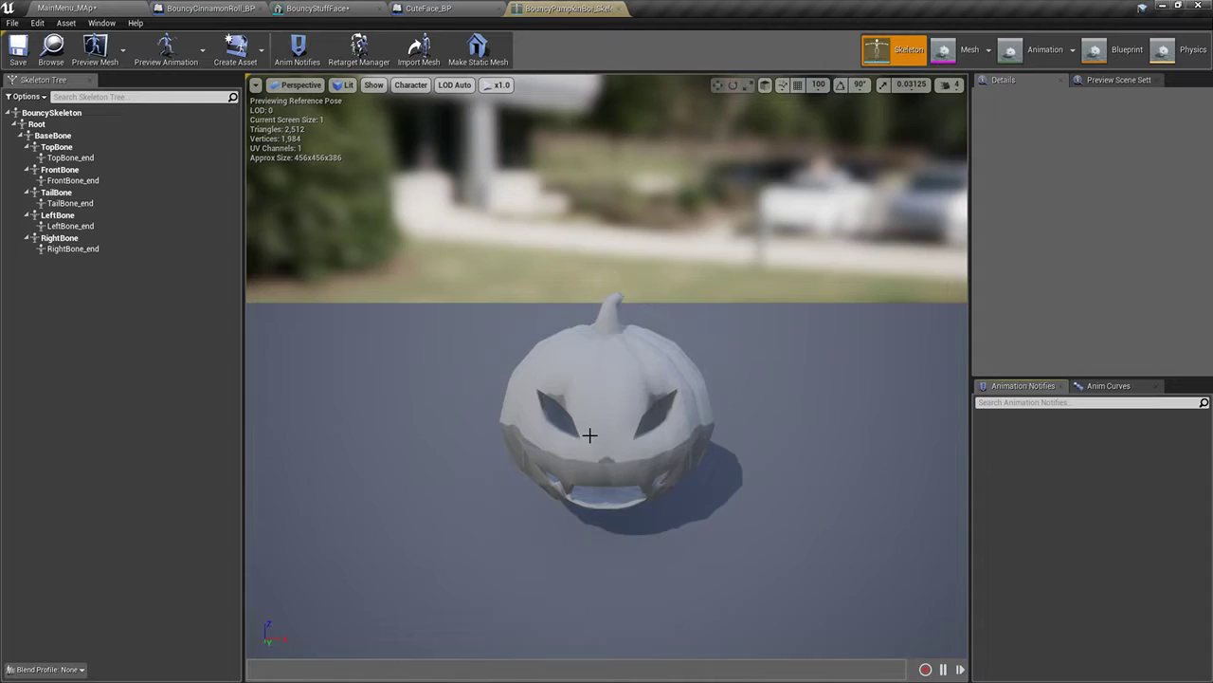
pyautogui.click(82, 171)
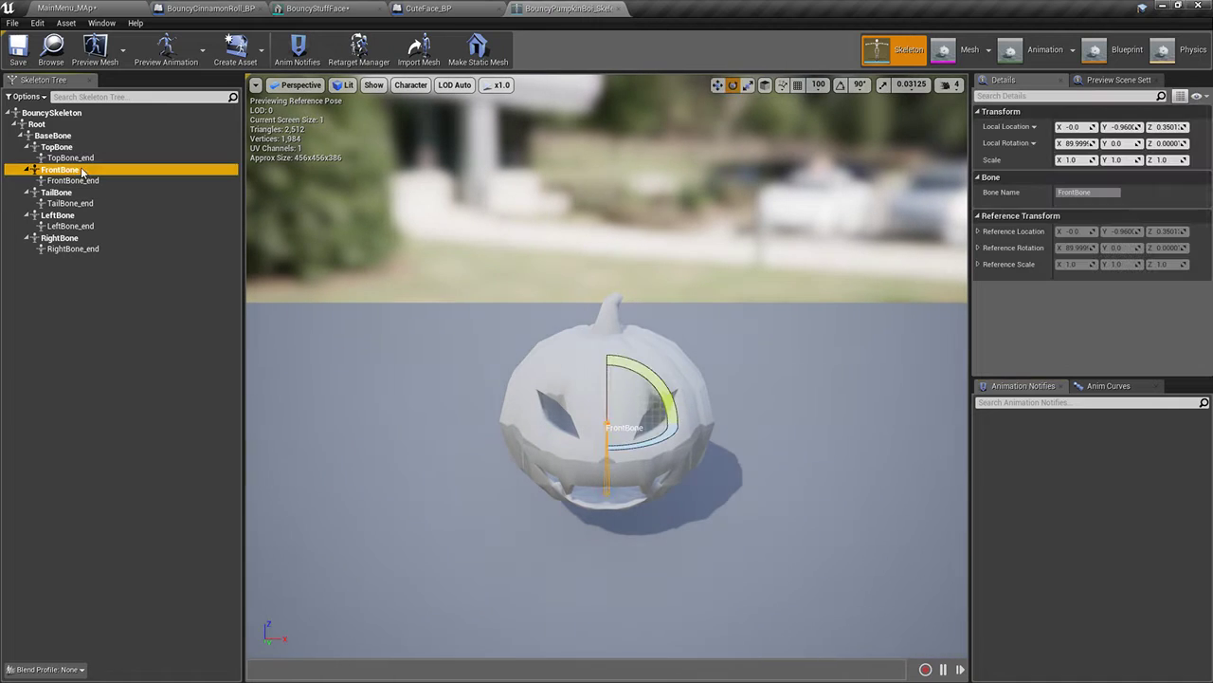
pyautogui.click(82, 180)
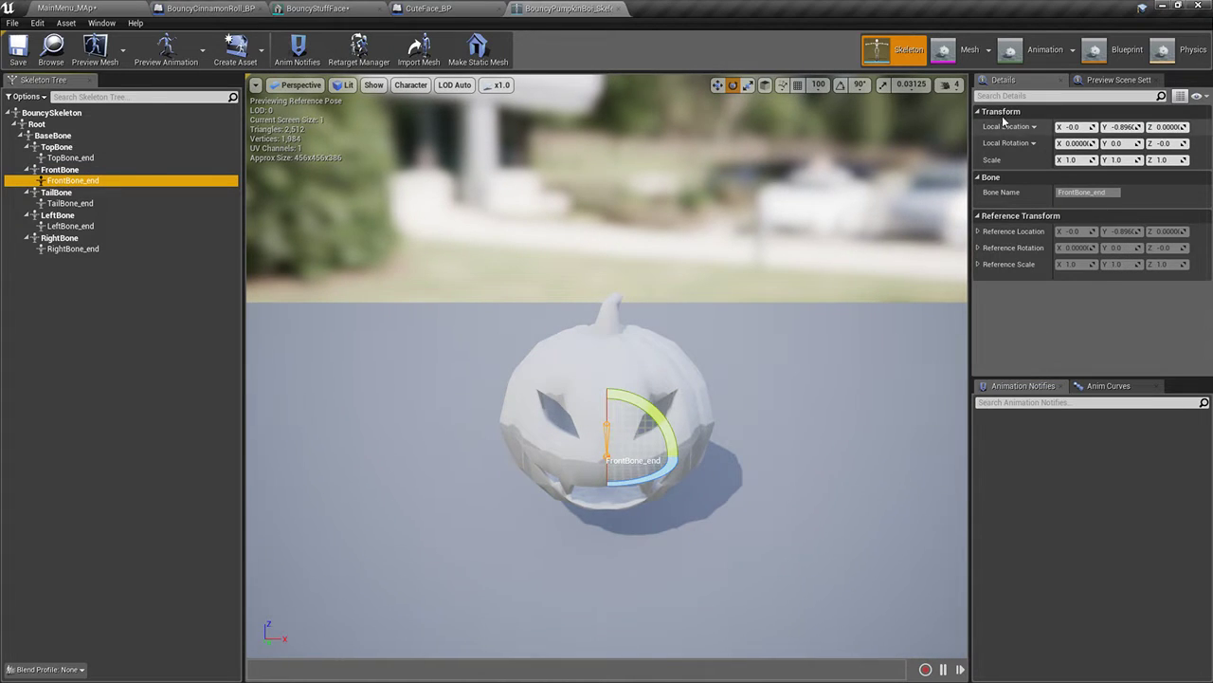
pyautogui.click(1090, 385)
pyautogui.click(1016, 387)
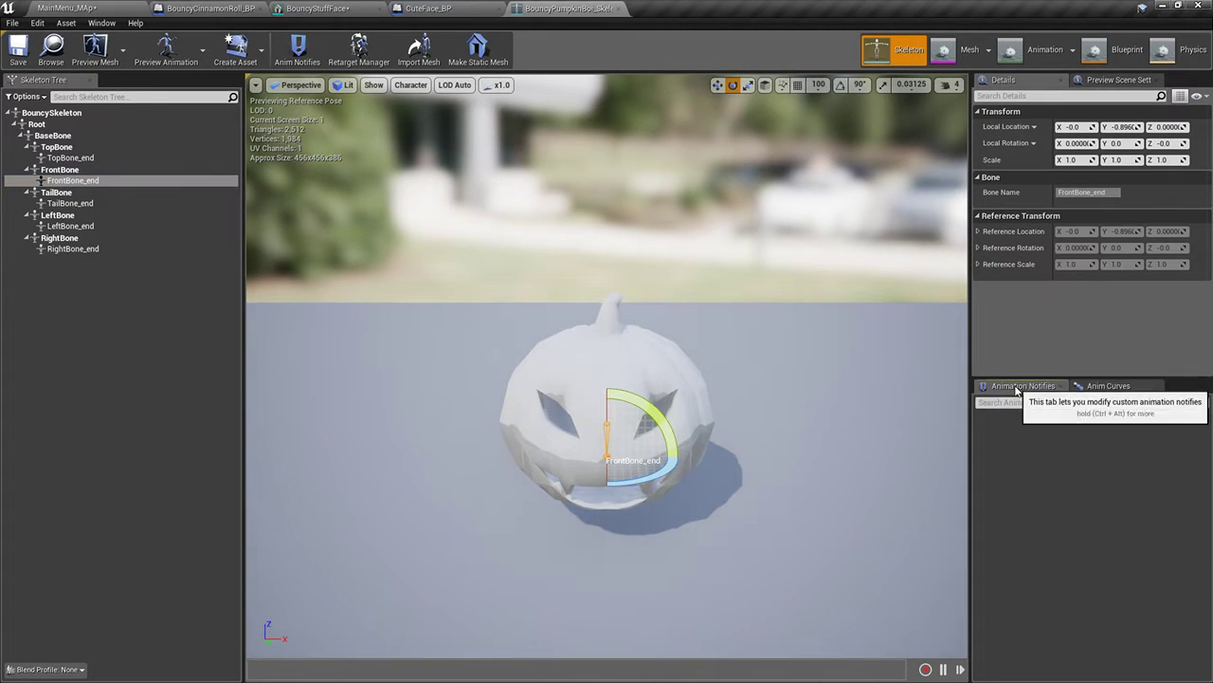
# Add a socket named FaceSocket to the FrontBone_end bone of the skeleton
pyautogui.rightClick(63, 186)
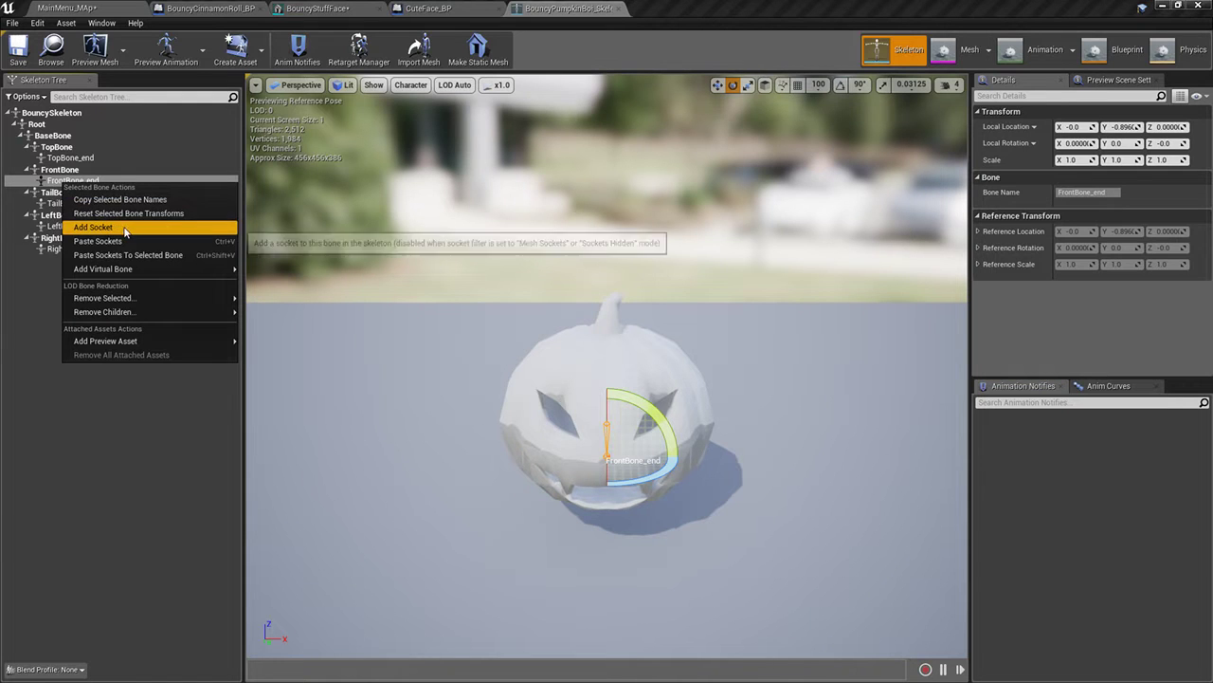
pyautogui.click(135, 227)
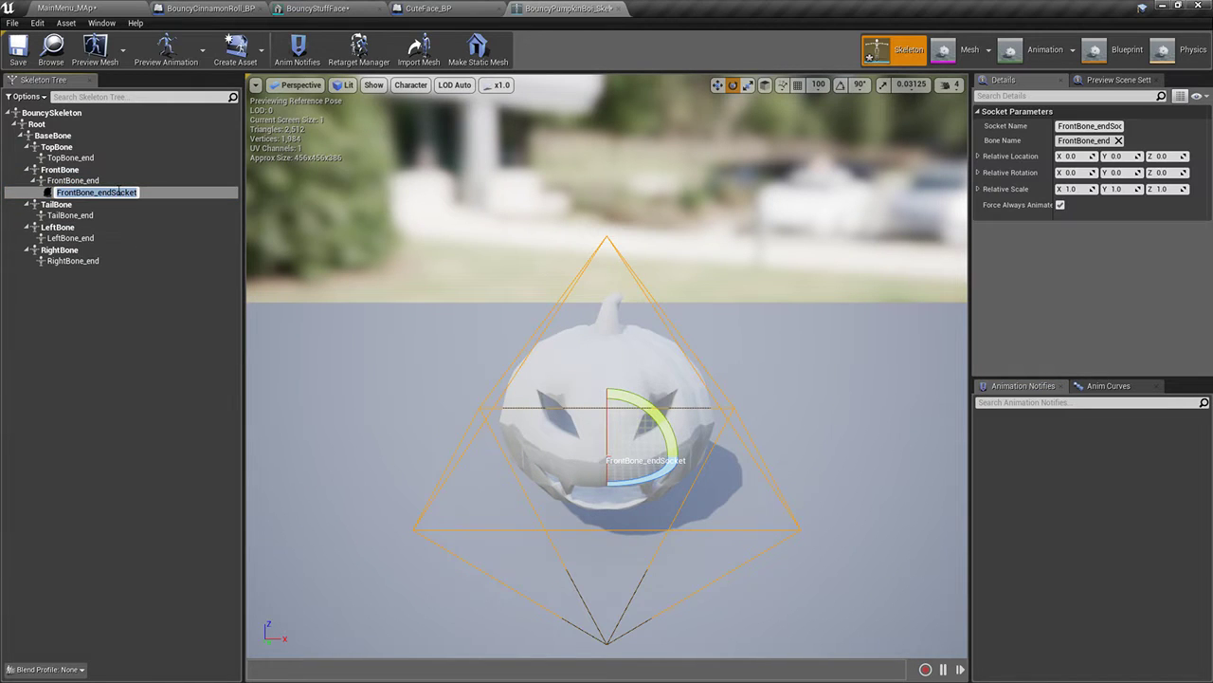
pyautogui.write('FaceSock')
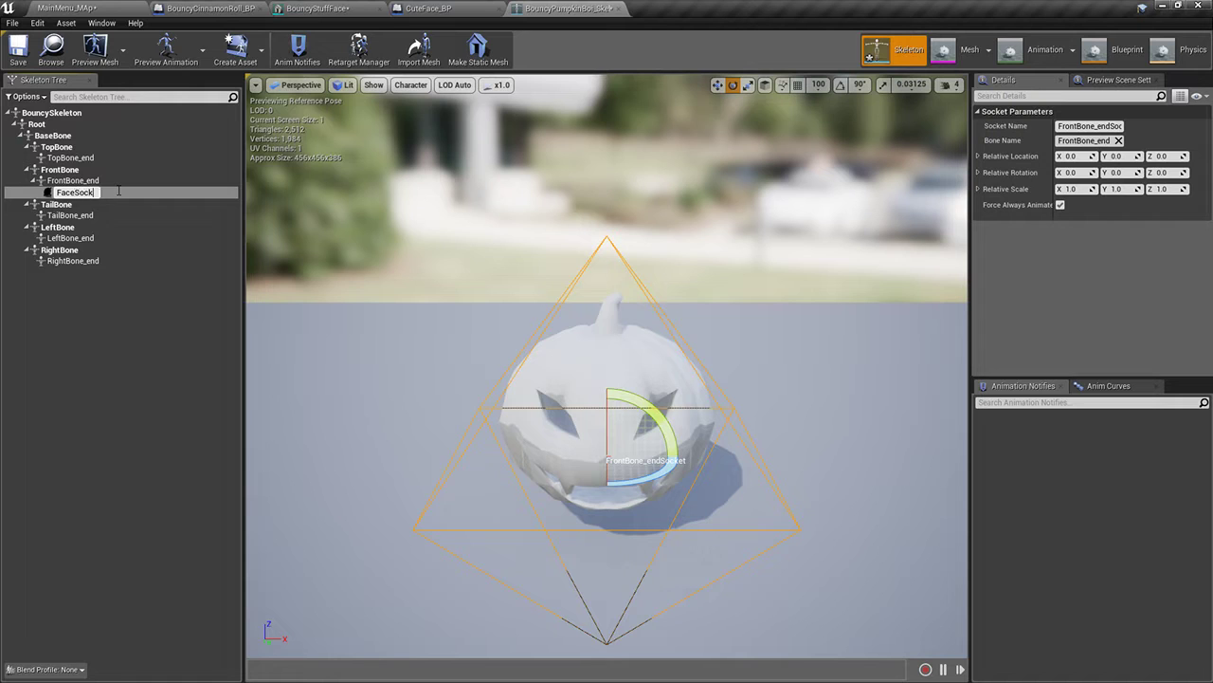
pyautogui.write('et')
pyautogui.press('Return')
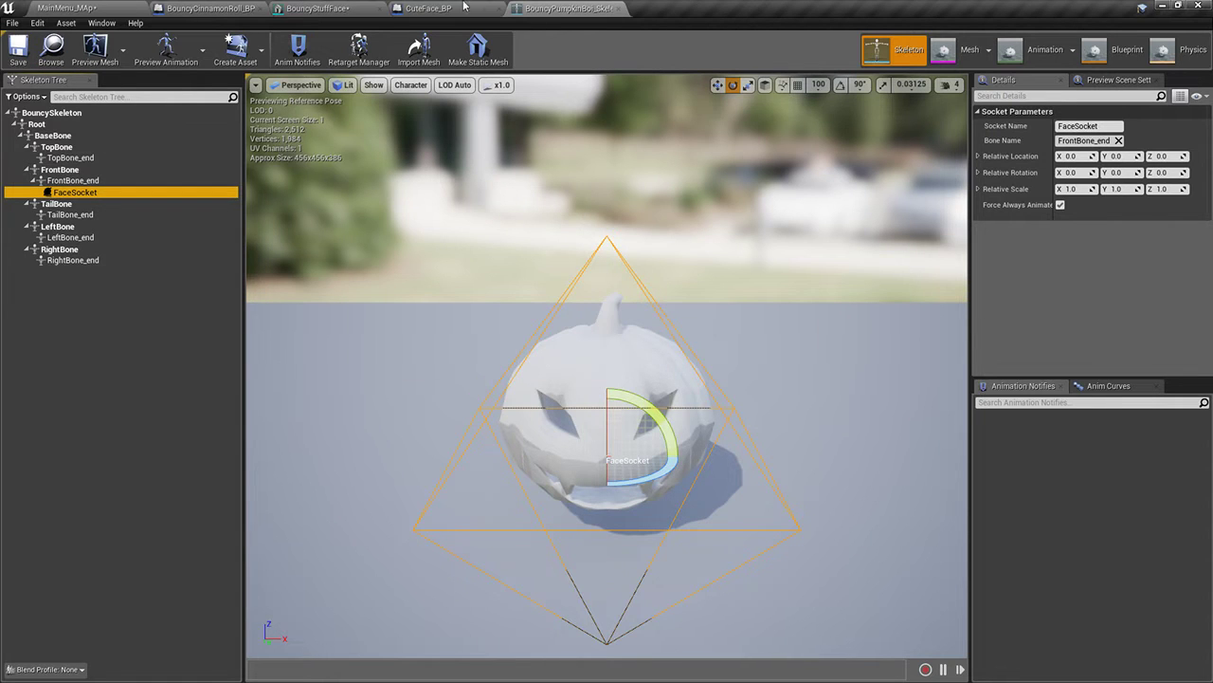
# Set the child actor's parent socket to FaceSocket in BouncyCinnamonRoll_BP, and compile and save the blueprint
pyautogui.click(445, 5)
pyautogui.click(360, 6)
pyautogui.click(210, 8)
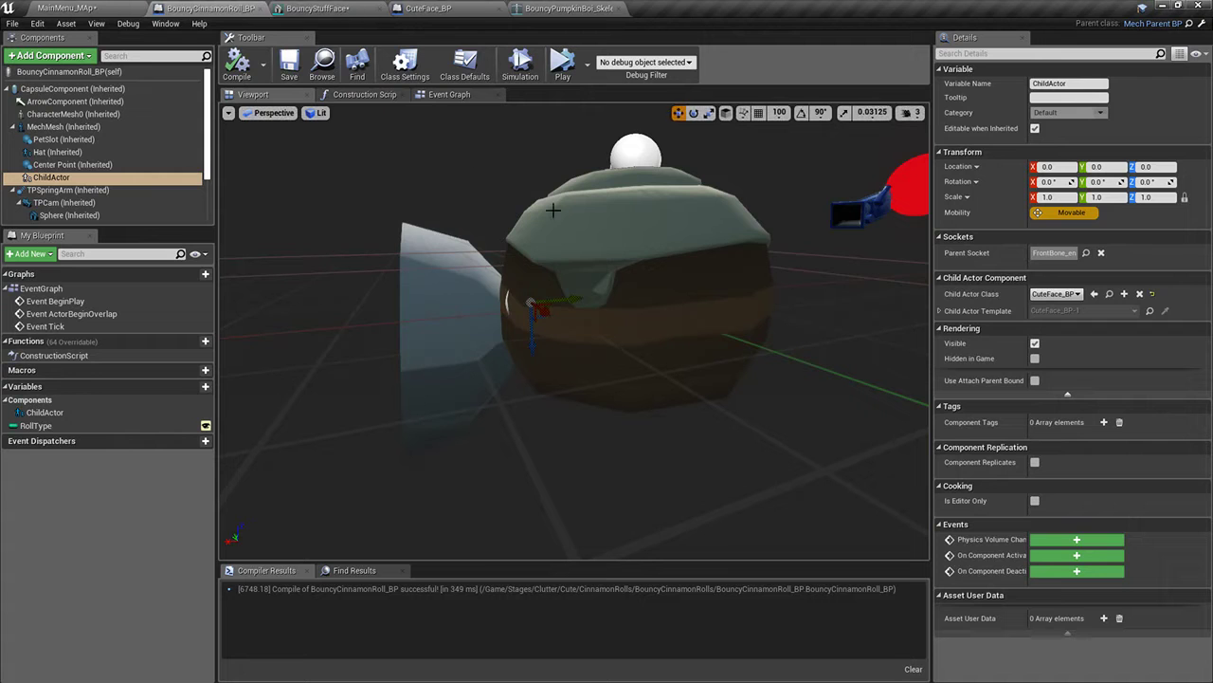
pyautogui.click(1087, 252)
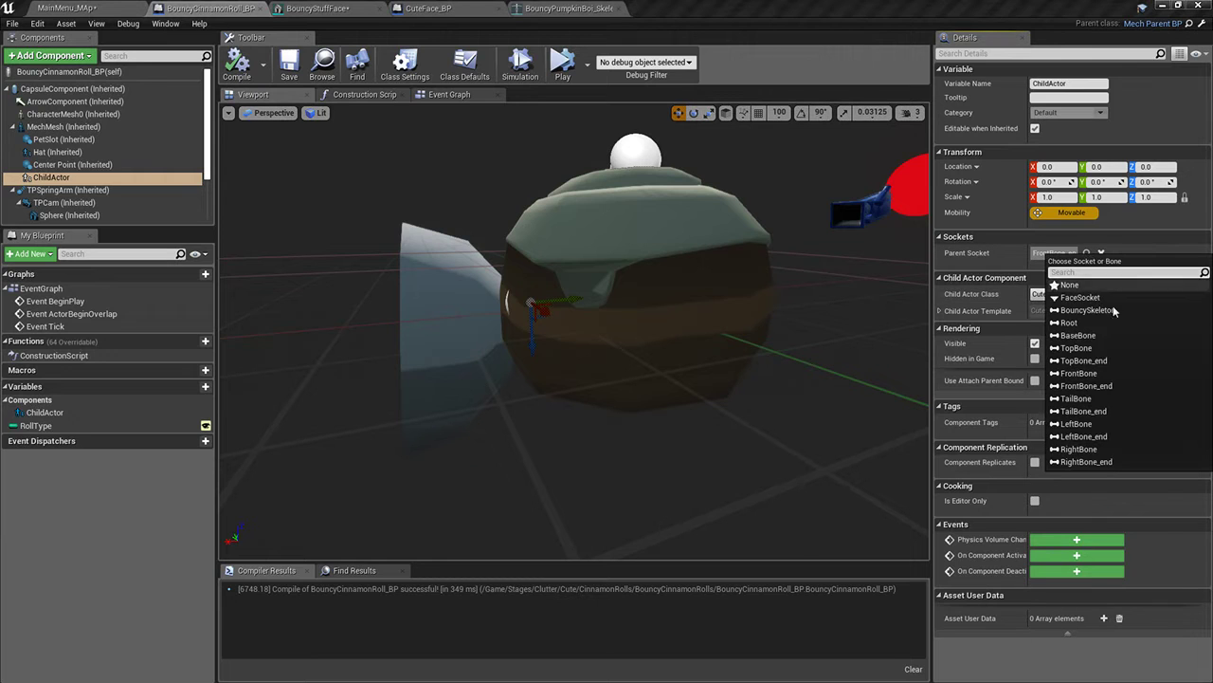
pyautogui.click(1090, 300)
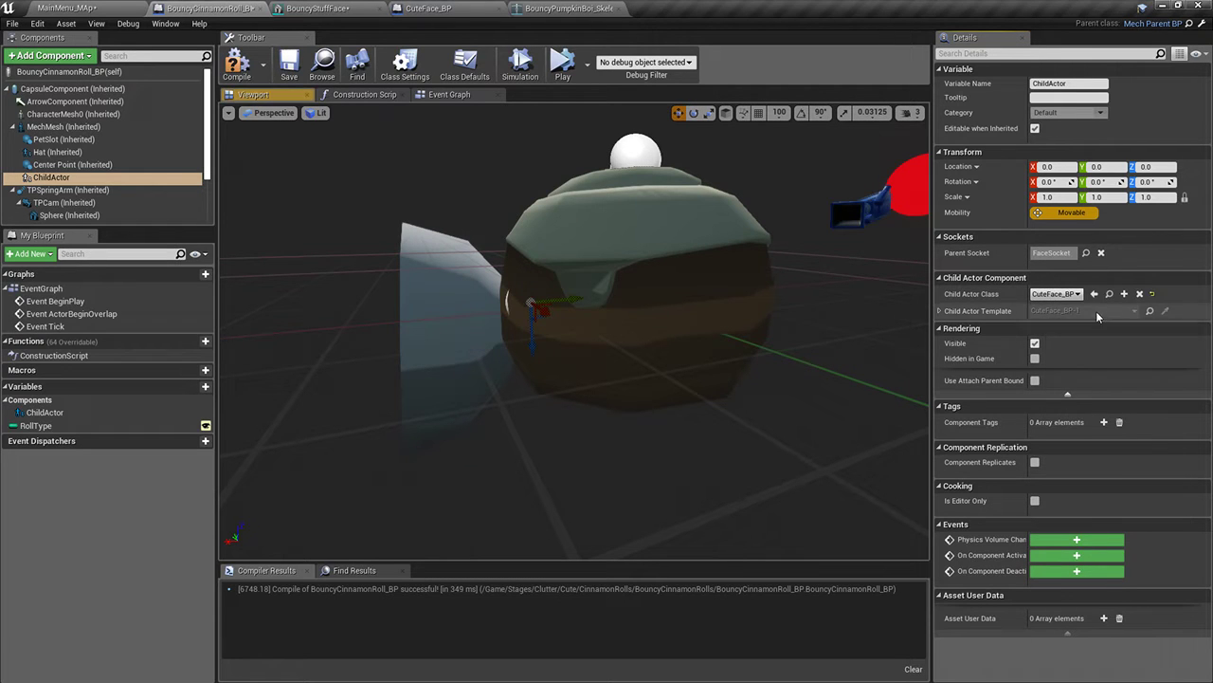
pyautogui.click(290, 68)
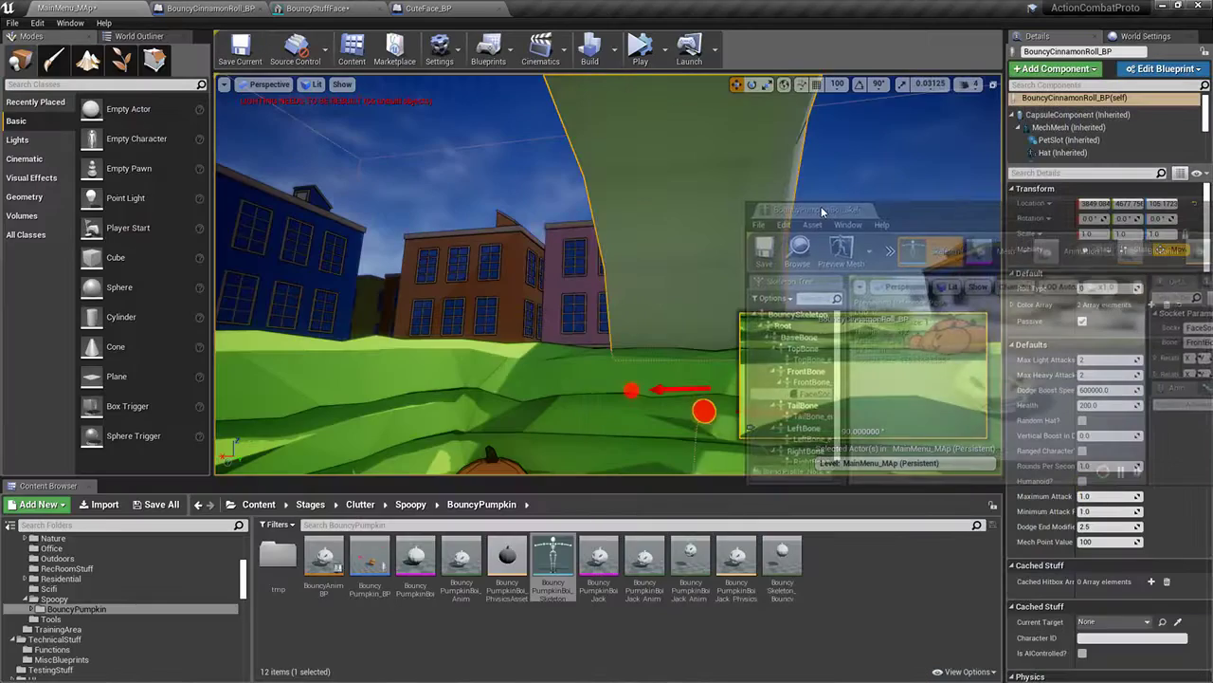
# Arrange the skeleton editor as an enlarged floating window over BouncyCinnamonRoll_BP and widen its socket details area
pyautogui.click(178, 9)
pyautogui.moveTo(1032, 415); pyautogui.dragTo(980, 417)
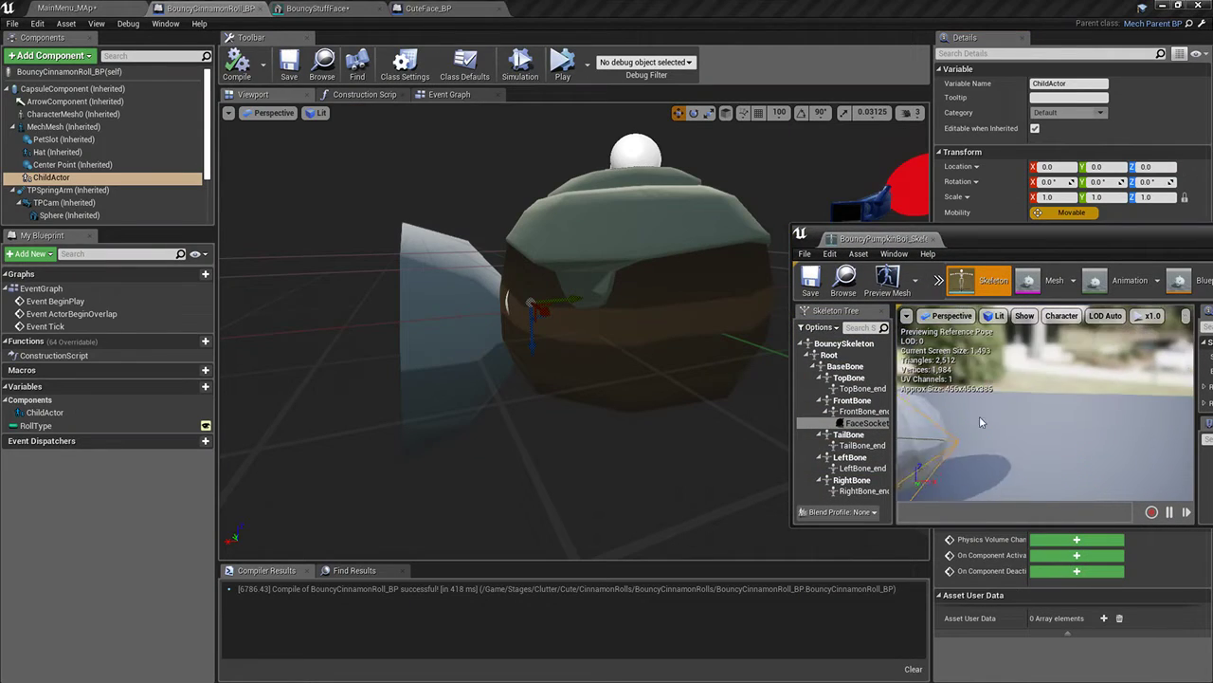
pyautogui.moveTo(888, 239); pyautogui.dragTo(681, 146)
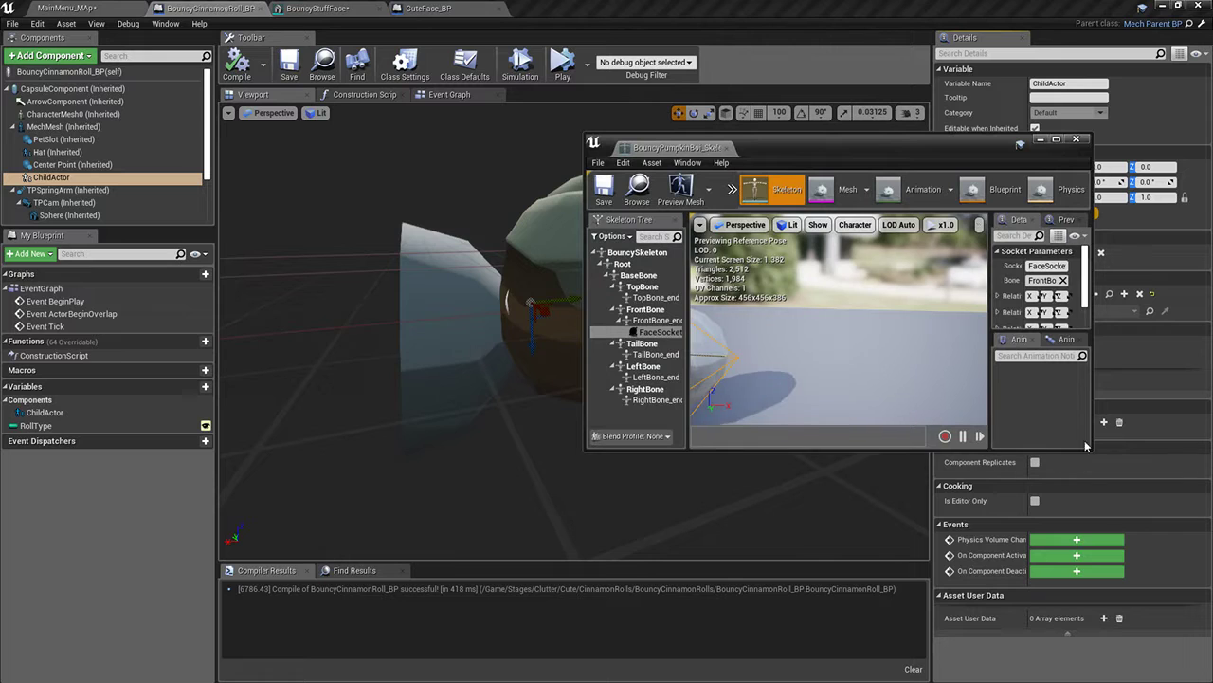
pyautogui.moveTo(1092, 450); pyautogui.dragTo(1209, 627)
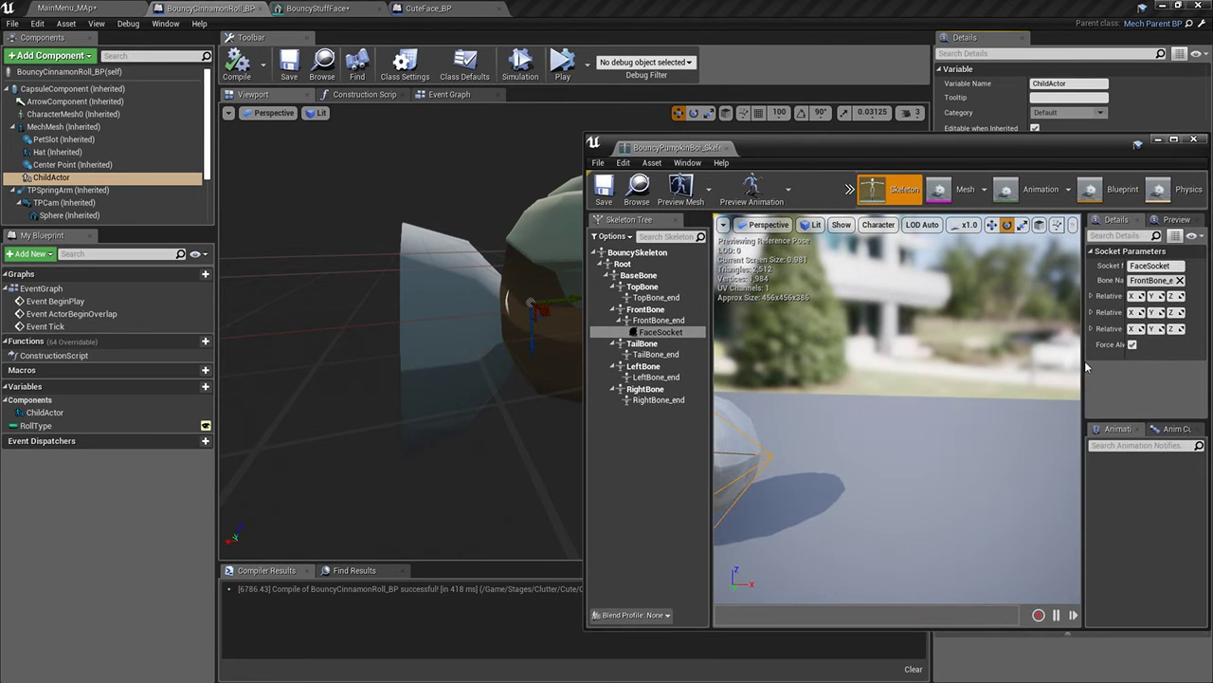
pyautogui.moveTo(1081, 361); pyautogui.dragTo(856, 361)
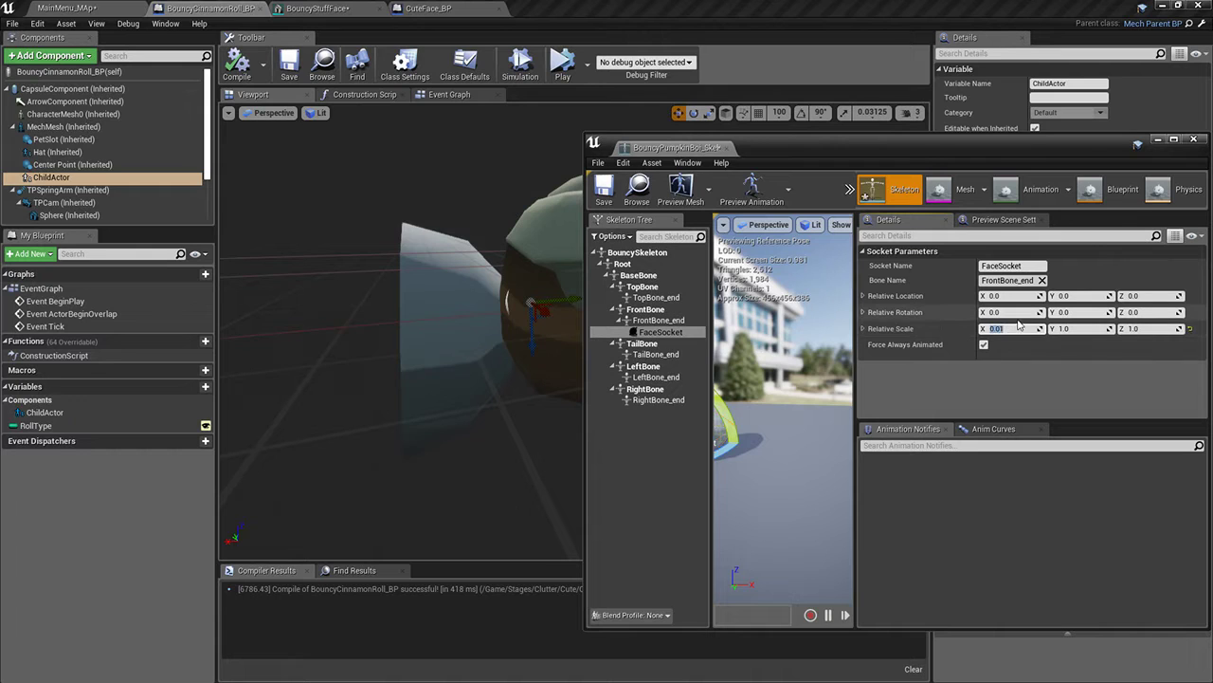
# Set FaceSocket's relative scale to 0.01 on all axes, save the skeleton, and compile BouncyCinnamonRoll_BP
pyautogui.click(1150, 329)
pyautogui.write('0.01')
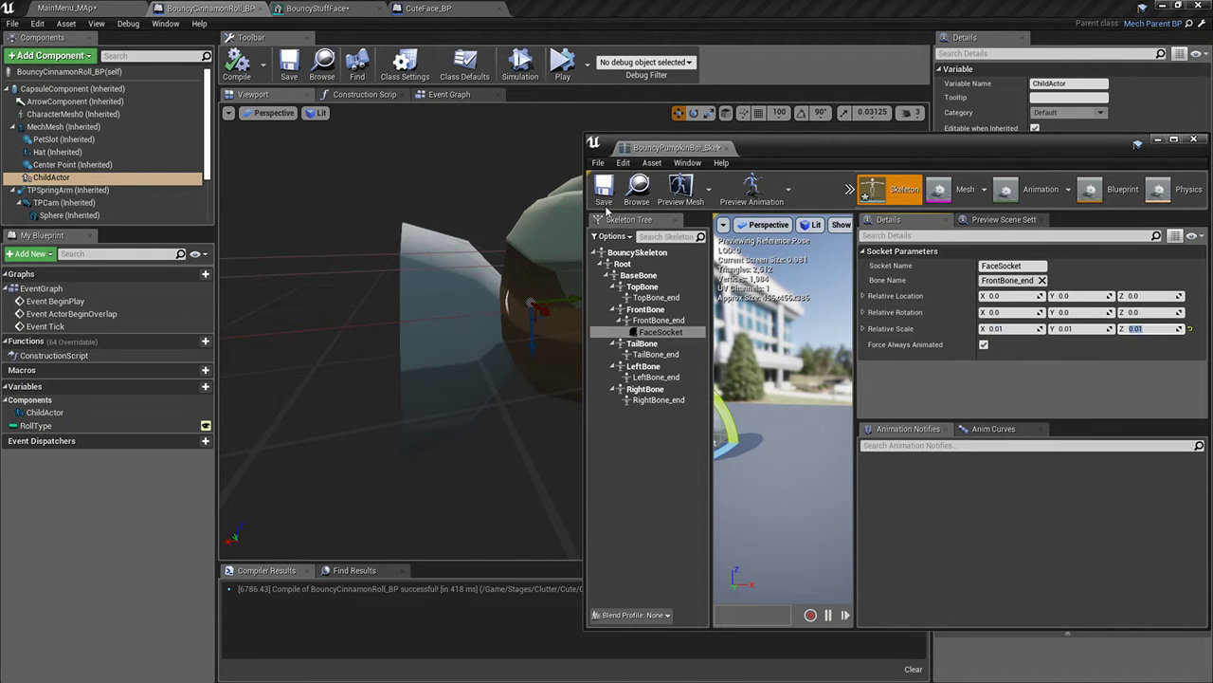
pyautogui.click(603, 190)
pyautogui.click(237, 66)
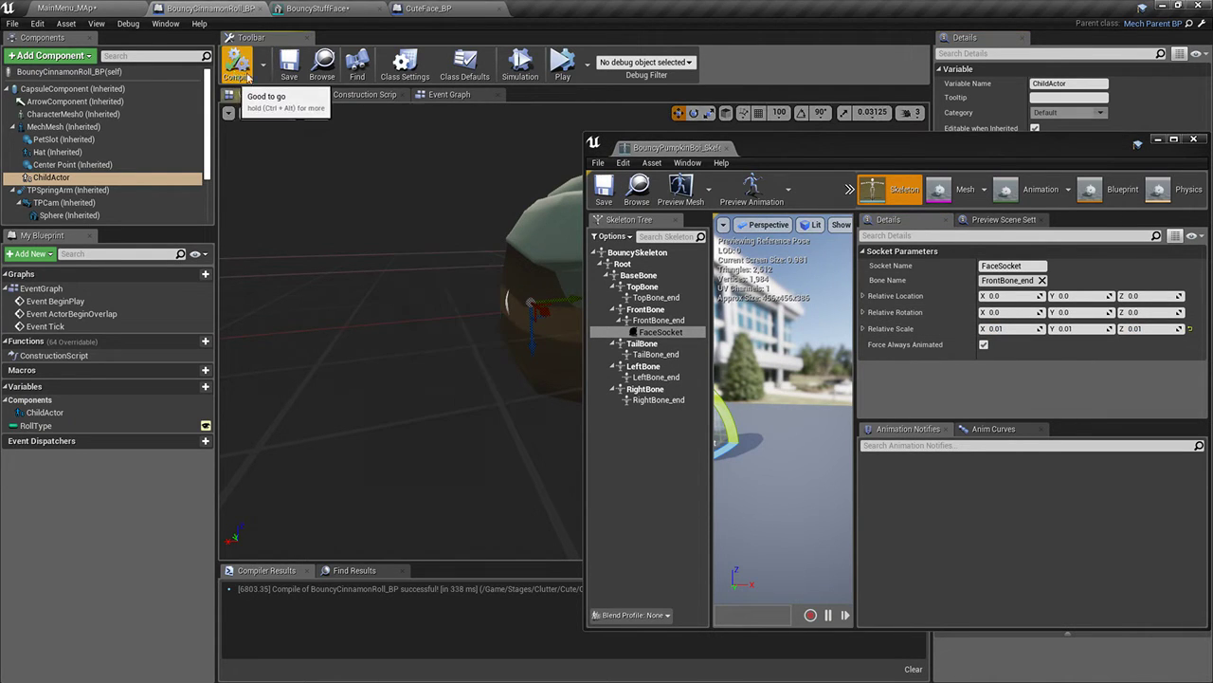
# Set FaceSocket's relative Z rotation to -90 and check the face's orientation in the blueprint viewport
pyautogui.moveTo(768, 147); pyautogui.dragTo(847, 154)
pyautogui.moveTo(439, 332); pyautogui.dragTo(379, 351, button='right')
pyautogui.moveTo(1047, 151); pyautogui.dragTo(923, 155)
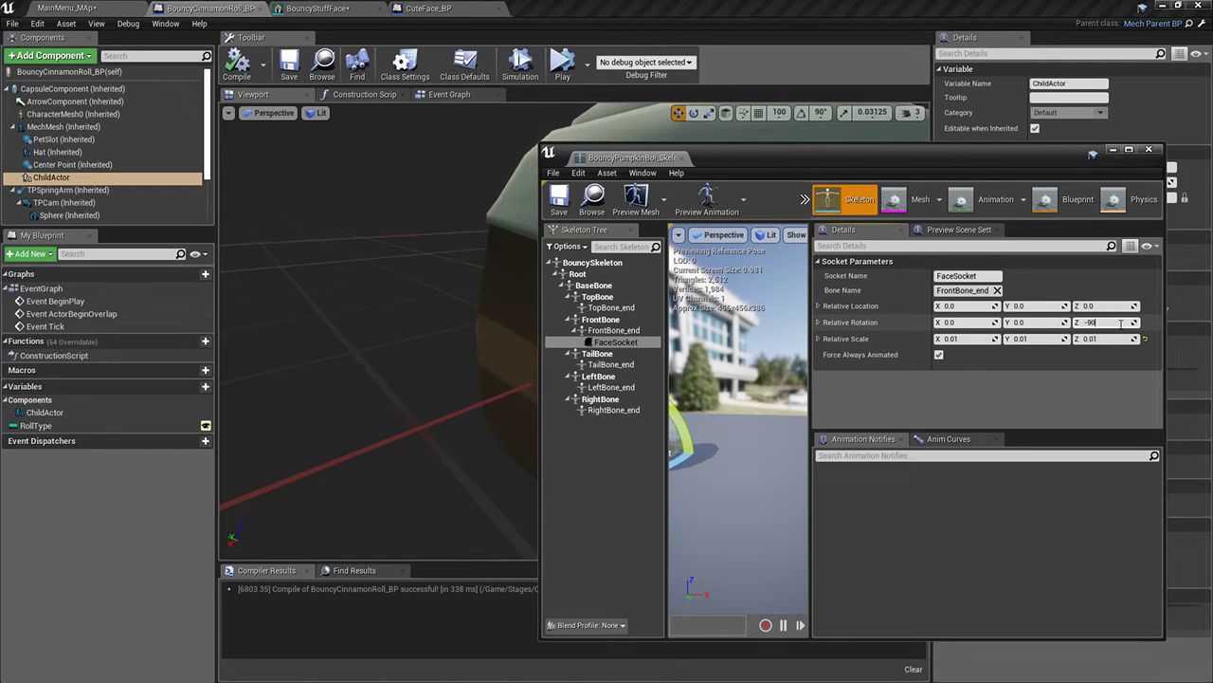
pyautogui.moveTo(527, 413)
pyautogui.mouseDown(button='right')
pyautogui.moveTo(436, 413)
pyautogui.moveTo(526, 434)
pyautogui.mouseUp(button='right')
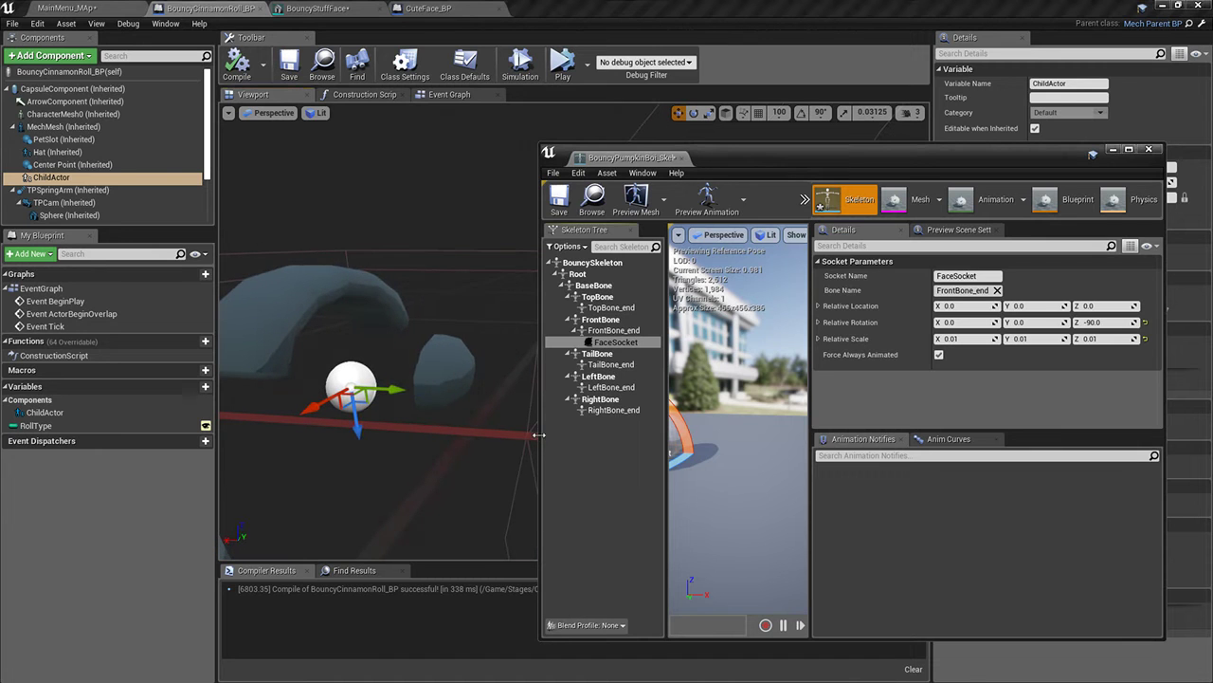
# Maximize the skeleton editor window and widen its preview viewport
pyautogui.moveTo(537, 432); pyautogui.dragTo(349, 438)
pyautogui.moveTo(594, 159); pyautogui.dragTo(590, 0)
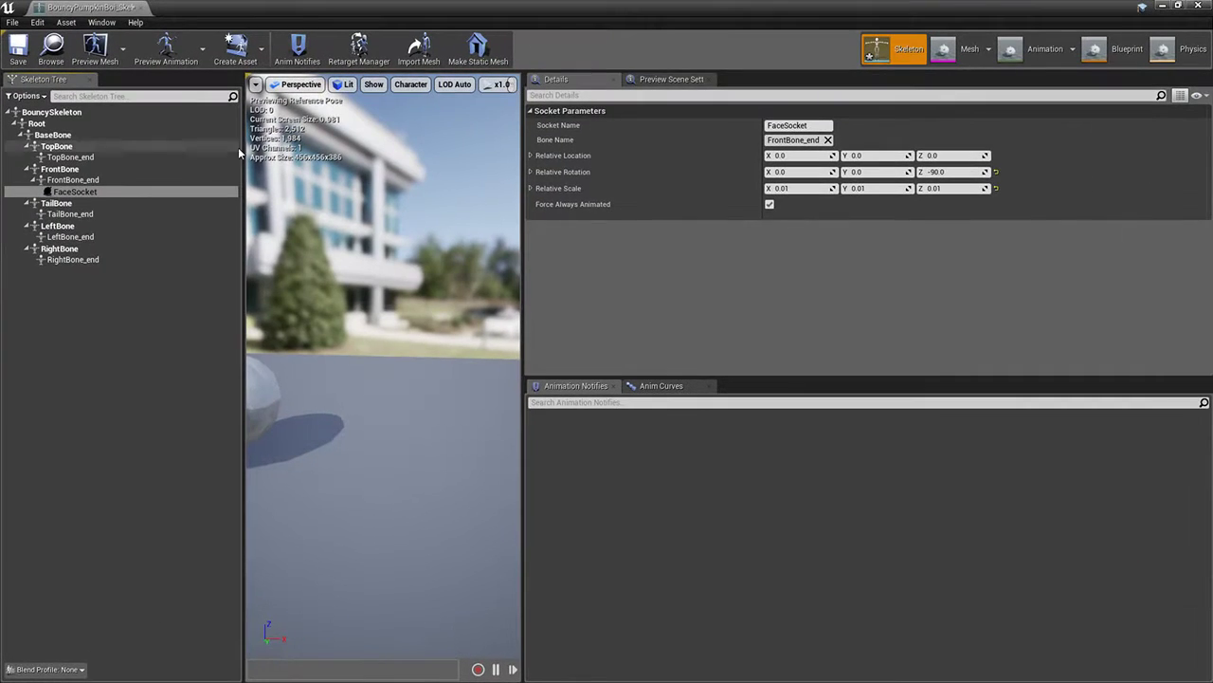
pyautogui.moveTo(510, 304); pyautogui.dragTo(803, 313)
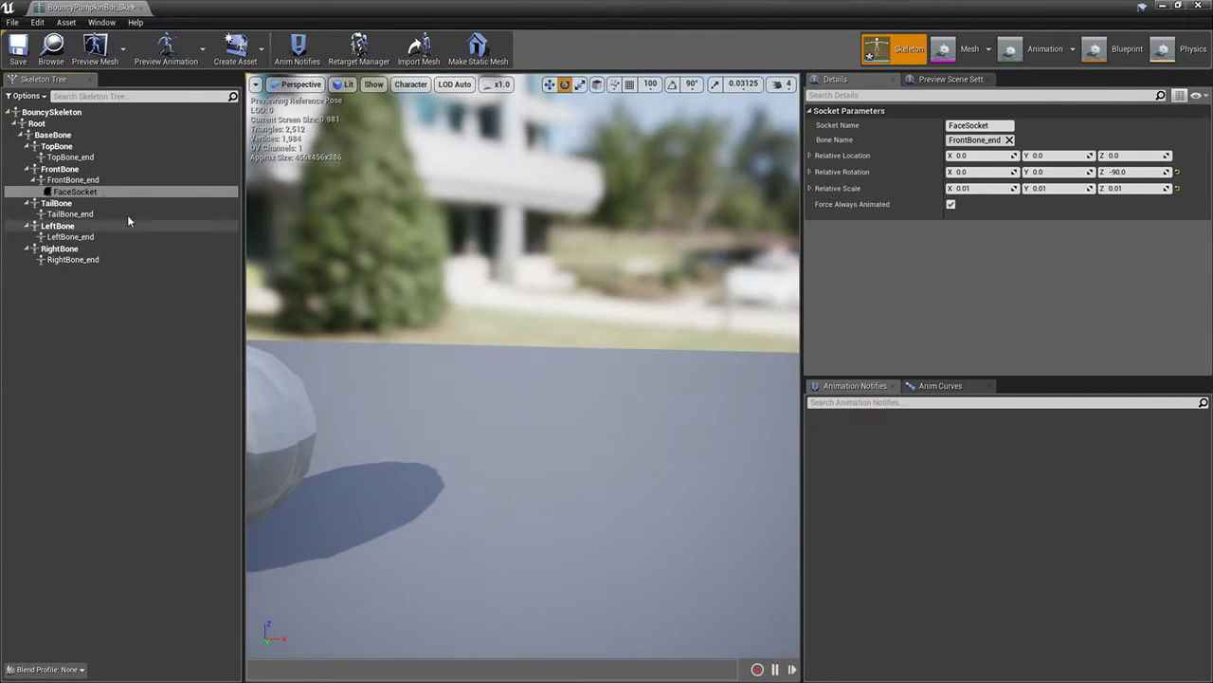
# Examine the transforms of the BouncySkeleton, FrontBone and Root bones around the pumpkin preview
pyautogui.click(85, 113)
pyautogui.scroll(-3, 480, 290)
pyautogui.keyDown('alt'); pyautogui.moveTo(369, 357); pyautogui.dragTo(442, 339); pyautogui.keyUp('alt')
pyautogui.scroll(2, 442, 338)
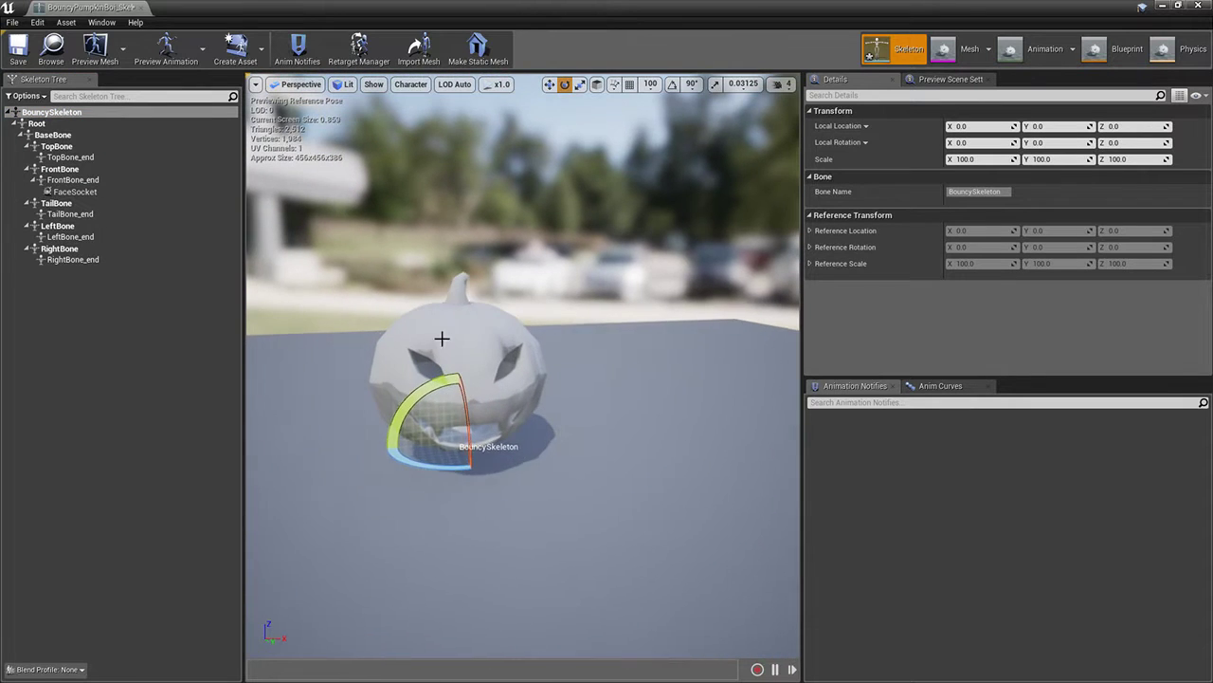
pyautogui.click(494, 348)
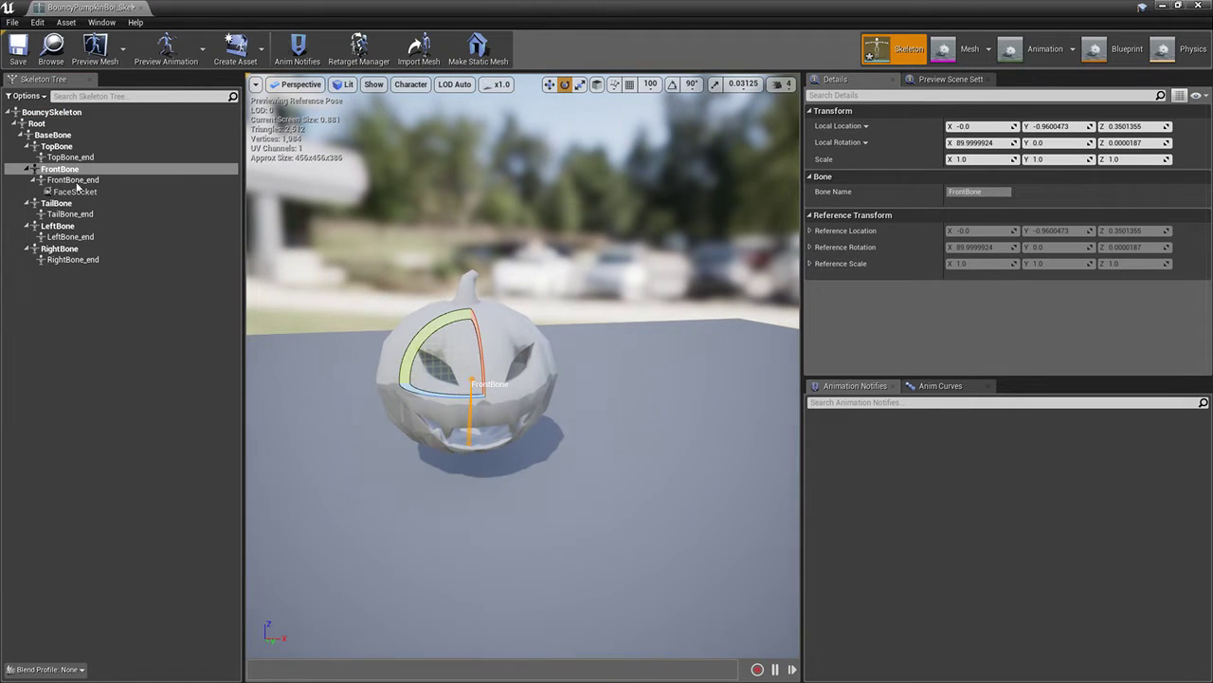
pyautogui.click(84, 113)
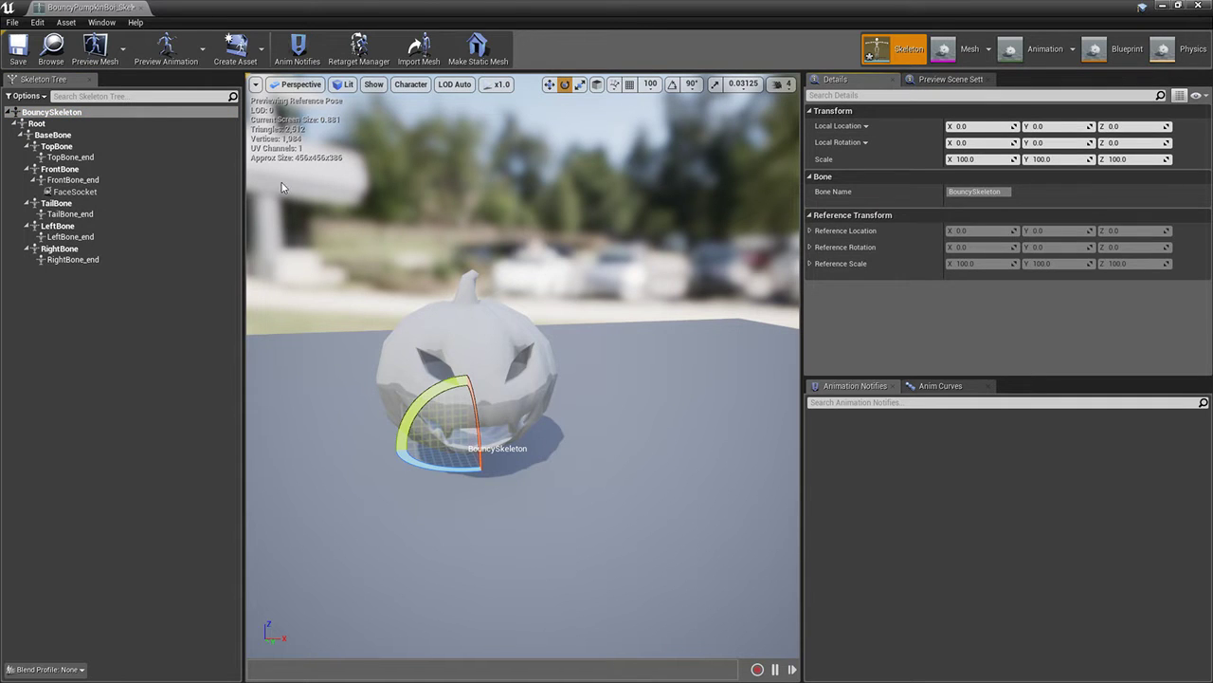
pyautogui.click(71, 124)
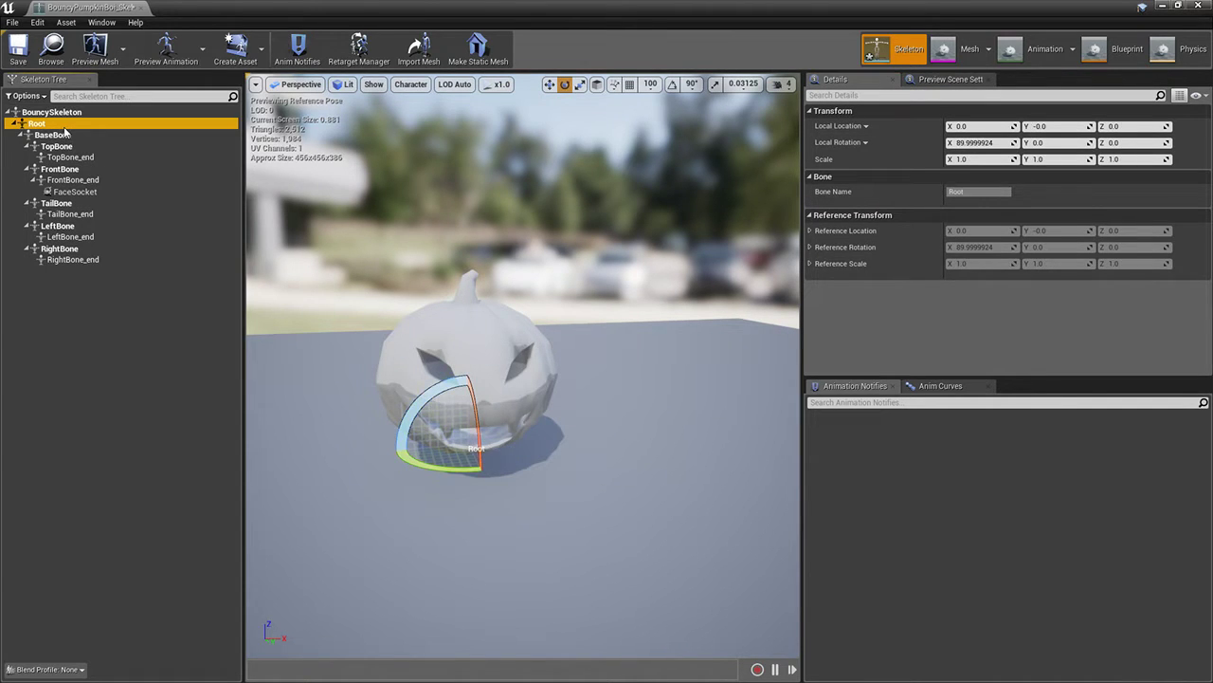
pyautogui.click(80, 114)
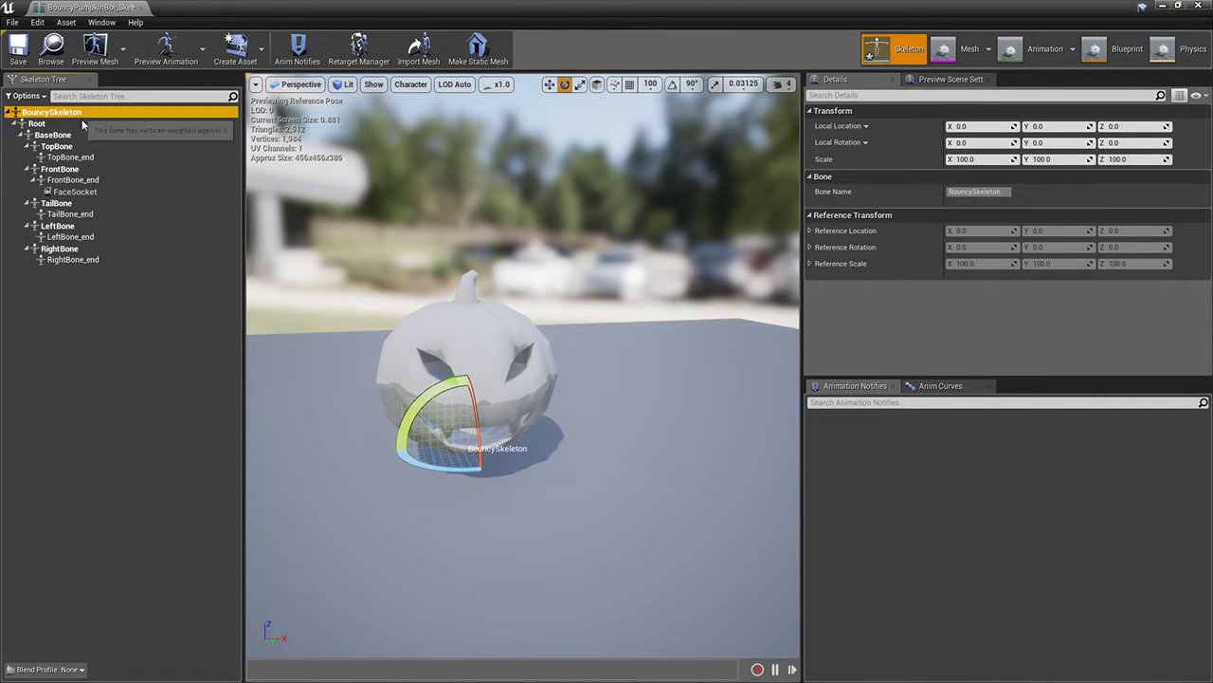
# Attach the BouncyStuffFace mesh to FaceSocket as a preview asset in the skeleton tree
pyautogui.click(91, 191)
pyautogui.rightClick(81, 193)
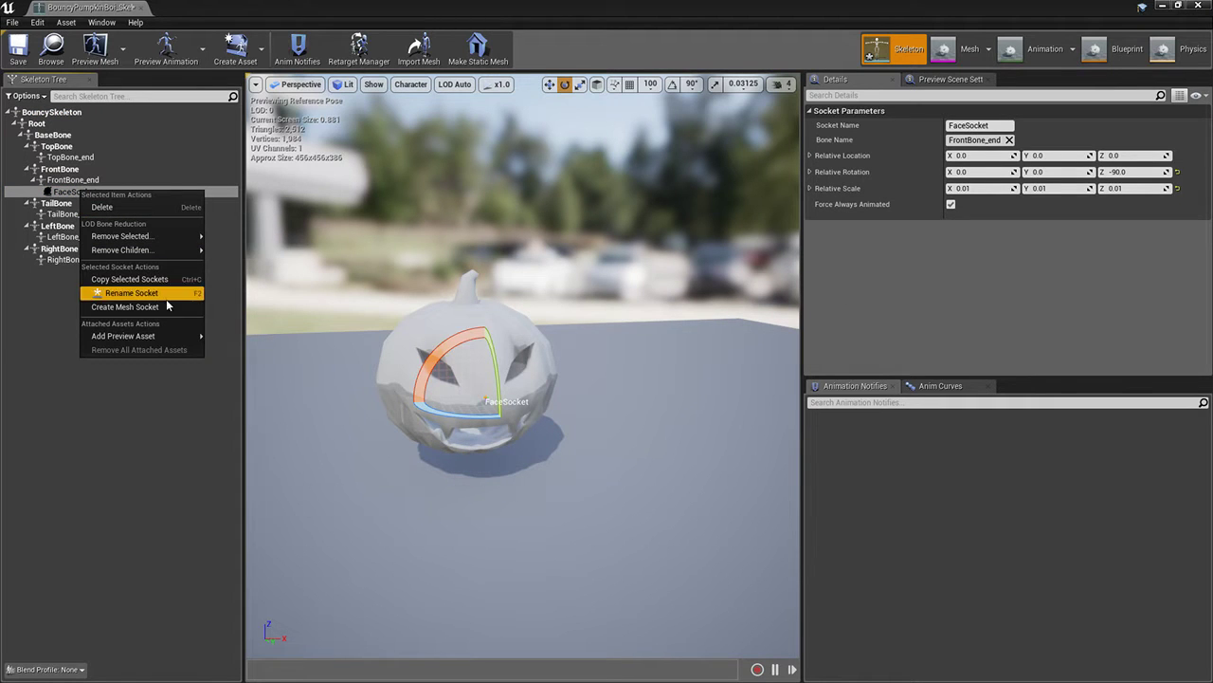
pyautogui.moveTo(143, 337)
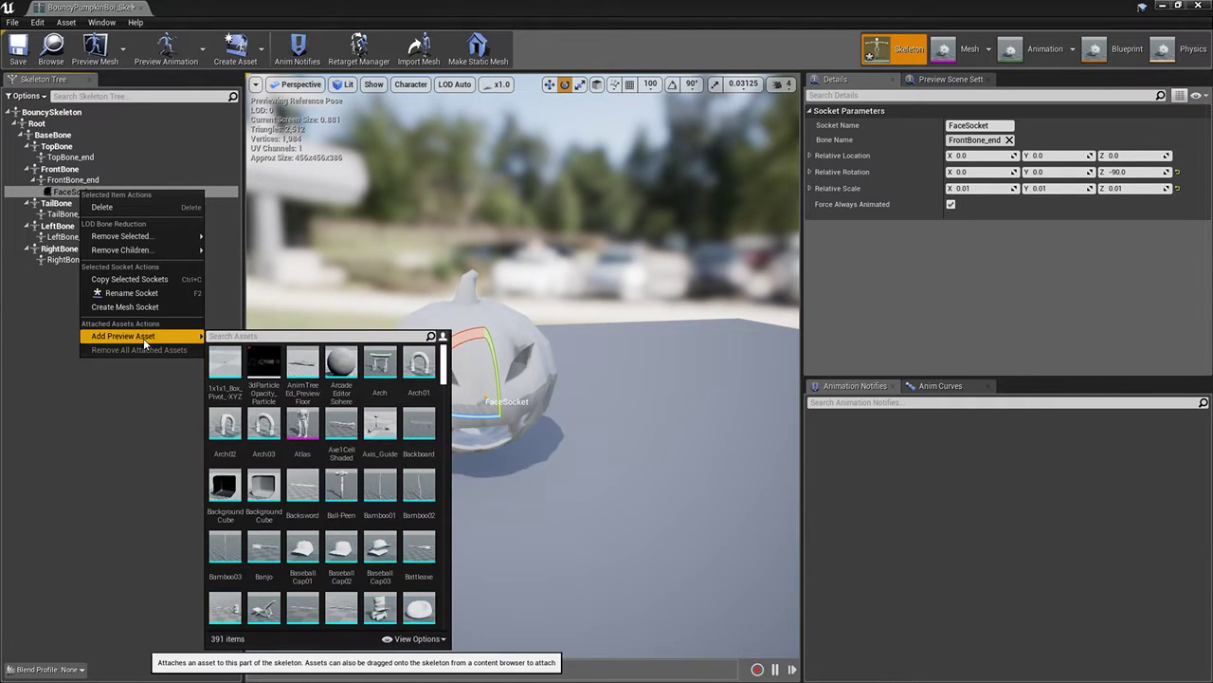
pyautogui.write('face')
pyautogui.click(259, 338)
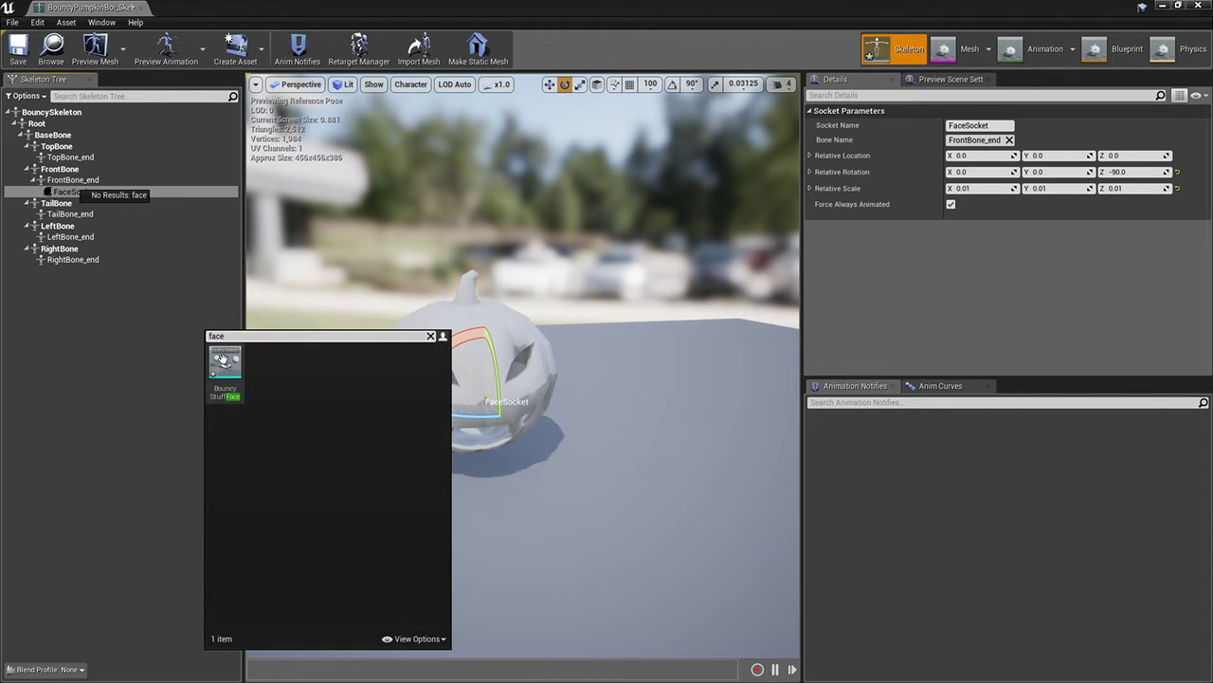
pyautogui.click(224, 379)
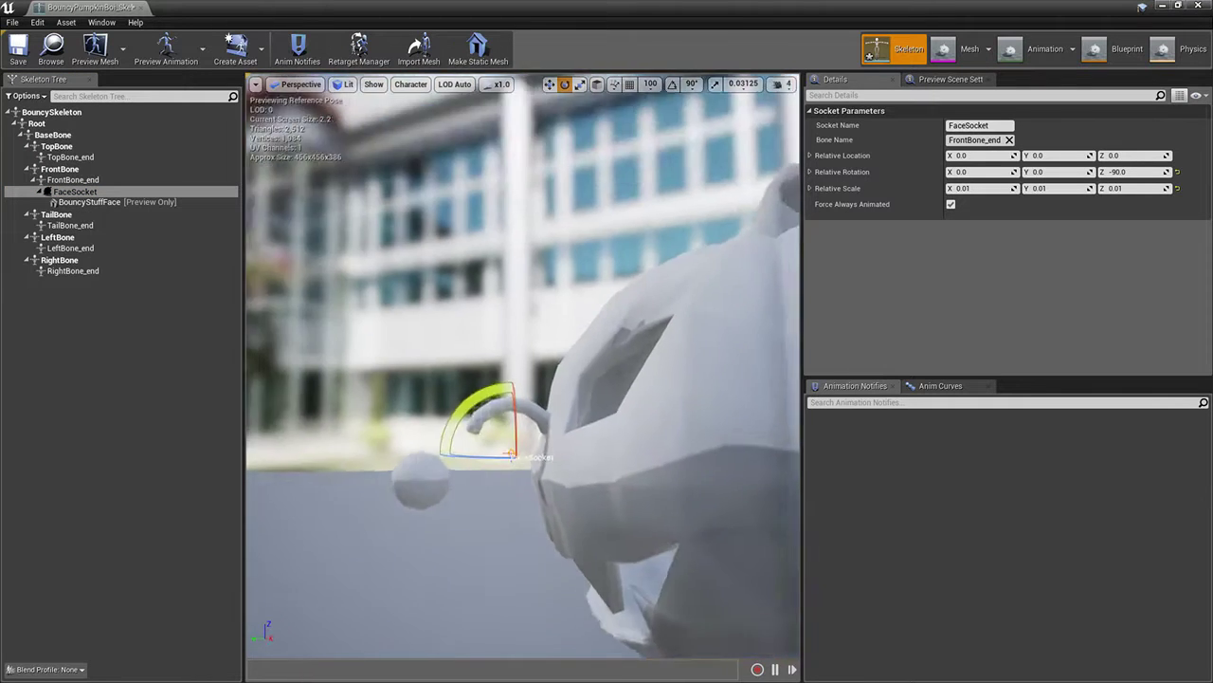
# Rotate FaceSocket in 90-degree increments until the preview face points outward from the front of the pumpkin
pyautogui.moveTo(620, 396); pyautogui.dragTo(620, 396, button='right')
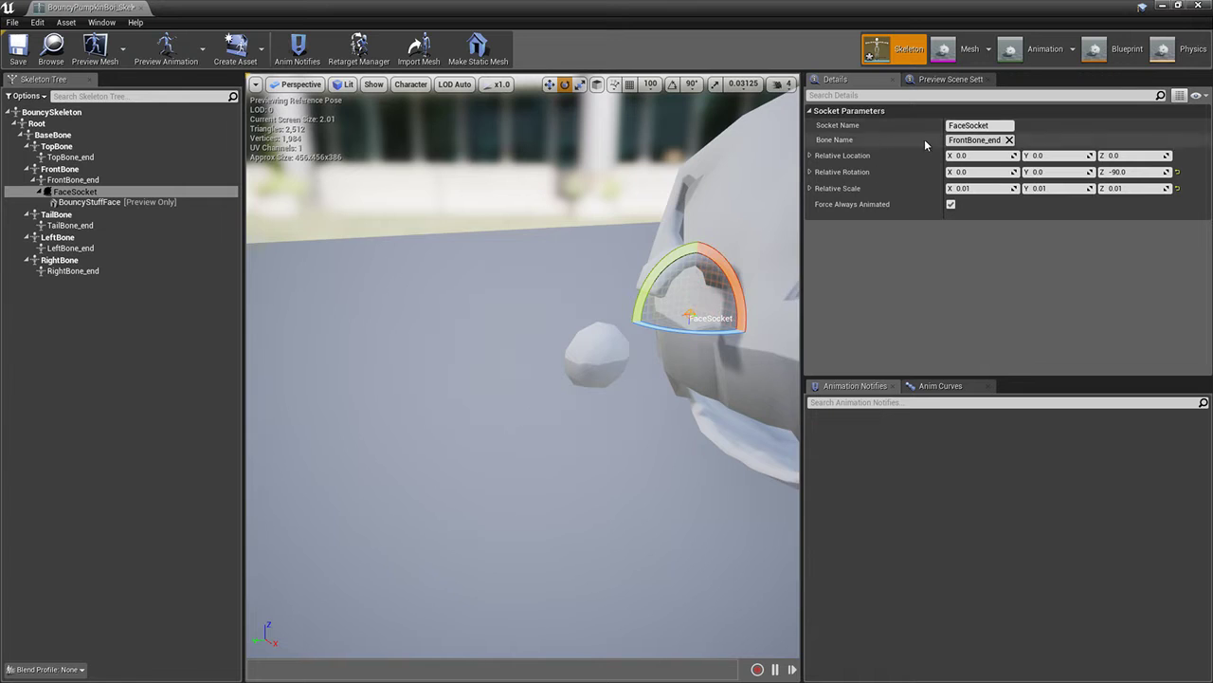
pyautogui.moveTo(626, 323); pyautogui.dragTo(627, 301)
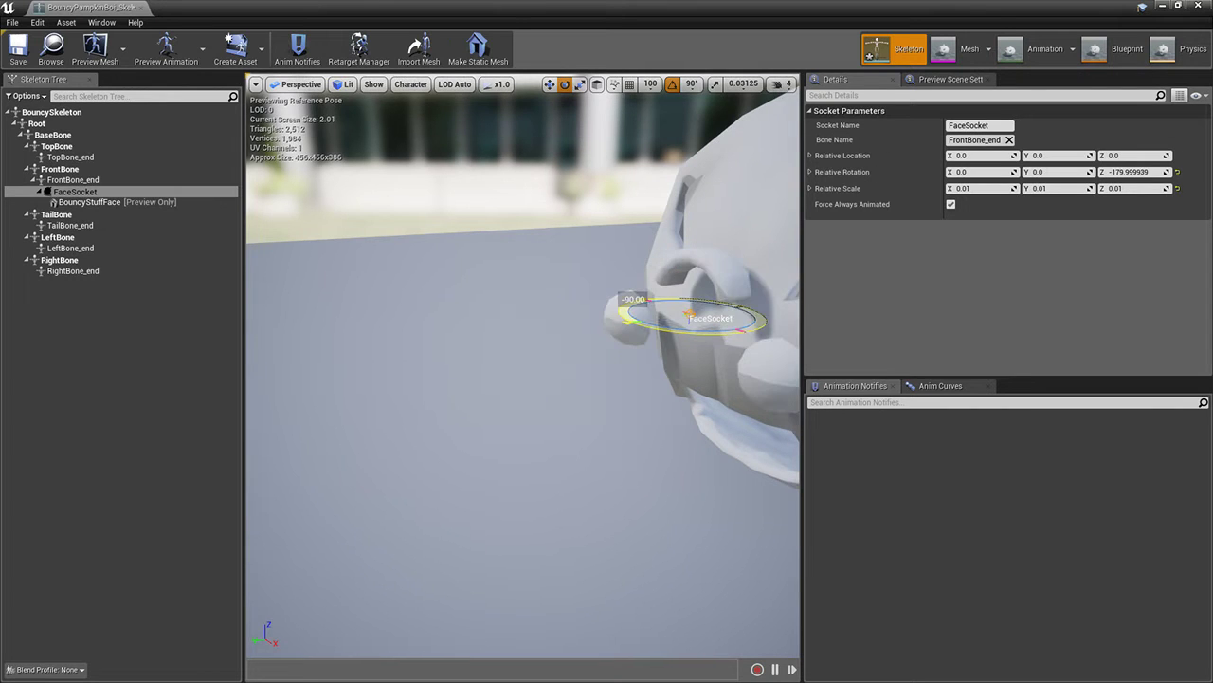
pyautogui.moveTo(725, 268); pyautogui.dragTo(746, 330)
pyautogui.moveTo(625, 232); pyautogui.dragTo(625, 232, button='right')
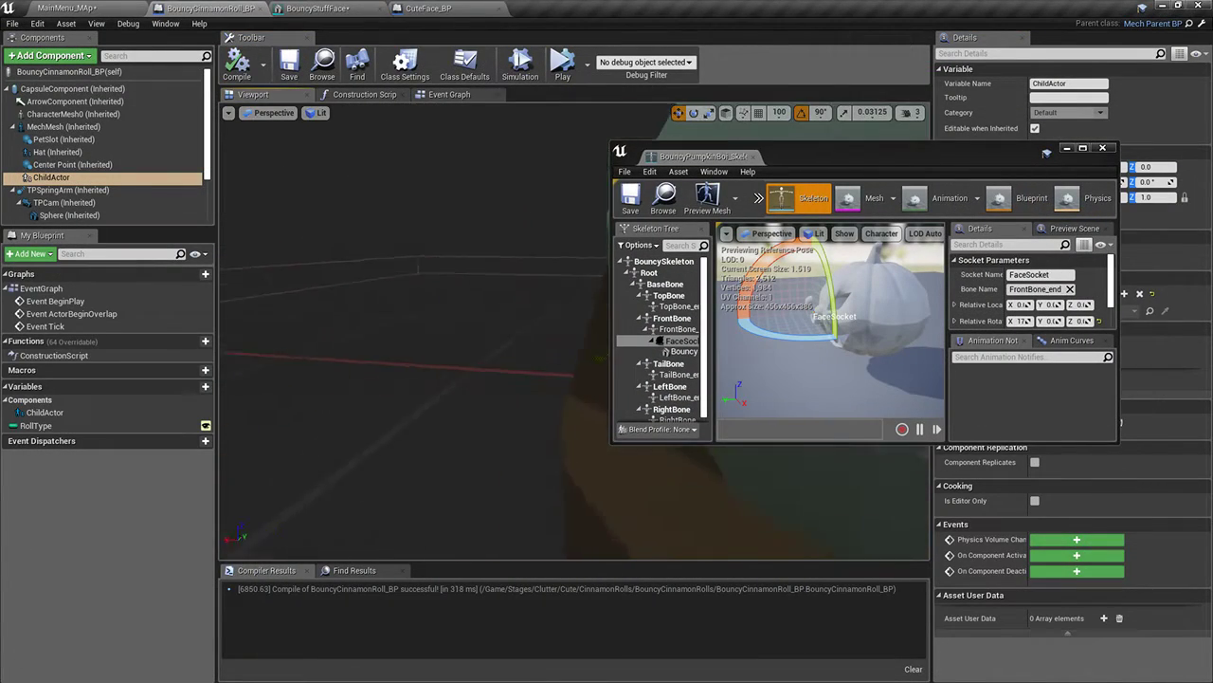
# Move FaceSocket slightly outward along its green axis and recompile BouncyCinnamonRoll_BP
pyautogui.moveTo(450, 361); pyautogui.dragTo(559, 319, button='right')
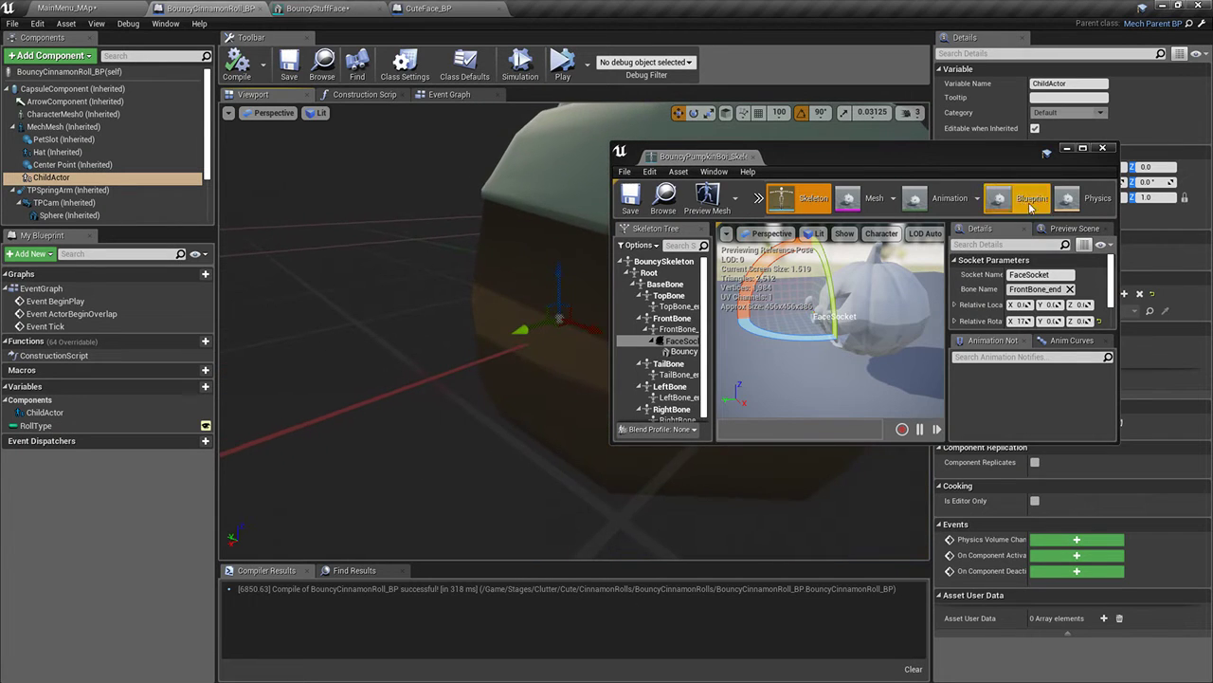
pyautogui.moveTo(902, 284); pyautogui.dragTo(908, 275, button='right')
pyautogui.click(874, 318)
pyautogui.press('w')
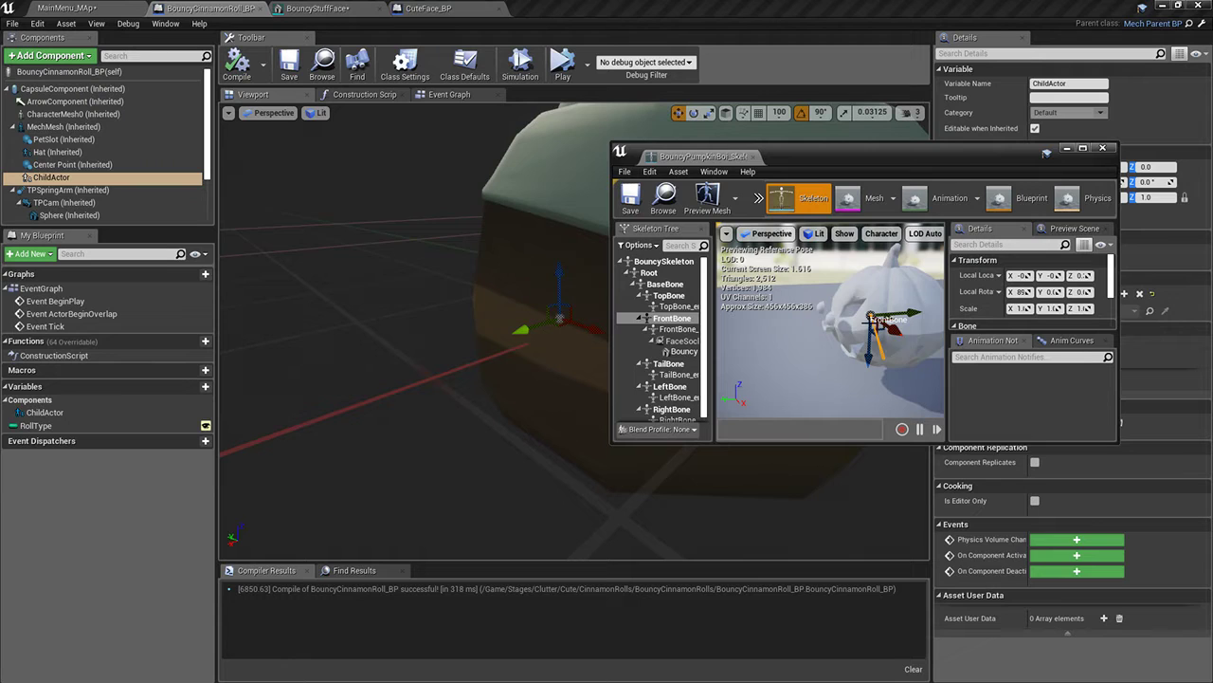
pyautogui.click(680, 341)
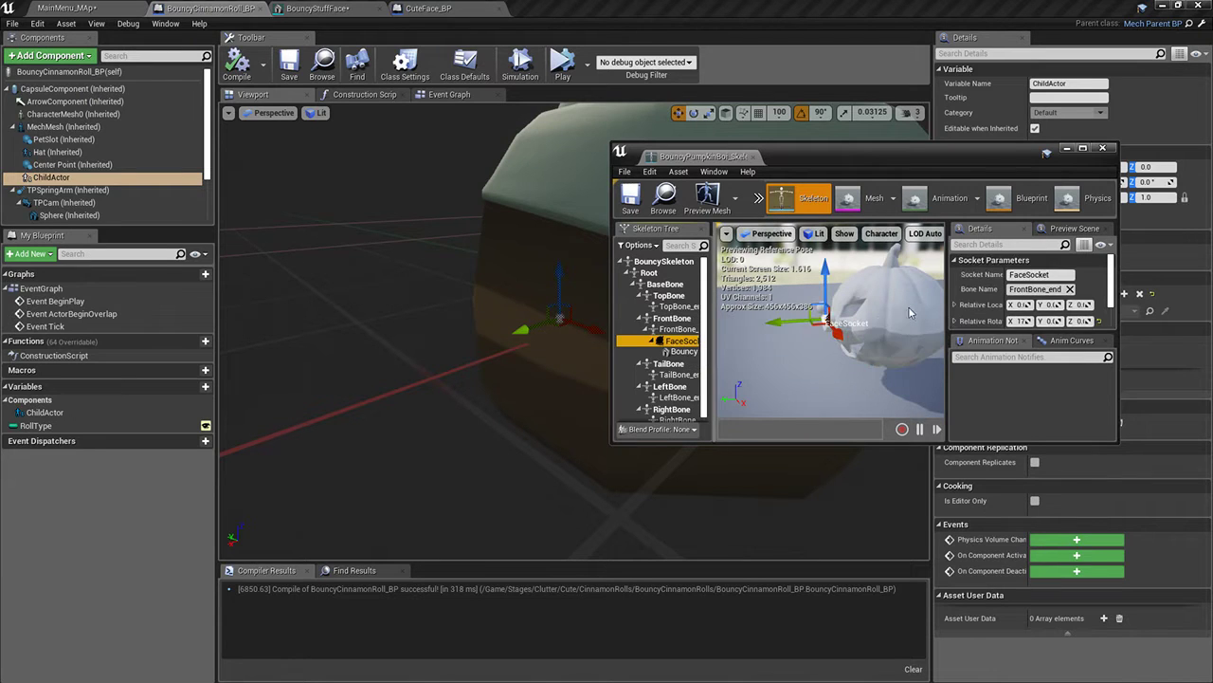
pyautogui.click(169, 23)
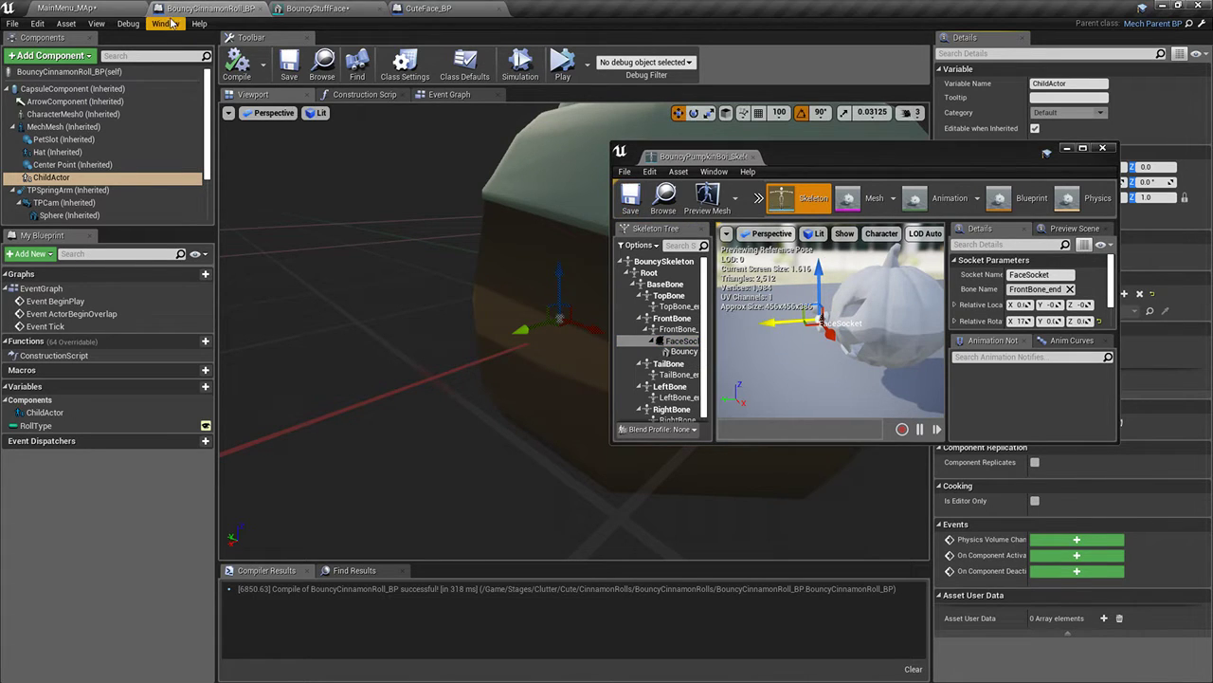
pyautogui.click(235, 63)
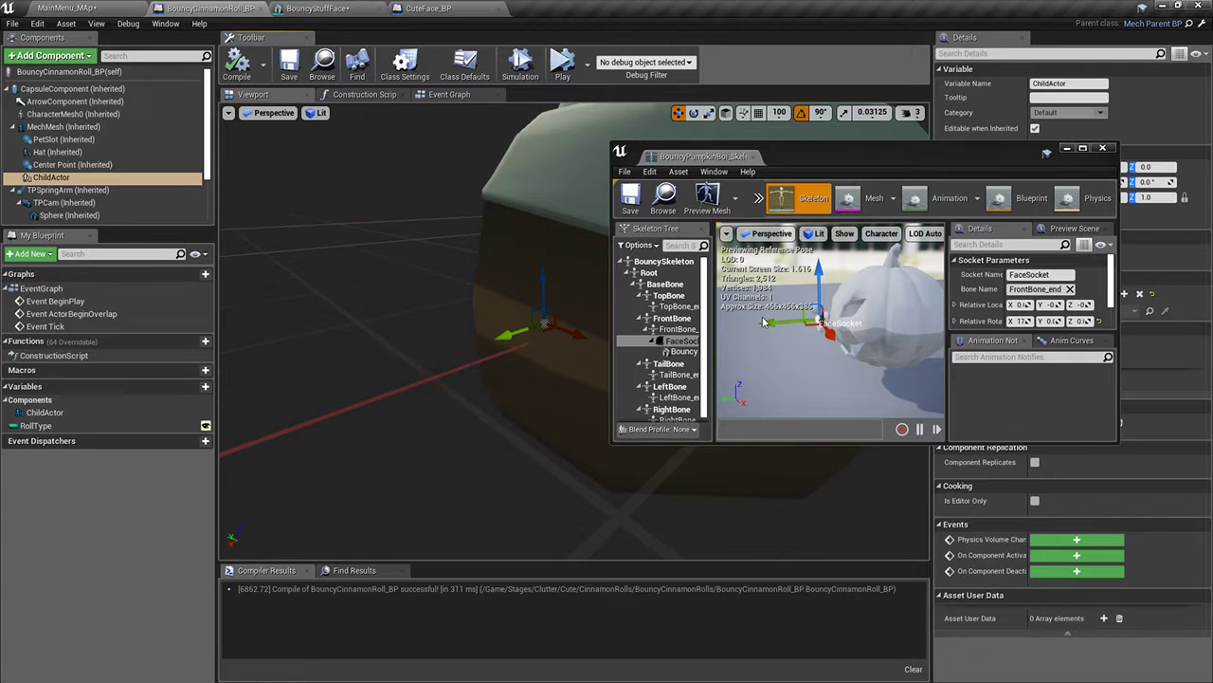
# Shift FaceSocket a little further away from the pumpkin, recompile BouncyCinnamonRoll_BP and check the face on the cinnamon roll
pyautogui.moveTo(764, 322); pyautogui.dragTo(756, 322)
pyautogui.click(246, 74)
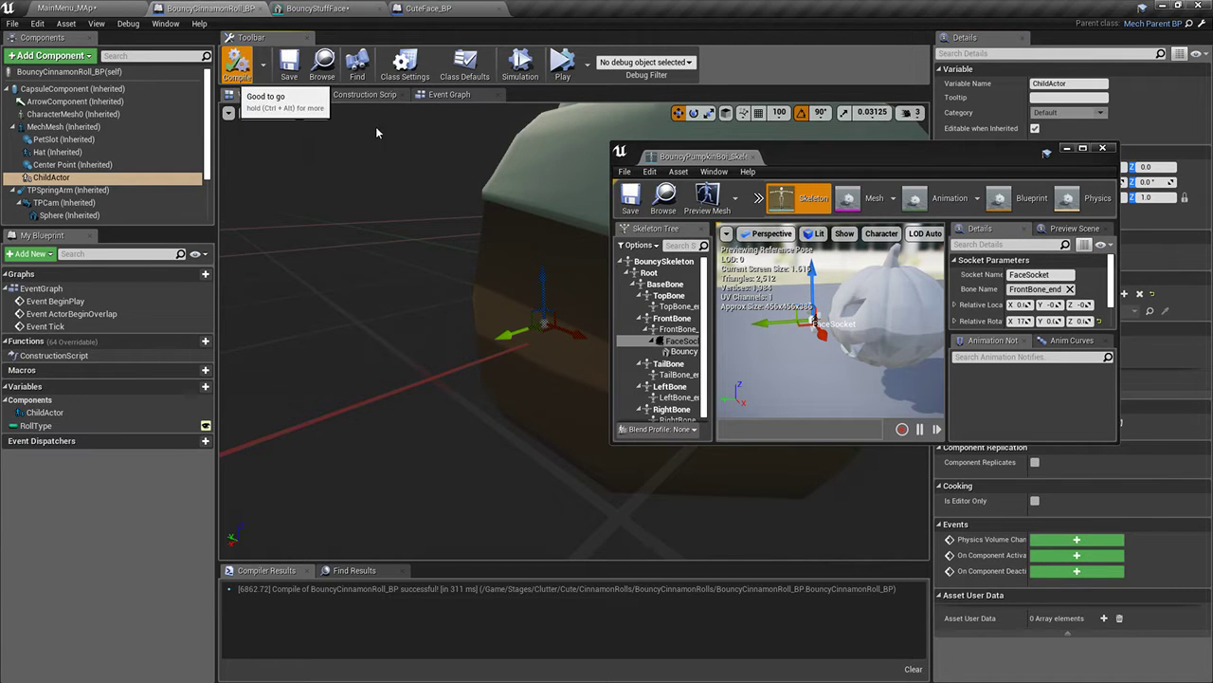
pyautogui.moveTo(398, 199); pyautogui.dragTo(341, 213, button='right')
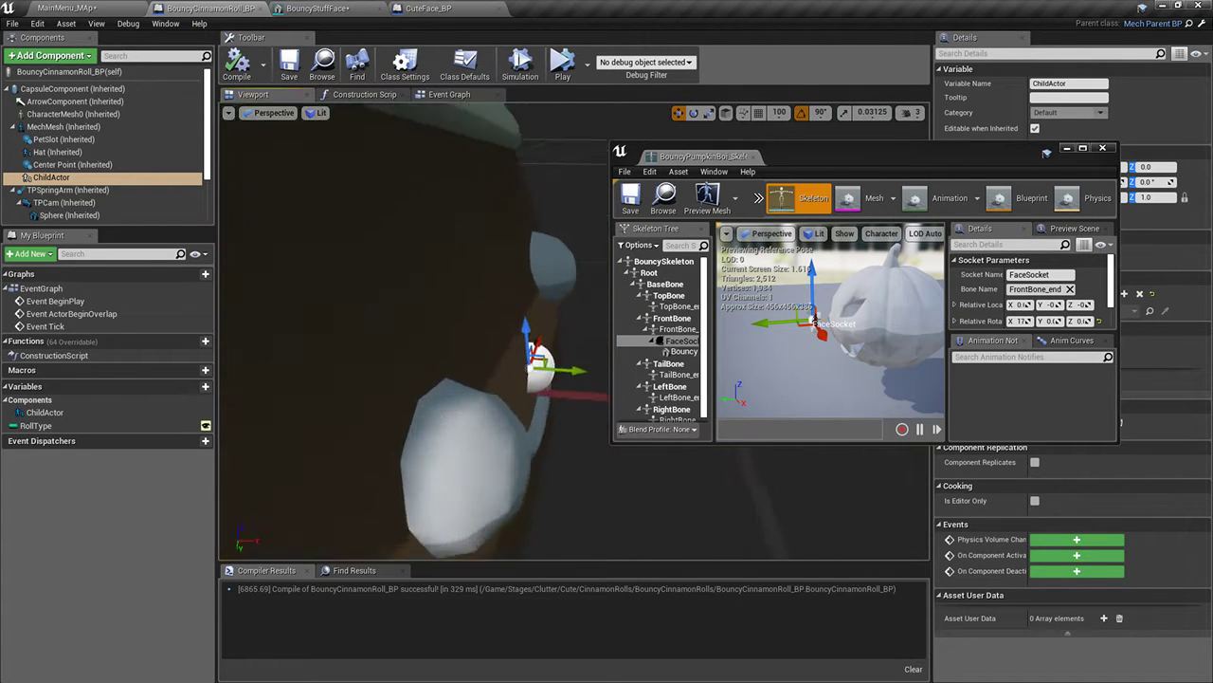
pyautogui.moveTo(398, 284)
pyautogui.mouseDown(button='right')
pyautogui.moveTo(436, 246)
pyautogui.moveTo(503, 313)
pyautogui.moveTo(437, 255)
pyautogui.moveTo(417, 275)
pyautogui.moveTo(380, 280)
pyautogui.moveTo(474, 285)
pyautogui.moveTo(398, 289)
pyautogui.mouseUp(button='right')
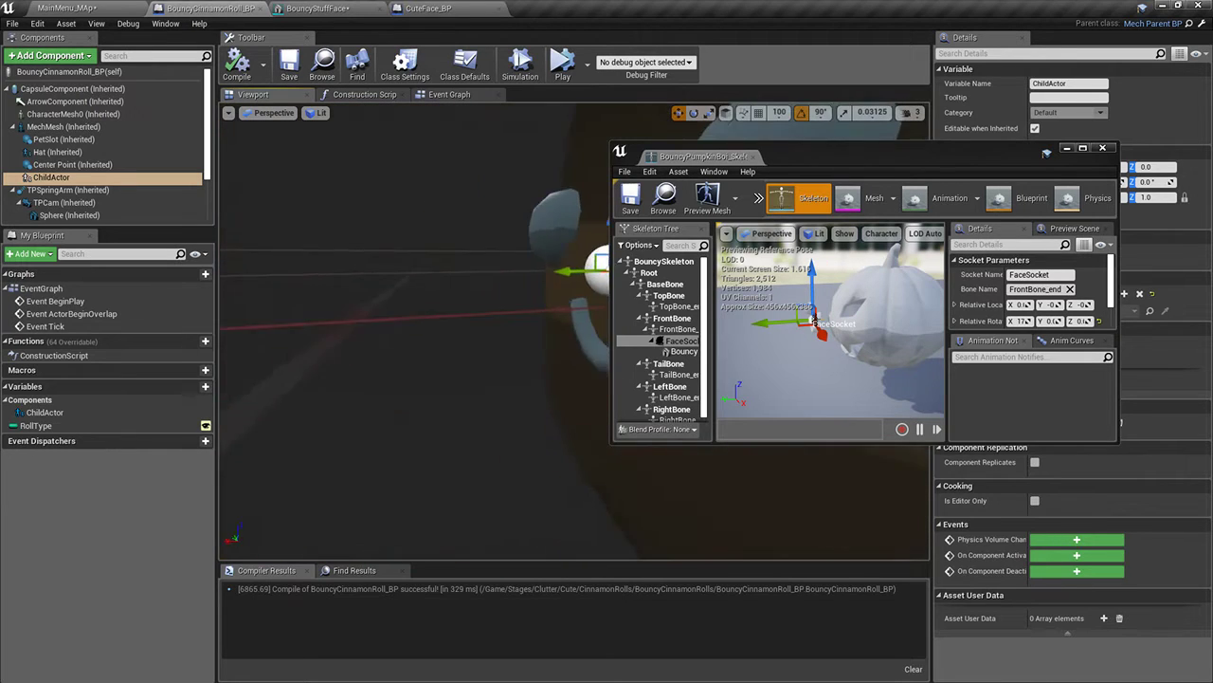
pyautogui.moveTo(313, 230); pyautogui.dragTo(374, 204, button='right')
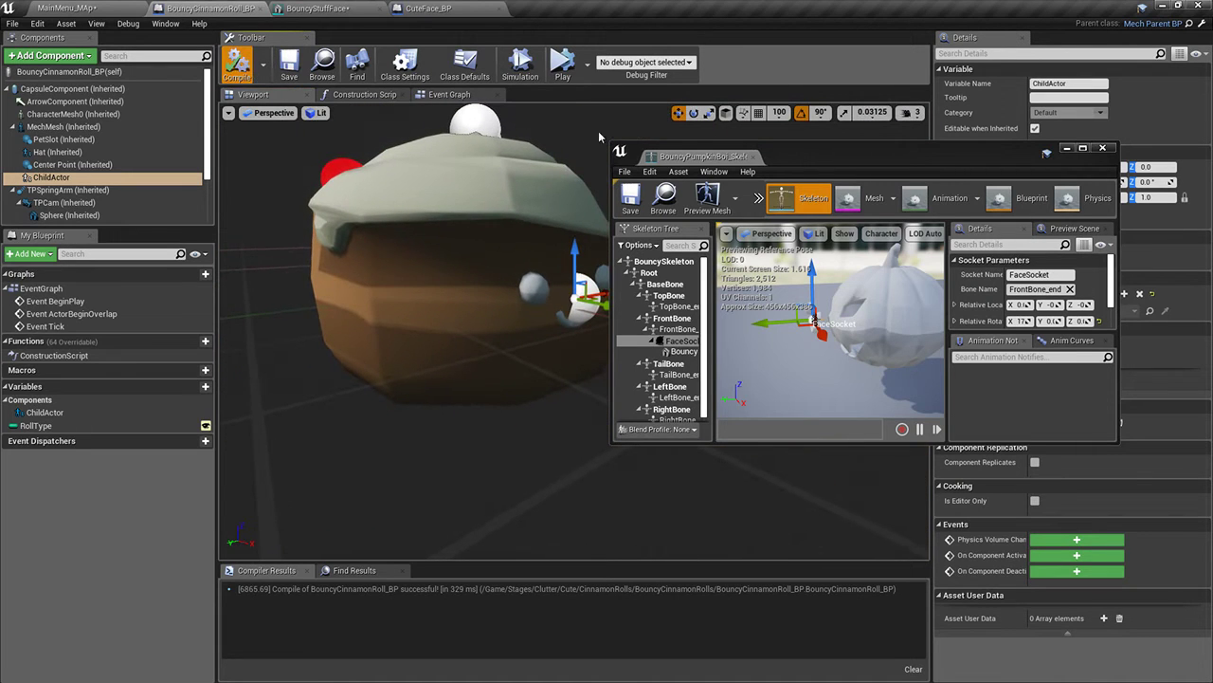
# Close the skeleton editor and turn on realtime preview in the BouncyCinnamonRoll_BP viewport
pyautogui.click(753, 156)
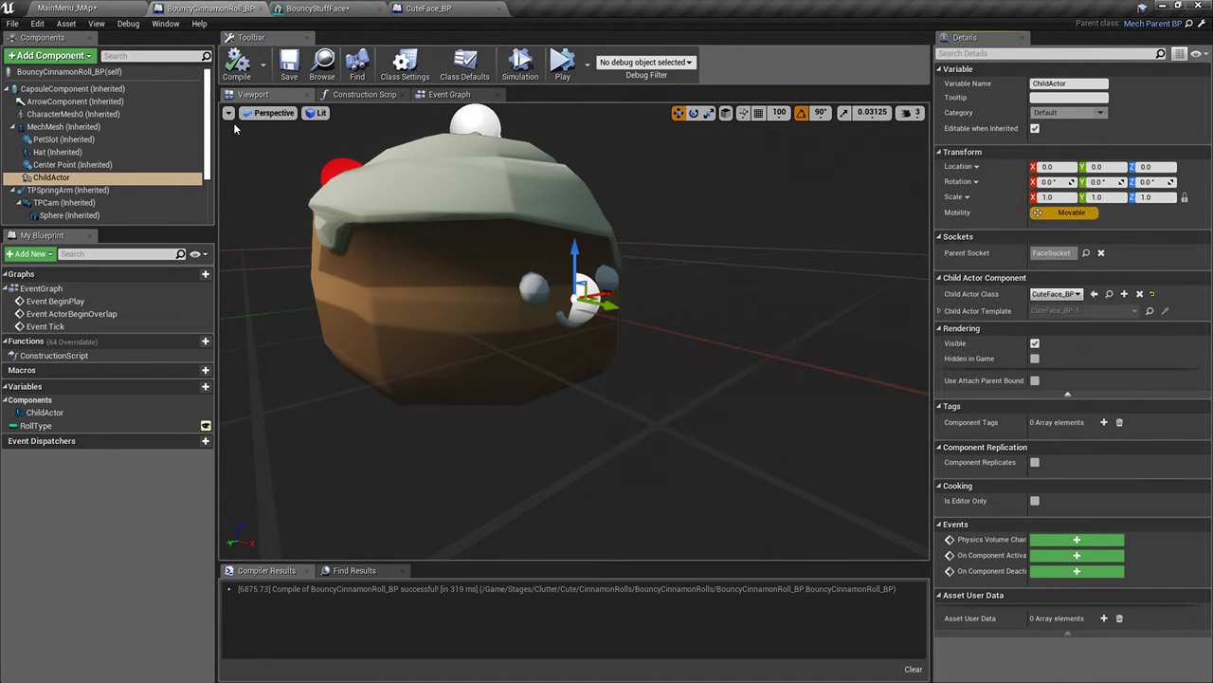
pyautogui.click(228, 113)
pyautogui.click(237, 138)
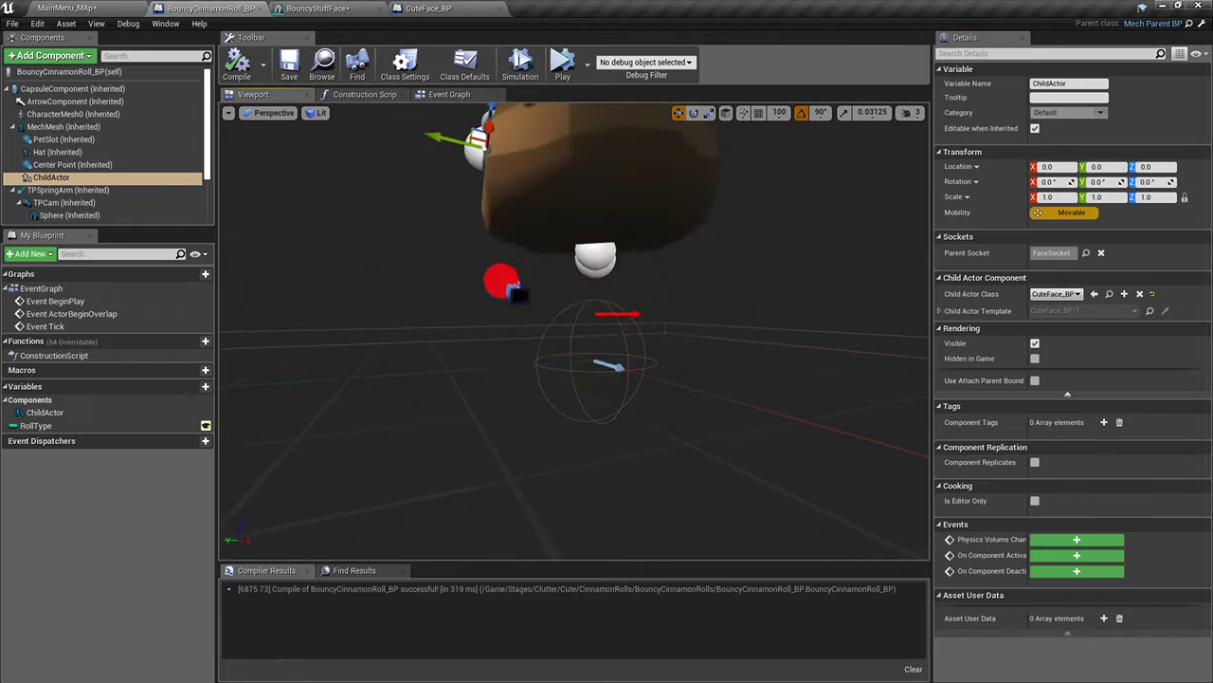
# In CuteFace_BP's construction script, add a Sequence node after Set Static Mesh
pyautogui.click(427, 7)
pyautogui.click(362, 94)
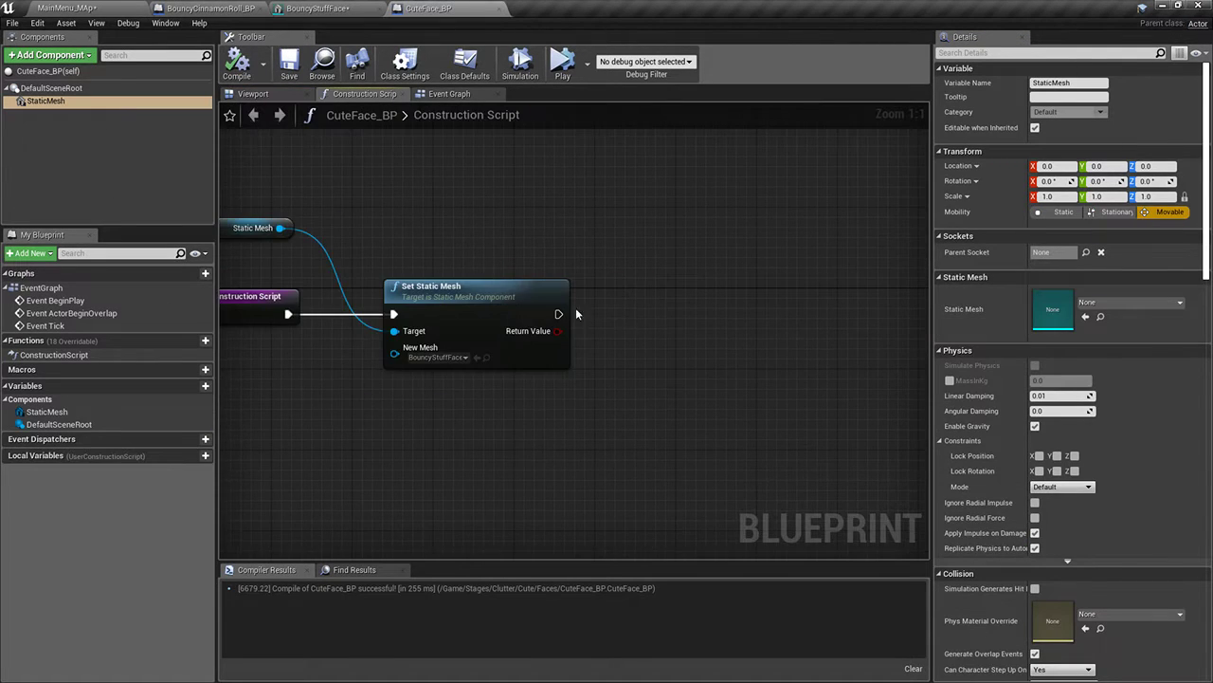
pyautogui.moveTo(673, 323); pyautogui.dragTo(673, 323)
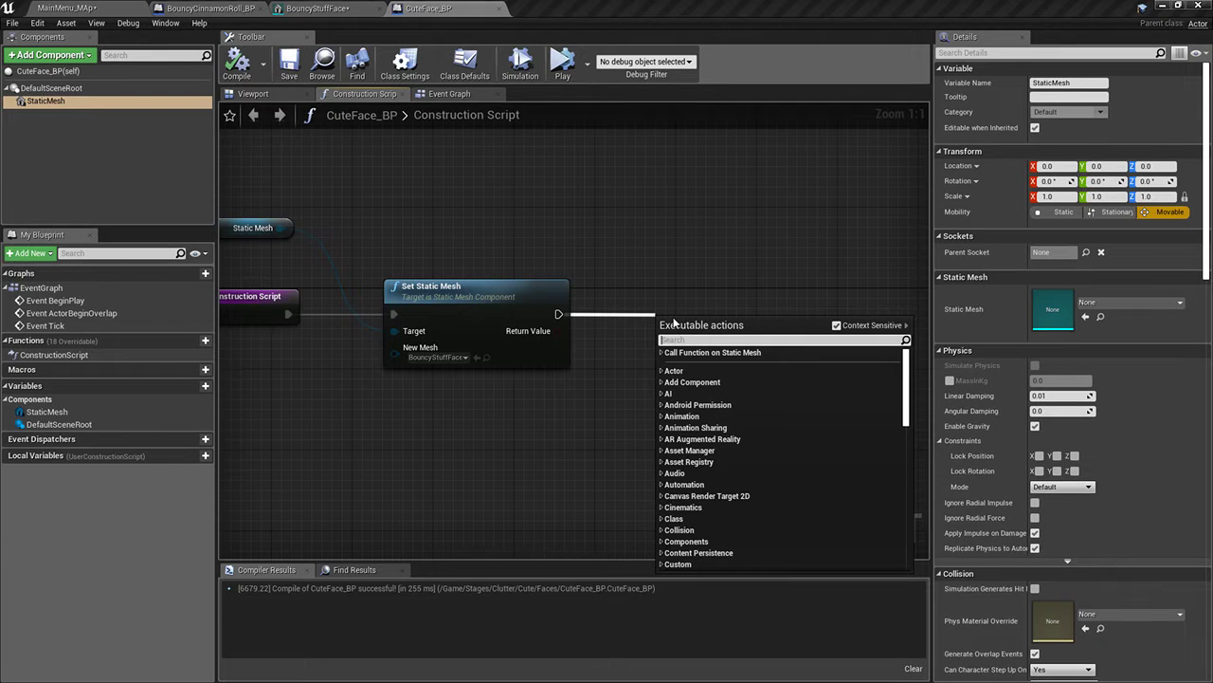
pyautogui.write('seq')
pyautogui.press('BackSpace')
pyautogui.press('BackSpace')
pyautogui.press('BackSpace')
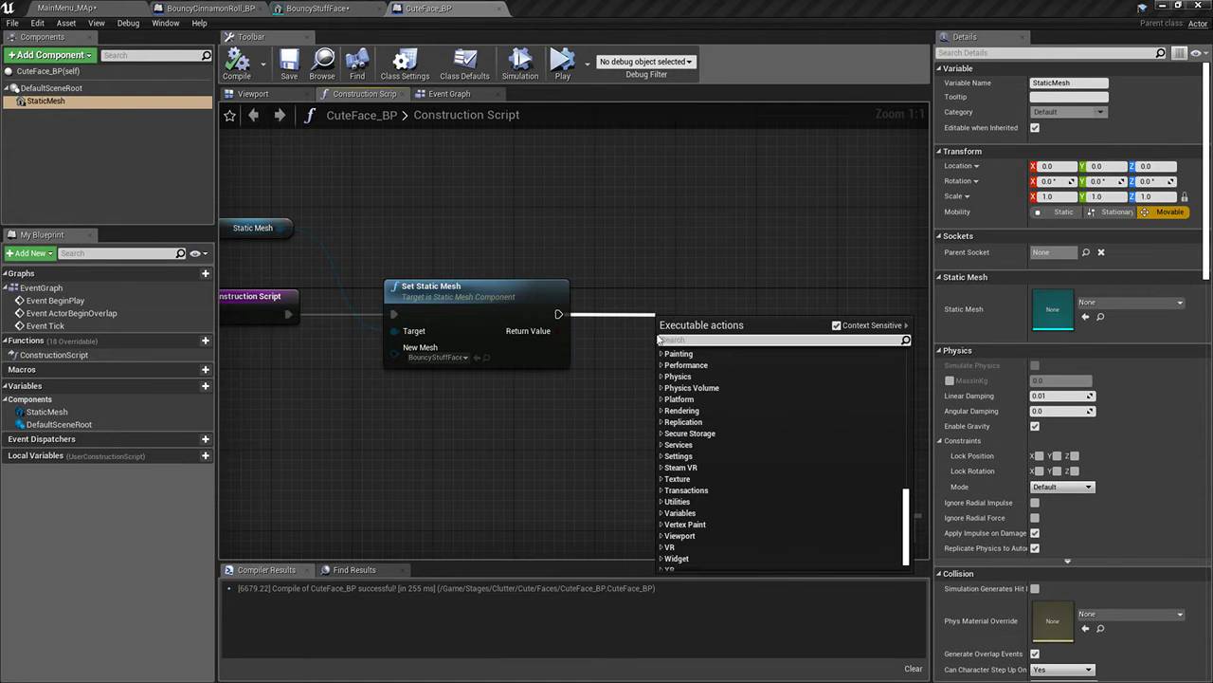
pyautogui.write('sequen')
pyautogui.press('Return')
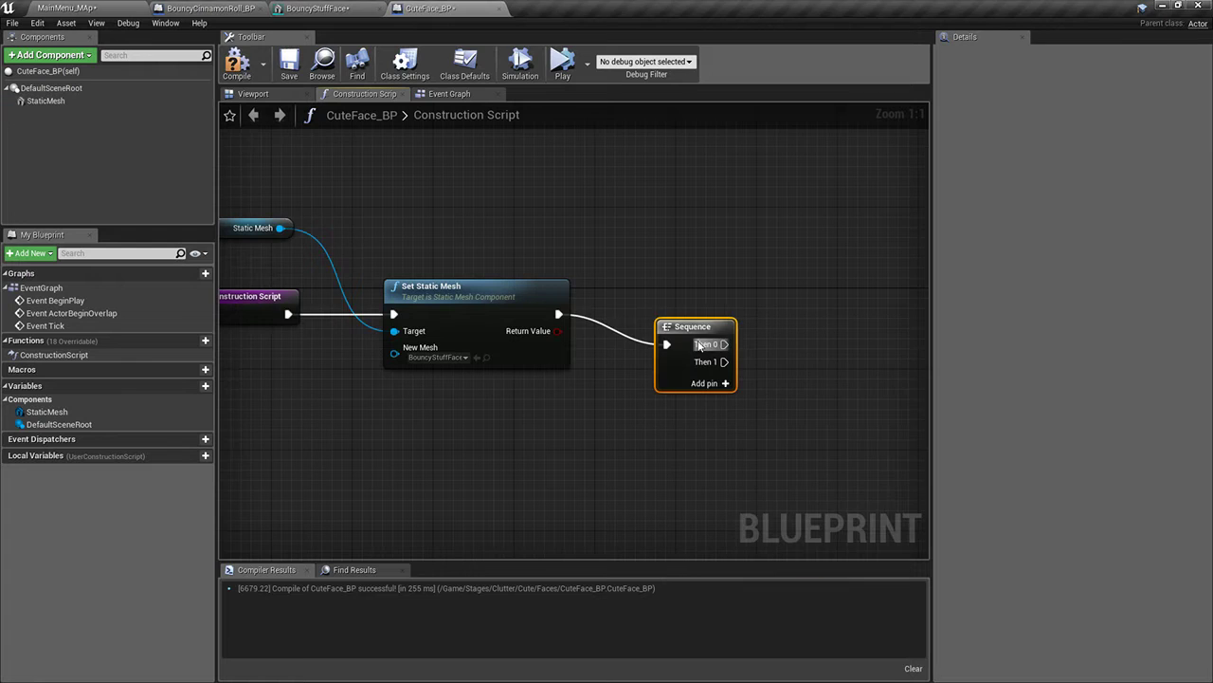
pyautogui.moveTo(724, 345); pyautogui.dragTo(854, 334)
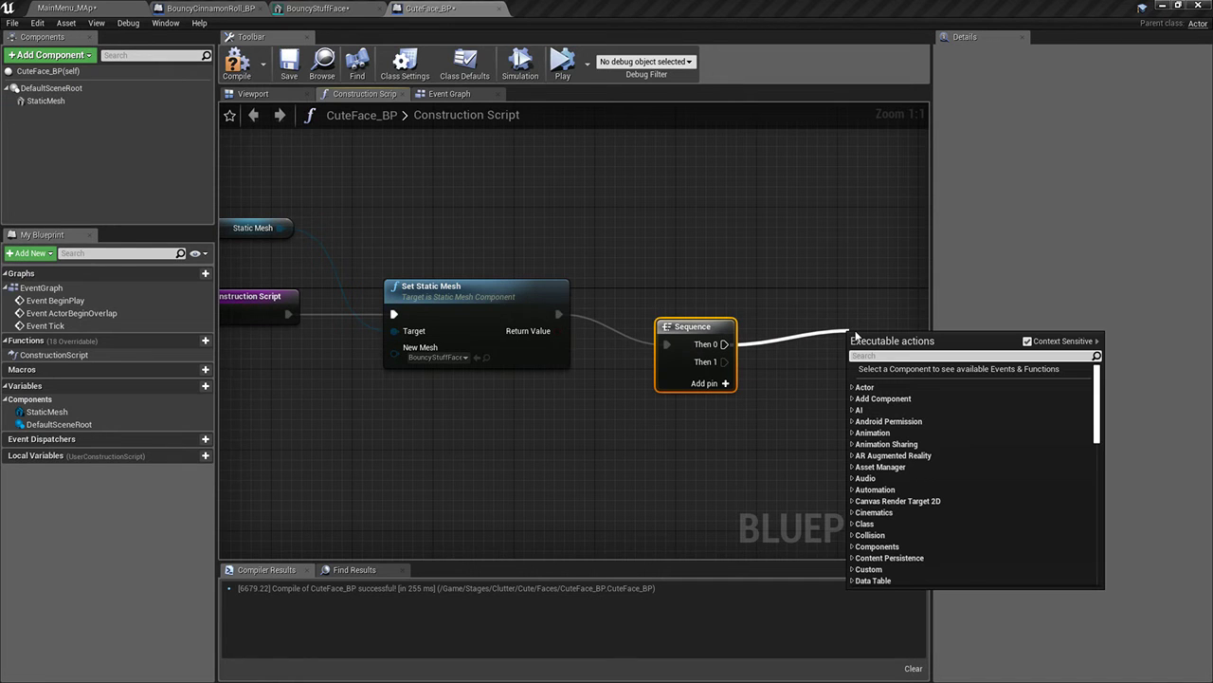
pyautogui.write('color')
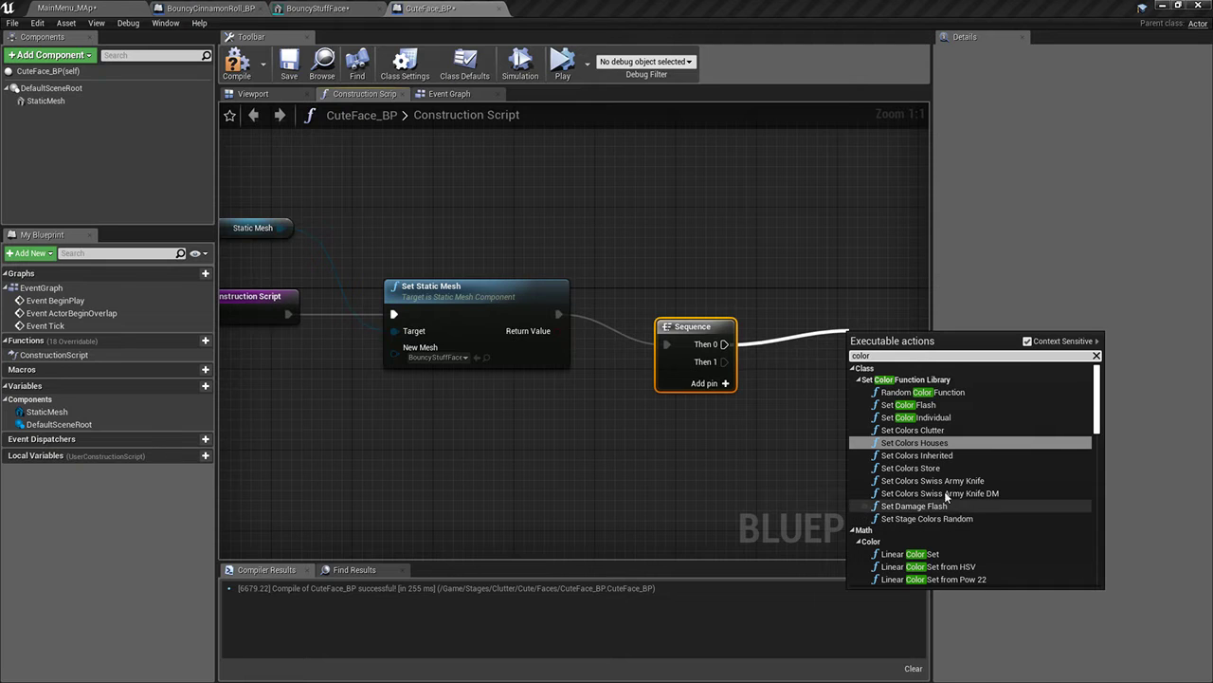
pyautogui.scroll(-2, 986, 533)
pyautogui.scroll(2, 988, 530)
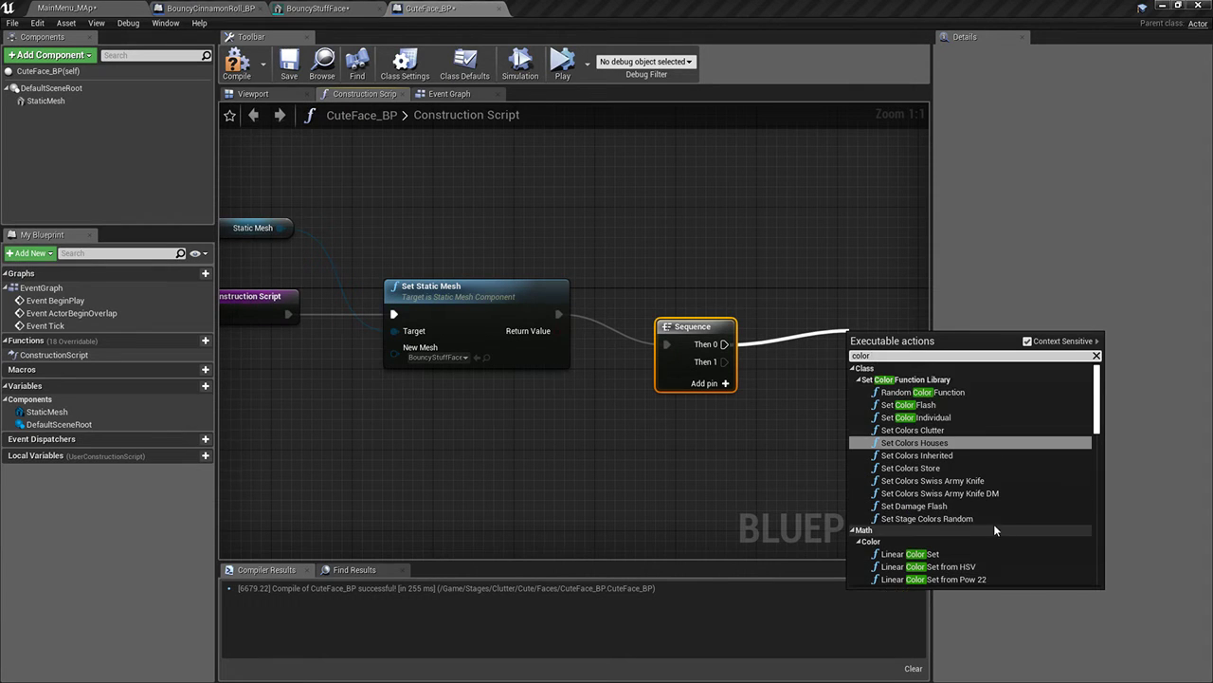
# Add a Get Vector Parameter Value node on the Sequence's Then 0 output, using the ColorPalette collection and the Black parameter
pyautogui.moveTo(725, 344); pyautogui.dragTo(829, 342)
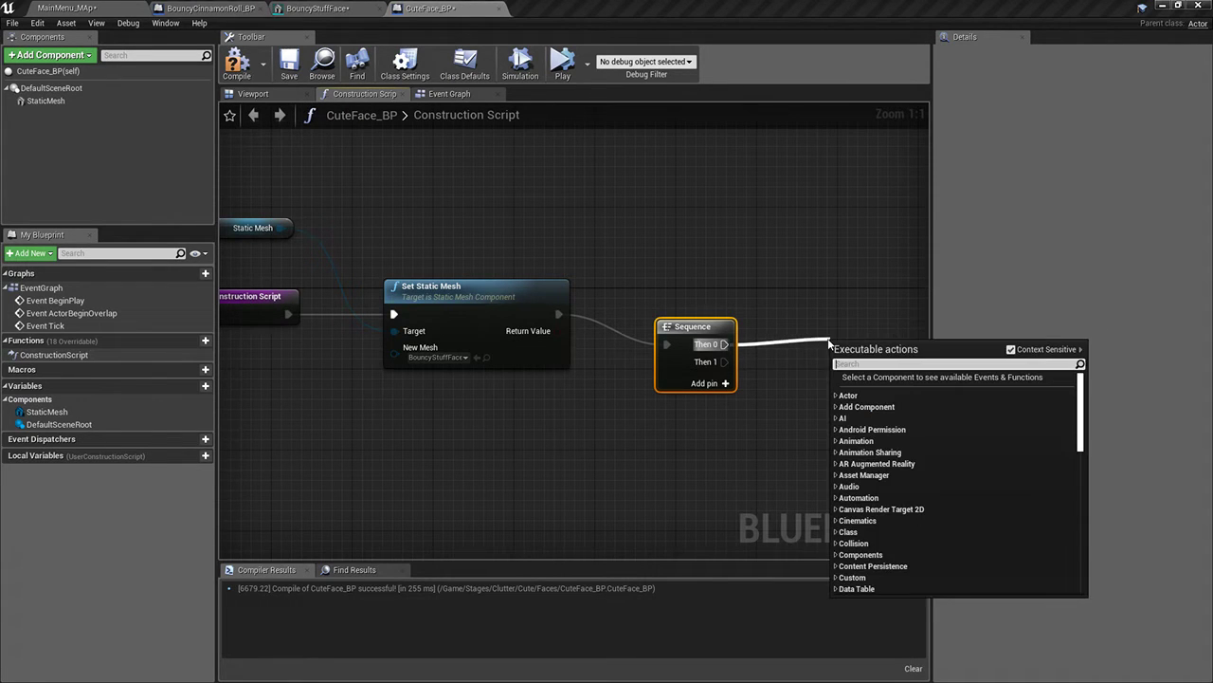
pyautogui.write('vector para')
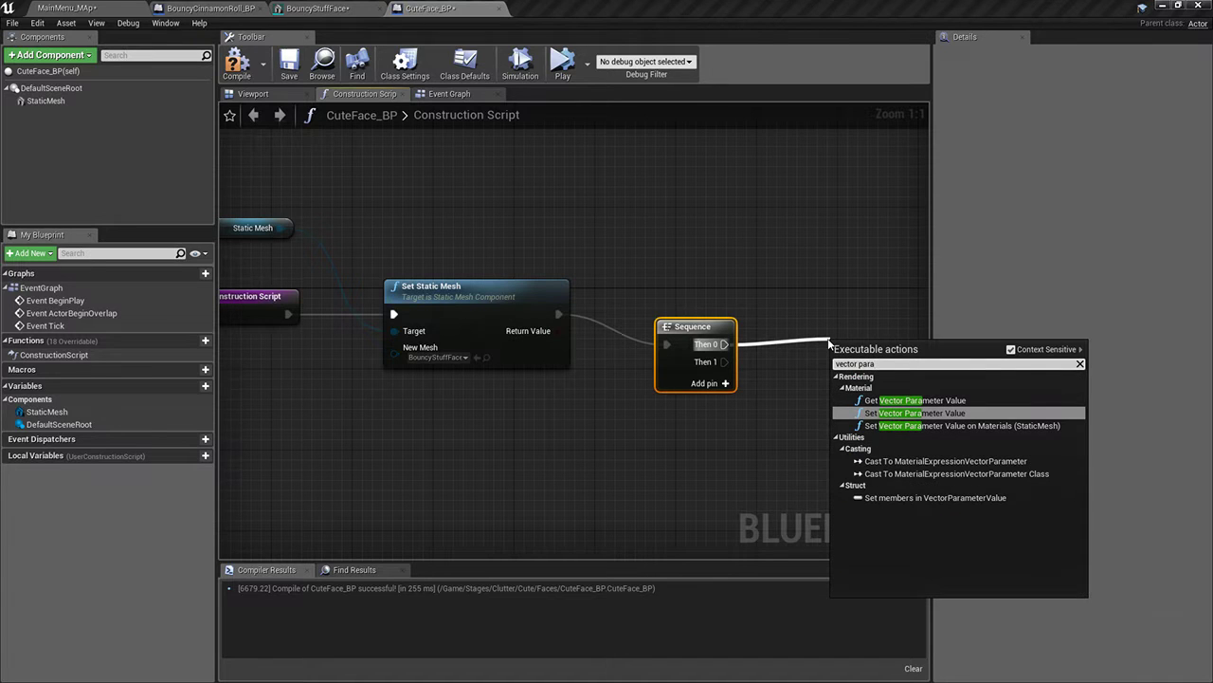
pyautogui.press('Up')
pyautogui.press('Return')
pyautogui.moveTo(793, 304); pyautogui.dragTo(540, 250, button='right')
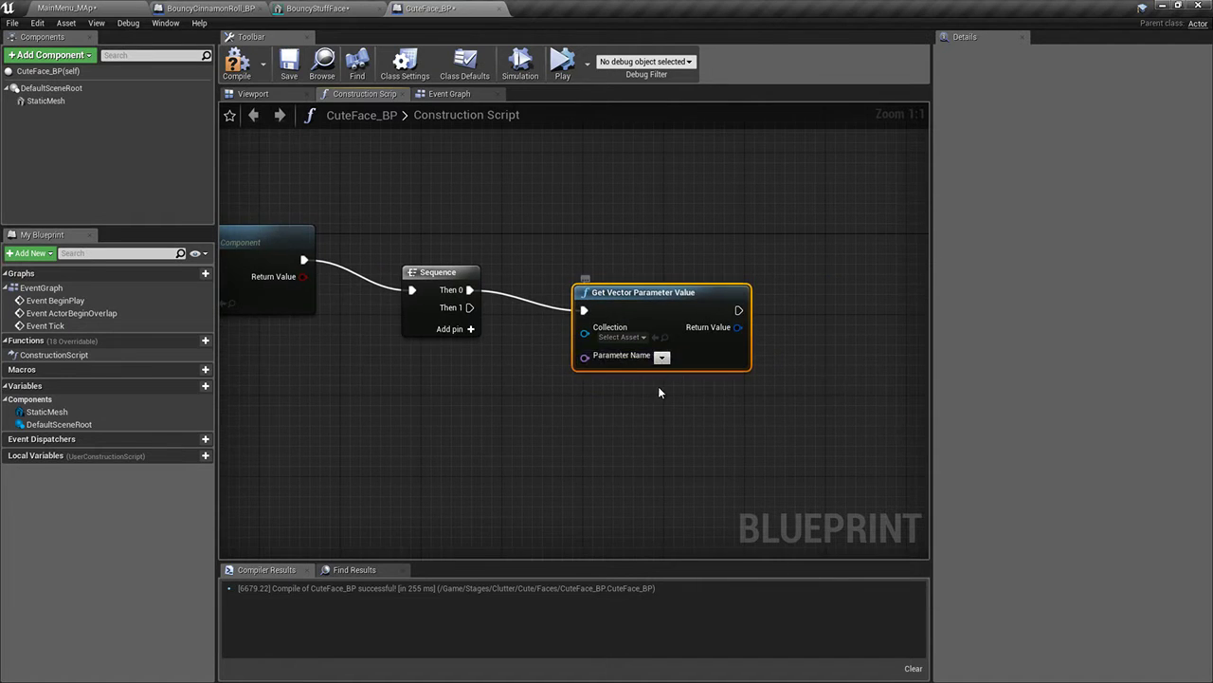
pyautogui.click(621, 336)
pyautogui.click(654, 384)
pyautogui.click(661, 355)
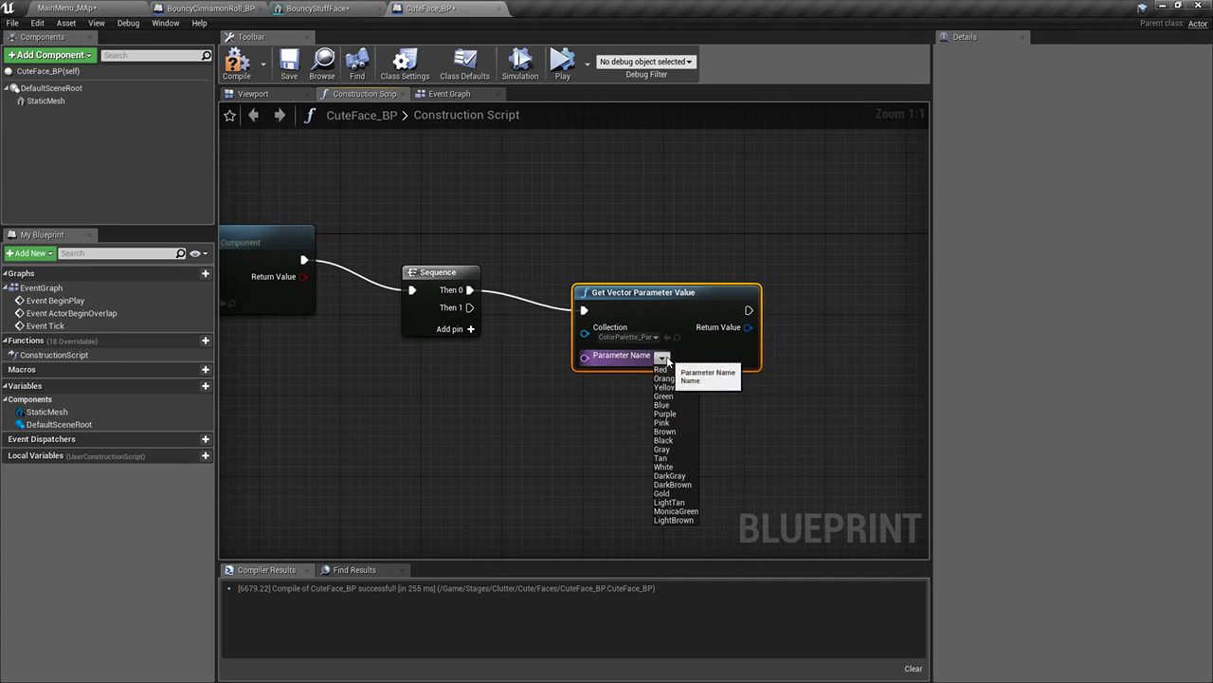
pyautogui.click(674, 442)
# Duplicate the Black parameter node, set the copy's parameter to White, and connect it to the Sequence's Then 1 output
pyautogui.hotkey('ctrl', 'w')
pyautogui.moveTo(651, 448); pyautogui.dragTo(611, 399)
pyautogui.click(635, 468)
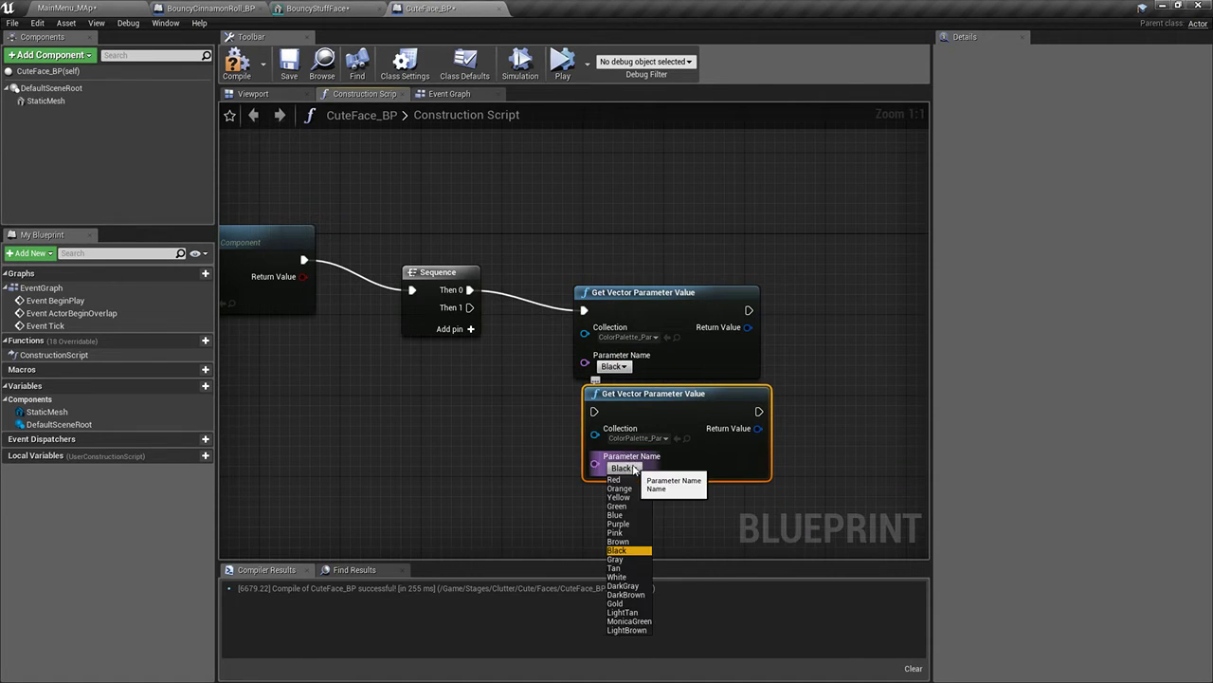
pyautogui.click(616, 577)
pyautogui.moveTo(594, 411); pyautogui.dragTo(470, 307)
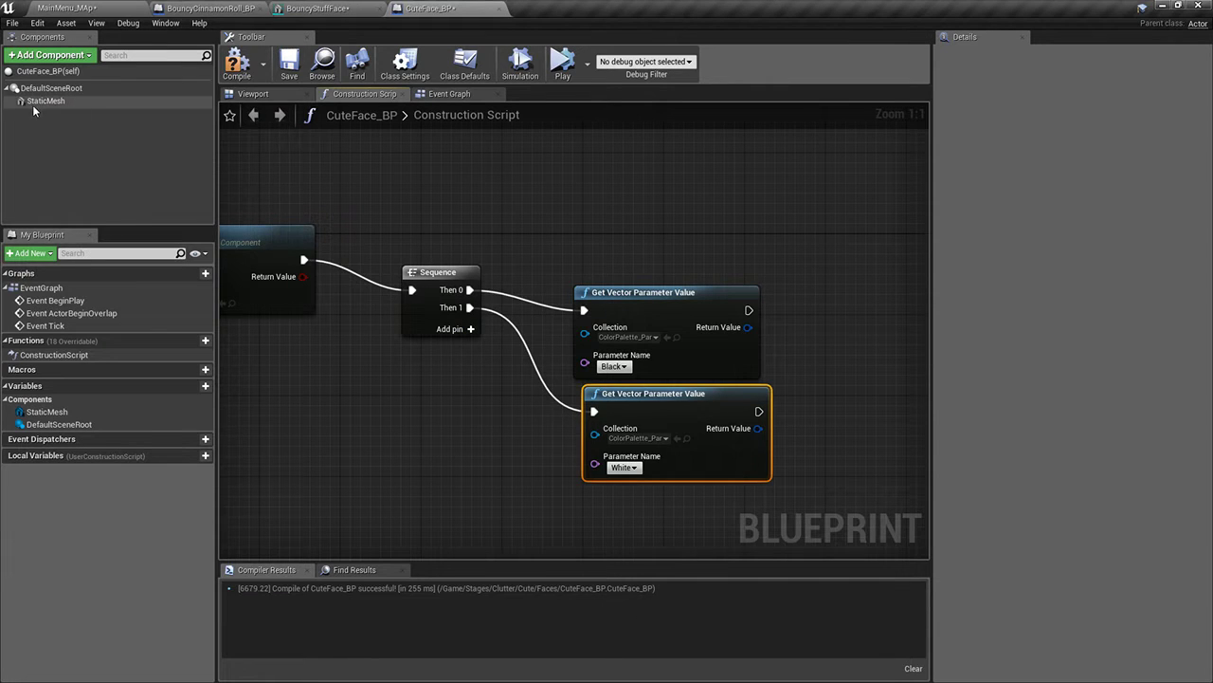
# Add a Set Colors Swiss Army Knife node targeting the Static Mesh component and run it after the Black parameter node
pyautogui.moveTo(33, 104); pyautogui.dragTo(673, 233)
pyautogui.moveTo(848, 268); pyautogui.dragTo(616, 235, button='right')
pyautogui.moveTo(512, 210); pyautogui.dragTo(614, 277)
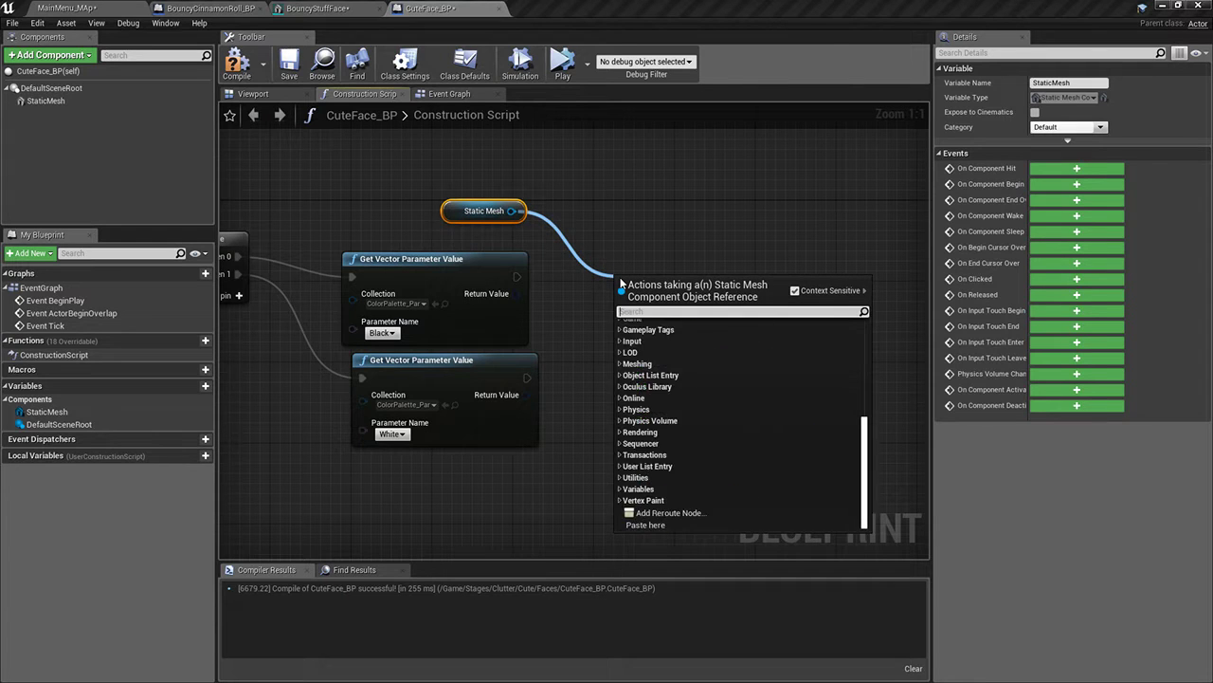
pyautogui.write('set color')
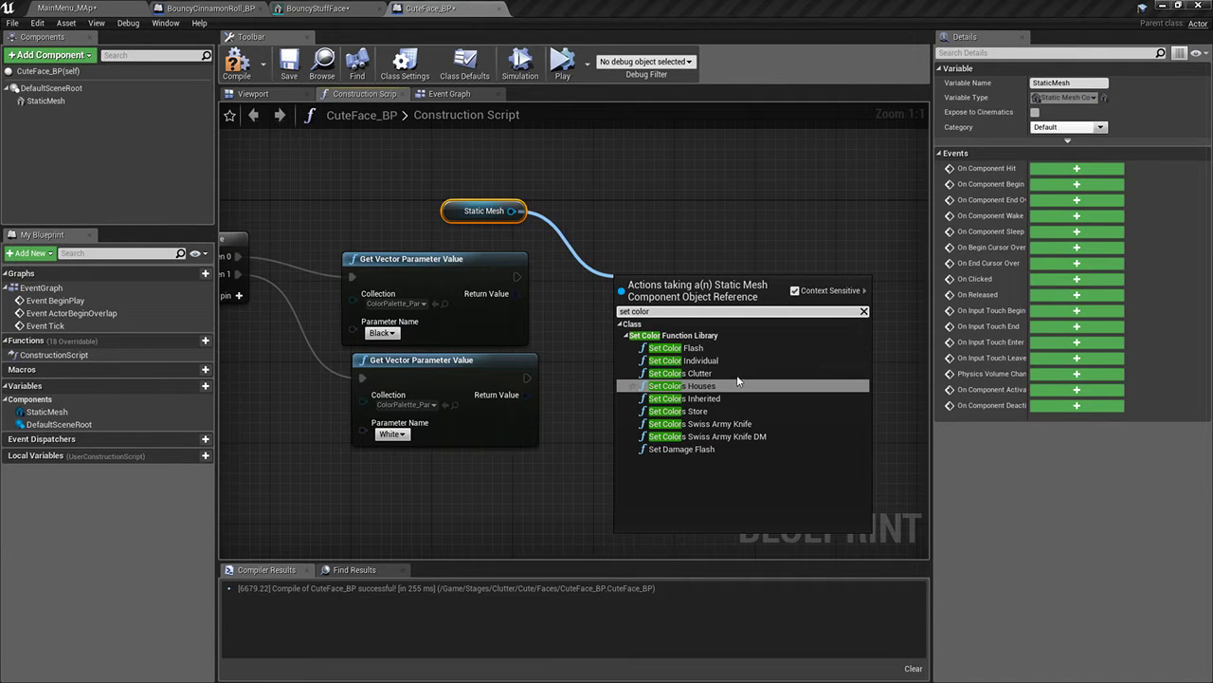
pyautogui.click(706, 424)
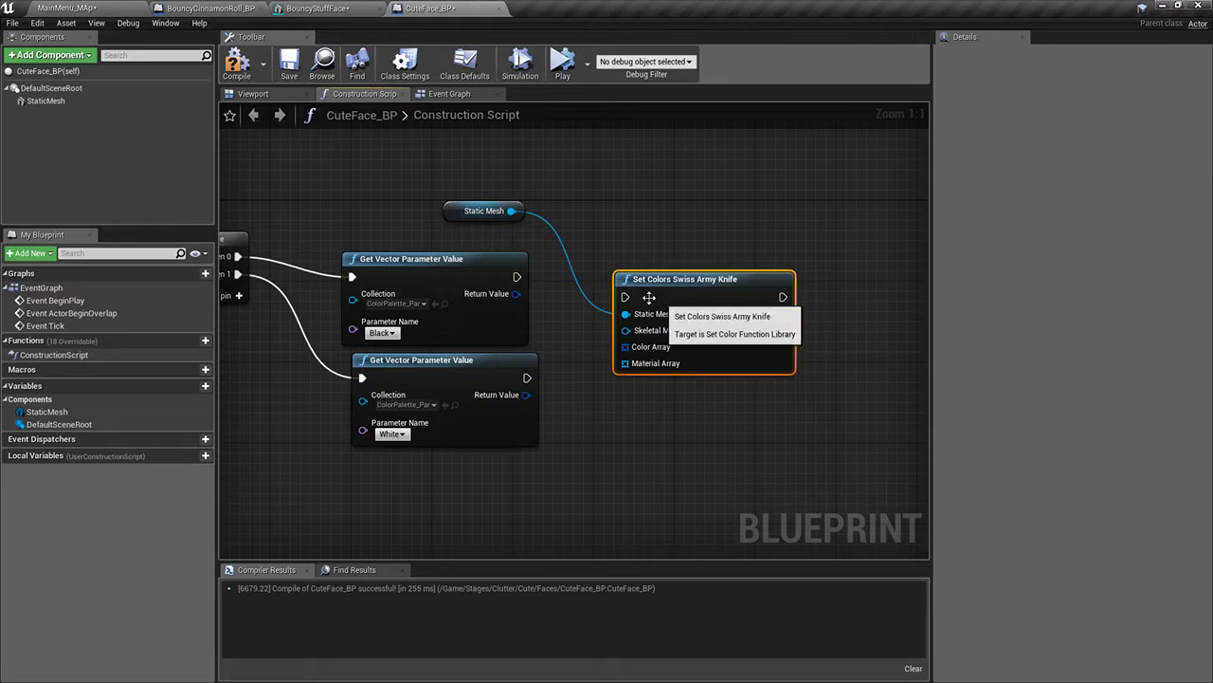
pyautogui.moveTo(515, 277); pyautogui.dragTo(627, 297)
pyautogui.moveTo(692, 288); pyautogui.dragTo(881, 268)
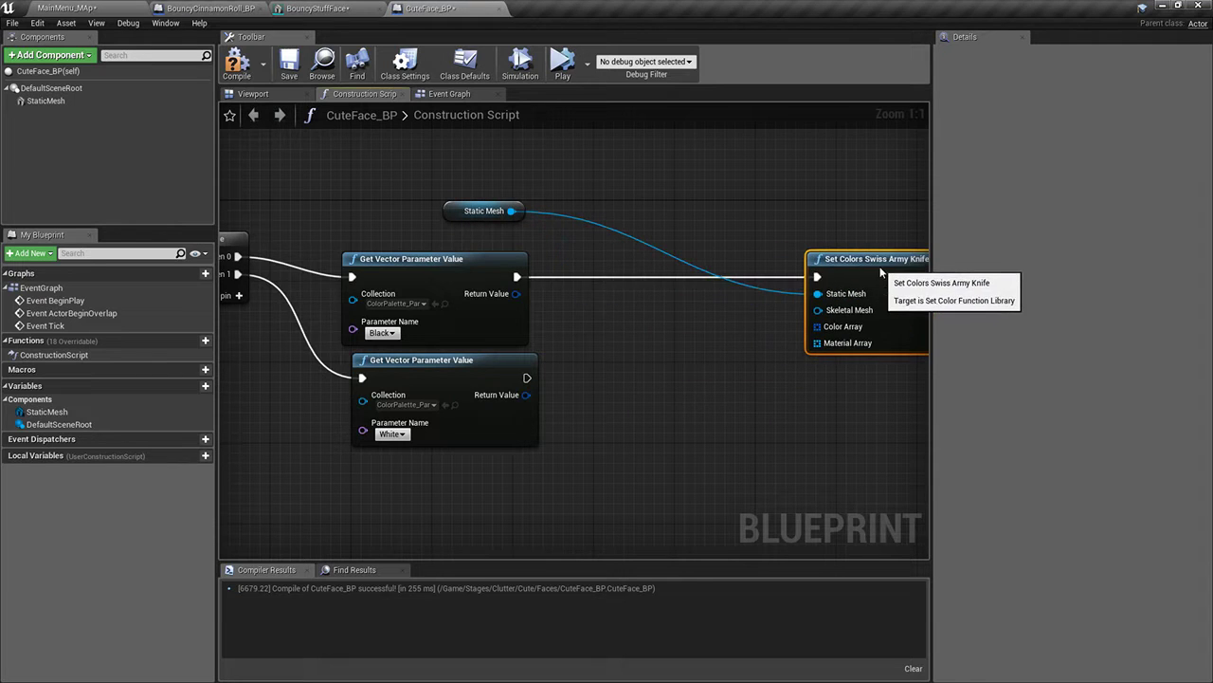
# Add a Make Array node from the Black parameter's Return Value and connect its Array output to the Swiss Army Knife's Color Array
pyautogui.moveTo(515, 293); pyautogui.dragTo(603, 306)
pyautogui.write('make ar')
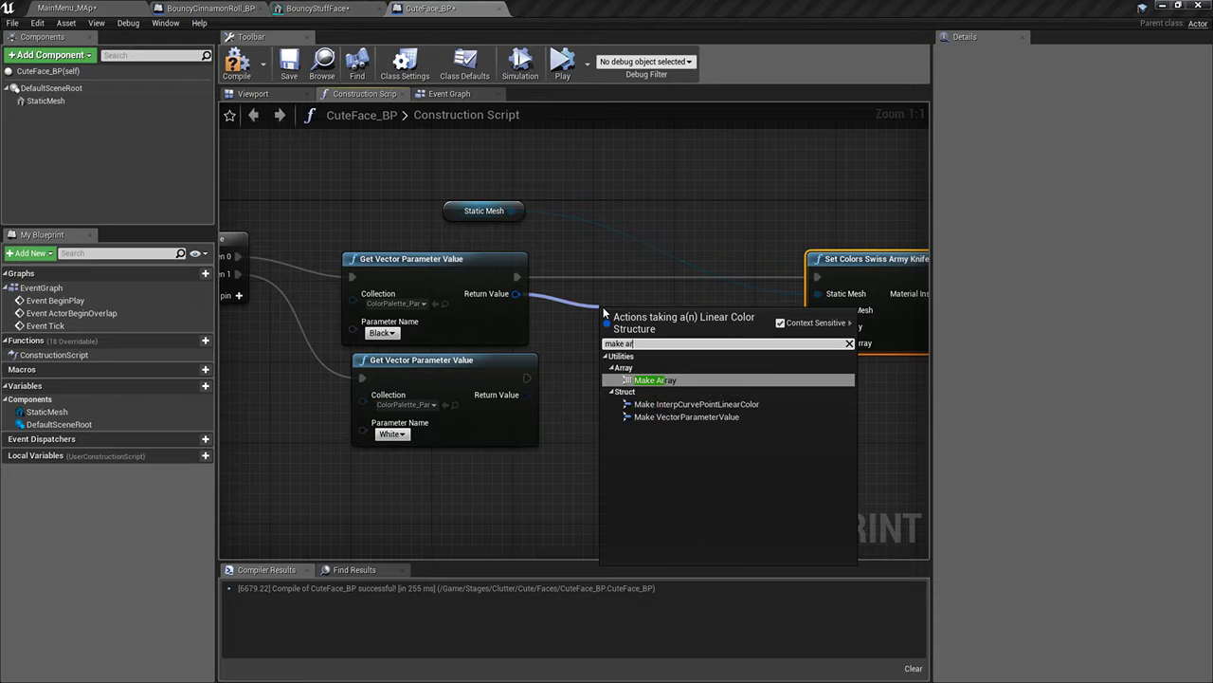
pyautogui.press('Return')
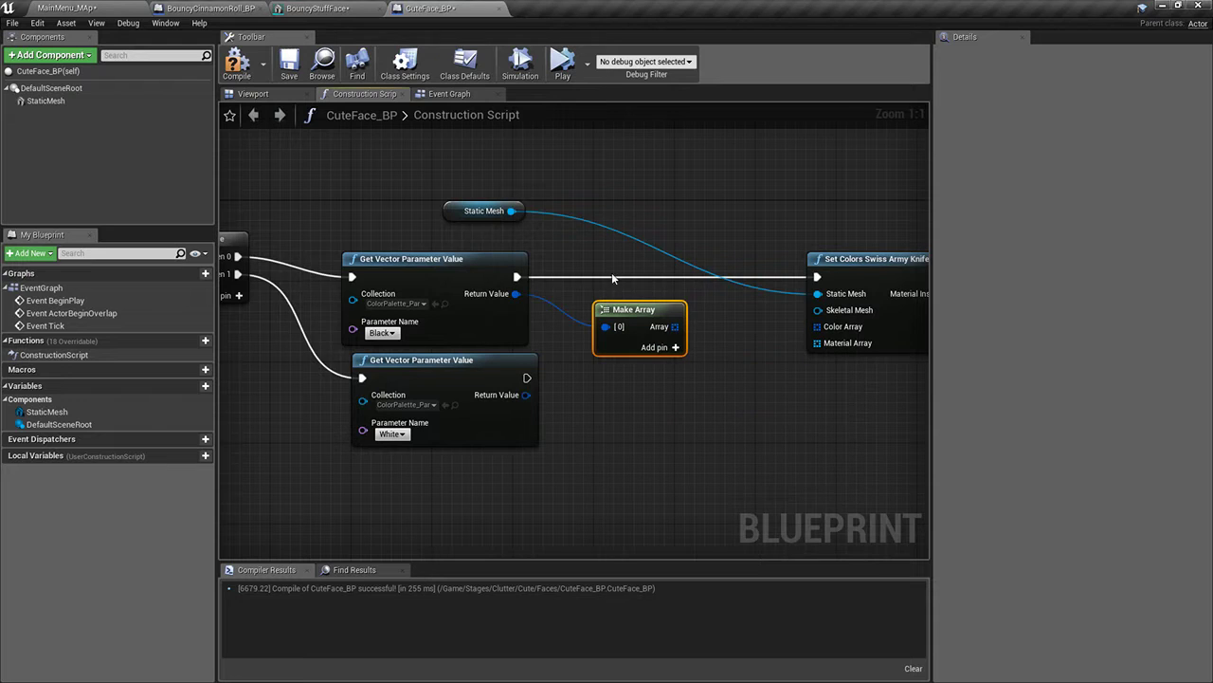
pyautogui.moveTo(675, 326); pyautogui.dragTo(825, 326)
pyautogui.moveTo(822, 397); pyautogui.dragTo(610, 376, button='right')
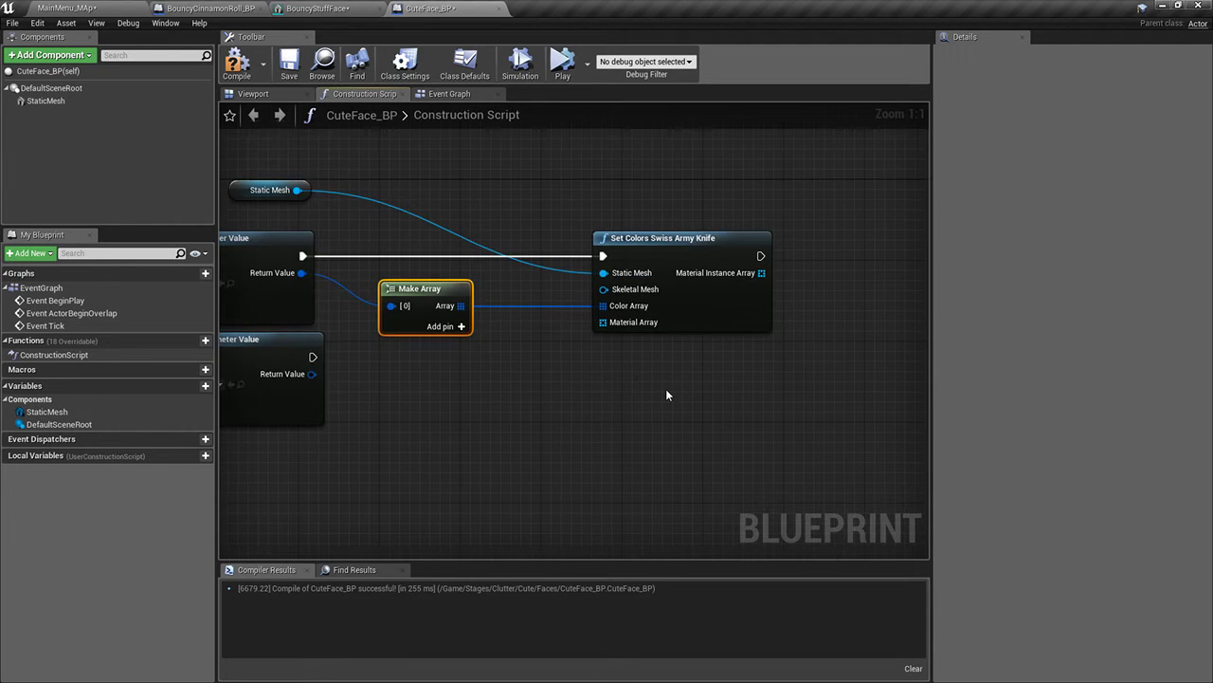
# Run the Swiss Army Knife node from the White parameter node and connect White's Return Value to a second Make Array element
pyautogui.moveTo(425, 362); pyautogui.dragTo(496, 371, button='right')
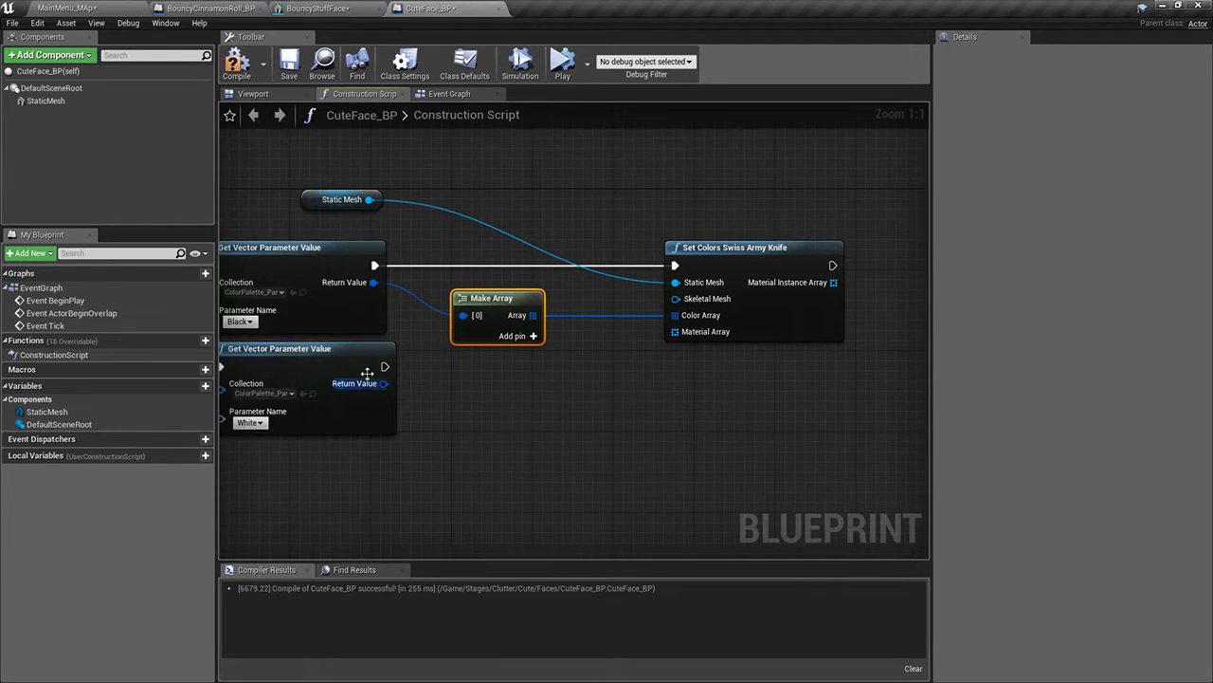
pyautogui.moveTo(383, 366); pyautogui.dragTo(675, 265)
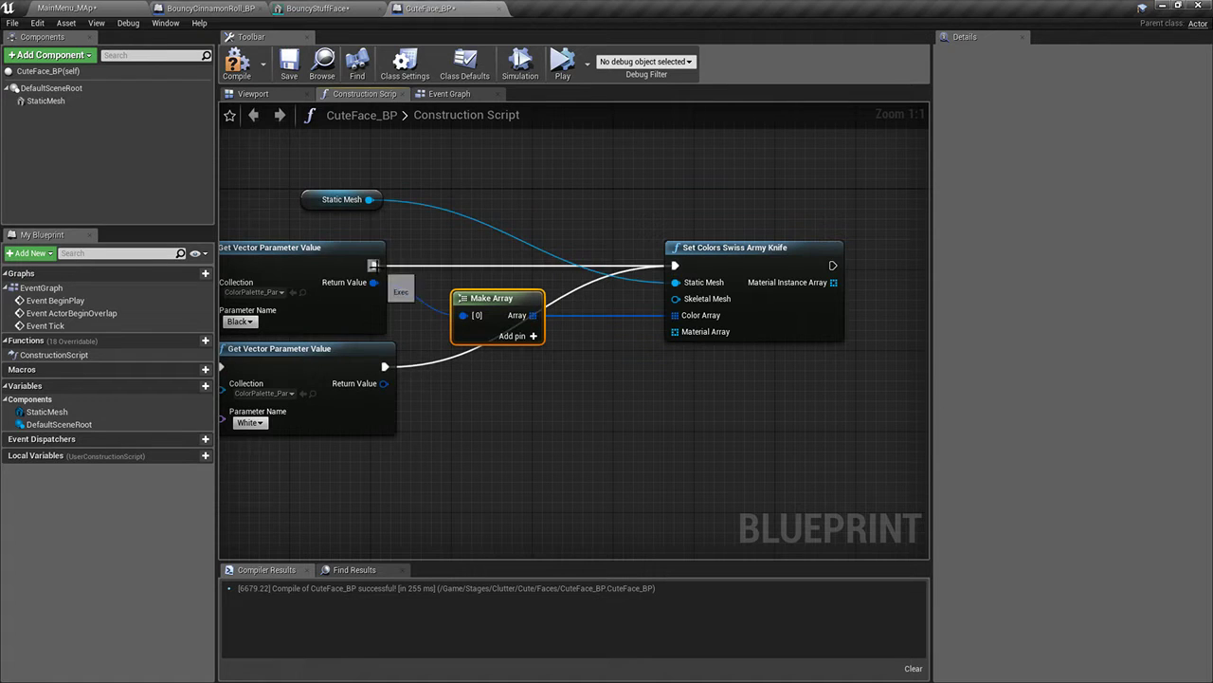
pyautogui.moveTo(501, 297); pyautogui.dragTo(523, 297)
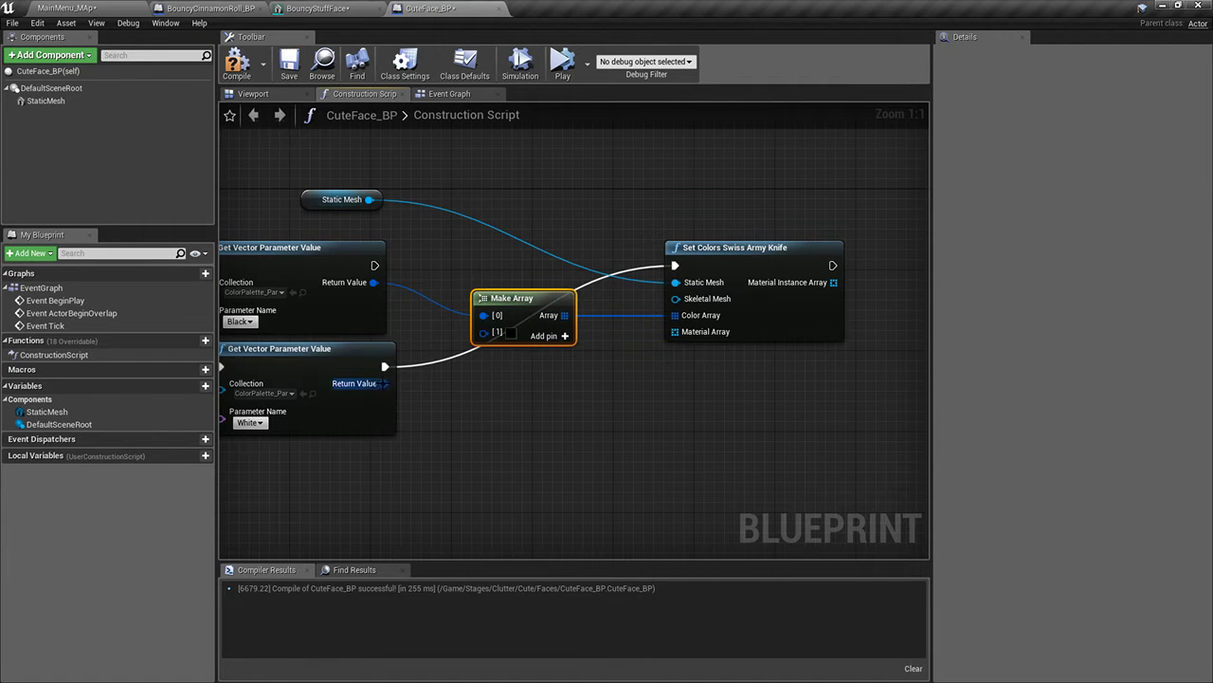
pyautogui.moveTo(384, 383); pyautogui.dragTo(484, 332)
# Add a Get Materials node for the Static Mesh component and connect its Return Value to the Swiss Army Knife's Material Array
pyautogui.moveTo(691, 350); pyautogui.dragTo(607, 345, button='right')
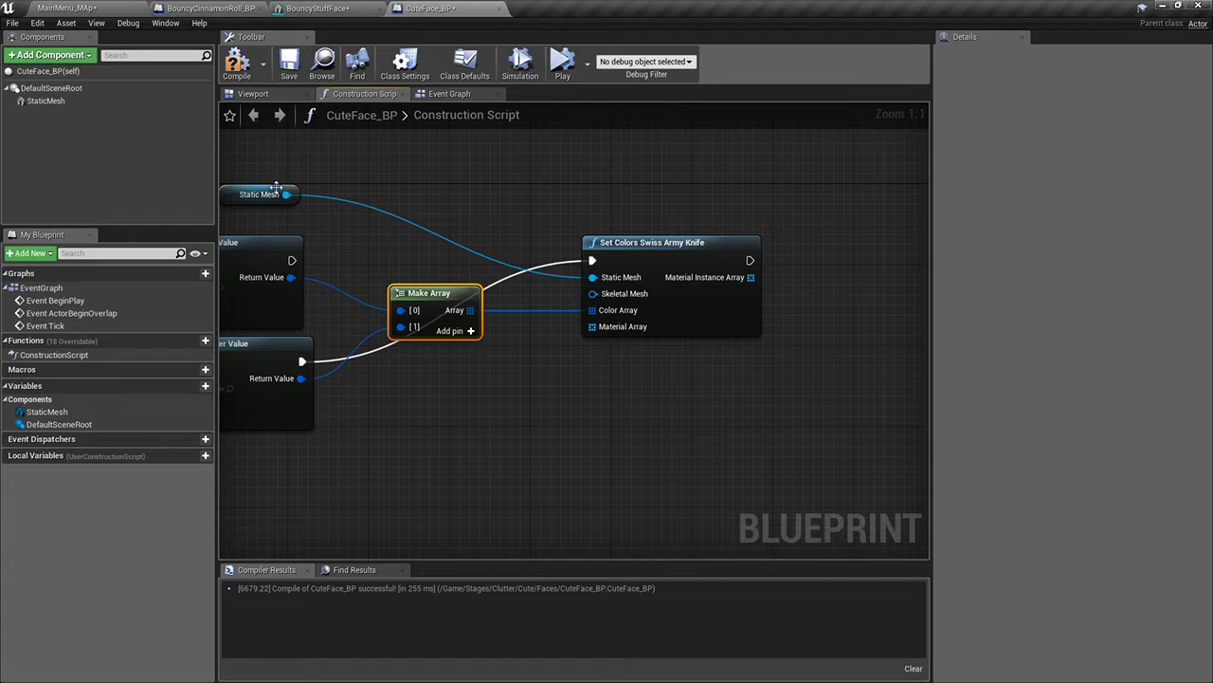
pyautogui.moveTo(285, 193); pyautogui.dragTo(392, 213)
pyautogui.write('get m')
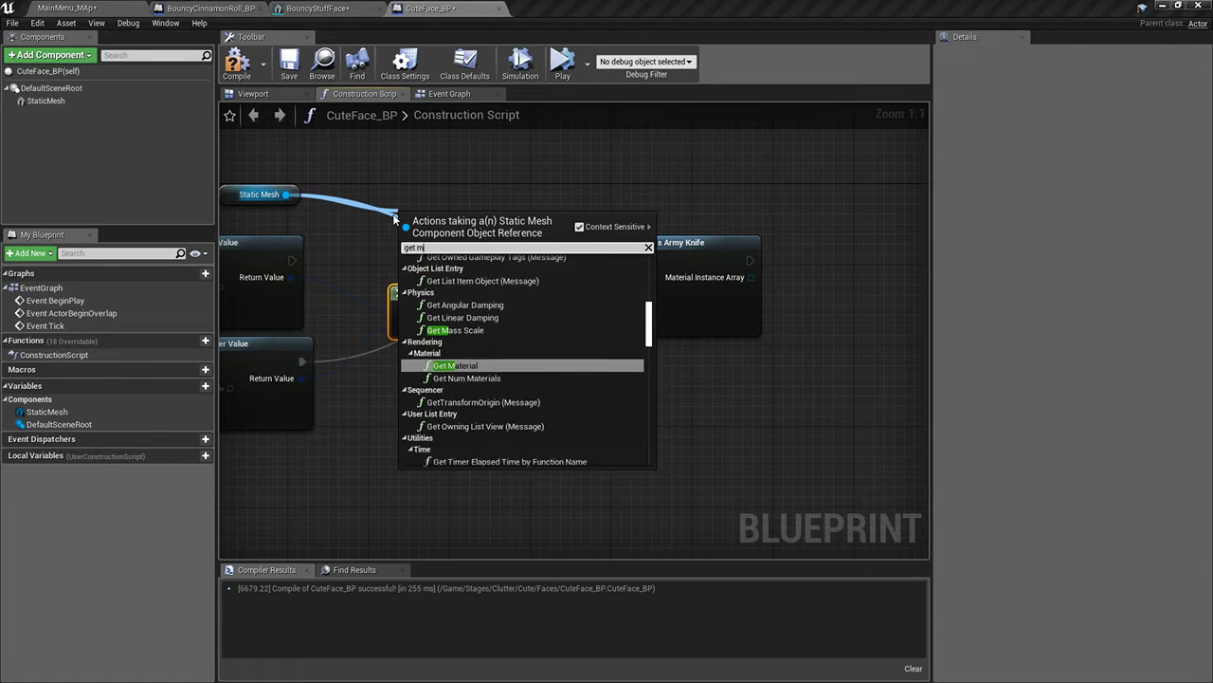
pyautogui.write('aterials')
pyautogui.press('Return')
pyautogui.moveTo(434, 221); pyautogui.dragTo(433, 201)
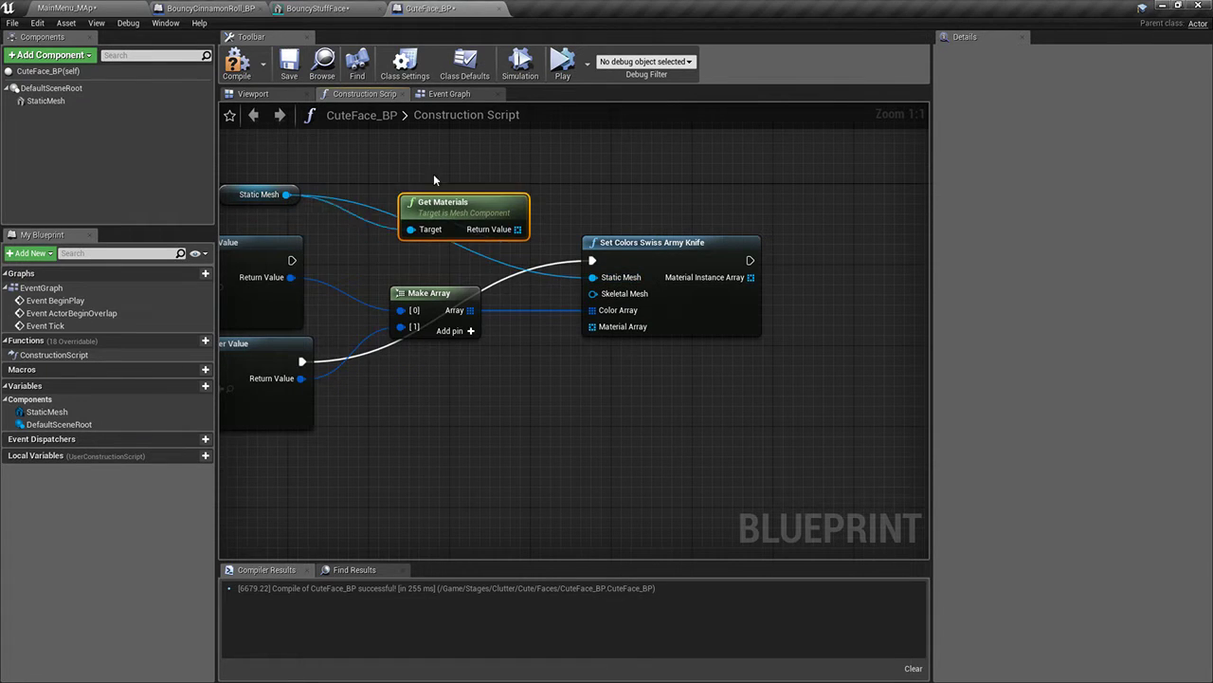
pyautogui.moveTo(518, 229); pyautogui.dragTo(592, 326)
pyautogui.moveTo(566, 366); pyautogui.dragTo(614, 358, button='right')
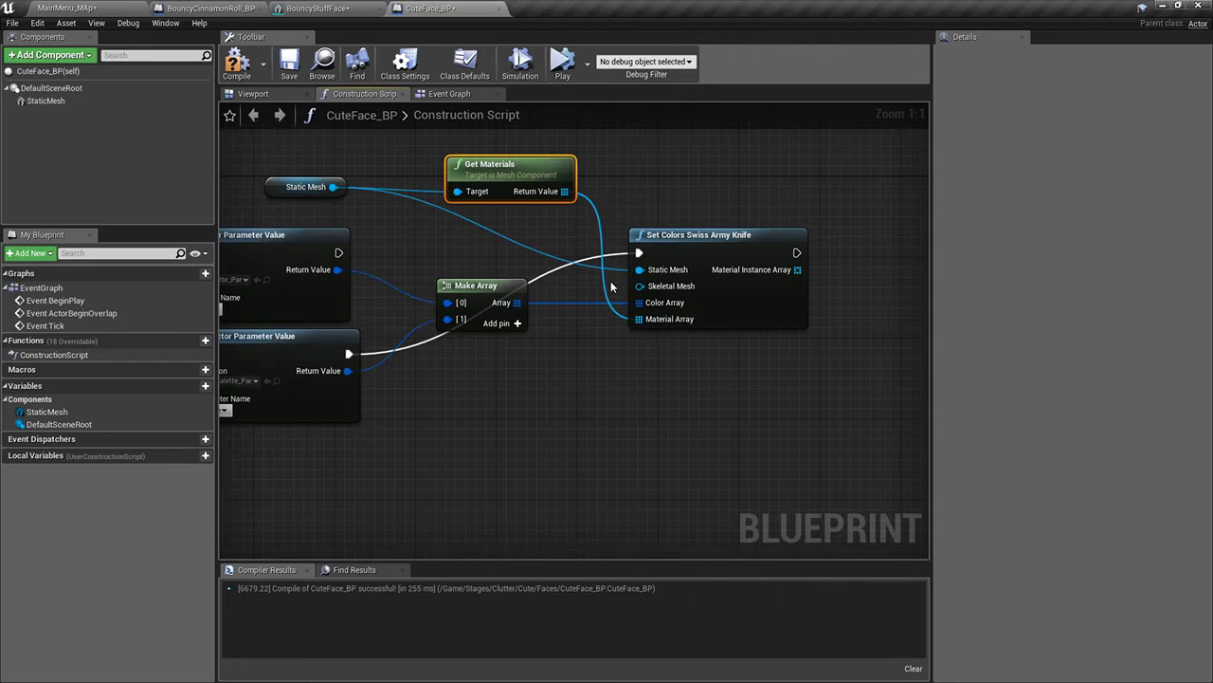
# Move the Static Mesh reference wire to the Swiss Army Knife's Skeletal Mesh input and save CuteFace_BP, checking the face in its viewport
pyautogui.keyDown('ctrl'); pyautogui.moveTo(639, 270); pyautogui.dragTo(641, 285); pyautogui.keyUp('ctrl')
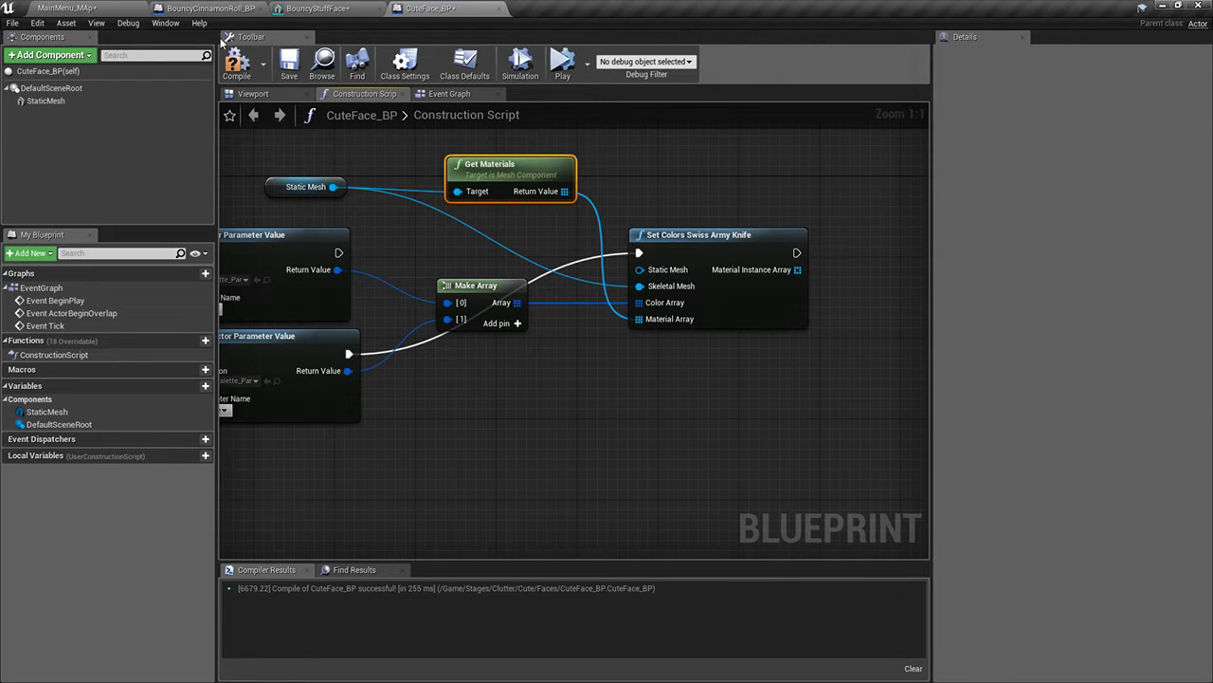
pyautogui.click(291, 67)
pyautogui.click(270, 96)
pyautogui.moveTo(414, 200); pyautogui.dragTo(303, 194, button='right')
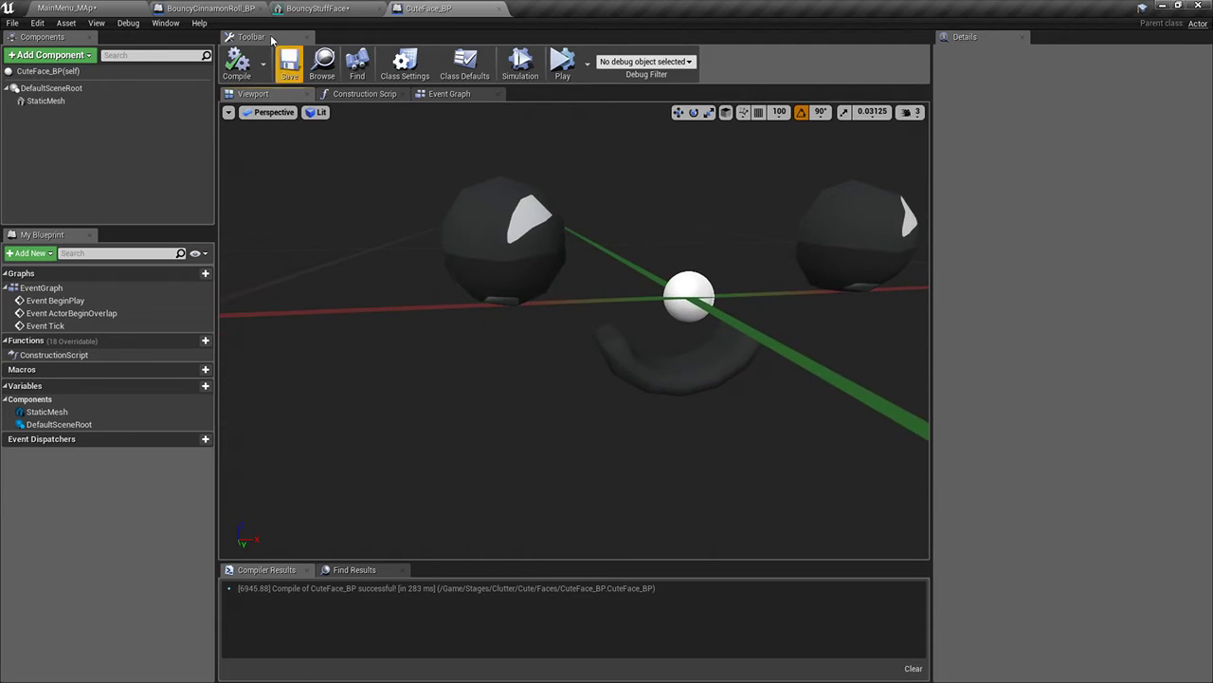
# Simulate the MainMenu_MAp level and inspect the cinnamon roll's attached face up close
pyautogui.click(72, 7)
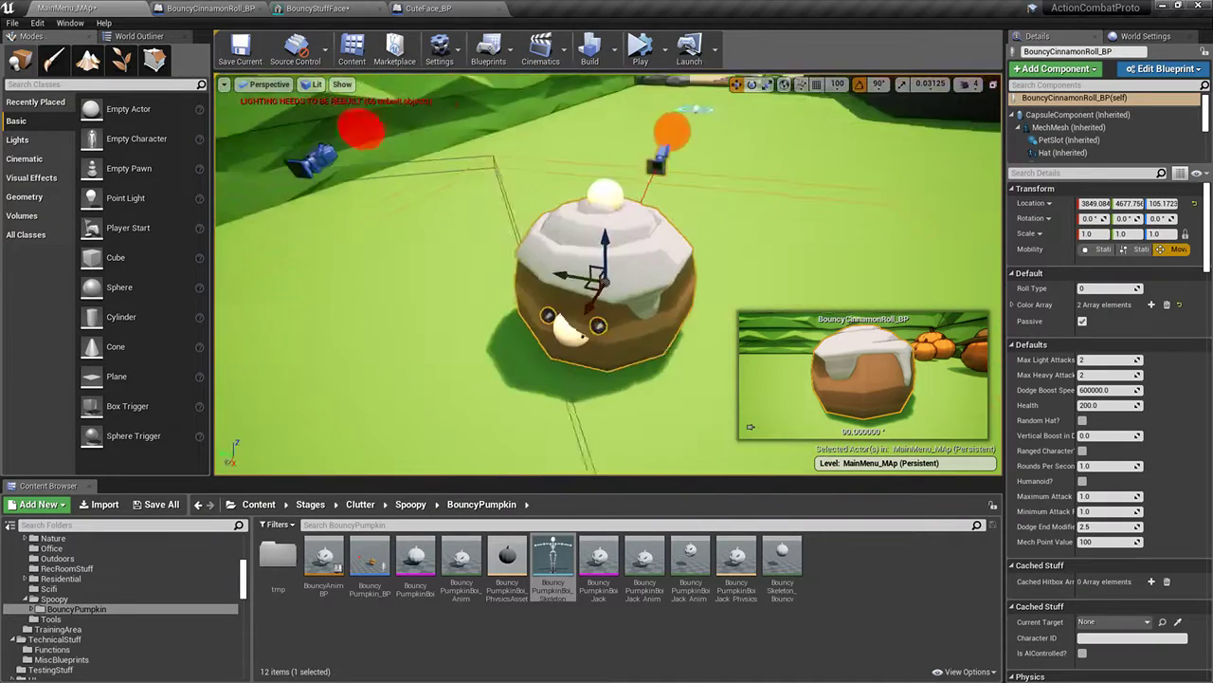
pyautogui.moveTo(607, 275); pyautogui.dragTo(607, 237, button='right')
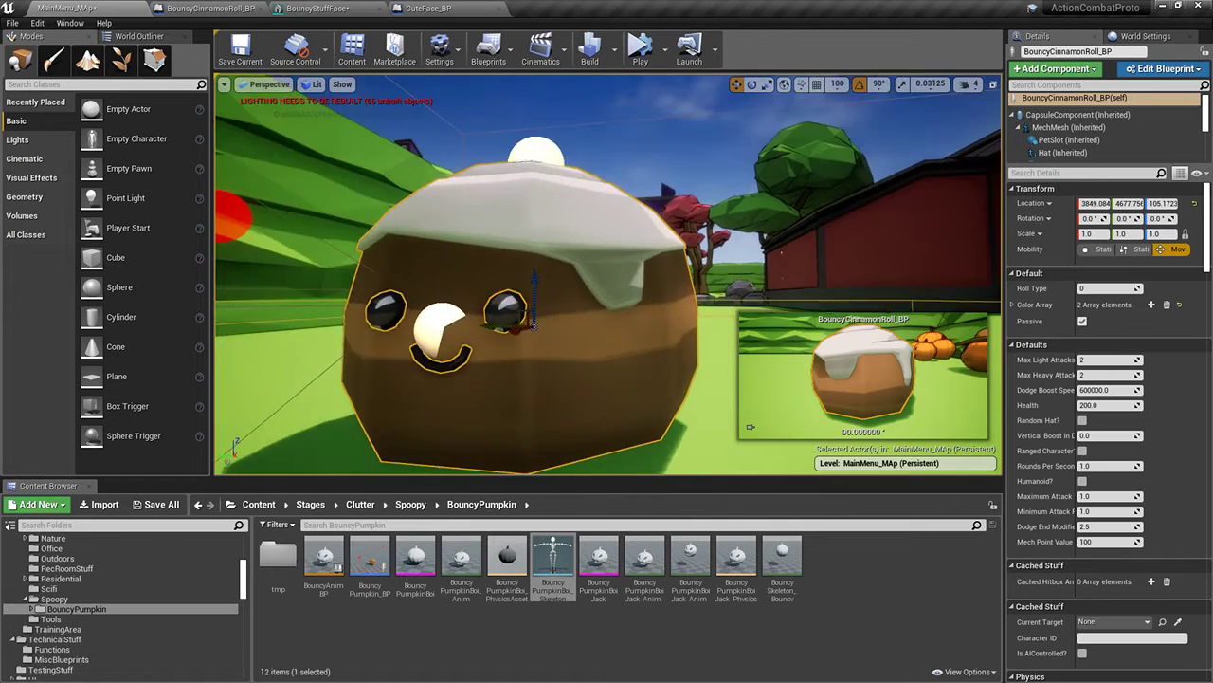
pyautogui.hotkey('alt', 'p')
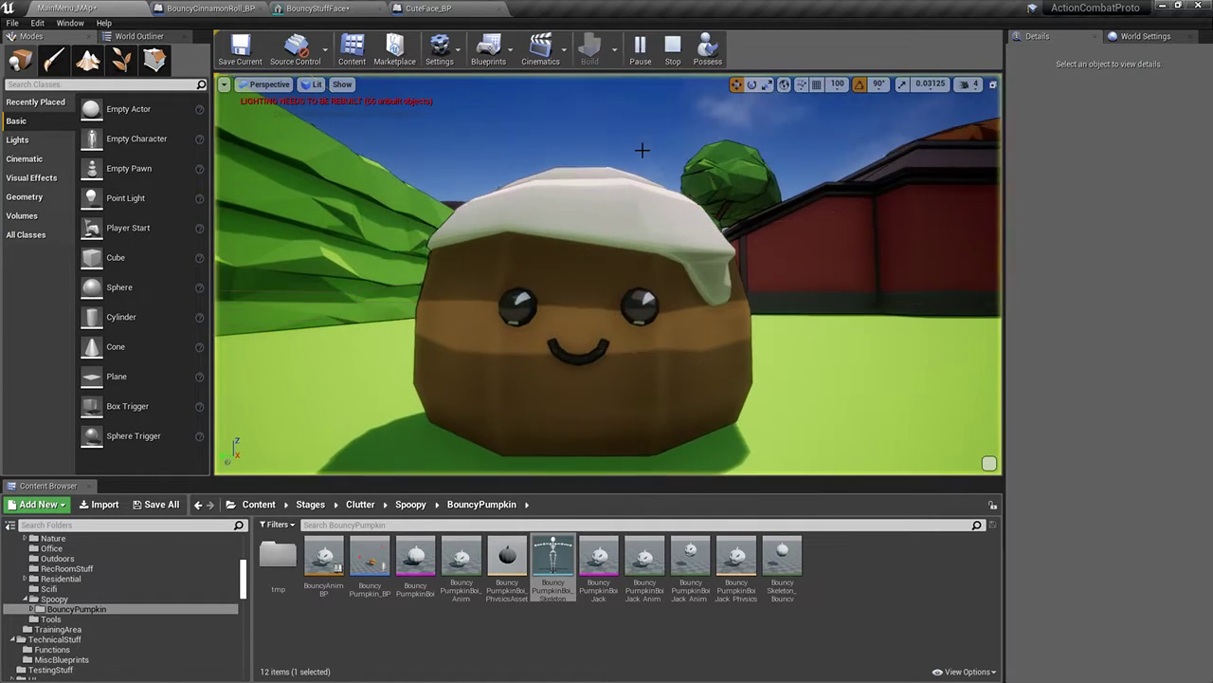
pyautogui.moveTo(642, 150); pyautogui.dragTo(716, 160, button='right')
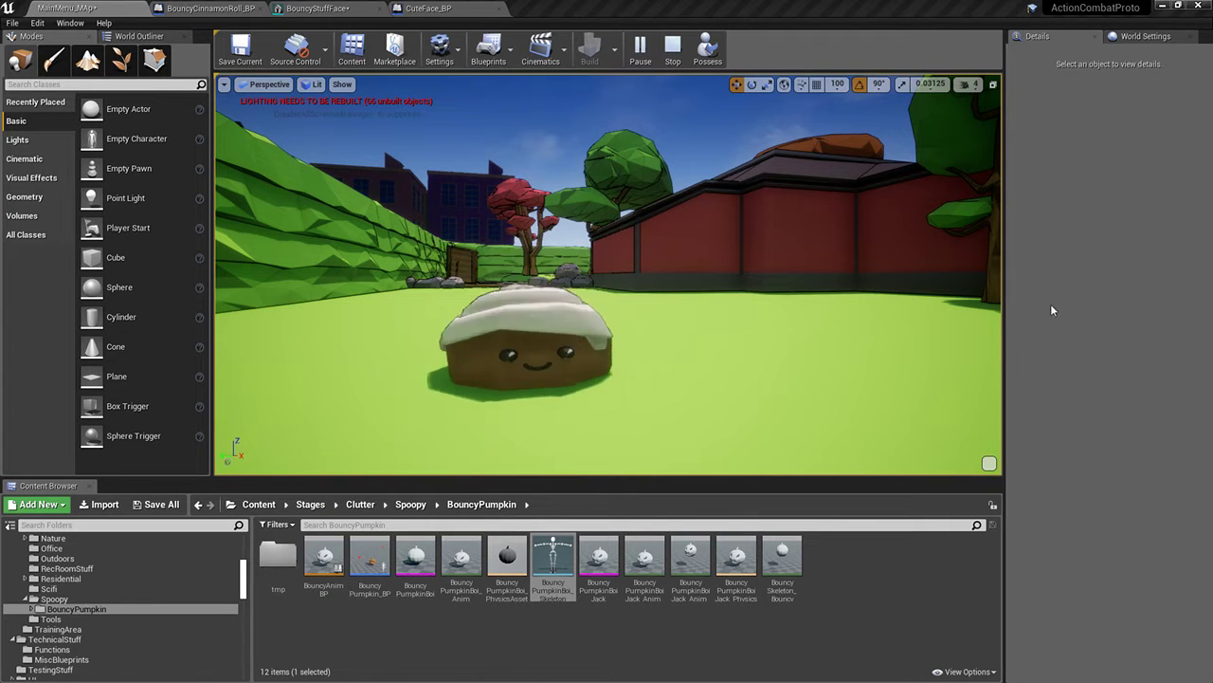
pyautogui.moveTo(853, 308); pyautogui.dragTo(815, 327, button='right')
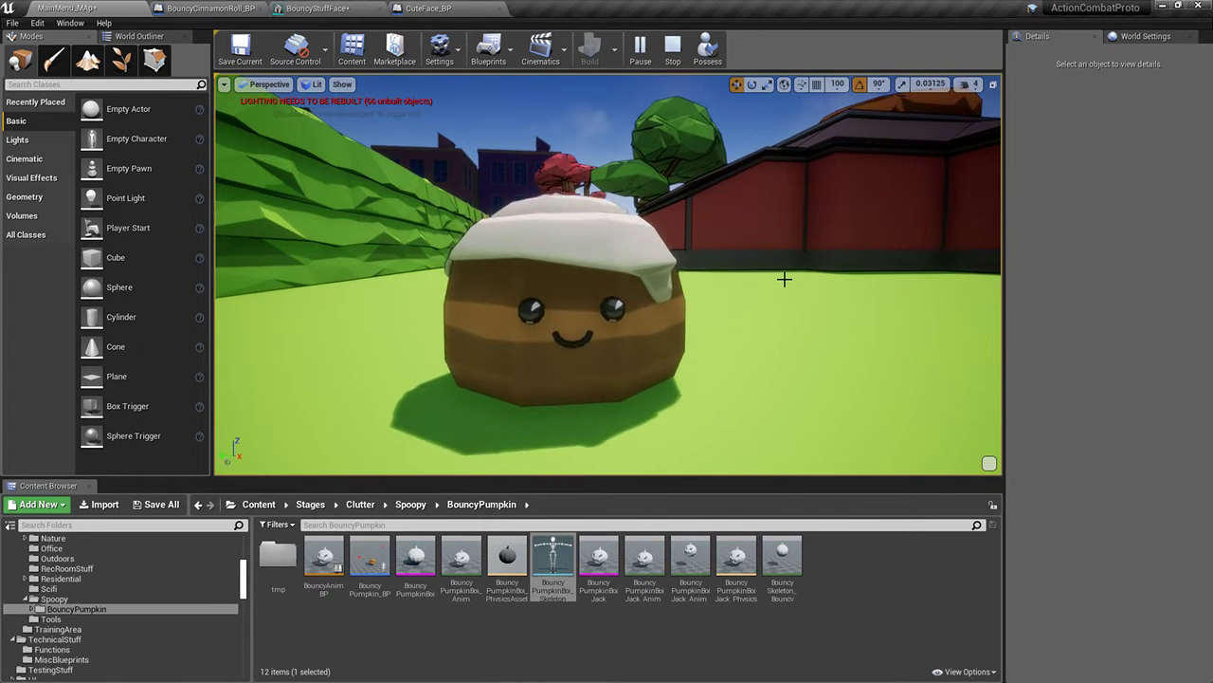
# Show the simulation fullscreen with on-screen messages disabled through the console command disableallscreenmessages, and view the roll before leaving fullscreen
pyautogui.press('F11')
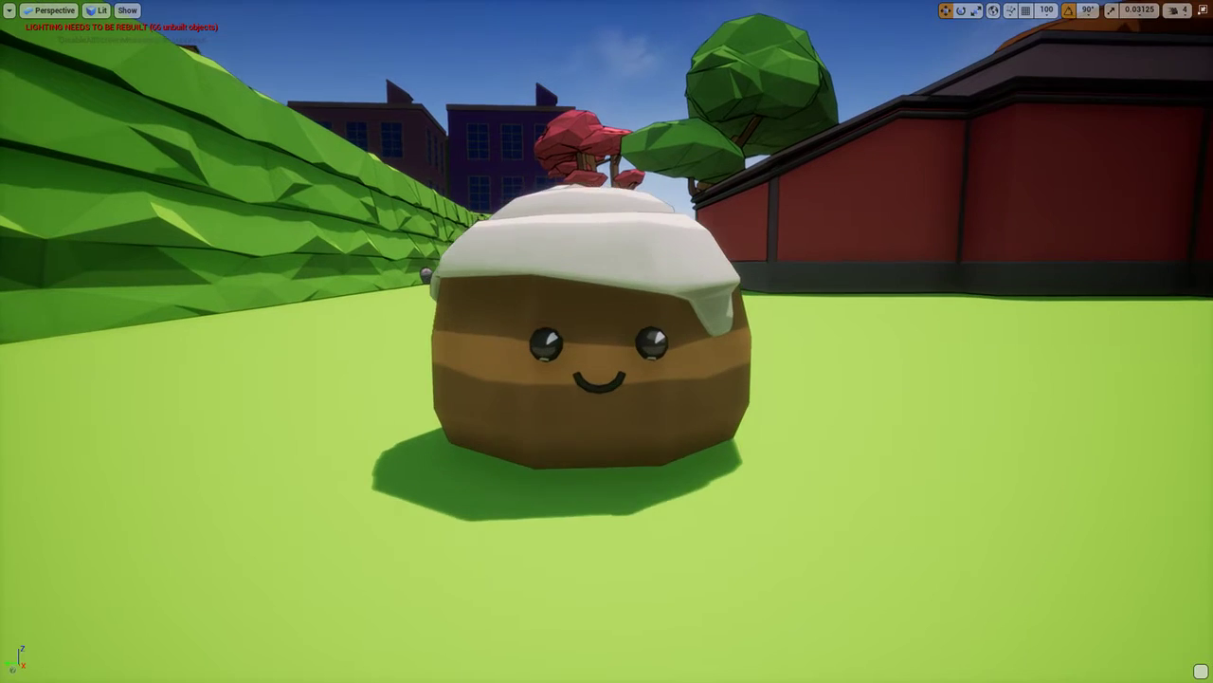
pyautogui.press('`')
pyautogui.write('disableal')
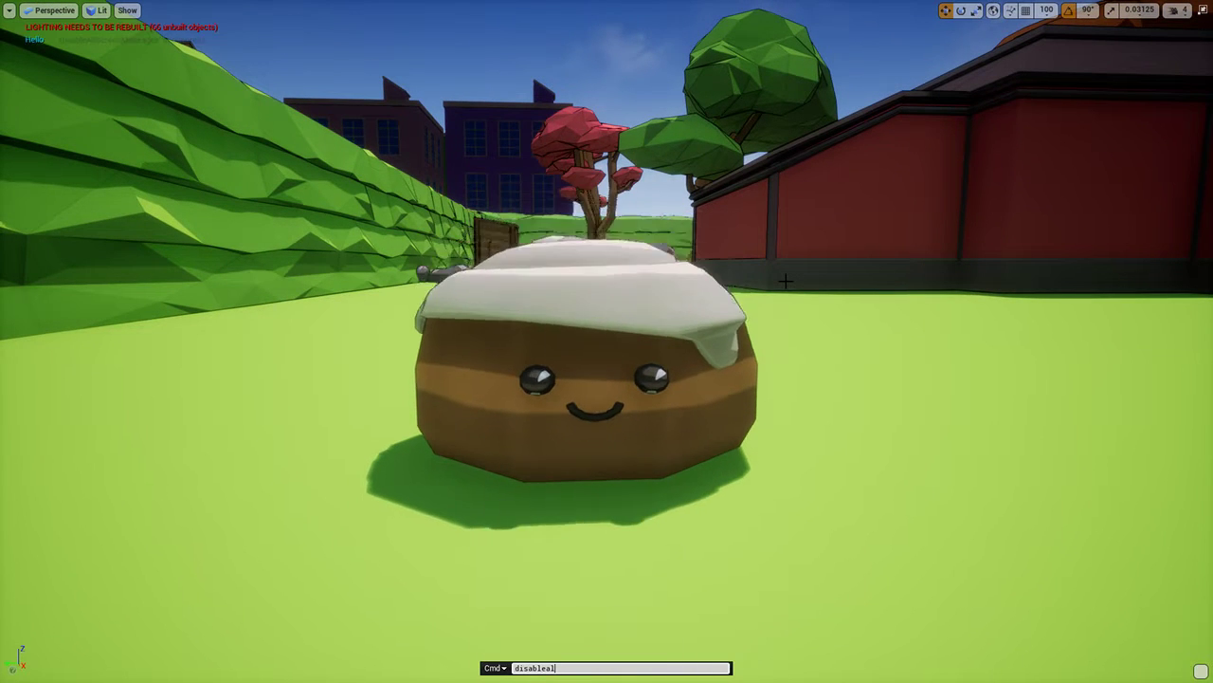
pyautogui.write('lscreenmessages')
pyautogui.press('Return')
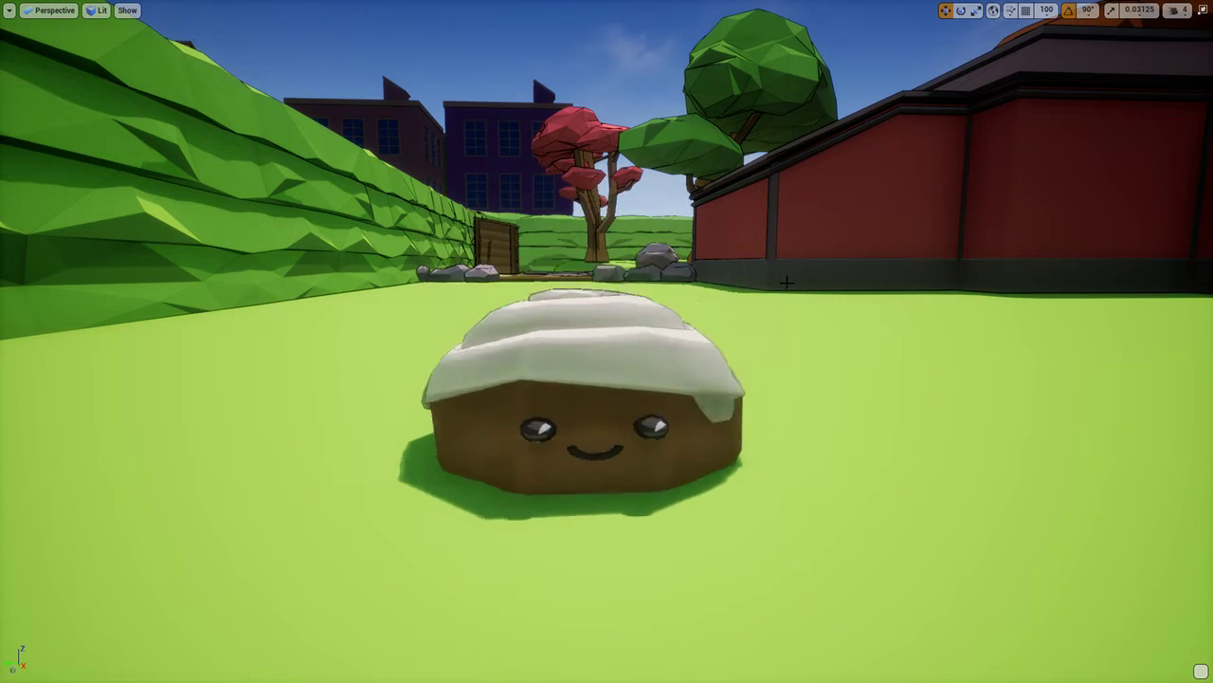
pyautogui.keyDown('alt'); pyautogui.moveTo(787, 283); pyautogui.dragTo(863, 247); pyautogui.keyUp('alt')
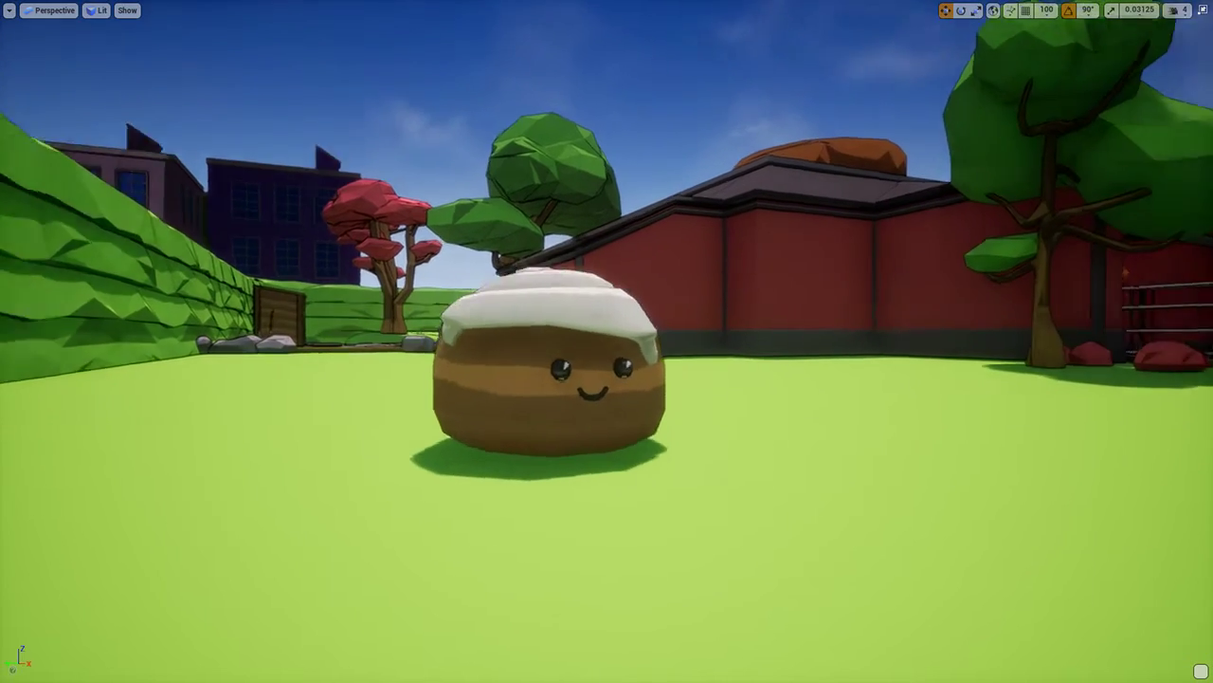
pyautogui.moveTo(824, 310)
pyautogui.mouseDown(button='right')
pyautogui.moveTo(900, 310)
pyautogui.moveTo(824, 310)
pyautogui.mouseUp(button='right')
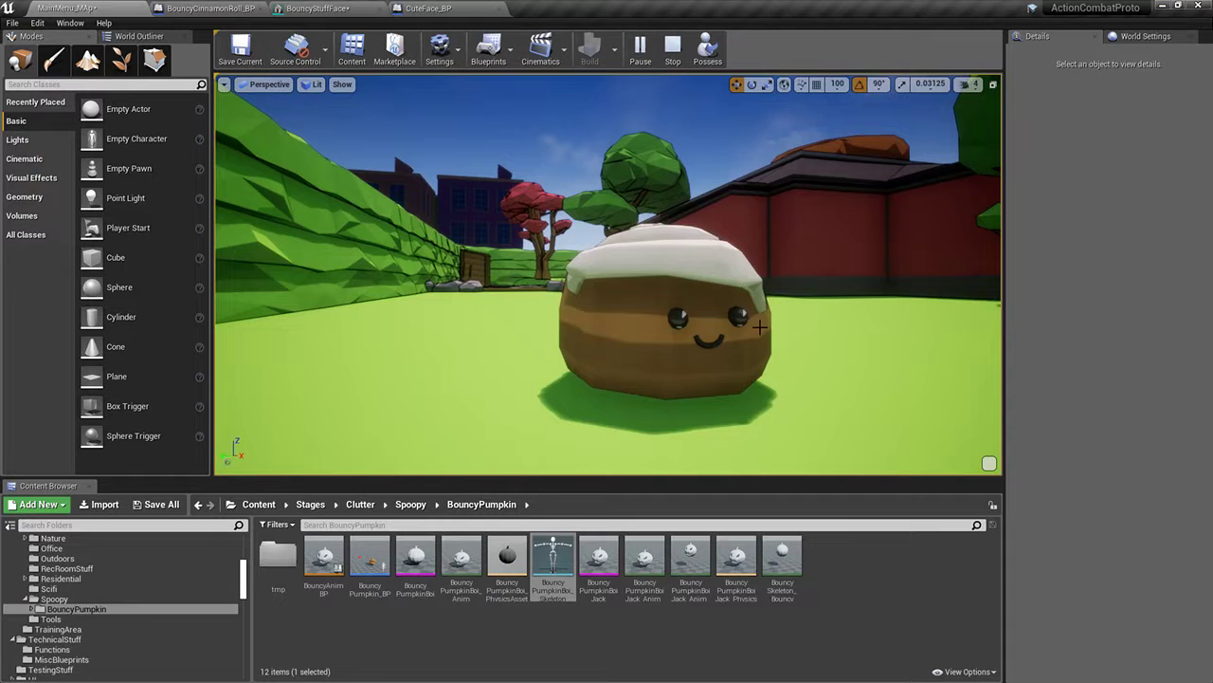
# Select the bouncing cinnamon roll and set its Roll Type to 1
pyautogui.click(715, 320)
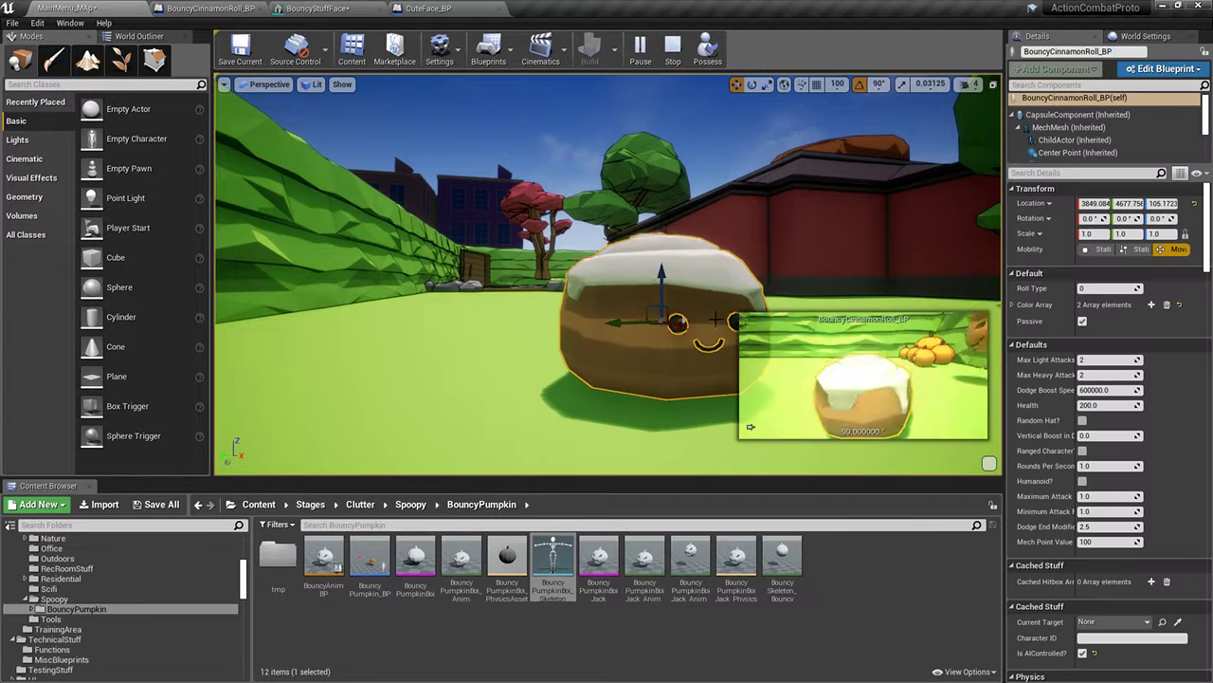
pyautogui.click(1109, 289)
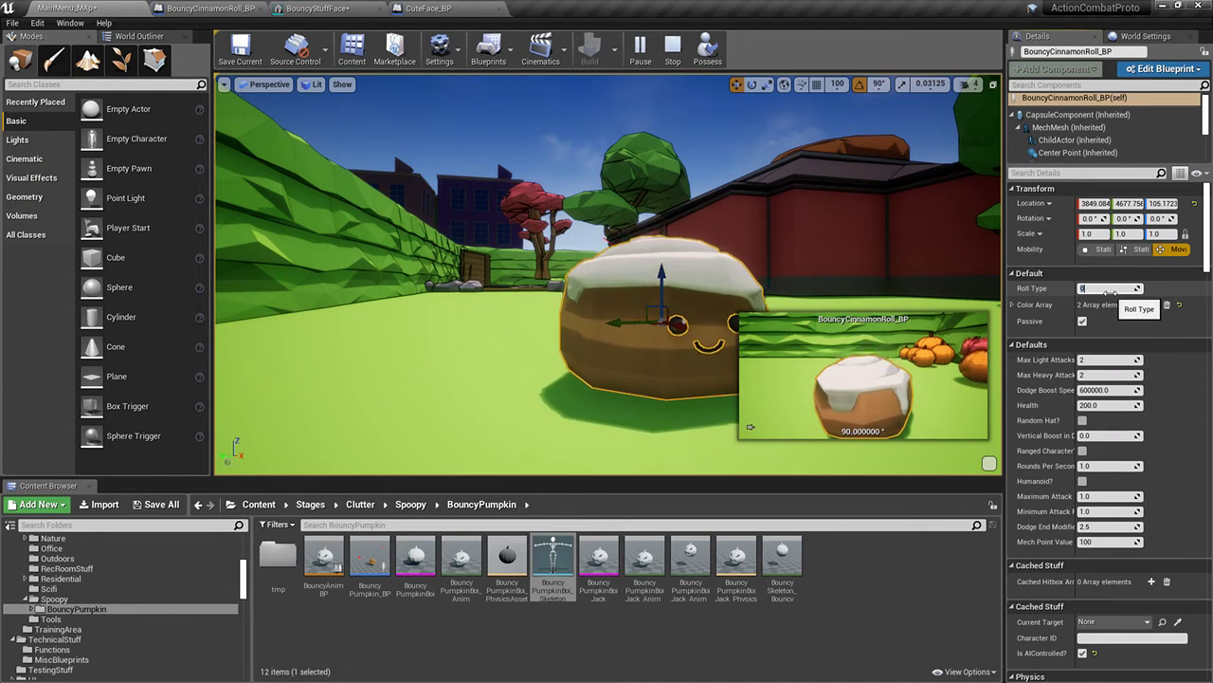
pyautogui.write('1')
pyautogui.press('Return')
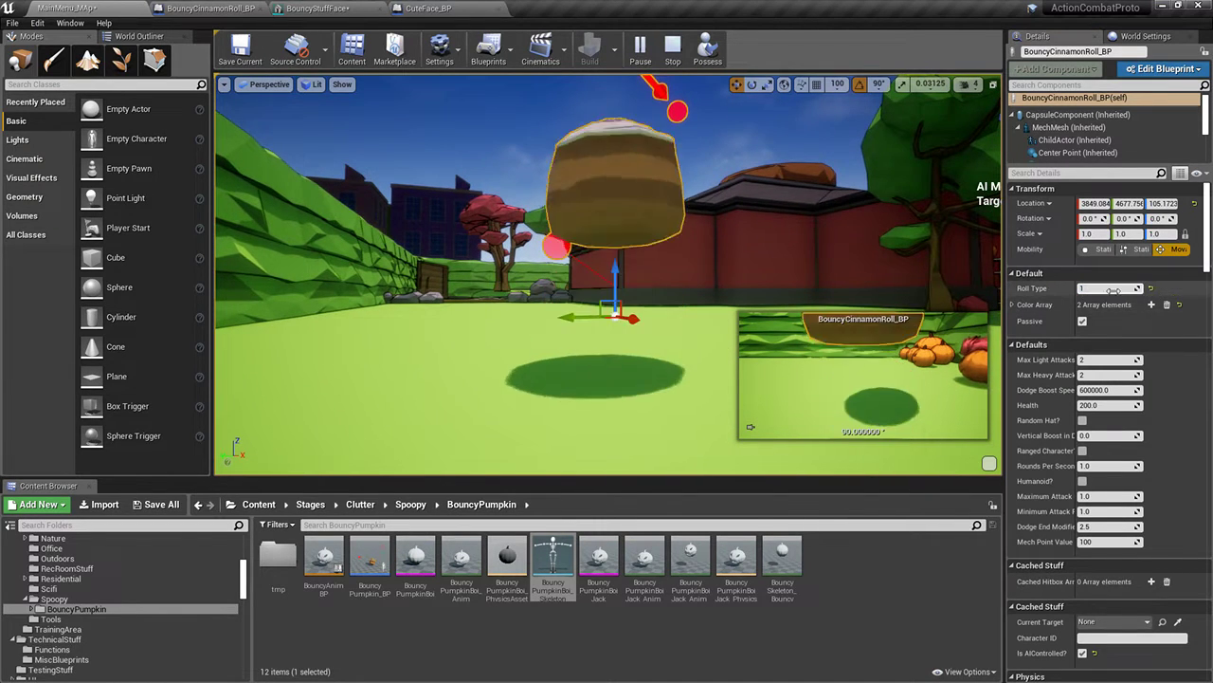
# Delete the angry pumpkin character near the cinnamon roll from the running simulation
pyautogui.moveTo(615, 146); pyautogui.dragTo(660, 137, button='right')
pyautogui.click(609, 145)
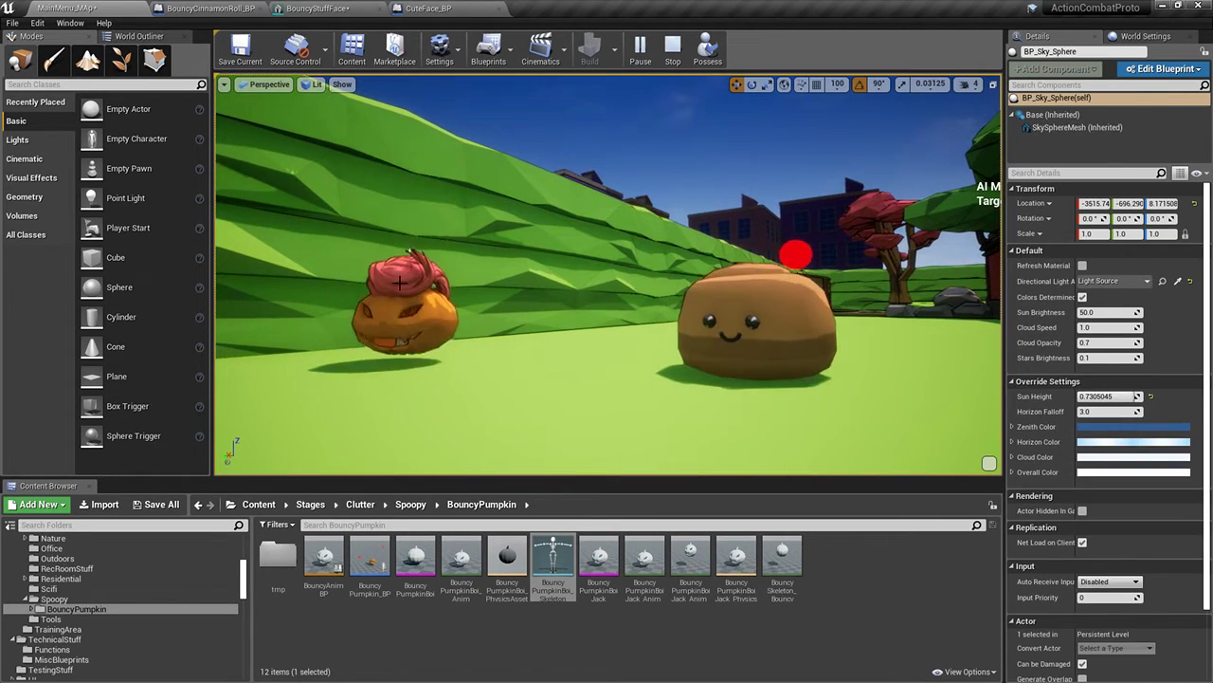
pyautogui.click(442, 298)
pyautogui.press('Delete')
pyautogui.moveTo(442, 297); pyautogui.dragTo(678, 282, button='right')
# Inspect the face on the bouncing Roll Type 2 cinnamon roll from several angles and stop the simulation
pyautogui.click(554, 390)
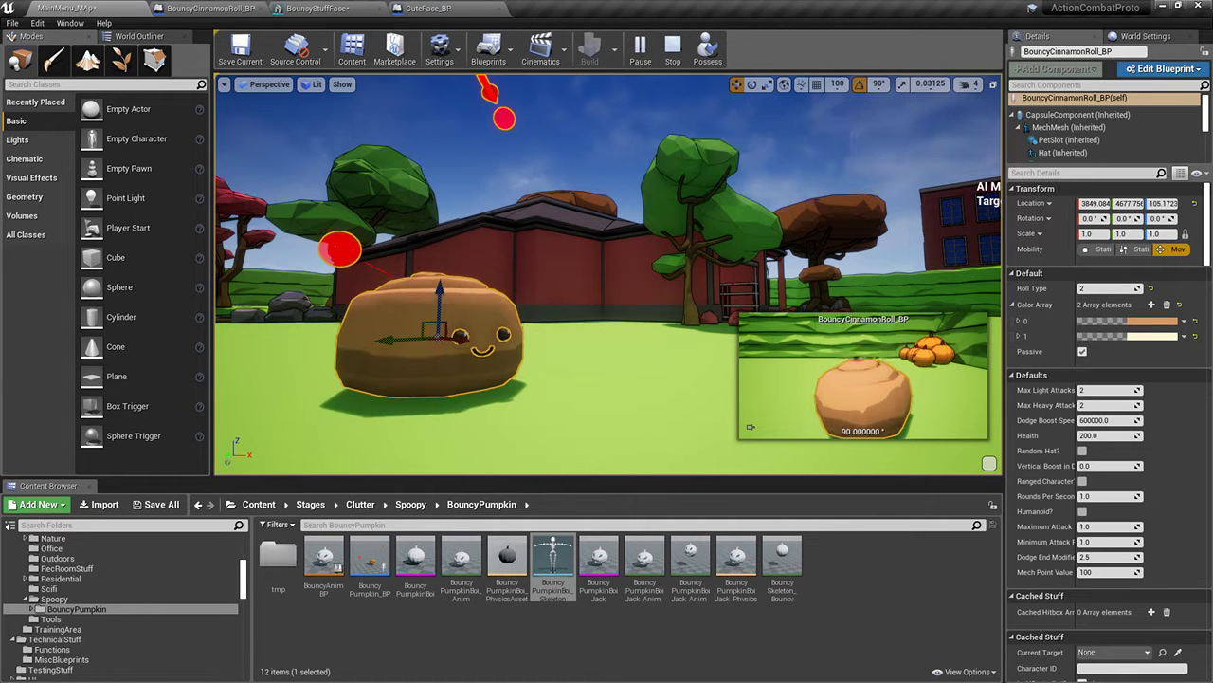
pyautogui.moveTo(699, 244)
pyautogui.mouseDown(button='right')
pyautogui.moveTo(569, 243)
pyautogui.moveTo(698, 243)
pyautogui.mouseUp(button='right')
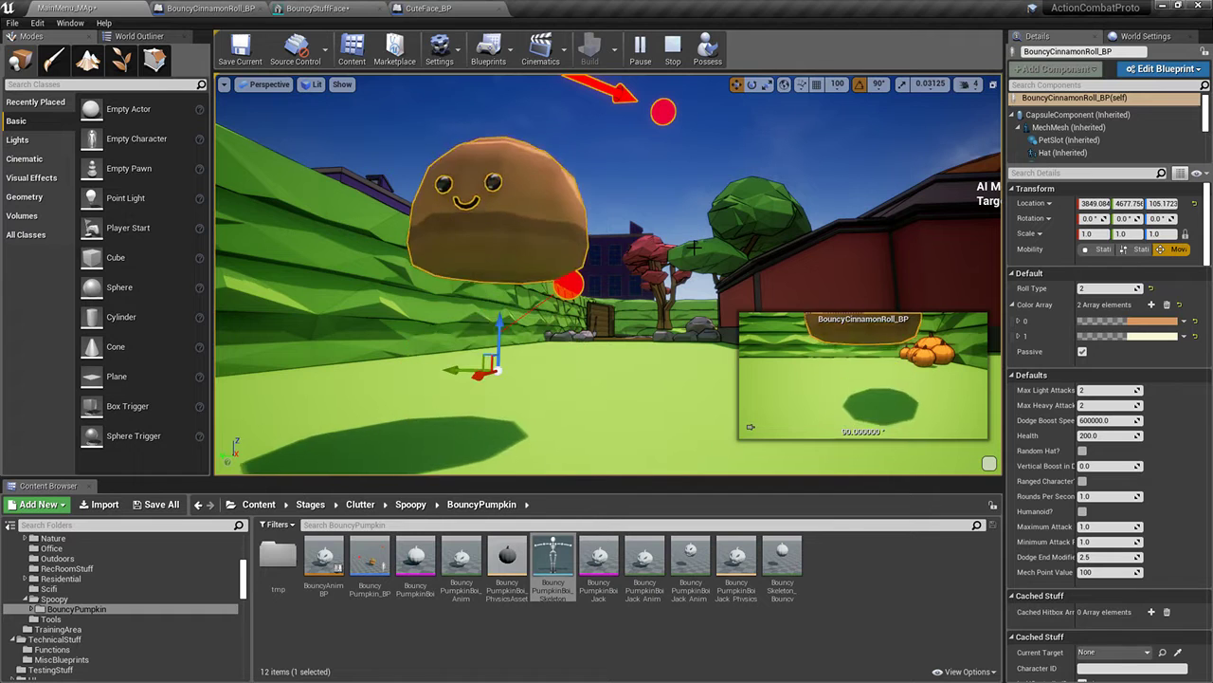
pyautogui.hotkey('alt', 'a')
pyautogui.moveTo(695, 247); pyautogui.dragTo(638, 237, button='right')
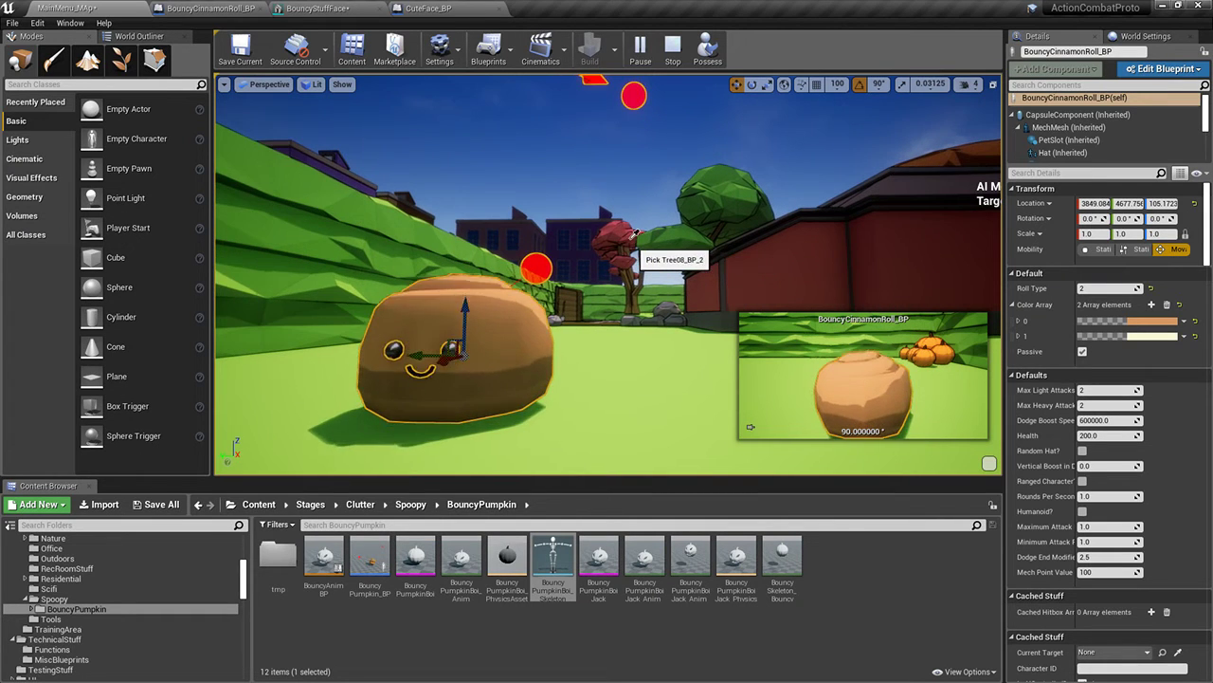
pyautogui.press('Escape')
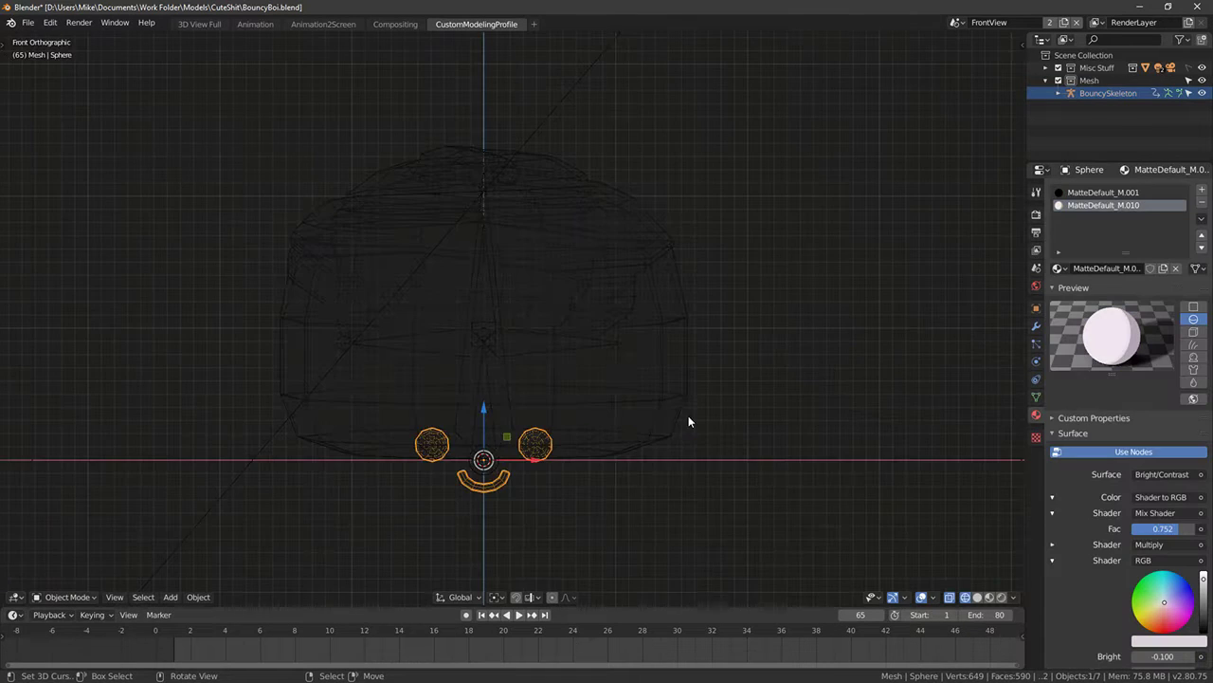
# In Blender's BouncyBoi.blend, hide the two roll meshes and the BouncySkeleton armature surrounding the face
pyautogui.keyDown('shift'); pyautogui.moveTo(643, 425); pyautogui.dragTo(671, 254, button='middle'); pyautogui.keyUp('shift')
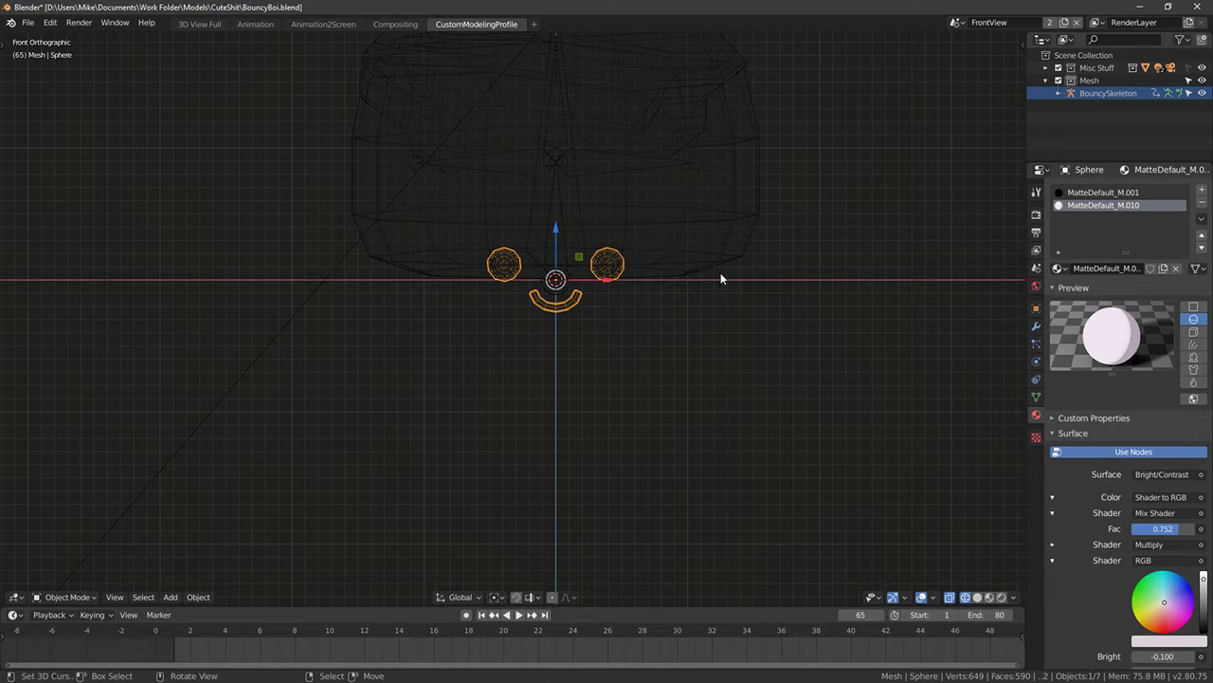
pyautogui.rightClick(702, 262)
pyautogui.press('h')
pyautogui.moveTo(701, 263); pyautogui.dragTo(643, 275, button='middle')
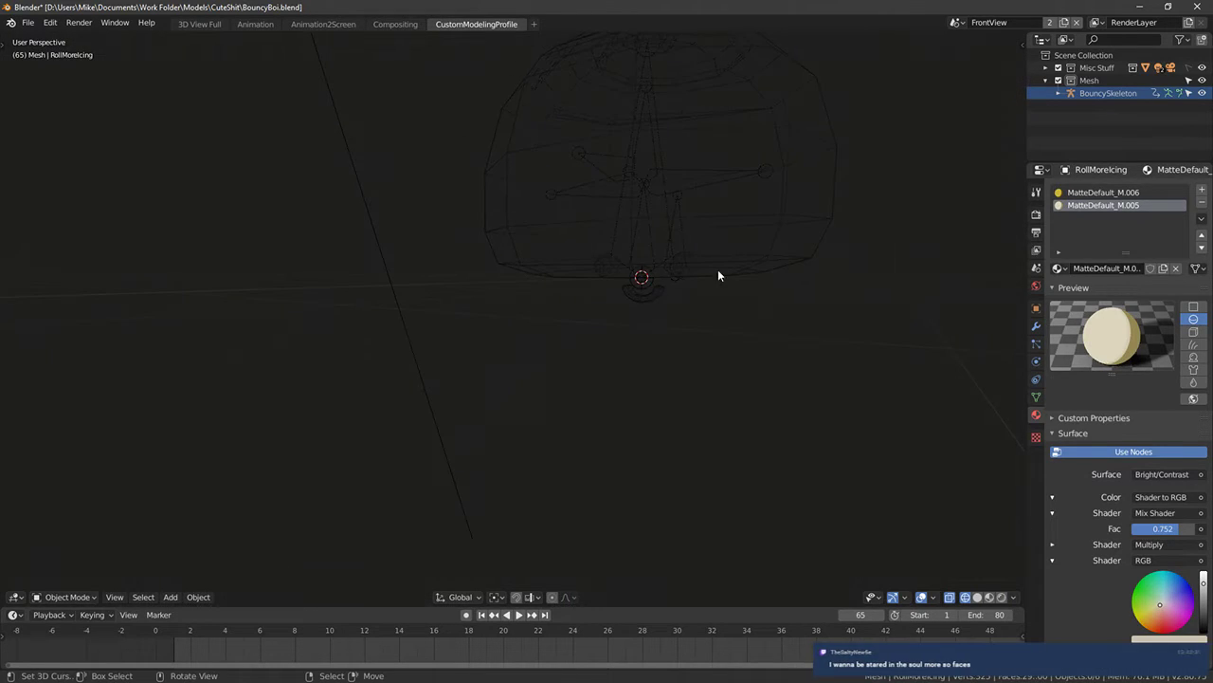
pyautogui.rightClick(717, 269)
pyautogui.press('h')
pyautogui.rightClick(689, 263)
pyautogui.press('h')
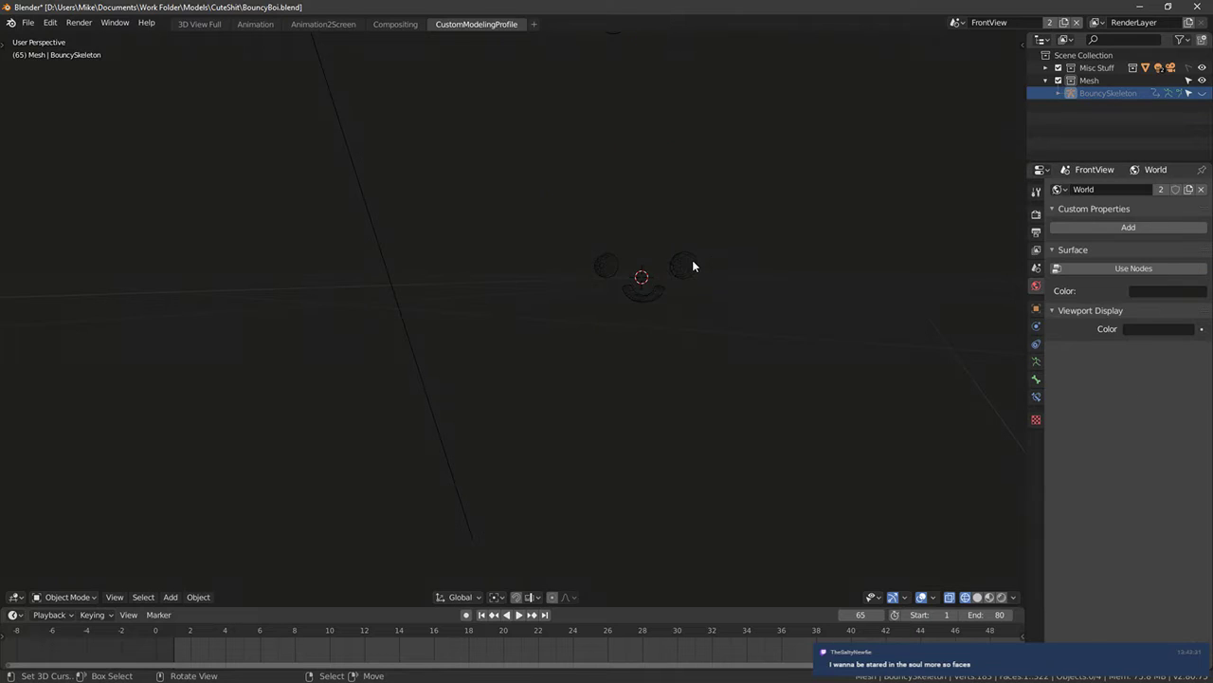
# Try adding a default mesh circle at the face's centre, and undo the addition
pyautogui.rightClick(692, 263)
pyautogui.press('KP_1')
pyautogui.scroll(4, 663, 299)
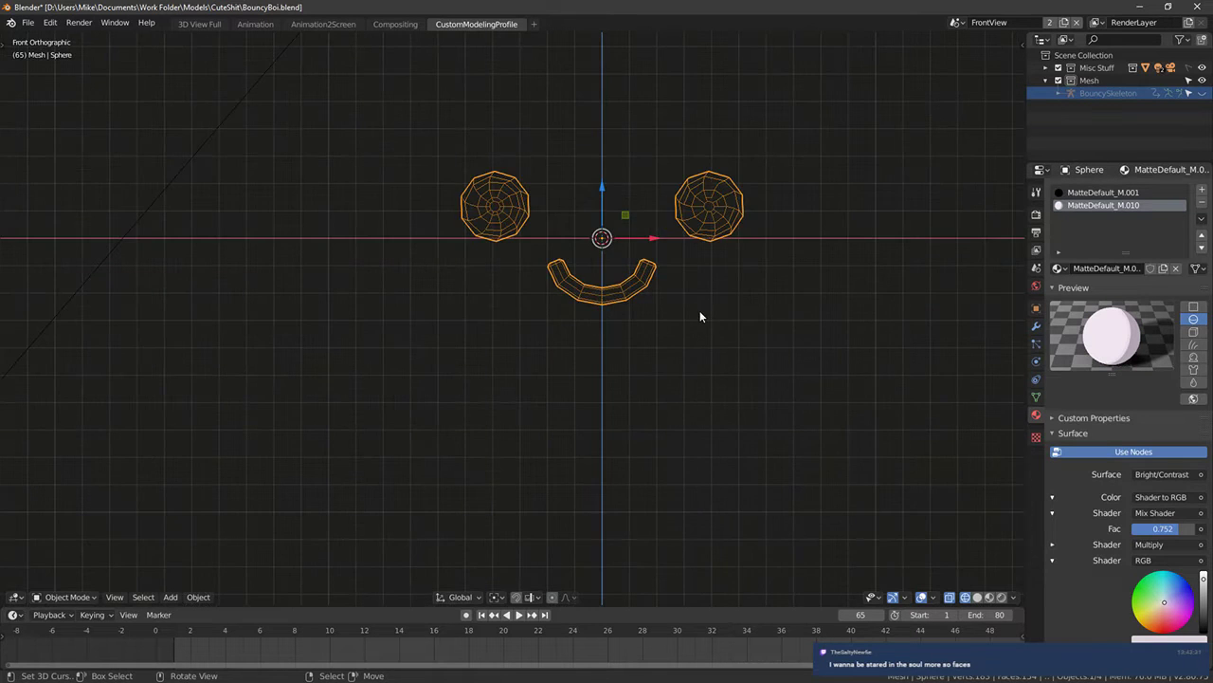
pyautogui.keyDown('shift'); pyautogui.moveTo(699, 317); pyautogui.dragTo(642, 357, button='middle'); pyautogui.keyUp('shift')
pyautogui.hotkey('shift', 'a')
pyautogui.moveTo(648, 334)
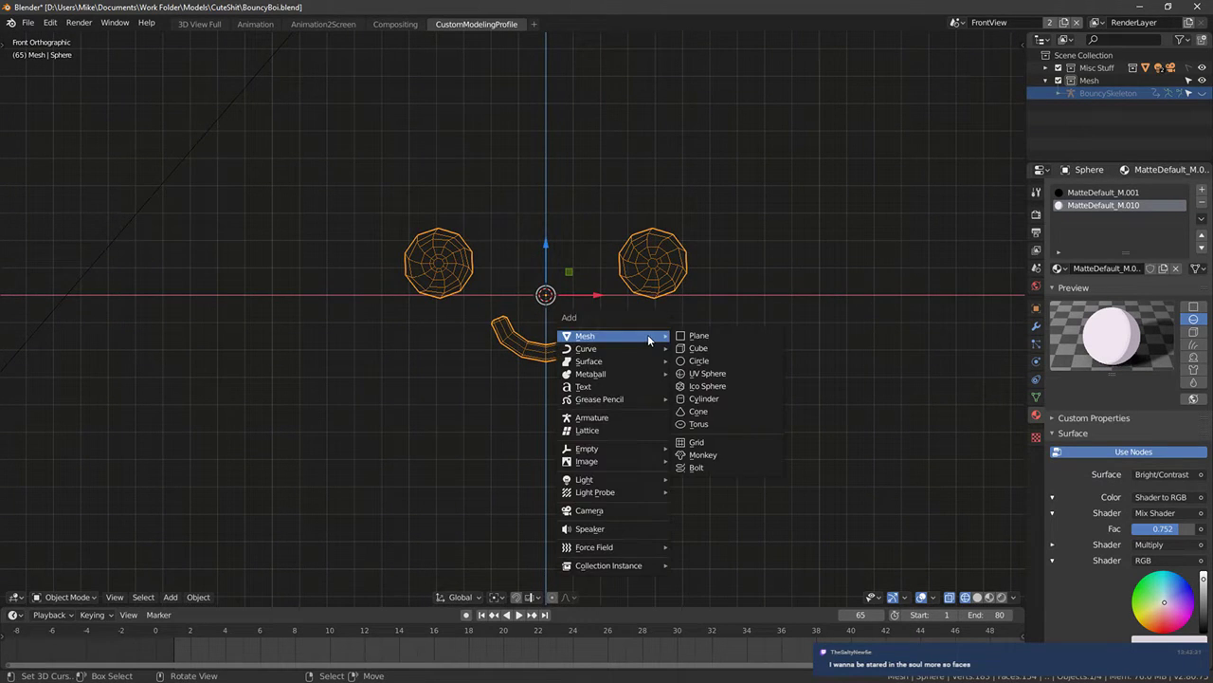
pyautogui.click(707, 362)
pyautogui.scroll(-4, 595, 318)
pyautogui.moveTo(652, 307); pyautogui.dragTo(649, 372, button='middle')
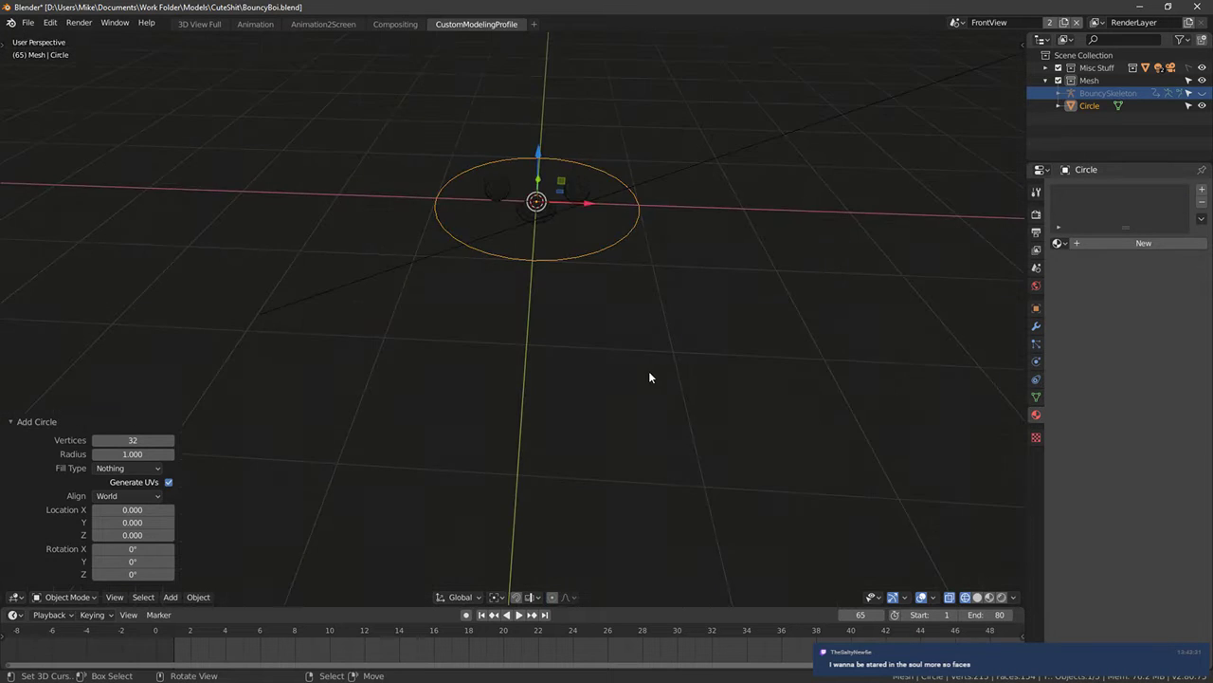
pyautogui.scroll(-3, 649, 313)
pyautogui.press('Tab')
pyautogui.keyDown('shift'); pyautogui.moveTo(650, 302); pyautogui.dragTo(622, 429, button='middle'); pyautogui.keyUp('shift')
pyautogui.scroll(4, 623, 428)
pyautogui.press('Tab')
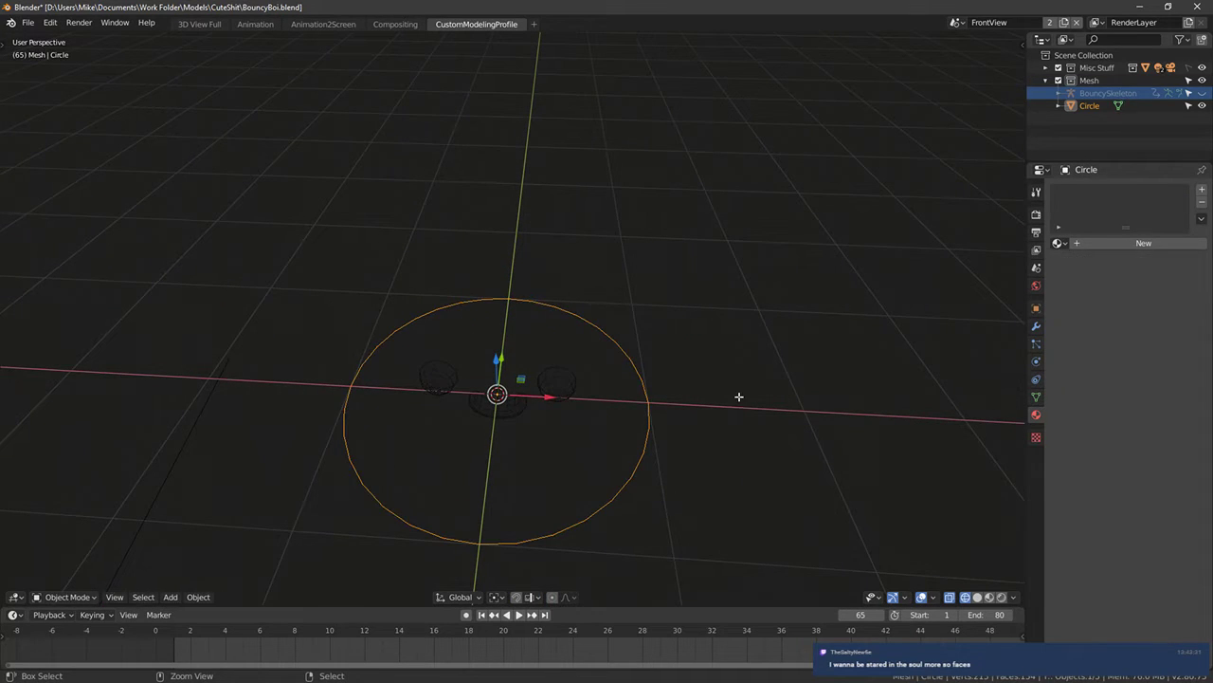
pyautogui.hotkey('ctrl', 'z')
pyautogui.hotkey('ctrl', 'z')
pyautogui.hotkey('ctrl', 'z')
# Add a mesh circle with 16 vertices at the face's centre and open it for editing
pyautogui.hotkey('shift', 'a')
pyautogui.moveTo(745, 402)
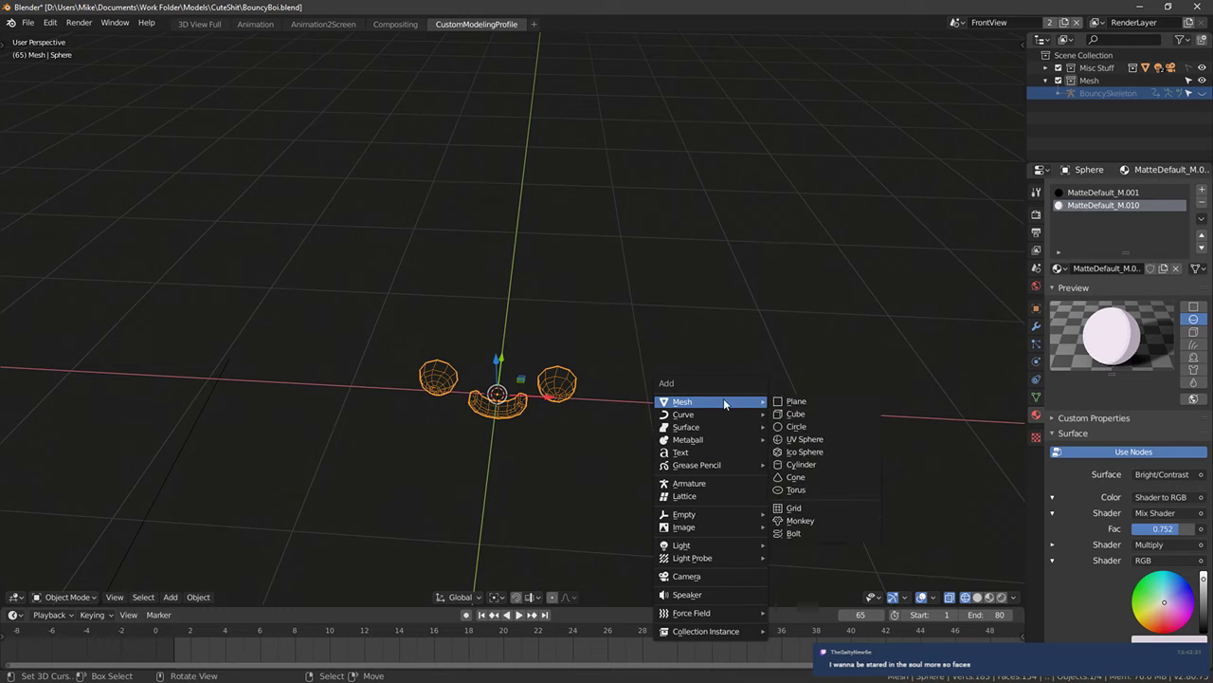
pyautogui.click(802, 427)
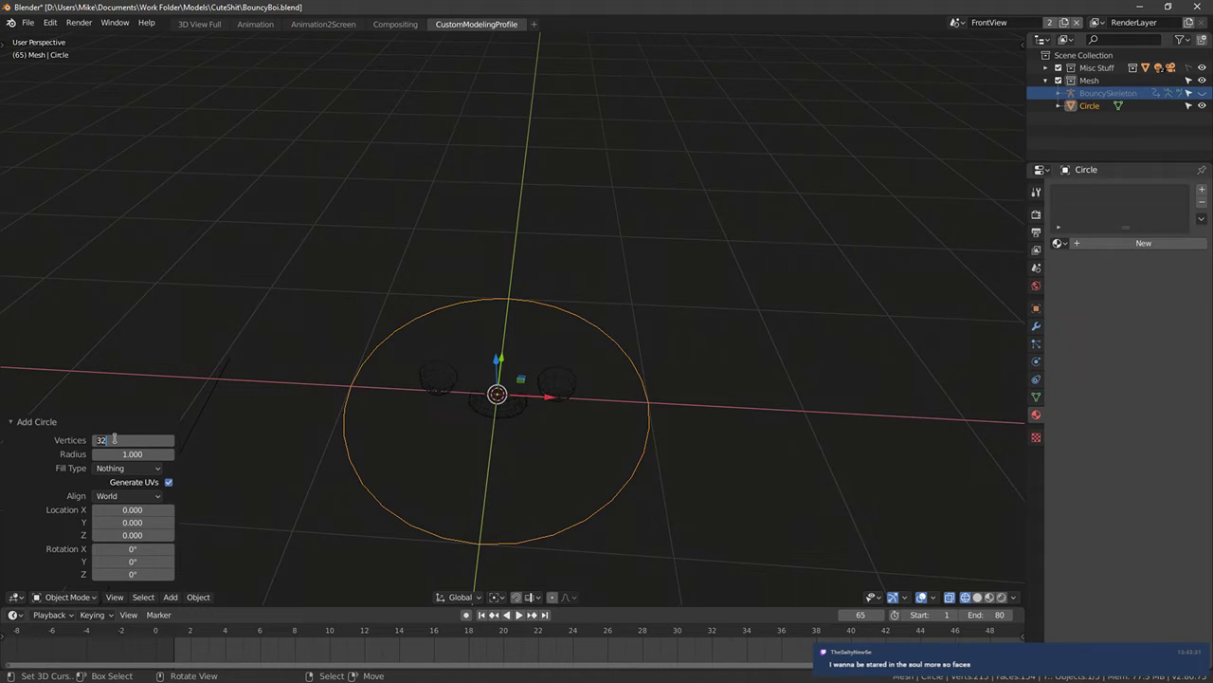
pyautogui.click(114, 439)
pyautogui.write('16')
pyautogui.press('Return')
pyautogui.press('Tab')
pyautogui.scroll(2, 646, 440)
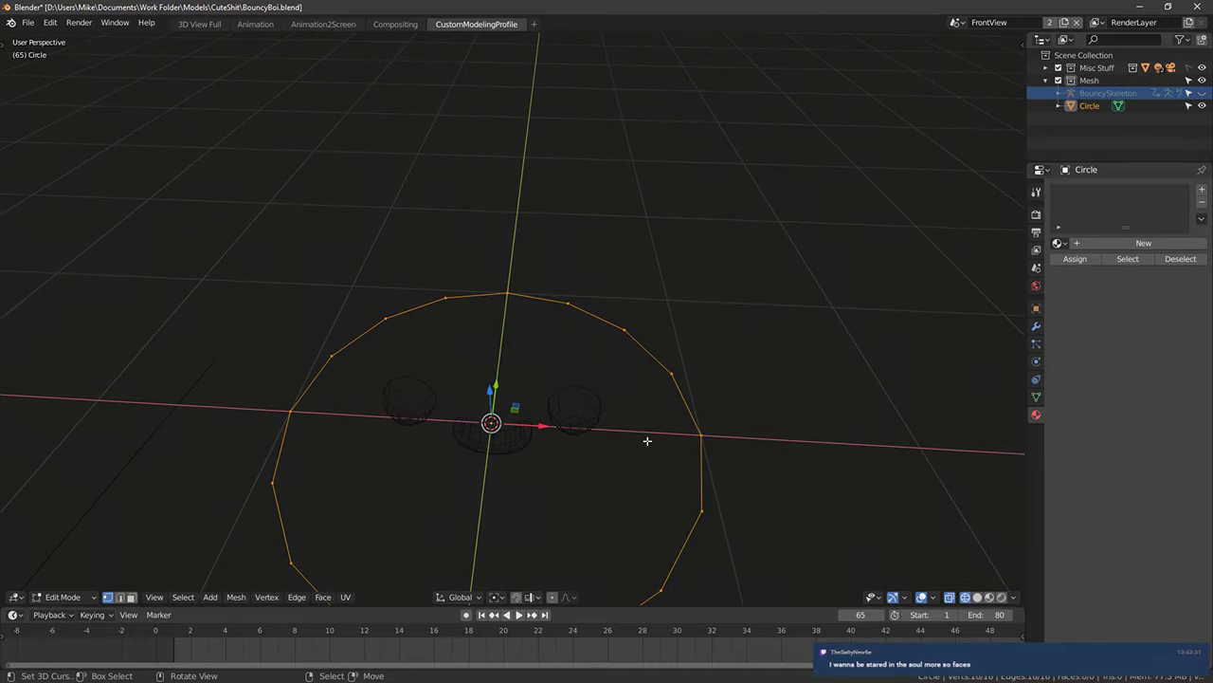
pyautogui.scroll(-5, 569, 457)
pyautogui.scroll(5, 537, 438)
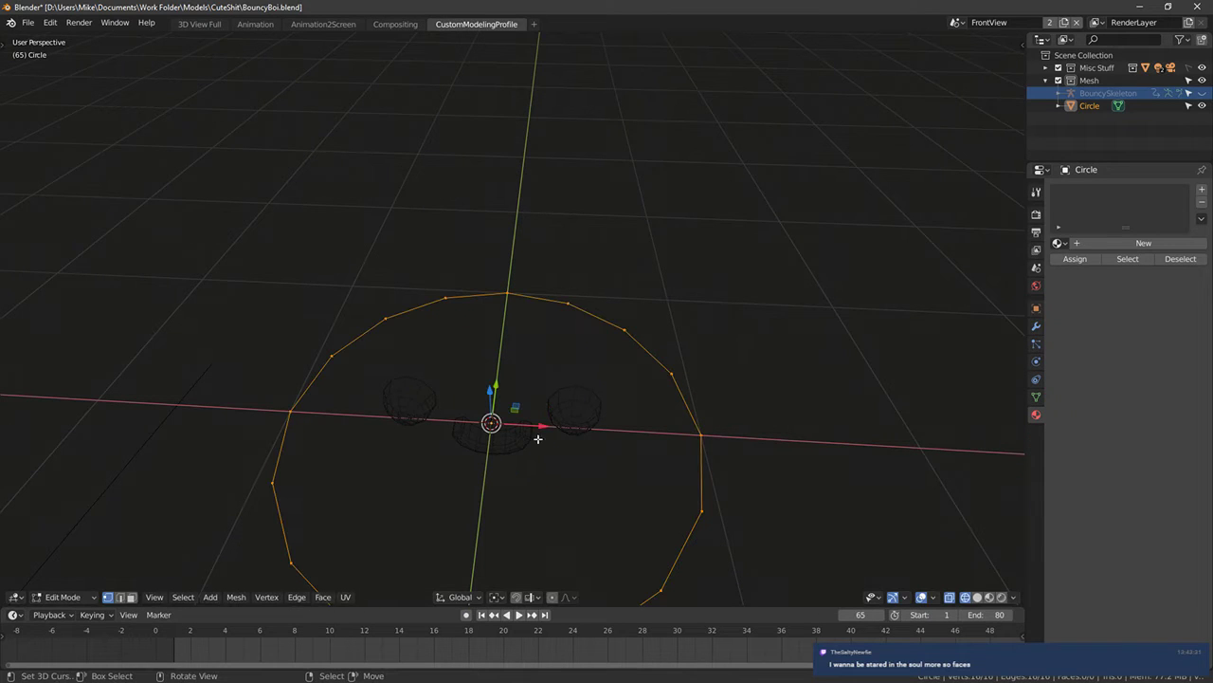
# Delete the 16-vertex circle around the face
pyautogui.press('x')
pyautogui.click(703, 500)
pyautogui.press('Tab')
pyautogui.press('x')
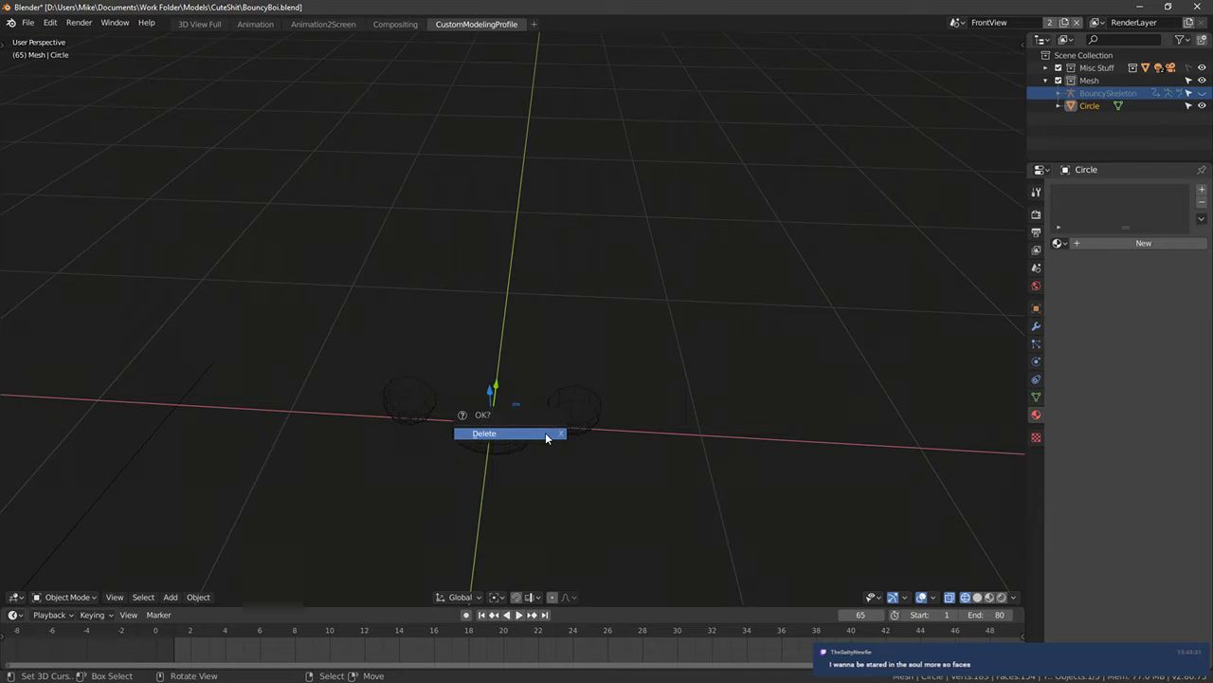
pyautogui.click(546, 433)
# Select the face mesh, find it among the BouncySkeleton children and rename it DefaultFace
pyautogui.rightClick(506, 436)
pyautogui.press('Tab')
pyautogui.moveTo(513, 445); pyautogui.dragTo(595, 246, button='middle')
pyautogui.press('KP_1')
pyautogui.scroll(-5, 538, 420)
pyautogui.click(1059, 93)
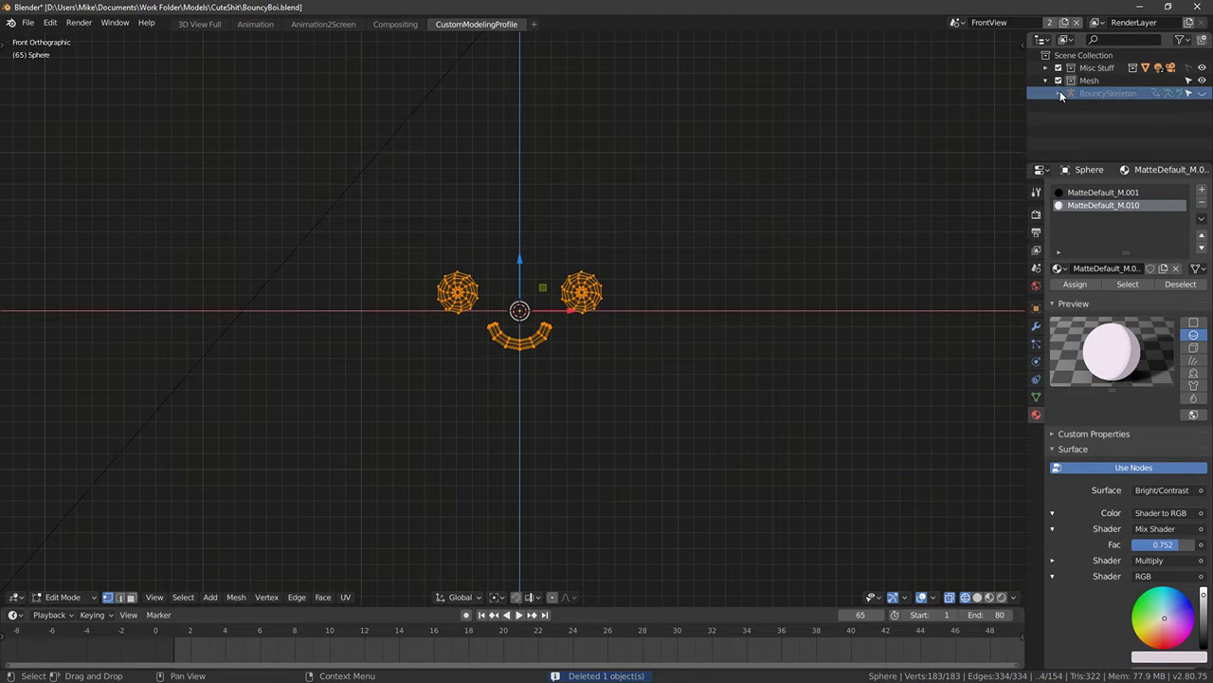
pyautogui.scroll(-3, 1121, 138)
pyautogui.click(1111, 147)
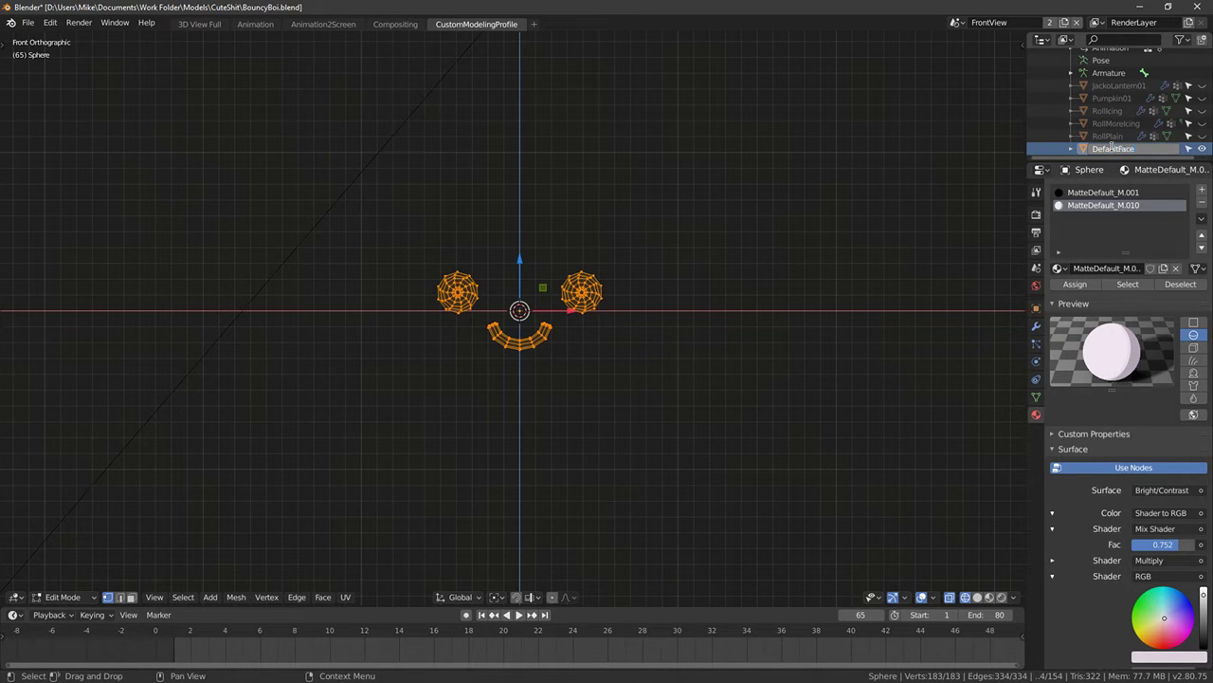
pyautogui.press('Return')
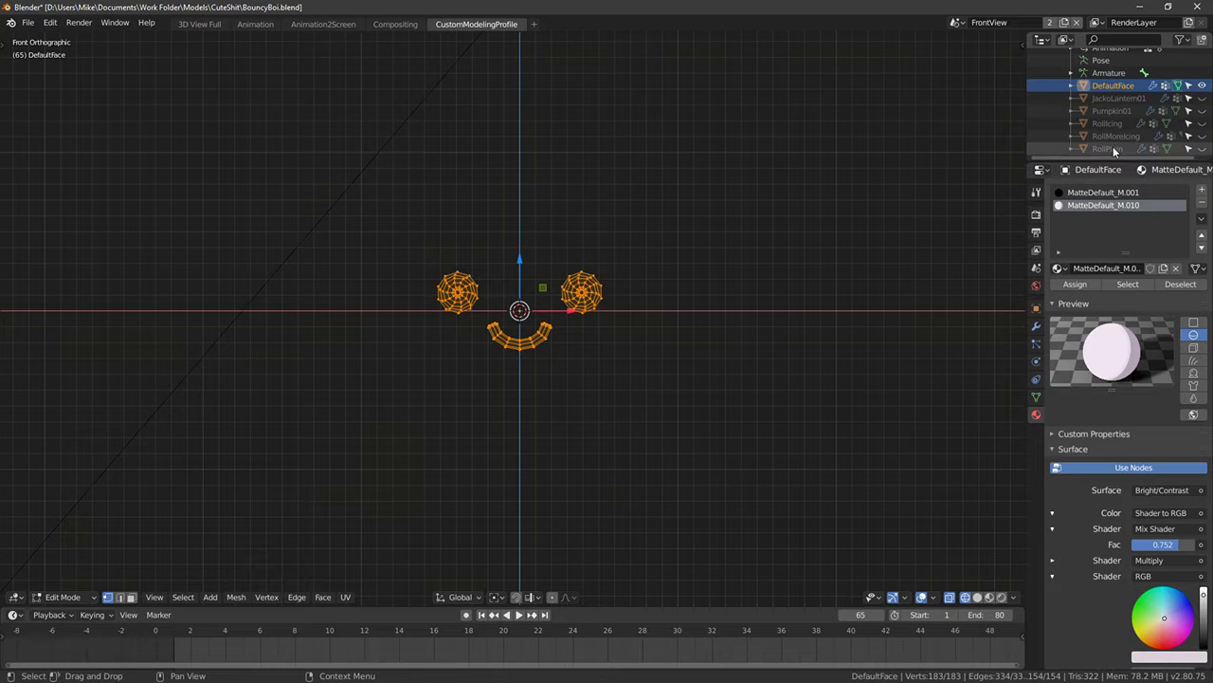
# Duplicate the DefaultFace object in place and rename the copy ShockedFace
pyautogui.press('Tab')
pyautogui.hotkey('shift', 'd')
pyautogui.rightClick(645, 276)
pyautogui.click(1131, 107)
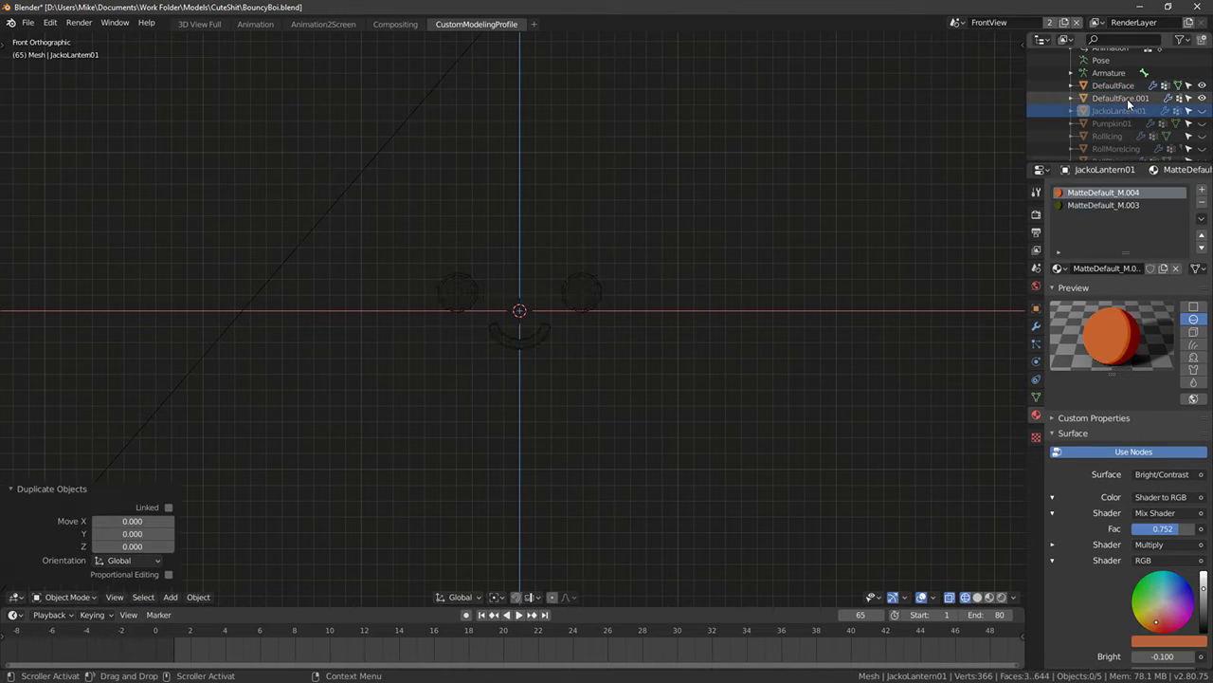
pyautogui.doubleClick(1125, 99)
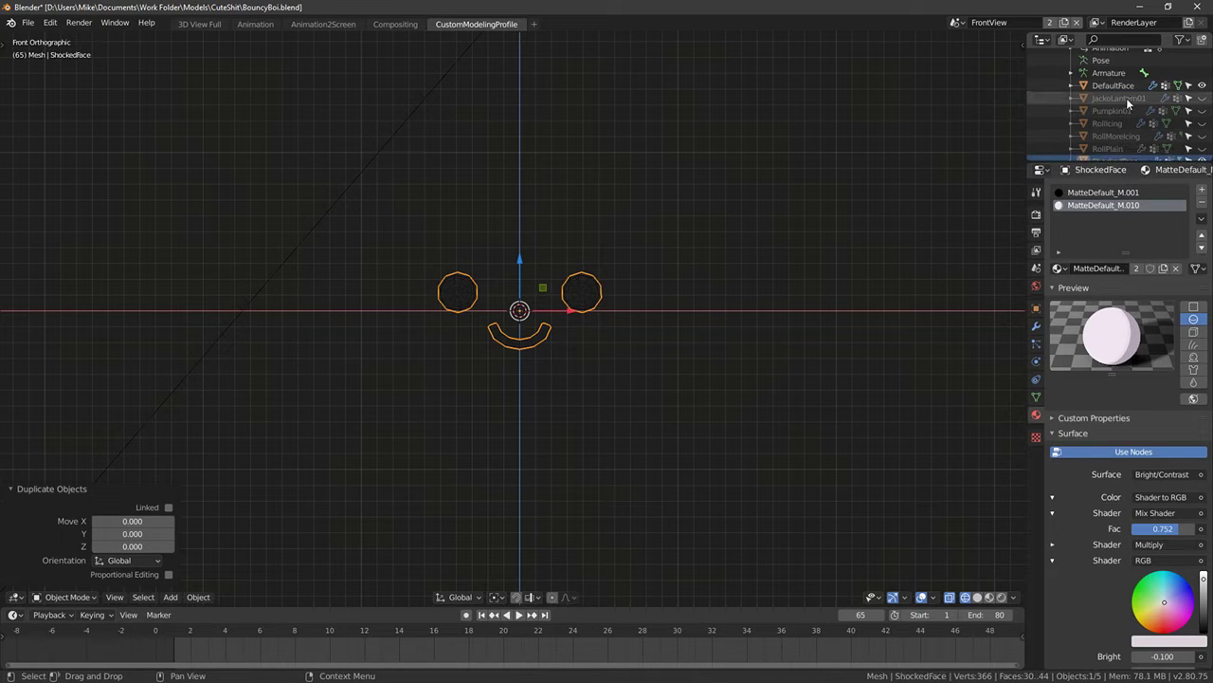
pyautogui.press('Return')
# Hide DefaultFace, keep ShockedFace selected and open its mesh for editing
pyautogui.scroll(2, 547, 366)
pyautogui.rightClick(559, 339)
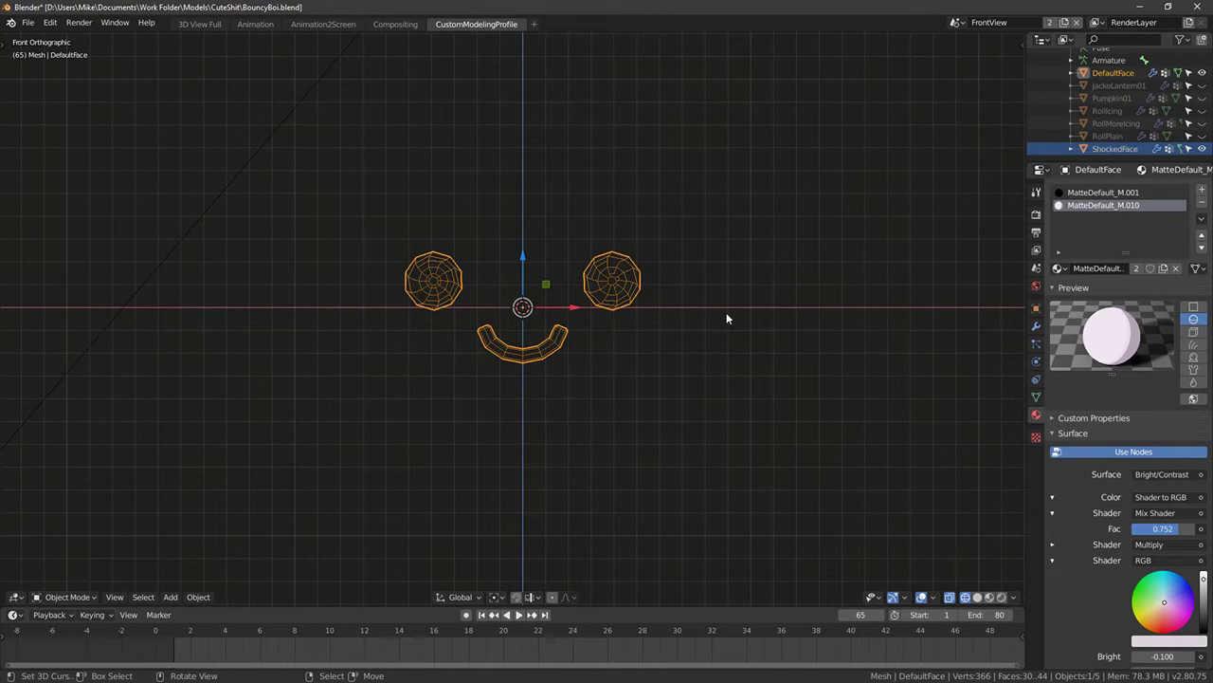
pyautogui.click(1121, 150)
pyautogui.click(1202, 74)
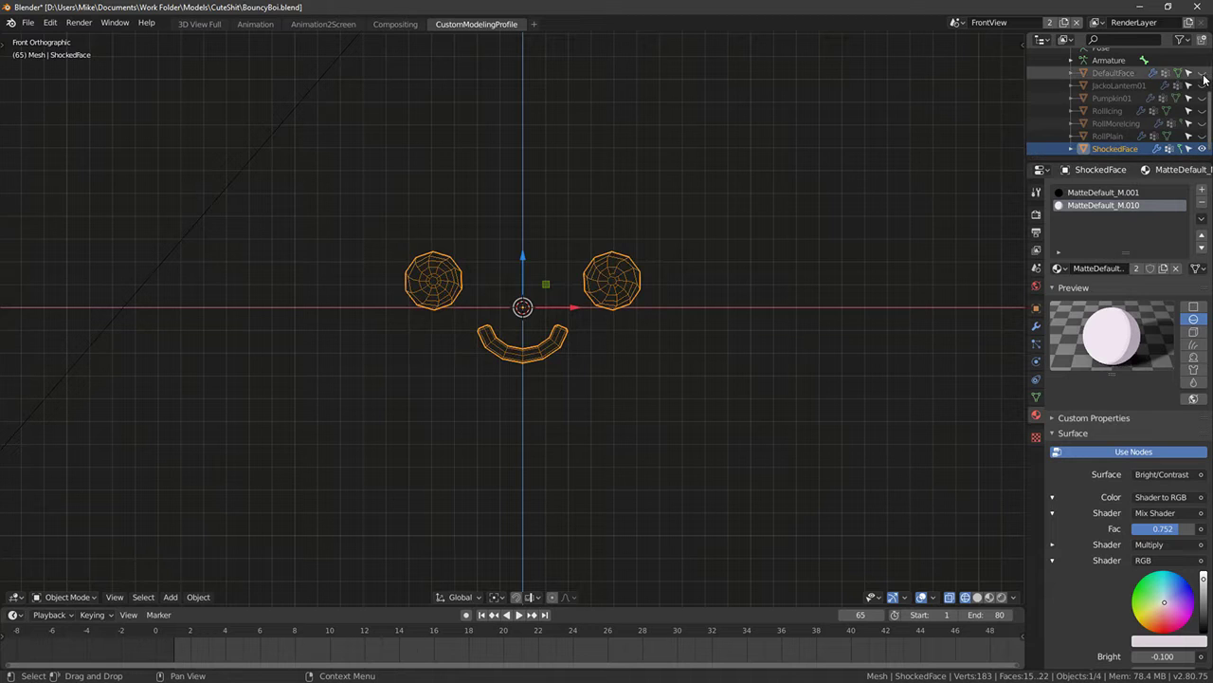
pyautogui.scroll(2, 553, 352)
pyautogui.press('Tab')
pyautogui.rightClick(551, 366)
pyautogui.hotkey('ctrl', 'l')
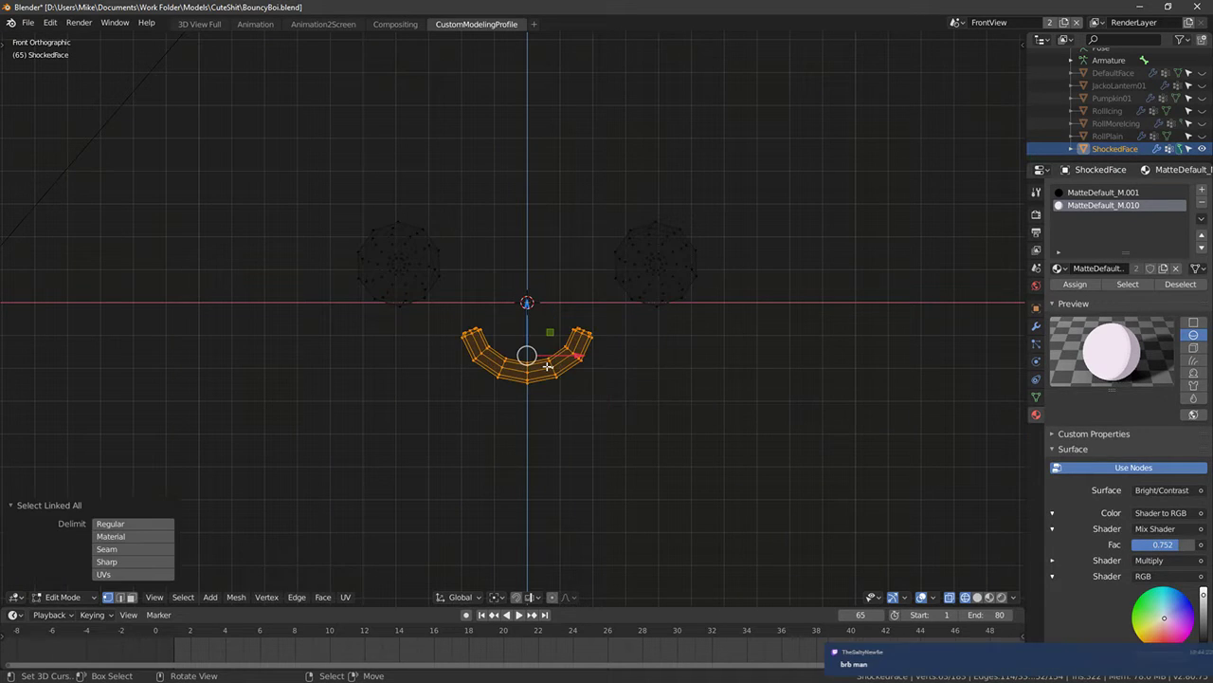
pyautogui.scroll(2, 554, 369)
pyautogui.press('x')
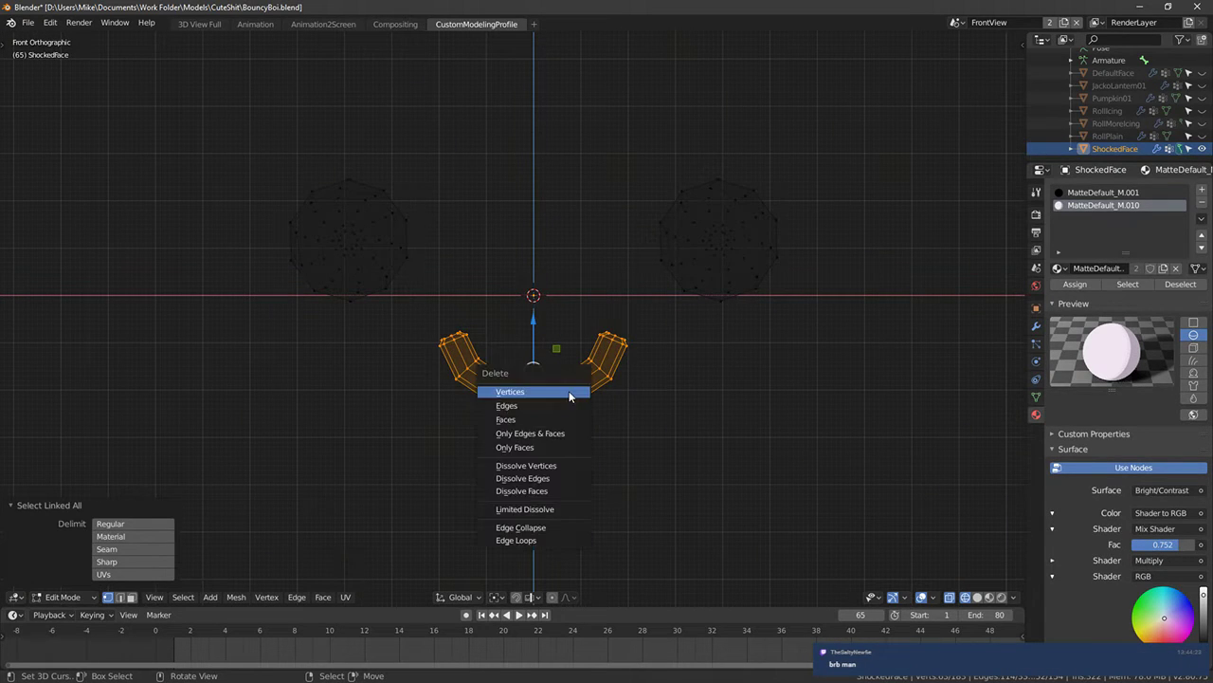
pyautogui.moveTo(718, 340); pyautogui.dragTo(621, 384, button='middle')
# Select the front edge loops of the smiling mouth and delete their vertices, leaving only the back outline
pyautogui.hotkey('alt', 'a')
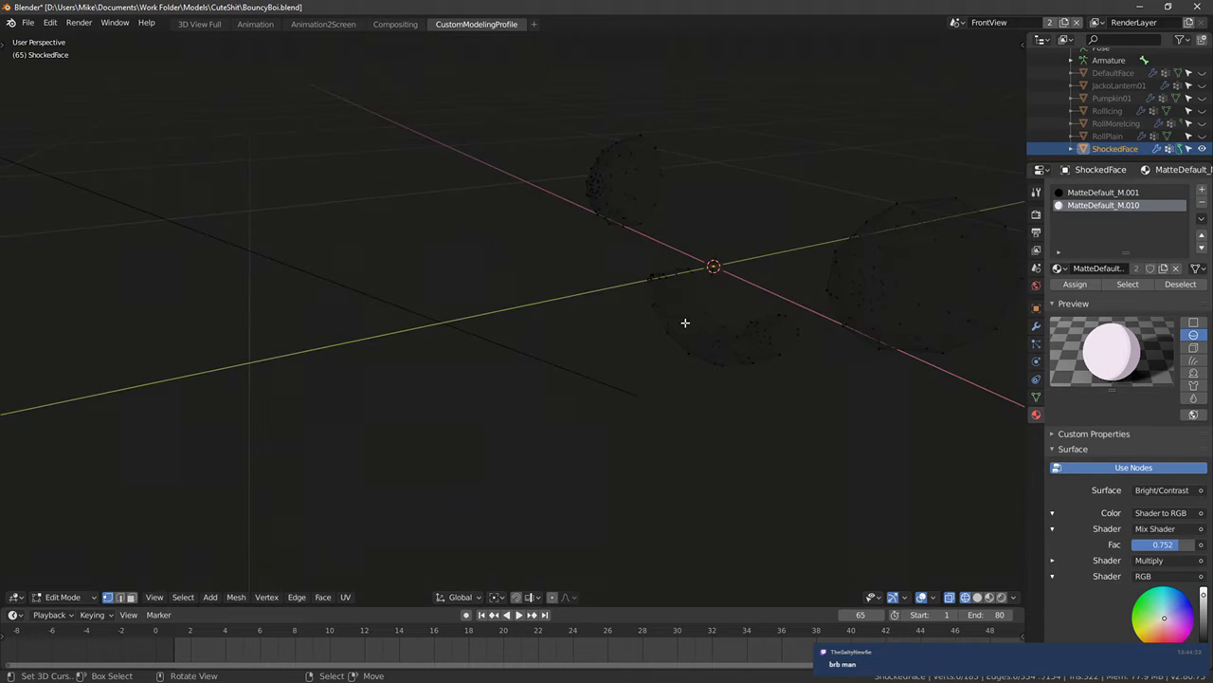
pyautogui.keyDown('alt'); pyautogui.rightClick(699, 302); pyautogui.keyUp('alt')
pyautogui.moveTo(699, 302); pyautogui.dragTo(746, 272, button='middle')
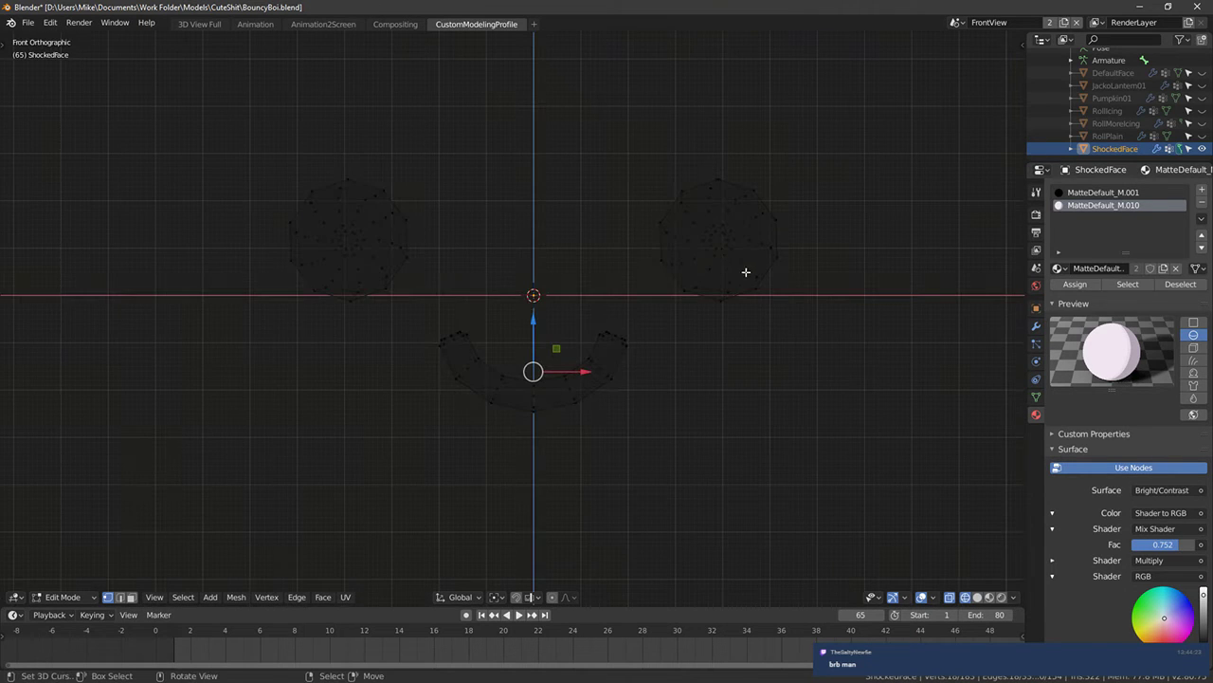
pyautogui.press('l')
pyautogui.moveTo(574, 346); pyautogui.dragTo(402, 331, button='middle')
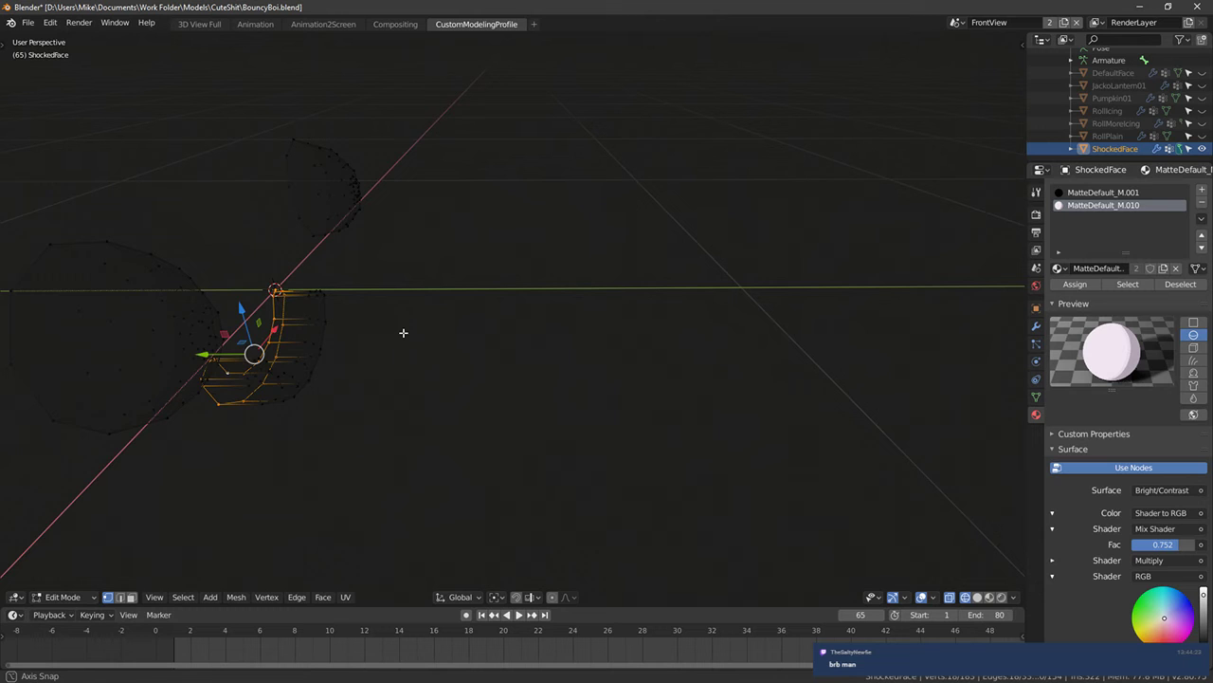
pyautogui.hotkey('alt', 'a')
pyautogui.keyDown('alt'); pyautogui.rightClick(298, 349); pyautogui.keyUp('alt')
pyautogui.keyDown('alt'); pyautogui.keyDown('shift'); pyautogui.rightClick(311, 333); pyautogui.keyUp('shift'); pyautogui.keyUp('alt')
pyautogui.keyDown('alt'); pyautogui.keyDown('shift'); pyautogui.rightClick(323, 332); pyautogui.keyUp('shift'); pyautogui.keyUp('alt')
pyautogui.moveTo(322, 332); pyautogui.dragTo(512, 266, button='middle')
pyautogui.moveTo(505, 425); pyautogui.dragTo(528, 452, button='middle')
pyautogui.press('x')
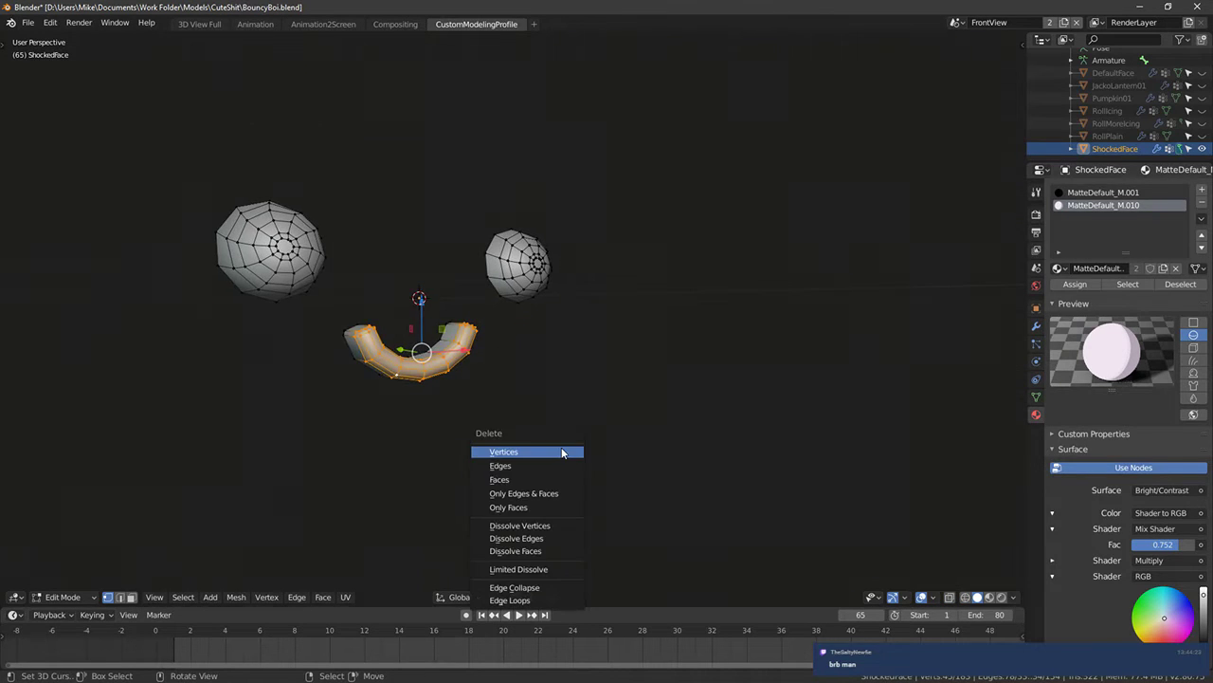
pyautogui.click(528, 451)
pyautogui.hotkey('ctrl', 'l')
pyautogui.press('KP_1')
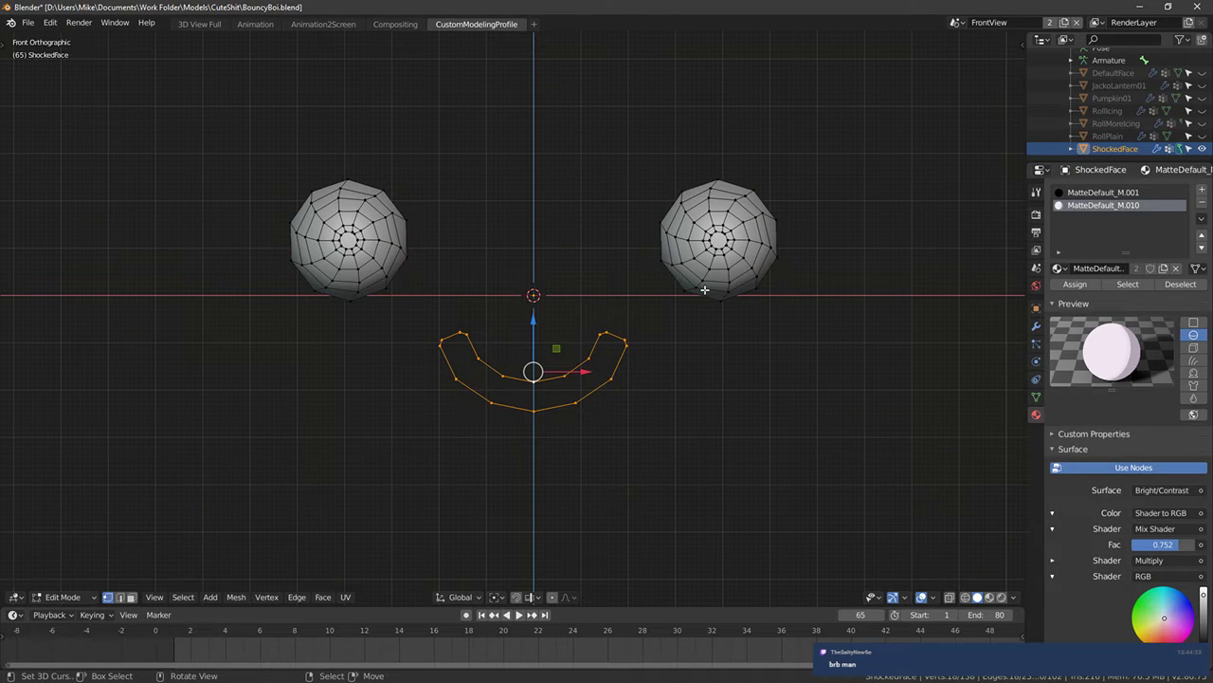
# Try rotating the mouth outline 90 degrees, and undo back to the full mouth tube
pyautogui.press('r')
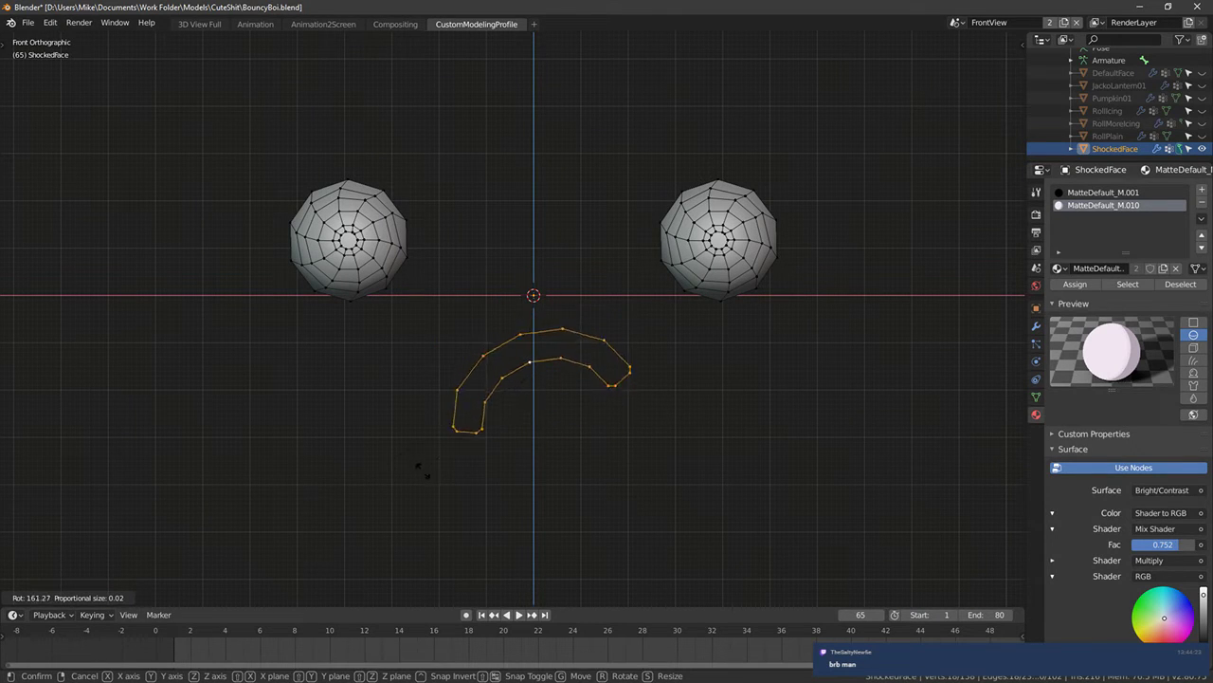
pyautogui.write('90')
pyautogui.press('Return')
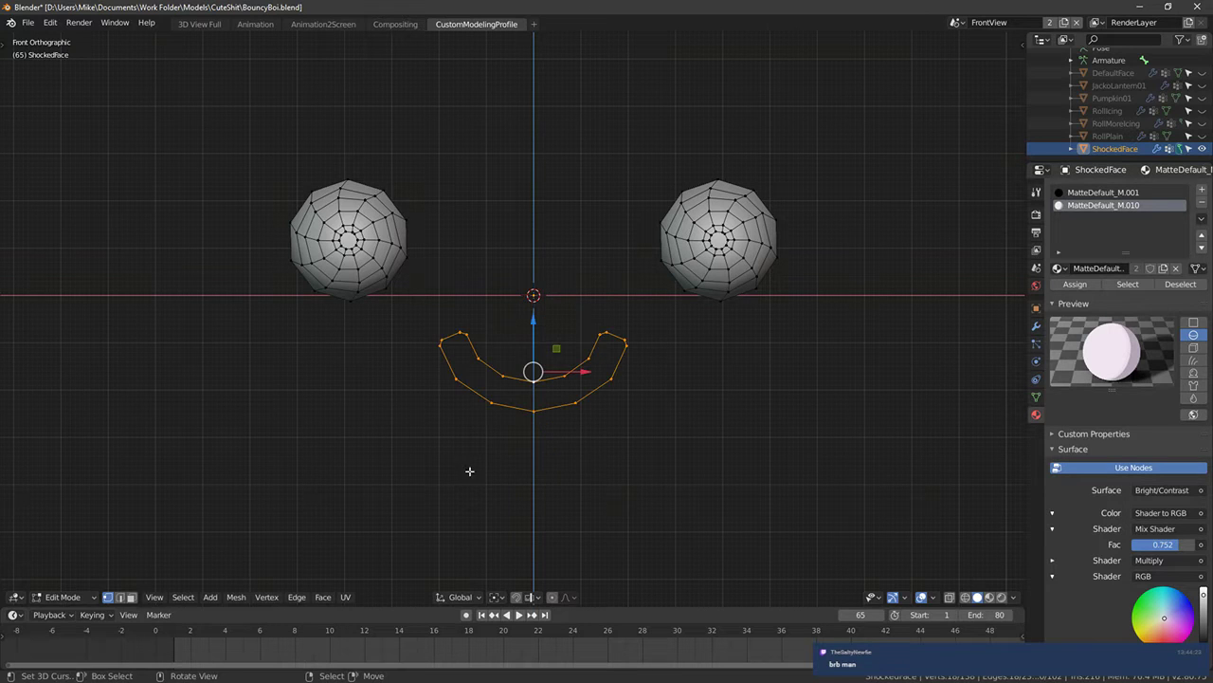
pyautogui.hotkey('ctrl', 'z')
pyautogui.hotkey('ctrl', 'z')
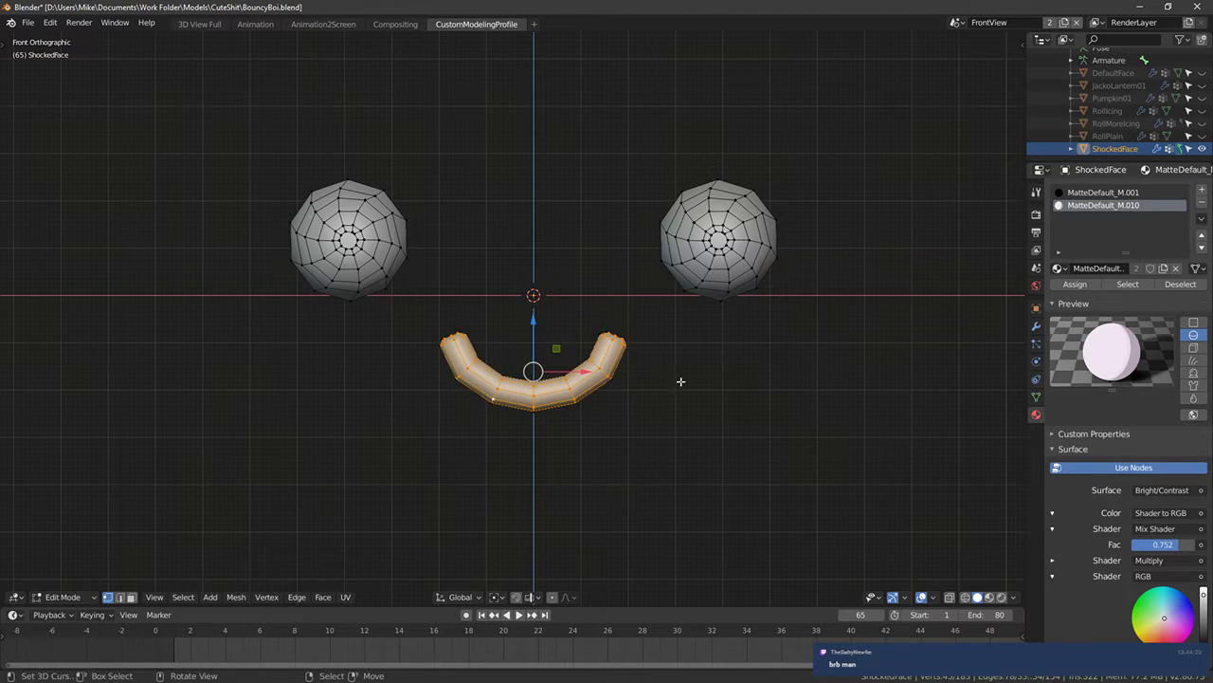
# Select the entire mouth and rotate it 180 degrees in front view to form a frown
pyautogui.moveTo(680, 382); pyautogui.dragTo(680, 425, button='middle')
pyautogui.hotkey('alt', 'a')
pyautogui.hotkey('ctrl', 'l')
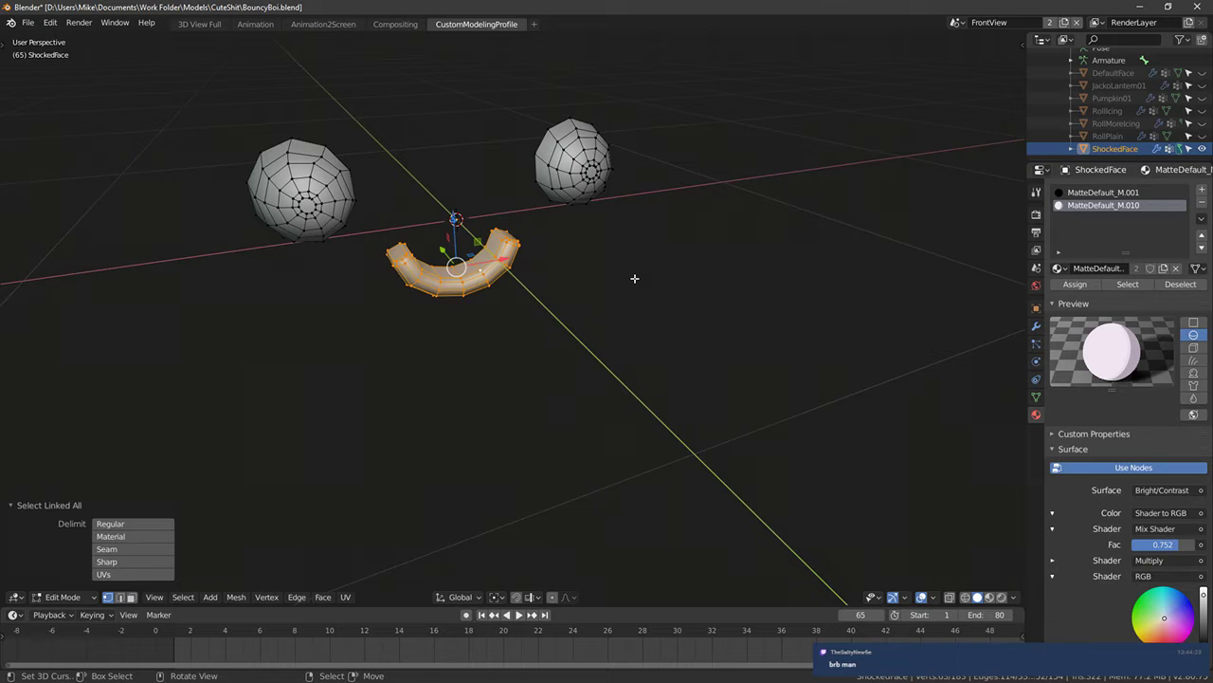
pyautogui.press('KP_1')
pyautogui.write('r')
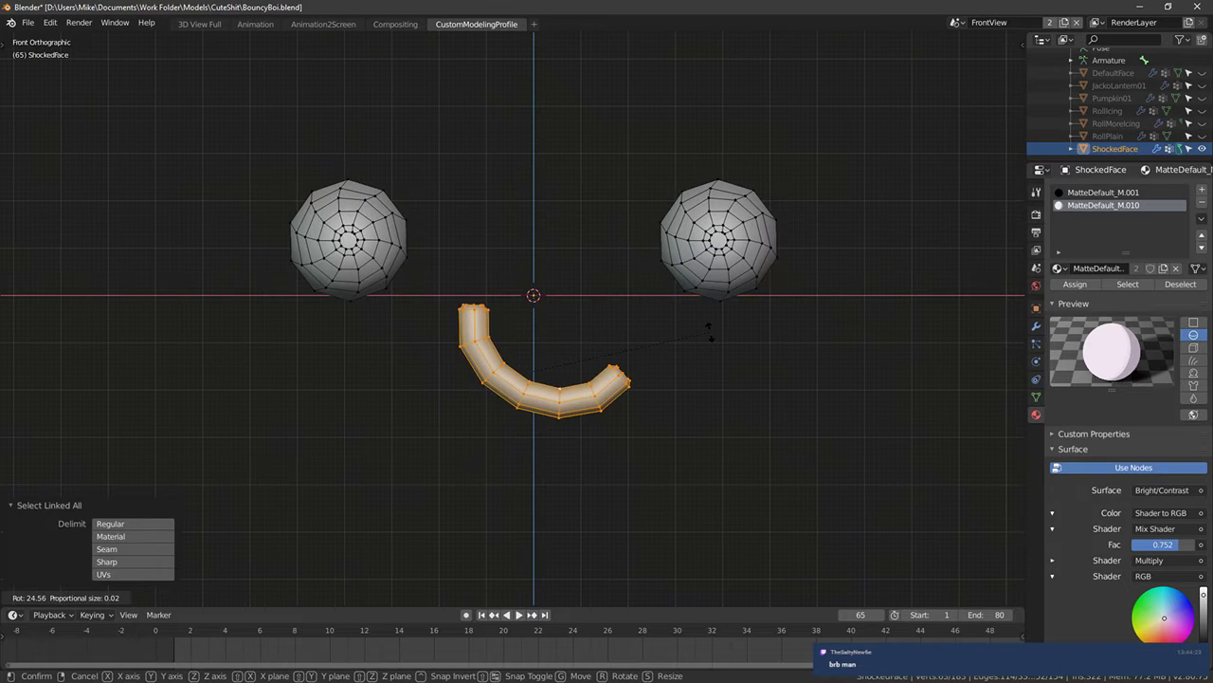
pyautogui.write('180')
pyautogui.press('Return')
pyautogui.press('Tab')
# Duplicate the frowning ShockedFace object in place and rename the copy SadFace
pyautogui.hotkey('shift', 'd')
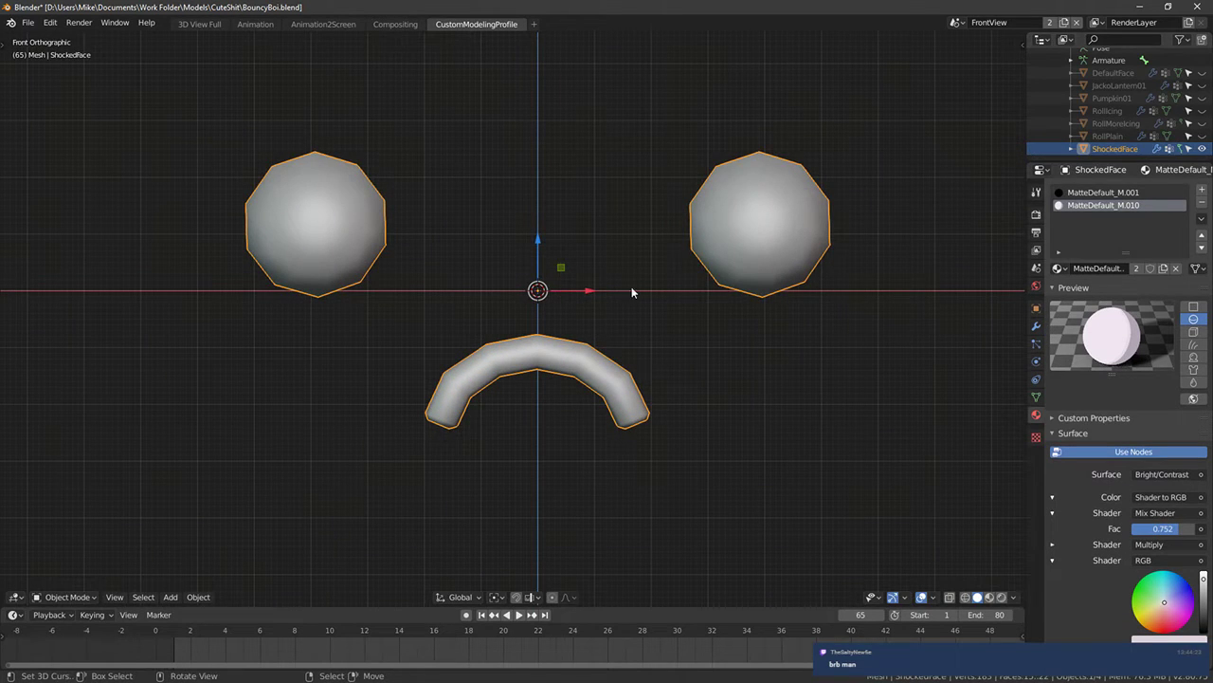
pyautogui.press('Escape')
pyautogui.scroll(-1, 1129, 152)
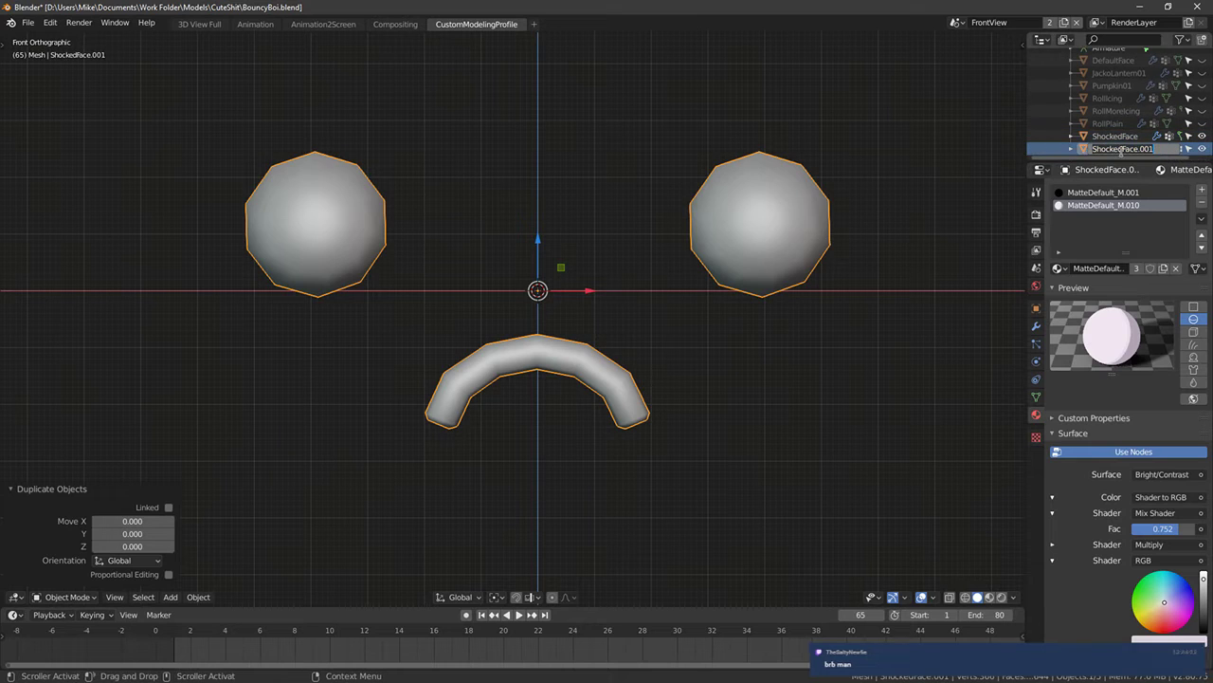
pyautogui.press('Return')
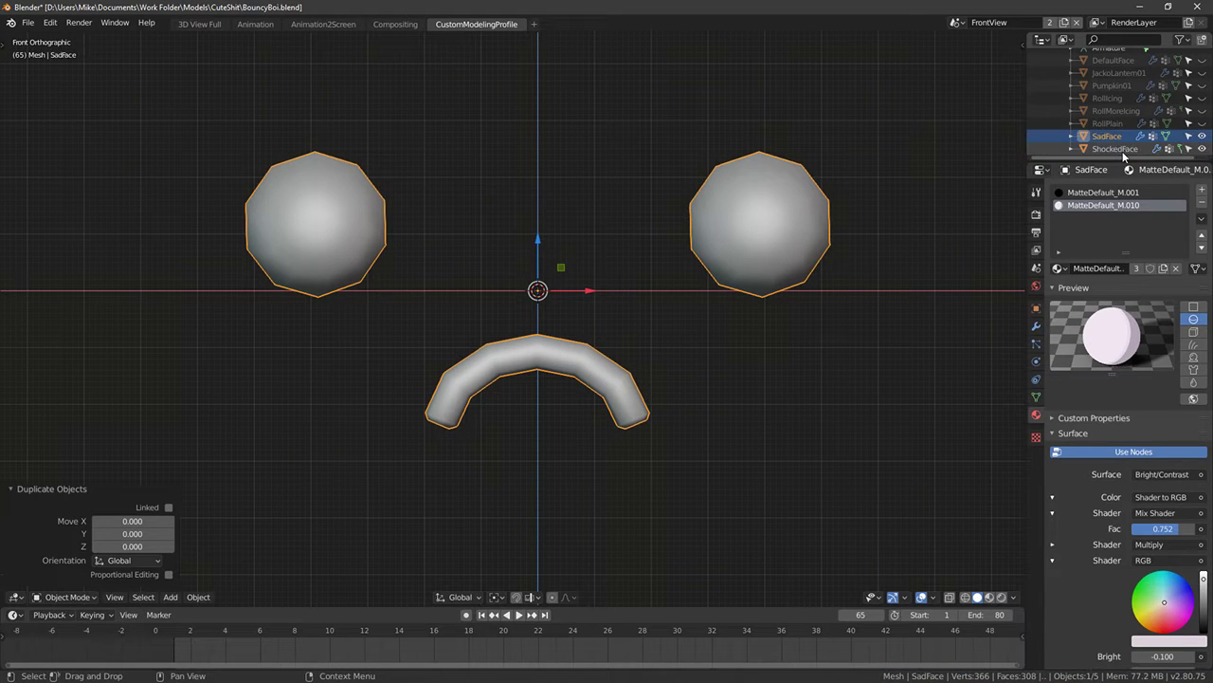
# Reselect the ShockedFace object and open its mesh for editing at the mouth
pyautogui.click(1119, 149)
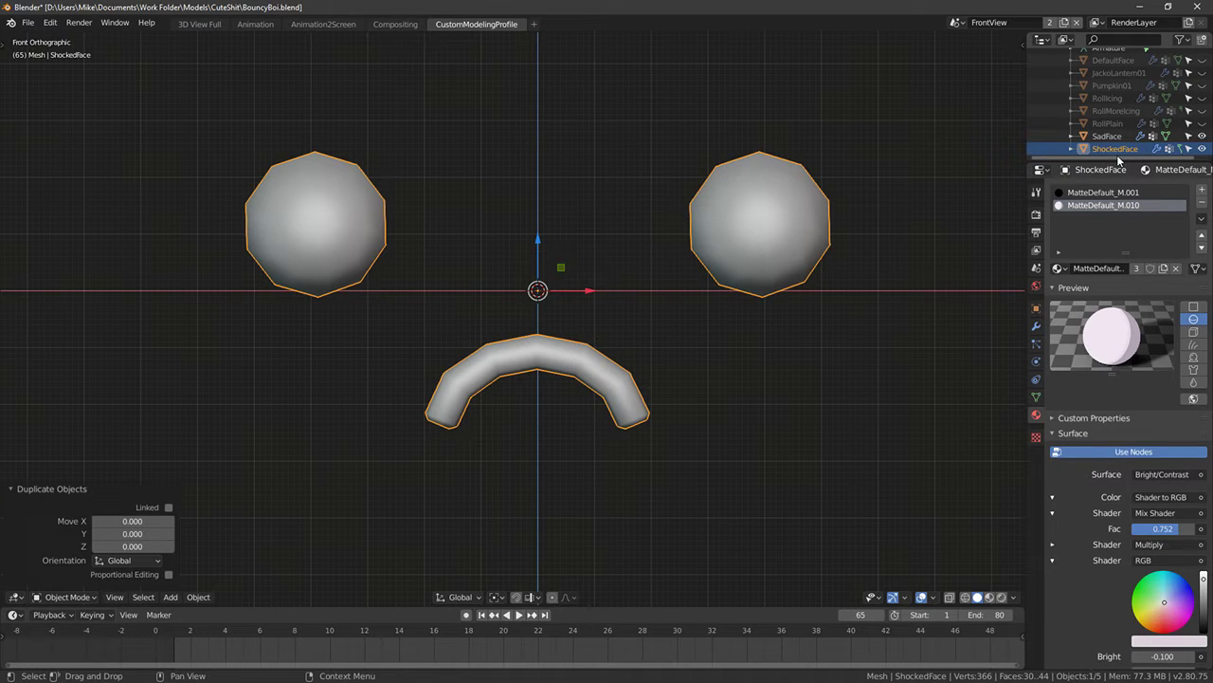
pyautogui.moveTo(585, 291)
pyautogui.mouseDown(button='middle')
pyautogui.moveTo(629, 293)
pyautogui.moveTo(596, 304)
pyautogui.moveTo(577, 292)
pyautogui.mouseUp(button='middle')
pyautogui.press('KP_1')
pyautogui.scroll(2, 539, 347)
pyautogui.moveTo(540, 347); pyautogui.dragTo(251, 303, button='middle')
pyautogui.press('Tab')
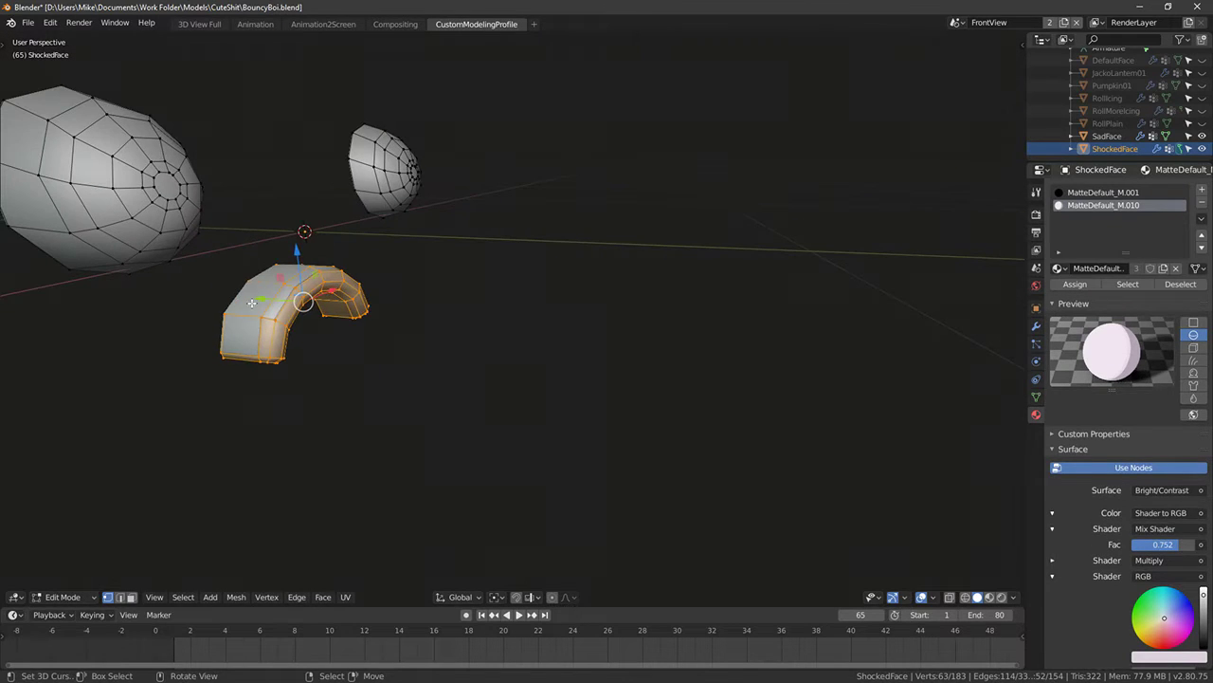
# In wireframe side view, select the front vertices of the ShockedFace mouth and delete them, leaving only its back outline
pyautogui.press('KP_1')
pyautogui.moveTo(556, 222); pyautogui.dragTo(685, 214, button='middle')
pyautogui.moveTo(508, 276); pyautogui.dragTo(575, 273, button='middle')
pyautogui.hotkey('alt', 'a')
pyautogui.press('l')
pyautogui.moveTo(359, 303); pyautogui.dragTo(455, 326, button='middle')
pyautogui.press('KP_1')
pyautogui.press('KP_3')
pyautogui.hotkey('alt', 'z')
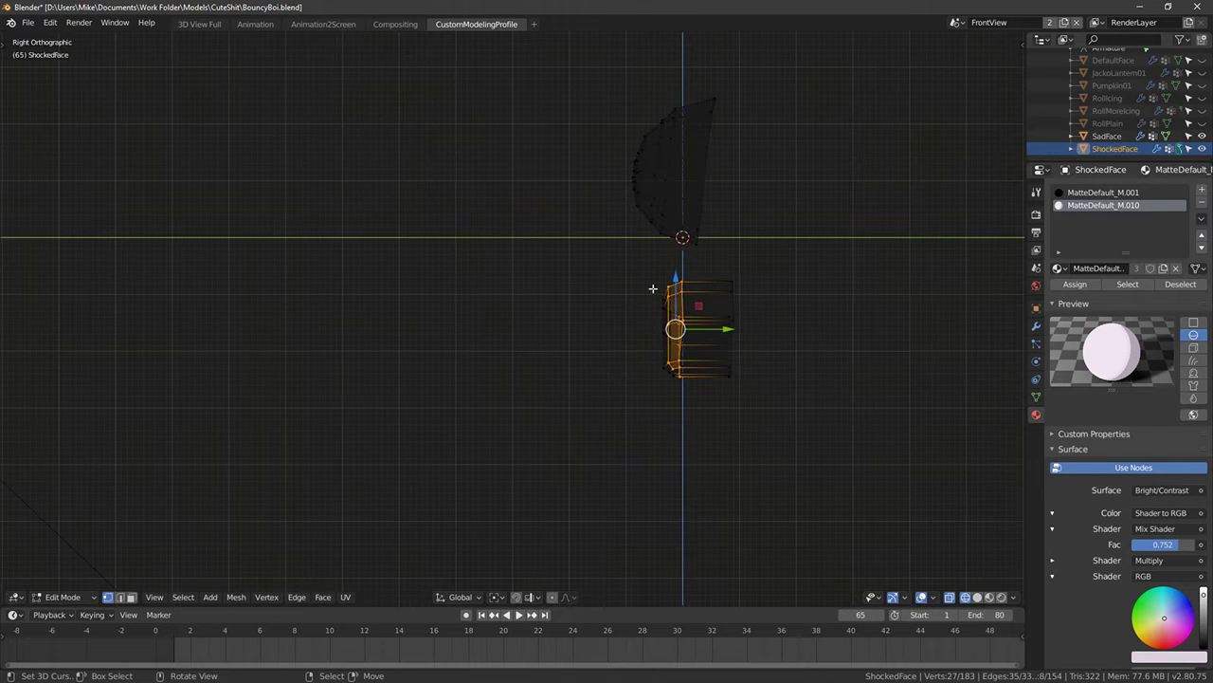
pyautogui.press('b')
pyautogui.moveTo(643, 272); pyautogui.dragTo(697, 410)
pyautogui.press('x')
pyautogui.click(699, 411)
pyautogui.moveTo(699, 412); pyautogui.dragTo(717, 379, button='middle')
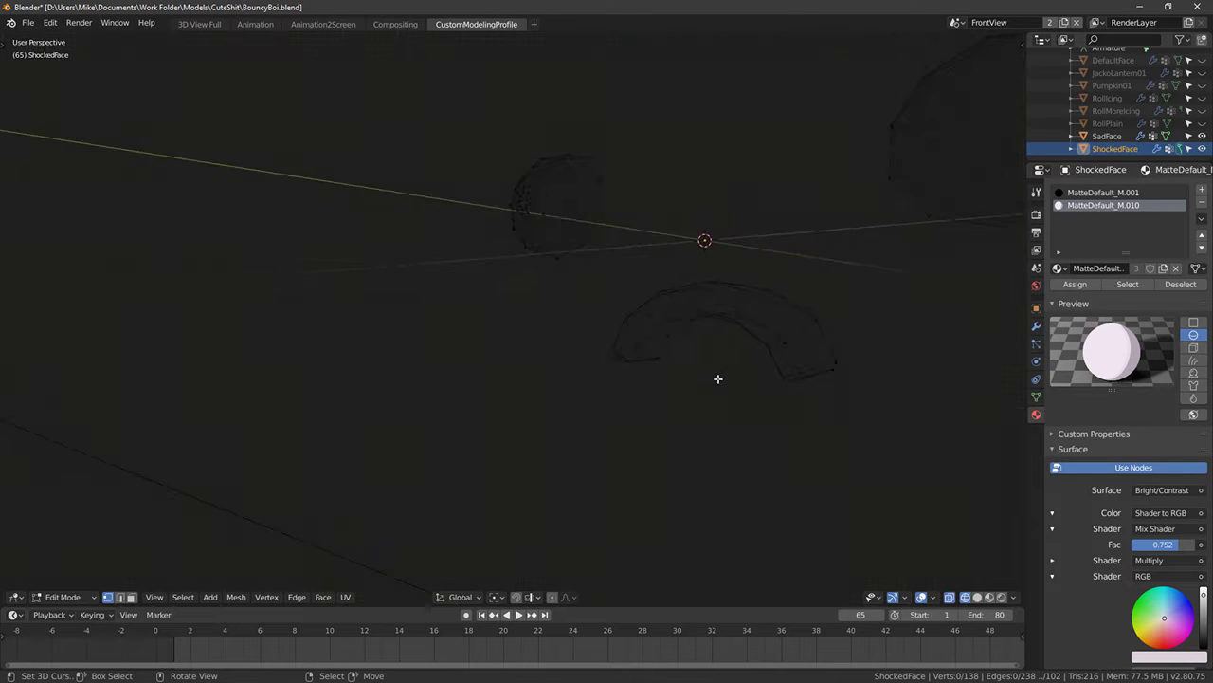
# In front view, move the lower inner edge of the ShockedFace mouth down about 0.066 on Z and flatten its curve vertically
pyautogui.press('KP_1')
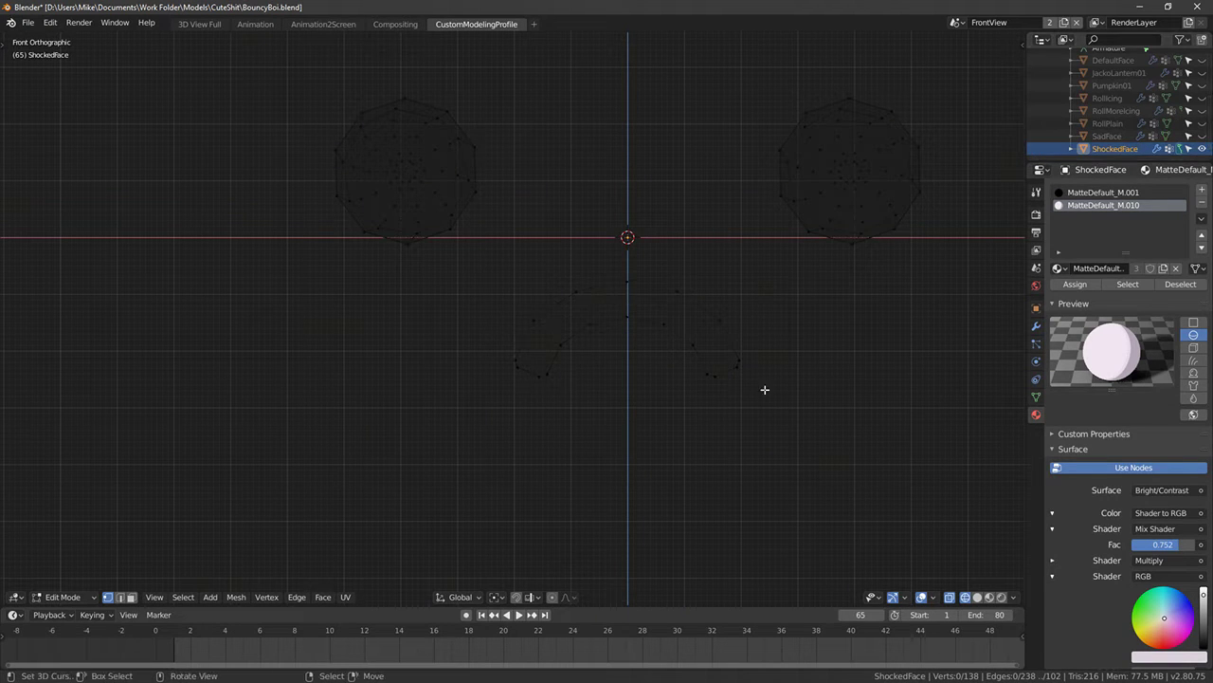
pyautogui.keyDown('ctrl'); pyautogui.click(676, 333); pyautogui.keyUp('ctrl')
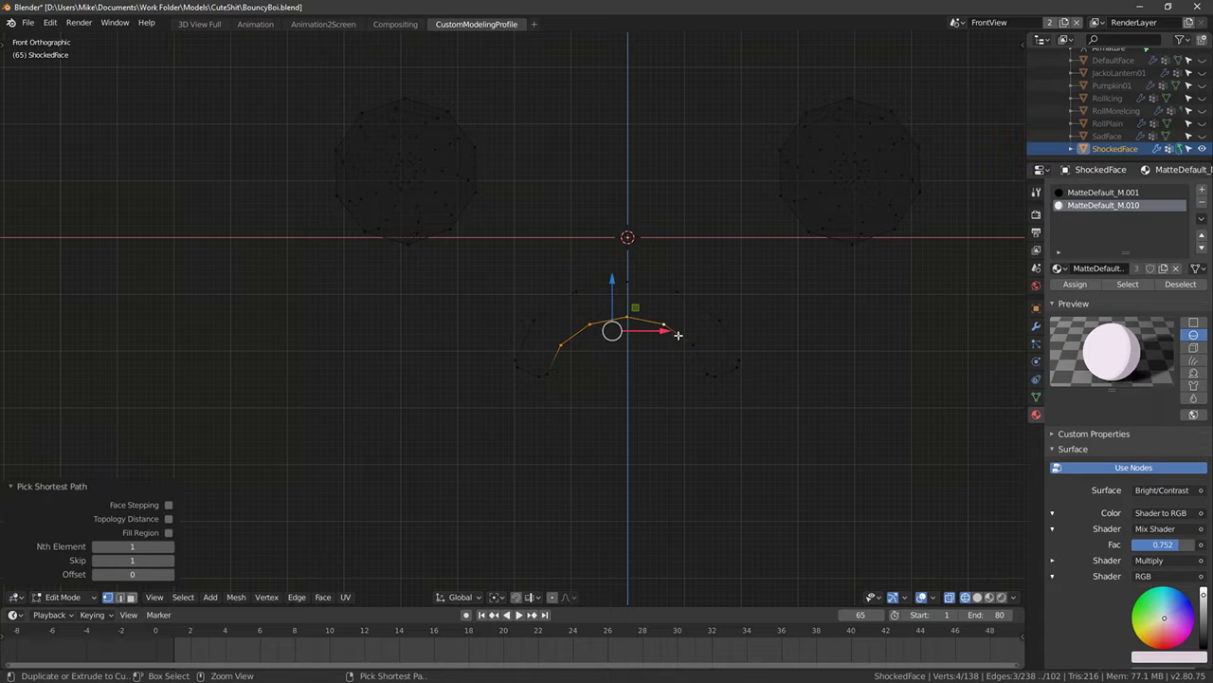
pyautogui.moveTo(627, 284); pyautogui.dragTo(628, 299)
pyautogui.click(631, 326)
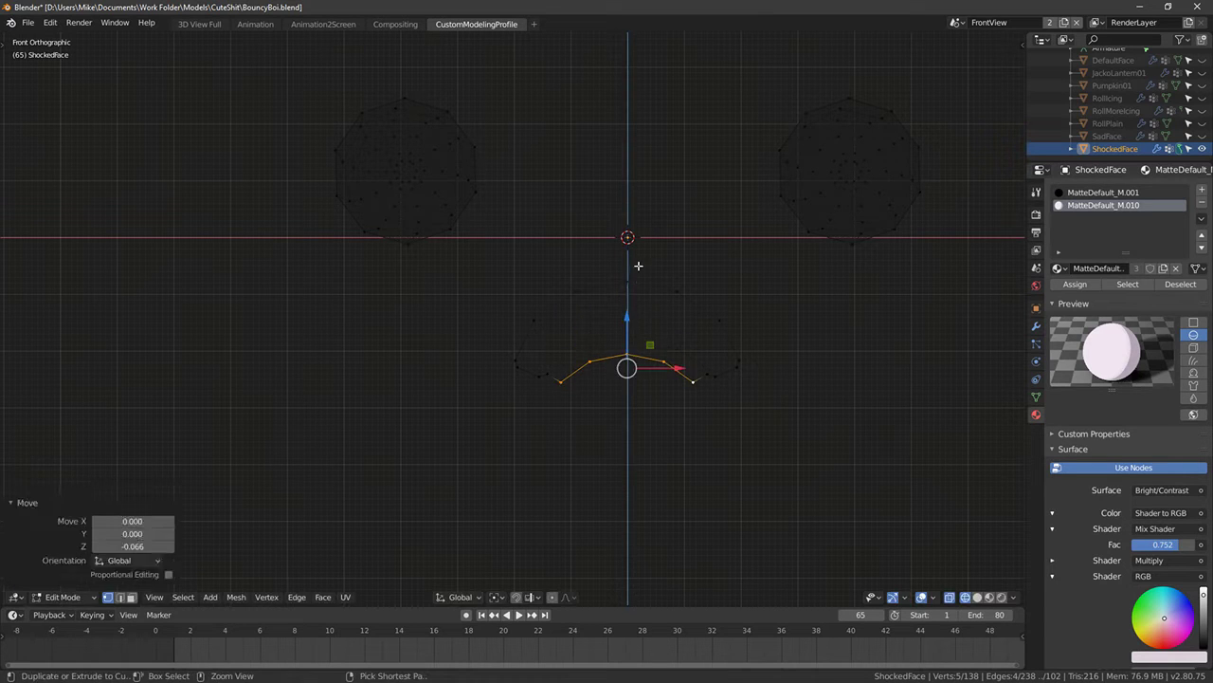
pyautogui.press('s')
pyautogui.press('z')
pyautogui.click(627, 286)
pyautogui.moveTo(628, 286); pyautogui.dragTo(635, 317)
pyautogui.press('Tab')
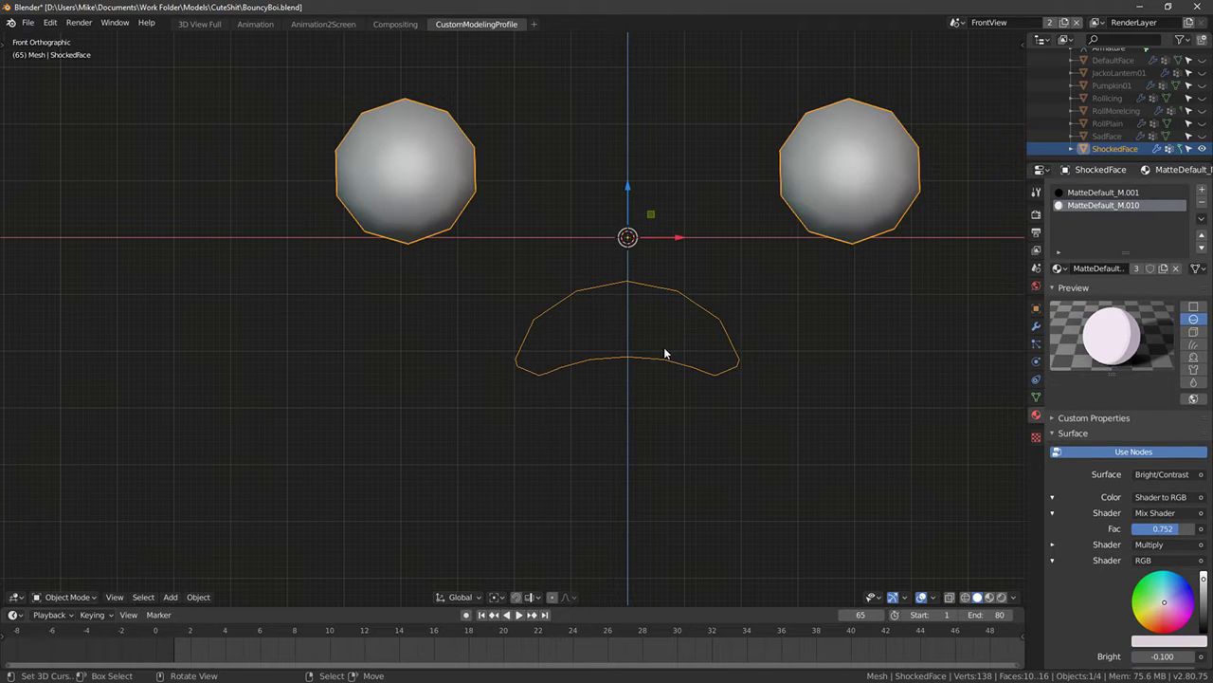
# Reopen the ShockedFace mesh for editing and select the mouth's entire outline loop in side view
pyautogui.scroll(-1, 664, 347)
pyautogui.press('Tab')
pyautogui.hotkey('alt', 'a')
pyautogui.keyDown('alt'); pyautogui.click(594, 292); pyautogui.keyUp('alt')
pyautogui.moveTo(593, 292); pyautogui.dragTo(493, 324, button='middle')
pyautogui.press('KP_3')
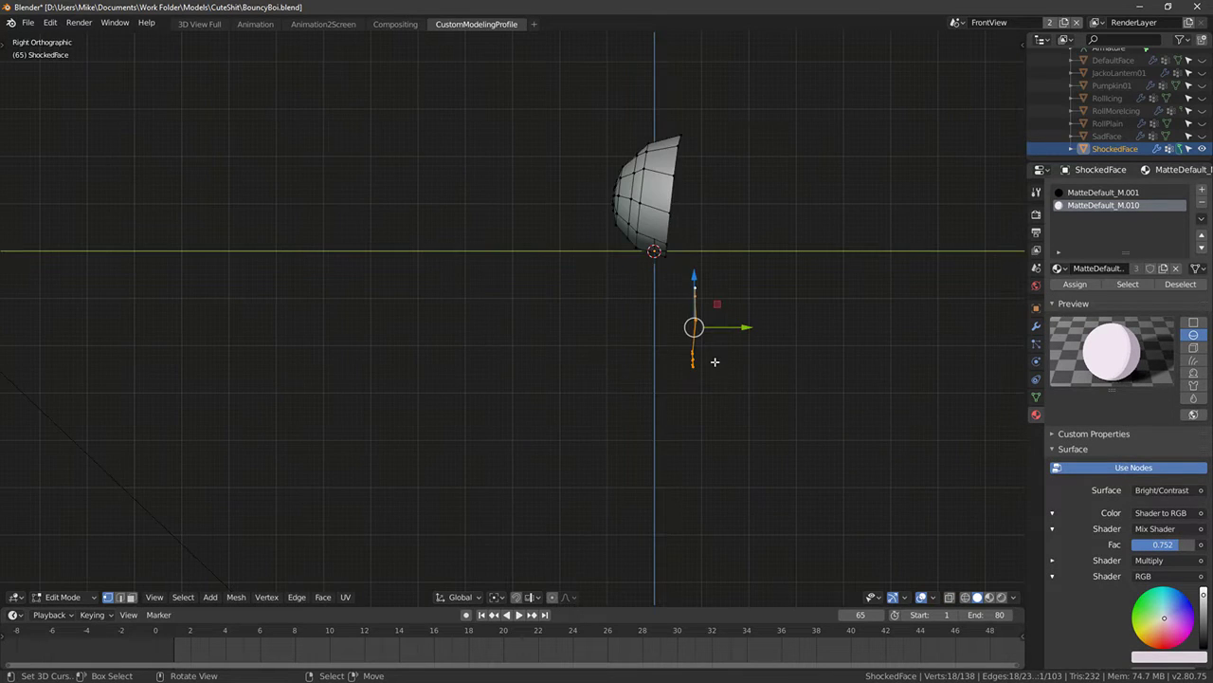
pyautogui.press('e')
pyautogui.rightClick(683, 353)
pyautogui.hotkey('ctrl', 'z')
pyautogui.press('s')
pyautogui.rightClick(890, 327)
# Flatten the selected mouth outline onto a single plane by scaling it to 0 along Y
pyautogui.press('s')
pyautogui.press('y')
pyautogui.press('0')
pyautogui.press('Return')
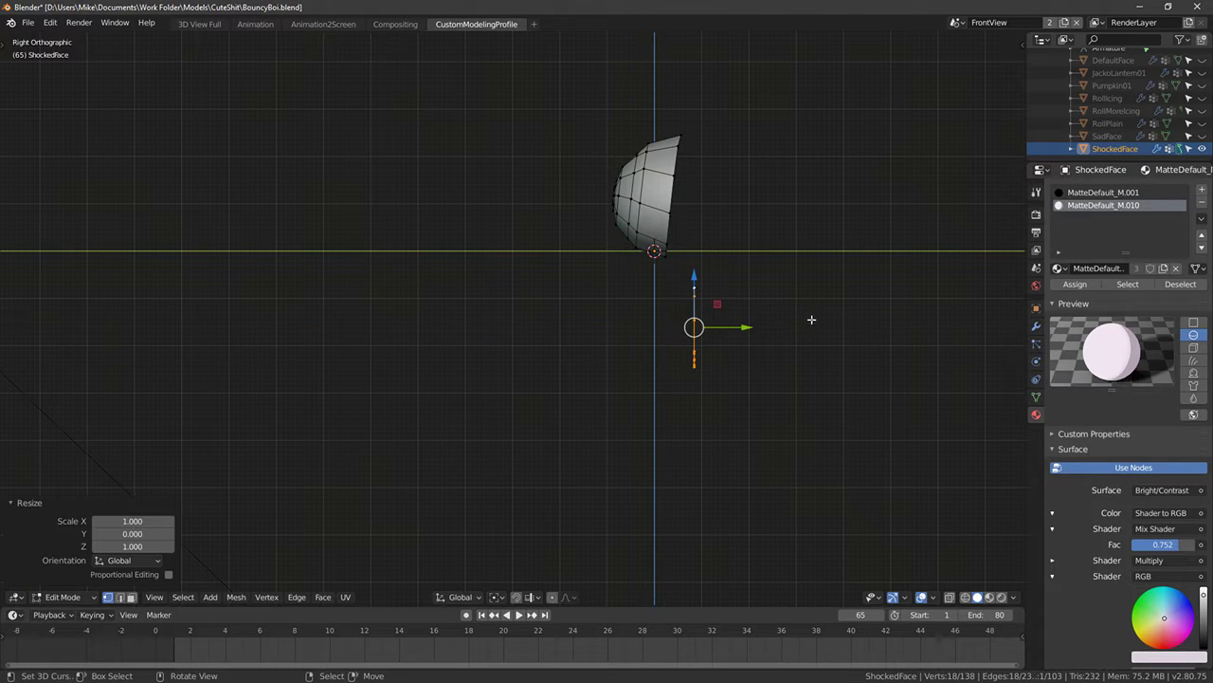
# Extrude the flattened mouth outline forward to give it thickness, and scale the new front face to 0.928
pyautogui.press('e')
pyautogui.click(715, 331)
pyautogui.moveTo(715, 331); pyautogui.dragTo(850, 355, button='middle')
pyautogui.press('s')
pyautogui.click(759, 339)
pyautogui.moveTo(758, 338); pyautogui.dragTo(667, 328, button='middle')
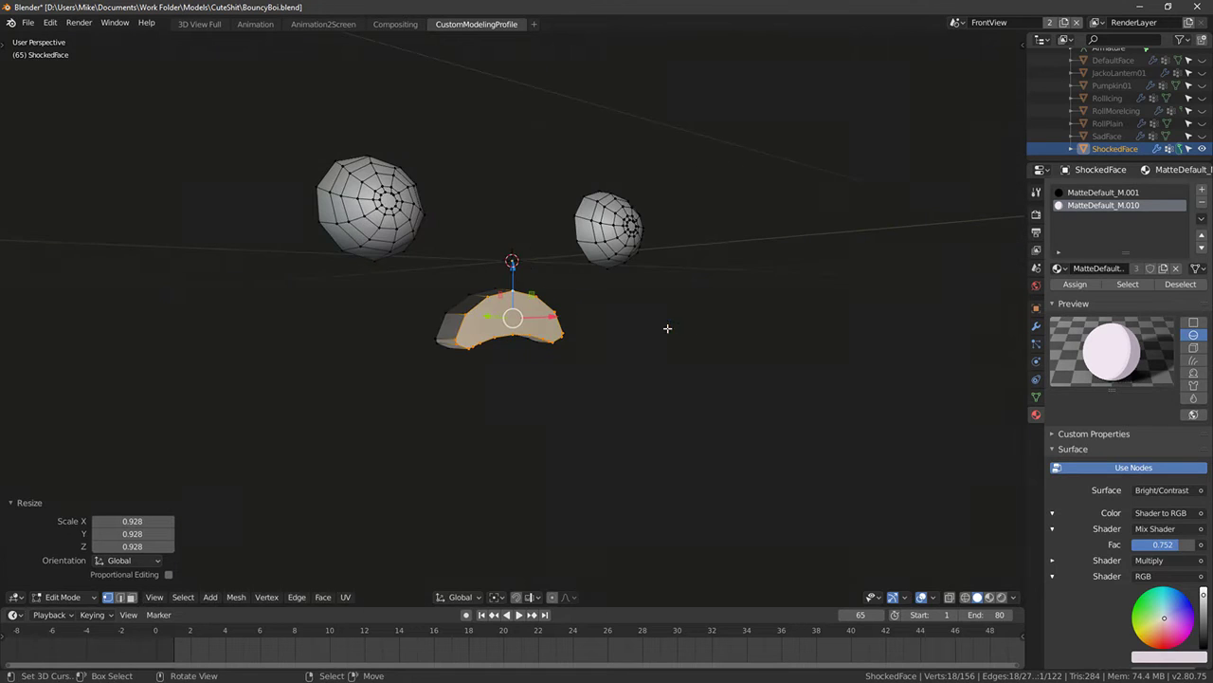
# Scale the mouth's front face to about 0.944 and adjust its height slightly along Z
pyautogui.moveTo(518, 264); pyautogui.dragTo(593, 271)
pyautogui.press('KP_1')
pyautogui.press('s')
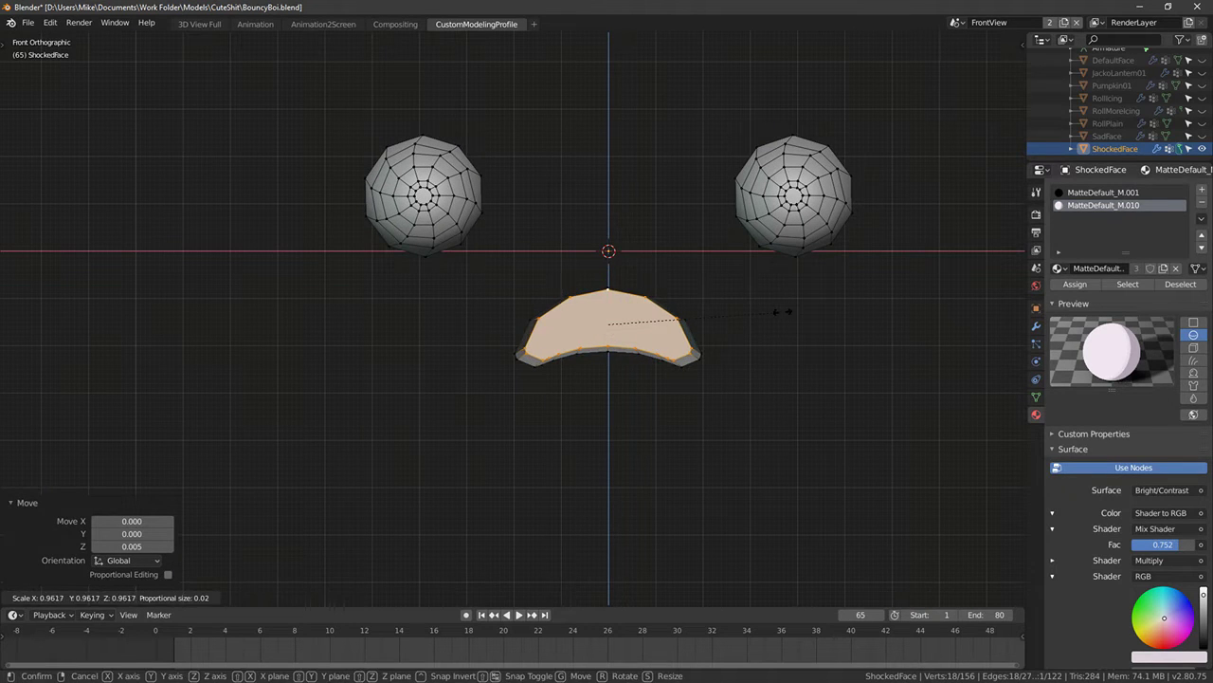
pyautogui.click(779, 312)
pyautogui.press('g')
pyautogui.press('z')
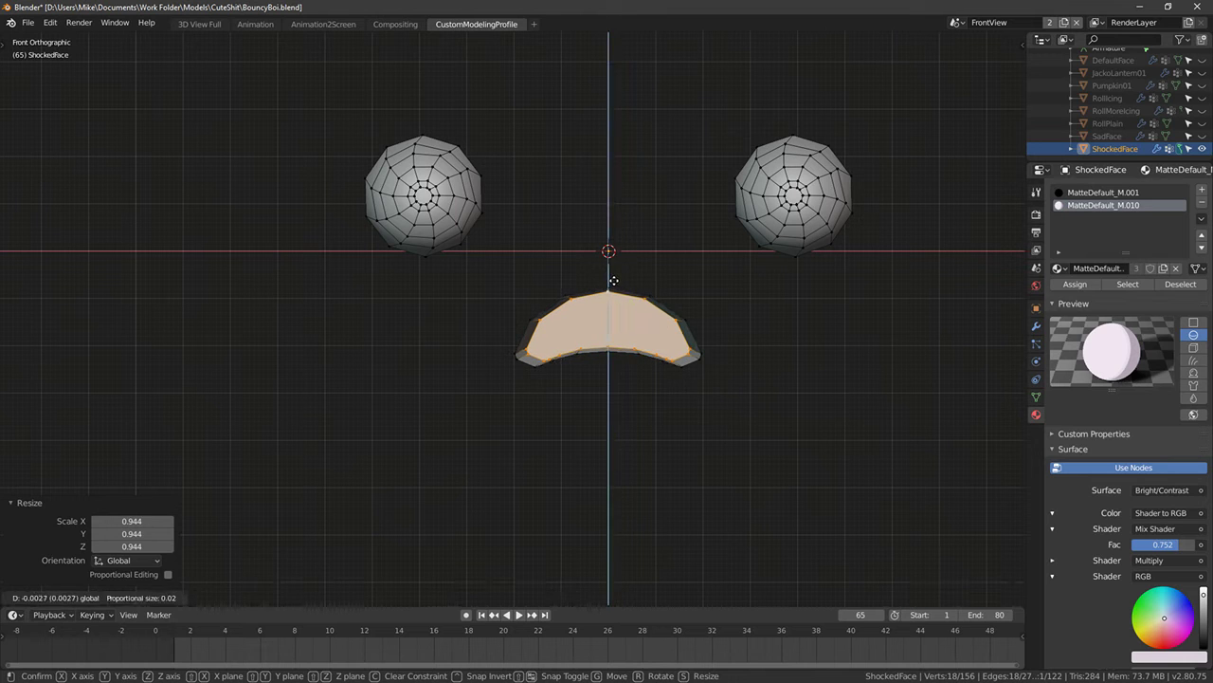
pyautogui.click(615, 281)
# Rescale the mouth's front face slightly and widen it along X by a factor of about 1.073
pyautogui.press('s')
pyautogui.click(699, 309)
pyautogui.press('s')
pyautogui.press('x')
pyautogui.click(755, 338)
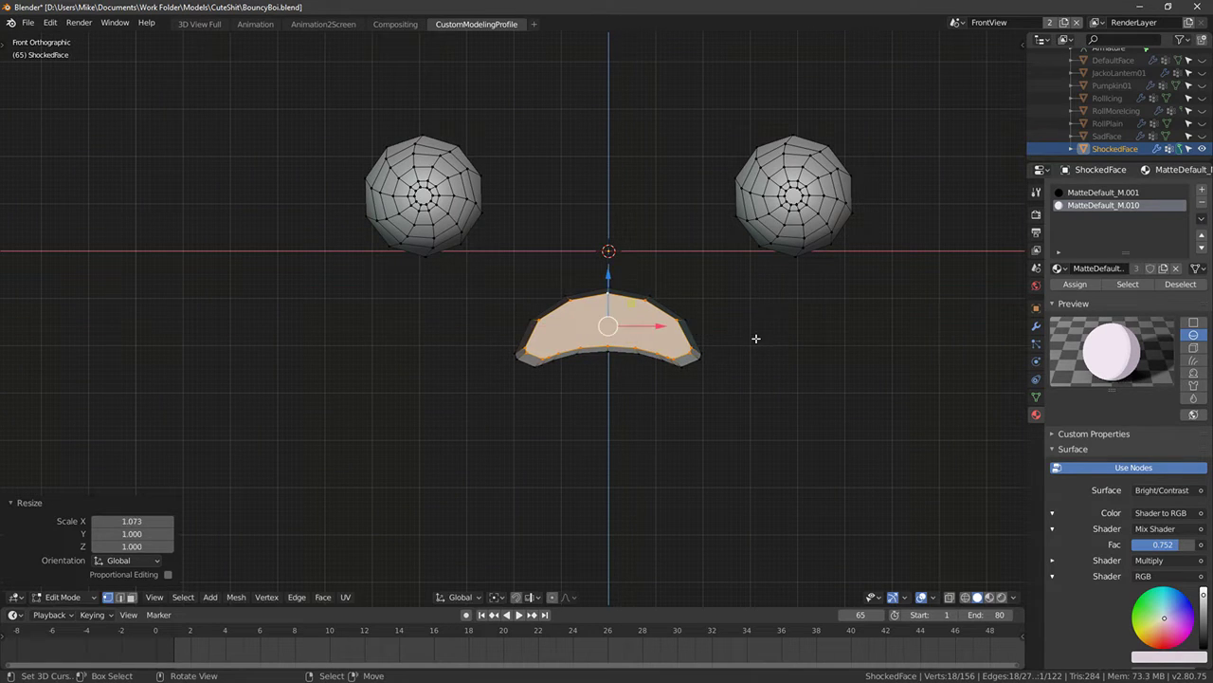
pyautogui.press('Tab')
pyautogui.press('Tab')
pyautogui.press('a')
pyautogui.press('s')
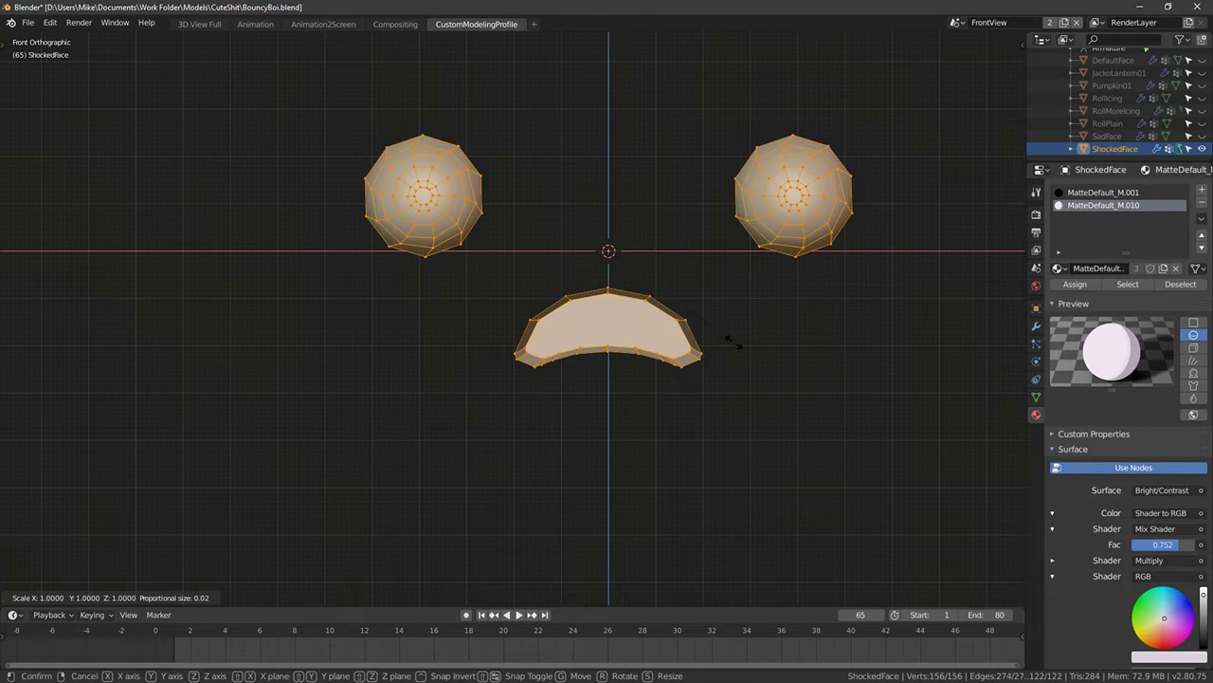
pyautogui.click(734, 342)
pyautogui.press('s')
pyautogui.click(739, 346)
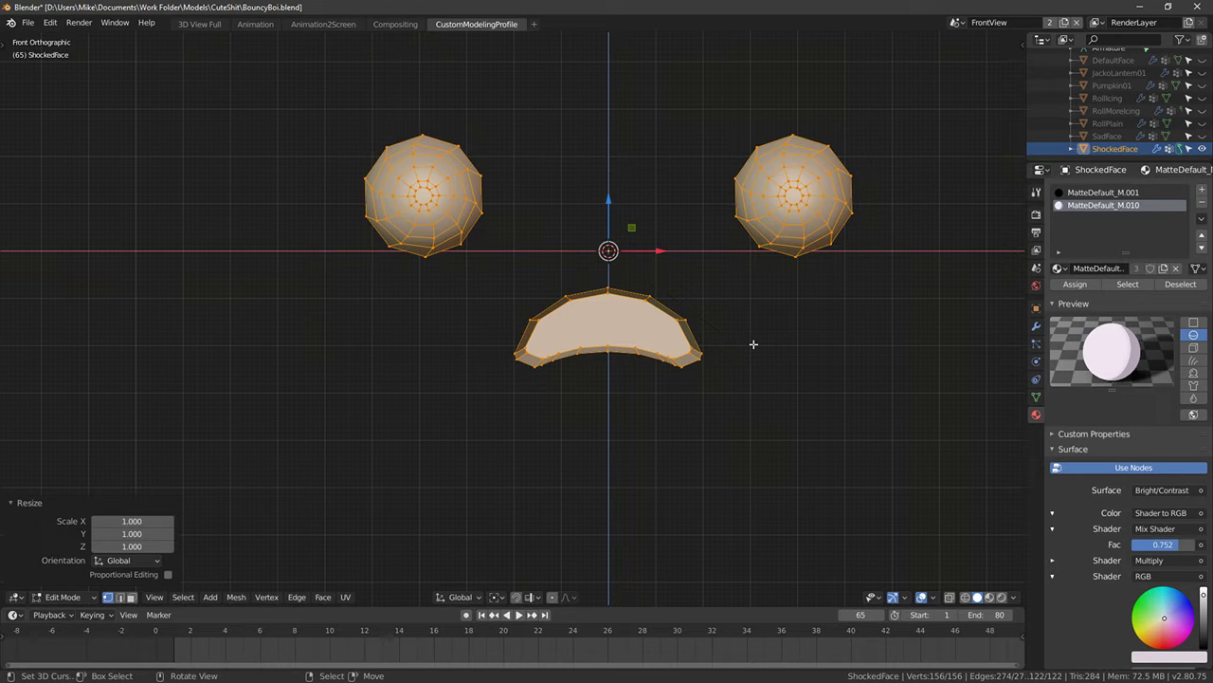
pyautogui.hotkey('ctrl', 'z')
pyautogui.hotkey('ctrl', 'z')
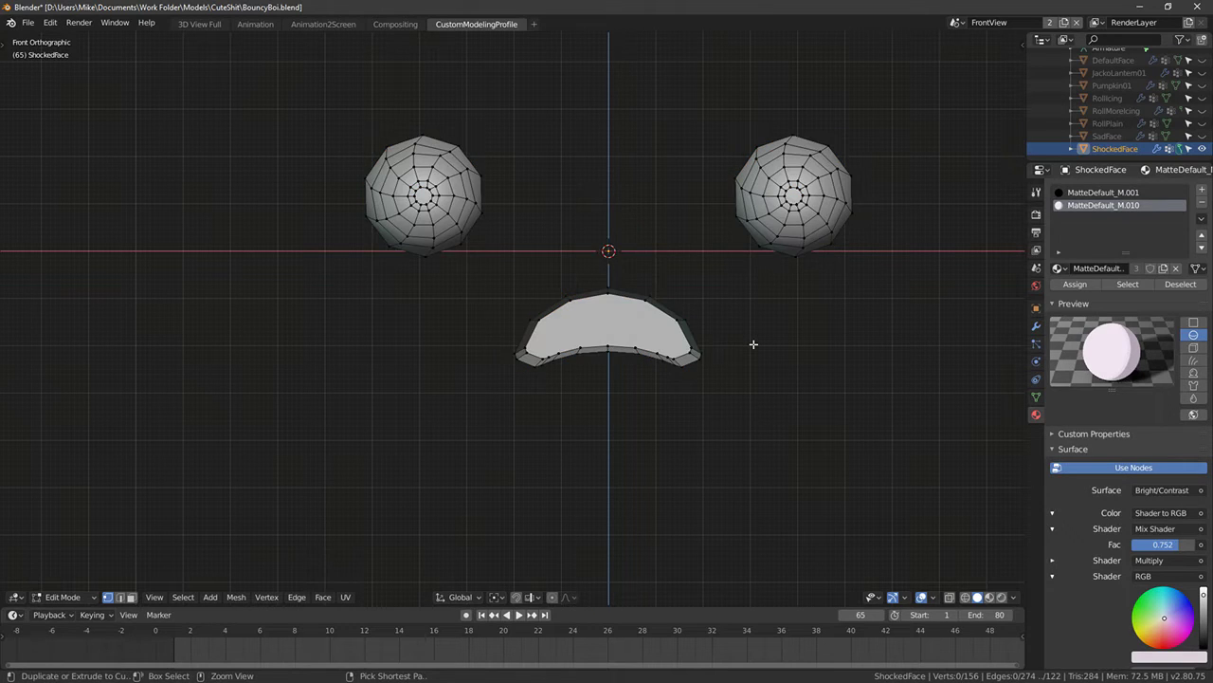
# Apply Shade Smooth to all the faces of the eyes and mouth
pyautogui.press('a')
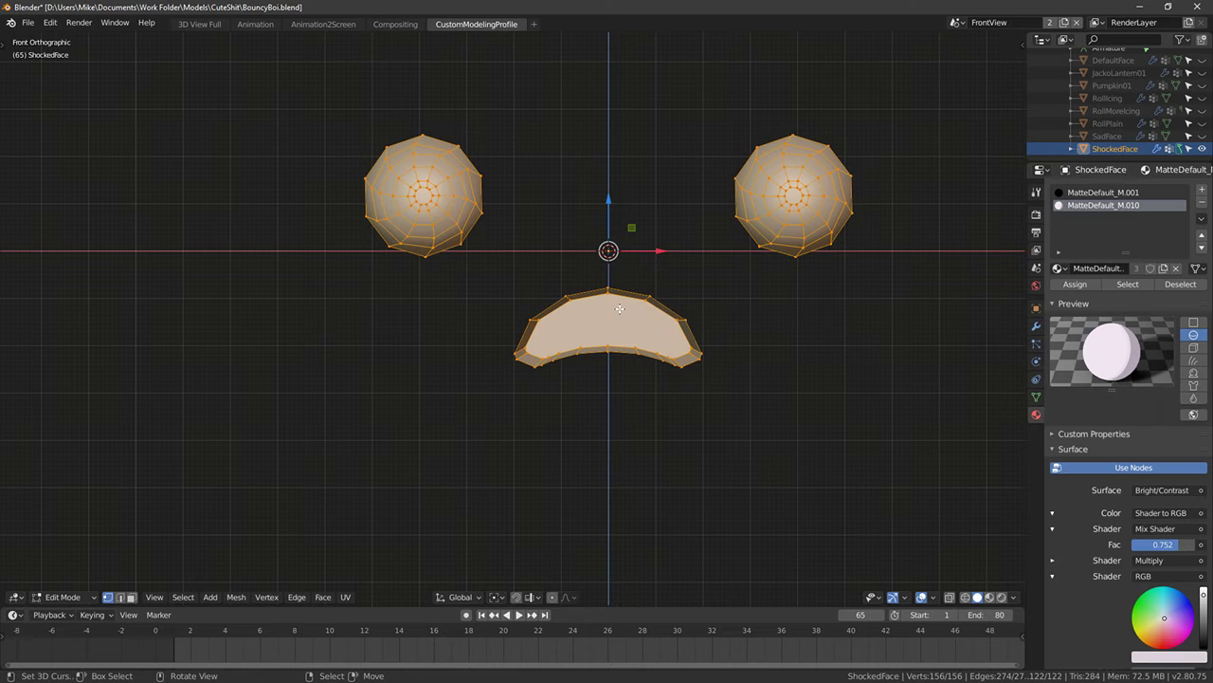
pyautogui.press('F3')
pyautogui.write('shadesmo')
pyautogui.press('BackSpace')
pyautogui.press('BackSpace')
pyautogui.press('BackSpace')
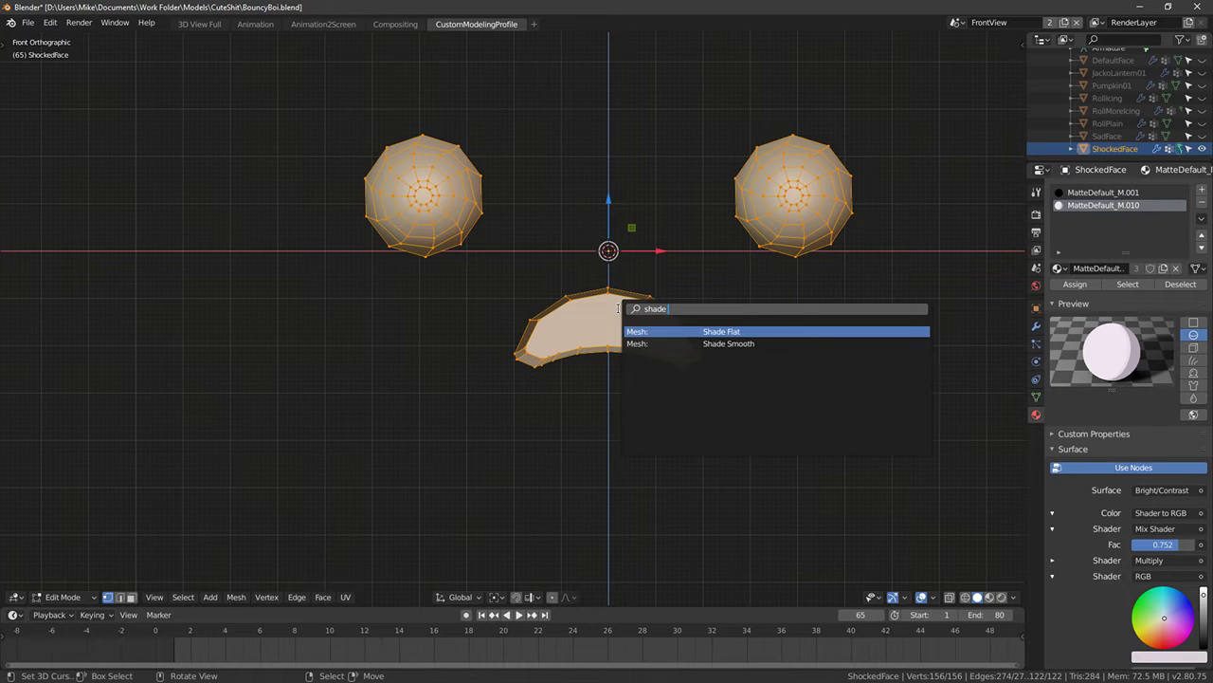
pyautogui.press('Down')
pyautogui.press('Return')
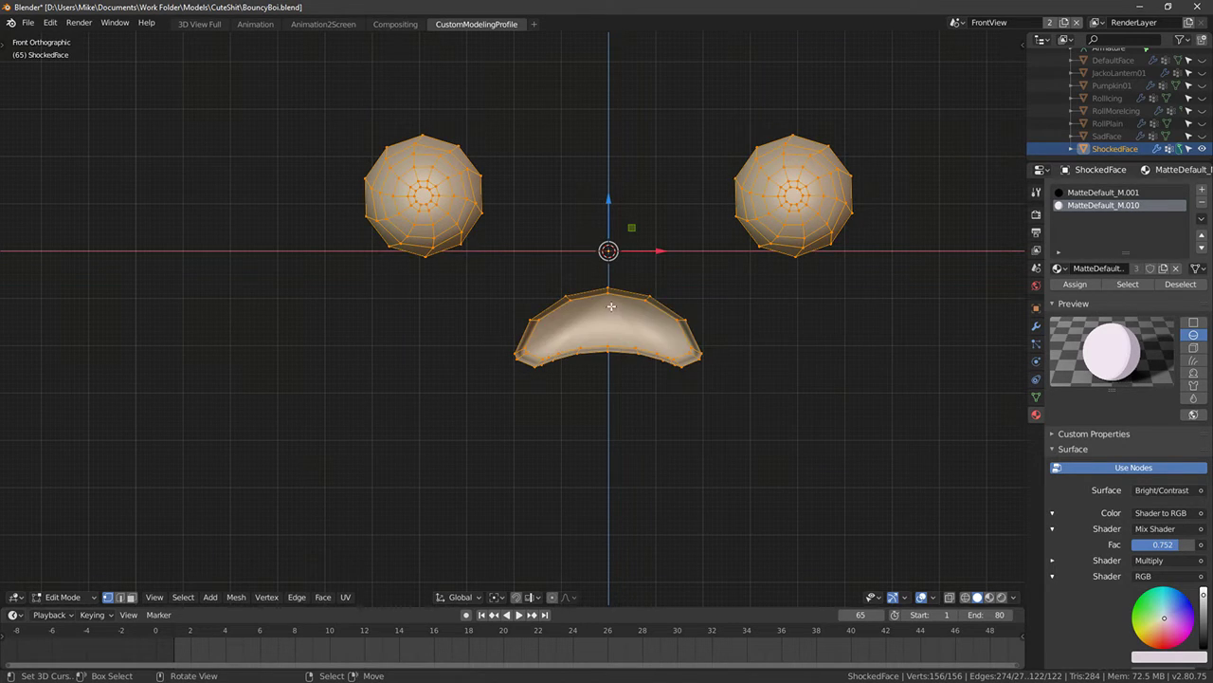
# Select only the mouth's front edge loop and try to bevel it
pyautogui.moveTo(612, 306); pyautogui.dragTo(679, 320, button='middle')
pyautogui.hotkey('alt', 'a')
pyautogui.moveTo(482, 301); pyautogui.dragTo(480, 268, button='middle')
pyautogui.keyDown('alt'); pyautogui.rightClick(506, 327); pyautogui.keyUp('alt')
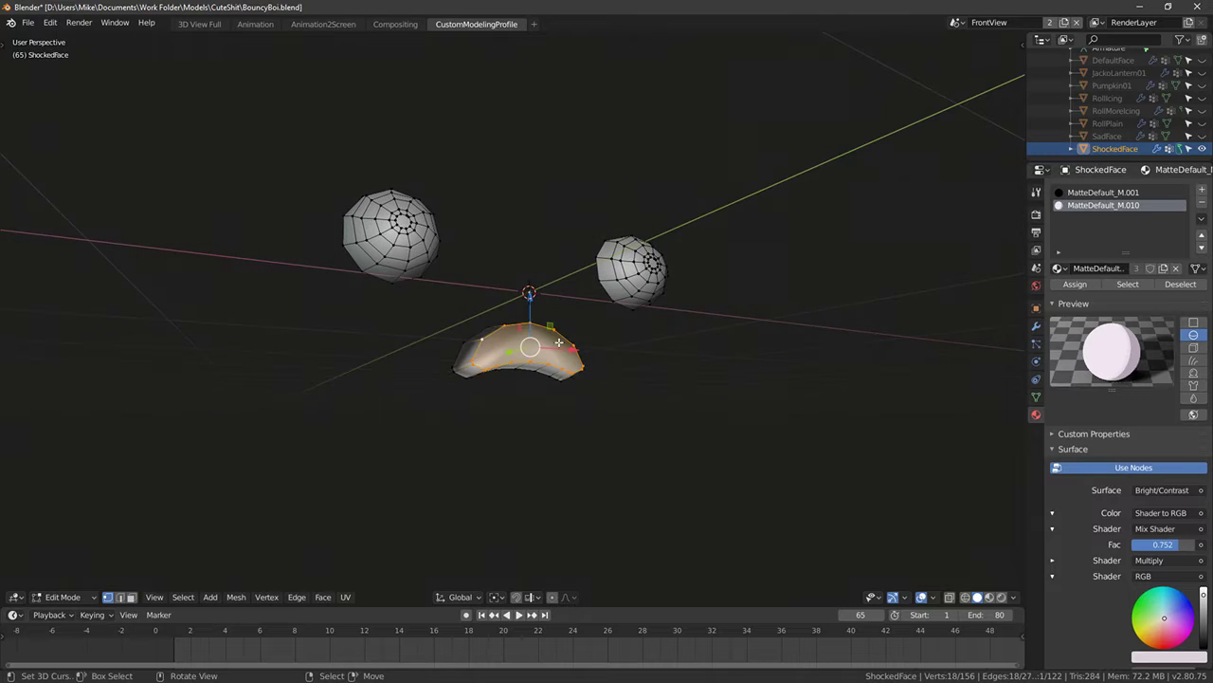
pyautogui.hotkey('ctrl', 'b')
pyautogui.rightClick(715, 352)
pyautogui.moveTo(658, 391); pyautogui.dragTo(606, 379, button='middle')
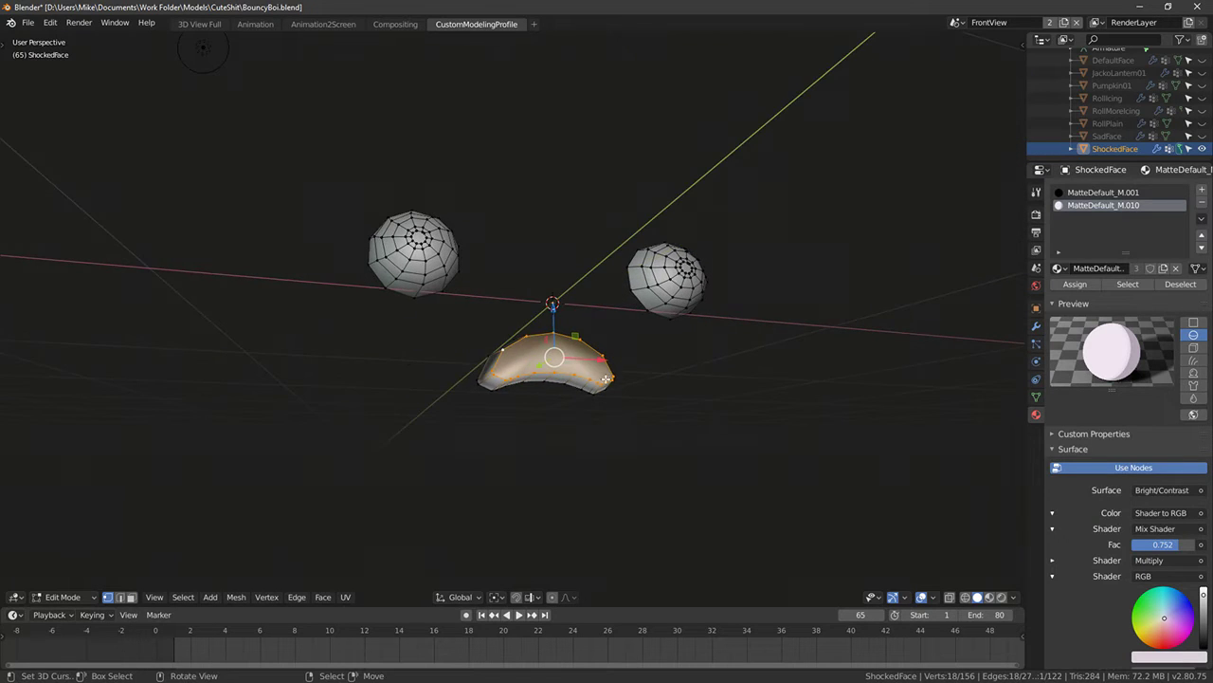
# Apply Smooth Vertices to the selected front edge loop of the mouth
pyautogui.press('KP_1')
pyautogui.scroll(4, 648, 386)
pyautogui.press('F3')
pyautogui.write('smo')
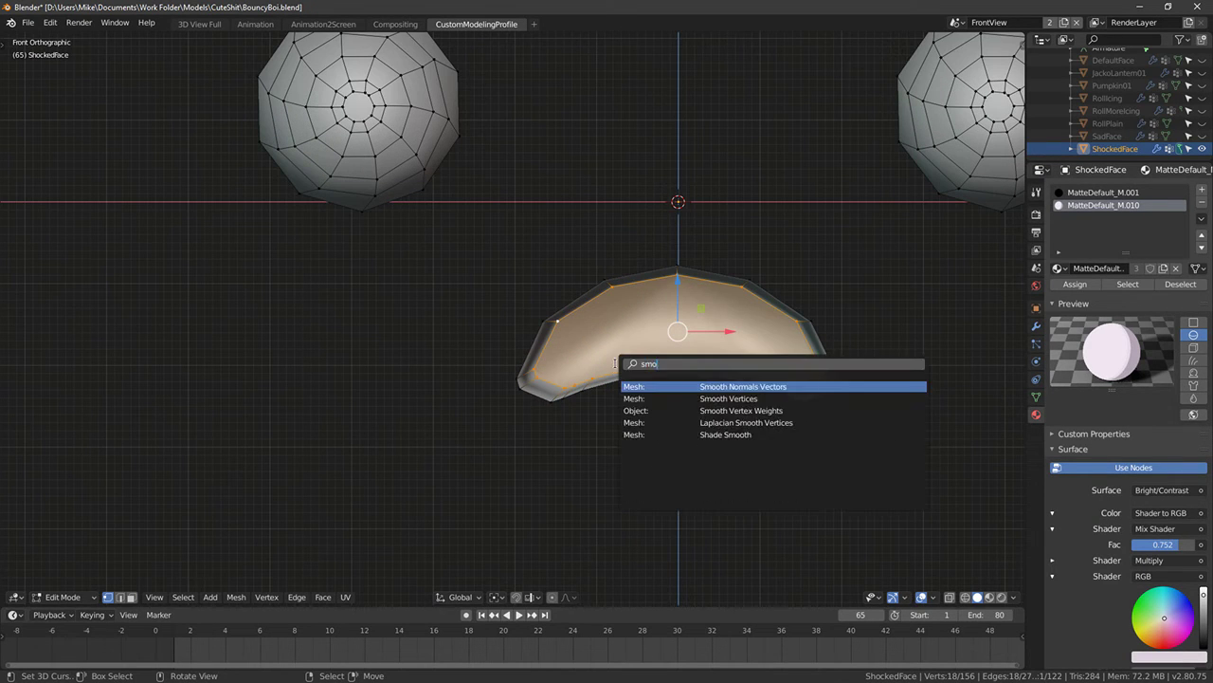
pyautogui.write('oth ver')
pyautogui.press('Return')
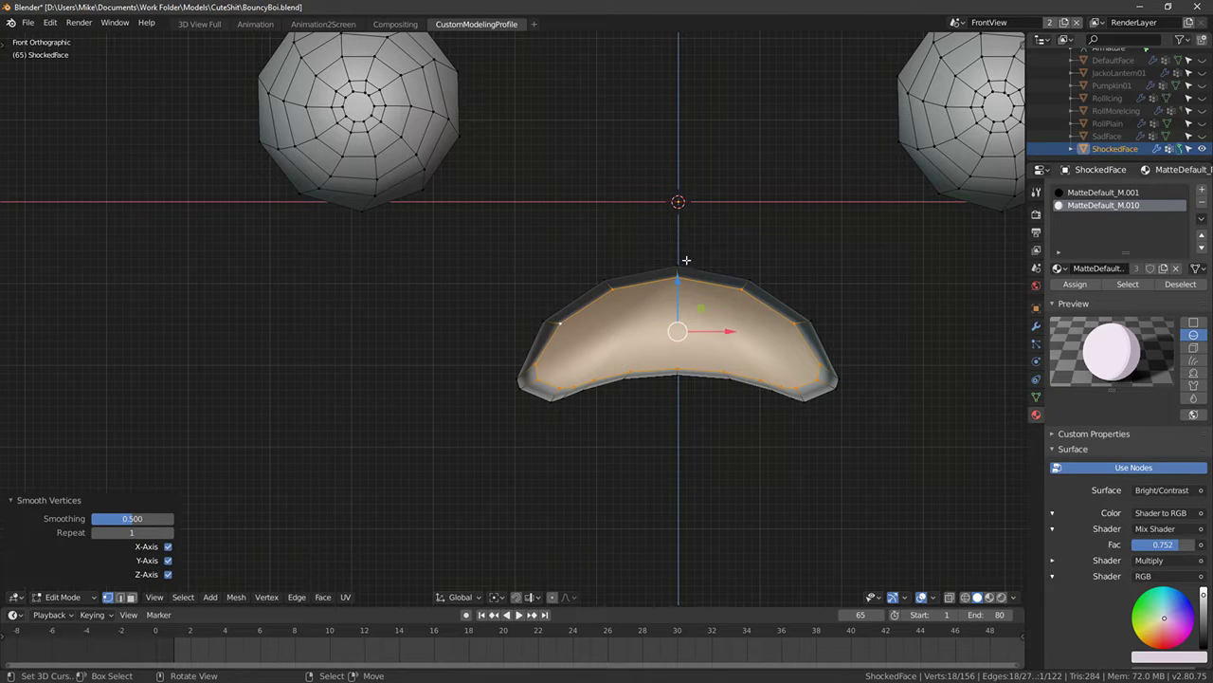
# Move the mouth's front loop up about 0.002 along Z and slightly forward along Y
pyautogui.moveTo(682, 292); pyautogui.dragTo(683, 285)
pyautogui.moveTo(721, 322); pyautogui.dragTo(636, 368, button='middle')
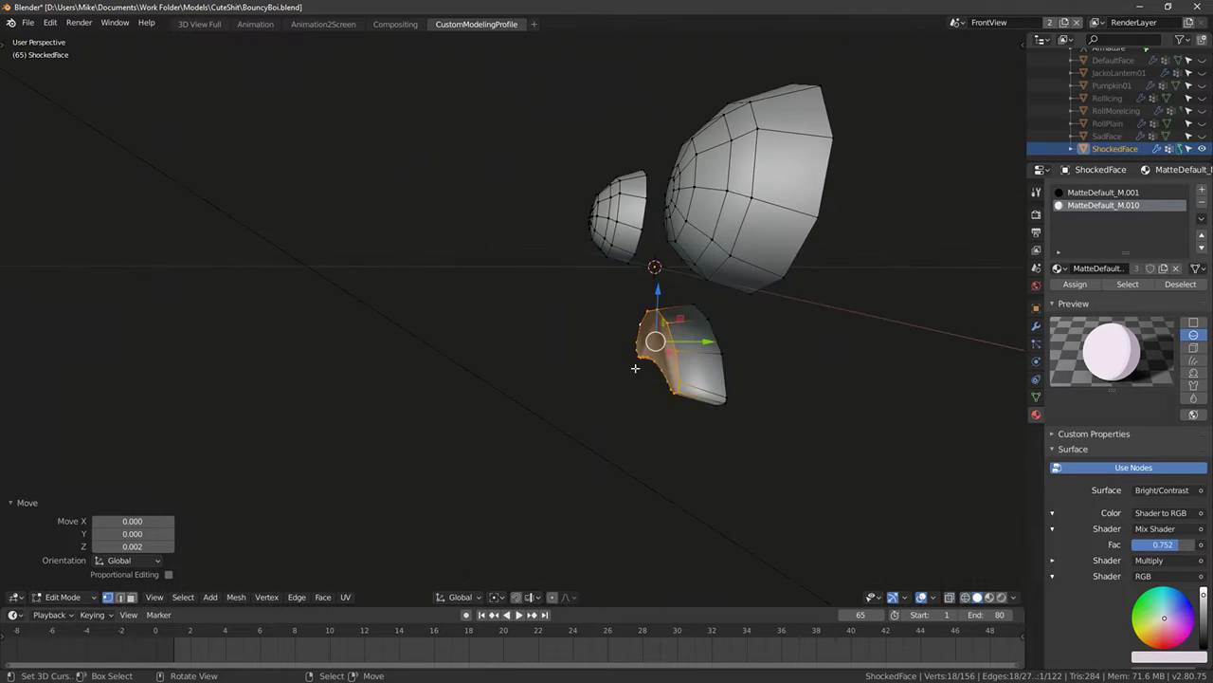
pyautogui.moveTo(709, 343); pyautogui.dragTo(698, 343)
pyautogui.moveTo(678, 344)
pyautogui.mouseDown(button='middle')
pyautogui.moveTo(653, 344)
pyautogui.moveTo(708, 366)
pyautogui.moveTo(672, 340)
pyautogui.mouseUp(button='middle')
pyautogui.press('Tab')
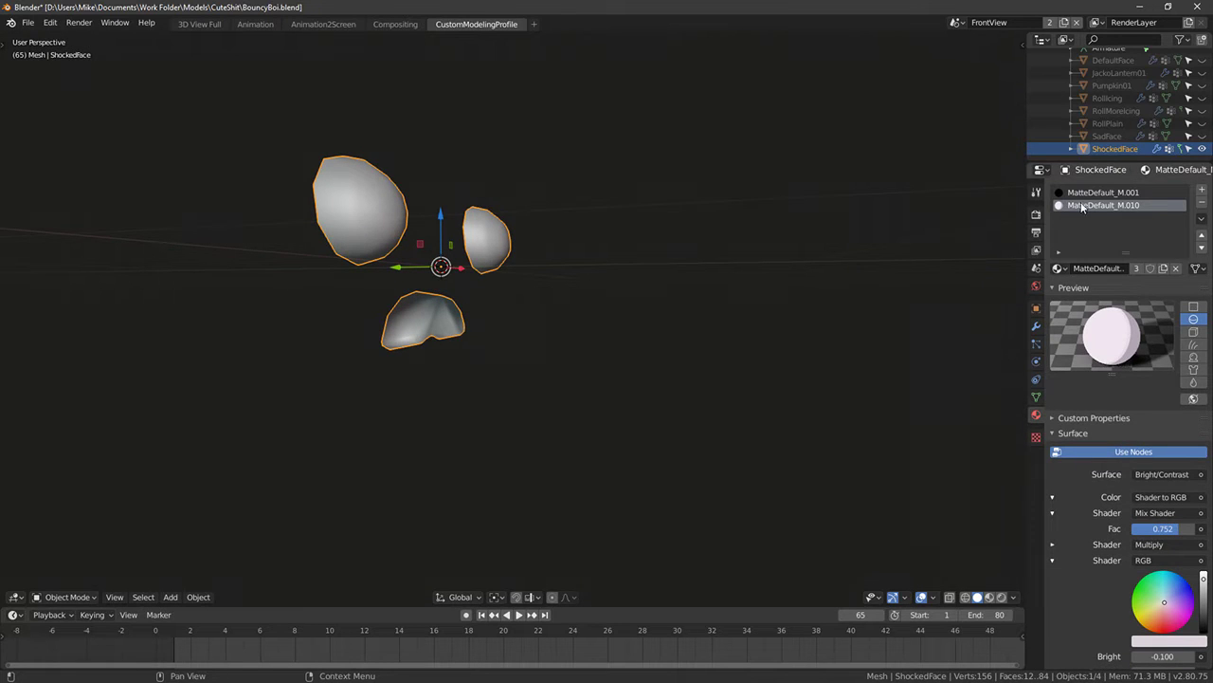
# Try to extrude the mouth's front loop, scale it down and move it about 0.015 along Y
pyautogui.press('Tab')
pyautogui.hotkey('ctrl', 'l')
pyautogui.moveTo(474, 323); pyautogui.dragTo(423, 313, button='middle')
pyautogui.hotkey('alt', 'a')
pyautogui.keyDown('alt'); pyautogui.rightClick(479, 299); pyautogui.keyUp('alt')
pyautogui.moveTo(487, 276); pyautogui.dragTo(461, 320, button='middle')
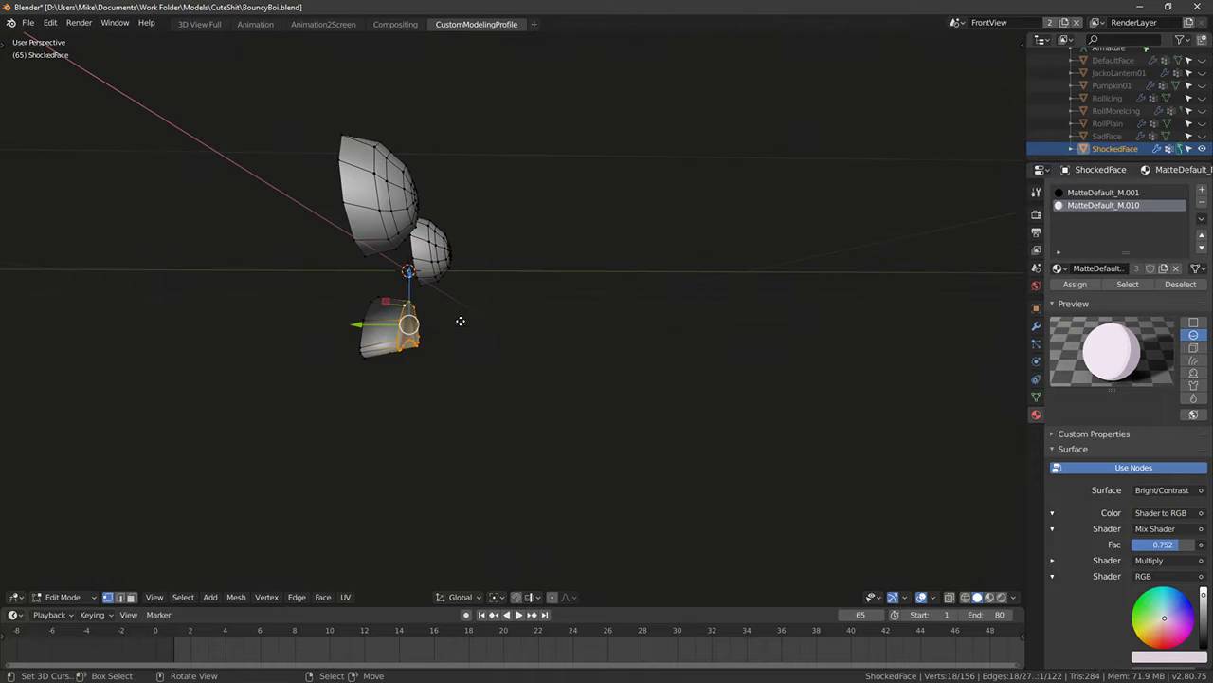
pyautogui.press('e')
pyautogui.click(474, 325)
pyautogui.press('s')
pyautogui.click(468, 322)
pyautogui.moveTo(377, 322); pyautogui.dragTo(370, 324)
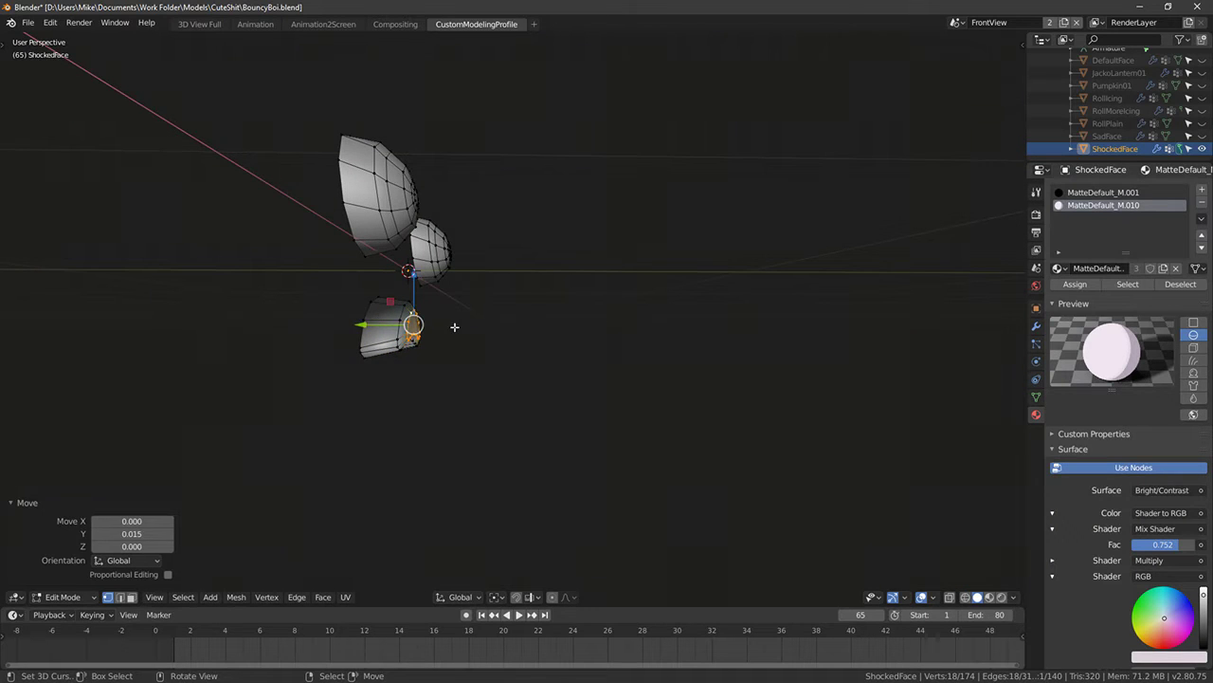
pyautogui.moveTo(457, 328)
pyautogui.mouseDown(button='middle')
pyautogui.moveTo(404, 325)
pyautogui.moveTo(447, 327)
pyautogui.mouseUp(button='middle')
pyautogui.keyDown('alt'); pyautogui.click(448, 327); pyautogui.keyUp('alt')
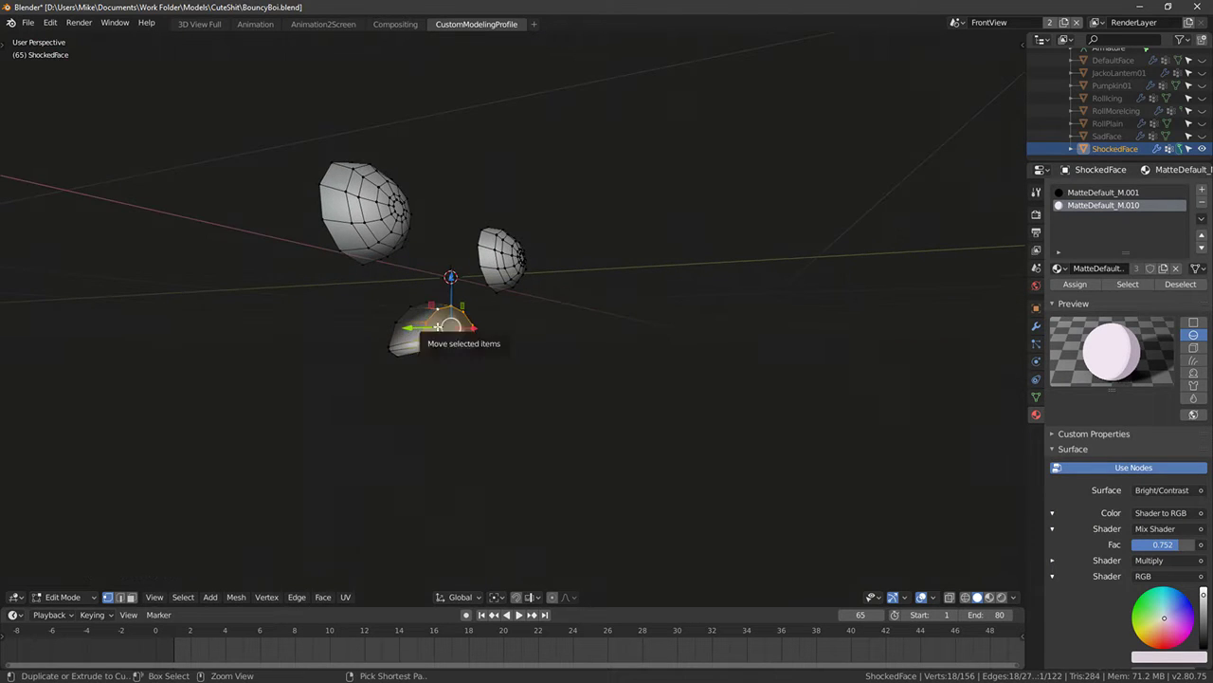
# Try to bevel the edges around the mouth's front face
pyautogui.hotkey('ctrl', 'b')
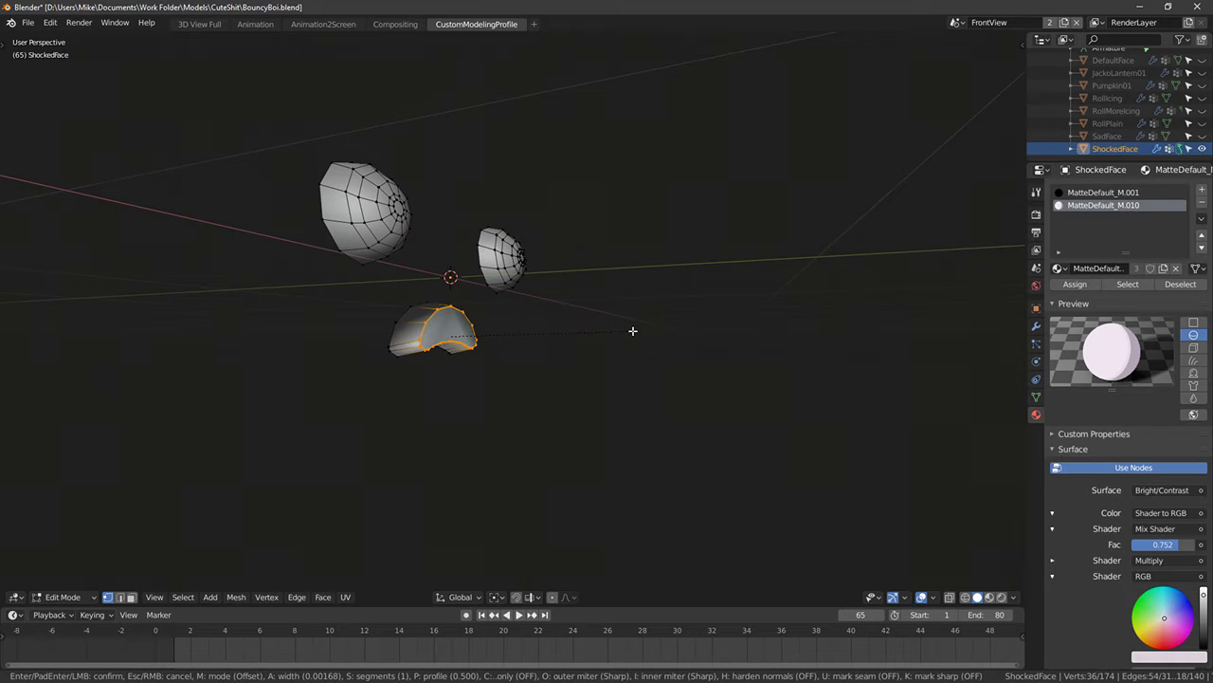
pyautogui.press('Escape')
pyautogui.press('a')
pyautogui.press('a')
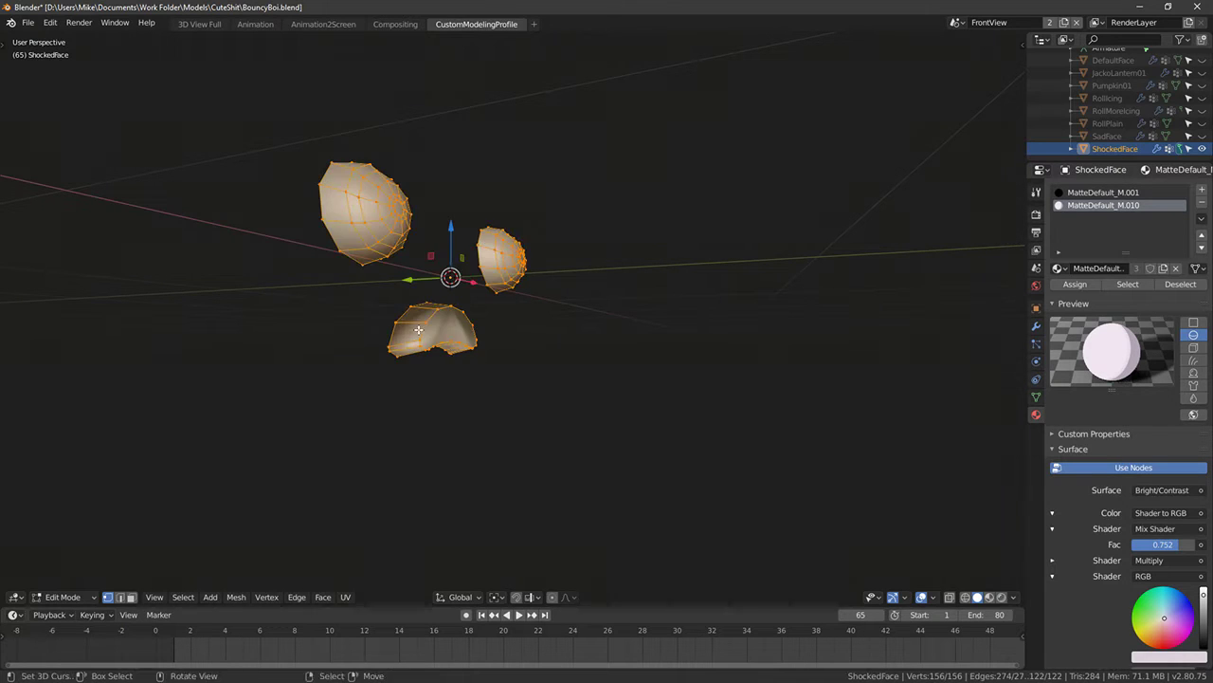
# Add a loop cut around the sides of the mouth and scale it to about 1.058
pyautogui.hotkey('ctrl', 'r')
pyautogui.click(428, 327)
pyautogui.click(439, 329)
pyautogui.press('s')
pyautogui.click(644, 346)
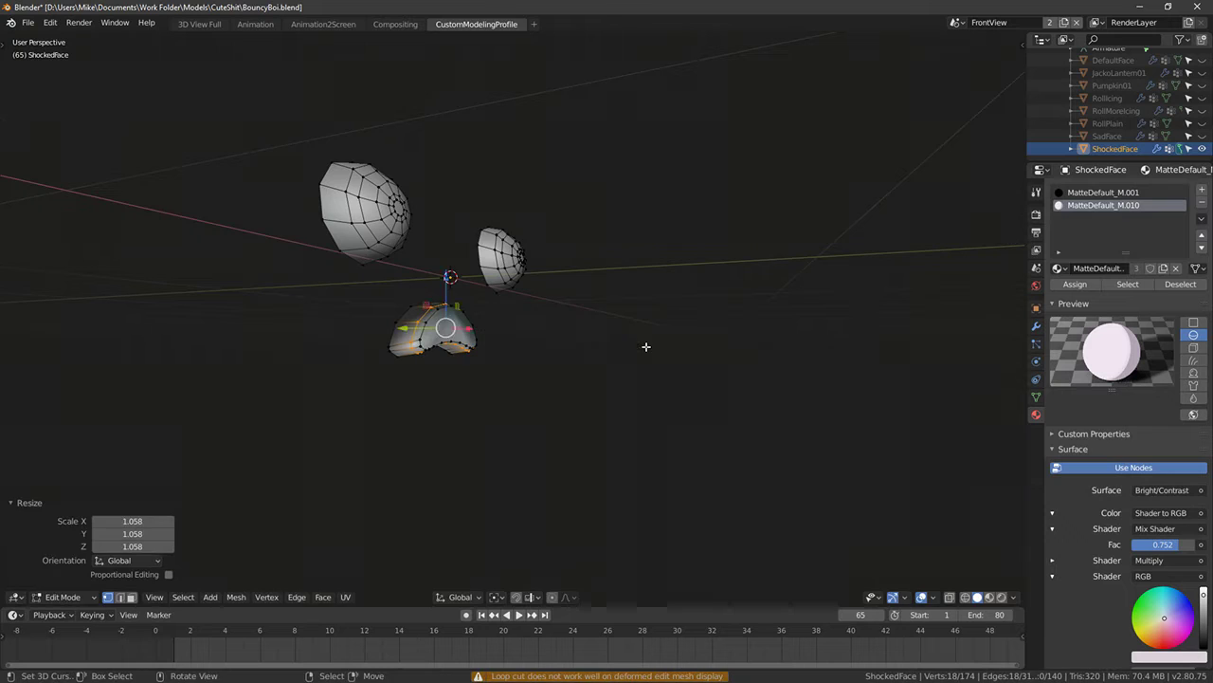
pyautogui.moveTo(644, 346); pyautogui.dragTo(569, 350, button='middle')
pyautogui.press('Tab')
pyautogui.moveTo(477, 336); pyautogui.dragTo(464, 342, button='middle')
pyautogui.press('KP_1')
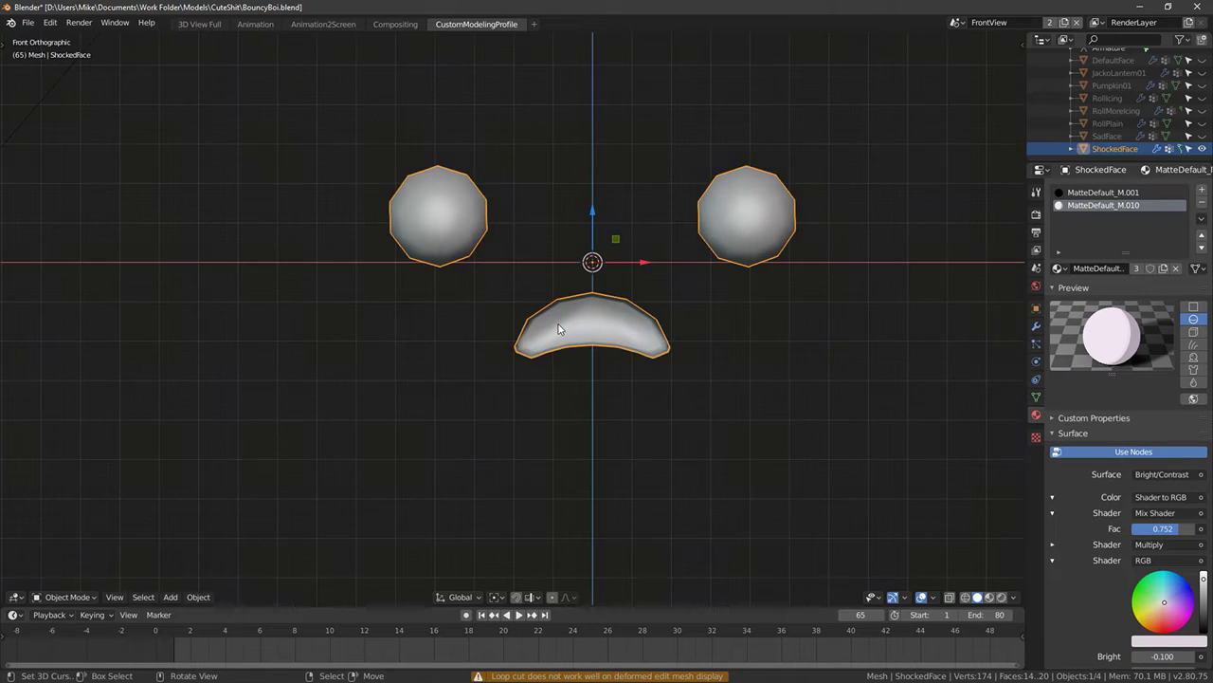
# Assign the black MatteDefault_M.001 material to the entire mouth in rendered shading
pyautogui.click(1104, 193)
pyautogui.press('Tab')
pyautogui.hotkey('shift', 'z')
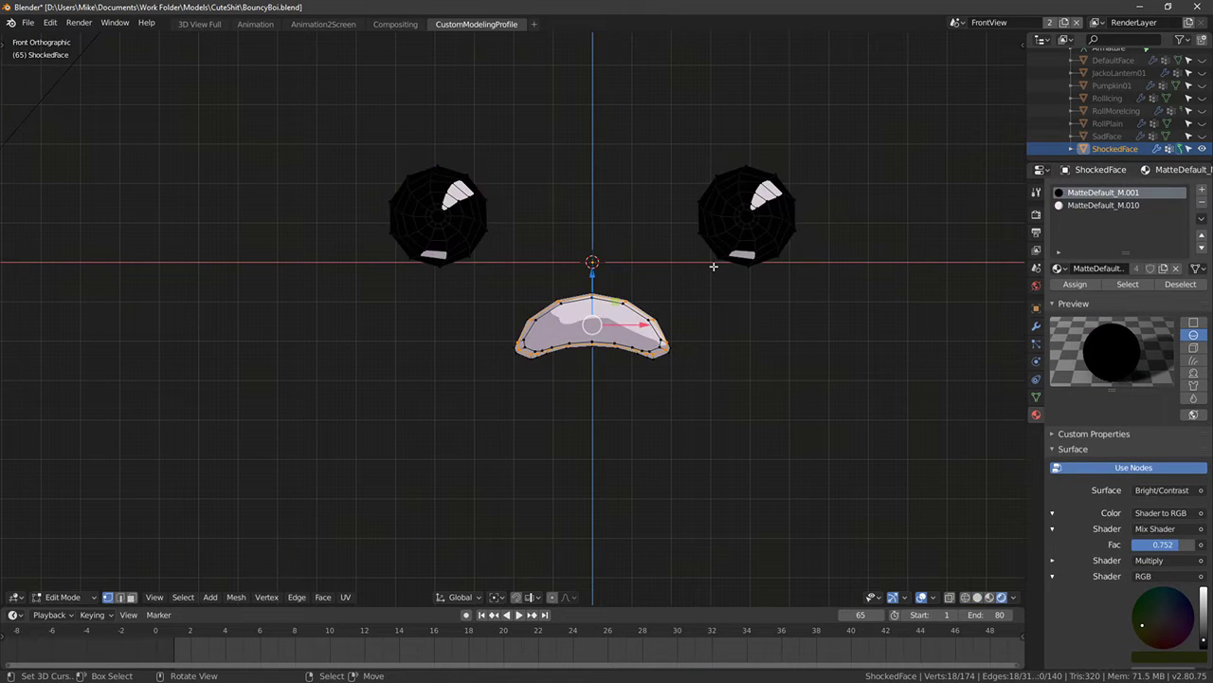
pyautogui.press('Tab')
pyautogui.press('Tab')
pyautogui.hotkey('ctrl', 'l')
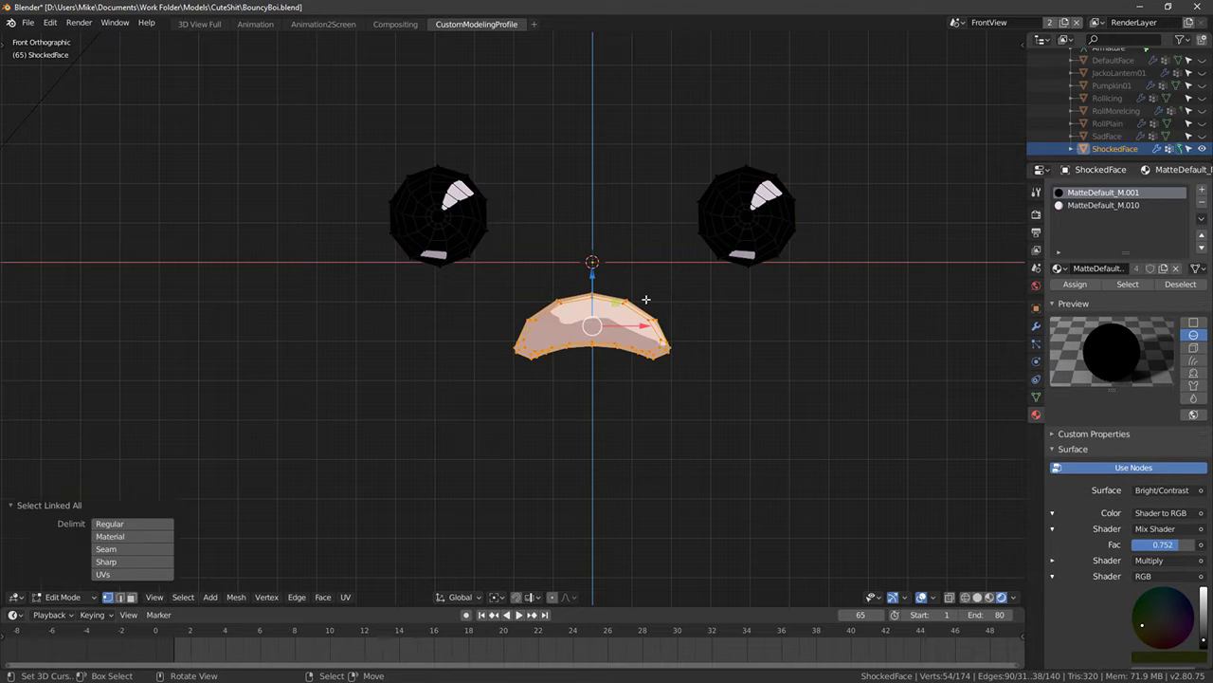
pyautogui.click(1075, 285)
pyautogui.press('Tab')
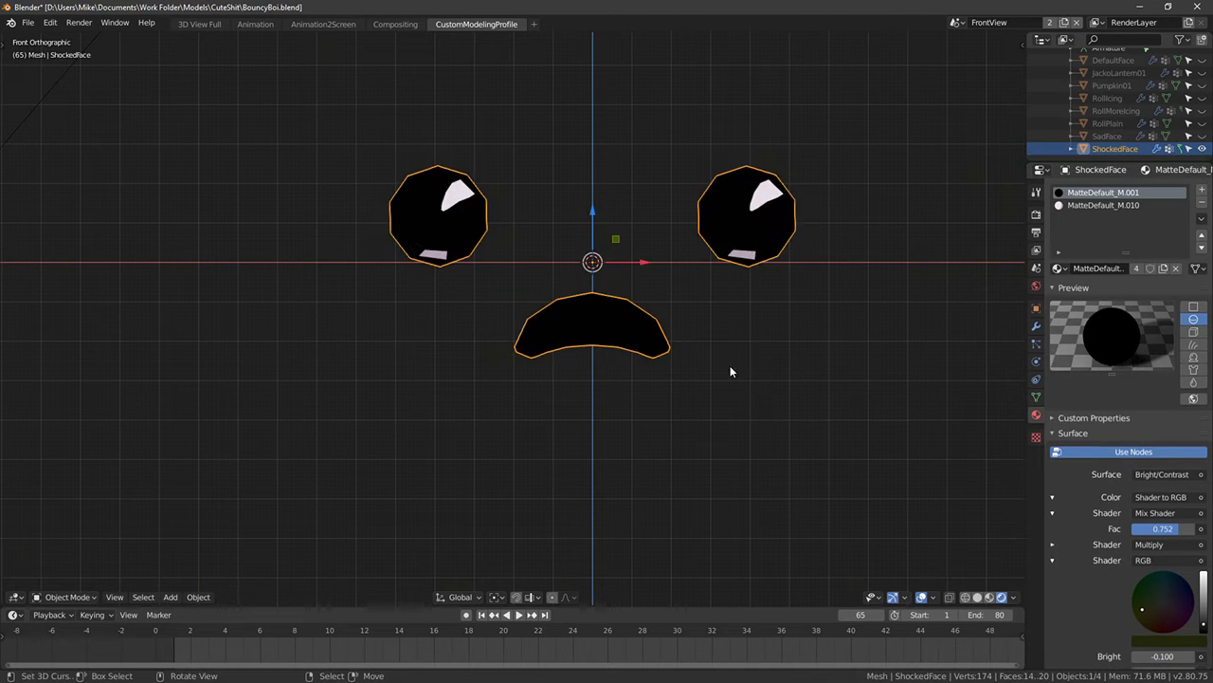
# Select the mouth's lower edge vertices in wireframe and move them down along Z to open the mouth taller
pyautogui.scroll(-3, 730, 365)
pyautogui.moveTo(585, 404)
pyautogui.mouseDown(button='middle')
pyautogui.moveTo(805, 404)
pyautogui.moveTo(680, 407)
pyautogui.mouseUp(button='middle')
pyautogui.press('KP_1')
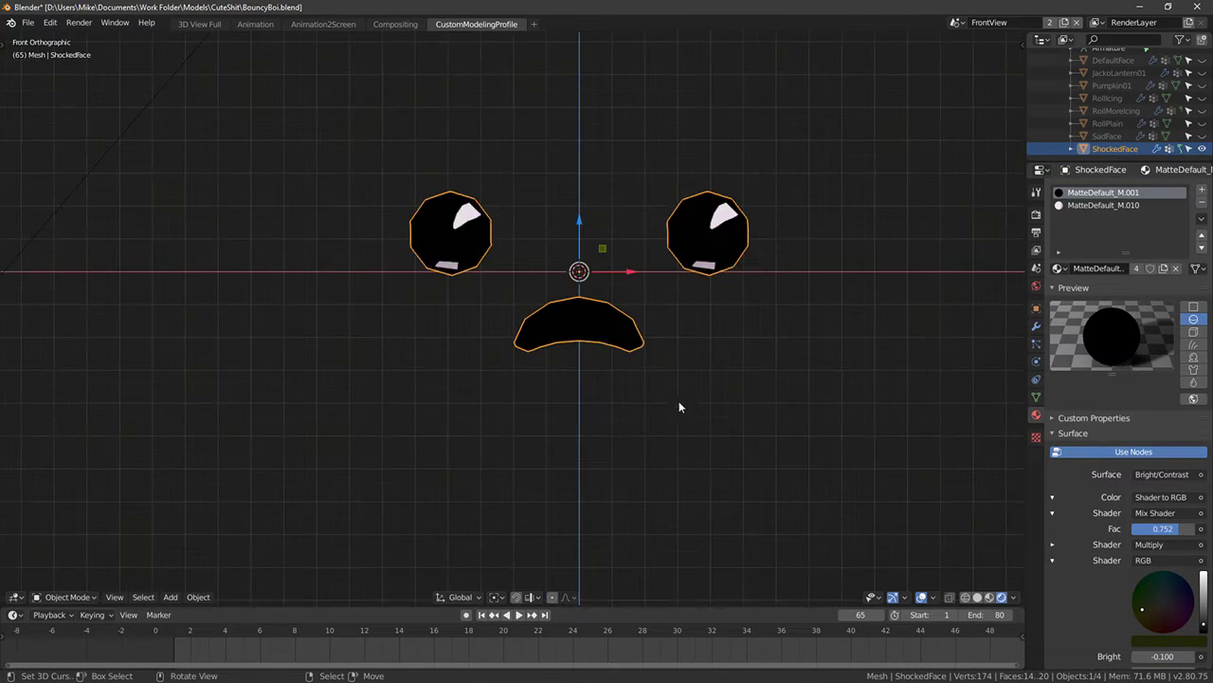
pyautogui.press('Tab')
pyautogui.hotkey('shift', 'z')
pyautogui.hotkey('shift', 'z')
pyautogui.hotkey('alt', 'a')
pyautogui.scroll(3, 544, 375)
pyautogui.press('b')
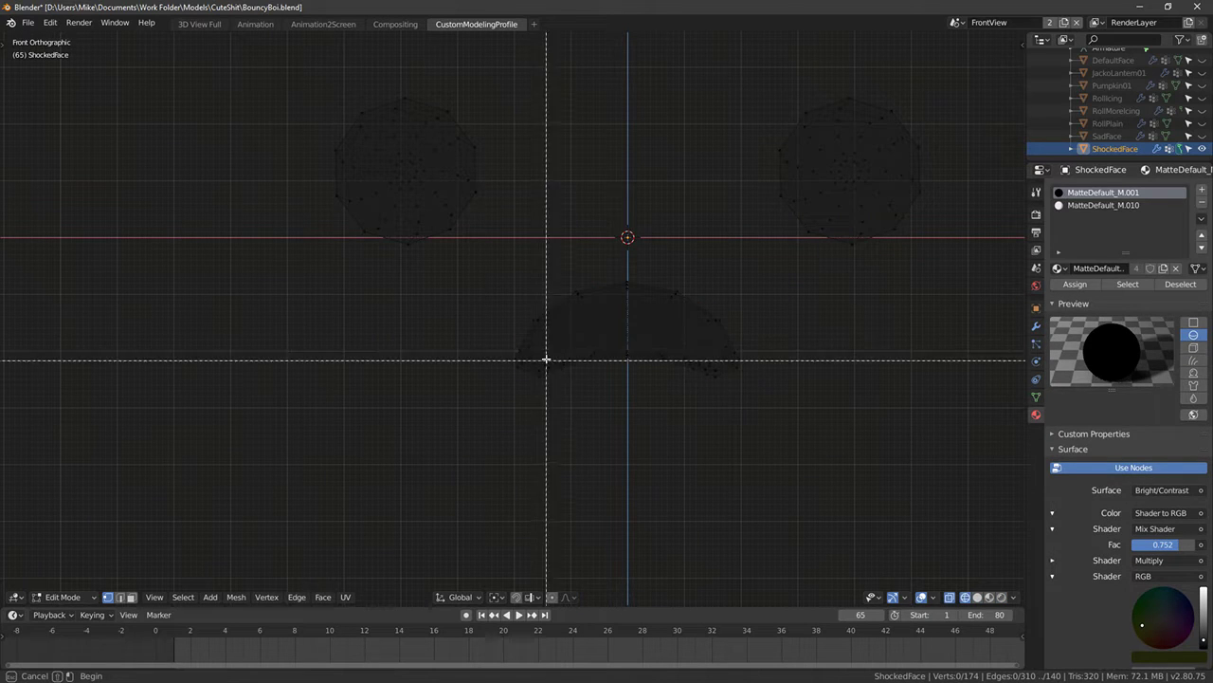
pyautogui.moveTo(536, 345); pyautogui.dragTo(722, 428)
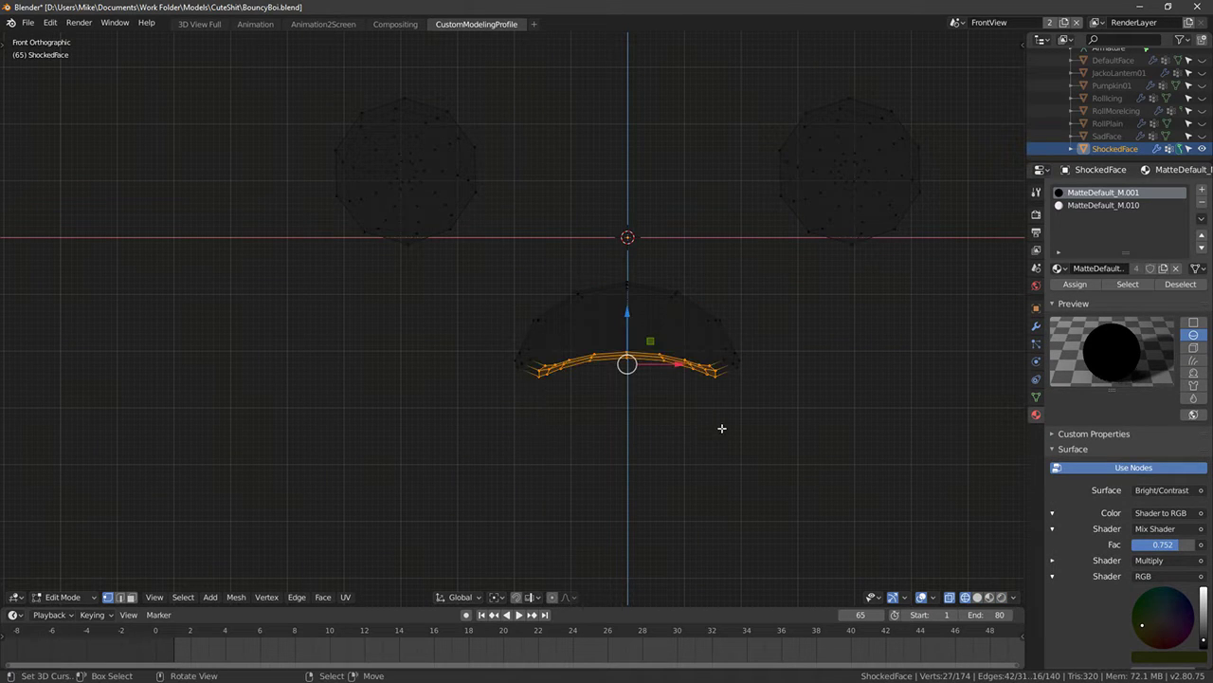
pyautogui.moveTo(627, 315); pyautogui.dragTo(634, 339)
pyautogui.press('Tab')
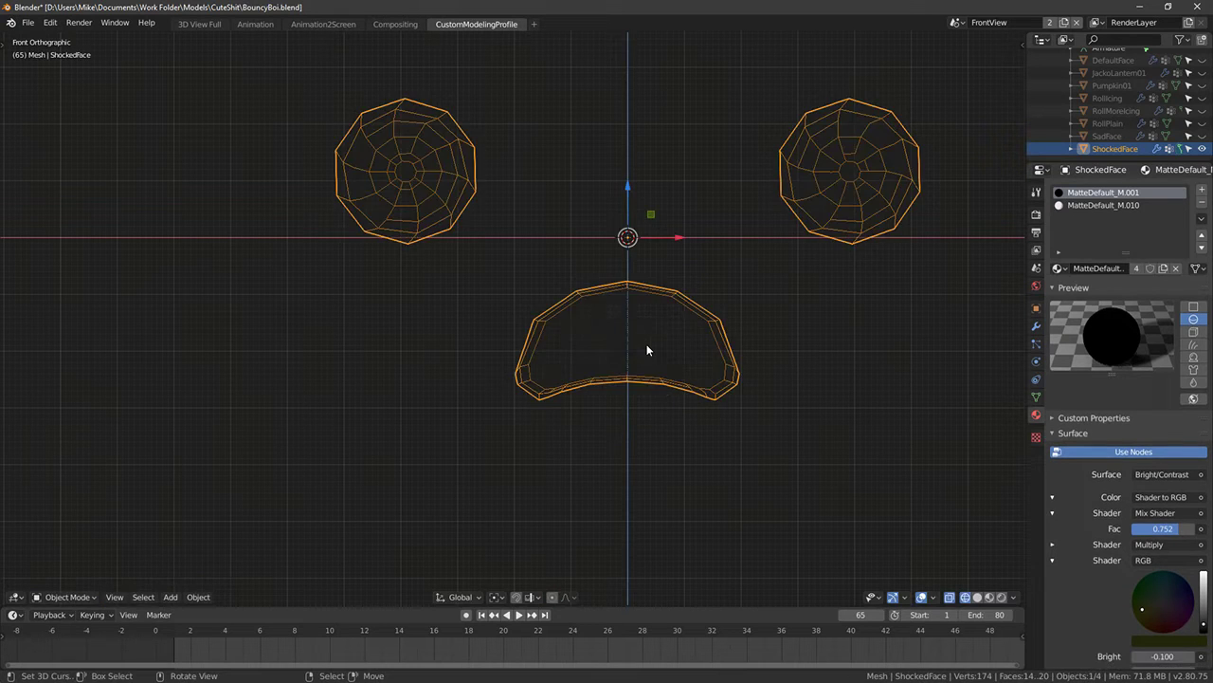
pyautogui.hotkey('shift', 'z')
pyautogui.scroll(-5, 528, 392)
pyautogui.hotkey('shift', 'z')
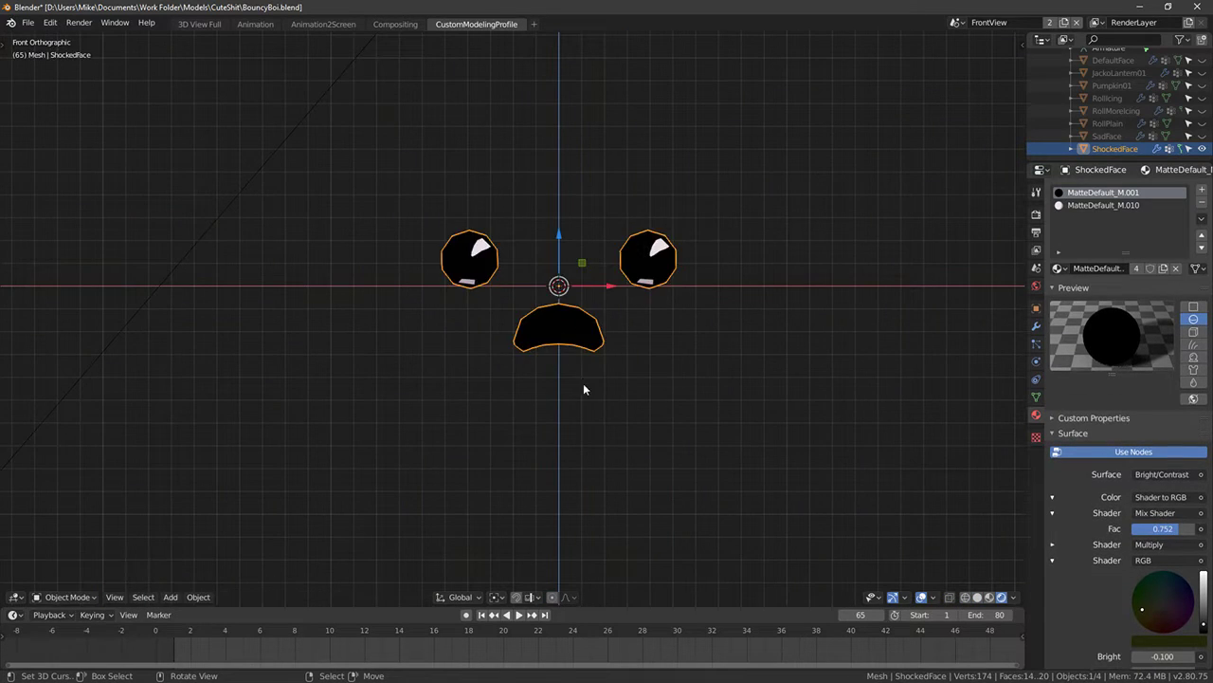
# Select the mouth's front vertices from the side in wireframe and move them forward along Y with proportional editing
pyautogui.moveTo(583, 383)
pyautogui.mouseDown(button='middle')
pyautogui.moveTo(761, 407)
pyautogui.moveTo(617, 420)
pyautogui.mouseUp(button='middle')
pyautogui.press('KP_1')
pyautogui.press('KP_3')
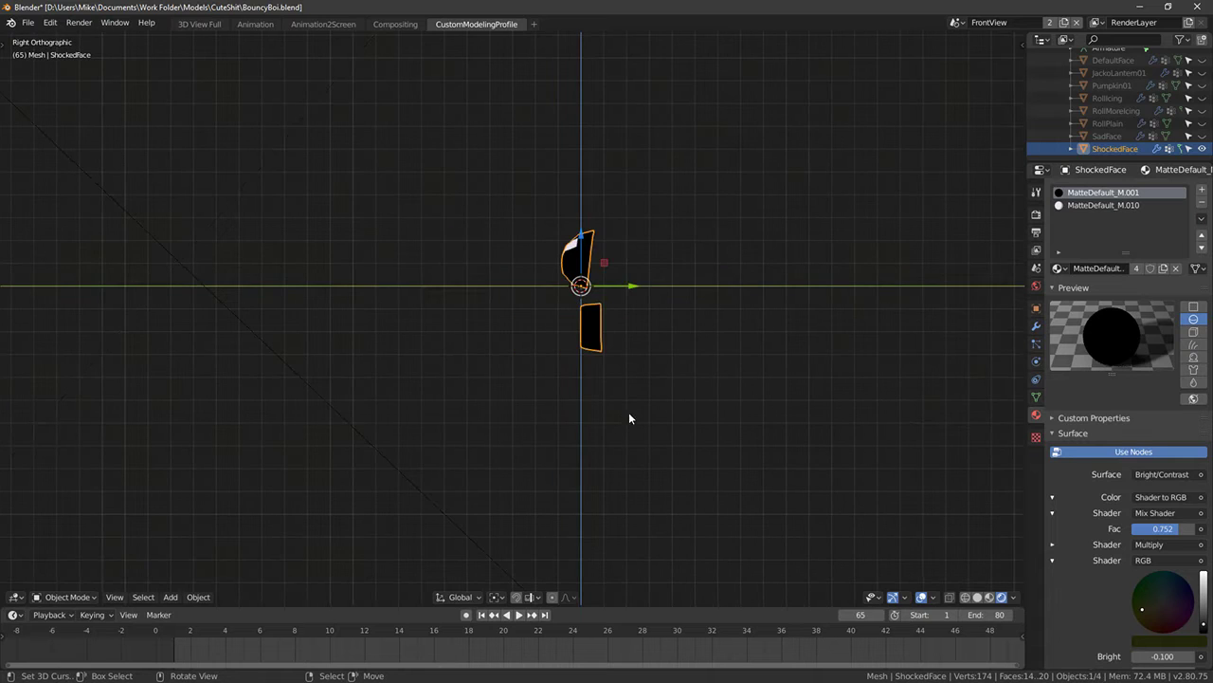
pyautogui.press('Tab')
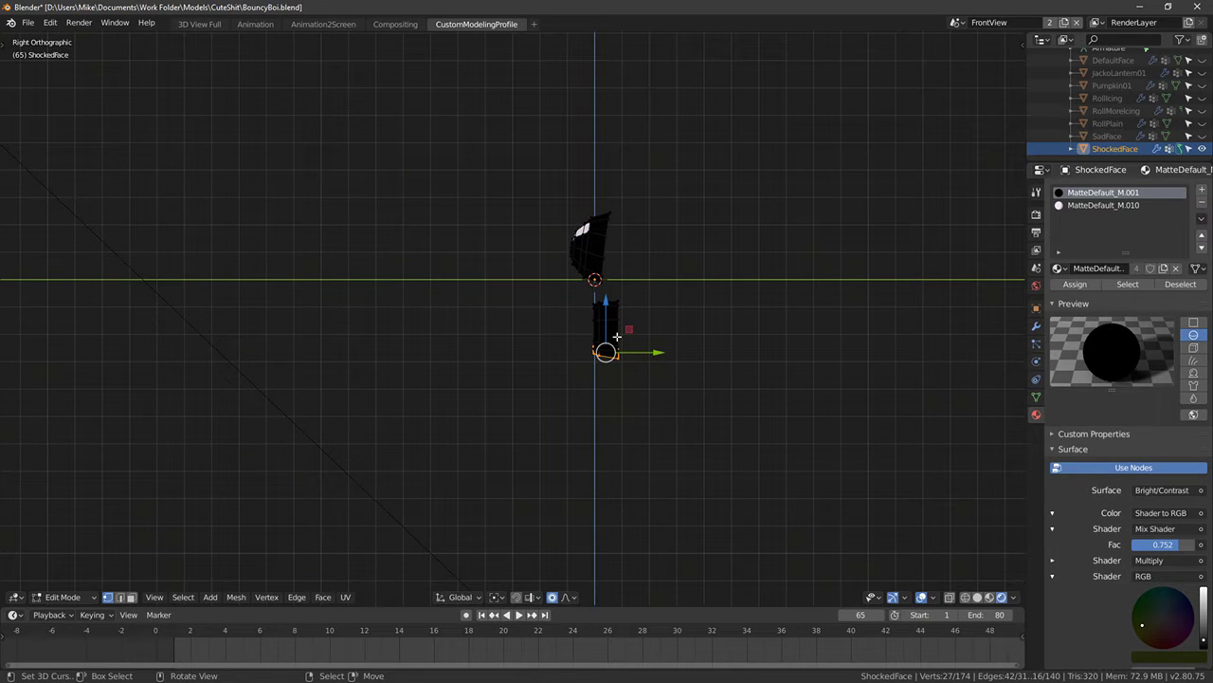
pyautogui.hotkey('shift', 'z')
pyautogui.press('a')
pyautogui.press('z')
pyautogui.press('b')
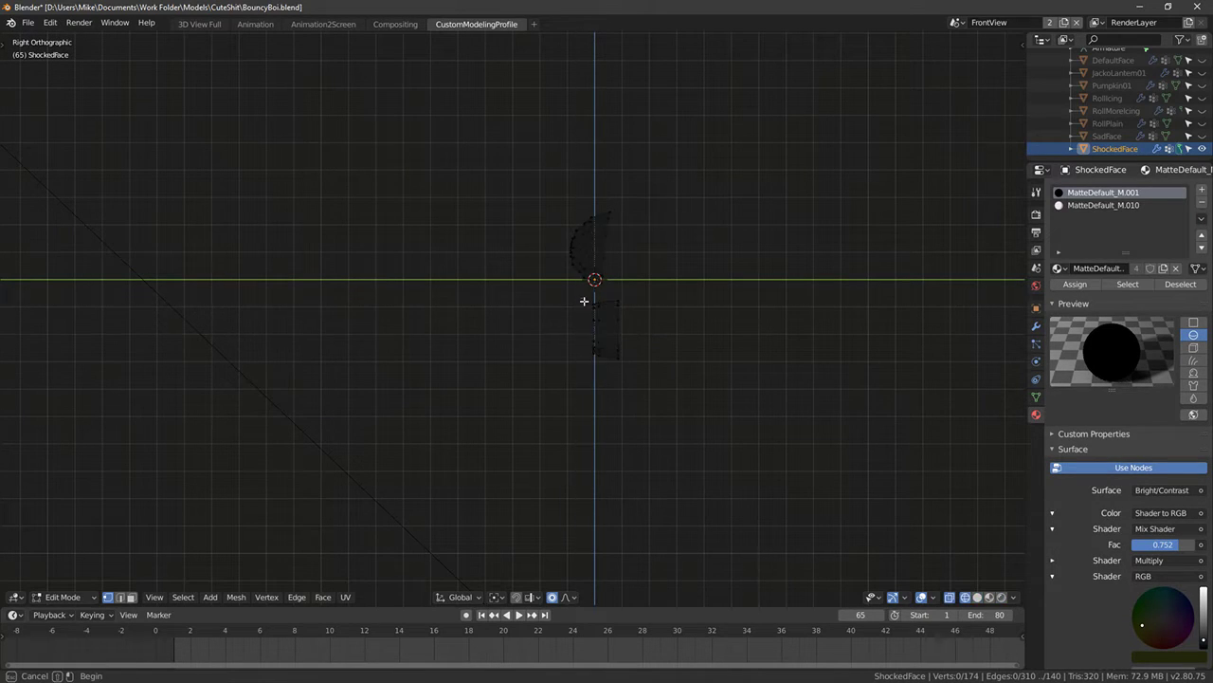
pyautogui.moveTo(581, 298); pyautogui.dragTo(608, 389)
pyautogui.moveTo(643, 330); pyautogui.dragTo(625, 334)
pyautogui.press('Tab')
pyautogui.hotkey('shift', 'z')
pyautogui.moveTo(624, 334); pyautogui.dragTo(642, 370, button='middle')
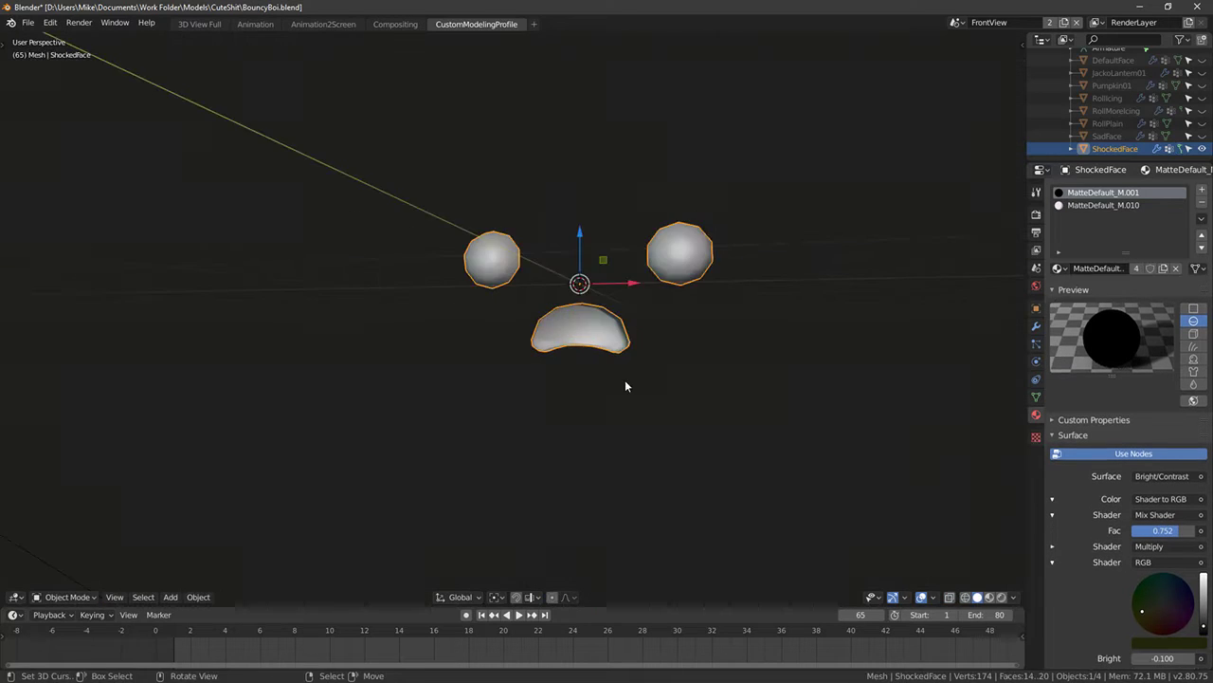
pyautogui.press('KP_1')
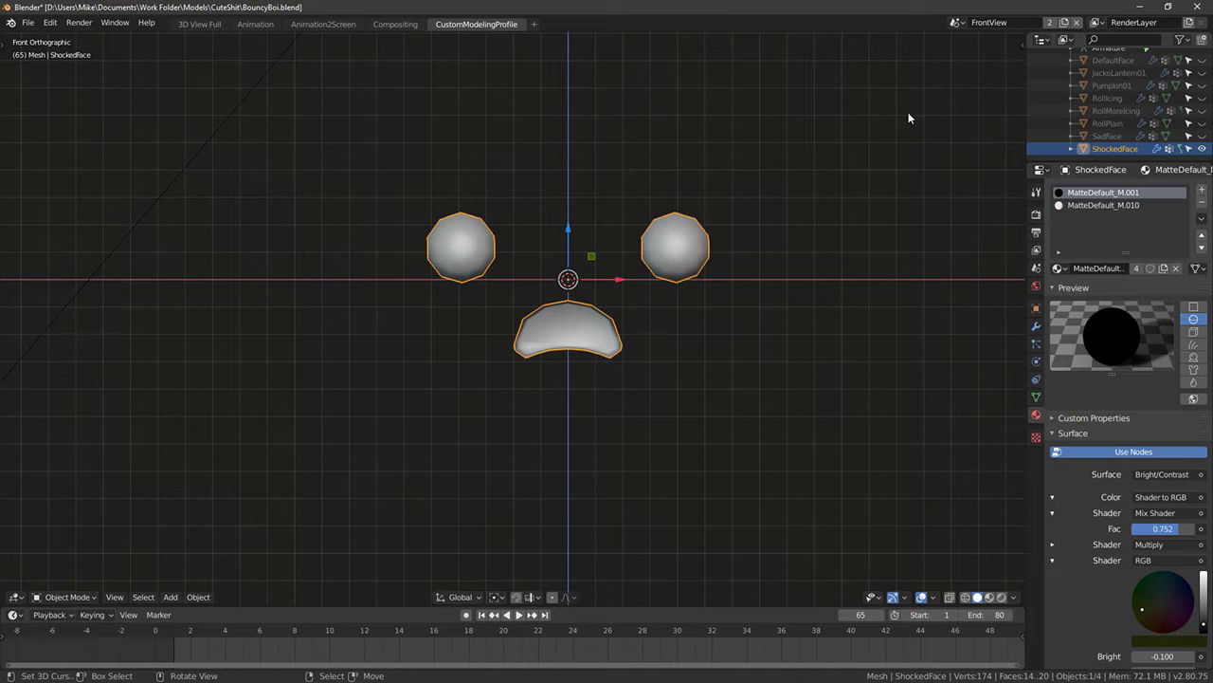
# Save BouncyBoi.blend and export the selected ShockedFace object as FBX under the name BouncyStuffFaceShocked.fbx
pyautogui.click(28, 22)
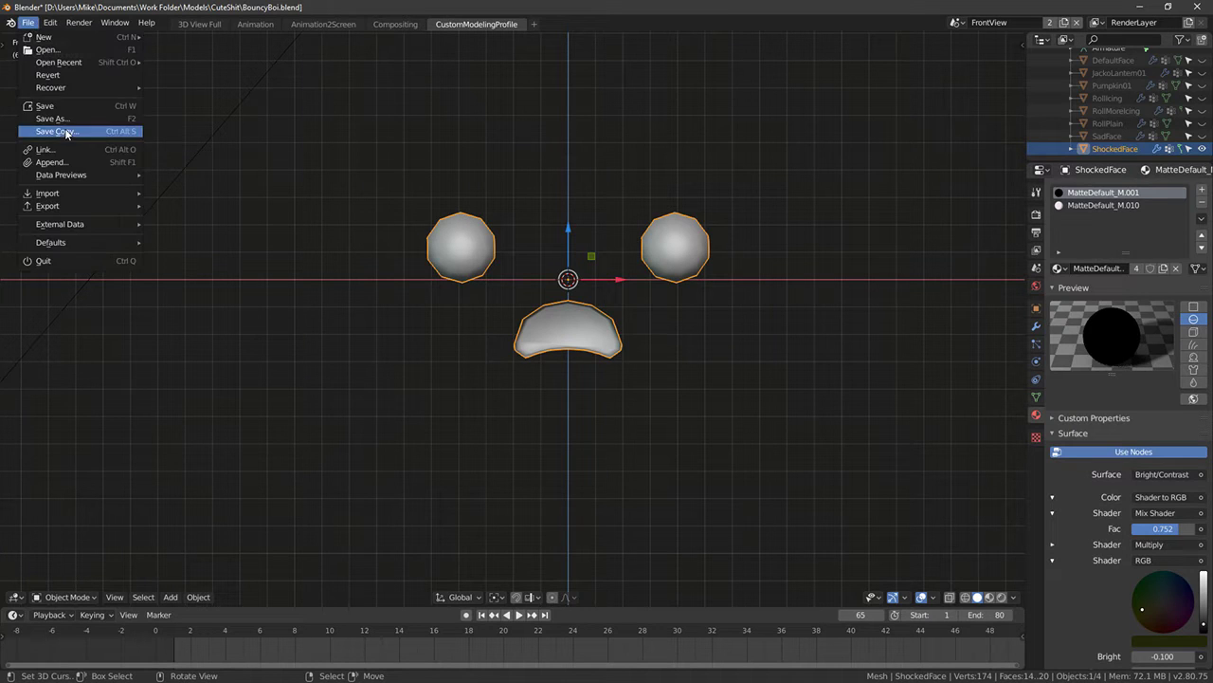
pyautogui.click(45, 106)
pyautogui.click(27, 22)
pyautogui.moveTo(111, 205)
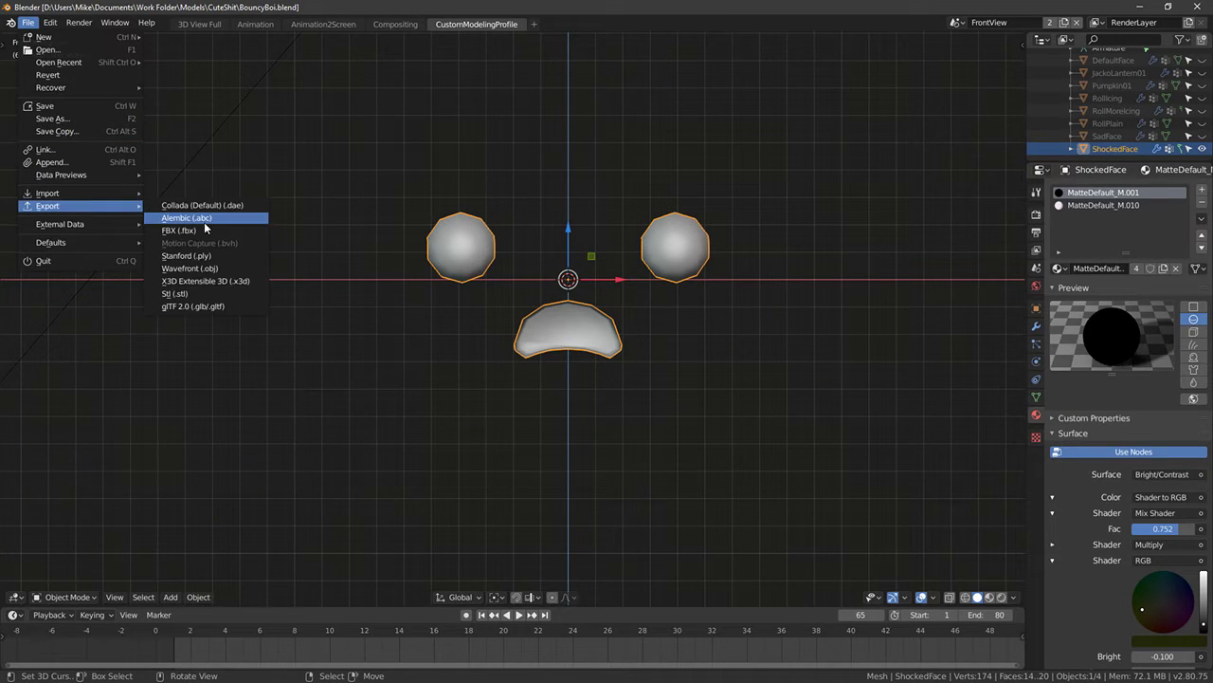
pyautogui.click(204, 233)
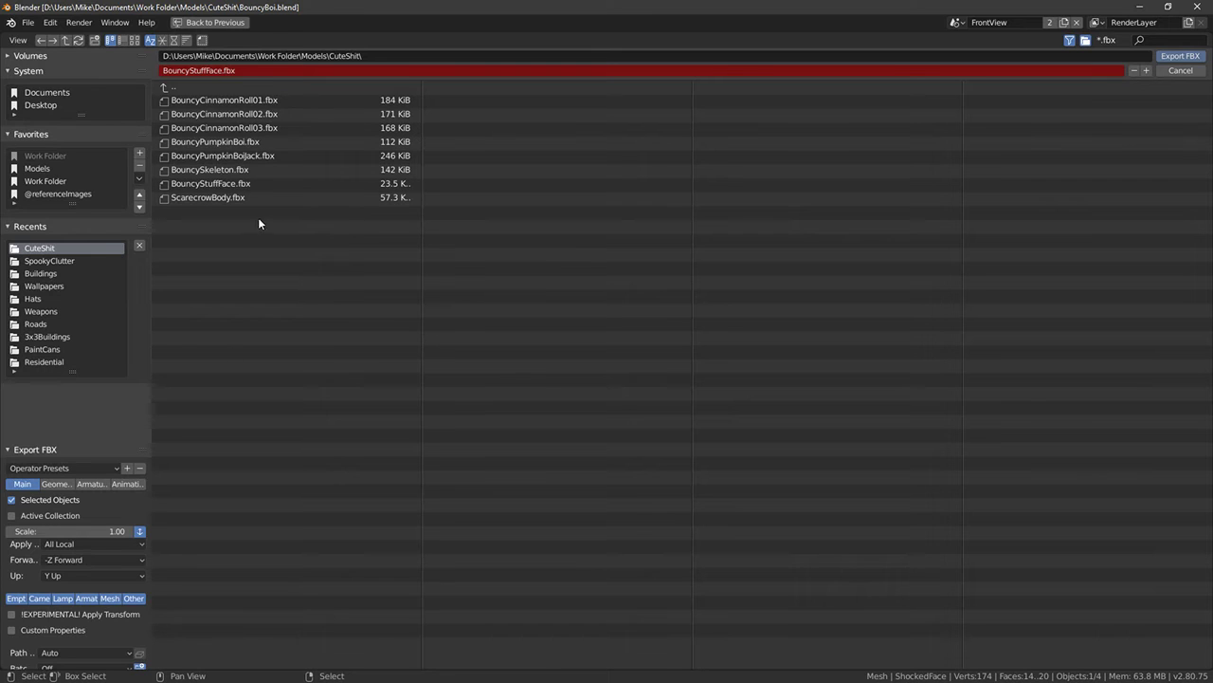
pyautogui.click(225, 72)
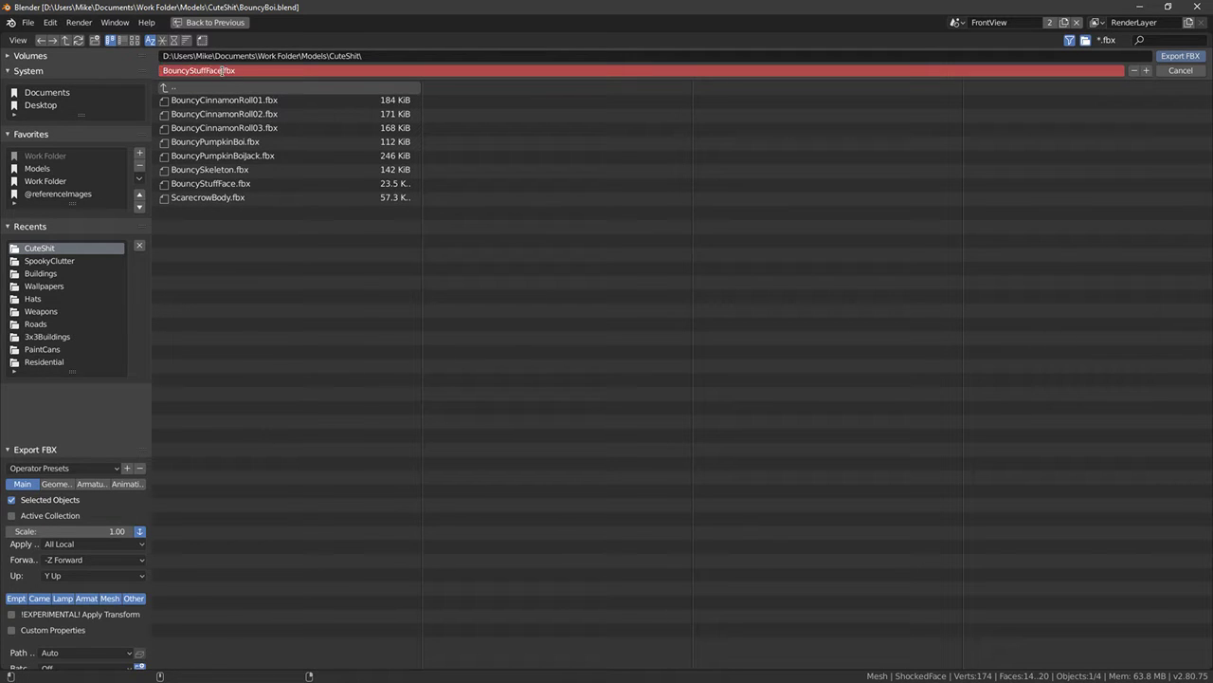
pyautogui.write('Shocked')
pyautogui.press('Return')
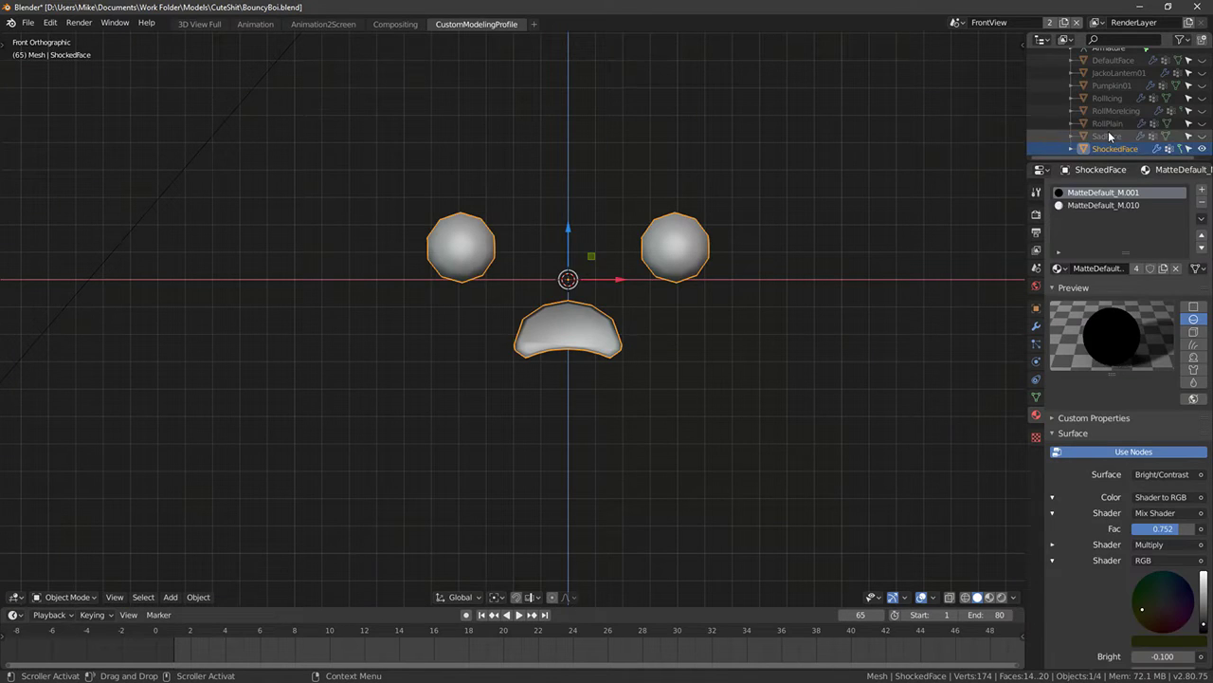
# Hide the ShockedFace object, and show and select the SadFace object
pyautogui.click(1110, 126)
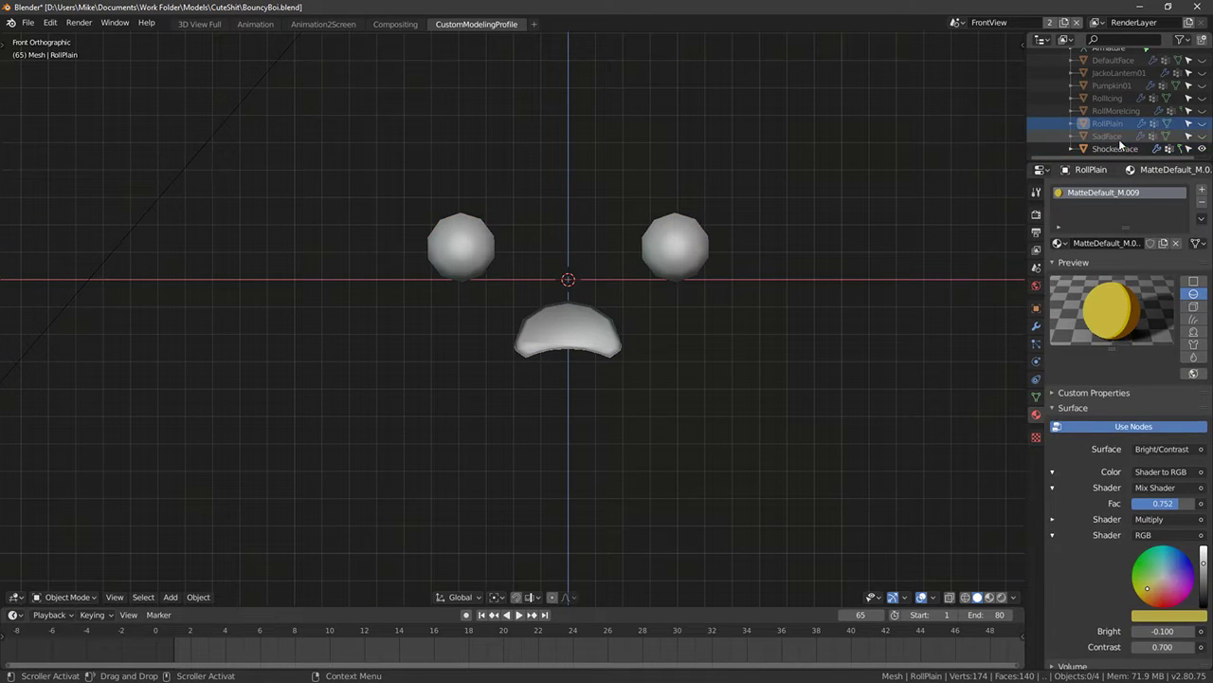
pyautogui.click(1128, 149)
pyautogui.click(1202, 148)
pyautogui.click(1202, 136)
pyautogui.click(1119, 135)
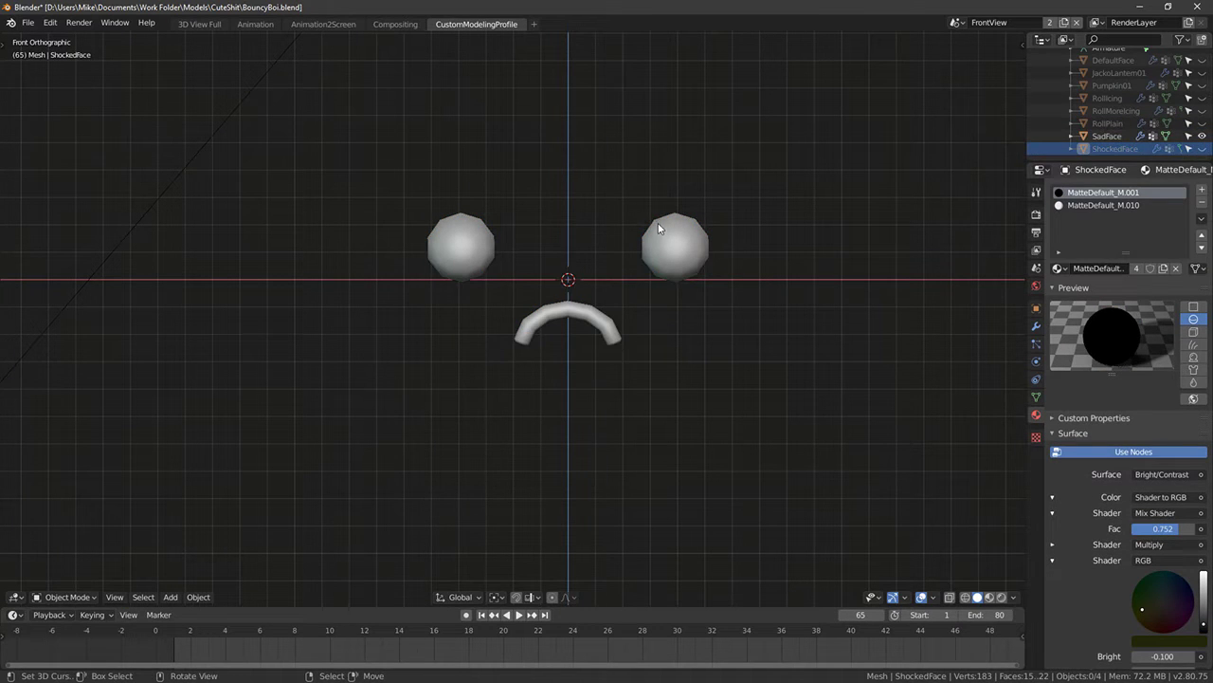
# Export the selected SadFace object as FBX under the name BouncyStuffFaceSad.fbx
pyautogui.click(30, 23)
pyautogui.moveTo(47, 195)
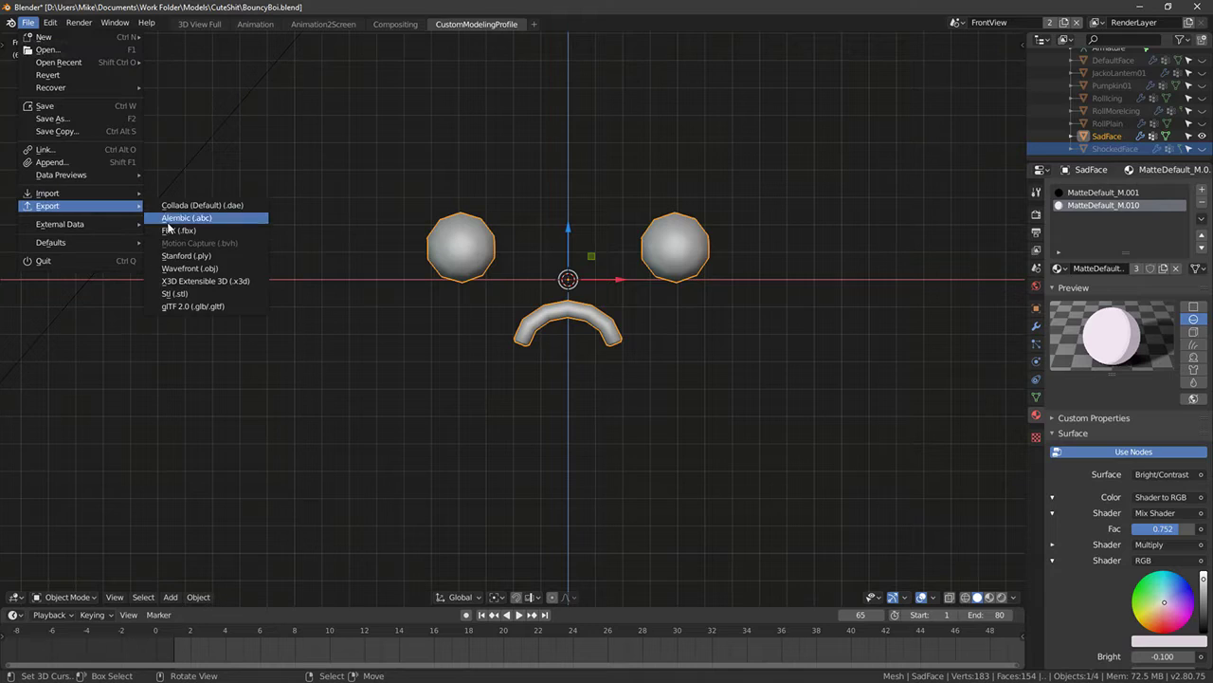
pyautogui.click(204, 230)
pyautogui.click(222, 71)
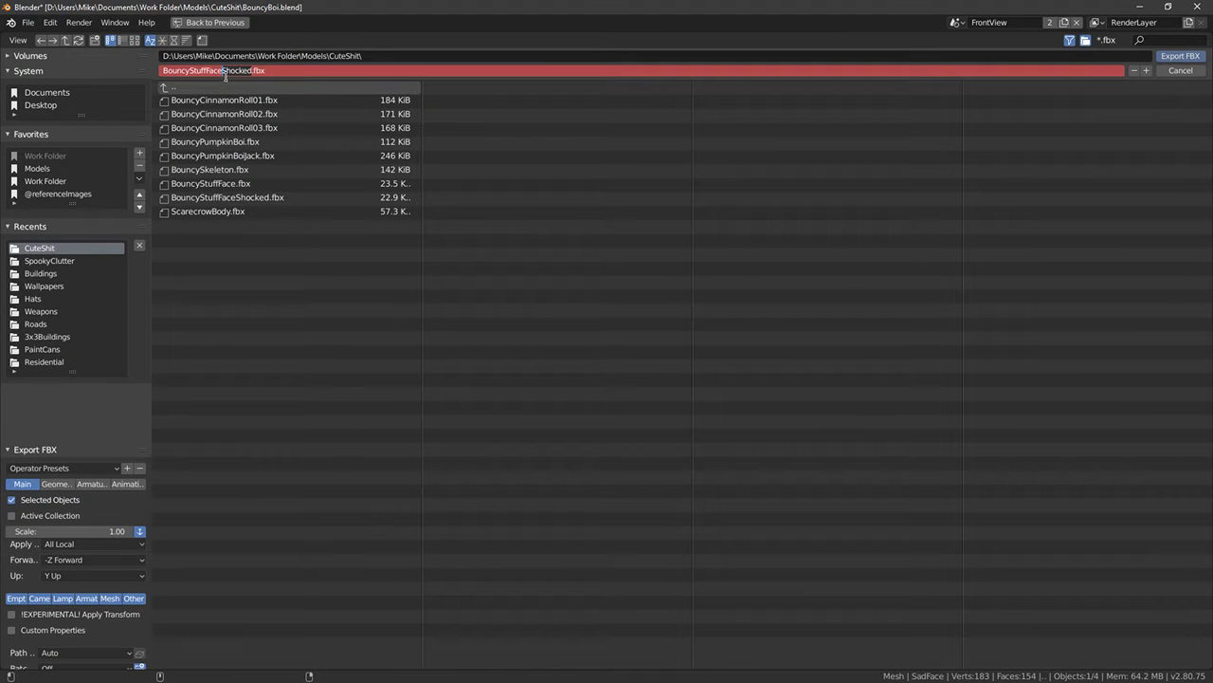
pyautogui.write('d')
pyautogui.press('Return')
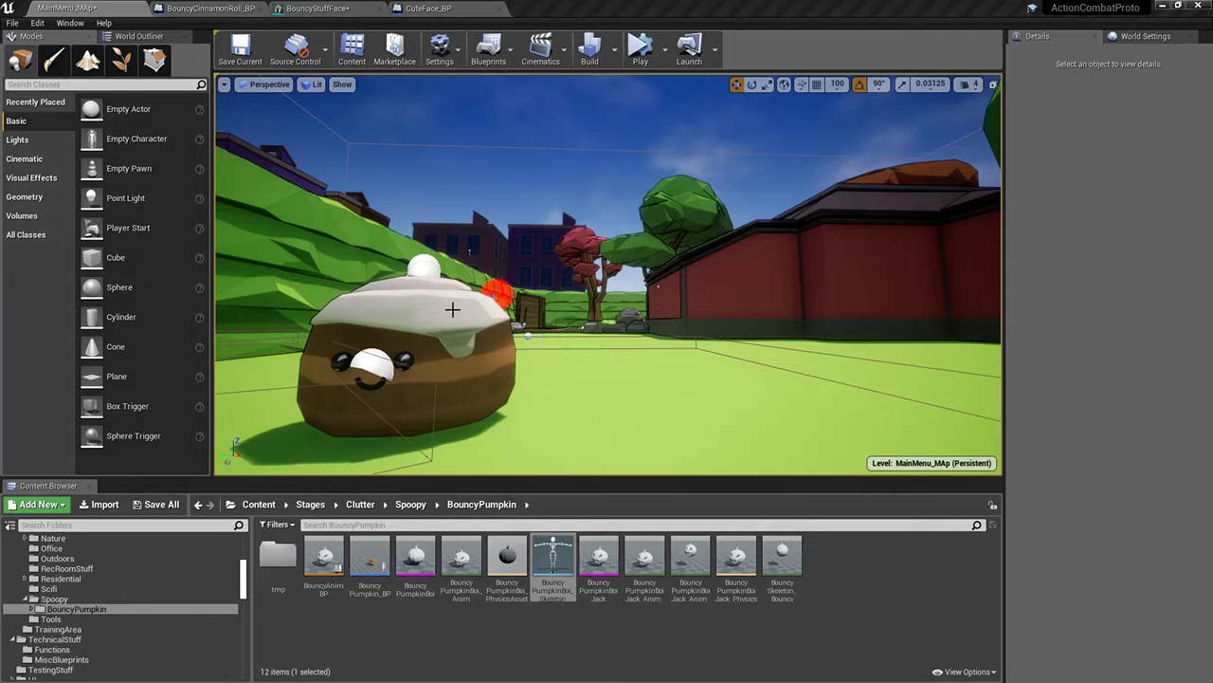
# Switch to Unreal Editor and open the Content/Stages/Clutter/Cute/Faces folder
pyautogui.moveTo(452, 309); pyautogui.dragTo(468, 276, button='right')
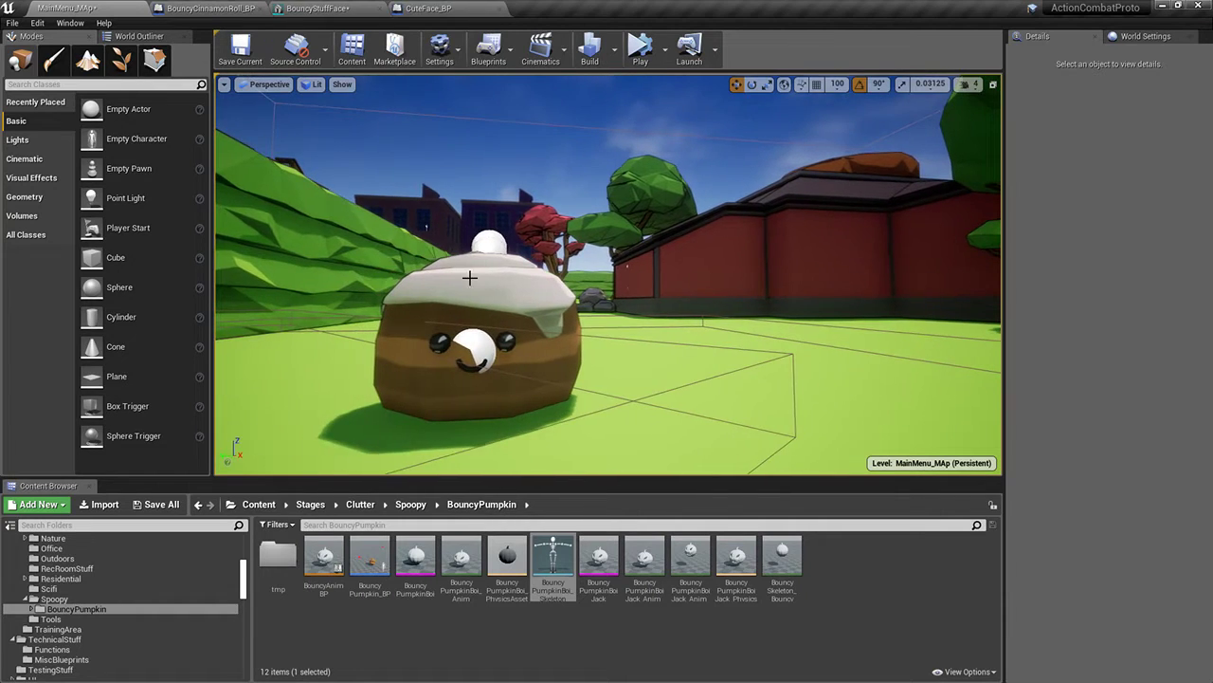
pyautogui.click(339, 9)
pyautogui.click(81, 7)
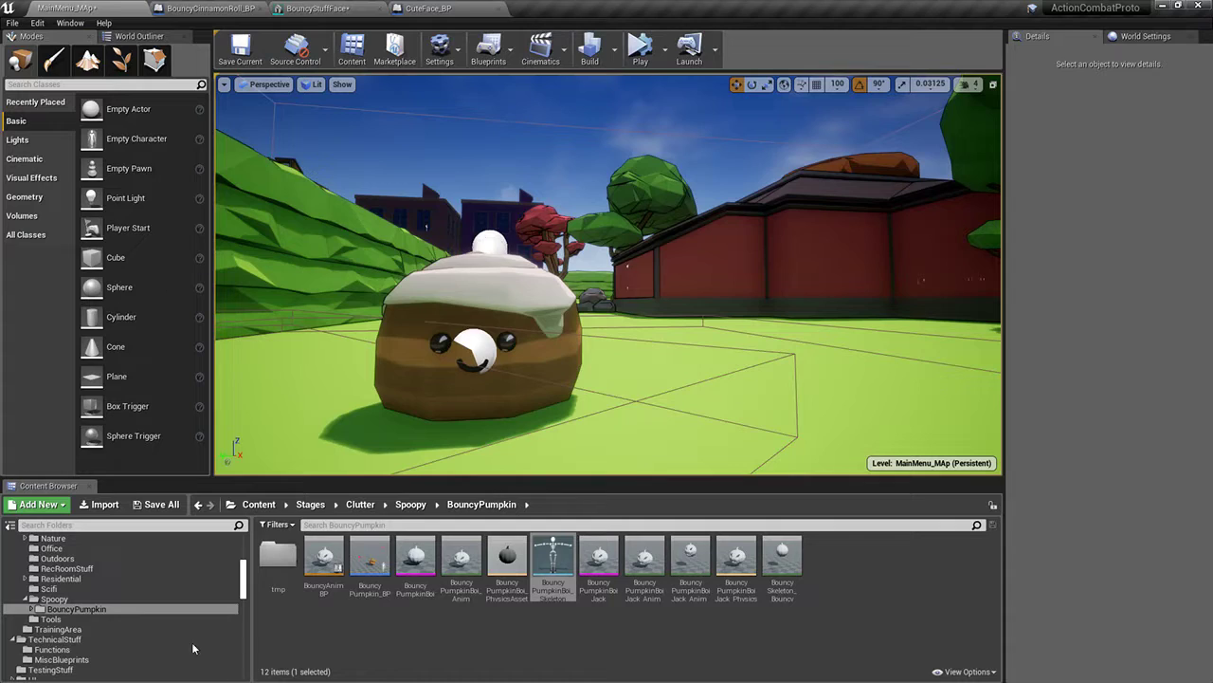
pyautogui.click(77, 608)
pyautogui.scroll(6, 80, 594)
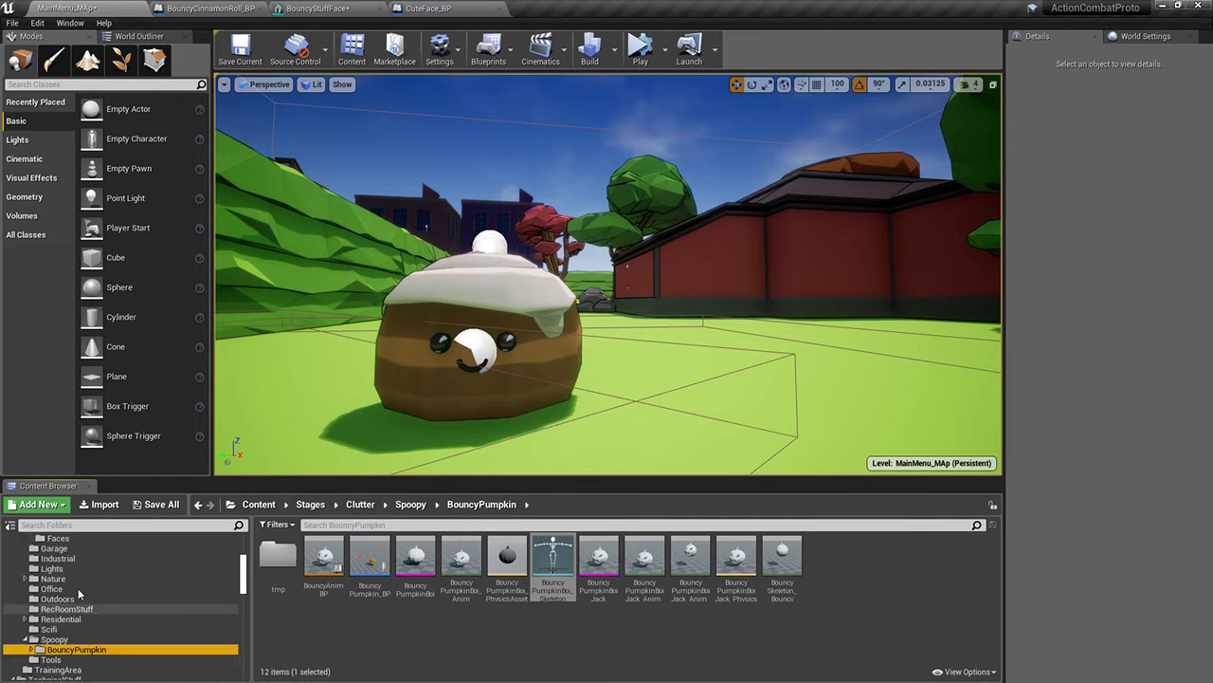
pyautogui.click(92, 609)
pyautogui.click(68, 589)
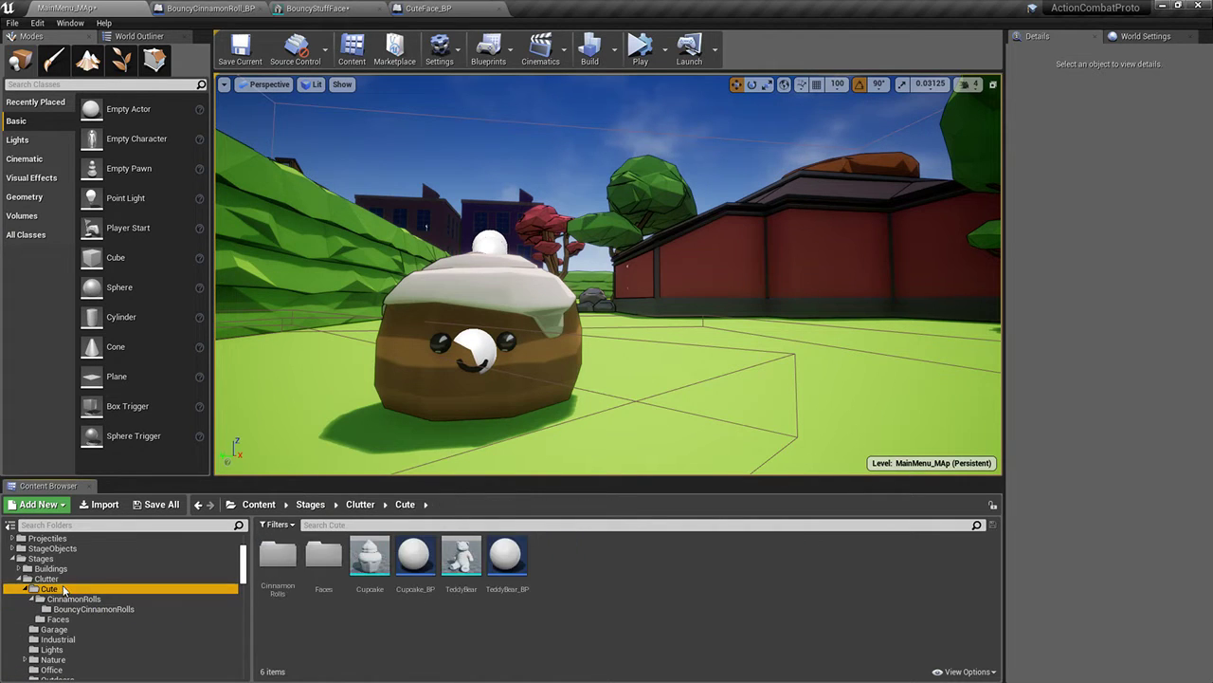
pyautogui.click(55, 579)
pyautogui.click(54, 559)
pyautogui.click(86, 621)
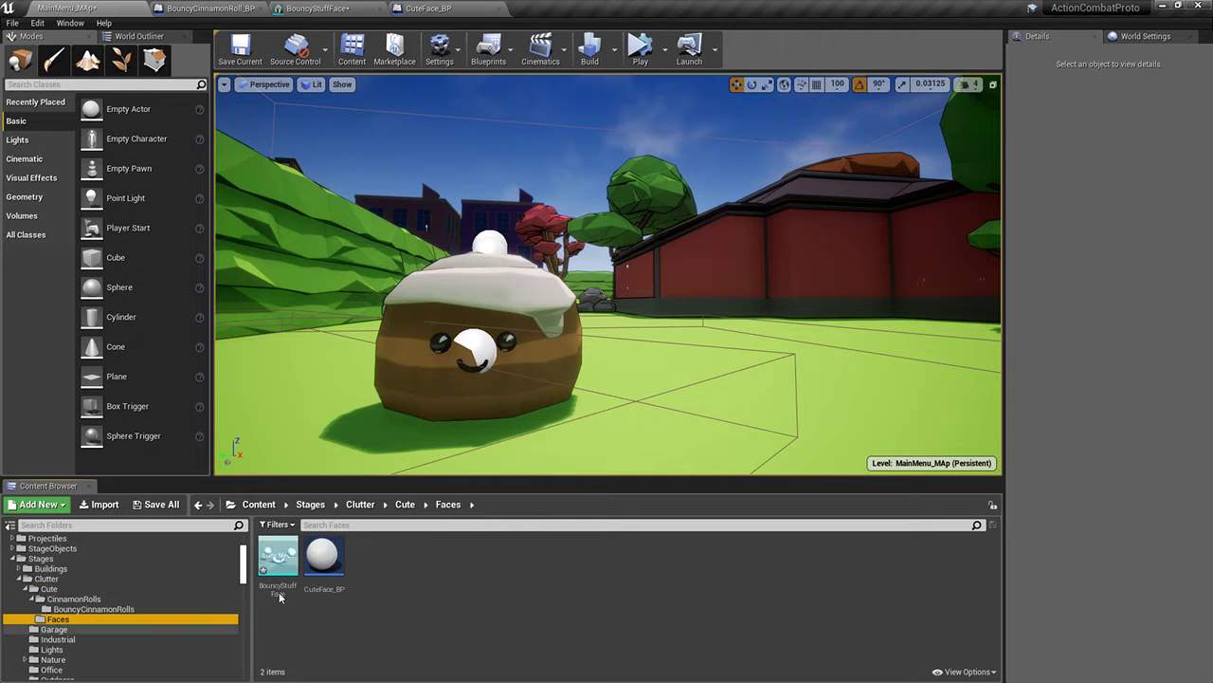
# Import BouncyStuffFaceSad.fbx and BouncyStuffFaceShocked.fbx as static meshes and open the BouncyStuffFaceShocked mesh for inspection
pyautogui.click(102, 504)
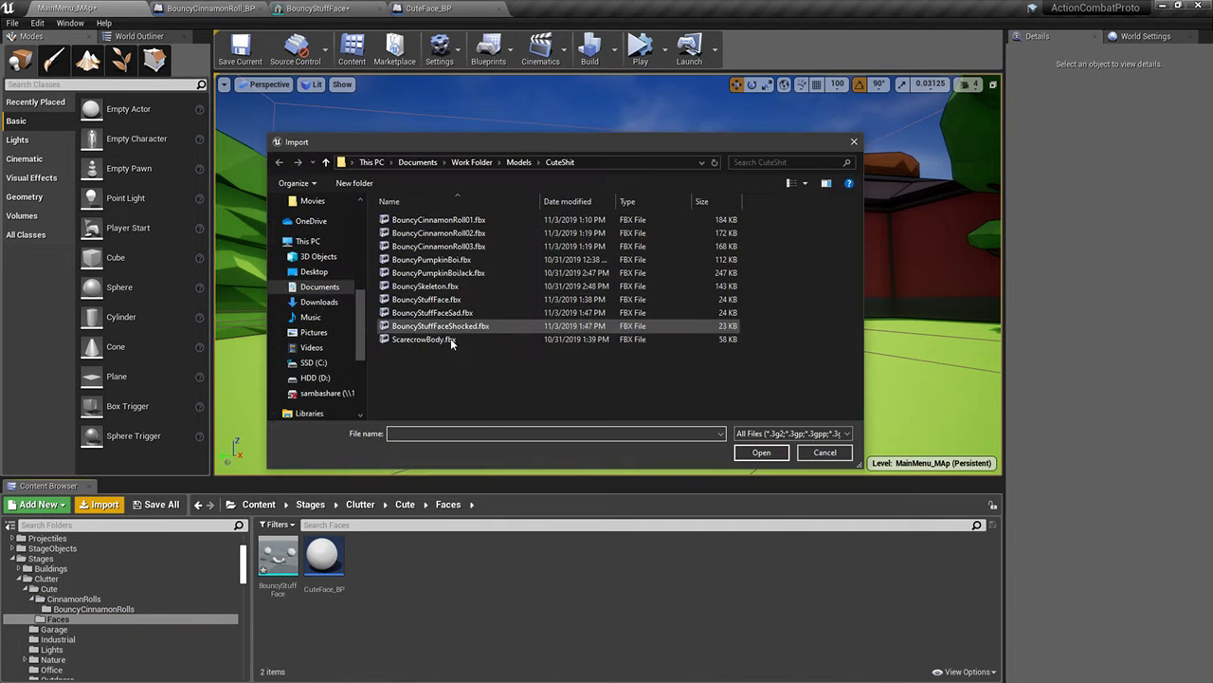
pyautogui.click(438, 325)
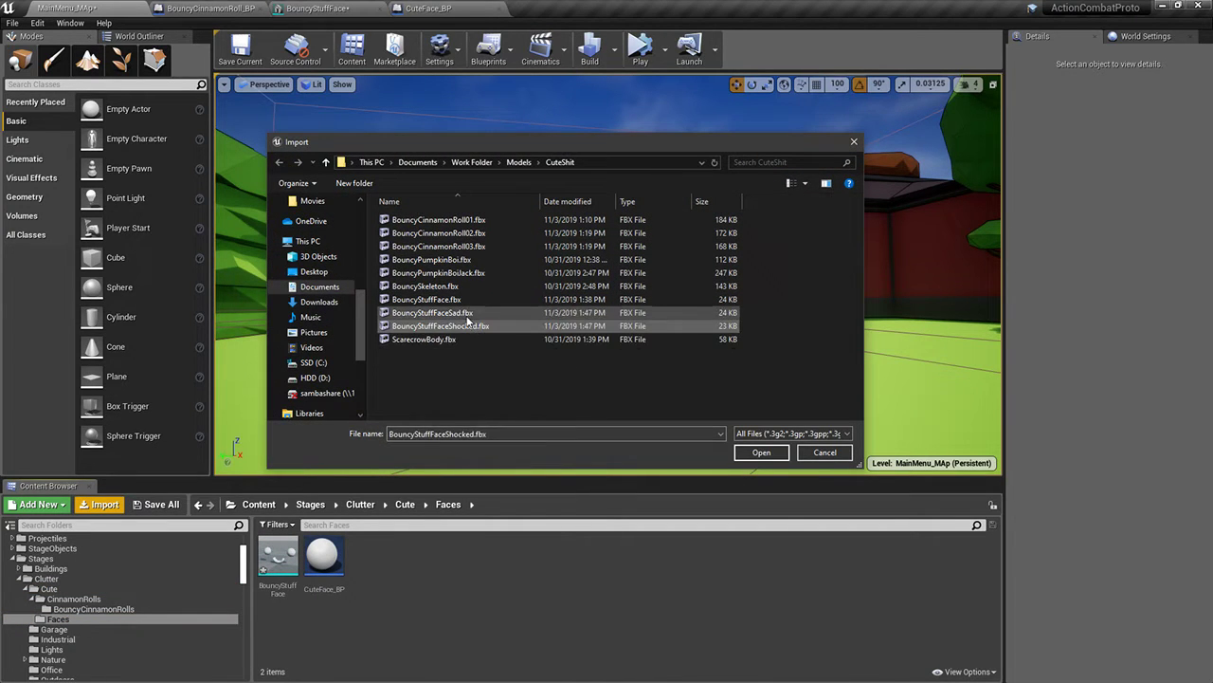
pyautogui.keyDown('shift'); pyautogui.click(433, 312); pyautogui.keyUp('shift')
pyautogui.click(759, 452)
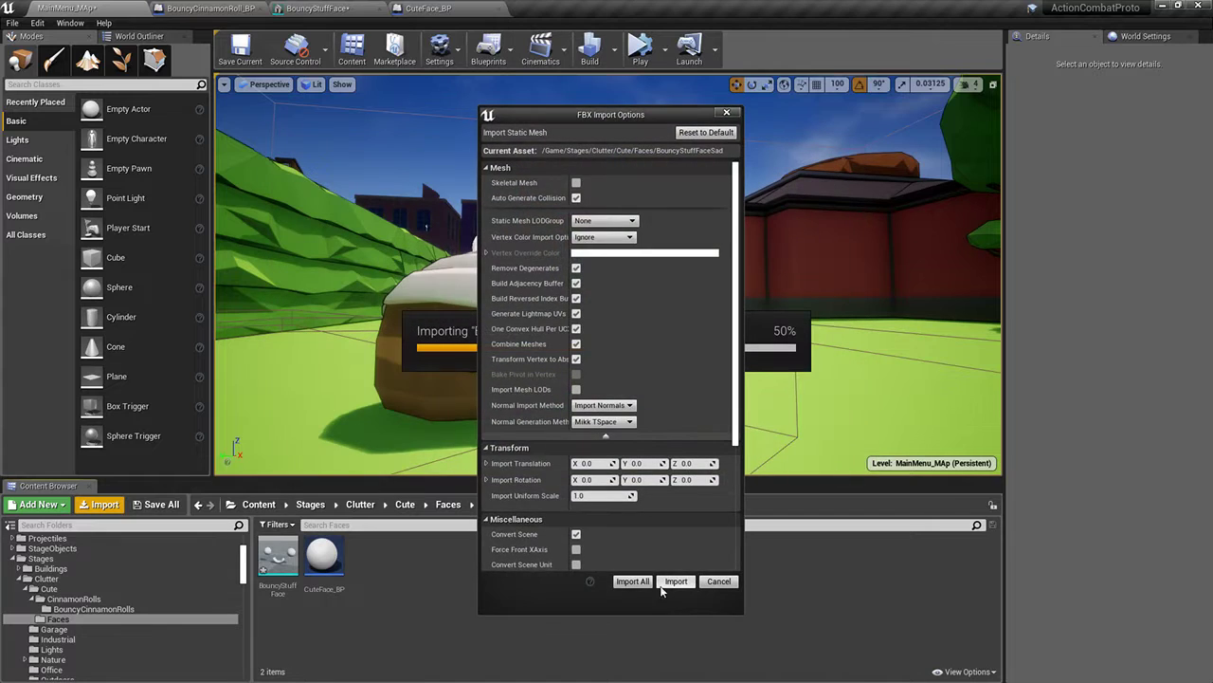
pyautogui.click(673, 583)
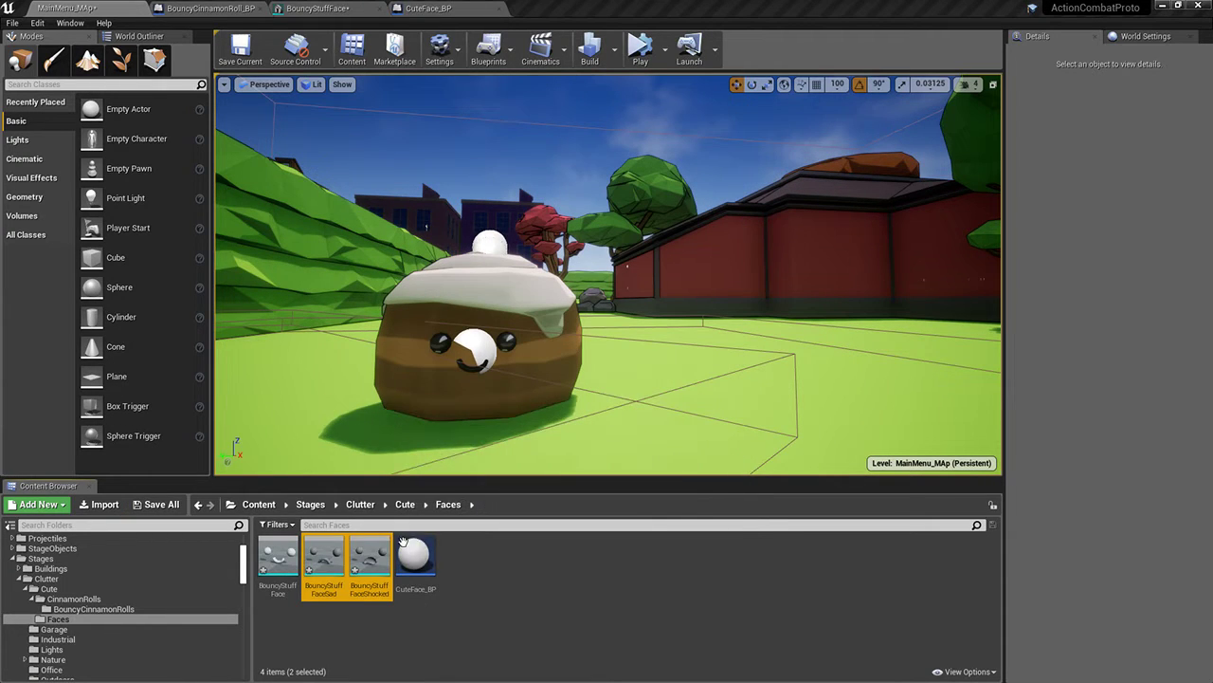
pyautogui.doubleClick(372, 559)
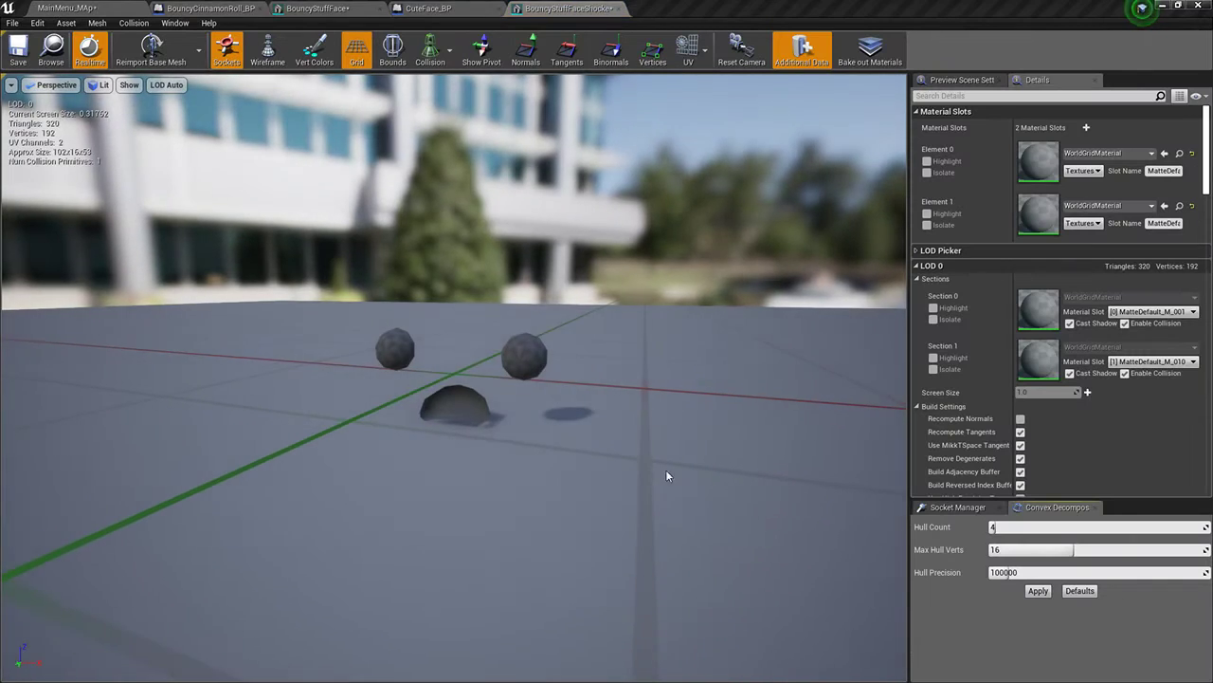
# Switch to Blender, show ShockedFace instead of SadFace, and recalculate the normals of its whole mesh
pyautogui.hotkey('alt', 'Tab')
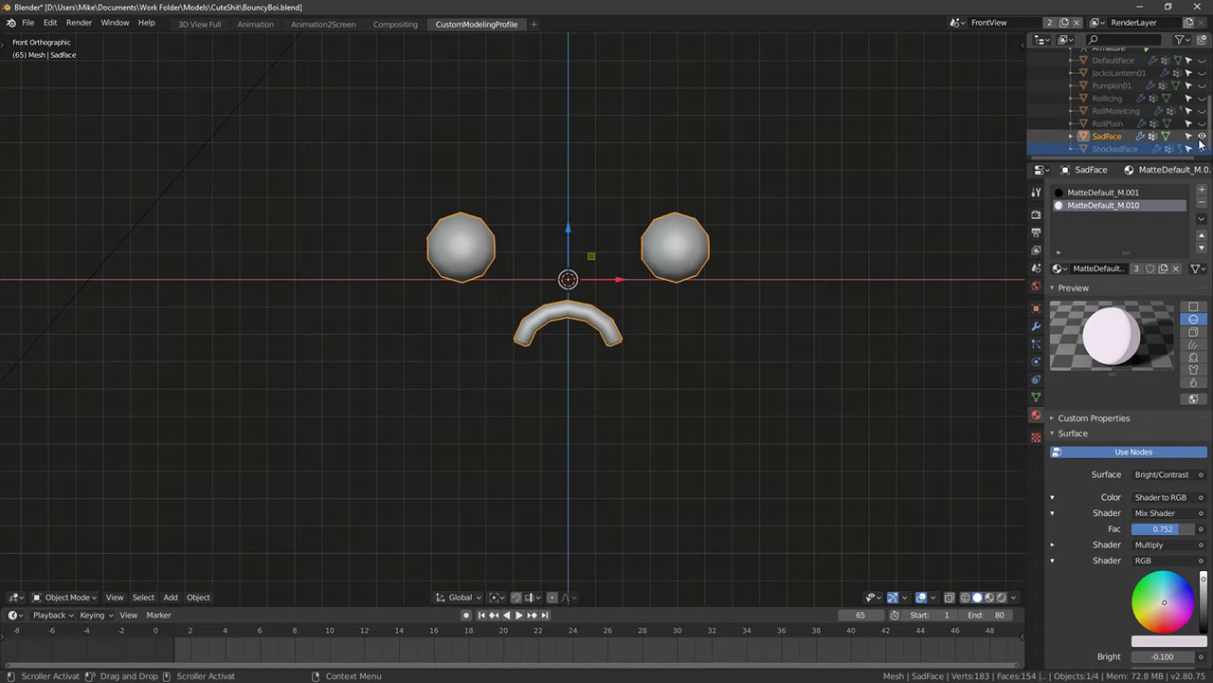
pyautogui.click(1202, 136)
pyautogui.click(1202, 149)
pyautogui.rightClick(575, 332)
pyautogui.press('Tab')
pyautogui.press('a')
pyautogui.press('a')
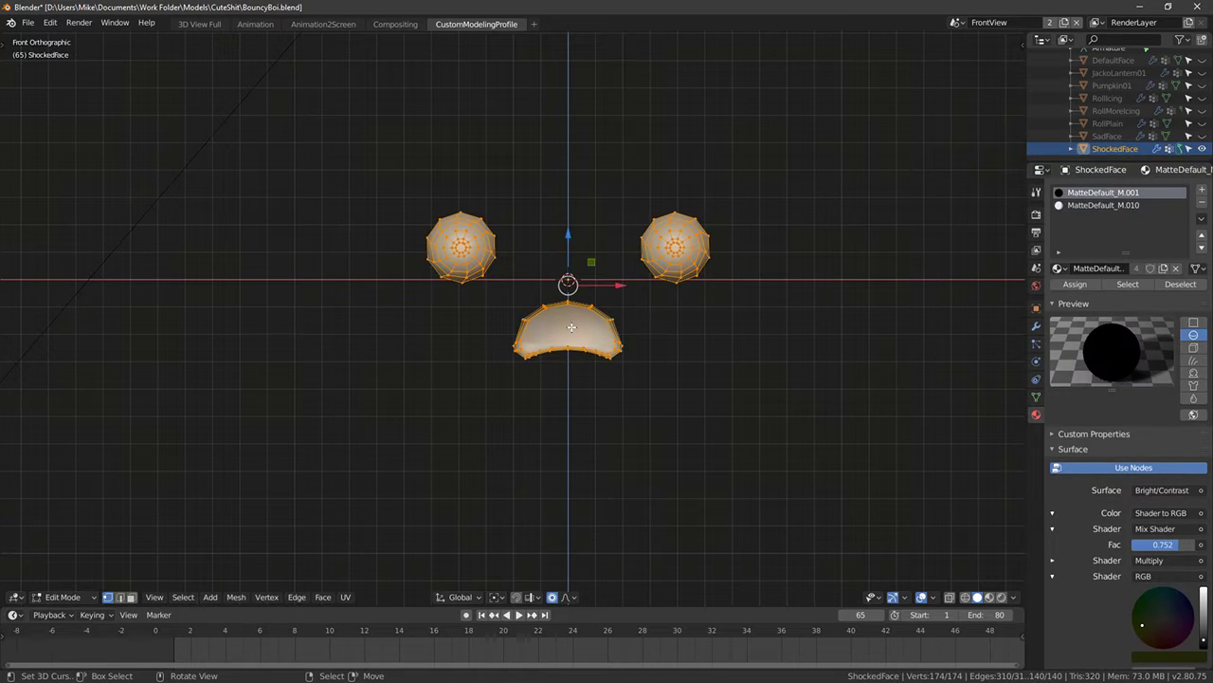
pyautogui.press('Tab')
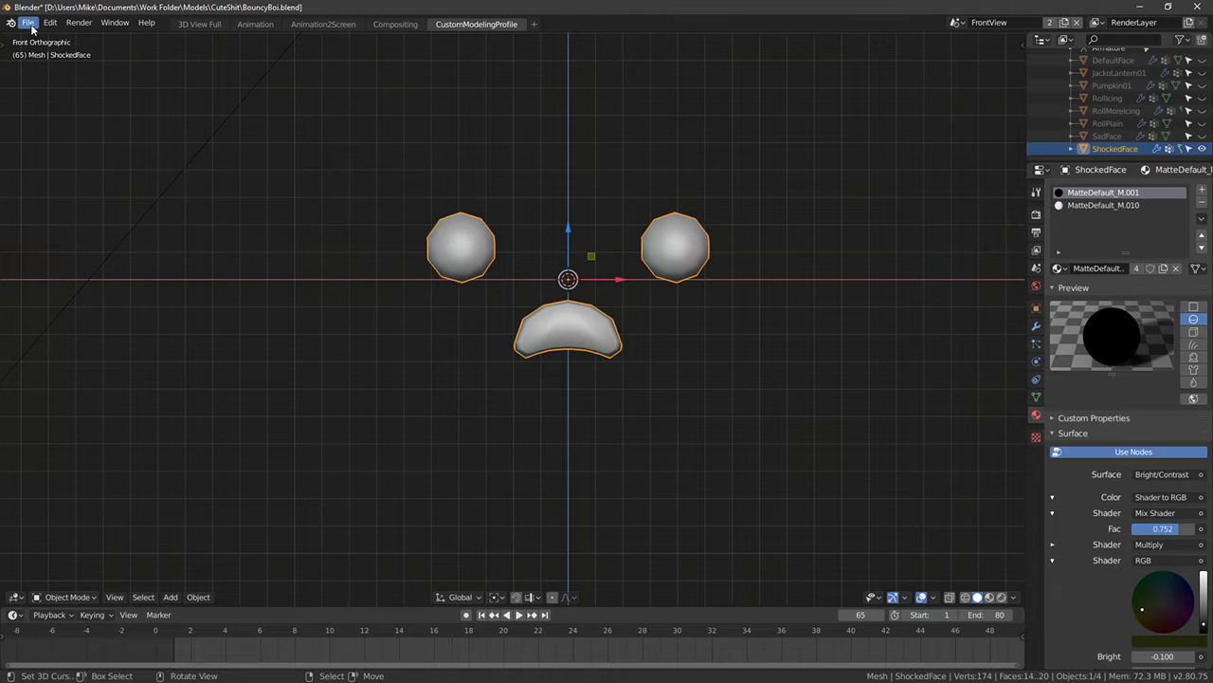
# Export ShockedFace as FBX again, overwriting BouncyStuffFaceShocked.fbx
pyautogui.click(30, 25)
pyautogui.click(194, 230)
pyautogui.click(245, 215)
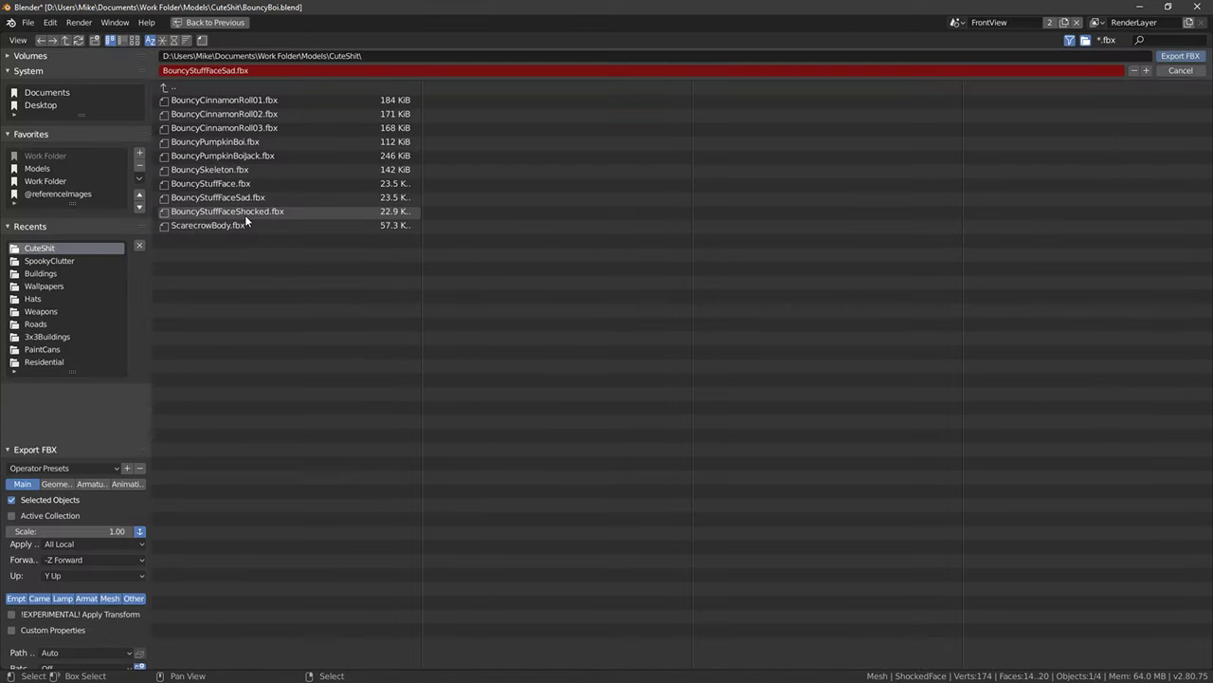
pyautogui.press('Return')
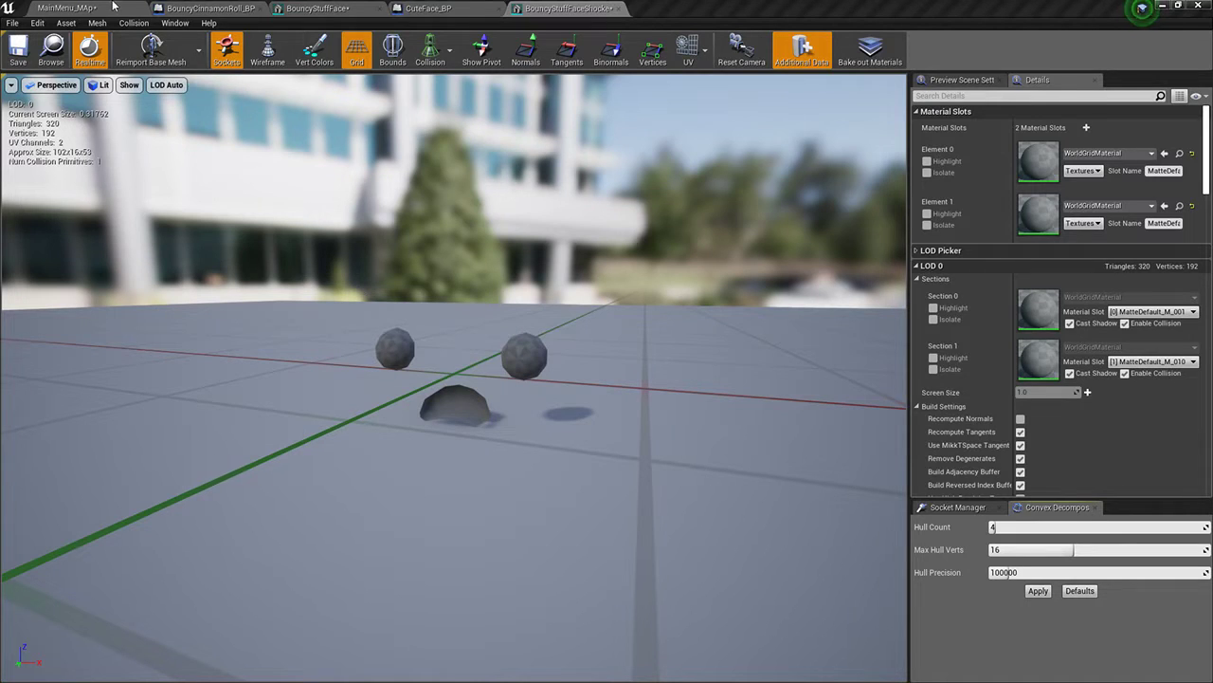
# Switch to Unreal Editor and reimport the BouncyStuffFaceShocked static mesh from the Faces folder
pyautogui.click(112, 7)
pyautogui.rightClick(370, 561)
pyautogui.click(443, 142)
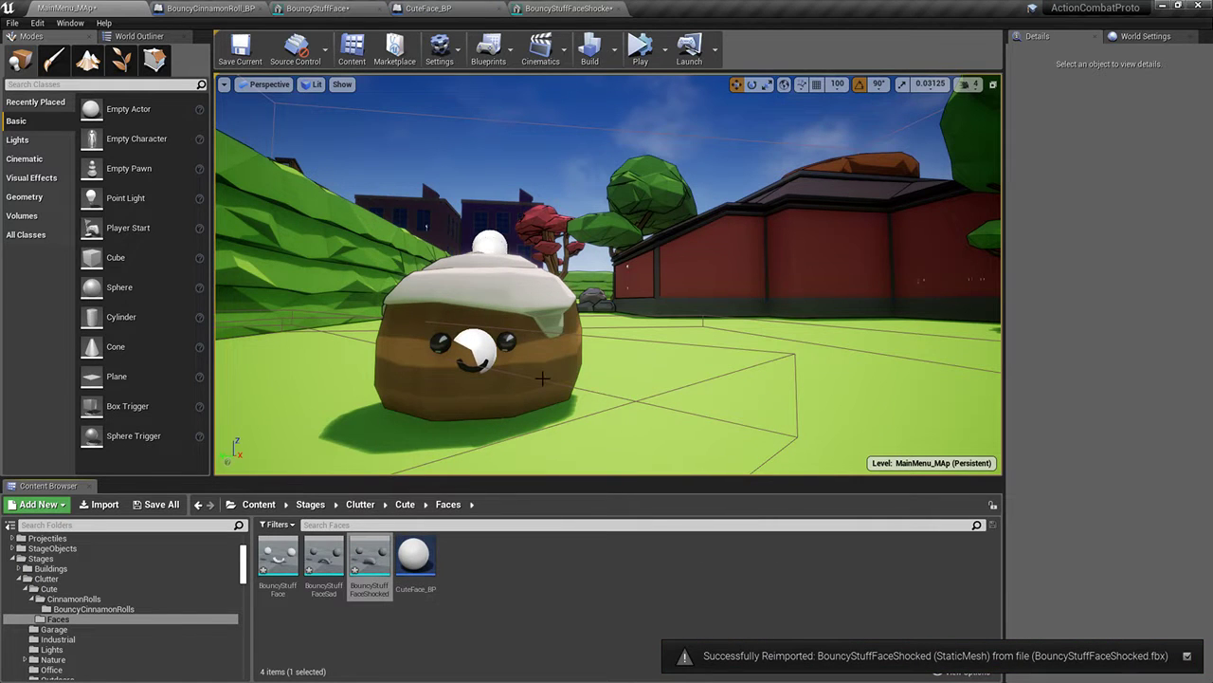
pyautogui.press('w')
pyautogui.moveTo(556, 361); pyautogui.dragTo(579, 379, button='right')
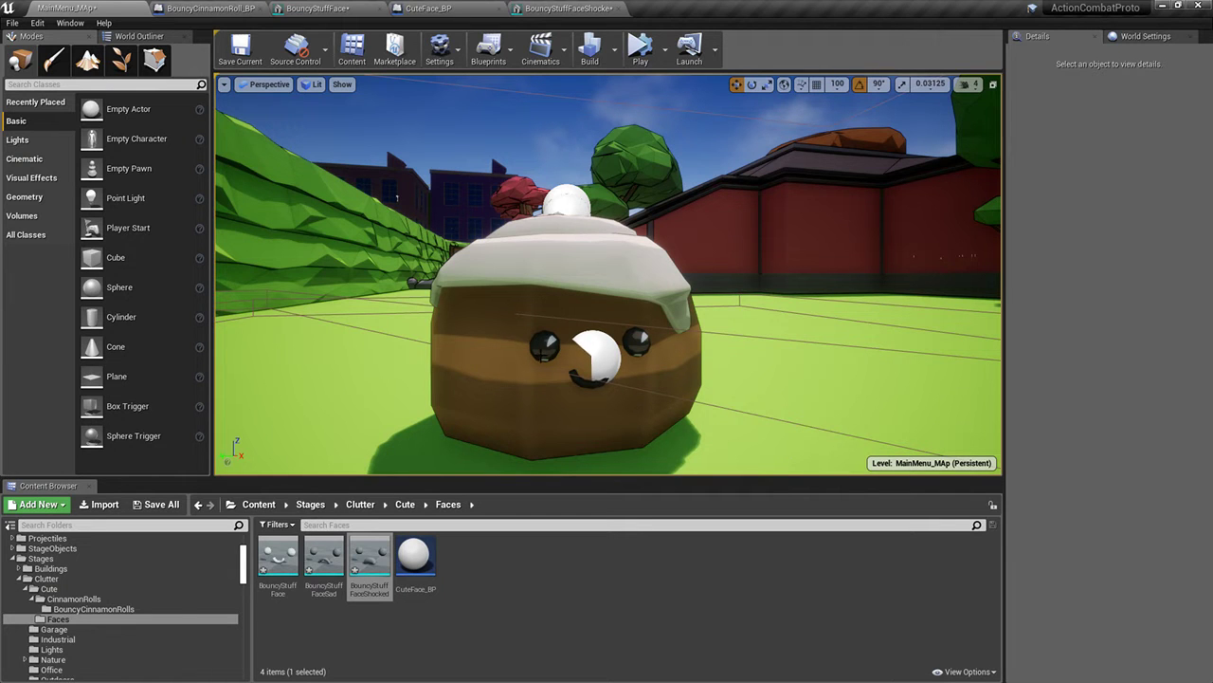
pyautogui.moveTo(697, 415); pyautogui.dragTo(698, 390, button='right')
pyautogui.press('w')
pyautogui.press('s')
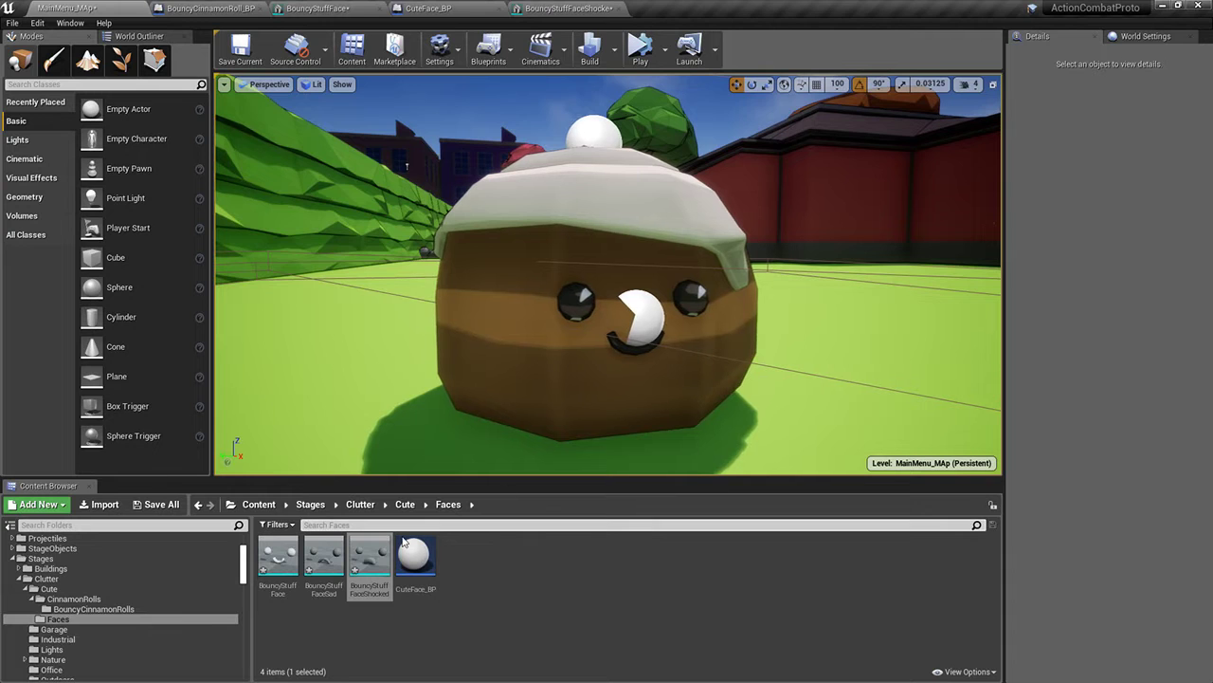
# Open the CuteFace_BP blueprint and go to the Set Static Mesh node in its Construction Script
pyautogui.doubleClick(412, 552)
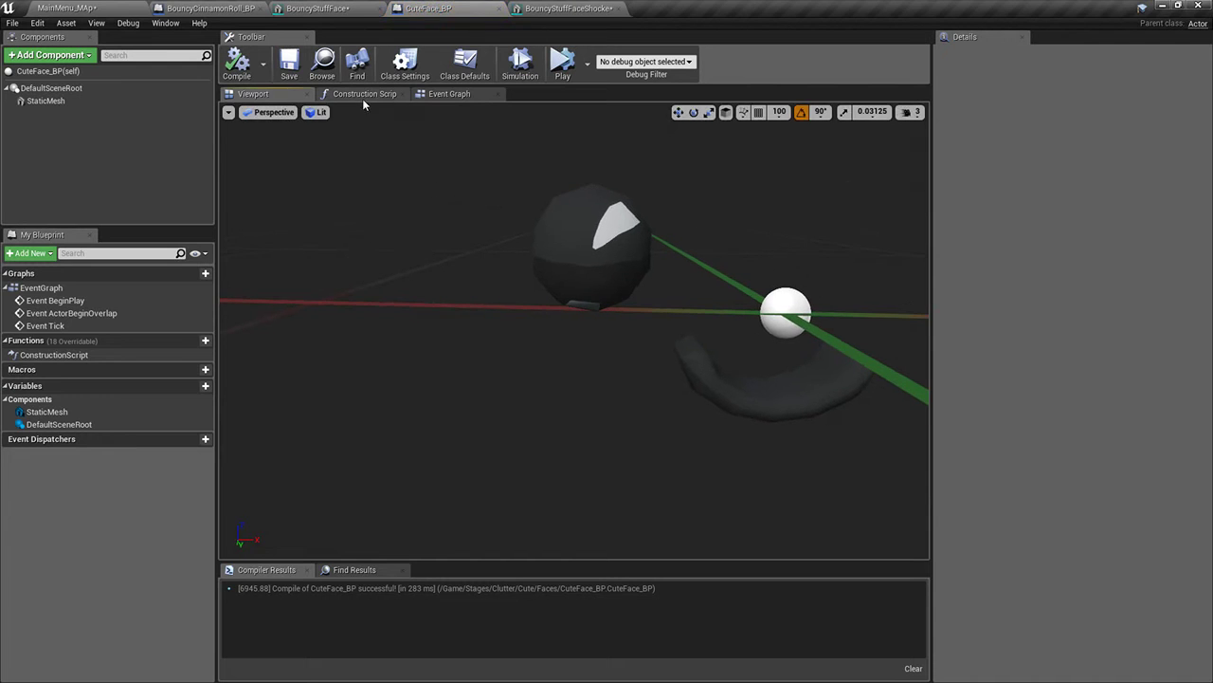
pyautogui.click(453, 94)
pyautogui.click(361, 94)
pyautogui.moveTo(457, 337); pyautogui.dragTo(801, 309, button='right')
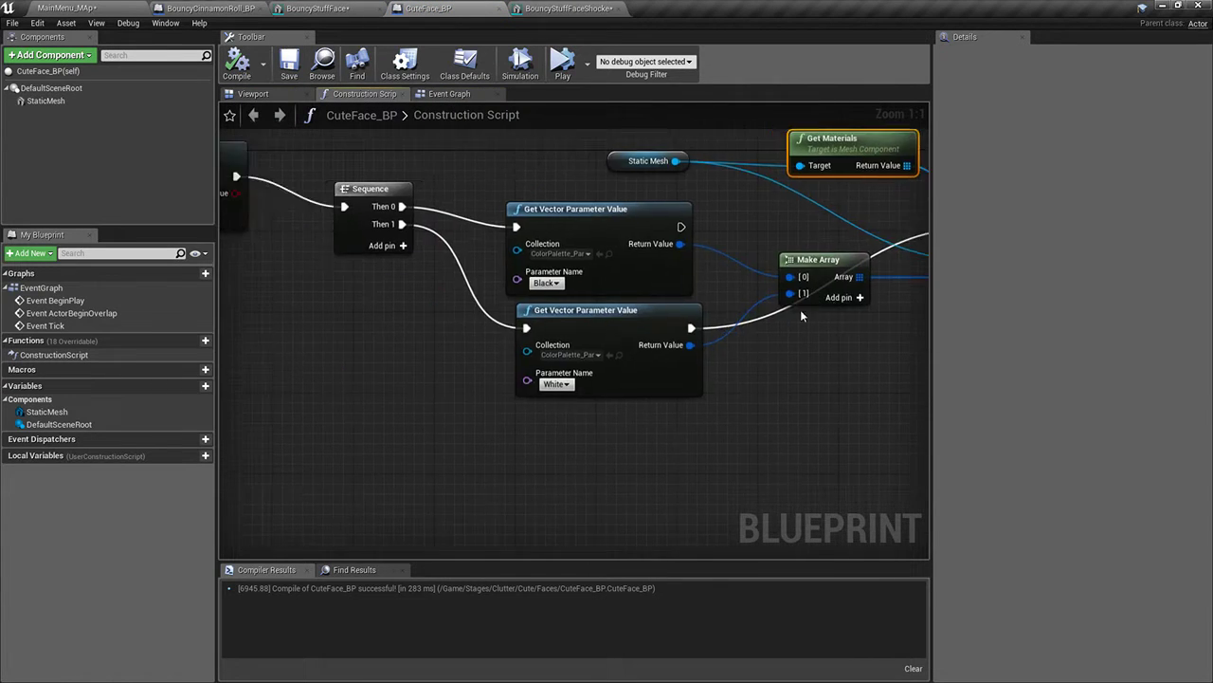
pyautogui.scroll(-2, 702, 389)
pyautogui.moveTo(701, 389); pyautogui.dragTo(818, 441, button='right')
pyautogui.moveTo(338, 435); pyautogui.dragTo(737, 394, button='right')
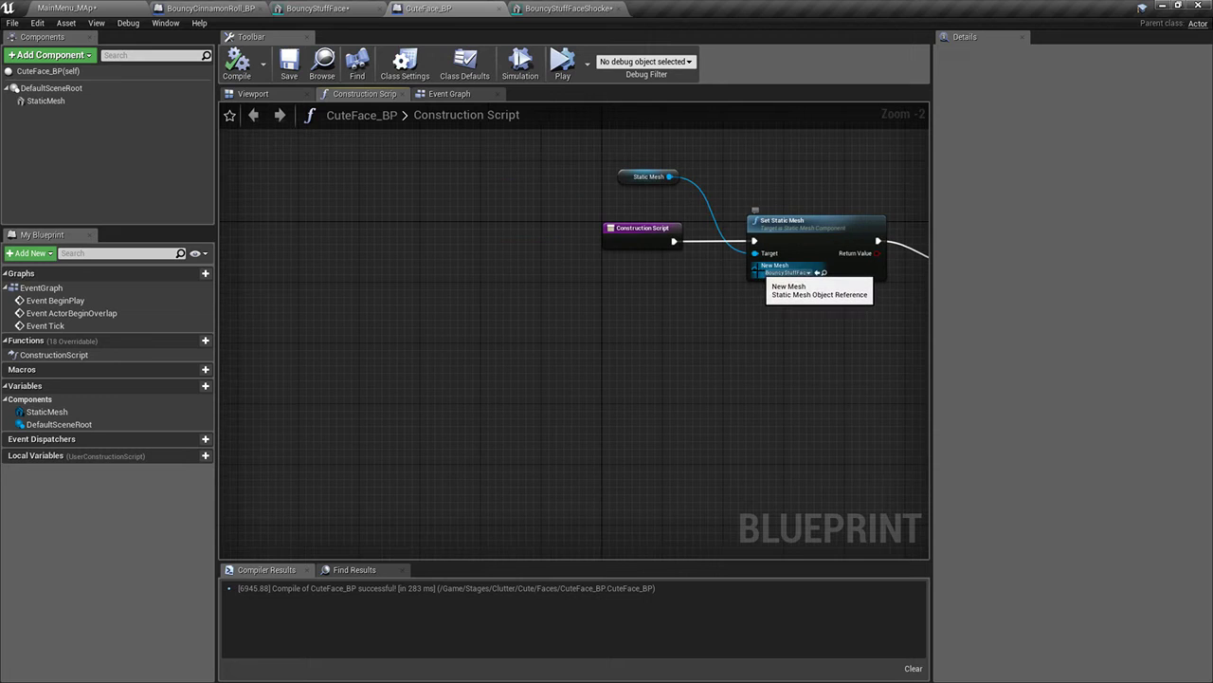
pyautogui.moveTo(742, 283); pyautogui.dragTo(693, 306)
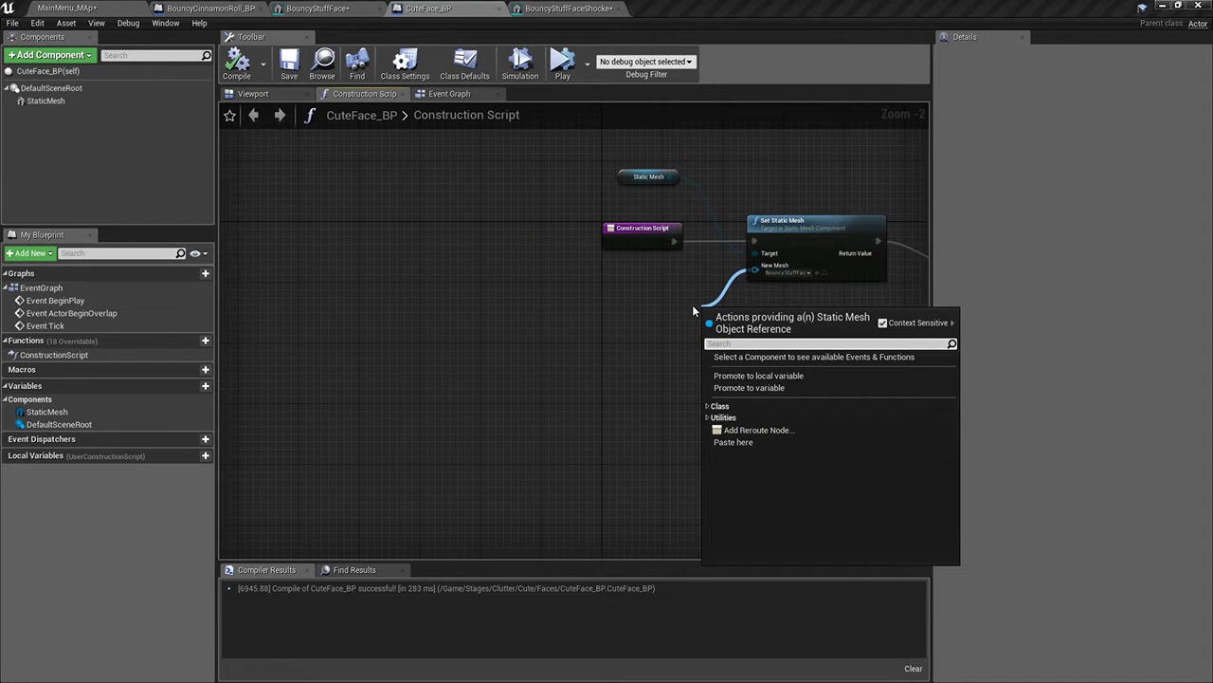
pyautogui.write('get')
pyautogui.press('Return')
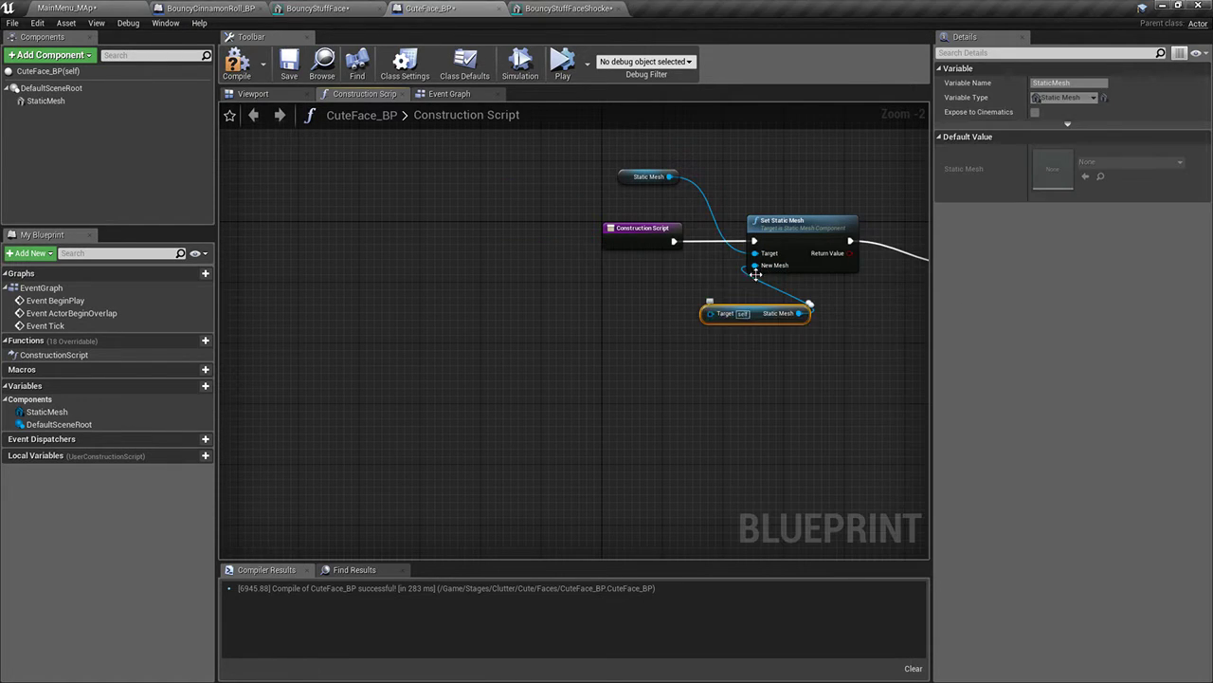
pyautogui.hotkey('ctrl', 'z')
# Feed the New Mesh input of Set Static Mesh from an array Get node supplied by a Make Array node
pyautogui.moveTo(755, 266); pyautogui.dragTo(595, 303)
pyautogui.write('get')
pyautogui.press('Down')
pyautogui.press('Return')
pyautogui.write('make')
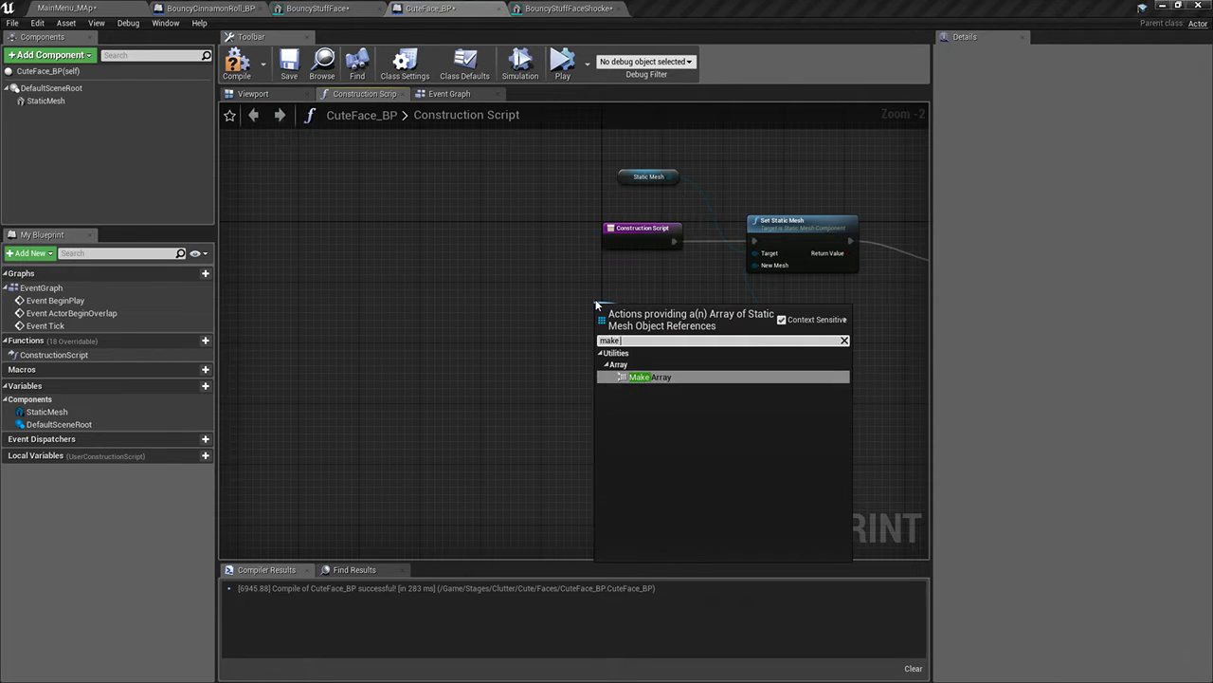
pyautogui.press('Return')
pyautogui.moveTo(672, 319); pyautogui.dragTo(550, 304)
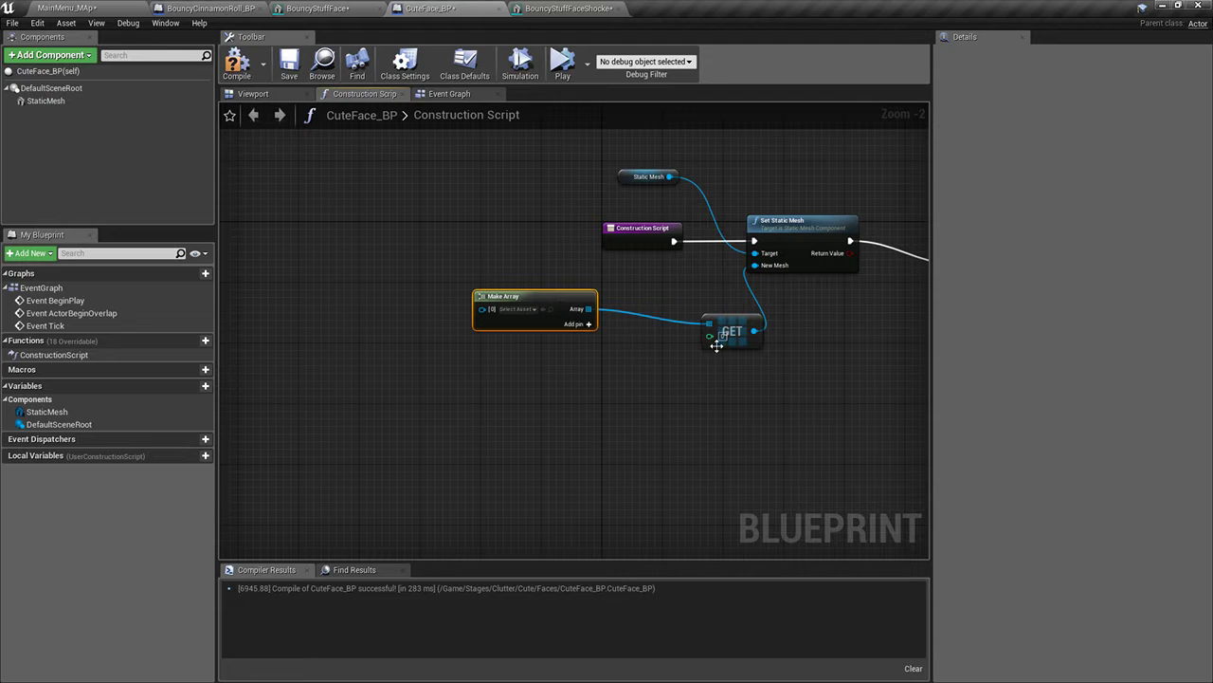
# Promote the index input of the array Get node to a new integer variable
pyautogui.moveTo(688, 410); pyautogui.dragTo(687, 403)
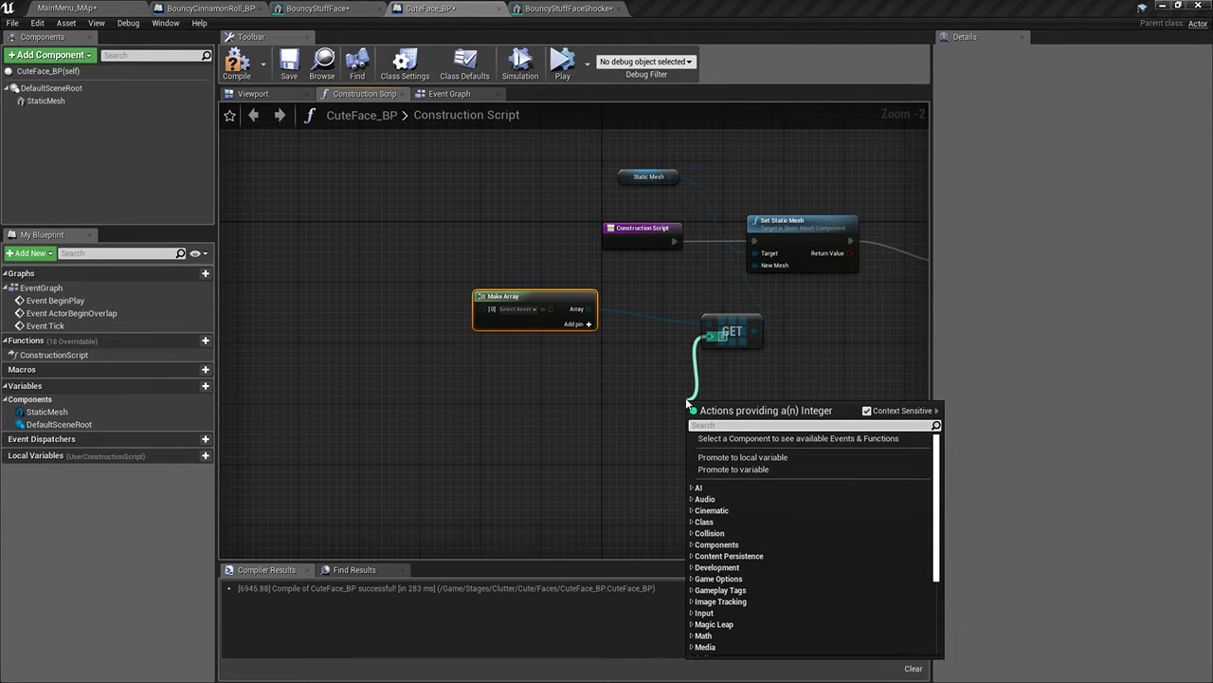
pyautogui.write('proimopromote')
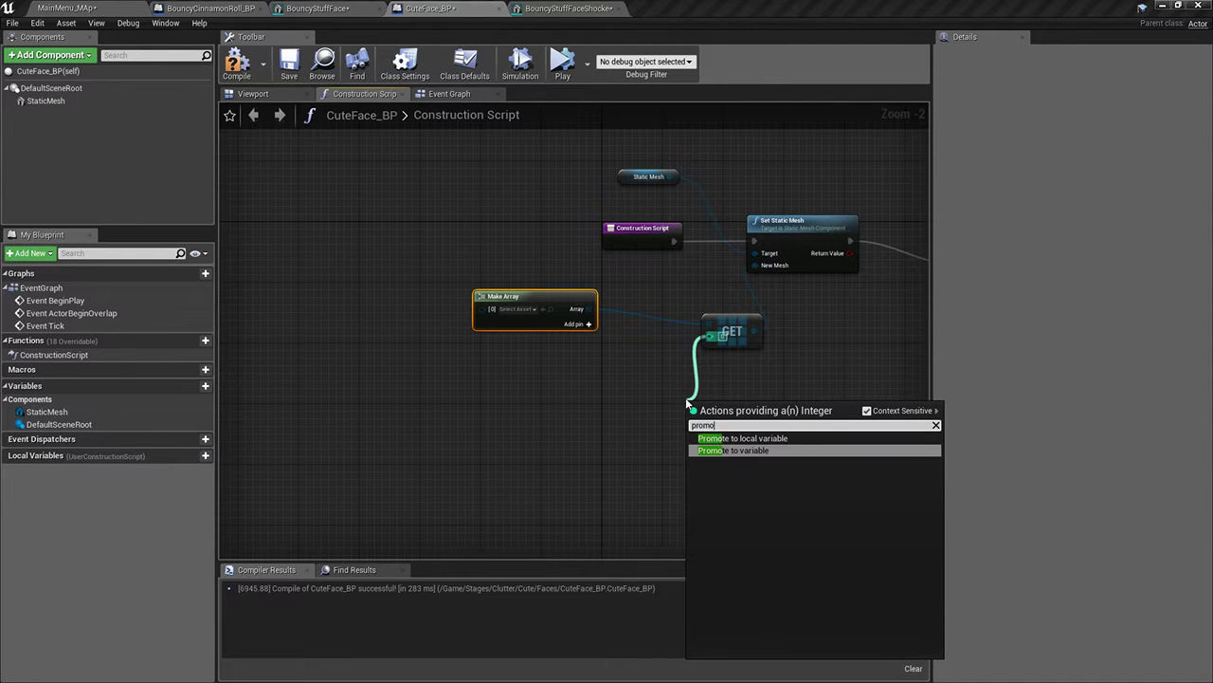
pyautogui.press('Down')
pyautogui.press('Down')
pyautogui.press('Return')
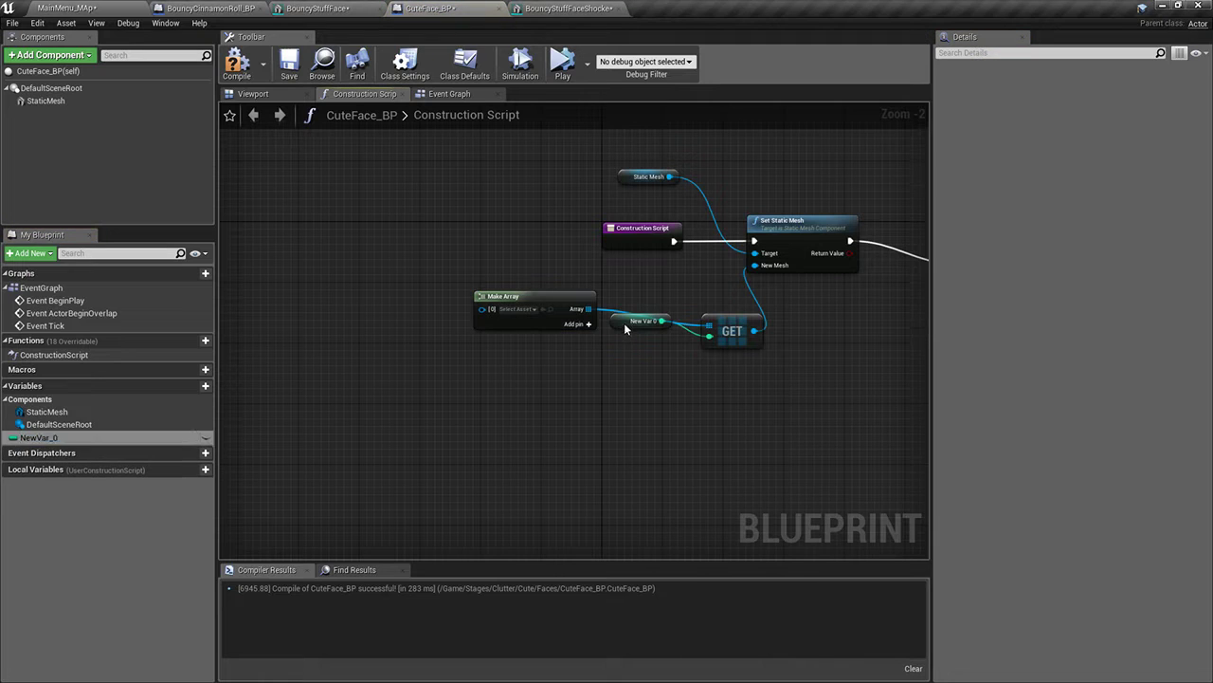
# Place the new variable node below the Get node and rename the variable FaceInteger
pyautogui.moveTo(623, 323); pyautogui.dragTo(620, 376)
pyautogui.write('FaceInt')
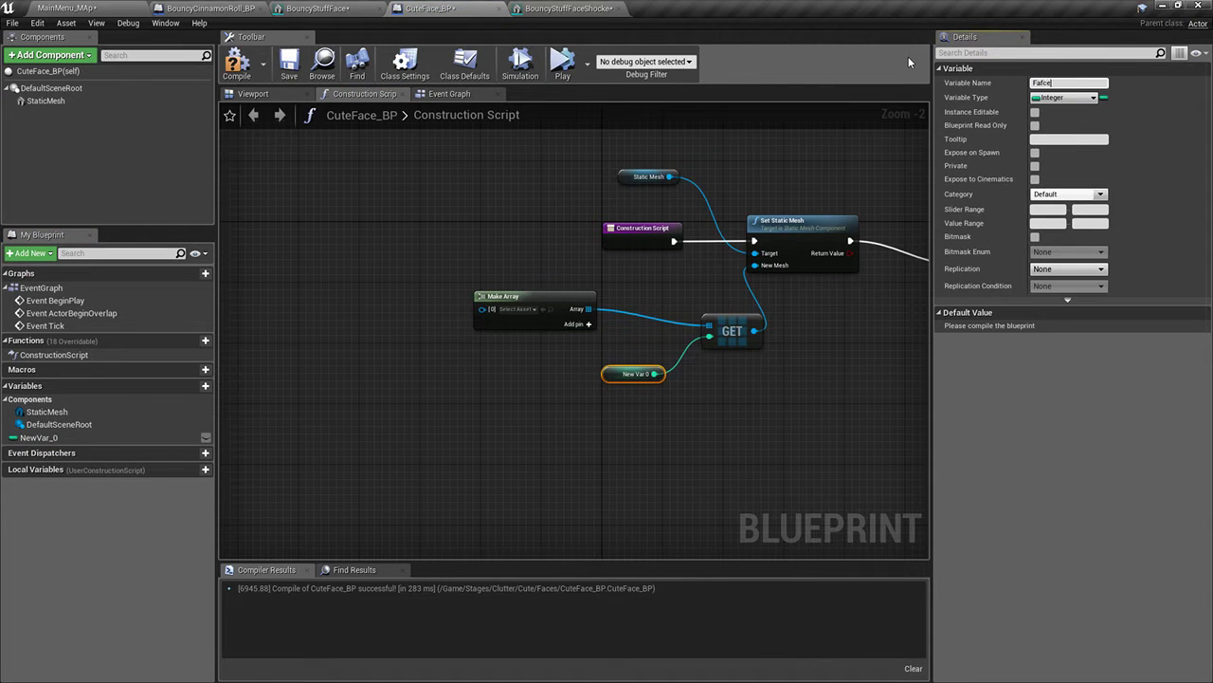
pyautogui.write('eger')
pyautogui.press('BackSpace')
pyautogui.press('Return')
# Expand Make Array to three elements set to BouncyStuffFace, BouncyStuffFaceSad and BouncyStuffFaceShocked, and compile the blueprint
pyautogui.scroll(2, 529, 319)
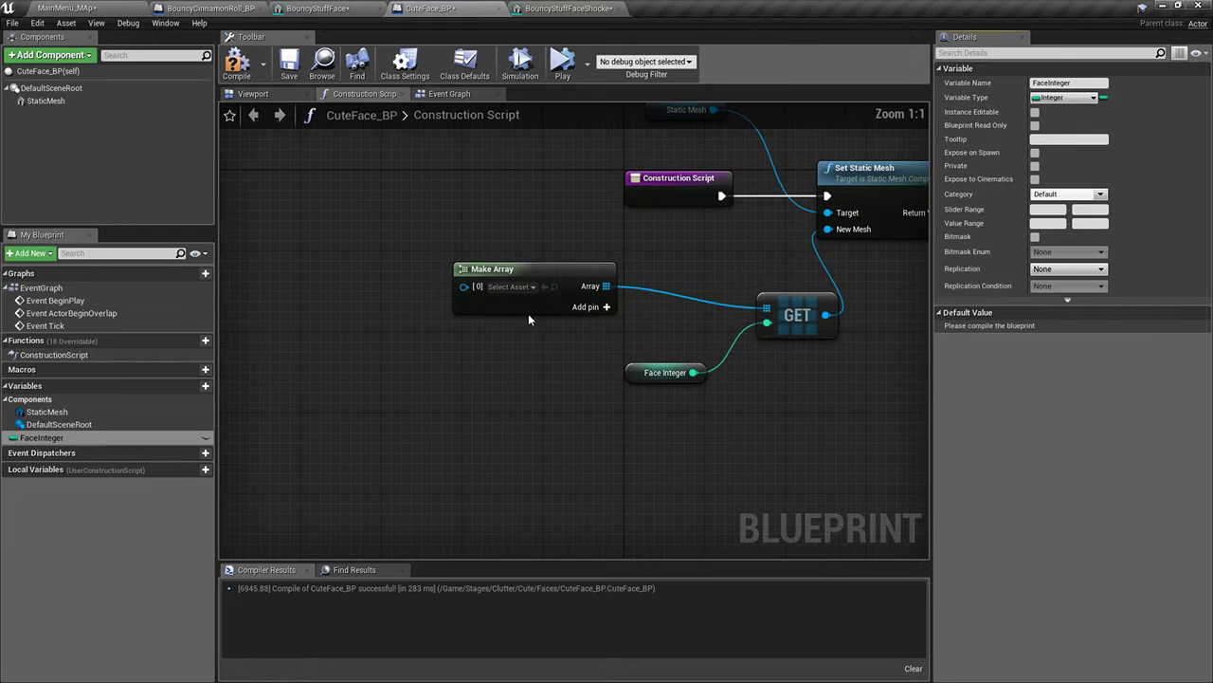
pyautogui.click(585, 307)
pyautogui.click(512, 286)
pyautogui.write('face')
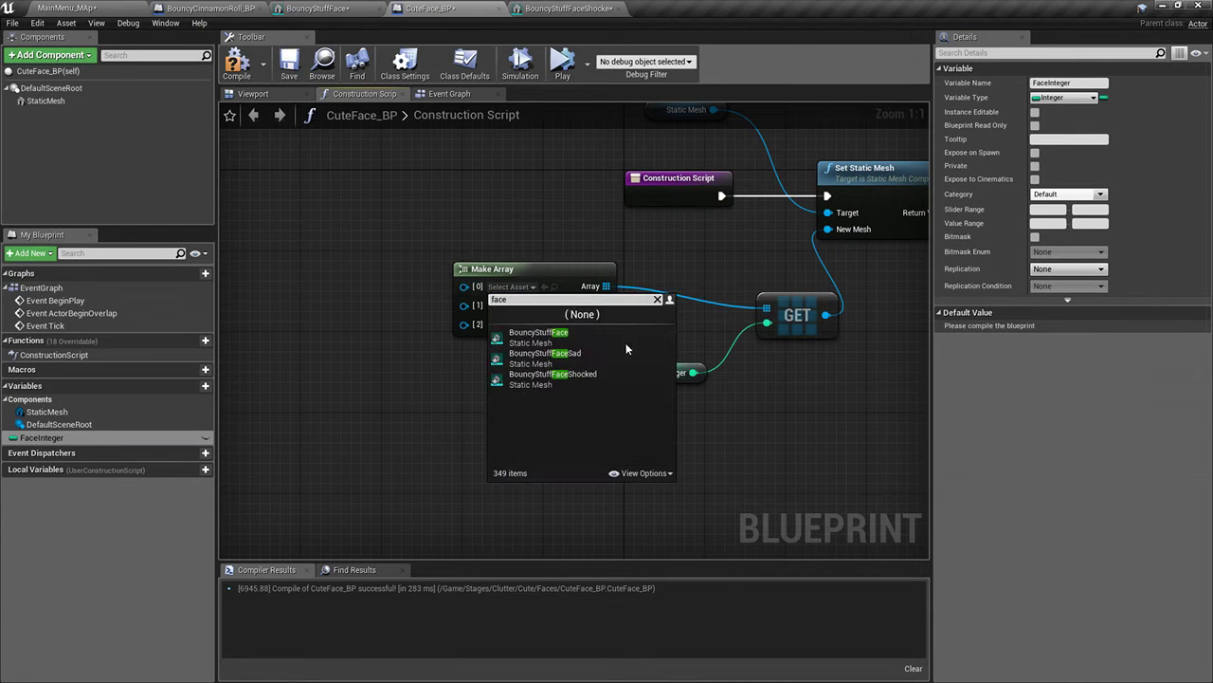
pyautogui.click(559, 339)
pyautogui.click(512, 323)
pyautogui.write('face')
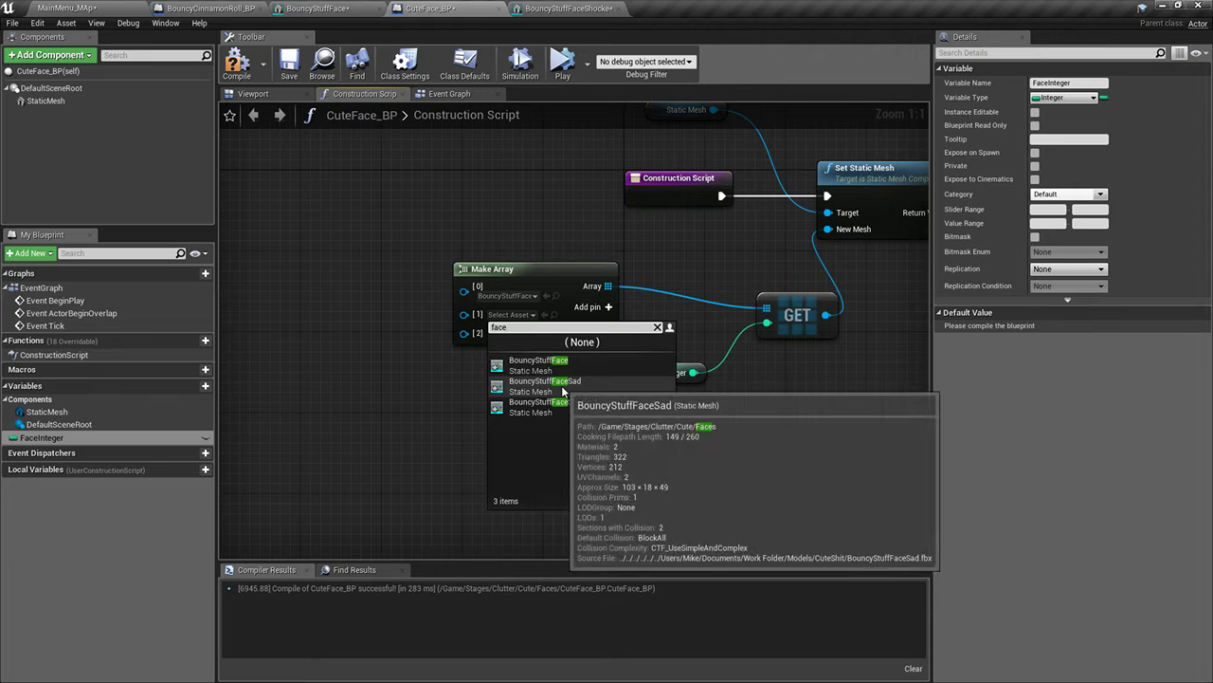
pyautogui.click(540, 381)
pyautogui.click(512, 343)
pyautogui.write('face')
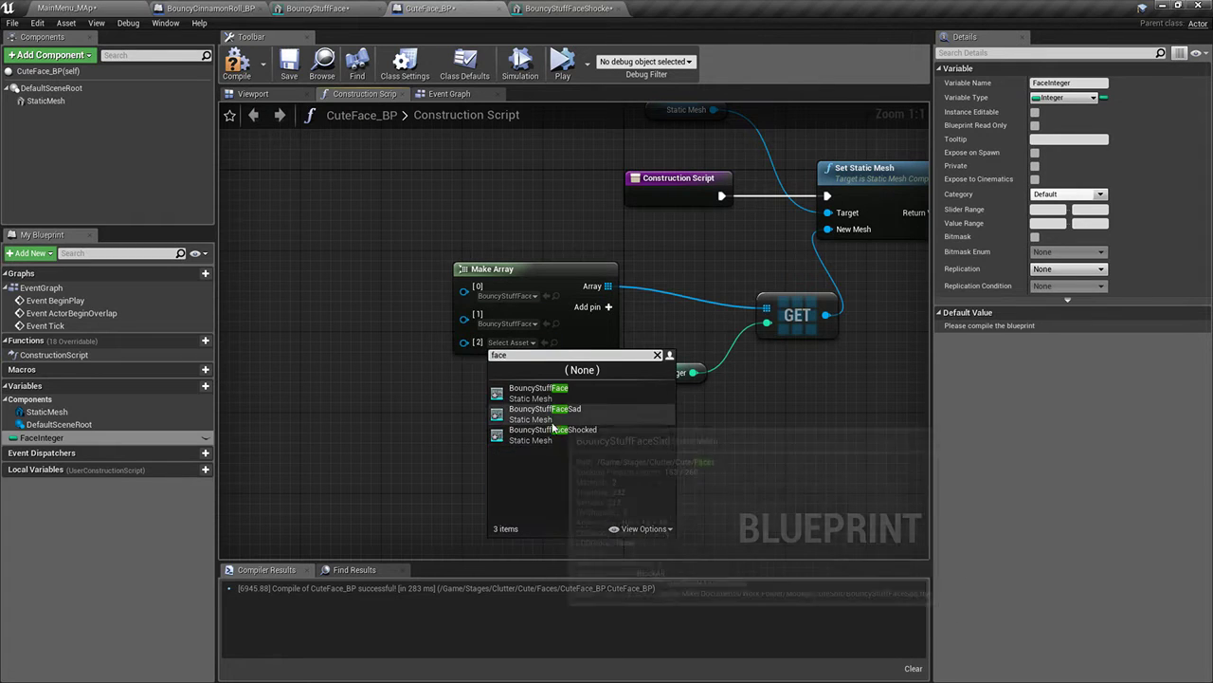
pyautogui.click(552, 422)
pyautogui.click(237, 64)
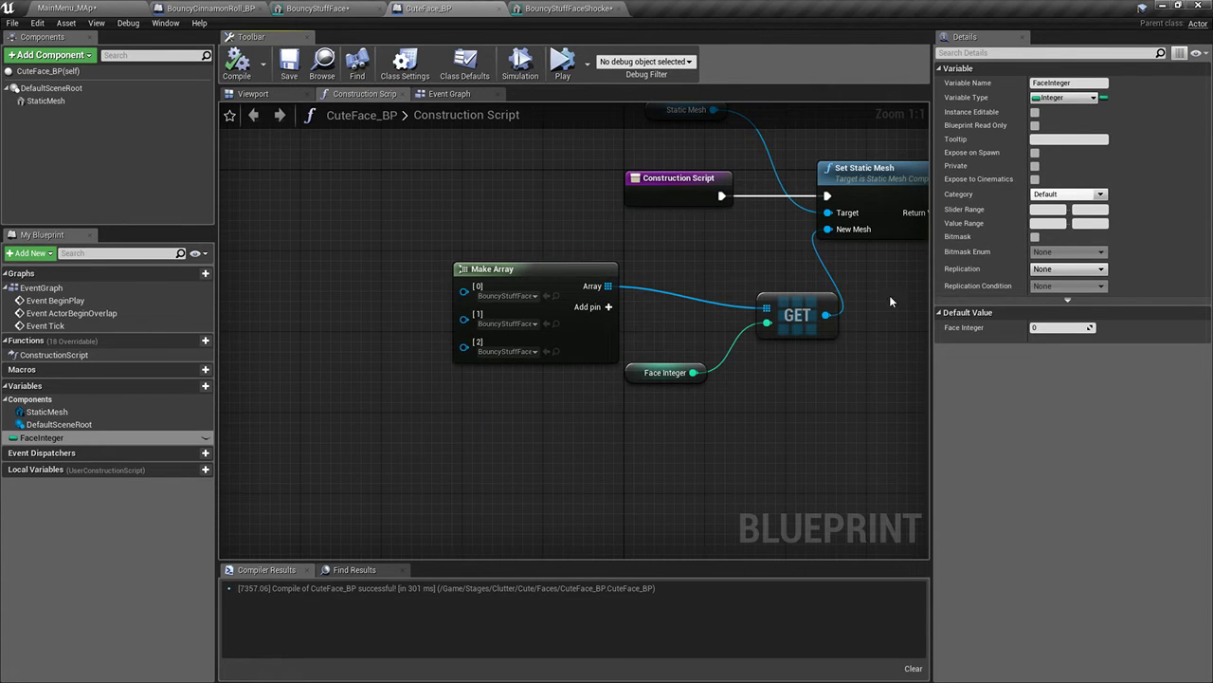
# Review the rest of the Construction Script through Set Colors Swiss Army Knife, and check the face in the blueprint's preview
pyautogui.moveTo(889, 301); pyautogui.dragTo(691, 388, button='right')
pyautogui.moveTo(859, 340); pyautogui.dragTo(559, 253, button='right')
pyautogui.scroll(-1, 618, 274)
pyautogui.moveTo(626, 282); pyautogui.dragTo(421, 322, button='right')
pyautogui.moveTo(705, 371); pyautogui.dragTo(460, 417, button='right')
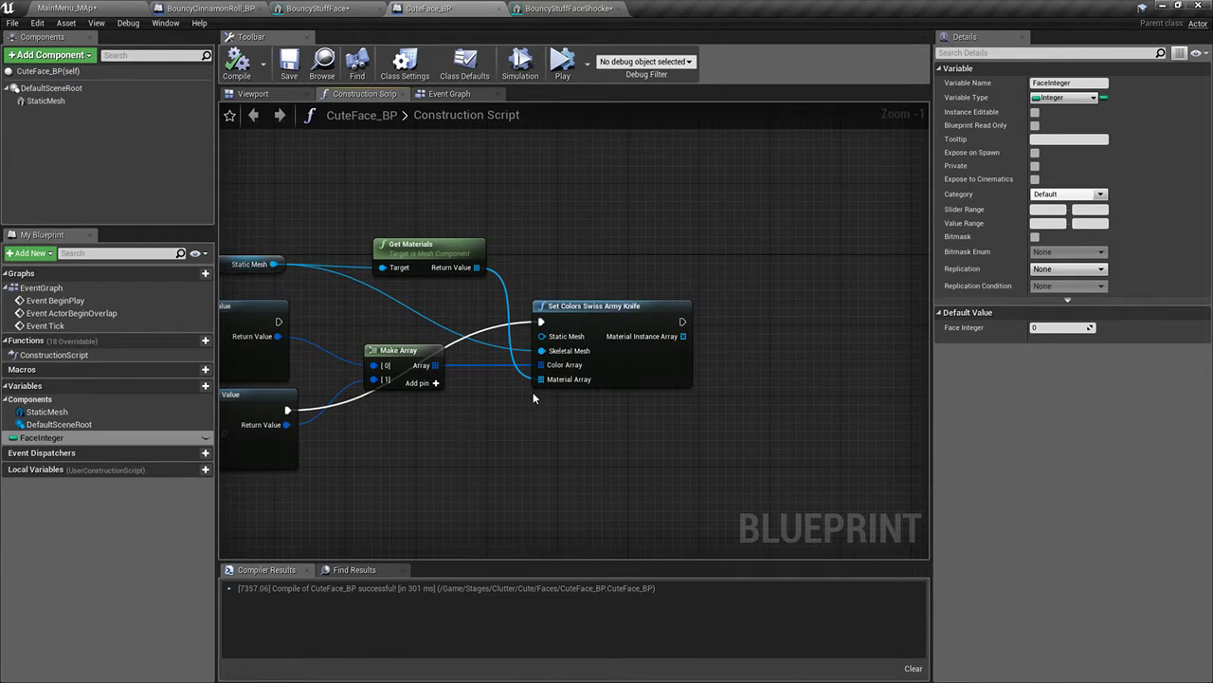
pyautogui.moveTo(533, 392); pyautogui.dragTo(864, 390, button='right')
pyautogui.click(252, 94)
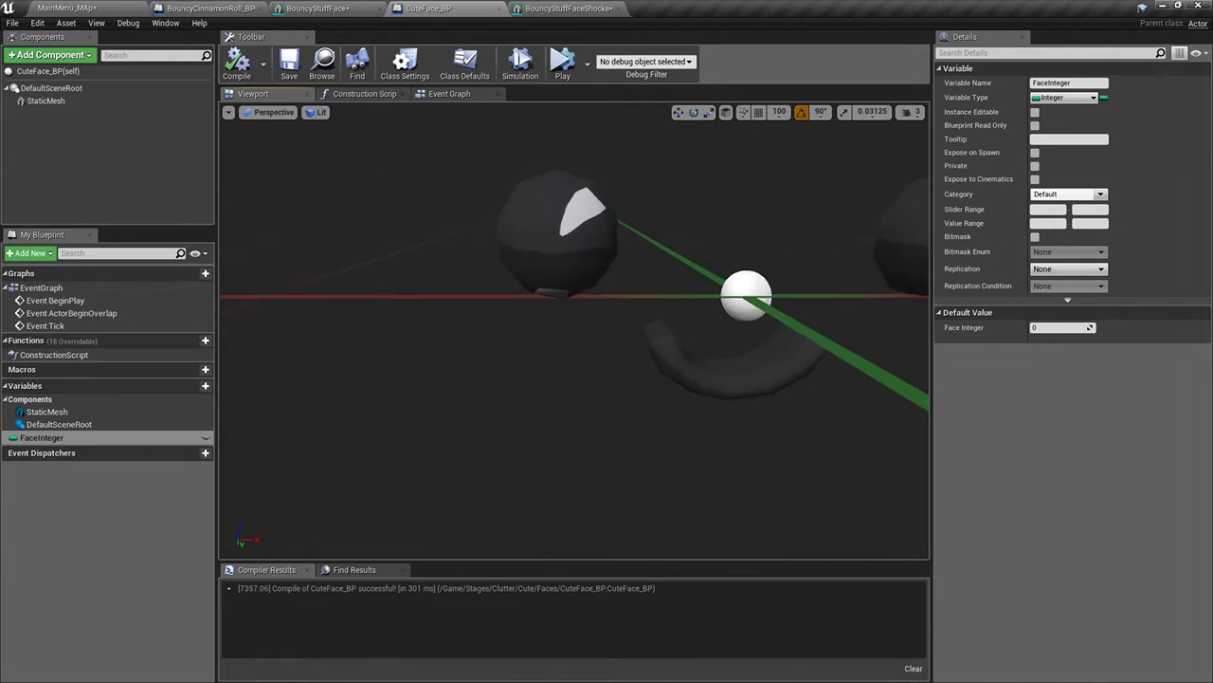
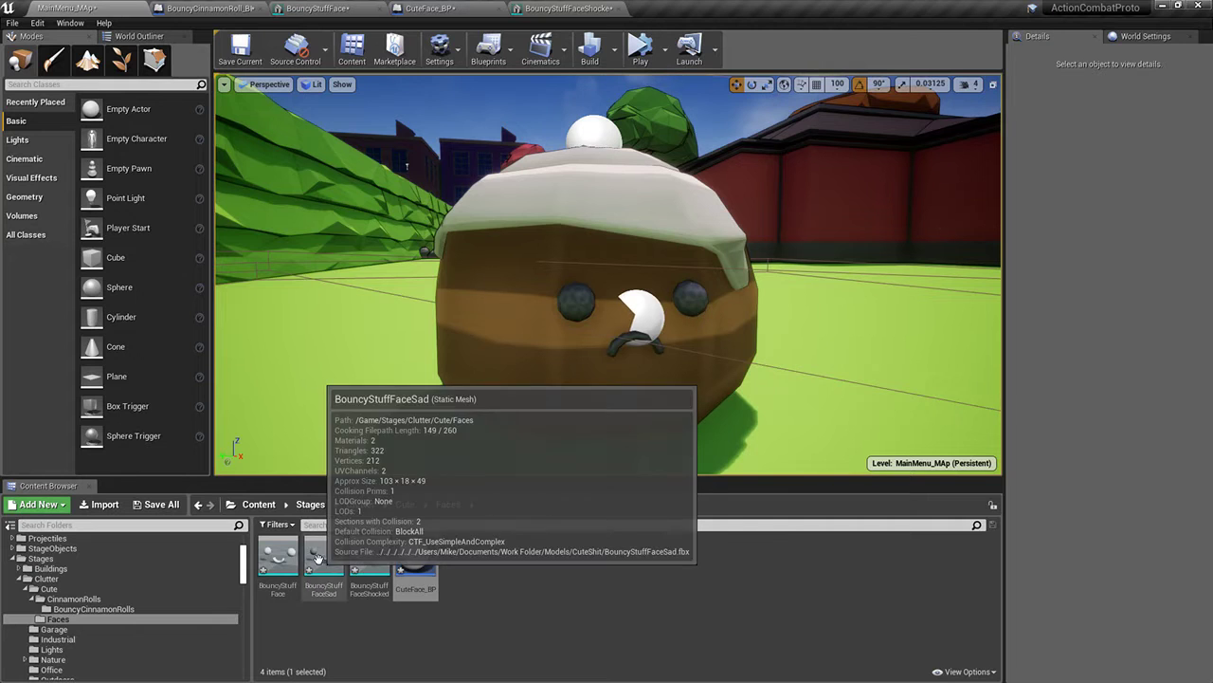
# Open the BouncyStuffFaceSad static mesh and assign M_MatteDefault to material slot Element 0
pyautogui.doubleClick(323, 555)
pyautogui.click(1090, 153)
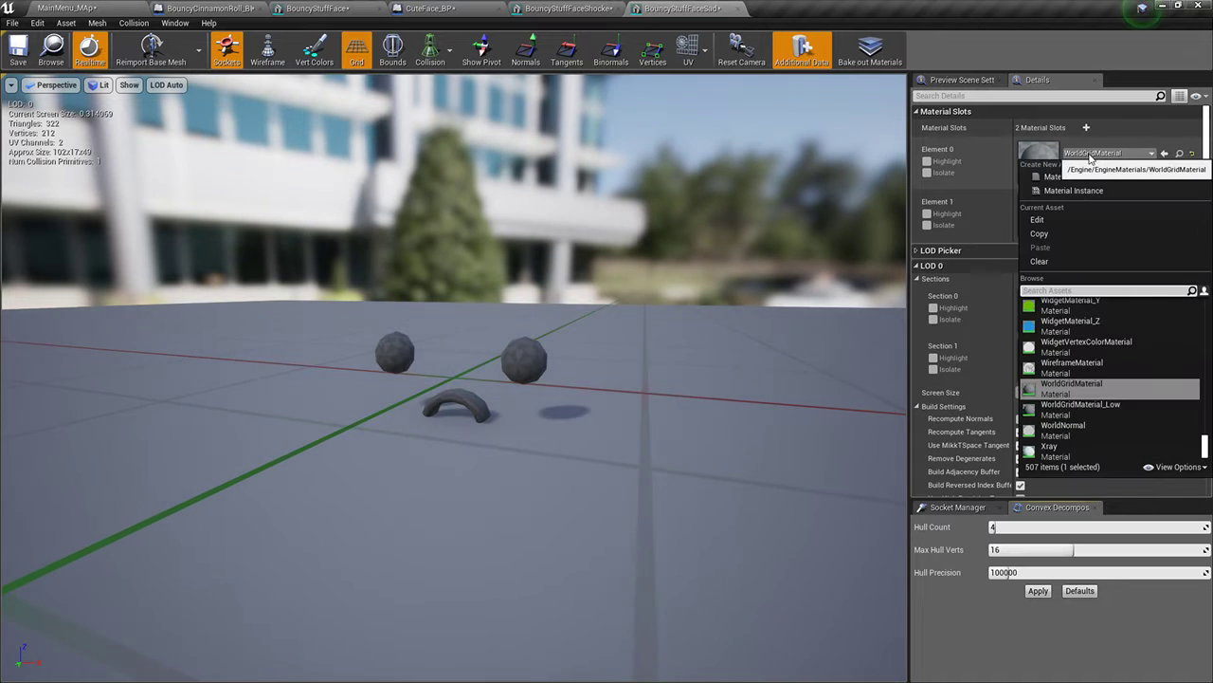
pyautogui.write('mattecxe')
pyautogui.press('BackSpace')
pyautogui.write('de')
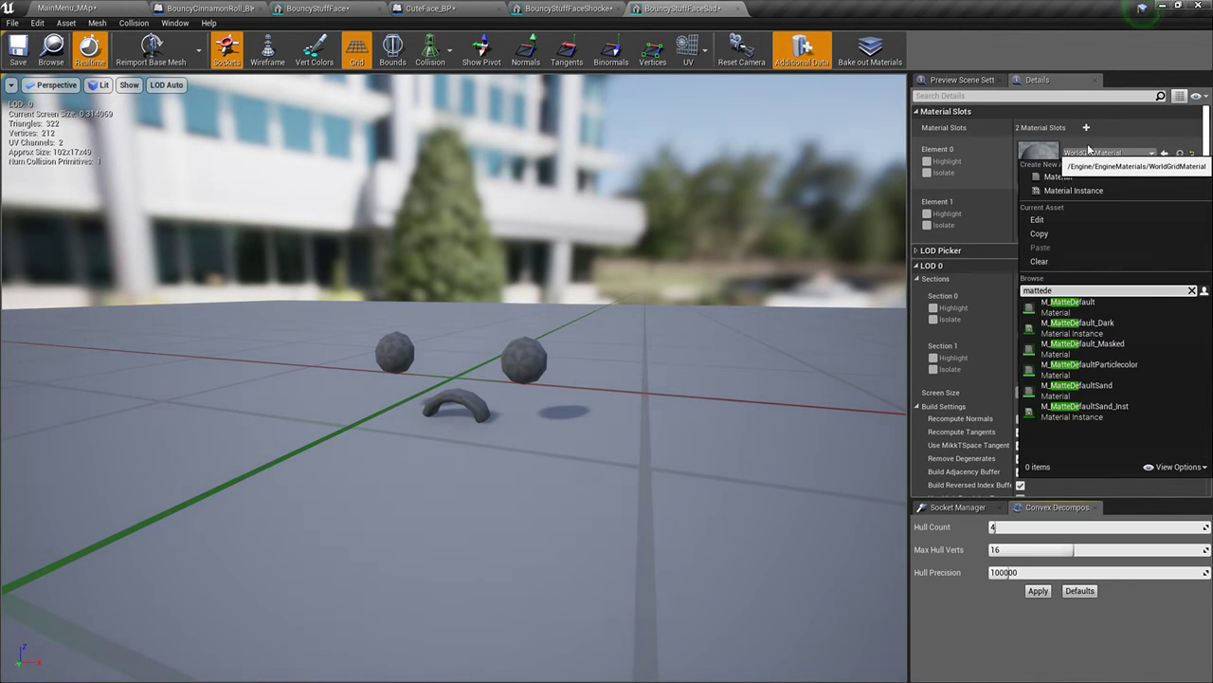
pyautogui.click(1085, 309)
# Copy the Element 0 material to Element 1 of BouncyStuffFaceSad and save the mesh
pyautogui.rightClick(1004, 170)
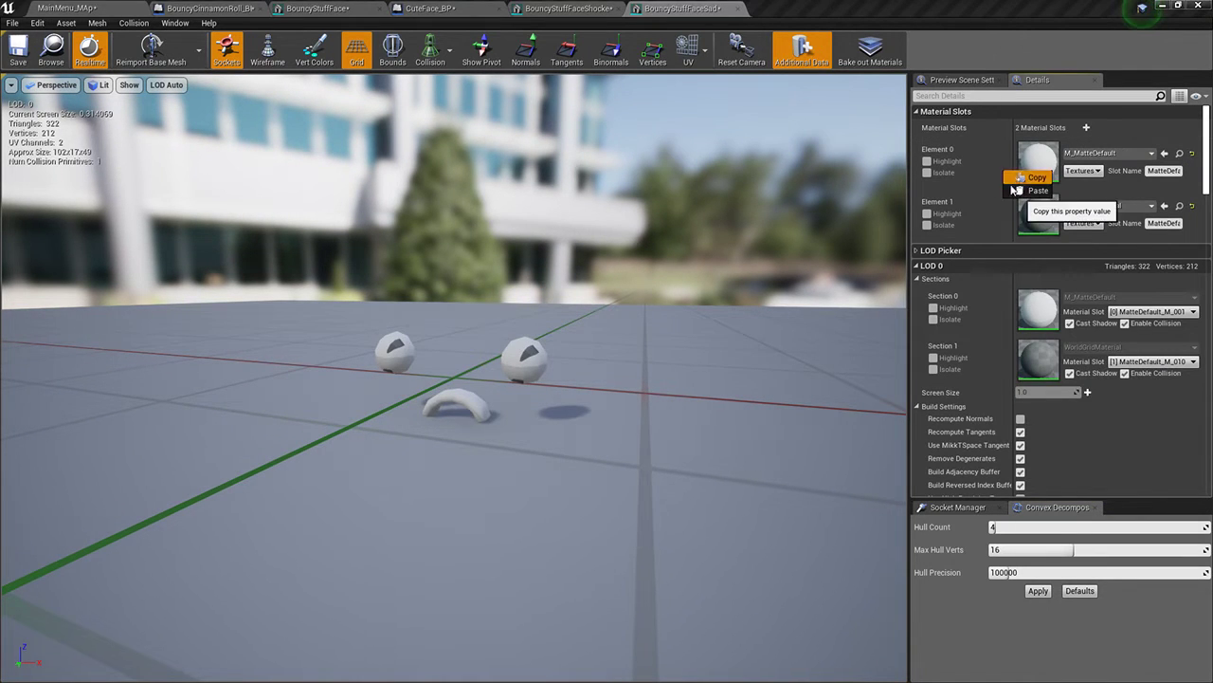
pyautogui.click(1016, 180)
pyautogui.rightClick(993, 213)
pyautogui.click(1012, 234)
pyautogui.click(18, 48)
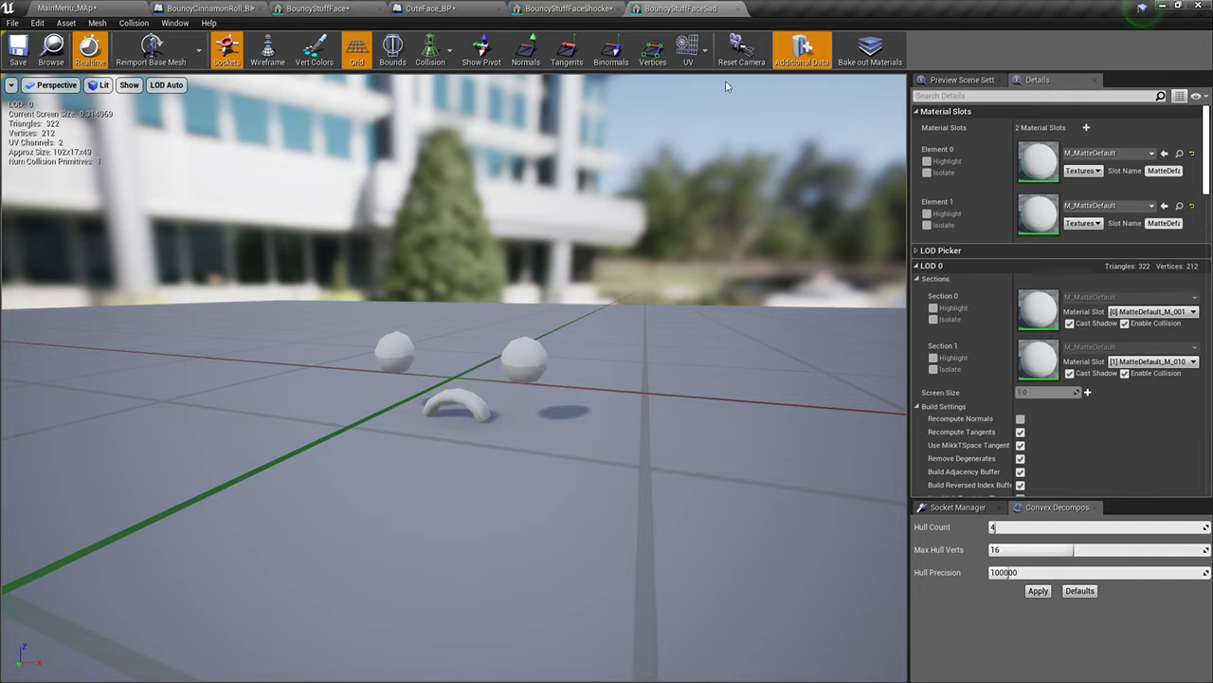
# Paste the copied M_MatteDefault material into both material slots of BouncyStuffFaceShocked
pyautogui.click(563, 12)
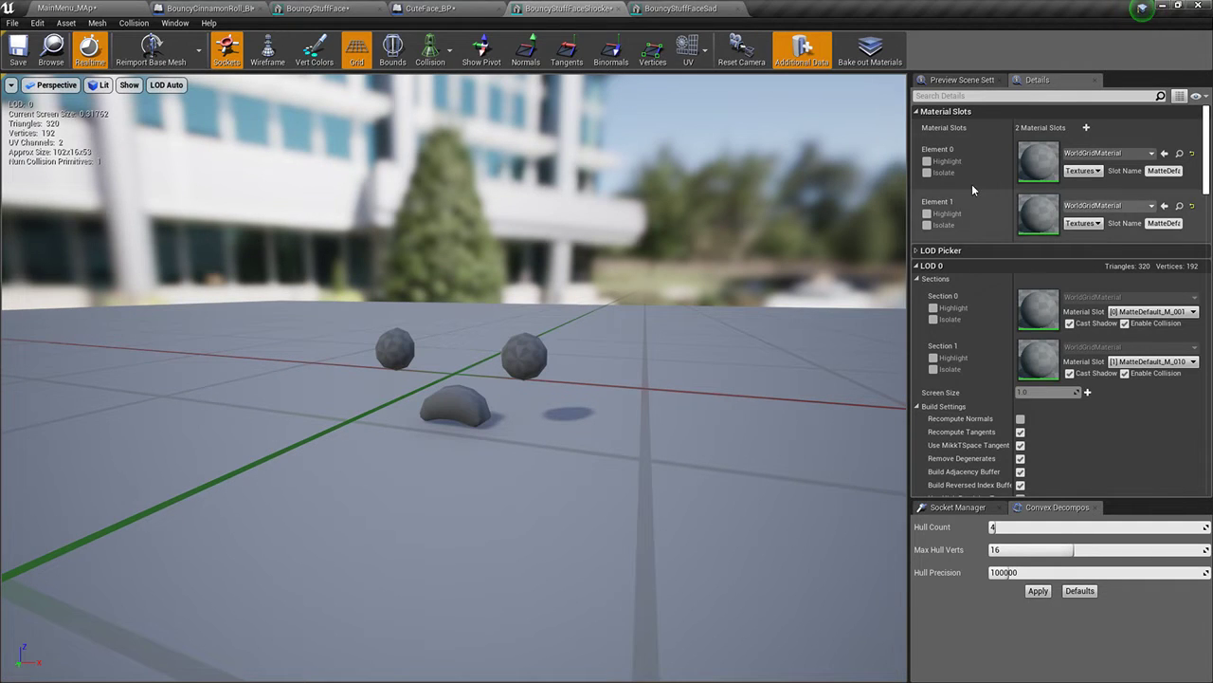
pyautogui.rightClick(992, 206)
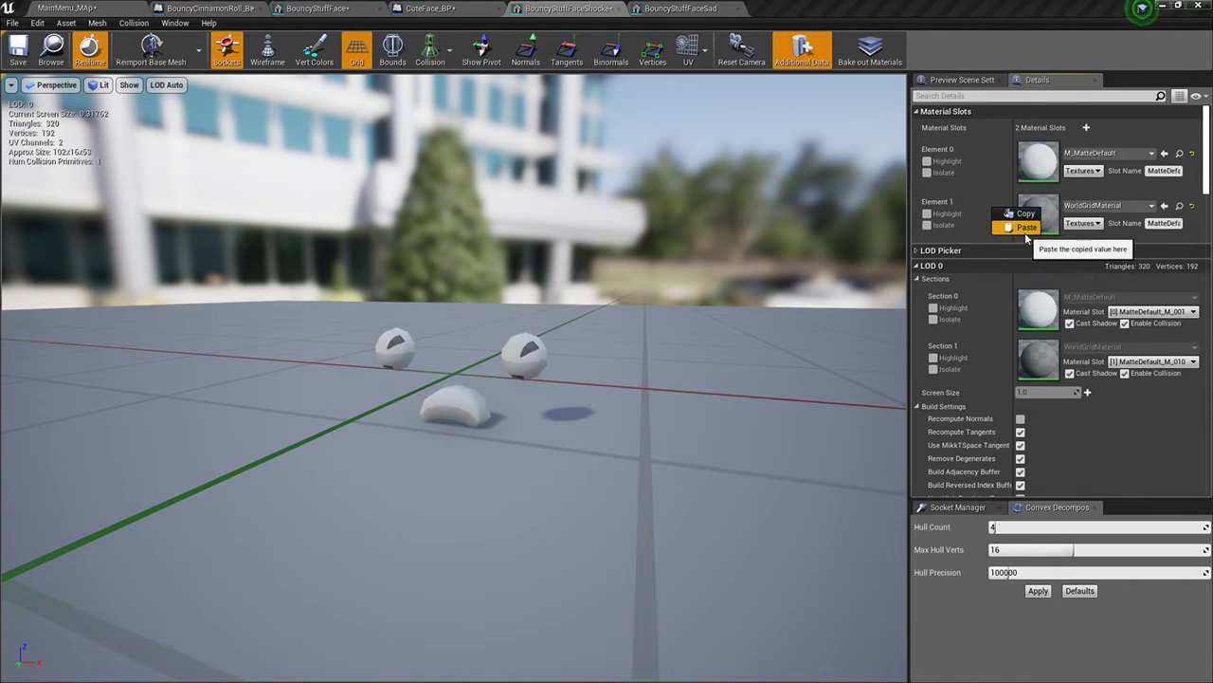
pyautogui.click(1016, 227)
pyautogui.click(12, 51)
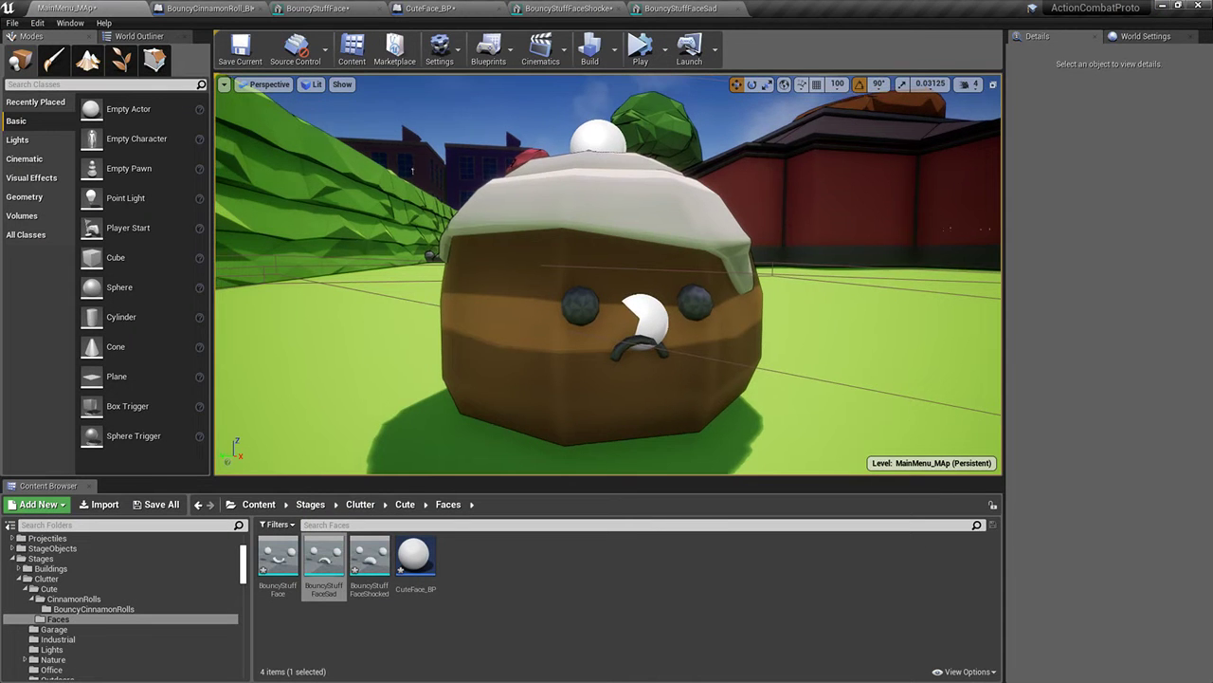
# Compile and save CuteFace_BP with a FaceInteger default of 1, and save the BouncyStuffFace mesh
pyautogui.click(453, 9)
pyautogui.click(237, 63)
pyautogui.click(290, 64)
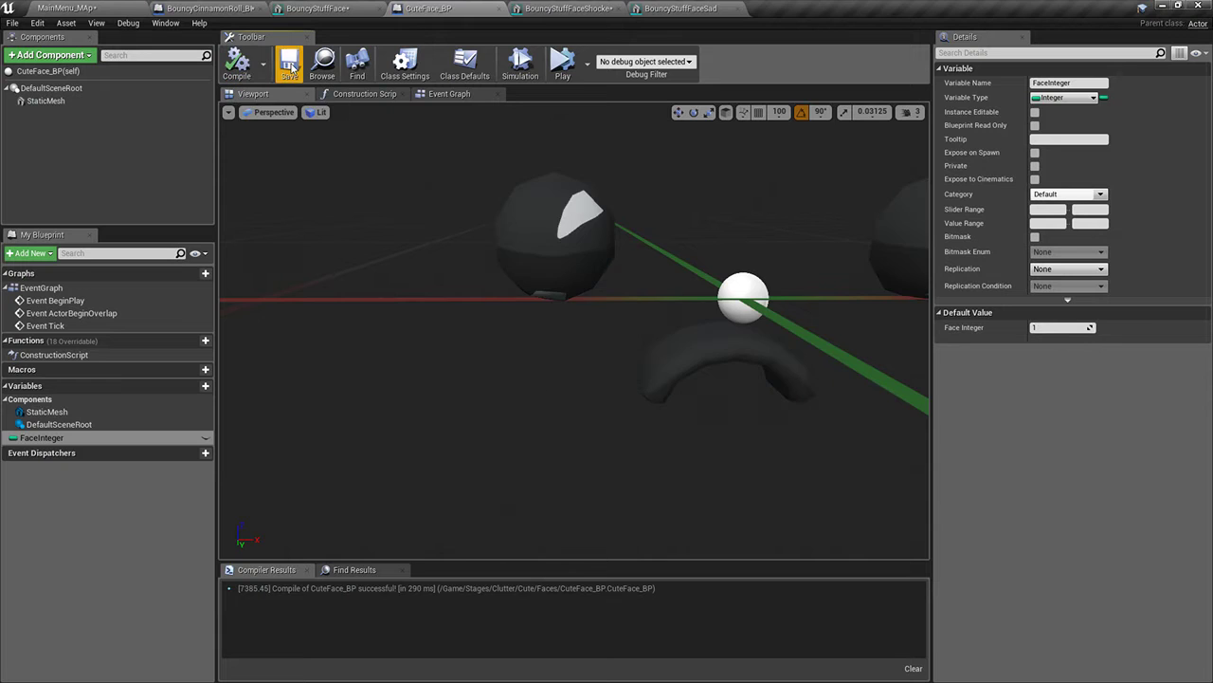
pyautogui.click(337, 8)
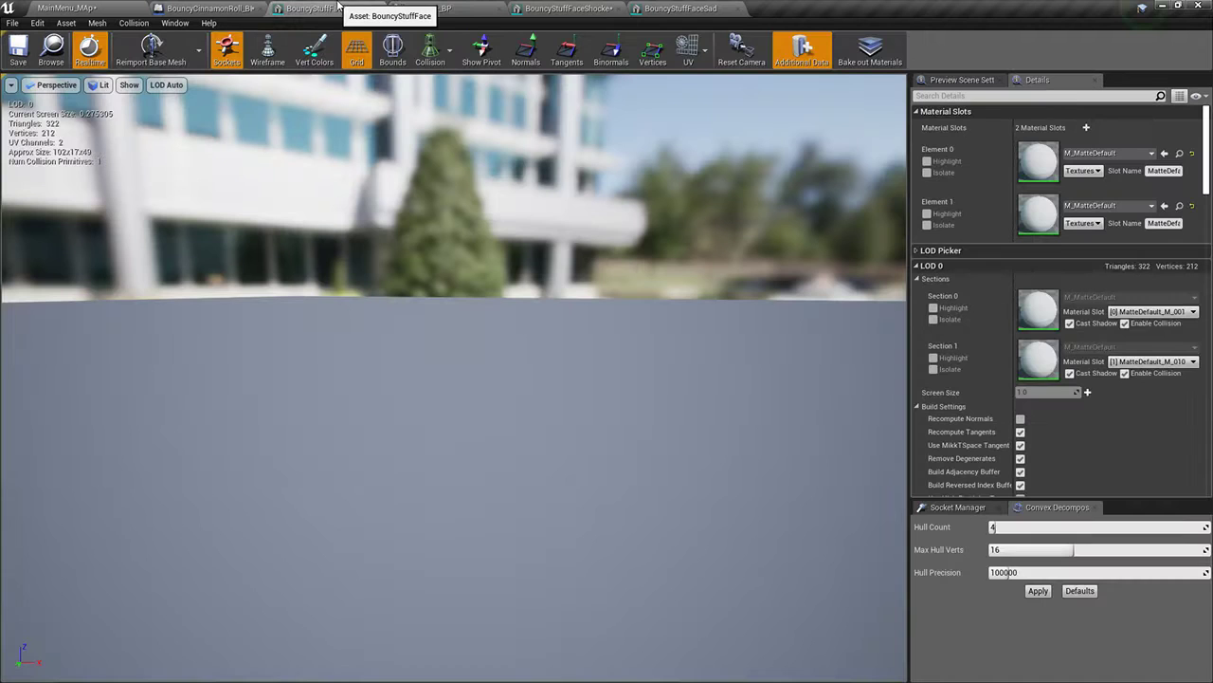
# Run the MainMenu_MAp level to check the cinnamon roll's face in motion, and stop it
pyautogui.click(216, 8)
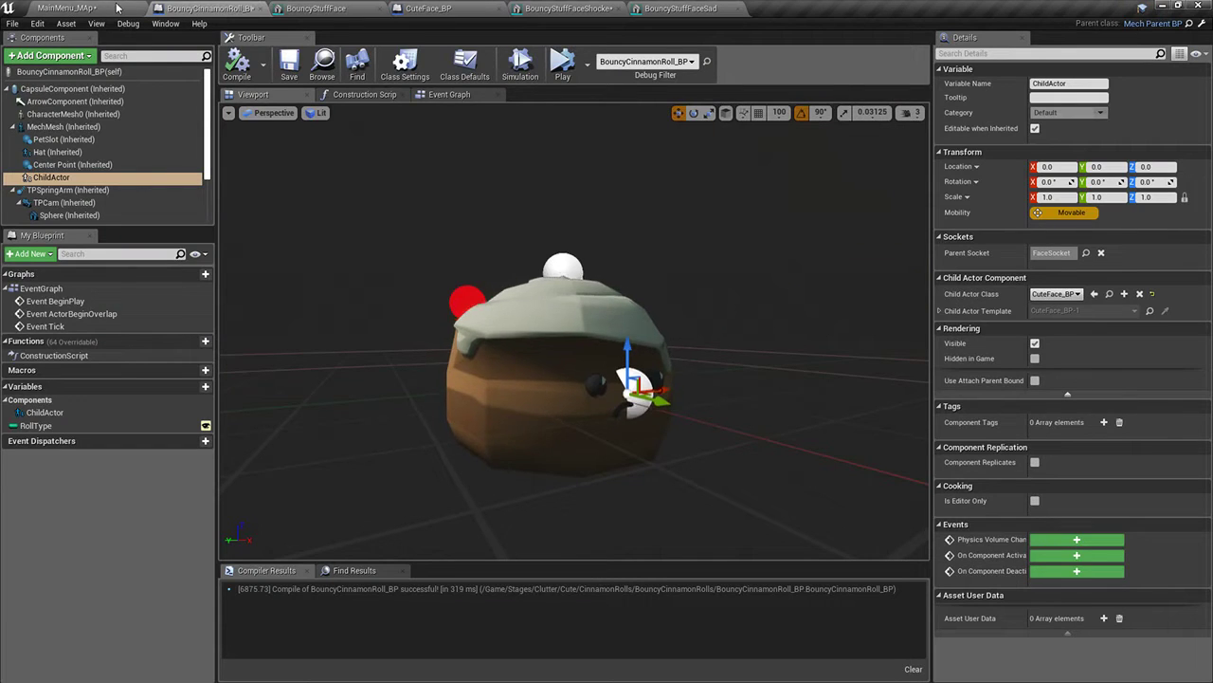
pyautogui.click(66, 8)
pyautogui.hotkey('alt', 'p')
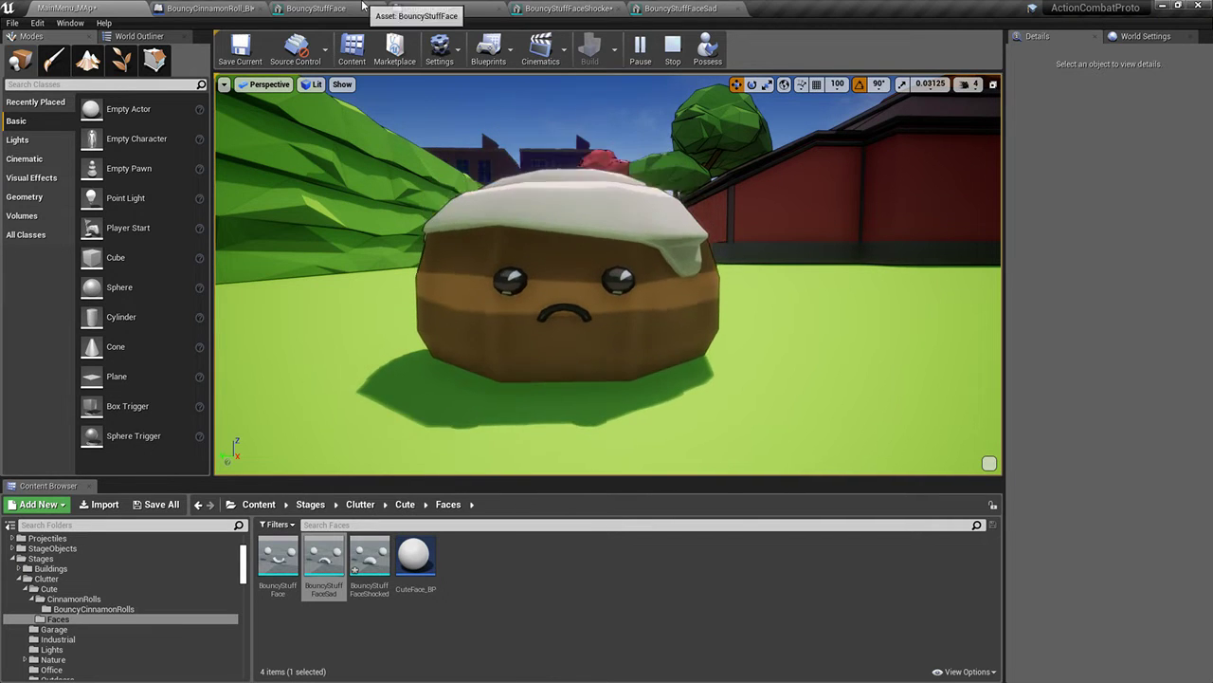
pyautogui.click(630, 103)
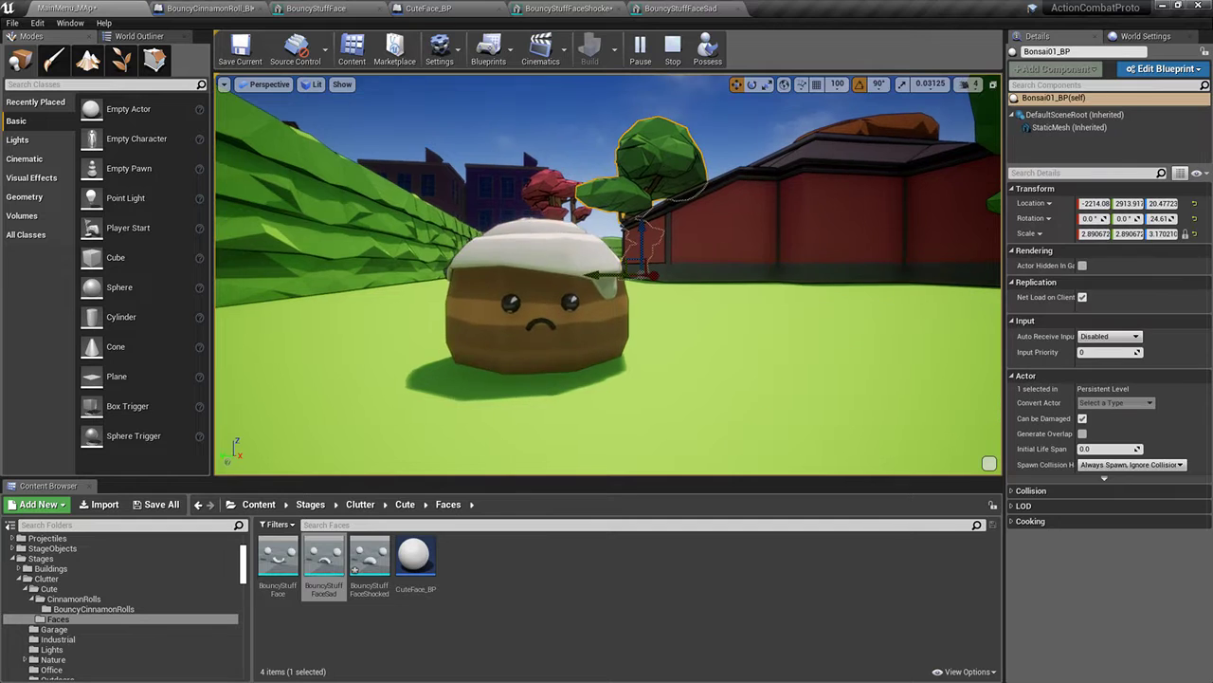
pyautogui.press('Escape')
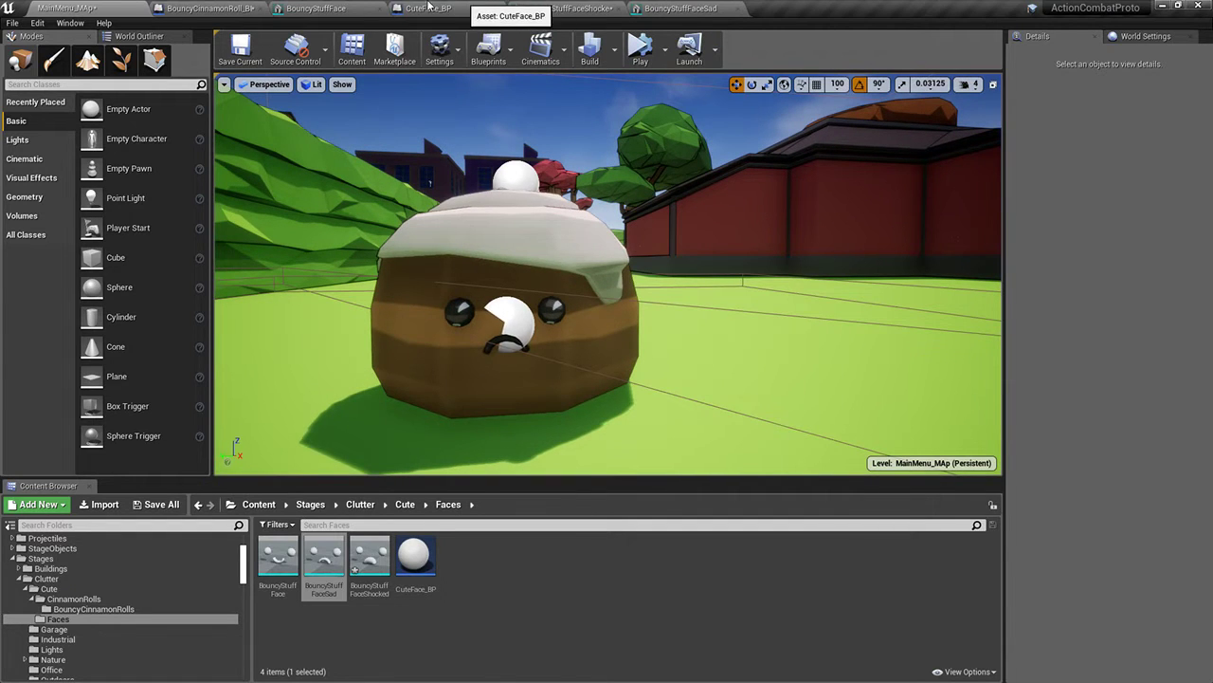
# Save BouncyStuffFaceShocked and close the editors of the shocked and sad face meshes
pyautogui.click(428, 7)
pyautogui.click(573, 8)
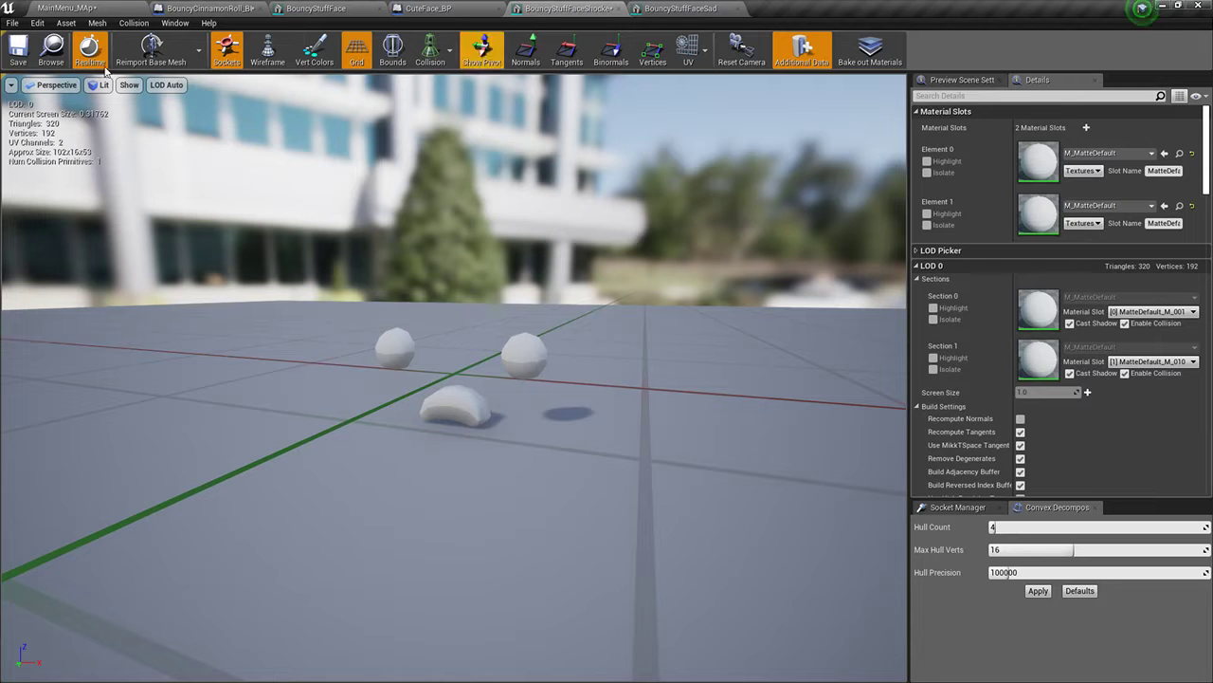
pyautogui.click(619, 9)
pyautogui.click(619, 9)
# Compile and save the BouncyCinnamonRoll_BP blueprint
pyautogui.click(173, 7)
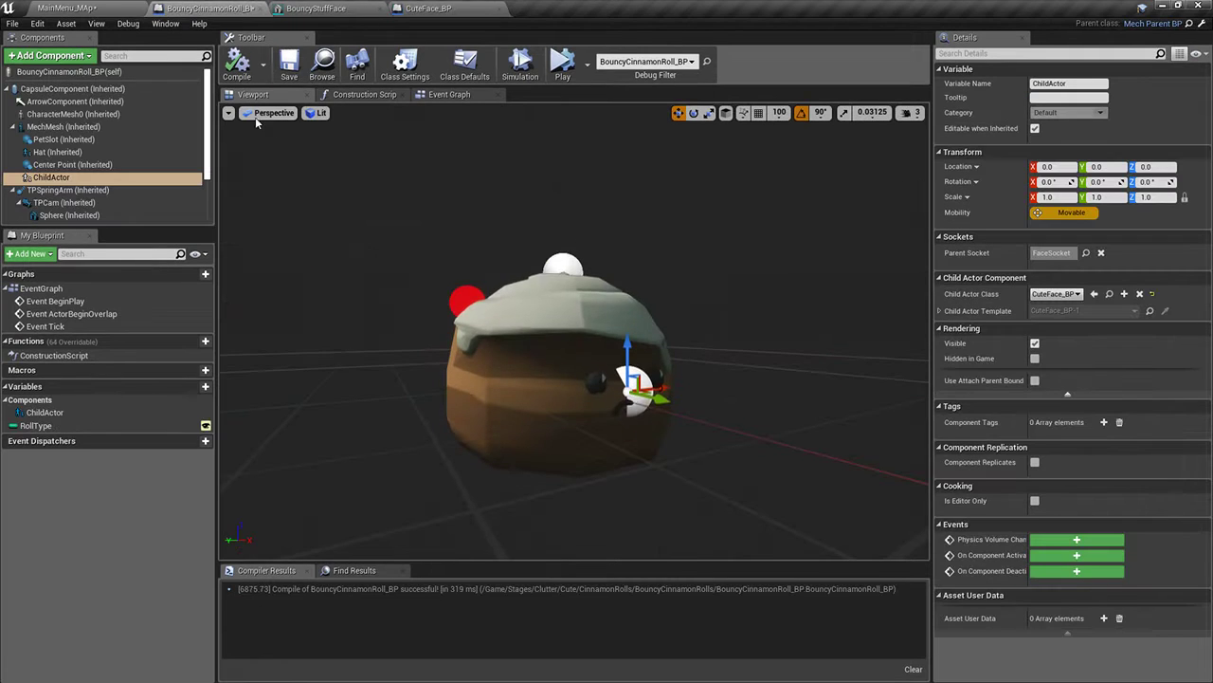
pyautogui.click(252, 67)
pyautogui.click(288, 66)
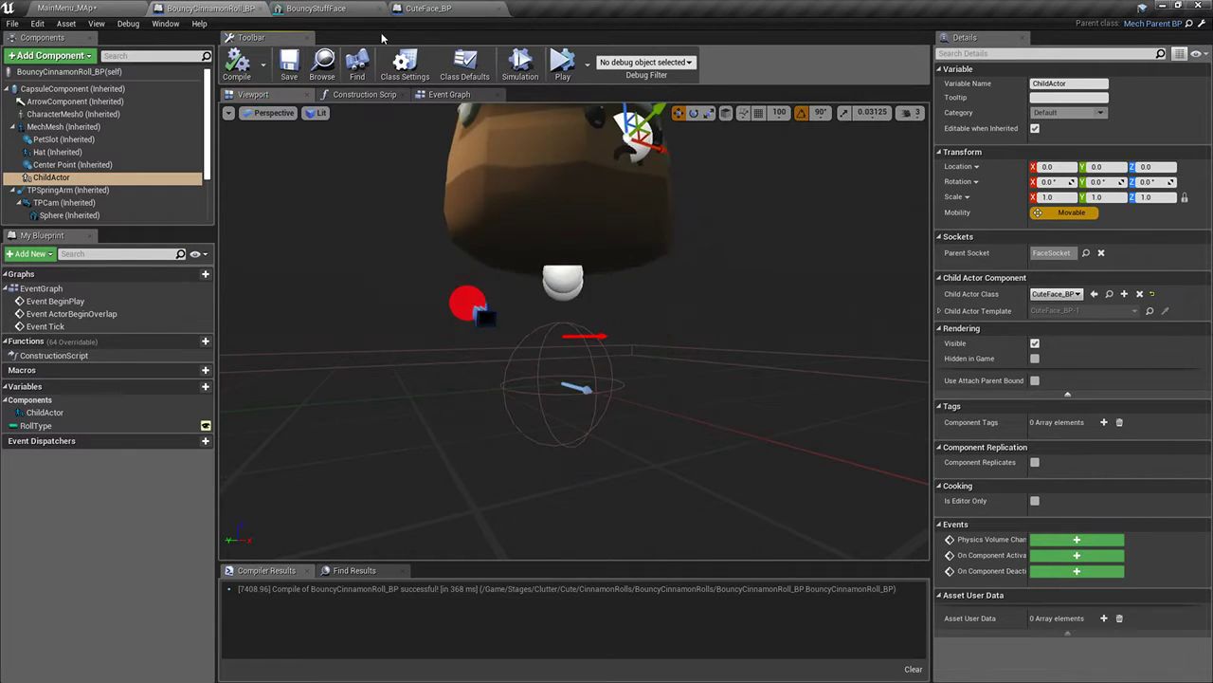
# Set the FaceInteger default value in CuteFace_BP to 2, compile the blueprint and save it
pyautogui.click(429, 8)
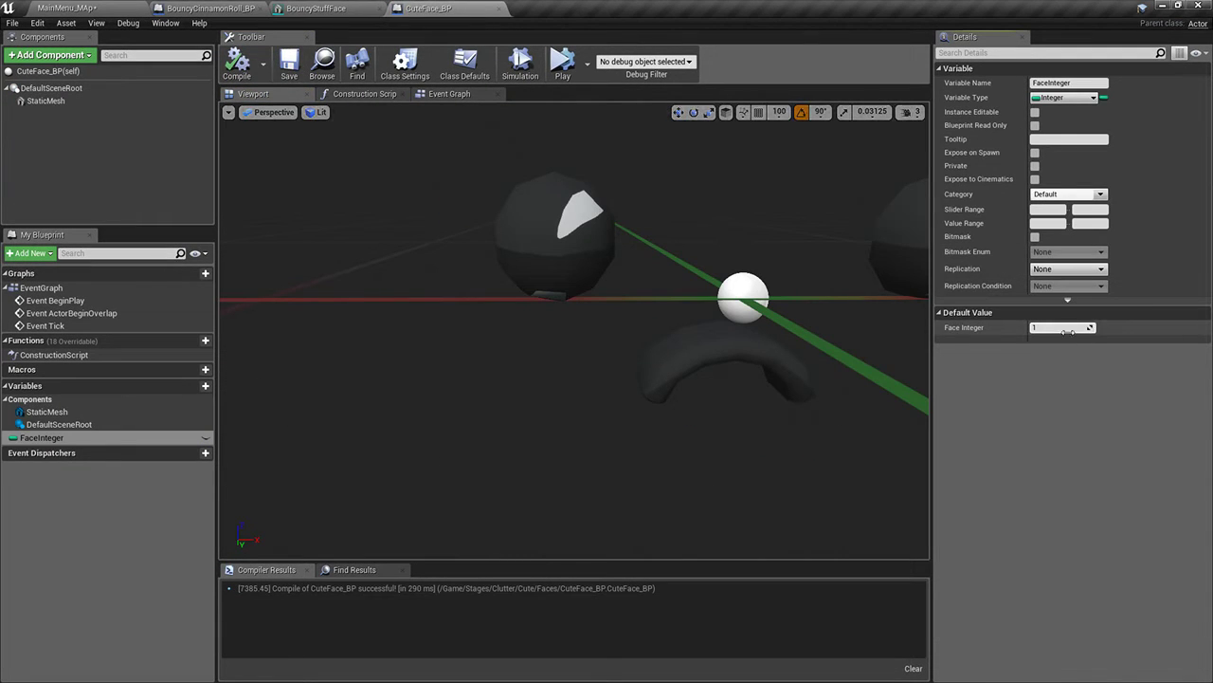
pyautogui.write('2')
pyautogui.press('Return')
pyautogui.click(229, 76)
pyautogui.hotkey('ctrl', 's')
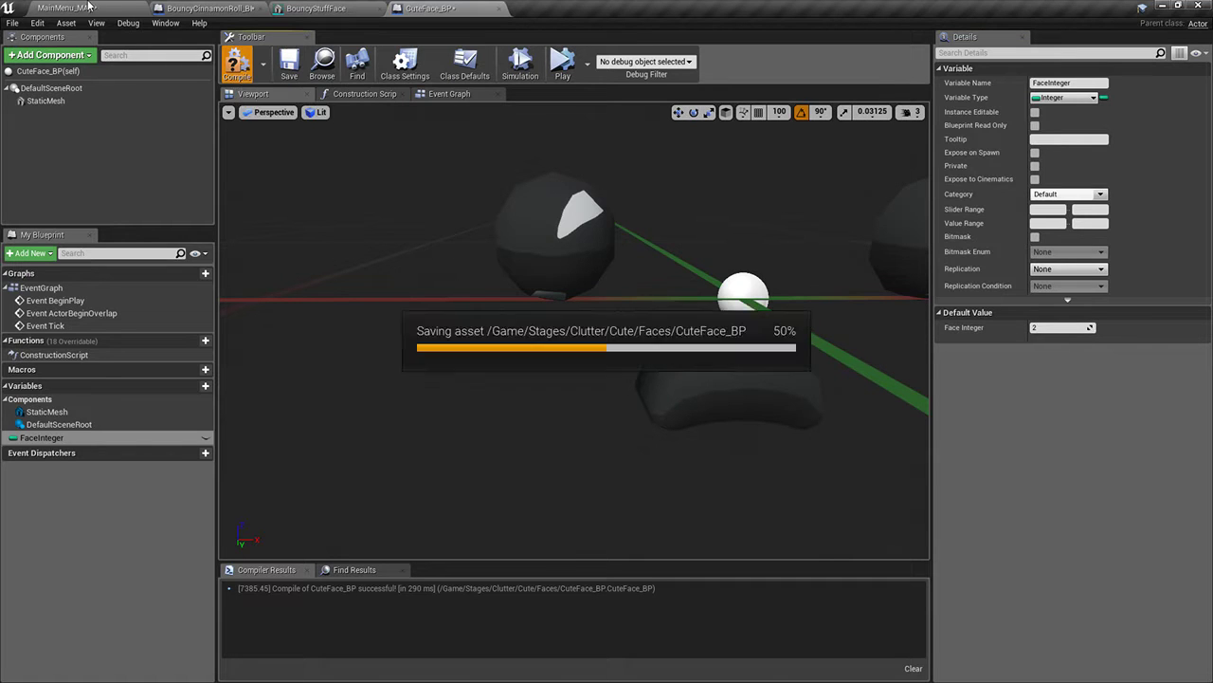
# Inspect the cinnamon roll's face up close in MainMenu_MAp and simulate the level to watch it
pyautogui.click(69, 8)
pyautogui.moveTo(530, 284); pyautogui.dragTo(516, 251, button='right')
pyautogui.click(631, 177)
pyautogui.moveTo(632, 177)
pyautogui.mouseDown(button='right')
pyautogui.moveTo(654, 204)
pyautogui.moveTo(631, 181)
pyautogui.mouseUp(button='right')
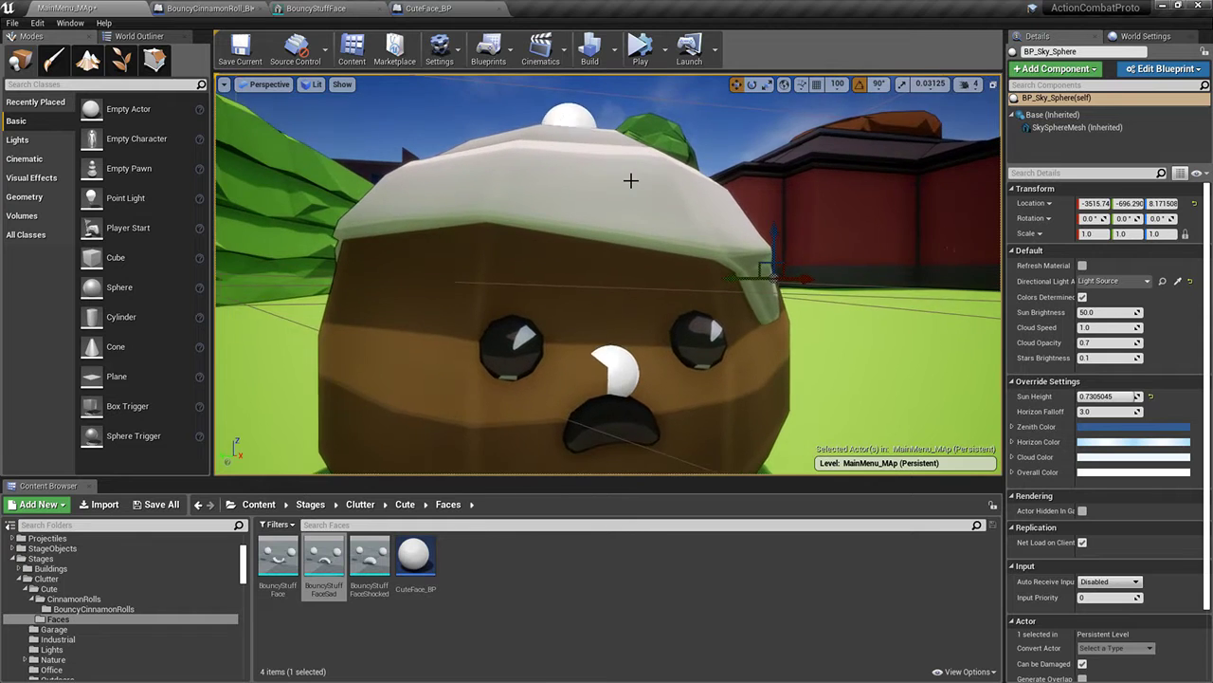
pyautogui.scroll(-6, 631, 181)
pyautogui.hotkey('alt', 's')
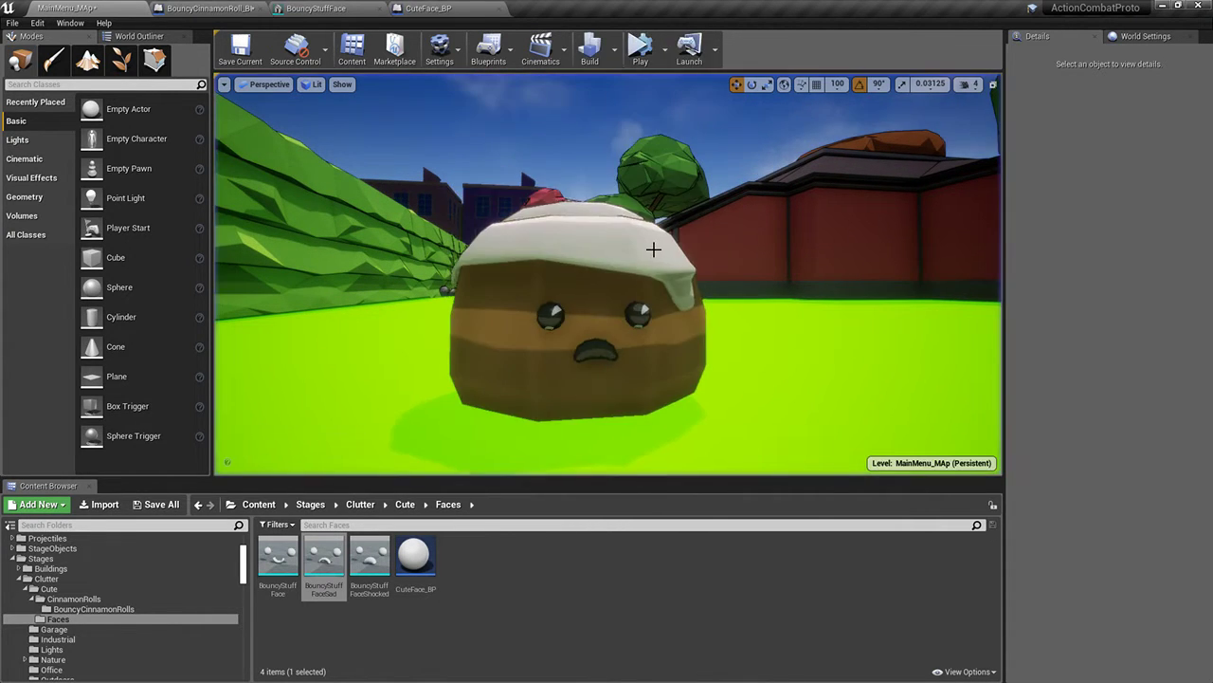
# Switch to Blender, duplicate ShockedFace in place and rename the copy VeryShockedFace
pyautogui.hotkey('alt', 'Tab')
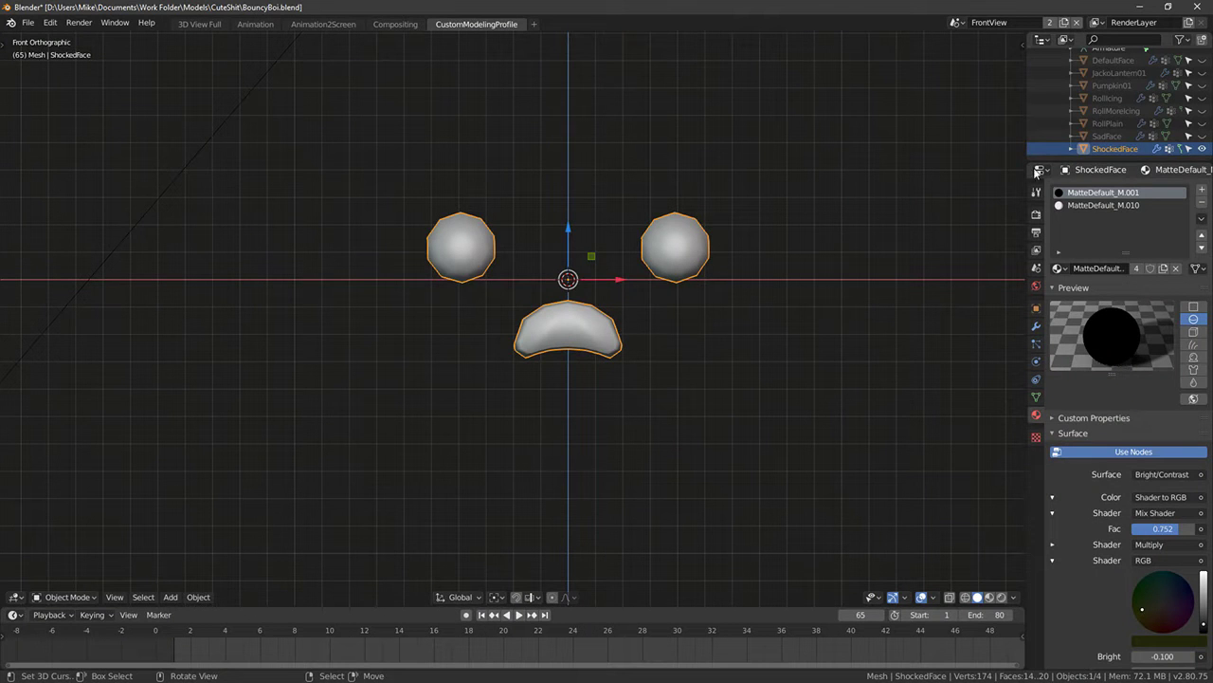
pyautogui.hotkey('shift', 'd')
pyautogui.press('Escape')
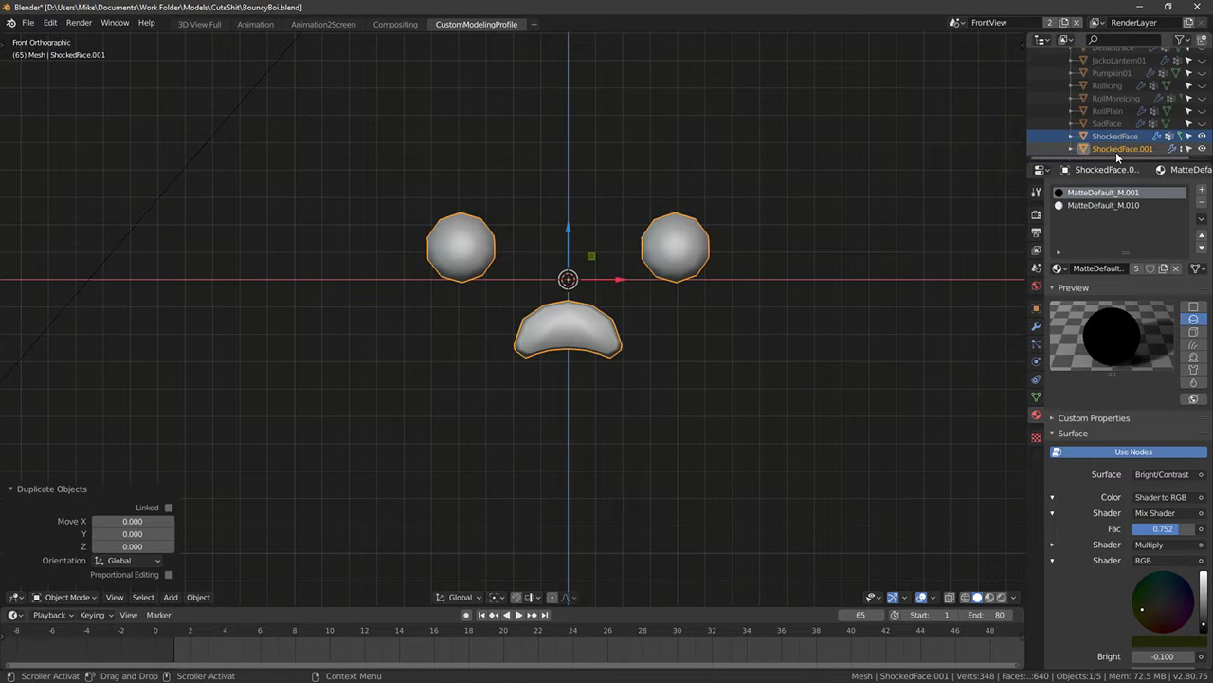
pyautogui.doubleClick(1119, 148)
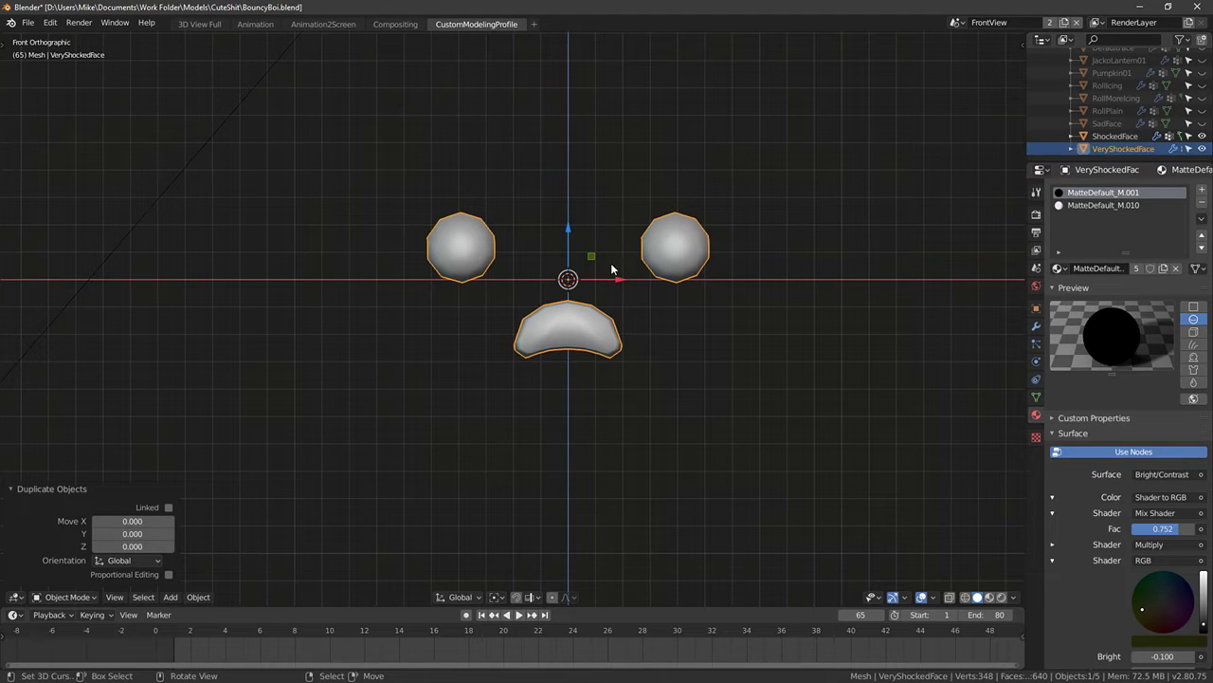
# Cut an extra edge loop into each side of VeryShockedFace's mouth without sliding the cuts
pyautogui.press('Tab')
pyautogui.scroll(2, 512, 351)
pyautogui.press('a')
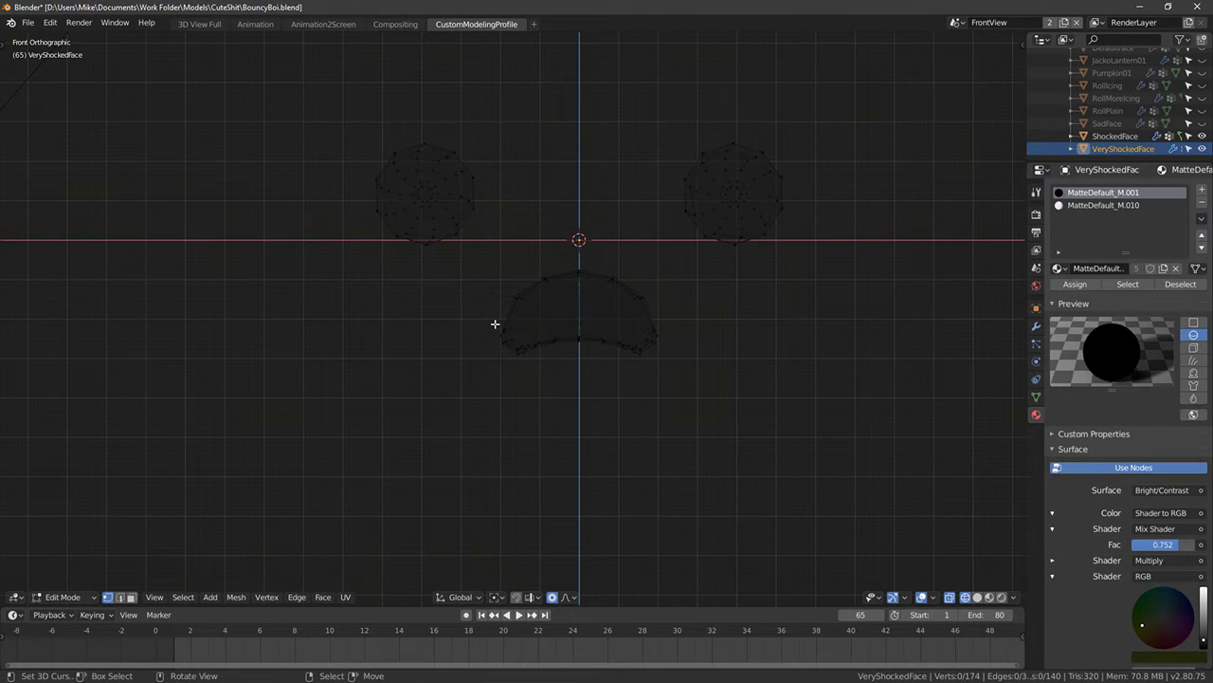
pyautogui.press('a')
pyautogui.press('a')
pyautogui.hotkey('ctrl', 'r')
pyautogui.click(517, 309)
pyautogui.rightClick(517, 309)
pyautogui.hotkey('ctrl', 'r')
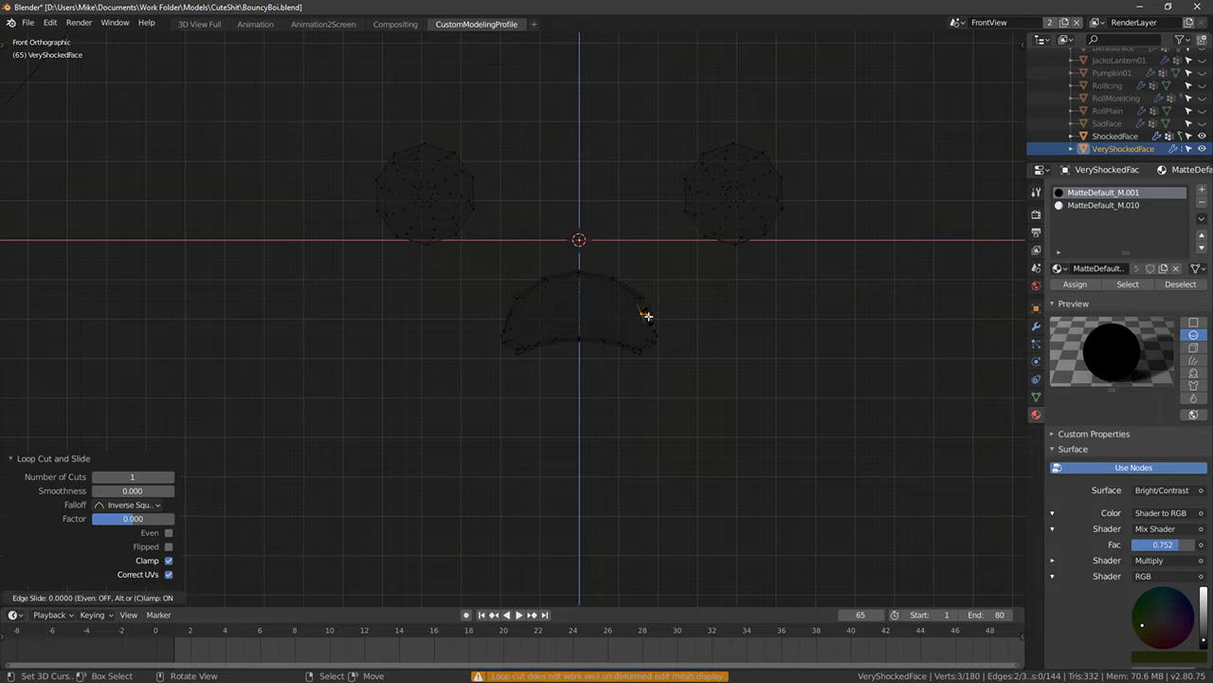
pyautogui.click(644, 313)
pyautogui.rightClick(645, 313)
# Lower the bottom part of the mouth by about 0.16 along Z to open it, and scale that part slightly narrower
pyautogui.hotkey('alt', 'z')
pyautogui.moveTo(487, 325); pyautogui.dragTo(710, 487)
pyautogui.press('g')
pyautogui.click(677, 361)
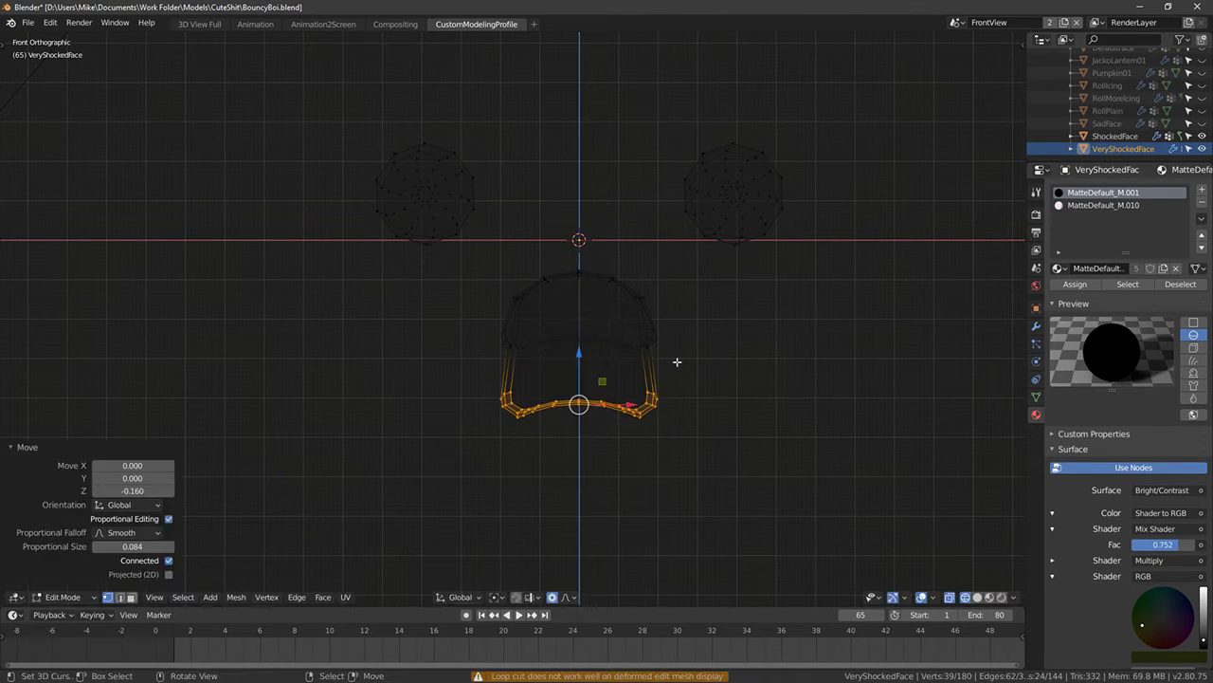
pyautogui.press('s')
pyautogui.click(764, 372)
pyautogui.hotkey('alt', 'a')
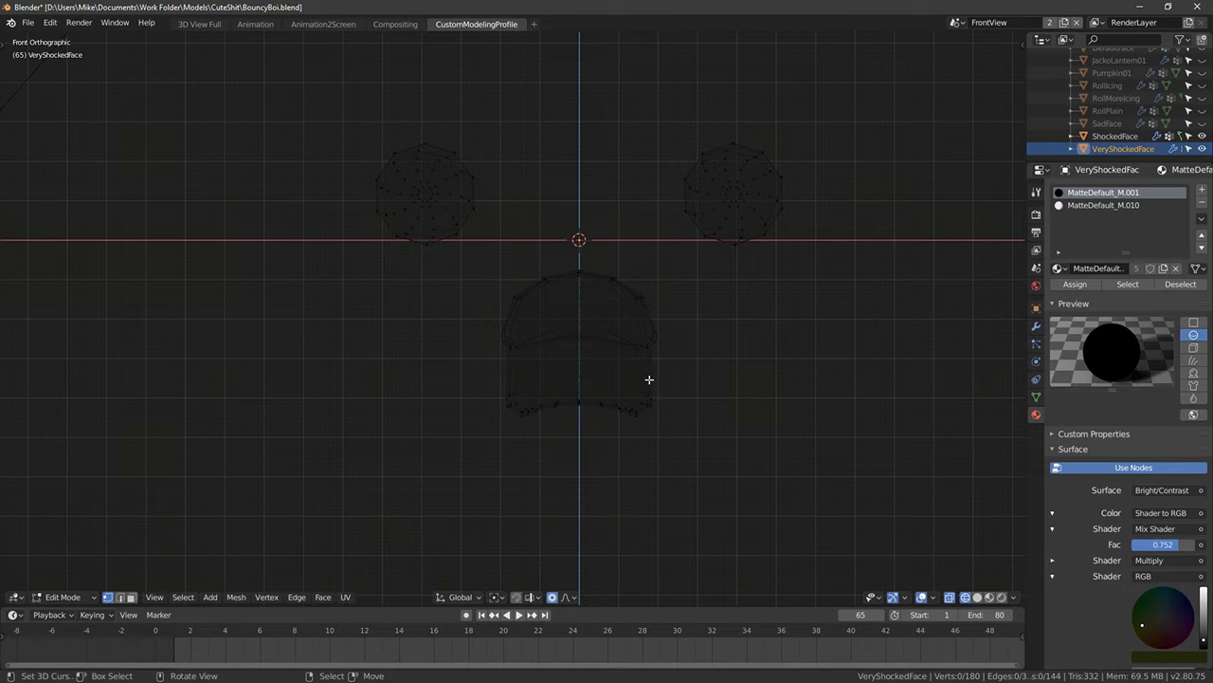
# Cut an edge loop into both stretched sides of the mouth and scale the loops outward so the sides bulge slightly
pyautogui.hotkey('ctrl', 'r')
pyautogui.click(648, 375)
pyautogui.rightClick(648, 376)
pyautogui.hotkey('ctrl', 'r')
pyautogui.keyDown('alt'); pyautogui.keyDown('shift'); pyautogui.rightClick(654, 377); pyautogui.keyUp('shift'); pyautogui.keyUp('alt')
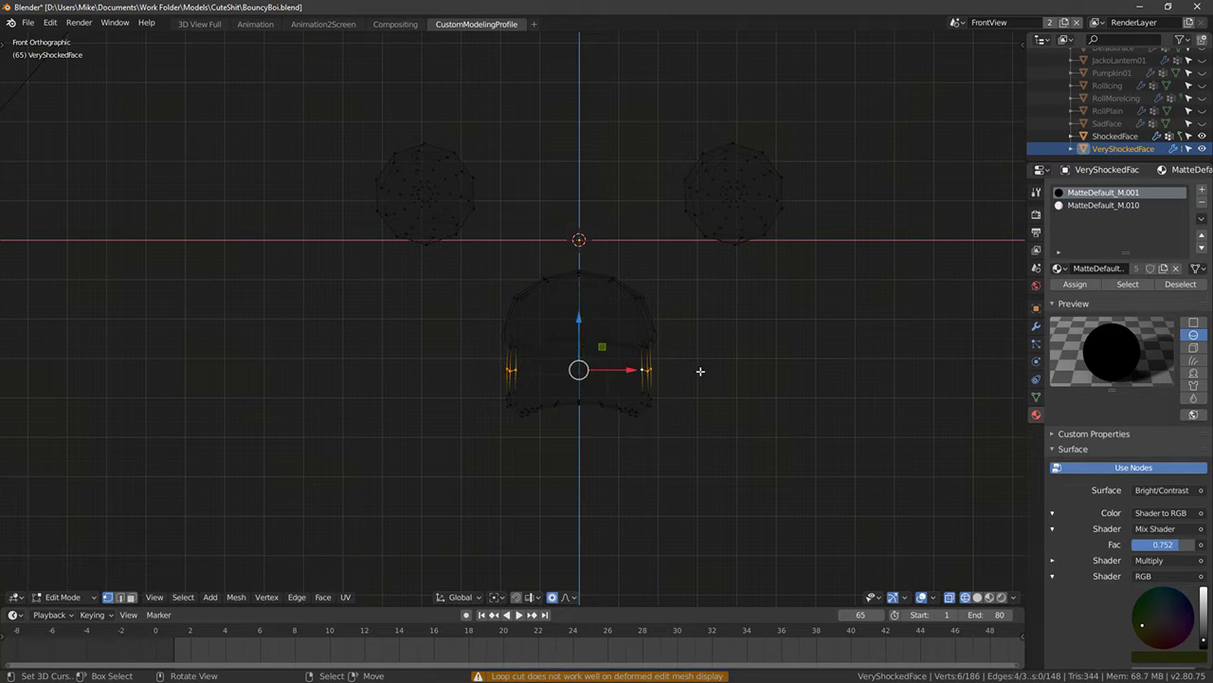
pyautogui.press('s')
pyautogui.click(753, 370)
pyautogui.hotkey('shift', 'z')
pyautogui.press('Tab')
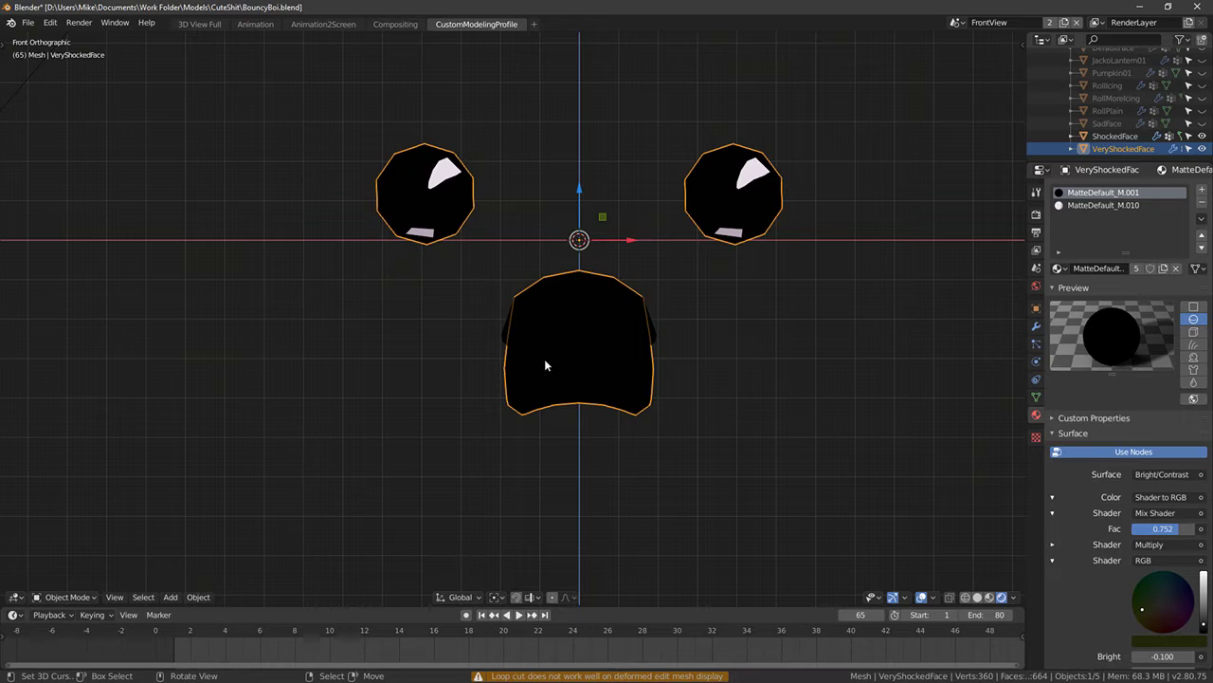
# Hide the original ShockedFace object so that only VeryShockedFace is displayed
pyautogui.moveTo(544, 359); pyautogui.dragTo(433, 335, button='middle')
pyautogui.press('Tab')
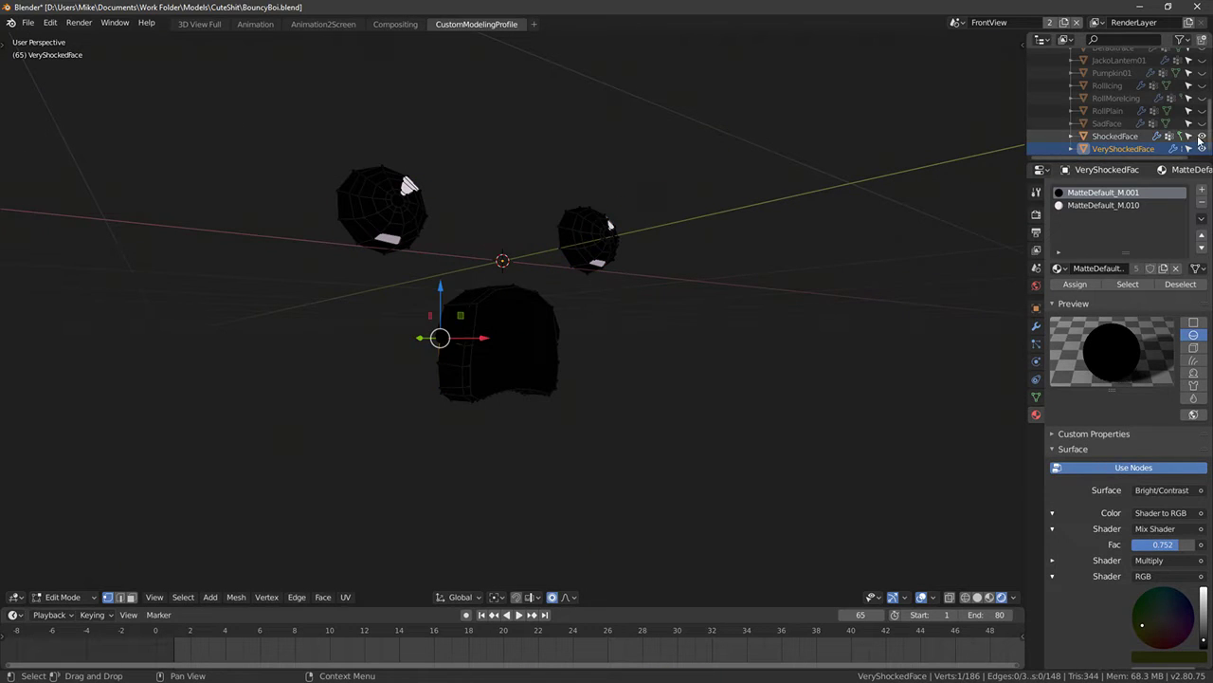
pyautogui.press('Tab')
pyautogui.press('KP_1')
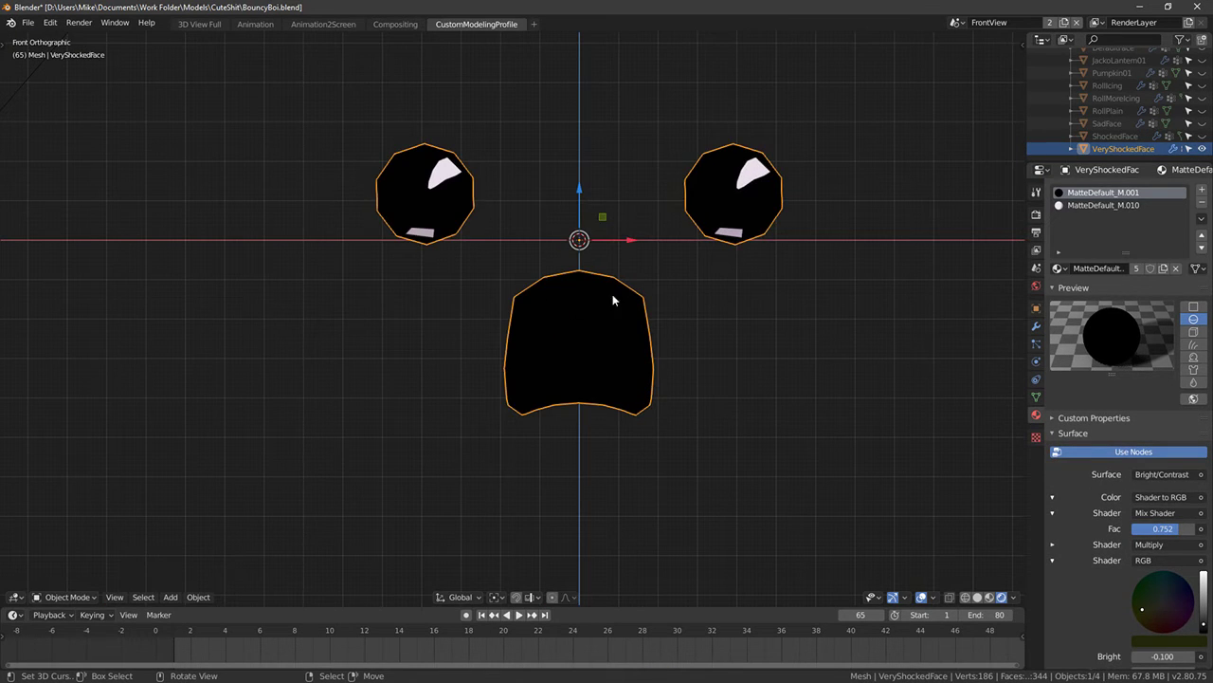
# Scale the lower half of the open mouth slightly narrower along X
pyautogui.press('Tab')
pyautogui.hotkey('shift', 'z')
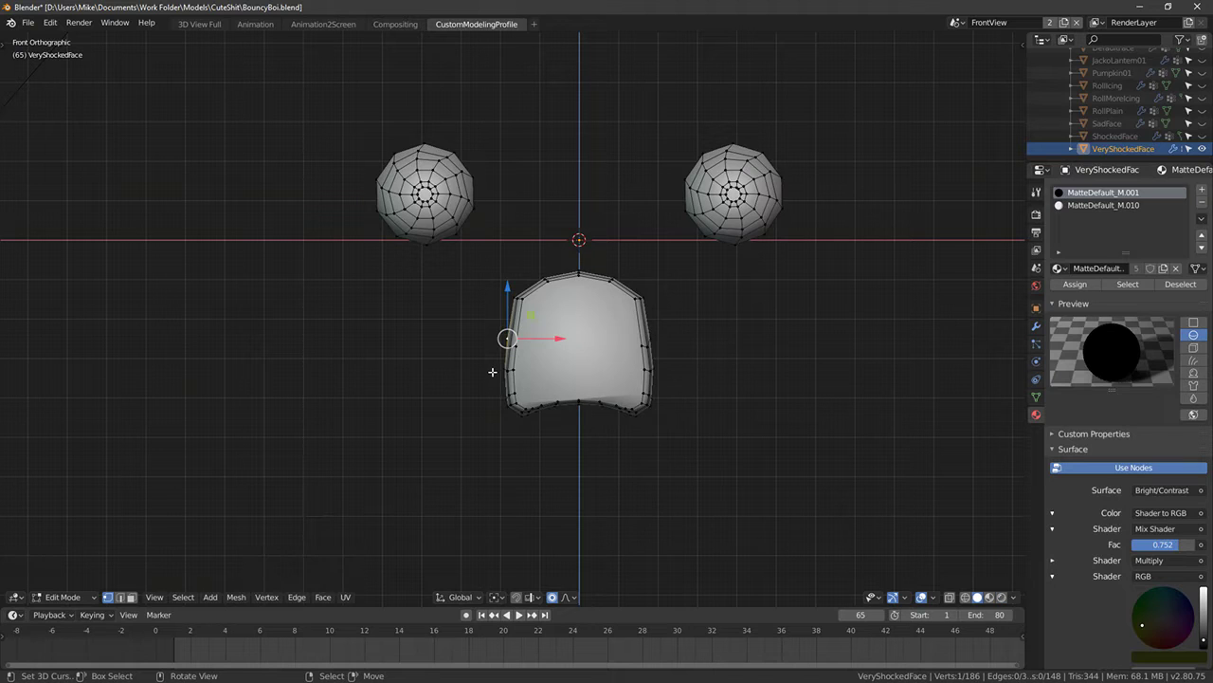
pyautogui.hotkey('alt', 'z')
pyautogui.moveTo(474, 354); pyautogui.dragTo(756, 470)
pyautogui.press('s')
pyautogui.press('x')
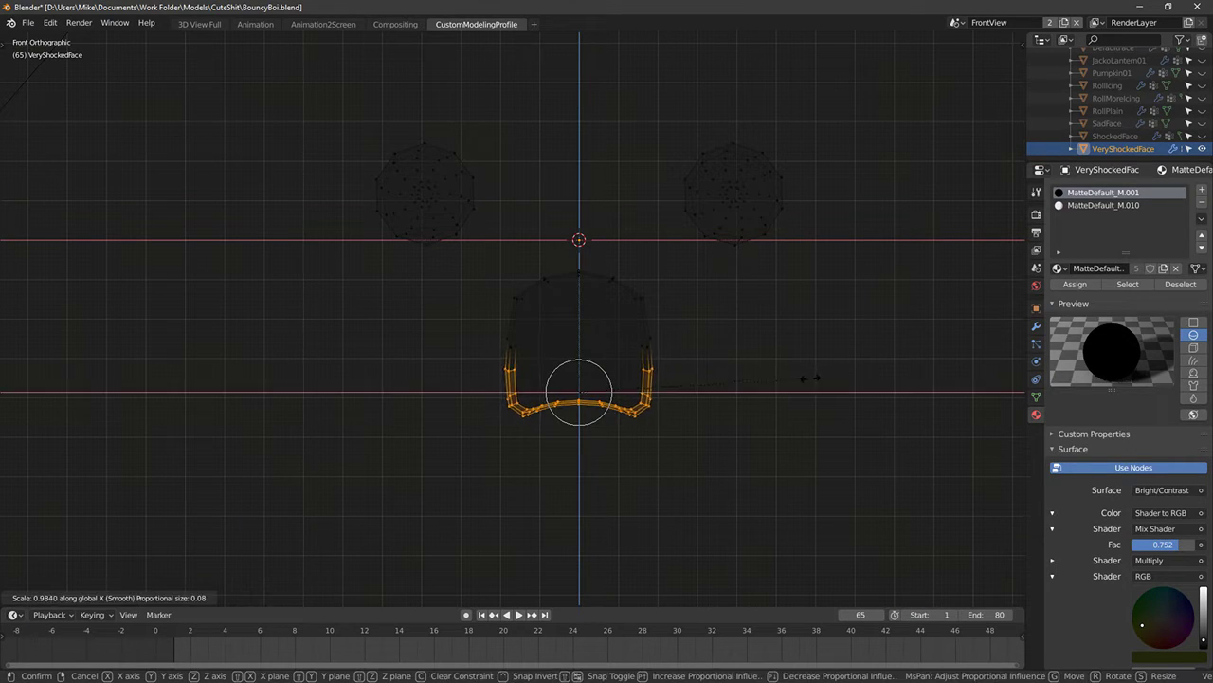
pyautogui.click(807, 379)
pyautogui.hotkey('alt', 'a')
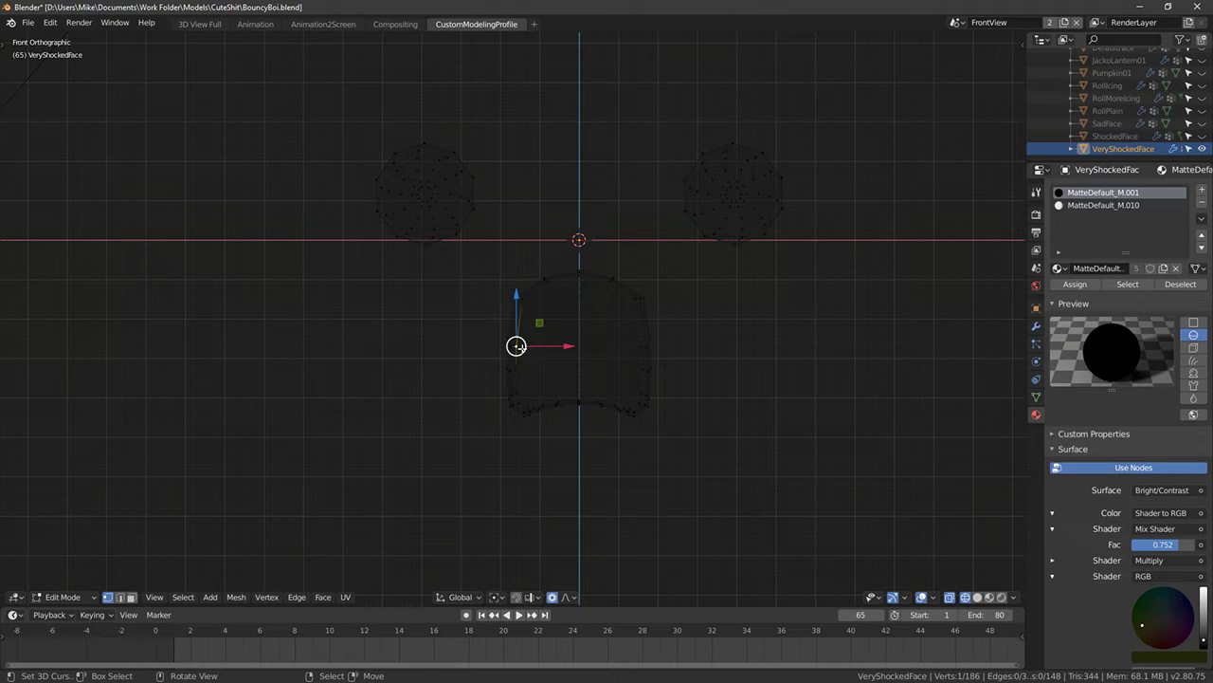
# Select only the mouth's front vertices in the side view and apply Smooth Vertices to them
pyautogui.hotkey('ctrl', 'l')
pyautogui.press('KP_3')
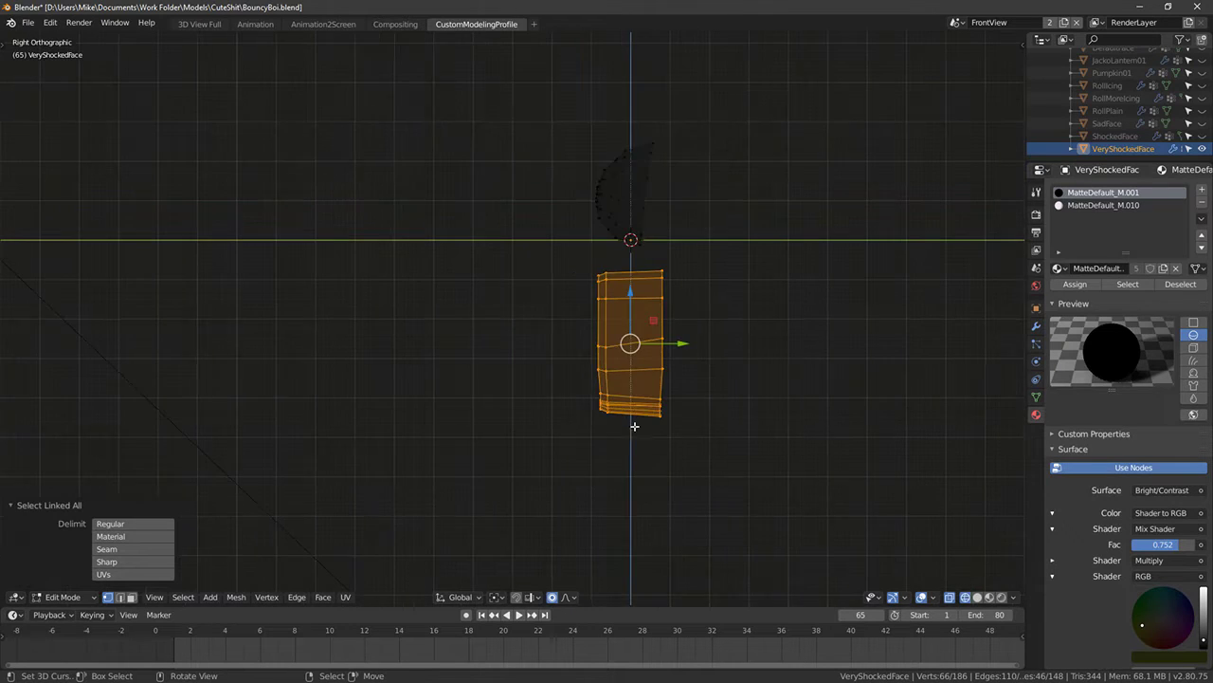
pyautogui.hotkey('shift', 'z')
pyautogui.hotkey('shift', 'z')
pyautogui.hotkey('alt', 'a')
pyautogui.moveTo(554, 262); pyautogui.dragTo(634, 480)
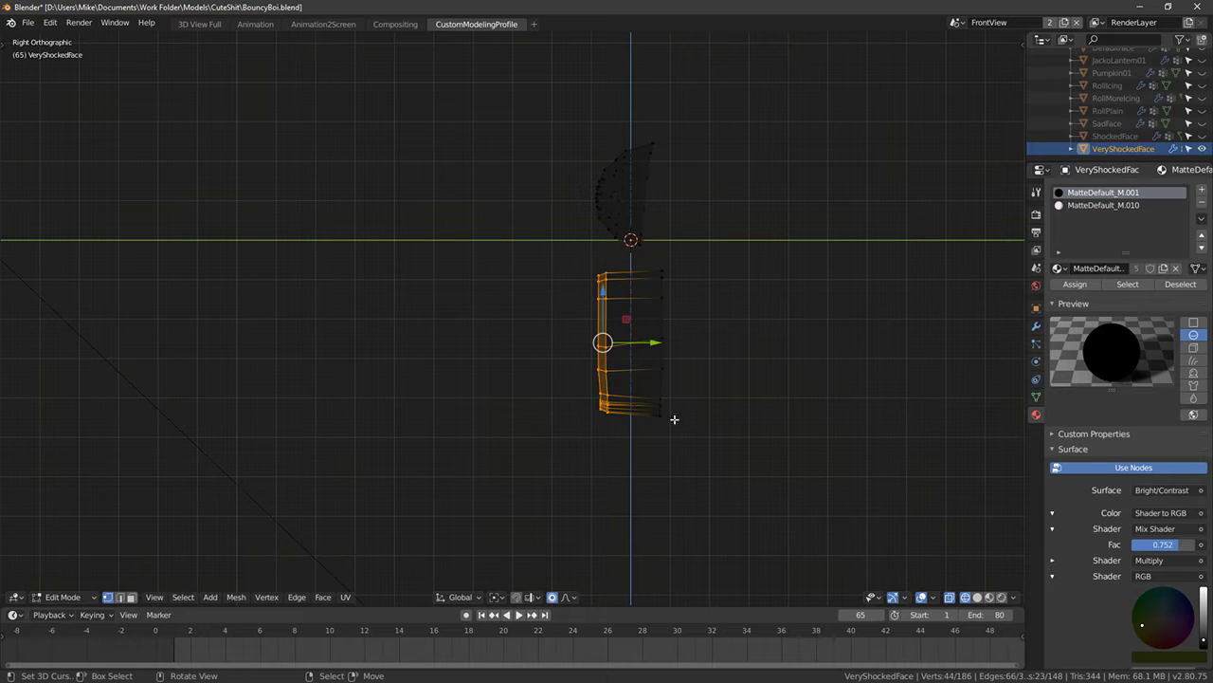
pyautogui.press('F3')
pyautogui.press('Down')
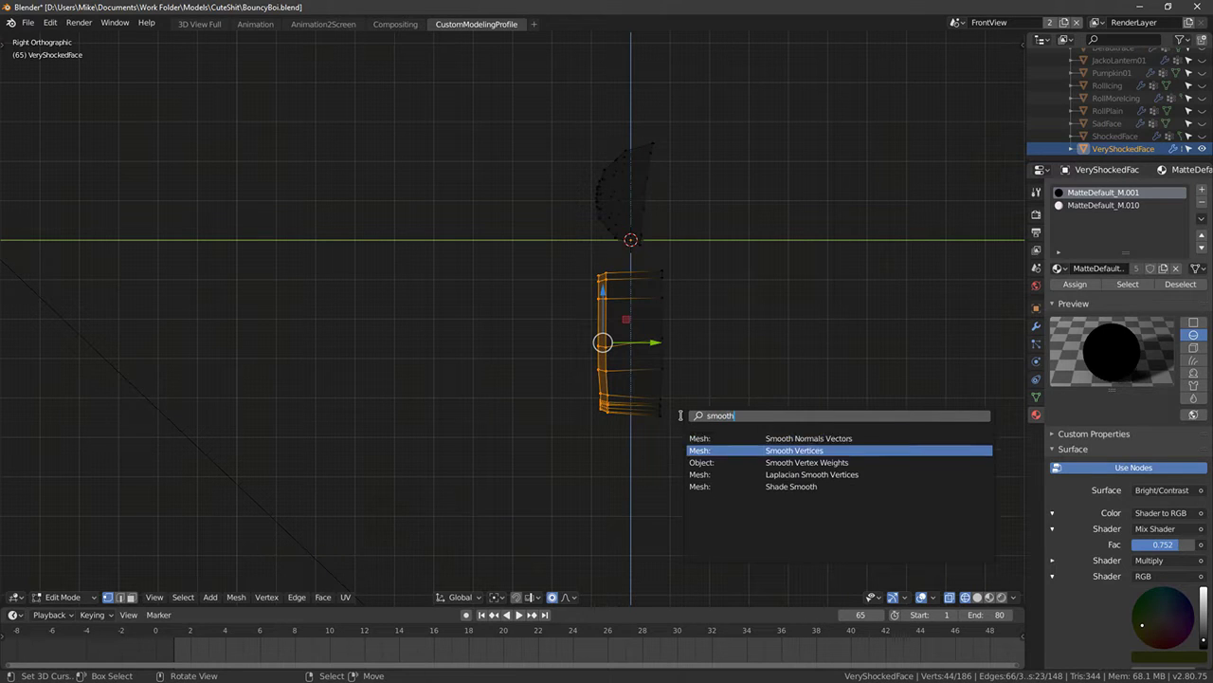
pyautogui.press('Return')
# Examine the smoothed mouth from the front and at an angle
pyautogui.moveTo(483, 425); pyautogui.dragTo(666, 426, button='middle')
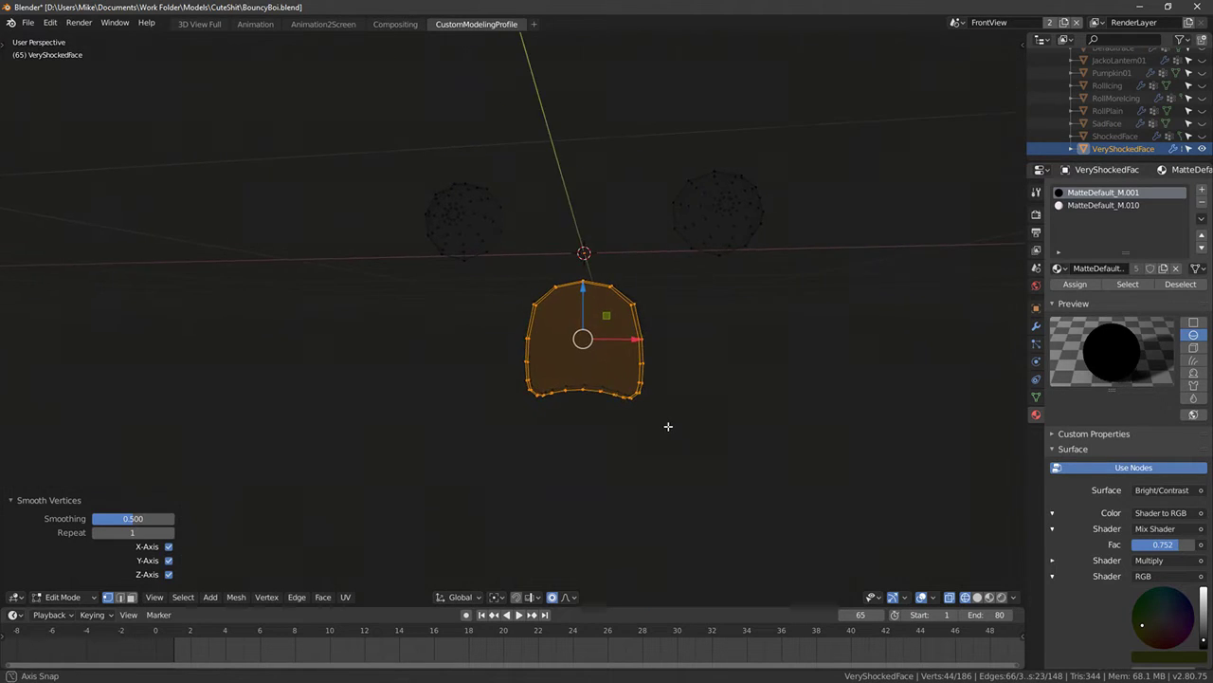
pyautogui.press('KP_1')
pyautogui.press('Tab')
pyautogui.press('Tab')
pyautogui.moveTo(459, 406)
pyautogui.mouseDown(button='middle')
pyautogui.moveTo(484, 382)
pyautogui.moveTo(534, 403)
pyautogui.moveTo(476, 408)
pyautogui.moveTo(537, 427)
pyautogui.moveTo(547, 382)
pyautogui.moveTo(472, 418)
pyautogui.mouseUp(button='middle')
pyautogui.press('Tab')
pyautogui.press('Tab')
# Raise the bottom vertices of both eyes by about 0.04 along Z with proportional editing to flatten the undersides
pyautogui.hotkey('shift', 'z')
pyautogui.press('KP_1')
pyautogui.click(430, 246)
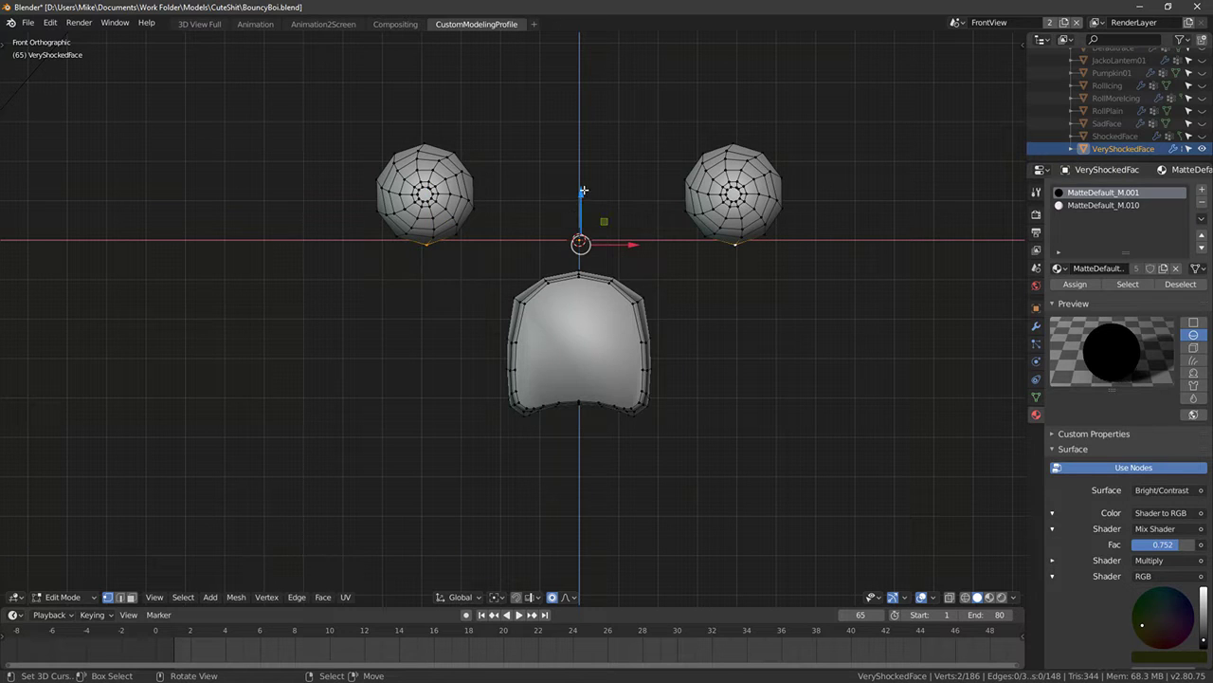
pyautogui.moveTo(583, 190); pyautogui.dragTo(581, 189)
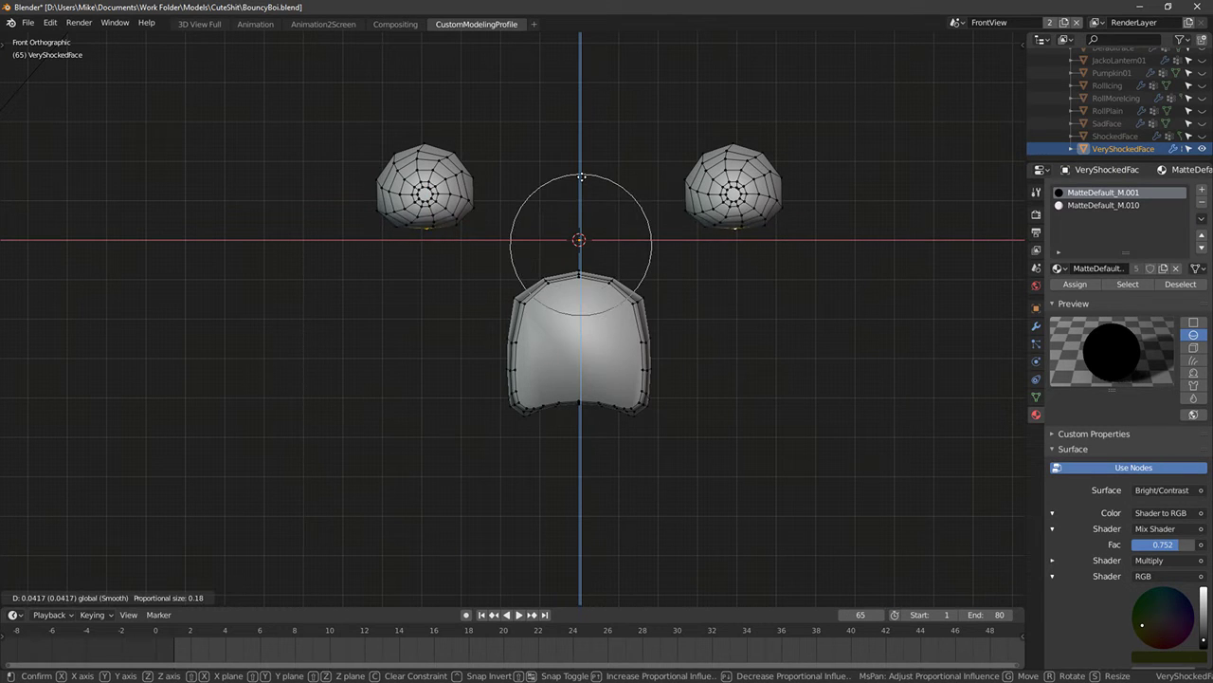
pyautogui.moveTo(581, 173); pyautogui.dragTo(583, 180)
pyautogui.keyDown('ctrl'); pyautogui.click(433, 238); pyautogui.keyUp('ctrl')
pyautogui.press('Tab')
pyautogui.moveTo(556, 215); pyautogui.dragTo(438, 313, button='middle')
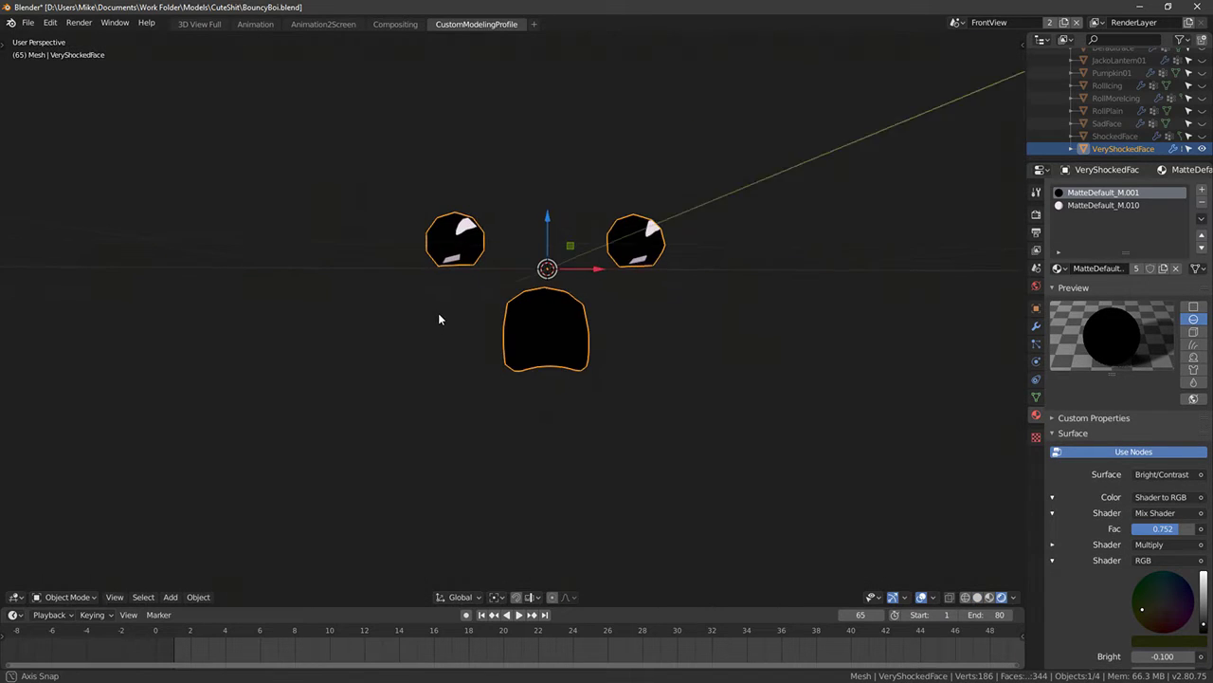
pyautogui.press('KP_1')
pyautogui.press('Tab')
pyautogui.press('Tab')
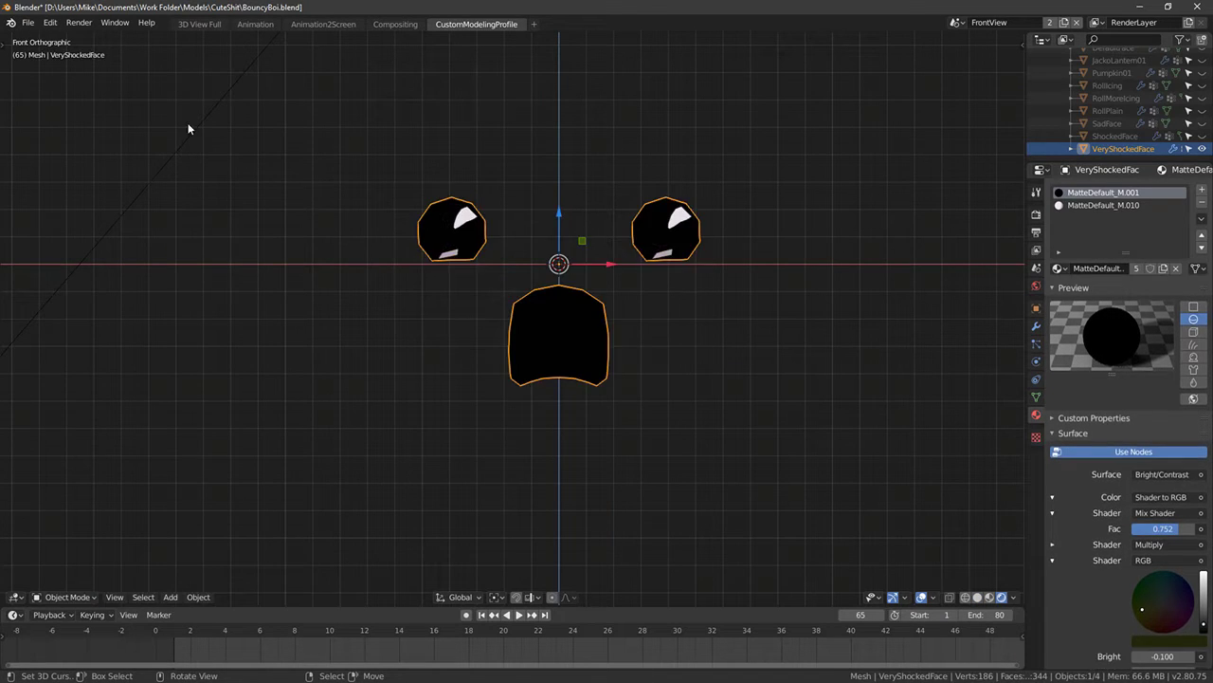
# Export the selected VeryShockedFace as an FBX file named BouncyStuffFaceVeryShocked.fbx in the CuteShit folder
pyautogui.click(28, 23)
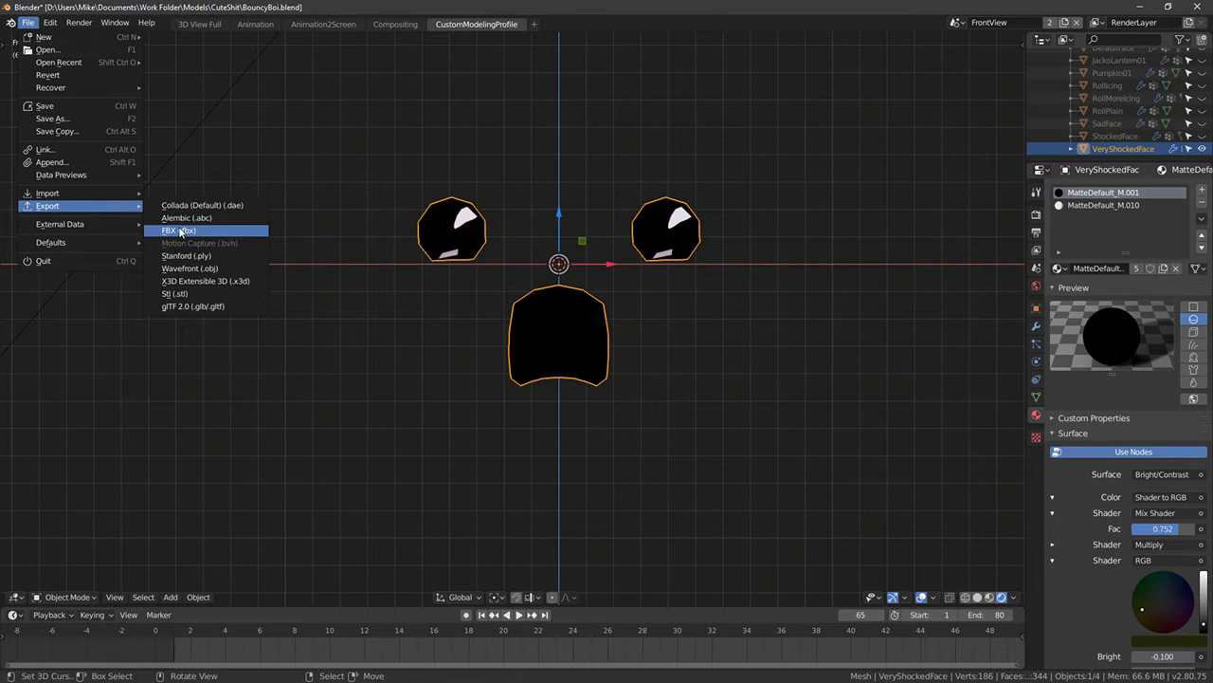
pyautogui.click(181, 231)
pyautogui.click(225, 71)
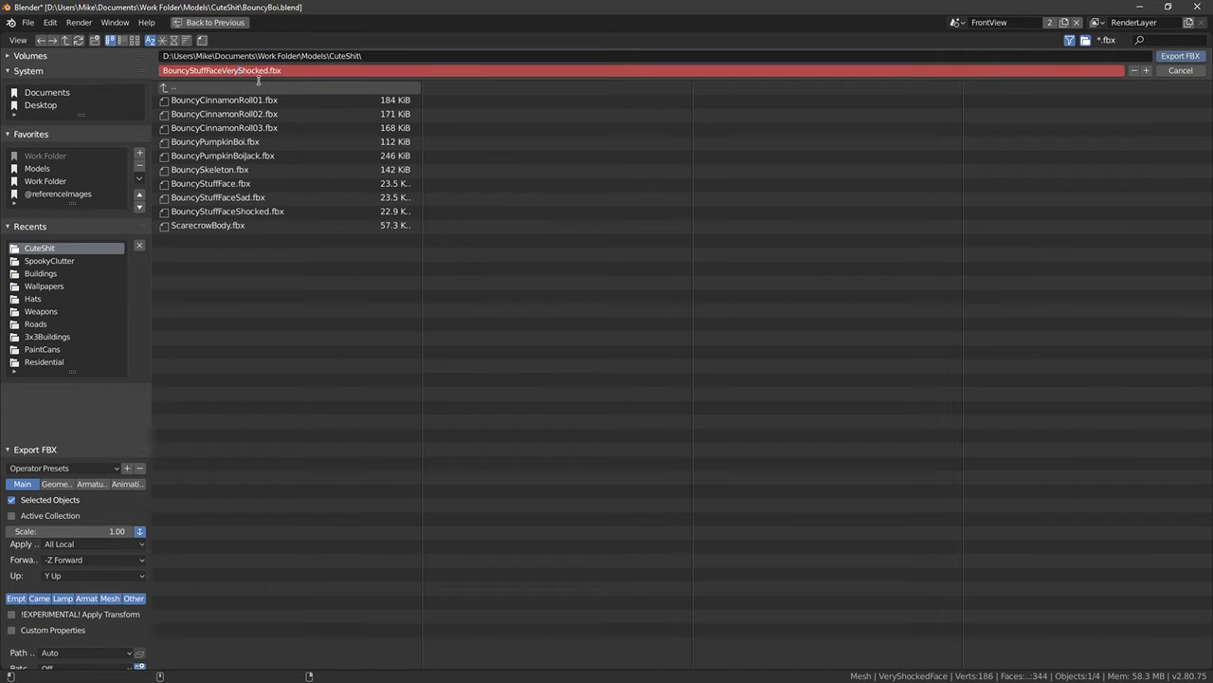
pyautogui.press('Return')
pyautogui.press('Return')
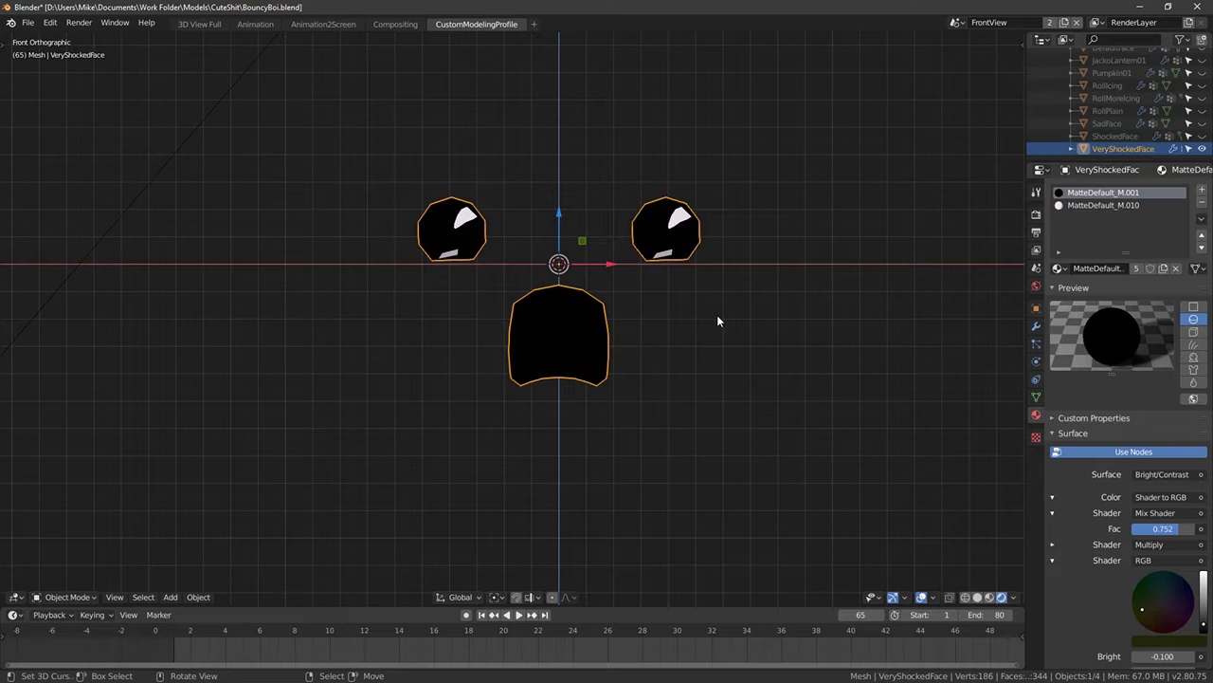
# Switch to Unreal Editor and import BouncyStuffFaceVeryShocked.fbx into the Faces folder as a static mesh without creating materials
pyautogui.hotkey('alt', 'Tab')
pyautogui.click(370, 561)
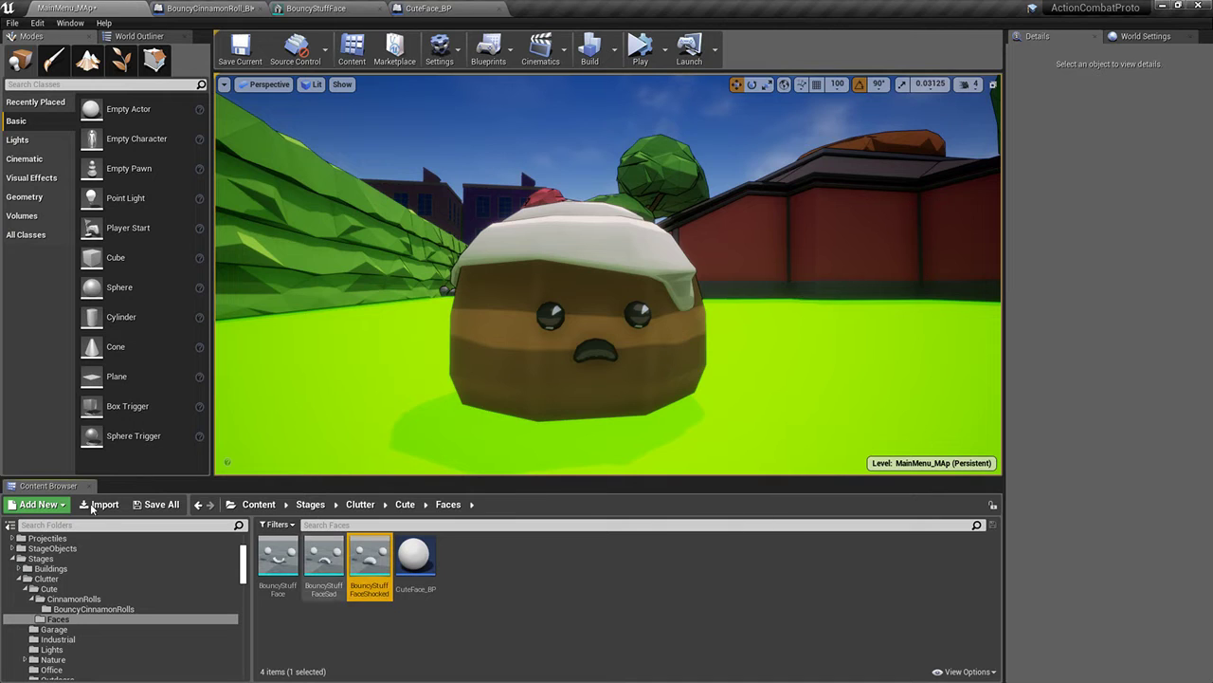
pyautogui.click(98, 504)
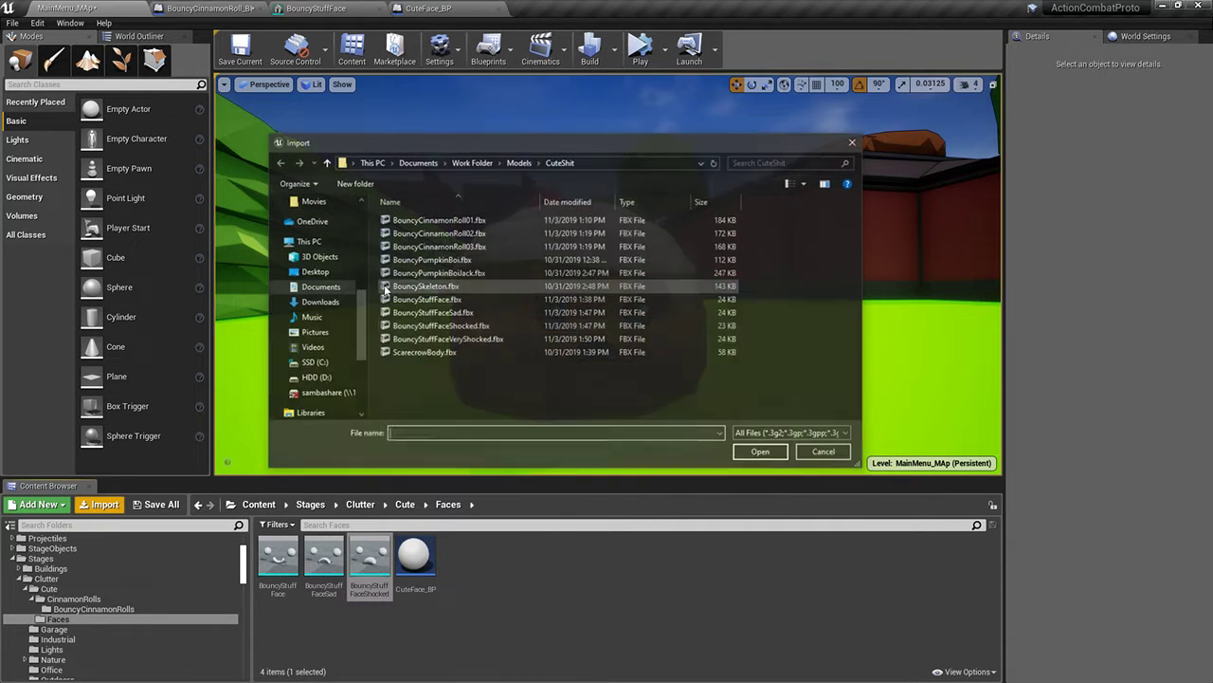
pyautogui.doubleClick(455, 339)
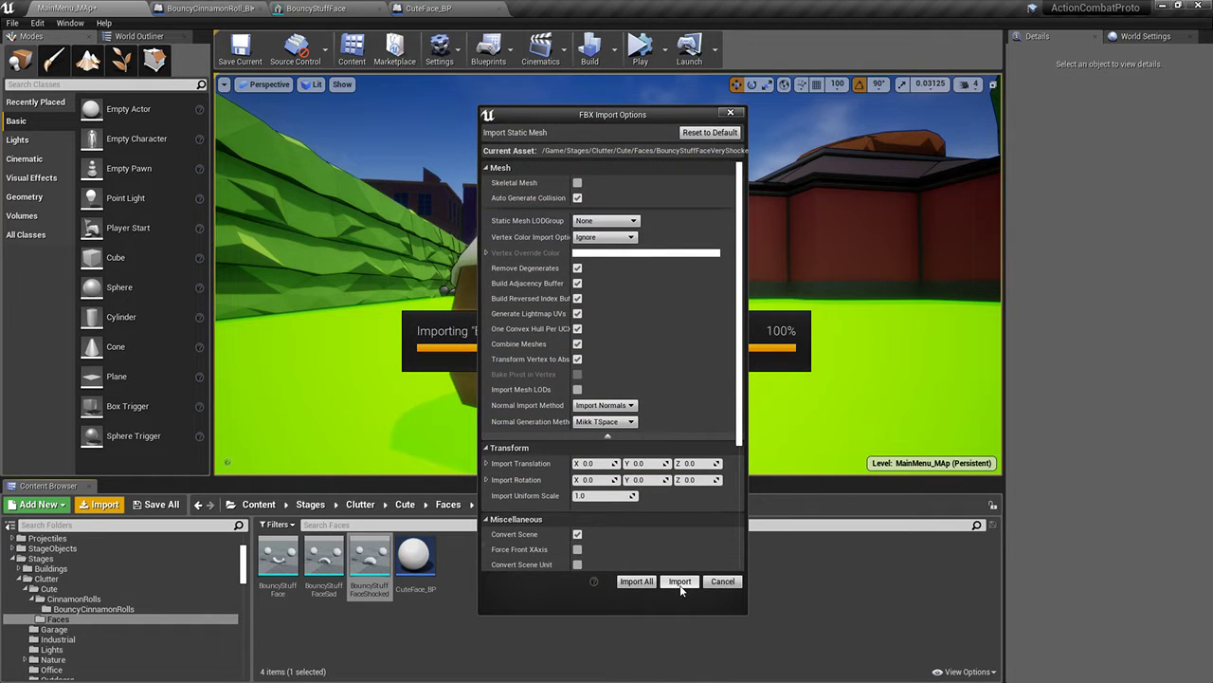
pyautogui.scroll(-3, 603, 466)
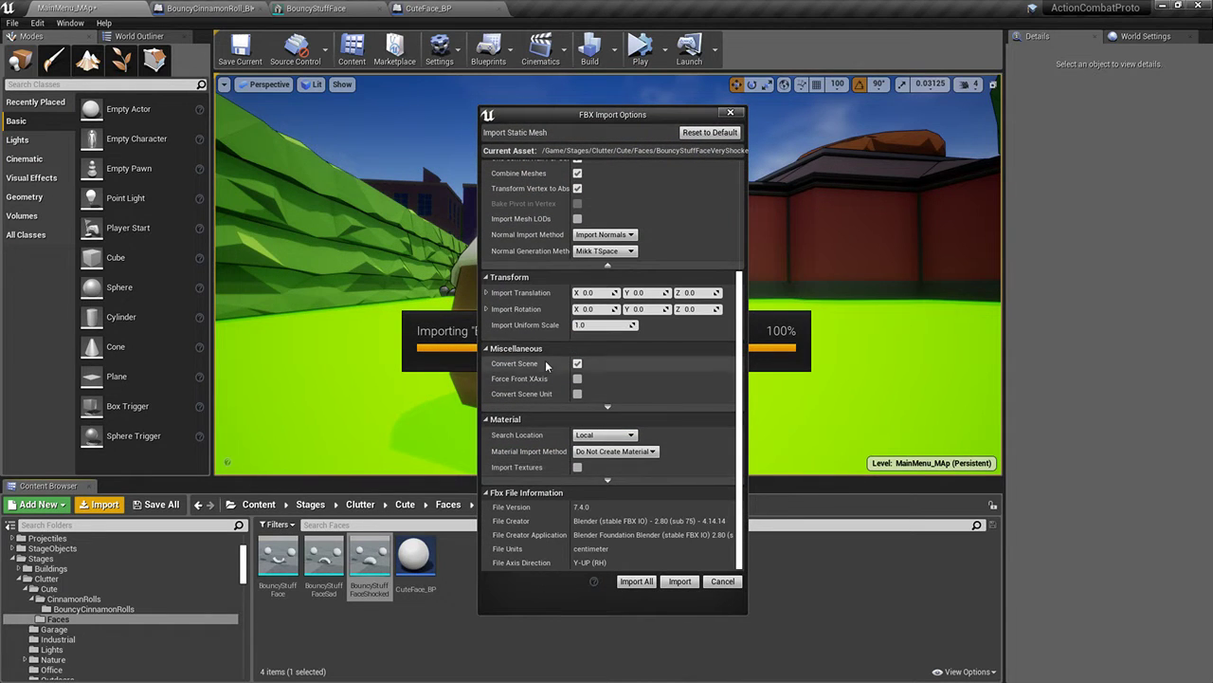
pyautogui.click(608, 435)
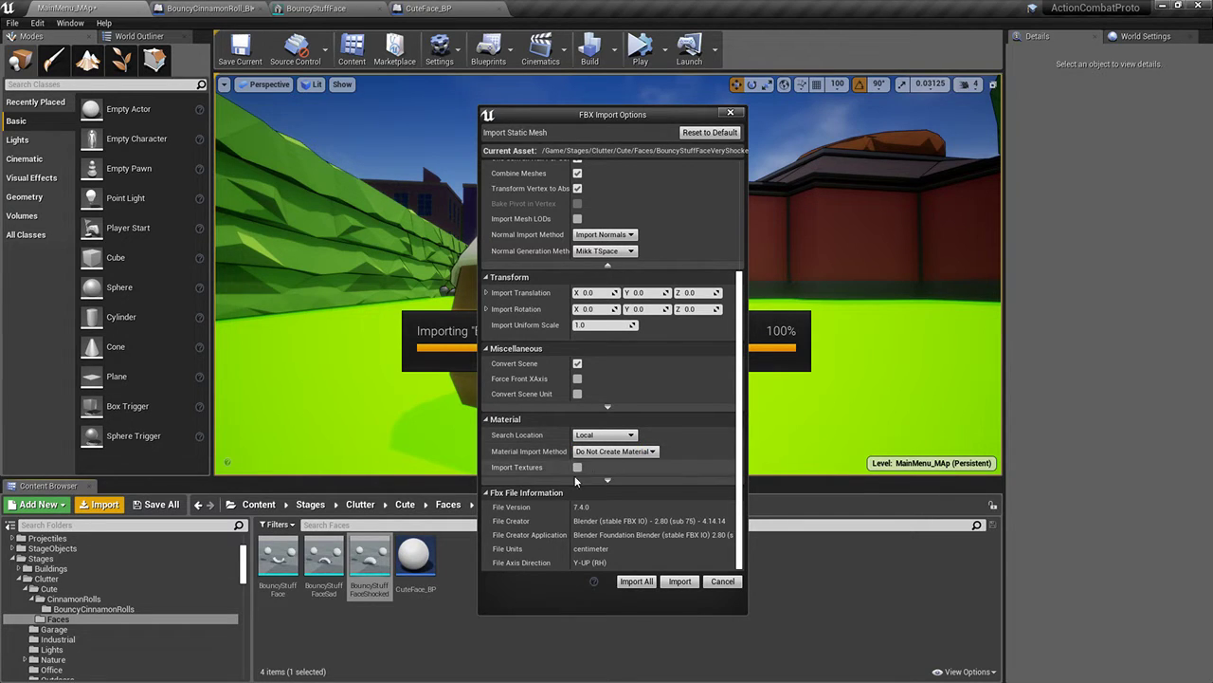
pyautogui.click(608, 481)
pyautogui.click(606, 436)
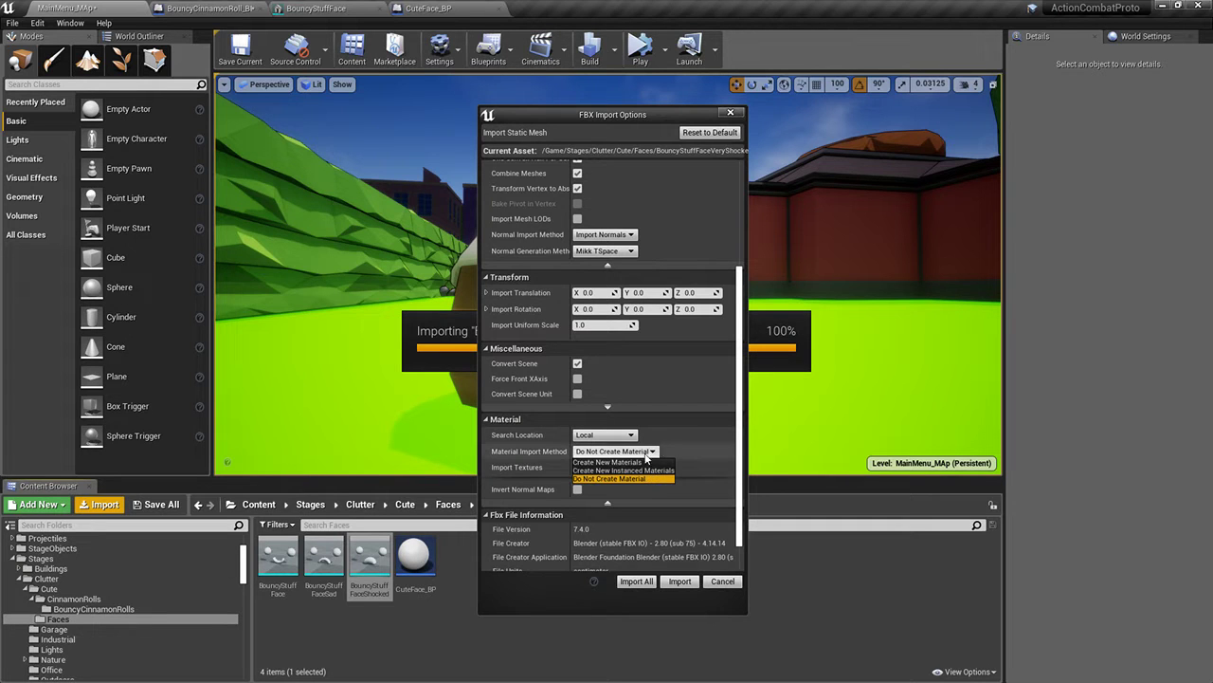
pyautogui.click(680, 581)
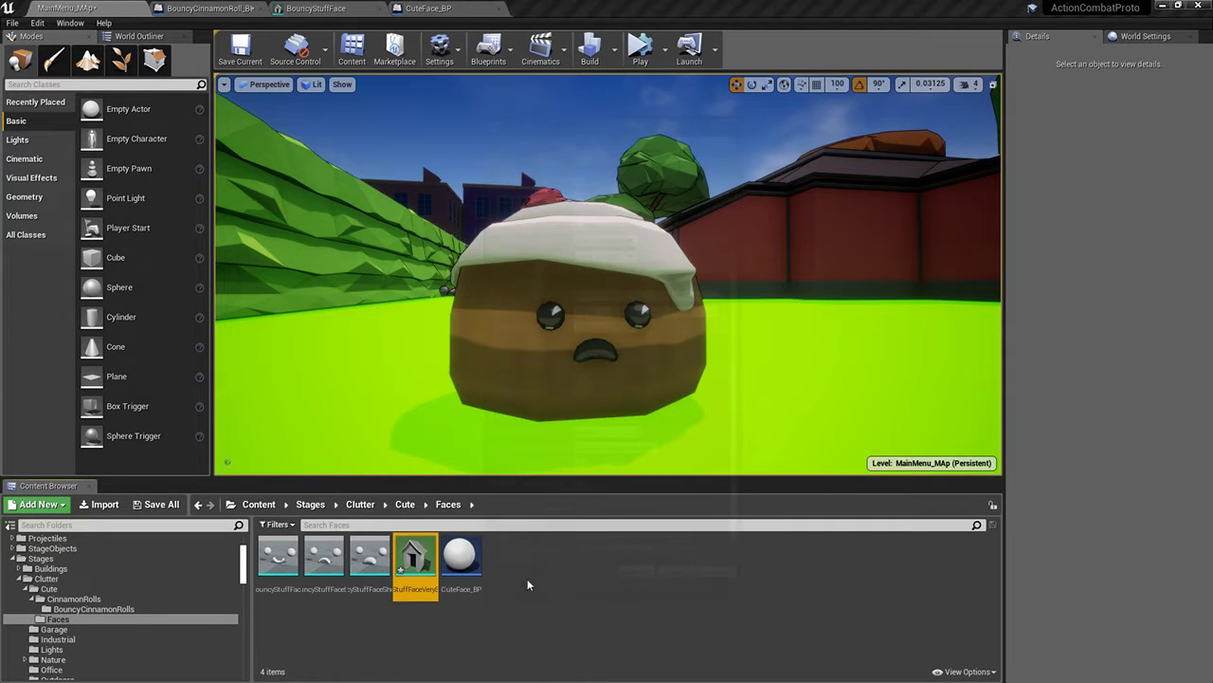
# Paste the copied M_MatteDefault material into both material slots of the BouncyStuffFaceVeryShocked mesh and save it
pyautogui.doubleClick(413, 559)
pyautogui.rightClick(1007, 163)
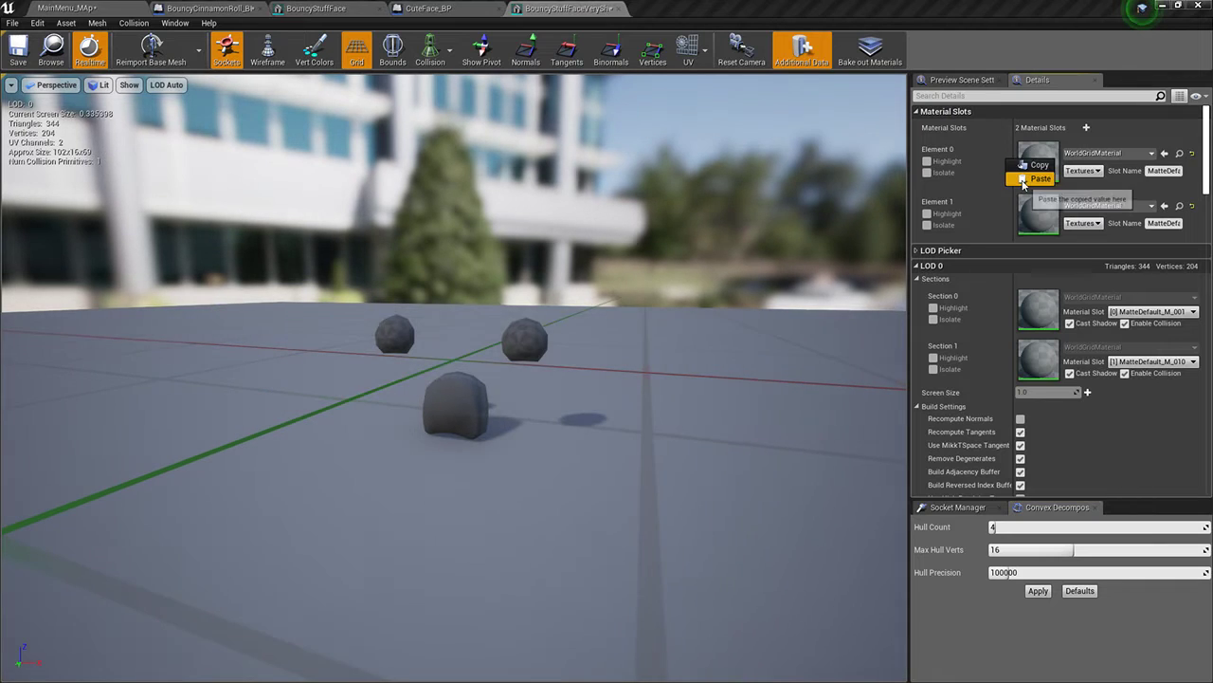
pyautogui.rightClick(1012, 201)
pyautogui.click(1028, 230)
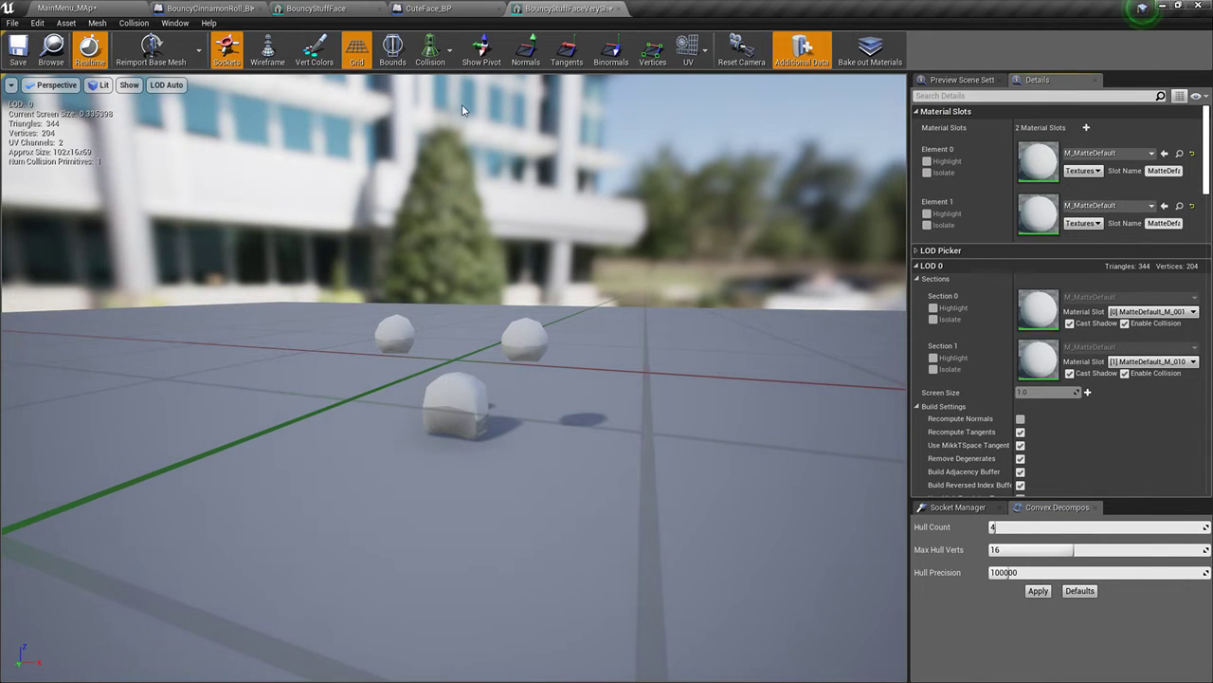
pyautogui.click(12, 55)
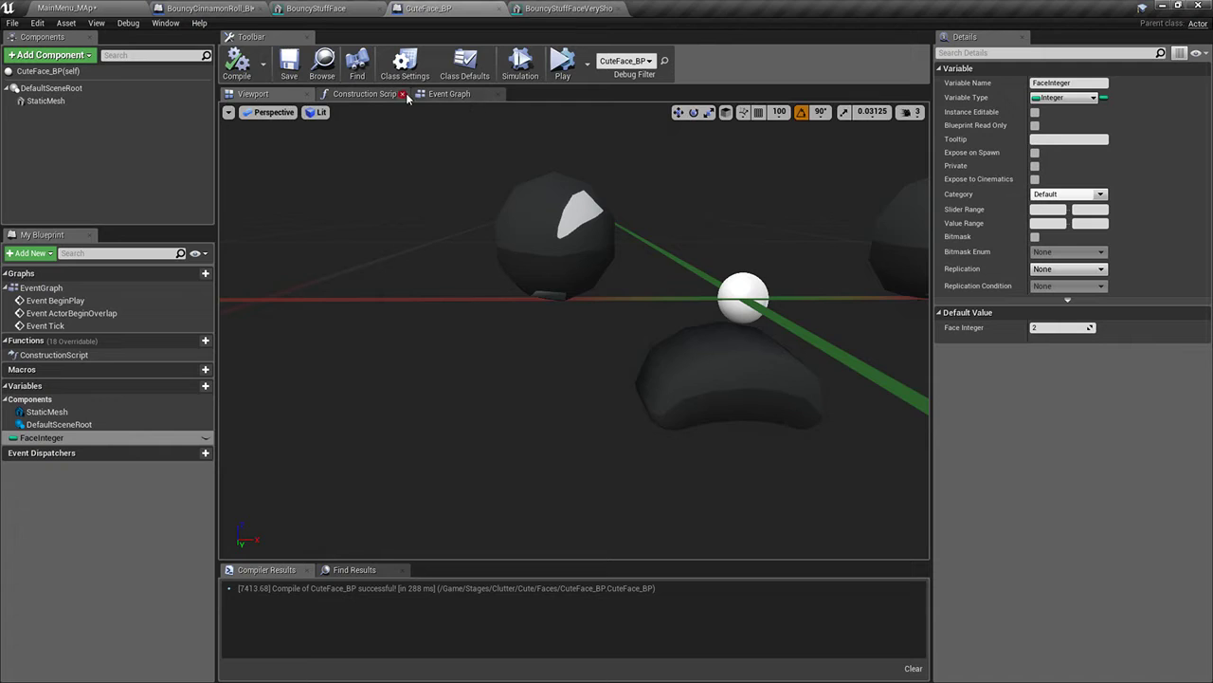
# Add a fourth entry to the Make Array node in the Construction Script, assign BouncyStuffFaceVeryShocked to it and compile CuteFace_BP
pyautogui.click(391, 95)
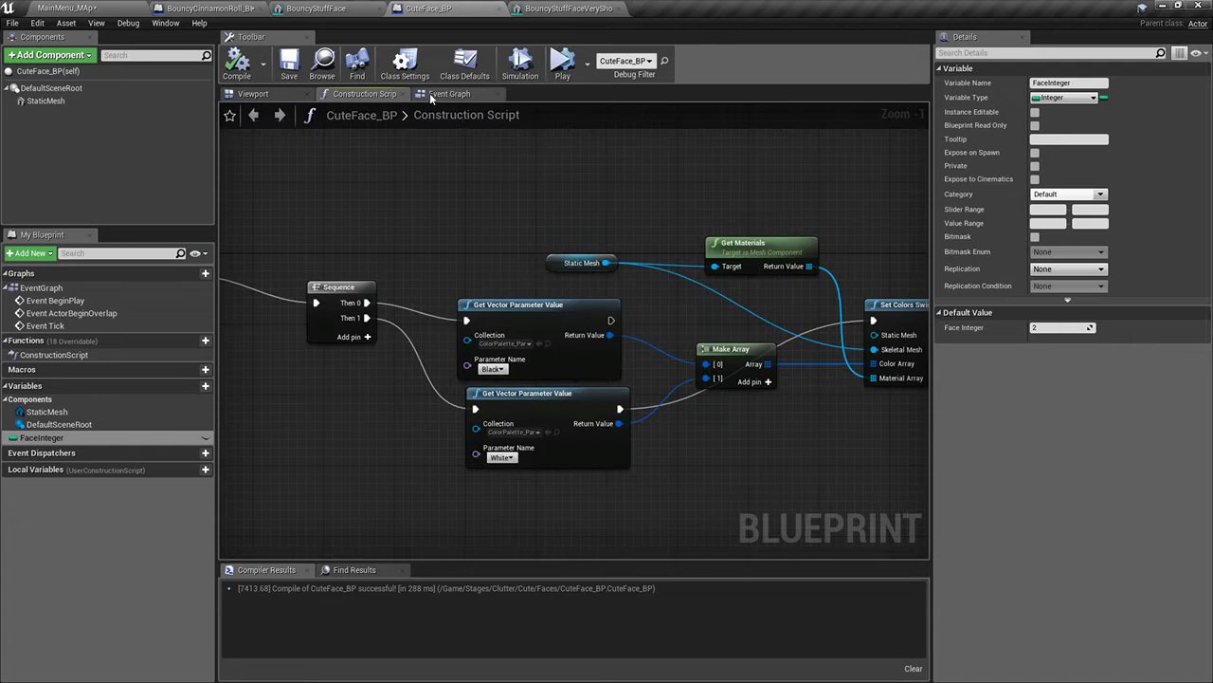
pyautogui.moveTo(256, 349); pyautogui.dragTo(511, 314, button='right')
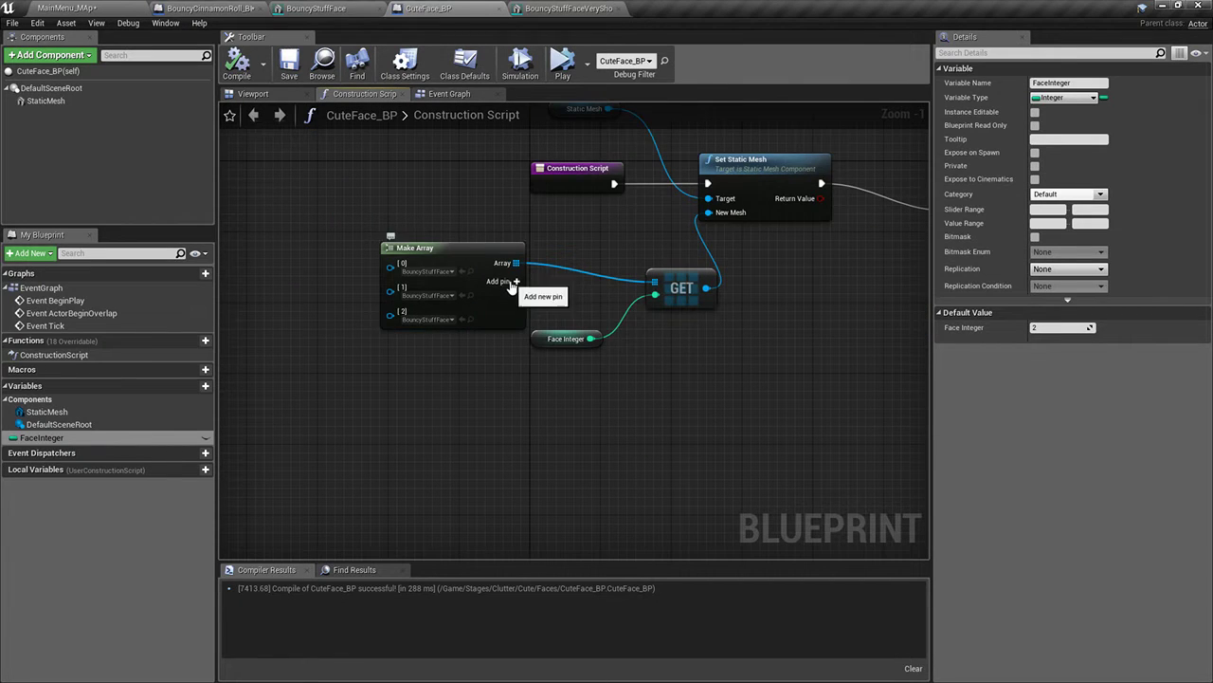
pyautogui.click(514, 282)
pyautogui.click(437, 337)
pyautogui.write('shock')
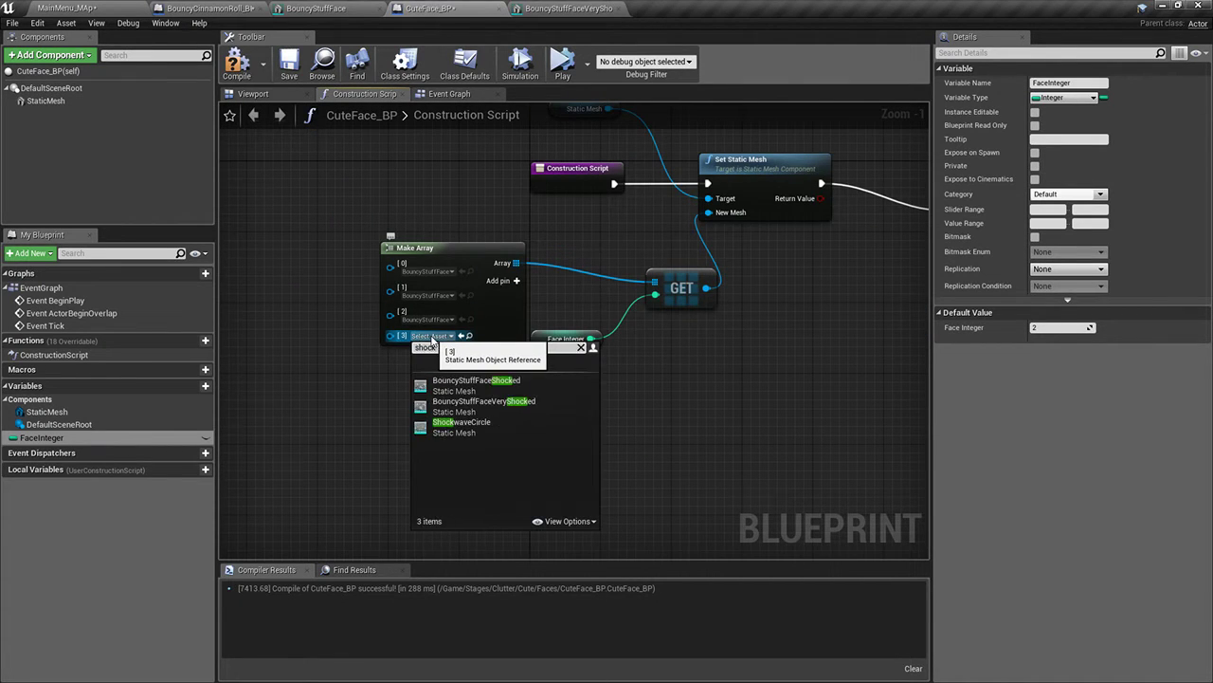
pyautogui.click(485, 408)
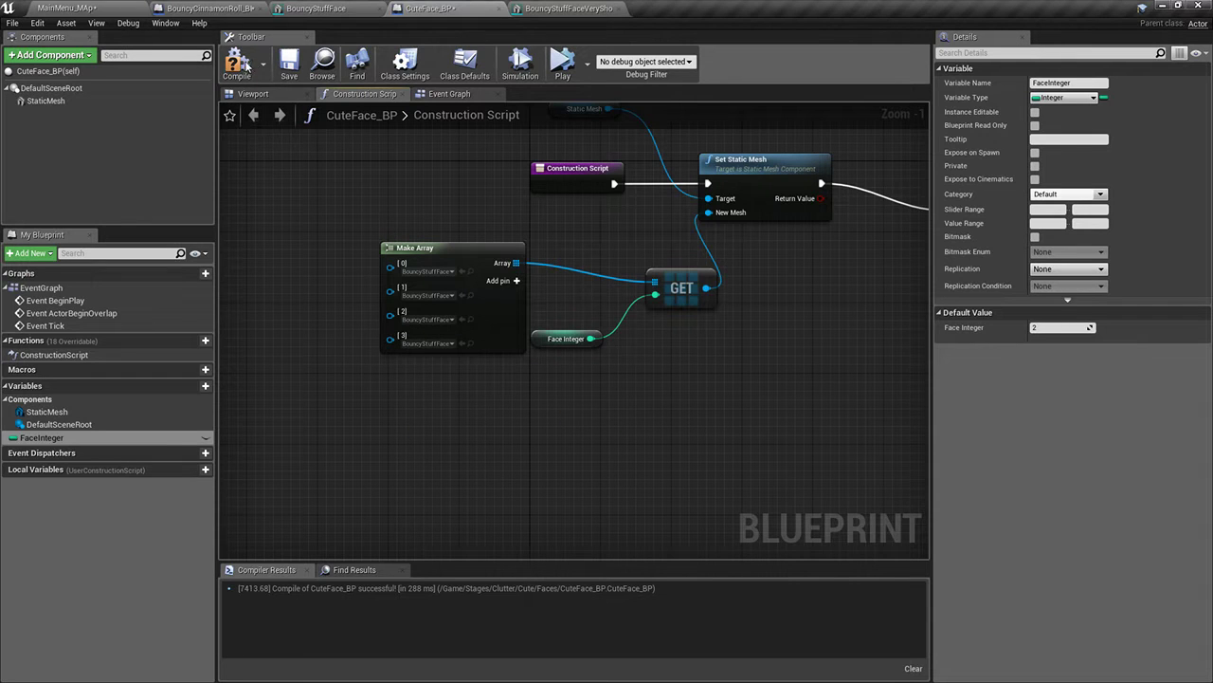
pyautogui.click(241, 64)
# Change FaceInteger's default value to the index of the new very shocked face and return to the MainMenu_MAp level
pyautogui.click(83, 7)
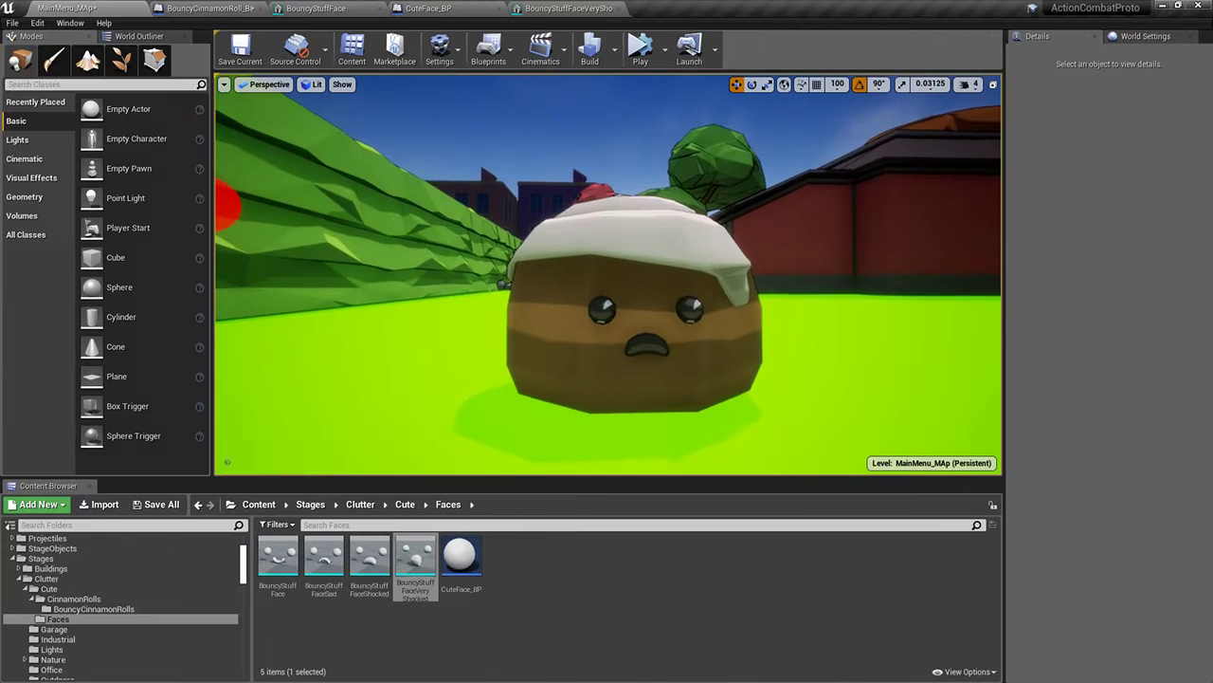
pyautogui.click(446, 8)
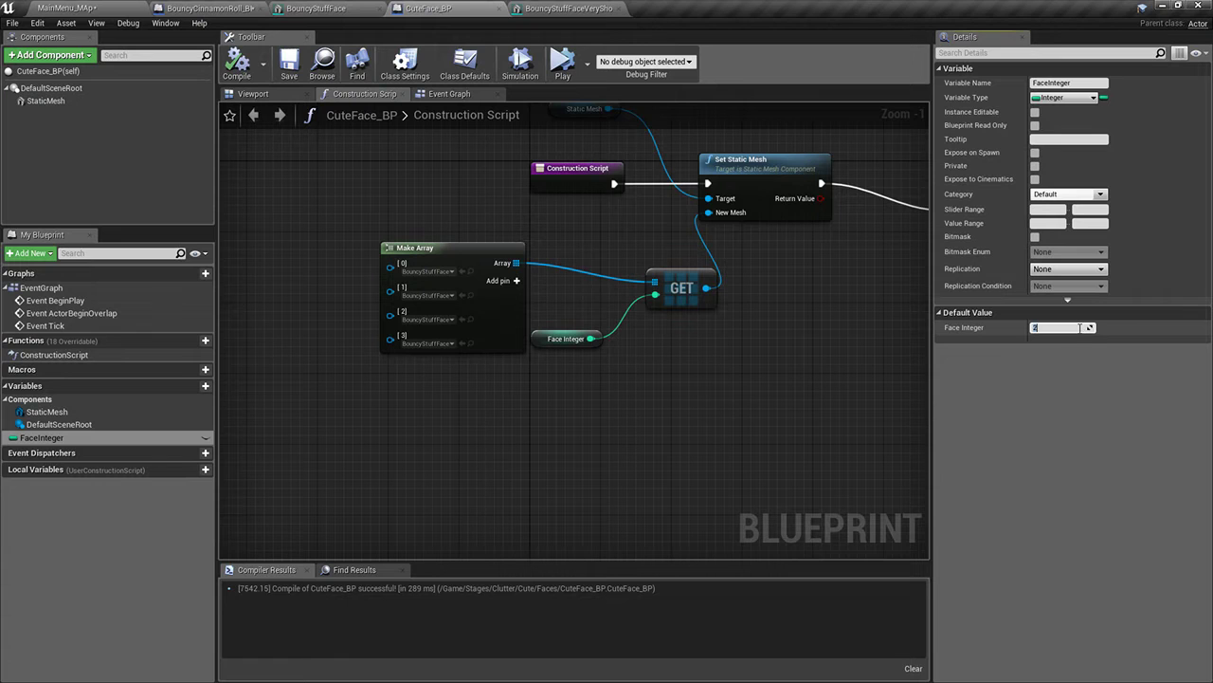
pyautogui.click(121, 5)
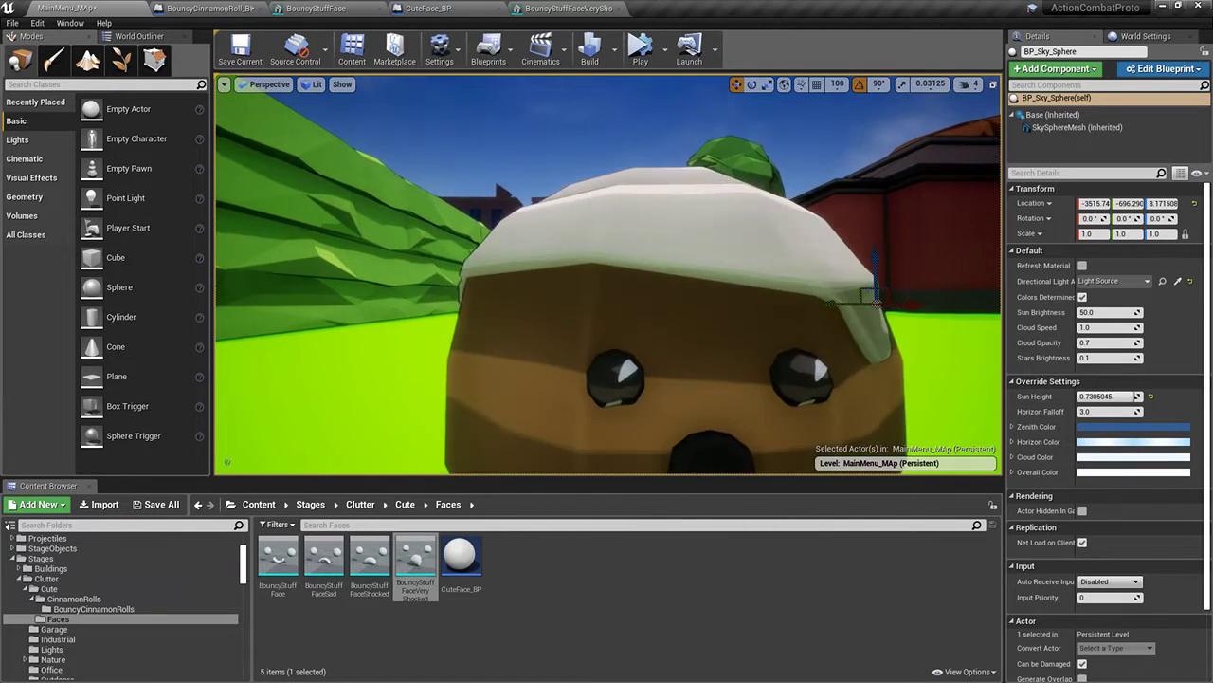
# Simulate the level, set the cinnamon roll's Roll Type to 2 and examine its face from several angles
pyautogui.moveTo(607, 274); pyautogui.dragTo(533, 197, button='right')
pyautogui.hotkey('alt', 's')
pyautogui.click(534, 198)
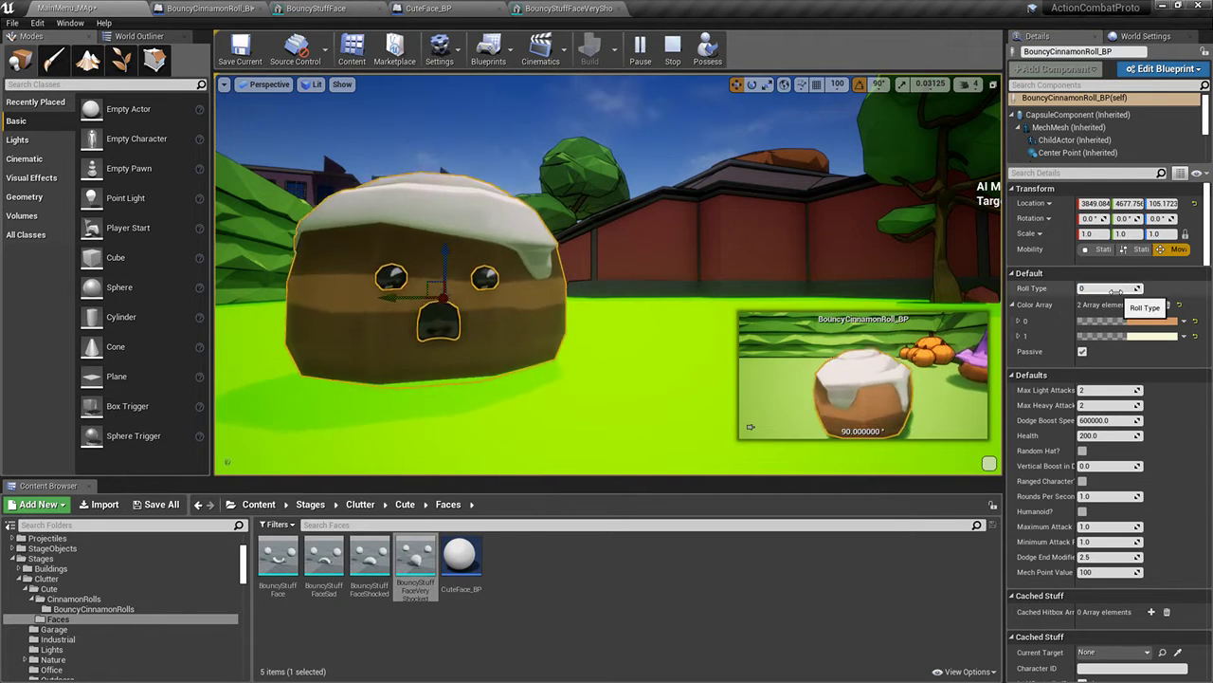
pyautogui.press('Return')
pyautogui.click(590, 210)
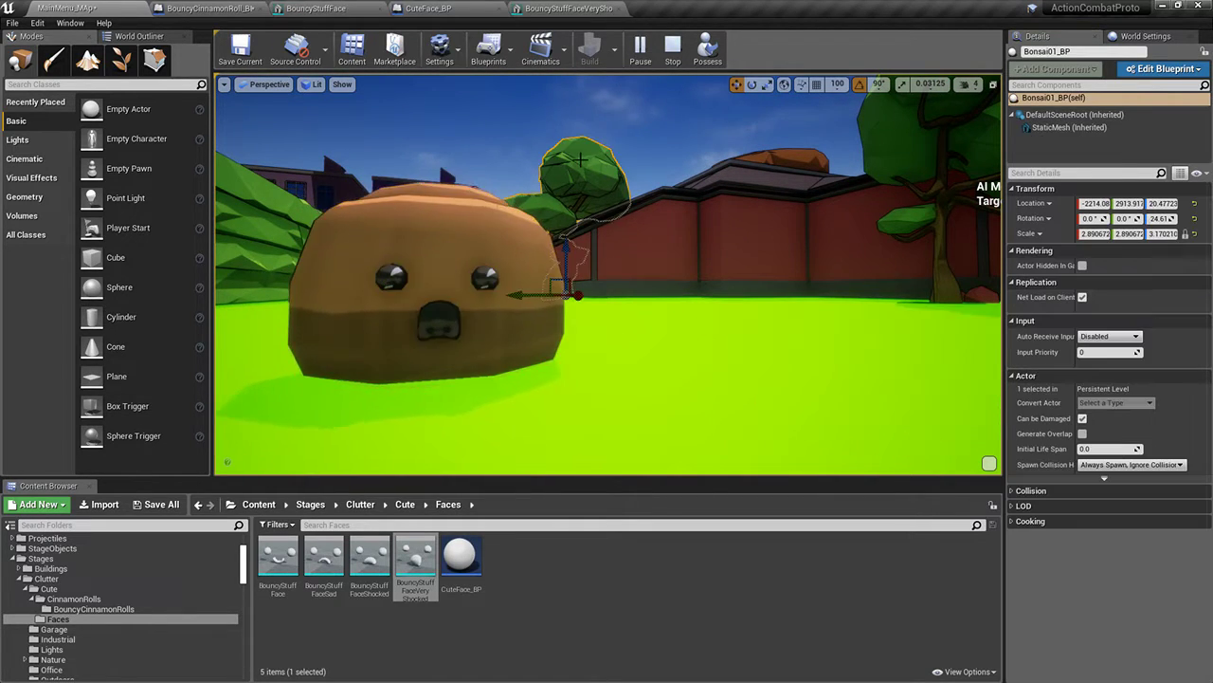
pyautogui.moveTo(589, 211); pyautogui.dragTo(787, 211, button='right')
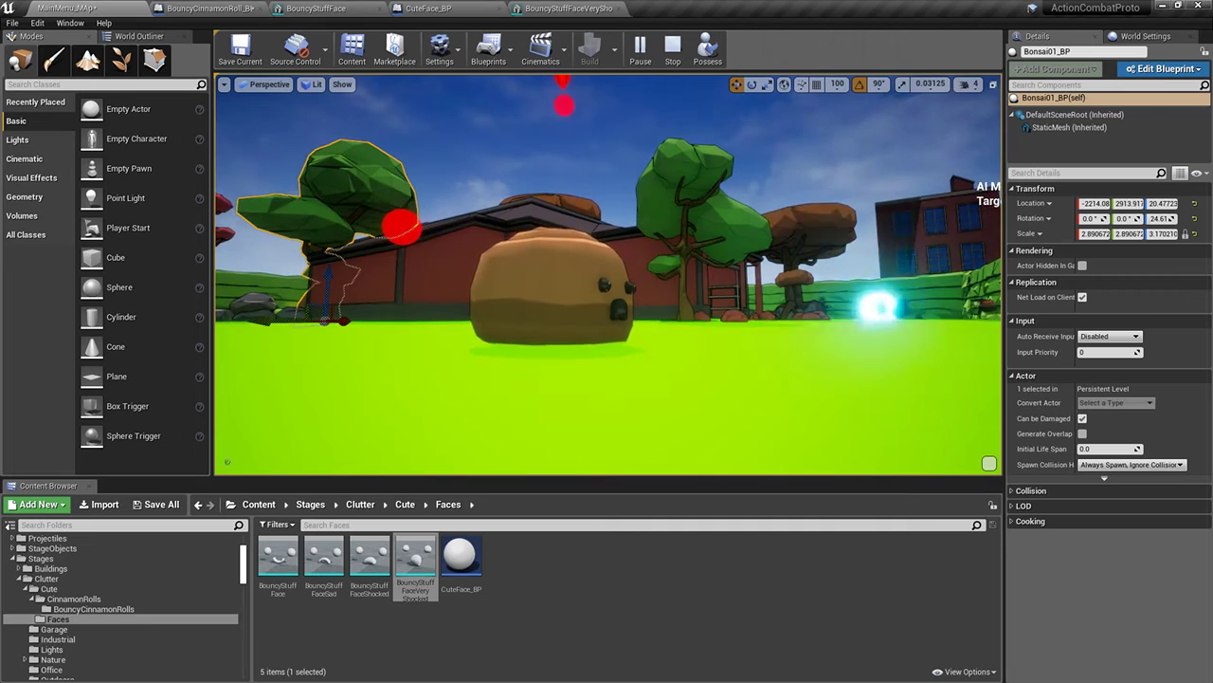
pyautogui.moveTo(582, 161); pyautogui.dragTo(360, 161, button='right')
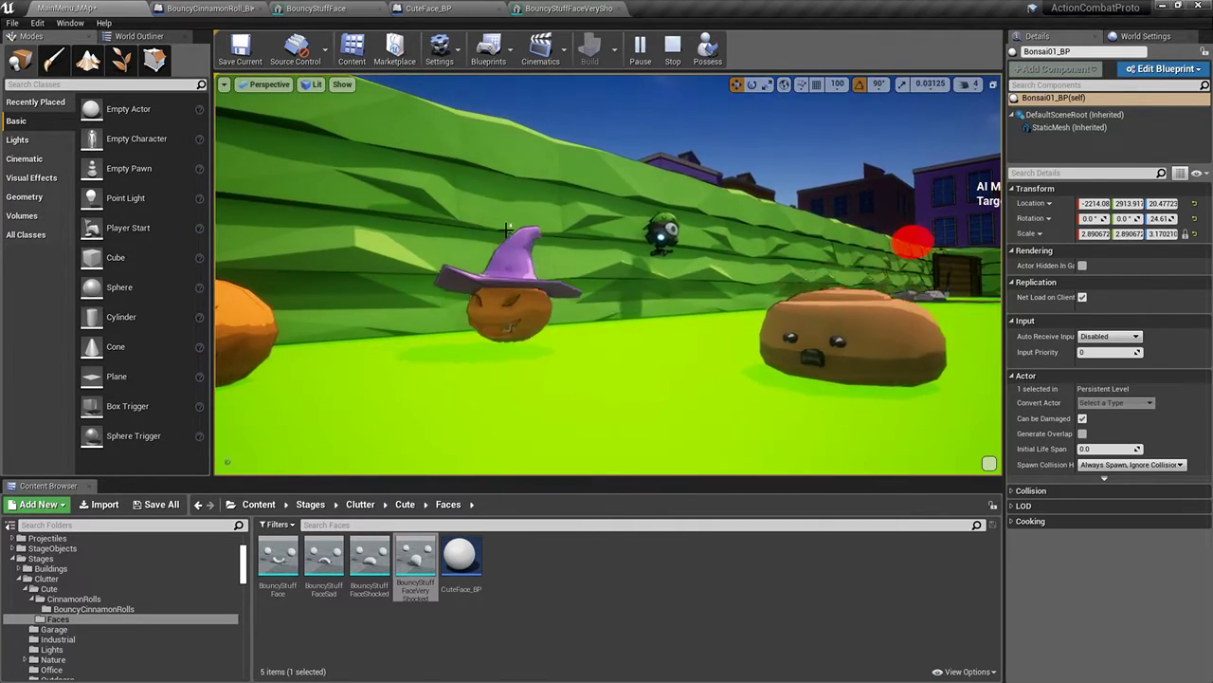
# Delete the pumpkin with the purple witch hat from the running simulation
pyautogui.click(502, 285)
pyautogui.press('Delete')
pyautogui.moveTo(503, 284); pyautogui.dragTo(625, 228, button='right')
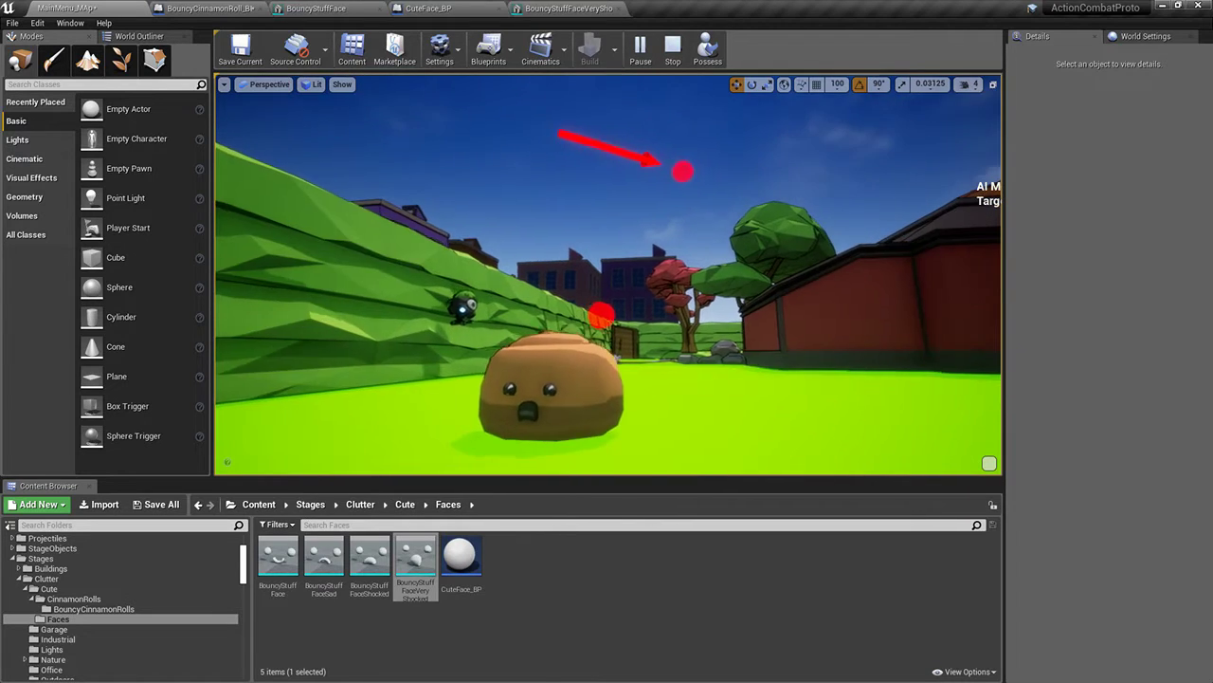
# Set the simulated cinnamon roll's Roll Type to 0, examine the face on the iced roll and stop the simulation
pyautogui.click(502, 301)
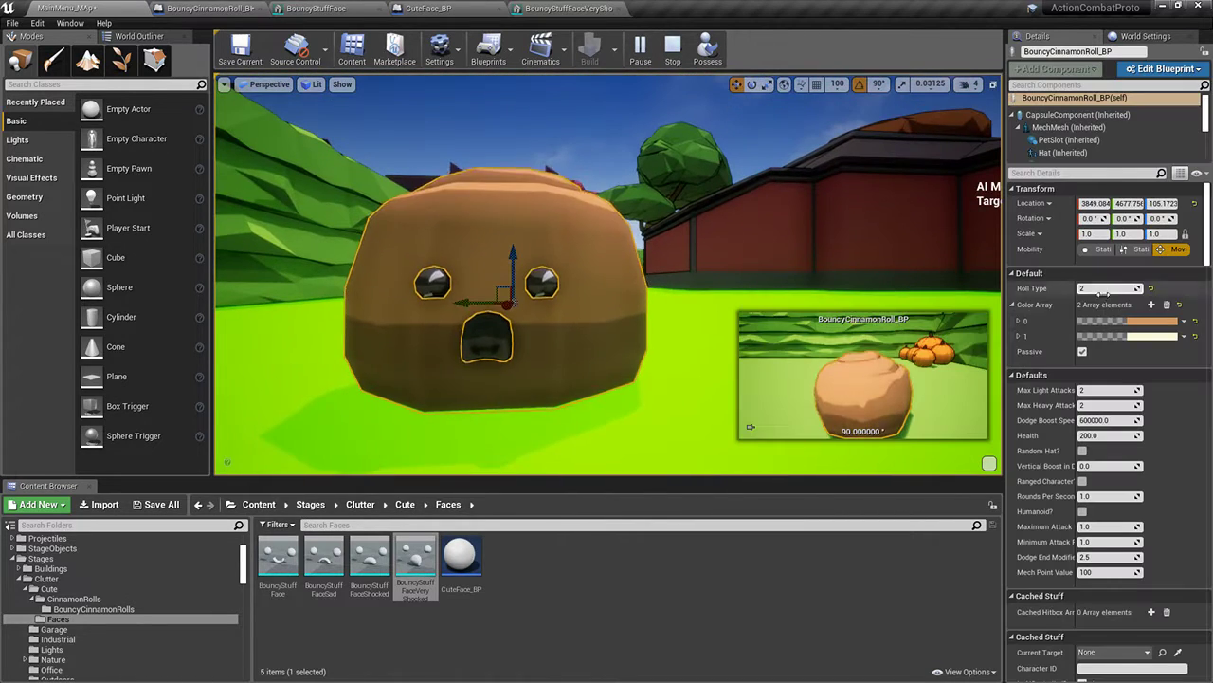
pyautogui.click(1118, 288)
pyautogui.write('0')
pyautogui.press('Return')
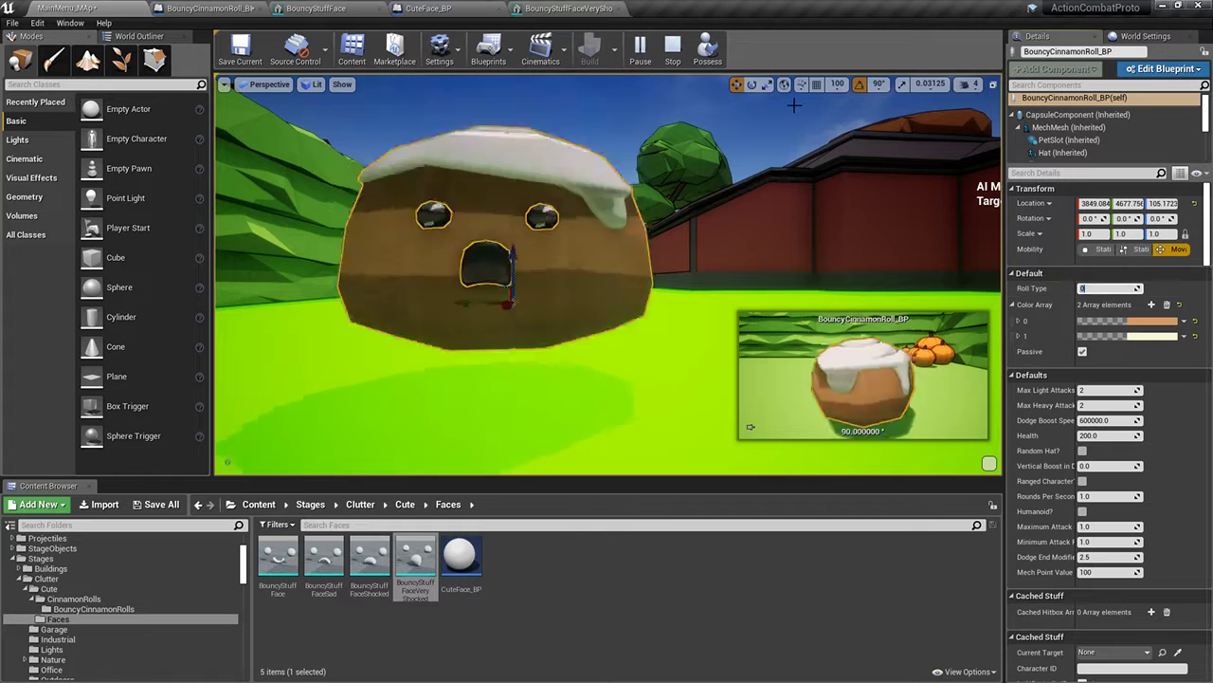
pyautogui.click(624, 283)
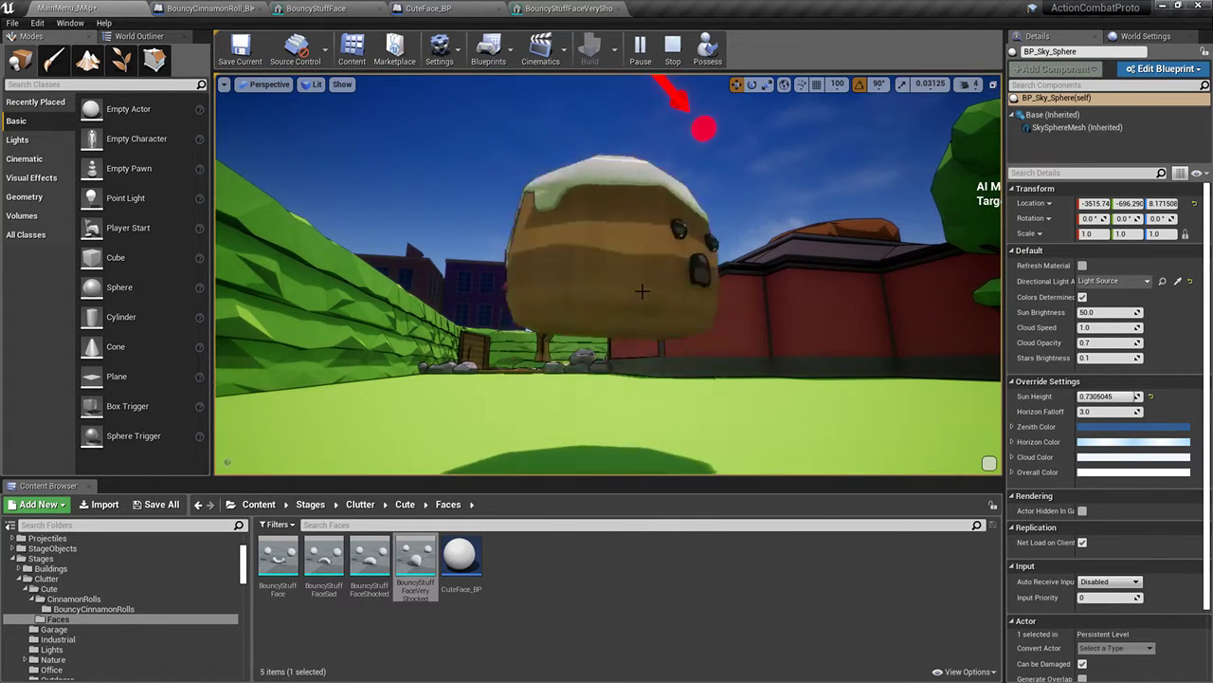
pyautogui.press('Escape')
# Open the DebugParams parameter collection from the TechnicalStuff folder
pyautogui.scroll(-5, 114, 598)
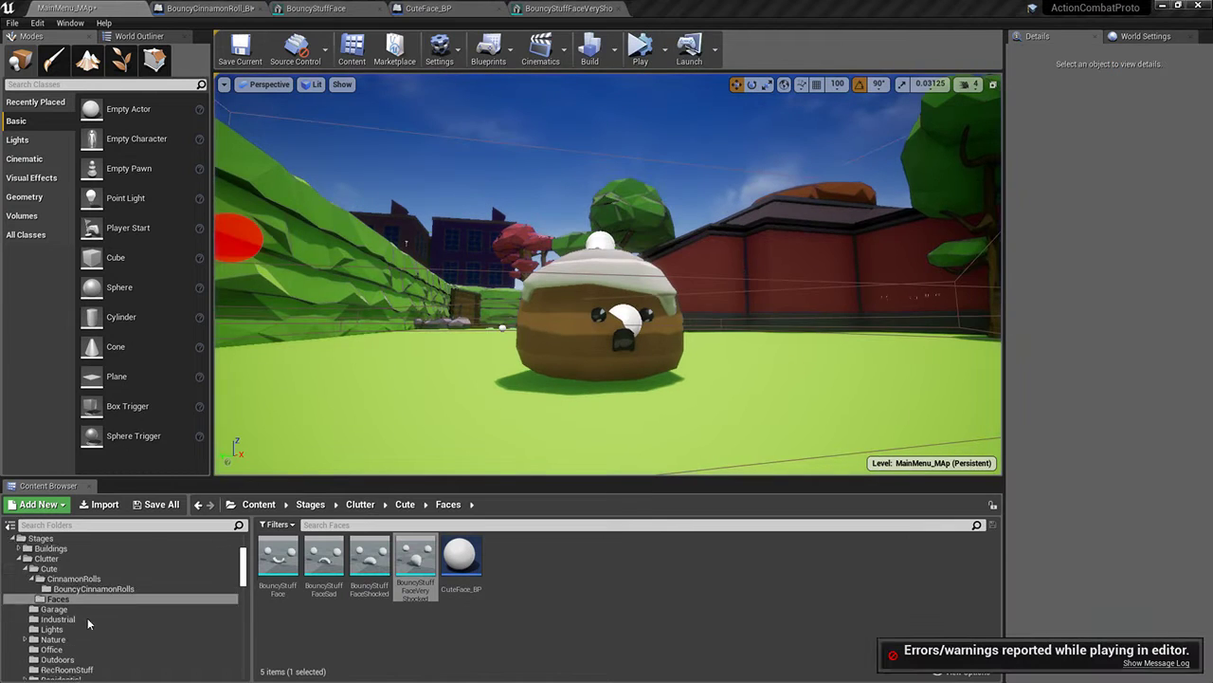
pyautogui.click(189, 609)
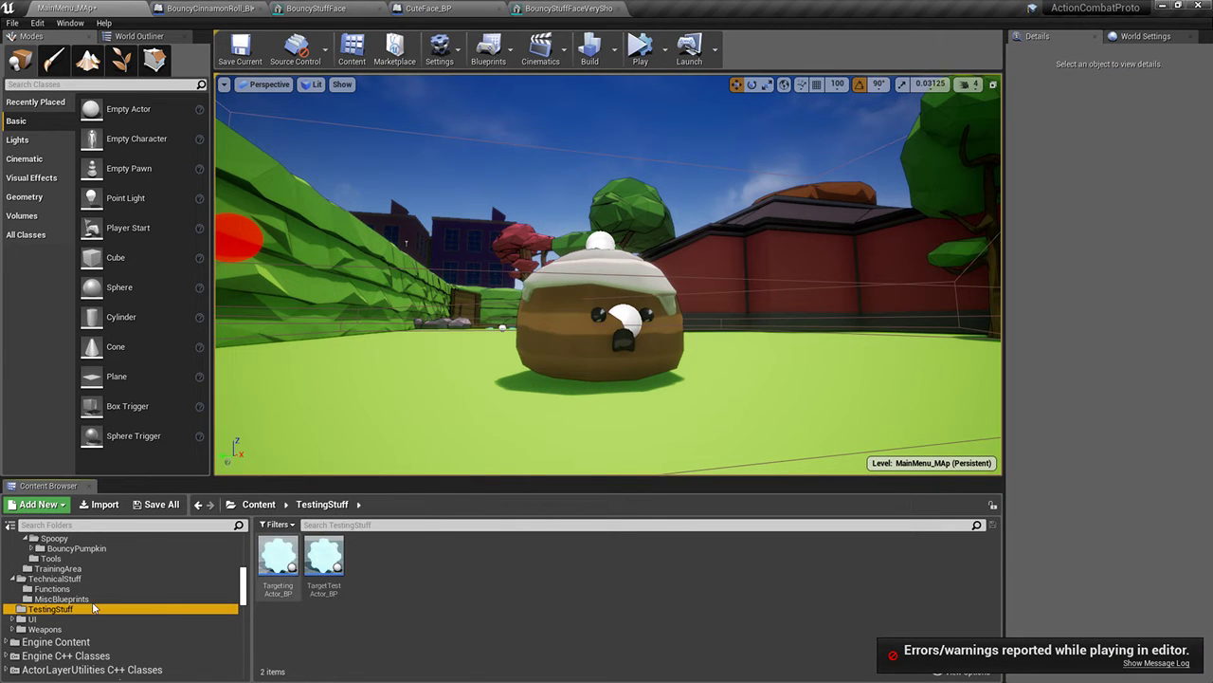
pyautogui.click(55, 578)
pyautogui.doubleClick(356, 569)
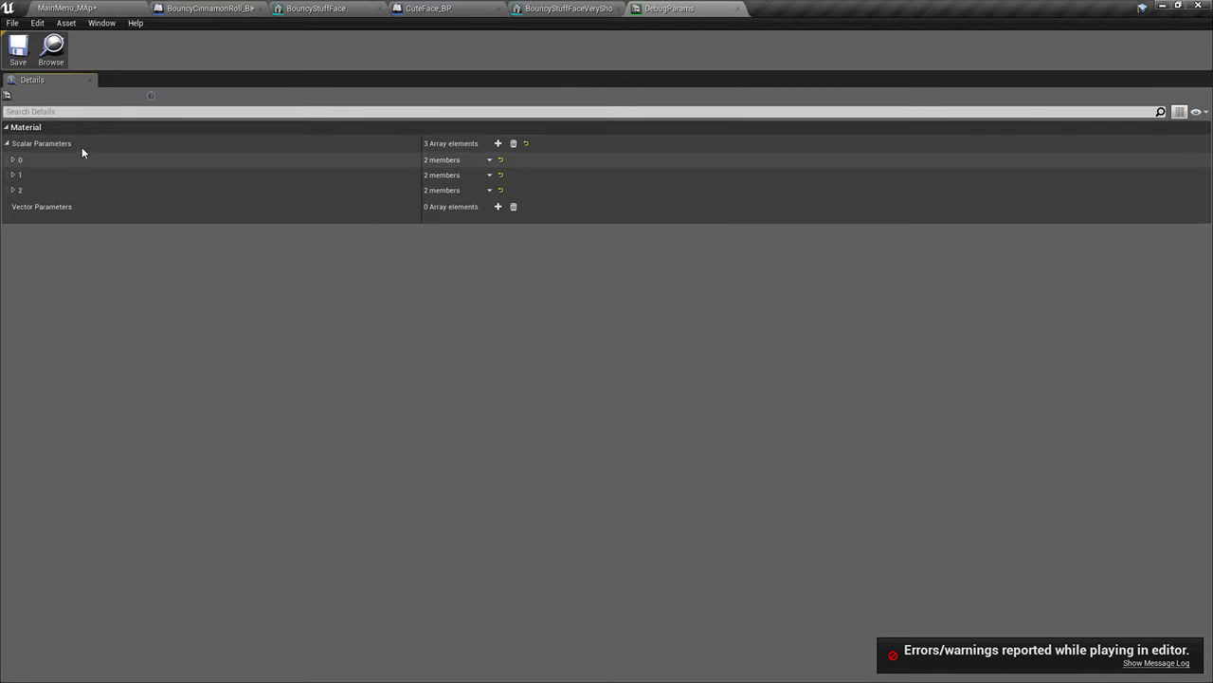
# Set the AI Enabled scalar parameter's default value to 0 and save DebugParams
pyautogui.click(14, 190)
pyautogui.click(14, 159)
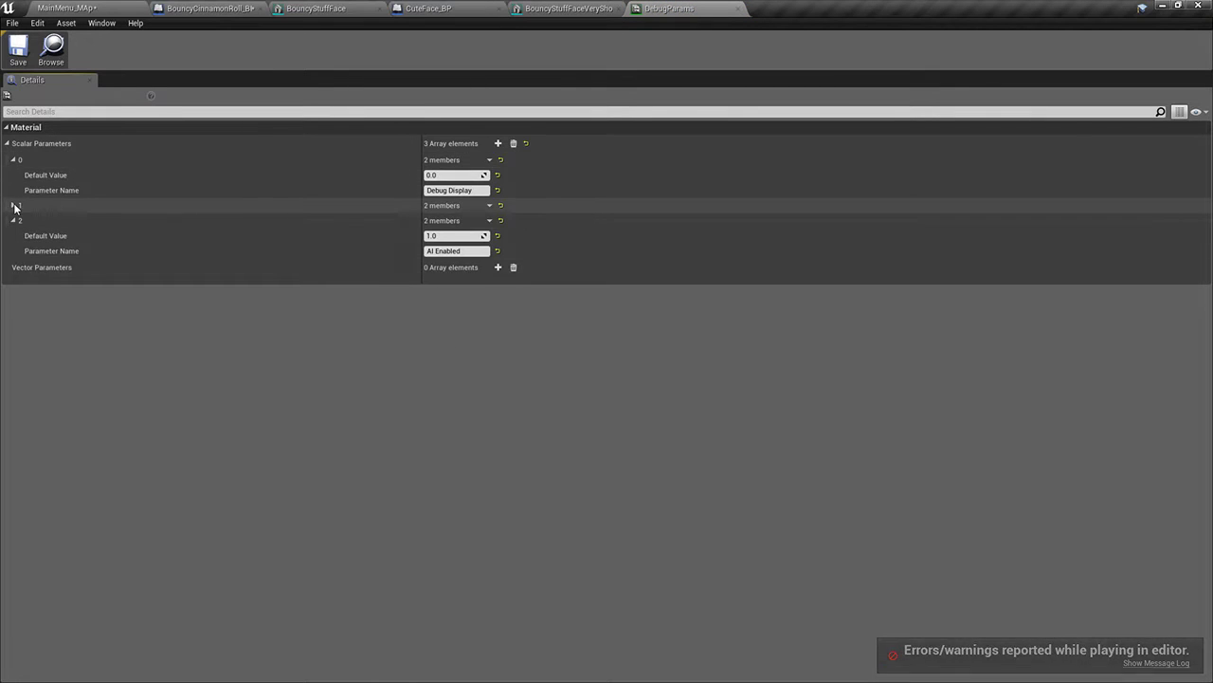
pyautogui.click(13, 205)
pyautogui.click(445, 220)
pyautogui.click(456, 266)
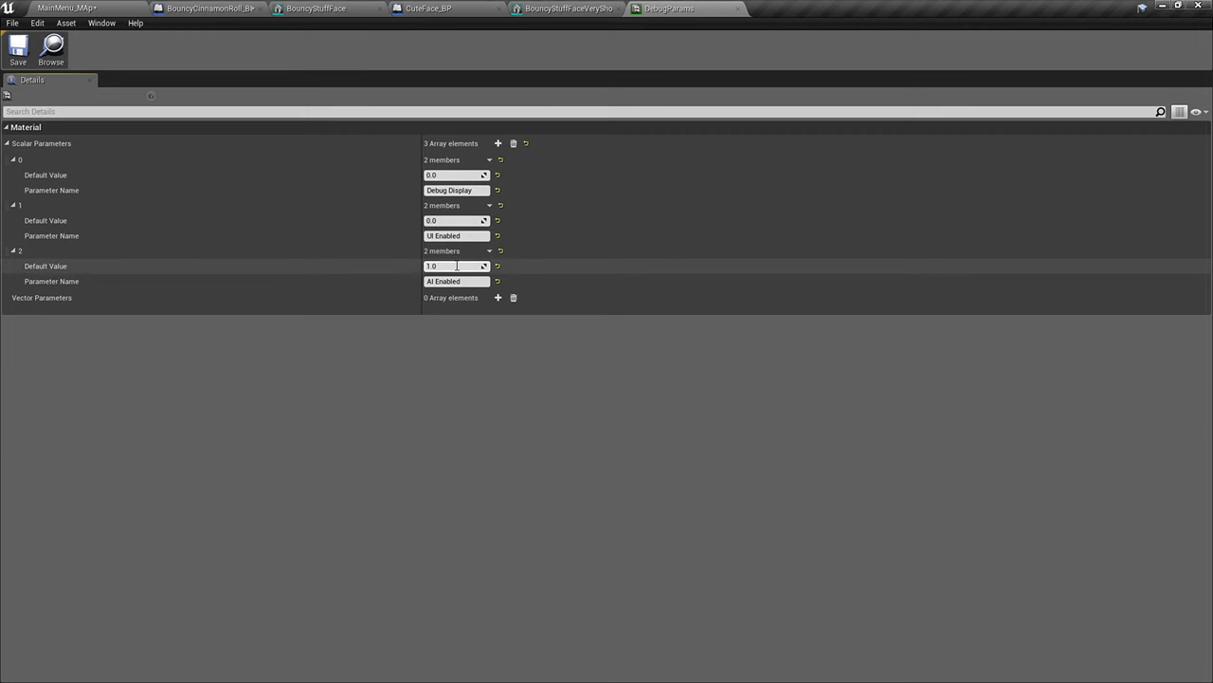
pyautogui.write('0')
pyautogui.press('Return')
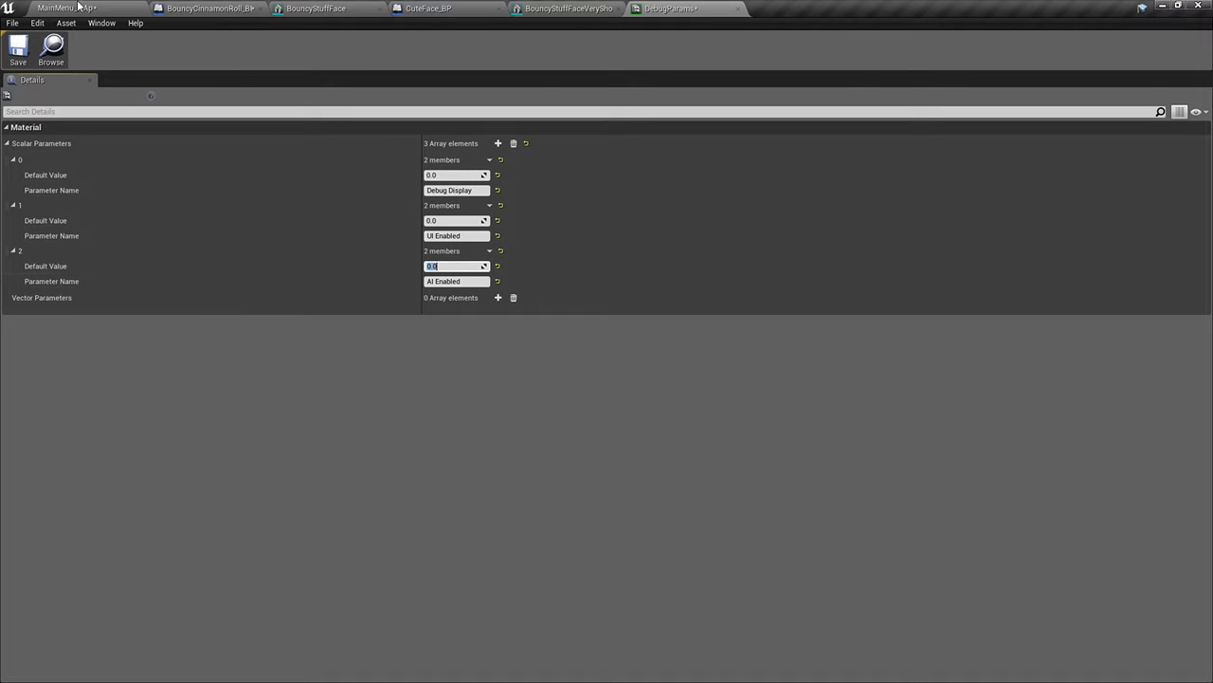
pyautogui.click(52, 48)
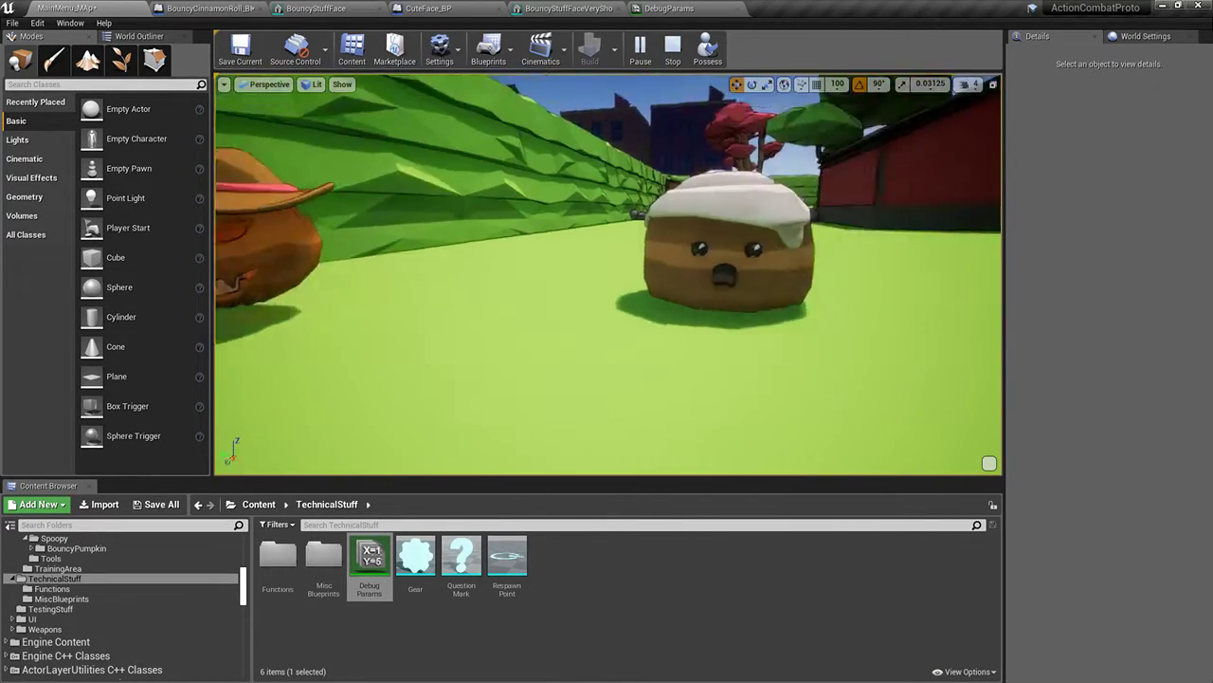
# Simulate the level again, examine the very shocked face on the bouncing roll and end the simulation
pyautogui.moveTo(564, 290); pyautogui.dragTo(721, 290, button='right')
pyautogui.press('Escape')
pyautogui.click(563, 290)
pyautogui.press('Escape')
pyautogui.hotkey('alt', 'p')
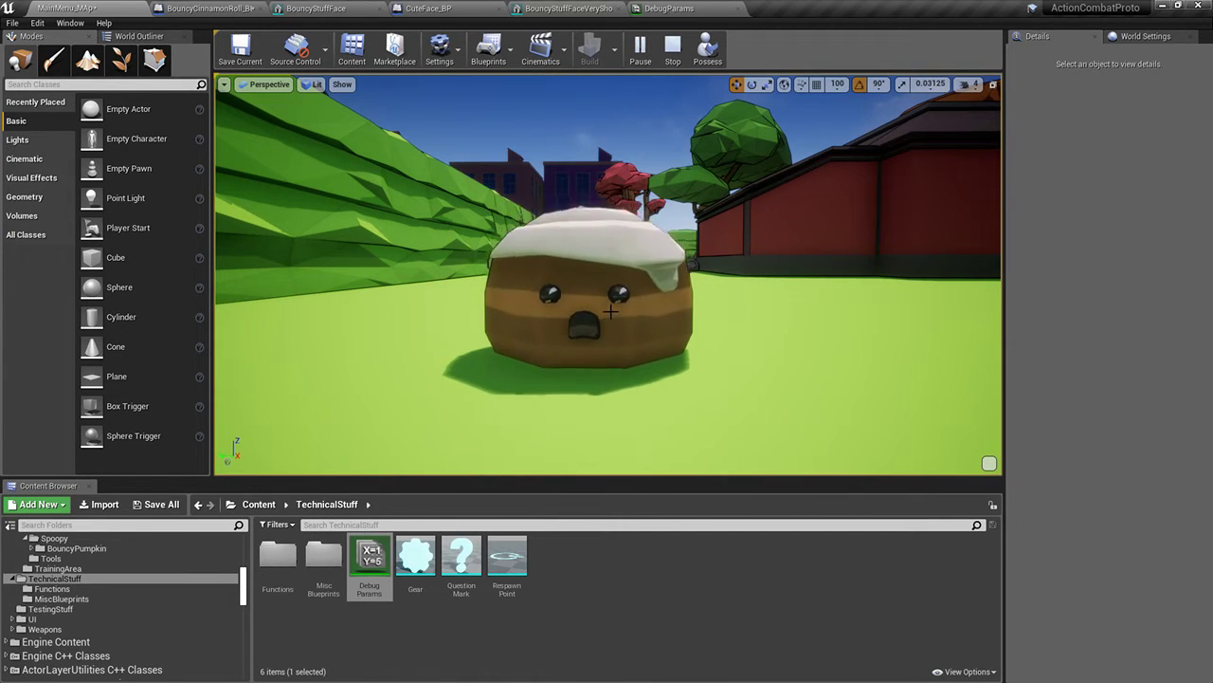
pyautogui.moveTo(607, 303); pyautogui.dragTo(502, 301, button='right')
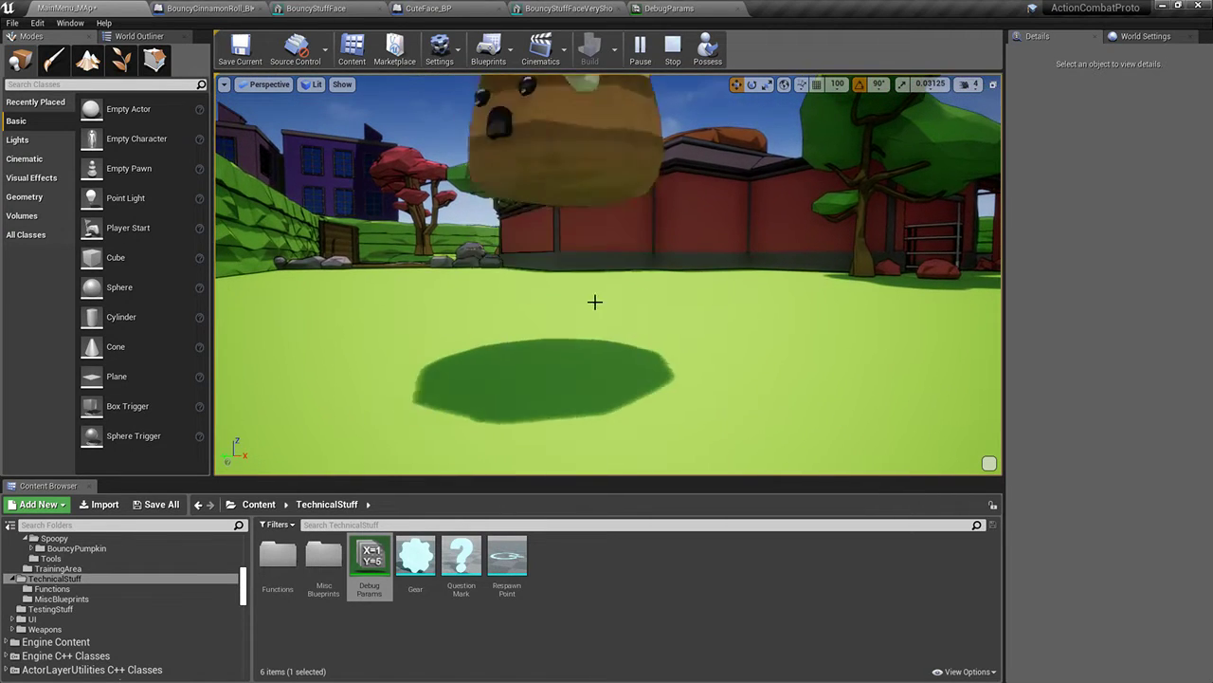
pyautogui.press('Escape')
pyautogui.press('F11')
# Switch to Blender and start editing the VeryShockedFace mesh
pyautogui.hotkey('alt', 'Tab')
pyautogui.hotkey('alt', 'Tab')
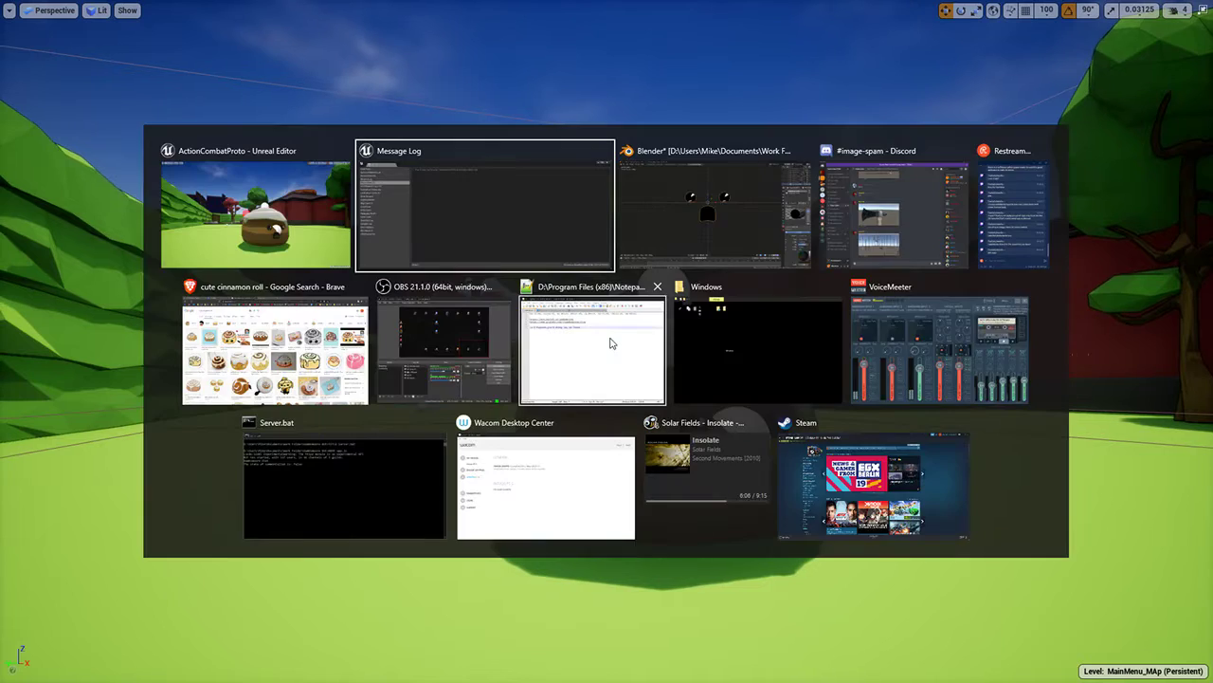
pyautogui.press('Tab')
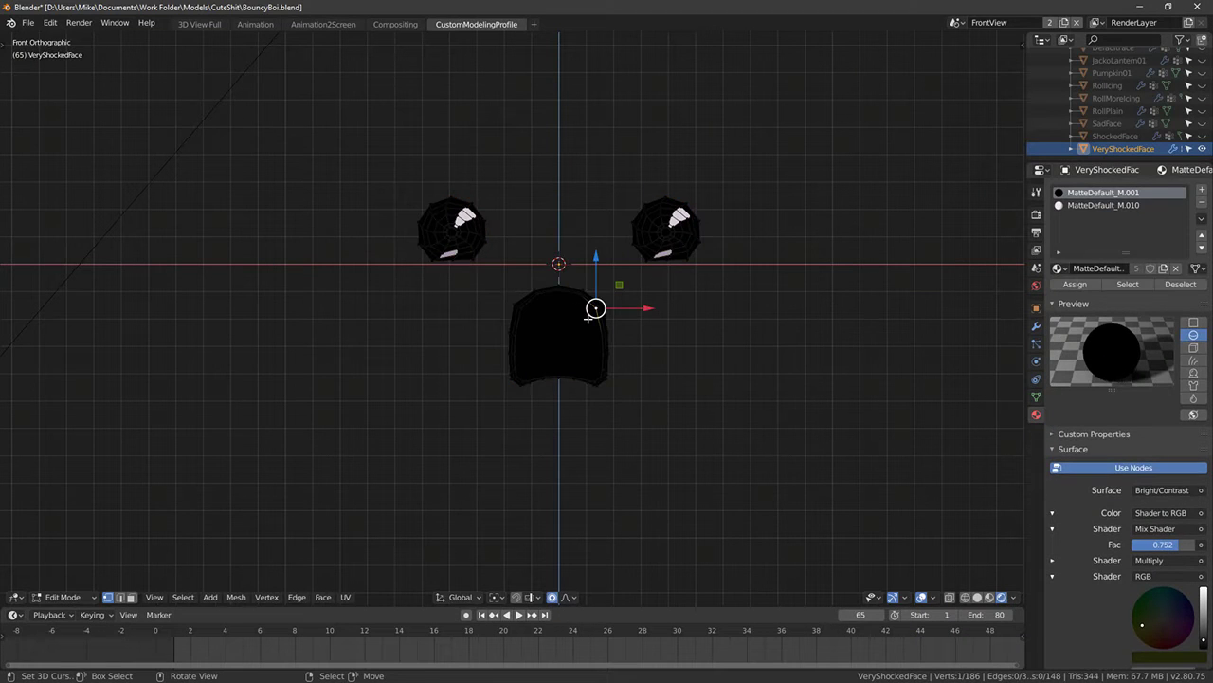
# Try to reduce the VeryShockedFace mouth to a single flat face by deleting its other vertex loops, and undo the deletion
pyautogui.hotkey('ctrl', 'l')
pyautogui.moveTo(593, 322); pyautogui.dragTo(612, 353, button='middle')
pyautogui.keyDown('alt'); pyautogui.click(617, 356); pyautogui.keyUp('alt')
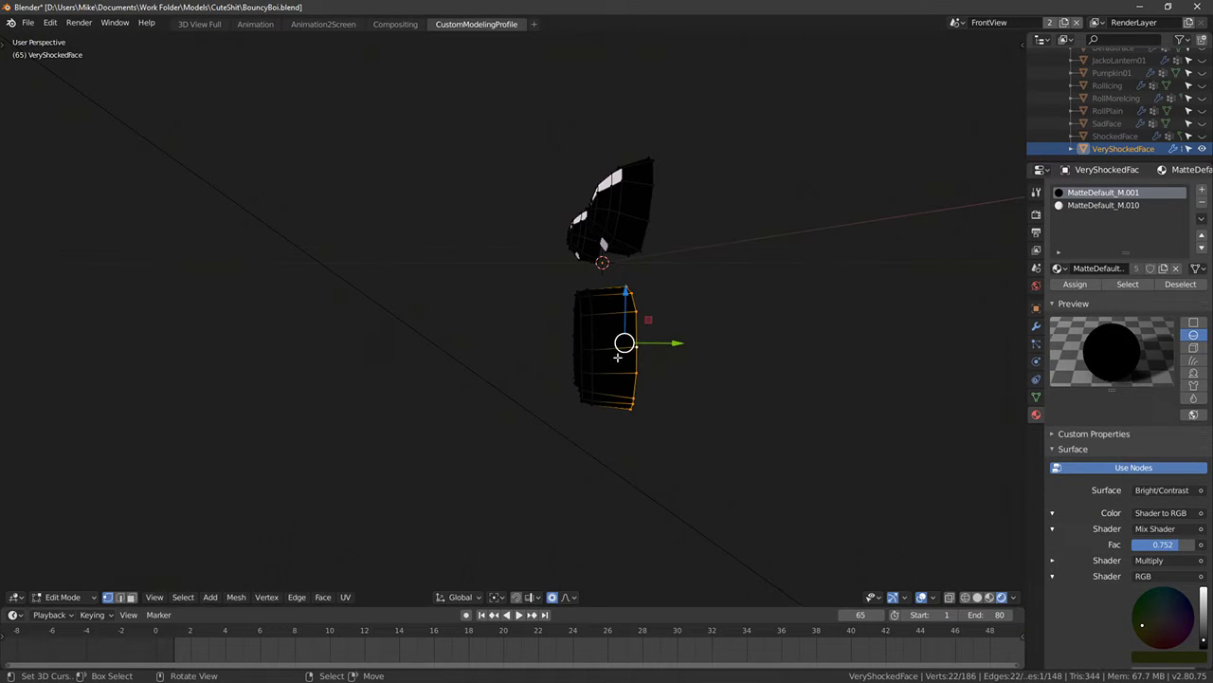
pyautogui.press('x')
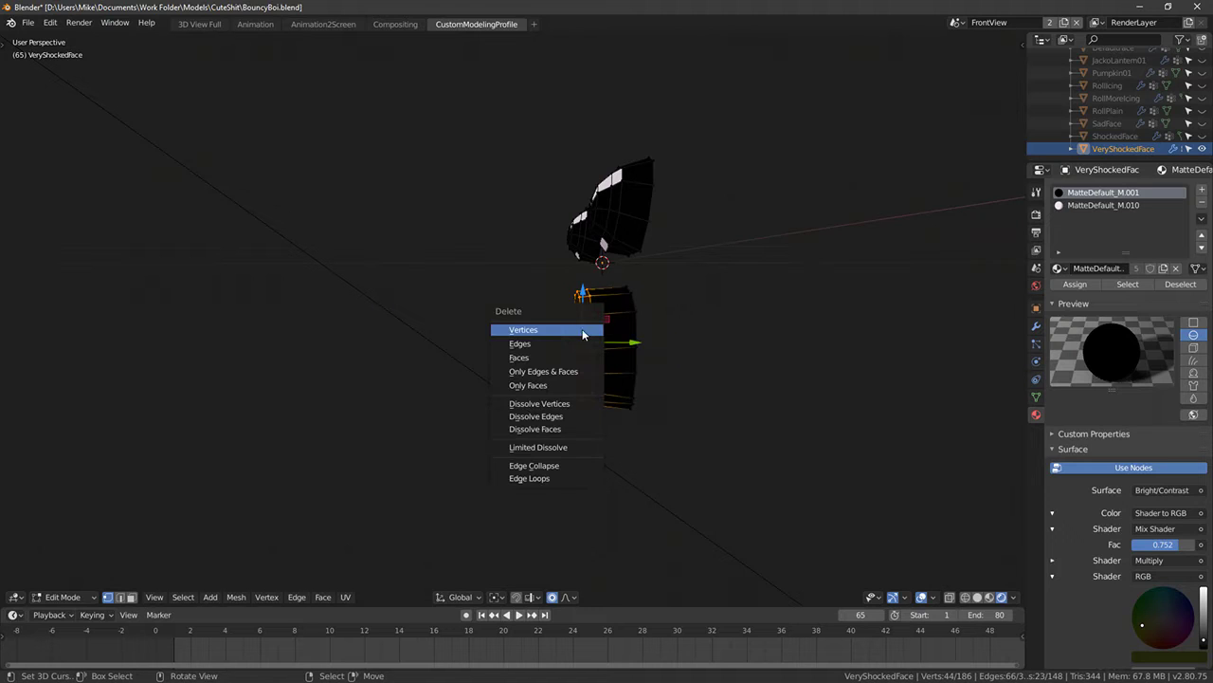
pyautogui.click(582, 328)
pyautogui.press('KP_1')
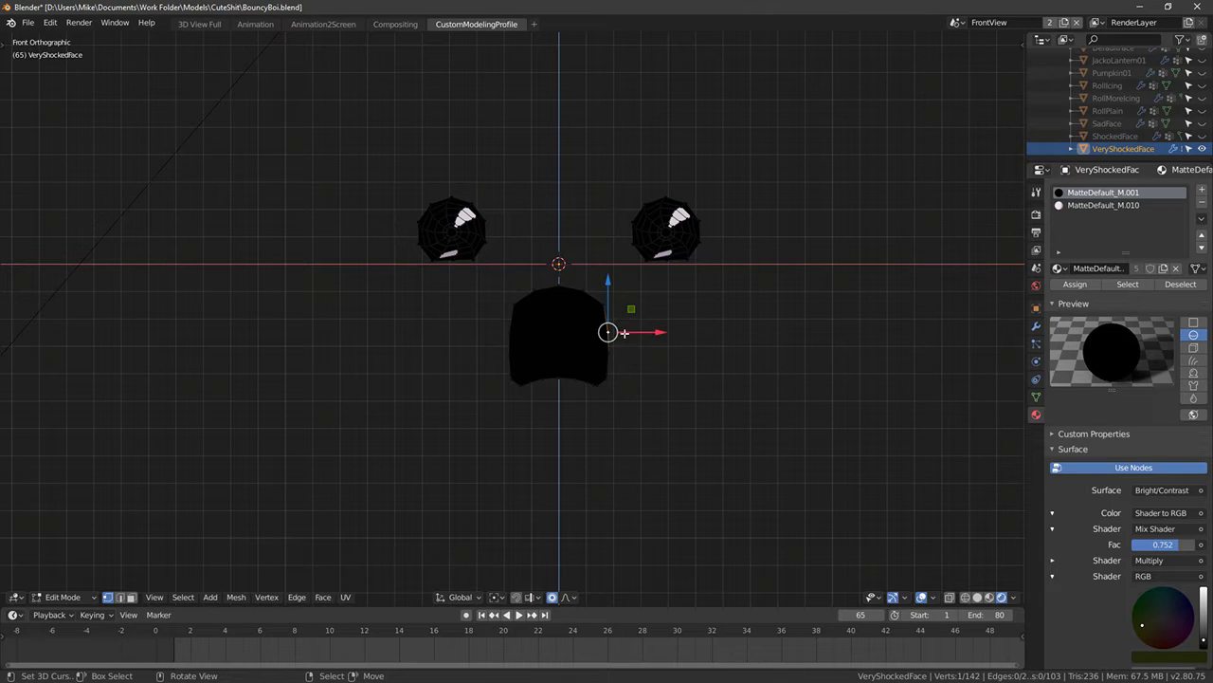
pyautogui.hotkey('ctrl', 'l')
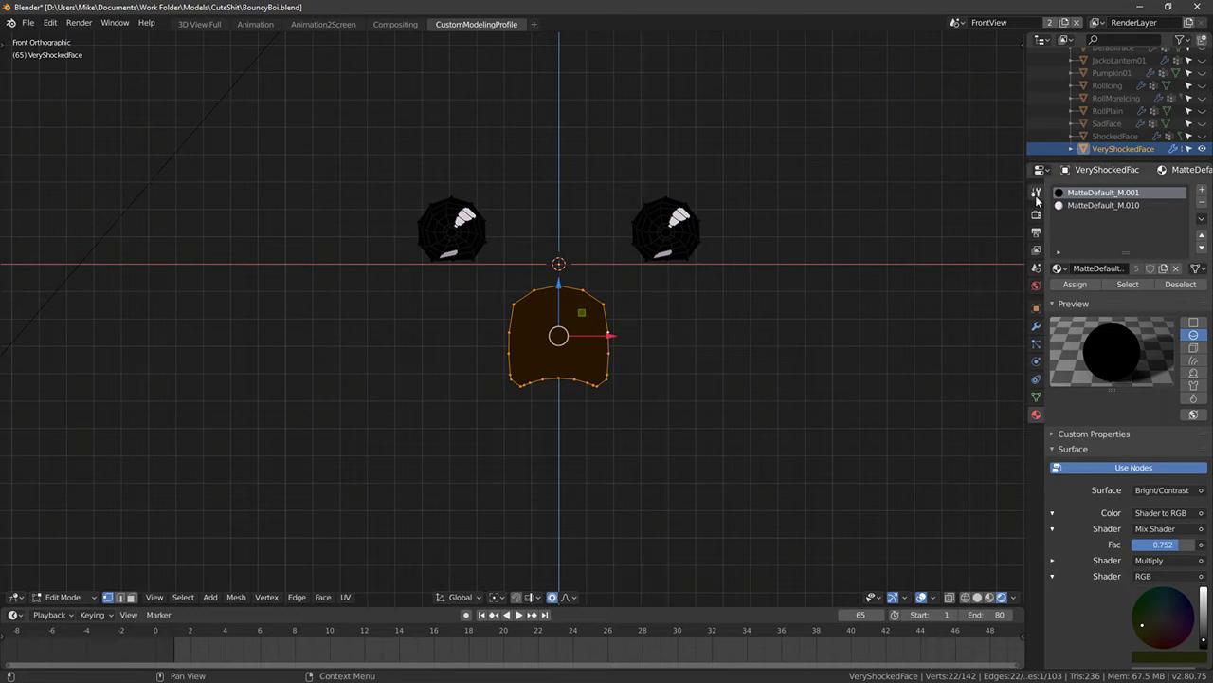
pyautogui.hotkey('alt', 'a')
pyautogui.hotkey('ctrl', 'z')
# Leave mesh editing and duplicate the VeryShockedFace object in place
pyautogui.moveTo(810, 256); pyautogui.dragTo(771, 268, button='middle')
pyautogui.press('Tab')
pyautogui.hotkey('shift', 'd')
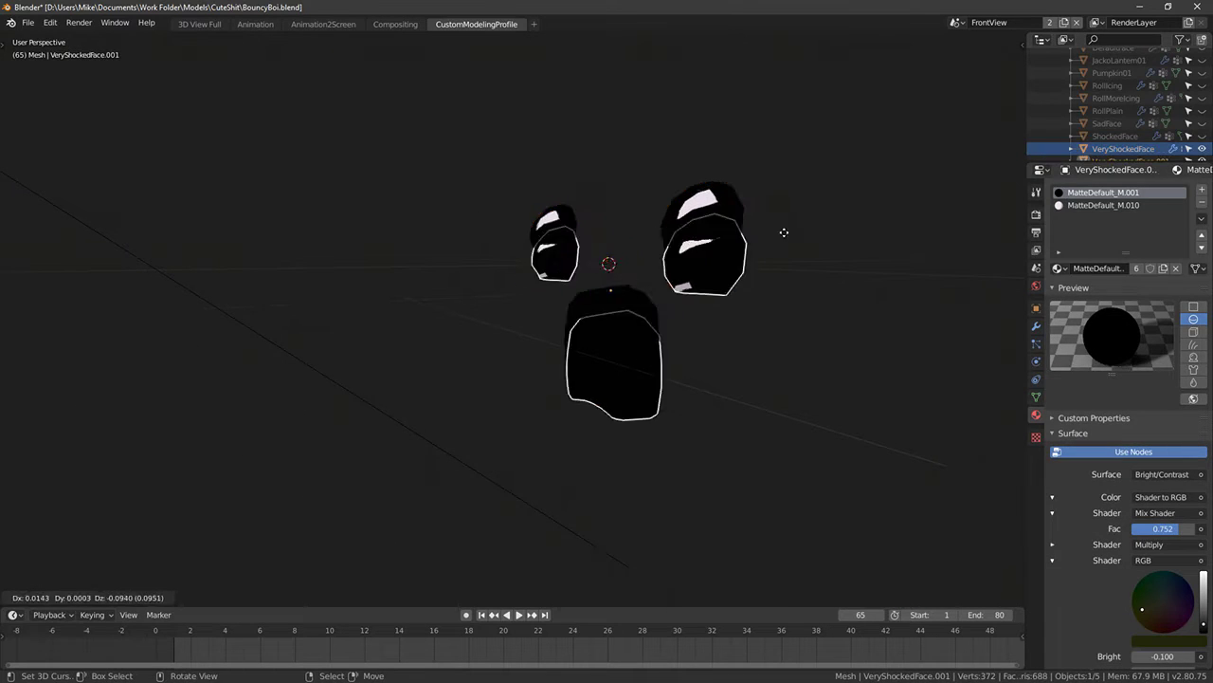
pyautogui.press('Escape')
pyautogui.press('KP_1')
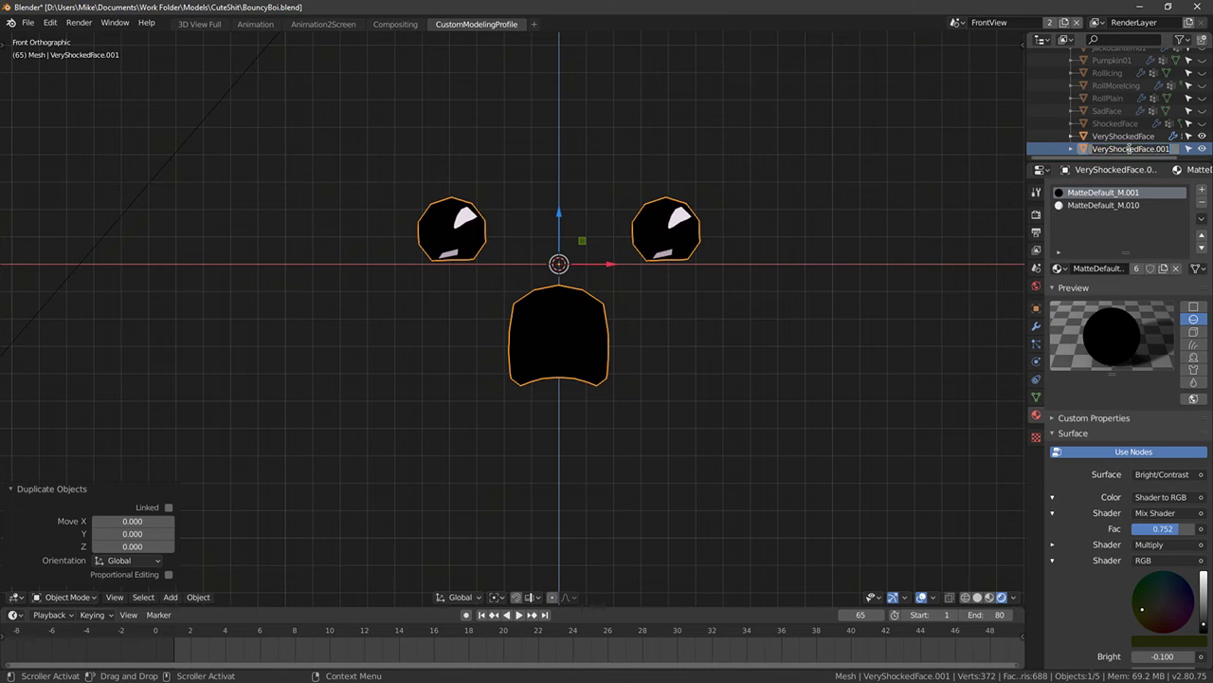
# Rename the duplicate as VeryHappyFace and hide the original VeryShockedFace
pyautogui.click(1128, 149)
pyautogui.write('VeryHappy')
pyautogui.press('Return')
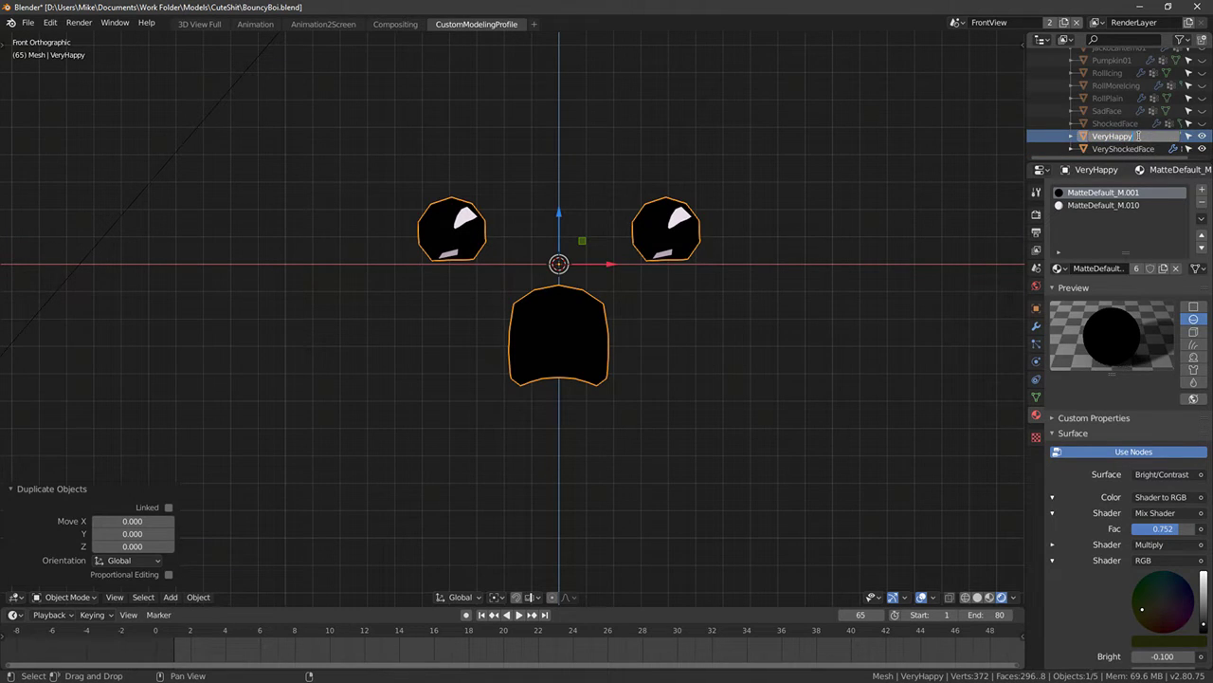
pyautogui.click(545, 302)
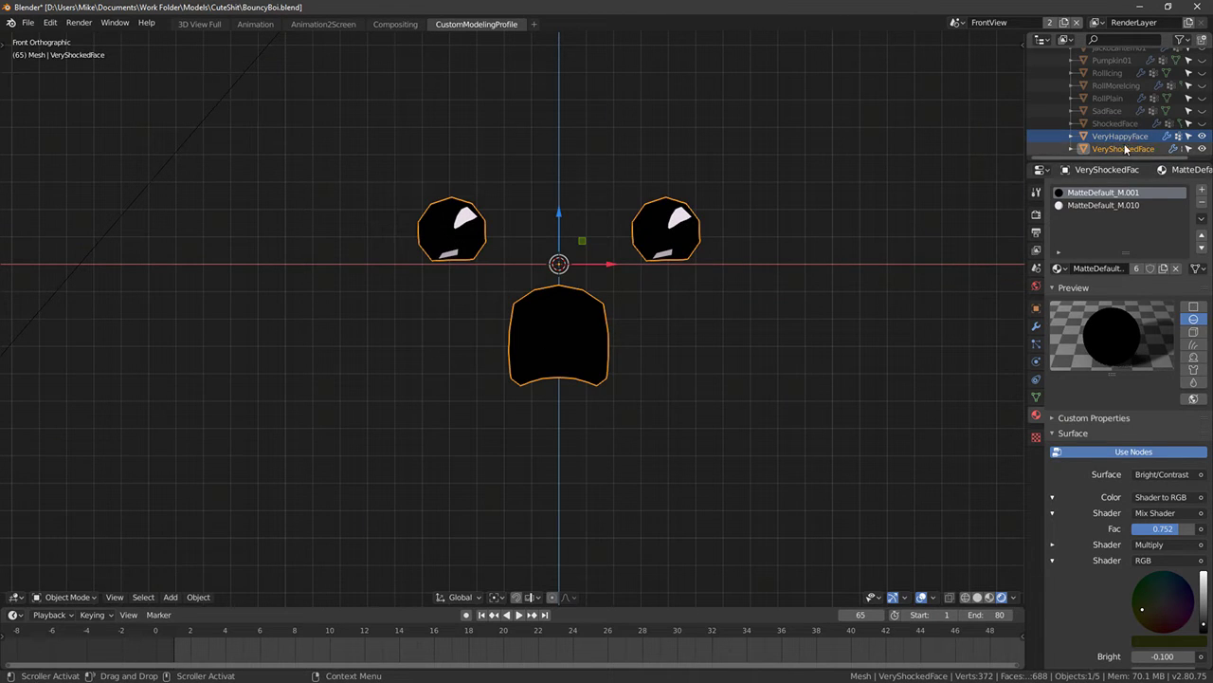
pyautogui.click(1126, 149)
pyautogui.click(1203, 149)
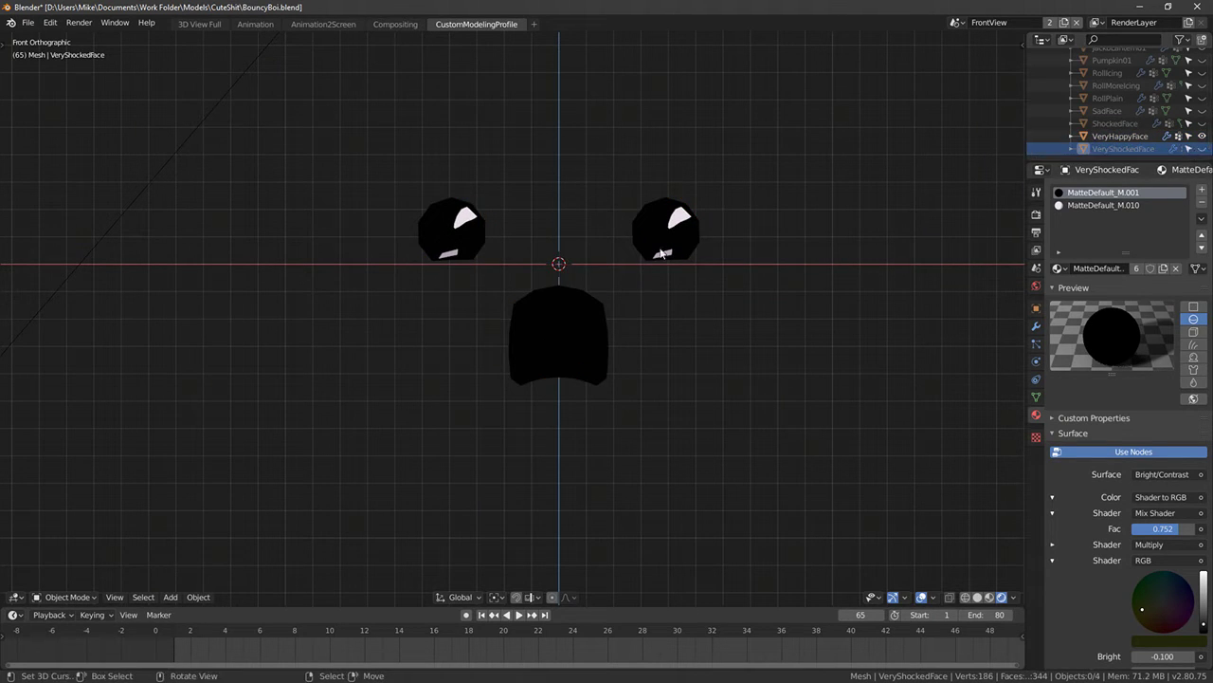
# Delete the extra mouth vertex loops in the VeryHappyFace mesh, keeping a single flat mouth face
pyautogui.click(660, 245)
pyautogui.moveTo(659, 256); pyautogui.dragTo(471, 317, button='middle')
pyautogui.press('Tab')
pyautogui.press('KP_1')
pyautogui.press('x')
pyautogui.click(471, 317)
pyautogui.rightClick(642, 329)
pyautogui.press('KP_1')
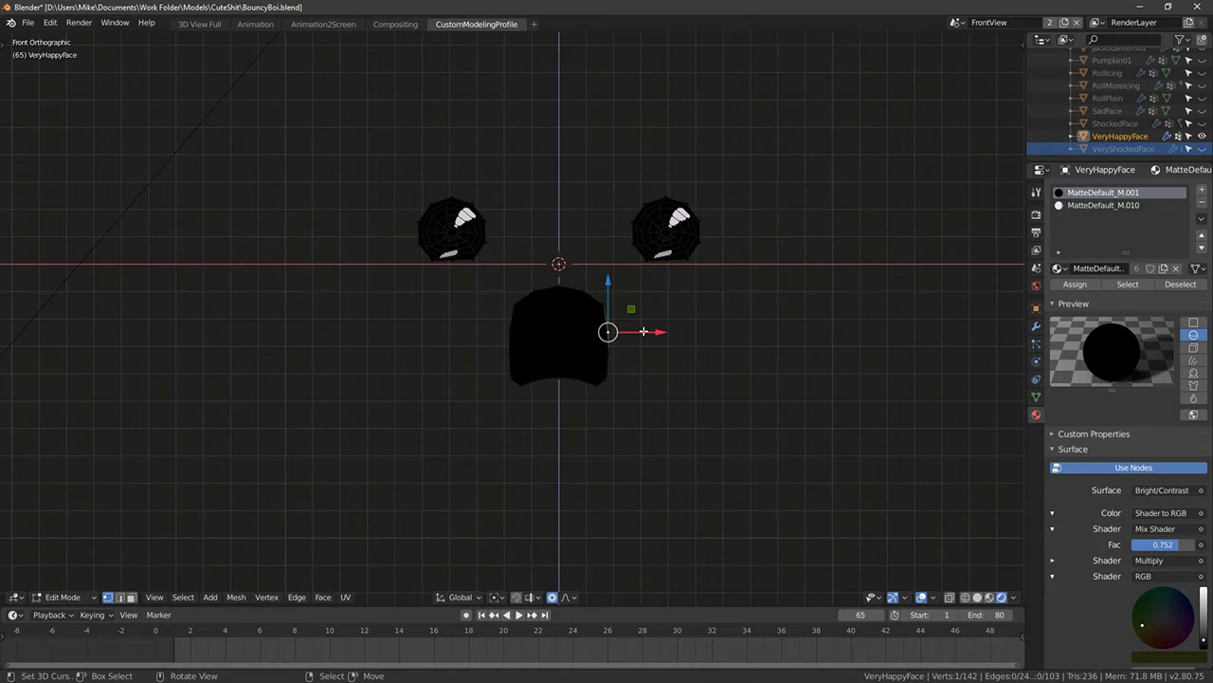
# Select the whole linked VeryHappyFace mouth and rotate it 180° in the front view
pyautogui.hotkey('ctrl', 'l')
pyautogui.write('r1')
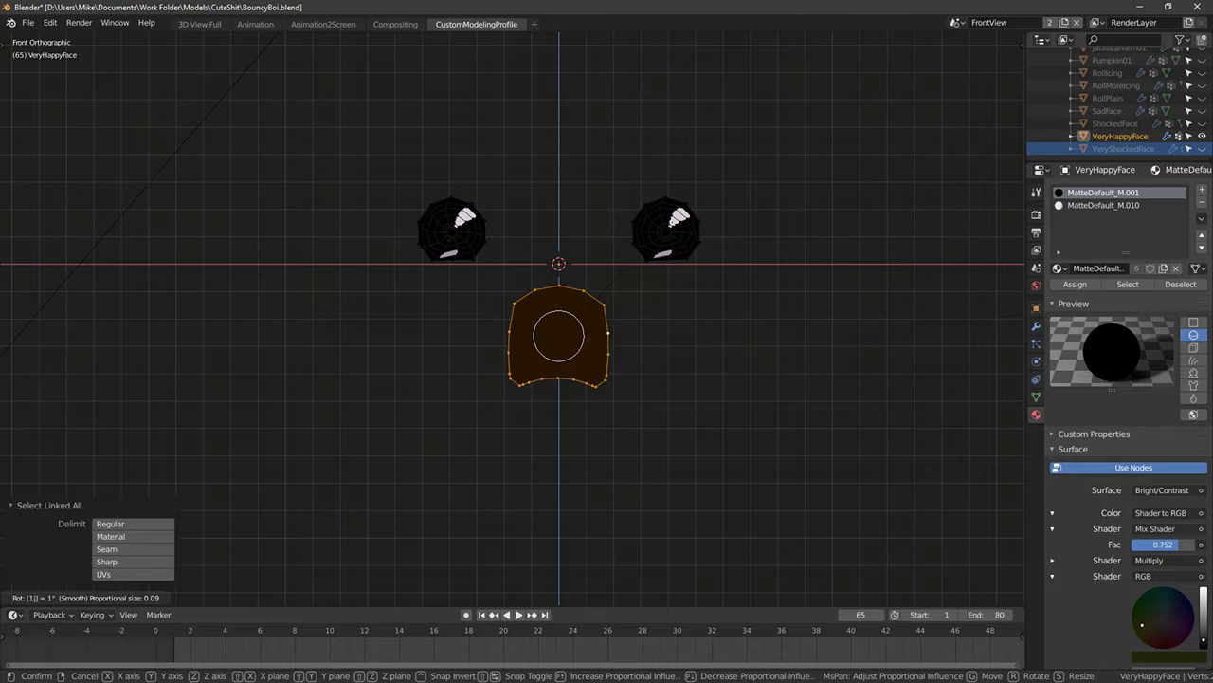
pyautogui.write('80')
pyautogui.press('Return')
pyautogui.moveTo(517, 278); pyautogui.dragTo(471, 344, button='middle')
pyautogui.press('KP_1')
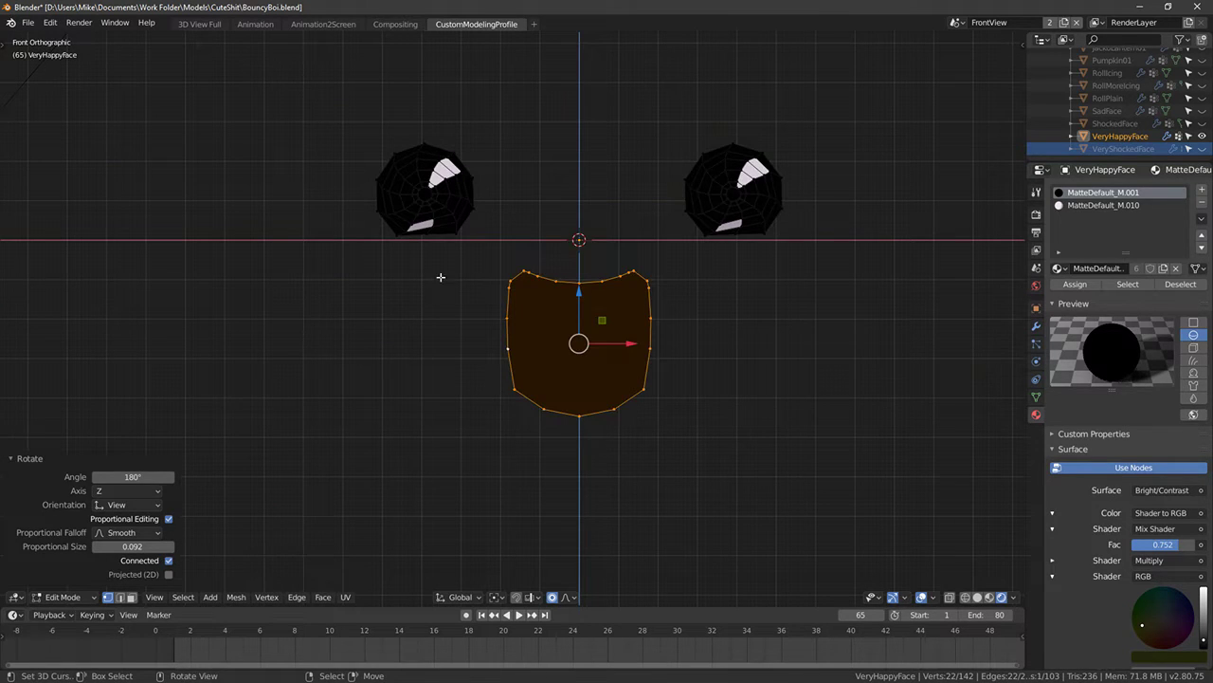
# Unhide VeryShockedFace to compare the mouths, and delete the flattened VeryHappyFace object
pyautogui.click(1202, 149)
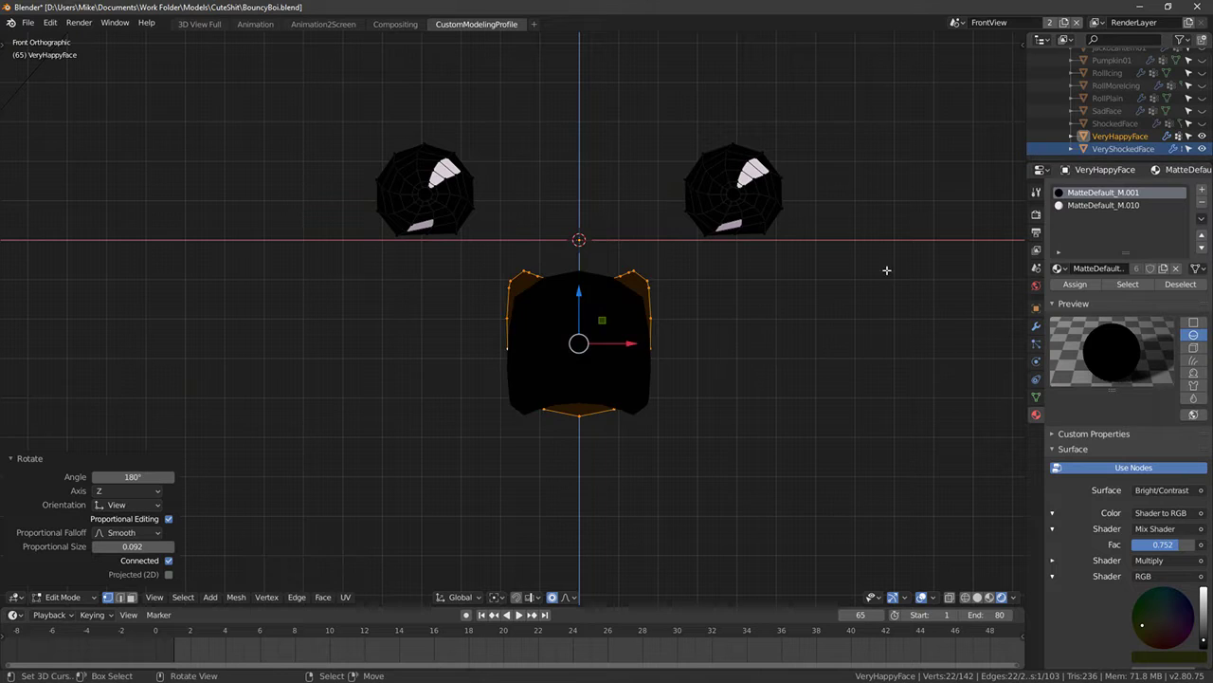
pyautogui.moveTo(886, 269); pyautogui.dragTo(743, 305, button='middle')
pyautogui.click(1114, 138)
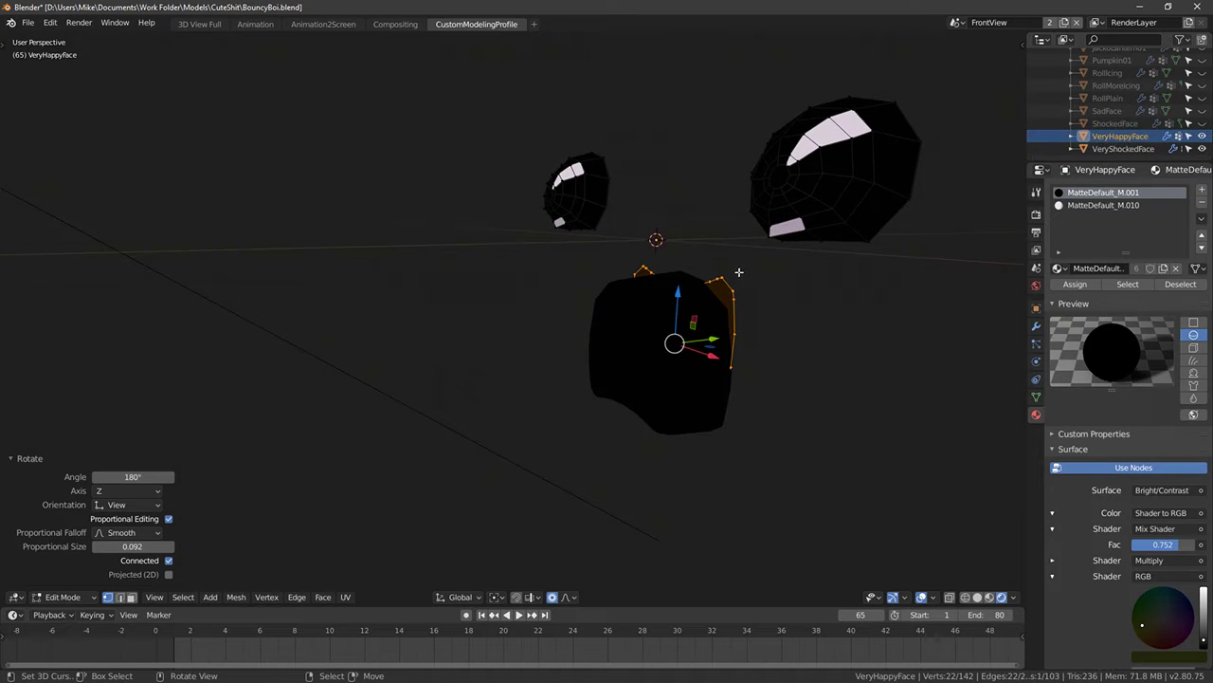
pyautogui.press('Tab')
pyautogui.press('x')
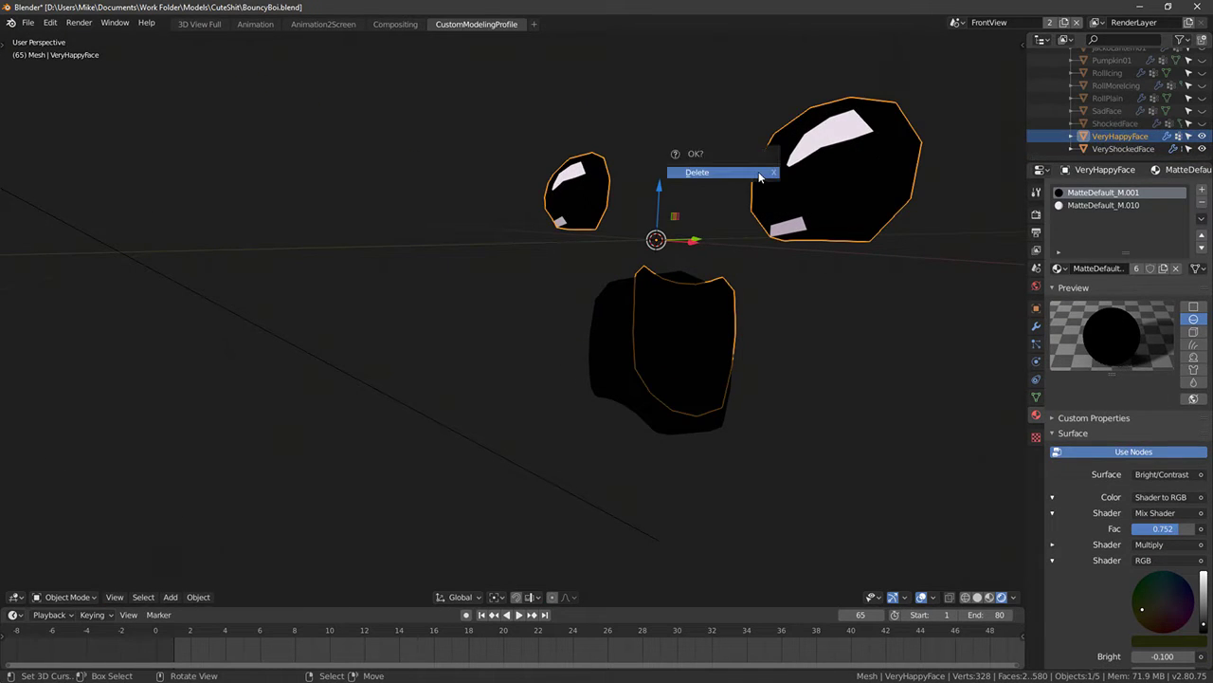
pyautogui.click(718, 172)
# Duplicate VeryShockedFace in place and rename the copy as VeryHappyFace
pyautogui.click(1055, 149)
pyautogui.hotkey('shift', 'd')
pyautogui.press('Escape')
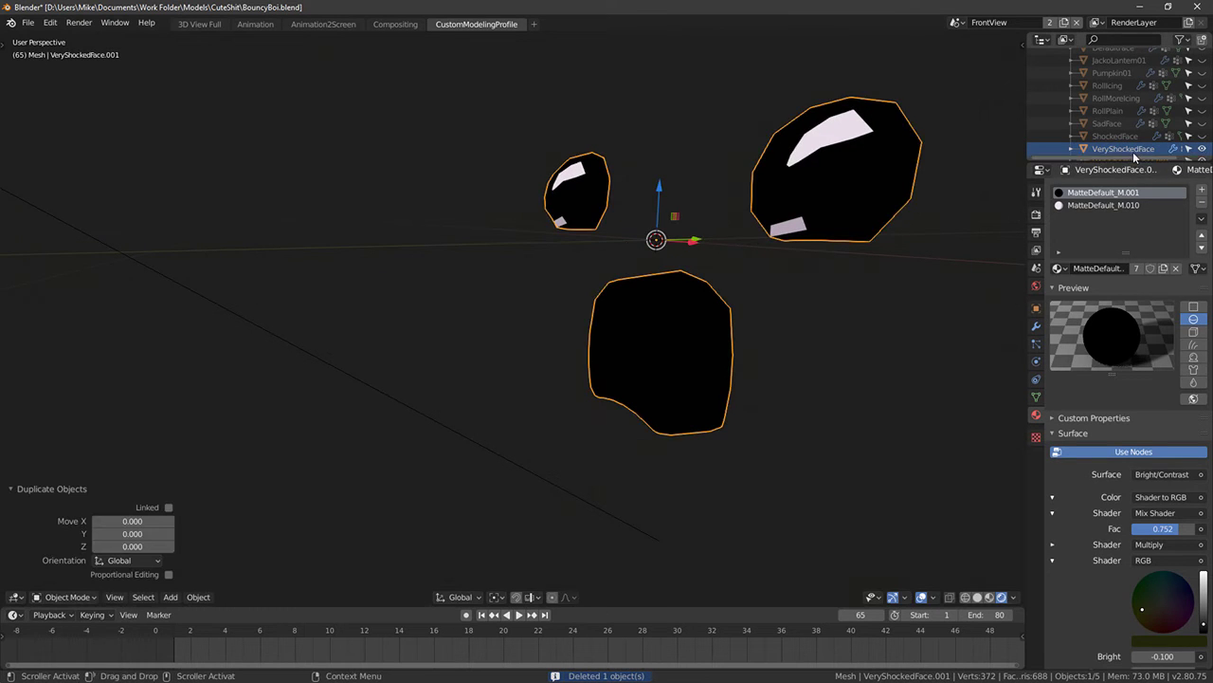
pyautogui.doubleClick(1136, 149)
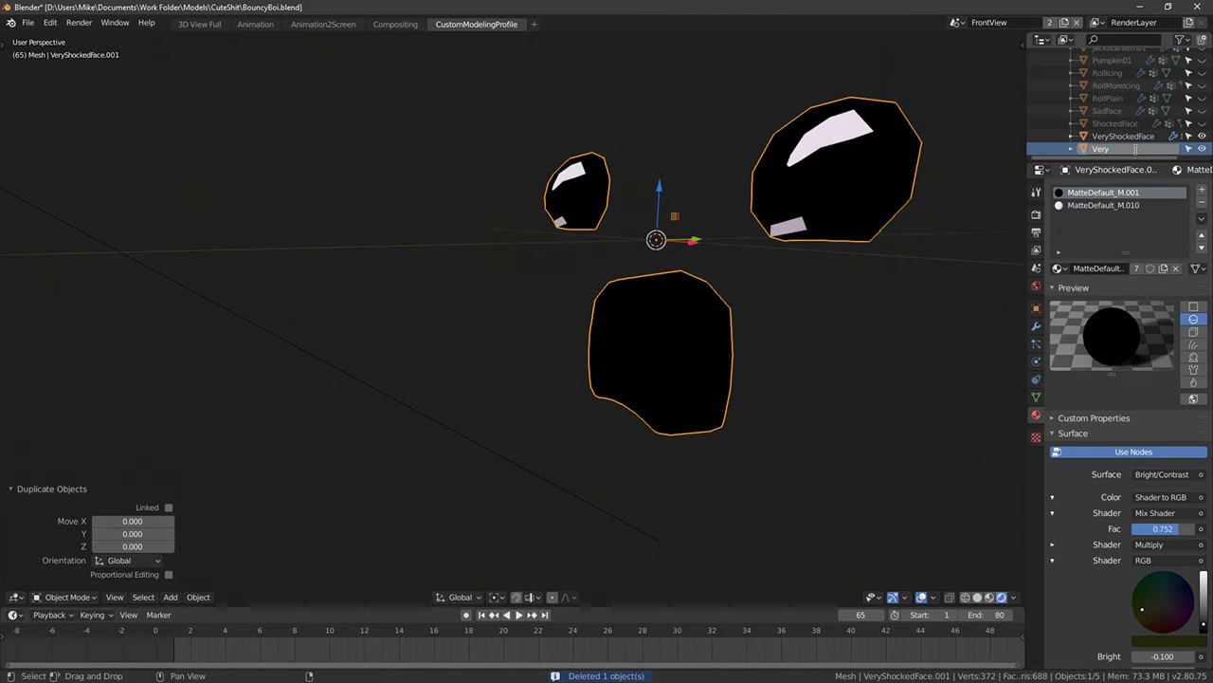
pyautogui.write('VeryHappyFace')
pyautogui.press('Return')
# Hide the VeryShockedFace object and leave its mesh editing
pyautogui.moveTo(894, 149); pyautogui.dragTo(615, 293, button='middle')
pyautogui.press('KP_1')
pyautogui.rightClick(604, 299)
pyautogui.press('Tab')
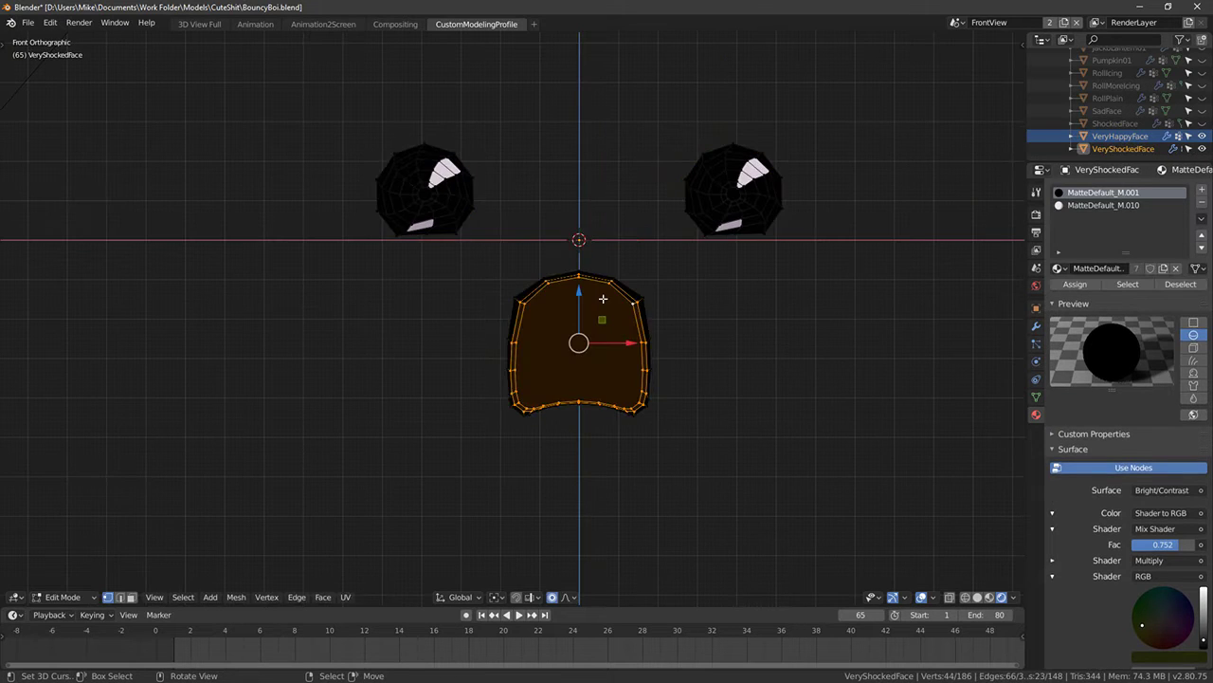
pyautogui.press('a')
pyautogui.press('a')
pyautogui.click(630, 302)
pyautogui.hotkey('ctrl', 'l')
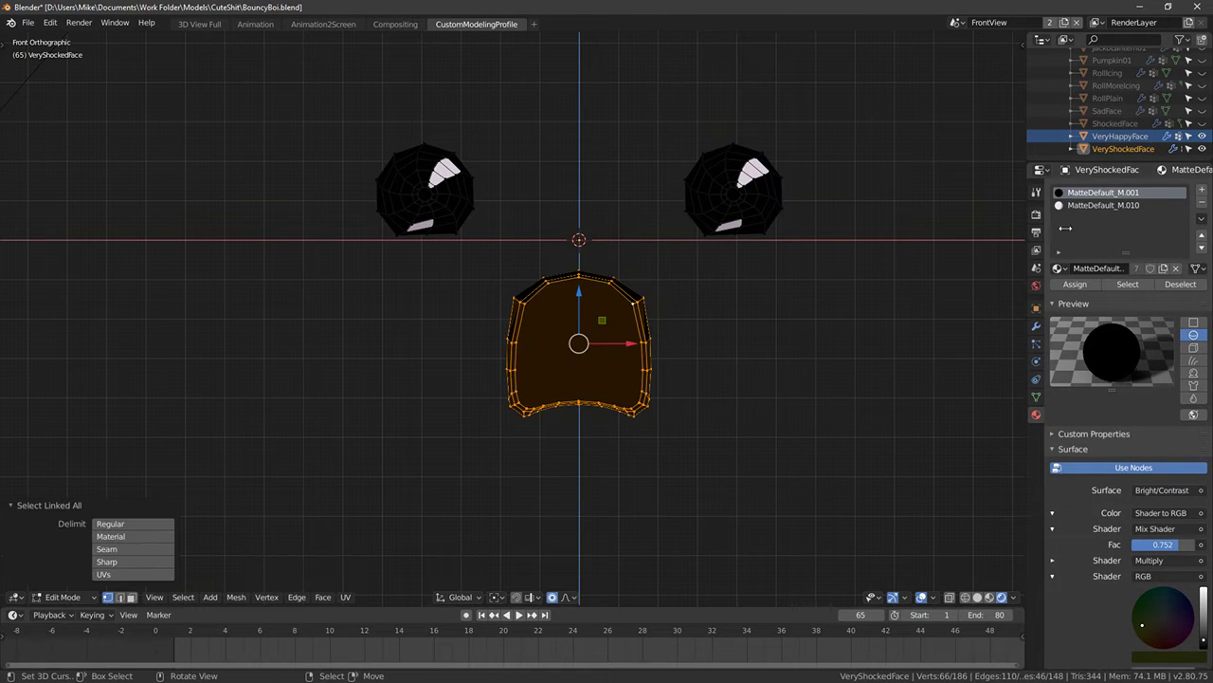
pyautogui.click(1202, 149)
pyautogui.press('Tab')
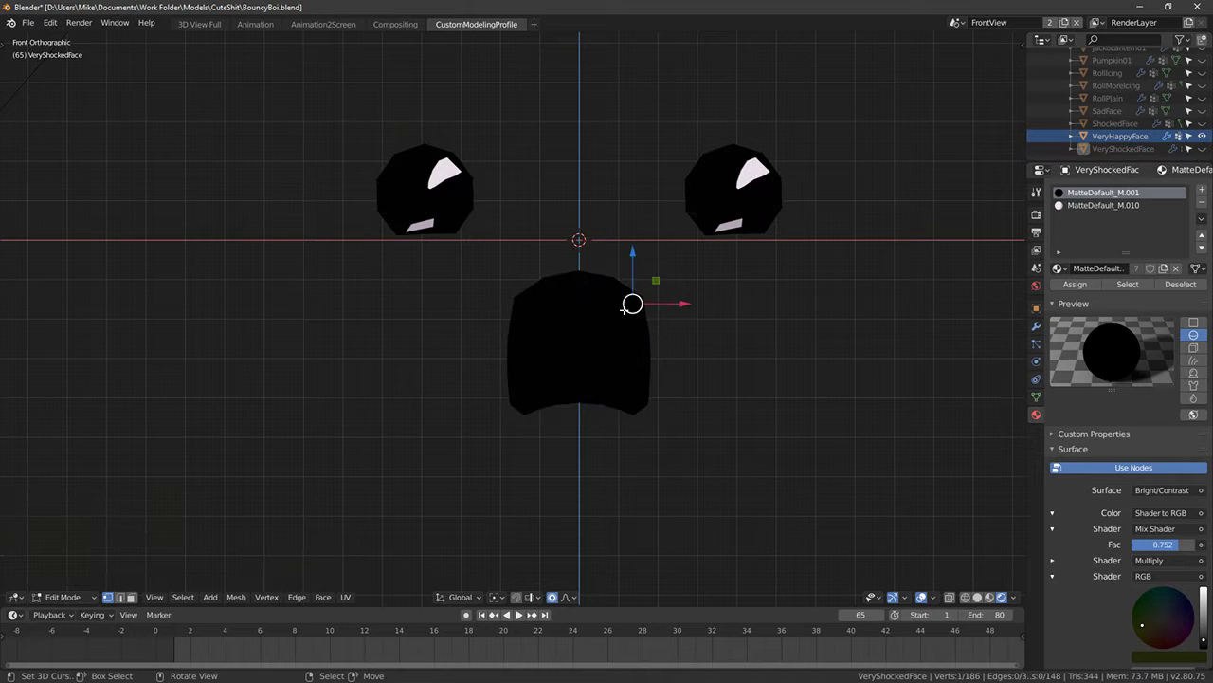
# Edit the VeryHappyFace mesh, select its whole linked mouth and rotate it 180° in the front view
pyautogui.click(621, 309)
pyautogui.press('Tab')
pyautogui.press('a')
pyautogui.press('a')
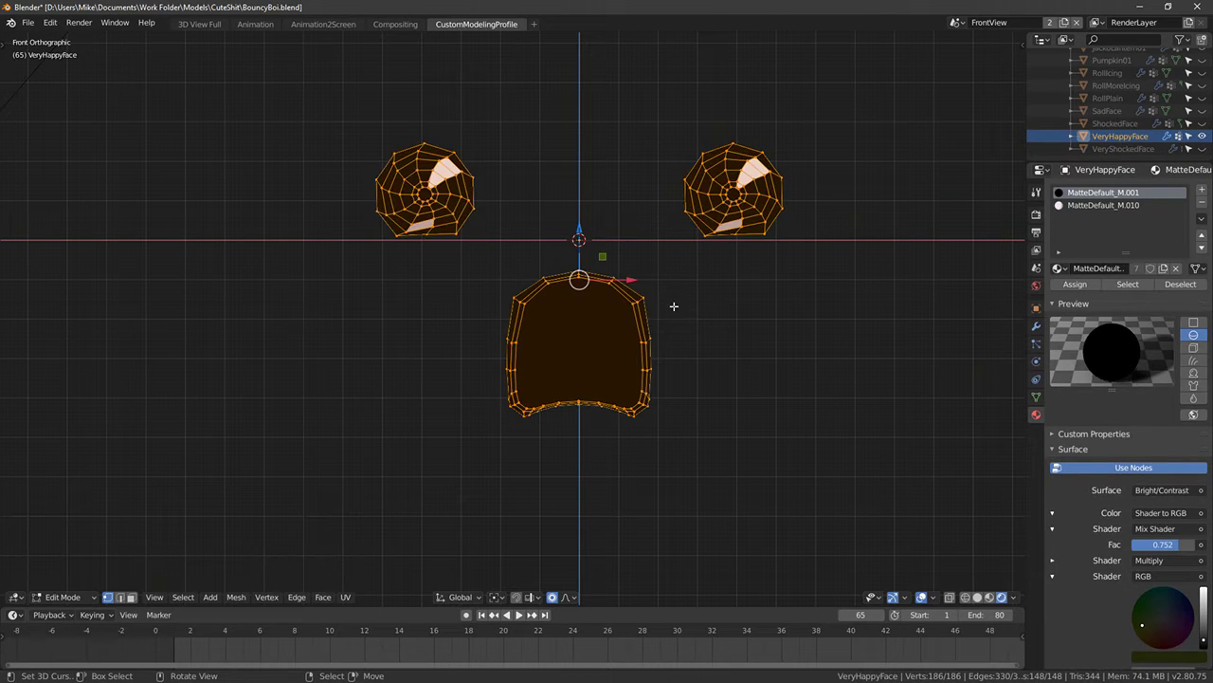
pyautogui.click(633, 301)
pyautogui.hotkey('ctrl', 'l')
pyautogui.write('r')
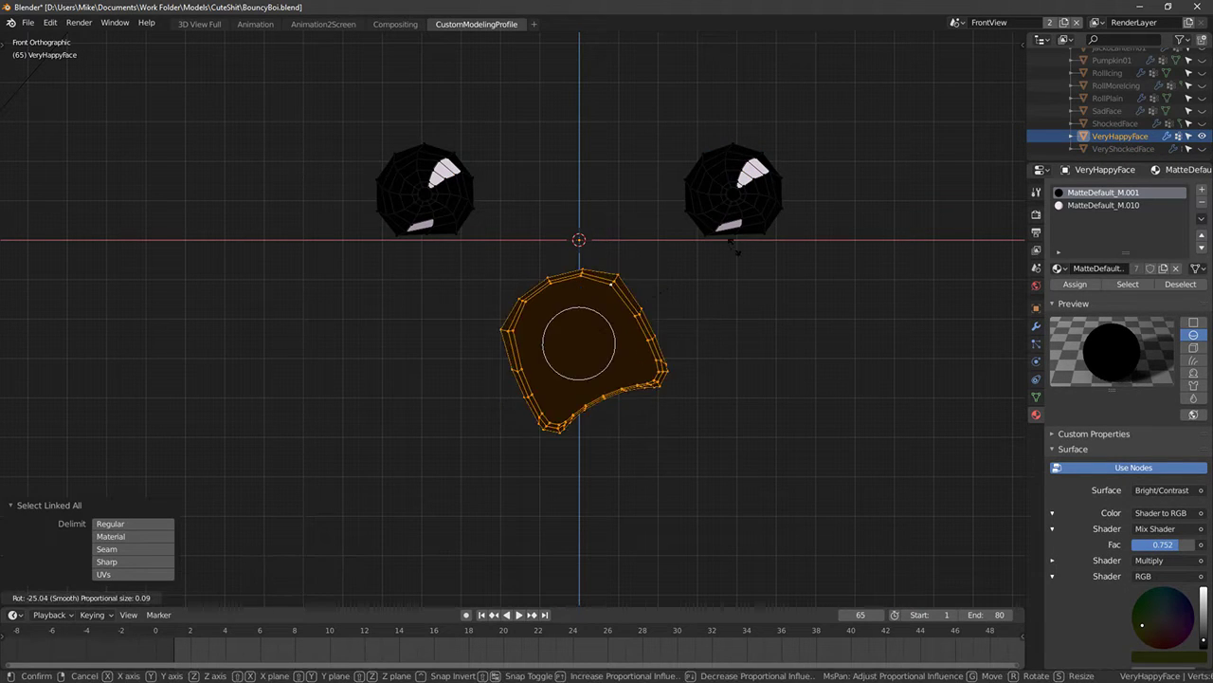
pyautogui.write('180')
pyautogui.press('Return')
# Scale the VeryHappyFace mouth to about 0.857 along Z and fatten it with an offset of about -0.010
pyautogui.press('s')
pyautogui.press('z')
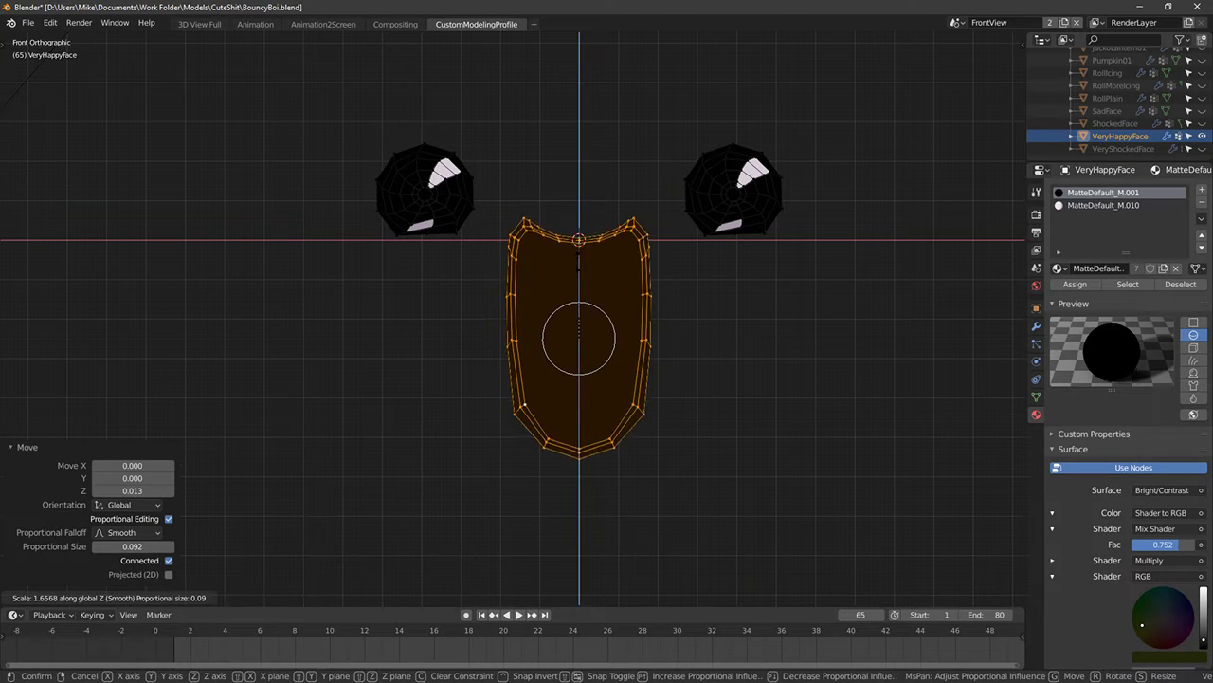
pyautogui.click(591, 231)
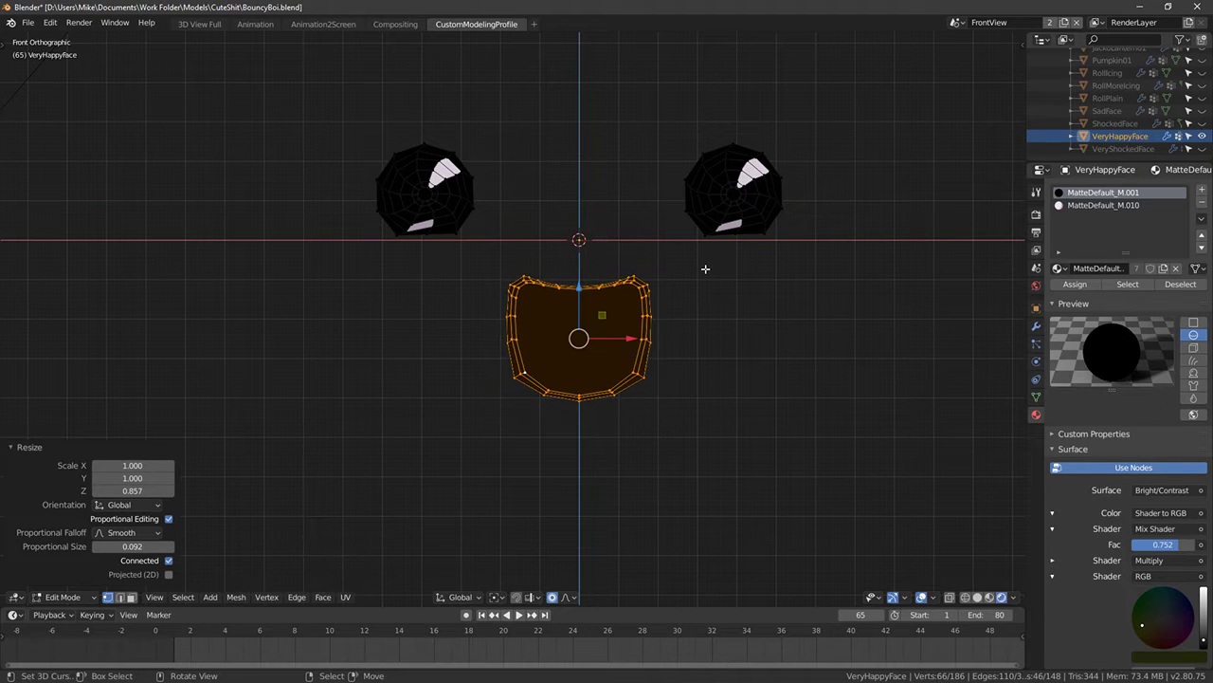
pyautogui.hotkey('alt', 's')
pyautogui.click(645, 296)
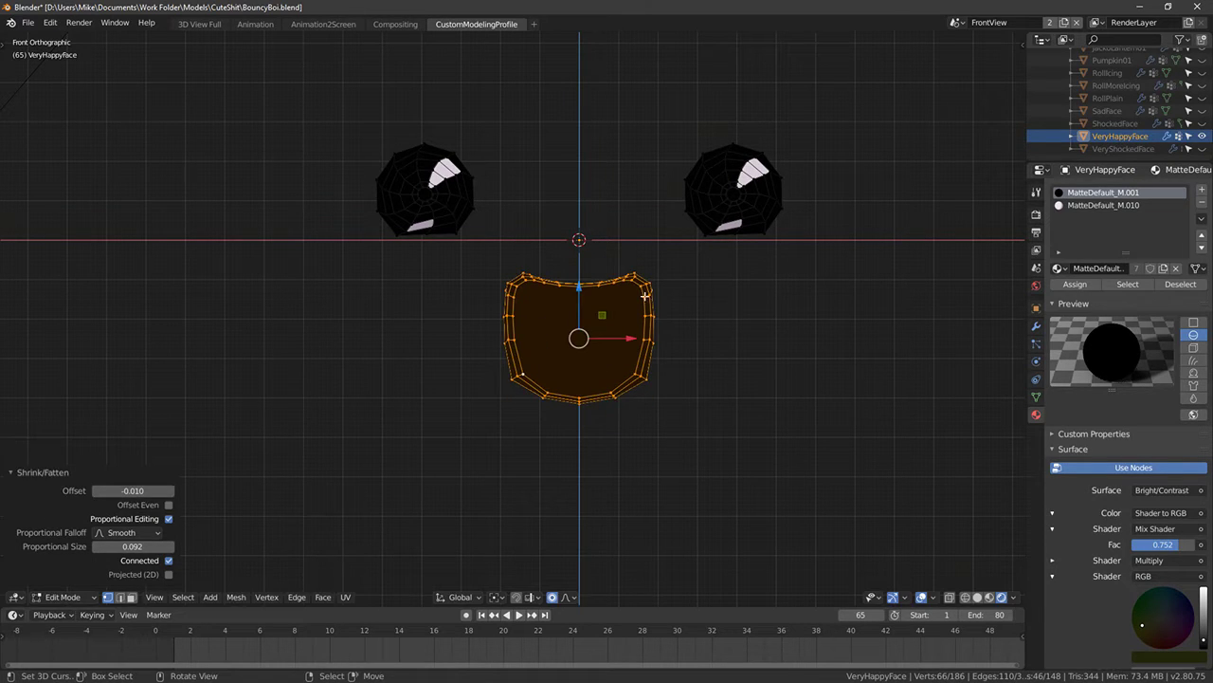
# Raise the VeryHappyFace mouth slightly towards the eyes and leave mesh editing
pyautogui.click(585, 270)
pyautogui.press('Tab')
pyautogui.scroll(-3, 529, 350)
pyautogui.moveTo(529, 362); pyautogui.dragTo(578, 381, button='middle')
pyautogui.press('KP_1')
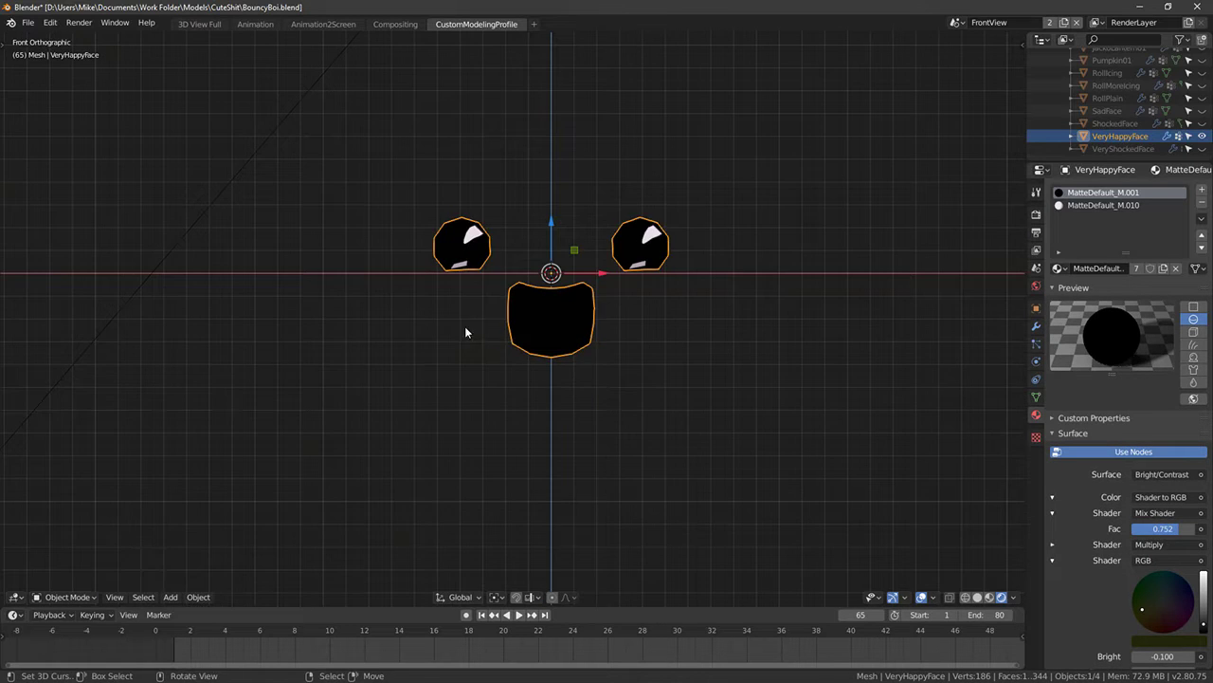
pyautogui.scroll(3, 465, 331)
# Export the selected VeryHappyFace object as BouncyStuffFaceVeryHappy.fbx in the CuteShit folder
pyautogui.click(28, 23)
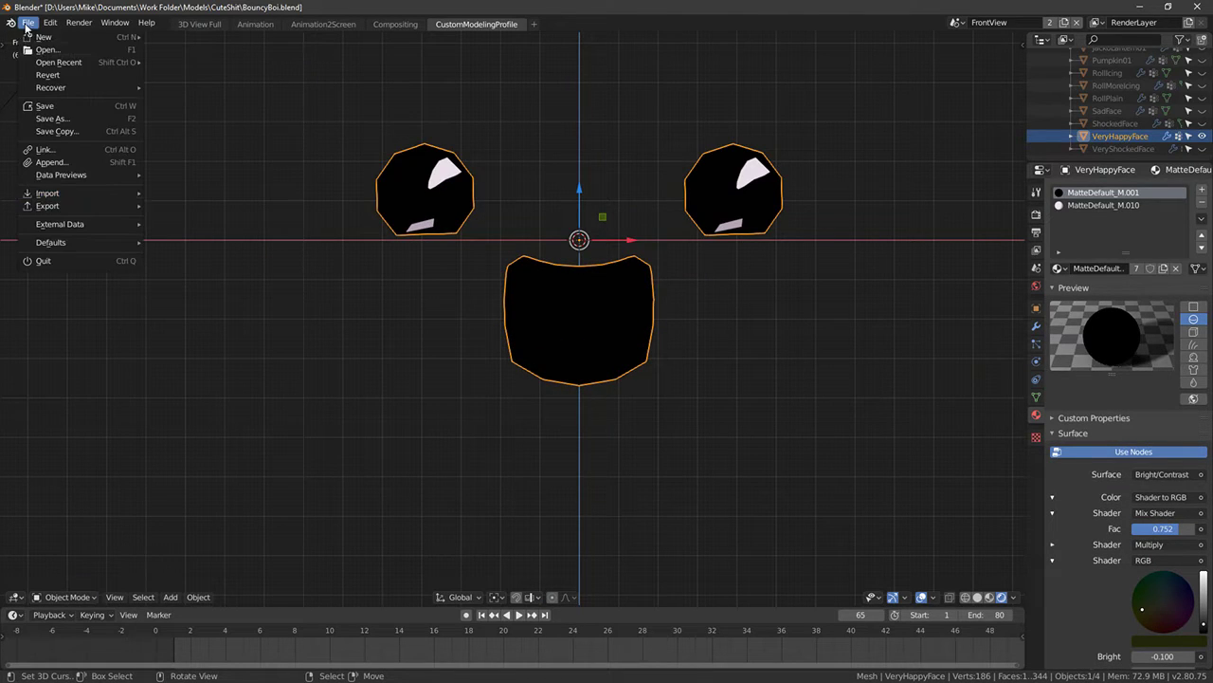
pyautogui.moveTo(67, 205)
pyautogui.click(171, 230)
pyautogui.click(238, 70)
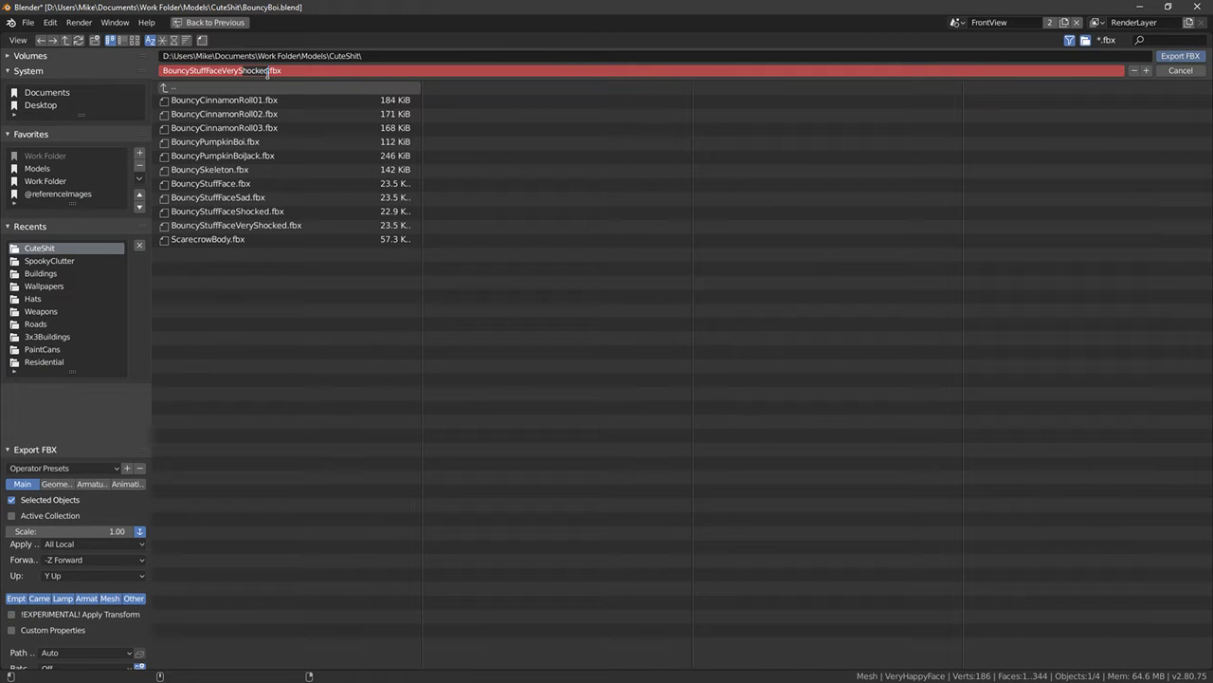
pyautogui.press('Return')
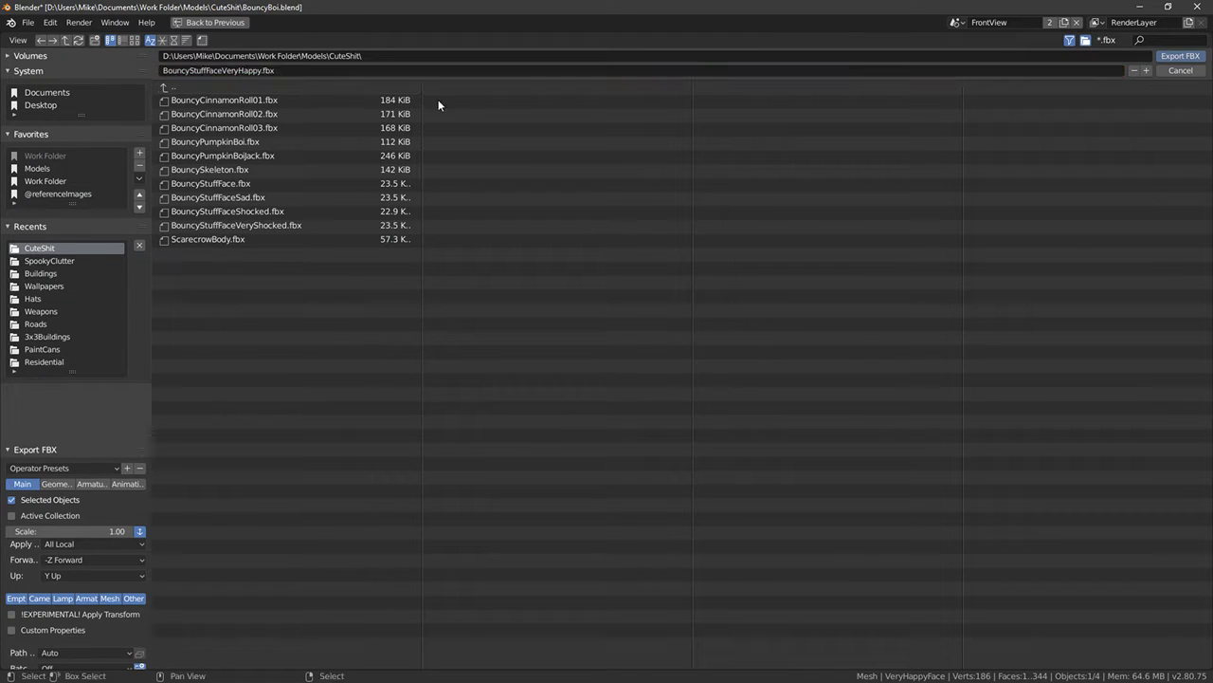
pyautogui.press('Return')
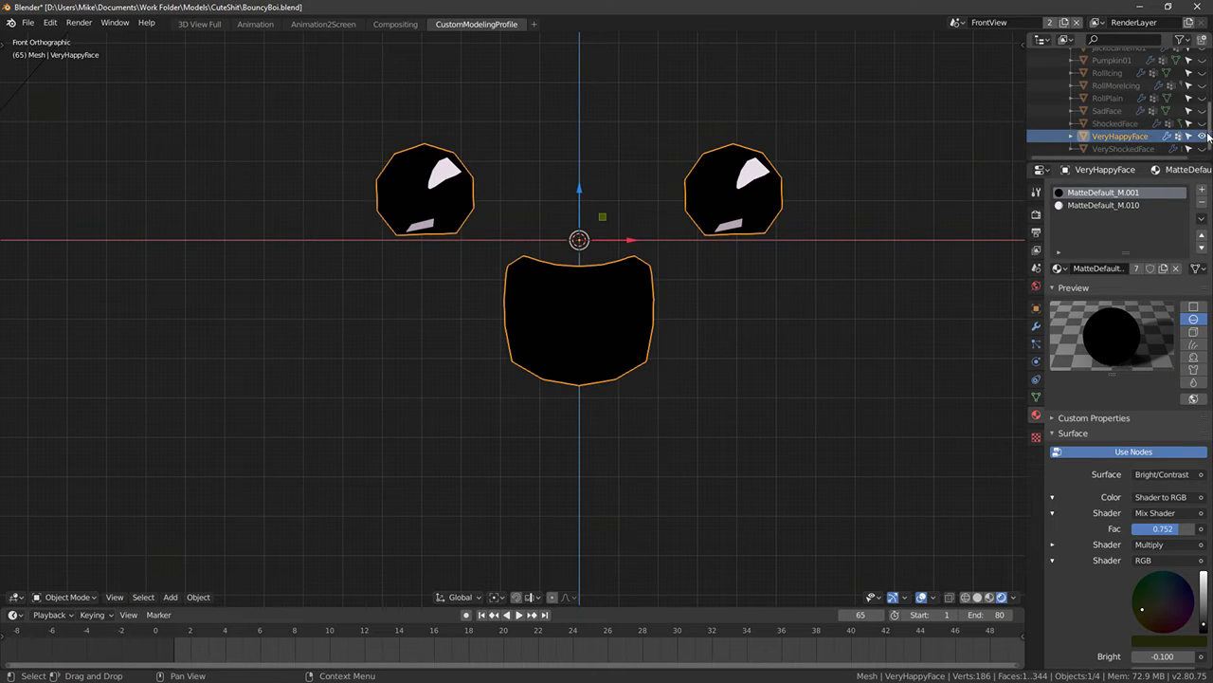
# Hide VeryHappyFace, and unhide and select SadFace
pyautogui.press('h')
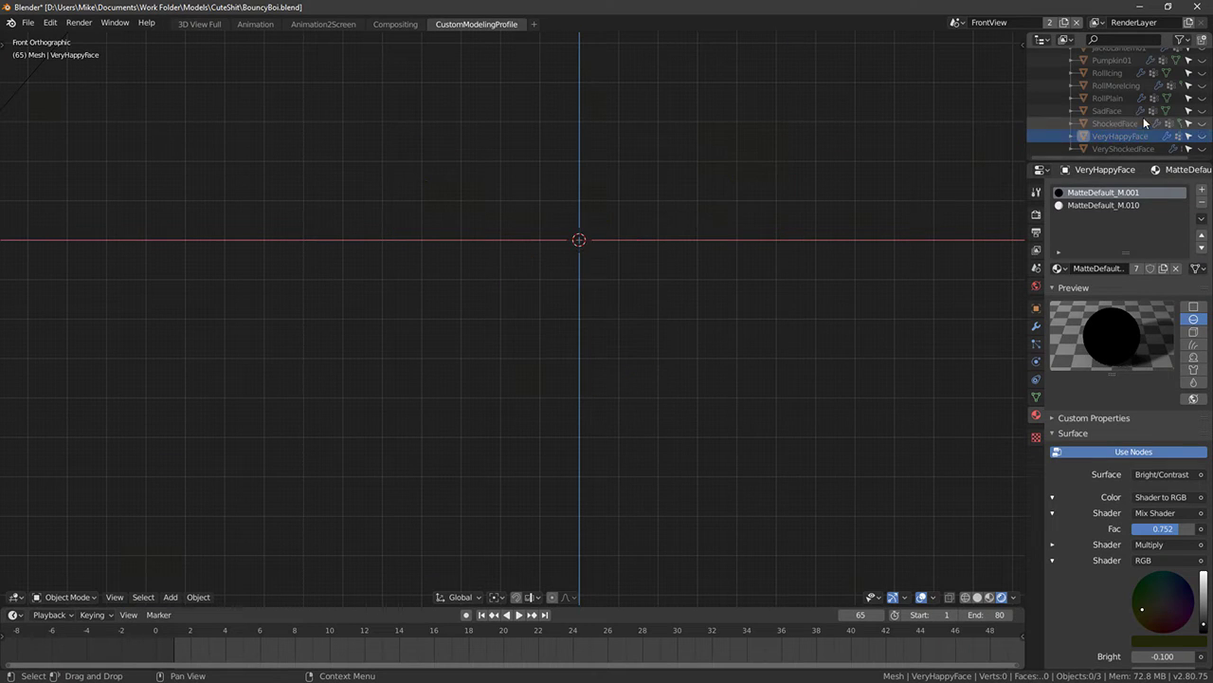
pyautogui.click(1201, 111)
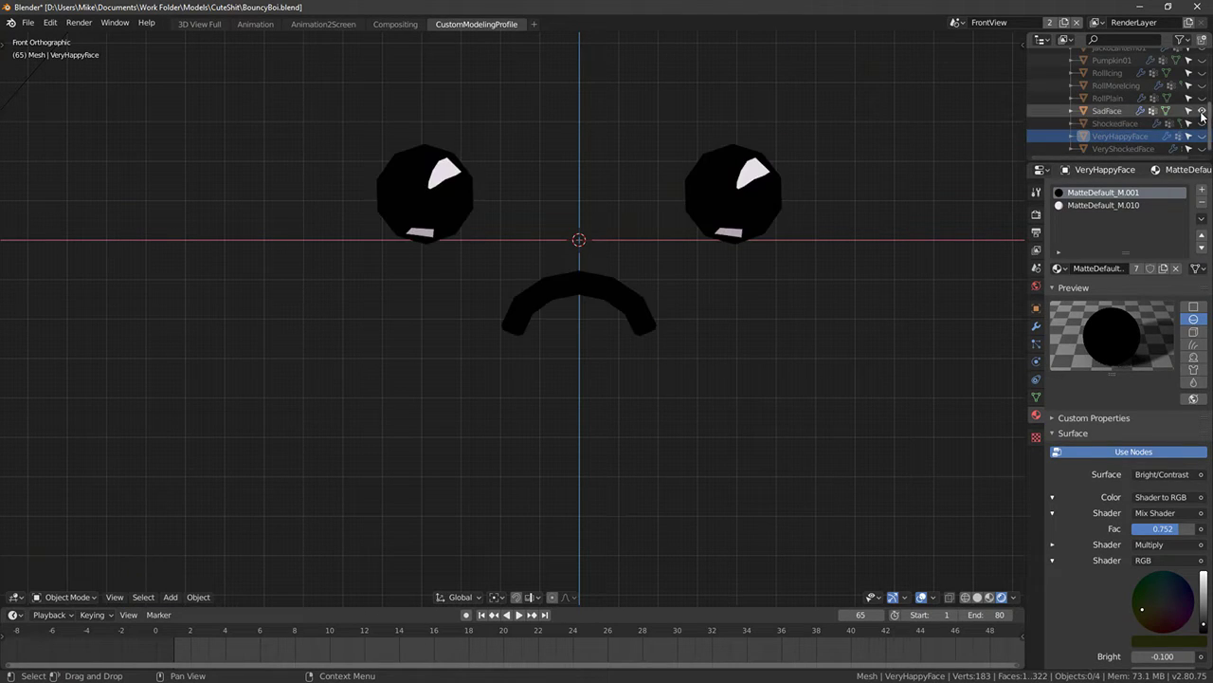
pyautogui.click(580, 289)
# Rotate the whole linked SadFace mouth 180° and scale it uniformly to about 0.885
pyautogui.press('Tab')
pyautogui.click(582, 284)
pyautogui.hotkey('ctrl', 'l')
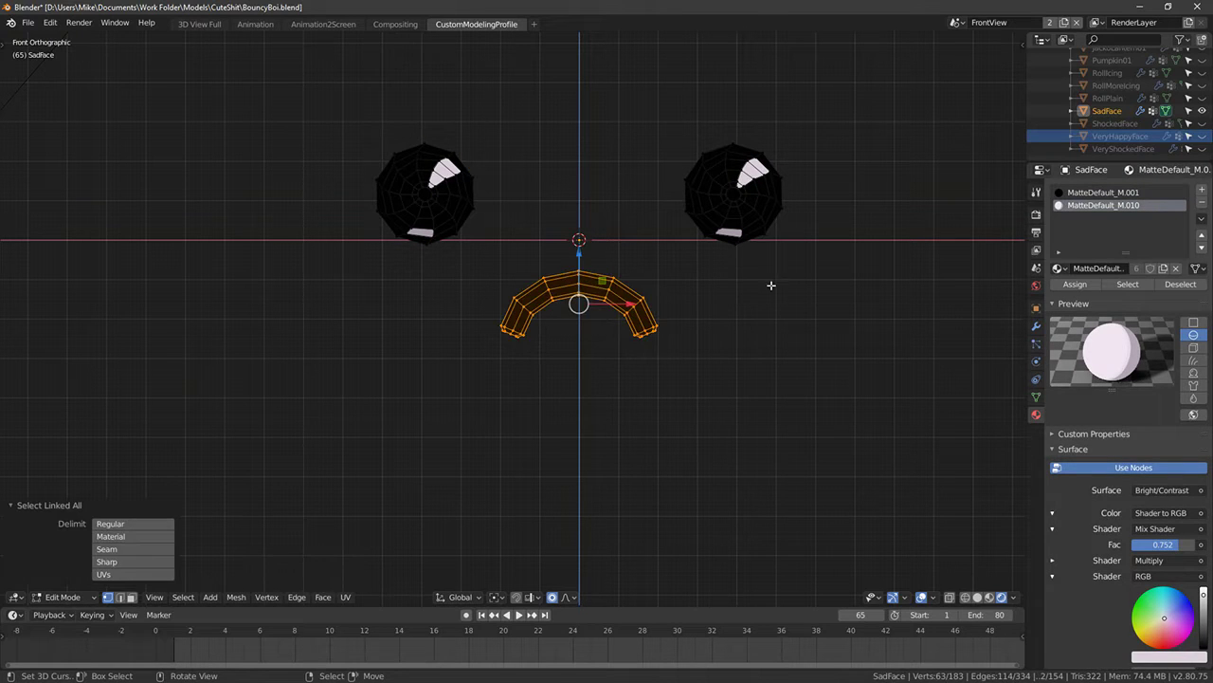
pyautogui.write('r180')
pyautogui.press('Return')
pyautogui.press('s')
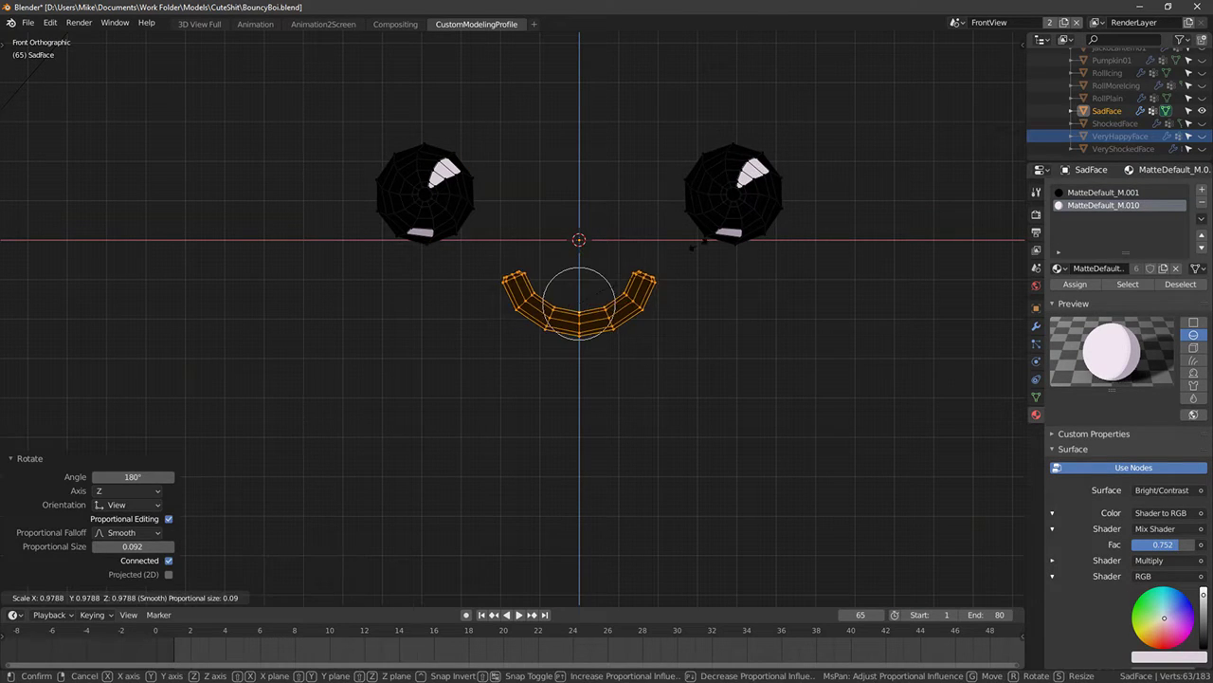
pyautogui.click(530, 241)
# Deselect the mesh and switch the view to see-through wireframe shading
pyautogui.keyDown('shift'); pyautogui.moveTo(407, 154); pyautogui.dragTo(427, 146, button='middle'); pyautogui.keyUp('shift')
pyautogui.hotkey('shift', 'z')
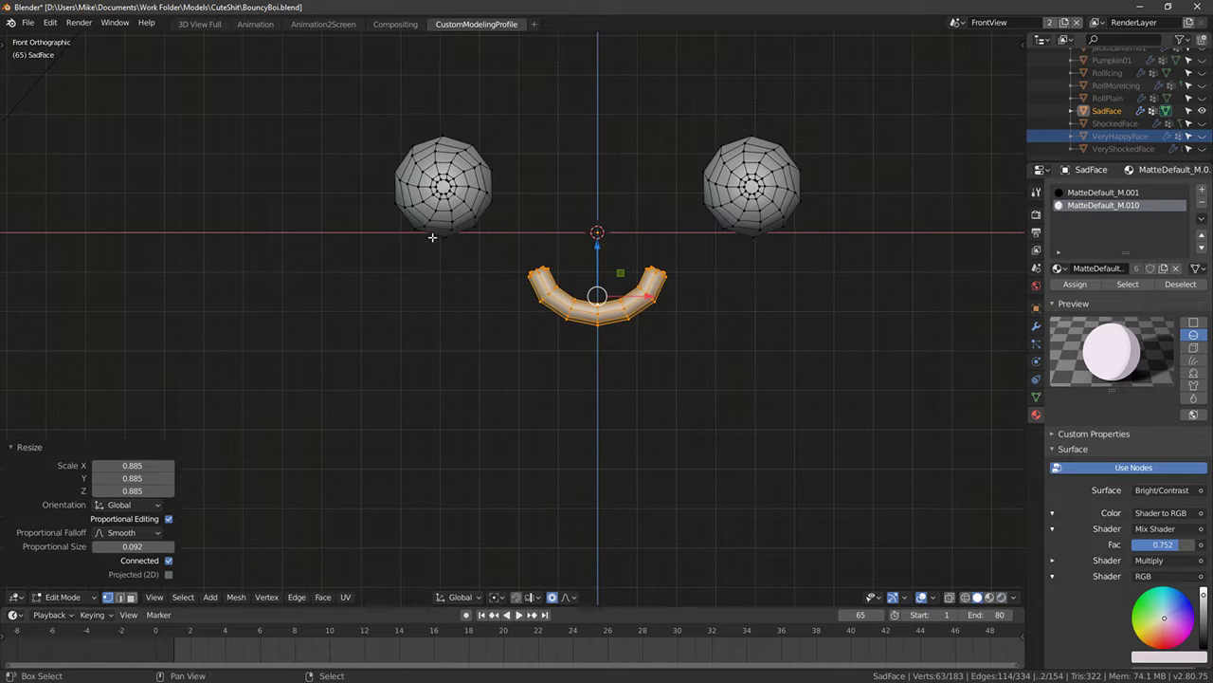
pyautogui.press('a')
pyautogui.press('z')
# Select the linked geometry of the SadFace eye on the positive X side and rotate it slightly in the front view
pyautogui.keyDown('alt'); pyautogui.rightClick(423, 233); pyautogui.keyUp('alt')
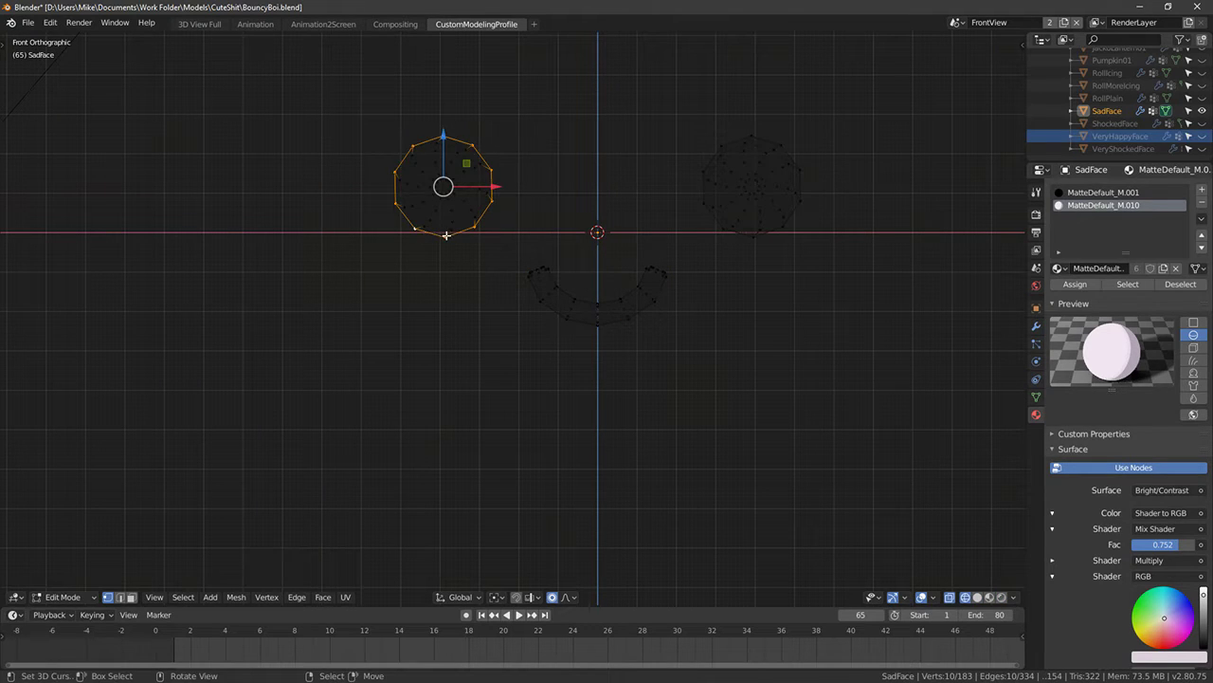
pyautogui.click(446, 235)
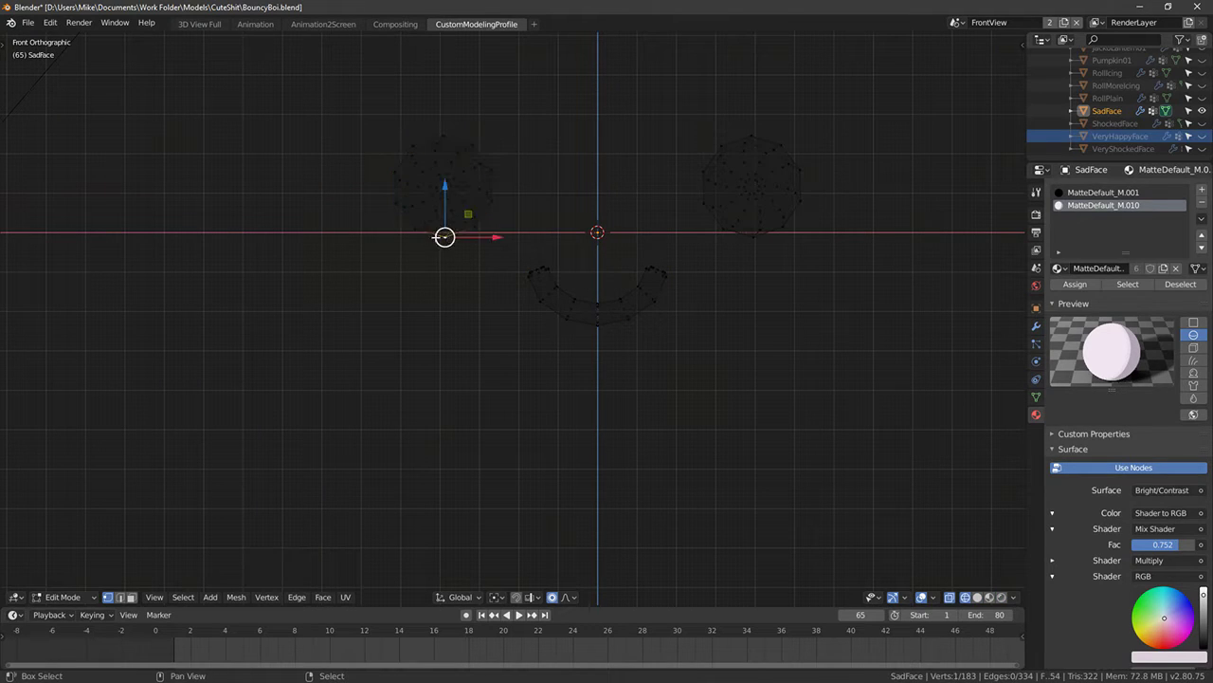
pyautogui.click(759, 228)
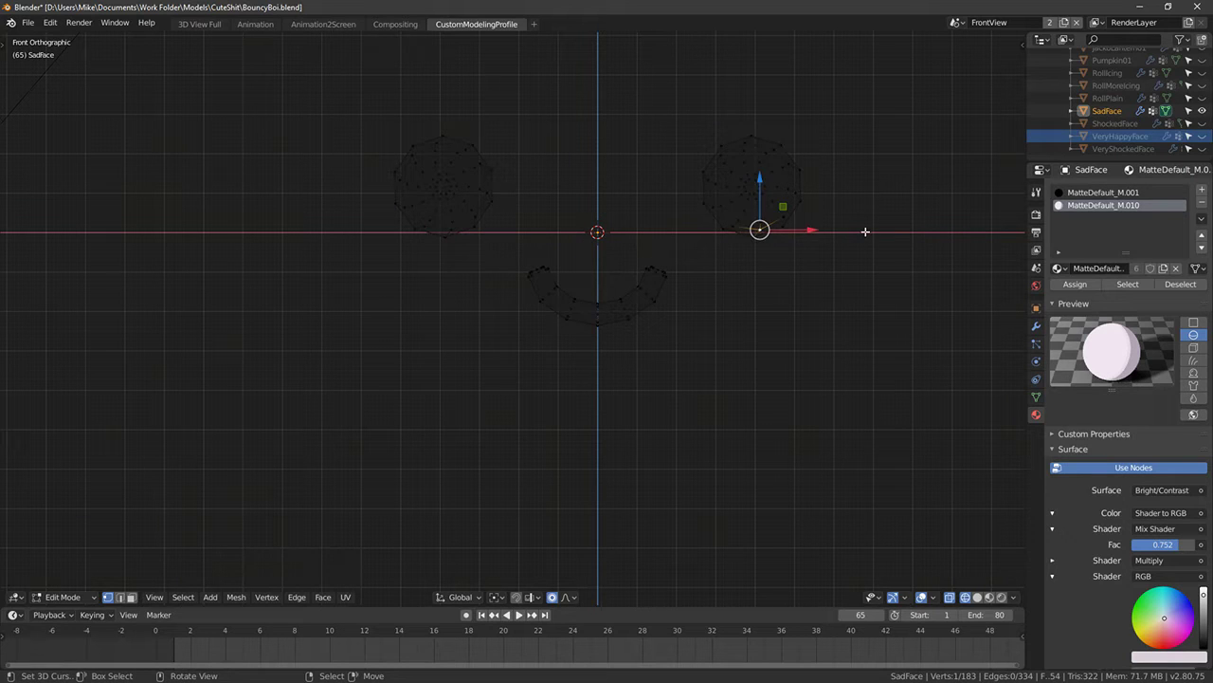
pyautogui.hotkey('ctrl', 'l')
pyautogui.press('r')
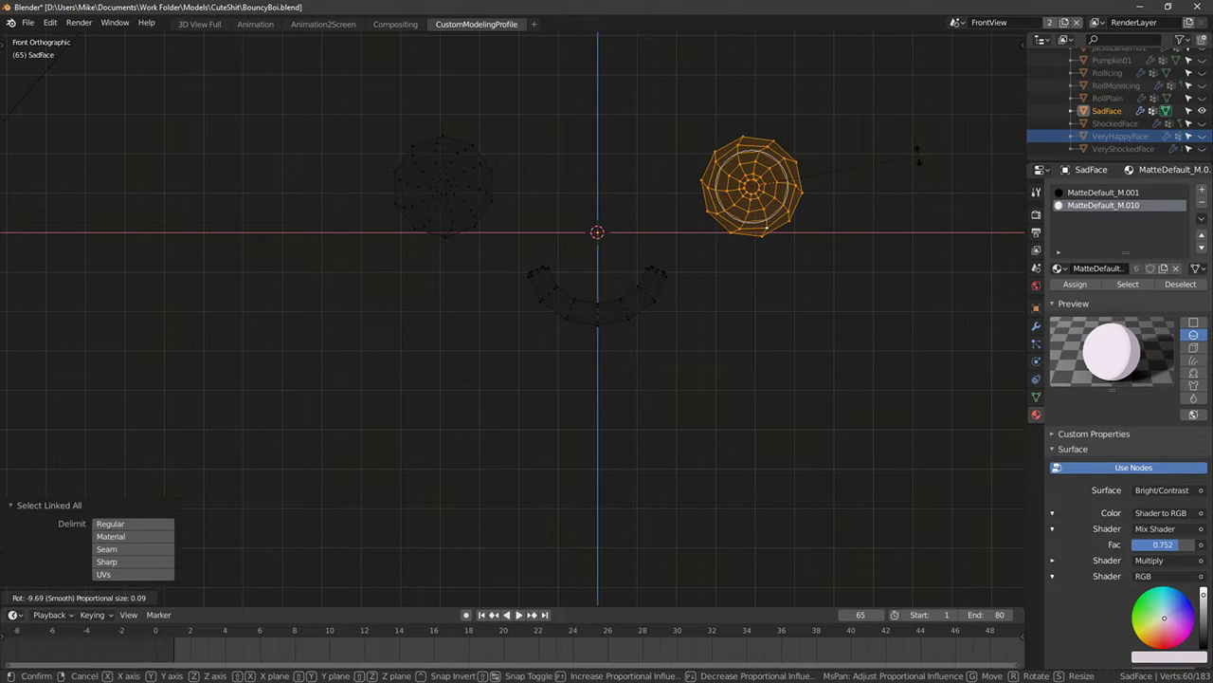
pyautogui.click(920, 157)
# Rotate the opposite SadFace eye slightly, and select the two lowest outer vertices of both eyes
pyautogui.rightClick(451, 211)
pyautogui.hotkey('ctrl', 'l')
pyautogui.press('r')
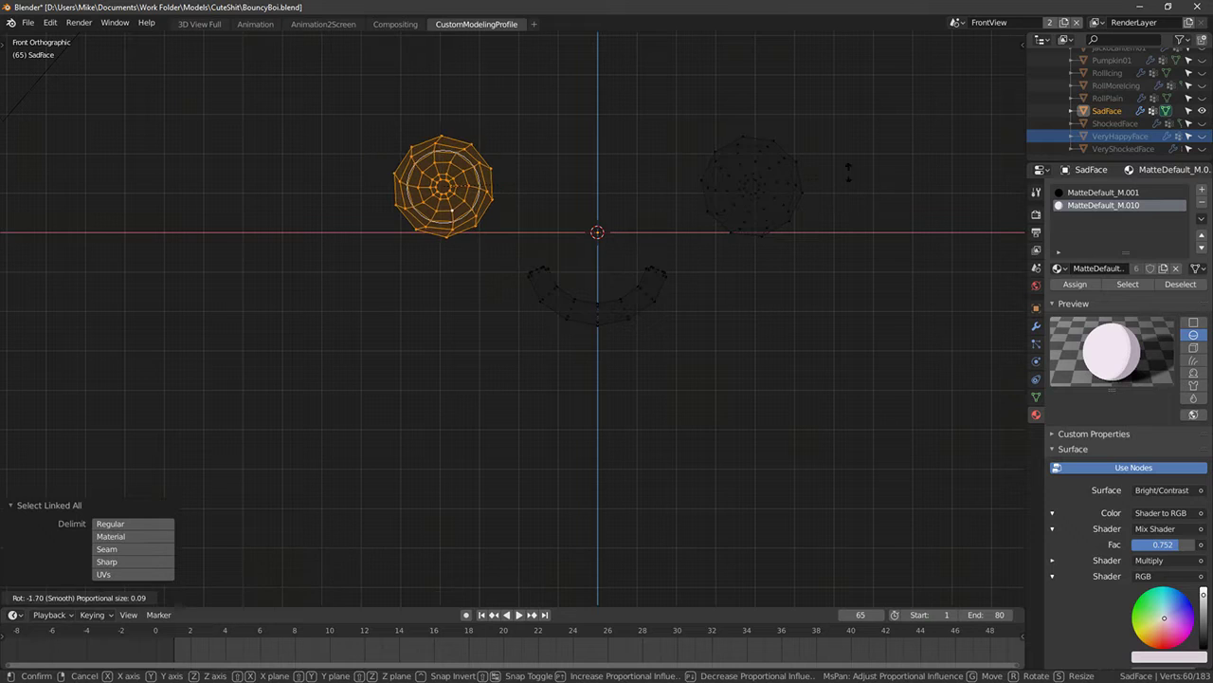
pyautogui.click(834, 153)
pyautogui.rightClick(418, 232)
pyautogui.keyDown('shift'); pyautogui.rightClick(450, 236); pyautogui.keyUp('shift')
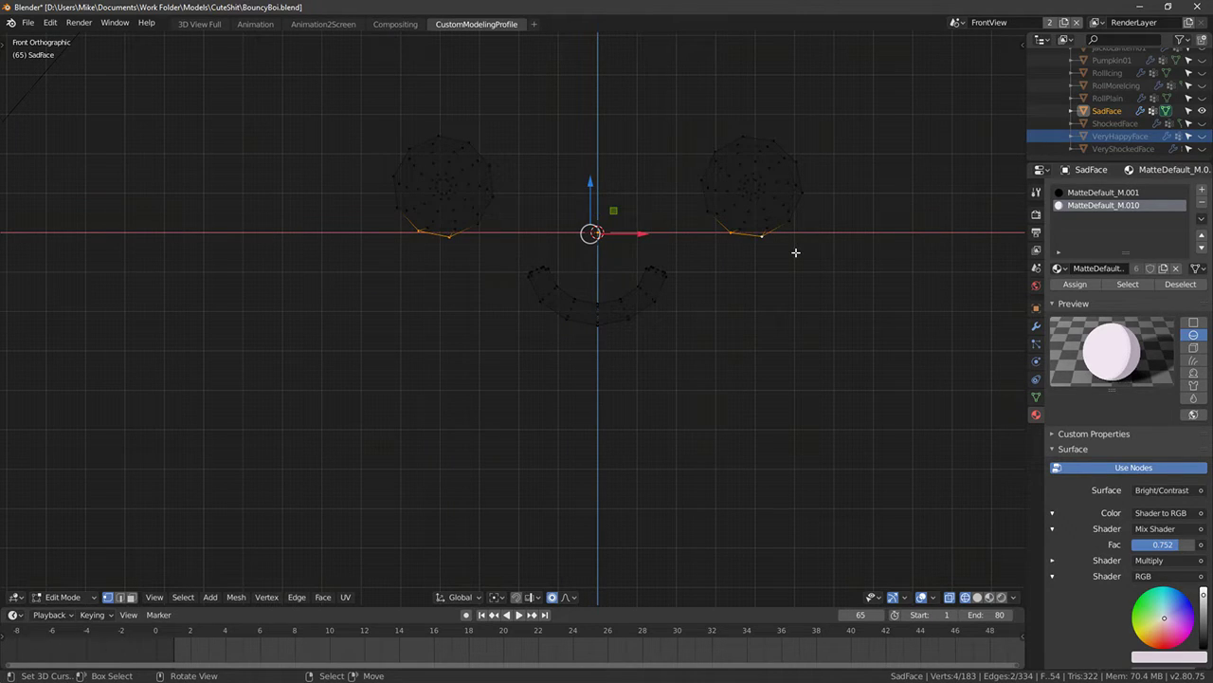
# Undo the SadFace eye and mouth edits back to its original shape
pyautogui.hotkey('ctrl', 'z')
pyautogui.hotkey('ctrl', 'z')
pyautogui.hotkey('ctrl', 'z')
pyautogui.hotkey('ctrl', 'z')
pyautogui.hotkey('ctrl', 'z')
pyautogui.hotkey('ctrl', 'z')
pyautogui.hotkey('ctrl', 'z')
pyautogui.hotkey('ctrl', 'z')
pyautogui.hotkey('ctrl', 'z')
pyautogui.hotkey('ctrl', 'z')
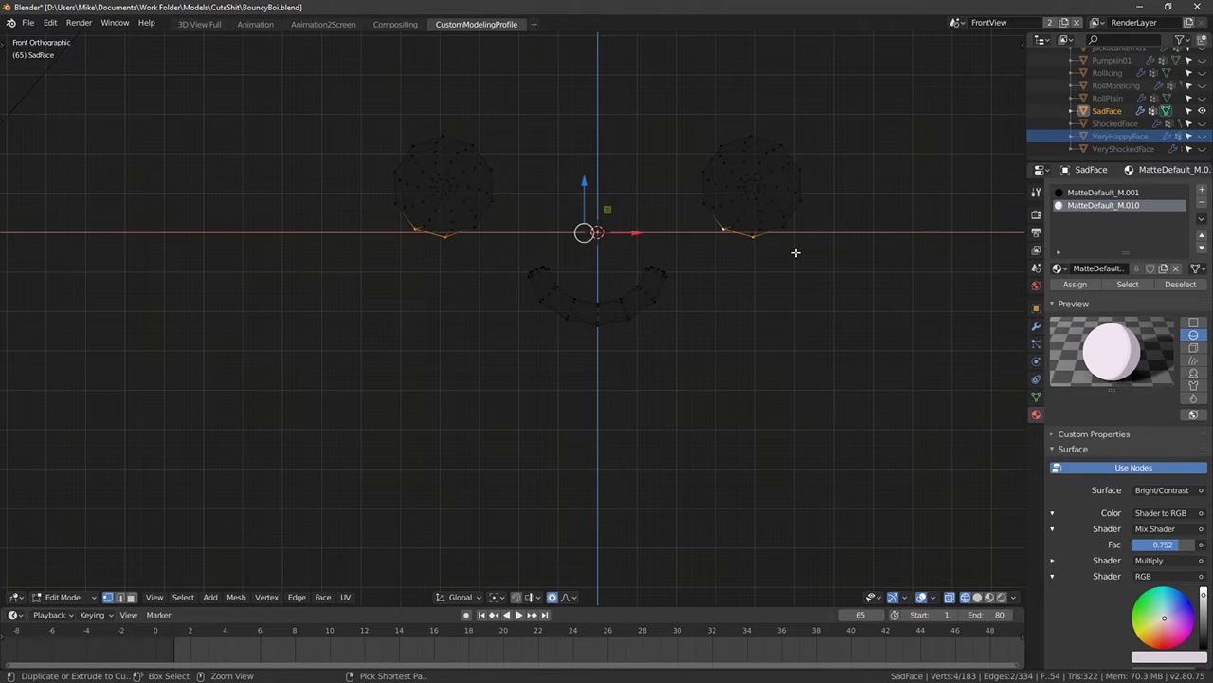
pyautogui.hotkey('ctrl', 'z')
pyautogui.hotkey('ctrl', 'z')
pyautogui.hotkey('ctrl', 'z')
pyautogui.hotkey('ctrl', 'z')
pyautogui.hotkey('ctrl', 'z')
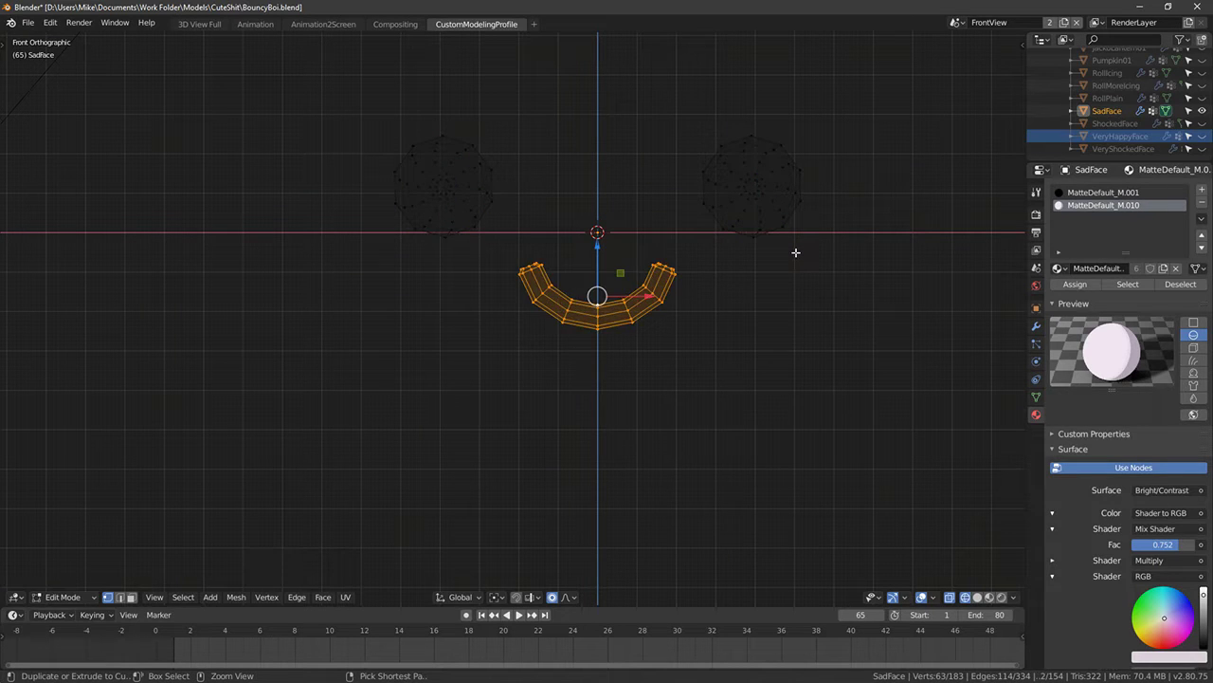
# Duplicate the SadFace object in place and rename the copy SmugFace
pyautogui.hotkey('shift', 'd')
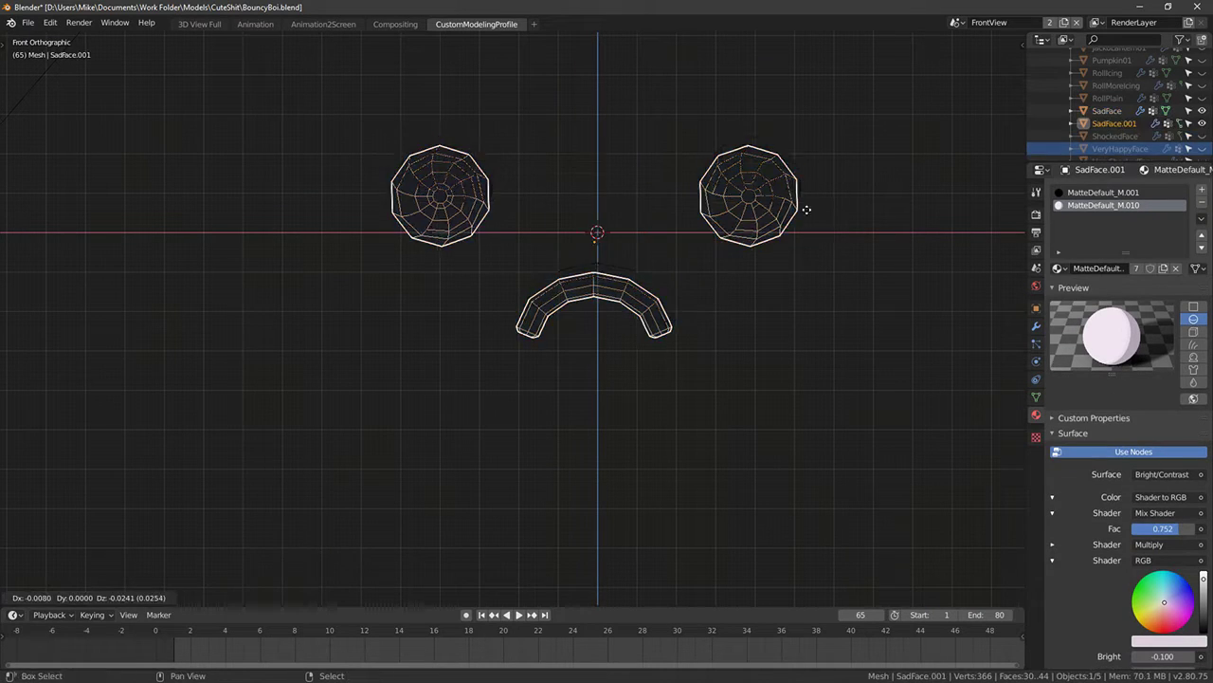
pyautogui.press('Escape')
pyautogui.doubleClick(1115, 124)
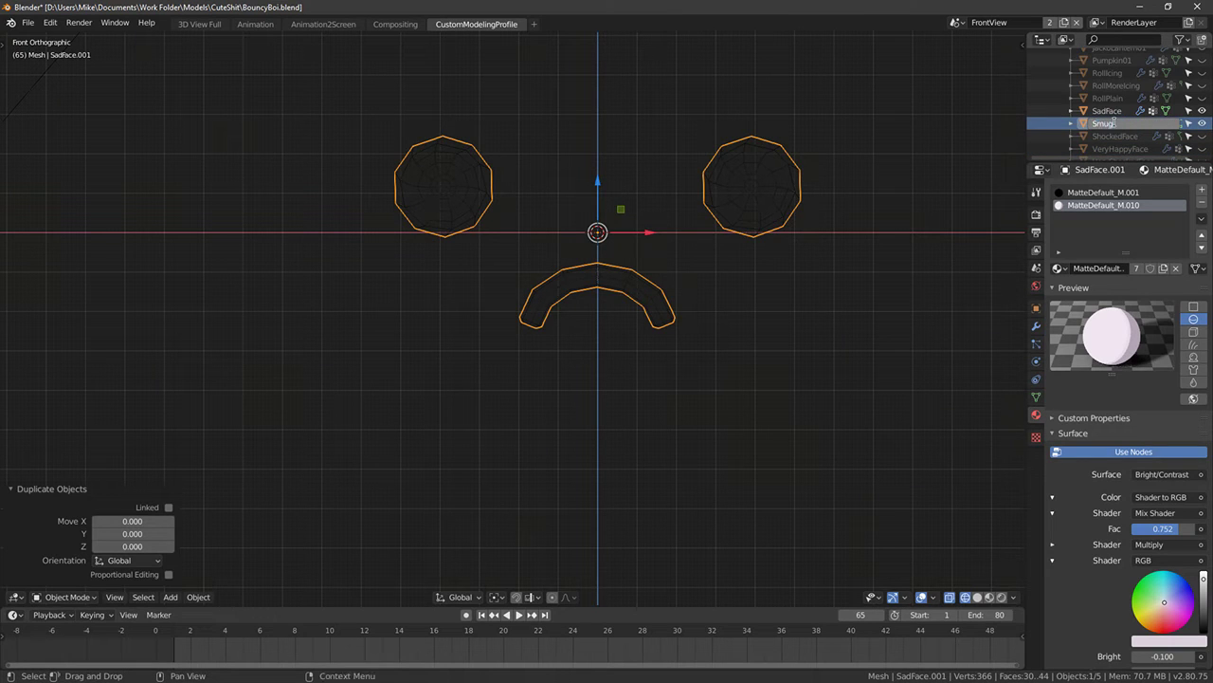
pyautogui.write('SmugFace')
pyautogui.press('Return')
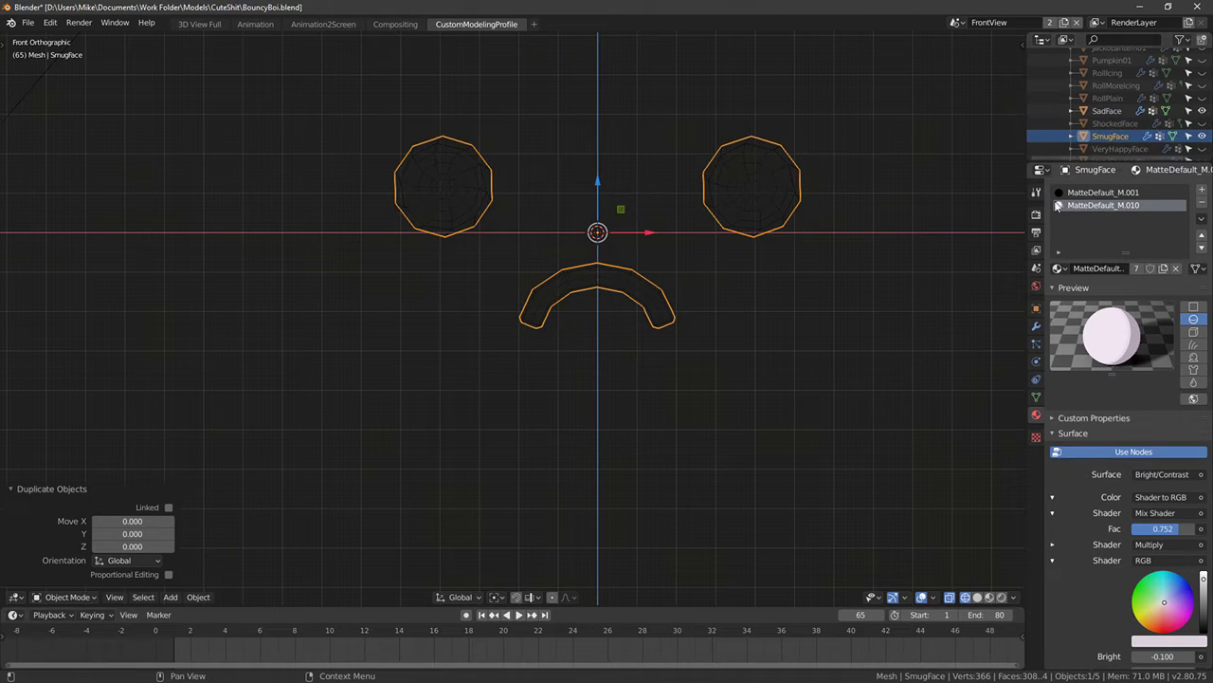
# Select the SmugFace mouth's linked geometry and rotate it 180° in the front view
pyautogui.scroll(2, 579, 342)
pyautogui.press('Tab')
pyautogui.rightClick(615, 260)
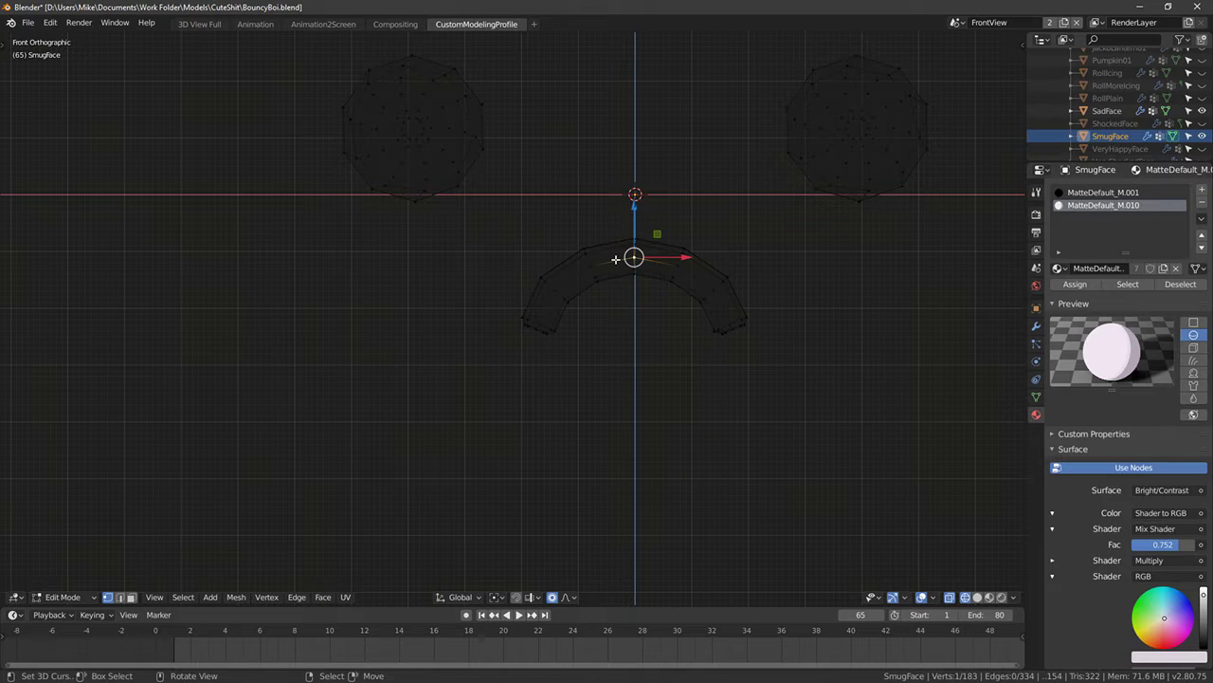
pyautogui.hotkey('ctrl', 'l')
pyautogui.scroll(-3, 615, 259)
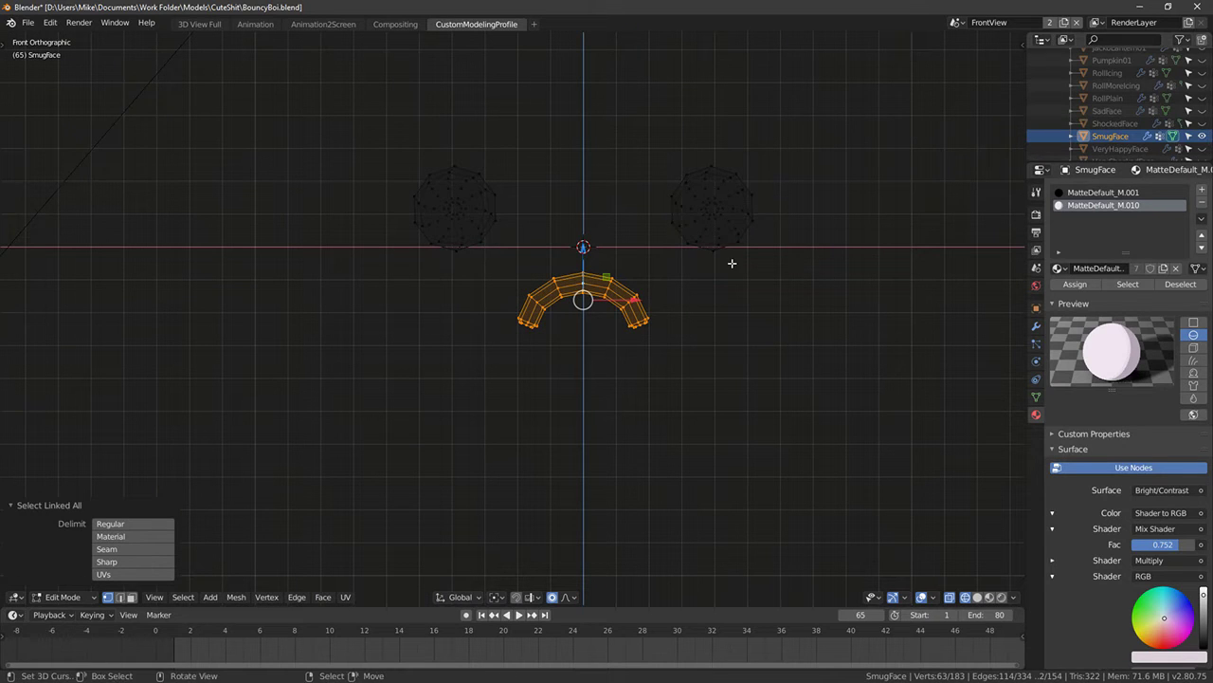
pyautogui.write('r180')
pyautogui.press('Return')
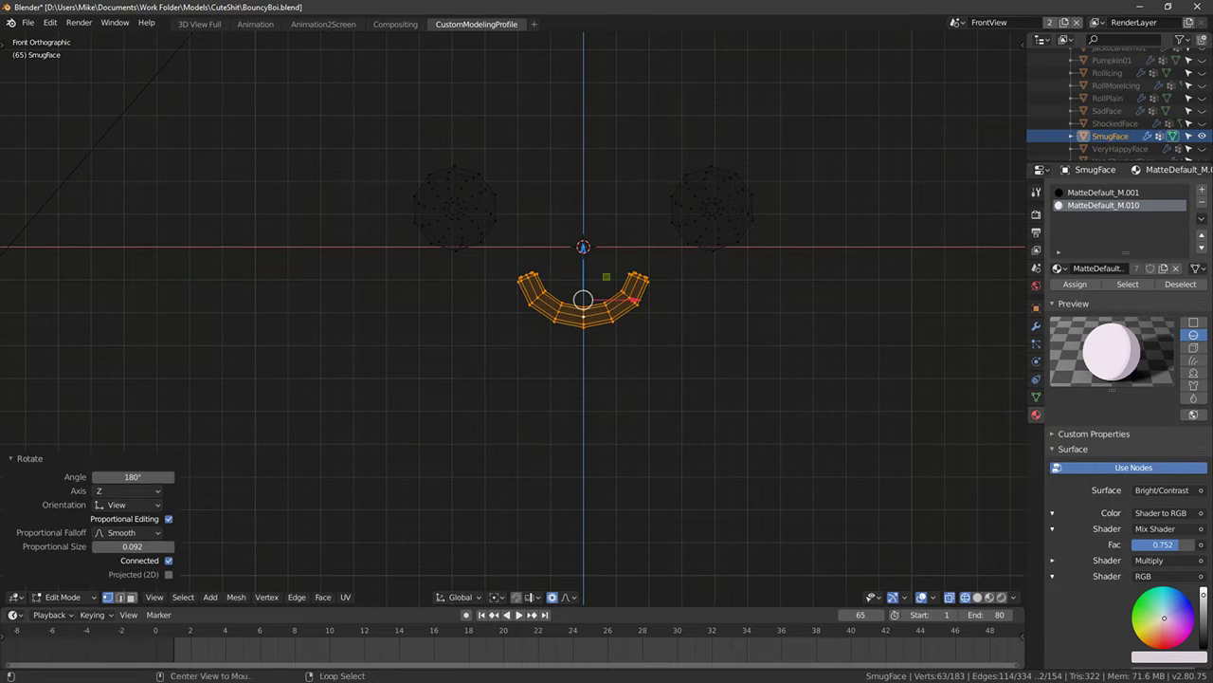
# Apply Shrink/Fatten to the SmugFace mouth with an offset of about 0.004
pyautogui.hotkey('alt', 's')
pyautogui.rightClick(809, 345)
pyautogui.hotkey('alt', 's')
pyautogui.rightClick(811, 344)
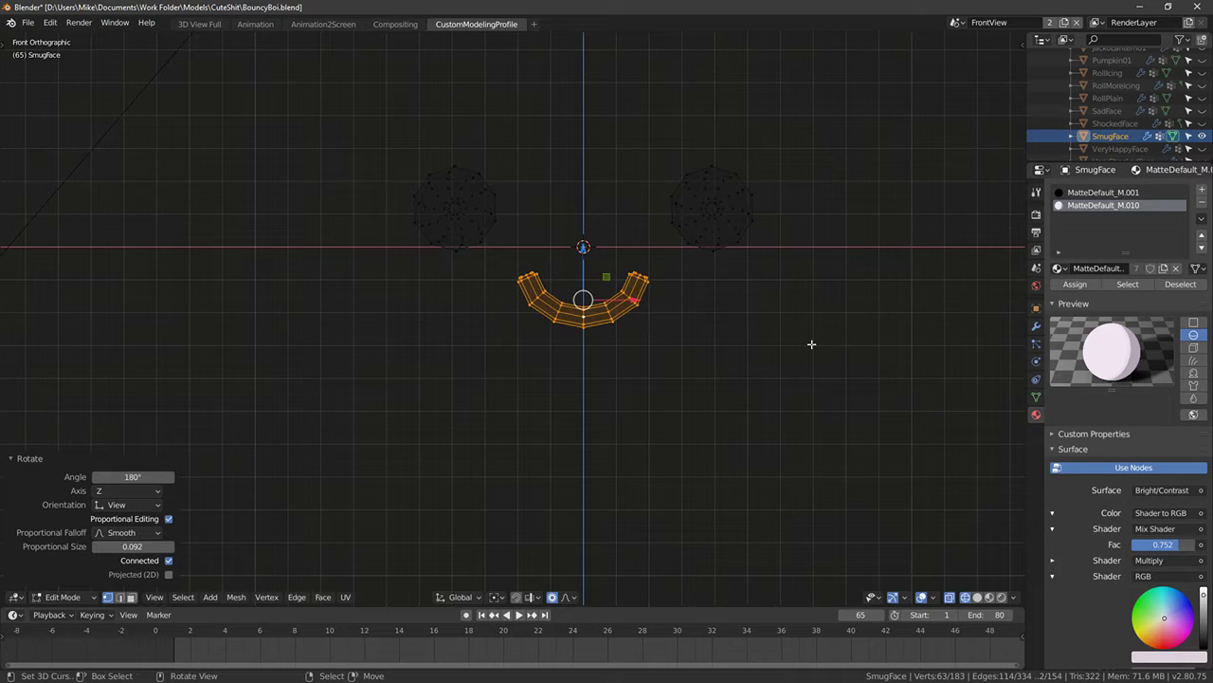
pyautogui.hotkey('alt', 's')
pyautogui.click(790, 319)
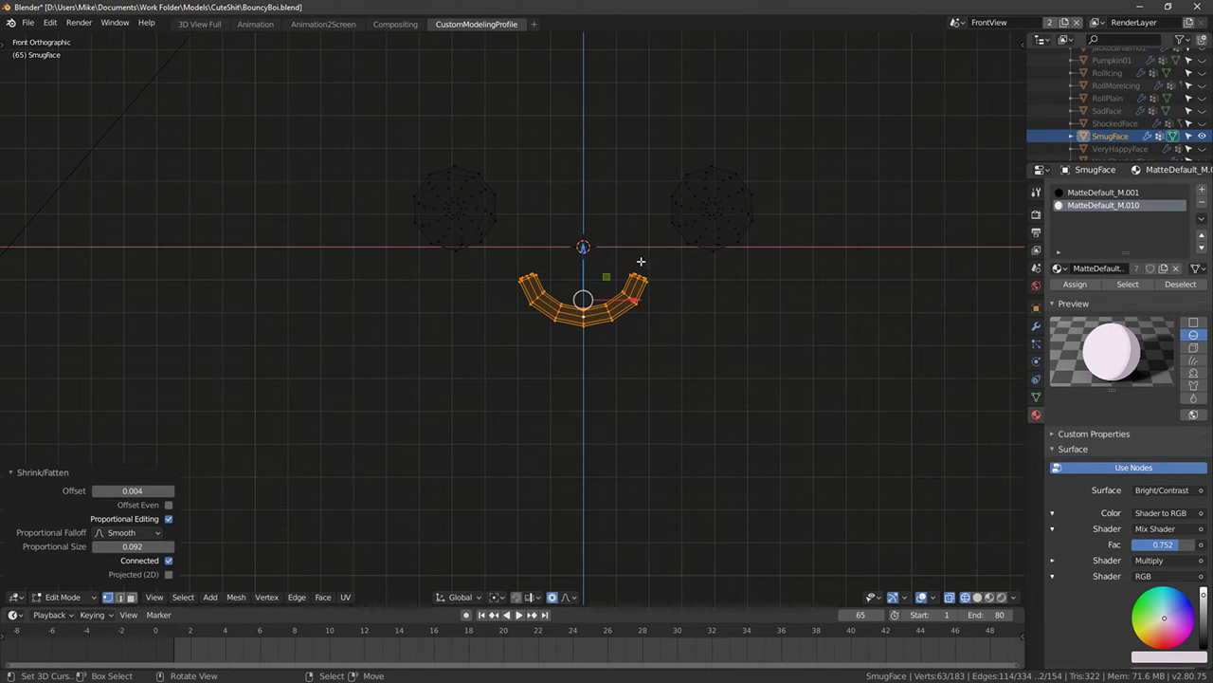
# Place the 3D cursor on the mouth's center line and rotate the positive-X mouth end inward around it with proportional editing
pyautogui.scroll(3, 641, 261)
pyautogui.hotkey('shift', 'z')
pyautogui.hotkey('shift', 'z')
pyautogui.hotkey('alt', 'a')
pyautogui.press('c')
pyautogui.click(745, 221)
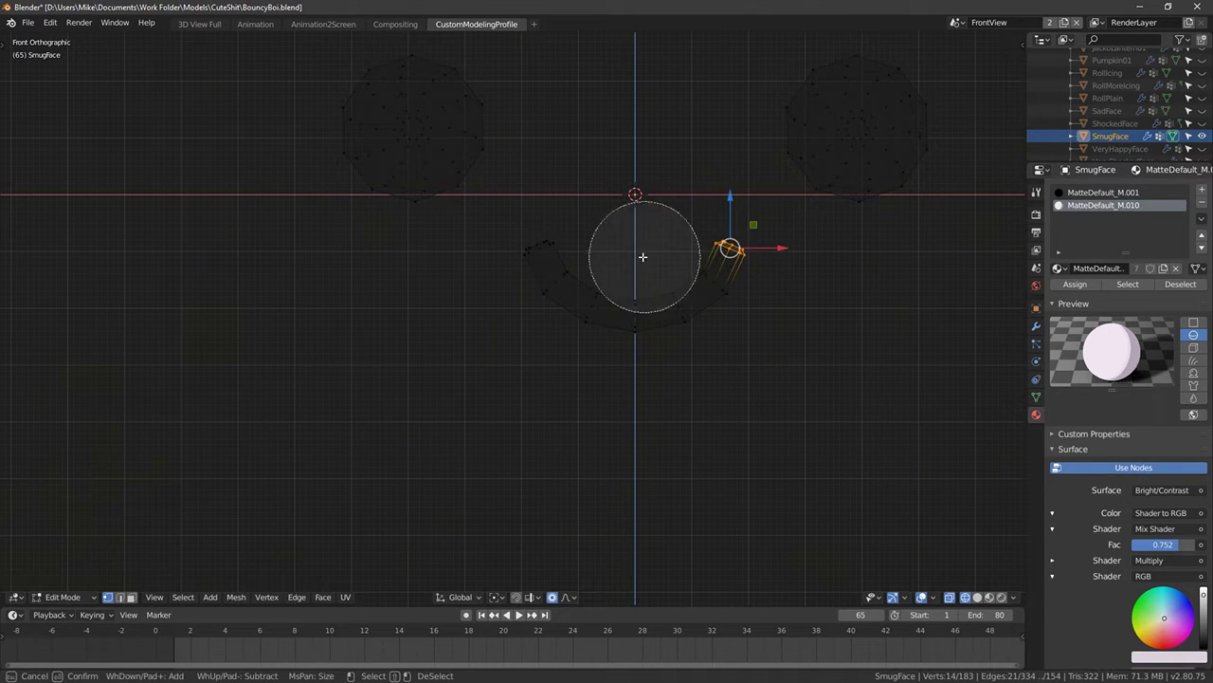
pyautogui.rightClick(642, 257)
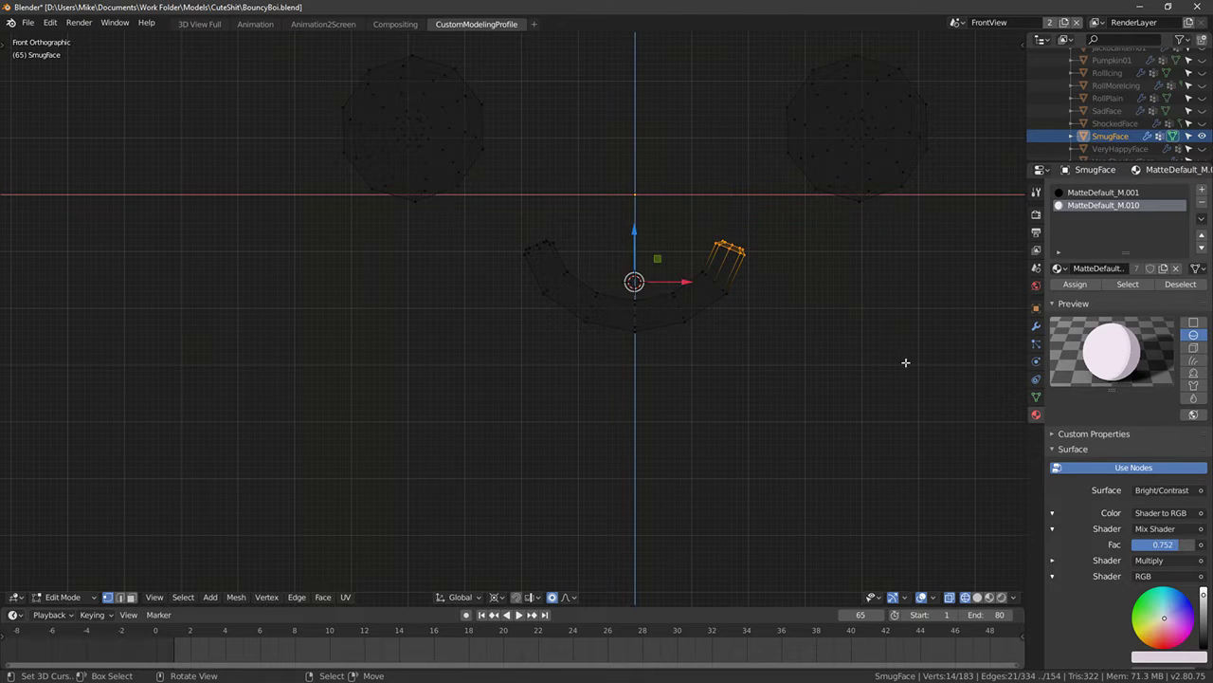
pyautogui.press('r')
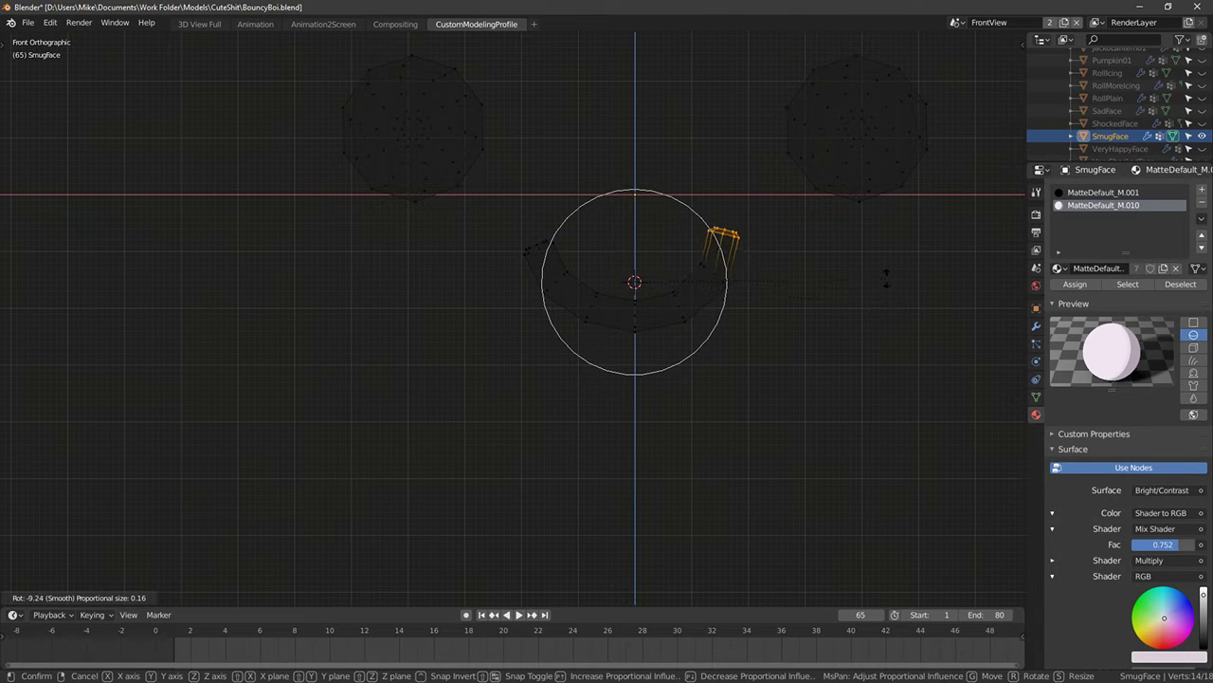
pyautogui.click(869, 275)
# Select the mouth end on the negative X side and rotate it inward about 14.1° around the 3D cursor
pyautogui.hotkey('alt', 'a')
pyautogui.press('c')
pyautogui.click(526, 231)
pyautogui.rightClick(525, 224)
pyautogui.press('c')
pyautogui.rightClick(524, 217)
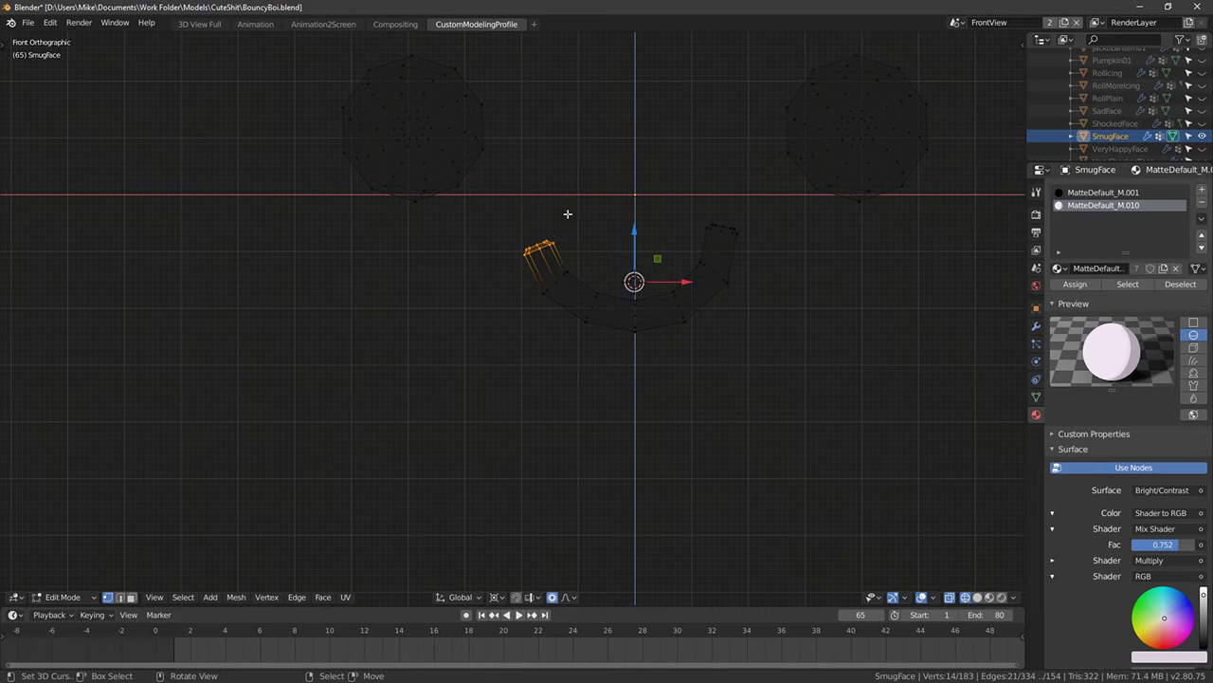
pyautogui.press('r')
pyautogui.click(879, 267)
# Select both mouth ends and raise them about 0.050 along Z with a proportional size of about 0.123
pyautogui.press('c')
pyautogui.click(731, 212)
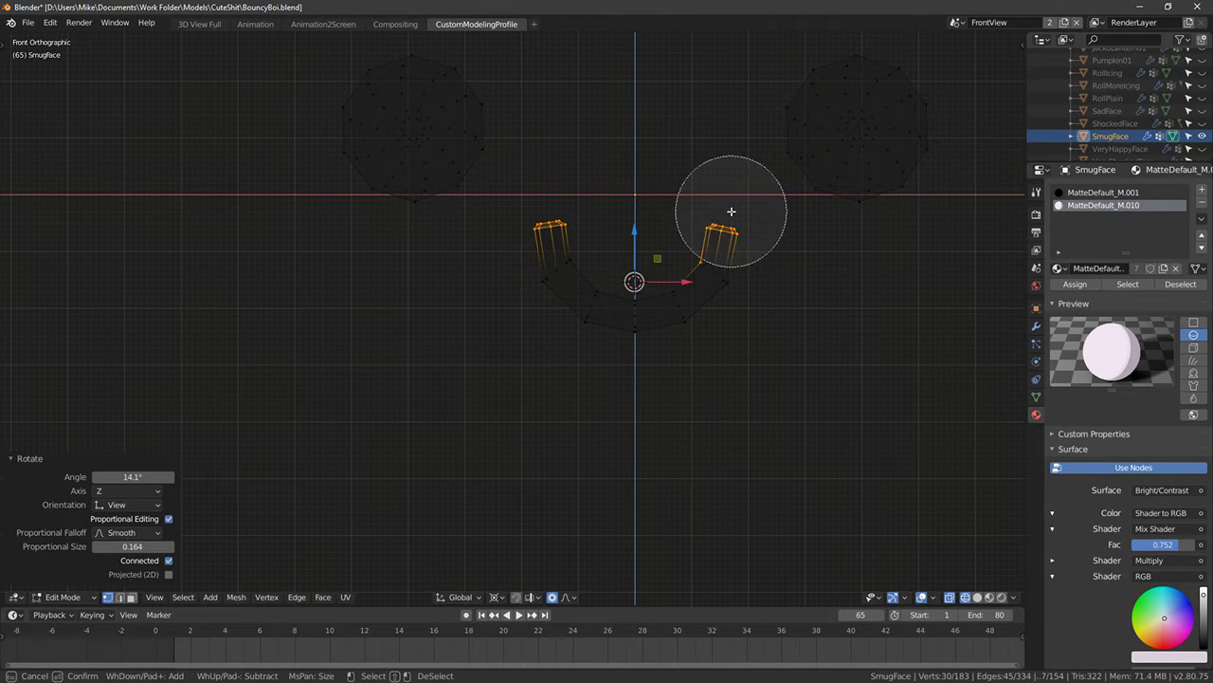
pyautogui.rightClick(731, 212)
pyautogui.hotkey('alt', 'a')
pyautogui.press('c')
pyautogui.click(716, 205)
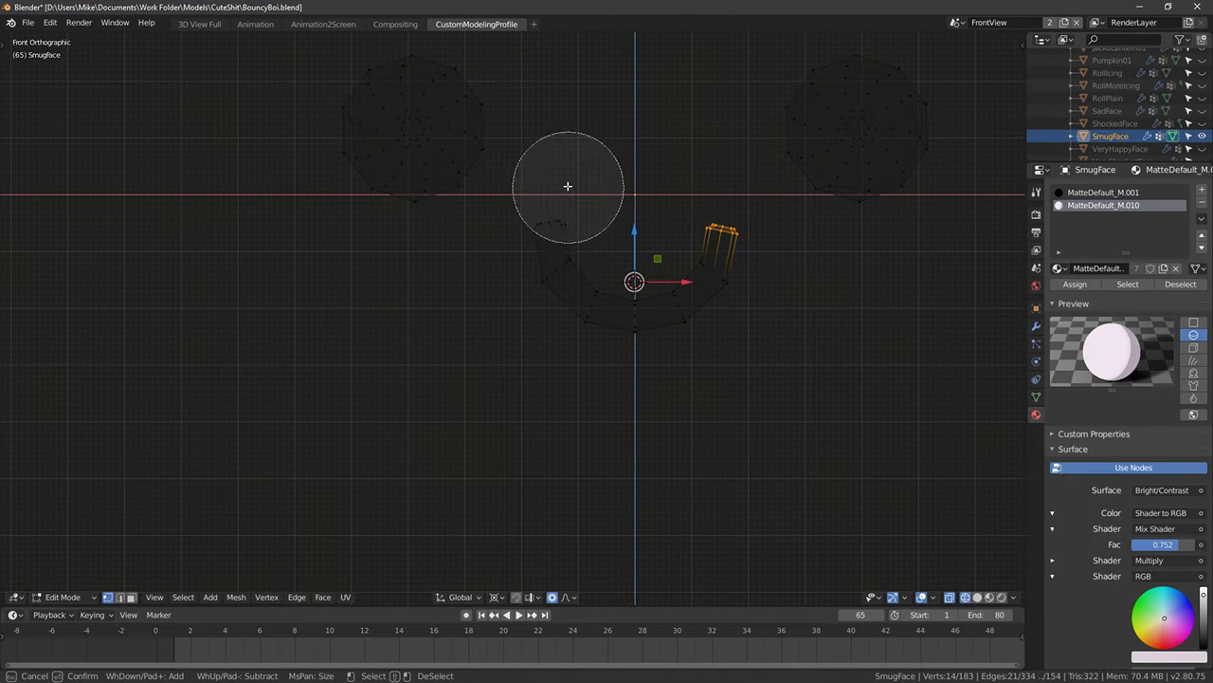
pyautogui.click(566, 185)
pyautogui.press('Escape')
pyautogui.press('g')
pyautogui.scroll(3, 630, 235)
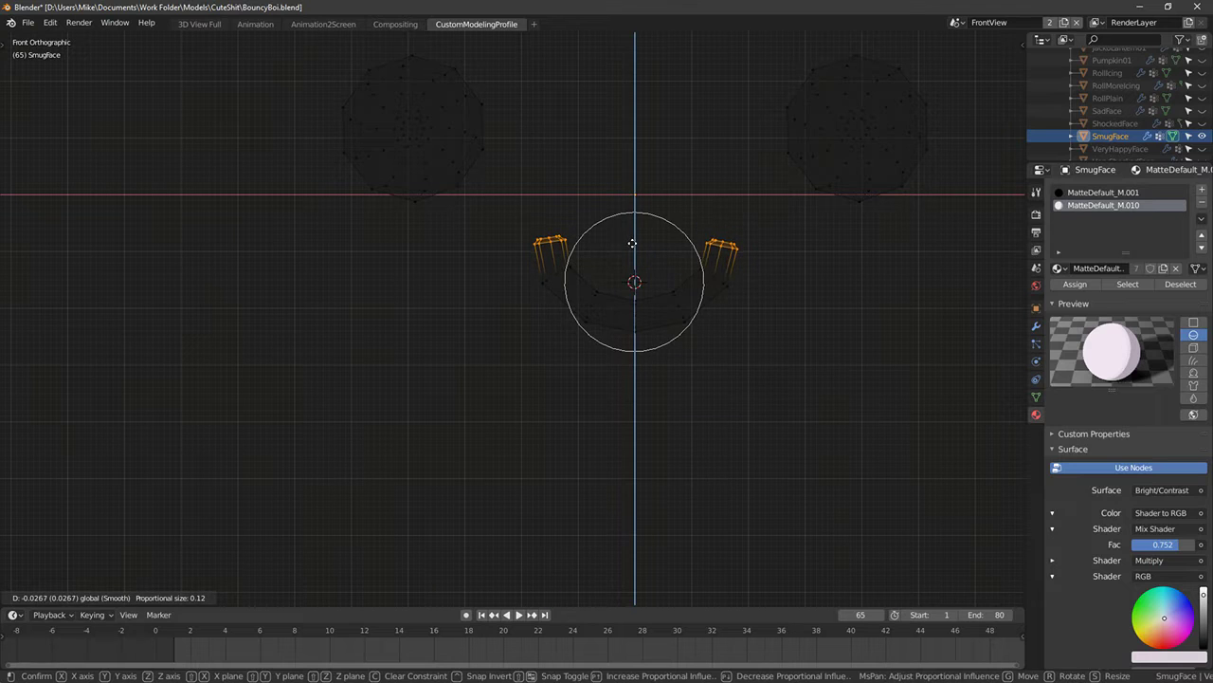
pyautogui.moveTo(632, 243); pyautogui.dragTo(634, 205)
pyautogui.hotkey('ctrl', 'l')
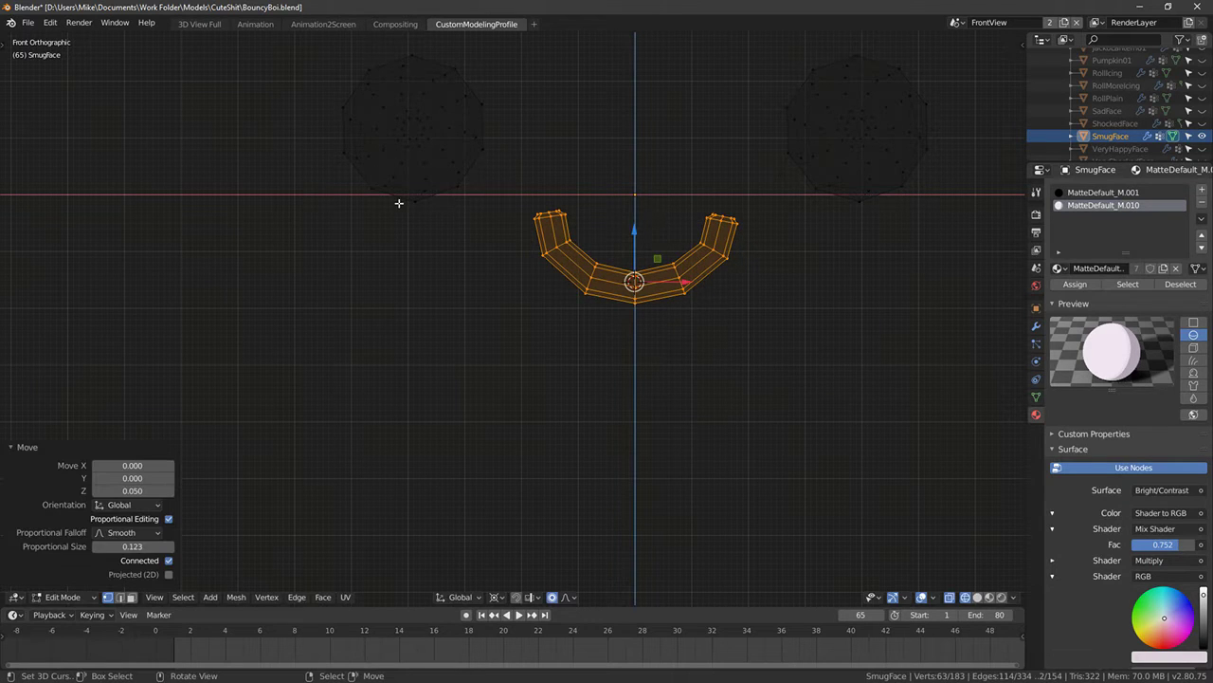
pyautogui.hotkey('shift', 'z')
pyautogui.hotkey('shift', 'z')
# Select the lowest vertices of both eyes and raise them about 0.061 along Z with a proportional size of about 0.198
pyautogui.hotkey('alt', 'a')
pyautogui.press('c')
pyautogui.click(416, 237)
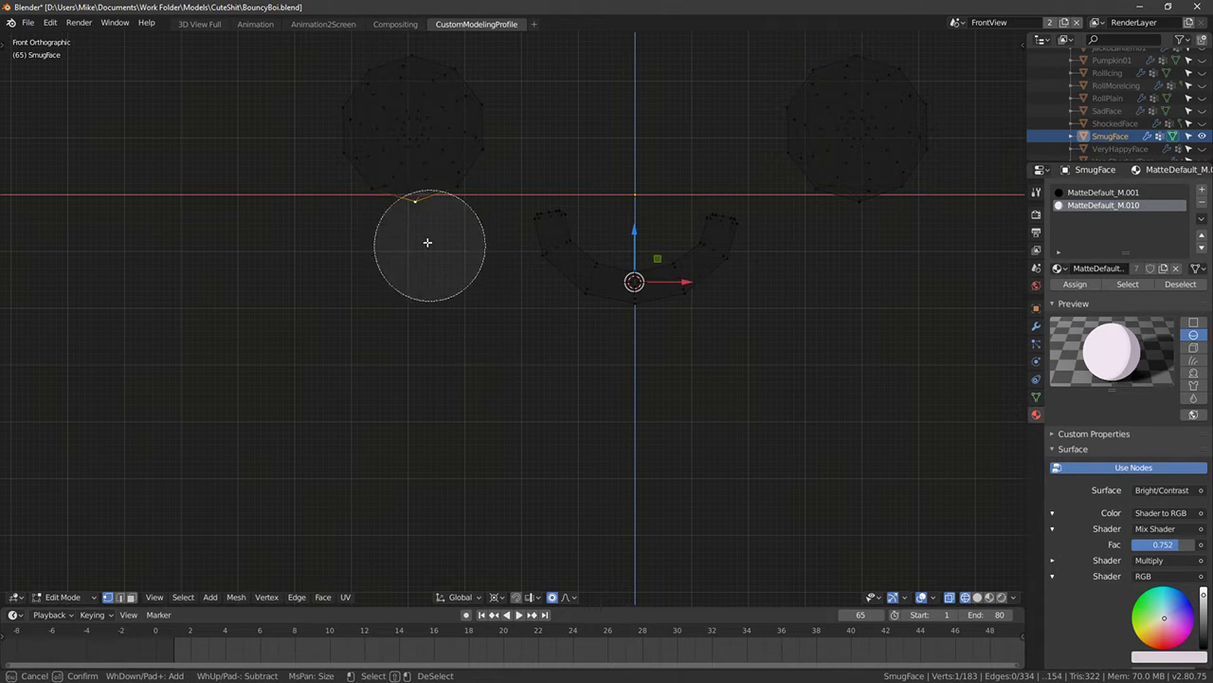
pyautogui.click(426, 234)
pyautogui.rightClick(426, 236)
pyautogui.keyDown('shift'); pyautogui.moveTo(619, 220); pyautogui.dragTo(483, 206, button='middle'); pyautogui.keyUp('shift')
pyautogui.press('c')
pyautogui.click(724, 218)
pyautogui.rightClick(730, 225)
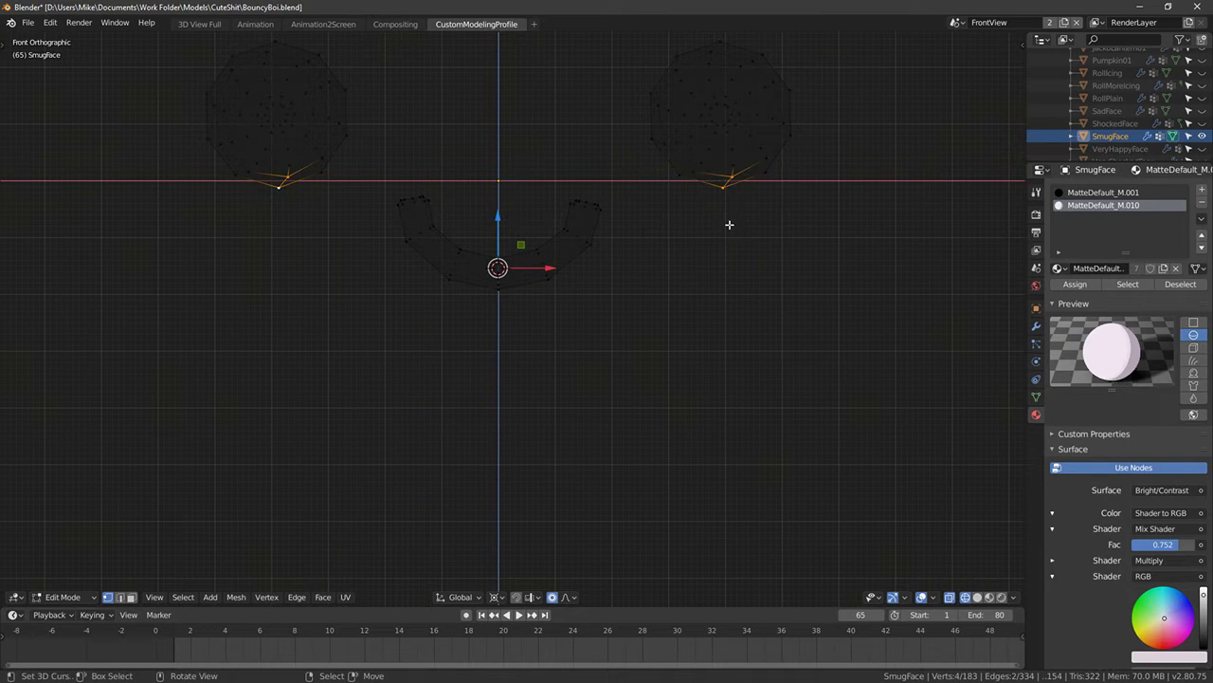
pyautogui.press('g')
pyautogui.scroll(-4, 509, 203)
pyautogui.scroll(4, 503, 200)
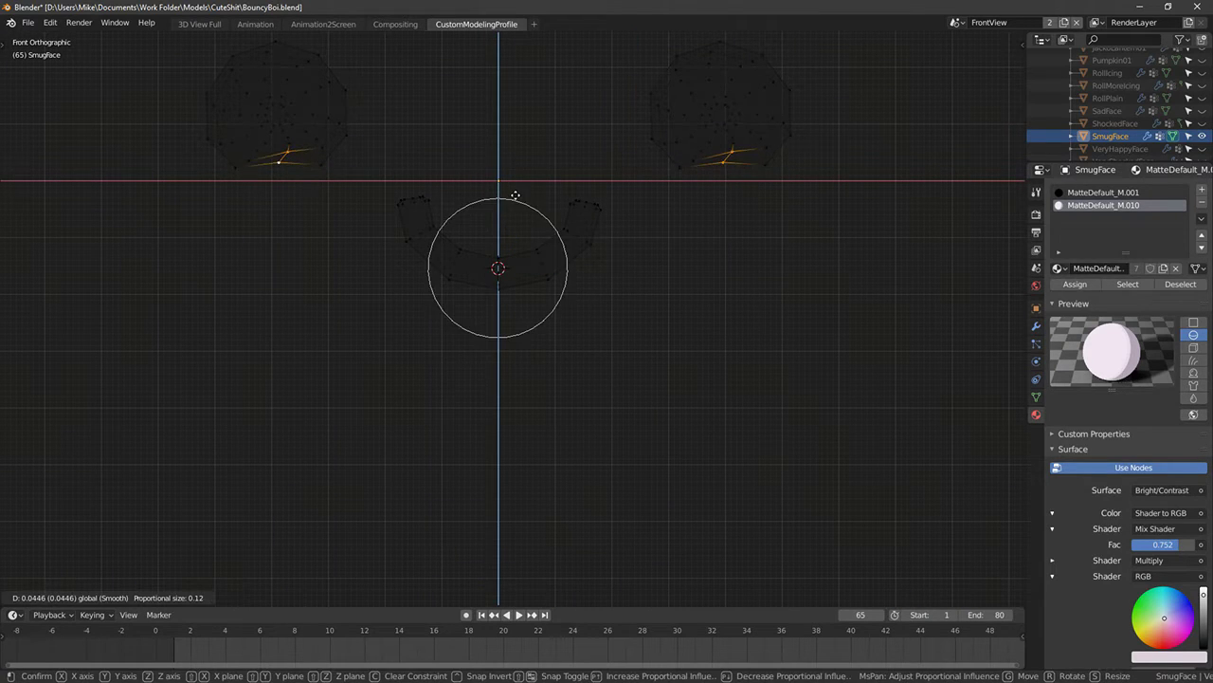
pyautogui.scroll(-3, 517, 190)
pyautogui.scroll(-1, 516, 186)
pyautogui.click(517, 185)
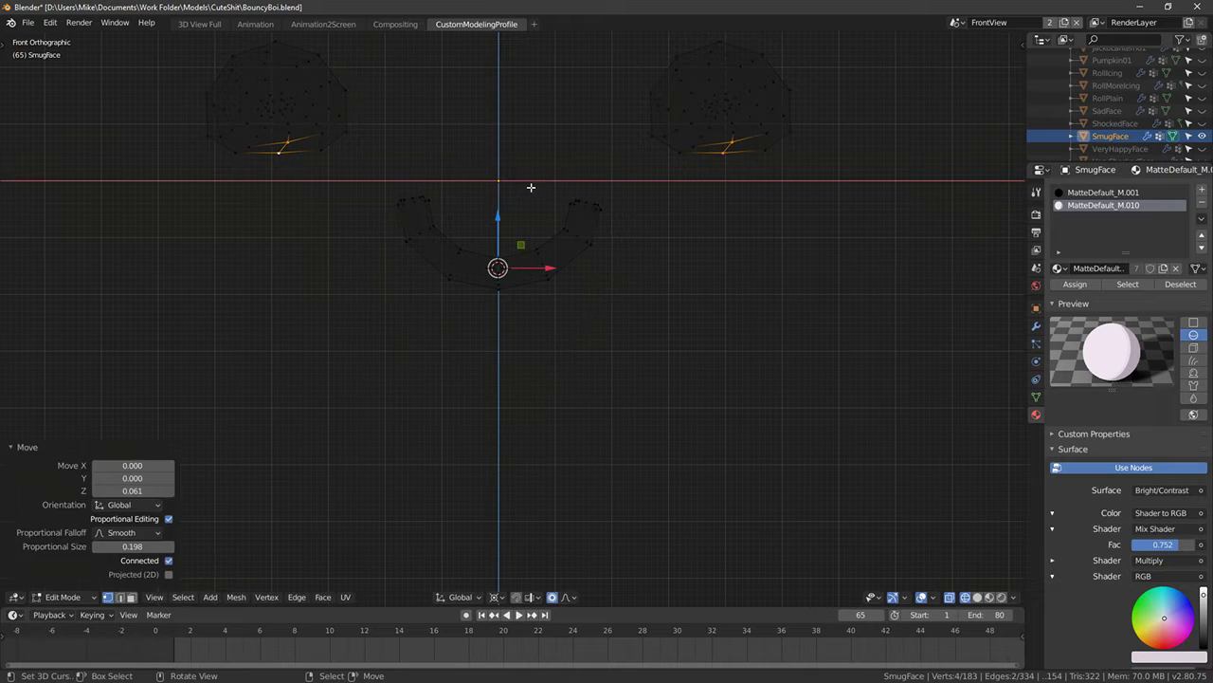
# Turn off the see-through view, select the mouth's linked geometry and move it up along Z closer to the eyes
pyautogui.press('Tab')
pyautogui.hotkey('alt', 'z')
pyautogui.press('Tab')
pyautogui.scroll(-2, 681, 217)
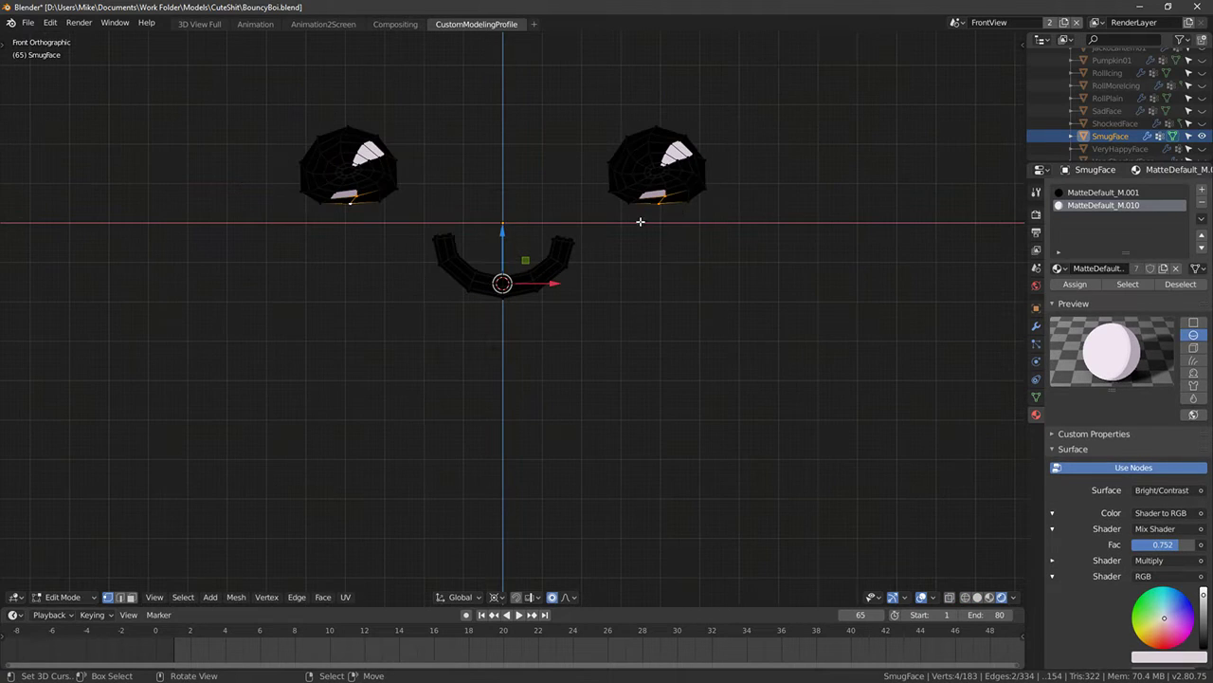
pyautogui.hotkey('ctrl', 'l')
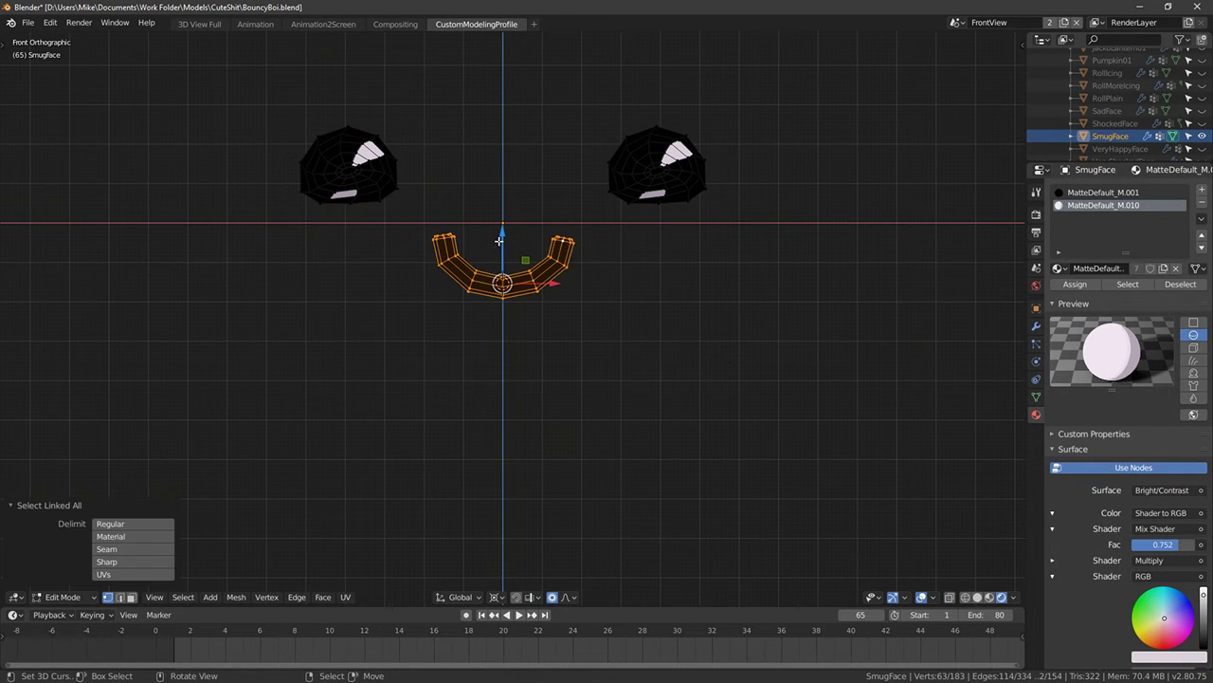
pyautogui.moveTo(499, 241); pyautogui.dragTo(488, 214)
# Select the negative-X eye's linked geometry and switch the pivot point from the 3D cursor to the selection's center
pyautogui.rightClick(377, 183)
pyautogui.hotkey('ctrl', 'l')
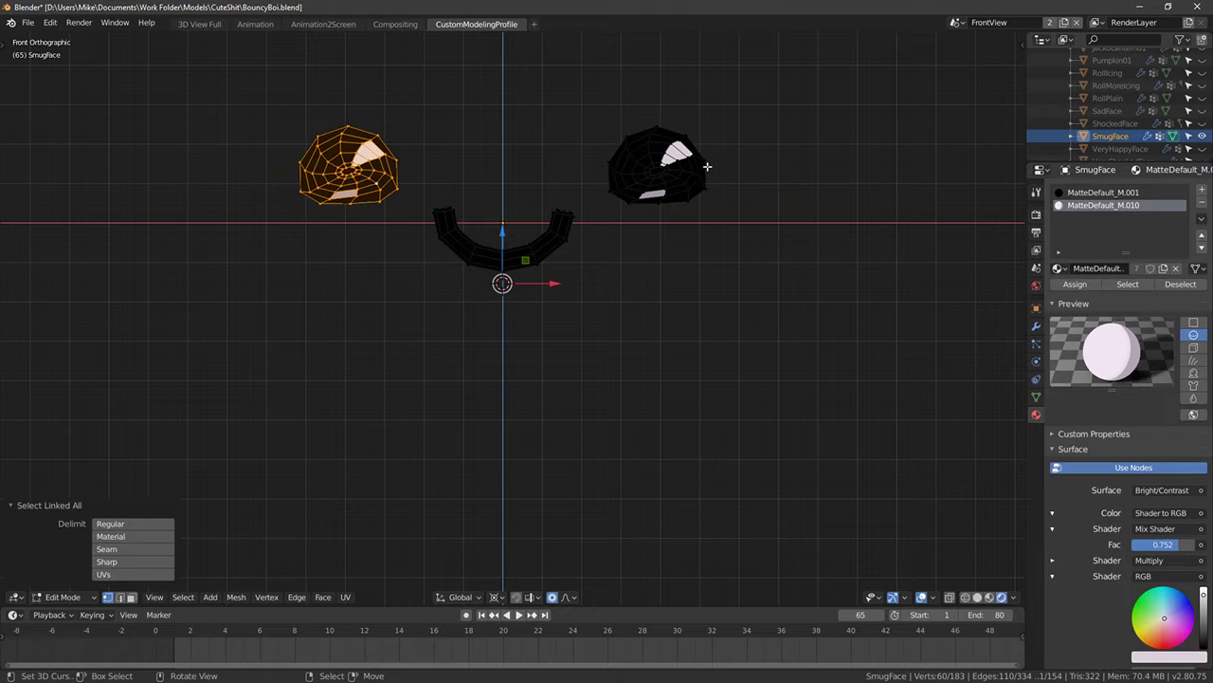
pyautogui.press('KP_3')
pyautogui.press('KP_1')
pyautogui.press(',')
pyautogui.press('r')
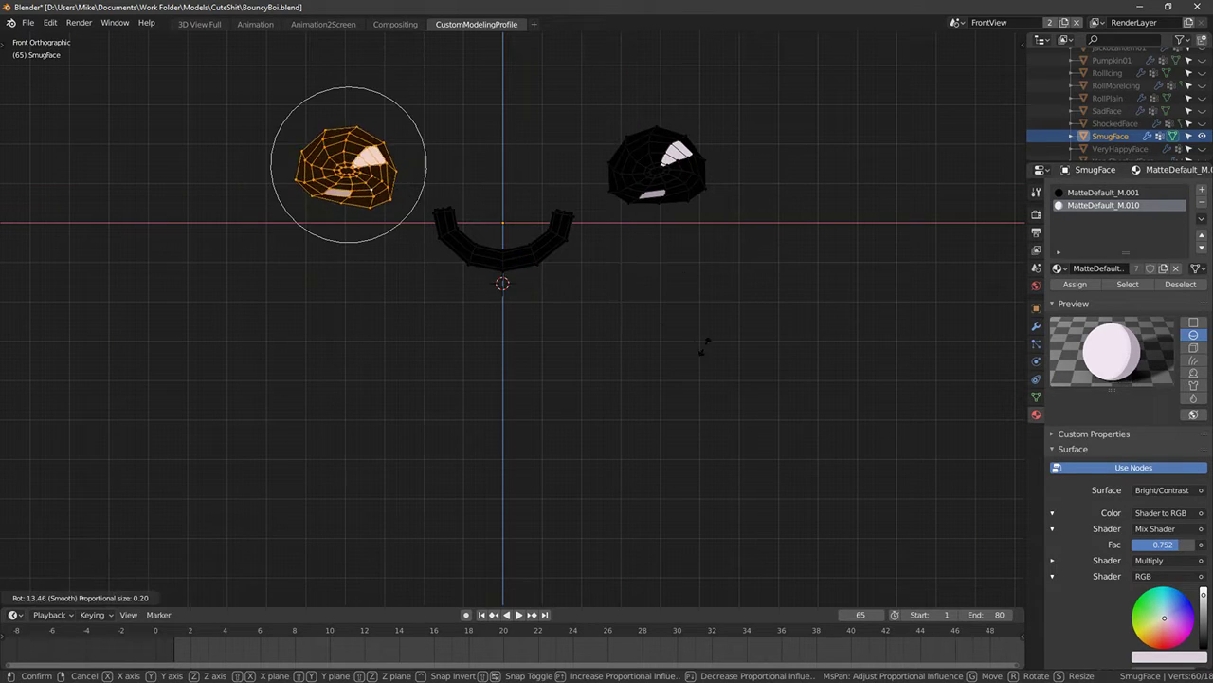
pyautogui.rightClick(730, 318)
pyautogui.press('r')
pyautogui.click(742, 288)
pyautogui.rightClick(651, 186)
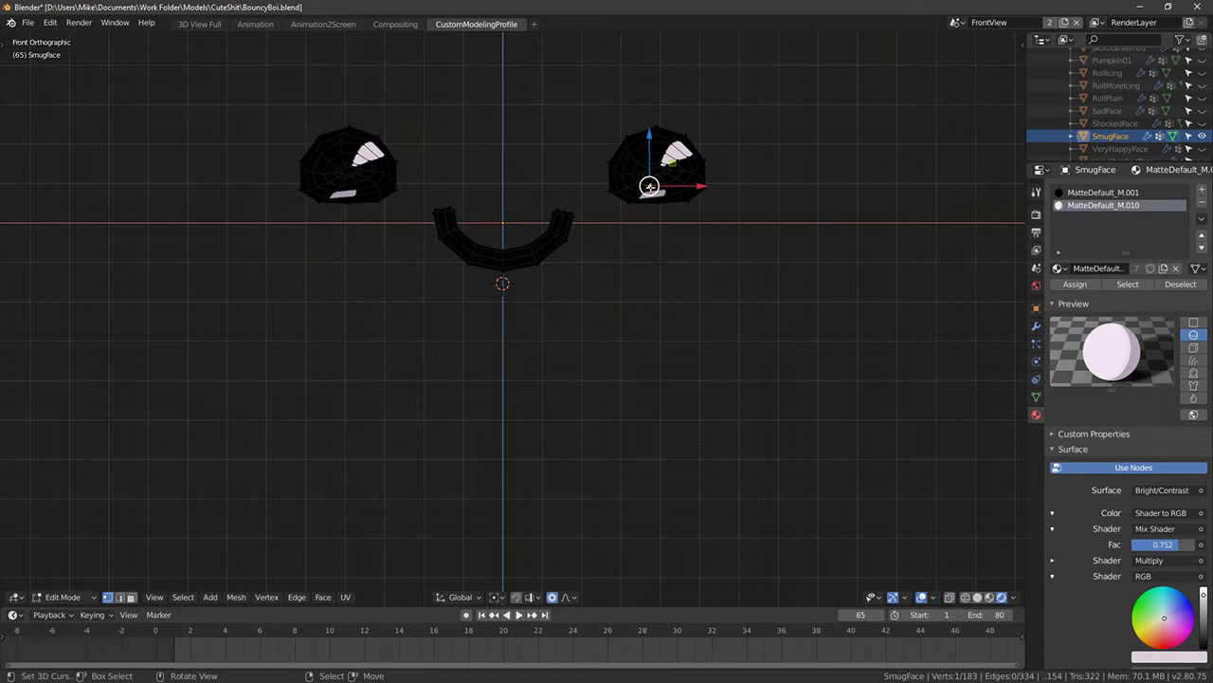
pyautogui.hotkey('ctrl', 'l')
pyautogui.press('Tab')
pyautogui.scroll(-3, 757, 210)
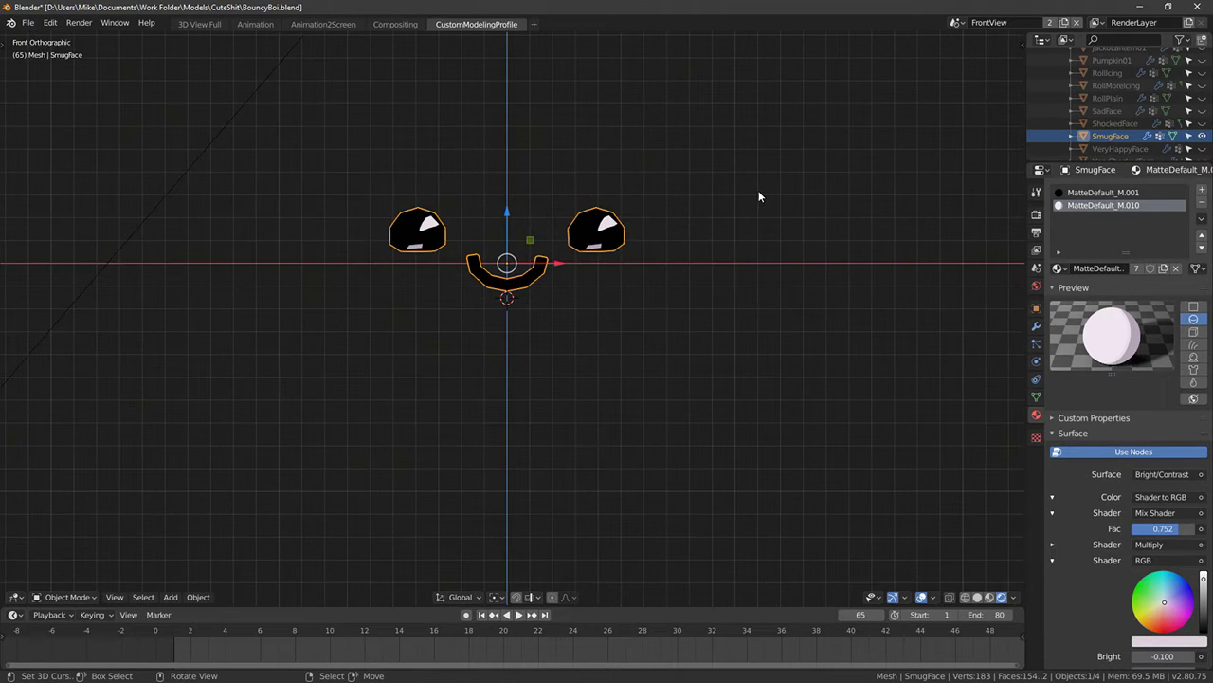
pyautogui.scroll(3, 616, 235)
pyautogui.press('Tab')
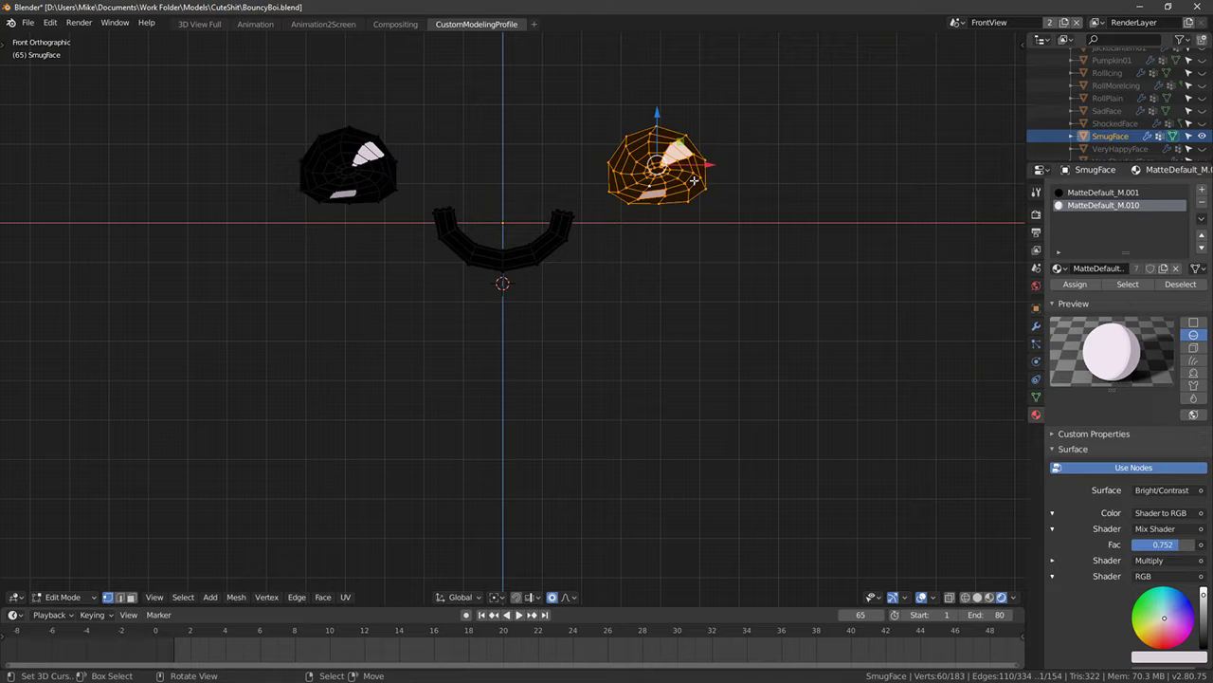
# Scale the mouth's linked geometry to about 0.65 on X and Z, leaving Y out, and return to Object Mode
pyautogui.click(534, 242)
pyautogui.hotkey('ctrl', 'l')
pyautogui.press('s')
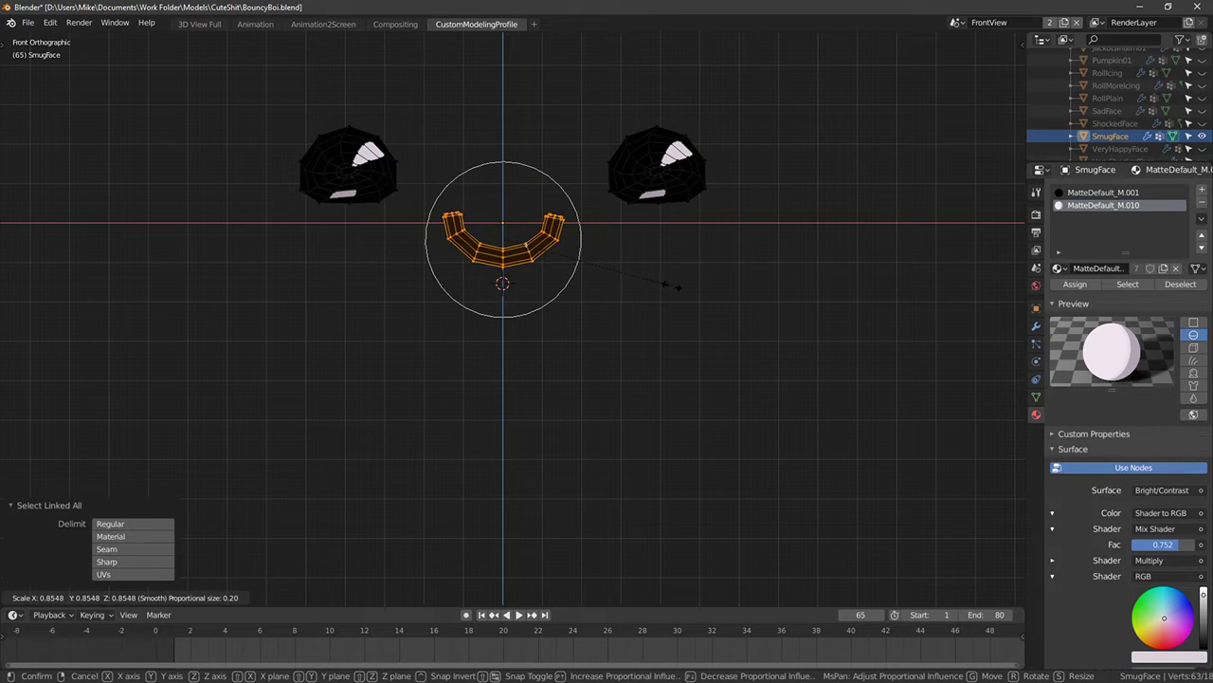
pyautogui.moveTo(669, 276); pyautogui.dragTo(733, 331, button='middle')
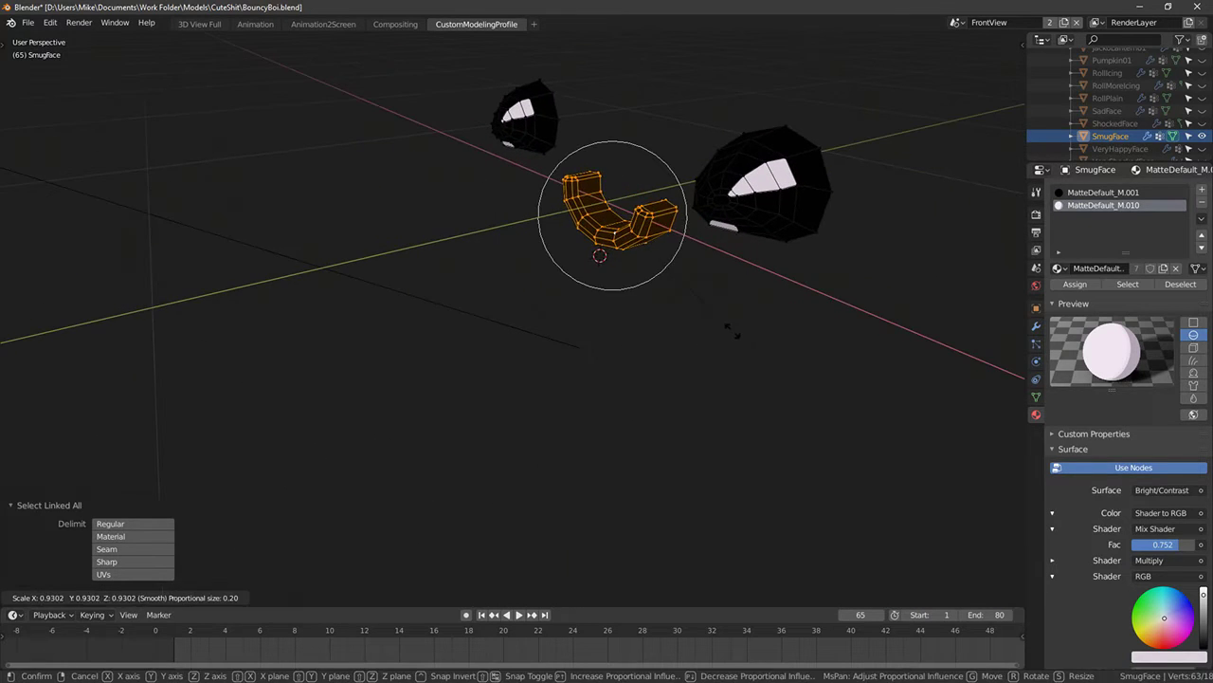
pyautogui.hotkey('shift', 'z')
pyautogui.hotkey('shift', 'x')
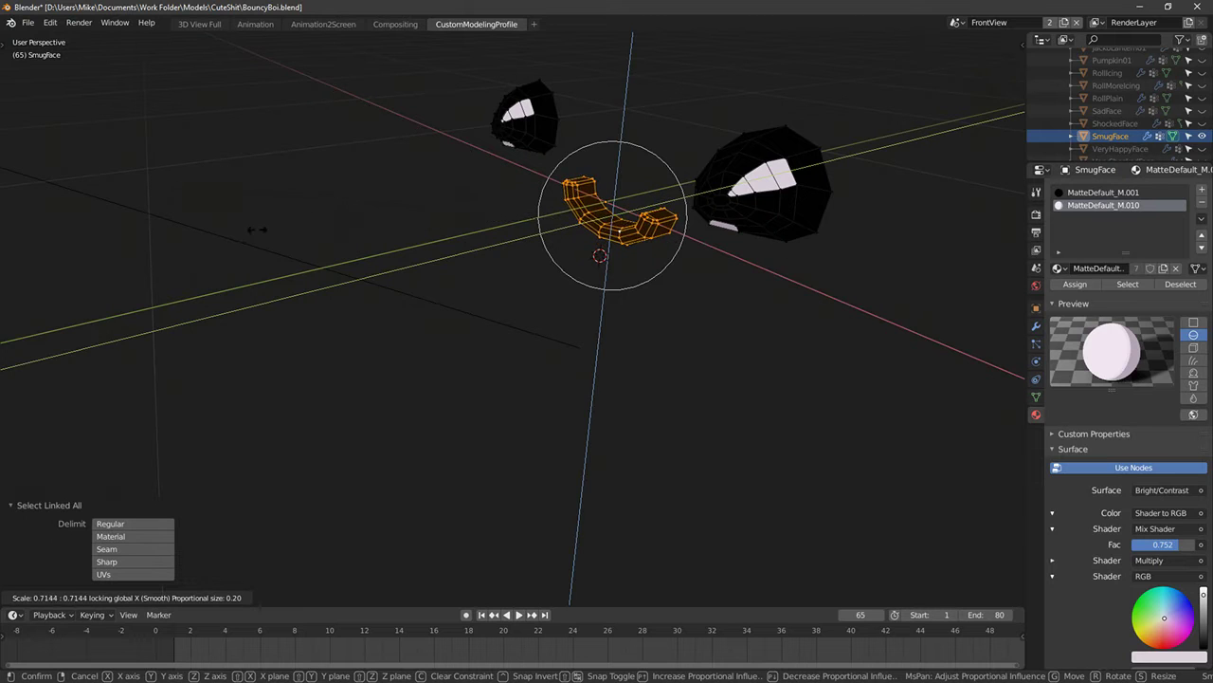
pyautogui.click(356, 221)
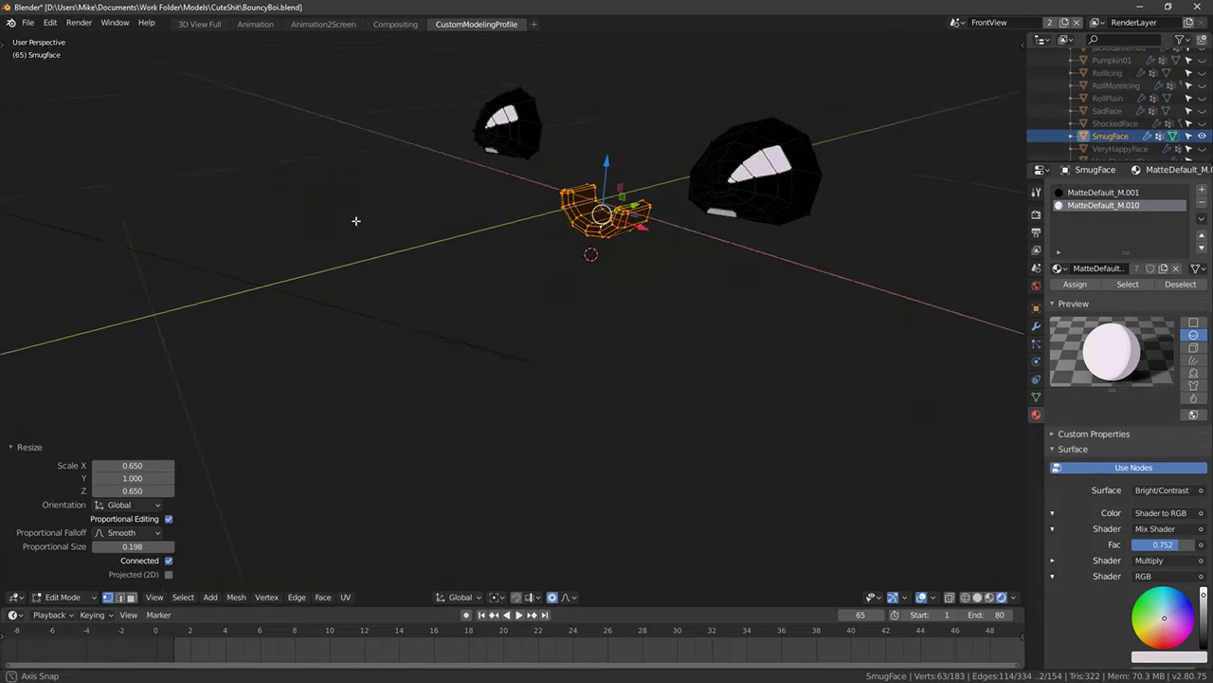
pyautogui.press('KP_1')
pyautogui.press('Tab')
pyautogui.scroll(-2, 532, 177)
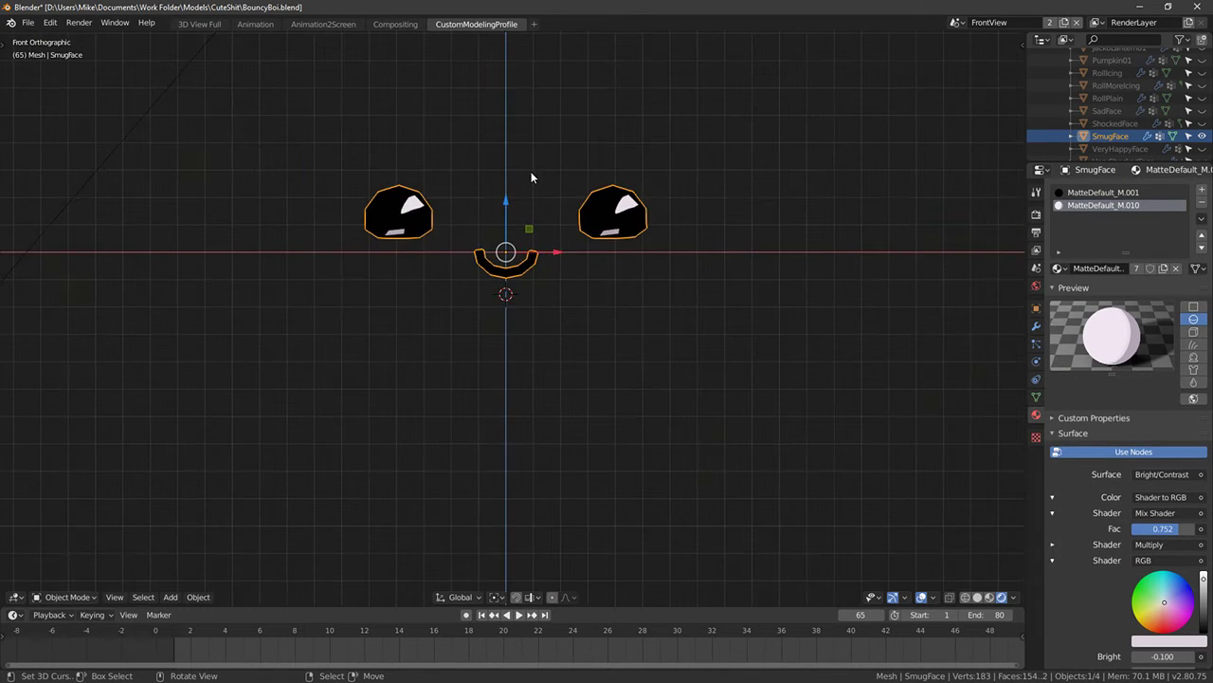
# Export the selected SmugFace to the CuteShit folder as BouncyStuffFaceSmug.fbx
pyautogui.click(28, 24)
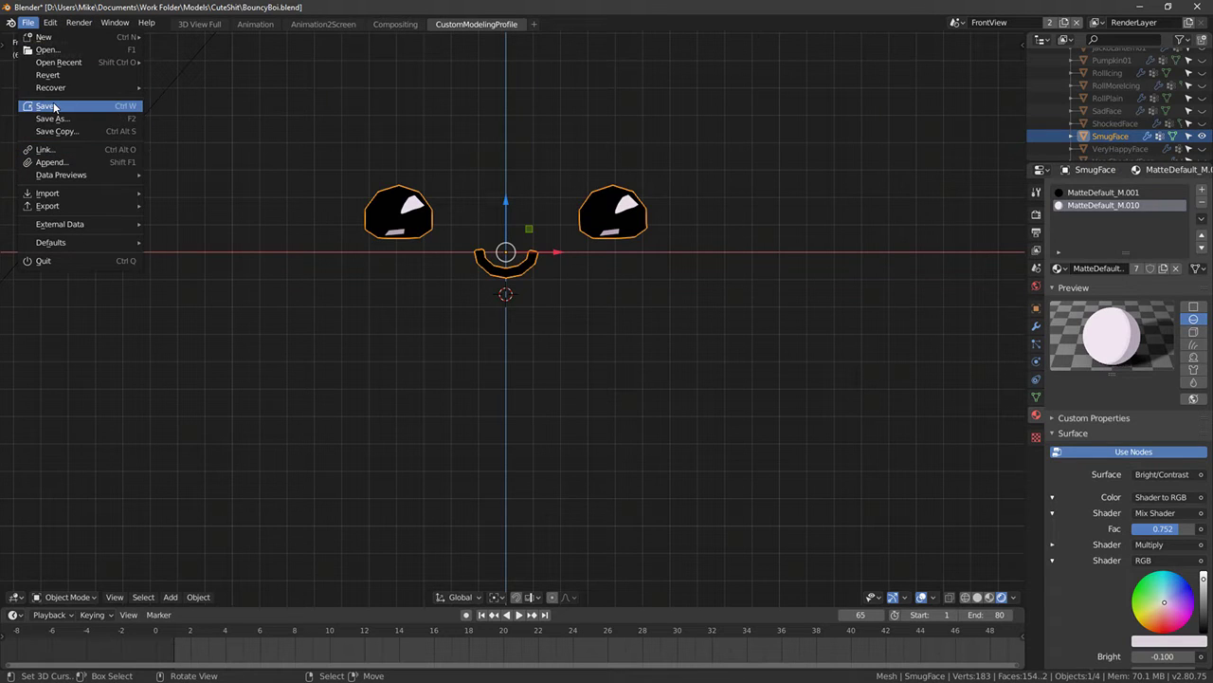
pyautogui.click(28, 22)
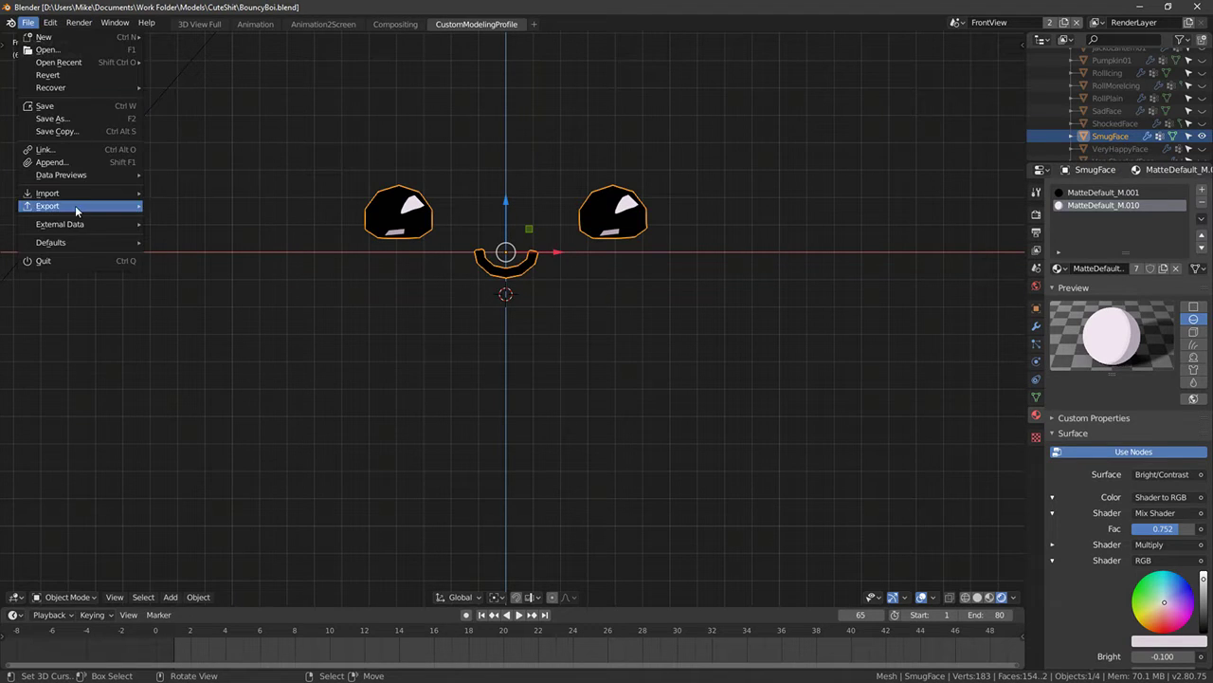
pyautogui.moveTo(76, 206)
pyautogui.click(213, 231)
pyautogui.click(221, 71)
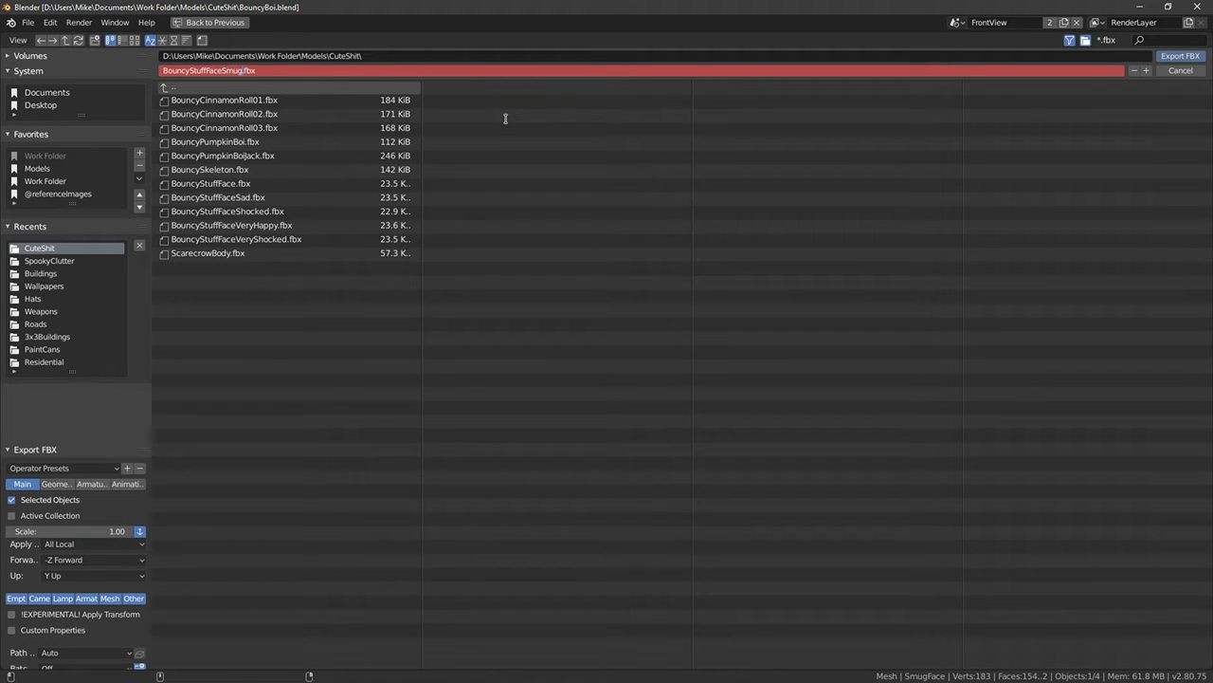
pyautogui.write('BouncyStuffFaceSmug.fbx')
pyautogui.press('Return')
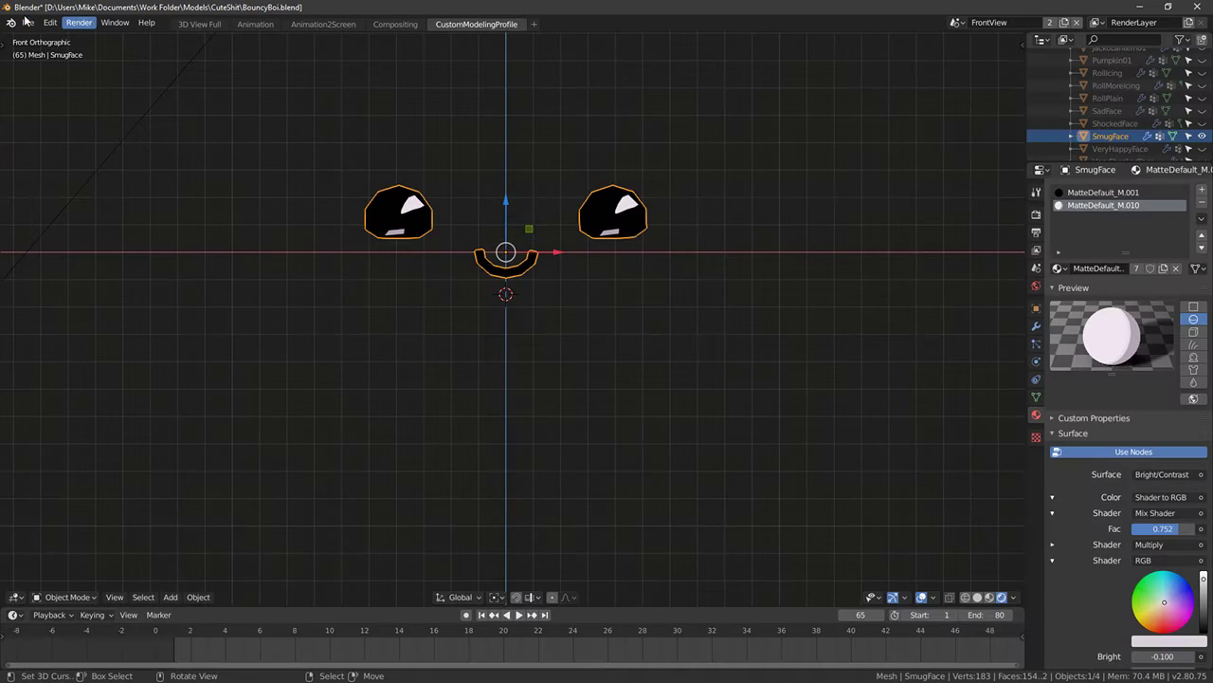
pyautogui.click(26, 21)
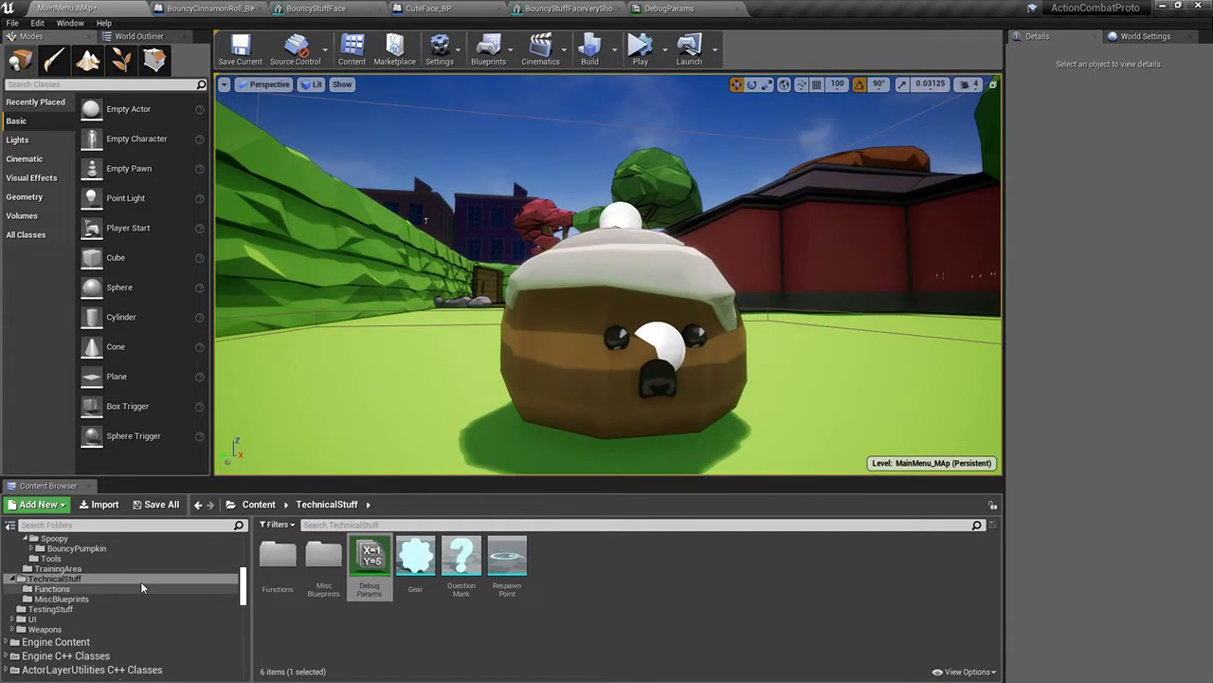
# Switch to Unreal Editor, select the cinnamon roll's MechMesh in the level and open the Stages/Clutter/Cute/Faces content folder
pyautogui.click(652, 352)
pyautogui.click(1069, 127)
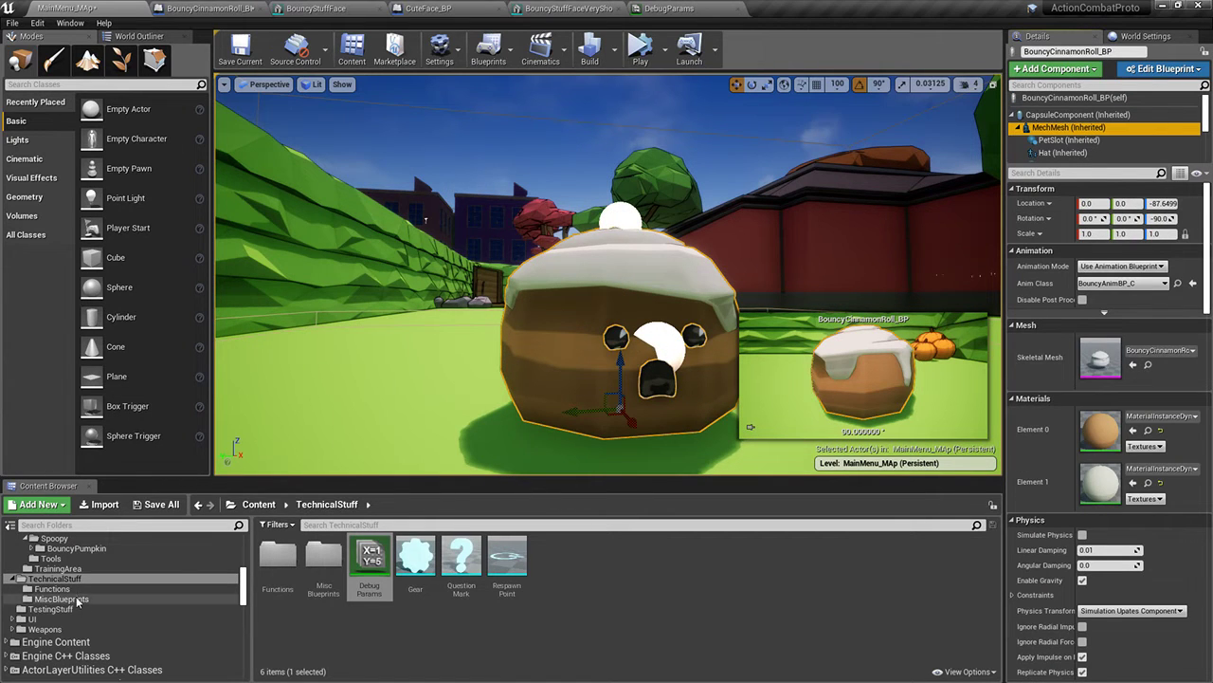
pyautogui.scroll(6, 85, 597)
pyautogui.click(49, 628)
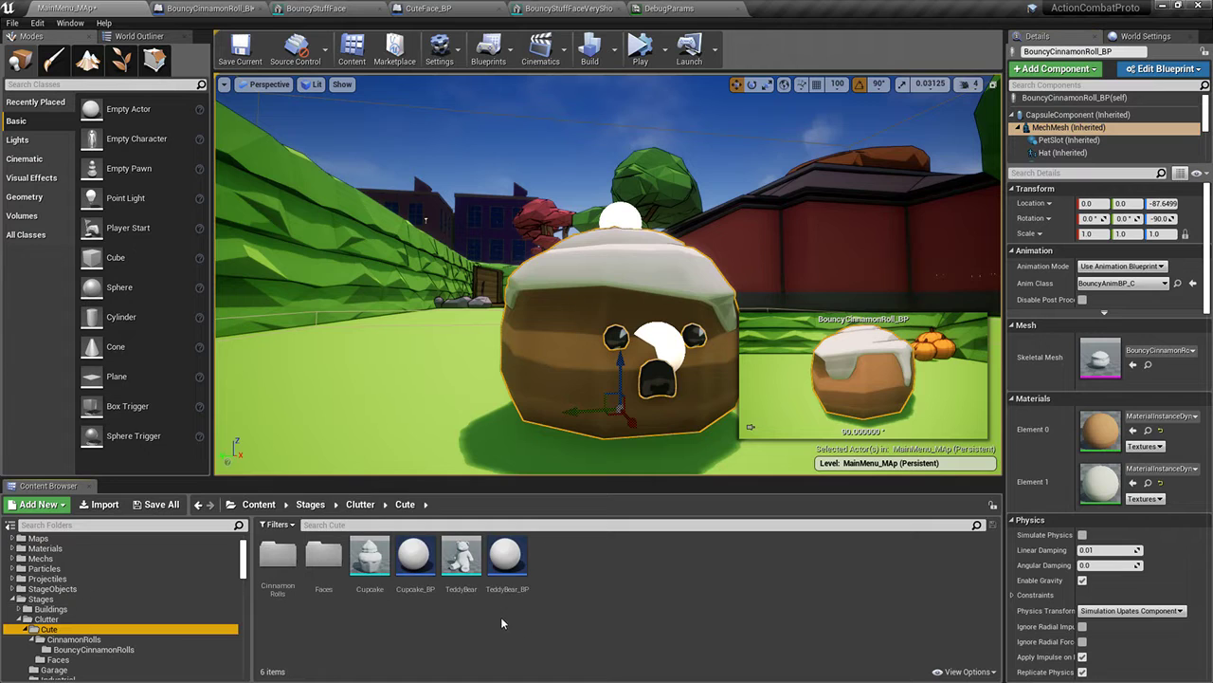
pyautogui.doubleClick(324, 558)
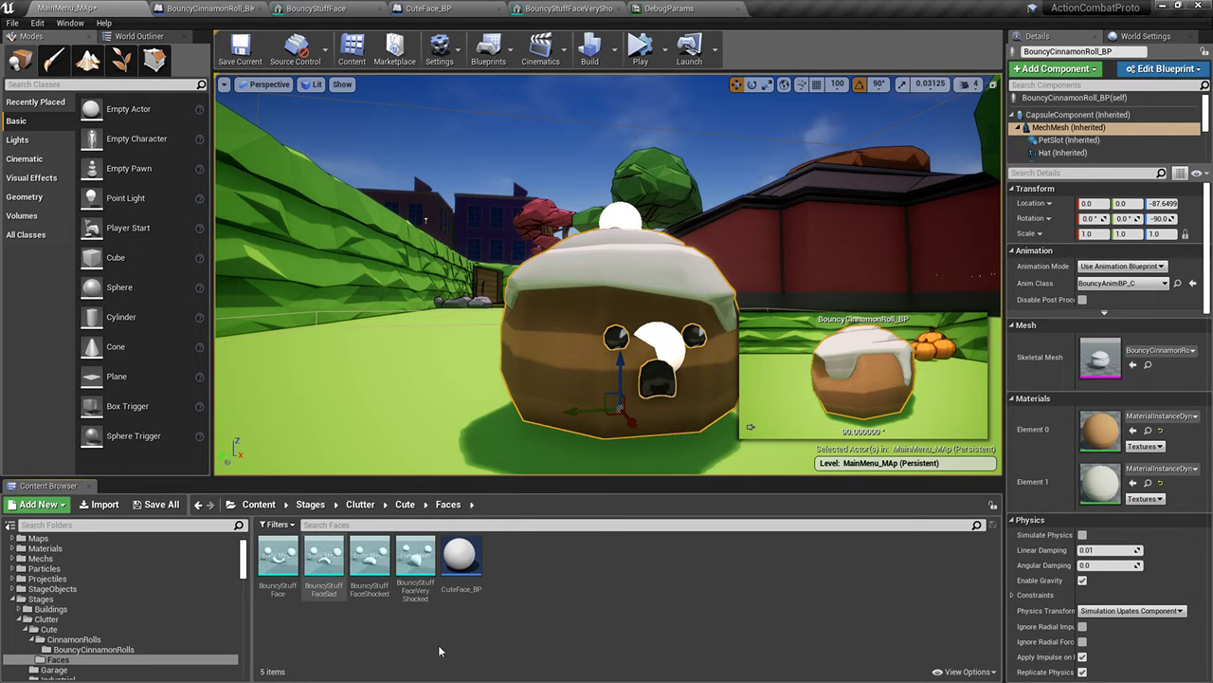
# Import BouncyStuffFaceSmug.fbx and BouncyStuffFaceVeryHappy.fbx from the CuteShit folder into Faces
pyautogui.click(101, 503)
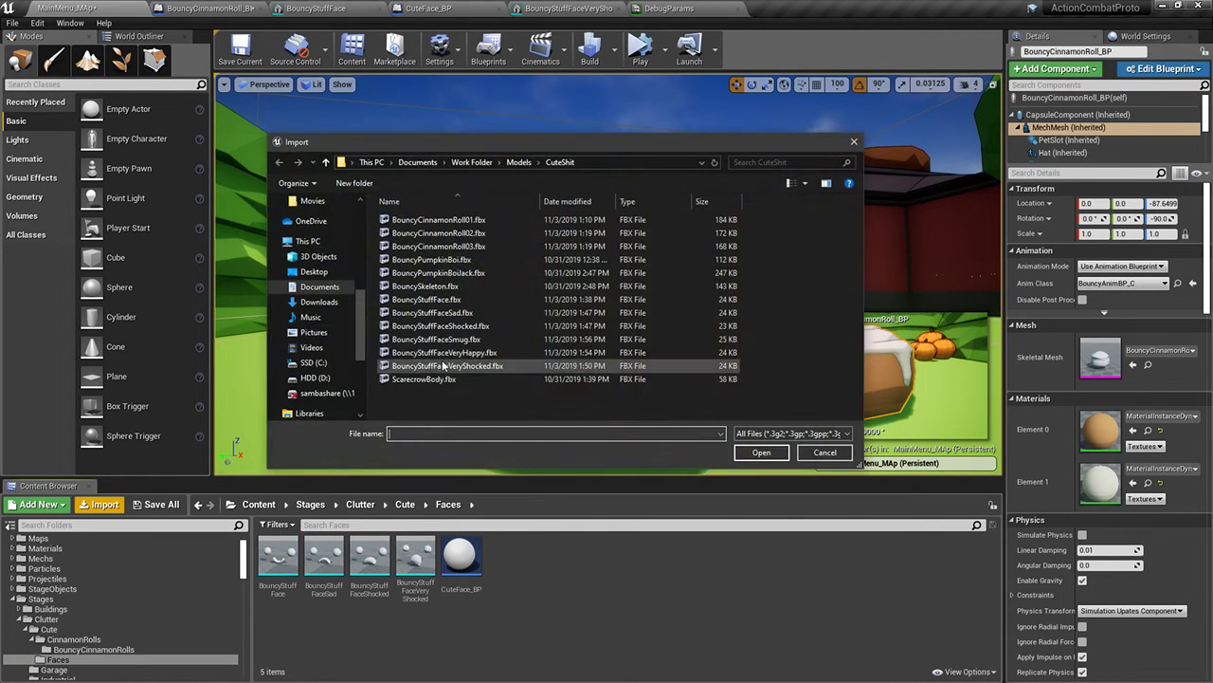
pyautogui.click(469, 313)
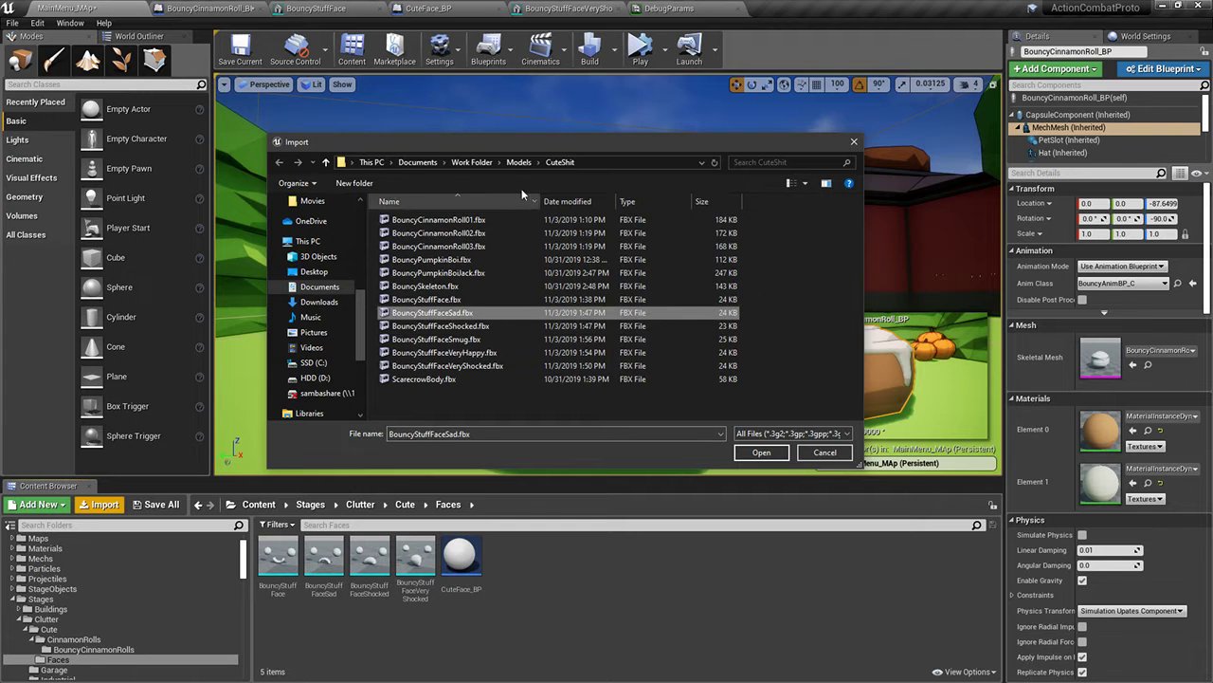
pyautogui.moveTo(492, 145); pyautogui.dragTo(654, 126)
pyautogui.click(635, 347)
pyautogui.click(634, 331)
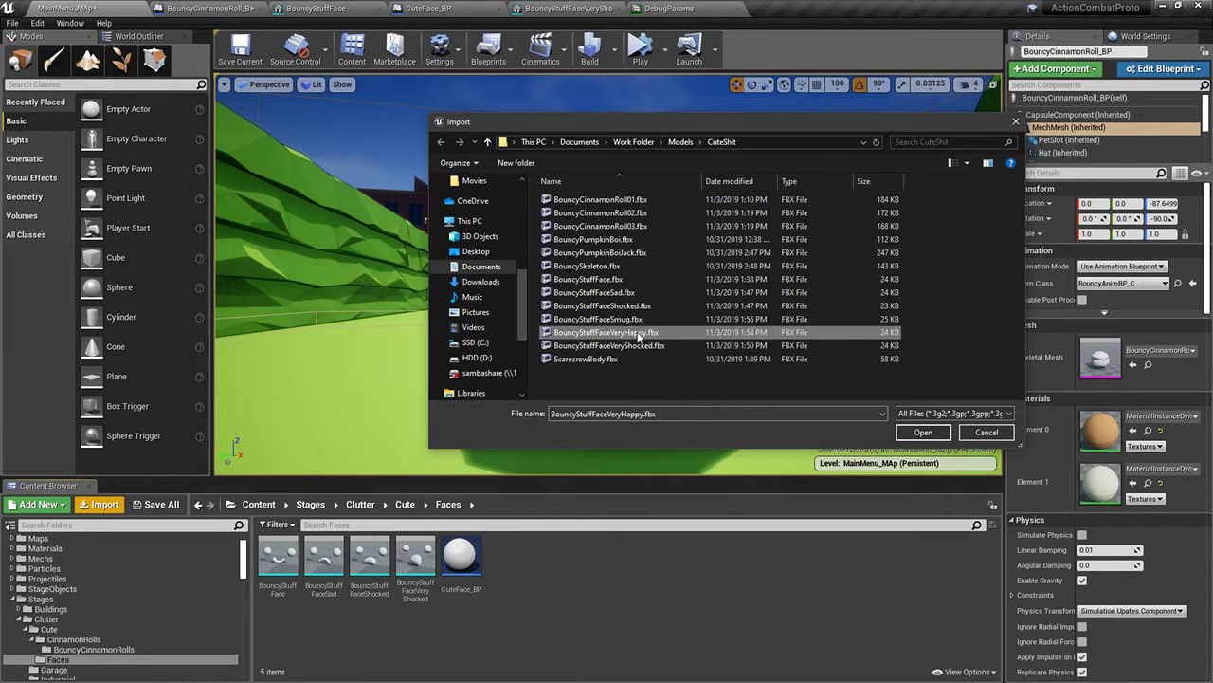
pyautogui.doubleClick(607, 332)
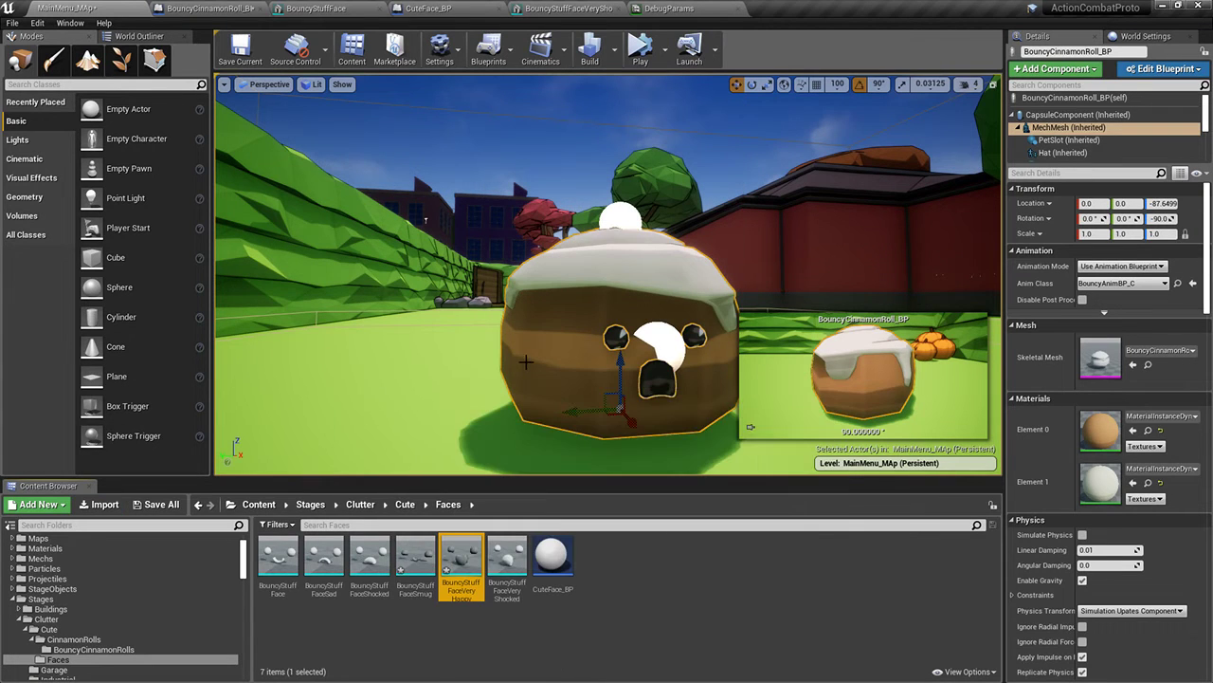
# Assign M_MatteDefault to both material slots of the BouncyStuffFaceVeryHappy mesh and save it
pyautogui.doubleClick(472, 537)
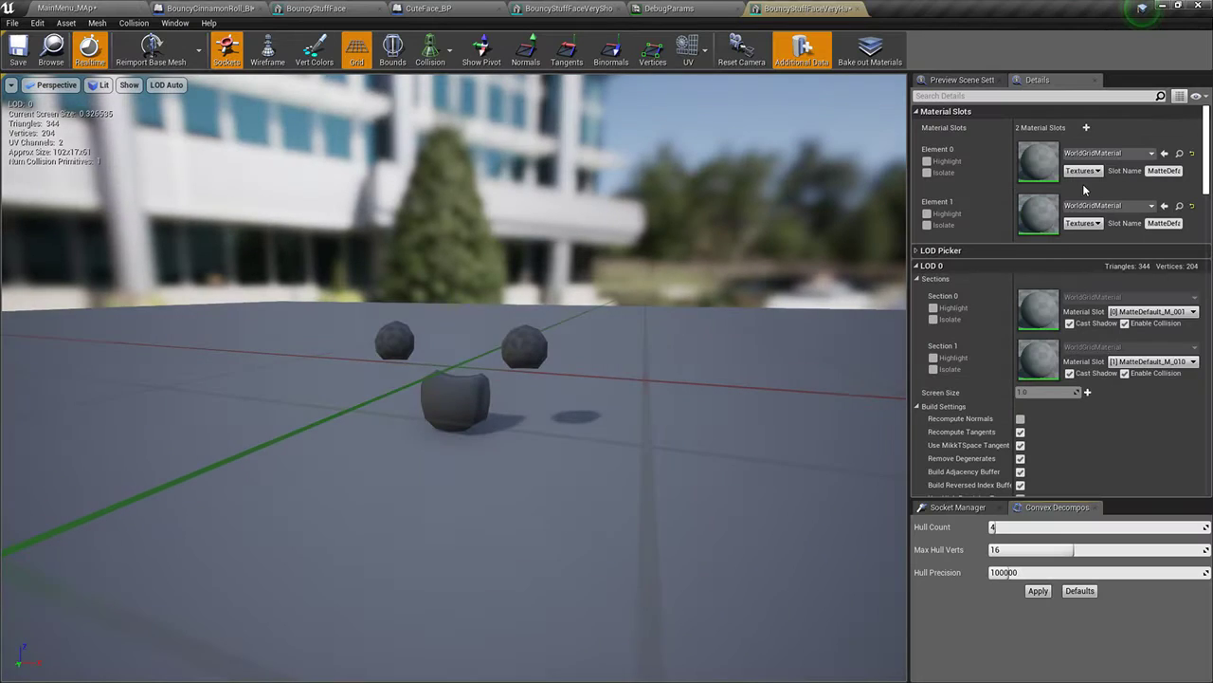
pyautogui.click(1081, 154)
pyautogui.write('mattede')
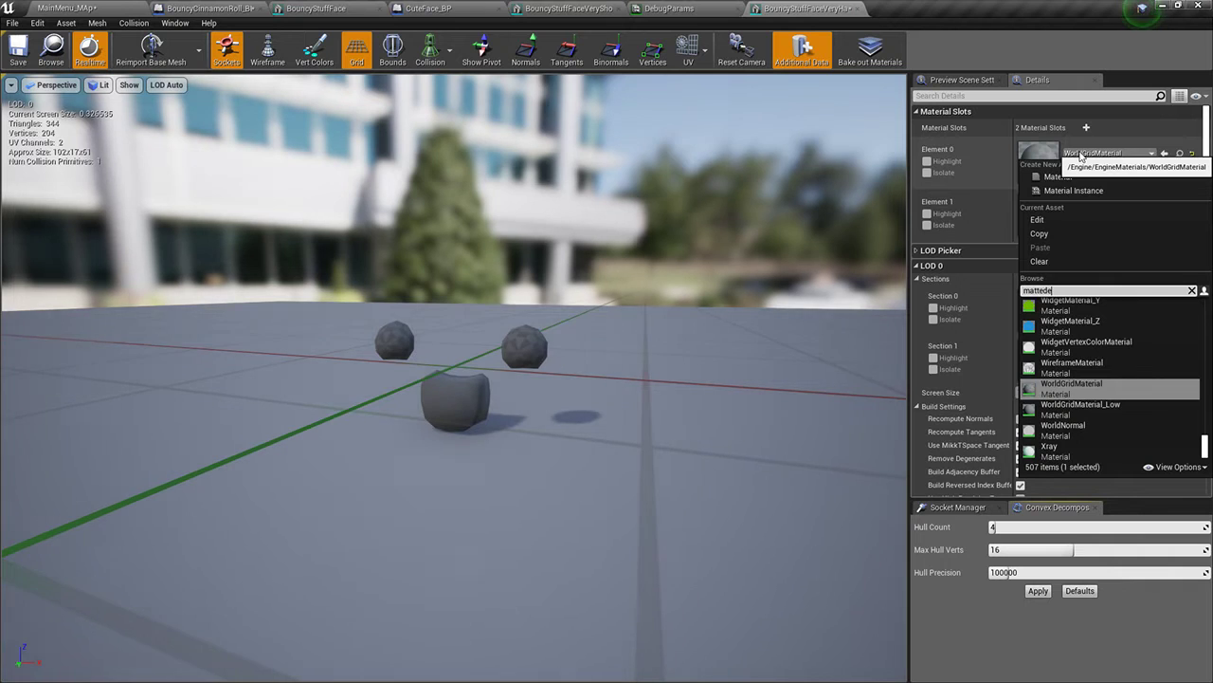
pyautogui.write('f')
pyautogui.click(1068, 305)
pyautogui.rightClick(1005, 149)
pyautogui.click(1025, 158)
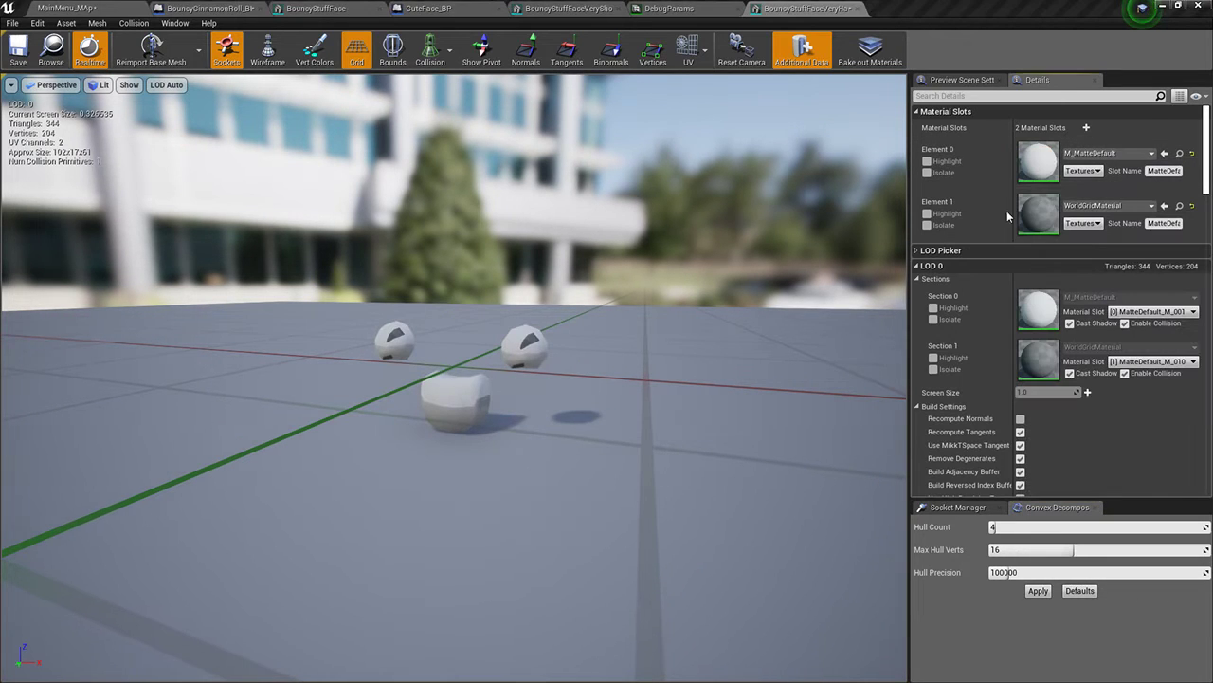
pyautogui.rightClick(1007, 210)
pyautogui.click(1029, 233)
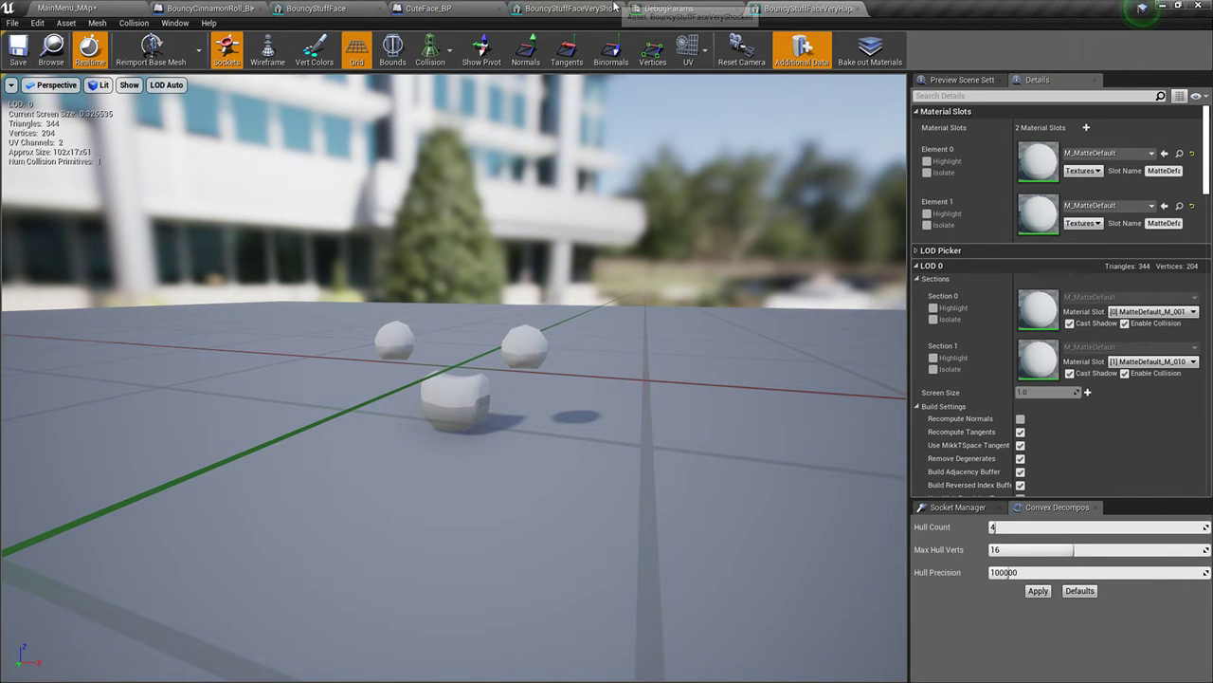
# Paste M_MatteDefault into both material slots of the BouncyStuffFaceSmug mesh and save it
pyautogui.click(66, 7)
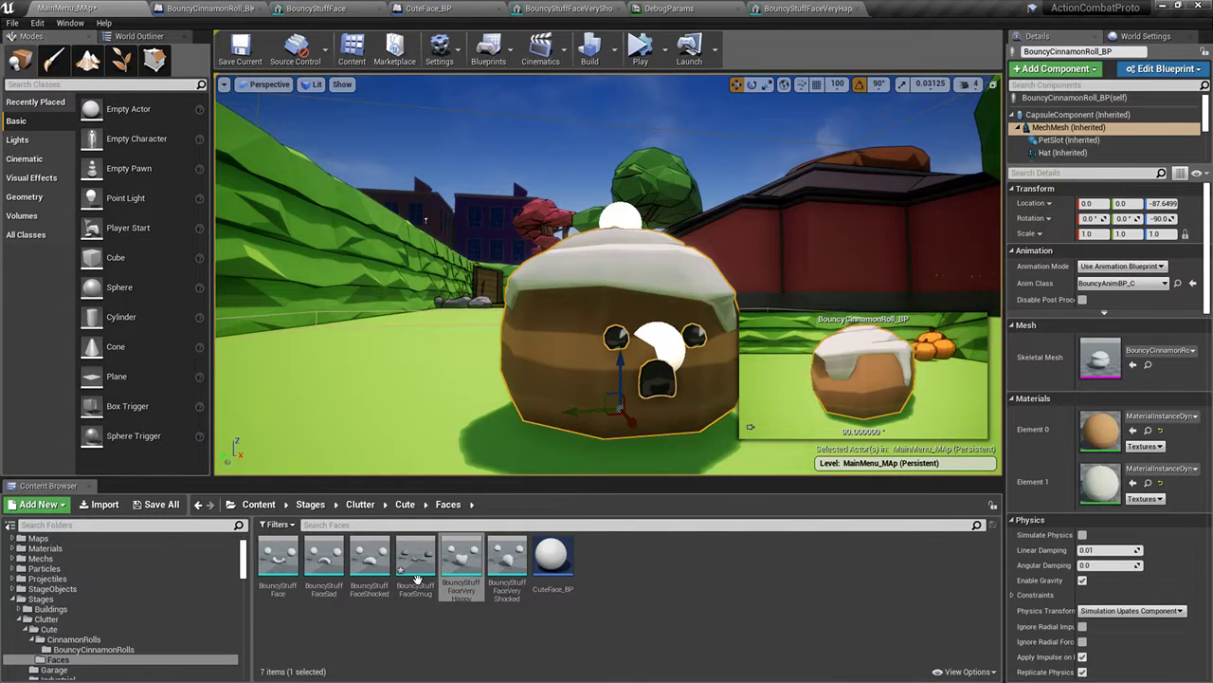
pyautogui.doubleClick(418, 577)
pyautogui.rightClick(1002, 158)
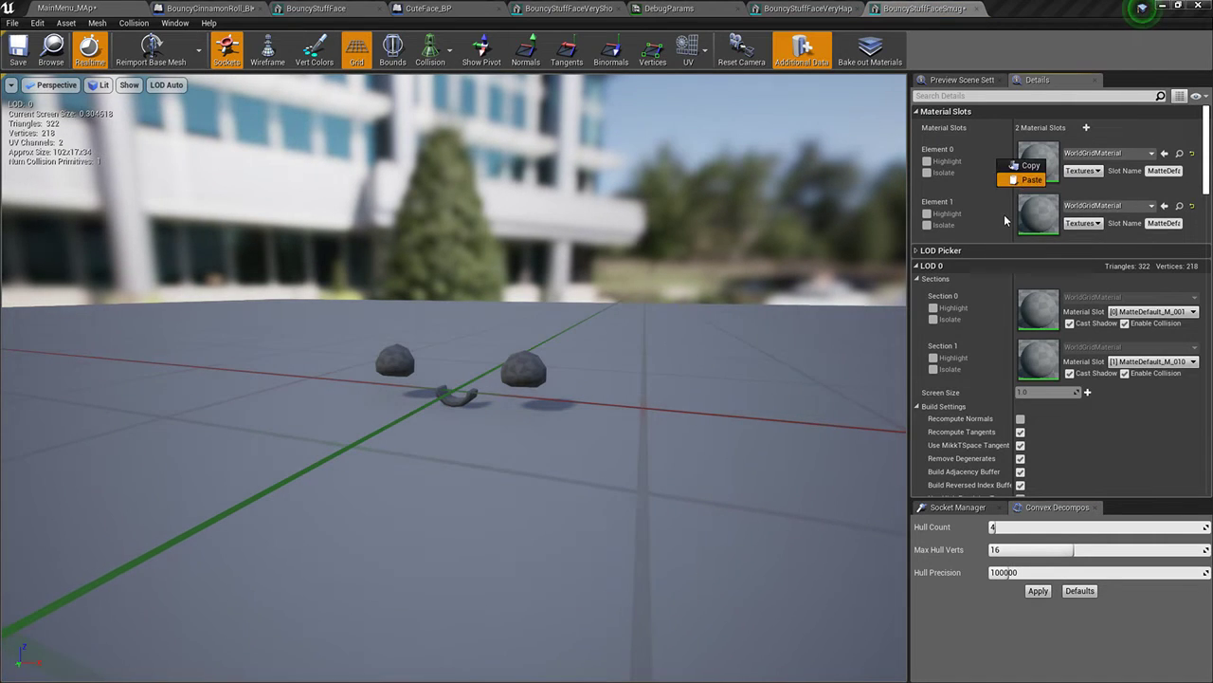
pyautogui.rightClick(1005, 216)
pyautogui.click(1019, 235)
pyautogui.rightClick(990, 155)
pyautogui.click(1001, 176)
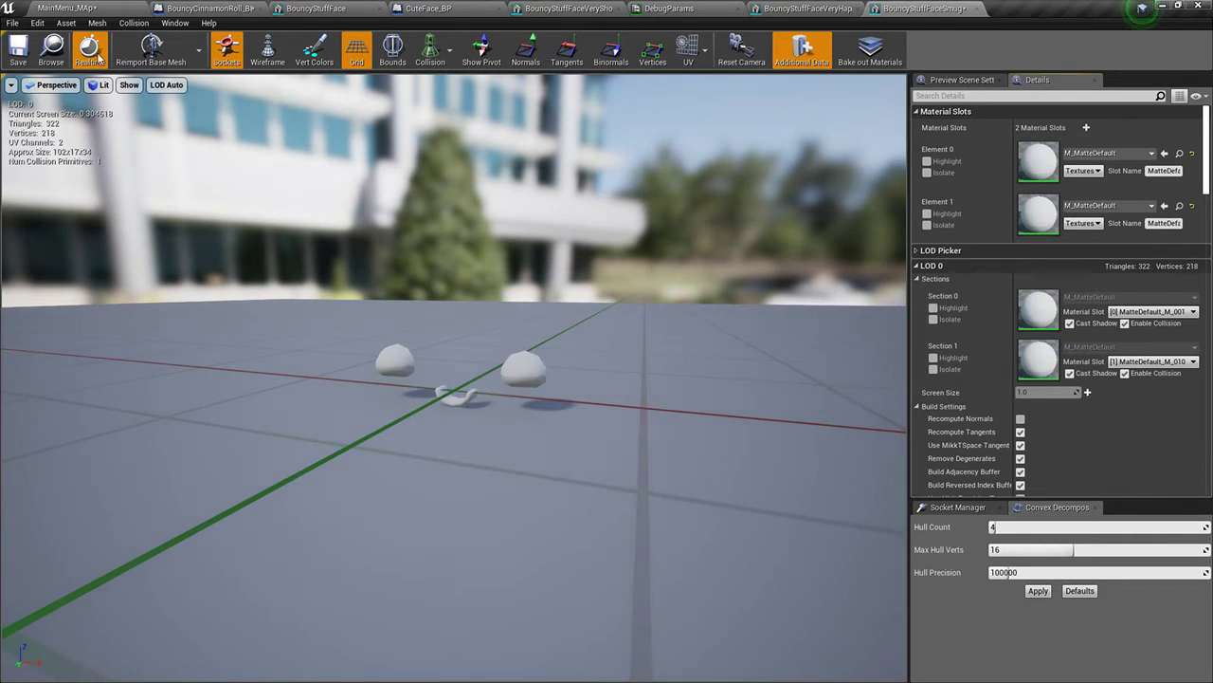
# Return to the MainMenu_MAp level, frame the selected cinnamon roll and start simulating
pyautogui.click(67, 7)
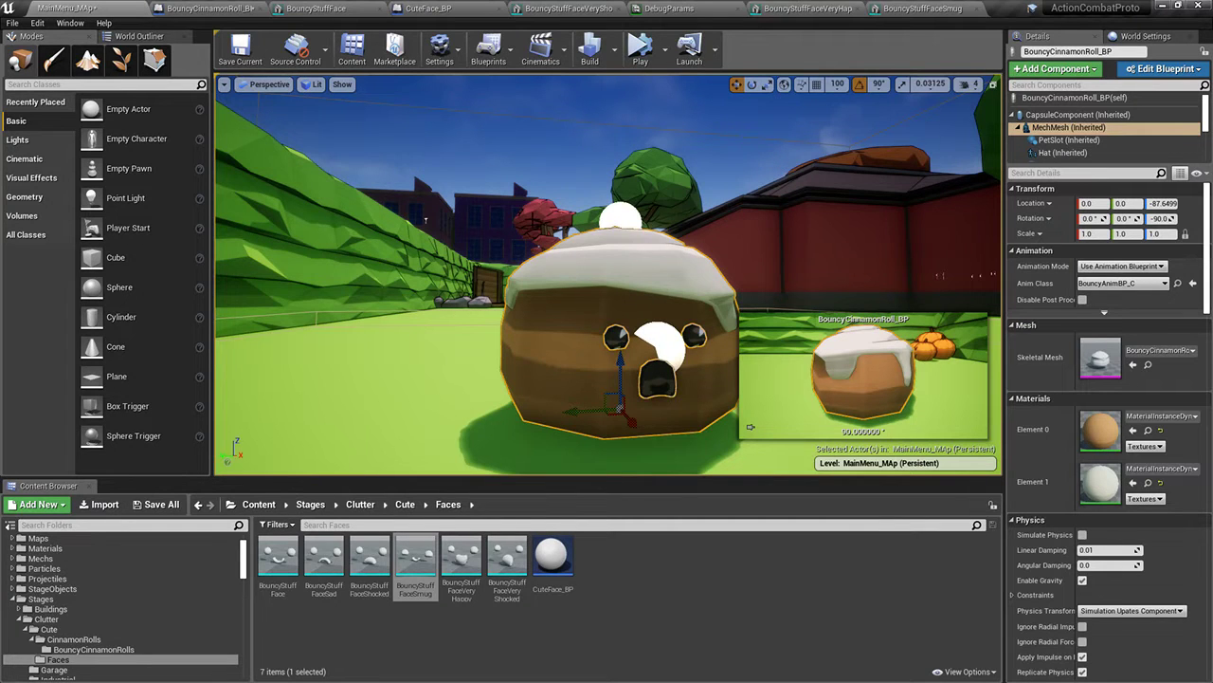
pyautogui.moveTo(611, 276); pyautogui.dragTo(720, 276, button='right')
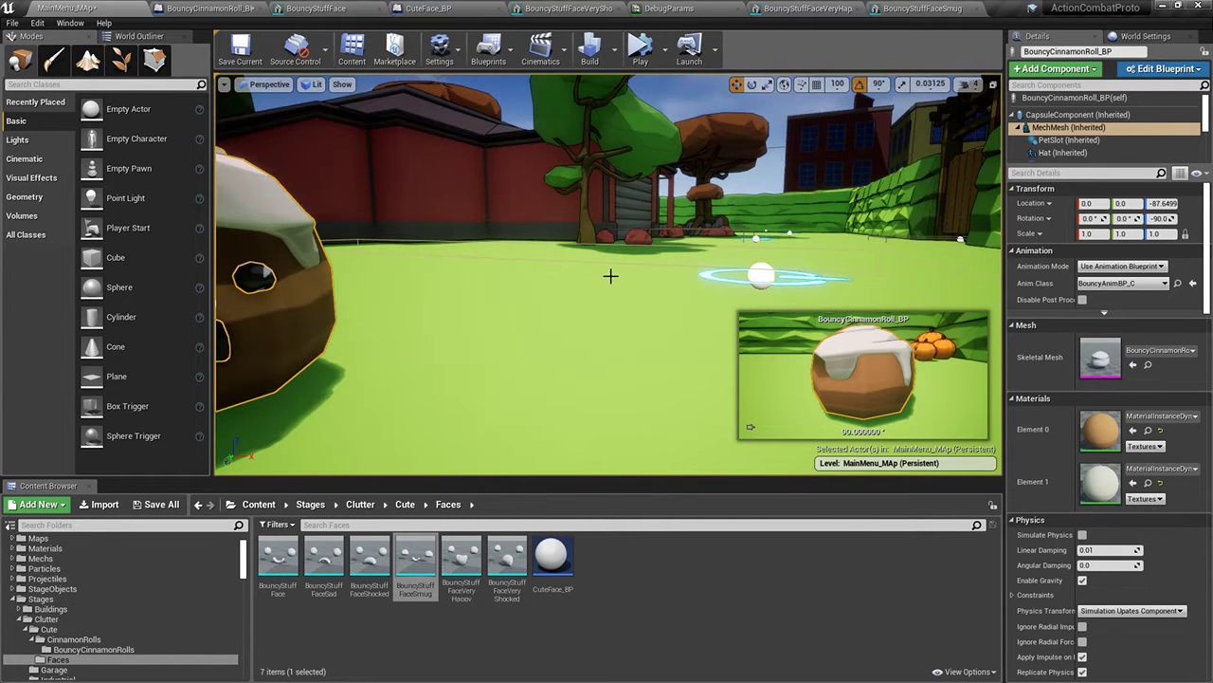
pyautogui.press('f')
pyautogui.hotkey('alt', 's')
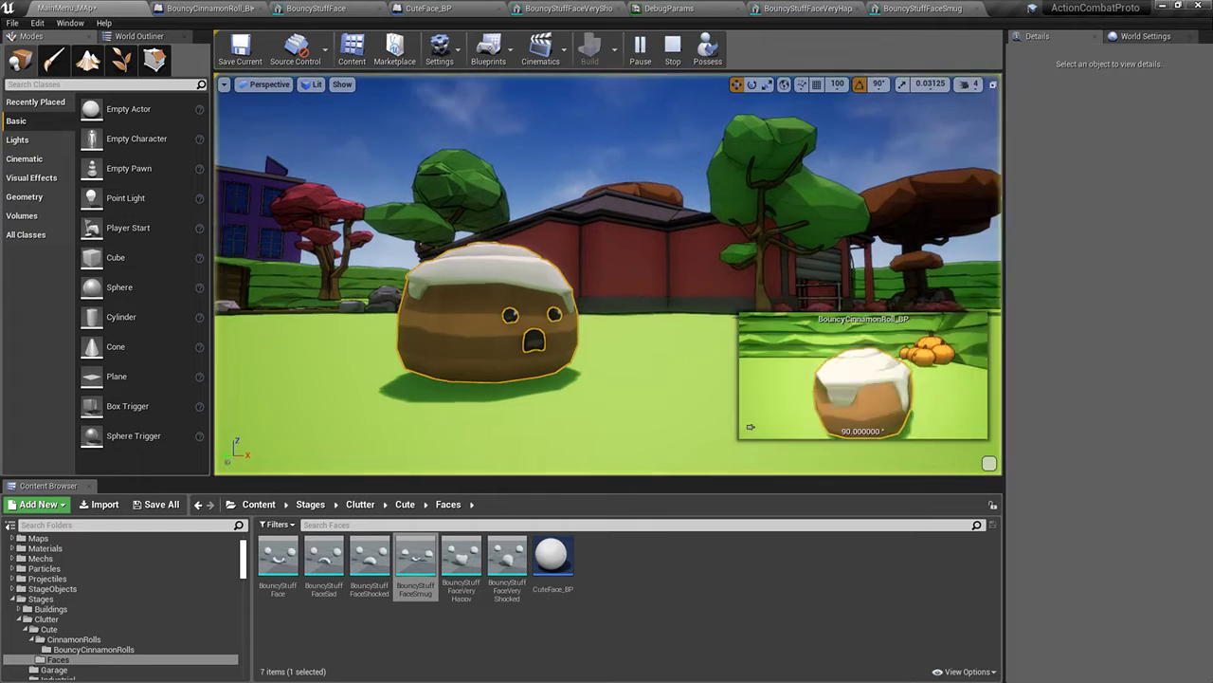
# Look through the open asset editors, check BouncyCinnamonRoll_BP's face and bring up CuteFace_BP's construction script
pyautogui.click(664, 8)
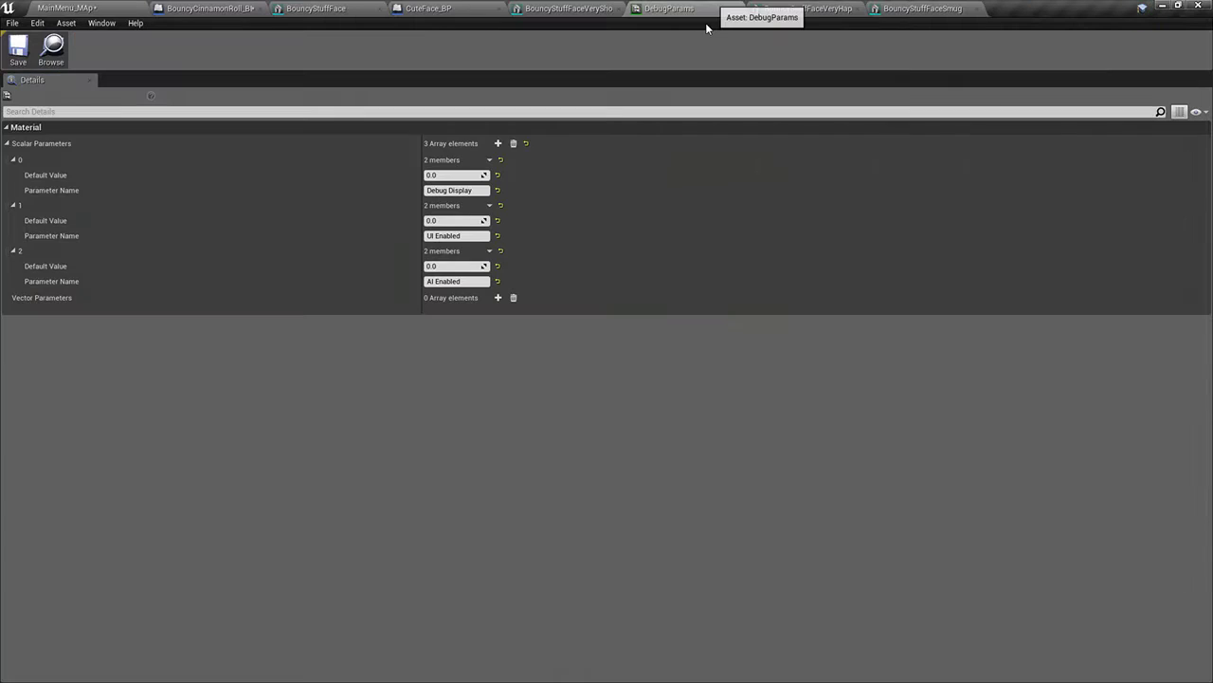
pyautogui.click(569, 7)
pyautogui.click(457, 6)
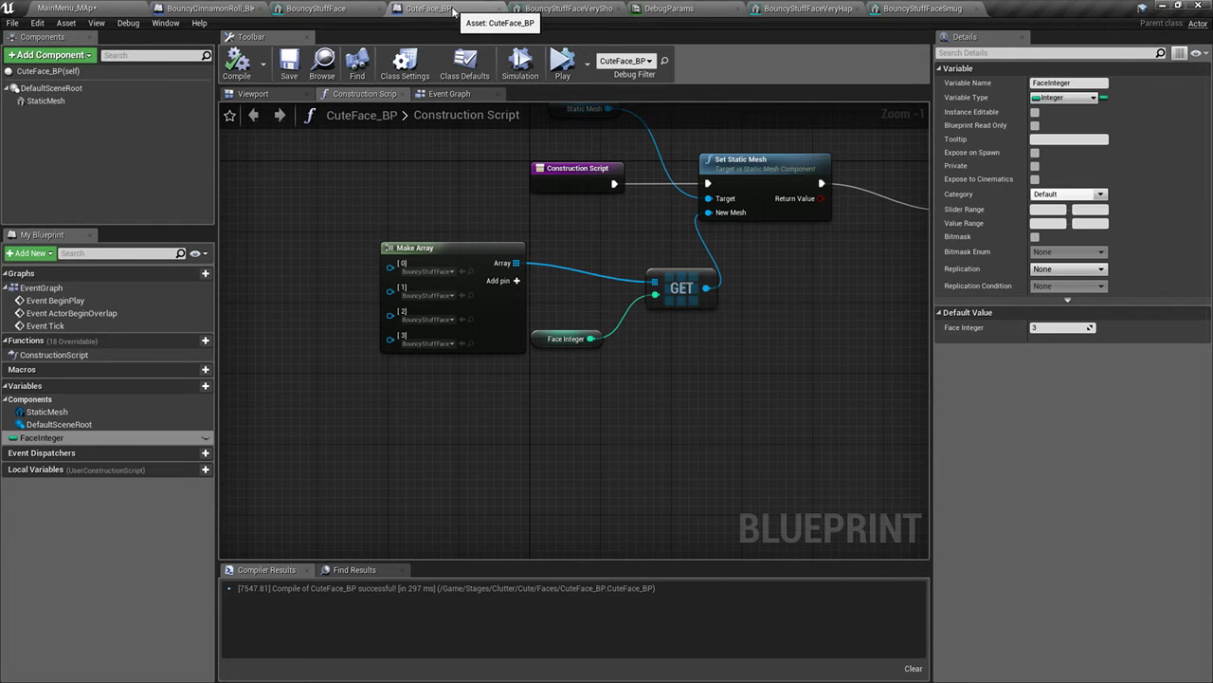
pyautogui.click(564, 7)
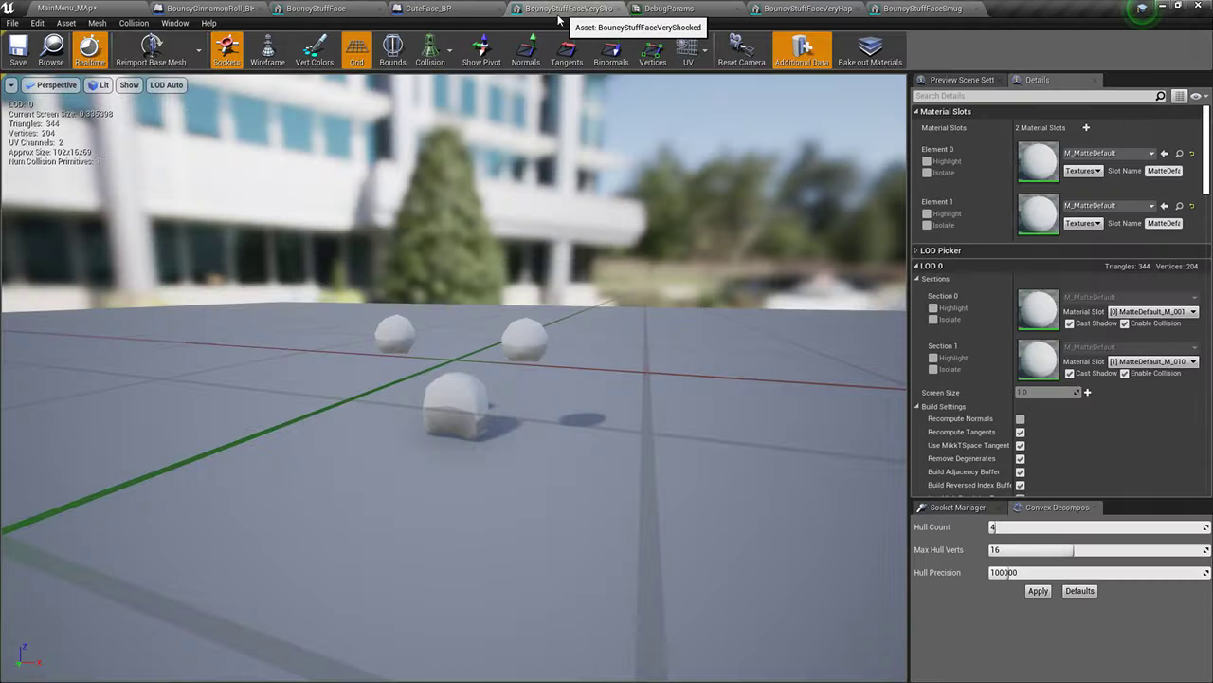
pyautogui.click(376, 6)
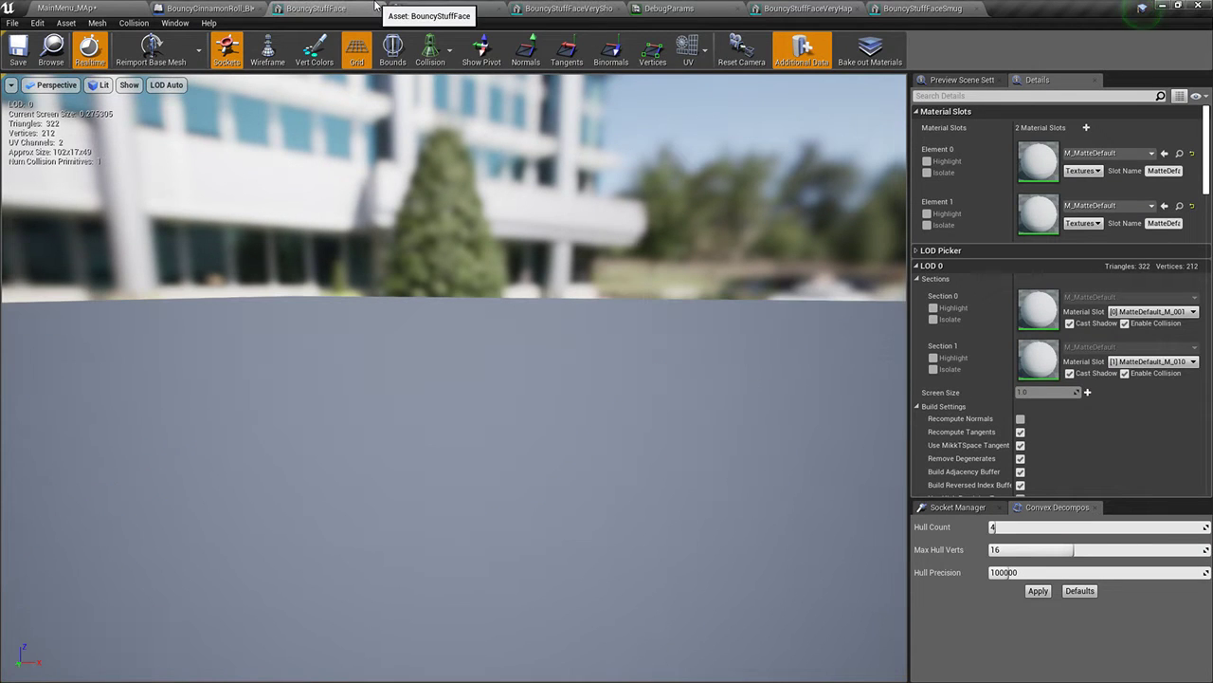
pyautogui.click(195, 6)
pyautogui.moveTo(572, 201); pyautogui.dragTo(568, 191)
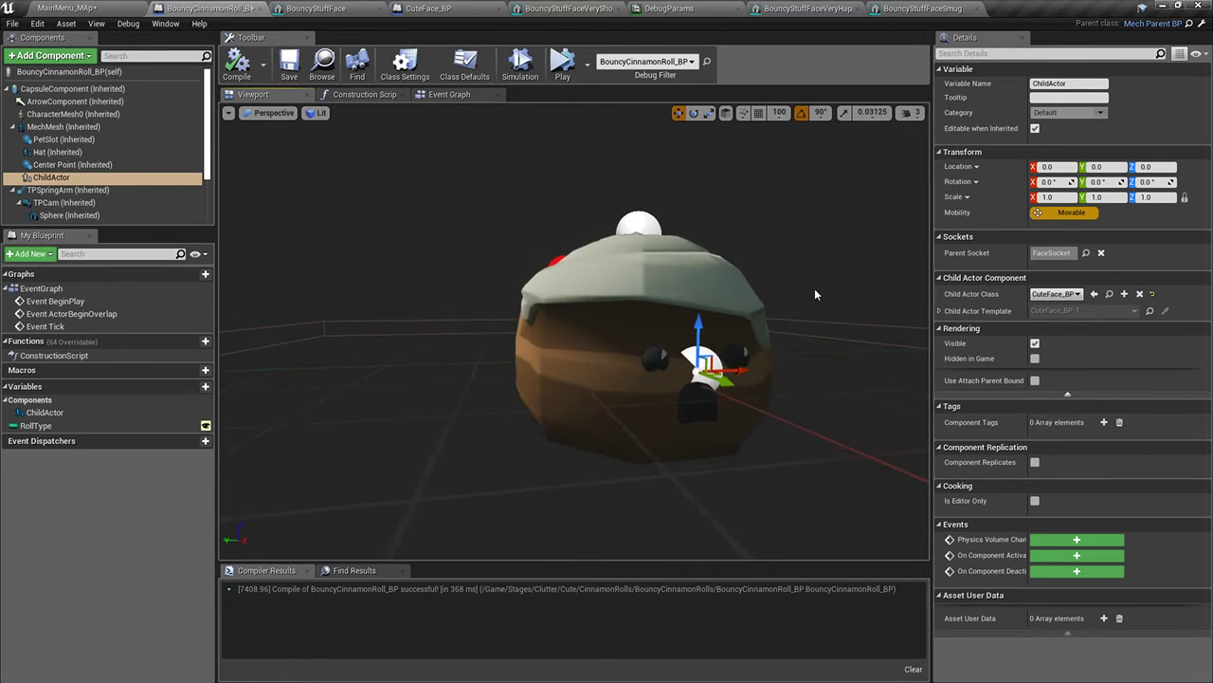
pyautogui.click(560, 11)
pyautogui.click(455, 9)
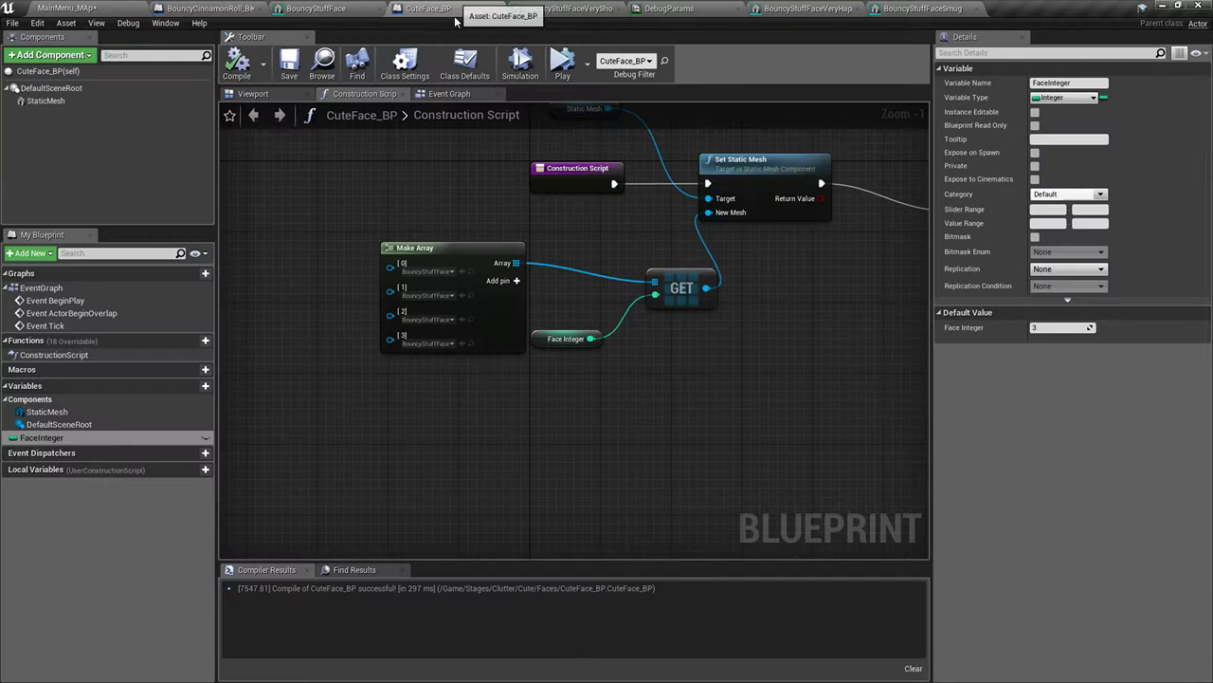
# Close the BouncyStuffFace, BouncyStuffFaceVeryShocked, DebugParams, BouncyStuffFaceVeryHappy and BouncyStuffFaceSmug editors, keeping CuteFace_BP open
pyautogui.click(378, 8)
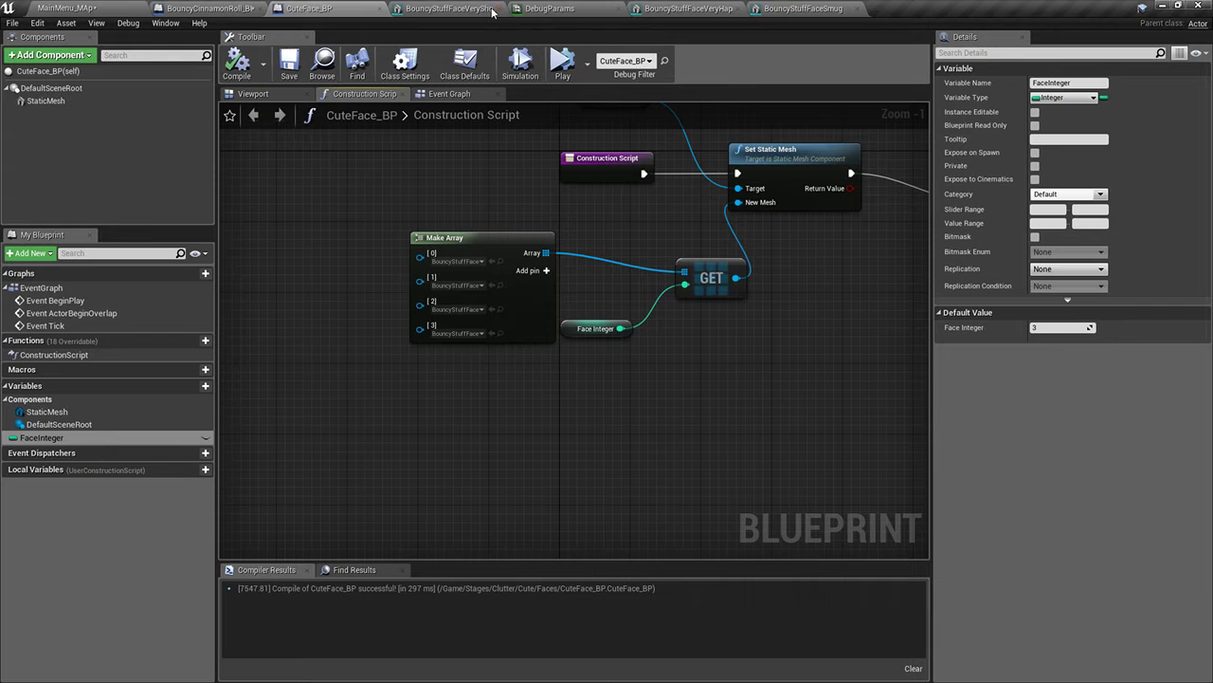
pyautogui.click(500, 8)
pyautogui.click(499, 8)
pyautogui.click(499, 8)
pyautogui.click(500, 8)
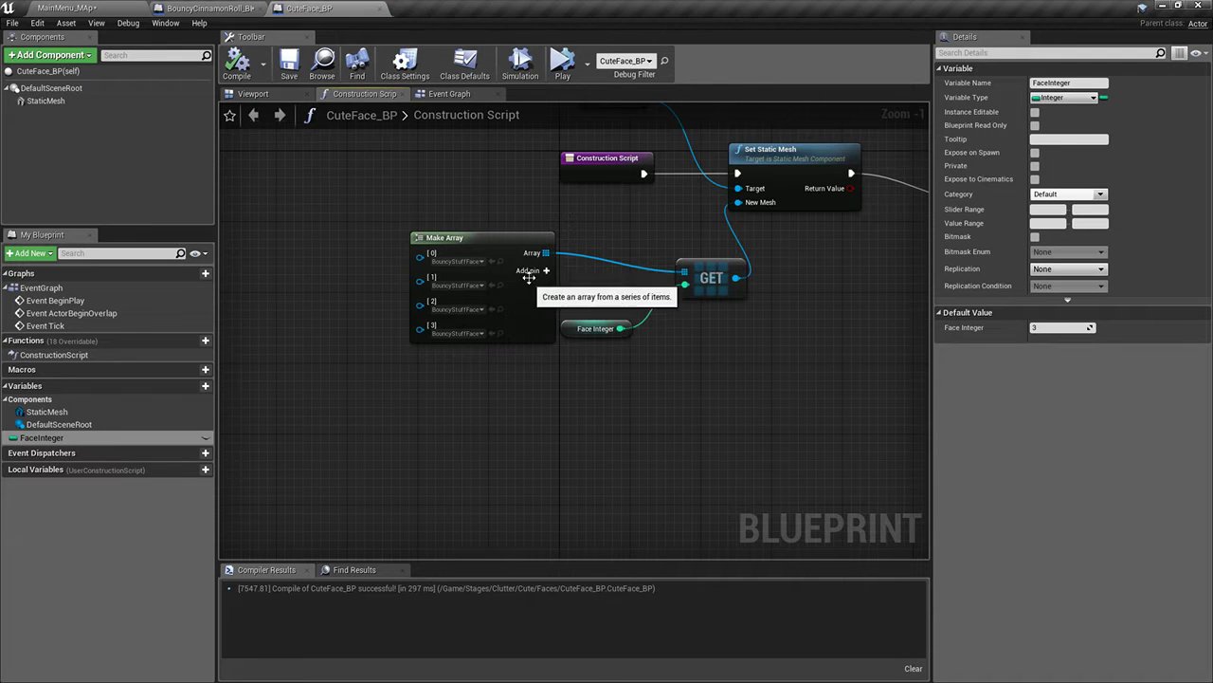
# Add two pins to the Make Array node, assigning BouncyStuffFaceSmug to [4] and BouncyStuffFaceVeryHappy to [5]
pyautogui.click(529, 272)
pyautogui.click(531, 272)
pyautogui.click(480, 350)
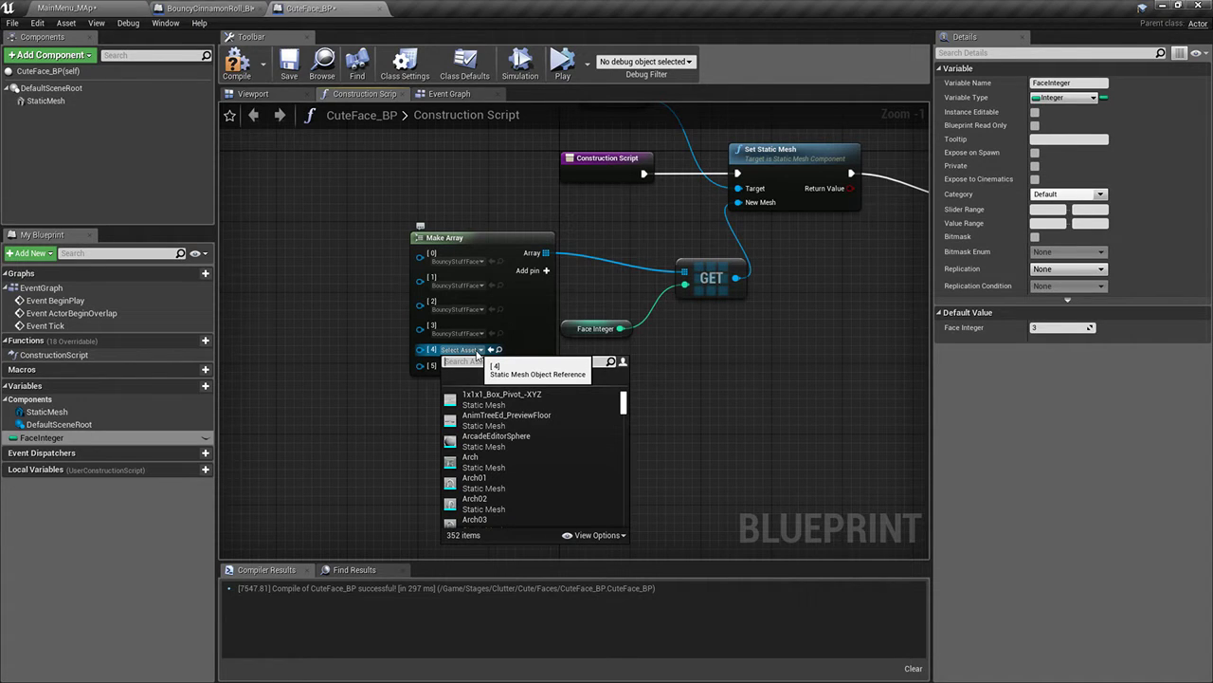
pyautogui.write('face')
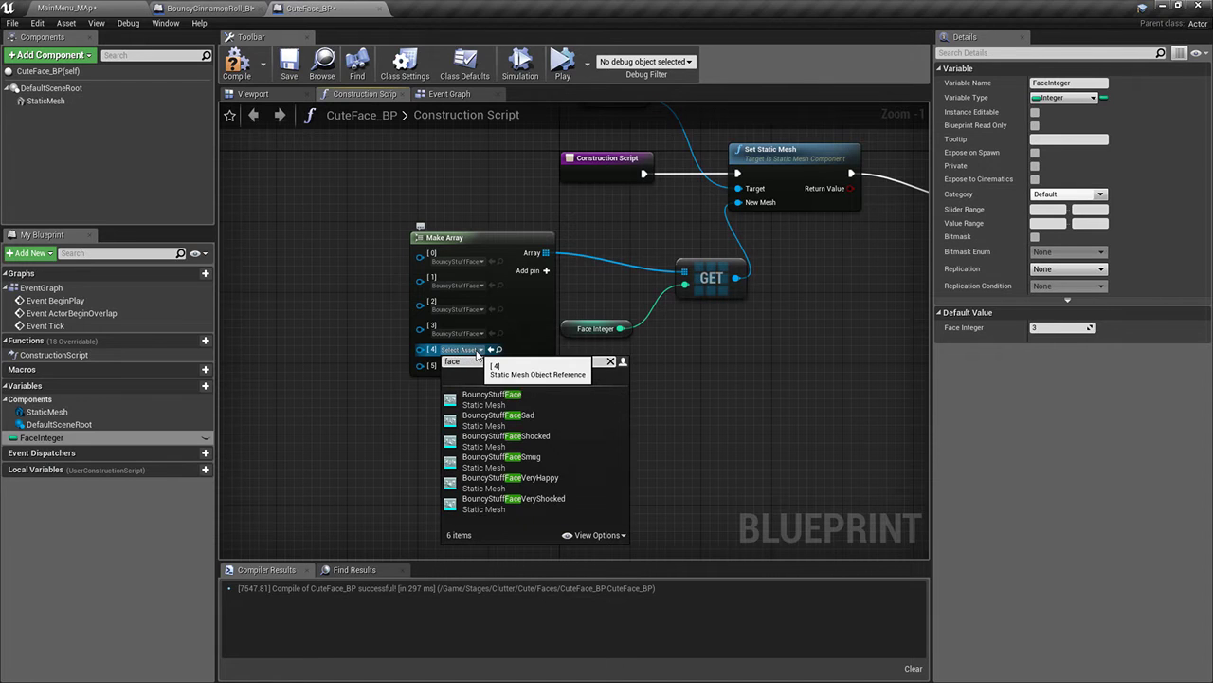
pyautogui.click(550, 457)
pyautogui.click(475, 375)
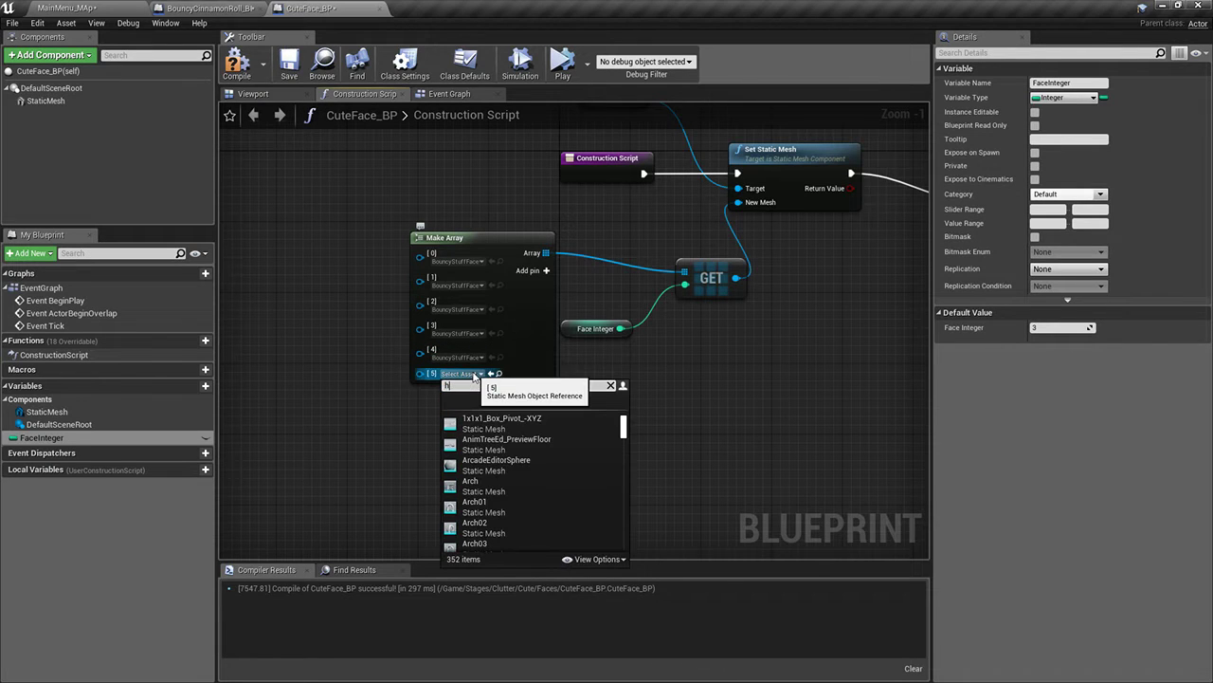
pyautogui.click(500, 409)
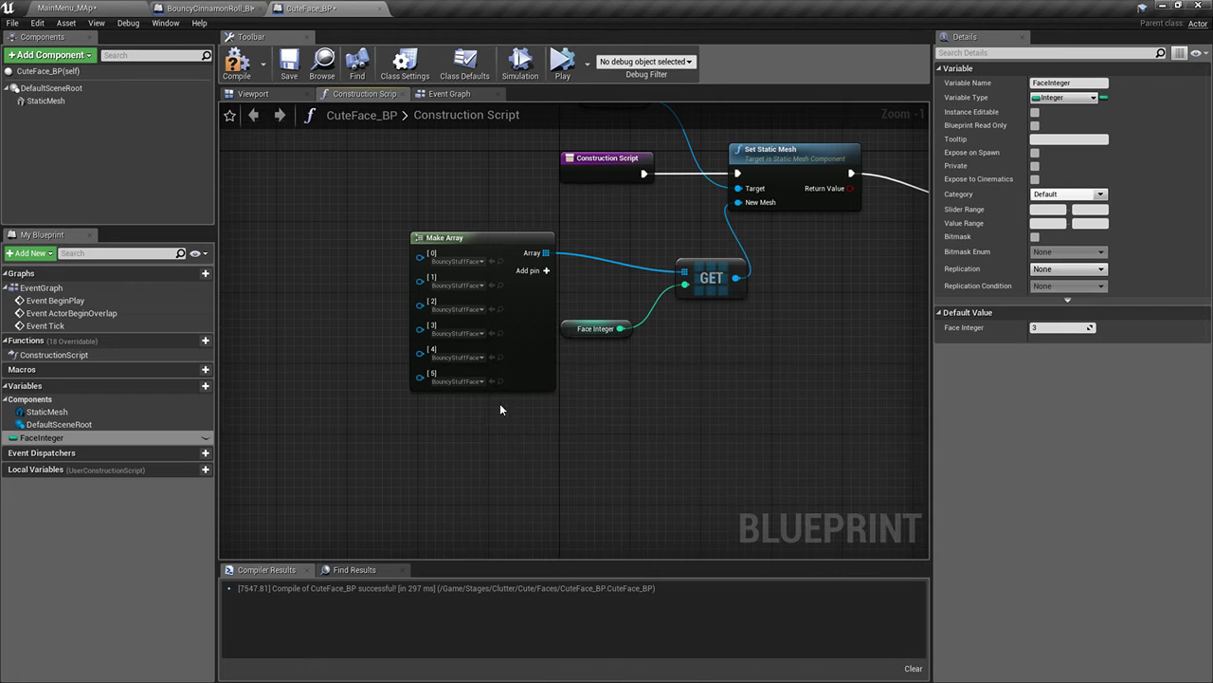
# Save CuteFace_BP and set the Face Integer variable's default value to 5
pyautogui.click(289, 64)
pyautogui.click(595, 328)
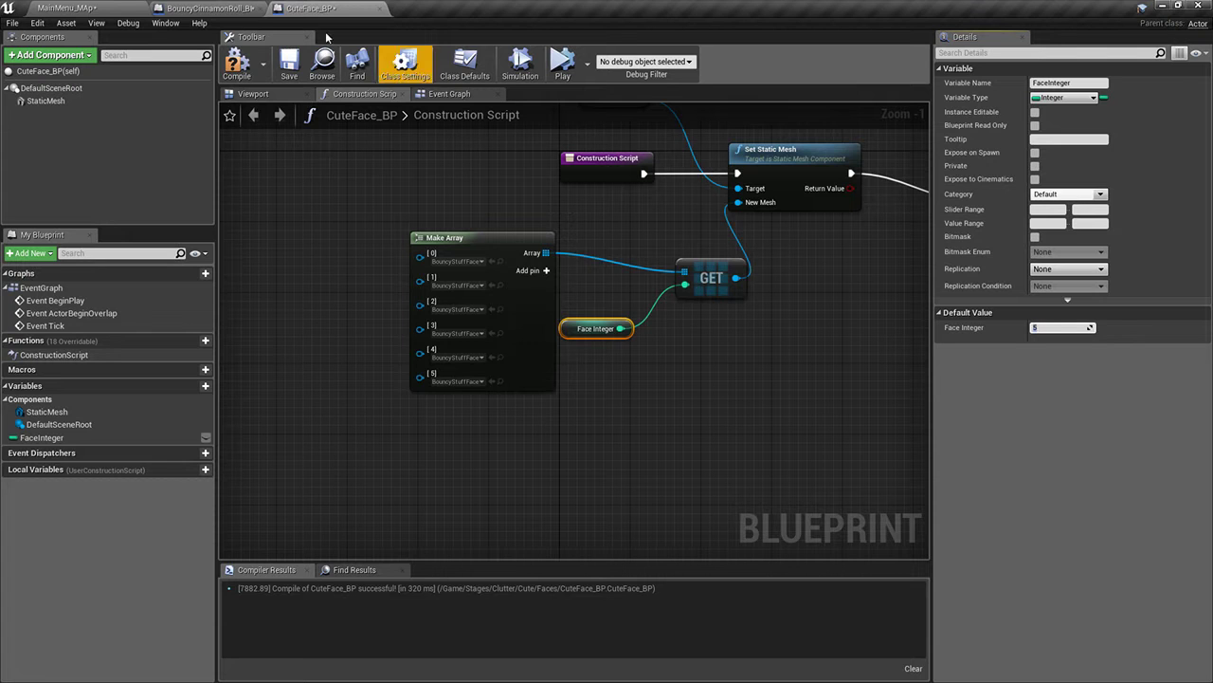
# Compile CuteFace_BP and play-test the MainMenu_MAp level to check the cinnamon roll's face
pyautogui.click(262, 64)
pyautogui.click(96, 7)
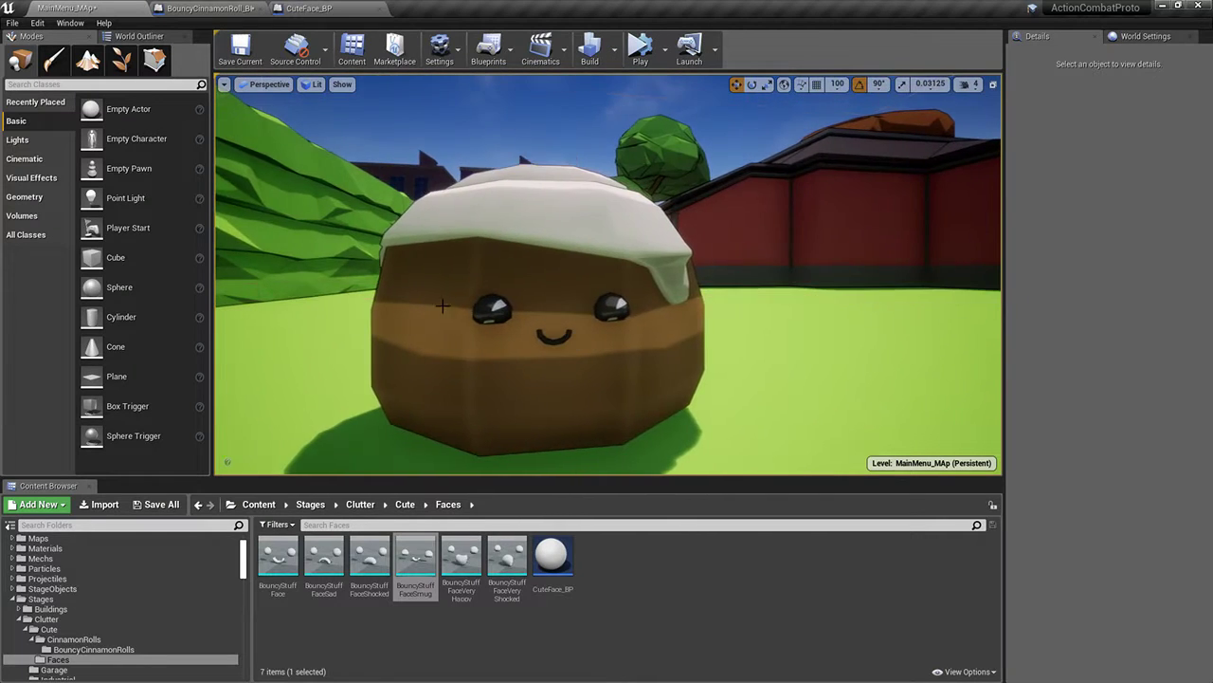
pyautogui.moveTo(443, 305); pyautogui.dragTo(402, 301, button='right')
pyautogui.hotkey('alt', 'p')
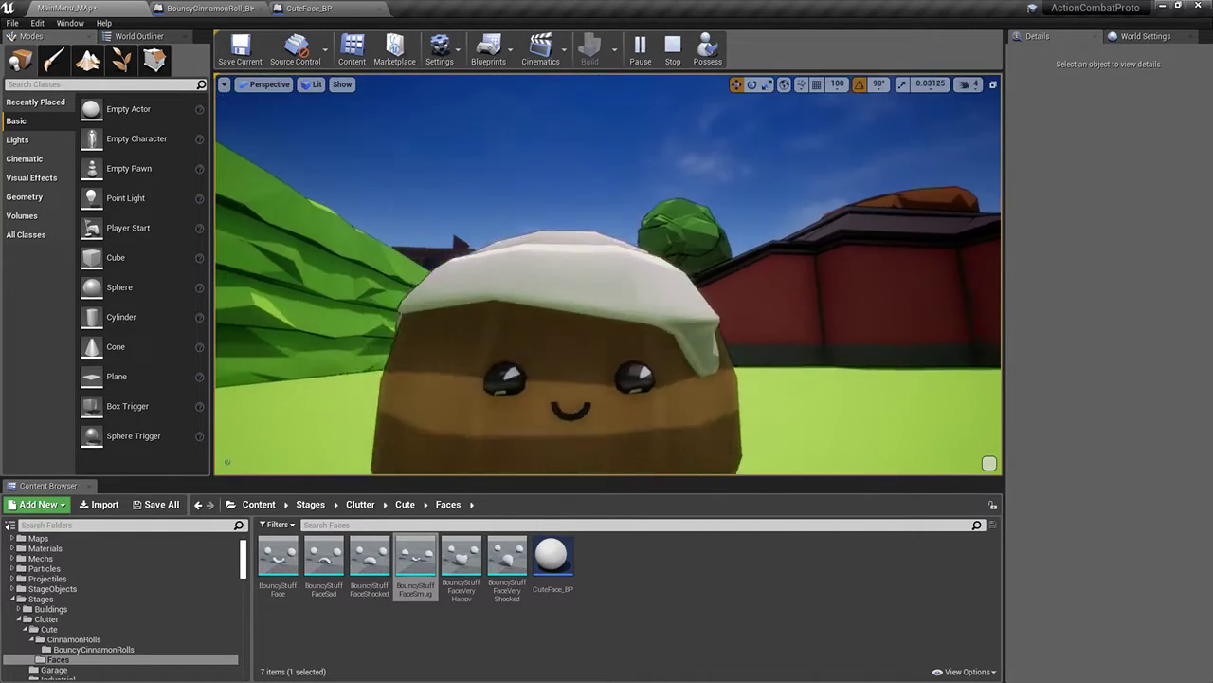
pyautogui.press('Escape')
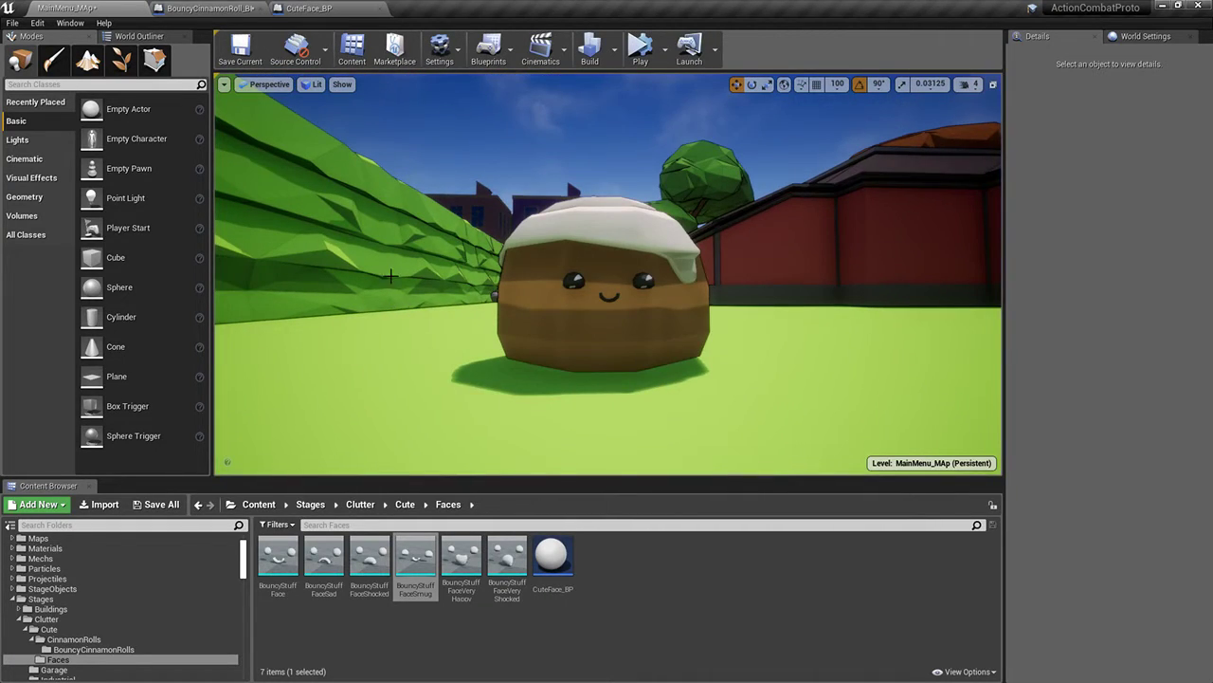
# Add a custom event named SwitchFace to CuteFace_BP's event graph
pyautogui.click(224, 6)
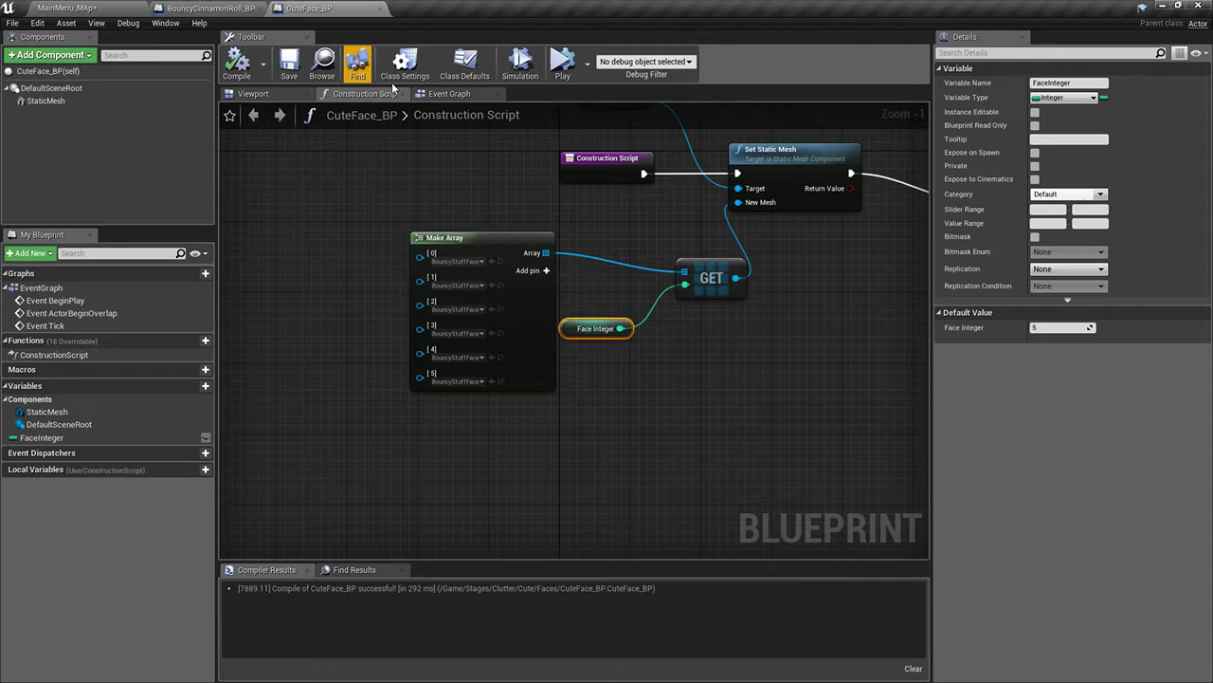
pyautogui.scroll(3, 465, 397)
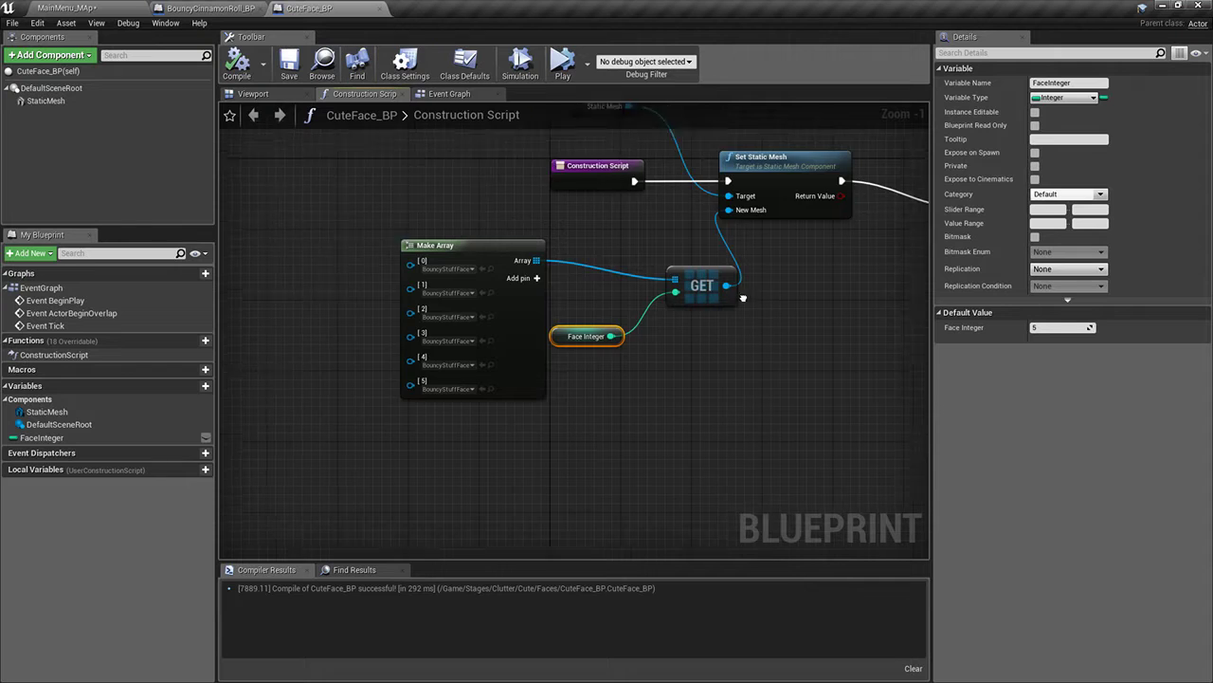
pyautogui.moveTo(464, 396); pyautogui.dragTo(759, 379, button='right')
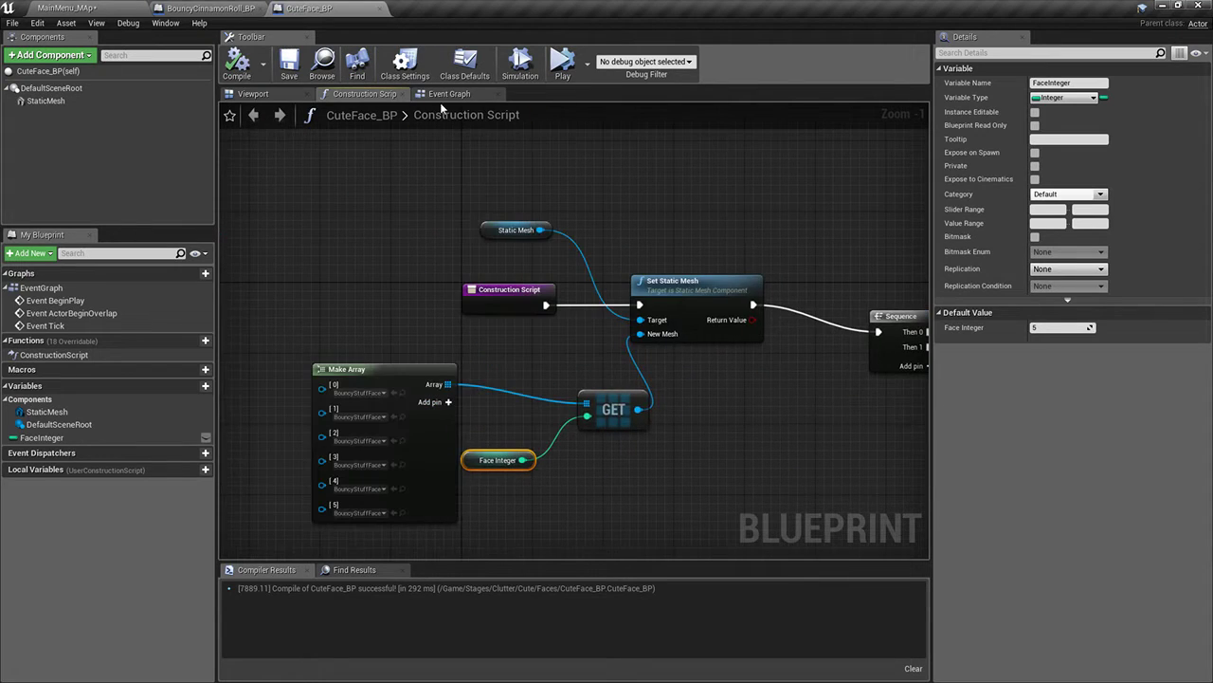
pyautogui.click(448, 93)
pyautogui.rightClick(713, 237)
pyautogui.write('cu')
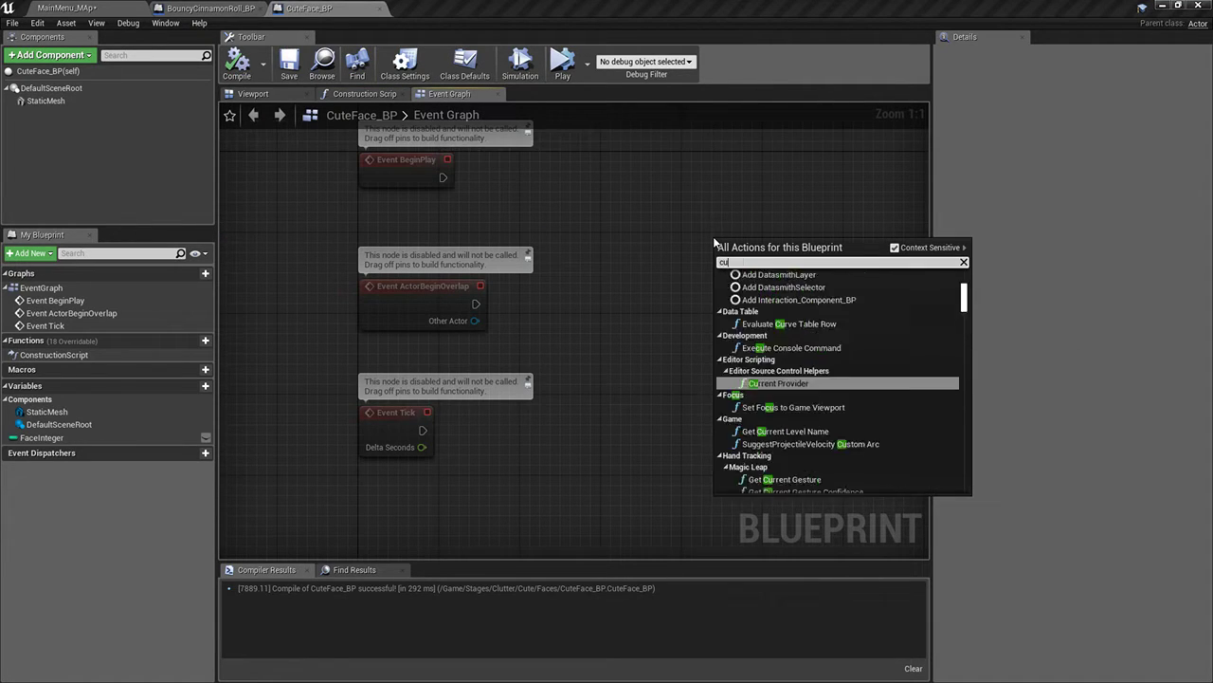
pyautogui.write('stom e')
pyautogui.press('Return')
pyautogui.write('SwitchFace')
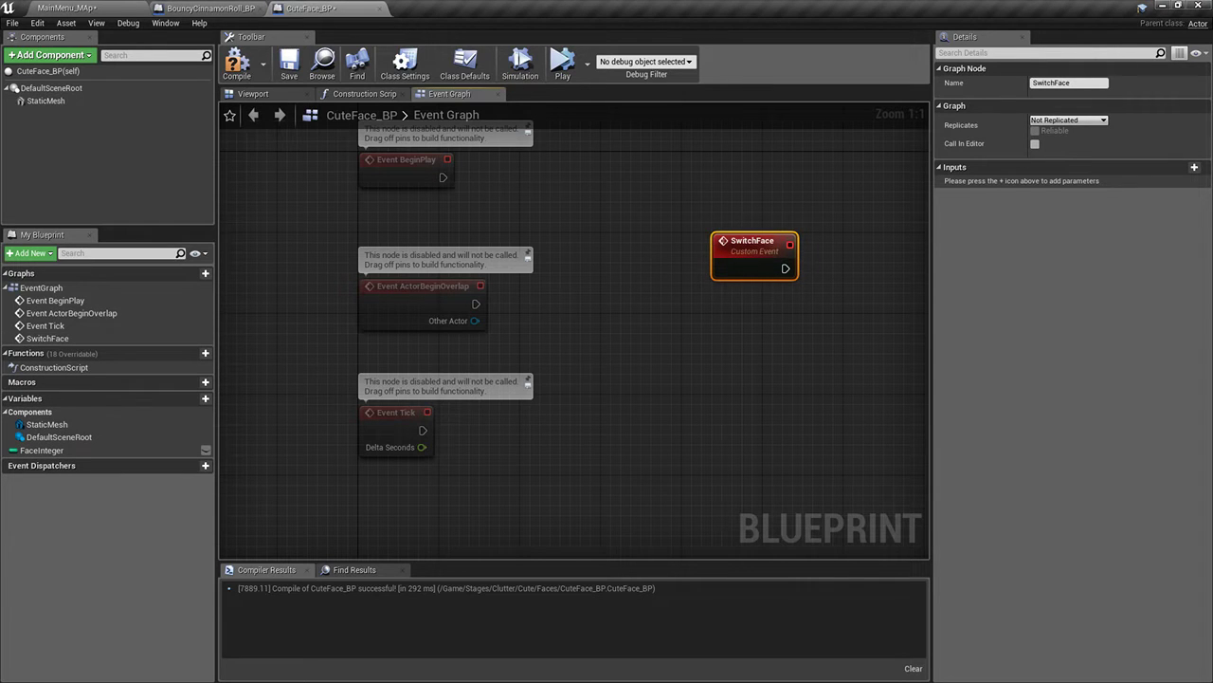
# Add an Integer input parameter to the SwitchFace event, and compile and save CuteFace_BP
pyautogui.click(1195, 167)
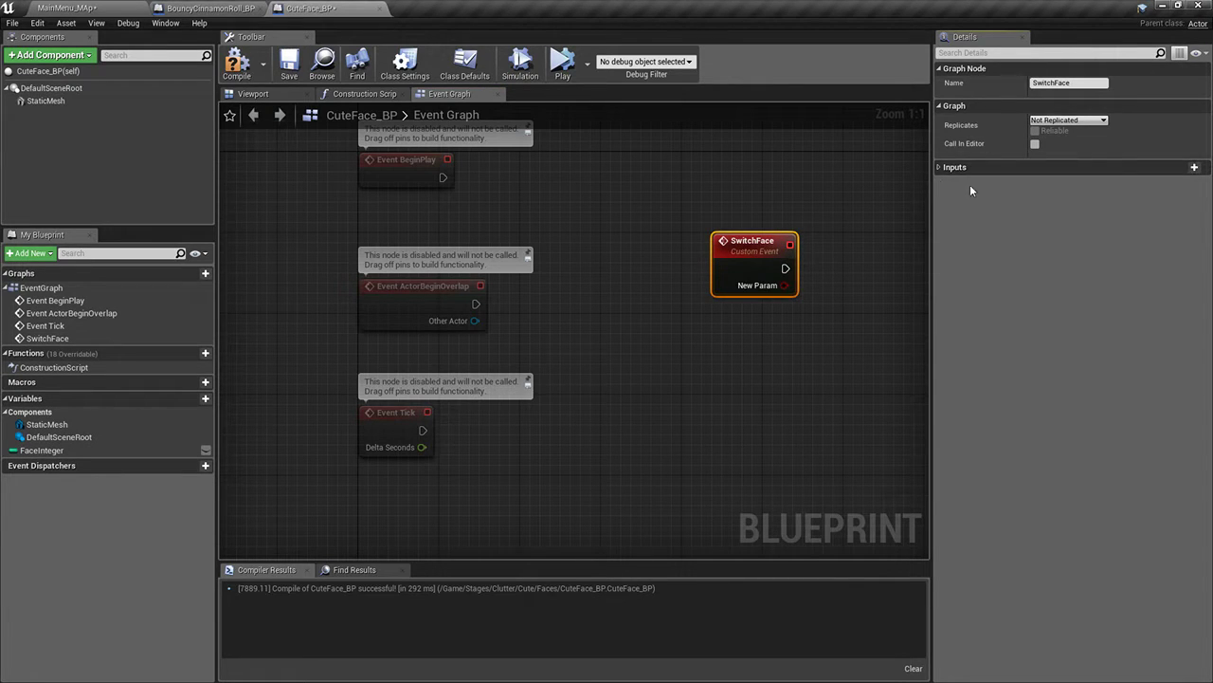
pyautogui.click(941, 167)
pyautogui.click(940, 167)
pyautogui.click(1028, 171)
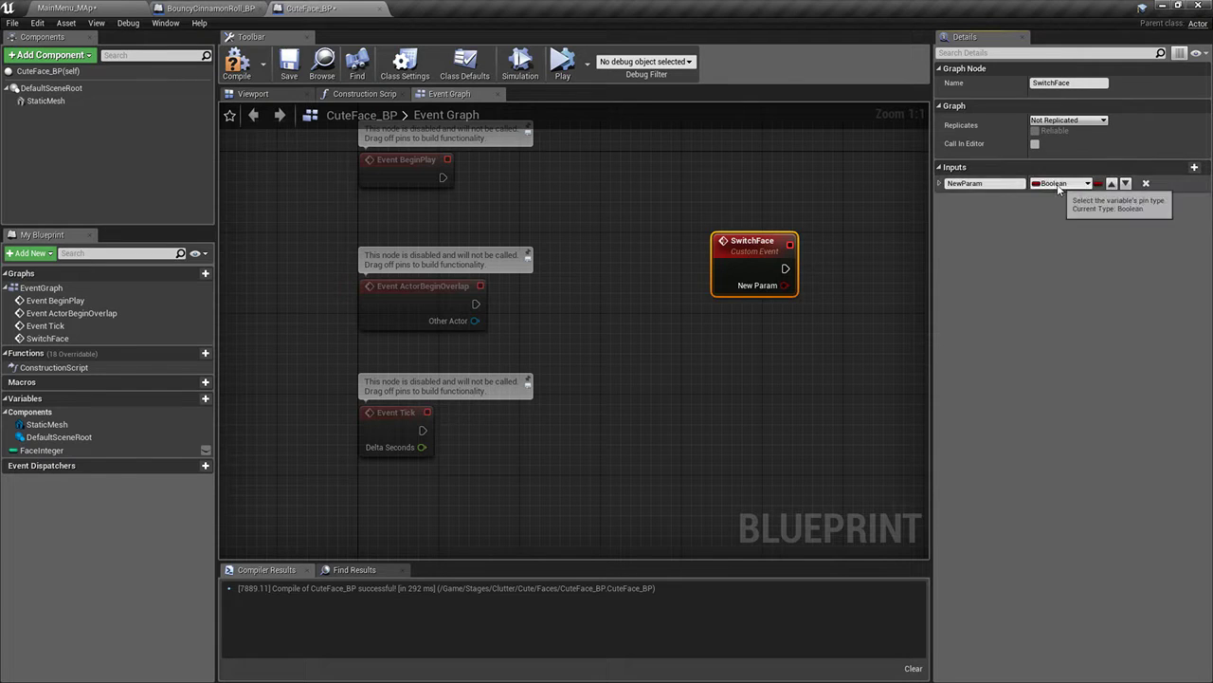
pyautogui.click(1058, 184)
pyautogui.click(975, 237)
pyautogui.click(237, 66)
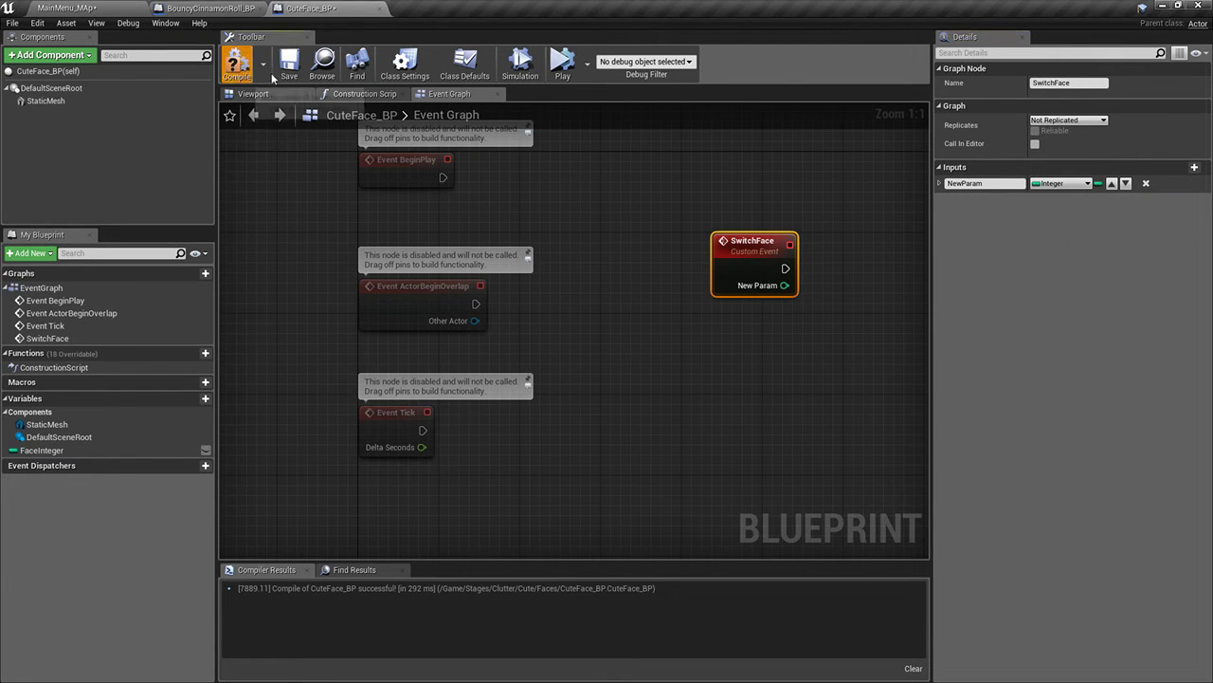
pyautogui.click(289, 69)
# Promote the Make Array output in the construction script to a variable, and compile and save the blueprint
pyautogui.click(368, 95)
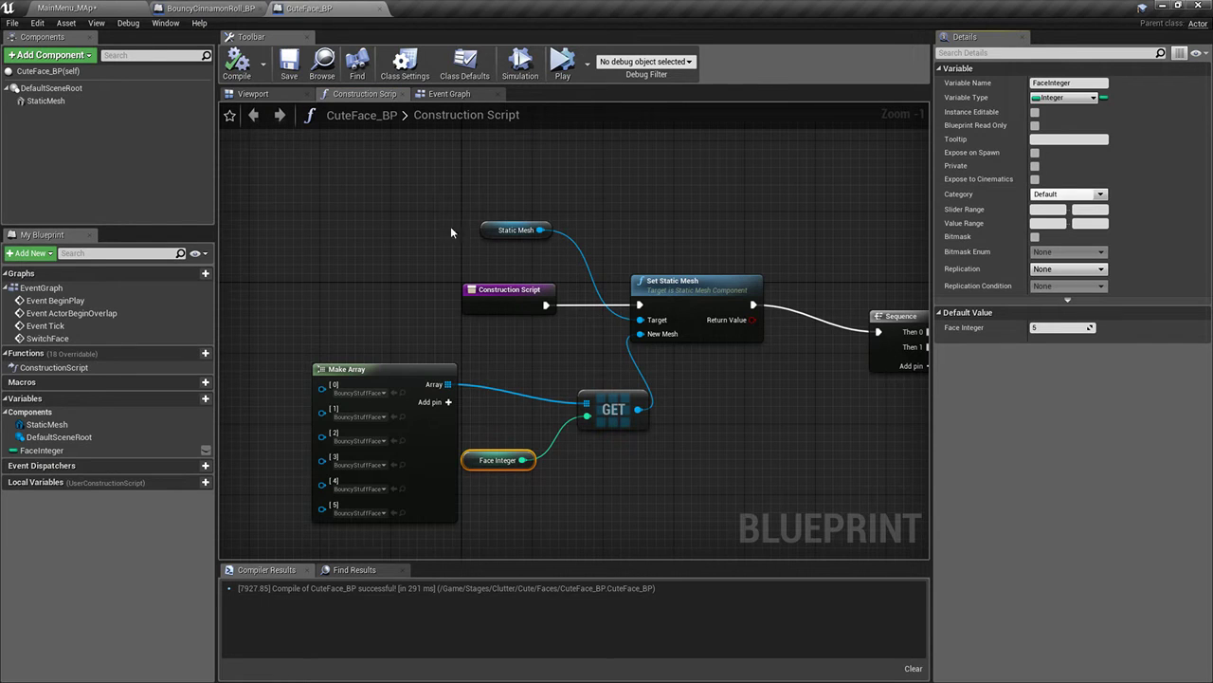
pyautogui.scroll(-2, 450, 226)
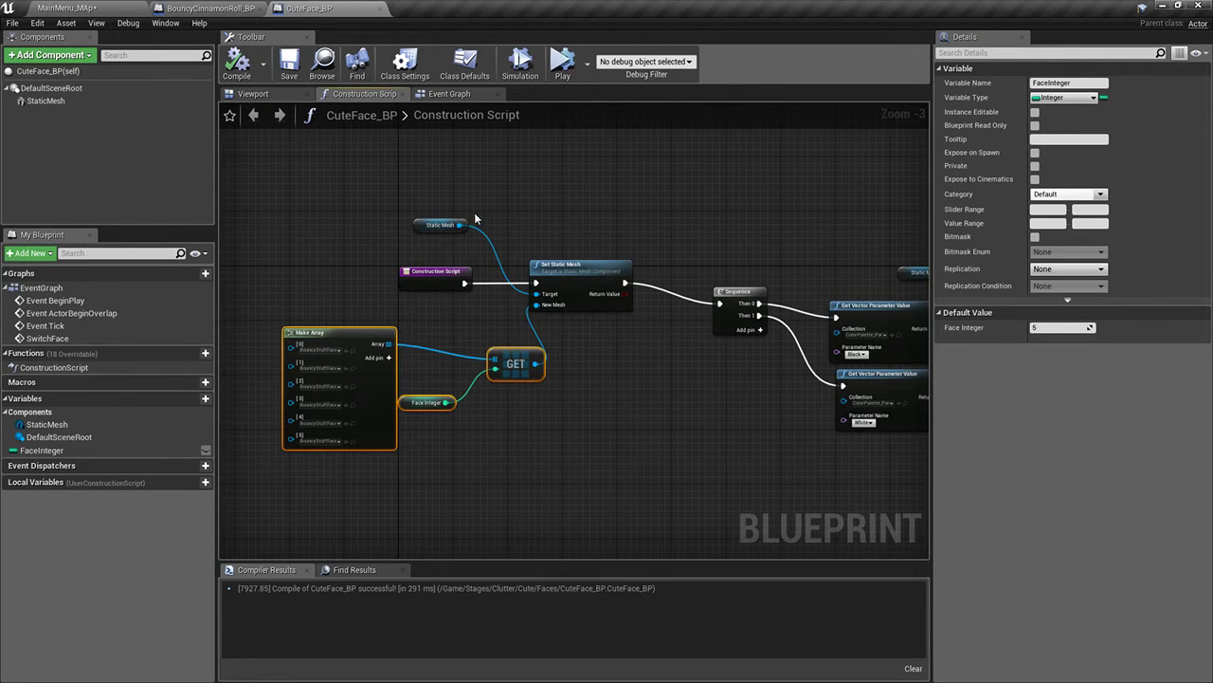
pyautogui.keyDown('shift'); pyautogui.click(442, 224); pyautogui.keyUp('shift')
pyautogui.click(527, 431)
pyautogui.moveTo(527, 432); pyautogui.dragTo(619, 440, button='right')
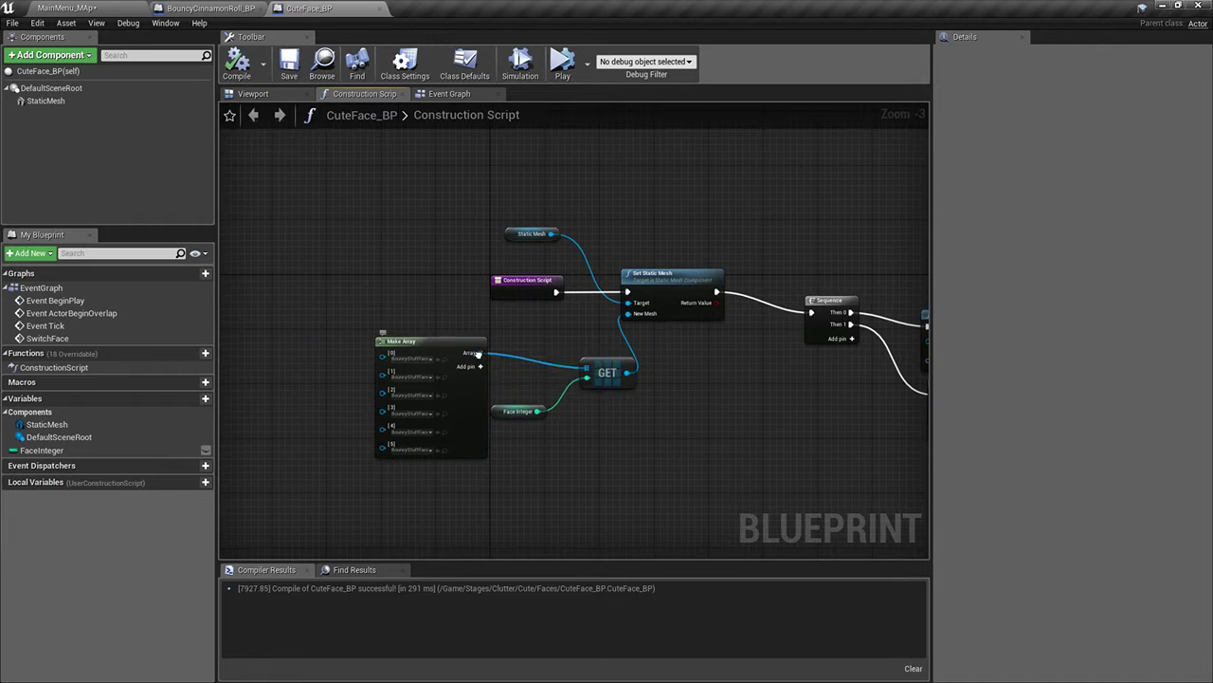
pyautogui.rightClick(477, 353)
pyautogui.click(535, 423)
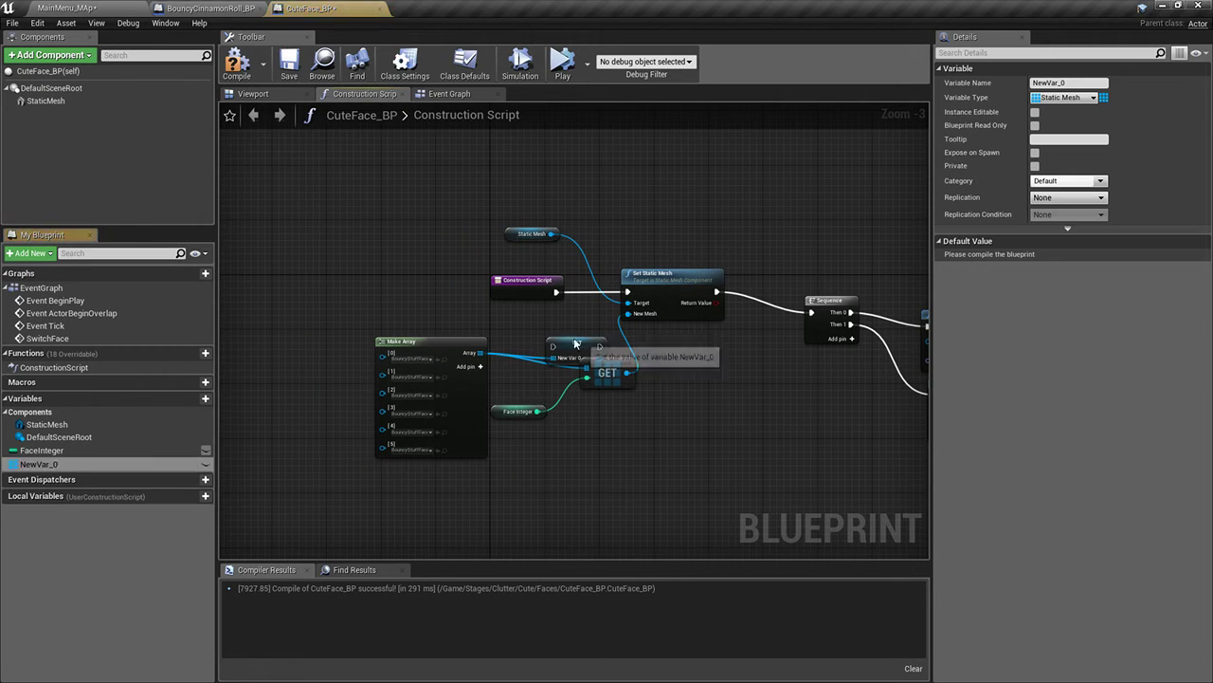
pyautogui.scroll(3, 538, 332)
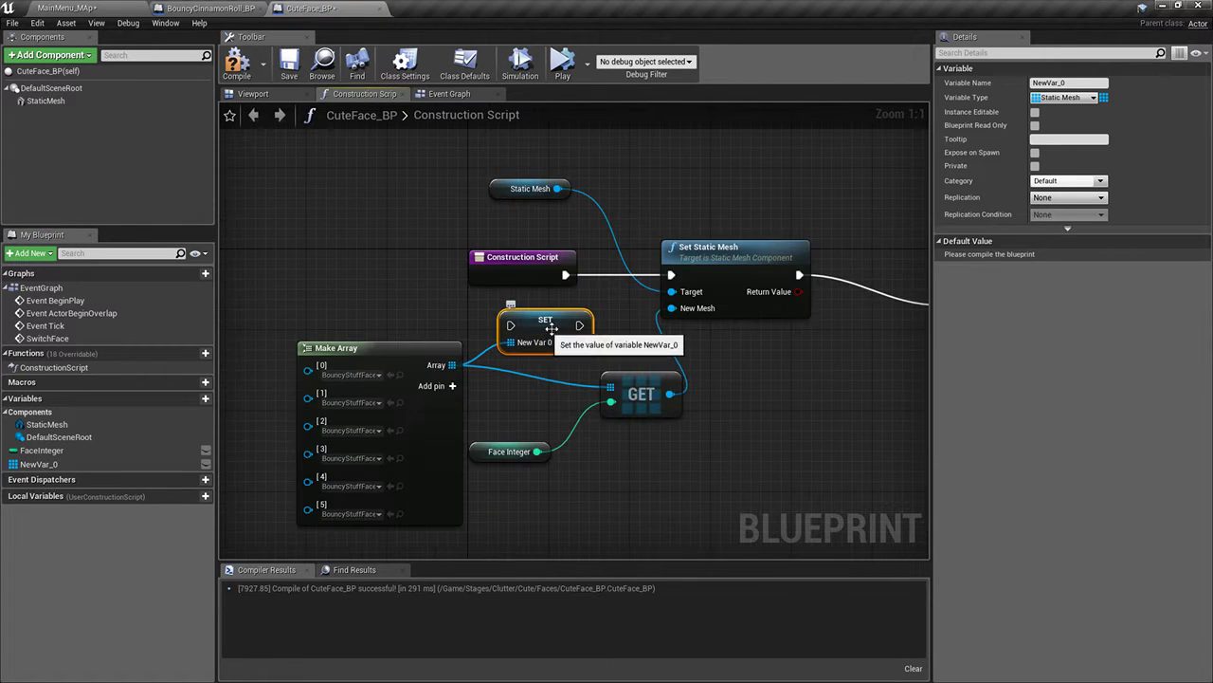
pyautogui.click(237, 68)
pyautogui.click(290, 68)
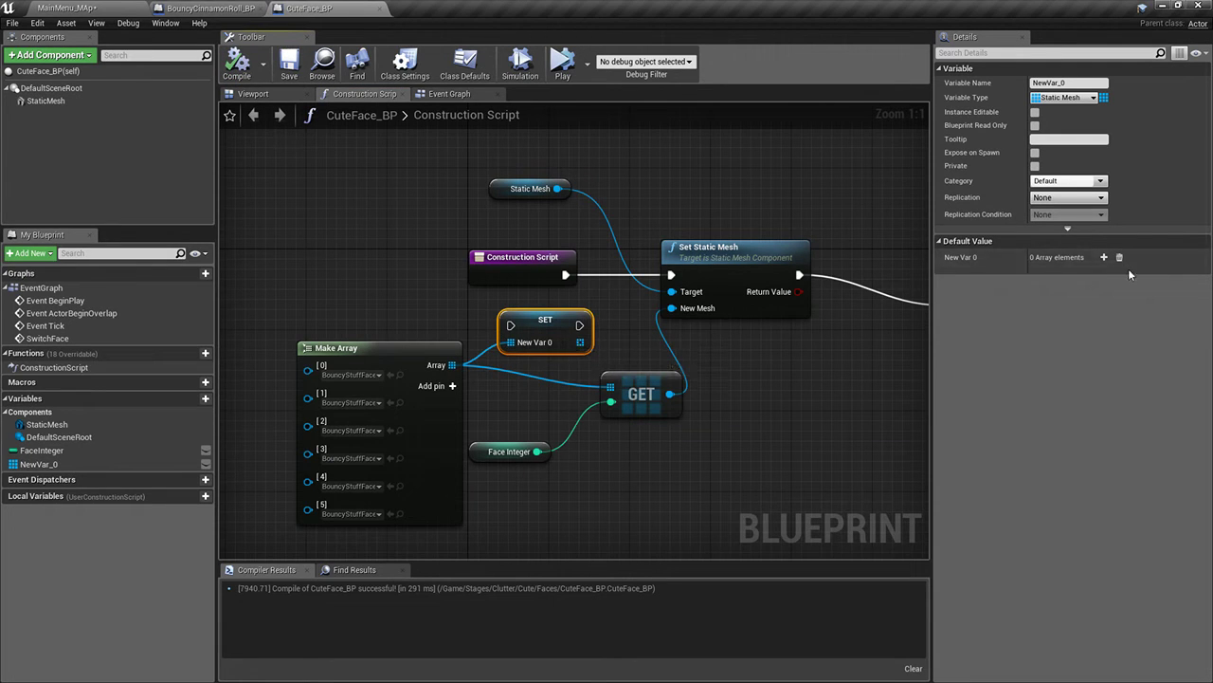
# Add six elements to the new static mesh array variable's default value
pyautogui.click(1104, 257)
pyautogui.click(1104, 257)
pyautogui.click(1103, 257)
pyautogui.click(1103, 257)
pyautogui.click(1103, 257)
pyautogui.click(1103, 256)
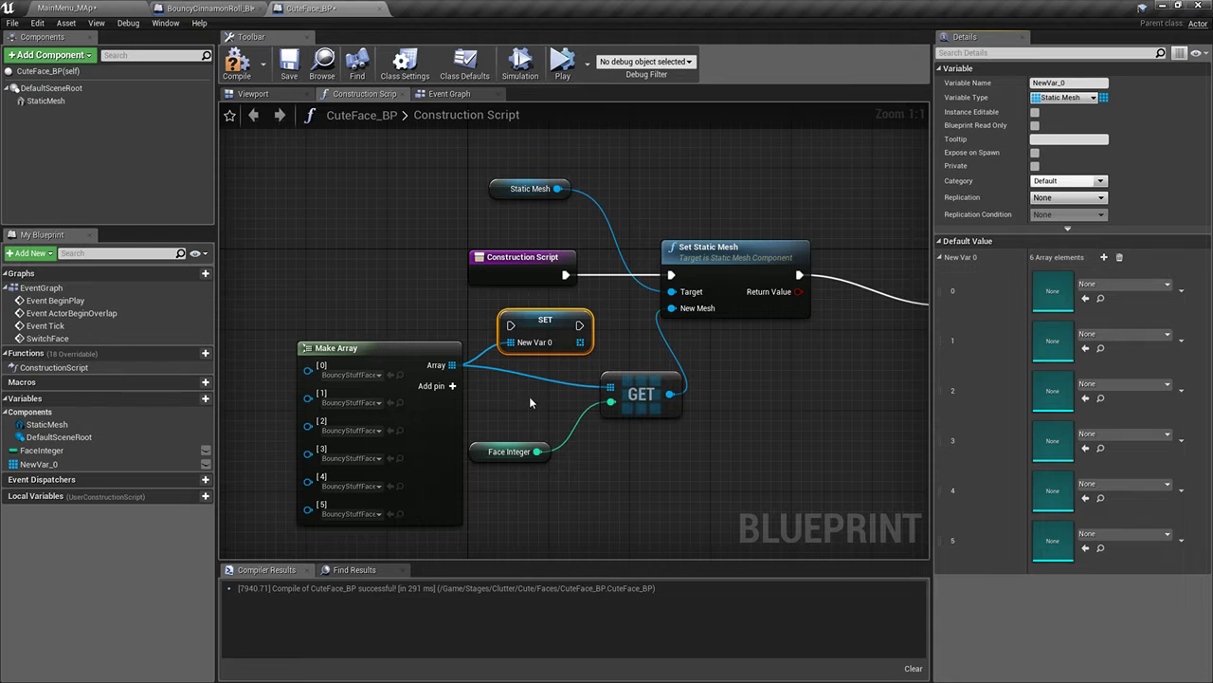
# Assign BouncyStuffFace, BouncyStuffFaceSad and BouncyStuffFaceShocked to elements 0, 1 and 2 of the array's default value
pyautogui.click(1138, 285)
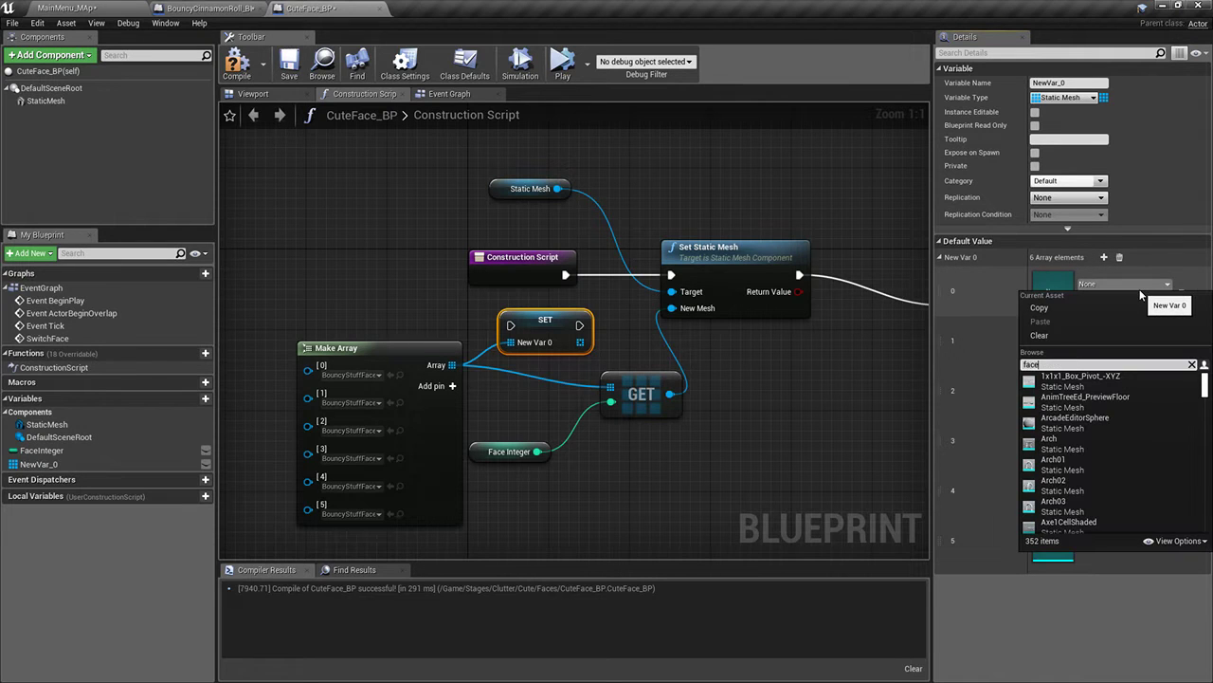
pyautogui.write('face')
pyautogui.click(1133, 385)
pyautogui.click(1128, 334)
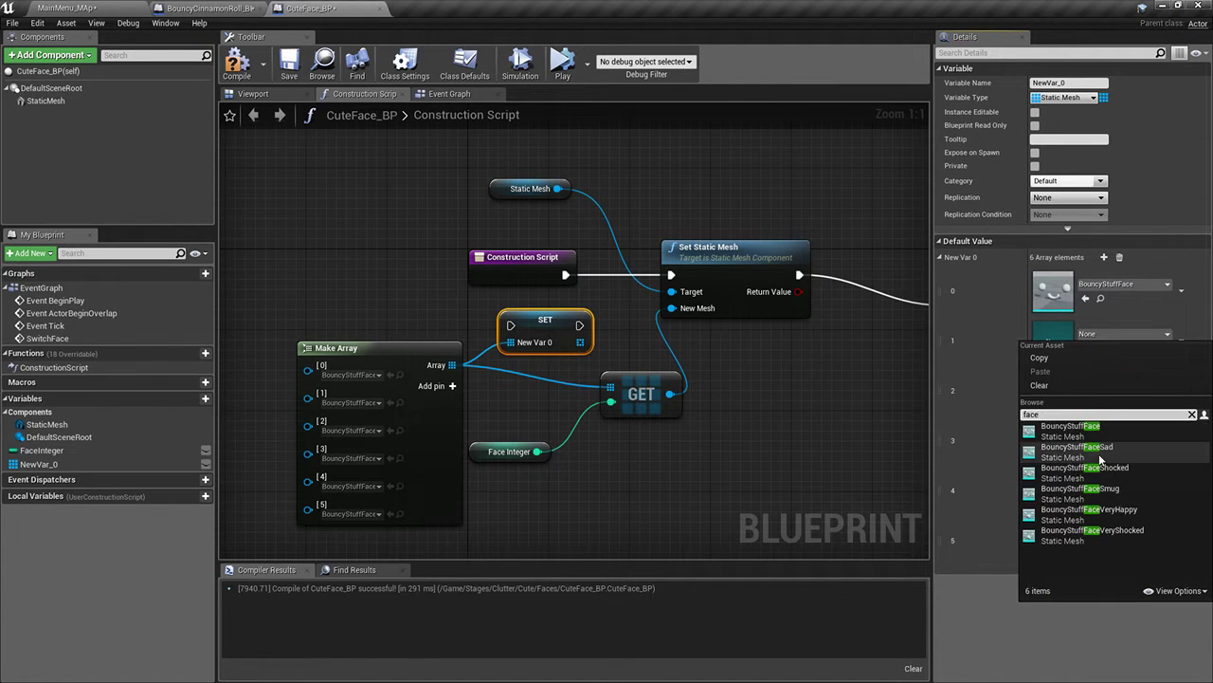
pyautogui.click(1100, 457)
pyautogui.click(1128, 384)
pyautogui.write('face')
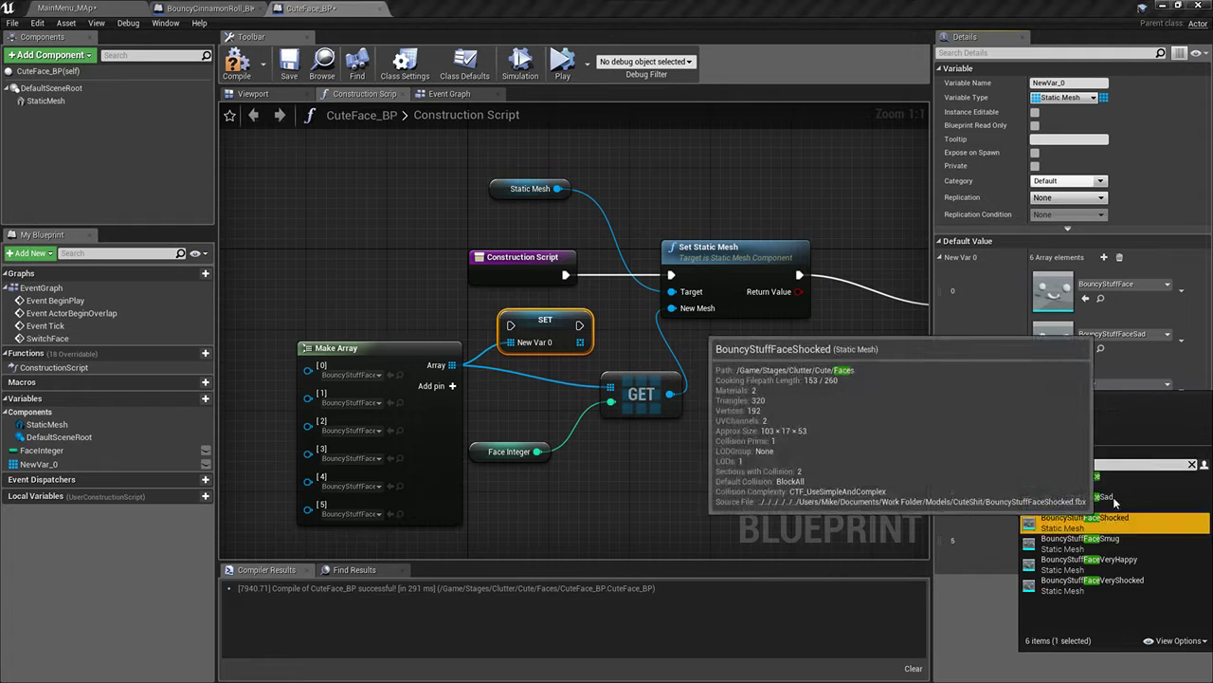
# Assign BouncyStuffFaceSmug, BouncyStuffFaceVeryHappy and BouncyStuffFaceVeryShocked to array elements 3, 4 and 5, and compile the blueprint
pyautogui.click(1125, 435)
pyautogui.write('face')
pyautogui.click(1104, 322)
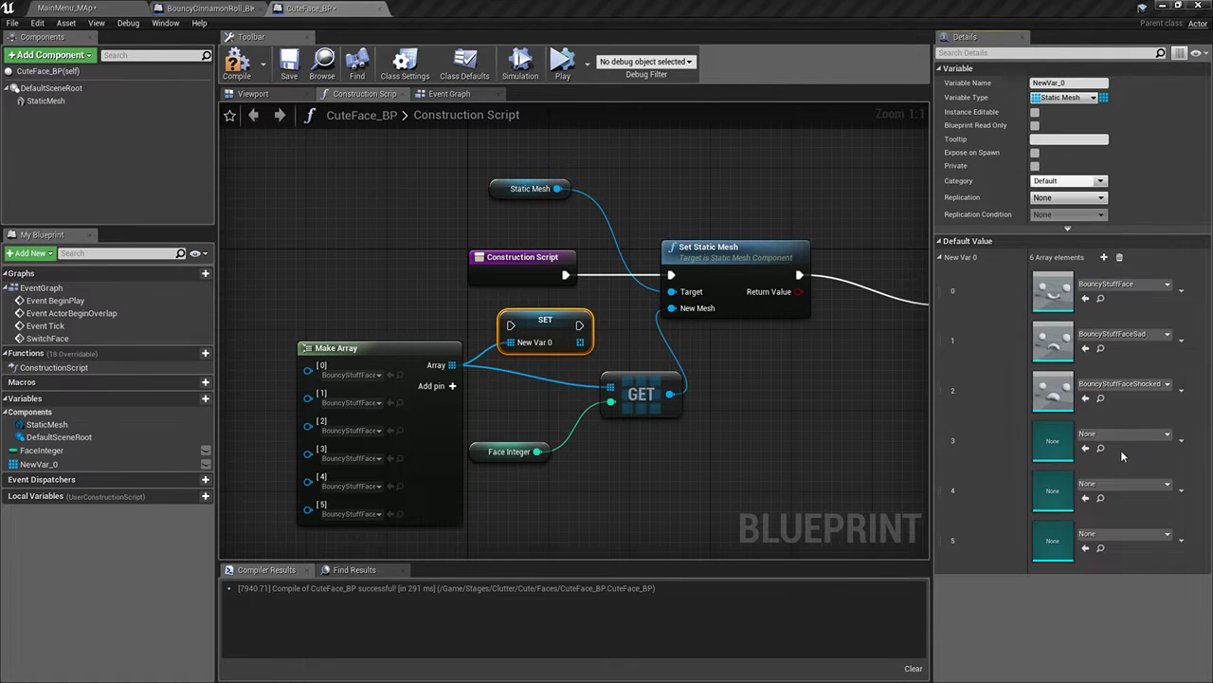
pyautogui.click(1111, 487)
pyautogui.write('face')
pyautogui.click(1090, 390)
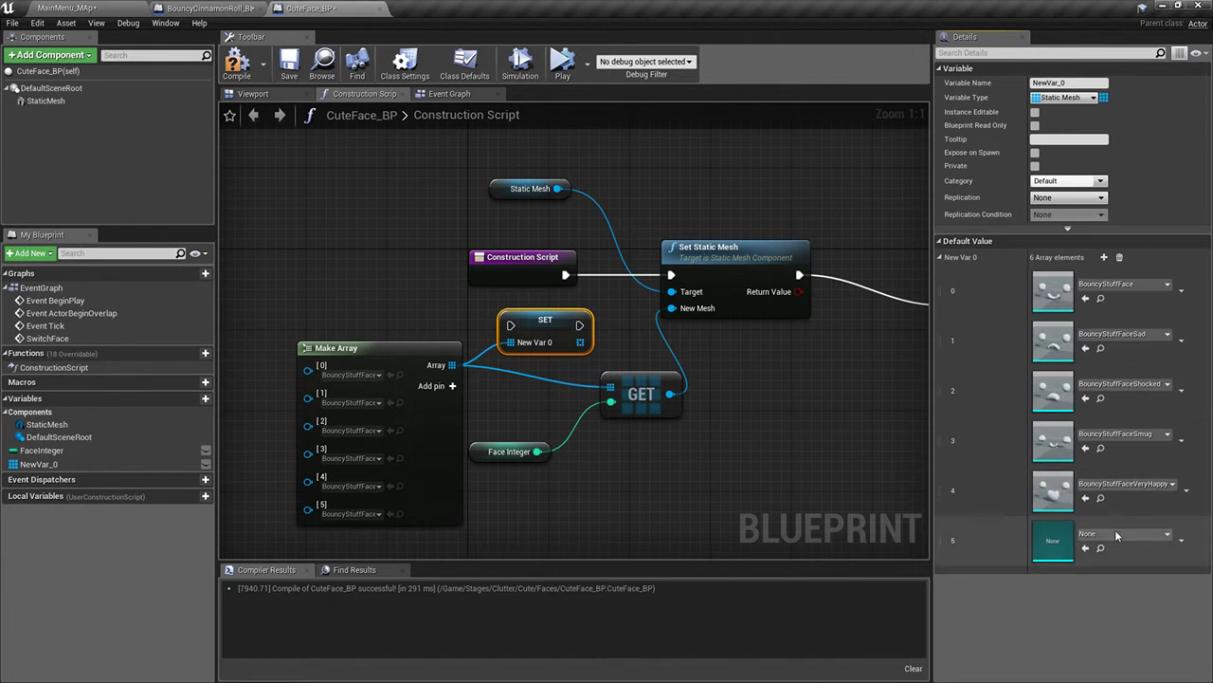
pyautogui.click(1119, 535)
pyautogui.write('face')
pyautogui.click(1090, 446)
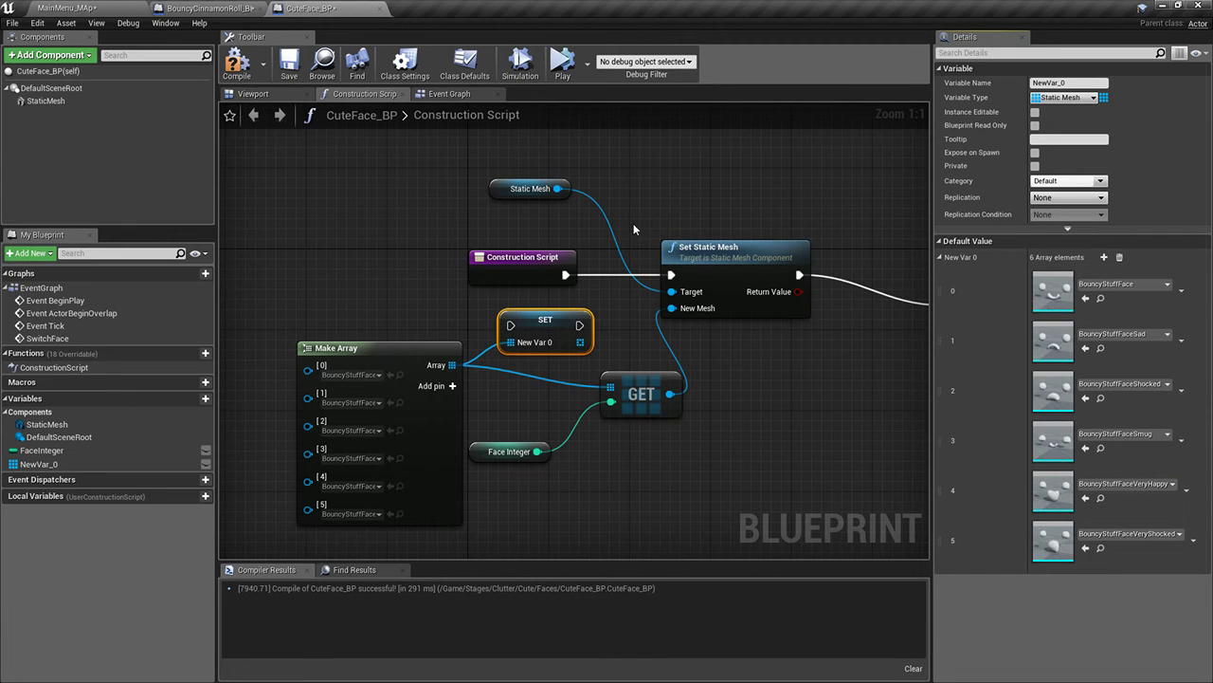
pyautogui.click(236, 60)
# Rename the array variable to FaceArray and connect it to the GET node's array input in place of Make Array
pyautogui.click(59, 465)
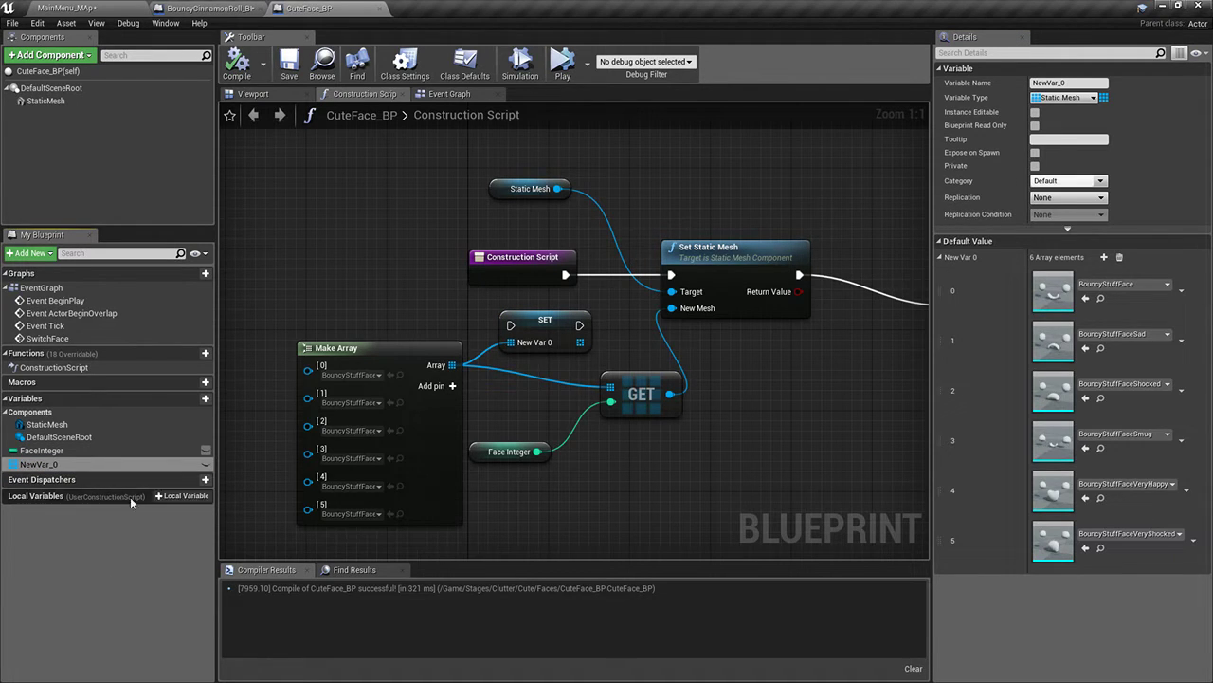
pyautogui.doubleClick(42, 464)
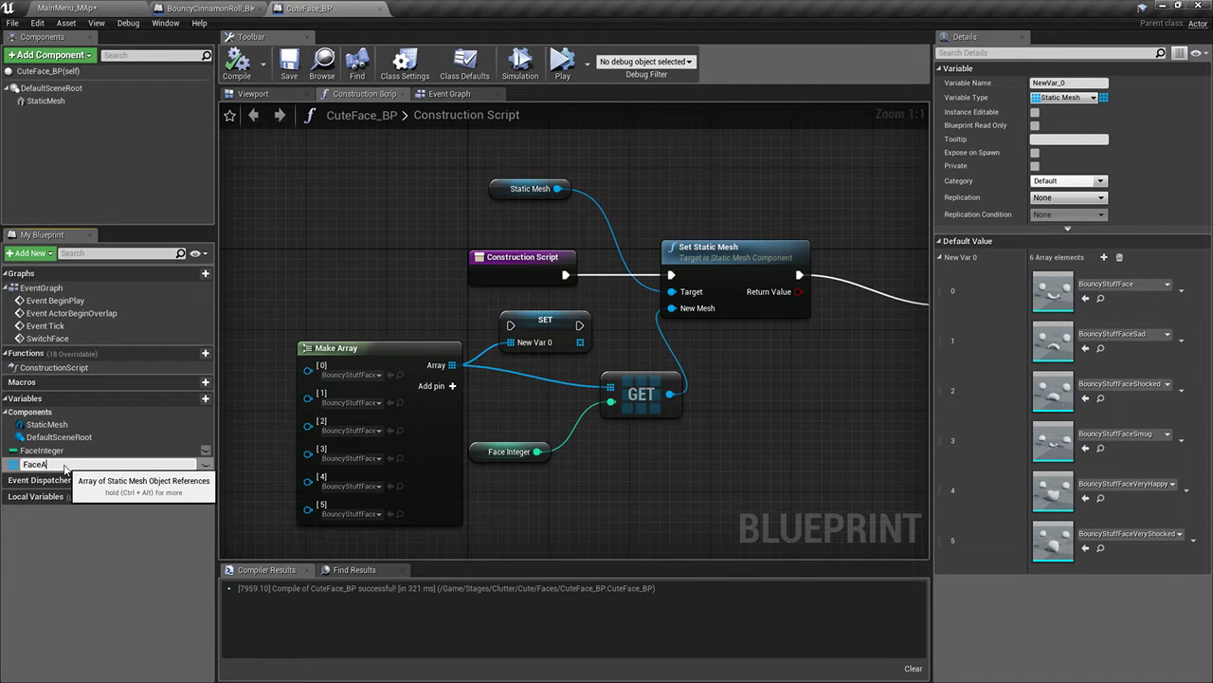
pyautogui.press('Return')
pyautogui.click(549, 326)
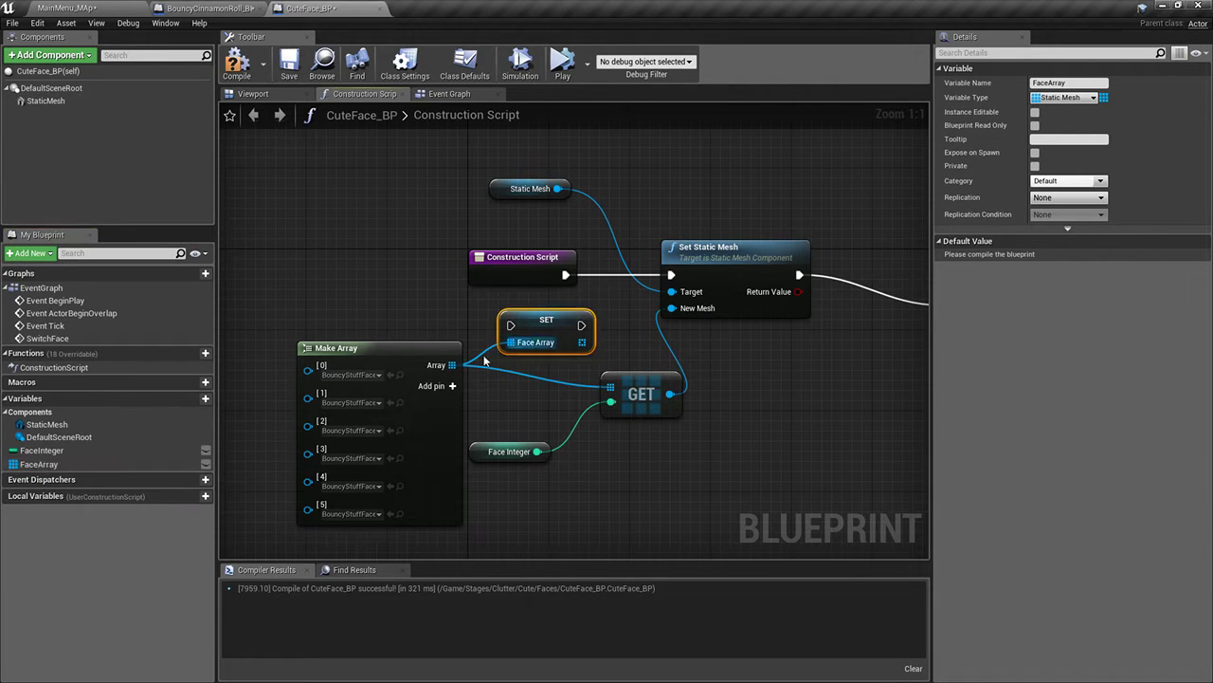
pyautogui.moveTo(45, 464); pyautogui.dragTo(611, 391)
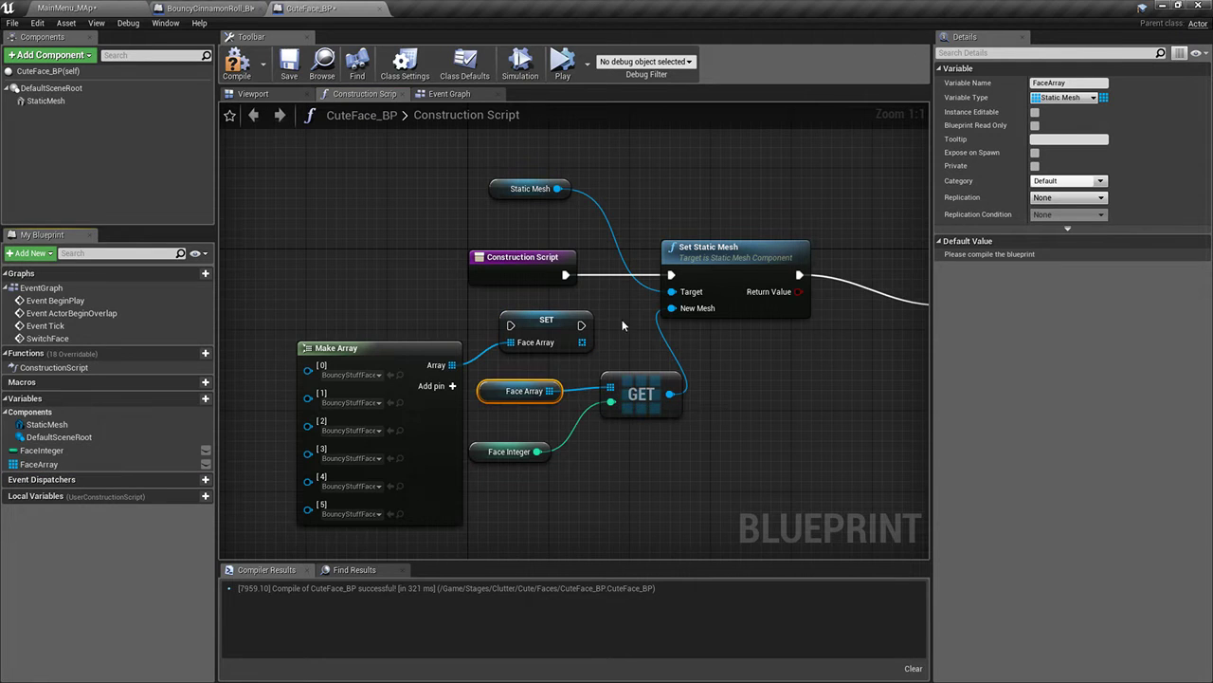
# Delete the Make Array node and the SET Face Array node from the construction script
pyautogui.click(531, 325)
pyautogui.click(379, 360)
pyautogui.click(405, 319)
pyautogui.click(512, 332)
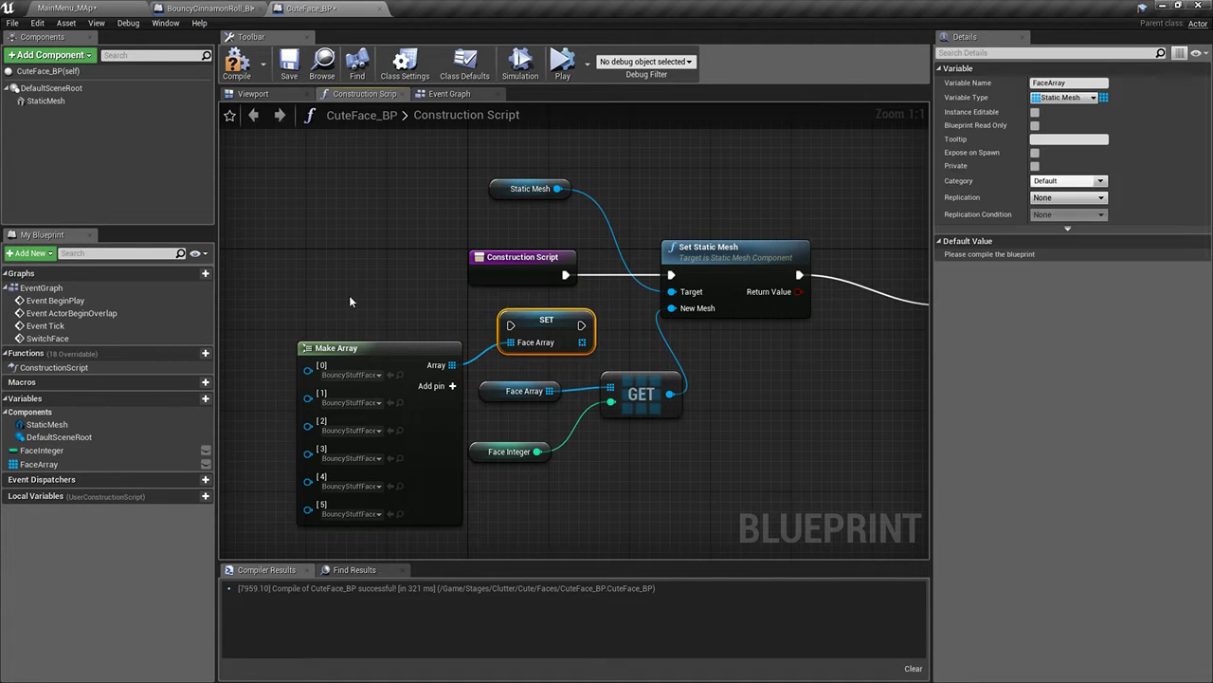
pyautogui.click(408, 386)
pyautogui.moveTo(372, 347); pyautogui.dragTo(281, 328)
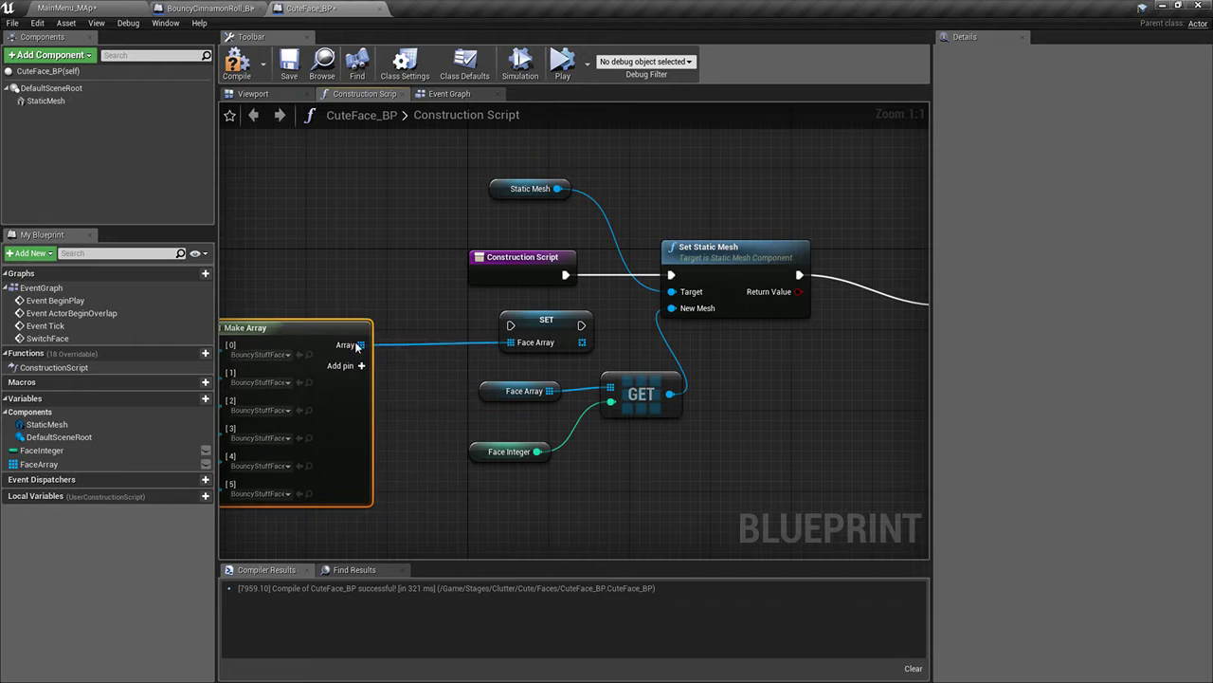
pyautogui.press('Delete')
pyautogui.click(548, 326)
pyautogui.moveTo(511, 325); pyautogui.dragTo(521, 330)
pyautogui.press('Delete')
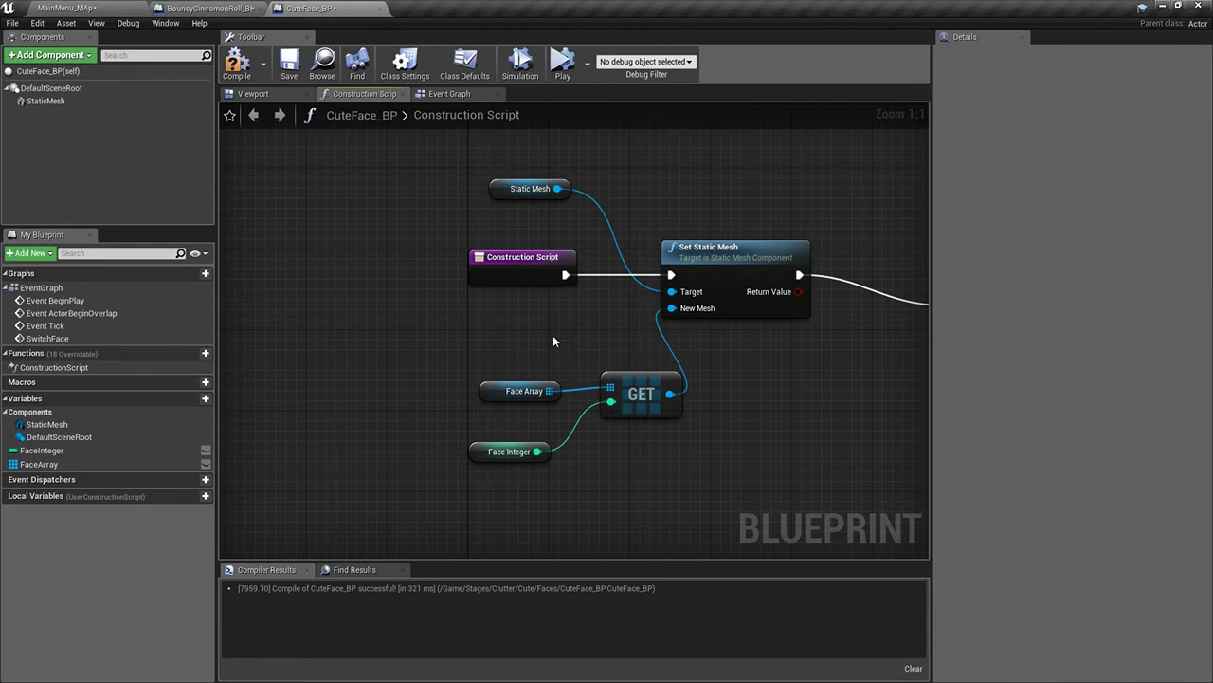
# Move the Face Array, Face Integer and GET nodes up beside Set Static Mesh, with Face Integer directly under Face Array
pyautogui.moveTo(514, 337); pyautogui.dragTo(410, 330, button='right')
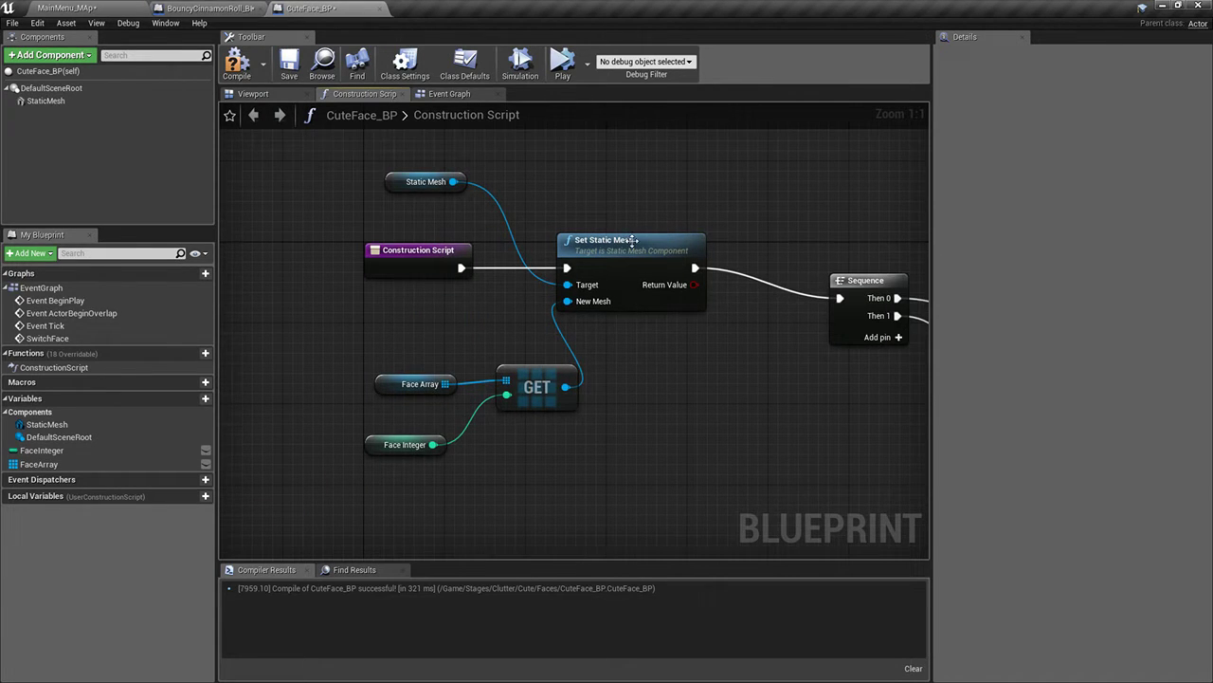
pyautogui.moveTo(728, 294); pyautogui.dragTo(860, 299, button='right')
pyautogui.moveTo(489, 331); pyautogui.dragTo(670, 453)
pyautogui.moveTo(663, 408); pyautogui.dragTo(594, 358)
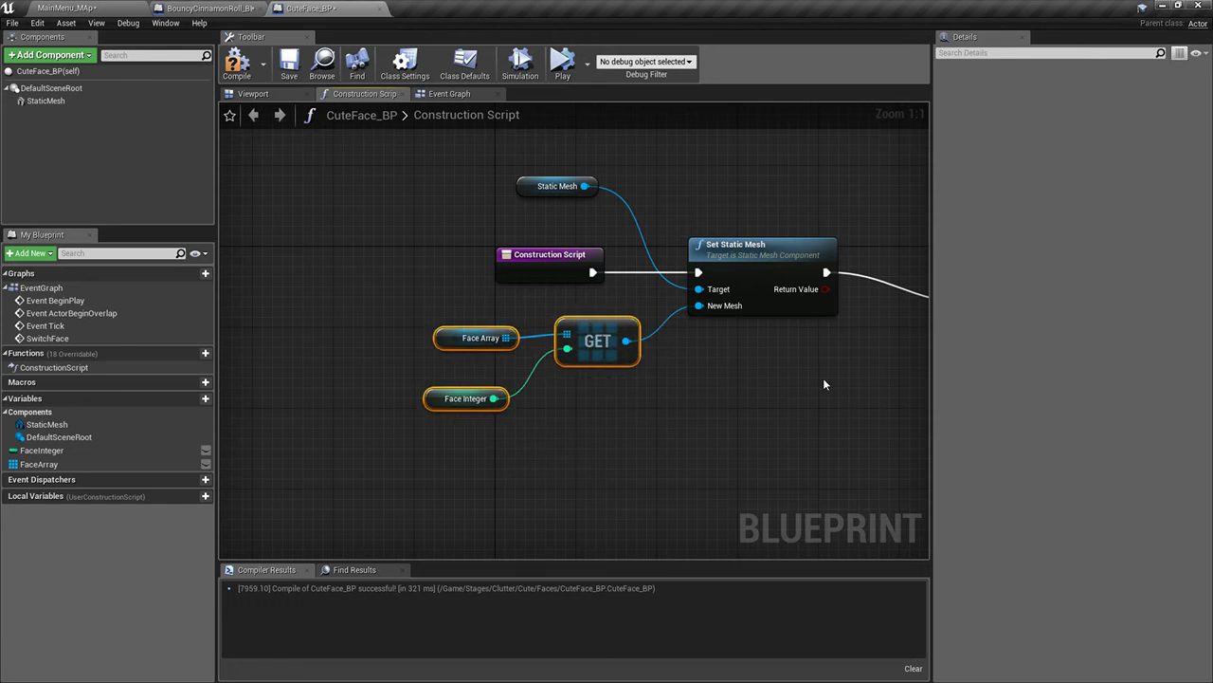
pyautogui.moveTo(824, 384); pyautogui.dragTo(687, 401, button='right')
pyautogui.click(302, 402)
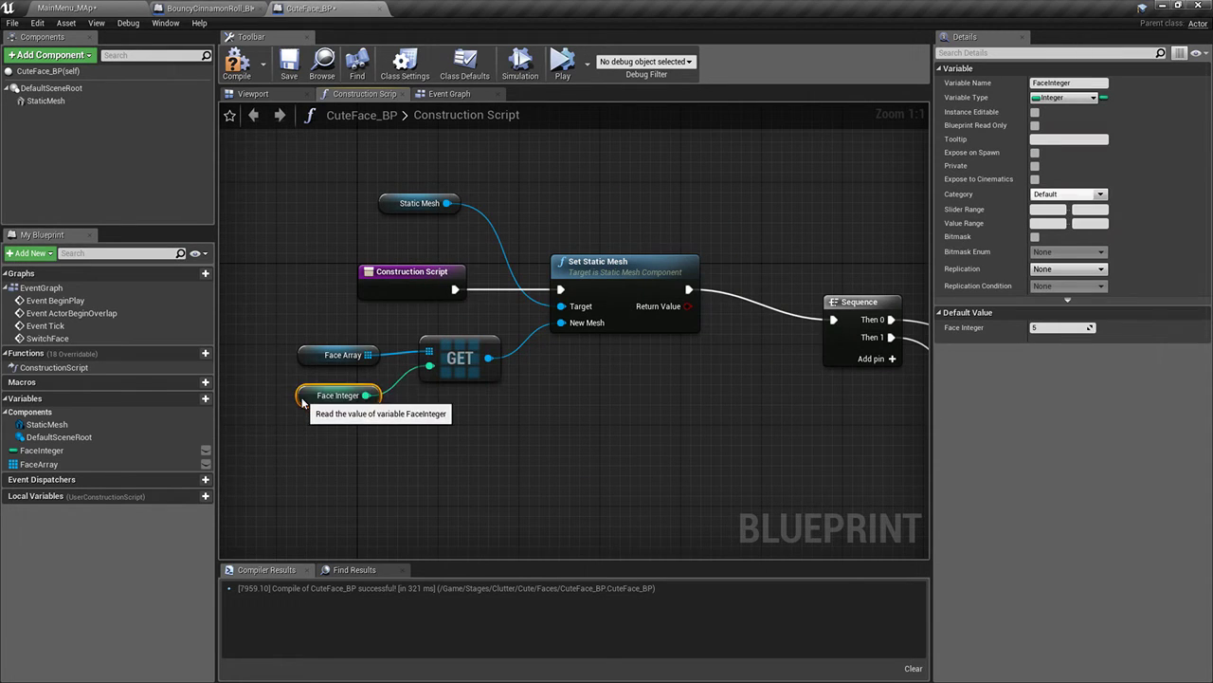
pyautogui.moveTo(301, 402); pyautogui.dragTo(301, 380)
pyautogui.click(551, 407)
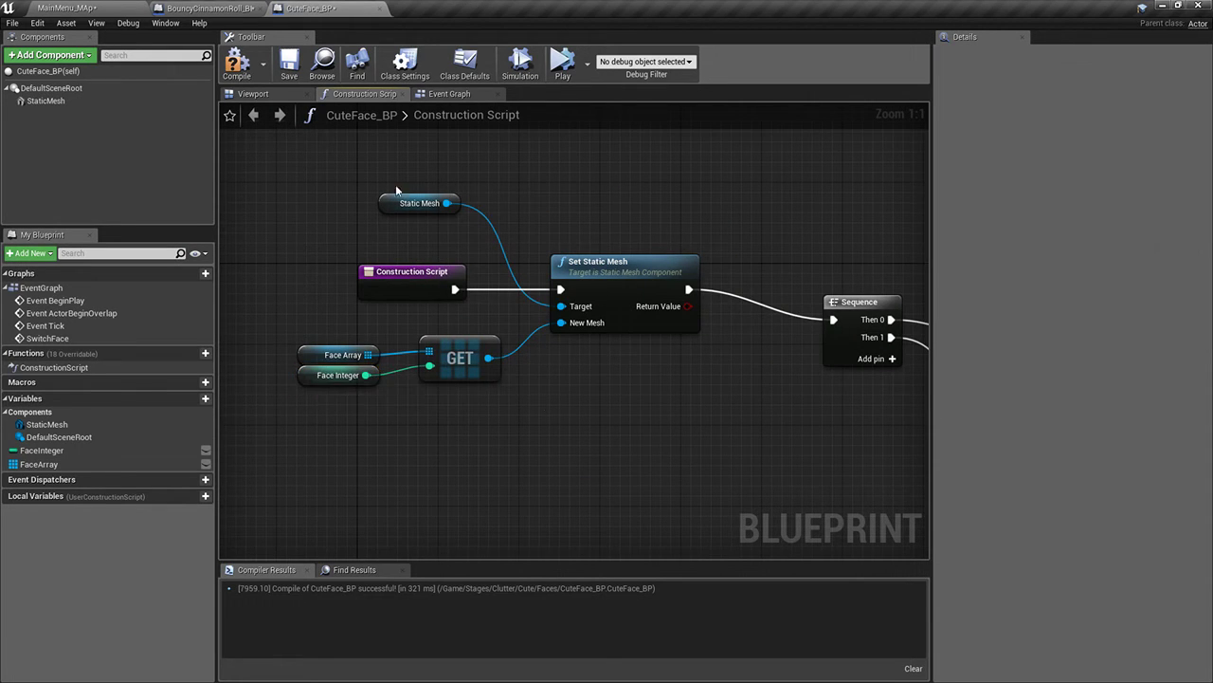
# Compile CuteFace_BP and rename the SwitchFace event's integer input to Face Integer in the event graph
pyautogui.click(249, 64)
pyautogui.click(450, 94)
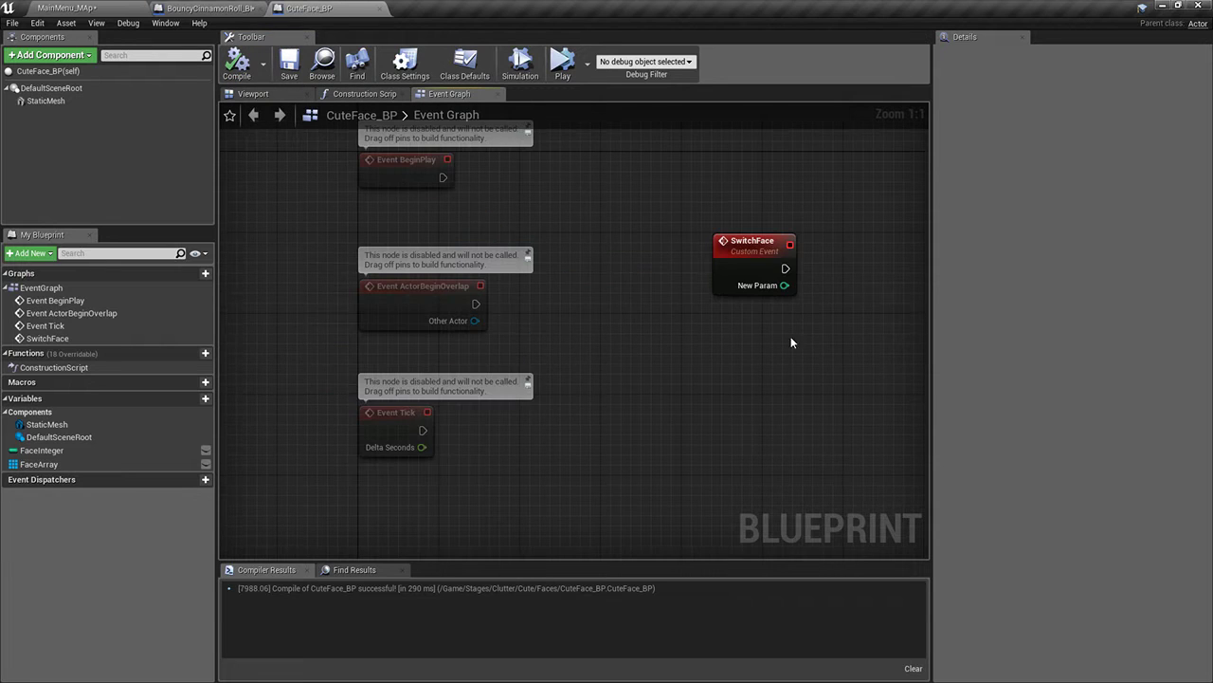
pyautogui.click(653, 290)
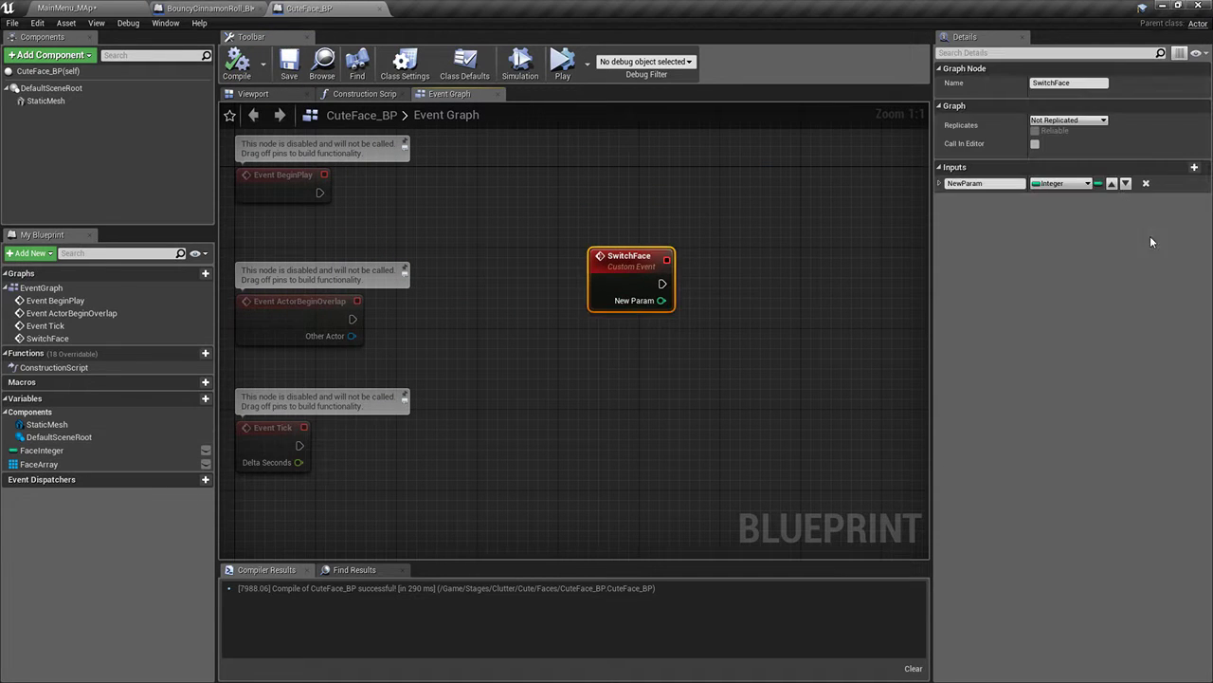
pyautogui.click(1075, 186)
pyautogui.click(969, 182)
pyautogui.write('F')
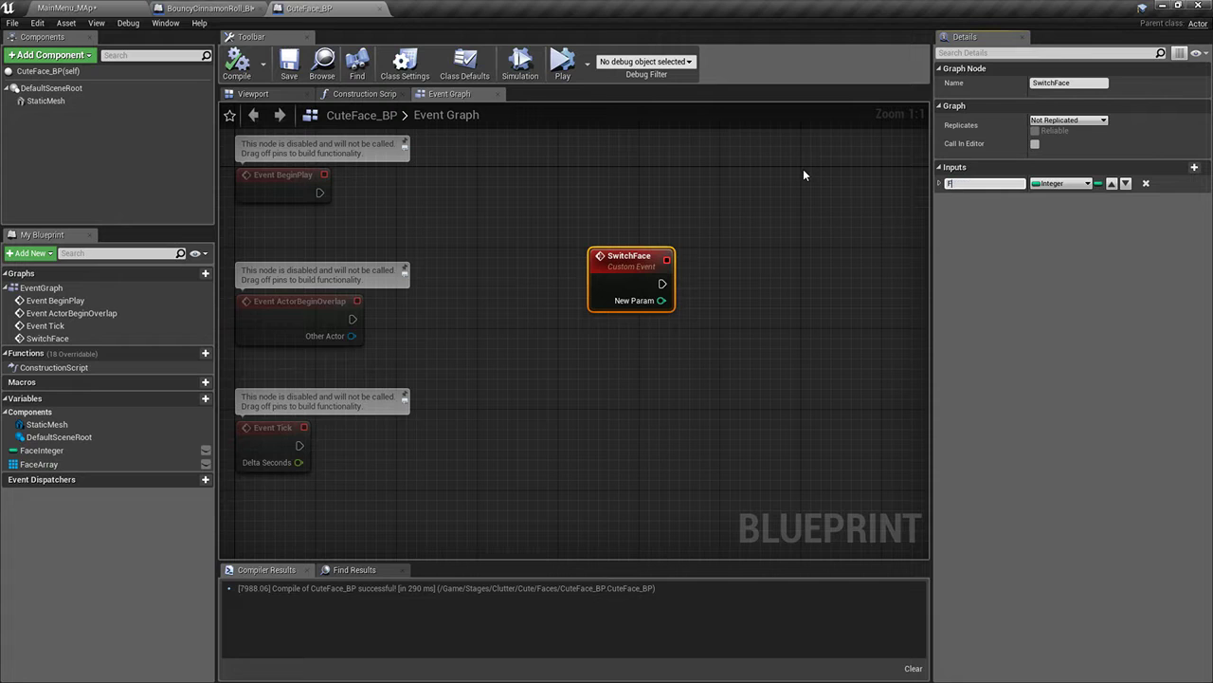
pyautogui.write('ace  Integer')
pyautogui.press('Return')
# Copy Set Static Mesh with its Static Mesh, Face Array and GET inputs, plus the Sequence and material nodes, from the construction script beside SwitchFace
pyautogui.click(398, 95)
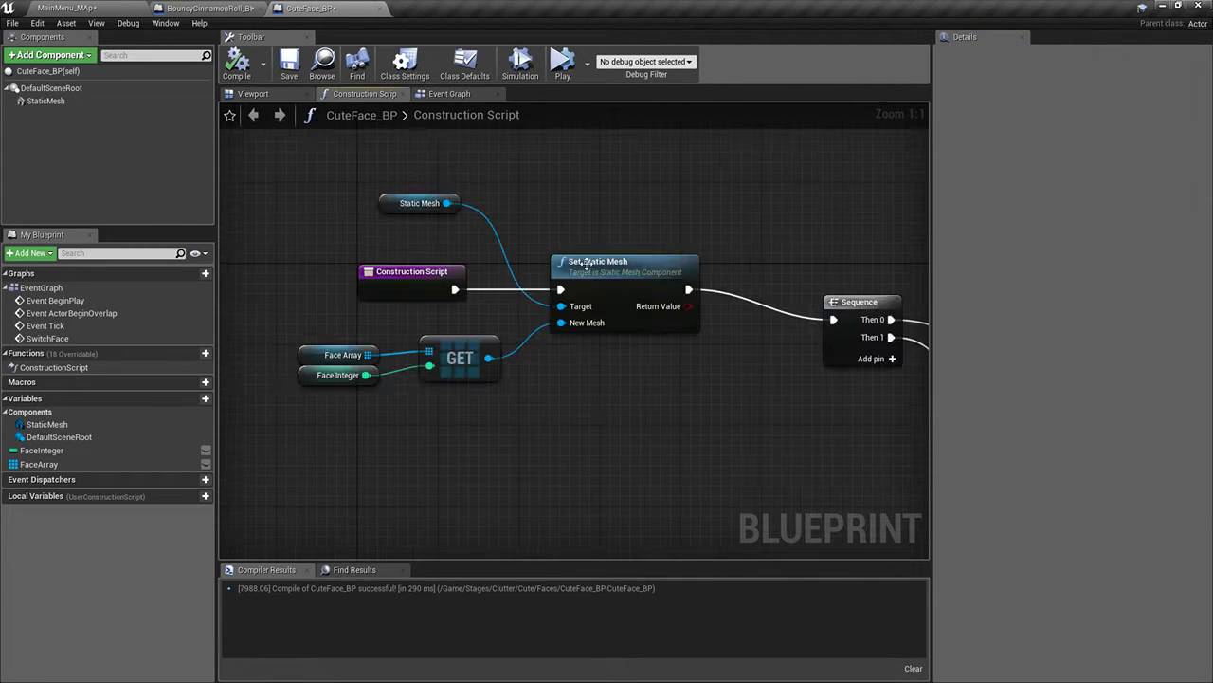
pyautogui.moveTo(617, 353); pyautogui.dragTo(533, 383, button='right')
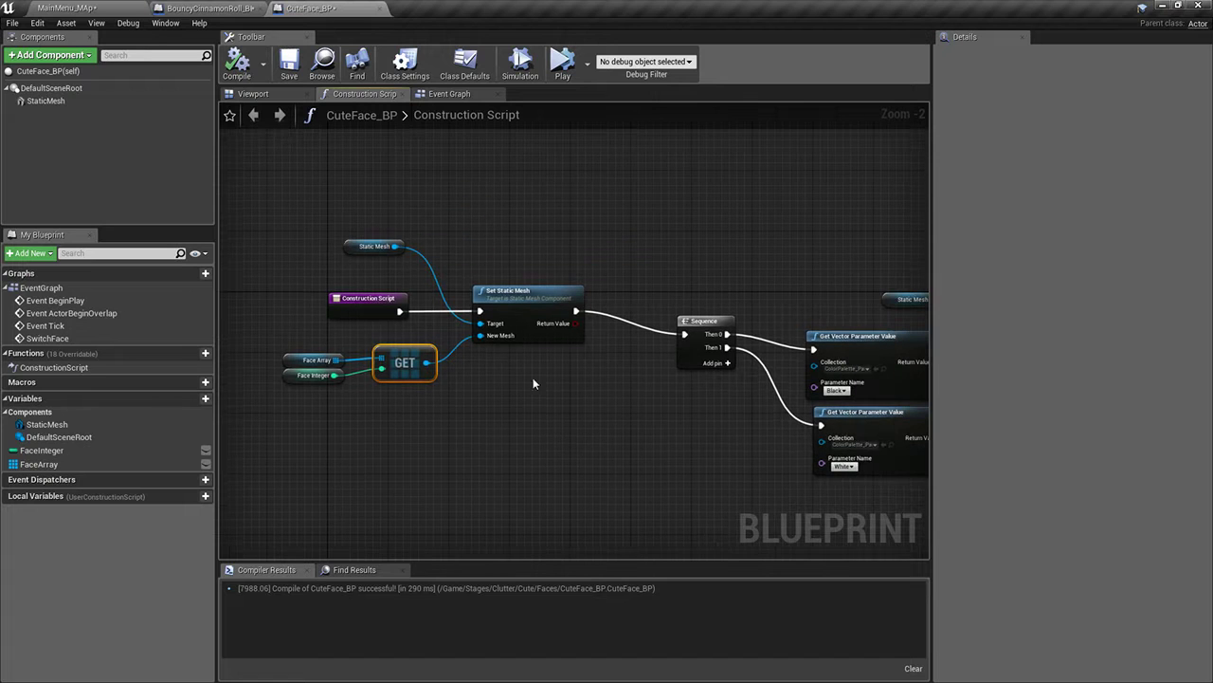
pyautogui.keyDown('shift'); pyautogui.click(367, 244); pyautogui.keyUp('shift')
pyautogui.keyDown('shift'); pyautogui.click(524, 294); pyautogui.keyUp('shift')
pyautogui.moveTo(741, 287); pyautogui.dragTo(587, 276, button='right')
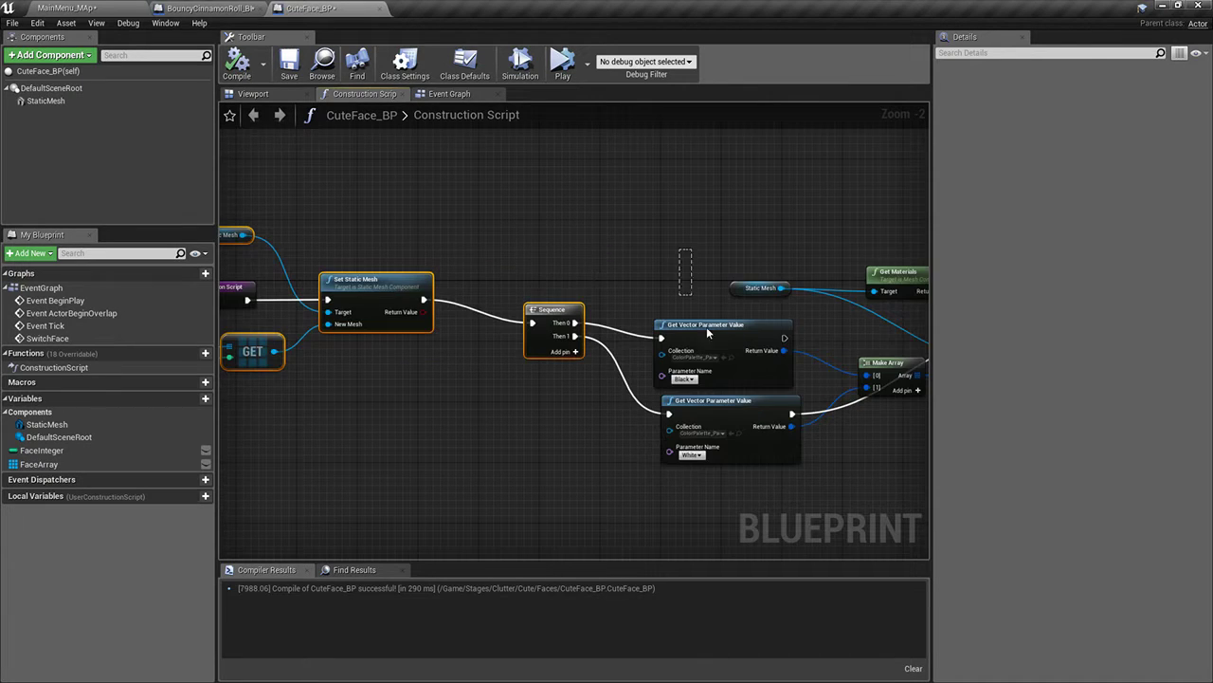
pyautogui.keyDown('shift'); pyautogui.moveTo(706, 332); pyautogui.dragTo(749, 407); pyautogui.keyUp('shift')
pyautogui.moveTo(721, 369); pyautogui.dragTo(571, 353, button='right')
pyautogui.keyDown('shift'); pyautogui.moveTo(876, 394); pyautogui.dragTo(876, 395); pyautogui.keyUp('shift')
pyautogui.moveTo(877, 395); pyautogui.dragTo(1065, 335, button='right')
pyautogui.scroll(-2, 390, 421)
pyautogui.scroll(4, 436, 342)
pyautogui.keyDown('shift'); pyautogui.moveTo(547, 187); pyautogui.dragTo(526, 212); pyautogui.keyUp('shift')
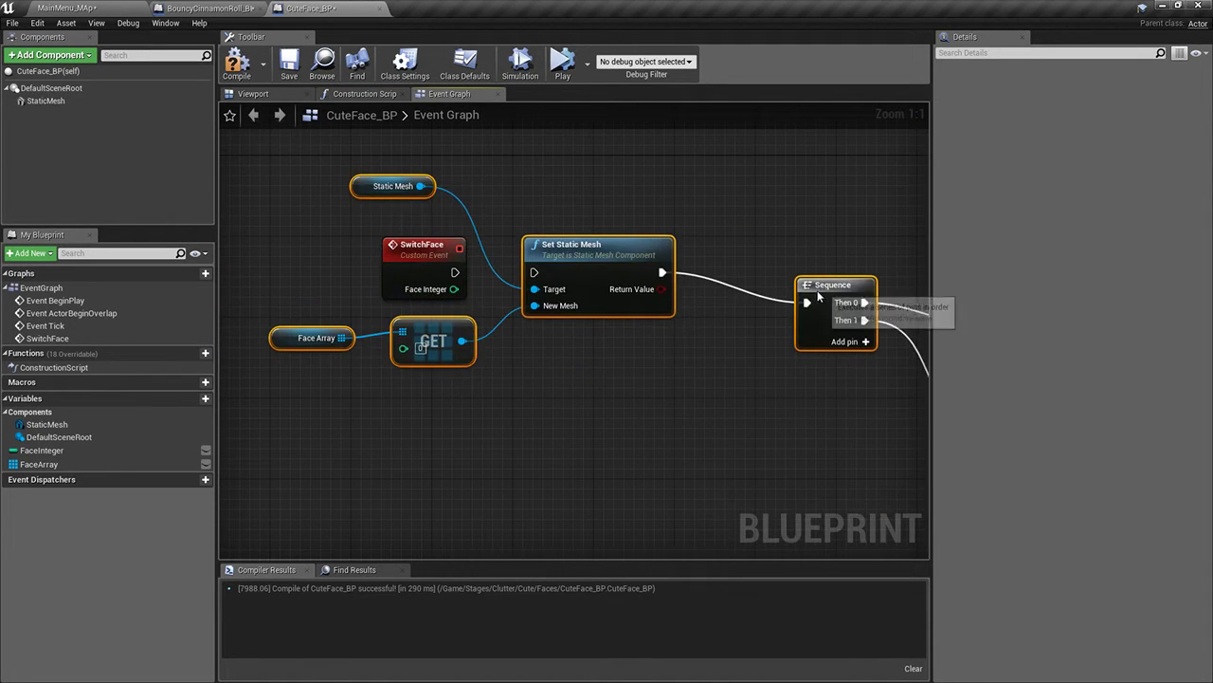
# Wire SwitchFace's execution to Set Static Mesh and its Face Integer output to the GET node's index
pyautogui.moveTo(455, 272); pyautogui.dragTo(534, 273)
pyautogui.click(639, 371)
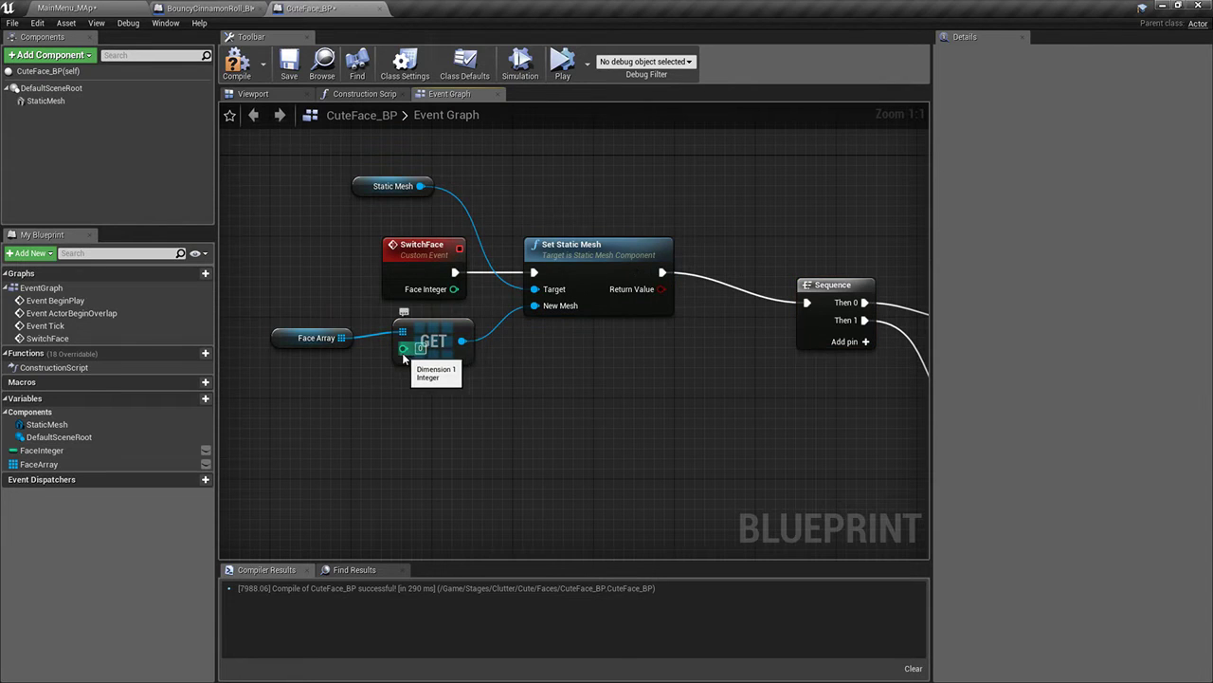
pyautogui.moveTo(403, 358); pyautogui.dragTo(455, 290)
pyautogui.moveTo(625, 369); pyautogui.dragTo(786, 362, button='right')
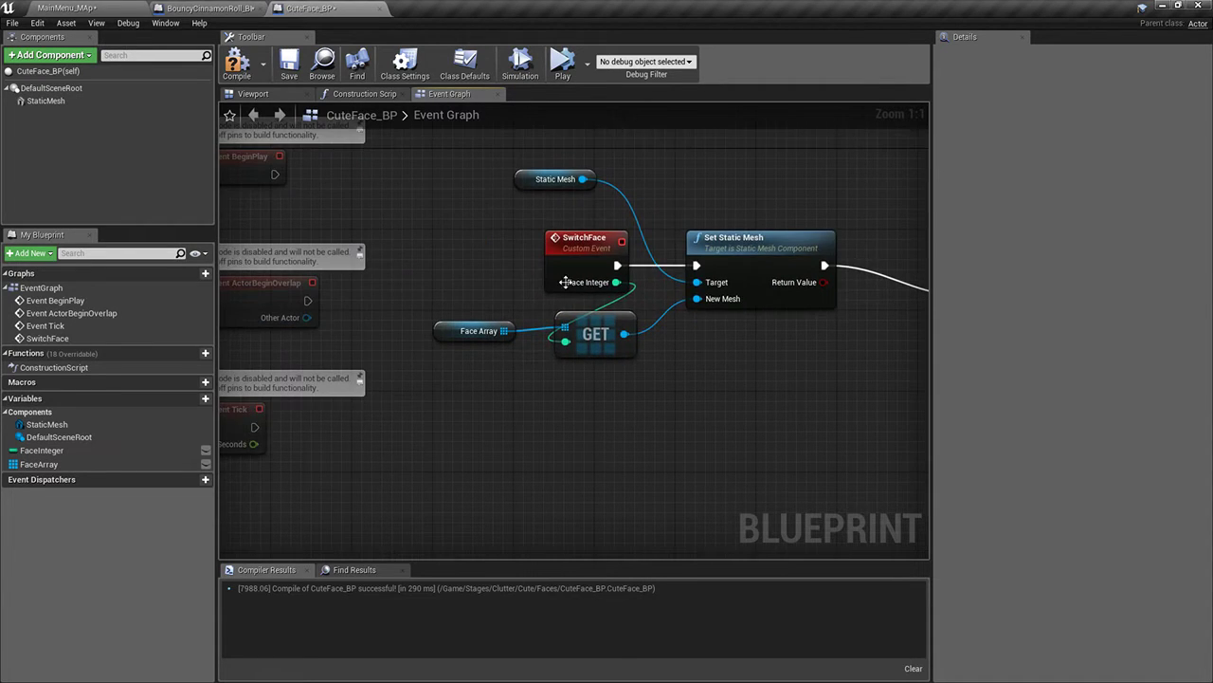
# Space SwitchFace further from Set Static Mesh and bring the Sequence and material nodes closer behind it
pyautogui.moveTo(561, 267); pyautogui.dragTo(439, 266)
pyautogui.scroll(-2, 467, 289)
pyautogui.moveTo(467, 289); pyautogui.dragTo(344, 321, button='right')
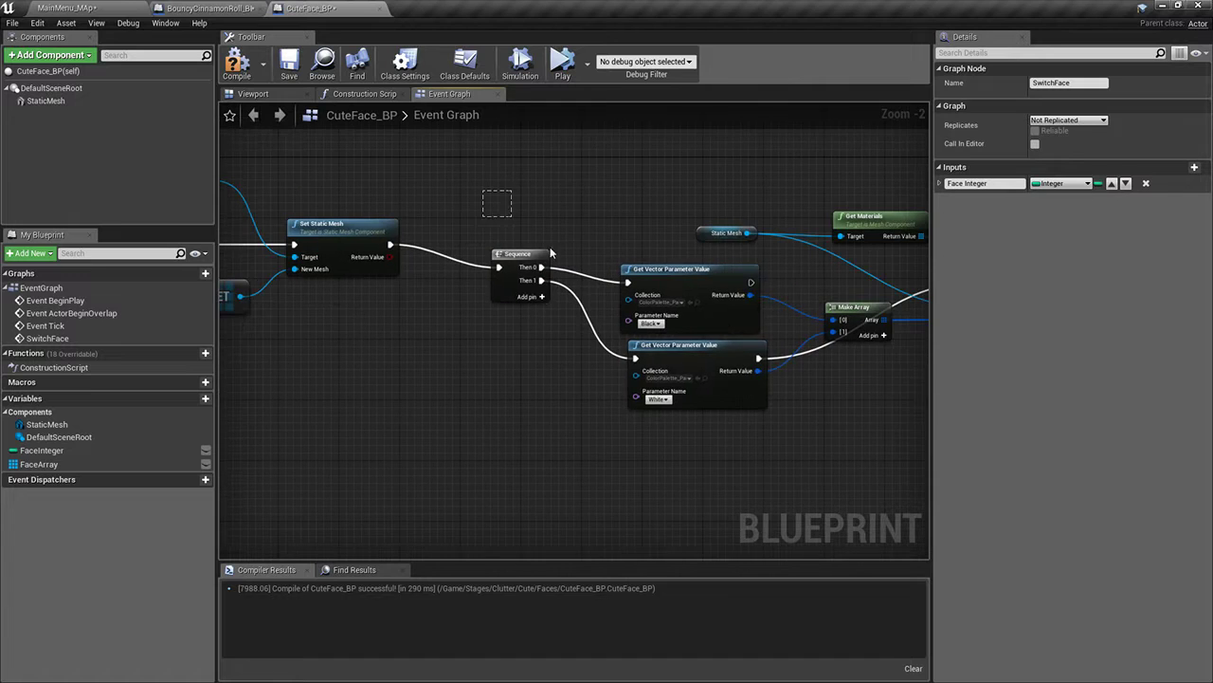
pyautogui.moveTo(551, 253); pyautogui.dragTo(867, 471)
pyautogui.moveTo(534, 288); pyautogui.dragTo(450, 265)
pyautogui.click(597, 222)
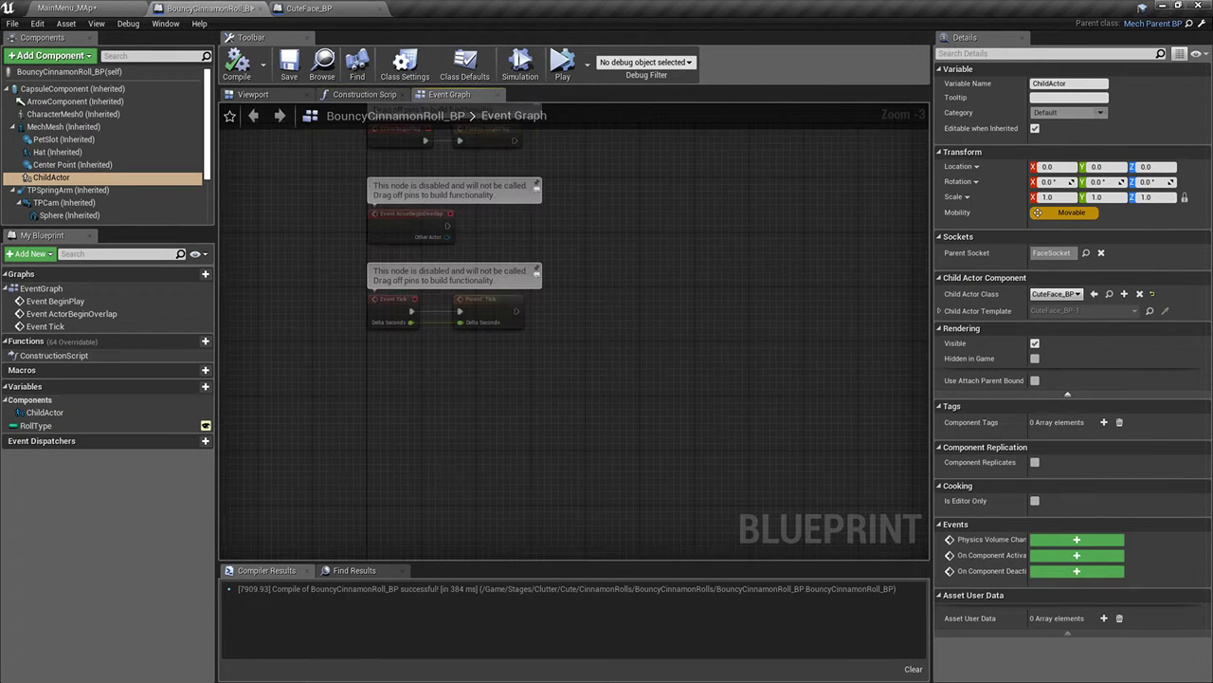
# In BouncyCinnamonRoll_BP's event graph, add a Delay node after Parent: BeginPlay
pyautogui.scroll(2, 621, 194)
pyautogui.moveTo(621, 194); pyautogui.dragTo(672, 270, button='right')
pyautogui.moveTo(698, 229); pyautogui.dragTo(718, 233, button='right')
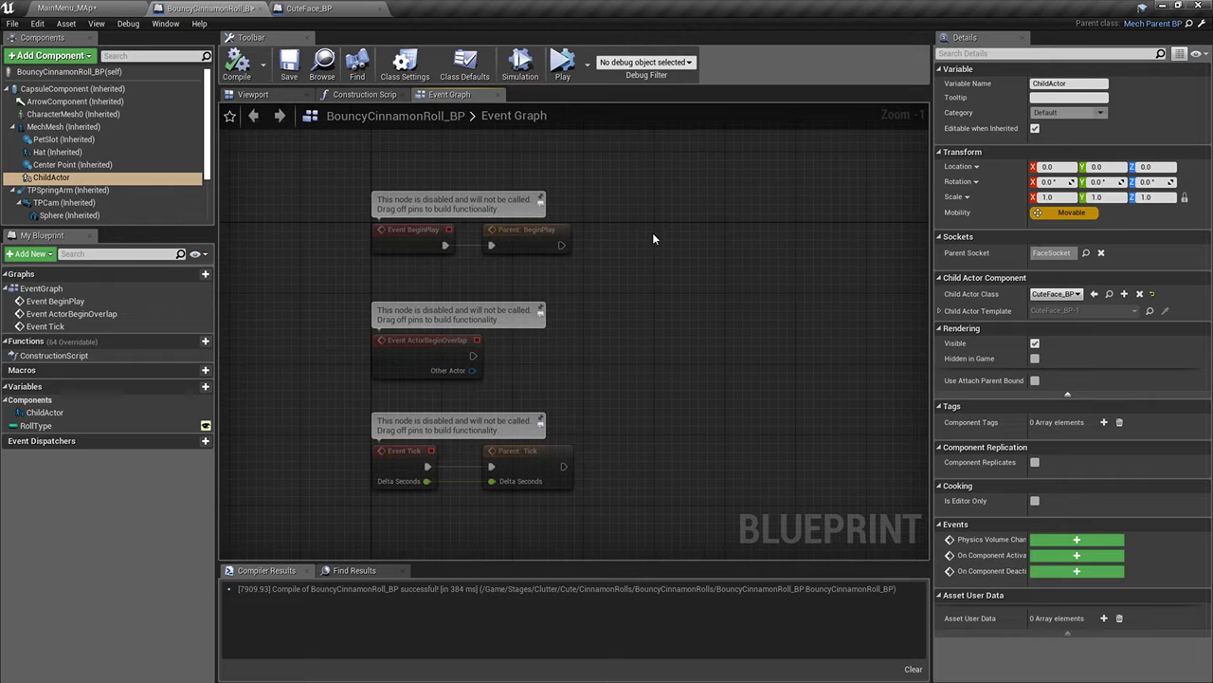
pyautogui.moveTo(561, 244); pyautogui.dragTo(633, 345)
pyautogui.write('delay')
pyautogui.press('Return')
pyautogui.write('random float')
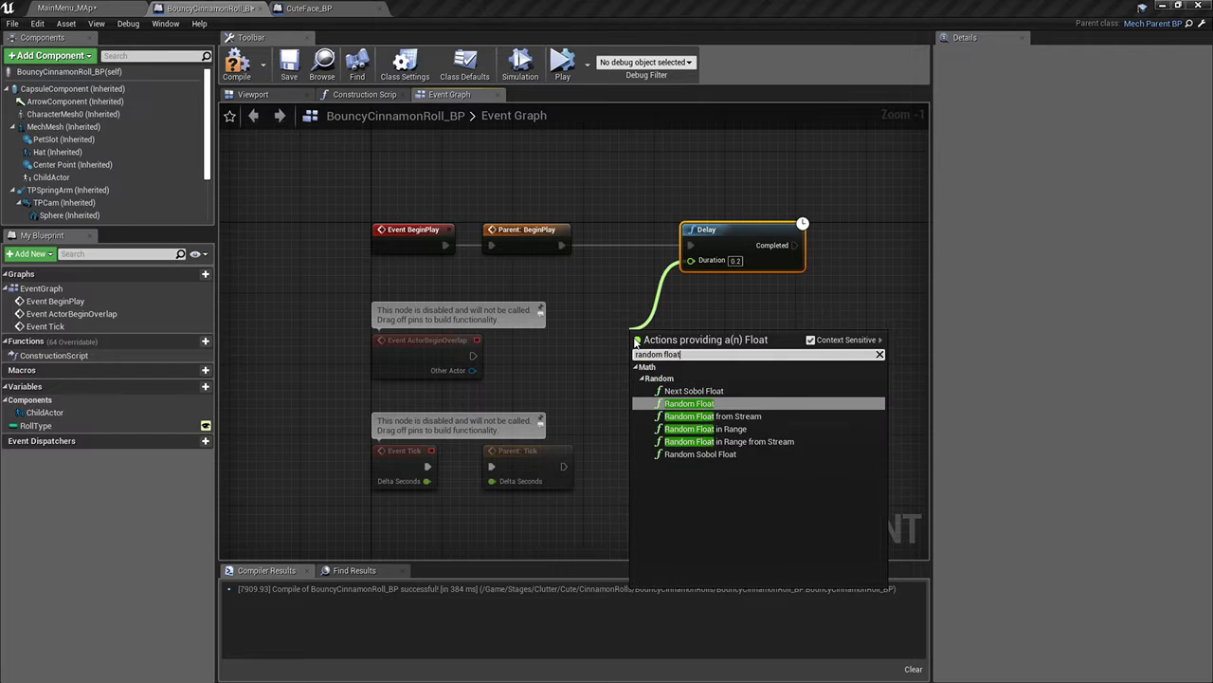
pyautogui.press('Return')
pyautogui.press('Delete')
# Feed the Delay's Duration from a Random Float in Range node with Min 3.0 and Max 5.0, placed below BeginPlay's chain
pyautogui.moveTo(691, 260); pyautogui.dragTo(654, 293)
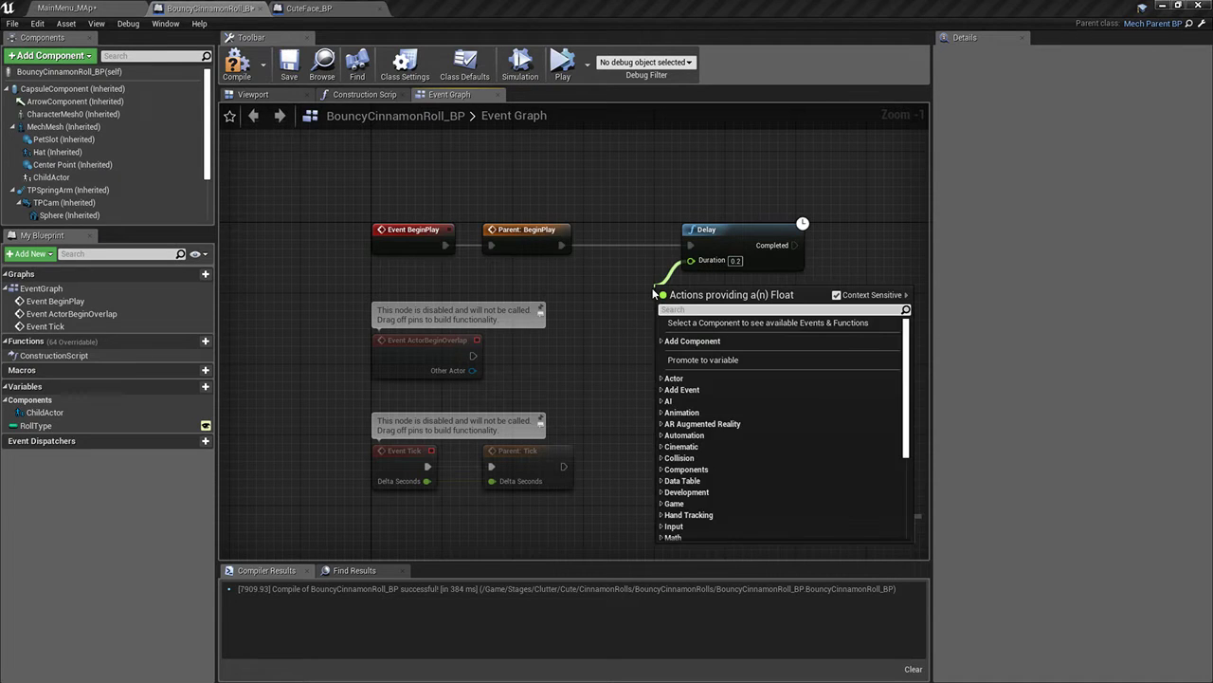
pyautogui.write('random float in ran')
pyautogui.press('Return')
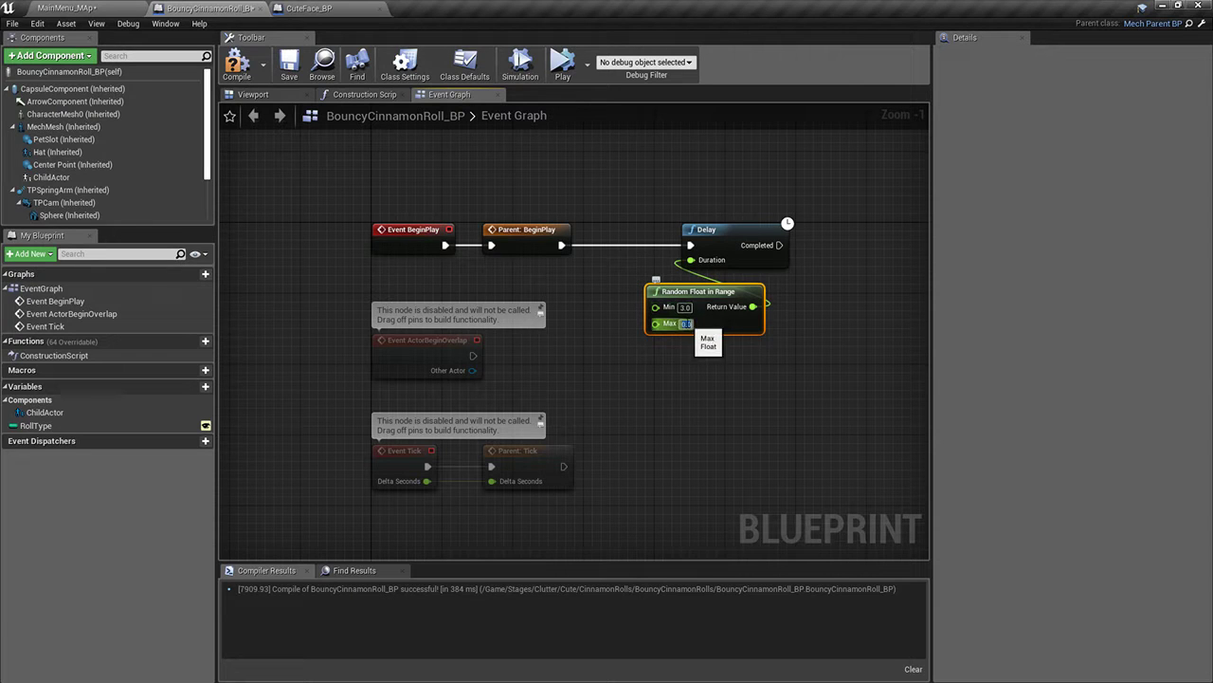
pyautogui.write('5')
pyautogui.moveTo(805, 333); pyautogui.dragTo(683, 354, button='right')
pyautogui.moveTo(596, 312); pyautogui.dragTo(478, 312)
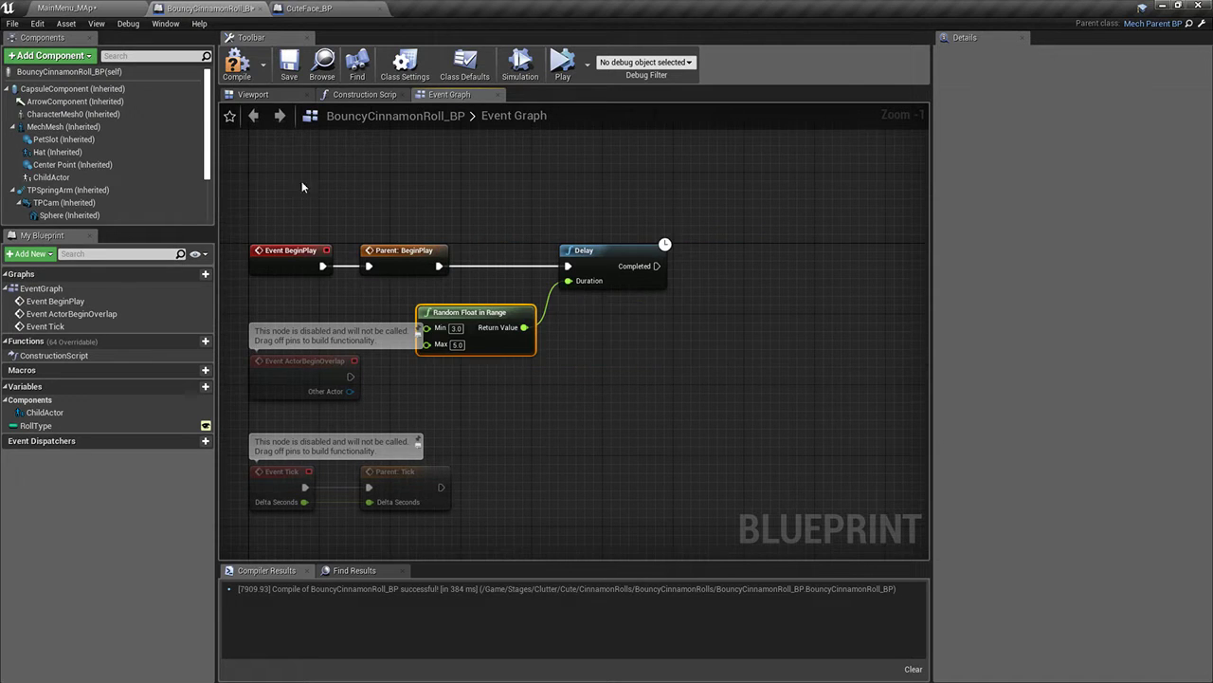
# Place a reference to the ChildActor component above the Delay node
pyautogui.moveTo(51, 177); pyautogui.dragTo(512, 176)
pyautogui.moveTo(566, 182); pyautogui.dragTo(633, 201)
pyautogui.write('get act')
pyautogui.press('Return')
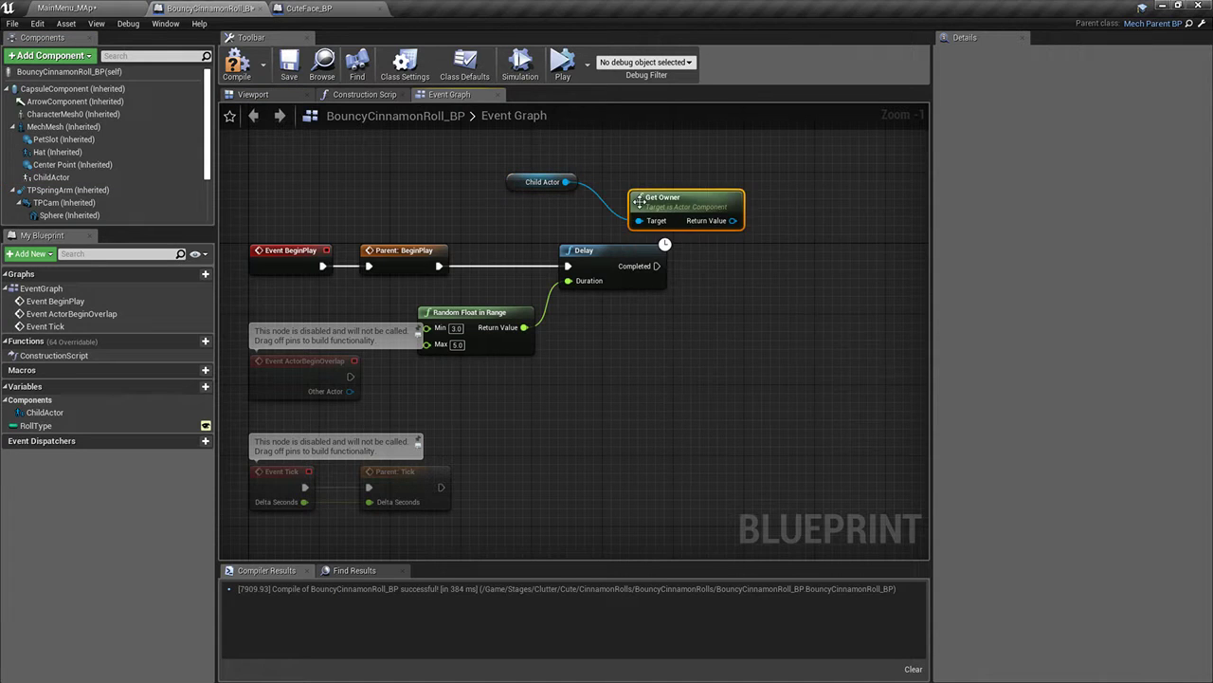
pyautogui.press('Delete')
# Add a Get Child Actor node fed by the ChildActor component reference
pyautogui.moveTo(566, 182); pyautogui.dragTo(645, 195)
pyautogui.write('get act')
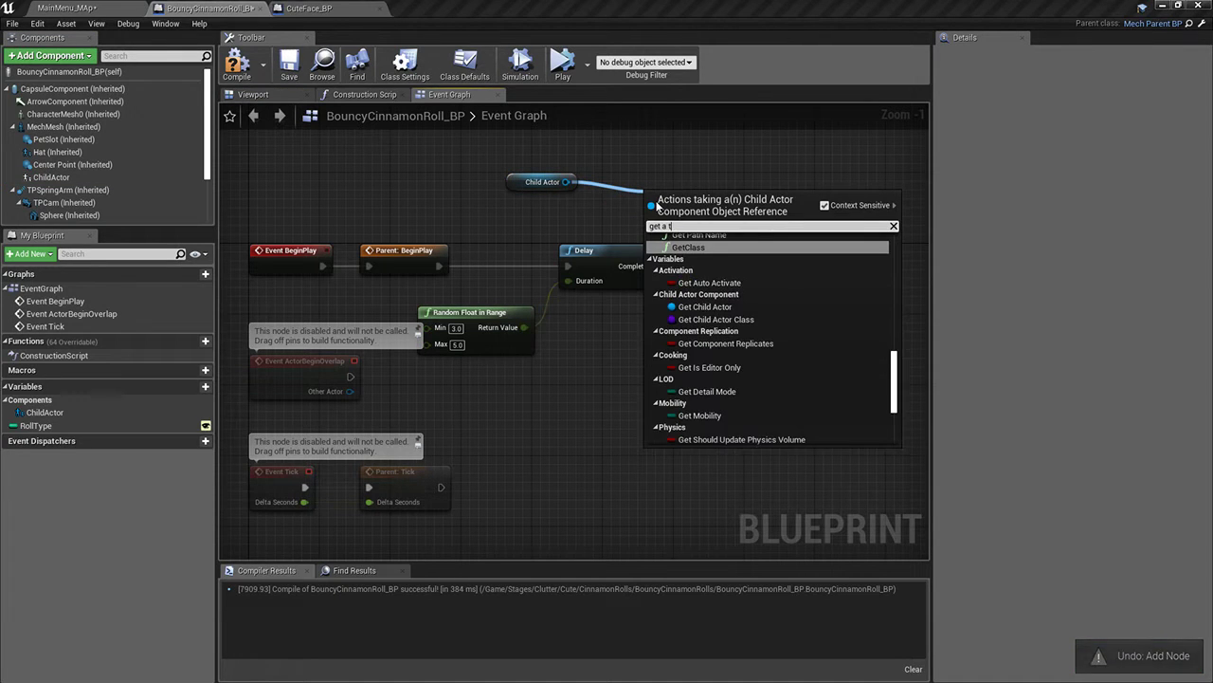
pyautogui.press('Down')
pyautogui.press('Down')
pyautogui.press('Return')
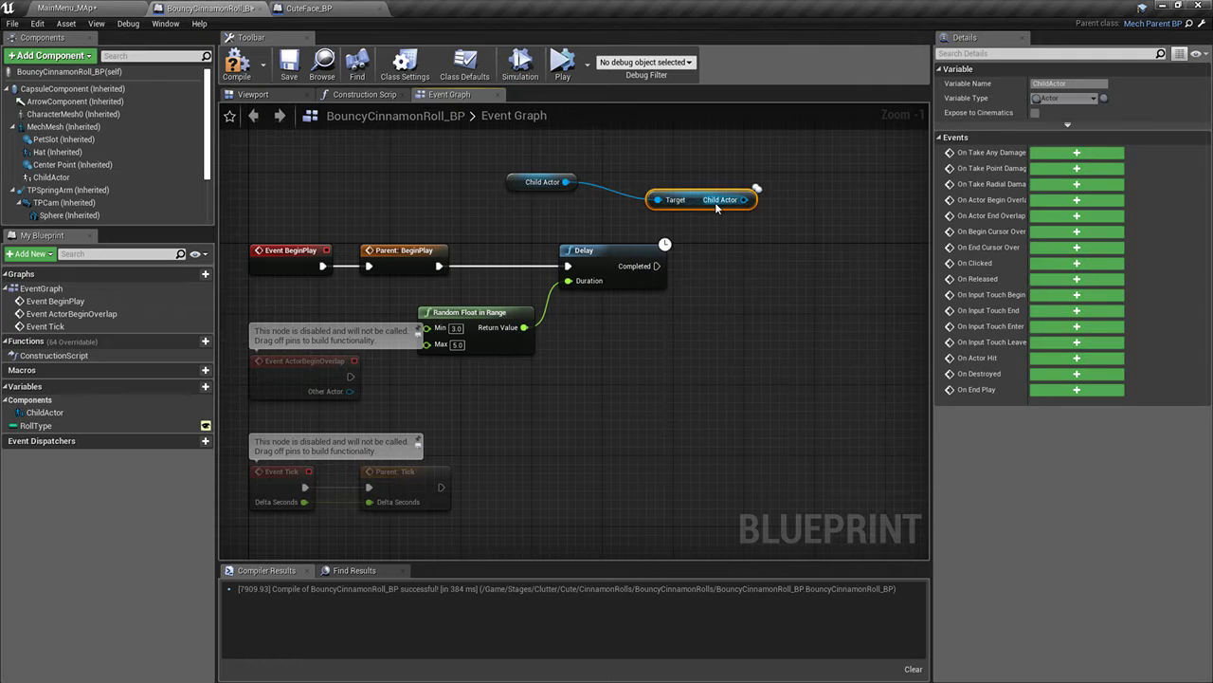
# Cast the retrieved child actor to CuteFace_BP and run the cast from the Delay's Completed output
pyautogui.moveTo(699, 172); pyautogui.dragTo(758, 226)
pyautogui.write('cast to fgace')
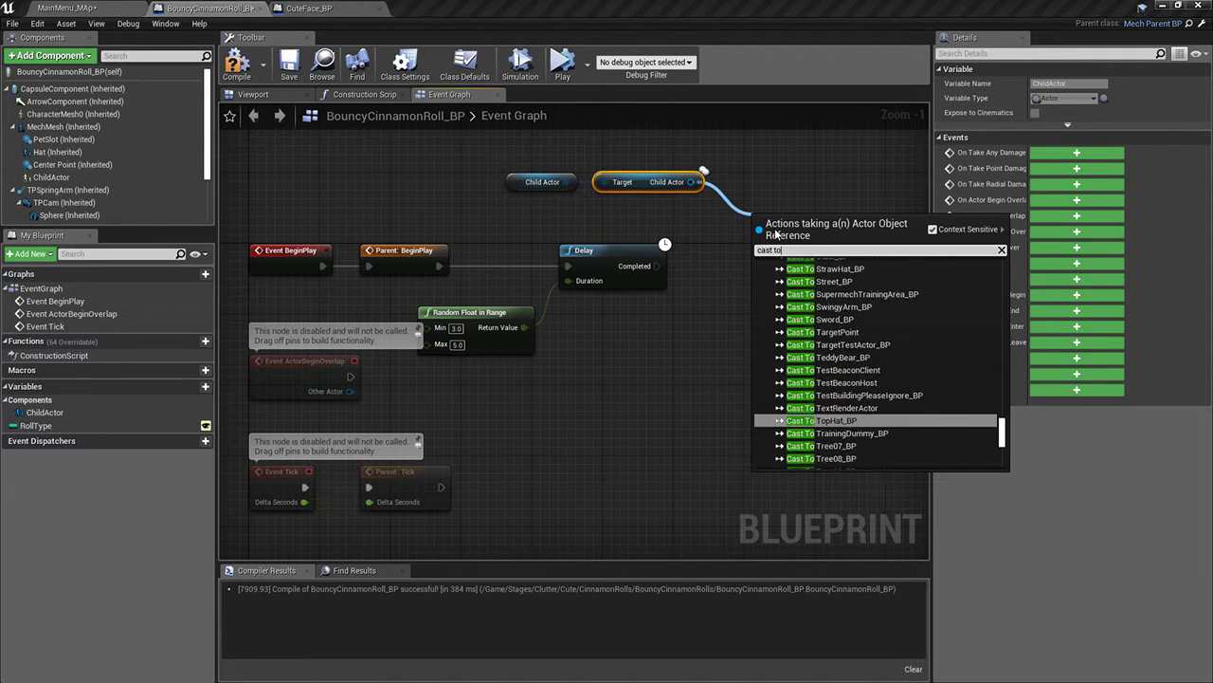
pyautogui.press('BackSpace')
pyautogui.press('BackSpace')
pyautogui.press('BackSpace')
pyautogui.press('BackSpace')
pyautogui.write('ace')
pyautogui.press('Return')
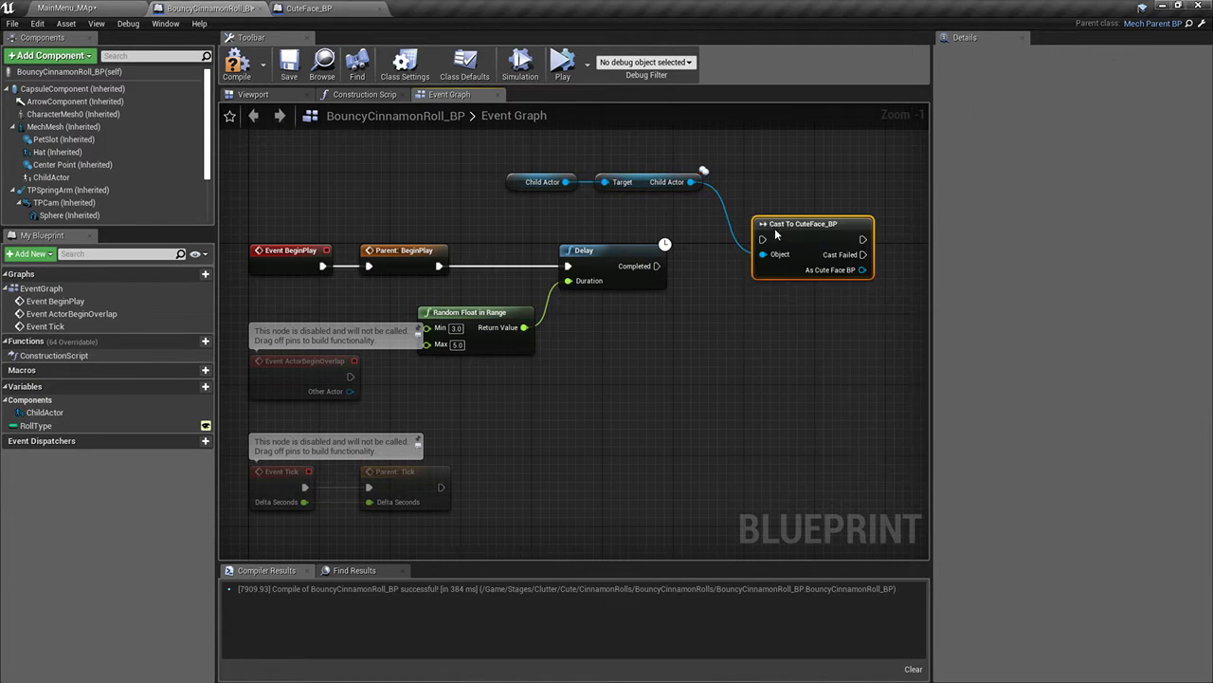
pyautogui.moveTo(784, 250); pyautogui.dragTo(766, 277)
pyautogui.moveTo(657, 266); pyautogui.dragTo(747, 266)
pyautogui.moveTo(795, 267); pyautogui.dragTo(663, 254, button='right')
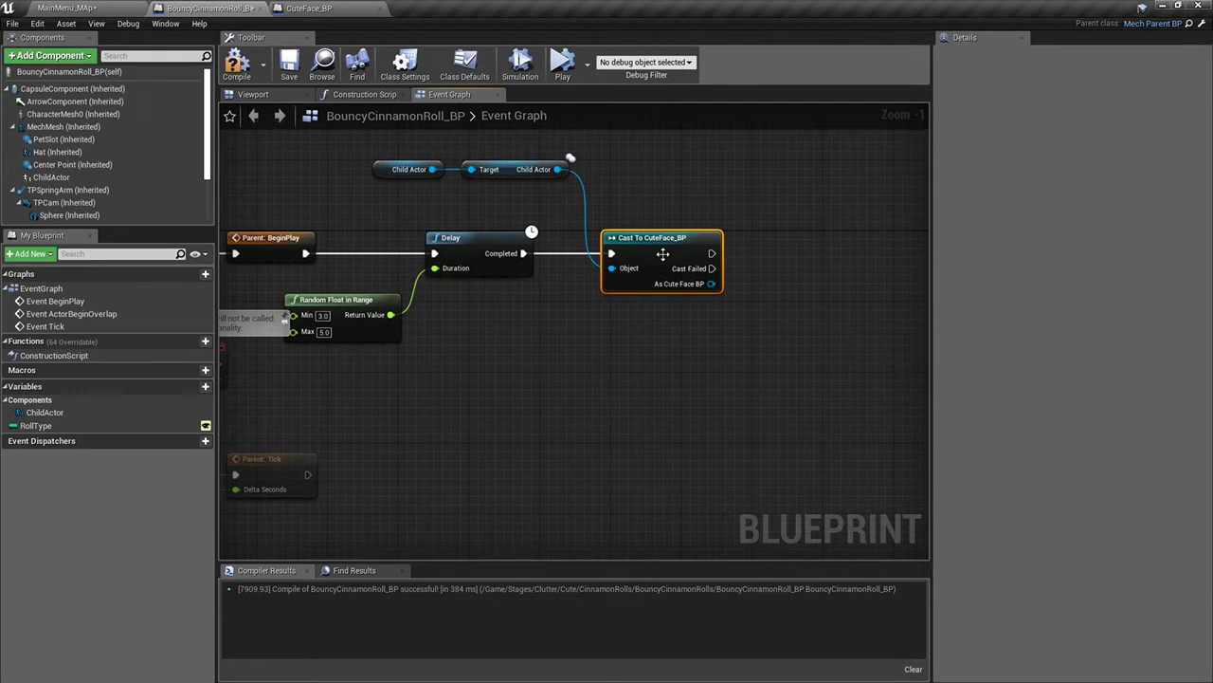
# Call Switch Face on the As Cute Face BP output and align the call with the cast node
pyautogui.moveTo(747, 284); pyautogui.dragTo(758, 289)
pyautogui.write('change face')
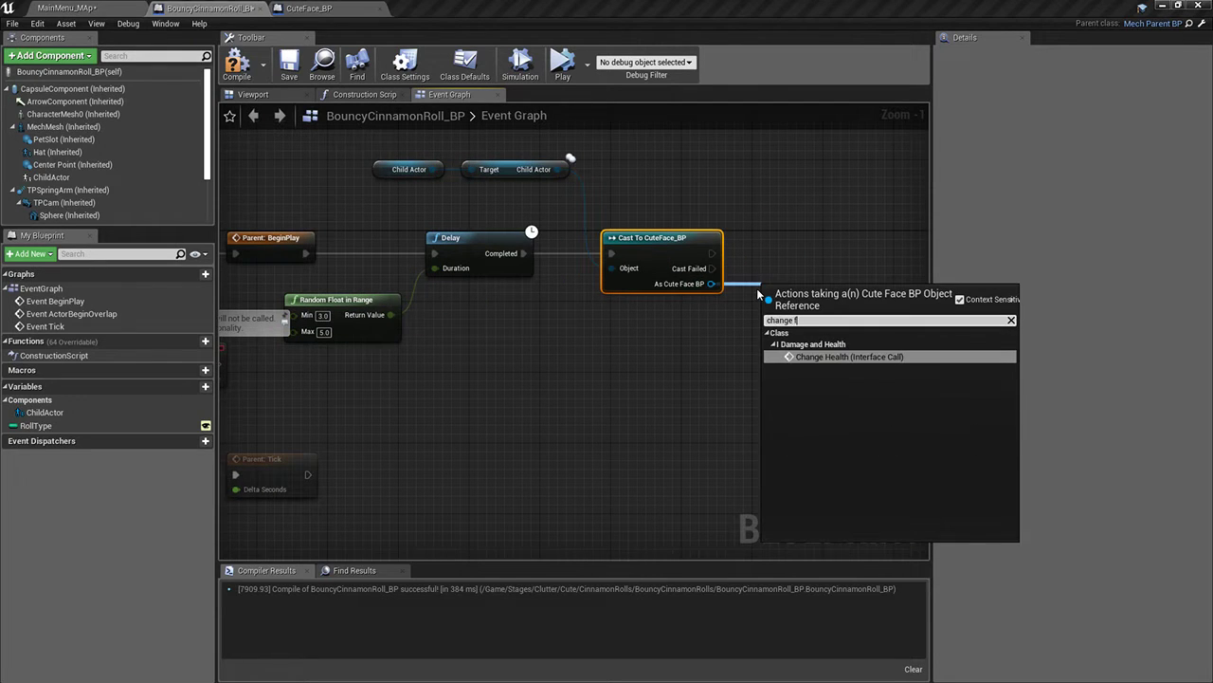
pyautogui.hotkey('ctrl', 'BackSpace')
pyautogui.hotkey('ctrl', 'BackSpace')
pyautogui.write('face')
pyautogui.press('Return')
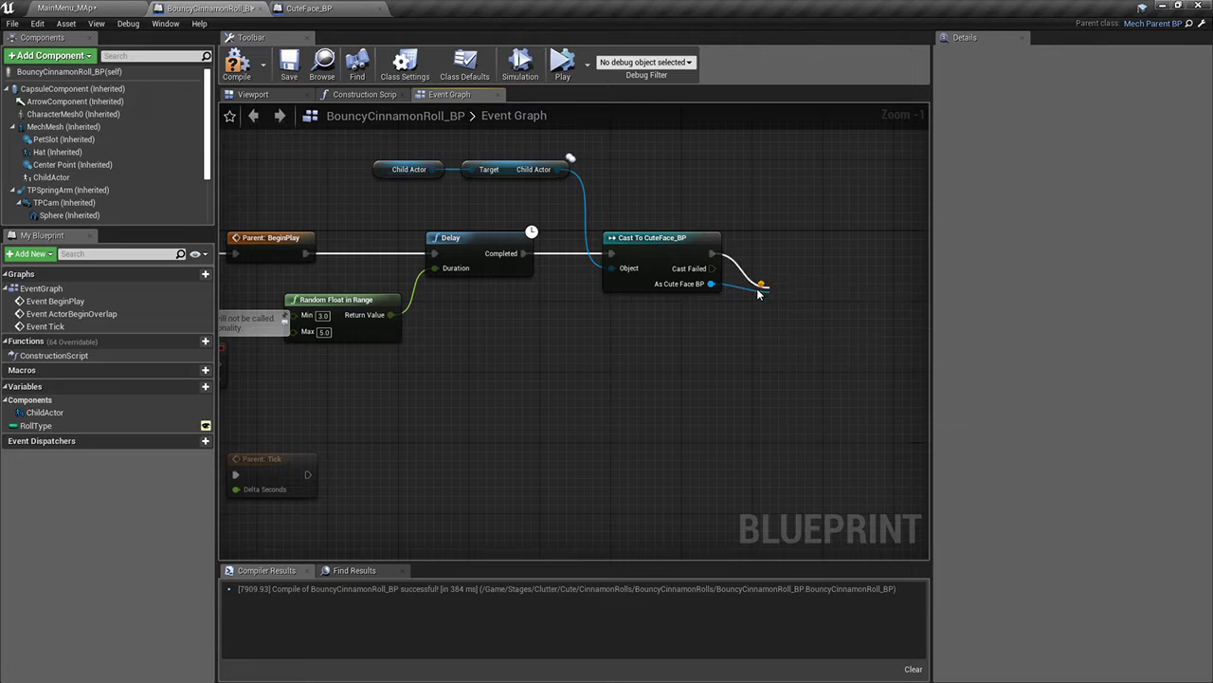
pyautogui.moveTo(798, 290); pyautogui.dragTo(797, 225)
# Drive Switch Face's Face Integer with a Random Integer in Range node, Min 0 and Max 5, and compile the blueprint
pyautogui.moveTo(770, 281); pyautogui.dragTo(748, 382)
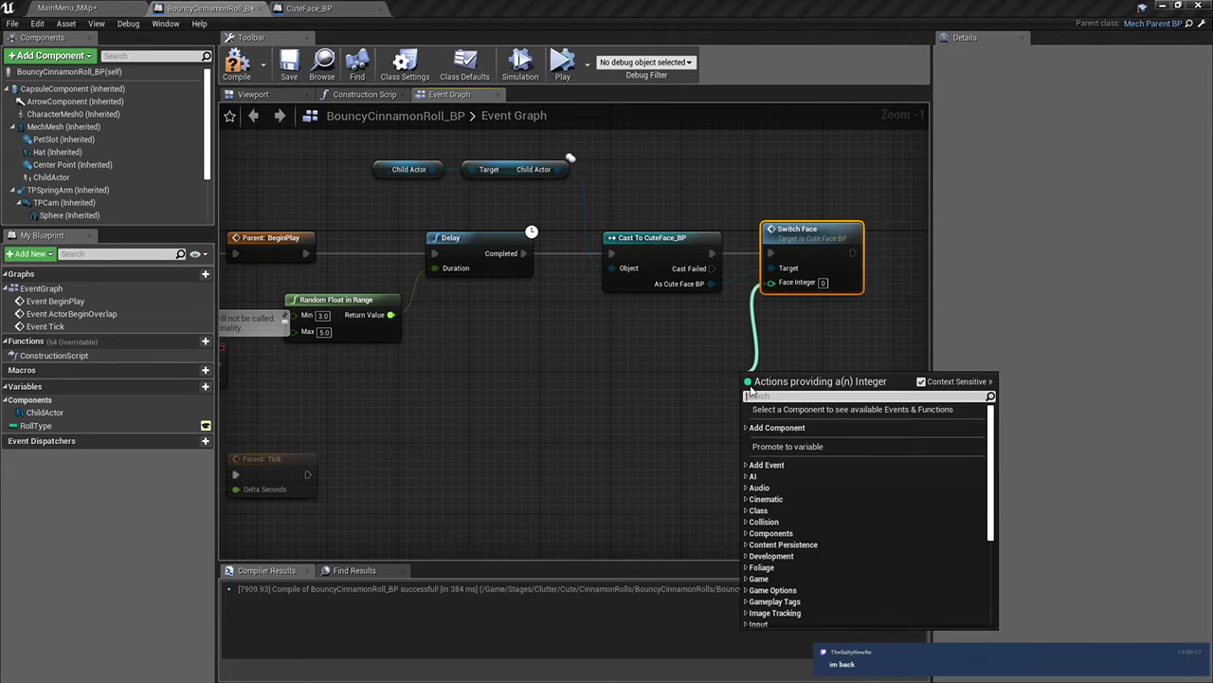
pyautogui.write('random in')
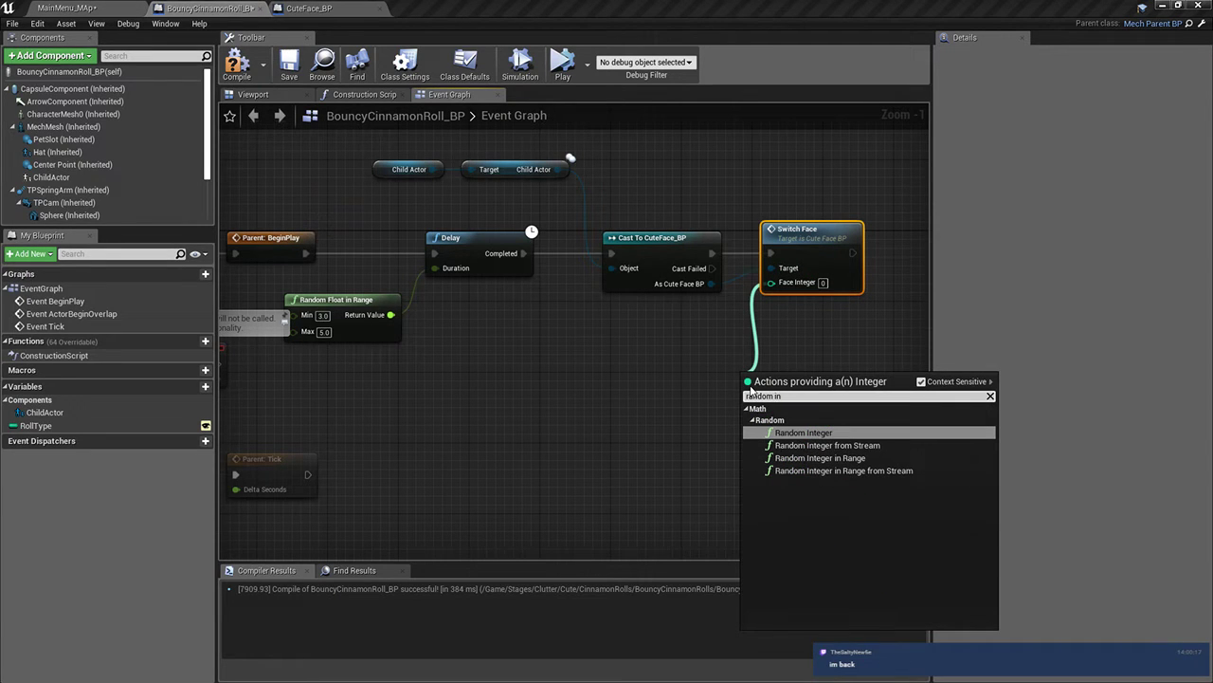
pyautogui.press('Down')
pyautogui.press('Down')
pyautogui.press('Return')
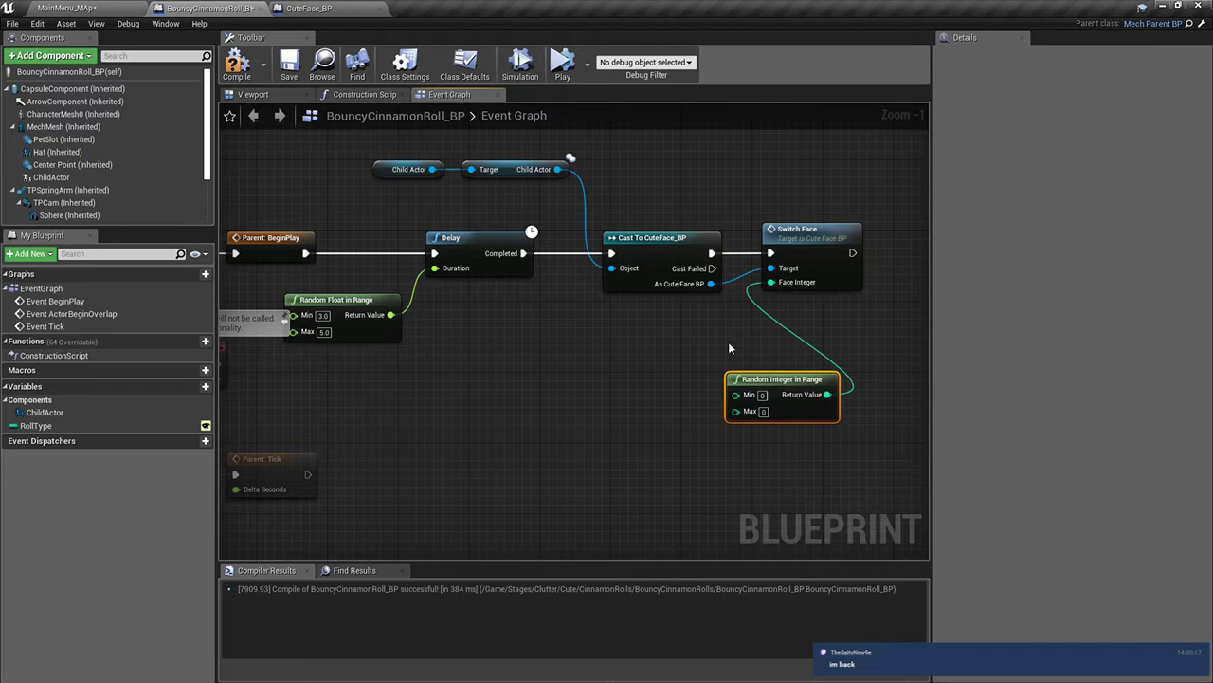
pyautogui.write('5')
pyautogui.press('Return')
pyautogui.moveTo(778, 386); pyautogui.dragTo(664, 359)
pyautogui.moveTo(769, 372); pyautogui.dragTo(596, 393, button='right')
pyautogui.moveTo(502, 254); pyautogui.dragTo(601, 342, button='right')
pyautogui.click(237, 68)
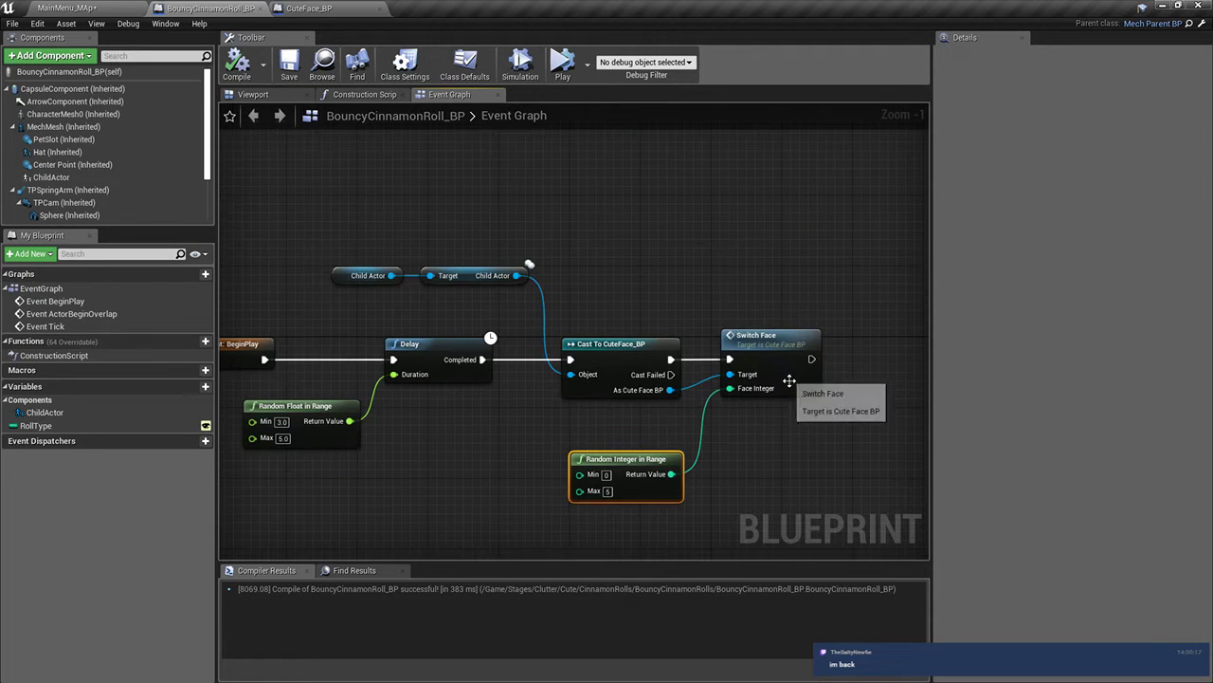
# Loop Switch Face's execution output back to the Delay, routing the wire above the nodes with two reroute points
pyautogui.moveTo(811, 359); pyautogui.dragTo(393, 360)
pyautogui.moveTo(766, 342)
pyautogui.mouseDown()
pyautogui.moveTo(746, 316)
pyautogui.moveTo(783, 353)
pyautogui.moveTo(773, 344)
pyautogui.mouseUp()
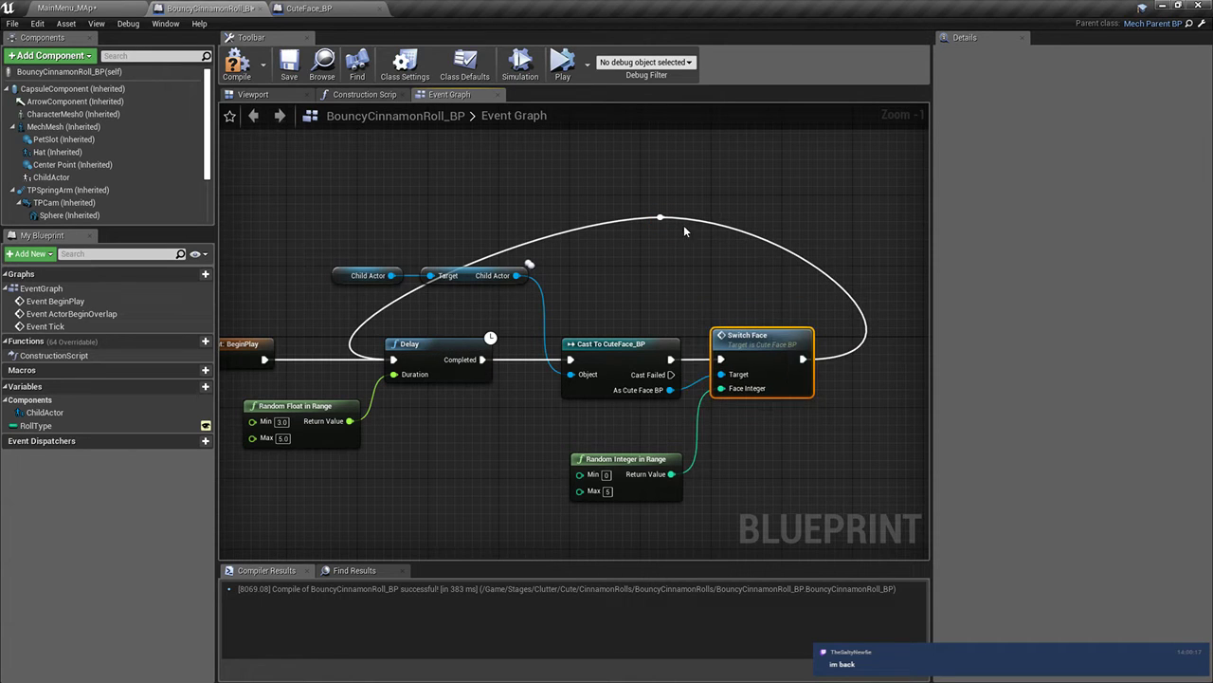
pyautogui.doubleClick(607, 228)
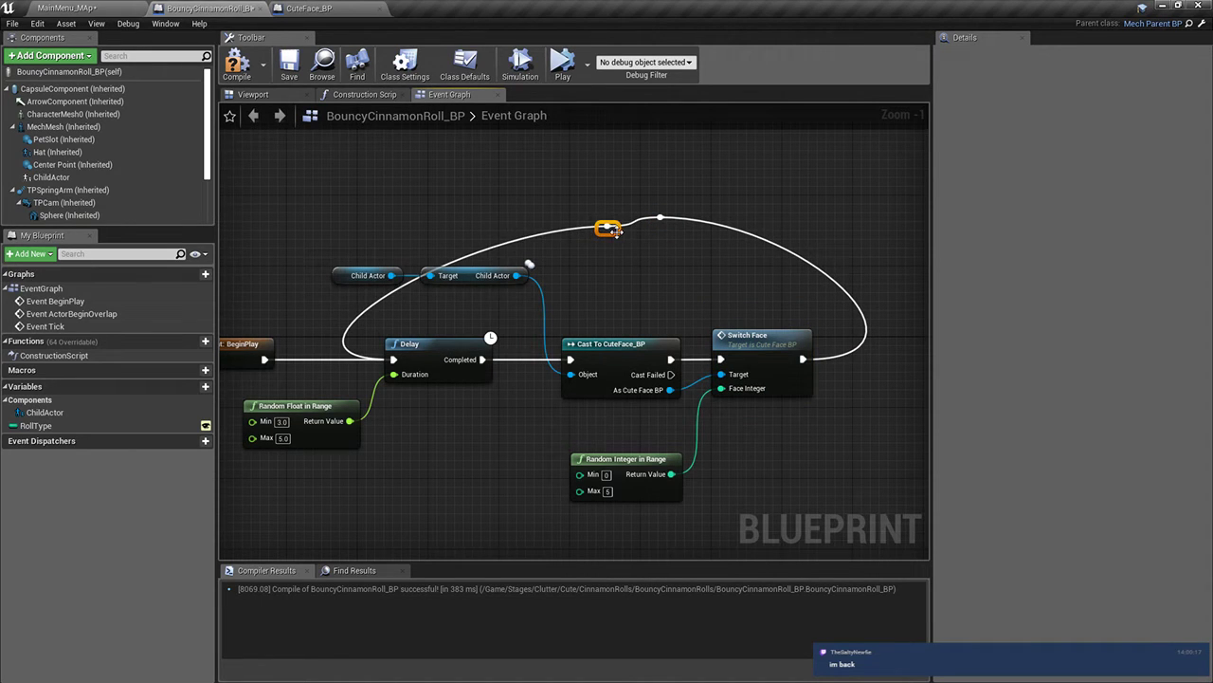
pyautogui.moveTo(612, 230); pyautogui.dragTo(343, 219)
pyautogui.moveTo(667, 223); pyautogui.dragTo(821, 226)
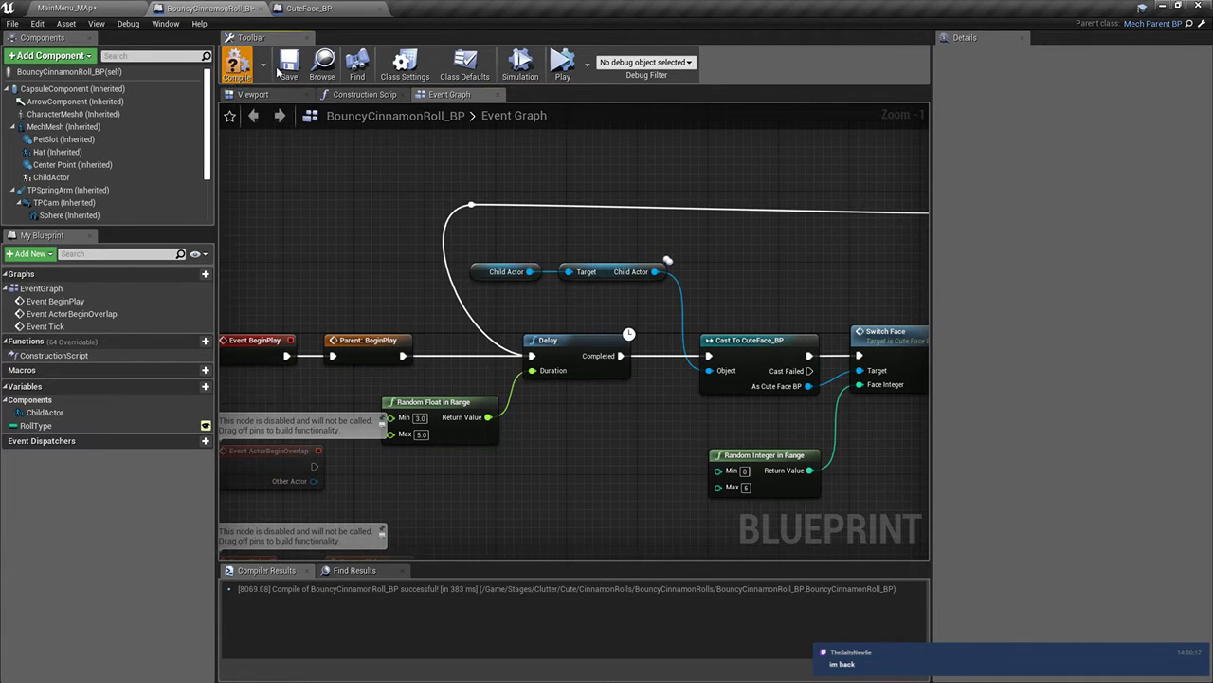
# Switch to the MainMenu_MAp level and save all modified assets
pyautogui.click(72, 9)
pyautogui.moveTo(607, 275); pyautogui.dragTo(620, 284, button='right')
pyautogui.press('w')
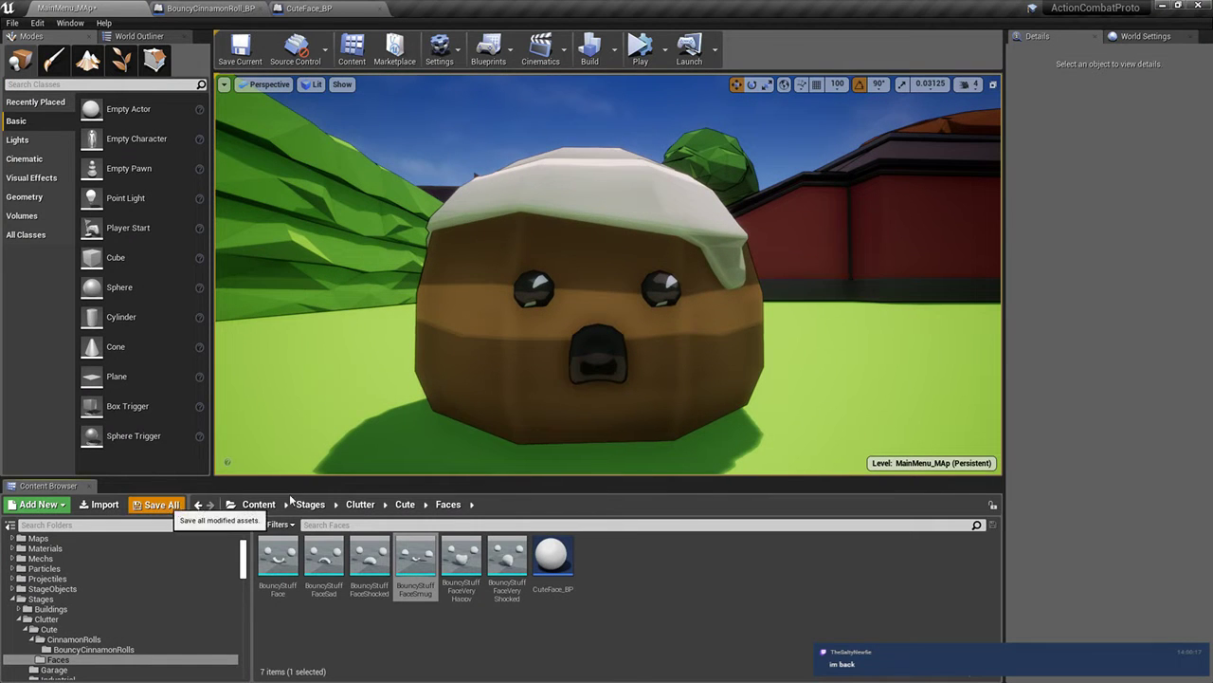
pyautogui.click(156, 503)
pyautogui.click(718, 463)
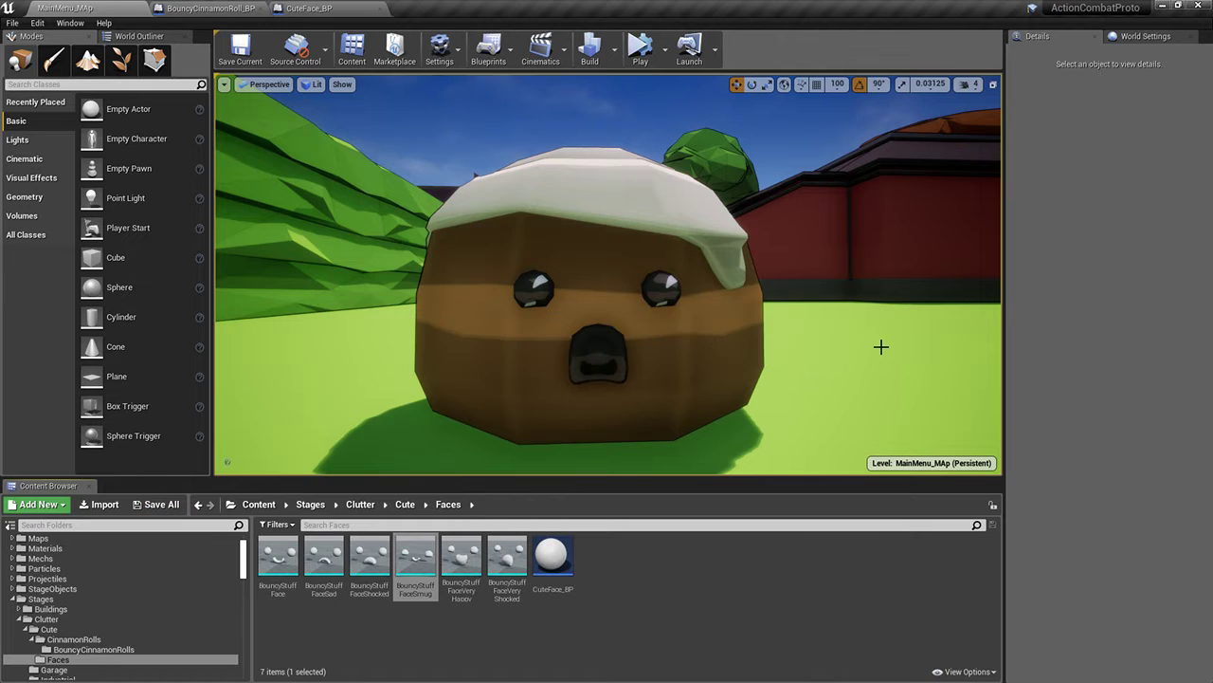
# Simulate the level with the viewport full-screen to check how the cinnamon roll's face switches
pyautogui.moveTo(875, 346); pyautogui.dragTo(883, 436)
pyautogui.hotkey('alt', 's')
pyautogui.press('F11')
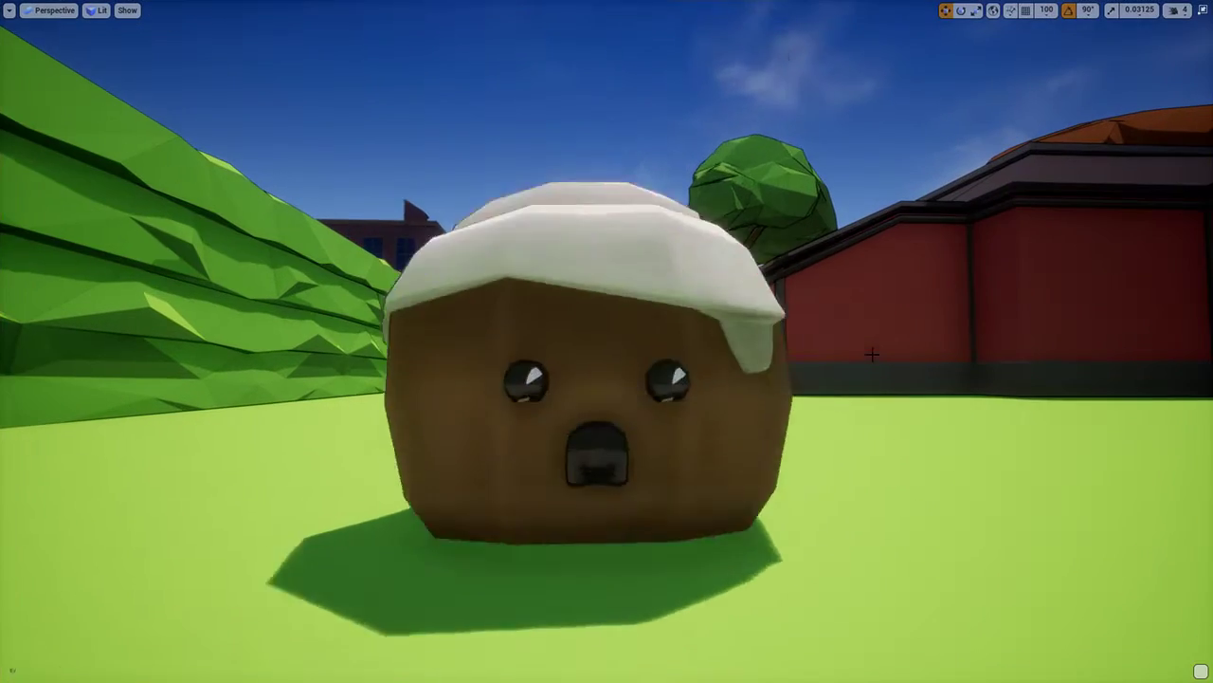
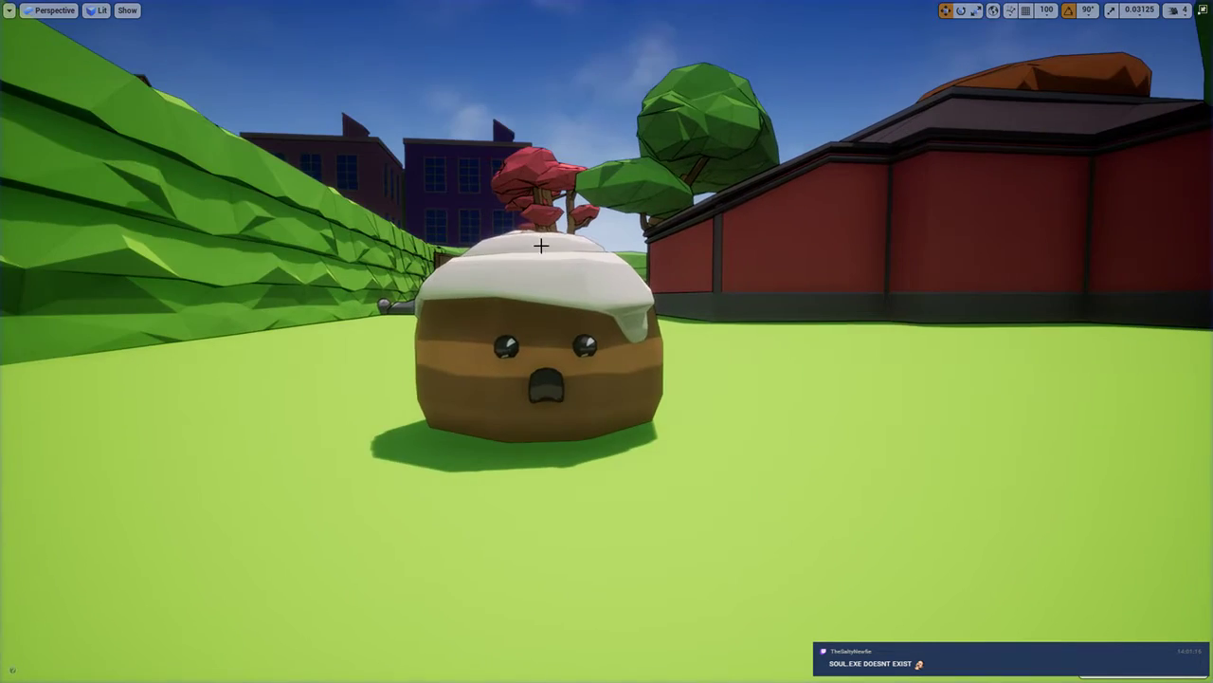
# Duplicate the cinnamon roll beside the original in the level and scale the copy to about 1.32
pyautogui.click(541, 246)
pyautogui.press('F11')
pyautogui.press('f')
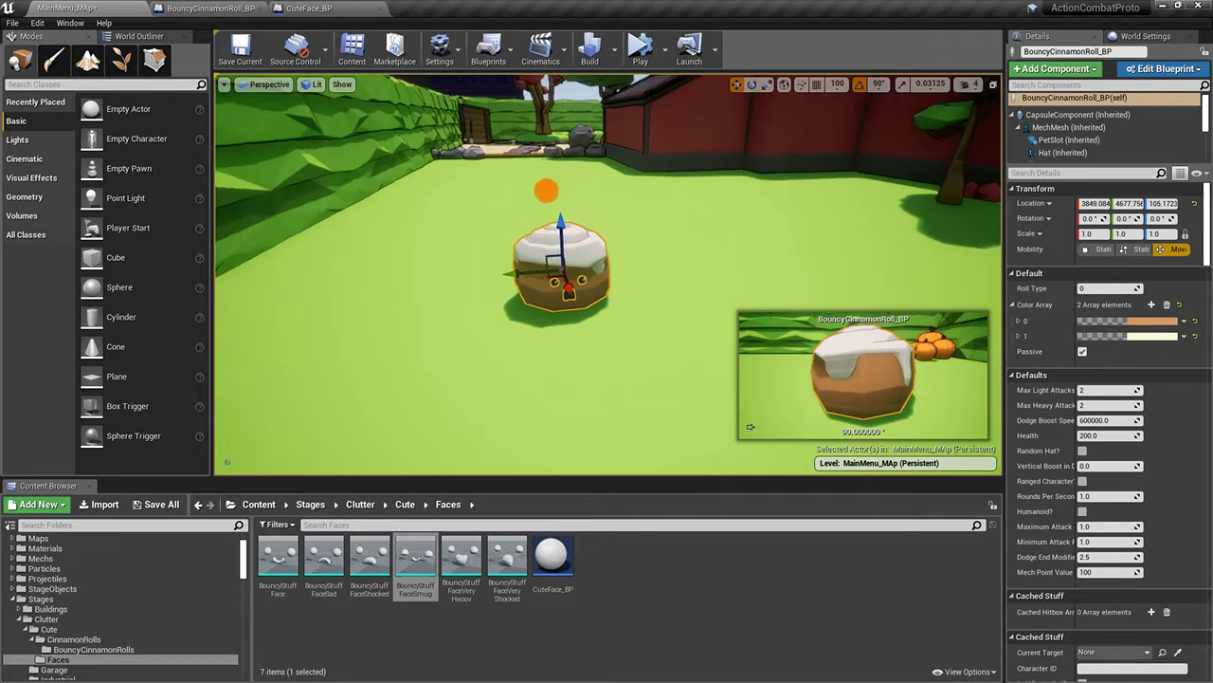
pyautogui.moveTo(539, 269); pyautogui.dragTo(582, 211)
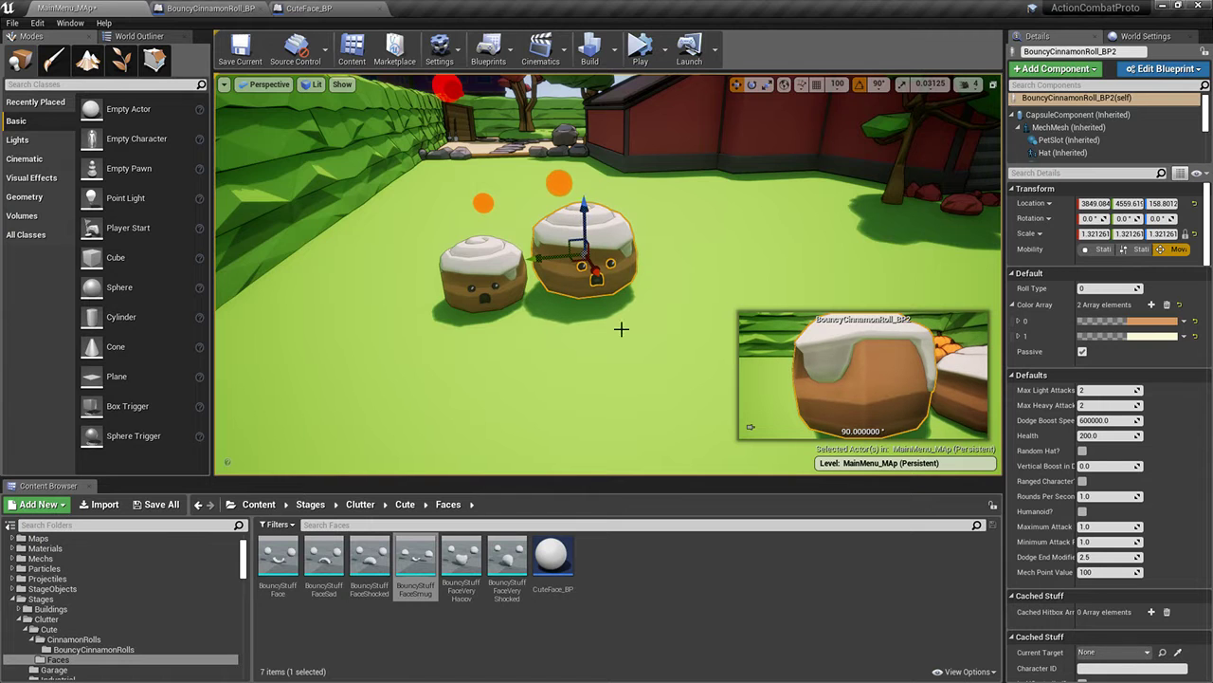
pyautogui.moveTo(621, 329); pyautogui.dragTo(621, 284, button='right')
pyautogui.press('w')
# Display BouncyCinnamonRoll_BP's components in the front wireframe view and select CapsuleComponent
pyautogui.click(223, 6)
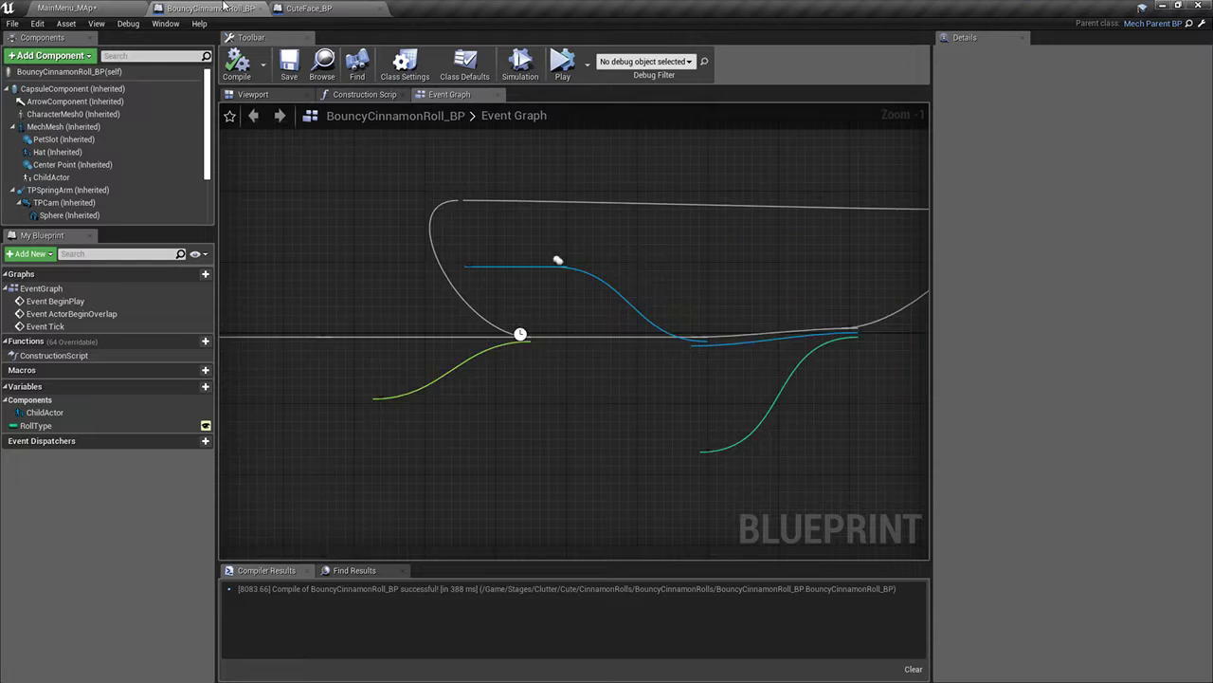
pyautogui.click(253, 94)
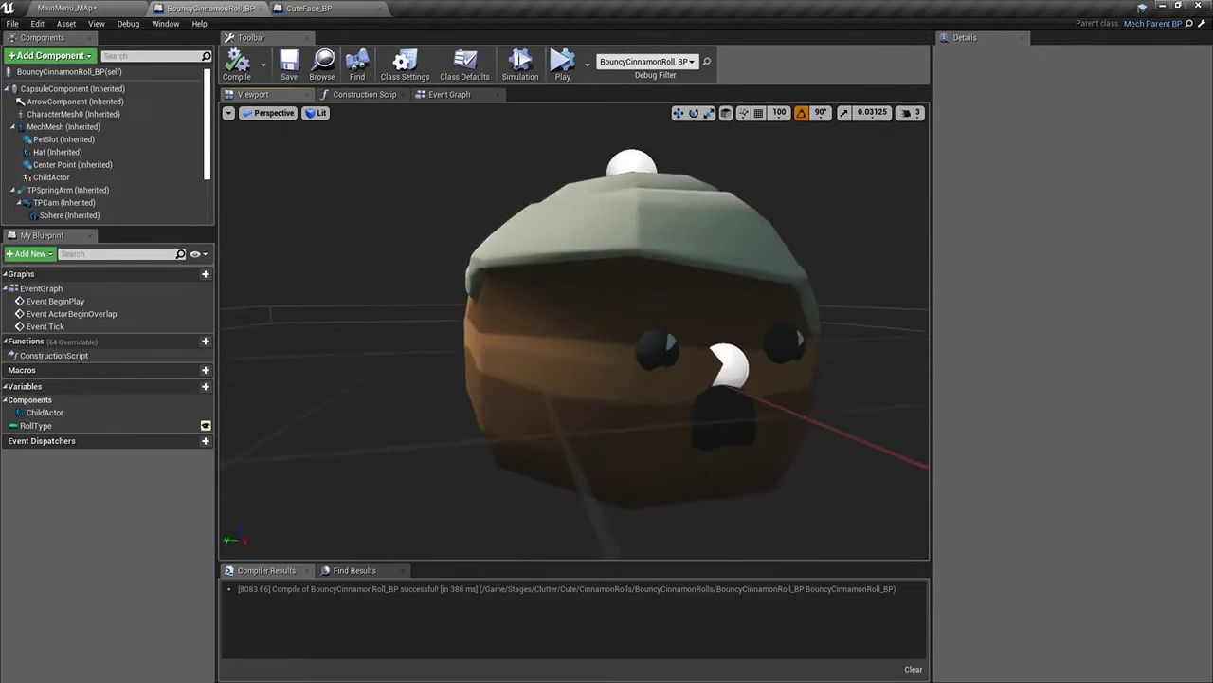
pyautogui.click(71, 88)
pyautogui.click(227, 113)
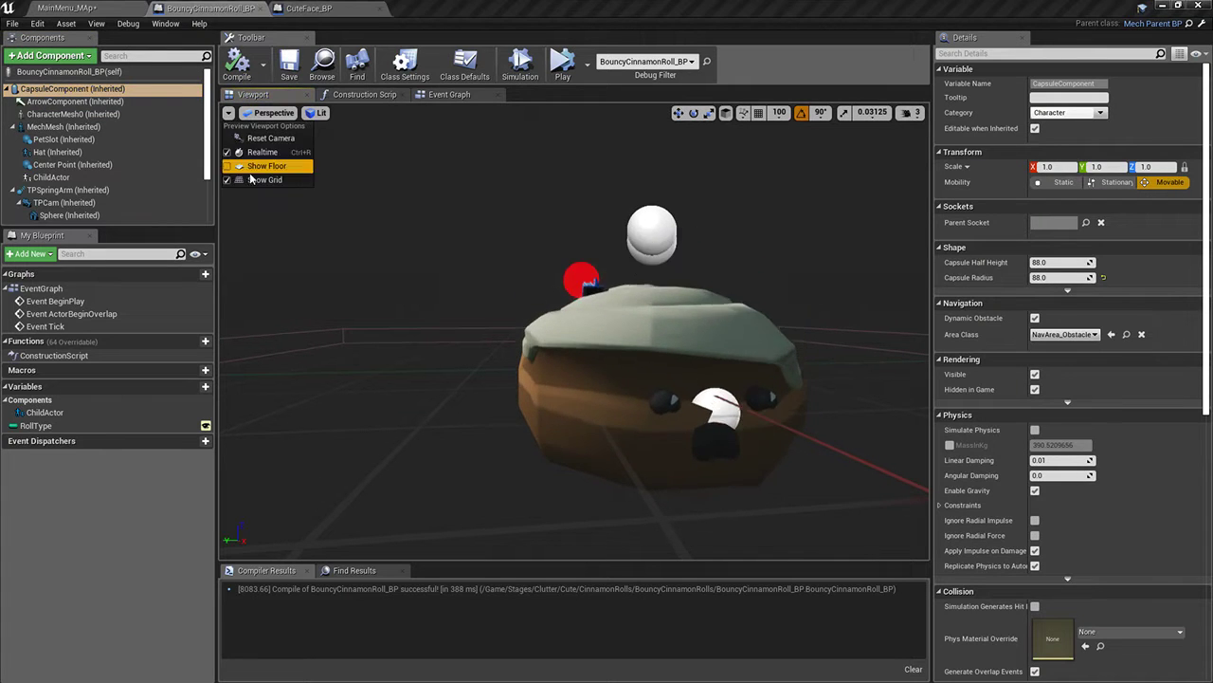
pyautogui.click(273, 113)
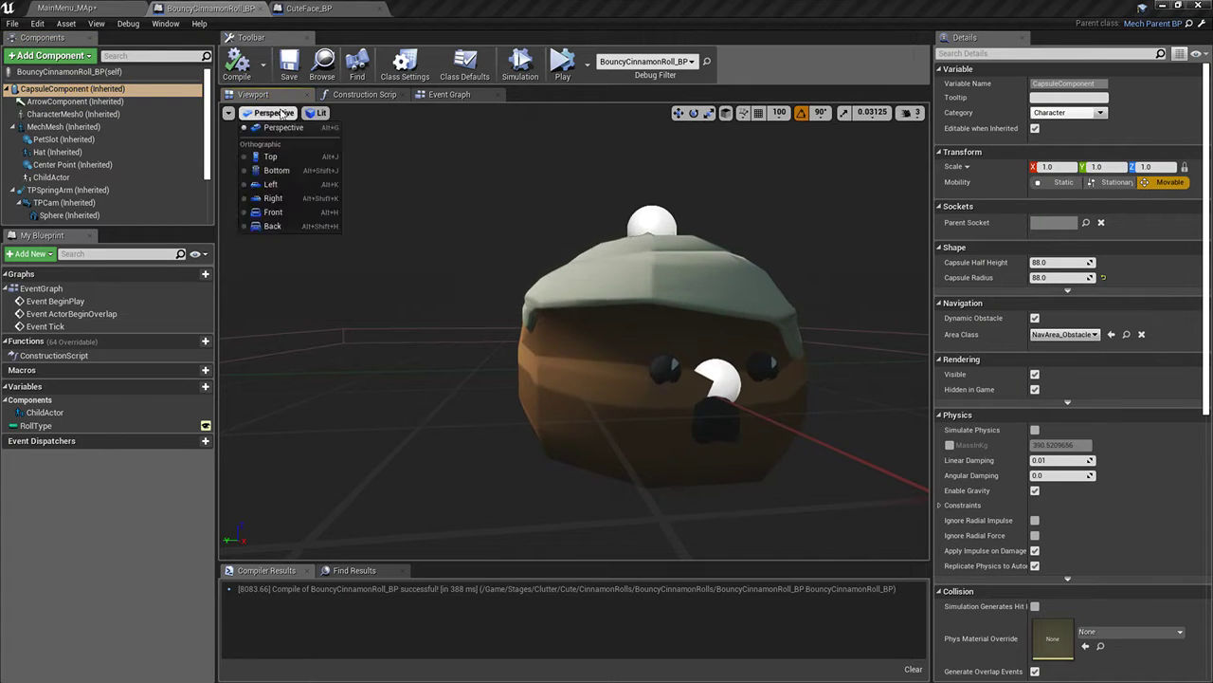
pyautogui.click(285, 212)
pyautogui.click(625, 368)
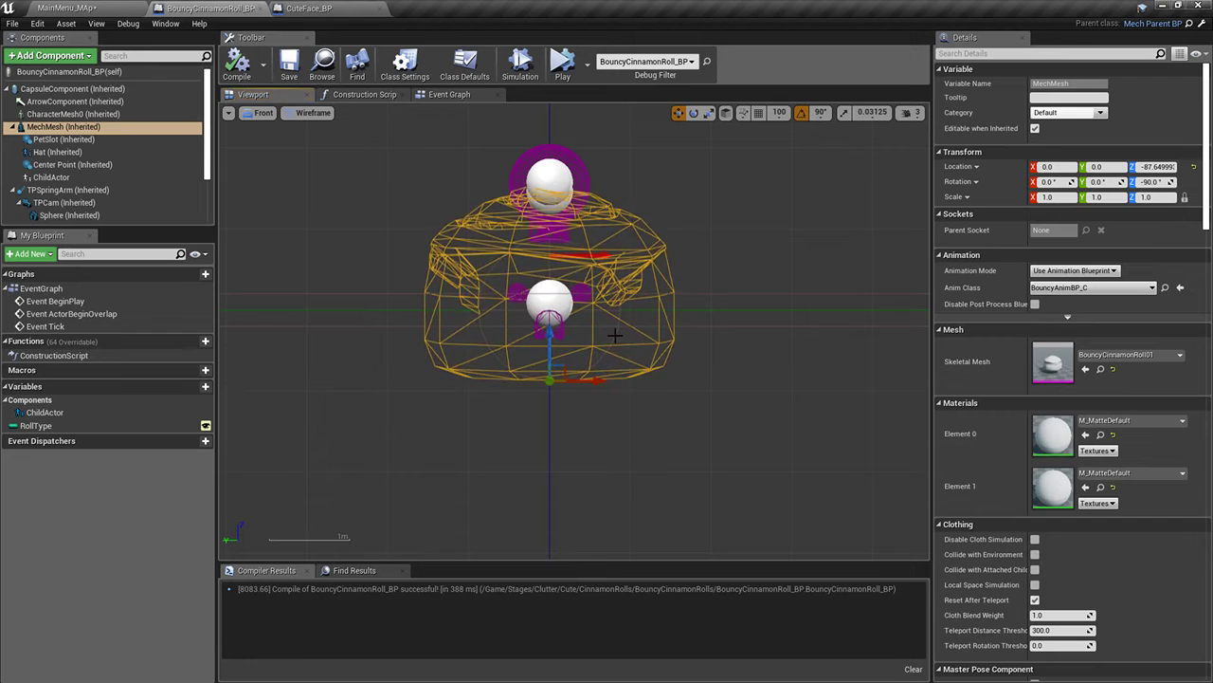
pyautogui.click(614, 335)
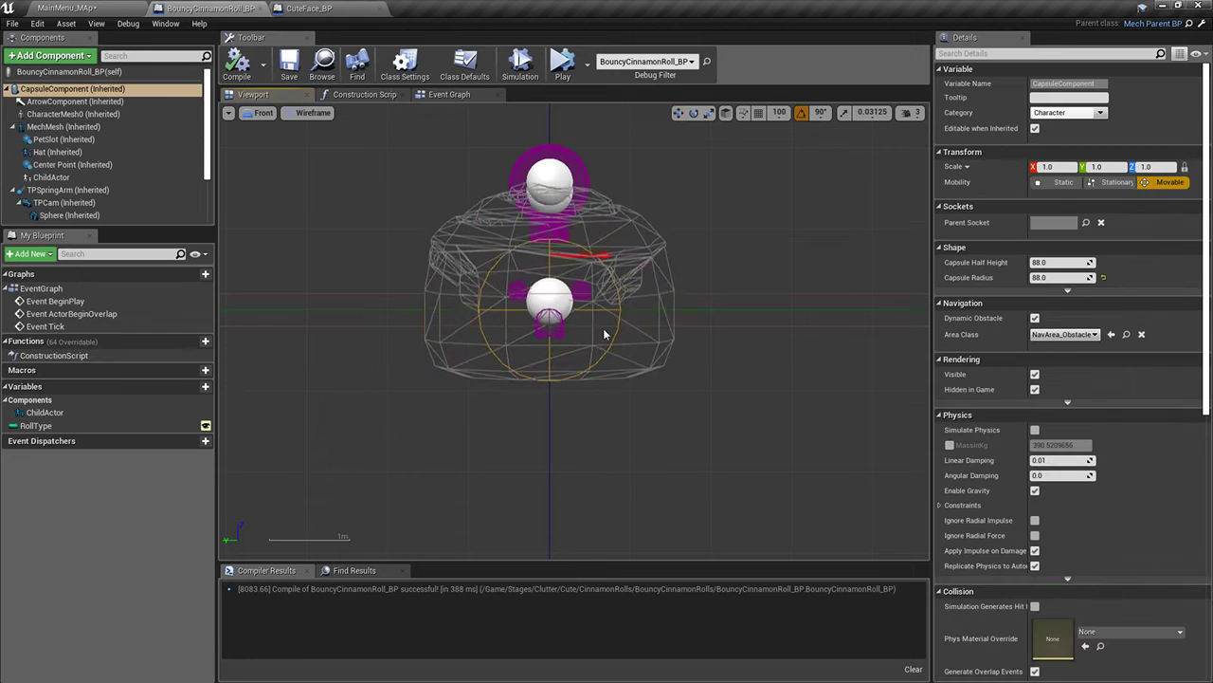
# Set CapsuleComponent's Capsule Half Height and Capsule Radius to 120
pyautogui.click(1043, 262)
pyautogui.write('10')
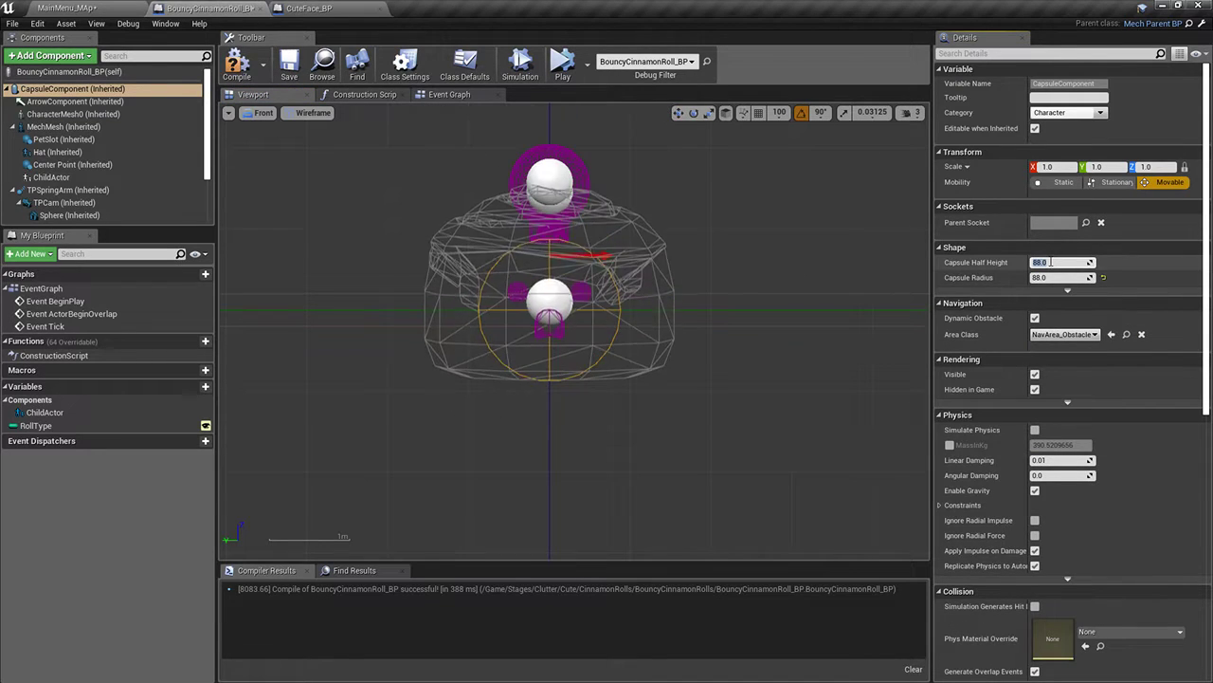
pyautogui.click(1061, 276)
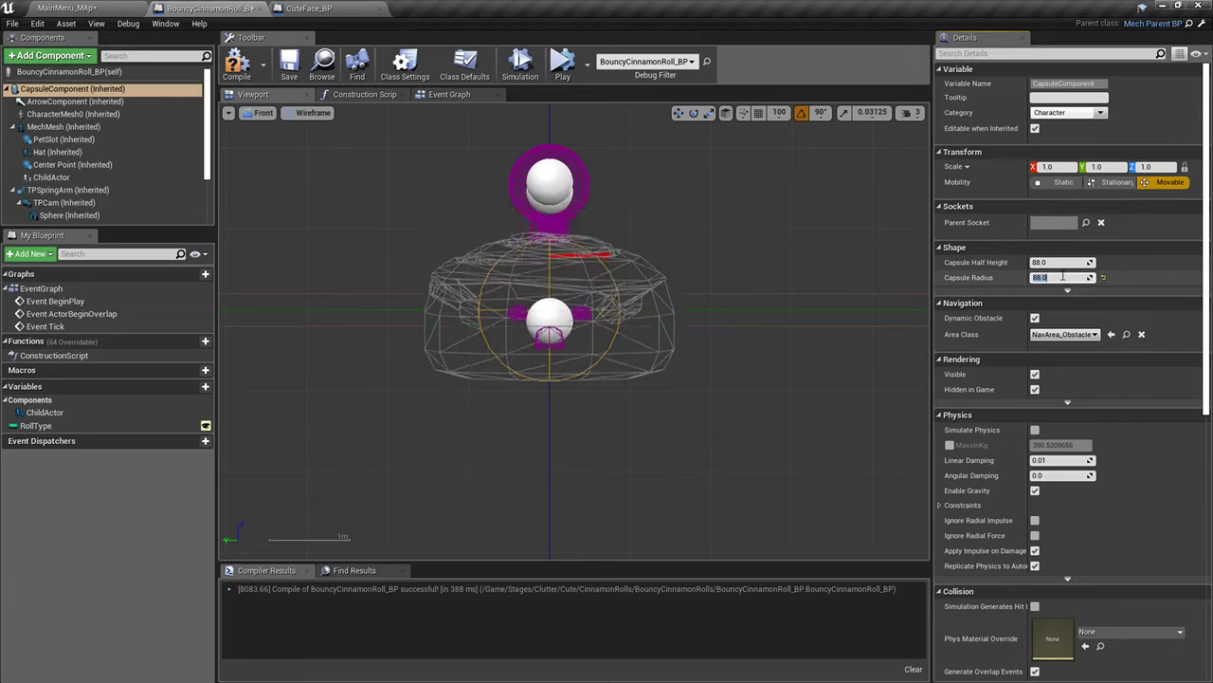
pyautogui.click(1057, 261)
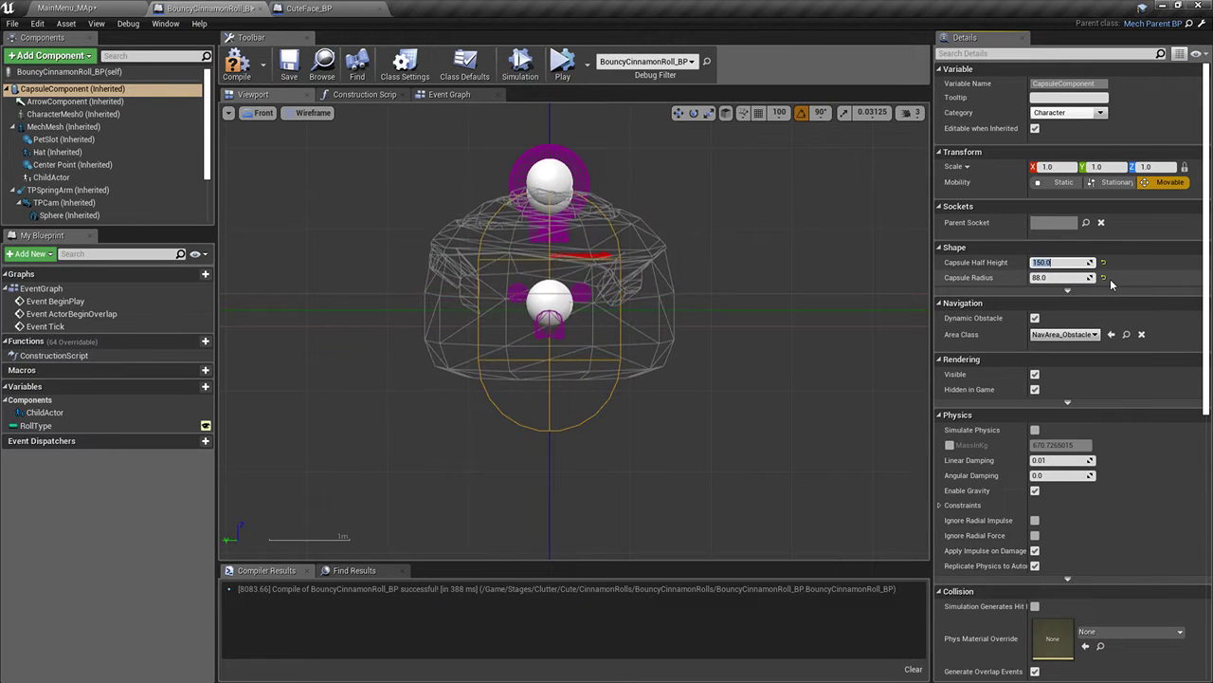
pyautogui.write('120')
pyautogui.press('Return')
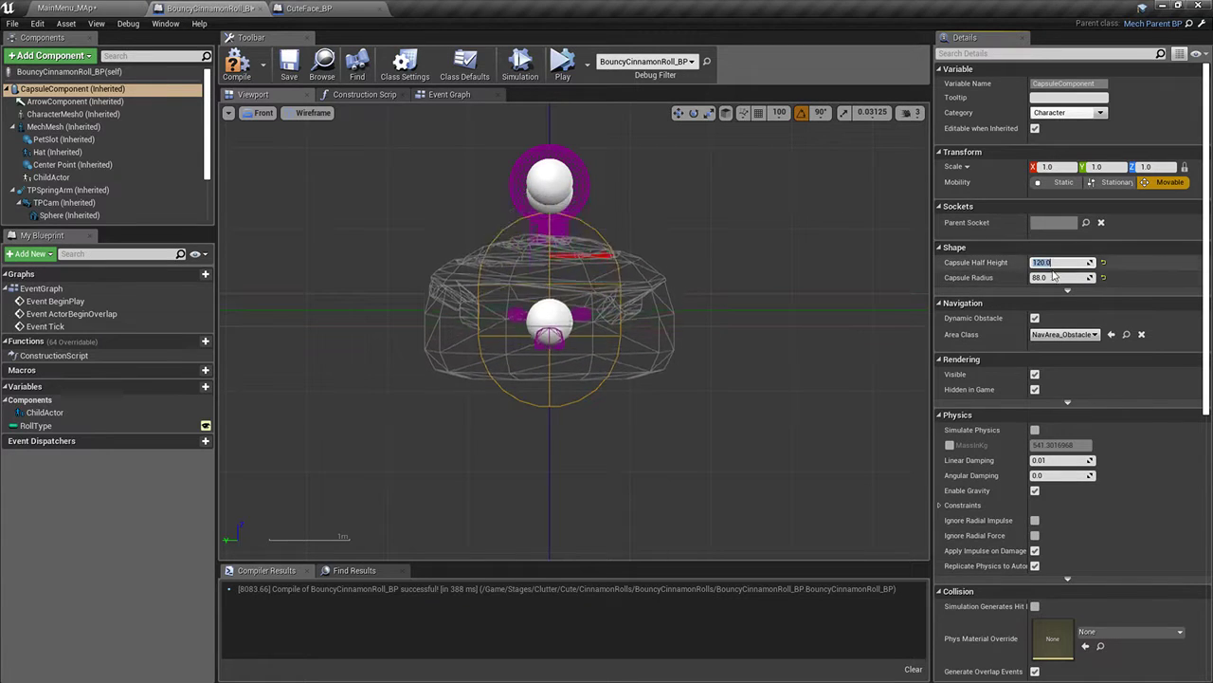
pyautogui.click(1054, 277)
pyautogui.write('120')
pyautogui.press('Return')
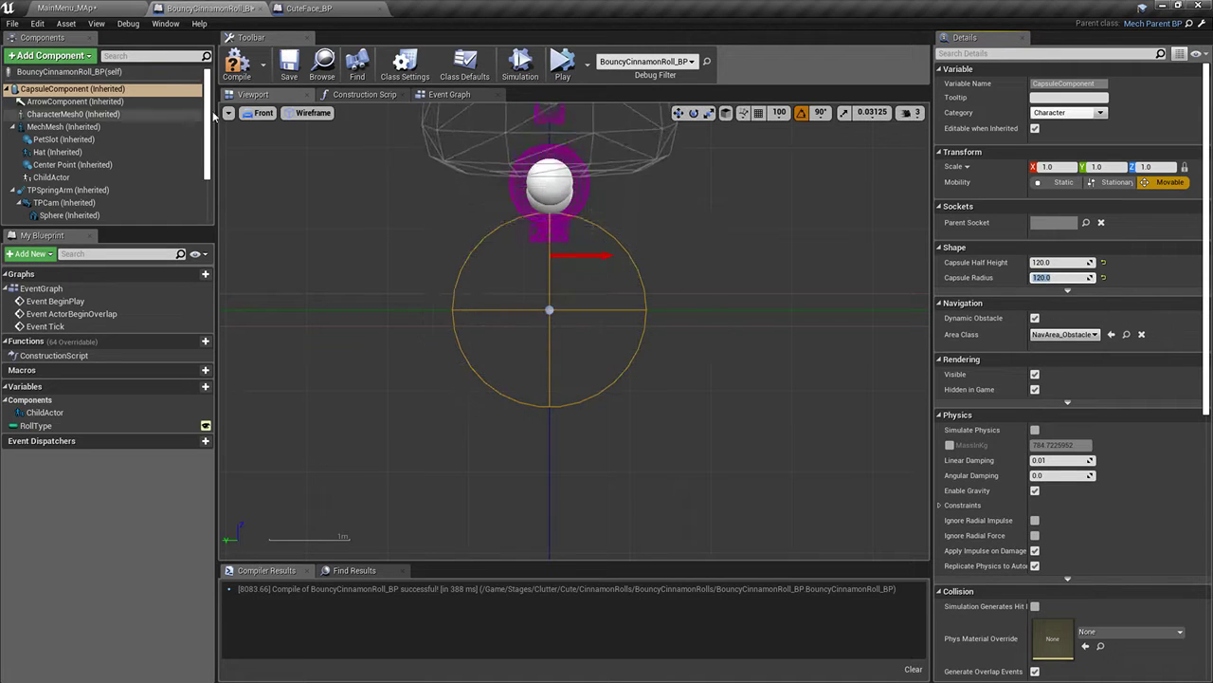
# Lower MechMesh to a Z location of about -120.5 so it meets the capsule's base, and compile and save the blueprint
pyautogui.click(262, 113)
pyautogui.click(228, 113)
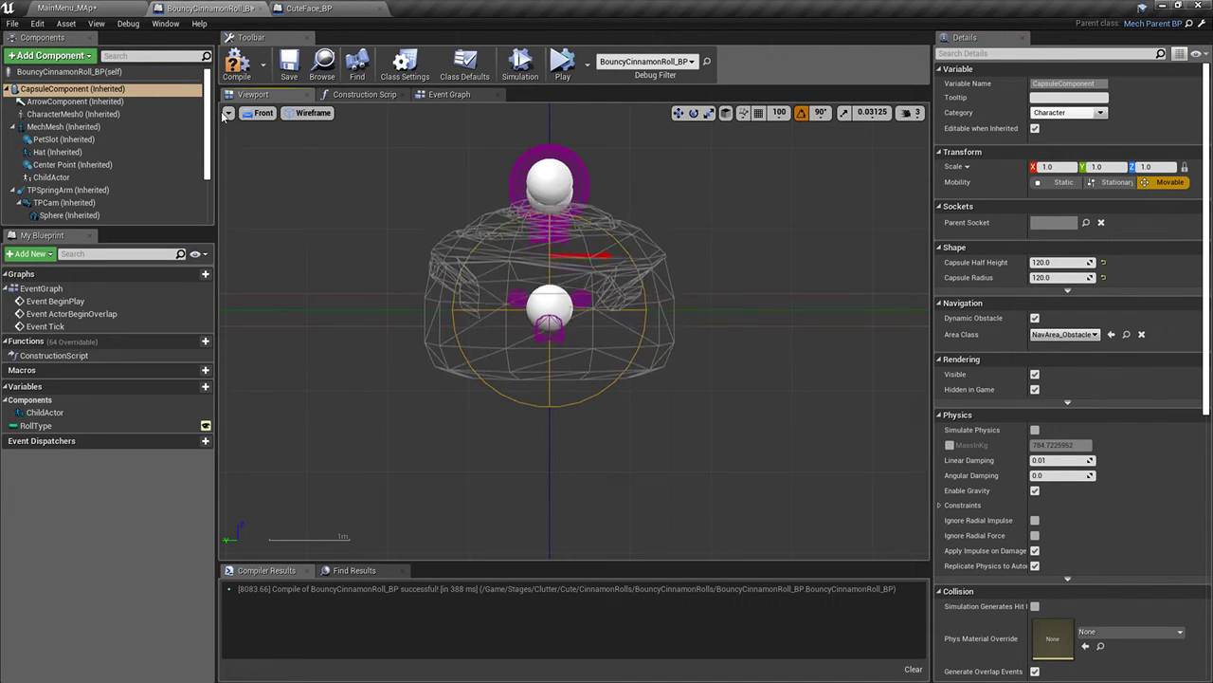
pyautogui.click(228, 113)
pyautogui.click(643, 322)
pyautogui.click(661, 355)
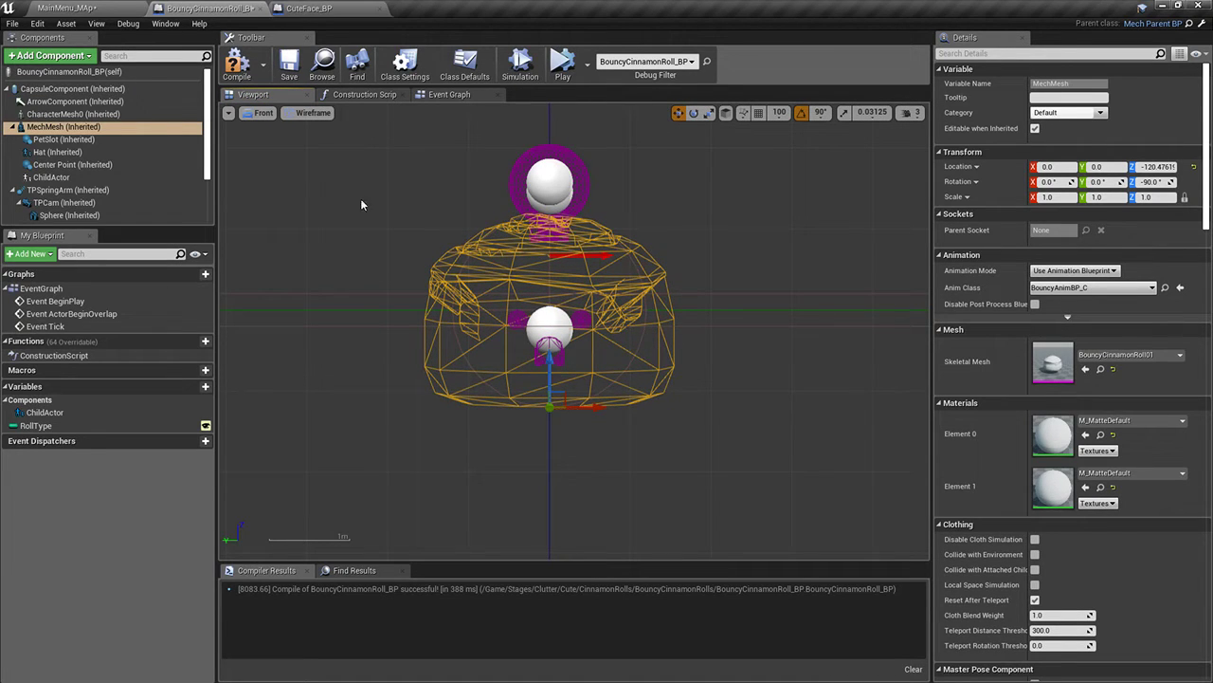
pyautogui.click(290, 66)
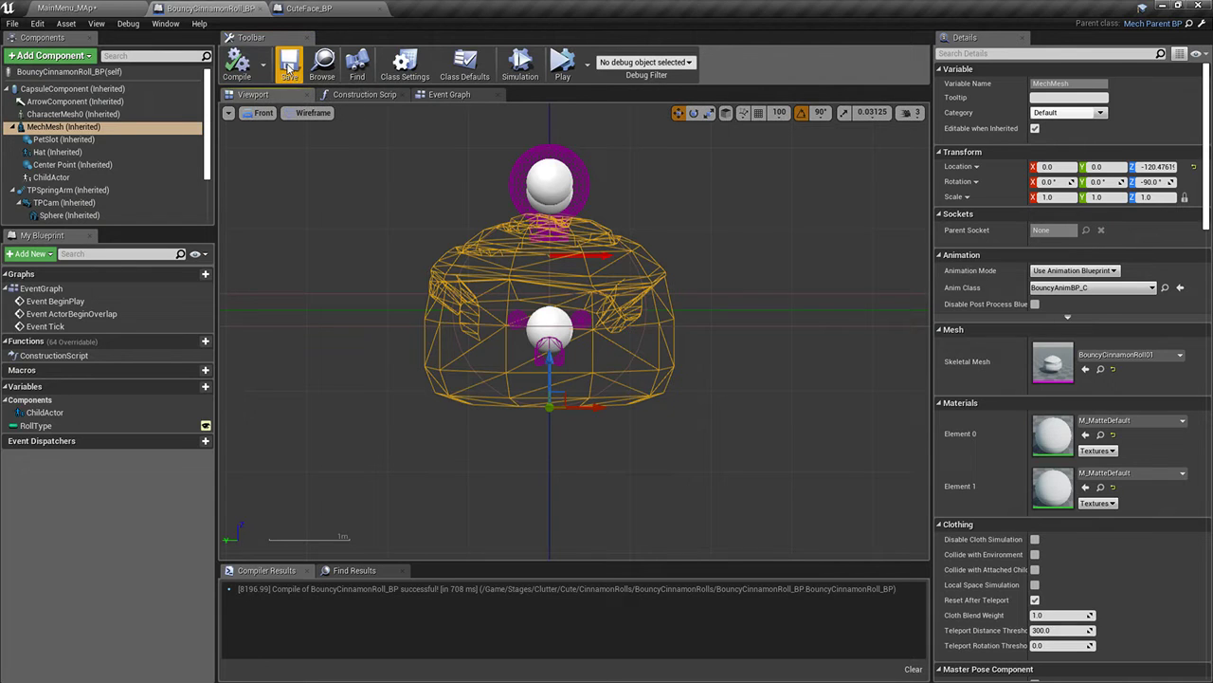
# Return to the MainMenu_MAp level and raise the larger cinnamon roll to a Z location of about 201
pyautogui.click(98, 7)
pyautogui.scroll(-3, 608, 273)
pyautogui.click(455, 308)
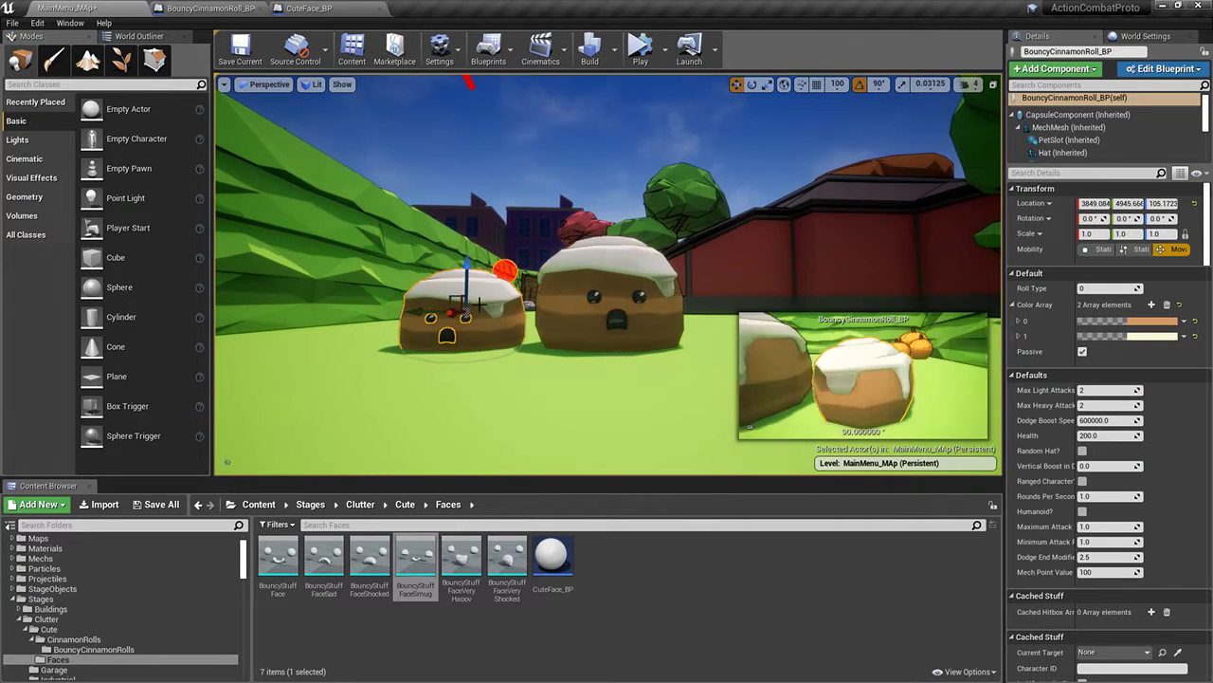
pyautogui.click(610, 285)
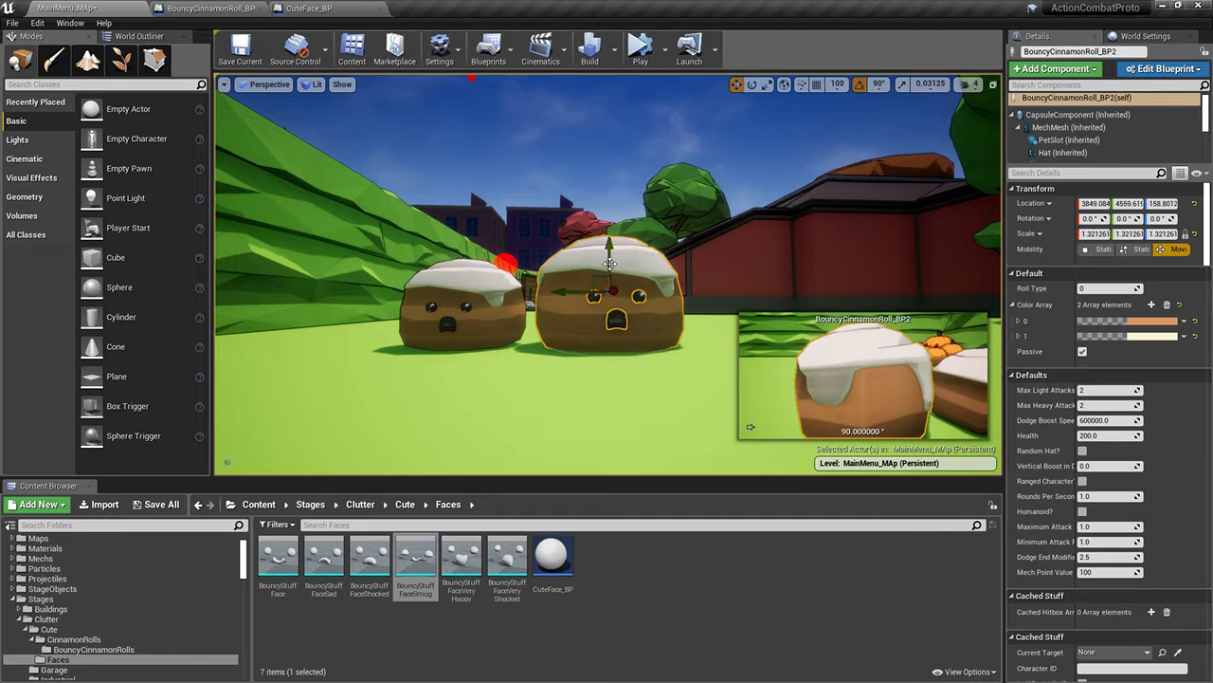
pyautogui.moveTo(610, 246)
pyautogui.mouseDown()
pyautogui.moveTo(610, 184)
pyautogui.moveTo(612, 223)
pyautogui.mouseUp()
pyautogui.moveTo(613, 207); pyautogui.dragTo(633, 232, button='right')
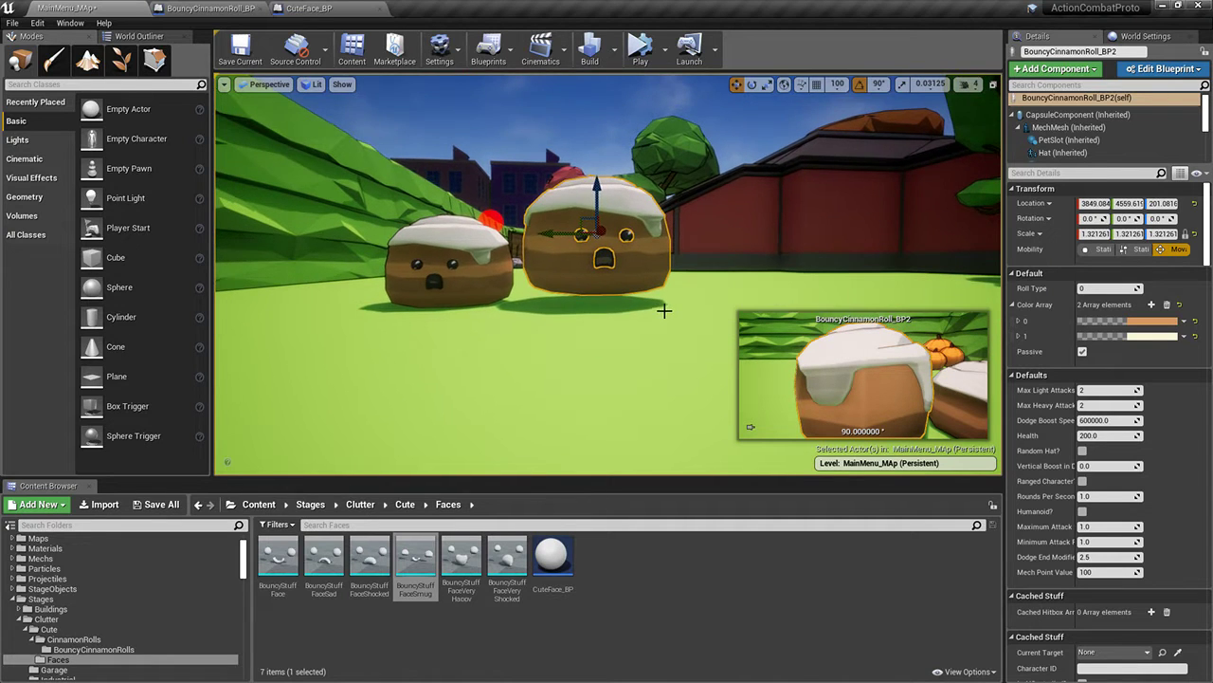
# Test the rolls in a short simulation and lower the larger roll to a Z location of about 176
pyautogui.hotkey('alt', 'p')
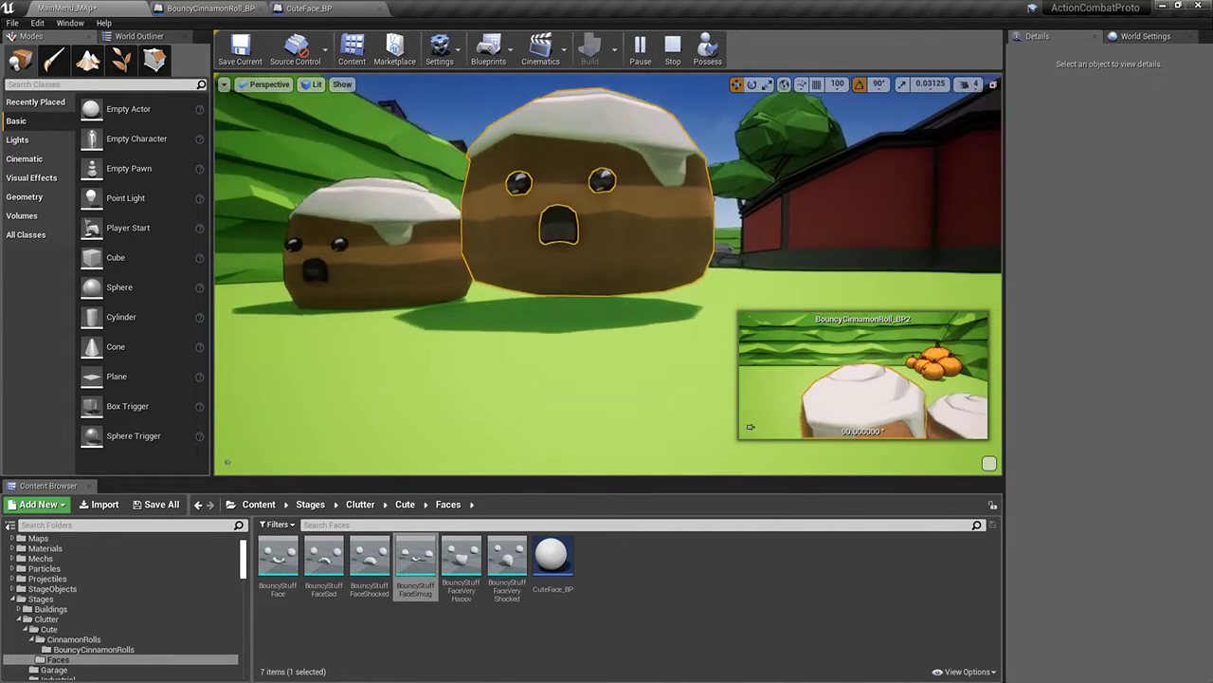
pyautogui.press('Escape')
pyautogui.moveTo(565, 195); pyautogui.dragTo(541, 213, button='right')
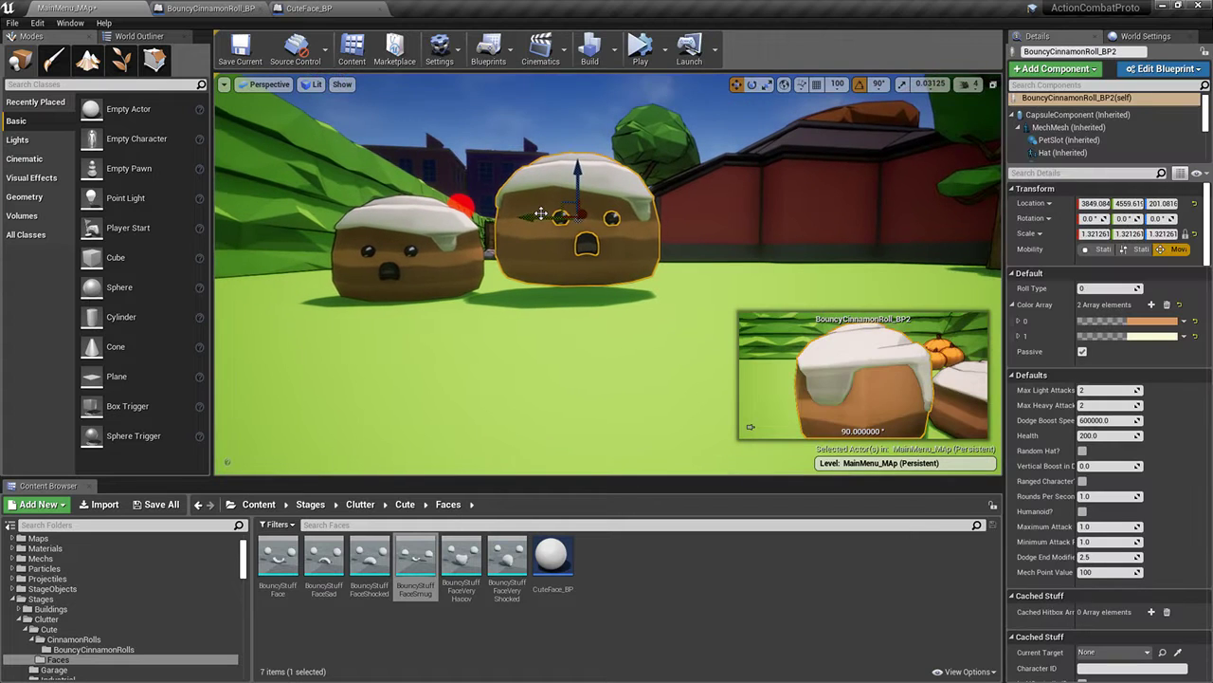
pyautogui.moveTo(587, 173); pyautogui.dragTo(586, 183)
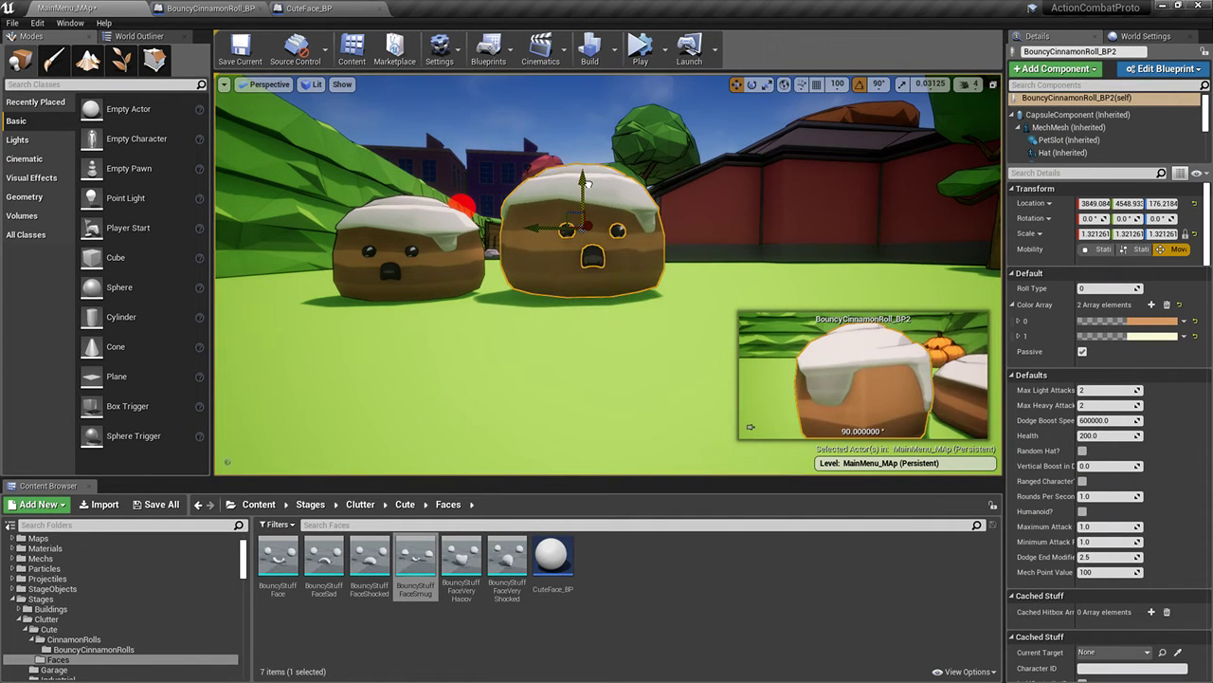
# Simulate the level again to check how both cinnamon rolls bounce and change faces, selecting the smaller one
pyautogui.hotkey('alt', 's')
pyautogui.moveTo(592, 204); pyautogui.dragTo(591, 223, button='right')
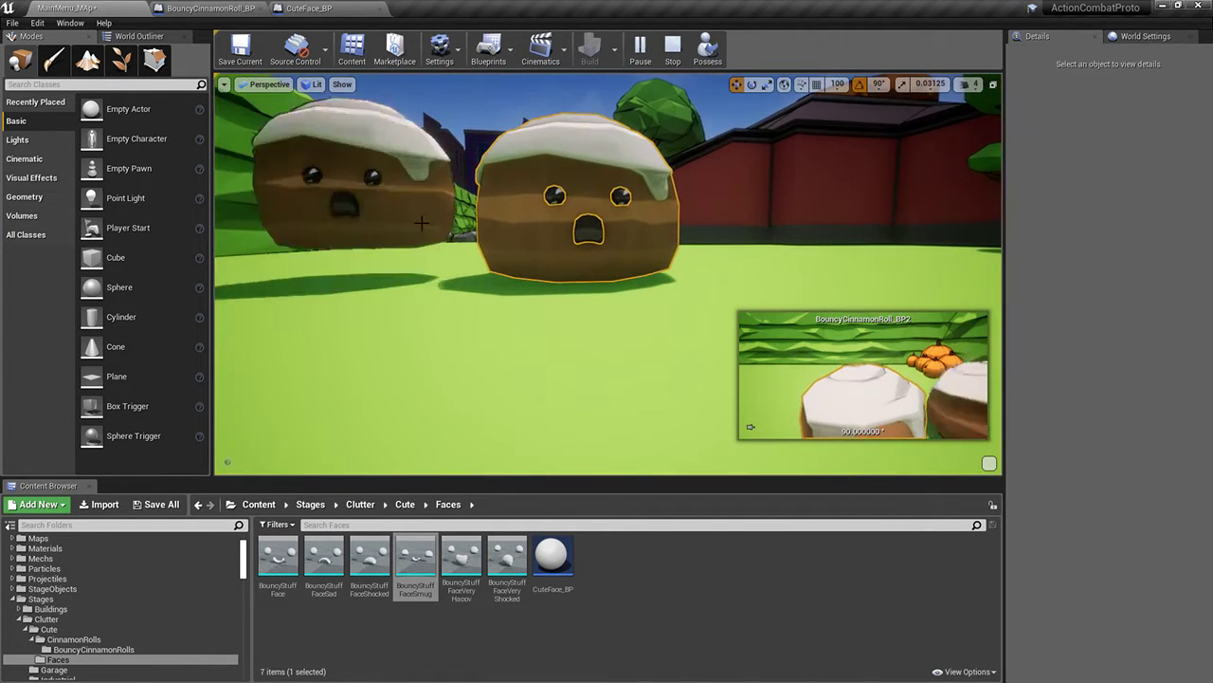
pyautogui.click(385, 222)
pyautogui.click(385, 220)
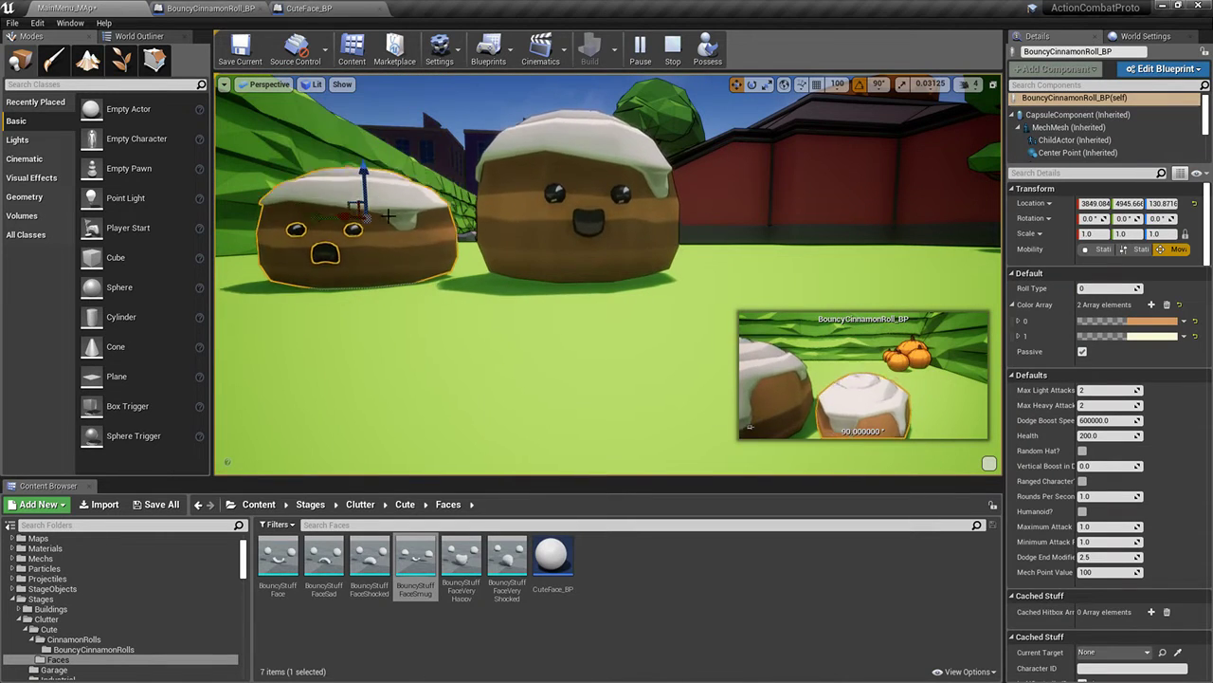
pyautogui.moveTo(388, 216); pyautogui.dragTo(403, 219, button='right')
pyautogui.press('Escape')
# Replace the smaller cinnamon roll with a duplicate of the larger one, freely rotated to about -31.8° with rotation snapping off
pyautogui.click(334, 217)
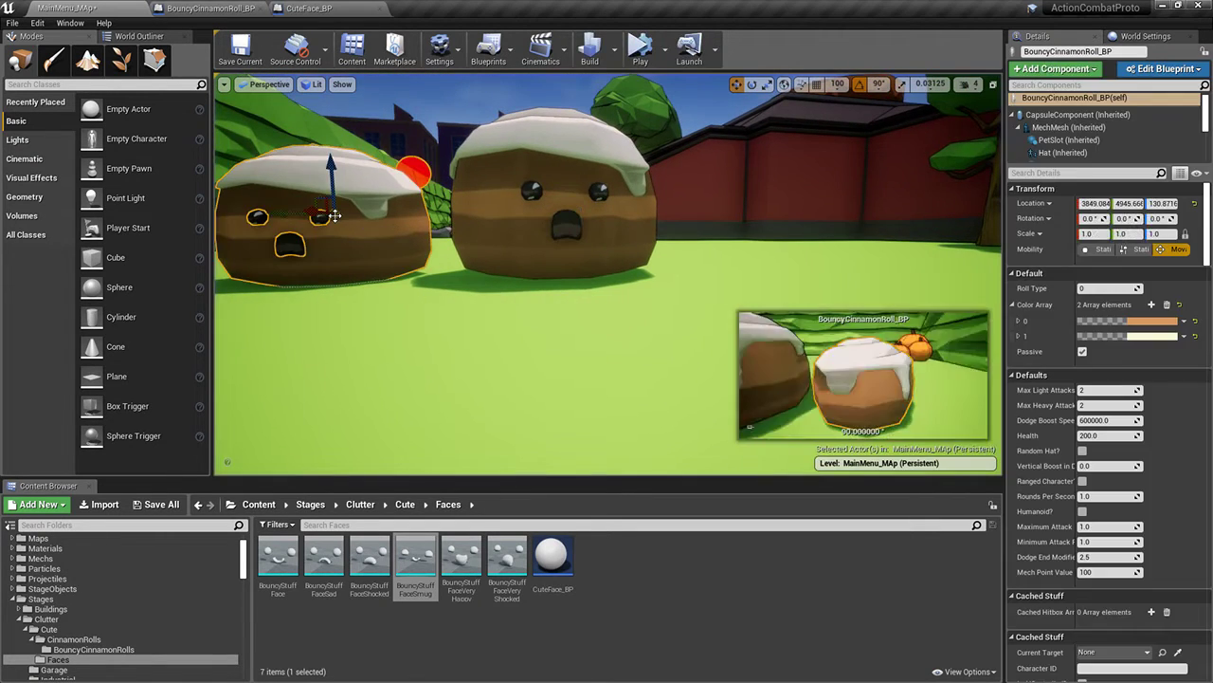
pyautogui.press('Delete')
pyautogui.click(538, 218)
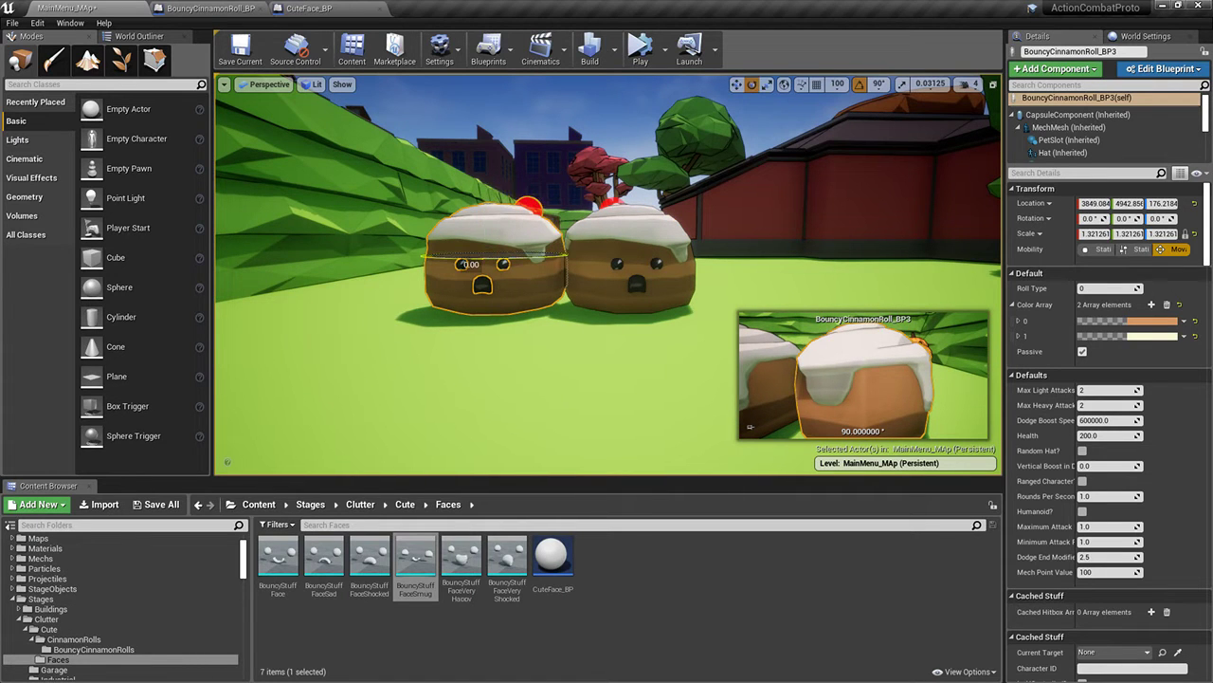
pyautogui.click(863, 89)
pyautogui.keyDown('alt'); pyautogui.moveTo(654, 284); pyautogui.dragTo(626, 370); pyautogui.keyUp('alt')
pyautogui.moveTo(583, 216); pyautogui.dragTo(616, 220)
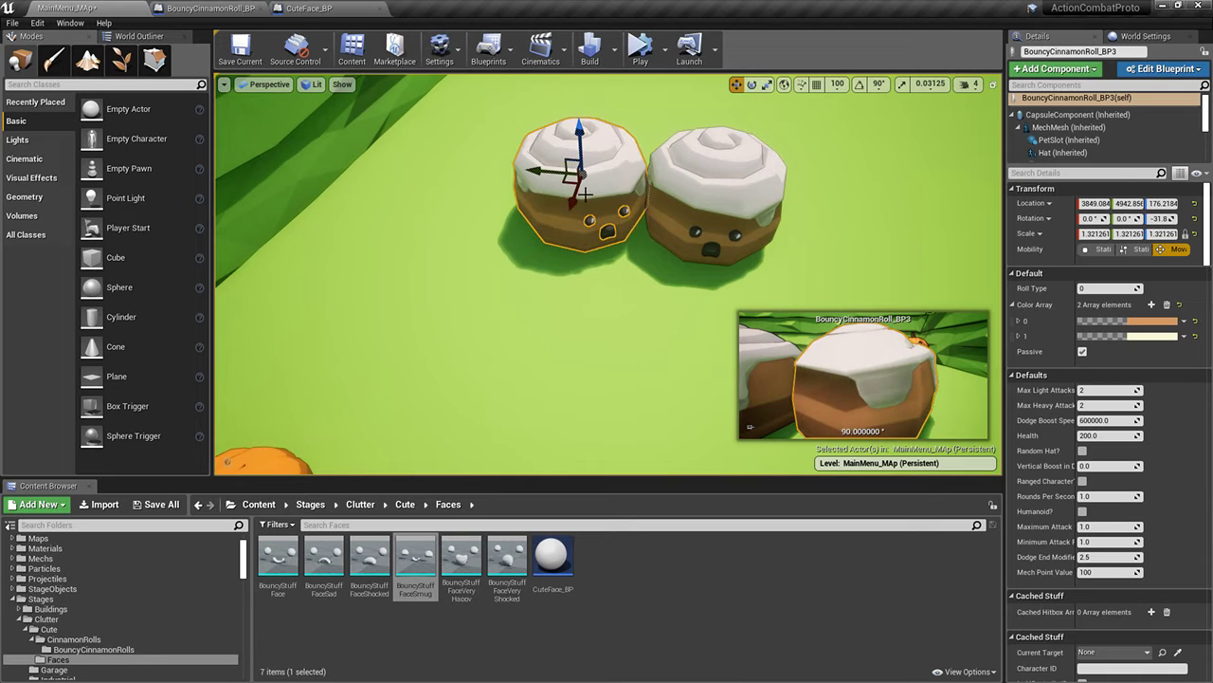
# Duplicate the rotated roll, turn the copy to about -57.4°, and place it at about X 4262, Y 5182
pyautogui.moveTo(566, 178); pyautogui.dragTo(500, 247)
pyautogui.press('e')
pyautogui.moveTo(481, 290); pyautogui.dragTo(521, 296)
pyautogui.press('w')
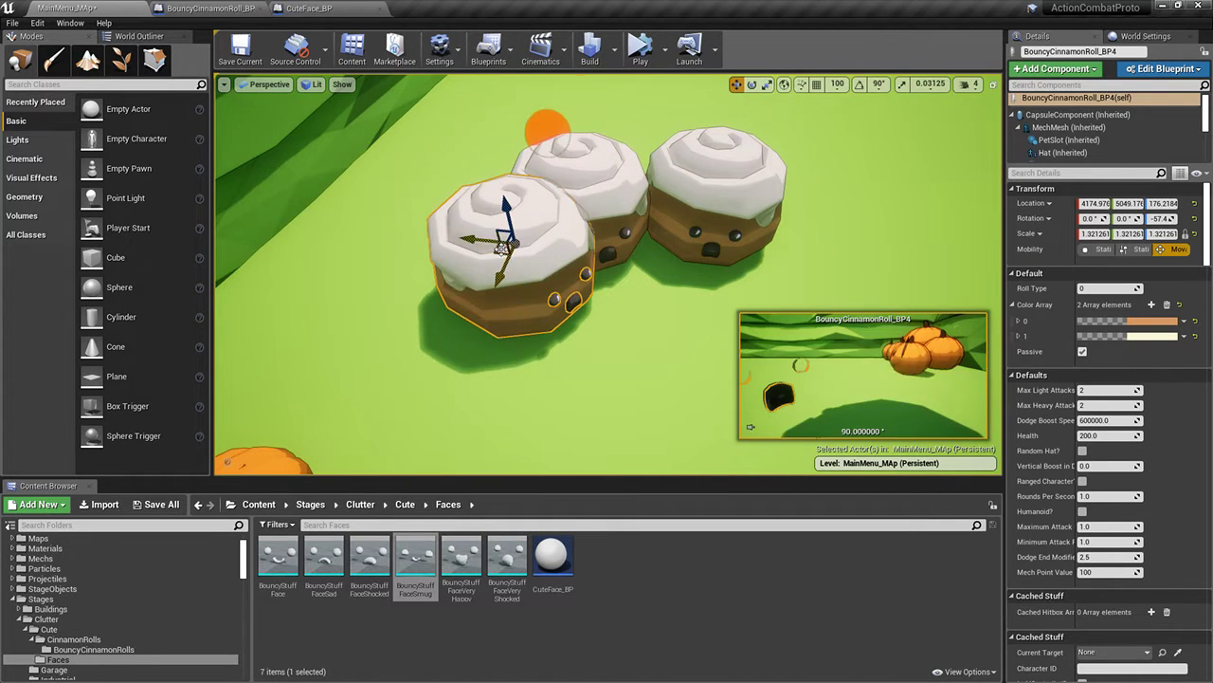
pyautogui.moveTo(502, 248); pyautogui.dragTo(435, 270)
pyautogui.moveTo(435, 270); pyautogui.dragTo(474, 275, button='right')
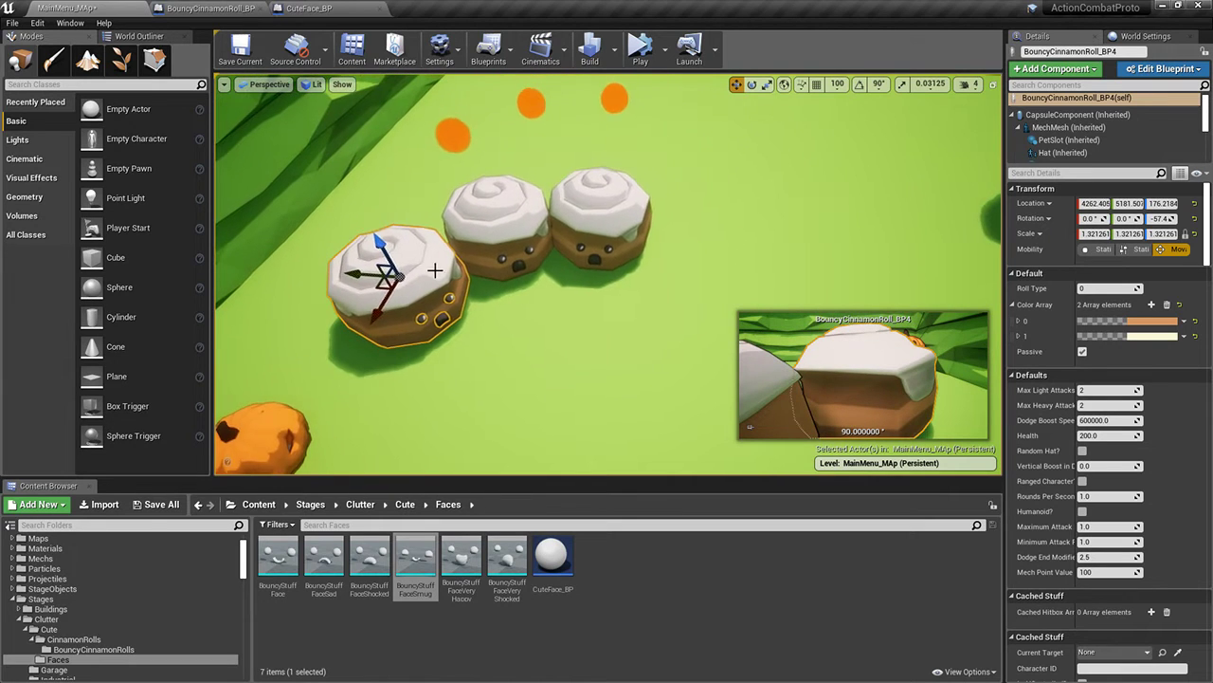
# Scale up the third cinnamon roll and adjust its height and position next to the other two
pyautogui.press('r')
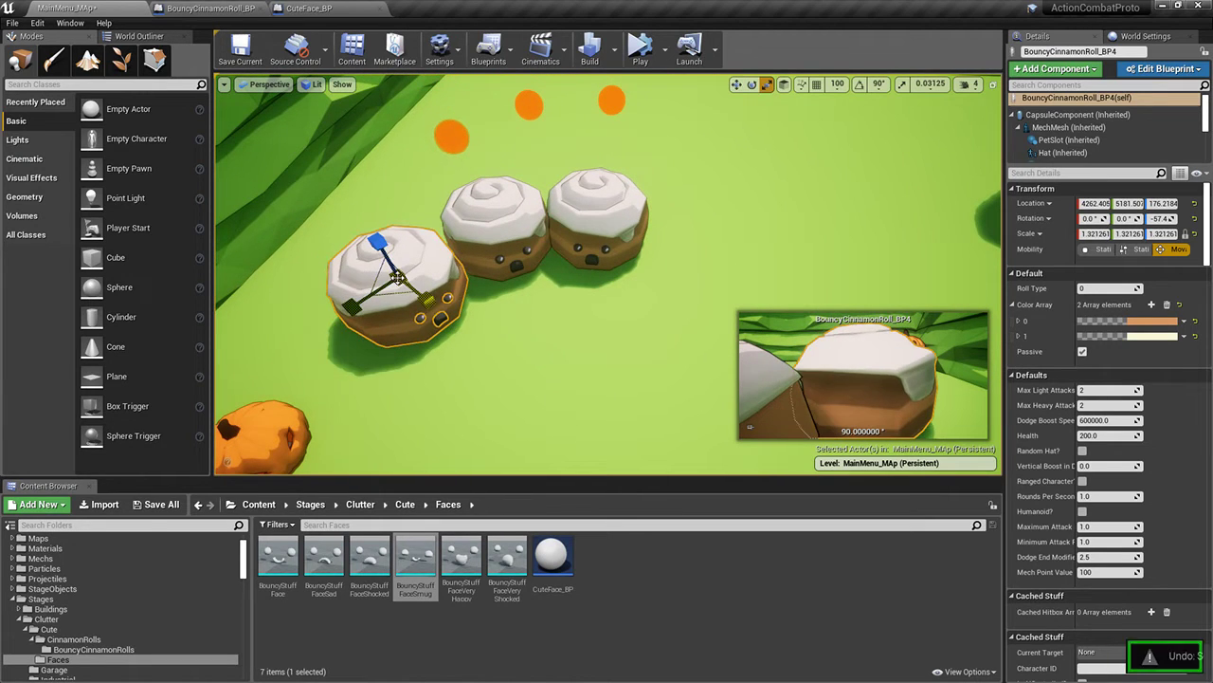
pyautogui.hotkey('ctrl', 'z')
pyautogui.moveTo(399, 280); pyautogui.dragTo(451, 328)
pyautogui.moveTo(451, 328); pyautogui.dragTo(451, 284, button='right')
pyautogui.press('w')
pyautogui.moveTo(597, 246); pyautogui.dragTo(594, 232)
pyautogui.moveTo(562, 277); pyautogui.dragTo(542, 278)
pyautogui.moveTo(541, 279); pyautogui.dragTo(616, 296, button='right')
# Duplicate the middle cinnamon roll in front of the group and shrink the copy to a scale of about 0.64
pyautogui.click(553, 249)
pyautogui.click(548, 229)
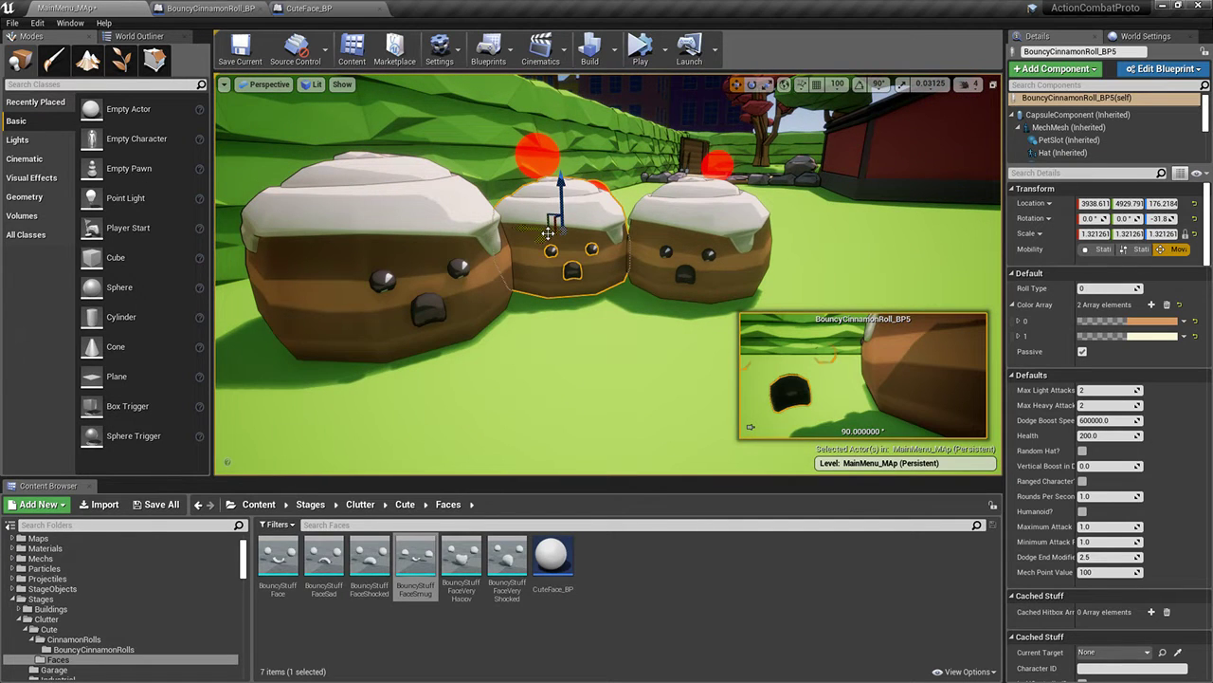
pyautogui.moveTo(548, 233); pyautogui.dragTo(623, 328)
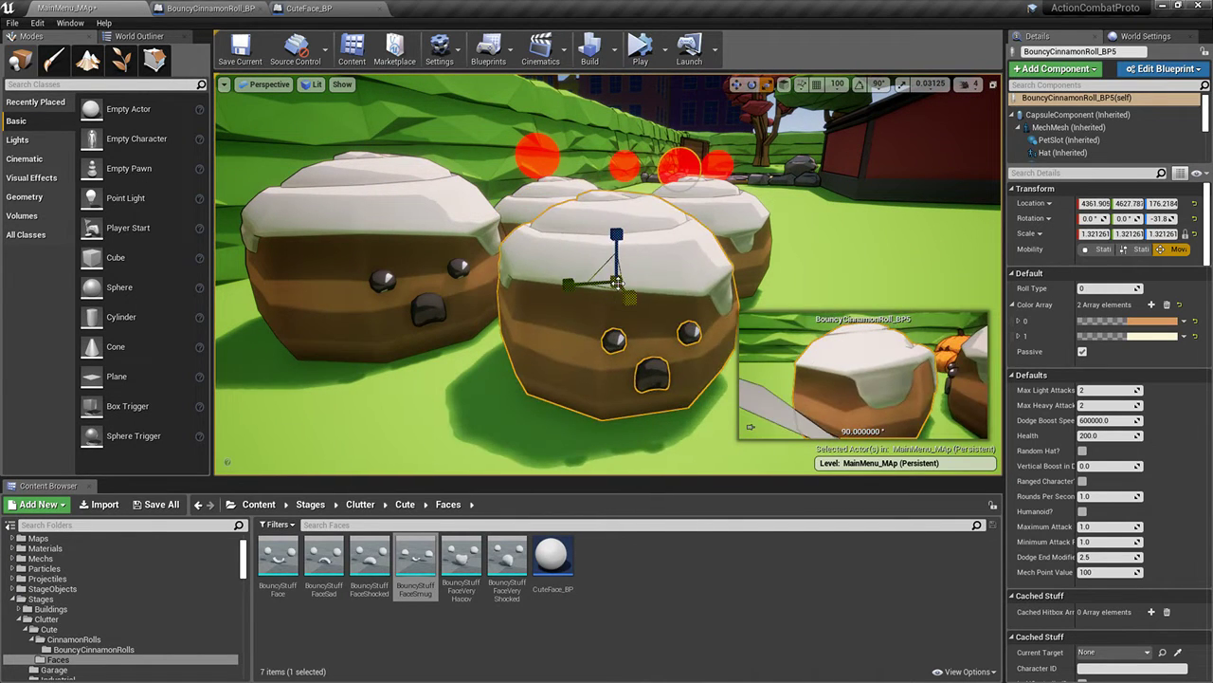
pyautogui.moveTo(616, 283); pyautogui.dragTo(589, 312)
# Set the small roll on the ground in front of the group at about X 4177, Y 4673, Z 86, turned to about -24.1°
pyautogui.moveTo(609, 214); pyautogui.dragTo(608, 237, button='right')
pyautogui.press('e')
pyautogui.moveTo(602, 192); pyautogui.dragTo(604, 259)
pyautogui.press('e')
pyautogui.moveTo(638, 328); pyautogui.dragTo(587, 260)
pyautogui.press('w')
pyautogui.moveTo(587, 261); pyautogui.dragTo(603, 228, button='right')
pyautogui.press('w')
pyautogui.press('s')
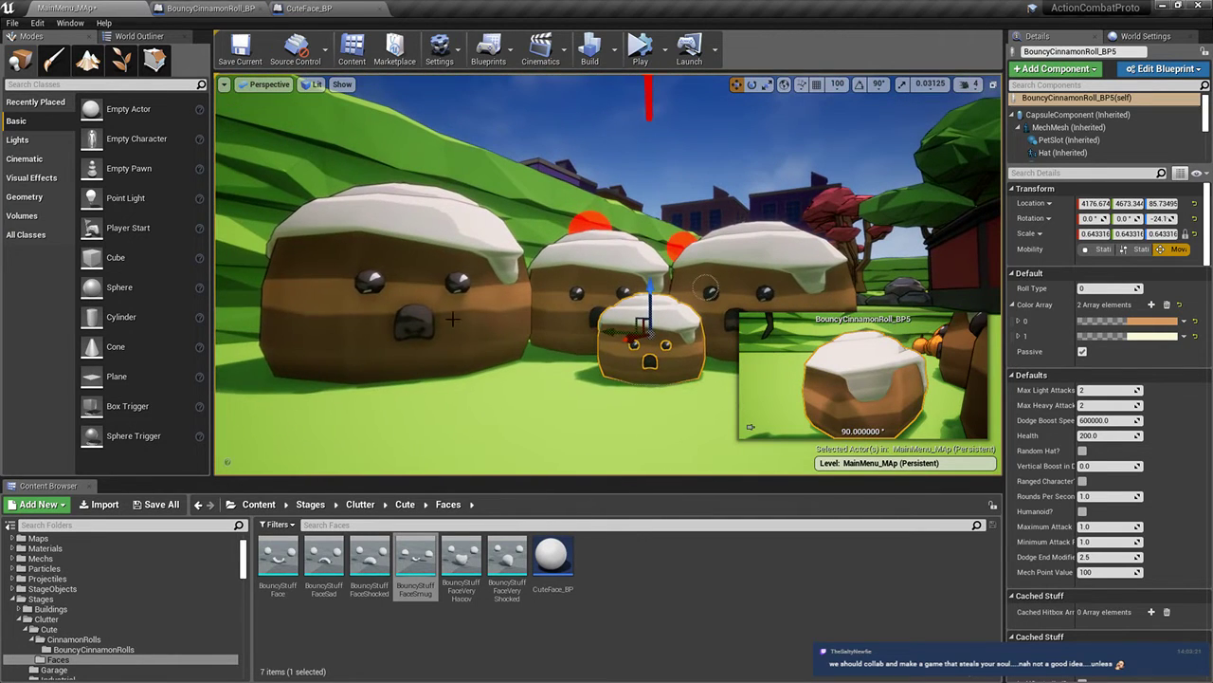
# Open the collision settings of the StaticMesh component in CuteFace_BP
pyautogui.click(497, 336)
pyautogui.click(305, 9)
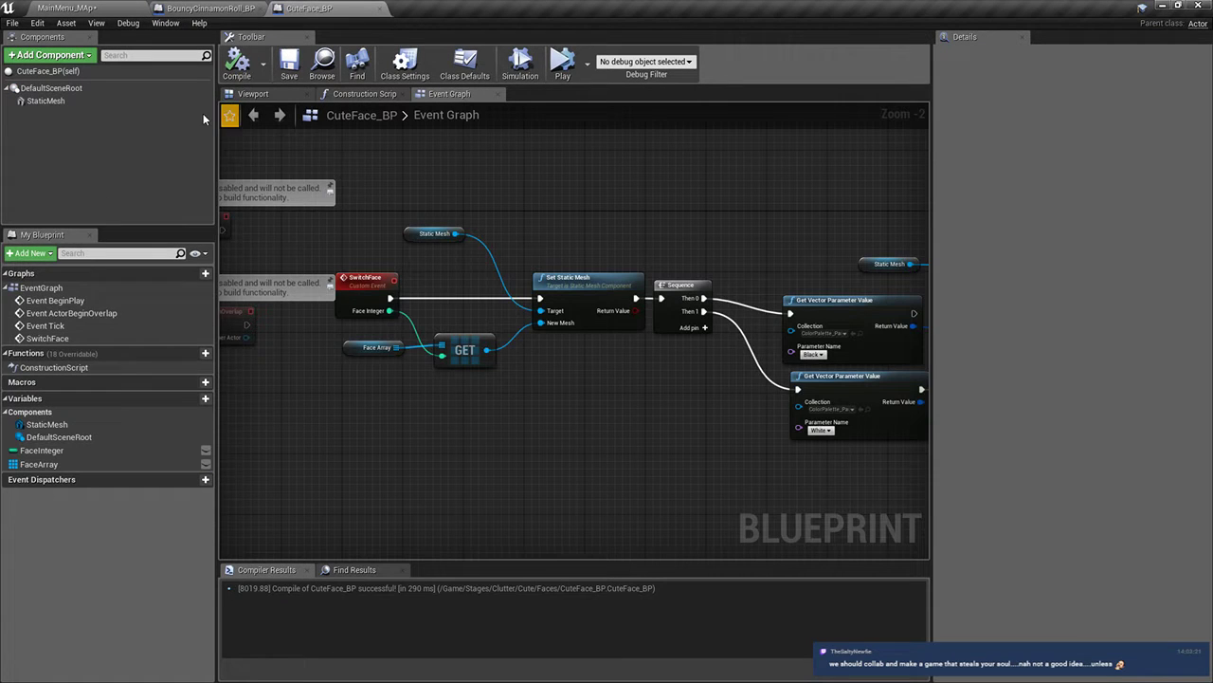
pyautogui.click(45, 100)
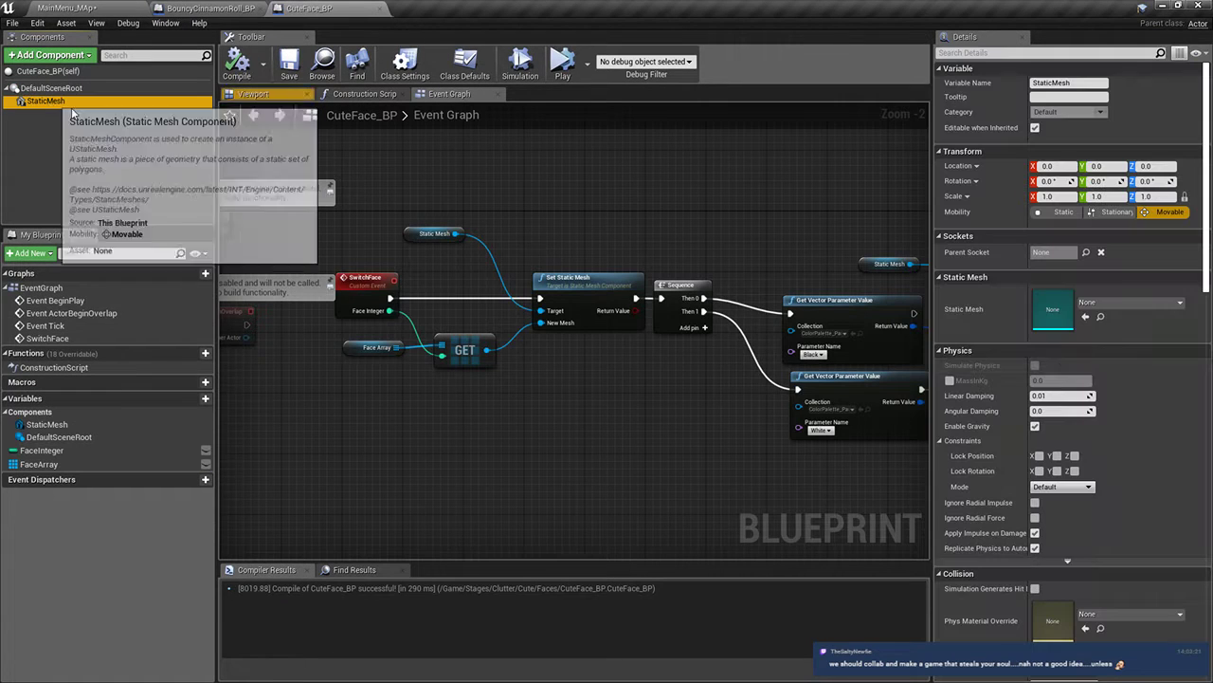
pyautogui.scroll(-5, 1090, 521)
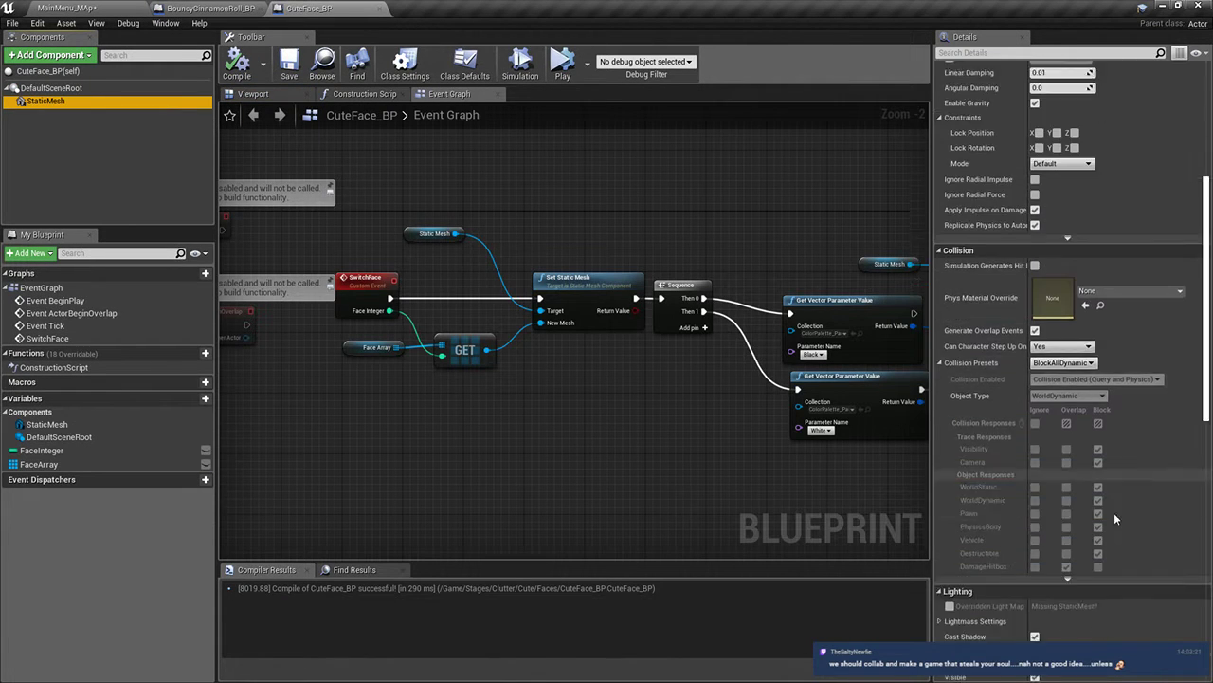
# Bring up the class defaults of CuteFace_BP, compile and save the blueprint, and return to the MainMenu_MAp level
pyautogui.scroll(5, 1107, 488)
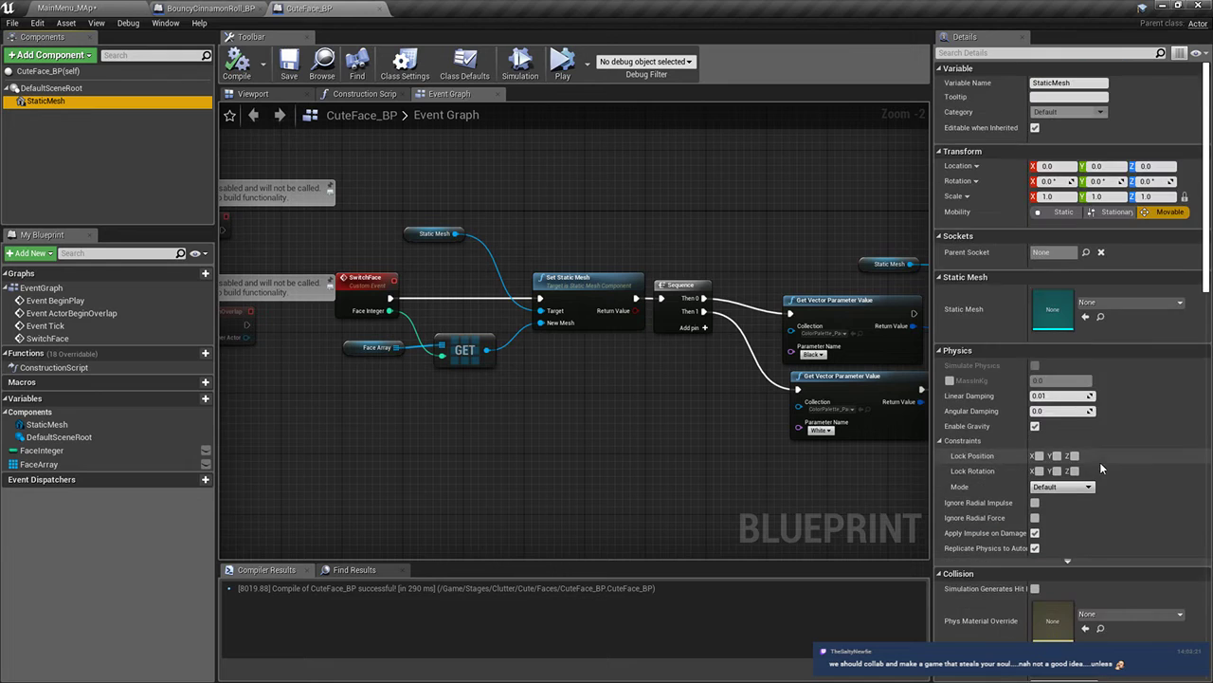
pyautogui.click(85, 71)
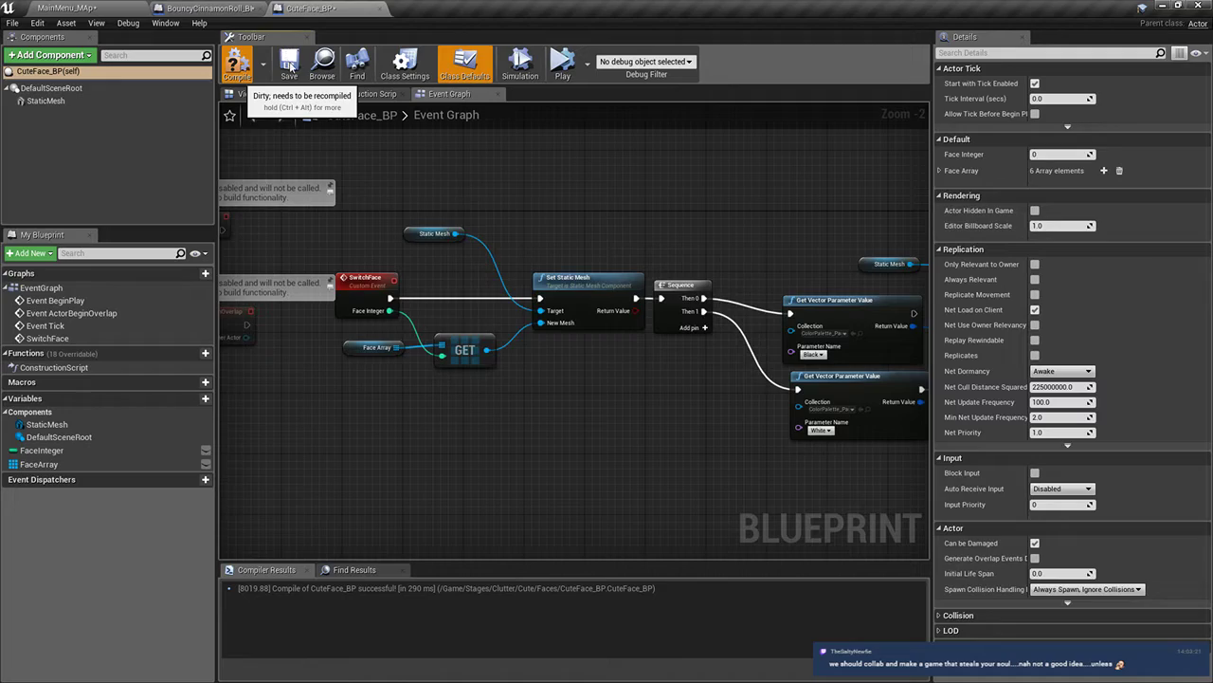
pyautogui.click(76, 8)
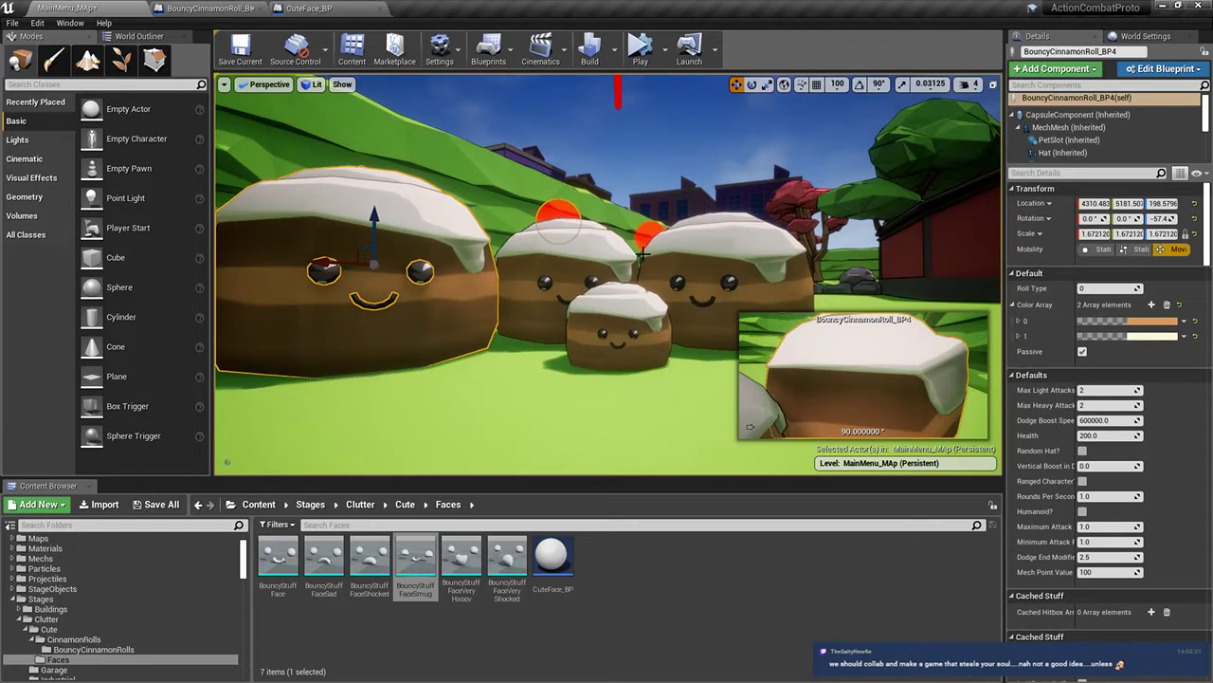
# Simulate the level full-screen and watch the cinnamon rolls change facial expressions, then stop the simulation
pyautogui.press('F11')
pyautogui.click(566, 111)
pyautogui.moveTo(566, 111)
pyautogui.mouseDown(button='right')
pyautogui.moveTo(512, 90)
pyautogui.moveTo(604, 111)
pyautogui.moveTo(540, 111)
pyautogui.moveTo(566, 81)
pyautogui.moveTo(555, 114)
pyautogui.moveTo(564, 110)
pyautogui.mouseUp(button='right')
pyautogui.hotkey('alt', 's')
pyautogui.press('w')
pyautogui.press('s')
pyautogui.press('s')
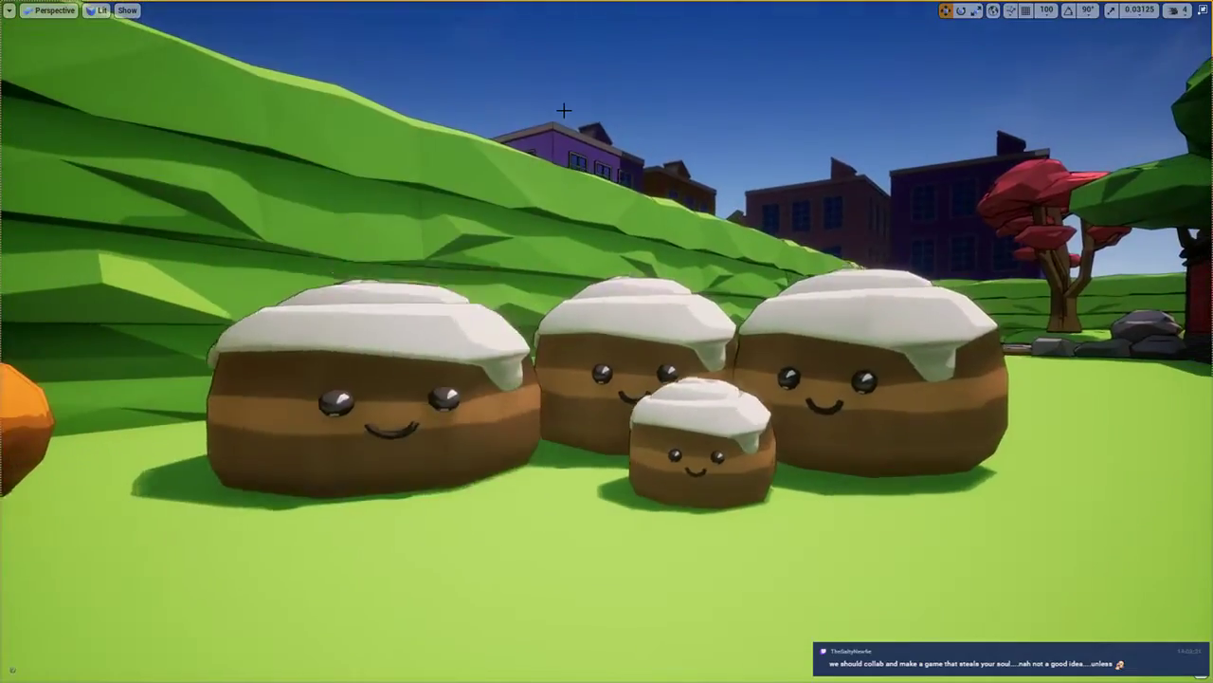
pyautogui.press('F11')
pyautogui.press('F11')
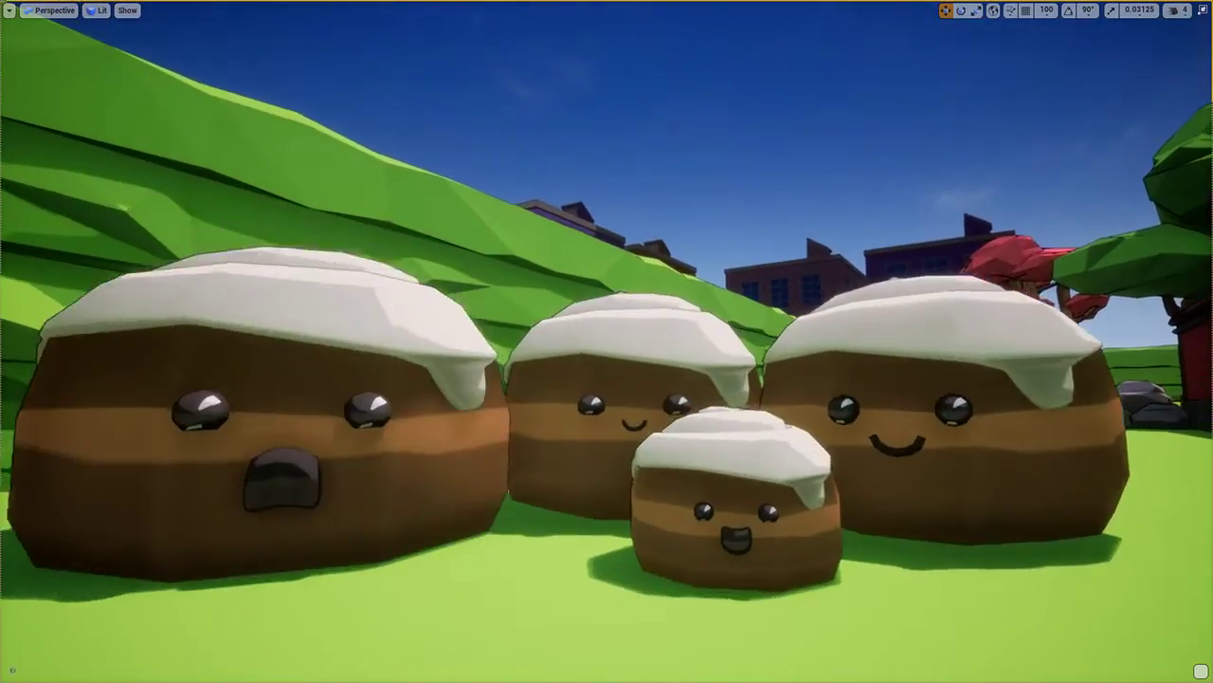
pyautogui.moveTo(606, 341); pyautogui.dragTo(512, 364, button='right')
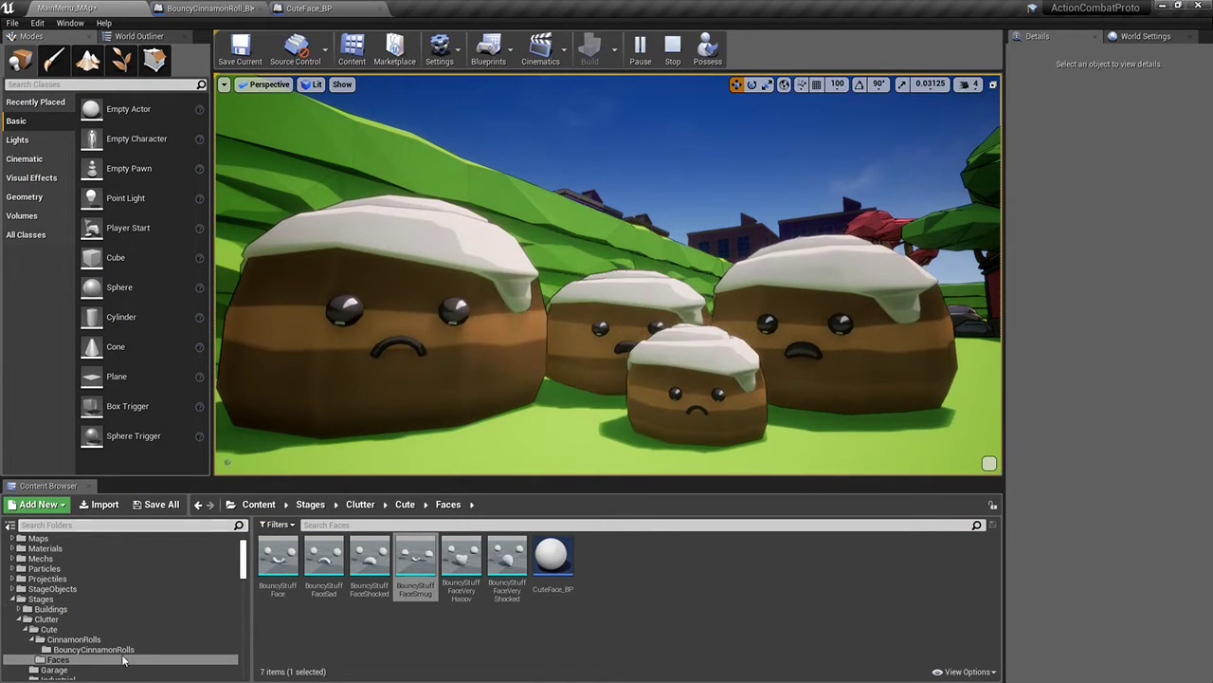
pyautogui.press('Escape')
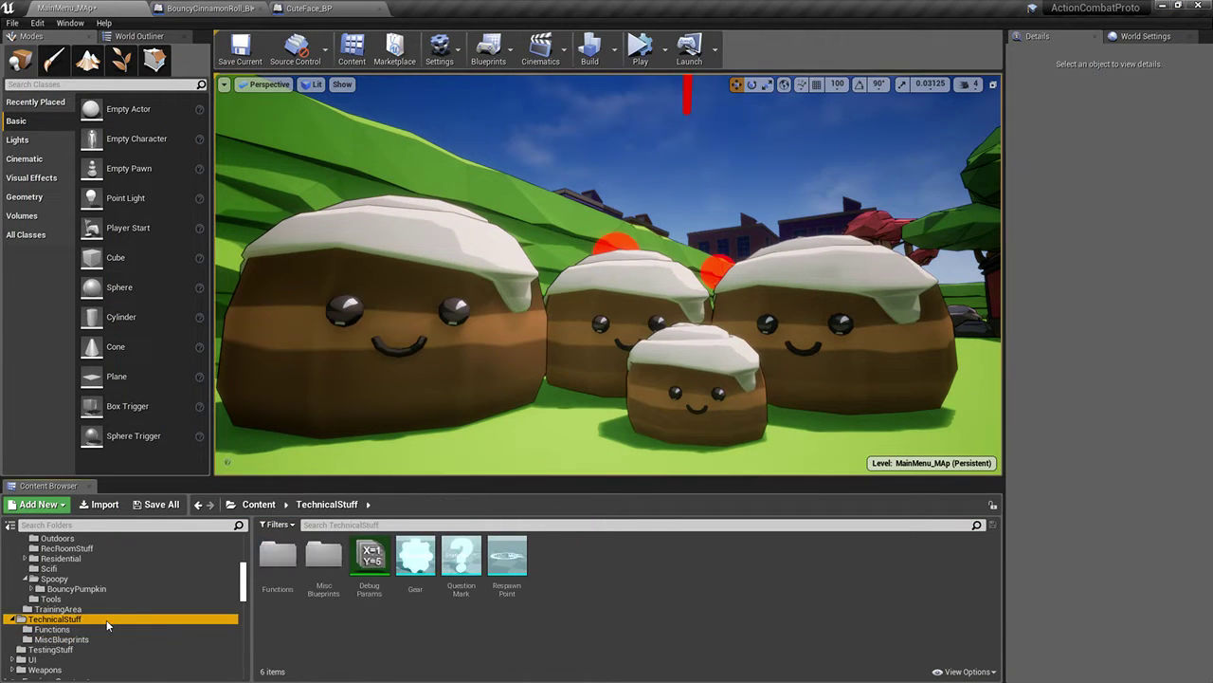
# Open the ColorPalette_Param collection from the TechnicalStuff/Functions folder
pyautogui.click(62, 639)
pyautogui.click(52, 629)
pyautogui.click(359, 569)
pyautogui.doubleClick(357, 569)
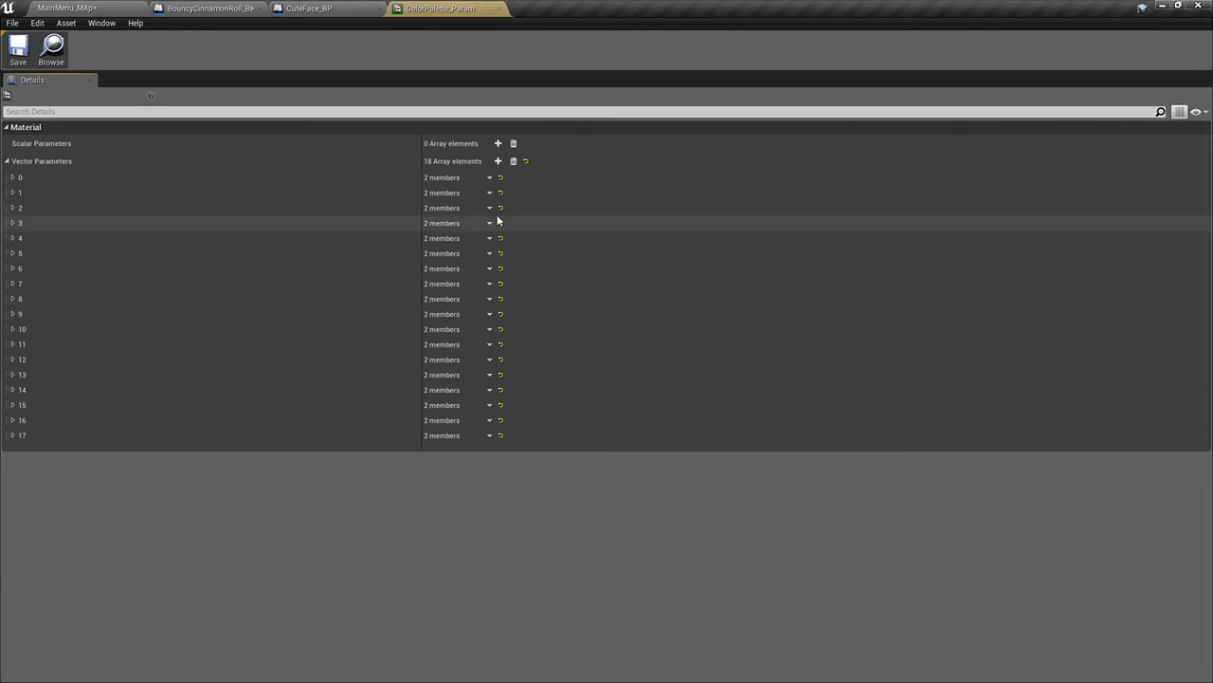
# Lighten the LightBrown default colour in vector parameter 17 by setting its saturation to about 0.73
pyautogui.click(13, 435)
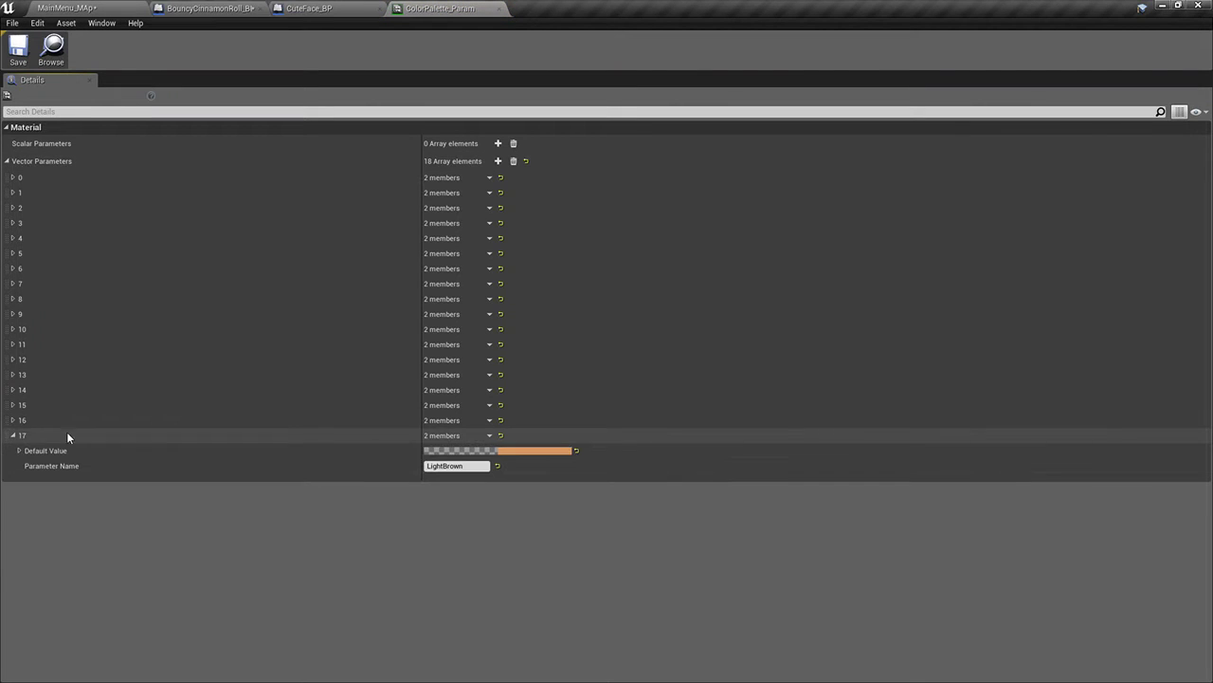
pyautogui.click(533, 451)
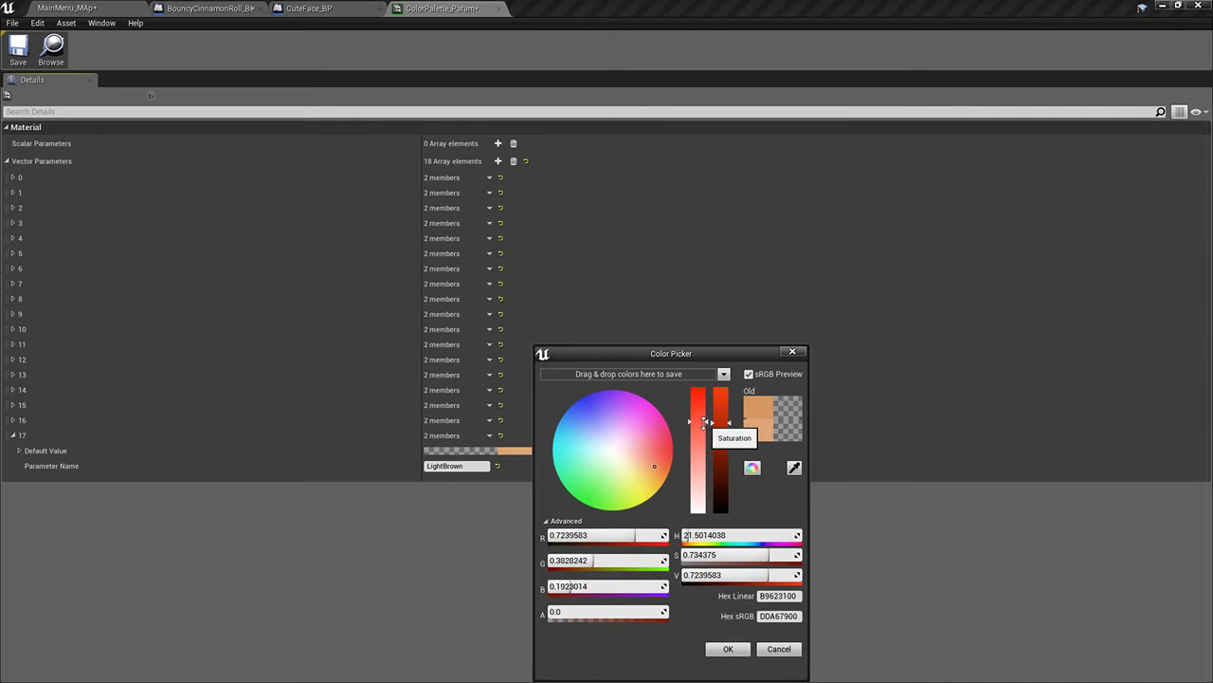
pyautogui.click(728, 648)
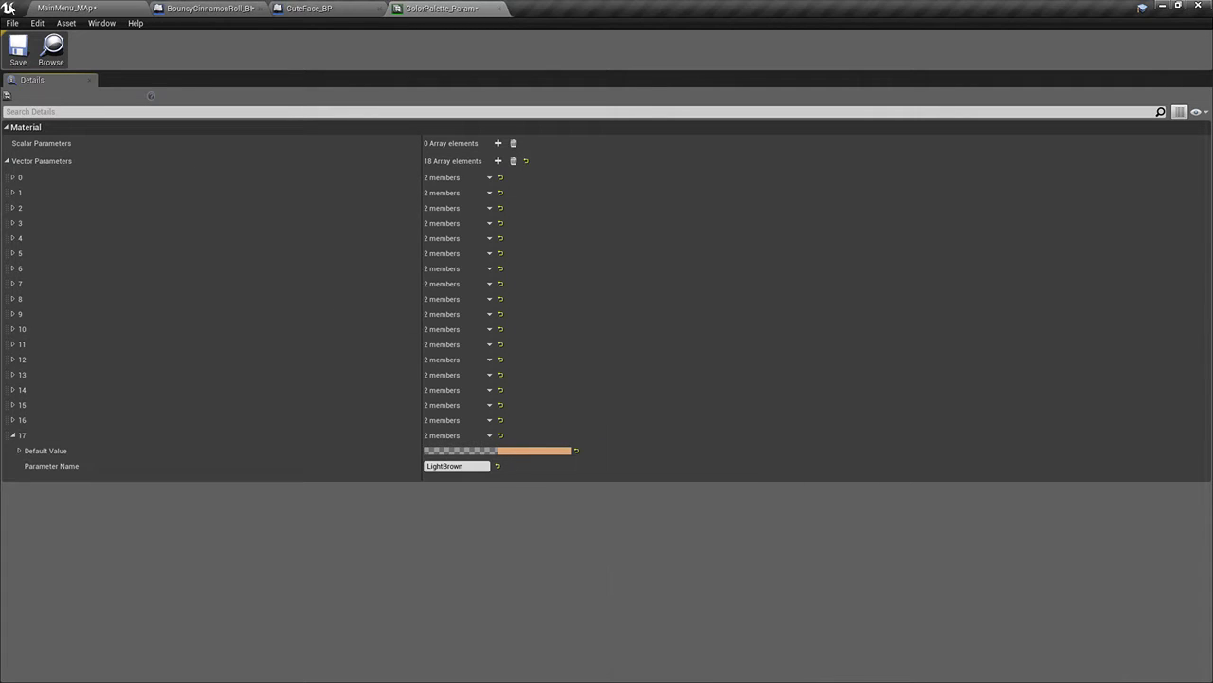
# Check the new colour in the level, recompile BouncyCinnamonRoll_BP, and return to MainMenu_MAp
pyautogui.click(67, 8)
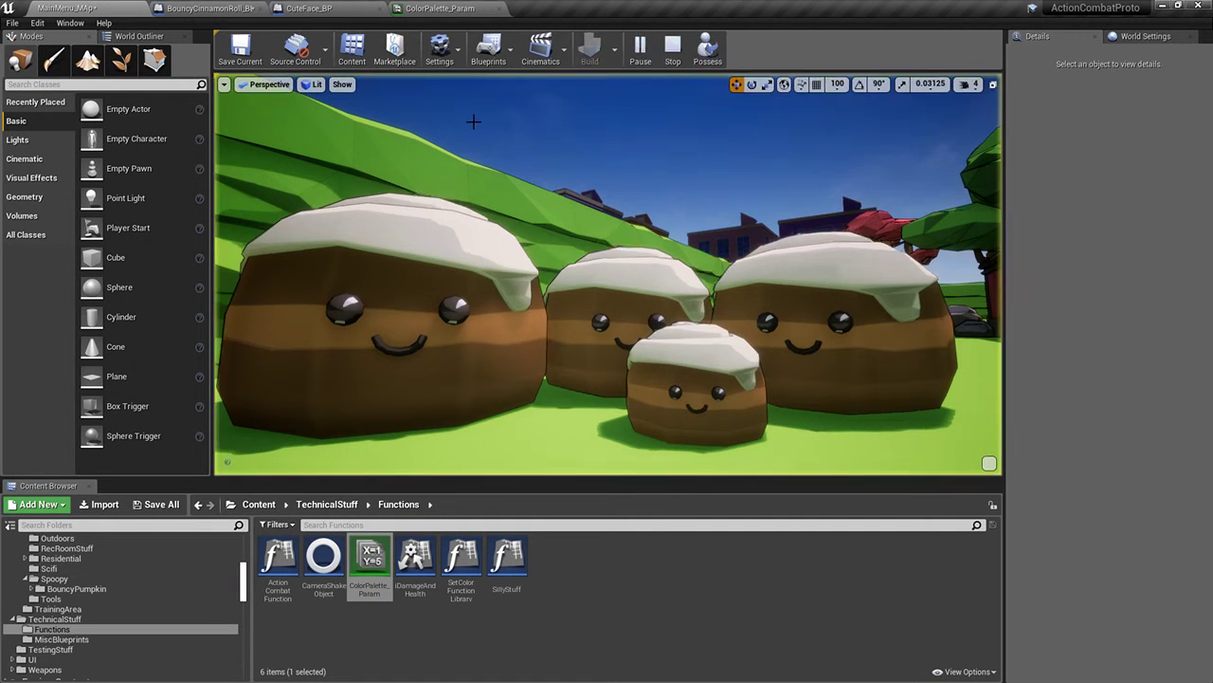
pyautogui.click(308, 8)
pyautogui.click(217, 8)
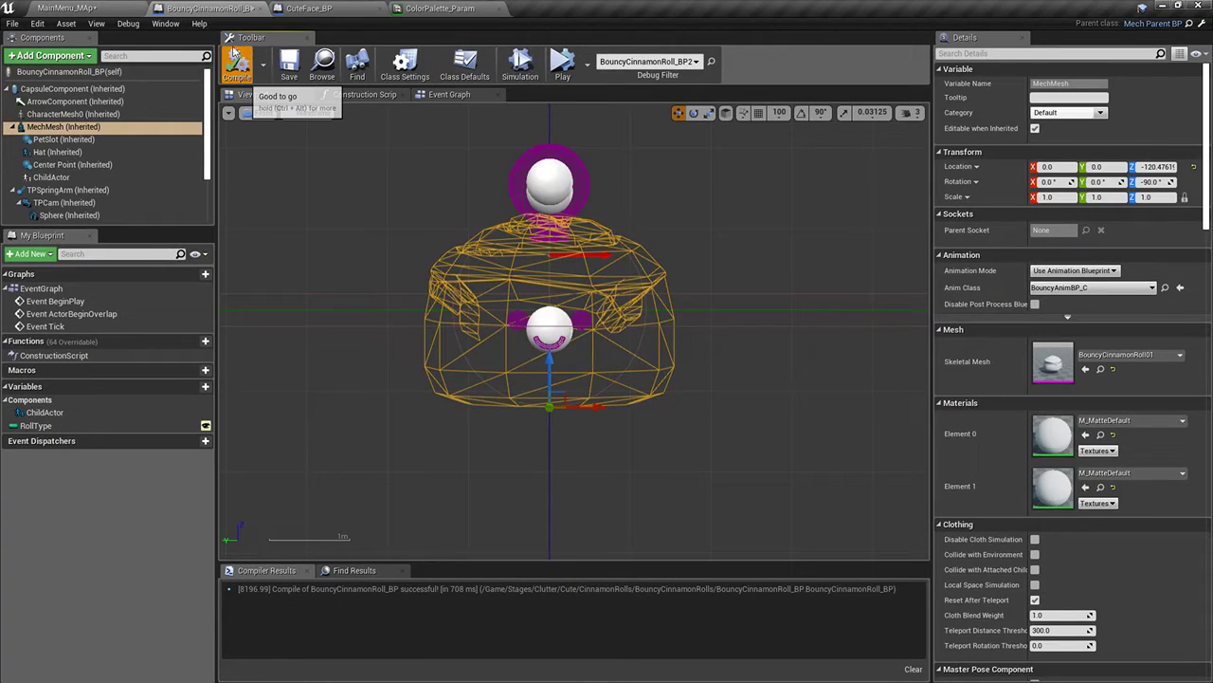
pyautogui.click(66, 7)
# Run the simulation again and examine the recoloured rolls full-screen and in the normal viewport
pyautogui.hotkey('alt', 'p')
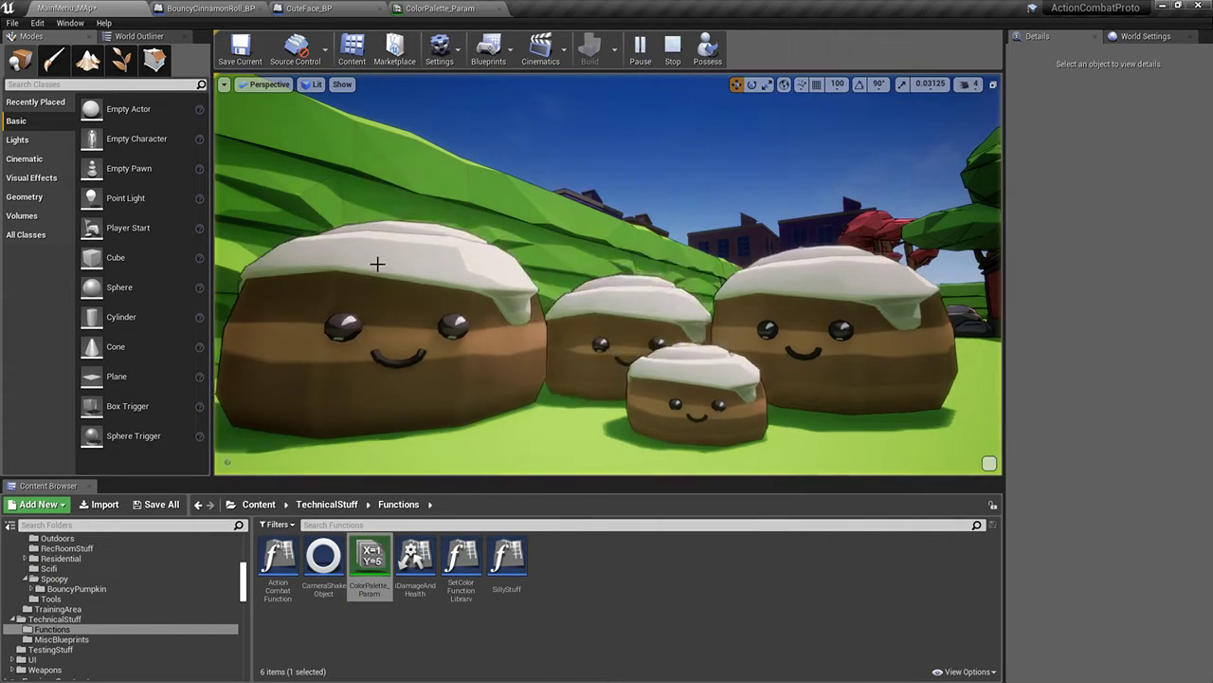
pyautogui.press('F11')
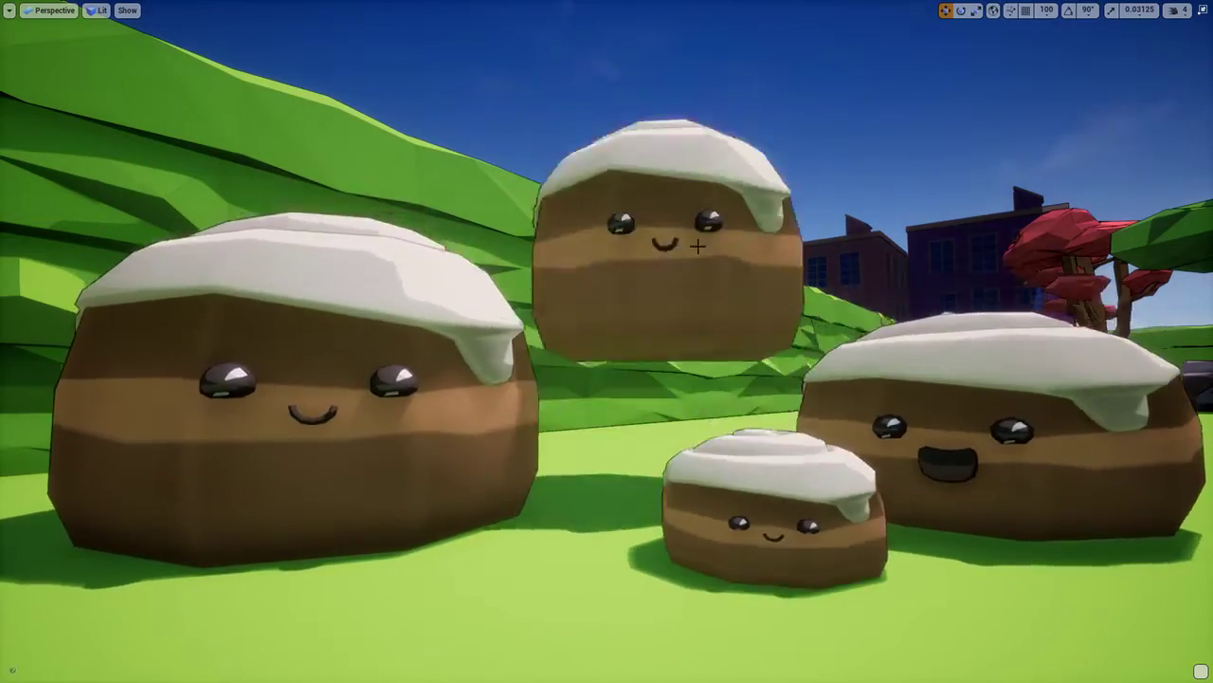
pyautogui.scroll(-3, 635, 158)
pyautogui.press('F11')
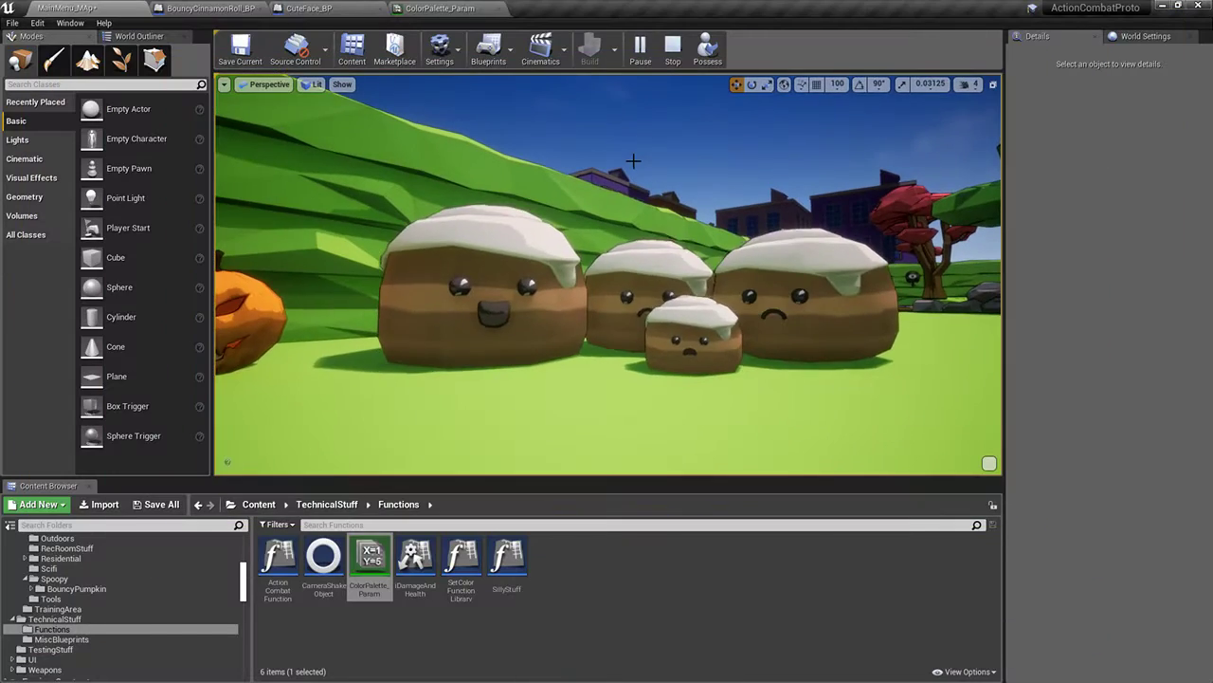
pyautogui.scroll(1, 632, 162)
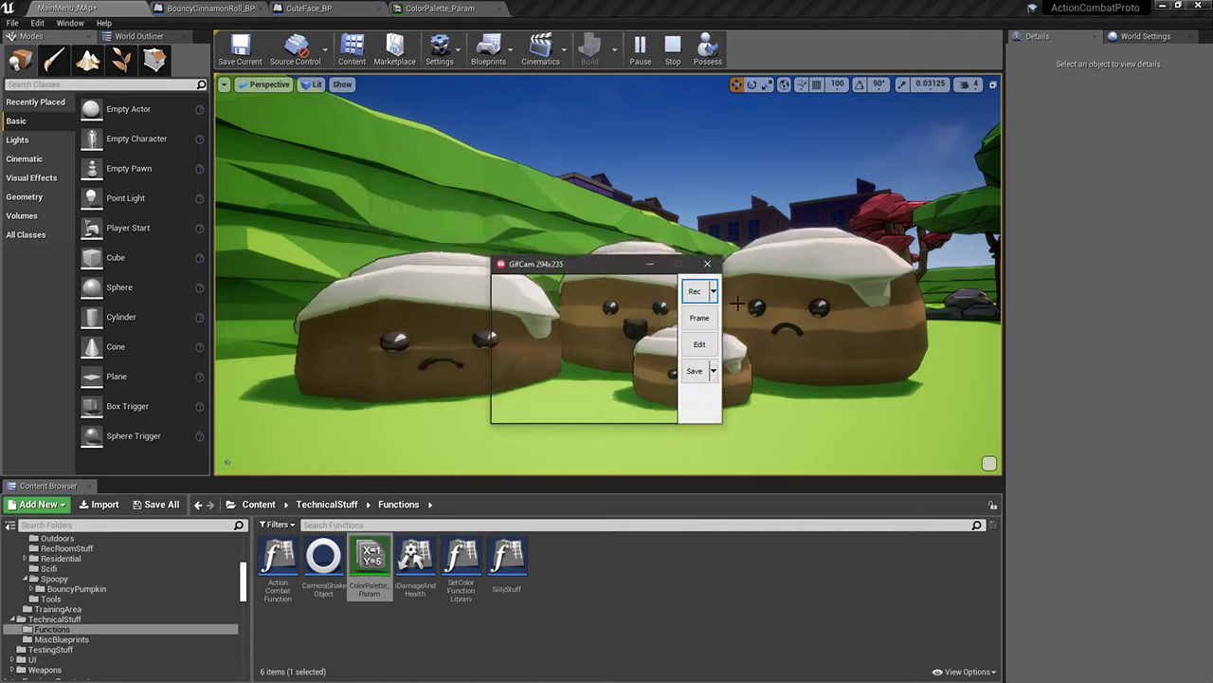
# Move the GifCam window off the level view and pull the camera back from the cinnamon rolls
pyautogui.click(651, 271)
pyautogui.moveTo(601, 250); pyautogui.dragTo(1212, 241)
pyautogui.moveTo(601, 263); pyautogui.dragTo(601, 263, button='right')
pyautogui.press('s')
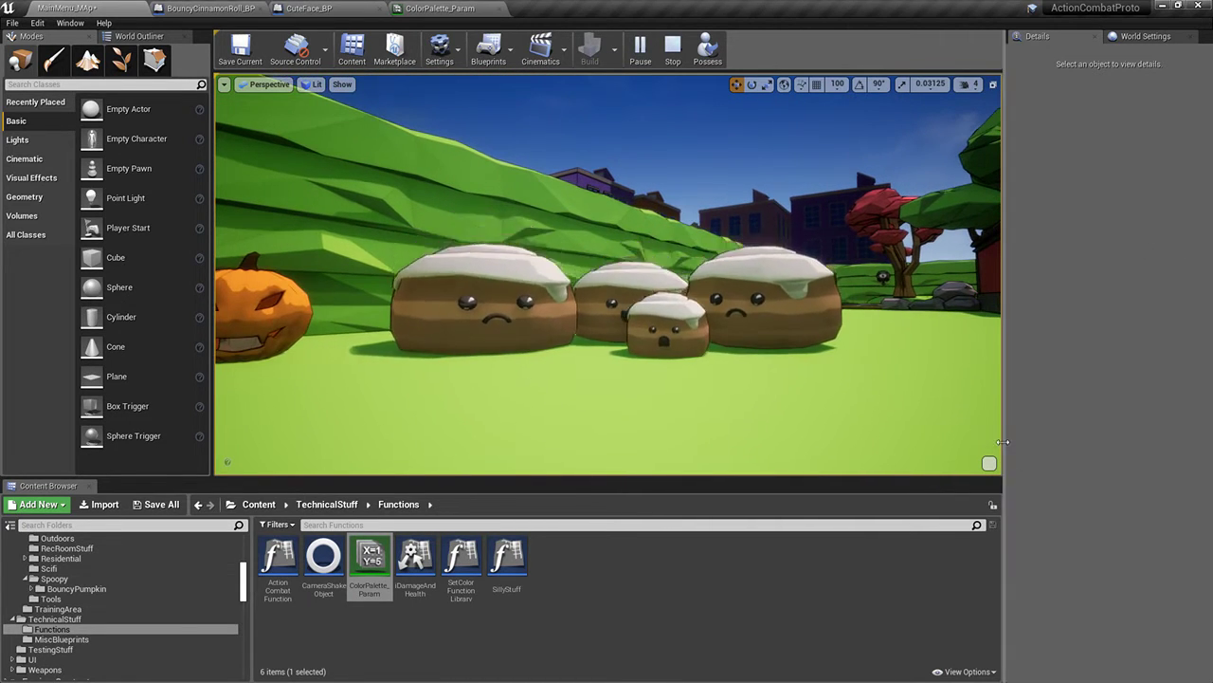
# Shrink the level viewport and fit the GifCam capture frame over the rolls at 705x397
pyautogui.moveTo(1005, 466); pyautogui.dragTo(775, 466)
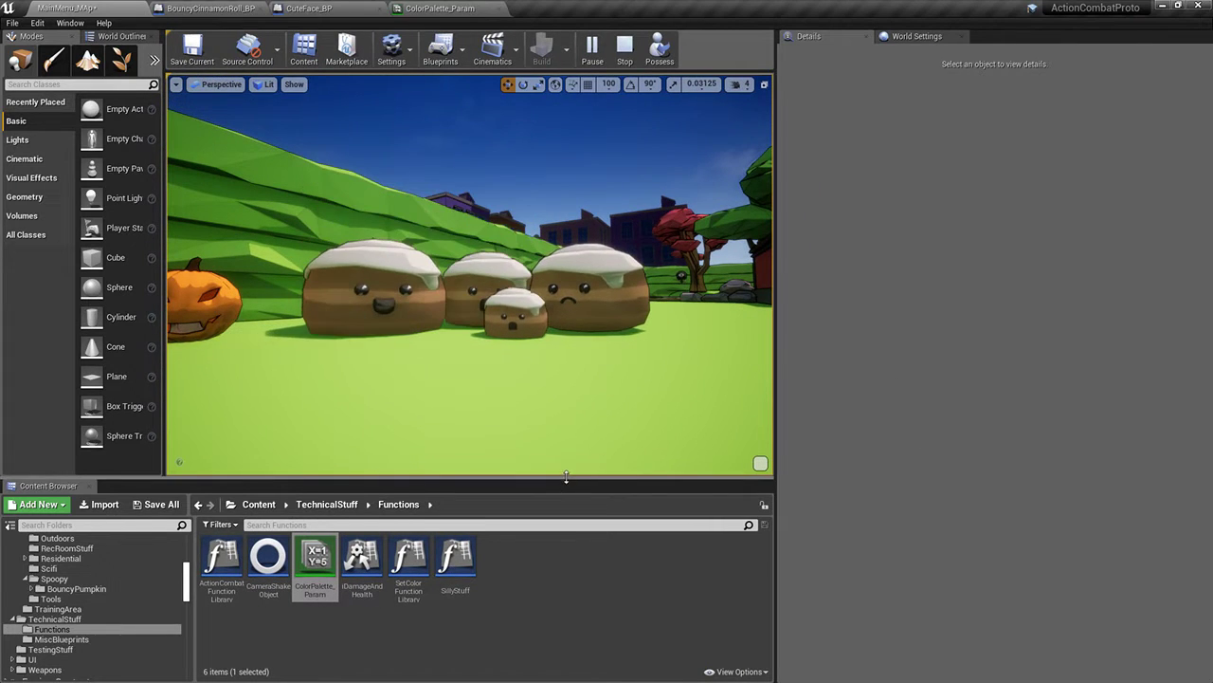
pyautogui.moveTo(561, 477); pyautogui.dragTo(553, 450)
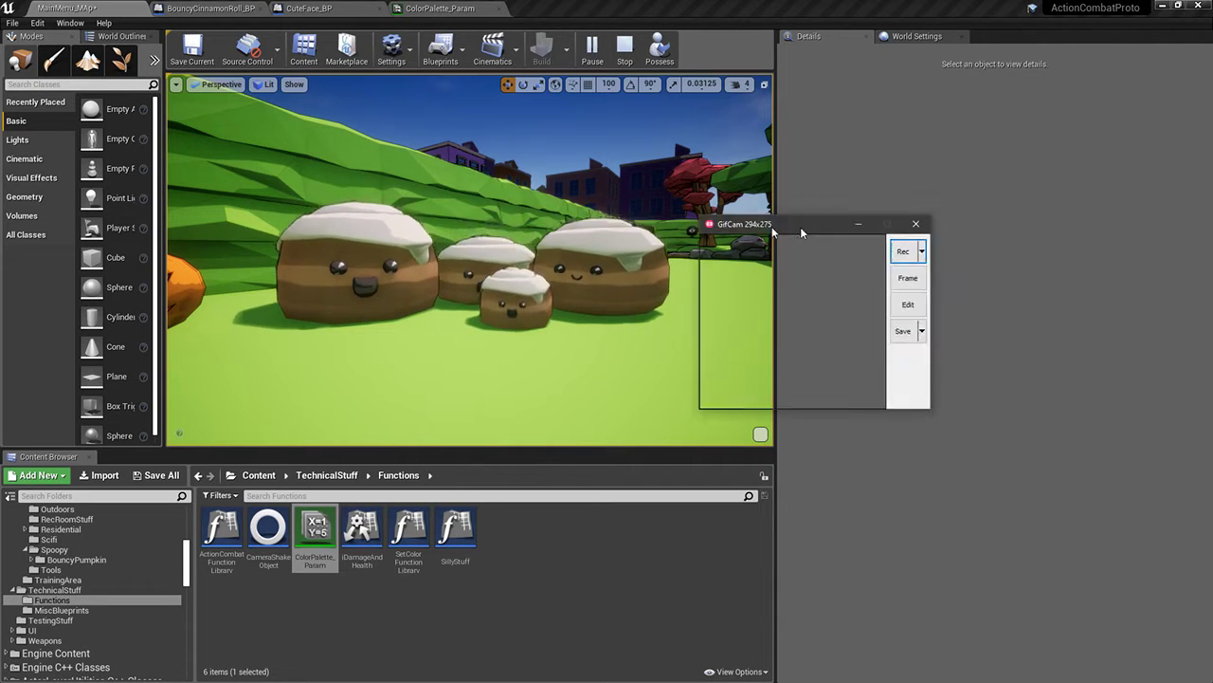
pyautogui.moveTo(801, 227); pyautogui.dragTo(342, 130)
pyautogui.moveTo(470, 308); pyautogui.dragTo(728, 384)
# Set the Roll Type of the smallest front roll to 2 while the simulation runs
pyautogui.click(588, 244)
pyautogui.click(512, 289)
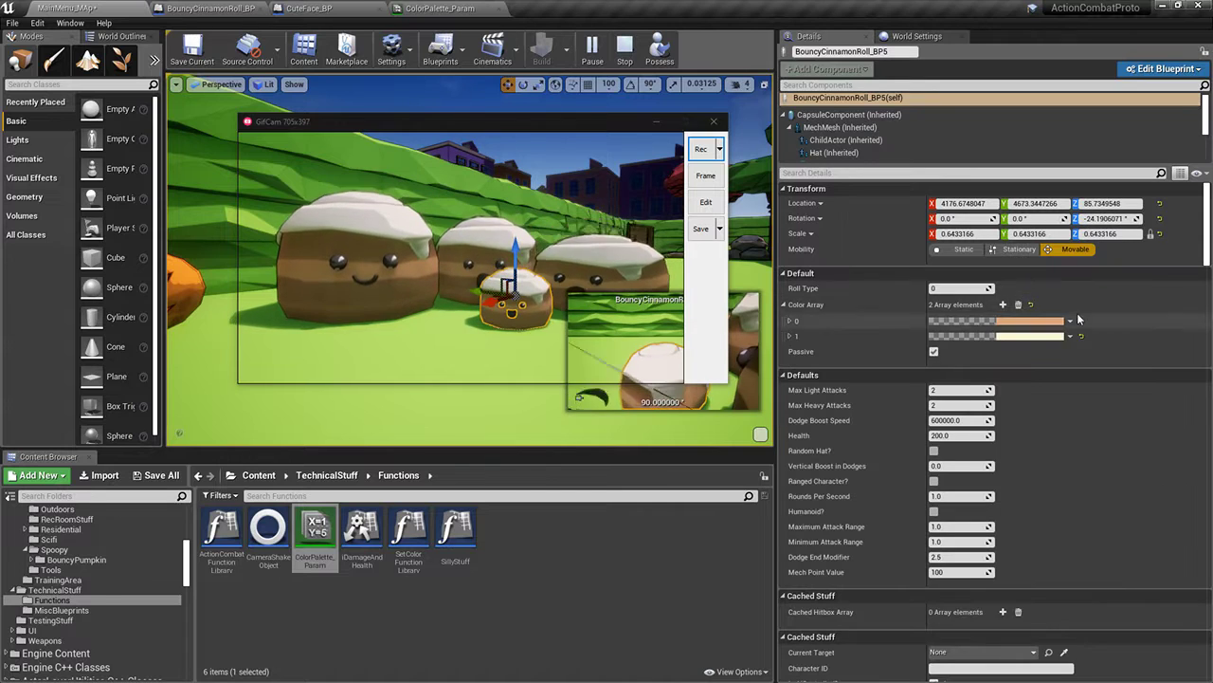
pyautogui.write('1')
pyautogui.press('Return')
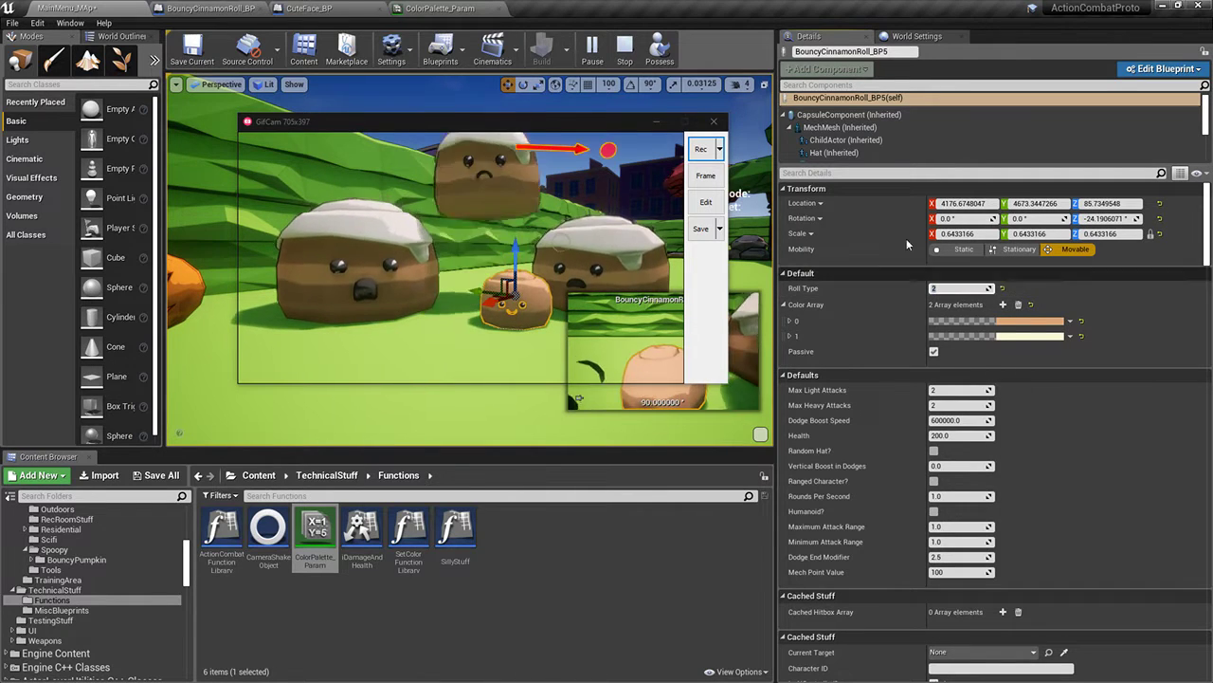
# Try a different Roll Type on the middle rear roll, deselect it and stop the simulation
pyautogui.click(472, 256)
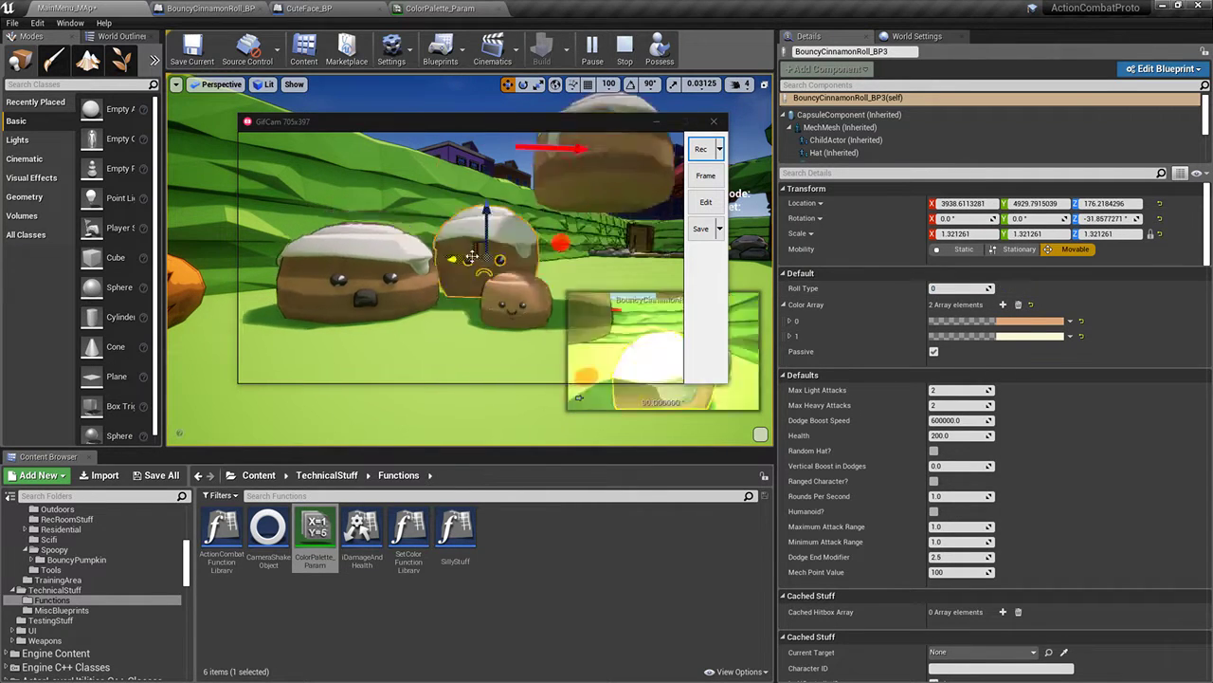
pyautogui.click(948, 289)
pyautogui.write('1')
pyautogui.press('Return')
pyautogui.press('Return')
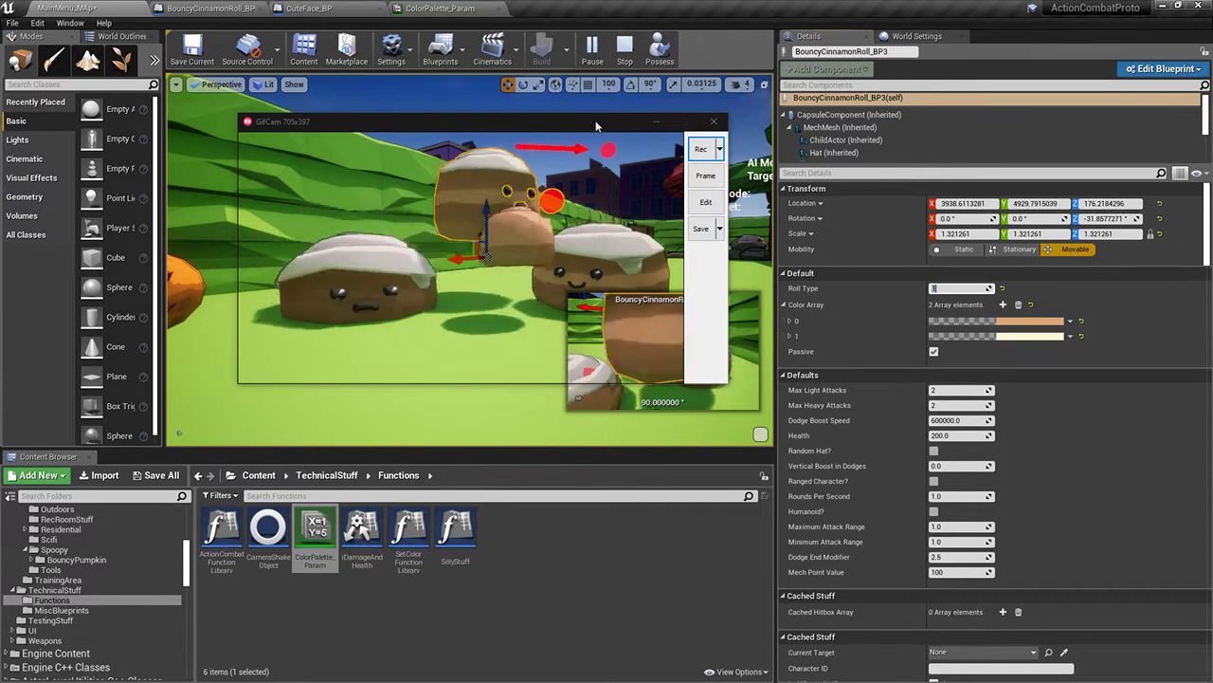
pyautogui.click(756, 214)
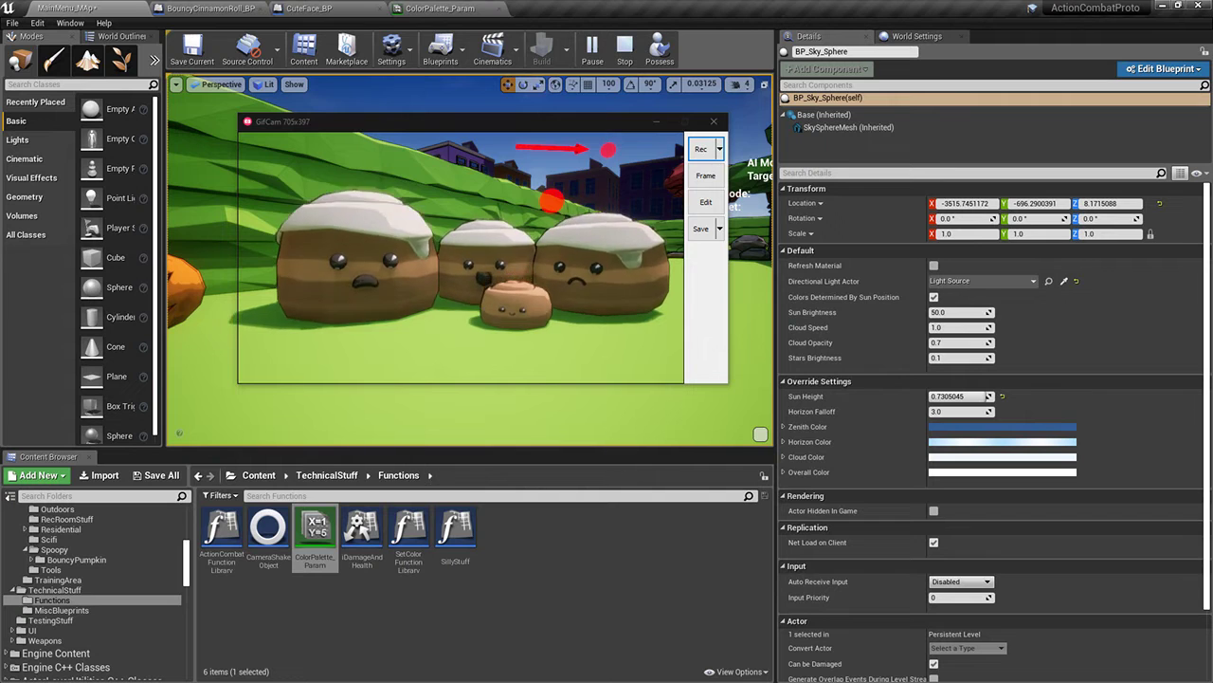
pyautogui.press('Escape')
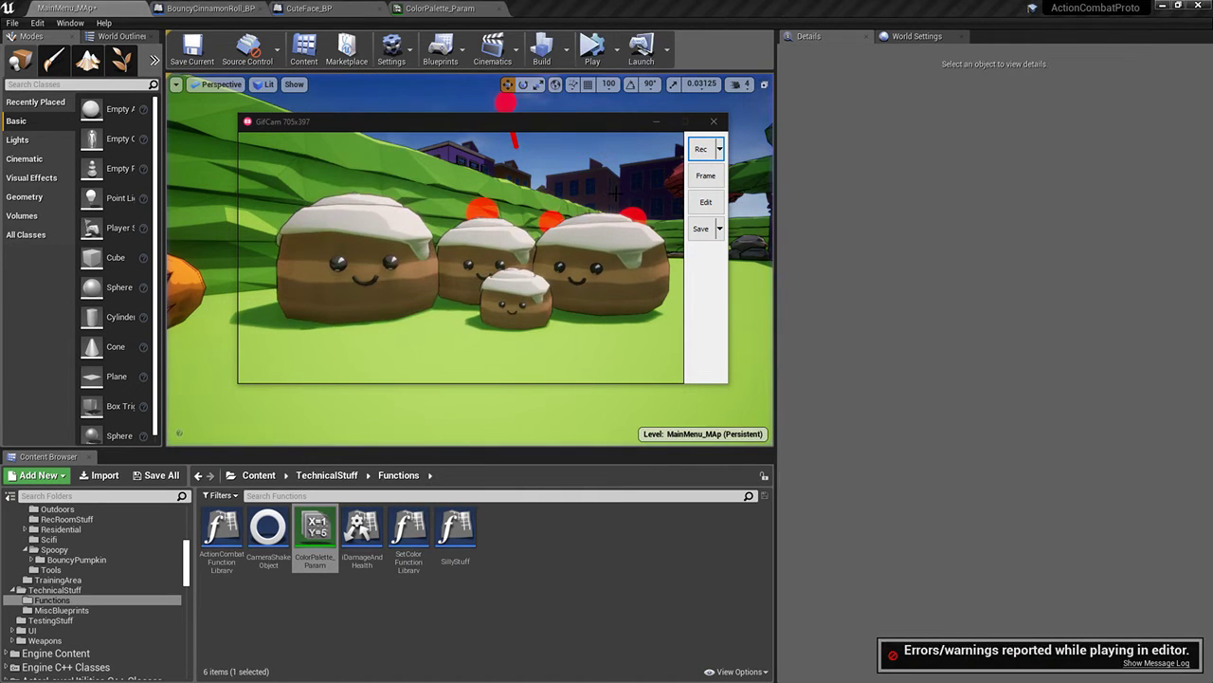
# Restart the simulation, slightly enlarge the GifCam frame, and record a GIF of the bouncing rolls
pyautogui.hotkey('alt', 's')
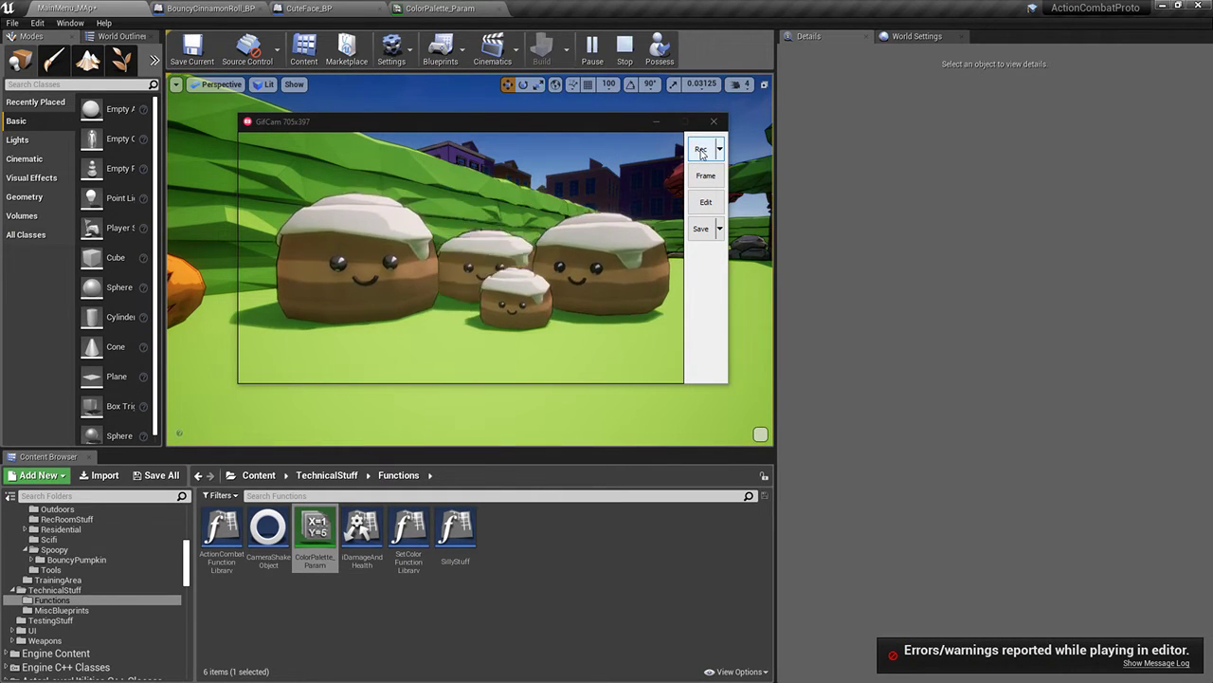
pyautogui.moveTo(729, 112); pyautogui.dragTo(742, 98)
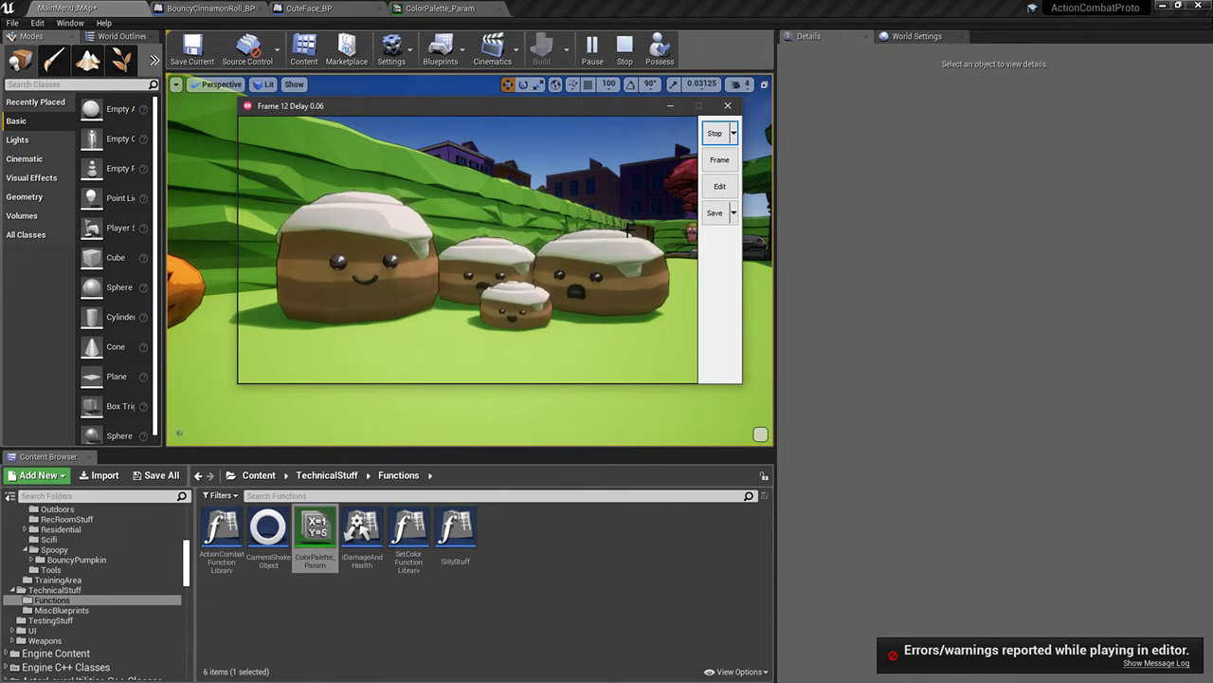
pyautogui.click(715, 133)
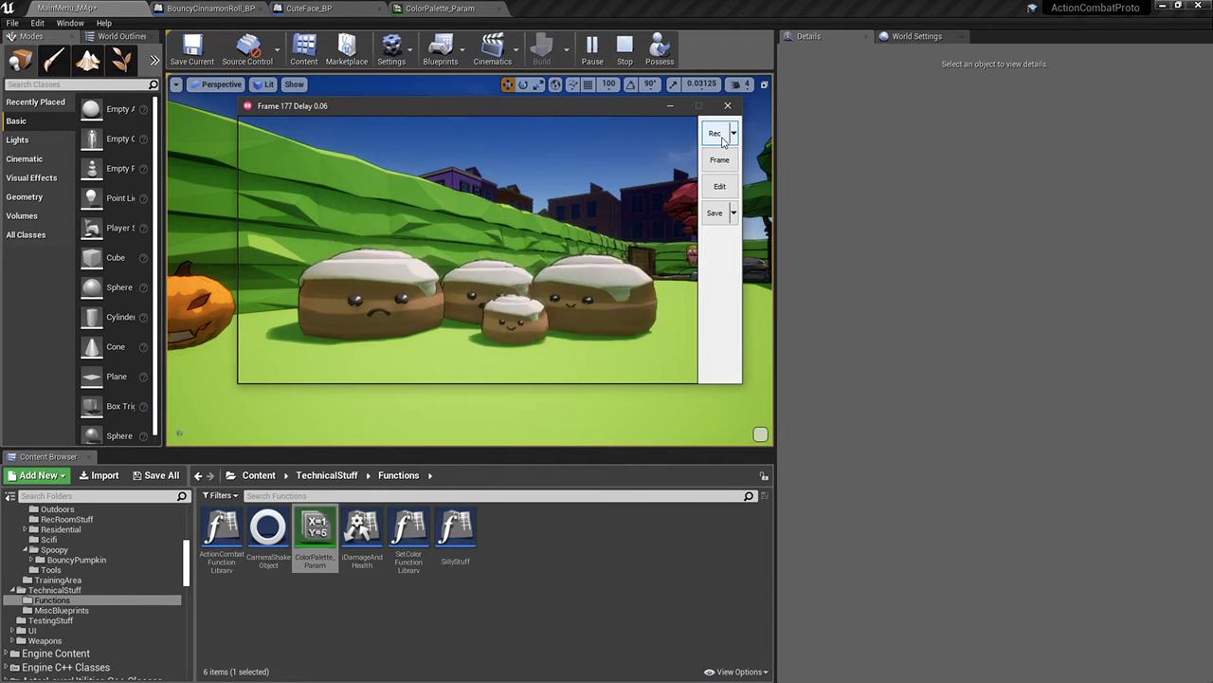
# Record a fresh GIF of the rolls in GifCam and move its window off the editor
pyautogui.click(733, 134)
pyautogui.click(716, 134)
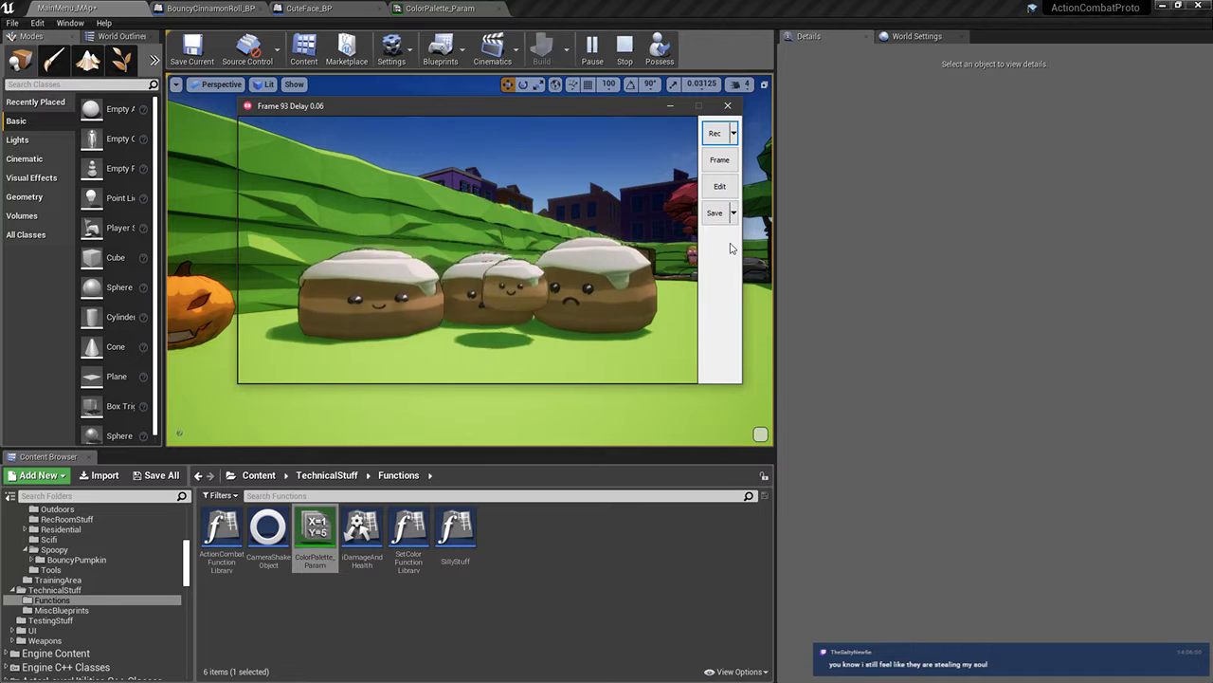
pyautogui.moveTo(612, 109); pyautogui.dragTo(1212, 190)
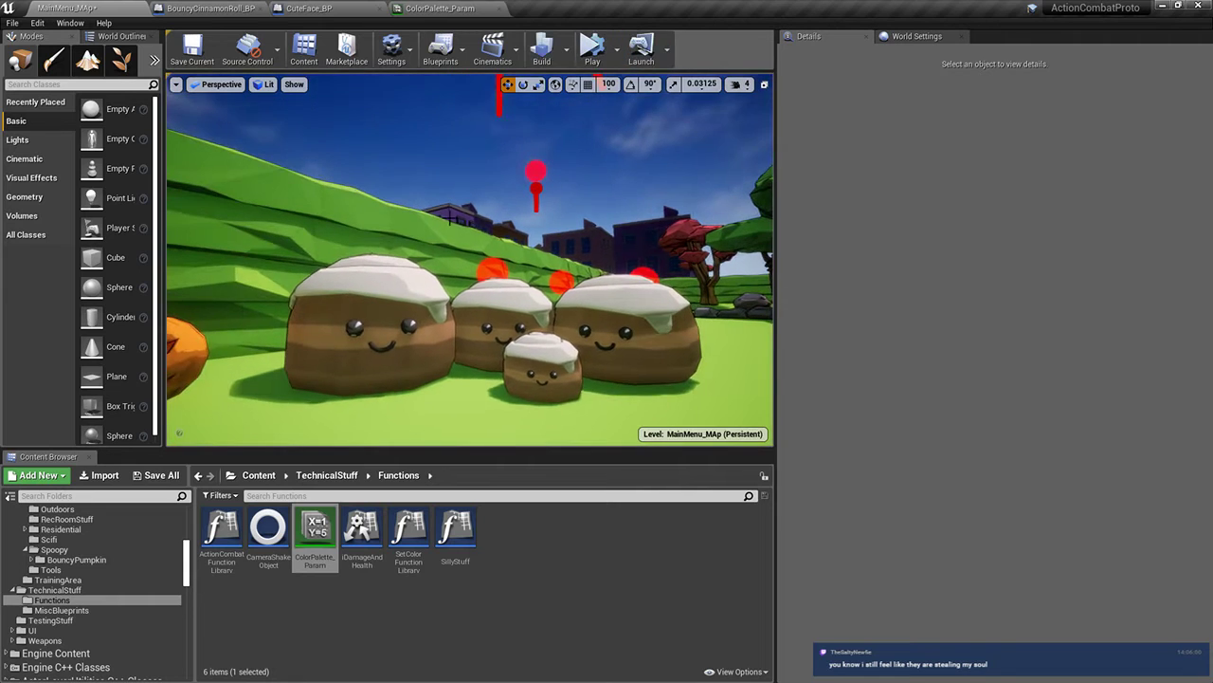
# Examine the default meshes of the Face Array variable in the CuteFace_BP event graph
pyautogui.click(317, 7)
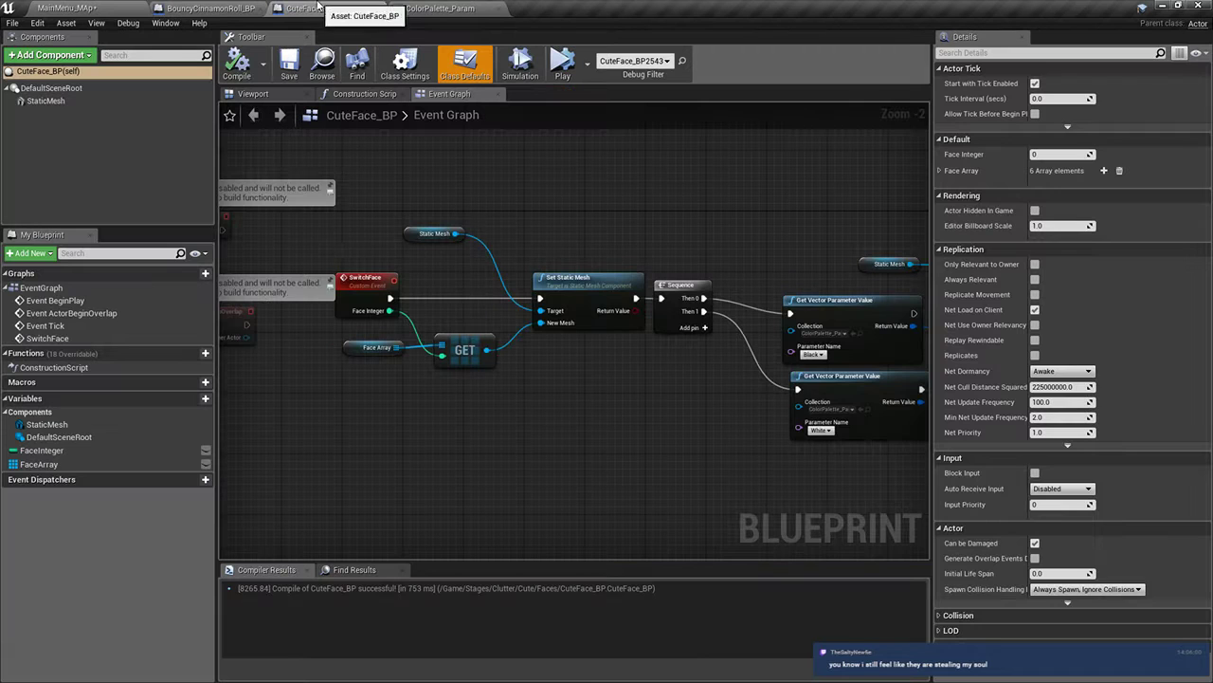
pyautogui.click(359, 352)
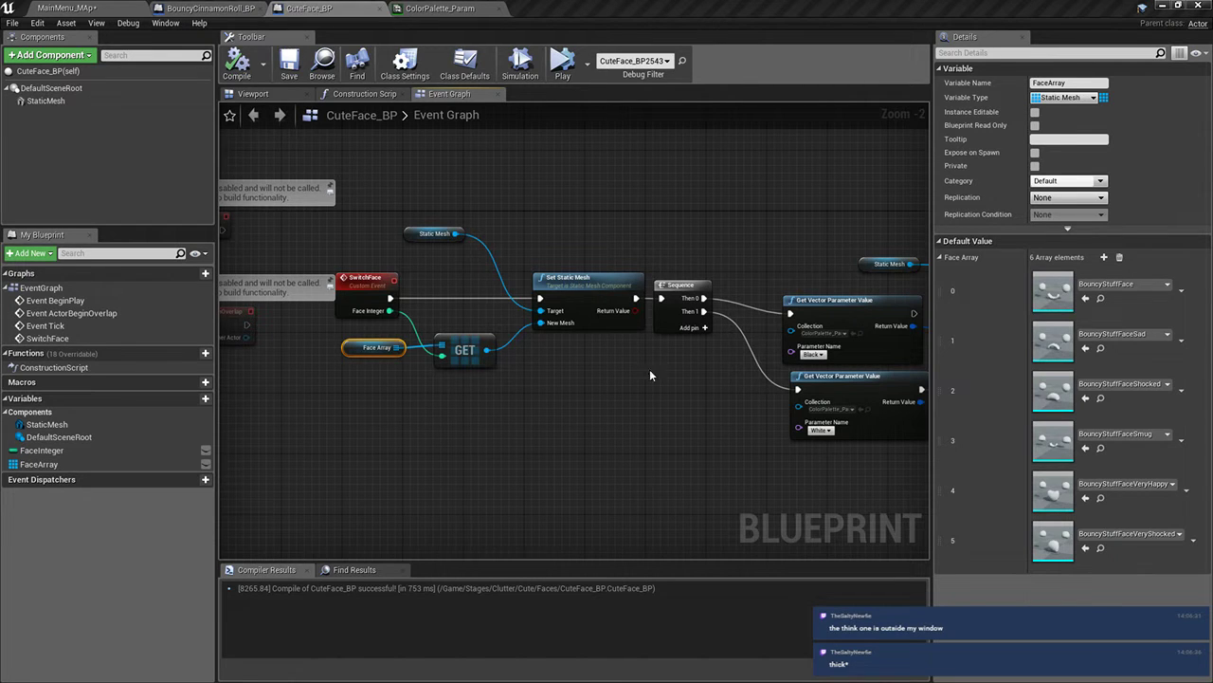
pyautogui.click(66, 7)
# Close the ColorPalette_Param asset and return to the MainMenu_MAp level
pyautogui.click(440, 8)
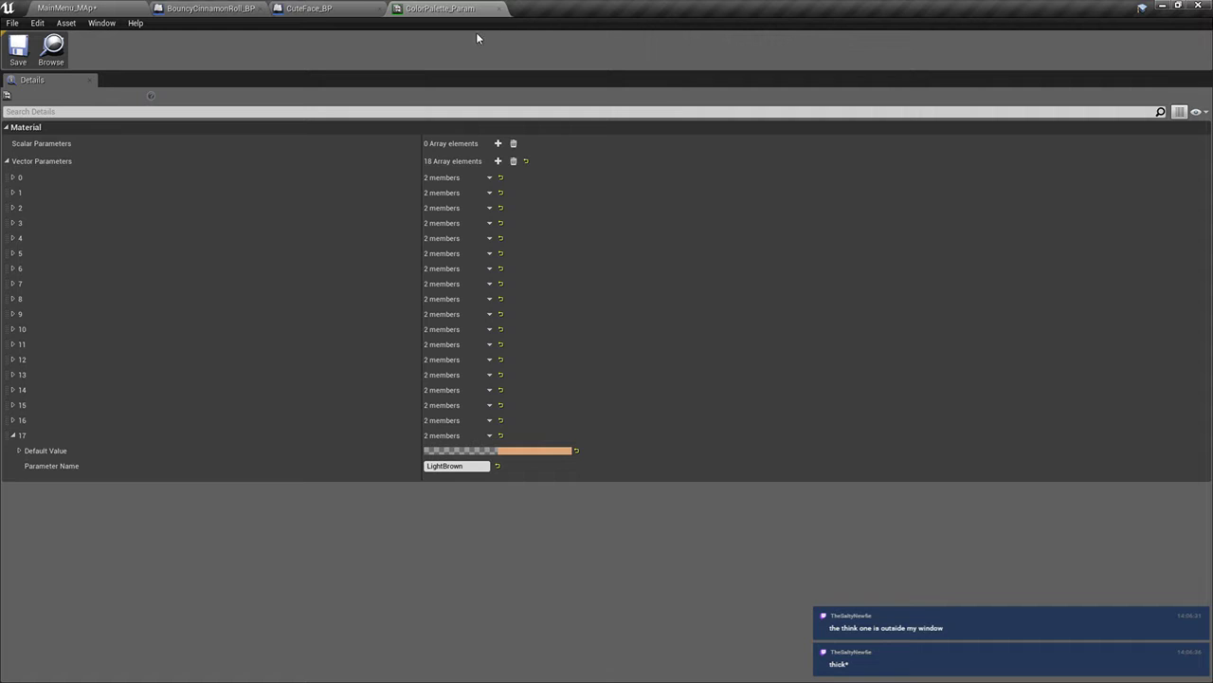
pyautogui.click(498, 10)
pyautogui.click(71, 8)
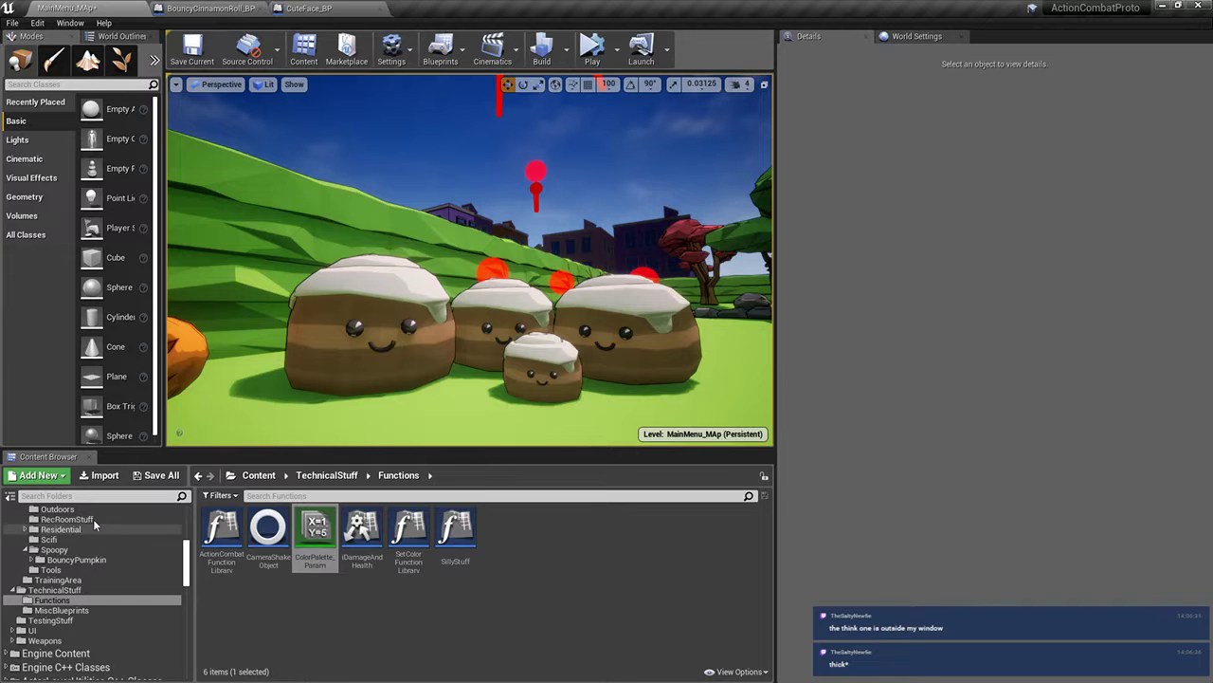
# Save the modified MainMenu_MAp level
pyautogui.click(152, 479)
pyautogui.click(721, 464)
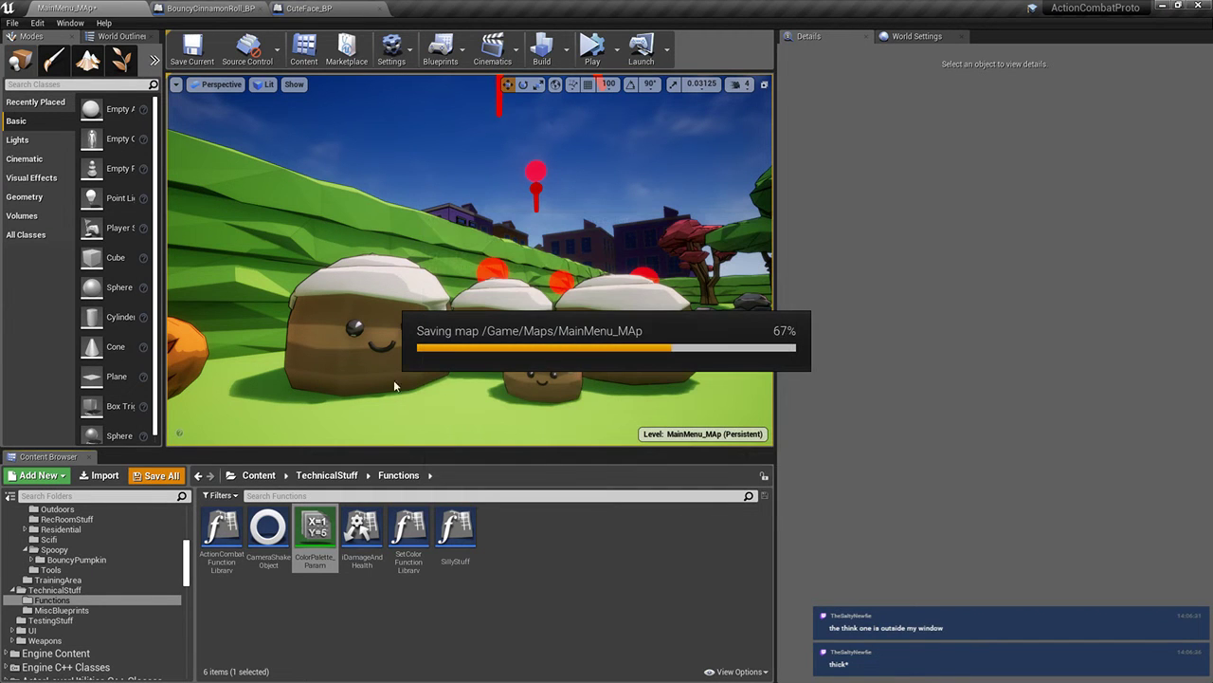
pyautogui.moveTo(406, 390); pyautogui.dragTo(512, 386, button='right')
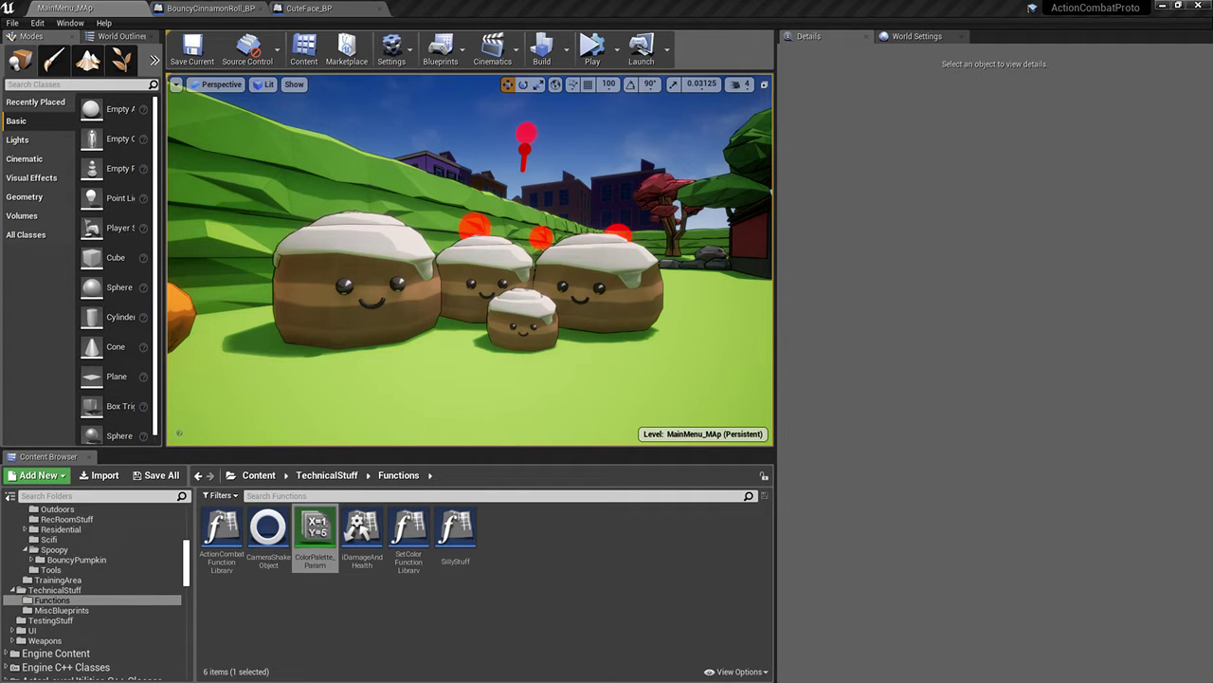
# Move the jack-o'-lantern in the level so it stands right beside the largest cinnamon roll
pyautogui.moveTo(535, 333); pyautogui.dragTo(534, 422)
pyautogui.moveTo(535, 334); pyautogui.dragTo(200, 380, button='right')
pyautogui.press('F11')
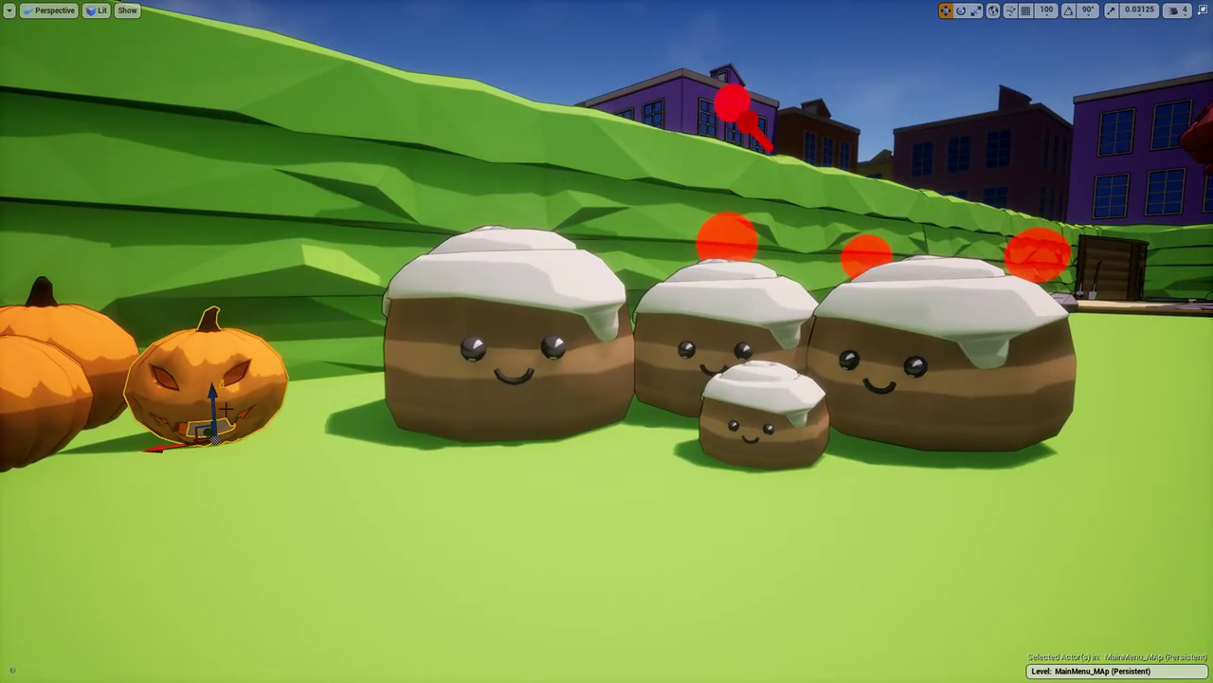
pyautogui.click(202, 434)
pyautogui.moveTo(202, 434); pyautogui.dragTo(292, 433)
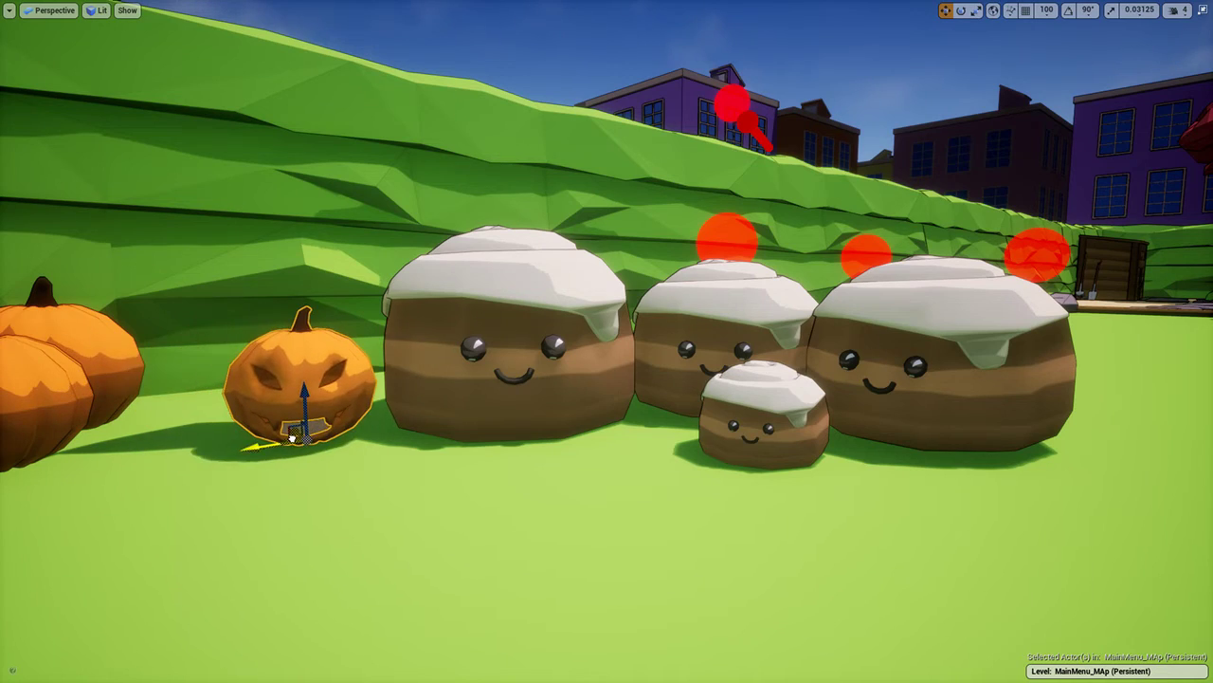
# Examine the jack-o'-lantern and cinnamon rolls in full-screen game view with nothing selected, and return to the normal editor layout
pyautogui.moveTo(482, 420); pyautogui.dragTo(560, 423, button='right')
pyautogui.press('F11')
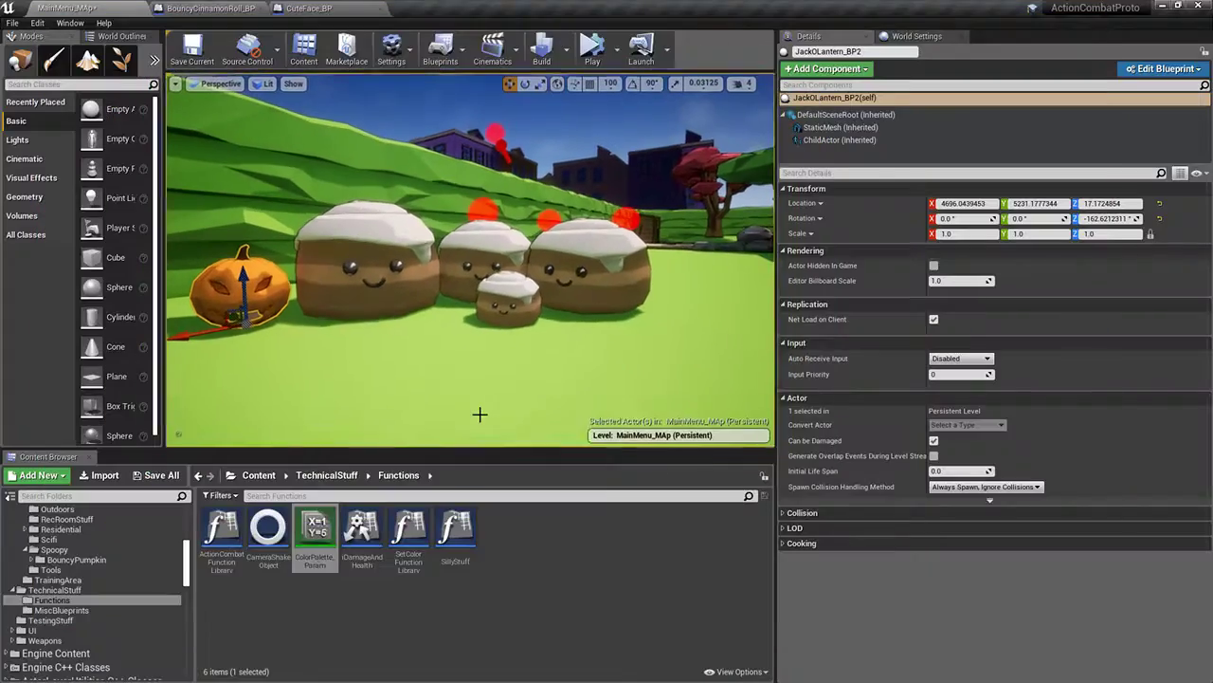
pyautogui.press('F11')
pyautogui.press('g')
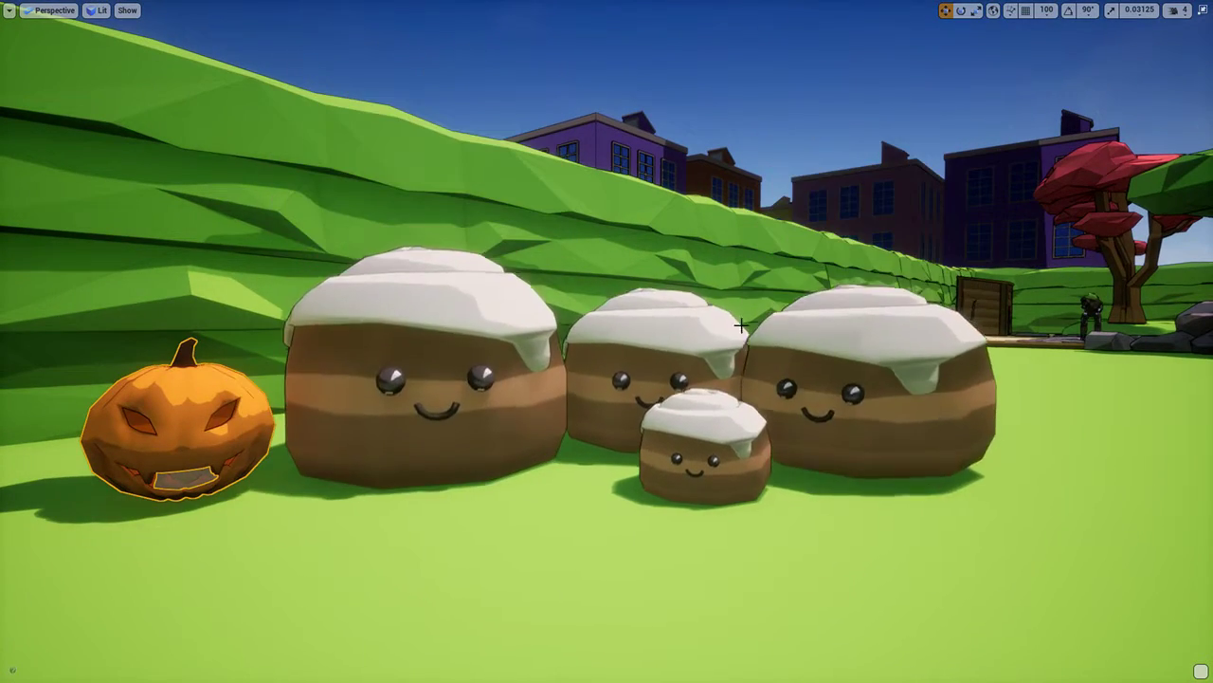
pyautogui.click(740, 84)
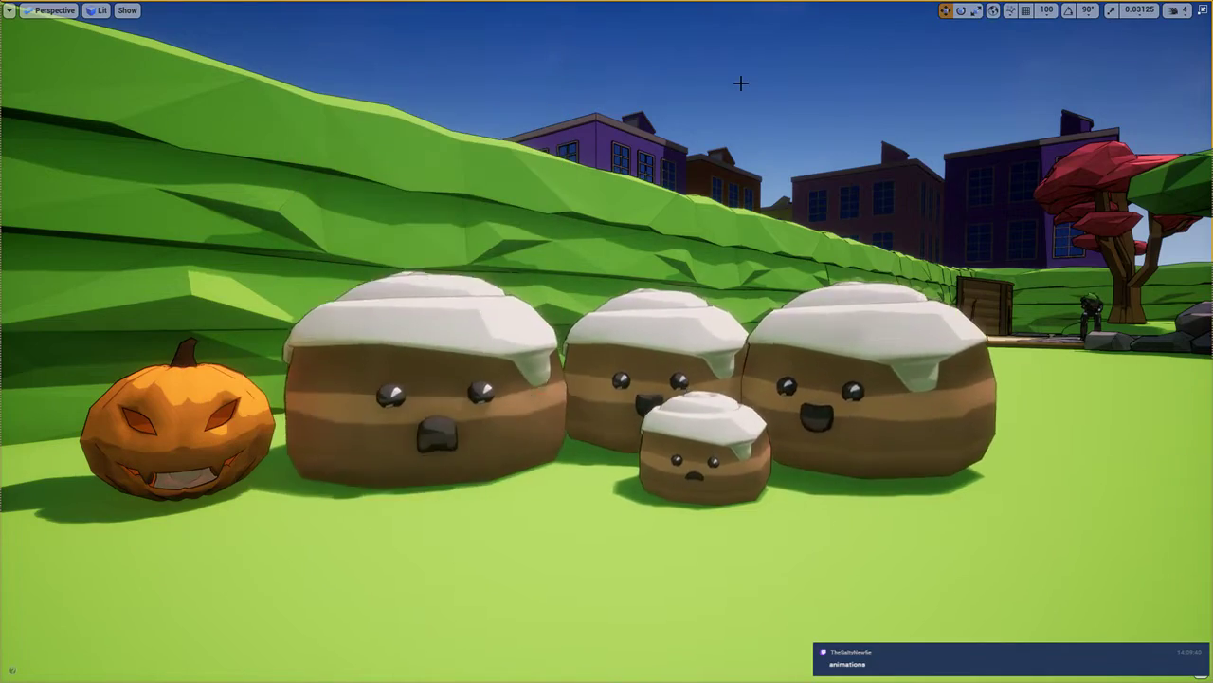
pyautogui.moveTo(667, 192); pyautogui.dragTo(747, 193, button='right')
pyautogui.press('F11')
pyautogui.press('Escape')
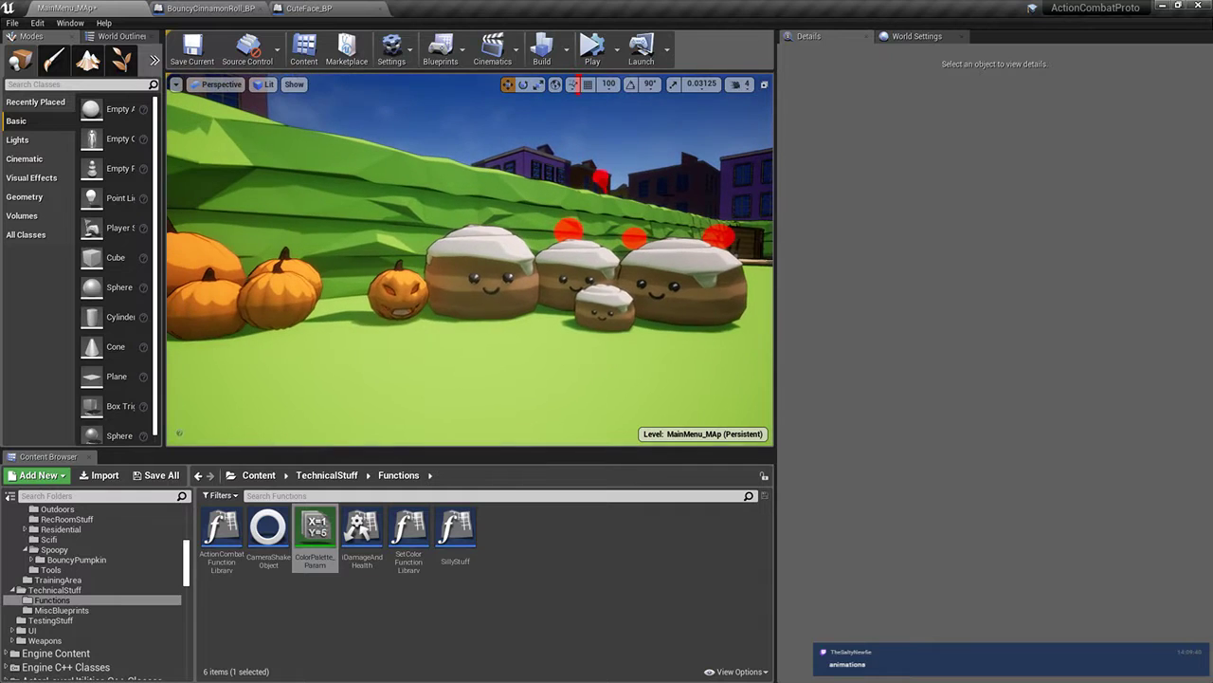
# Save the changed MainMenu_MAp level and switch to the BouncyBoi.blend file in Blender
pyautogui.click(155, 475)
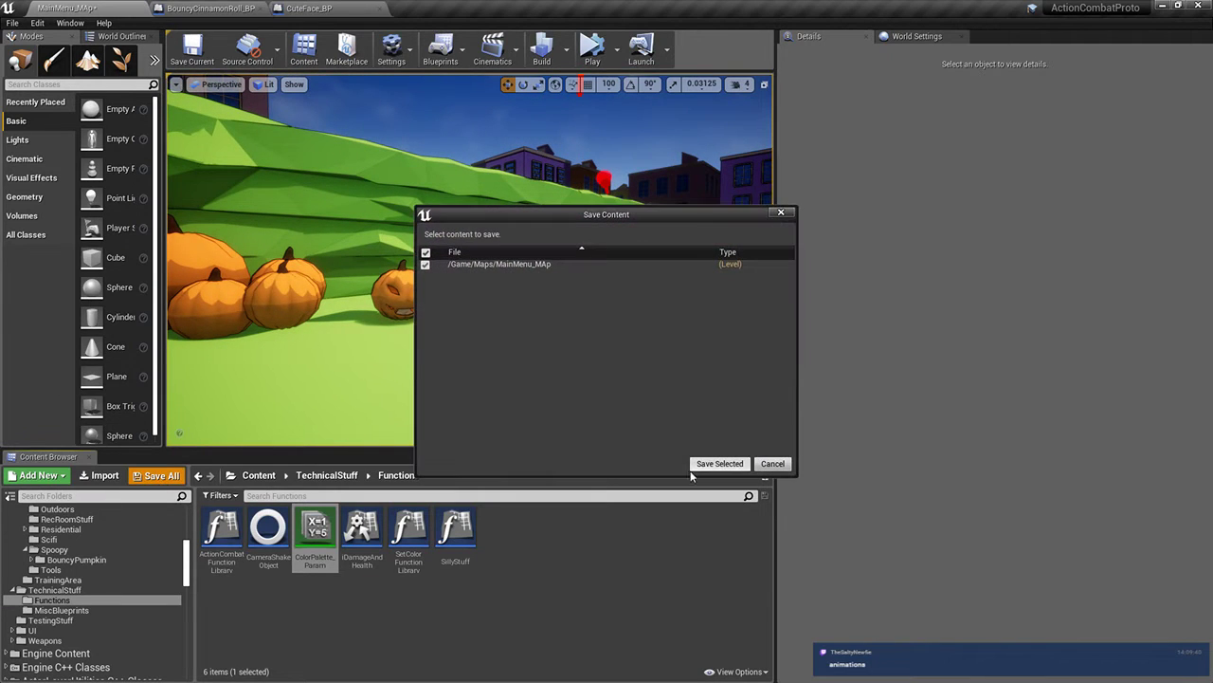
pyautogui.click(720, 472)
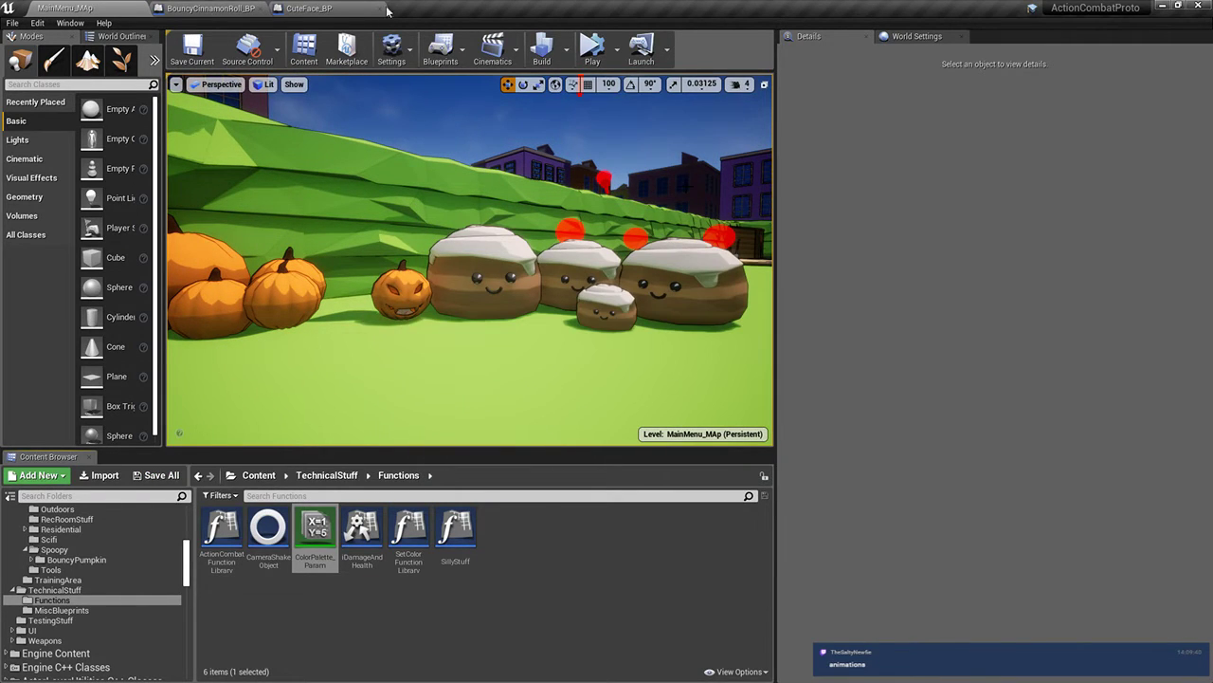
pyautogui.click(316, 8)
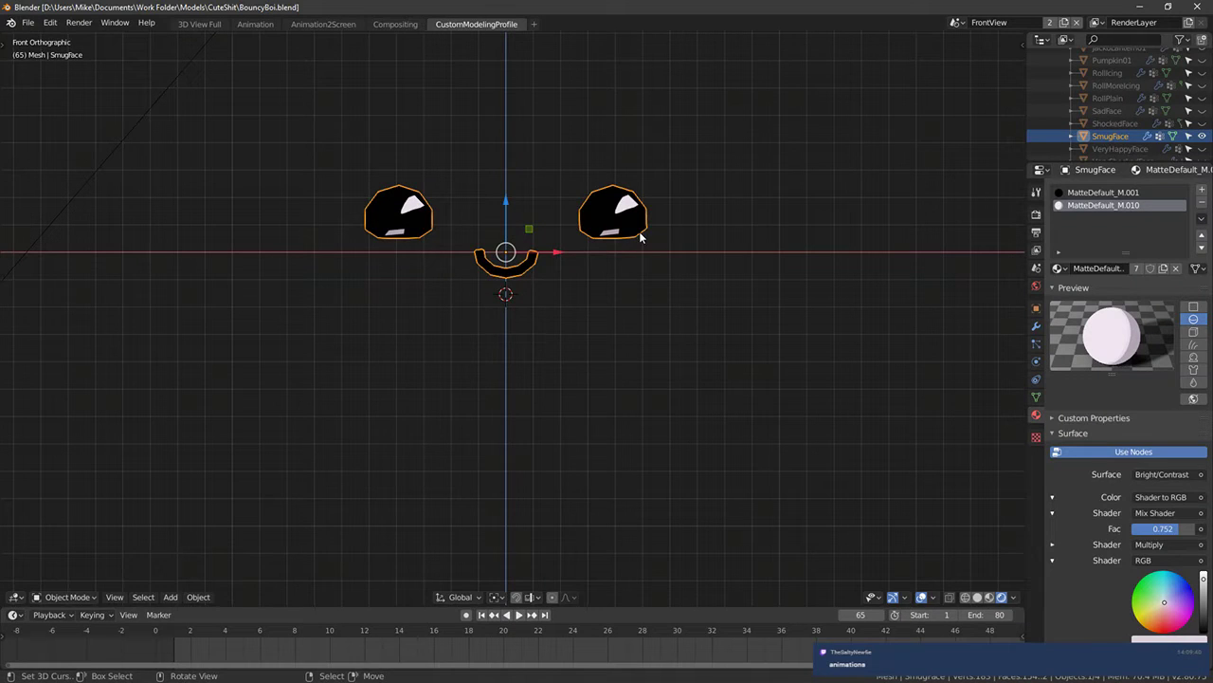
# Hide the SmugFace mesh and show the RollPlain mesh in the viewport
pyautogui.press('s')
pyautogui.rightClick(654, 237)
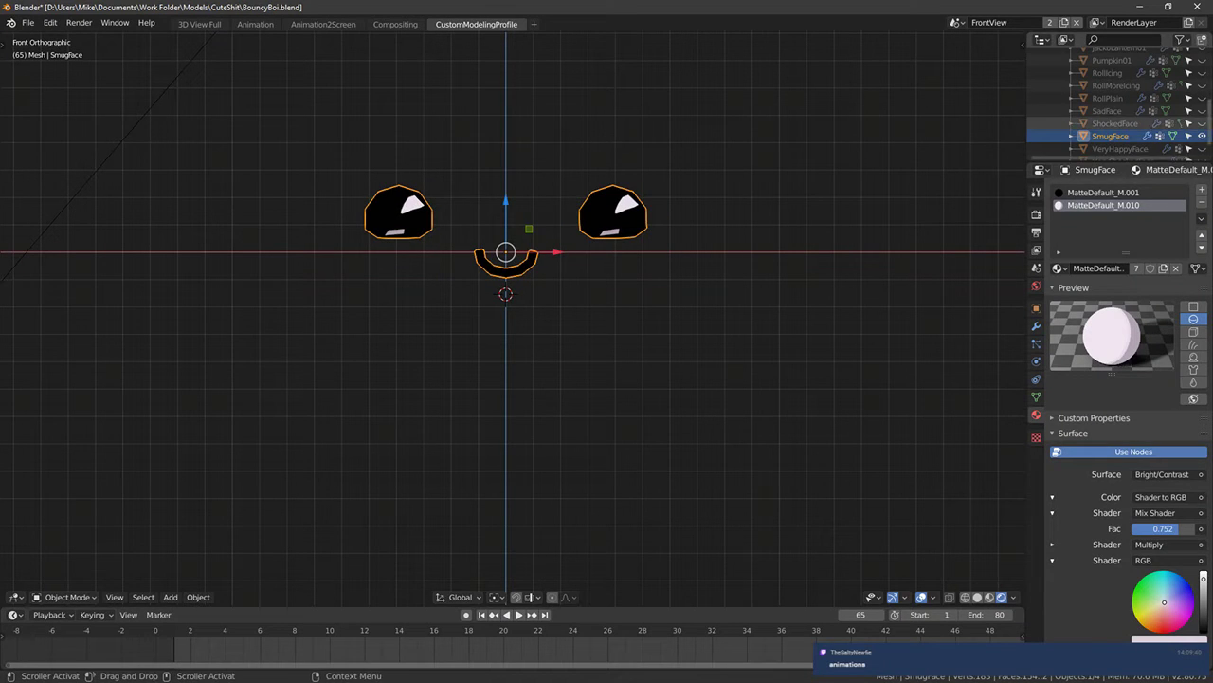
pyautogui.click(1202, 136)
pyautogui.scroll(3, 1172, 139)
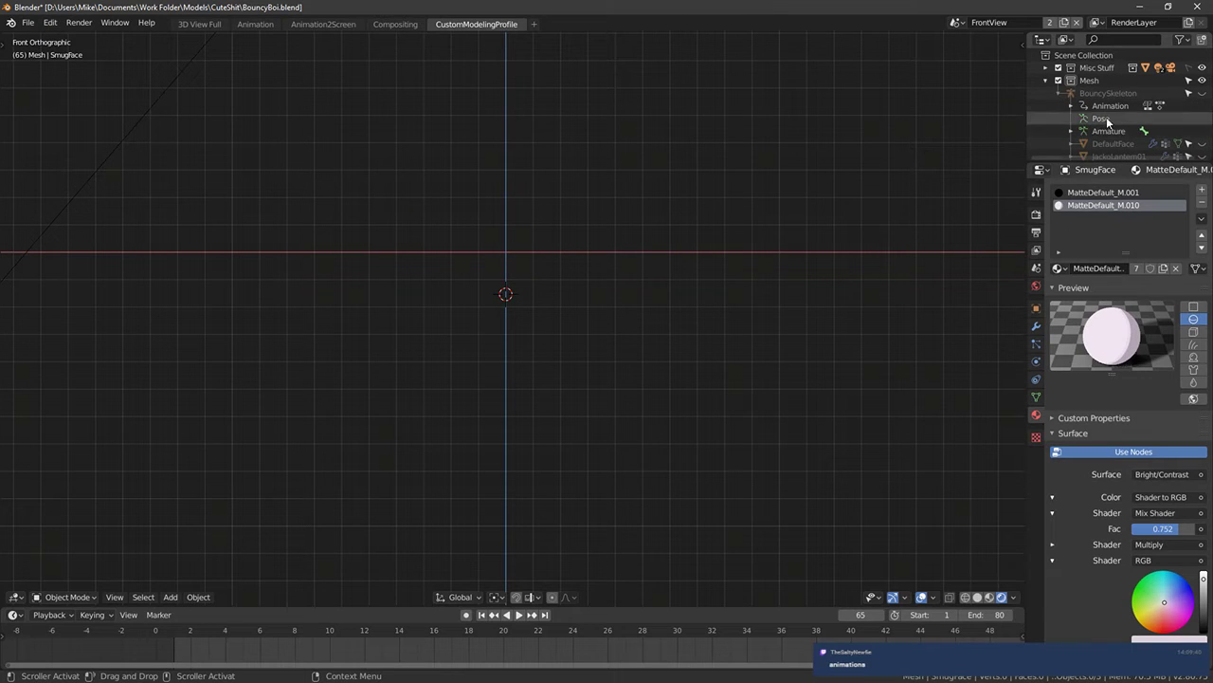
pyautogui.scroll(-4, 1117, 121)
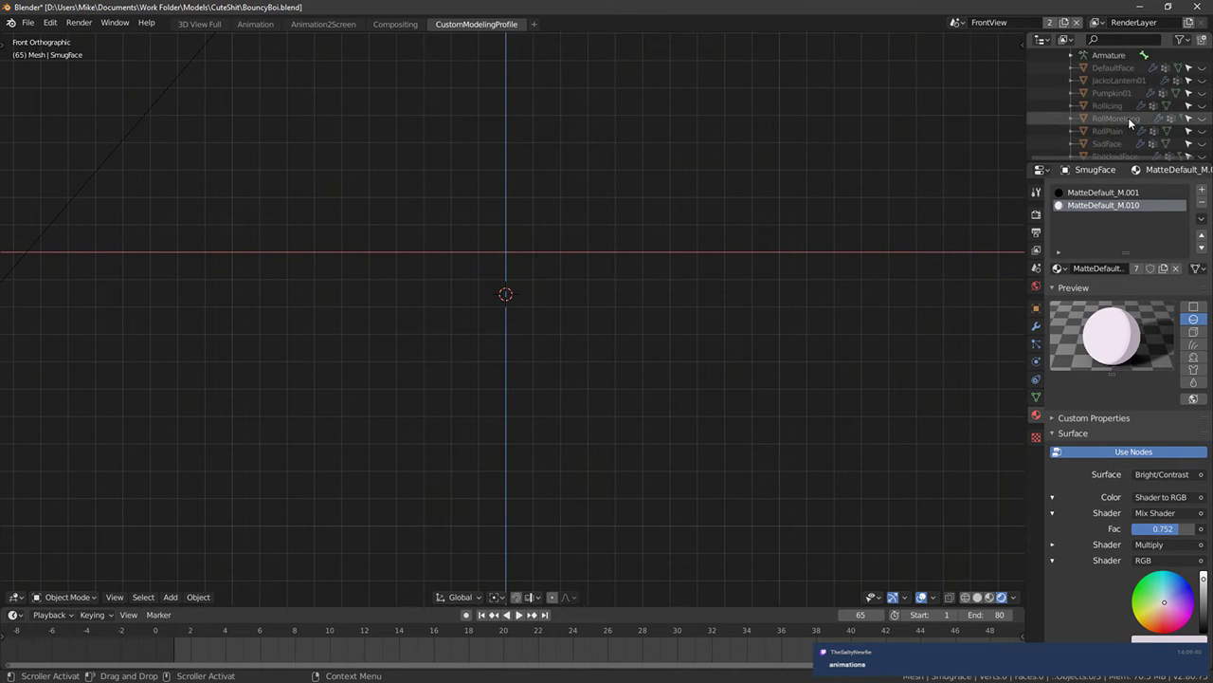
pyautogui.scroll(-3, 1128, 119)
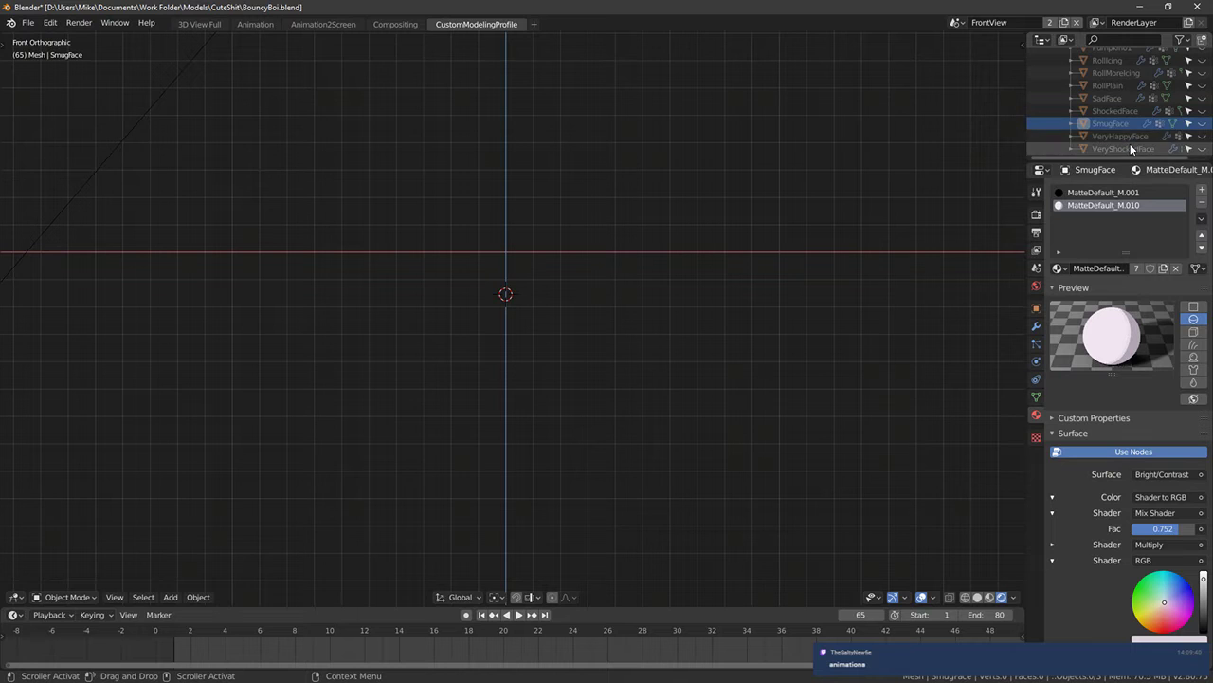
pyautogui.scroll(1, 1115, 111)
pyautogui.click(1116, 112)
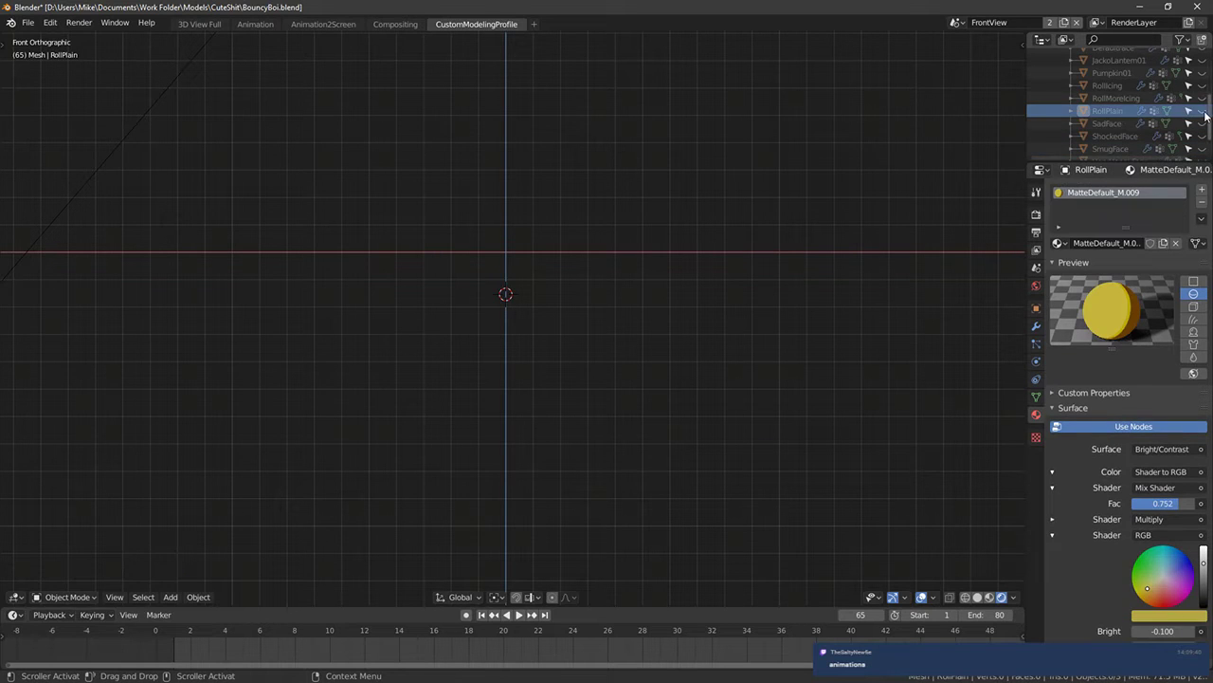
pyautogui.click(1202, 111)
pyautogui.scroll(-6, 711, 226)
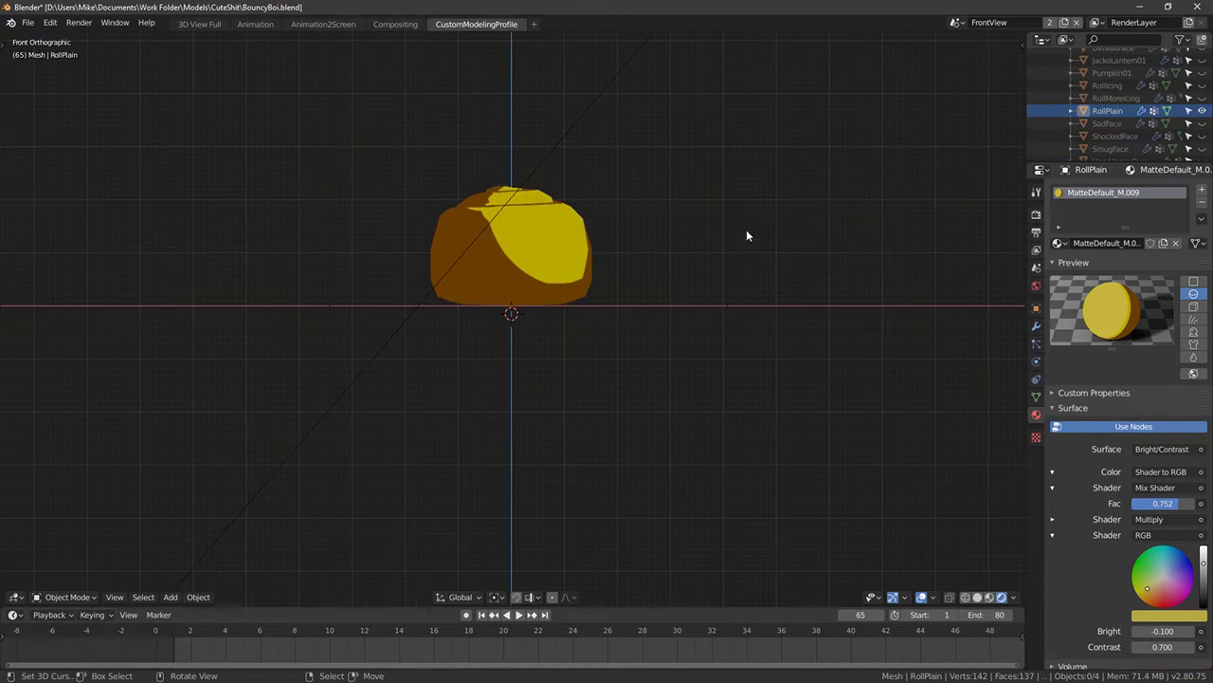
pyautogui.moveTo(671, 219); pyautogui.dragTo(701, 209, button='middle')
# Select the RollPlain mesh and make the DefaultFace mesh visible along with it
pyautogui.scroll(-2, 1128, 119)
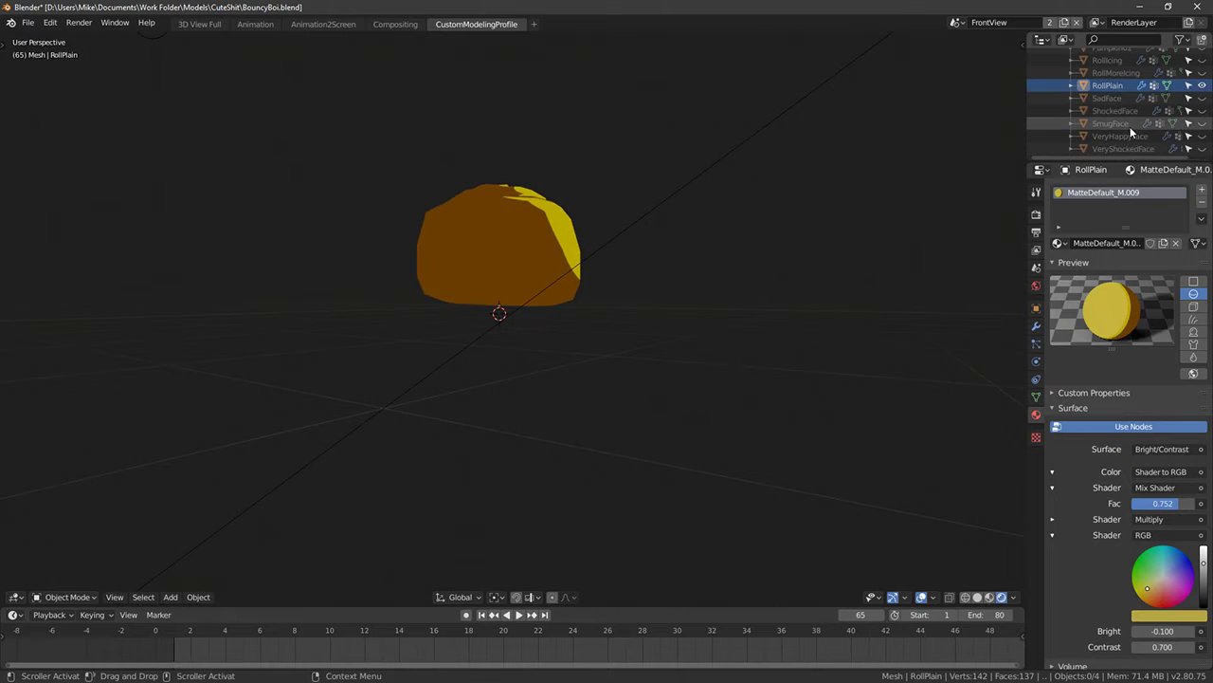
pyautogui.click(1119, 97)
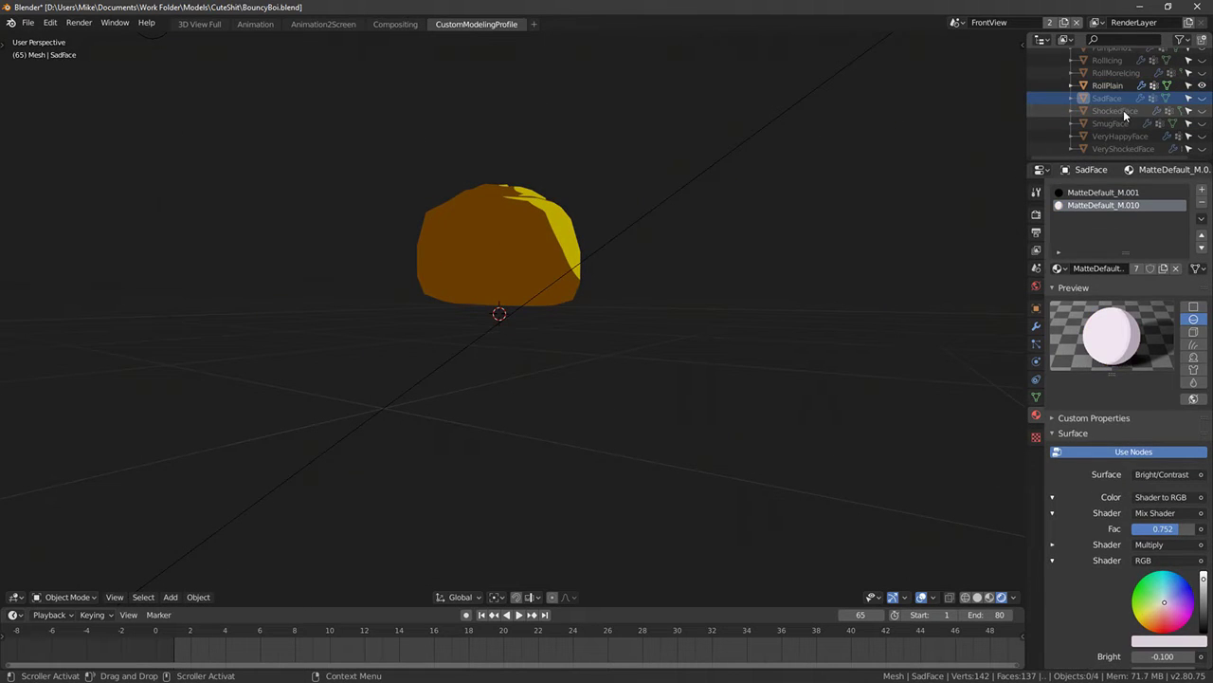
pyautogui.scroll(2, 1124, 110)
pyautogui.click(1123, 110)
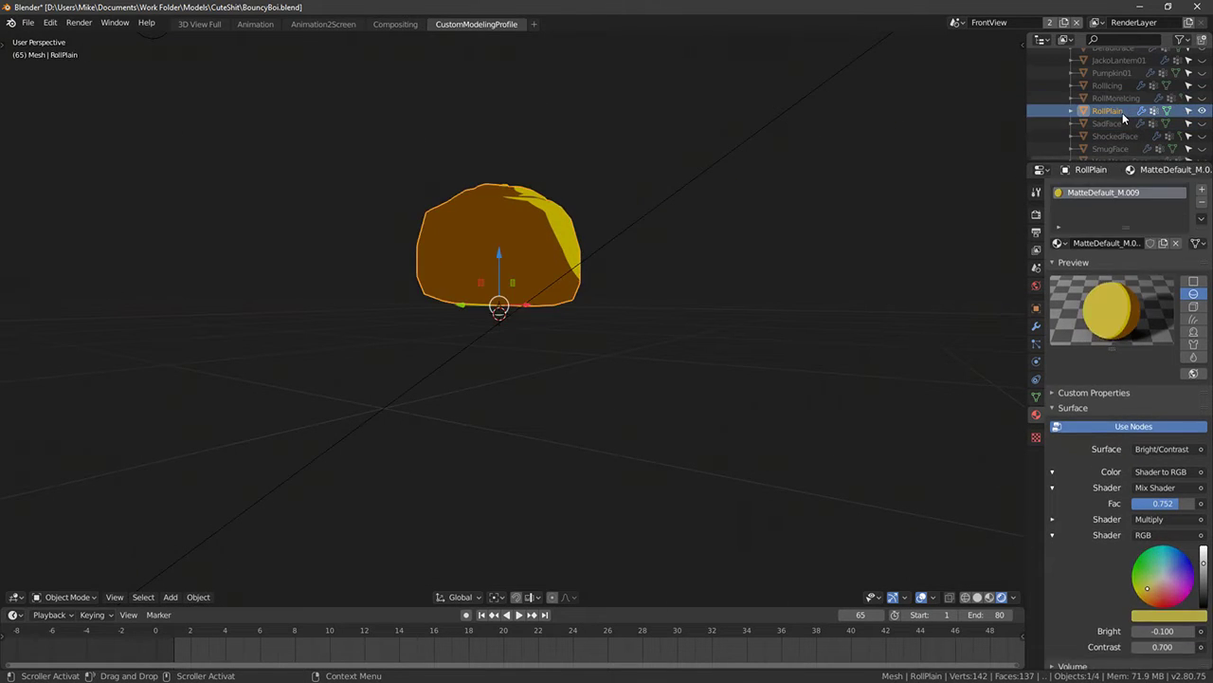
pyautogui.scroll(-2, 1141, 132)
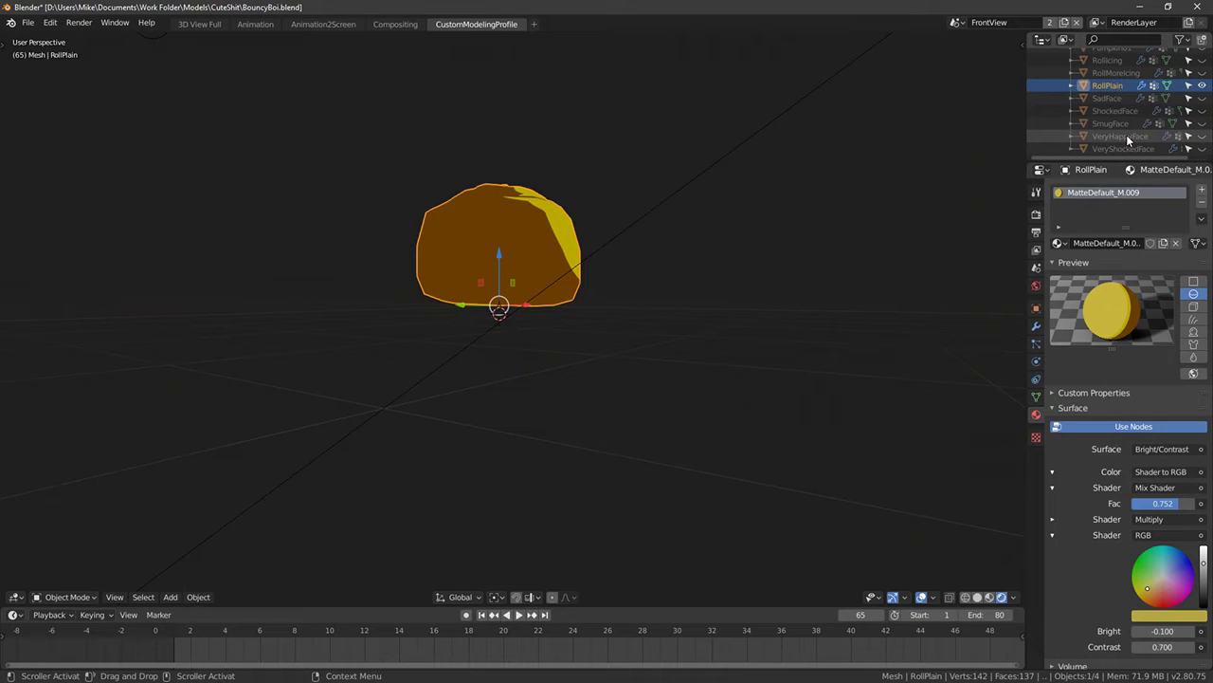
pyautogui.scroll(4, 1126, 135)
pyautogui.scroll(6, 1128, 133)
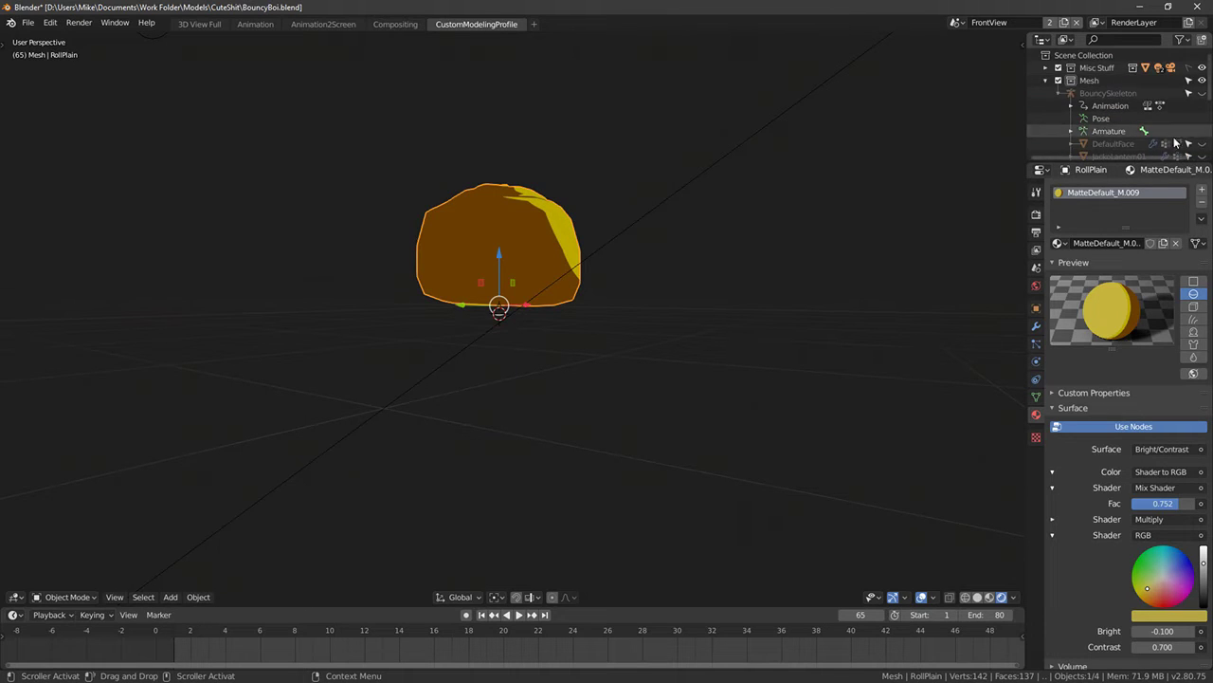
# Switch the viewport to wireframe shading and select the DefaultFace mesh at the base of the roll
pyautogui.press('z')
pyautogui.moveTo(696, 223); pyautogui.dragTo(627, 248, button='middle')
pyautogui.press('z')
pyautogui.moveTo(611, 237); pyautogui.dragTo(570, 180, button='middle')
pyautogui.scroll(8, 540, 294)
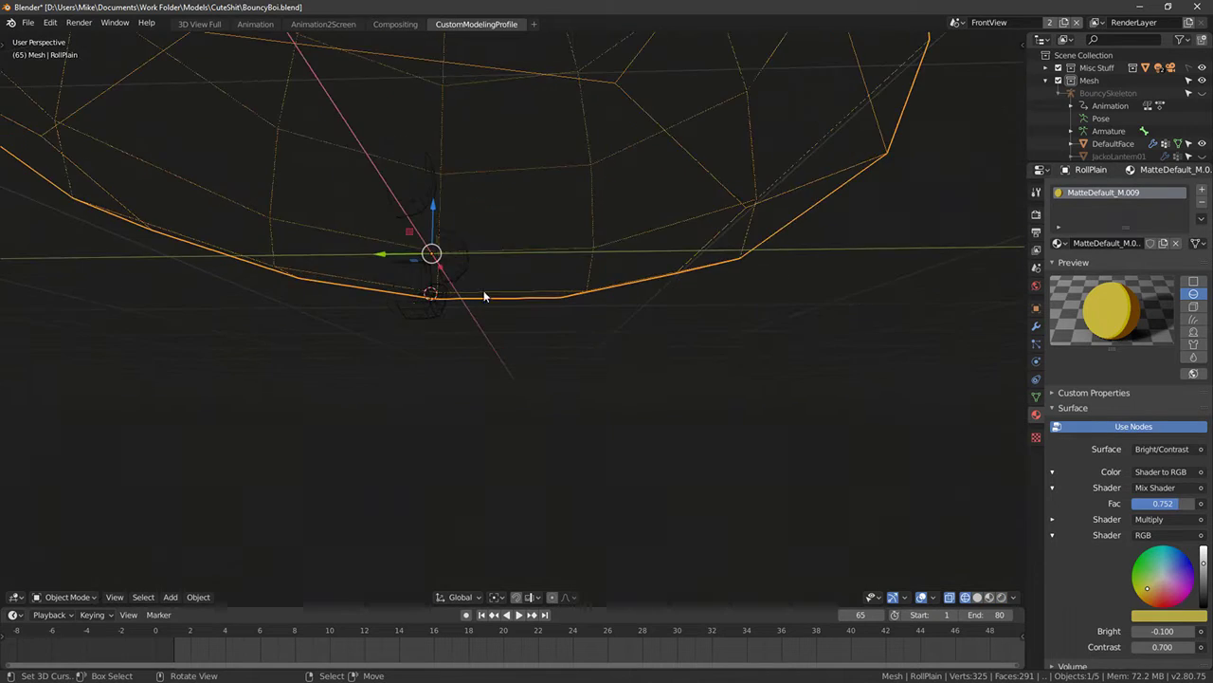
pyautogui.click(483, 290)
pyautogui.scroll(-6, 464, 303)
pyautogui.moveTo(454, 318); pyautogui.dragTo(478, 261, button='middle')
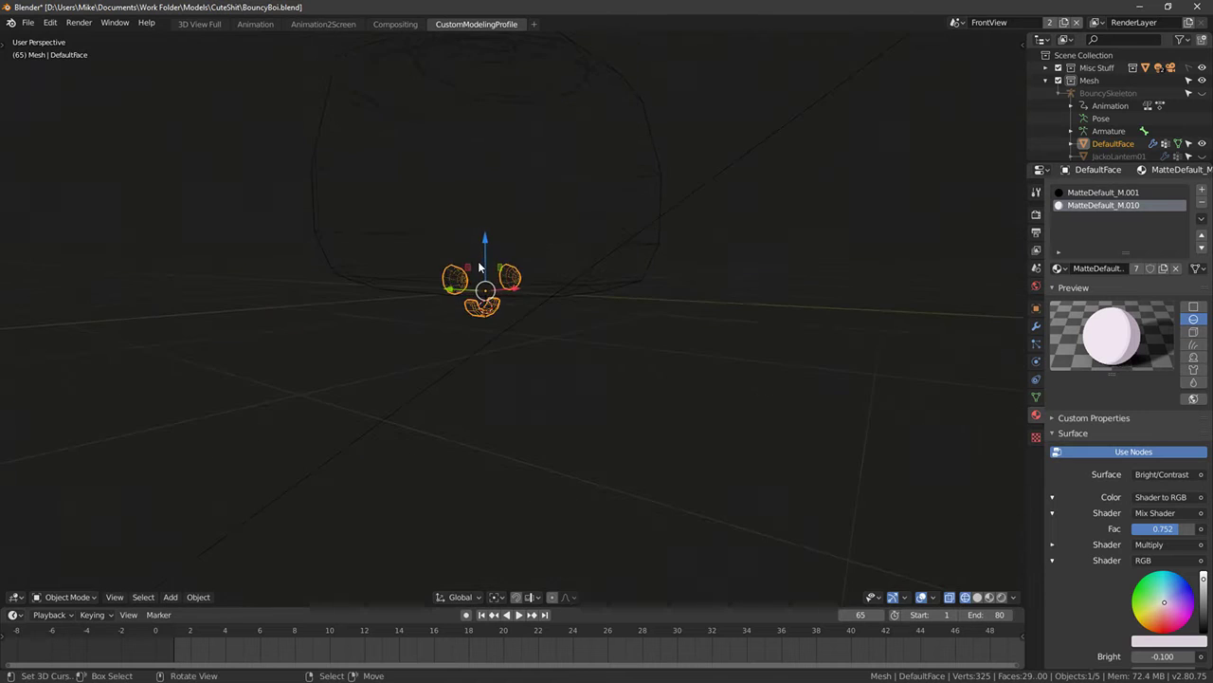
# Duplicate DefaultFace in the right side view and place the copy on the roll's front, moved about -1.477 in Y and 0.885 in Z
pyautogui.press('KP_1')
pyautogui.press('KP_3')
pyautogui.press('g')
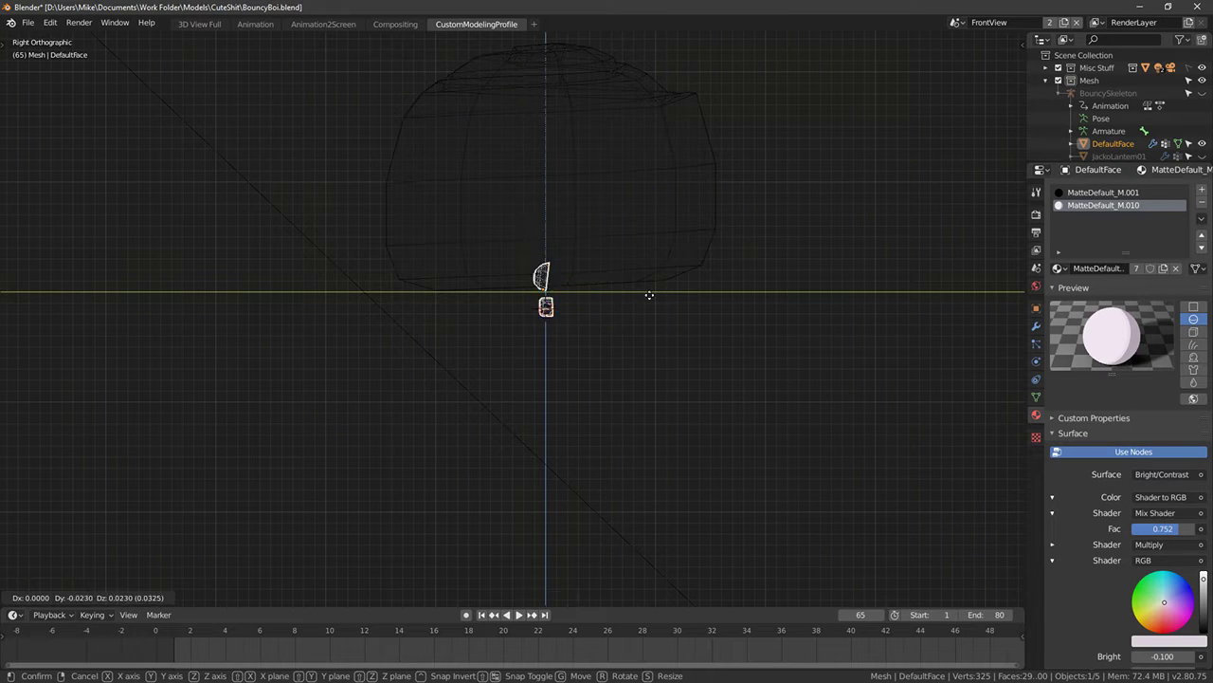
pyautogui.press('Escape')
pyautogui.hotkey('shift', 'd')
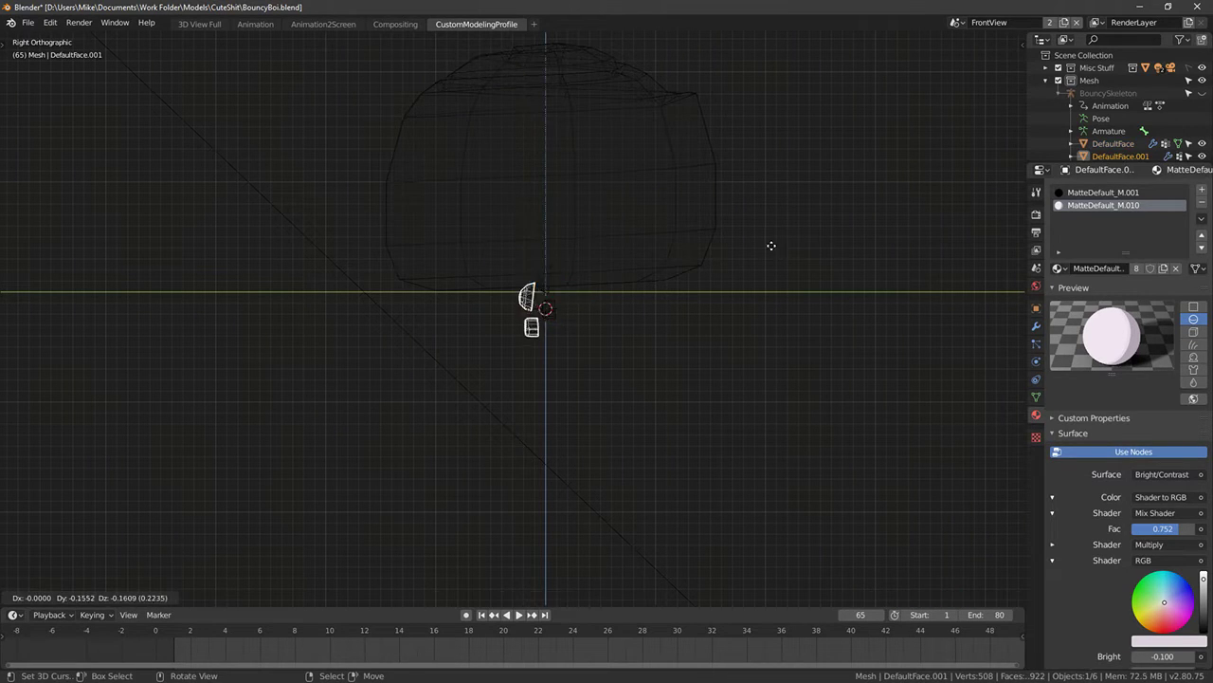
pyautogui.click(577, 161)
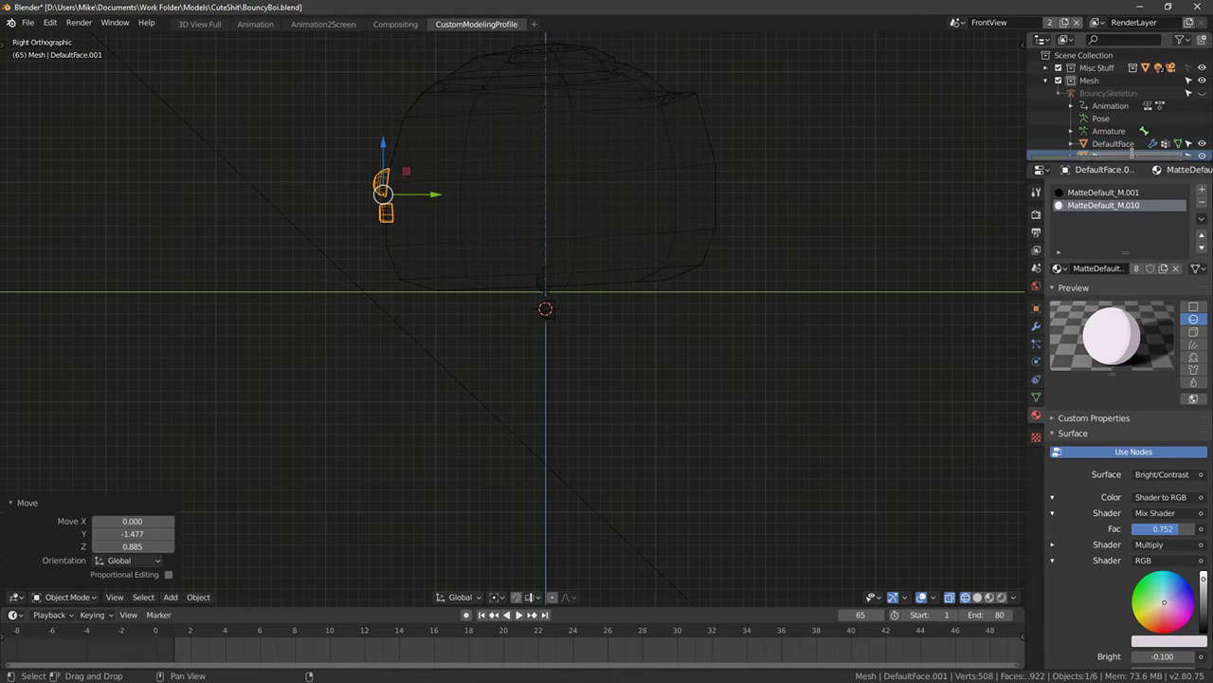
# Rename the duplicated face mesh as PlaceHolder
pyautogui.press('Return')
pyautogui.scroll(-2, 1135, 154)
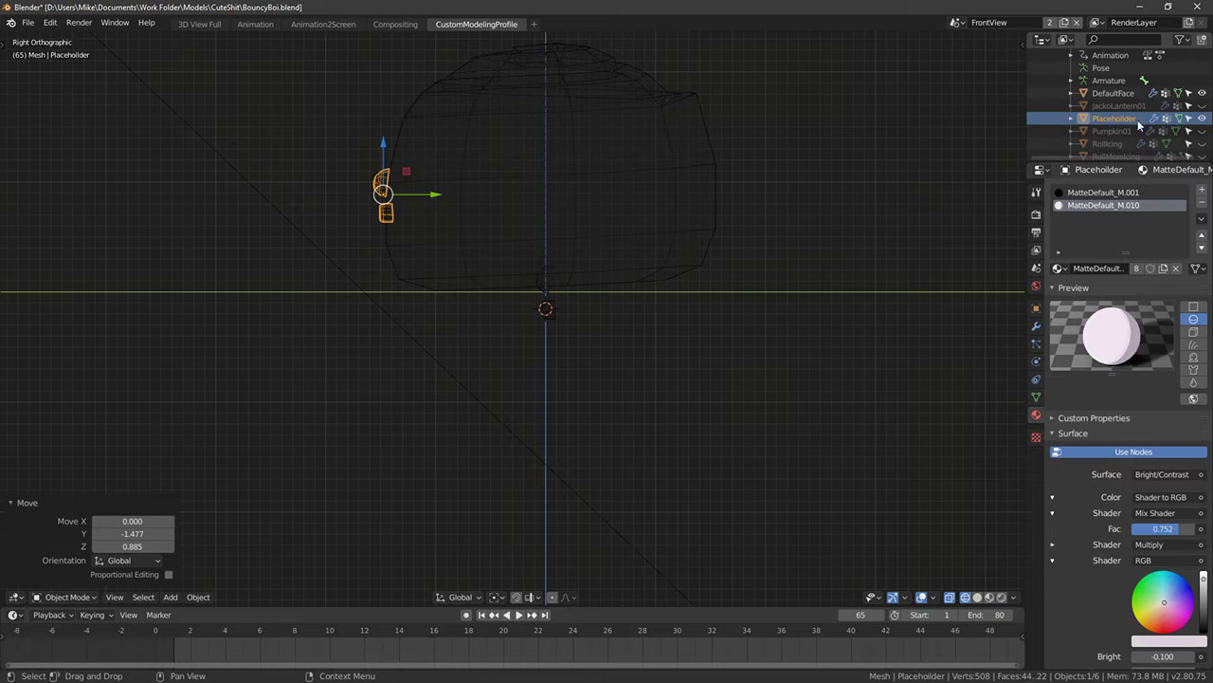
pyautogui.doubleClick(1110, 124)
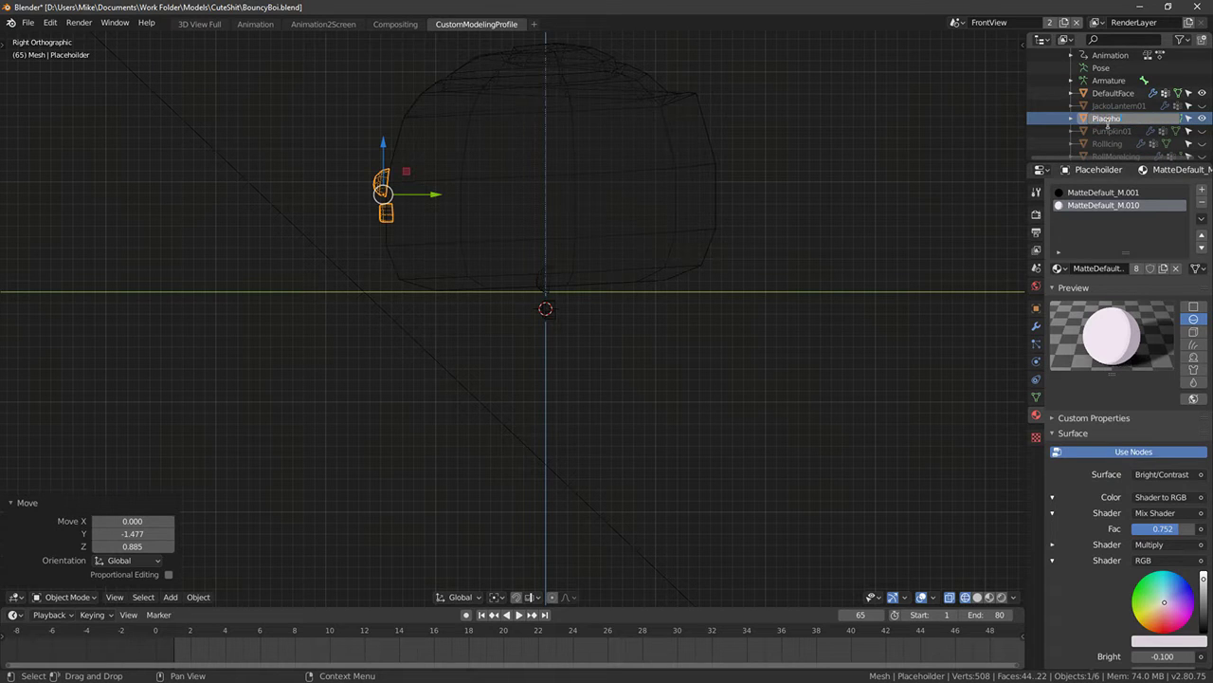
pyautogui.write('PlaceHolder')
pyautogui.press('Return')
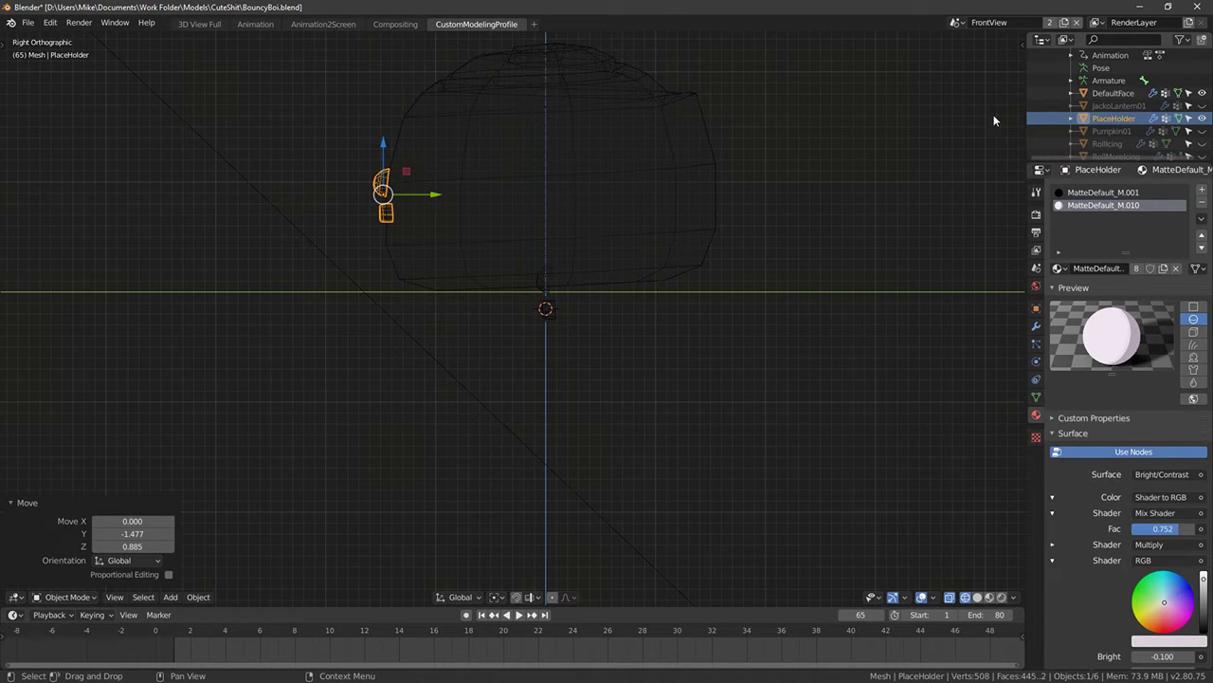
# Play the bounce animation in solid shading and hide the original DefaultFace mesh
pyautogui.moveTo(576, 230)
pyautogui.mouseDown(button='middle')
pyautogui.moveTo(612, 244)
pyautogui.moveTo(631, 269)
pyautogui.mouseUp(button='middle')
pyautogui.hotkey('shift', 'z')
pyautogui.press('space')
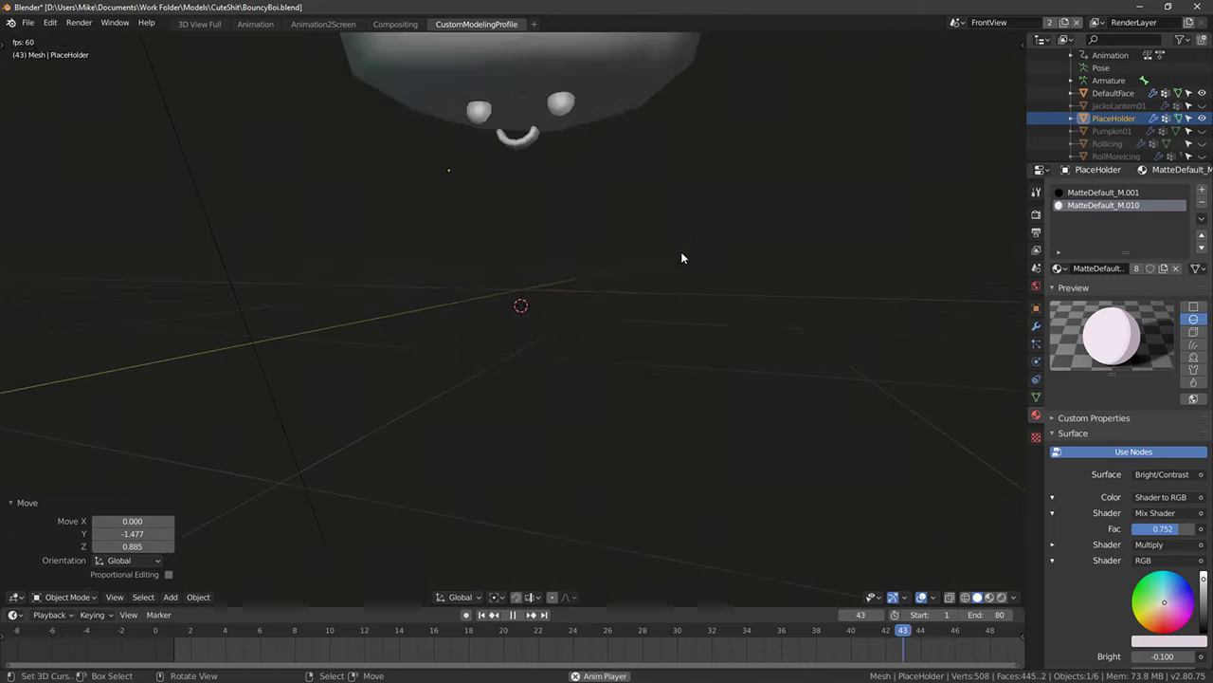
pyautogui.press('KP_1')
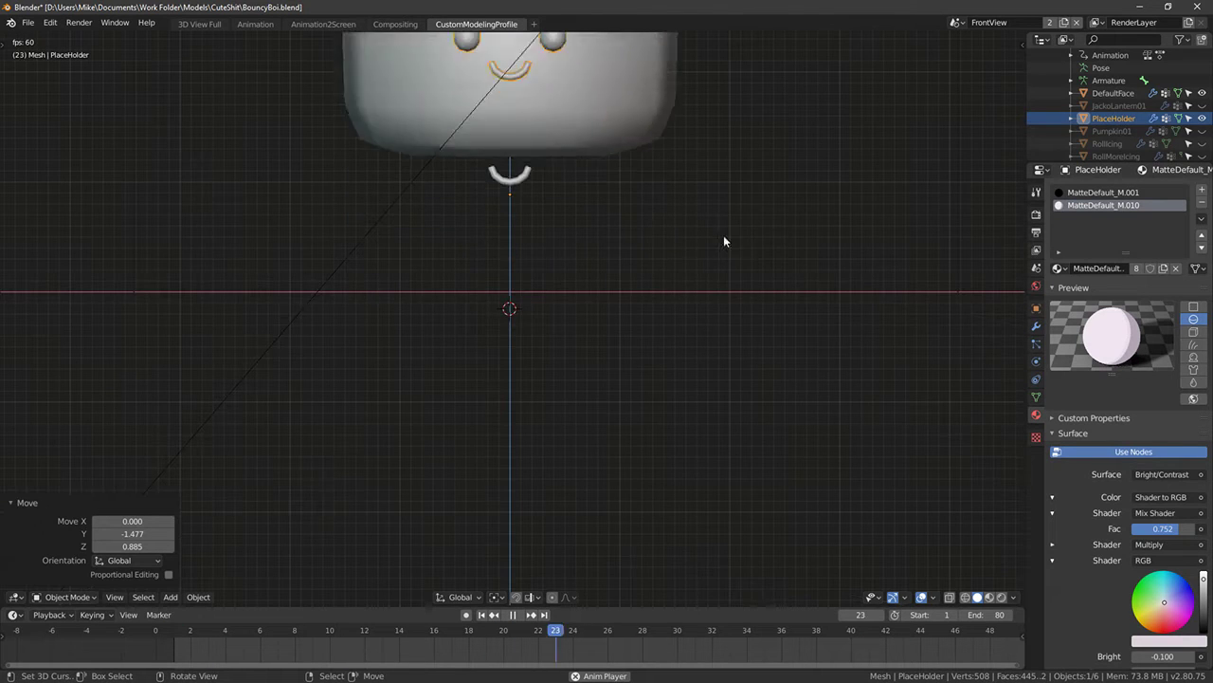
pyautogui.click(1201, 93)
pyautogui.press('KP_3')
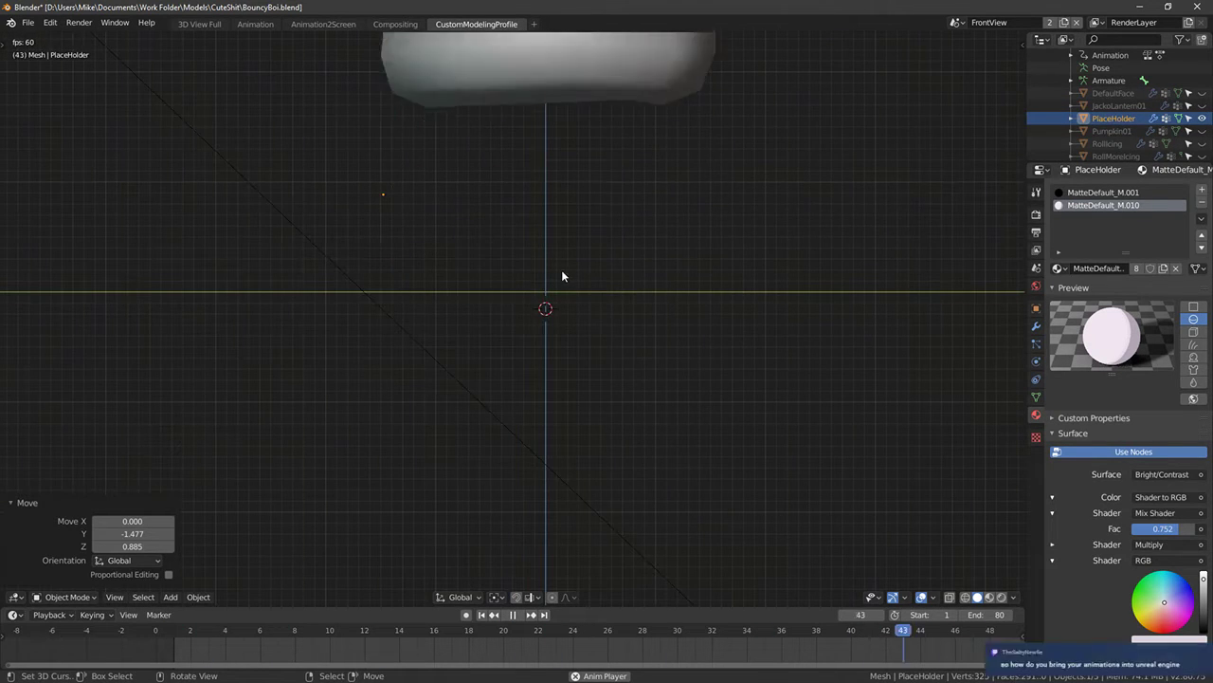
# Rotate the PlaceHolder face about 5.28° in the side view, move it against the roll's front, and replay the bounce animation
pyautogui.press('space')
pyautogui.press('r')
pyautogui.click(548, 201)
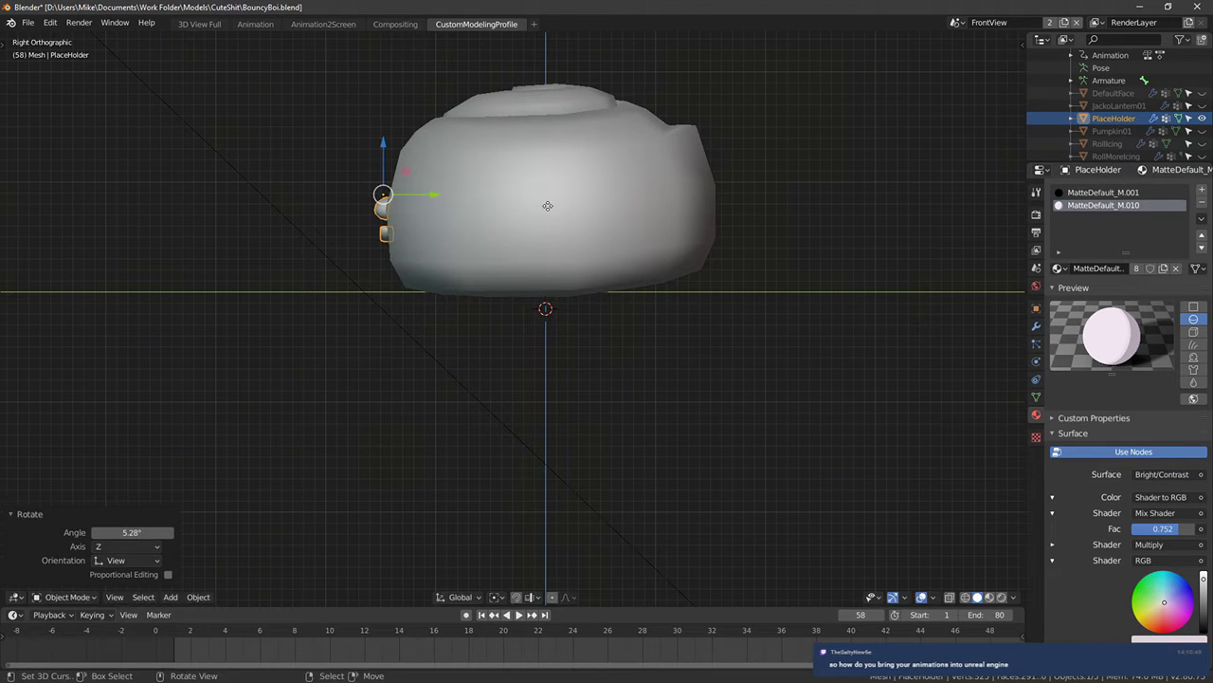
pyautogui.press('g')
pyautogui.click(552, 190)
pyautogui.moveTo(553, 193); pyautogui.dragTo(550, 254, button='middle')
pyautogui.press('Tab')
pyautogui.press('Tab')
pyautogui.press('space')
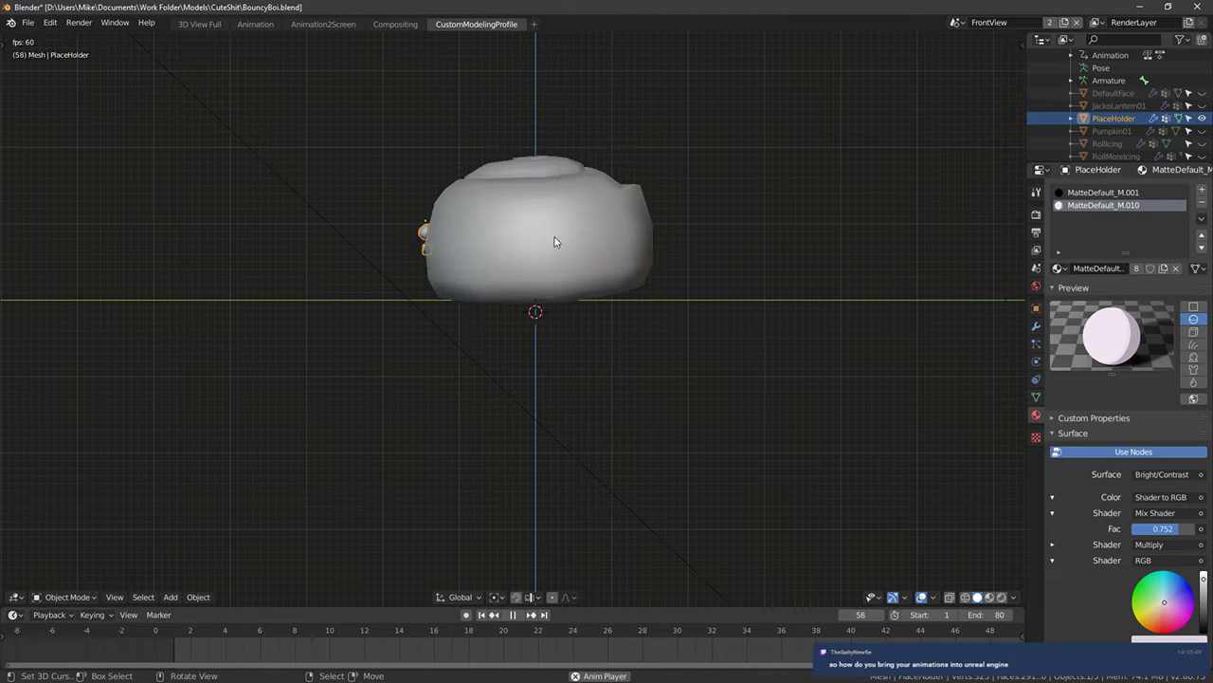
# Stop the bounce playback, switch to the Animation workspace and save the file
pyautogui.moveTo(519, 205); pyautogui.dragTo(700, 234, button='middle')
pyautogui.press('space')
pyautogui.keyDown('shift'); pyautogui.moveTo(453, 239); pyautogui.dragTo(492, 302, button='middle'); pyautogui.keyUp('shift')
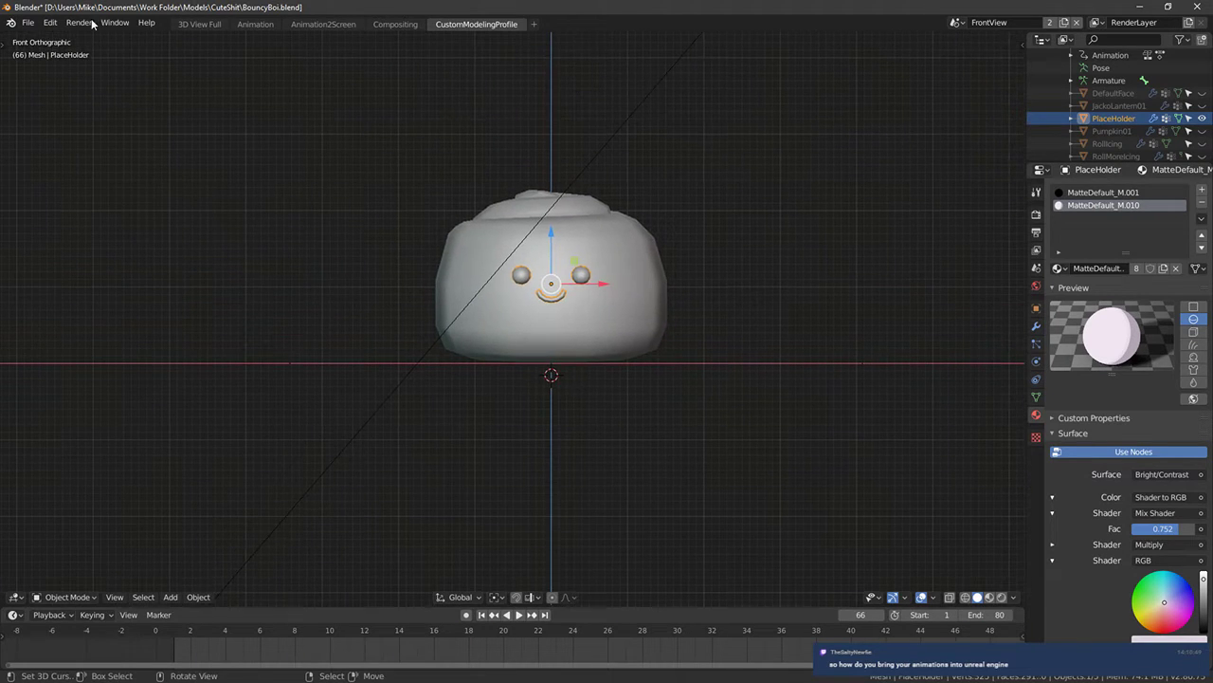
pyautogui.click(322, 25)
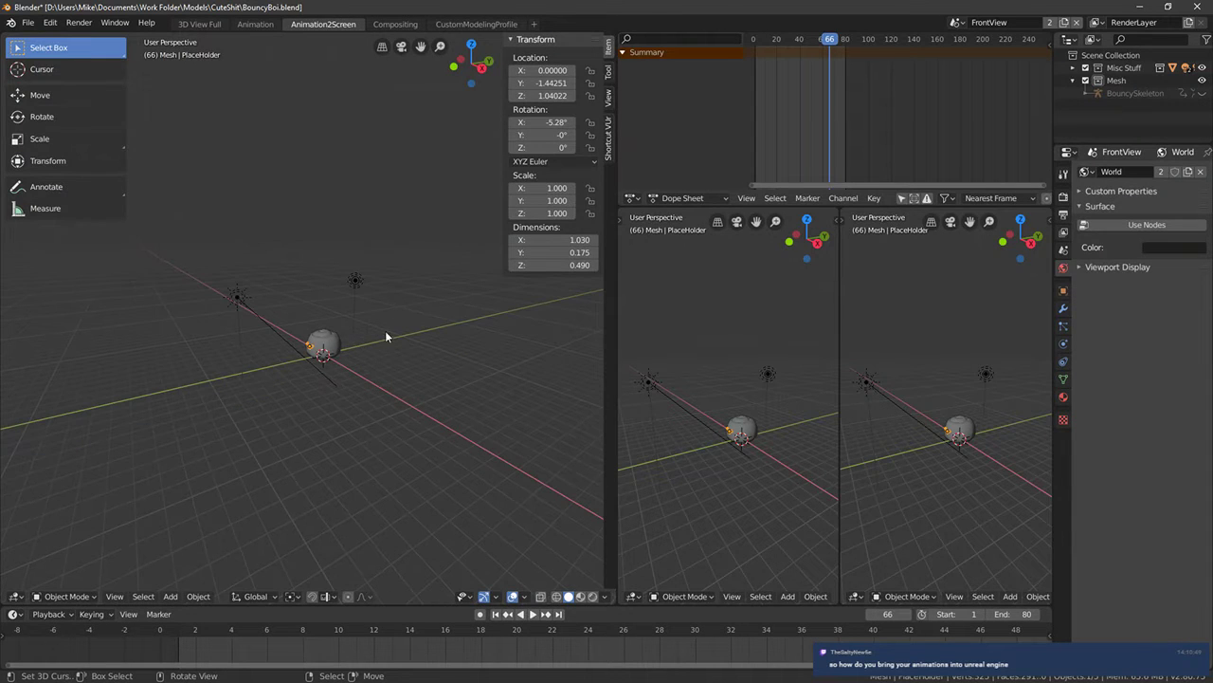
pyautogui.click(256, 24)
pyautogui.scroll(-4, 616, 271)
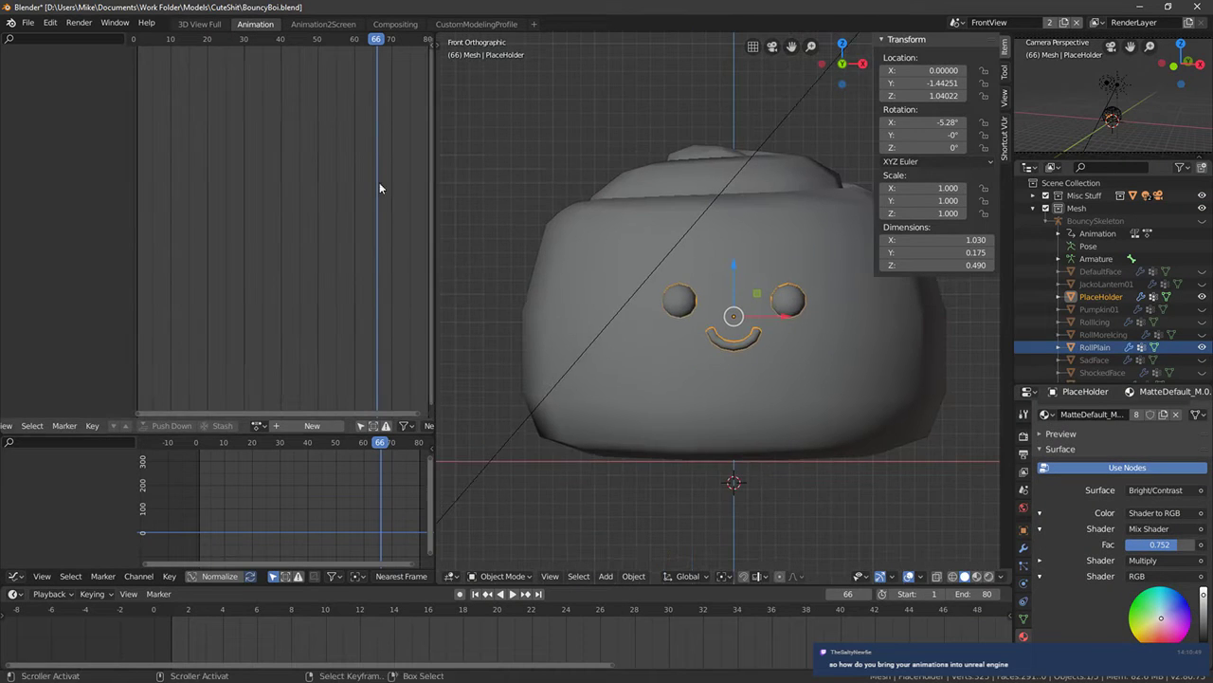
pyautogui.click(27, 23)
pyautogui.click(52, 111)
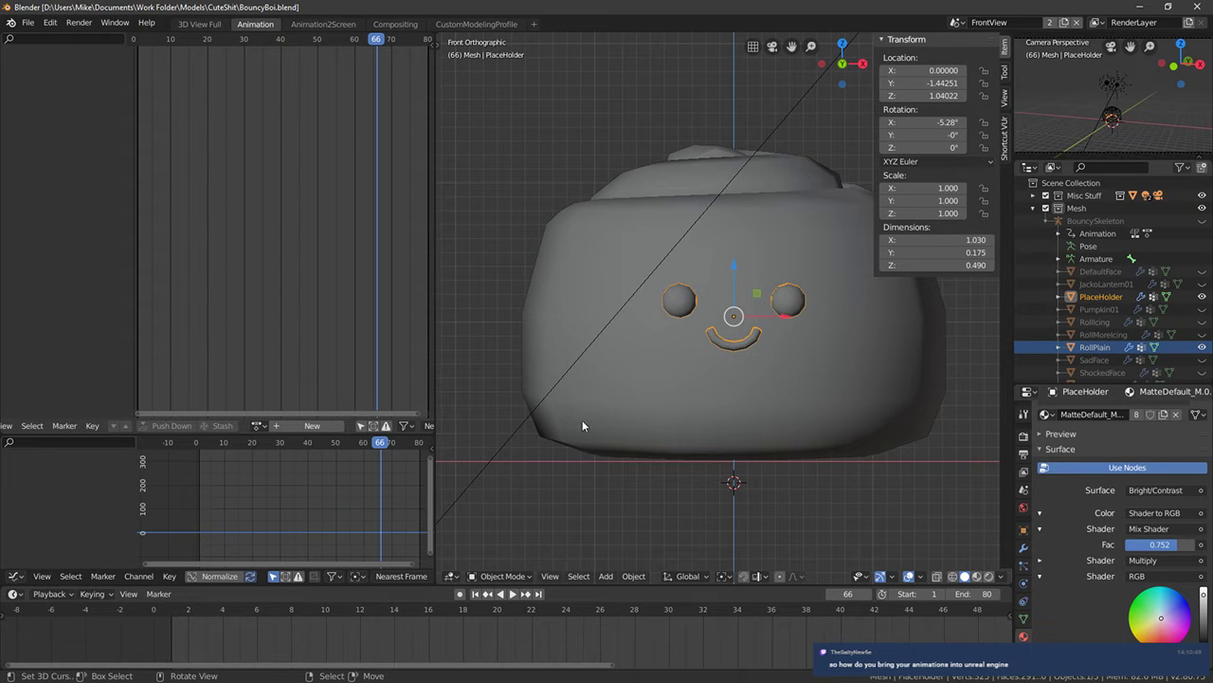
# Select the skeleton's animation data and show the roll in wireframe
pyautogui.moveTo(694, 323); pyautogui.dragTo(714, 315, button='middle')
pyautogui.scroll(-2, 715, 314)
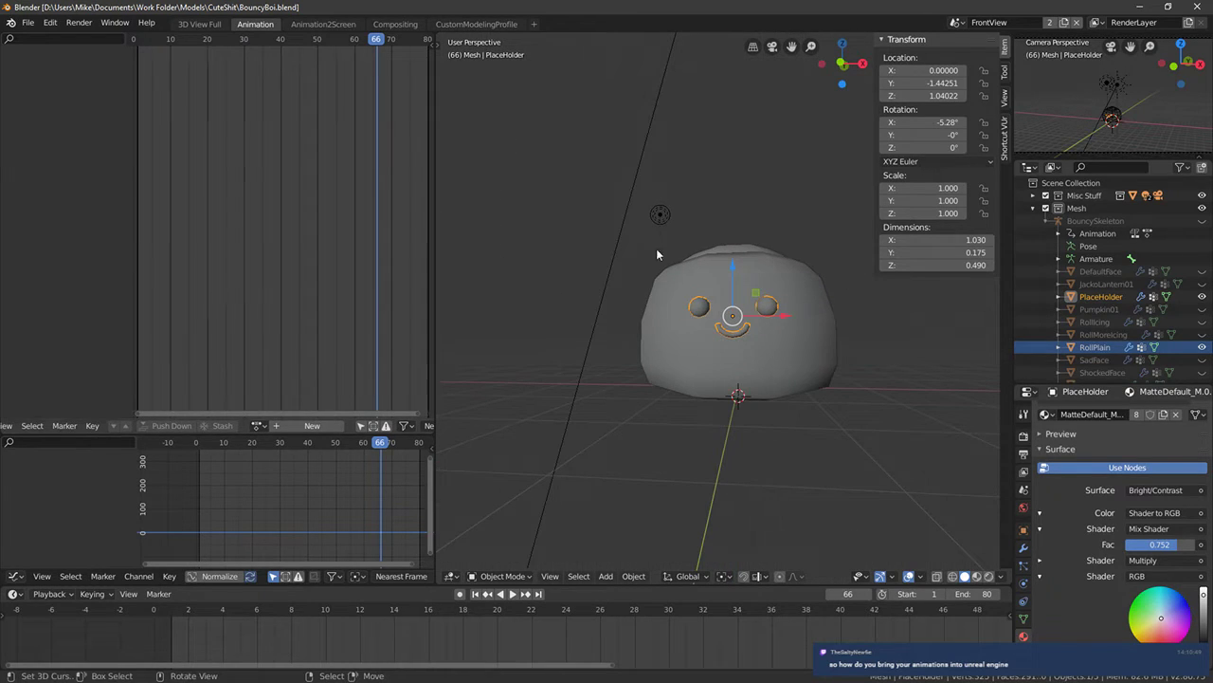
pyautogui.click(1097, 233)
pyautogui.moveTo(664, 313)
pyautogui.mouseDown(button='middle')
pyautogui.moveTo(608, 311)
pyautogui.moveTo(631, 311)
pyautogui.mouseUp(button='middle')
pyautogui.hotkey('shift', 'z')
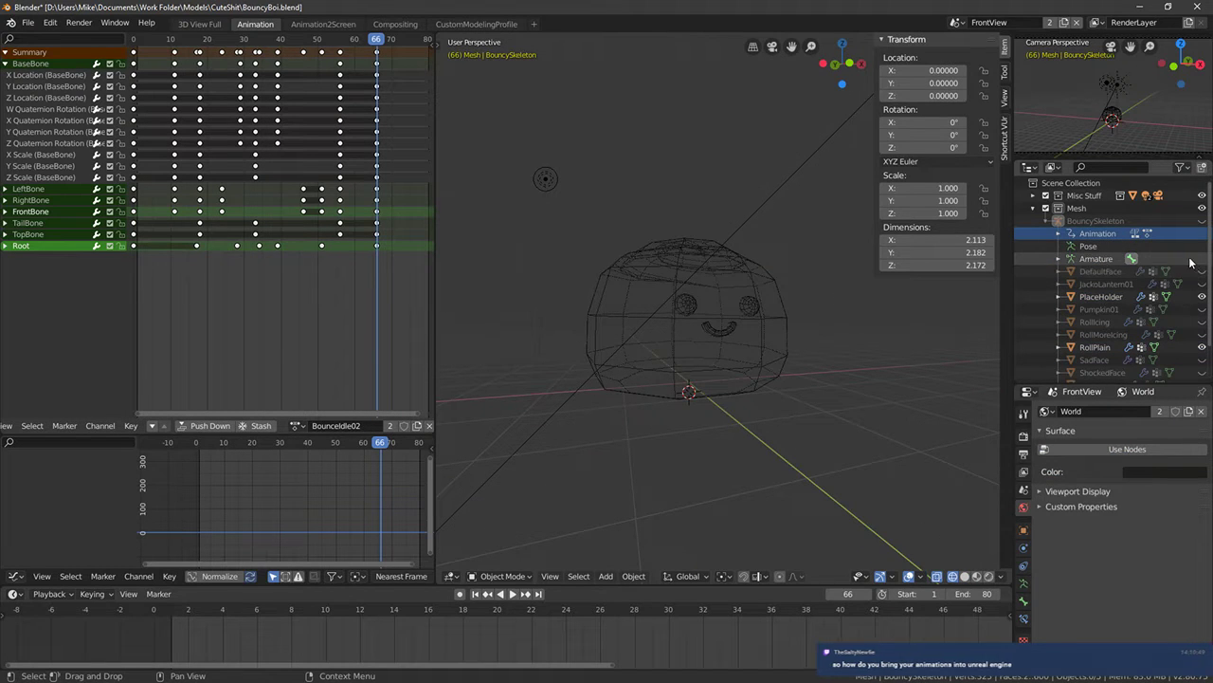
# Expand the armature's bone hierarchy, then unhide BouncySkeleton and select it in the front view
pyautogui.click(1059, 258)
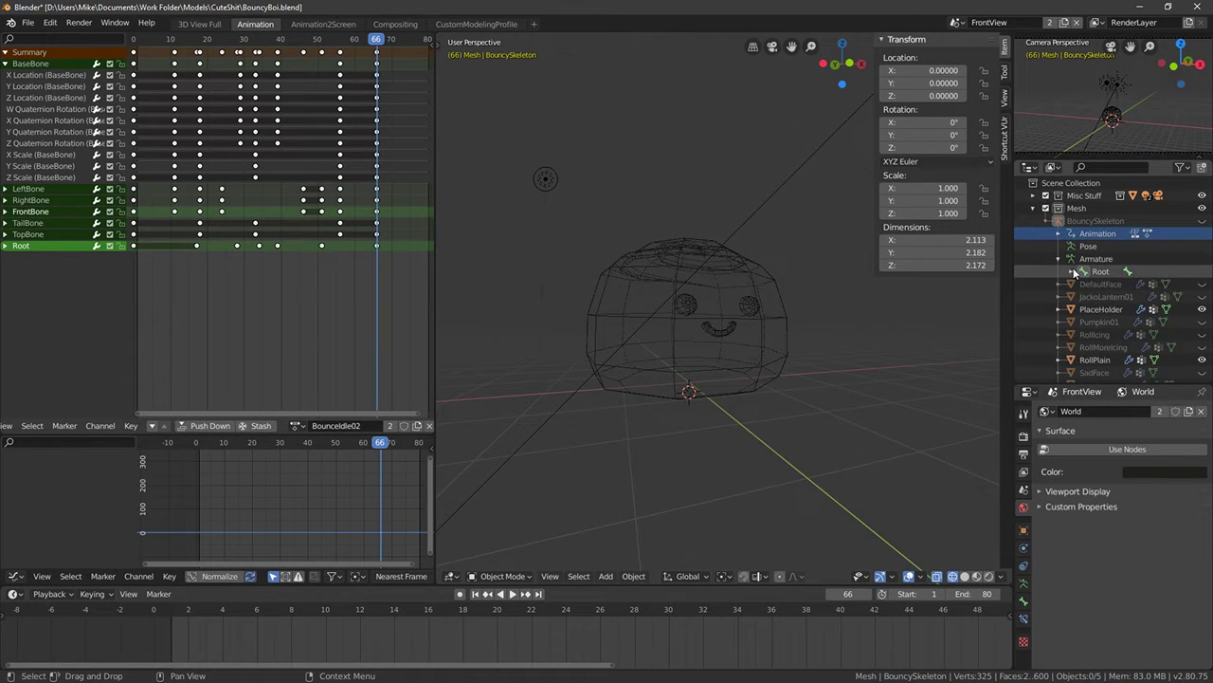
pyautogui.click(1071, 271)
pyautogui.click(1082, 284)
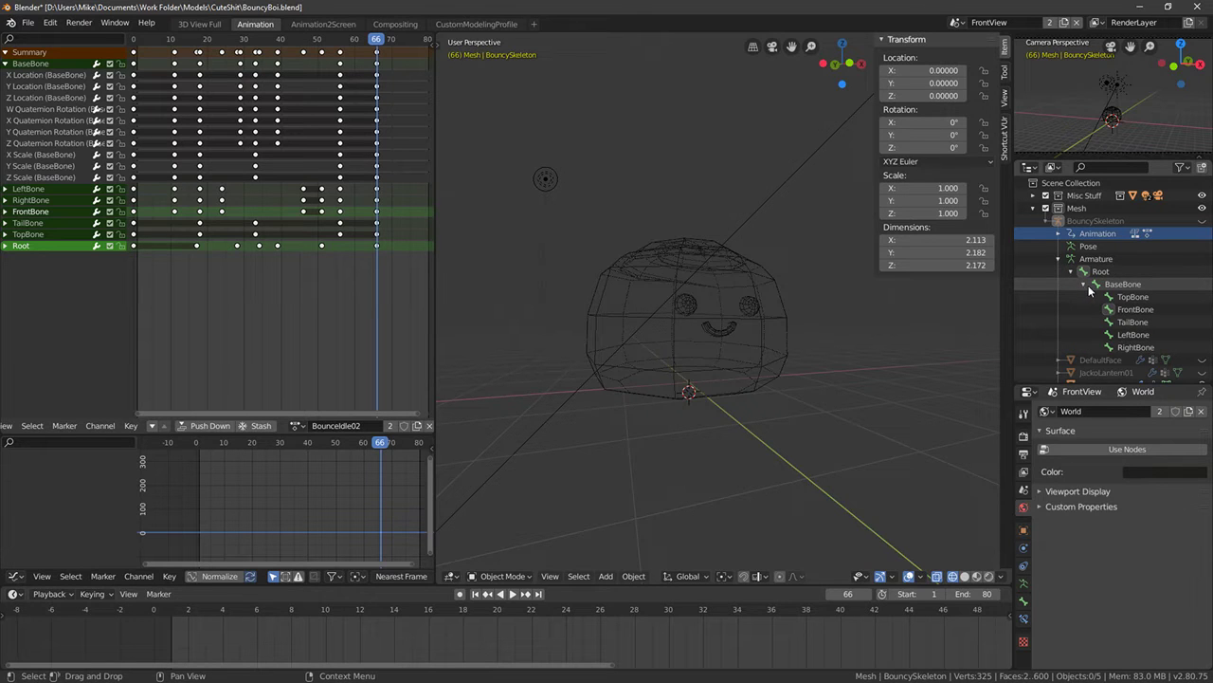
pyautogui.click(1202, 222)
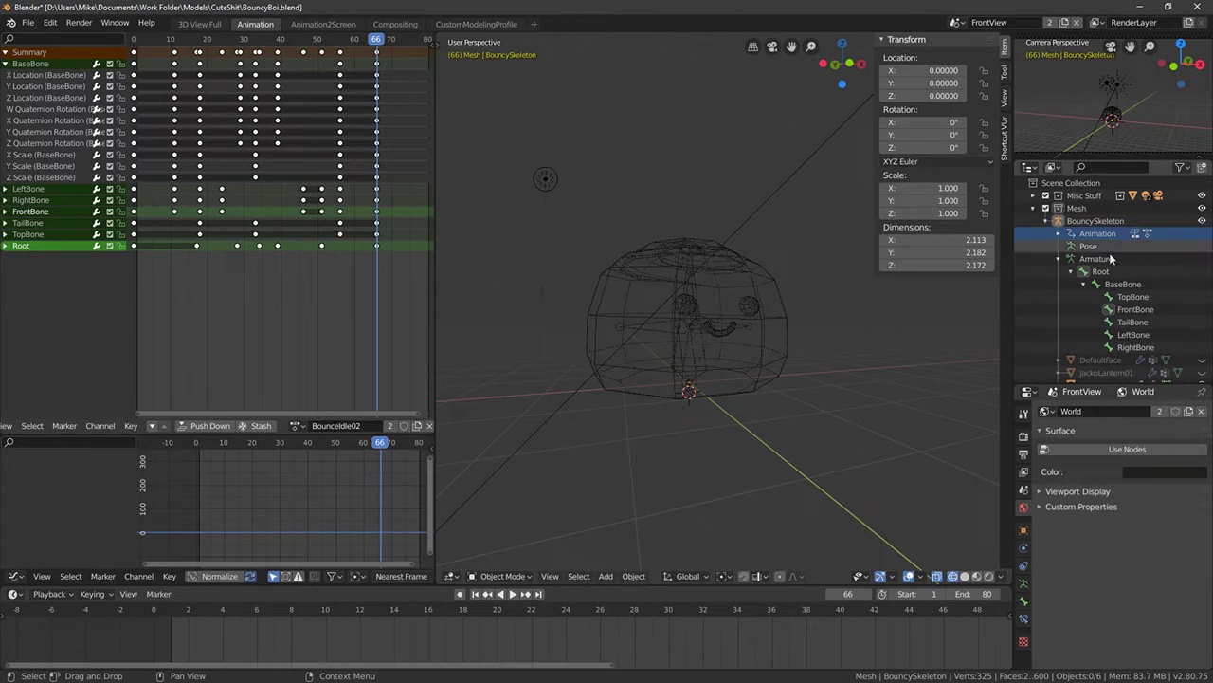
pyautogui.click(688, 280)
pyautogui.click(690, 281)
pyautogui.press('KP_1')
pyautogui.press('KP_1')
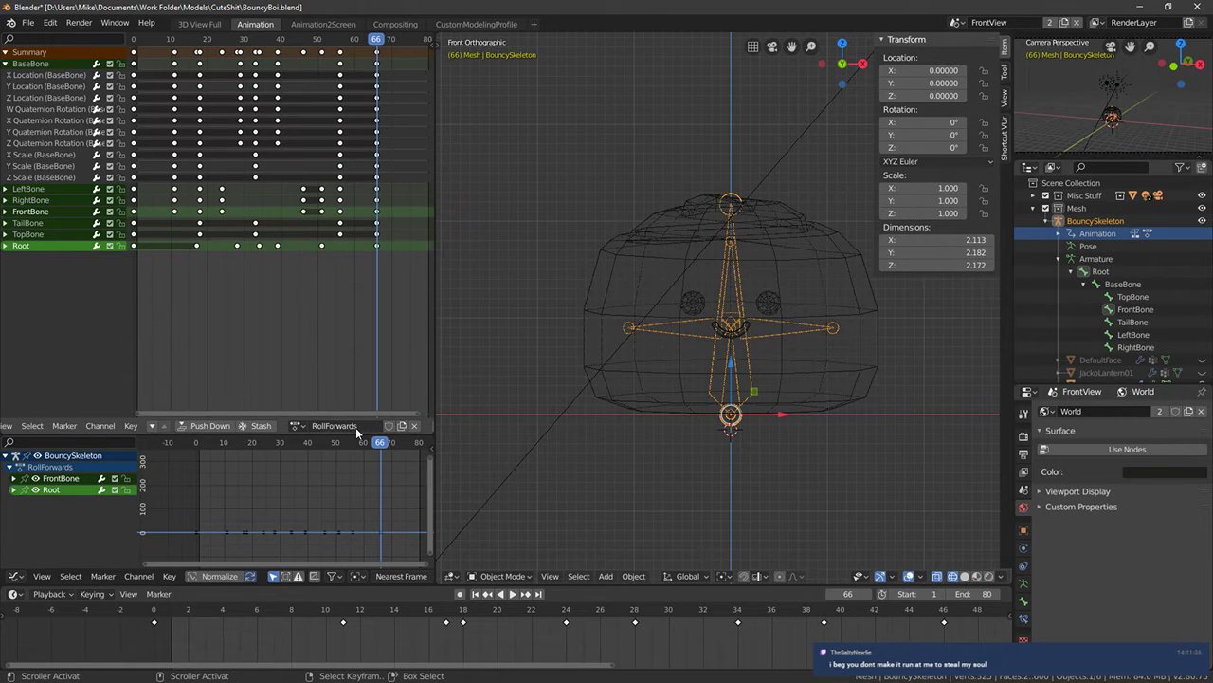
# Delete all keyframes from the RollForwards action and reassign the action to the skeleton at frame 0
pyautogui.press('a')
pyautogui.press('x')
pyautogui.click(273, 302)
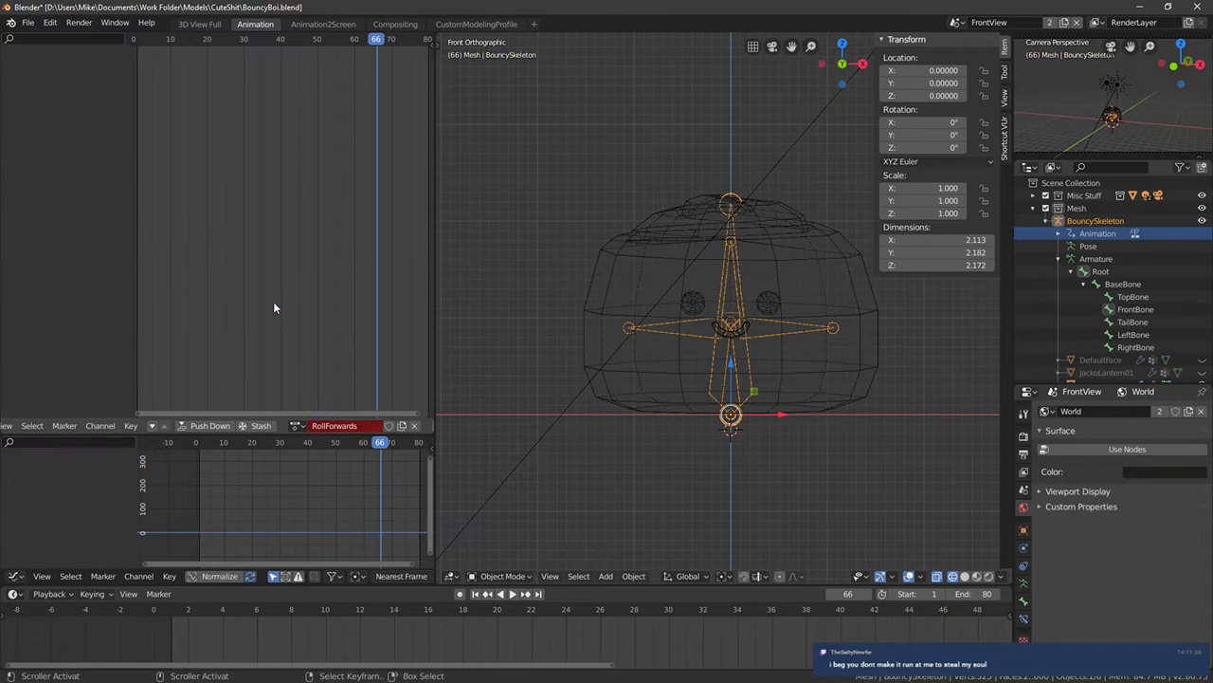
pyautogui.moveTo(273, 302); pyautogui.dragTo(200, 260)
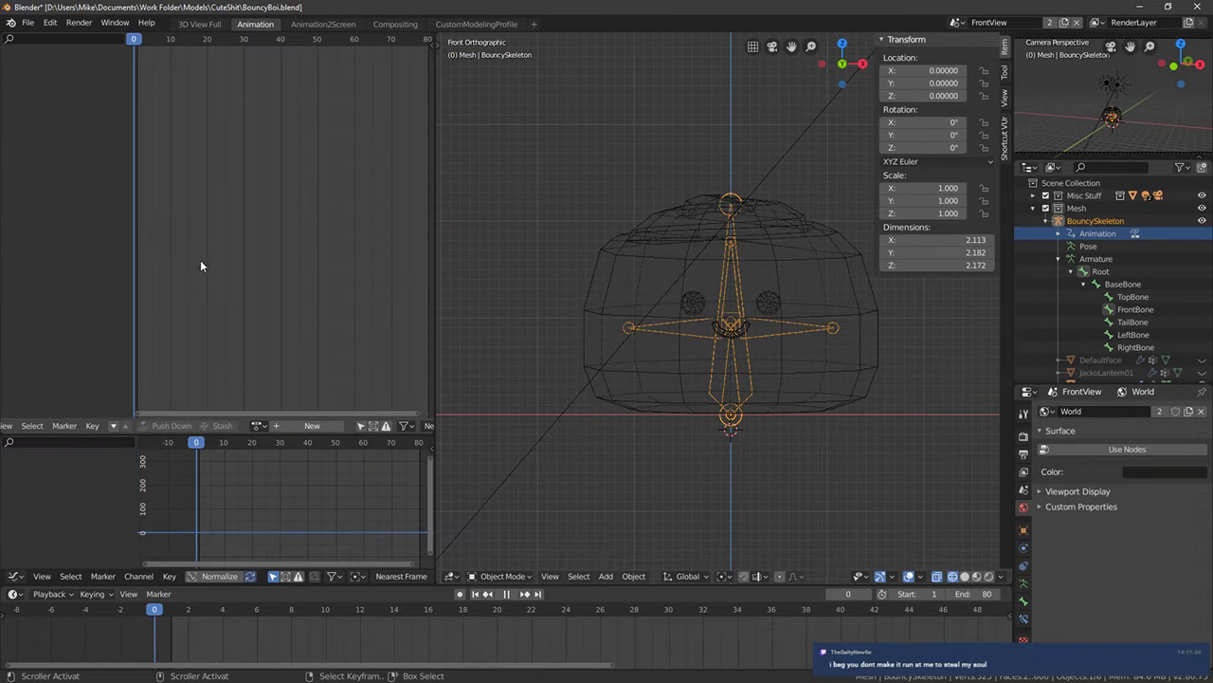
pyautogui.click(254, 425)
pyautogui.click(294, 480)
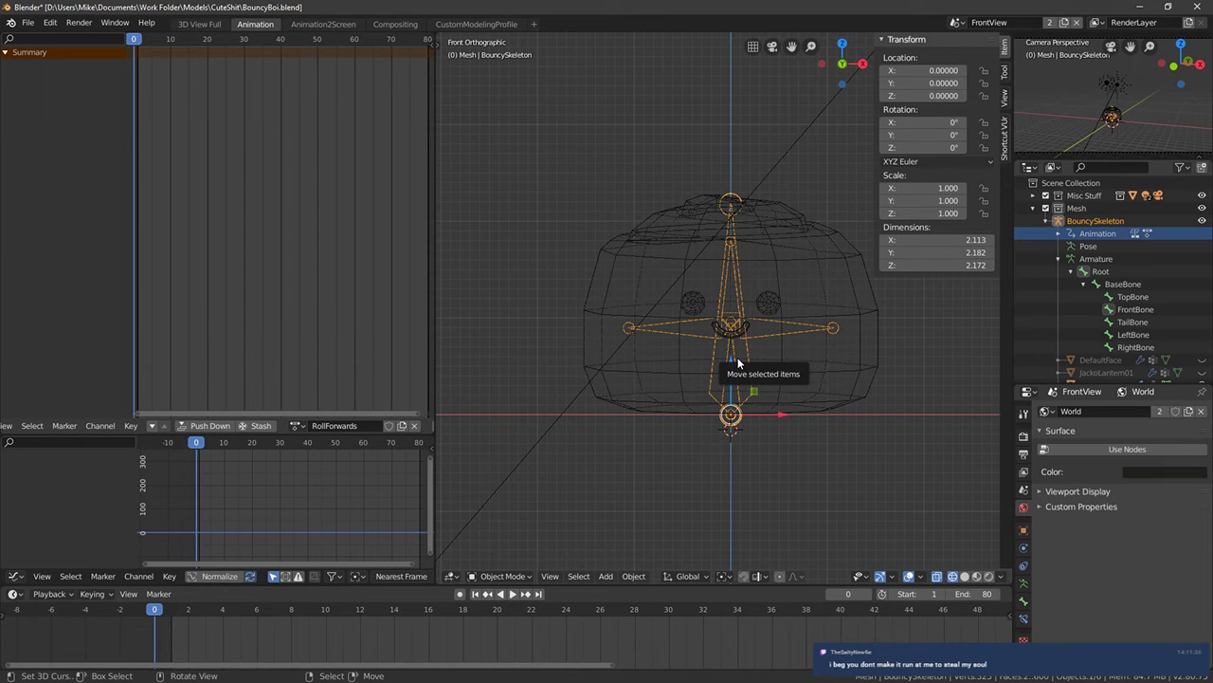
# Put BouncySkeleton in Pose Mode and insert a LocRotScale keyframe on the Root bone at frame 0 in the right side view
pyautogui.scroll(1, 835, 351)
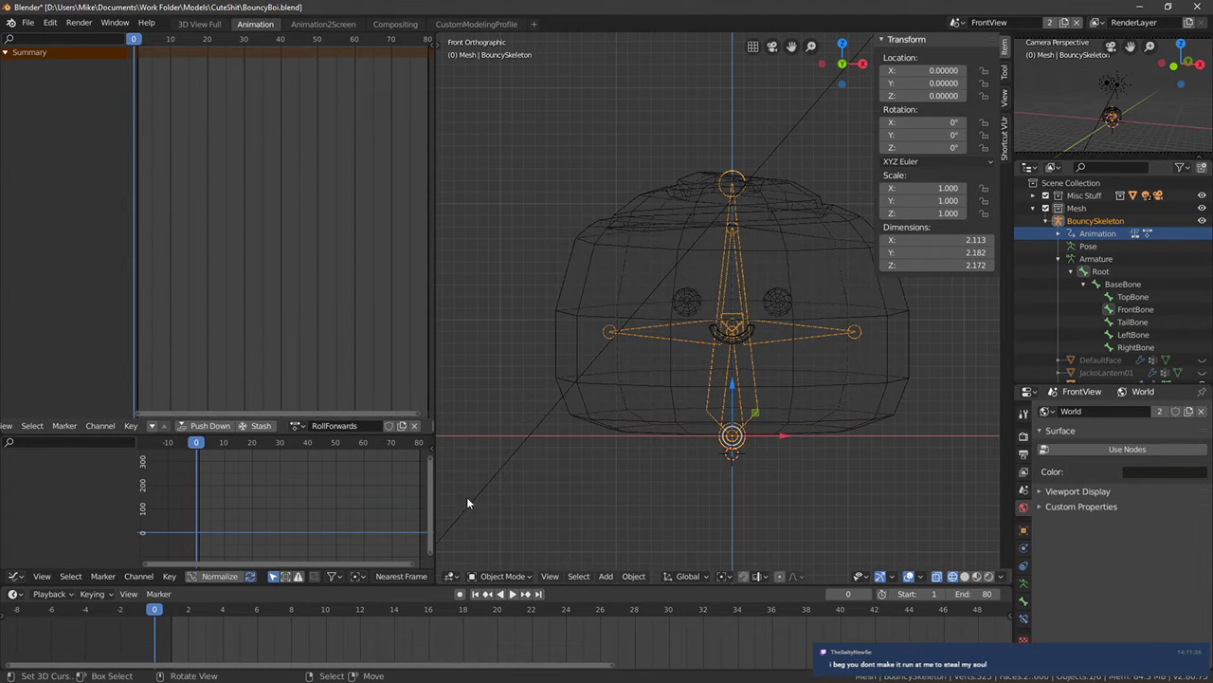
pyautogui.click(502, 575)
pyautogui.click(502, 535)
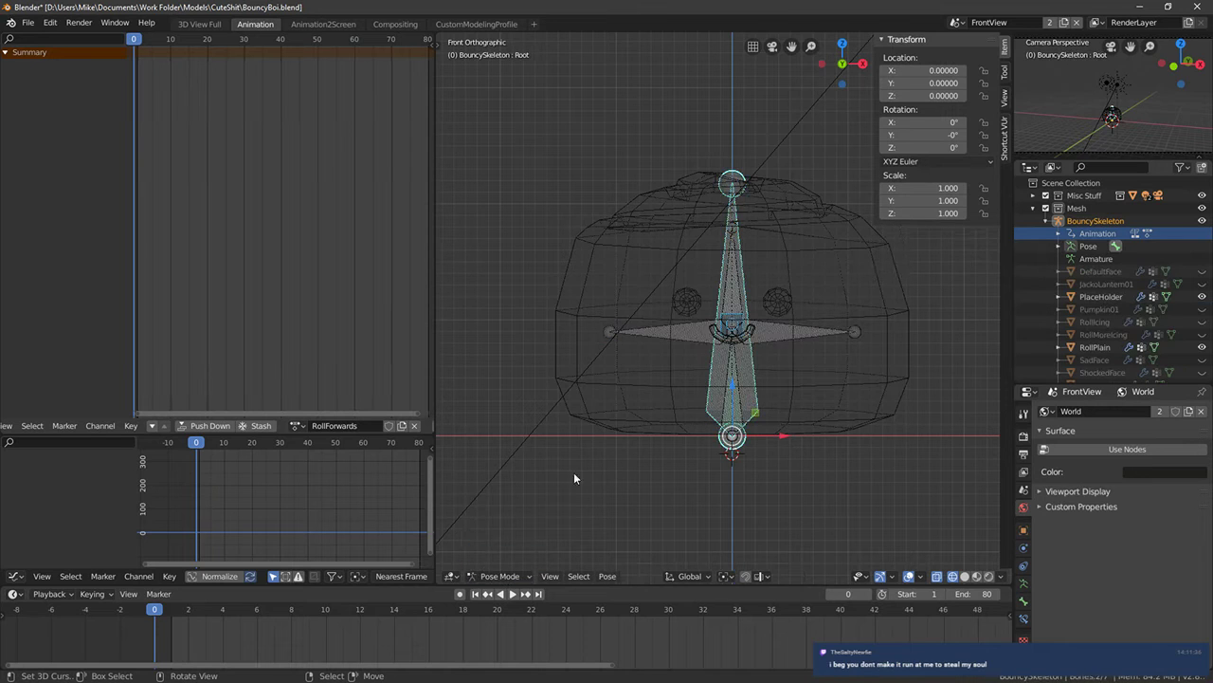
pyautogui.press('KP_3')
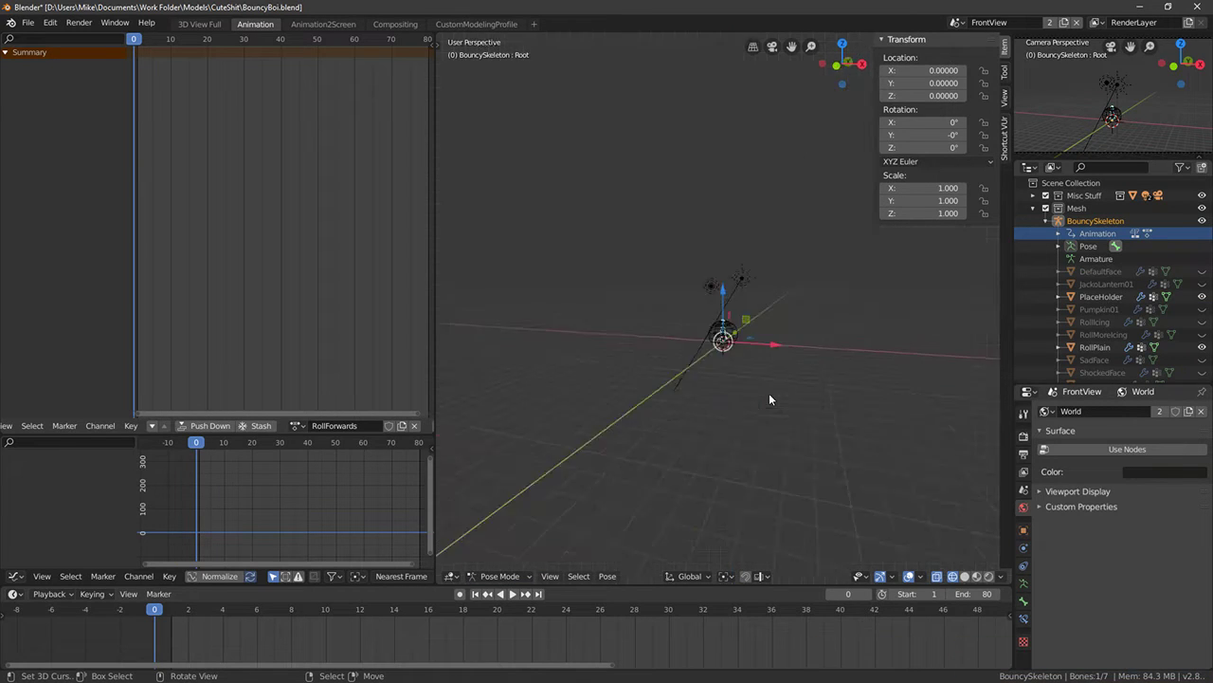
pyautogui.press('KP_Decimal')
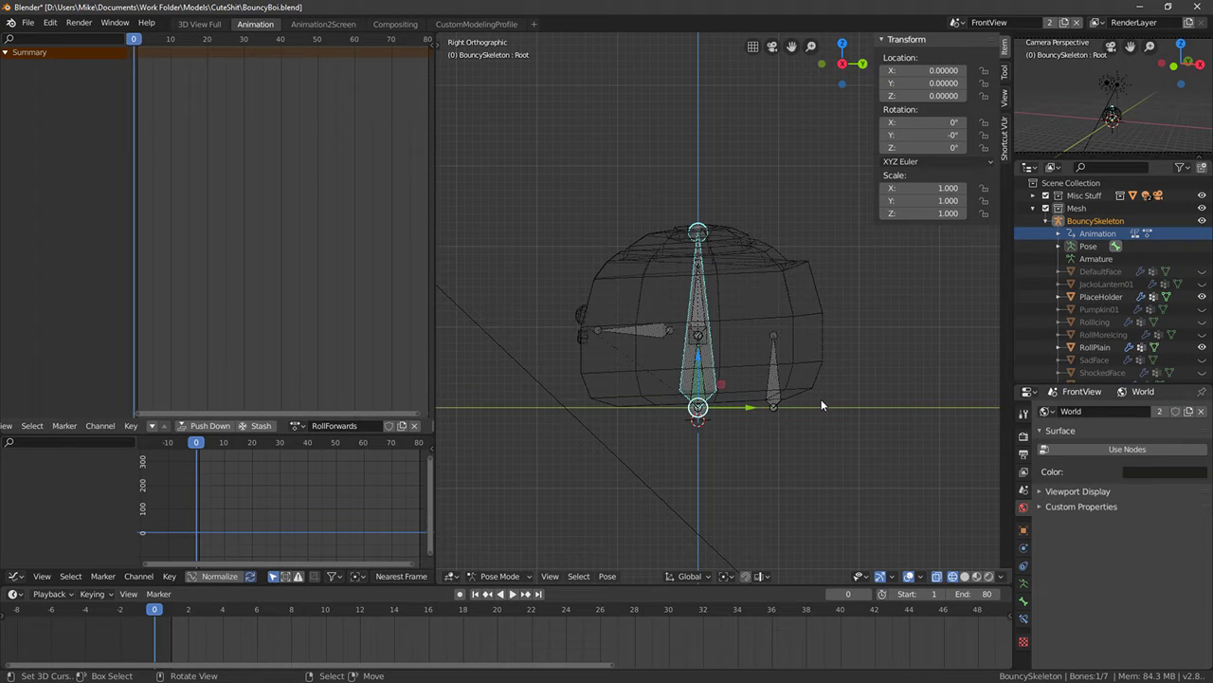
pyautogui.press('i')
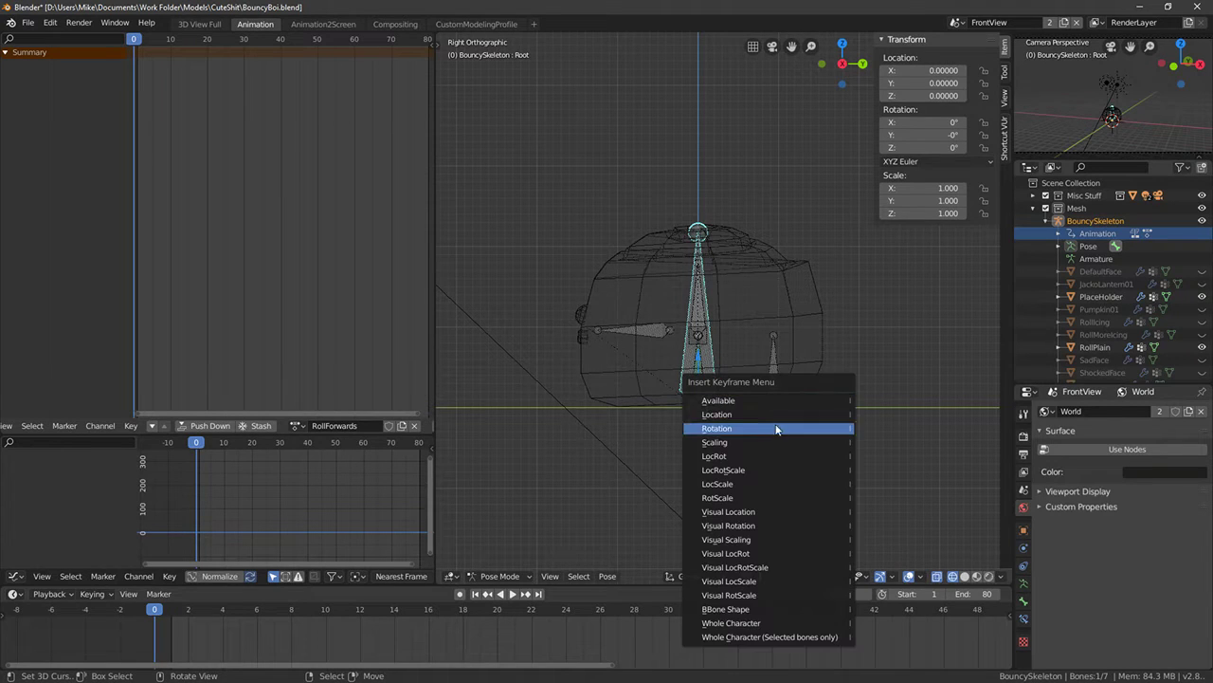
pyautogui.click(742, 470)
pyautogui.write('r')
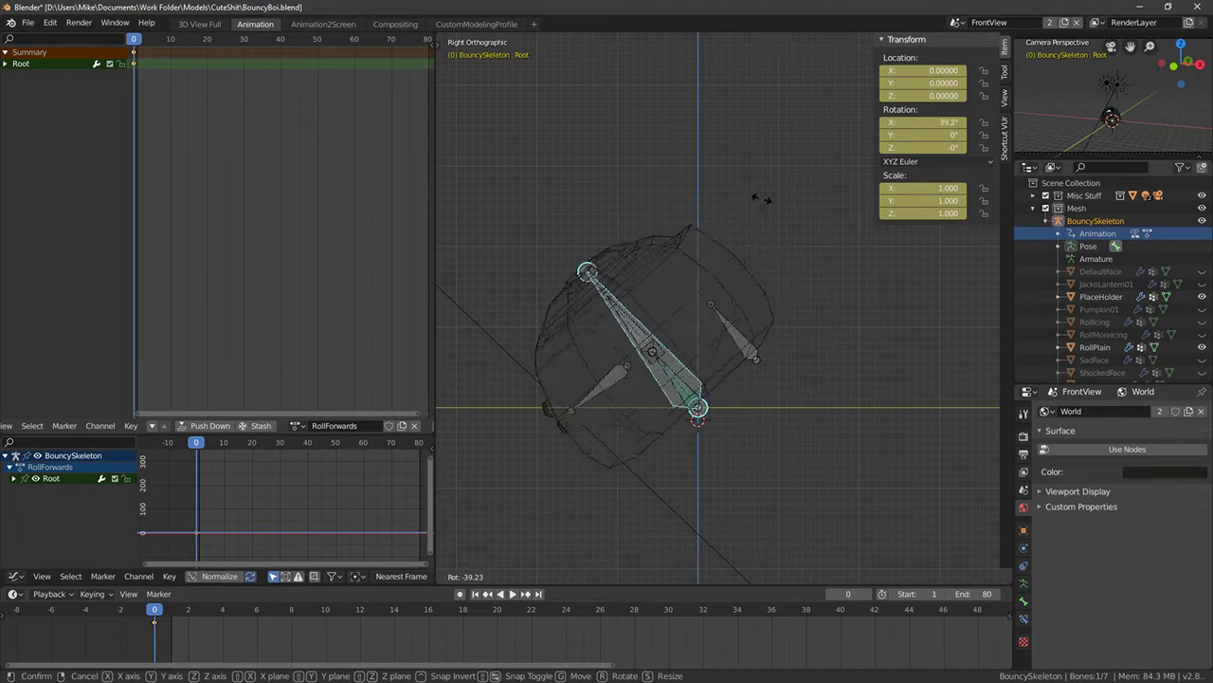
pyautogui.write('90')
pyautogui.press('Return')
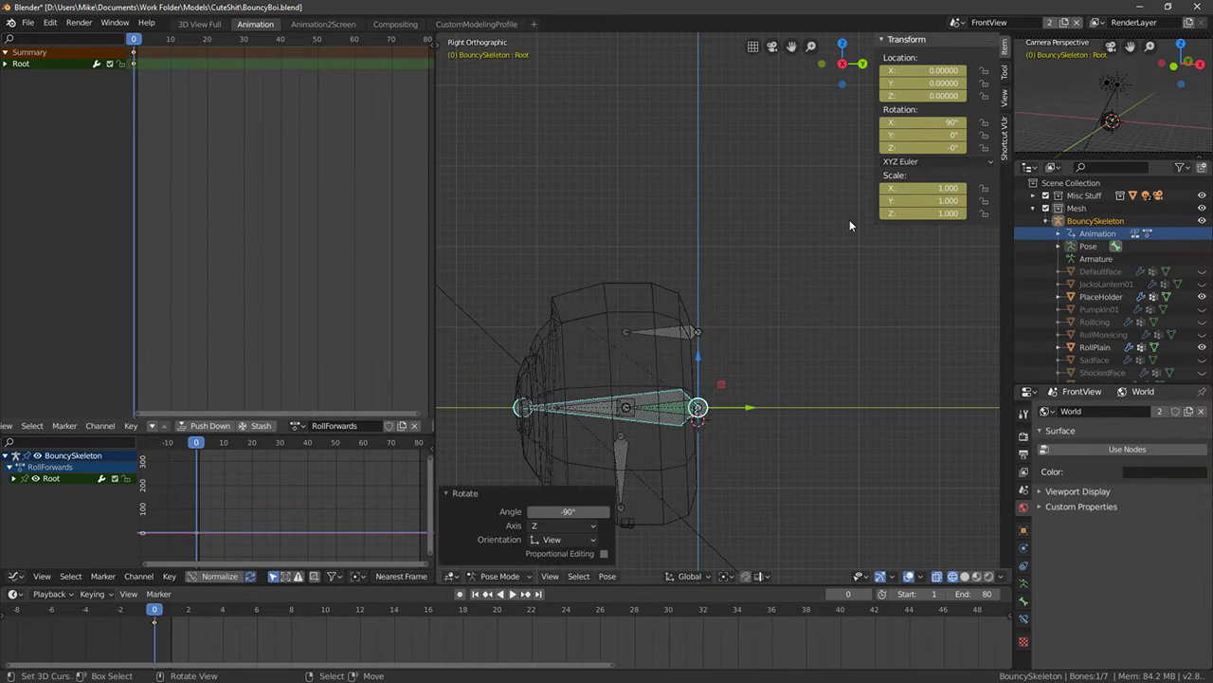
pyautogui.press('g')
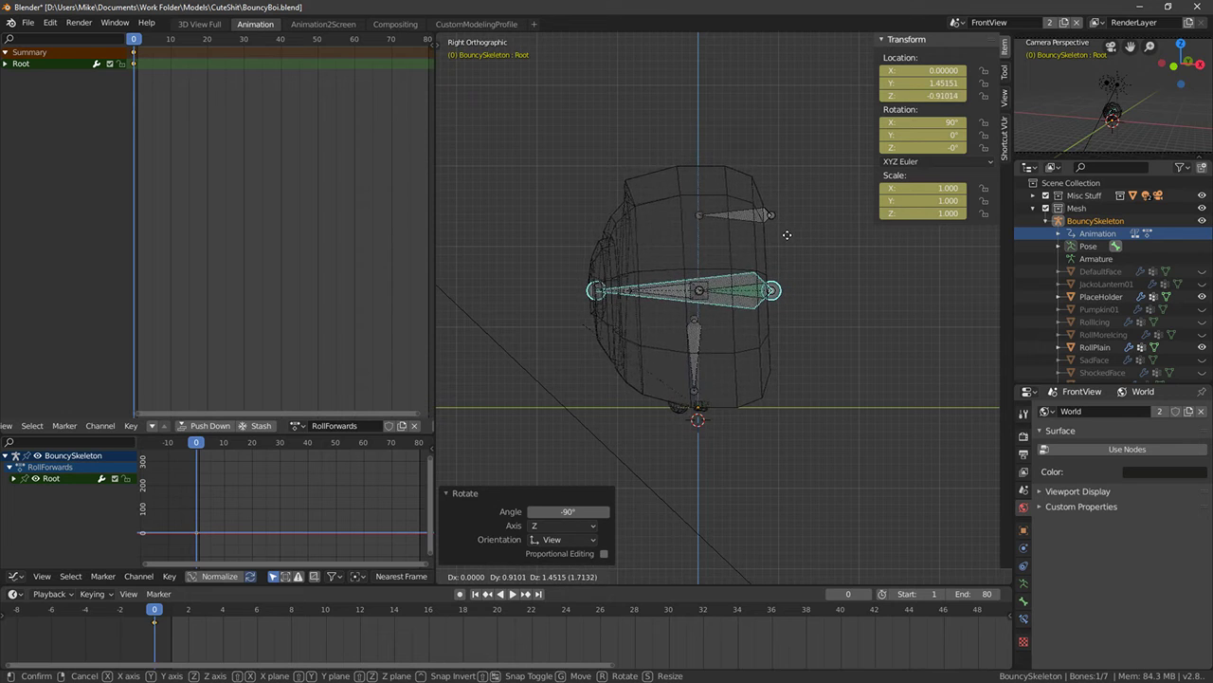
pyautogui.click(825, 244)
pyautogui.press('i')
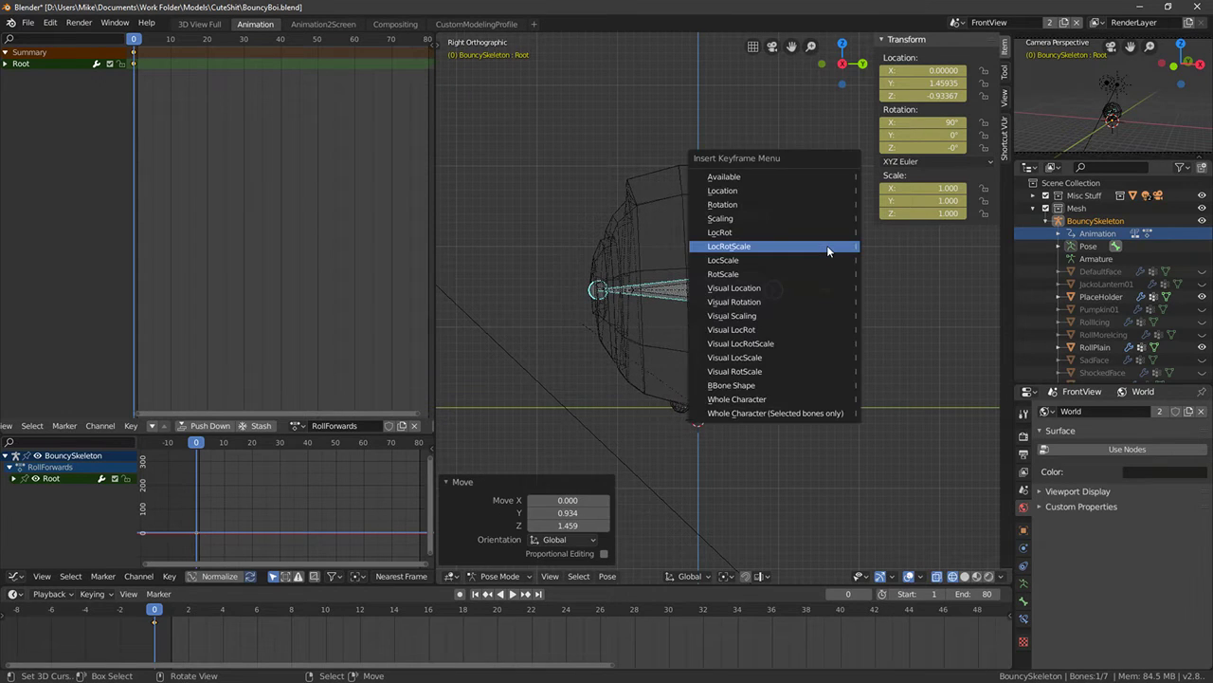
pyautogui.click(826, 245)
# At frame 10, rotate the Root bone -90°, move it about 0.918 in Y and 1.506 in Z, and insert a LocRotScale keyframe
pyautogui.moveTo(176, 130)
pyautogui.mouseDown()
pyautogui.moveTo(159, 108)
pyautogui.moveTo(171, 107)
pyautogui.mouseUp()
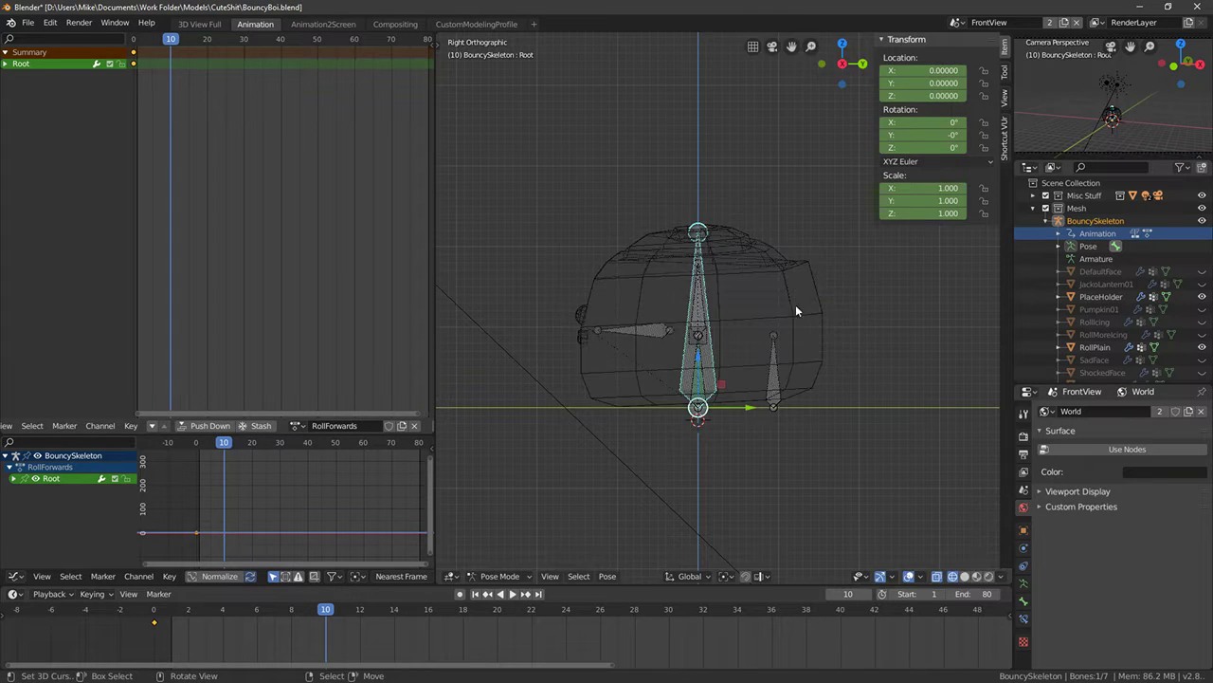
pyautogui.write('r-90')
pyautogui.press('Return')
pyautogui.press('g')
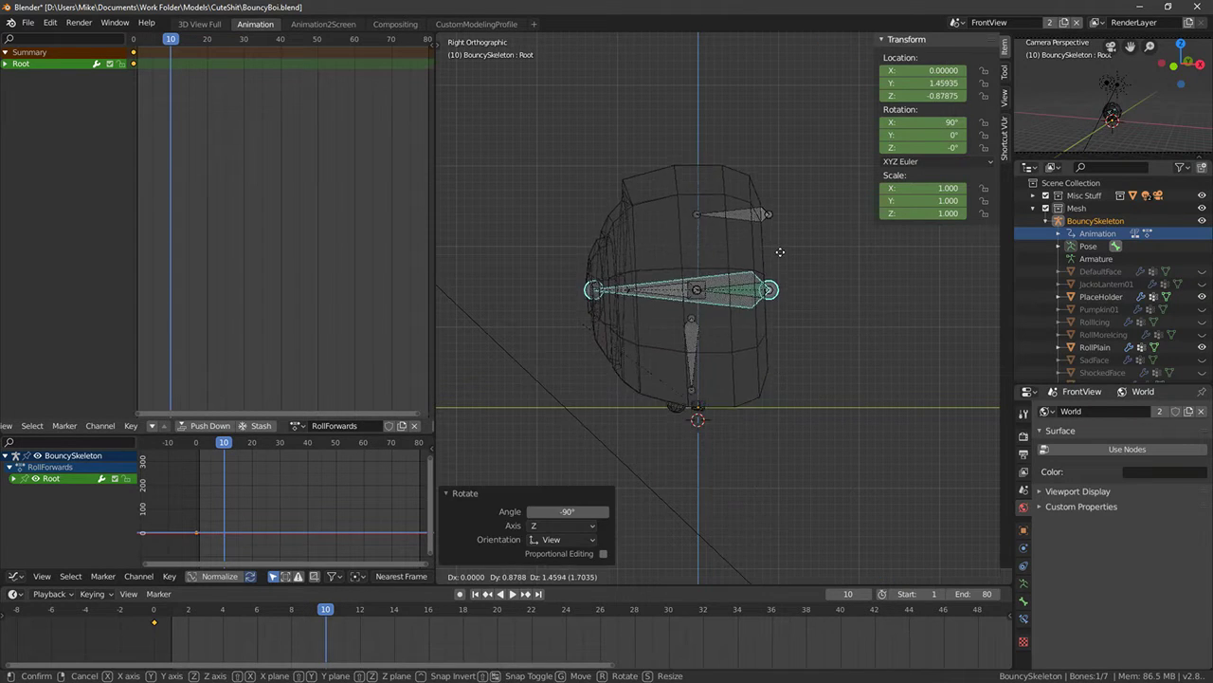
pyautogui.click(783, 249)
pyautogui.press('i')
pyautogui.click(783, 249)
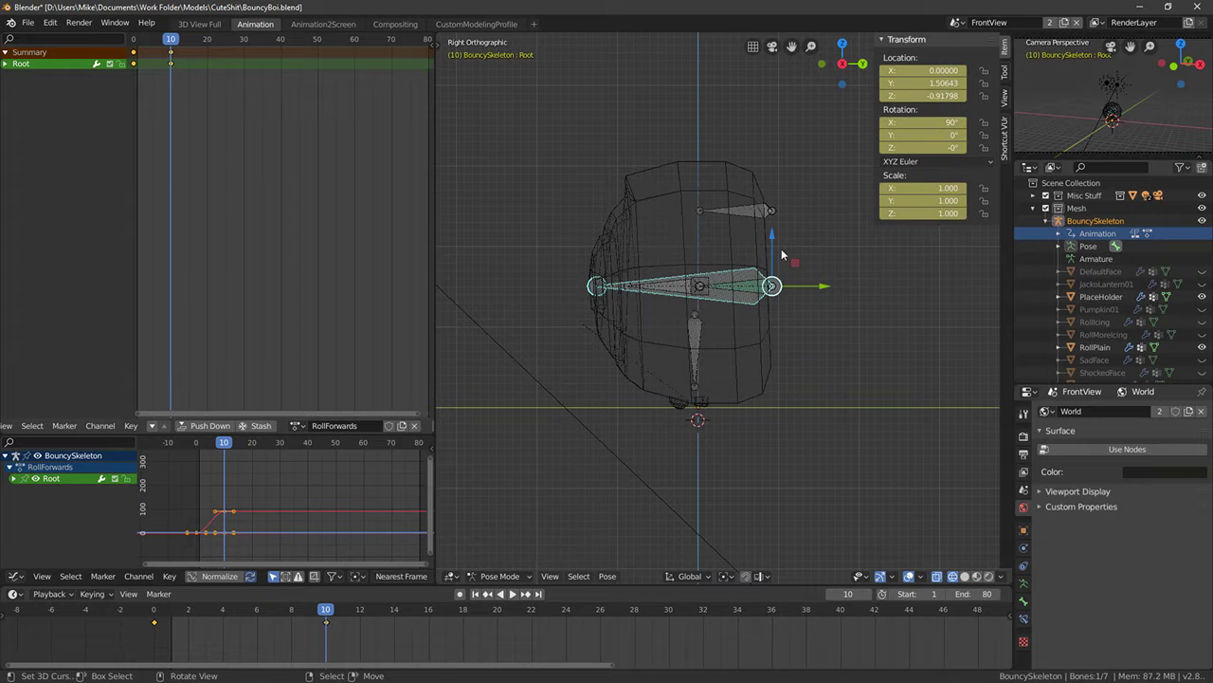
# At frame 20, rotate the Root bone another -90°, move the upside-down roll back over the origin onto the ground line, and keyframe it
pyautogui.press('space')
pyautogui.press('space')
pyautogui.write('r')
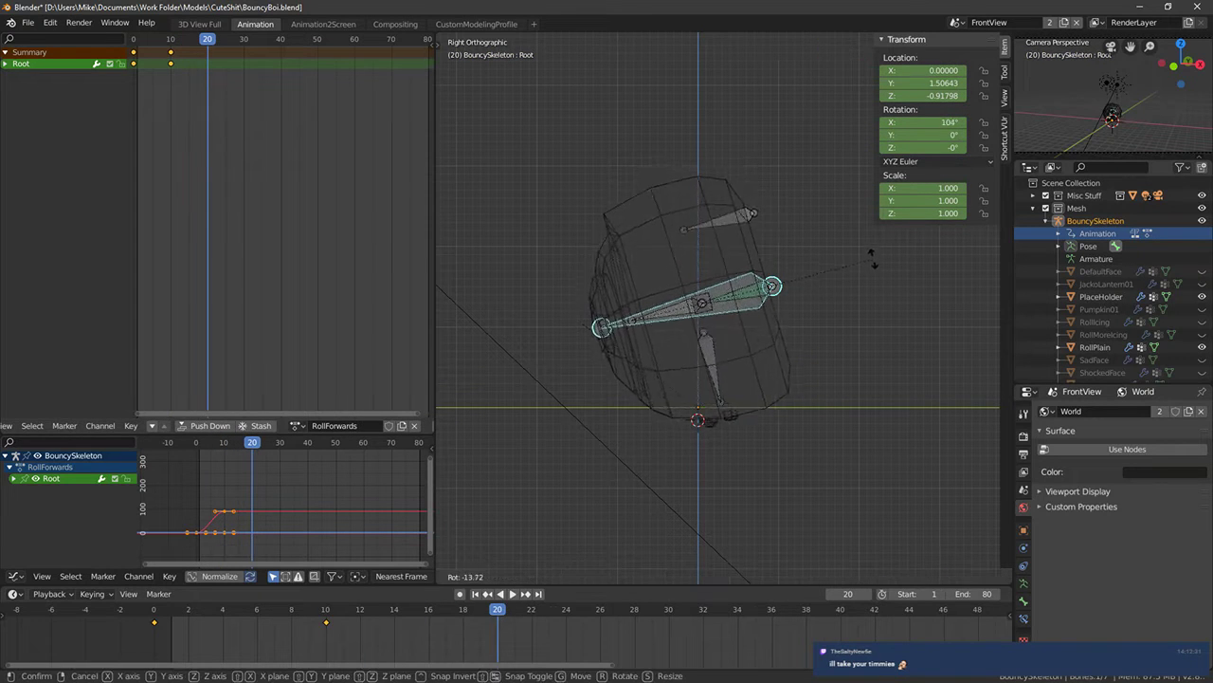
pyautogui.write('90-')
pyautogui.press('Return')
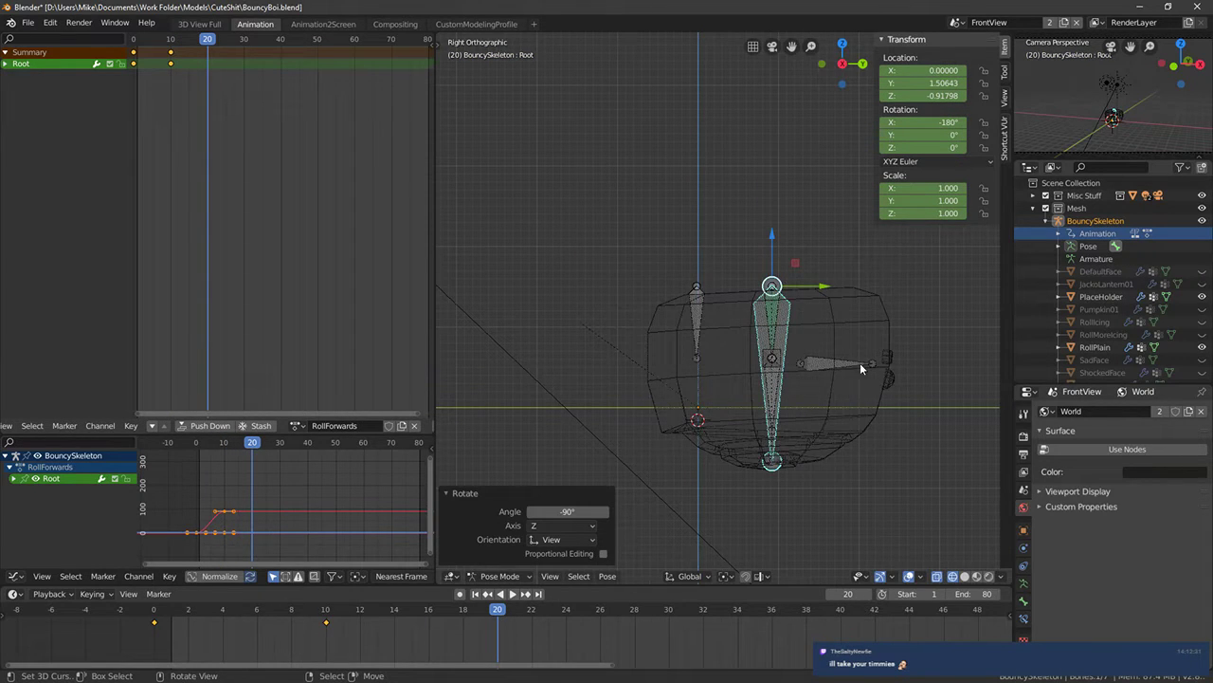
pyautogui.press('g')
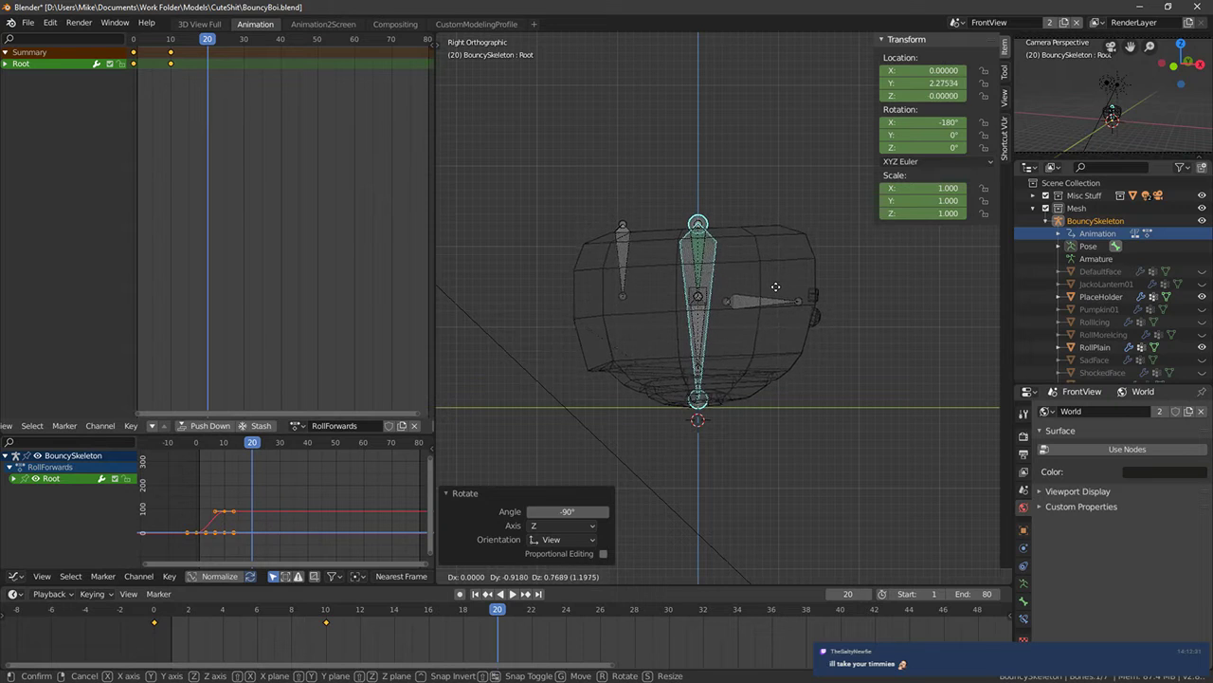
pyautogui.click(784, 287)
pyautogui.press('i')
pyautogui.click(785, 287)
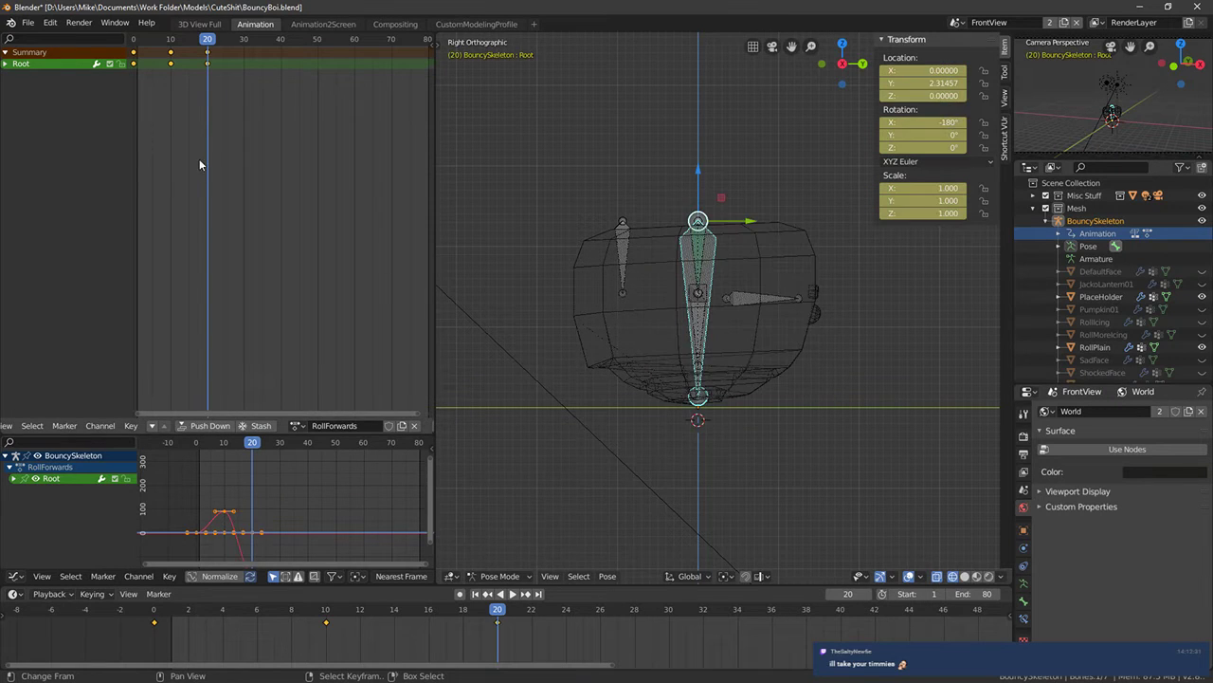
# At frame 30, rotate the Root bone another -90°, move it about -0.871 in Y and -0.769 in Z, and insert a keyframe
pyautogui.click(244, 122)
pyautogui.write('r90')
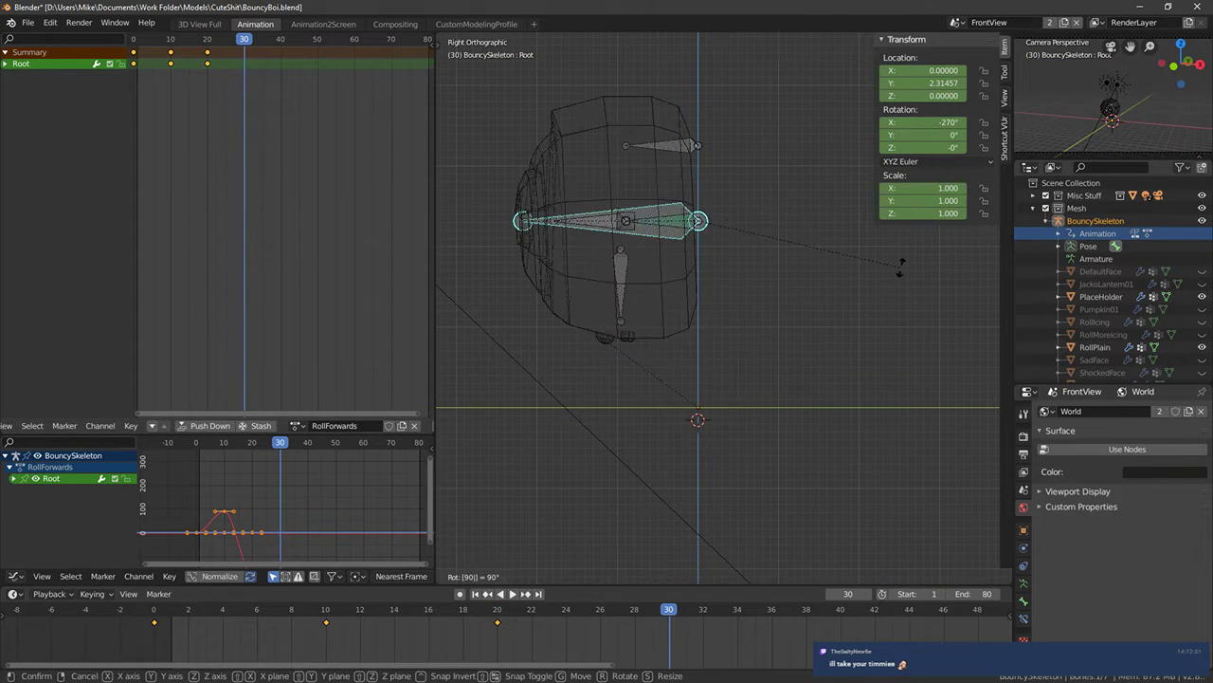
pyautogui.press('-')
pyautogui.press('Return')
pyautogui.press('g')
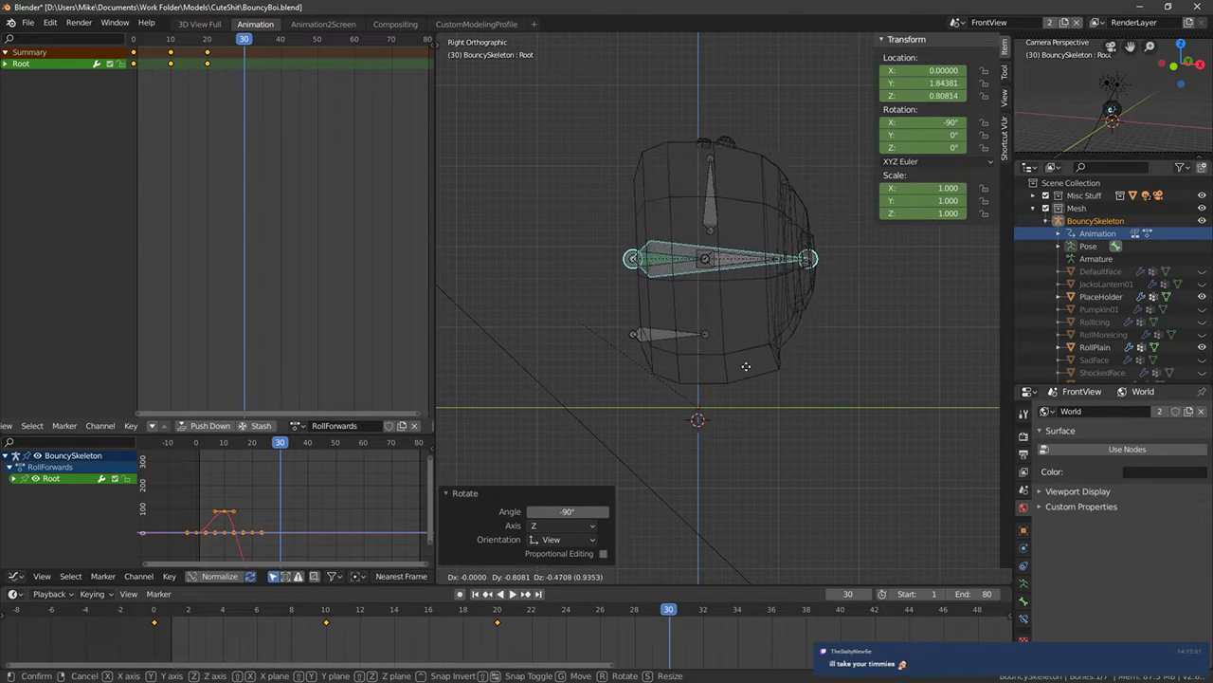
pyautogui.click(744, 386)
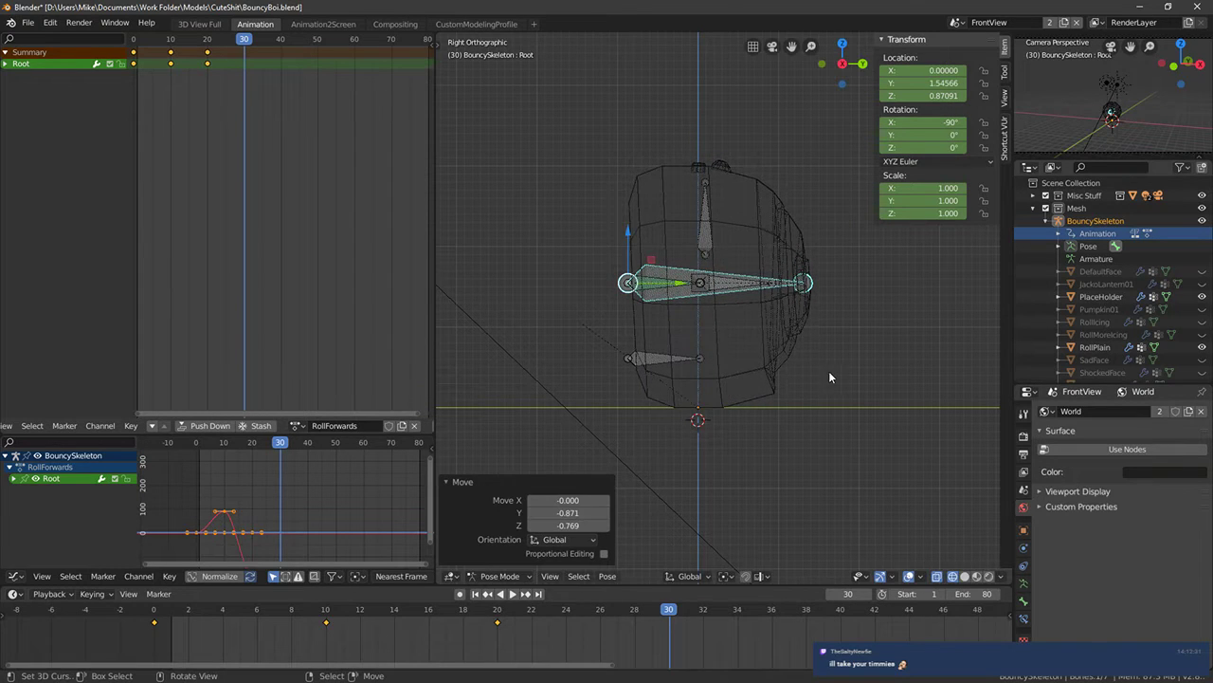
pyautogui.press('i')
pyautogui.click(833, 372)
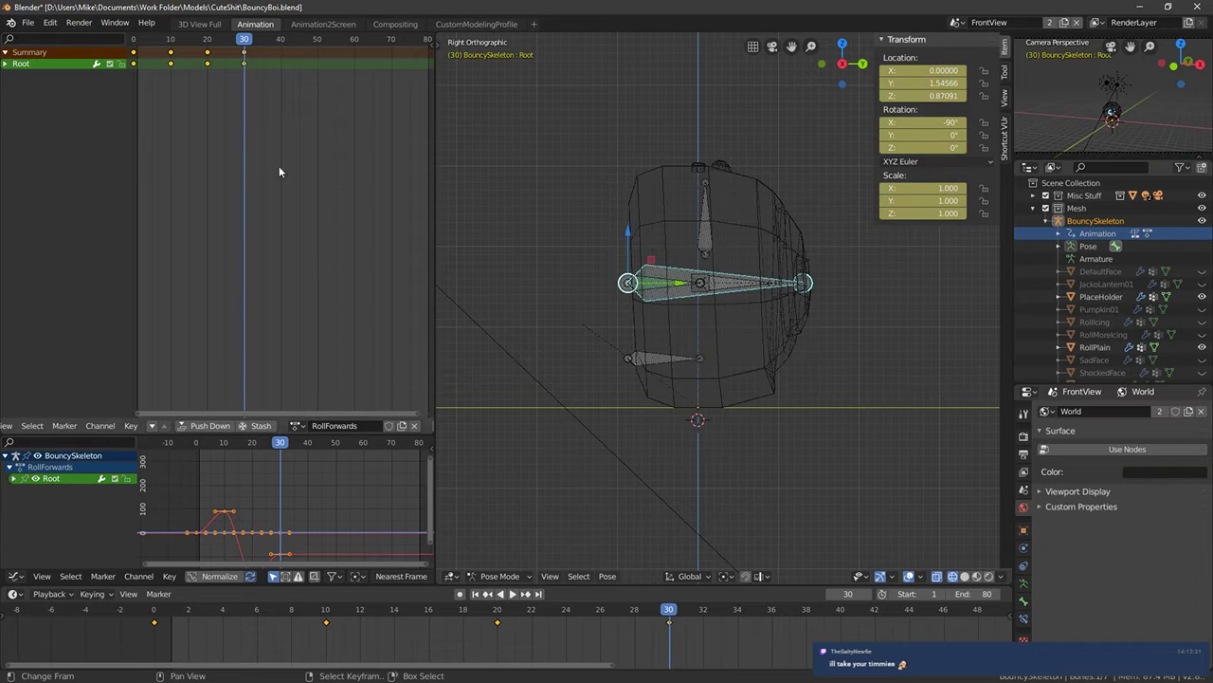
# At frame 40, rotate the Root bone another -90°, move it about 0.871 in Y and -1.601 in Z, and insert a LocRotScale keyframe
pyautogui.moveTo(248, 120); pyautogui.dragTo(275, 121)
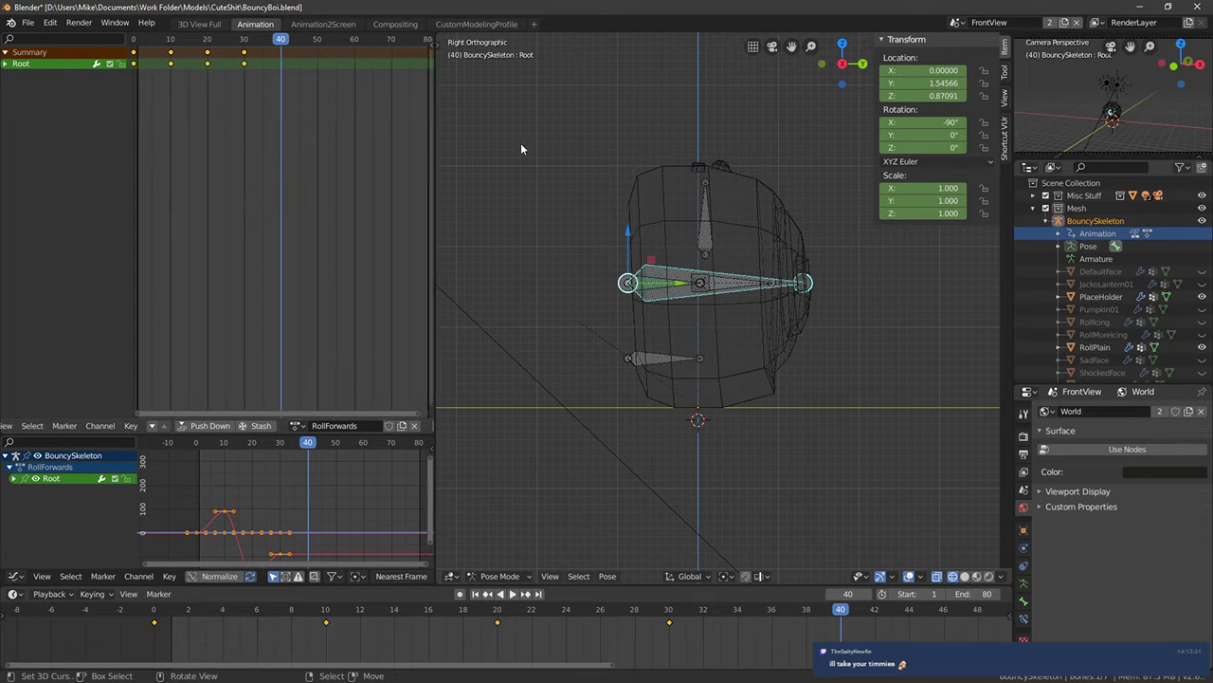
pyautogui.write('r-90')
pyautogui.press('Return')
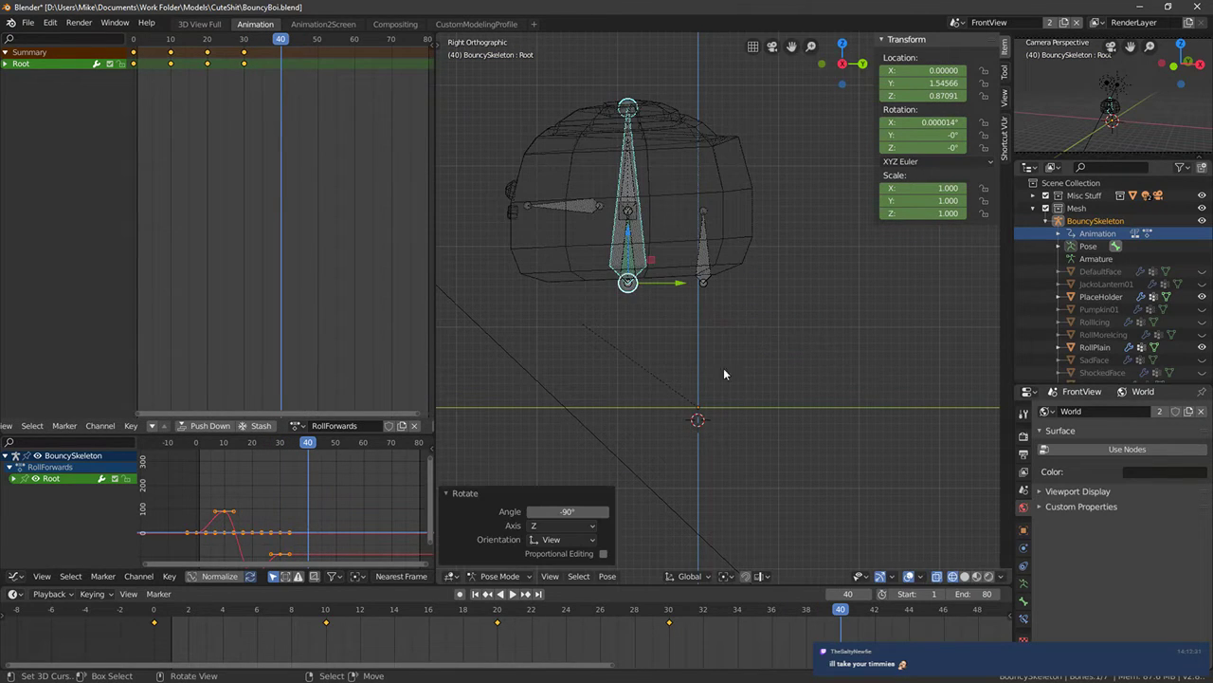
pyautogui.press('g')
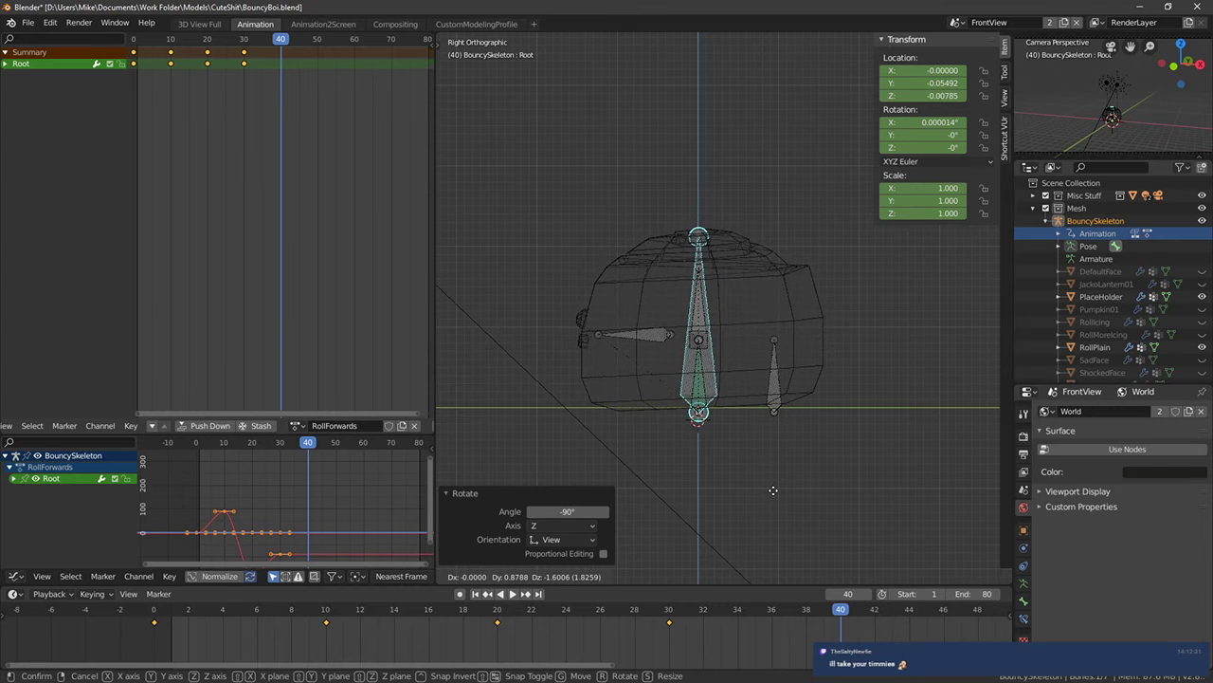
pyautogui.click(773, 490)
pyautogui.press('i')
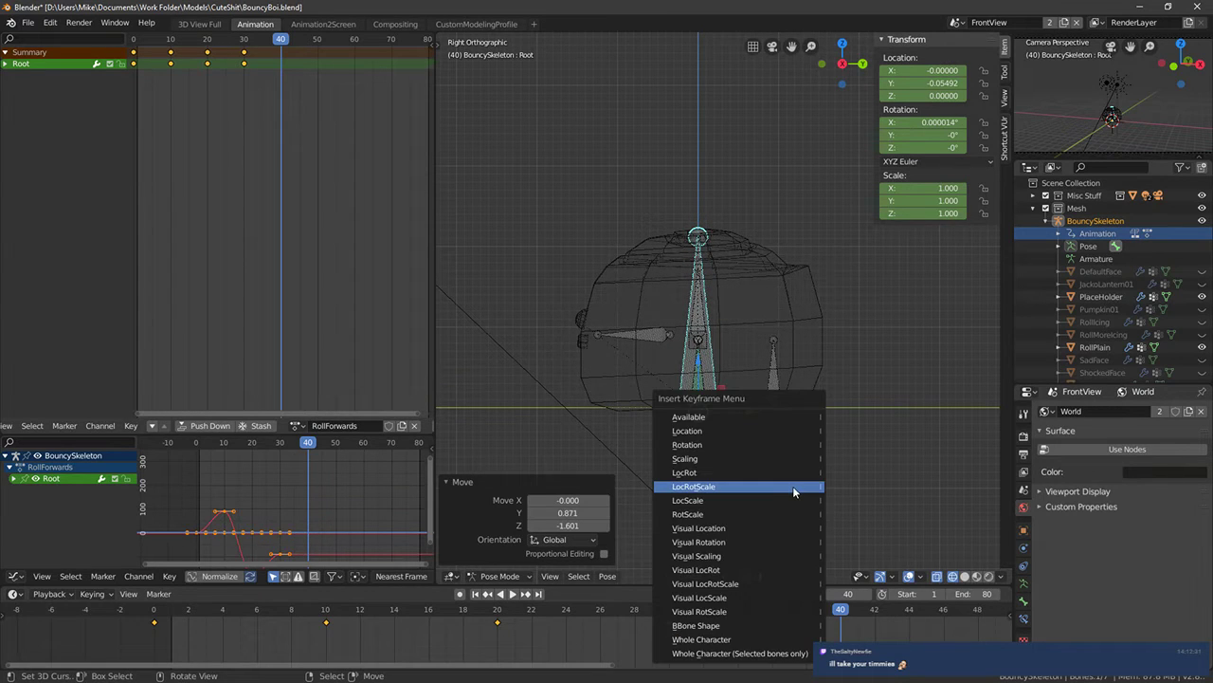
pyautogui.click(792, 486)
# Duplicate the Root bone's frame 0 keyframe to frame 41 and preview the roll
pyautogui.click(135, 61)
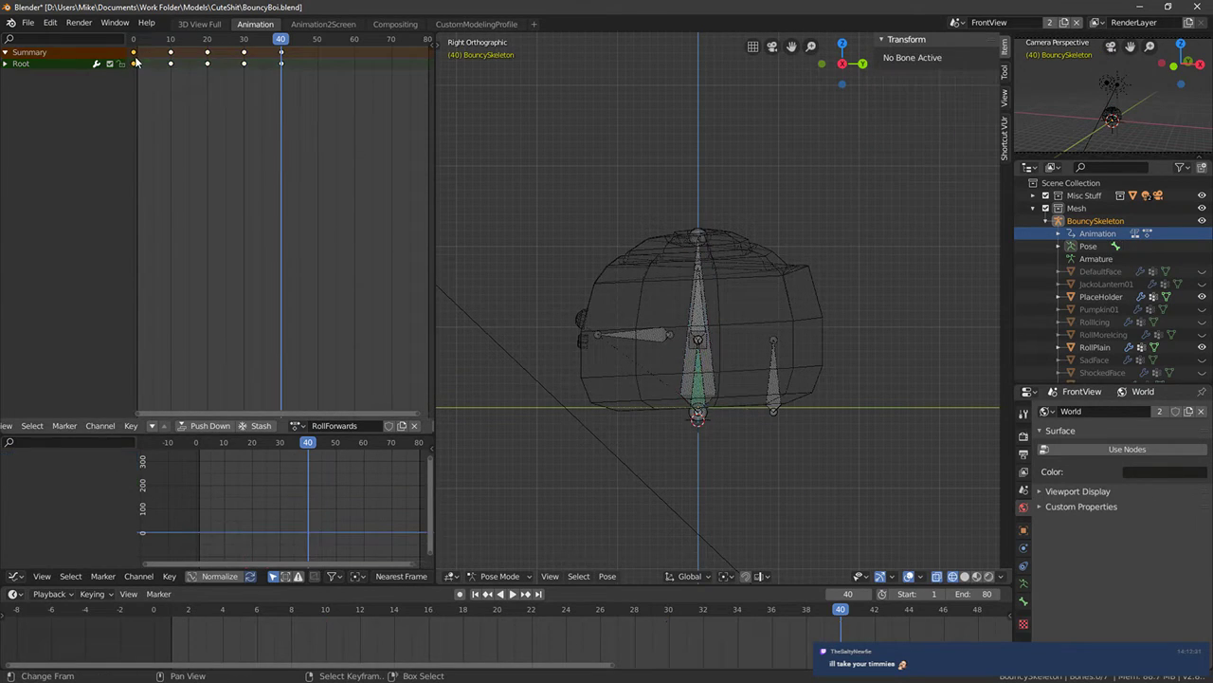
pyautogui.moveTo(136, 60); pyautogui.dragTo(283, 70)
pyautogui.press('space')
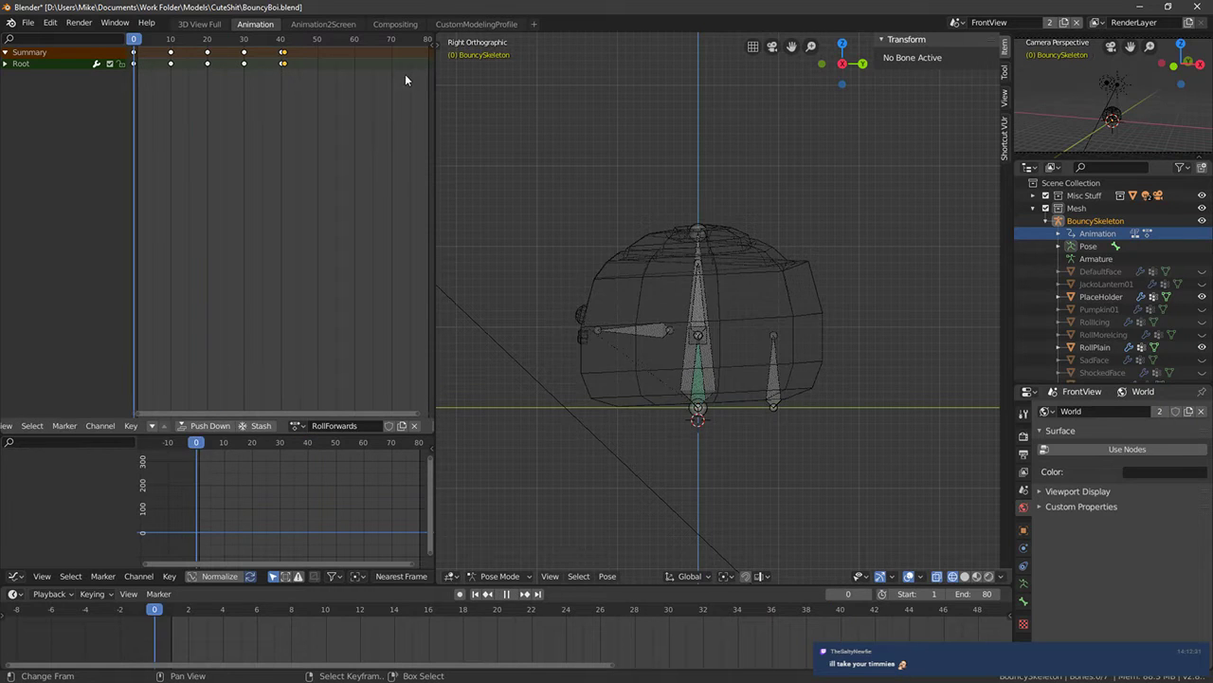
pyautogui.moveTo(256, 120); pyautogui.dragTo(222, 154)
pyautogui.press('Escape')
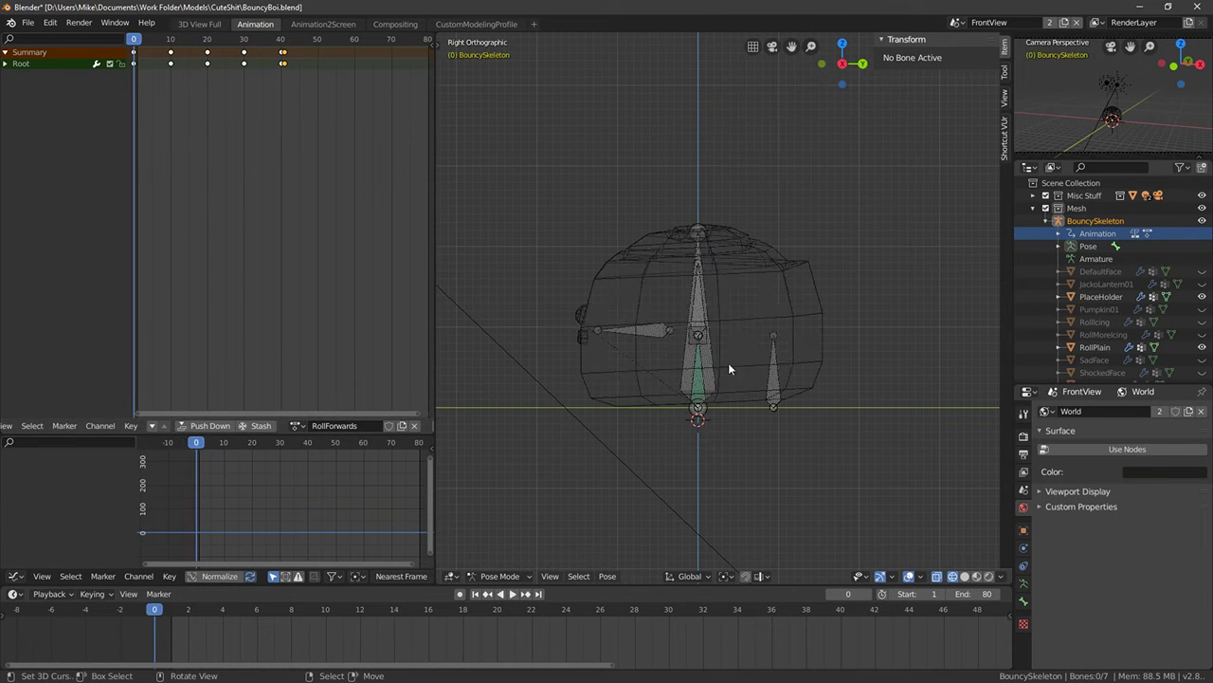
# Select the Root bone and key its X rotation as 270° at frame 30 and 360° at frame 40
pyautogui.click(698, 257)
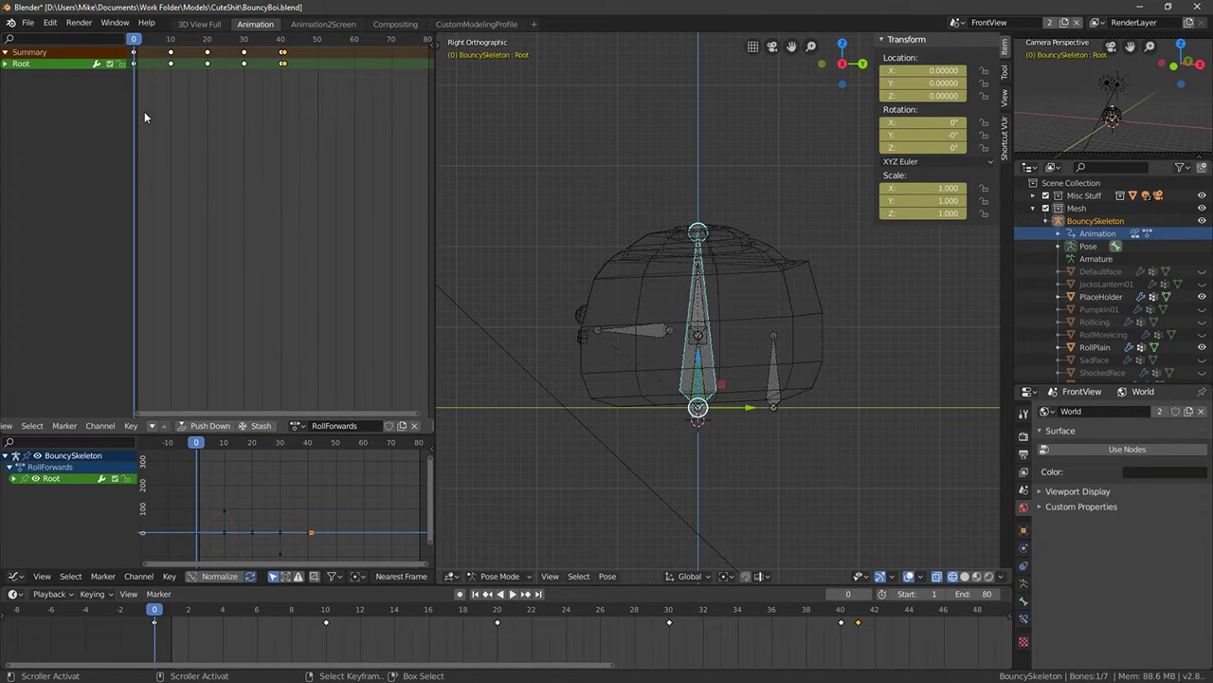
pyautogui.moveTo(145, 104); pyautogui.dragTo(209, 103)
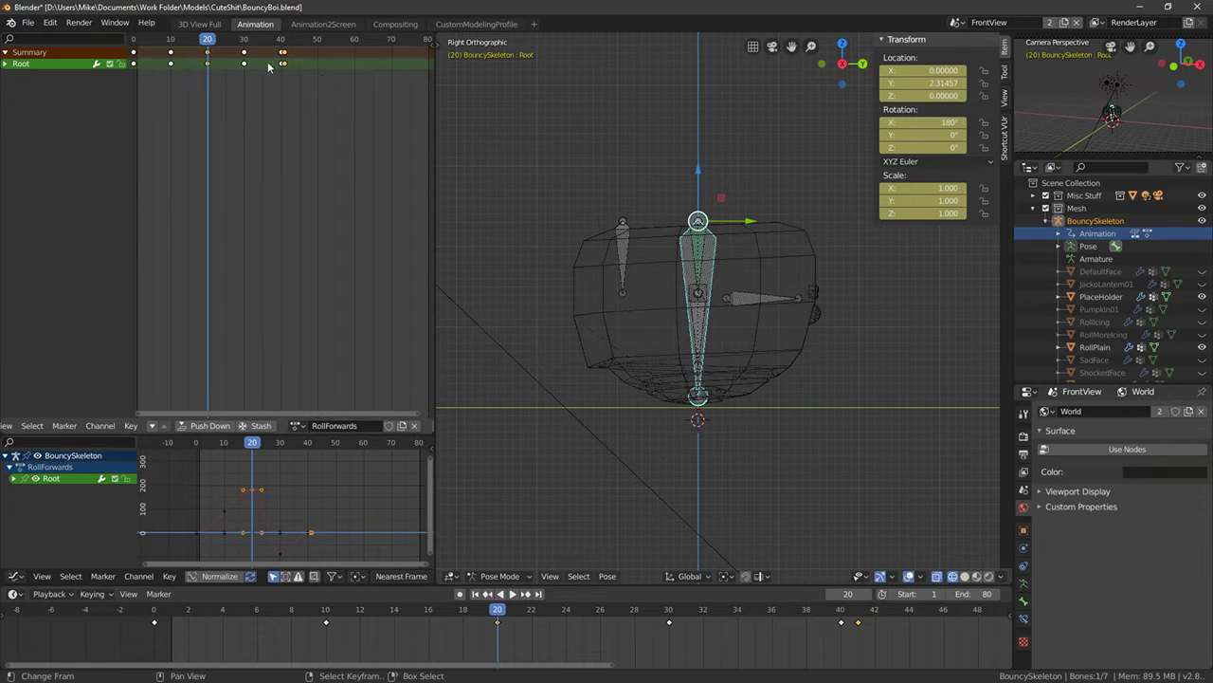
pyautogui.moveTo(212, 74); pyautogui.dragTo(244, 76)
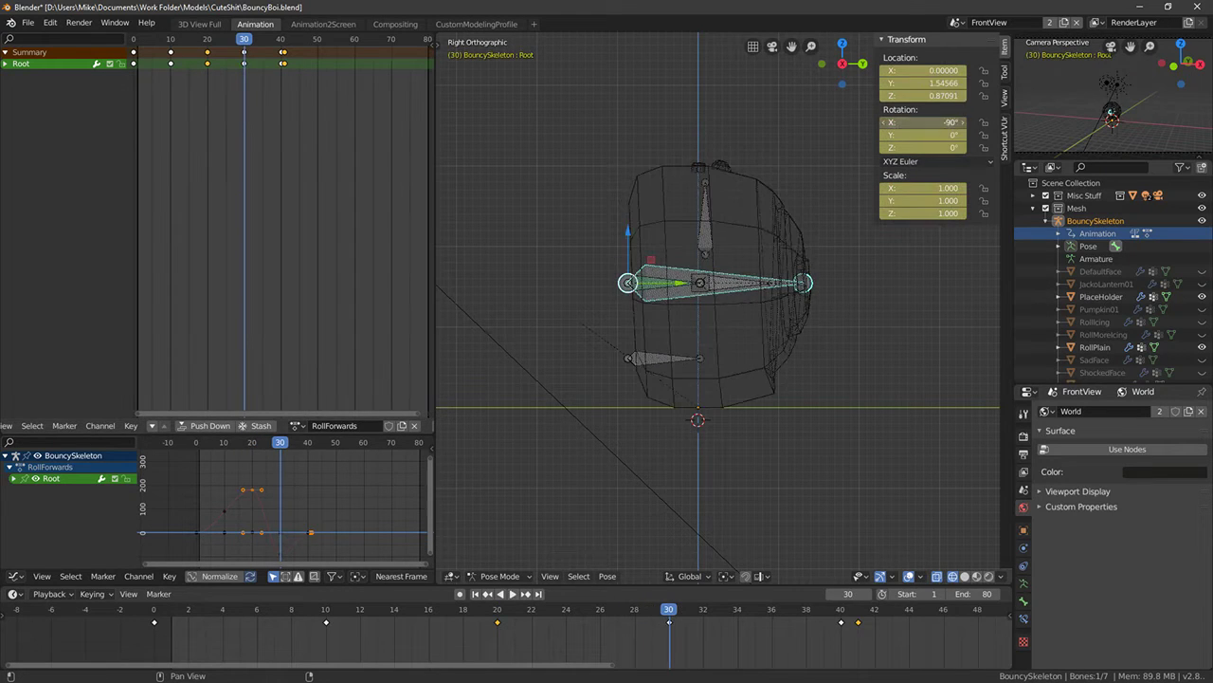
pyautogui.press('Return')
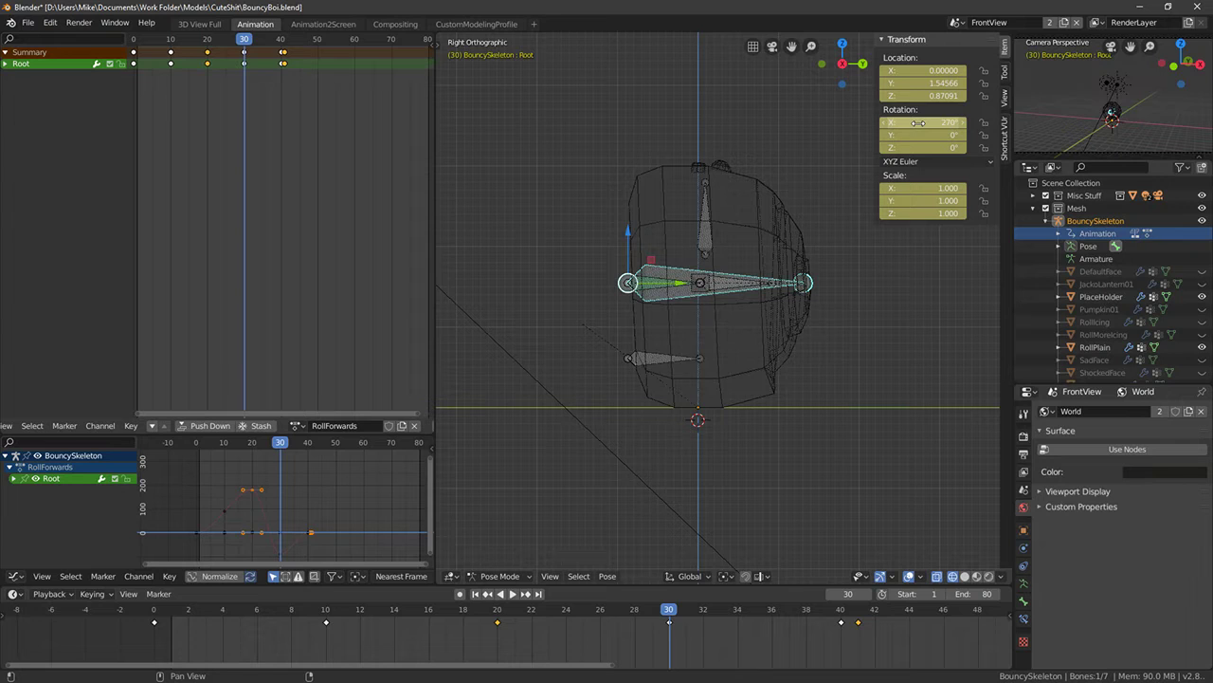
pyautogui.press('Up')
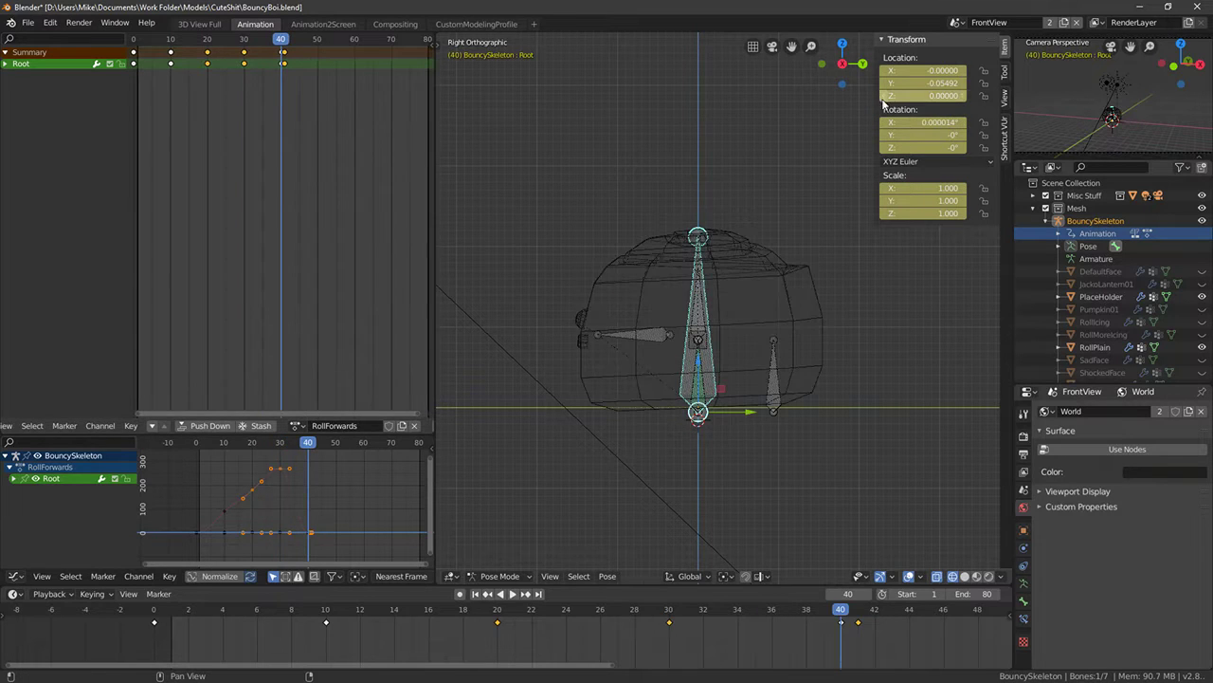
pyautogui.press('Return')
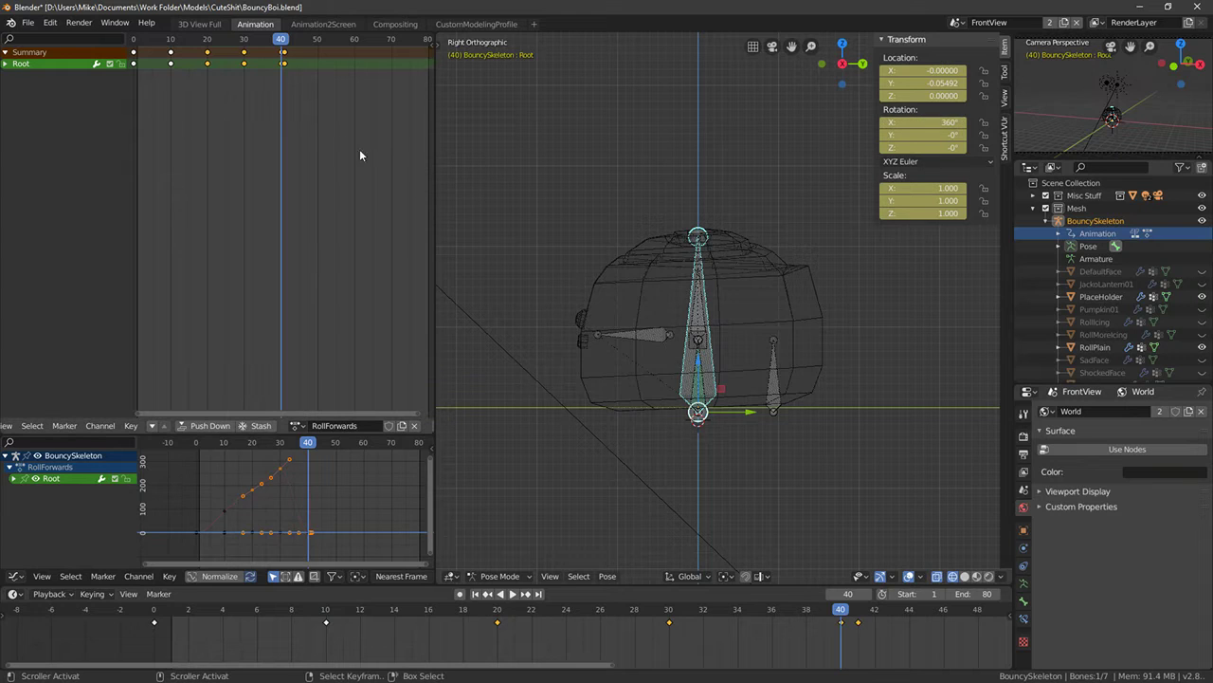
# Play the corrected roll animation, view it from several angles, and switch the viewport to solid shading
pyautogui.moveTo(142, 92); pyautogui.dragTo(175, 104)
pyautogui.press('space')
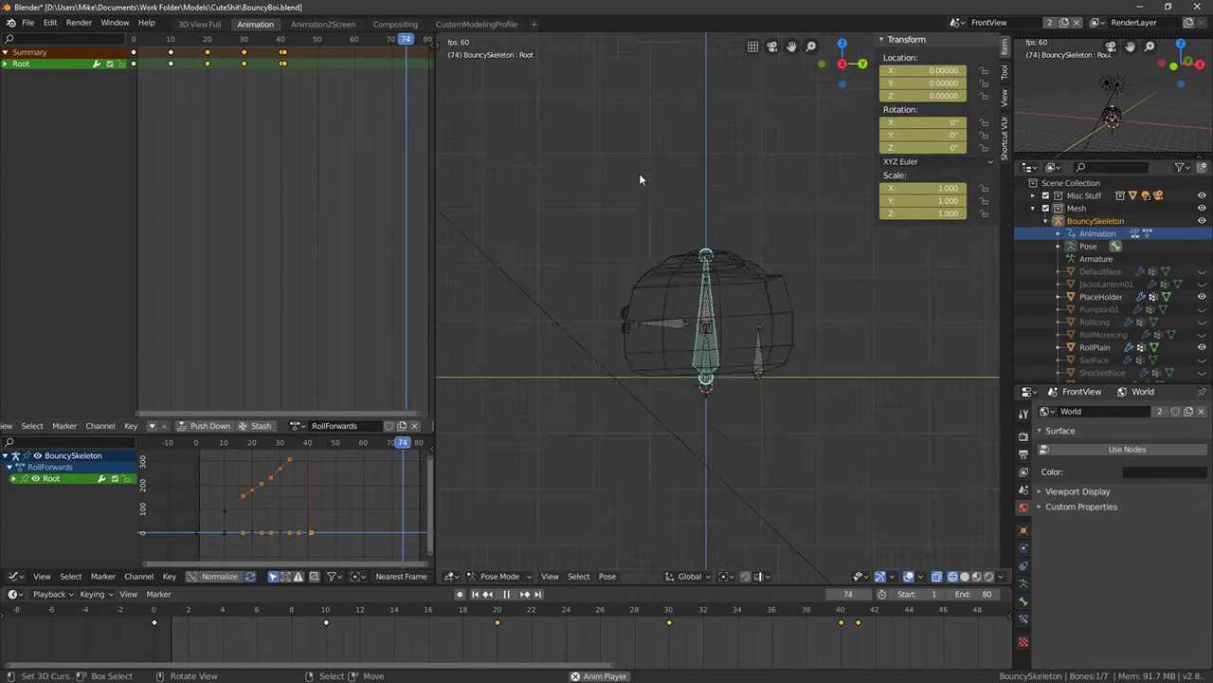
pyautogui.moveTo(639, 173); pyautogui.dragTo(827, 177, button='middle')
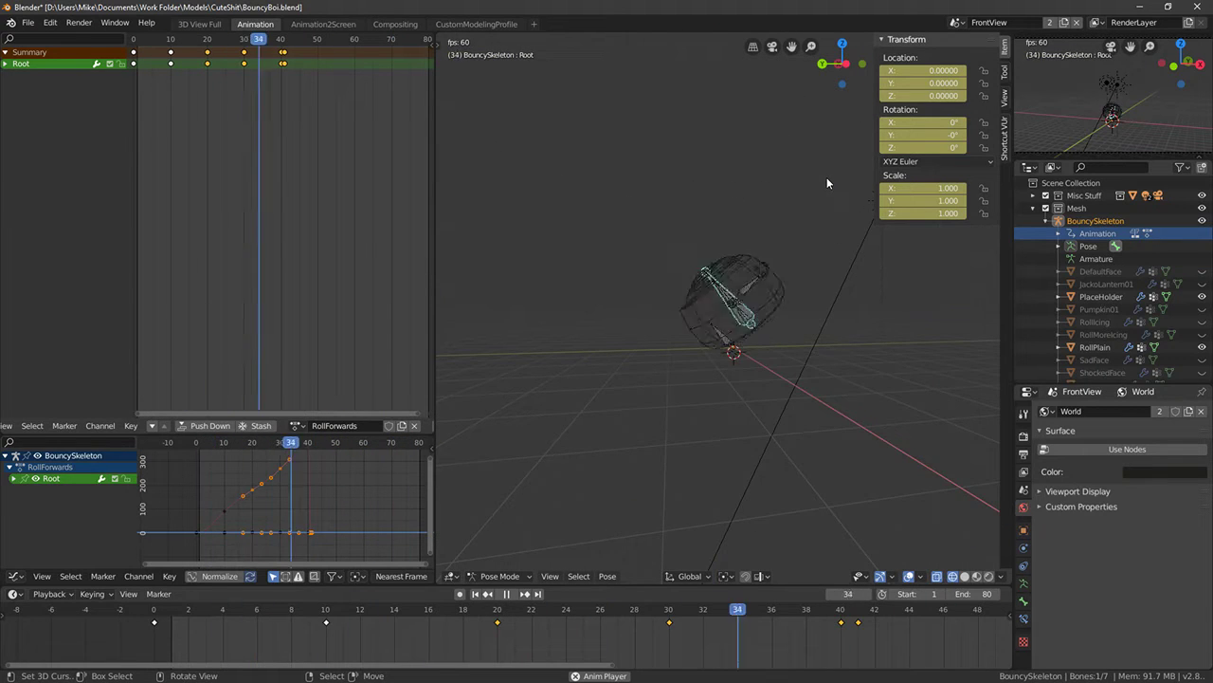
pyautogui.press('KP_1')
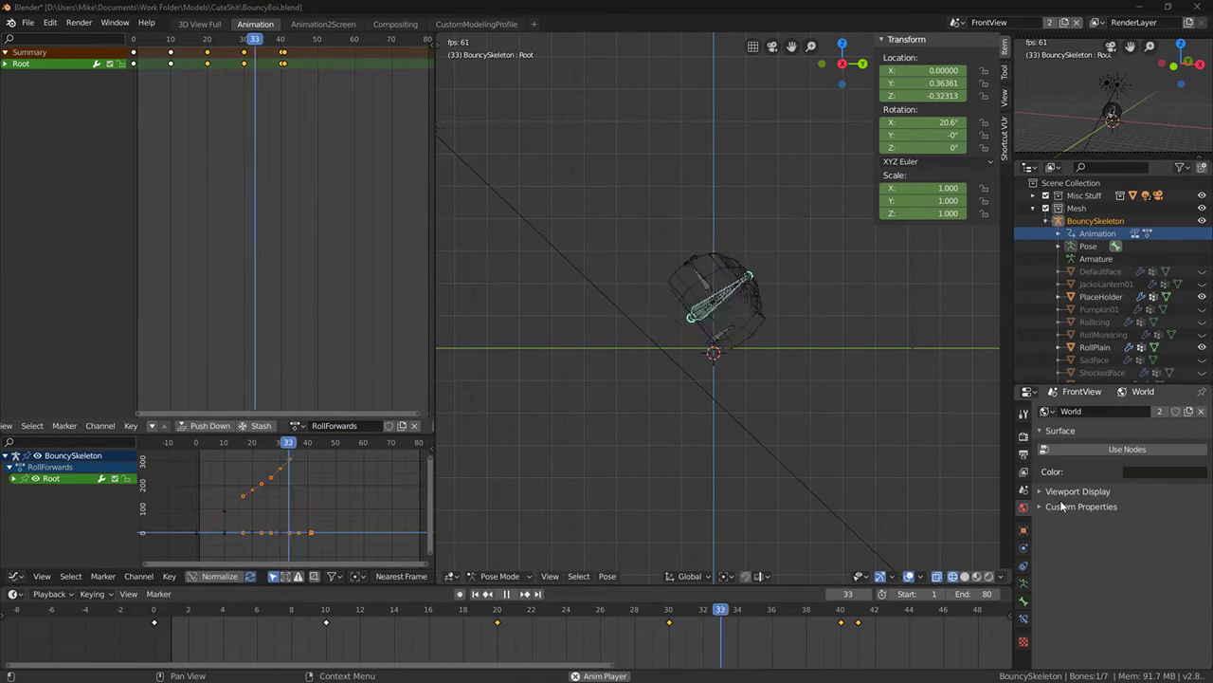
pyautogui.moveTo(716, 418)
pyautogui.mouseDown(button='middle')
pyautogui.moveTo(771, 427)
pyautogui.moveTo(706, 400)
pyautogui.moveTo(724, 398)
pyautogui.mouseUp(button='middle')
pyautogui.hotkey('shift', 'z')
# Set the animation's end frame to 40 and replay the roll in the right side view
pyautogui.moveTo(297, 76); pyautogui.dragTo(281, 71)
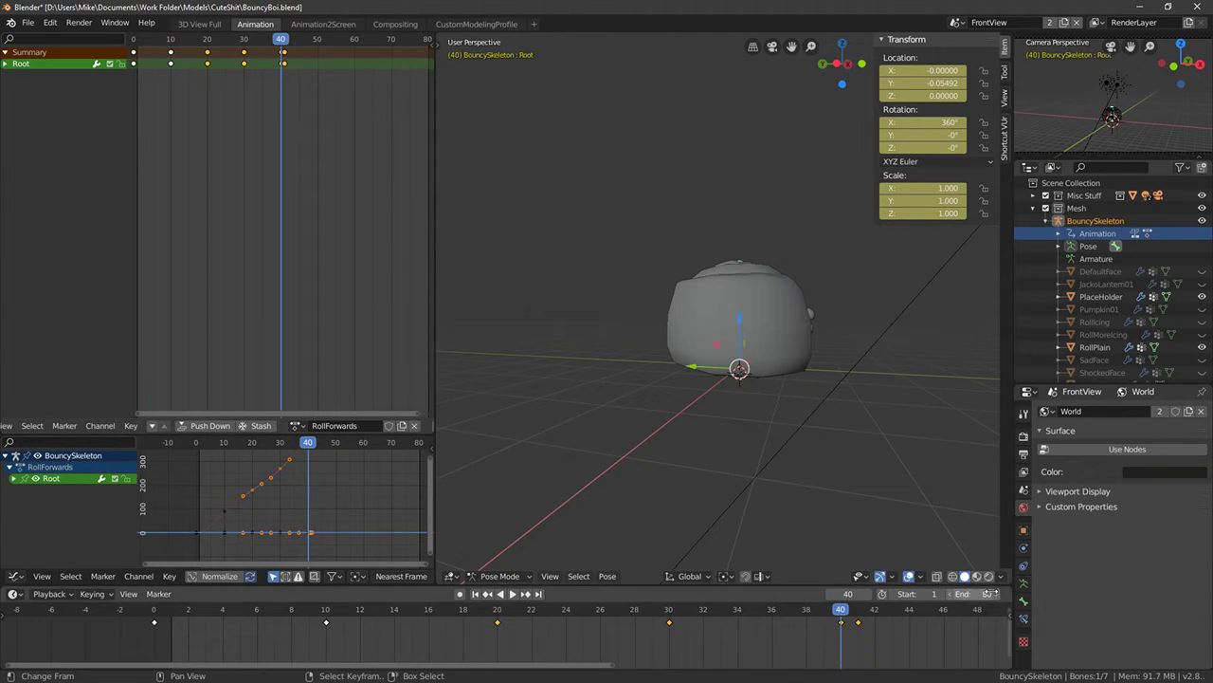
pyautogui.write('40')
pyautogui.press('Return')
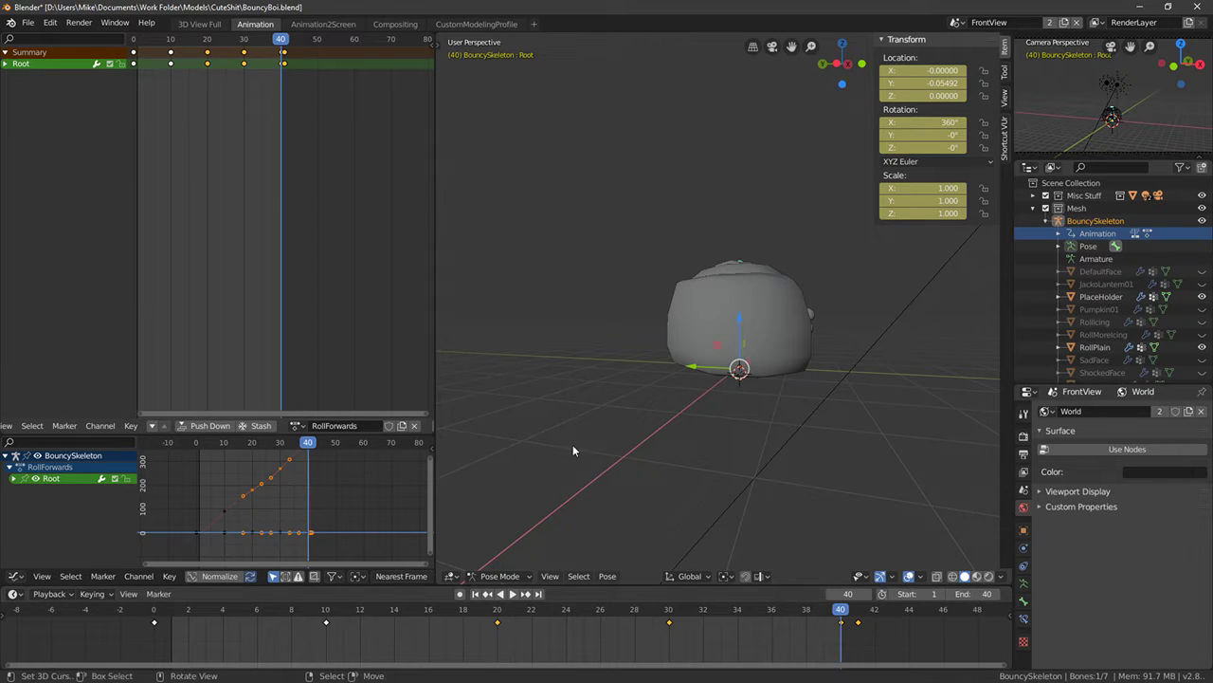
pyautogui.press('space')
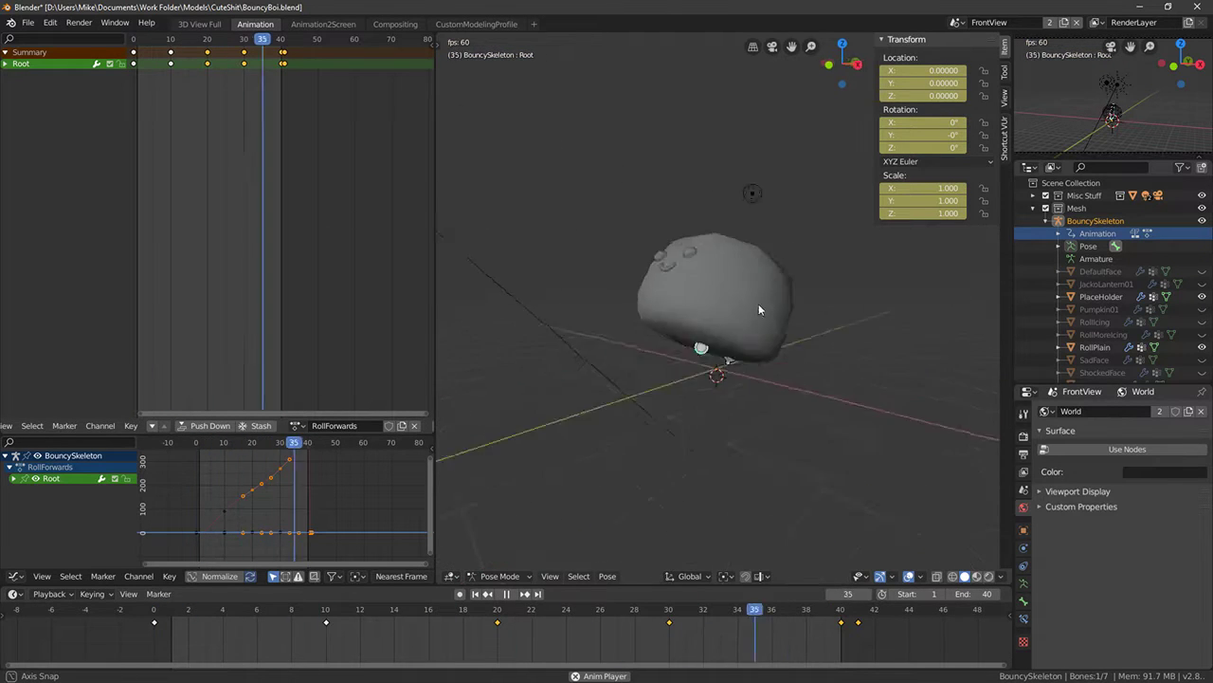
pyautogui.press('KP_1')
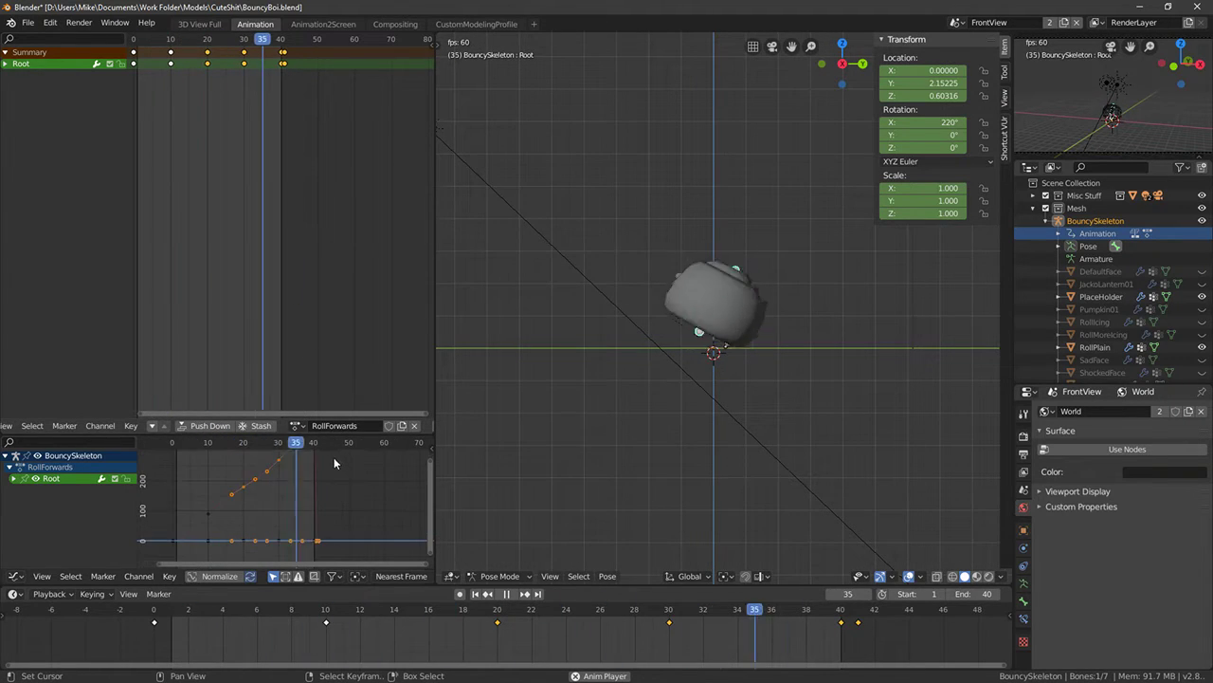
# Lower the incoming handle of the X rotation curve's frame 40 key so the curve reaches it in a straight slope
pyautogui.scroll(5, 304, 493)
pyautogui.moveTo(304, 493); pyautogui.dragTo(292, 554, button='middle')
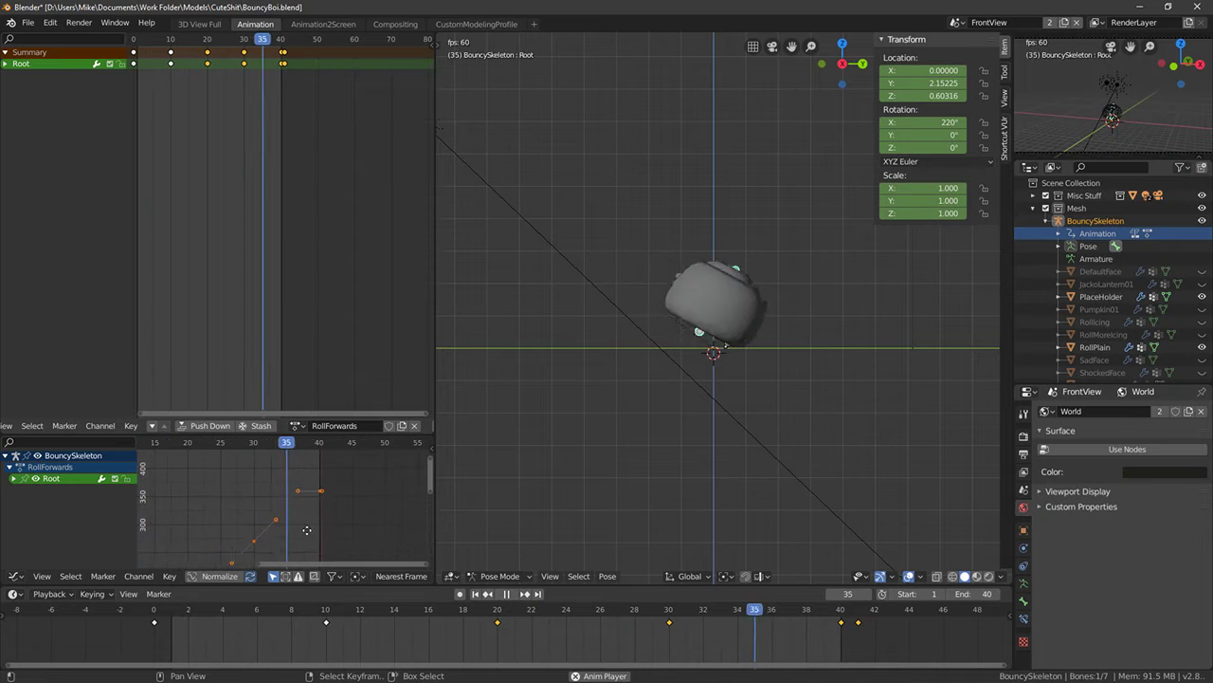
pyautogui.rightClick(295, 498)
pyautogui.press('g')
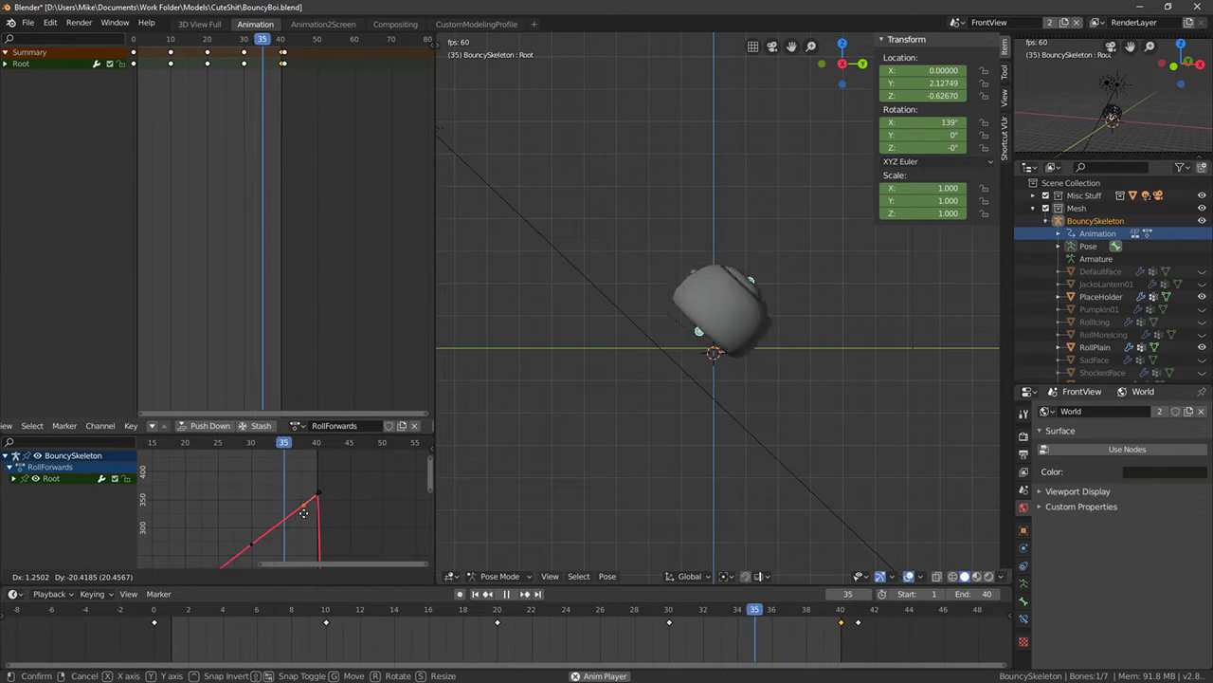
pyautogui.click(316, 520)
# Raise the outgoing handle of the X rotation curve's frame 0 key so the roll starts without easing, and check the playback
pyautogui.moveTo(314, 517); pyautogui.dragTo(612, 395, button='middle')
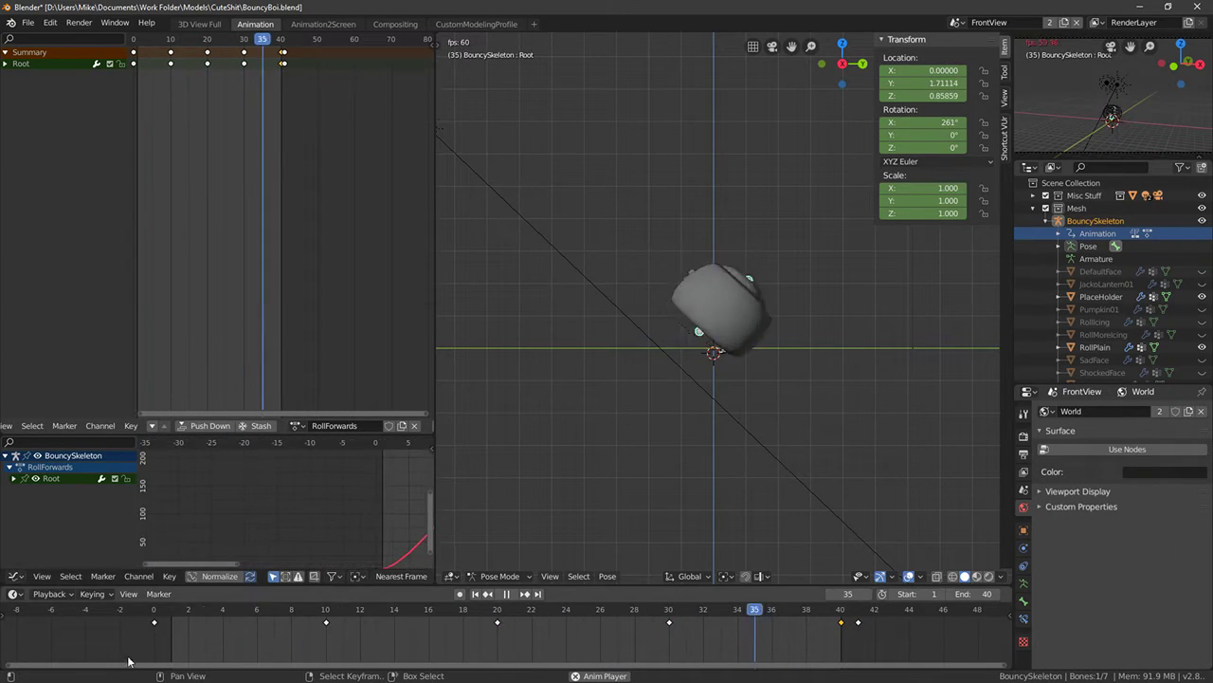
pyautogui.moveTo(386, 503); pyautogui.dragTo(321, 446, button='middle')
pyautogui.rightClick(296, 512)
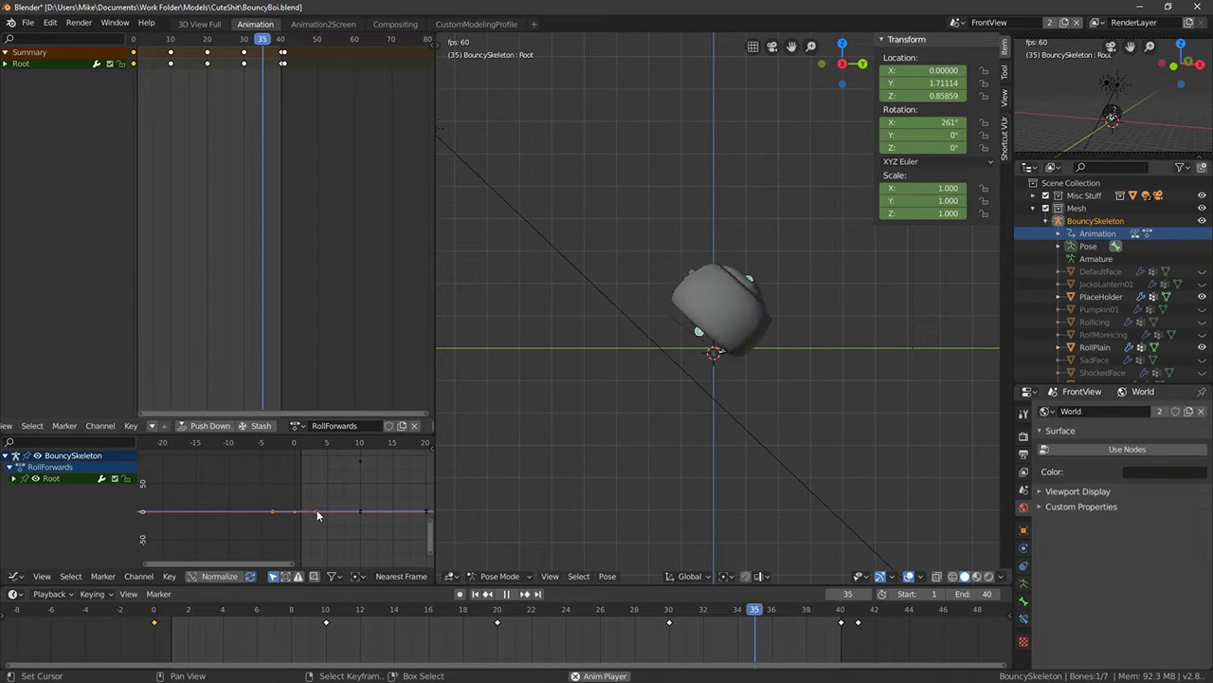
pyautogui.rightClick(317, 513)
pyautogui.press('g')
pyautogui.rightClick(319, 496)
pyautogui.rightClick(298, 513)
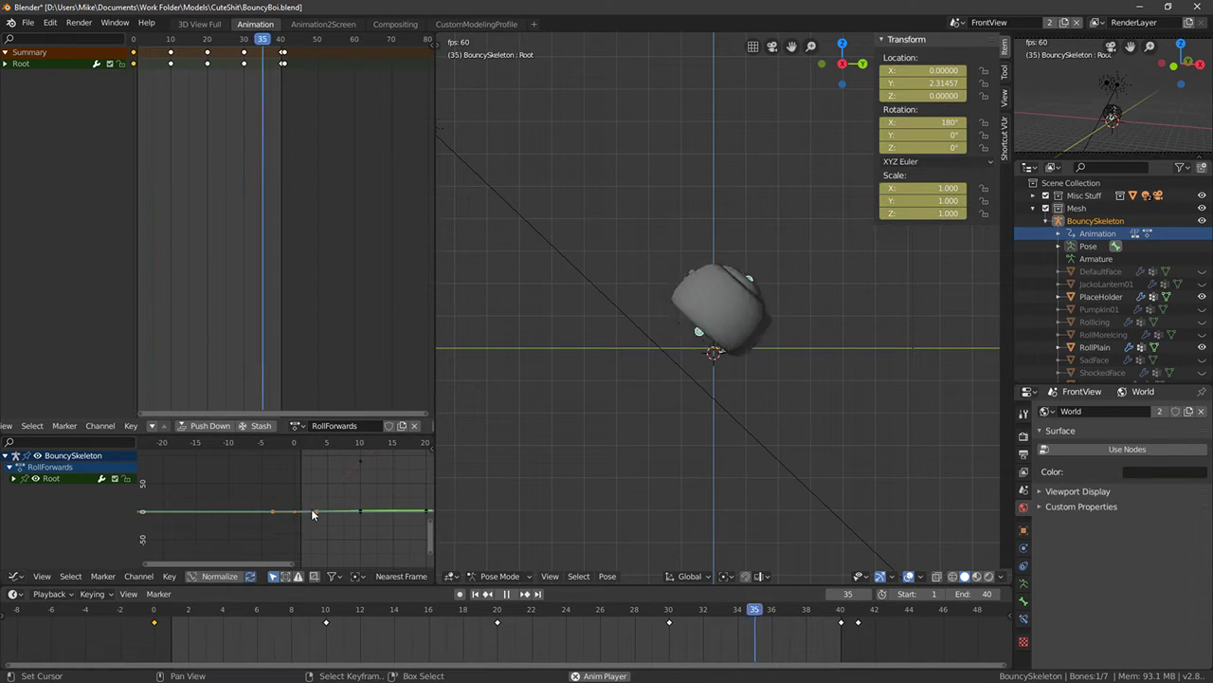
pyautogui.rightClick(294, 514)
pyautogui.rightClick(295, 514)
pyautogui.press('g')
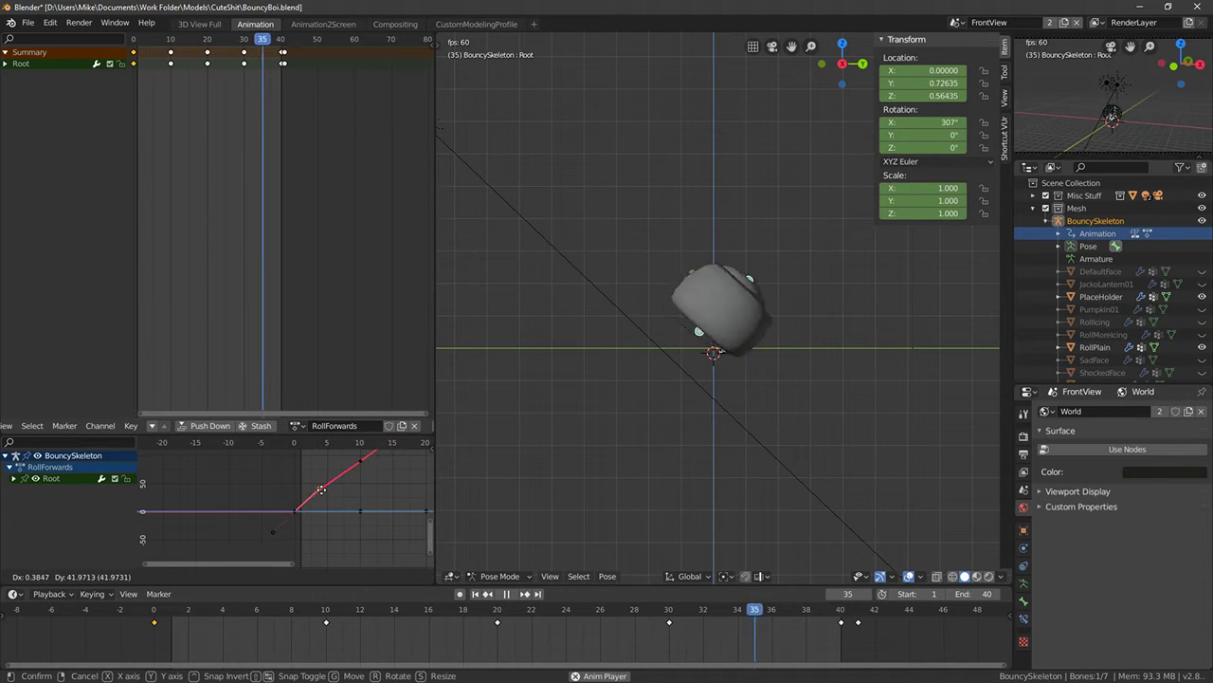
pyautogui.click(325, 492)
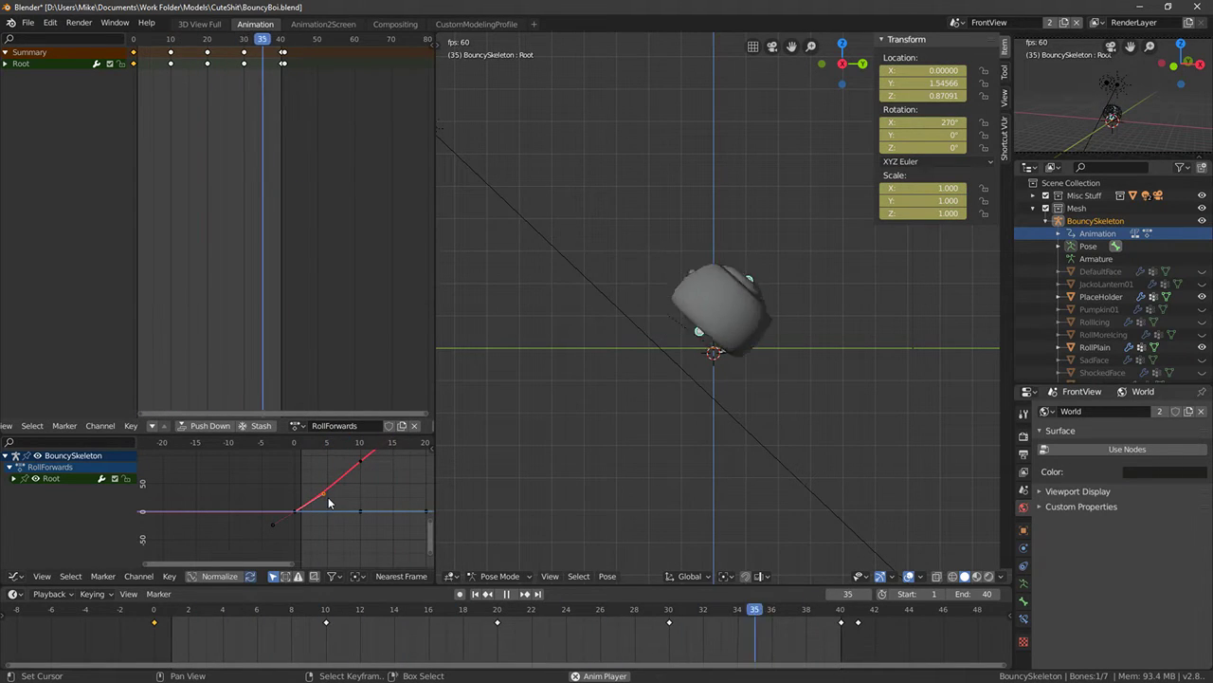
pyautogui.moveTo(438, 470)
pyautogui.mouseDown(button='middle')
pyautogui.moveTo(692, 398)
pyautogui.moveTo(785, 386)
pyautogui.moveTo(760, 382)
pyautogui.moveTo(820, 391)
pyautogui.mouseUp(button='middle')
pyautogui.hotkey('alt', 'z')
pyautogui.hotkey('alt', 'z')
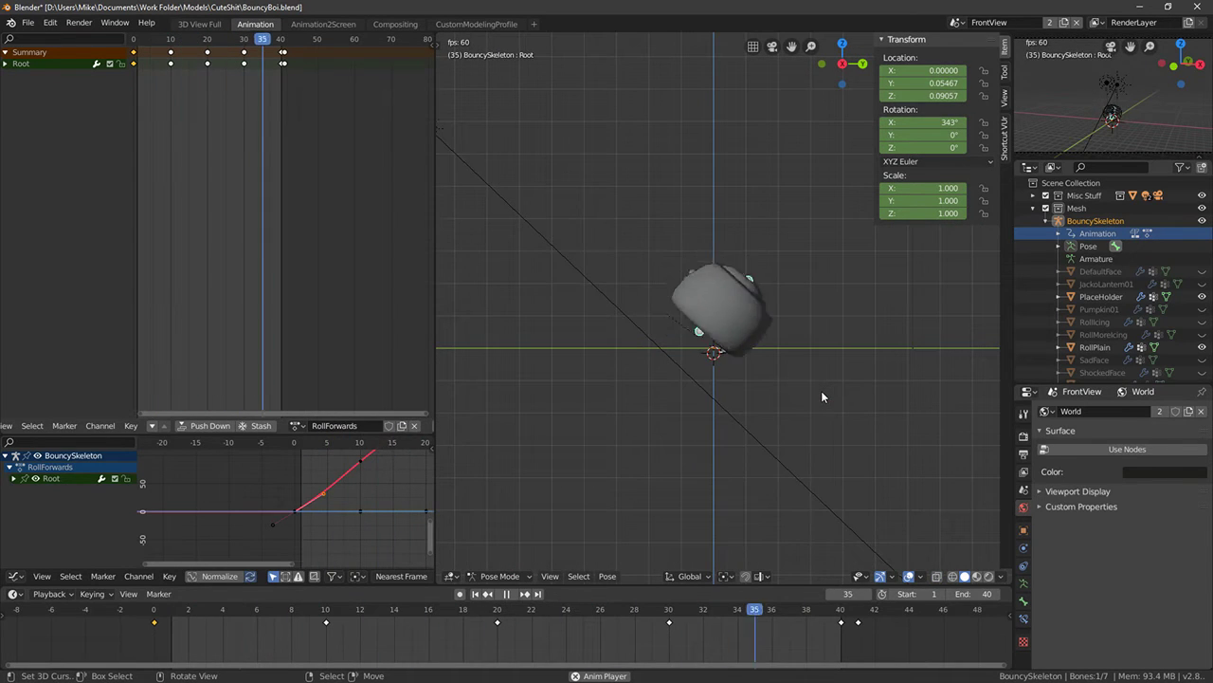
pyautogui.press('Escape')
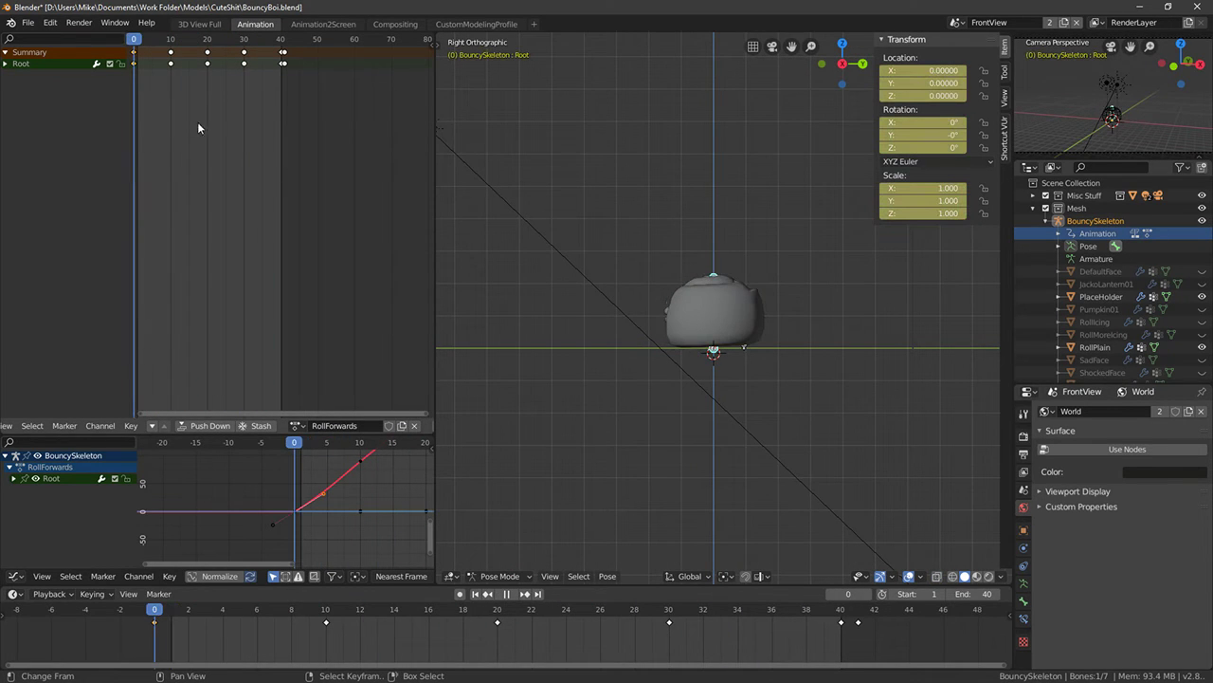
# At frame 10, move the Root bone down about 0.328 in Z and insert a keyframe
pyautogui.moveTo(133, 124); pyautogui.dragTo(171, 123)
pyautogui.scroll(3, 696, 257)
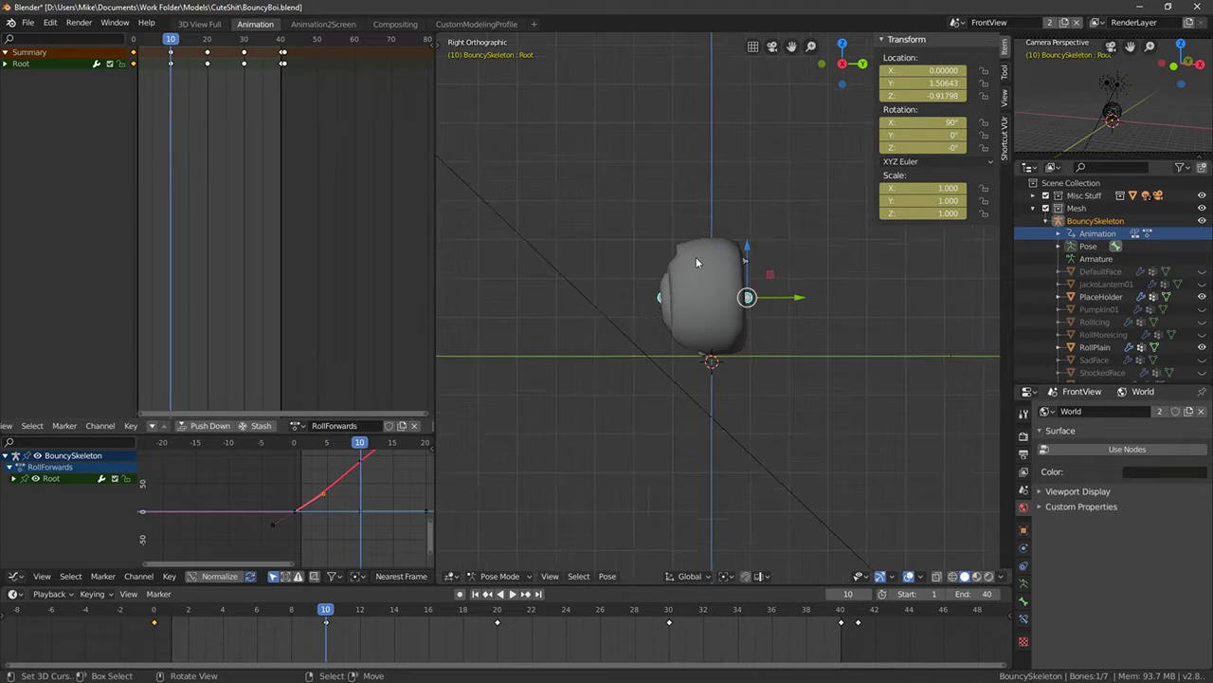
pyautogui.scroll(1, 773, 303)
pyautogui.hotkey('alt', 'z')
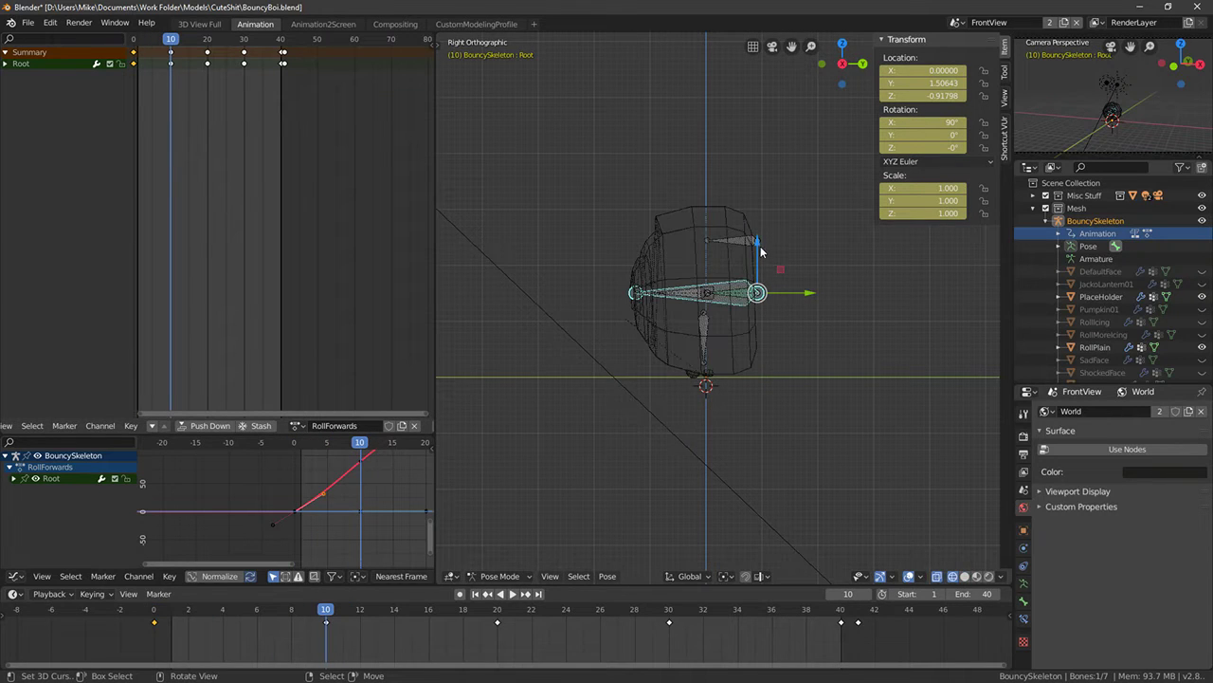
pyautogui.moveTo(758, 248); pyautogui.dragTo(758, 310)
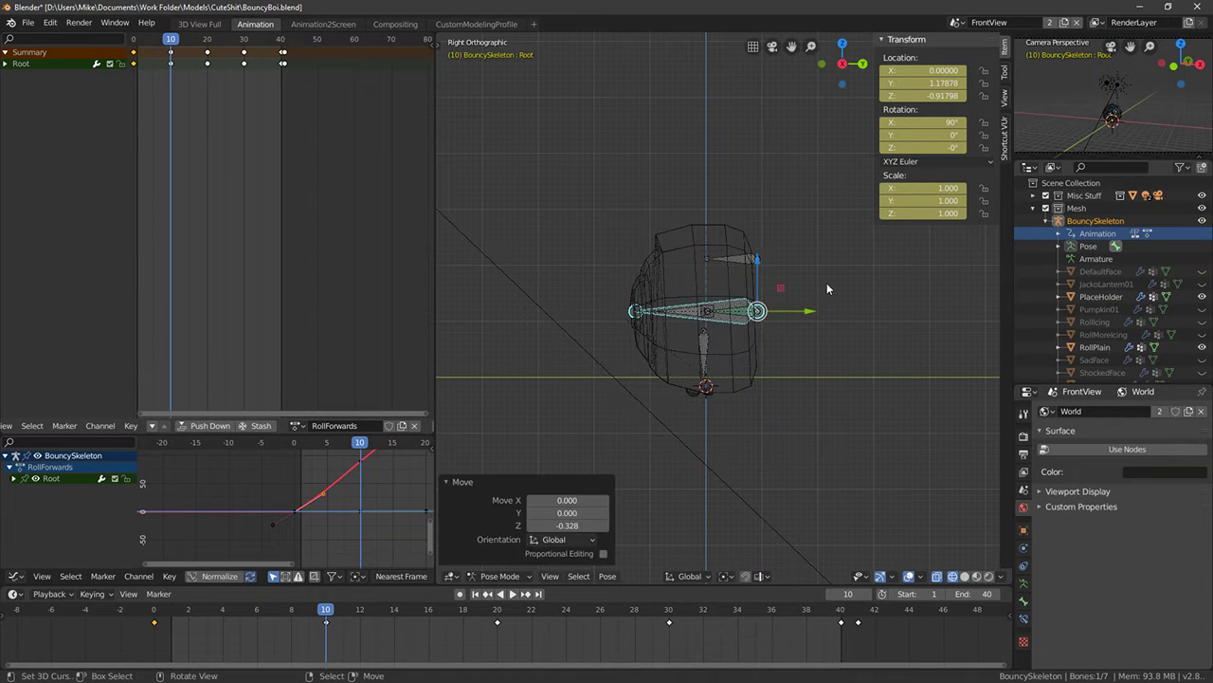
pyautogui.press('i')
pyautogui.click(742, 245)
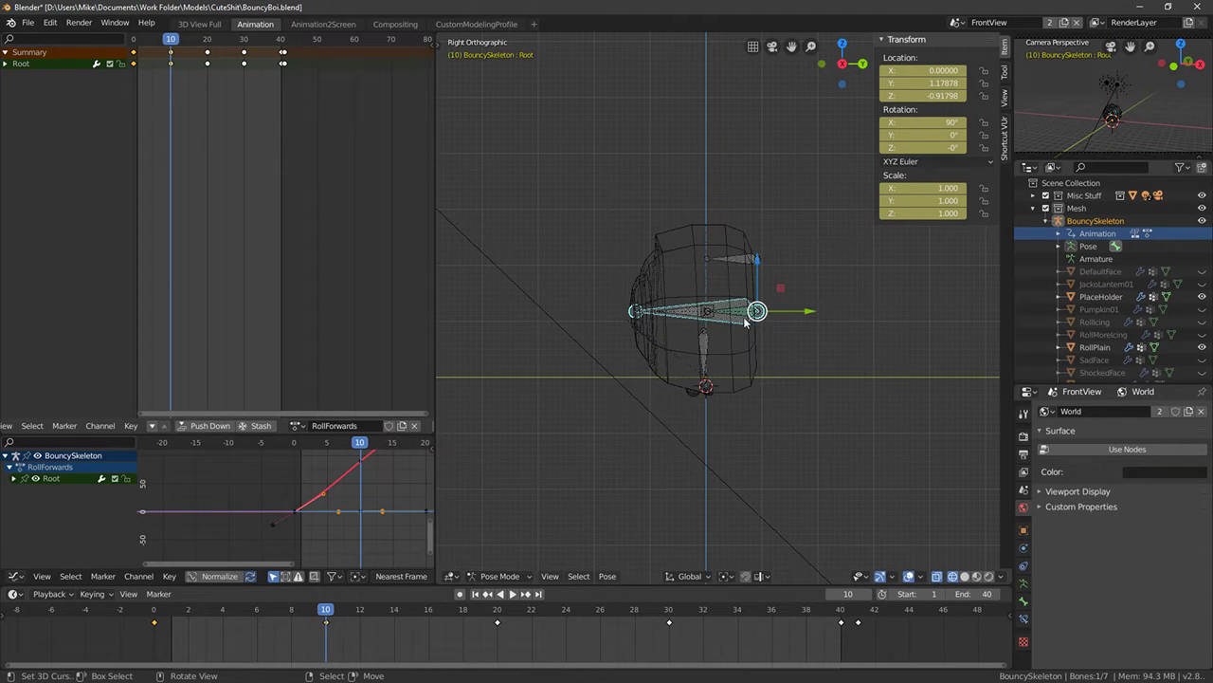
# At frame 10, squash the BaseBone to about 0.803 along Z and insert a Scaling keyframe
pyautogui.click(720, 323)
pyautogui.press('s')
pyautogui.press('z')
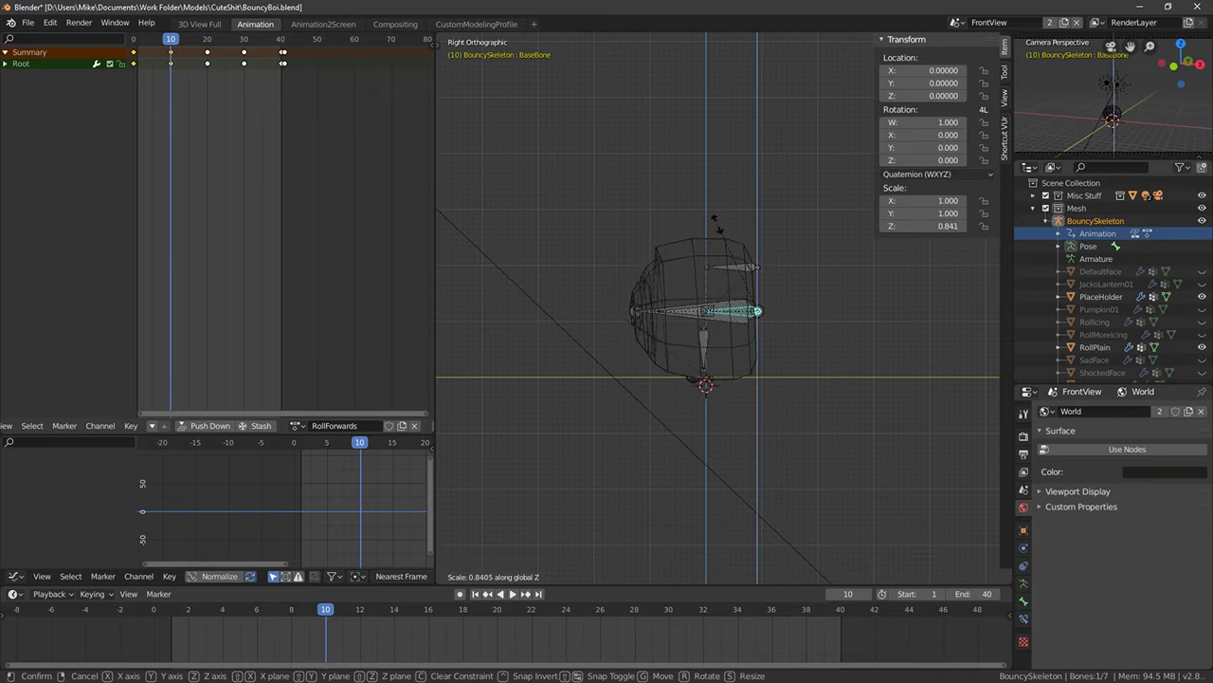
pyautogui.click(719, 226)
pyautogui.press('i')
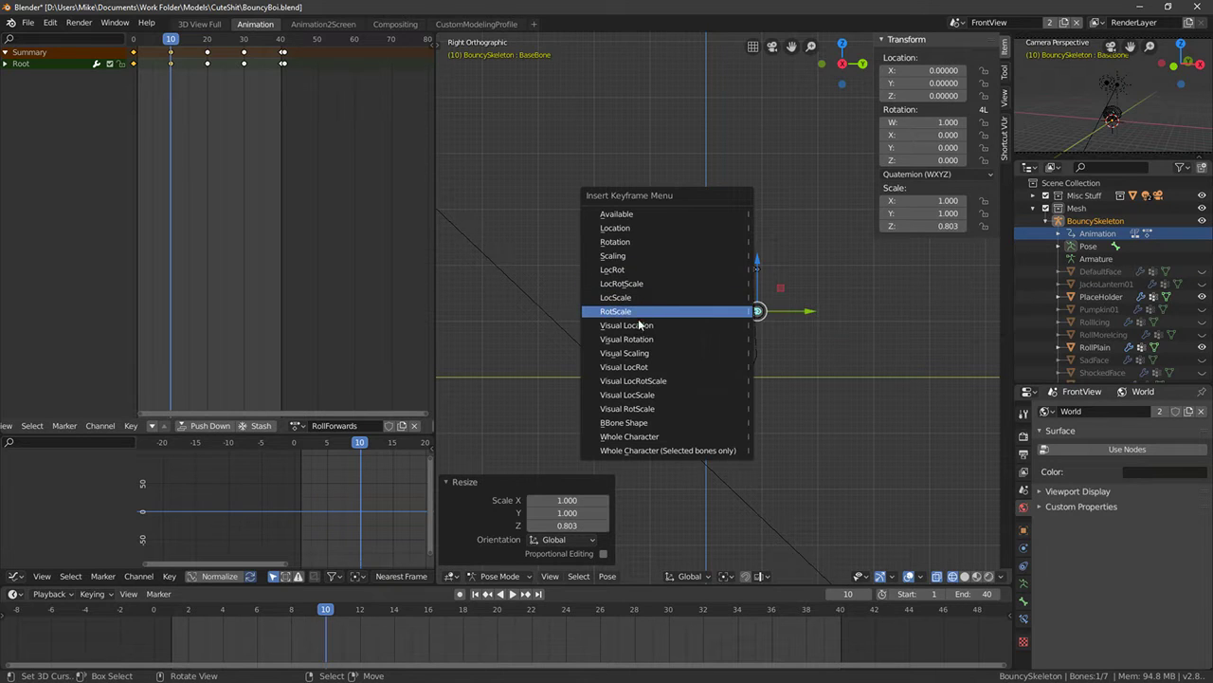
pyautogui.click(630, 256)
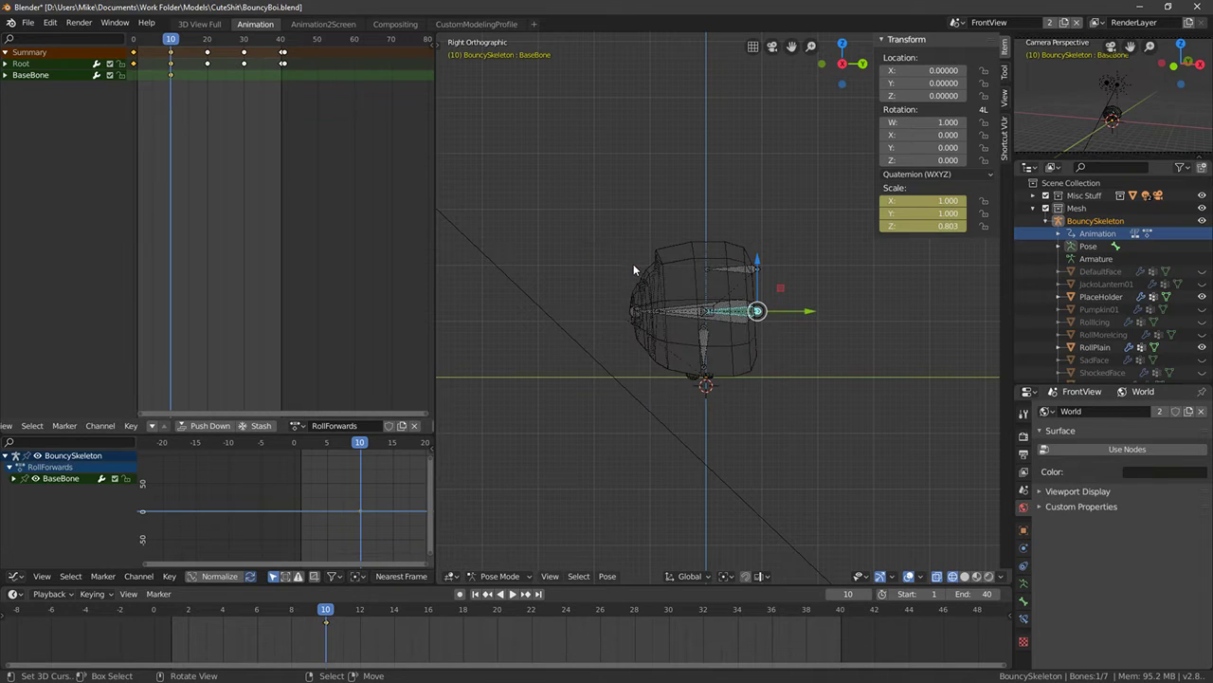
# At frame 0, reset the scale of all bones and insert a LocRotScale keyframe on them
pyautogui.press('Down')
pyautogui.press('a')
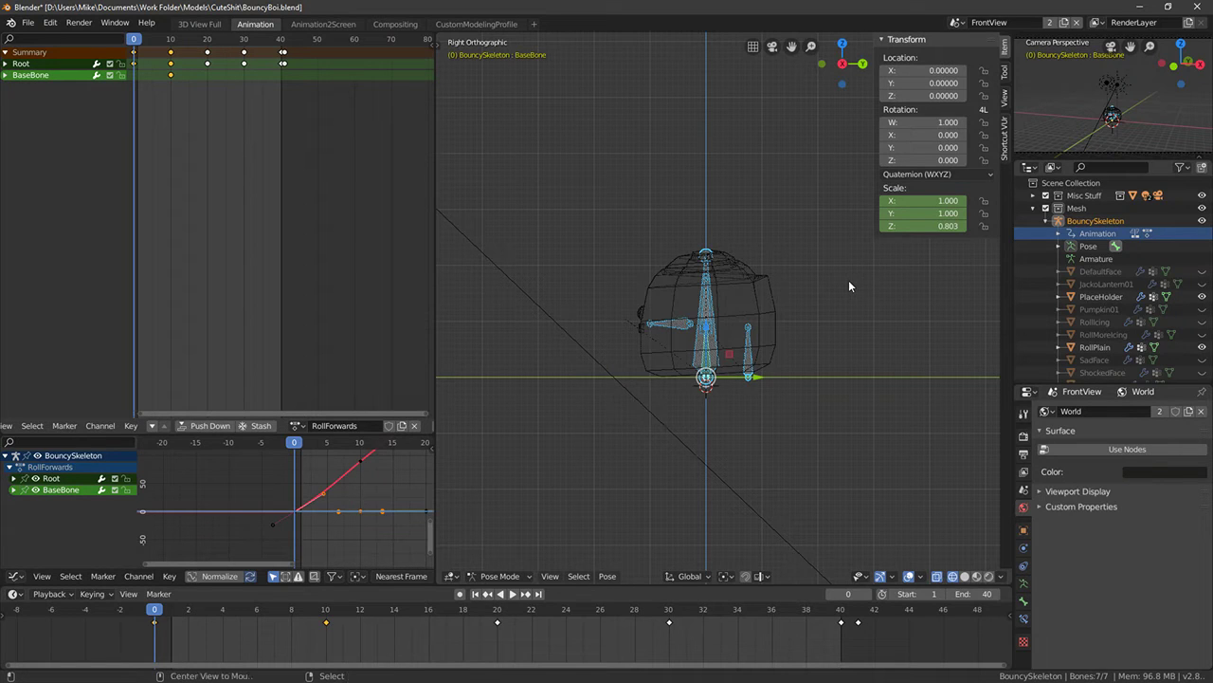
pyautogui.hotkey('alt', 's')
pyautogui.press('i')
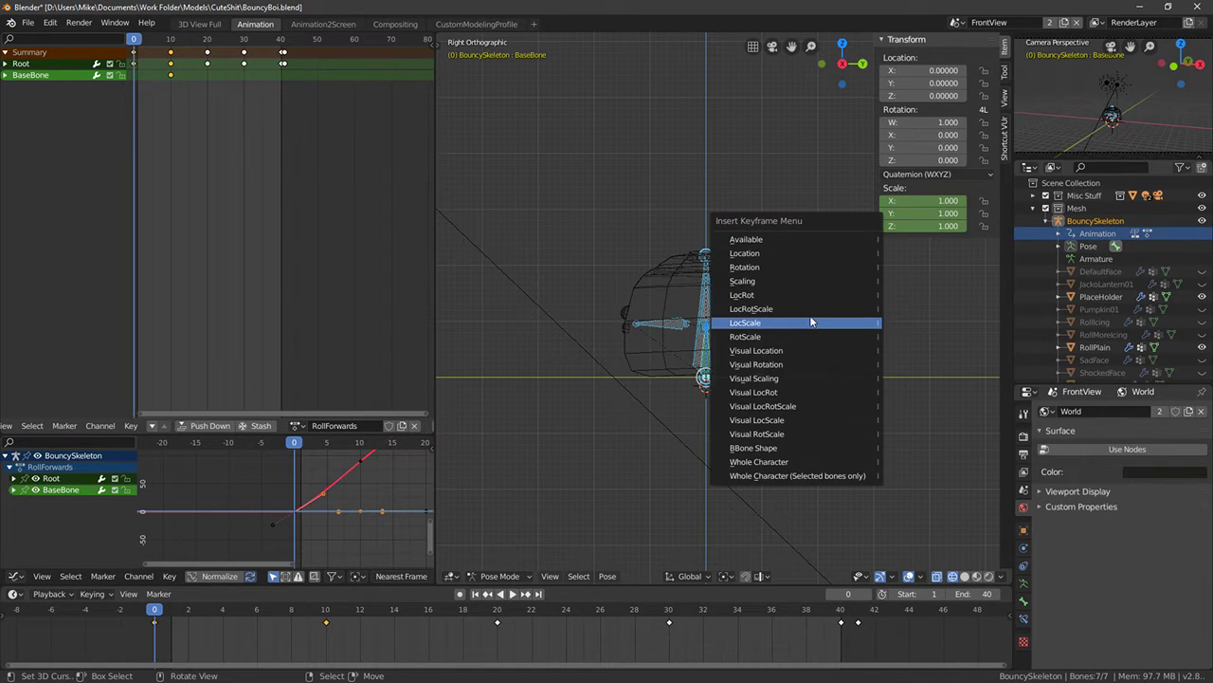
pyautogui.click(808, 306)
# At frame 20, return the BaseBone's scale to 1 and insert a Scaling keyframe
pyautogui.press('space')
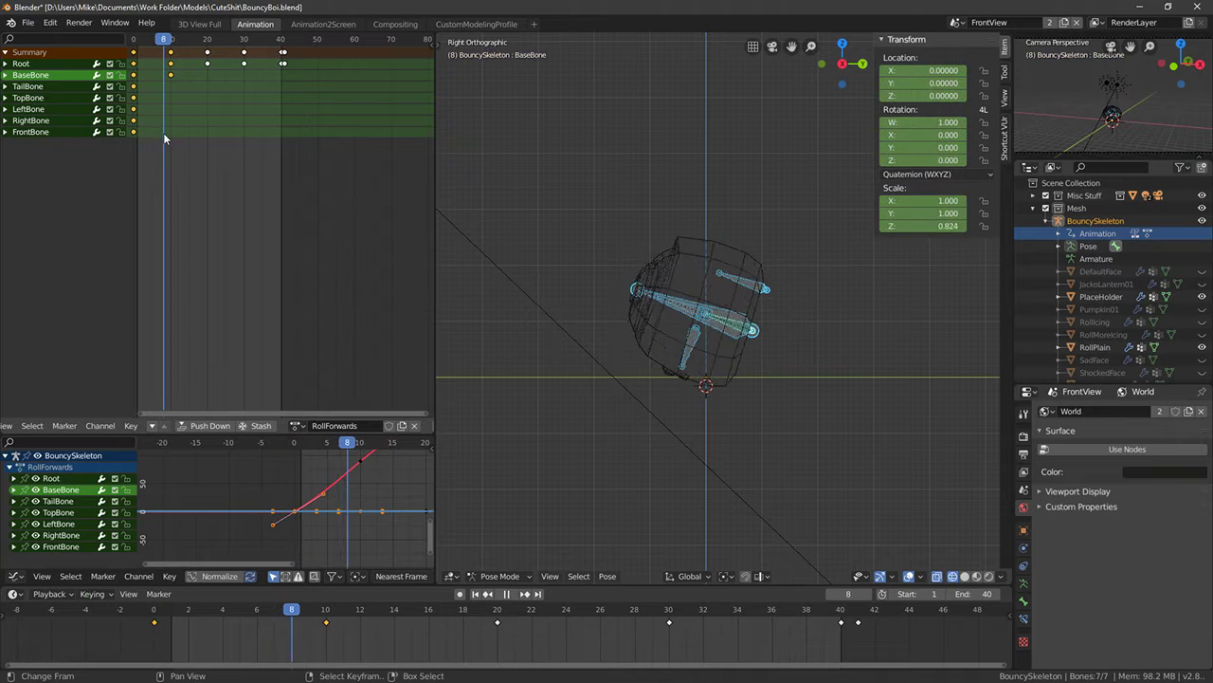
pyautogui.click(208, 139)
pyautogui.press('space')
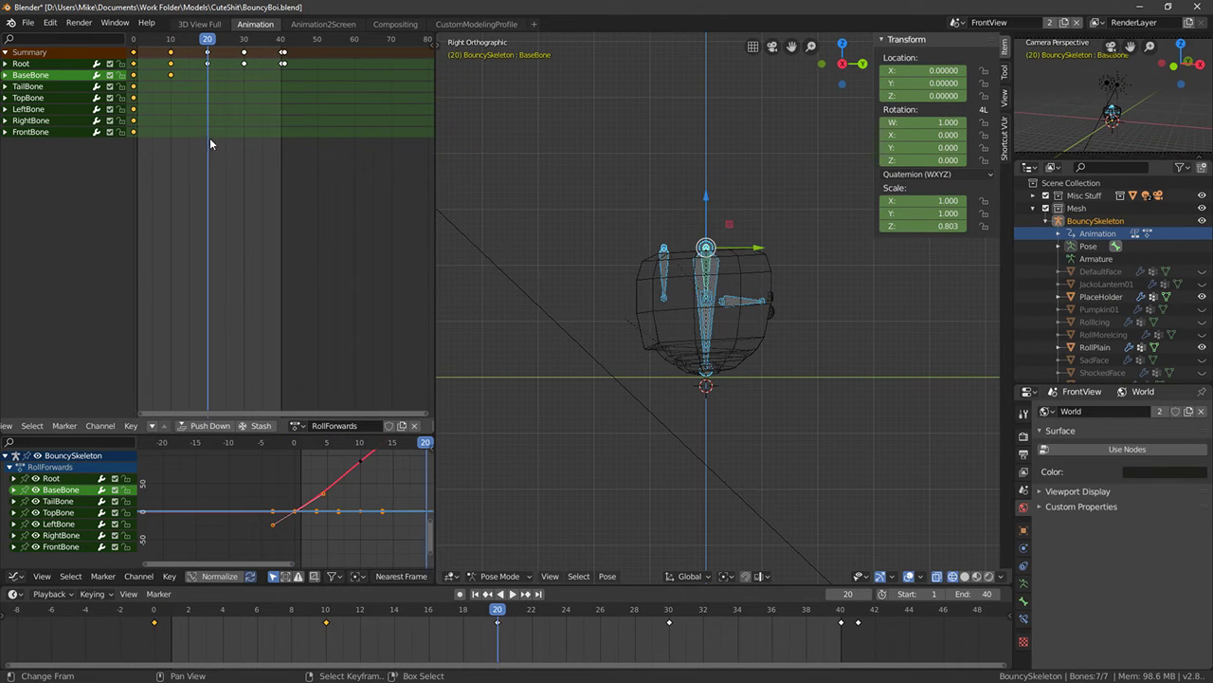
pyautogui.click(706, 266)
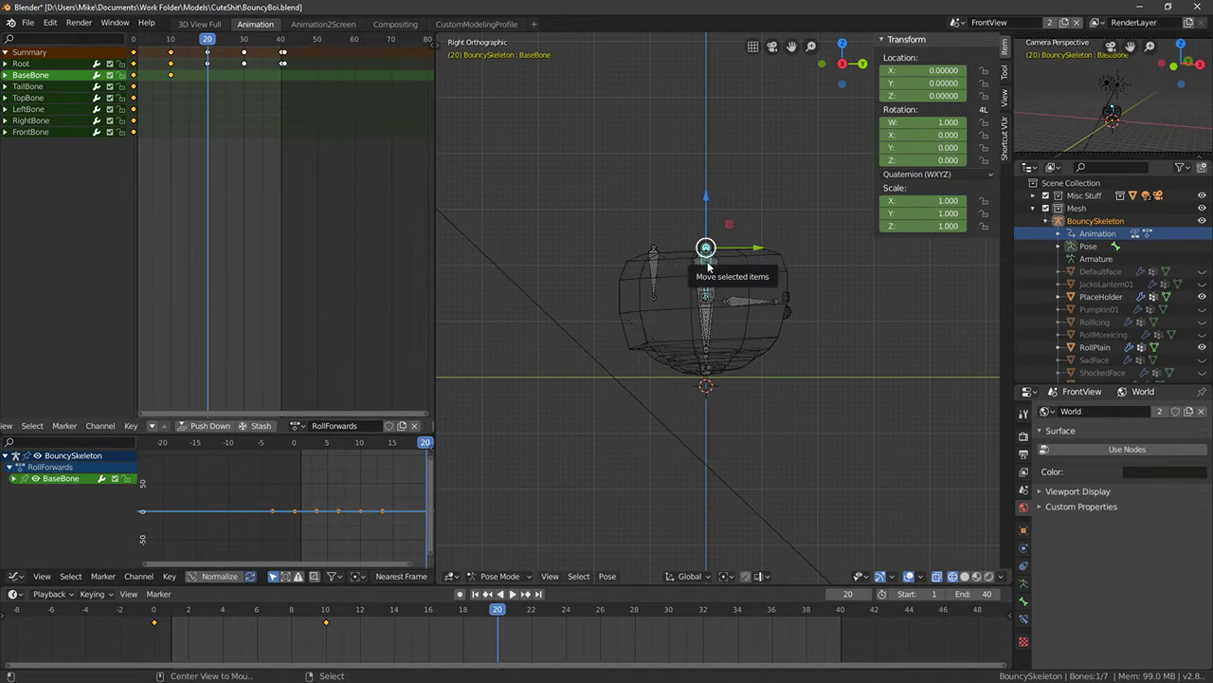
pyautogui.press('i')
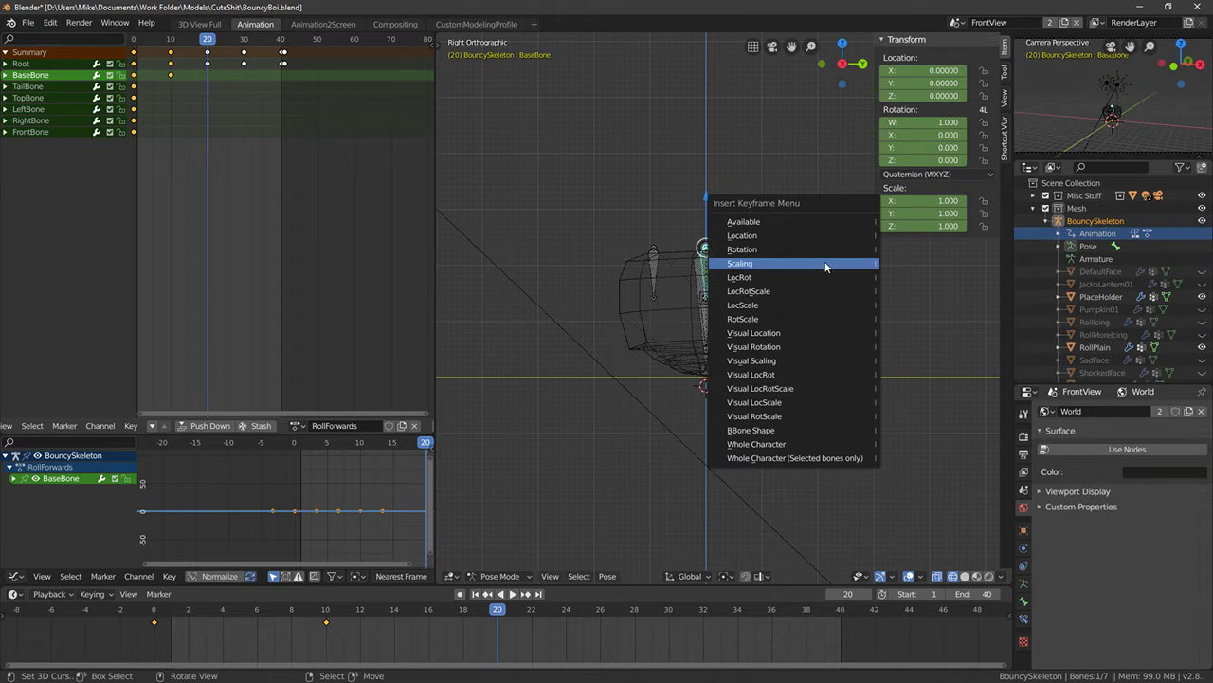
pyautogui.click(779, 264)
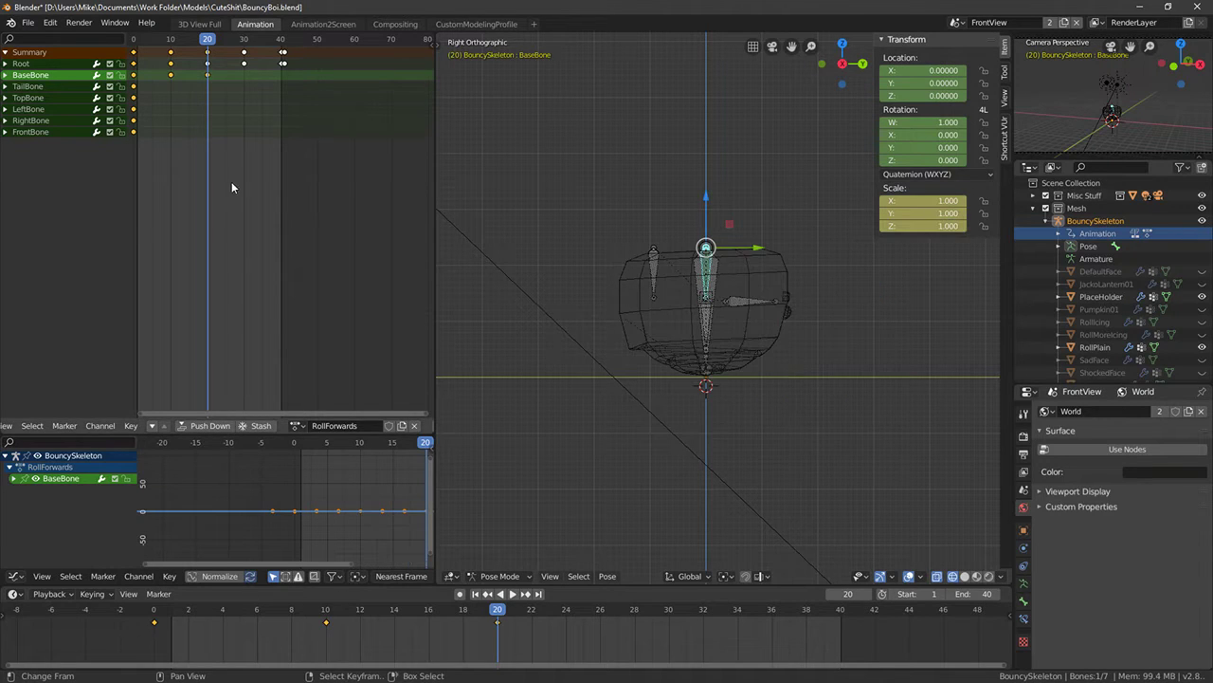
# Copy the BaseBone's frame 10 and 20 keys to frames 30 and 40, delete the stray frame 41 keys, and check the playback
pyautogui.press('space')
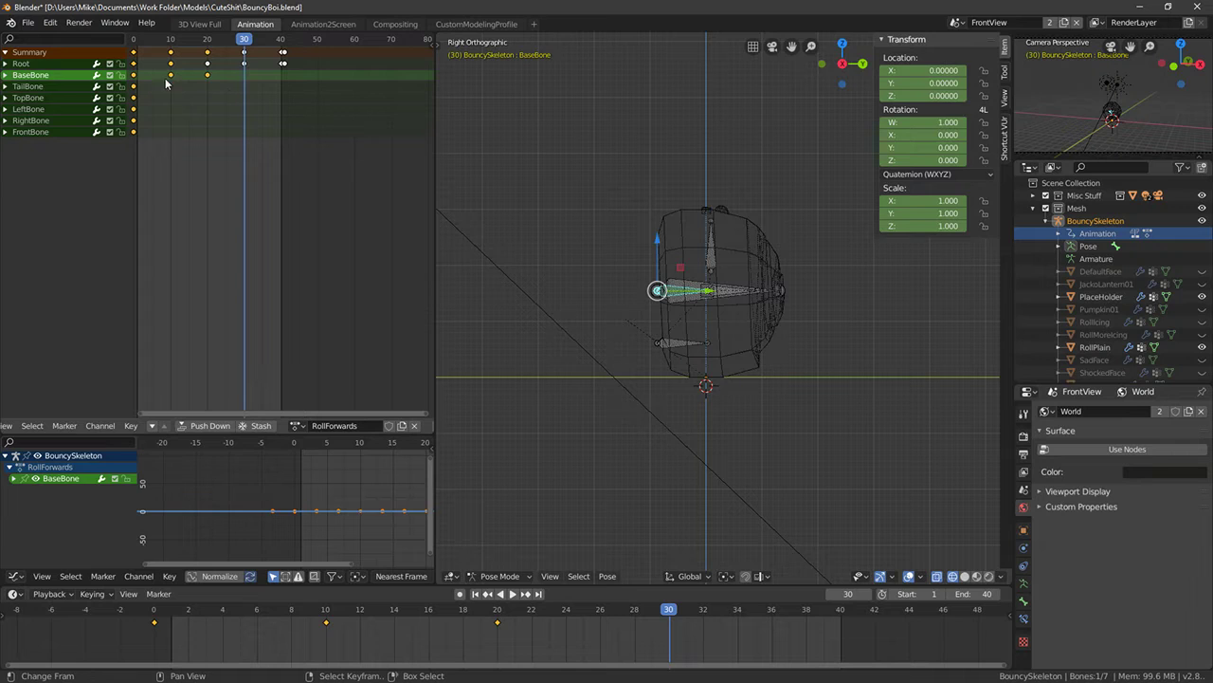
pyautogui.moveTo(170, 75); pyautogui.dragTo(244, 92)
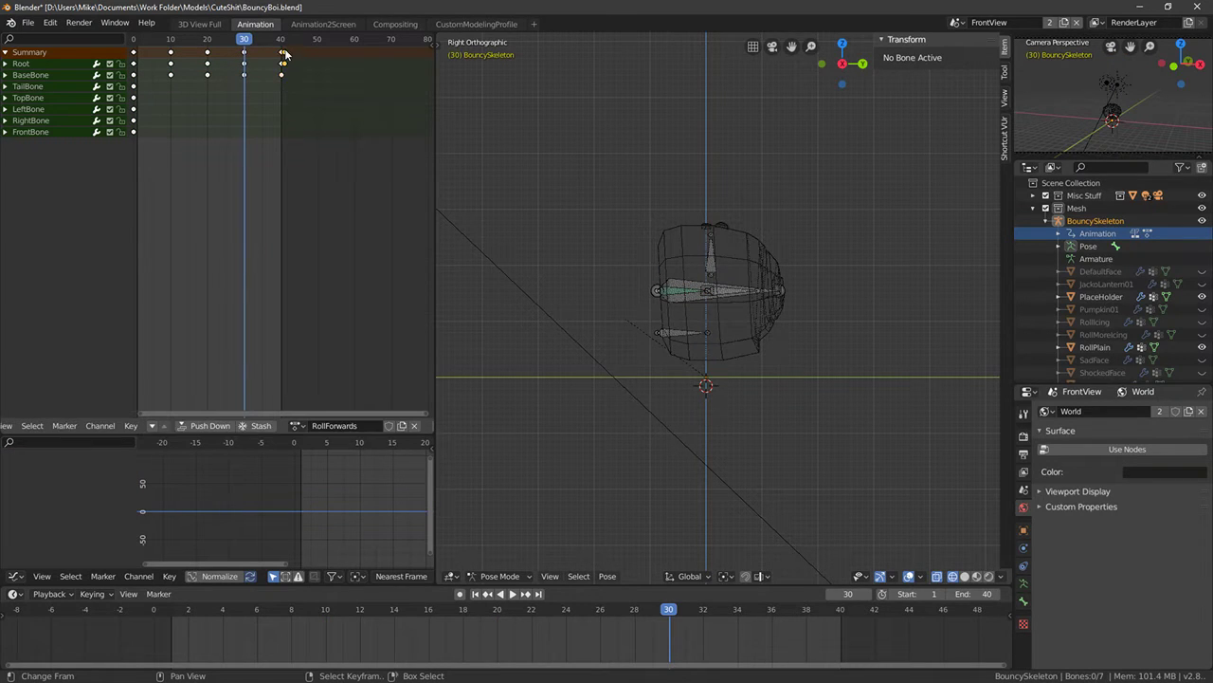
pyautogui.press('x')
pyautogui.press('space')
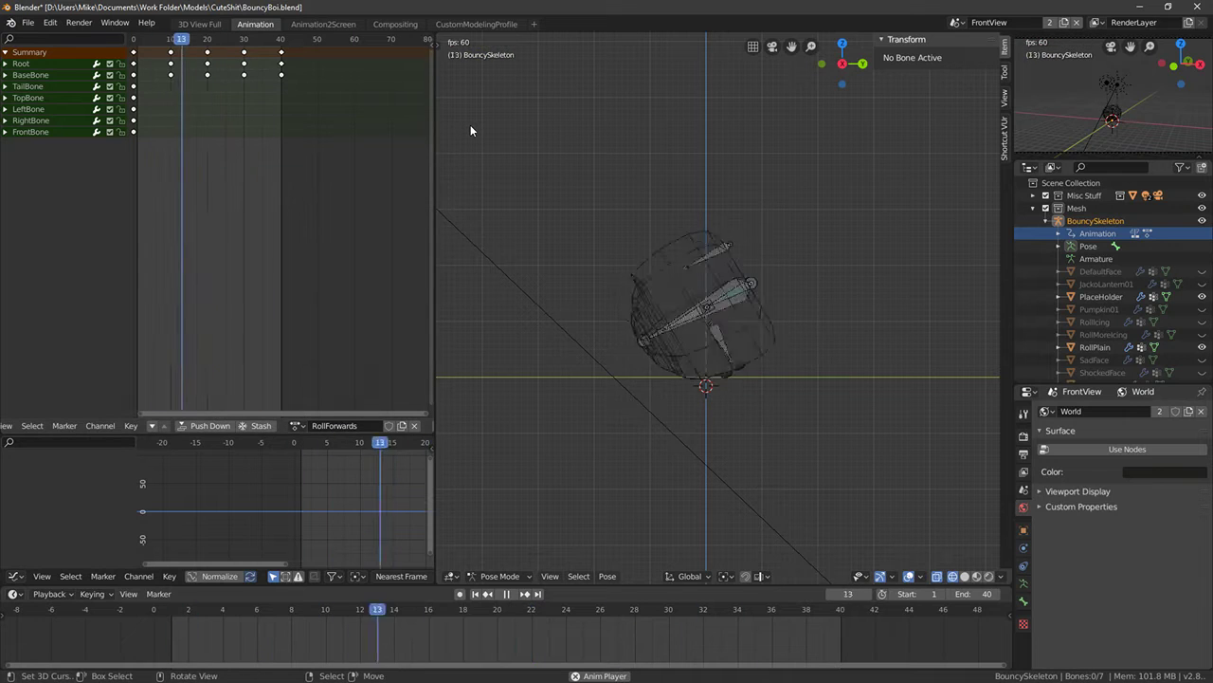
pyautogui.moveTo(488, 129); pyautogui.dragTo(817, 204, button='middle')
pyautogui.press('space')
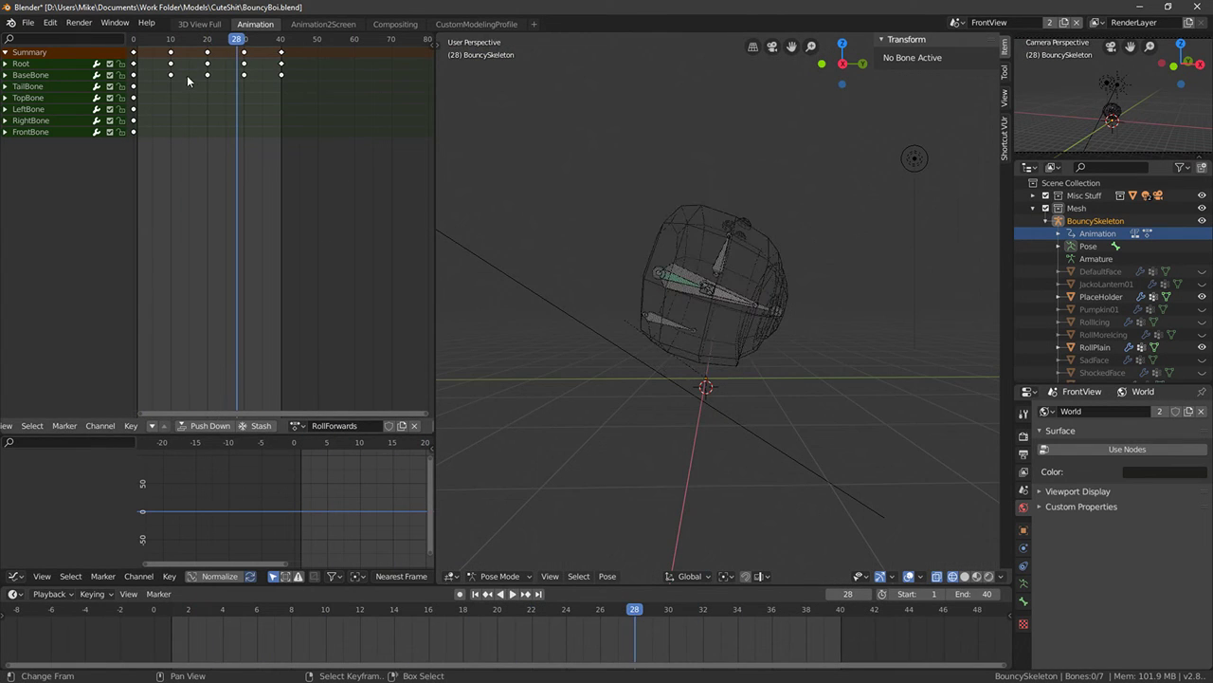
# Try the Back interpolation on the BaseBone's frame 10 and 30 keys and play the result
pyautogui.moveTo(224, 139); pyautogui.dragTo(261, 133, button='middle')
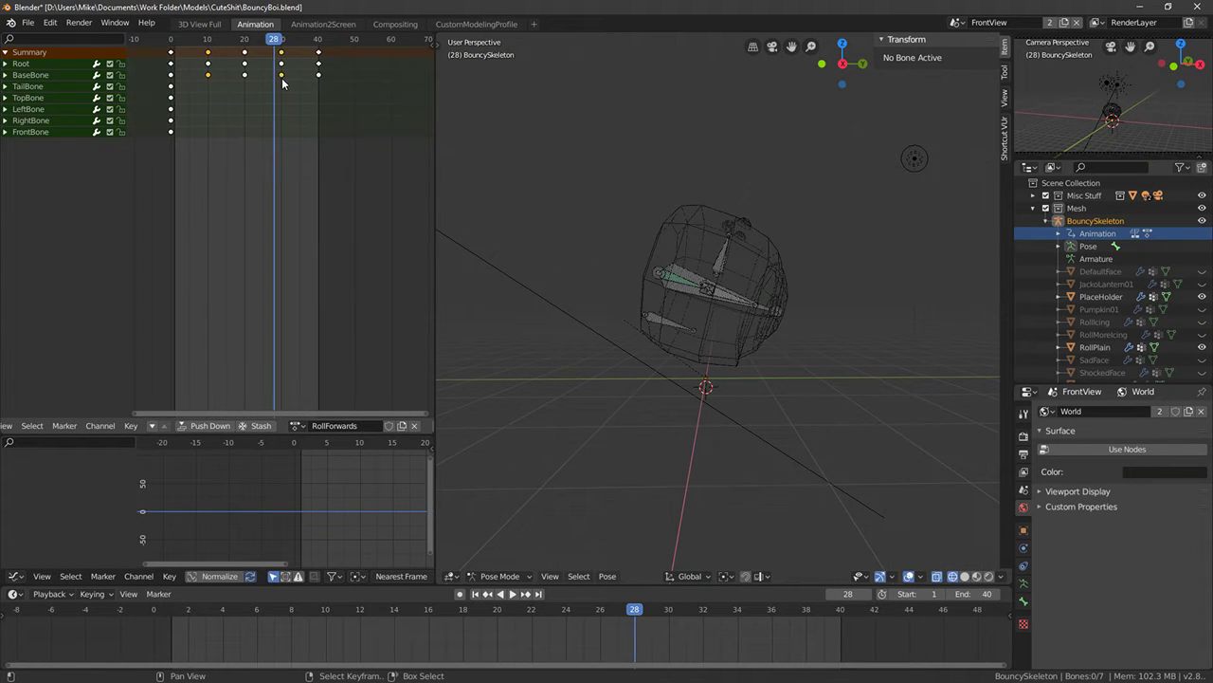
pyautogui.click(111, 427)
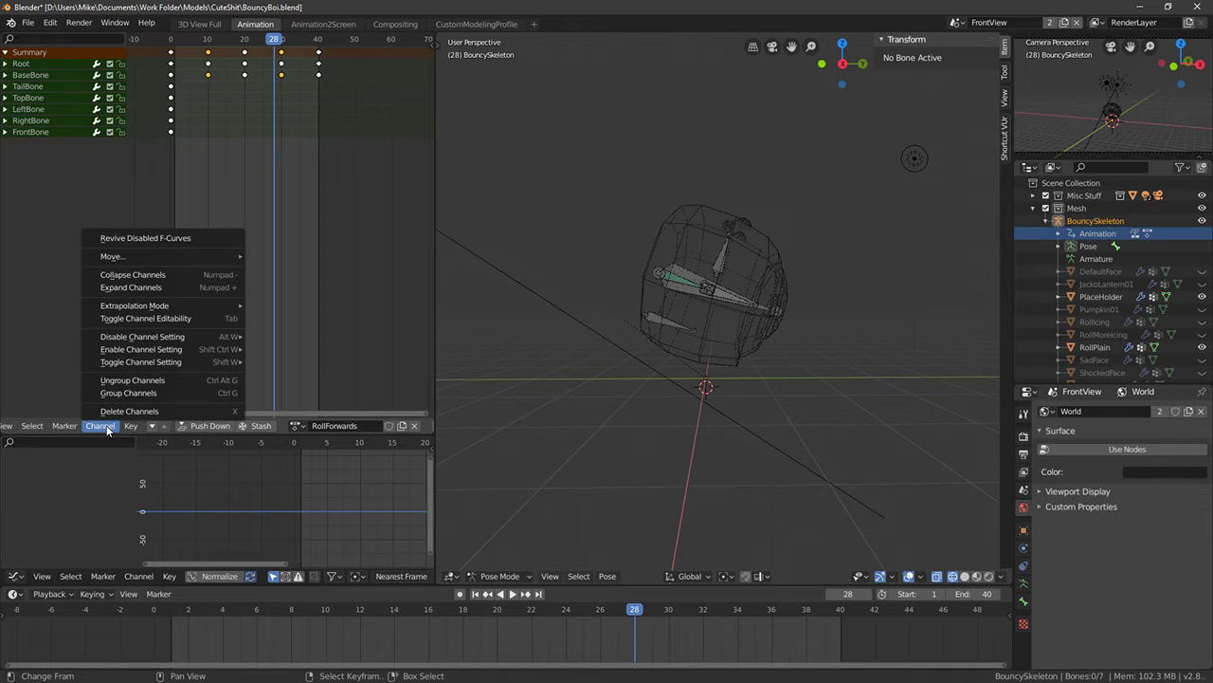
pyautogui.moveTo(131, 425)
pyautogui.moveTo(179, 236)
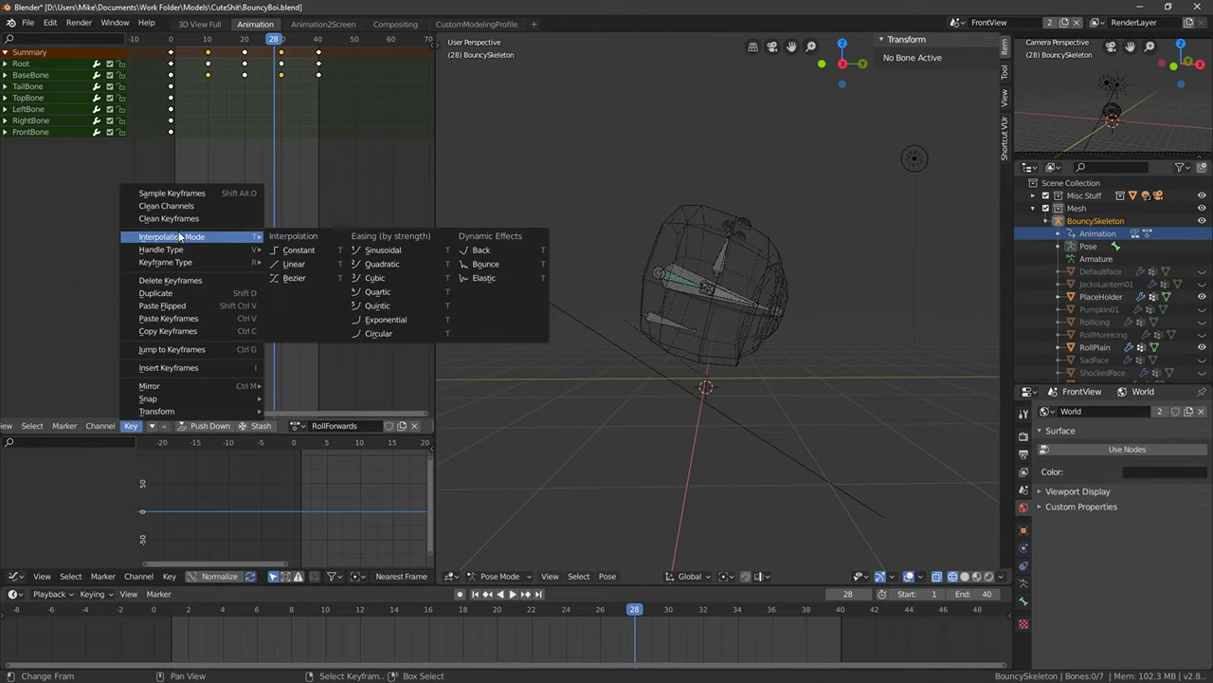
pyautogui.click(485, 250)
pyautogui.press('space')
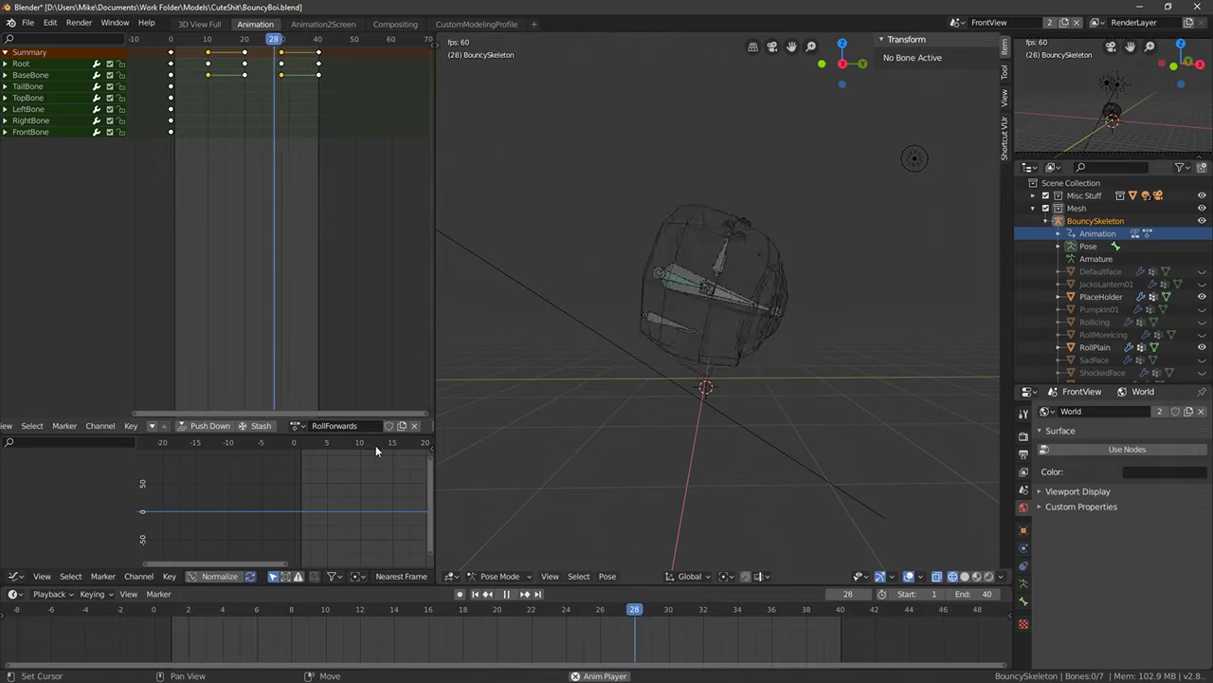
pyautogui.press('space')
# Set the BaseBone's frame 10 and 30 keys to Bounce interpolation and review the roll from several angles in material preview shading
pyautogui.click(131, 426)
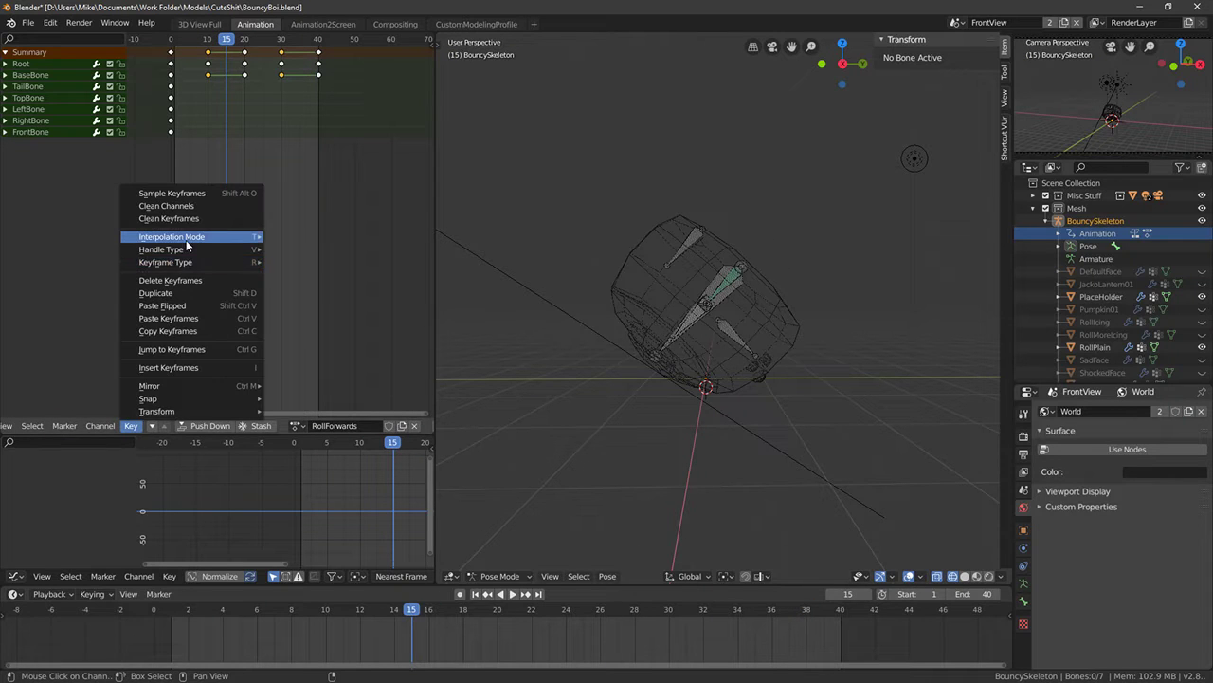
pyautogui.moveTo(187, 240)
pyautogui.click(498, 269)
pyautogui.press('space')
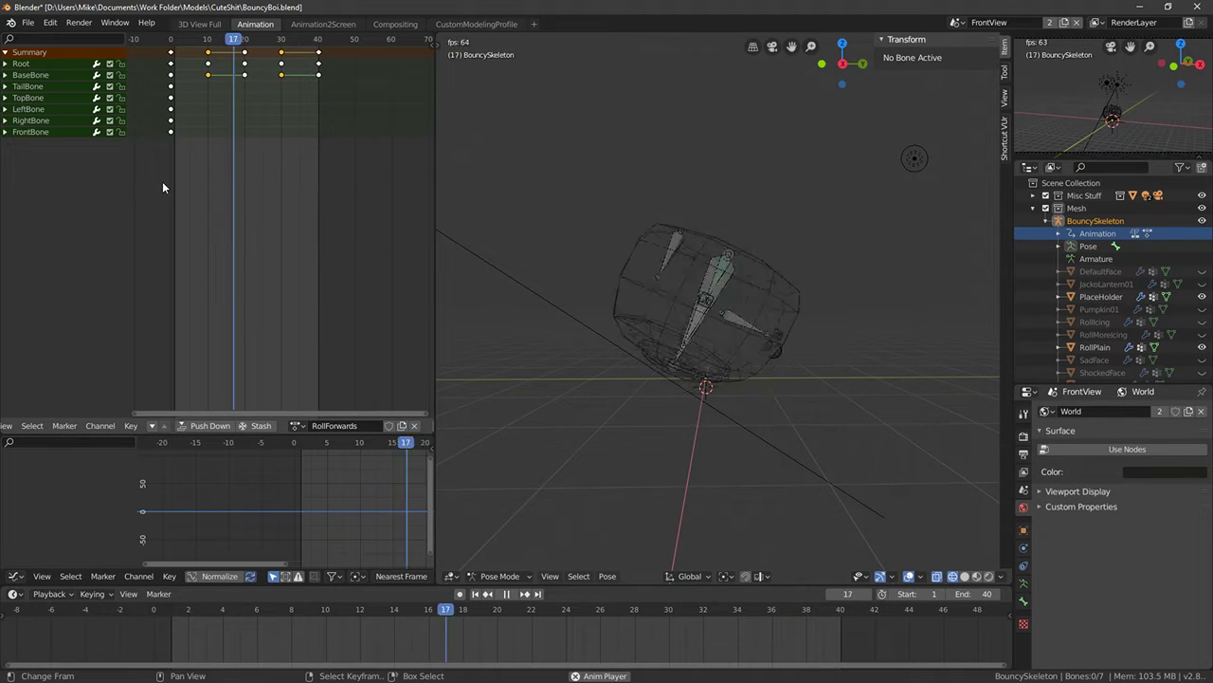
pyautogui.moveTo(704, 281); pyautogui.dragTo(901, 285, button='middle')
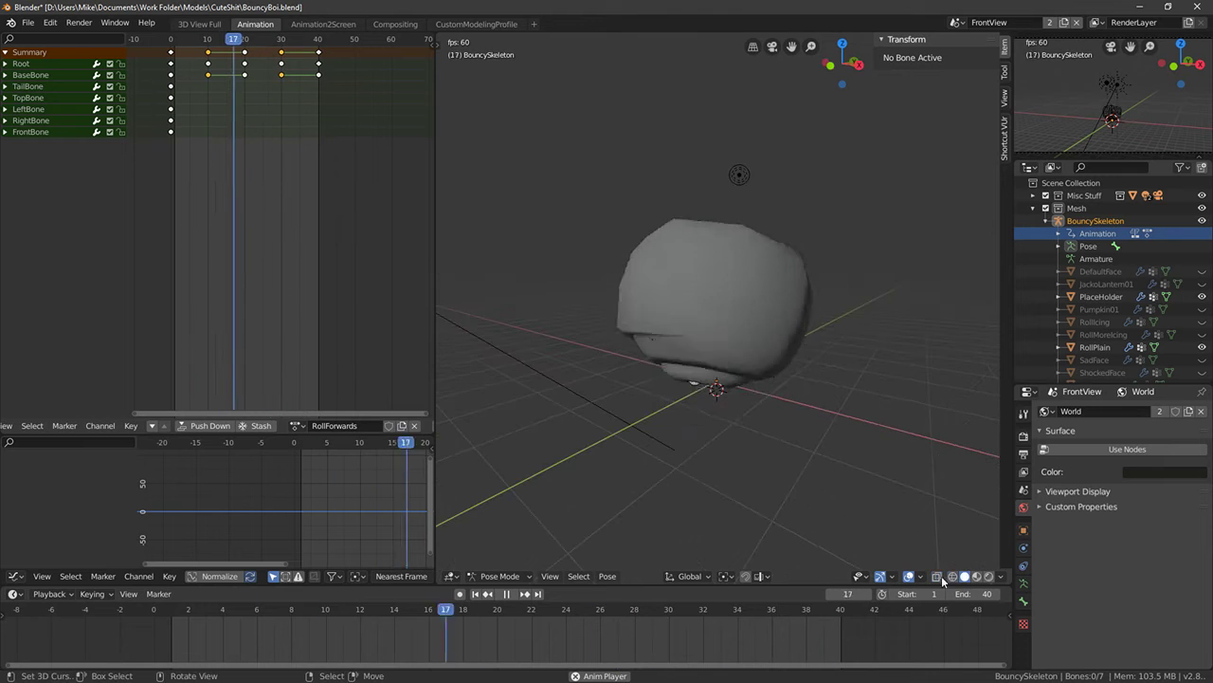
pyautogui.click(977, 575)
pyautogui.moveTo(948, 446)
pyautogui.mouseDown(button='middle')
pyautogui.moveTo(734, 441)
pyautogui.moveTo(767, 447)
pyautogui.moveTo(817, 446)
pyautogui.moveTo(679, 413)
pyautogui.moveTo(661, 427)
pyautogui.mouseUp(button='middle')
pyautogui.moveTo(732, 412); pyautogui.dragTo(648, 404, button='middle')
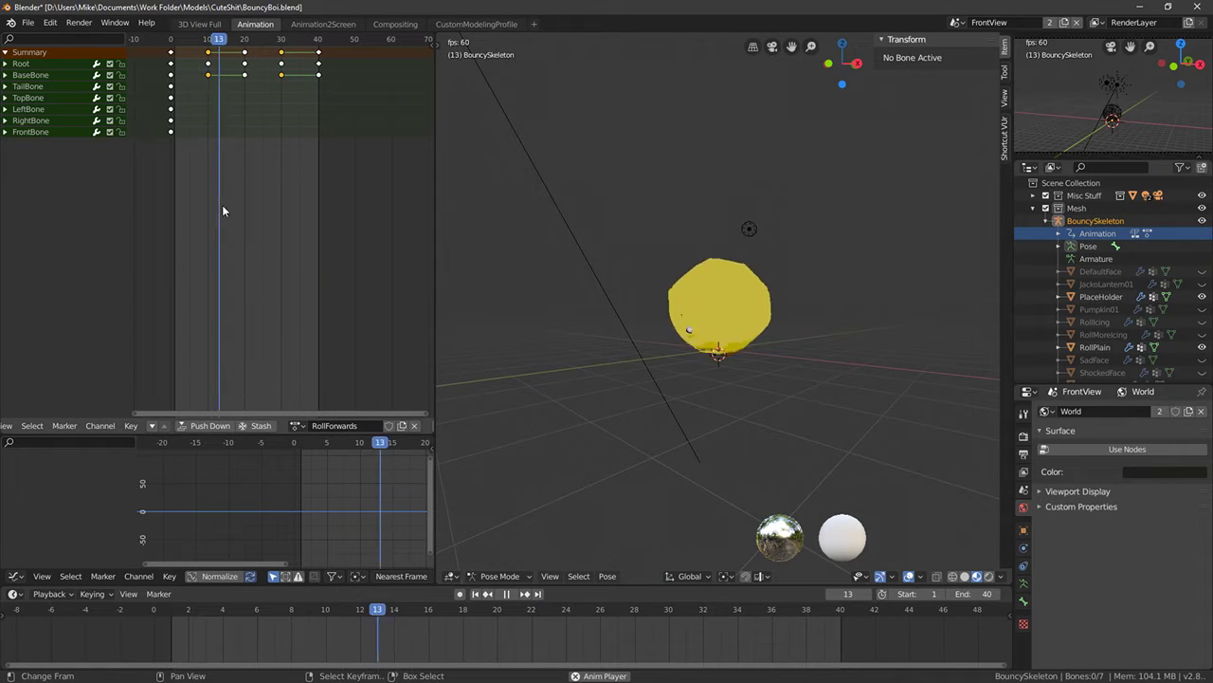
pyautogui.press('Escape')
# Stretch all keyframes from frame 0 so the roll ends at frame 60, set the end frame to 60, and play it
pyautogui.press('a')
pyautogui.press('a')
pyautogui.scroll(-3, 368, 176)
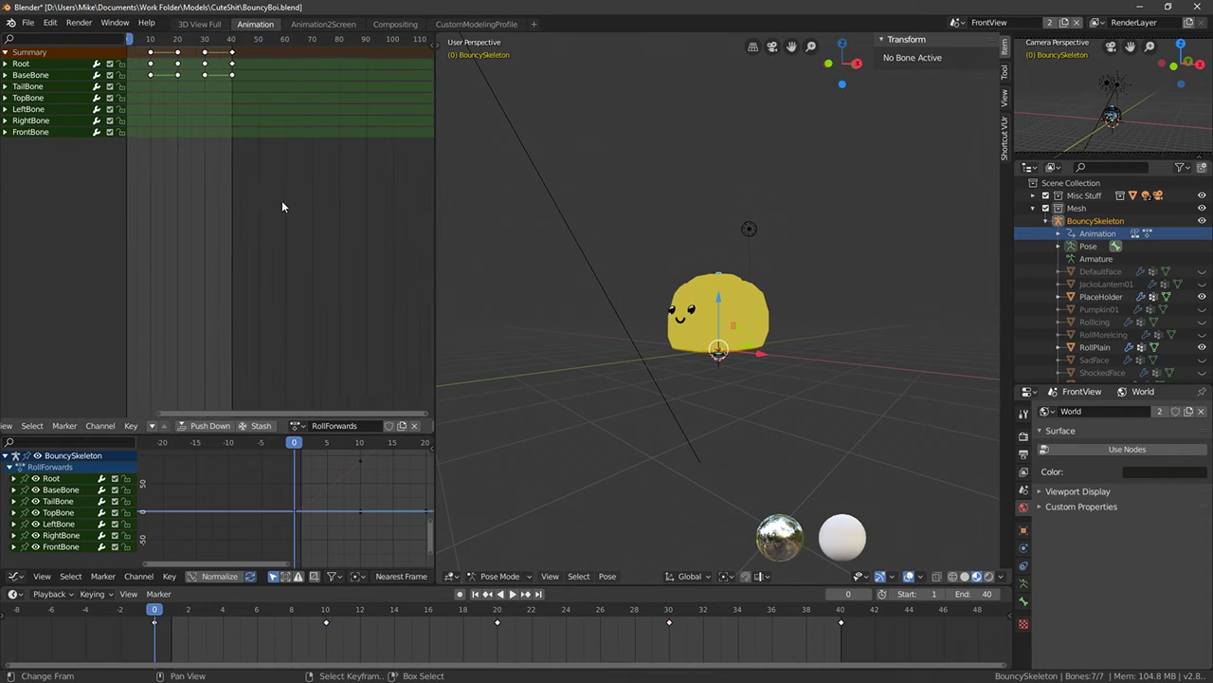
pyautogui.moveTo(215, 186); pyautogui.dragTo(318, 187, button='middle')
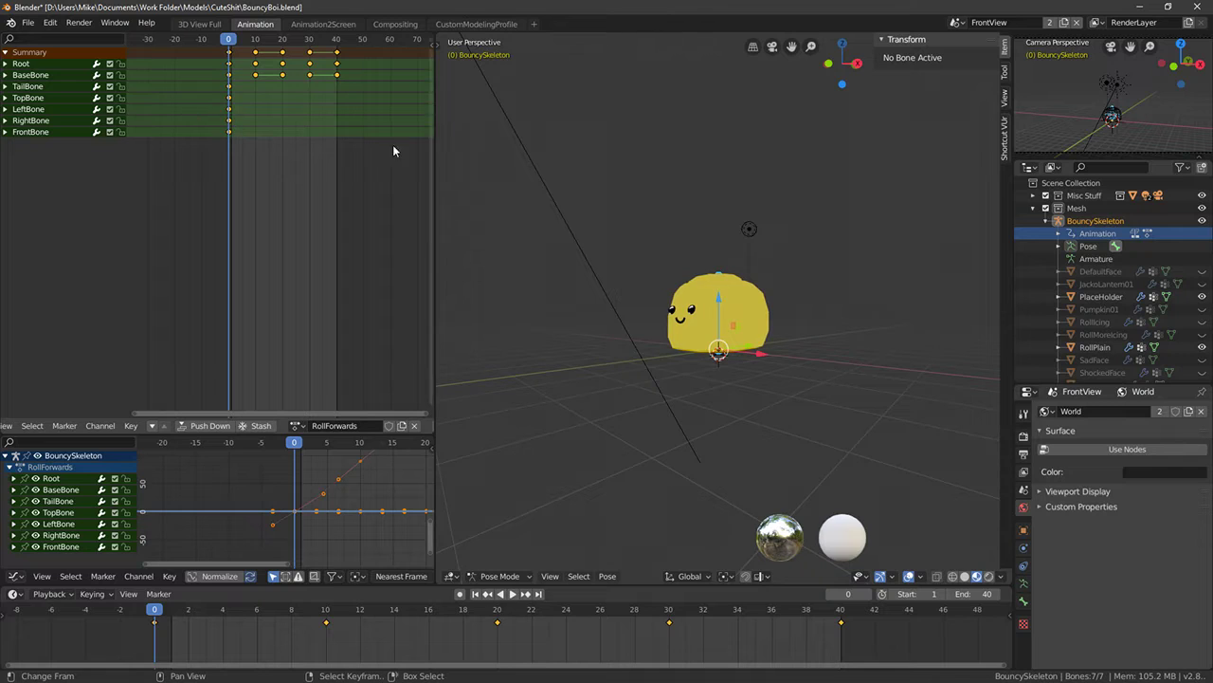
pyautogui.keyDown('ctrl'); pyautogui.scroll(-2, 394, 149); pyautogui.keyUp('ctrl')
pyautogui.press('s')
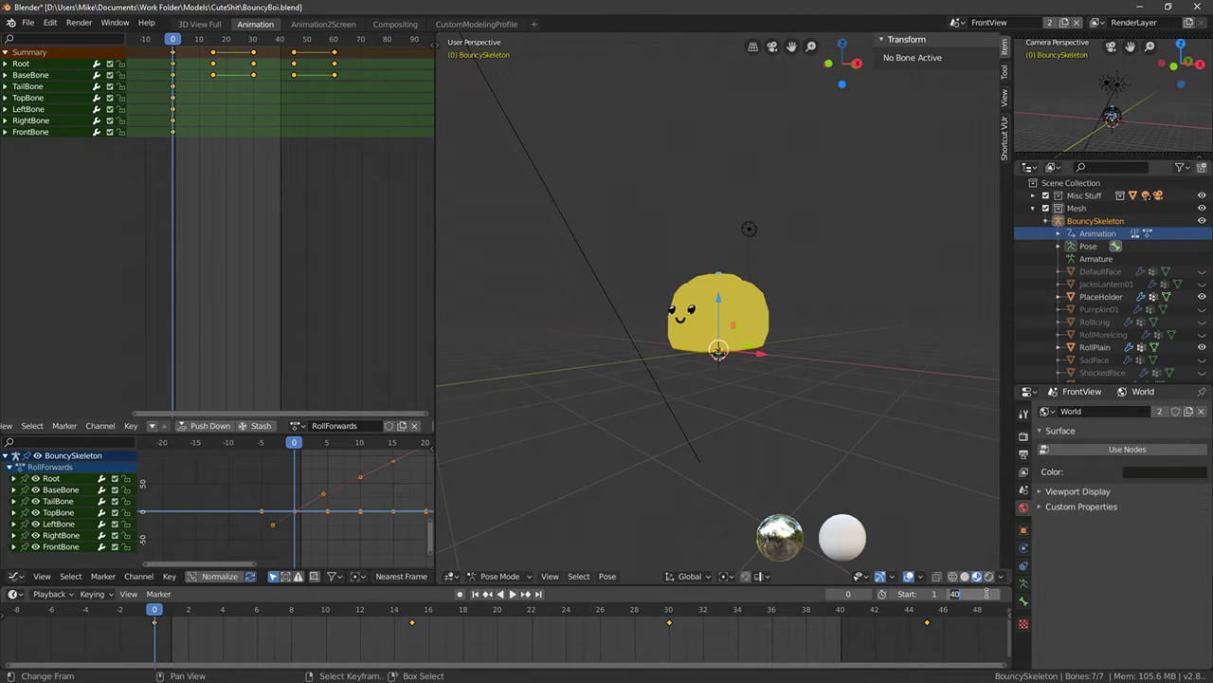
pyautogui.write('60')
pyautogui.press('Return')
pyautogui.press('space')
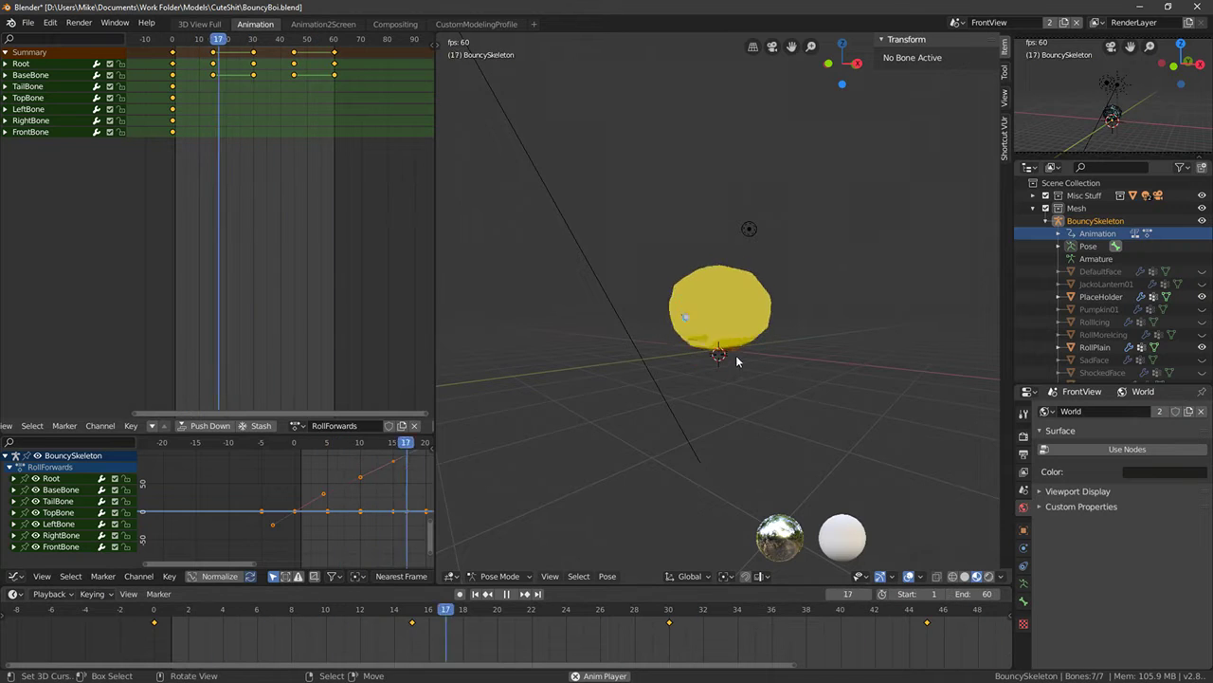
# Shift all keys at frames 15 and 45 to frames 10 and 40, and replay the roll in the right side view
pyautogui.moveTo(686, 353); pyautogui.dragTo(701, 324, button='middle')
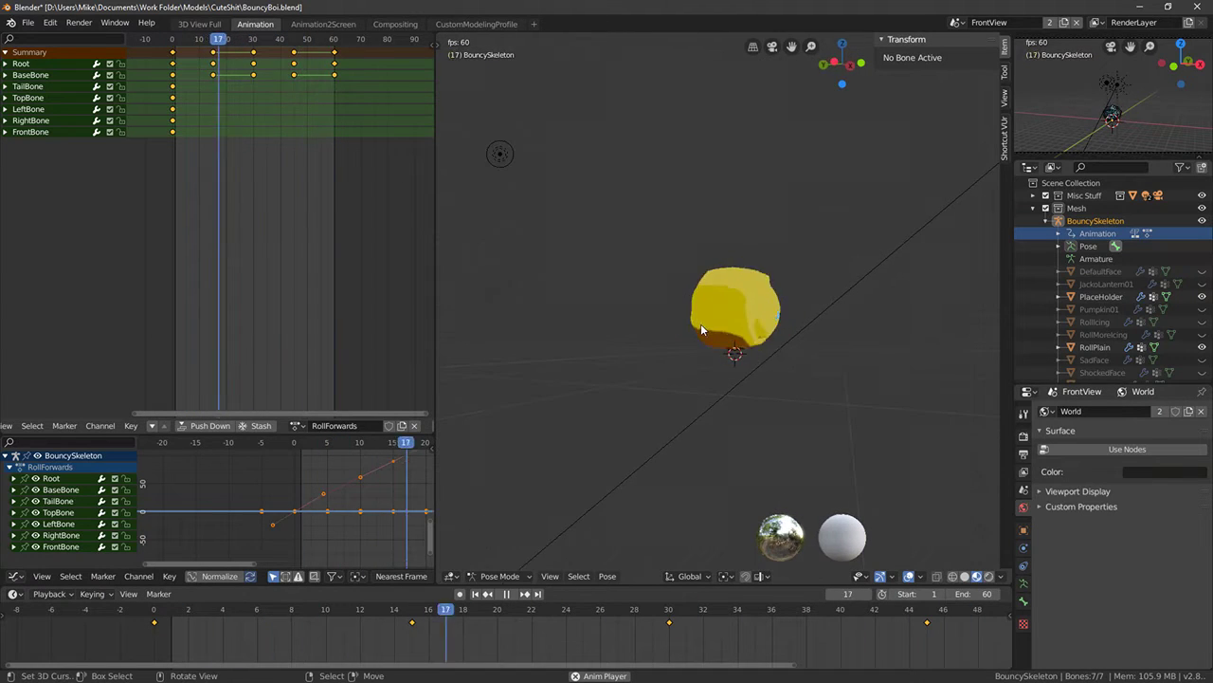
pyautogui.press('KP_1')
pyautogui.press('KP_3')
pyautogui.press('space')
pyautogui.click(223, 57)
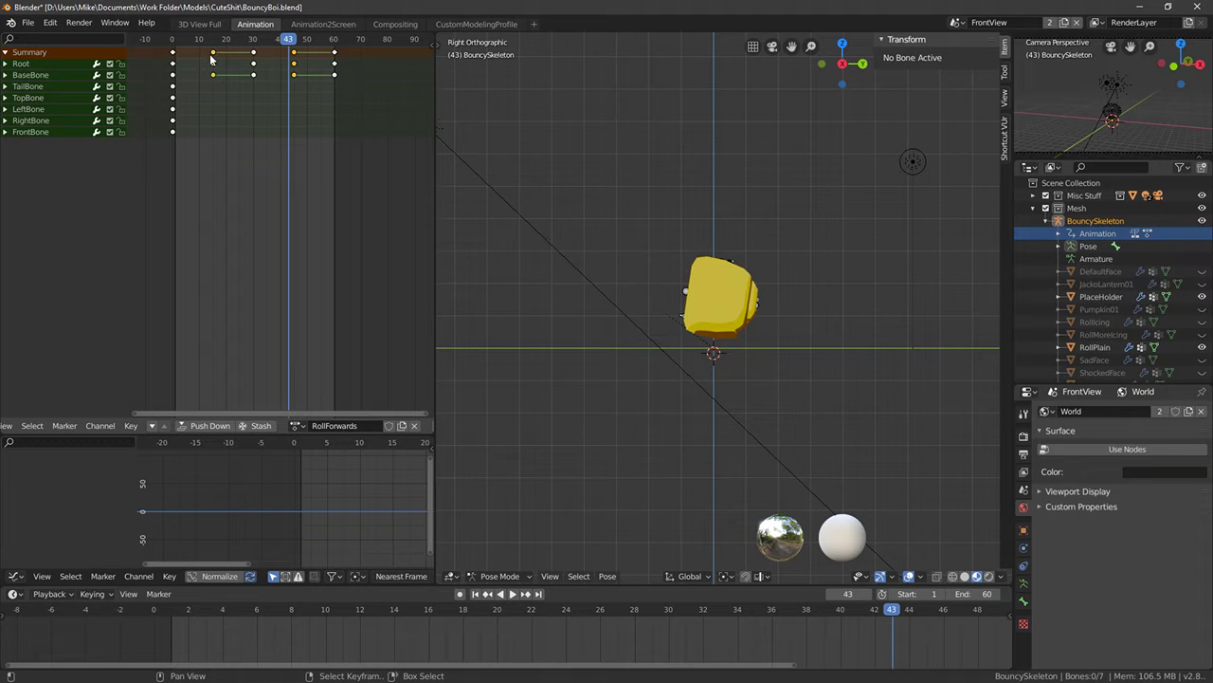
pyautogui.press('g')
pyautogui.click(198, 59)
pyautogui.hotkey('shift', 'Left')
pyautogui.press('space')
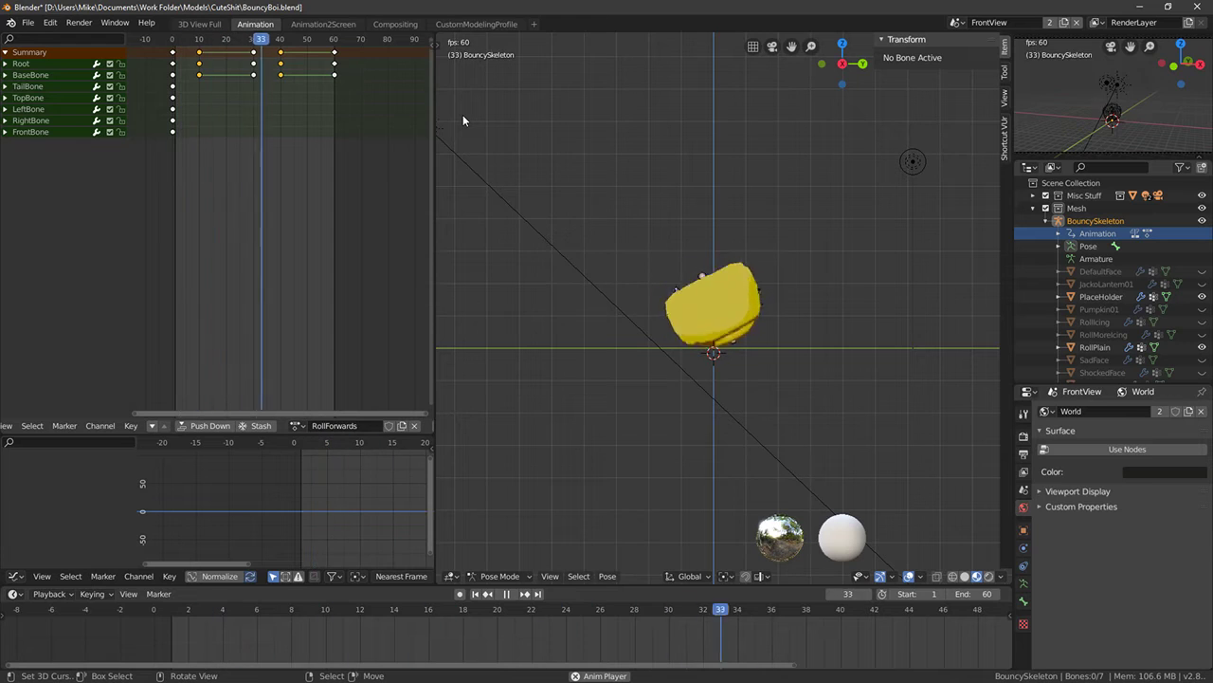
# Delay only the BaseBone's two squash keys to frames 15 and 45 while the animation plays
pyautogui.click(199, 75)
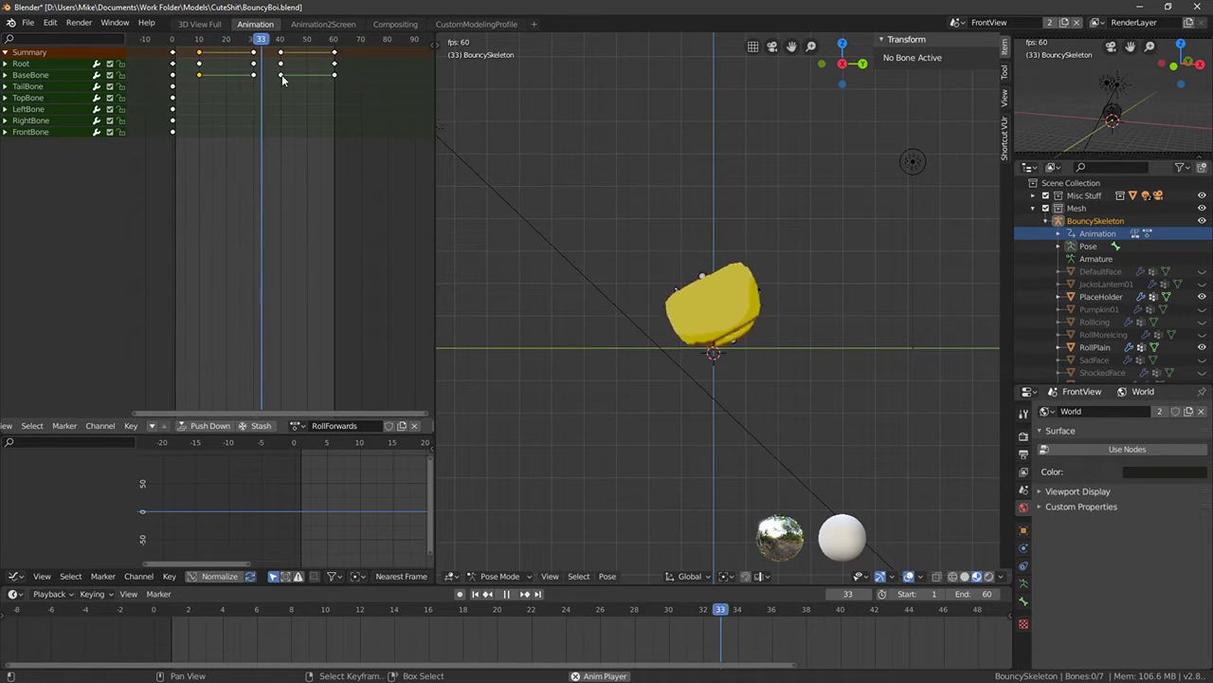
pyautogui.keyDown('shift'); pyautogui.rightClick(282, 75); pyautogui.keyUp('shift')
pyautogui.press('g')
pyautogui.click(296, 77)
pyautogui.moveTo(296, 76)
pyautogui.mouseDown()
pyautogui.moveTo(271, 76)
pyautogui.moveTo(301, 79)
pyautogui.mouseUp()
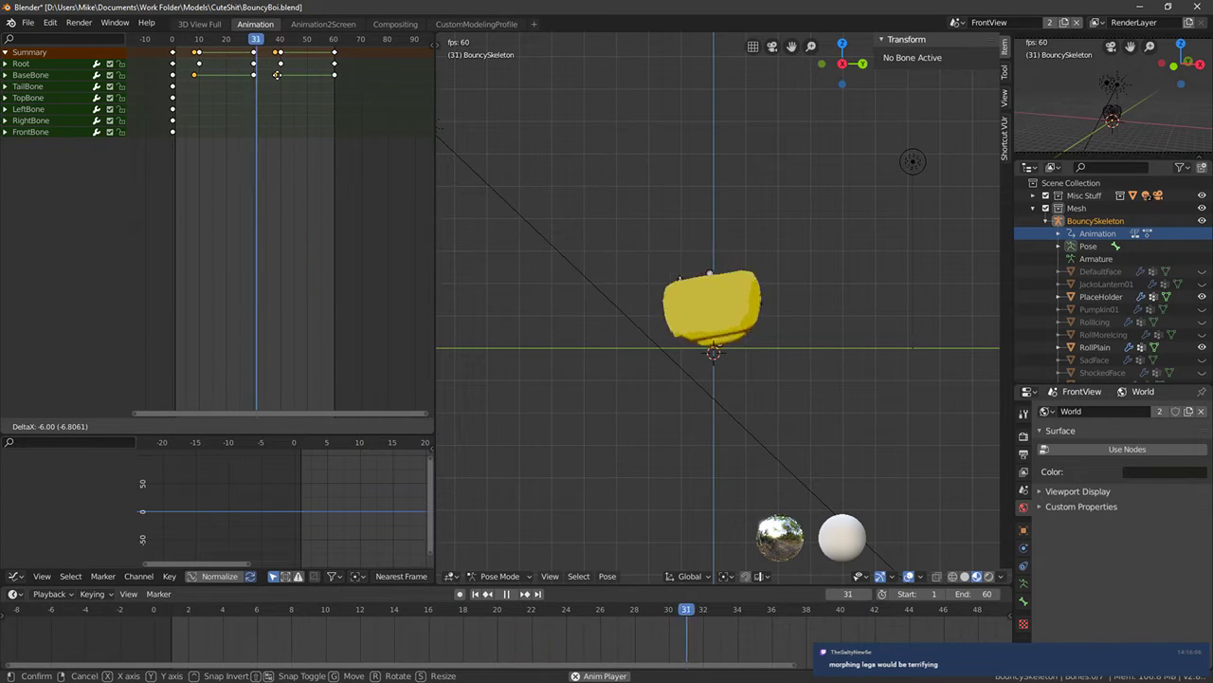
pyautogui.rightClick(278, 77)
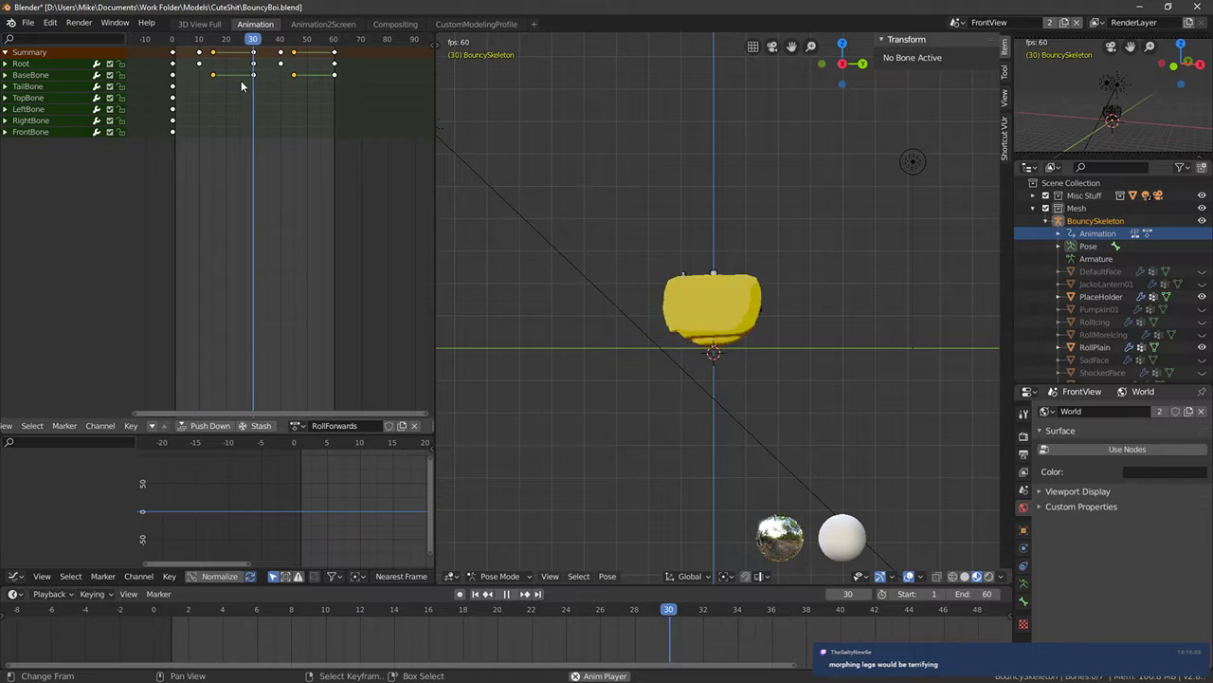
# Pull the BaseBone's two squash keys back to frames 13 and 43 while watching the roll from an angled view
pyautogui.moveTo(518, 155); pyautogui.dragTo(864, 180, button='middle')
pyautogui.scroll(4, 207, 93)
pyautogui.press('g')
pyautogui.click(200, 99)
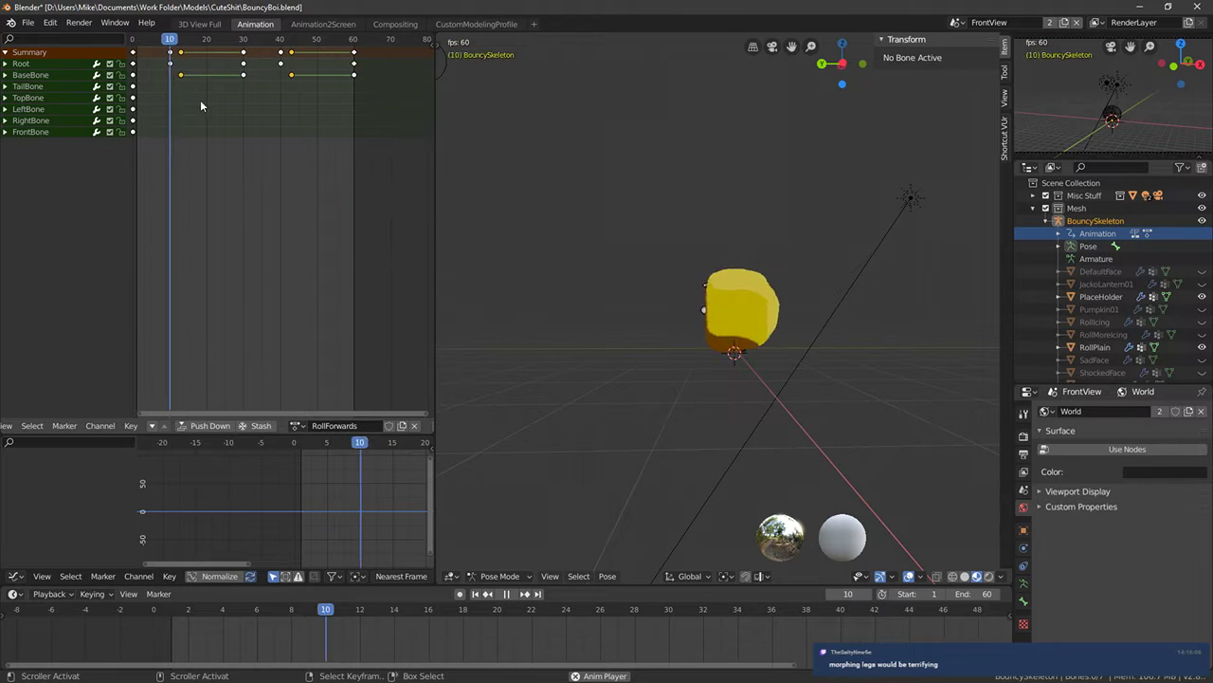
# Stop the playback and select the BaseBone in wireframe shading to show its animation curves
pyautogui.scroll(-15, 367, 455)
pyautogui.moveTo(391, 527); pyautogui.dragTo(334, 479, button='middle')
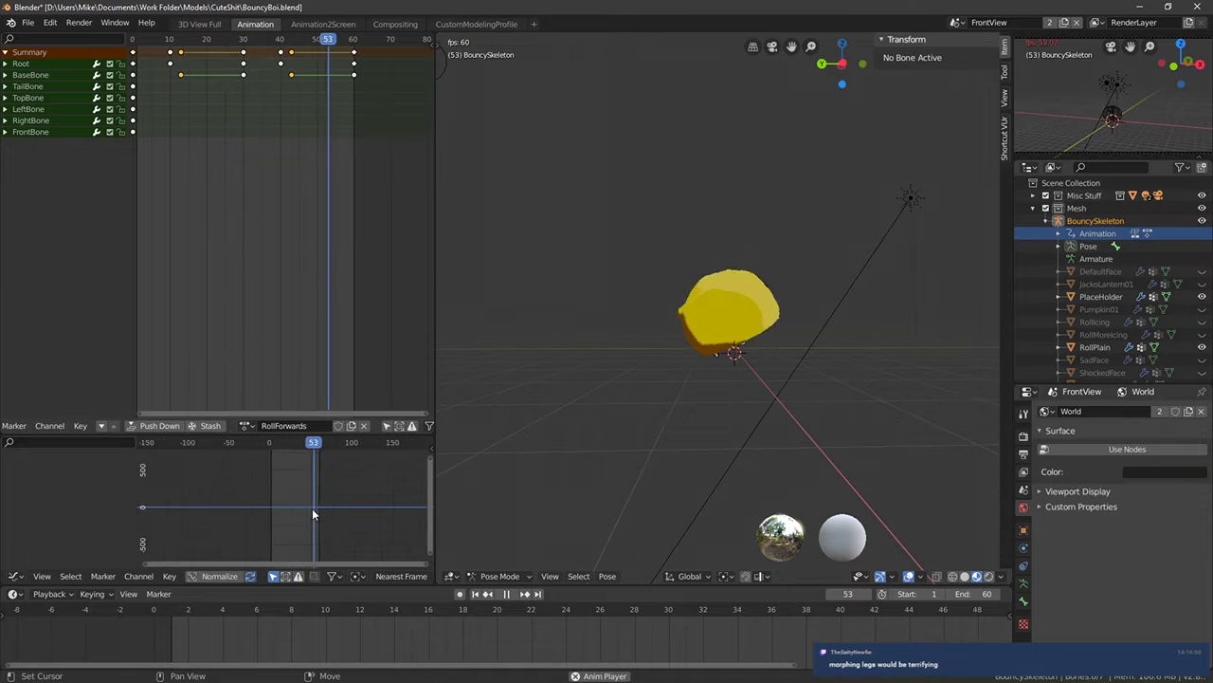
pyautogui.press('Home')
pyautogui.scroll(-4, 313, 514)
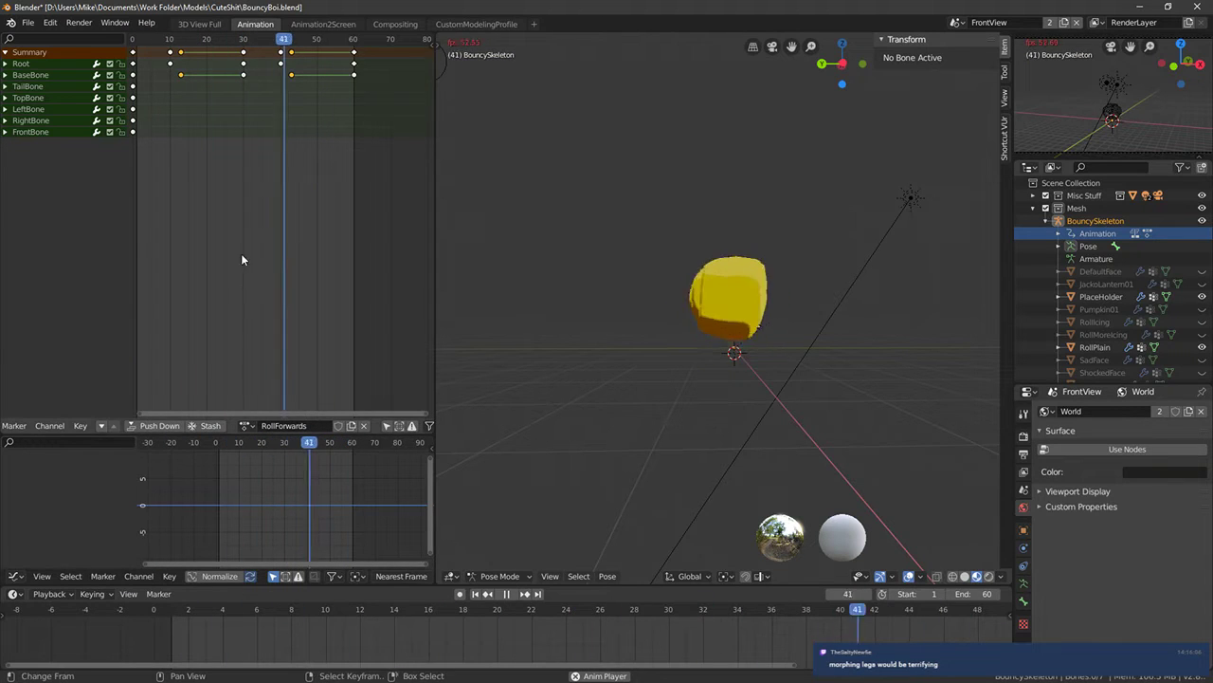
pyautogui.press('space')
pyautogui.press('z')
pyautogui.press('z')
pyautogui.moveTo(779, 316)
pyautogui.mouseDown(button='middle')
pyautogui.moveTo(744, 335)
pyautogui.moveTo(713, 323)
pyautogui.mouseUp(button='middle')
pyautogui.scroll(4, 706, 309)
pyautogui.rightClick(703, 308)
pyautogui.scroll(6, 252, 544)
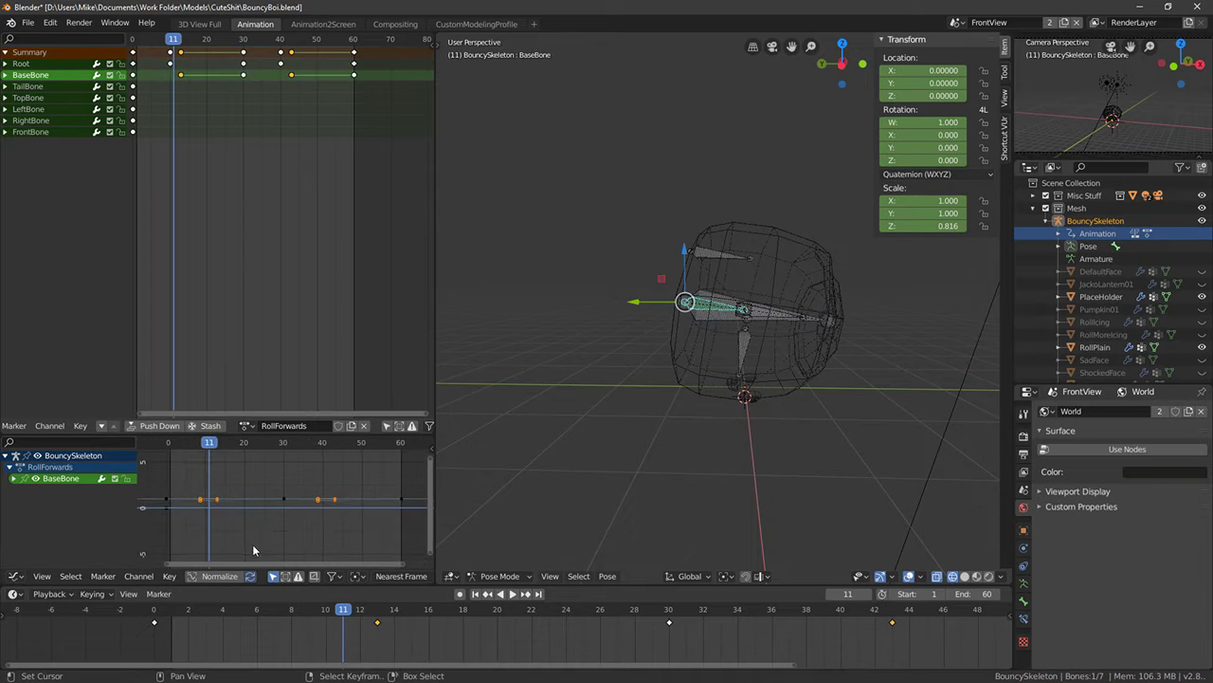
# Raise the incoming handles of the BaseBone's Z scale keys at frames 13 and 43 by about 0.18 and replay the roll in solid shading
pyautogui.moveTo(231, 519); pyautogui.dragTo(264, 495, button='middle')
pyautogui.press('Home')
pyautogui.scroll(7, 267, 495)
pyautogui.rightClick(213, 480)
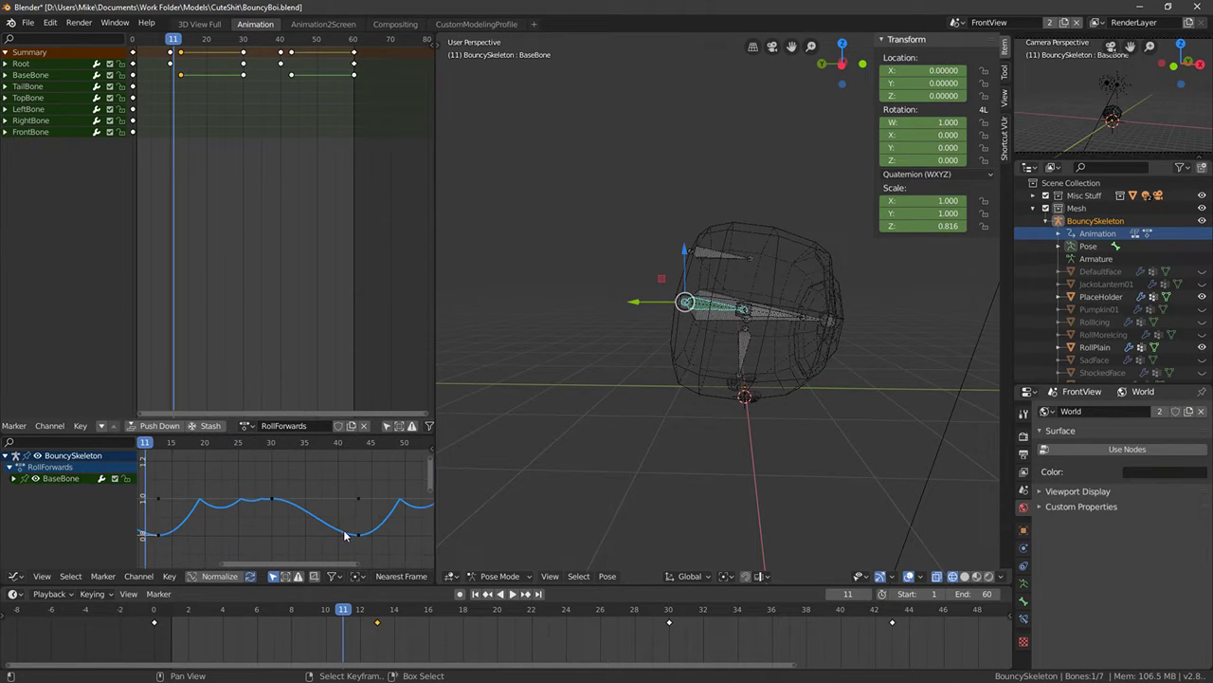
pyautogui.moveTo(215, 521); pyautogui.dragTo(306, 509, button='middle')
pyautogui.press('c')
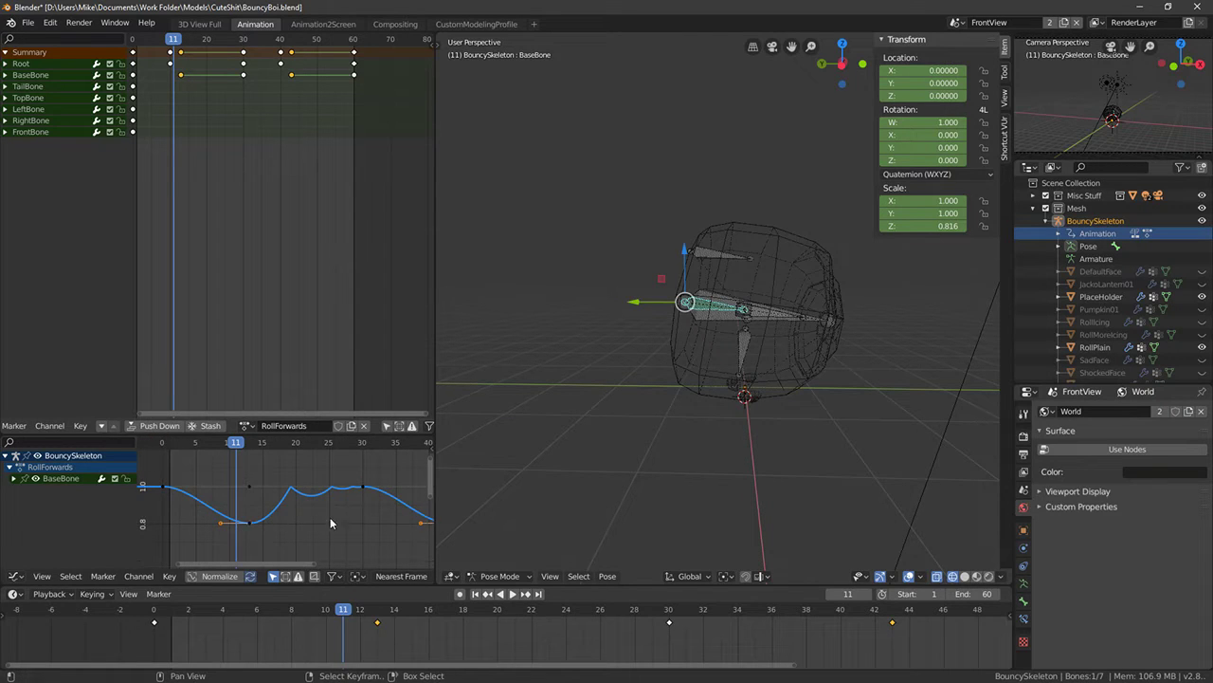
pyautogui.moveTo(331, 523); pyautogui.dragTo(237, 523, button='middle')
pyautogui.press('c')
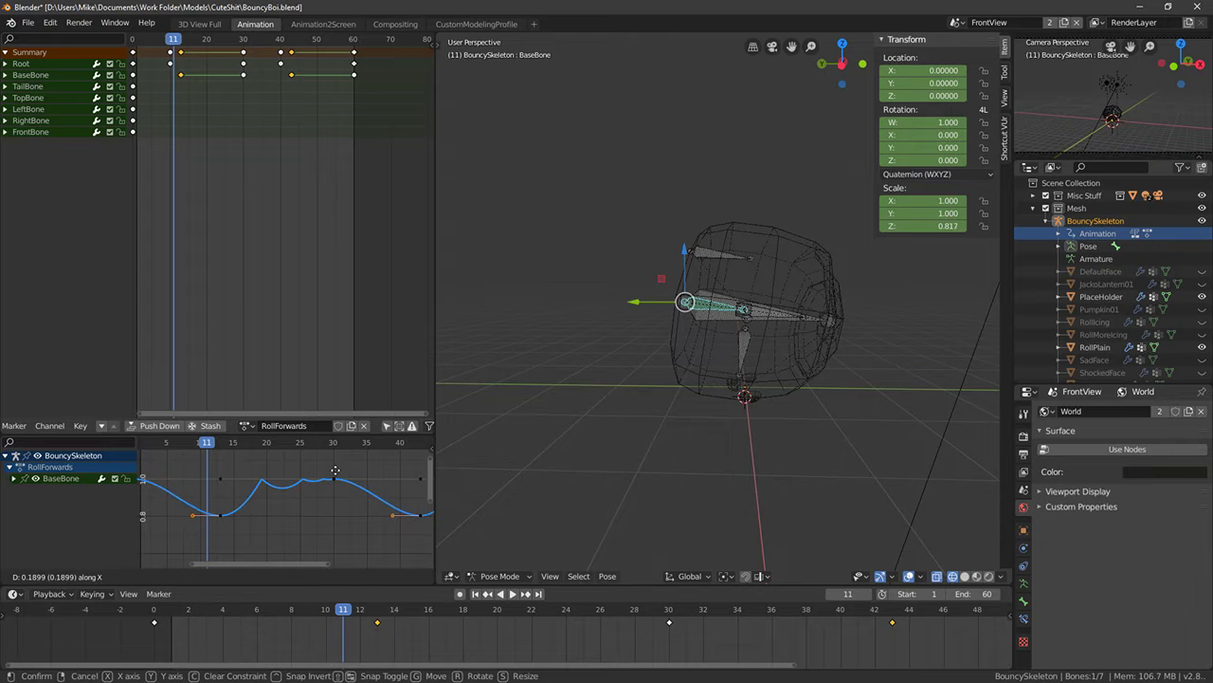
pyautogui.click(373, 494)
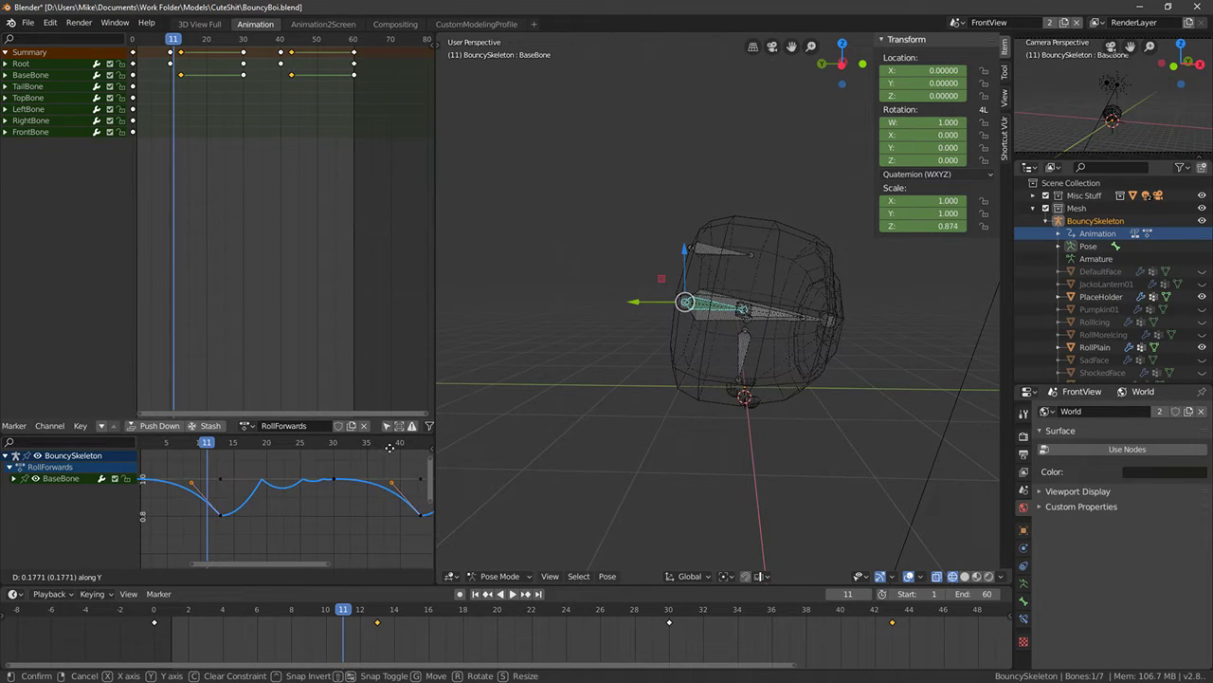
pyautogui.press('space')
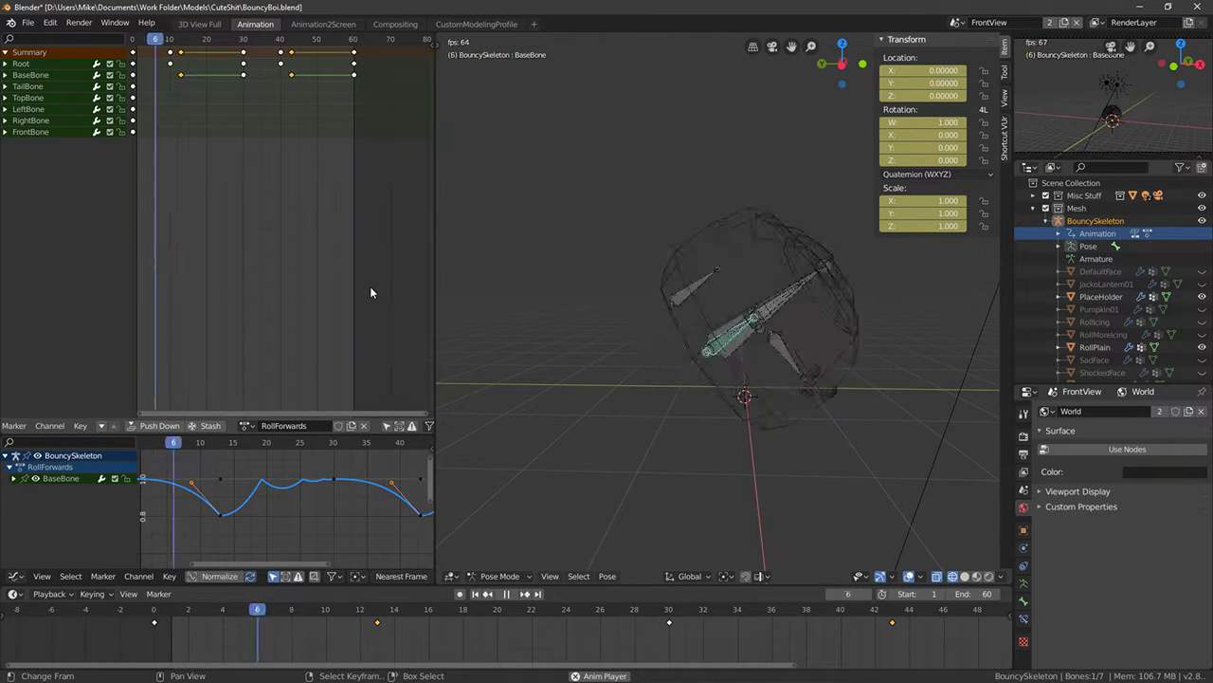
pyautogui.scroll(-4, 736, 391)
pyautogui.hotkey('shift', 'z')
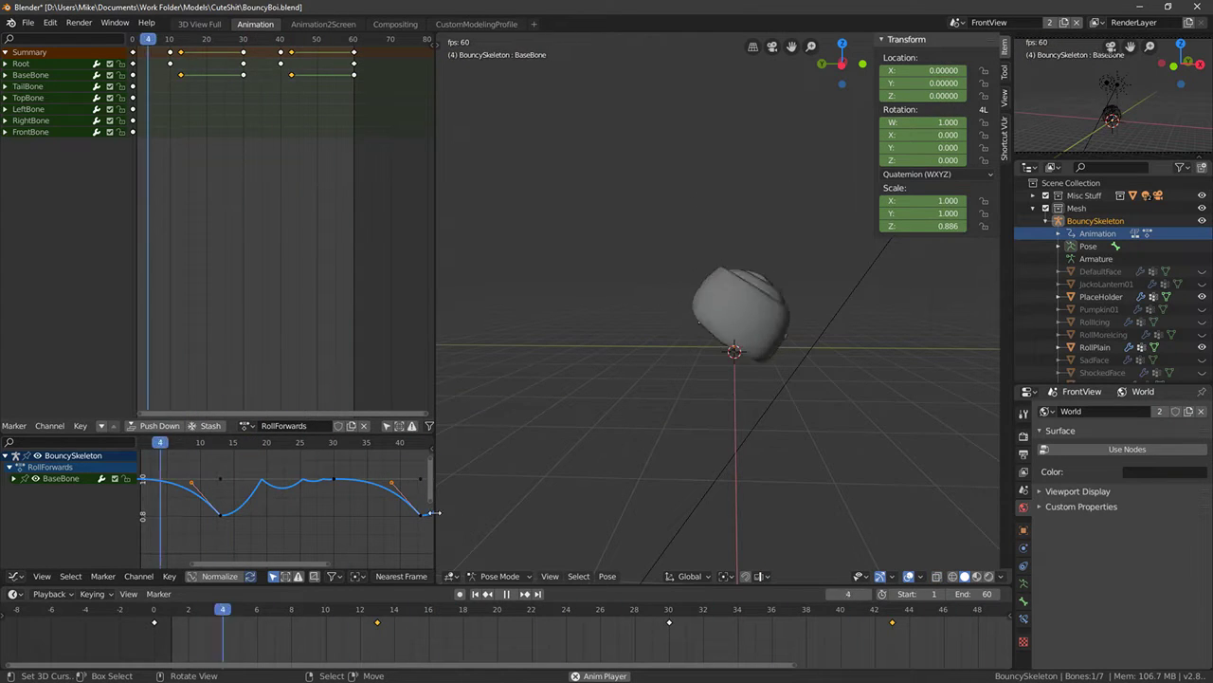
# Hide every BaseBone curve except Z Scale in the graph and select the outgoing handle of its frame 30 key
pyautogui.moveTo(389, 521); pyautogui.dragTo(318, 520, button='middle')
pyautogui.click(262, 481)
pyautogui.click(262, 483)
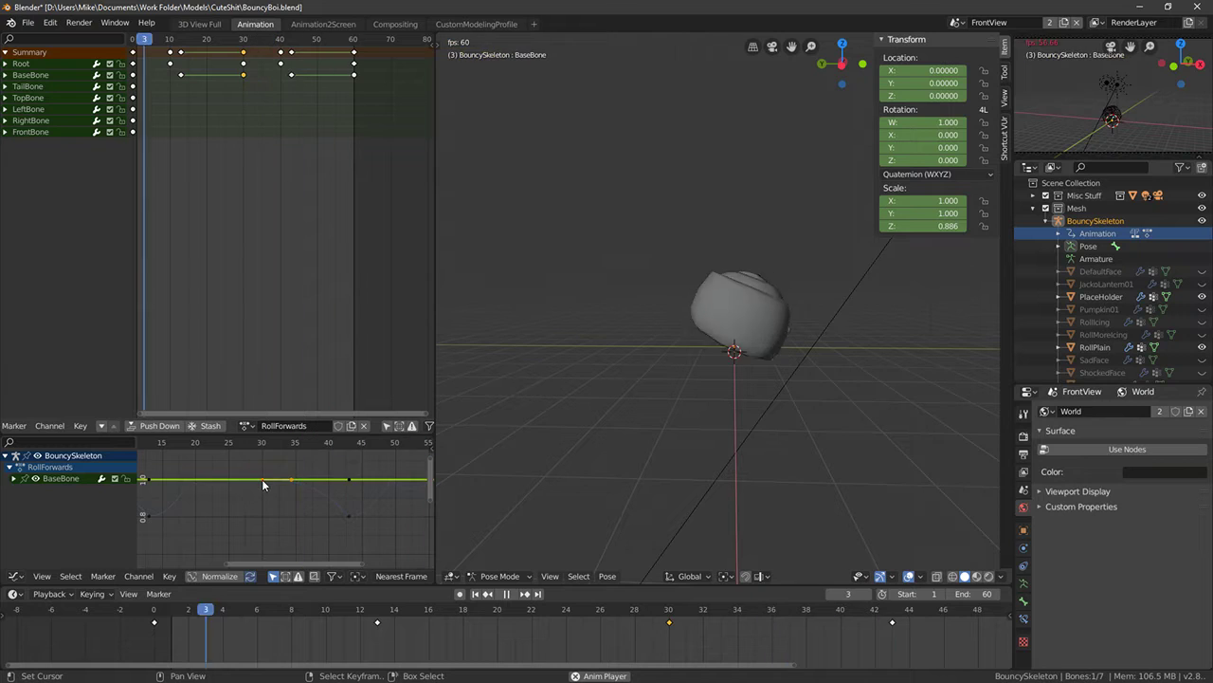
pyautogui.click(264, 482)
pyautogui.click(14, 478)
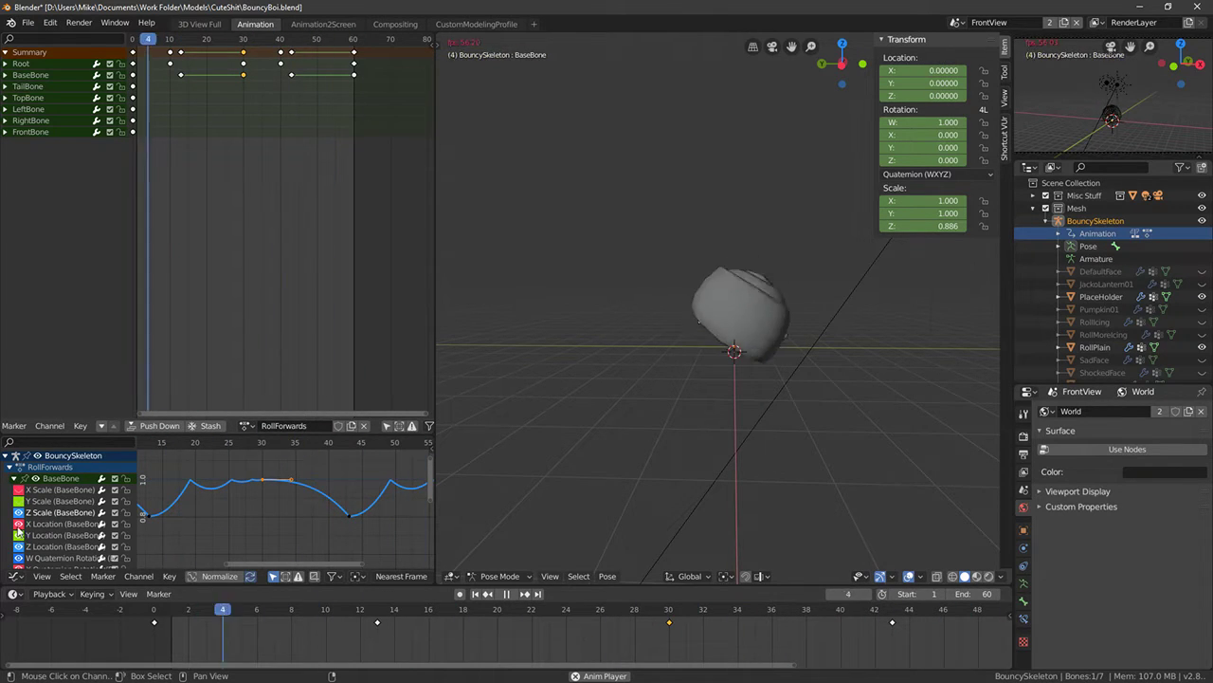
pyautogui.scroll(-3, 19, 555)
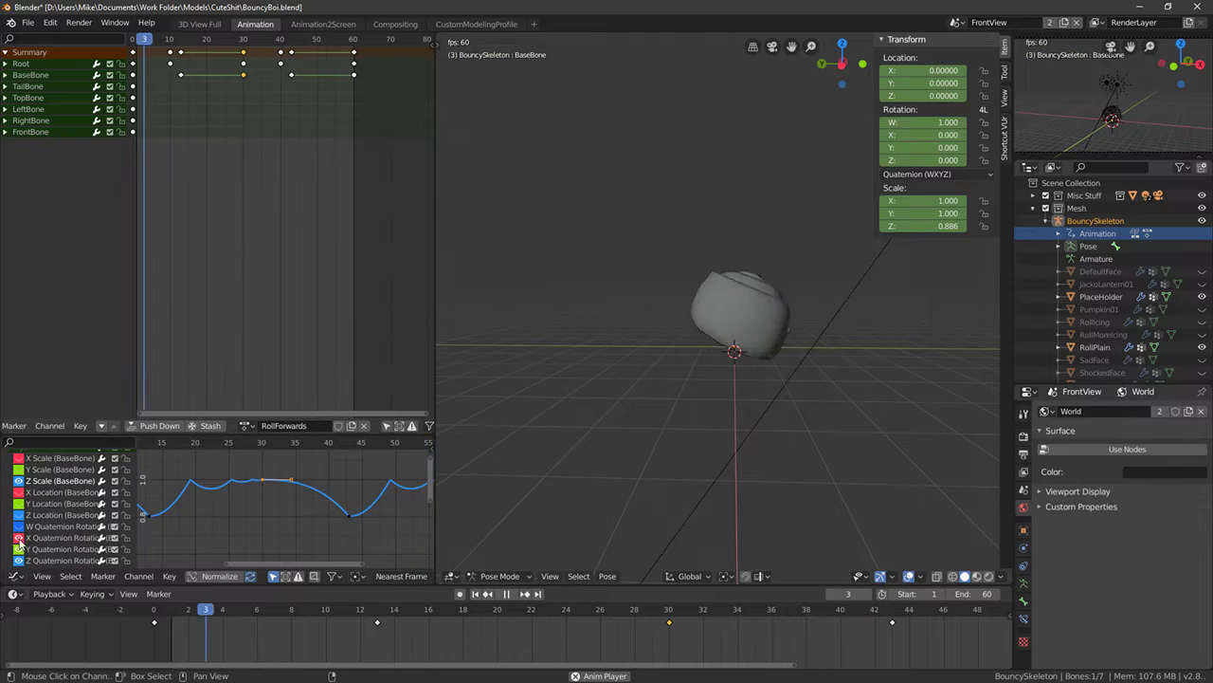
# Pull down the outgoing handles of the BaseBone's Z Scale keys at frames 30 and 0
pyautogui.press('g')
pyautogui.click(285, 502)
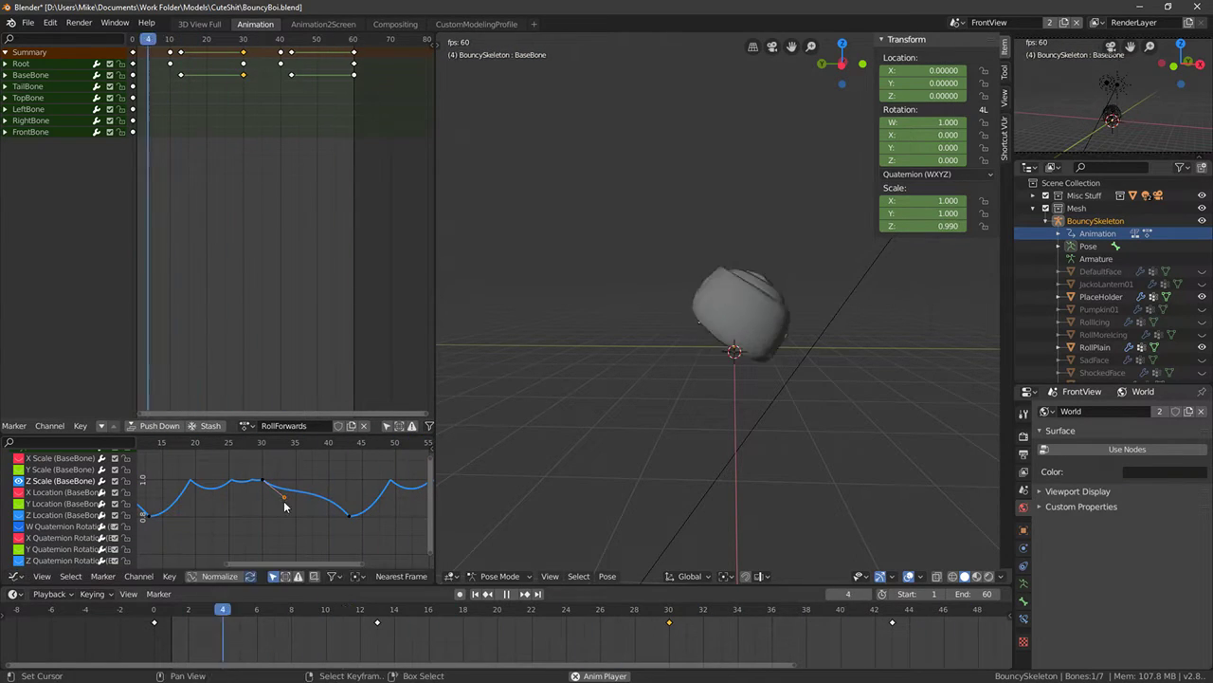
pyautogui.moveTo(301, 517); pyautogui.dragTo(409, 513, button='middle')
pyautogui.click(191, 493)
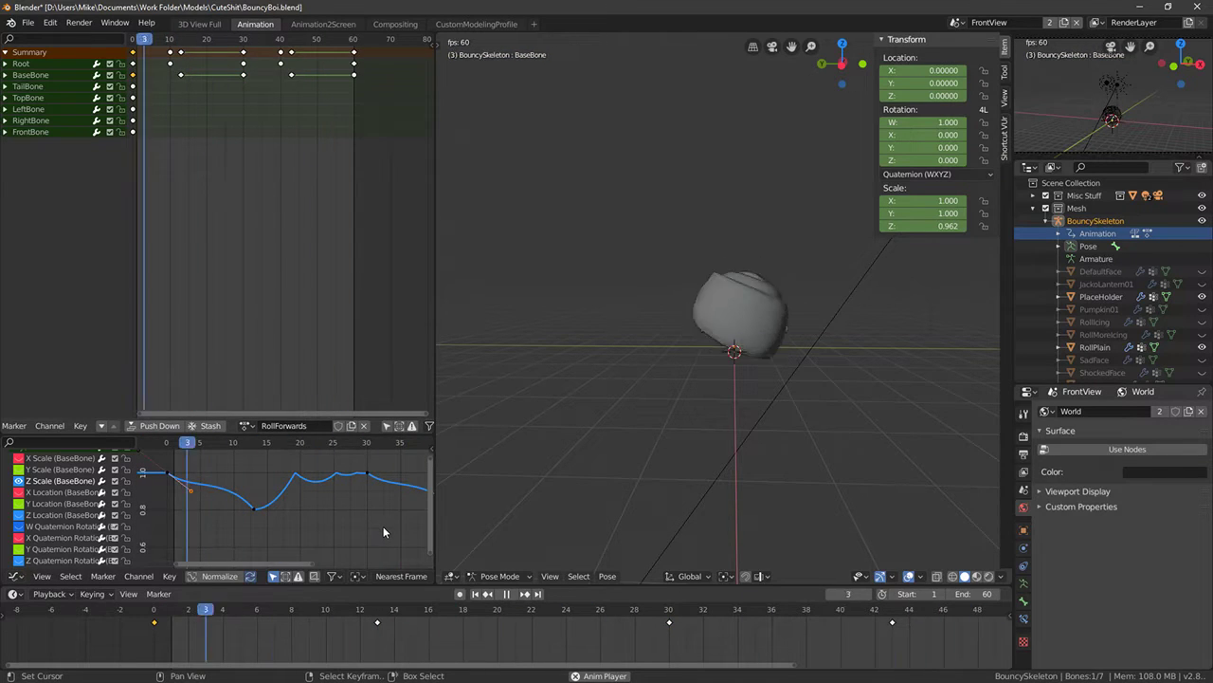
pyautogui.moveTo(411, 510); pyautogui.dragTo(310, 502, button='middle')
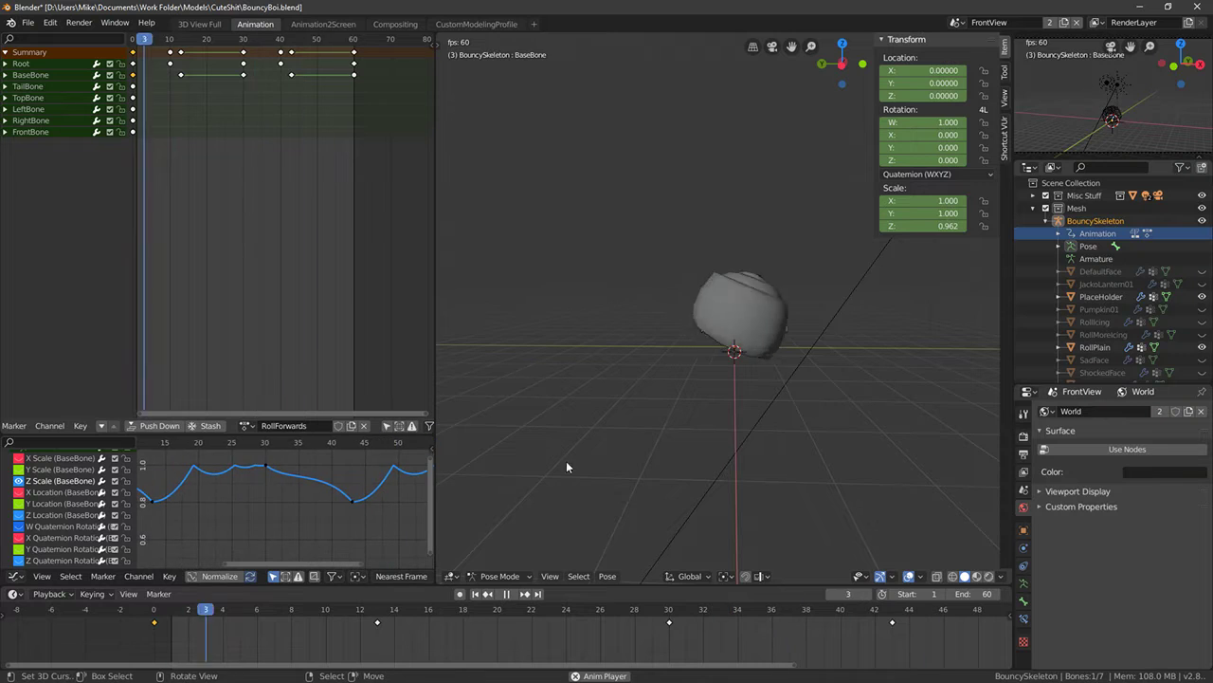
# Shift the Root bone's keys at frames 10 and 40 to frames 12 and 42 while the roll plays
pyautogui.scroll(-3, 678, 429)
pyautogui.click(171, 66)
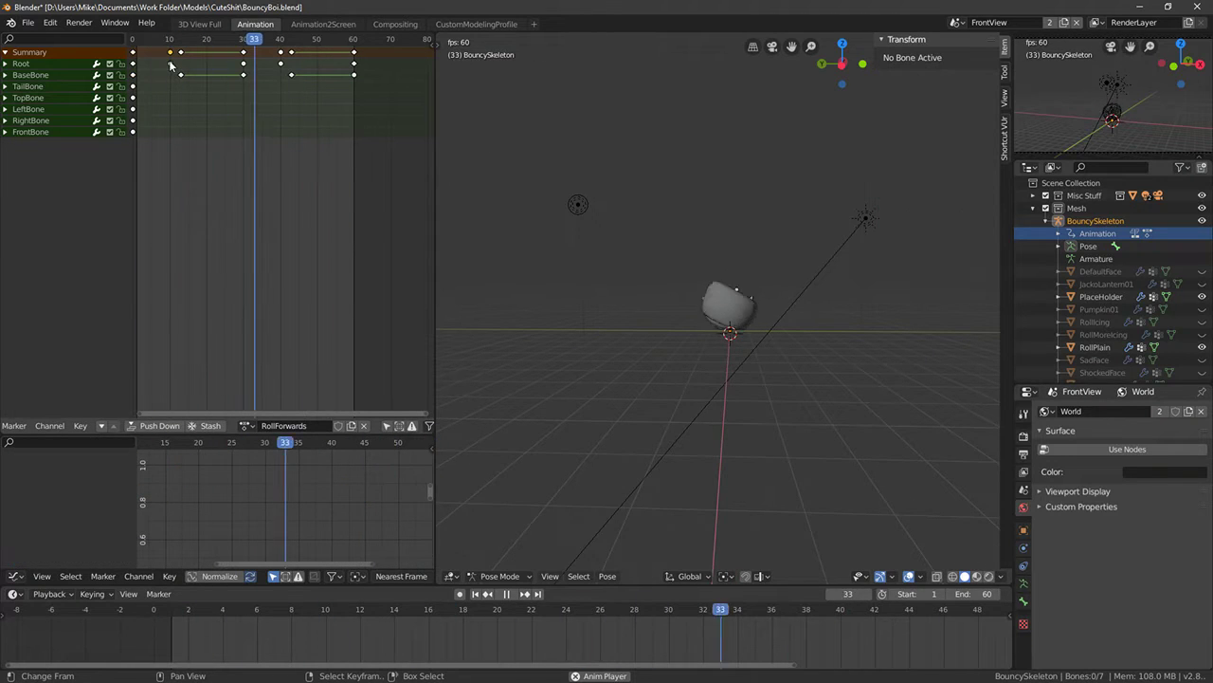
pyautogui.press('g')
pyautogui.click(292, 57)
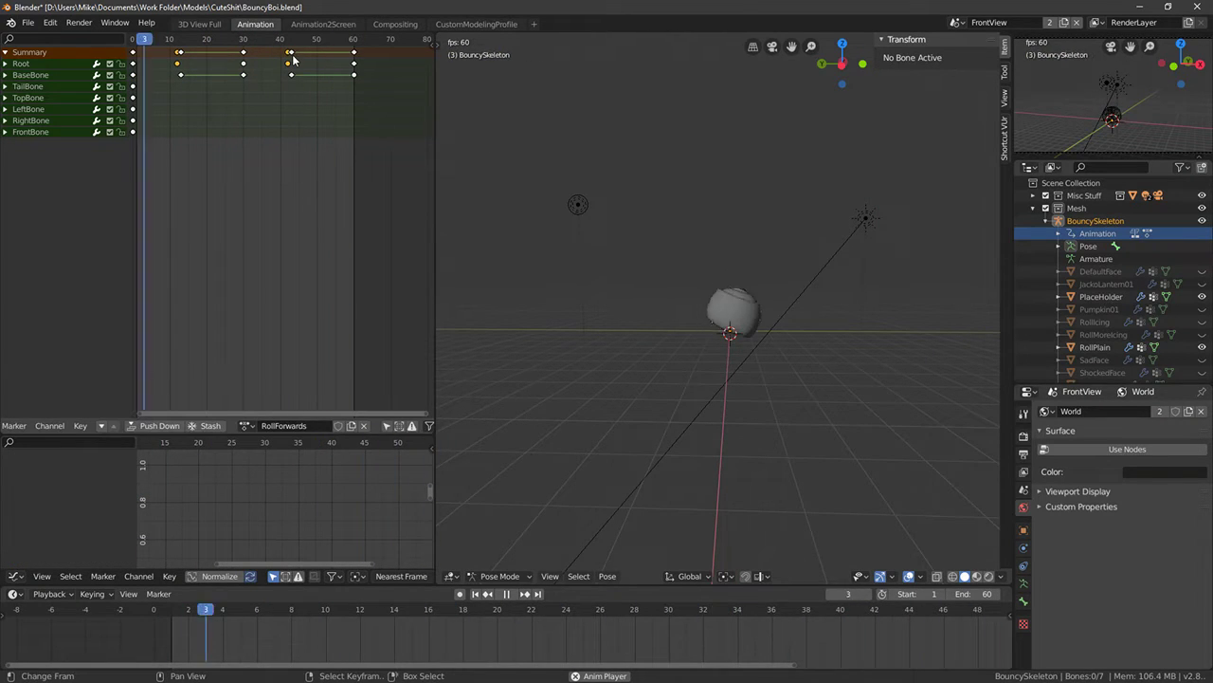
pyautogui.moveTo(210, 86); pyautogui.dragTo(230, 83, button='middle')
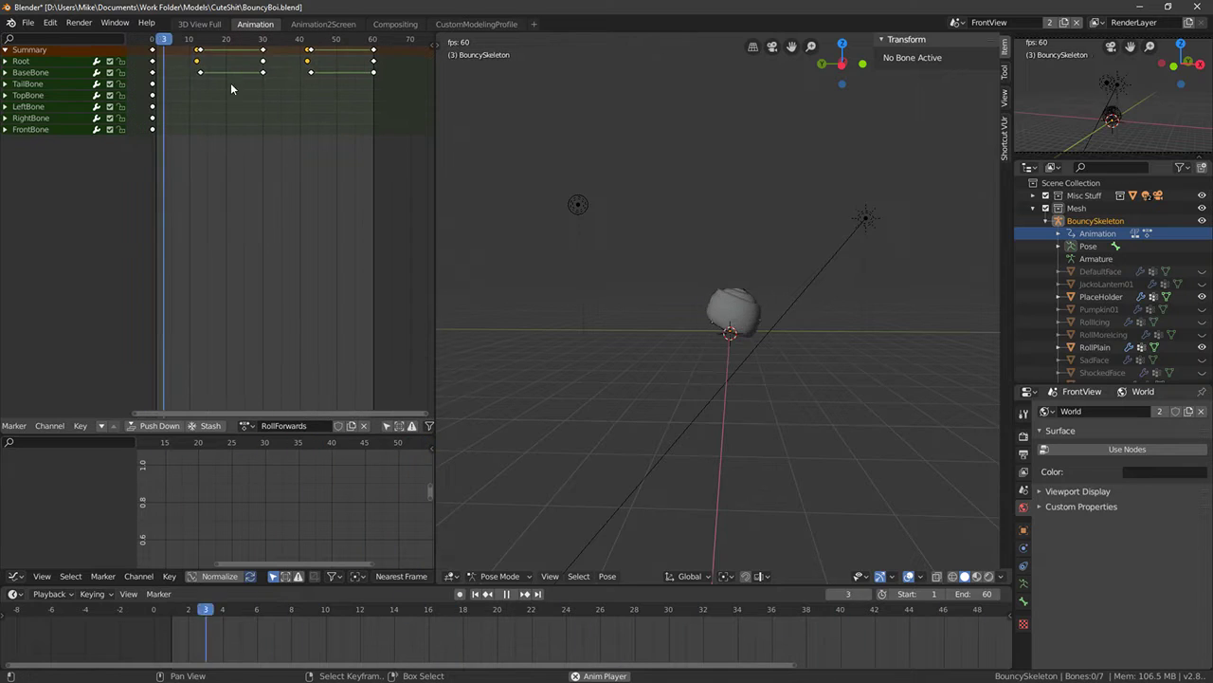
pyautogui.moveTo(343, 151); pyautogui.dragTo(342, 154, button='middle')
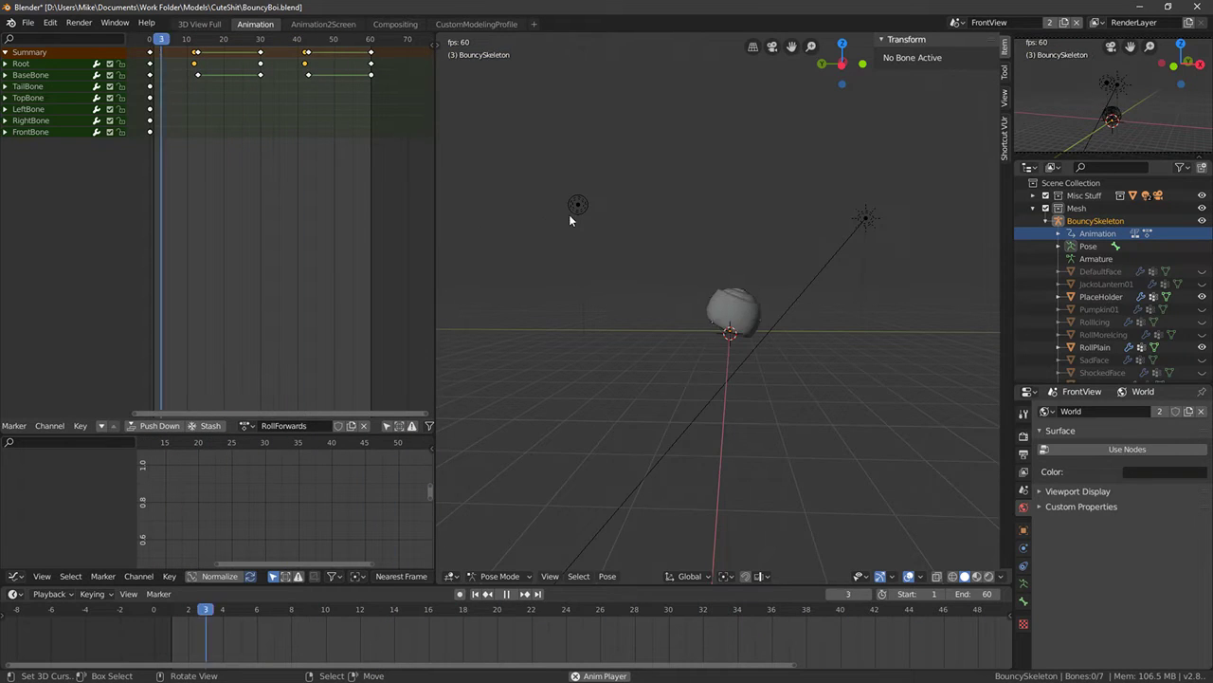
# Examine the playing roll from an angled view, the right side view and a closer front view
pyautogui.moveTo(569, 214); pyautogui.dragTo(791, 289, button='middle')
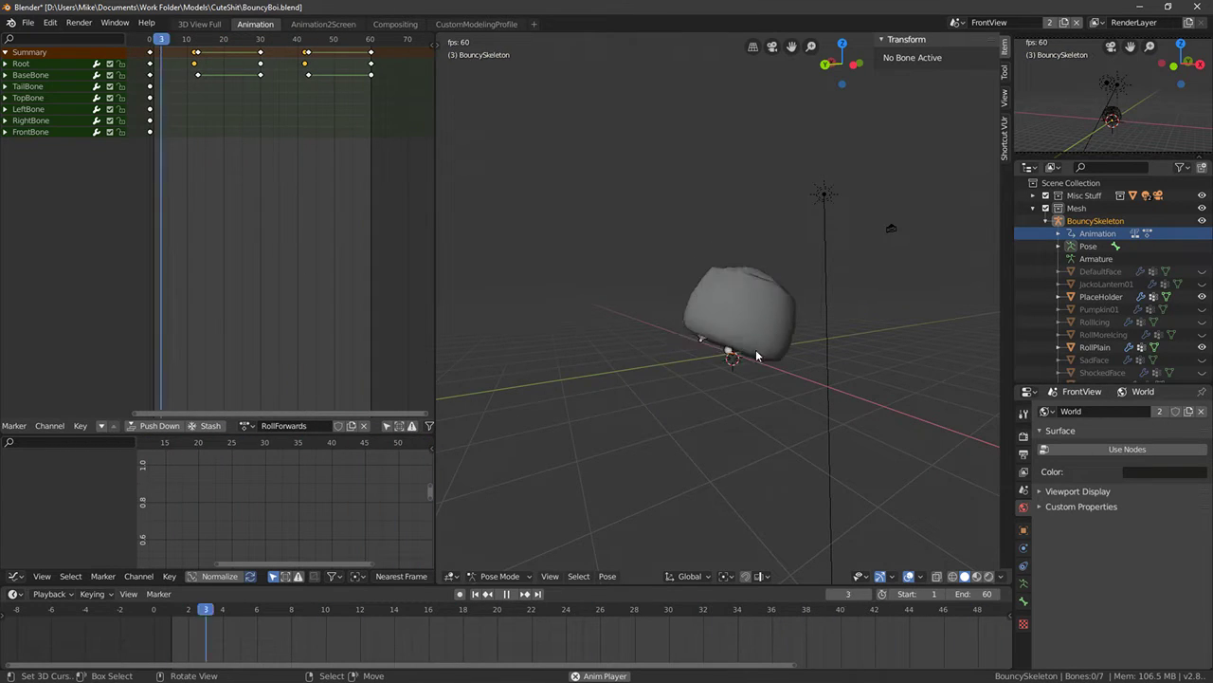
pyautogui.press('KP_1')
pyautogui.press('KP_3')
pyautogui.press('KP_1')
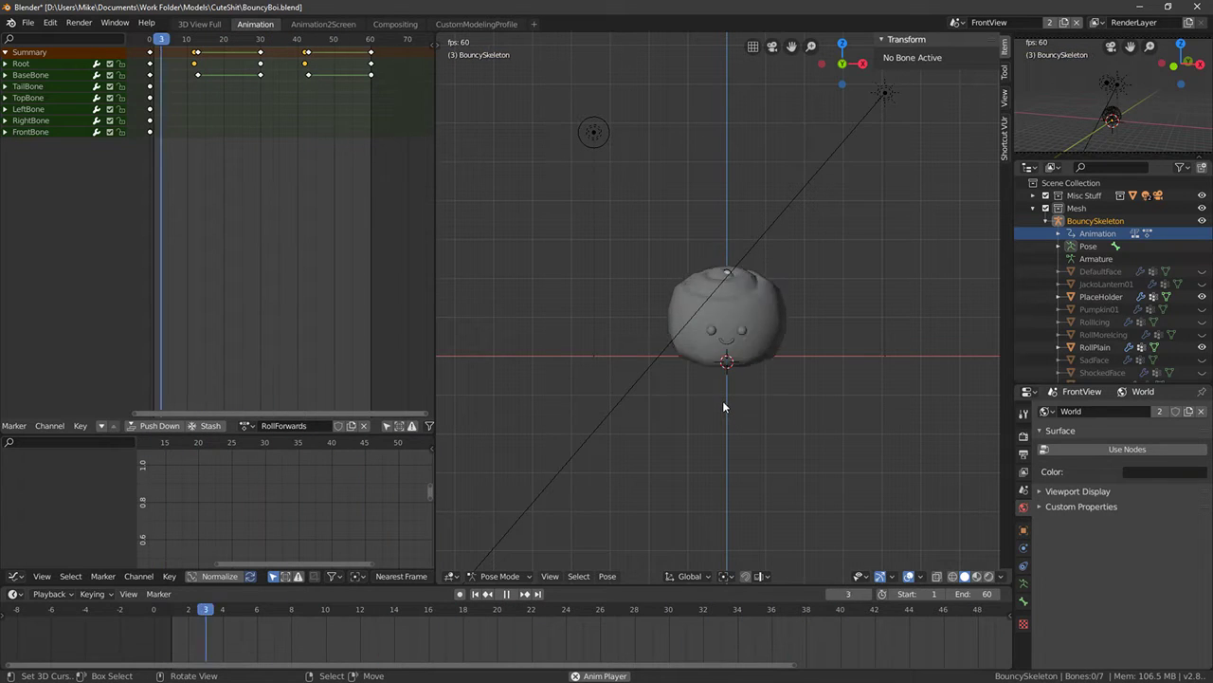
pyautogui.scroll(4, 723, 400)
pyautogui.scroll(-1, 734, 404)
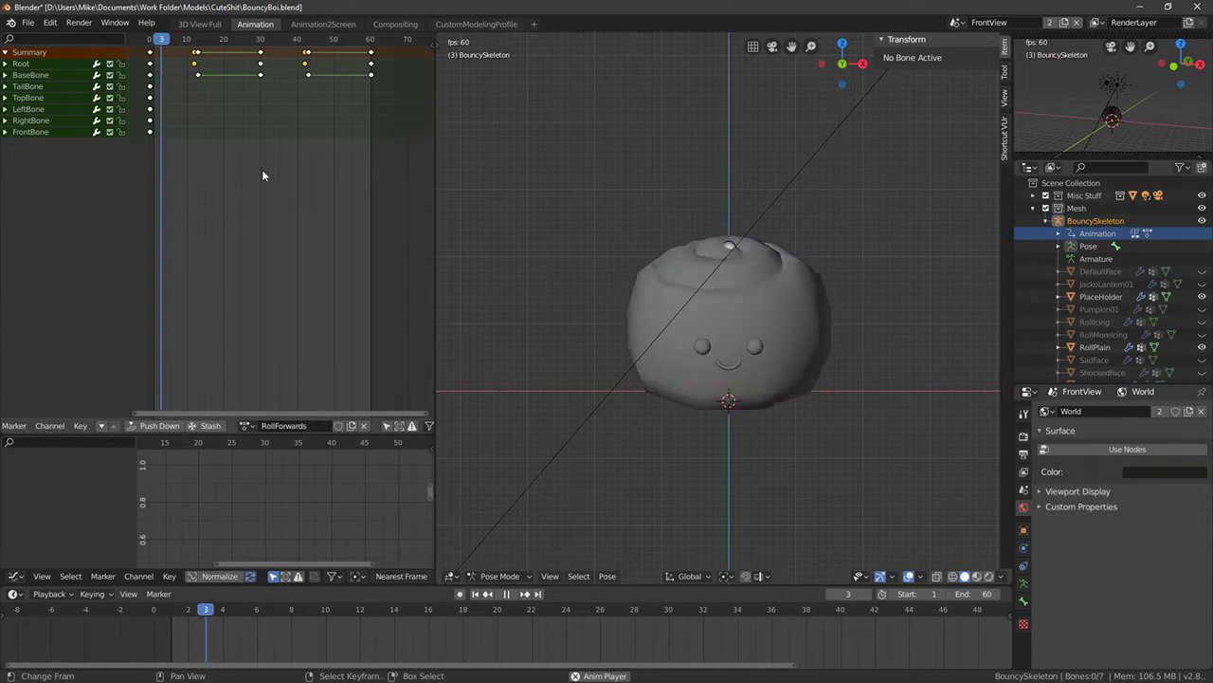
# Stop the playback and save the Blender file
pyautogui.press('space')
pyautogui.click(29, 22)
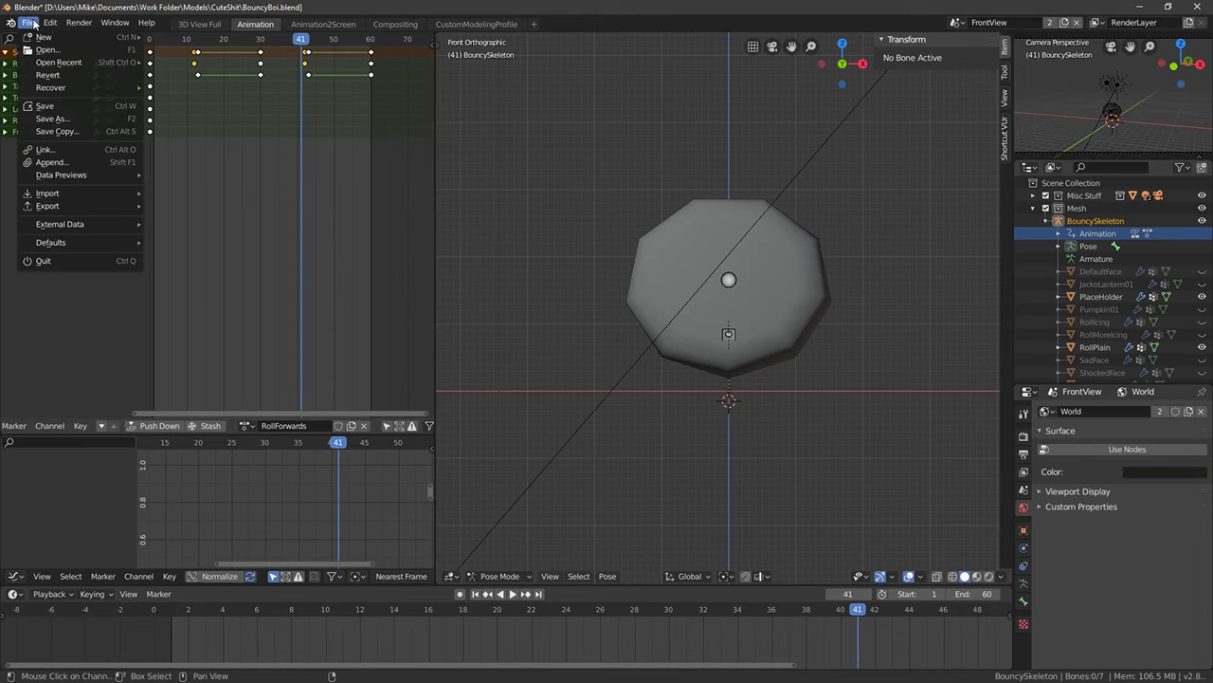
pyautogui.click(67, 111)
# At frame 30, raise the Root bone 0.169 along Z and insert a Location keyframe
pyautogui.moveTo(340, 214); pyautogui.dragTo(263, 186)
pyautogui.scroll(-1, 144, 172)
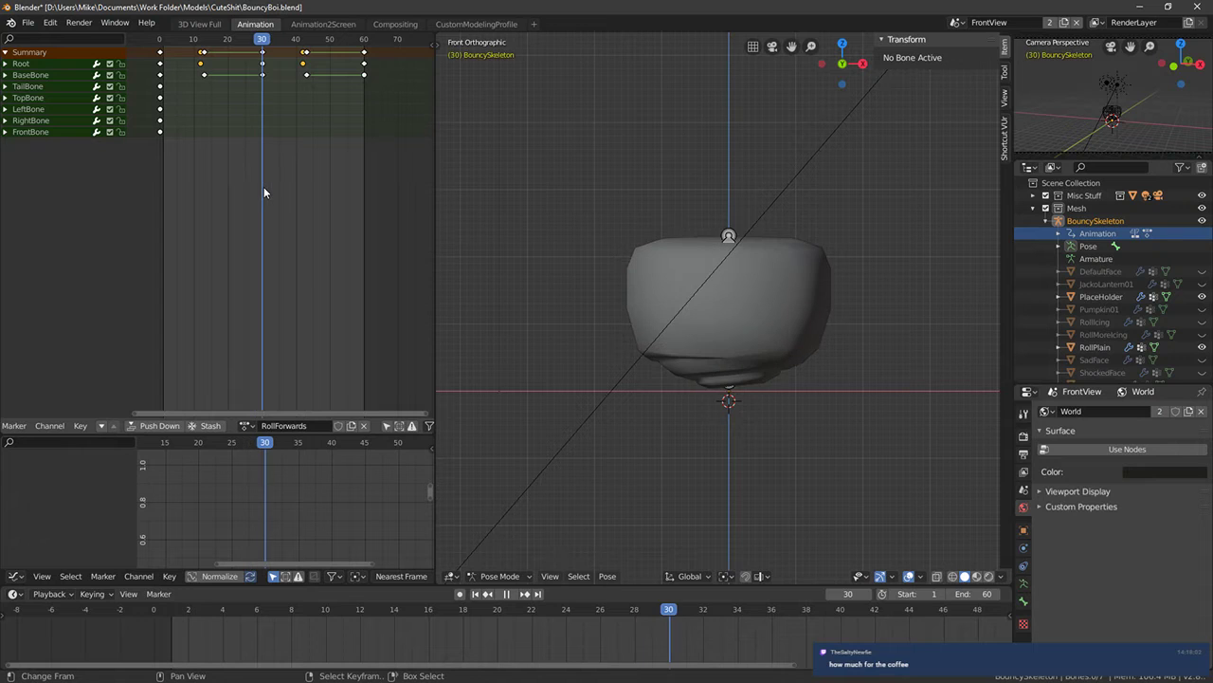
pyautogui.click(728, 235)
pyautogui.hotkey('shift', 'z')
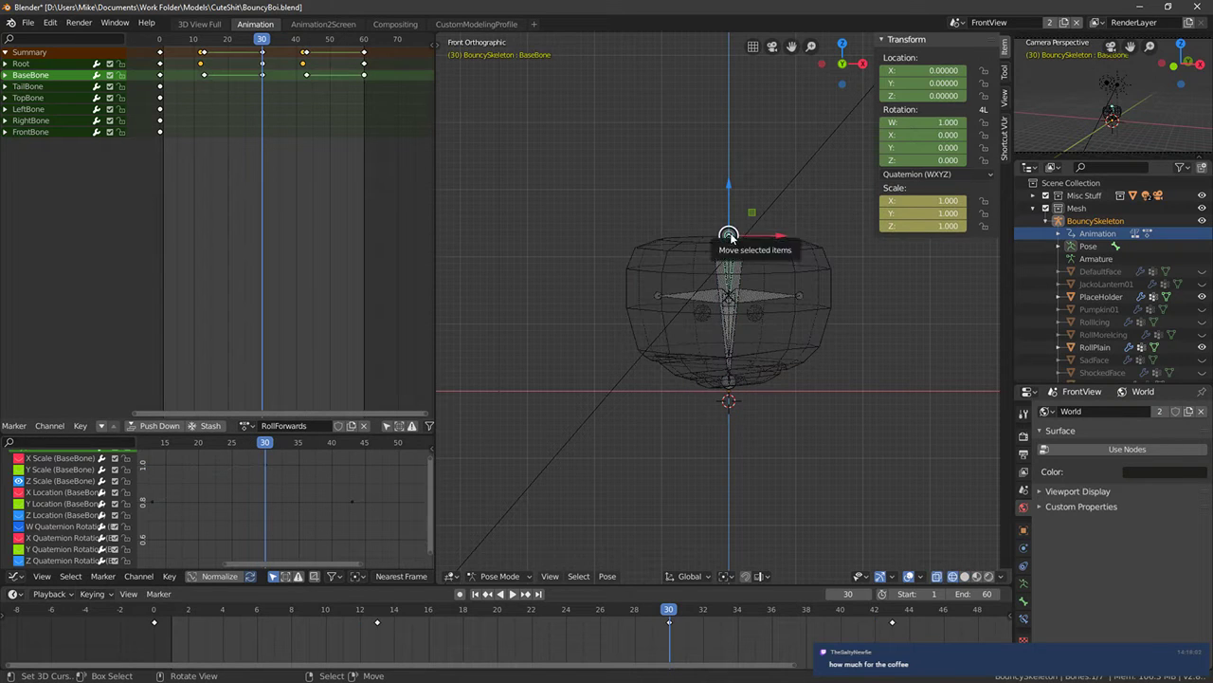
pyautogui.moveTo(724, 193); pyautogui.dragTo(725, 173)
pyautogui.click(750, 252)
pyautogui.press('i')
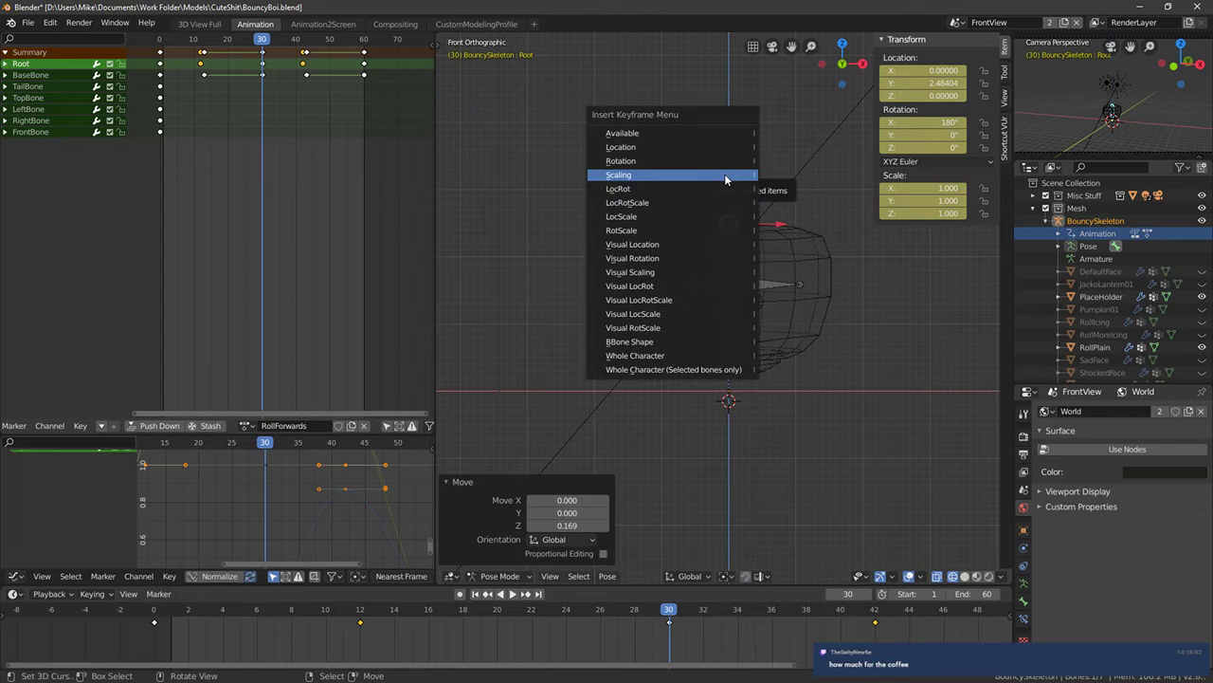
pyautogui.click(695, 146)
# Replay and scrub the roll in the right side view with solid shading to examine its contact with the ground
pyautogui.press('space')
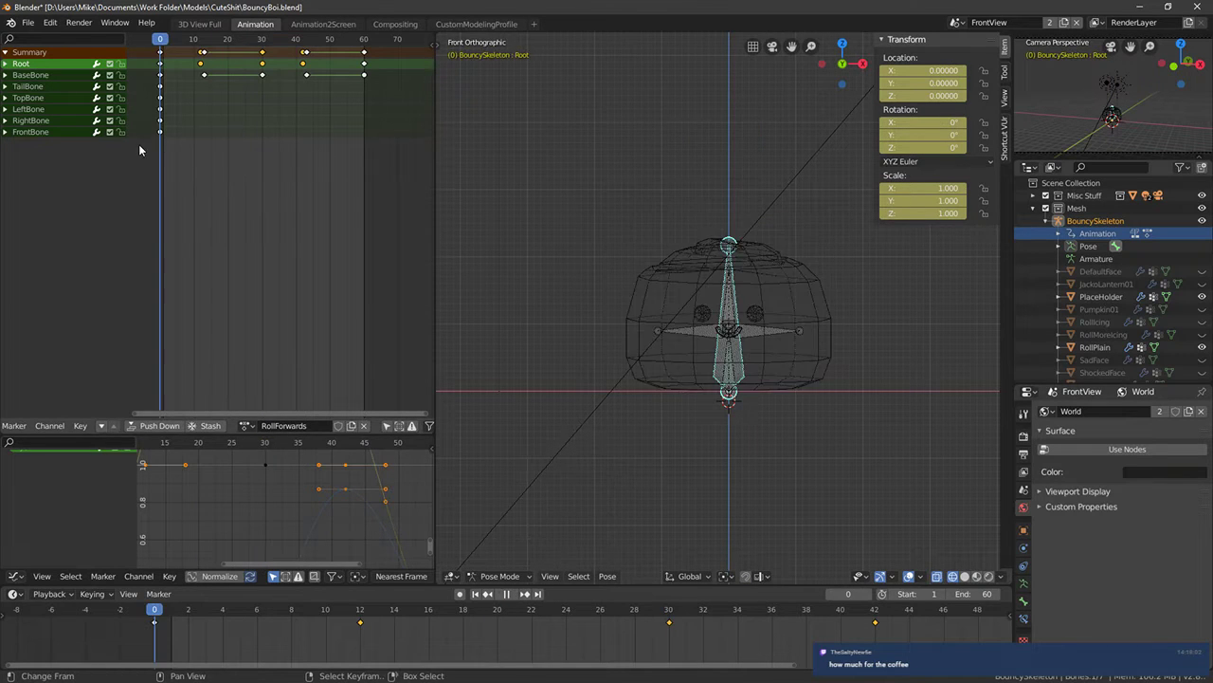
pyautogui.moveTo(715, 227); pyautogui.dragTo(563, 218, button='middle')
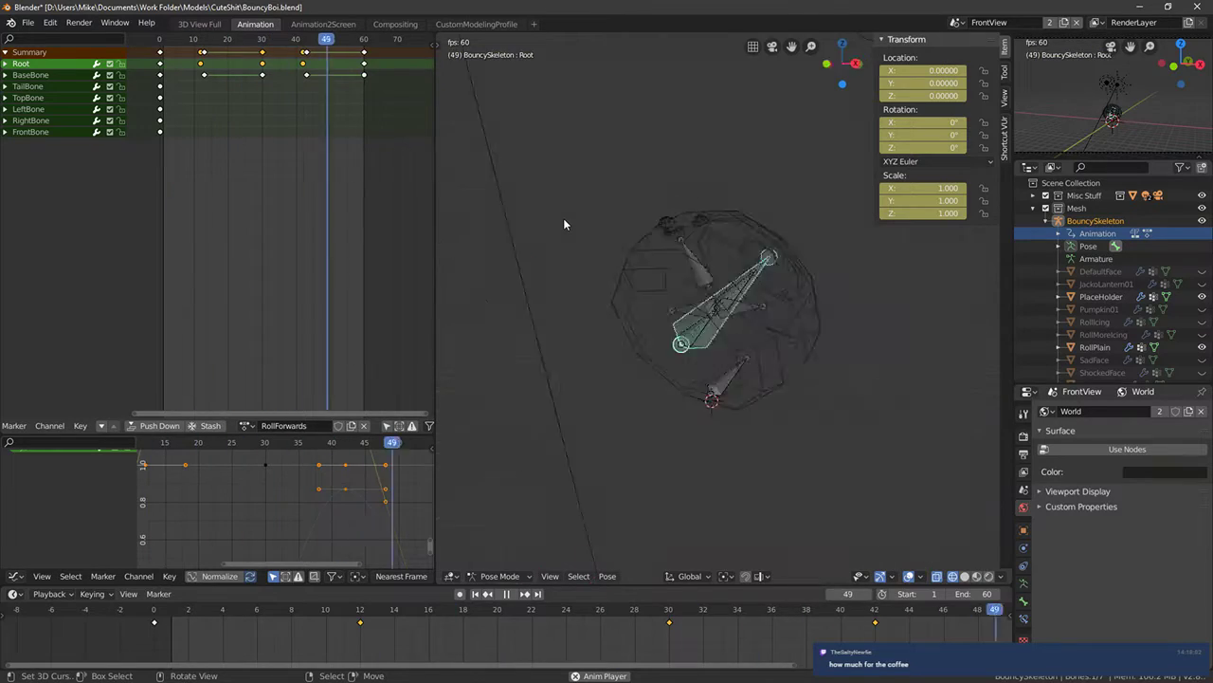
pyautogui.press('KP_3')
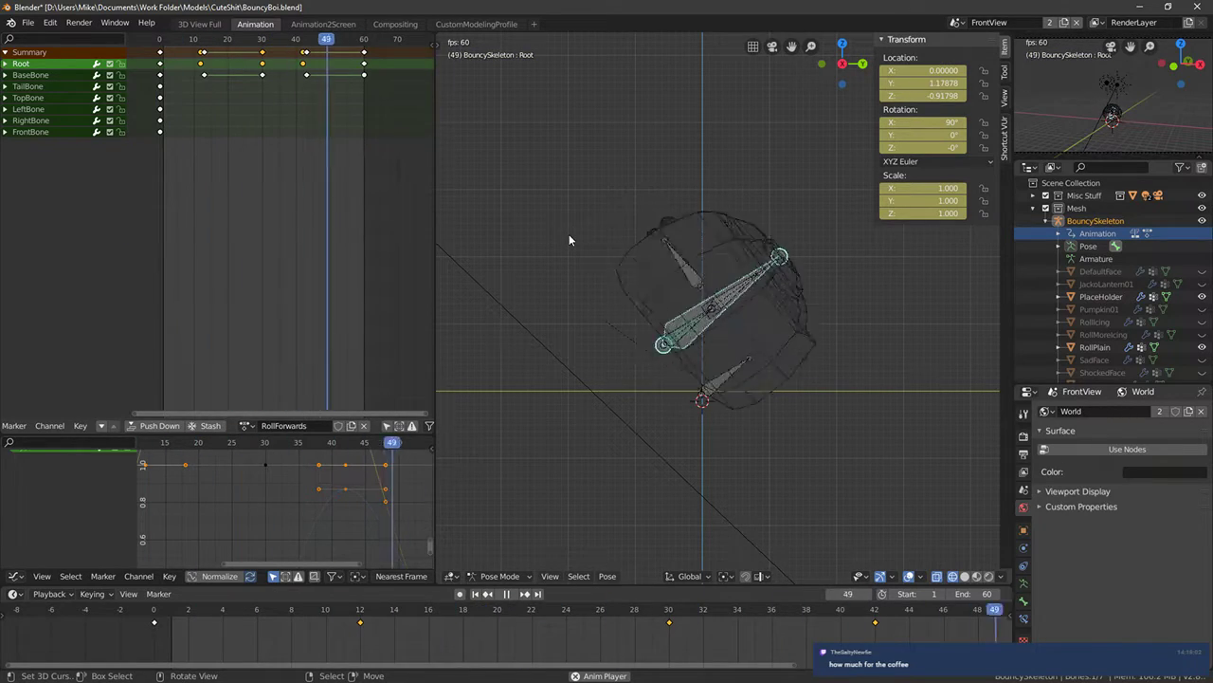
pyautogui.press('space')
pyautogui.hotkey('shift', 'z')
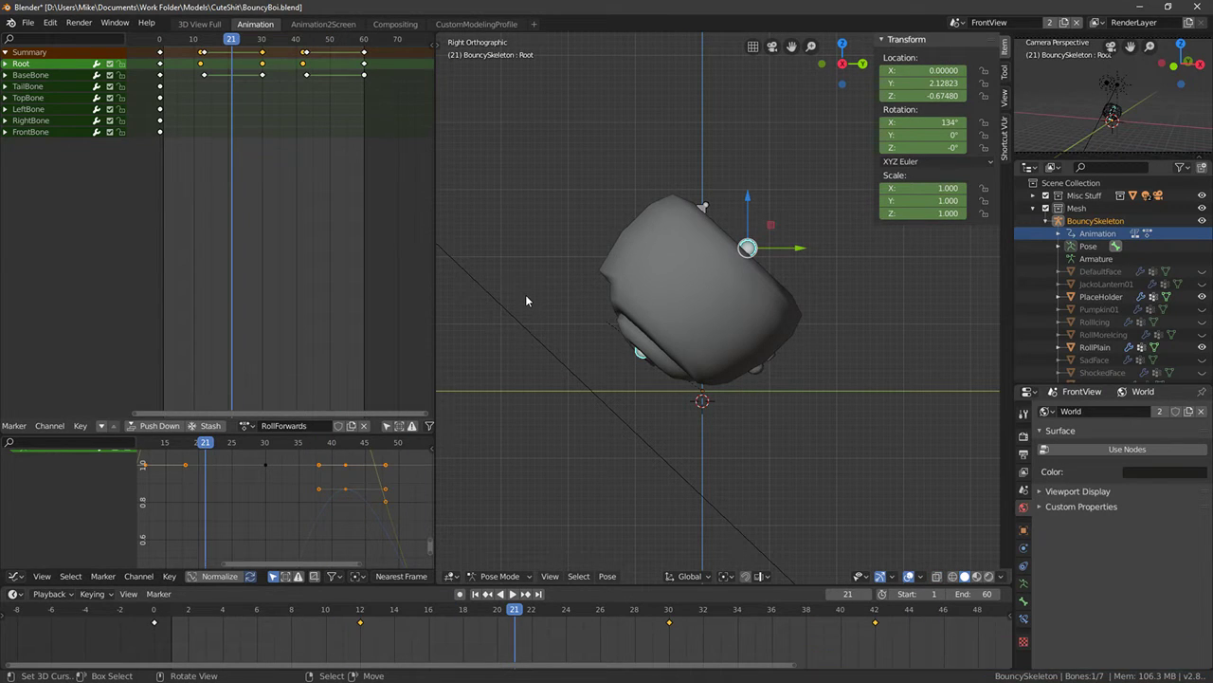
pyautogui.hotkey('shift', 'Left')
pyautogui.press('space')
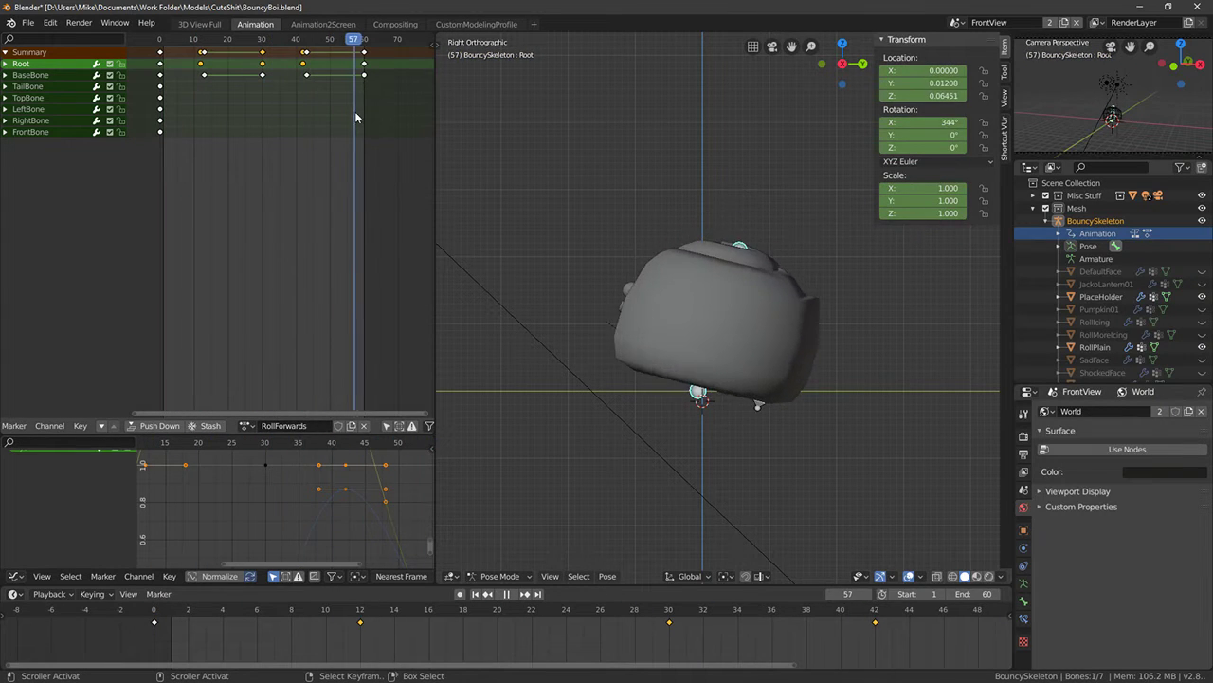
pyautogui.moveTo(354, 111); pyautogui.dragTo(251, 122)
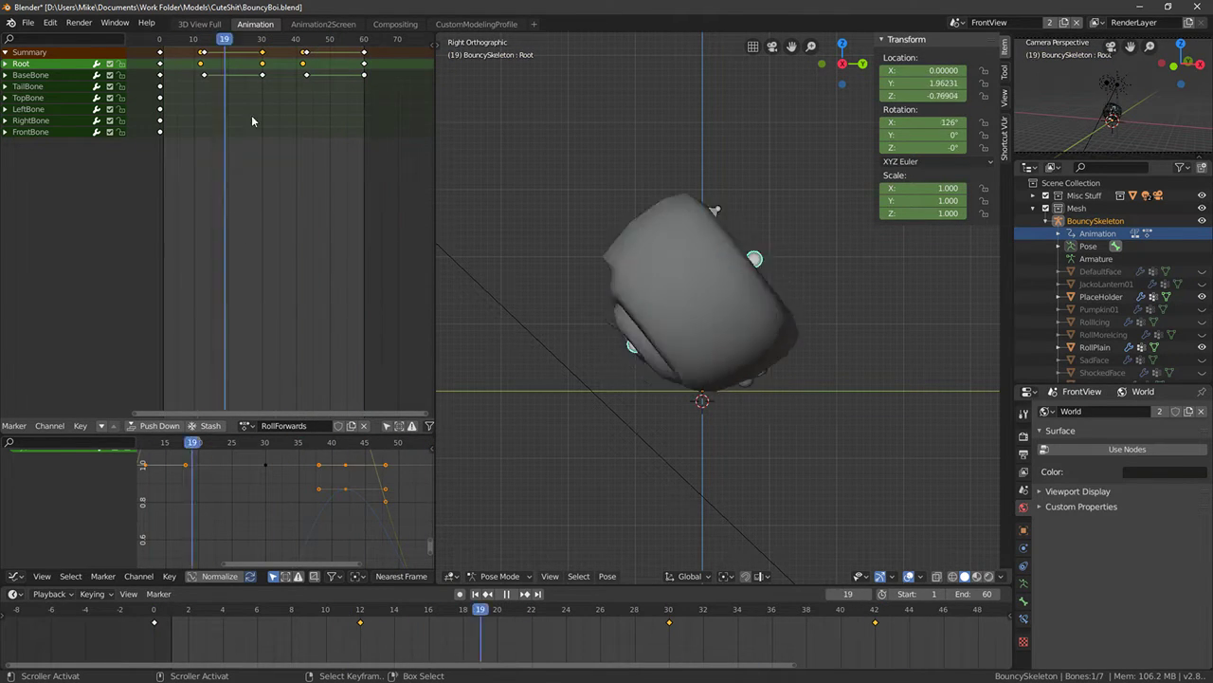
pyautogui.press('space')
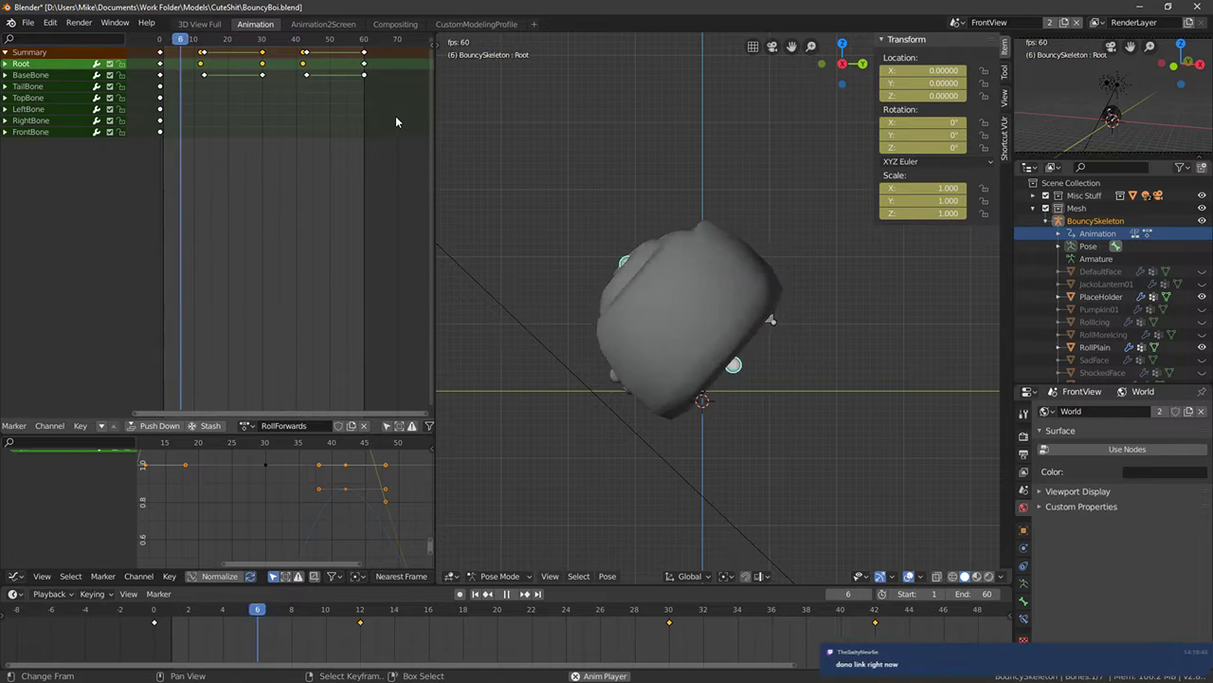
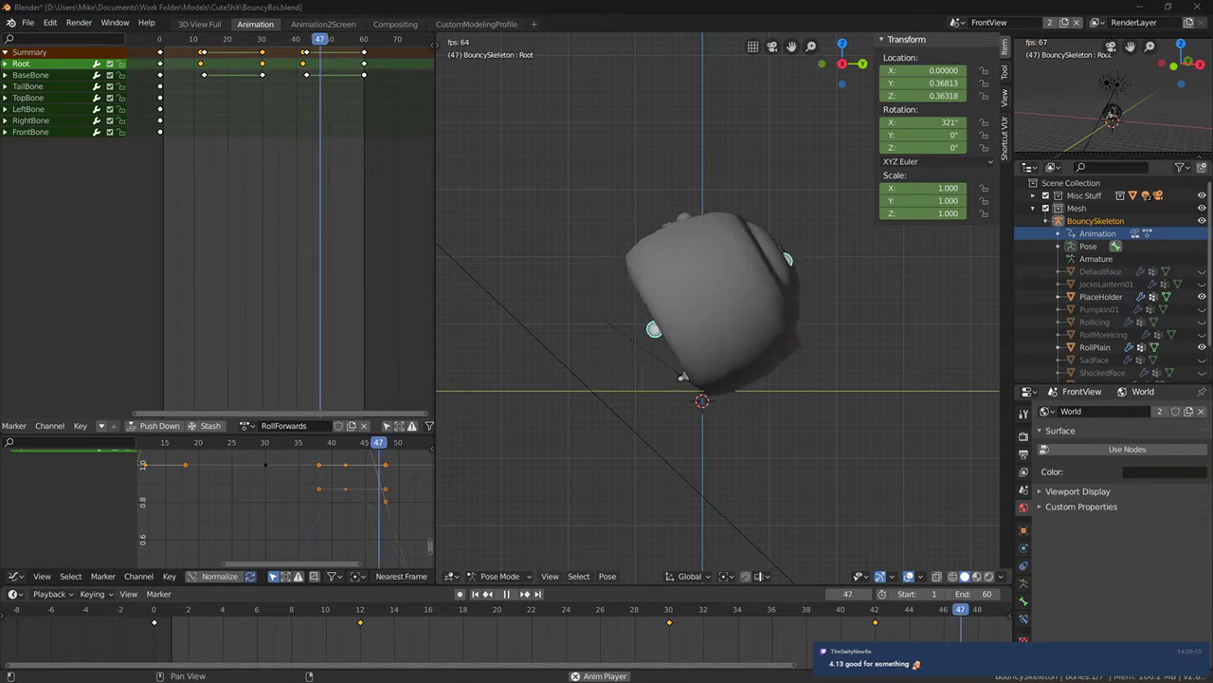
# Display the playing roll in material preview shading, show the RollMoreIcing mesh and hide RollPlain
pyautogui.moveTo(758, 360)
pyautogui.mouseDown(button='middle')
pyautogui.moveTo(745, 380)
pyautogui.moveTo(825, 373)
pyautogui.mouseUp(button='middle')
pyautogui.click(977, 577)
pyautogui.scroll(-2, 1176, 313)
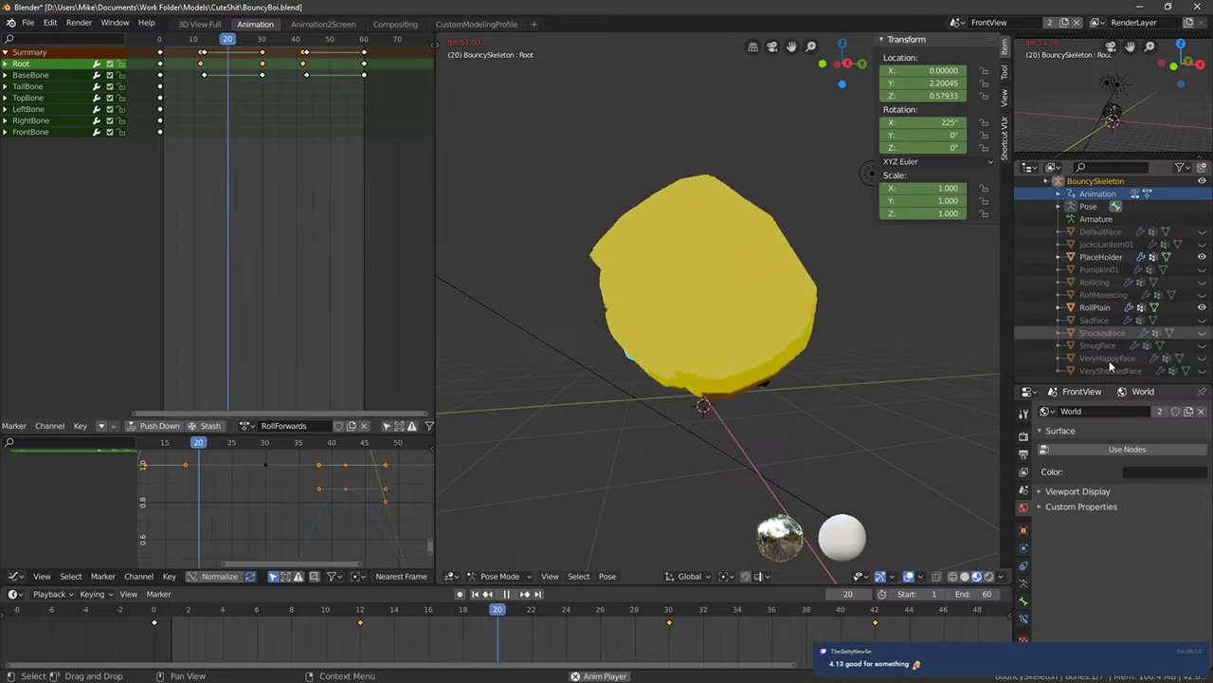
pyautogui.scroll(3, 1166, 350)
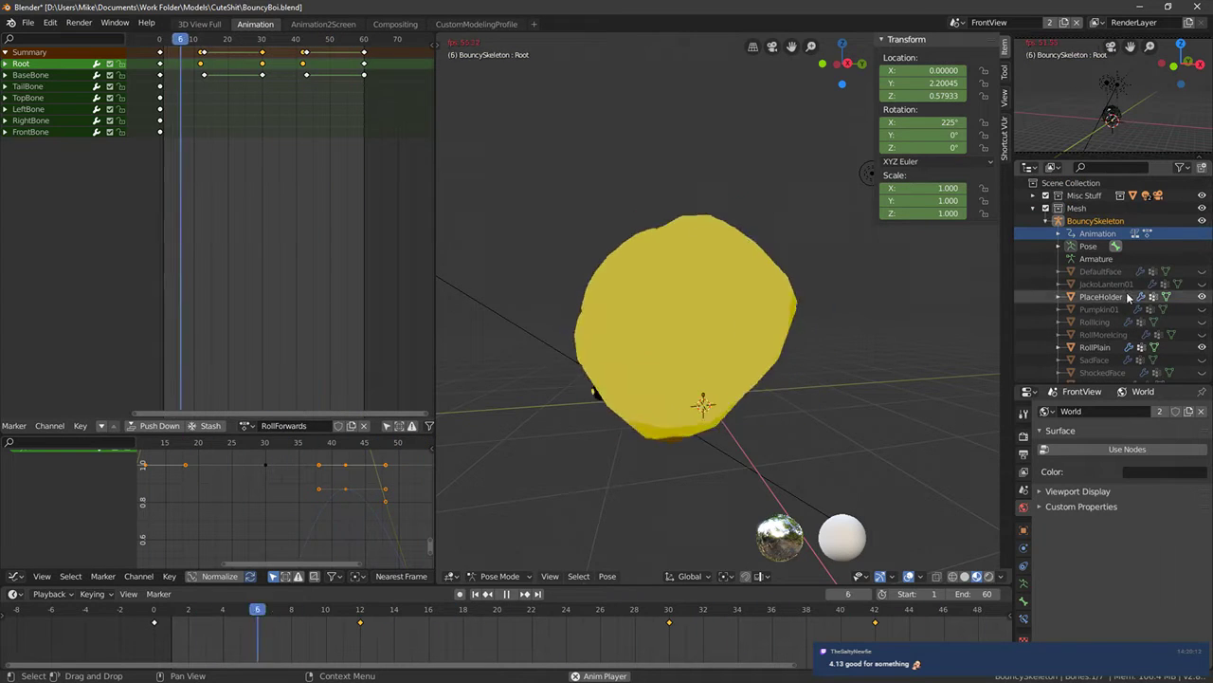
pyautogui.click(1202, 336)
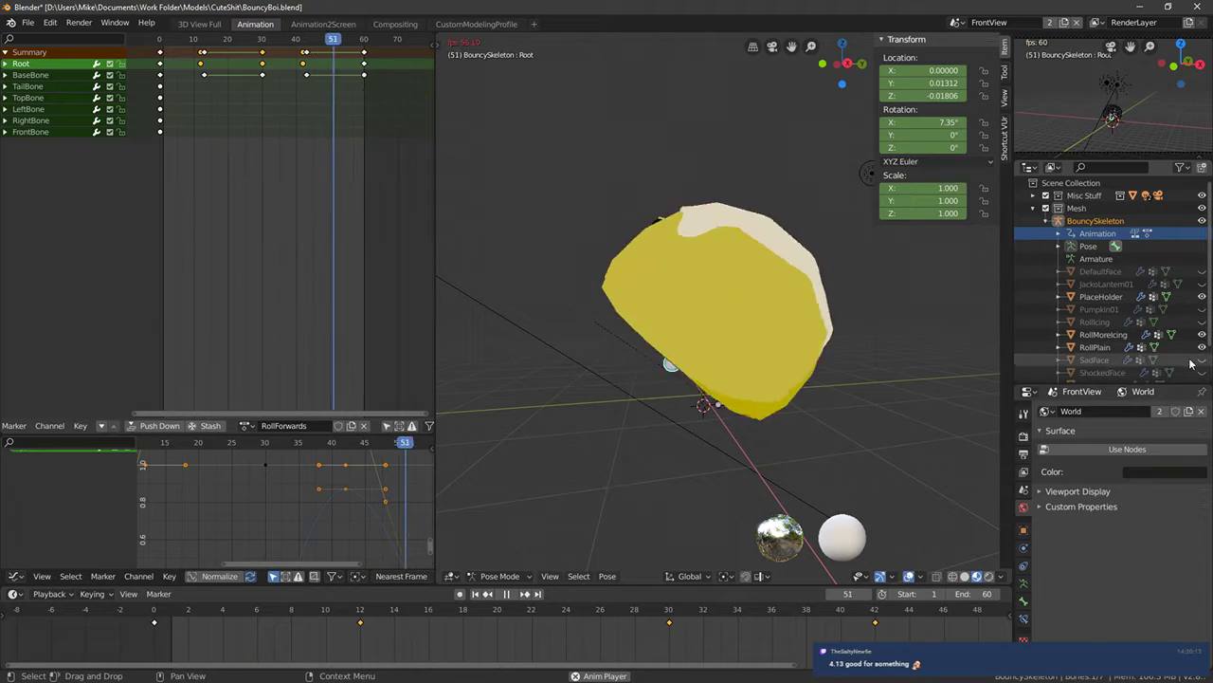
pyautogui.click(1202, 348)
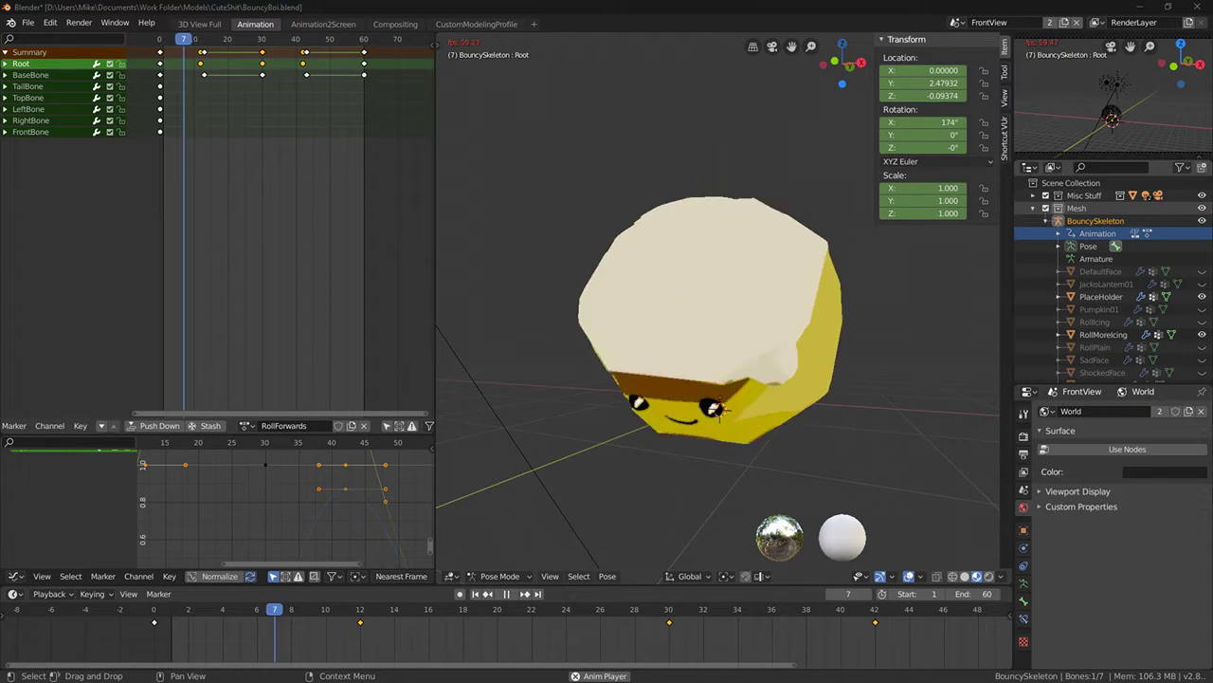
# Examine the iced roll's animation from several angles, stop the playback and scrub through frames in the front view
pyautogui.moveTo(734, 406); pyautogui.dragTo(863, 278, button='middle')
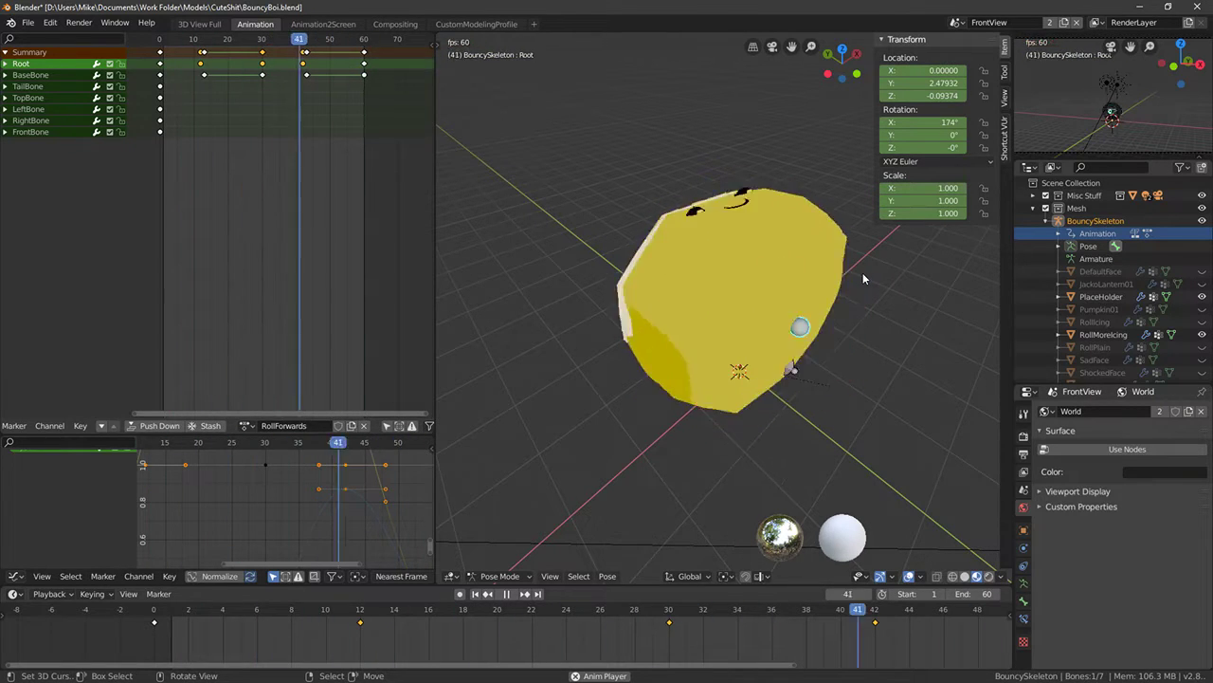
pyautogui.moveTo(794, 361); pyautogui.dragTo(1107, 302, button='middle')
pyautogui.press('space')
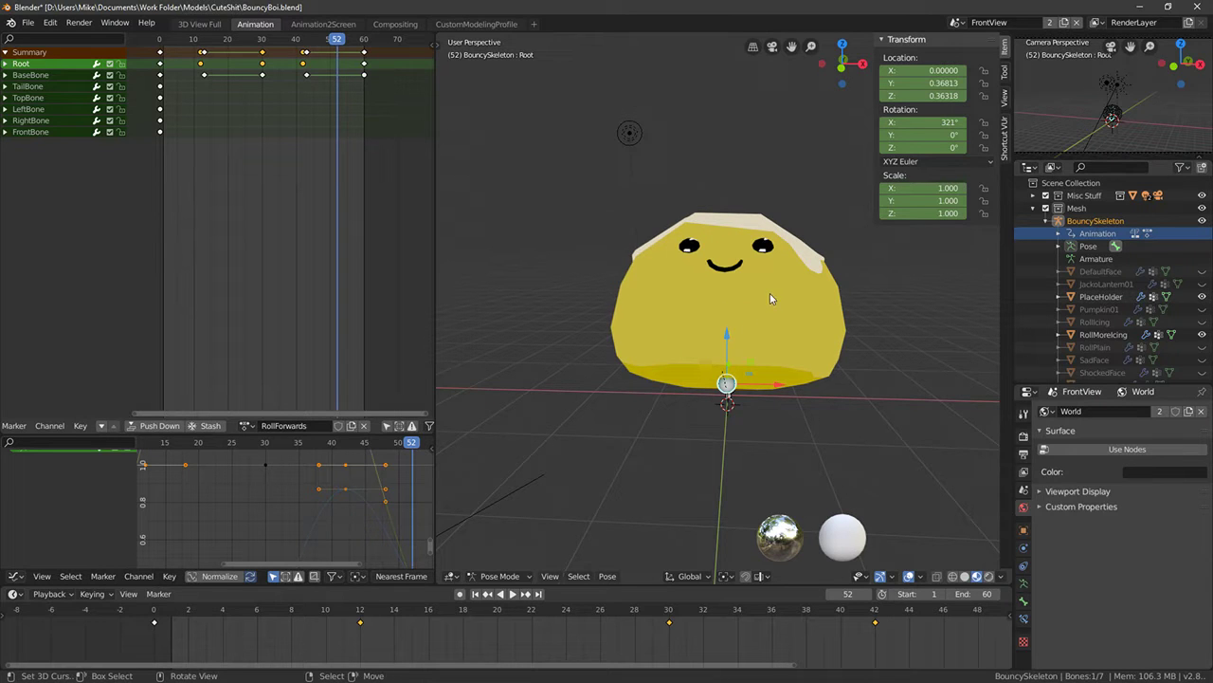
pyautogui.press('KP_1')
pyautogui.scroll(1, 764, 300)
pyautogui.hotkey('alt', 'a')
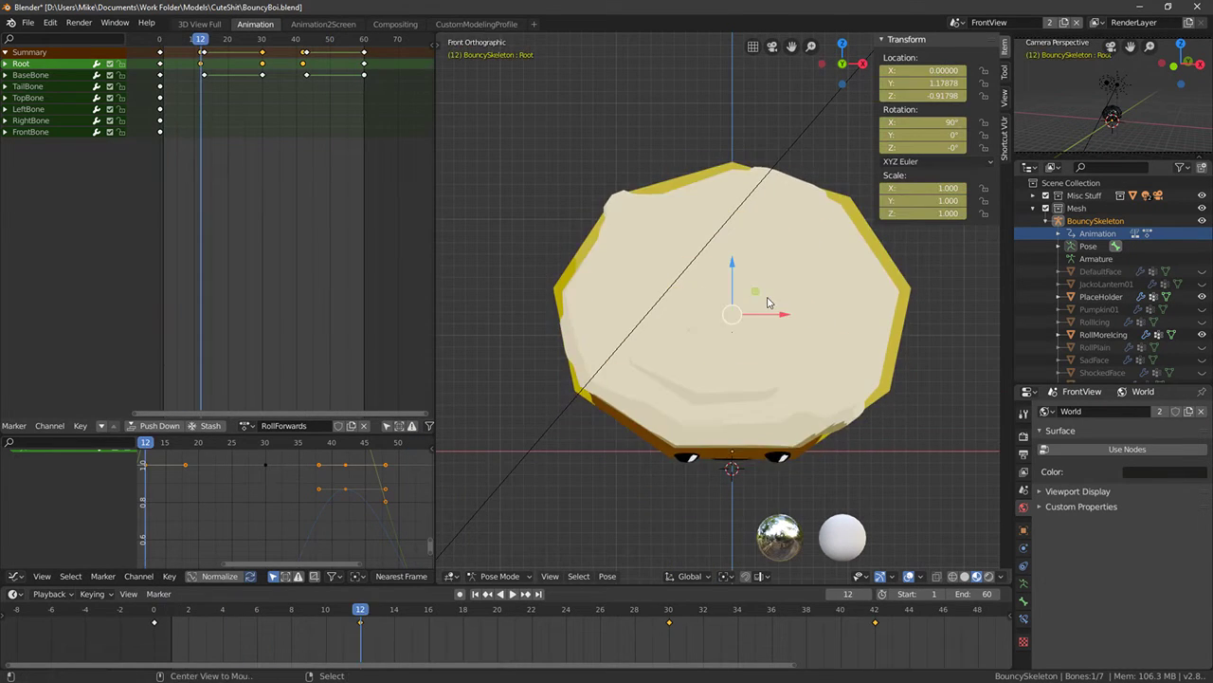
pyautogui.scroll(-3, 680, 222)
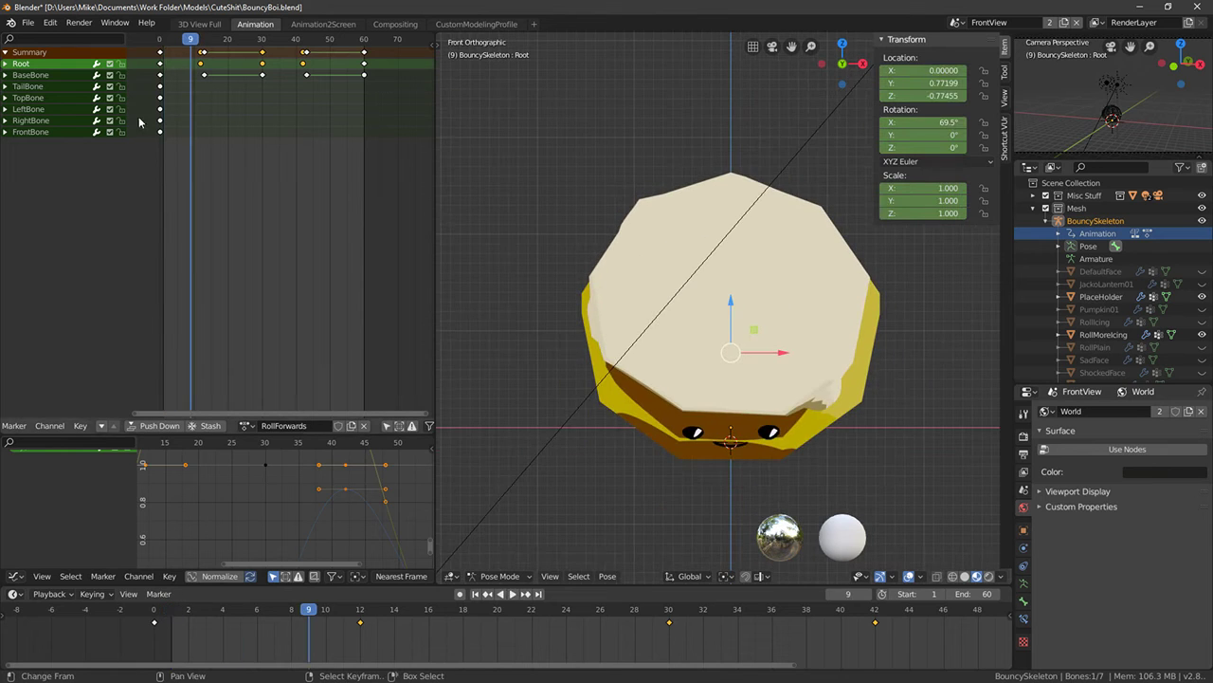
pyautogui.moveTo(701, 227); pyautogui.dragTo(974, 228, button='middle')
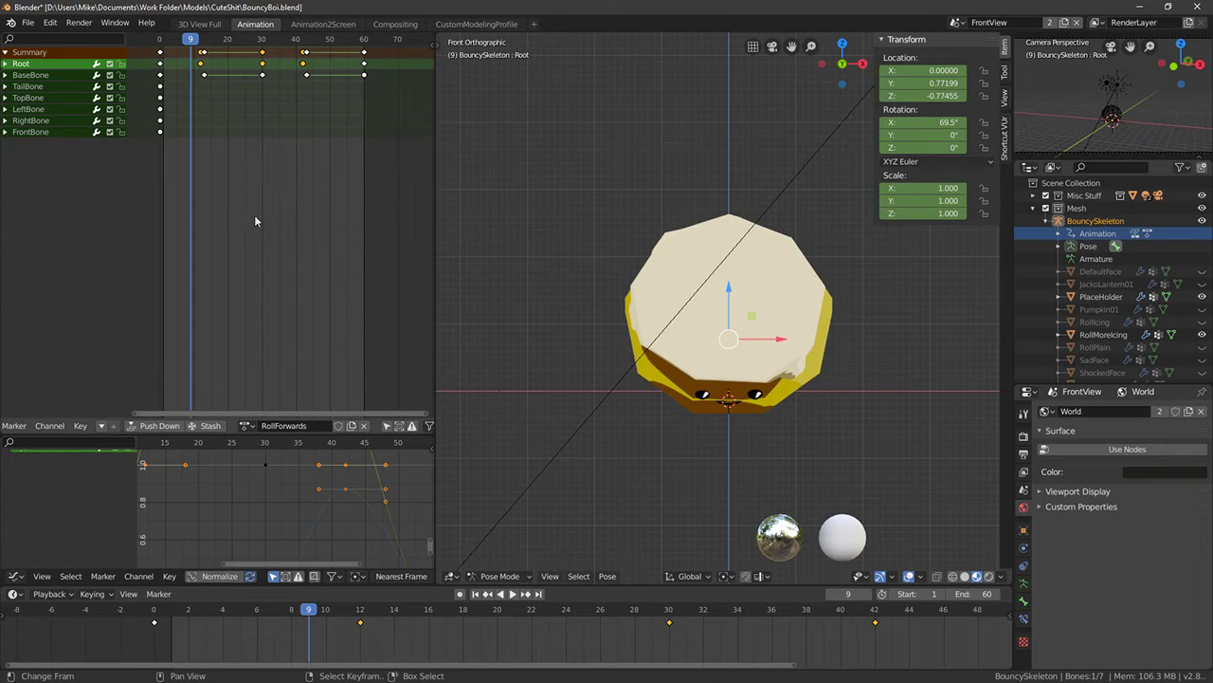
# Return to frame 0 with wireframe display and save the Blender file
pyautogui.moveTo(254, 214); pyautogui.dragTo(157, 206)
pyautogui.press('z')
pyautogui.moveTo(697, 337)
pyautogui.mouseDown(button='middle')
pyautogui.moveTo(769, 303)
pyautogui.moveTo(787, 361)
pyautogui.mouseUp(button='middle')
pyautogui.press('z')
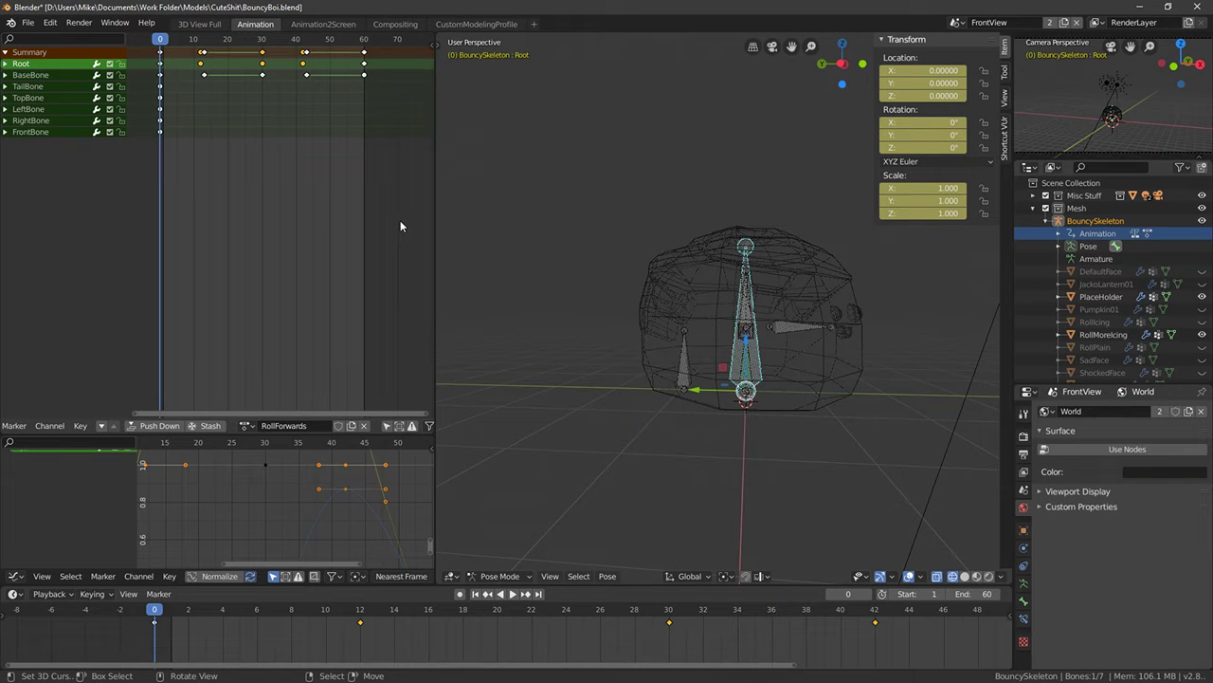
pyautogui.click(29, 22)
pyautogui.click(28, 22)
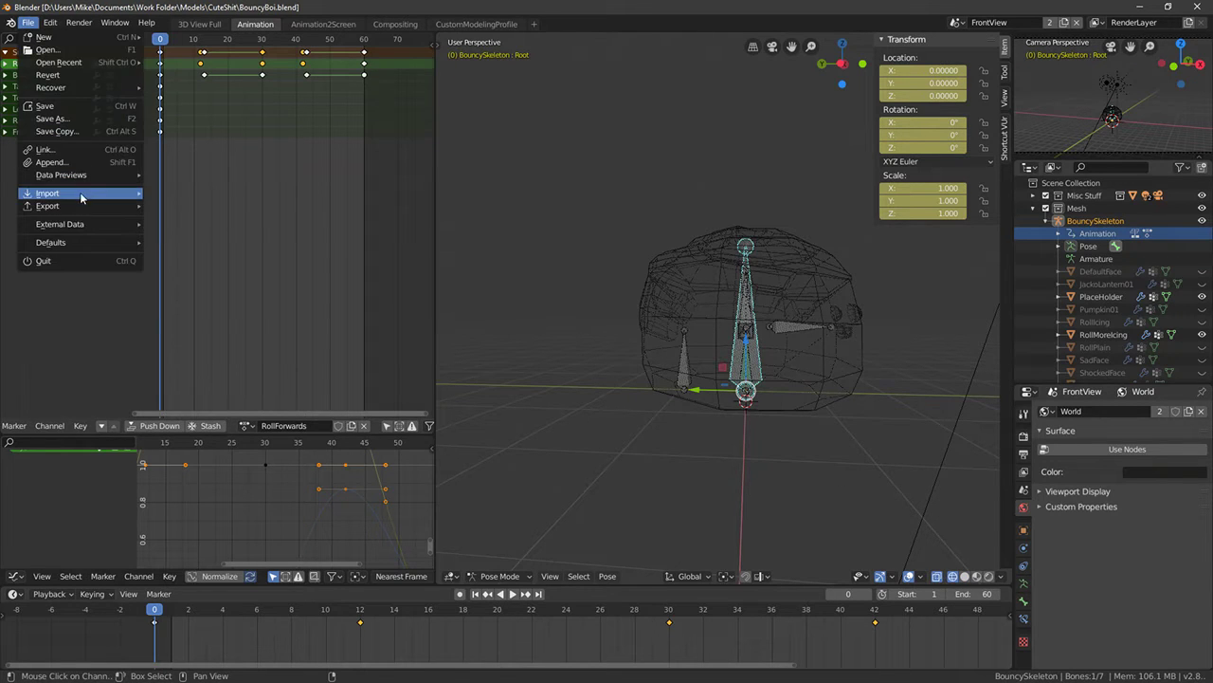
# Export the selected skeleton as FBX, overwriting BouncySkeleton.fbx in the CuteShit folder
pyautogui.moveTo(78, 203)
pyautogui.click(212, 229)
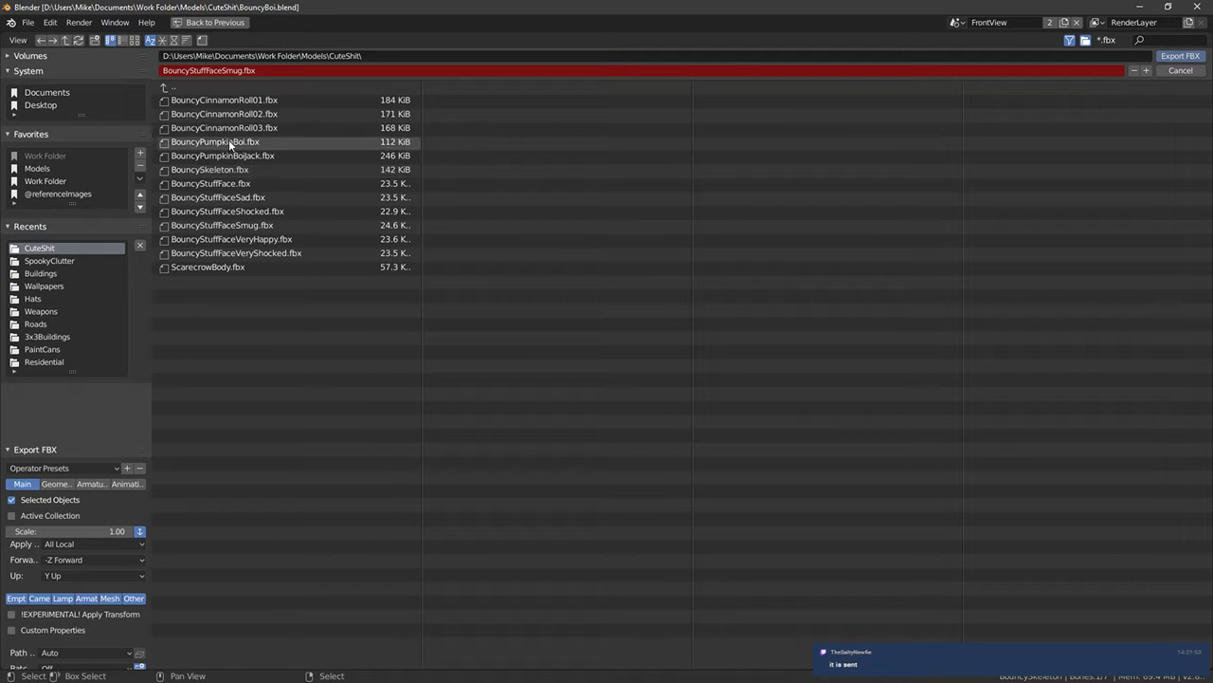
pyautogui.click(228, 268)
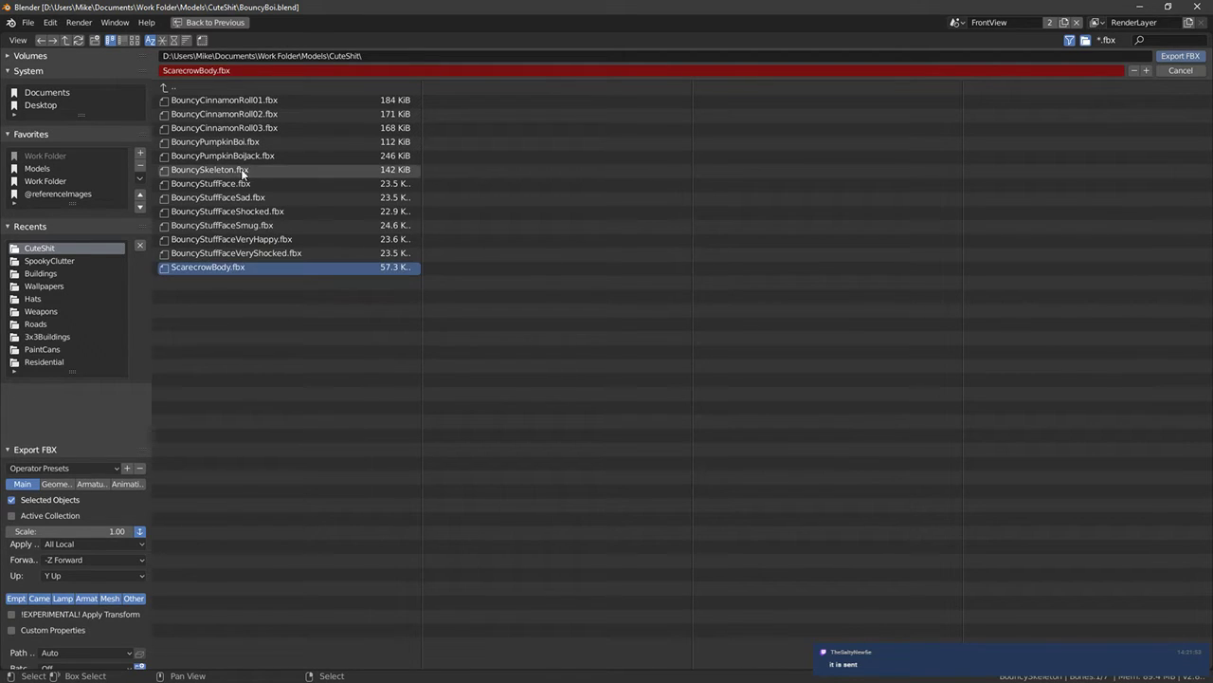
pyautogui.click(244, 171)
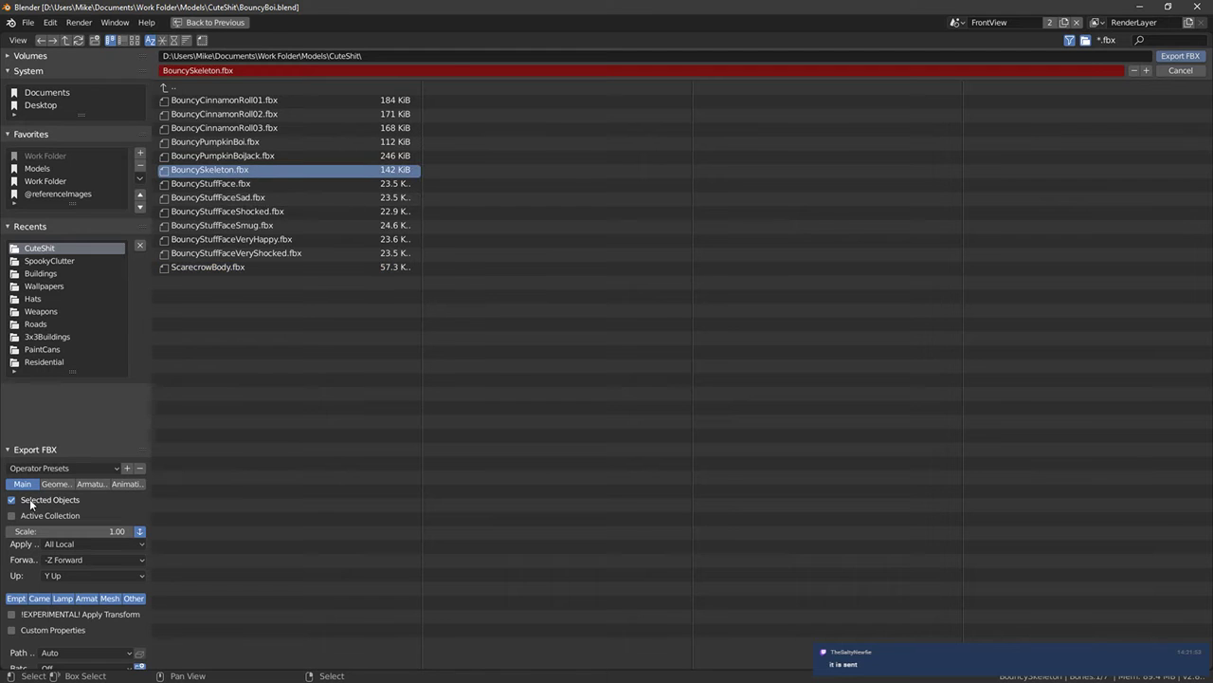
pyautogui.click(1169, 59)
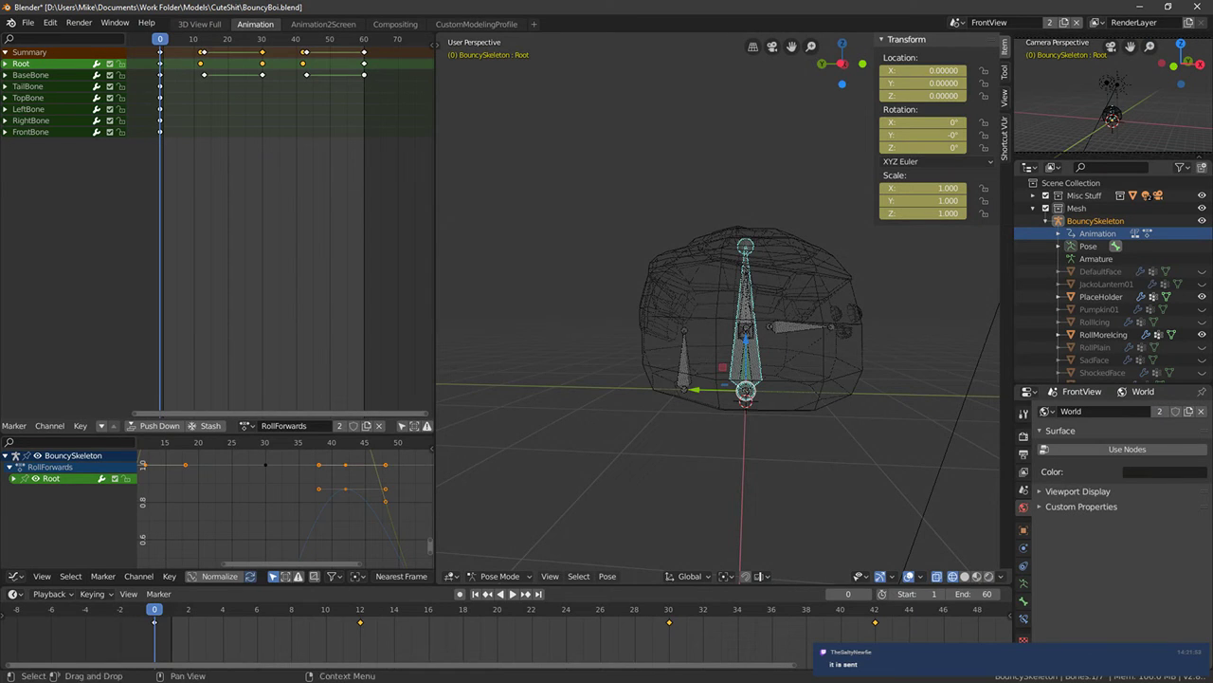
# Switch to Unreal Editor and locate the JackOLantern_BP2 actor's static mesh in the project content
pyautogui.hotkey('alt', 'Tab')
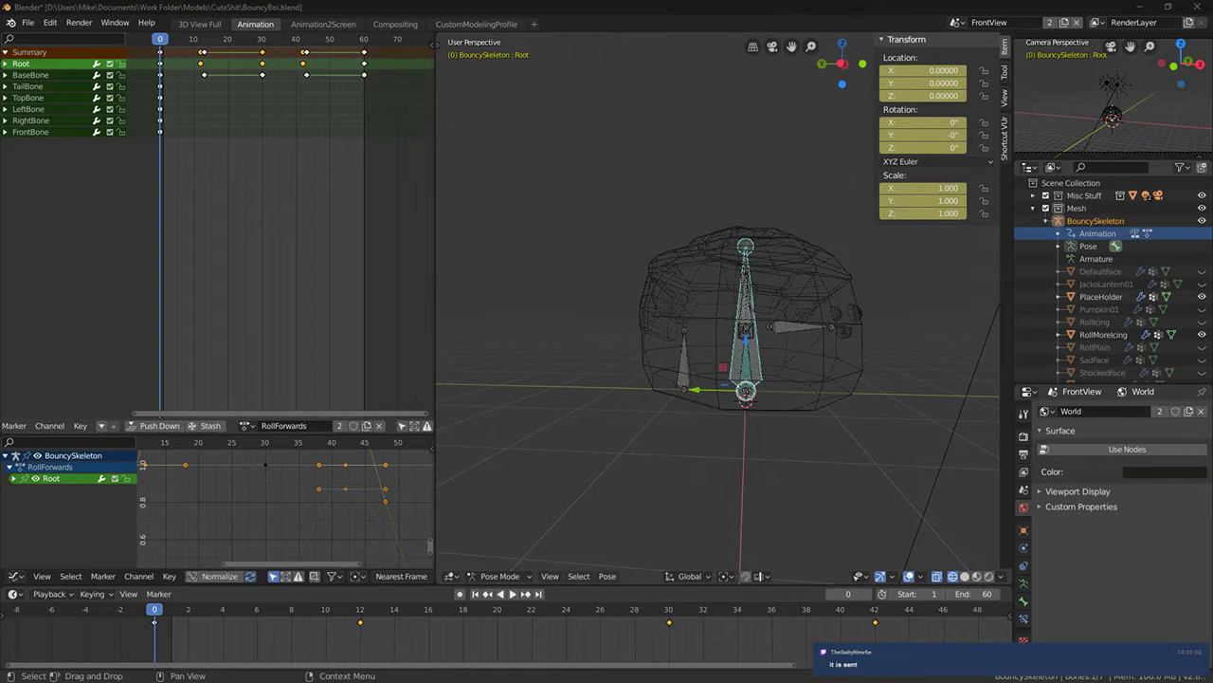
pyautogui.click(98, 7)
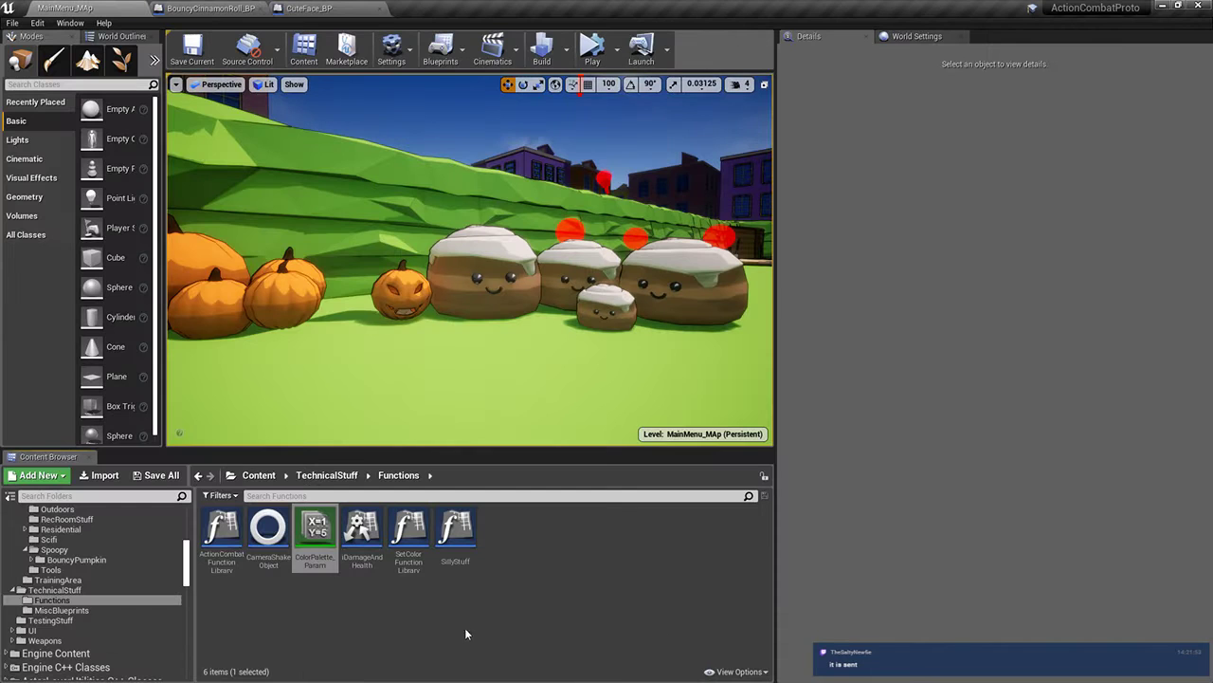
pyautogui.click(402, 294)
pyautogui.click(823, 127)
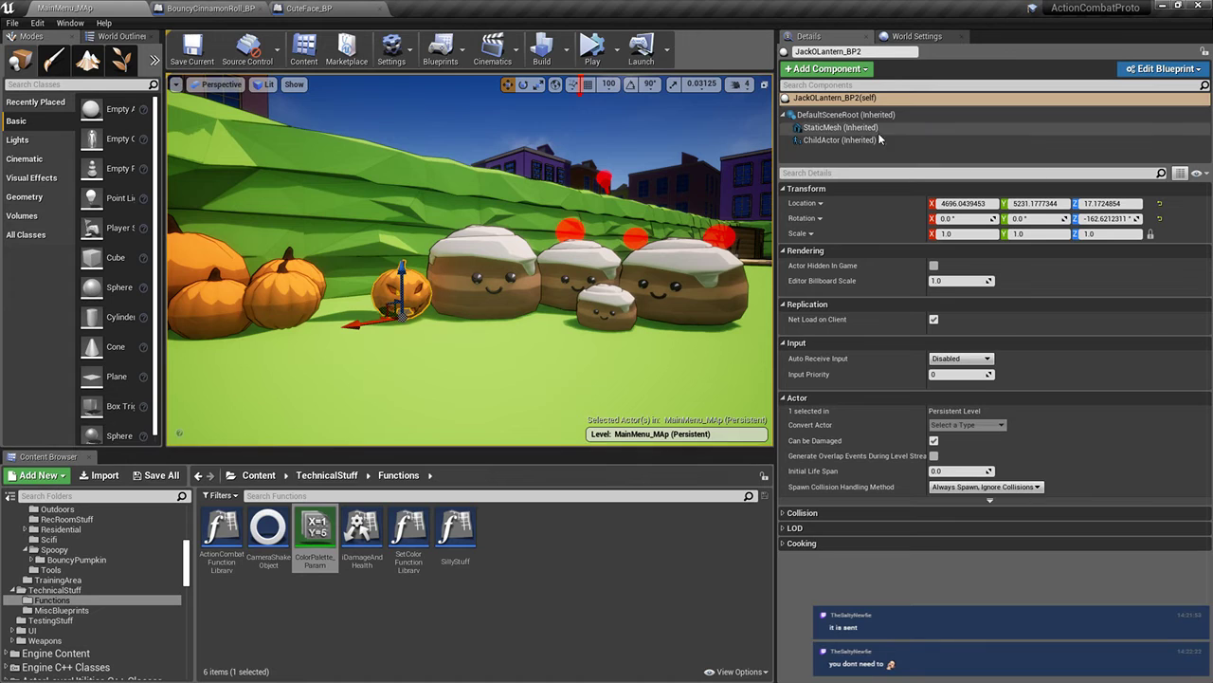
pyautogui.click(999, 313)
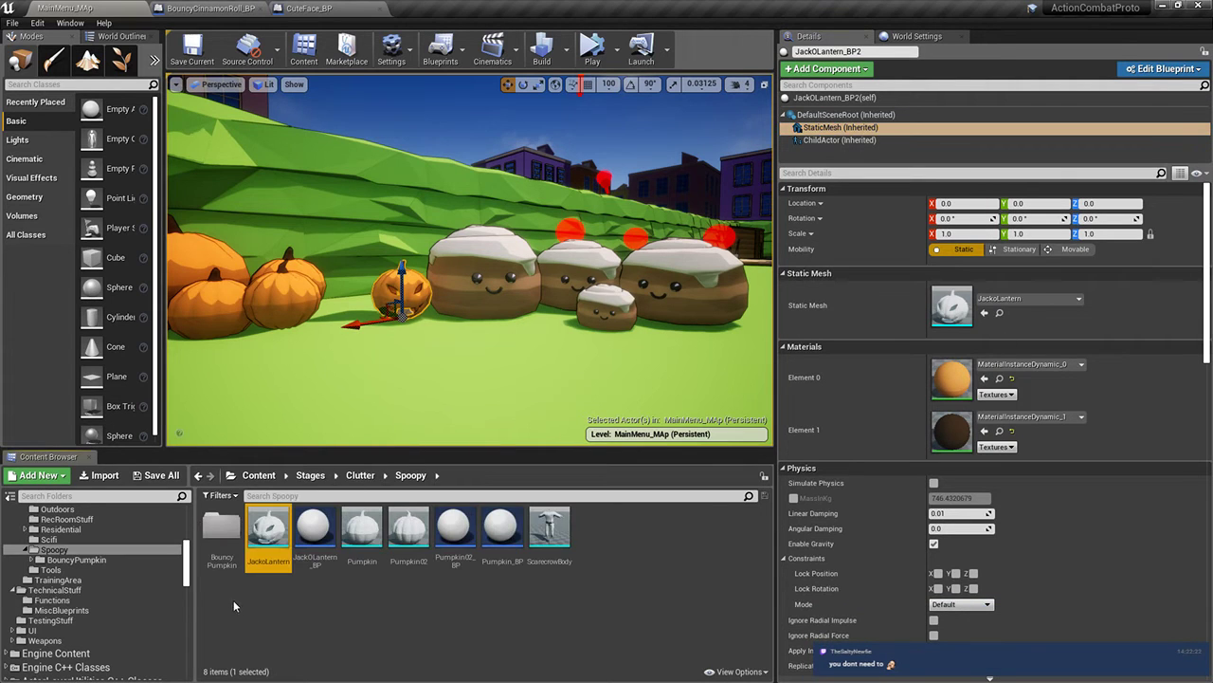
# Open the tmp folder inside Spoopy's BouncyPumpkin folder
pyautogui.doubleClick(224, 538)
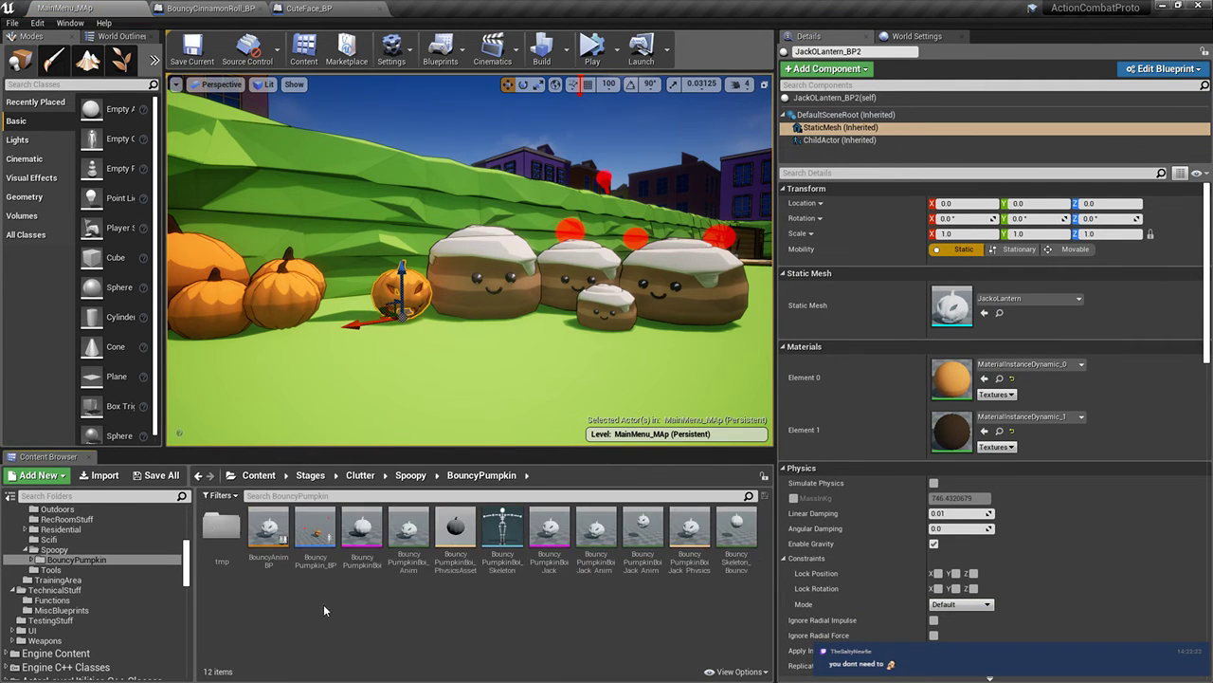
pyautogui.click(377, 548)
pyautogui.rightClick(499, 555)
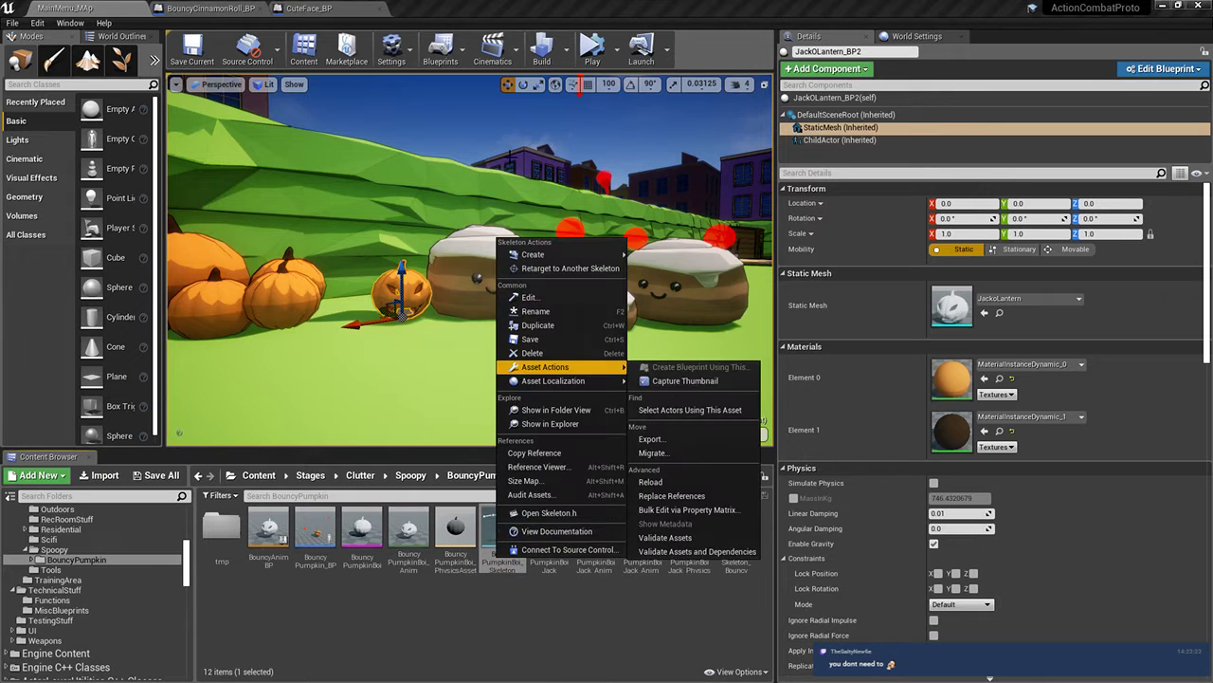
pyautogui.click(329, 597)
pyautogui.doubleClick(221, 528)
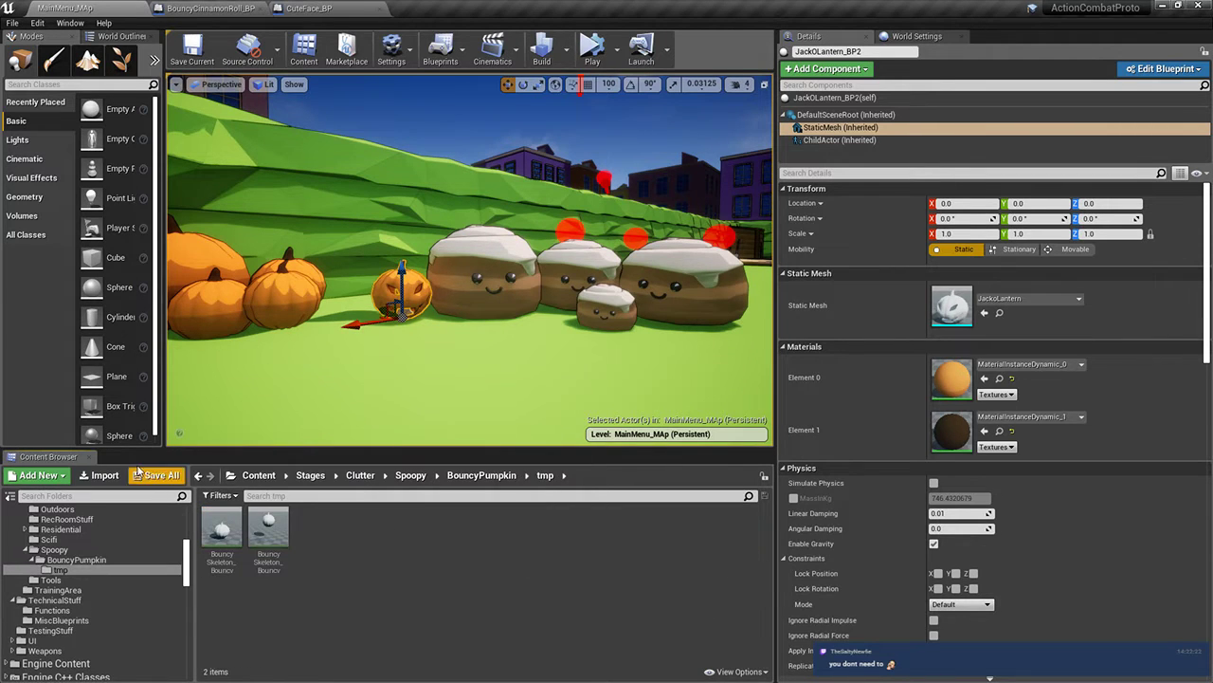
# Import BouncySkeleton.fbx into the tmp folder as animation, using BouncyPumpkinBoi_Skeleton as its skeleton
pyautogui.click(114, 473)
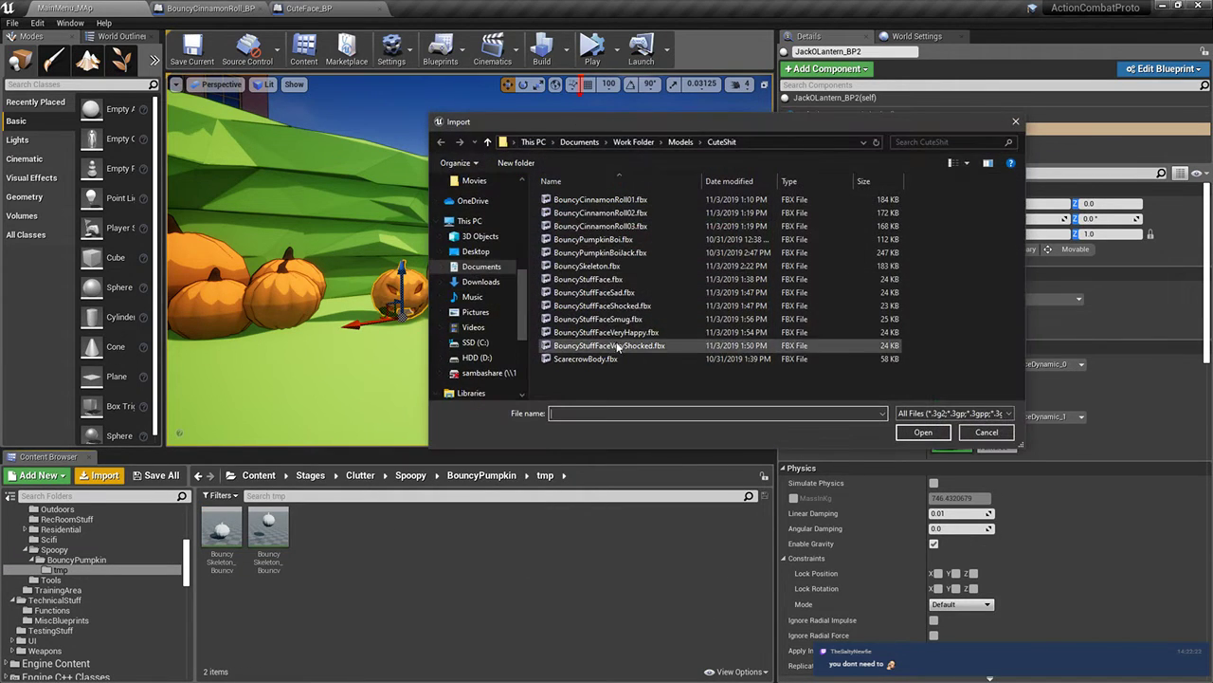
pyautogui.click(619, 270)
pyautogui.doubleClick(619, 268)
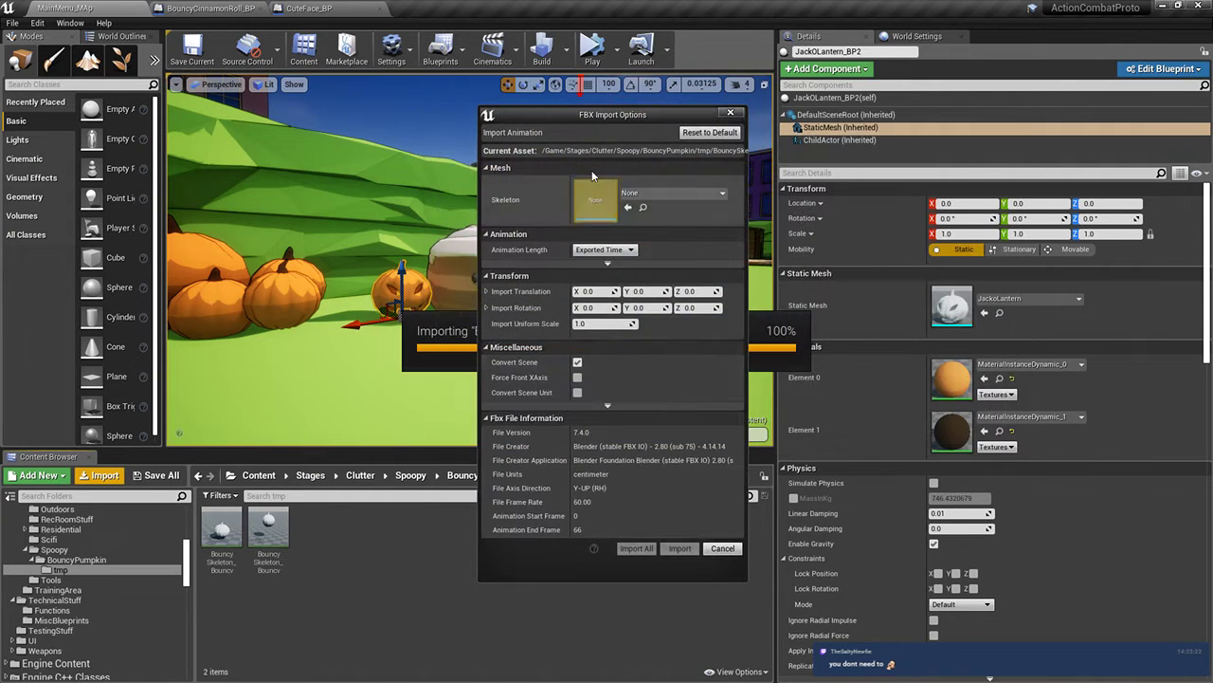
pyautogui.click(667, 195)
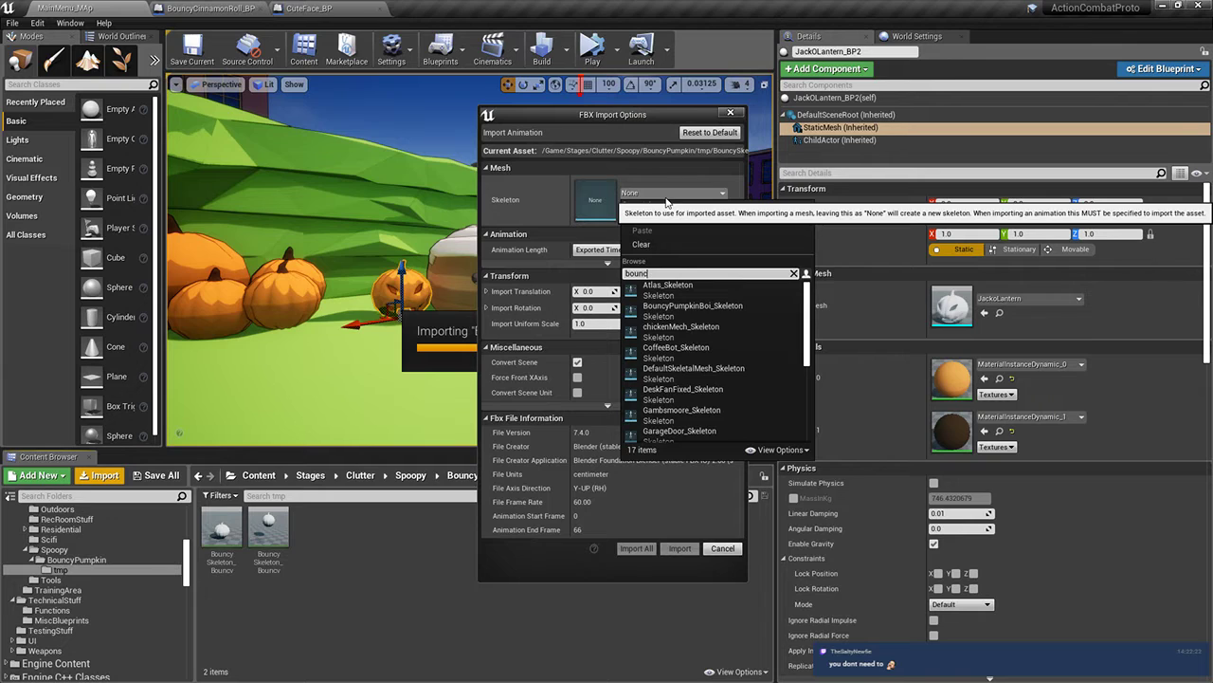
pyautogui.click(655, 287)
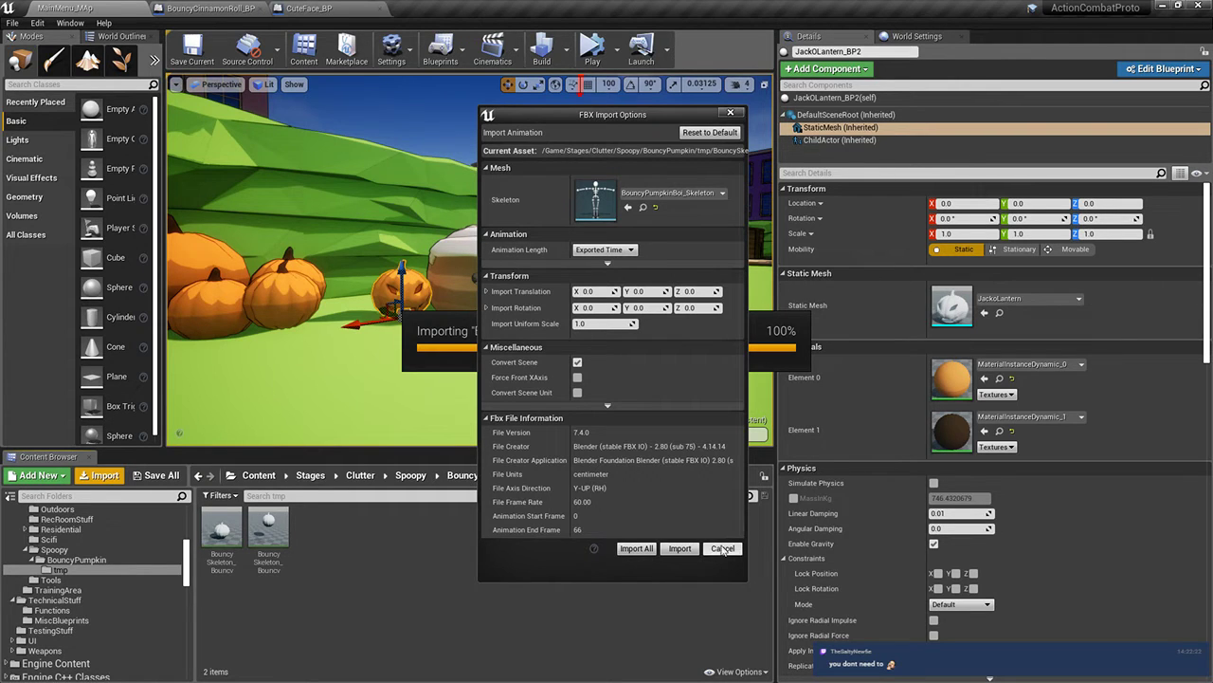
pyautogui.click(681, 549)
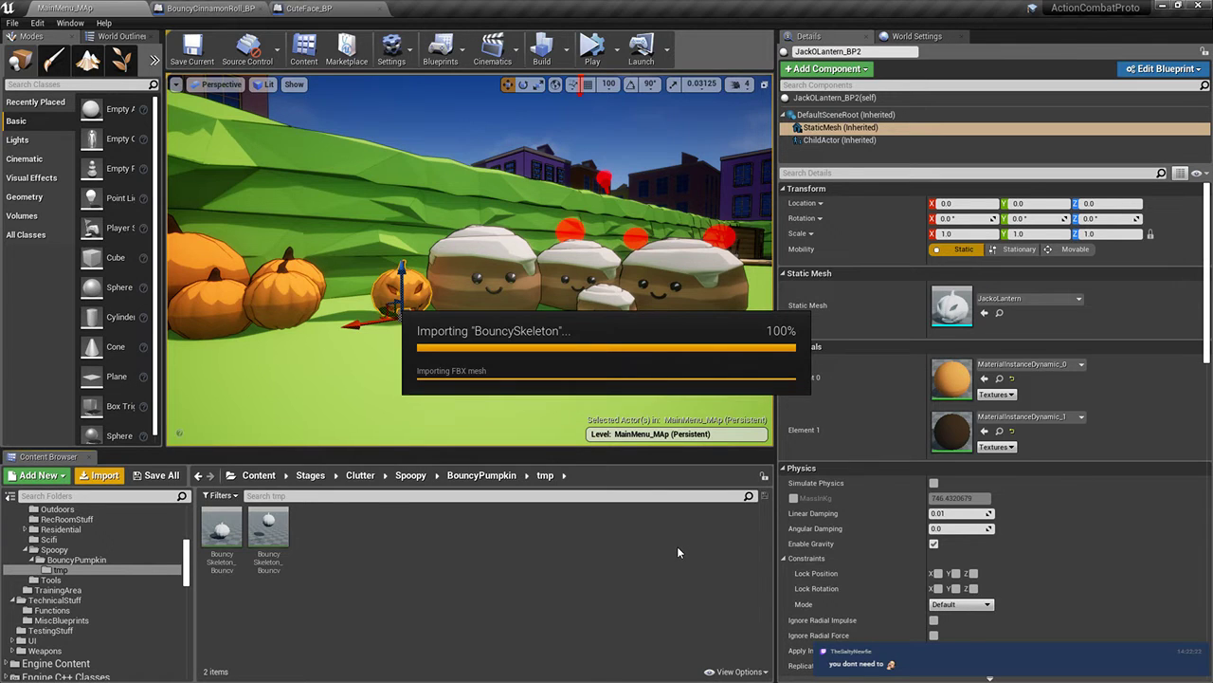
# Check the imported animation sequences in tmp and return to the BouncyPumpkin folder
pyautogui.click(221, 539)
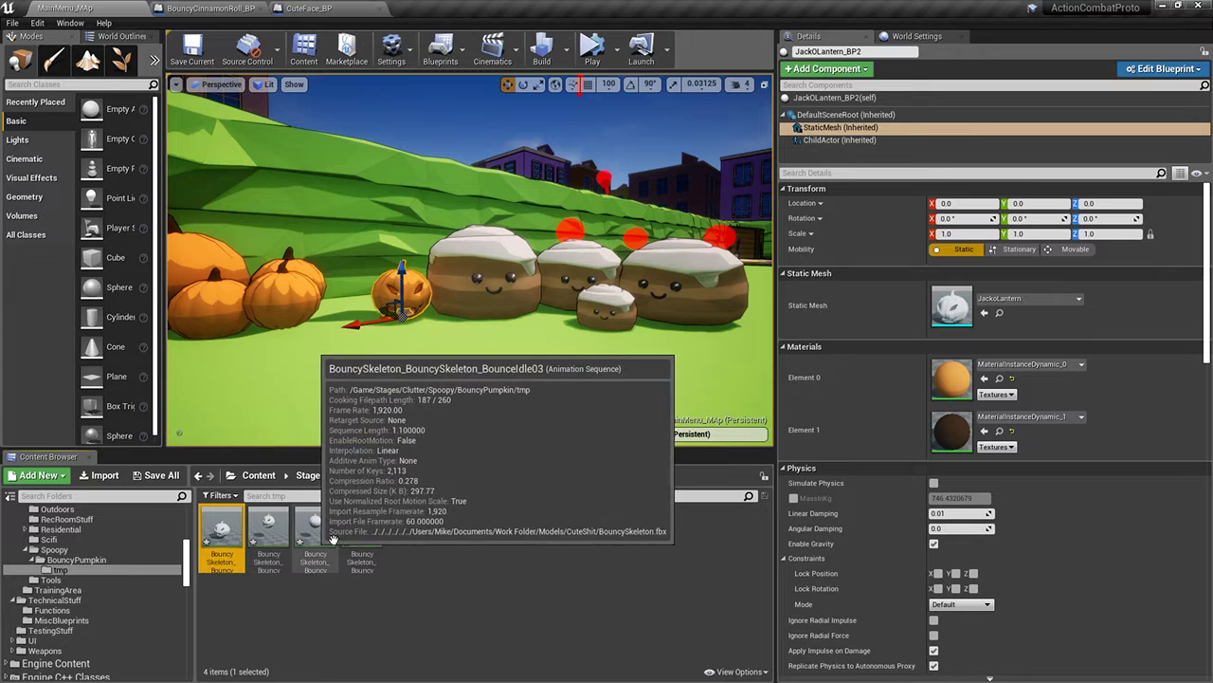
pyautogui.moveTo(535, 348); pyautogui.dragTo(617, 347, button='right')
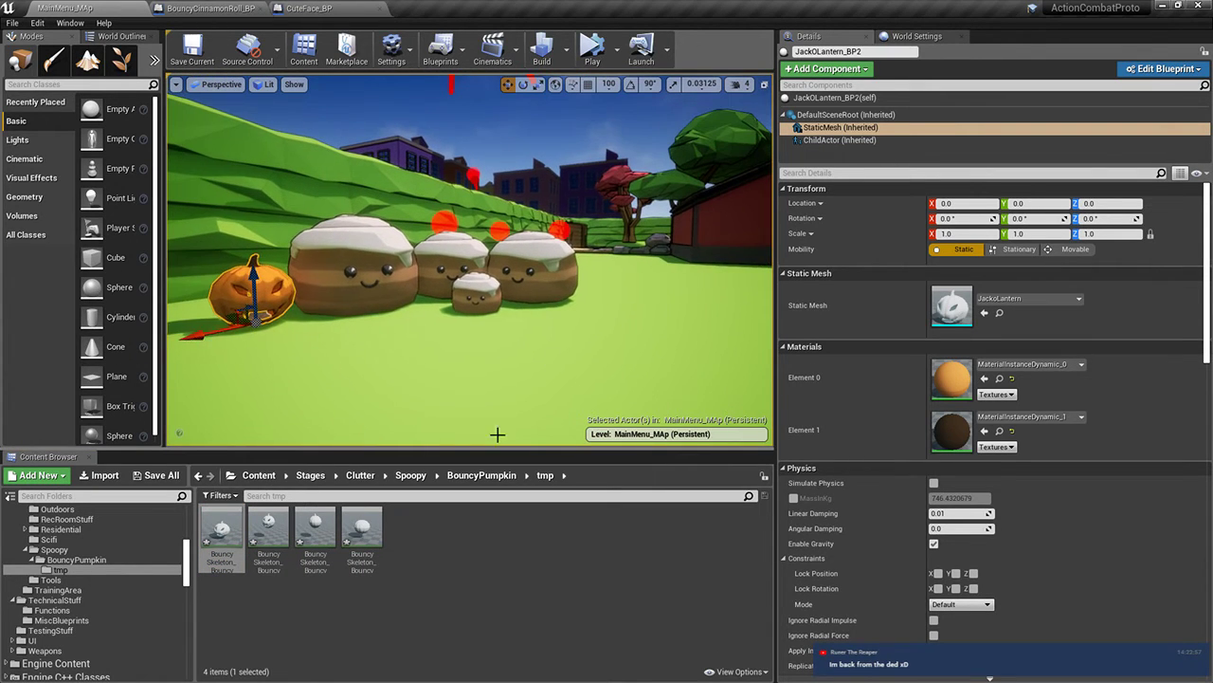
pyautogui.click(413, 549)
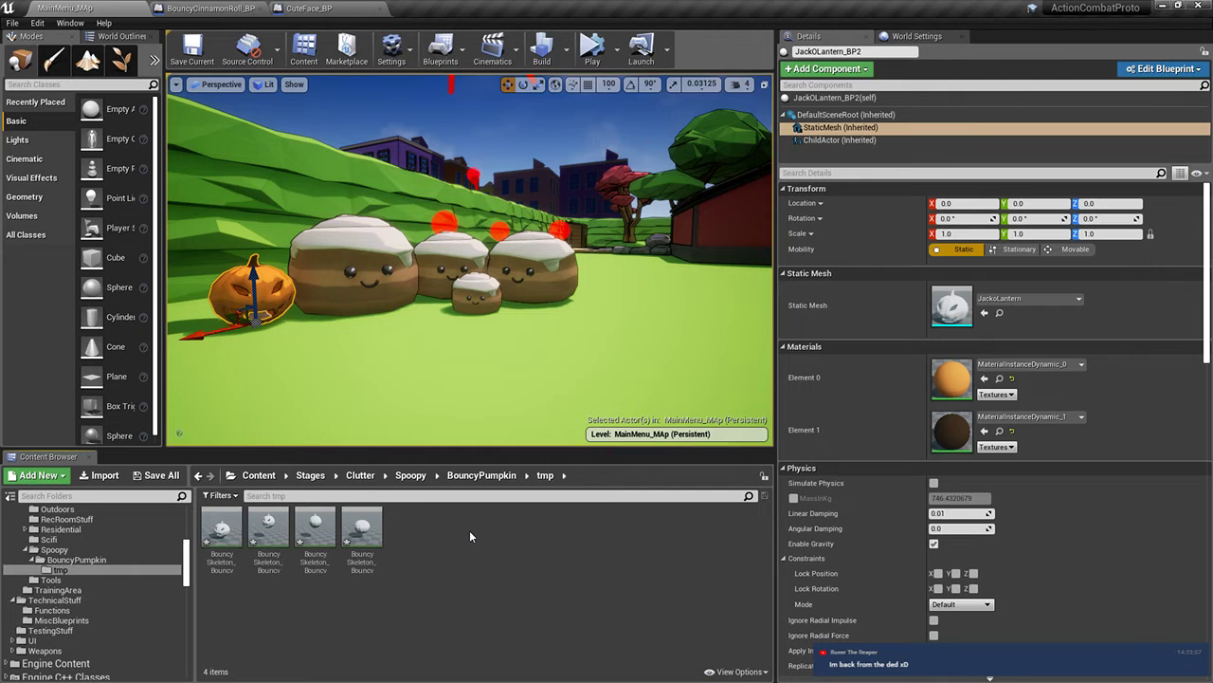
pyautogui.click(482, 475)
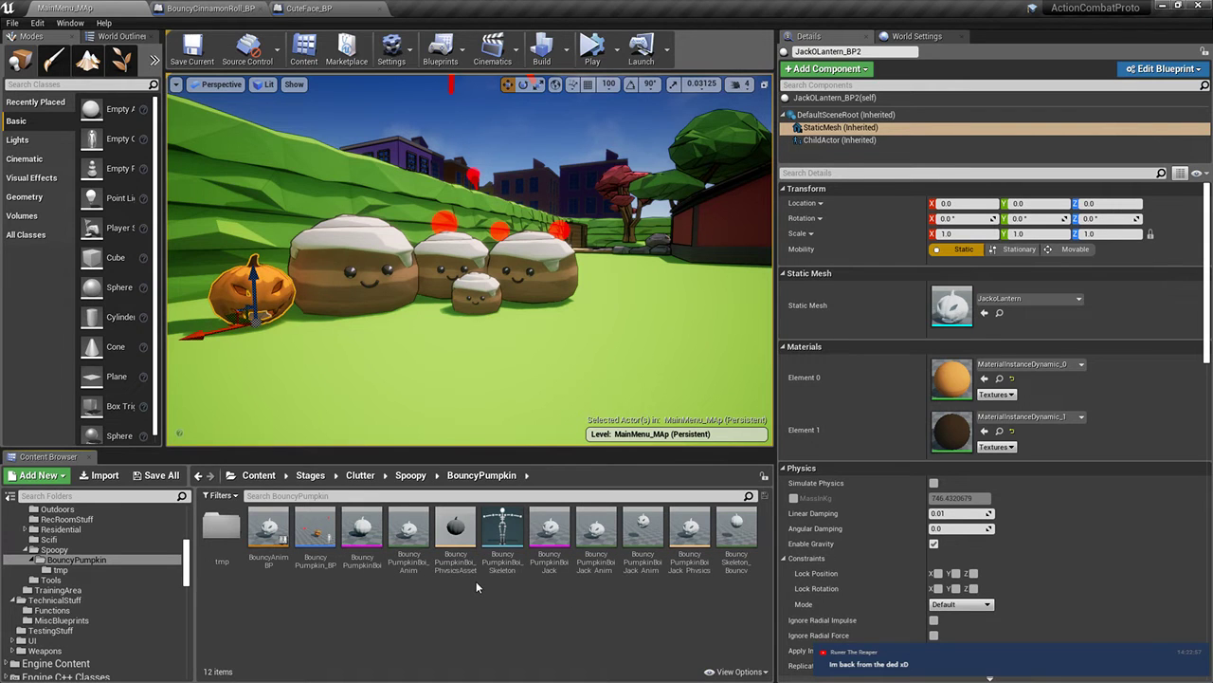
# Simulate the level to watch the cinnamon rolls from close up, and stop the simulation
pyautogui.moveTo(431, 379); pyautogui.dragTo(409, 346, button='right')
pyautogui.press('w')
pyautogui.hotkey('alt', 's')
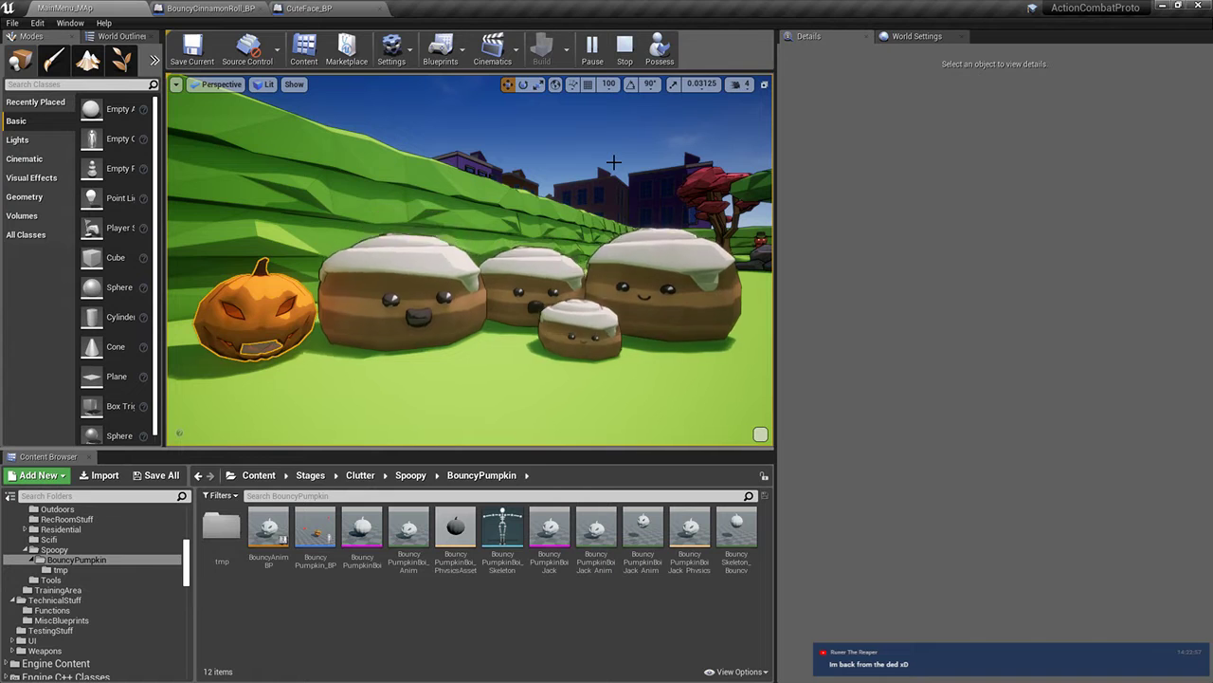
pyautogui.press('Escape')
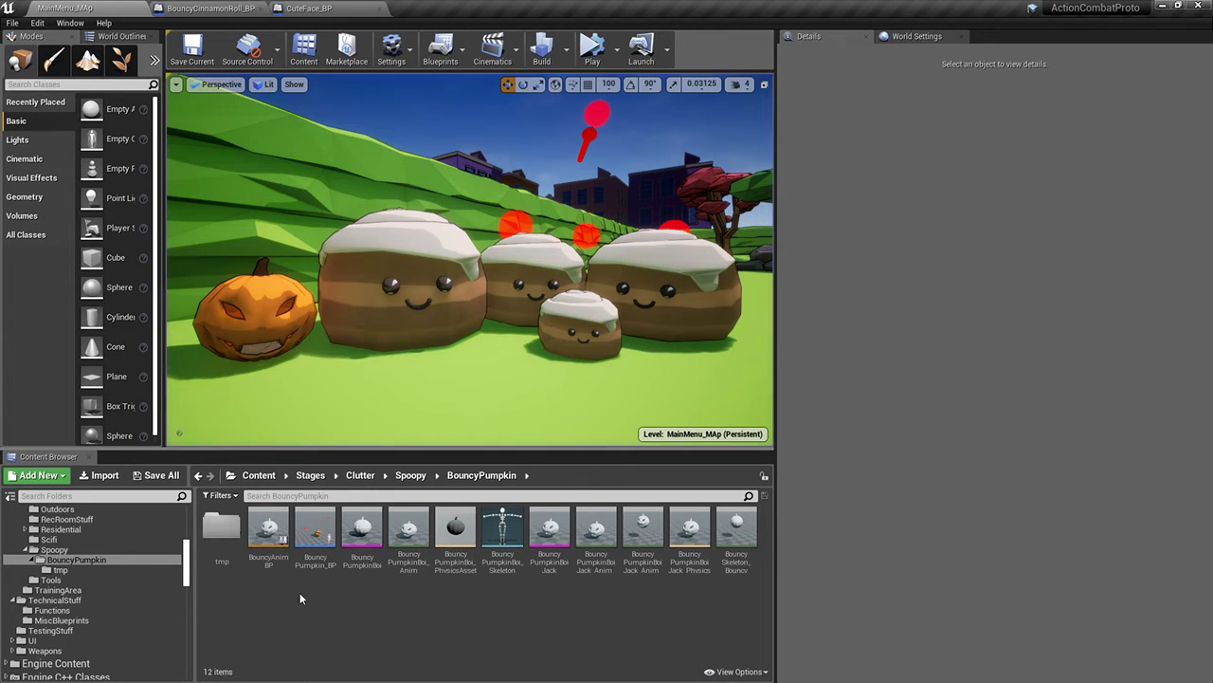
# Open the BouncyPumpkinBoi physics asset to view its bodies, and close it again
pyautogui.click(460, 552)
pyautogui.doubleClick(460, 553)
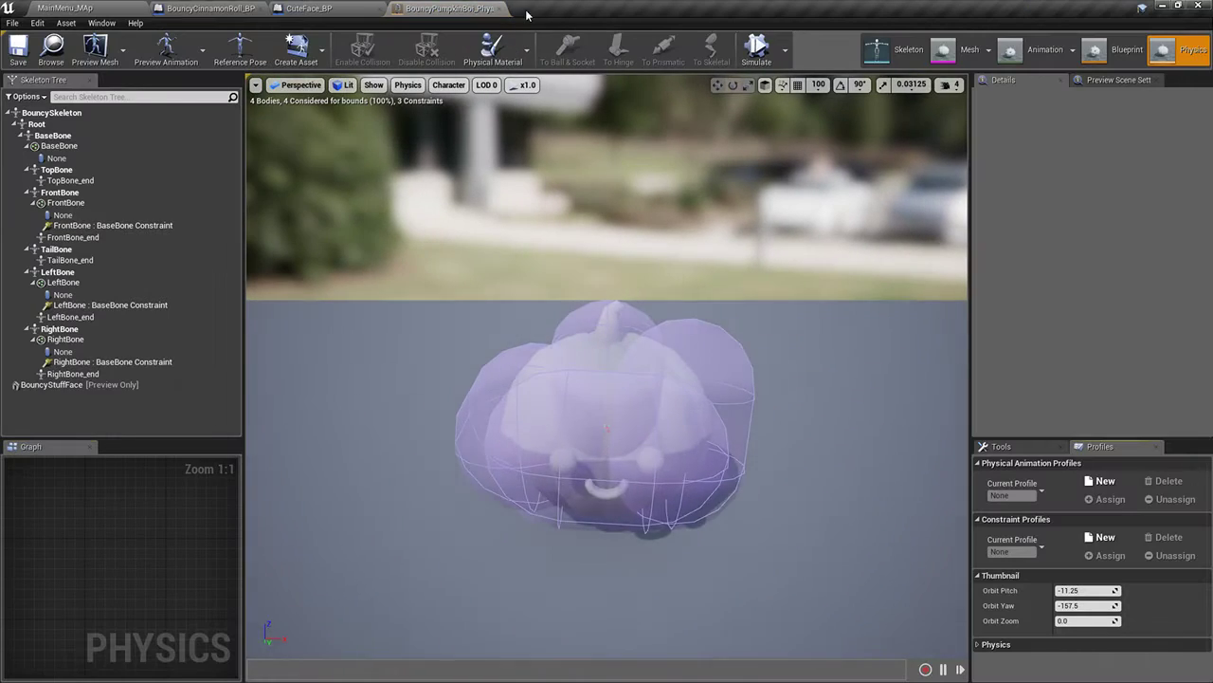
pyautogui.click(503, 9)
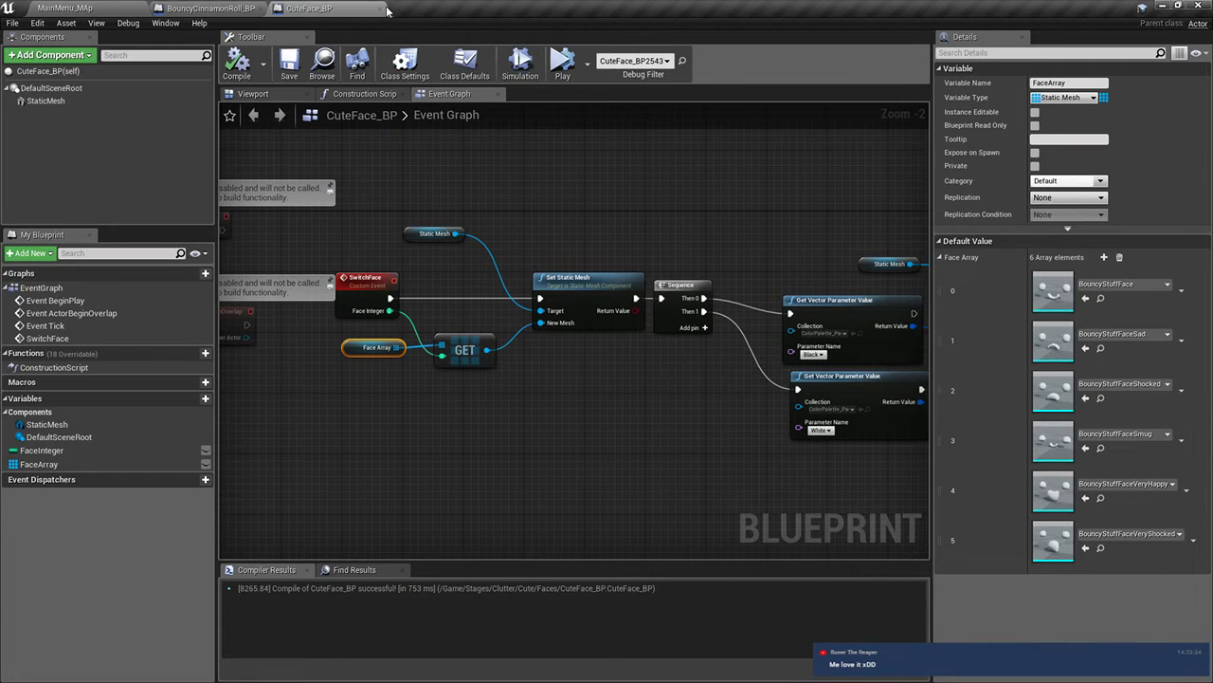
# Close the CuteFace_BP blueprint, return to the MainMenu_MAp level and open the BouncyAnimBP animation blueprint
pyautogui.click(237, 10)
pyautogui.click(81, 8)
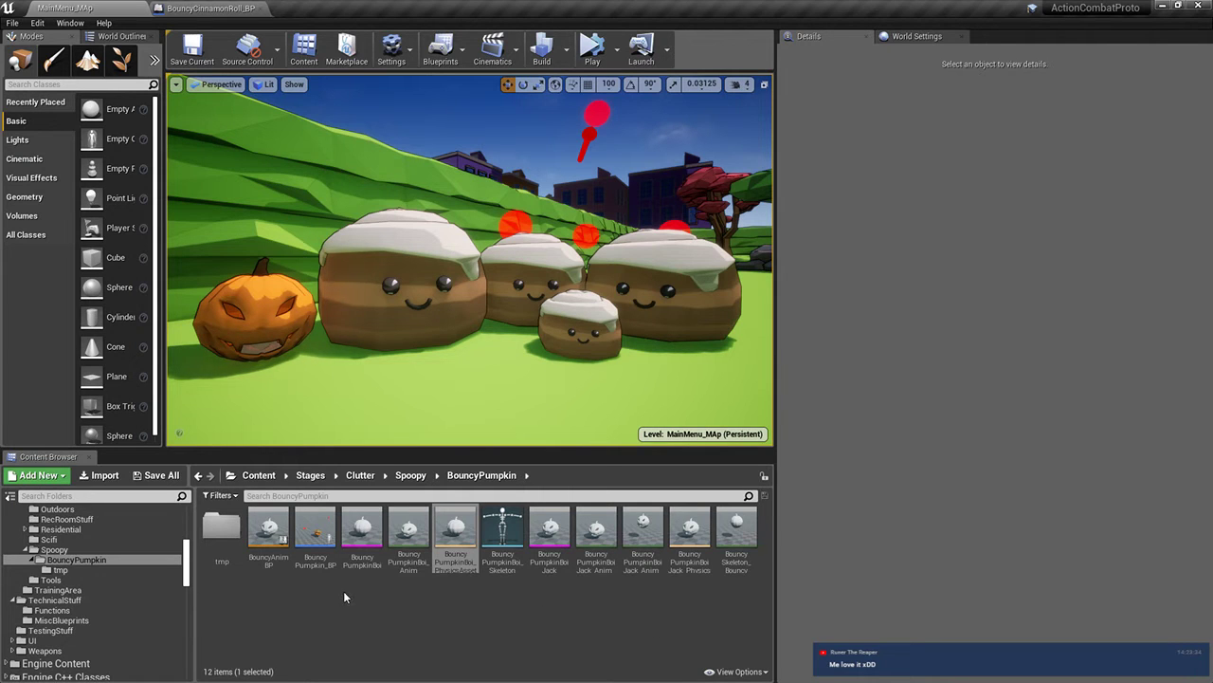
pyautogui.doubleClick(273, 565)
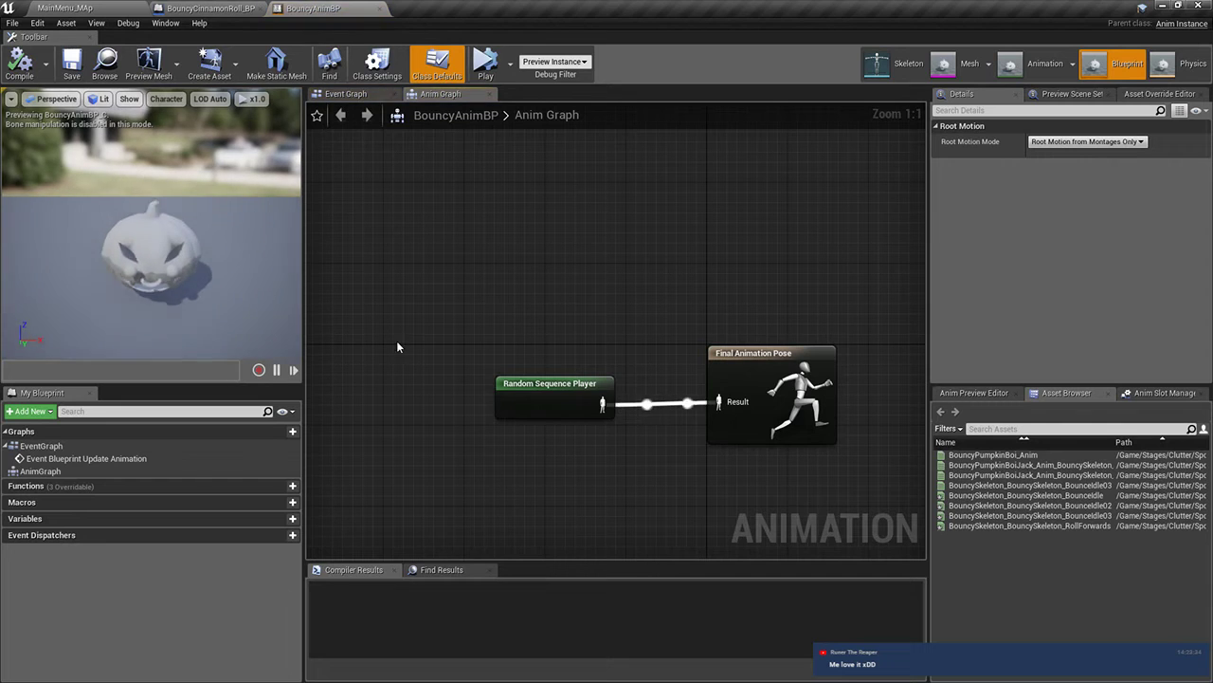
# Add a new state machine to the Anim Graph, connect it to the Final Animation Pose and cut the Random Sequence Player
pyautogui.moveTo(547, 398); pyautogui.dragTo(472, 320)
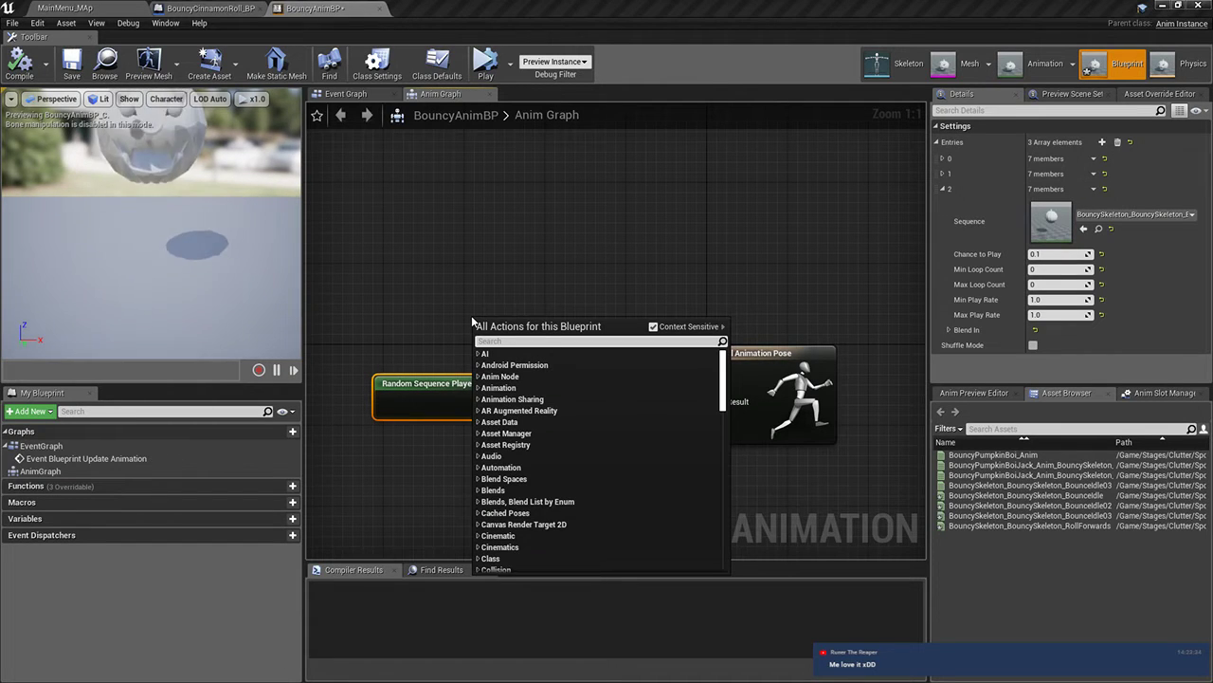
pyautogui.write('state machine')
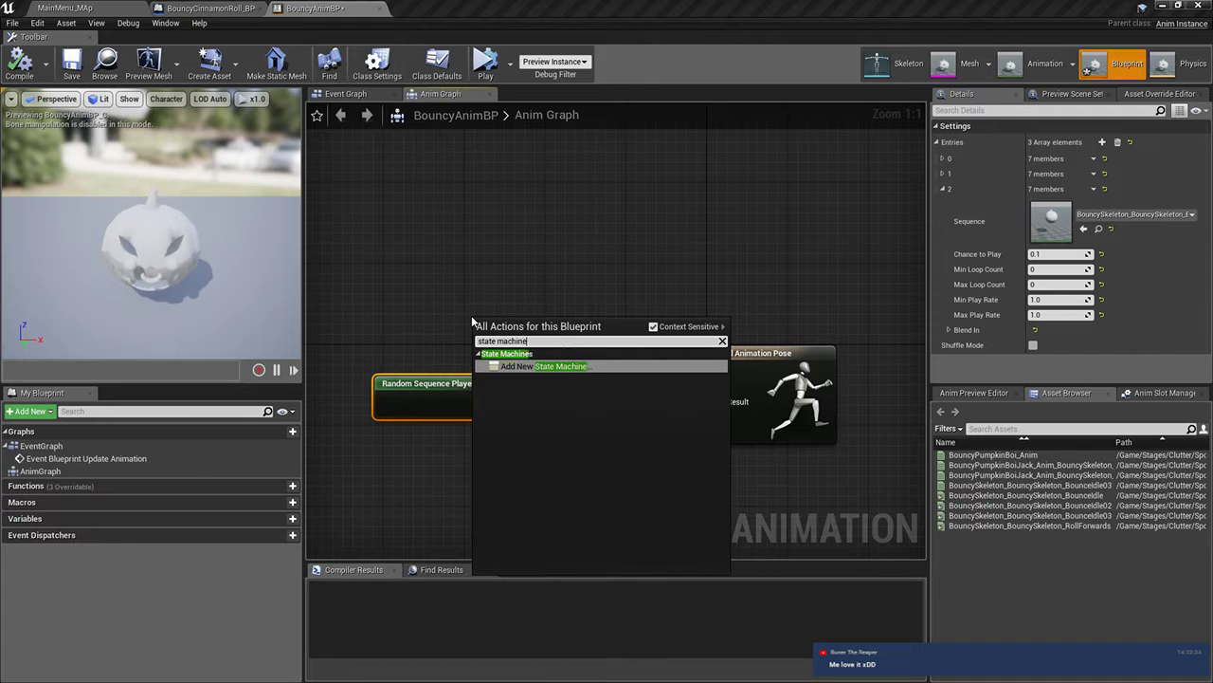
pyautogui.press('Return')
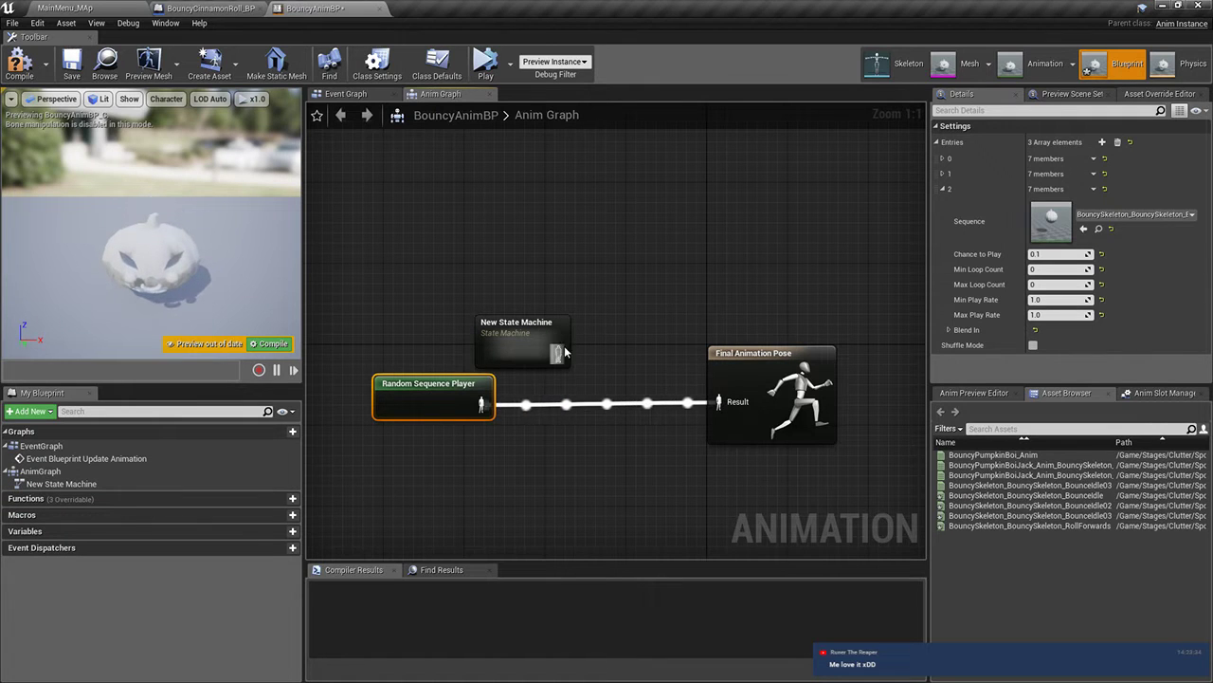
pyautogui.moveTo(558, 353); pyautogui.dragTo(718, 401)
pyautogui.press('Delete')
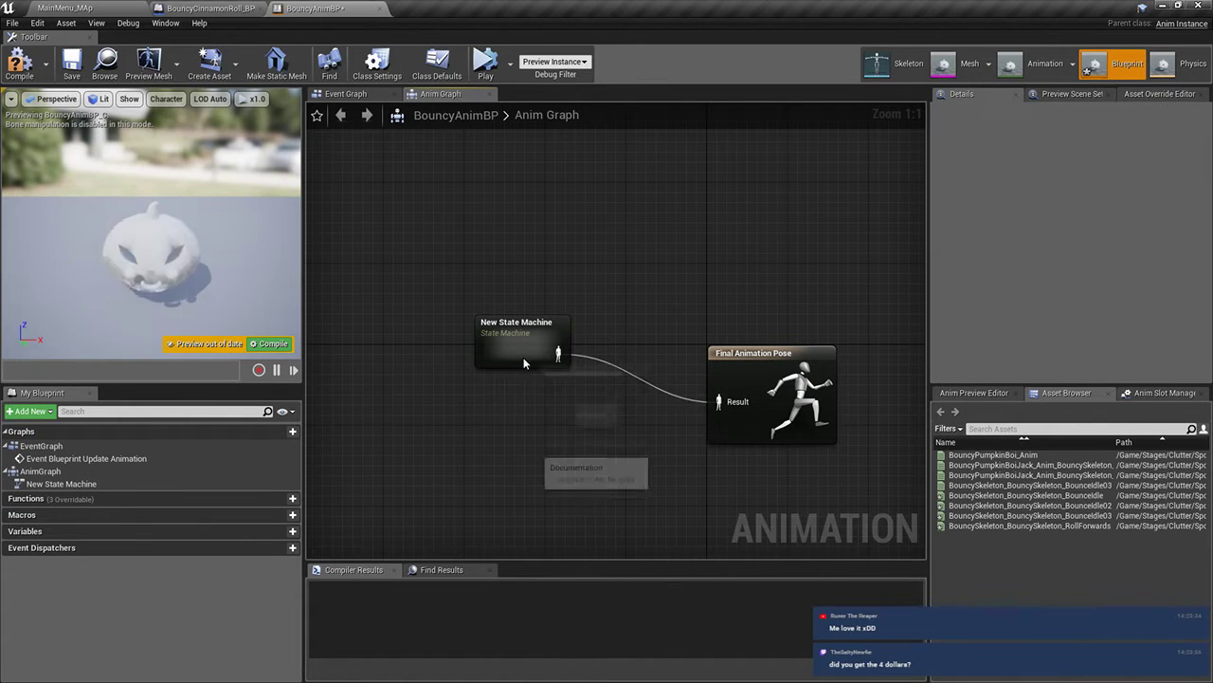
# Open the new state machine and add a state named Idle beside its Entry node
pyautogui.doubleClick(524, 363)
pyautogui.rightClick(718, 329)
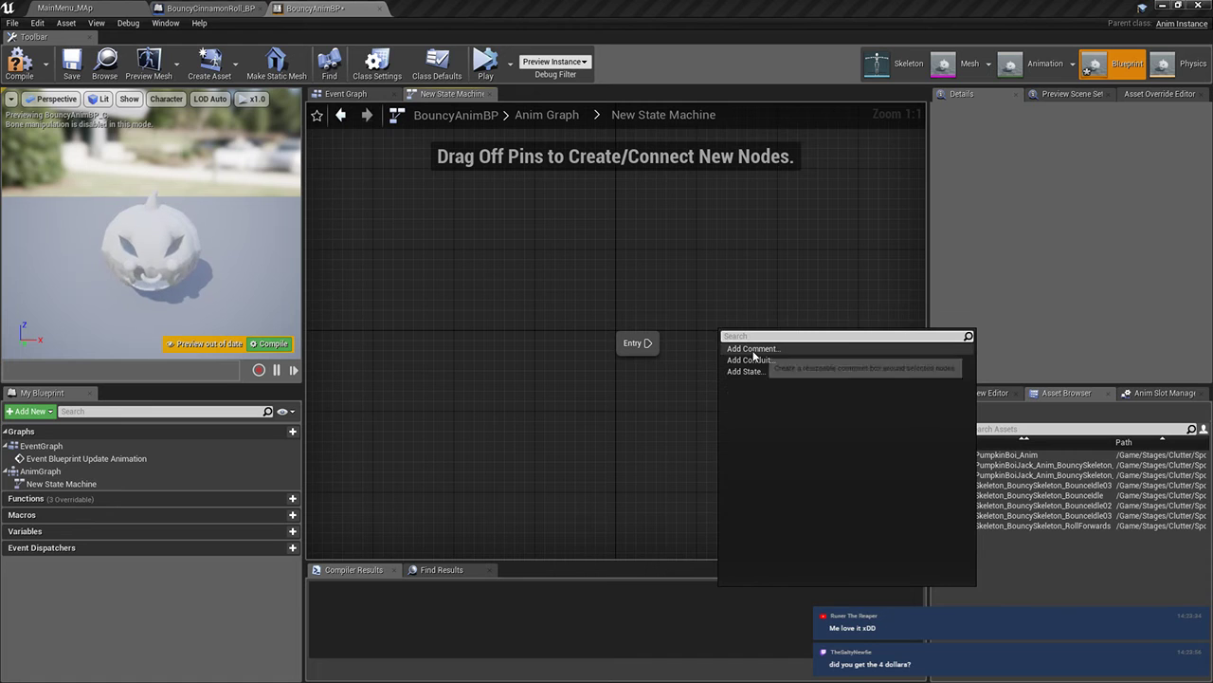
pyautogui.click(749, 369)
pyautogui.write('Idle')
pyautogui.press('Return')
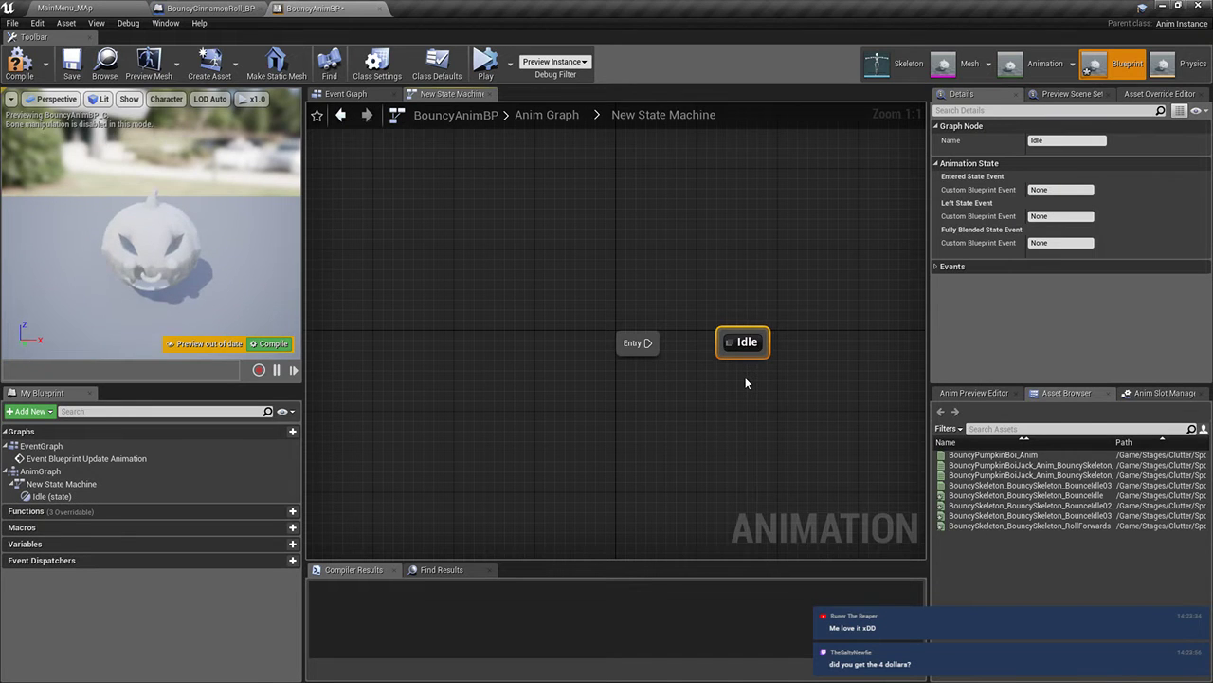
# Paste the Random Sequence Player into the Idle state, connect it to the Output Animation Pose, and compile and save
pyautogui.doubleClick(749, 340)
pyautogui.hotkey('ctrl', 'v')
pyautogui.moveTo(435, 357); pyautogui.dragTo(435, 328)
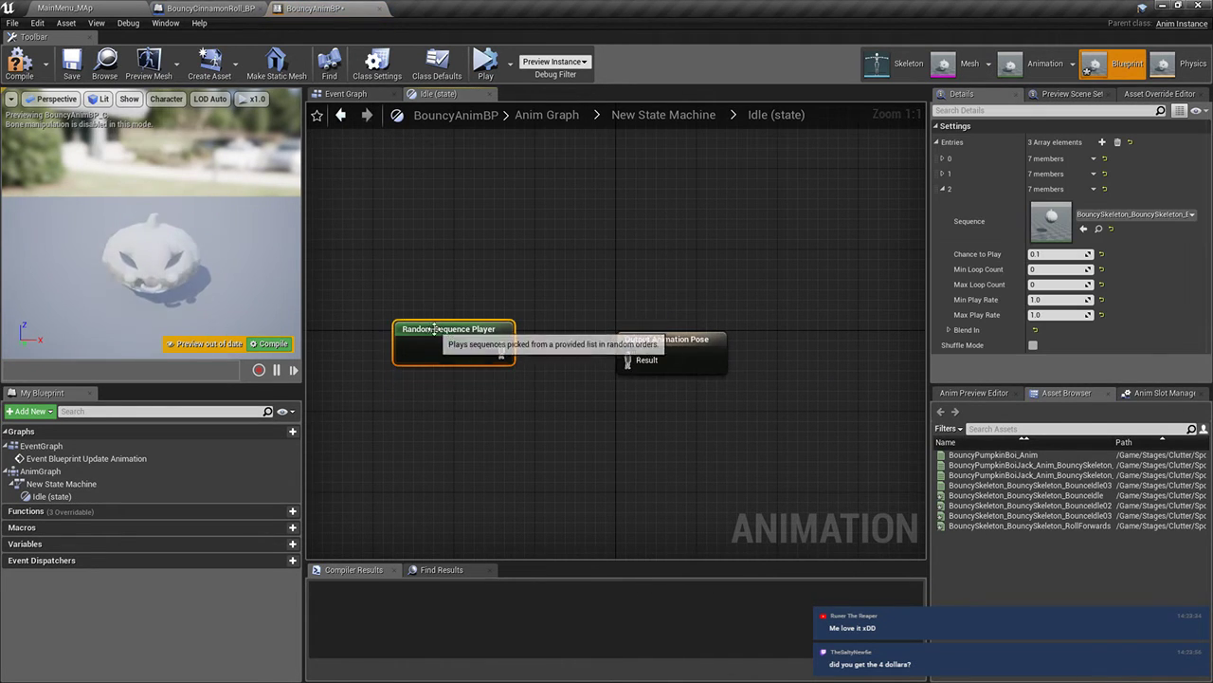
pyautogui.moveTo(502, 349); pyautogui.dragTo(507, 349)
pyautogui.moveTo(647, 367); pyautogui.dragTo(647, 367)
pyautogui.moveTo(441, 338); pyautogui.dragTo(441, 347)
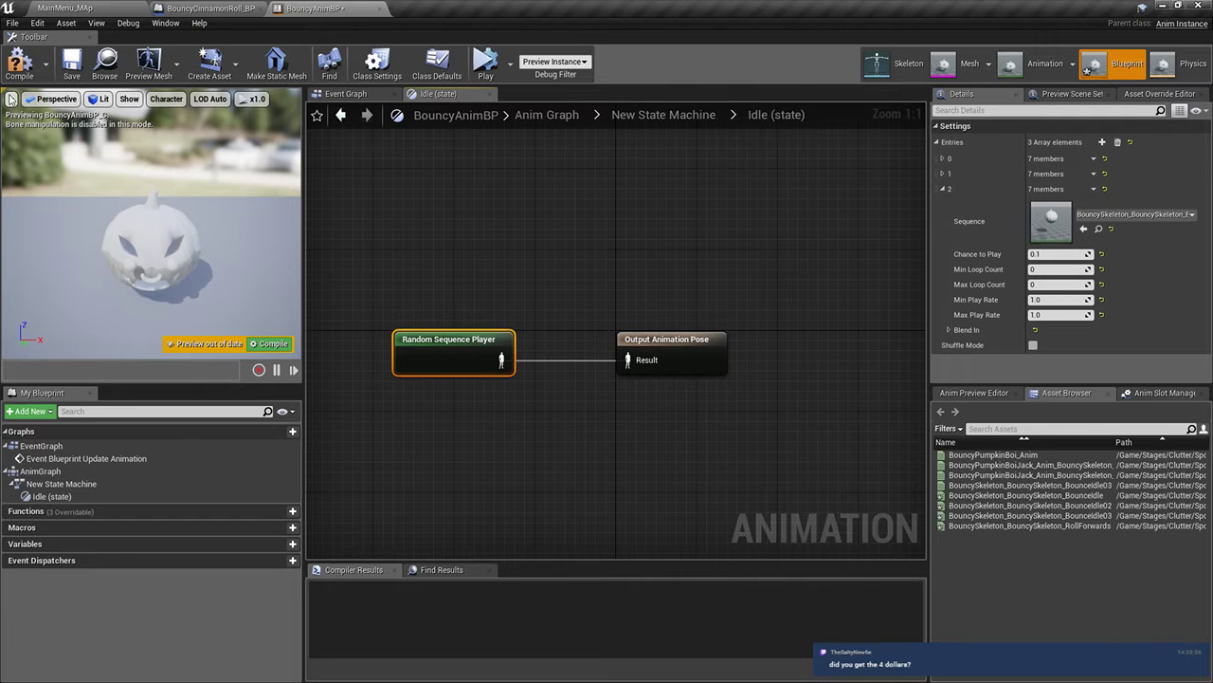
pyautogui.click(68, 69)
pyautogui.moveTo(566, 269); pyautogui.dragTo(502, 252, button='right')
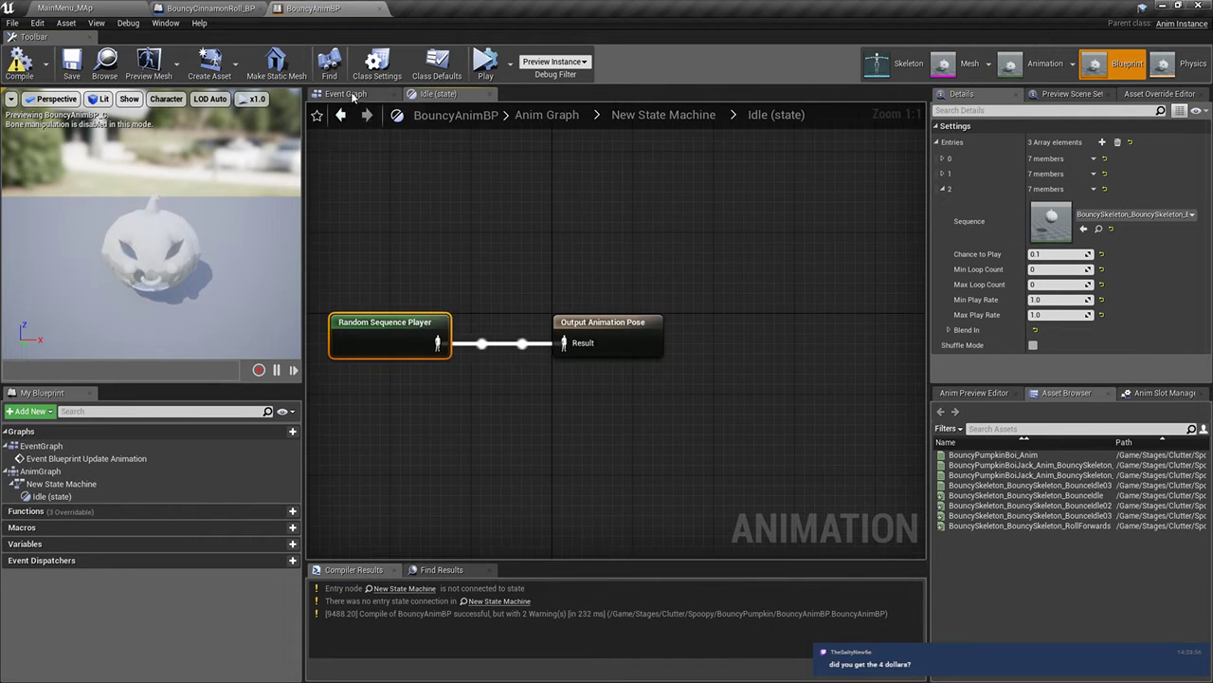
pyautogui.click(346, 93)
pyautogui.click(453, 97)
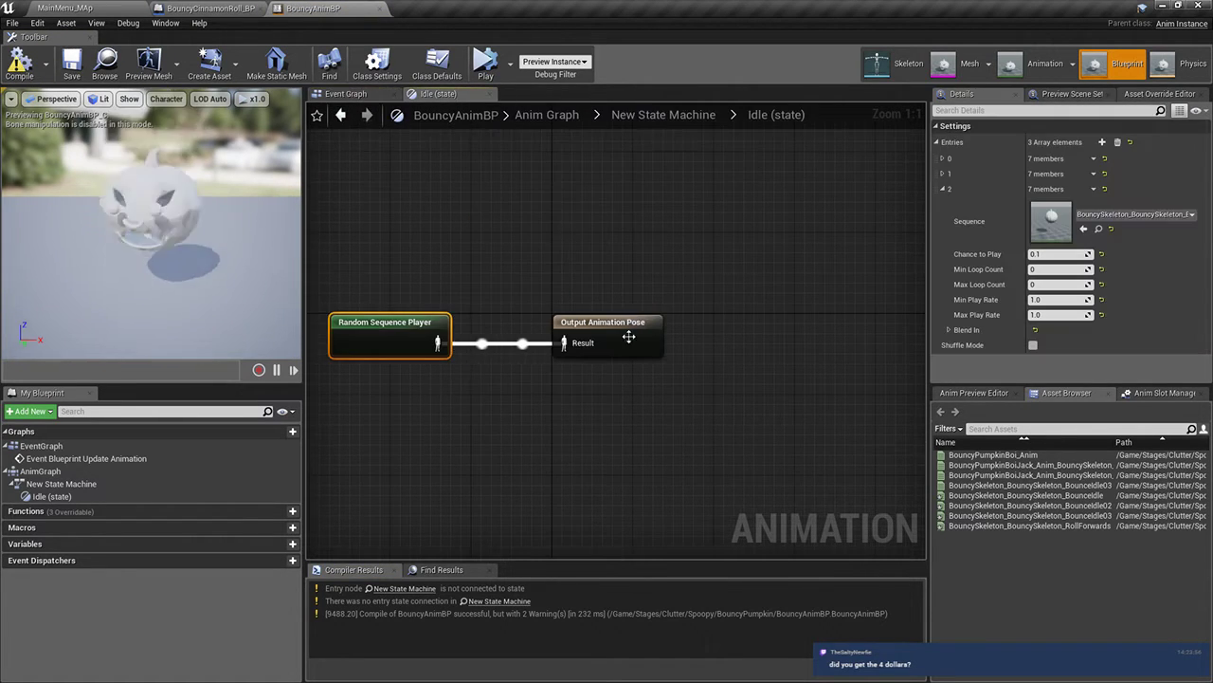
pyautogui.click(389, 347)
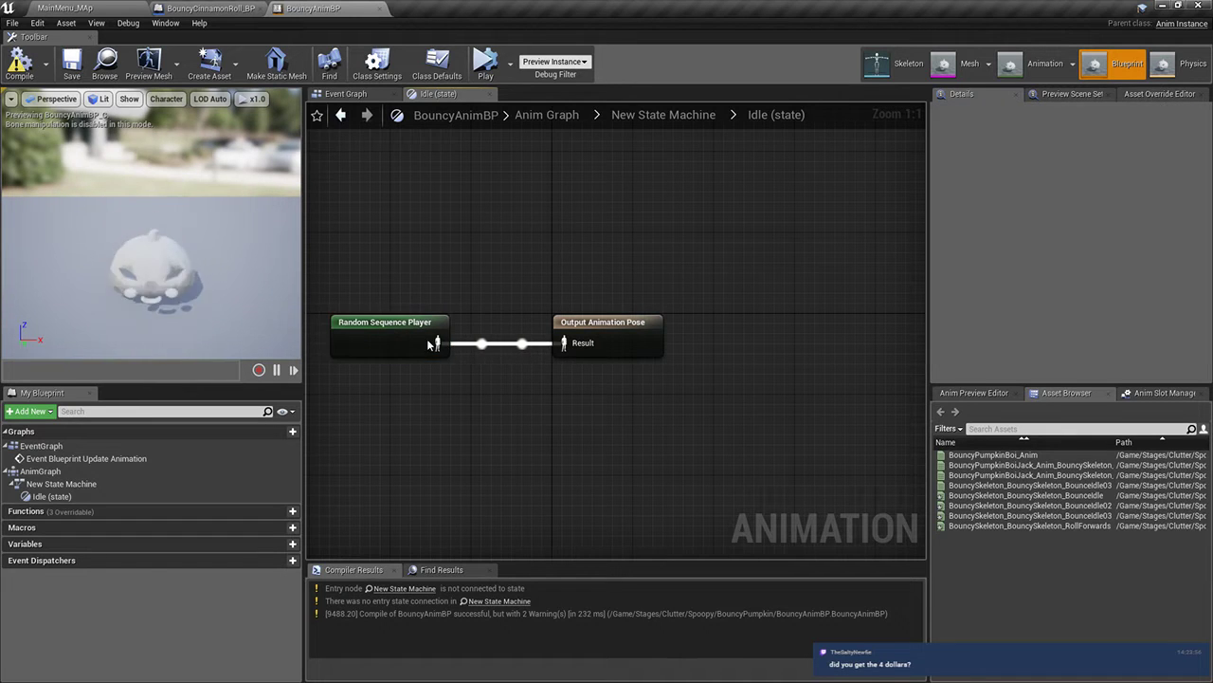
pyautogui.click(636, 336)
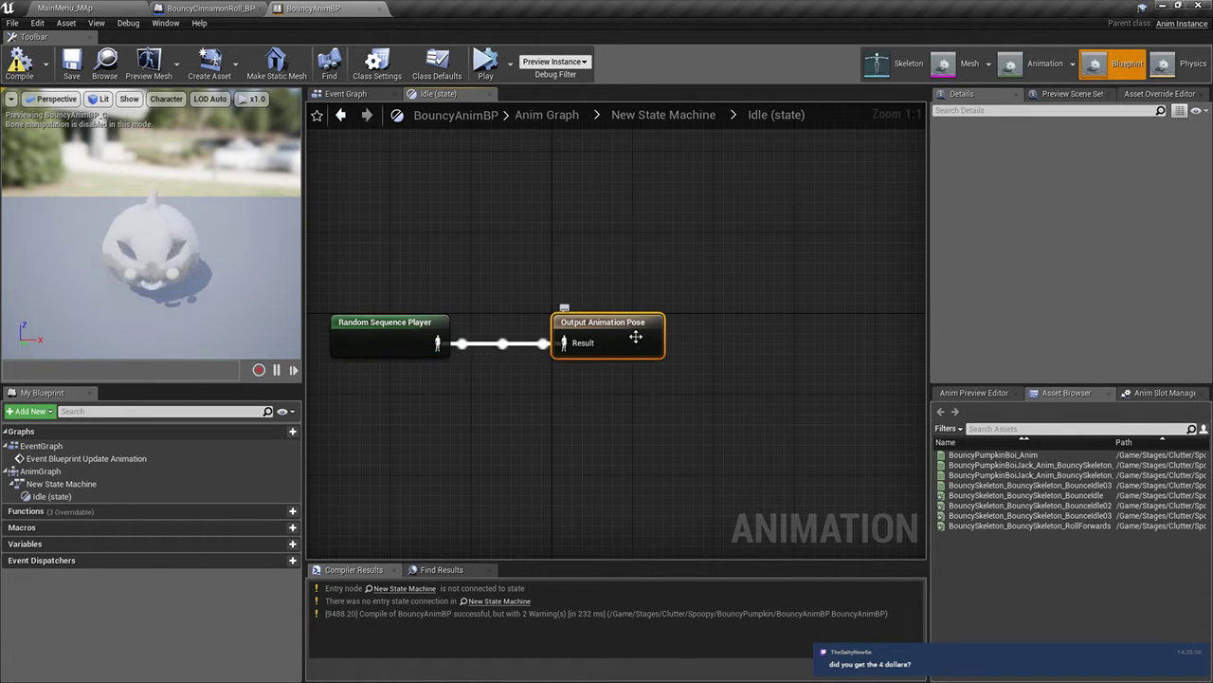
# Connect the state machine's Entry to Idle and add a Locomotion state with a transition from Idle
pyautogui.click(653, 114)
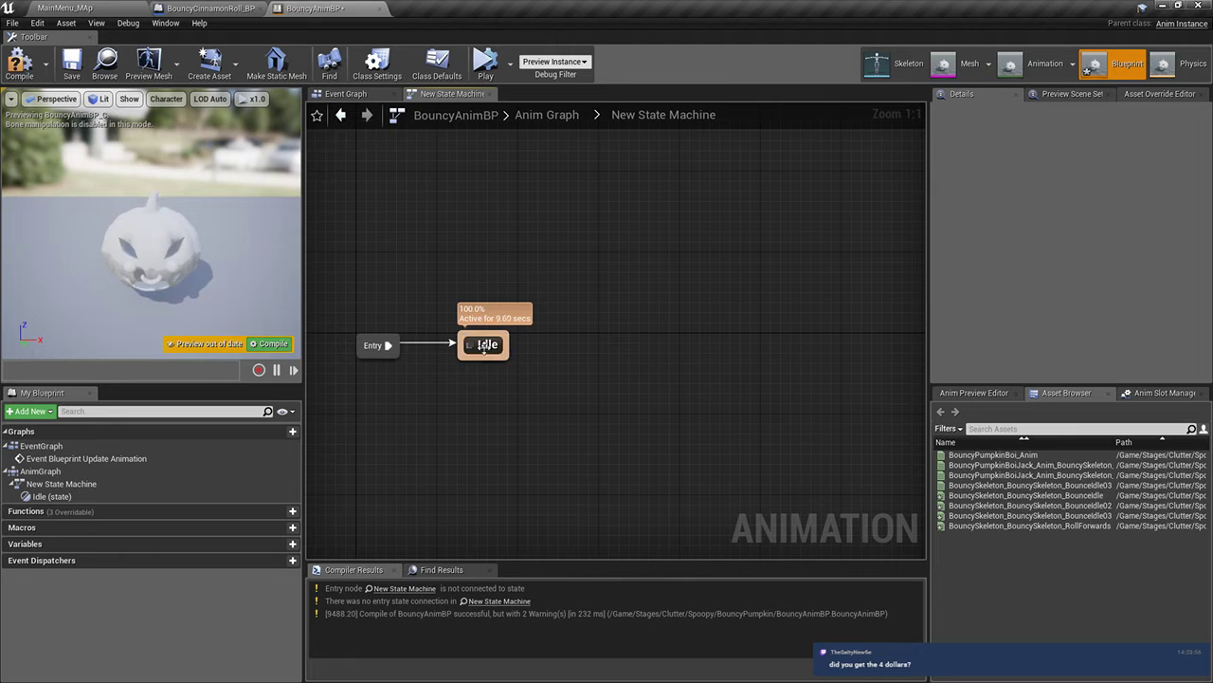
pyautogui.moveTo(635, 354); pyautogui.dragTo(635, 354)
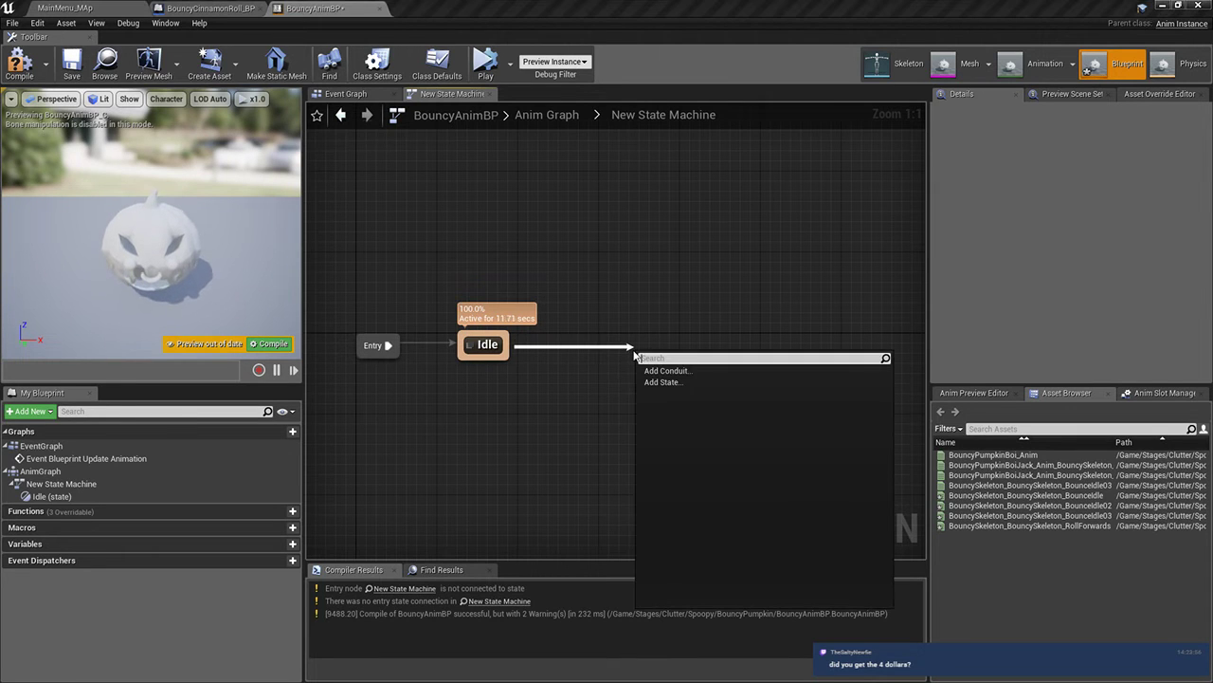
pyautogui.click(664, 382)
pyautogui.write('Lo')
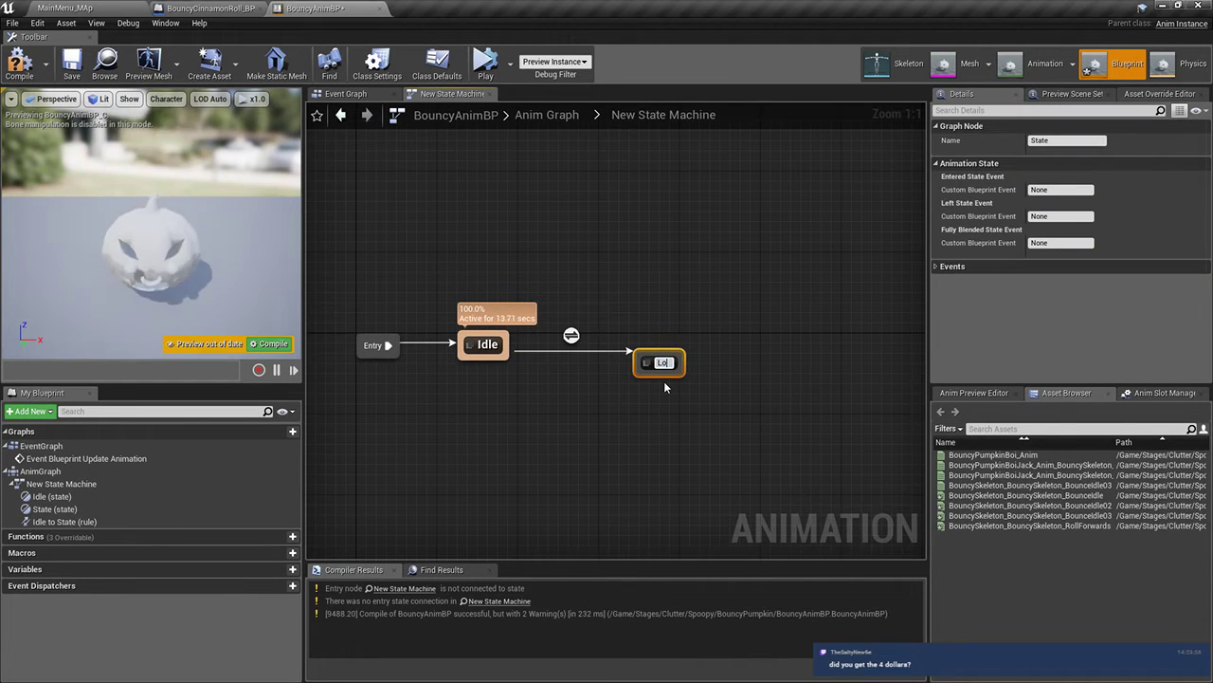
pyautogui.write('comotion')
pyautogui.press('Return')
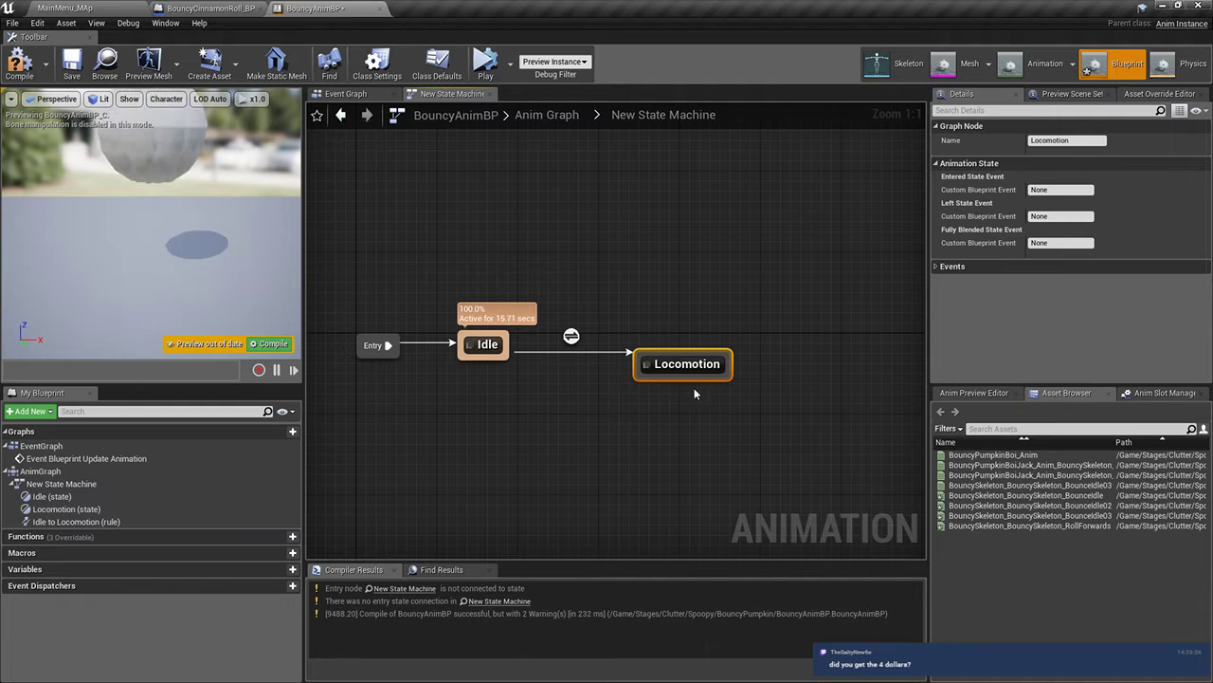
# Move the Locomotion state so that it lines up level with the Idle state
pyautogui.moveTo(689, 351); pyautogui.dragTo(667, 321)
pyautogui.moveTo(661, 365); pyautogui.dragTo(656, 349)
pyautogui.click(648, 300)
pyautogui.click(675, 349)
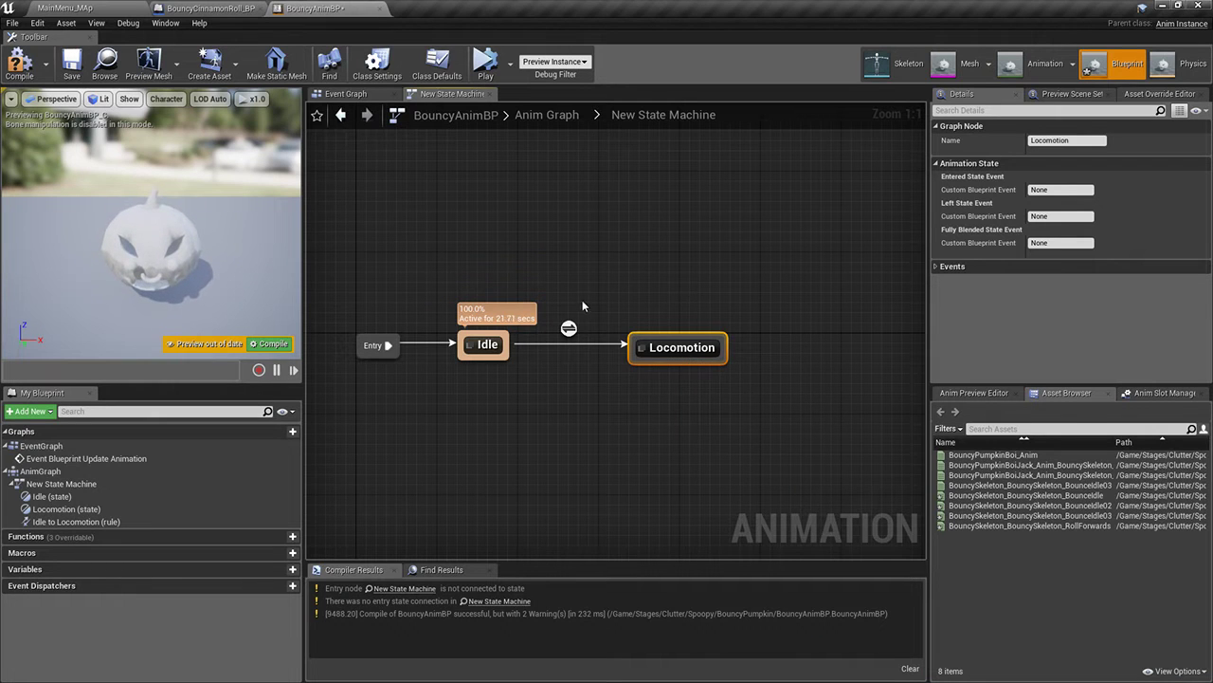
# Open the Idle to Locomotion transition rule, and switch to the blueprint's Event Graph
pyautogui.click(569, 329)
pyautogui.doubleClick(569, 329)
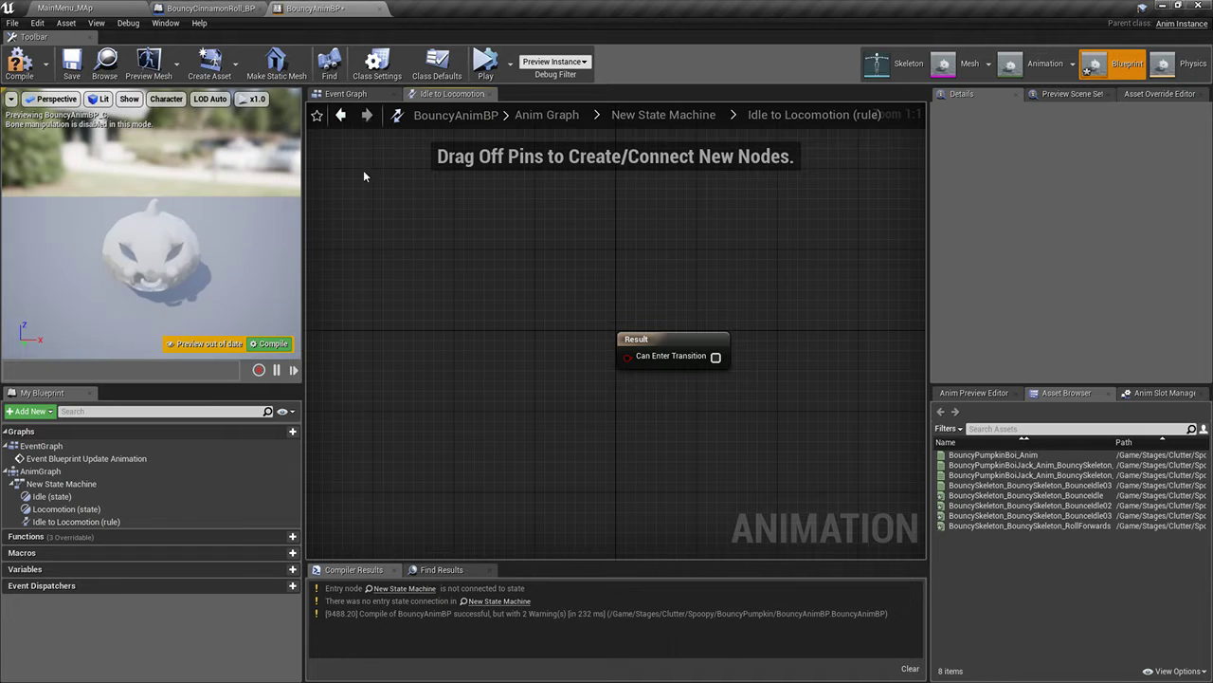
pyautogui.click(341, 94)
# Open TrashMobDrone_ABP from the Mechs/Drone folder and copy all the nodes of its Event Graph
pyautogui.click(131, 12)
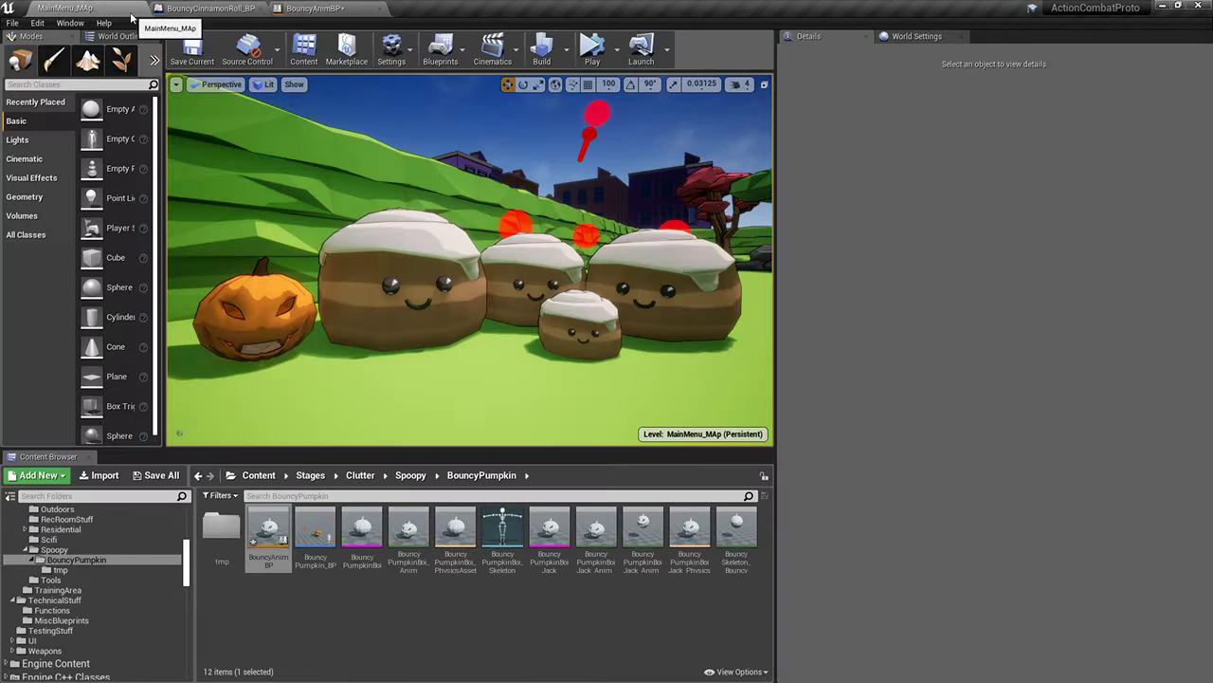
pyautogui.scroll(6, 96, 538)
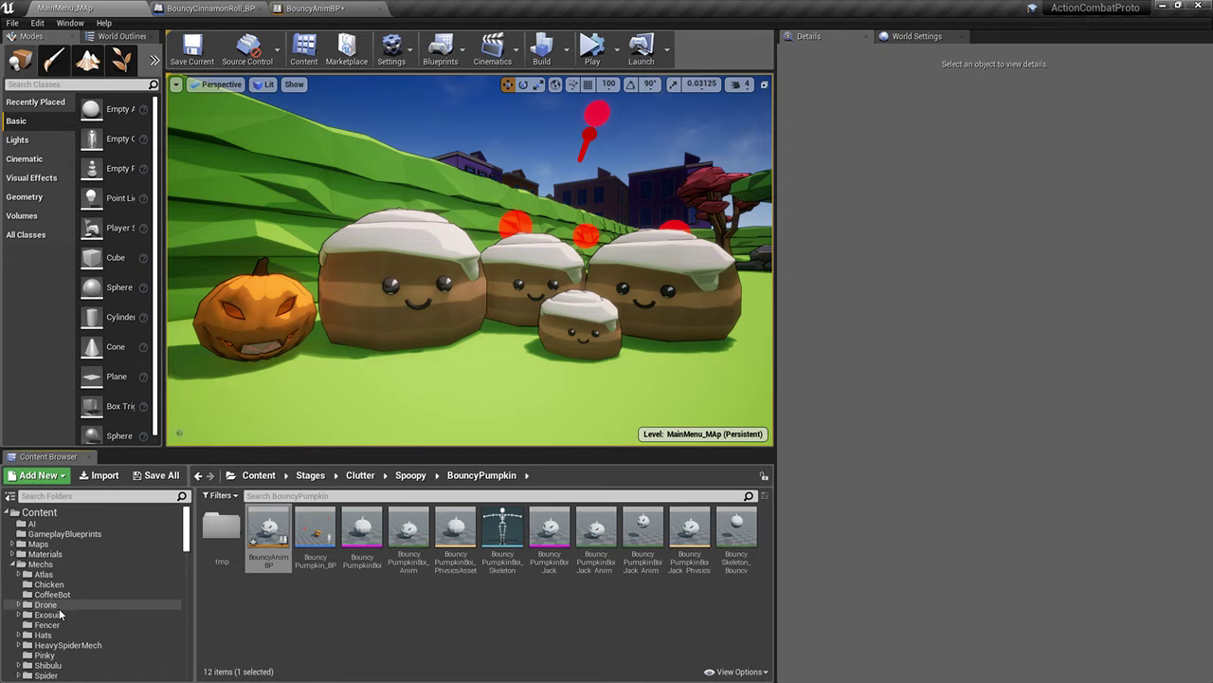
pyautogui.click(46, 604)
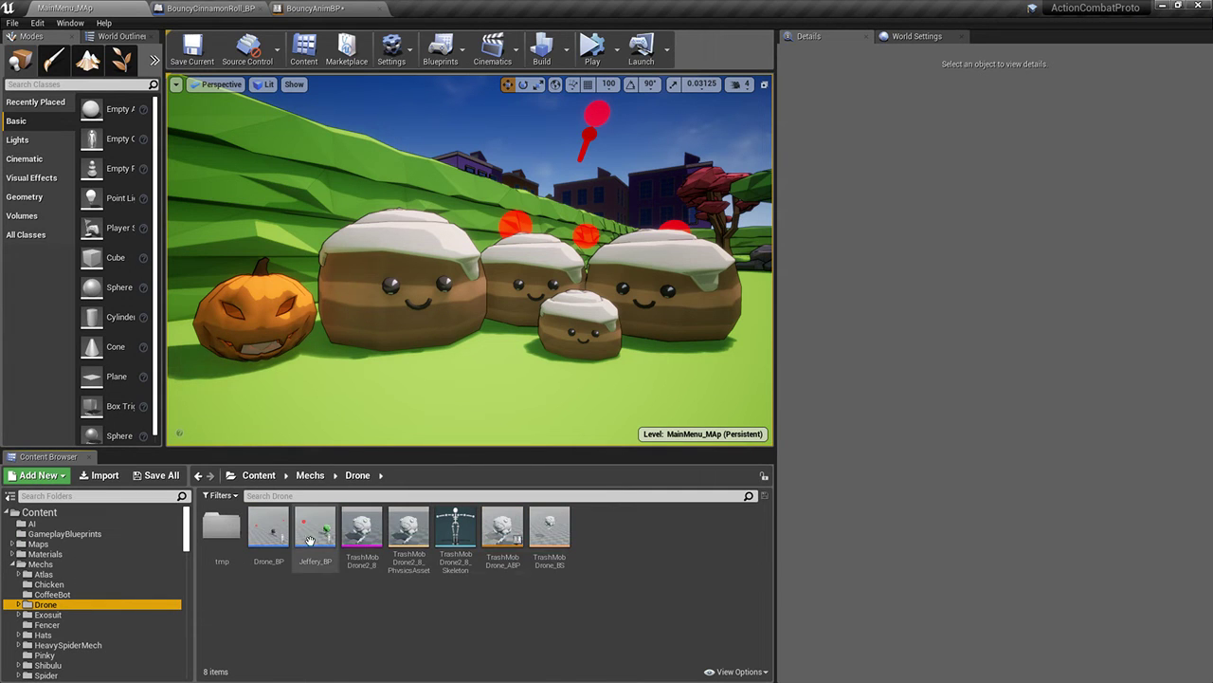
pyautogui.doubleClick(499, 568)
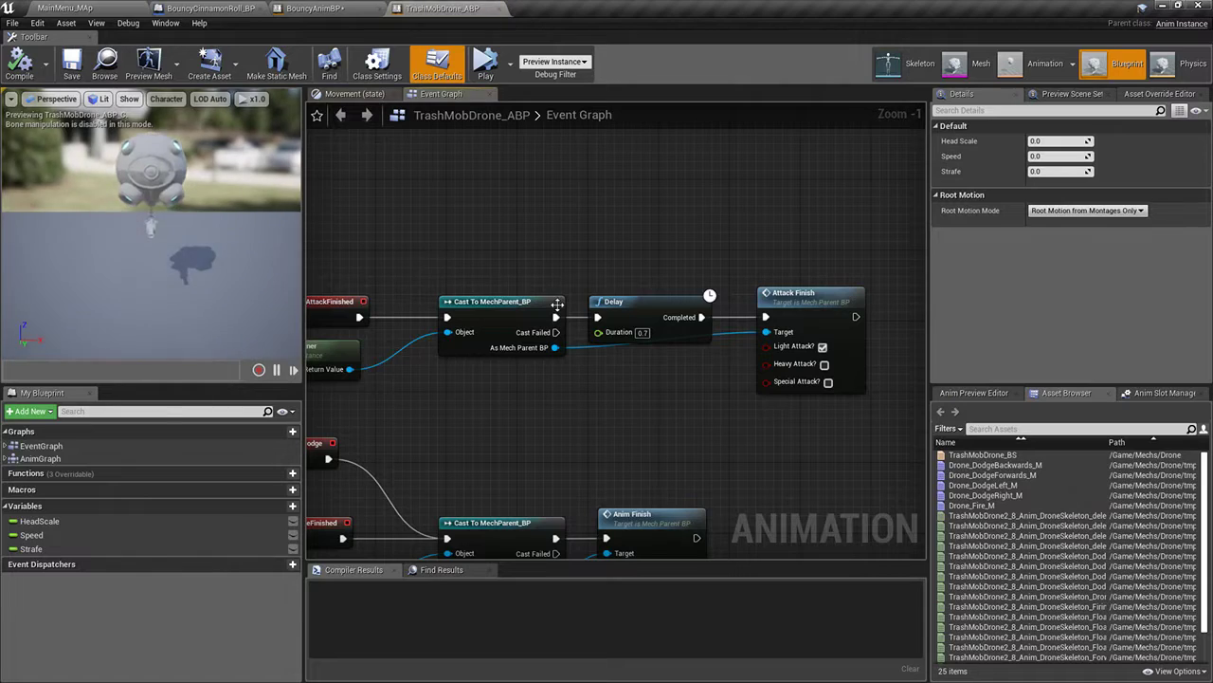
pyautogui.scroll(-5, 464, 221)
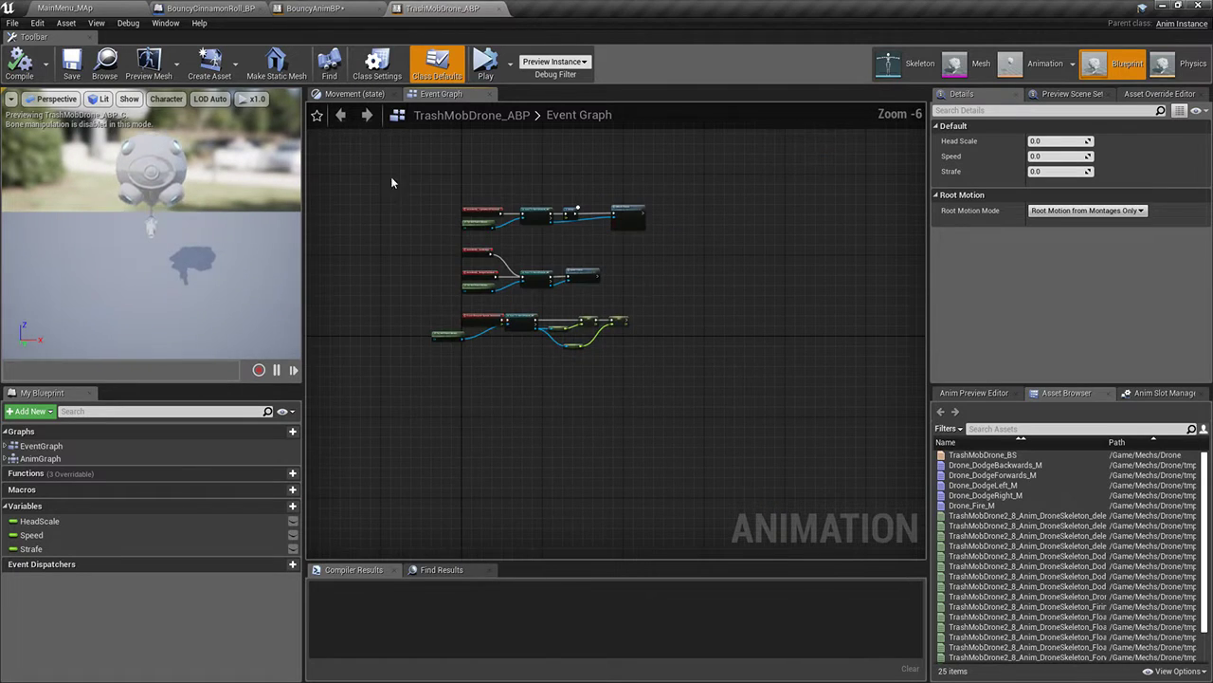
pyautogui.click(595, 267)
# Replace the default nodes in BouncyAnimBP's Event Graph with the nodes copied from TrashMobDrone_ABP
pyautogui.click(367, 6)
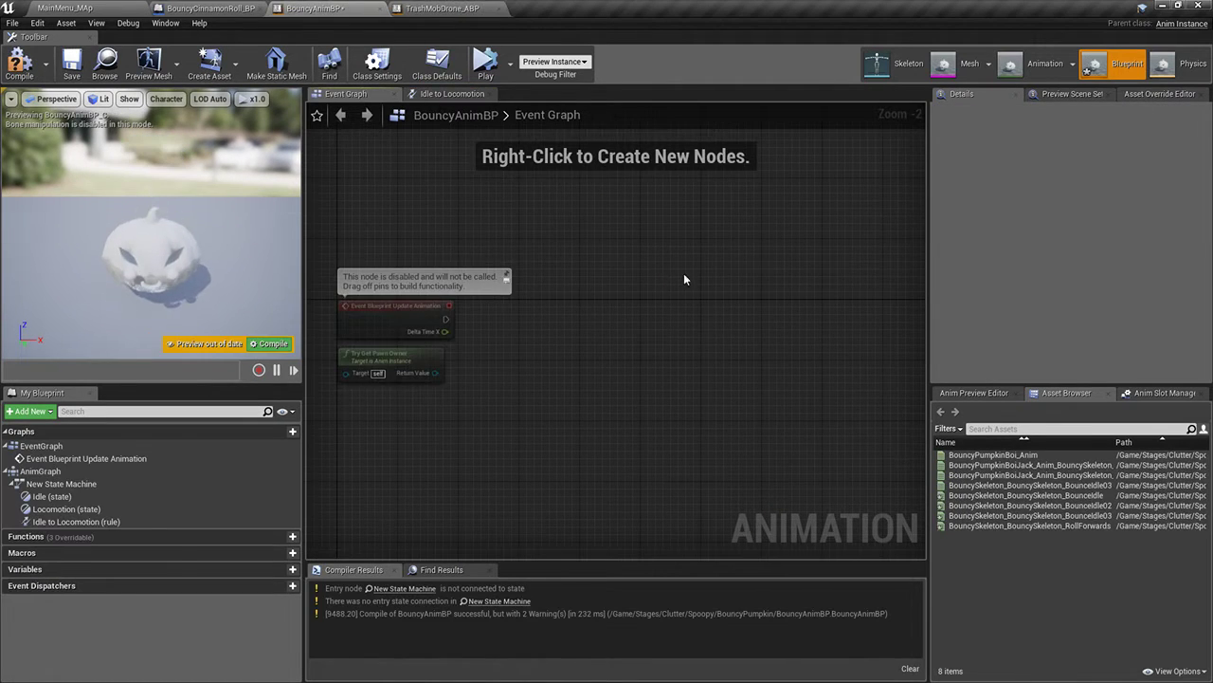
pyautogui.scroll(4, 363, 313)
pyautogui.scroll(-2, 469, 356)
pyautogui.press('Delete')
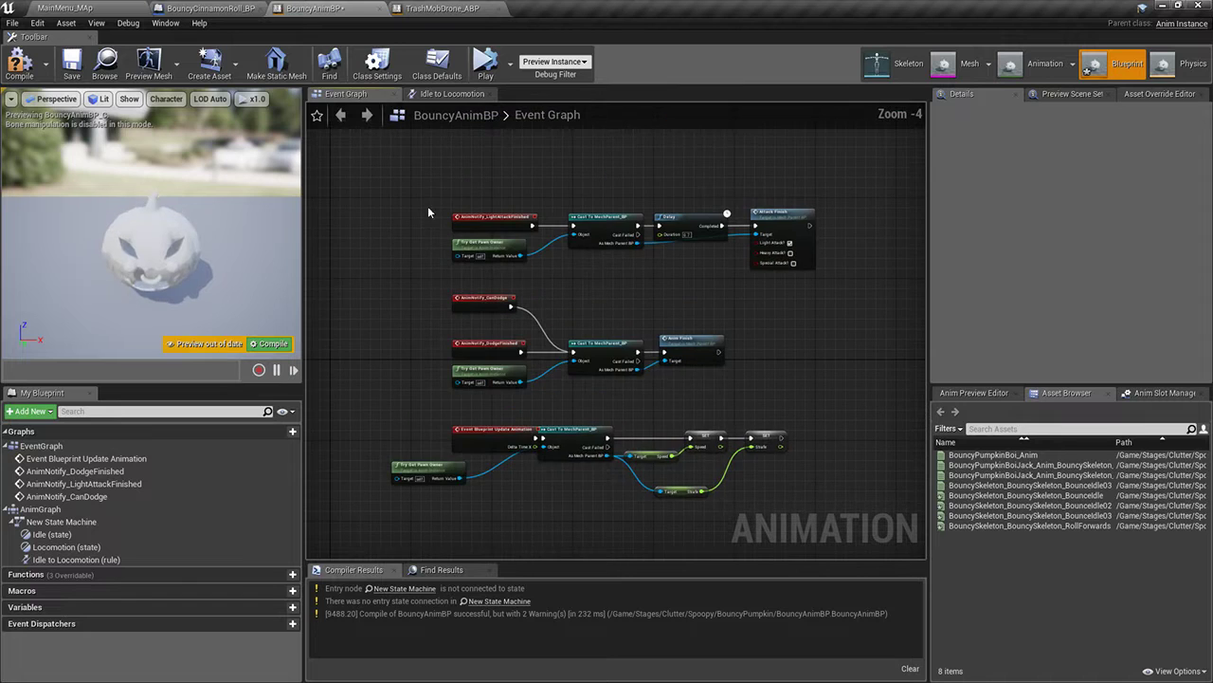
# Create the missing Speed and Strafe variables from their SET nodes, and compile and save BouncyAnimBP
pyautogui.click(19, 65)
pyautogui.scroll(4, 455, 408)
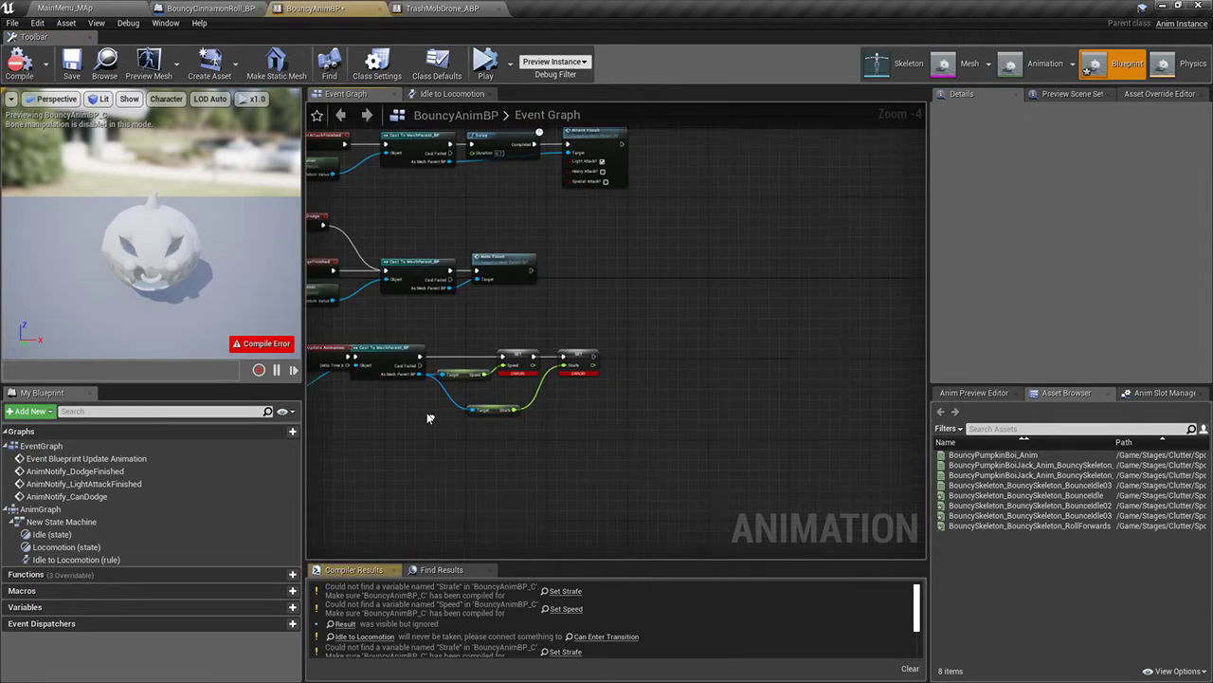
pyautogui.rightClick(513, 367)
pyautogui.click(545, 382)
pyautogui.rightClick(615, 366)
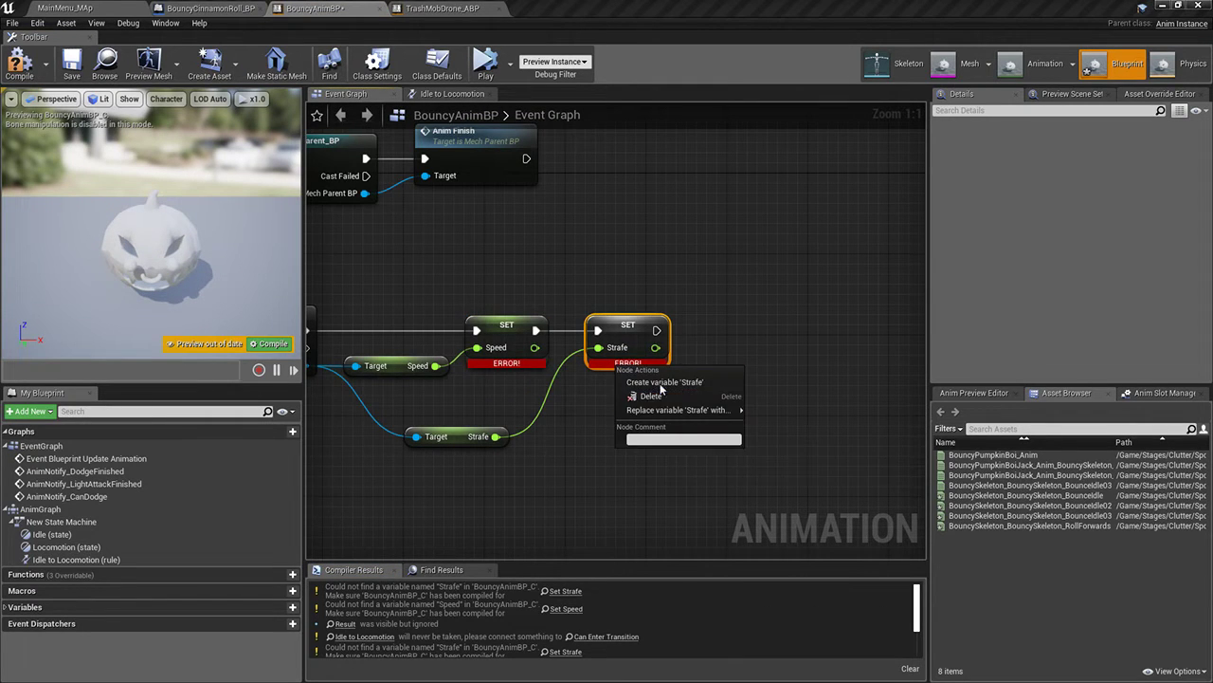
pyautogui.click(665, 383)
pyautogui.click(19, 64)
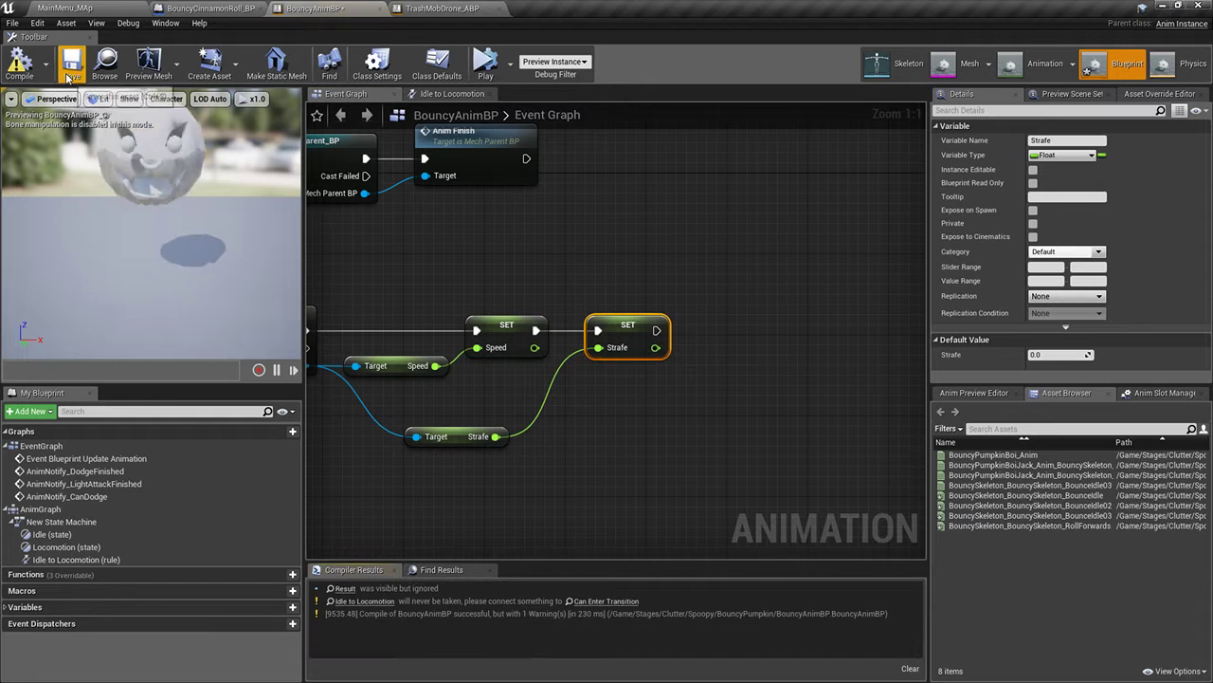
pyautogui.scroll(-3, 569, 322)
pyautogui.scroll(-2, 489, 437)
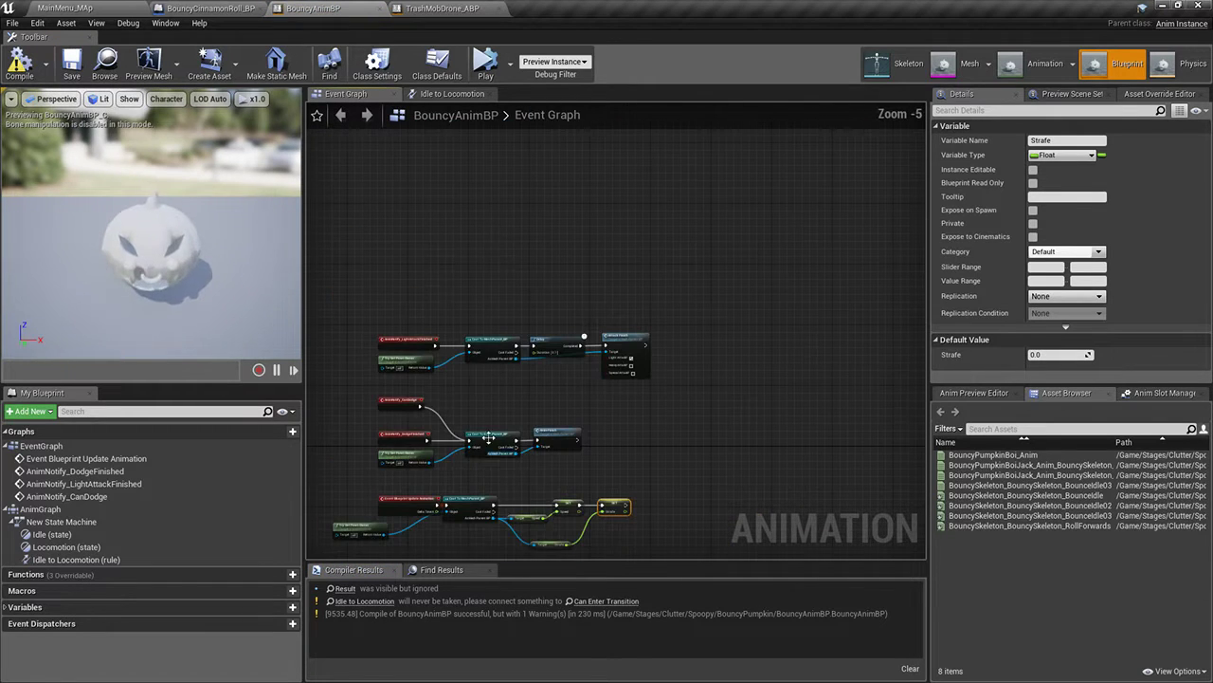
pyautogui.click(17, 64)
# Add getters for the Speed and Strafe variables to the Idle to Locomotion transition rule
pyautogui.click(446, 95)
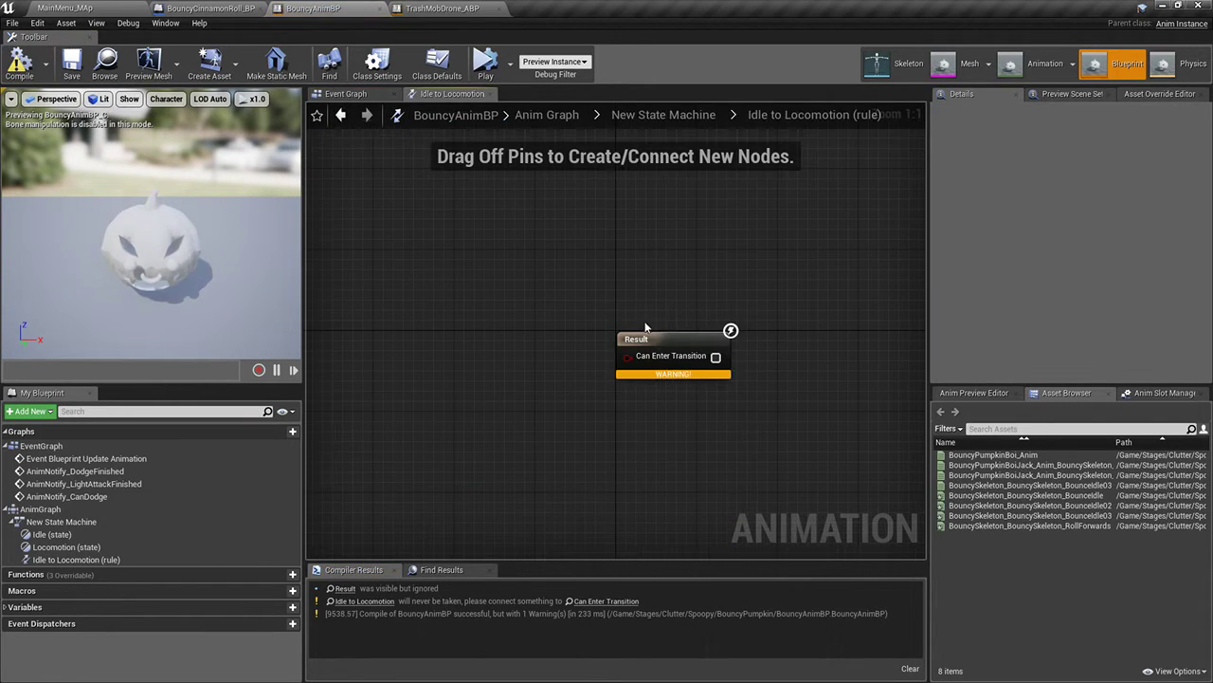
pyautogui.click(11, 607)
pyautogui.moveTo(47, 624); pyautogui.dragTo(420, 339)
pyautogui.click(427, 343)
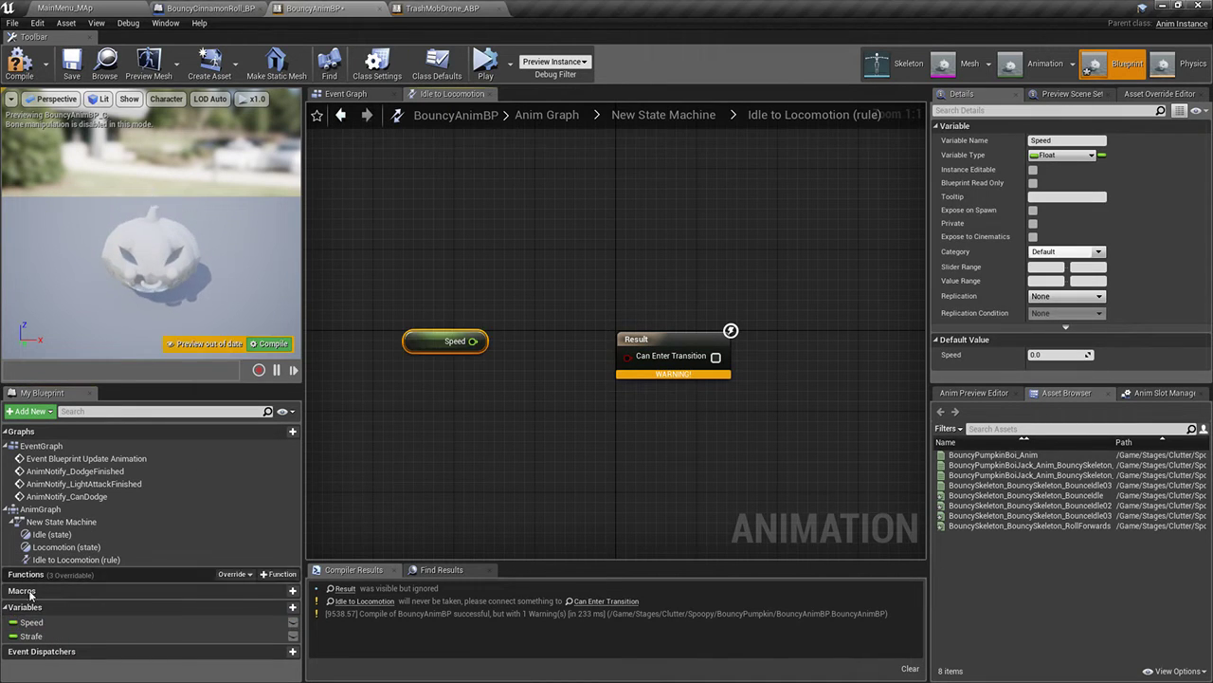
pyautogui.click(13, 636)
pyautogui.moveTo(31, 636); pyautogui.dragTo(529, 347)
pyautogui.click(449, 386)
# Add a float not-equal (!=) comparison against 0.0 to the Speed getter
pyautogui.write('>')
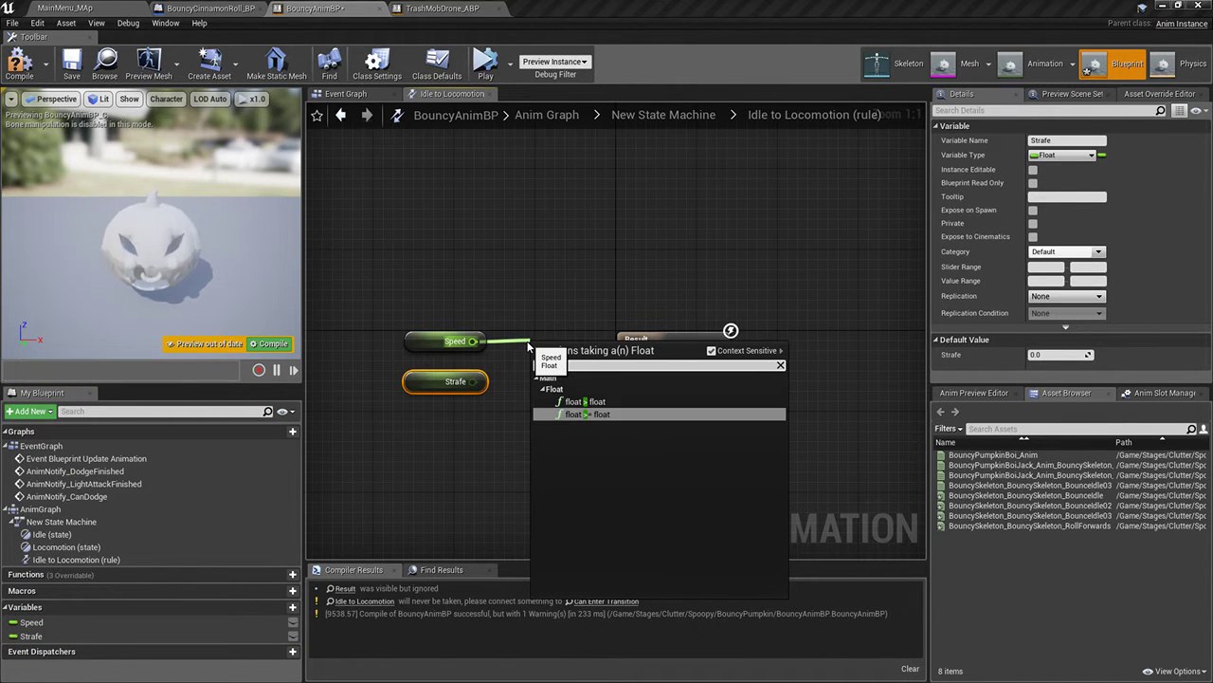
pyautogui.press('BackSpace')
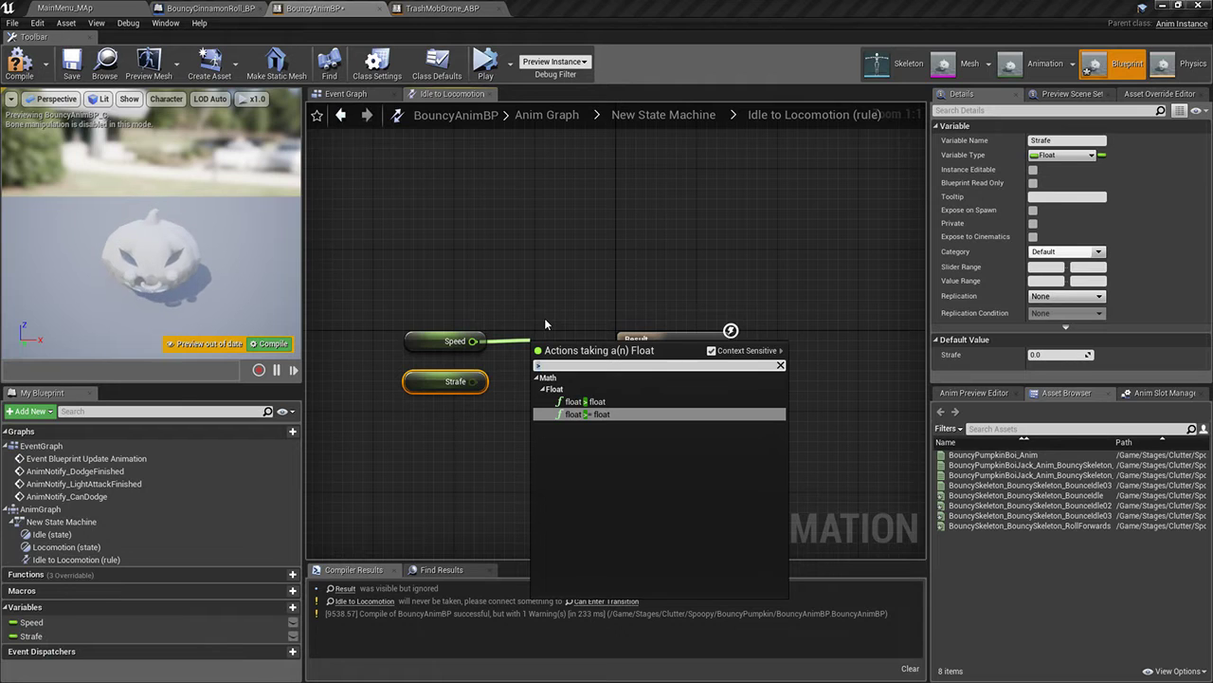
pyautogui.write('==')
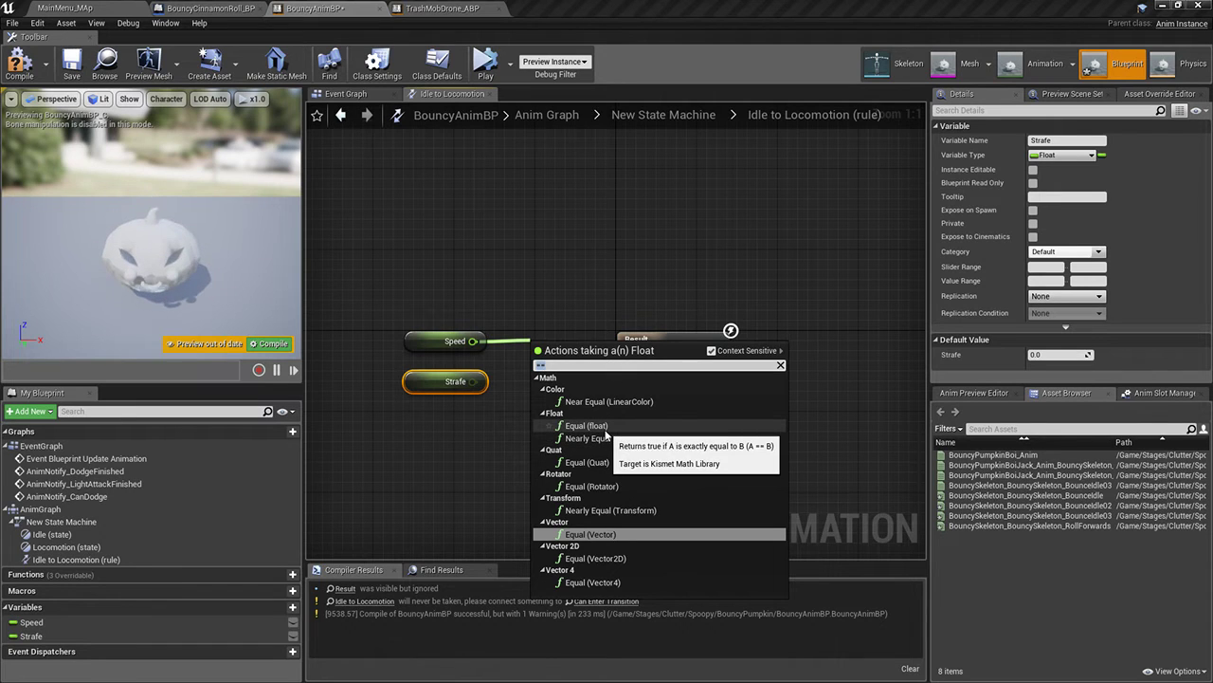
pyautogui.write('!=')
pyautogui.click(592, 401)
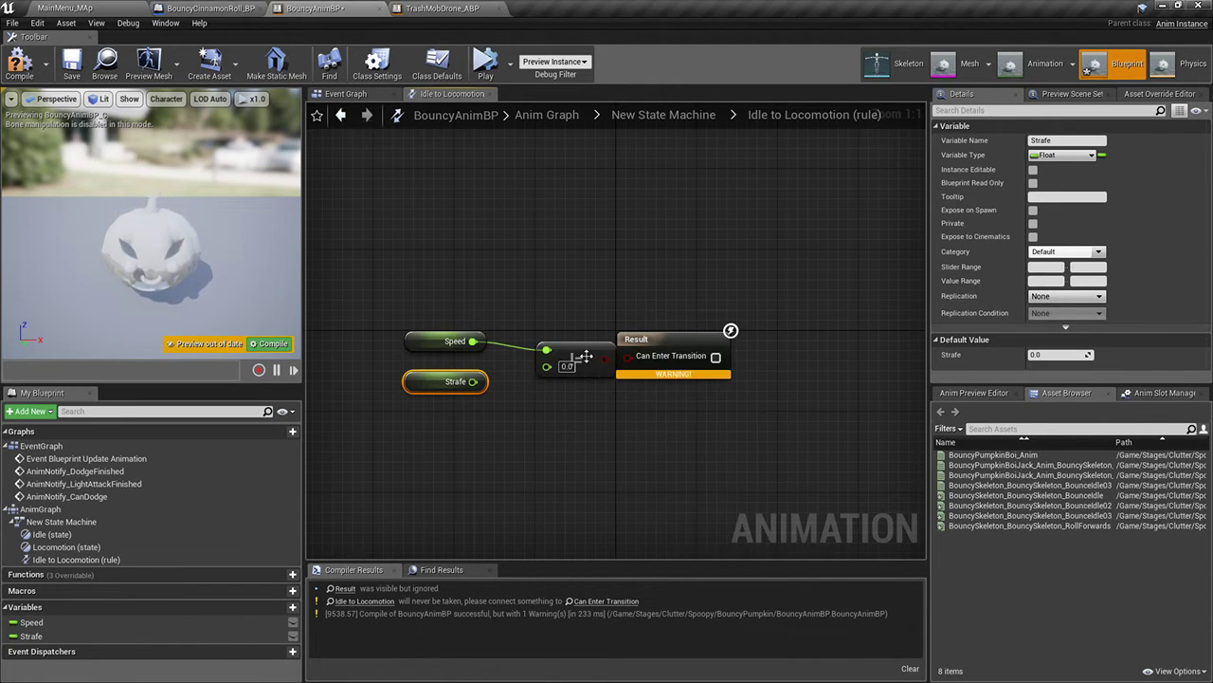
# Move the Result node away from the comparison and add an OR node fed by the Speed not-equal output
pyautogui.moveTo(667, 341); pyautogui.dragTo(788, 342)
pyautogui.click(661, 355)
pyautogui.rightClick(661, 355)
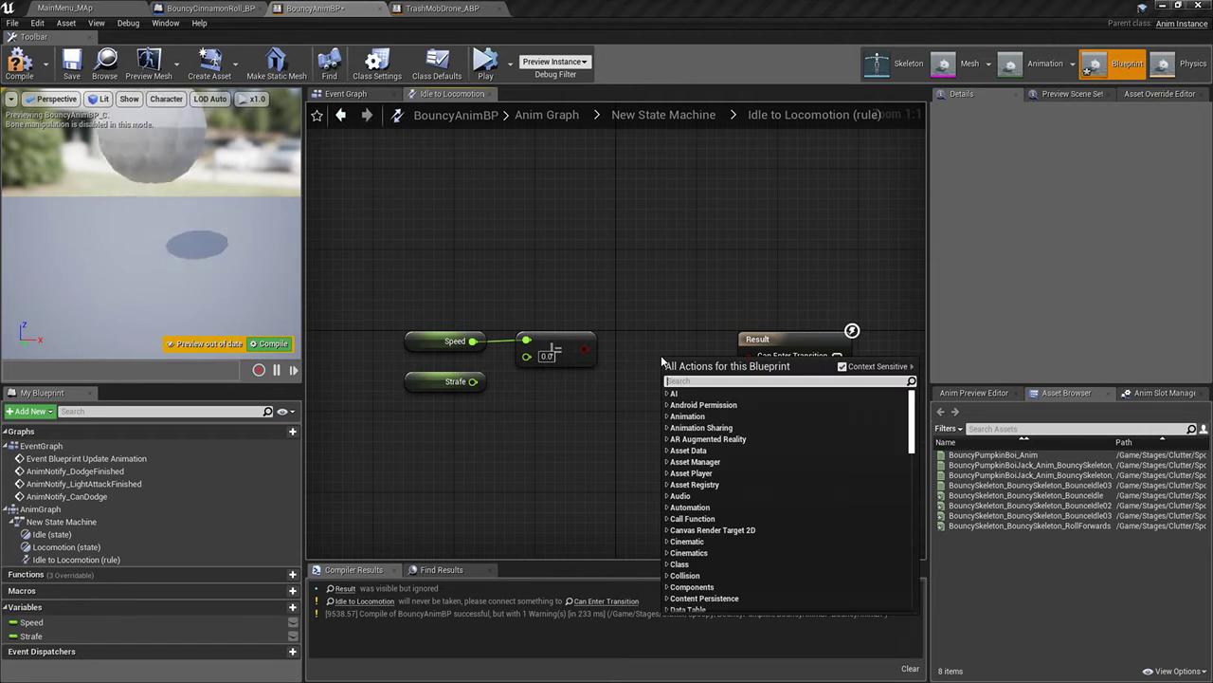
pyautogui.write('or')
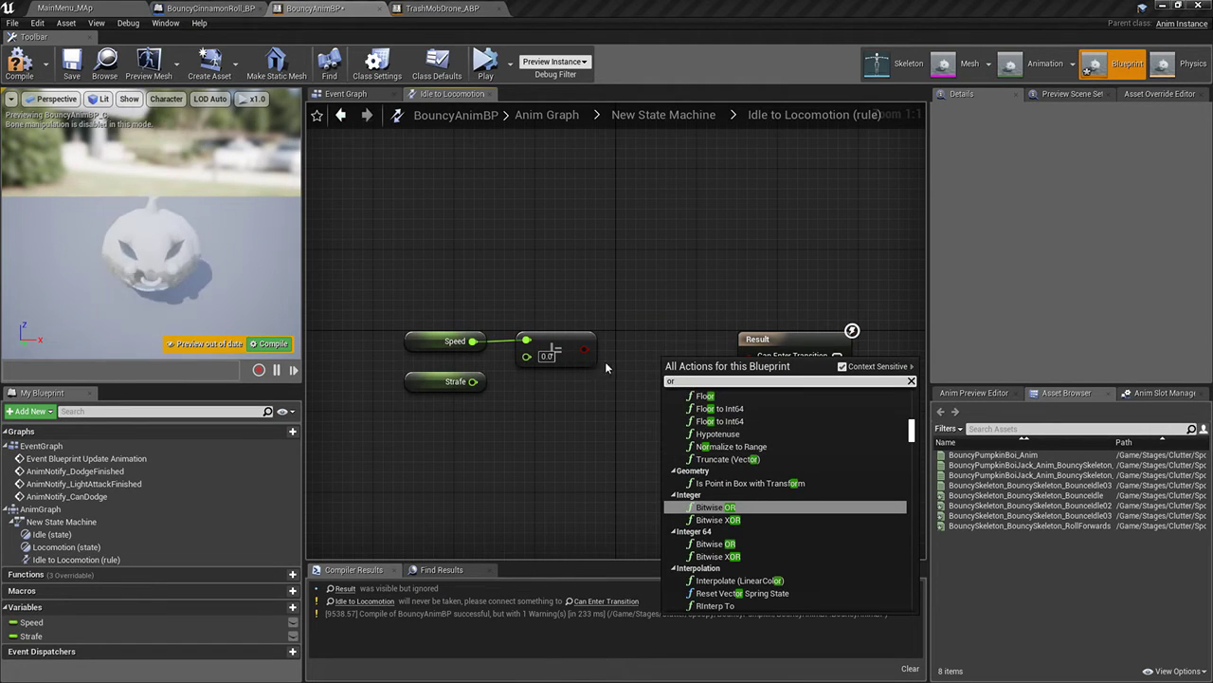
pyautogui.moveTo(585, 348); pyautogui.dragTo(626, 363)
pyautogui.write('or')
pyautogui.press('Return')
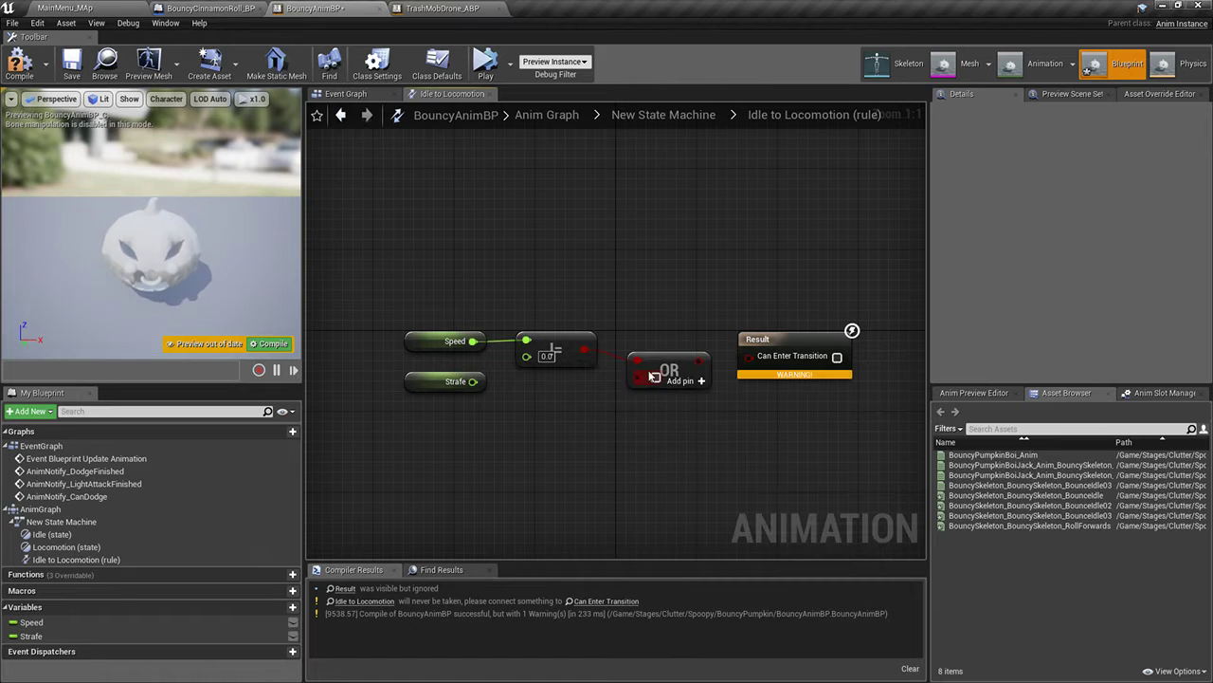
# Feed a Strafe != 0.0 comparison into the OR node, connect OR to Can Enter Transition, and compile and save the blueprint
pyautogui.moveTo(621, 403); pyautogui.dragTo(477, 386)
pyautogui.moveTo(589, 387); pyautogui.dragTo(749, 356)
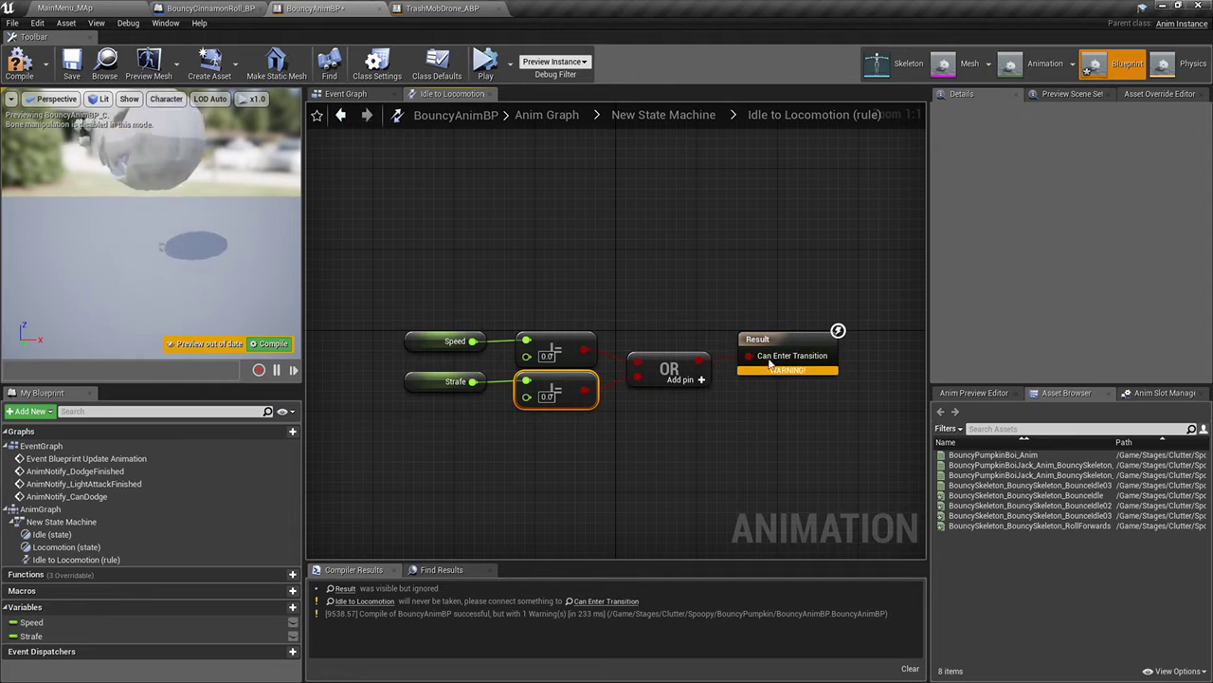
pyautogui.click(79, 66)
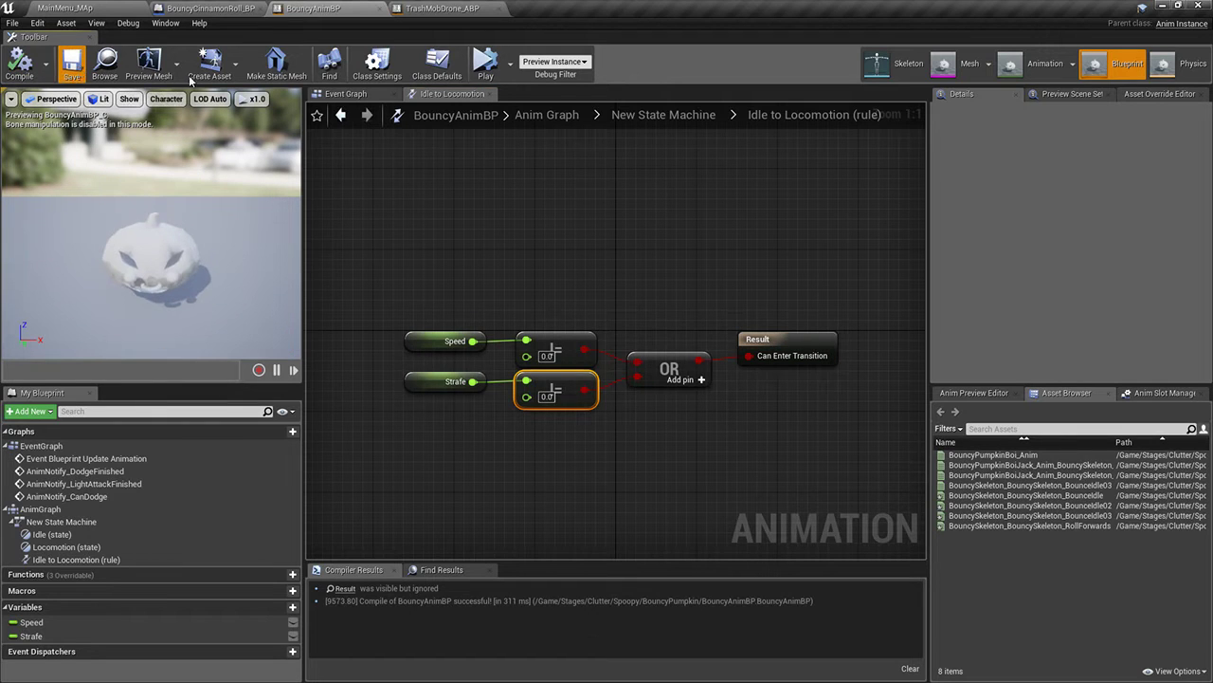
# Return to New State Machine, make the Idle to Locomotion transition bidirectional and compile
pyautogui.click(664, 115)
pyautogui.click(730, 319)
pyautogui.click(617, 309)
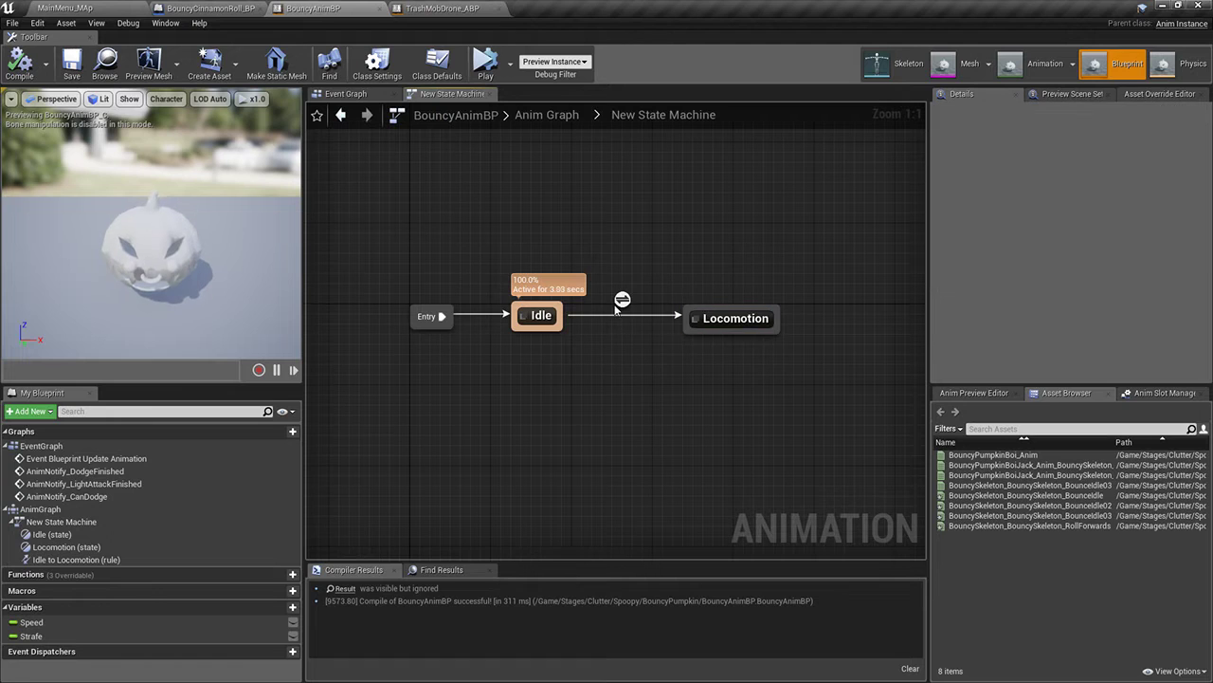
pyautogui.click(621, 300)
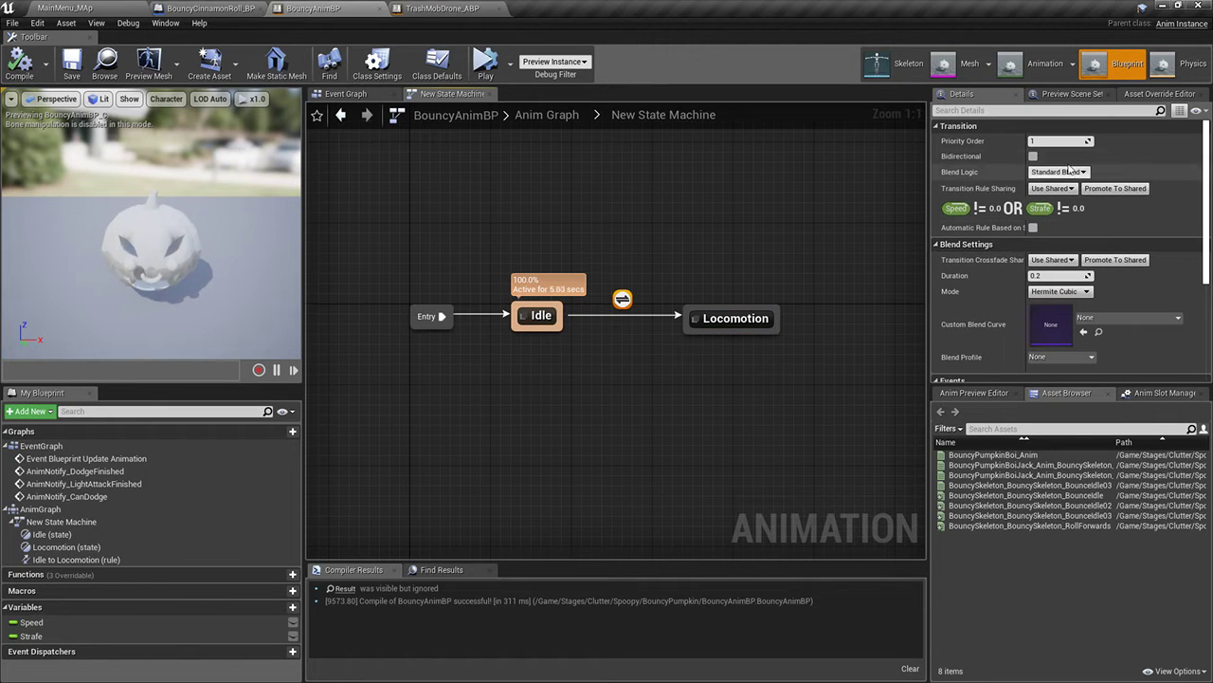
pyautogui.click(1034, 156)
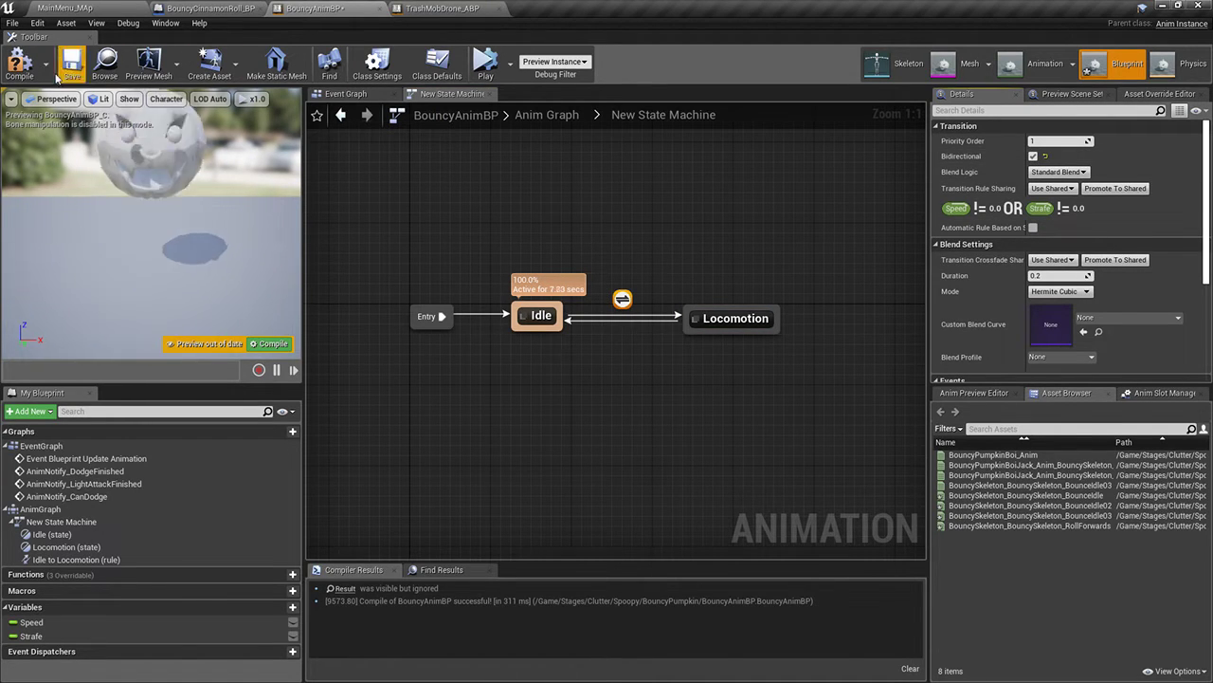
pyautogui.click(19, 63)
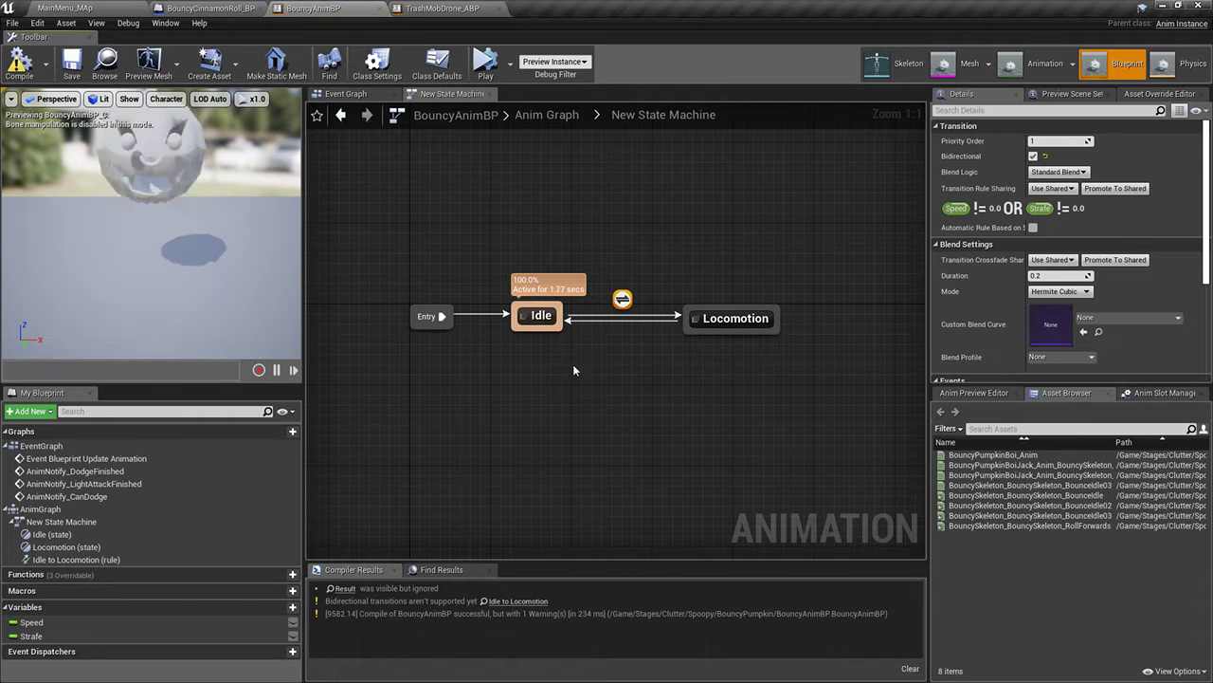
# Open the Locomotion state, and browse to the Stages/Clutter/Spoopy/BouncyPumpkin folder from the MainMenu_MAp level editor
pyautogui.click(738, 320)
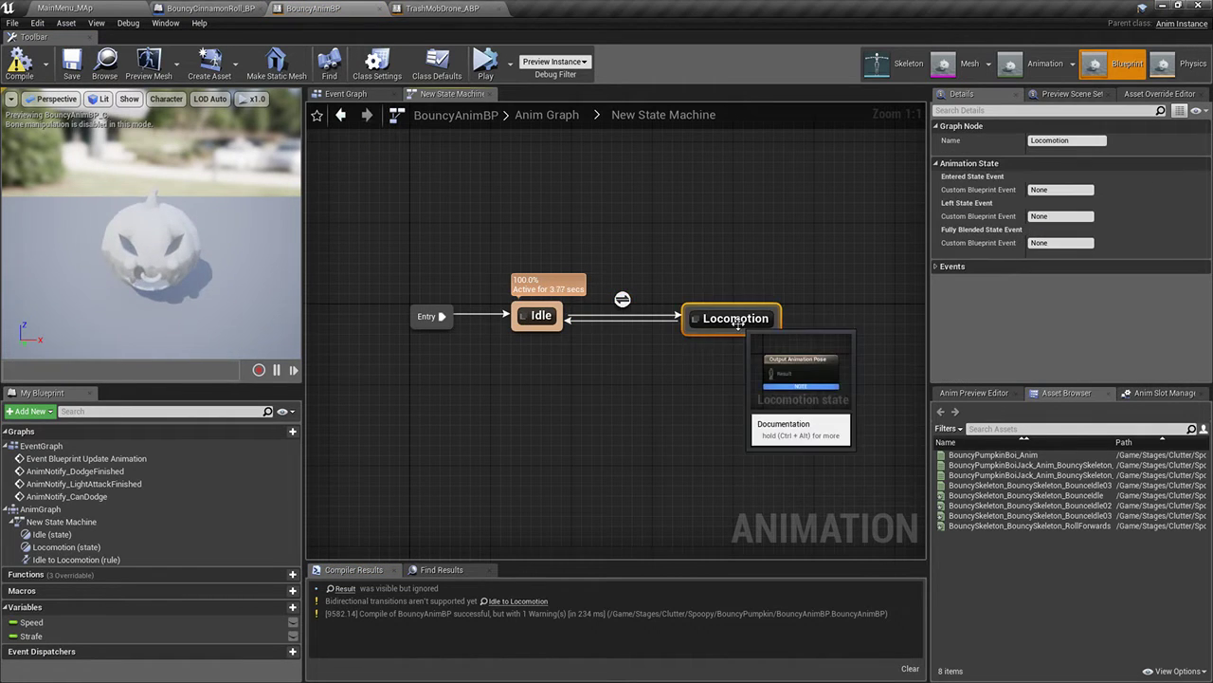
pyautogui.doubleClick(738, 321)
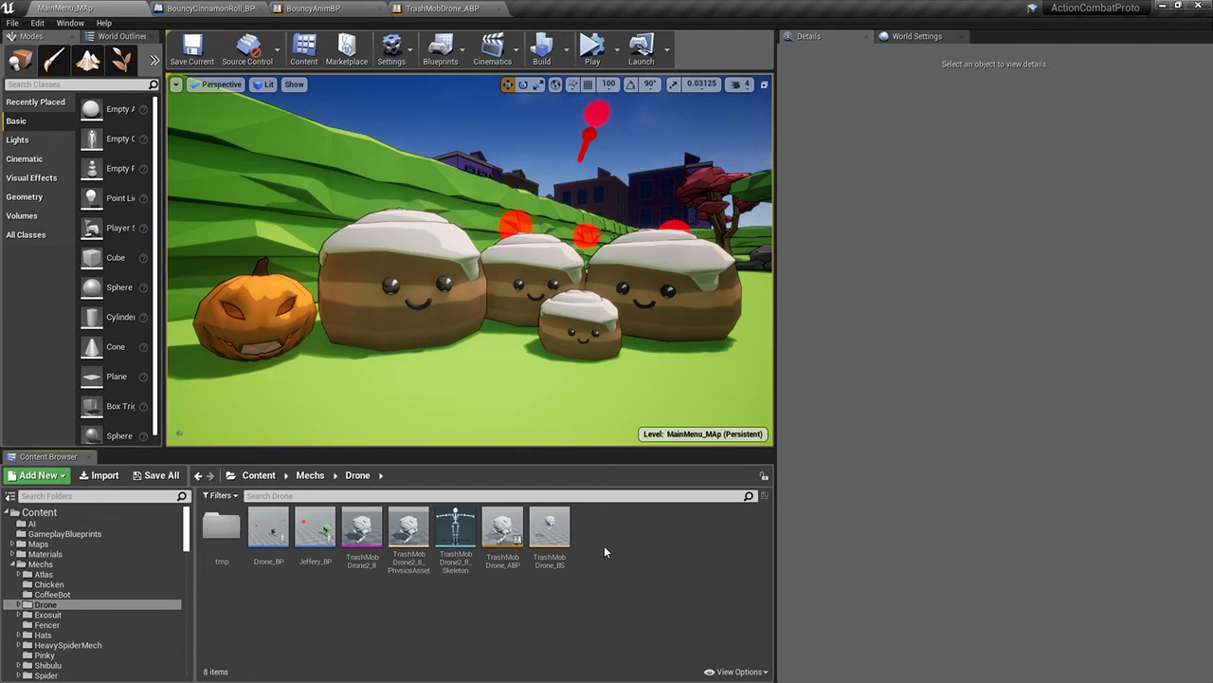
pyautogui.rightClick(604, 545)
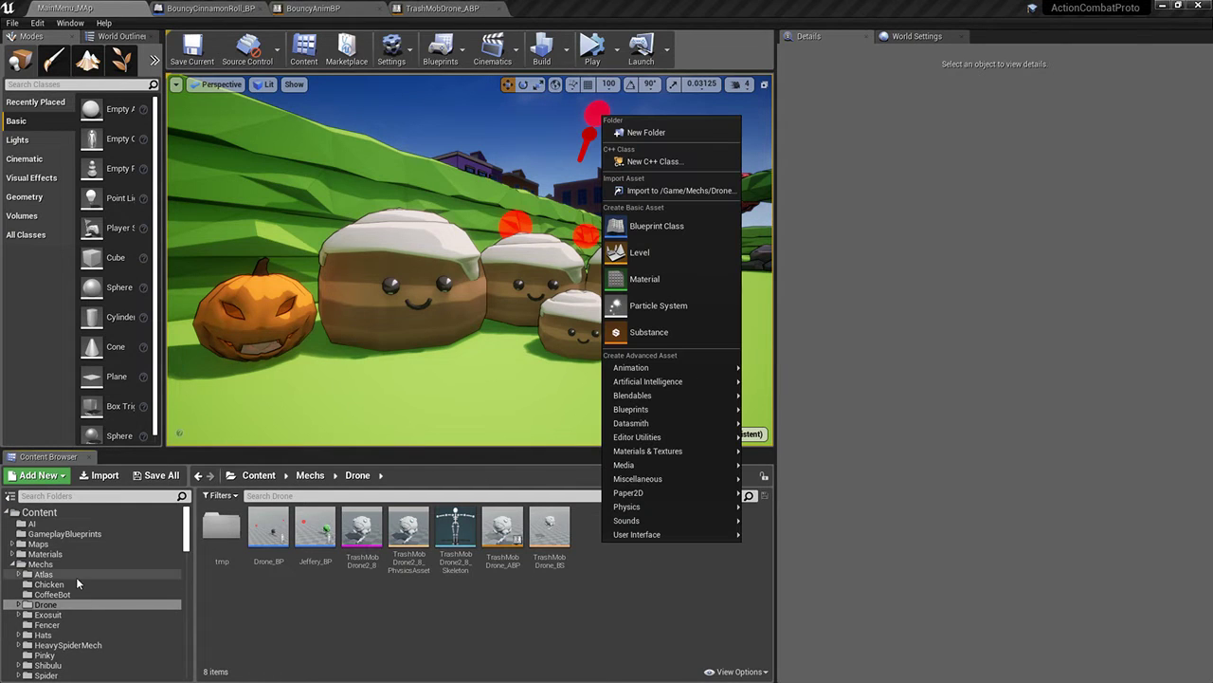
pyautogui.scroll(-3, 58, 567)
pyautogui.click(48, 593)
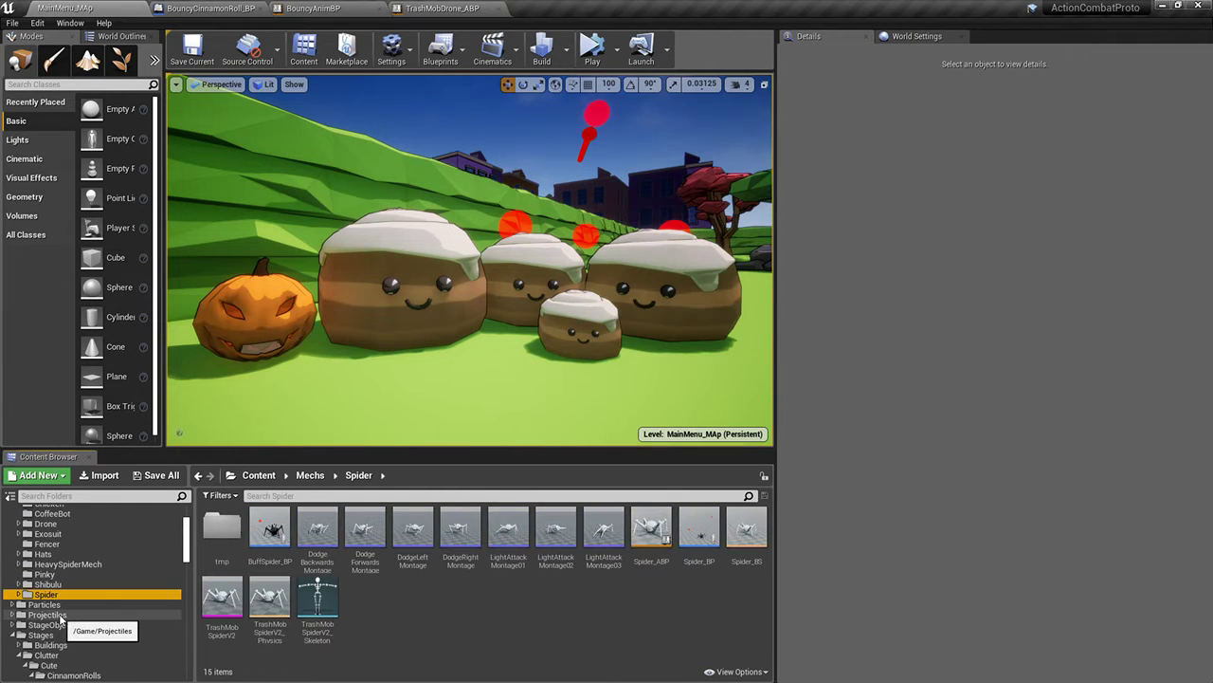
pyautogui.scroll(-1, 69, 616)
pyautogui.scroll(-3, 69, 618)
pyautogui.click(94, 543)
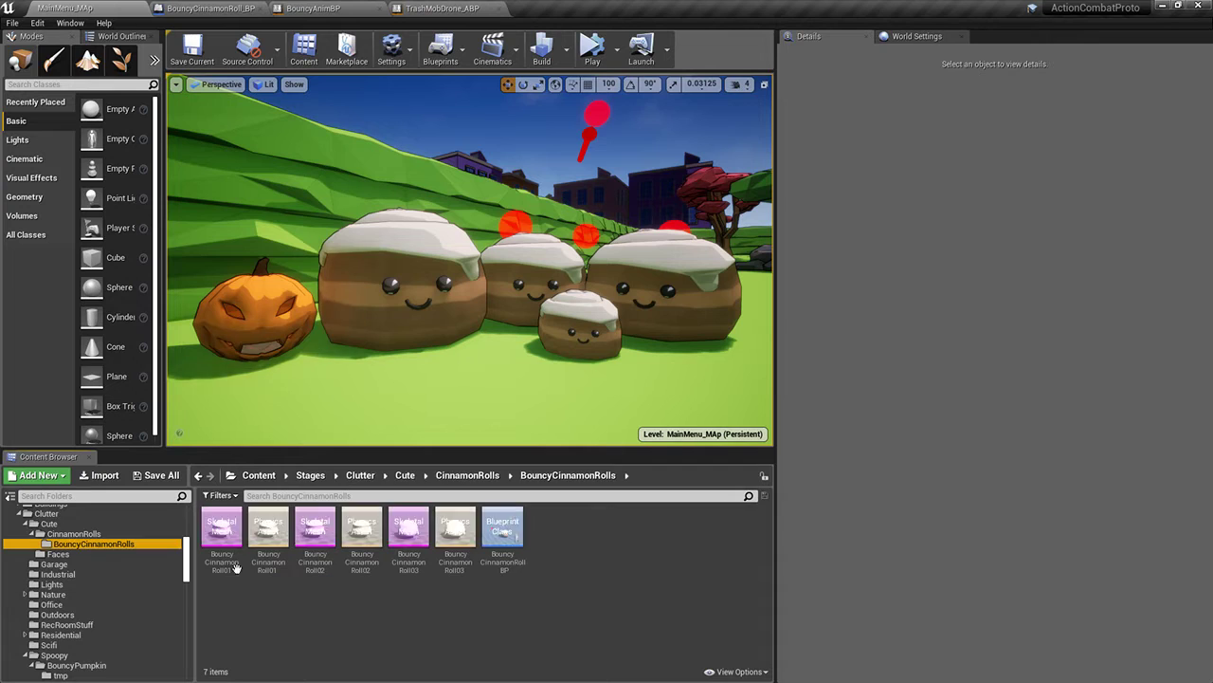
pyautogui.rightClick(570, 539)
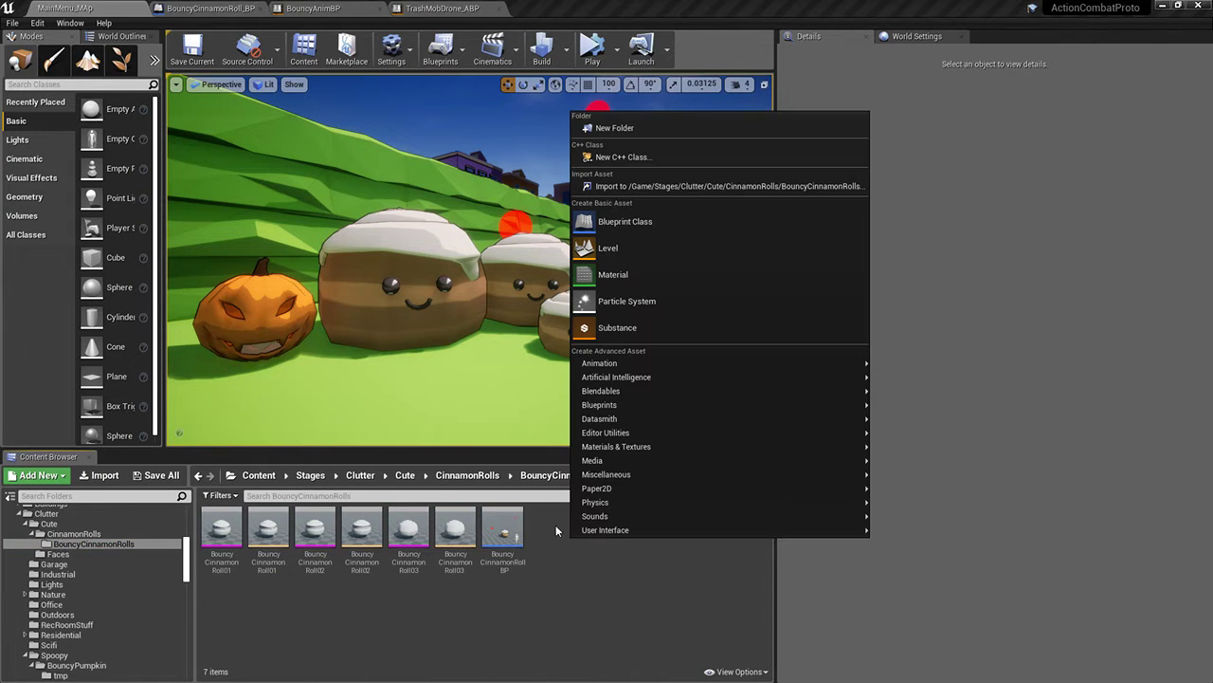
pyautogui.click(583, 577)
pyautogui.rightClick(630, 537)
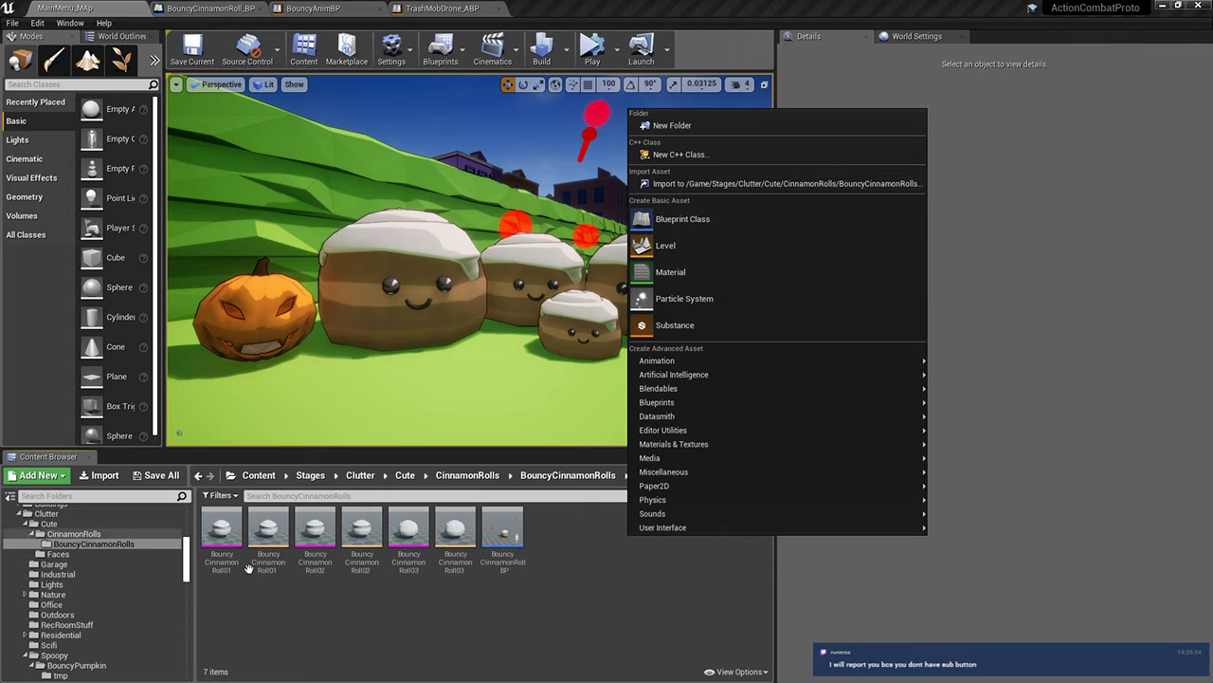
pyautogui.scroll(-2, 106, 590)
pyautogui.click(103, 622)
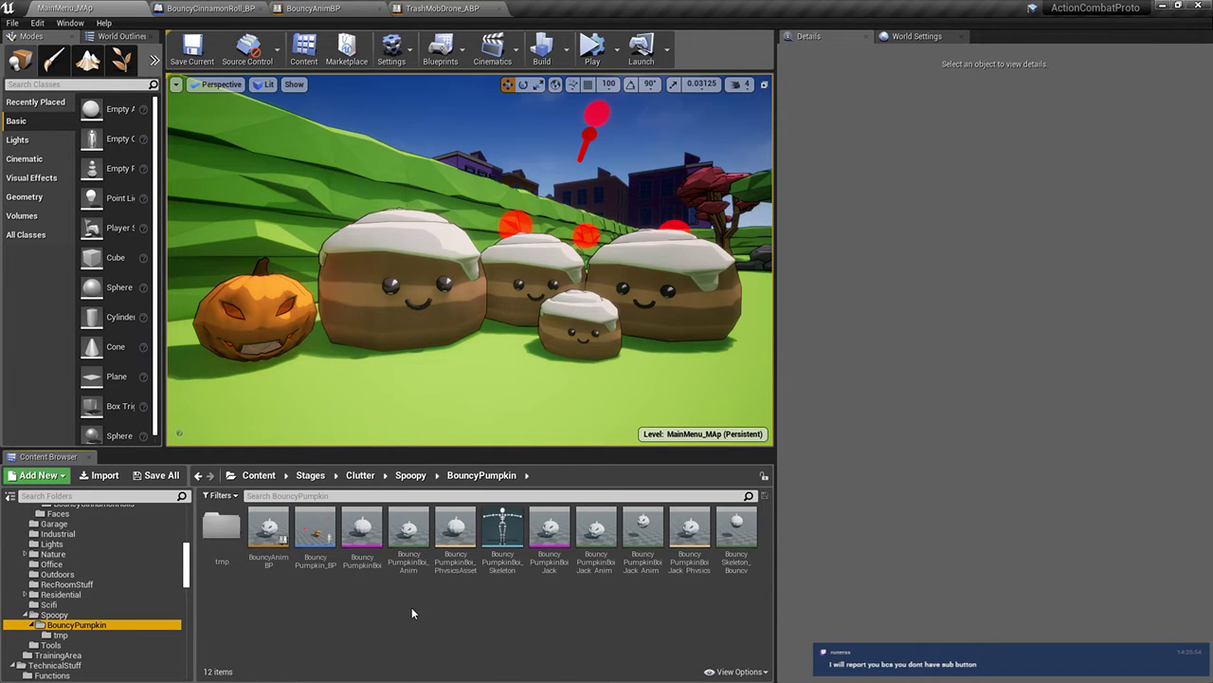
# Create a Blend Space for BouncyPumpkinBoi_Skeleton in the BouncyPumpkin folder and name it BouncyBlendspace
pyautogui.rightClick(411, 613)
pyautogui.moveTo(474, 432)
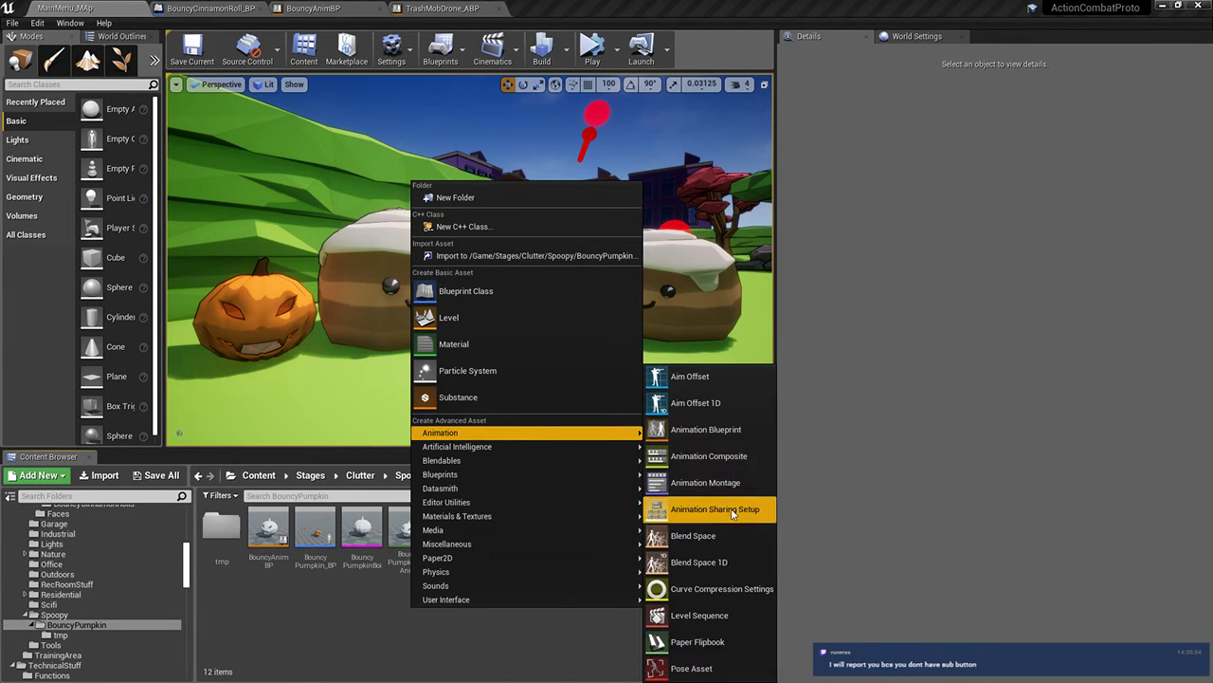
pyautogui.click(695, 535)
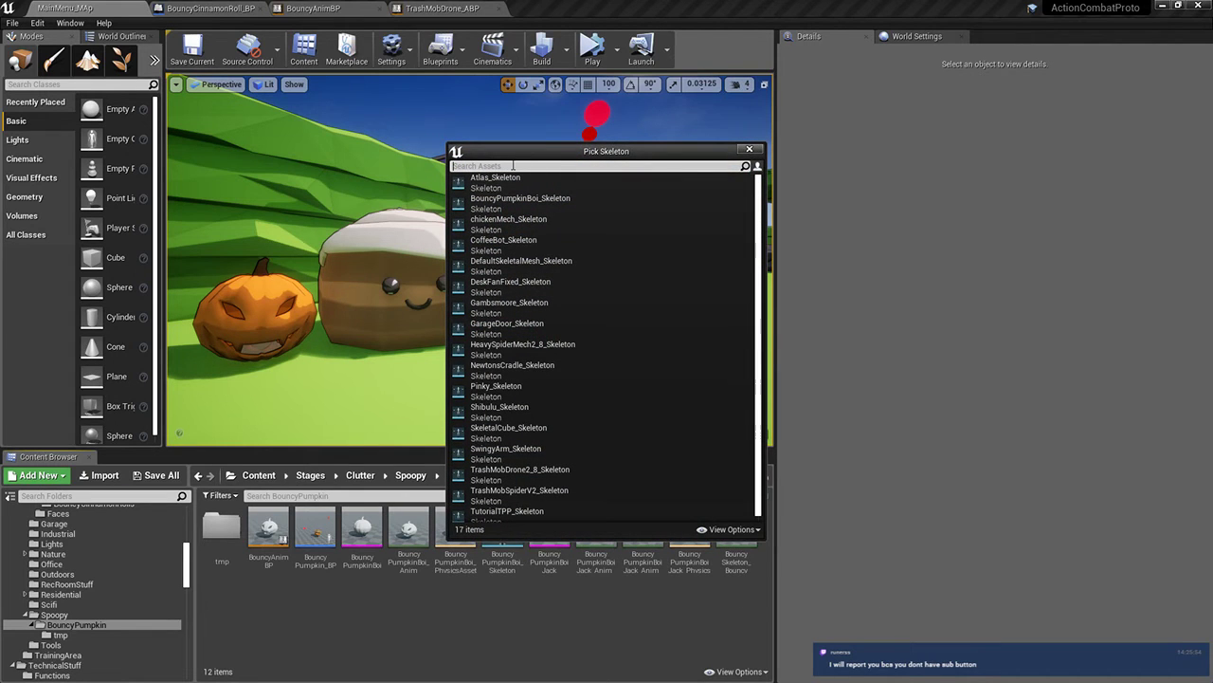
pyautogui.write('bouncy')
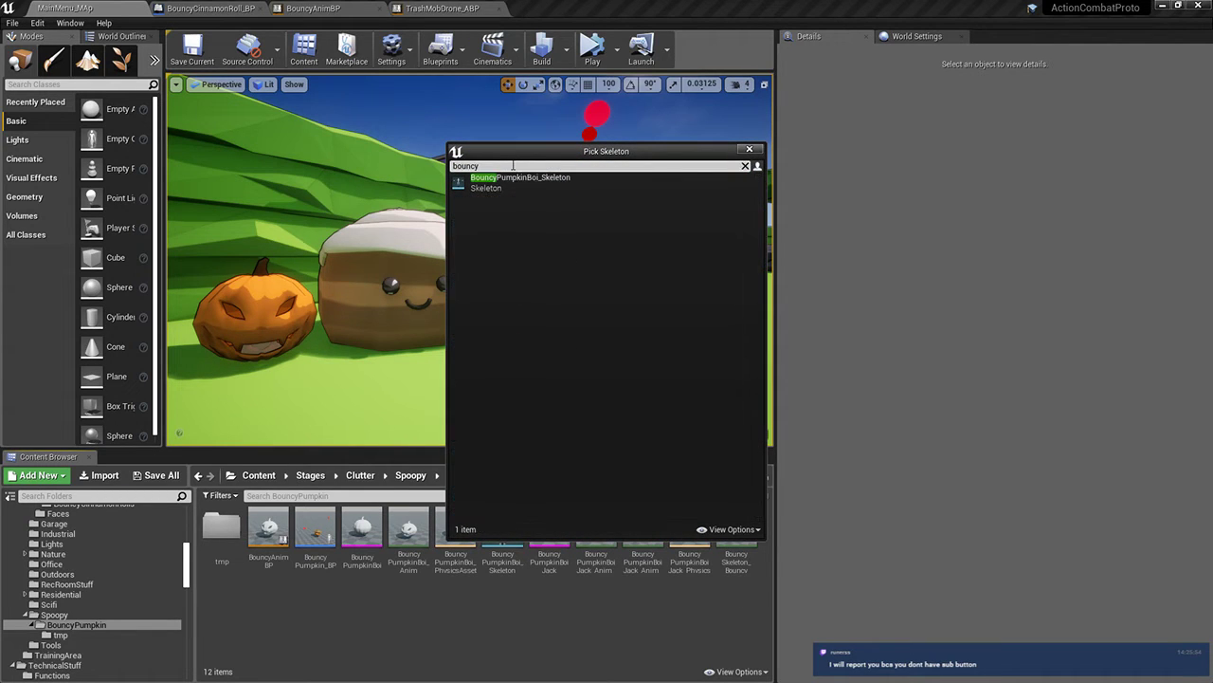
pyautogui.click(527, 182)
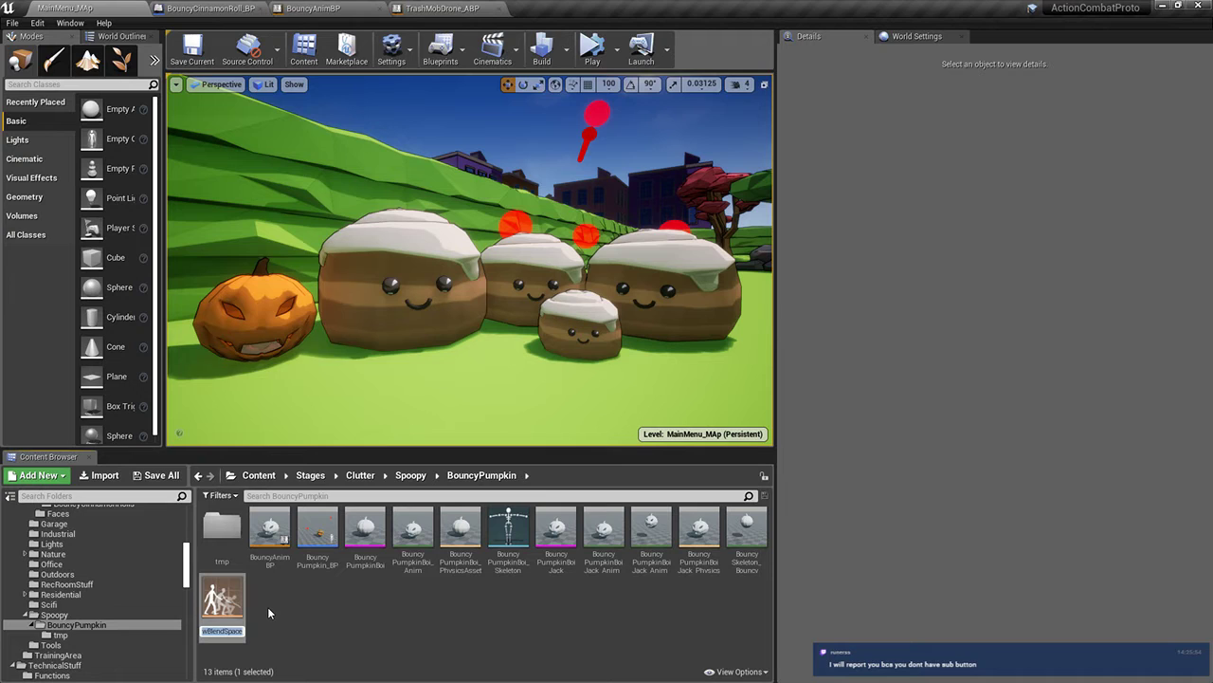
pyautogui.write('BouncyBlendspace')
pyautogui.press('Return')
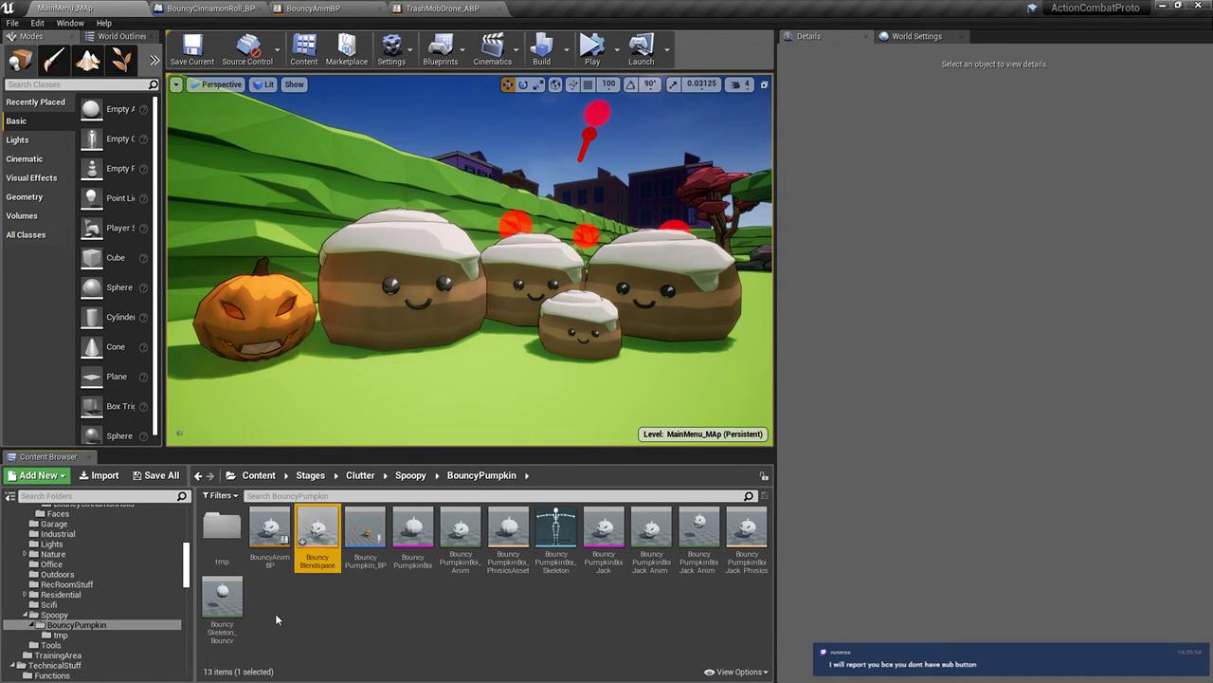
# In BouncyBlendspace, place BounceIdle samples at (50, 50), (100, 50) and (0, 50) and RollForwards at (50, 100), and save
pyautogui.doubleClick(318, 531)
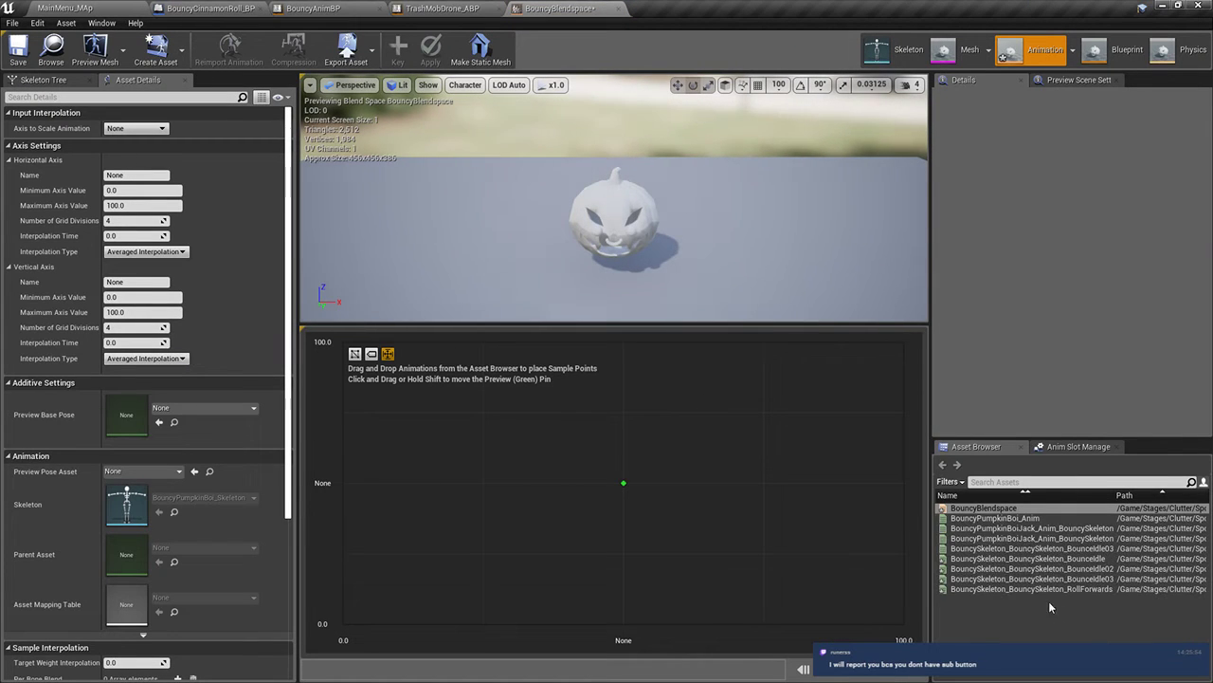
pyautogui.moveTo(1033, 559); pyautogui.dragTo(651, 496)
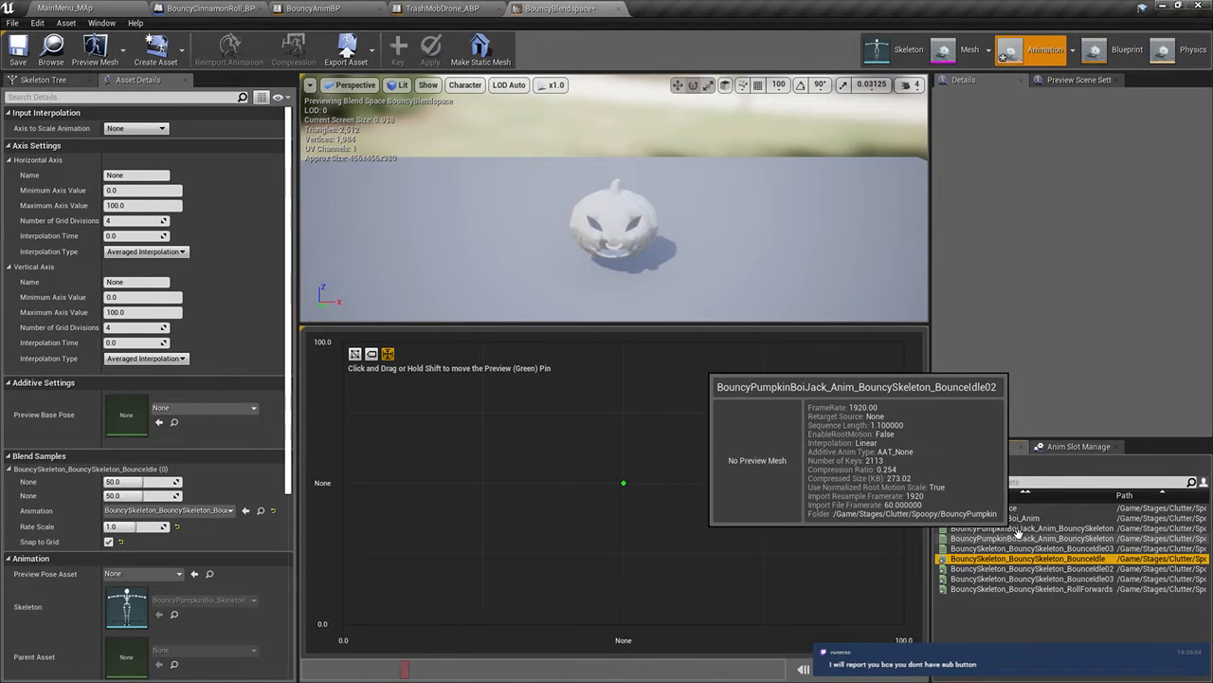
pyautogui.moveTo(1019, 589); pyautogui.dragTo(647, 359)
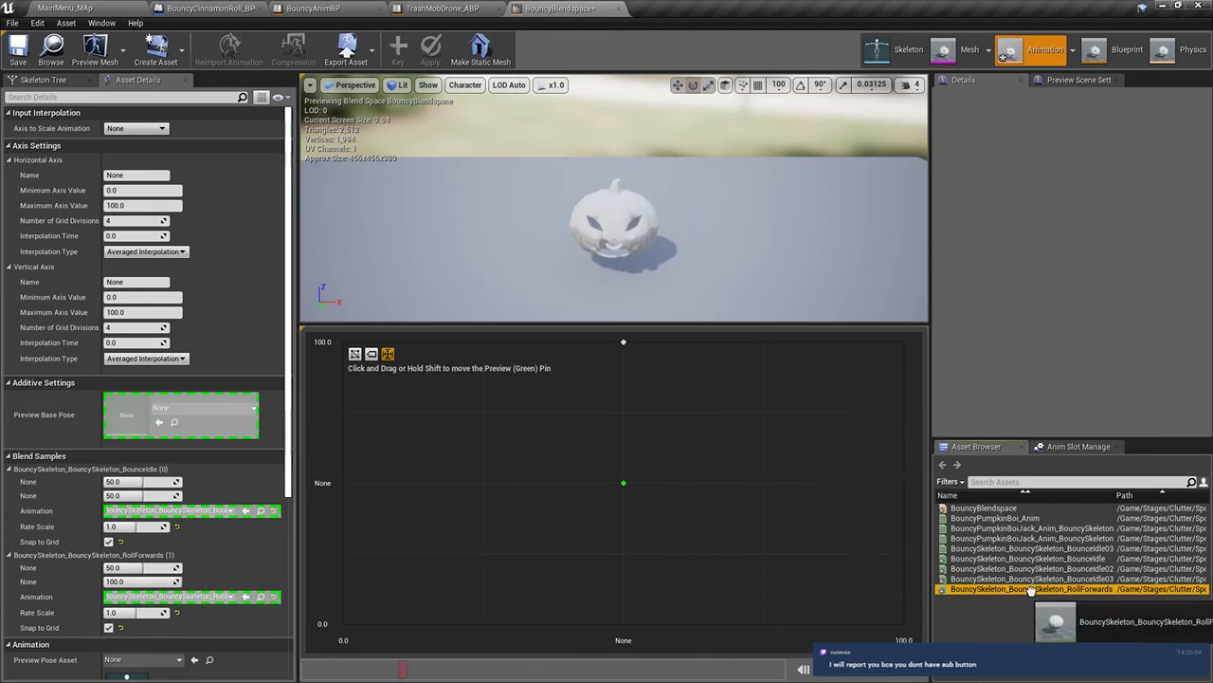
pyautogui.moveTo(1034, 568); pyautogui.dragTo(904, 483)
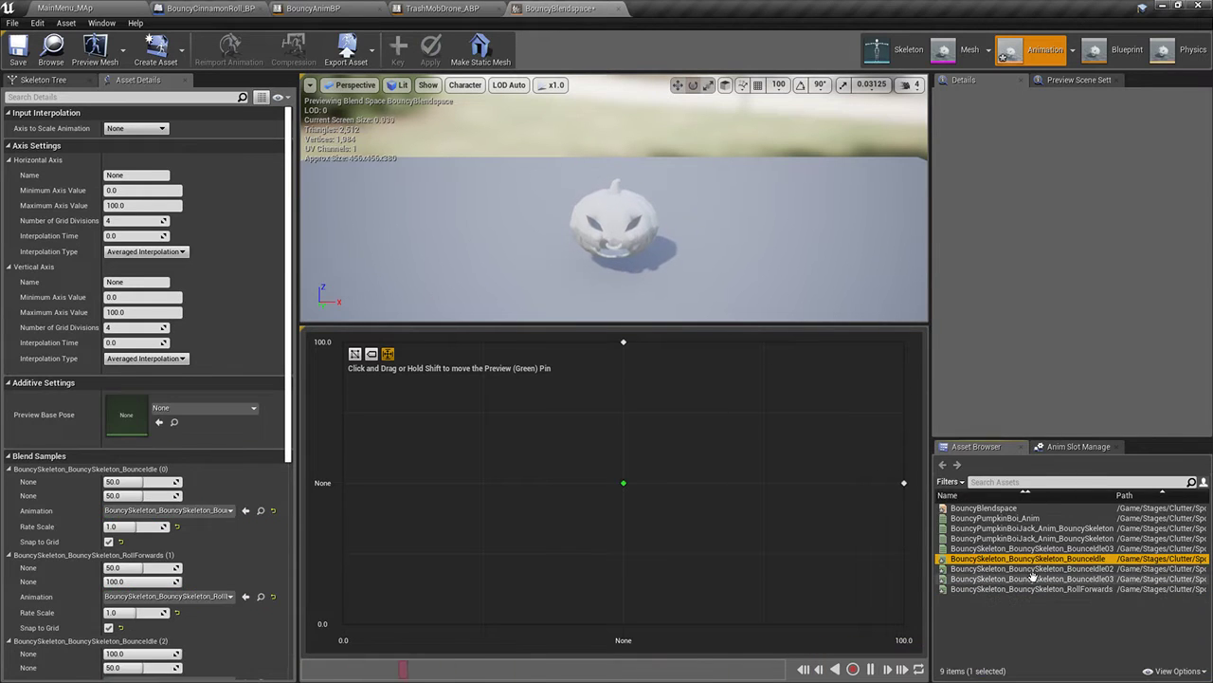
pyautogui.moveTo(1033, 559); pyautogui.dragTo(343, 482)
pyautogui.click(18, 50)
# In the level editor's BouncyPumpkin/tmp folder, duplicate the RollForwards animation as BouncySkeleton_BouncySkeleton_RollBackwards and save all modified assets
pyautogui.click(27, 6)
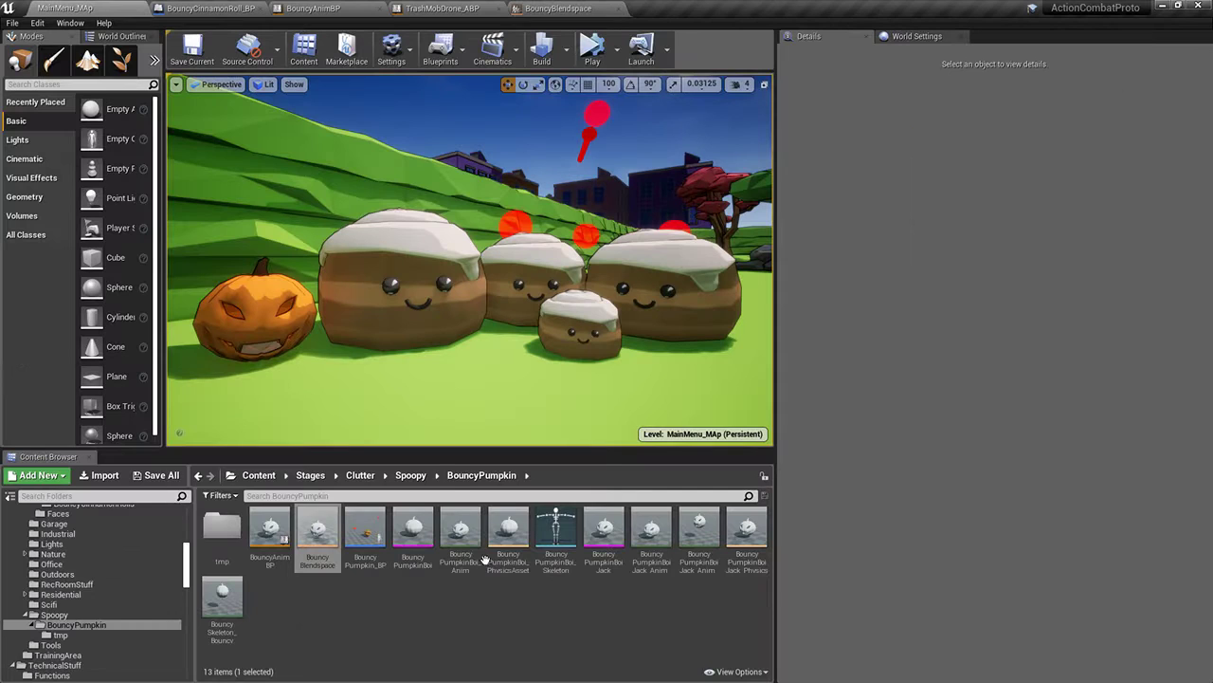
pyautogui.doubleClick(228, 538)
pyautogui.click(364, 542)
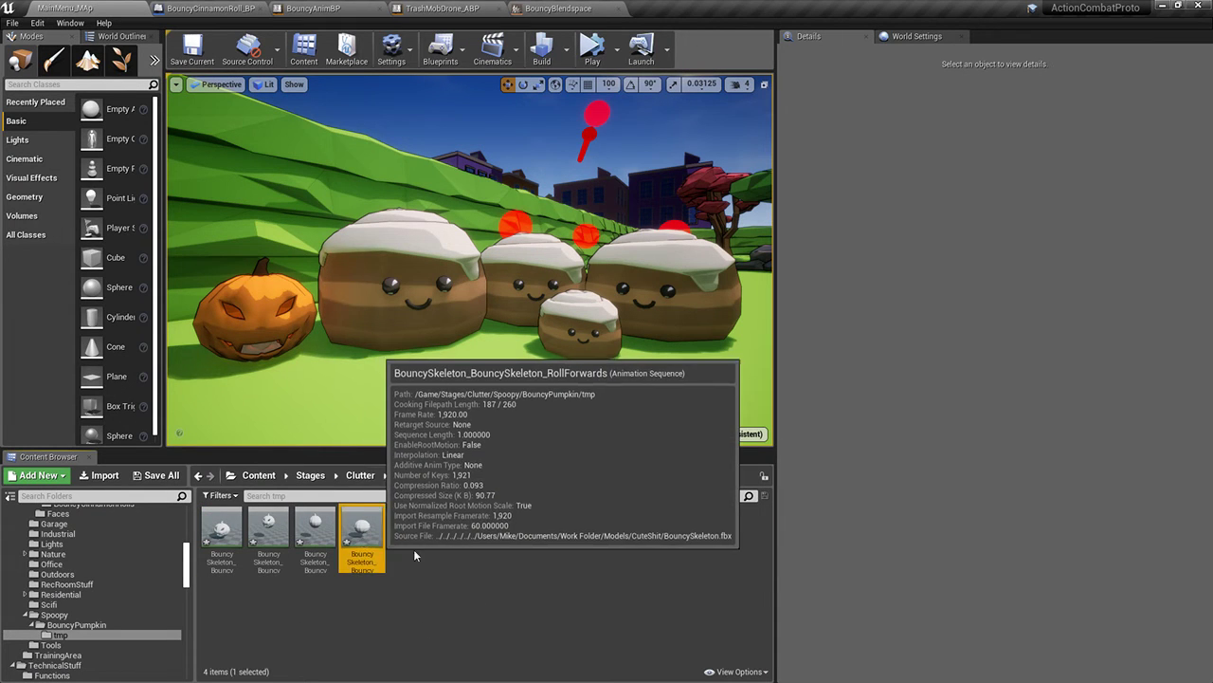
pyautogui.hotkey('ctrl', 'w')
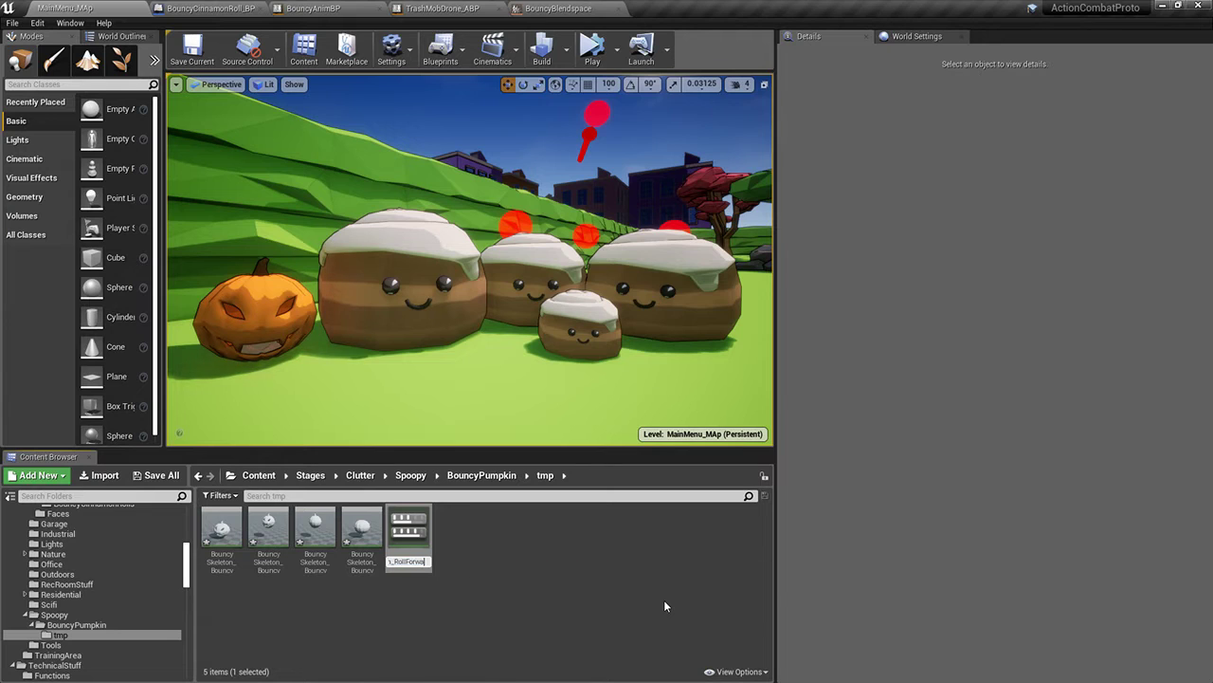
pyautogui.write('rd')
pyautogui.press('Return')
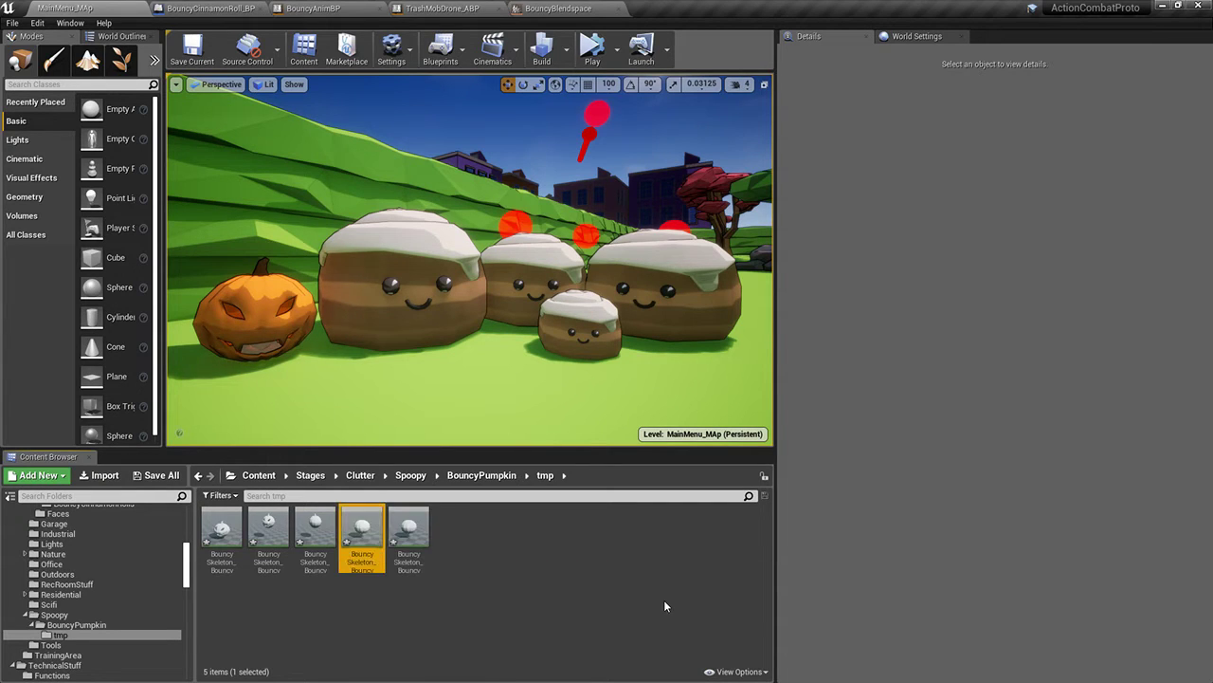
pyautogui.click(152, 475)
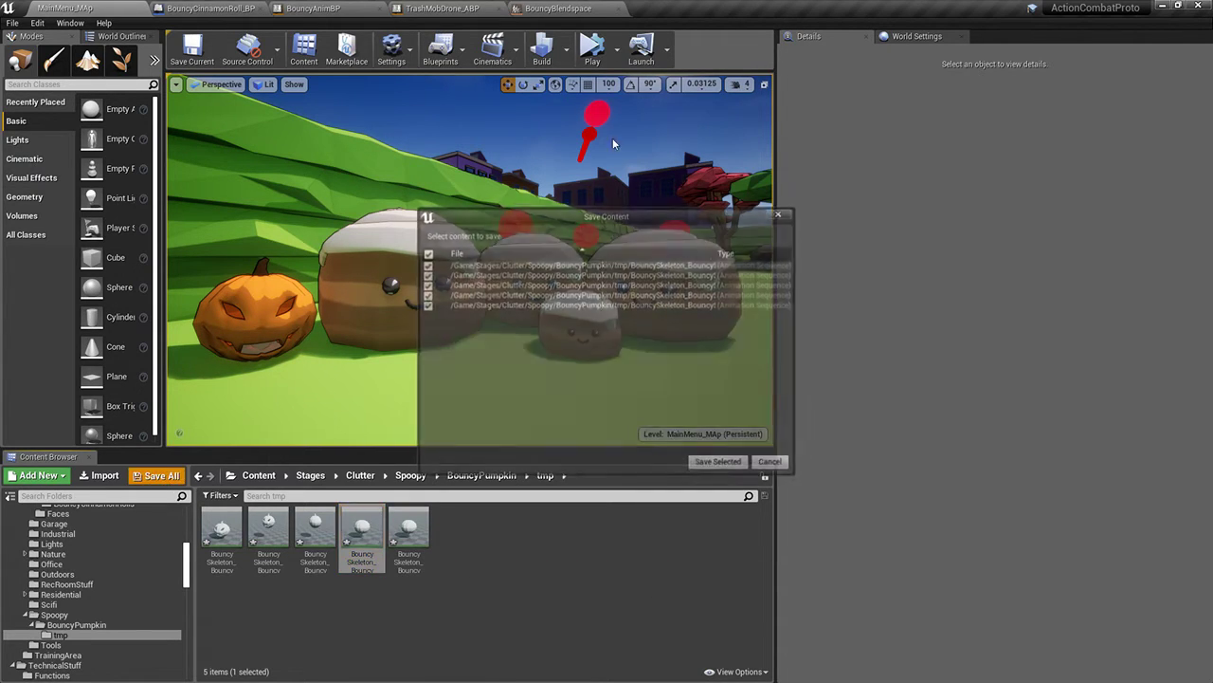
pyautogui.click(720, 461)
# In BouncyBlendspace, place a RollBackwards sample at (50, 0), save, and preview the blend below the centre point
pyautogui.click(569, 8)
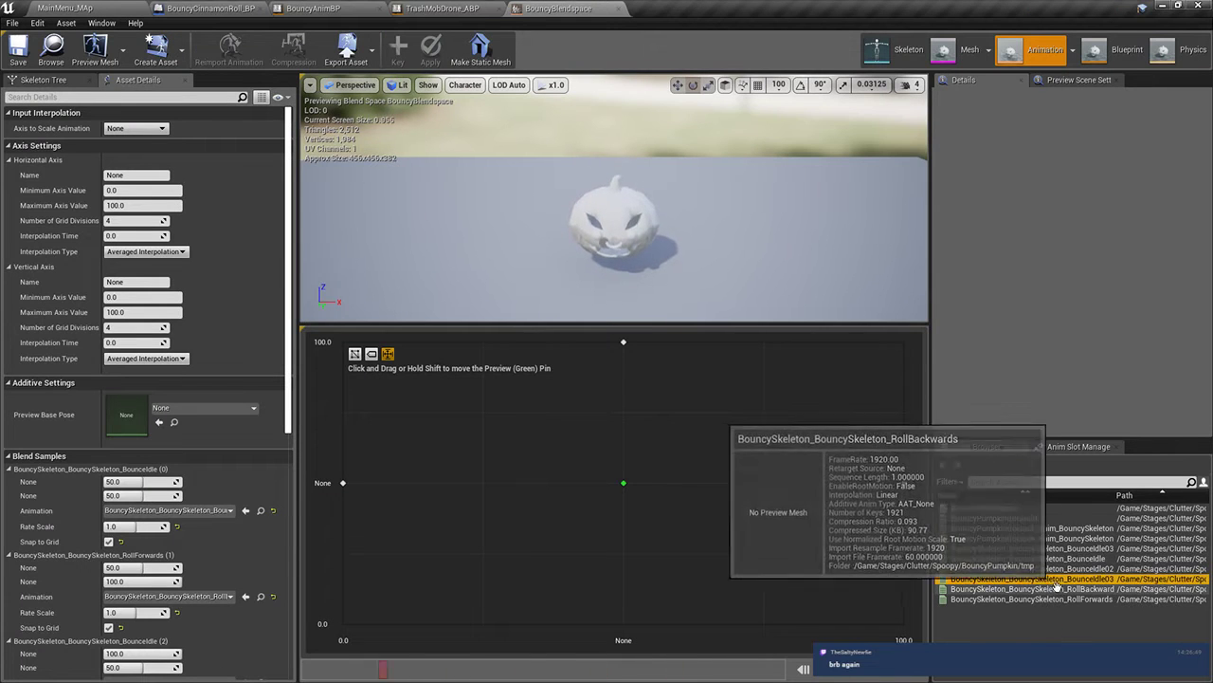
pyautogui.moveTo(1048, 587); pyautogui.dragTo(623, 624)
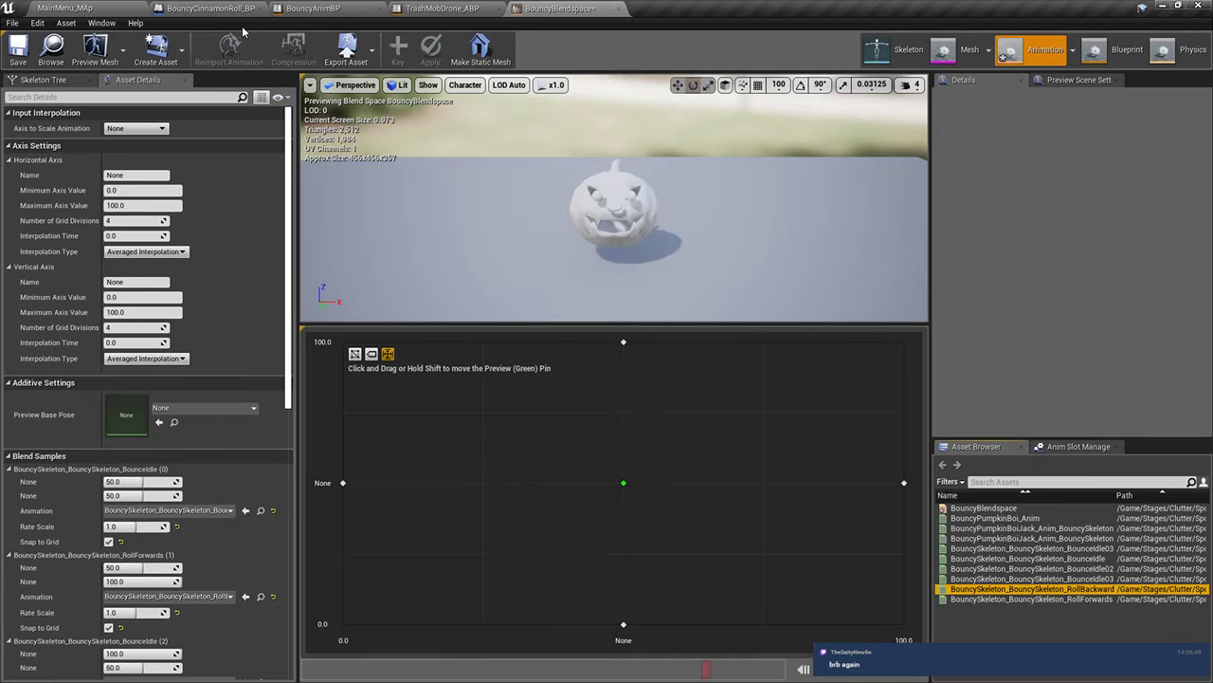
pyautogui.click(17, 49)
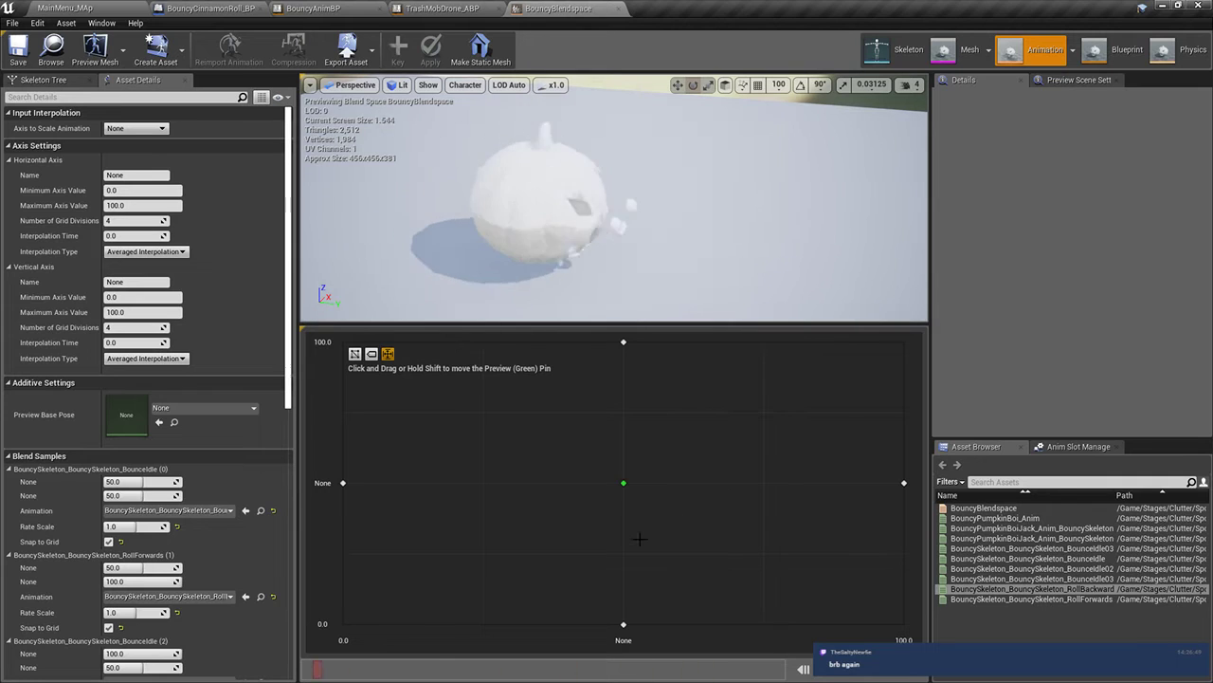
pyautogui.moveTo(625, 483); pyautogui.dragTo(570, 532)
# Open the RollBackwards animation from the tmp folder, set its Rate Scale to -1.0 and save
pyautogui.click(96, 6)
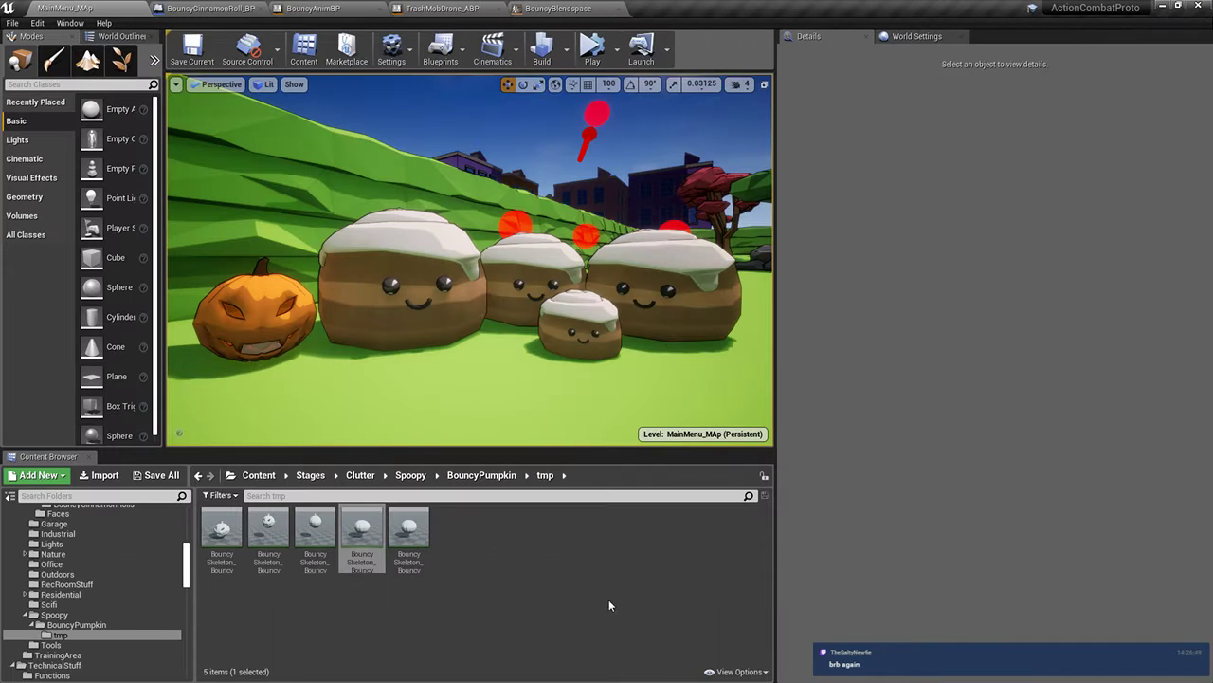
pyautogui.click(419, 540)
pyautogui.doubleClick(362, 529)
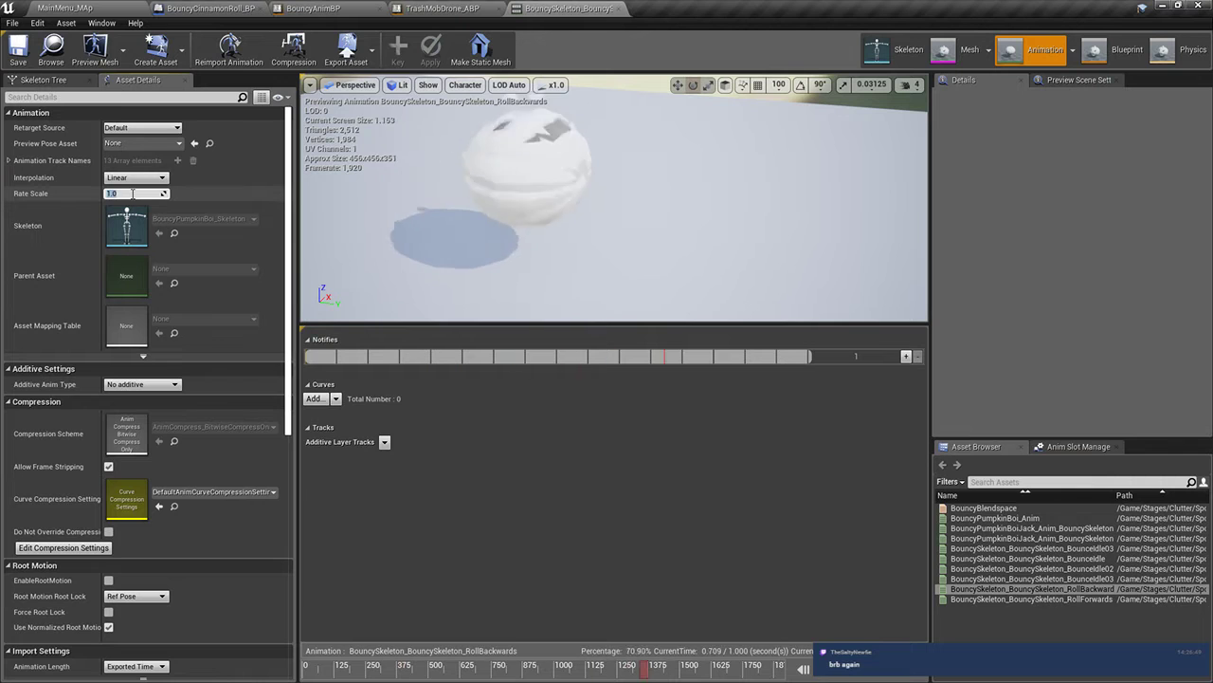
pyautogui.write('-')
pyautogui.press('Return')
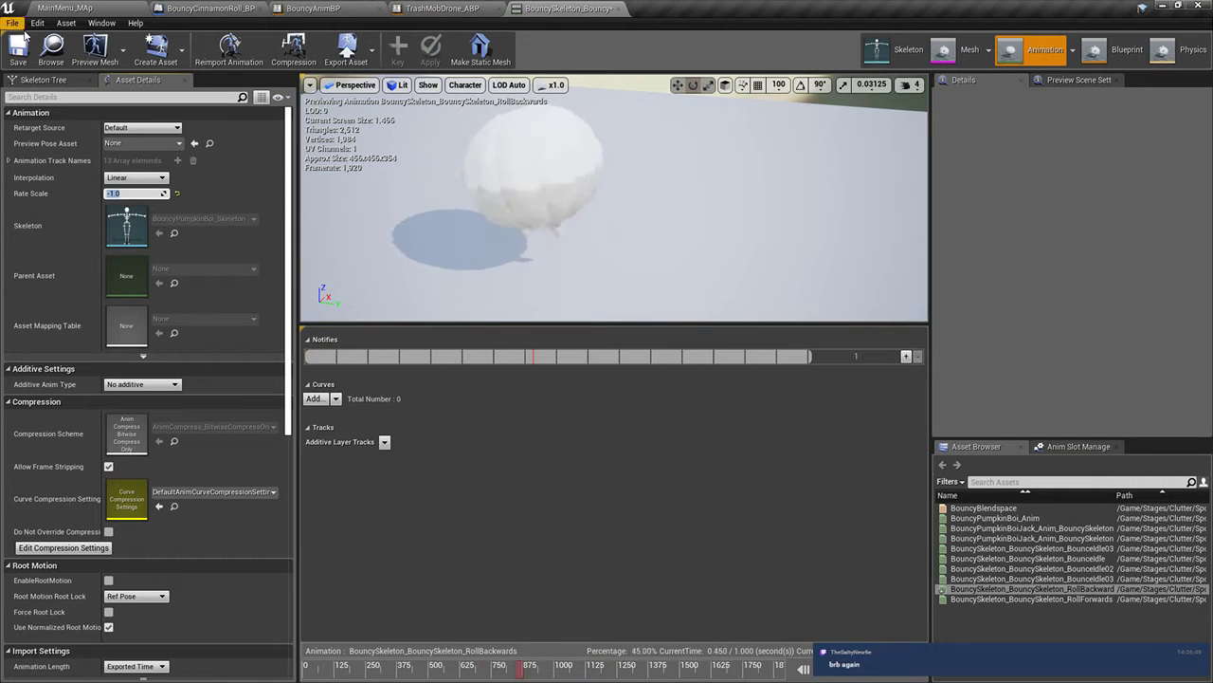
# In BouncyAnimBP's Locomotion state, connect a BouncyBlendspace player to Output Animation Pose and wire Speed and Strafe into its inputs
pyautogui.click(65, 8)
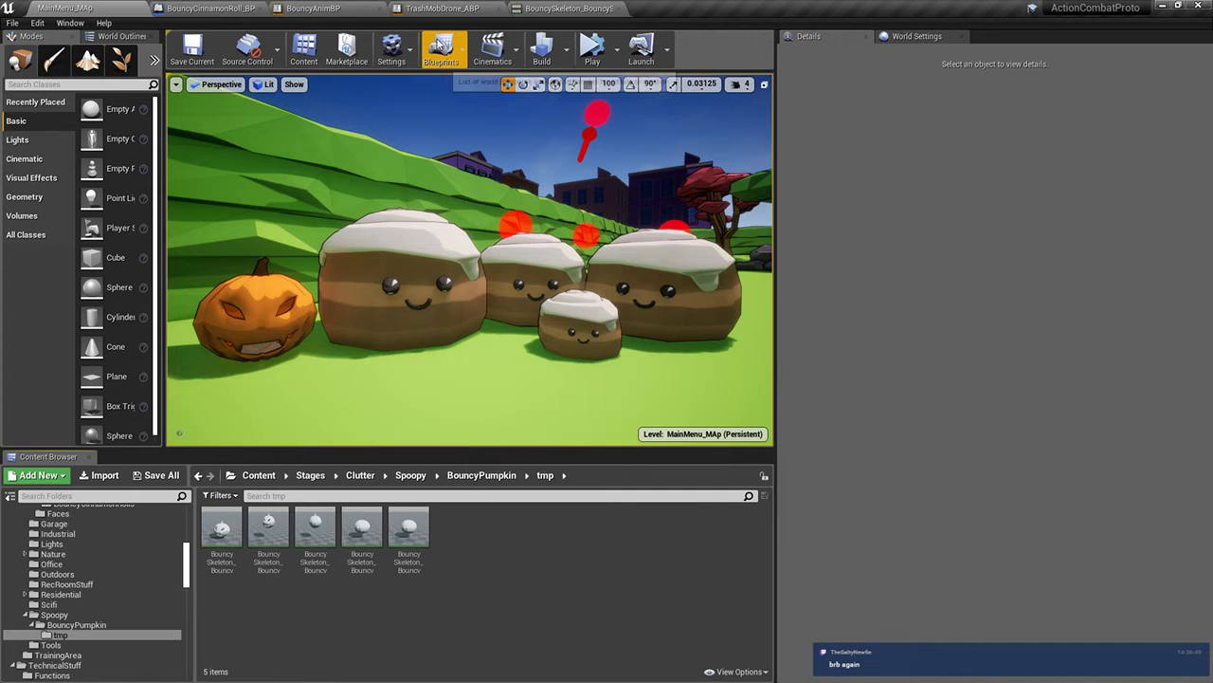
pyautogui.click(392, 8)
pyautogui.click(379, 8)
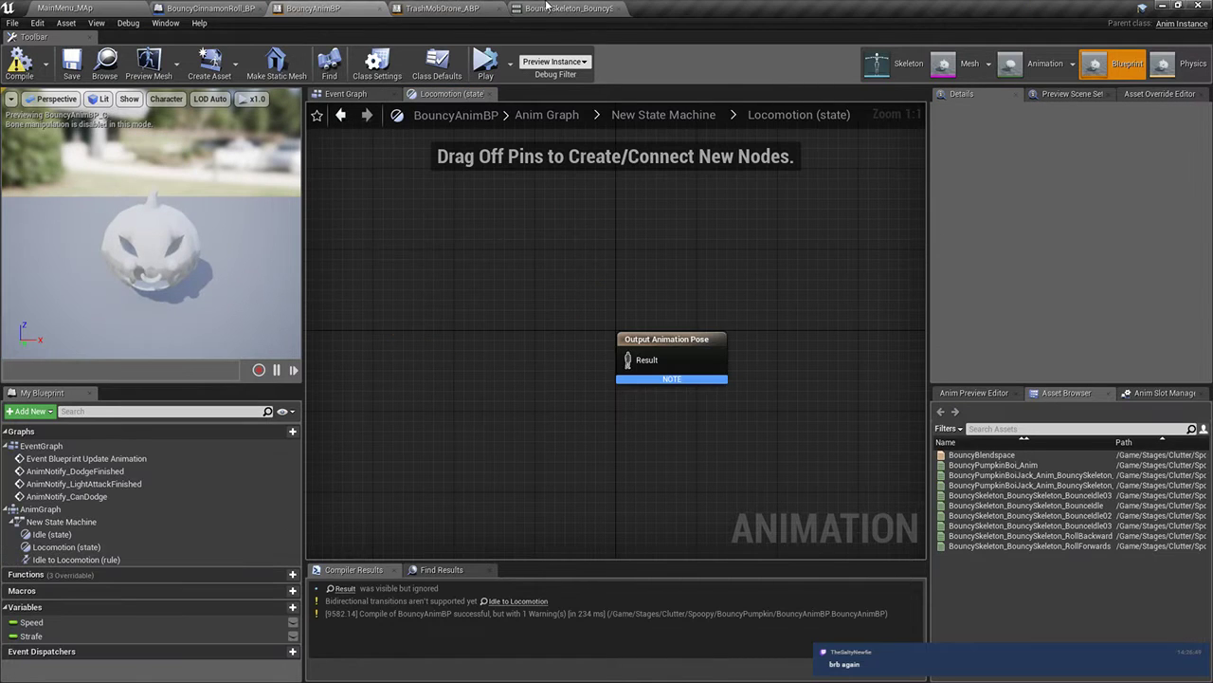
pyautogui.moveTo(600, 358); pyautogui.dragTo(627, 360)
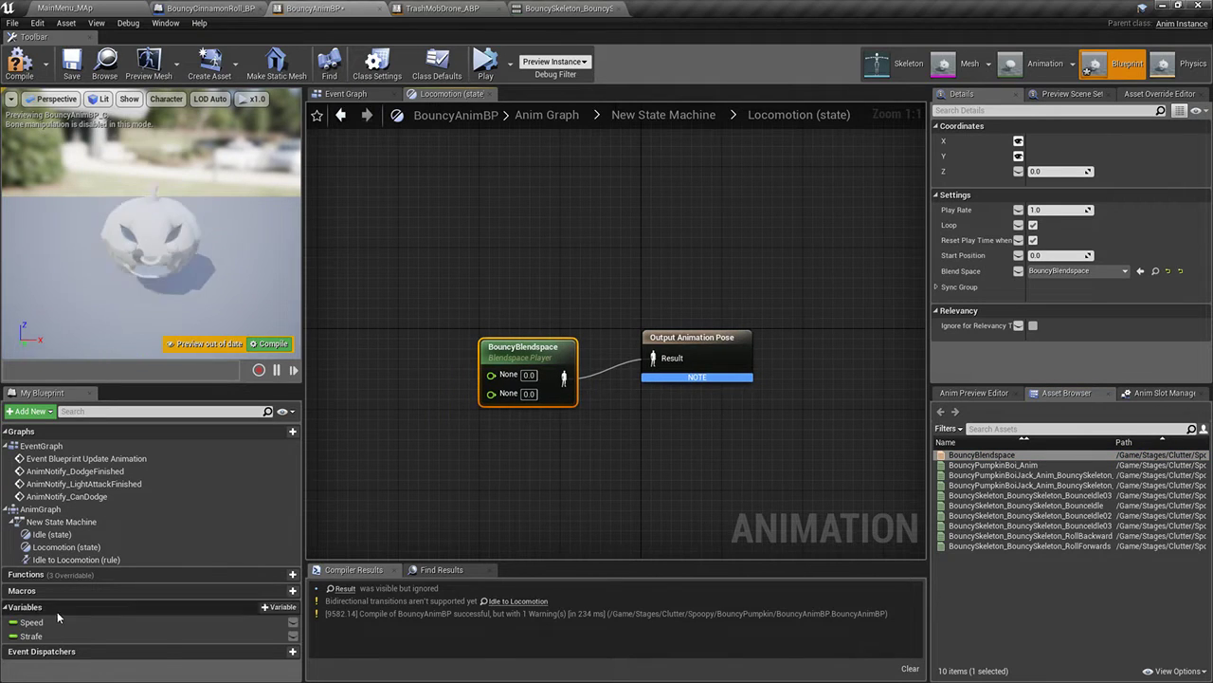
pyautogui.moveTo(33, 622); pyautogui.dragTo(491, 373)
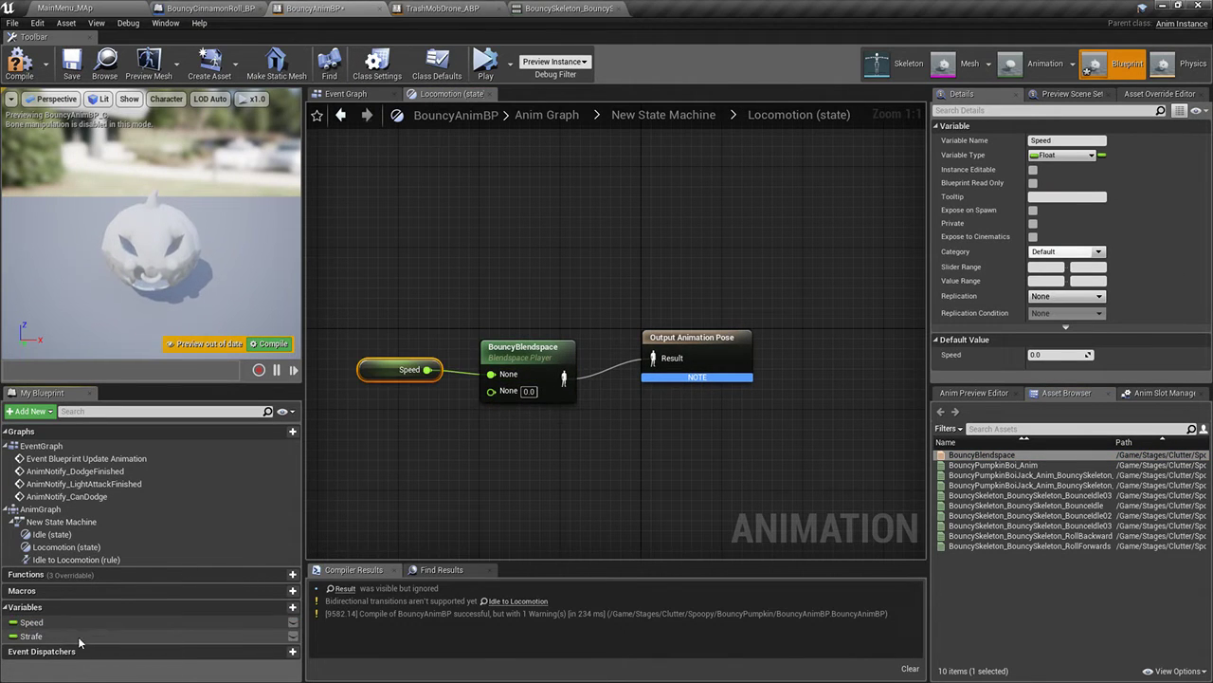
pyautogui.moveTo(31, 636); pyautogui.dragTo(499, 406)
pyautogui.click(468, 301)
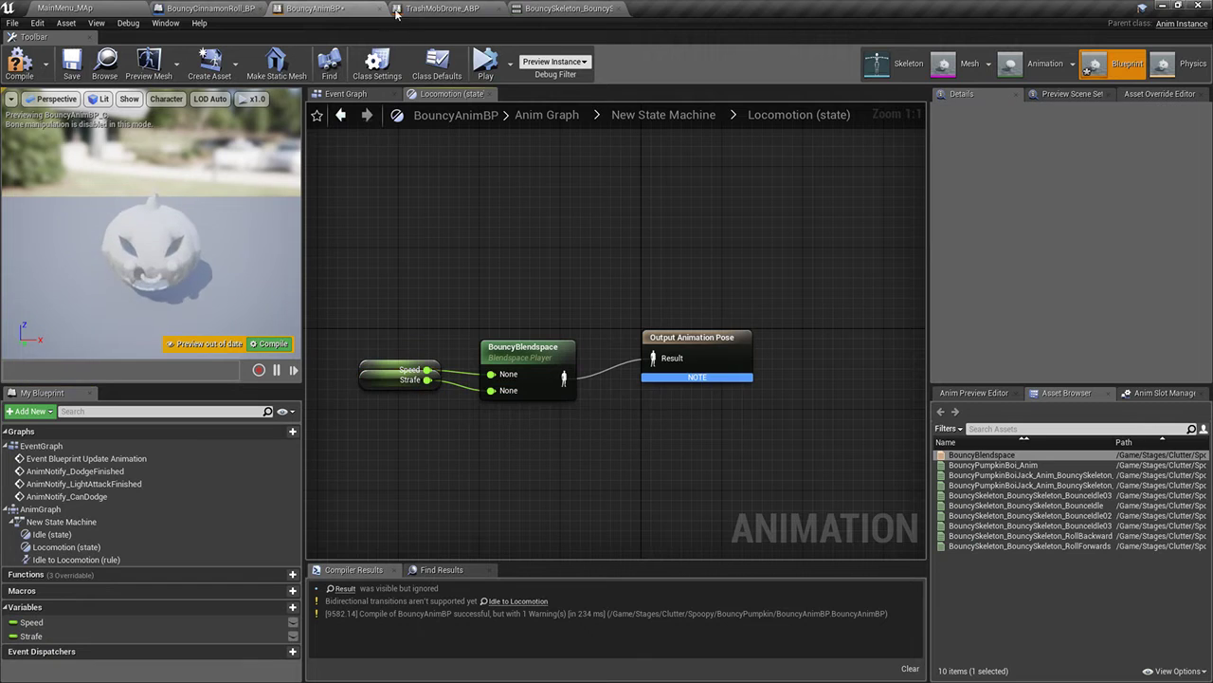
# Following TrashMobDrone_ABP's Movement state, rewire Strafe to the first and Speed to the second BouncyBlendspace input, then compile and save
pyautogui.click(453, 7)
pyautogui.scroll(2, 554, 360)
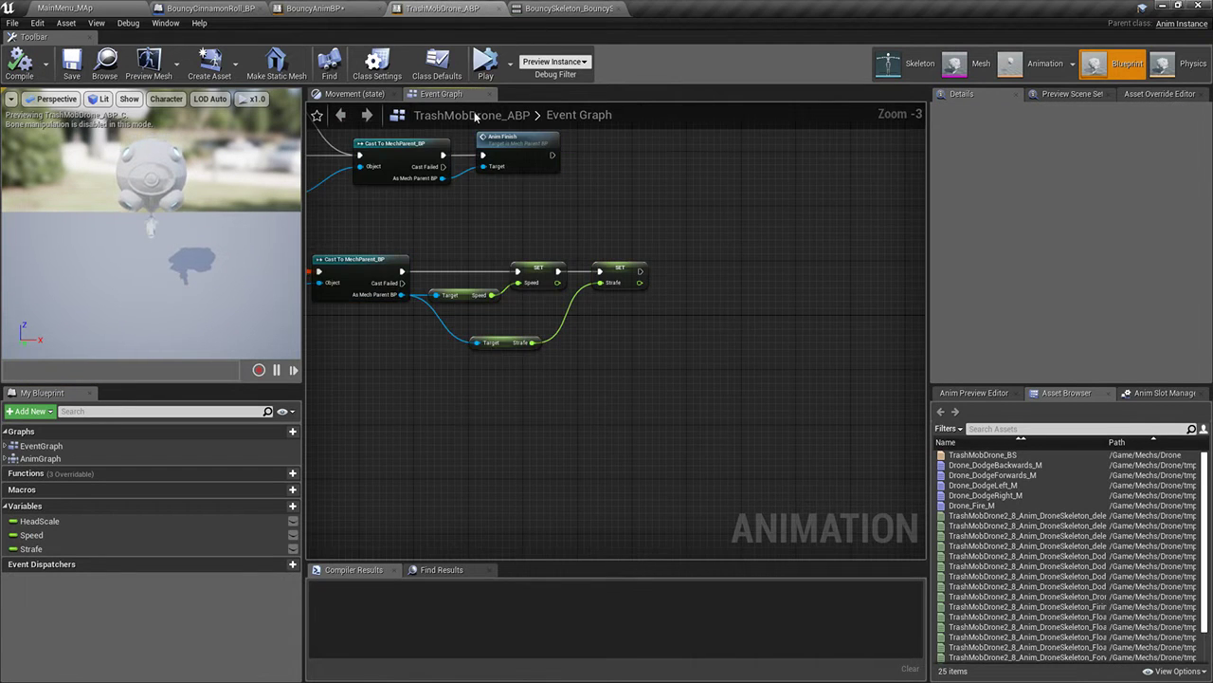
pyautogui.click(356, 94)
pyautogui.scroll(7, 577, 233)
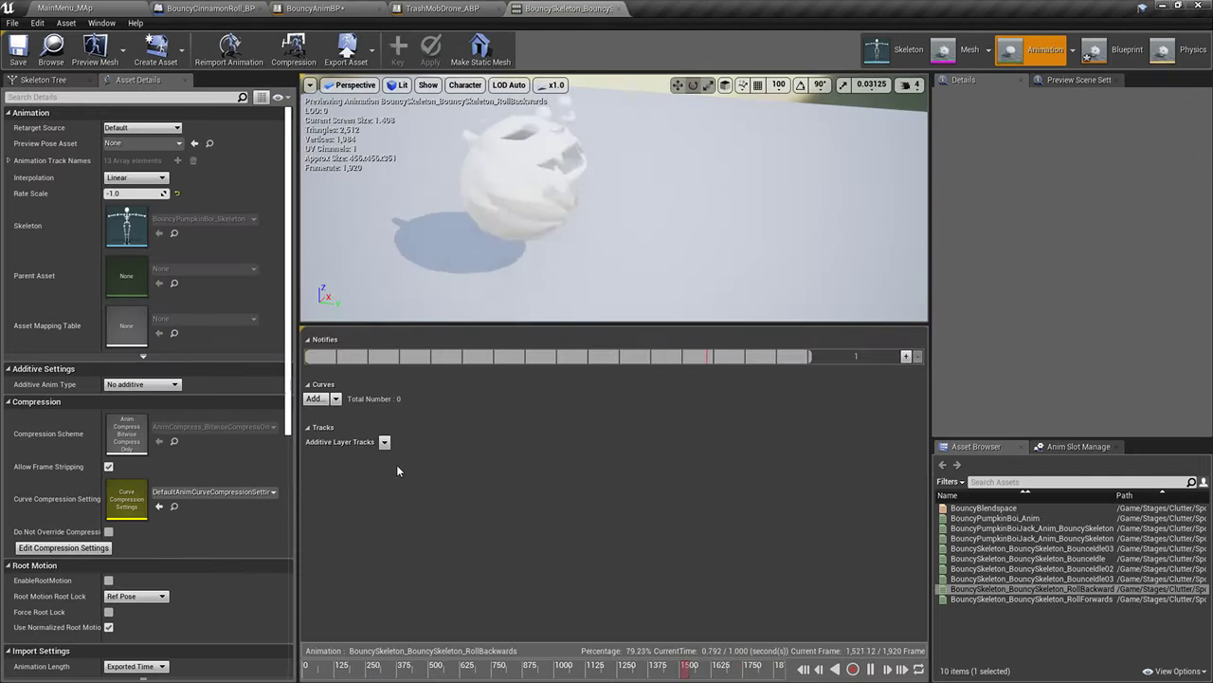
pyautogui.click(471, 7)
pyautogui.click(316, 7)
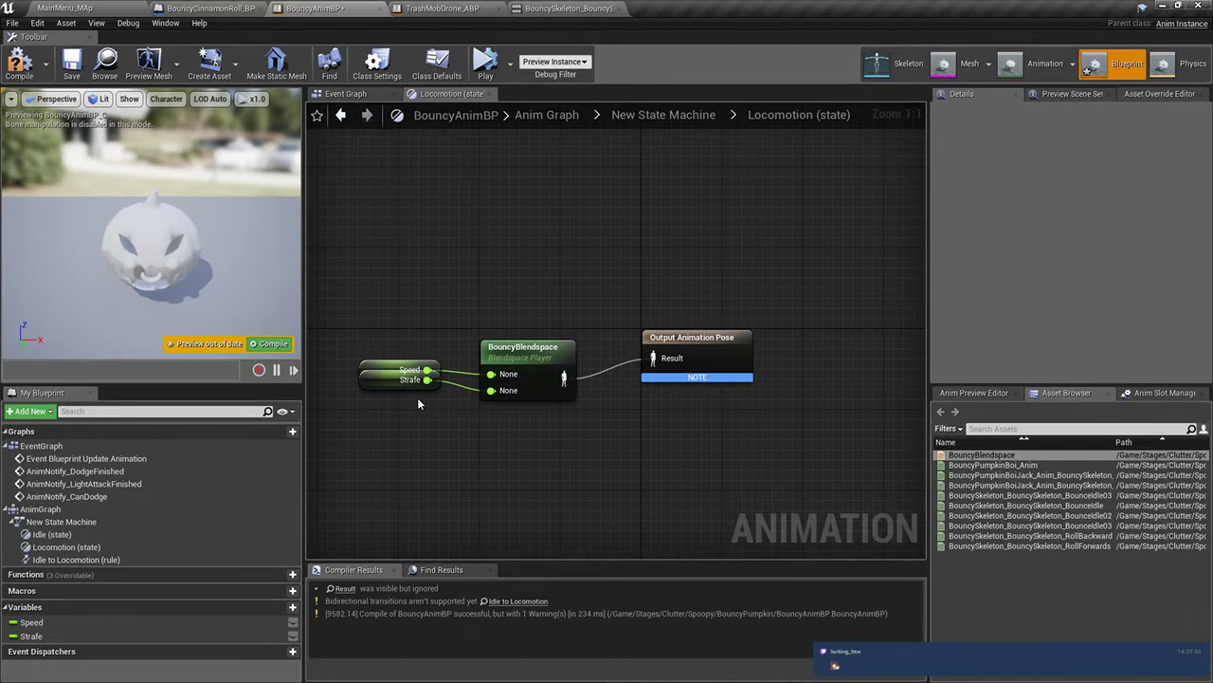
pyautogui.click(417, 398)
pyautogui.moveTo(429, 400); pyautogui.dragTo(491, 390)
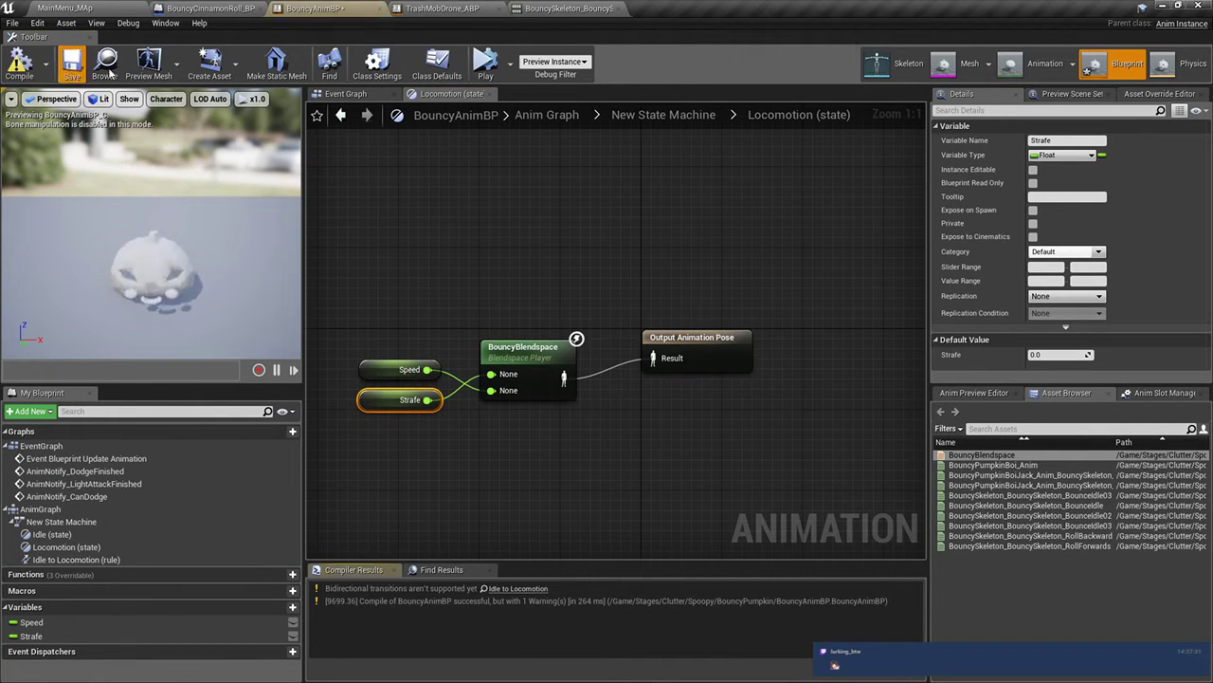
# Compare the blend space wiring in BouncyAnimBP's Locomotion state with the Movement state in TrashMobDrone_ABP
pyautogui.click(548, 8)
pyautogui.click(316, 7)
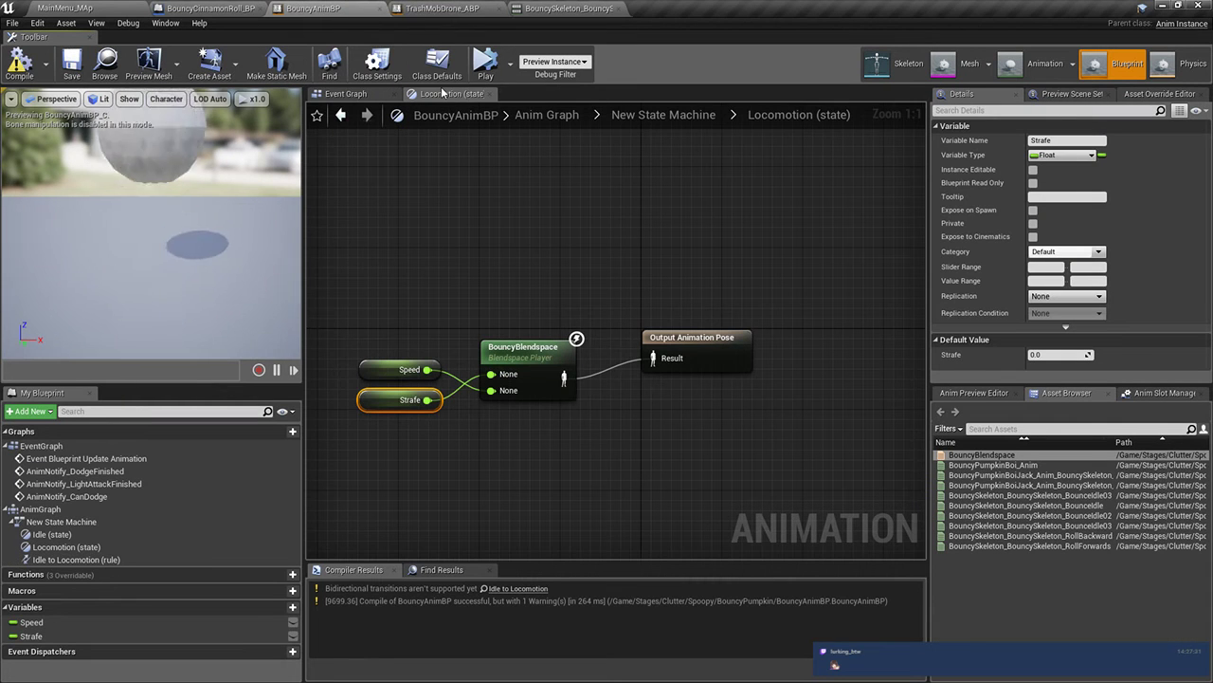
pyautogui.click(443, 7)
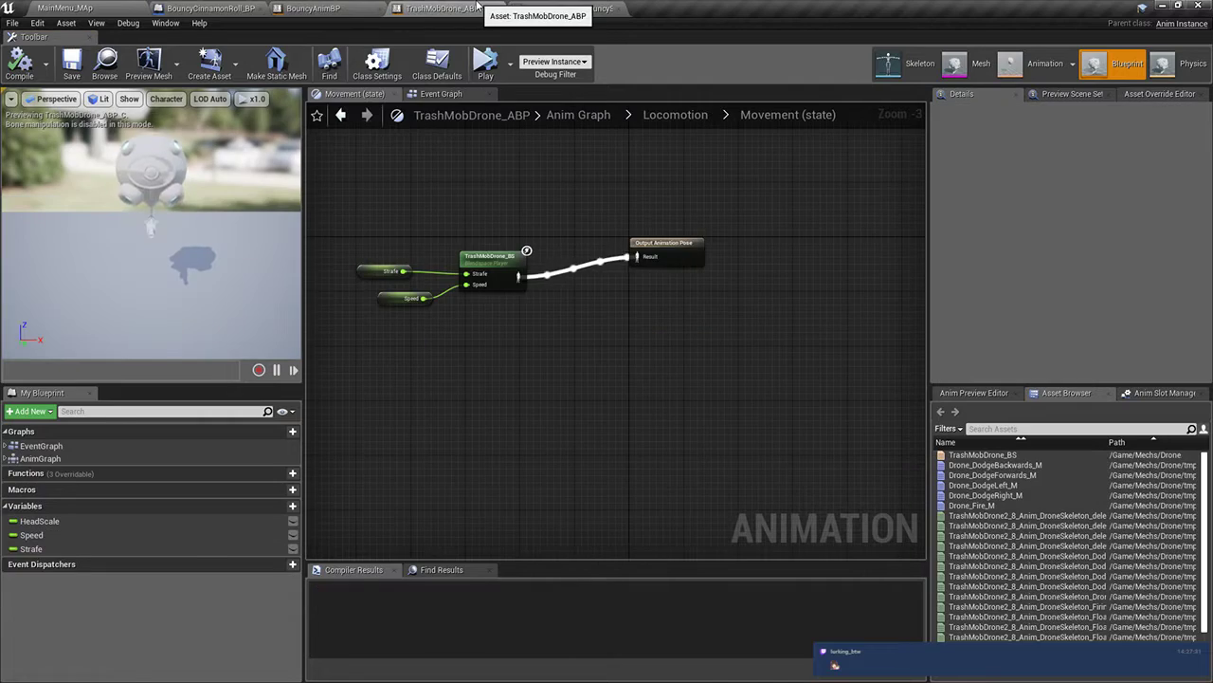
pyautogui.click(64, 7)
pyautogui.click(313, 7)
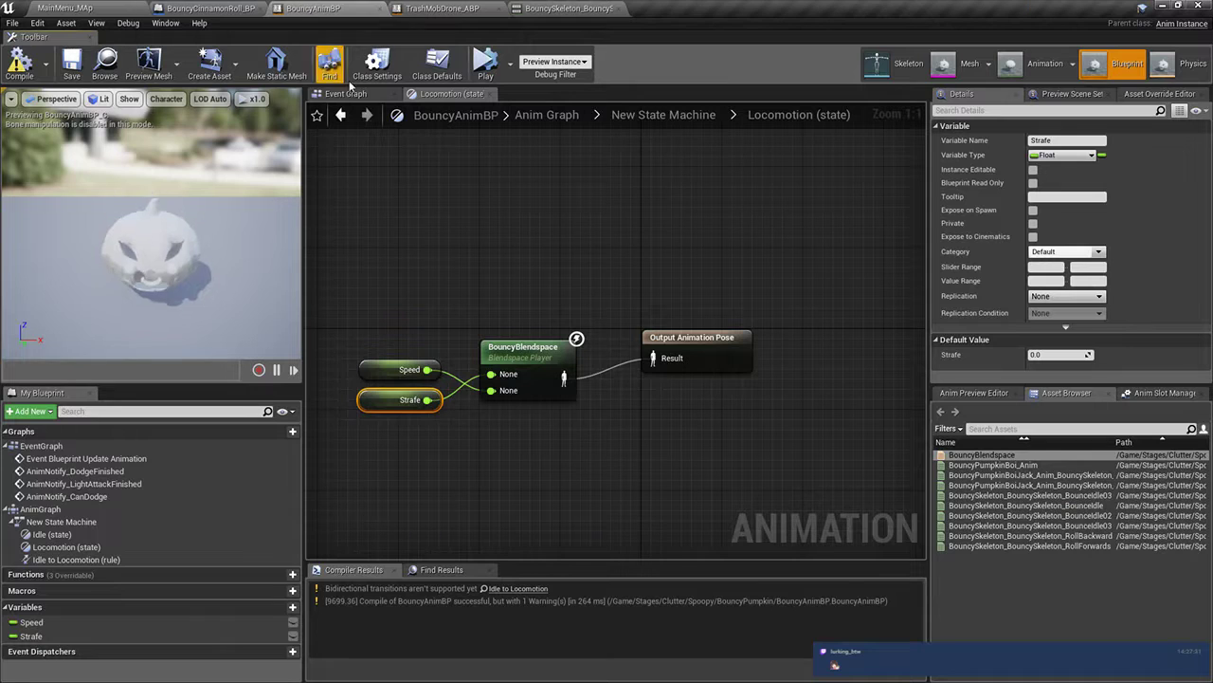
pyautogui.click(461, 8)
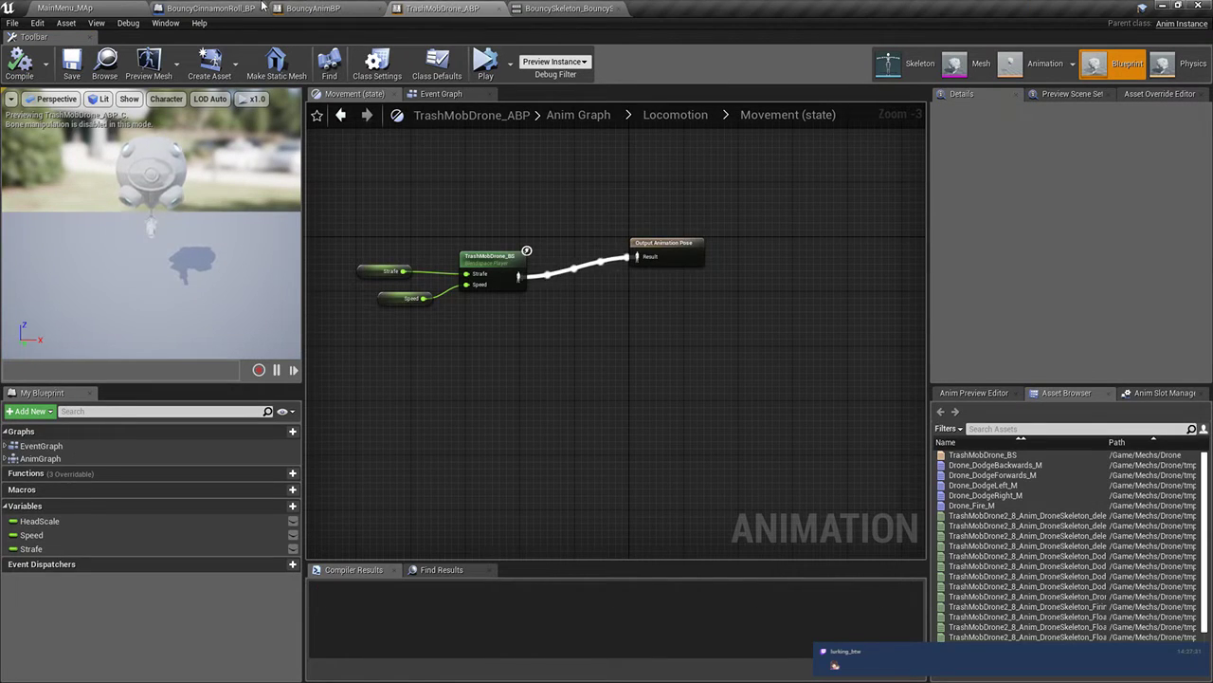
pyautogui.click(313, 7)
pyautogui.click(564, 7)
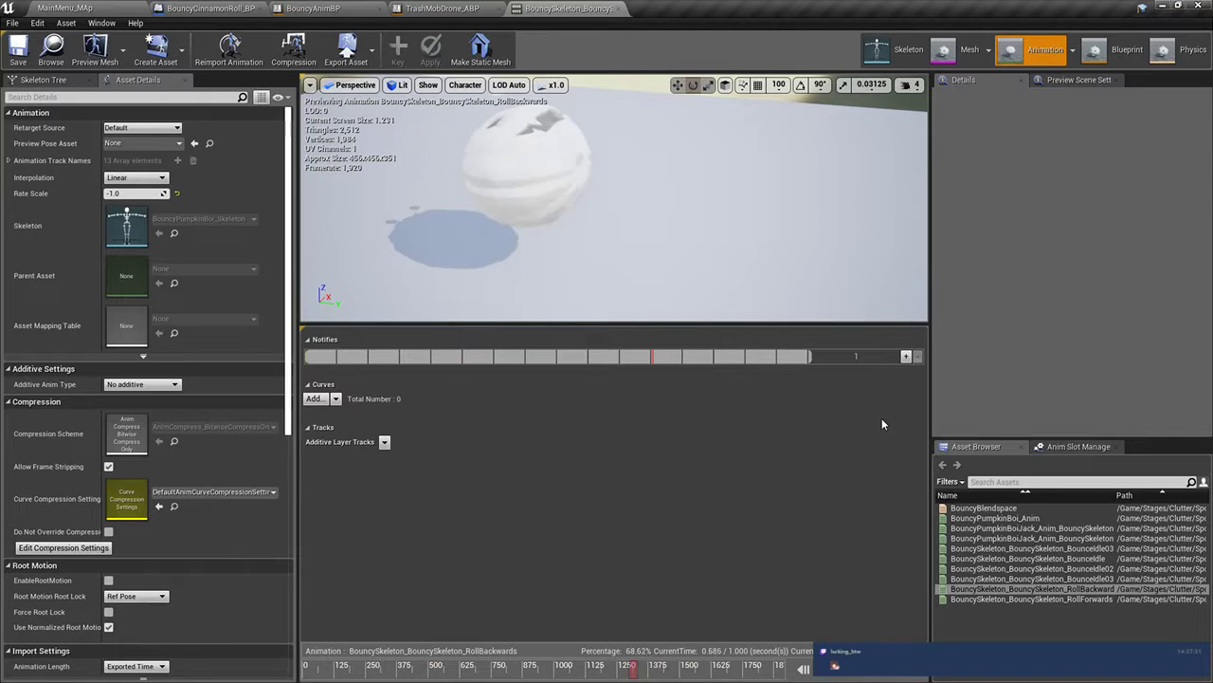
# Open BouncyBlendspace and name its horizontal axis Strafe and its vertical axis Speed
pyautogui.doubleClick(975, 509)
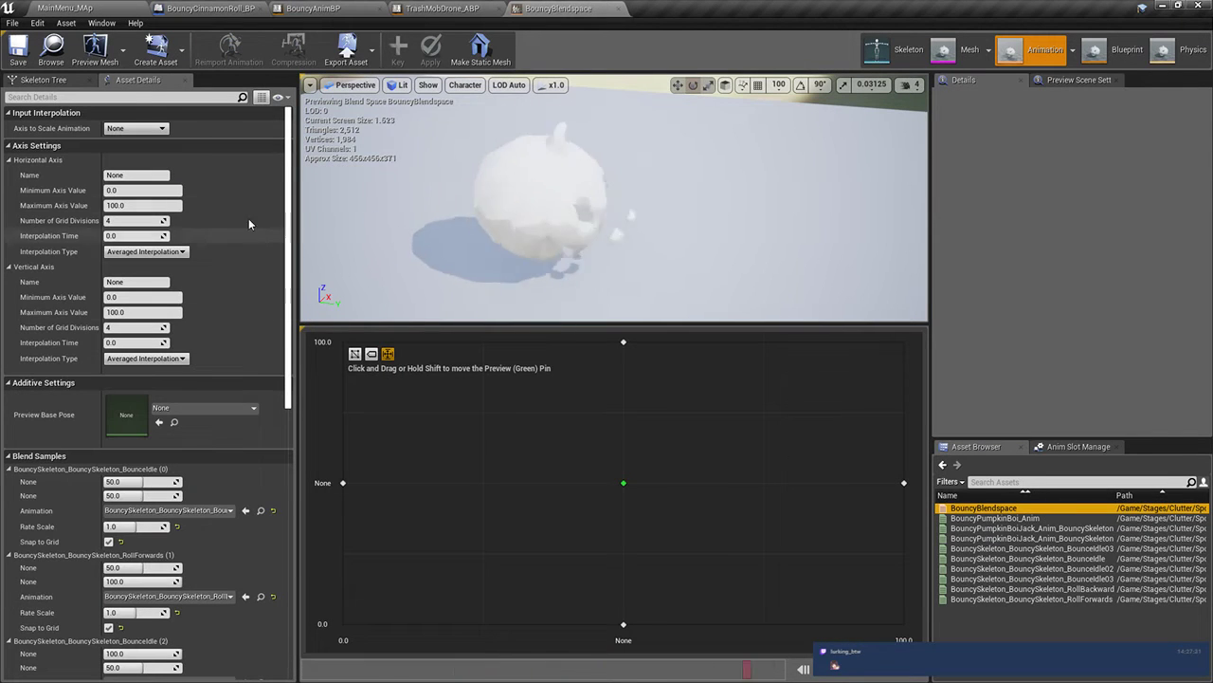
pyautogui.click(133, 176)
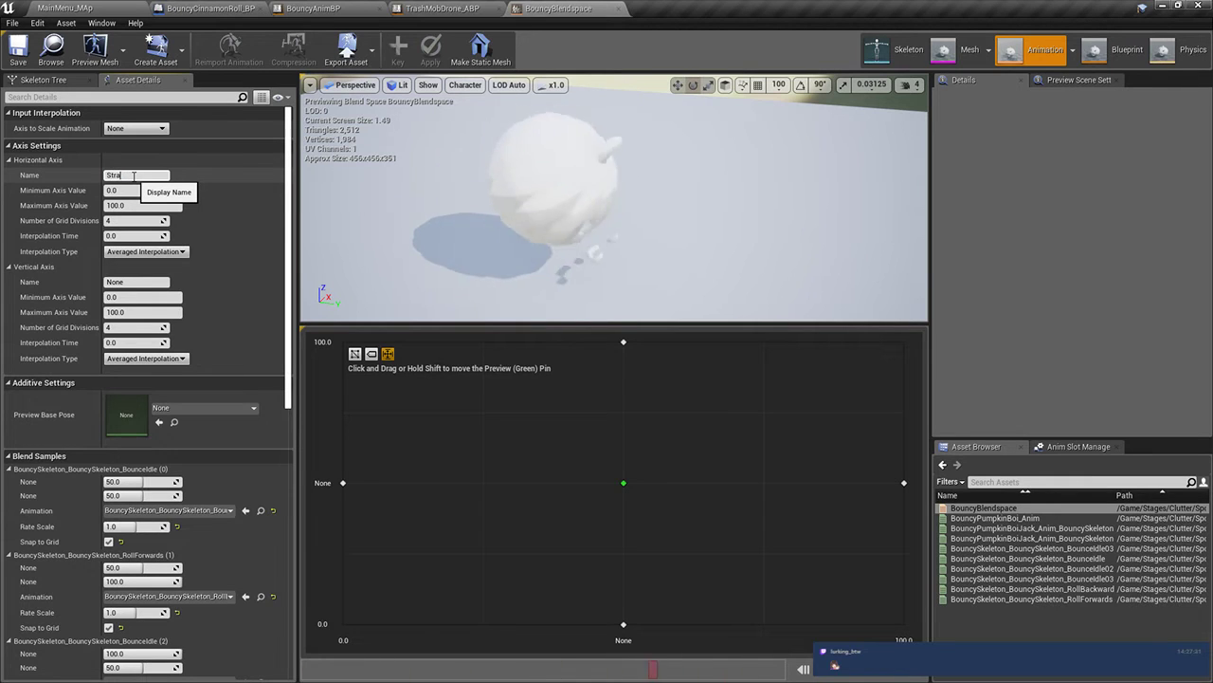
pyautogui.press('Return')
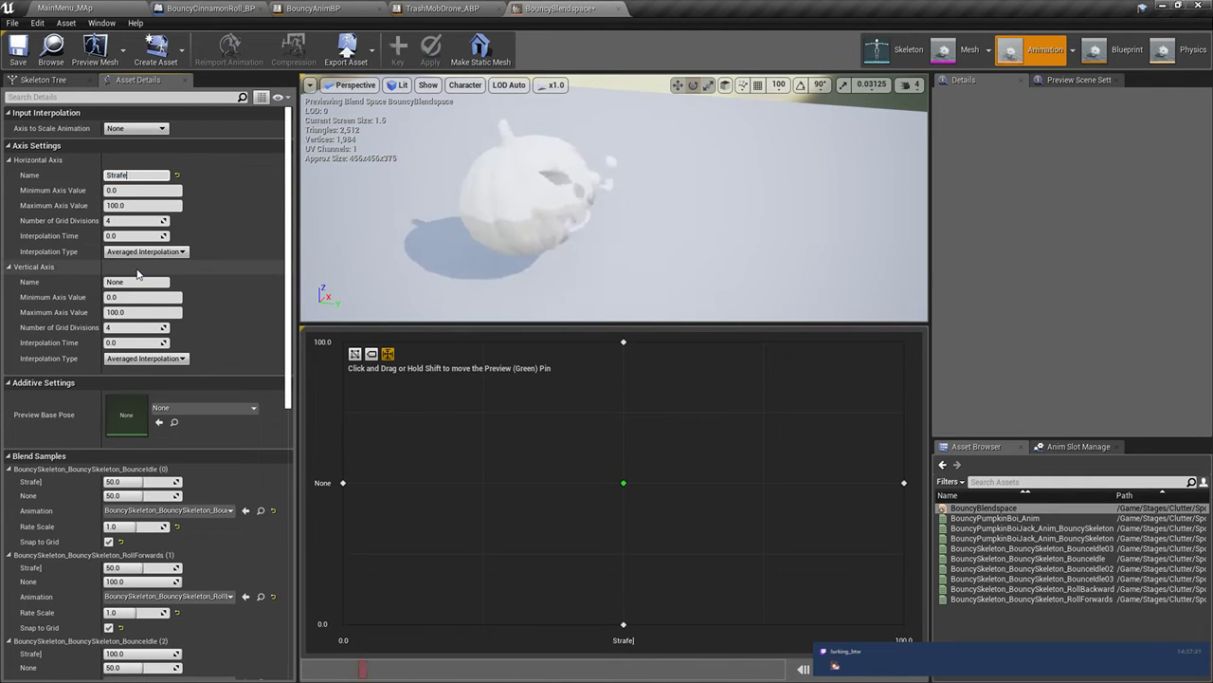
pyautogui.click(124, 282)
pyautogui.write('Spe')
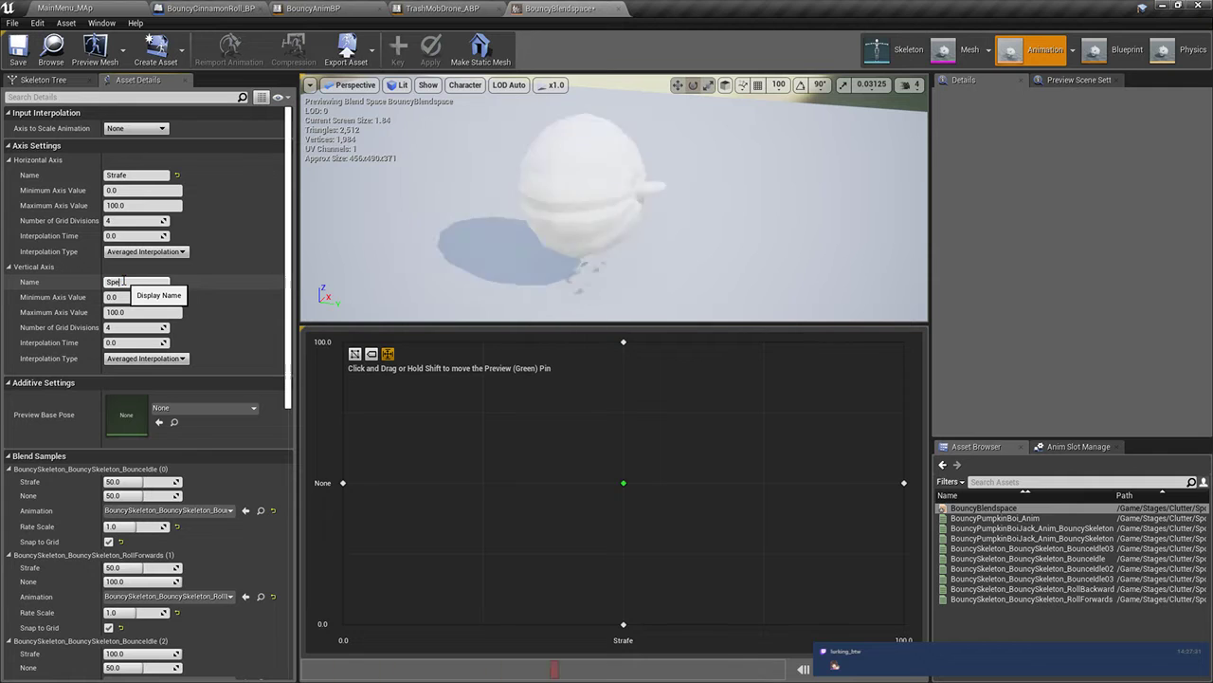
pyautogui.write('ed')
# Set the Speed and Strafe axes to range from -600 to 600, save, and move the preview point toward maximum Speed
pyautogui.click(127, 297)
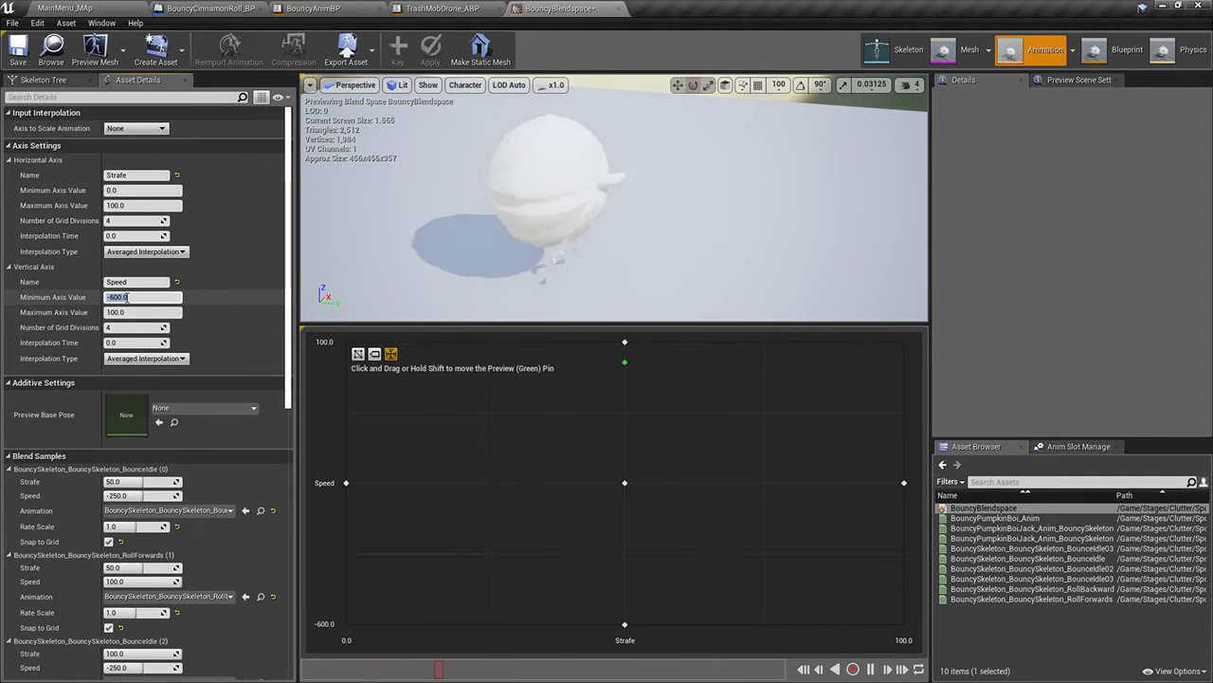
pyautogui.click(130, 312)
pyautogui.write('600')
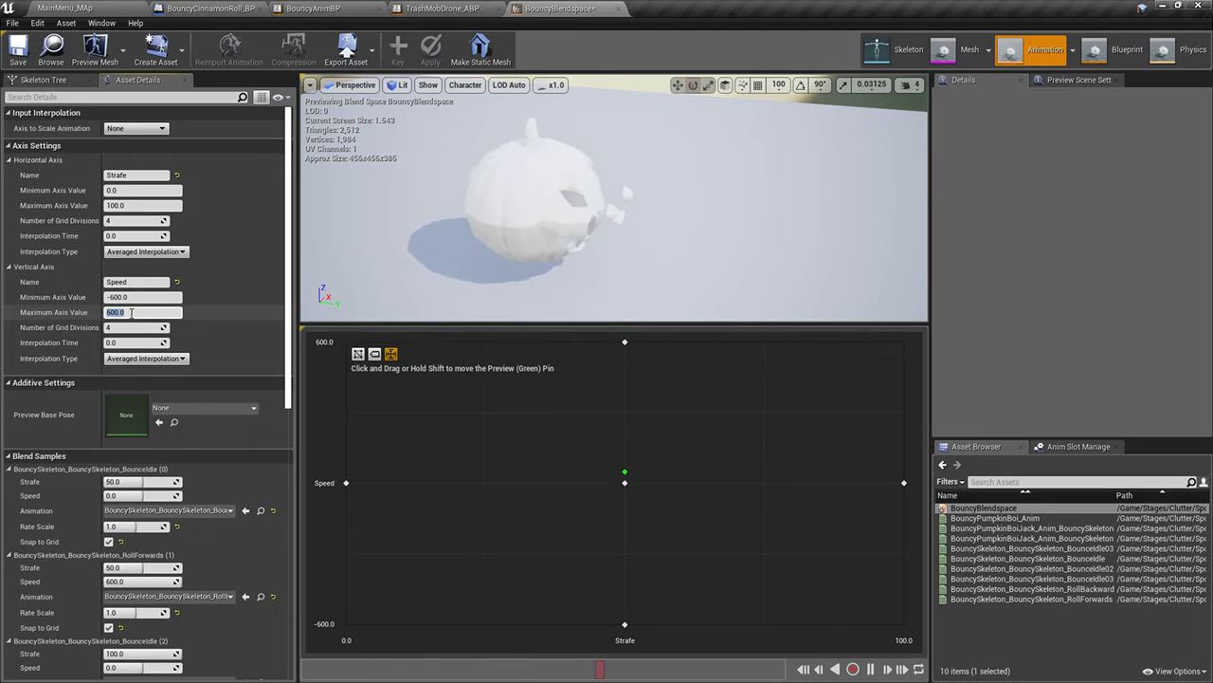
pyautogui.click(145, 190)
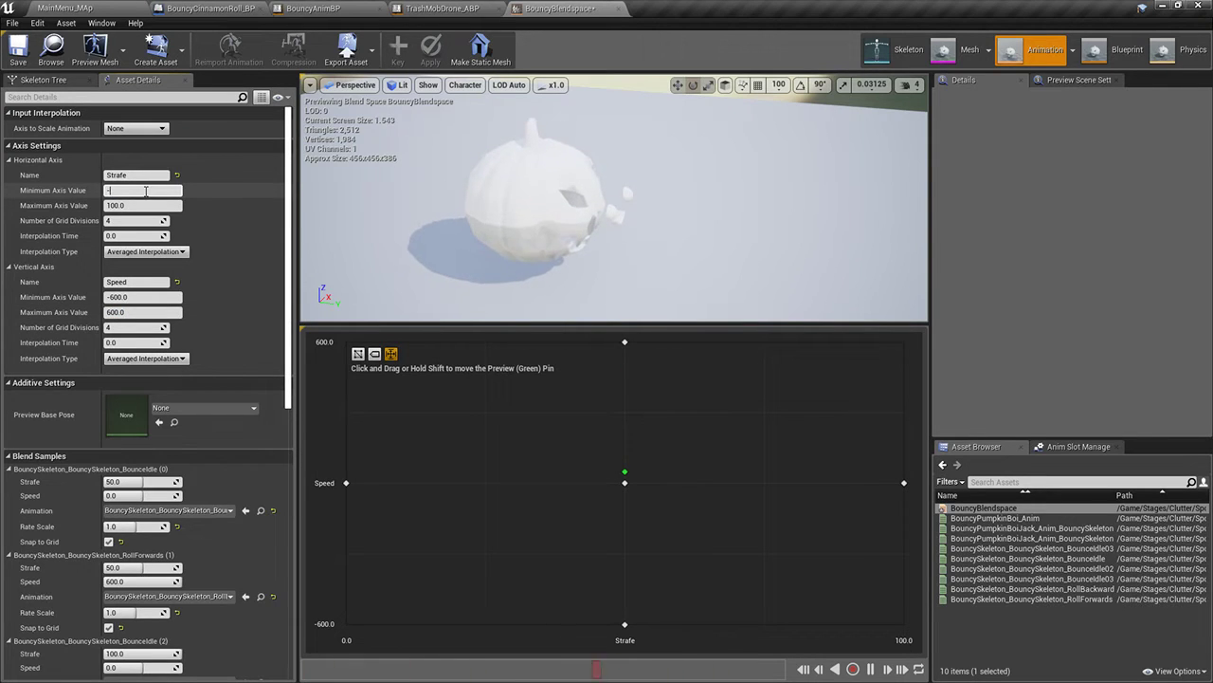
pyautogui.press('Tab')
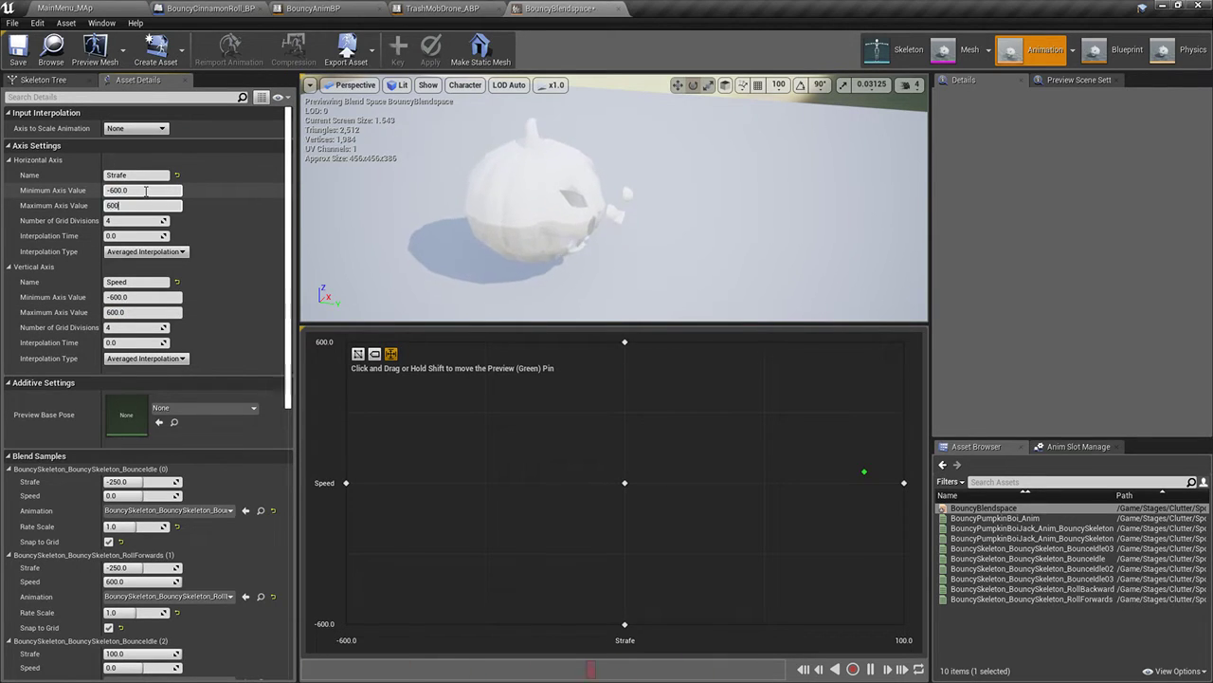
pyautogui.write('600')
pyautogui.press('Return')
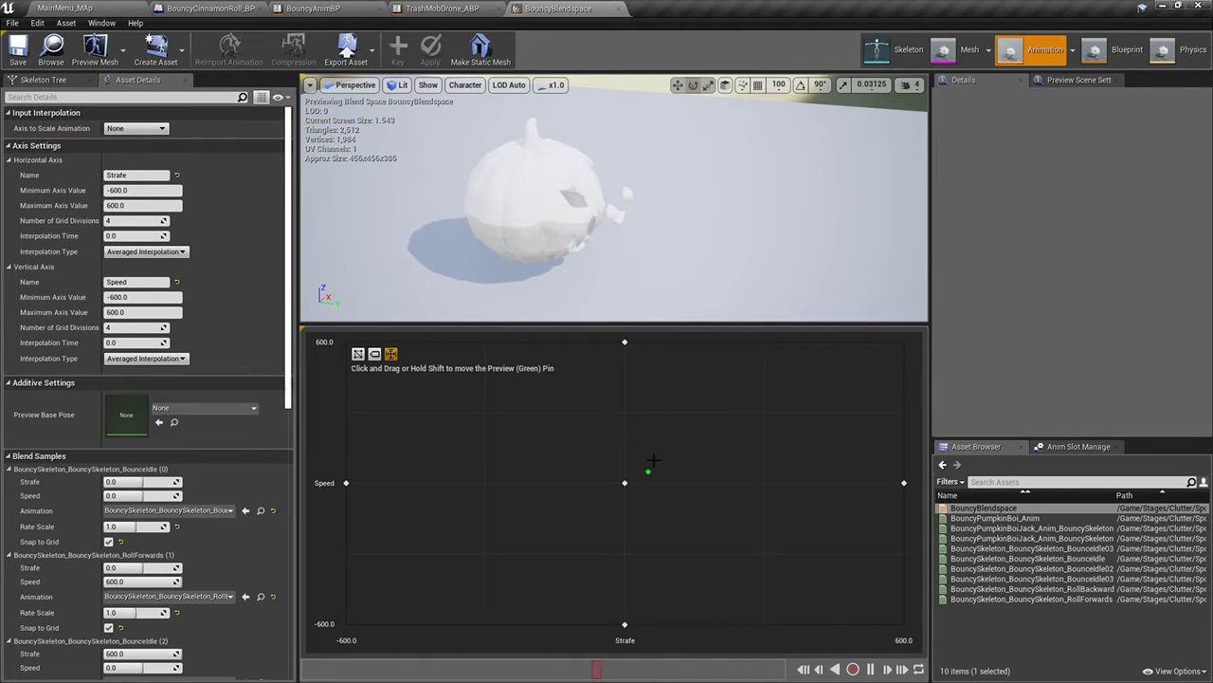
pyautogui.moveTo(654, 461); pyautogui.dragTo(626, 351)
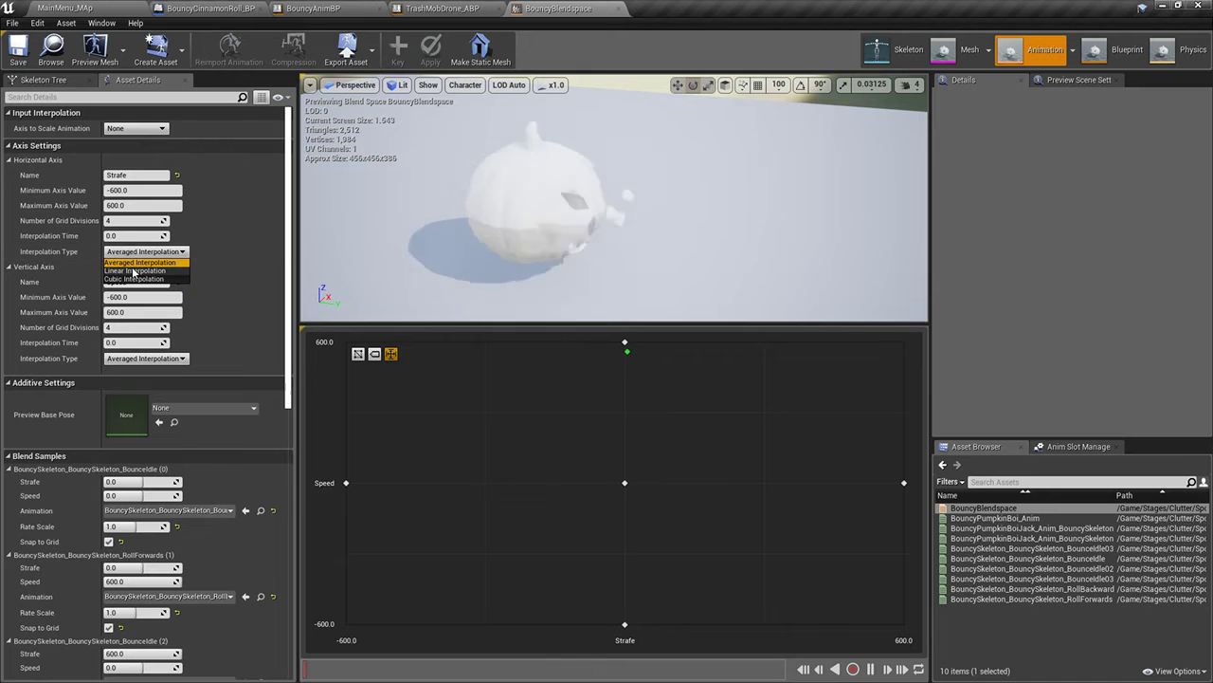
# Set the interpolation time of both the Strafe and Speed axes to 0.5
pyautogui.click(135, 235)
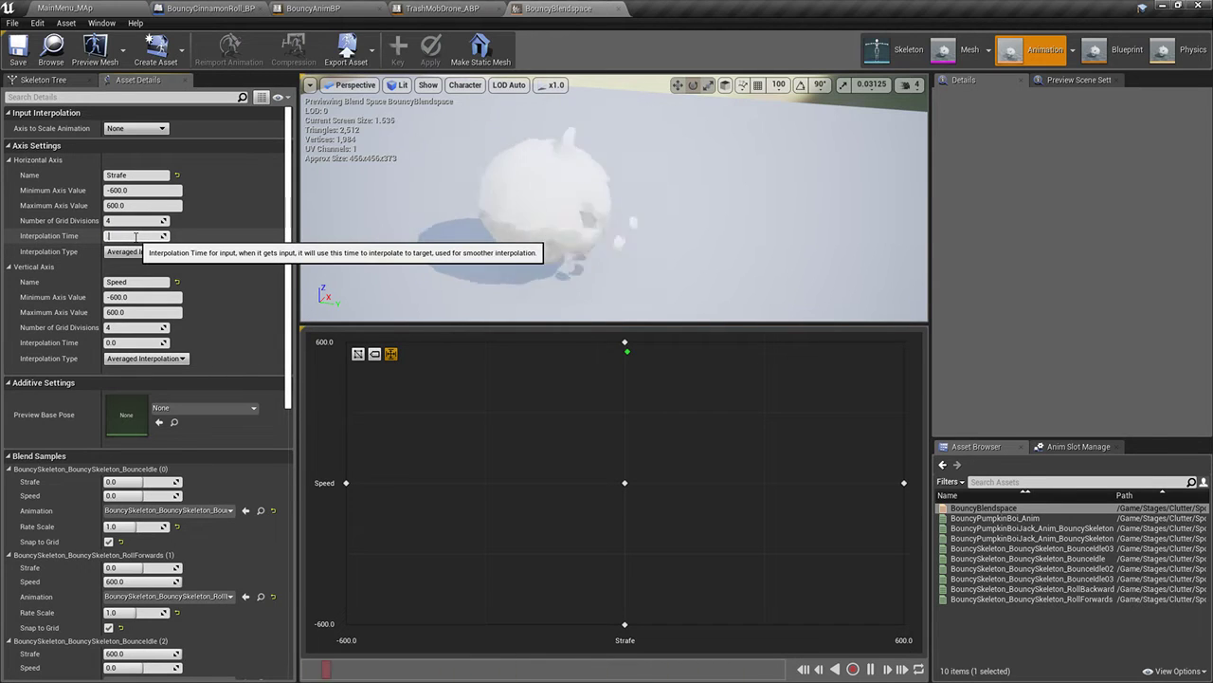
pyautogui.write('0.5')
pyautogui.click(114, 343)
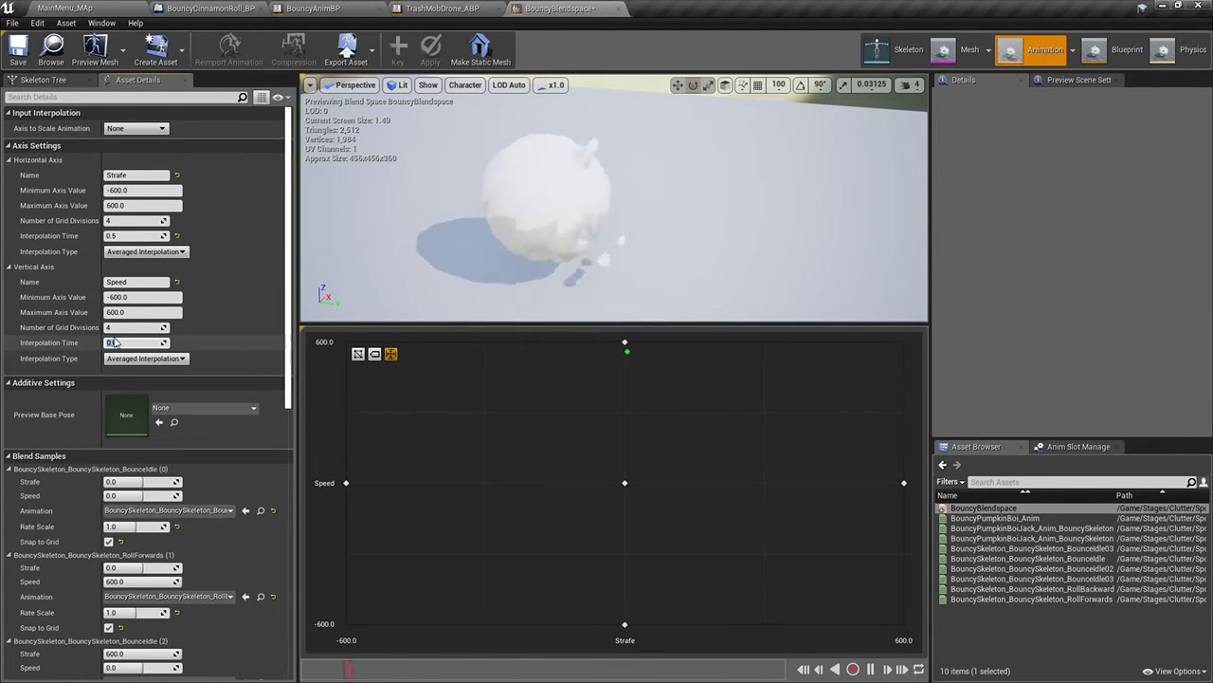
pyautogui.write('0.5')
# Set the number of grid divisions to 6 on both the Strafe and Speed axes and save BouncyBlendspace
pyautogui.click(132, 220)
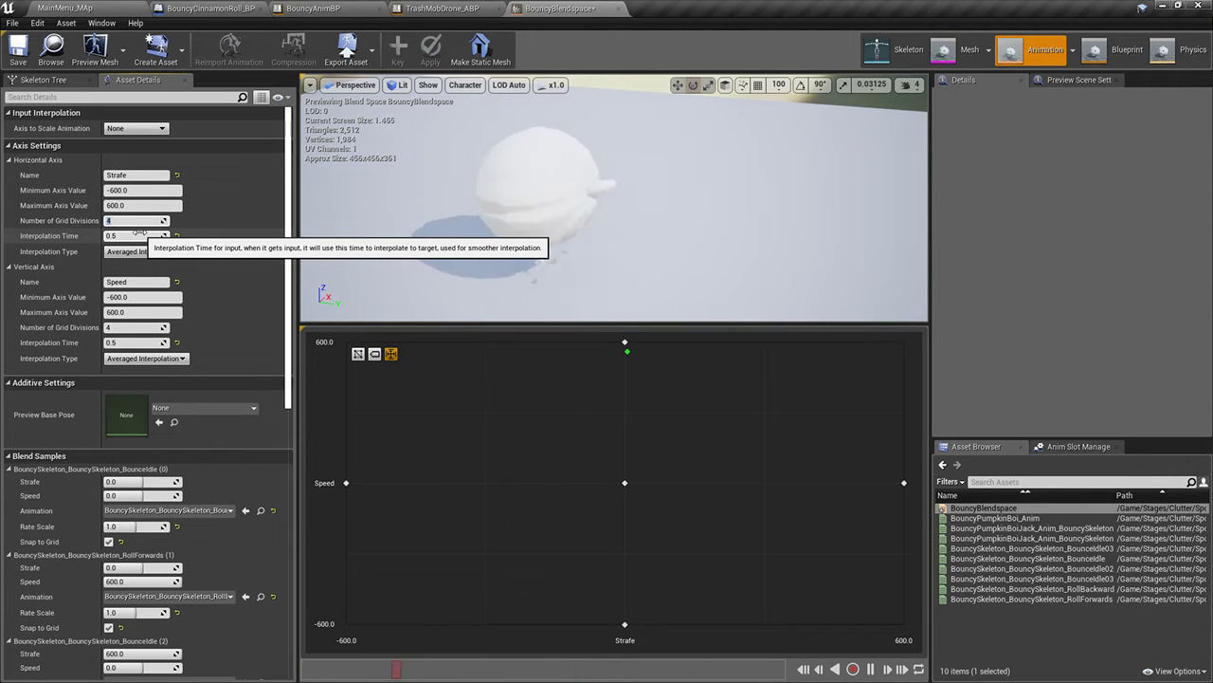
pyautogui.write('6')
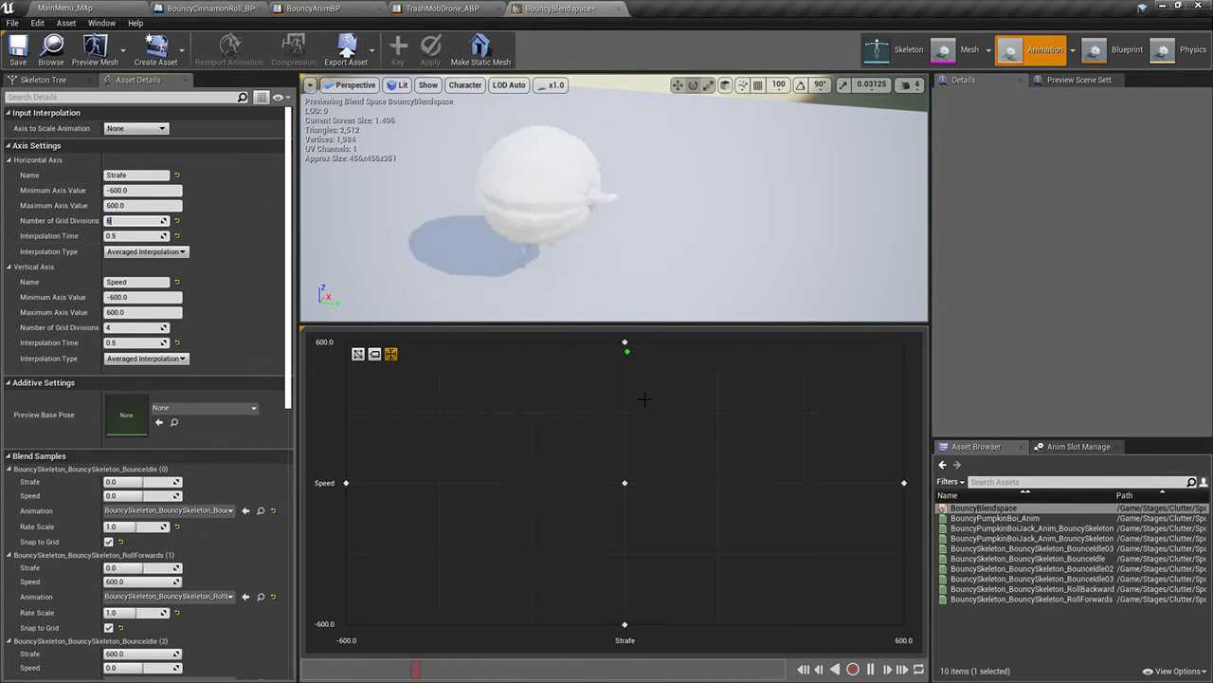
pyautogui.click(137, 327)
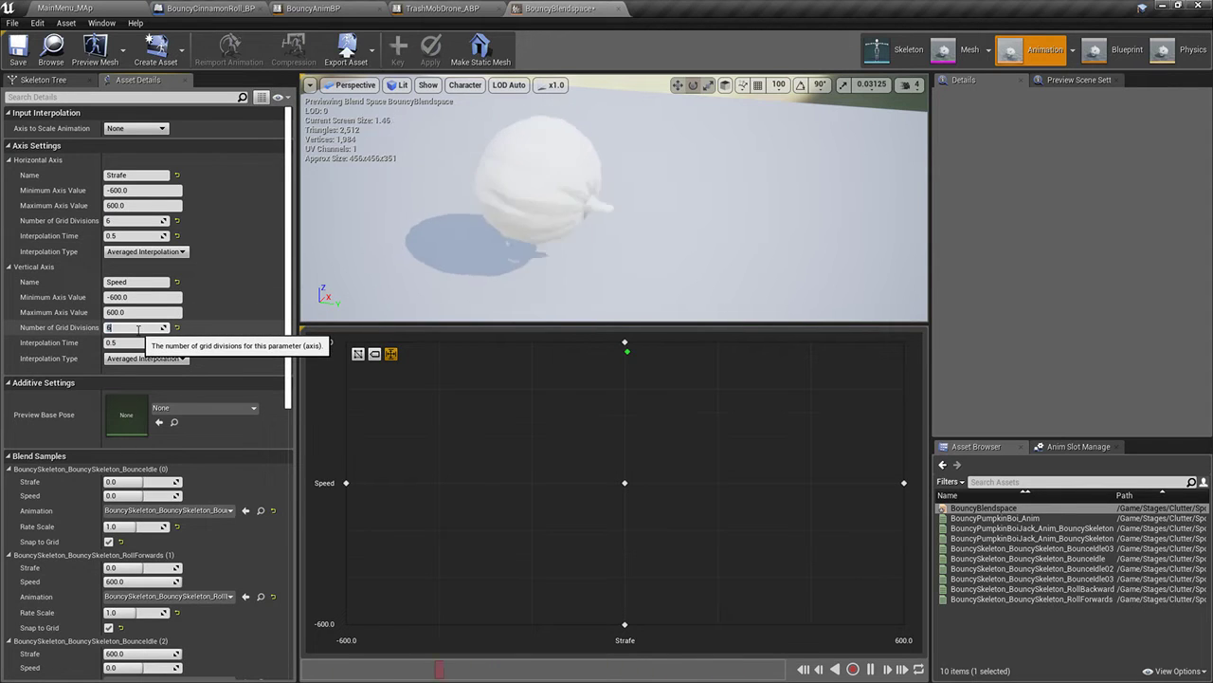
pyautogui.write('6')
pyautogui.press('Return')
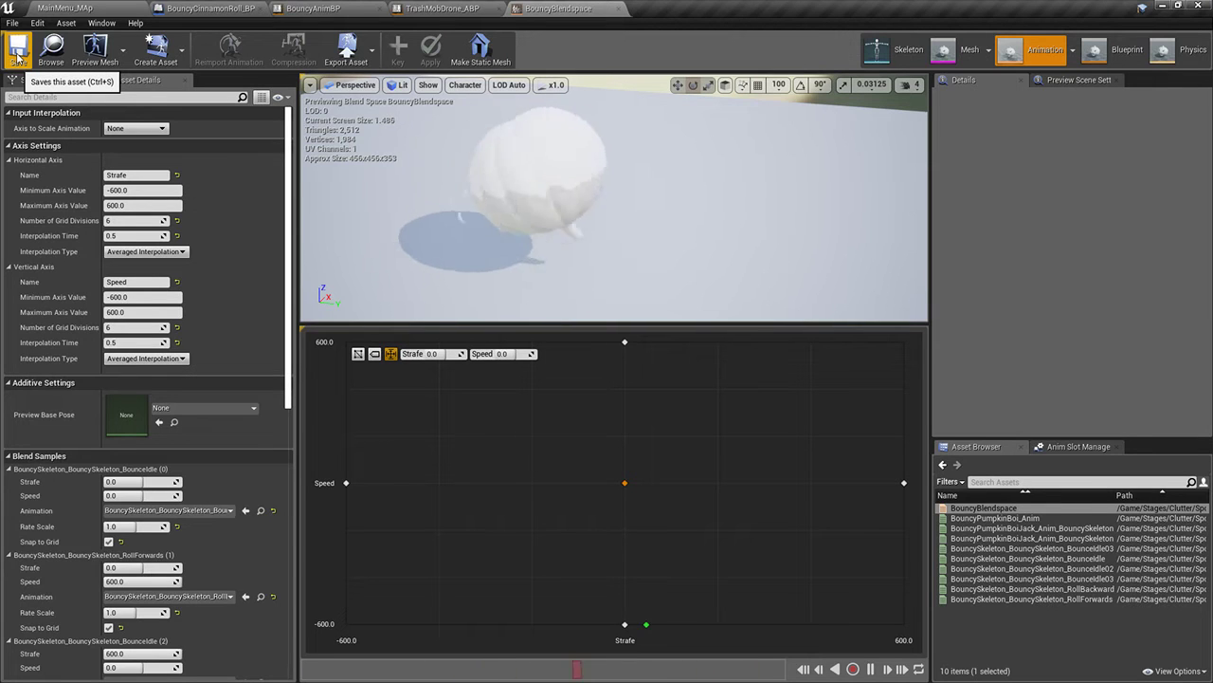
pyautogui.click(17, 49)
# In the MainMenu_MAp world settings, set the Default Pawn Class to BouncyCinnamonRoll_BP
pyautogui.click(62, 7)
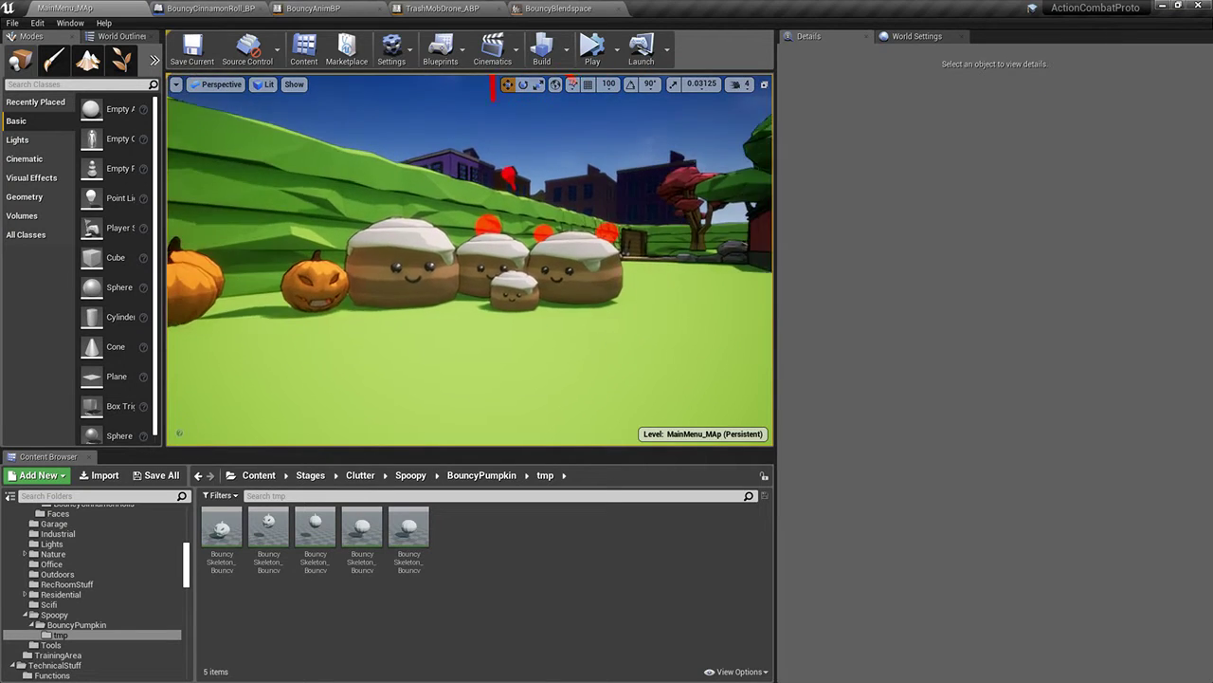
pyautogui.click(912, 36)
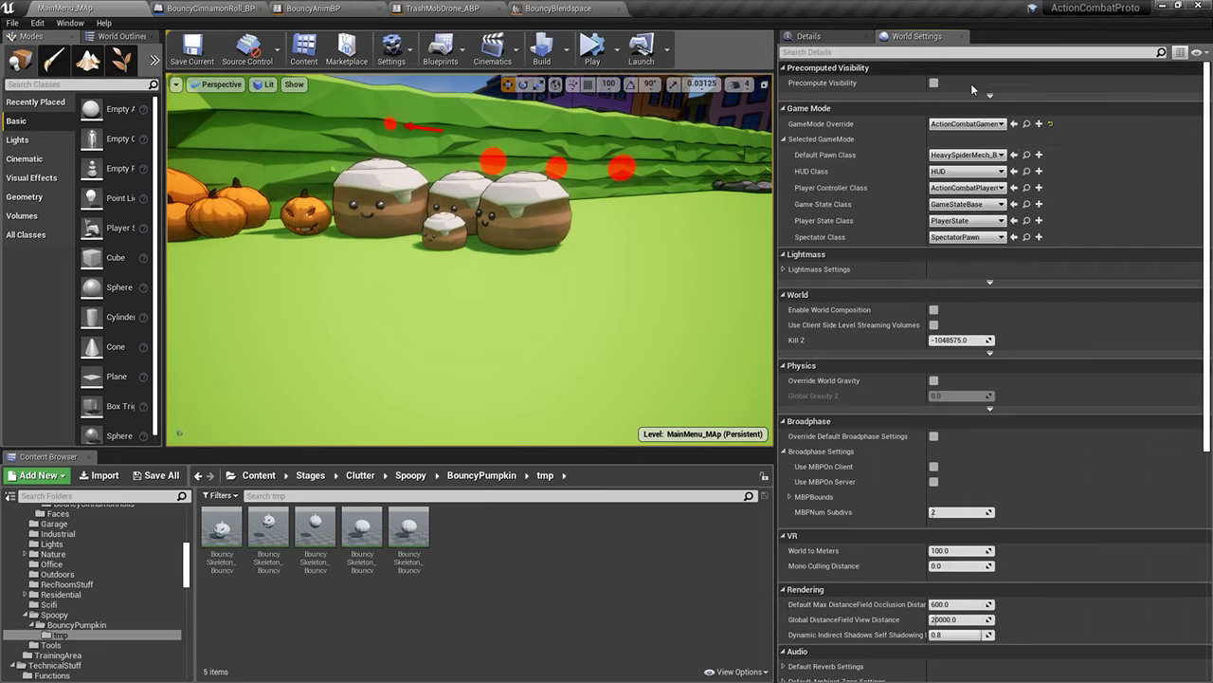
pyautogui.click(976, 156)
pyautogui.write('cinna')
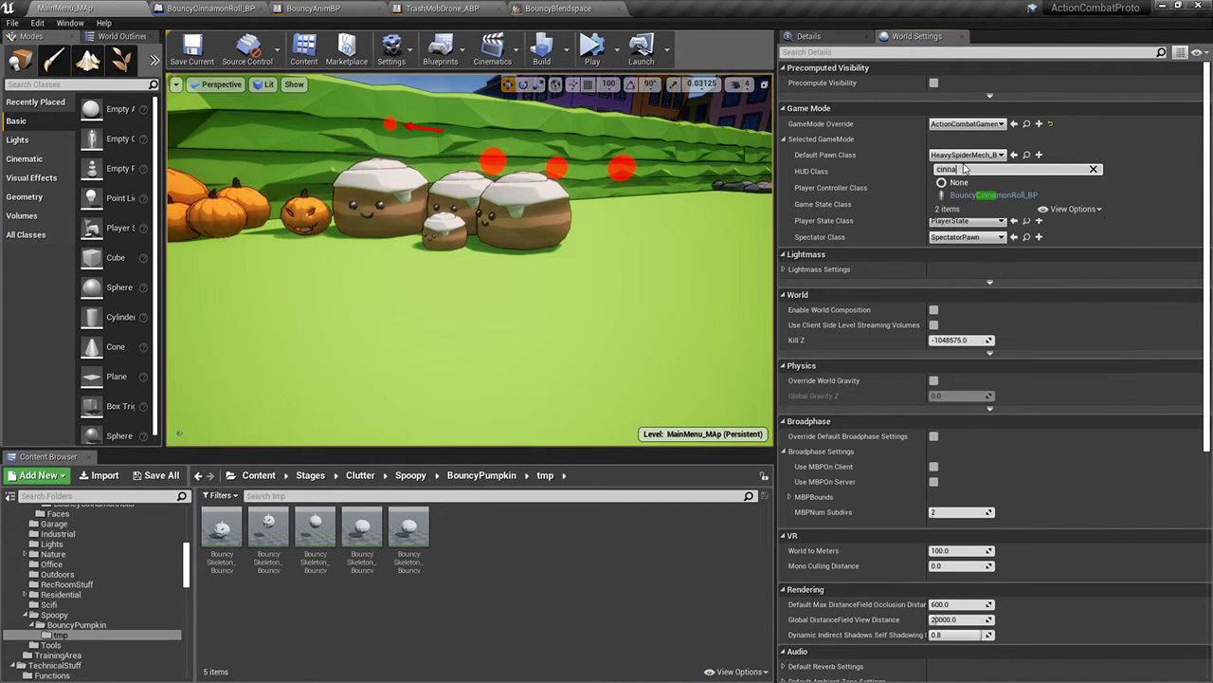
pyautogui.click(1025, 196)
# Play the level in the selected viewport, roll the cinnamon roll forward to test its animations, and stop playing
pyautogui.click(617, 49)
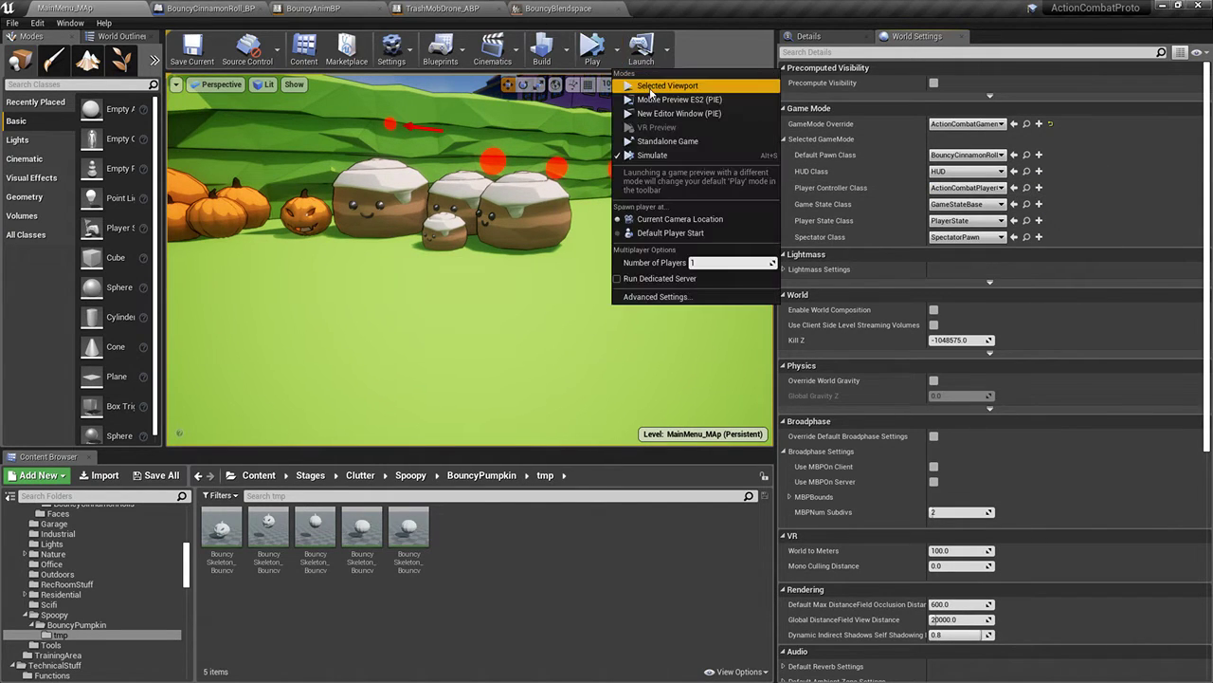
pyautogui.click(654, 84)
pyautogui.press('w')
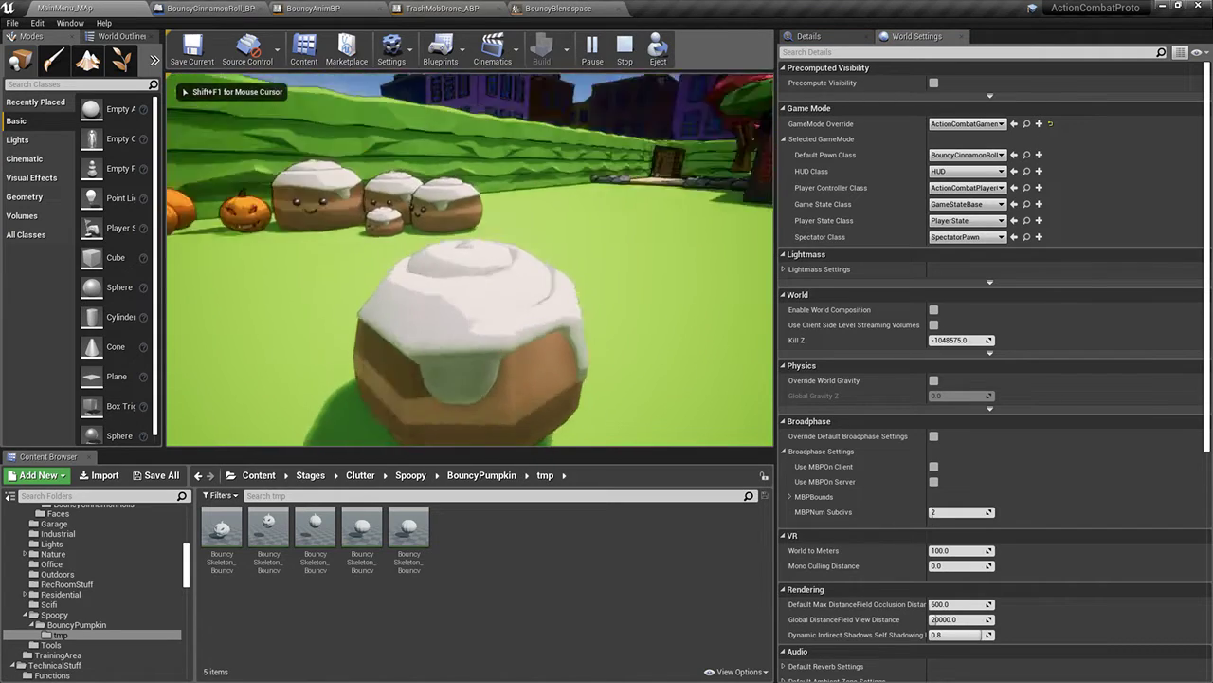
pyautogui.press('w')
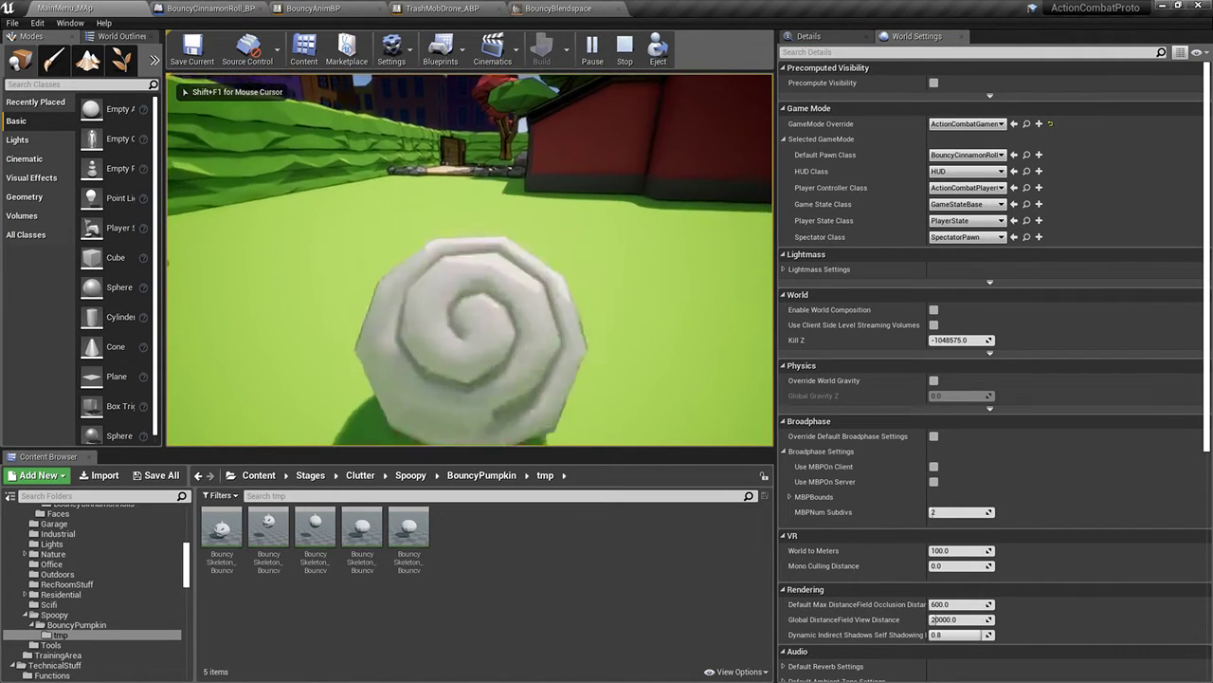
pyautogui.press('w')
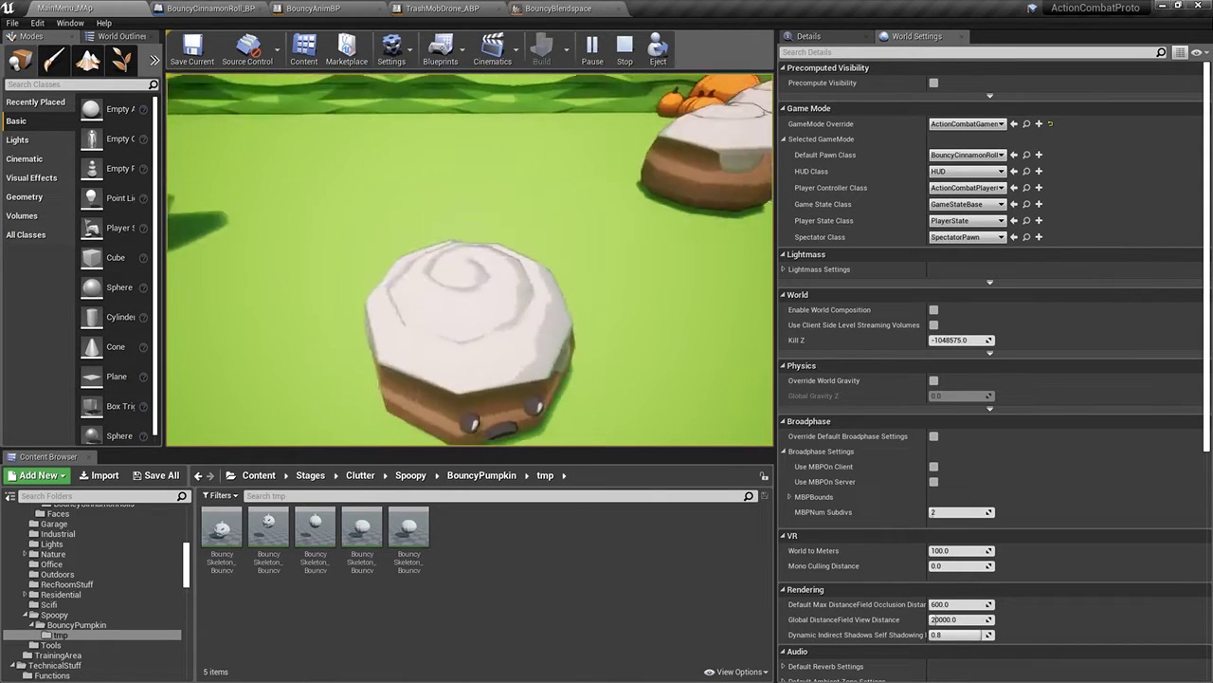
pyautogui.press('Escape')
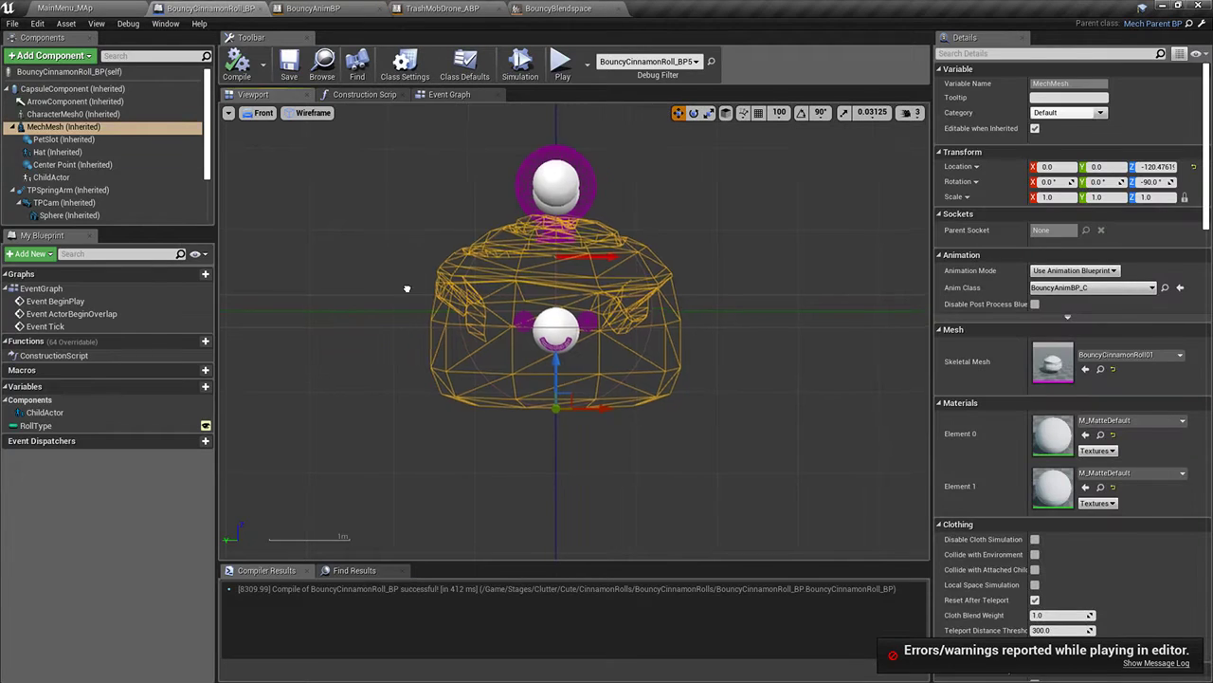
# Locate the class used by BouncyCinnamonRoll_BP's ChildActor component and open CuteFace_BP
pyautogui.click(60, 167)
pyautogui.click(55, 178)
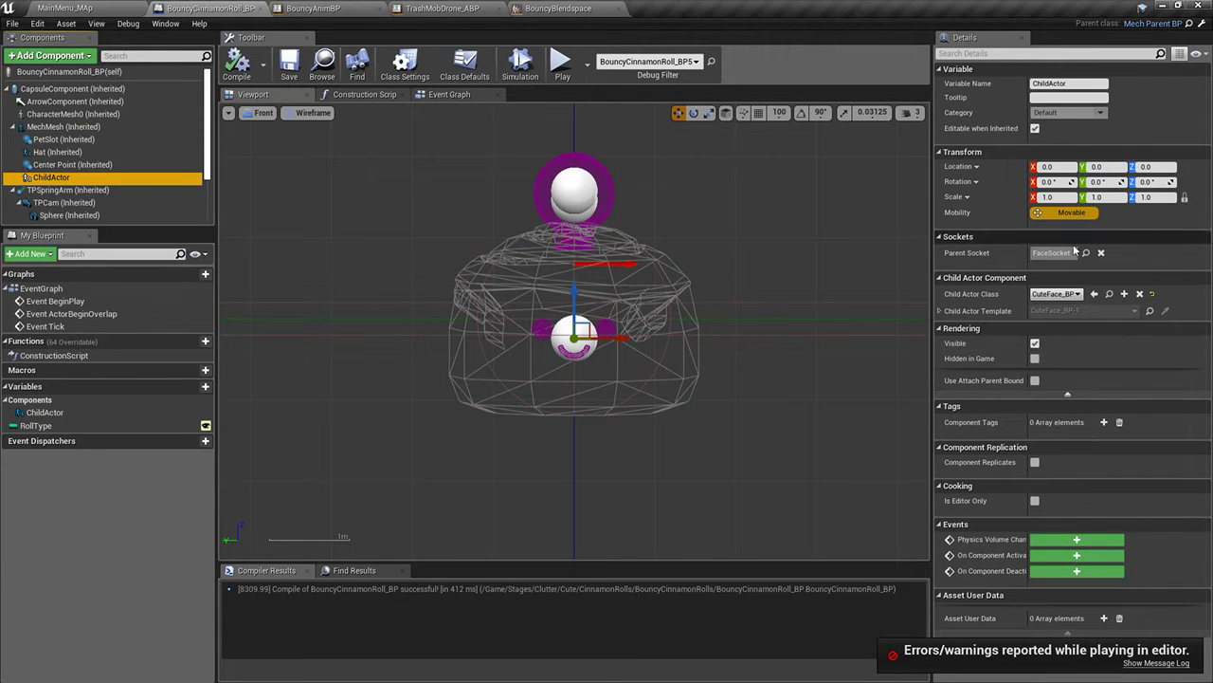
pyautogui.click(1109, 294)
pyautogui.doubleClick(503, 533)
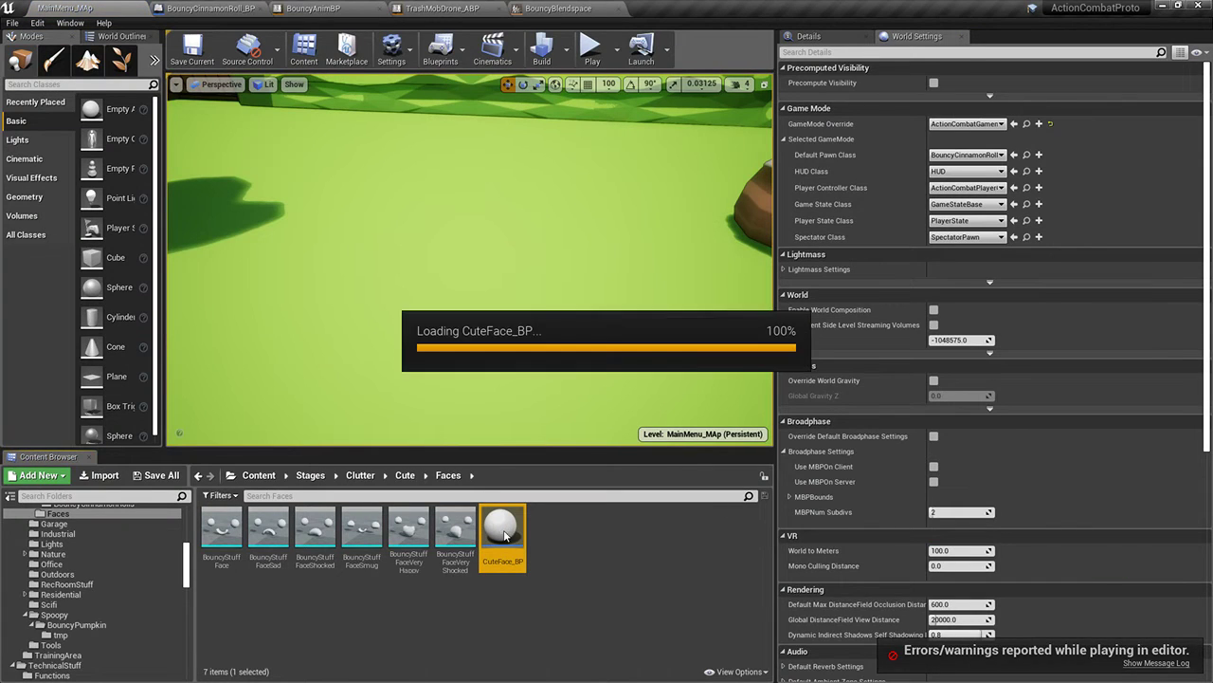
# Set the StaticMesh collision preset in CuteFace_BP to NoCollision, compile and save, and return to the level
pyautogui.click(40, 101)
pyautogui.scroll(-3, 1090, 380)
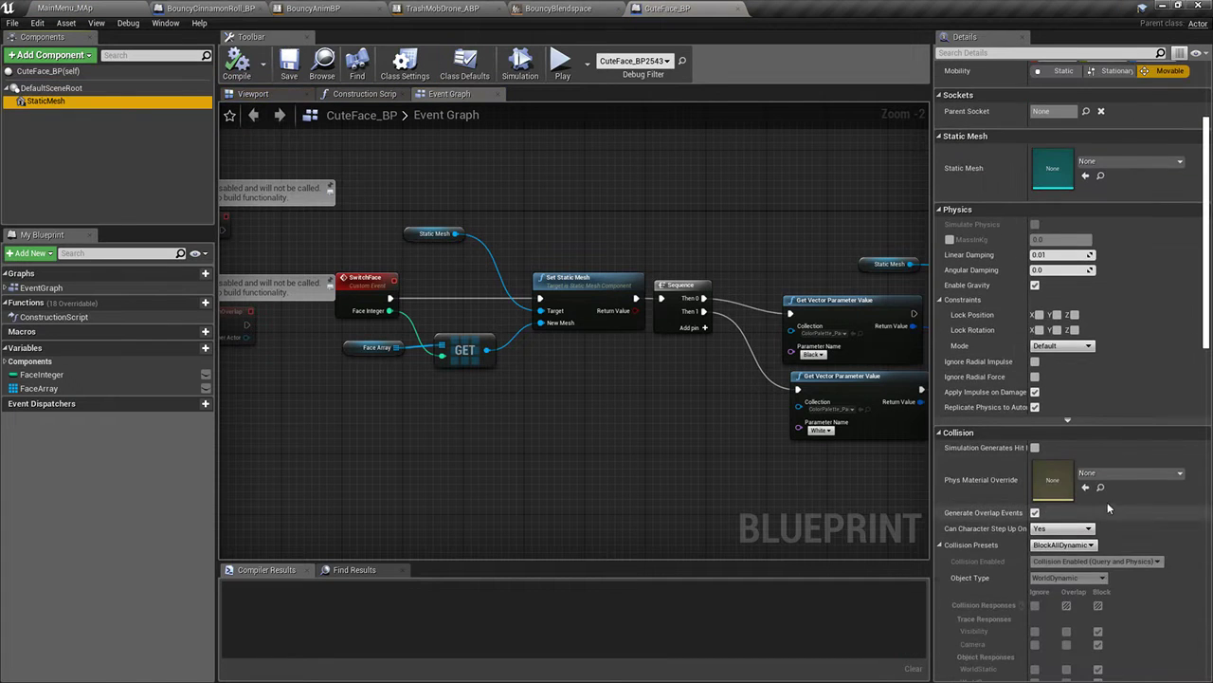
pyautogui.click(1064, 544)
pyautogui.click(1059, 378)
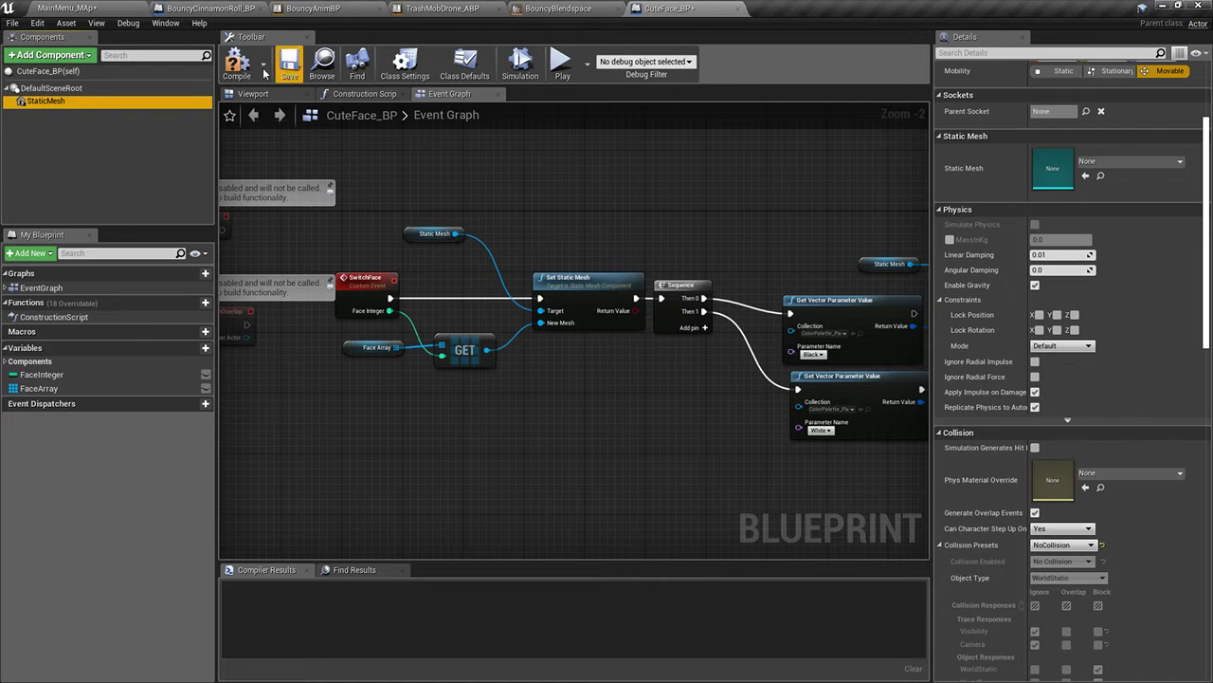
pyautogui.click(237, 65)
pyautogui.click(289, 64)
pyautogui.click(66, 7)
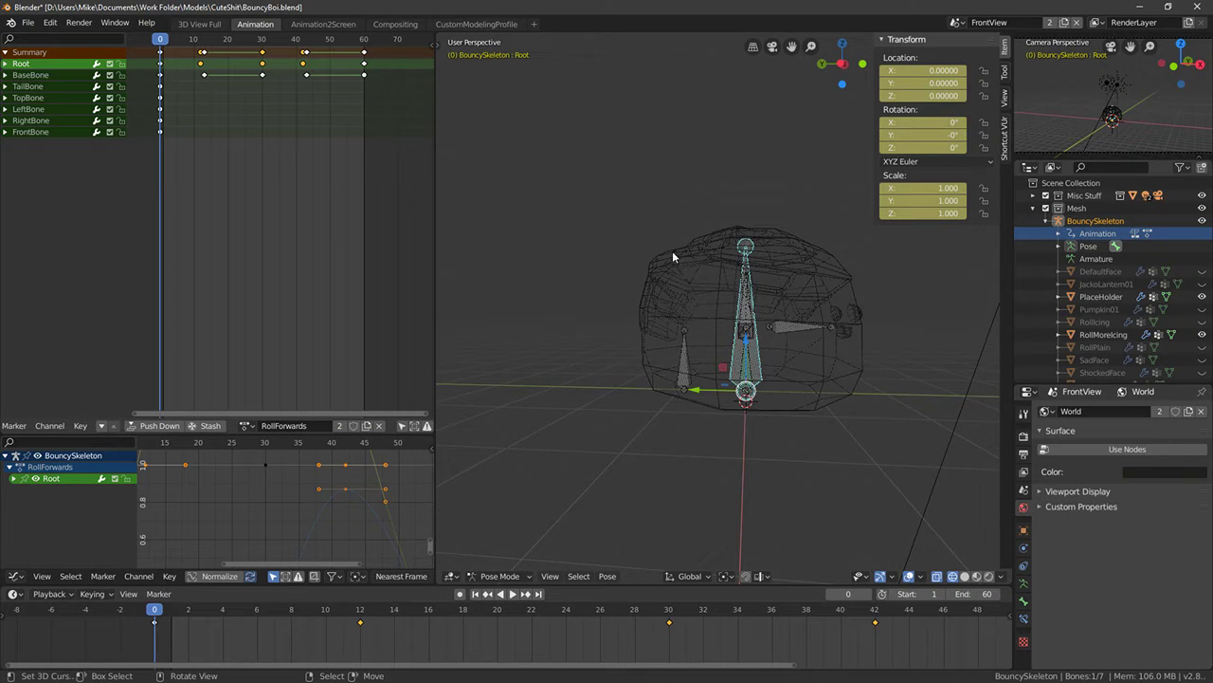
# In Blender, duplicate the frame 0 keyframes of all bones in RollForwards to frame 60 and preview the loop
pyautogui.click(173, 105)
pyautogui.moveTo(174, 106); pyautogui.dragTo(364, 129)
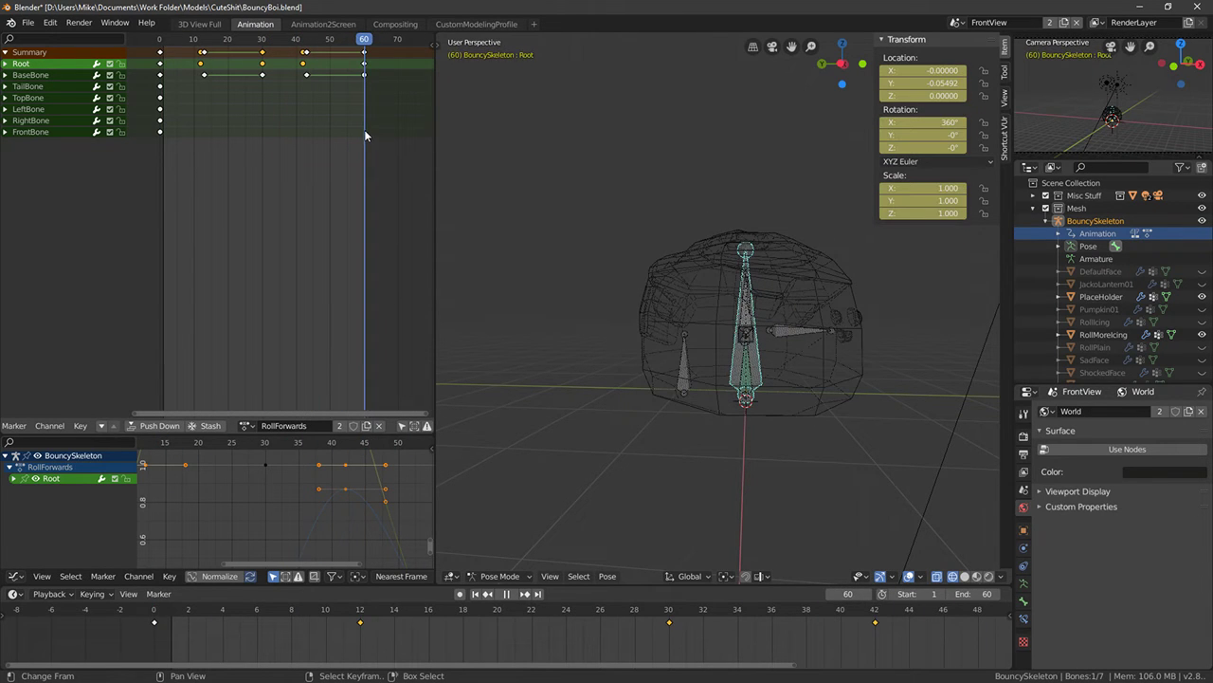
pyautogui.rightClick(159, 53)
pyautogui.hotkey('shift', 'd')
pyautogui.click(364, 76)
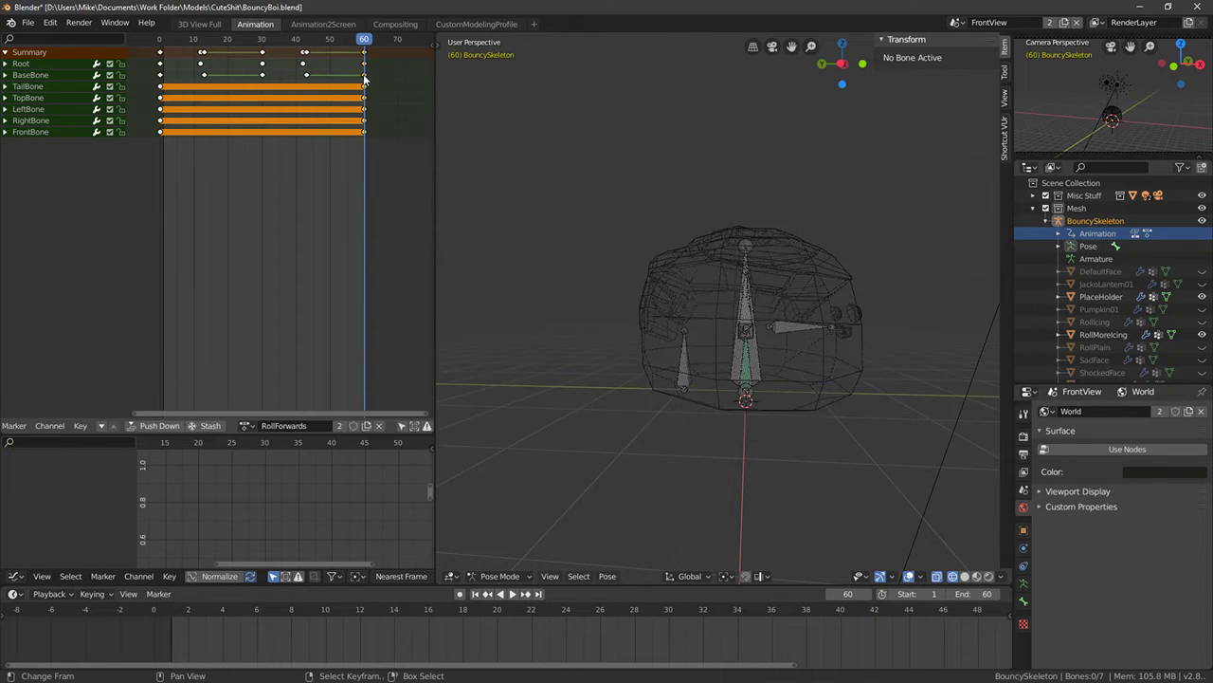
pyautogui.moveTo(366, 80); pyautogui.dragTo(423, 81)
pyautogui.press('space')
pyautogui.press('space')
pyautogui.click(54, 75)
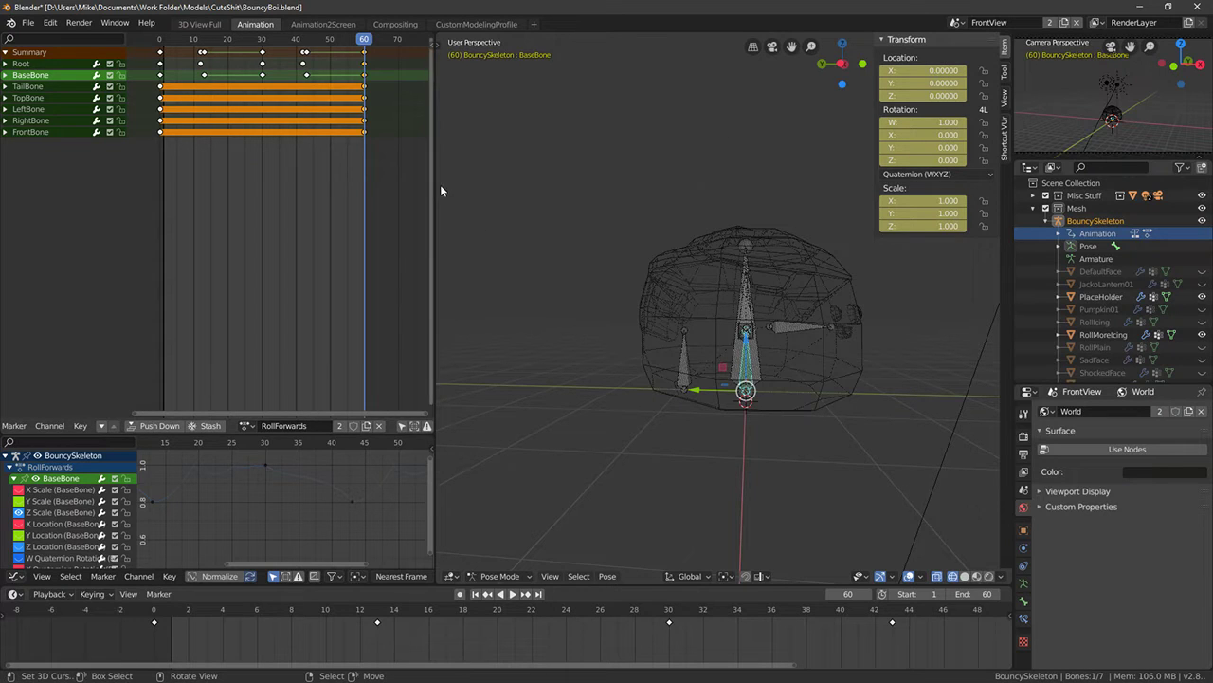
pyautogui.click(164, 65)
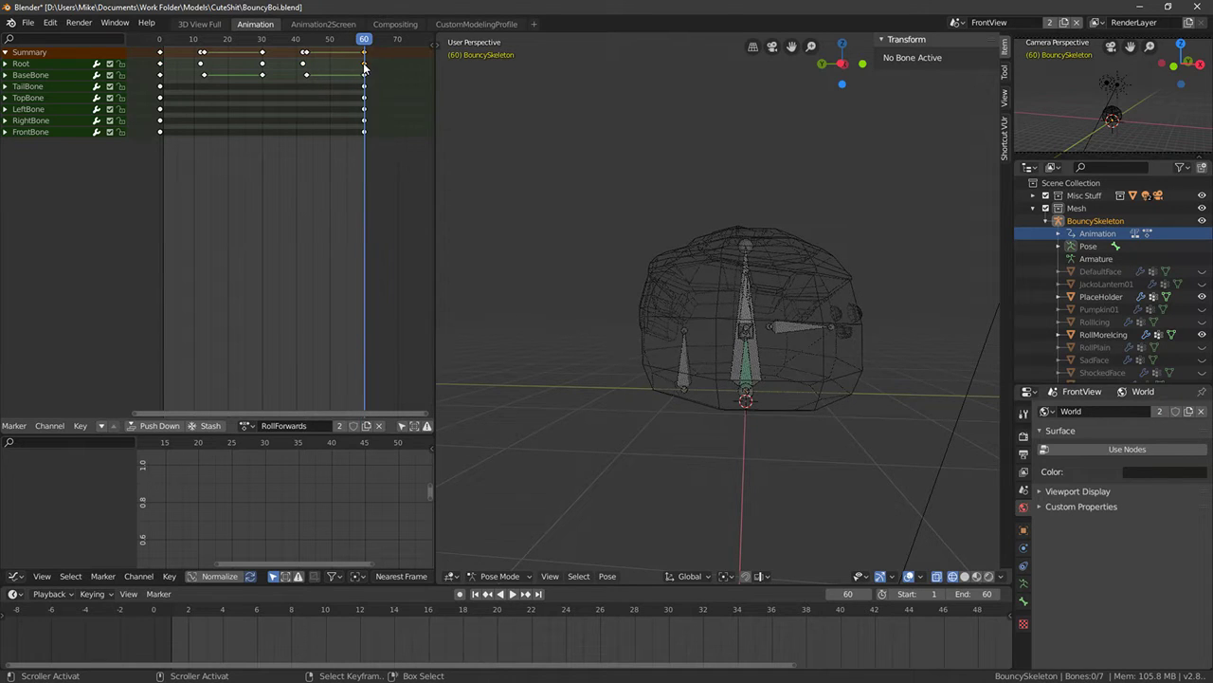
# At frame 59, set the Root bone's X rotation to 359.7° and play back the end of the roll
pyautogui.press('Left')
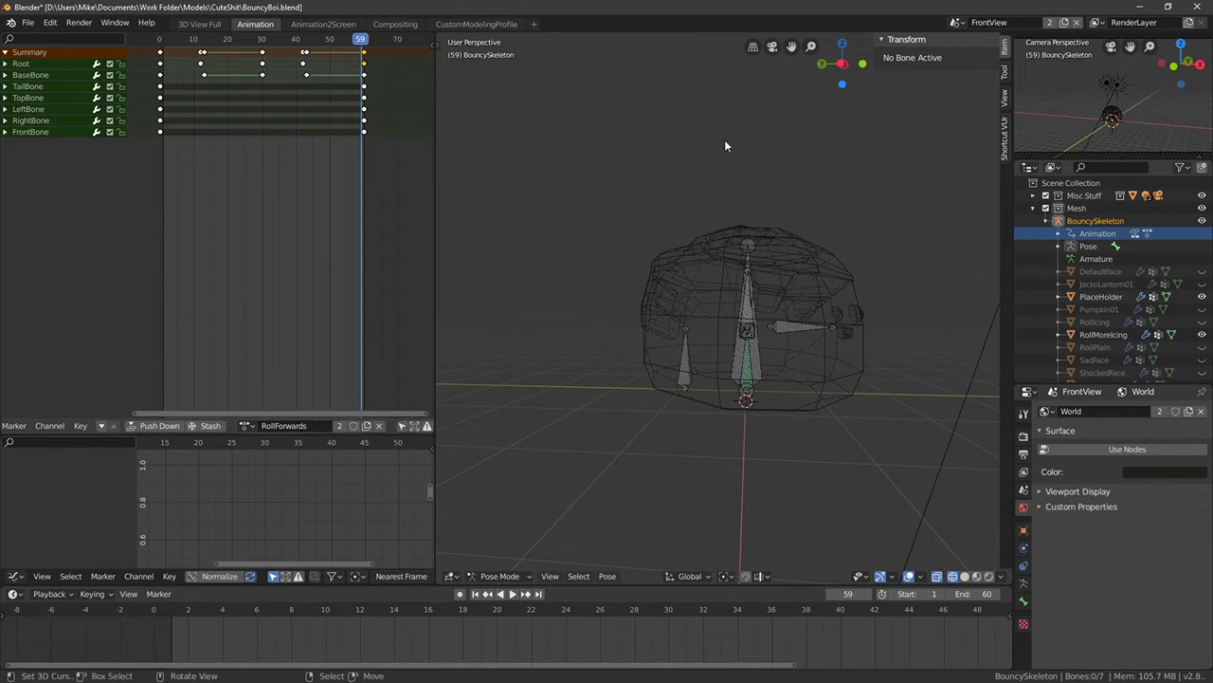
pyautogui.click(747, 380)
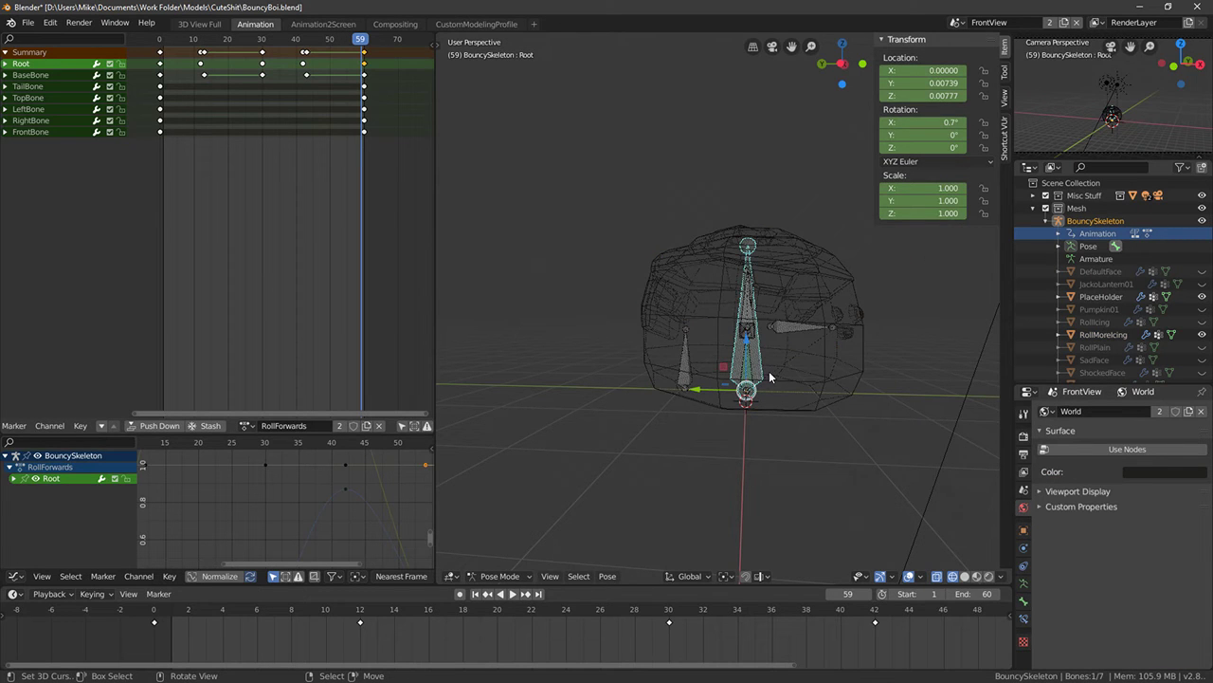
pyautogui.click(928, 123)
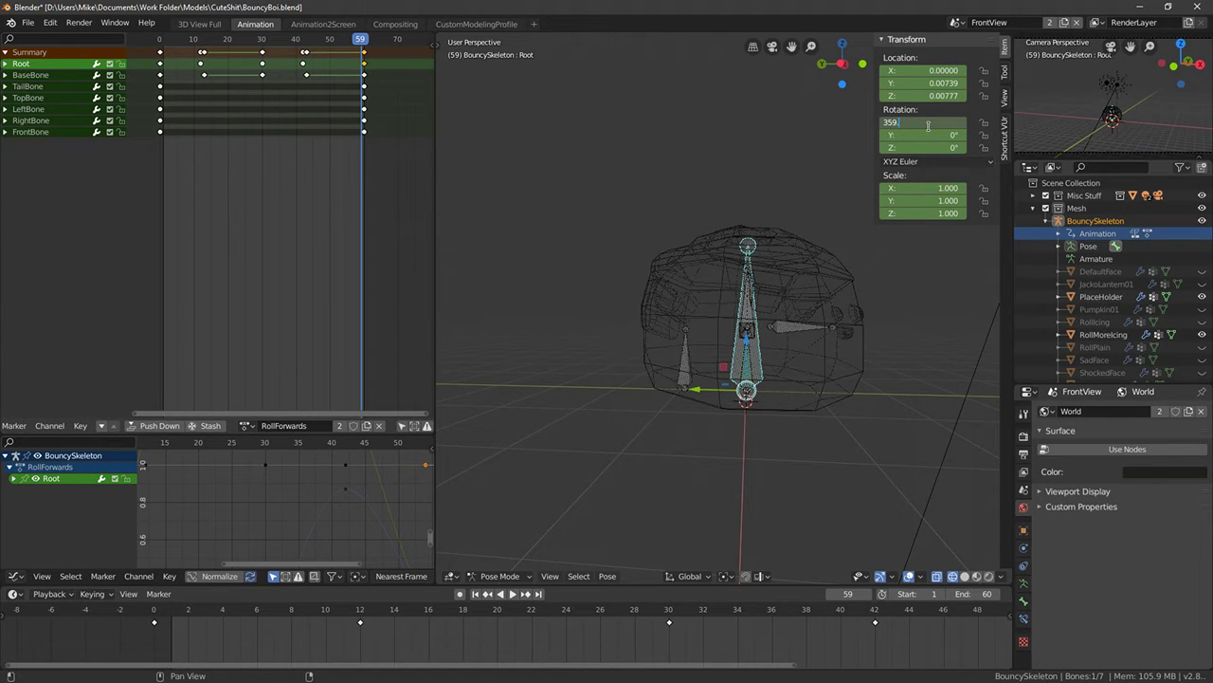
pyautogui.write('359.7')
pyautogui.press('Return')
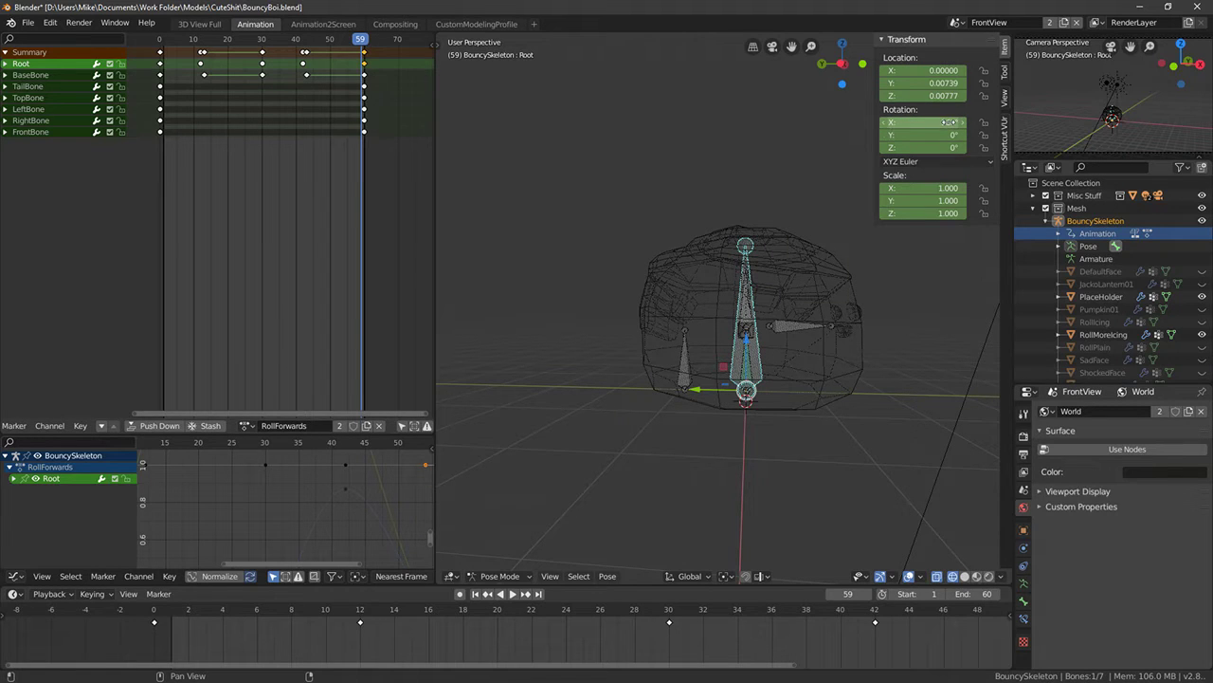
pyautogui.press('space')
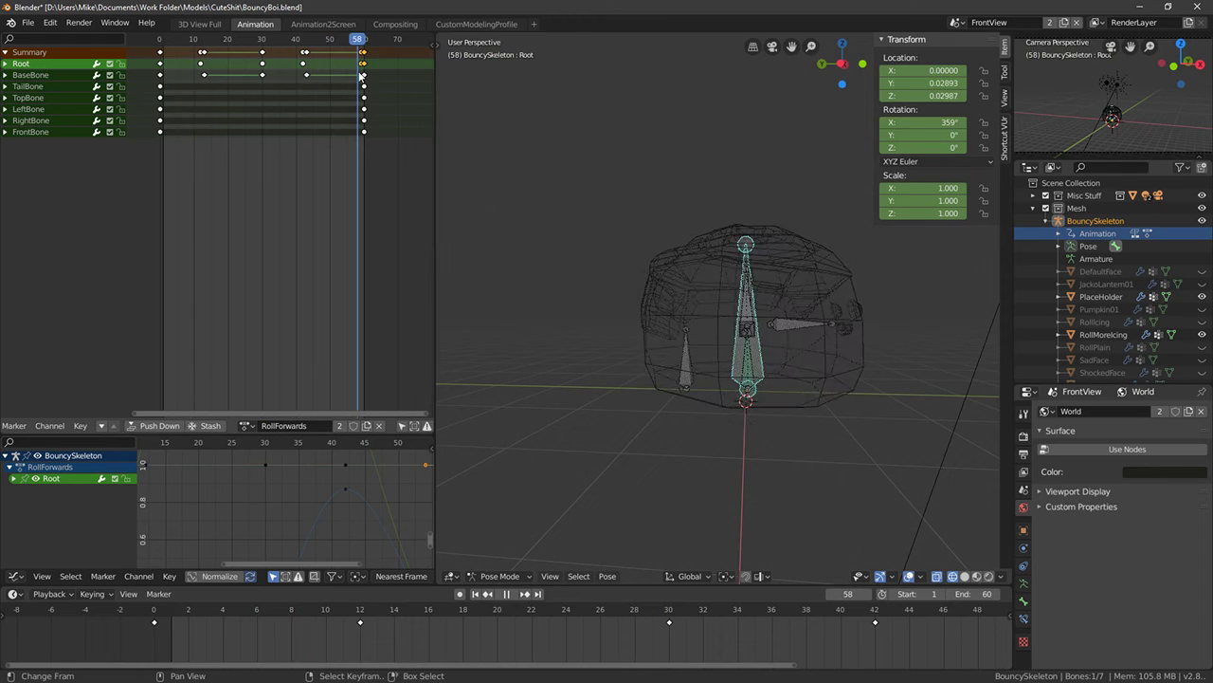
pyautogui.press('space')
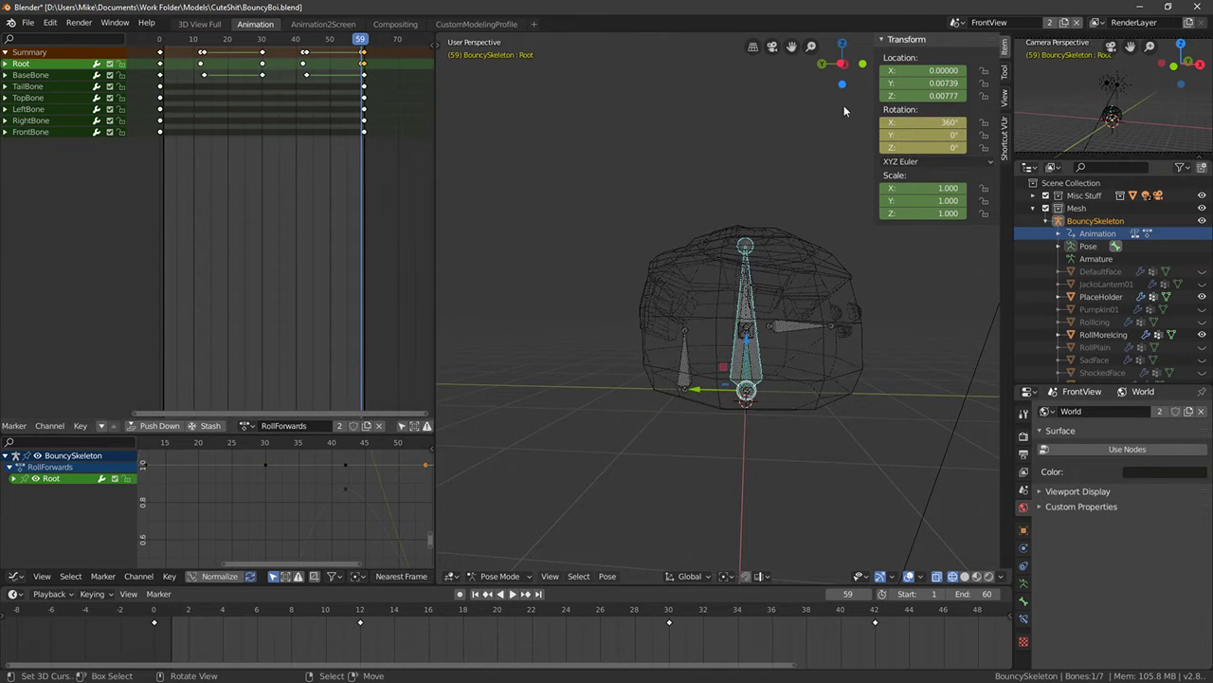
# Change the Root bone's X rotation at frame 59 to 359° and play the RollForwards animation
pyautogui.click(930, 122)
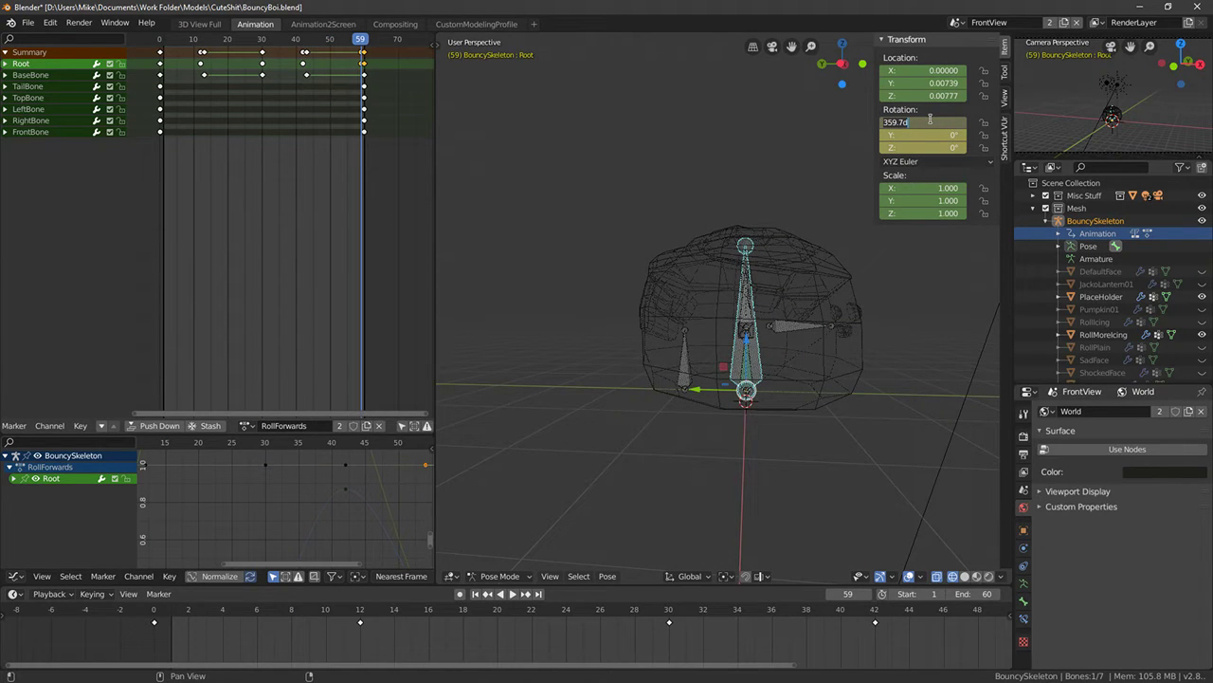
pyautogui.write('9')
pyautogui.press('Return')
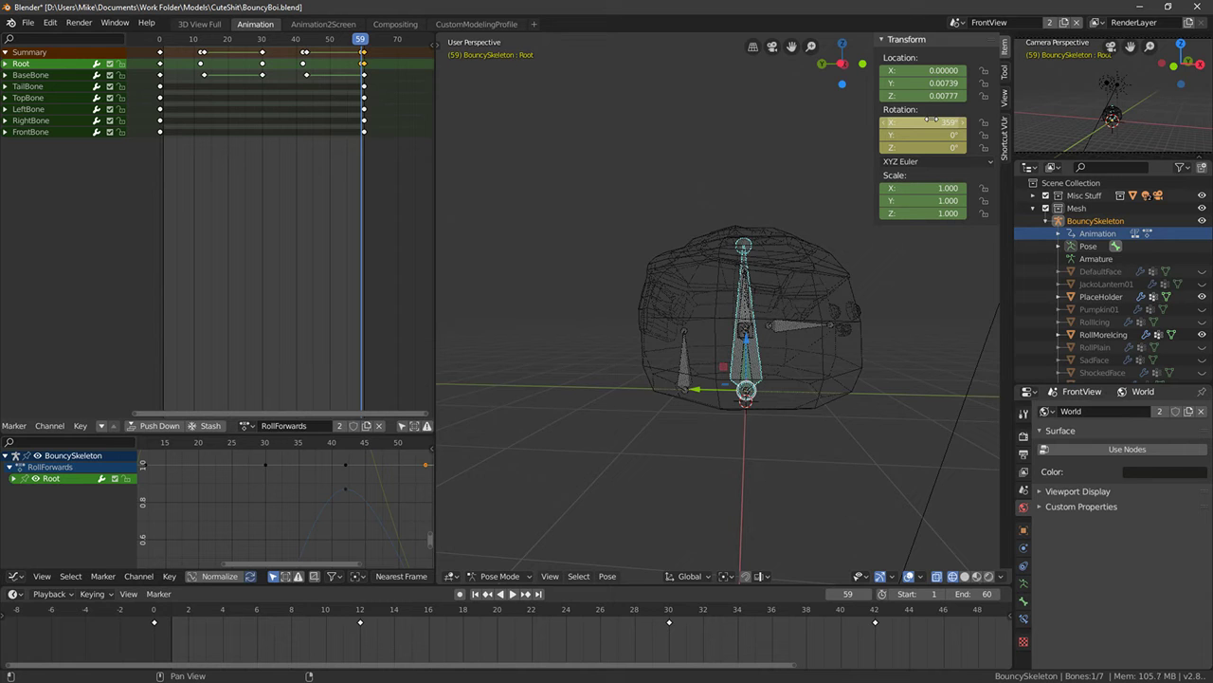
pyautogui.press('space')
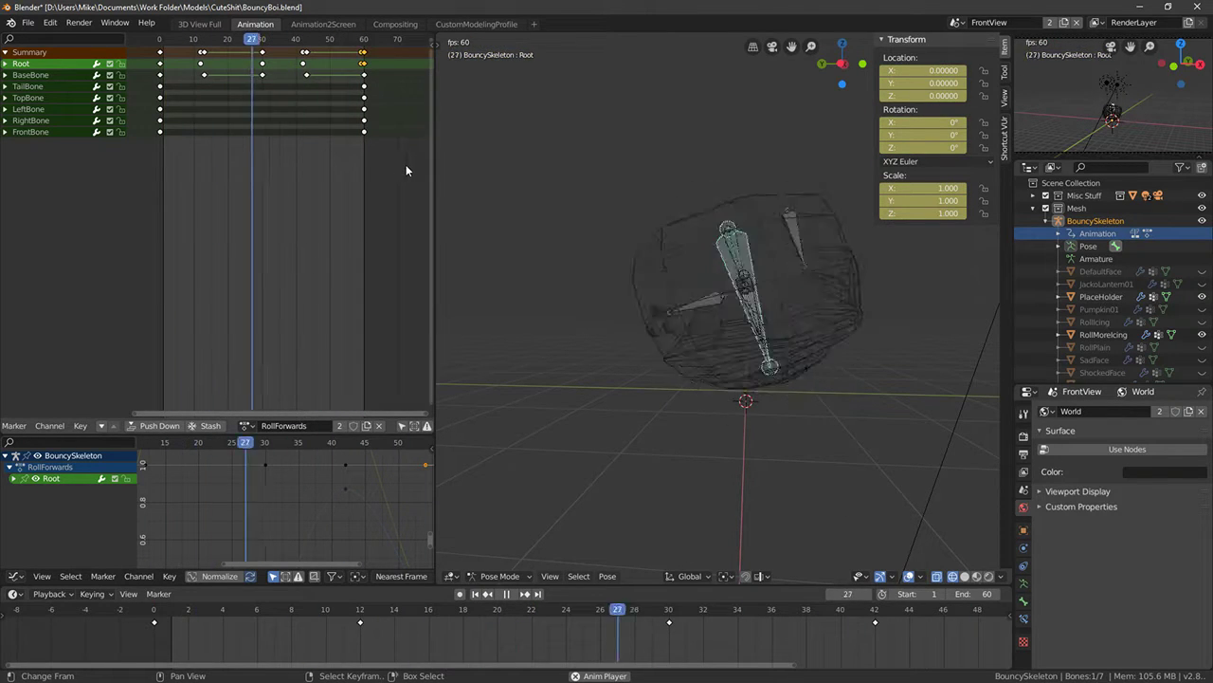
pyautogui.press('space')
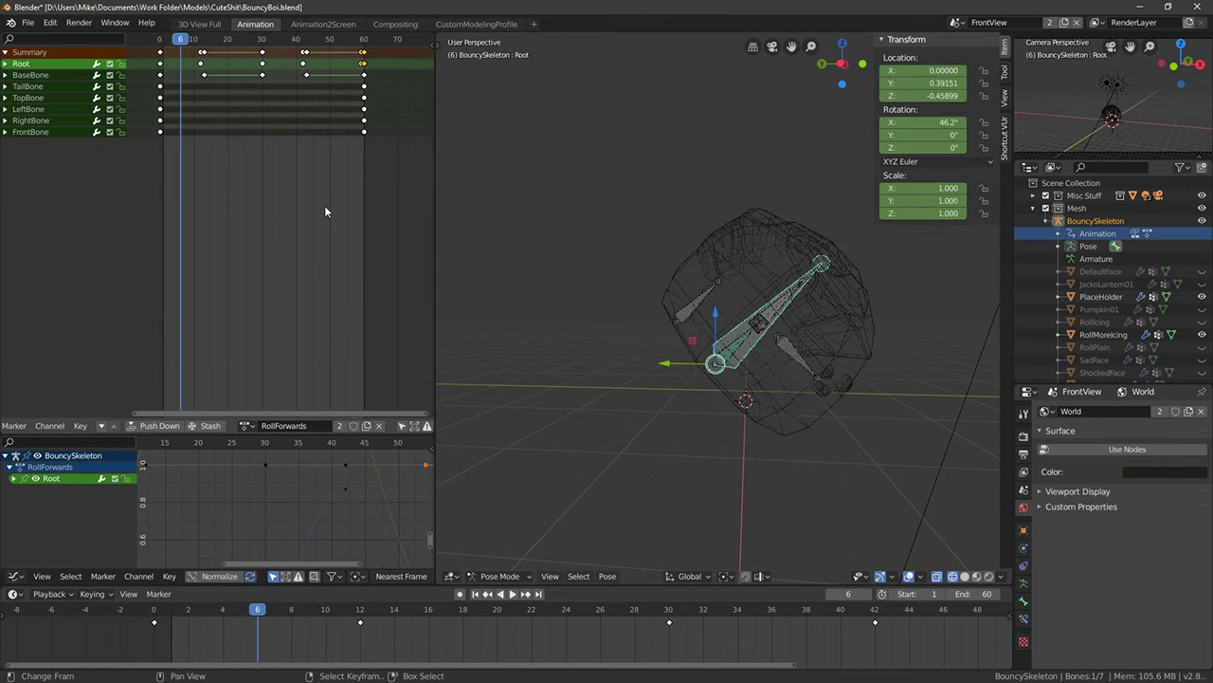
# Save BouncyBoi.blend and return the RollForwards animation to frame 0
pyautogui.click(29, 21)
pyautogui.click(43, 107)
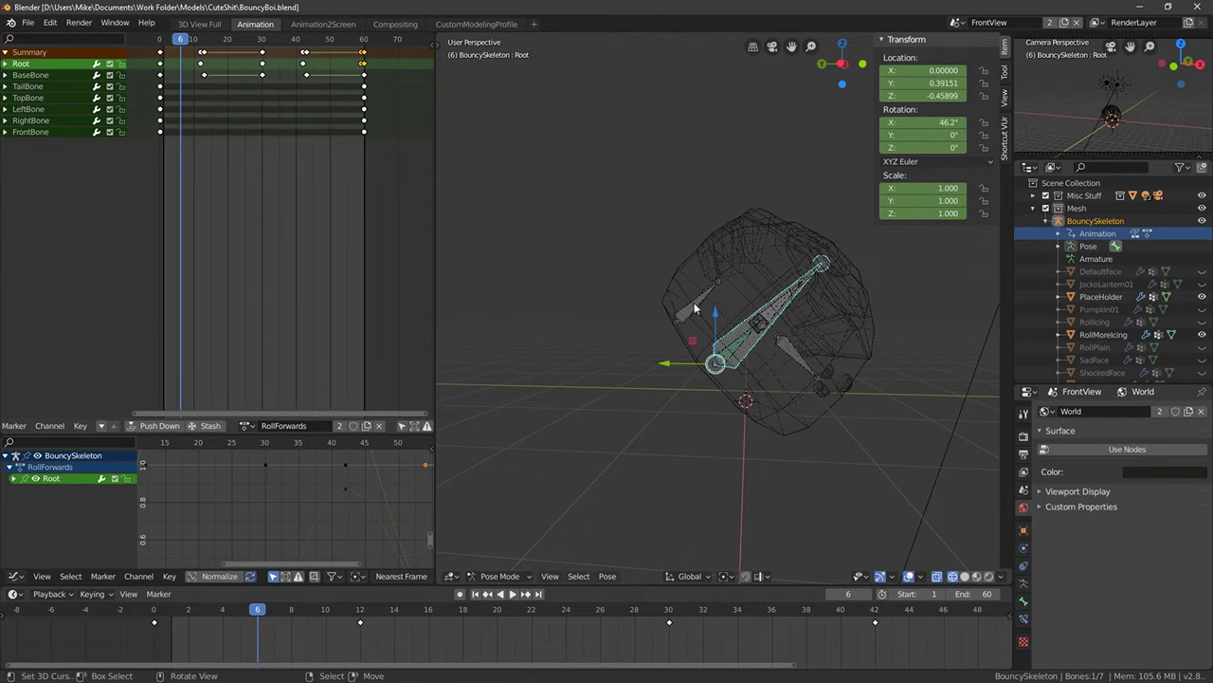
pyautogui.press('Down')
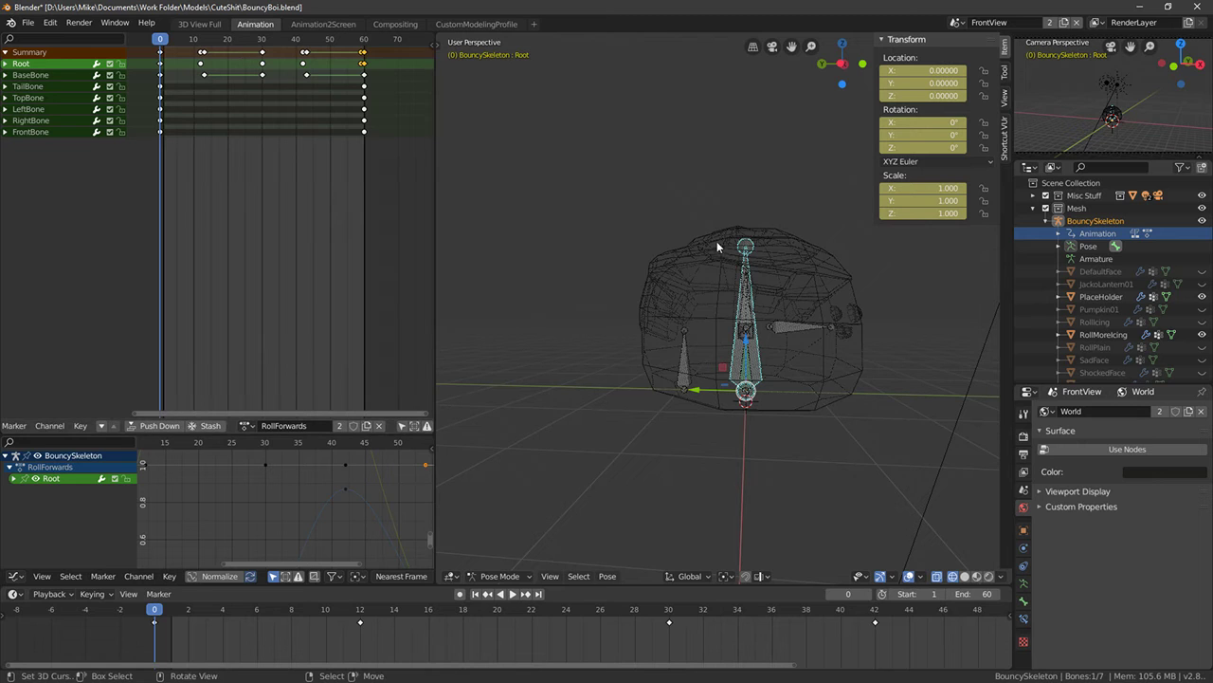
# Export the selected BouncySkeleton armature as FBX, overwriting BouncySkeleton.fbx in the CuteShit folder
pyautogui.click(29, 22)
pyautogui.moveTo(57, 210)
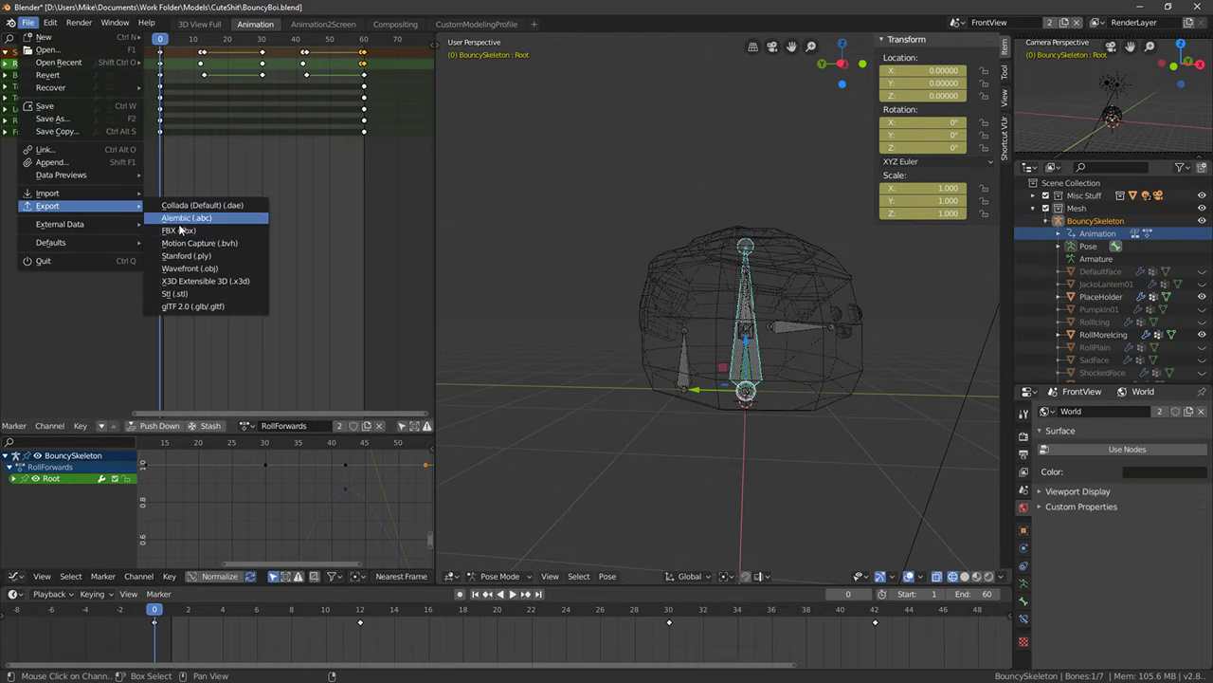
pyautogui.click(190, 264)
pyautogui.doubleClick(222, 171)
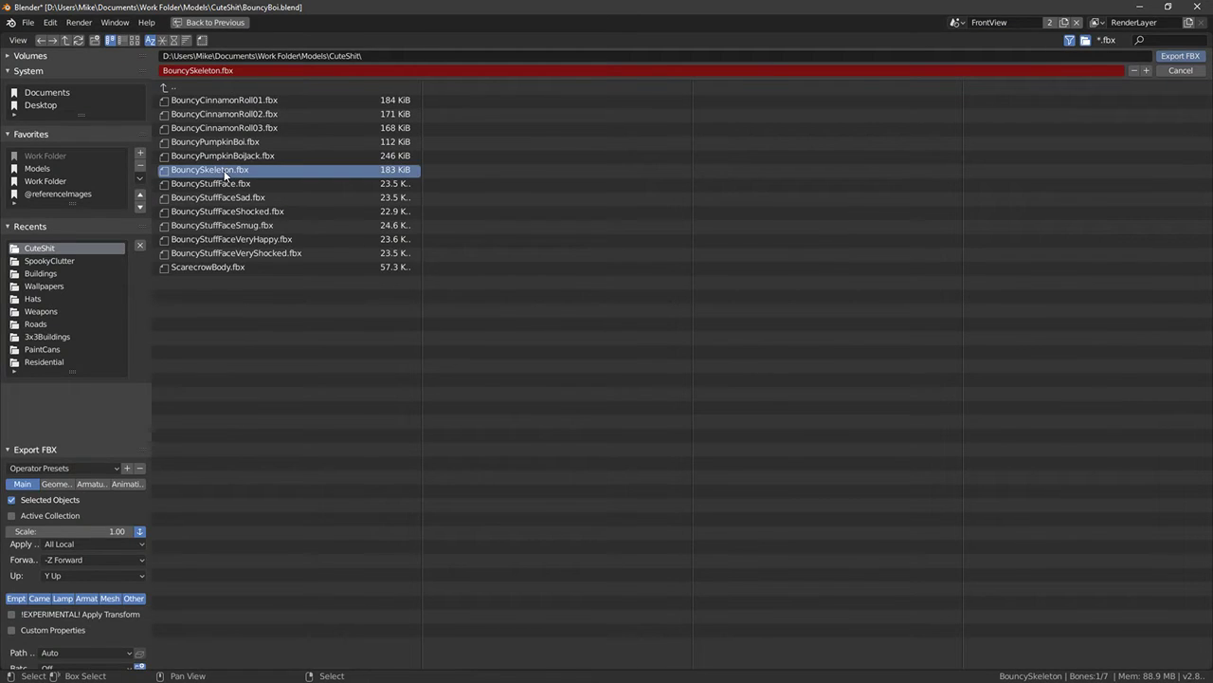
# Switch to Unreal Editor, simulate the level to watch the cinnamon rolls from the garden view, and stop the simulation
pyautogui.hotkey('alt', 'Tab')
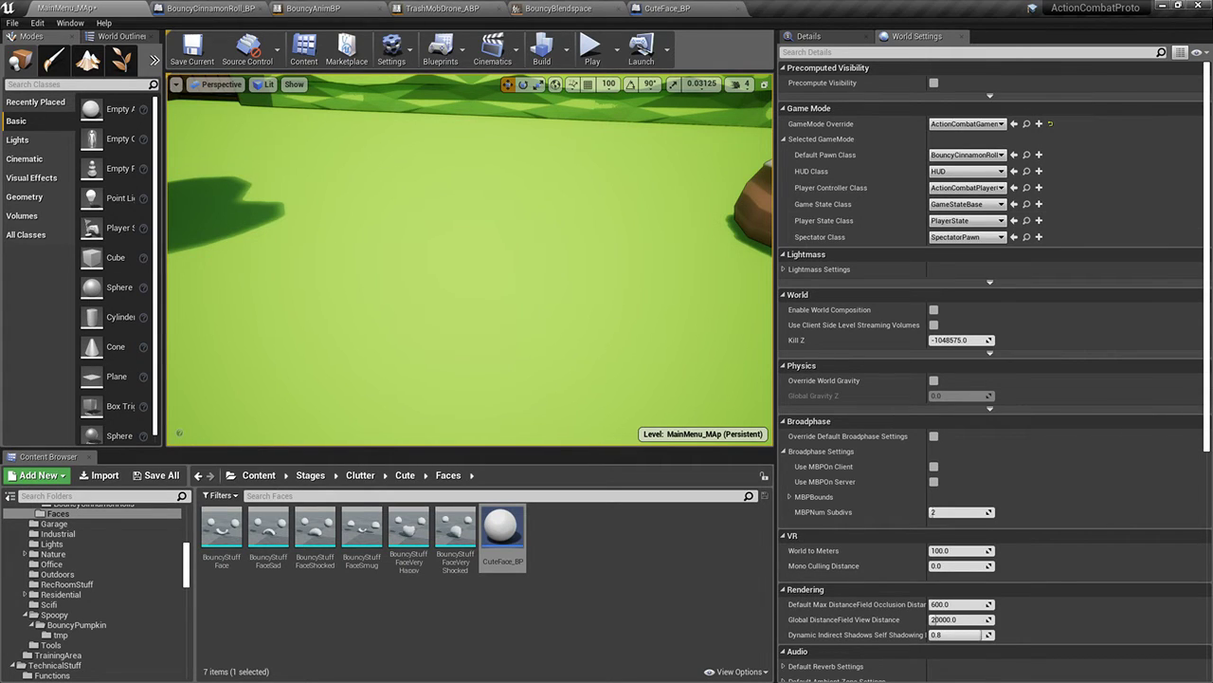
pyautogui.moveTo(497, 270); pyautogui.dragTo(607, 249, button='right')
pyautogui.hotkey('alt', 's')
pyautogui.moveTo(490, 274); pyautogui.dragTo(596, 317, button='right')
pyautogui.press('Escape')
pyautogui.click(590, 53)
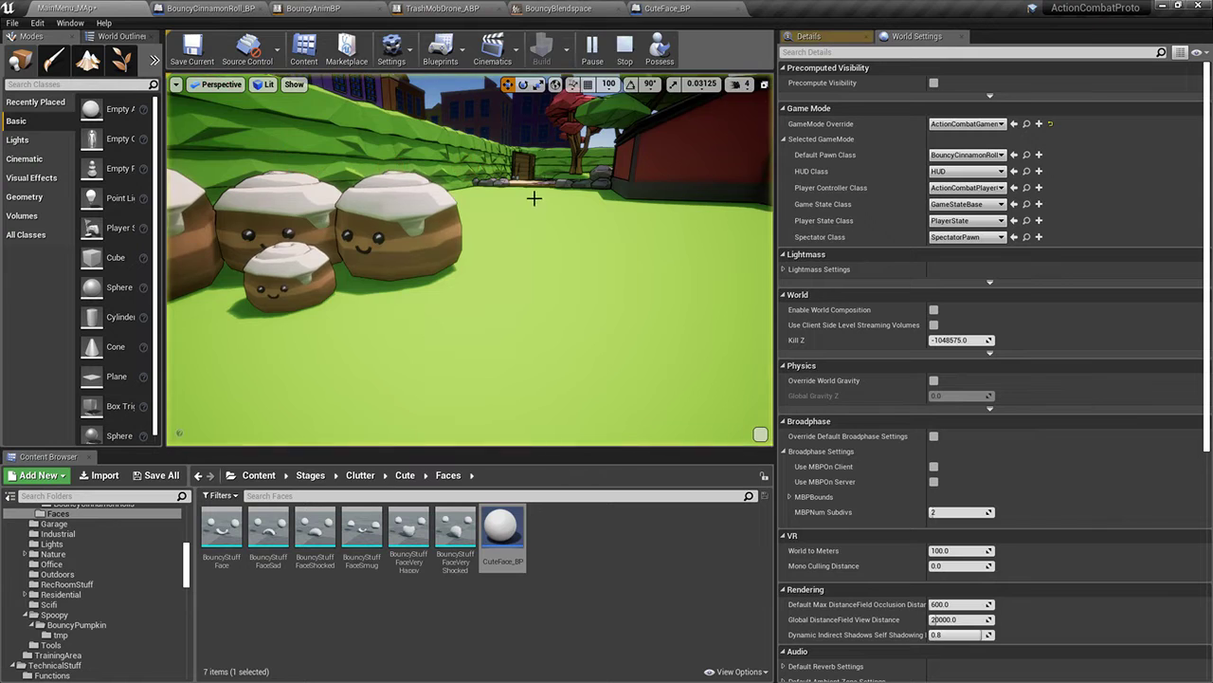
pyautogui.press('Escape')
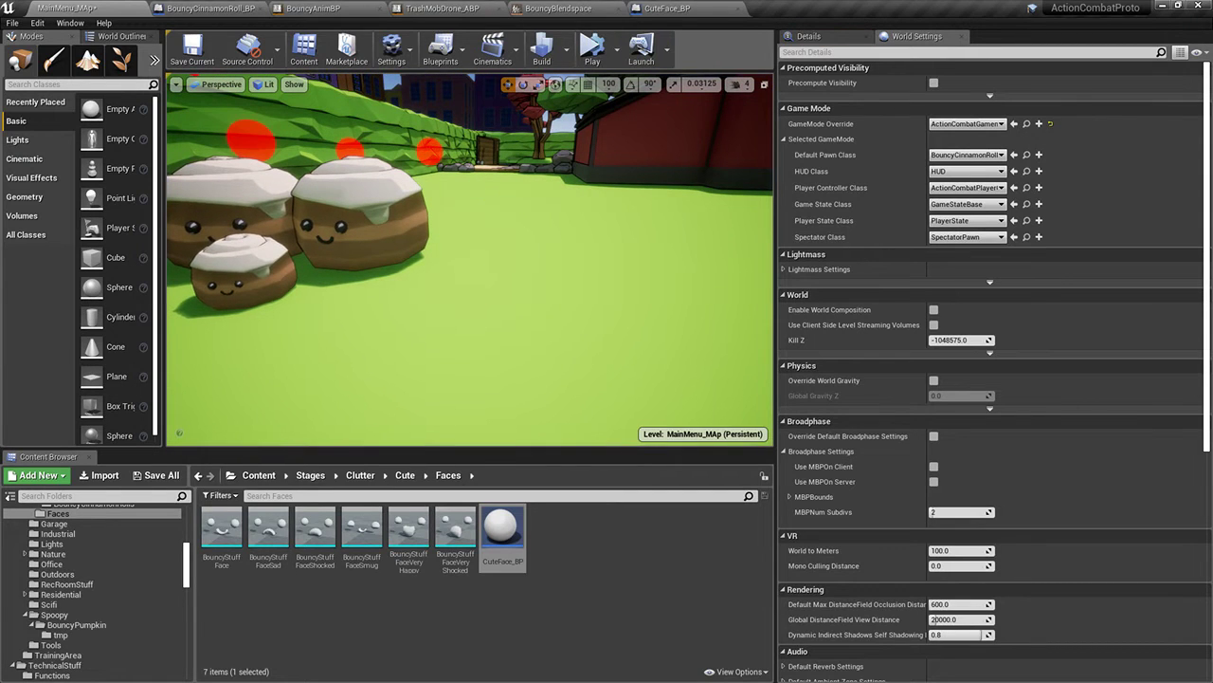
# Select the large cinnamon roll behind the small one and inspect the details of its PetSlot component
pyautogui.click(360, 213)
pyautogui.click(809, 36)
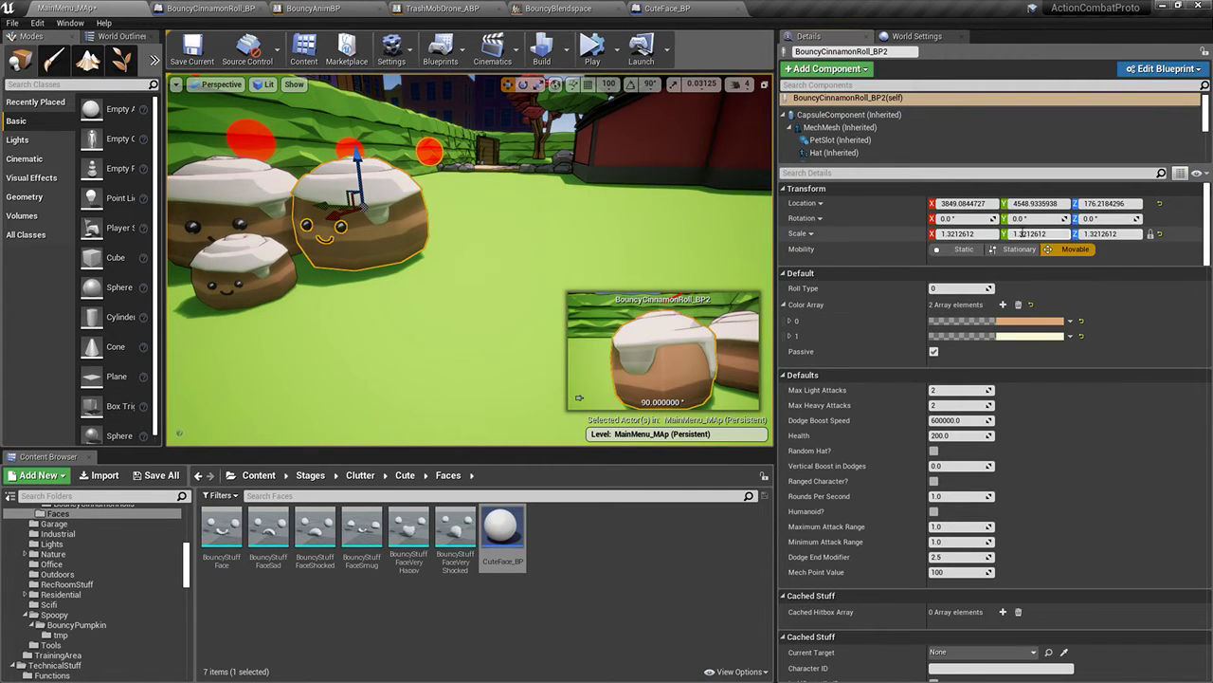
pyautogui.click(839, 140)
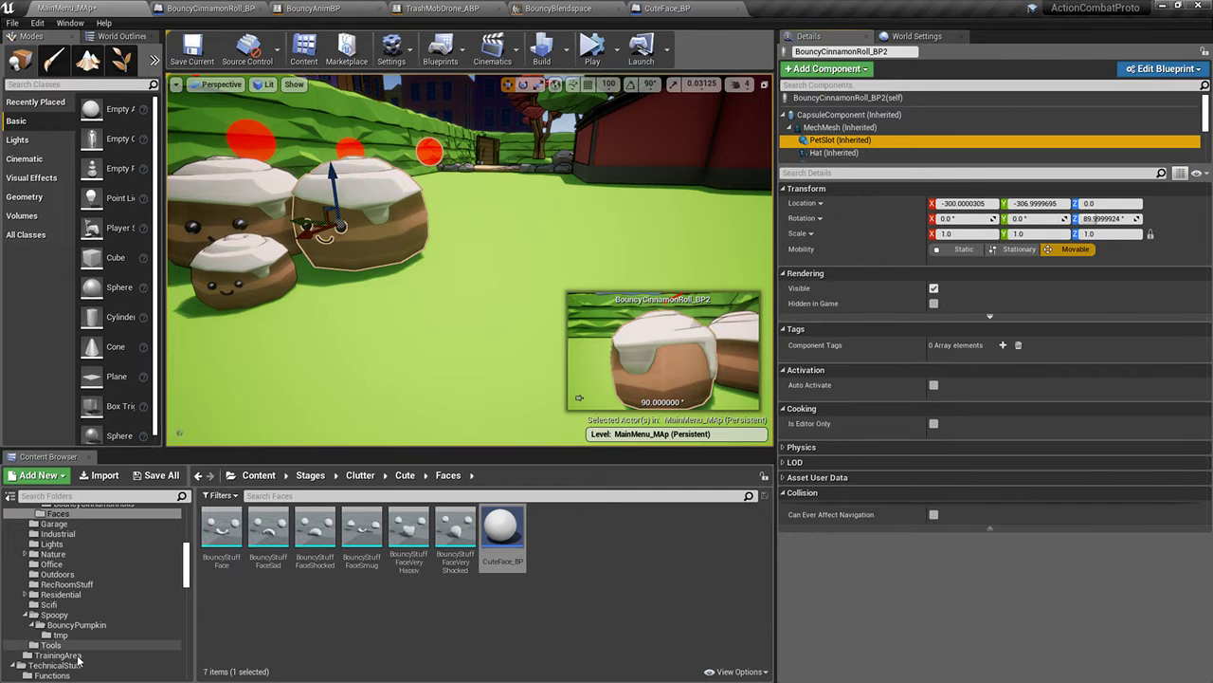
# Open the tmp folder inside BouncyPumpkin and select the third BouncySkeleton animation sequence
pyautogui.click(76, 655)
pyautogui.click(76, 625)
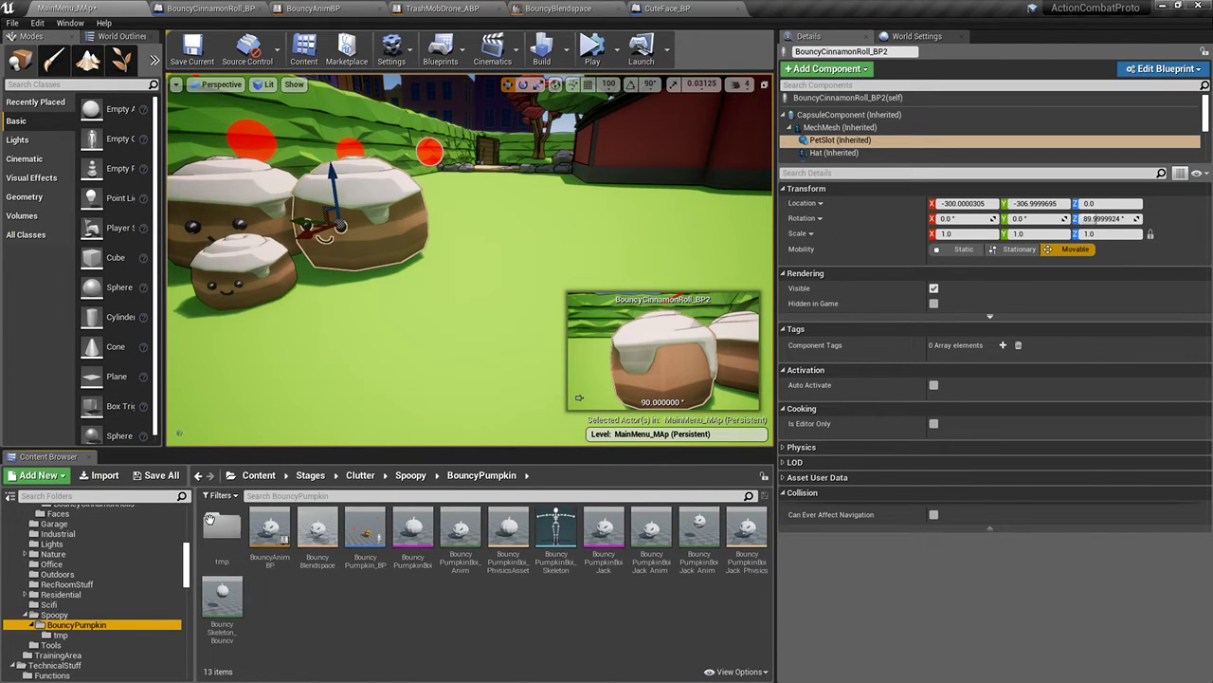
pyautogui.doubleClick(209, 519)
pyautogui.click(316, 533)
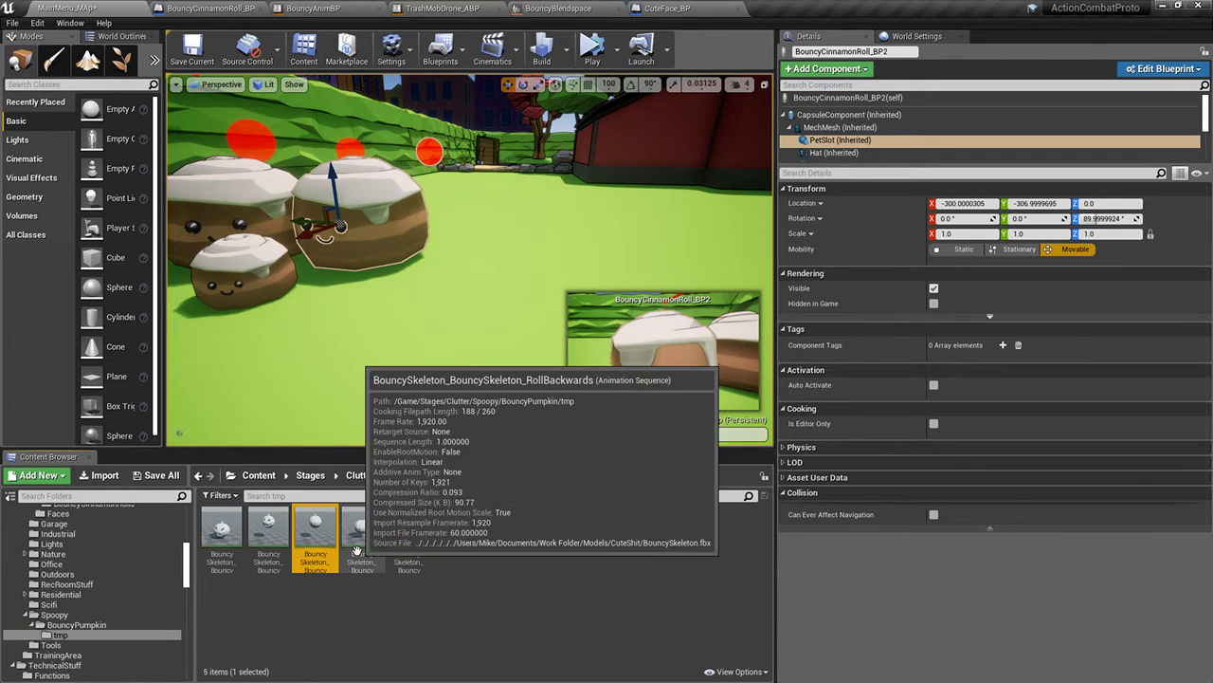
# Reimport the RollBackwards and RollForwards animation sequences from their source file and save all modified content
pyautogui.rightClick(358, 548)
pyautogui.click(412, 243)
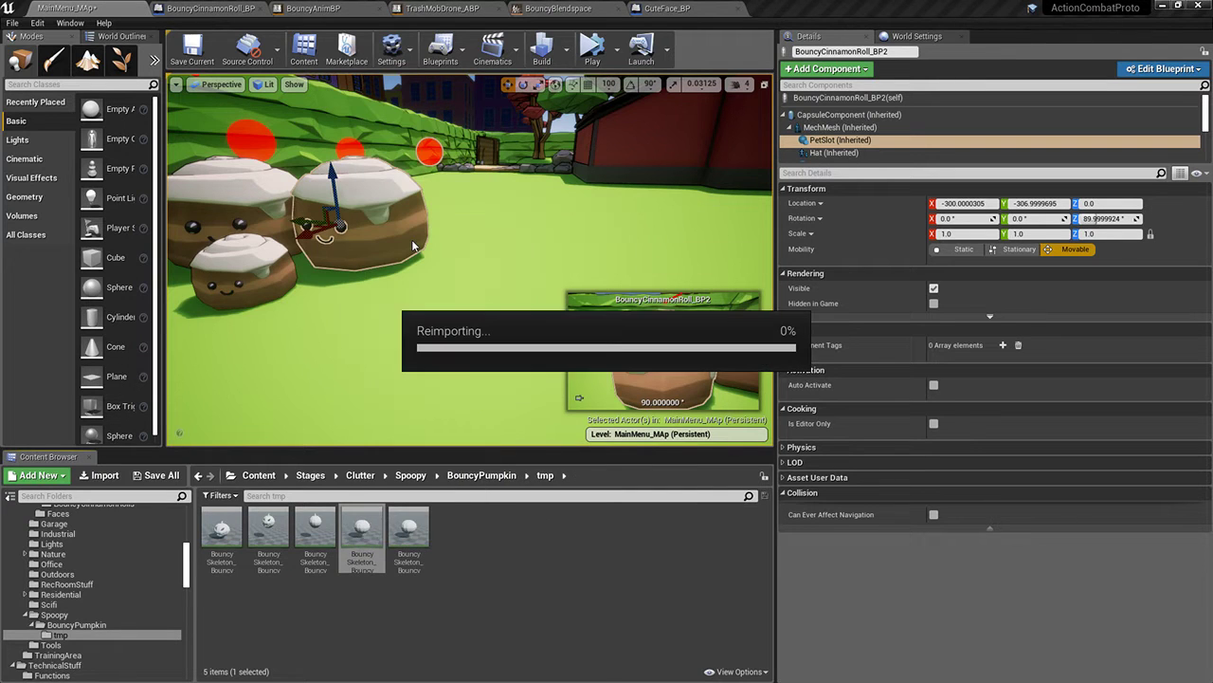
pyautogui.rightClick(406, 531)
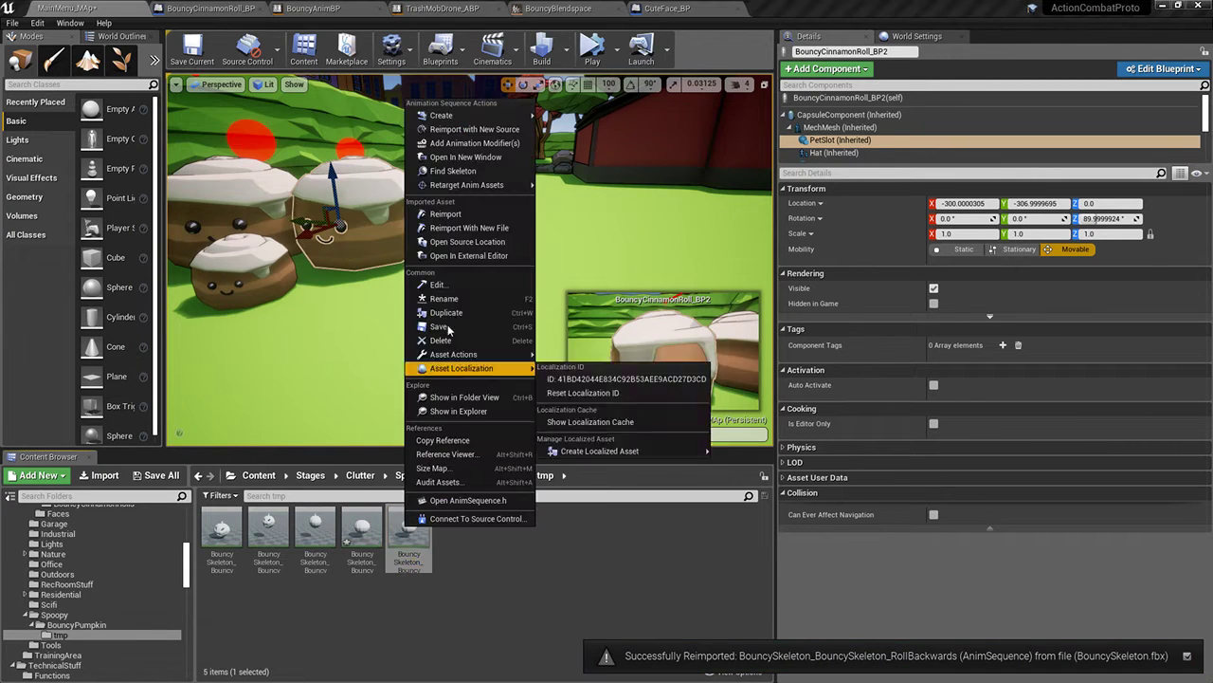
pyautogui.click(447, 215)
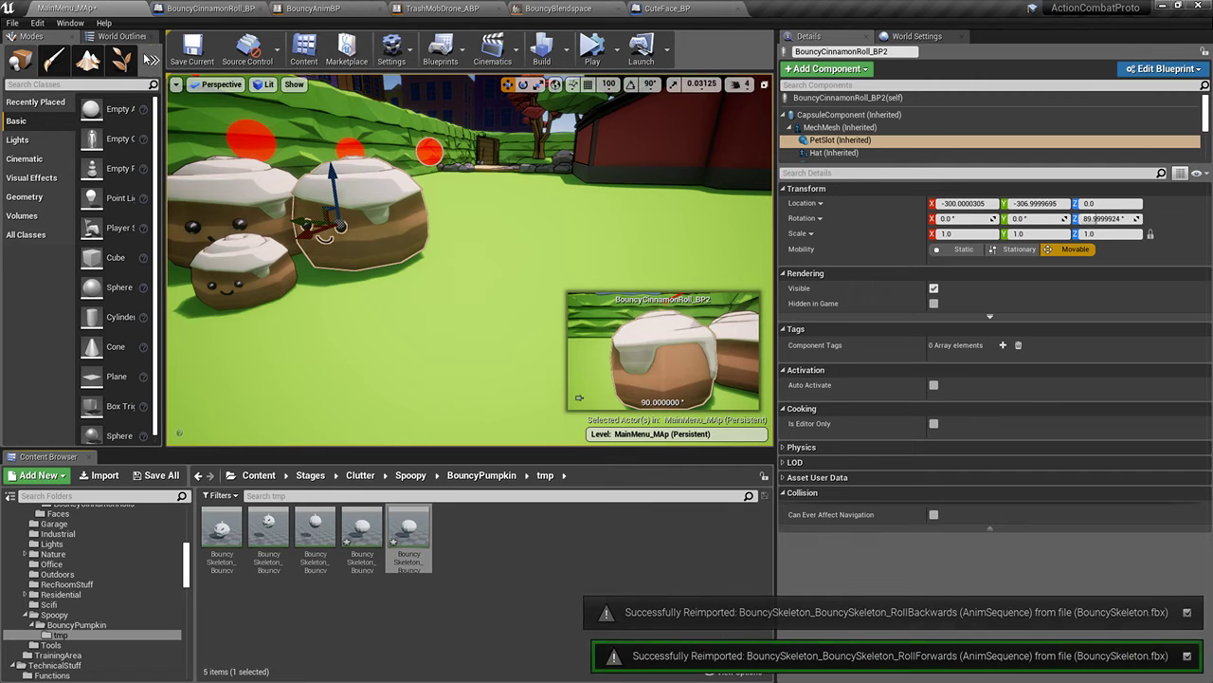
pyautogui.click(159, 475)
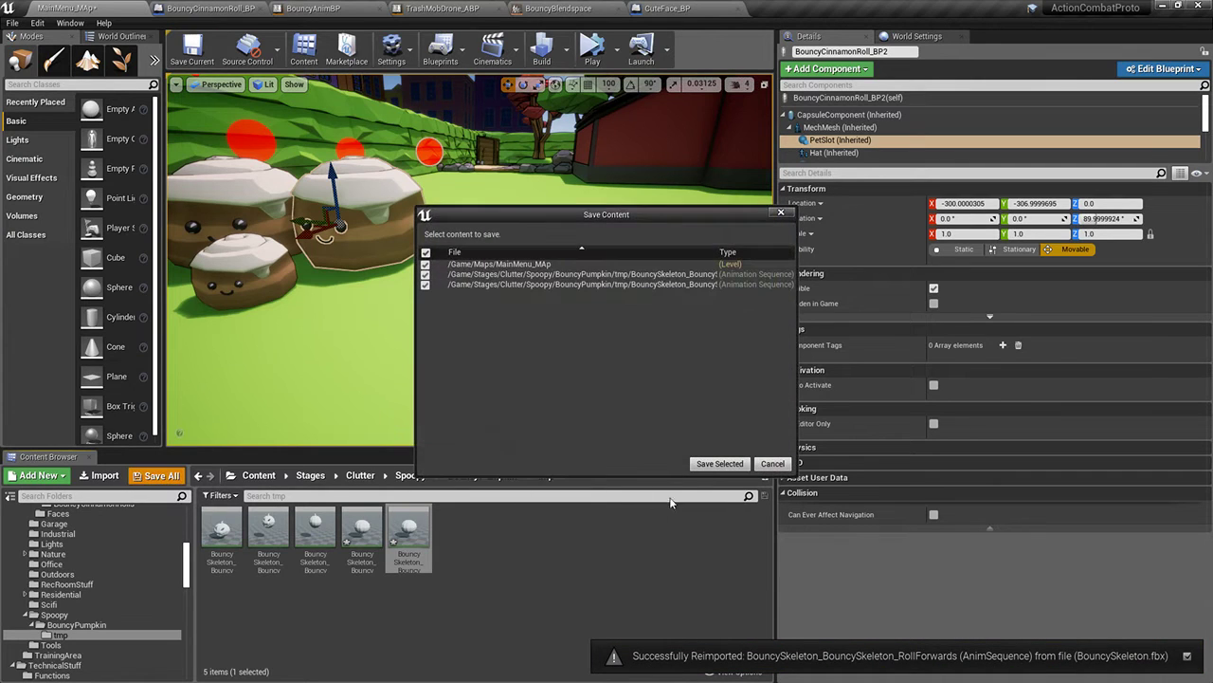
pyautogui.click(717, 462)
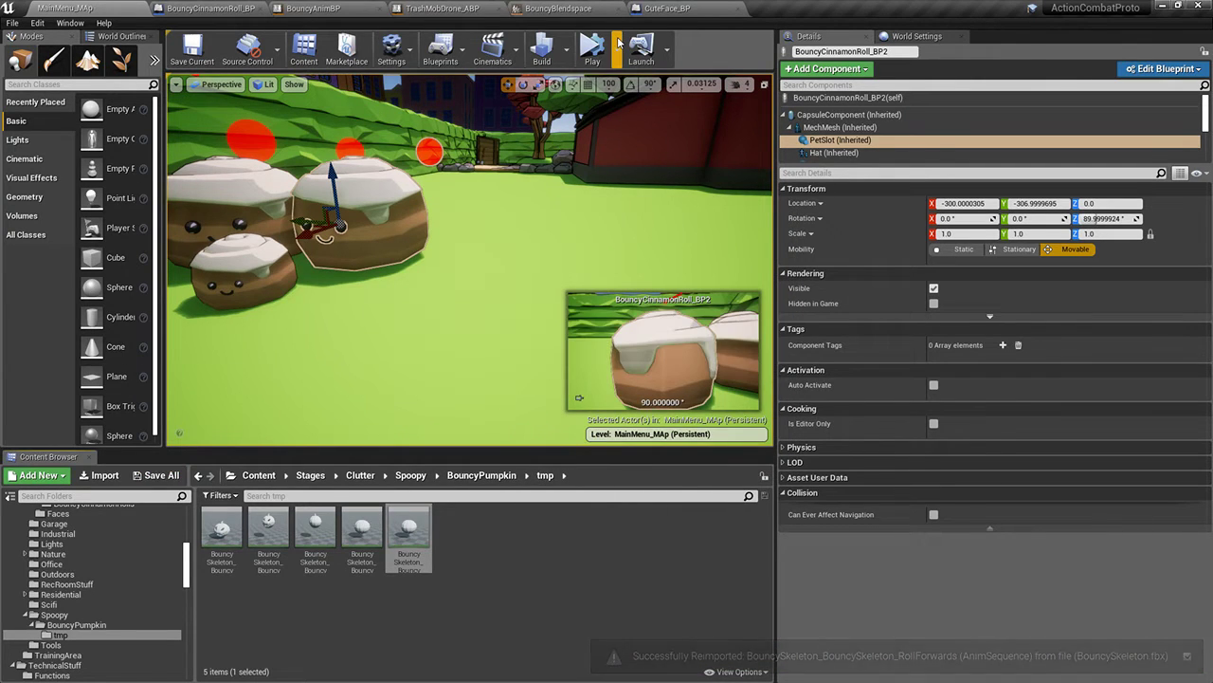
# Play-test the level in the viewport as the cinnamon roll, rolling it forwards and backwards, and end the session
pyautogui.click(593, 63)
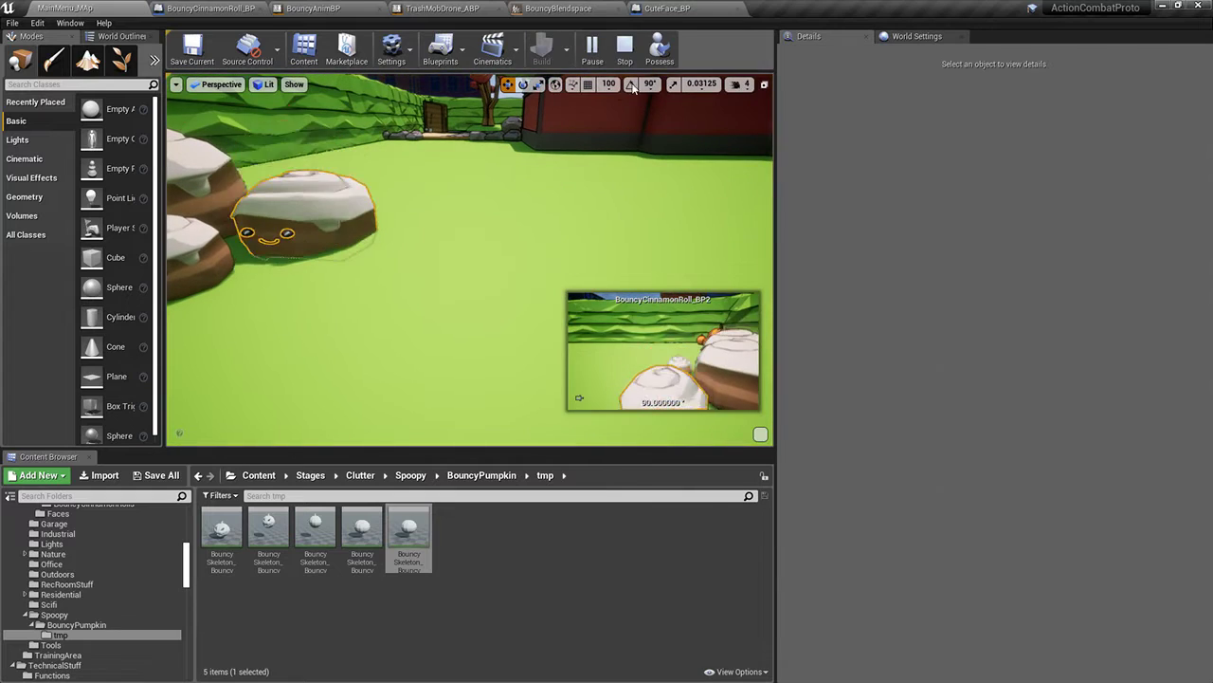
pyautogui.click(626, 50)
pyautogui.click(618, 51)
pyautogui.click(641, 86)
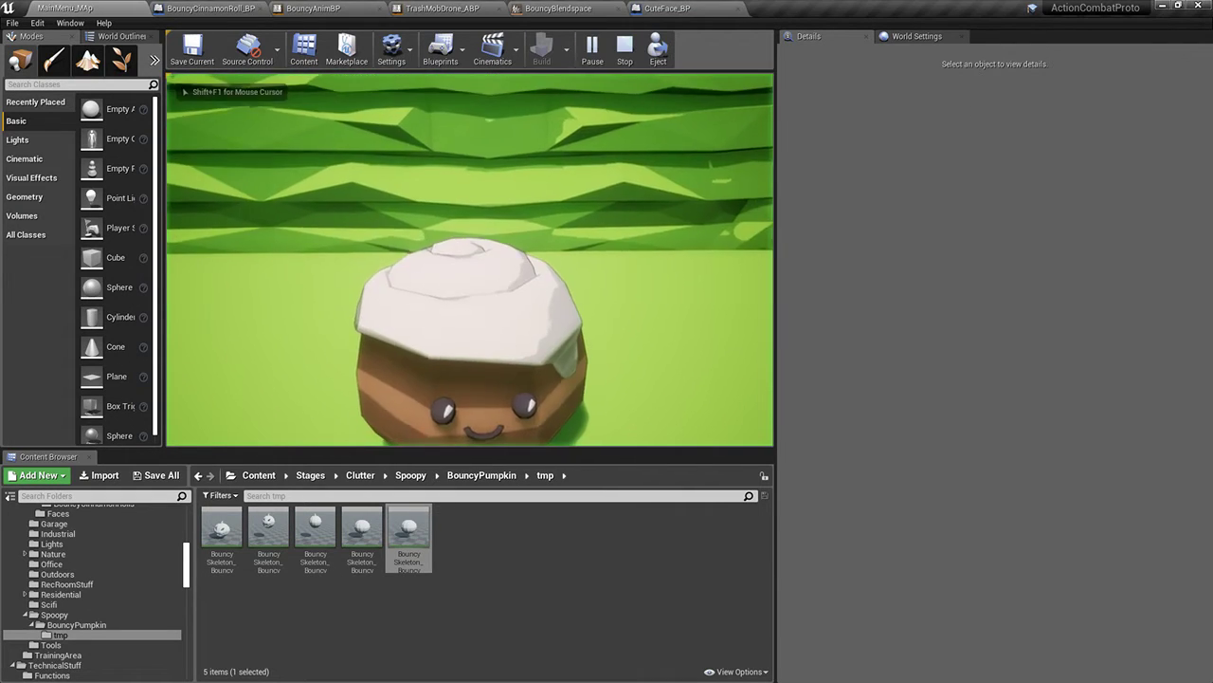
pyautogui.press('w')
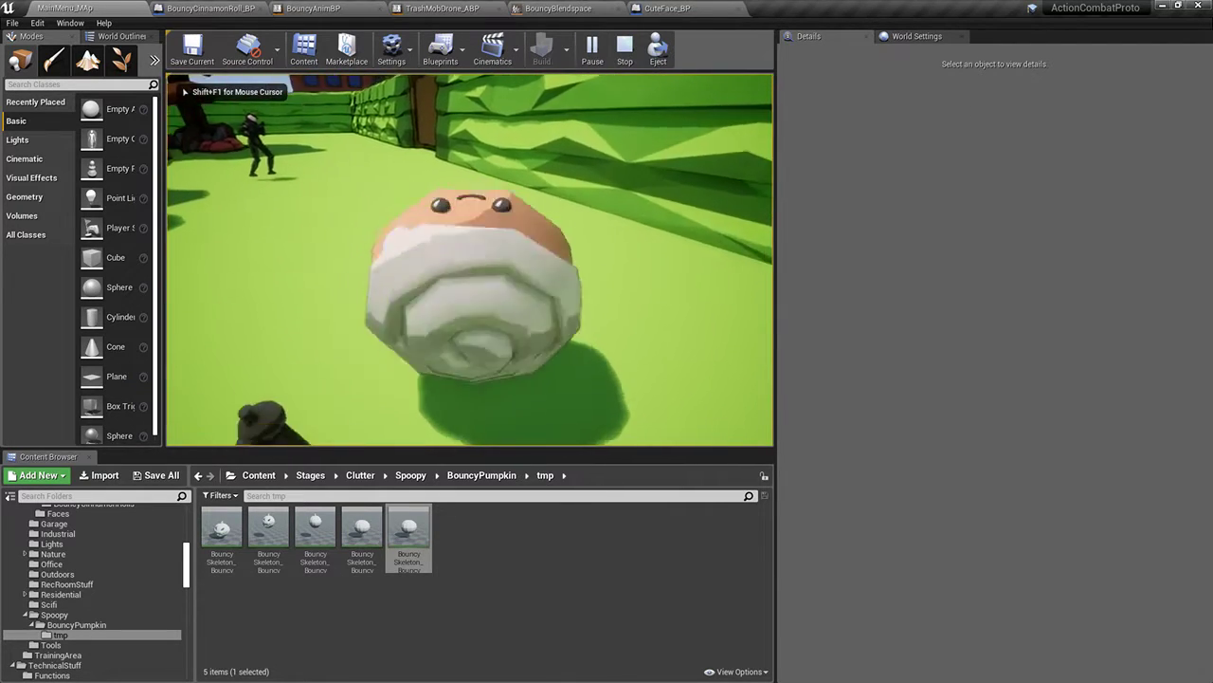
pyautogui.press('w')
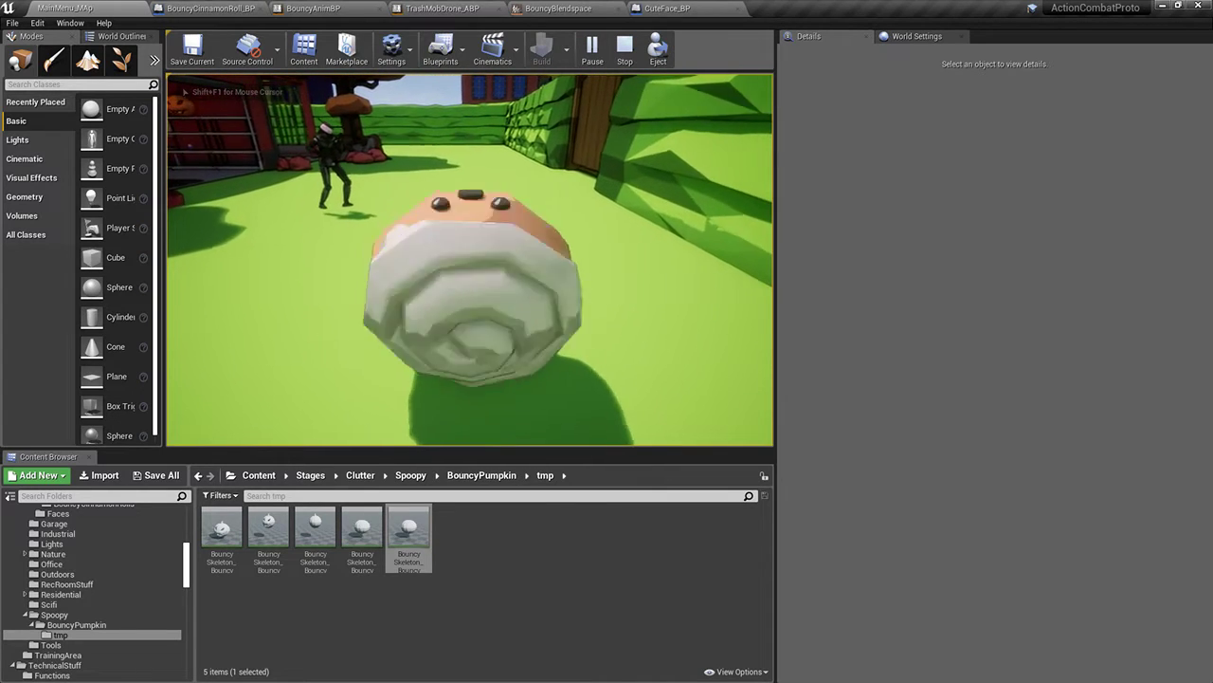
pyautogui.press('w')
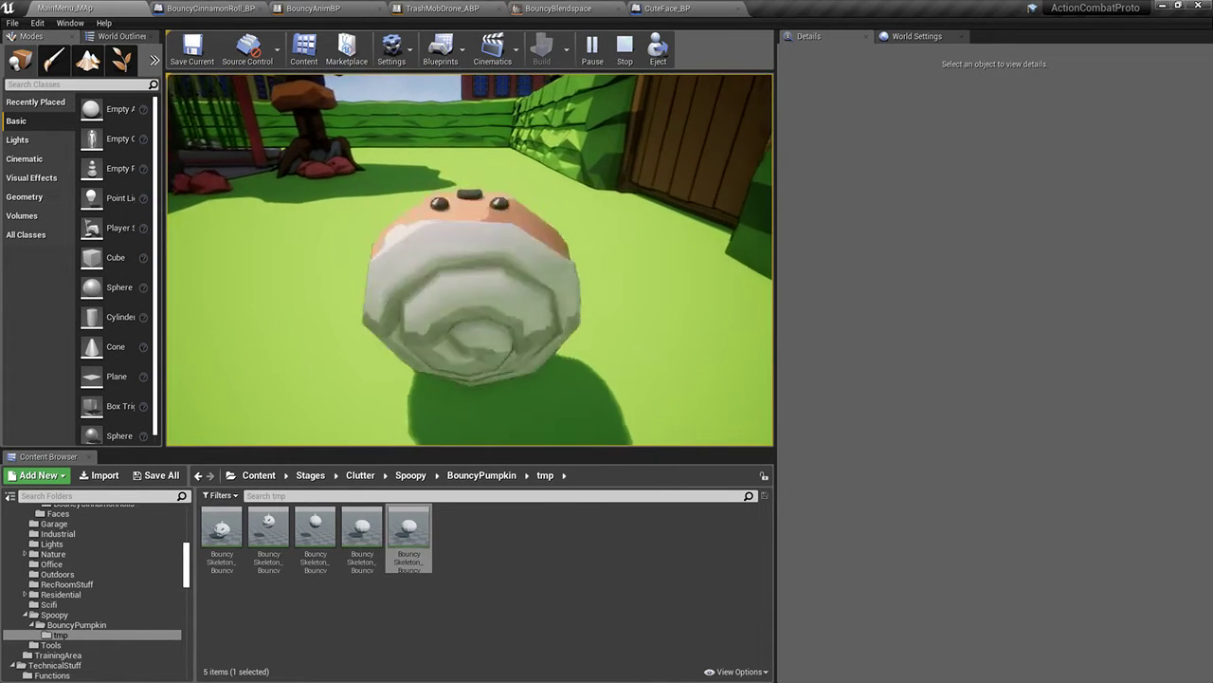
pyautogui.press('w')
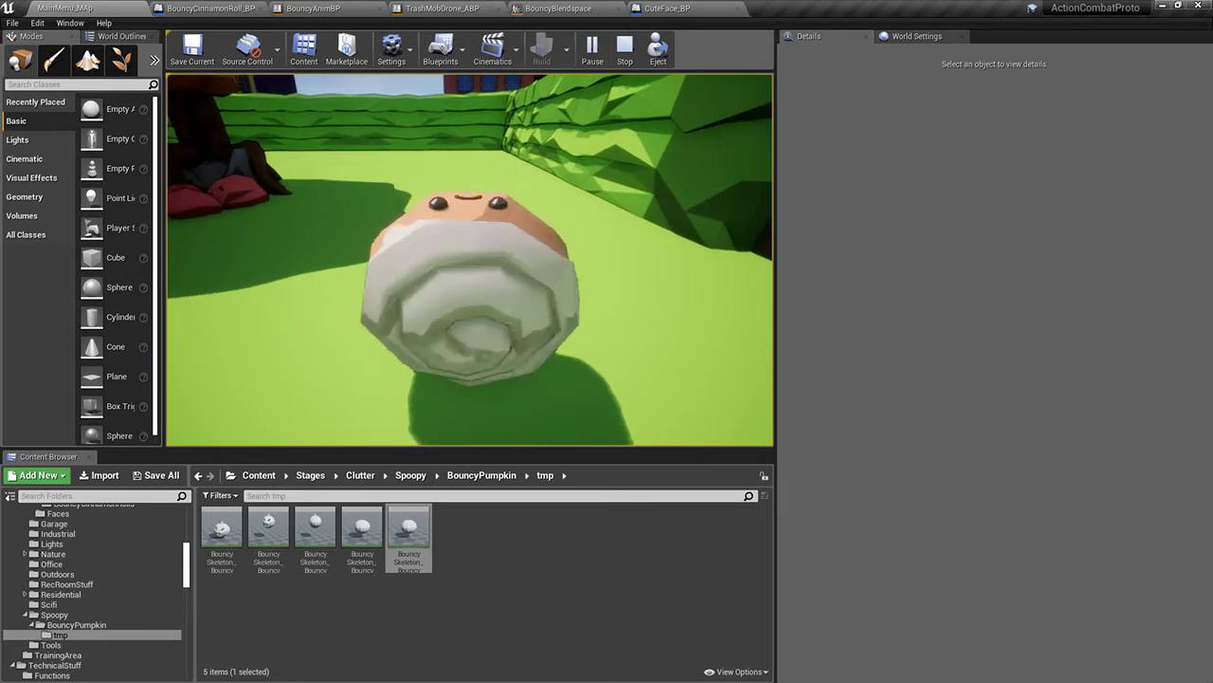
pyautogui.press('s')
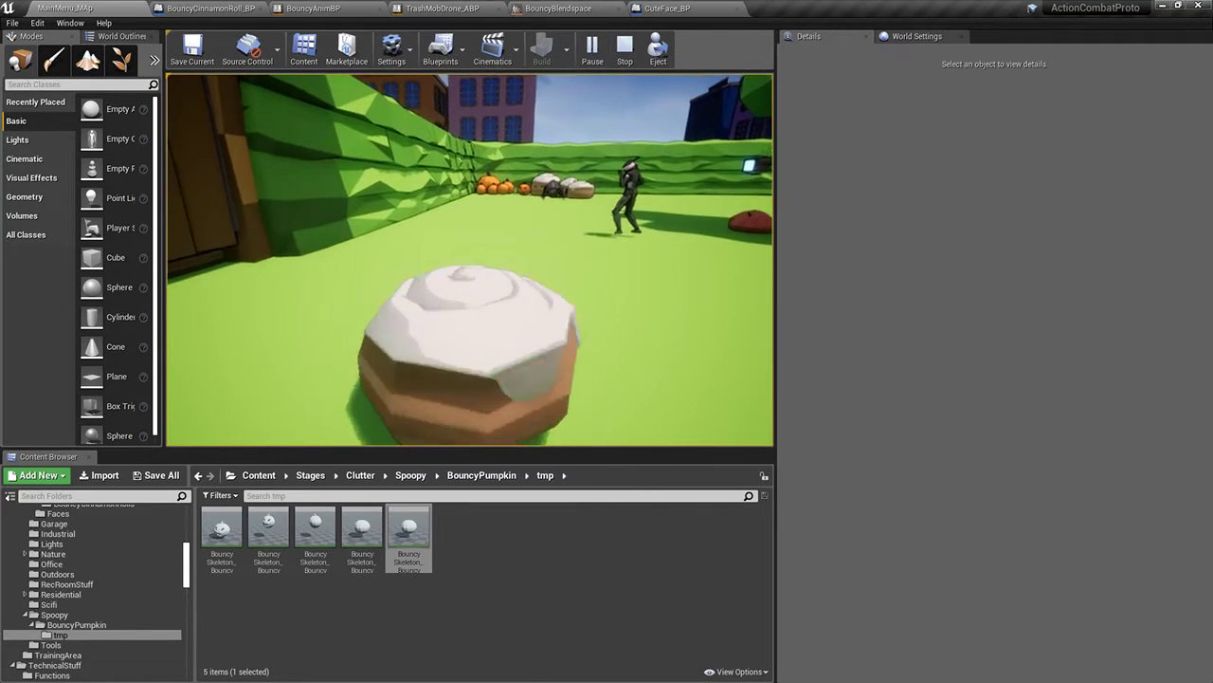
pyautogui.press('Escape')
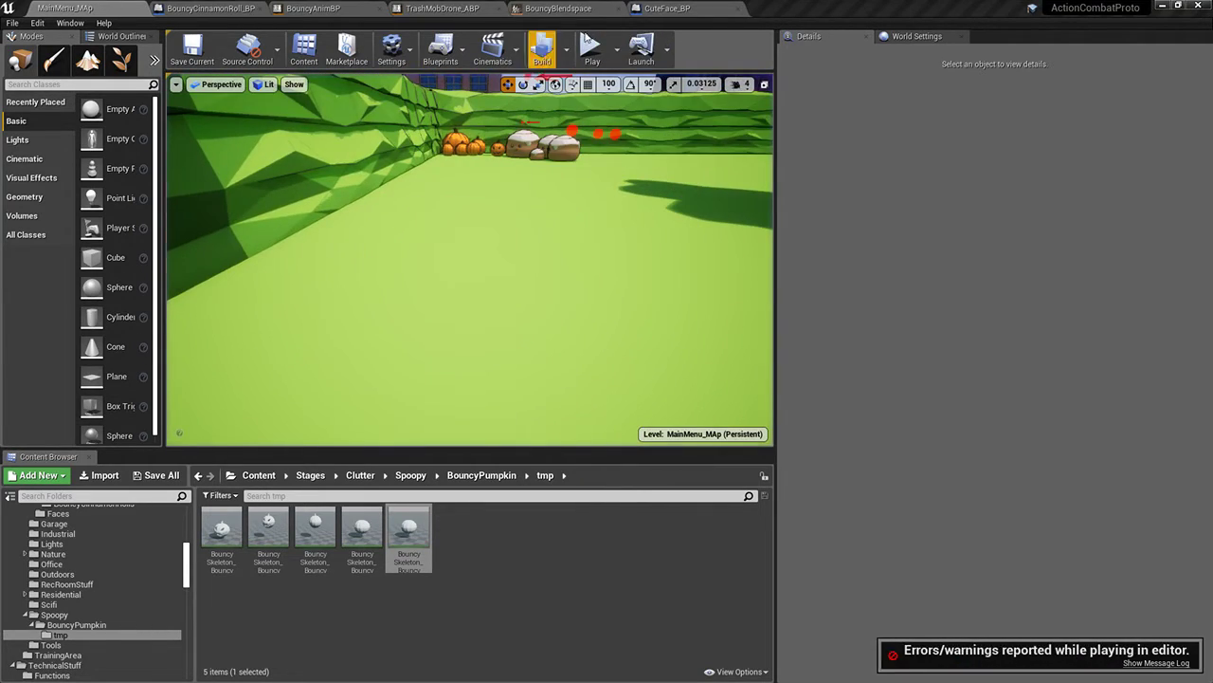
# Set the horizontal Strafe axis interpolation time to 0.1 in BouncyBlendspace and open the Speed axis interpolation time for editing
pyautogui.click(561, 9)
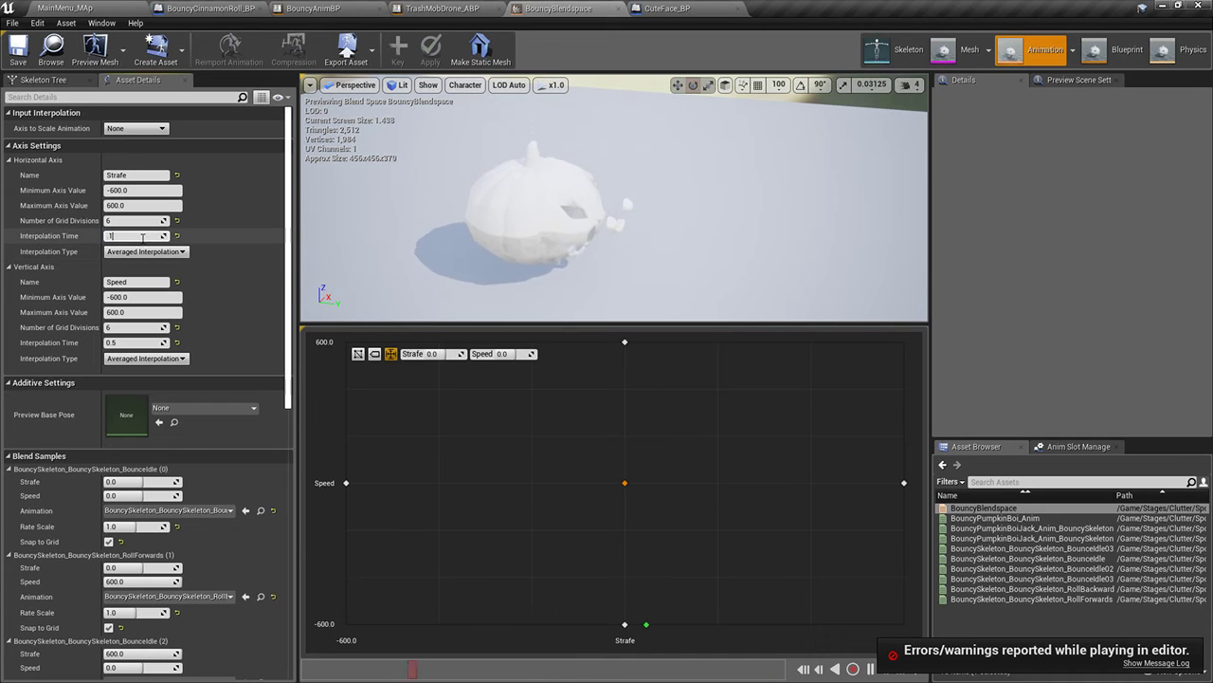
pyautogui.click(156, 342)
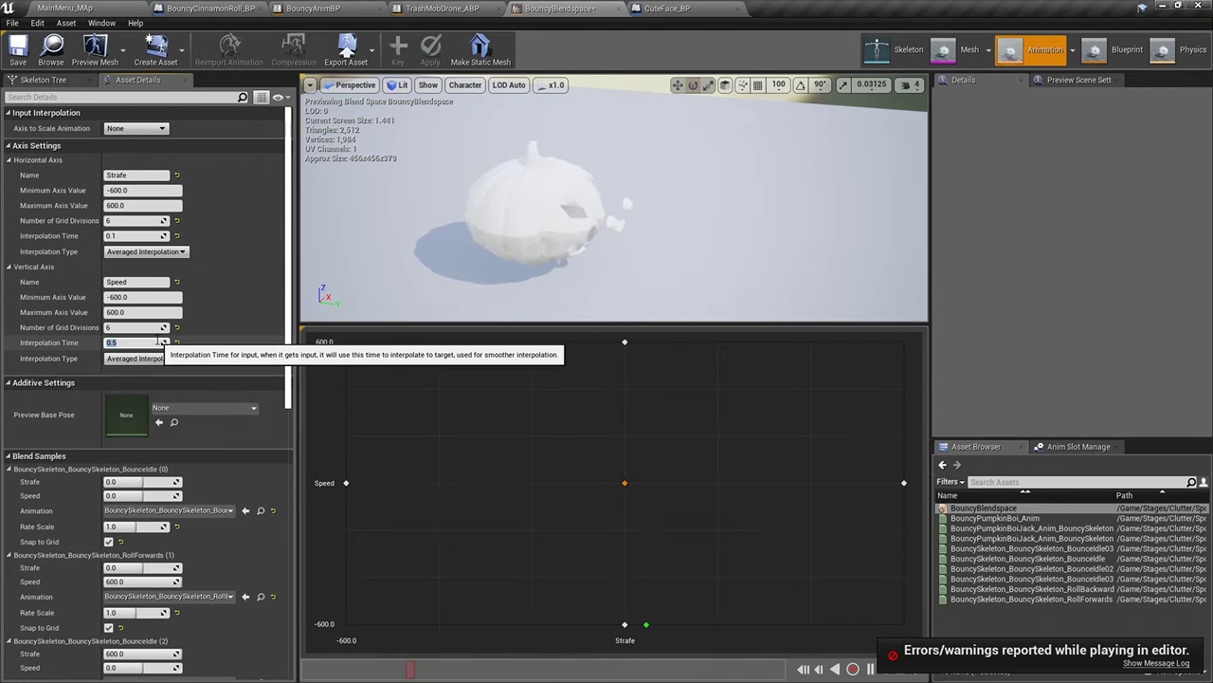
# Play-test the MainMenu_MAp level again, rolling the cinnamon roll forwards to check the animation blending
pyautogui.click(95, 7)
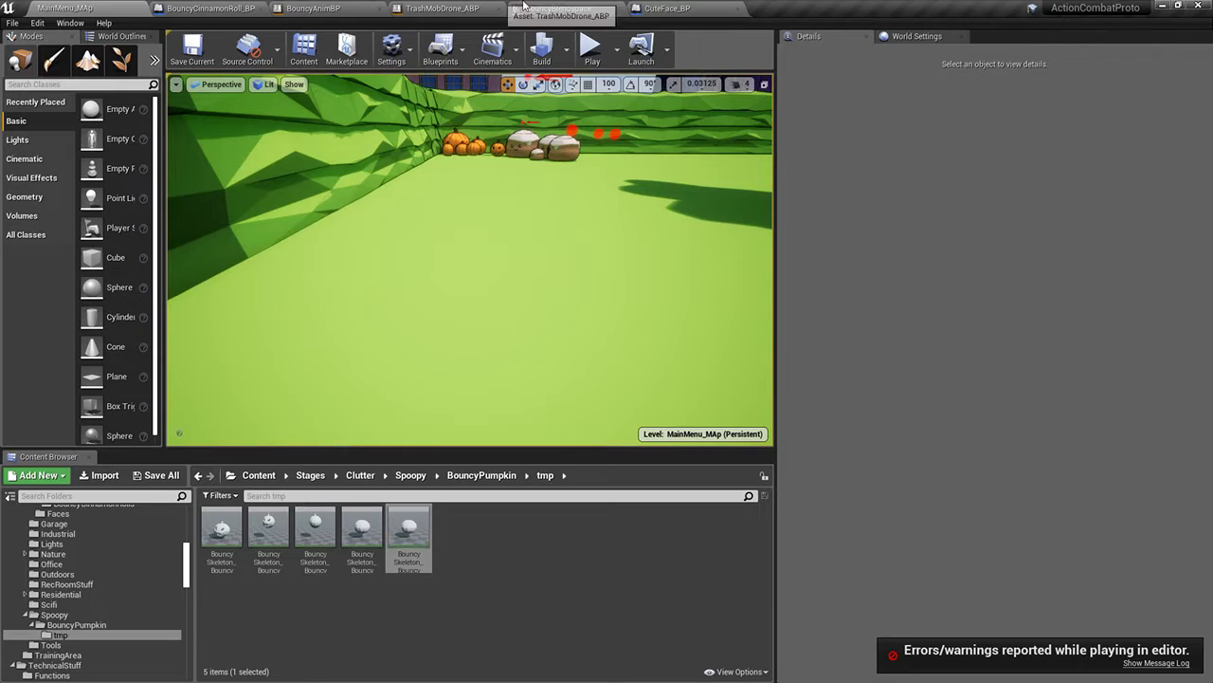
pyautogui.click(468, 220)
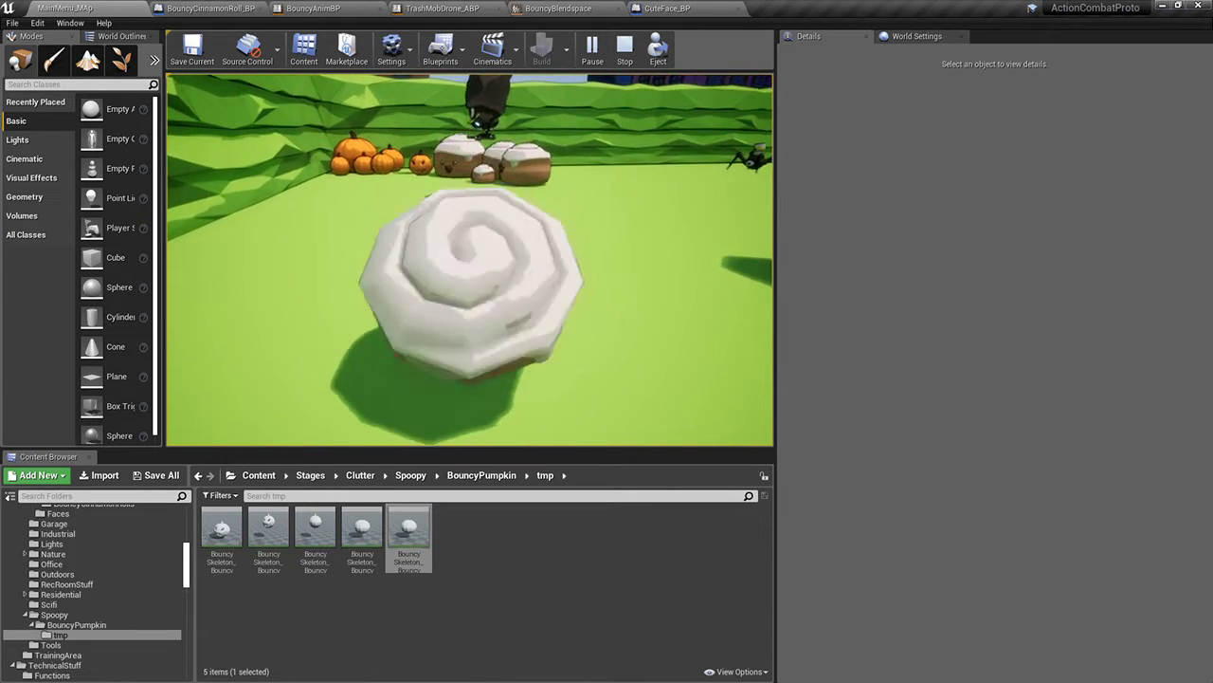
pyautogui.press('w')
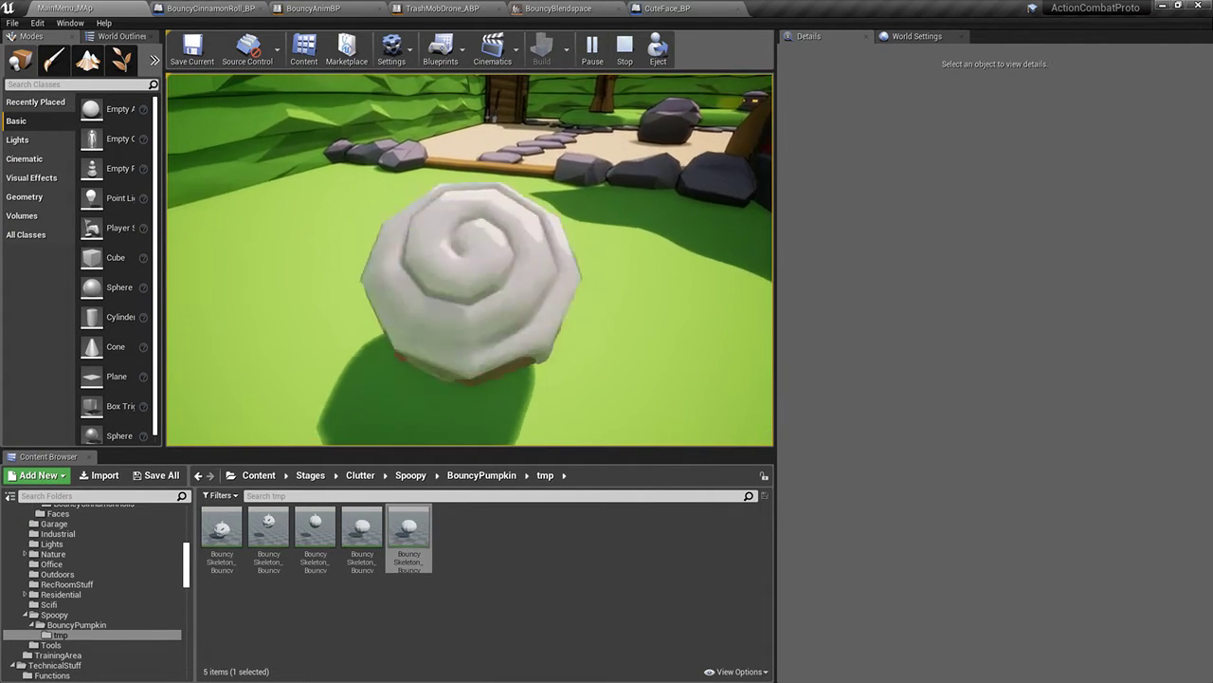
pyautogui.press('w')
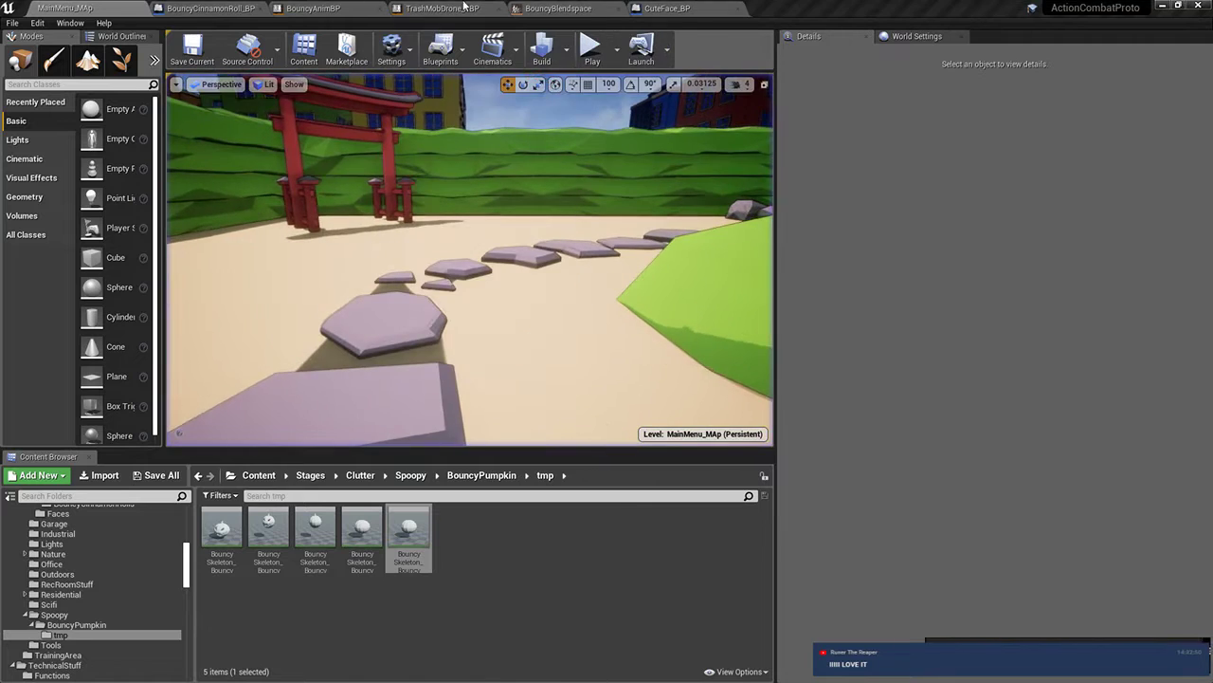
# Copy the Speed and Strafe not-equal and OR nodes from the Idle to Locomotion transition rule in BouncyAnimBP
pyautogui.click(438, 8)
pyautogui.click(315, 8)
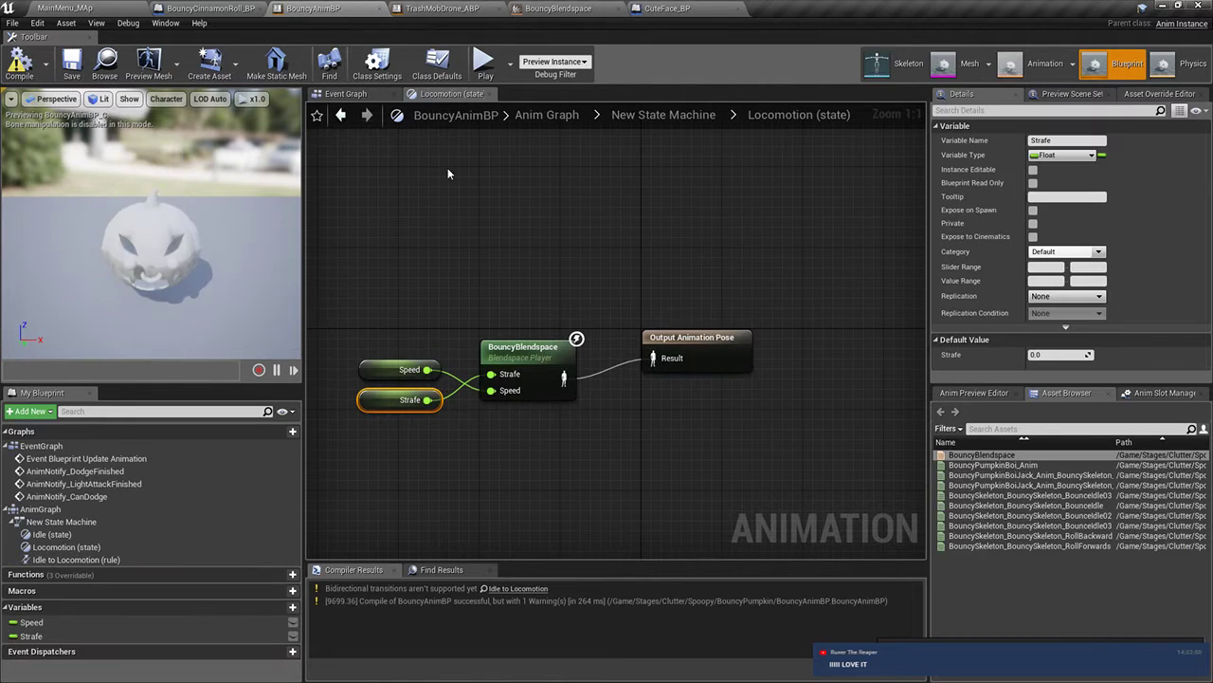
pyautogui.click(688, 114)
pyautogui.click(692, 330)
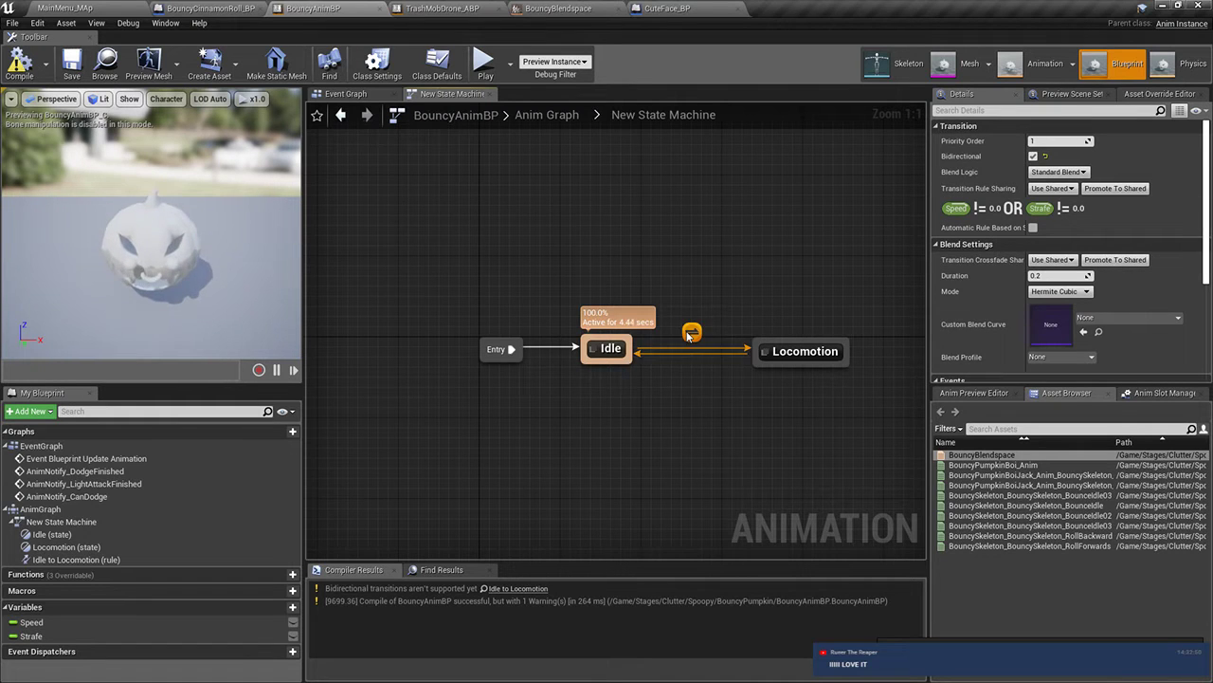
pyautogui.doubleClick(691, 332)
pyautogui.moveTo(406, 249); pyautogui.dragTo(763, 417)
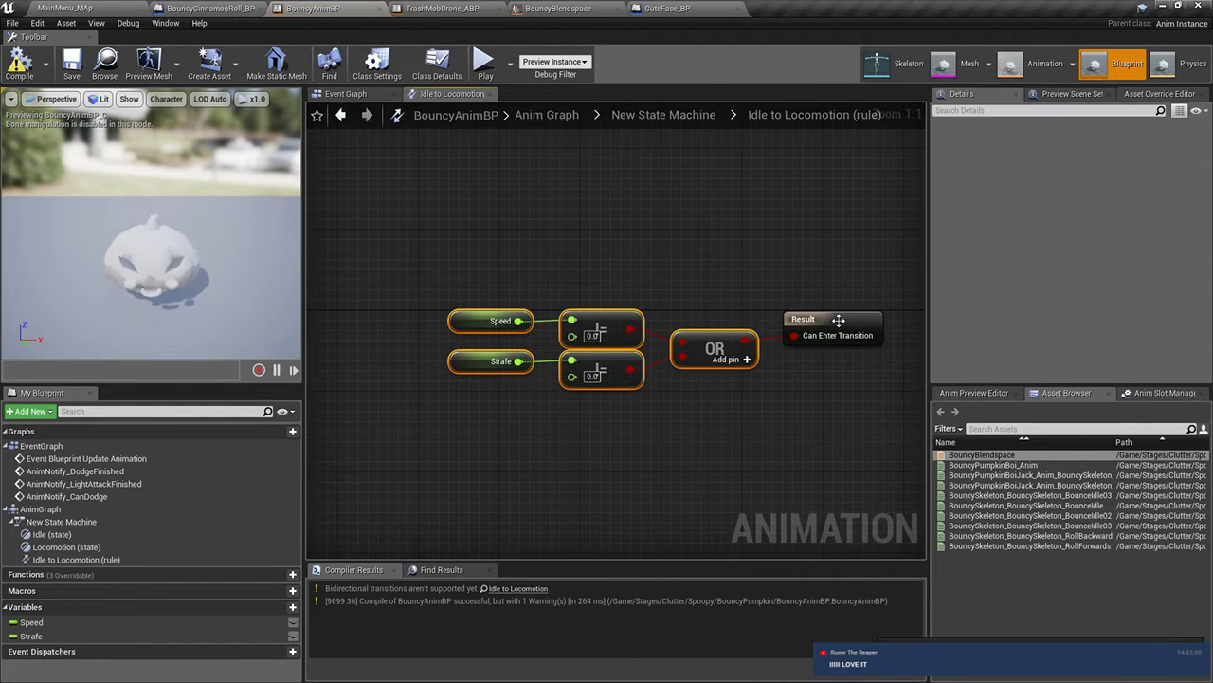
pyautogui.click(839, 319)
# Turn off Bidirectional on the Idle to Locomotion transition and add a separate transition from Locomotion back to Idle
pyautogui.click(663, 114)
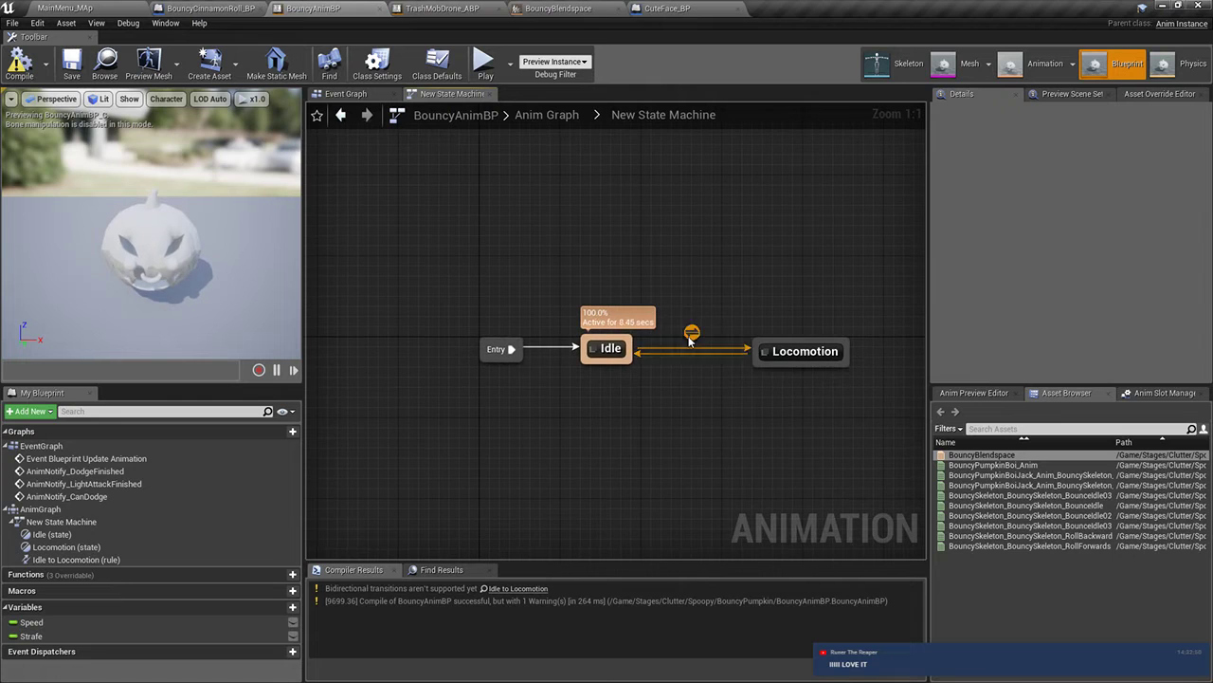
pyautogui.click(691, 333)
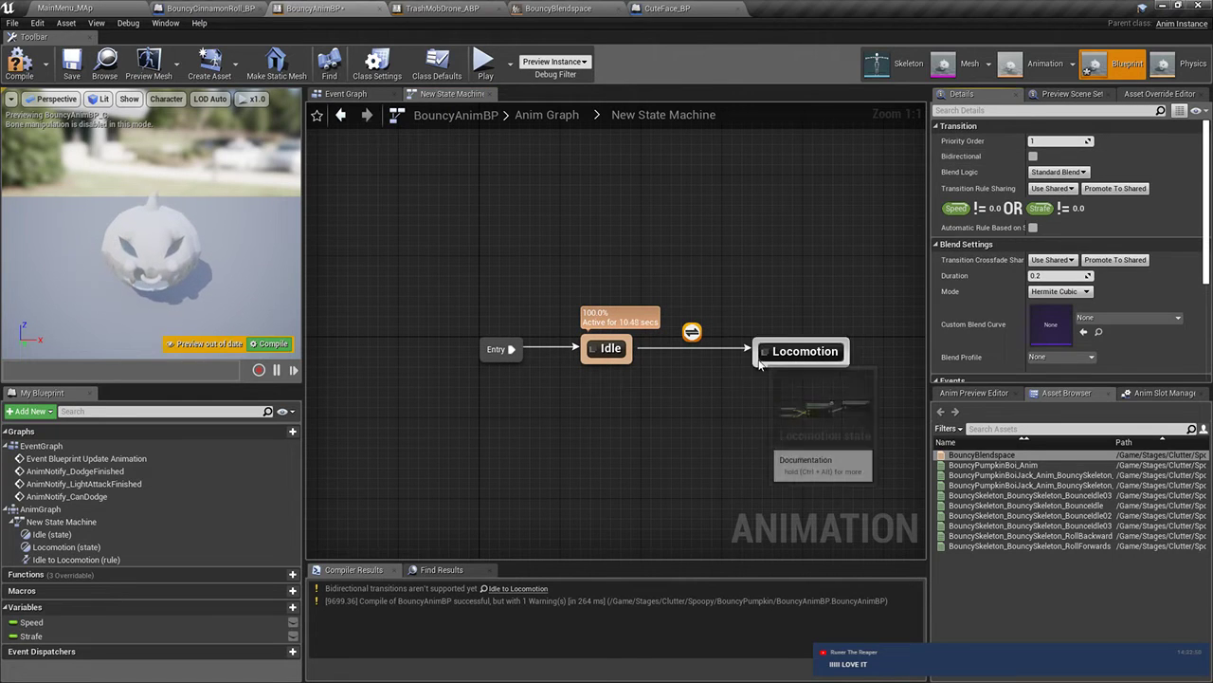
pyautogui.moveTo(760, 363); pyautogui.dragTo(611, 353)
# Paste the copied conditions into the Locomotion to Idle rule, feed them through a NOT node into Can Enter Transition, and compile
pyautogui.doubleClick(692, 362)
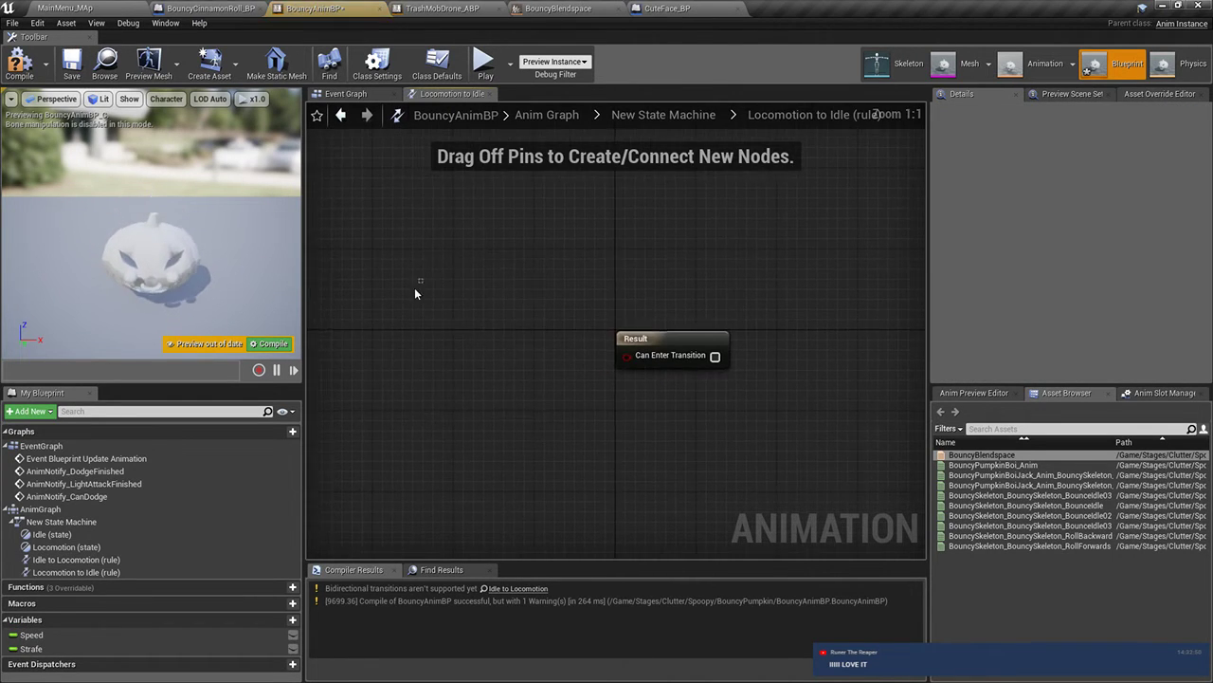
pyautogui.hotkey('ctrl', 'v')
pyautogui.moveTo(634, 312); pyautogui.dragTo(500, 341)
pyautogui.moveTo(575, 357); pyautogui.dragTo(627, 355)
pyautogui.write('not')
pyautogui.press('Return')
pyautogui.moveTo(417, 170); pyautogui.dragTo(662, 190, button='right')
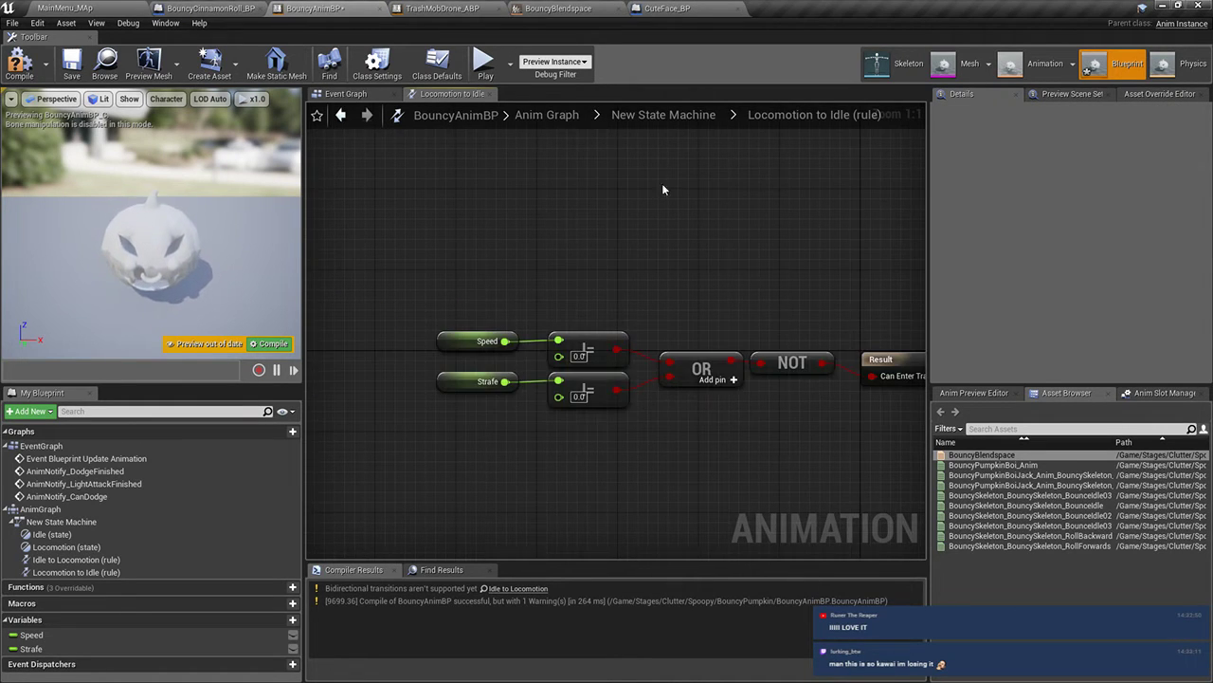
pyautogui.click(19, 65)
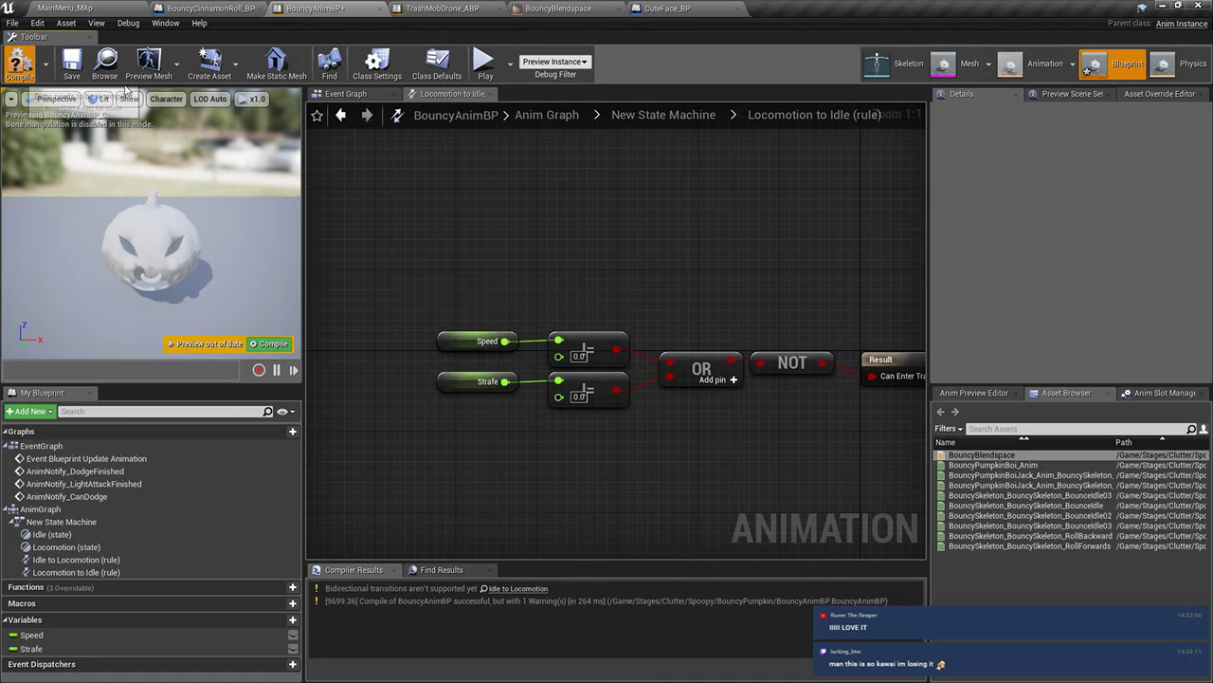
# Set the Idle to Locomotion transition's blend duration to 0.1 and its mode to Linear
pyautogui.click(663, 114)
pyautogui.moveTo(763, 228); pyautogui.dragTo(583, 235, button='right')
pyautogui.click(501, 311)
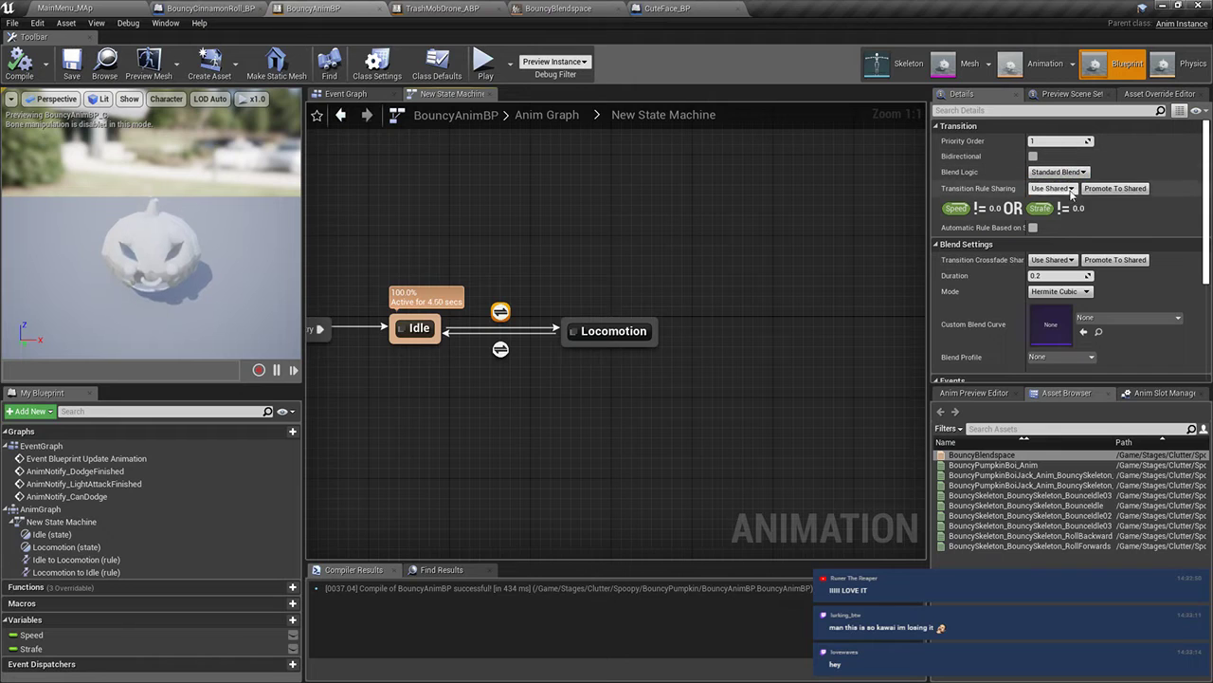
pyautogui.click(1065, 277)
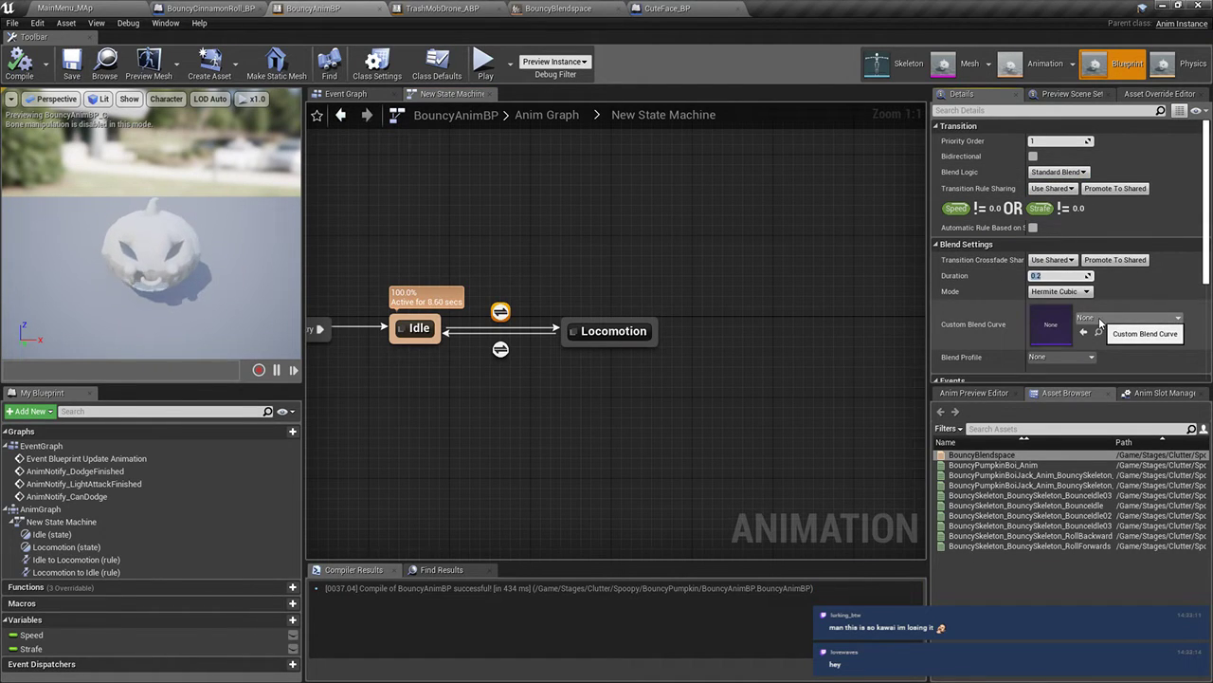
pyautogui.write('.1')
pyautogui.click(1060, 291)
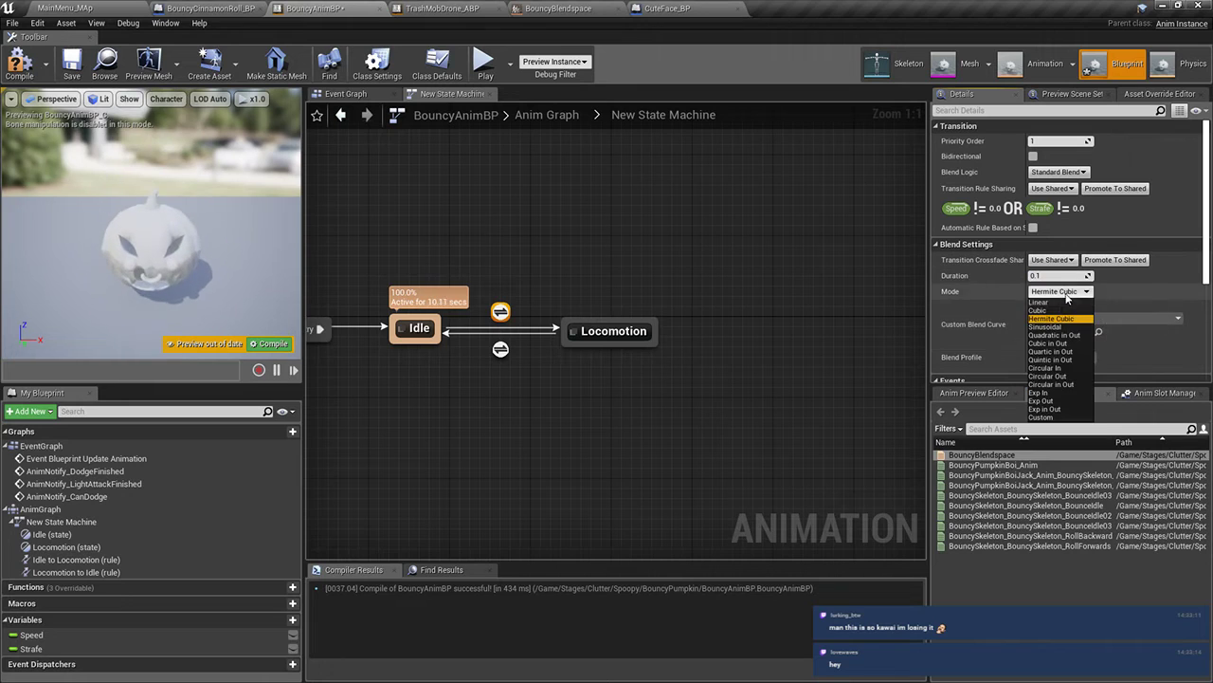
pyautogui.click(1048, 309)
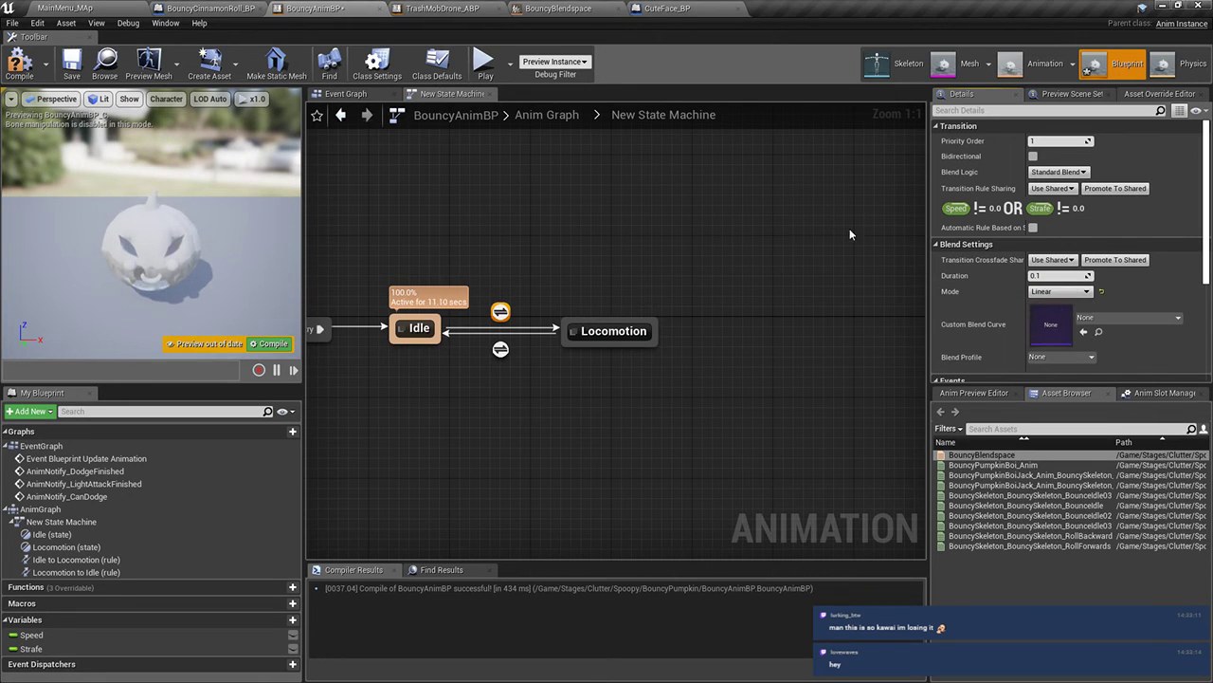
# Set the Locomotion to Idle transition's blend duration to 0.1 and mode to Linear, and compile BouncyAnimBP
pyautogui.click(1055, 291)
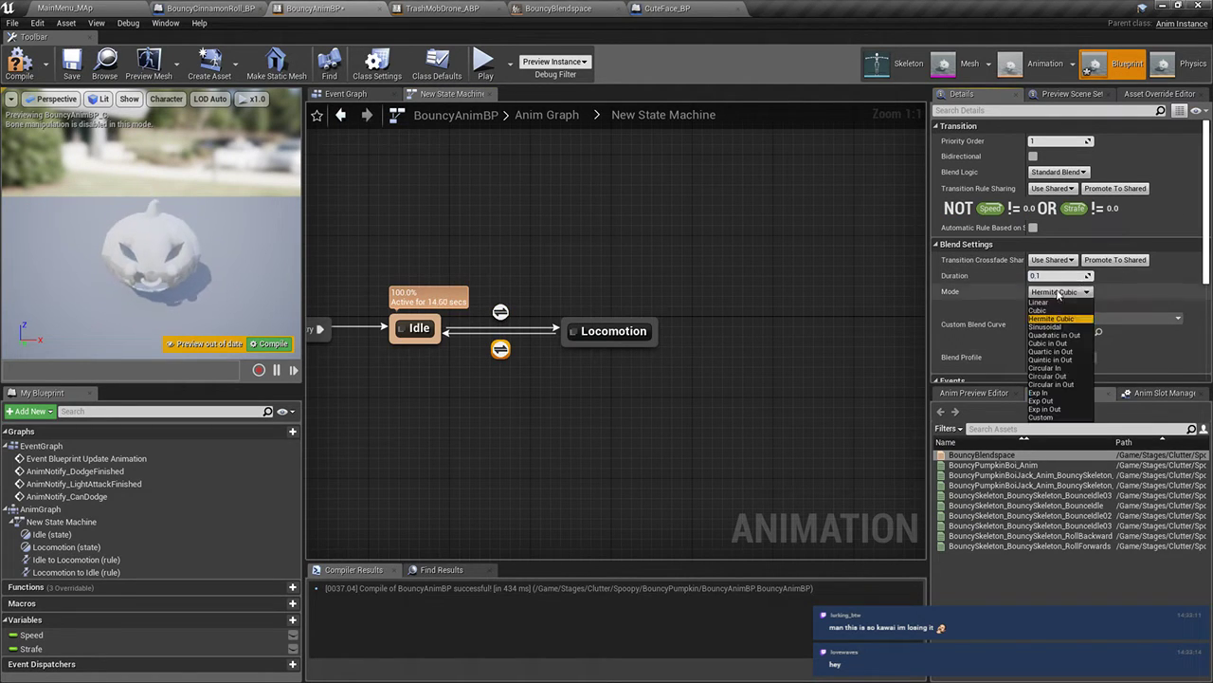
pyautogui.click(1047, 301)
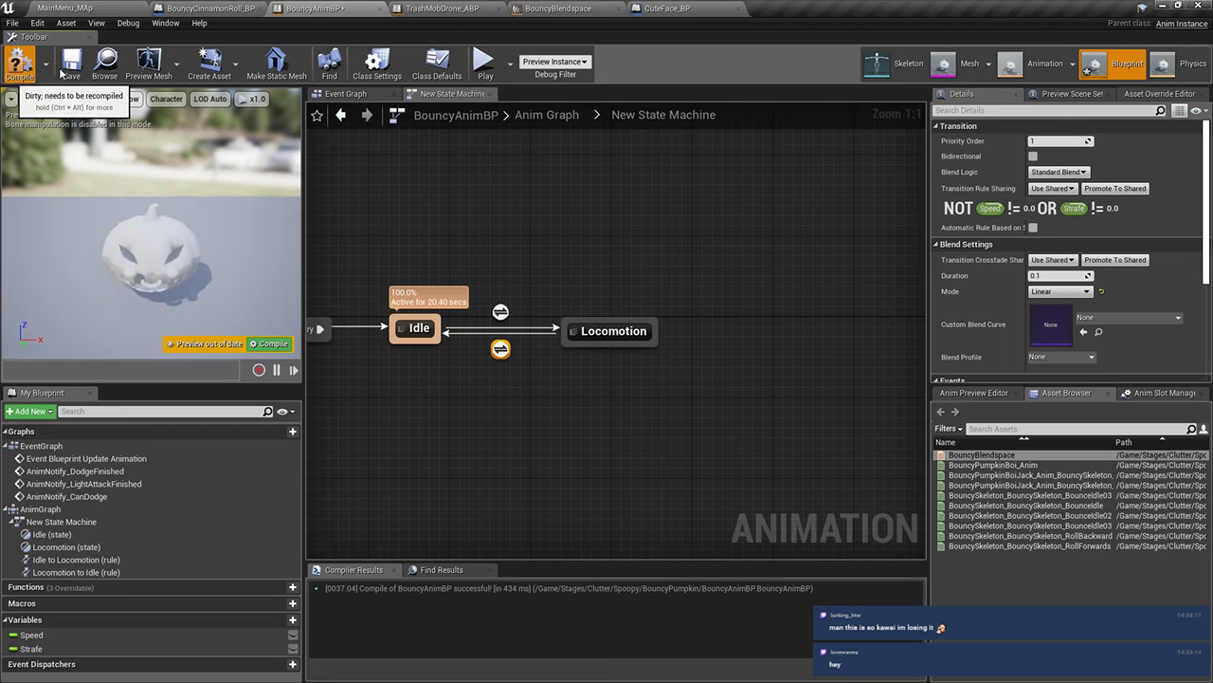
pyautogui.click(19, 63)
# Play-test the MainMenu_MAp level, rolling the cinnamon roll forward across the garden to check its idle and rolling transitions
pyautogui.click(89, 7)
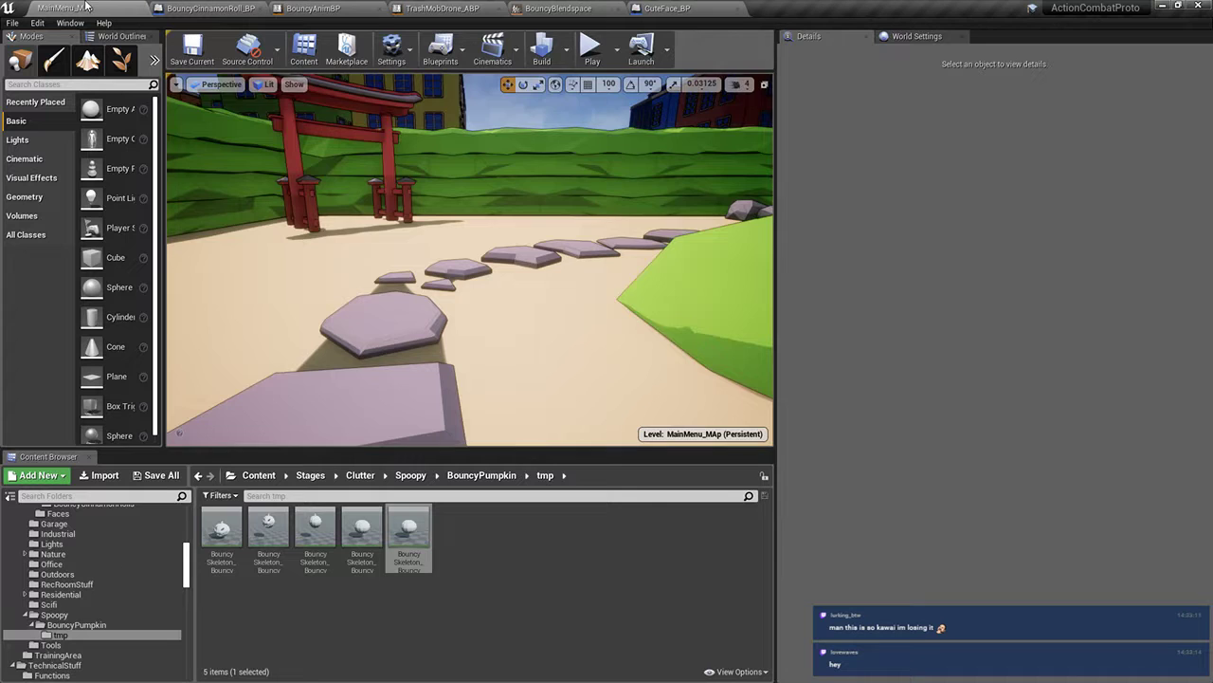
pyautogui.click(593, 47)
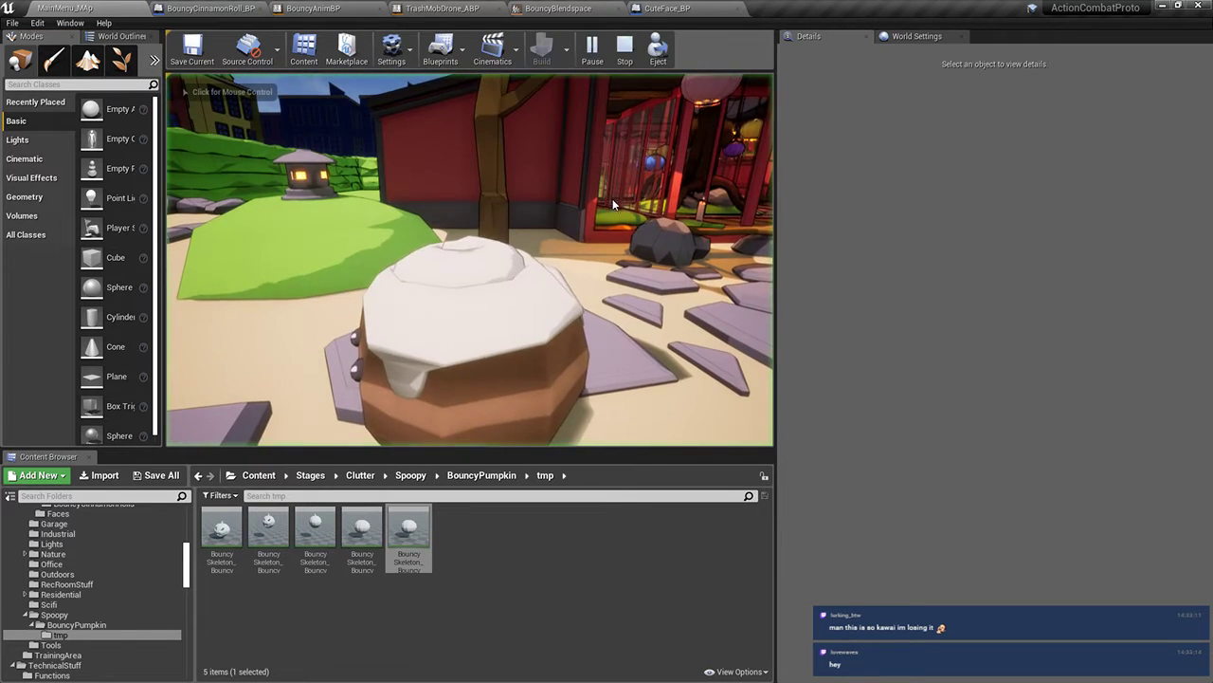
pyautogui.press('w')
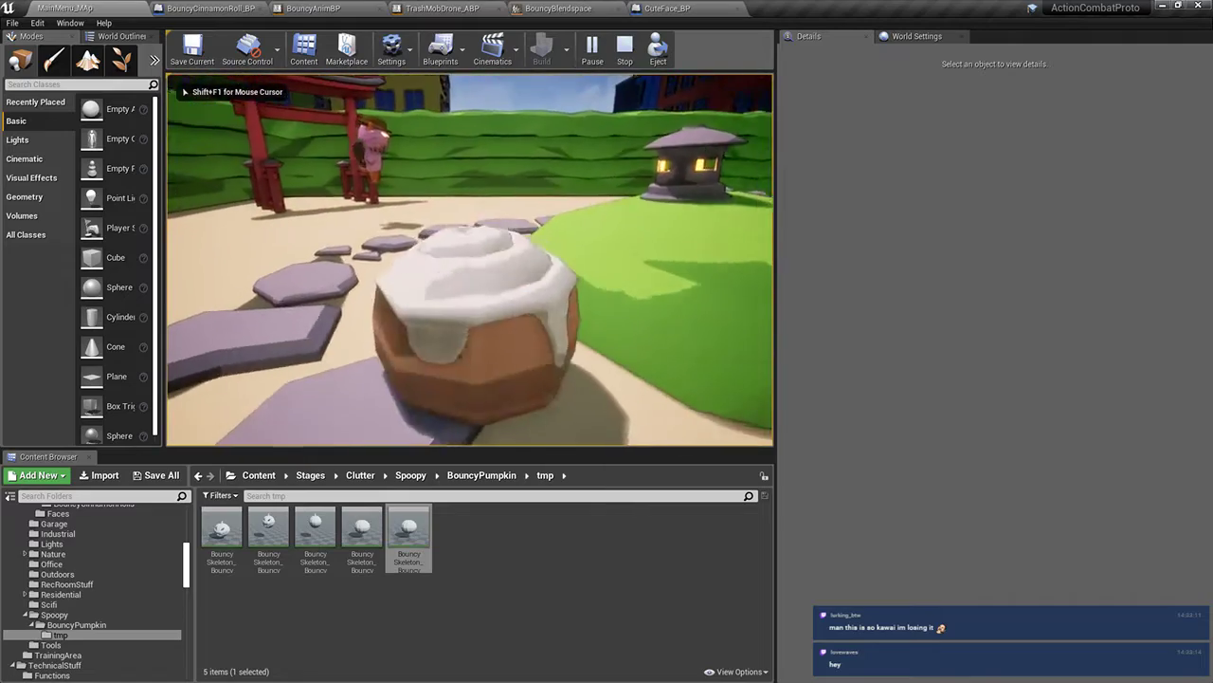
pyautogui.press('w')
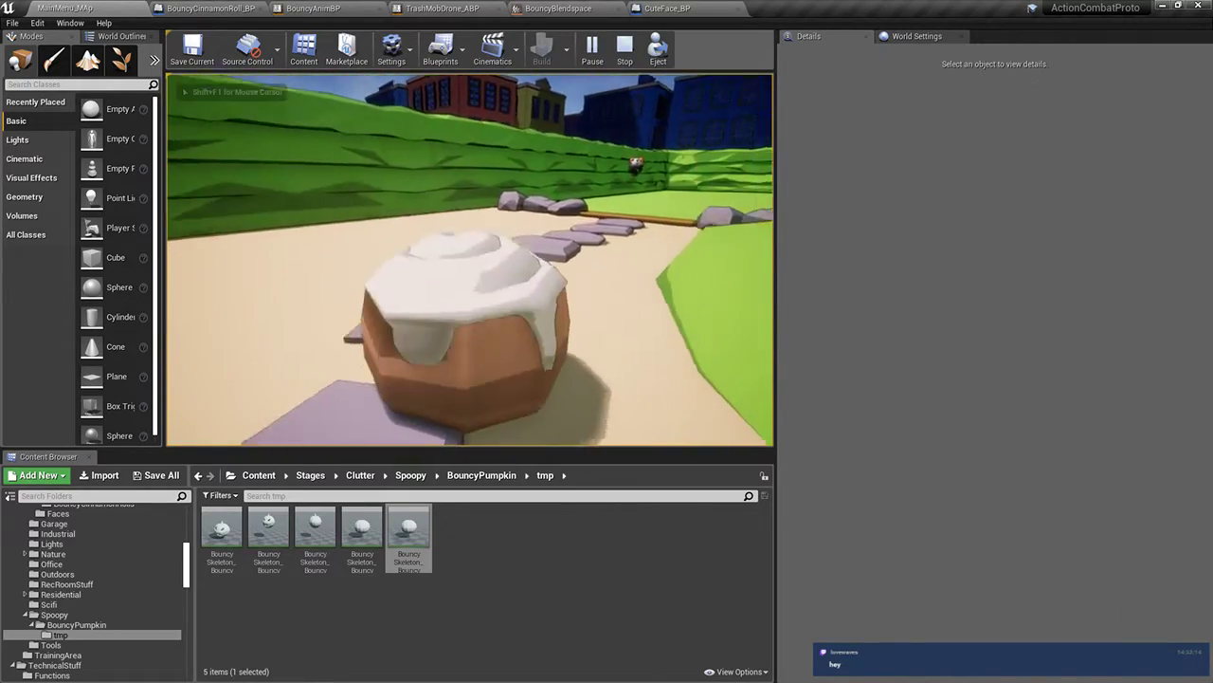
pyautogui.press('w')
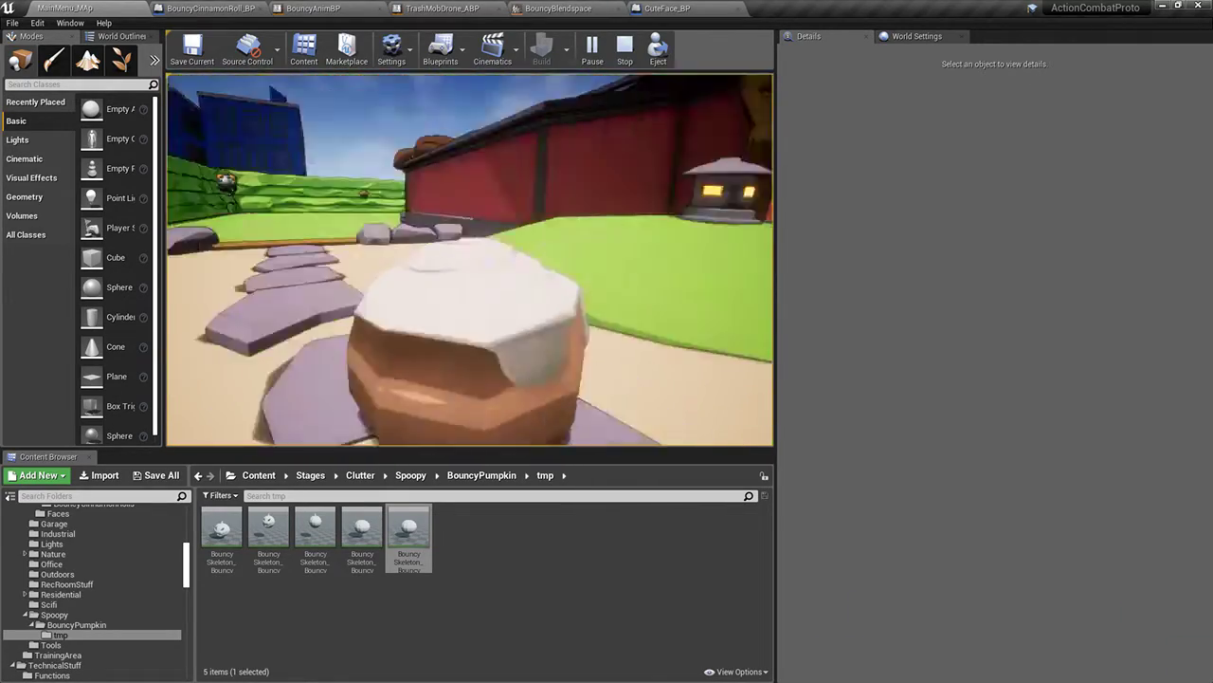
pyautogui.press('w')
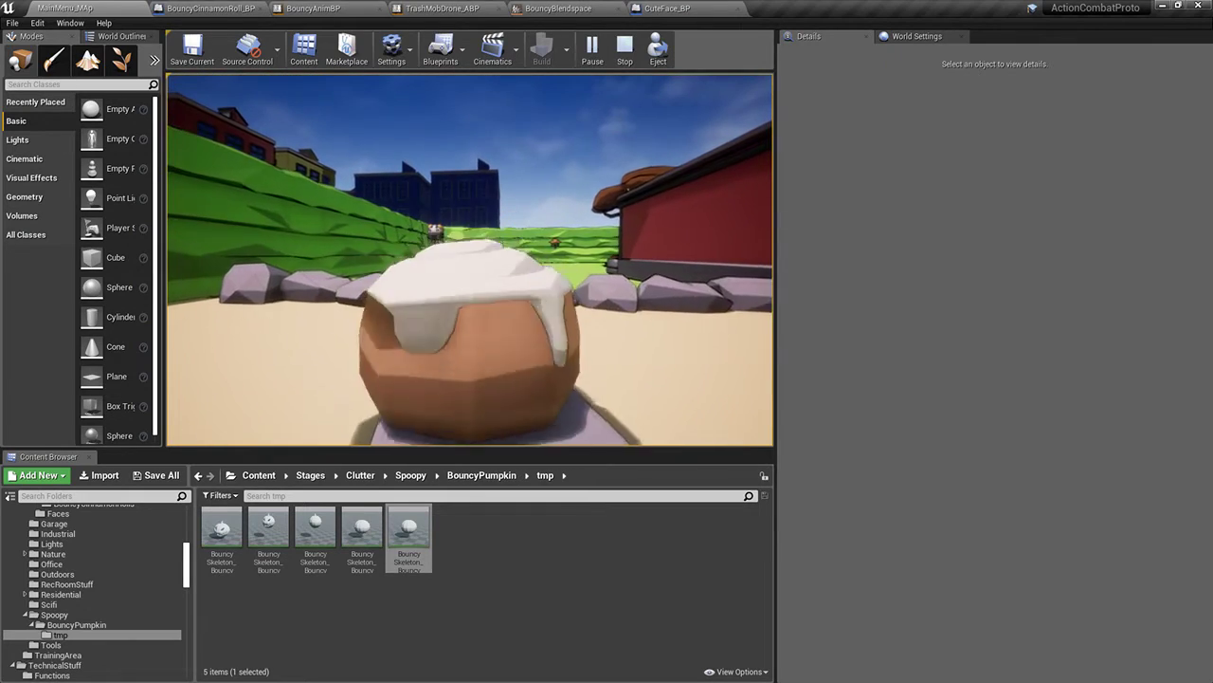
pyautogui.press('w')
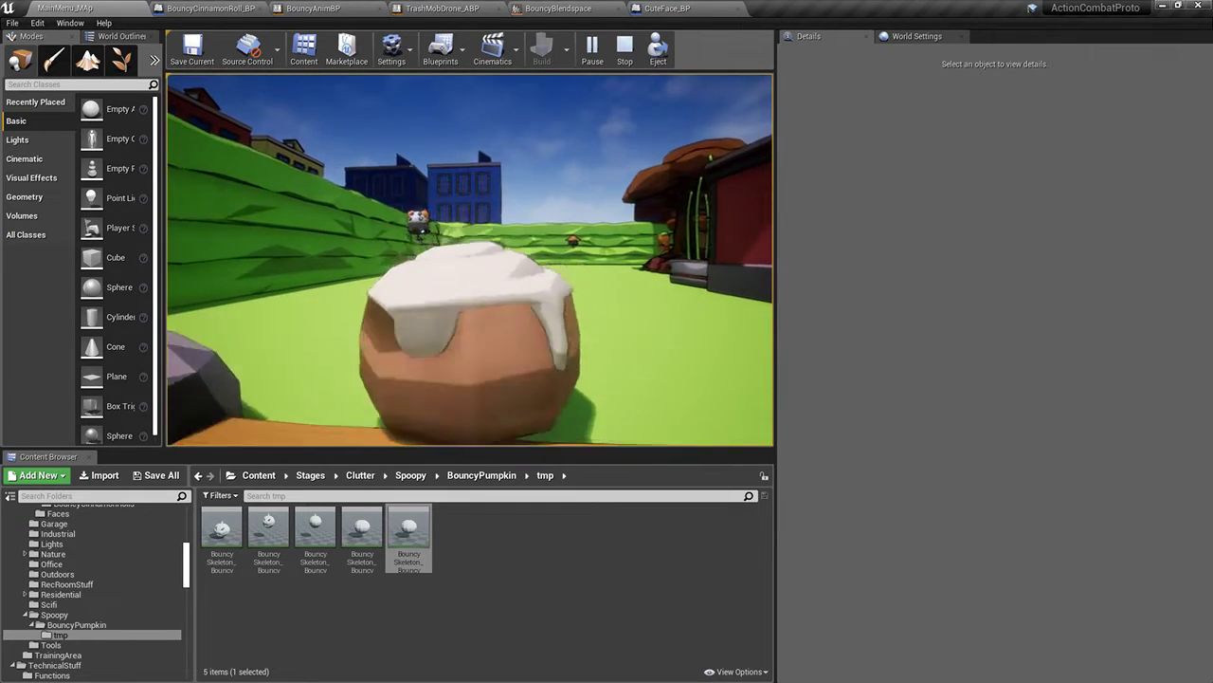
pyautogui.press('w')
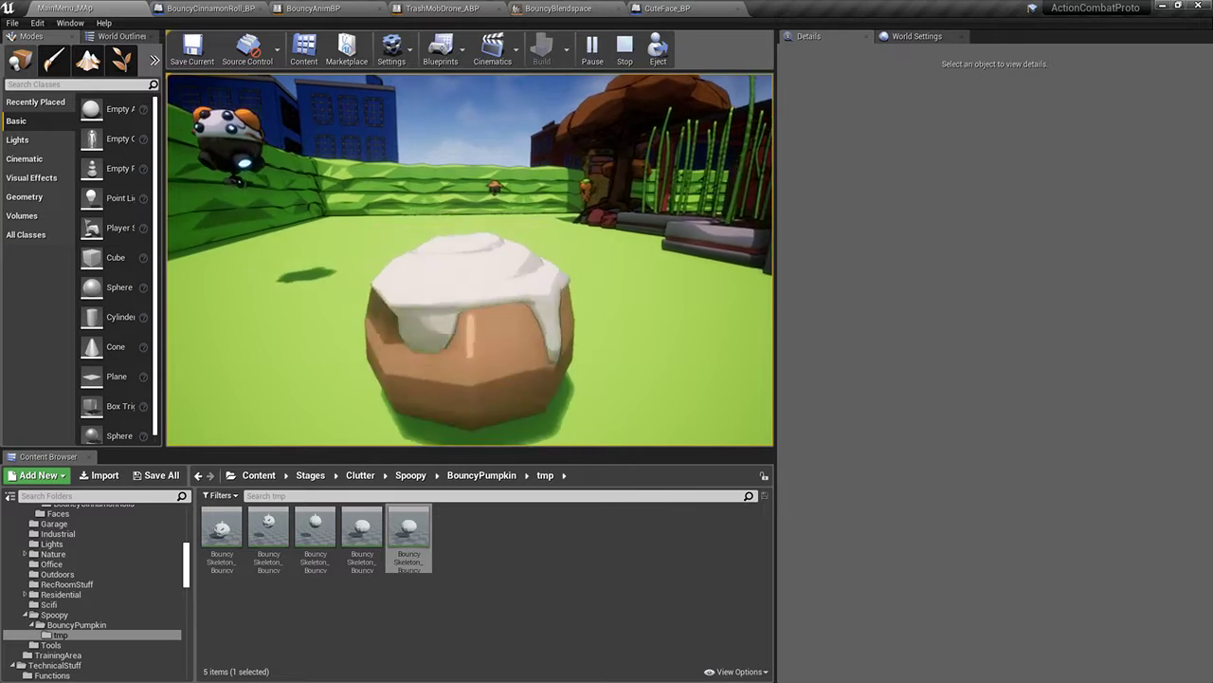
pyautogui.press('w')
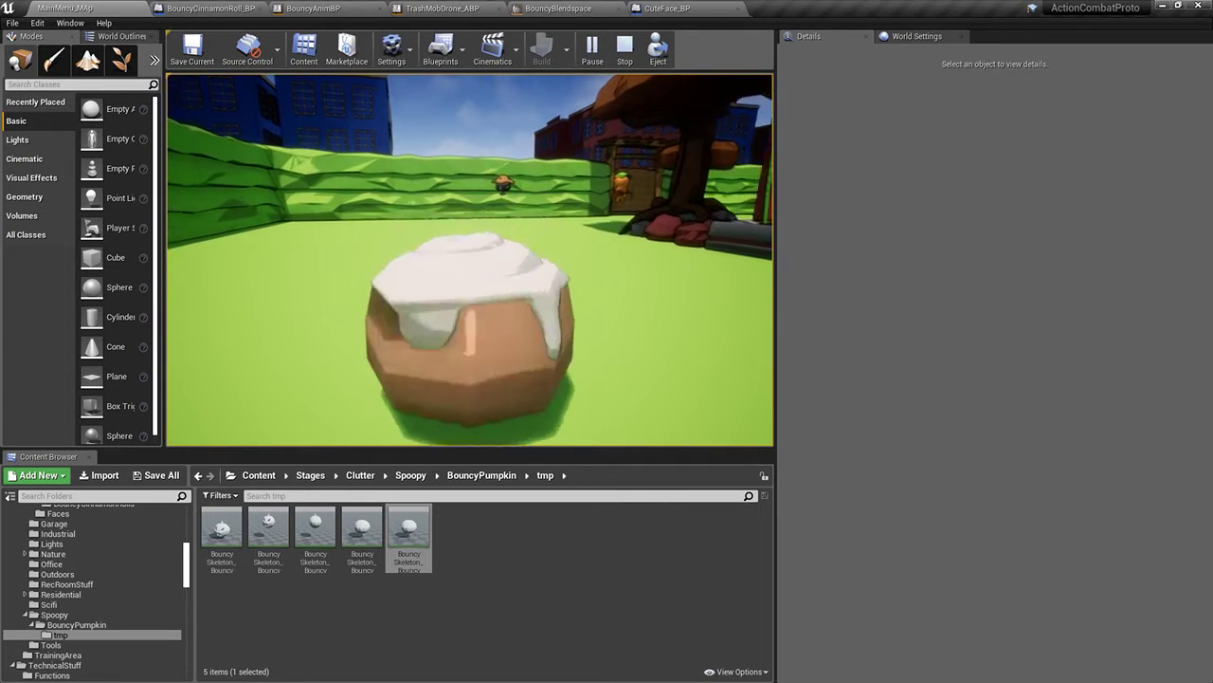
pyautogui.press('w')
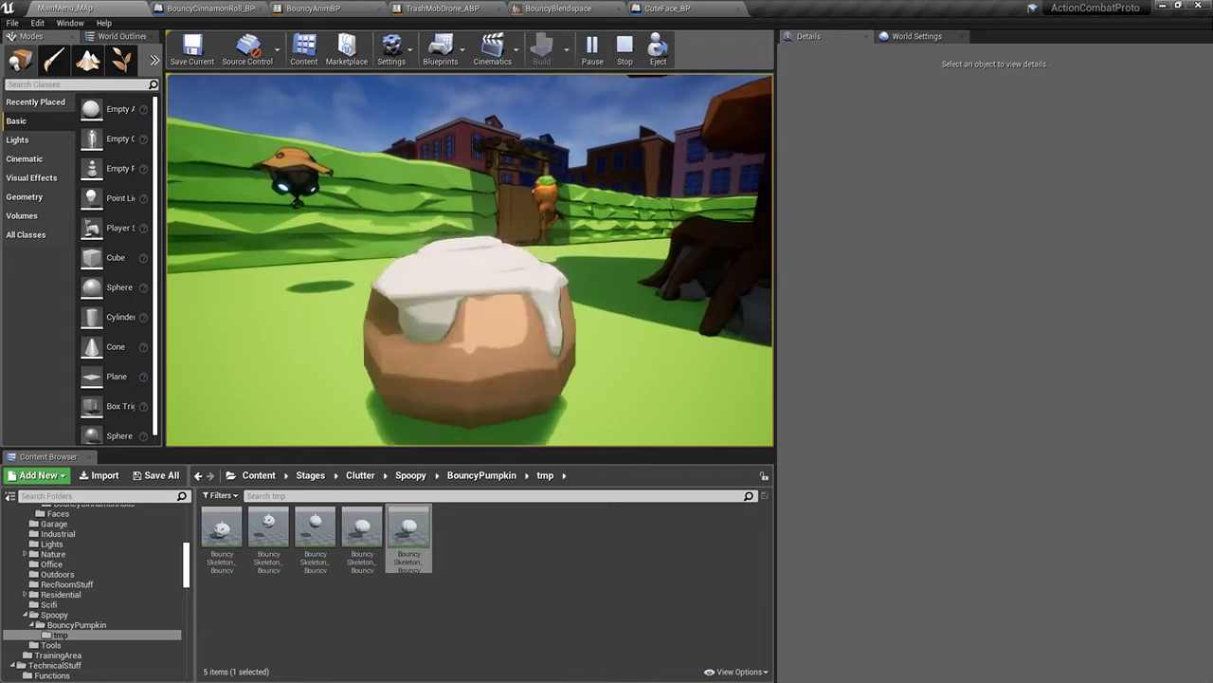
pyautogui.press('w')
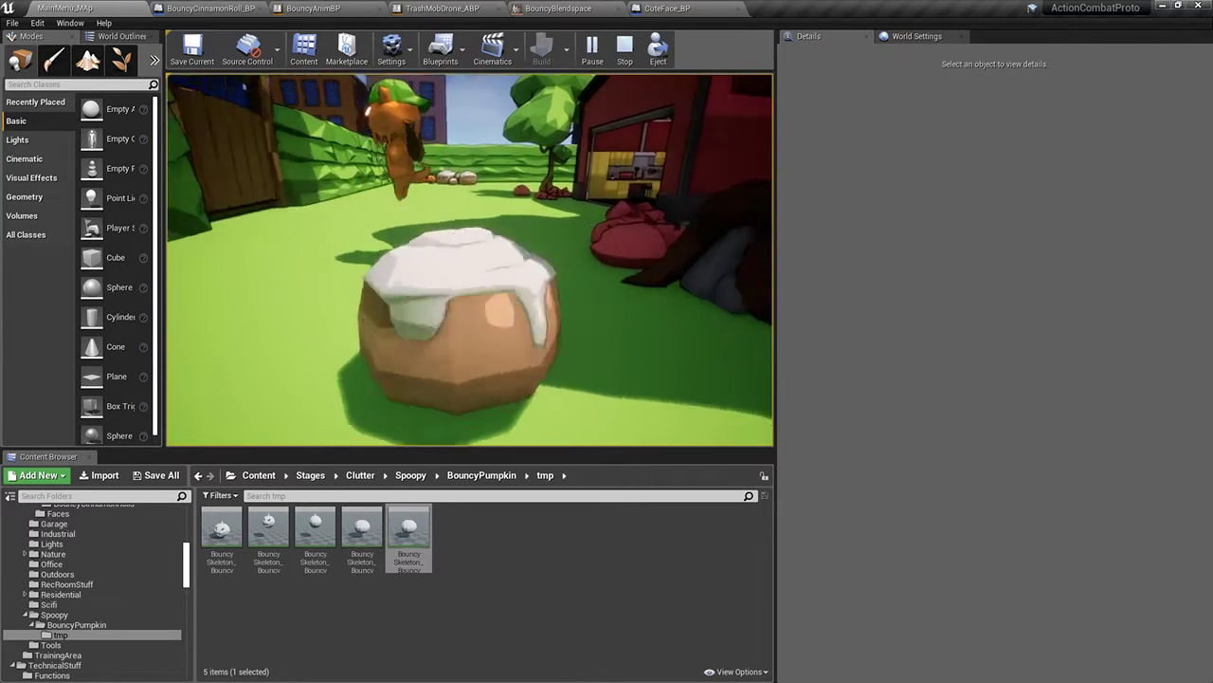
pyautogui.press('w')
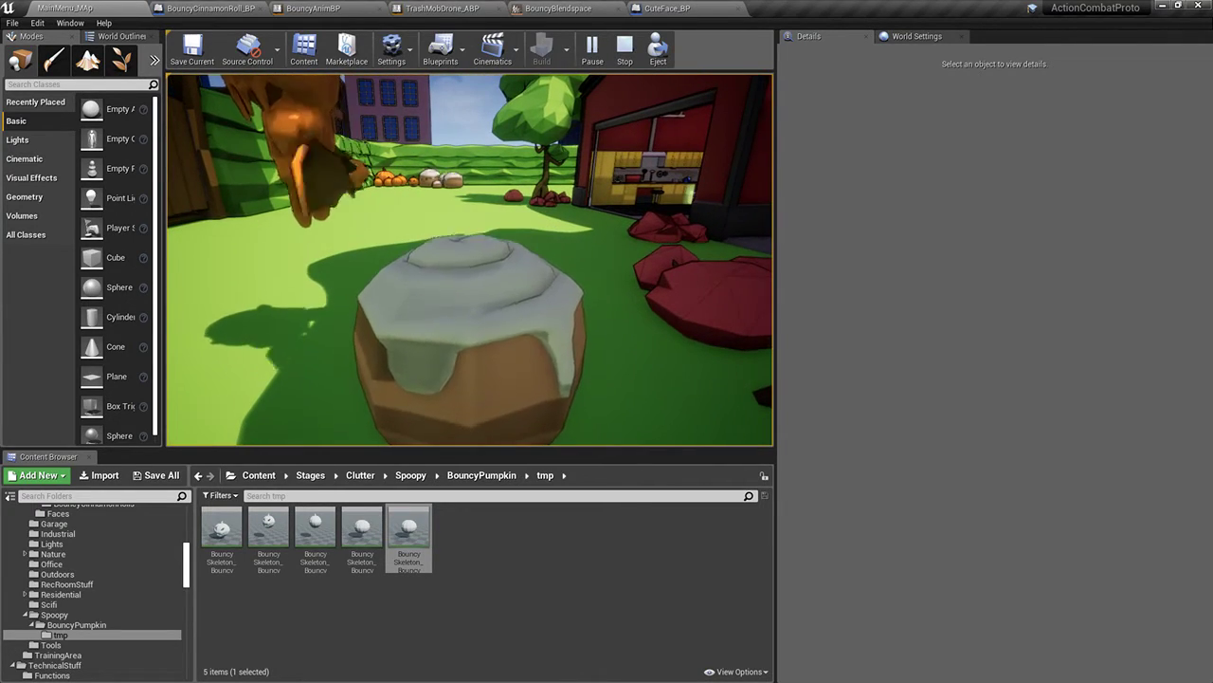
pyautogui.press('w')
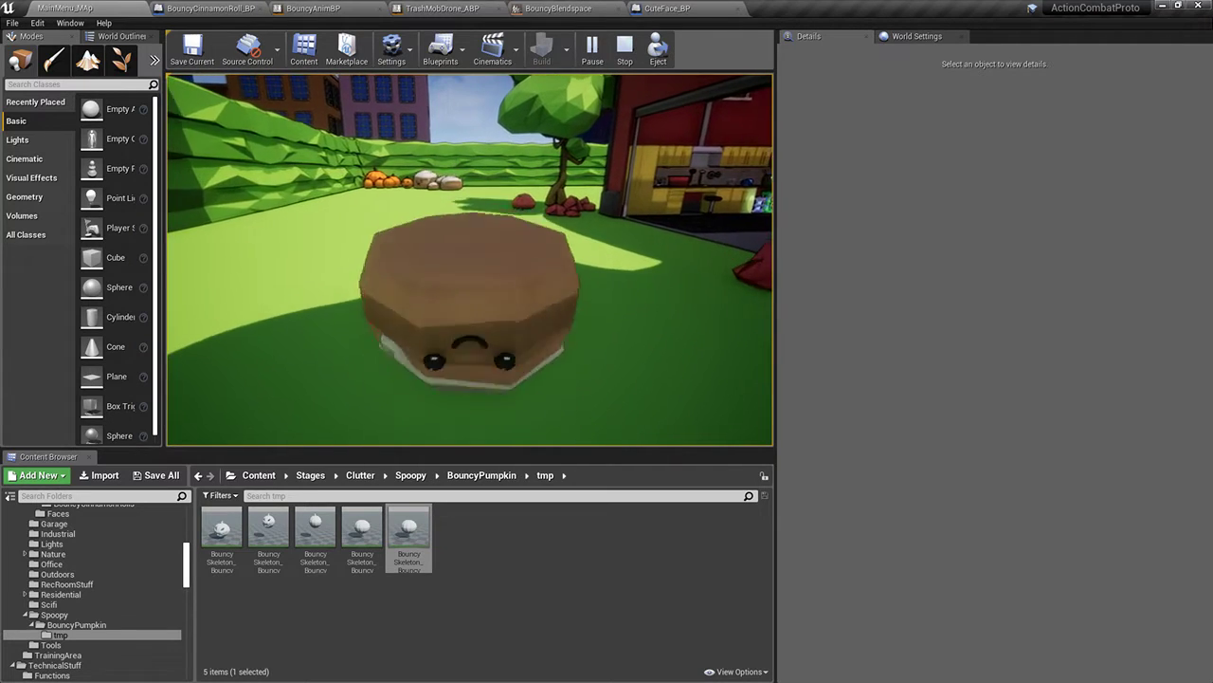
pyautogui.press('Escape')
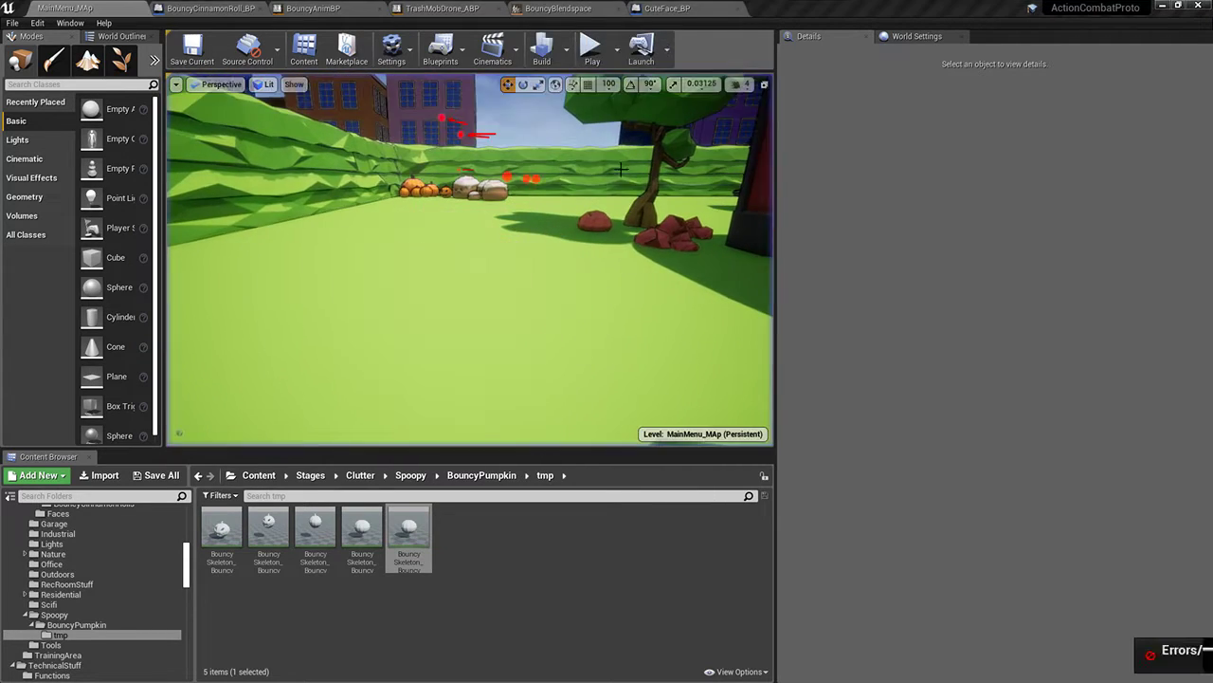
# Change the Max Acceleration of the CharacterMovement component in BouncyCinnamonRoll_BP, compile and save the blueprint
pyautogui.click(202, 8)
pyautogui.click(75, 76)
pyautogui.scroll(-3, 90, 161)
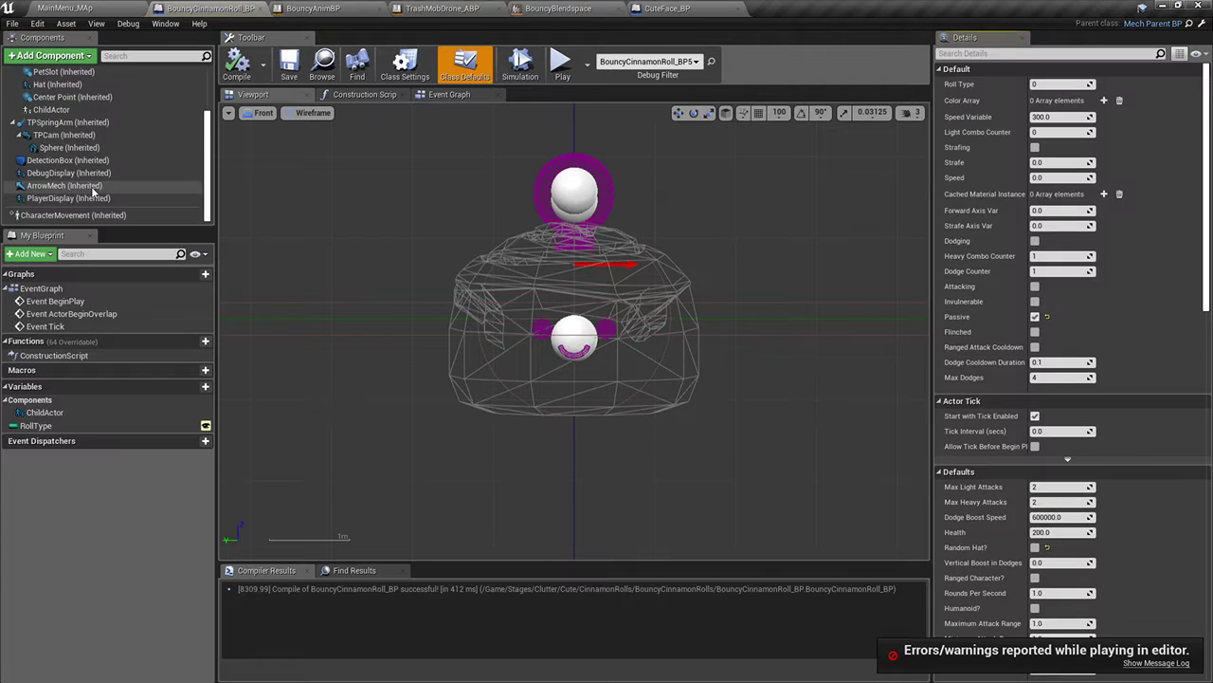
pyautogui.click(61, 216)
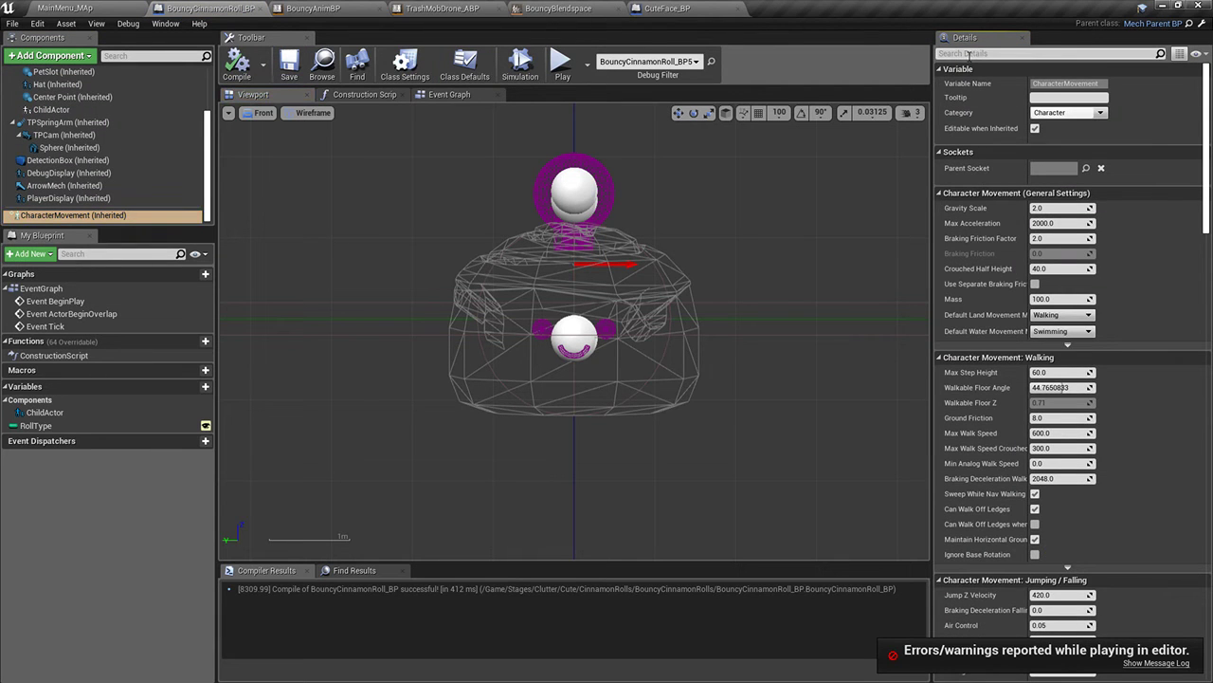
pyautogui.click(968, 54)
pyautogui.write('acce')
pyautogui.click(1052, 84)
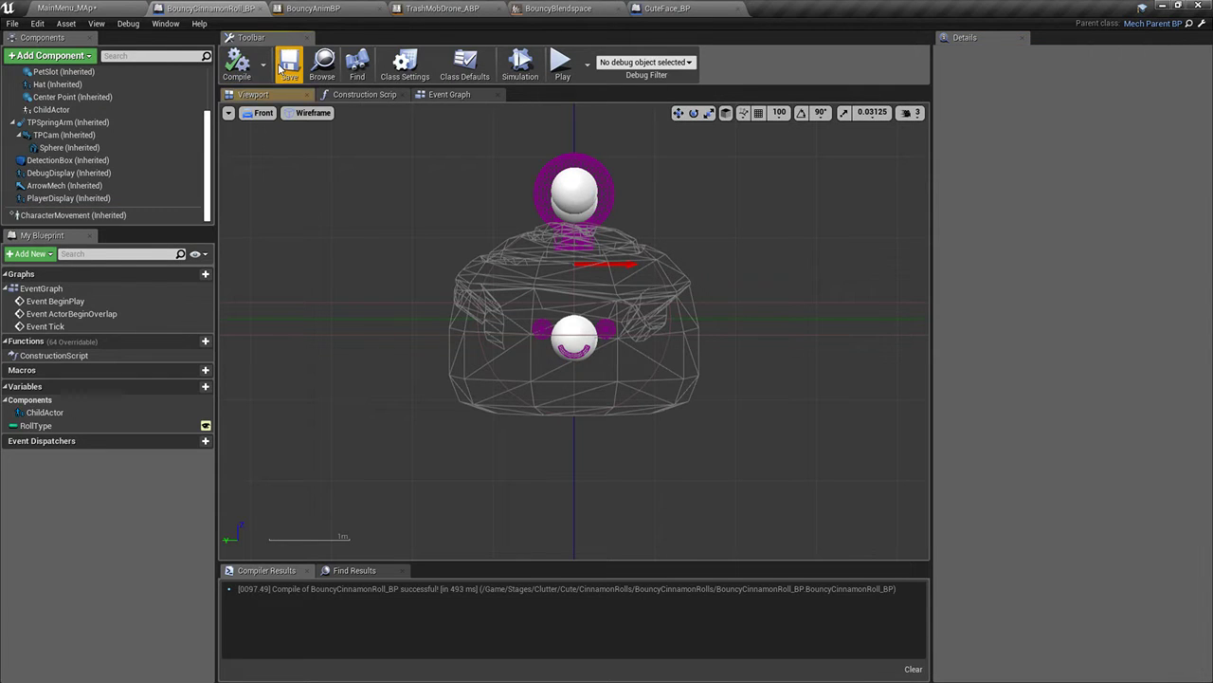
# Play-test the level again to check how the cinnamon roll moves with the changed acceleration
pyautogui.click(91, 7)
pyautogui.click(587, 59)
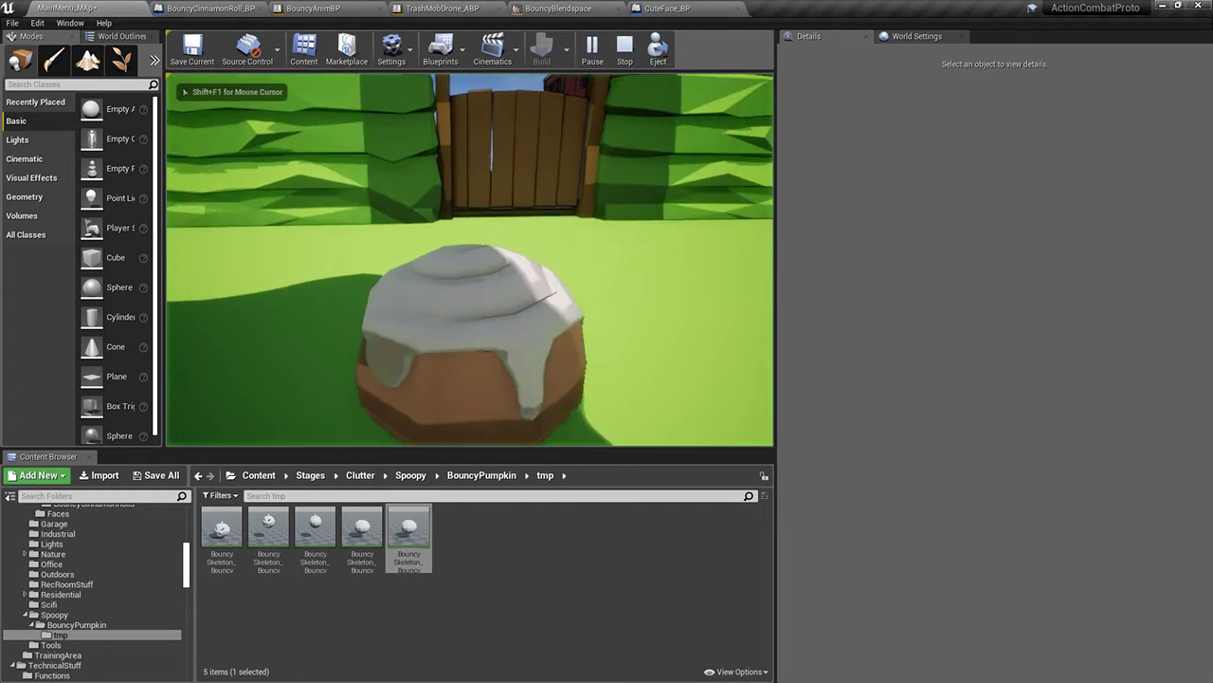
pyautogui.press('w')
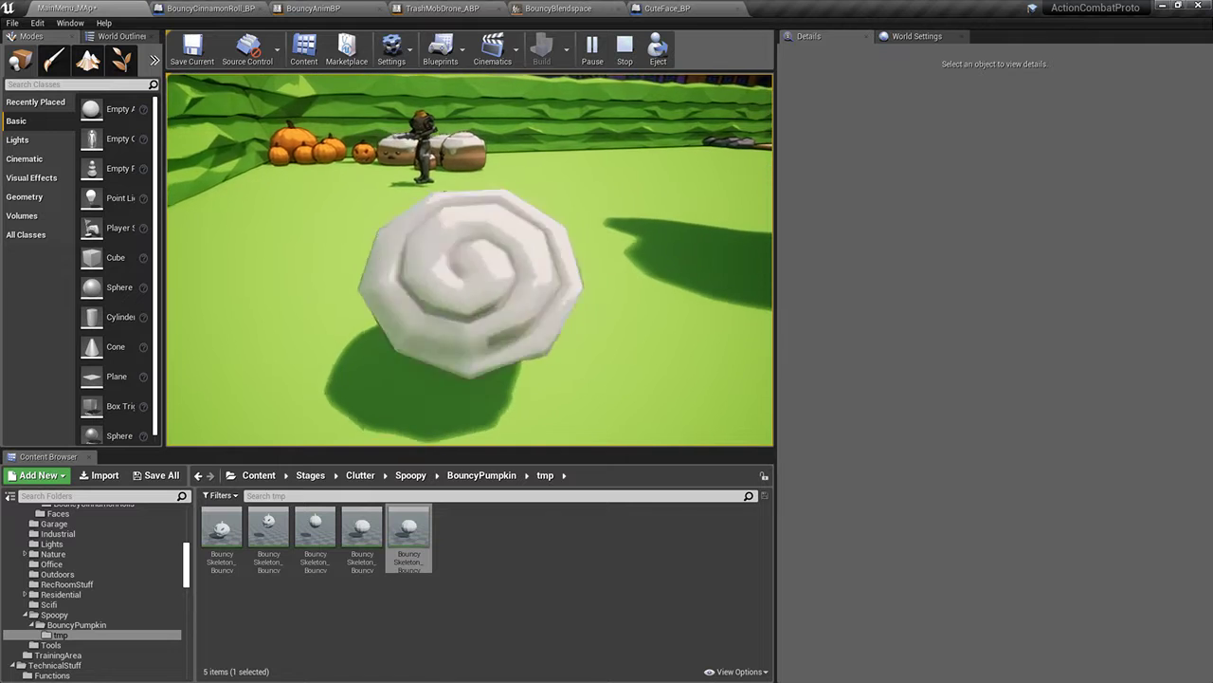
pyautogui.press('Escape')
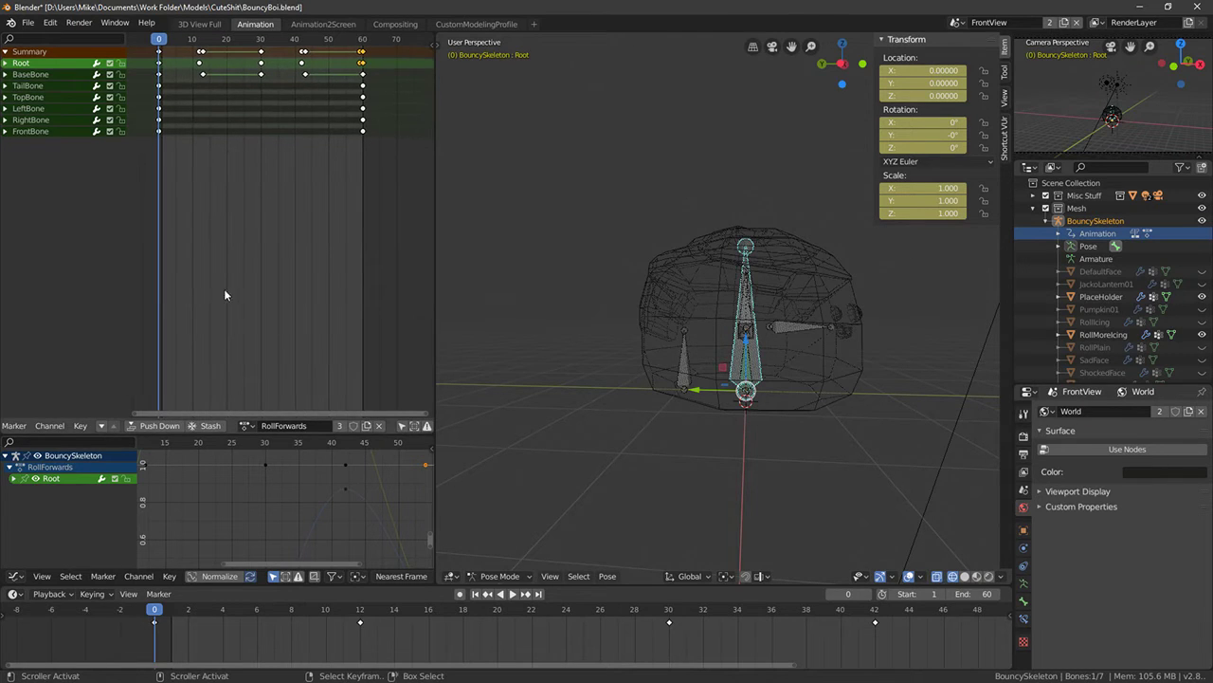
# Switch to Blender, load the BounceIdle action on BouncySkeleton and make a copy of it named PureIdle
pyautogui.moveTo(225, 295); pyautogui.dragTo(264, 296, button='middle')
pyautogui.click(244, 425)
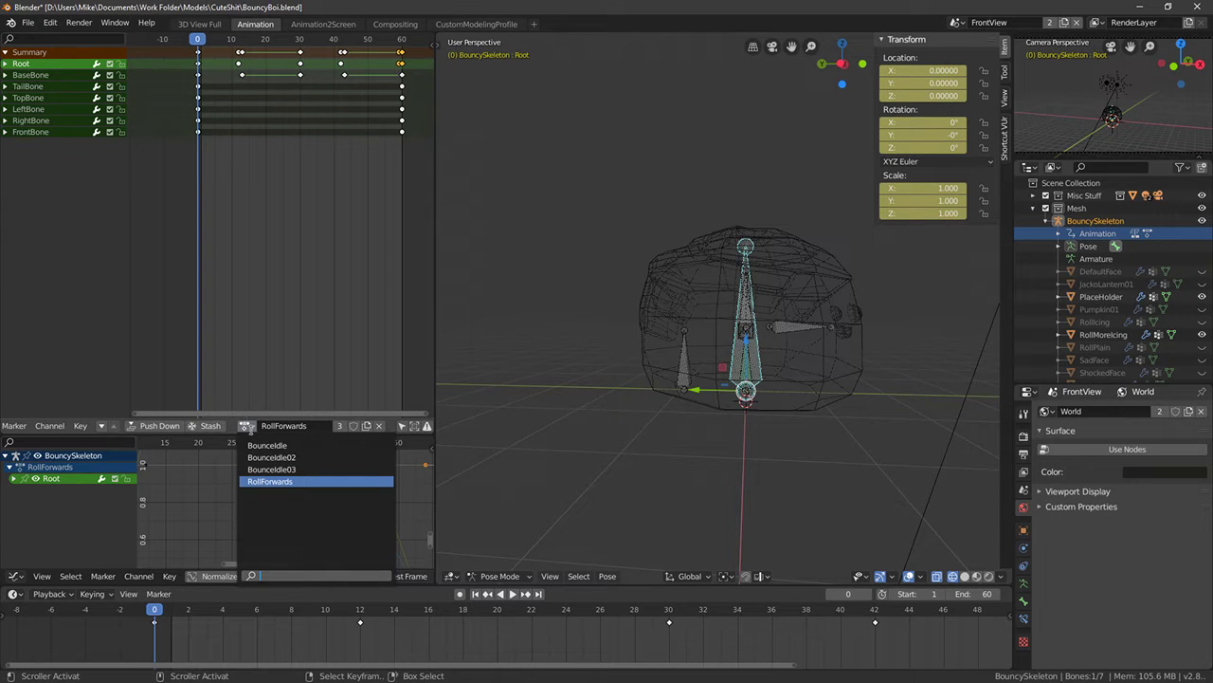
pyautogui.click(267, 444)
pyautogui.scroll(2, 424, 167)
pyautogui.scroll(-3, 780, 315)
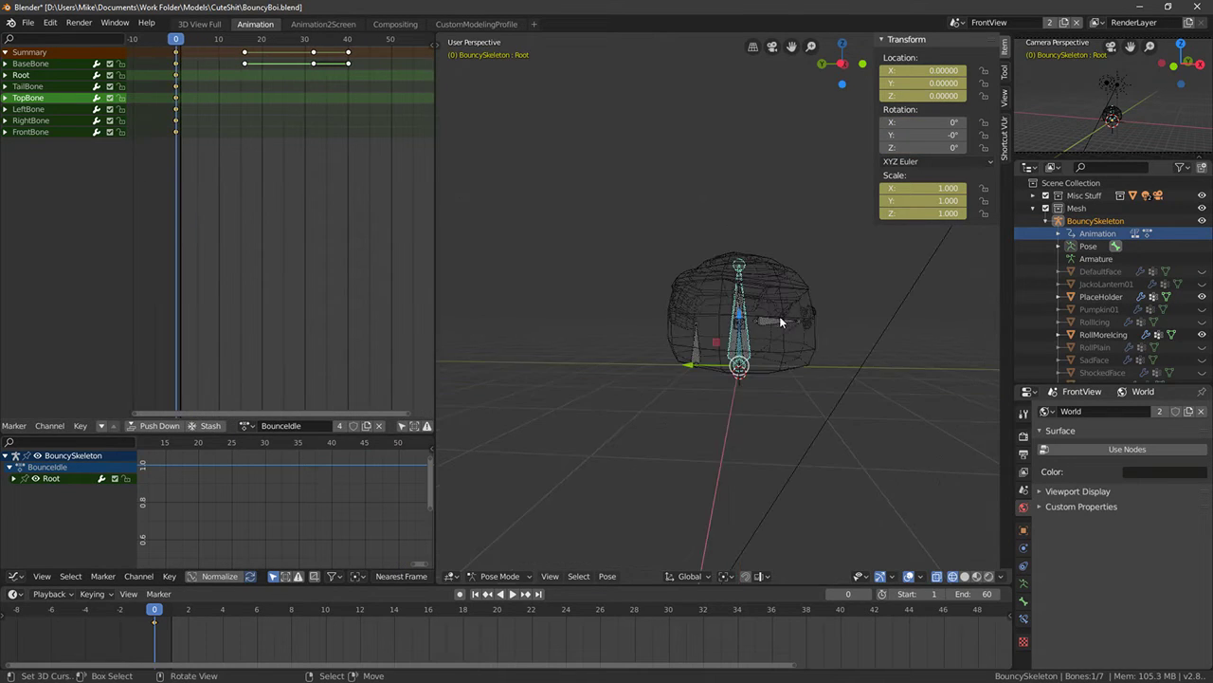
pyautogui.press('KP_1')
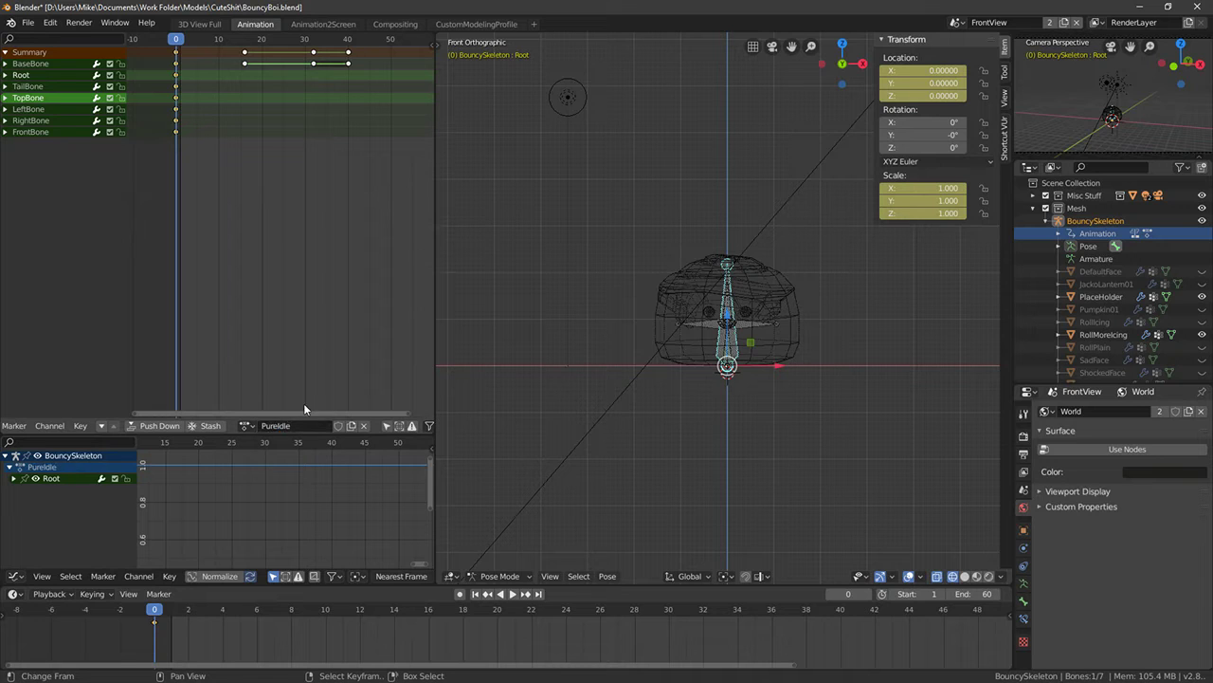
# Delete all keyframes after frame 0 from the PureIdle action and save the Blender file
pyautogui.moveTo(237, 45); pyautogui.dragTo(377, 92)
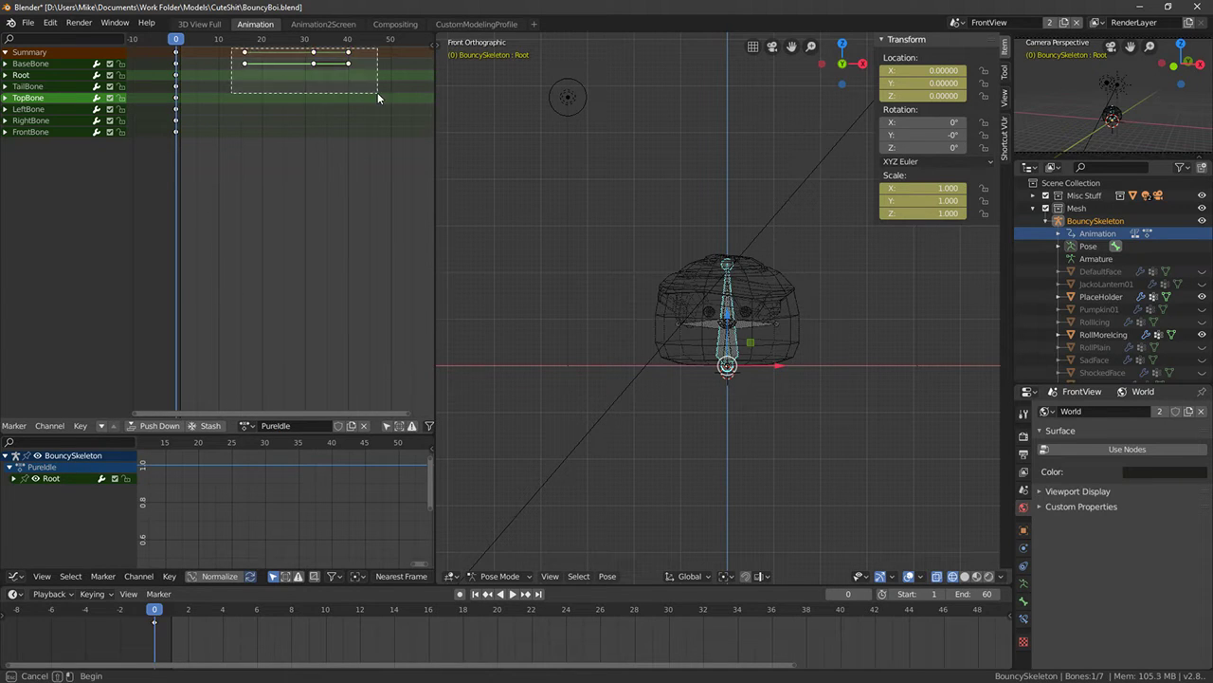
pyautogui.press('Delete')
pyautogui.press('space')
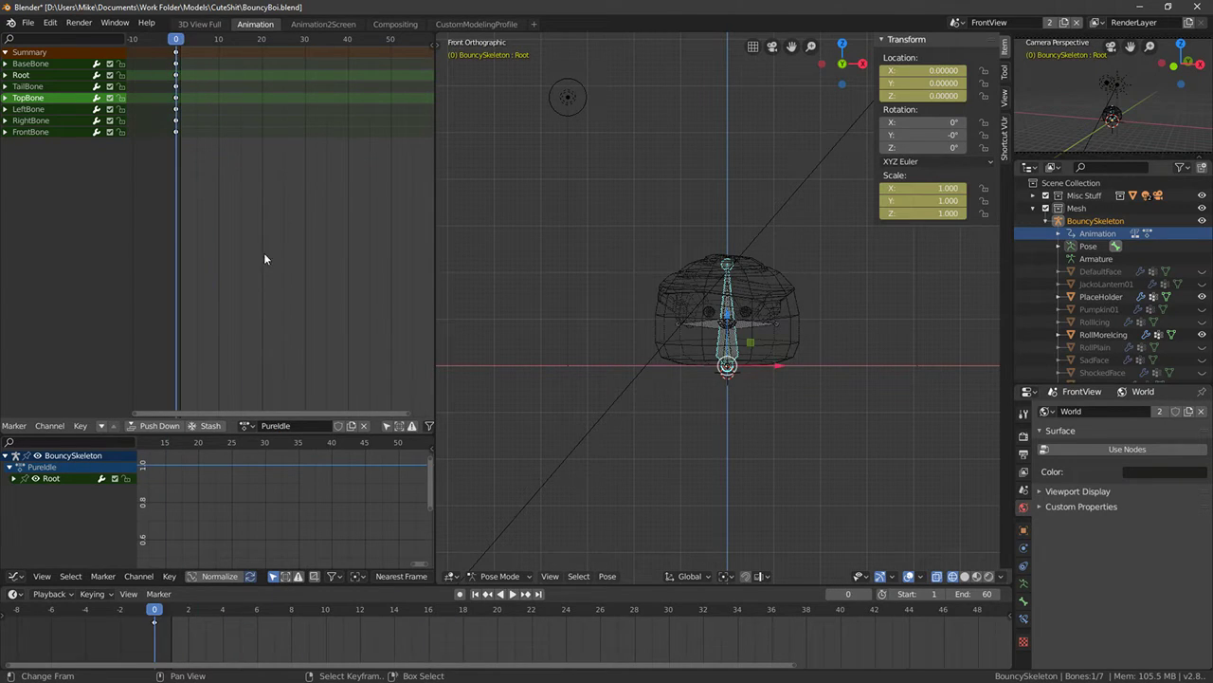
pyautogui.click(27, 23)
pyautogui.click(77, 108)
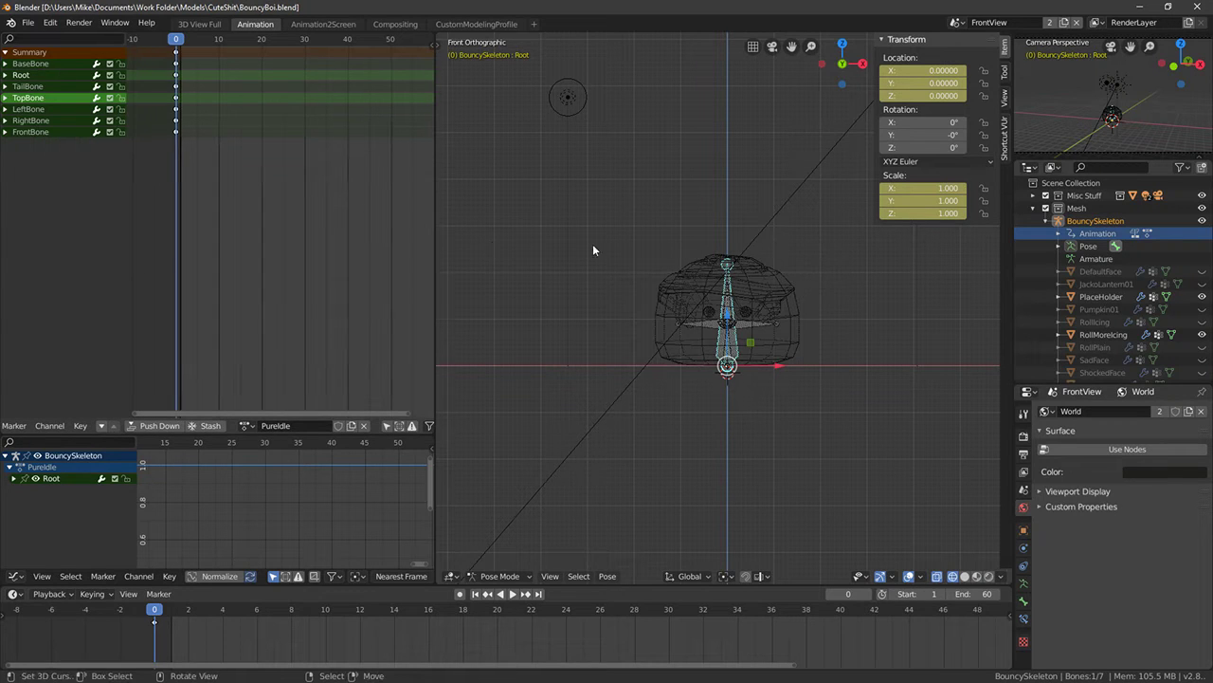
# Export the selected skeleton as FBX to the CuteShit folder, overwriting BouncySkeleton.fbx
pyautogui.click(32, 23)
pyautogui.moveTo(63, 206)
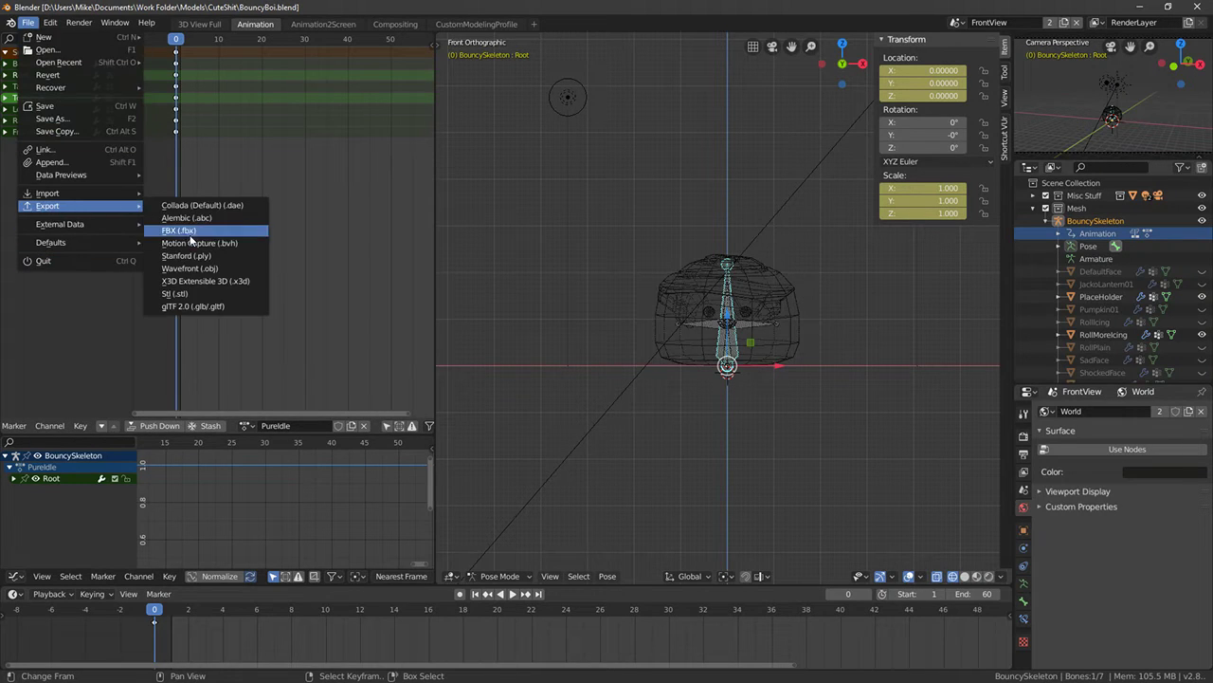
pyautogui.click(194, 235)
pyautogui.click(210, 71)
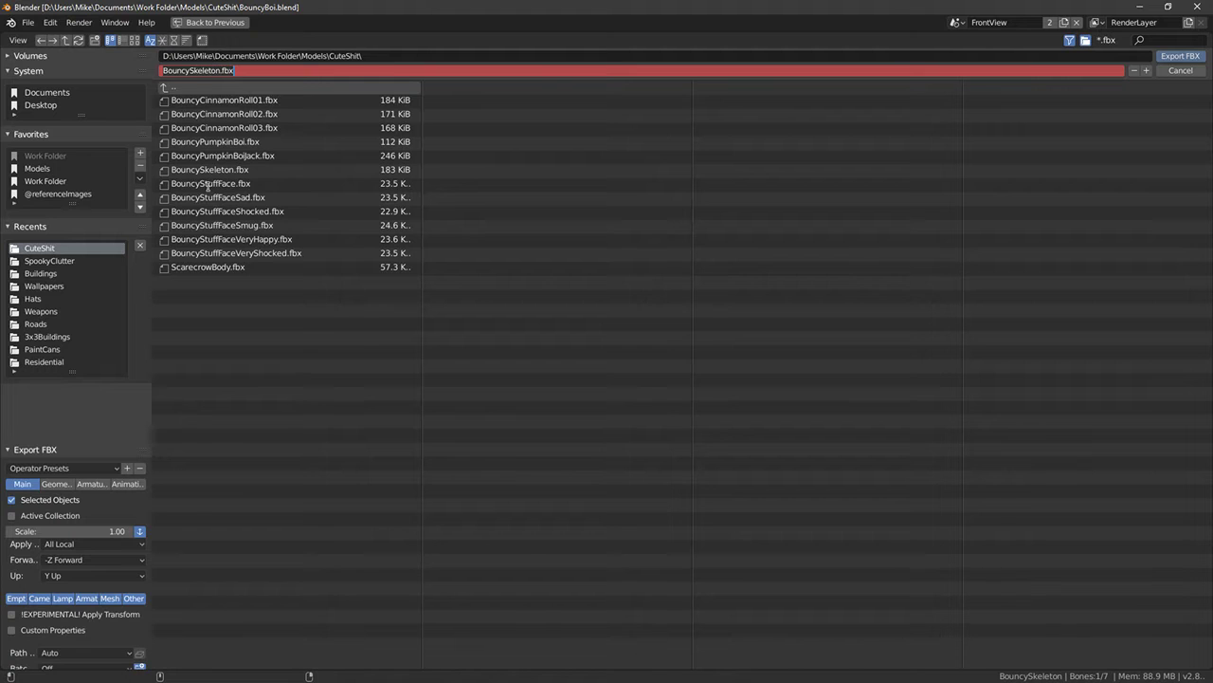
pyautogui.press('Return')
pyautogui.click(1180, 56)
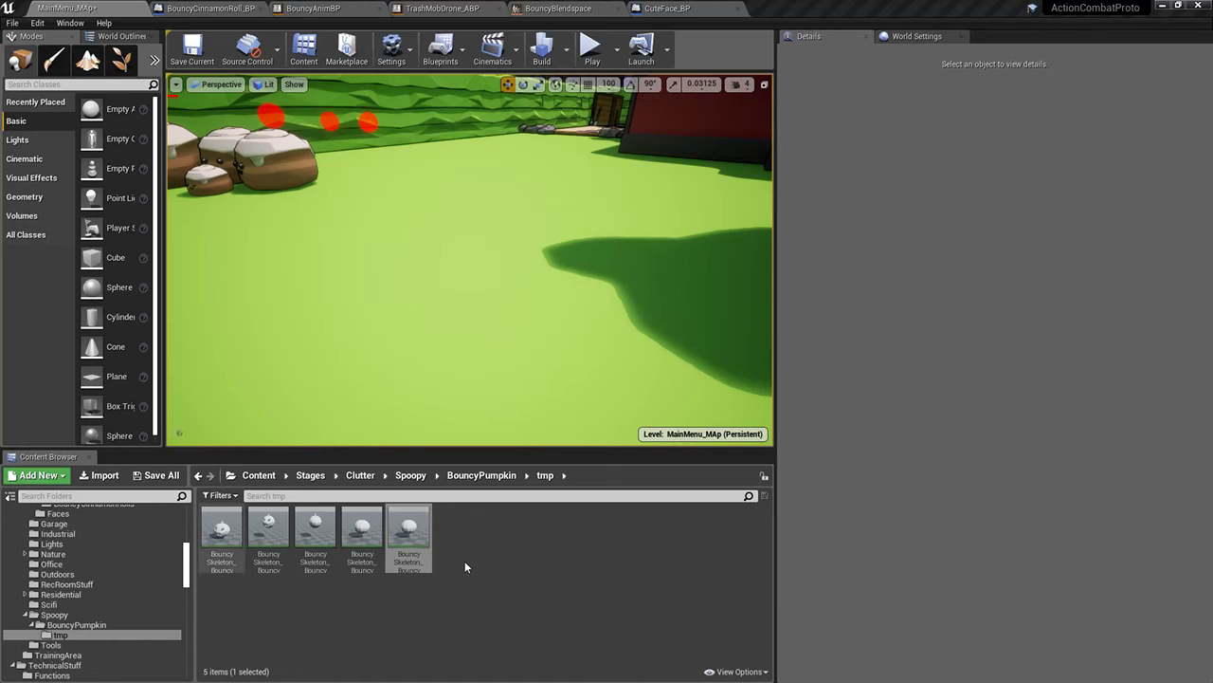
# Switch to Unreal and import BouncySkeleton.fbx into the BouncyPumpkin tmp folder as animations, using BouncyPumpkinBoi_Skeleton as the skeleton
pyautogui.click(464, 567)
pyautogui.click(100, 475)
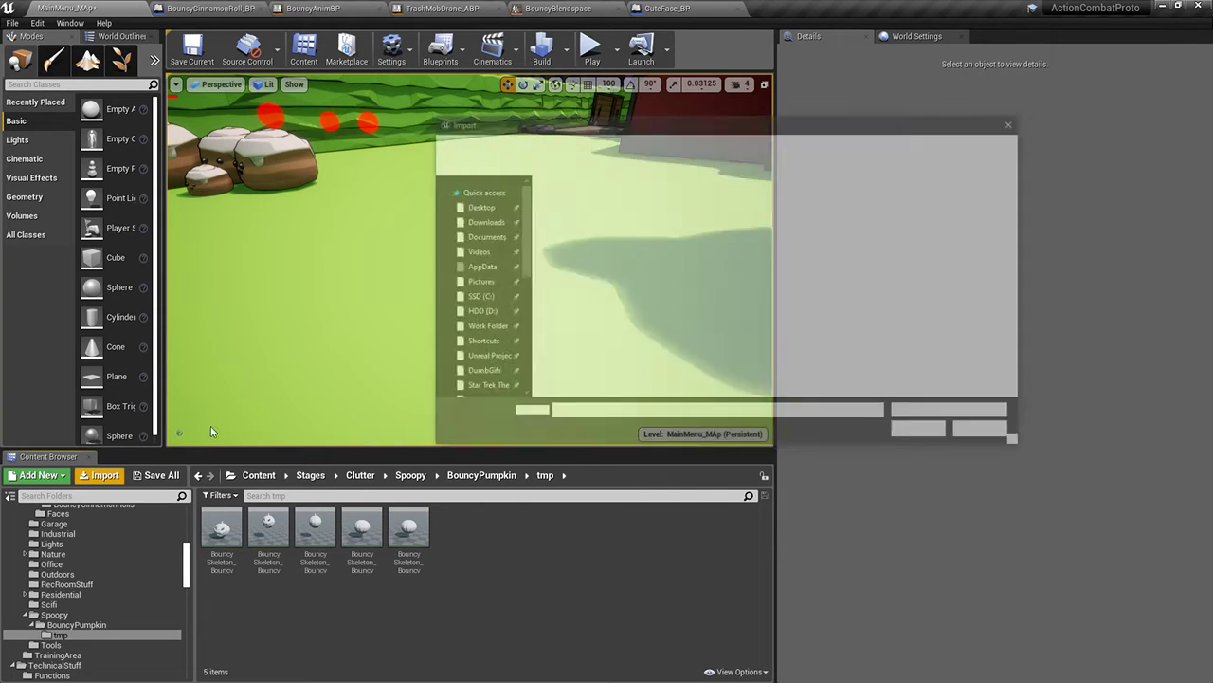
pyautogui.doubleClick(592, 267)
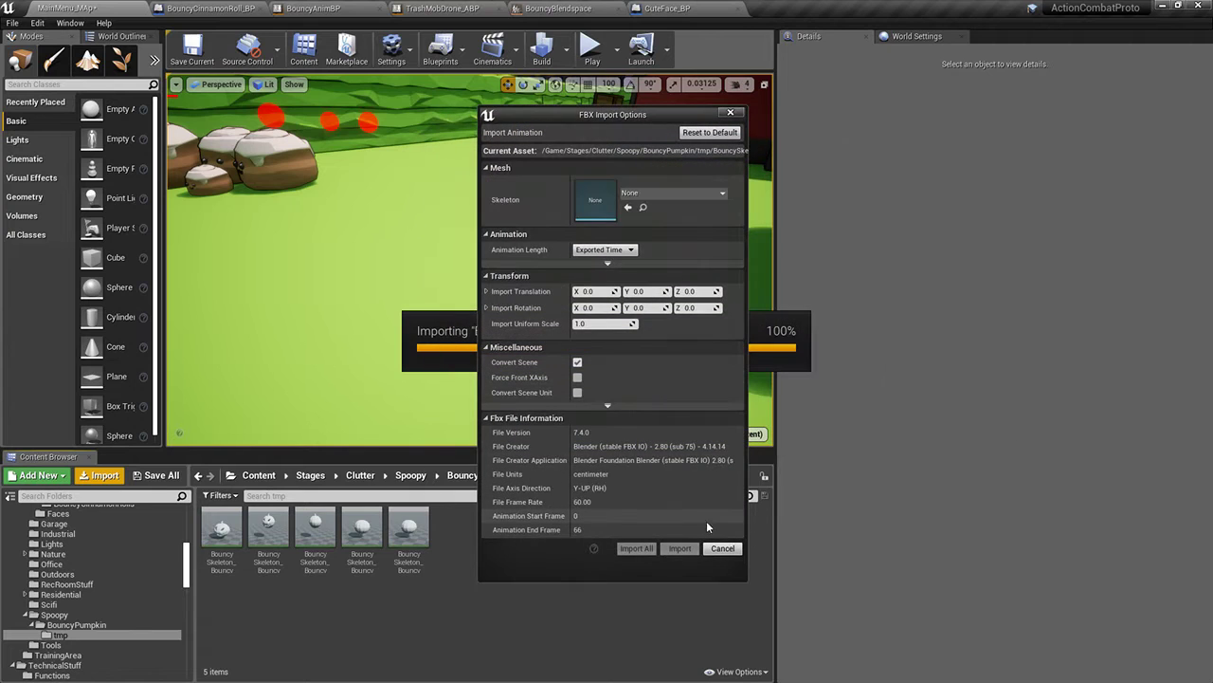
pyautogui.click(653, 195)
pyautogui.write('bouncy')
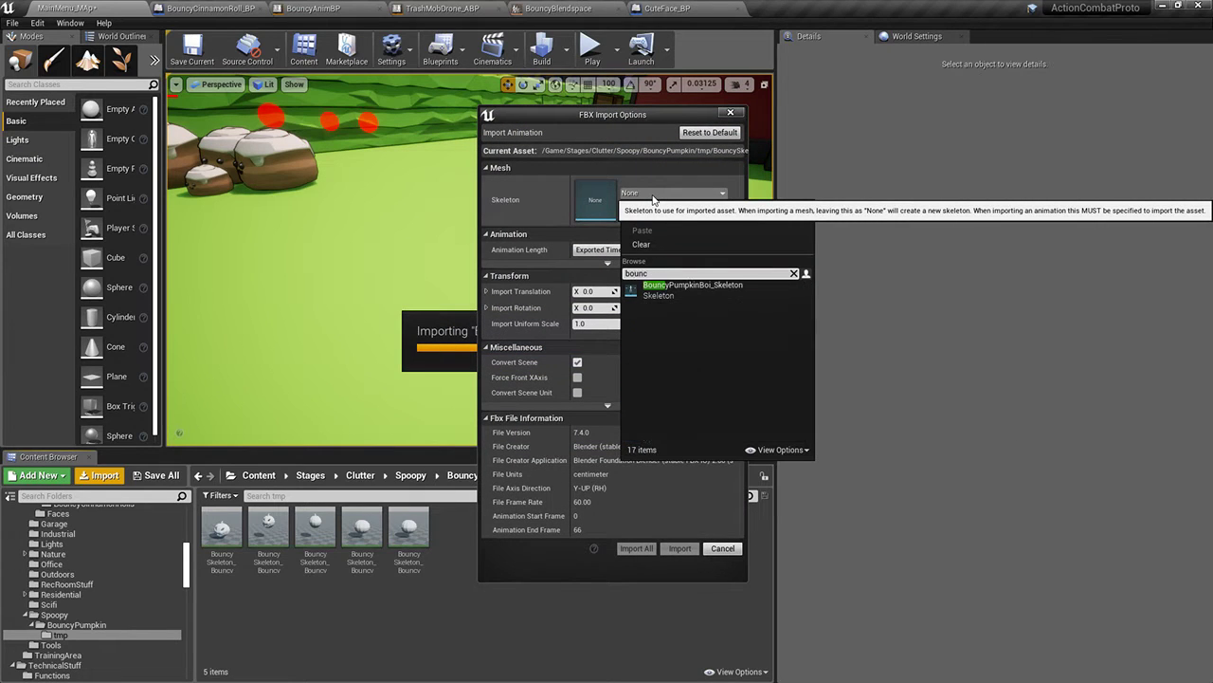
pyautogui.click(678, 296)
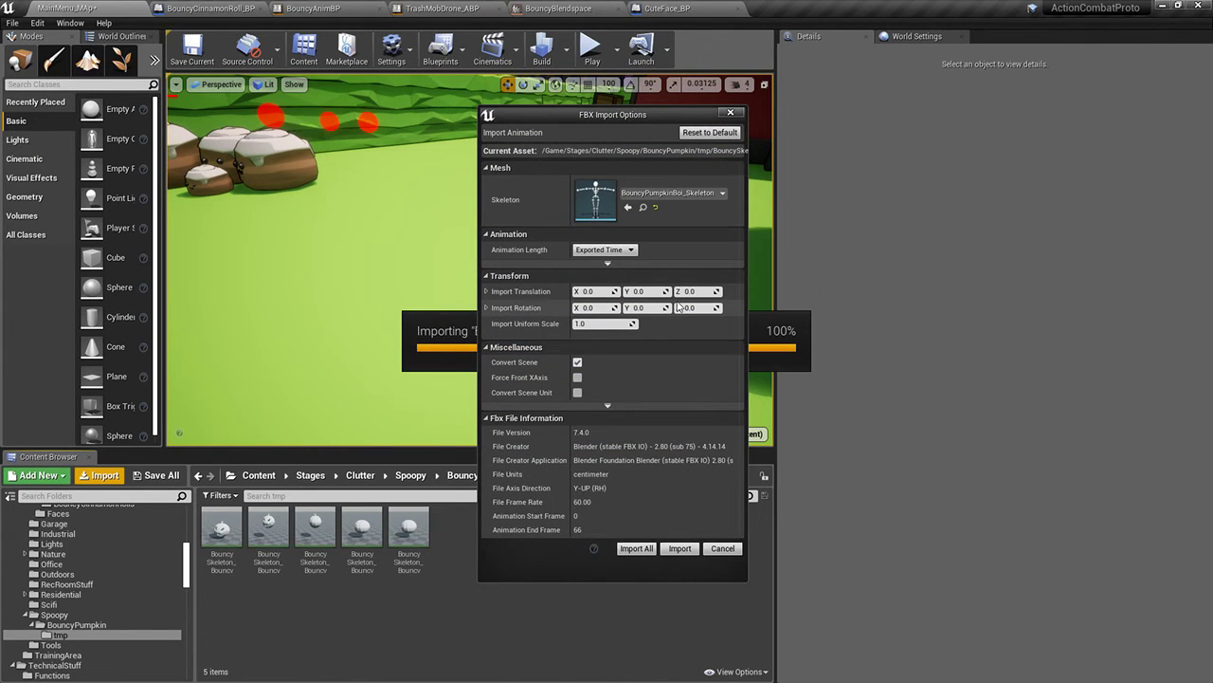
pyautogui.click(679, 548)
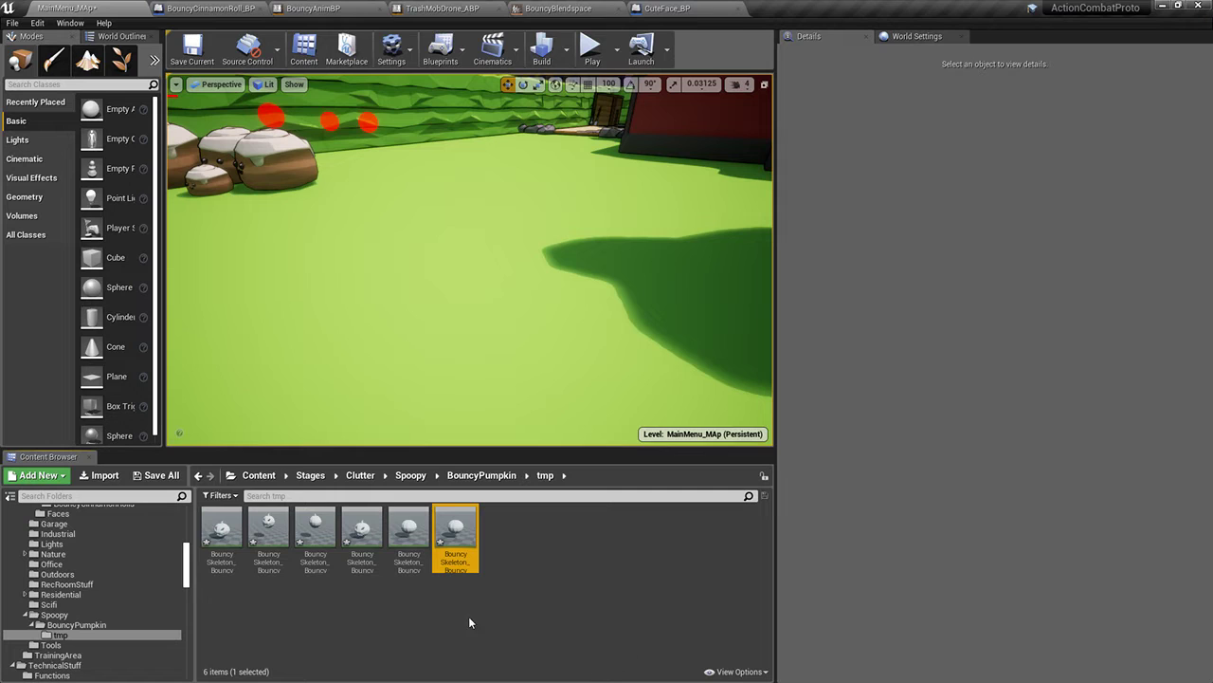
pyautogui.moveTo(448, 533)
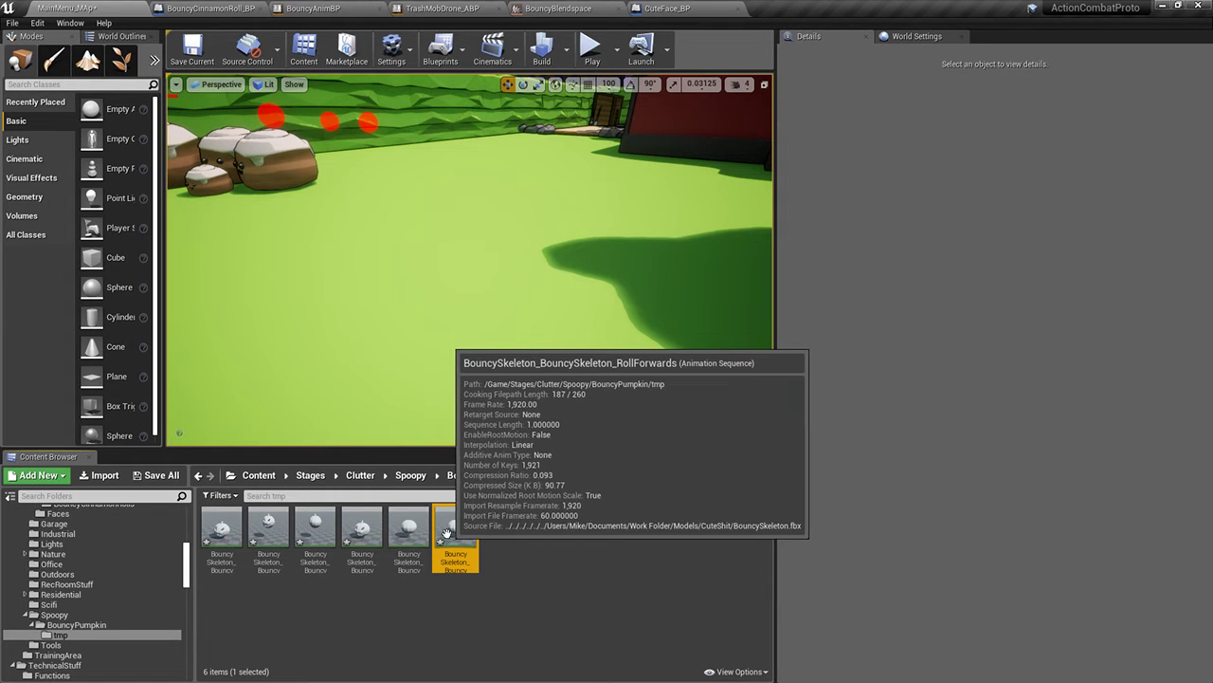
# Find the PureIdle animation with an "idle" search and assign it to the zero Strafe, zero Speed sample in BouncyBlendspace
pyautogui.moveTo(220, 528)
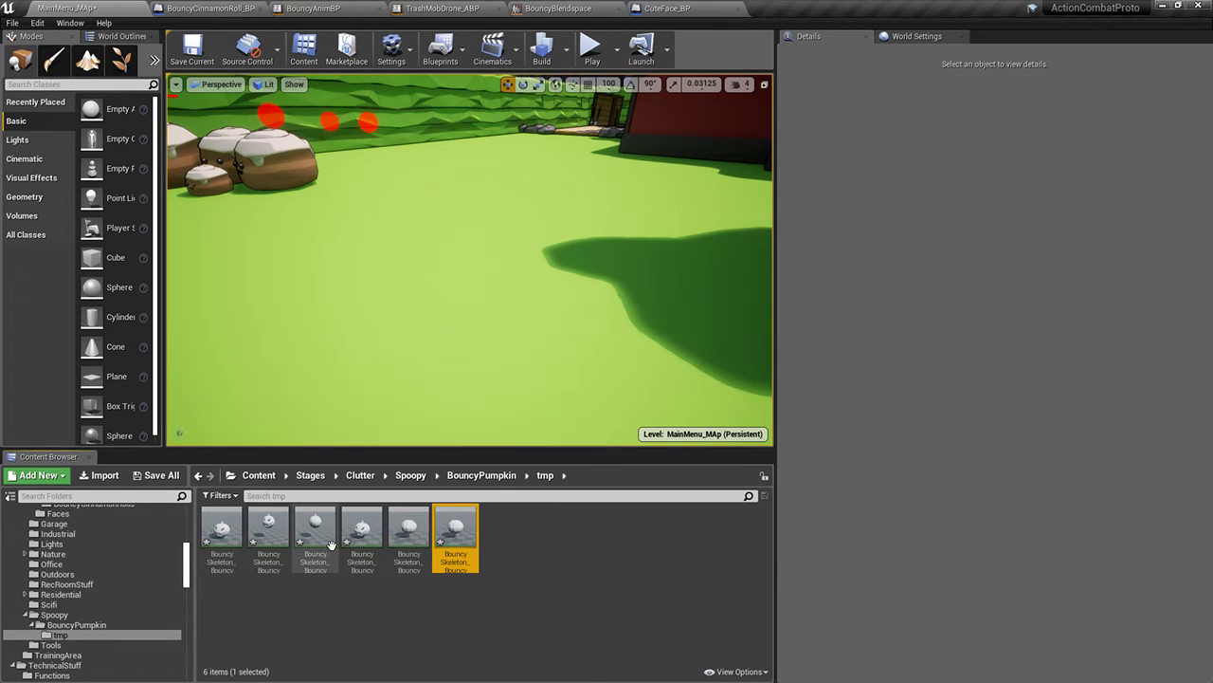
pyautogui.click(564, 8)
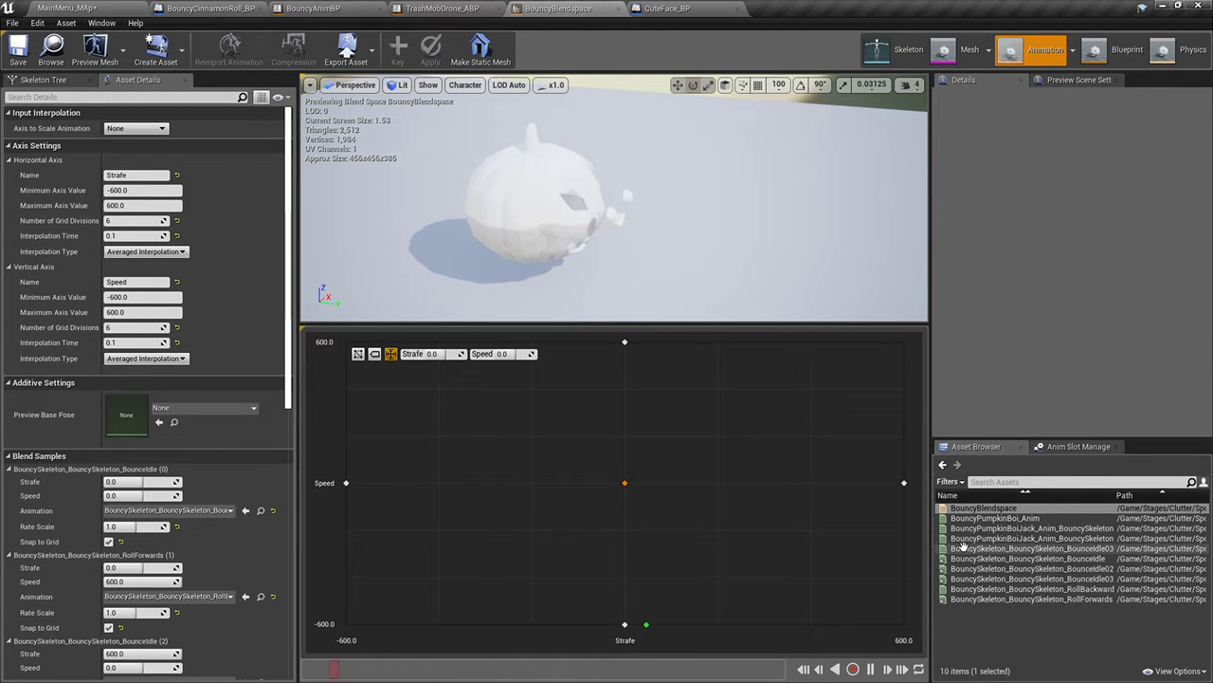
pyautogui.moveTo(964, 537)
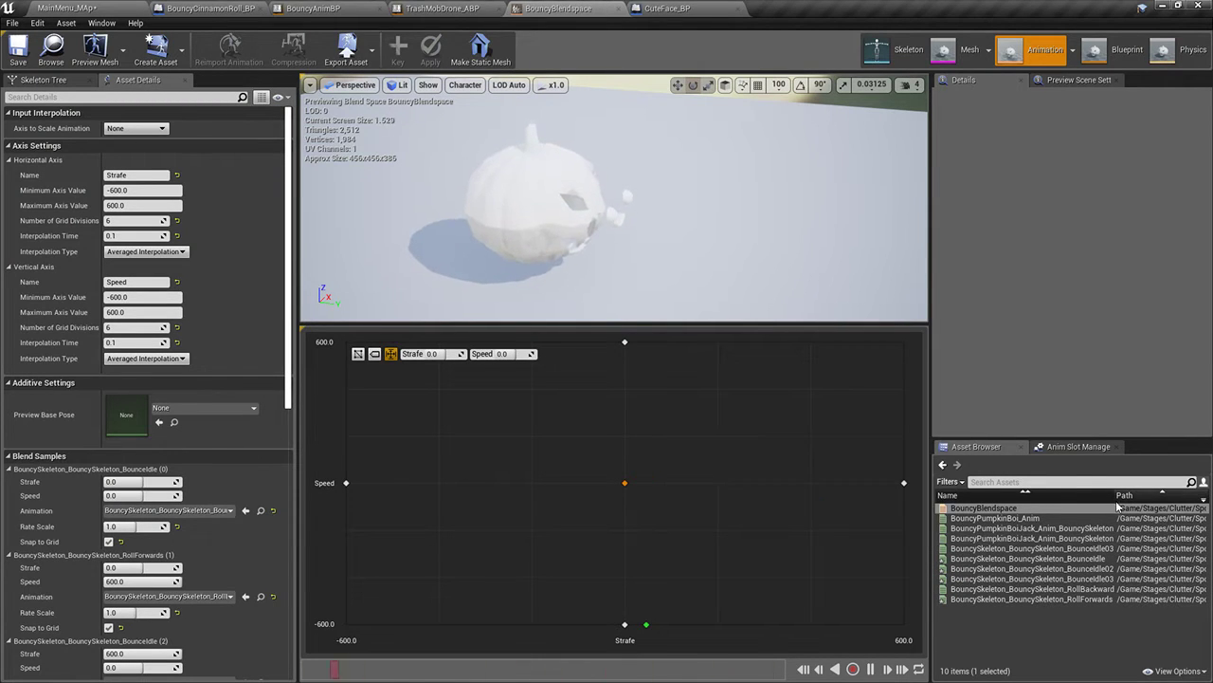
pyautogui.moveTo(1121, 494); pyautogui.dragTo(1151, 495)
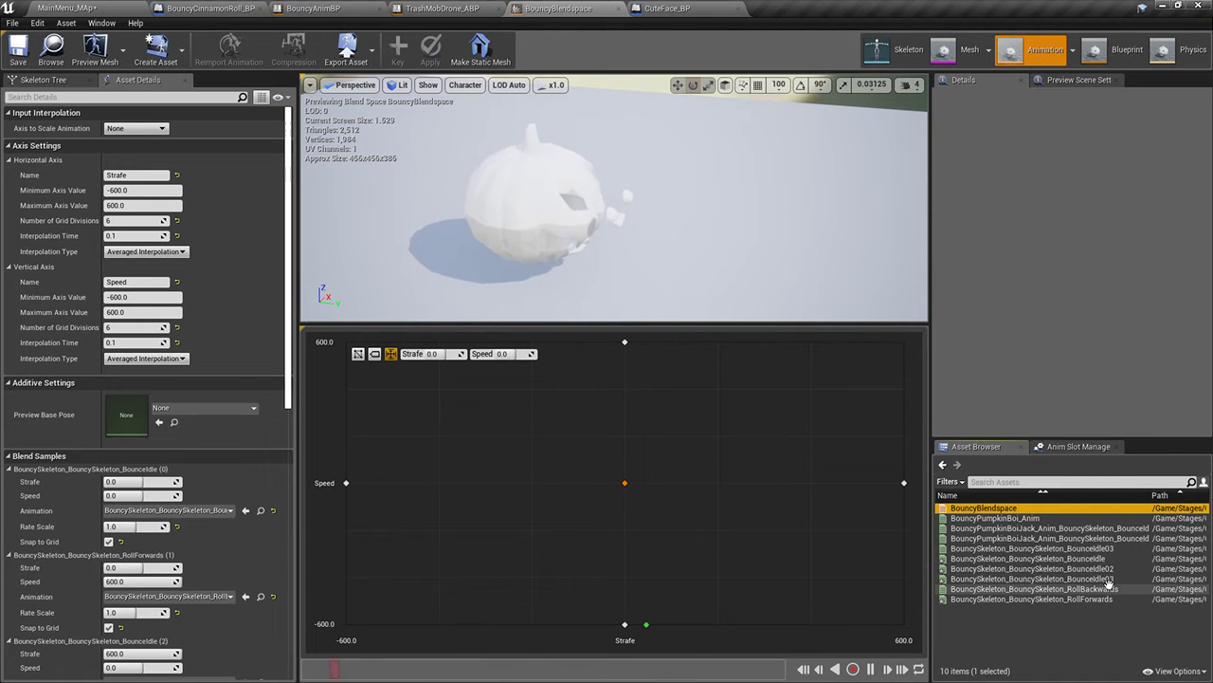
pyautogui.click(1062, 622)
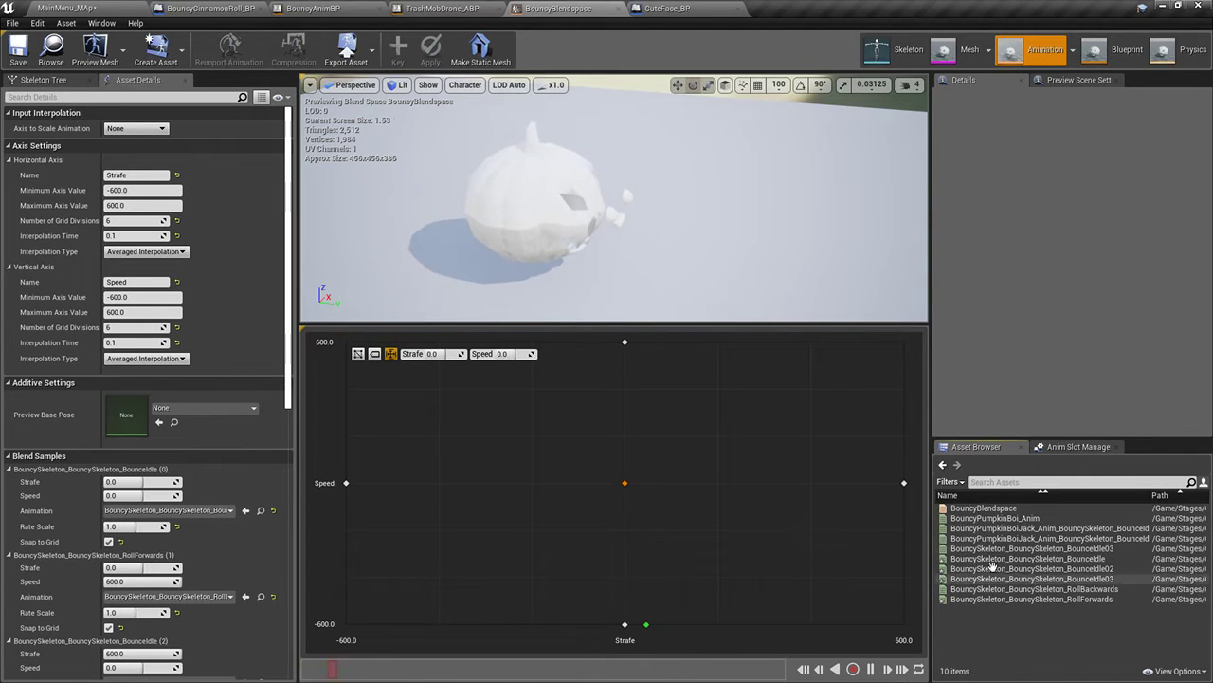
pyautogui.click(1051, 528)
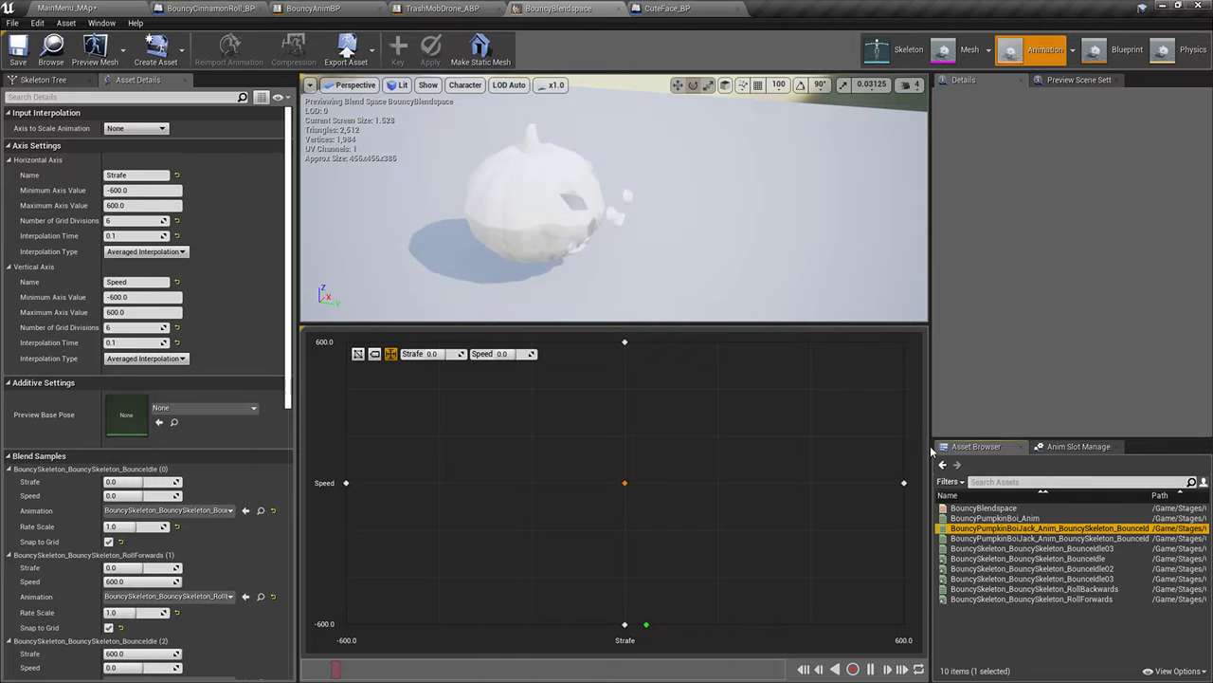
pyautogui.click(1003, 482)
pyautogui.write('idle')
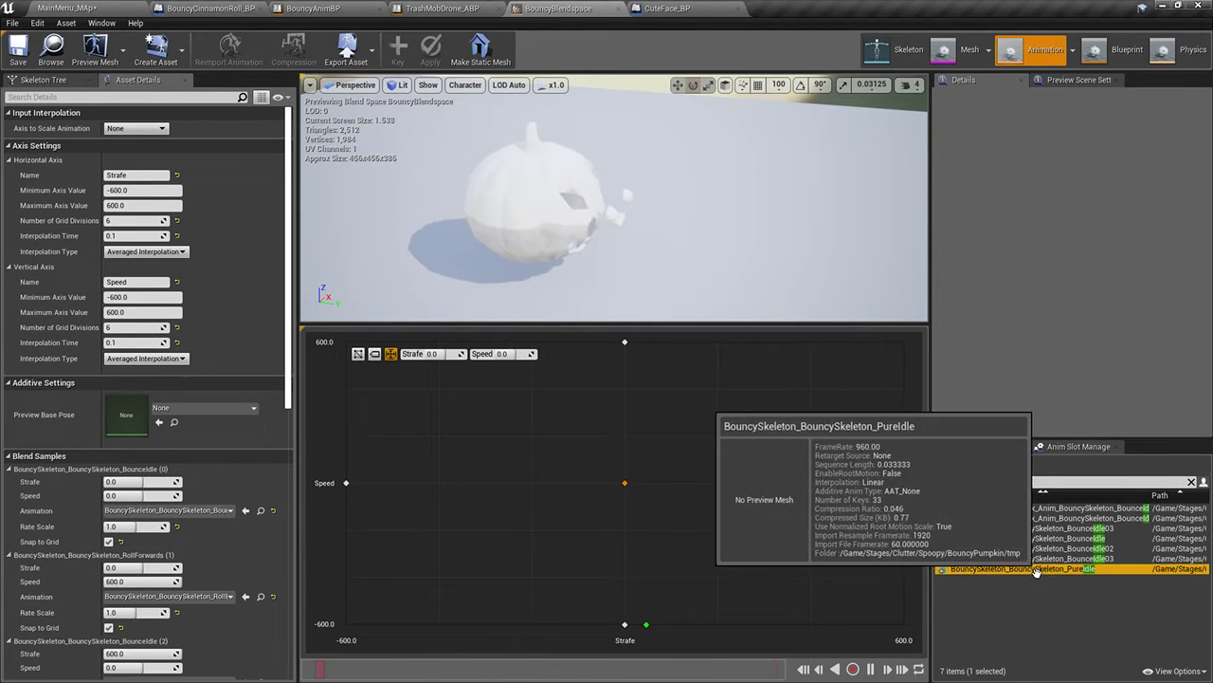
pyautogui.moveTo(1038, 569); pyautogui.dragTo(623, 484)
pyautogui.click(564, 432)
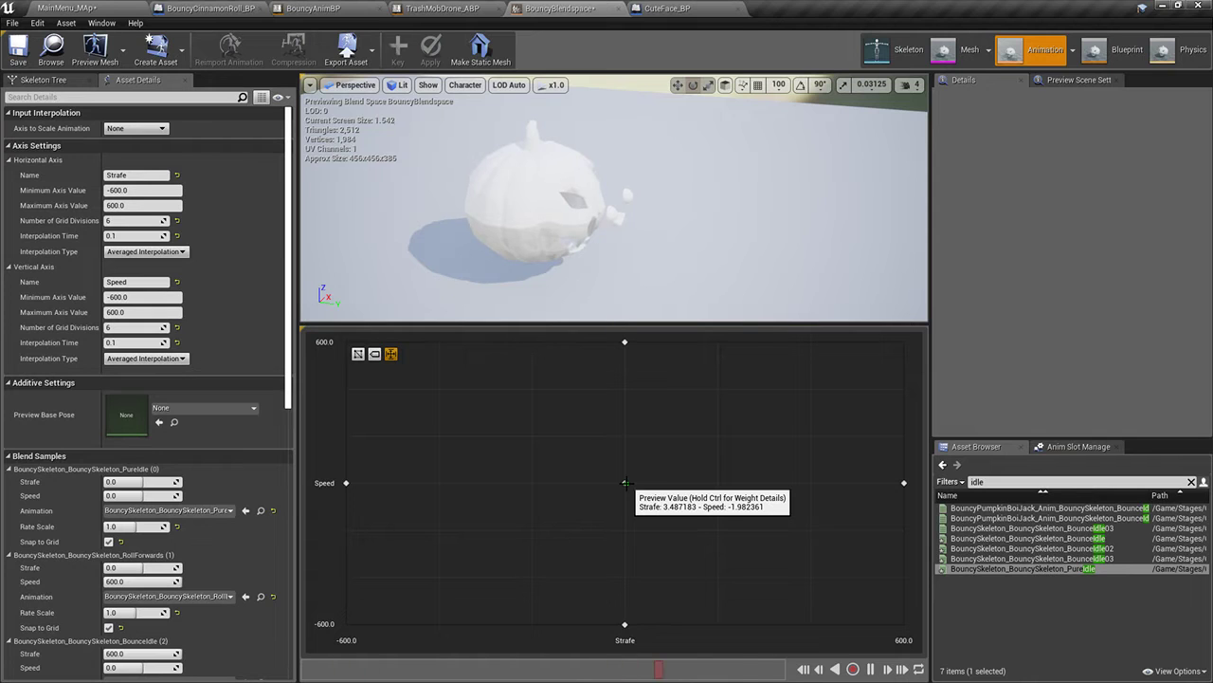
# Switch to Blender, duplicate all the PureIdle keyframes from frame 0 to frame 60 and save the file
pyautogui.hotkey('alt', 'Tab')
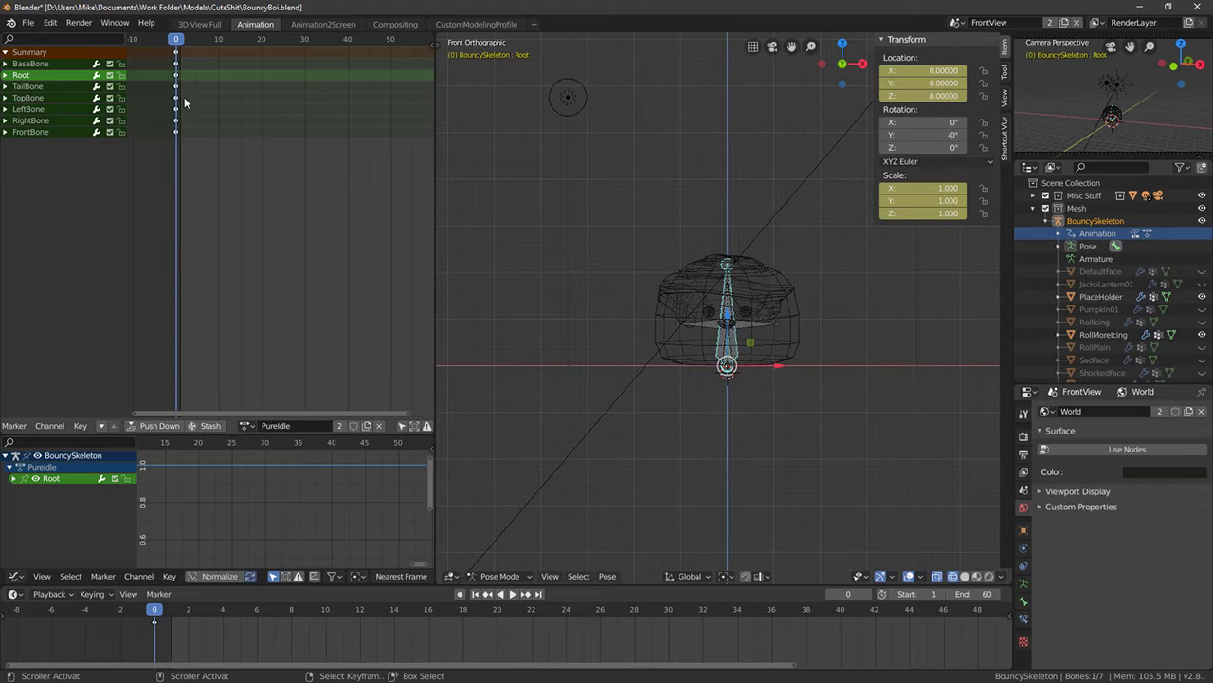
pyautogui.click(173, 61)
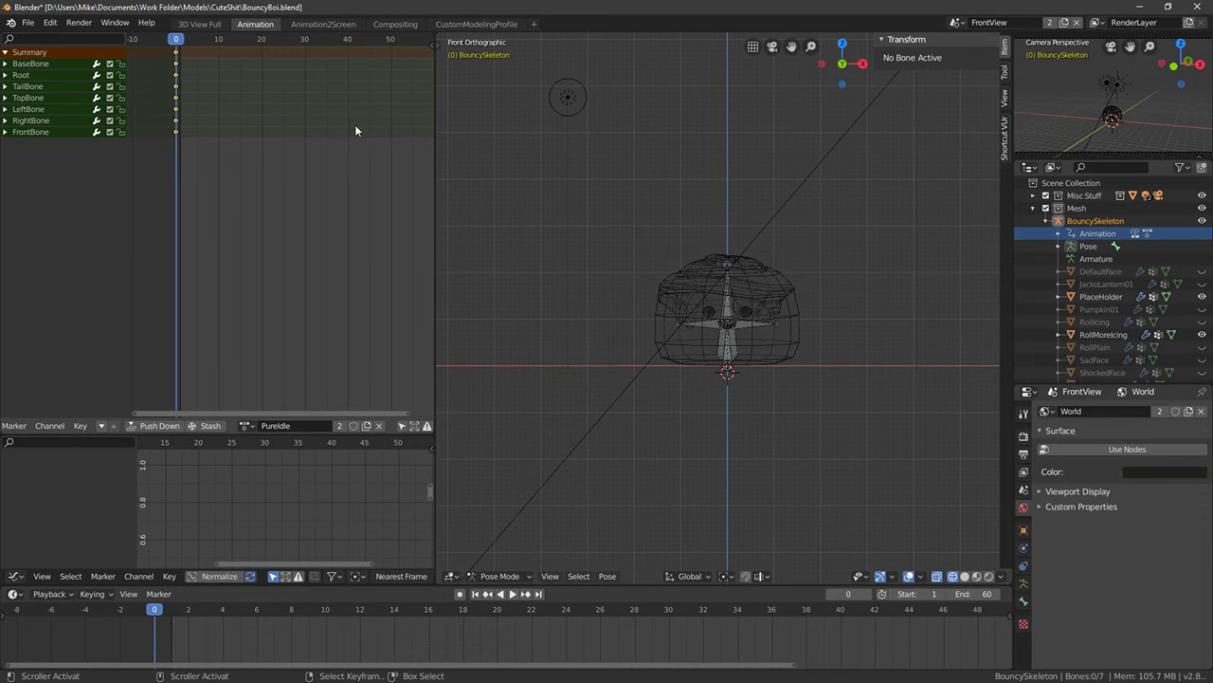
pyautogui.scroll(-3, 278, 109)
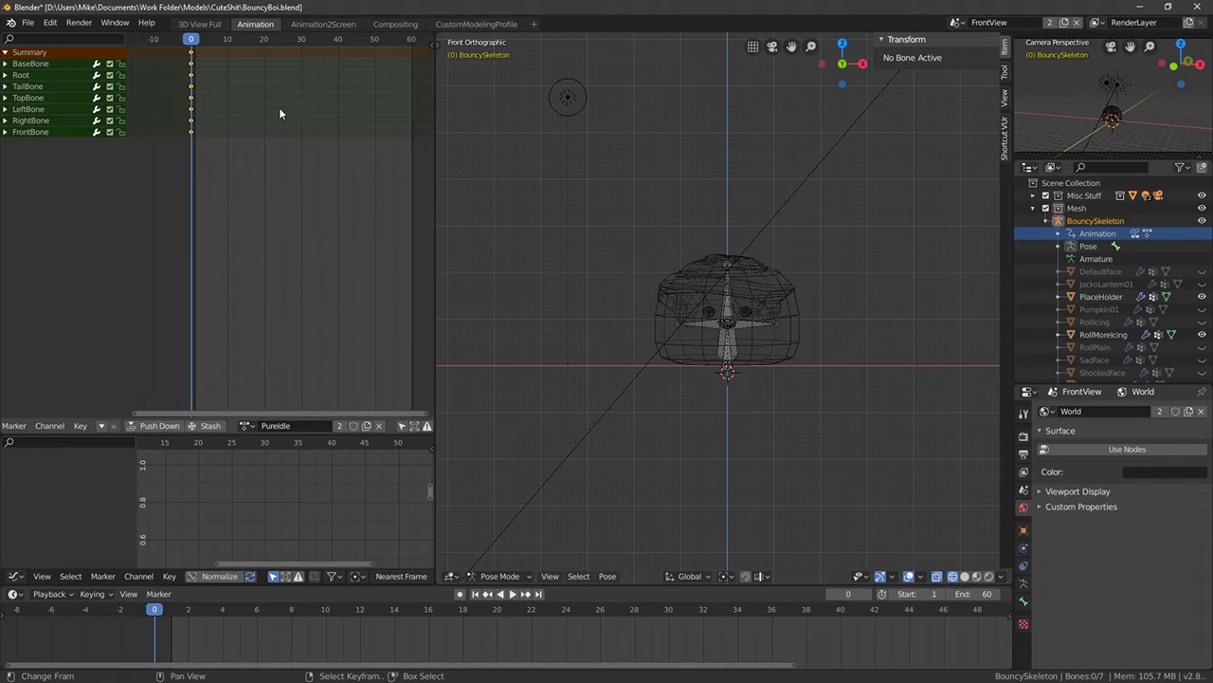
pyautogui.hotkey('shift', 'd')
pyautogui.click(425, 130)
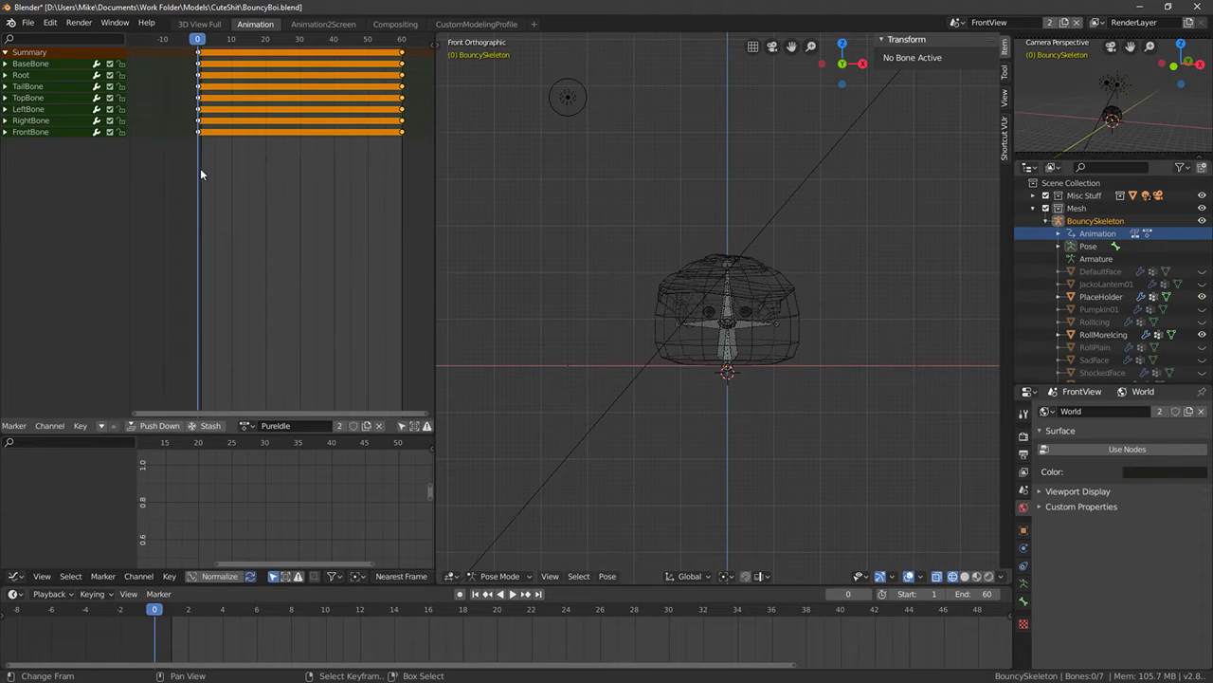
pyautogui.press('Escape')
pyautogui.click(28, 22)
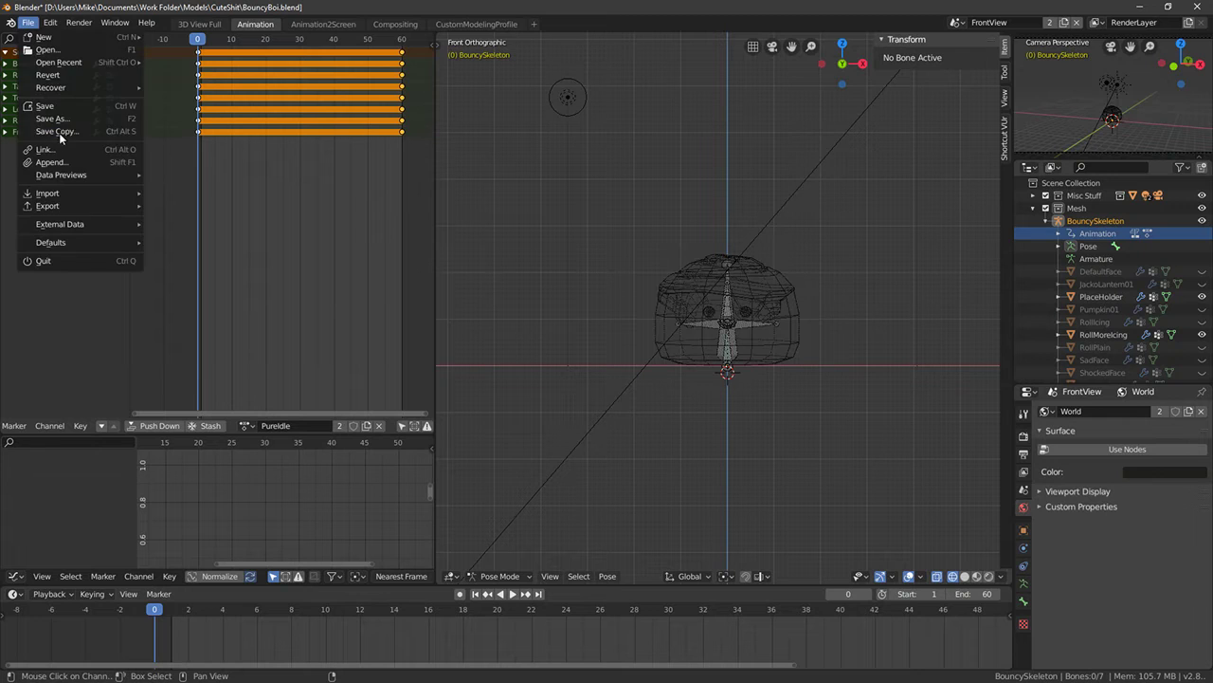
pyautogui.click(43, 116)
# Select the BaseBone of BouncySkeleton in the viewport
pyautogui.moveTo(664, 275); pyautogui.dragTo(722, 269, button='middle')
pyautogui.click(733, 370)
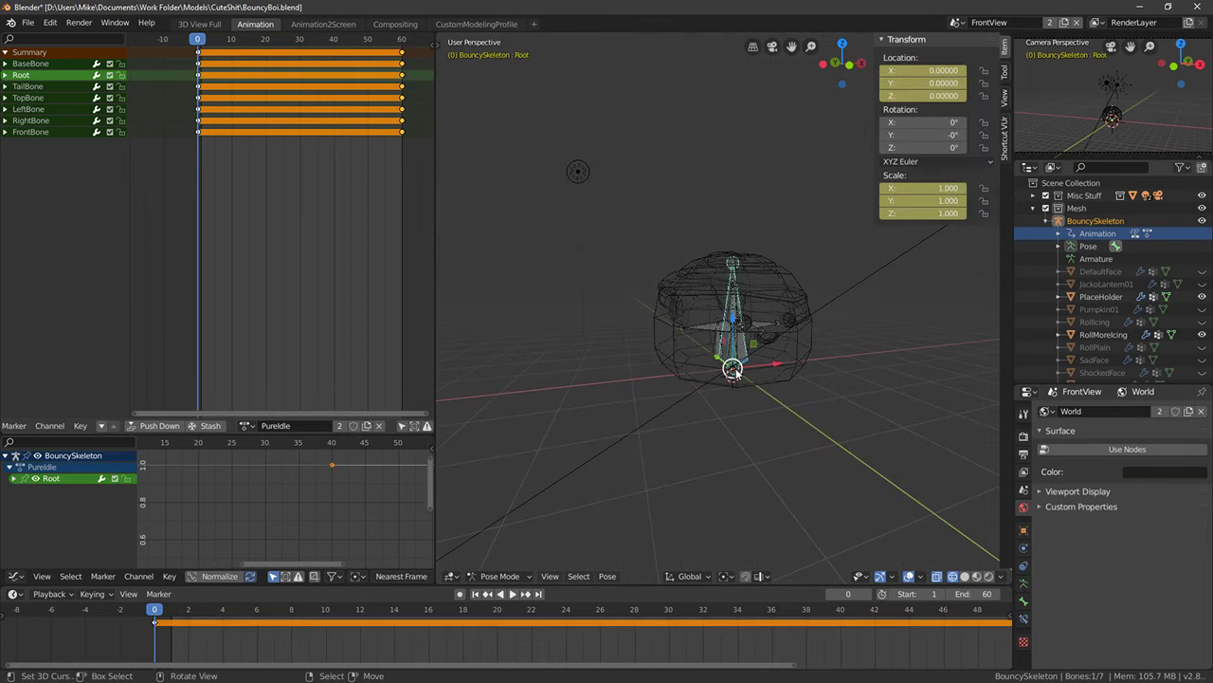
pyautogui.rightClick(733, 356)
pyautogui.rightClick(734, 345)
pyautogui.write('g1')
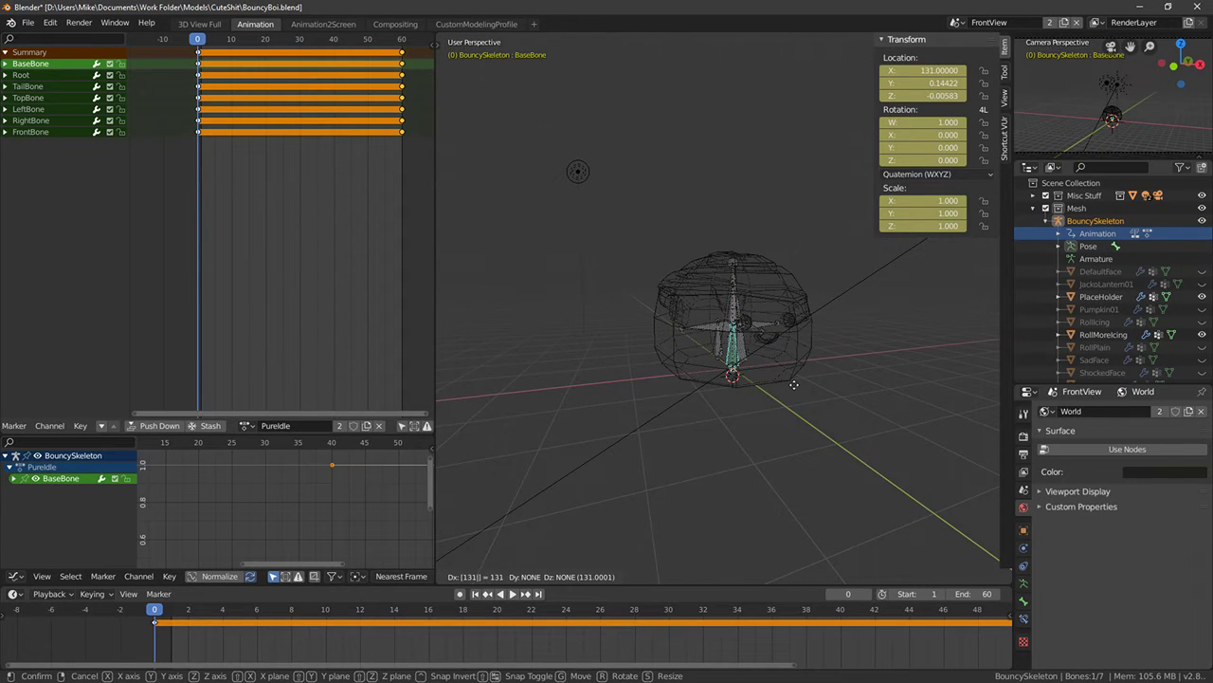
pyautogui.press('Escape')
pyautogui.press('KP_3')
pyautogui.press('s')
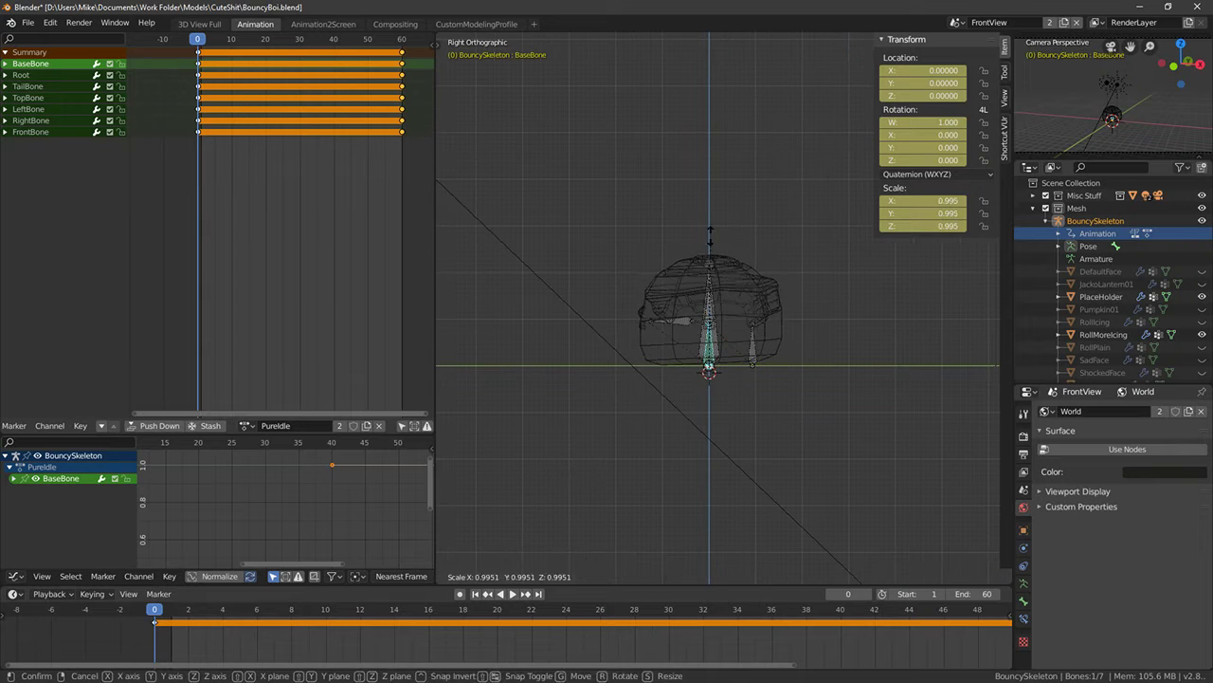
pyautogui.press('z')
pyautogui.click(713, 248)
# At frame 30, scale BaseBone to about 0.926 along global Z, insert a Scaling keyframe and save the file
pyautogui.moveTo(282, 78); pyautogui.dragTo(300, 81)
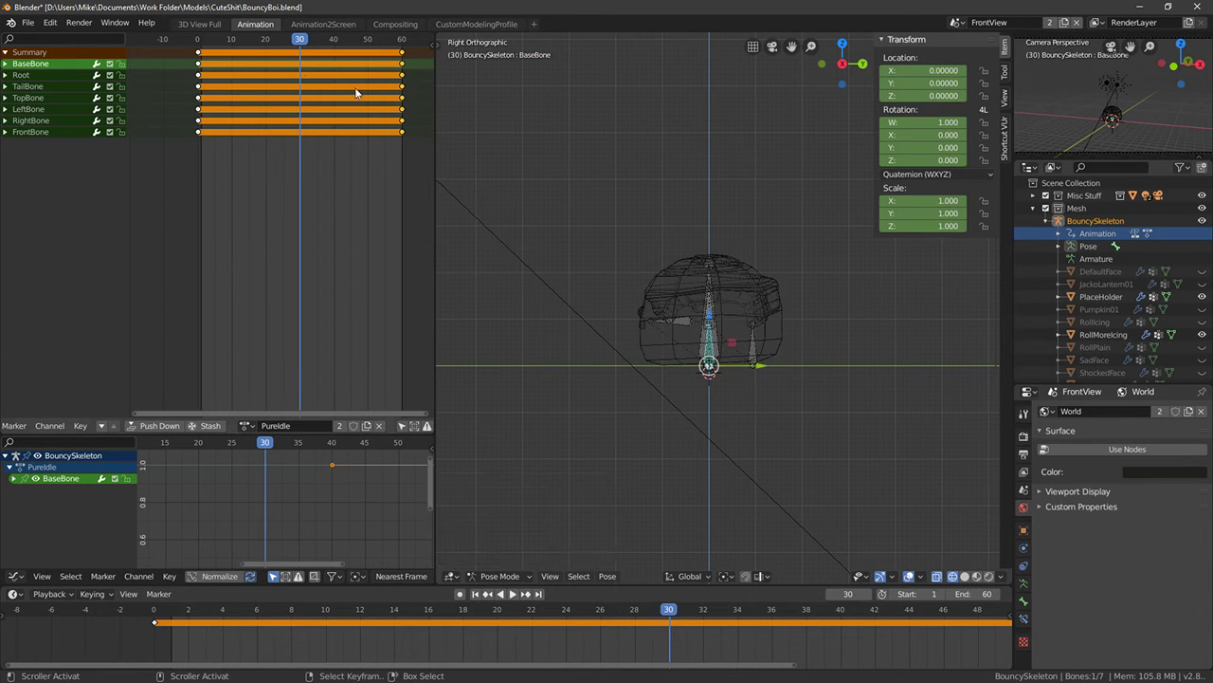
pyautogui.press('s')
pyautogui.press('z')
pyautogui.click(742, 196)
pyautogui.press('i')
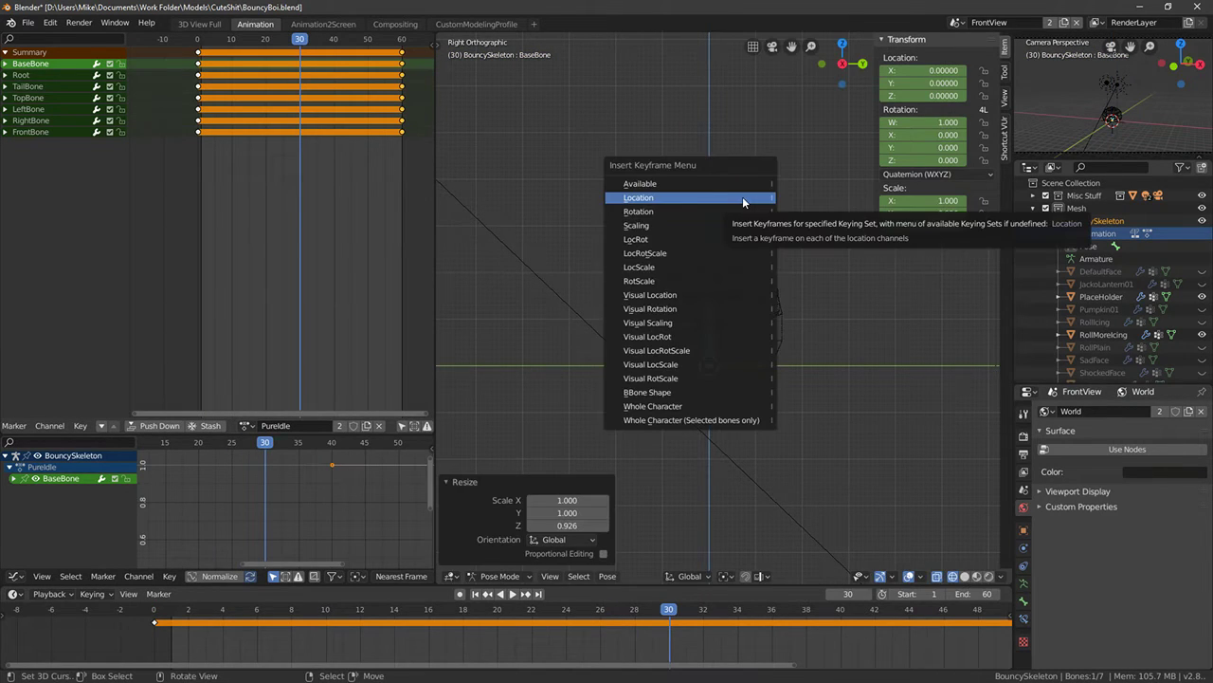
pyautogui.click(673, 227)
pyautogui.moveTo(320, 199); pyautogui.dragTo(382, 203)
pyautogui.click(27, 22)
pyautogui.click(48, 108)
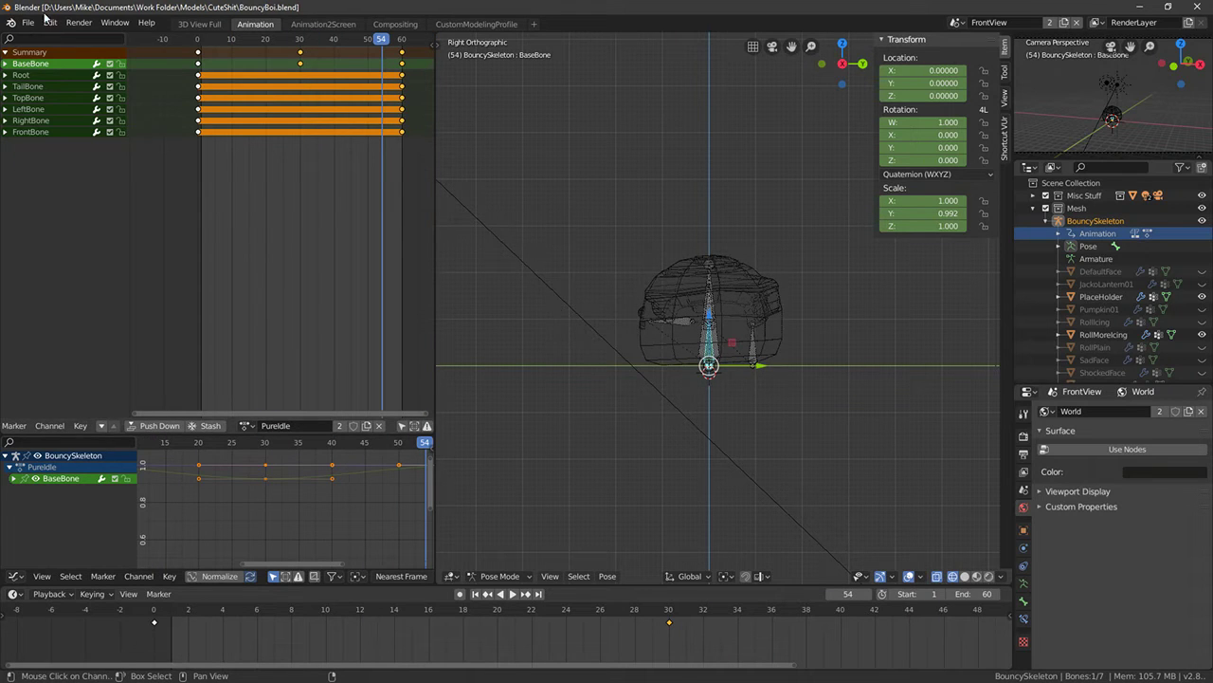
# Export the selected skeleton as FBX to the CuteShit folder, overwriting BouncySkeleton.fbx, and save the Blender file again
pyautogui.moveTo(625, 284); pyautogui.dragTo(517, 203, button='middle')
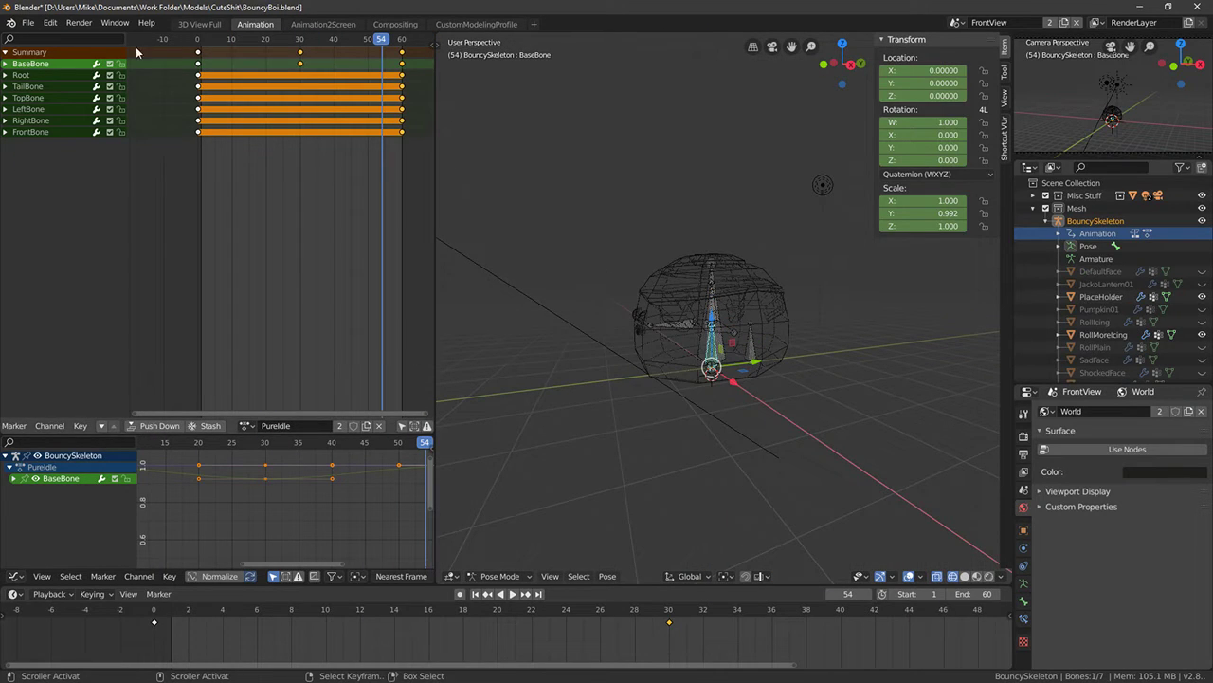
pyautogui.click(27, 22)
pyautogui.moveTo(67, 206)
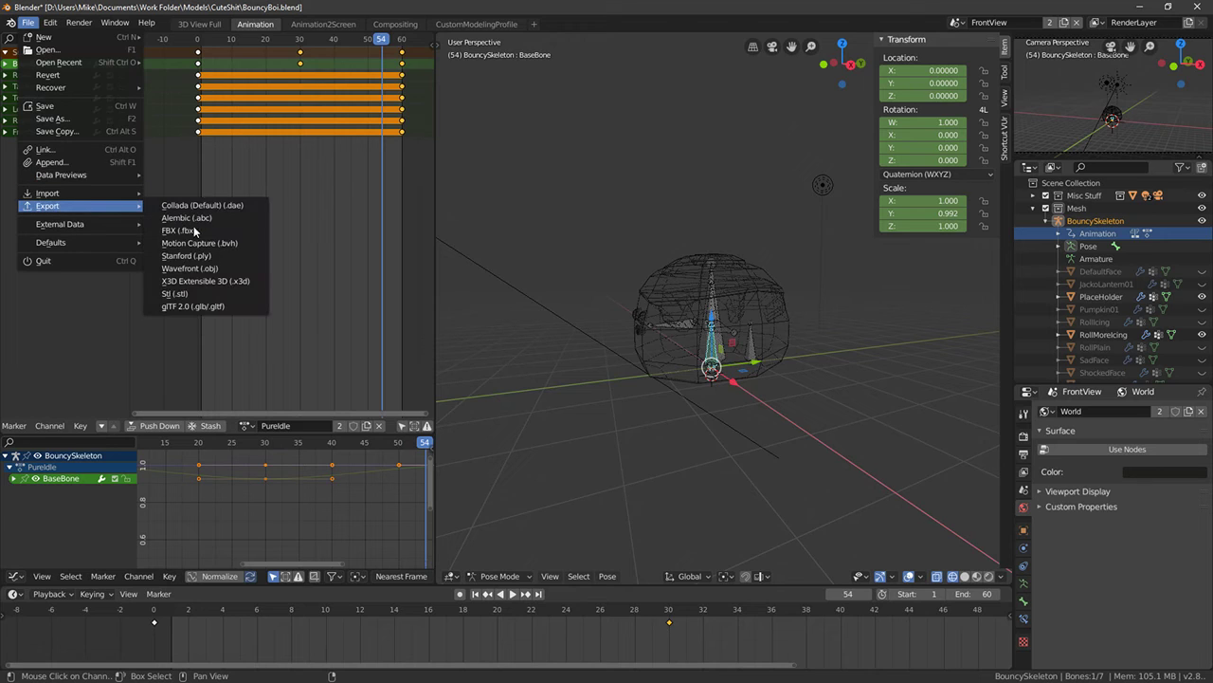
pyautogui.click(194, 232)
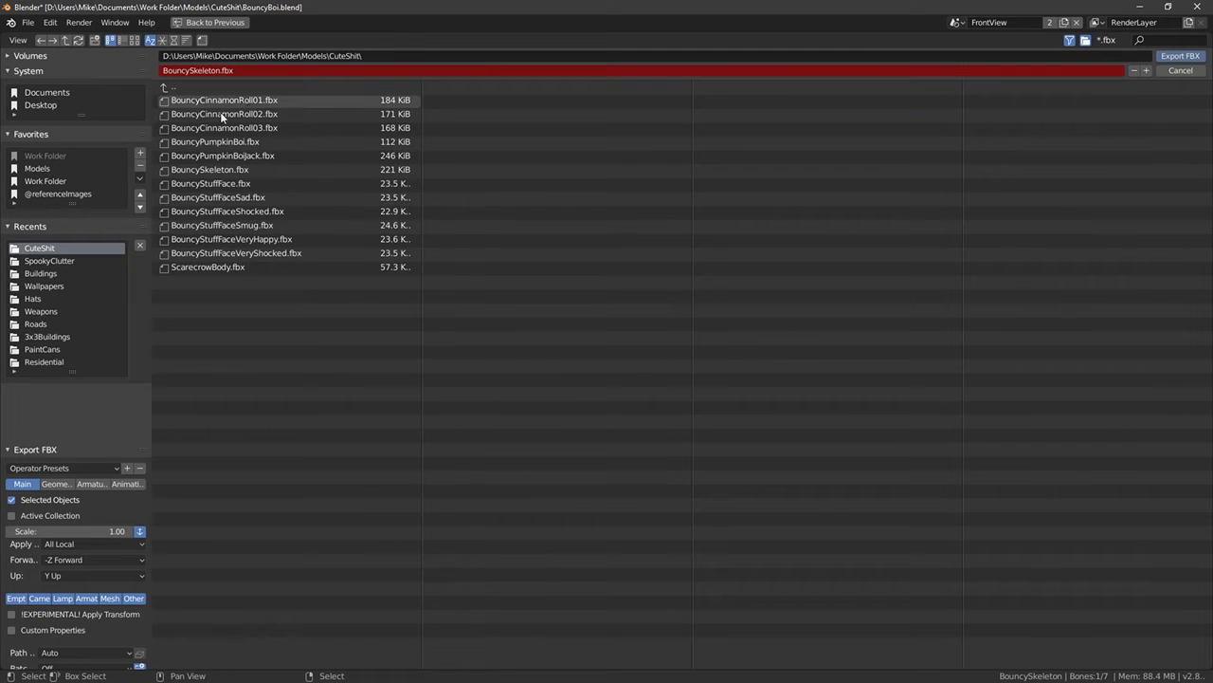
pyautogui.click(1182, 57)
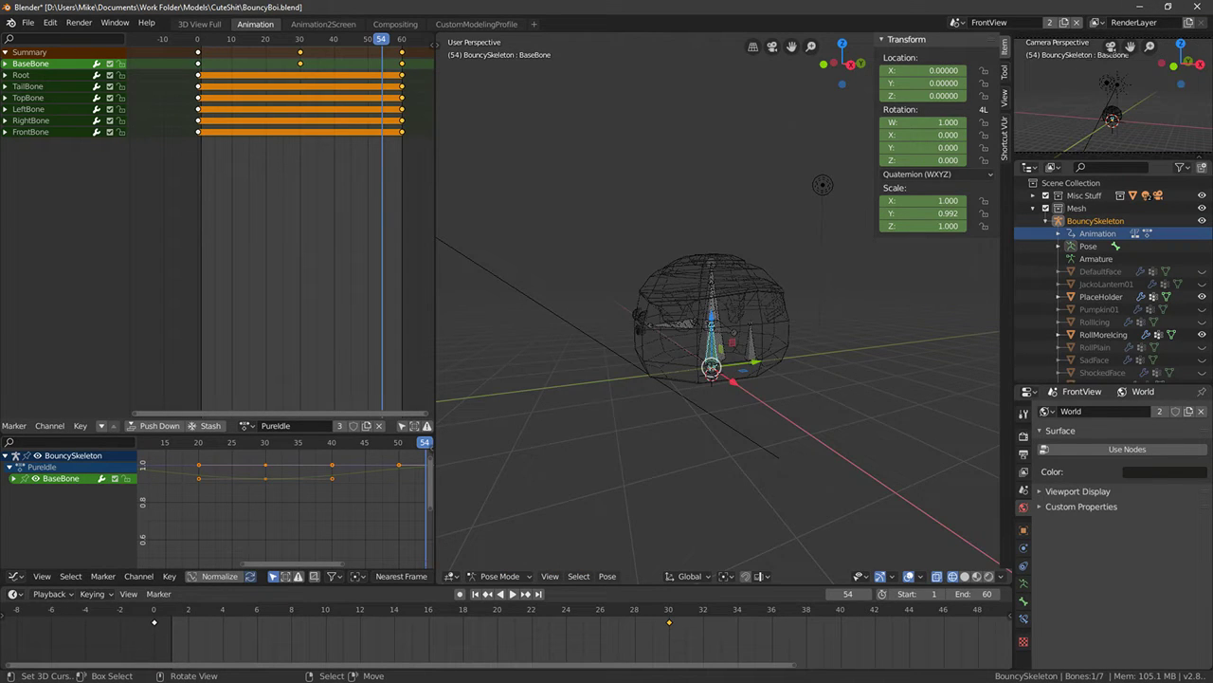
pyautogui.click(27, 23)
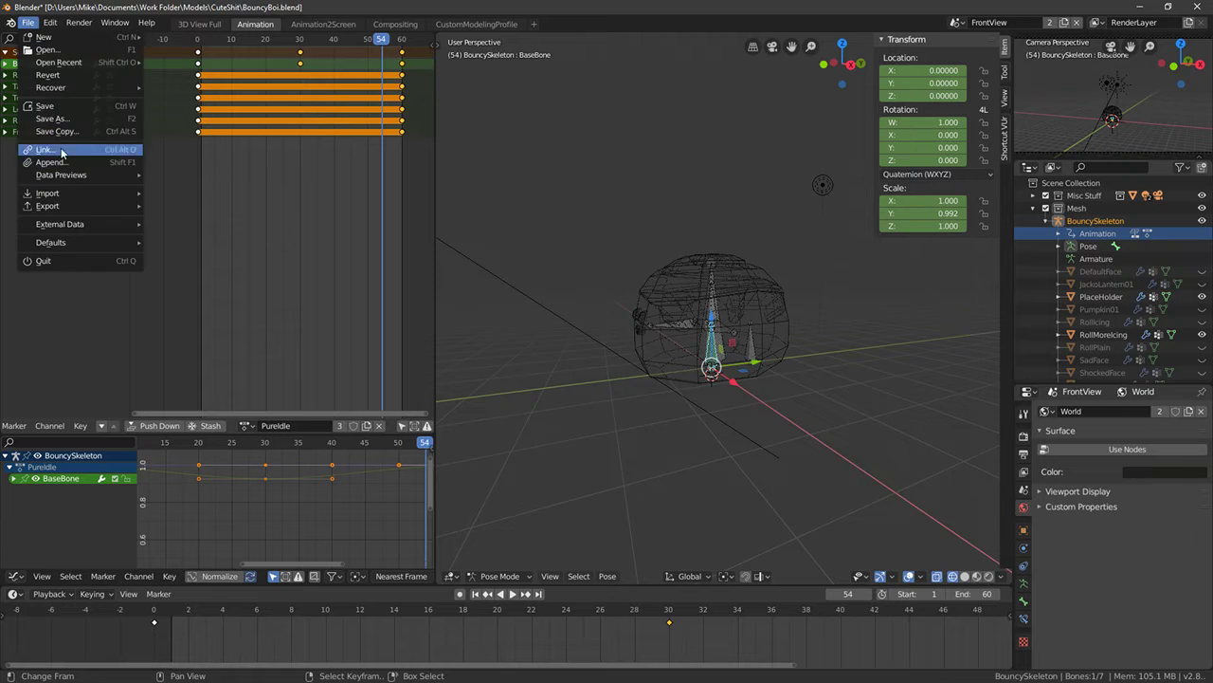
pyautogui.click(53, 110)
# Switch to Unreal and reimport the PureIdle animation in the BouncyPumpkin tmp folder
pyautogui.hotkey('alt', 'Tab')
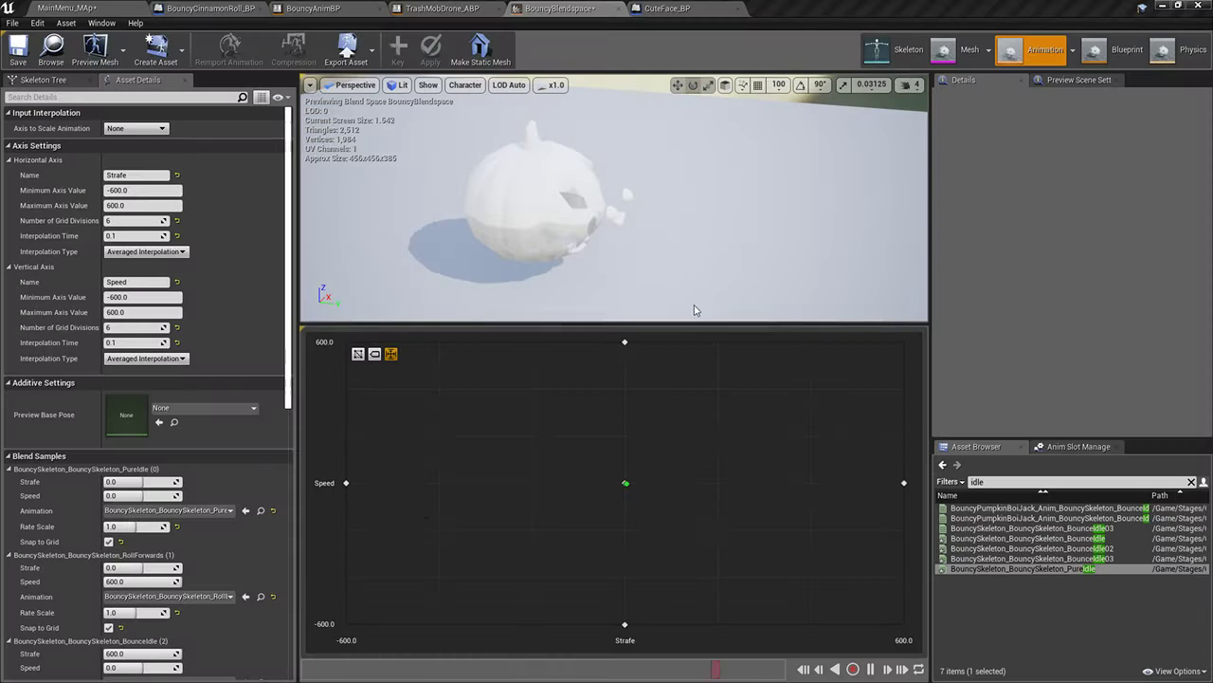
pyautogui.click(77, 7)
pyautogui.rightClick(464, 528)
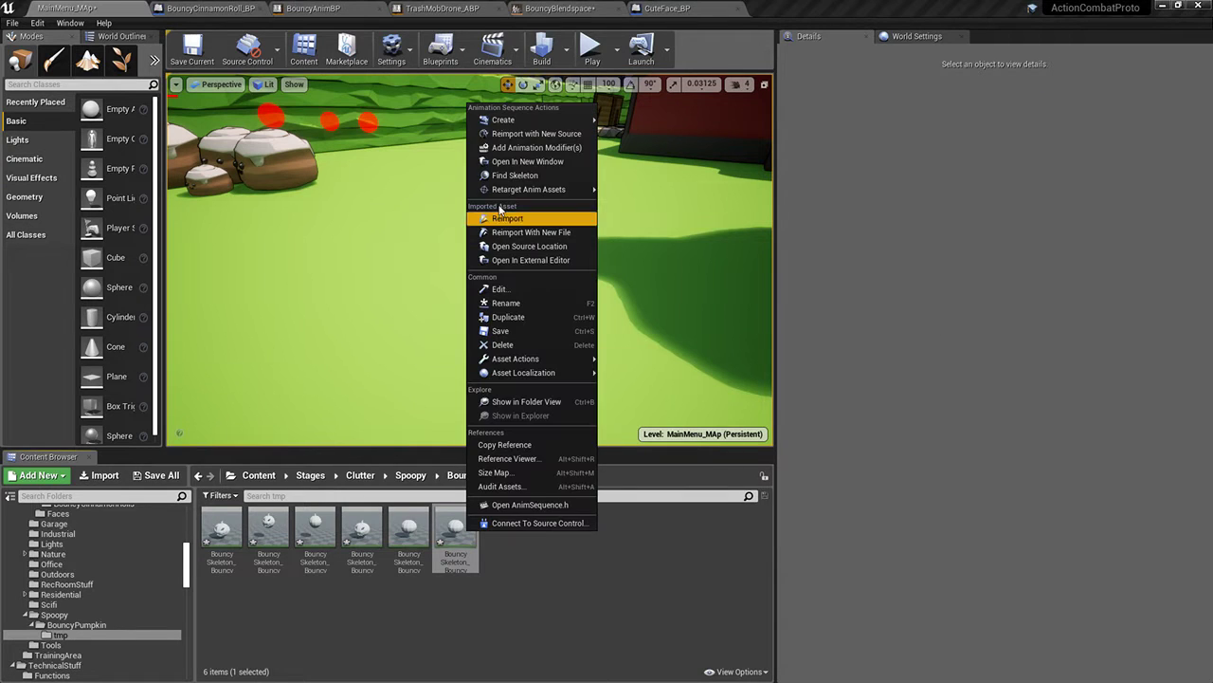
pyautogui.click(515, 216)
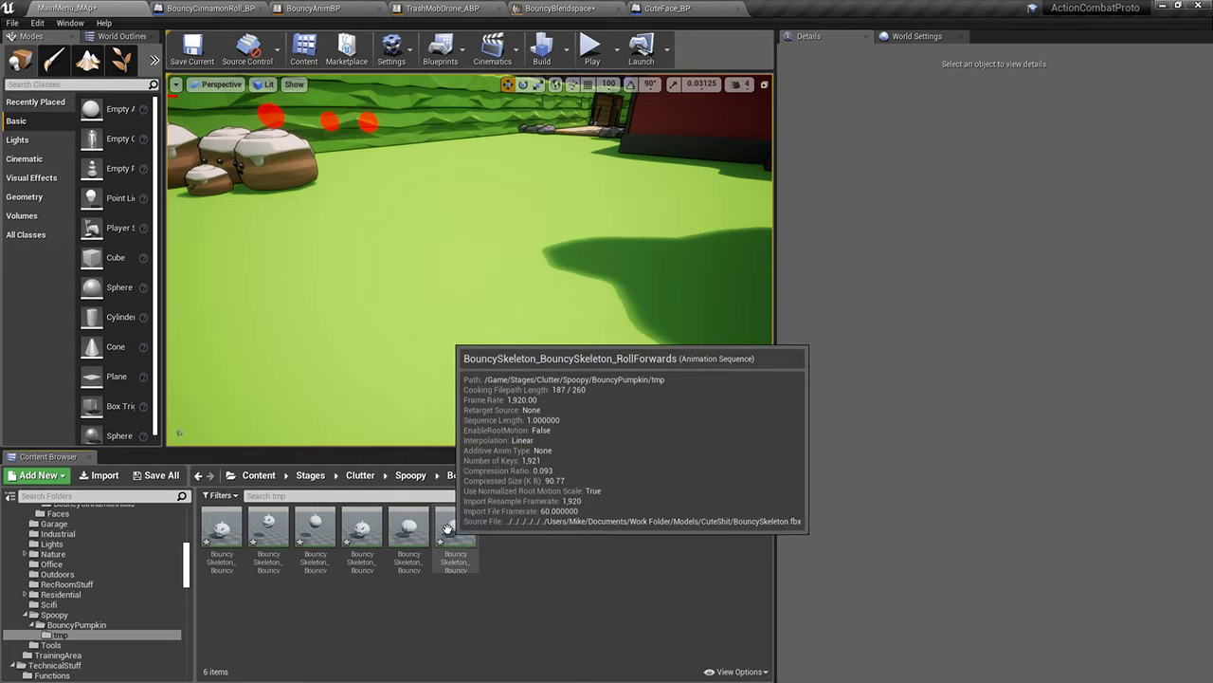
pyautogui.rightClick(356, 539)
pyautogui.click(405, 230)
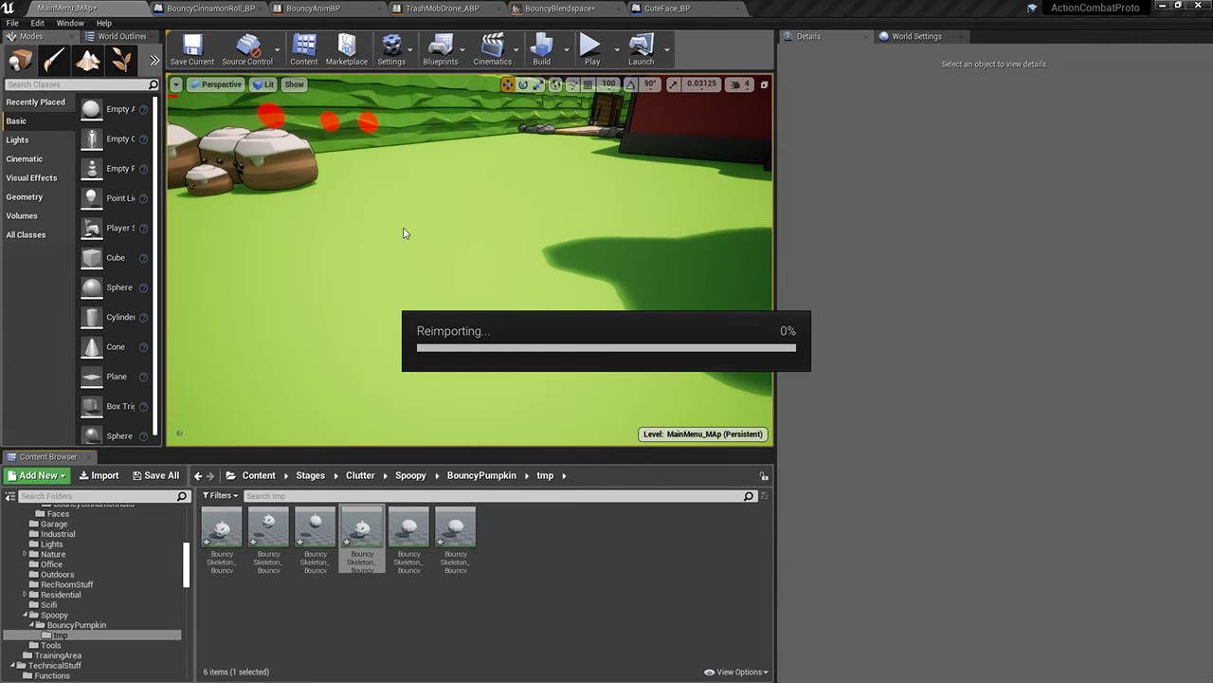
# Play the level to test the cinnamon roll's idle and rolling animations, and stop the play session
pyautogui.click(588, 47)
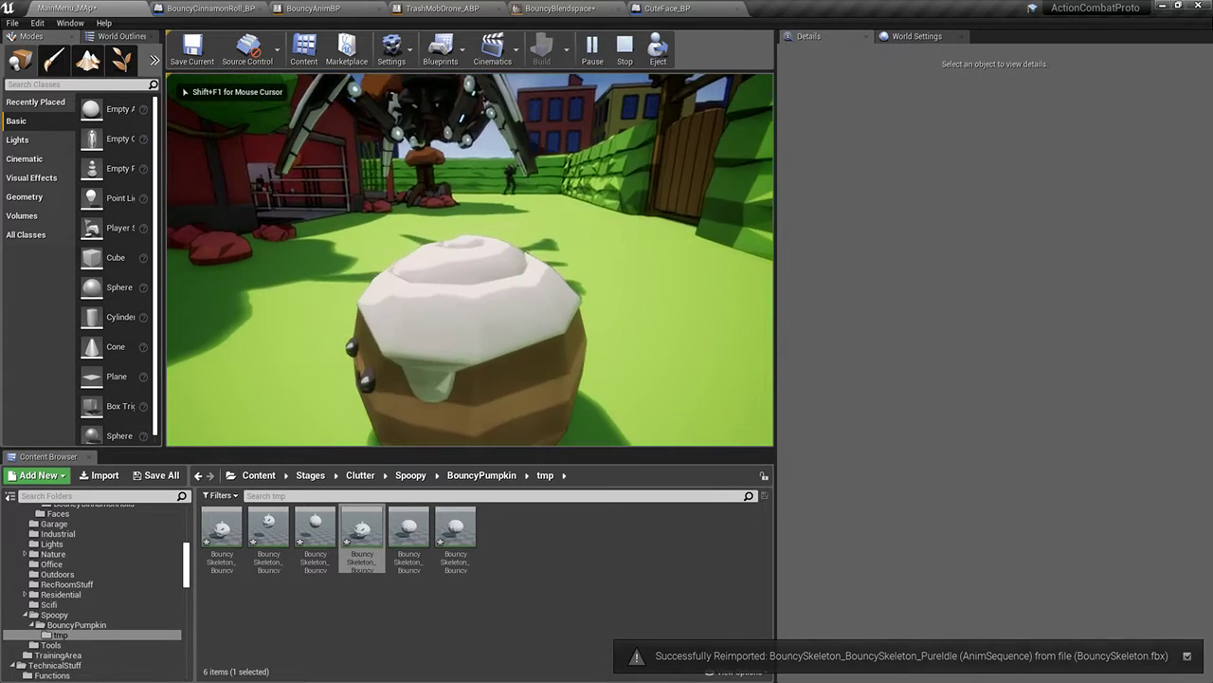
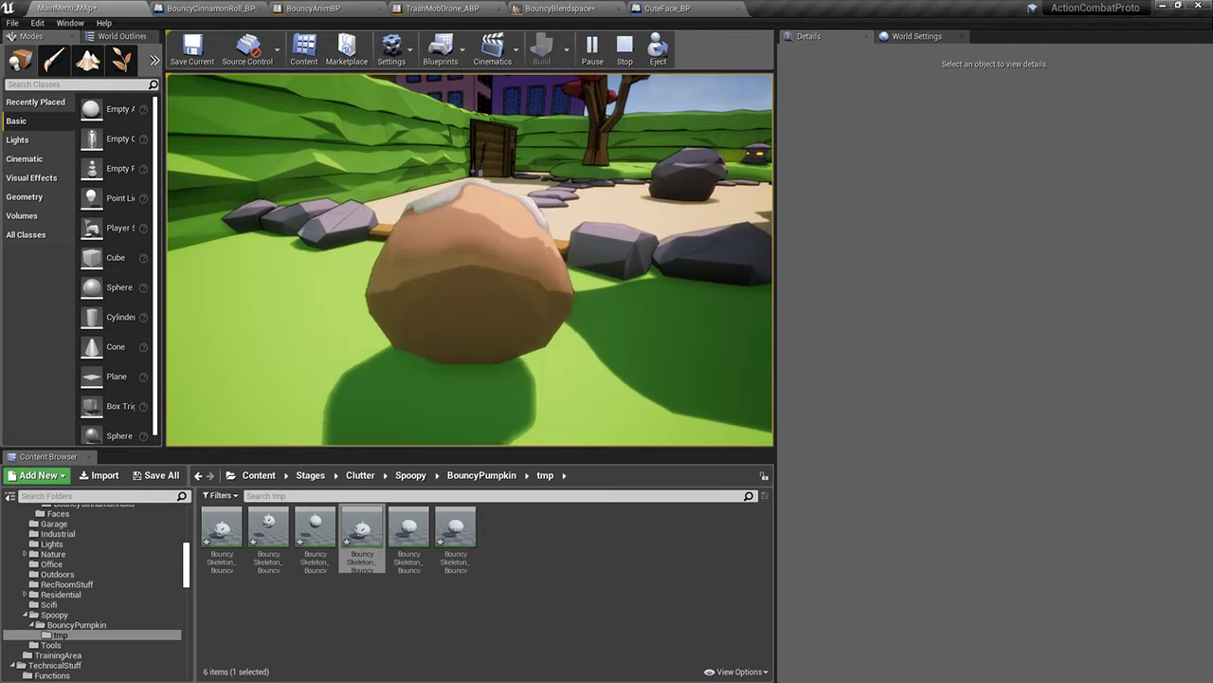
pyautogui.press('Escape')
# Search the asset details of BouncyBlendspace for "root"
pyautogui.click(560, 8)
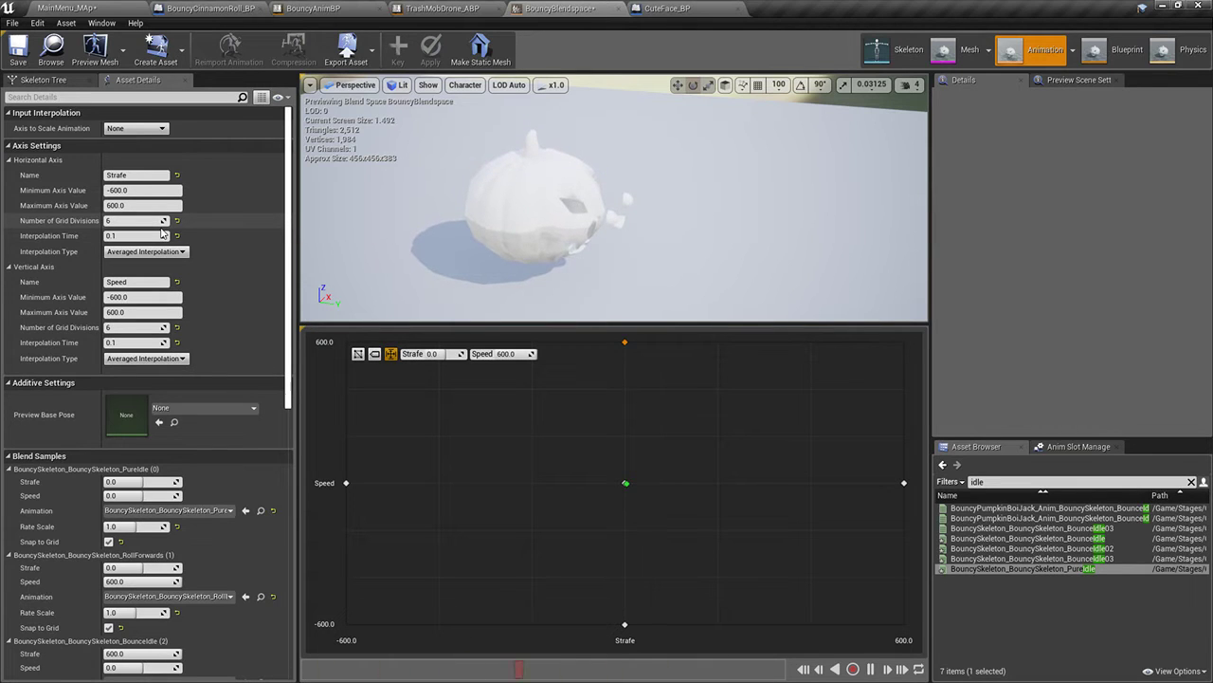
pyautogui.click(112, 96)
pyautogui.write('root')
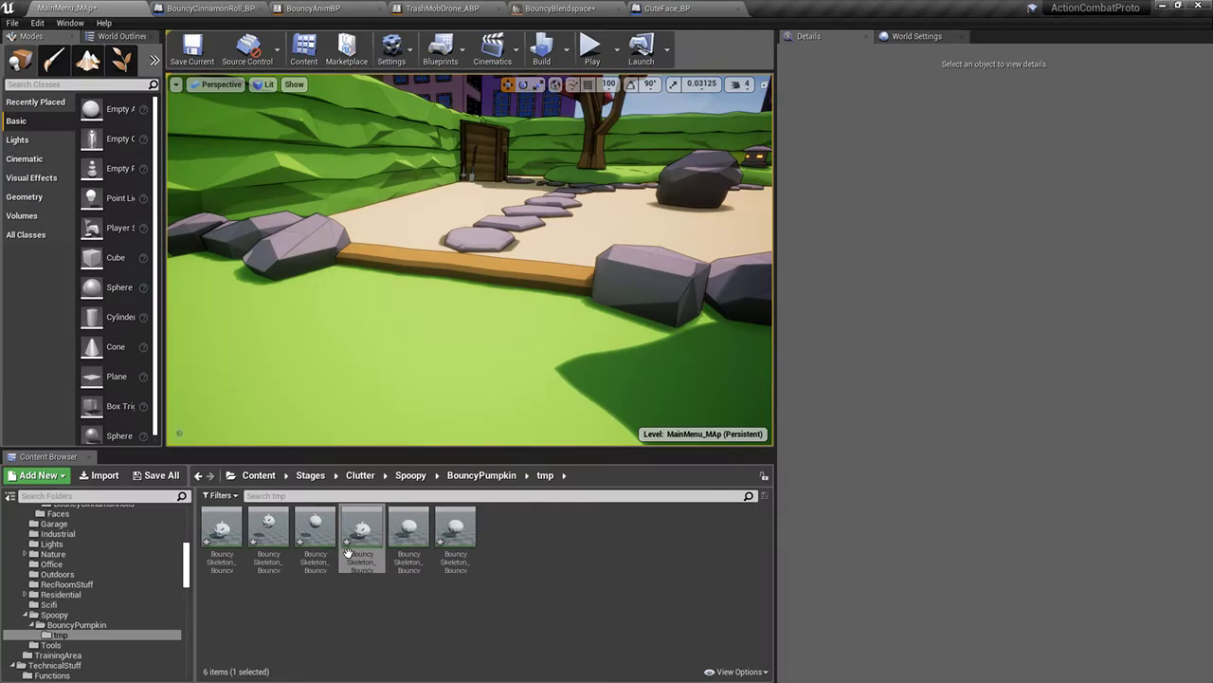
# Look over the BouncyBlendspace settings and the component list of BouncyCinnamonRoll_BP
pyautogui.click(347, 553)
pyautogui.click(596, 7)
pyautogui.click(559, 8)
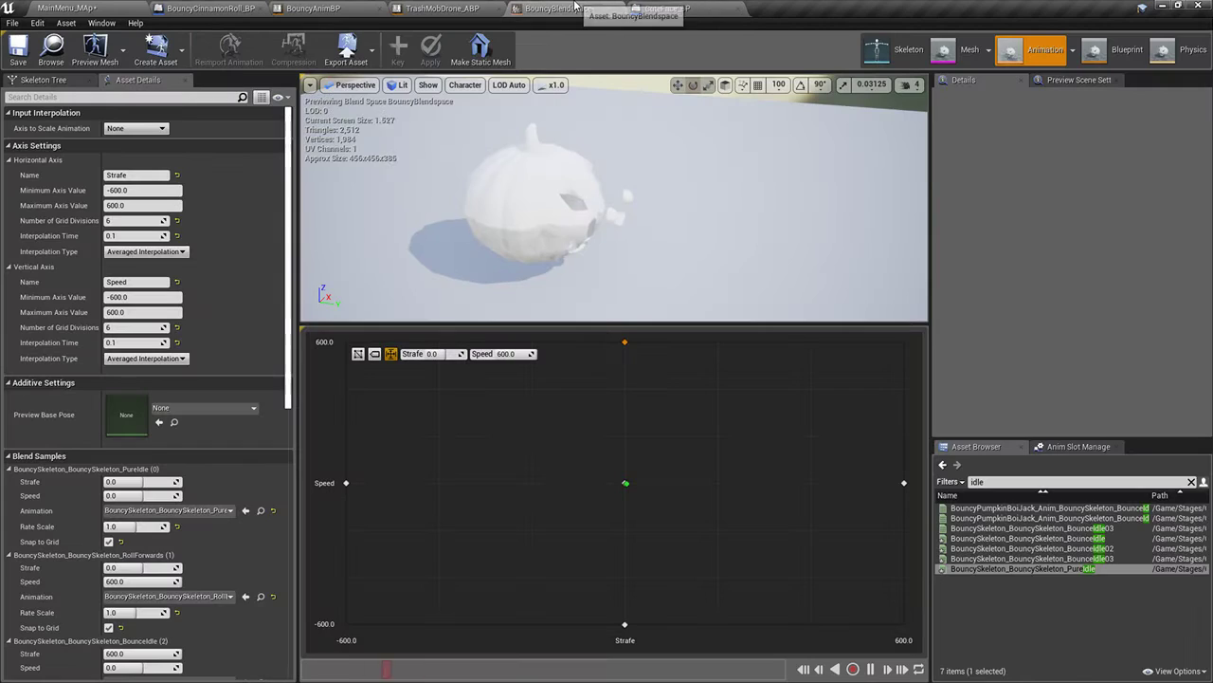
pyautogui.click(442, 7)
pyautogui.click(312, 7)
pyautogui.click(210, 8)
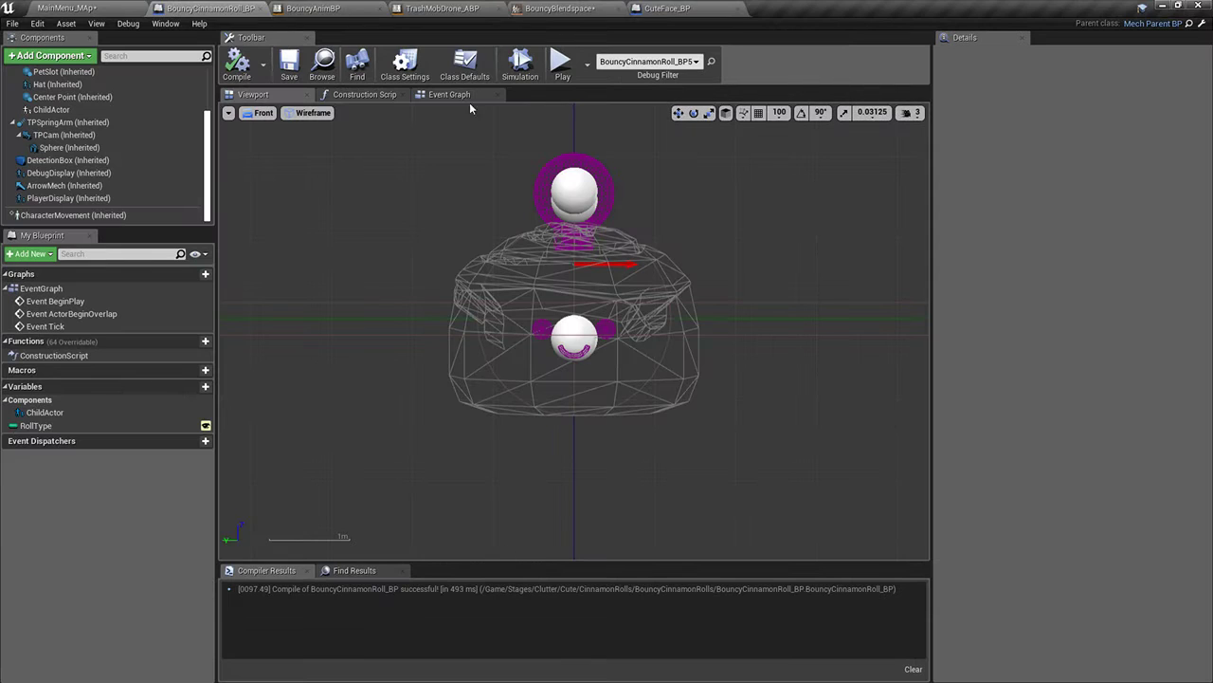
pyautogui.click(313, 8)
pyautogui.click(211, 7)
pyautogui.scroll(3, 76, 104)
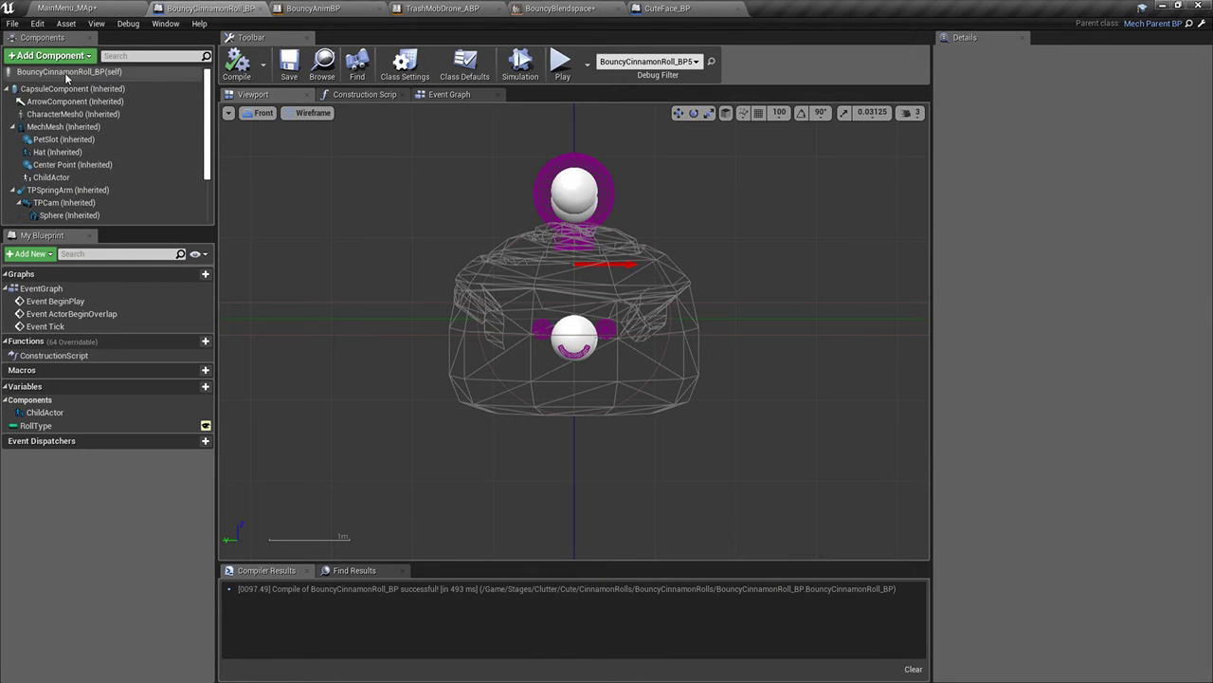
pyautogui.click(66, 74)
# Examine the event graph, details and preview scene settings of BouncyAnimBP
pyautogui.click(442, 7)
pyautogui.click(313, 7)
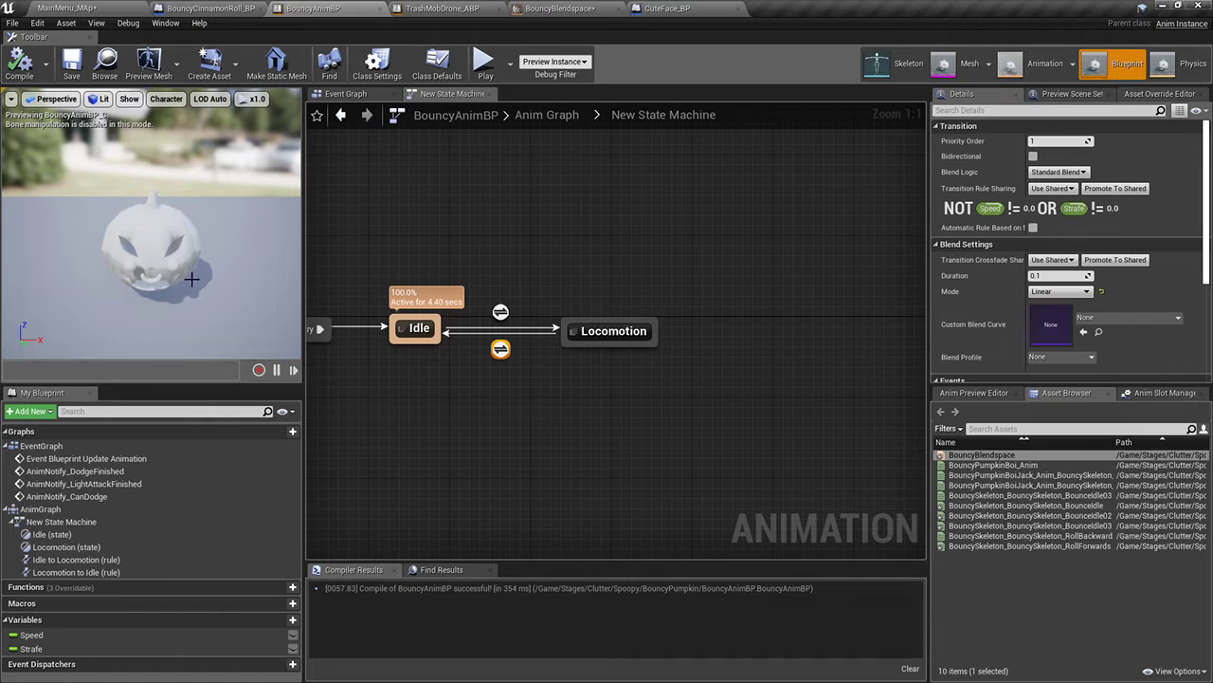
pyautogui.click(354, 95)
pyautogui.scroll(-5, 760, 264)
pyautogui.click(1076, 94)
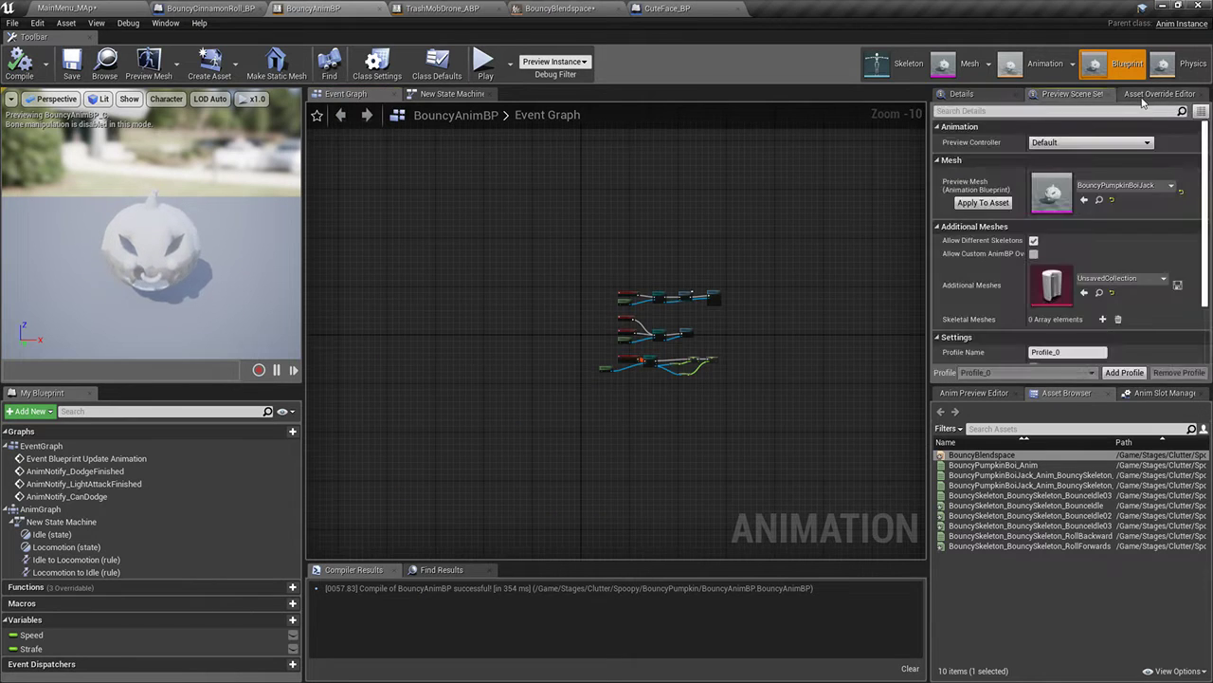
pyautogui.click(1149, 94)
pyautogui.click(961, 97)
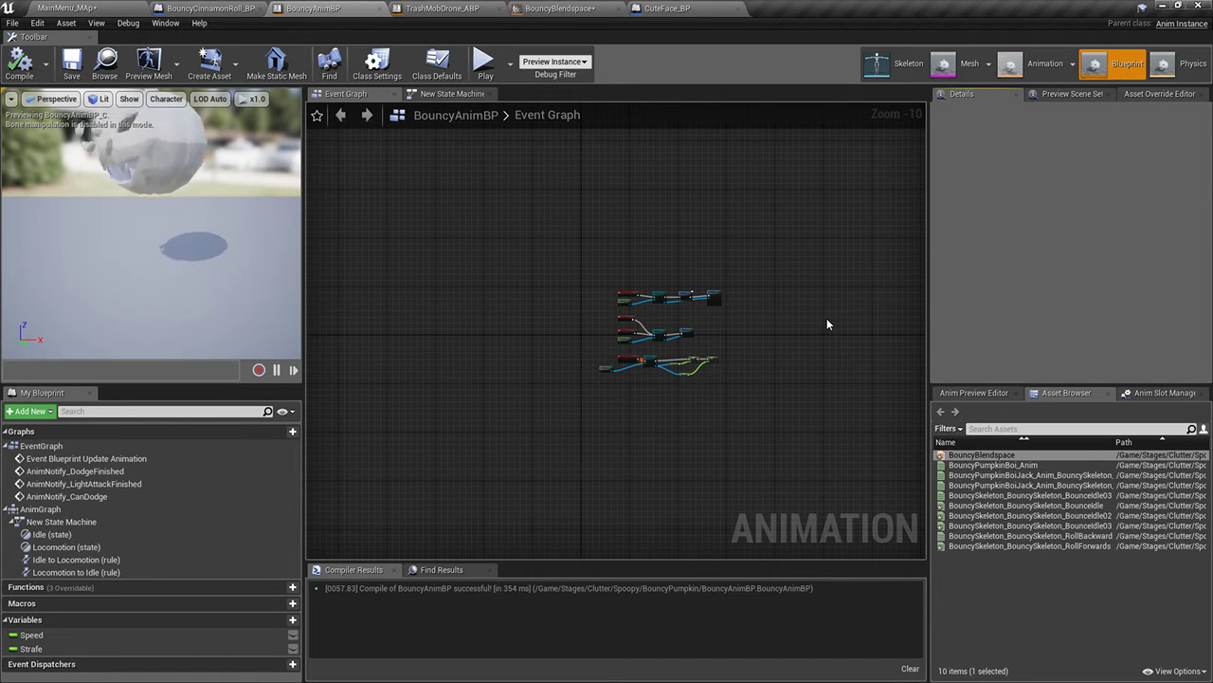
pyautogui.scroll(7, 802, 279)
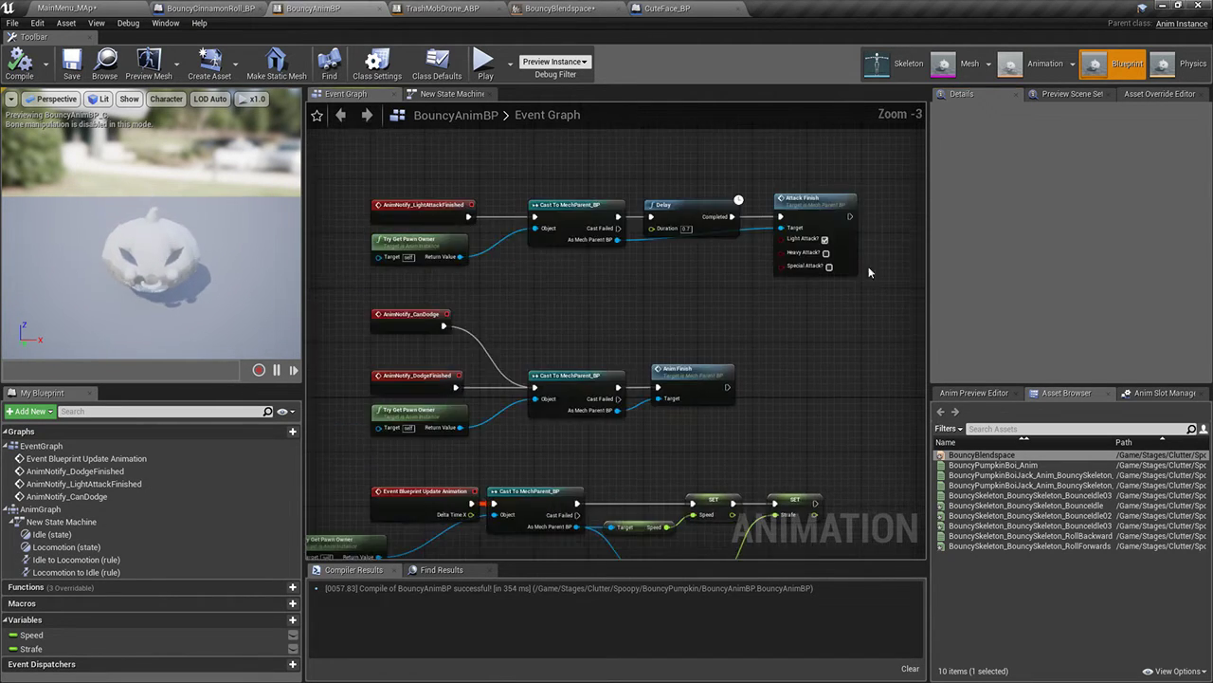
# Set the interpolation time of the Strafe and Speed axes in BouncyBlendspace to 1.0 and save the blend space
pyautogui.click(519, 7)
pyautogui.click(17, 49)
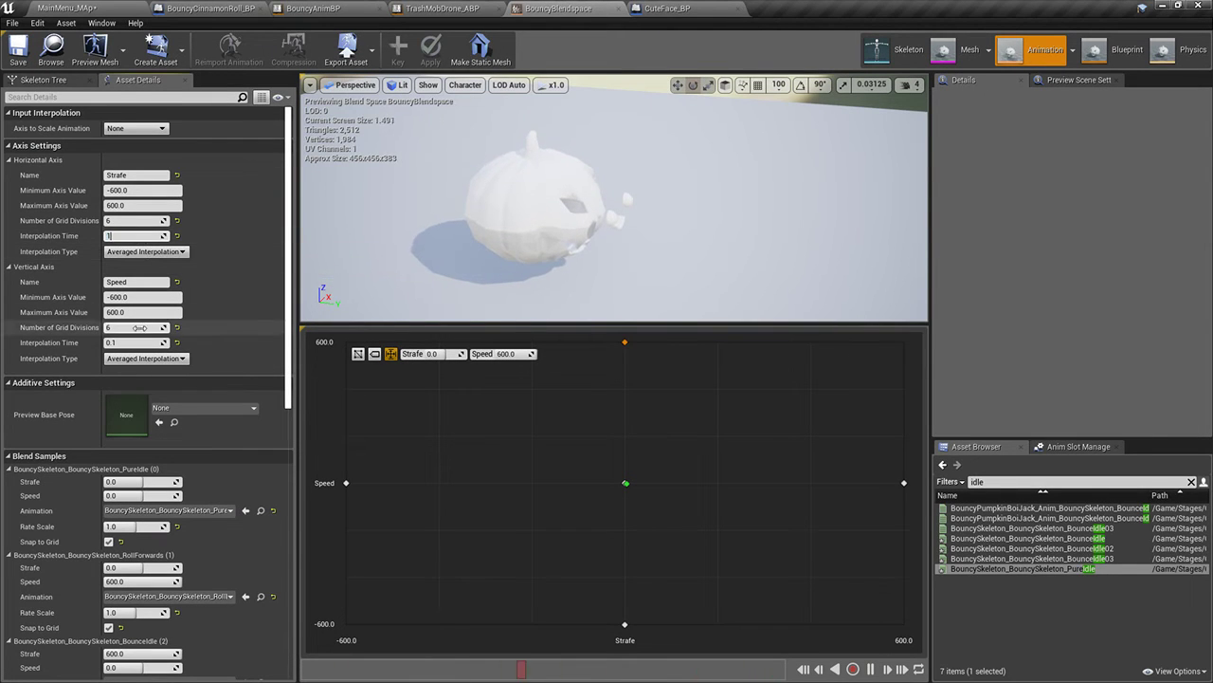
pyautogui.press('Return')
pyautogui.click(17, 49)
# Play the MainMenu_MAp level to test the transitions between idling and rolling, and stop the play session
pyautogui.click(66, 8)
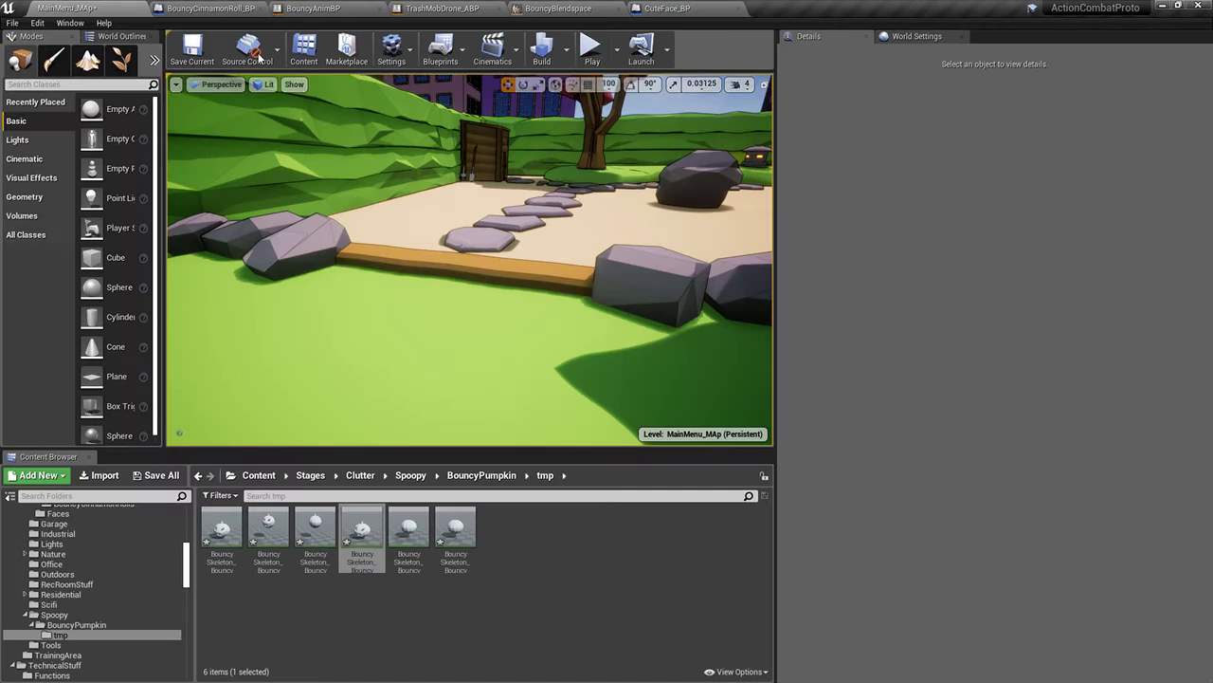
pyautogui.click(590, 47)
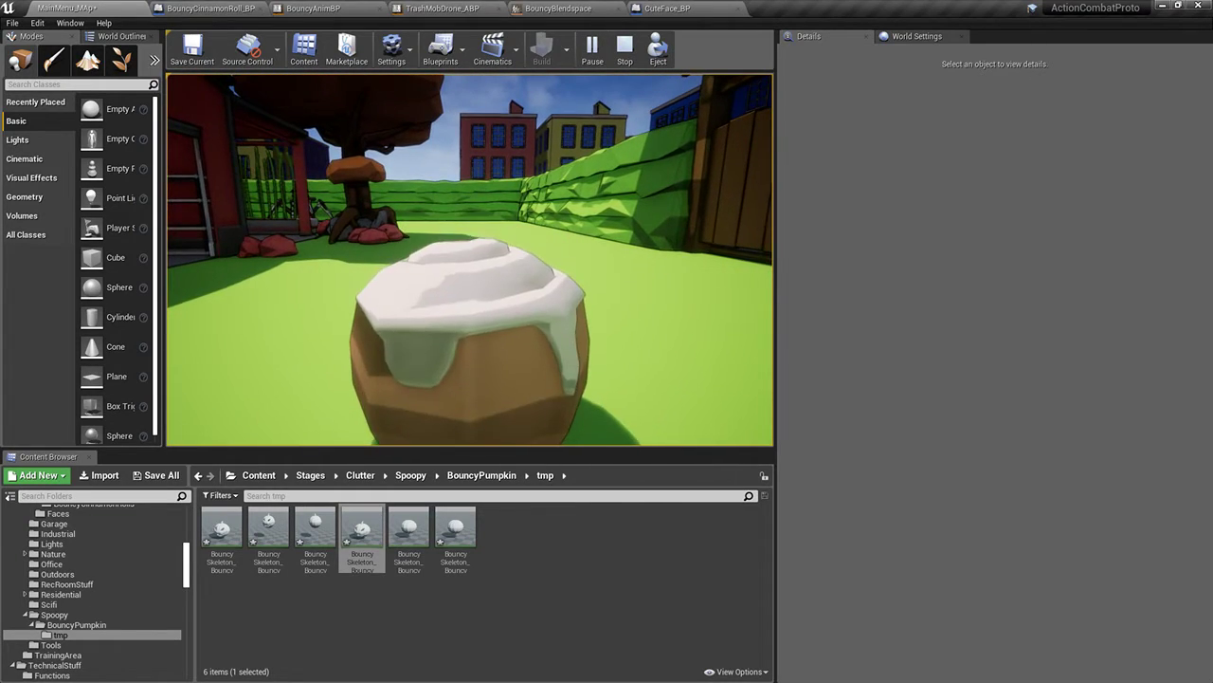
pyautogui.press('Escape')
# Replace the BouncyBlendspace samples at Strafe 600 and -600, Speed 0, with the PureIdle animation
pyautogui.click(564, 8)
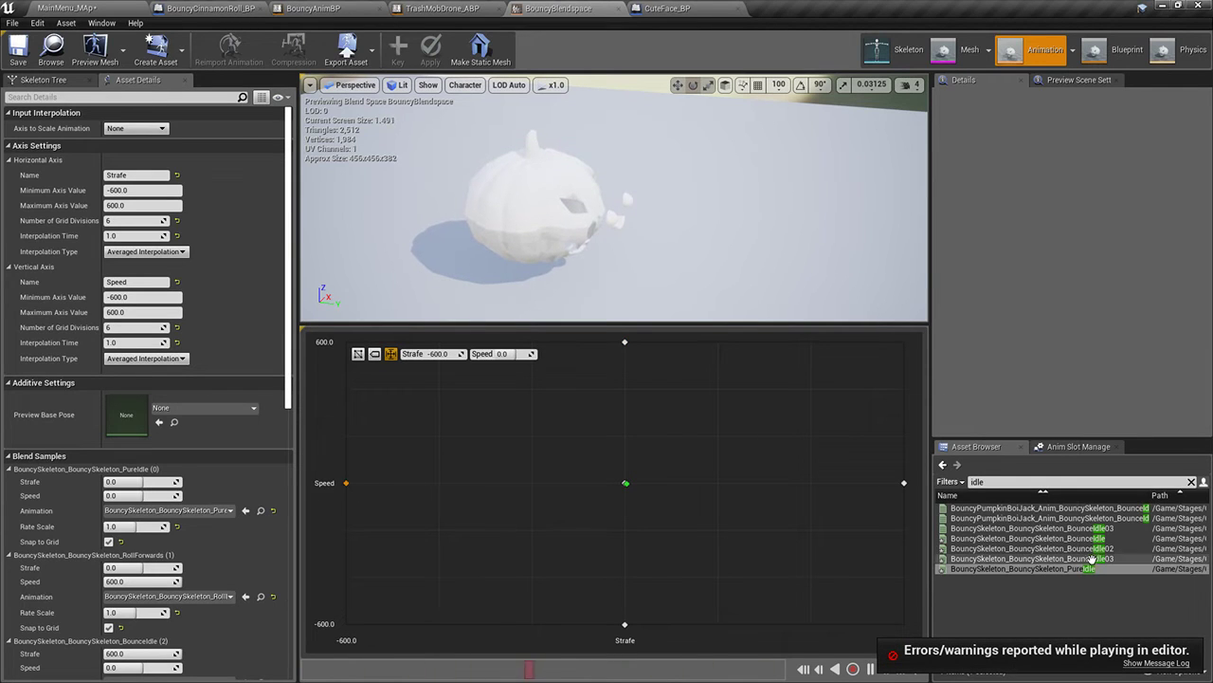
pyautogui.moveTo(1038, 554); pyautogui.dragTo(904, 483)
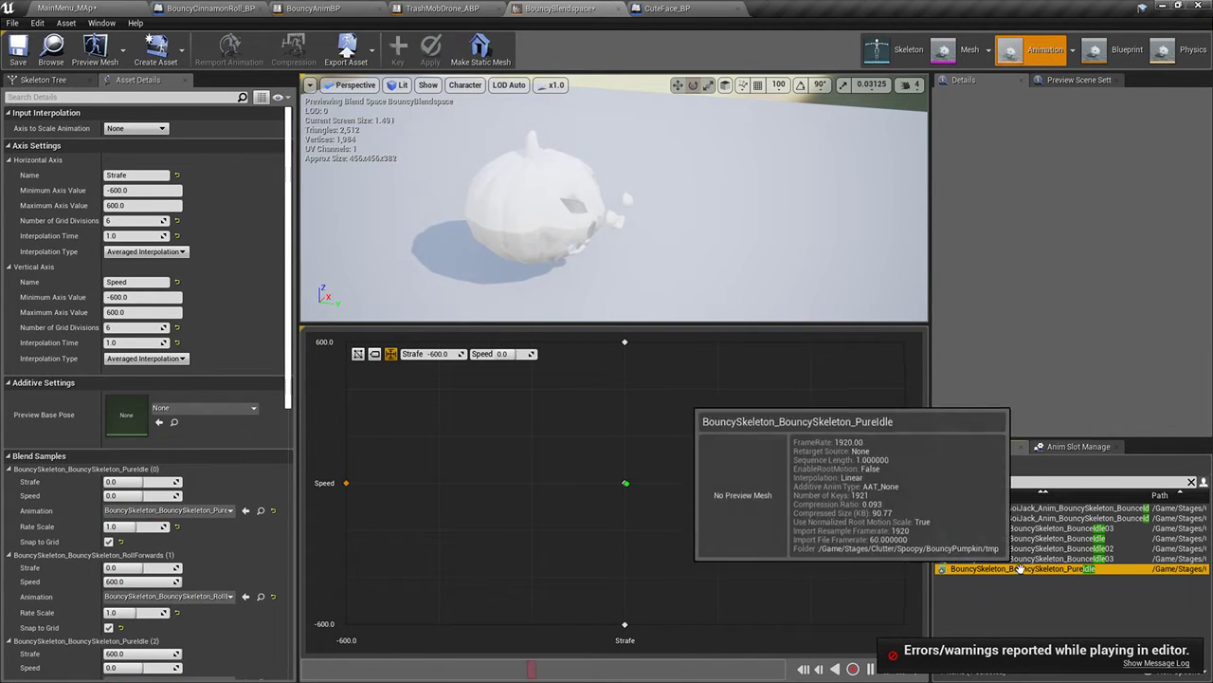
pyautogui.moveTo(1018, 569); pyautogui.dragTo(351, 483)
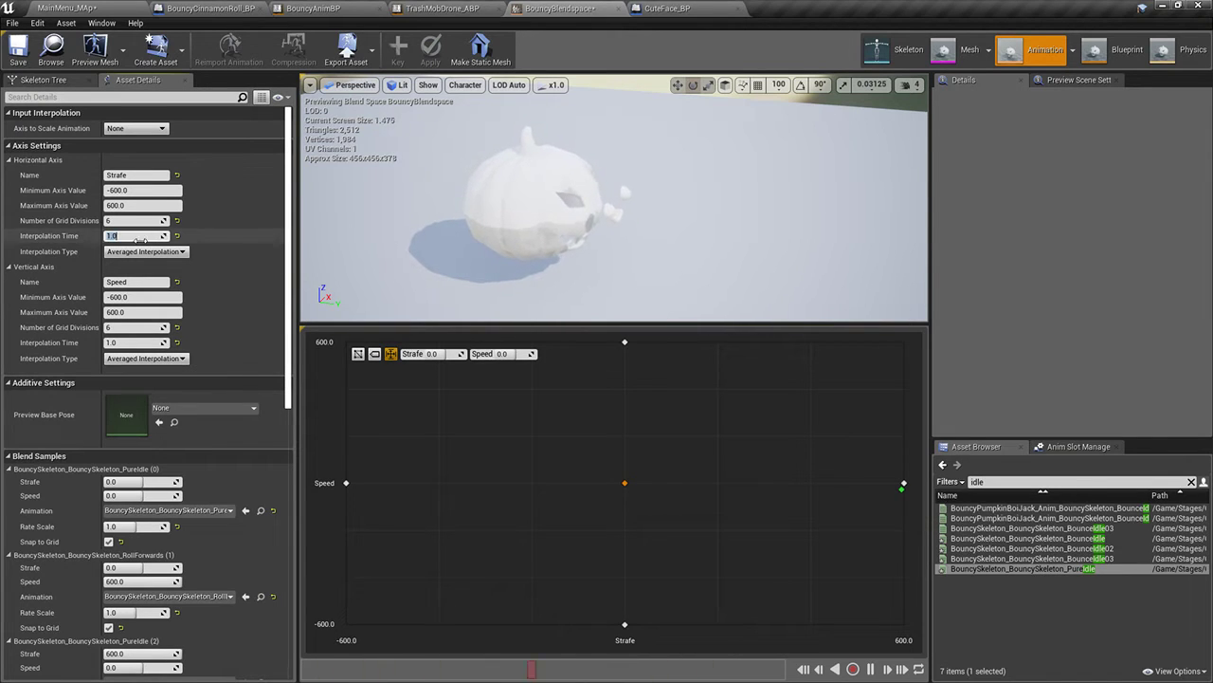
# Set the interpolation time of the Strafe and Speed axes to 0.0 and review the remaining asset details
pyautogui.write('0')
pyautogui.press('Return')
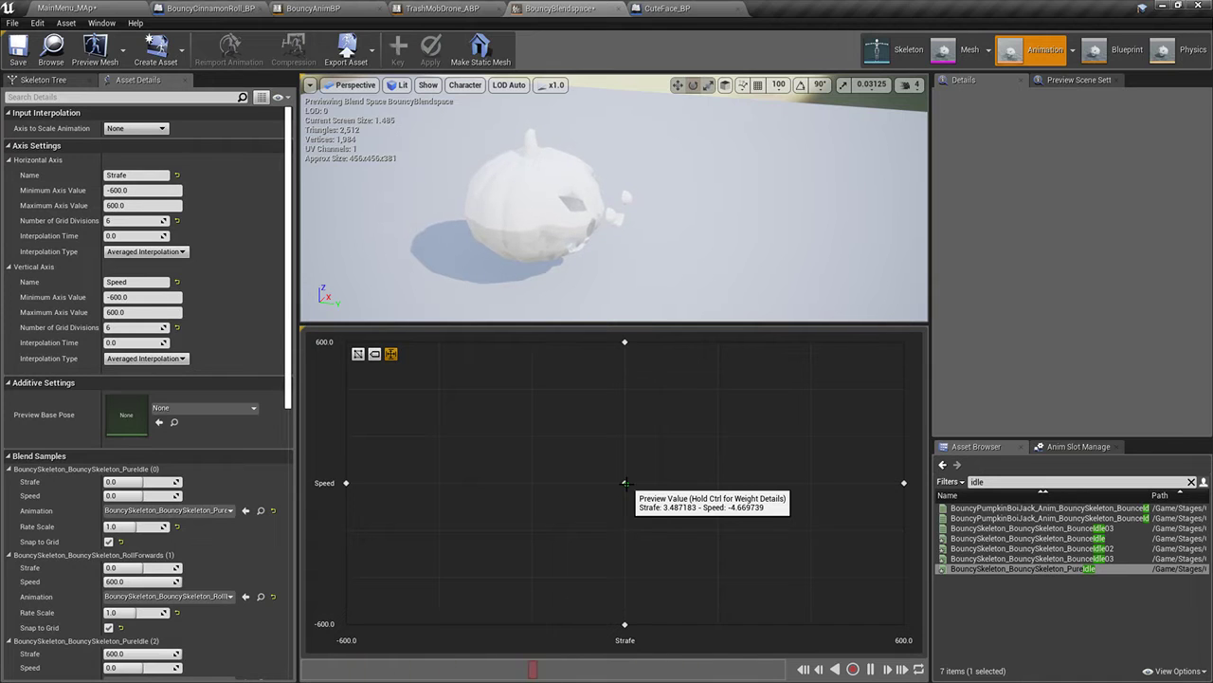
pyautogui.scroll(-5, 186, 526)
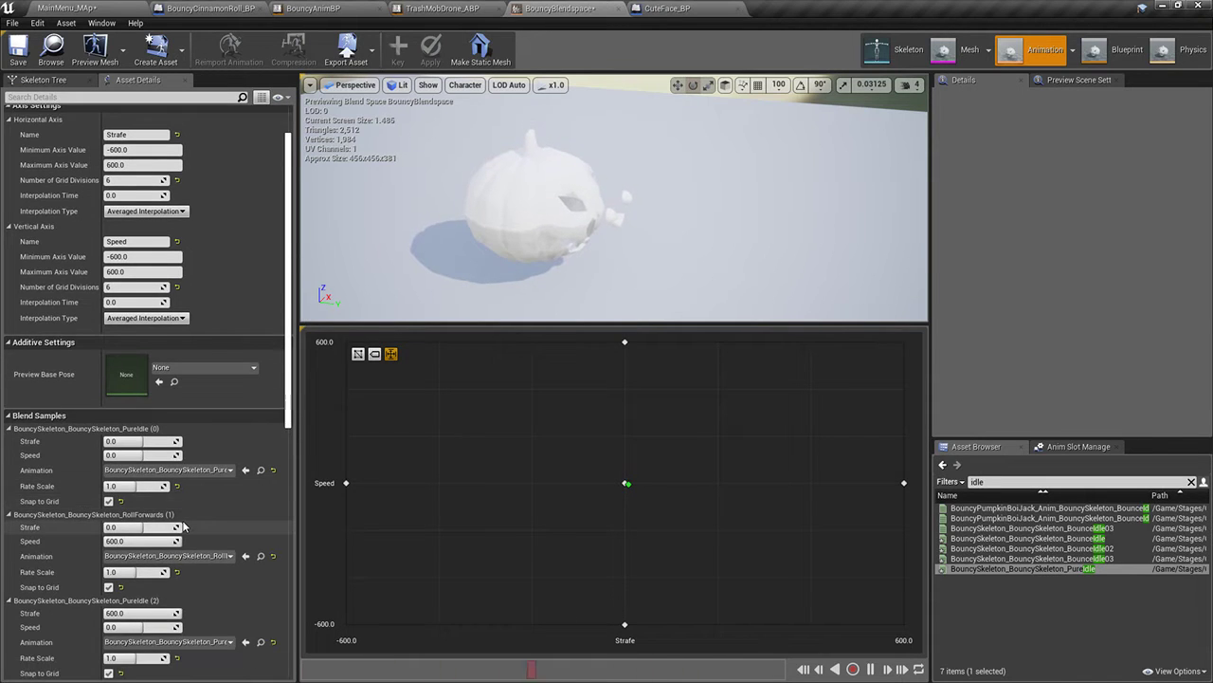
pyautogui.scroll(-10, 190, 531)
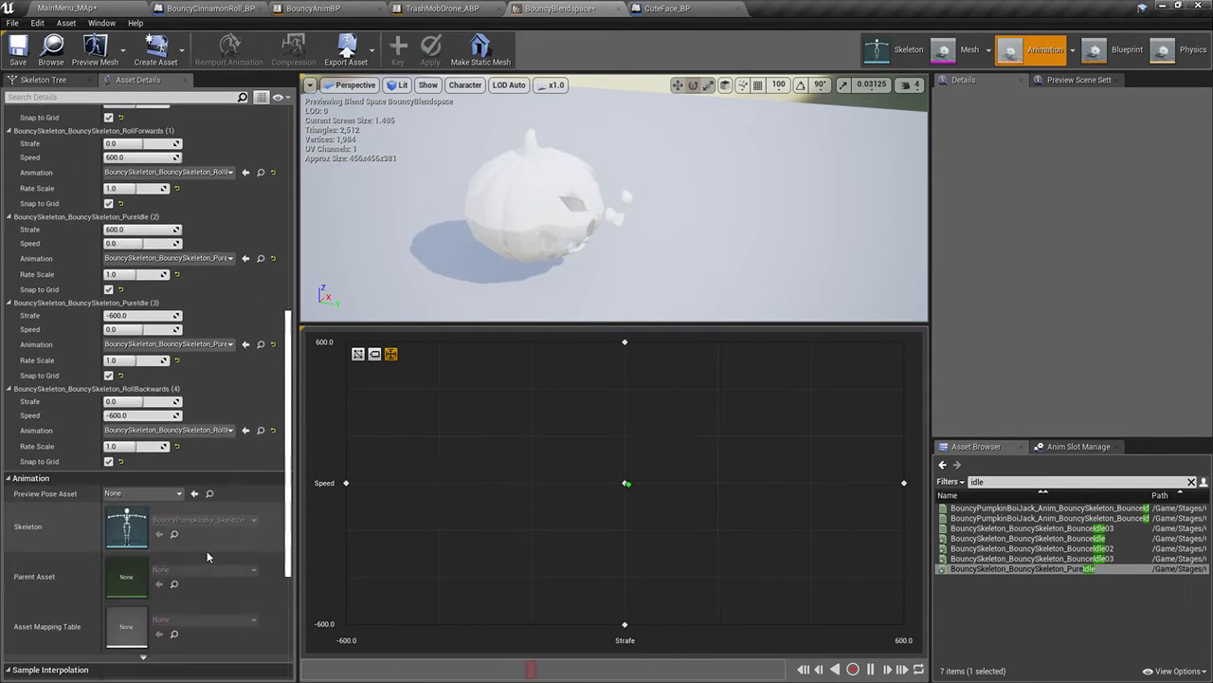
pyautogui.scroll(-2, 206, 556)
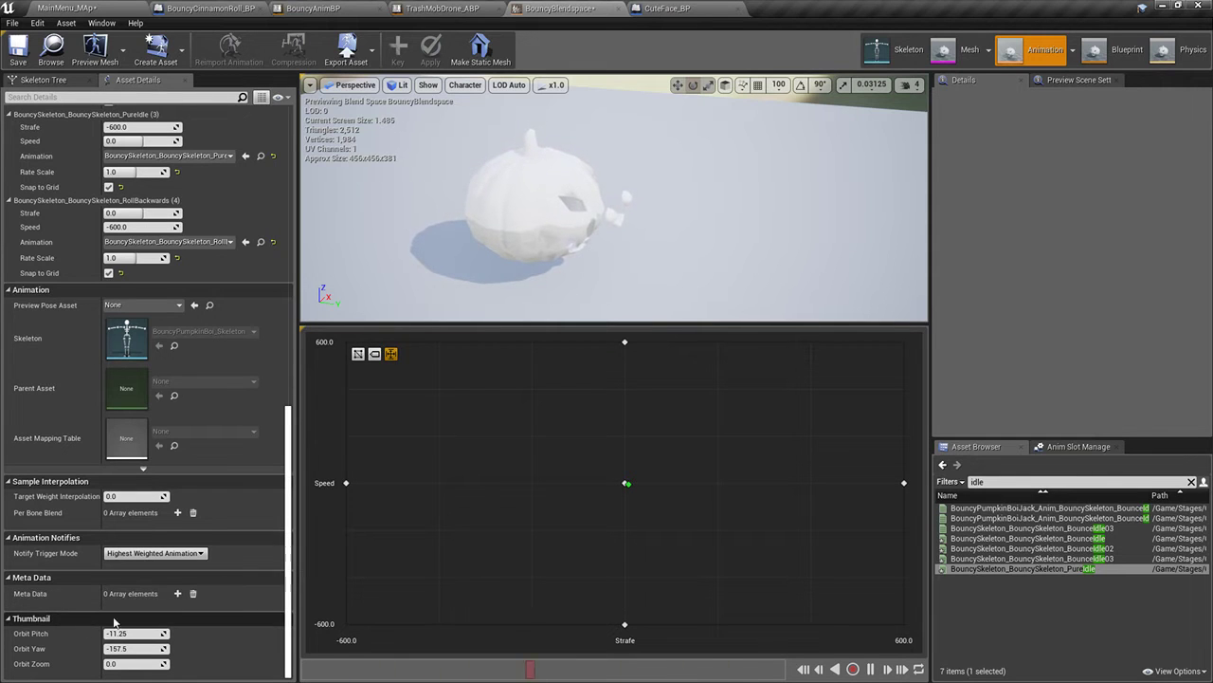
# Switch to Blender, delete the Root bone's keyframes from the PureIdle action, and save the file
pyautogui.hotkey('alt', 'Tab')
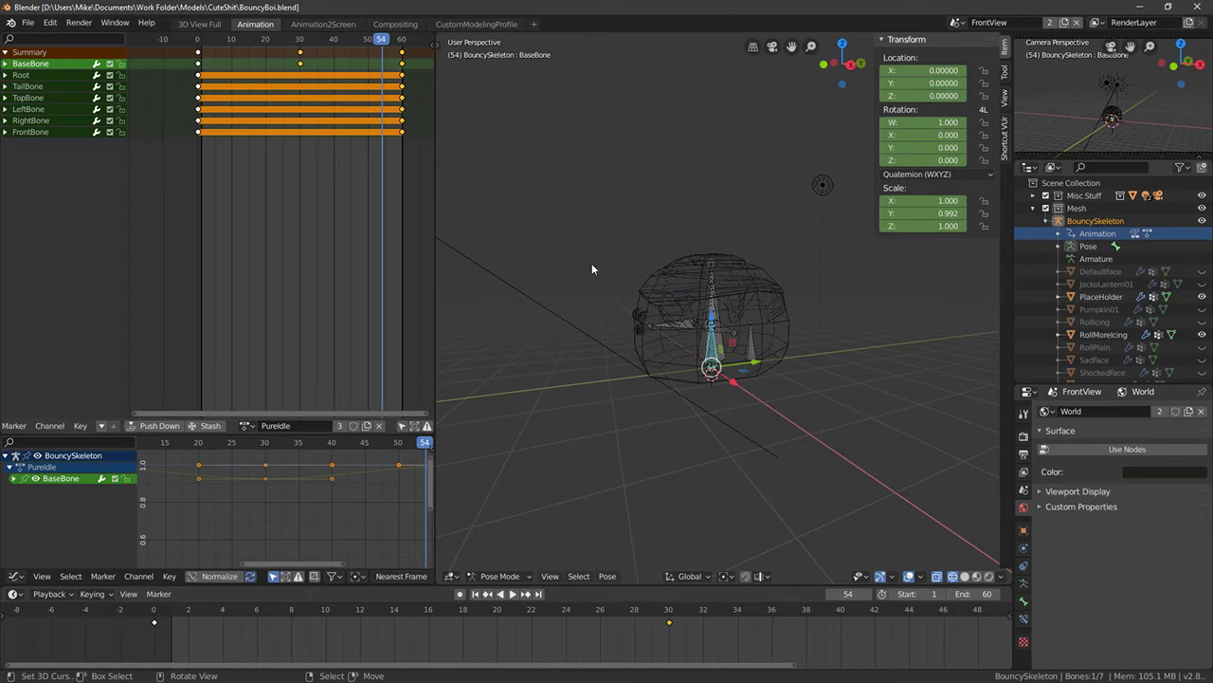
pyautogui.click(199, 75)
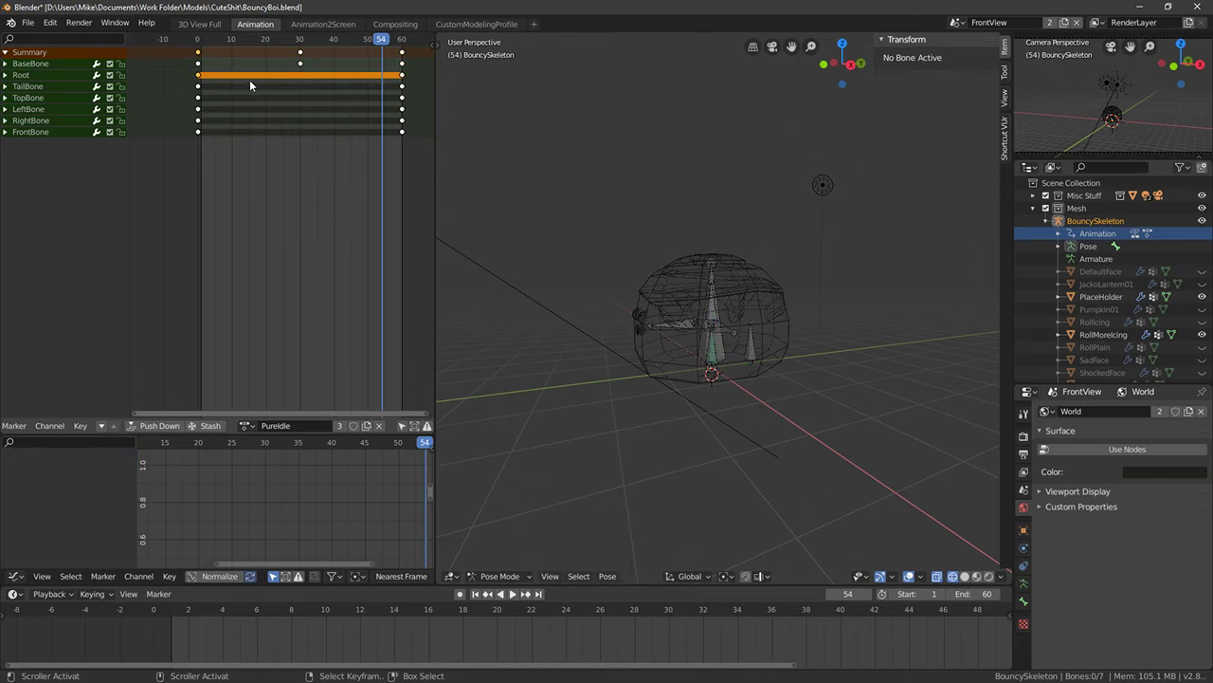
pyautogui.press('x')
pyautogui.click(403, 79)
pyautogui.click(27, 22)
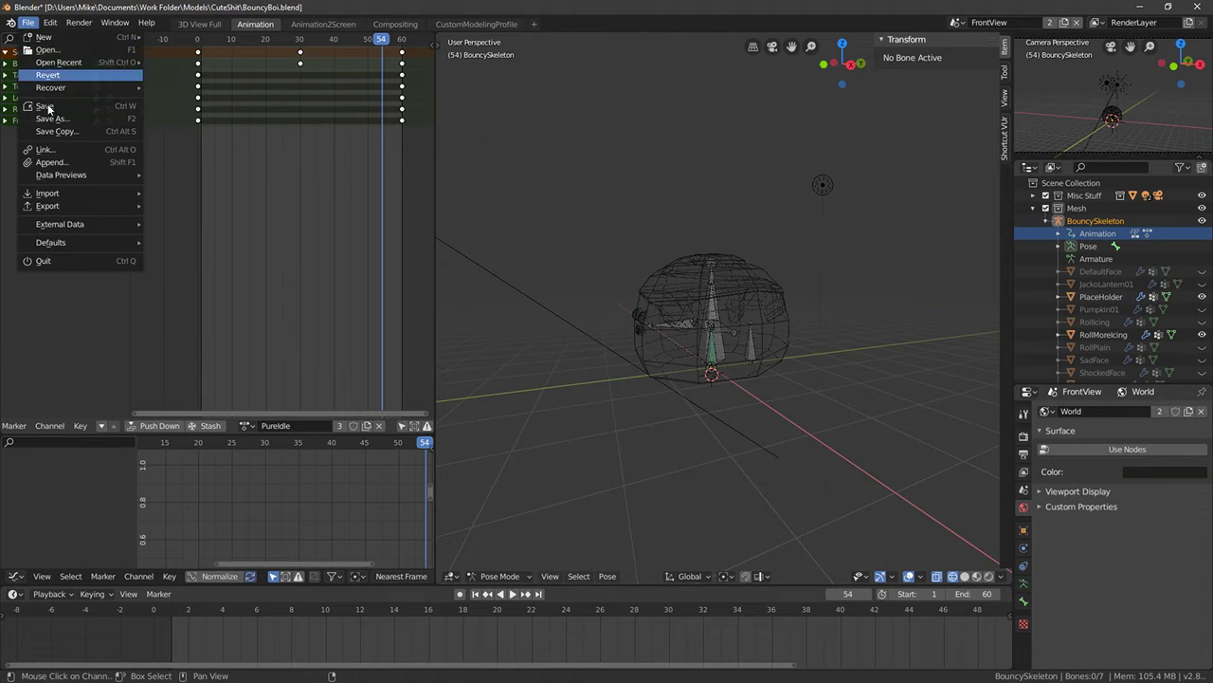
pyautogui.click(45, 105)
pyautogui.click(28, 22)
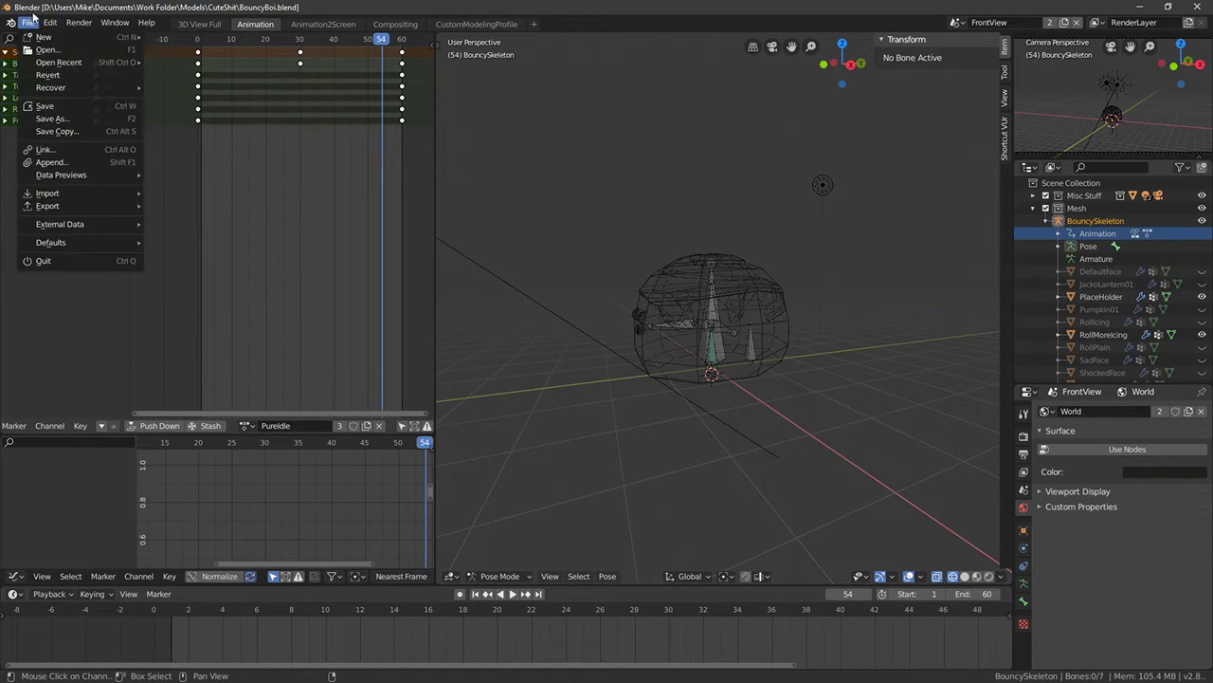
pyautogui.moveTo(83, 211)
pyautogui.click(185, 230)
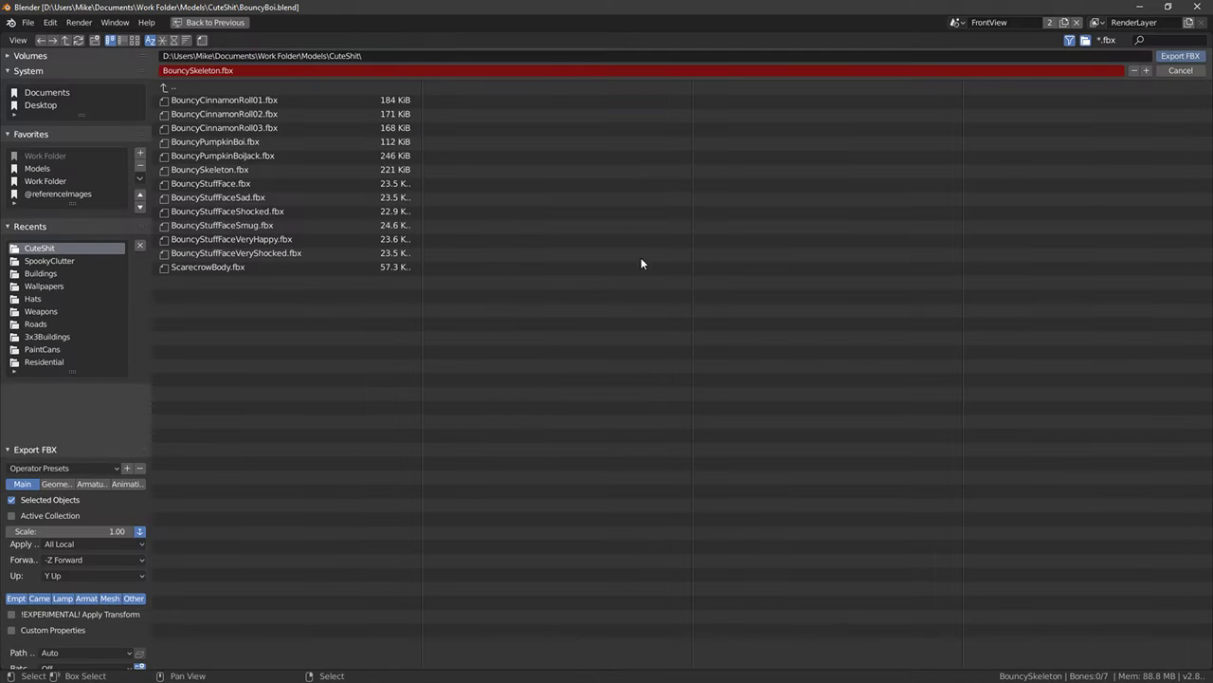
pyautogui.click(1192, 71)
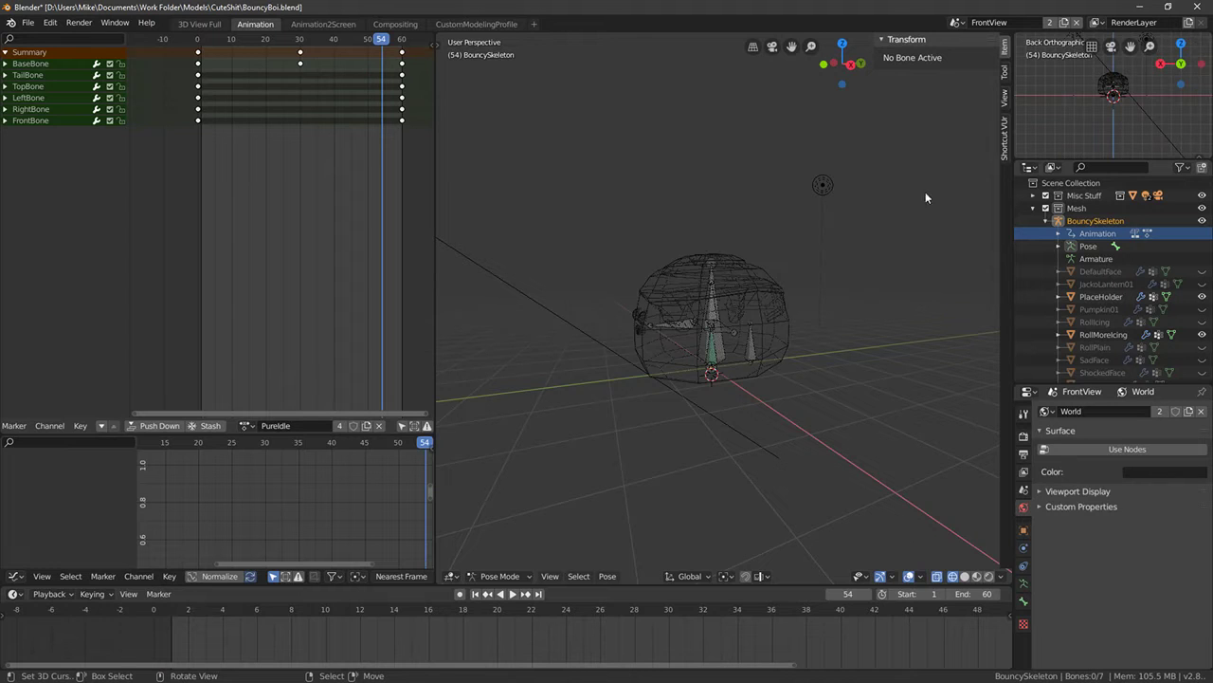
# Select the Root bone and export the skeleton as FBX to the CuteShit folder, overwriting BouncySkeleton.fbx
pyautogui.click(713, 289)
pyautogui.click(27, 22)
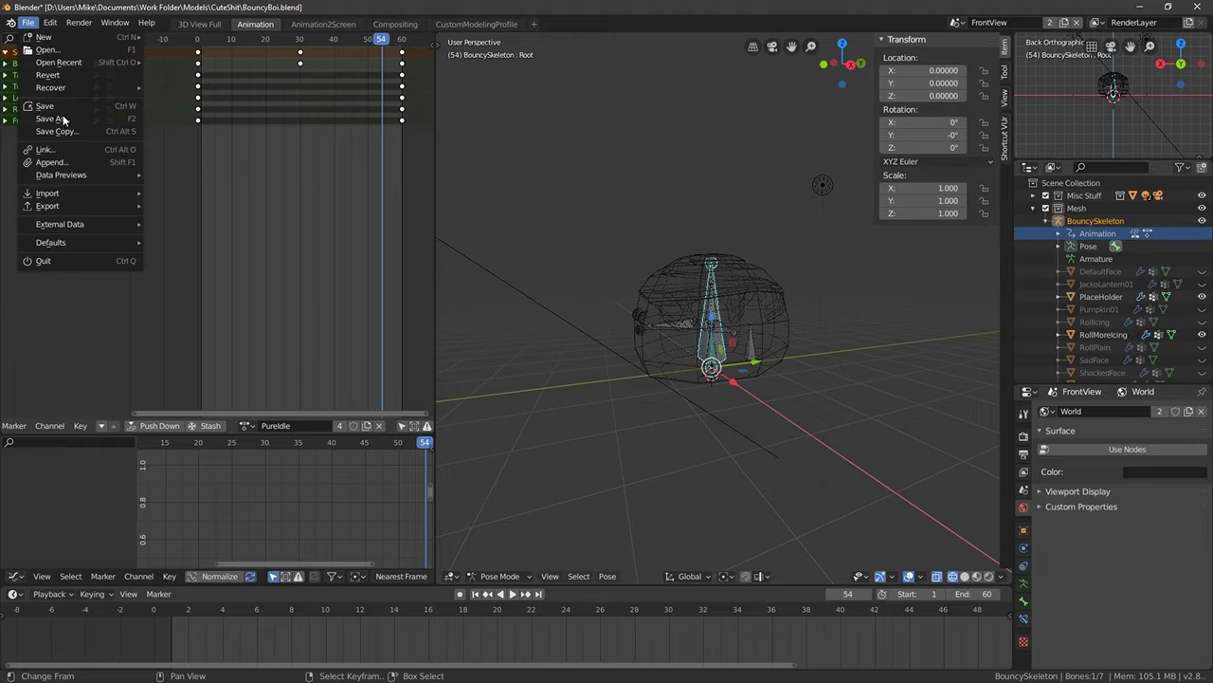
pyautogui.moveTo(57, 198)
pyautogui.click(196, 230)
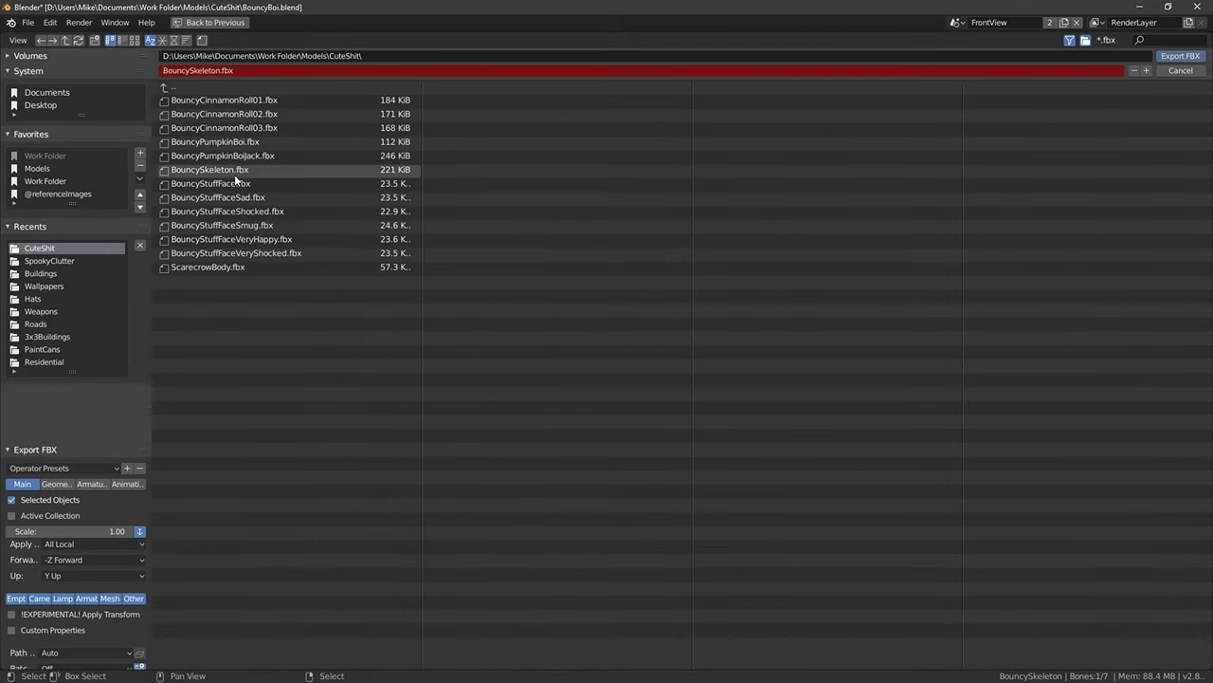
pyautogui.press('Return')
# Switch to Unreal, reimport the PureIdle animation in the tmp folder, and test it in a short play session of the level
pyautogui.hotkey('alt', 'Tab')
pyautogui.hotkey('alt', 'Tab')
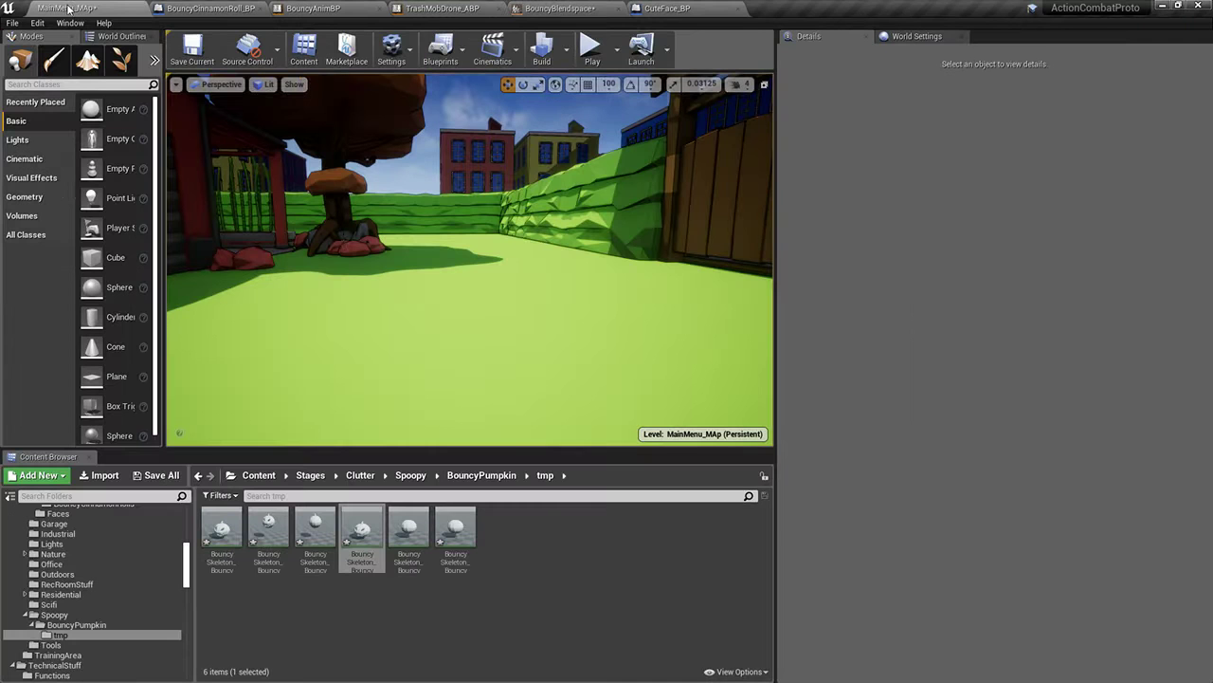
pyautogui.rightClick(366, 543)
pyautogui.moveTo(408, 209)
pyautogui.click(411, 234)
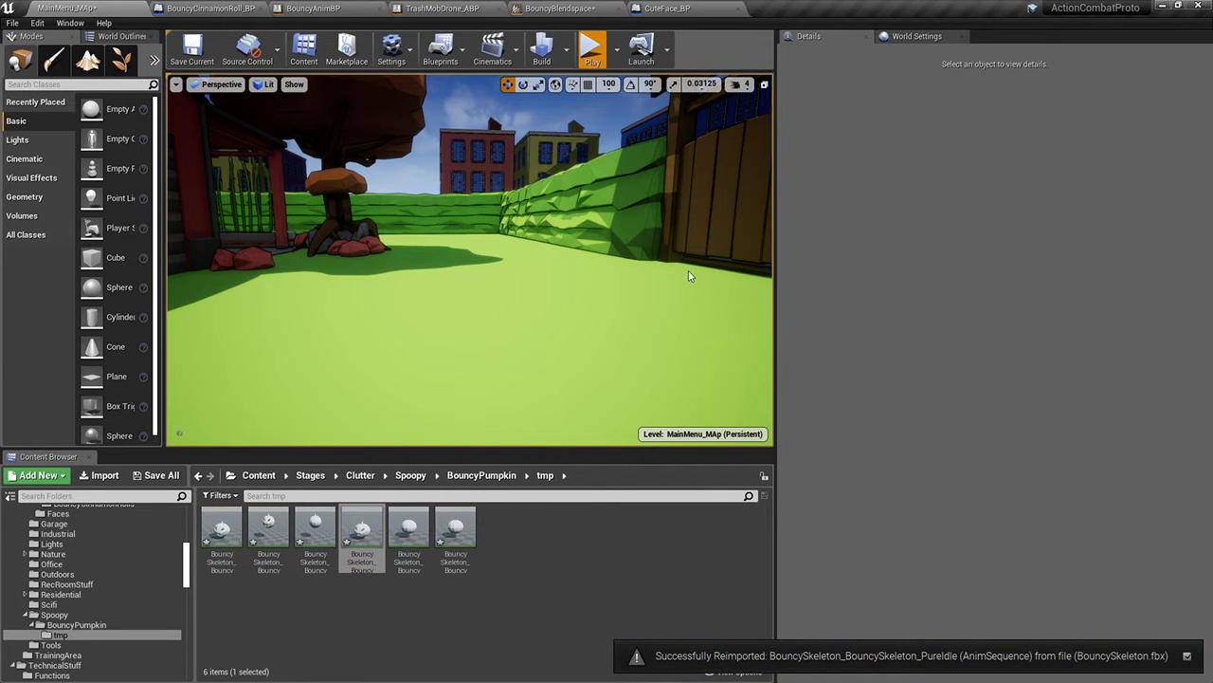
pyautogui.hotkey('alt', 'p')
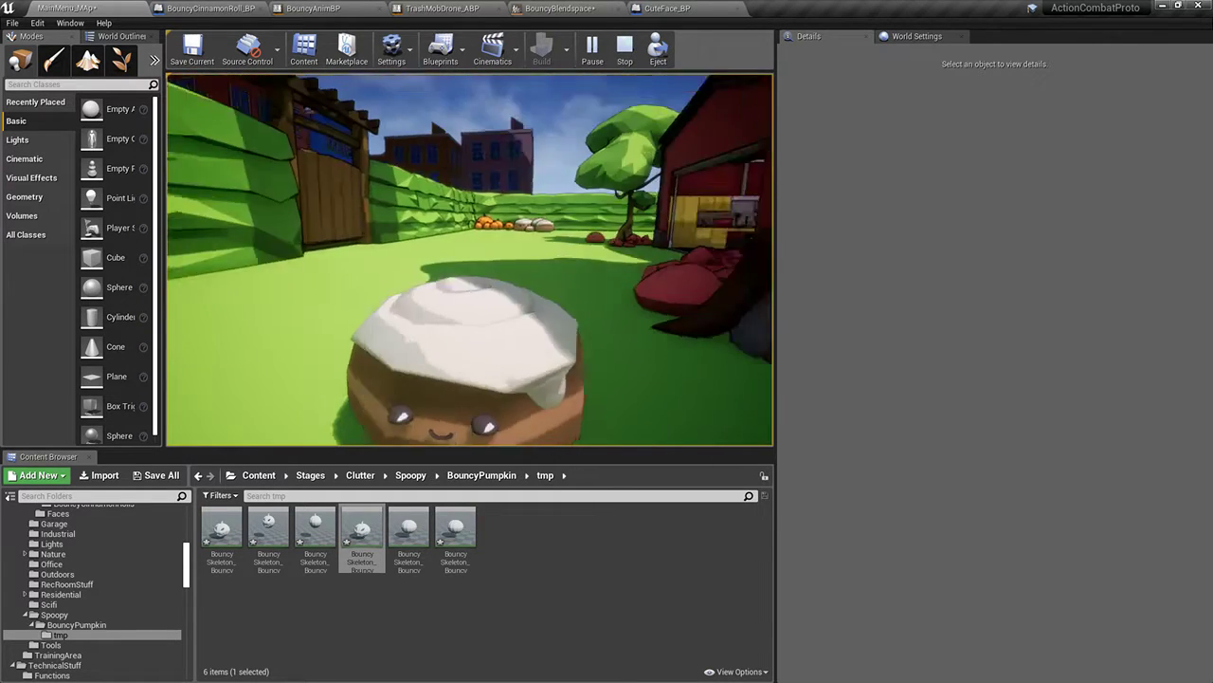
pyautogui.press('Escape')
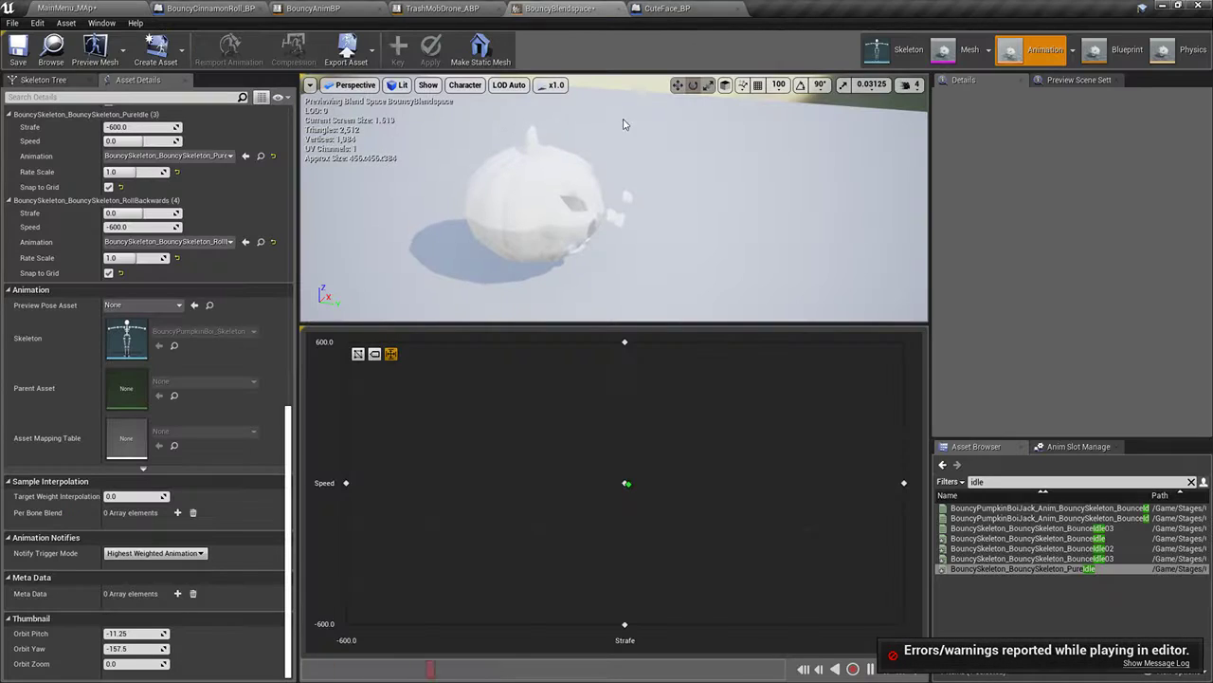
# Add RollForwards at Strafe 0, Speed 200 and RollBackwards at Strafe 0, Speed -200 to BouncyBlendspace, and save it
pyautogui.rightClick(625, 344)
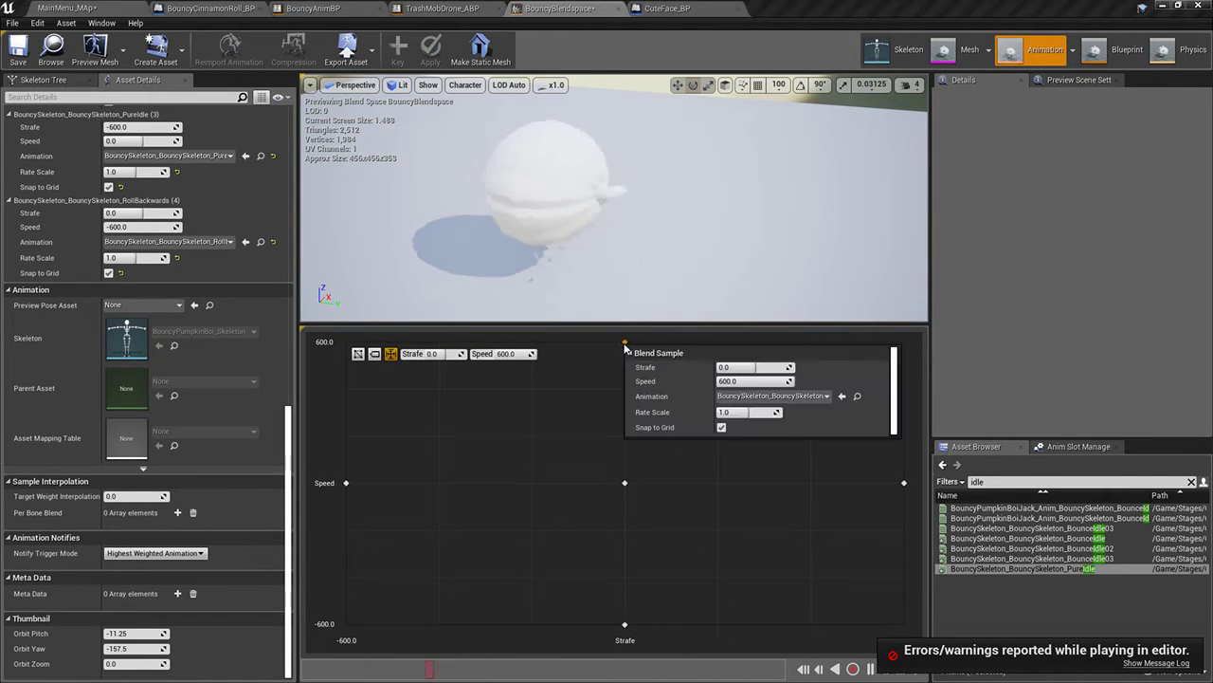
pyautogui.click(1054, 560)
pyautogui.click(1046, 518)
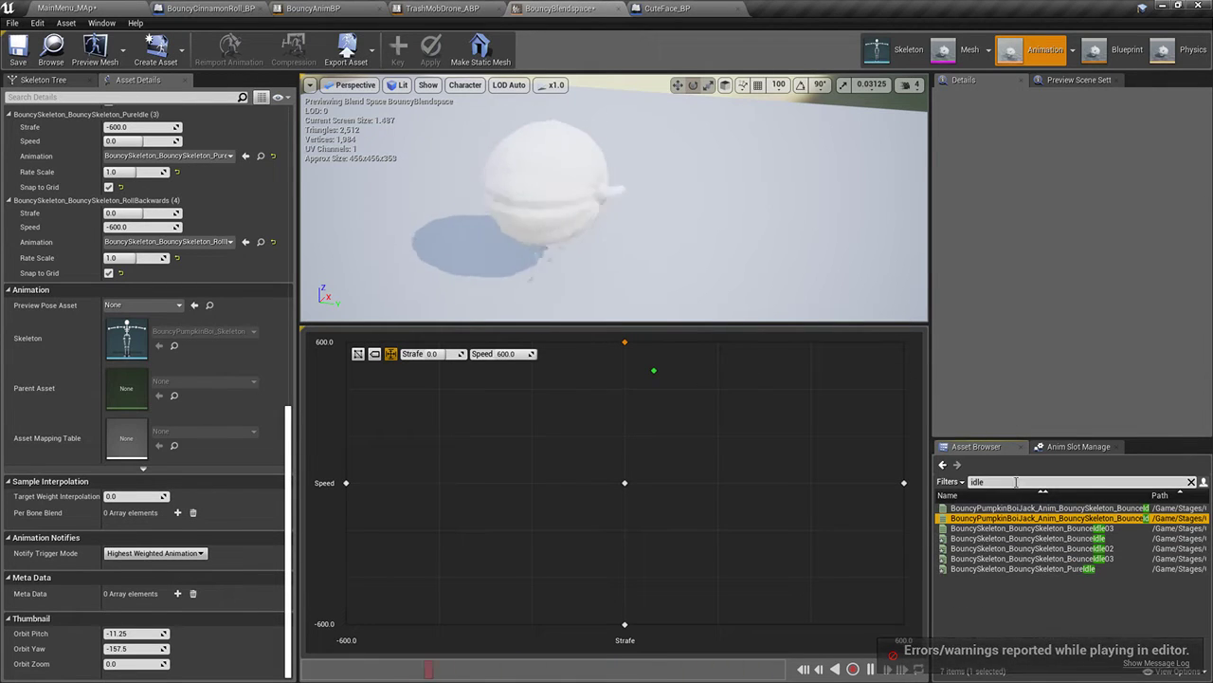
pyautogui.moveTo(1004, 481); pyautogui.dragTo(877, 460)
pyautogui.press('BackSpace')
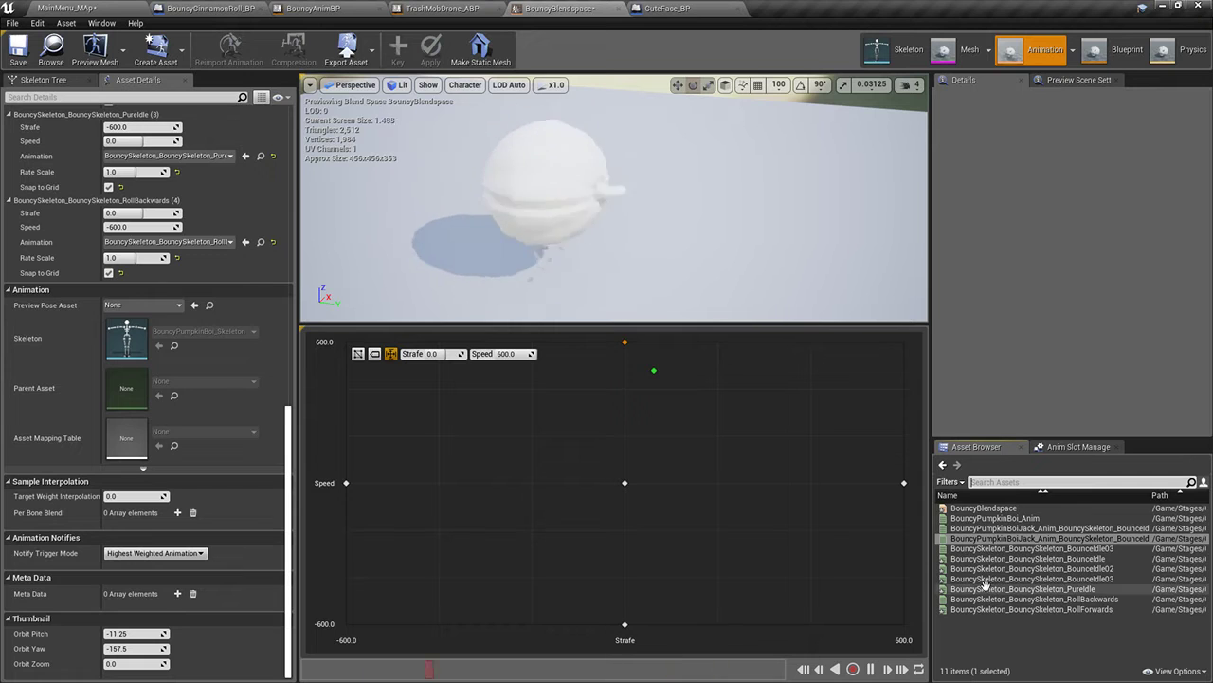
pyautogui.moveTo(1015, 609); pyautogui.dragTo(625, 530)
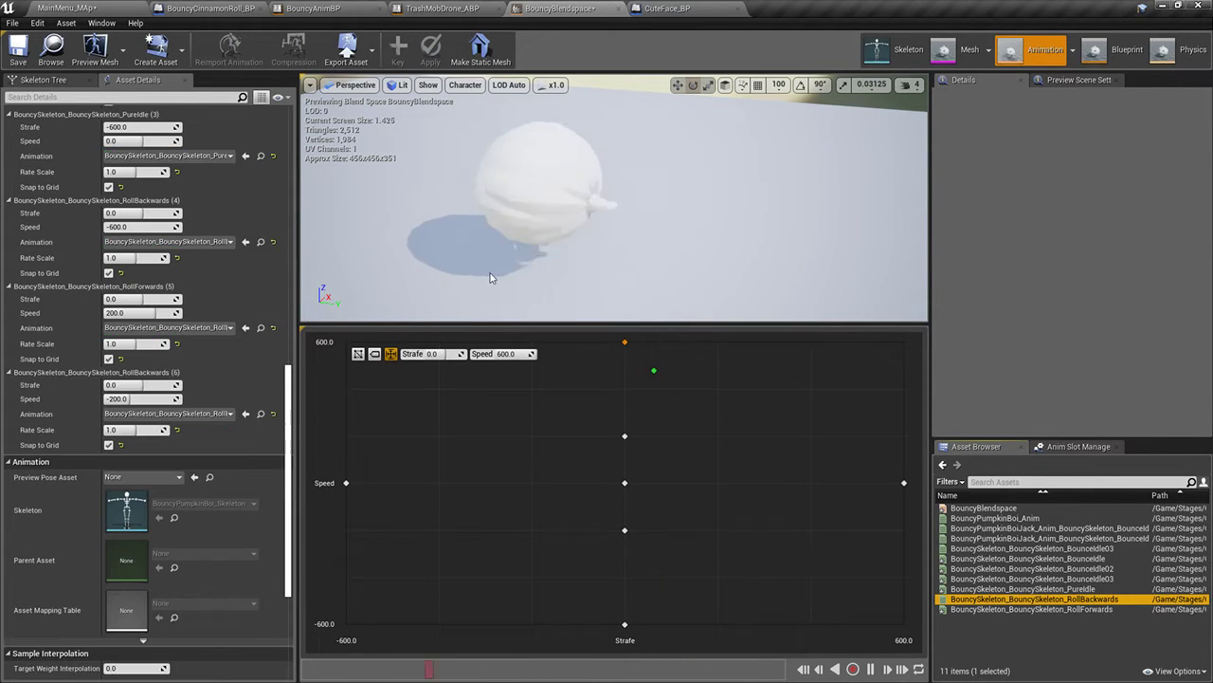
# Play the MainMenu_MAp level and roll the cinnamon roll forward to test the added blend samples, then end the session
pyautogui.click(128, 9)
pyautogui.click(593, 47)
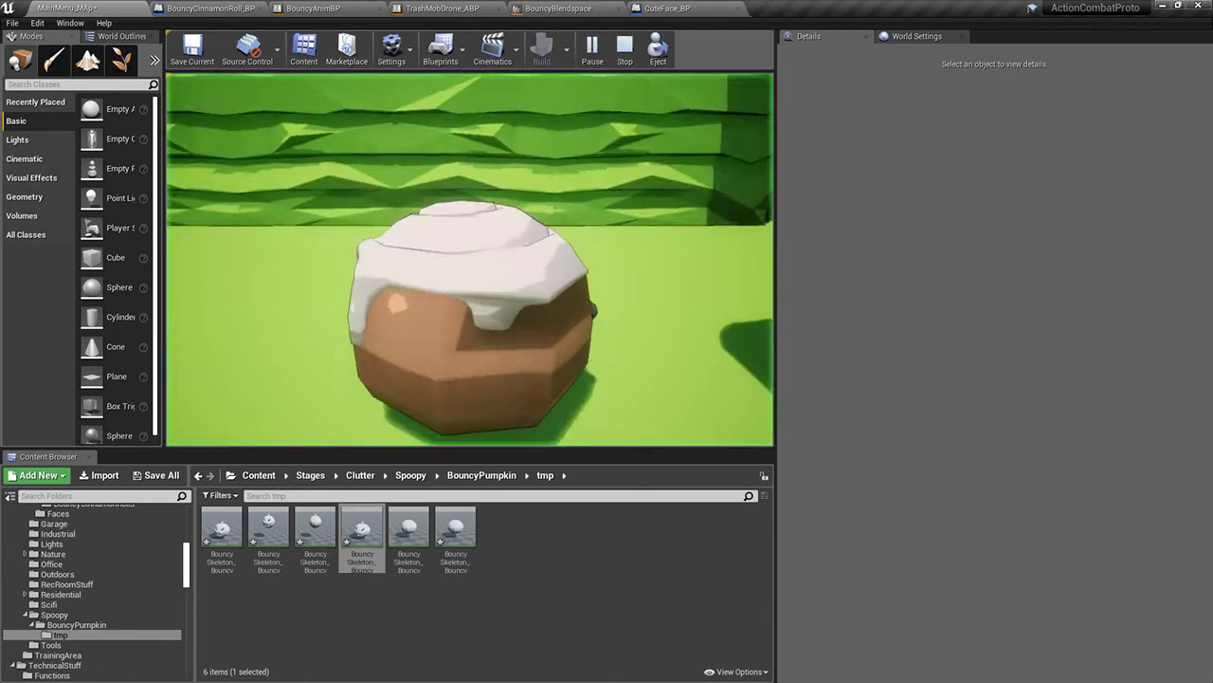
pyautogui.press('w')
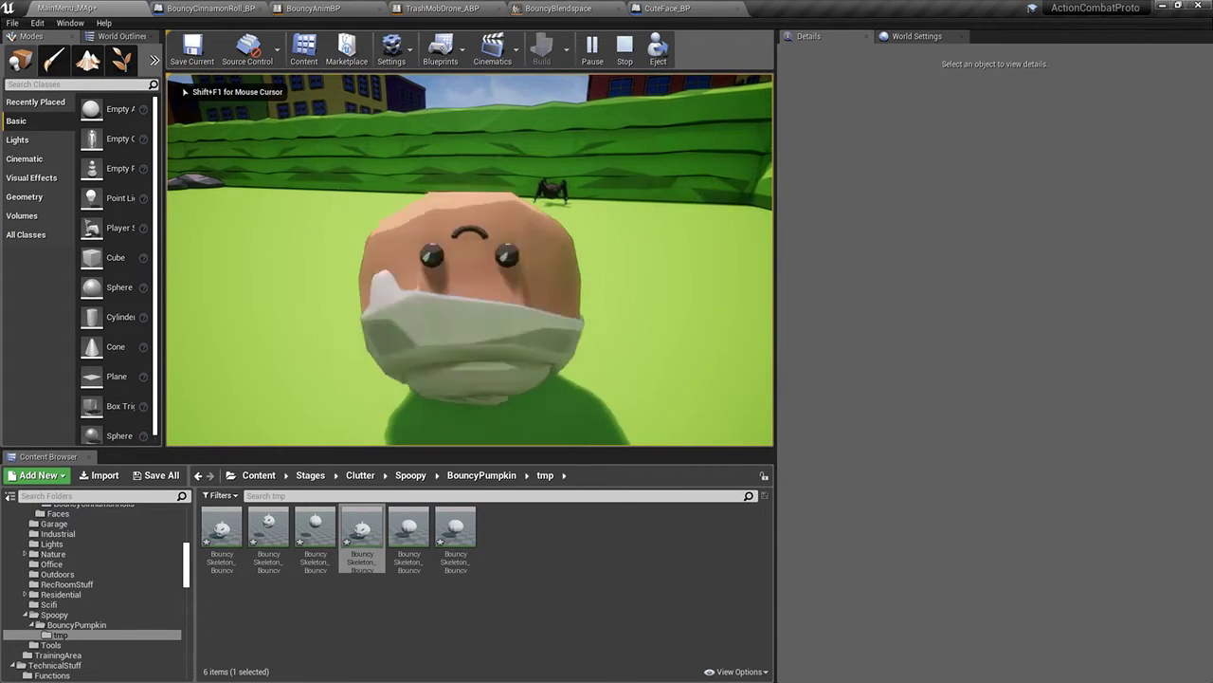
pyautogui.press('w')
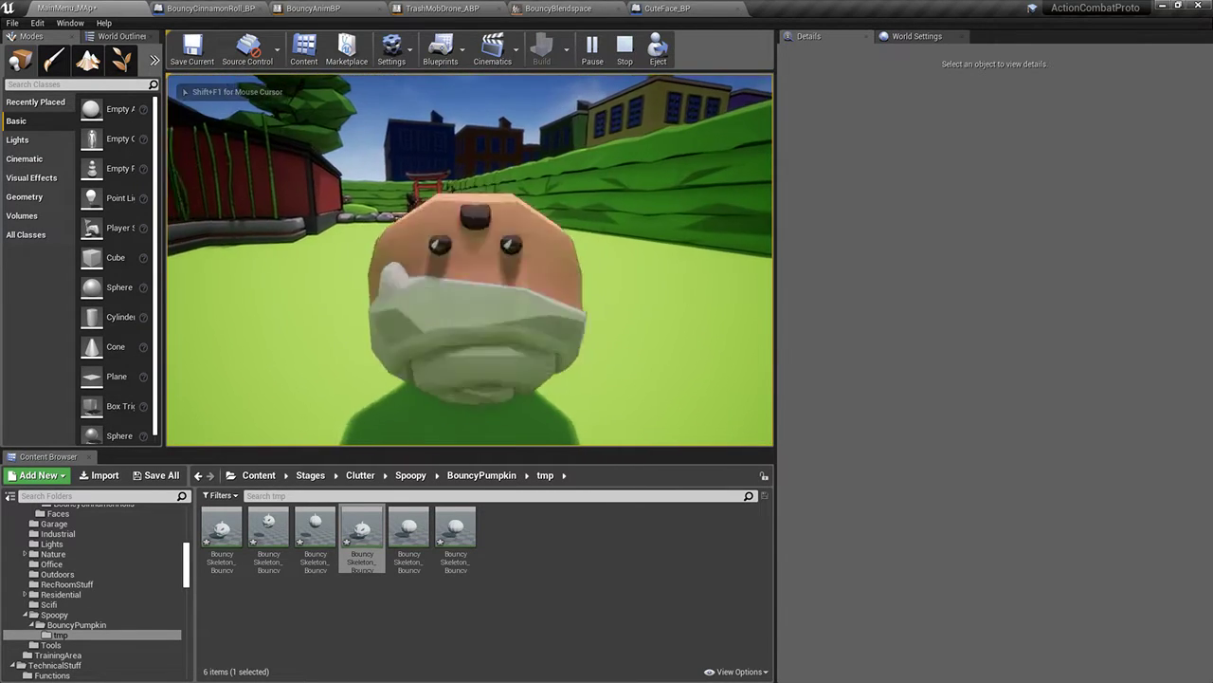
pyautogui.press('w')
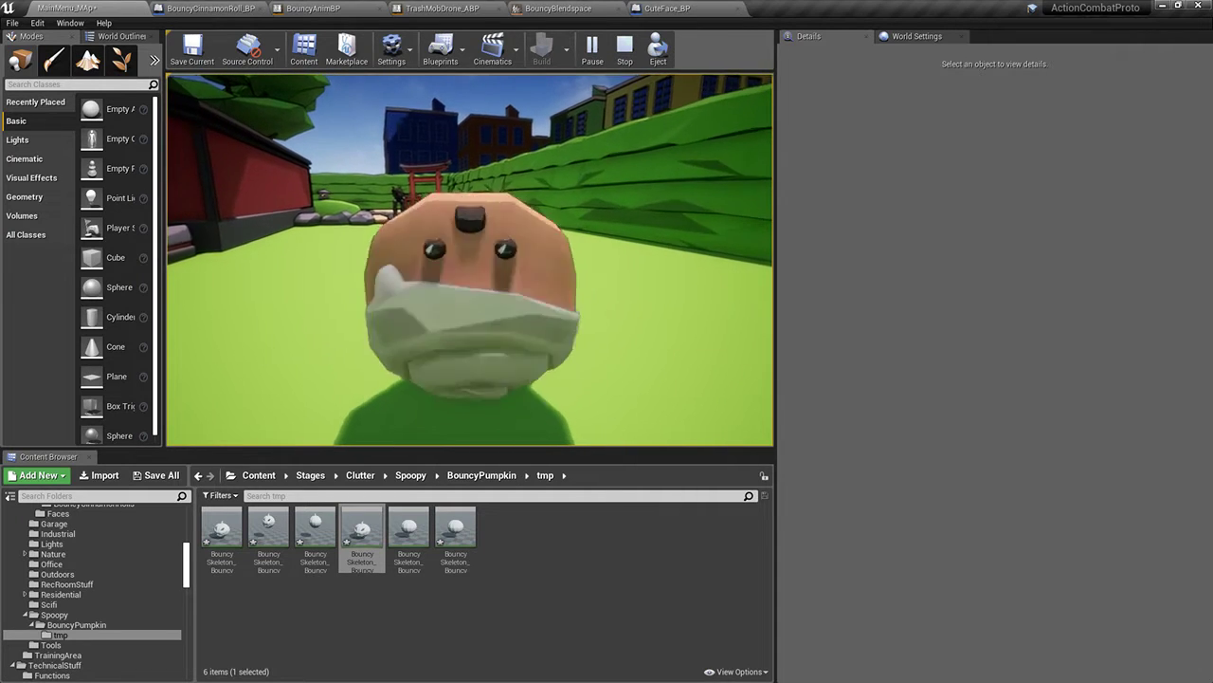
pyautogui.press('w')
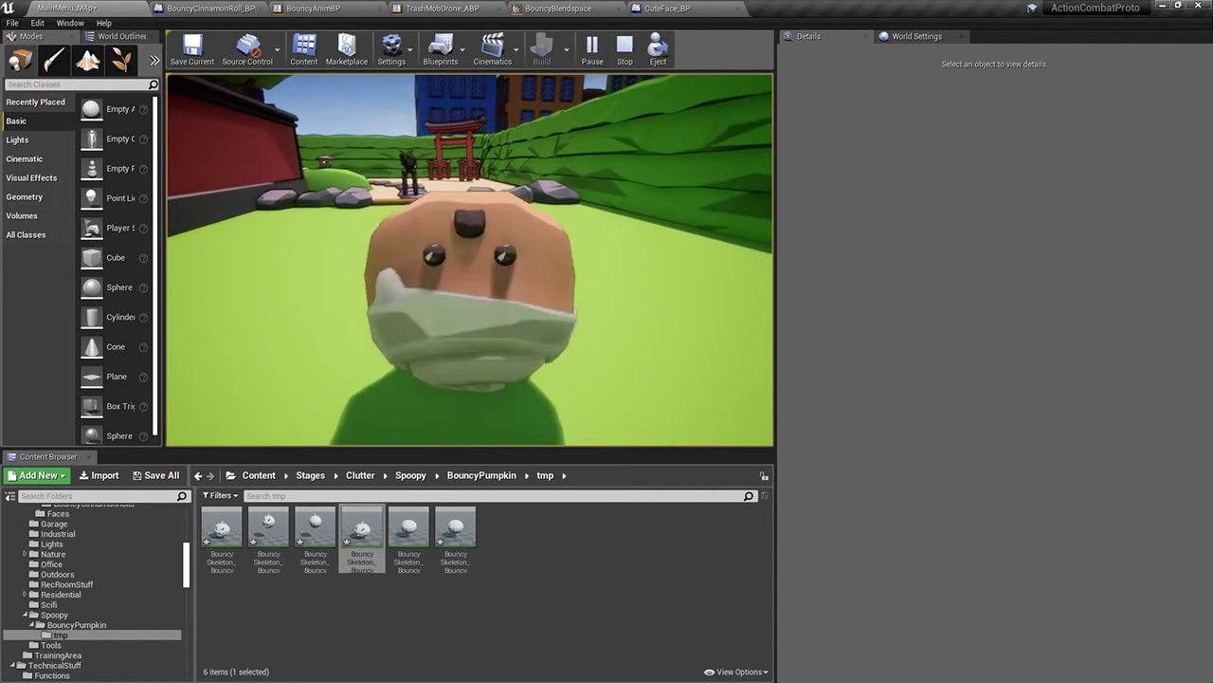
pyautogui.press('w')
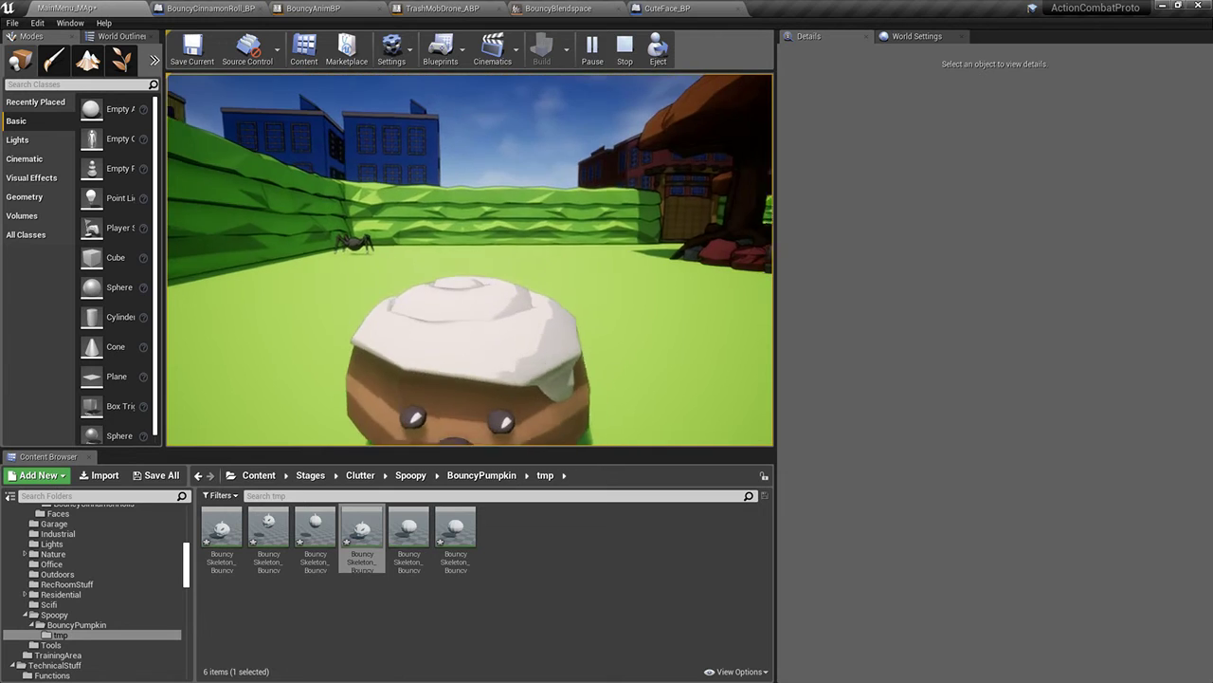
pyautogui.press('Escape')
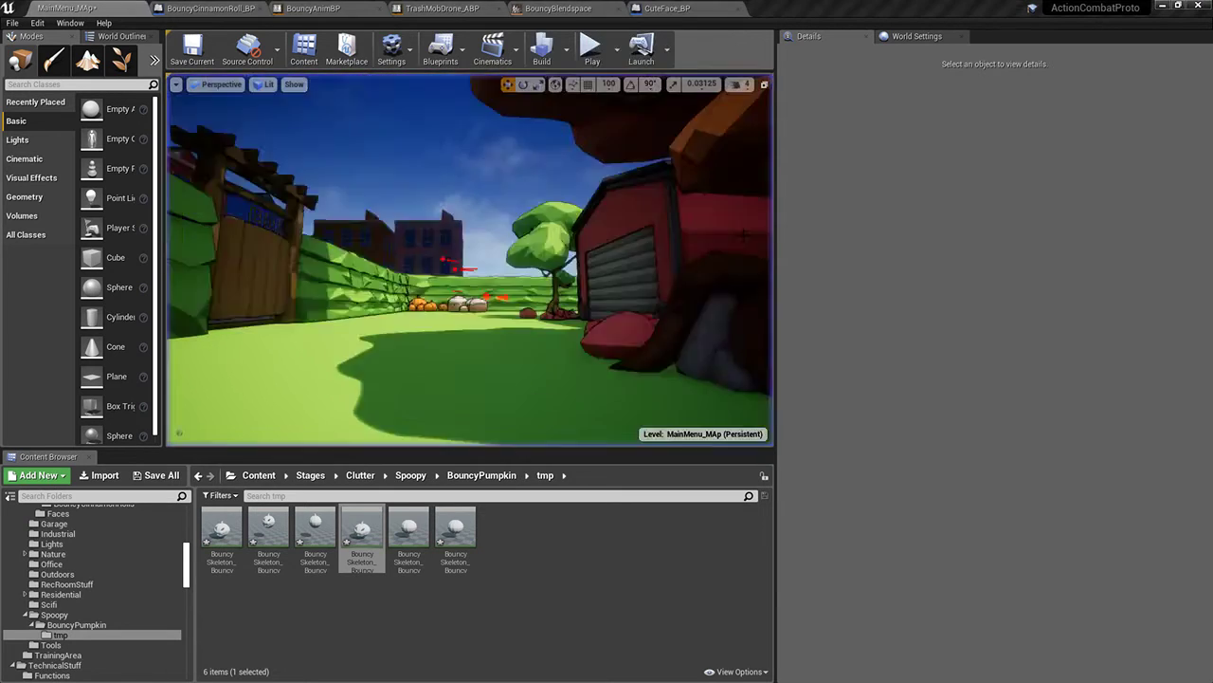
# Set both BouncyBlendspace axes to 12 grid divisions and move the inner RollForwards and RollBackwards samples to Speed 100 and -100
pyautogui.click(558, 8)
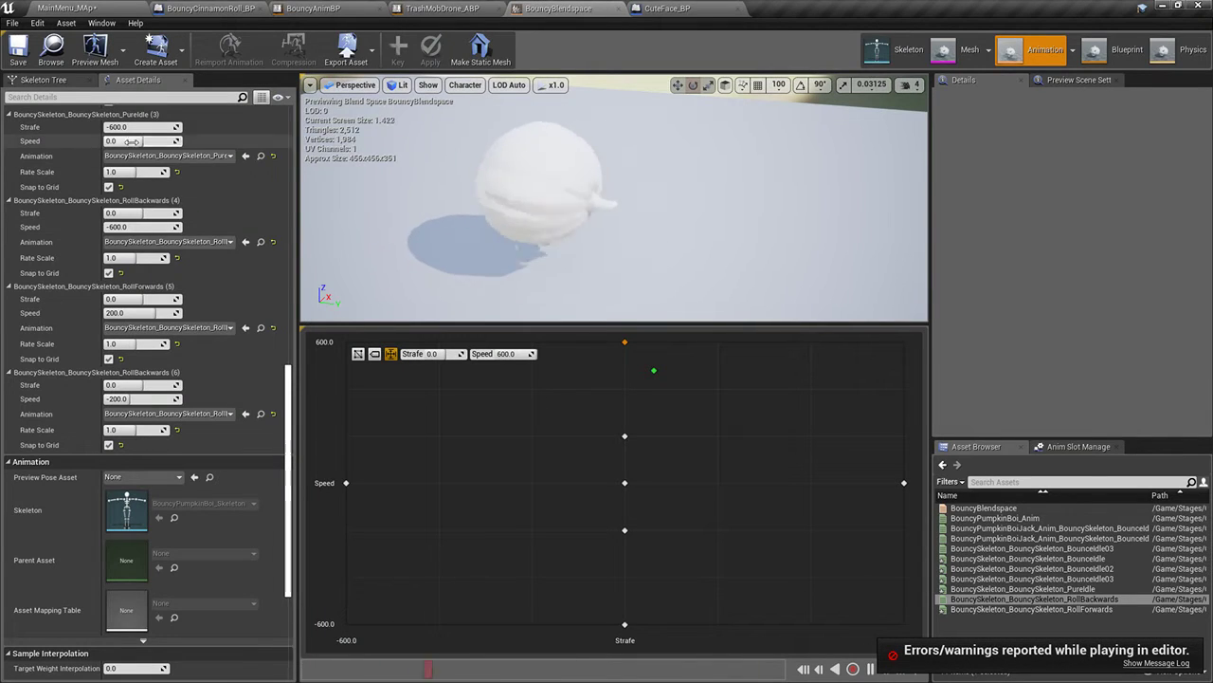
pyautogui.scroll(10, 152, 246)
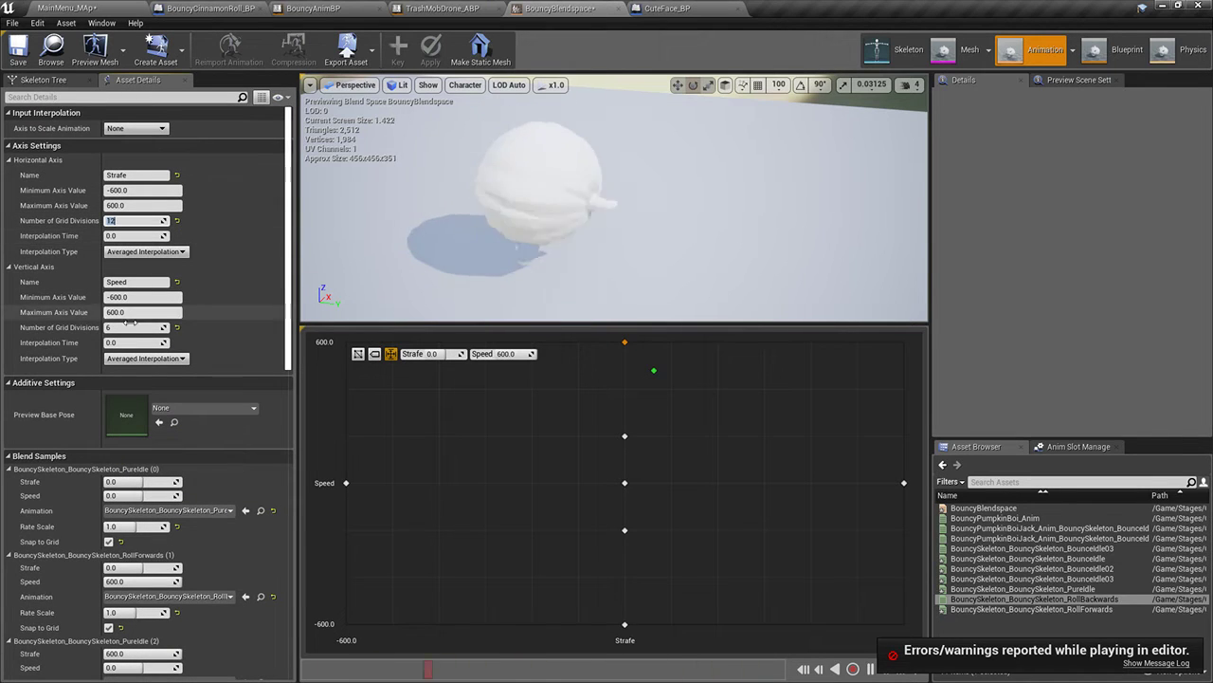
pyautogui.click(133, 327)
pyautogui.write('12')
pyautogui.press('Return')
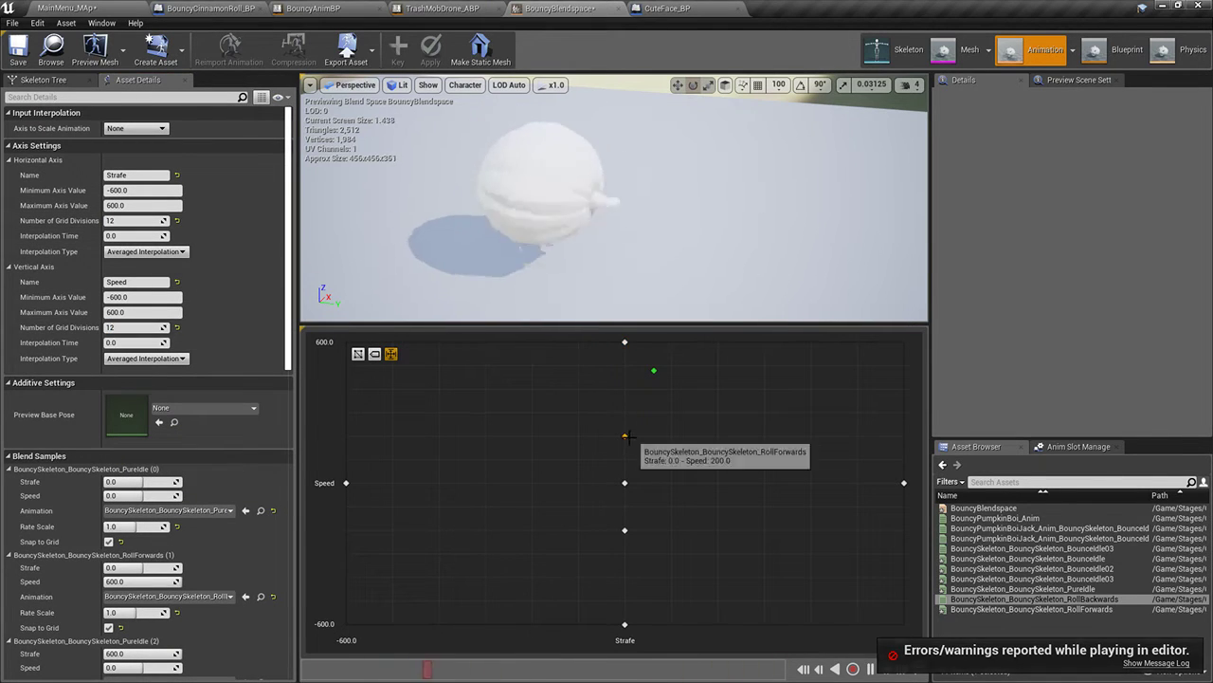
pyautogui.moveTo(627, 437); pyautogui.dragTo(626, 458)
pyautogui.moveTo(624, 529); pyautogui.dragTo(623, 507)
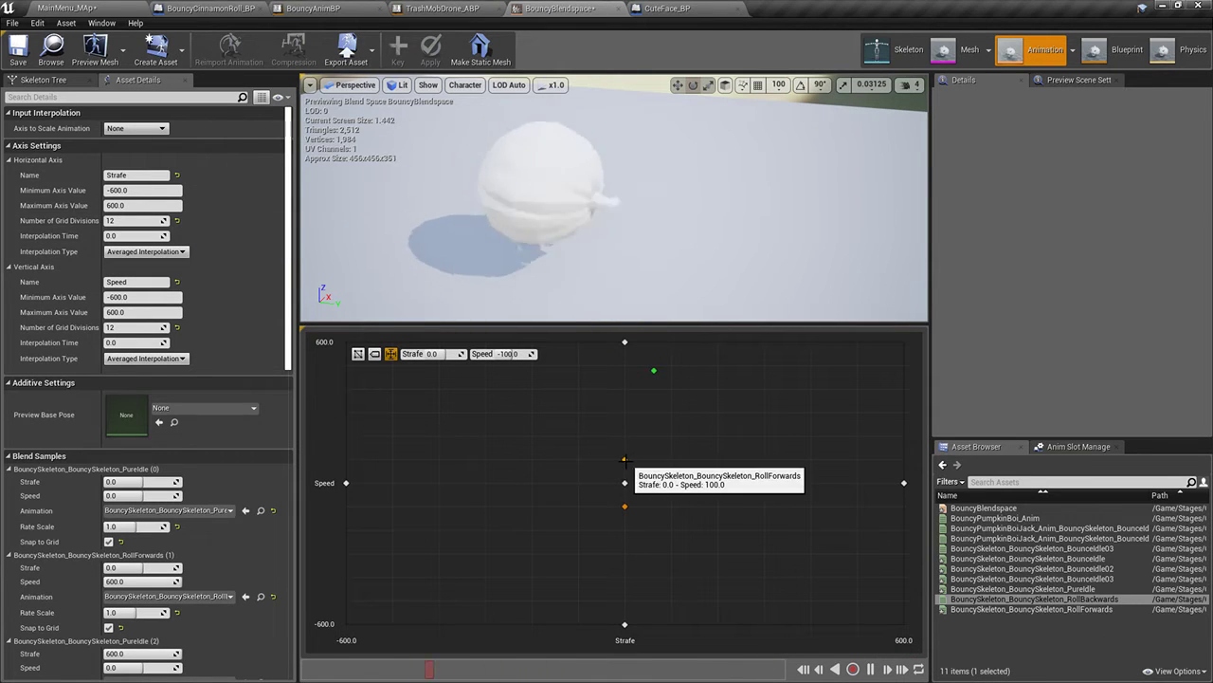
# Duplicate the RollBackwards and RollForwards animations in the tmp folder and rename the copies with the endings RollBackwardsSlow and RollForwardsSlow
pyautogui.doubleClick(1041, 608)
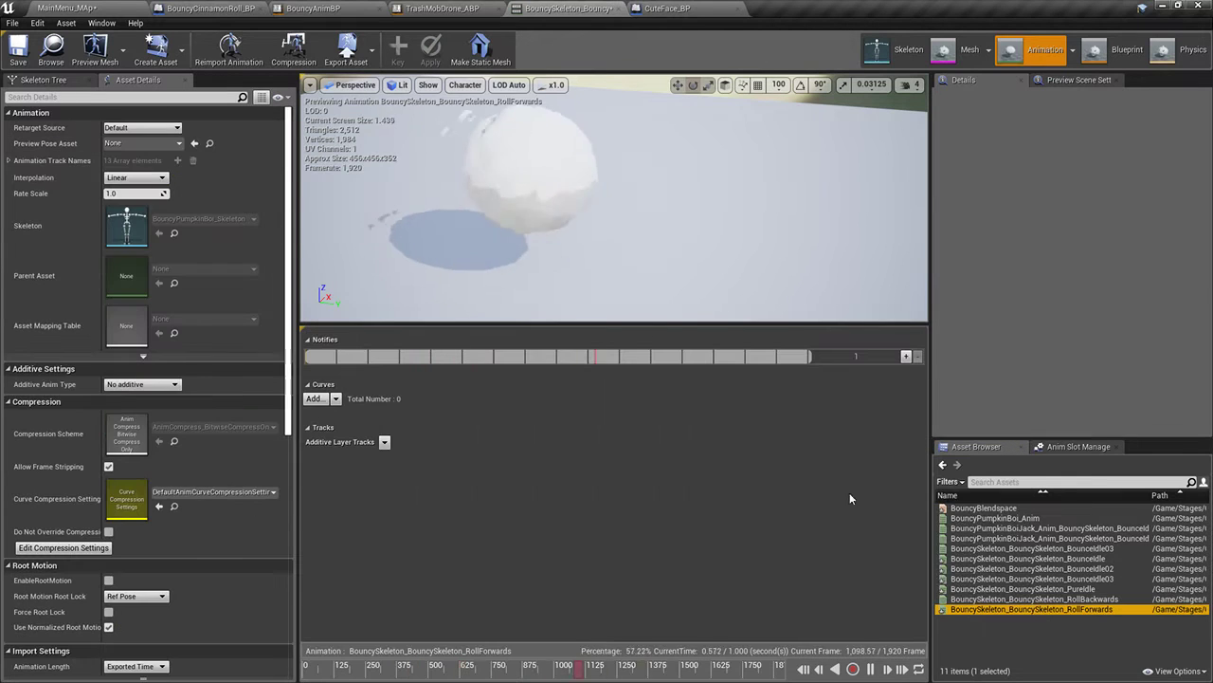
pyautogui.click(59, 8)
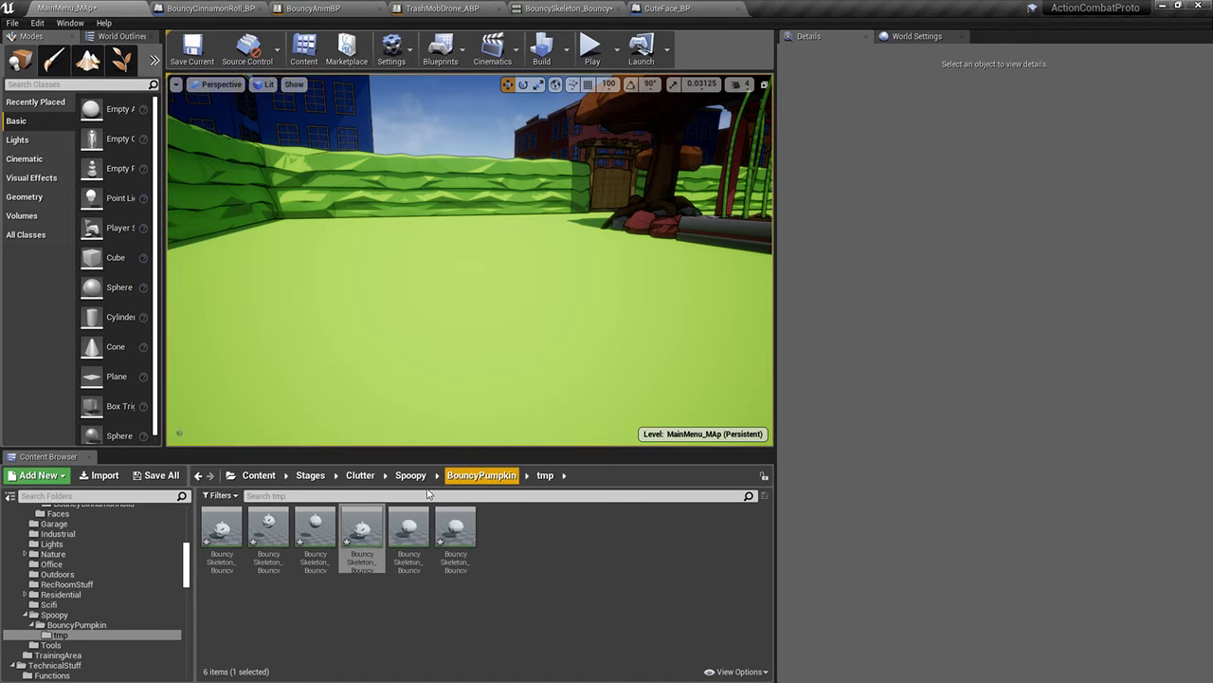
pyautogui.moveTo(349, 528)
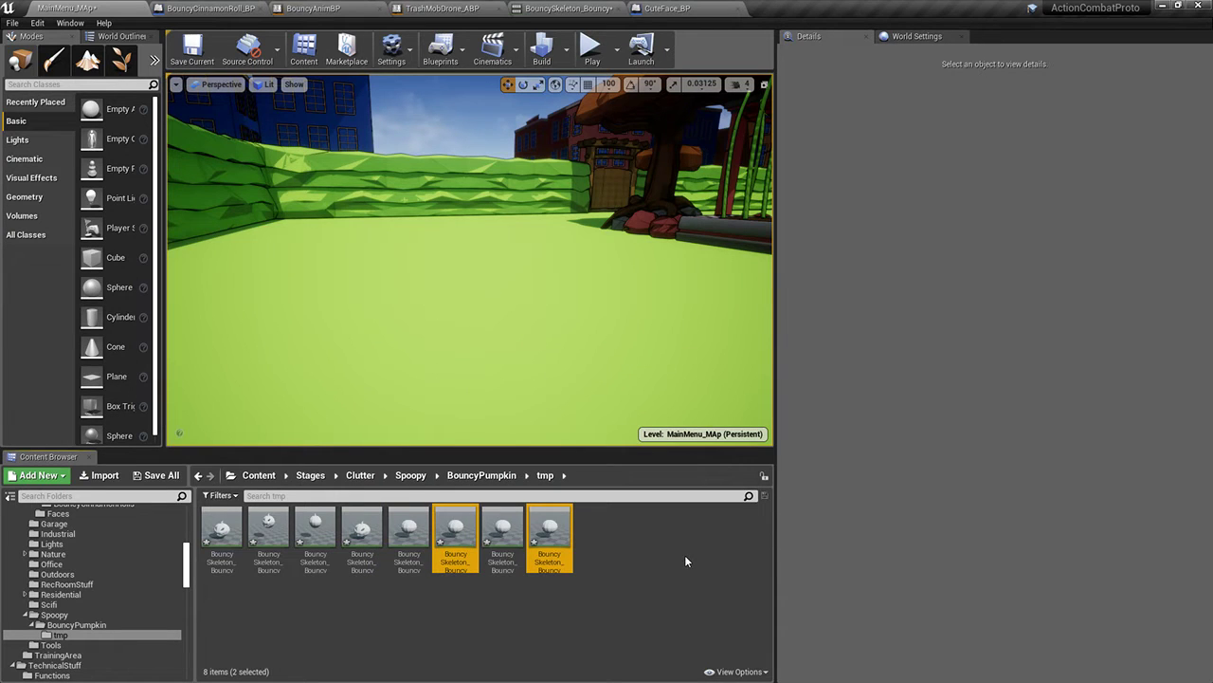
pyautogui.click(449, 559)
pyautogui.press('F2')
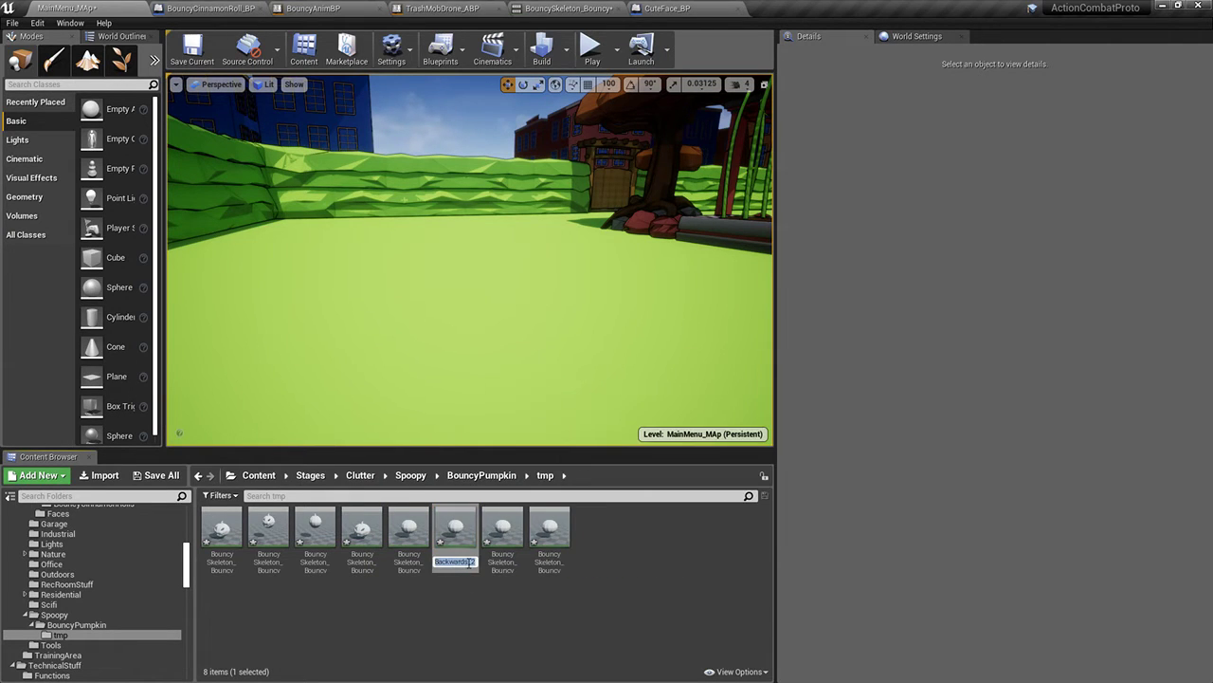
pyautogui.press('Return')
pyautogui.click(542, 557)
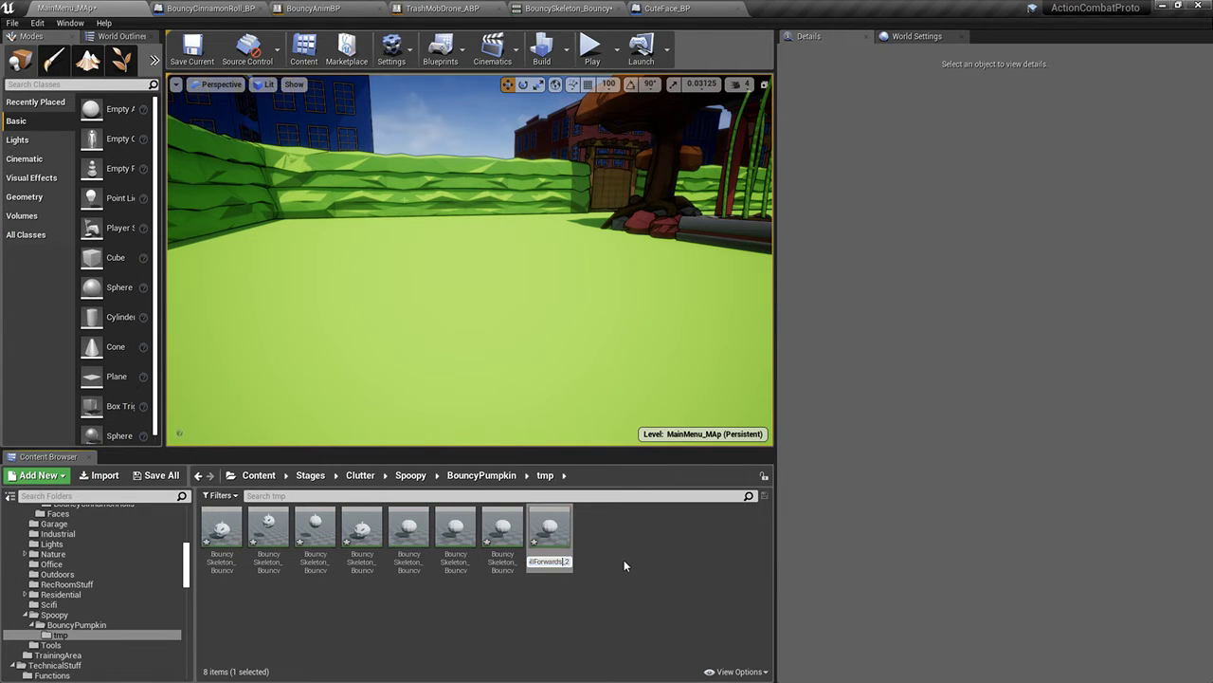
pyautogui.press('Delete')
pyautogui.press('Delete')
pyautogui.press('Return')
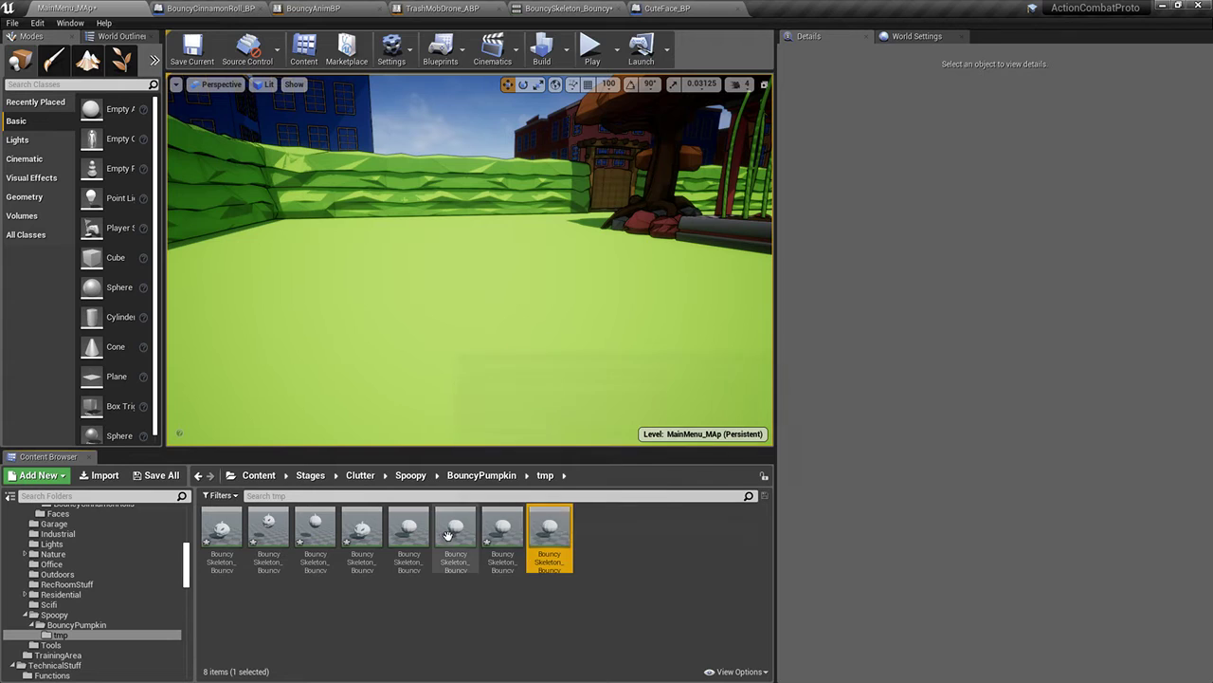
# Set the Rate Scale of the RollBackwardsSlow animation to -0.2 and save it
pyautogui.doubleClick(448, 535)
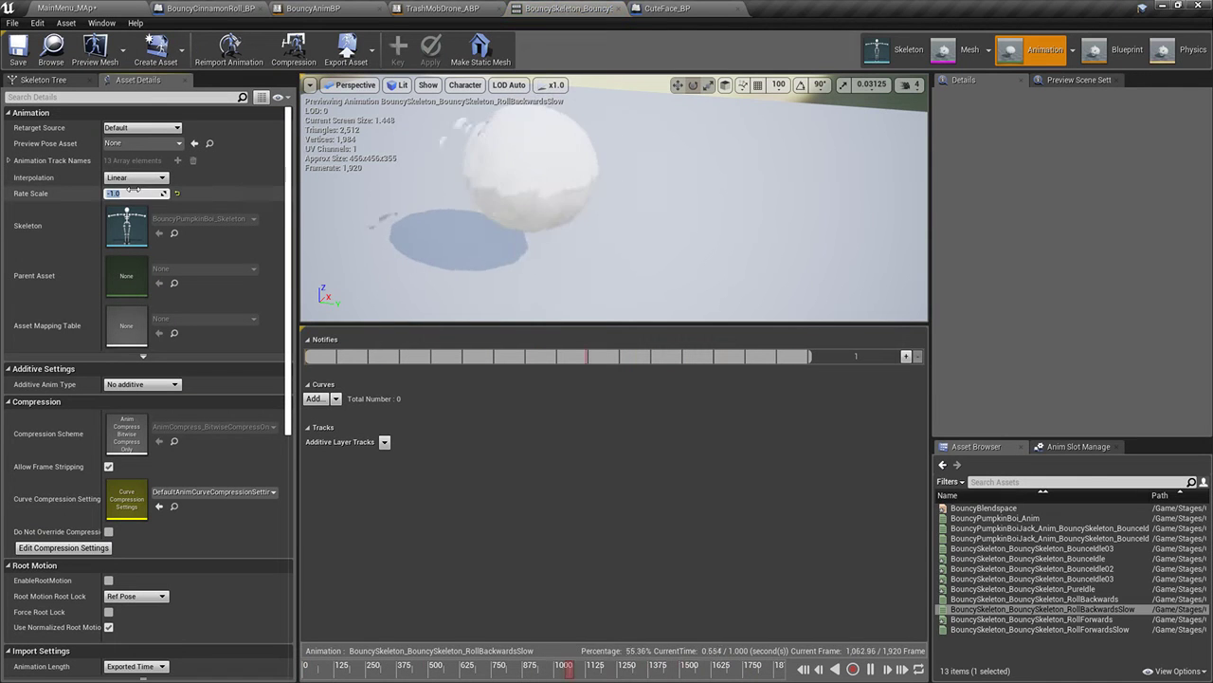
pyautogui.write('-0.2')
pyautogui.press('Return')
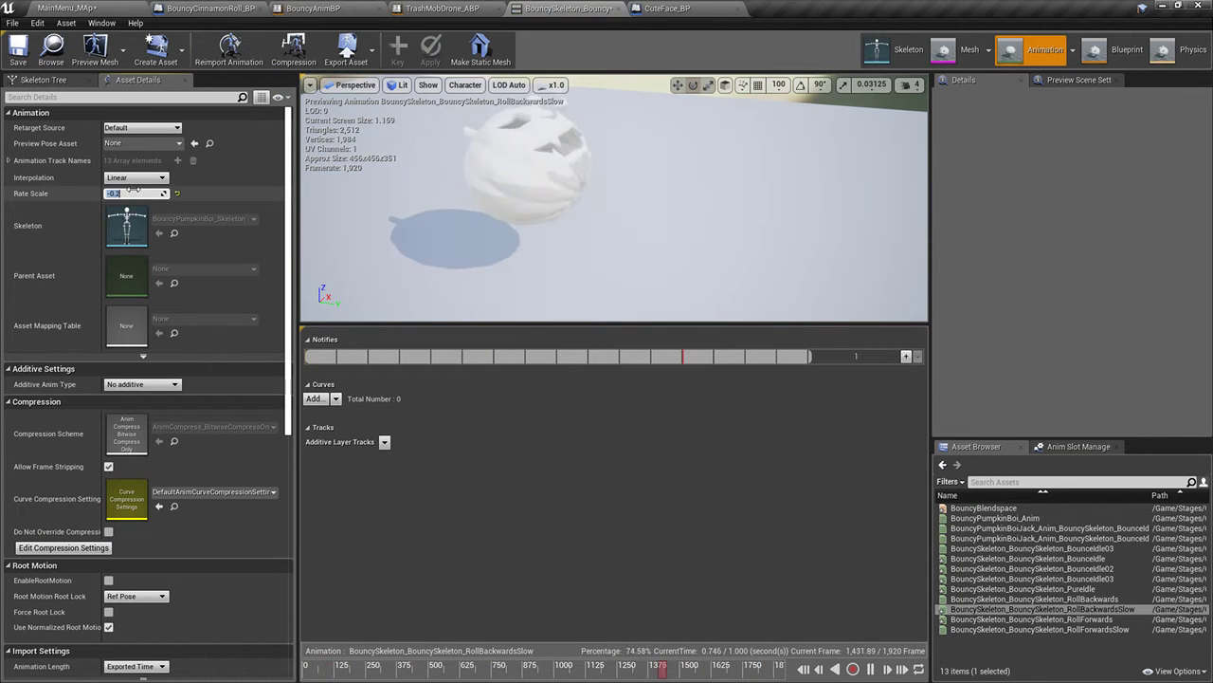
pyautogui.click(18, 49)
# Open the RollForwardsSlow animation from the tmp folder, set its Rate Scale to 0.2, and save it
pyautogui.click(67, 8)
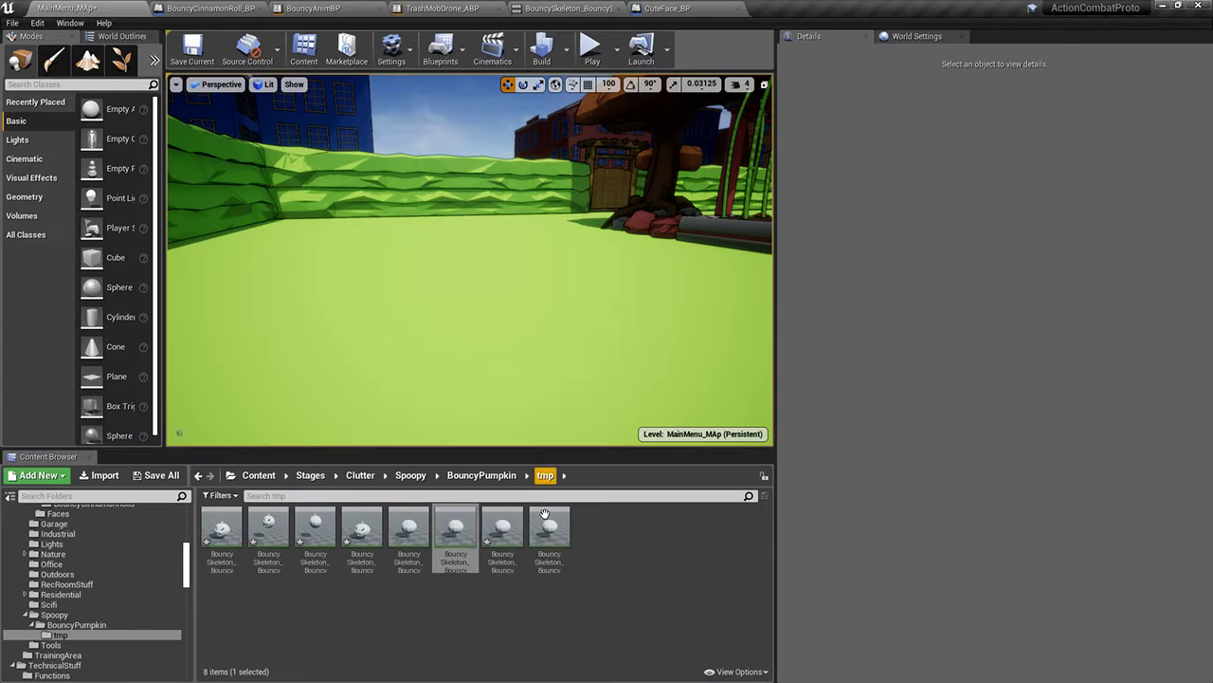
pyautogui.doubleClick(548, 526)
pyautogui.click(140, 193)
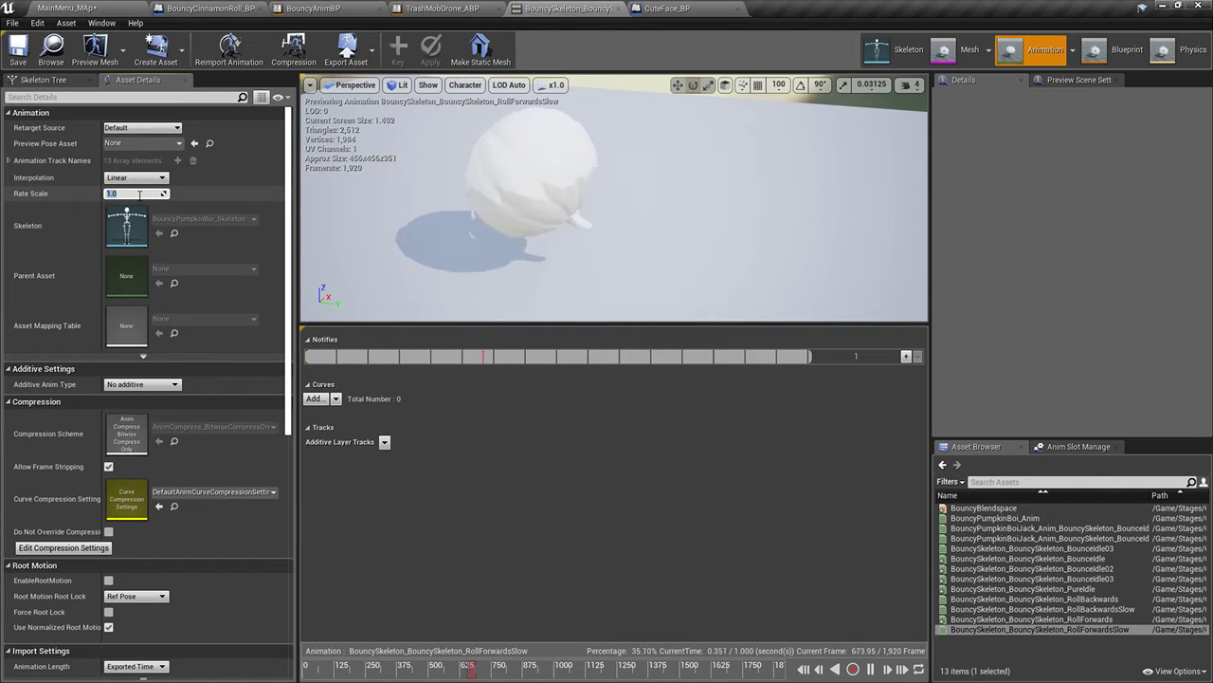
pyautogui.click(18, 49)
# Run a short play session of the level to check the cinnamon roll's movement
pyautogui.click(65, 6)
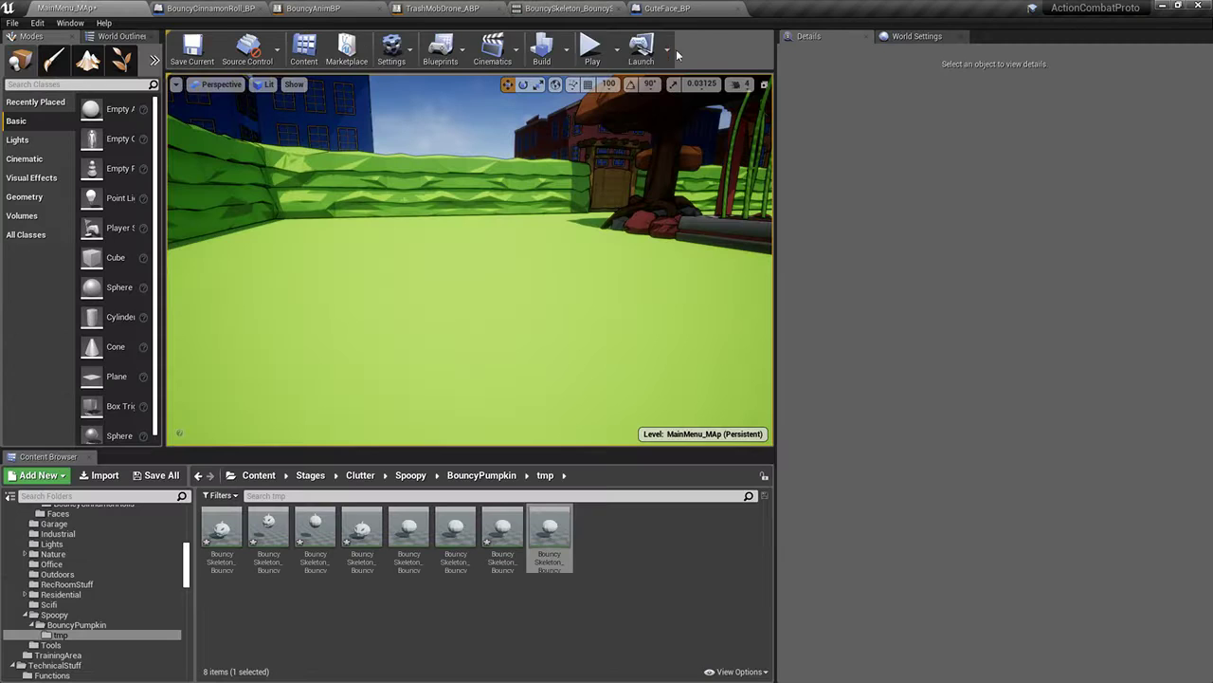
pyautogui.hotkey('alt', 'p')
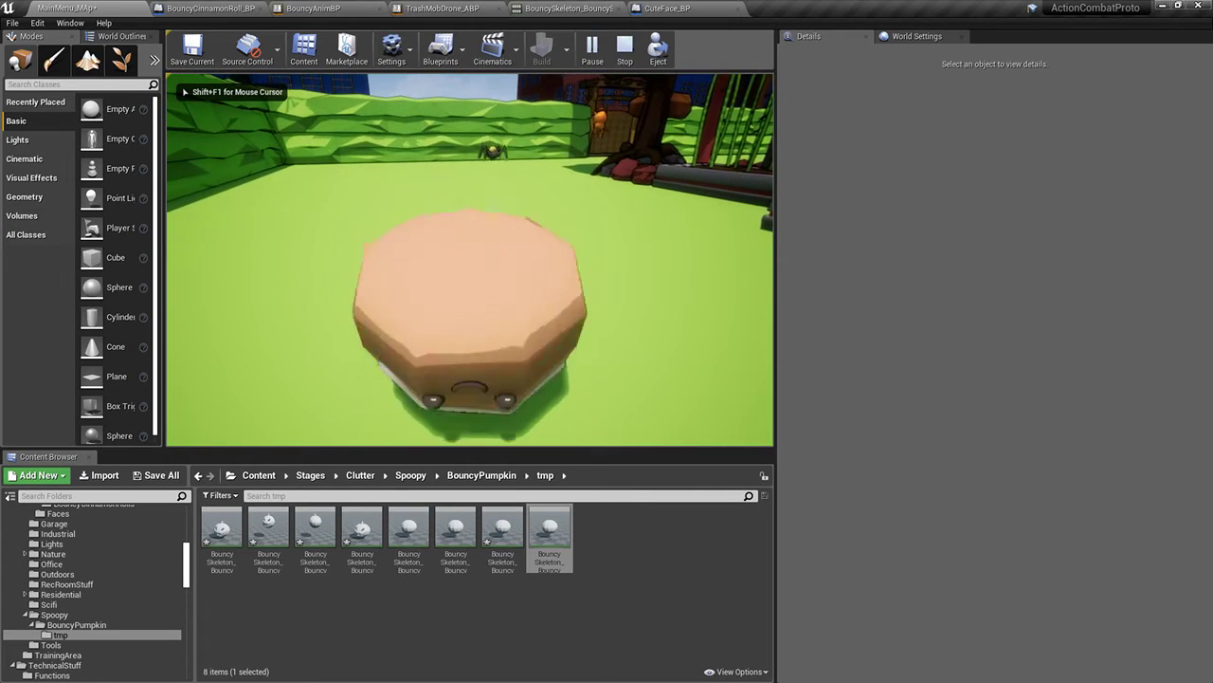
pyautogui.press('Escape')
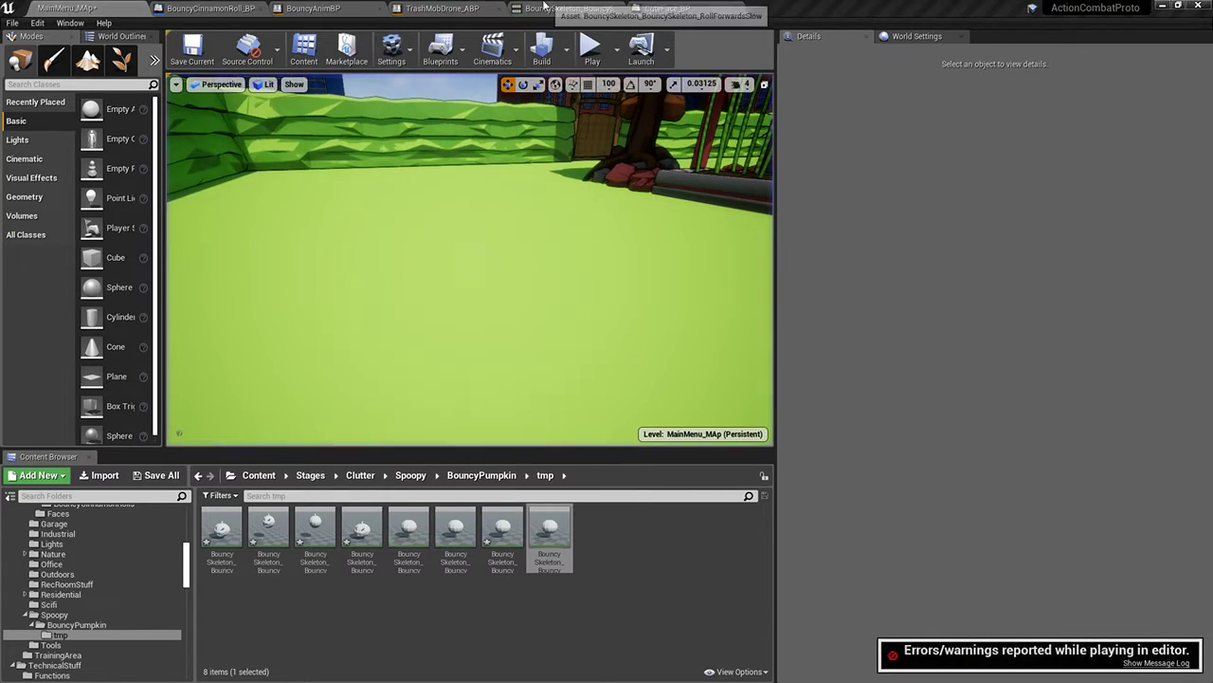
# Reopen BouncyBlendspace, assign RollForwardsSlow and RollBackwardsSlow to the two inner samples at Speed 100 and -100, and save it
pyautogui.click(436, 8)
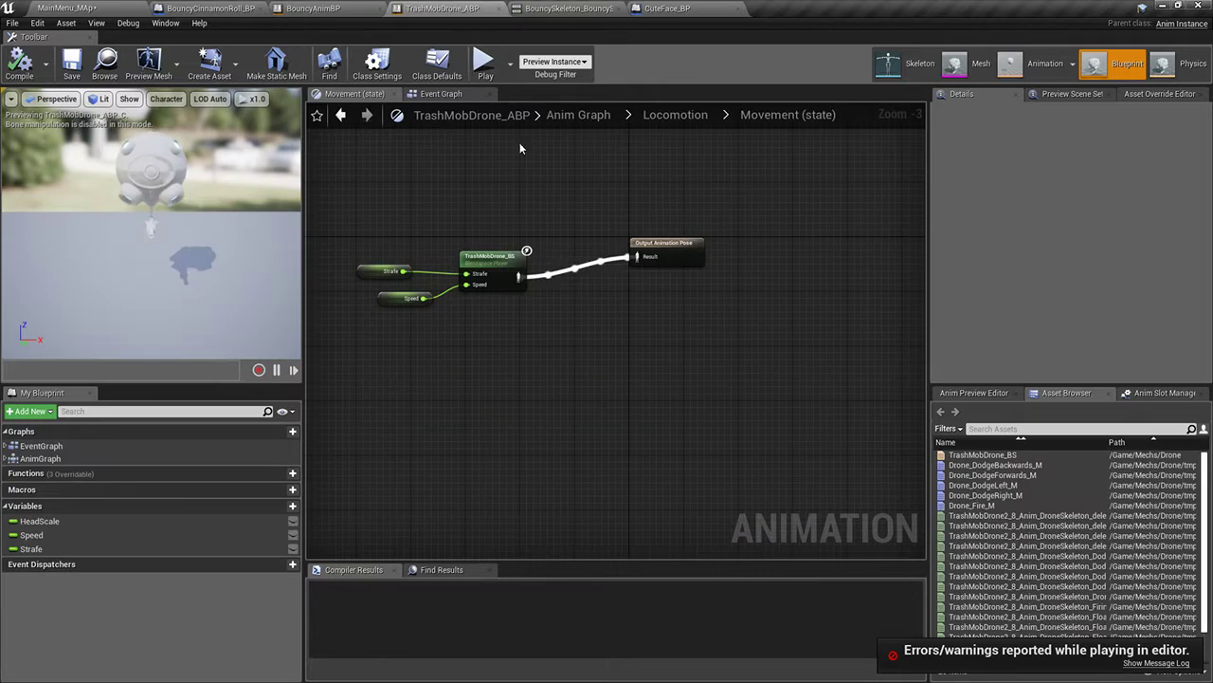
pyautogui.click(344, 8)
pyautogui.click(564, 8)
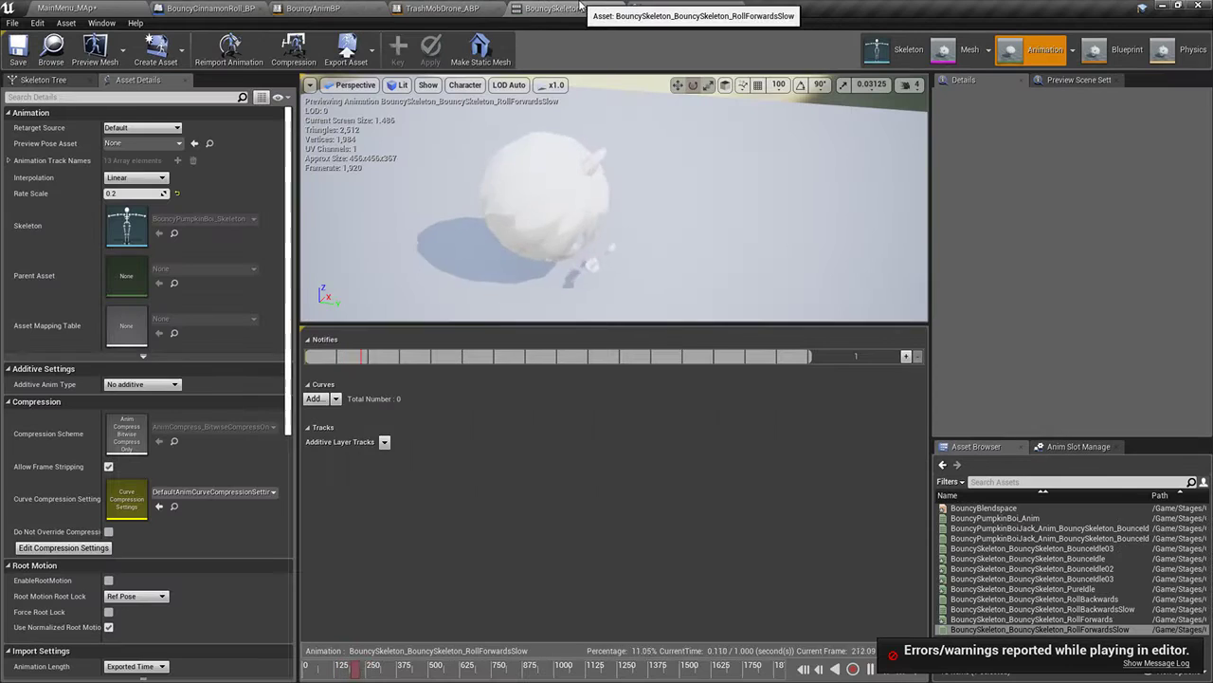
pyautogui.click(462, 8)
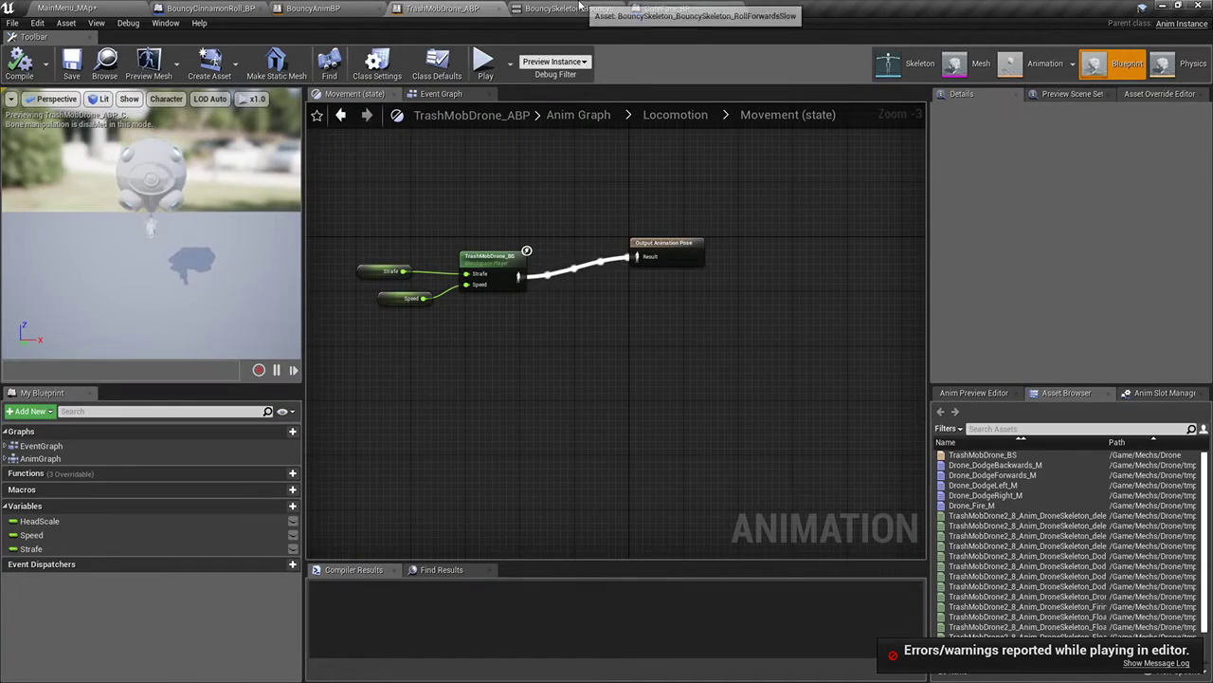
pyautogui.click(576, 7)
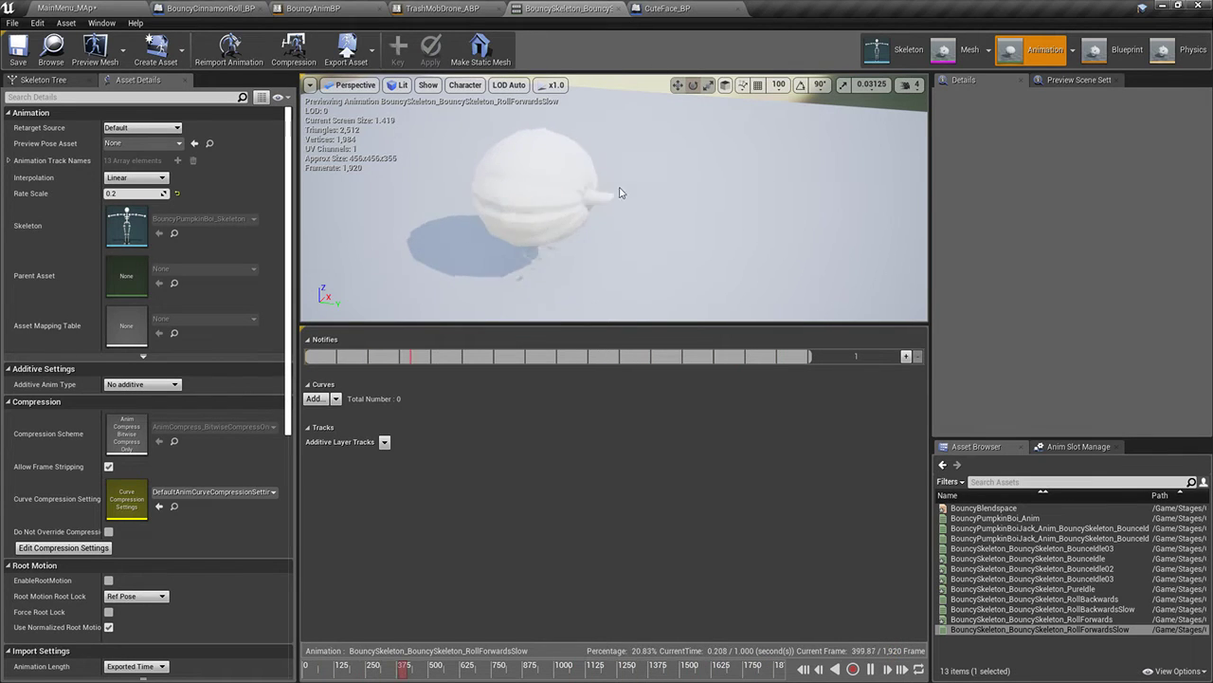
pyautogui.doubleClick(1007, 509)
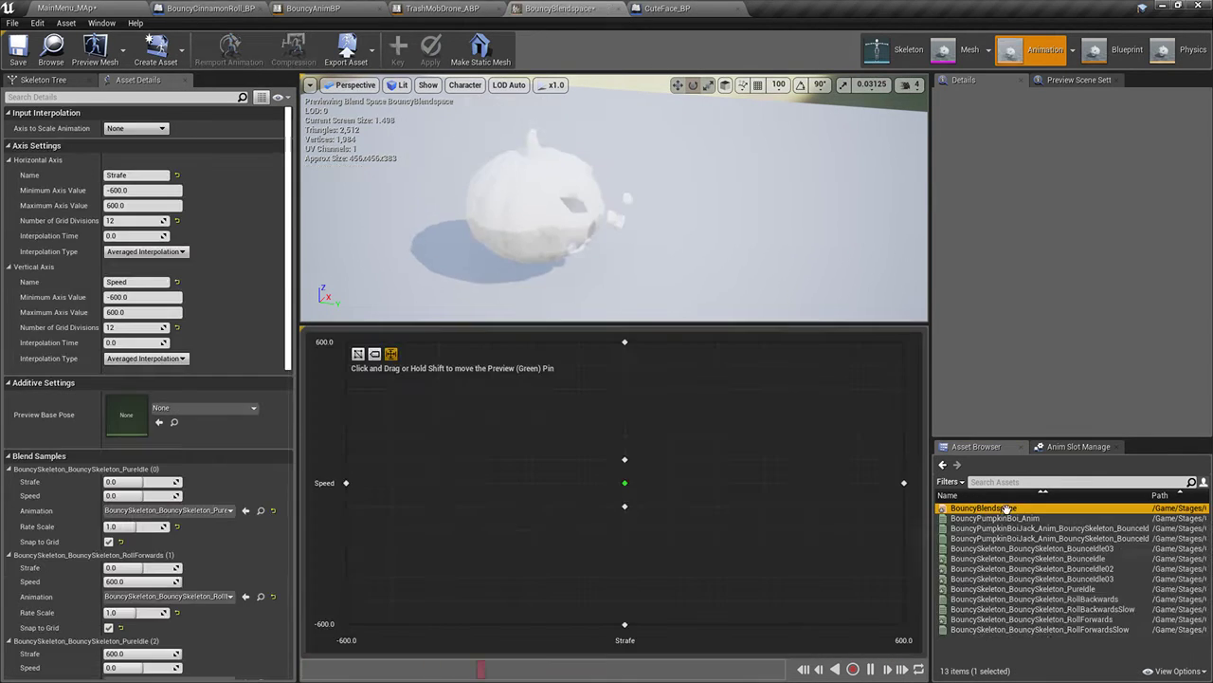
pyautogui.moveTo(1069, 632); pyautogui.dragTo(629, 505)
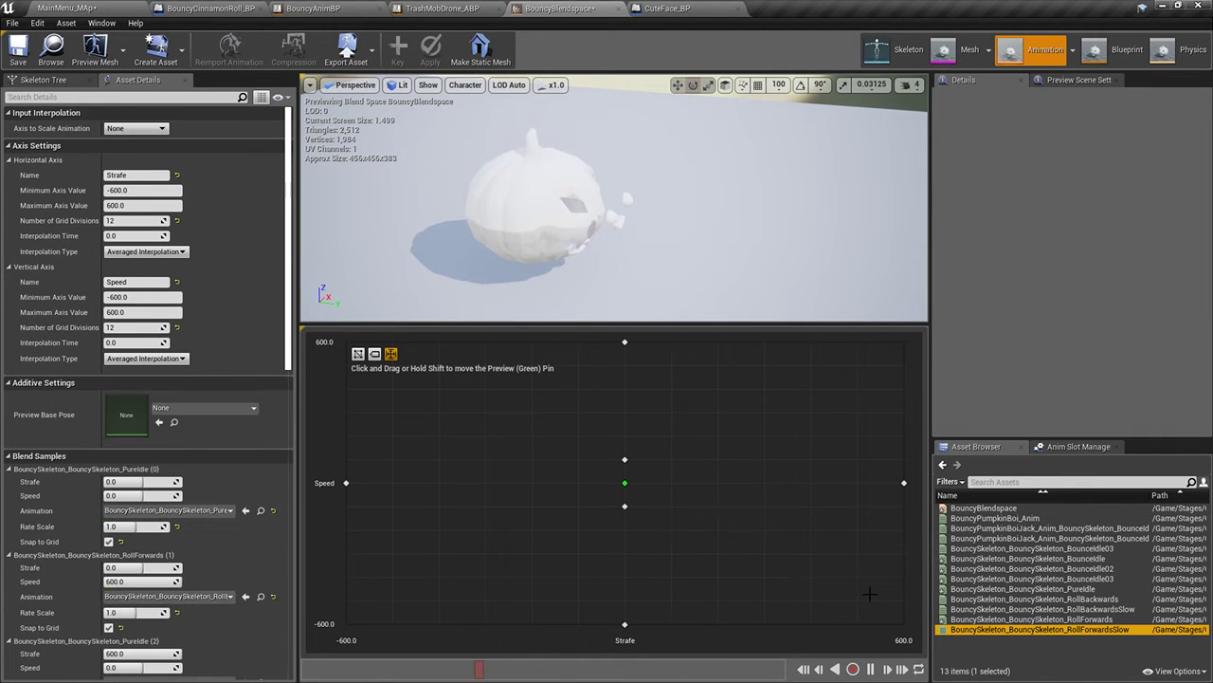
pyautogui.moveTo(1062, 614); pyautogui.dragTo(624, 461)
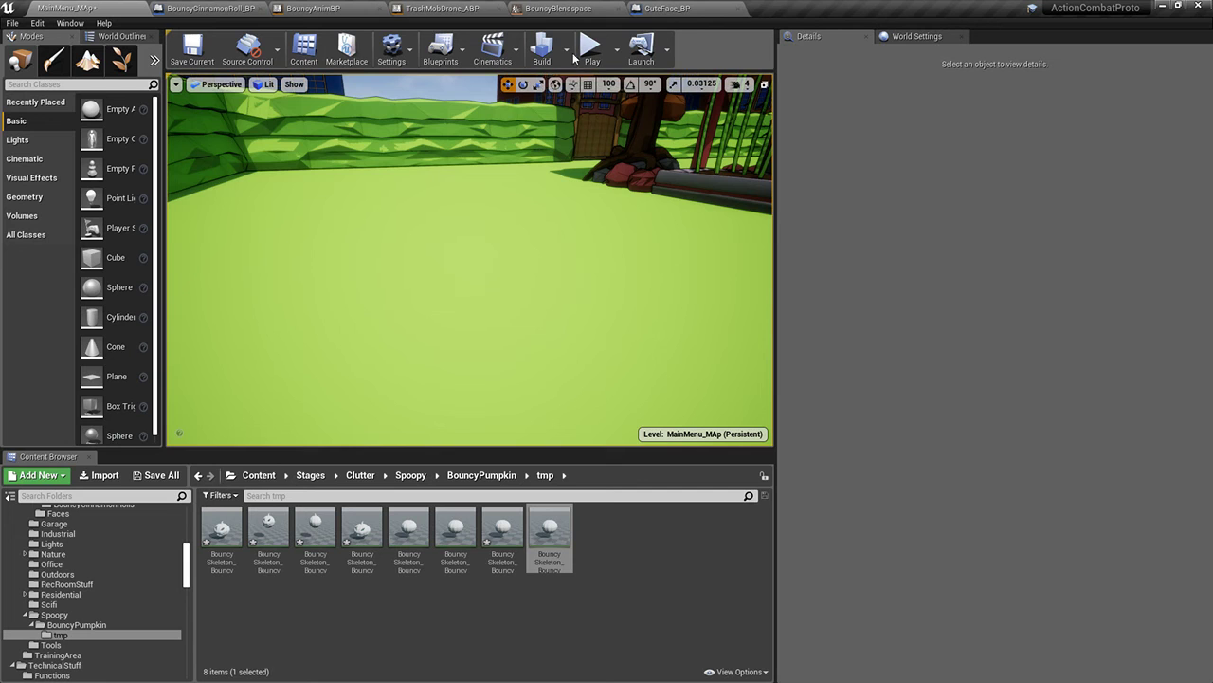
# Play the level and roll the character forward to test the slow roll samples
pyautogui.click(592, 47)
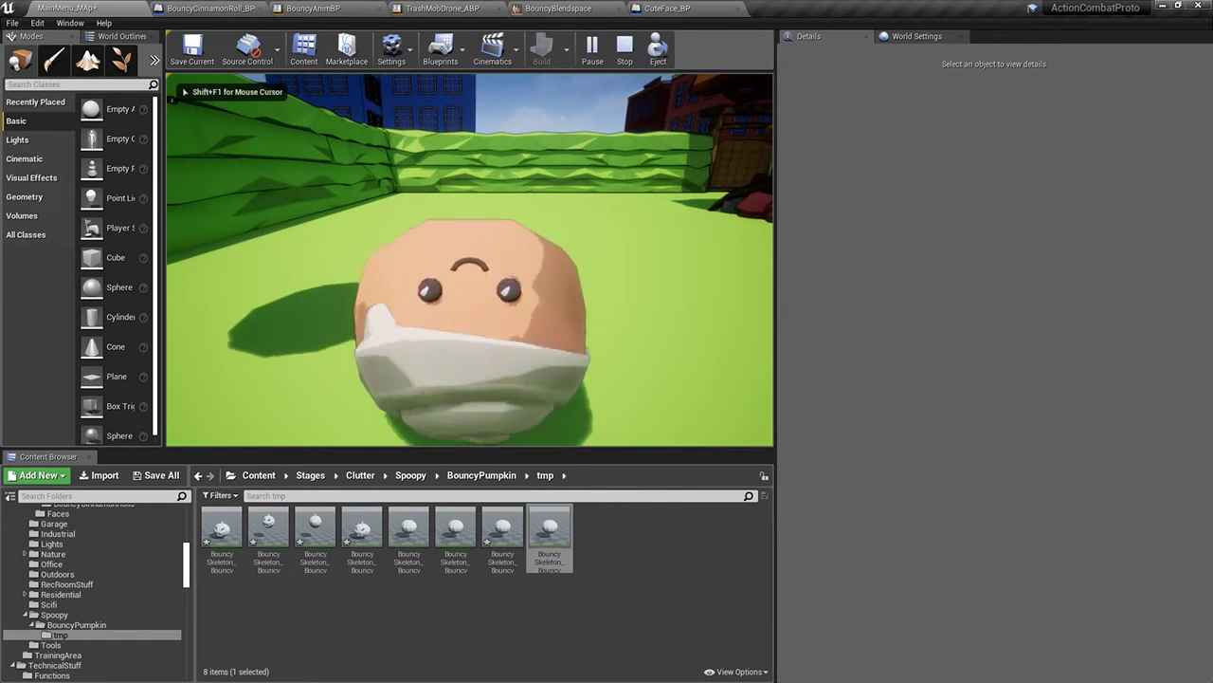
pyautogui.press('w')
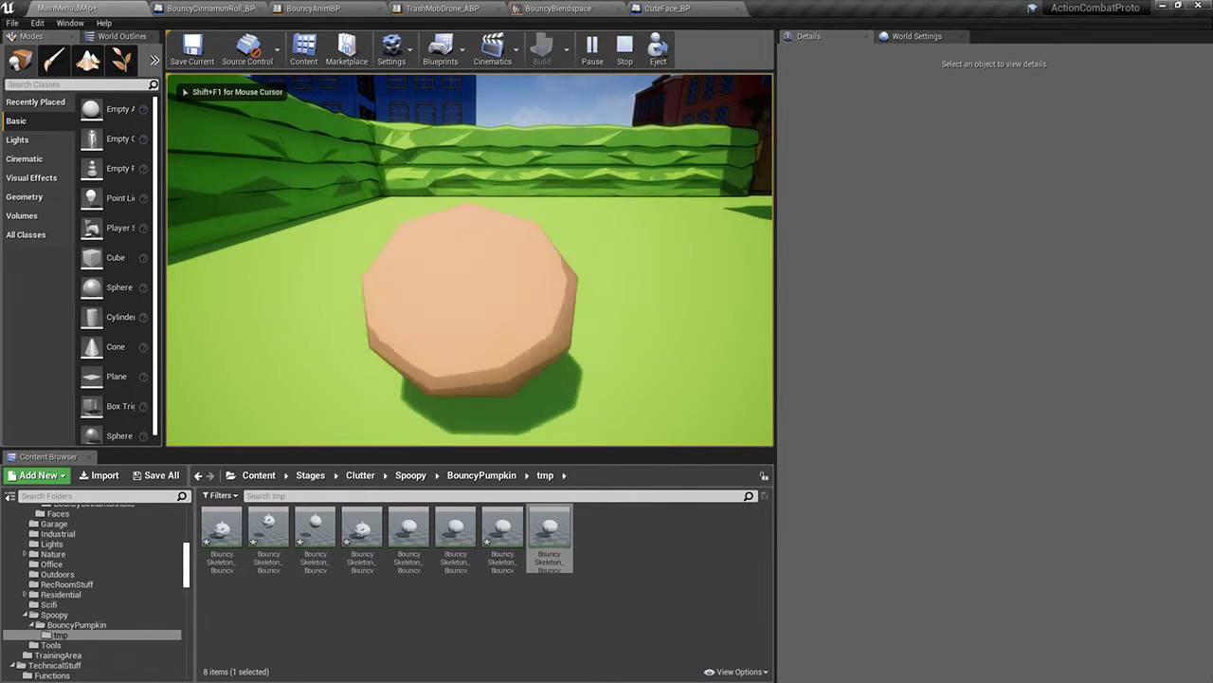
pyautogui.press('Escape')
# Reassign RollBackwardsSlow and RollForwardsSlow to the inner samples of BouncyBlendspace, save it, and return to the level
pyautogui.click(582, 8)
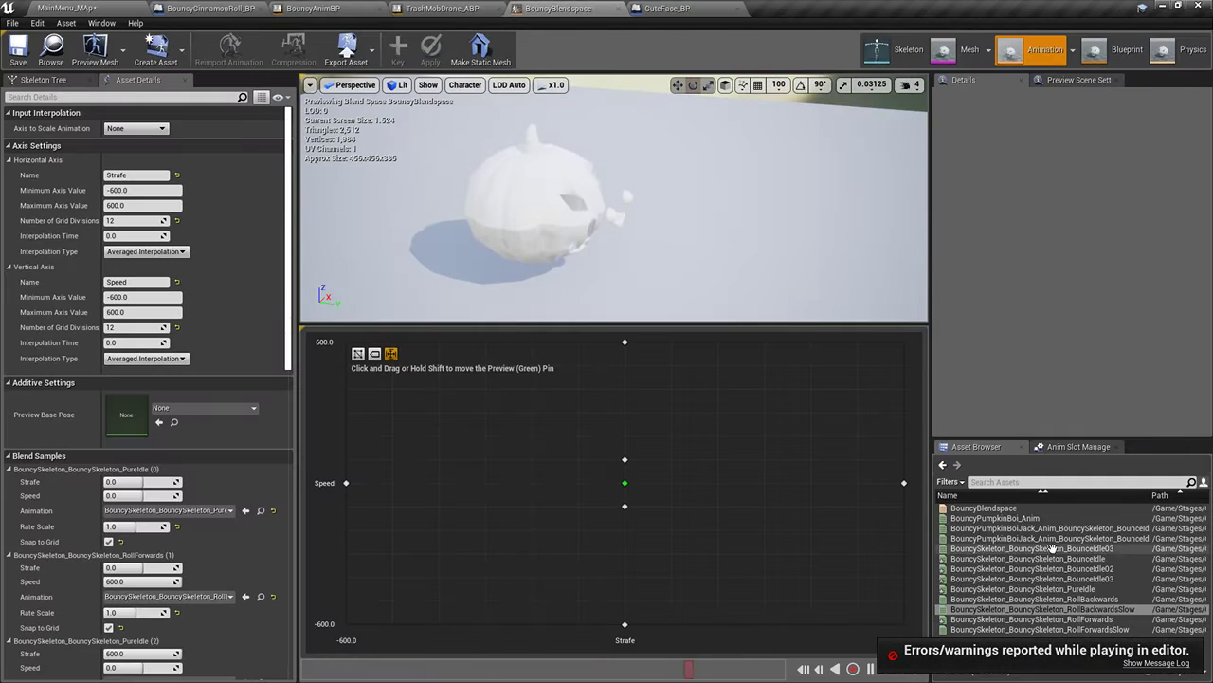
pyautogui.moveTo(1064, 608); pyautogui.dragTo(964, 607)
pyautogui.click(1033, 629)
pyautogui.moveTo(1038, 628); pyautogui.dragTo(617, 442)
pyautogui.click(68, 8)
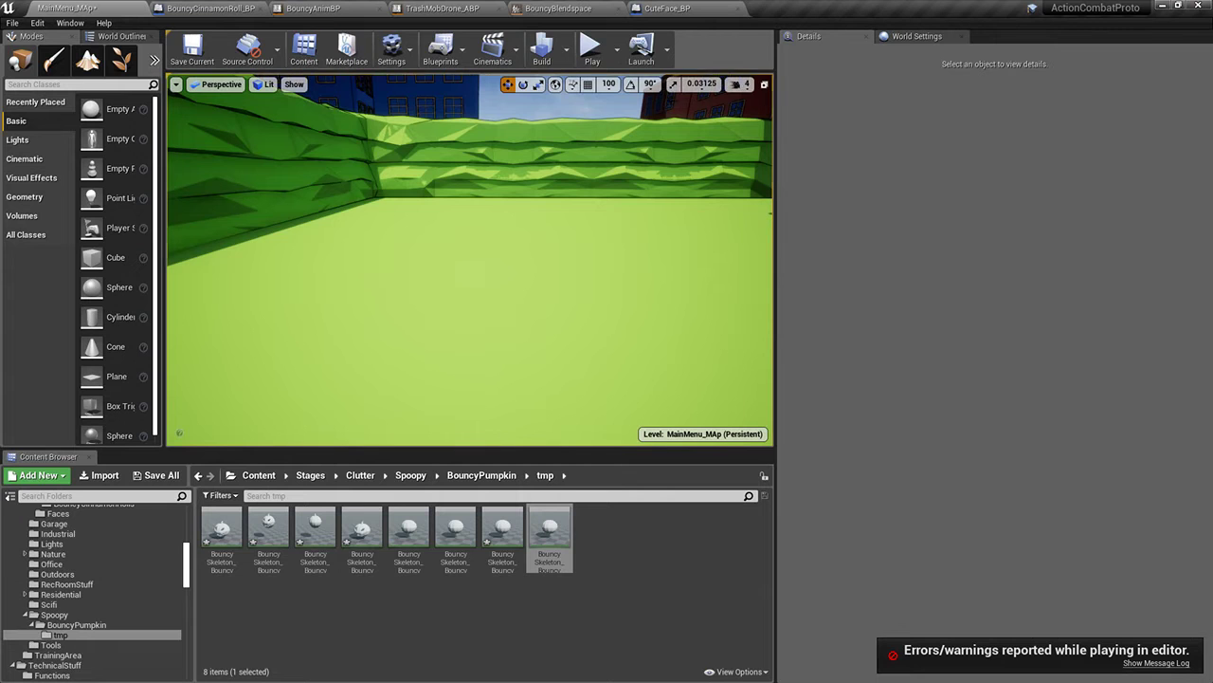
# Play the level and roll the cinnamon roll around to test its slow roll movement
pyautogui.click(595, 66)
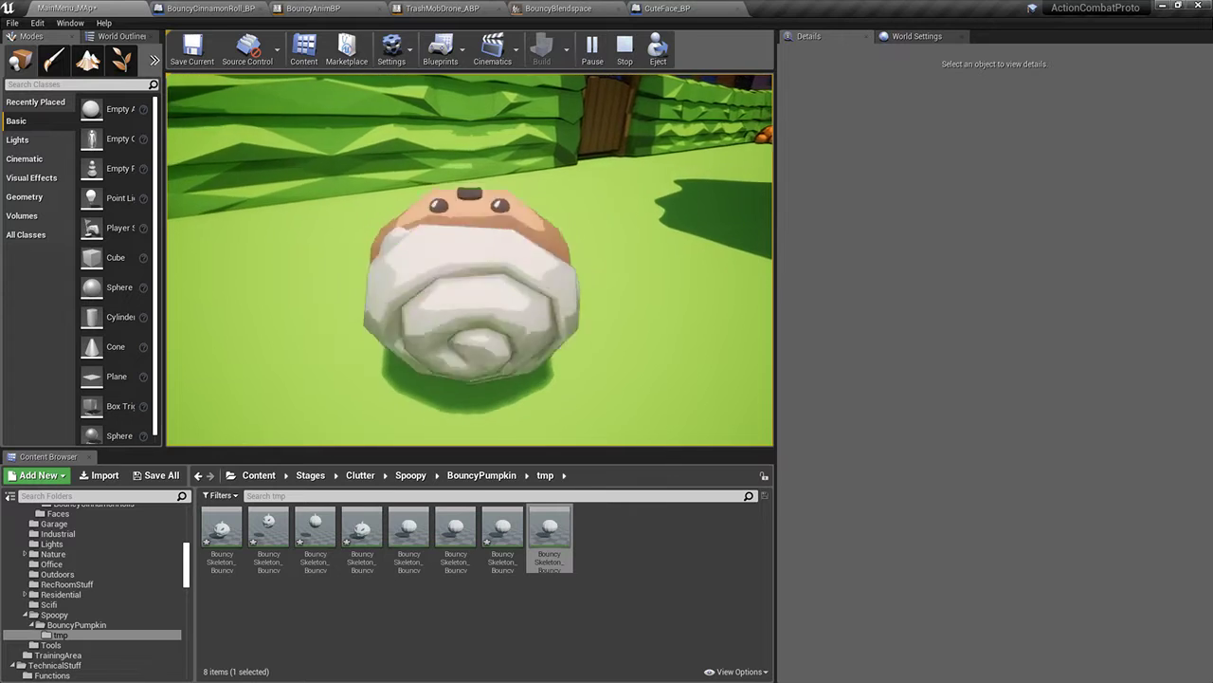
pyautogui.press('w')
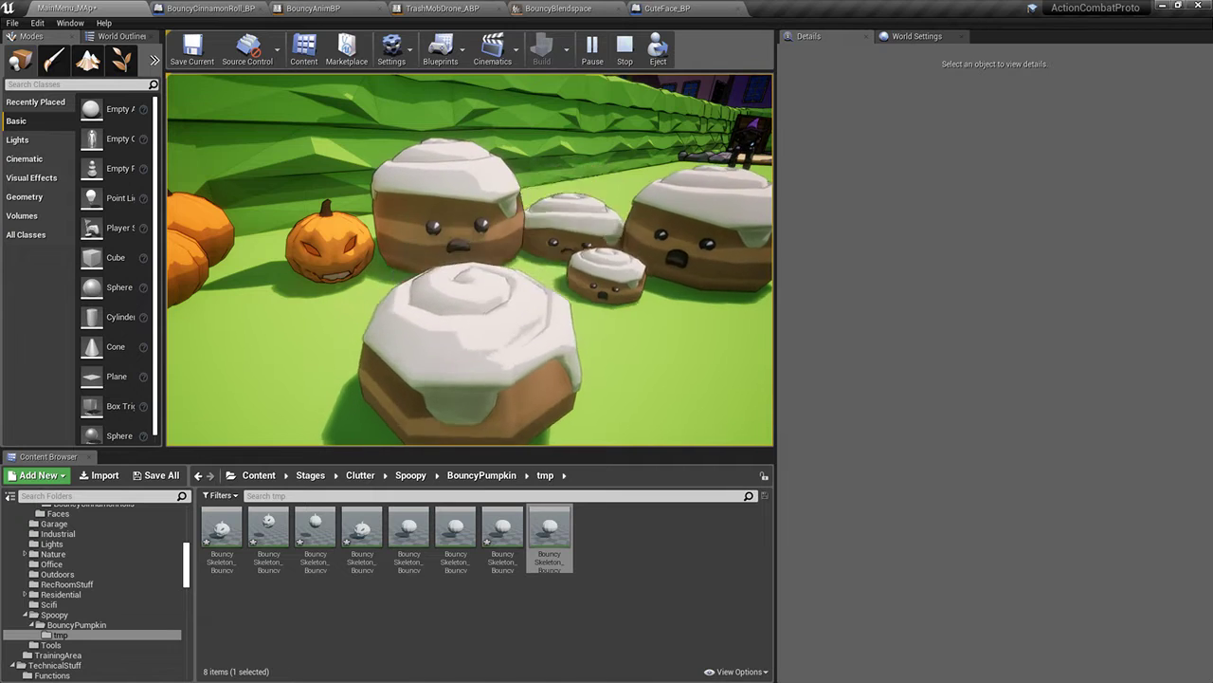
pyautogui.press('Escape')
# Close the TrashMobDrone_ABP animation blueprint and bring up BouncyAnimBP
pyautogui.click(544, 7)
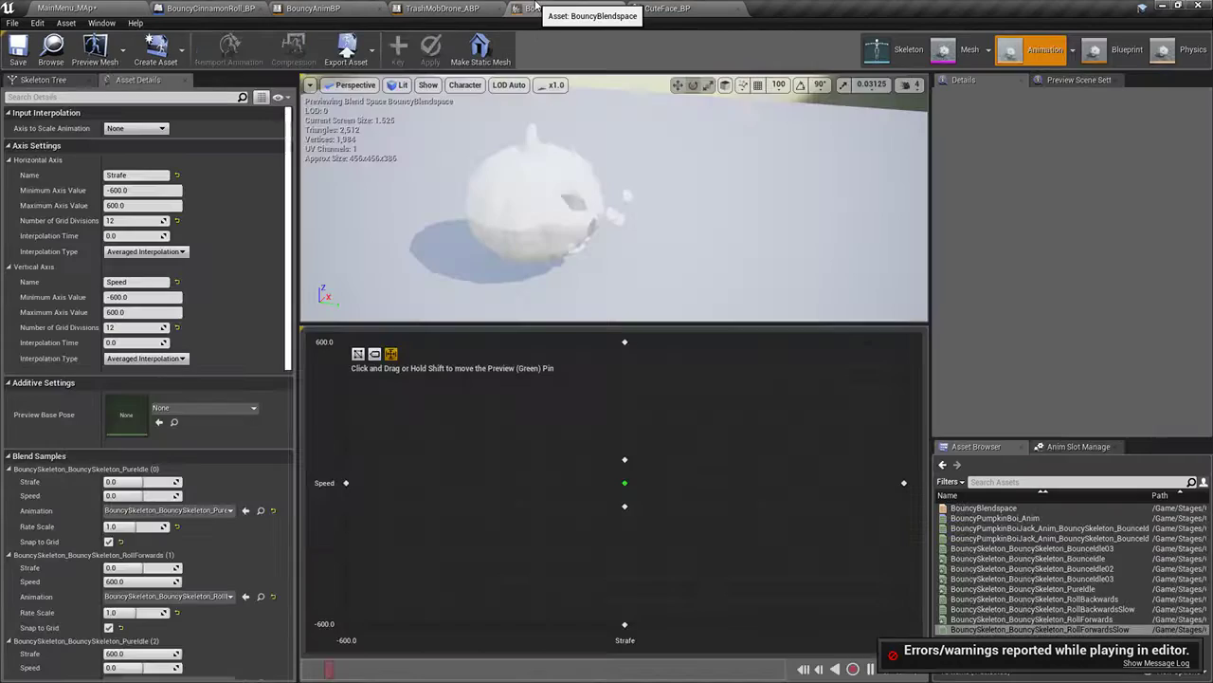
pyautogui.click(459, 8)
pyautogui.click(671, 115)
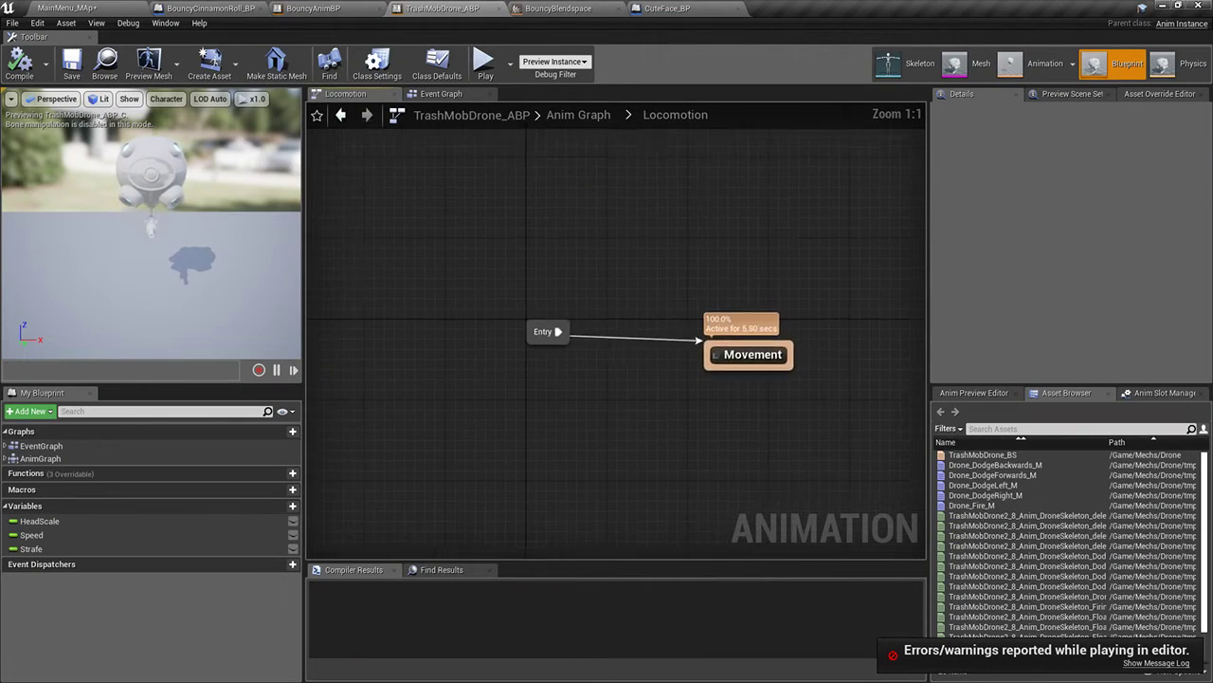
pyautogui.click(559, 9)
pyautogui.click(348, 9)
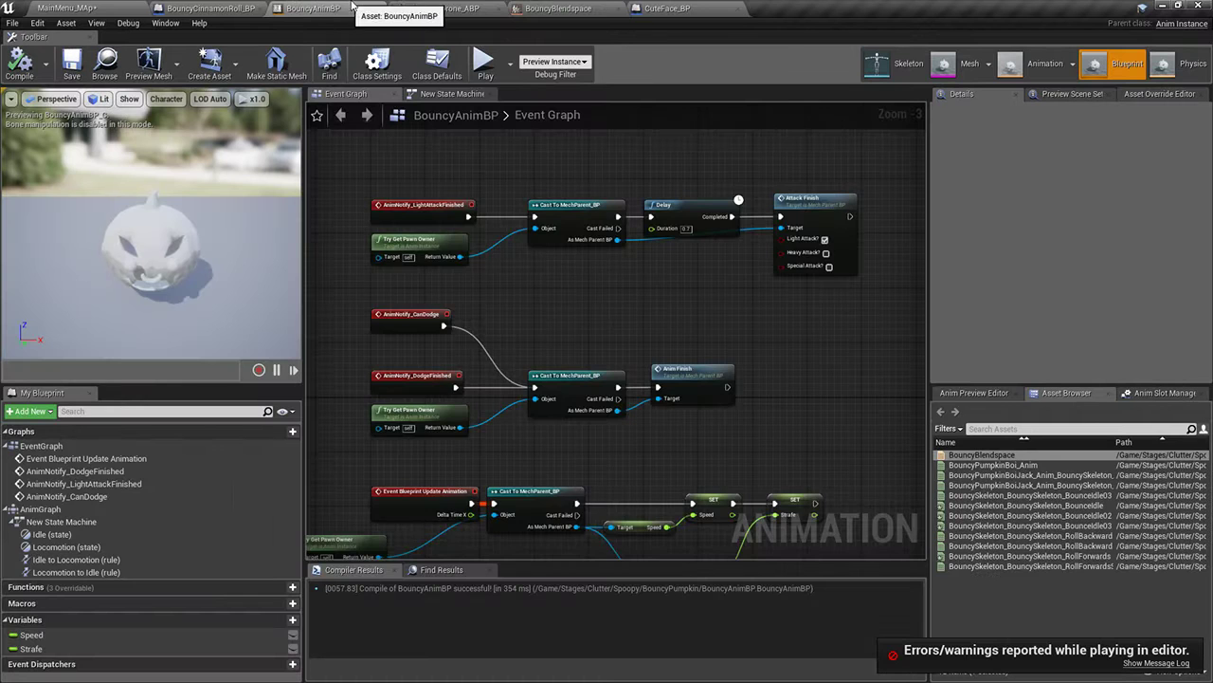
pyautogui.click(483, 9)
pyautogui.click(562, 120)
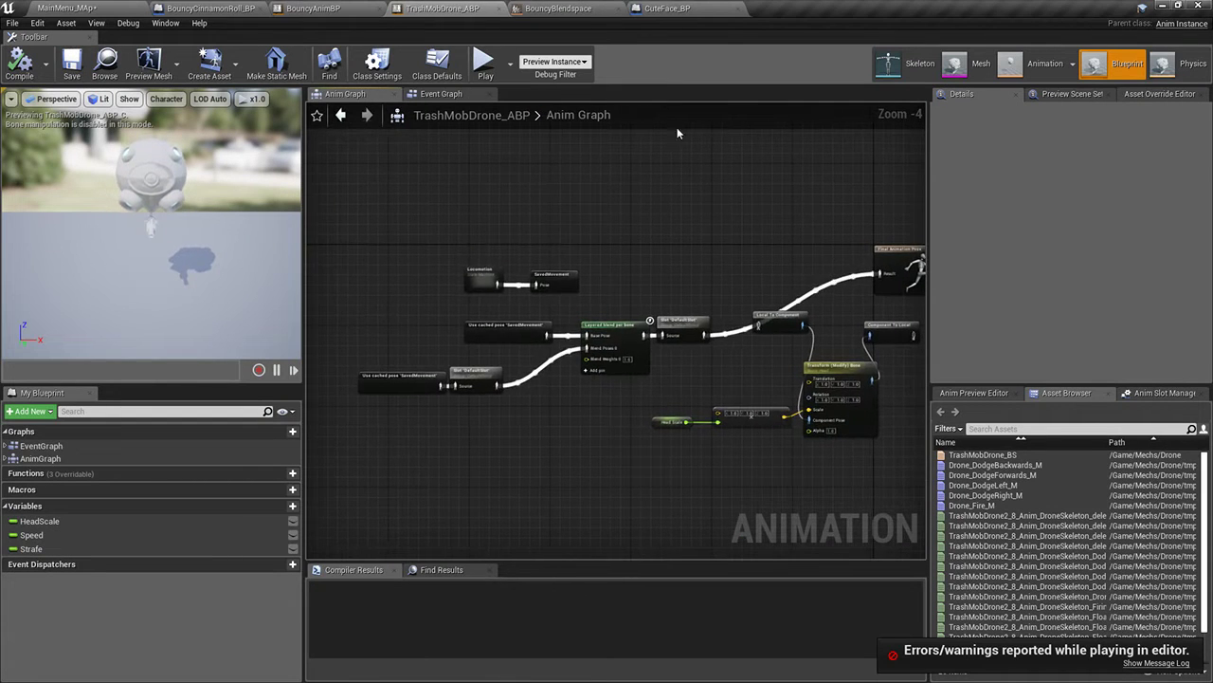
pyautogui.click(498, 9)
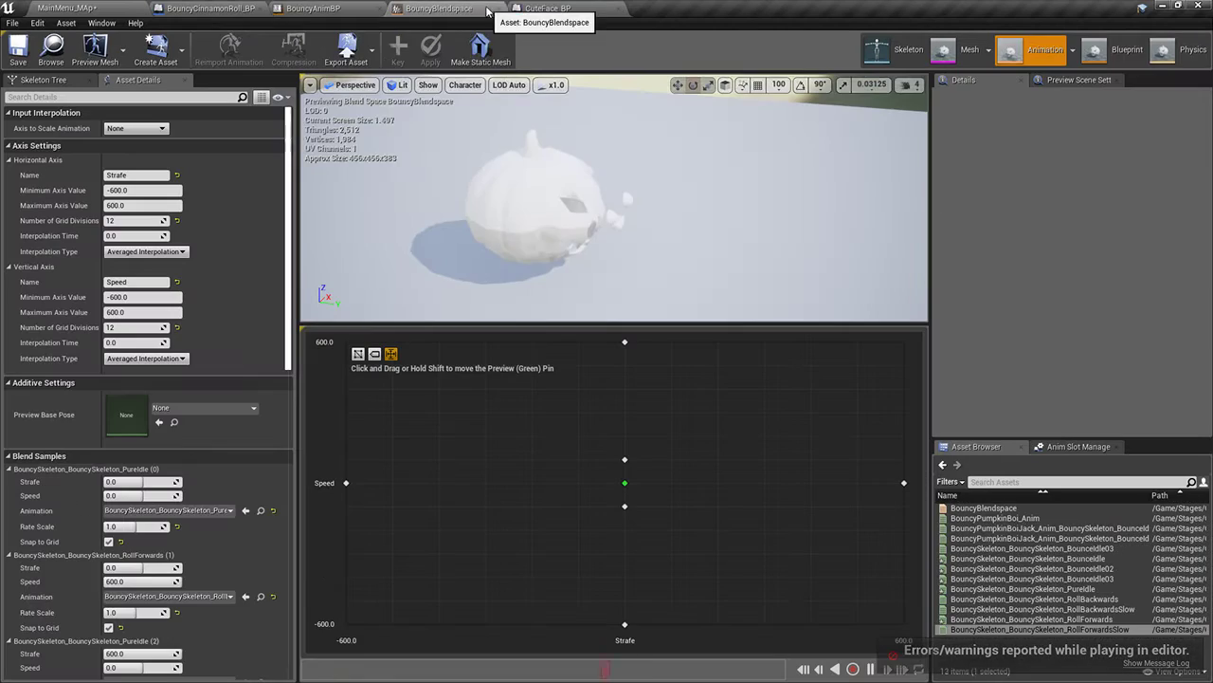
pyautogui.click(375, 10)
pyautogui.moveTo(619, 342); pyautogui.dragTo(549, 321, button='right')
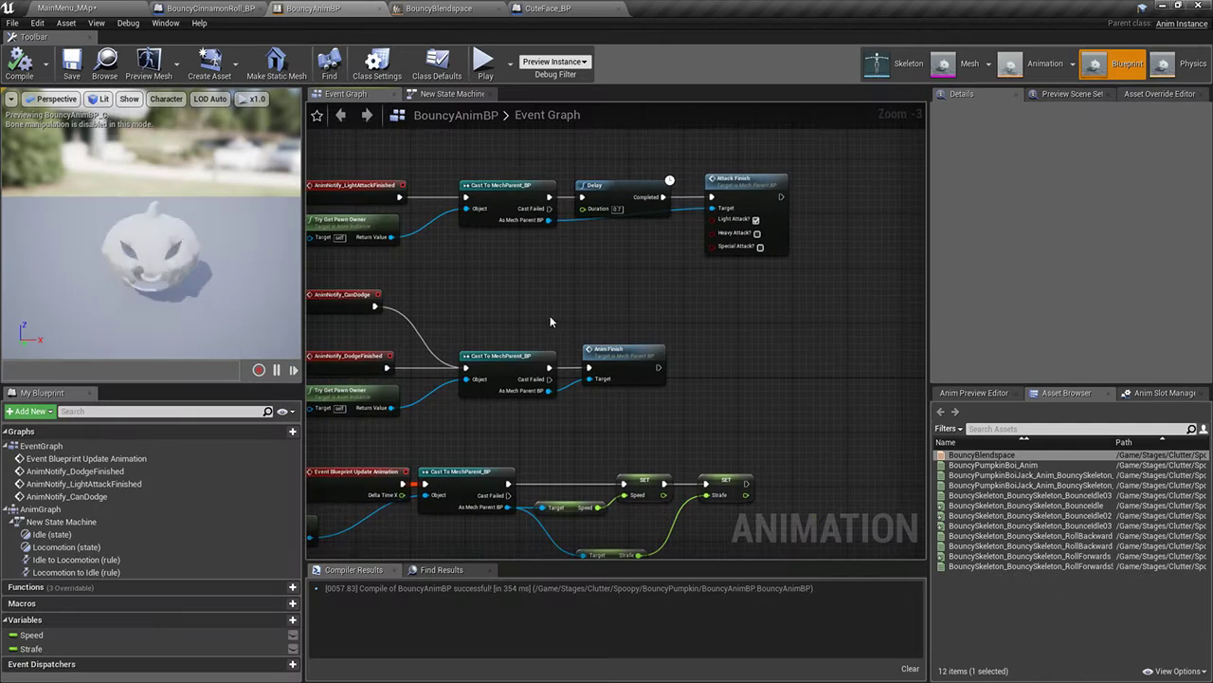
# In BouncyAnimBP's New State Machine, add a state named RollForwards with a transition from Idle
pyautogui.click(448, 94)
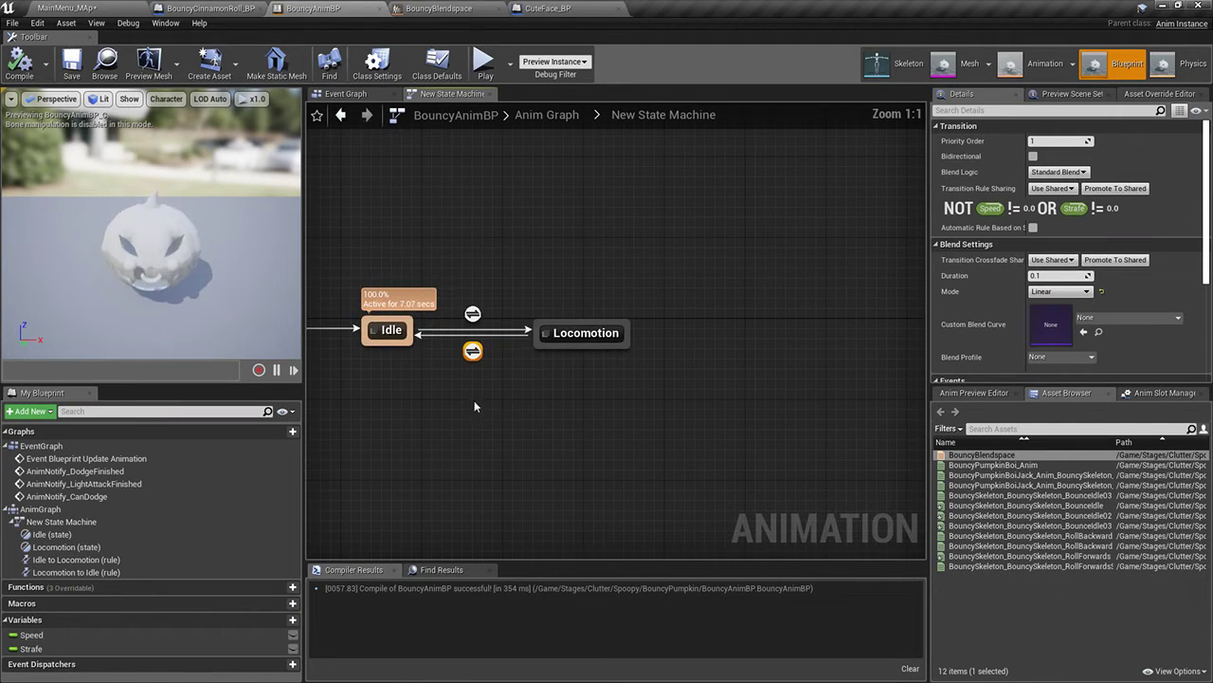
pyautogui.moveTo(552, 317); pyautogui.dragTo(626, 229)
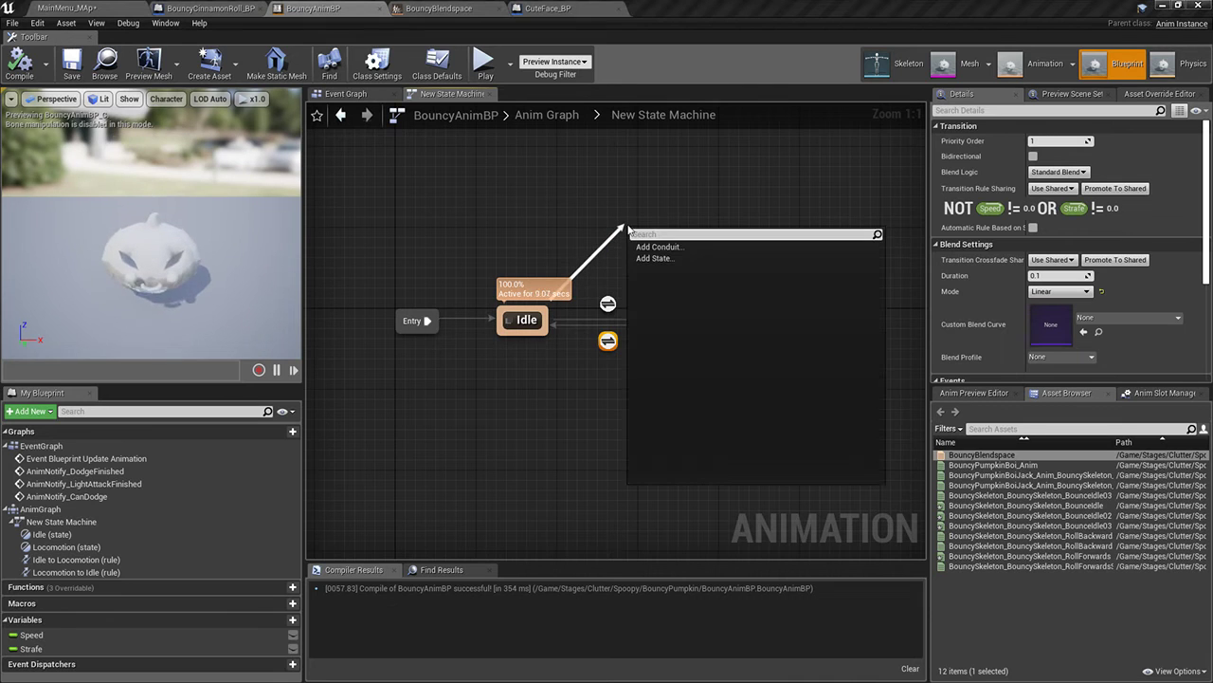
pyautogui.click(654, 257)
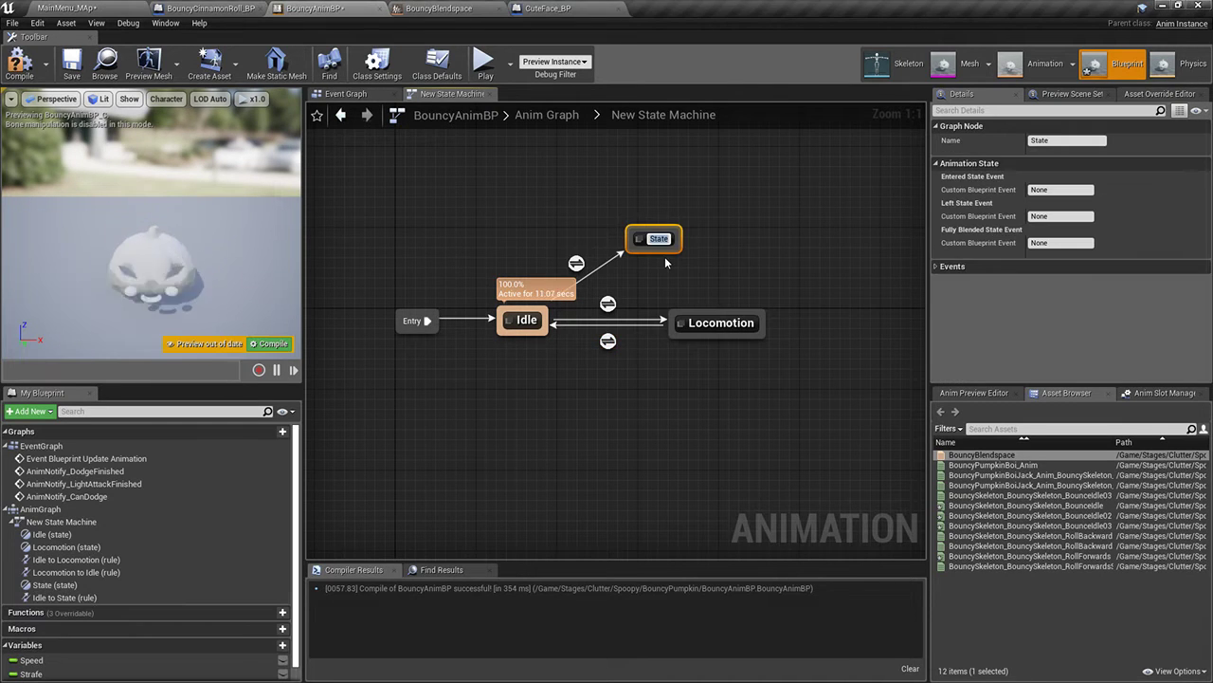
pyautogui.write('RollForwards')
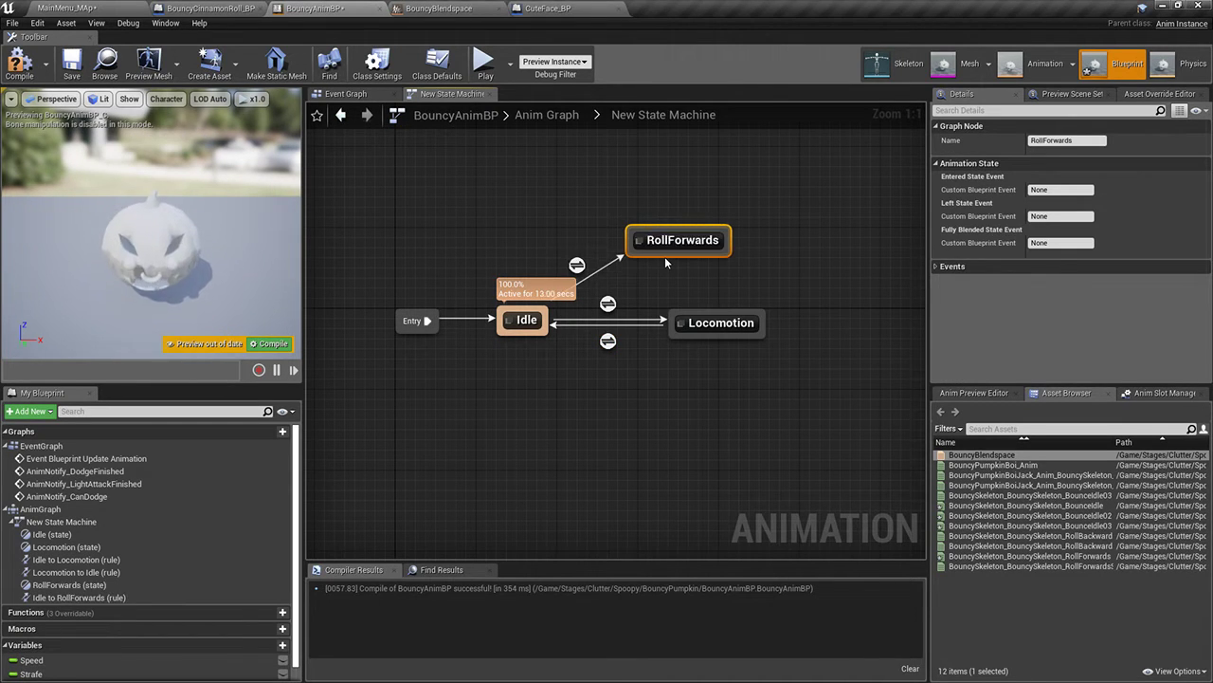
pyautogui.press('Return')
# Open the RollForwards state and place the BouncySkeleton_RollForwards animation in its graph
pyautogui.doubleClick(659, 239)
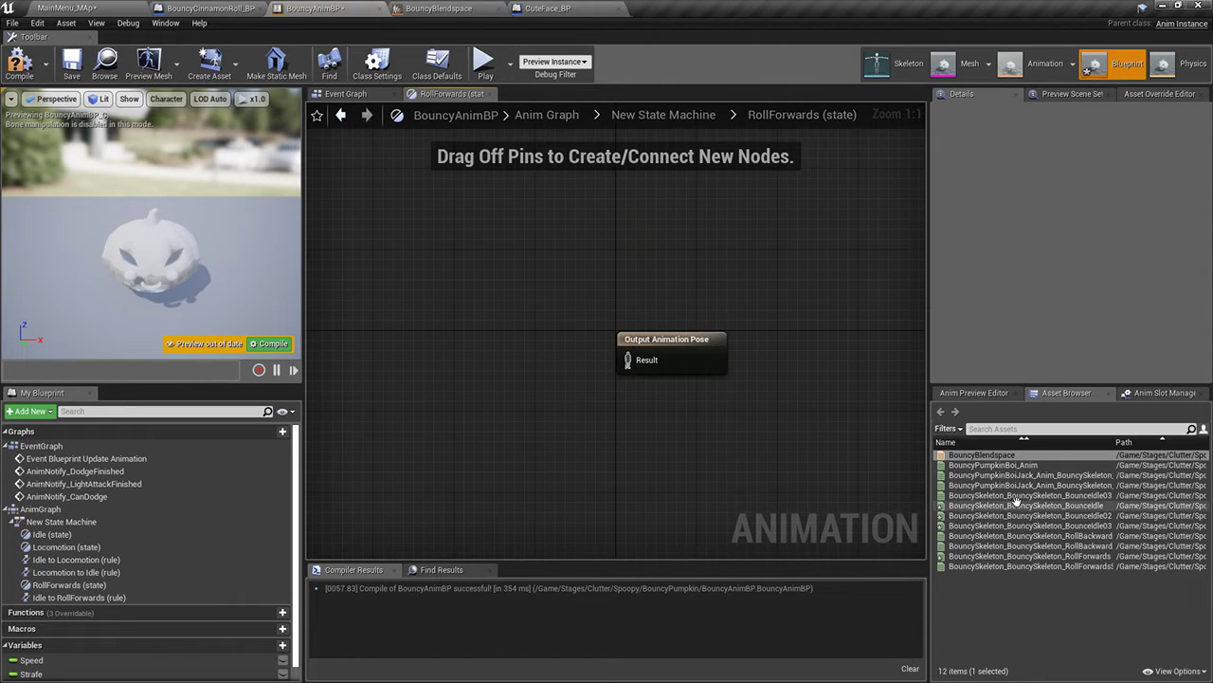
pyautogui.moveTo(1026, 556); pyautogui.dragTo(317, 323)
pyautogui.moveTo(442, 335); pyautogui.dragTo(482, 347)
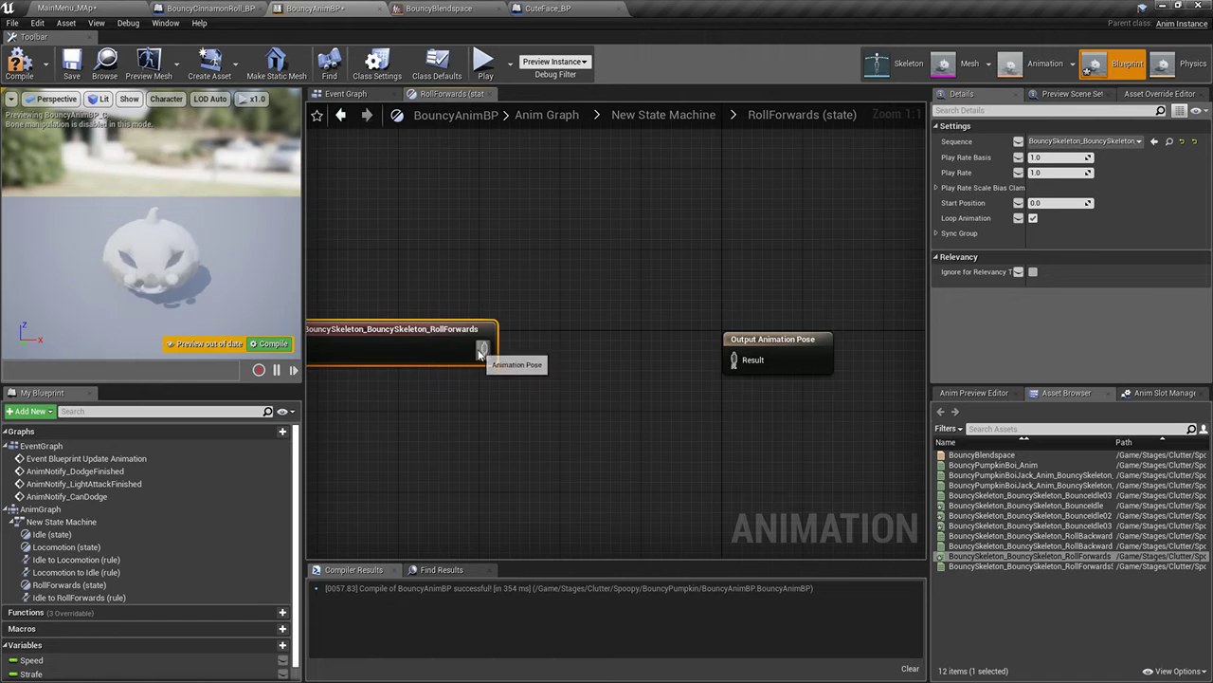
pyautogui.moveTo(667, 349); pyautogui.dragTo(713, 357)
pyautogui.write('rate')
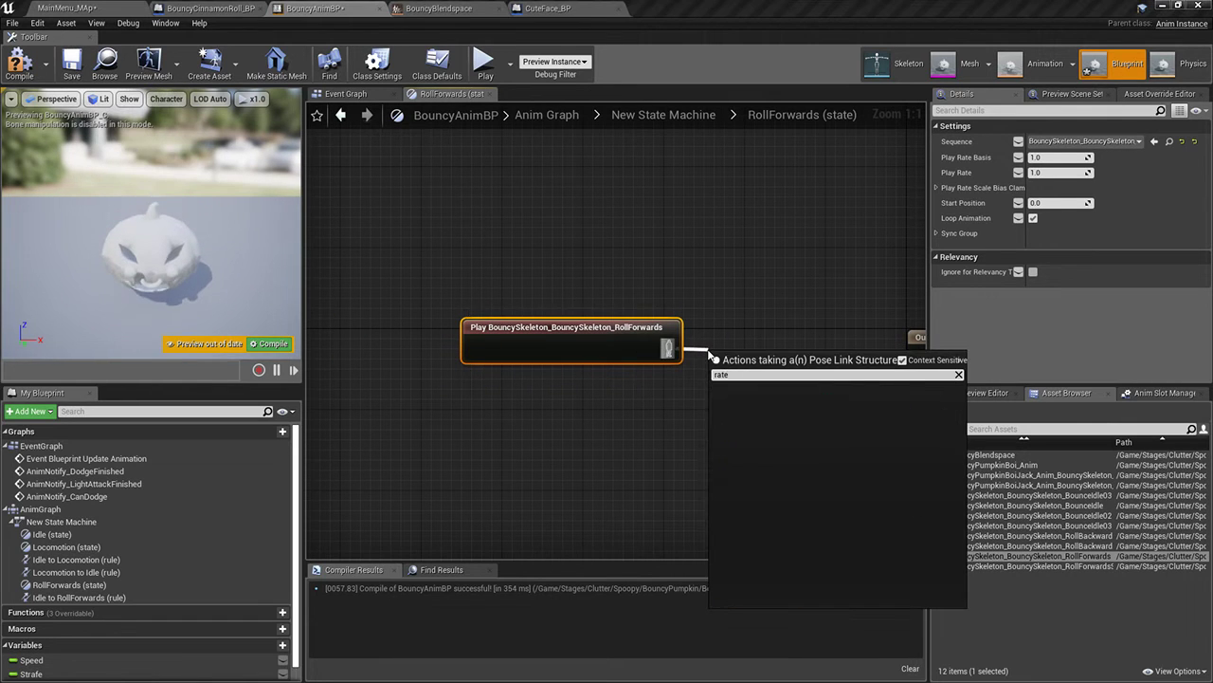
pyautogui.press('BackSpace')
pyautogui.press('BackSpace')
pyautogui.press('BackSpace')
pyautogui.press('BackSpace')
pyautogui.write('speed')
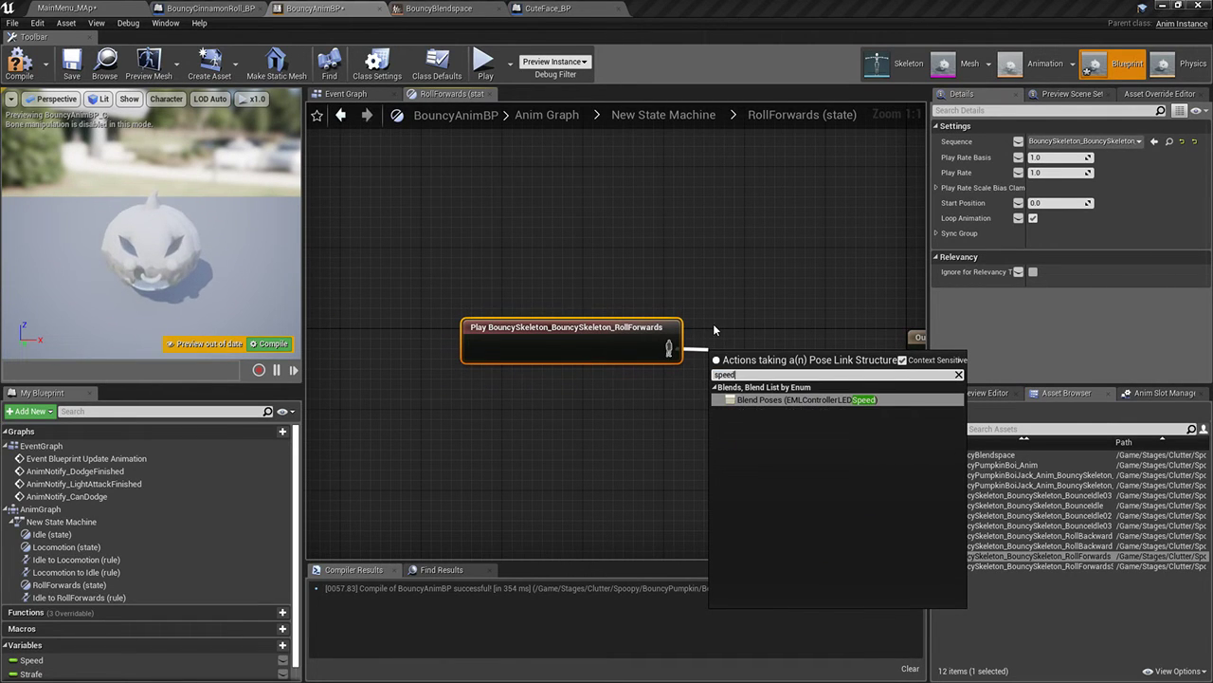
pyautogui.click(687, 319)
# Expose the Play Rate pin on the RollForwards animation node and feed it with the Speed variable
pyautogui.moveTo(723, 354); pyautogui.dragTo(584, 328, button='right')
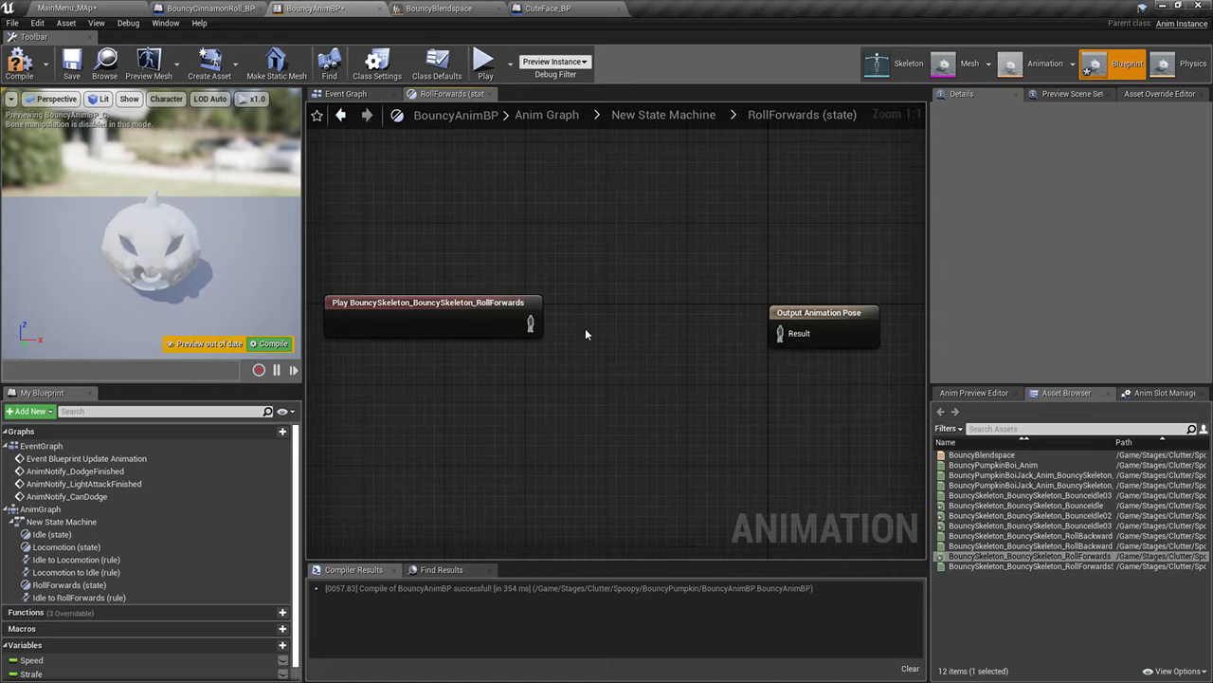
pyautogui.click(405, 306)
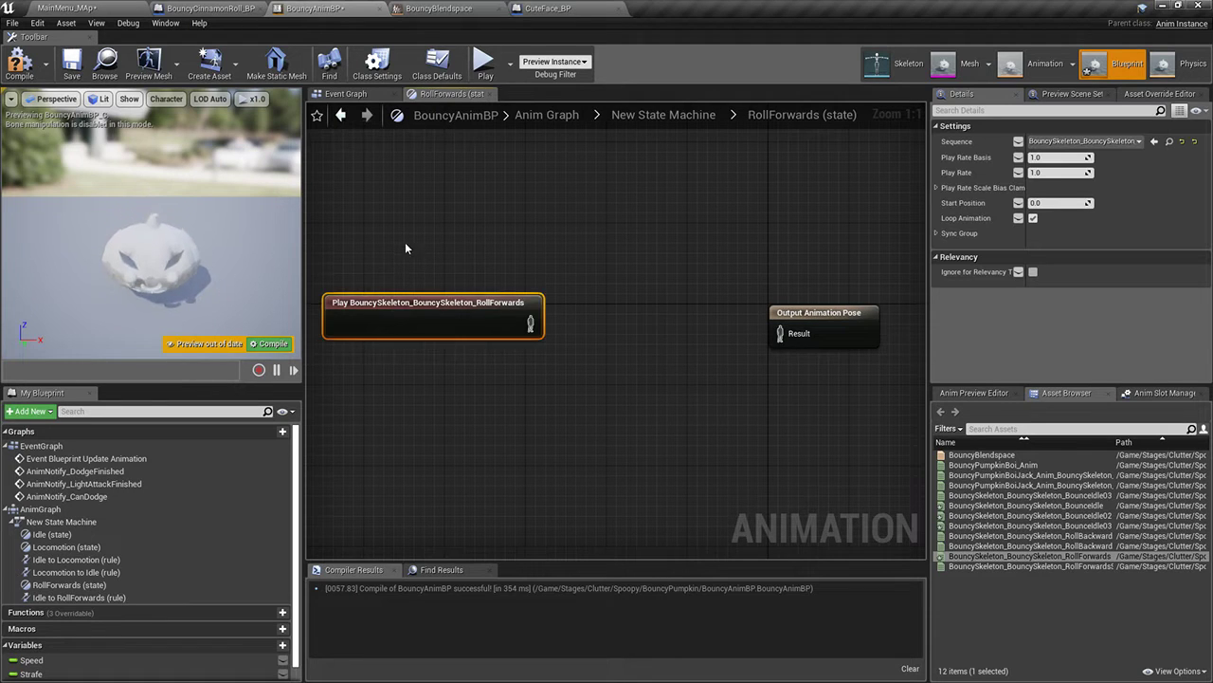
pyautogui.click(1018, 173)
pyautogui.moveTo(800, 275); pyautogui.dragTo(916, 273, button='right')
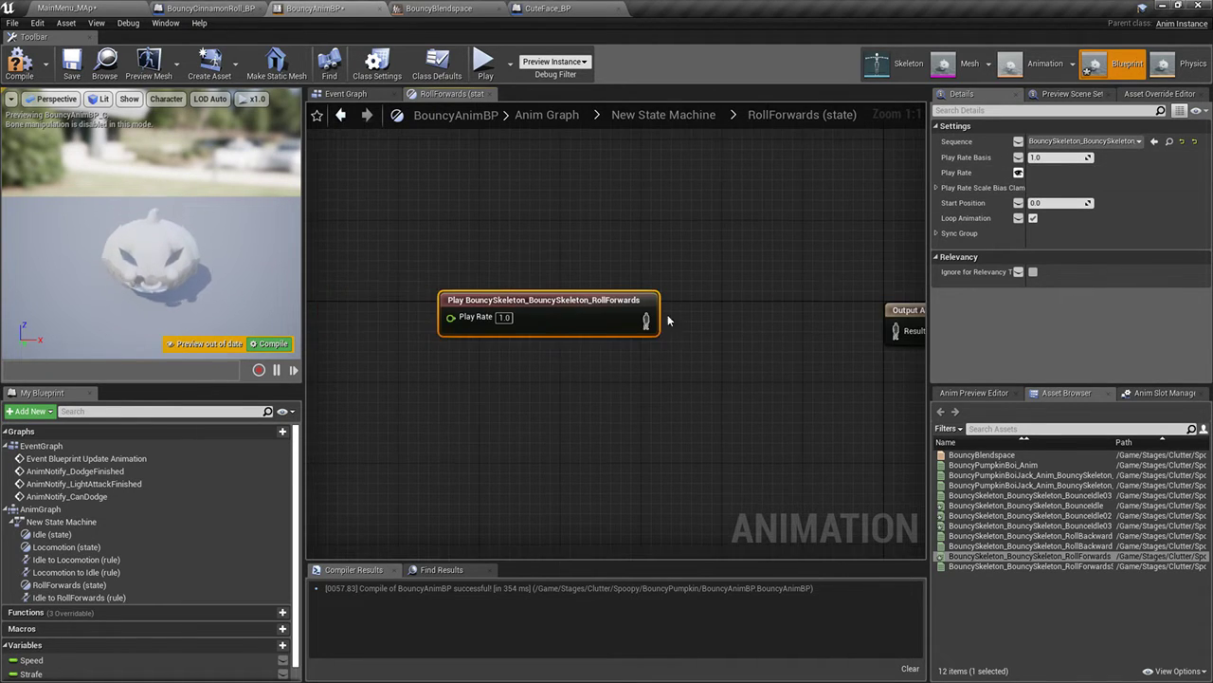
pyautogui.moveTo(423, 326); pyautogui.dragTo(680, 322, button='right')
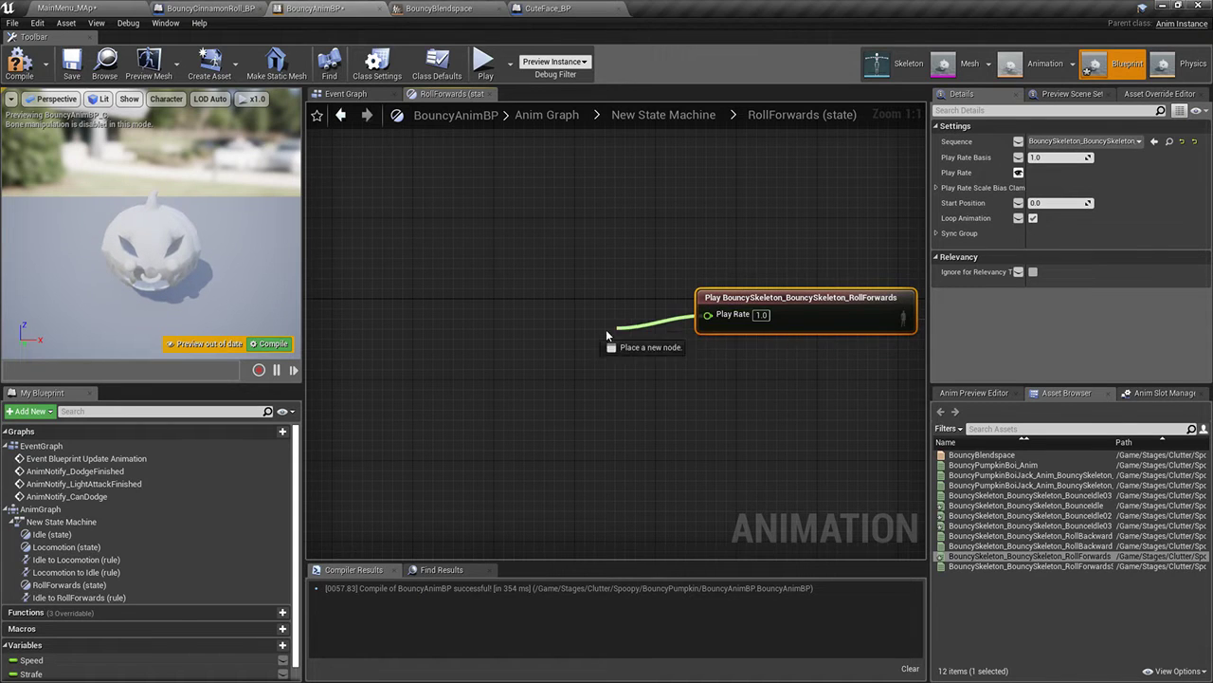
pyautogui.moveTo(606, 334); pyautogui.dragTo(542, 311)
pyautogui.write('speed')
pyautogui.press('Return')
# Connect the RollForwards animation to the Output Animation Pose, reposition it with its Speed node, and compile BouncyAnimBP
pyautogui.moveTo(663, 420); pyautogui.dragTo(347, 452, button='right')
pyautogui.moveTo(669, 363); pyautogui.dragTo(964, 395, button='right')
pyautogui.moveTo(569, 312); pyautogui.dragTo(786, 440)
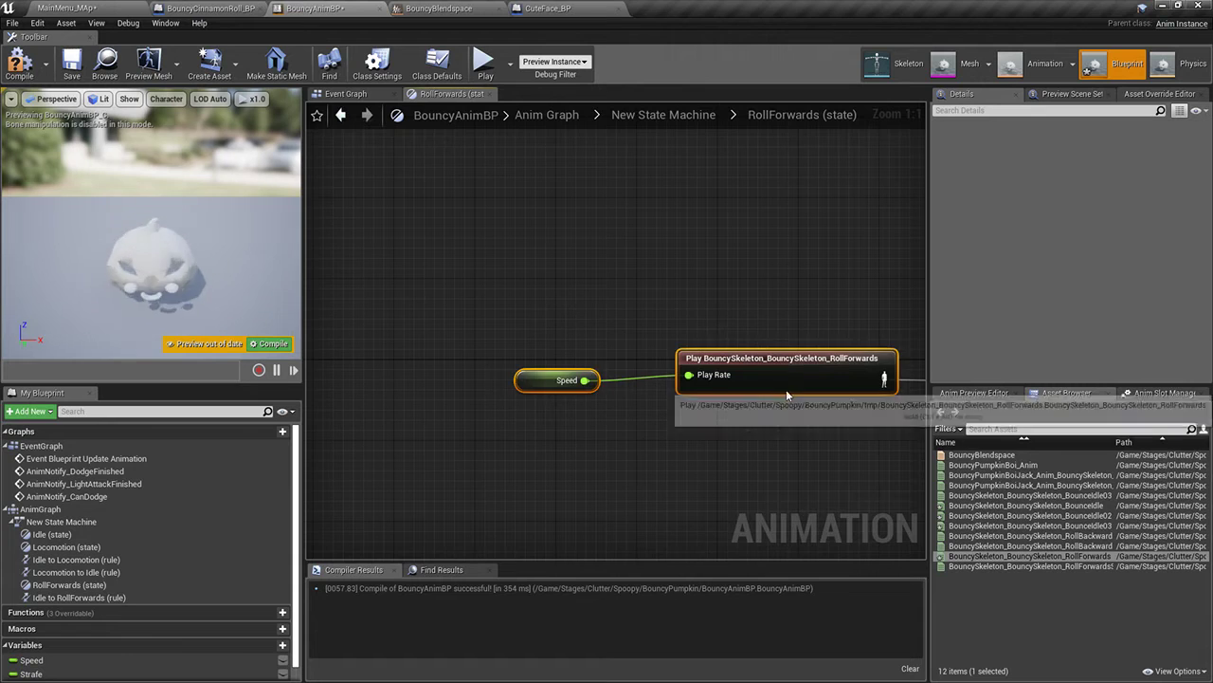
pyautogui.moveTo(786, 390); pyautogui.dragTo(786, 374)
pyautogui.moveTo(826, 433); pyautogui.dragTo(670, 364, button='right')
pyautogui.moveTo(614, 306); pyautogui.dragTo(643, 283)
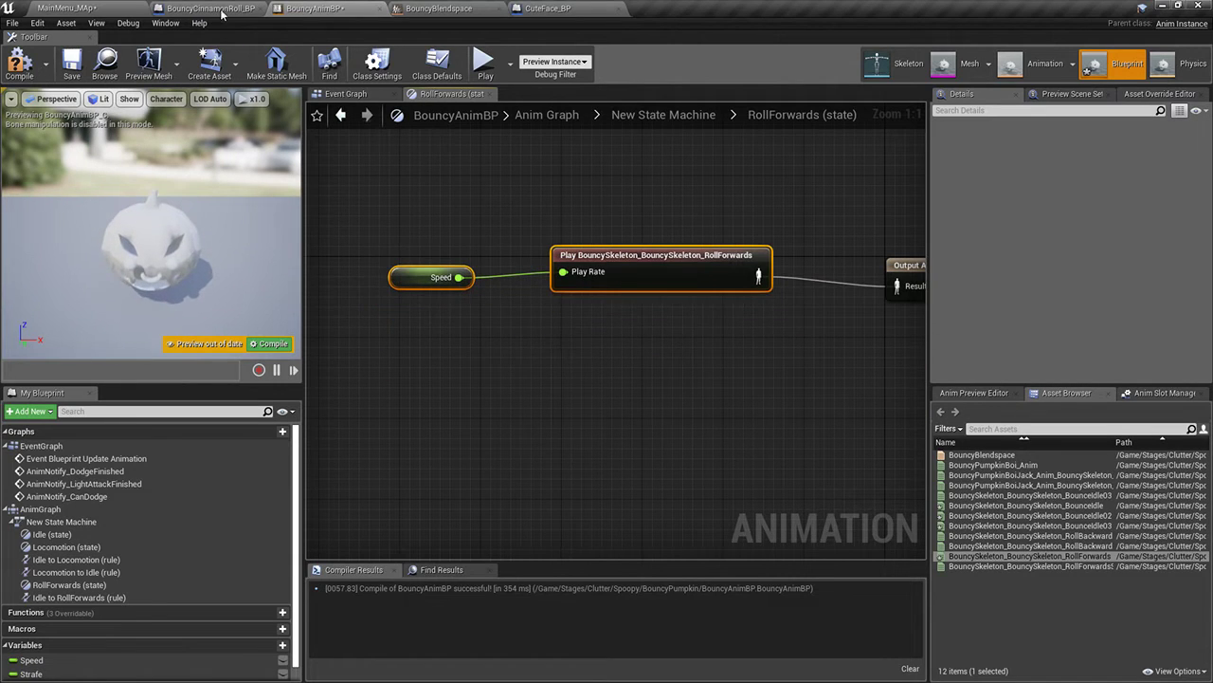
pyautogui.click(10, 70)
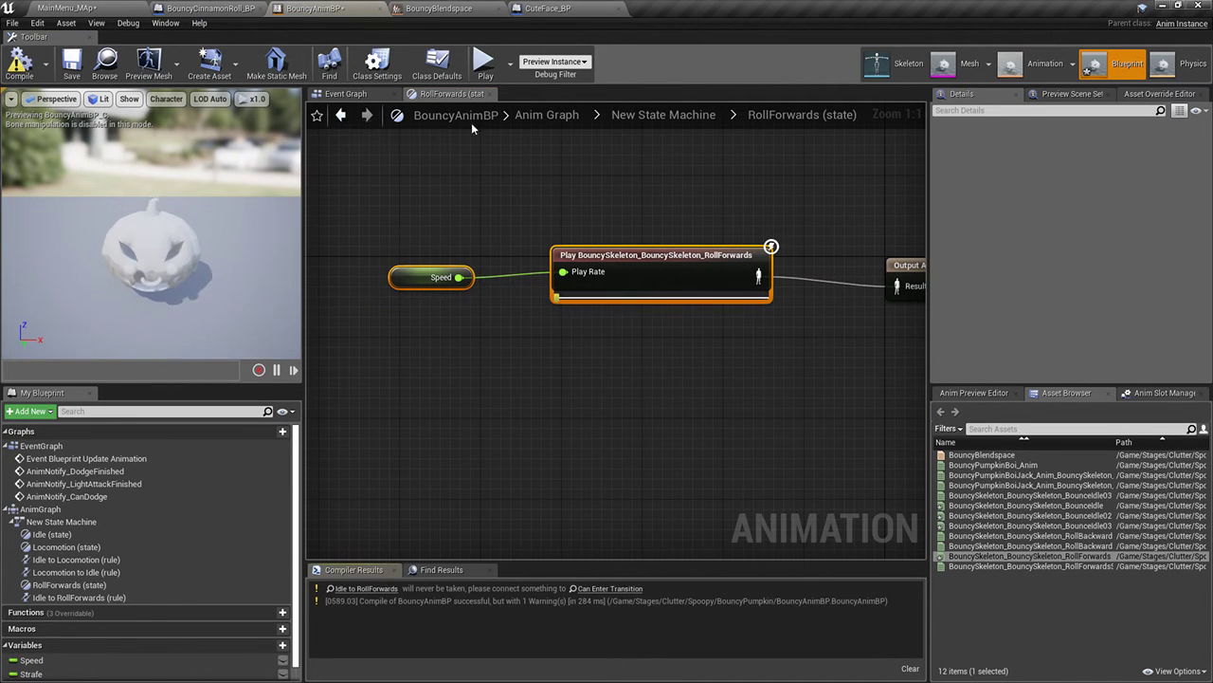
# In New State Machine, delete both transitions between Idle and Locomotion and open the Idle to RollForwards transition rule
pyautogui.click(362, 97)
pyautogui.click(457, 96)
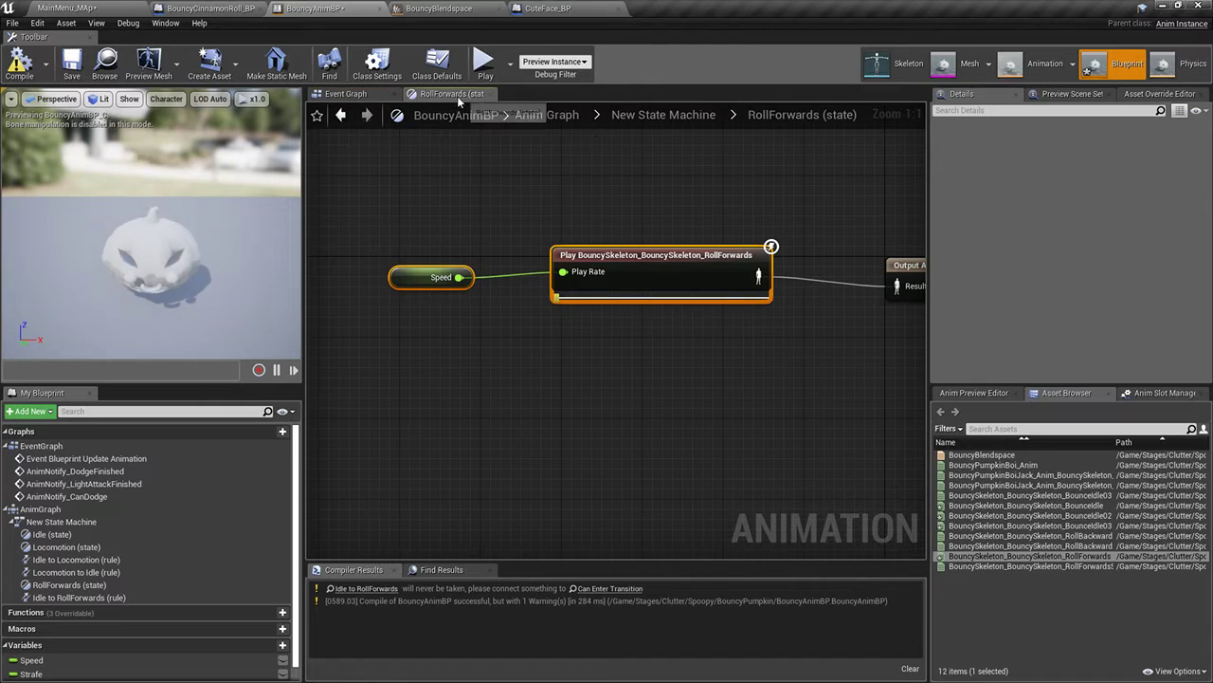
pyautogui.click(664, 114)
pyautogui.click(592, 263)
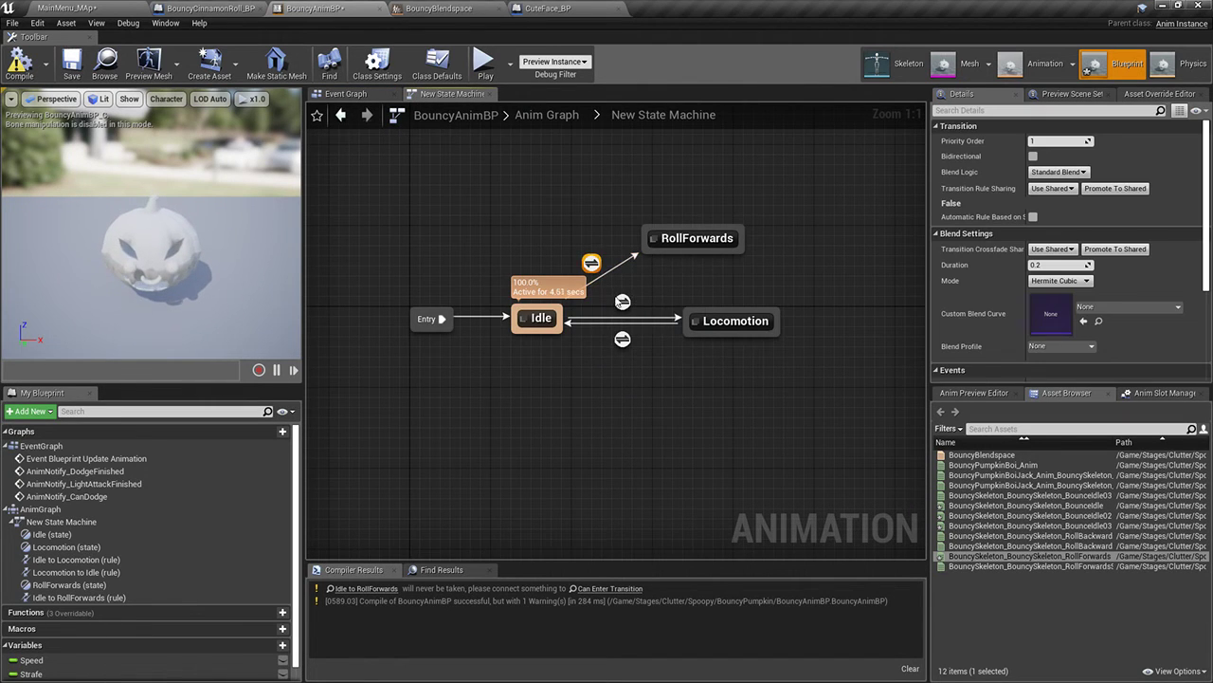
pyautogui.doubleClick(592, 263)
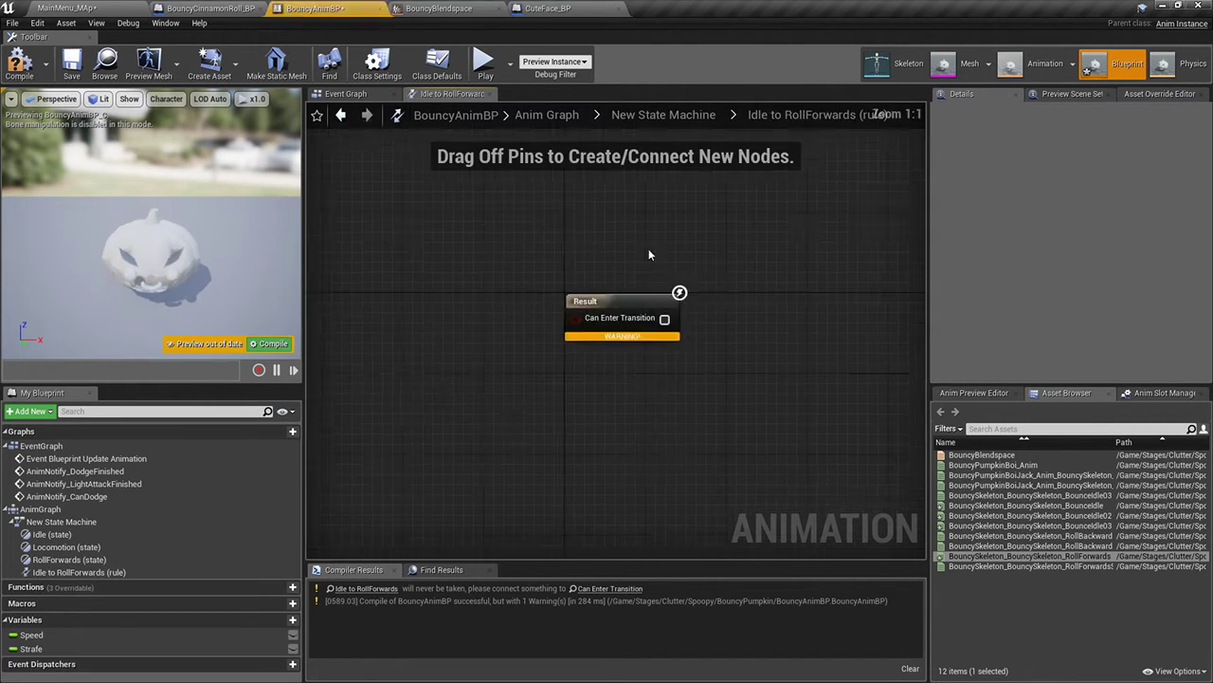
# Make the Idle to RollForwards rule enter its transition when Speed < 0.0, then compile and save BouncyAnimBP
pyautogui.moveTo(31, 634); pyautogui.dragTo(562, 362)
pyautogui.click(455, 360)
pyautogui.write('!=')
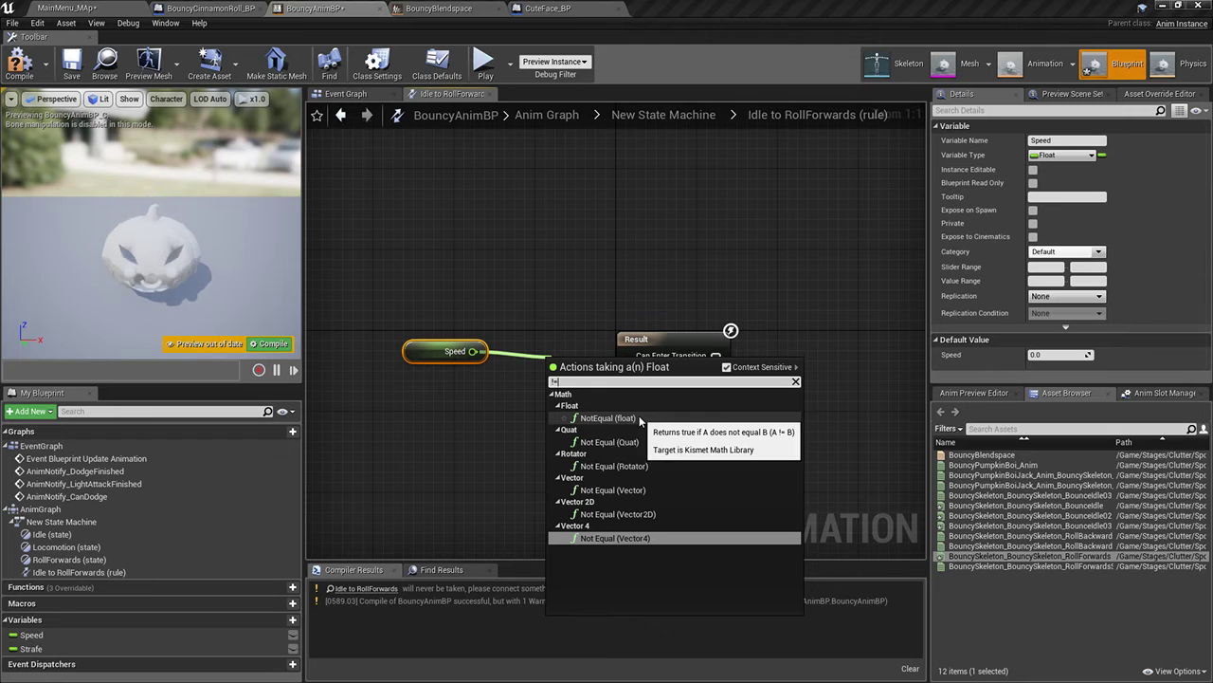
pyautogui.press('BackSpace')
pyautogui.press('BackSpace')
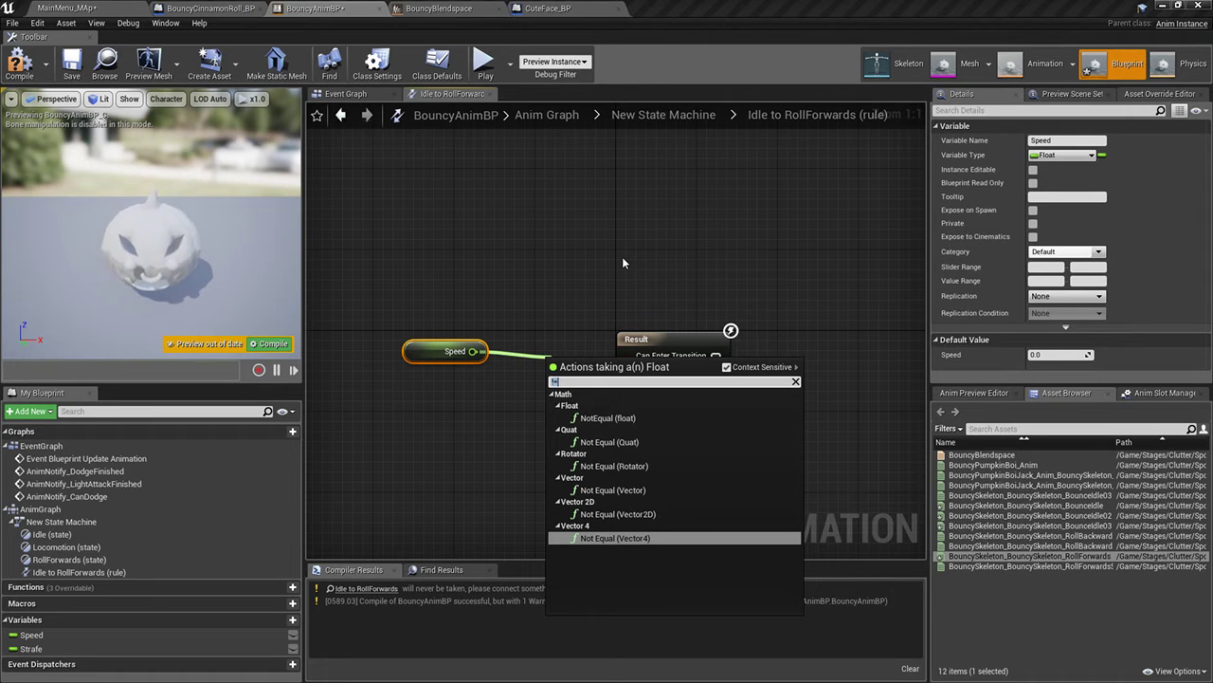
pyautogui.write('<')
pyautogui.press('Return')
pyautogui.click(545, 360)
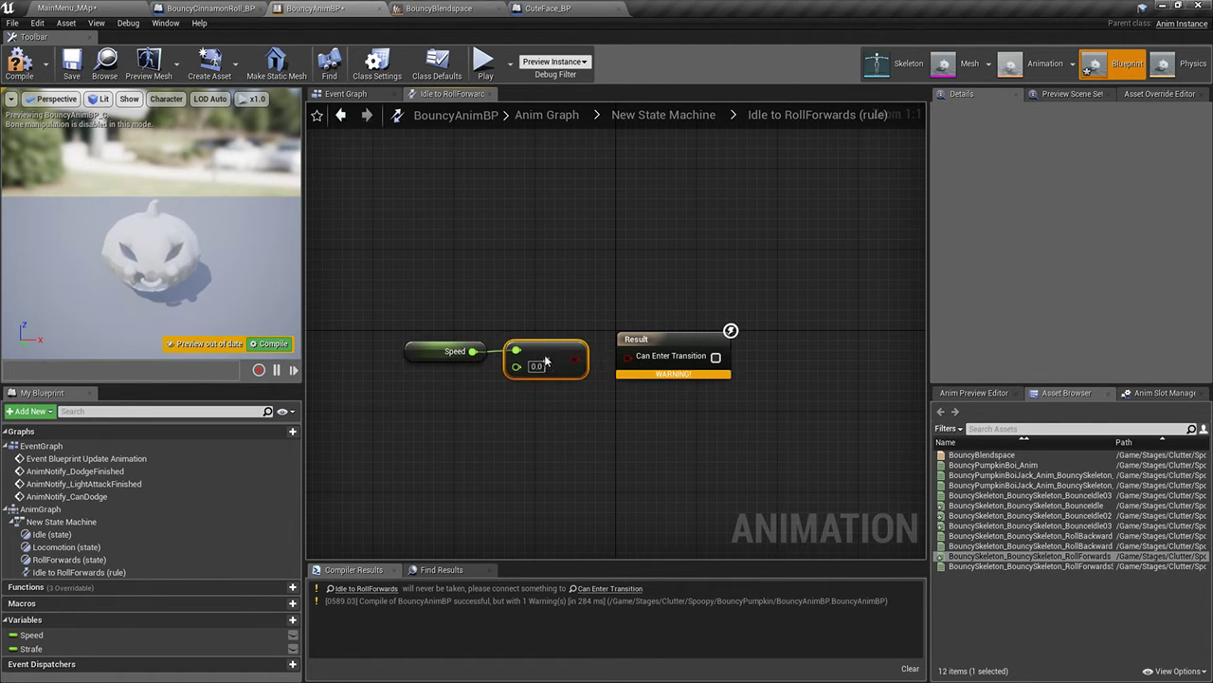
pyautogui.moveTo(600, 364); pyautogui.dragTo(626, 356)
pyautogui.click(19, 62)
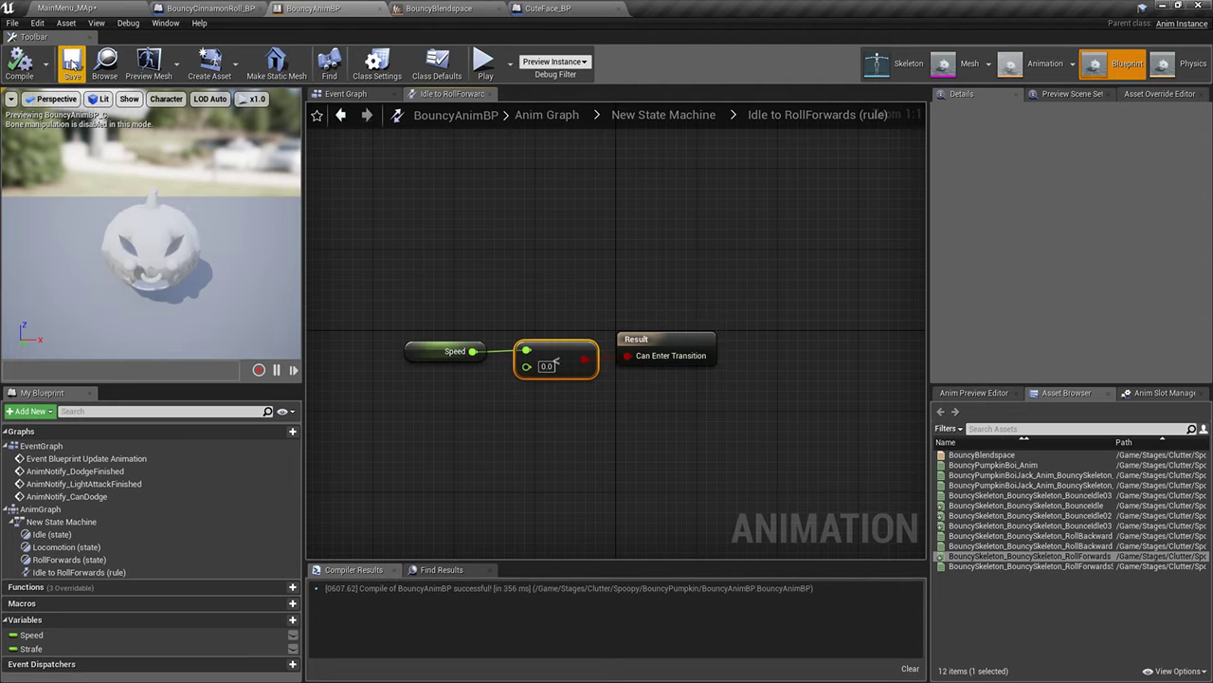
# Play the level and move the cinnamon roll to test the RollForwards state transition
pyautogui.click(489, 94)
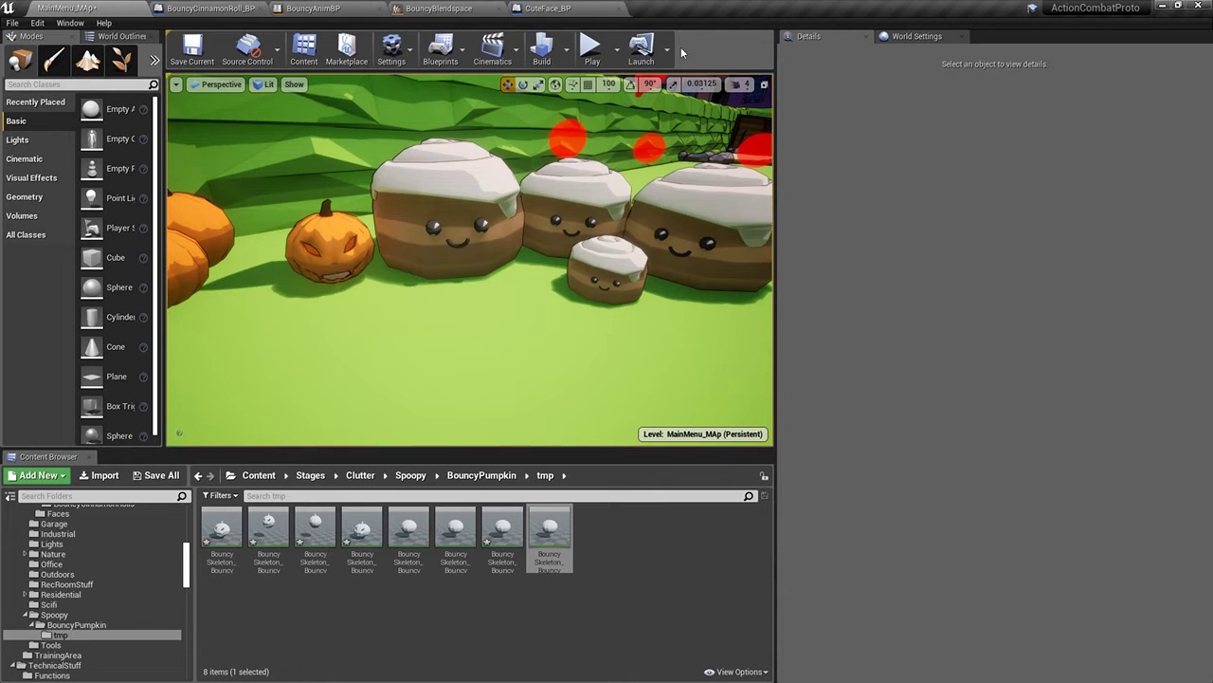
pyautogui.click(587, 55)
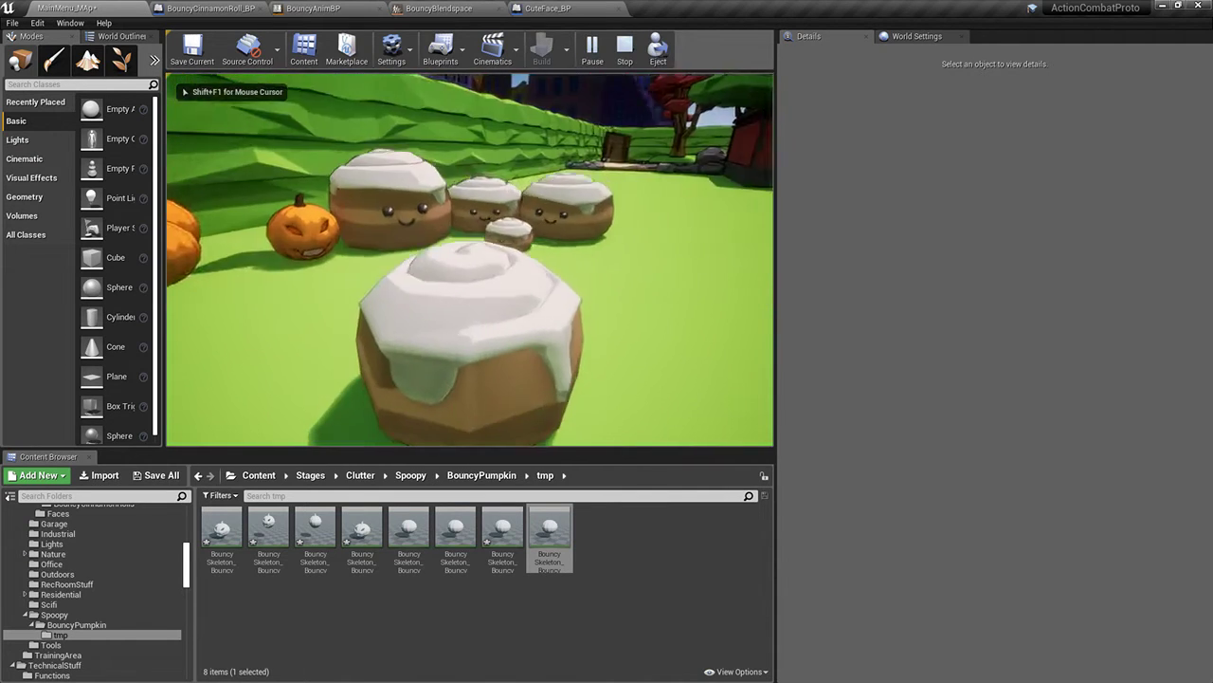
pyautogui.press('w')
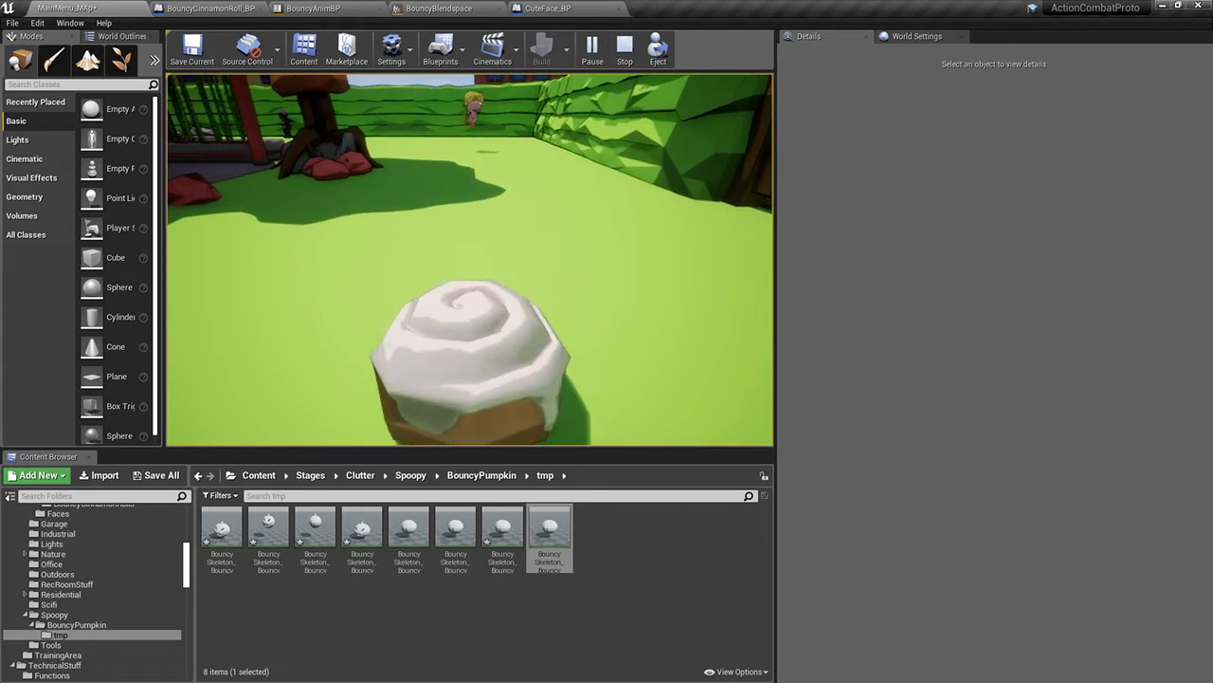
pyautogui.press('Escape')
# Review BouncyAnimBP's Event Graph and Anim Graph and the axis settings of BouncyBlendspace
pyautogui.click(439, 8)
pyautogui.click(313, 8)
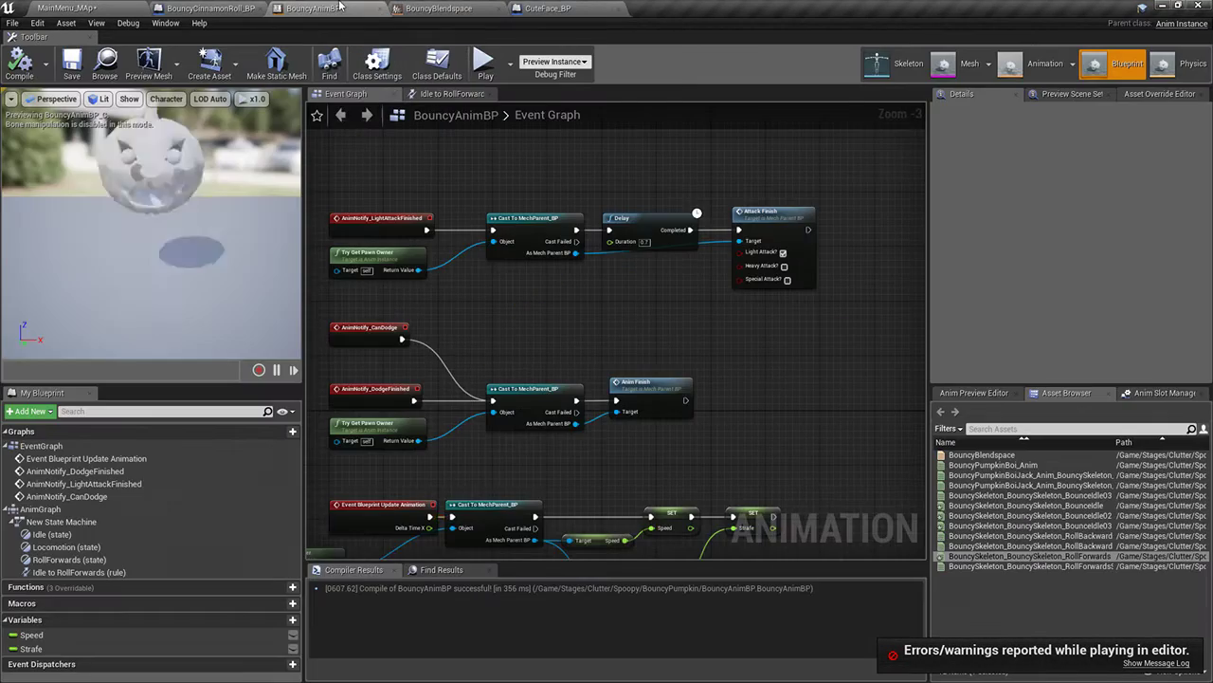
pyautogui.click(226, 8)
pyautogui.click(312, 8)
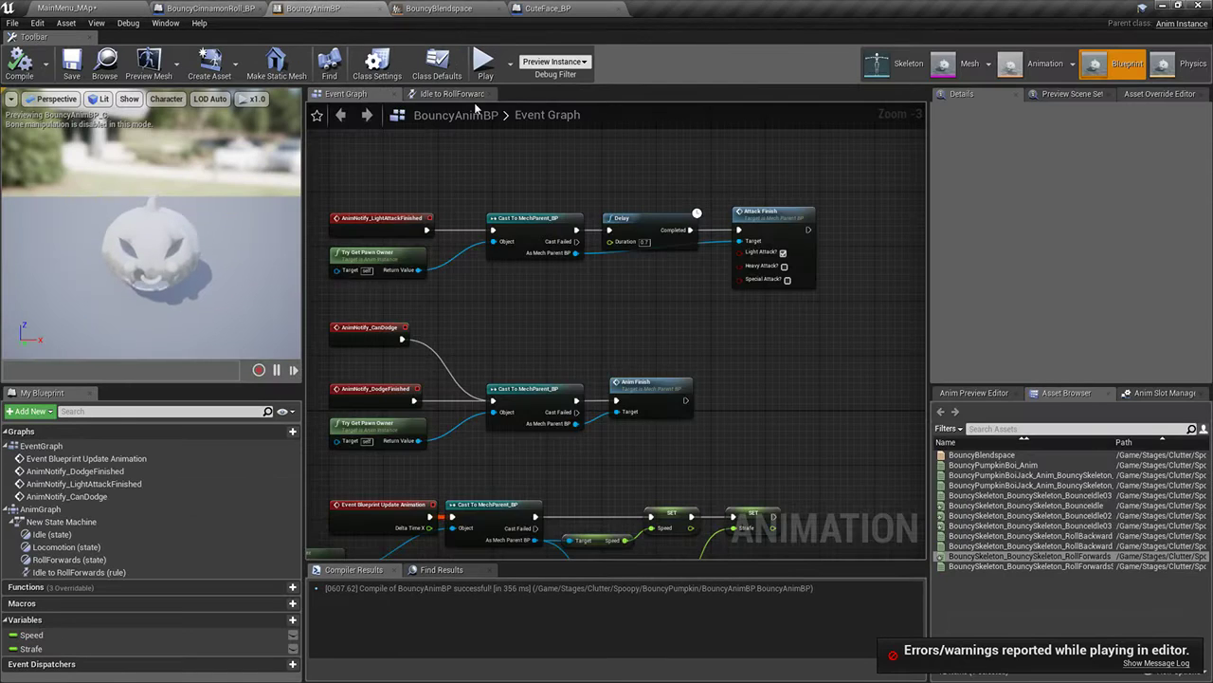
pyautogui.click(437, 96)
pyautogui.click(556, 120)
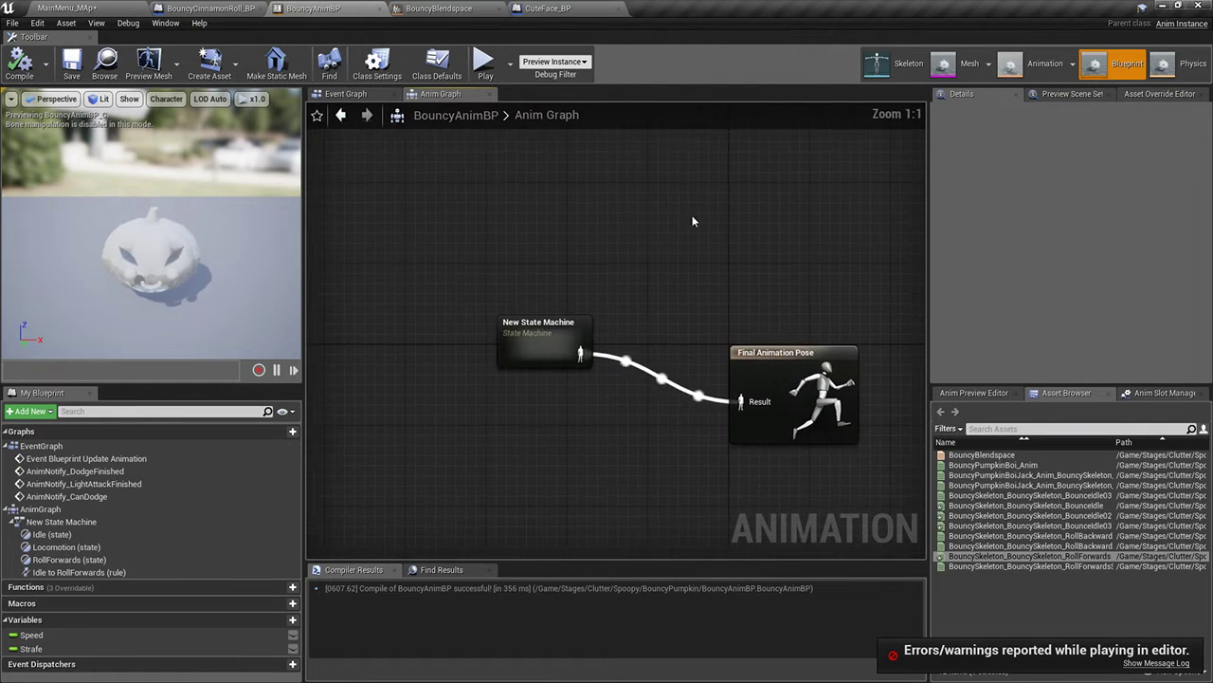
pyautogui.click(512, 294)
pyautogui.click(658, 254)
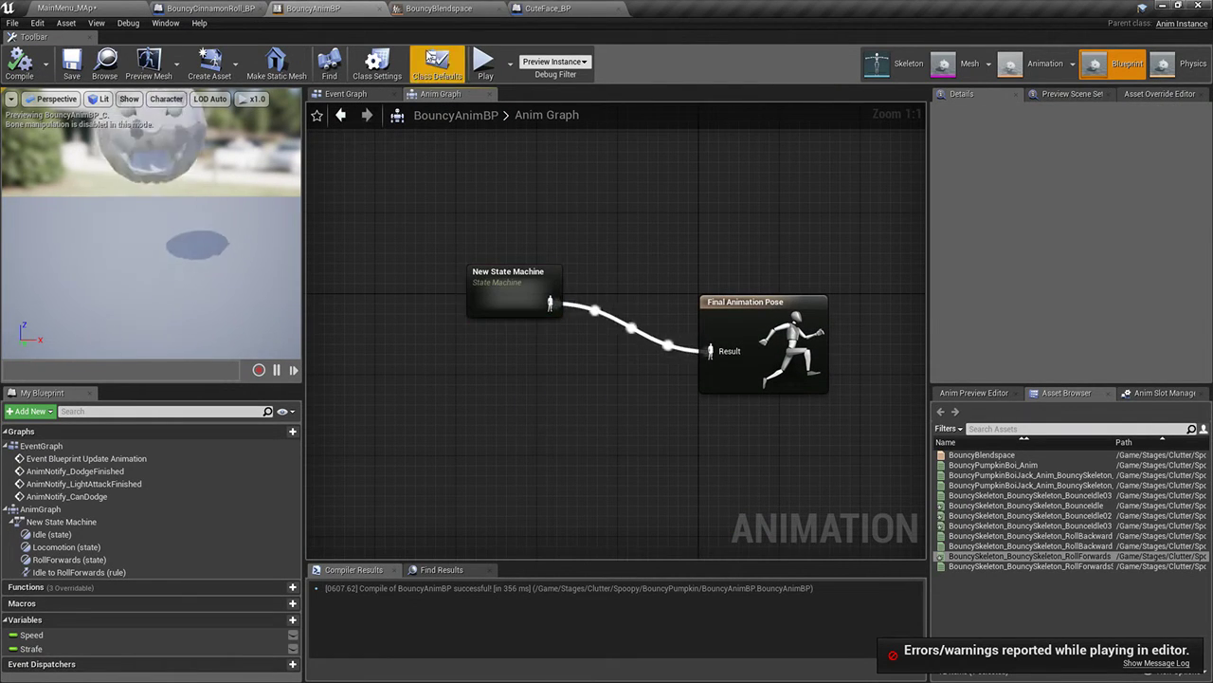
pyautogui.click(345, 94)
pyautogui.click(444, 95)
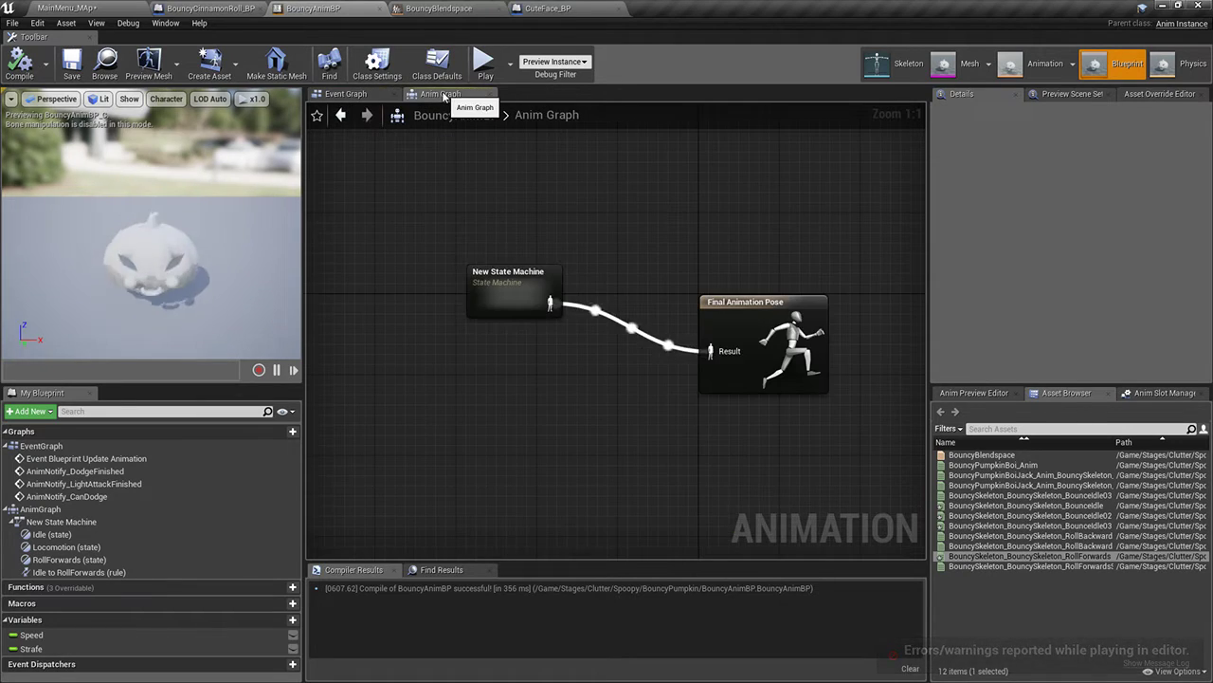
pyautogui.click(560, 8)
pyautogui.click(441, 8)
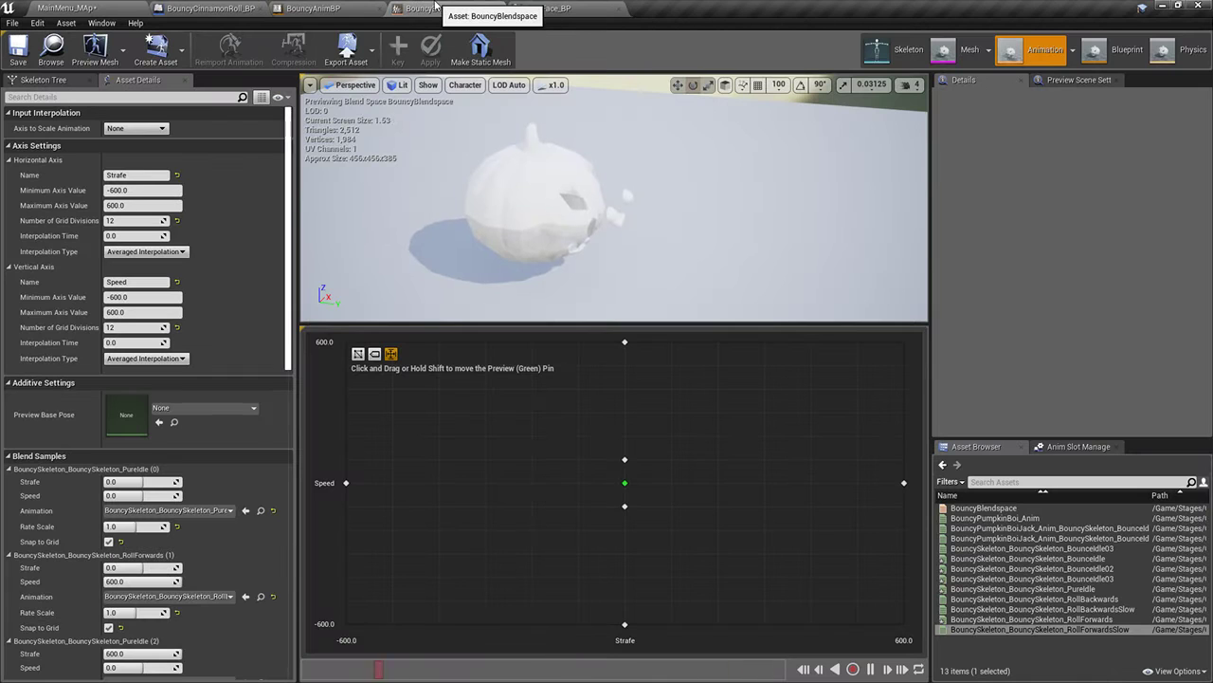
# In BouncyAnimBP's New State Machine, check the Idle to RollForwards rule and open the RollForwards state's Speed and Play Rate graph
pyautogui.click(308, 7)
pyautogui.doubleClick(498, 292)
pyautogui.moveTo(617, 300); pyautogui.dragTo(569, 313, button='right')
pyautogui.moveTo(491, 261); pyautogui.dragTo(576, 334)
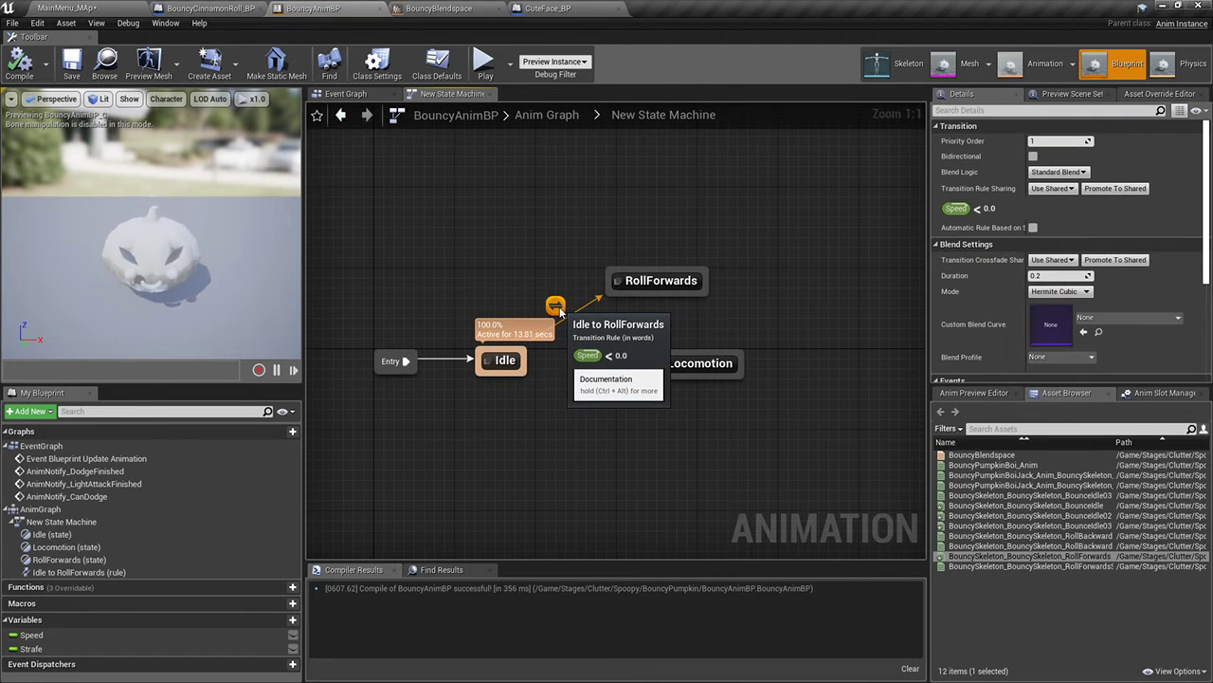
pyautogui.doubleClick(657, 279)
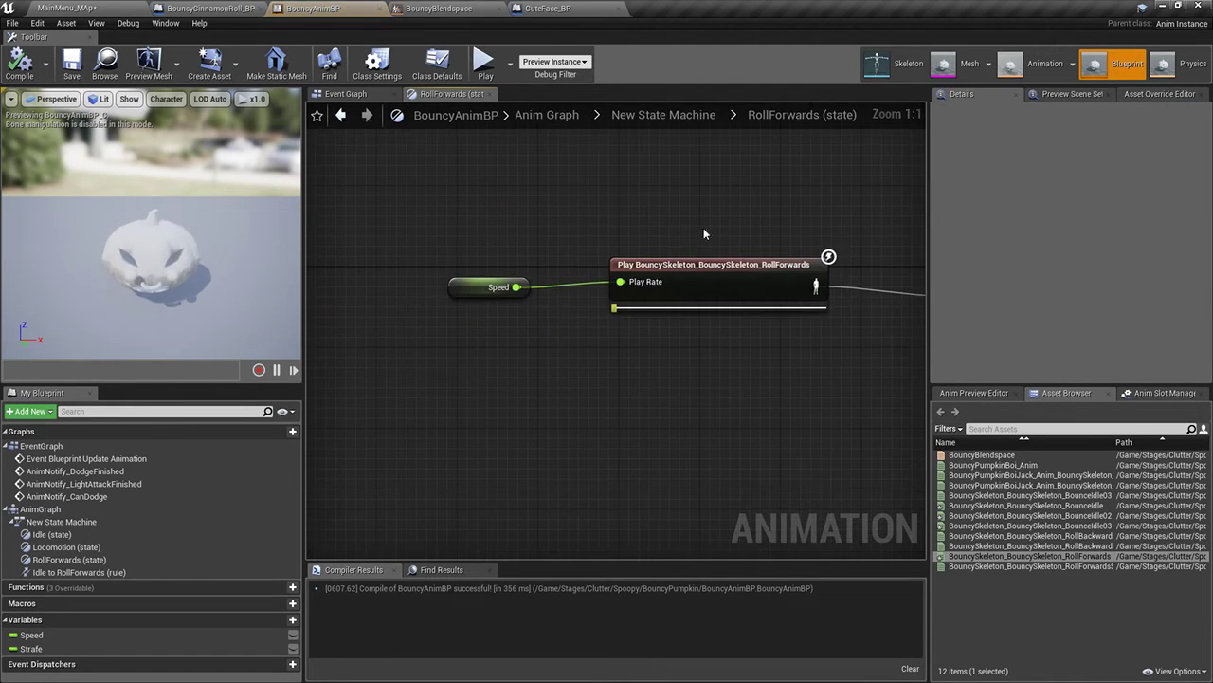
pyautogui.click(482, 287)
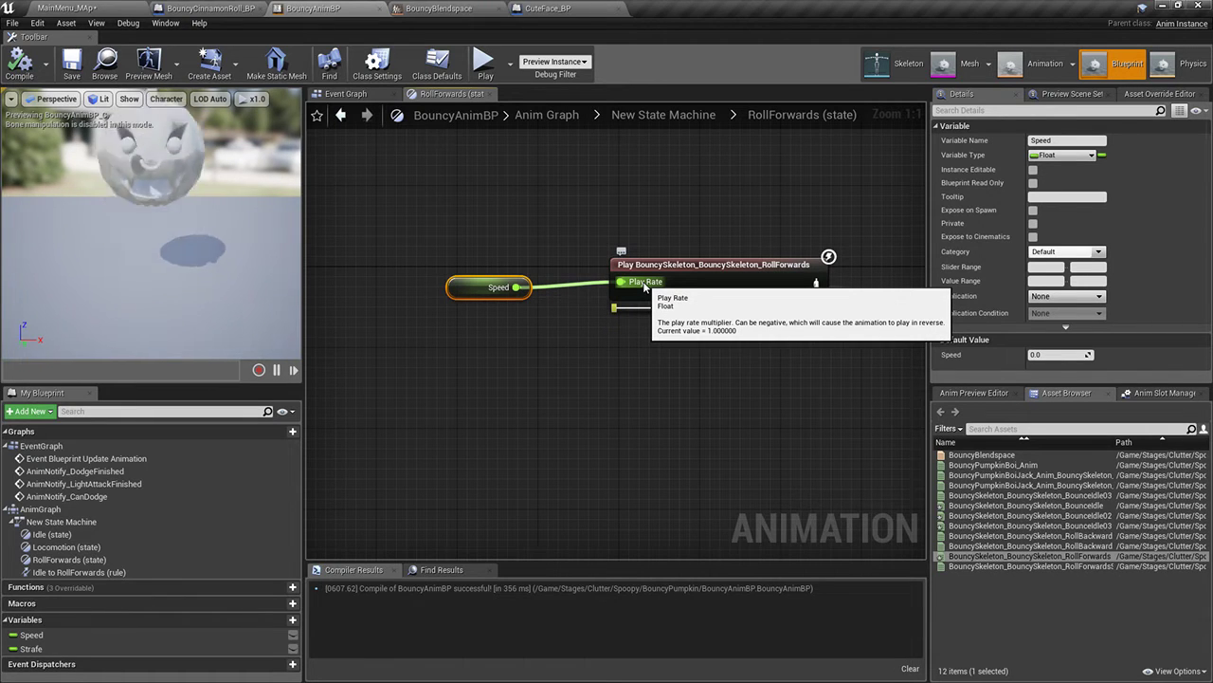
# Divide Speed by 600.0, feed the result into the RollForwards animation's Play Rate, and compile BouncyAnimBP
pyautogui.moveTo(488, 286); pyautogui.dragTo(521, 300)
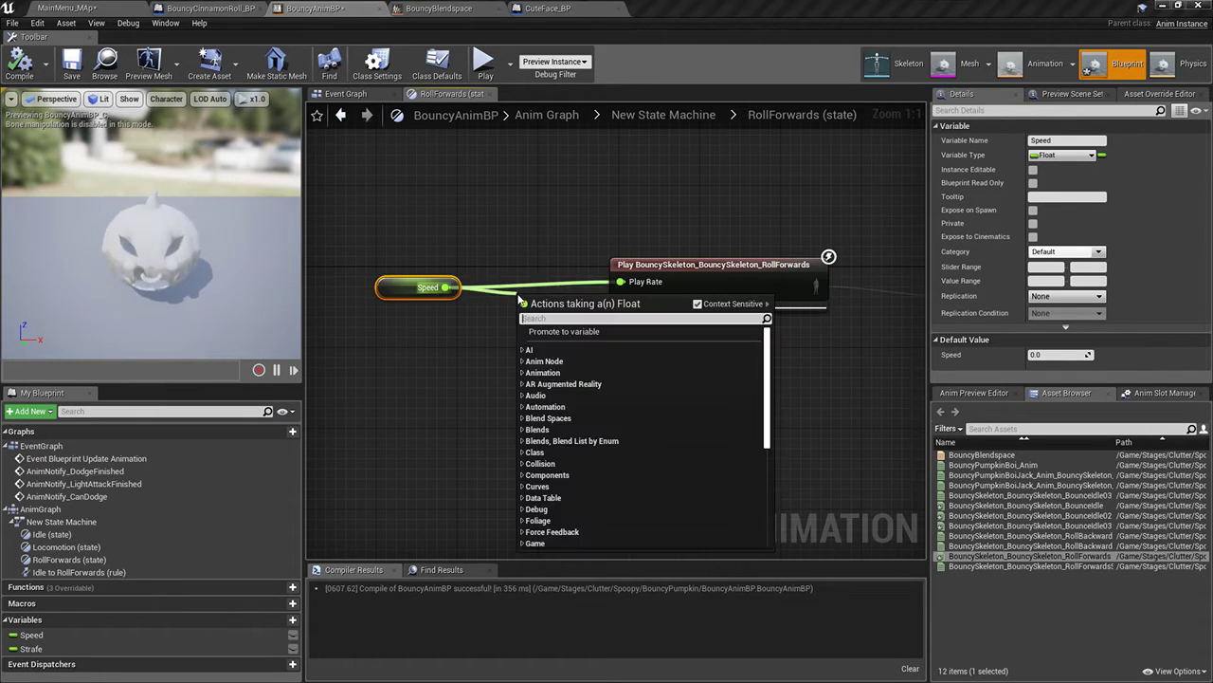
pyautogui.write('/')
pyautogui.press('Up')
pyautogui.press('Up')
pyautogui.press('Return')
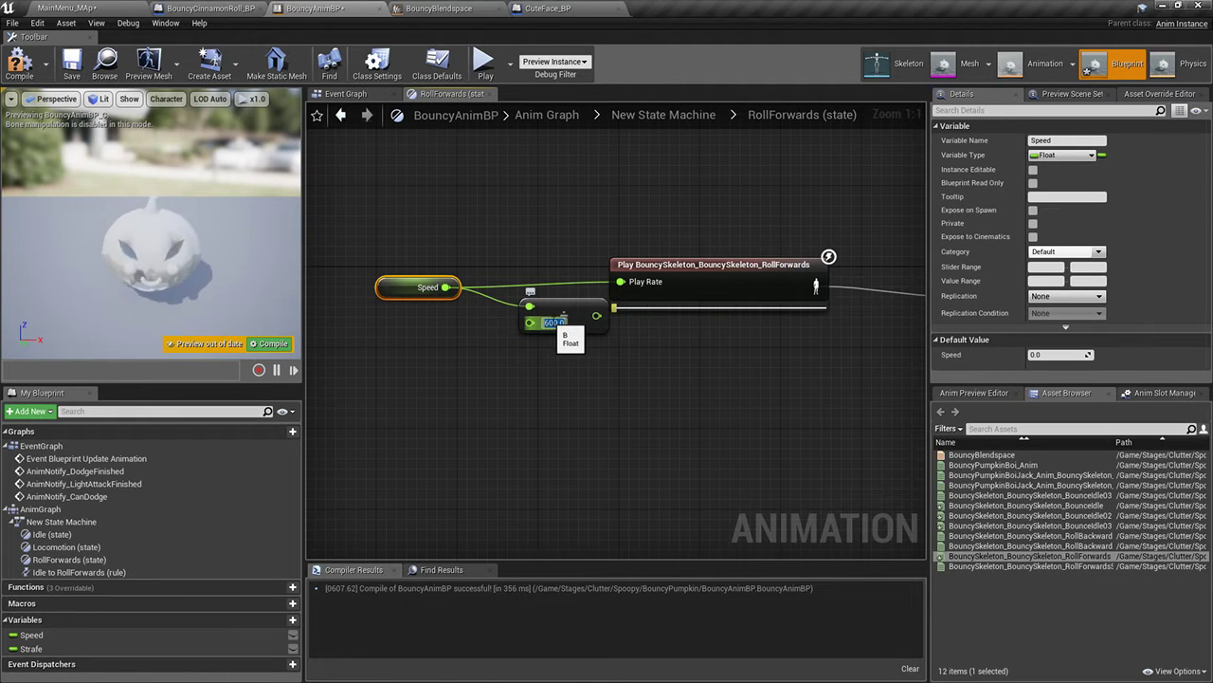
pyautogui.write('600')
pyautogui.press('Return')
pyautogui.moveTo(575, 302); pyautogui.dragTo(565, 283)
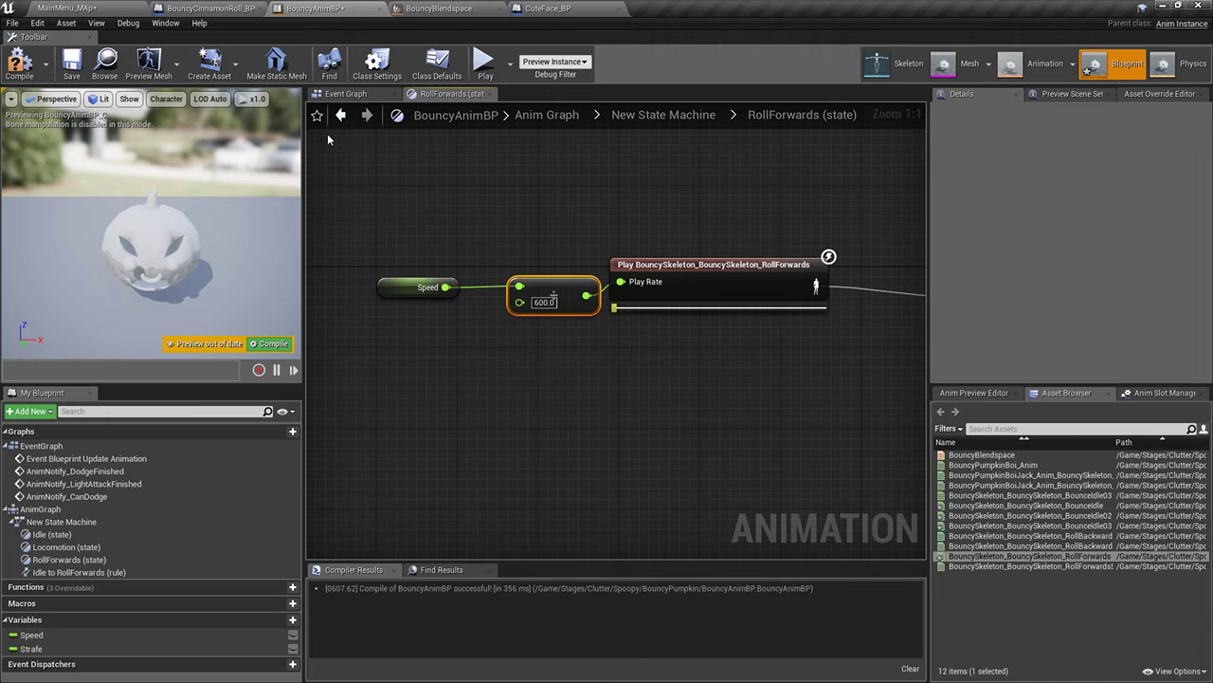
pyautogui.click(19, 63)
pyautogui.moveTo(510, 162); pyautogui.dragTo(488, 163, button='right')
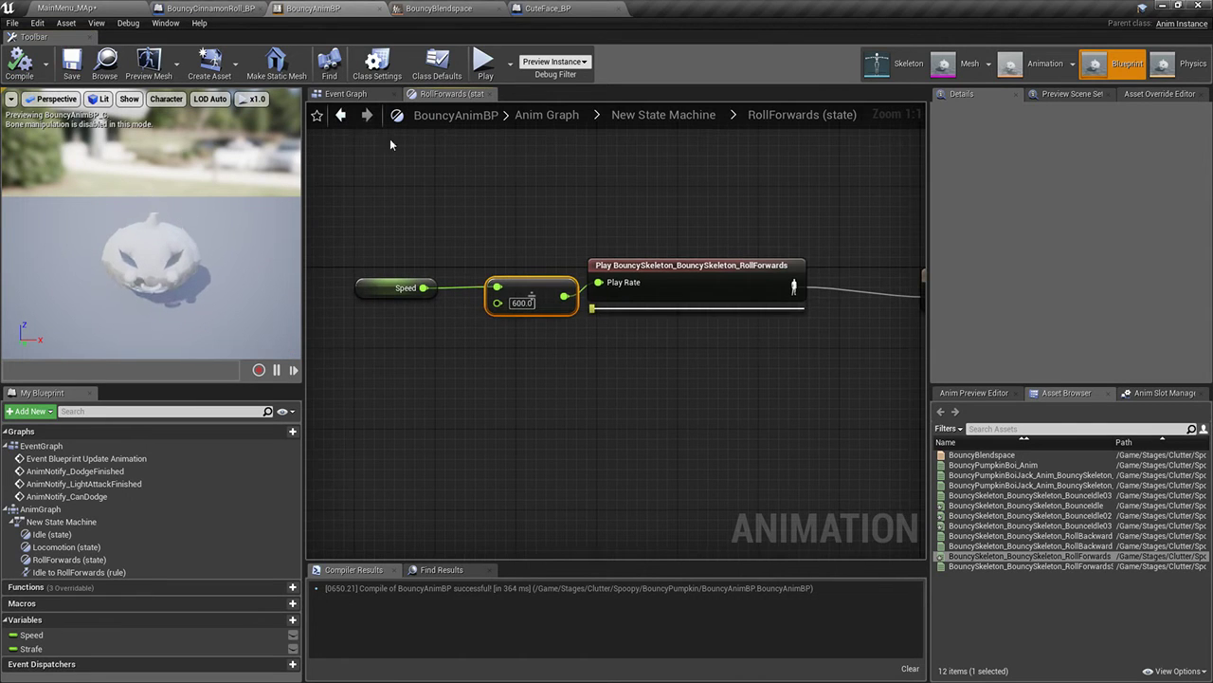
# Set the Speed variable's default value to 300.0 and compile BouncyAnimBP
pyautogui.click(372, 287)
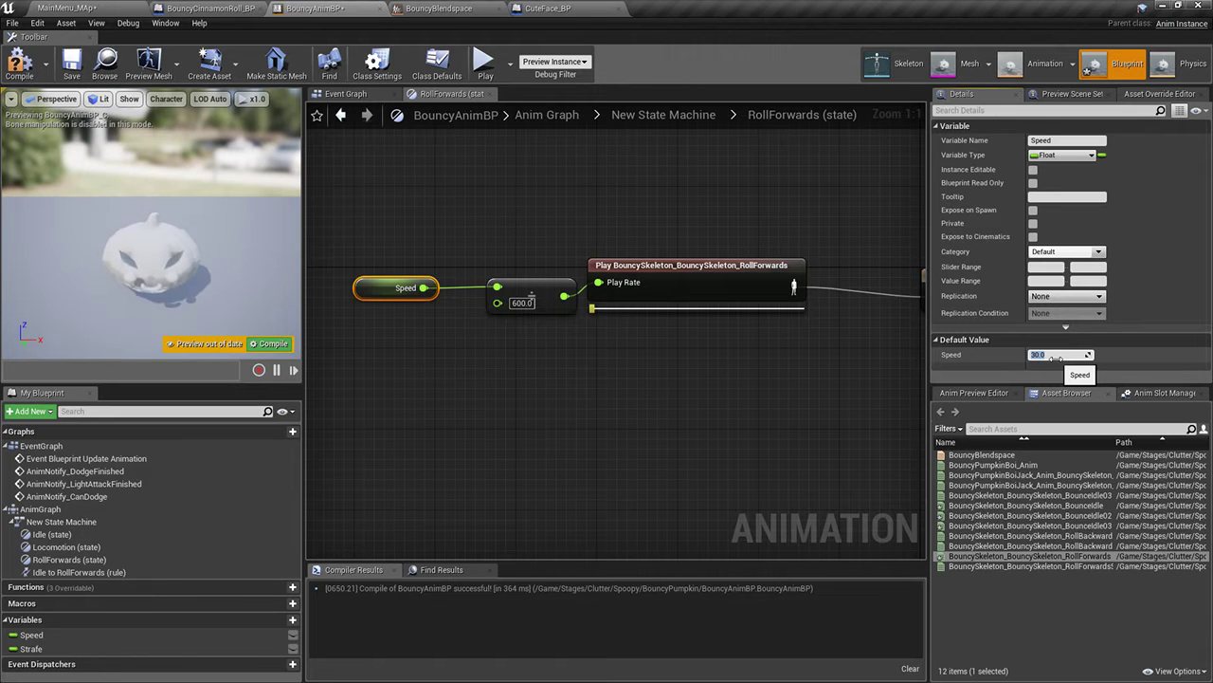
pyautogui.press('Return')
pyautogui.click(19, 64)
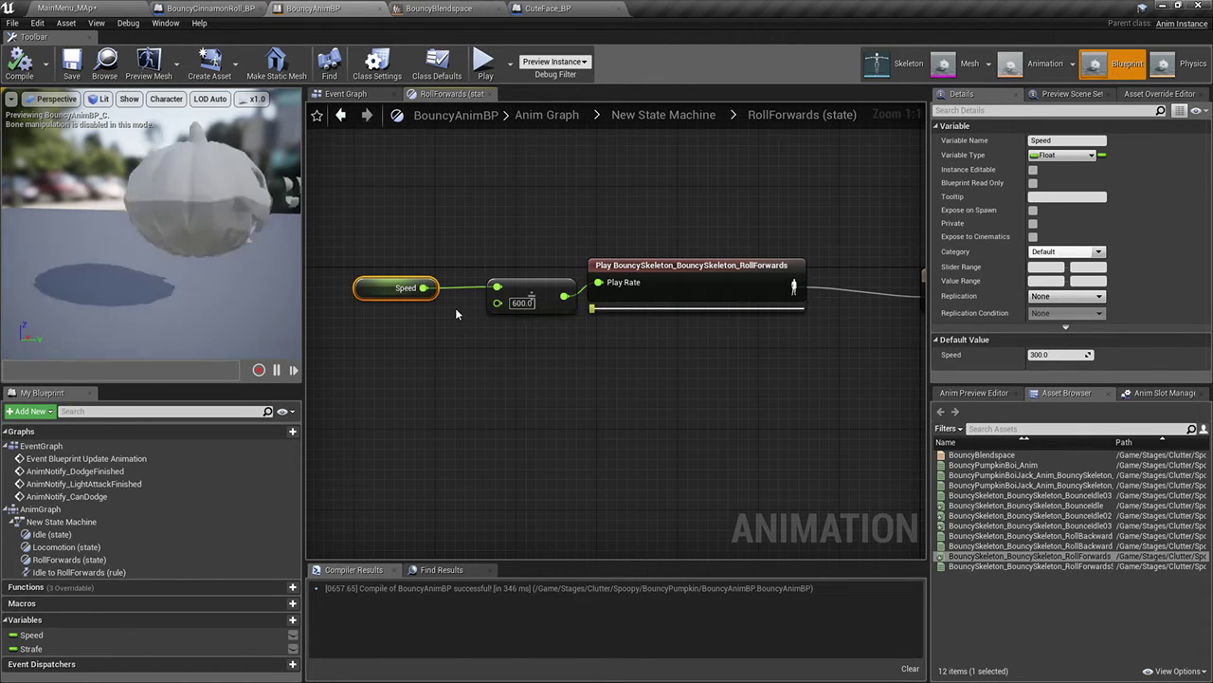
# Try a Speed default of 1.0 and a divisor of 1.0, compiling BouncyAnimBP after each change
pyautogui.moveTo(368, 239); pyautogui.dragTo(408, 294)
pyautogui.click(1059, 354)
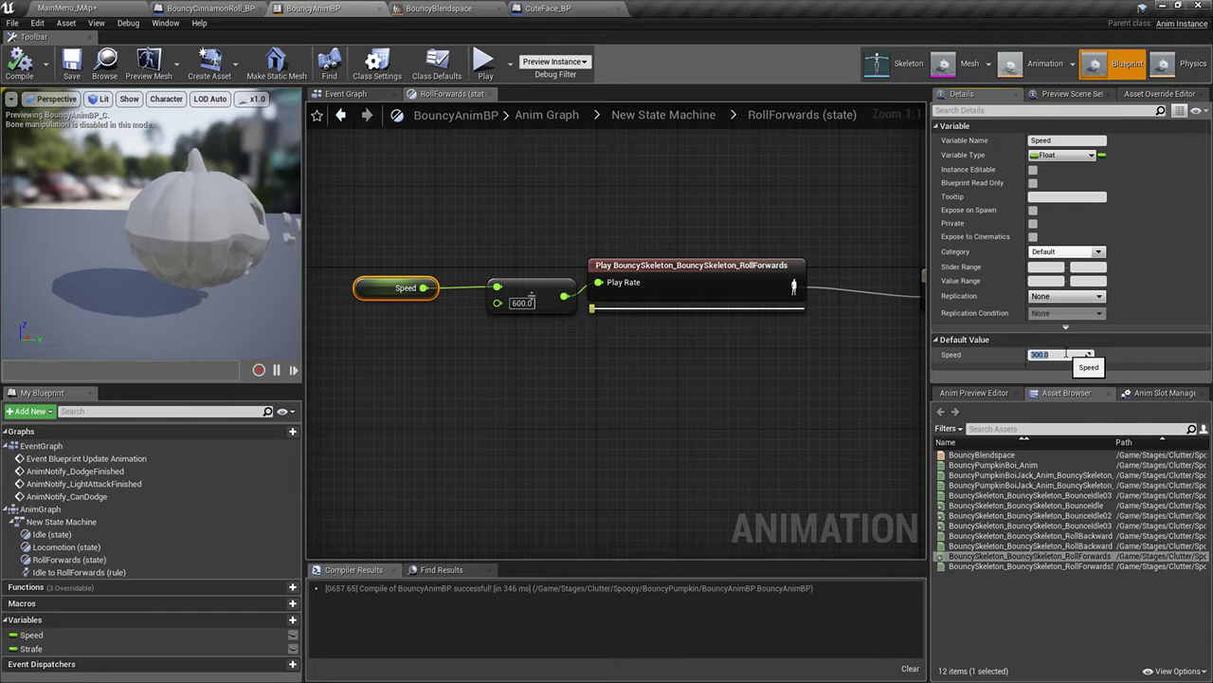
pyautogui.write('1')
pyautogui.press('Return')
pyautogui.click(21, 62)
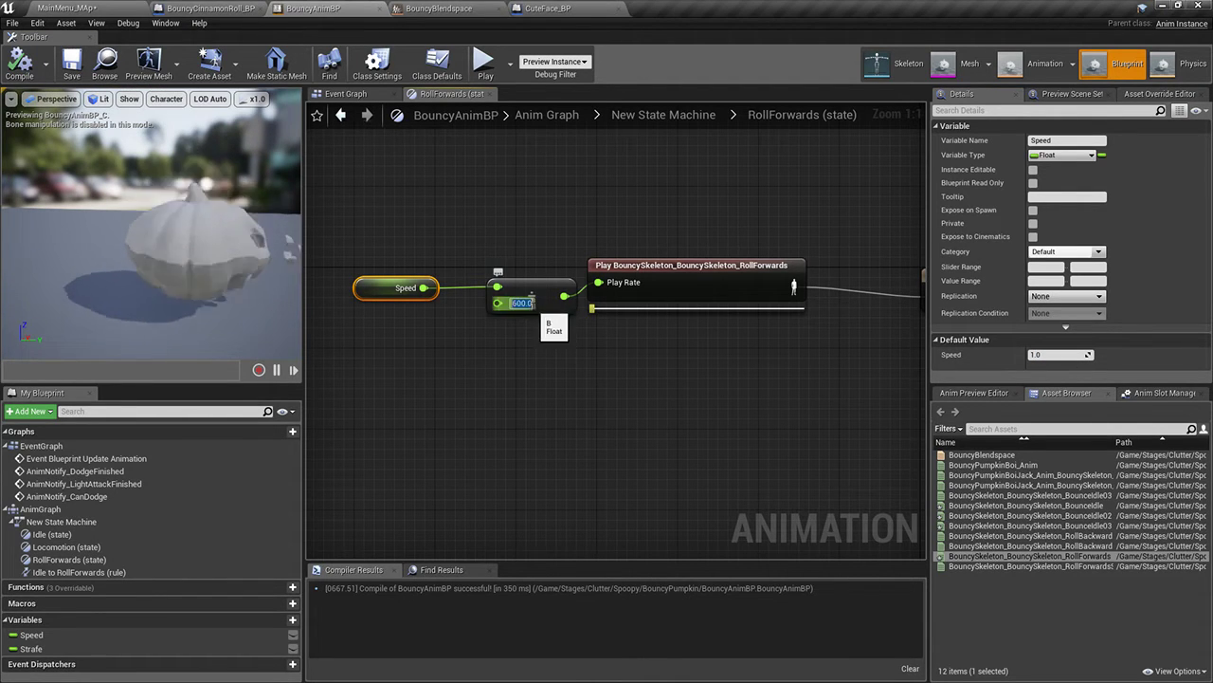
pyautogui.click(21, 62)
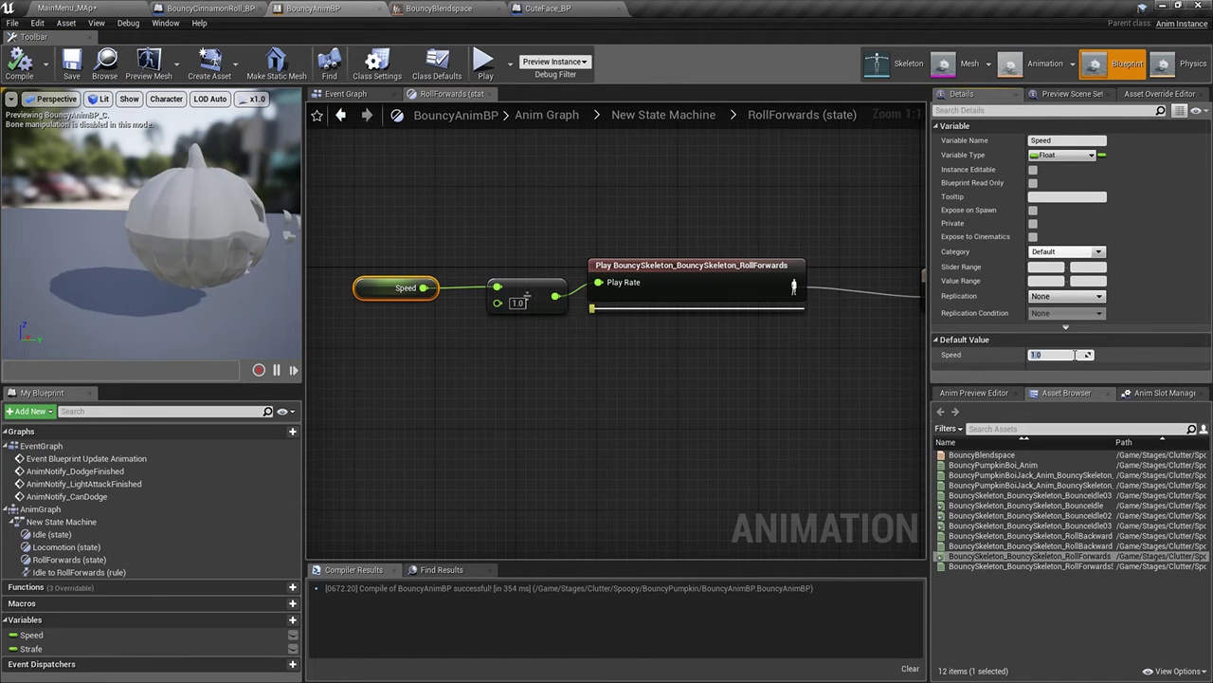
# Set the Speed default to 300.0, compile and save BouncyAnimBP, and return to New State Machine
pyautogui.click(20, 63)
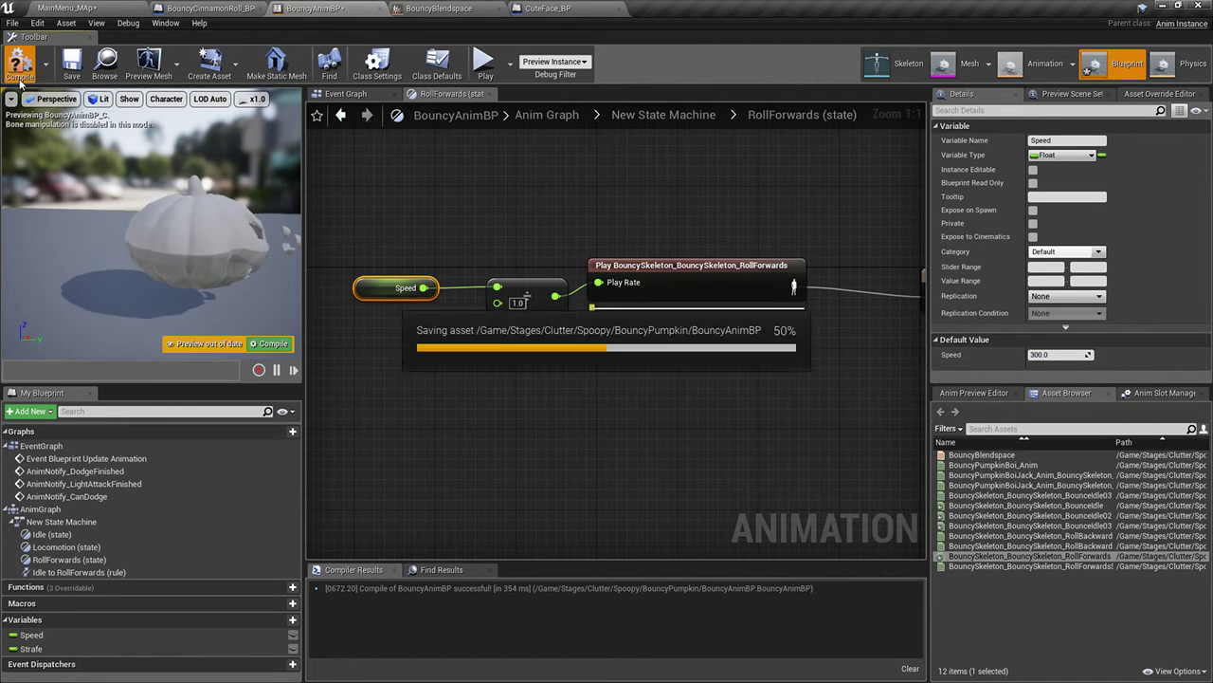
pyautogui.click(345, 93)
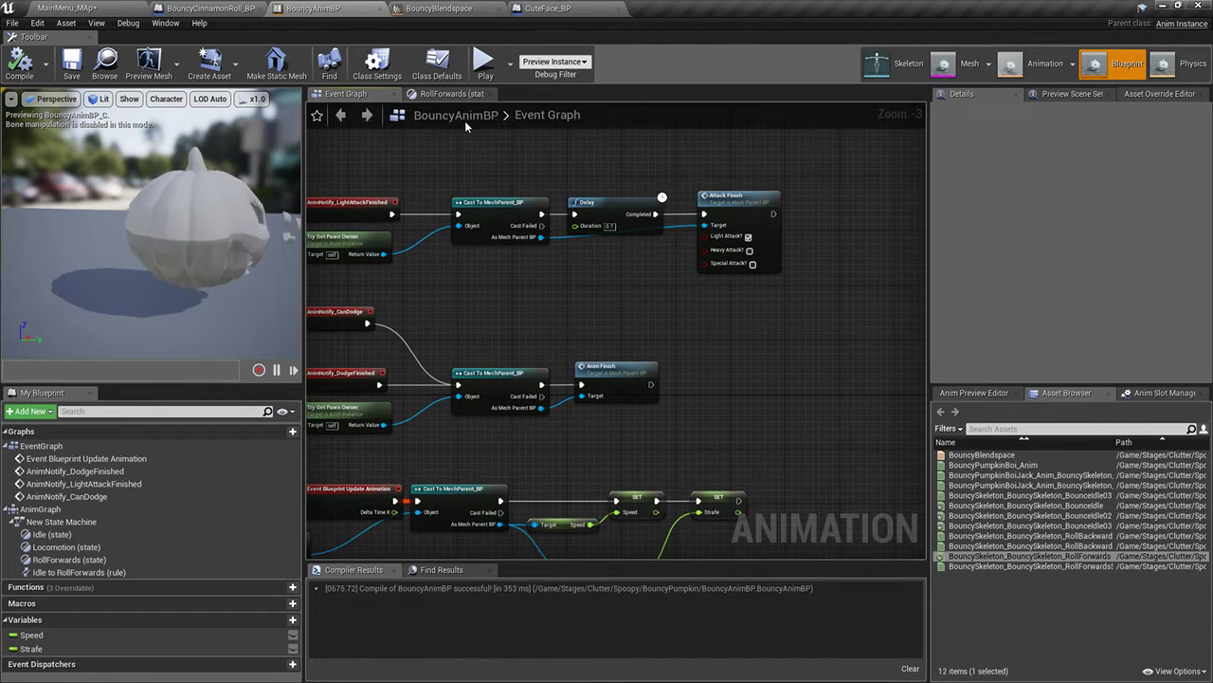
pyautogui.click(452, 93)
pyautogui.click(664, 114)
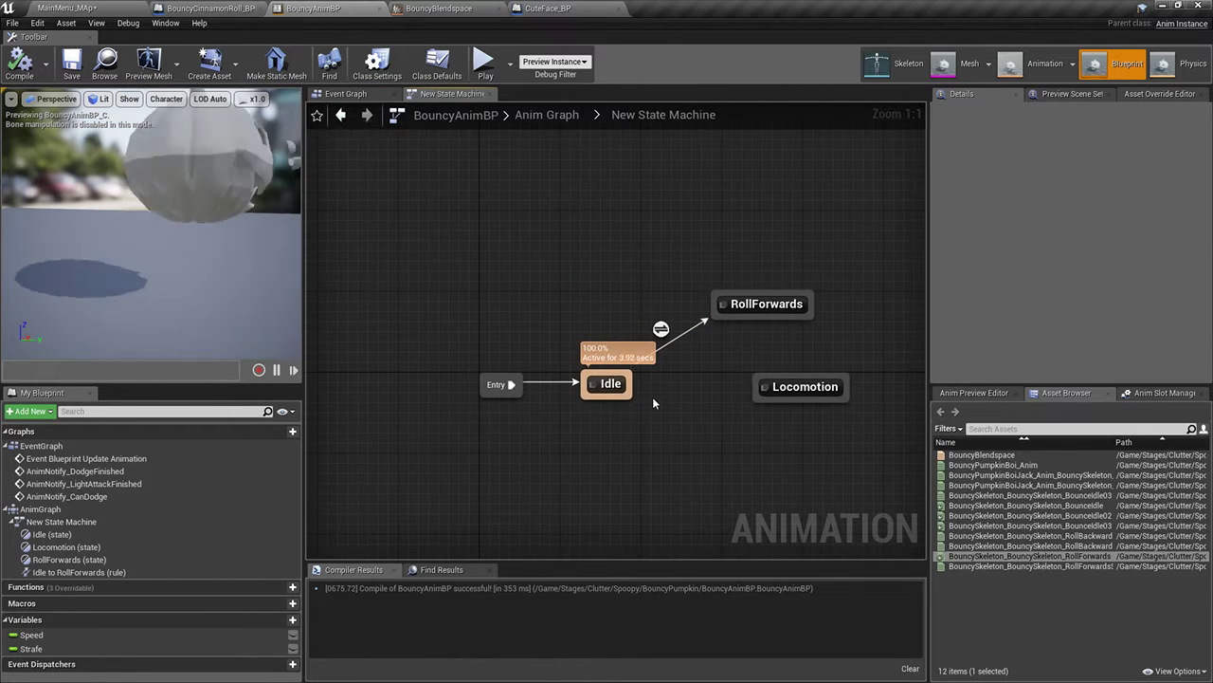
pyautogui.moveTo(652, 397); pyautogui.dragTo(552, 358, button='right')
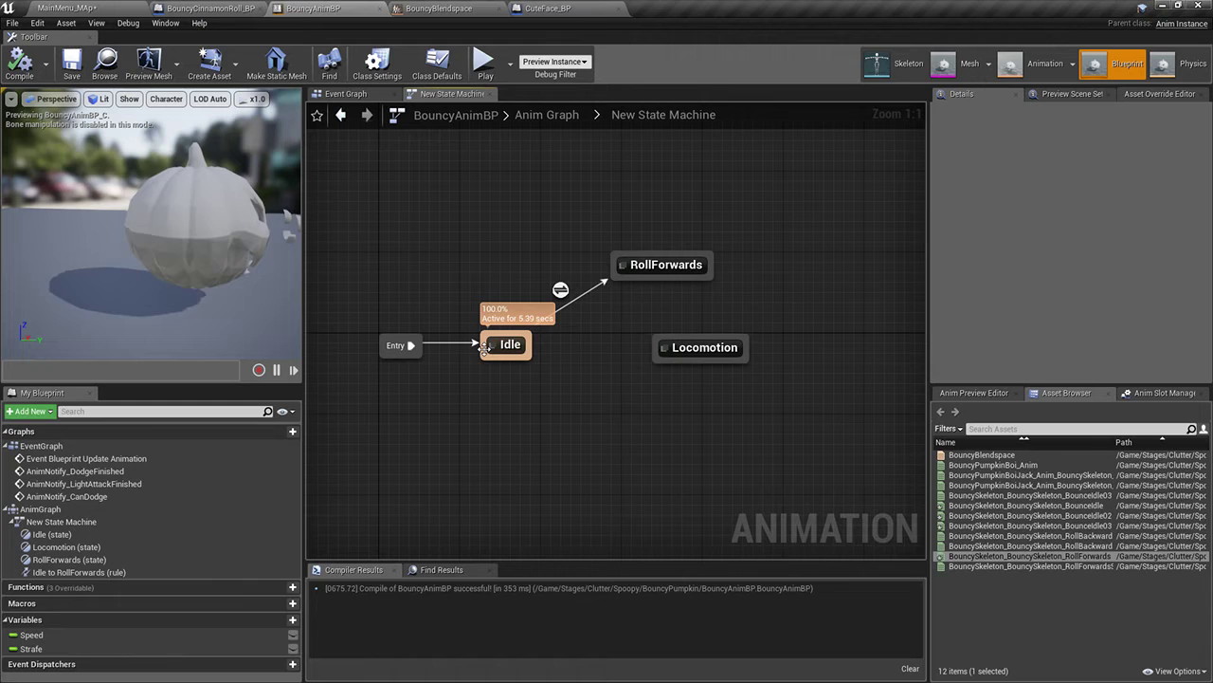
# Examine the details of the Speed and Strafe variables and of the Idle to RollForwards transition
pyautogui.click(36, 649)
pyautogui.click(35, 634)
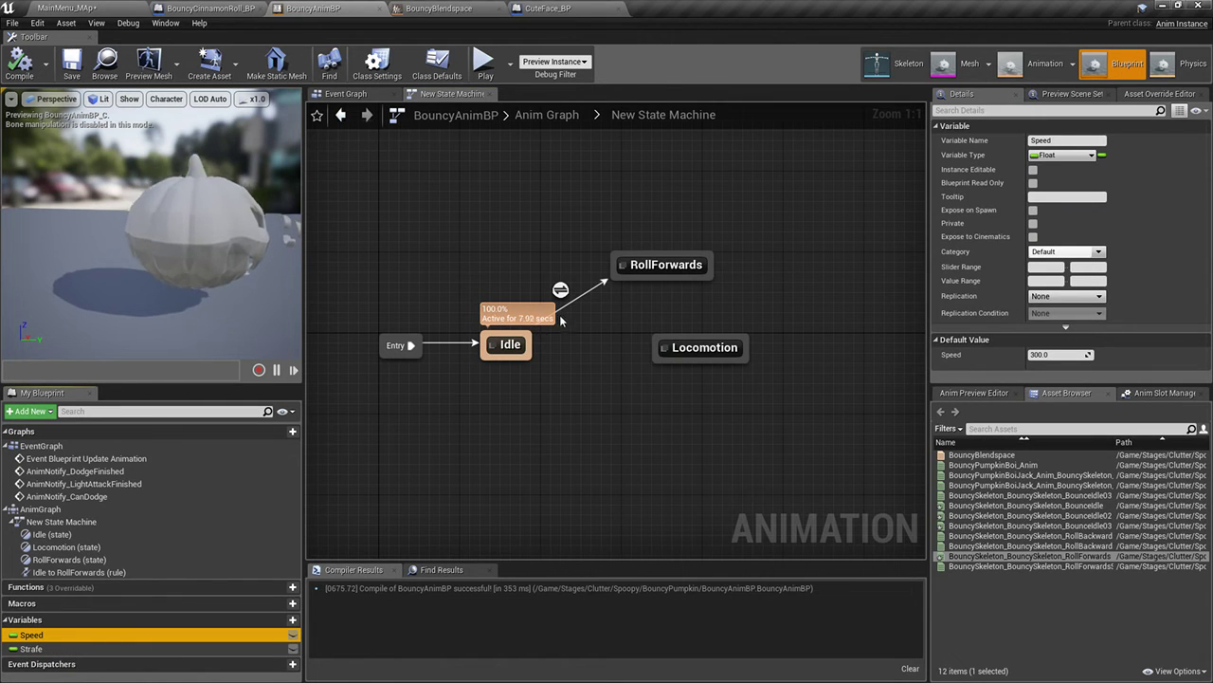
pyautogui.click(560, 290)
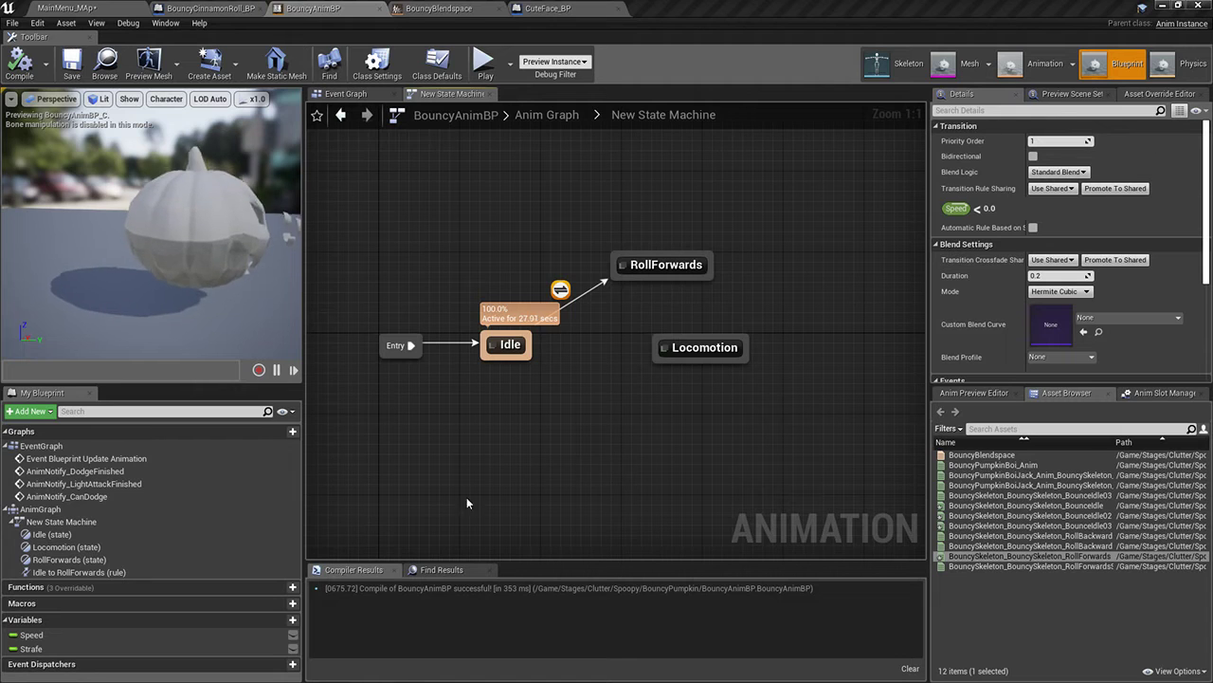
pyautogui.moveTo(548, 345); pyautogui.dragTo(580, 401, button='right')
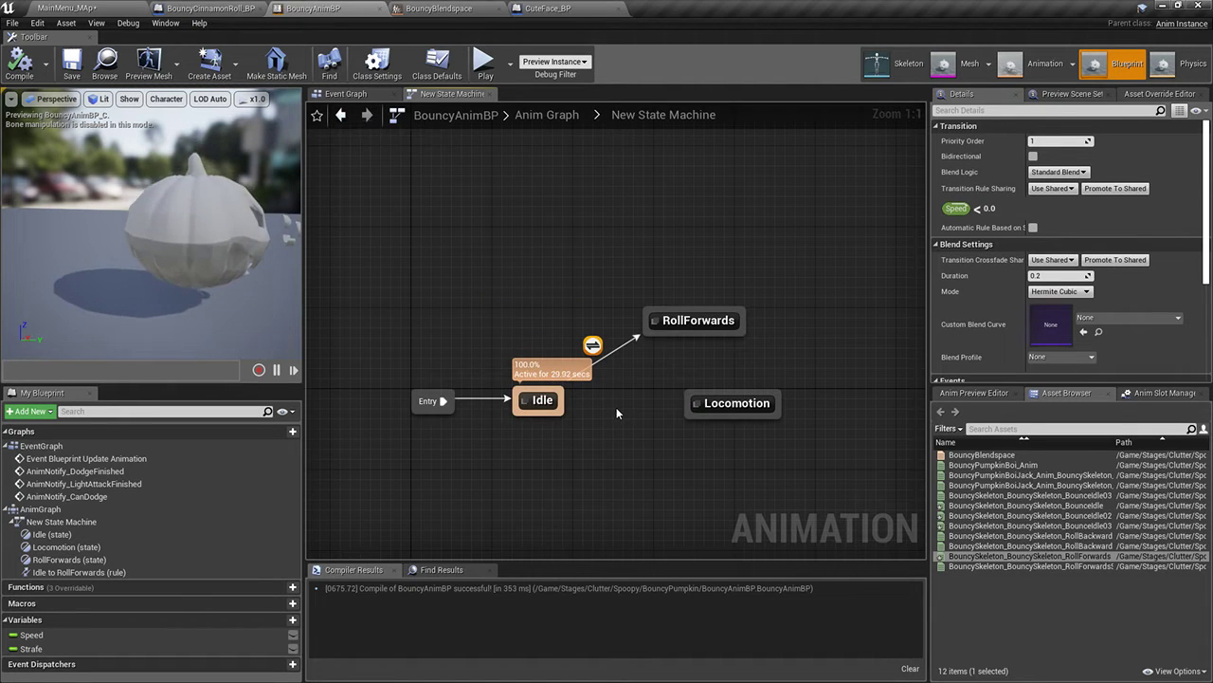
pyautogui.click(53, 651)
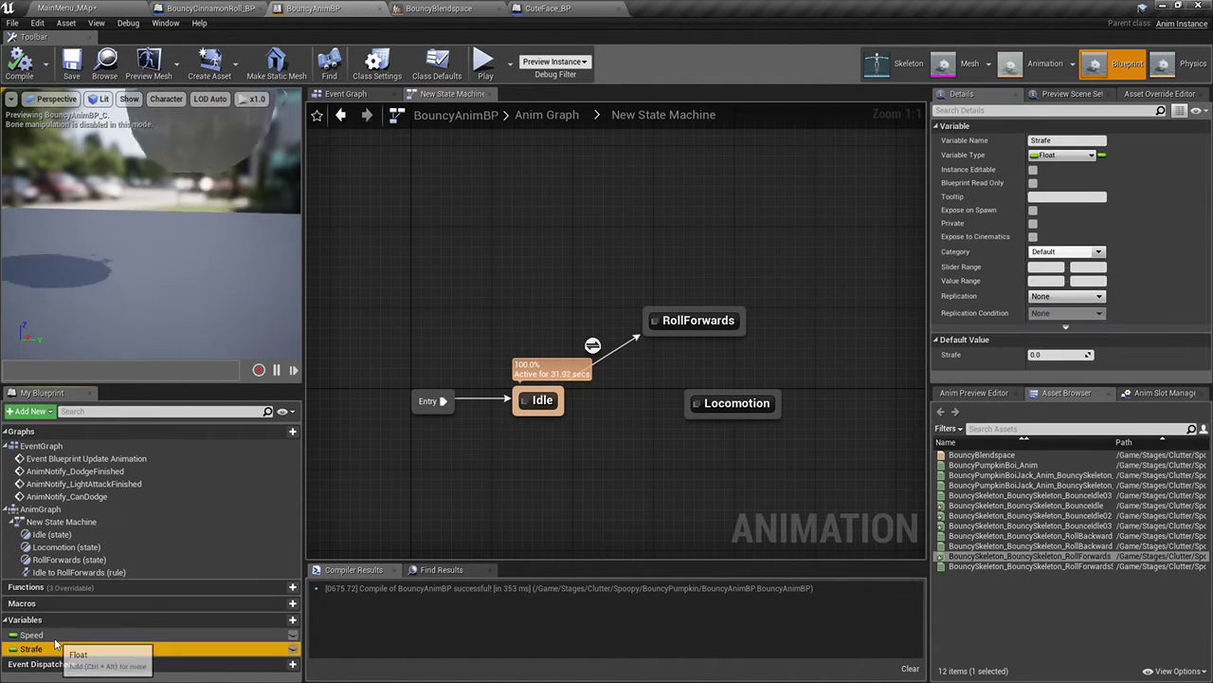
pyautogui.click(149, 633)
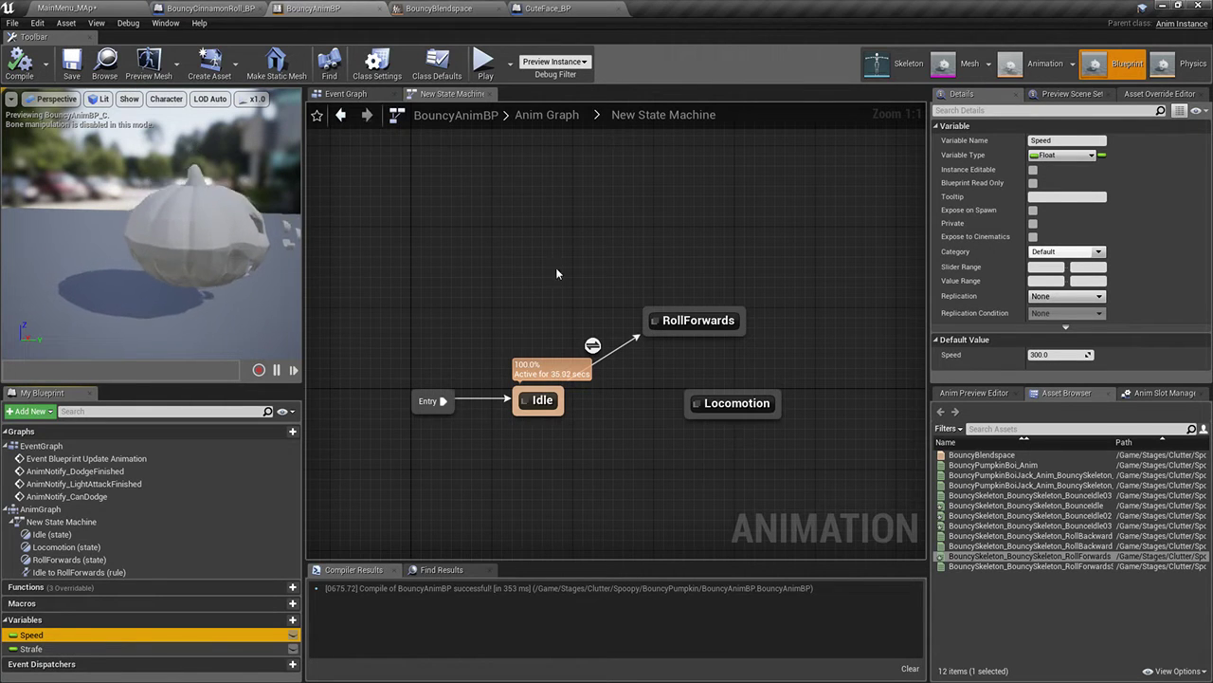
# In the RollForwards state, set the Speed divisor to 600.0, then compile and save BouncyAnimBP
pyautogui.doubleClick(689, 327)
pyautogui.moveTo(689, 327); pyautogui.dragTo(852, 390, button='right')
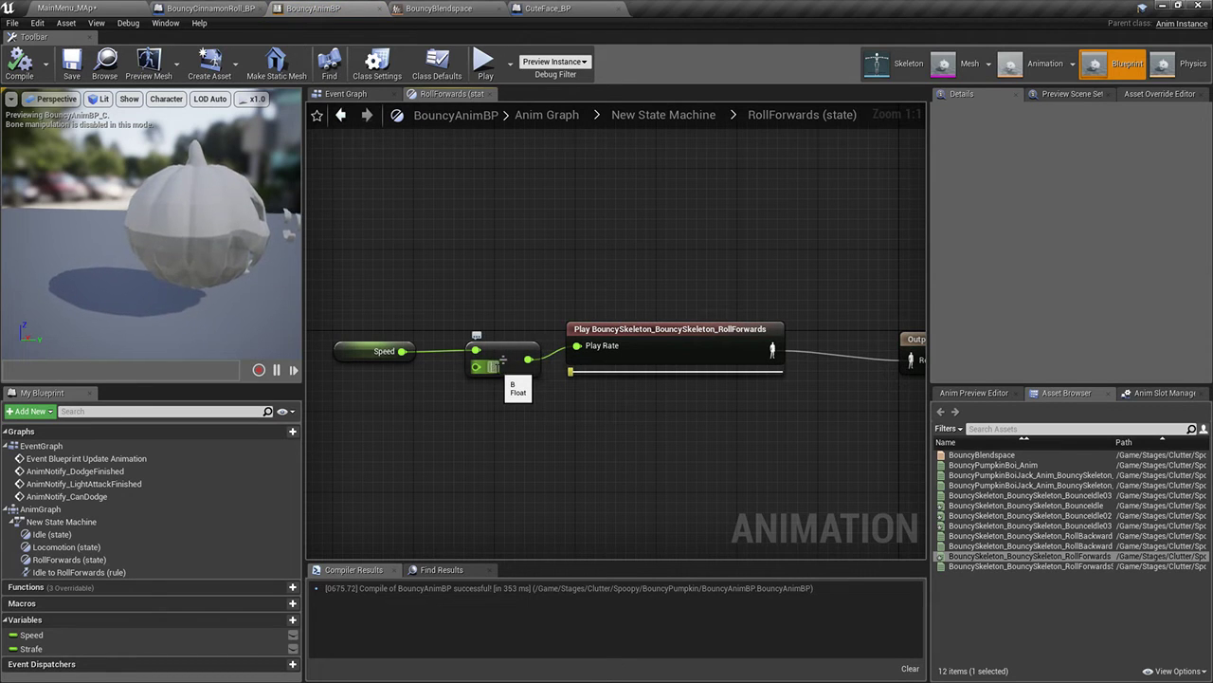
pyautogui.click(19, 64)
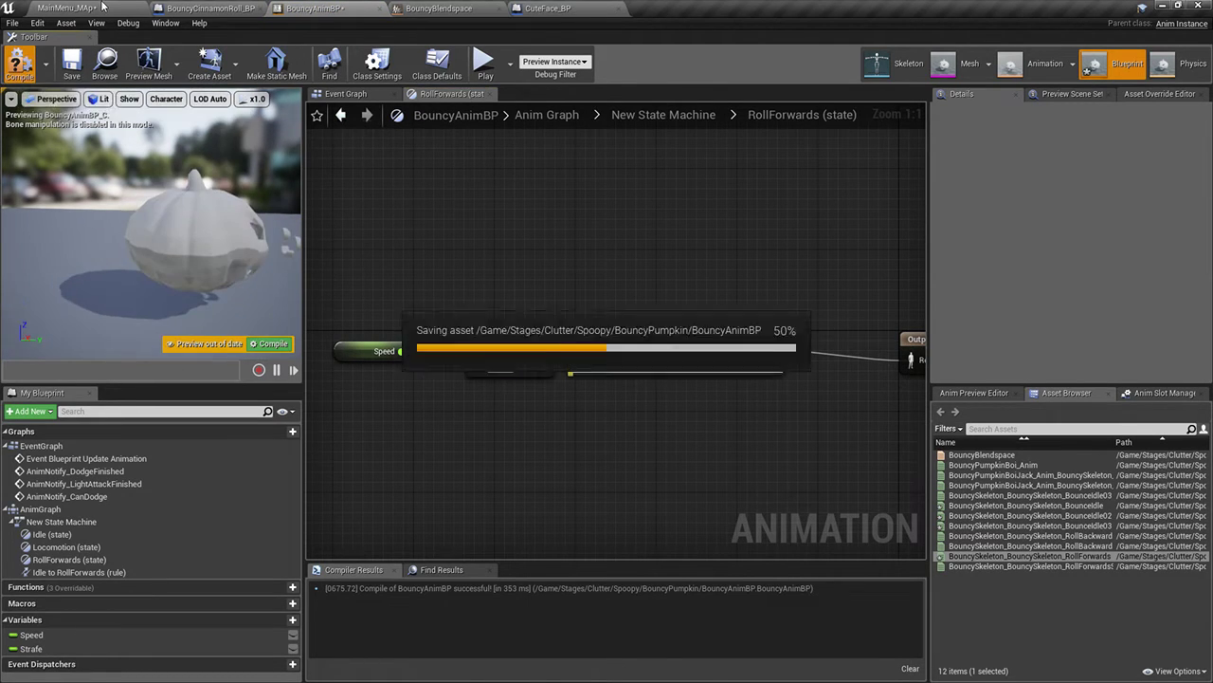
# Play the MainMenu_MAp level and move the cinnamon roll forward to test the speed-scaled rolling, then stop playing
pyautogui.click(66, 8)
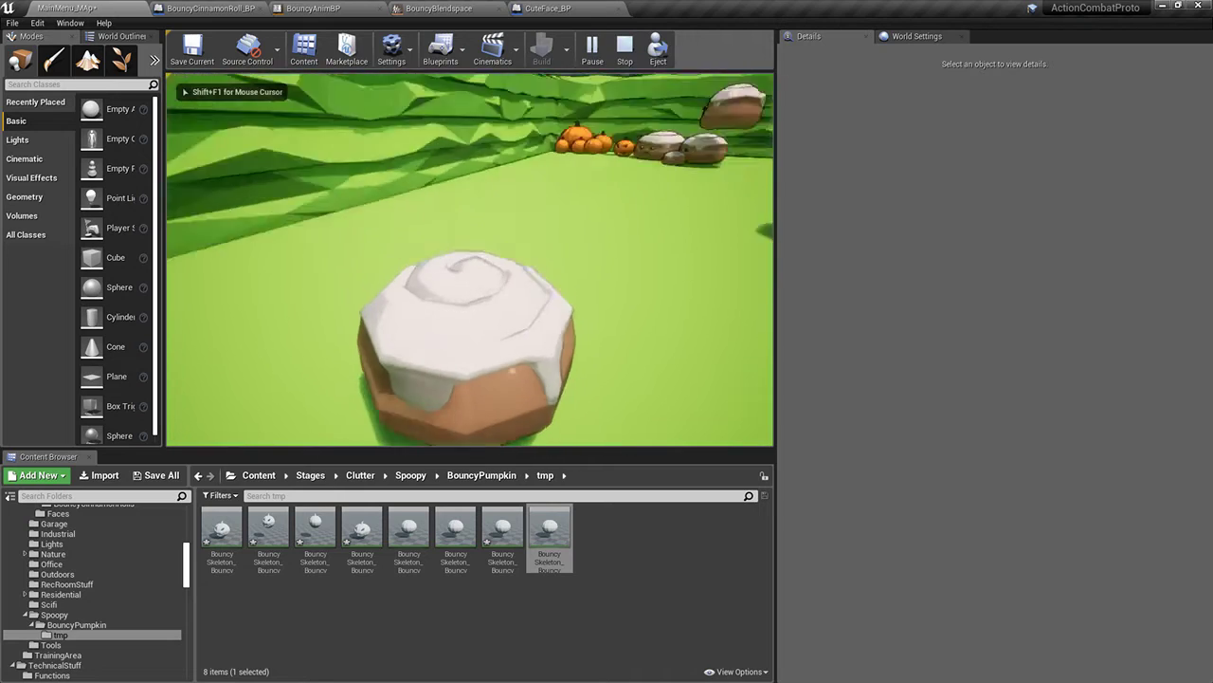
pyautogui.press('w')
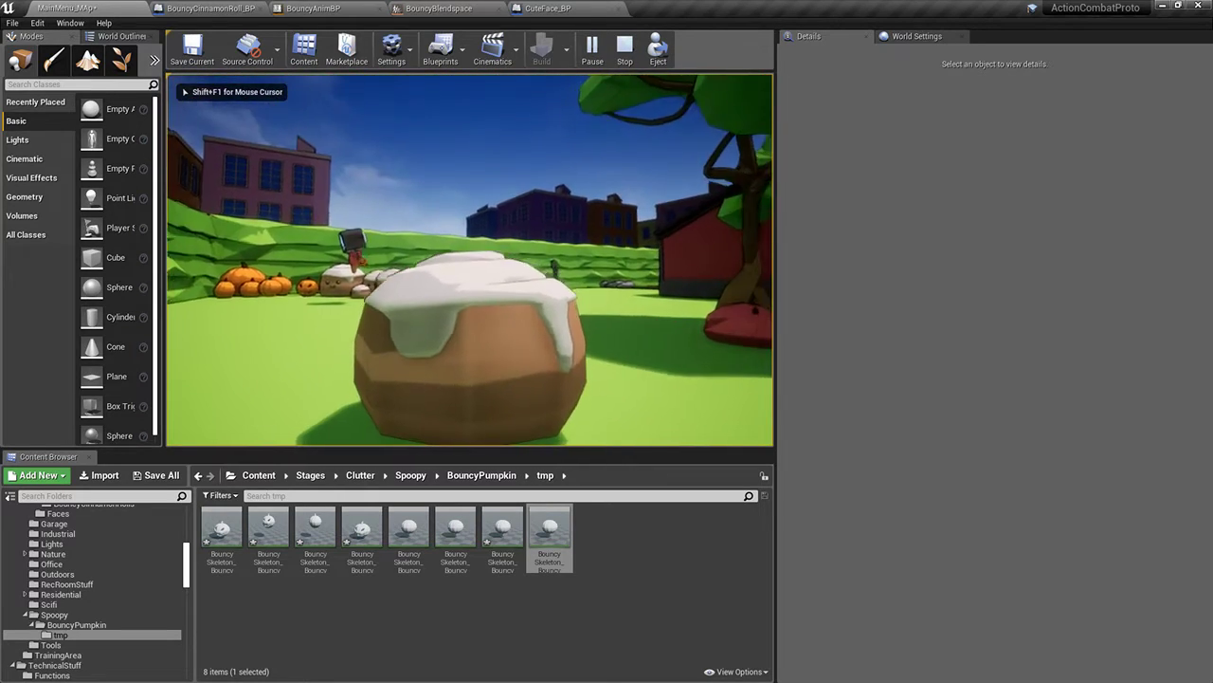
pyautogui.press('Escape')
# Examine how BouncyAnimBP's Event Blueprint Update Animation chain sets Speed and Strafe from the MechParent_BP cast
pyautogui.click(585, 8)
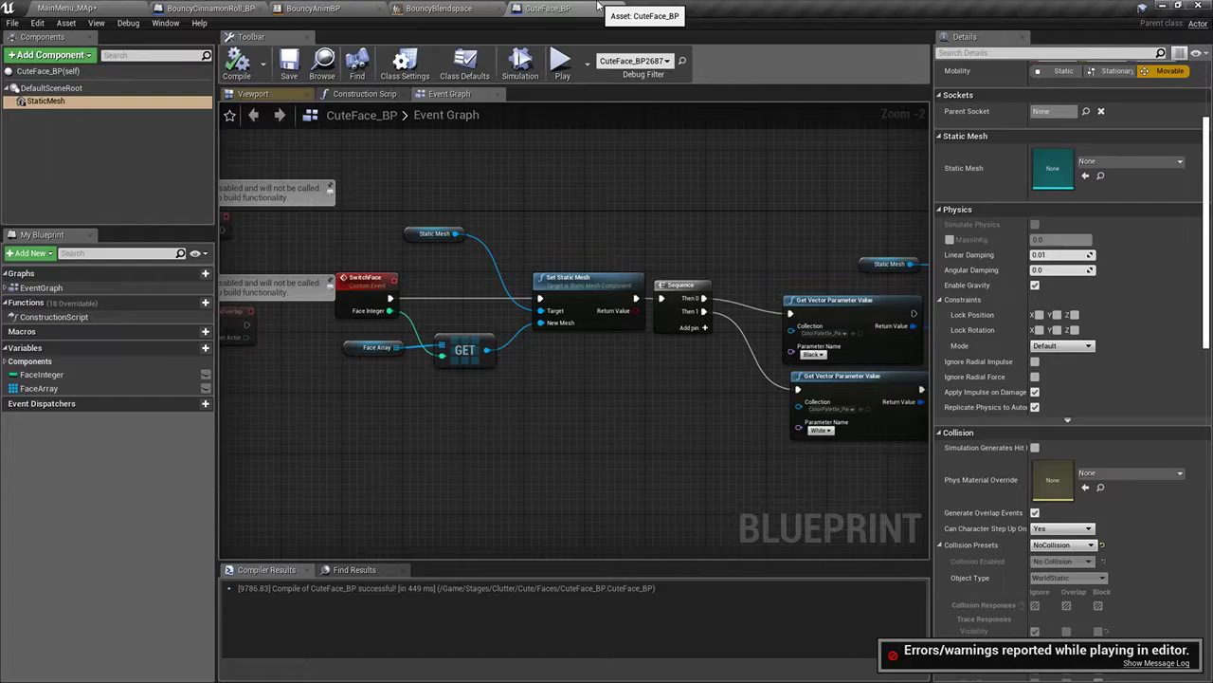
pyautogui.click(314, 9)
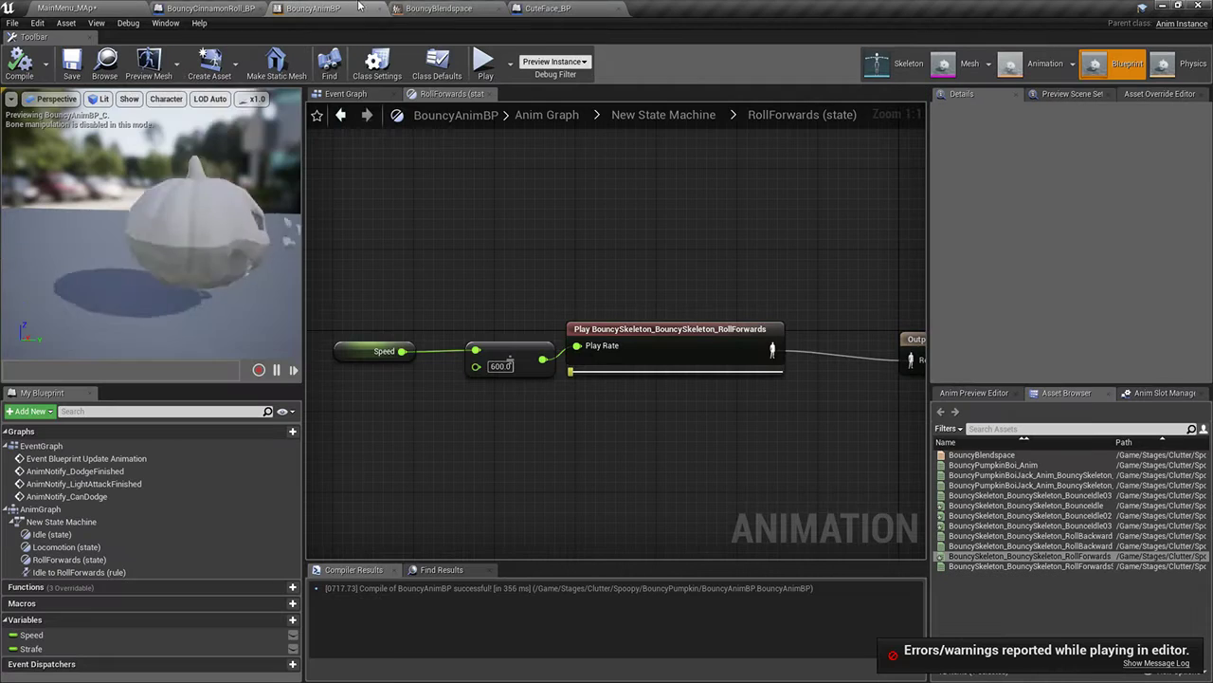
pyautogui.click(387, 94)
pyautogui.moveTo(634, 476); pyautogui.dragTo(710, 264, button='right')
pyautogui.scroll(3, 736, 279)
pyautogui.moveTo(470, 376); pyautogui.dragTo(686, 388, button='right')
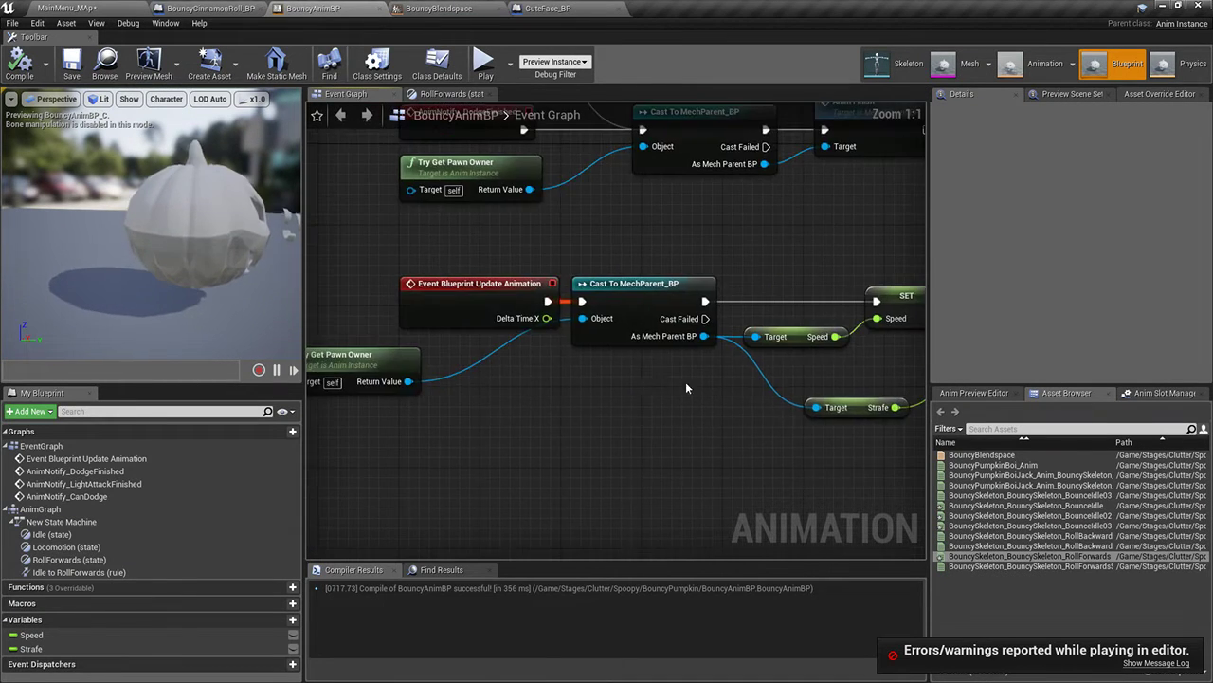
pyautogui.click(664, 320)
pyautogui.moveTo(776, 342); pyautogui.dragTo(712, 338, button='right')
pyautogui.click(753, 301)
pyautogui.moveTo(857, 333); pyautogui.dragTo(758, 348, button='right')
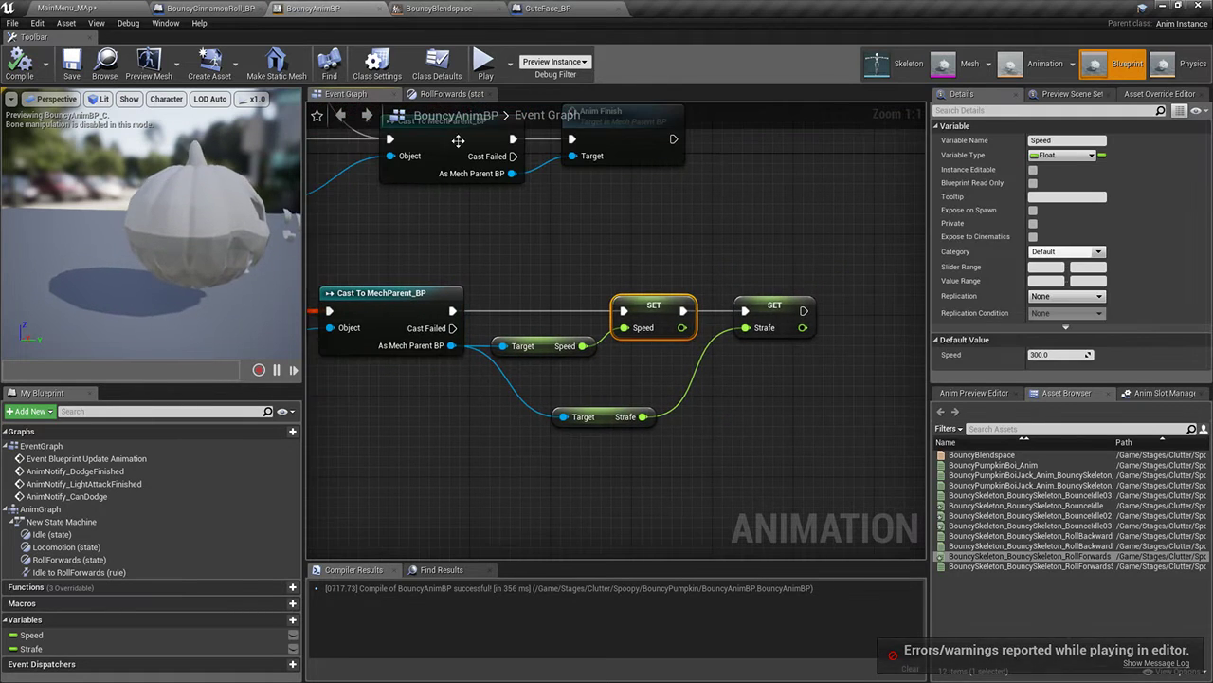
# In New State Machine, add a transition from RollForwards back to Idle and open its rule
pyautogui.click(449, 94)
pyautogui.click(664, 115)
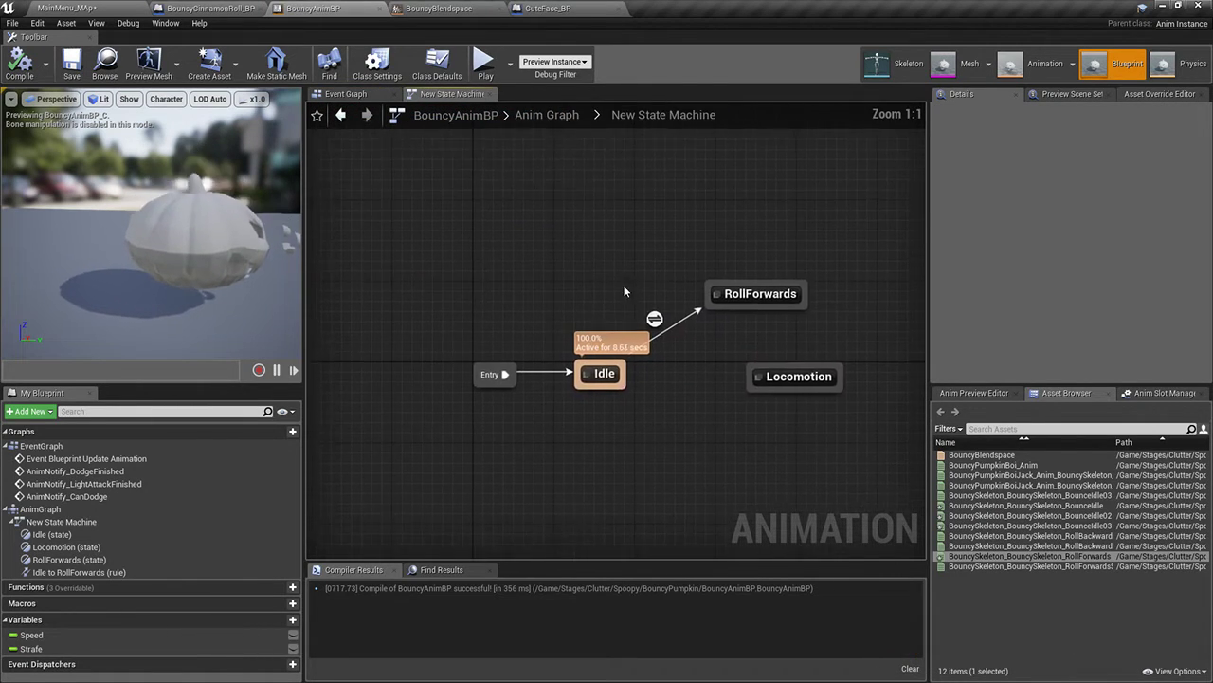
pyautogui.click(611, 305)
pyautogui.moveTo(611, 308); pyautogui.dragTo(583, 330, button='right')
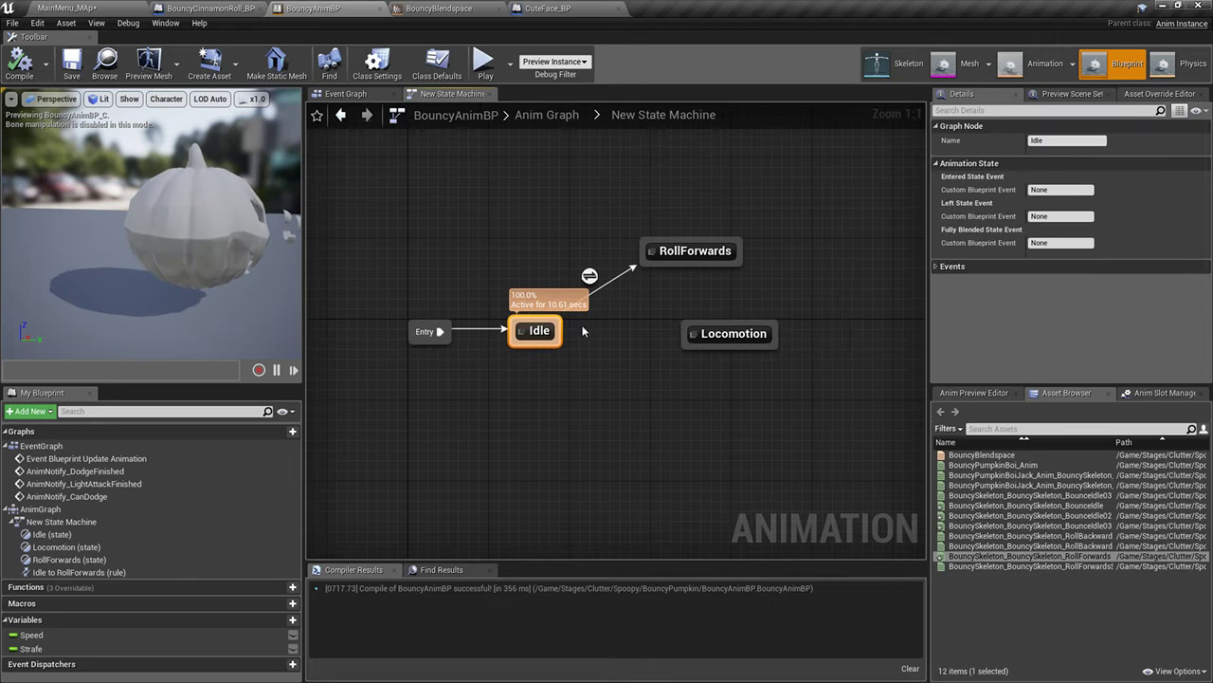
pyautogui.click(440, 329)
pyautogui.click(537, 339)
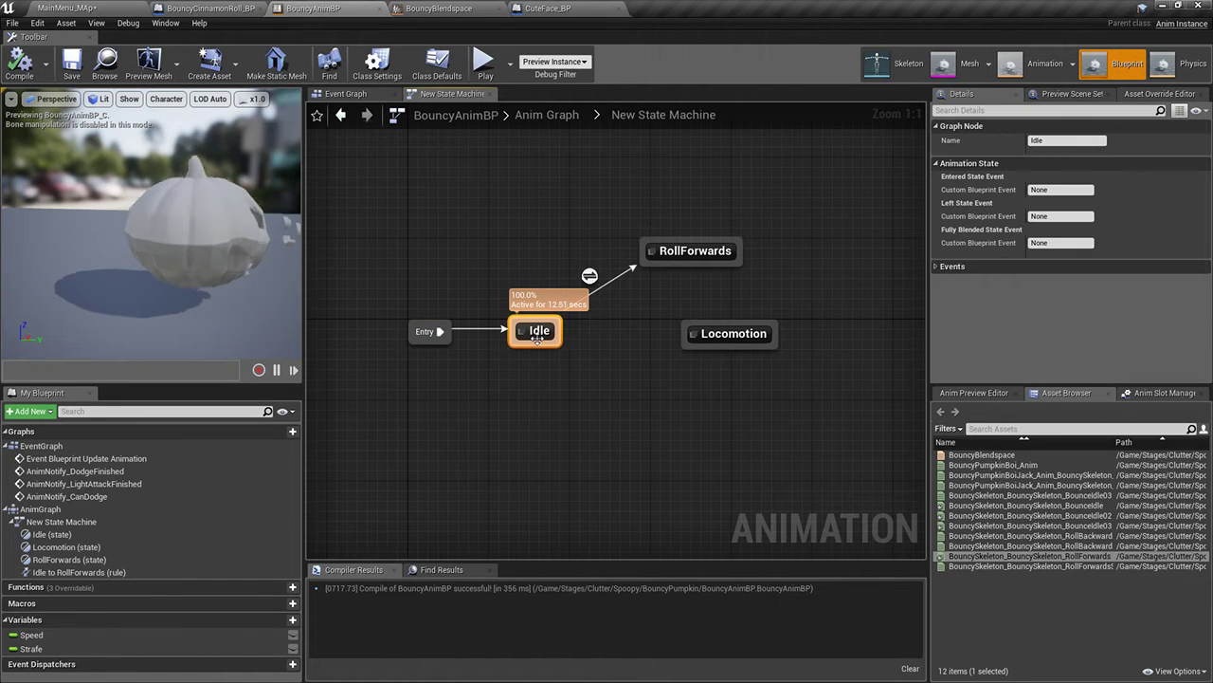
pyautogui.click(589, 277)
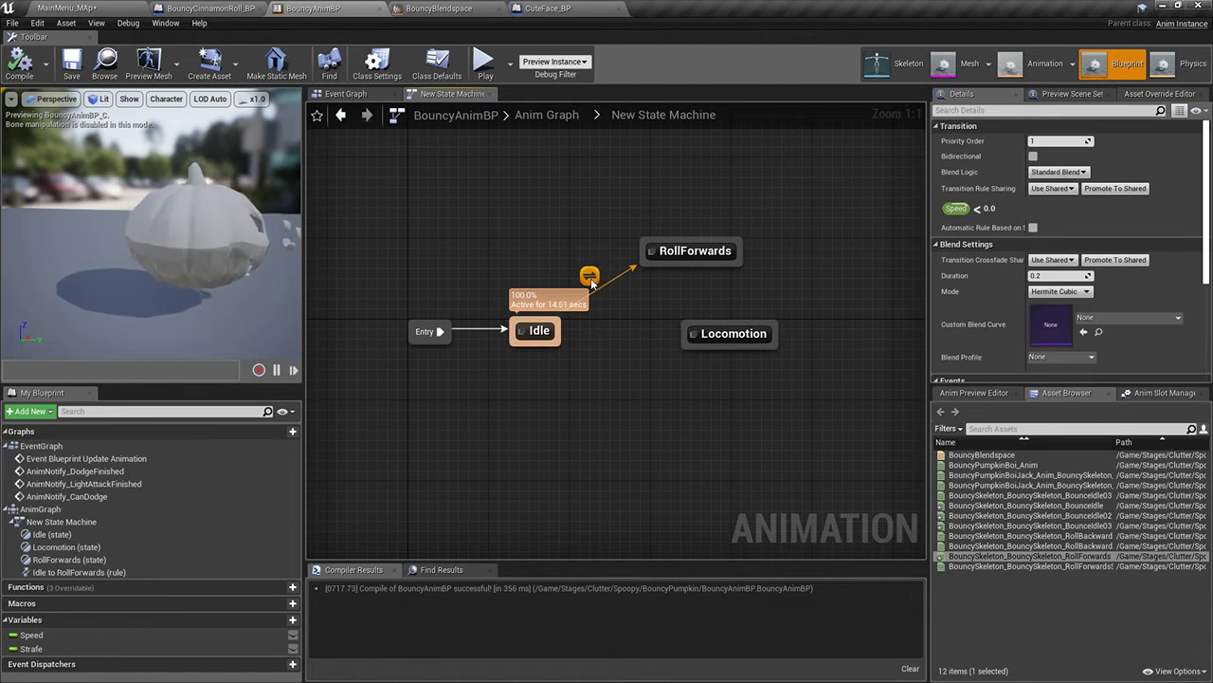
pyautogui.moveTo(649, 272); pyautogui.dragTo(540, 329)
pyautogui.doubleClick(613, 306)
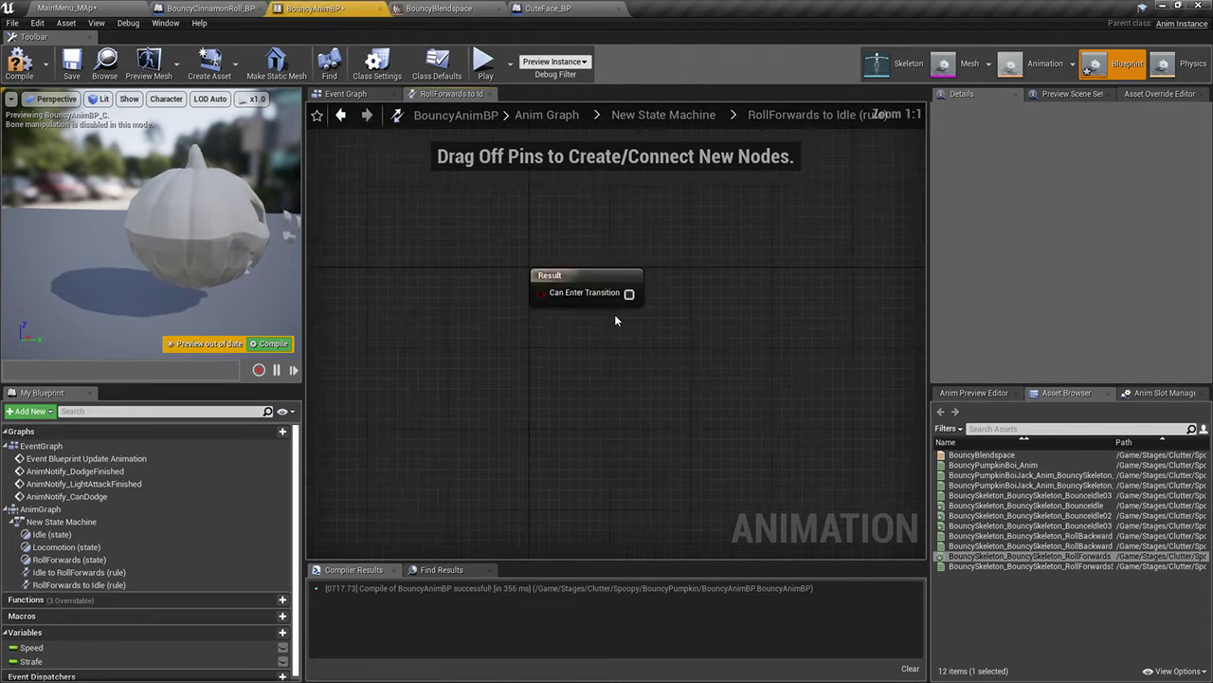
# Make the RollForwards to Idle rule pass when Speed is less than 0.0, then compile and return to New State Machine
pyautogui.moveTo(31, 648); pyautogui.dragTo(579, 380)
pyautogui.click(509, 329)
pyautogui.write('<')
pyautogui.click(626, 392)
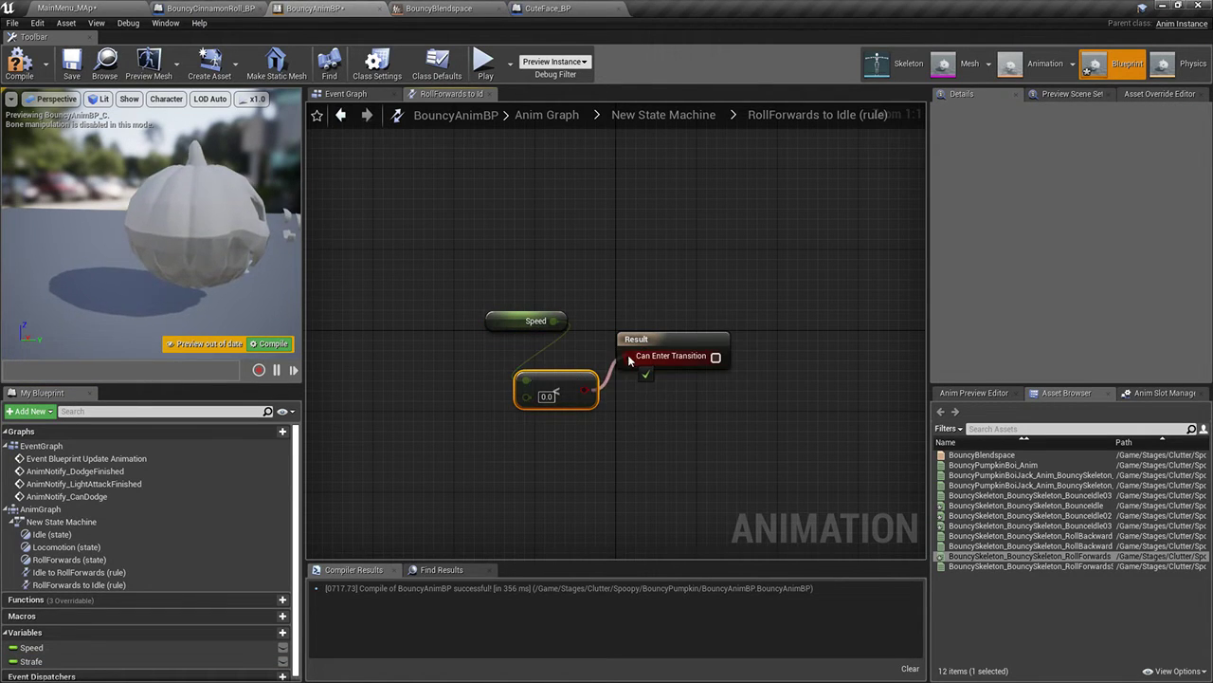
pyautogui.moveTo(483, 321); pyautogui.dragTo(402, 321)
pyautogui.moveTo(559, 387); pyautogui.dragTo(549, 346)
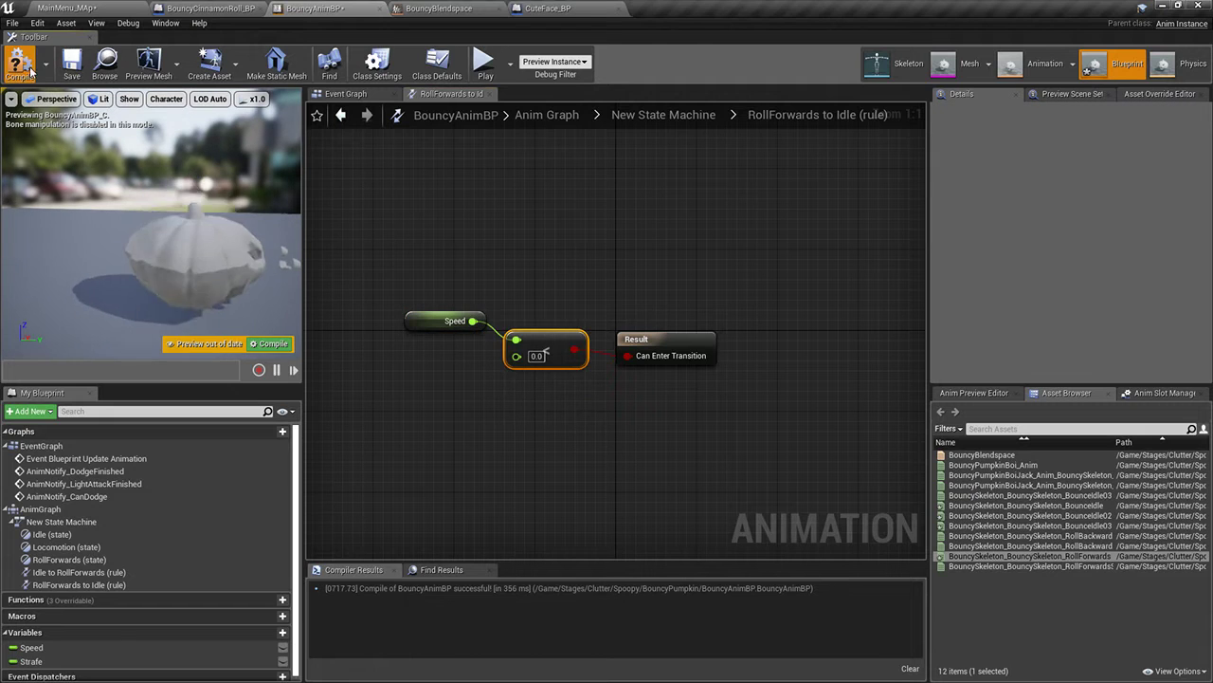
pyautogui.click(697, 112)
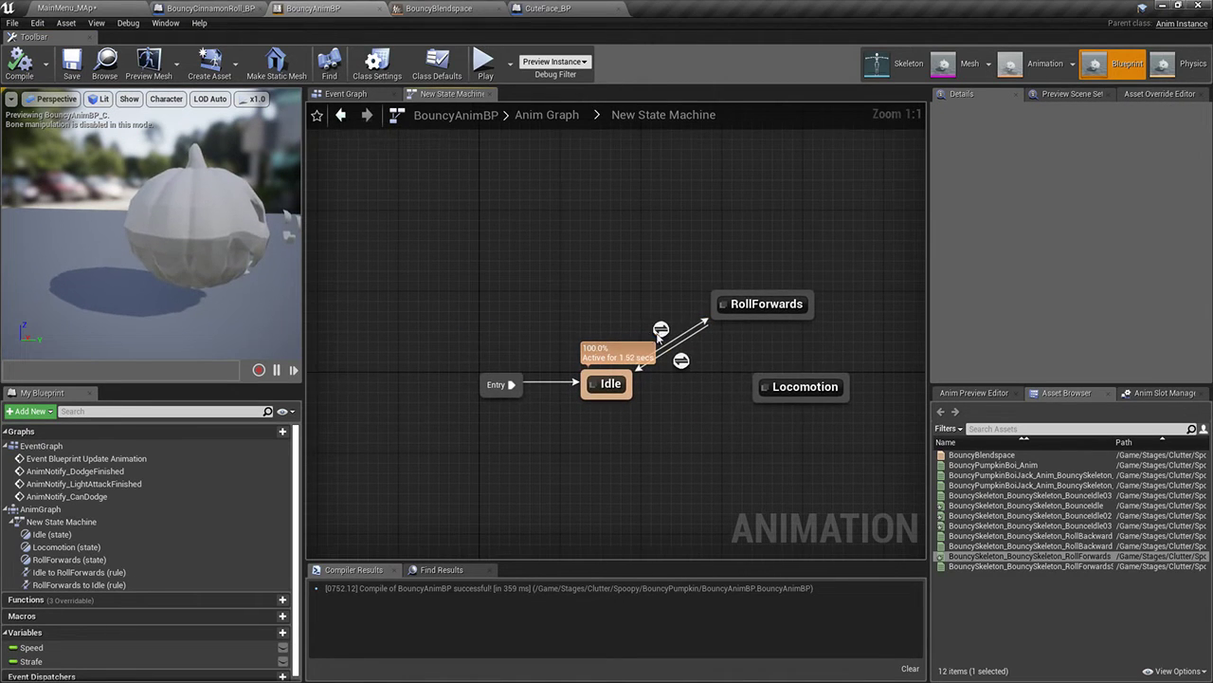
# Examine the Speed comparison in the Idle to RollForwards rule, recompile BouncyAnimBP and return to the Event Graph
pyautogui.click(661, 330)
pyautogui.doubleClick(663, 332)
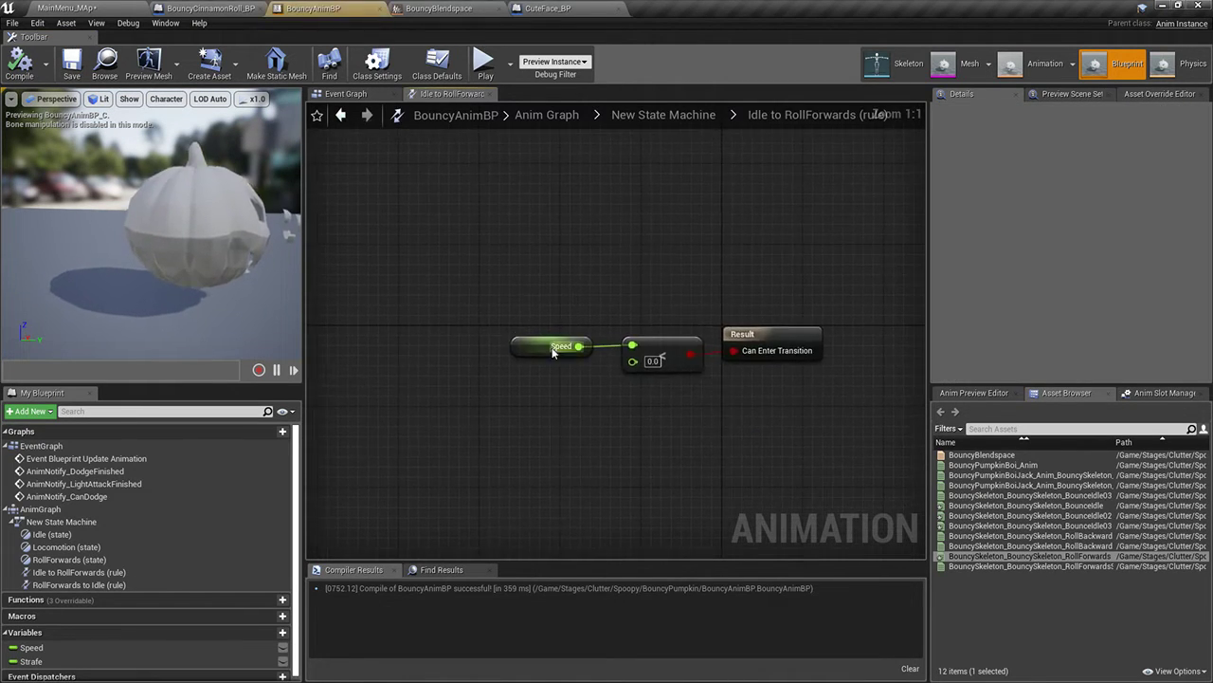
pyautogui.click(590, 353)
pyautogui.click(664, 351)
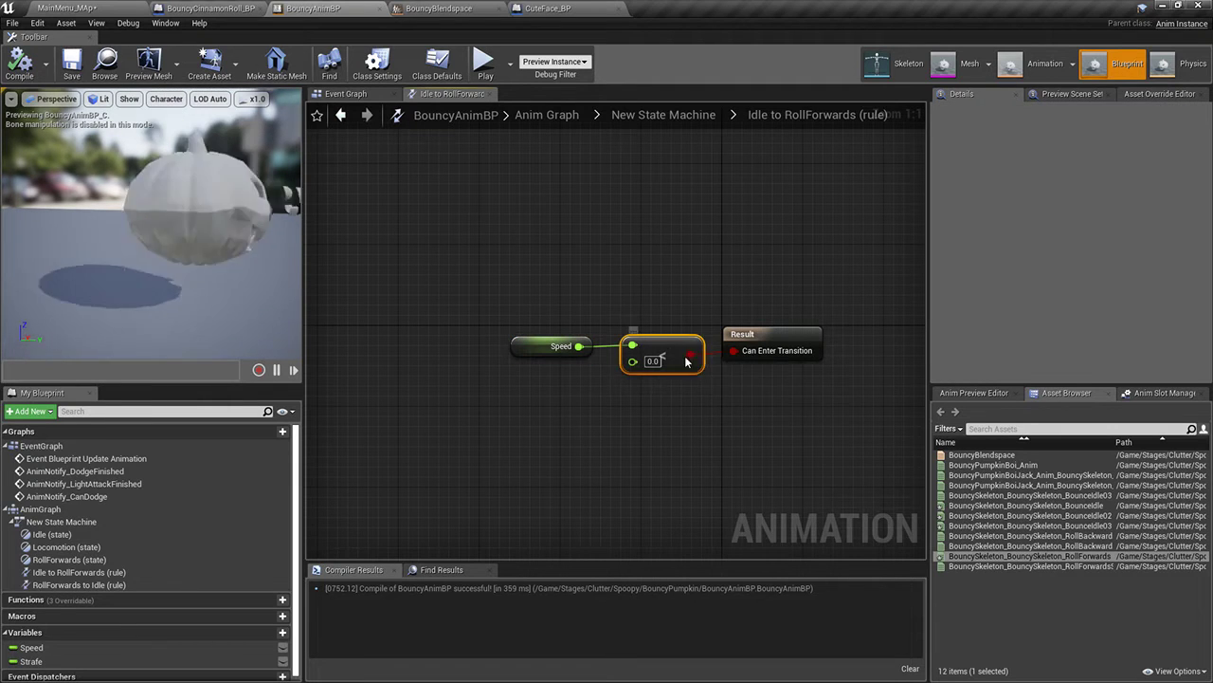
pyautogui.click(773, 336)
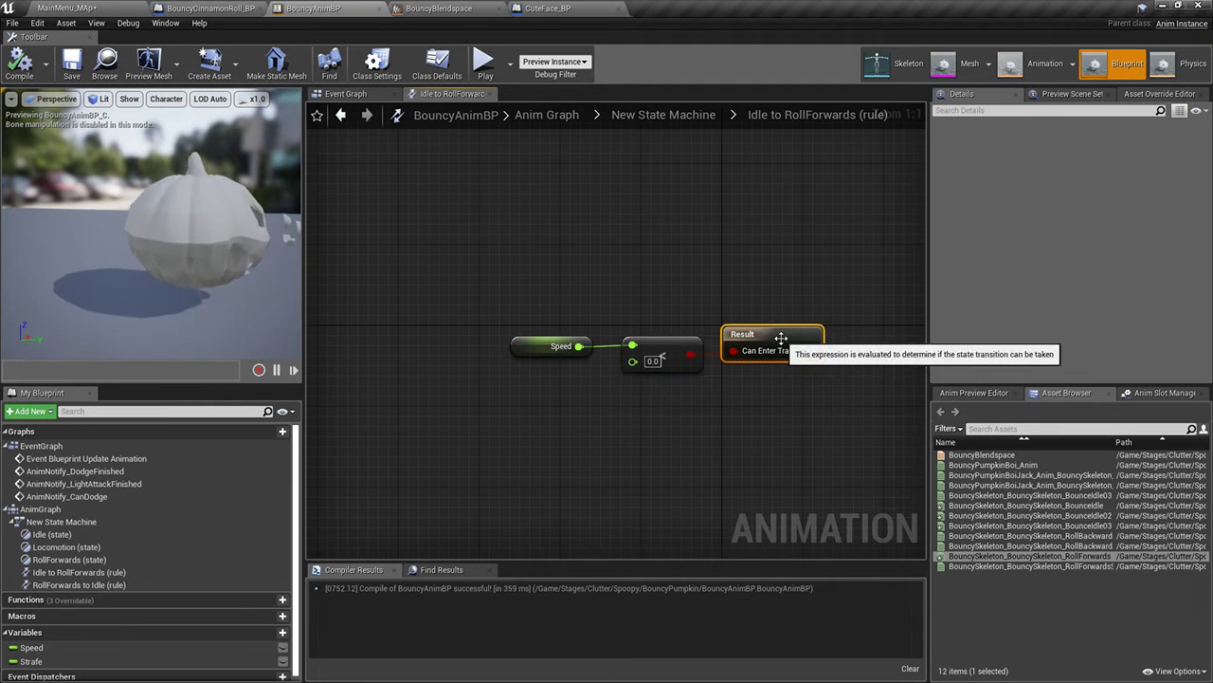
pyautogui.click(19, 62)
pyautogui.click(346, 93)
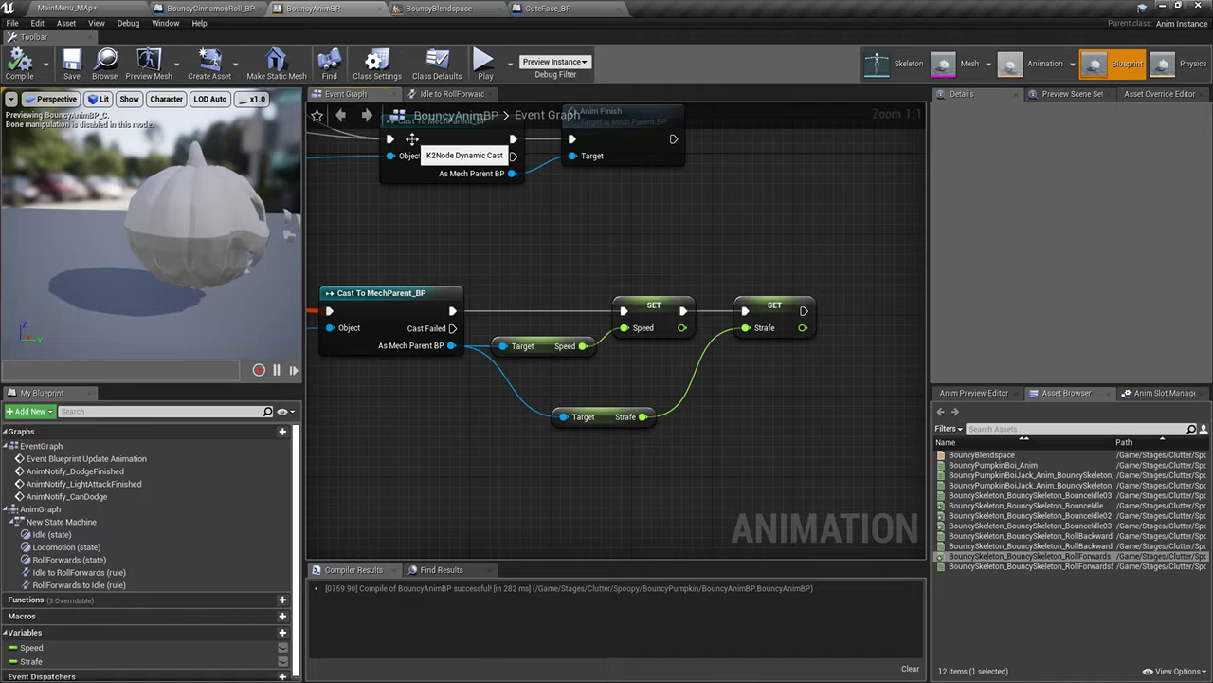
# Play the MainMenu_MAp level and roll the cinnamon roll around the yard to test the idle and rolling transitions, then stop playing
pyautogui.click(107, 7)
pyautogui.hotkey('alt', 'p')
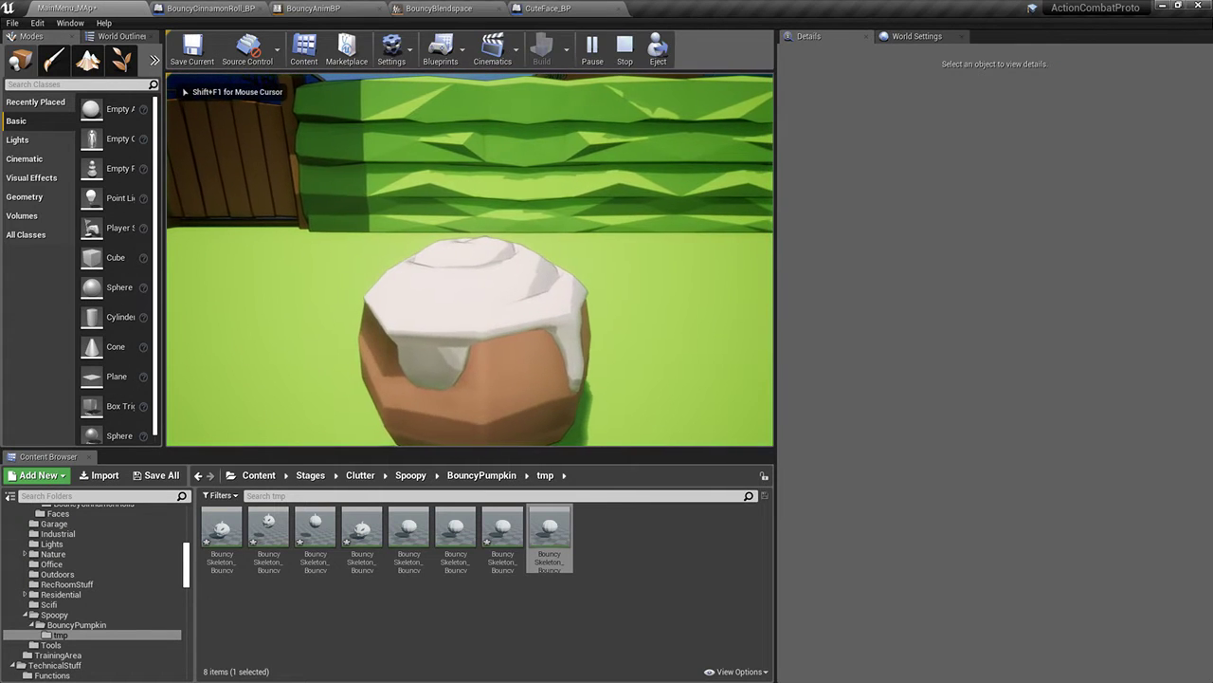
pyautogui.press('w')
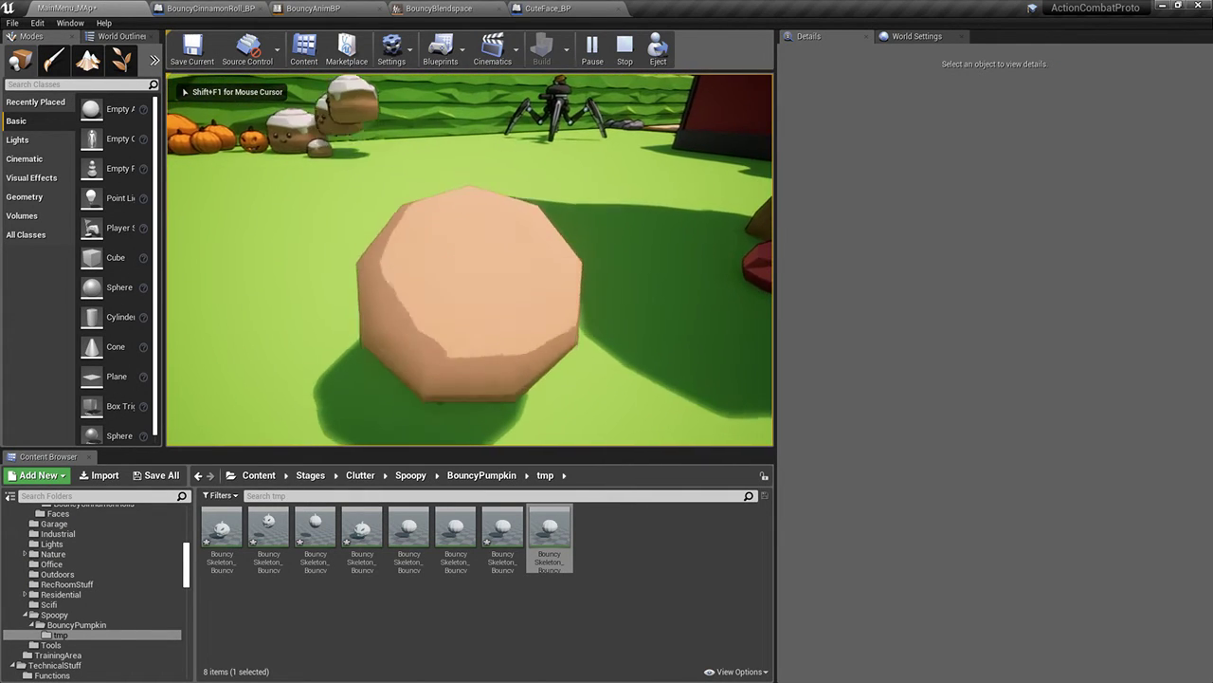
pyautogui.press('w')
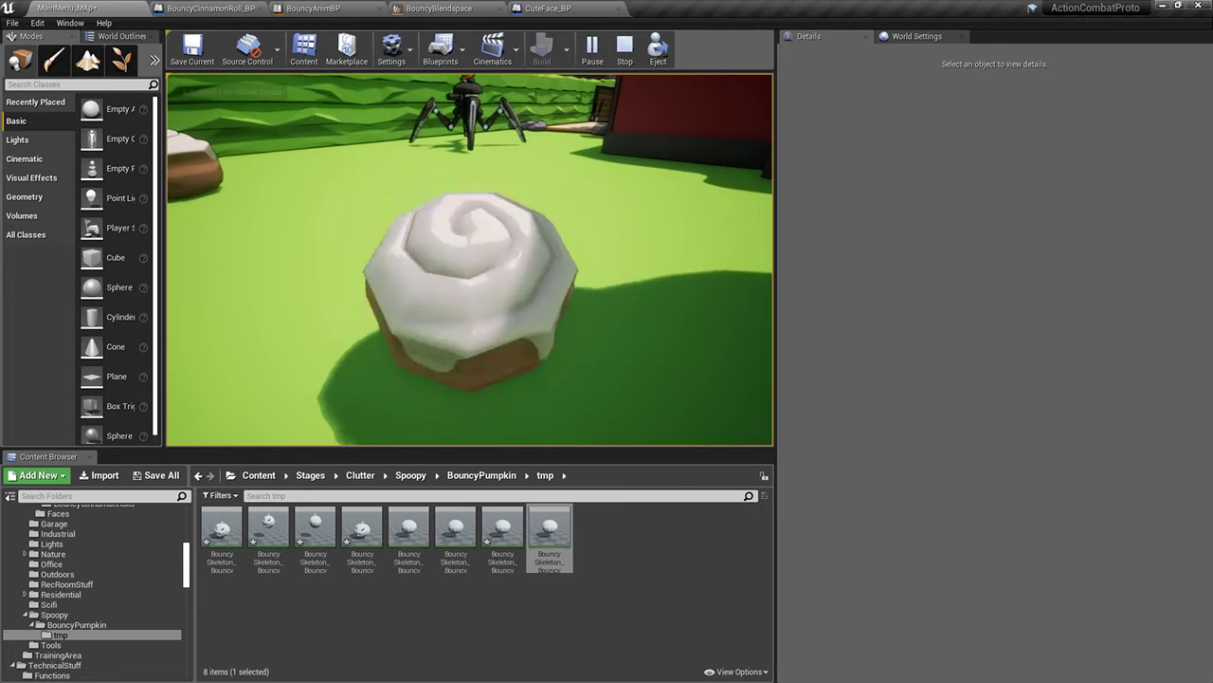
pyautogui.press('w')
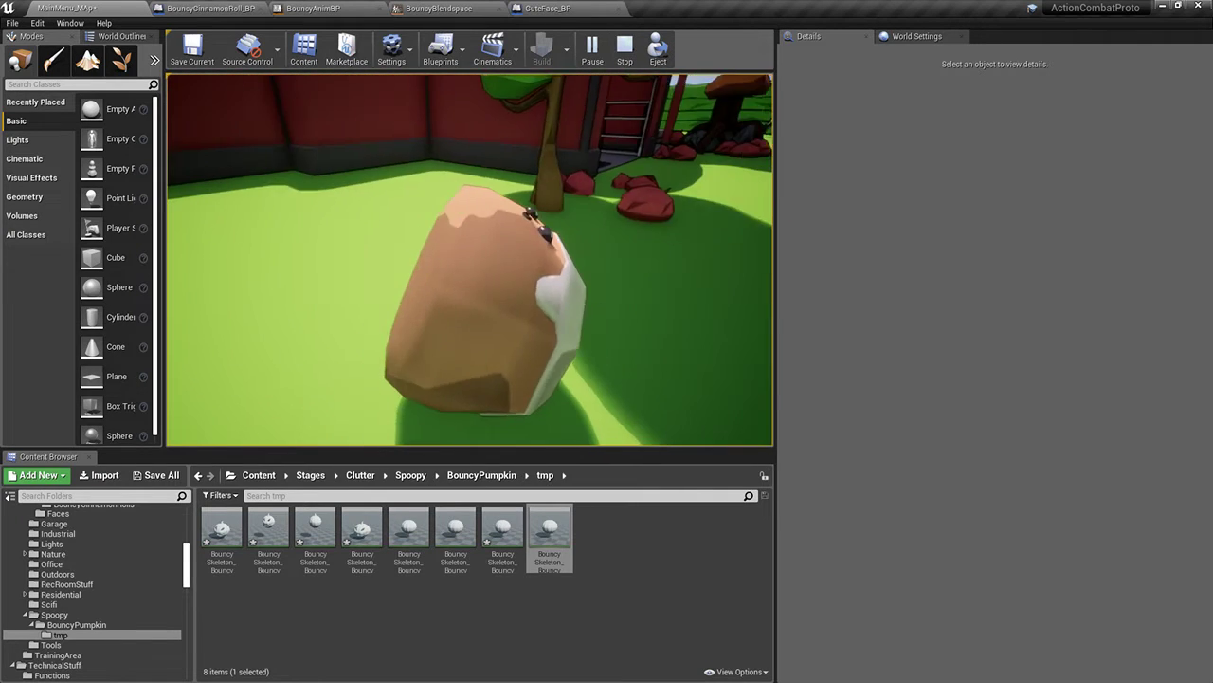
pyautogui.press('w')
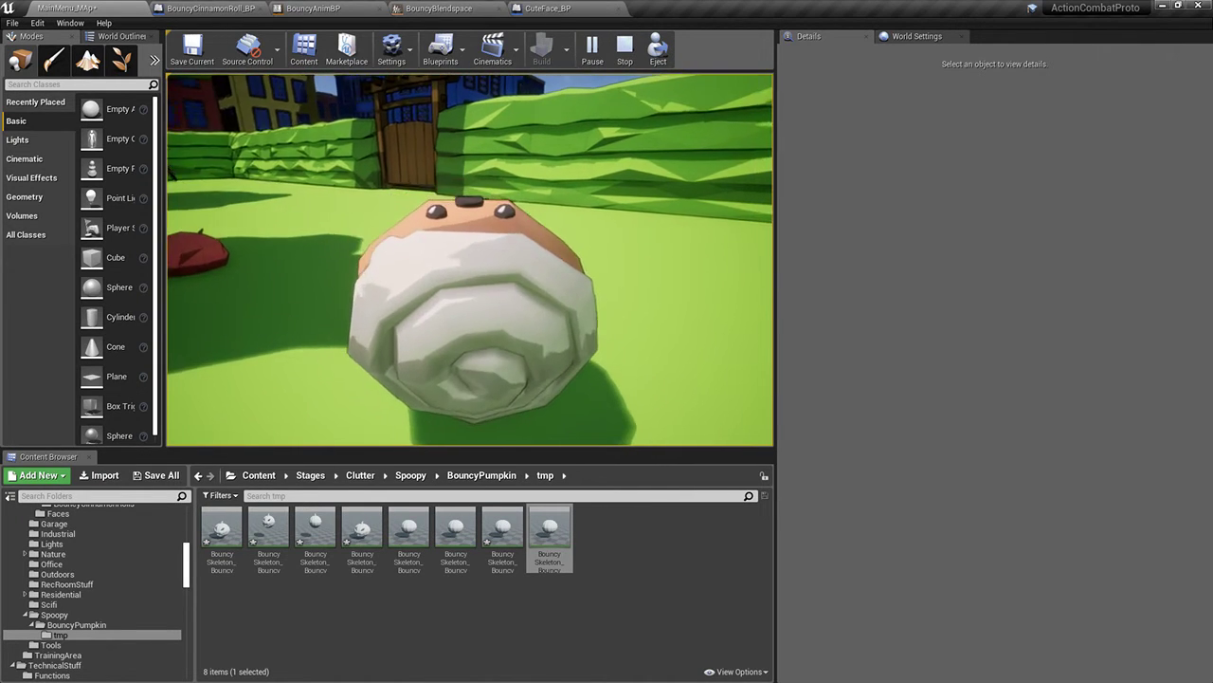
pyautogui.press('w')
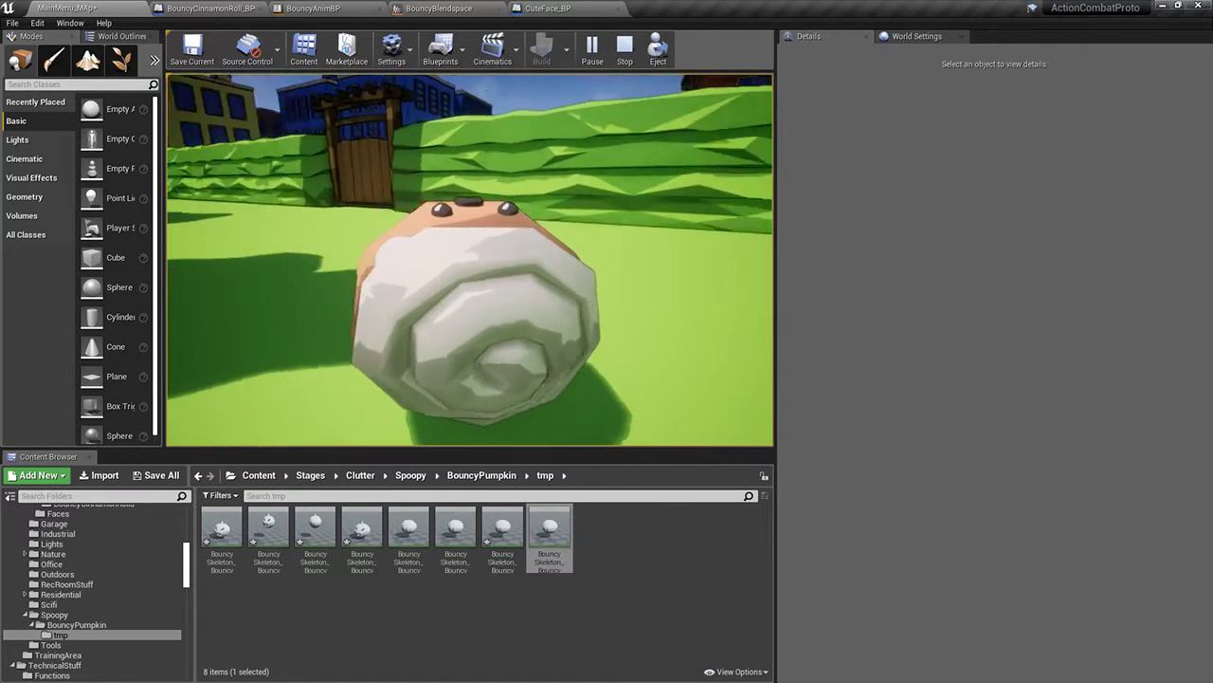
pyautogui.press('w')
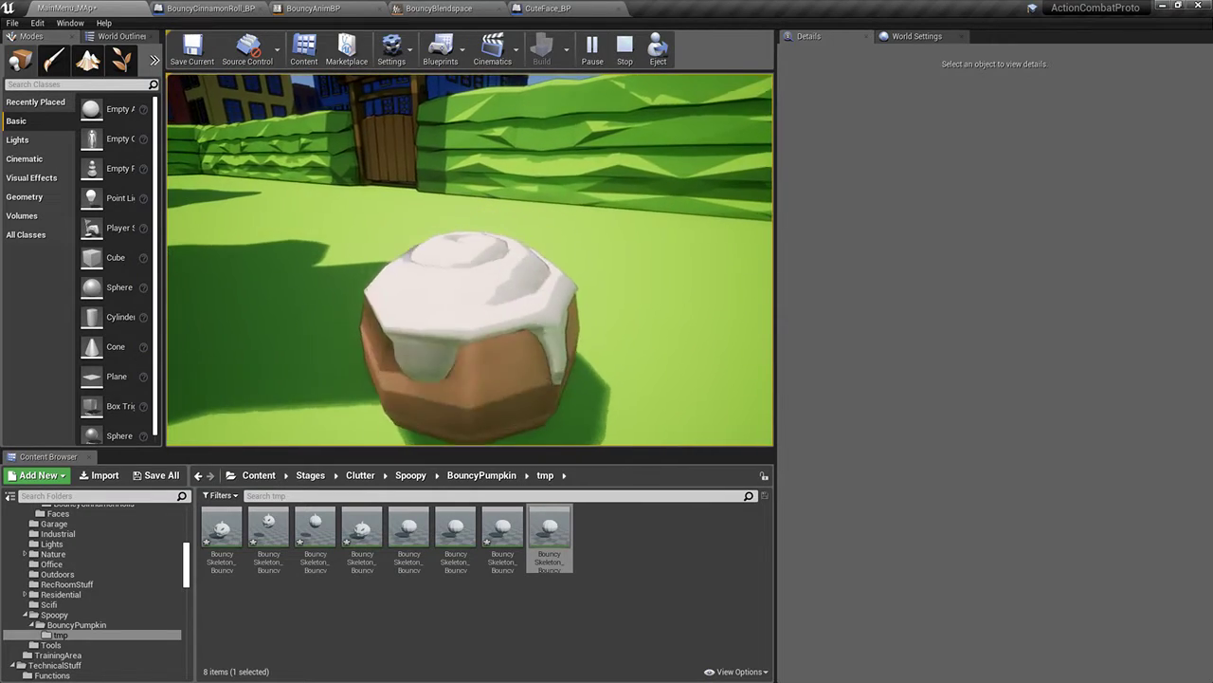
pyautogui.press('w')
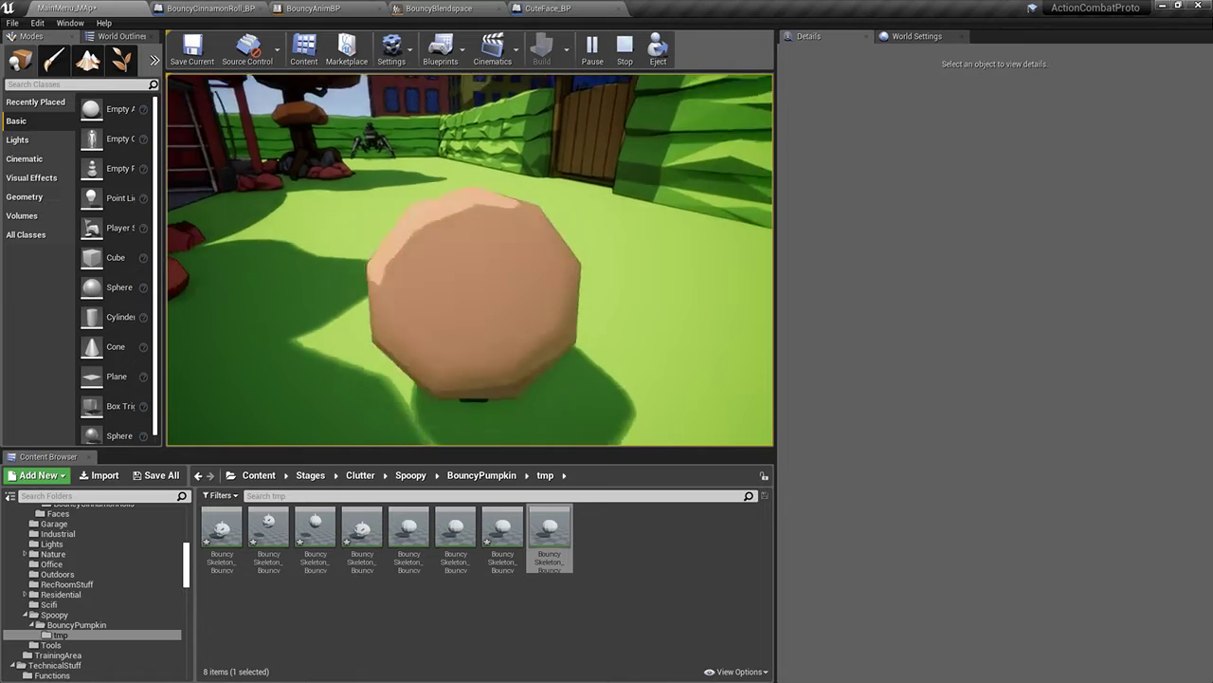
pyautogui.press('w')
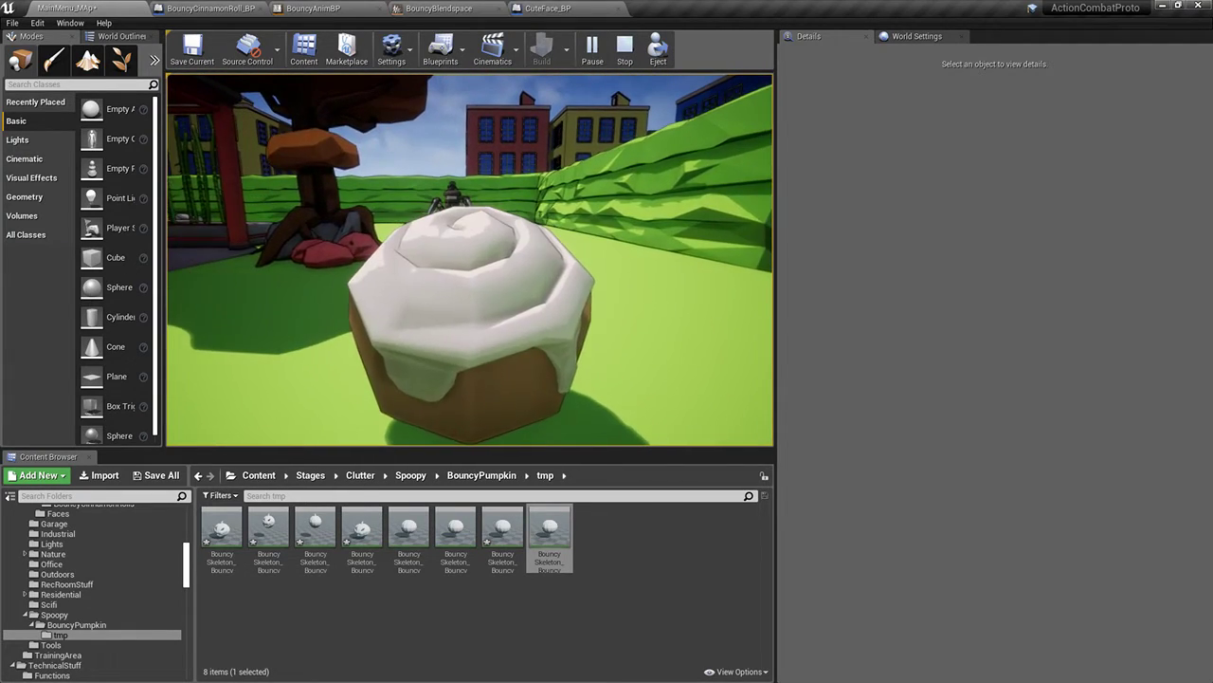
pyautogui.press('w')
pyautogui.press('w')
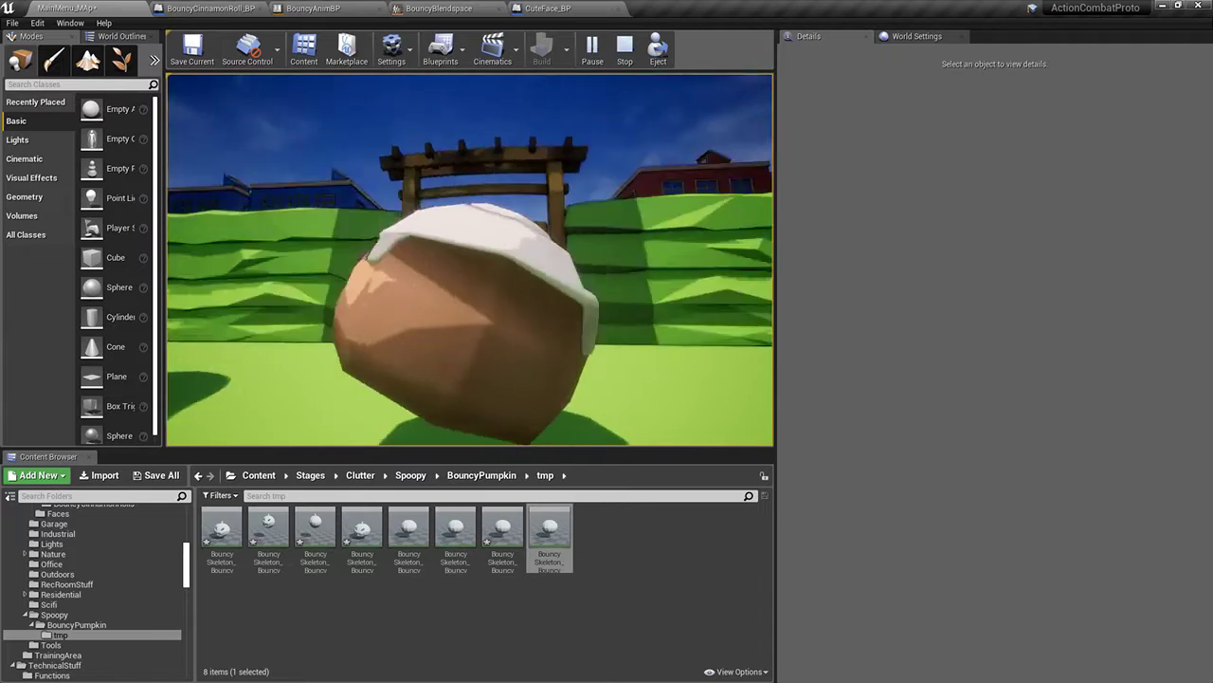
pyautogui.press('w')
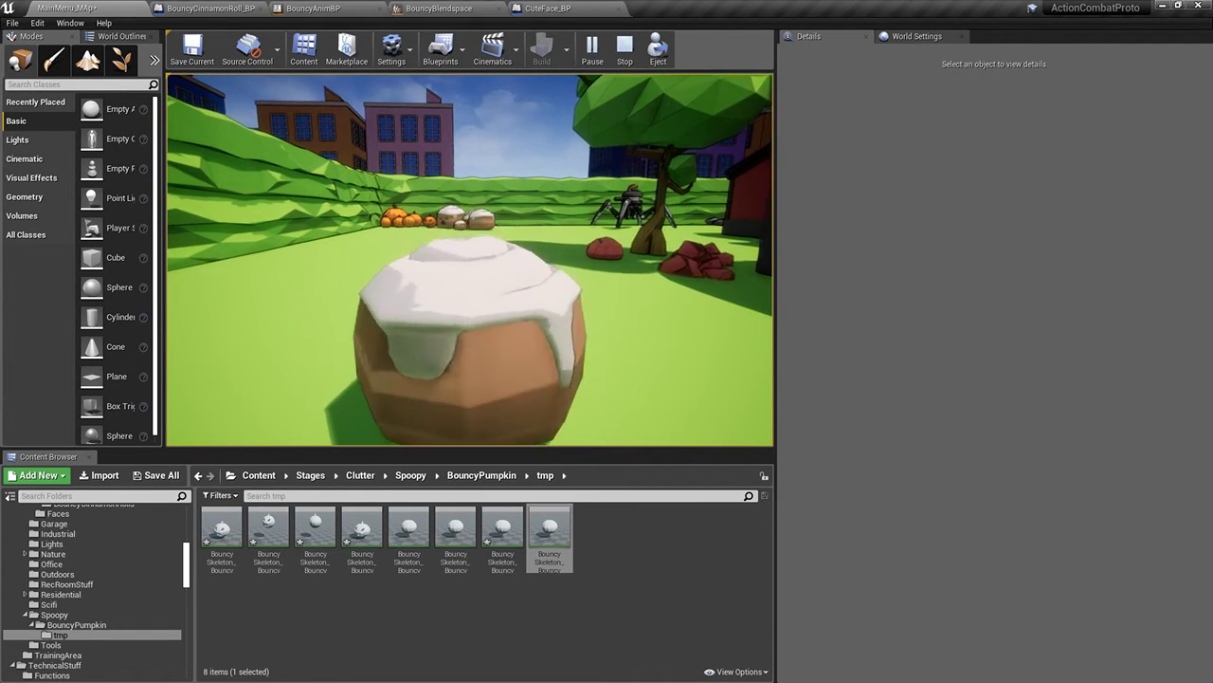
pyautogui.press('w')
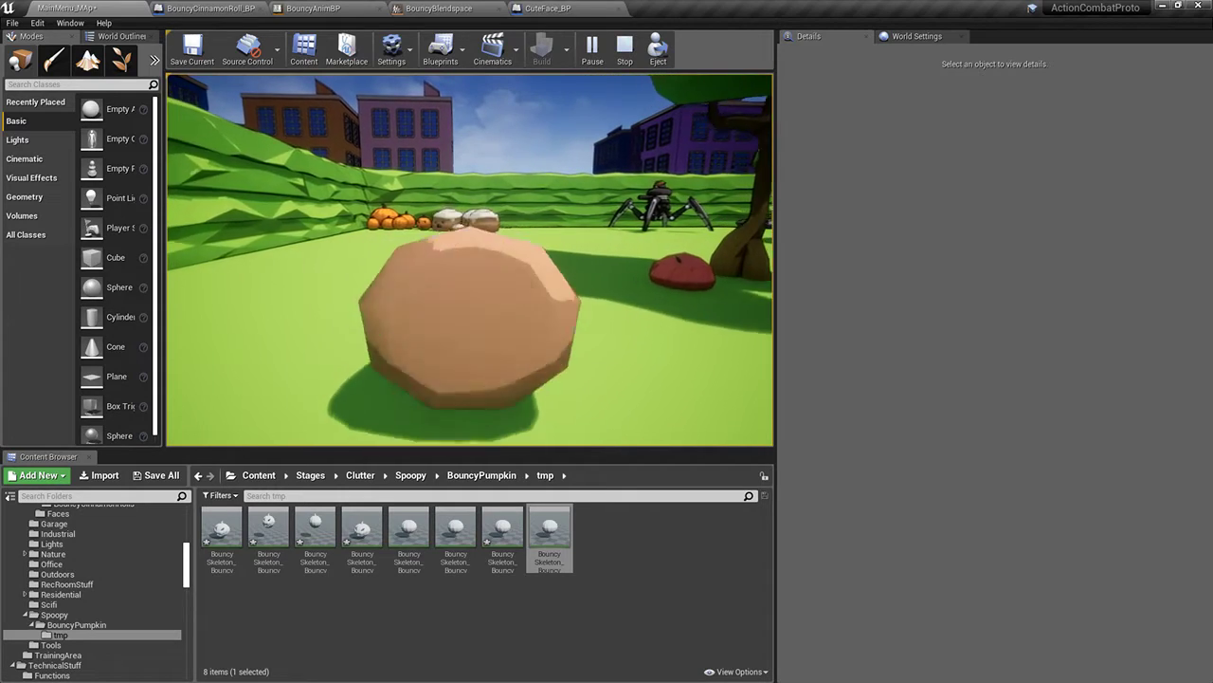
pyautogui.press('w')
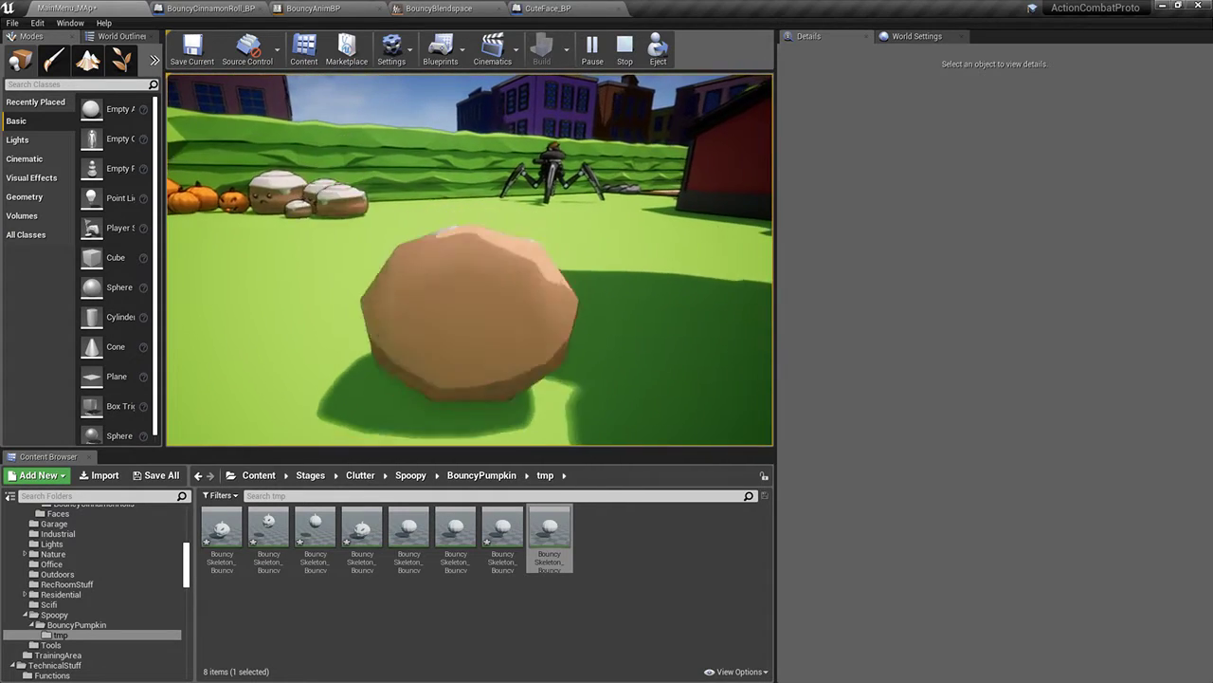
pyautogui.press('w')
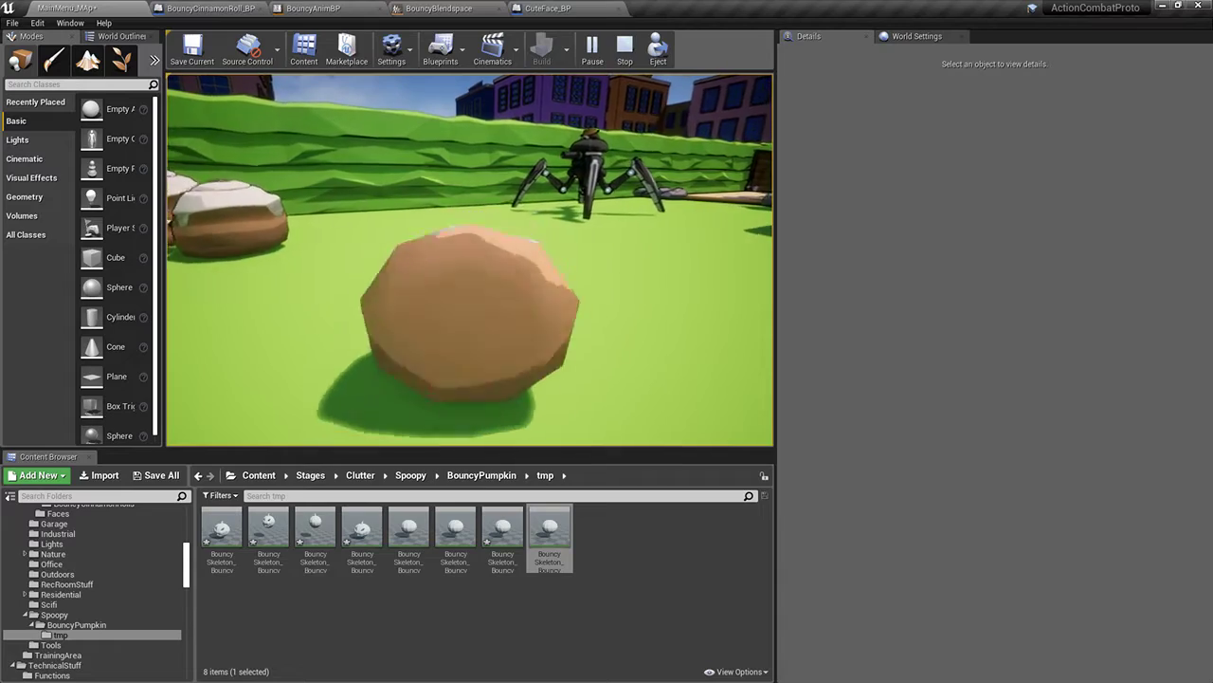
pyautogui.press('w')
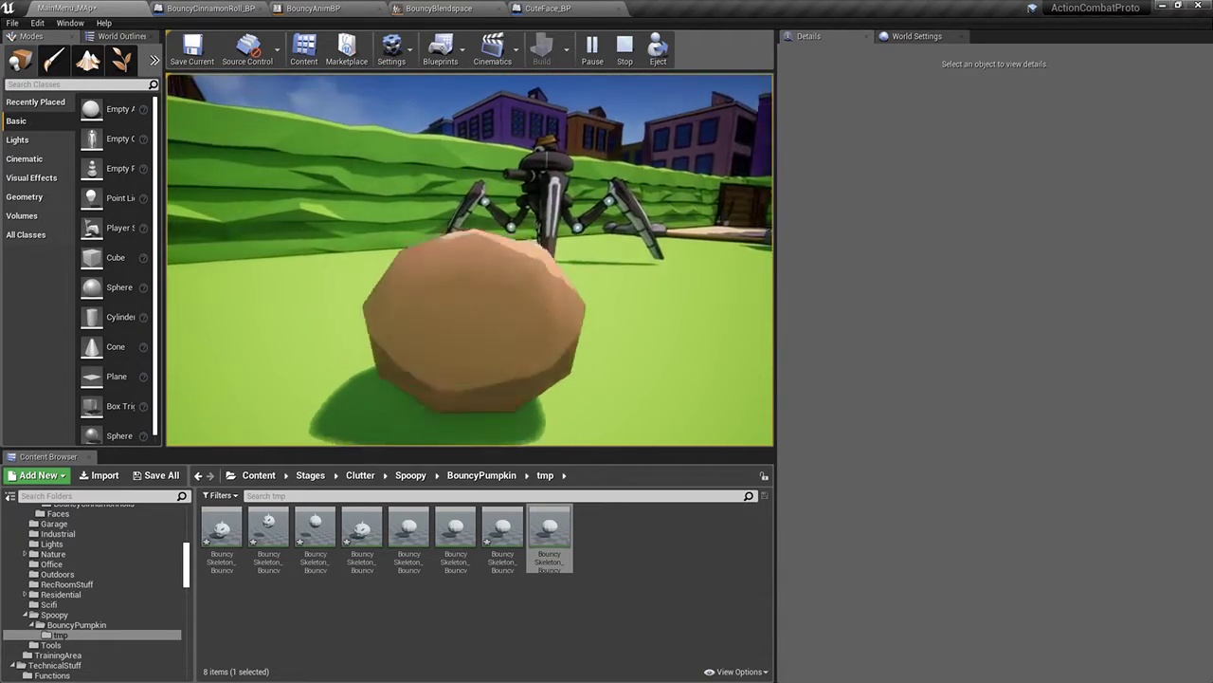
pyautogui.press('w')
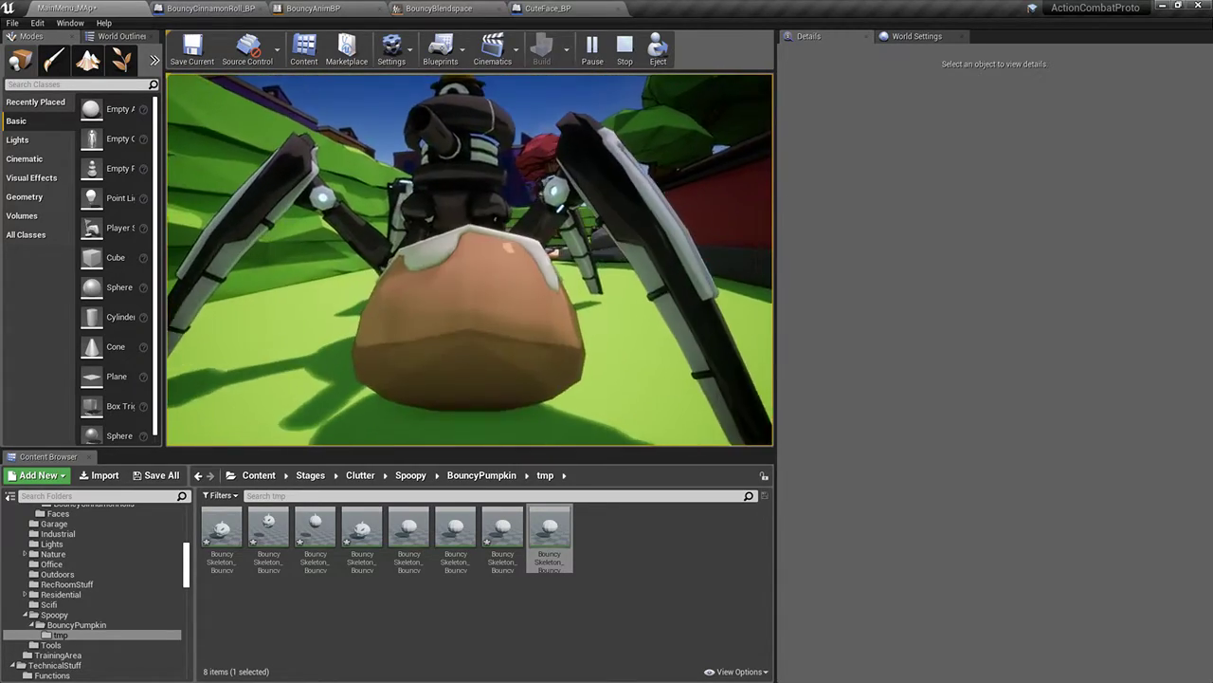
pyautogui.press('w')
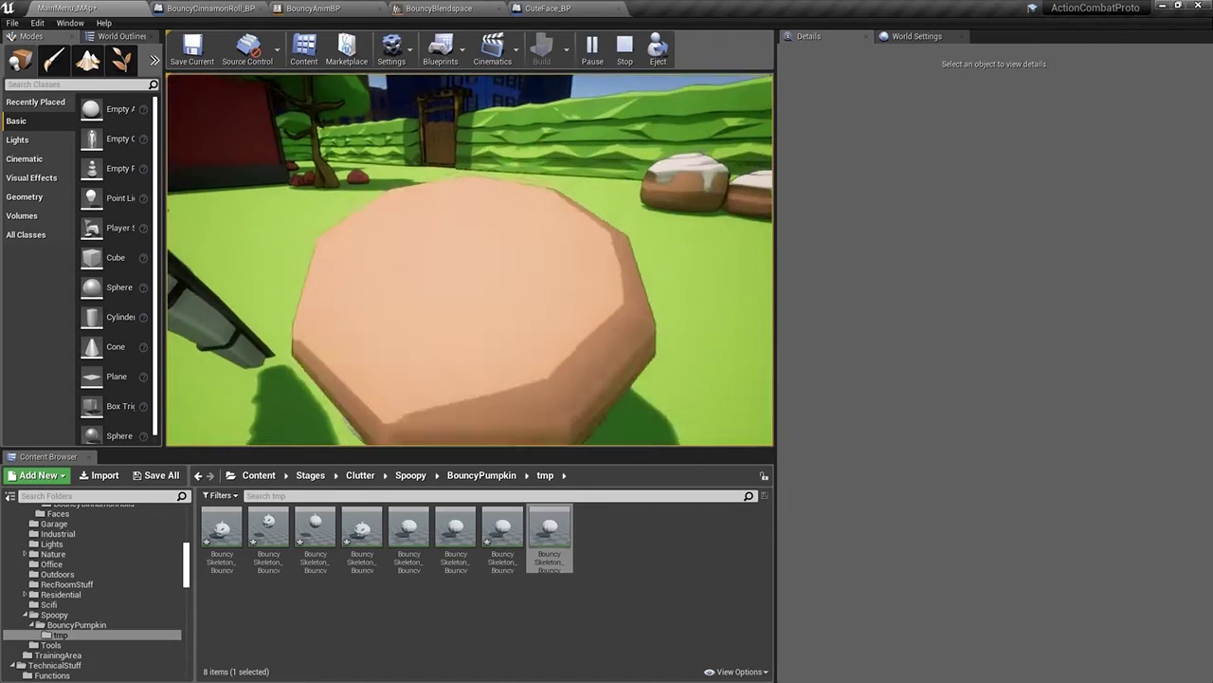
pyautogui.press('Escape')
# Return to BouncyAnimBP and open the New State Machine graph from the Idle to RollForwards rule
pyautogui.click(527, 8)
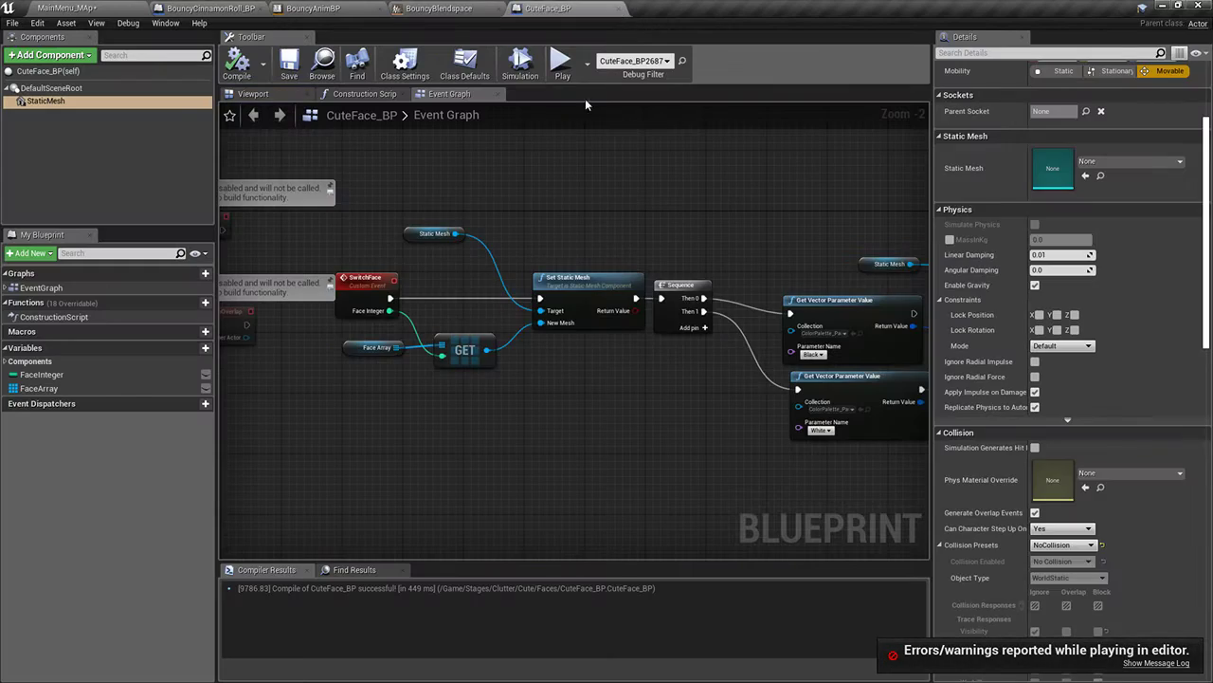
pyautogui.click(438, 7)
pyautogui.click(313, 8)
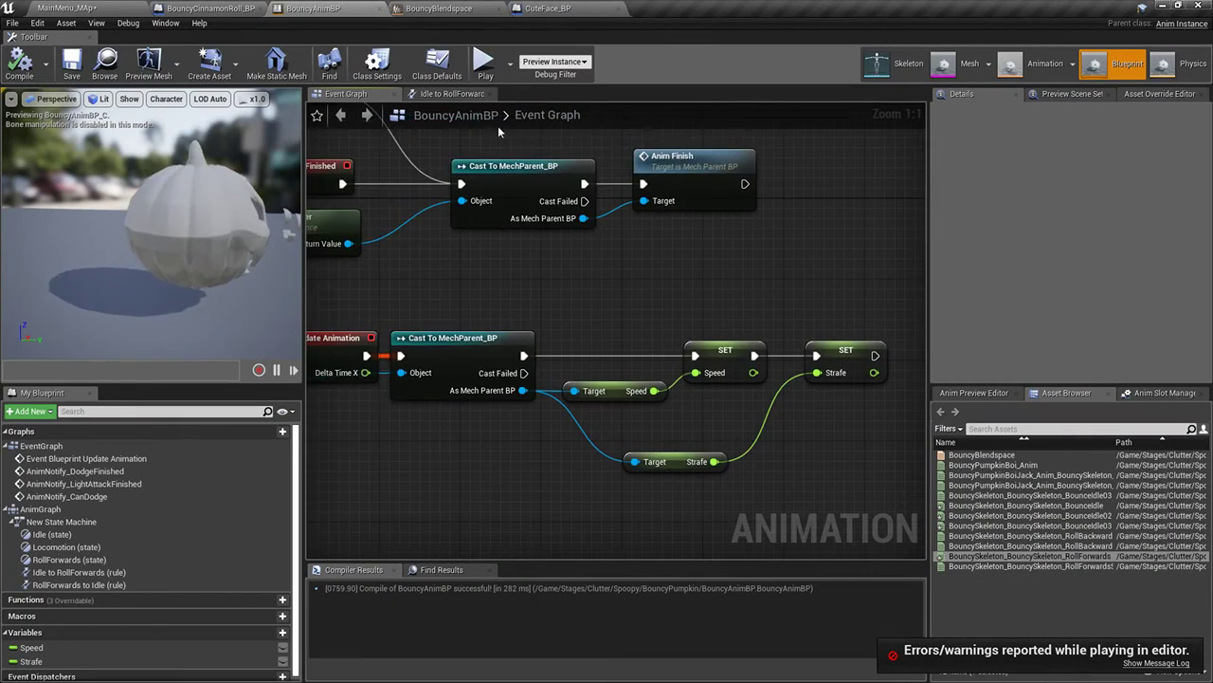
pyautogui.click(452, 93)
pyautogui.click(627, 114)
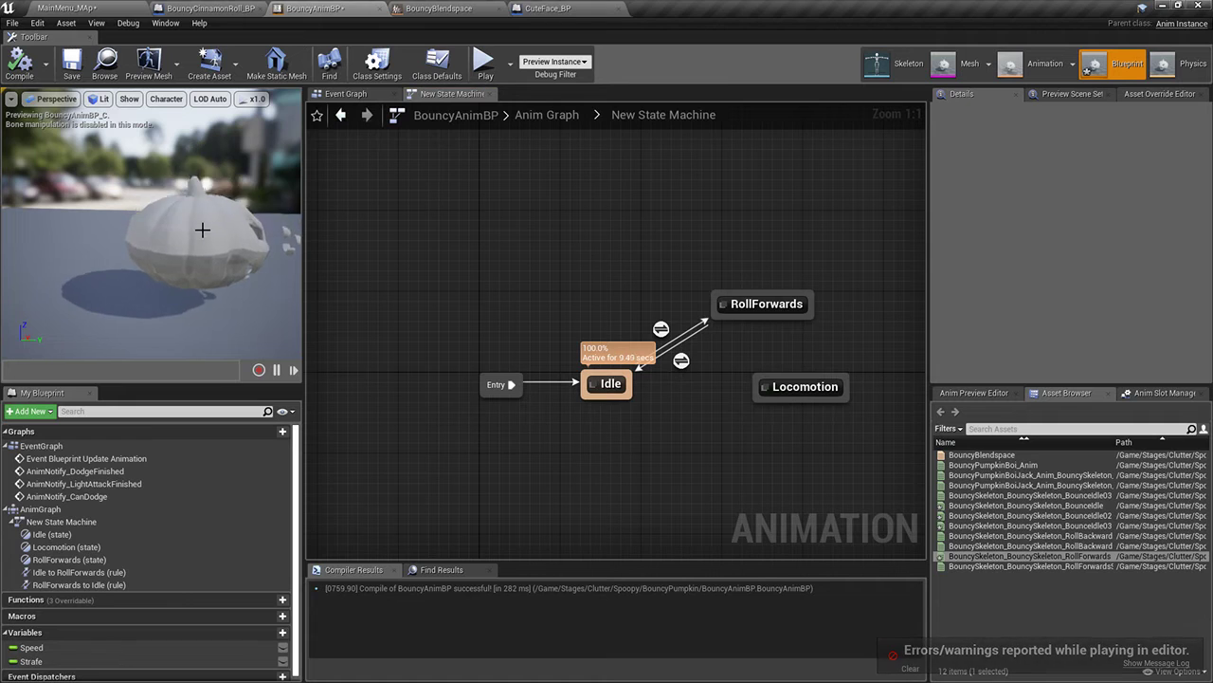
pyautogui.click(168, 100)
pyautogui.moveTo(190, 130)
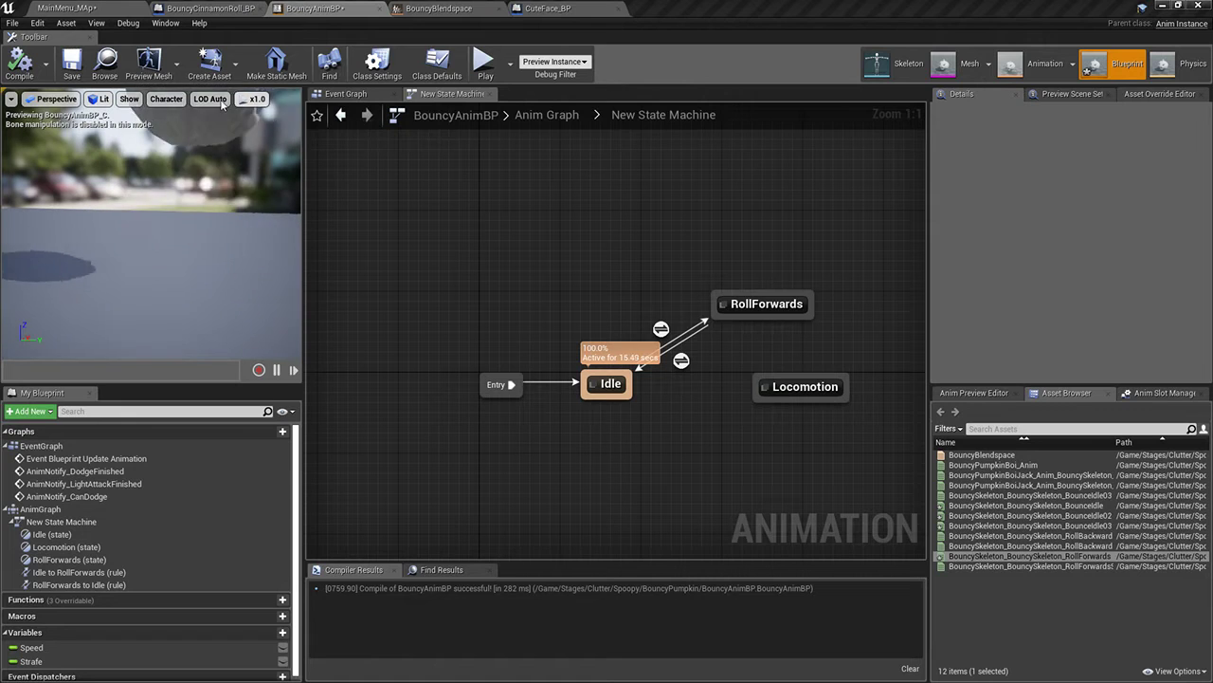
pyautogui.click(255, 98)
pyautogui.click(185, 250)
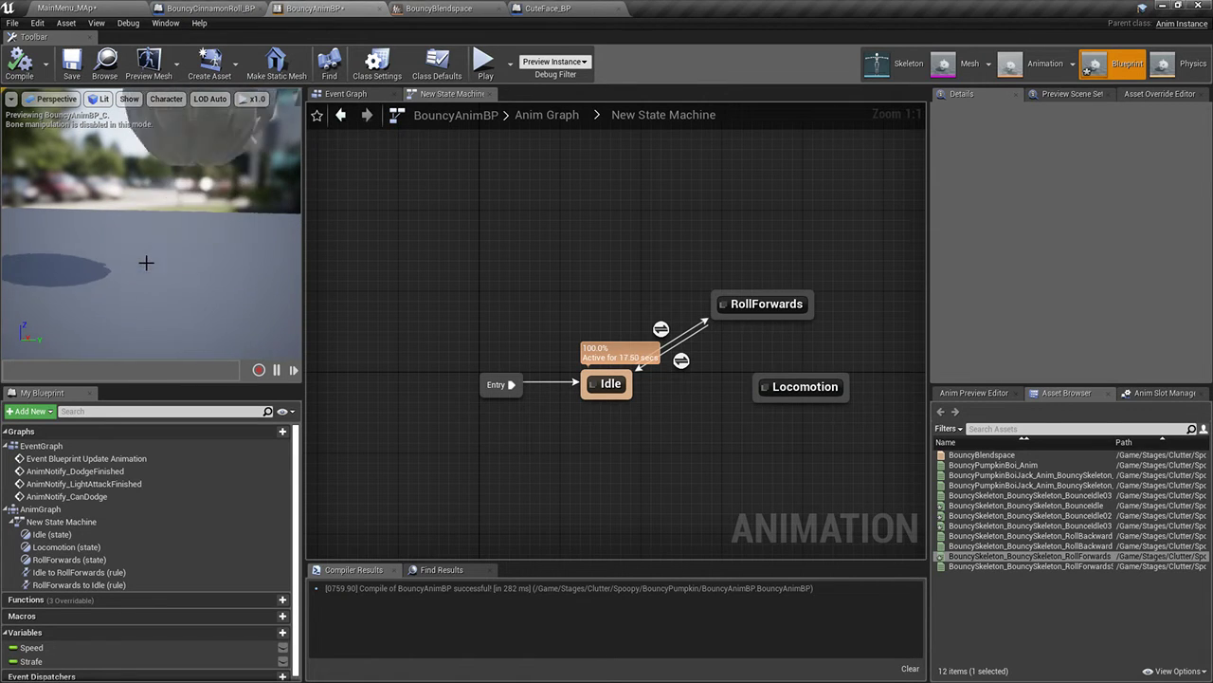
pyautogui.click(11, 98)
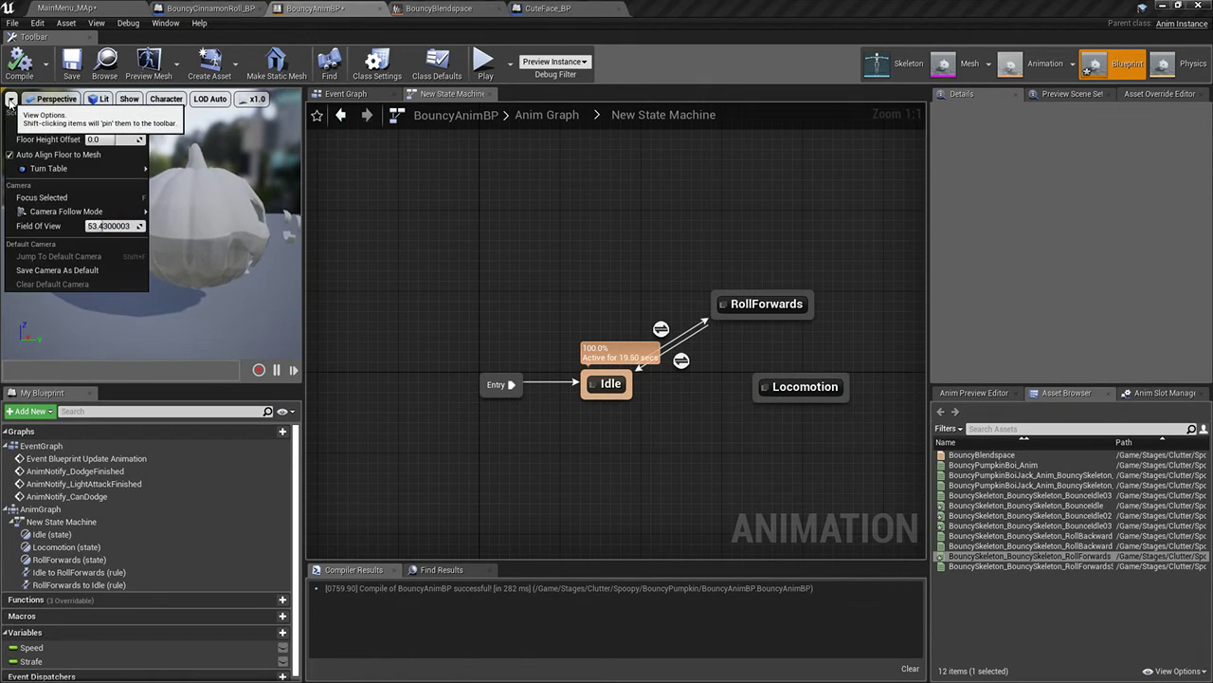
pyautogui.click(54, 99)
pyautogui.click(122, 113)
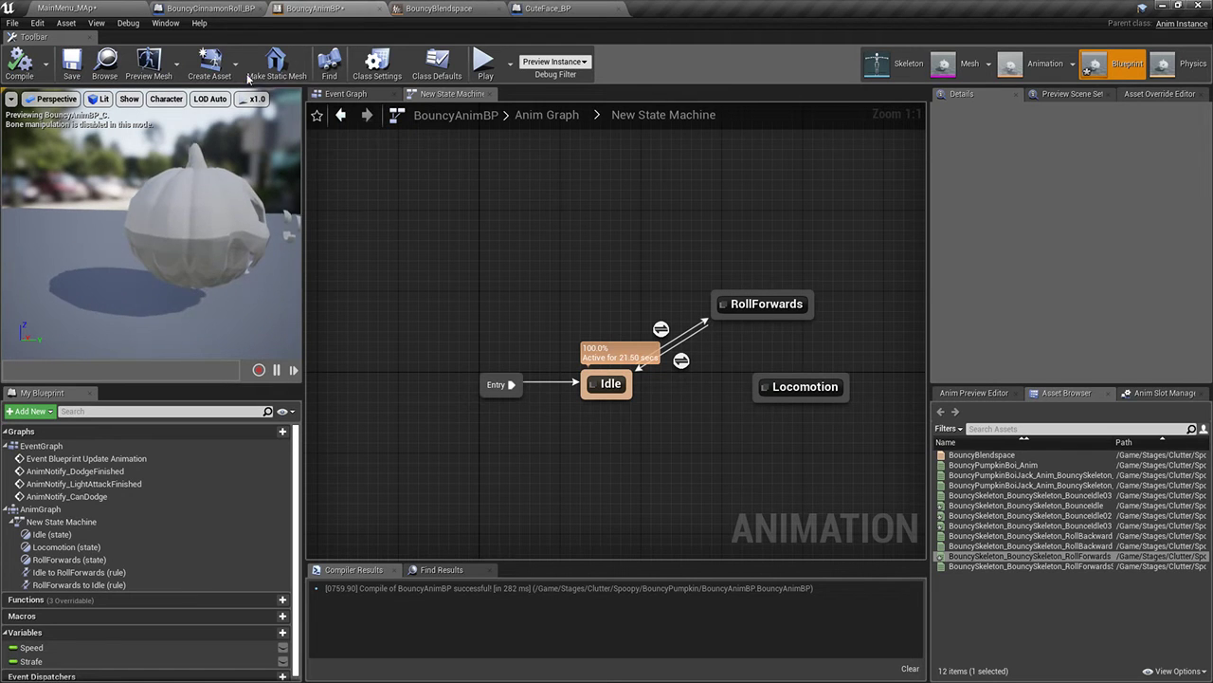
# Examine the Speed comparisons on both transitions between Idle and RollForwards, including the node graph of the RollForwards to Idle rule
pyautogui.click(346, 94)
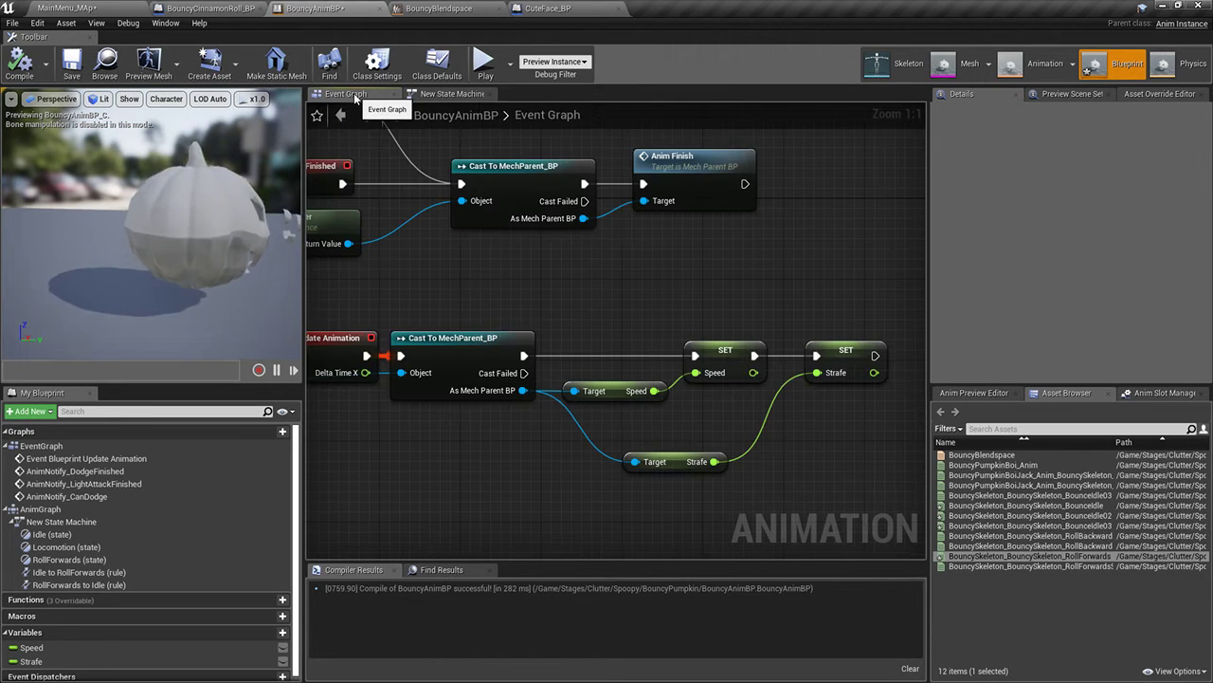
pyautogui.click(442, 93)
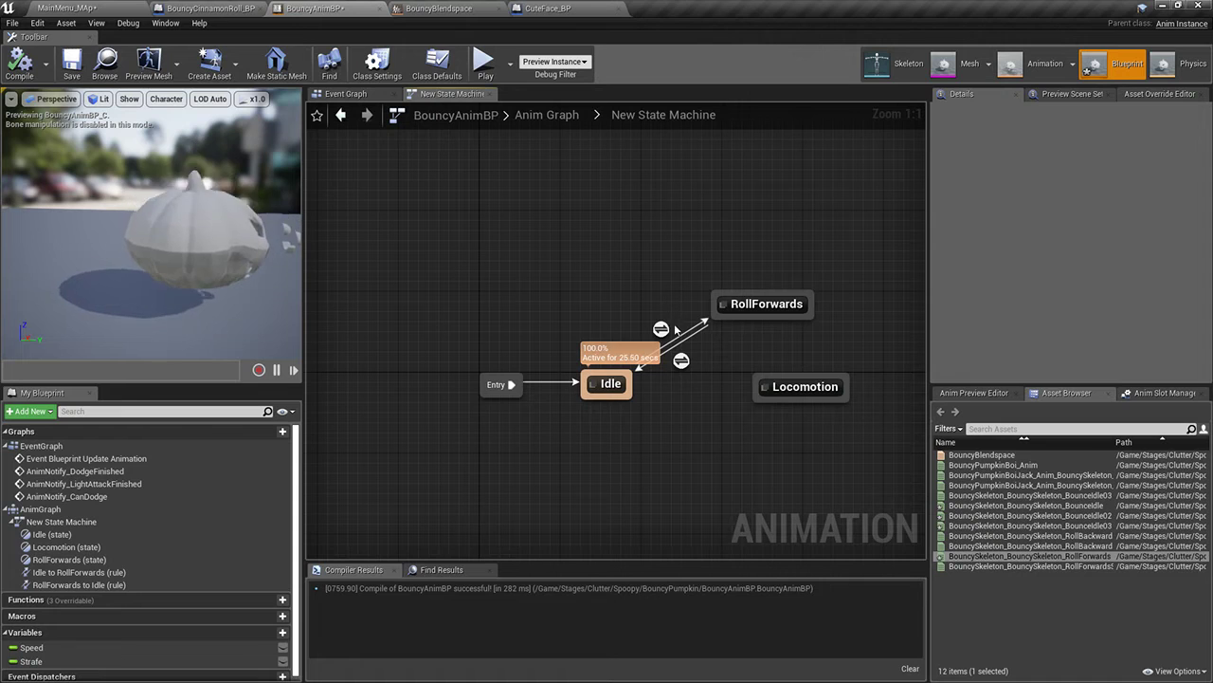
pyautogui.click(661, 328)
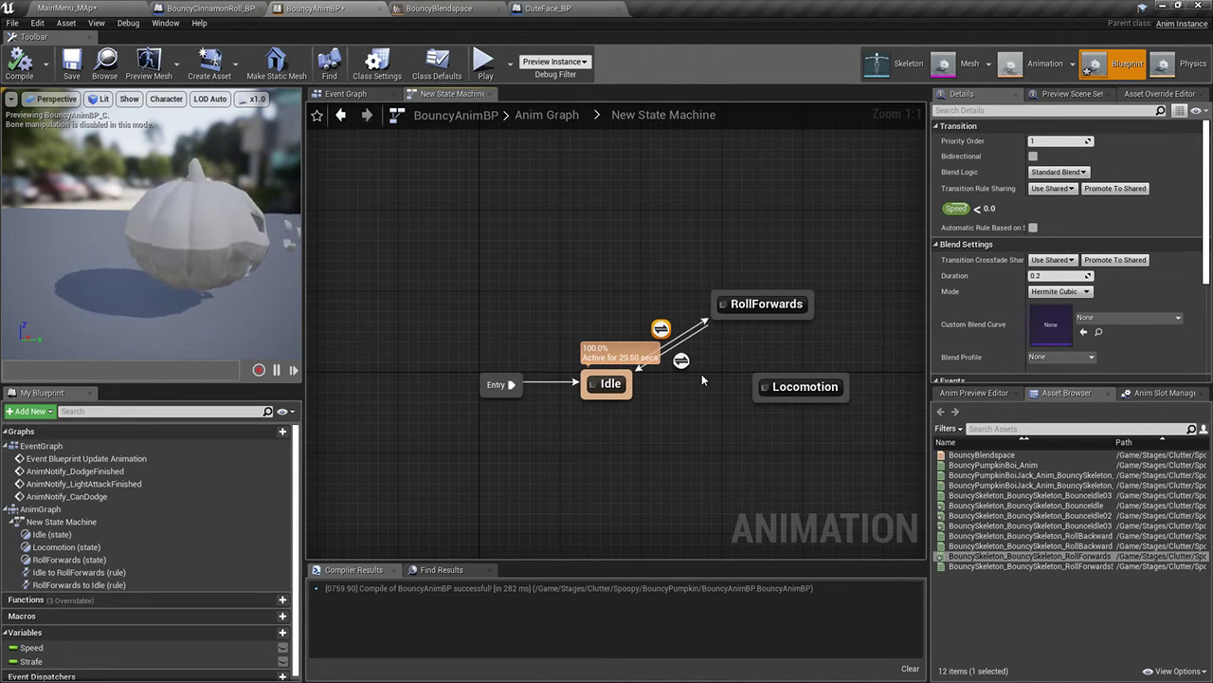
pyautogui.click(681, 361)
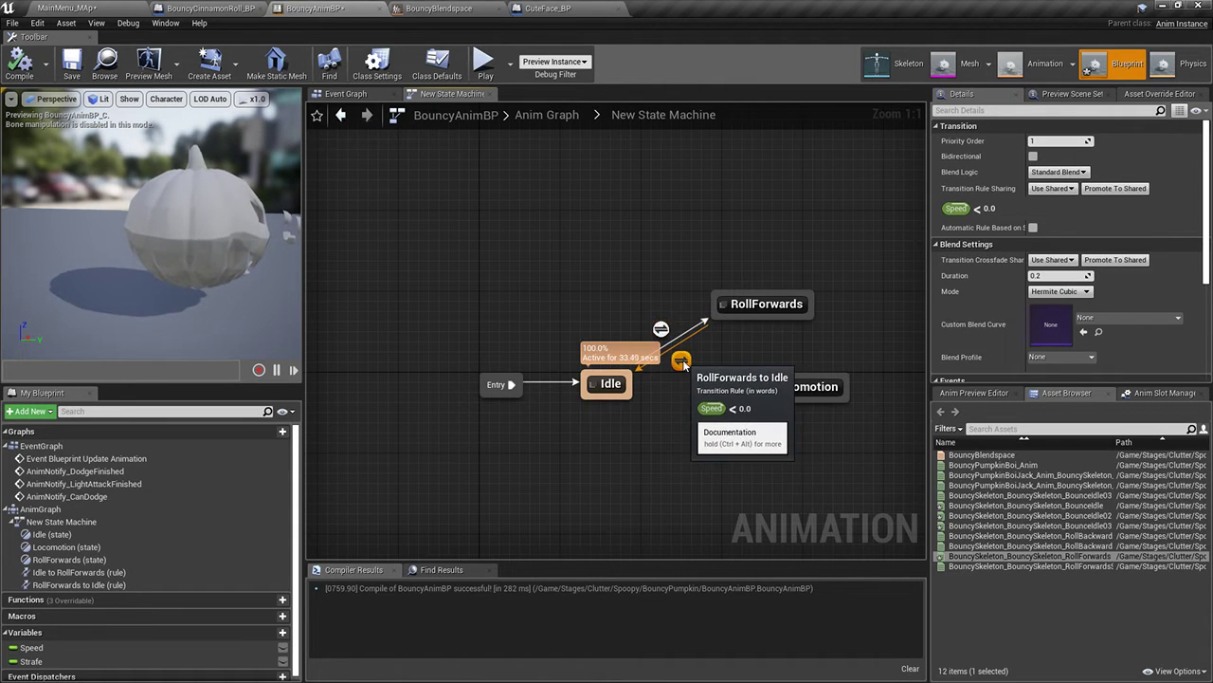
pyautogui.doubleClick(684, 363)
pyautogui.moveTo(693, 366); pyautogui.dragTo(710, 373, button='right')
pyautogui.click(664, 366)
pyautogui.moveTo(579, 331); pyautogui.dragTo(603, 411)
pyautogui.click(626, 301)
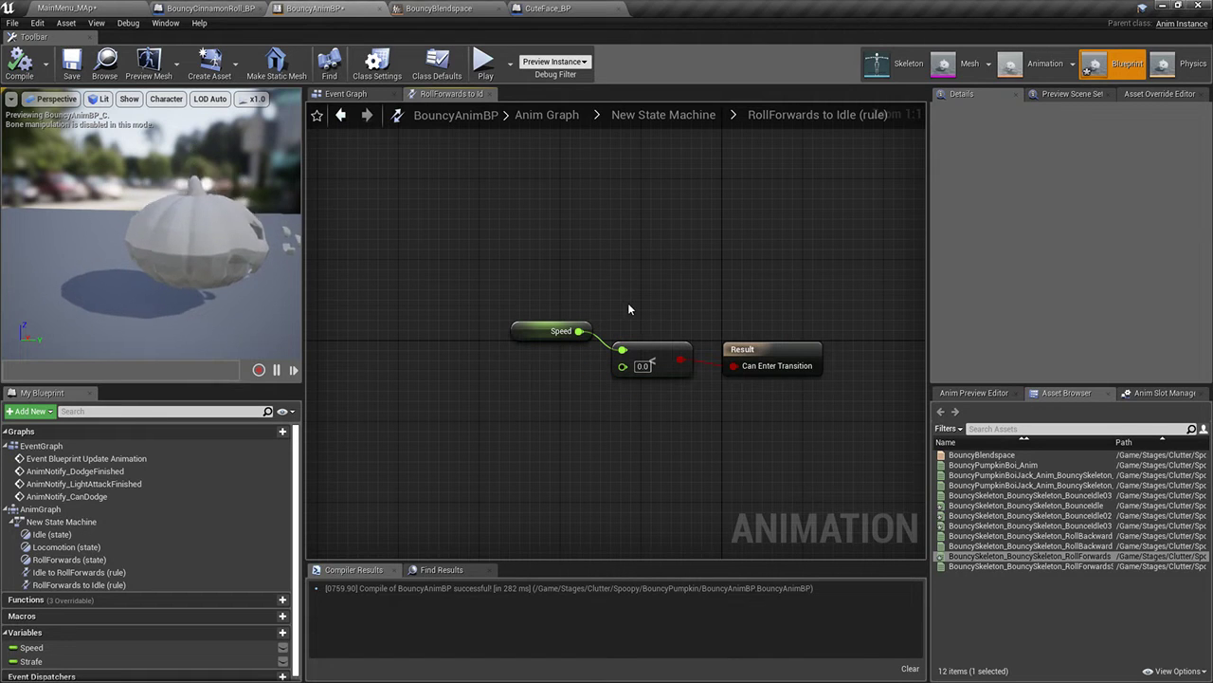
pyautogui.moveTo(633, 306); pyautogui.dragTo(653, 384)
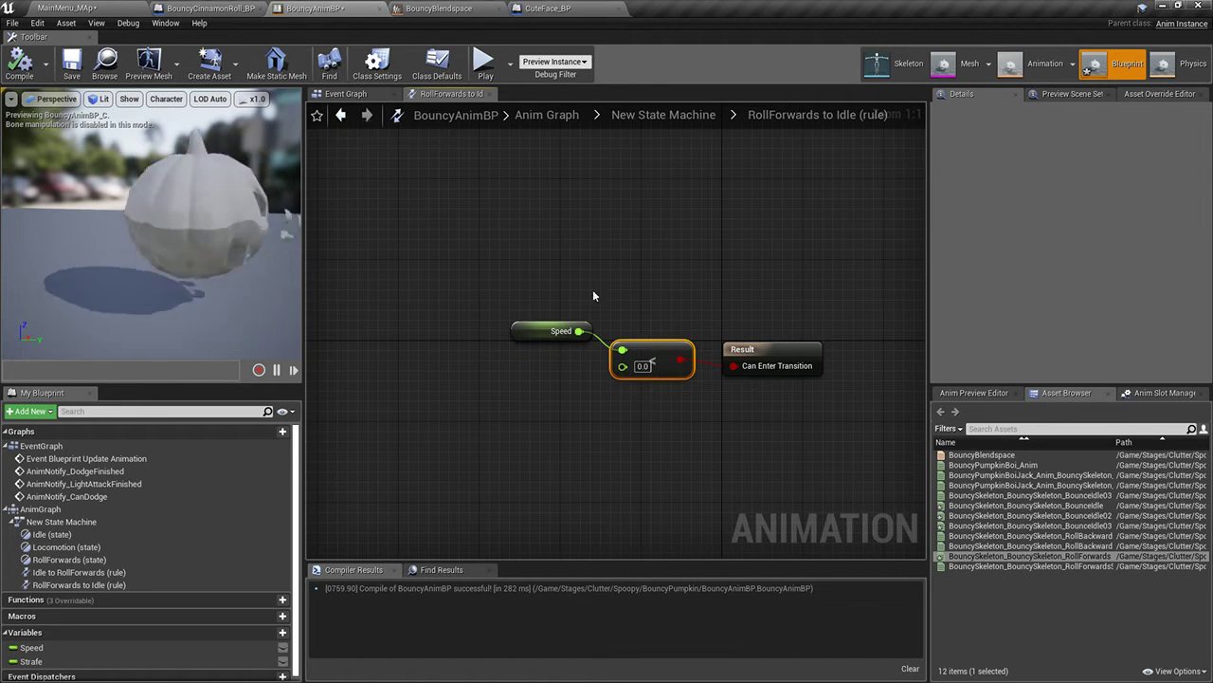
# In the Idle to RollForwards rule, replace the less-than comparison with a Speed greater than 0.0 comparison driving Can Enter Transition
pyautogui.click(663, 114)
pyautogui.click(661, 328)
pyautogui.doubleClick(661, 328)
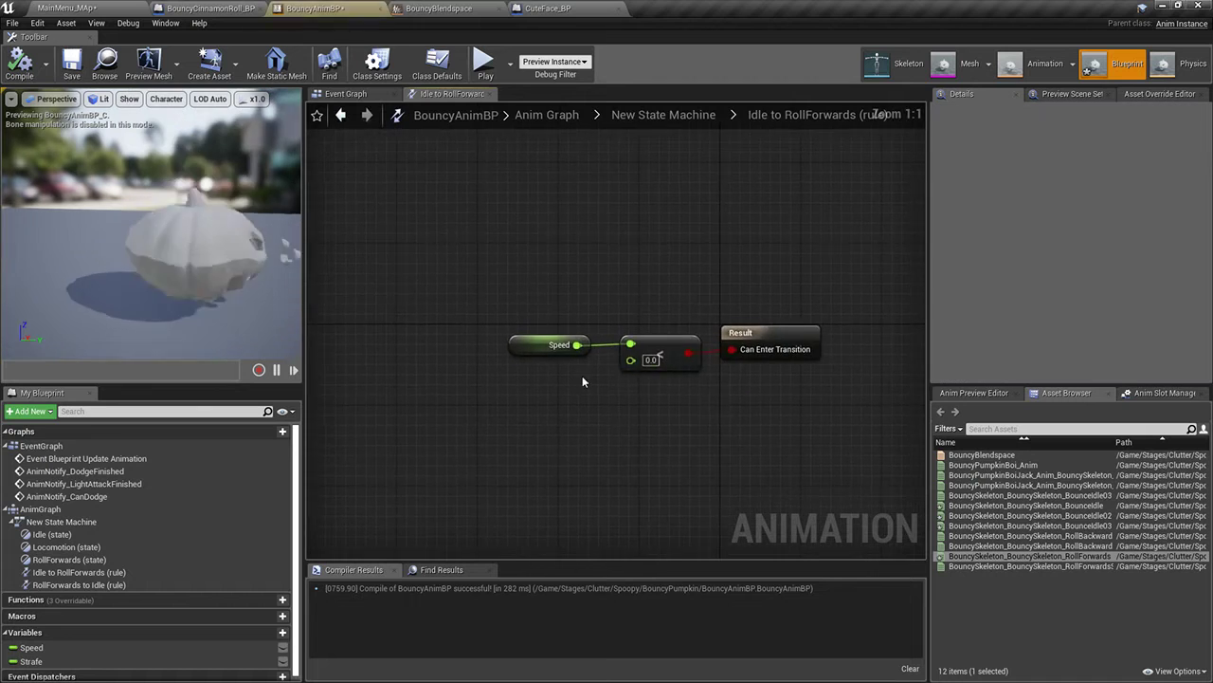
pyautogui.moveTo(577, 345); pyautogui.dragTo(640, 426)
pyautogui.write('>')
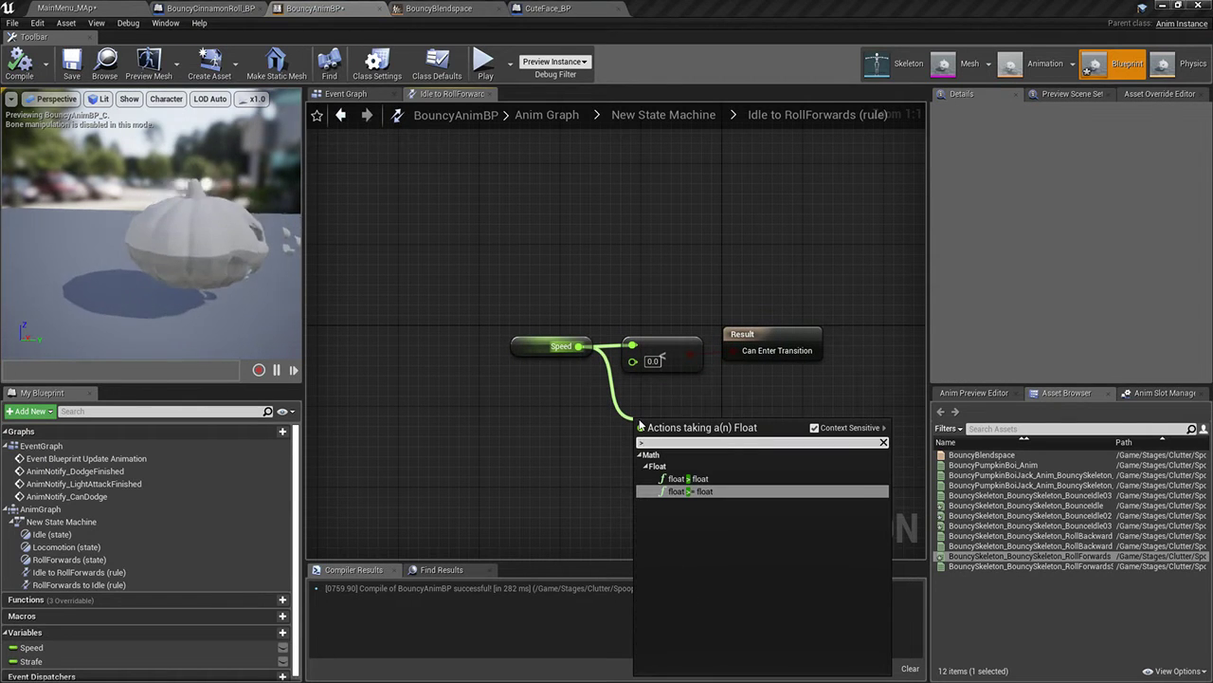
pyautogui.press('Up')
pyautogui.press('Return')
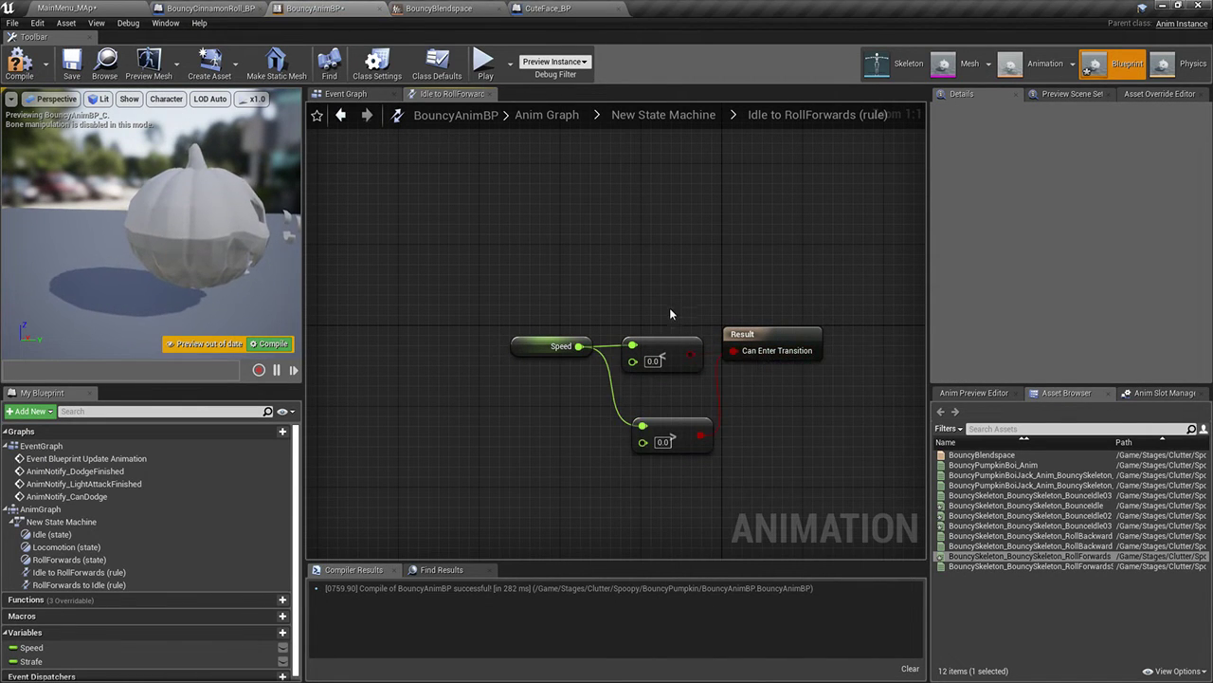
pyautogui.press('Delete')
pyautogui.moveTo(672, 423); pyautogui.dragTo(661, 342)
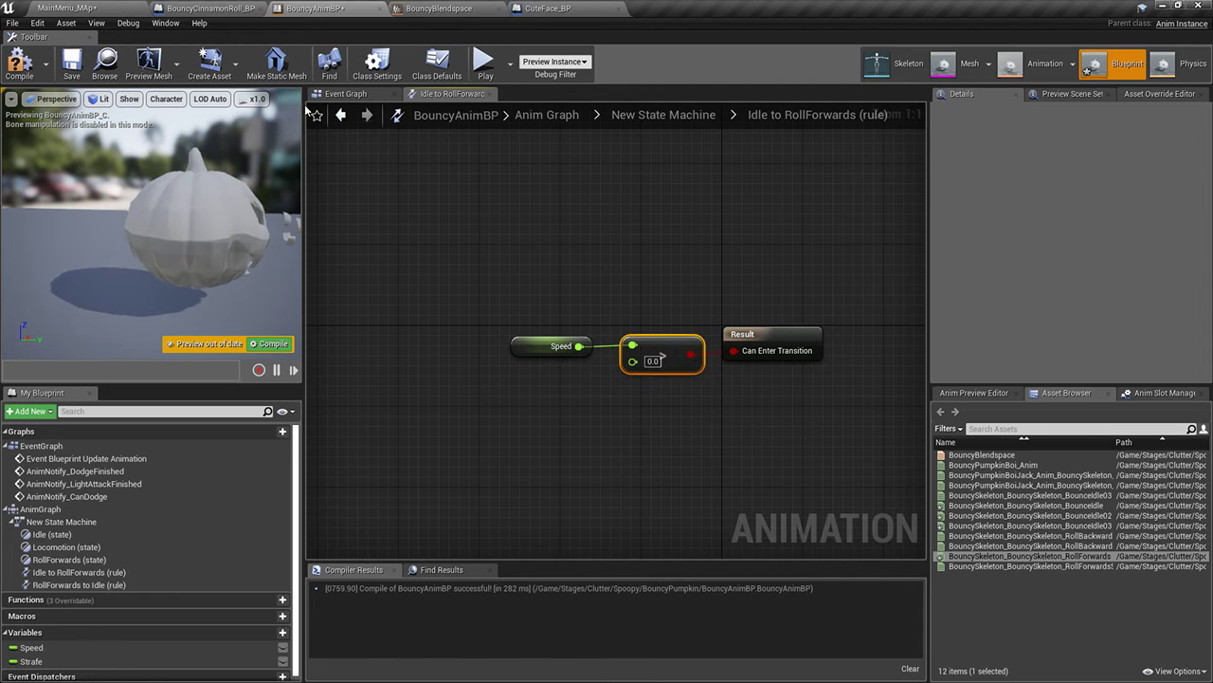
# Compile and save BouncyAnimBP, and switch to the MainMenu_MAp level
pyautogui.click(22, 74)
pyautogui.click(70, 74)
pyautogui.click(68, 9)
pyautogui.hotkey('alt', 's')
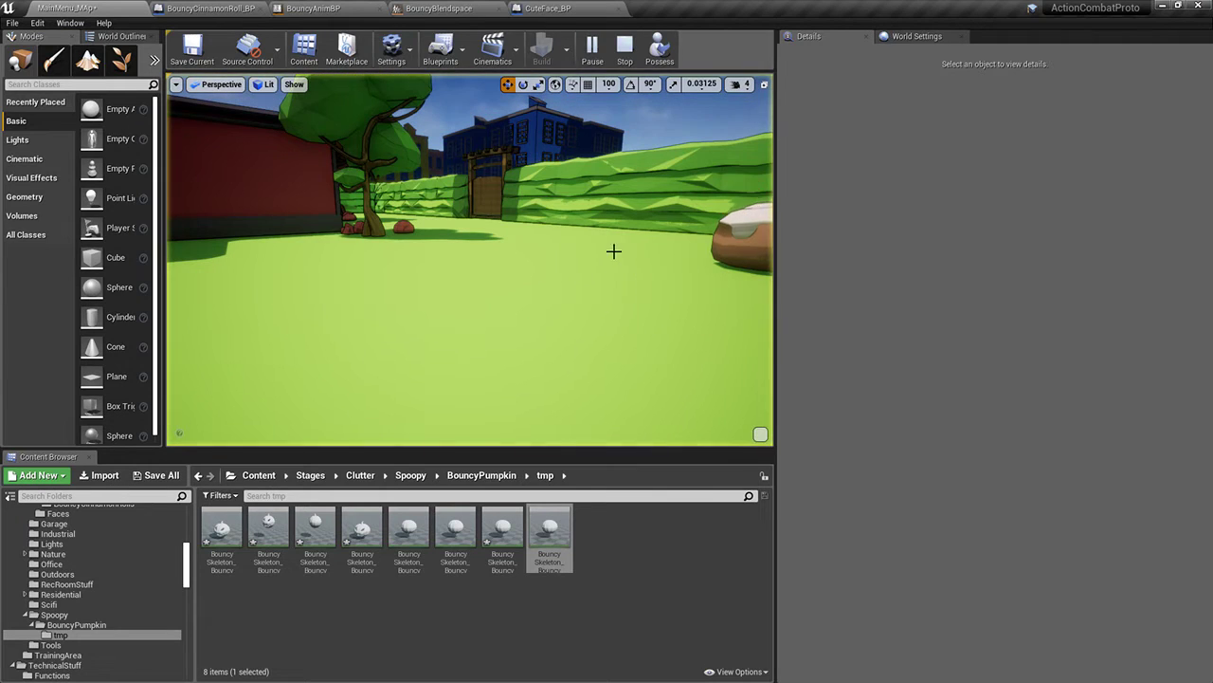
pyautogui.click(613, 50)
pyautogui.click(591, 49)
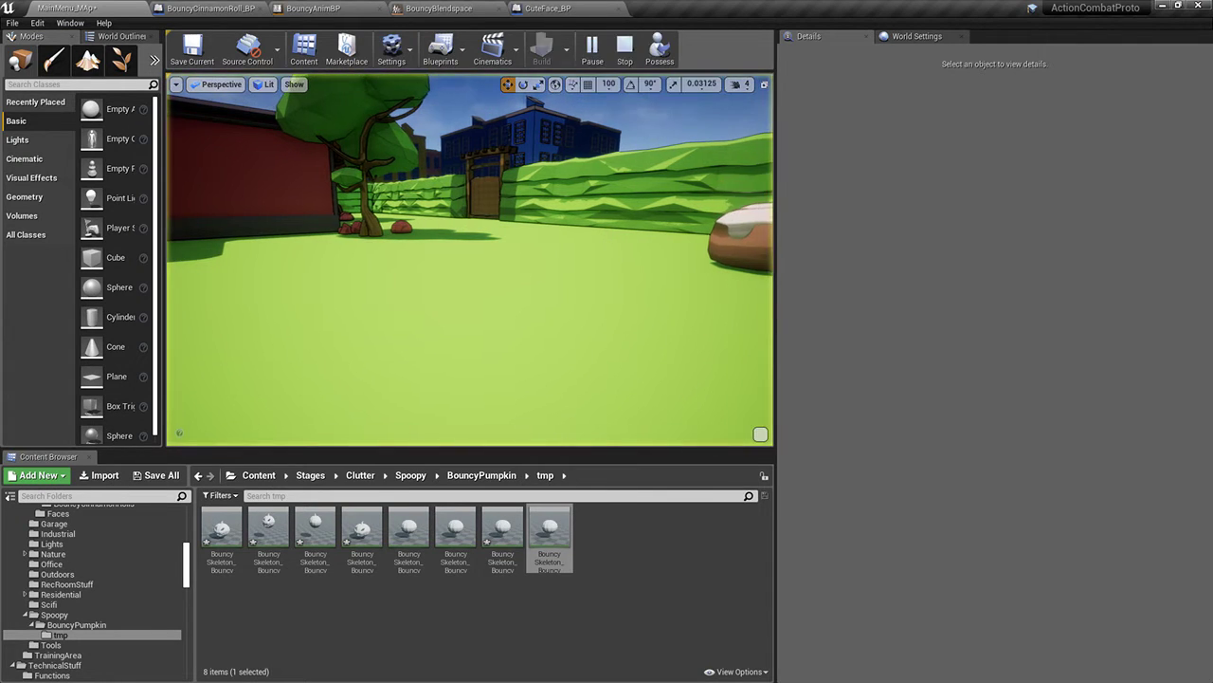
pyautogui.rightClick(612, 264)
pyautogui.write('w')
pyautogui.click(594, 299)
pyautogui.click(626, 51)
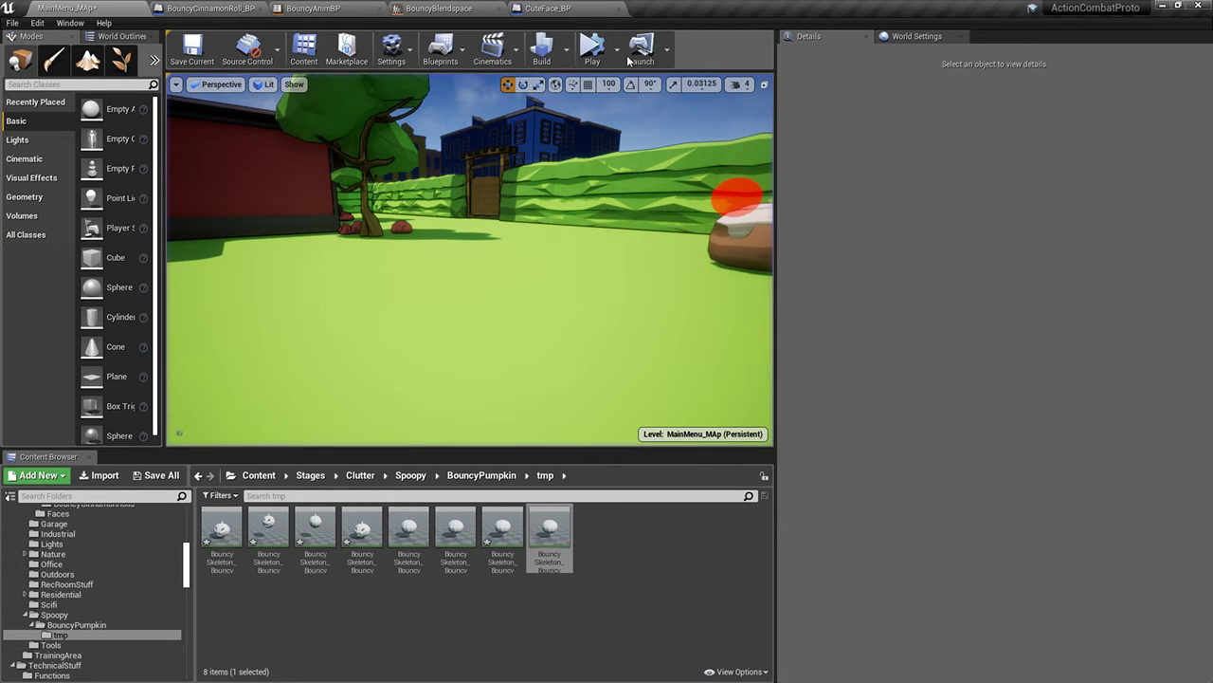
# Play the level in the viewport and roll the cinnamon roll forwards to test the greater-than rule, then stop playing
pyautogui.click(617, 51)
pyautogui.click(633, 86)
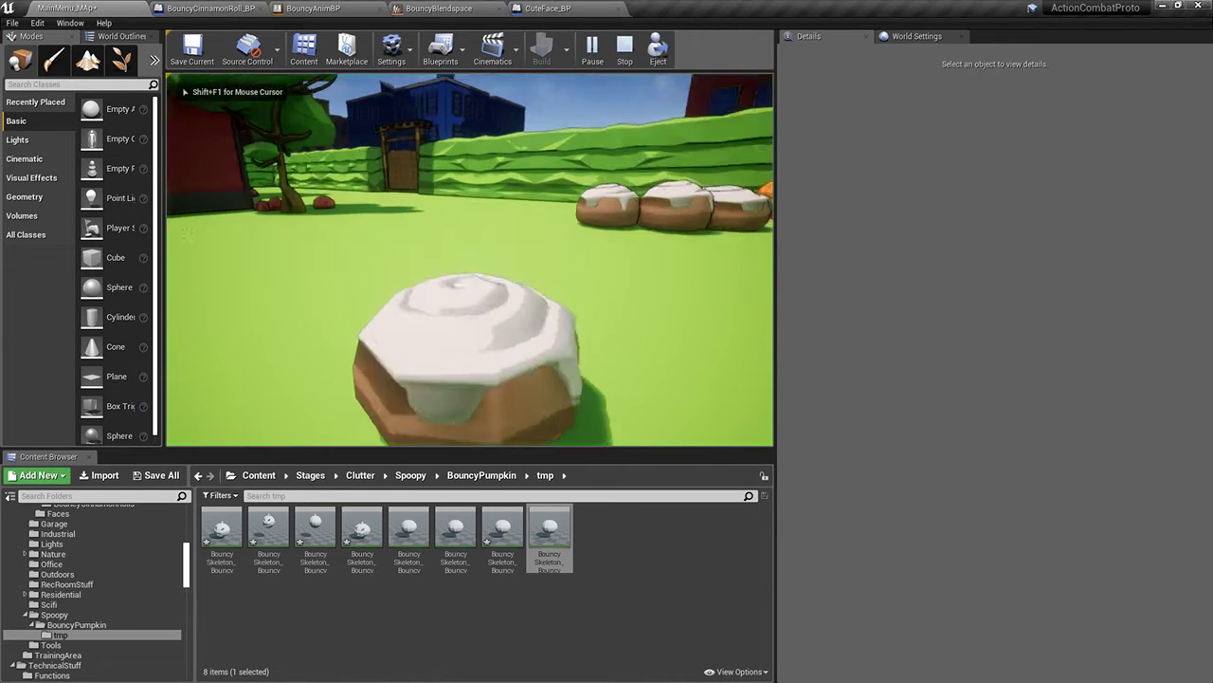
pyautogui.press('w')
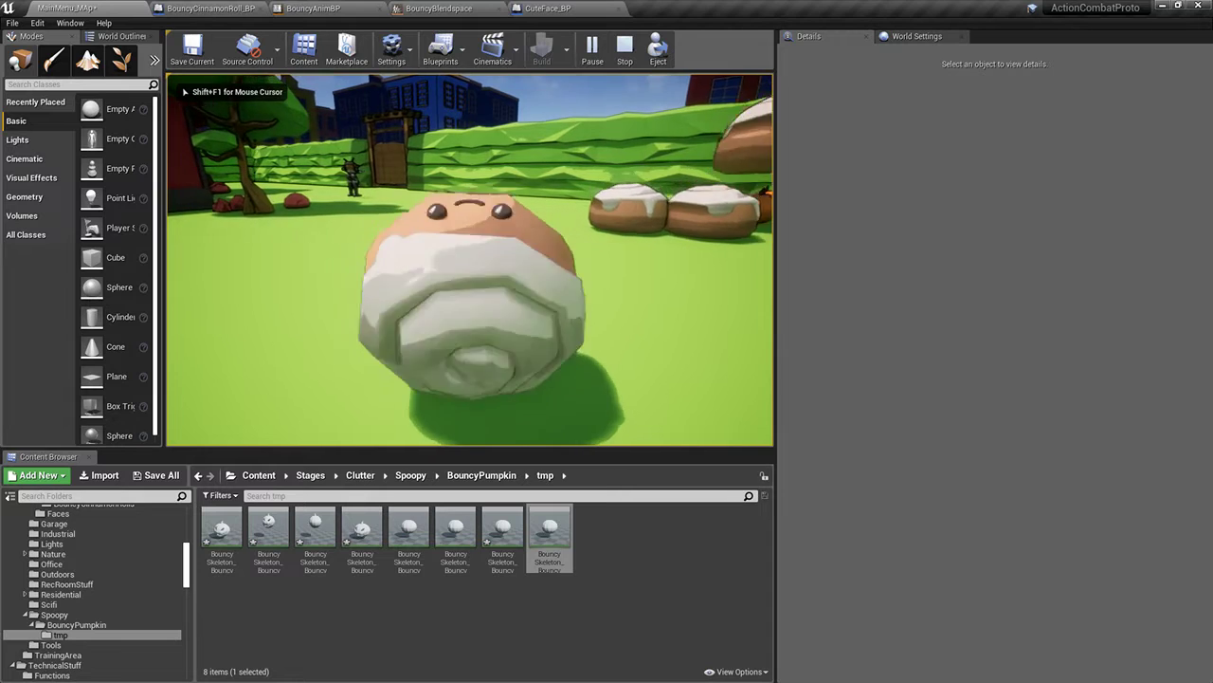
pyautogui.press('w')
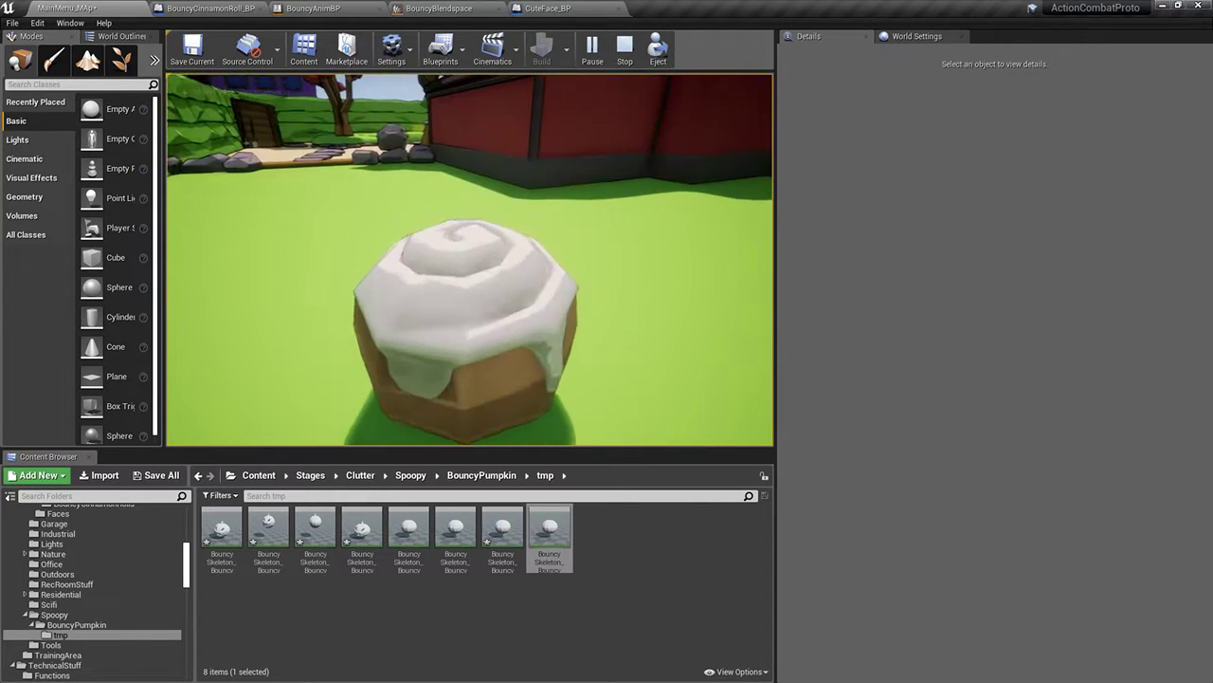
pyautogui.press('w')
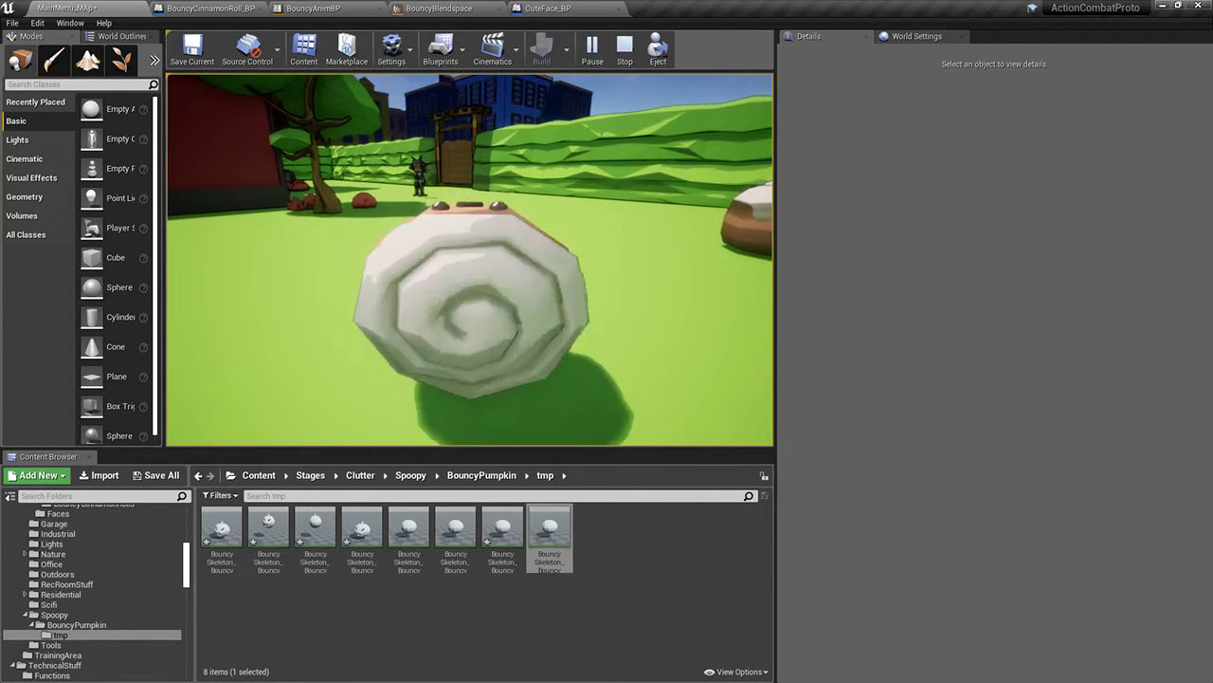
pyautogui.press('Escape')
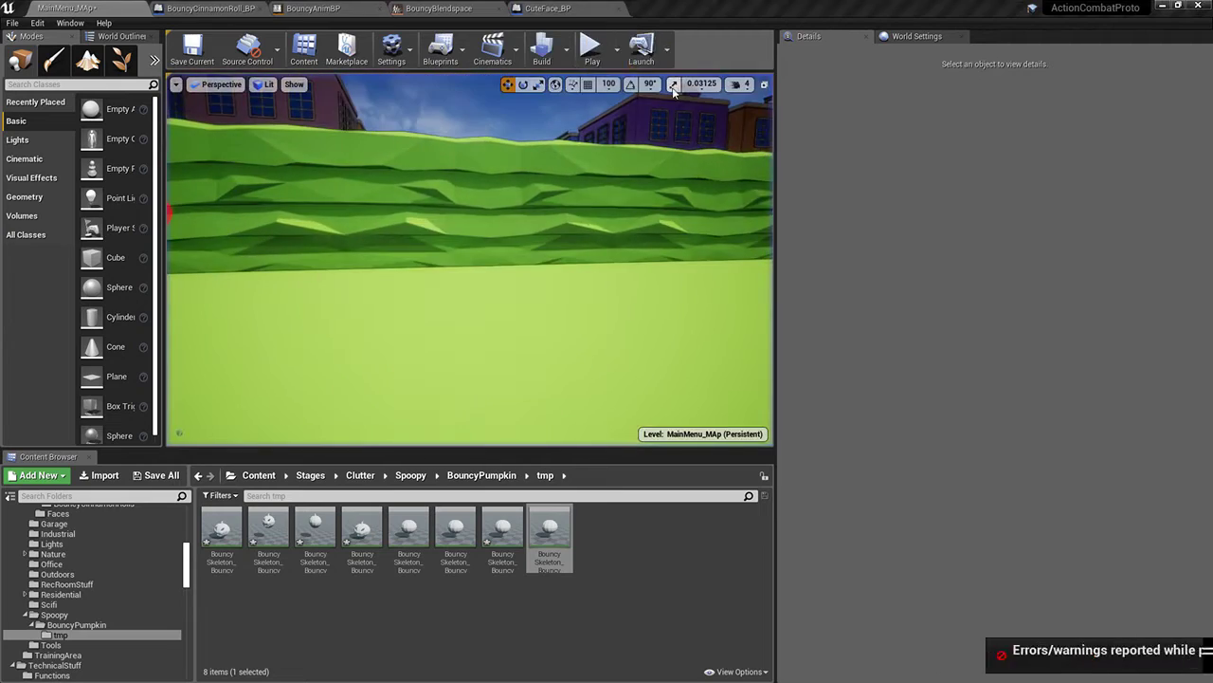
# Return to New State Machine in BouncyAnimBP and inspect both transitions' Speed comparisons and the Speed variable's default value
pyautogui.click(474, 8)
pyautogui.click(531, 8)
pyautogui.click(312, 7)
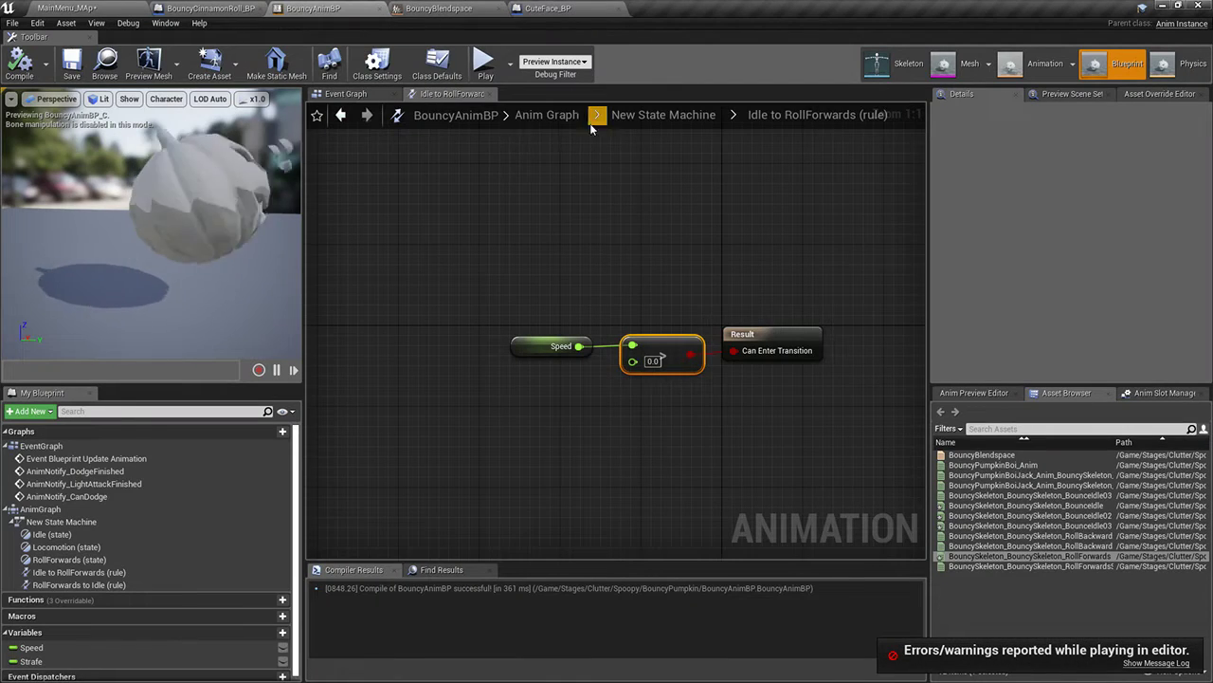
pyautogui.click(664, 115)
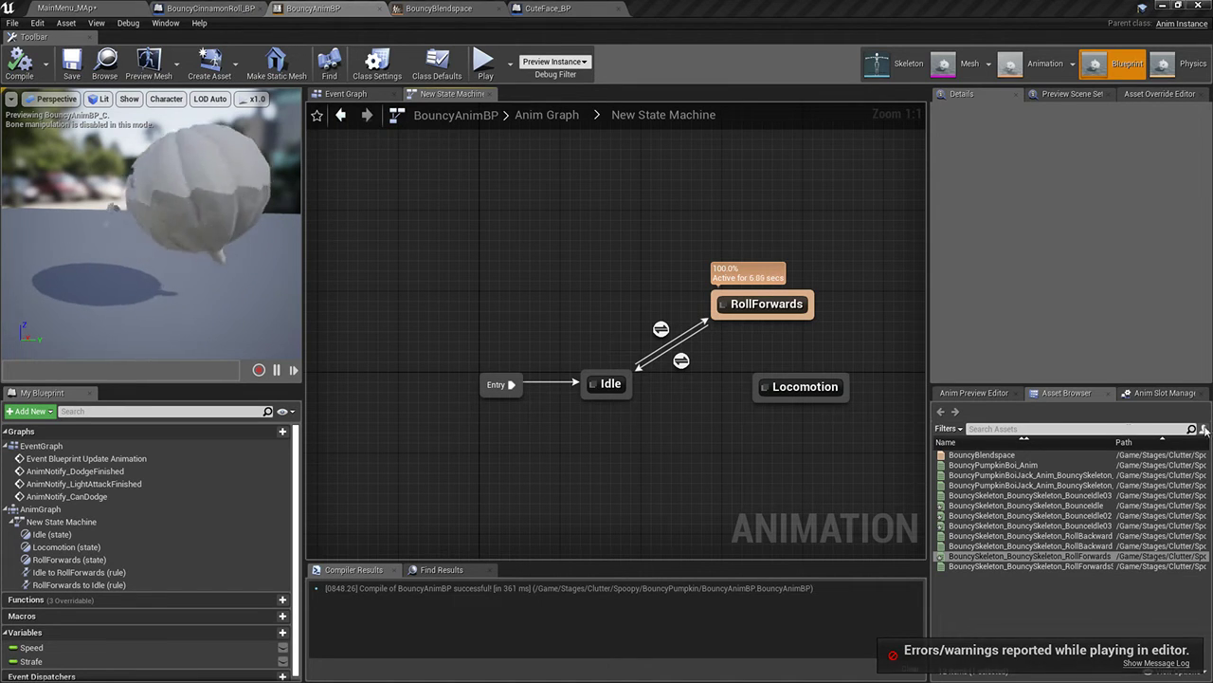
pyautogui.click(681, 361)
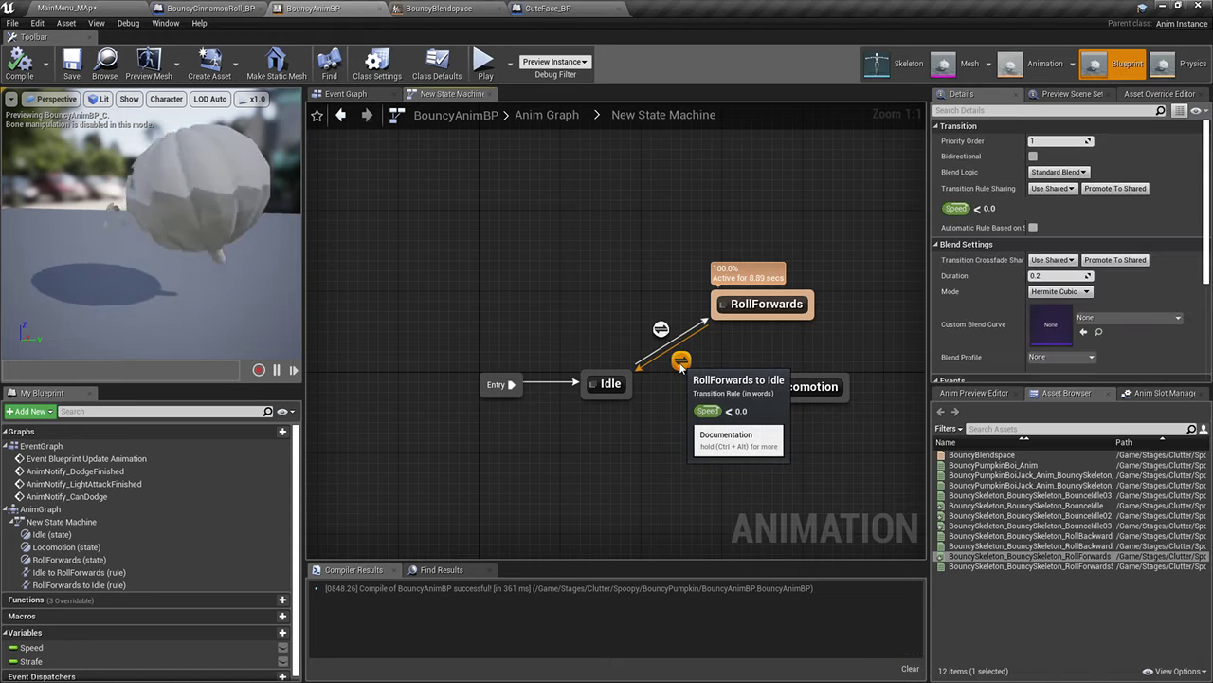
pyautogui.click(661, 328)
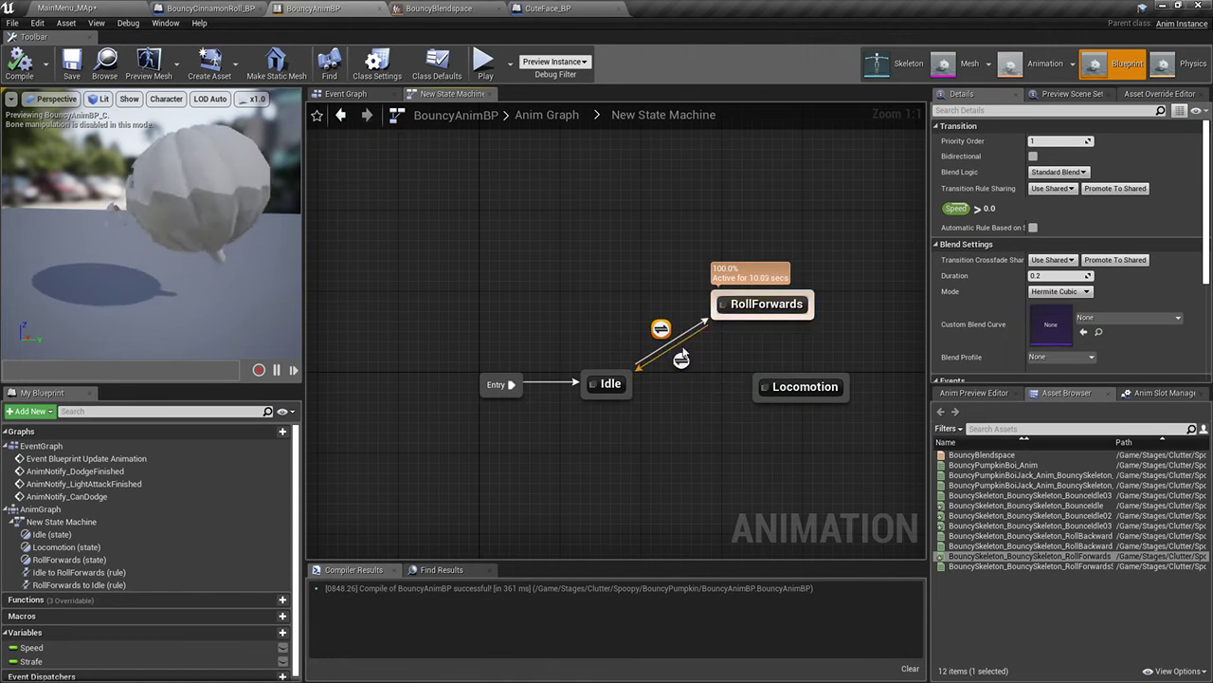
pyautogui.click(683, 368)
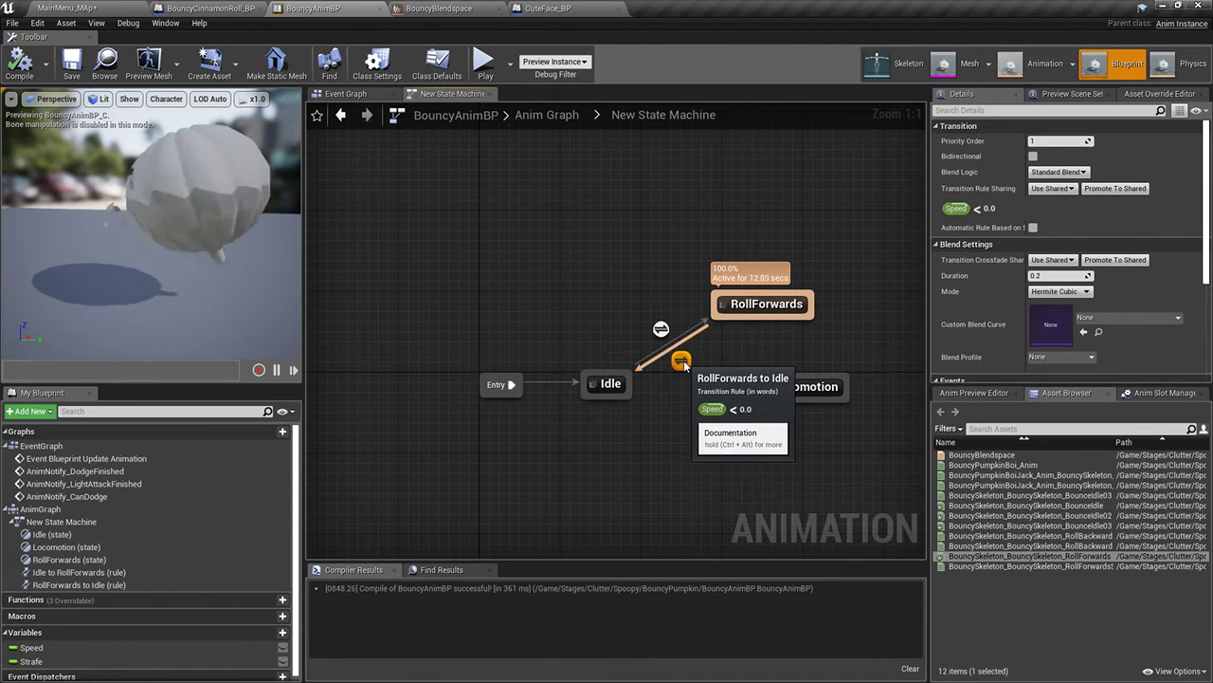
pyautogui.click(618, 399)
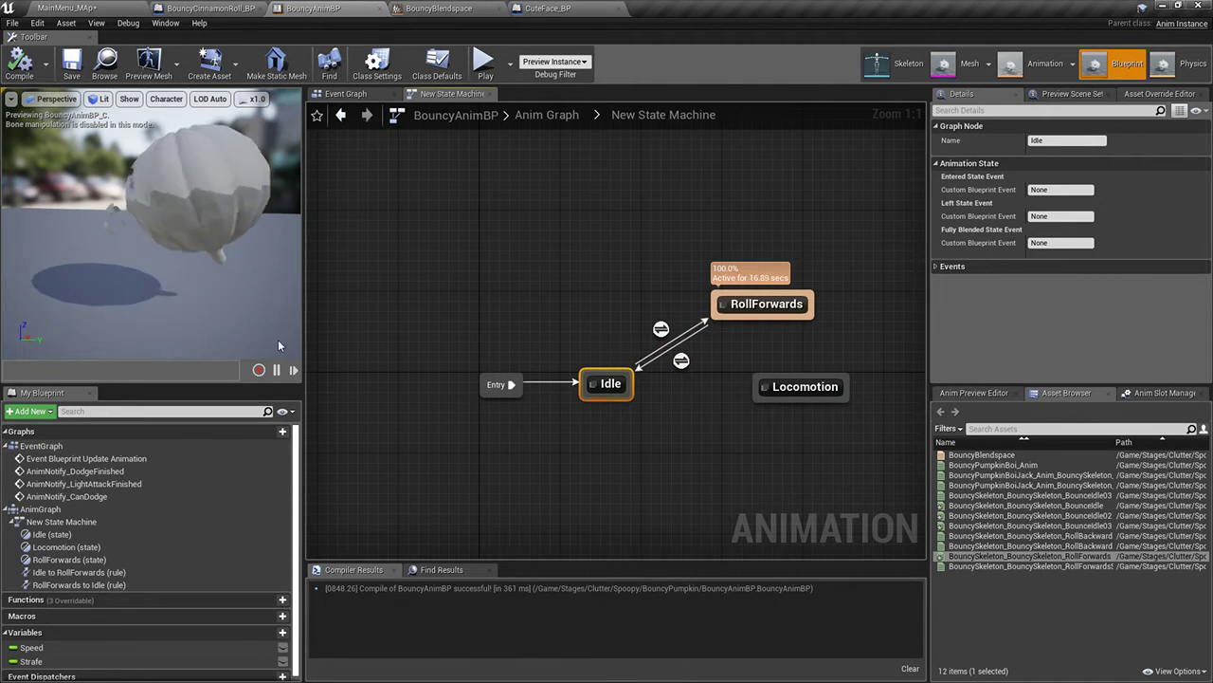
pyautogui.click(53, 647)
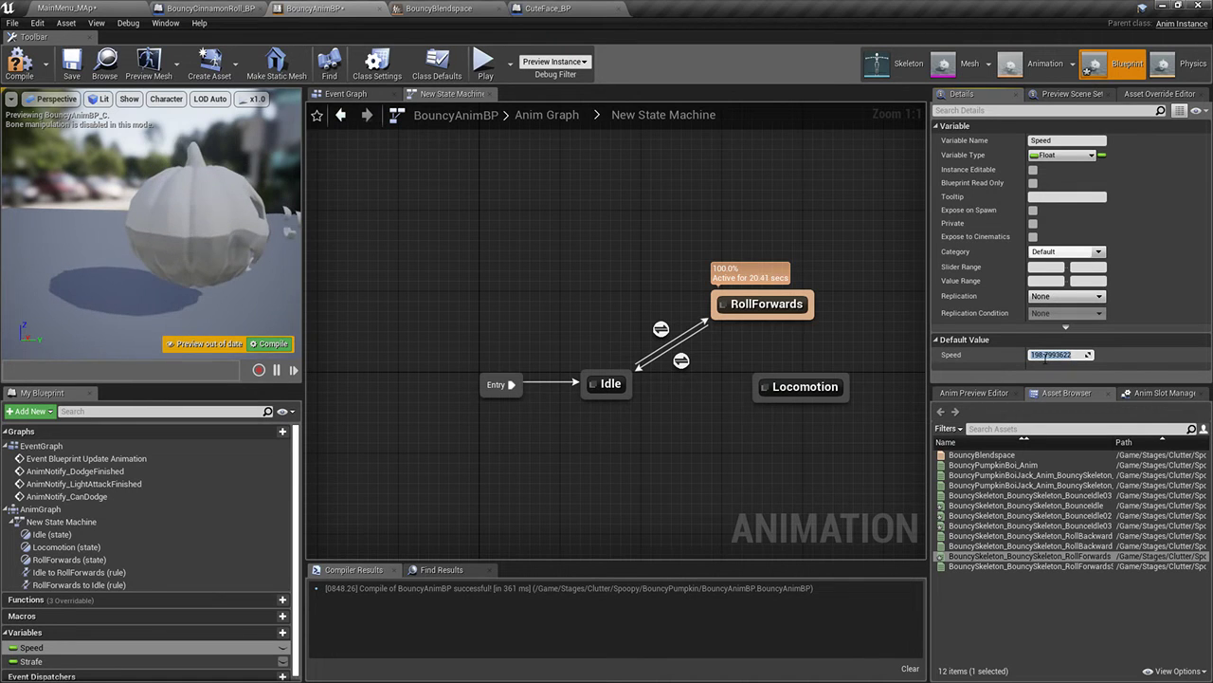
# In the RollForwards to Idle rule, add a comparison checking whether Speed is less than or equal to 0.0
pyautogui.doubleClick(682, 361)
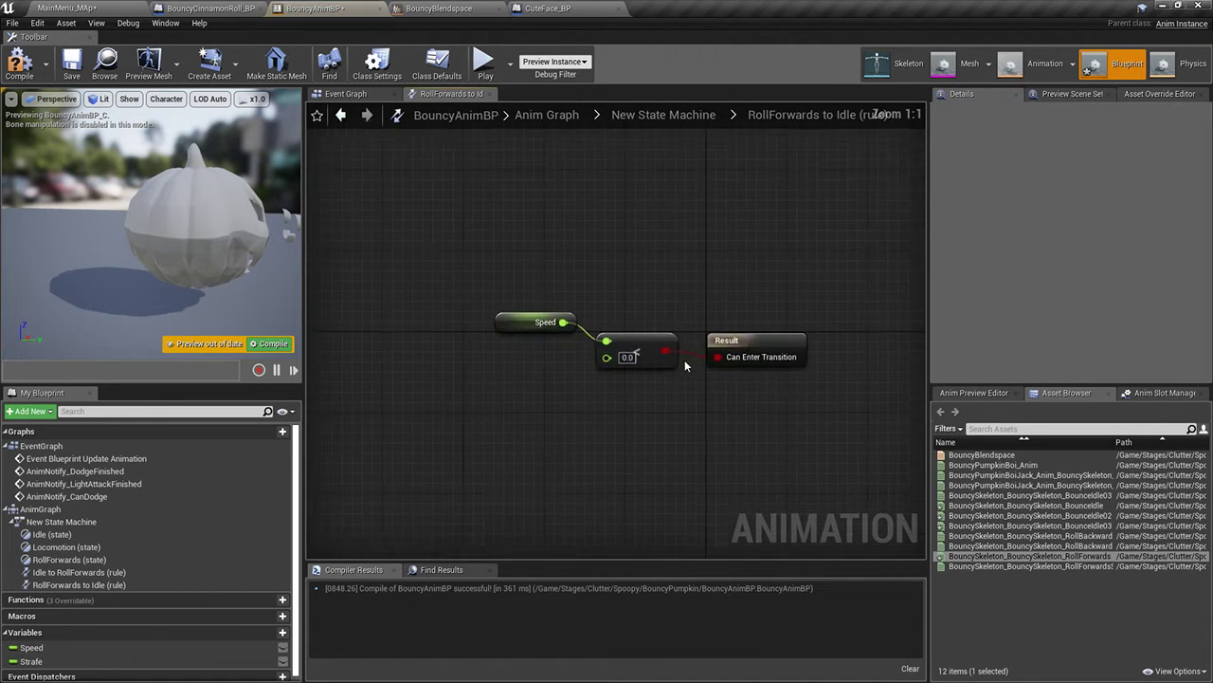
pyautogui.moveTo(579, 331); pyautogui.dragTo(642, 288)
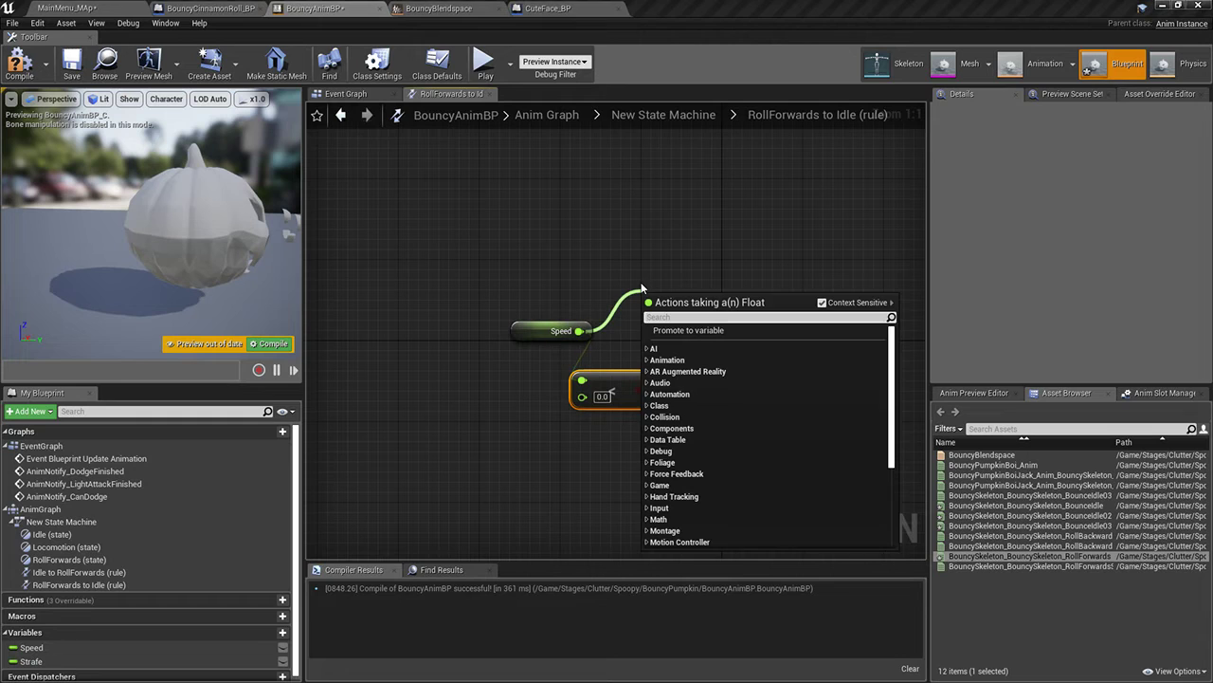
pyautogui.write('<=')
pyautogui.press('Return')
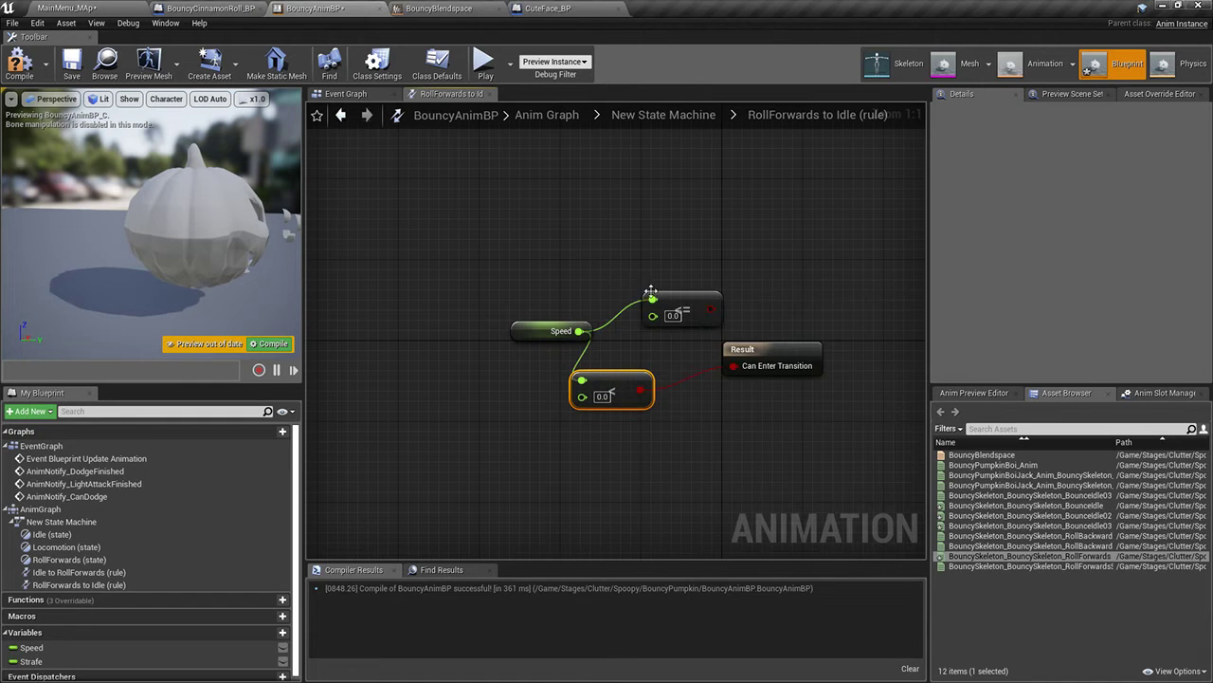
pyautogui.click(663, 305)
pyautogui.moveTo(680, 310); pyautogui.dragTo(690, 320)
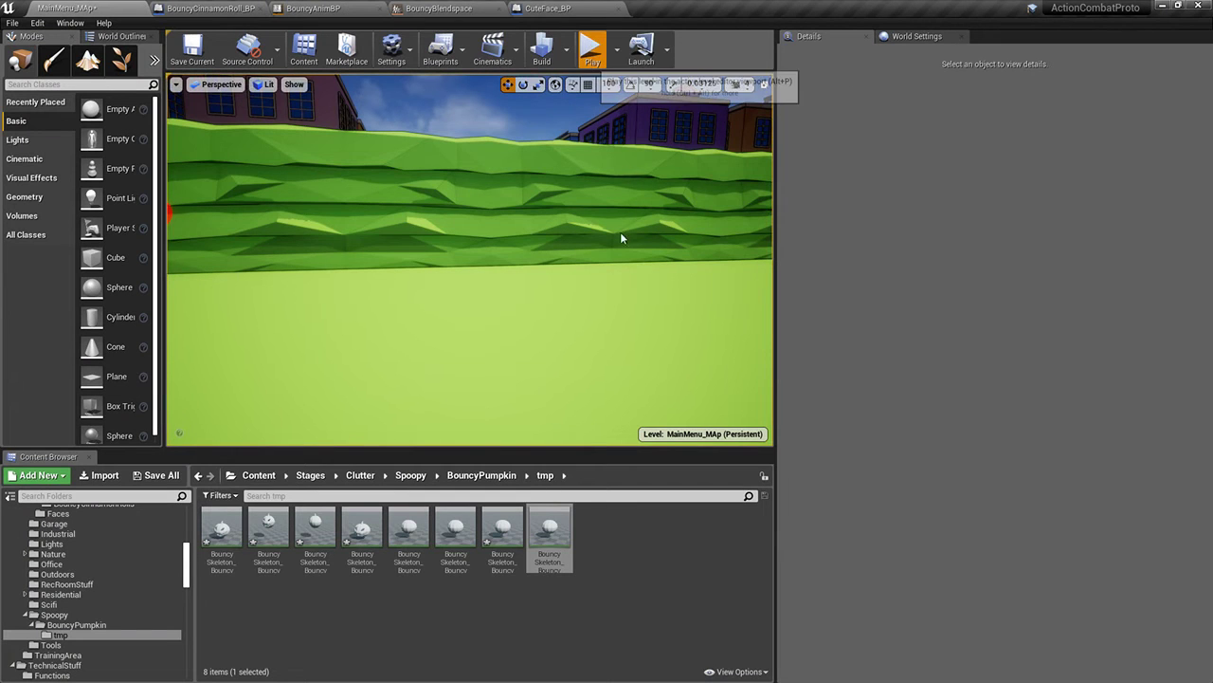
# Play MainMenu_MAp to test the cinnamon roll's return to idle with the less-than-or-equal rule, then stop playing
pyautogui.click(621, 238)
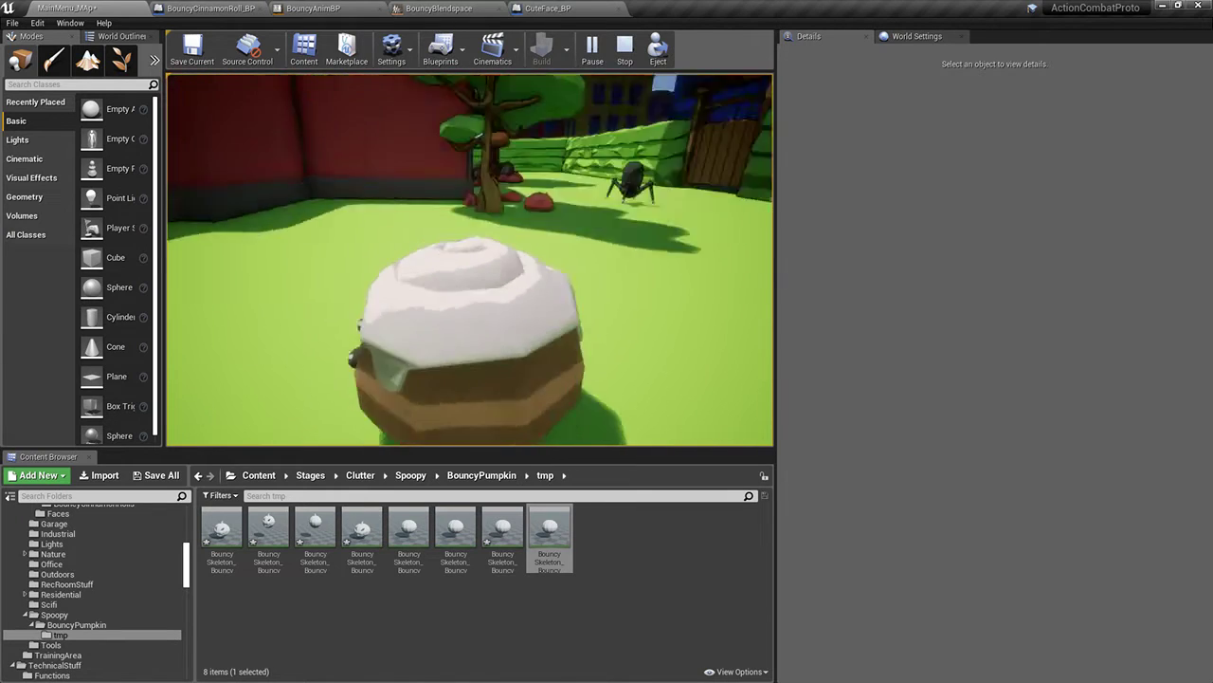
pyautogui.press('Escape')
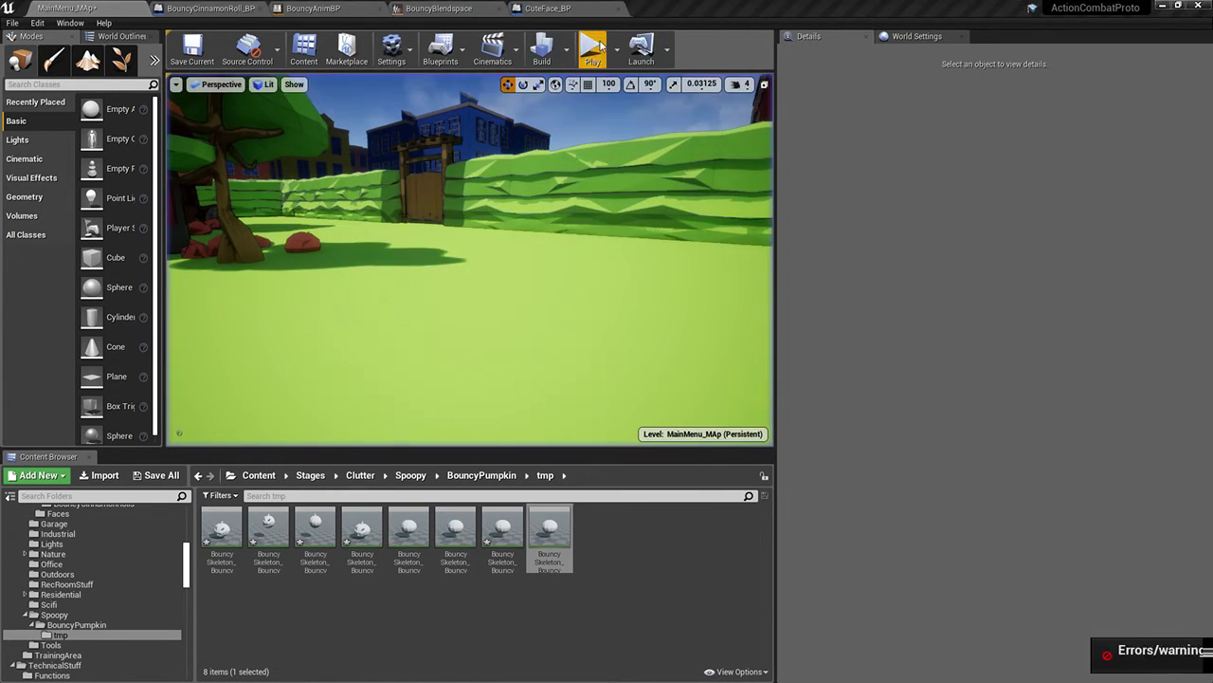
# Set the RollForwards to Idle transition's blend duration to 1.0 in New State Machine and save BouncyAnimBP
pyautogui.click(384, 8)
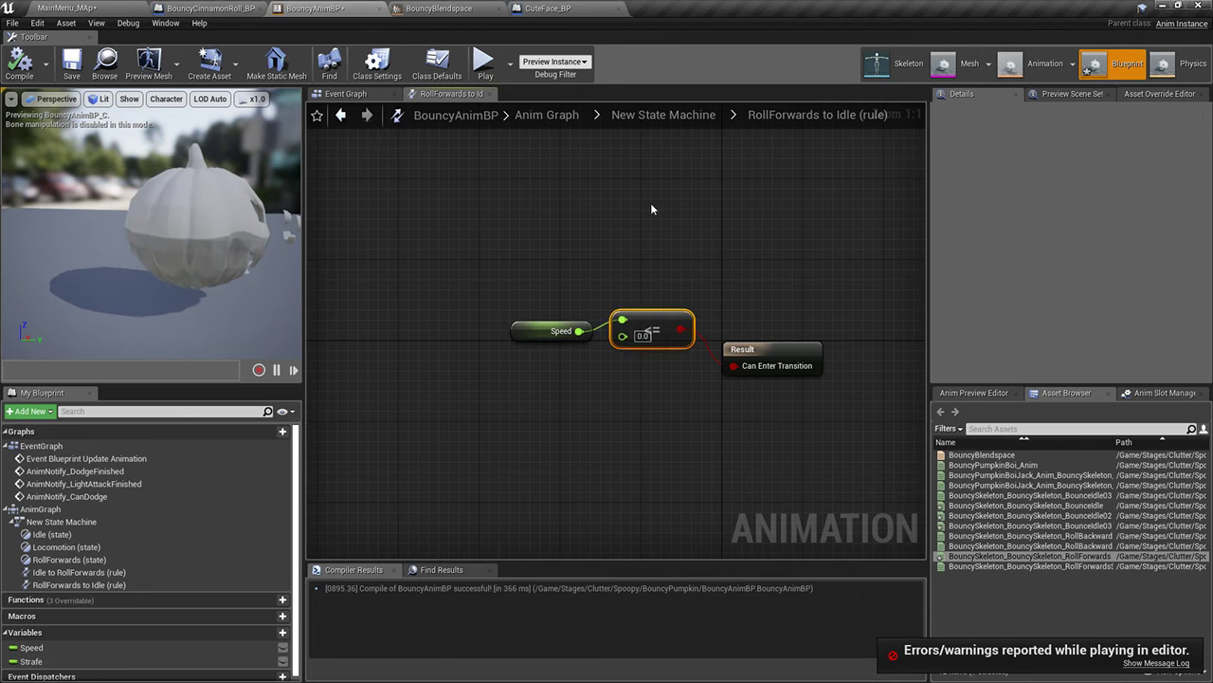
pyautogui.moveTo(652, 8); pyautogui.dragTo(656, 107)
pyautogui.press('super+Up')
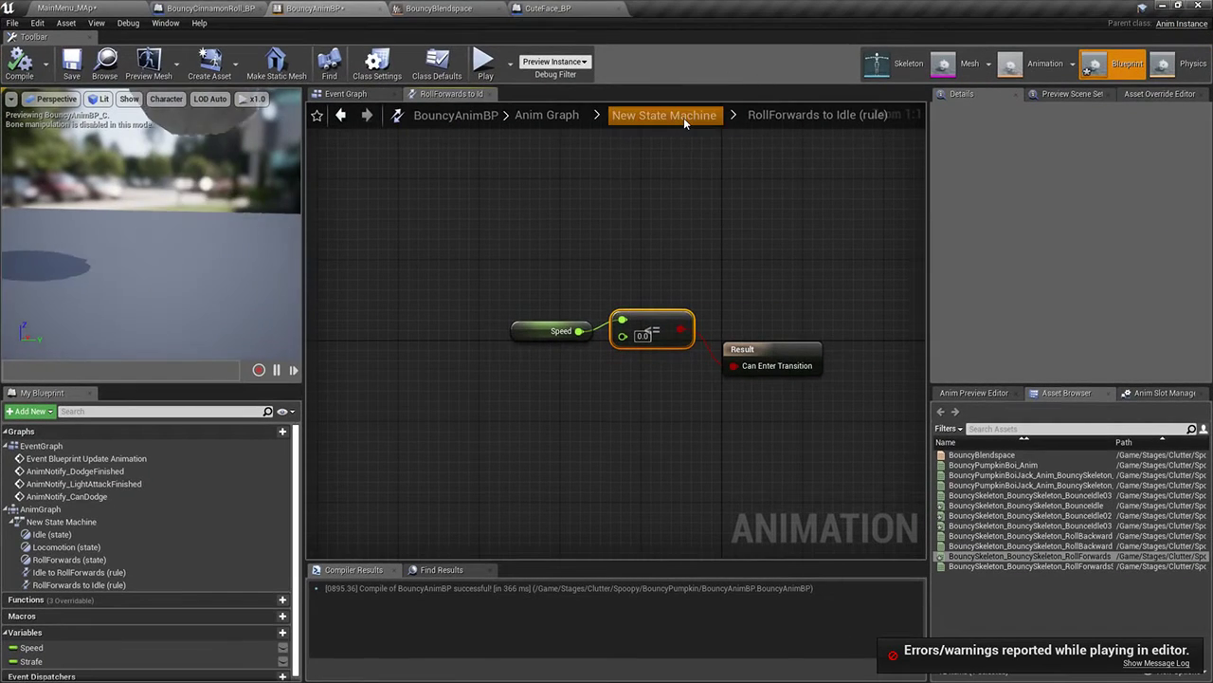
pyautogui.click(683, 118)
pyautogui.click(680, 361)
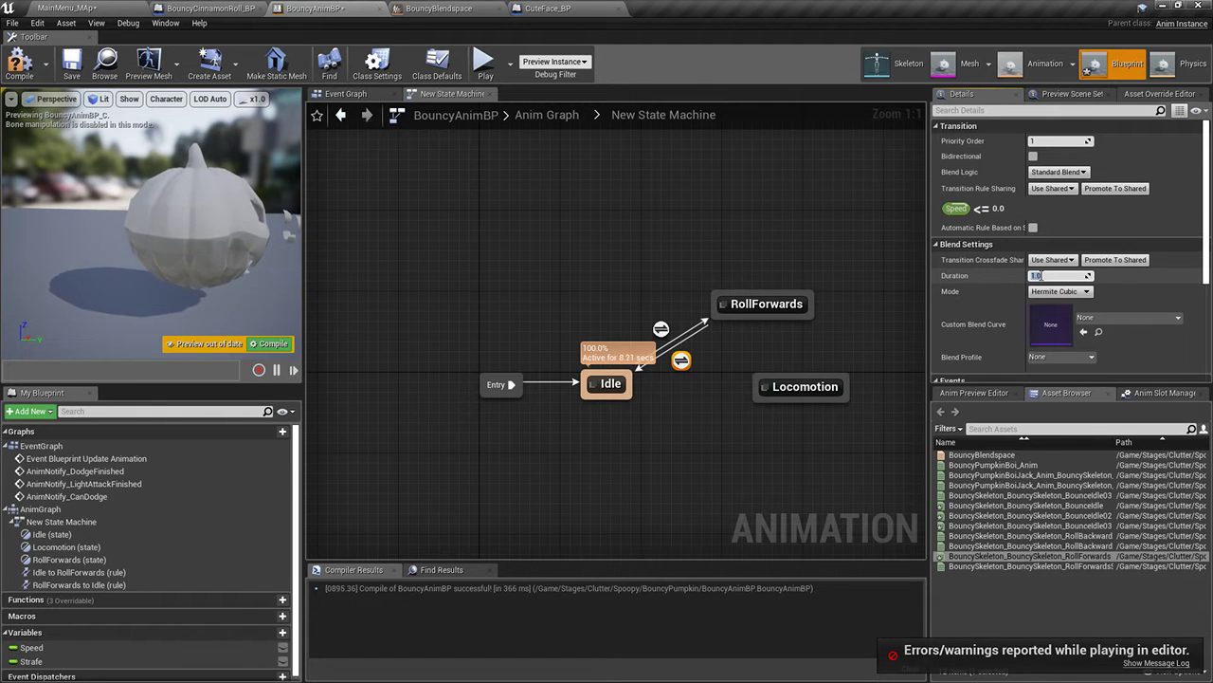
pyautogui.click(661, 328)
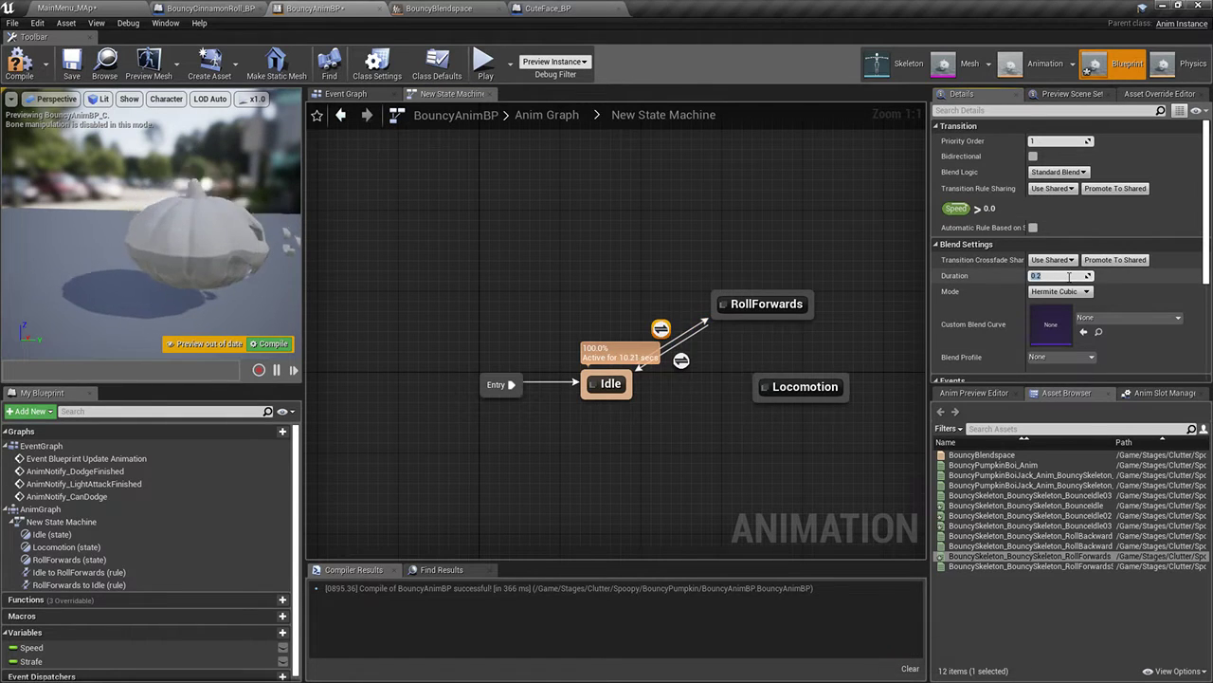
pyautogui.click(70, 68)
# Play MainMenu_MAp and roll the cinnamon roll forwards to test the new transition blending, then stop playing
pyautogui.click(71, 8)
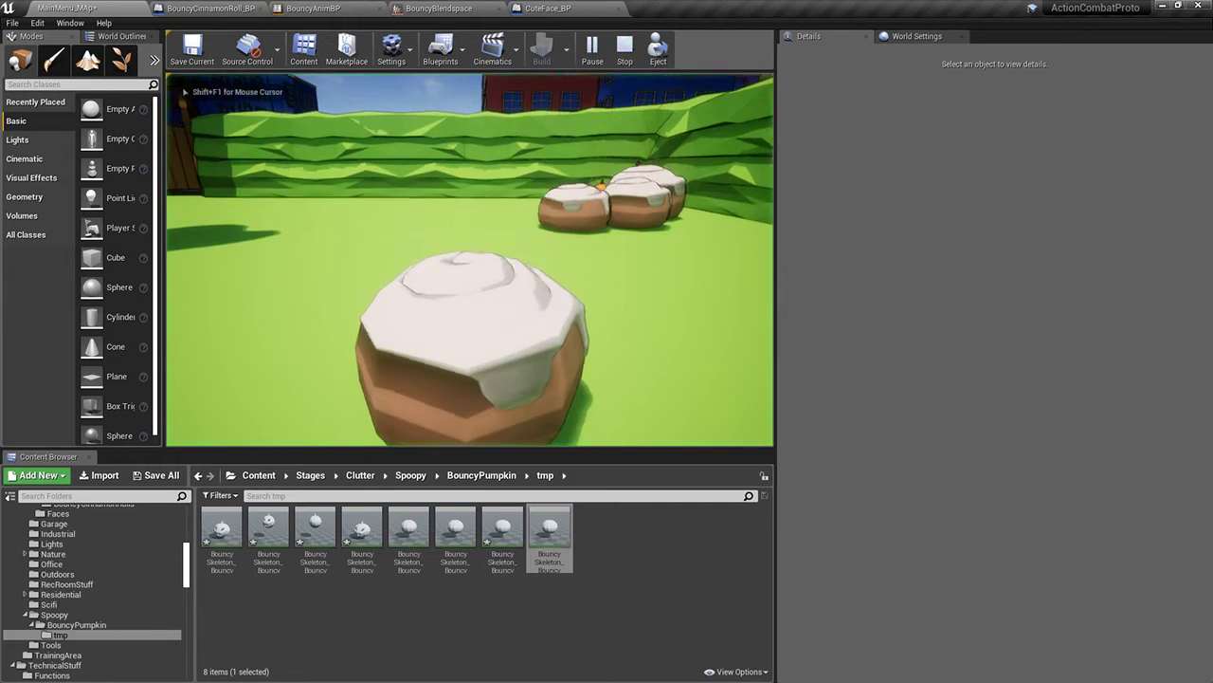
pyautogui.press('w')
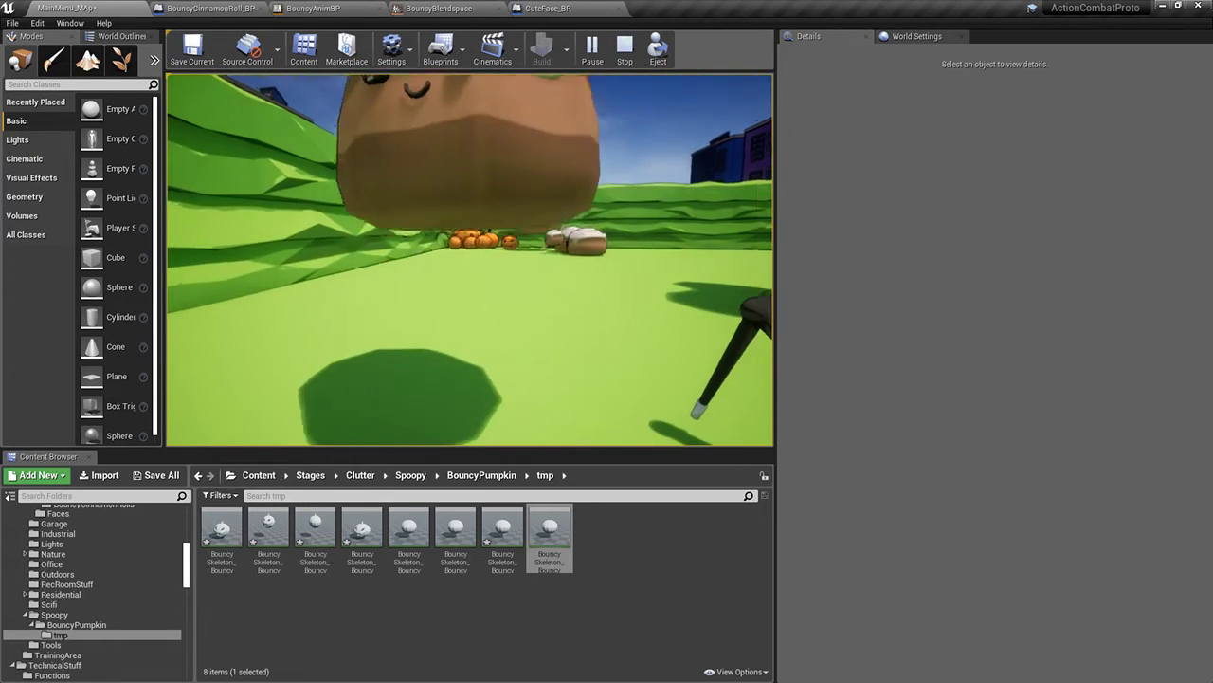
pyautogui.press('Escape')
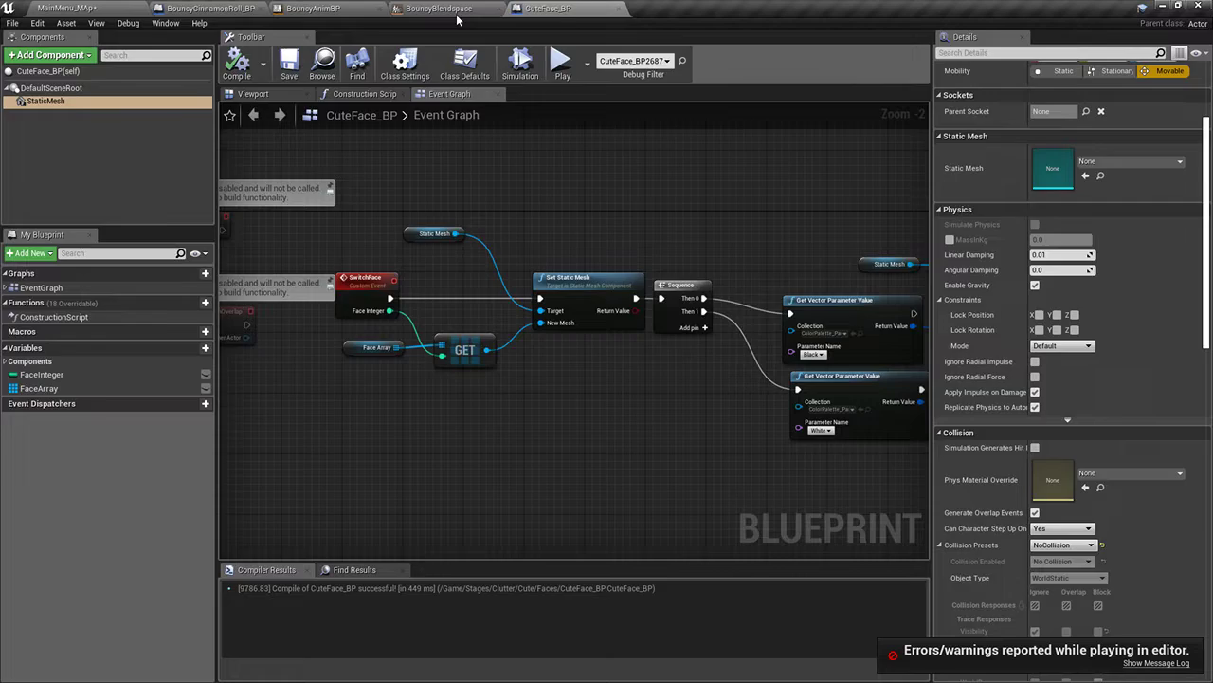
# Return to New State Machine in BouncyAnimBP and delete the unconnected Locomotion state
pyautogui.click(443, 8)
pyautogui.click(237, 8)
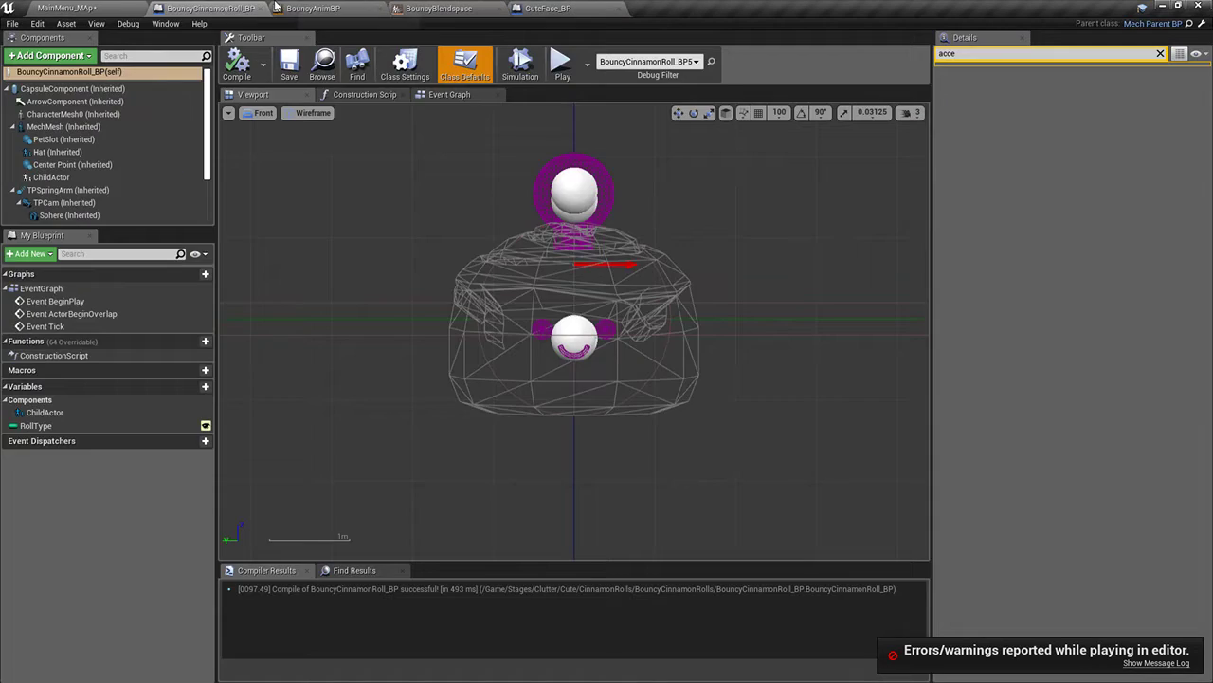
pyautogui.click(346, 9)
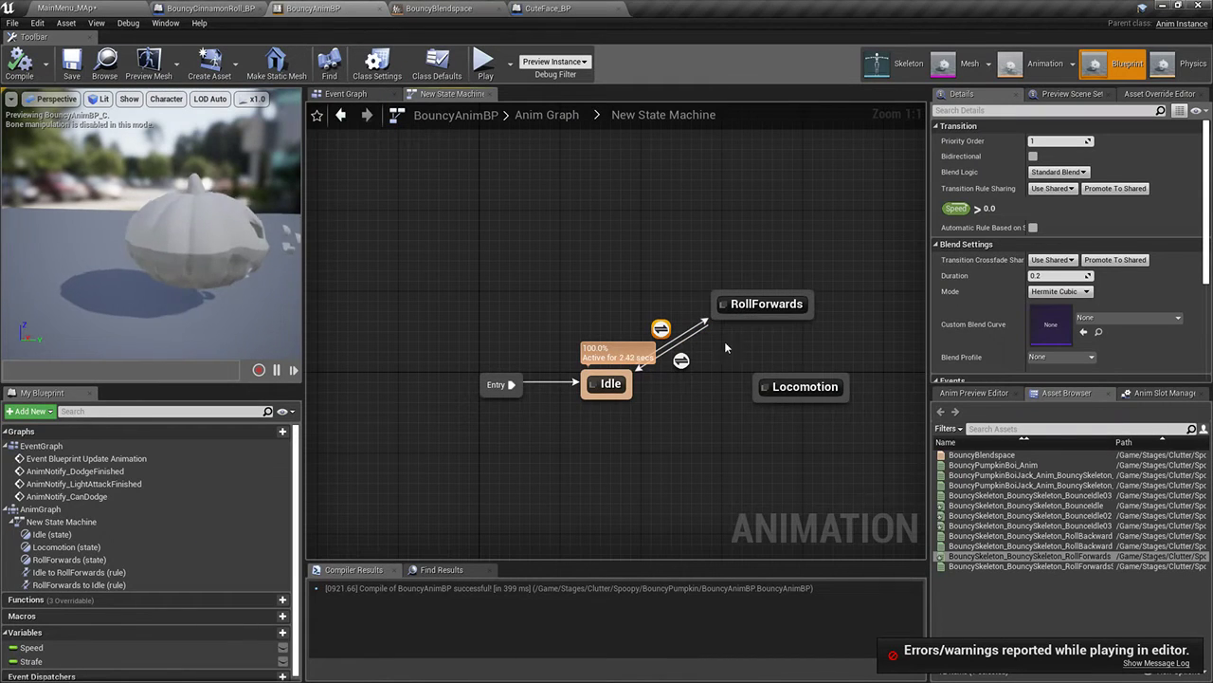
pyautogui.click(797, 436)
pyautogui.moveTo(807, 387); pyautogui.dragTo(817, 397)
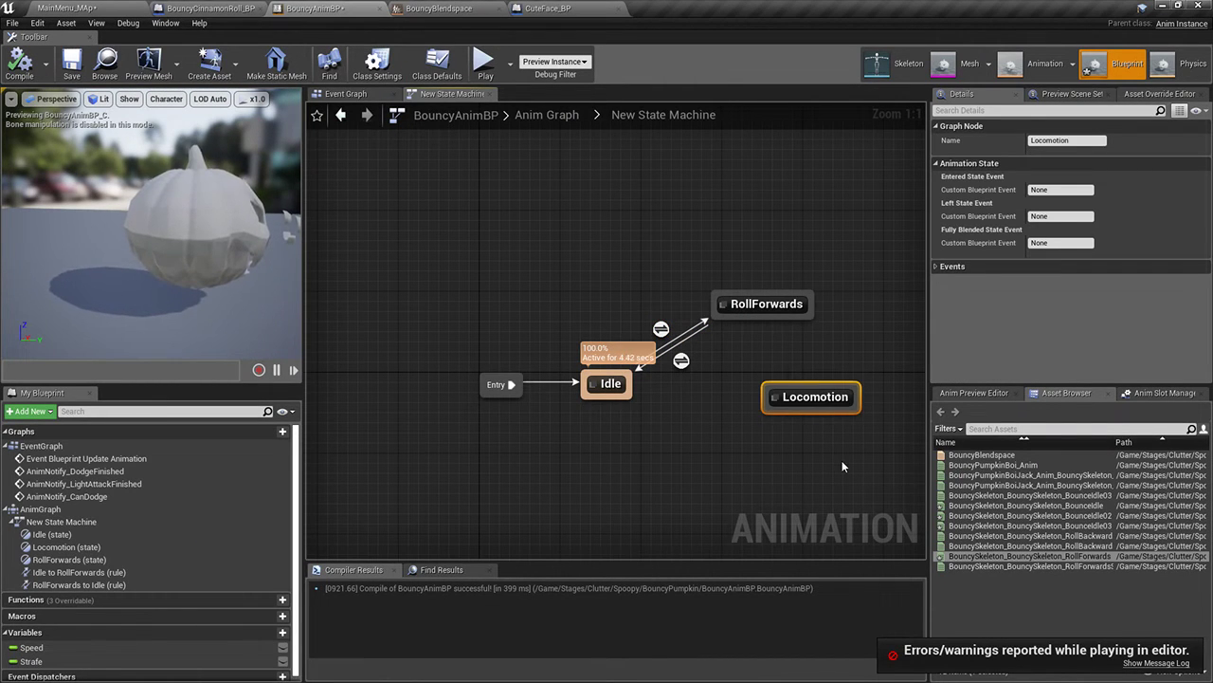
pyautogui.press('Delete')
# Open the RollForwards state and inspect the Speed division that feeds the animation's Play Rate
pyautogui.click(782, 318)
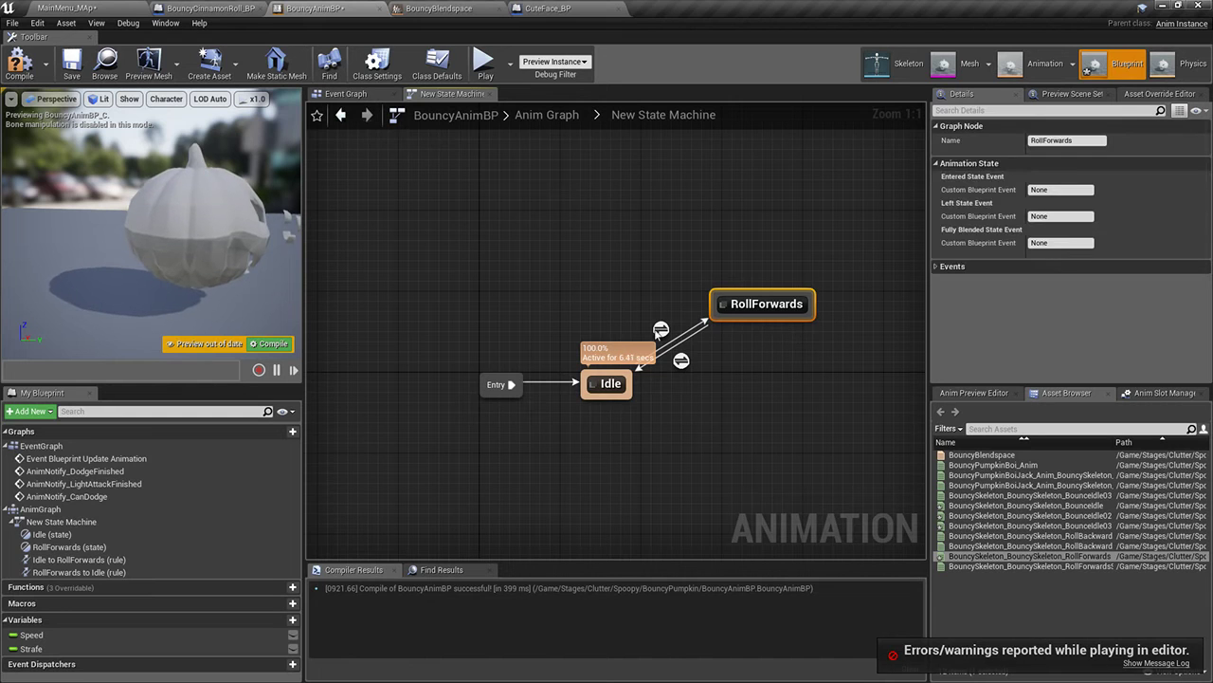
pyautogui.click(661, 328)
pyautogui.doubleClick(786, 300)
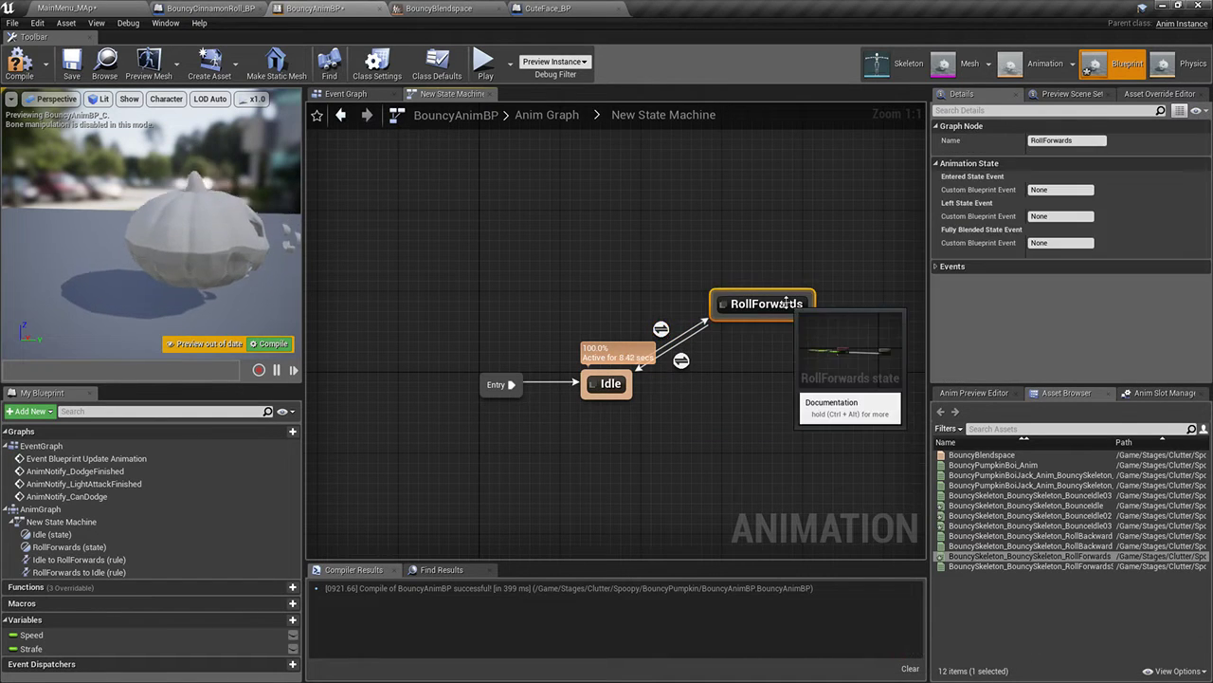
pyautogui.moveTo(711, 371); pyautogui.dragTo(812, 384, button='right')
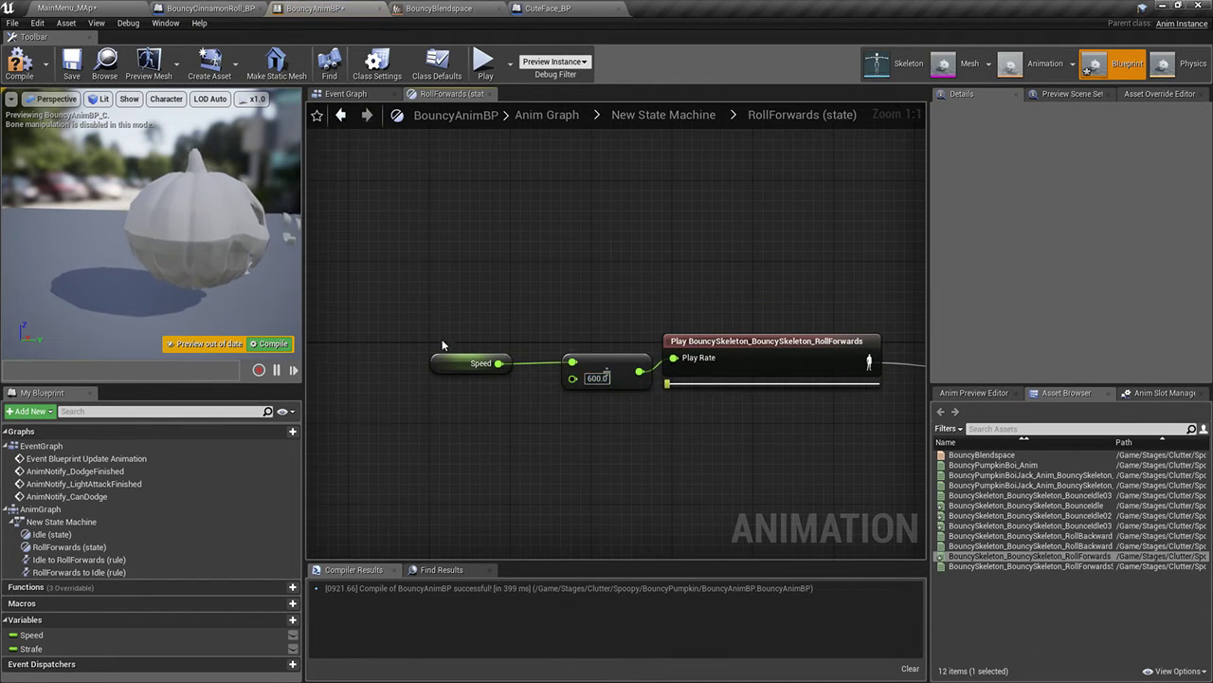
pyautogui.click(794, 345)
# Open the BouncySkeleton_BouncySkeleton_RollForwards animation, try a Rate Scale of 1.5, settle on 1.3, and save the animation
pyautogui.doubleClick(1059, 556)
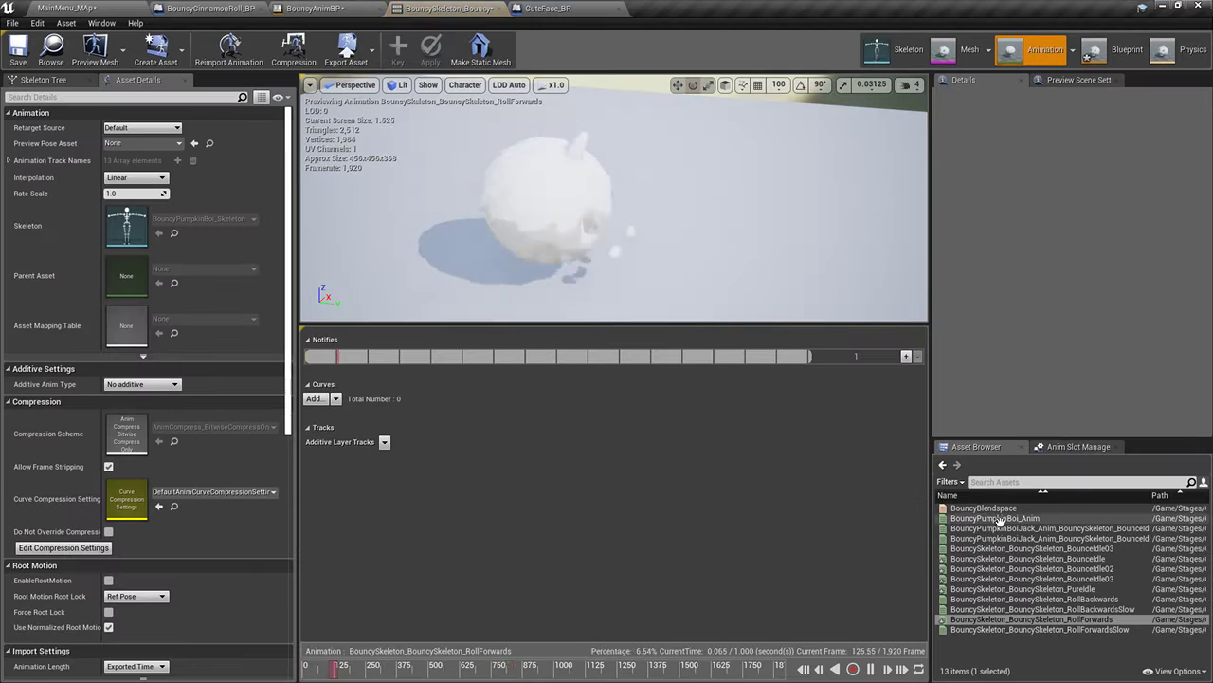
pyautogui.click(133, 194)
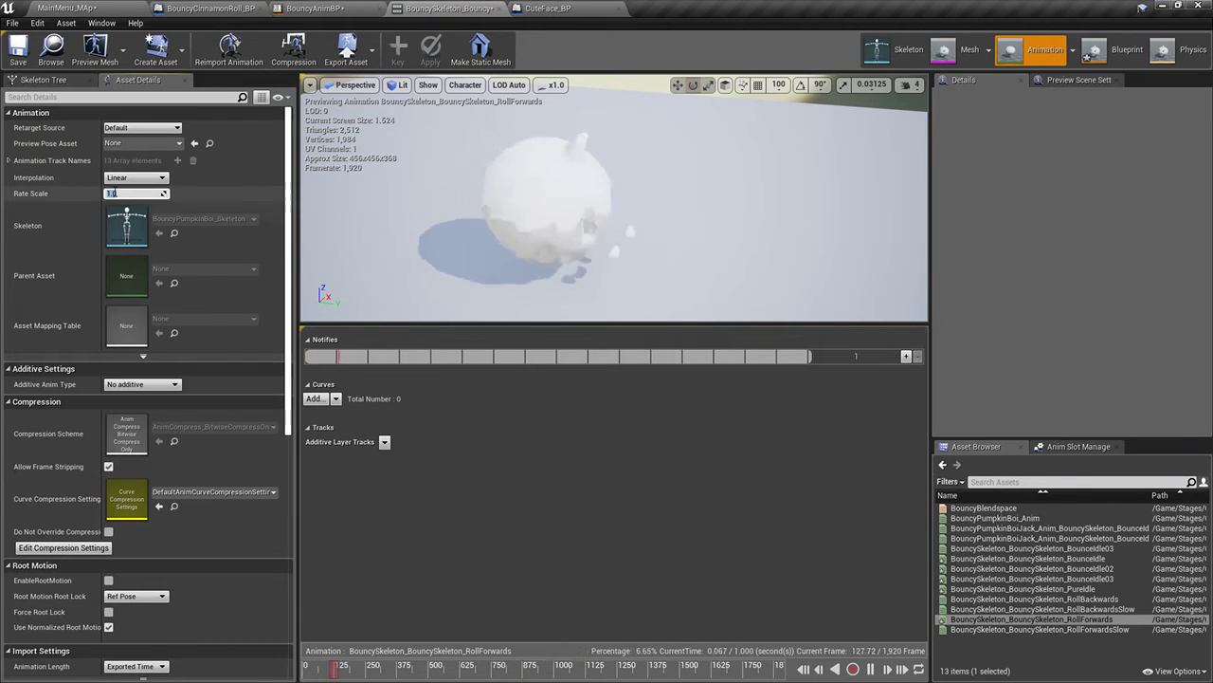
pyautogui.write('1.5')
pyautogui.press('Return')
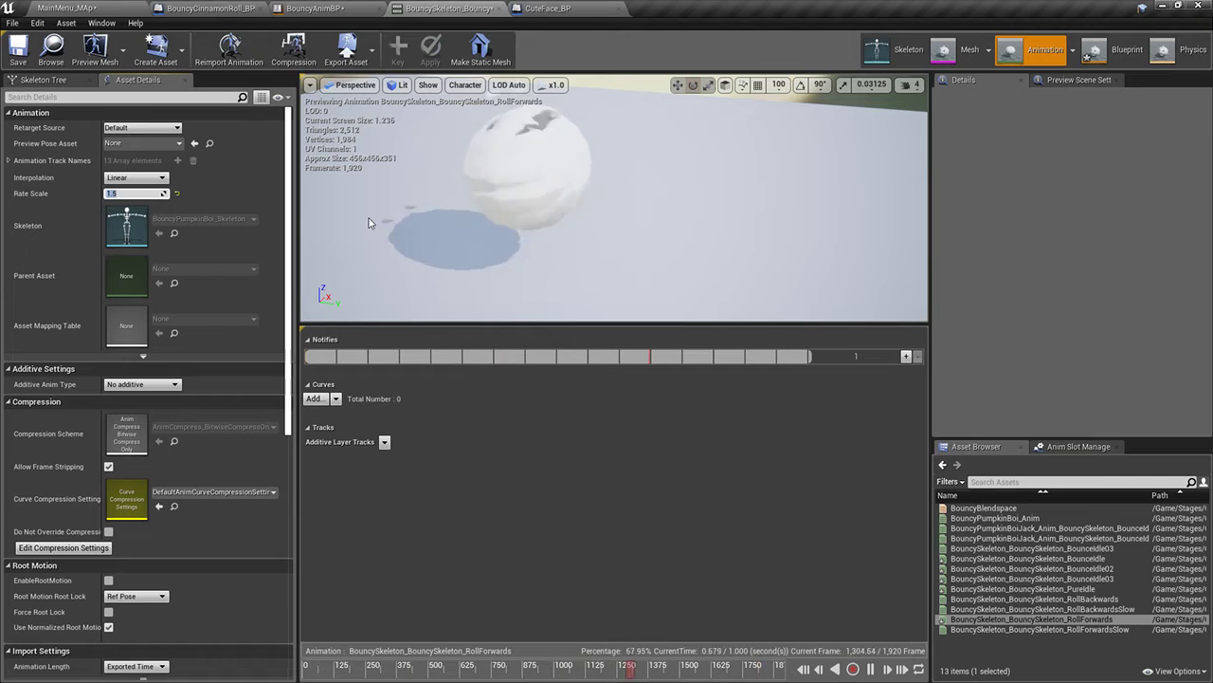
pyautogui.click(15, 61)
pyautogui.click(93, 7)
pyautogui.click(616, 6)
pyautogui.click(449, 6)
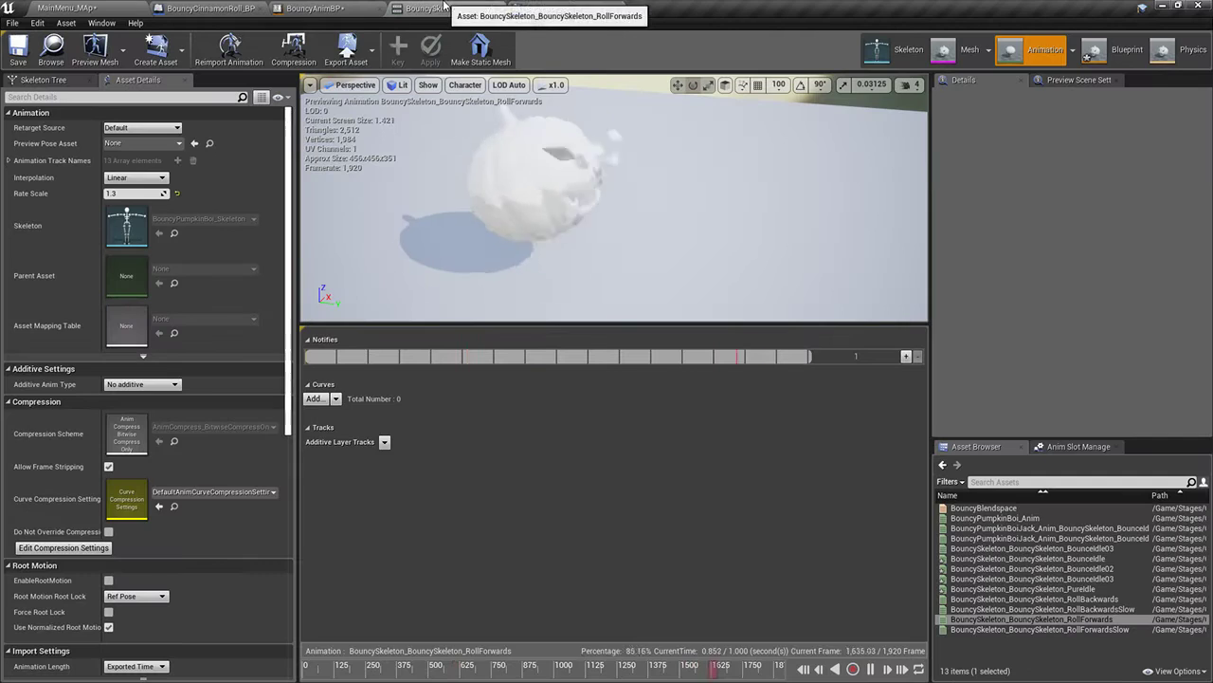
# Play MainMenu_MAp and roll the cinnamon roll forwards to test the 1.3 animation rate, then stop playing
pyautogui.click(64, 8)
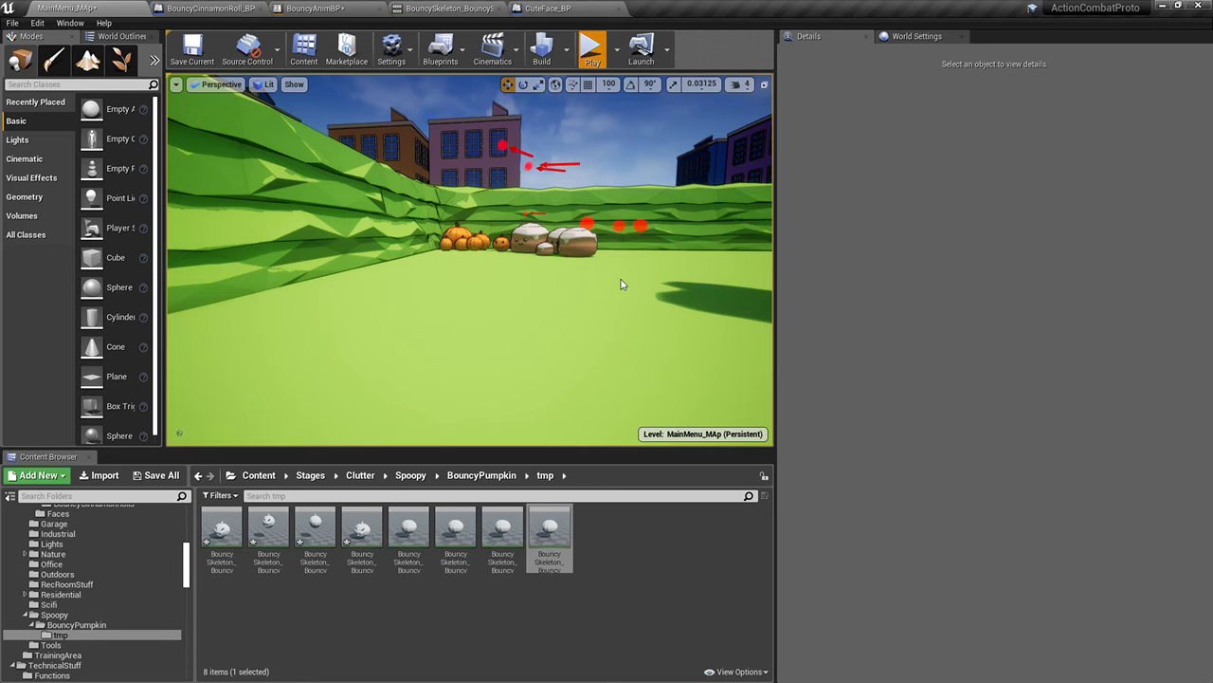
pyautogui.hotkey('alt', 'p')
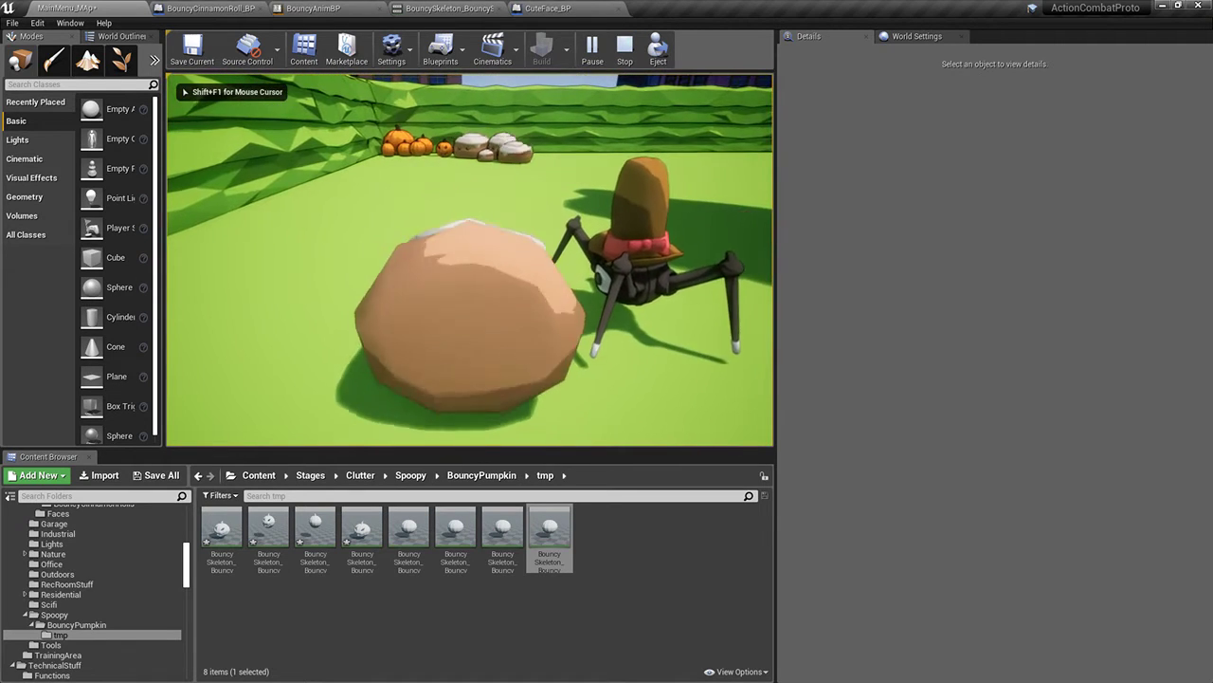
pyautogui.press('w')
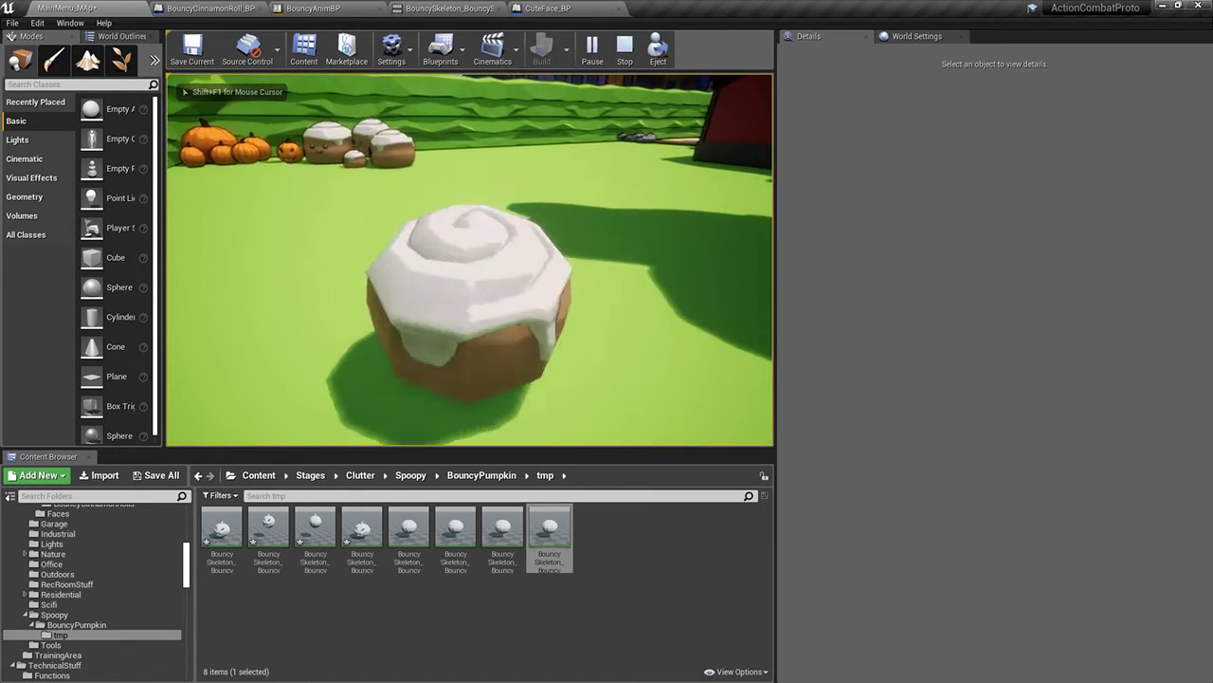
pyautogui.press('w')
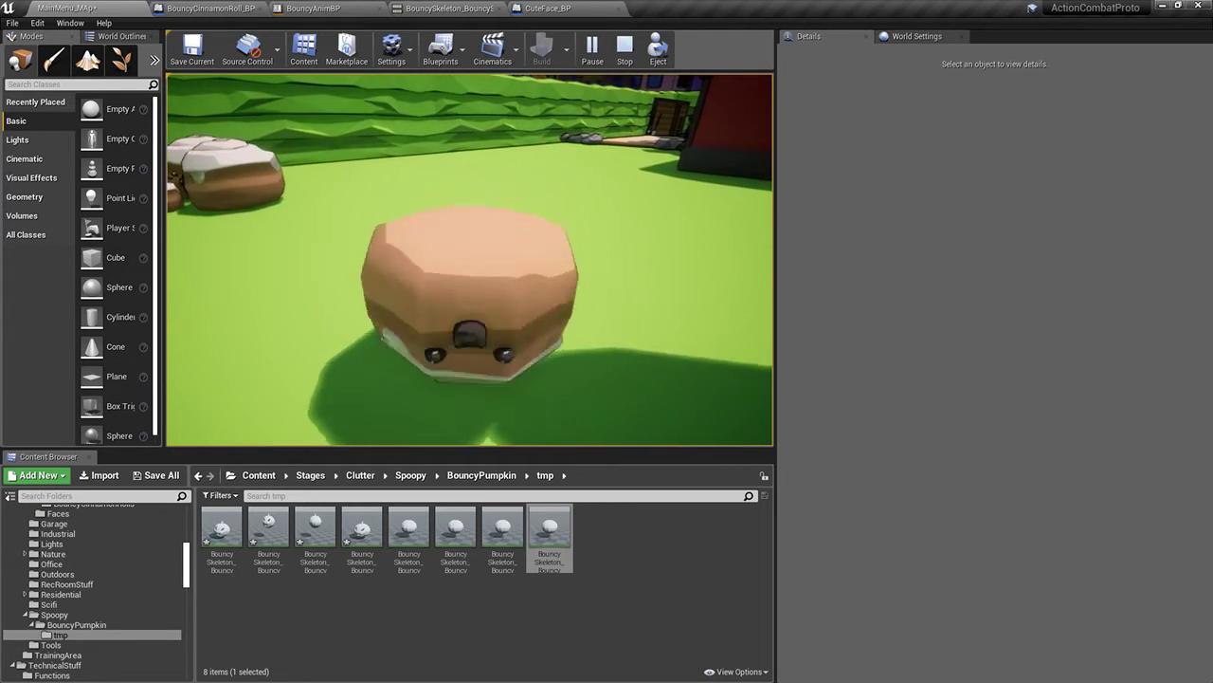
pyautogui.press('Escape')
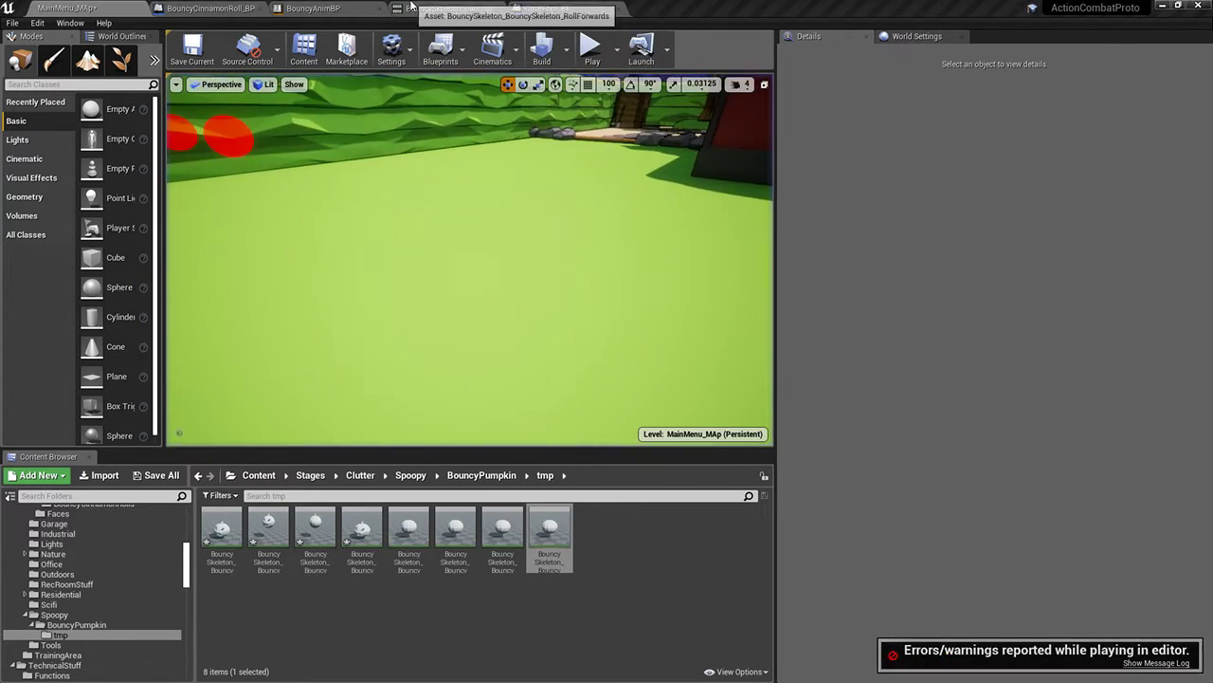
# Filter the CharacterMovement details in BouncyCinnamonRoll_BP for its speed and acceleration settings, then compile and save the blueprint
pyautogui.click(583, 9)
pyautogui.click(479, 9)
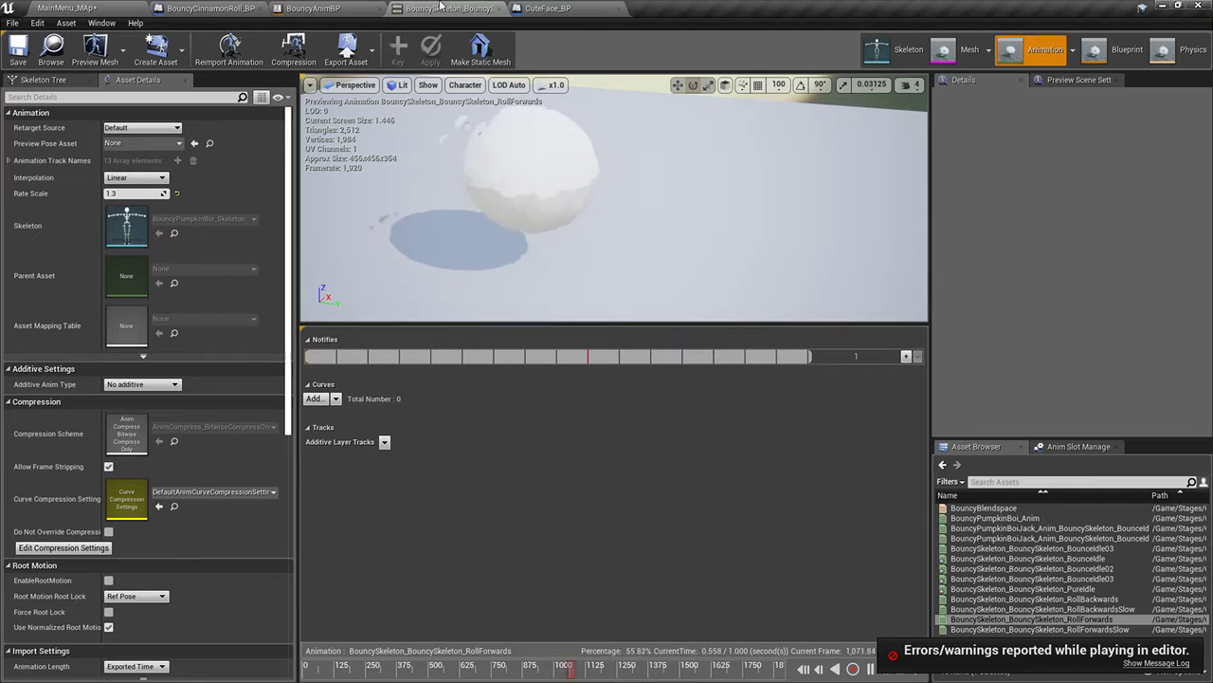
pyautogui.click(332, 9)
pyautogui.click(211, 8)
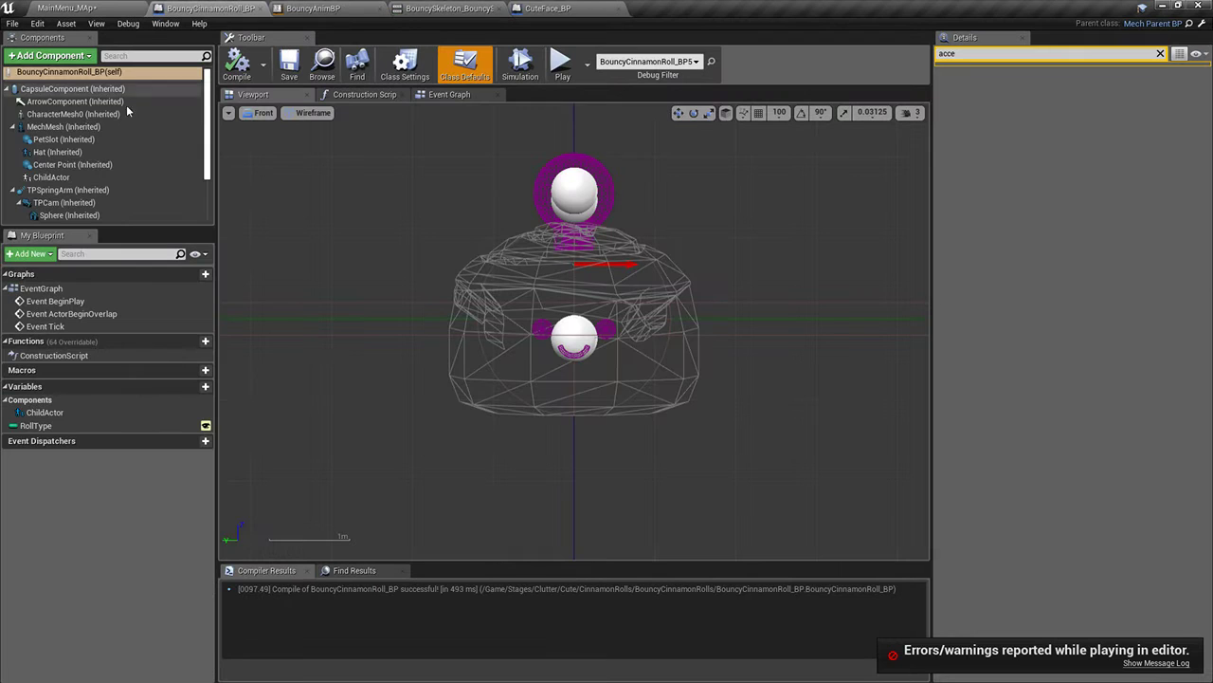
pyautogui.scroll(-3, 74, 105)
pyautogui.click(73, 215)
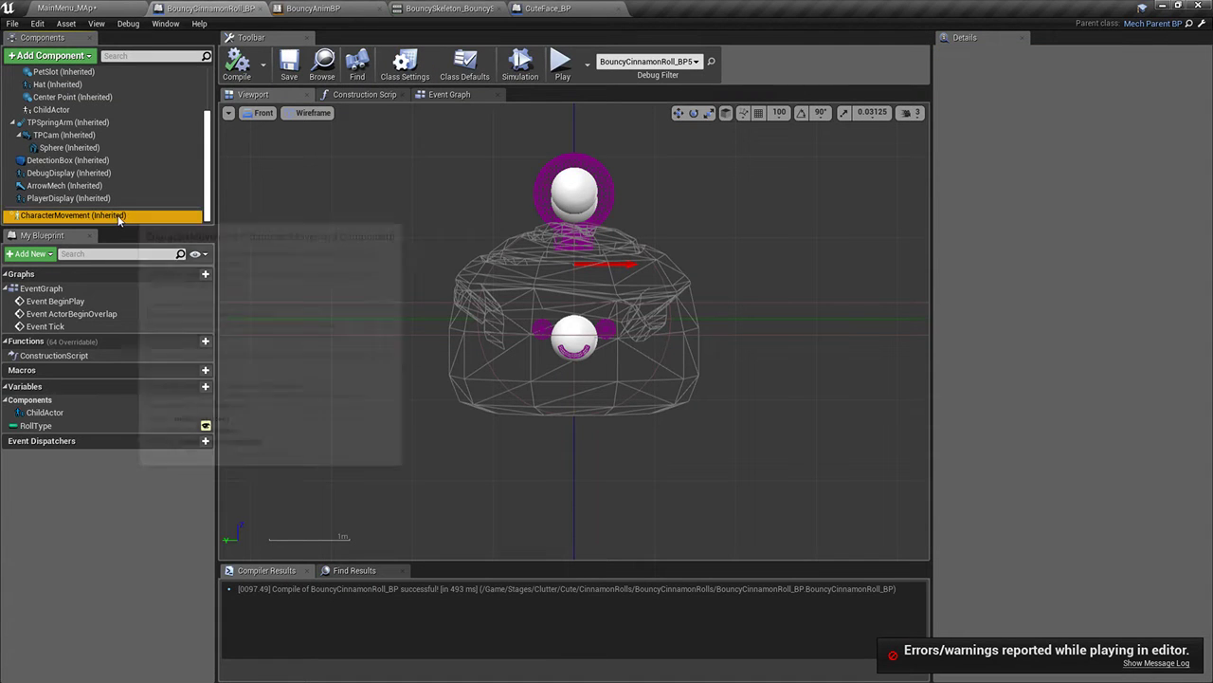
pyautogui.write('speed')
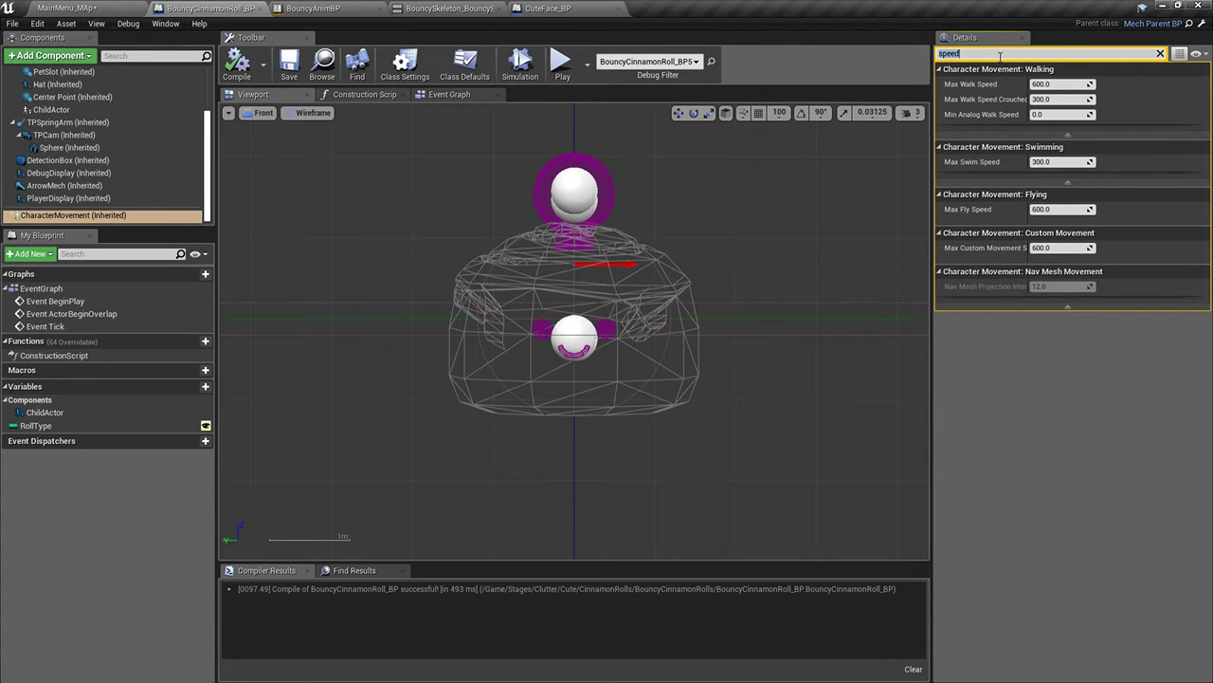
pyautogui.write('acce')
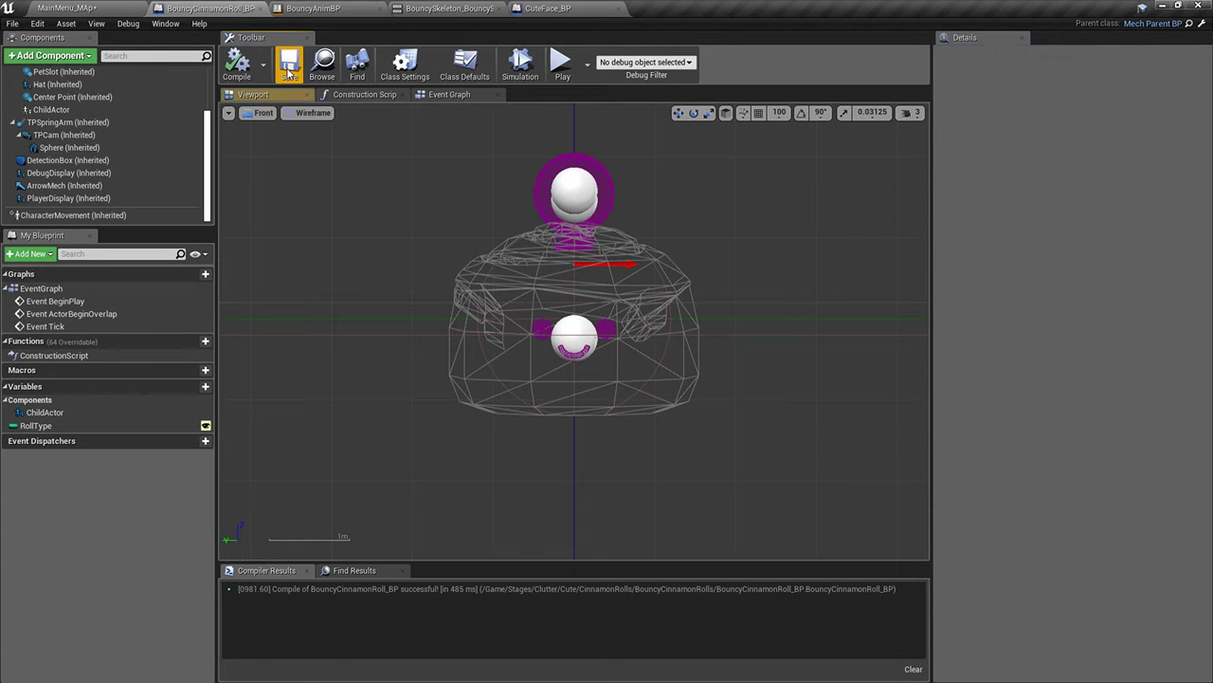
# Close CuteFace_BP and set the RollForwards animation's Rate Scale to 1.1
pyautogui.click(540, 8)
pyautogui.click(620, 10)
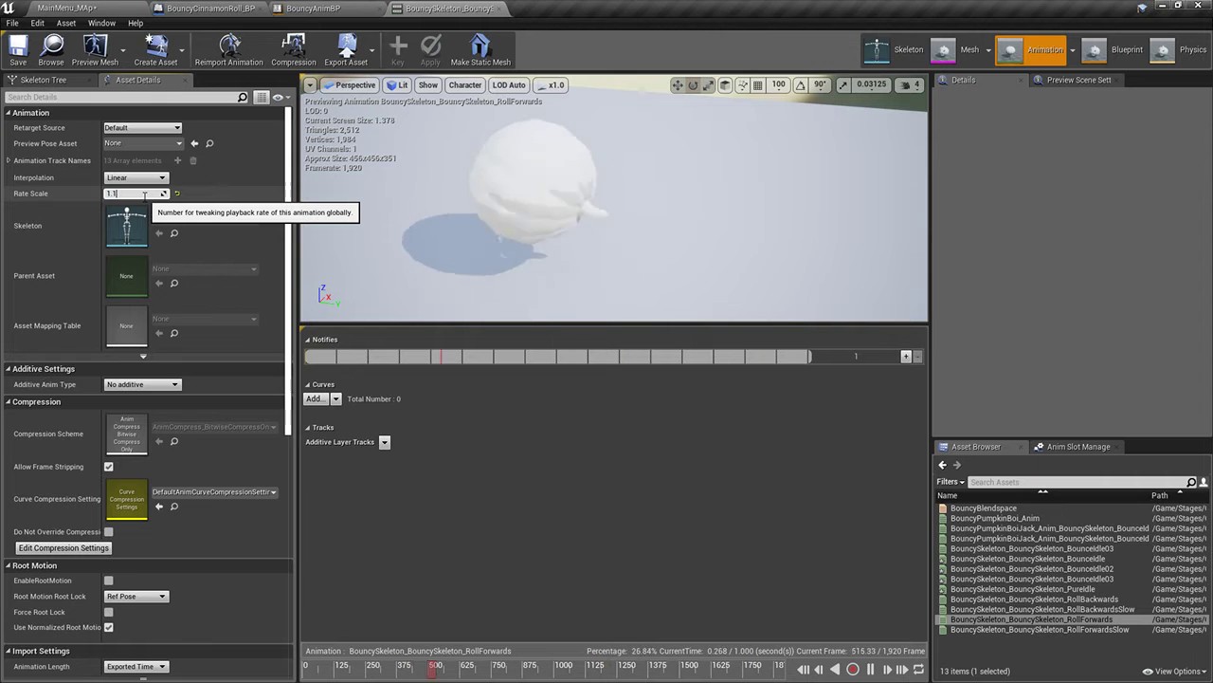
# Play MainMenu_MAp to test rolling with the 1.1 animation rate, then stop playing
pyautogui.click(85, 8)
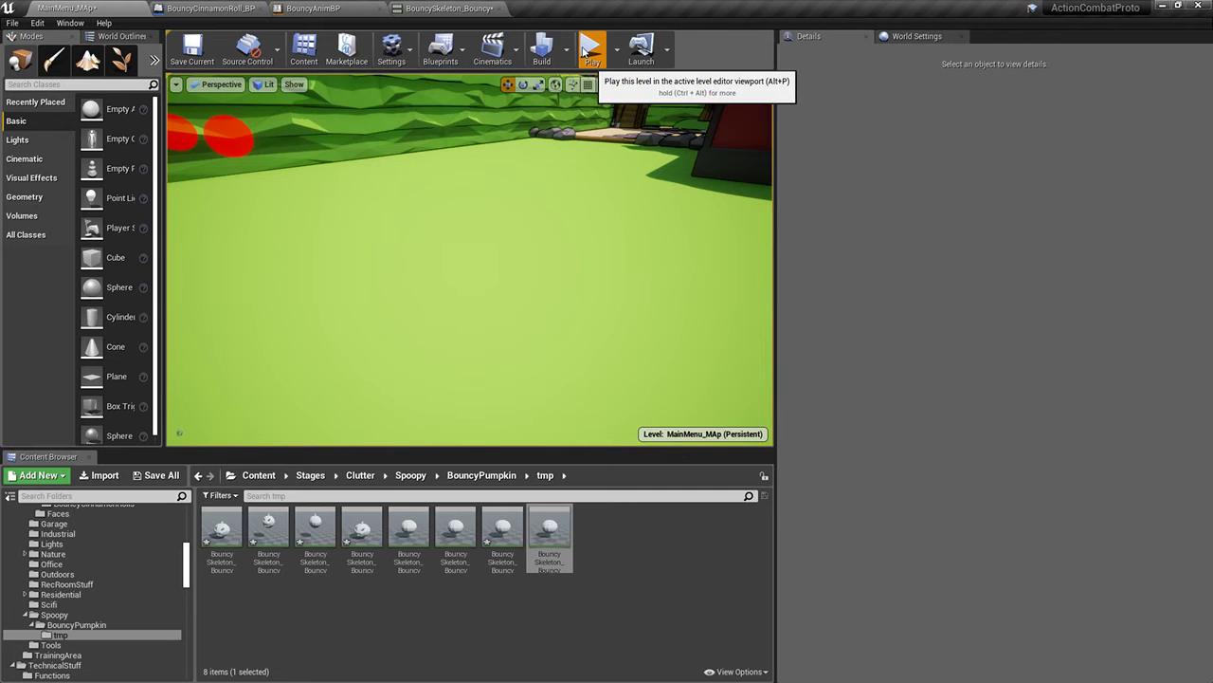
pyautogui.click(590, 49)
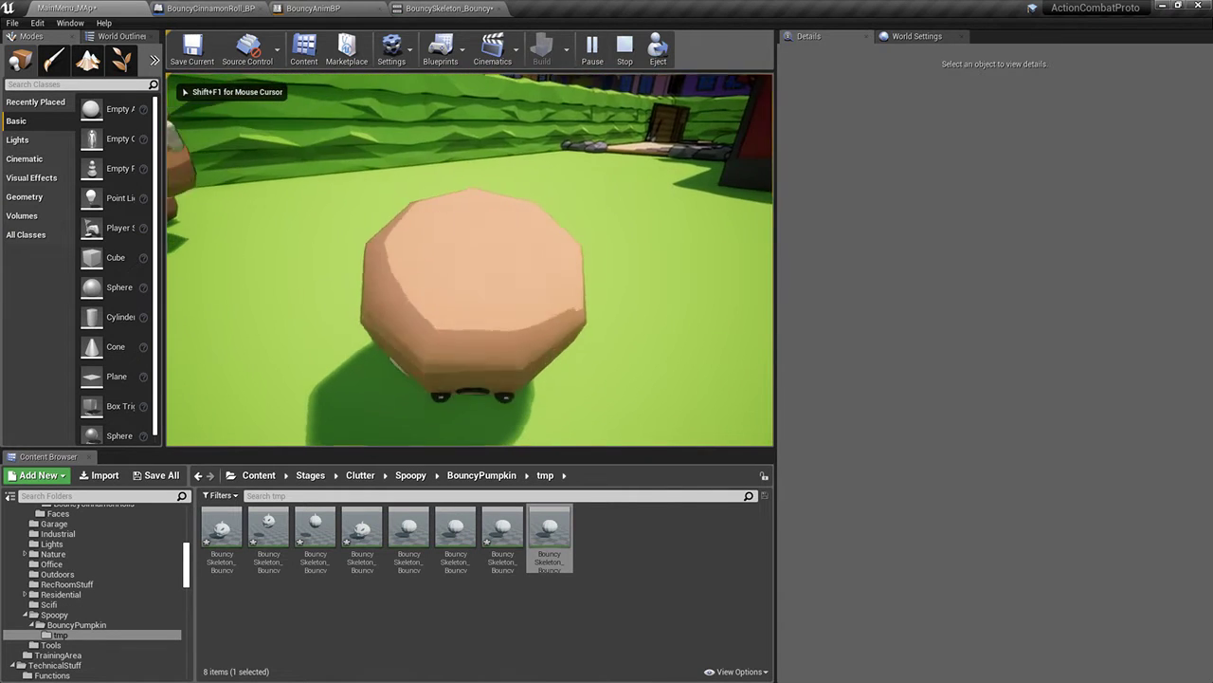
pyautogui.press('w')
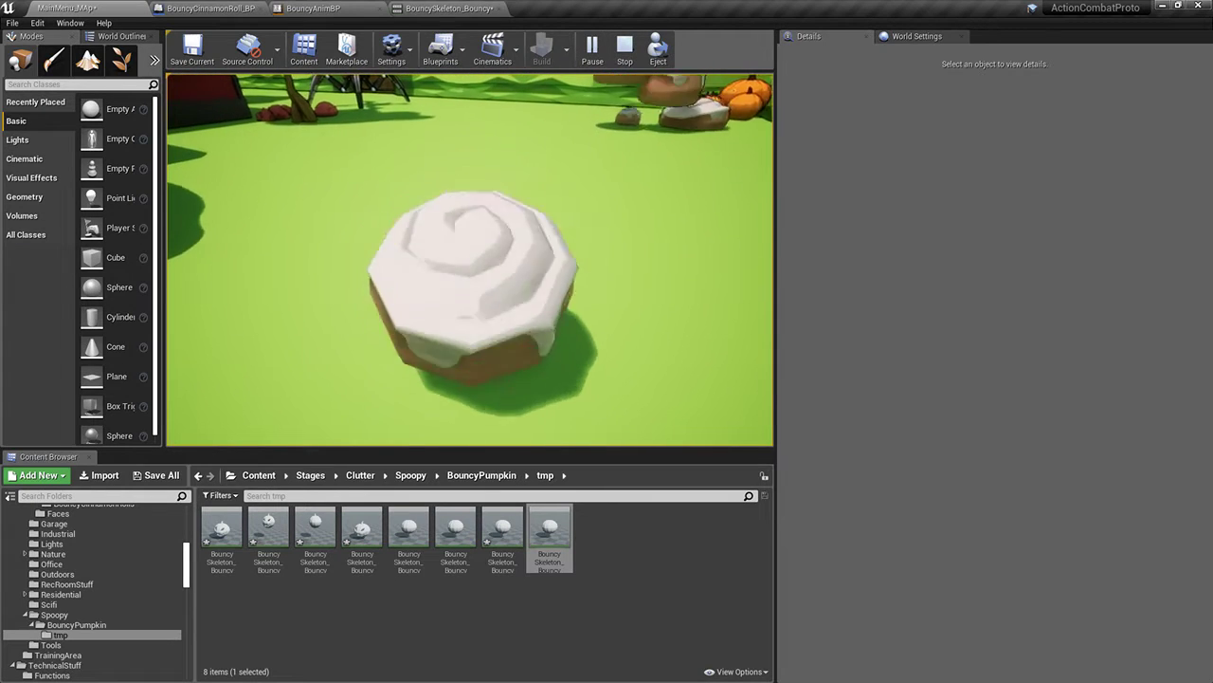
pyautogui.press('Escape')
# Set the blend duration of the RollForwards to Idle transition in BouncyAnimBP's New State Machine to 0.4
pyautogui.click(201, 8)
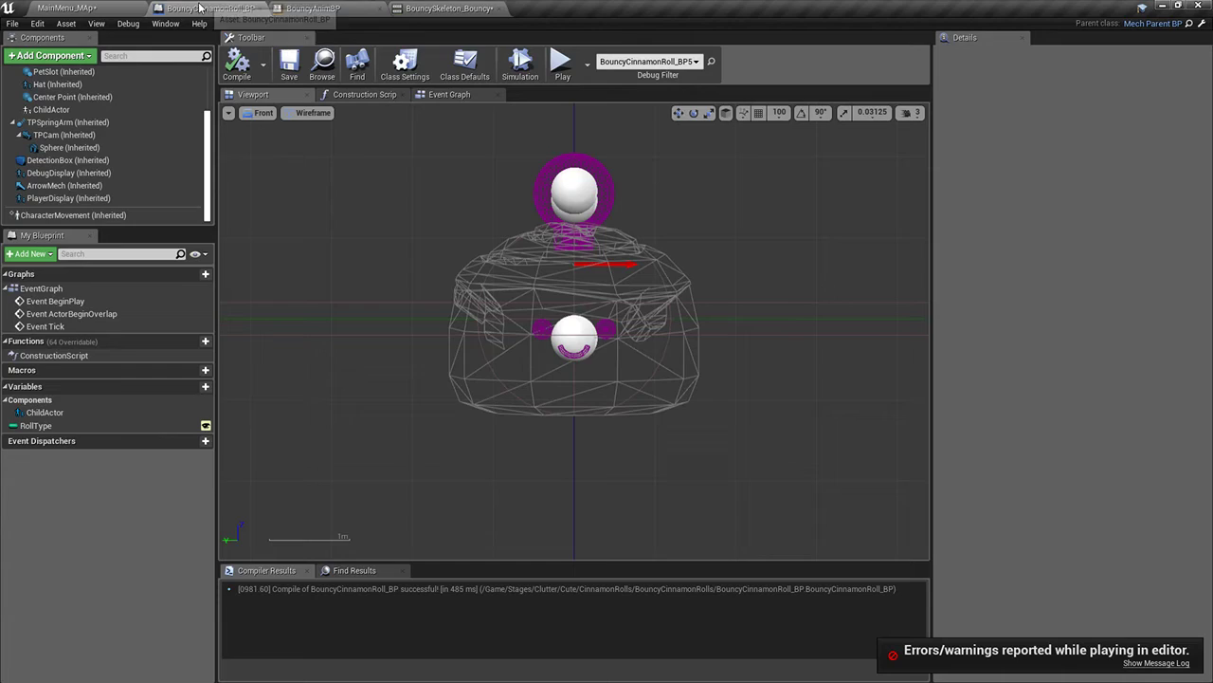
pyautogui.click(322, 8)
pyautogui.click(448, 9)
pyautogui.click(313, 8)
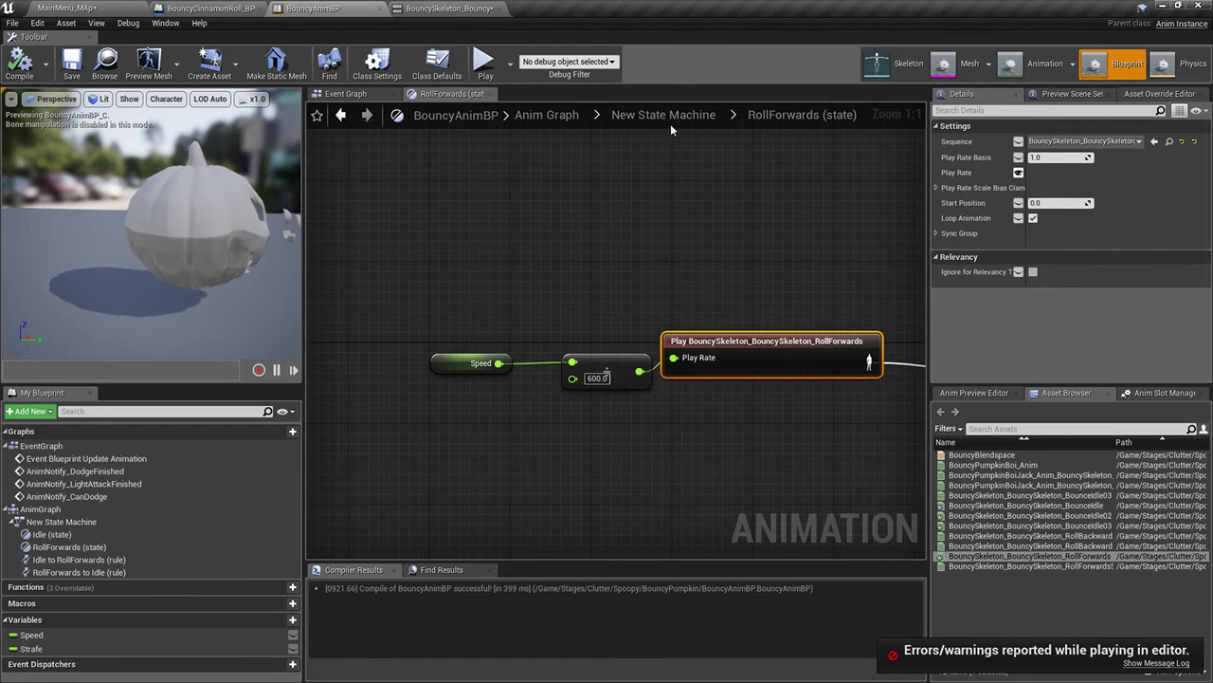
pyautogui.click(667, 118)
pyautogui.click(702, 359)
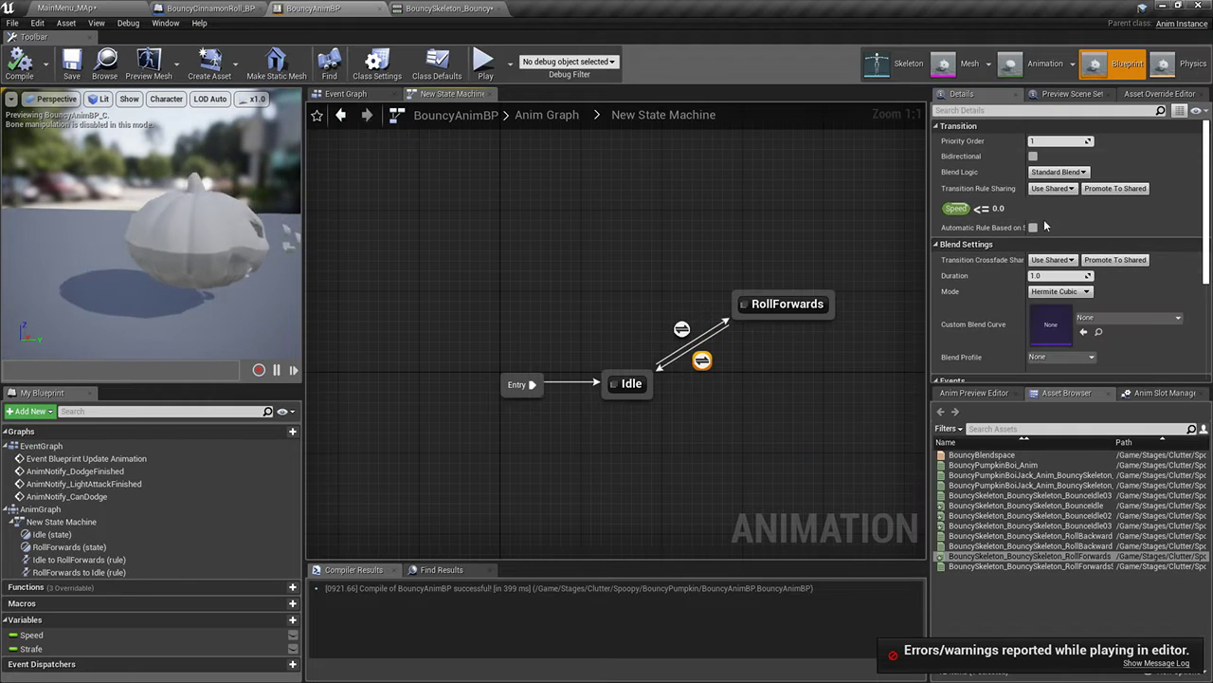
pyautogui.click(1064, 276)
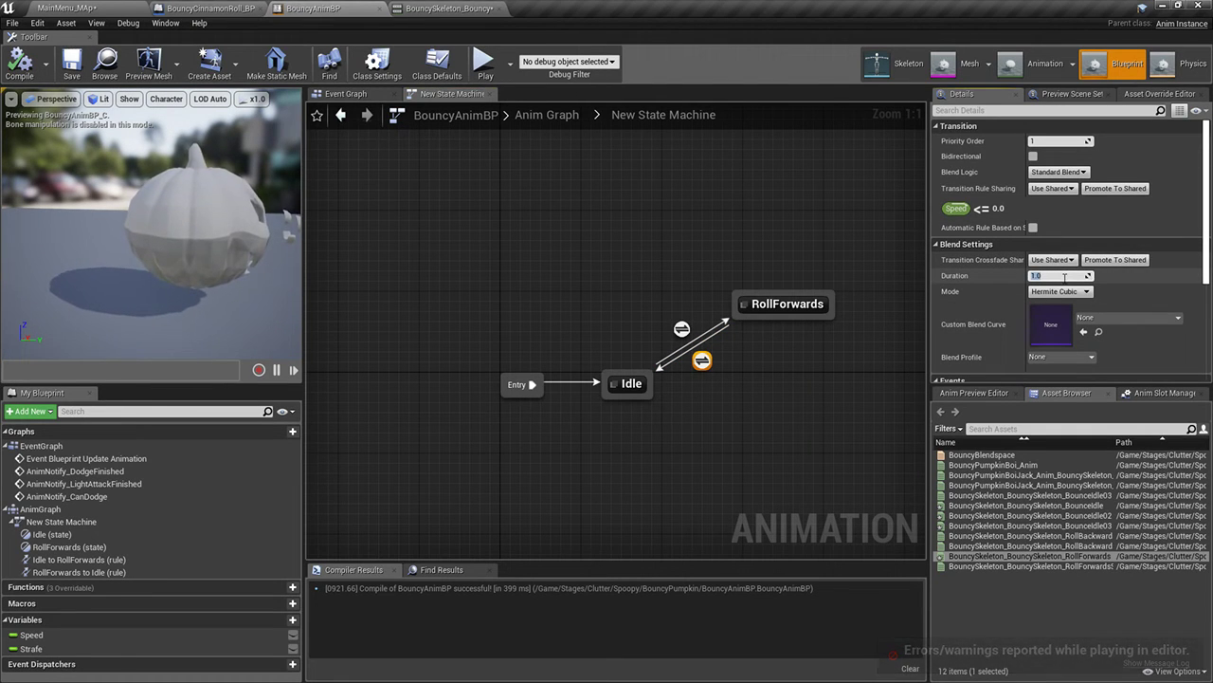
pyautogui.press('BackSpace')
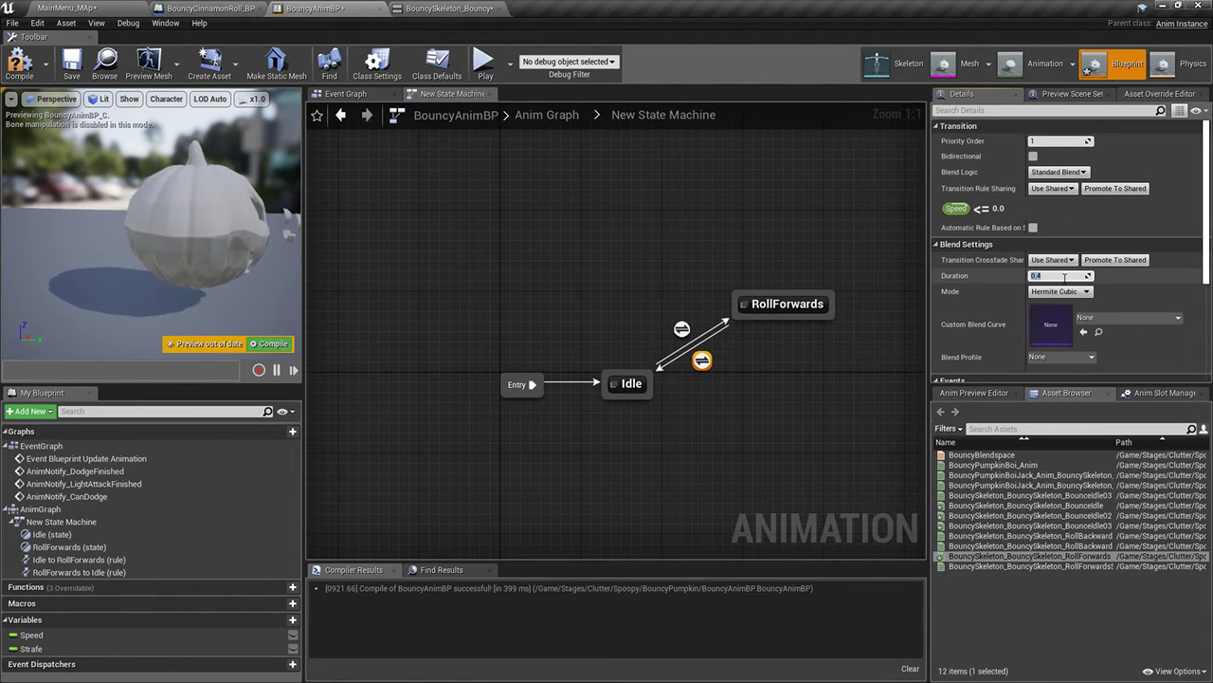
pyautogui.write('0.4')
# Duplicate the RollForwards state and make the copy play BouncySkeleton_BouncySkeleton_RollBackwards
pyautogui.click(788, 304)
pyautogui.moveTo(845, 354); pyautogui.dragTo(794, 299, button='right')
pyautogui.moveTo(597, 339); pyautogui.dragTo(673, 380)
pyautogui.click(689, 260)
pyautogui.hotkey('ctrl', 'c')
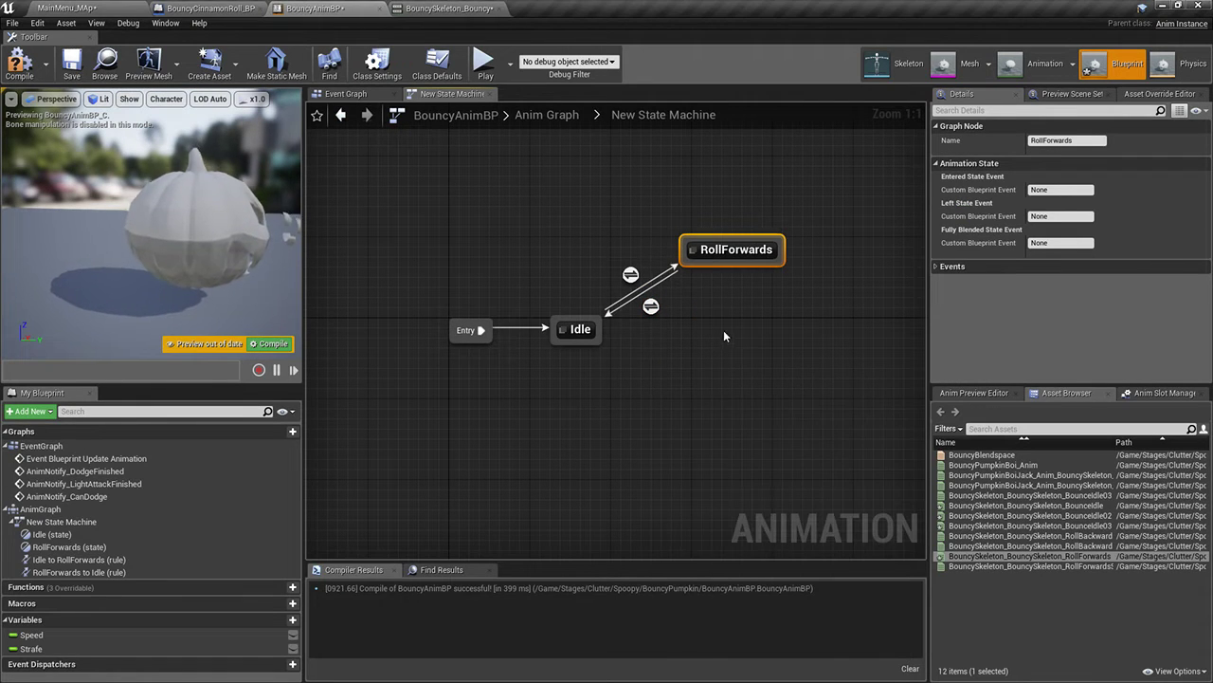
pyautogui.hotkey('ctrl', 'v')
pyautogui.doubleClick(787, 357)
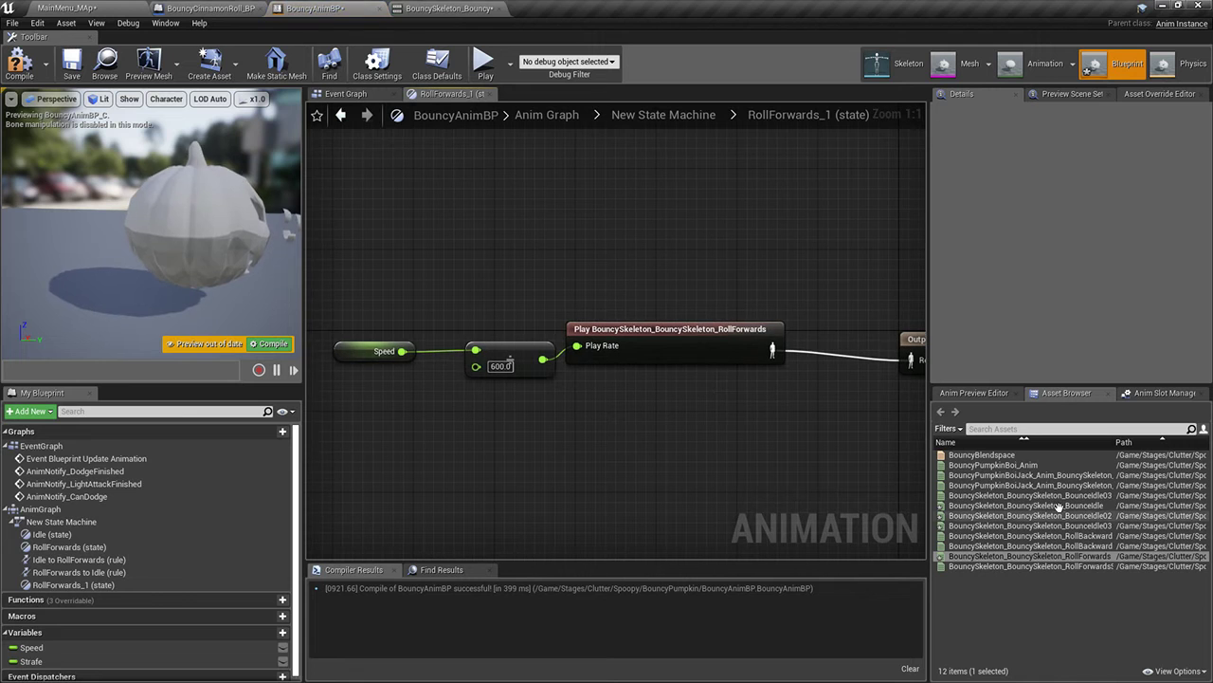
pyautogui.moveTo(1024, 536); pyautogui.dragTo(715, 352)
# Open the RollBackwards animation, set its Rate Scale to -1.1 and save it
pyautogui.doubleClick(715, 351)
pyautogui.click(131, 194)
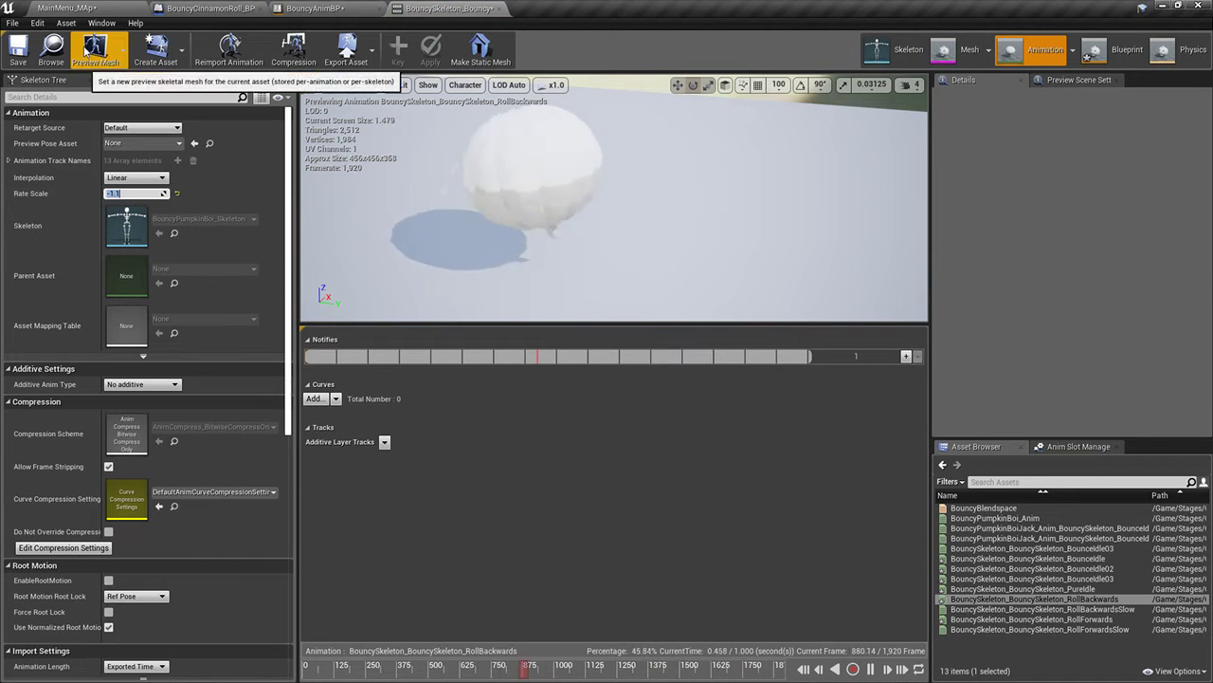
pyautogui.click(66, 8)
pyautogui.click(474, 7)
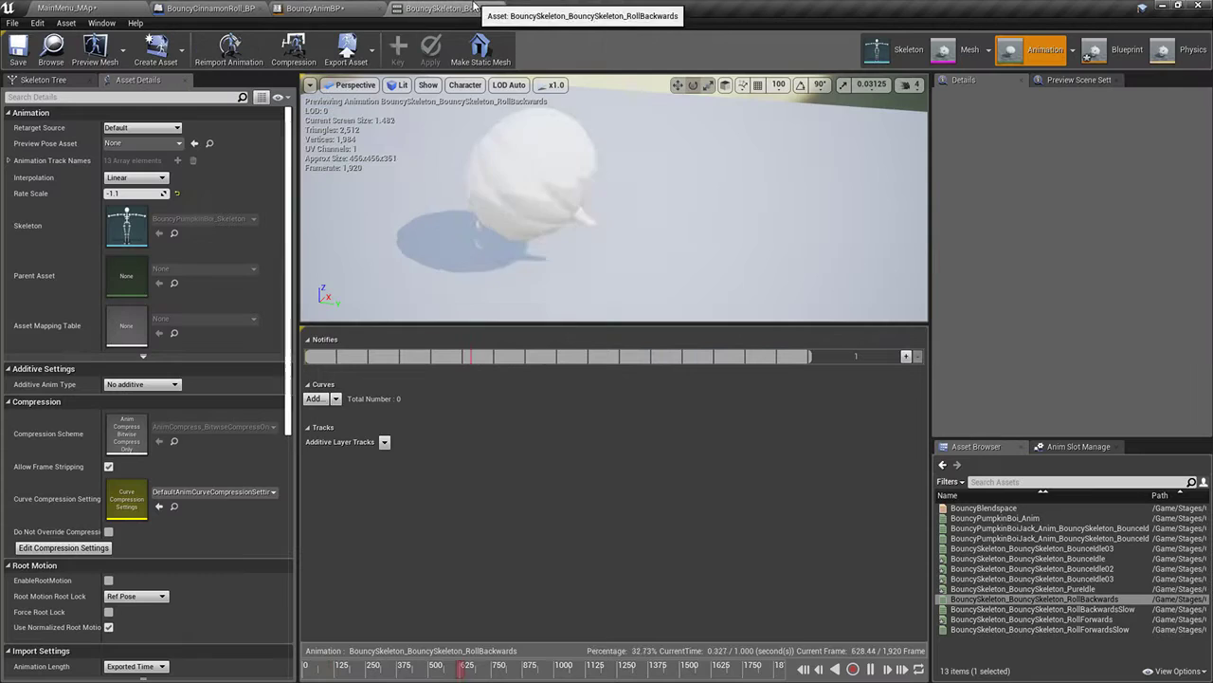
pyautogui.click(316, 7)
# Try to delete the RollForwardsSlow and RollBackwardsSlow animations from the level editor's tmp folder
pyautogui.click(65, 7)
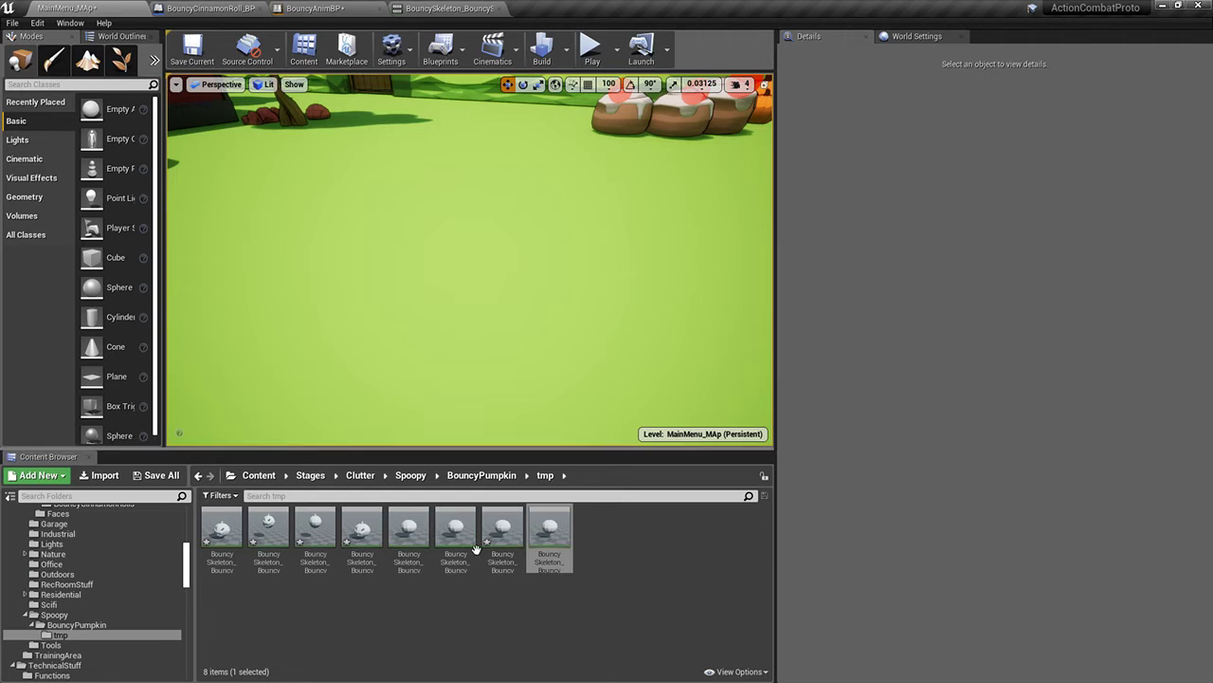
pyautogui.keyDown('ctrl'); pyautogui.click(537, 541); pyautogui.keyUp('ctrl')
pyautogui.press('Delete')
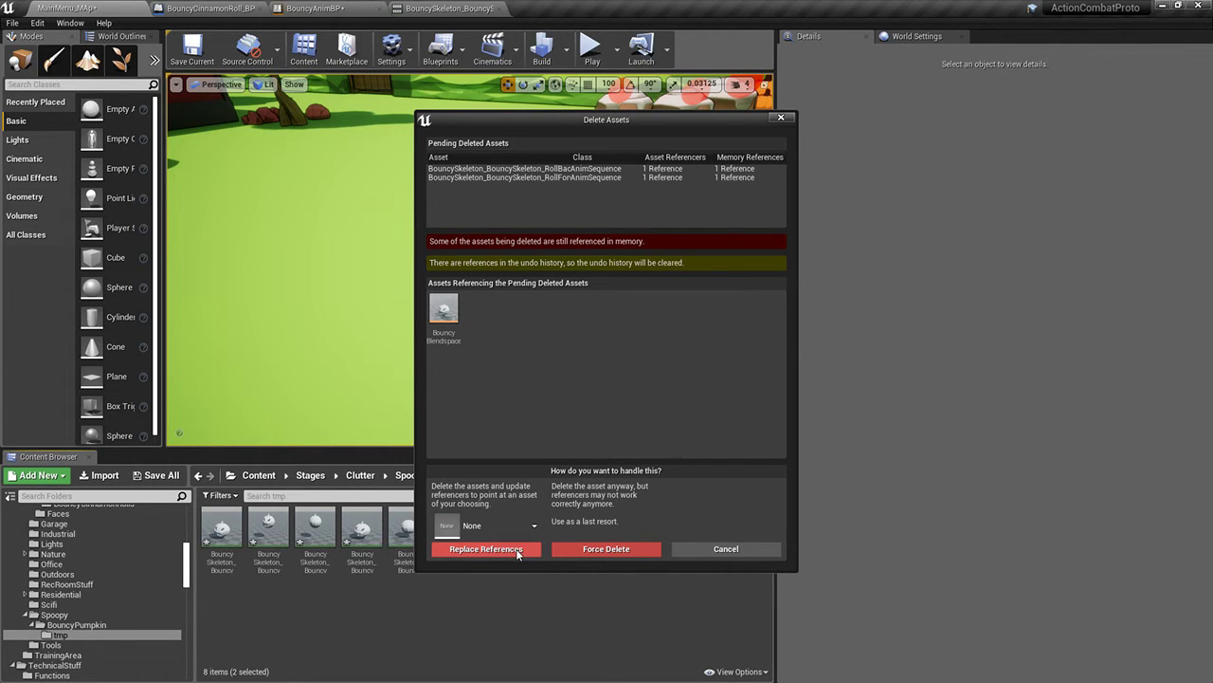
pyautogui.click(710, 552)
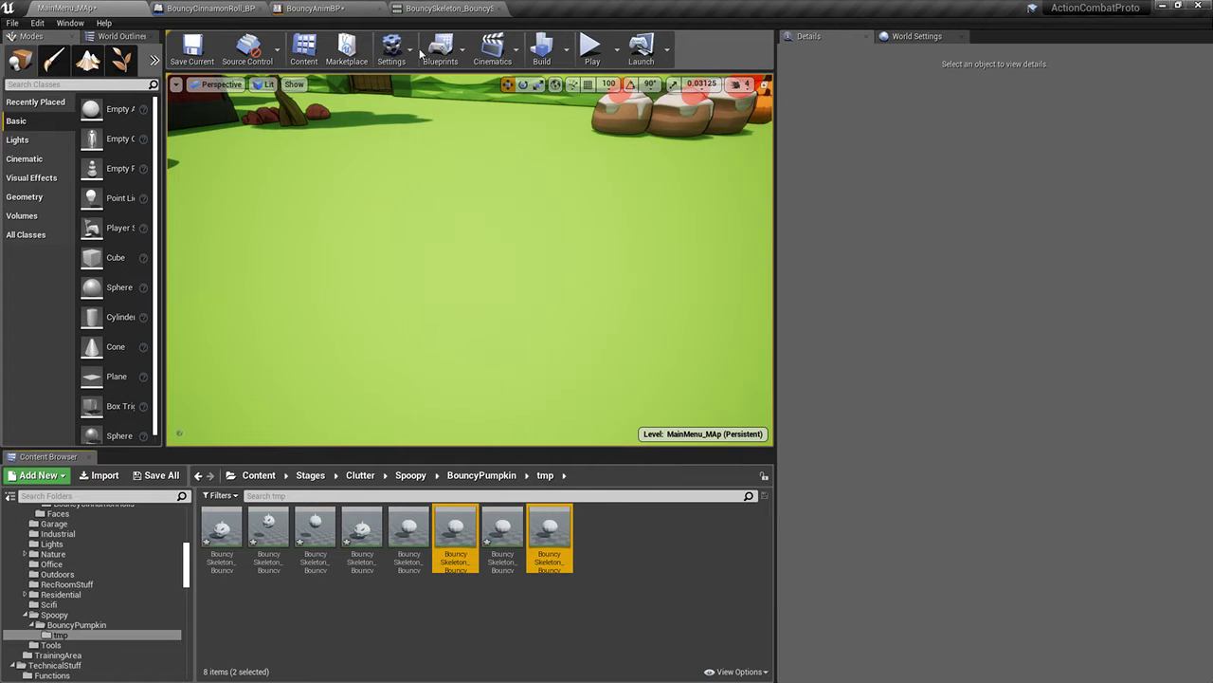
# Open BouncyBlendspace, remove its slow roll samples and save the blend space
pyautogui.click(310, 7)
pyautogui.doubleClick(992, 457)
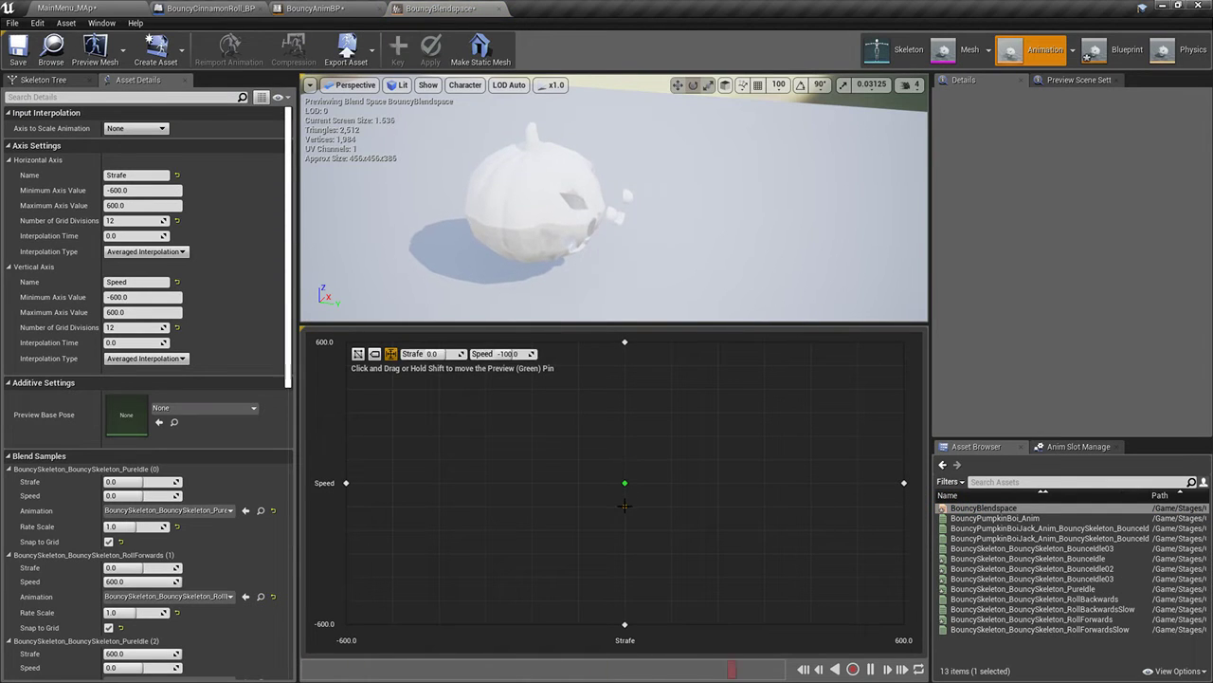
pyautogui.click(17, 47)
# Delete the RollForwardsSlow and RollBackwardsSlow animations from the tmp folder
pyautogui.click(55, 8)
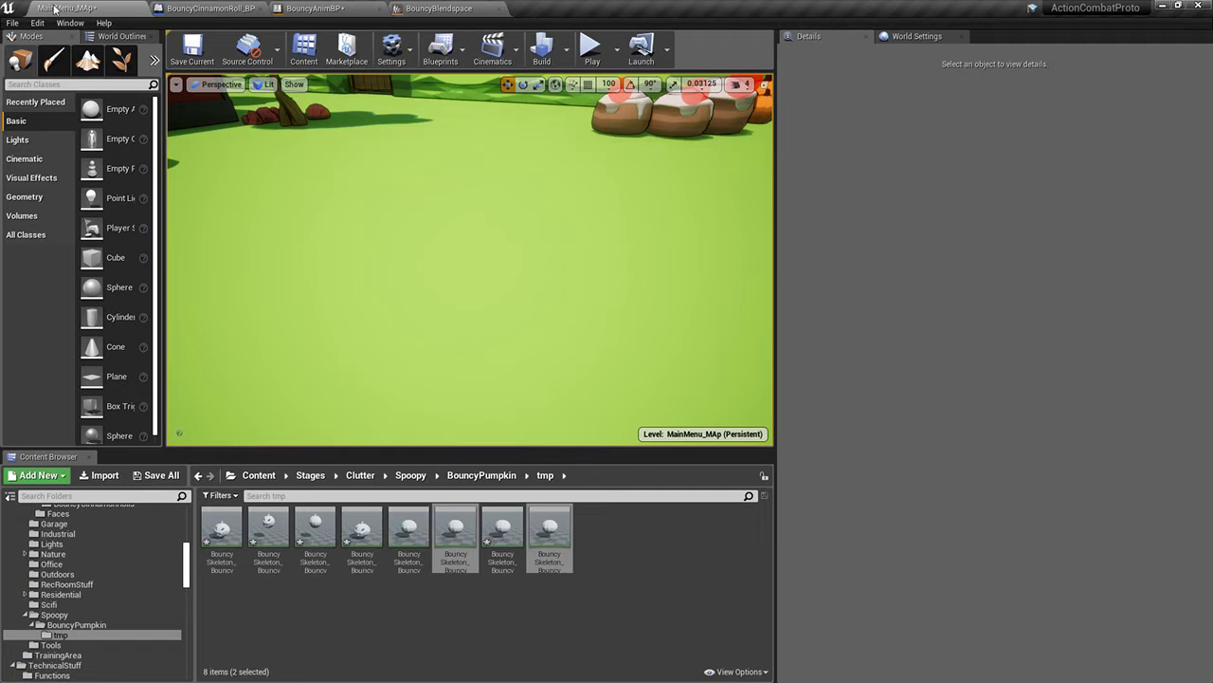
pyautogui.click(549, 550)
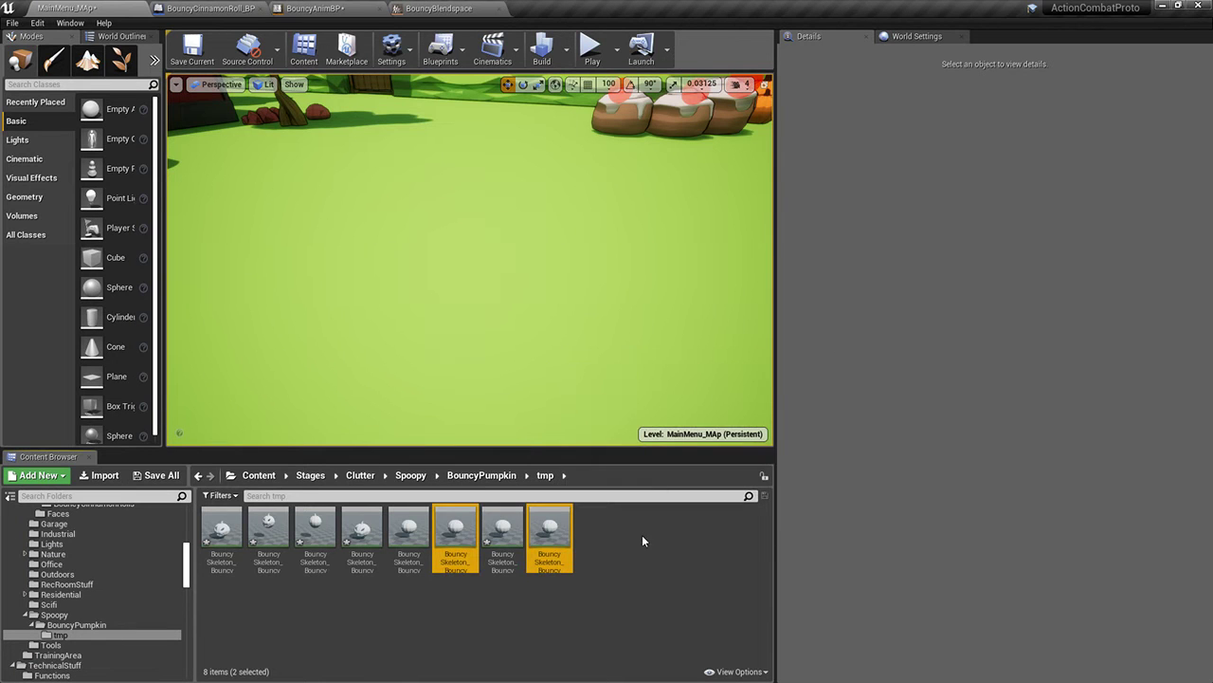
pyautogui.press('Delete')
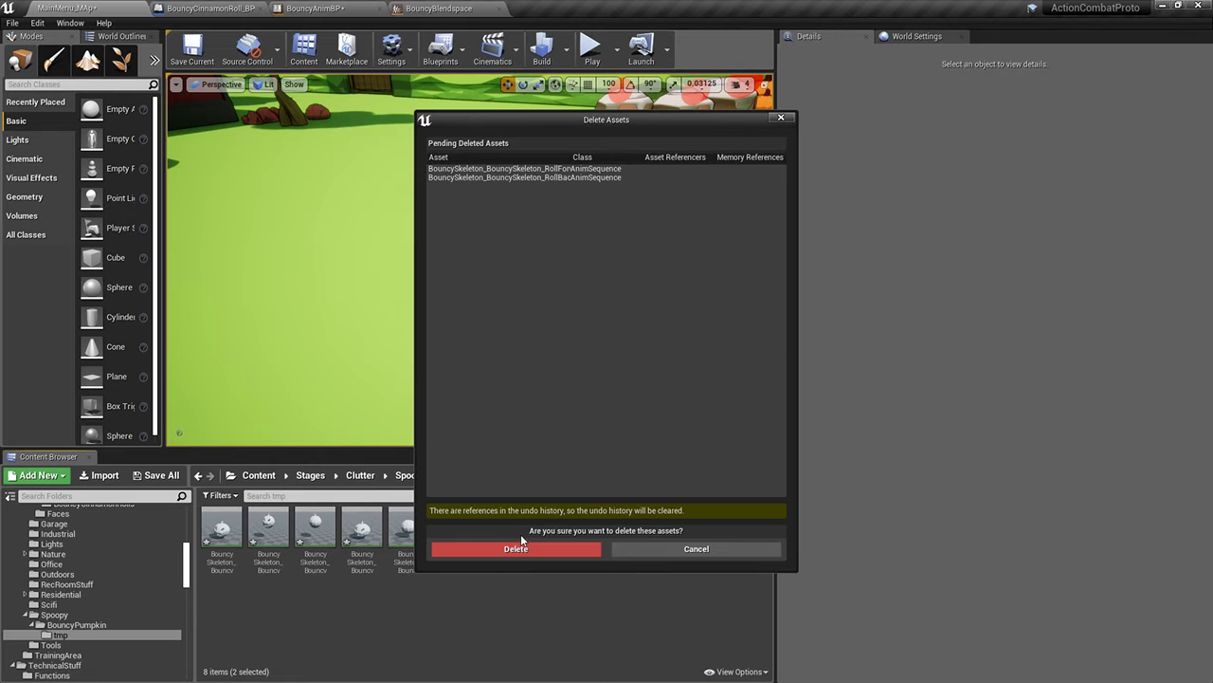
pyautogui.click(517, 550)
# Rename the duplicated RollForwards_1 state in BouncyAnimBP's state machine as RollBackwards
pyautogui.click(431, 8)
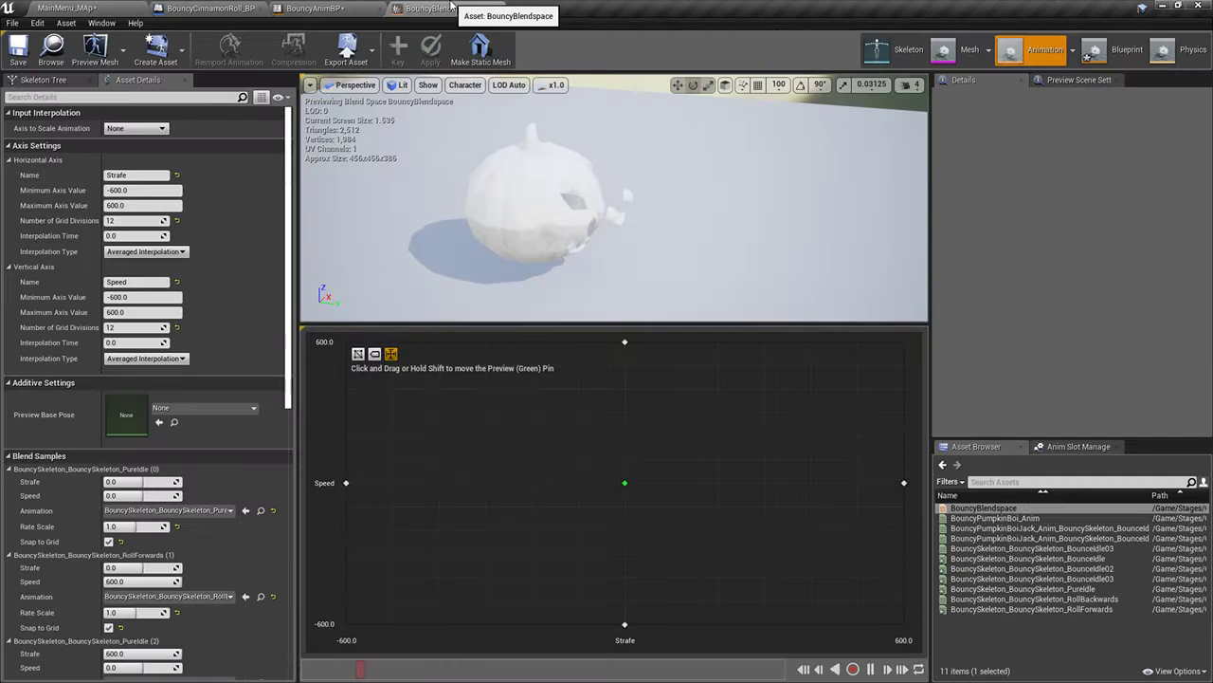
pyautogui.click(324, 7)
pyautogui.moveTo(609, 284); pyautogui.dragTo(584, 205, button='right')
pyautogui.click(654, 118)
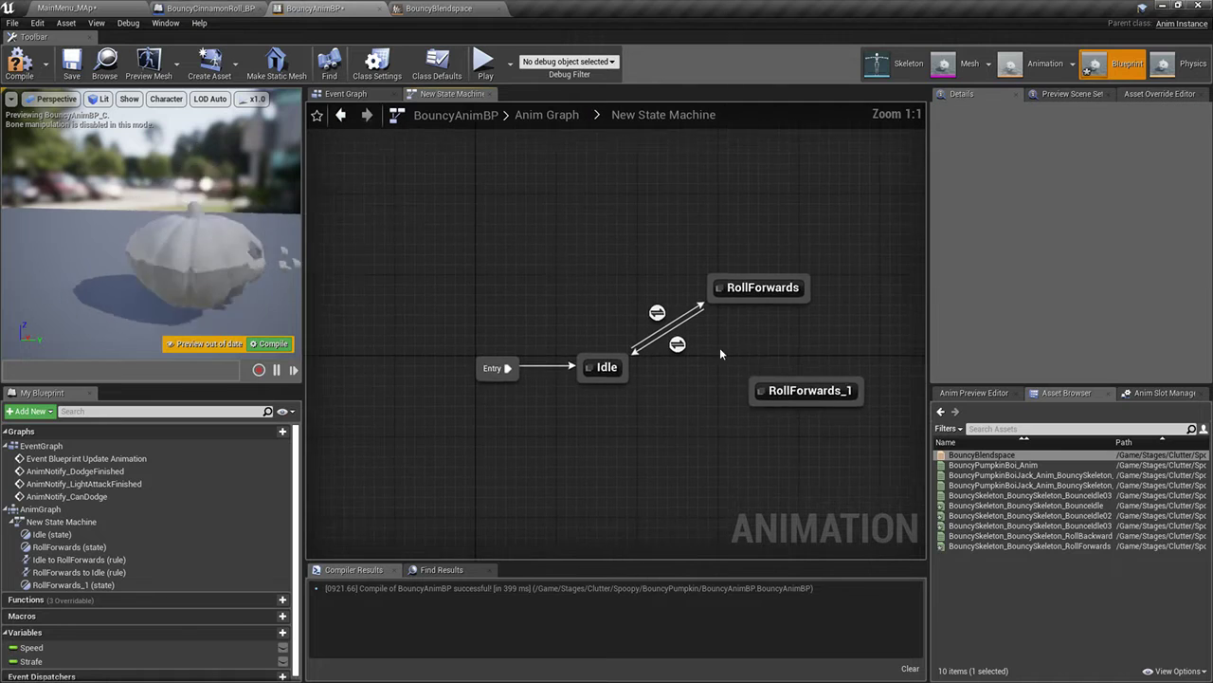
pyautogui.click(801, 395)
pyautogui.click(801, 395)
pyautogui.write('Roll')
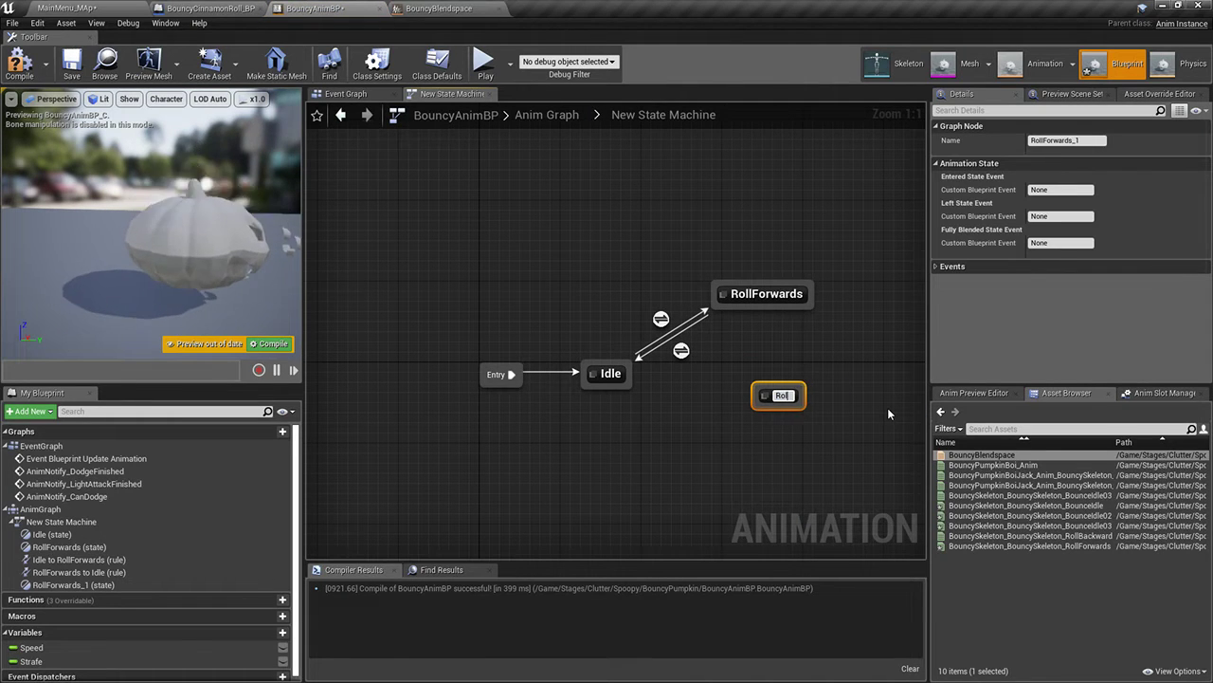
pyautogui.write('Backwards')
pyautogui.press('Return')
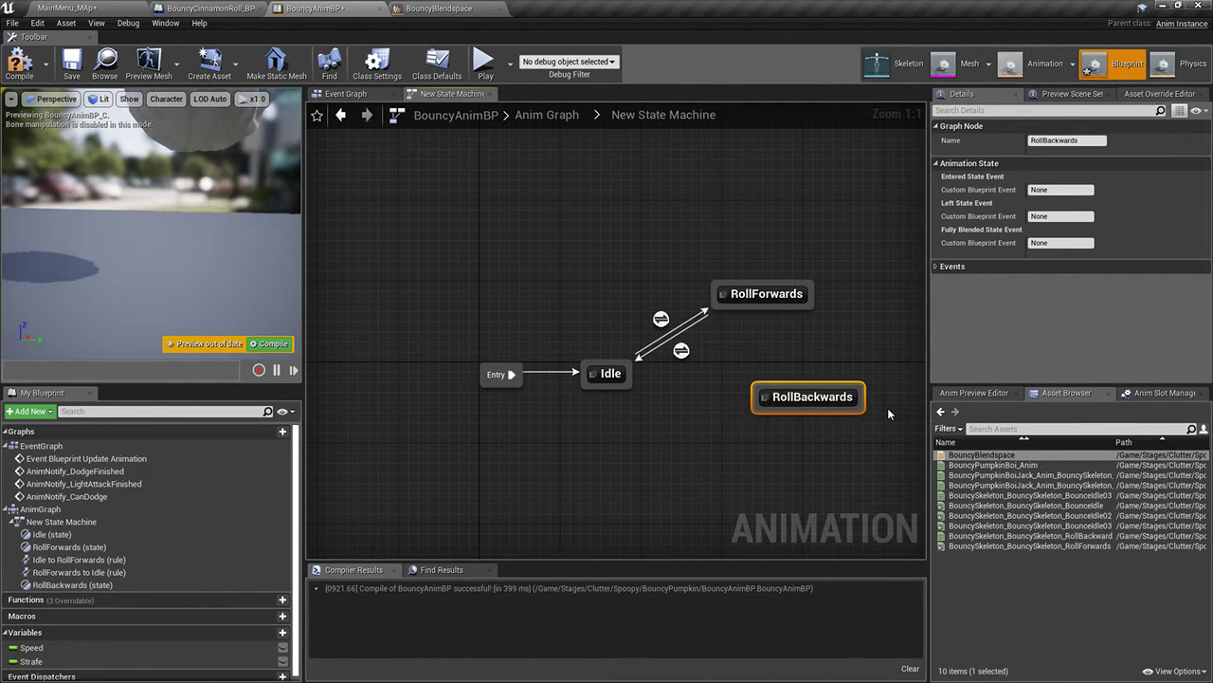
# Create transitions in both directions between Idle and RollBackwards, and place RollBackwards below RollForwards
pyautogui.moveTo(757, 351); pyautogui.dragTo(779, 386)
pyautogui.click(658, 319)
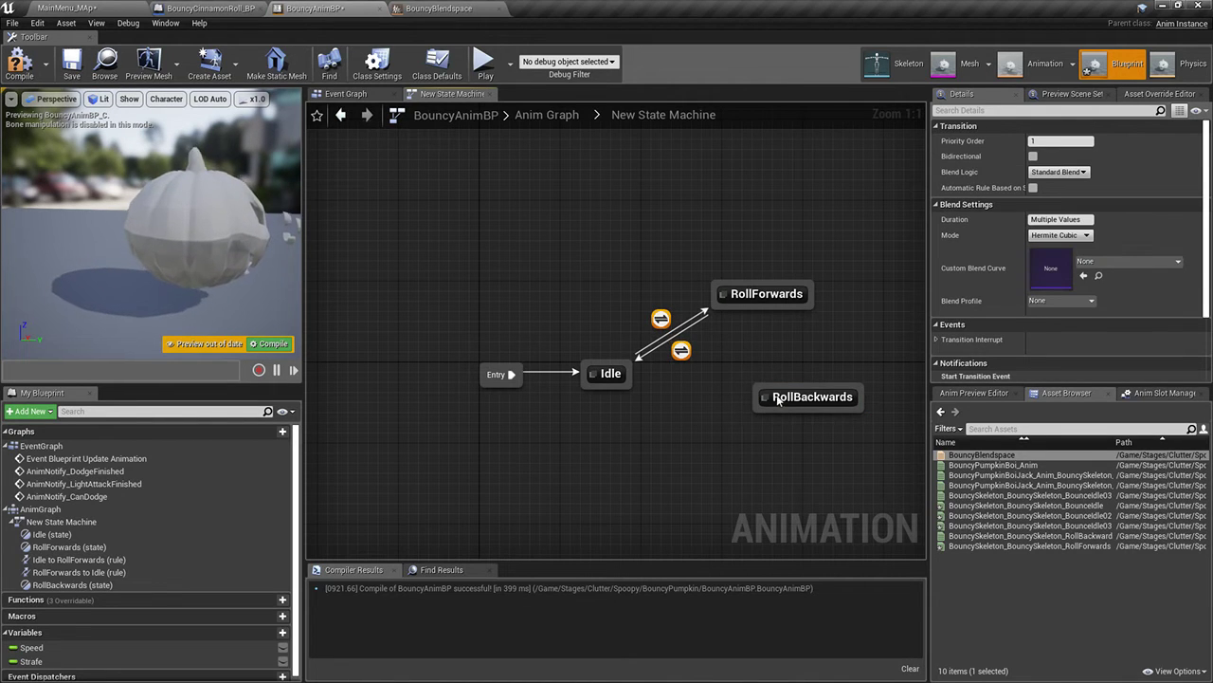
pyautogui.moveTo(752, 394); pyautogui.dragTo(612, 376)
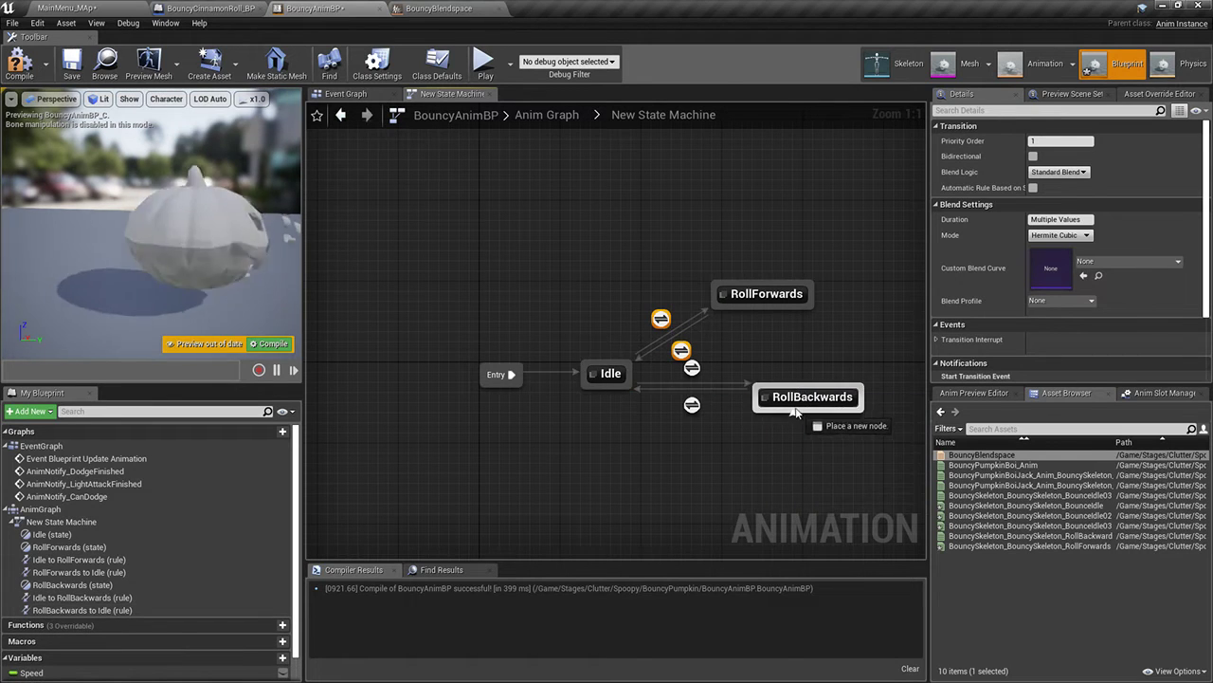
pyautogui.click(801, 398)
pyautogui.moveTo(801, 398); pyautogui.dragTo(750, 439)
# Make the Idle to RollBackwards rule pass when Speed is less than 0.0, then compile and save
pyautogui.click(674, 388)
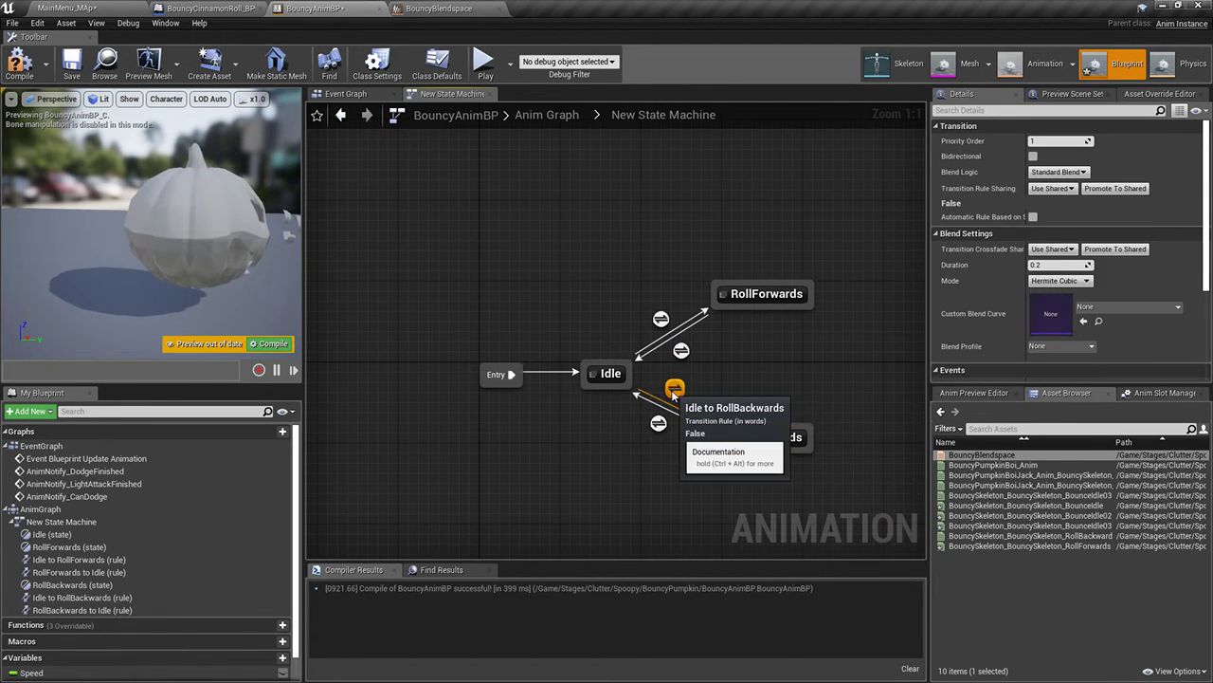
pyautogui.doubleClick(675, 391)
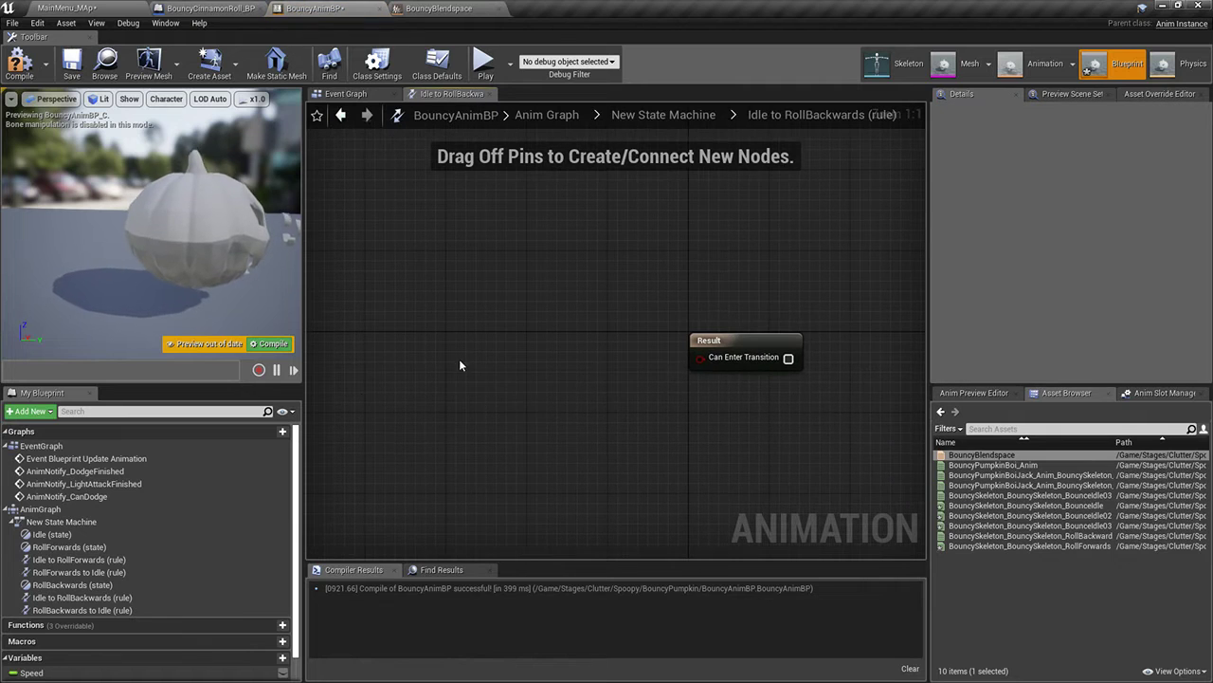
pyautogui.moveTo(480, 316); pyautogui.dragTo(480, 316)
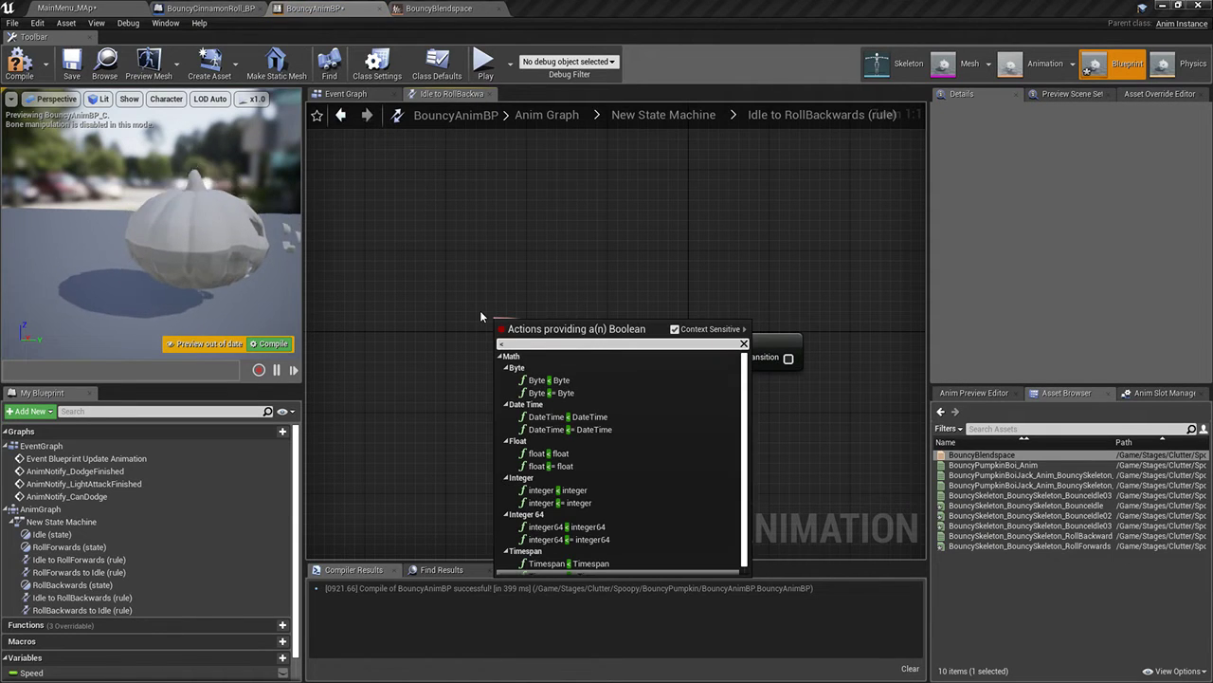
pyautogui.write('<float')
pyautogui.press('Return')
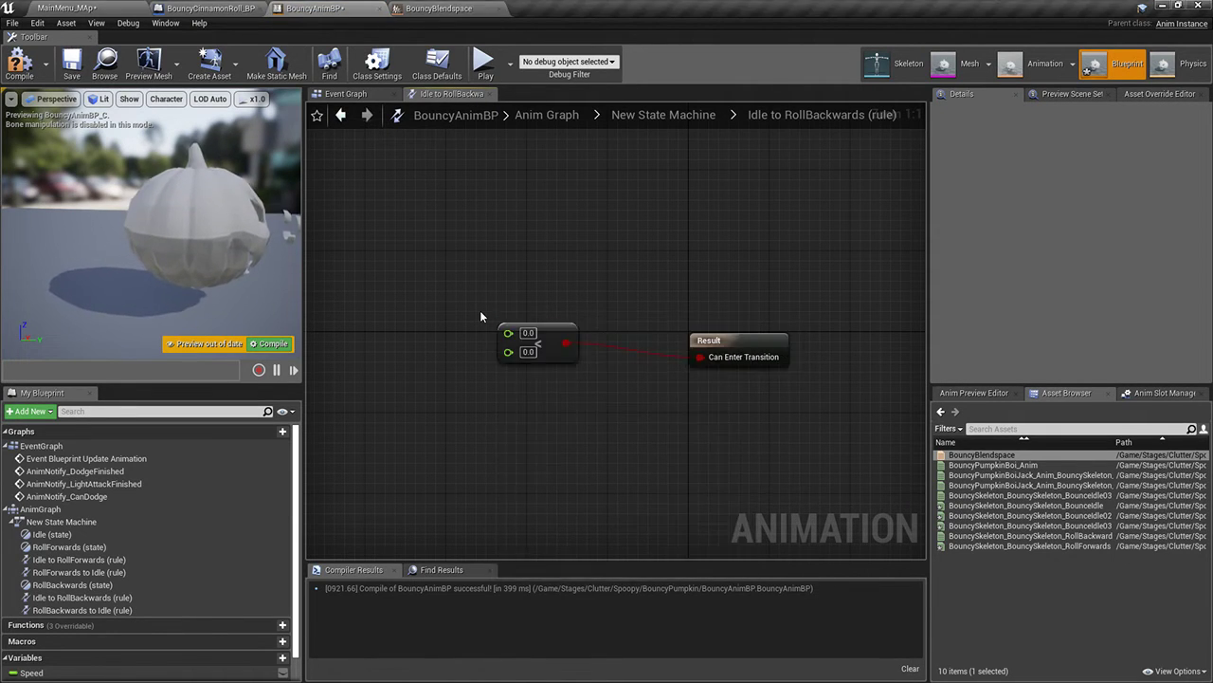
pyautogui.moveTo(558, 326); pyautogui.dragTo(558, 316)
pyautogui.moveTo(40, 675); pyautogui.dragTo(508, 323)
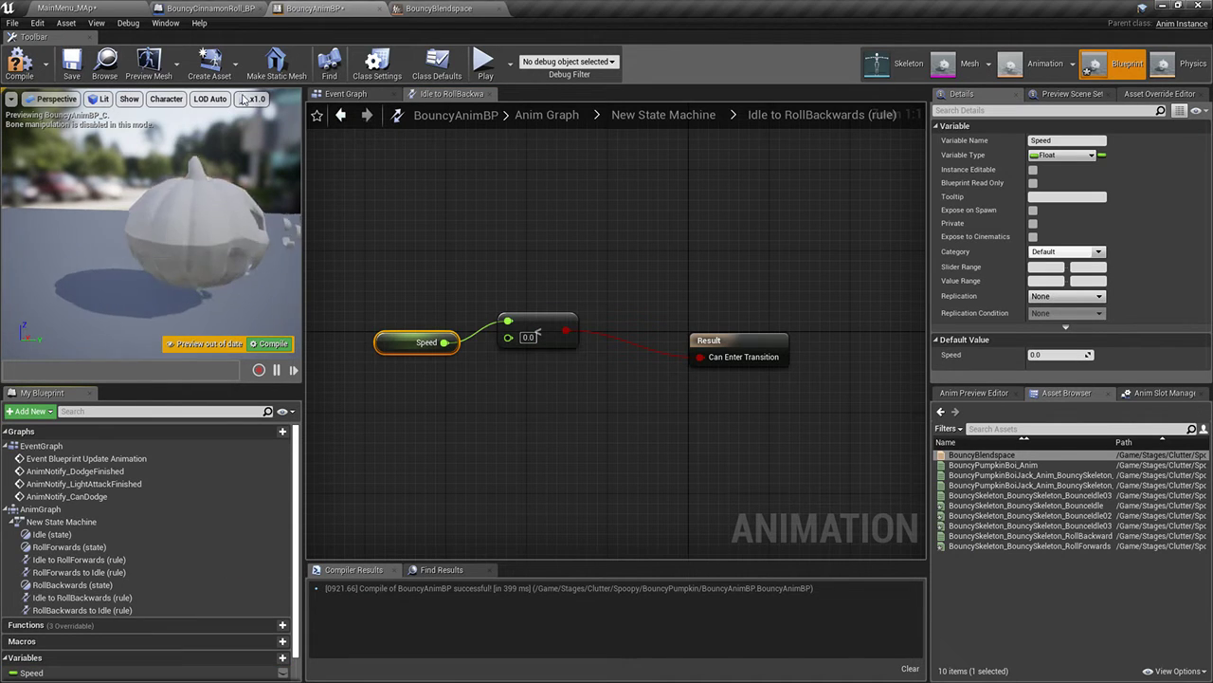
pyautogui.click(72, 64)
# Make the RollBackwards to Idle rule pass when Speed >= 0.0, then compile and save the blueprint
pyautogui.click(688, 114)
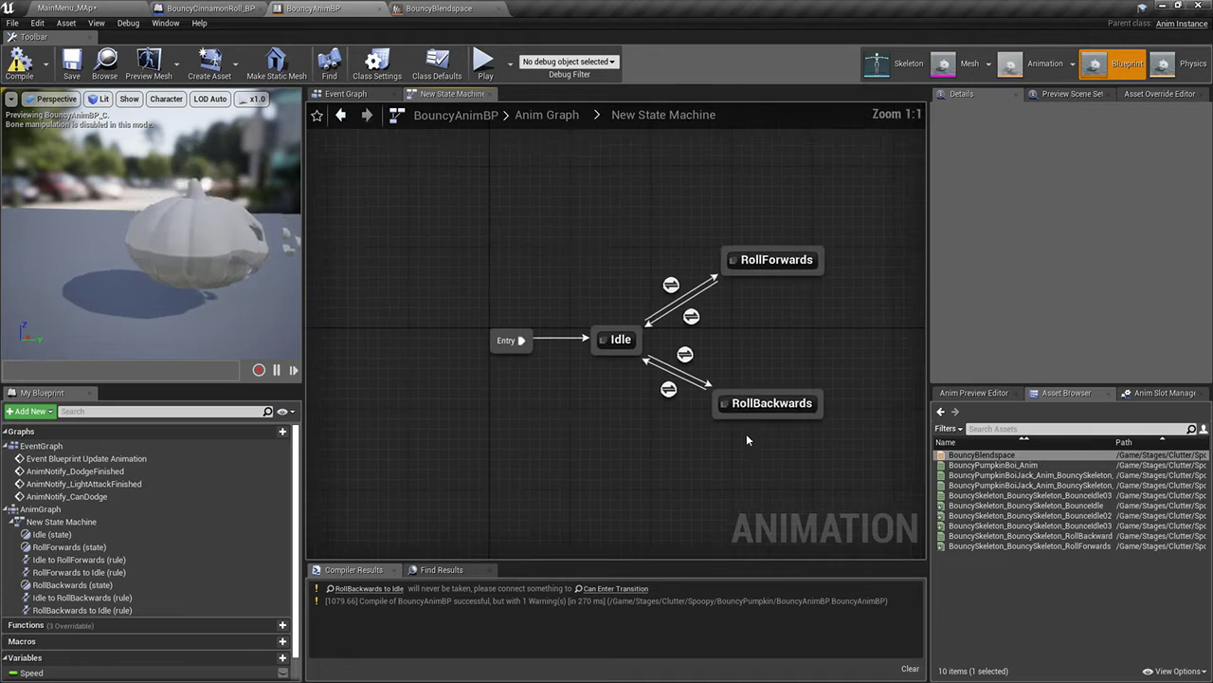
pyautogui.click(728, 355)
pyautogui.doubleClick(623, 357)
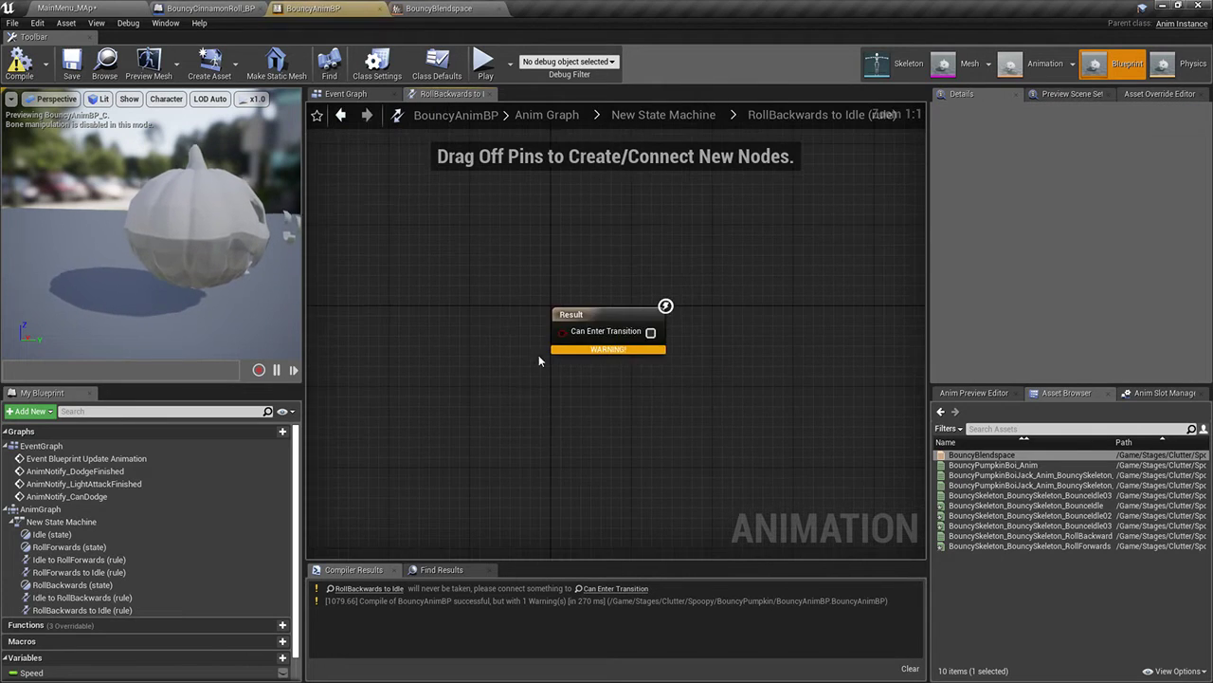
pyautogui.keyDown('ctrl'); pyautogui.moveTo(28, 675); pyautogui.dragTo(391, 237); pyautogui.keyUp('ctrl')
pyautogui.moveTo(442, 238); pyautogui.dragTo(521, 280)
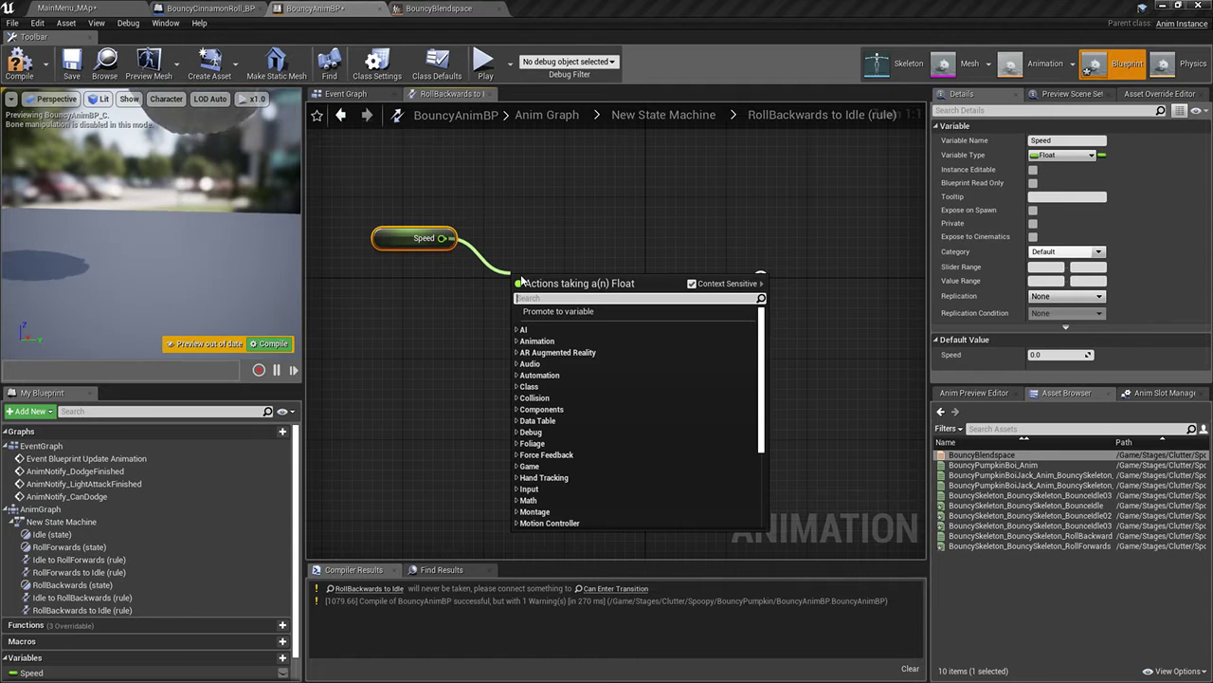
pyautogui.write('>=')
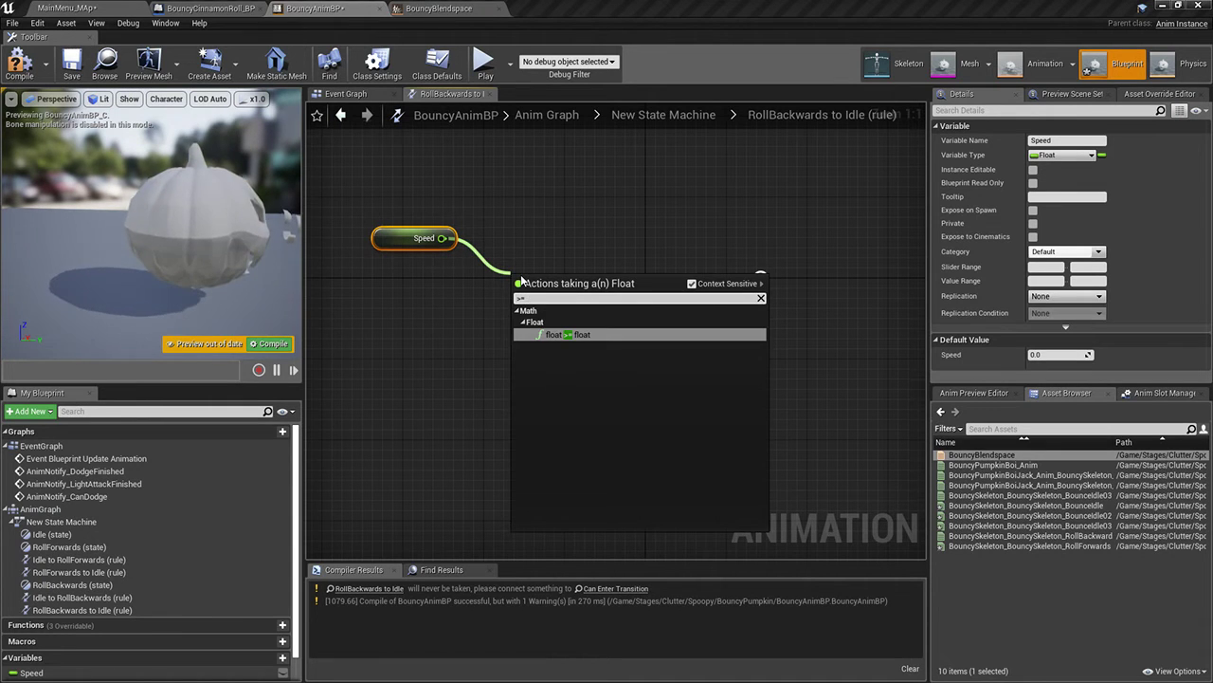
pyautogui.press('Return')
pyautogui.moveTo(592, 296); pyautogui.dragTo(656, 305)
pyautogui.click(20, 63)
pyautogui.click(71, 63)
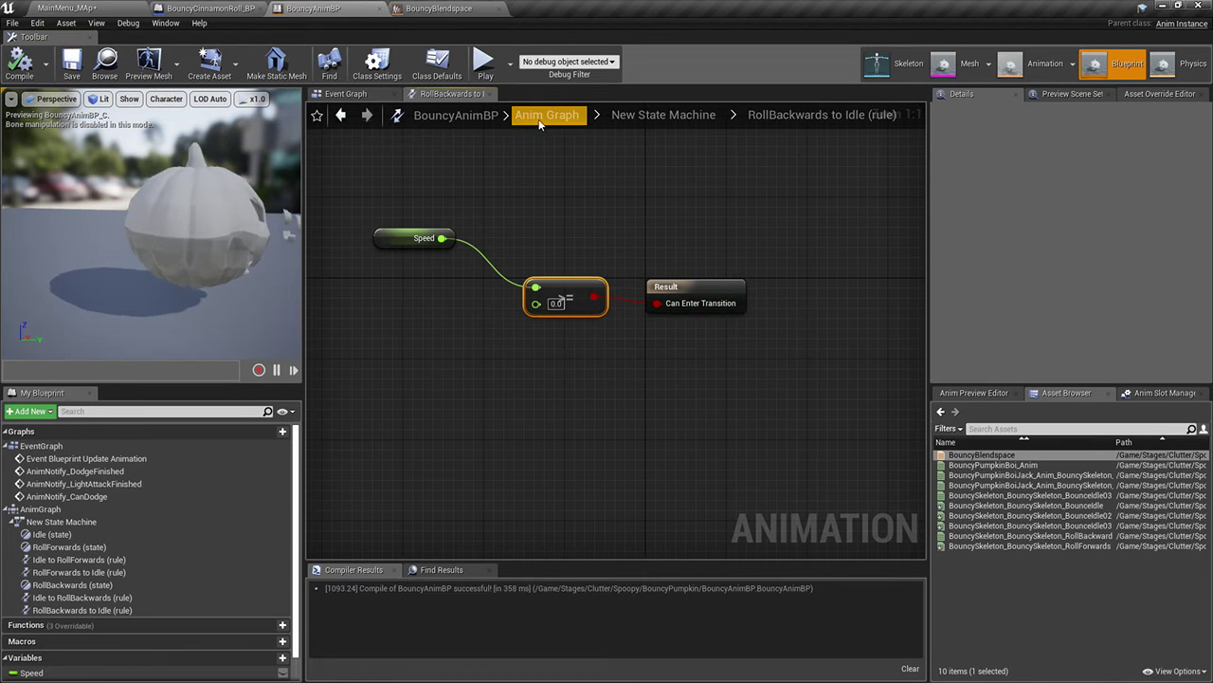
# Open the RollBackwards state and examine the Speed and divide-by-600 nodes feeding its play rate
pyautogui.click(646, 119)
pyautogui.doubleClick(693, 375)
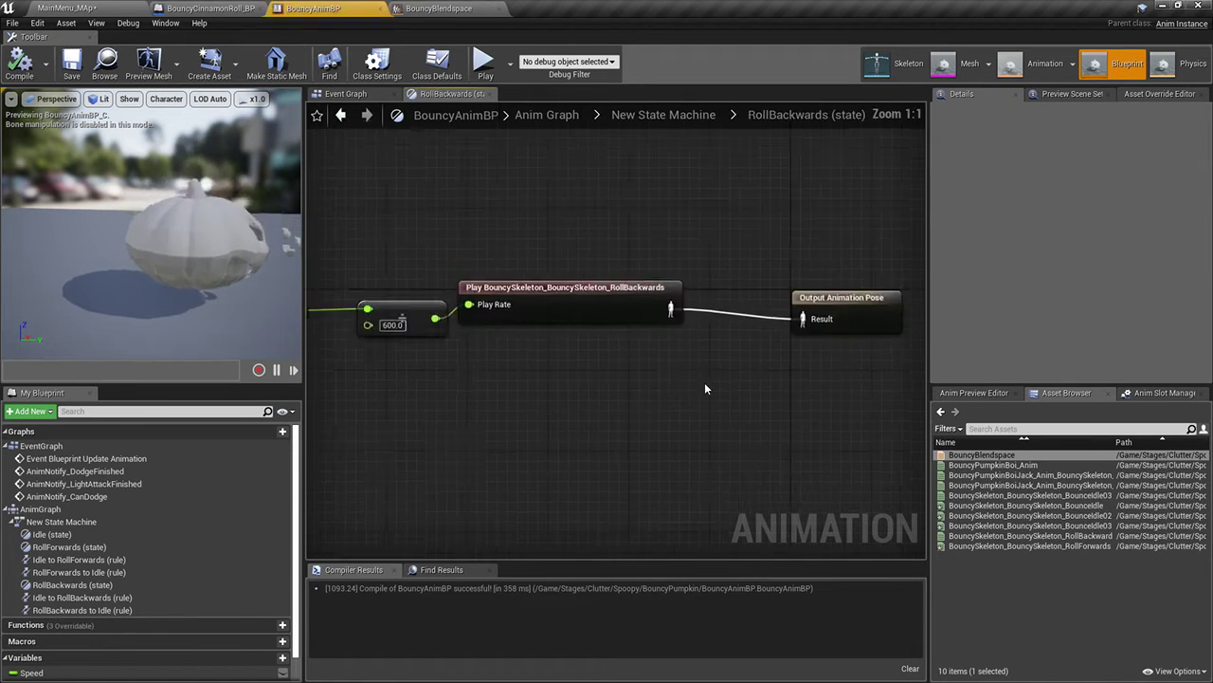
pyautogui.click(650, 357)
pyautogui.click(356, 353)
pyautogui.click(506, 354)
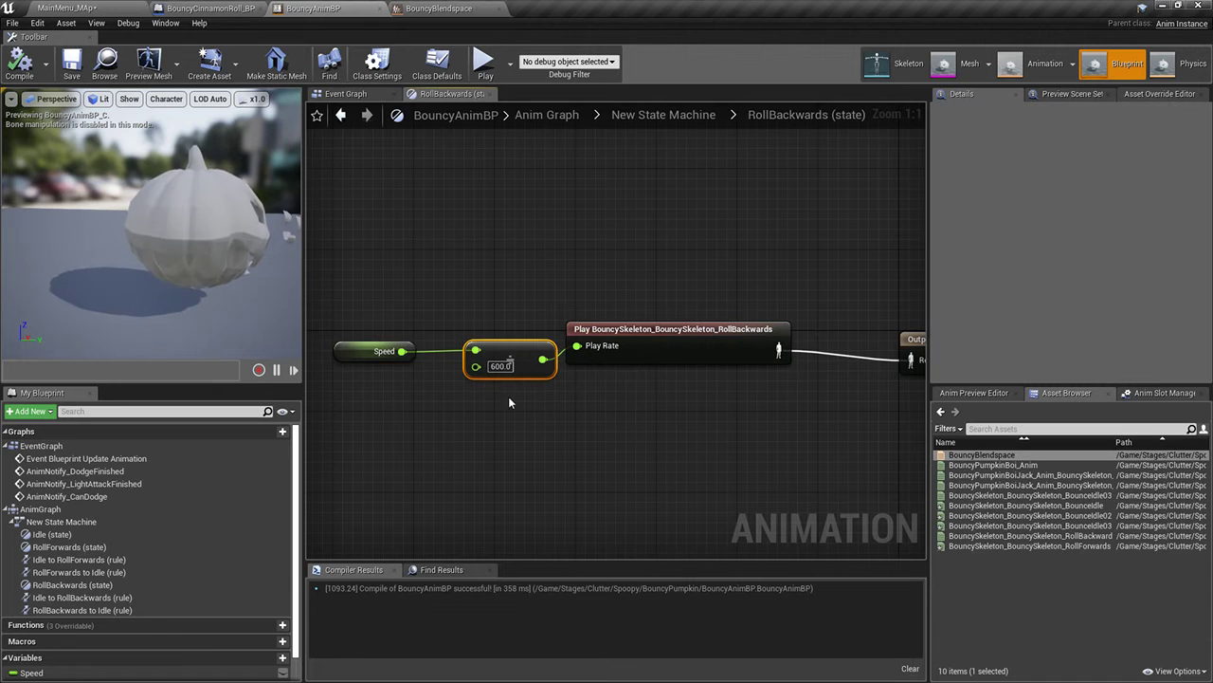
pyautogui.moveTo(579, 413); pyautogui.dragTo(728, 422, button='right')
pyautogui.keyDown('ctrl'); pyautogui.click(525, 361); pyautogui.keyUp('ctrl')
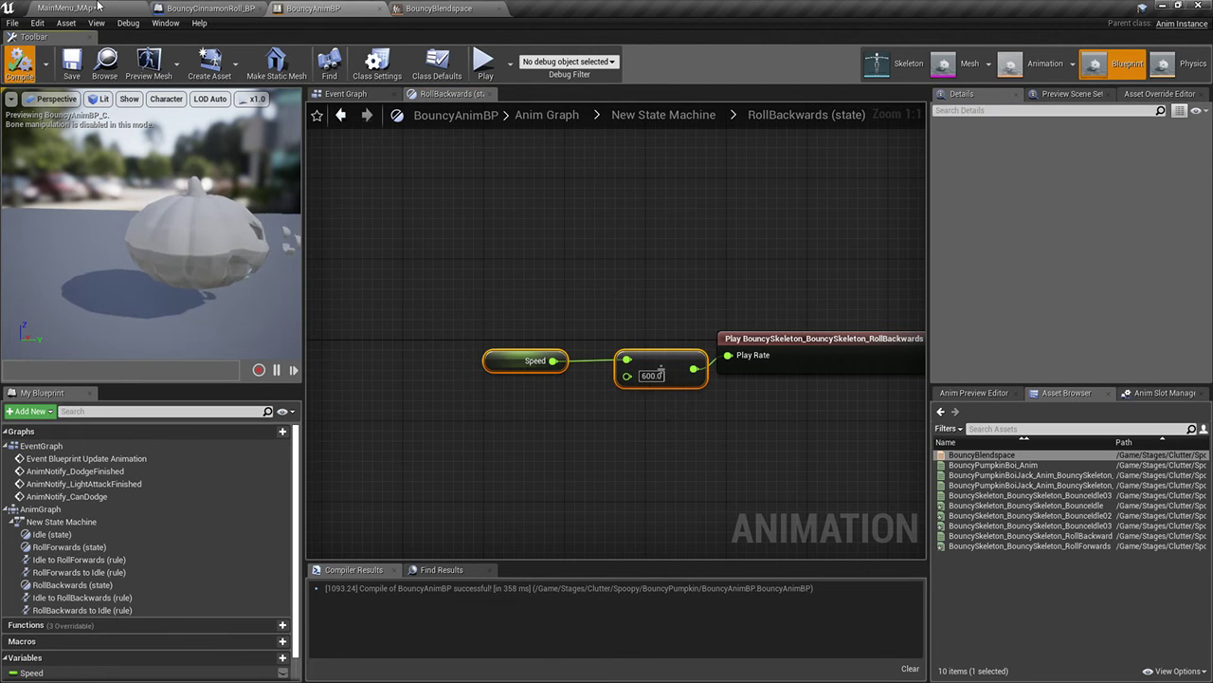
# Insert an ABS node between Speed and the divide-by-600 node in the RollBackwards state, then compile BouncyAnimBP
pyautogui.moveTo(550, 369); pyautogui.dragTo(576, 351)
pyautogui.write('ab')
pyautogui.click(575, 502)
pyautogui.moveTo(433, 347); pyautogui.dragTo(350, 327)
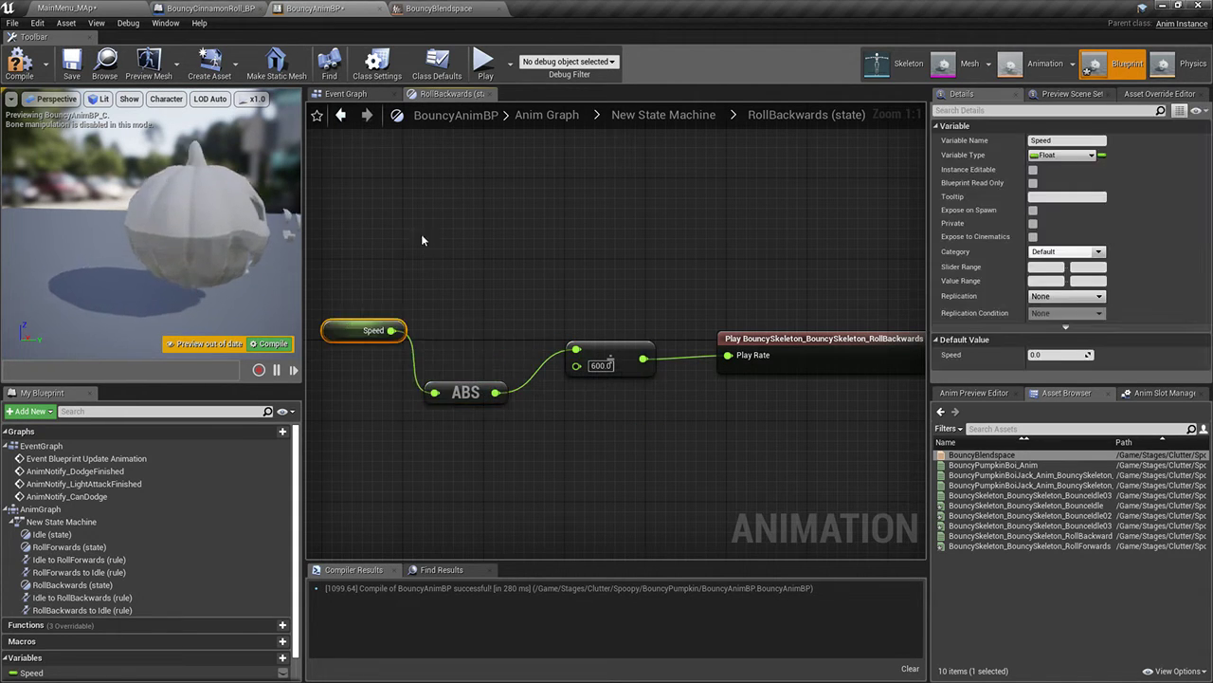
pyautogui.click(20, 62)
# Play the MainMenu_MAp level and roll the cinnamon roll forwards and backwards to test its animations, then stop the play session
pyautogui.click(61, 7)
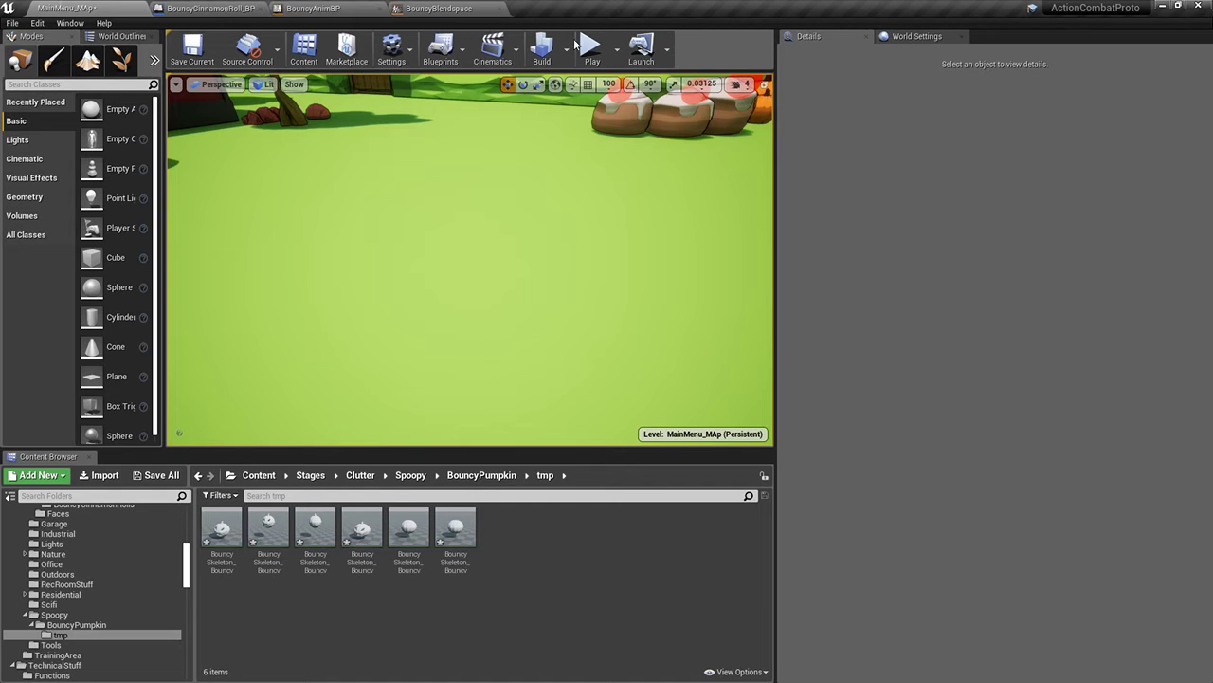
pyautogui.click(582, 47)
pyautogui.press('w')
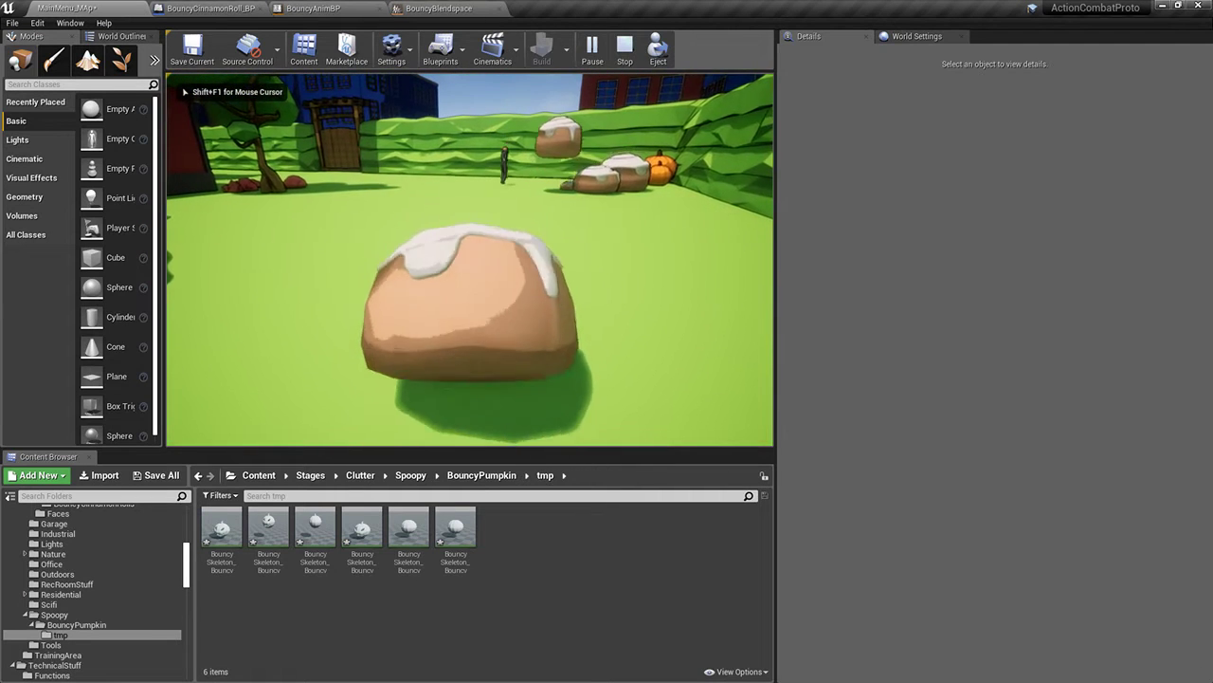
pyautogui.press('w')
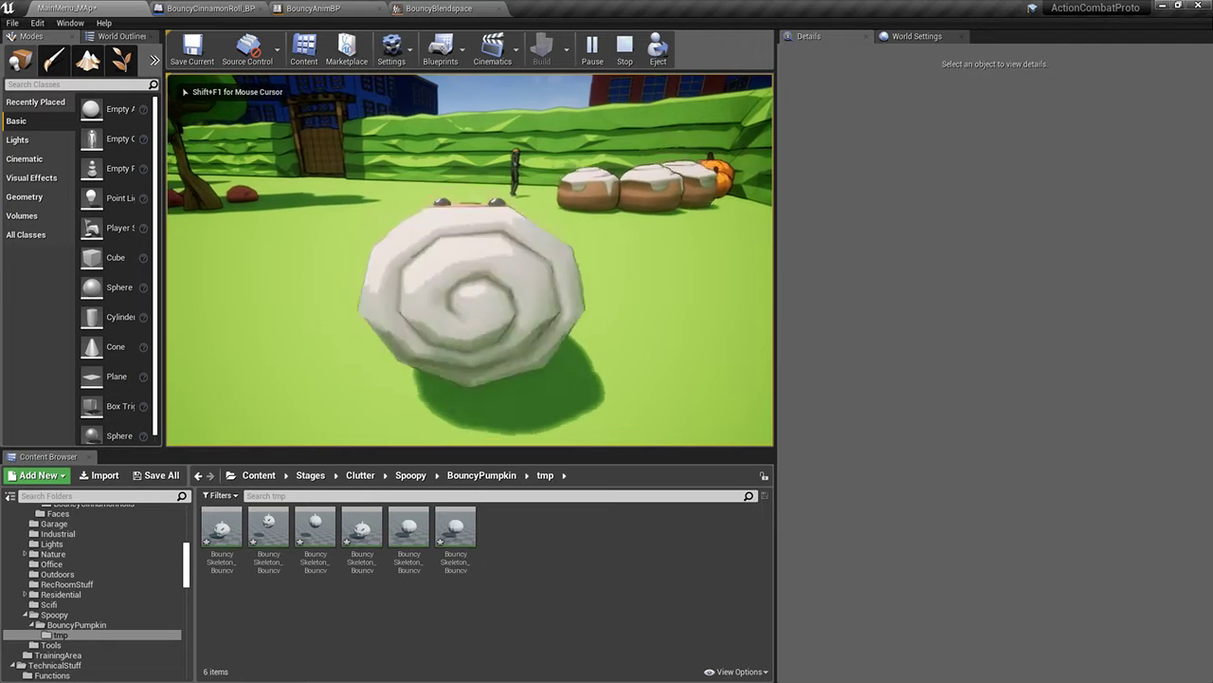
pyautogui.press('s')
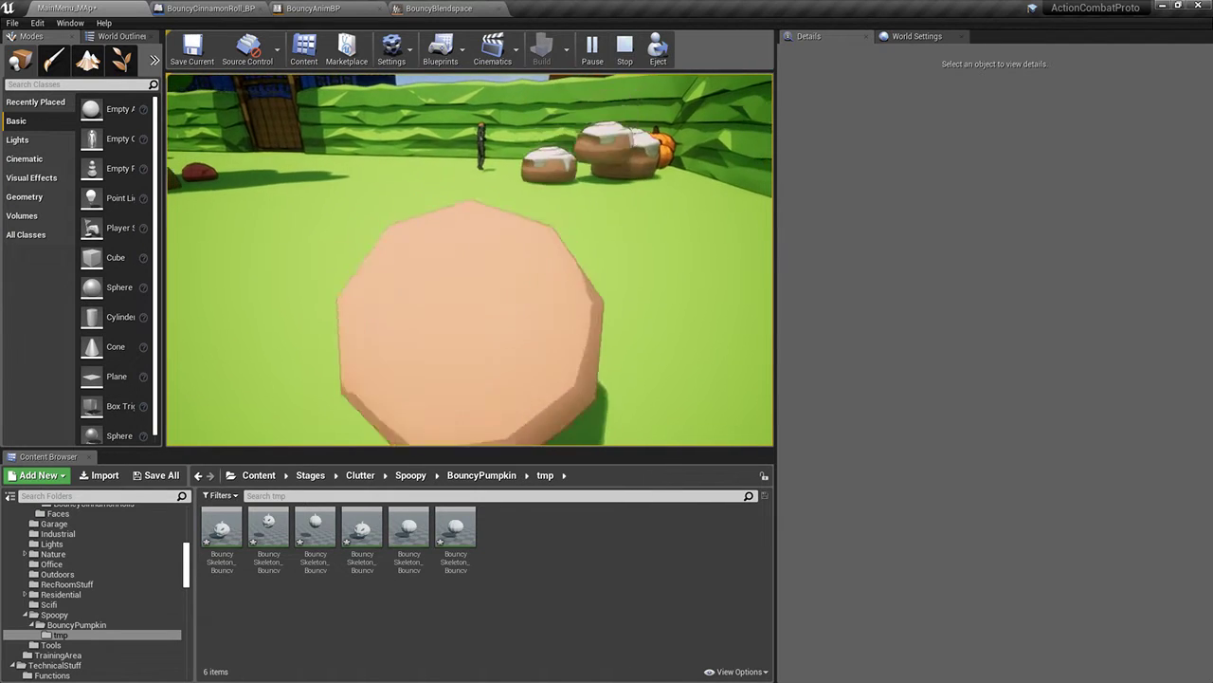
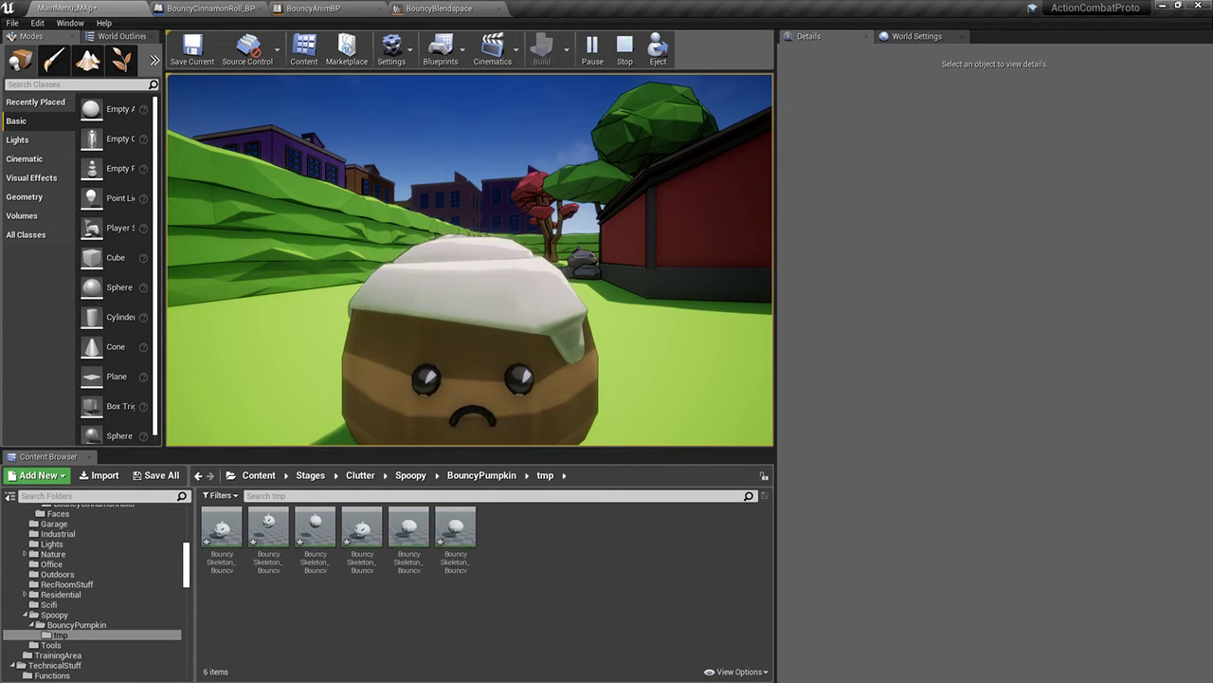
pyautogui.press('Escape')
pyautogui.moveTo(650, 173); pyautogui.dragTo(649, 236, button='right')
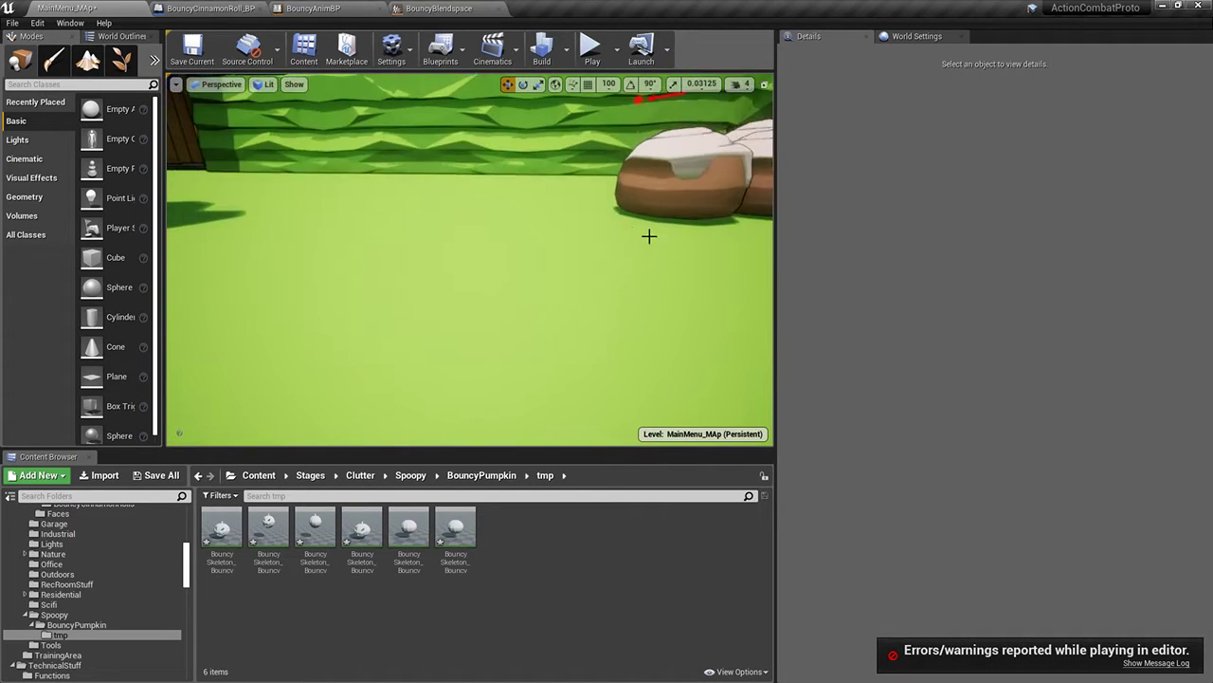
# Close the BouncyBlendspace and BouncyAnimBP editors and return to the MainMenu_MAp level
pyautogui.click(474, 9)
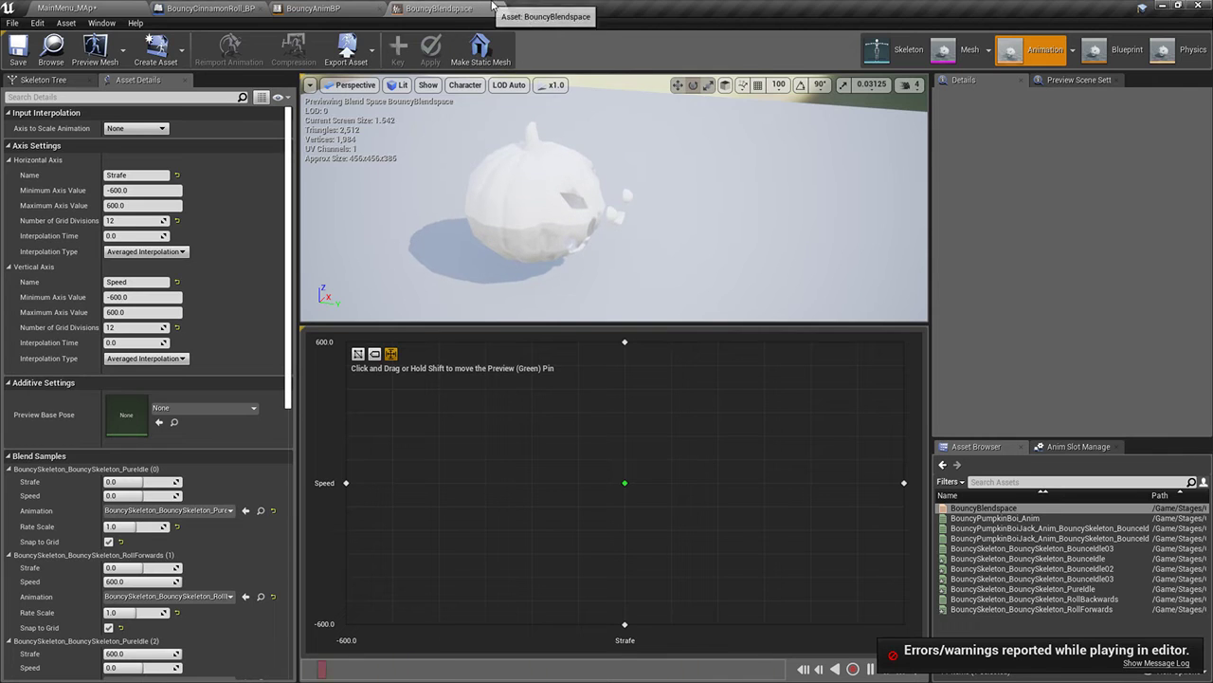
pyautogui.click(375, 7)
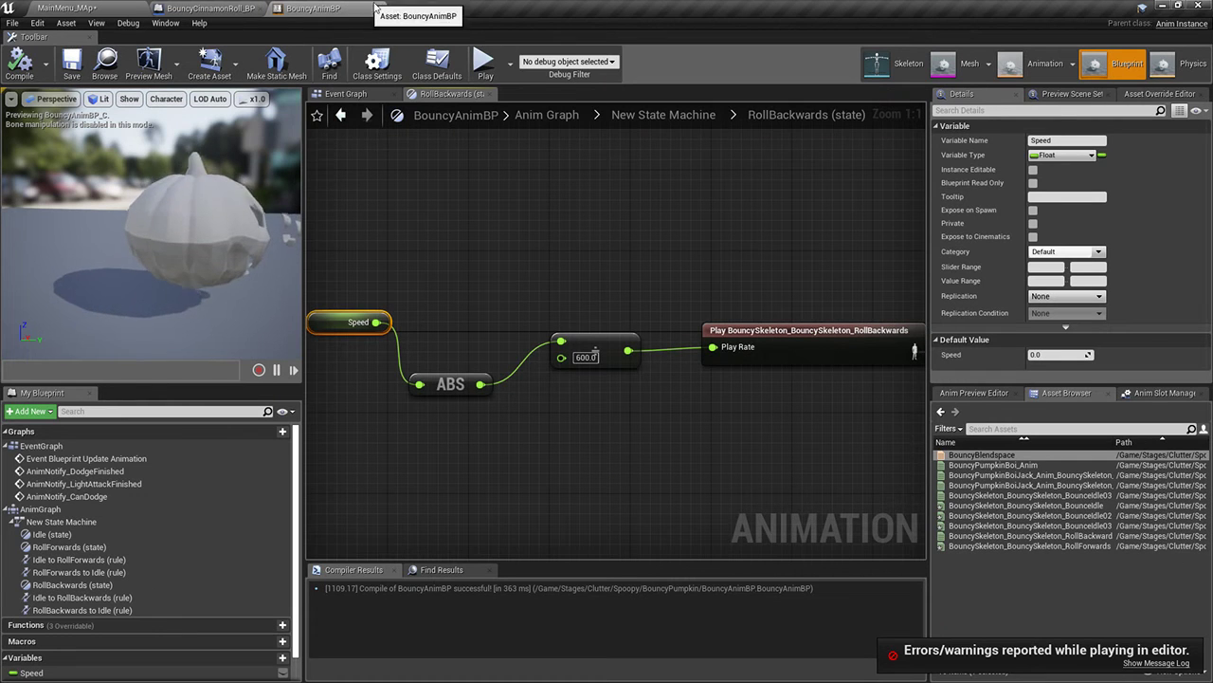
pyautogui.click(377, 8)
pyautogui.click(95, 7)
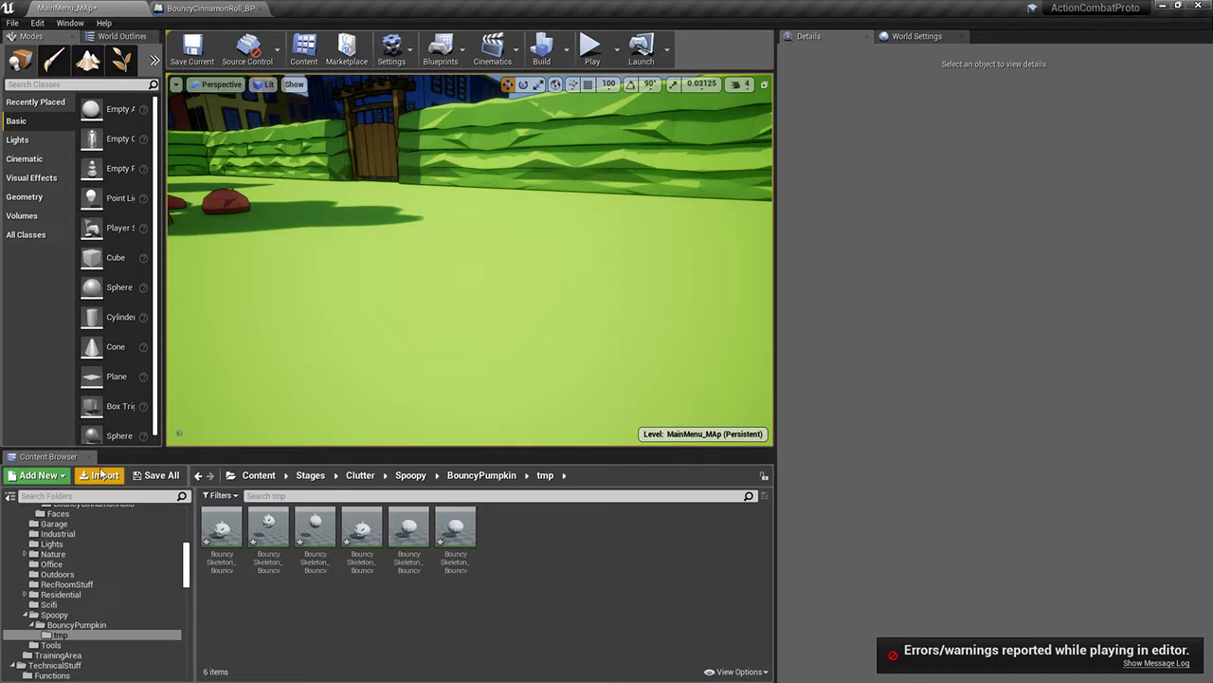
# Save all modified content in the project
pyautogui.click(155, 475)
pyautogui.click(741, 464)
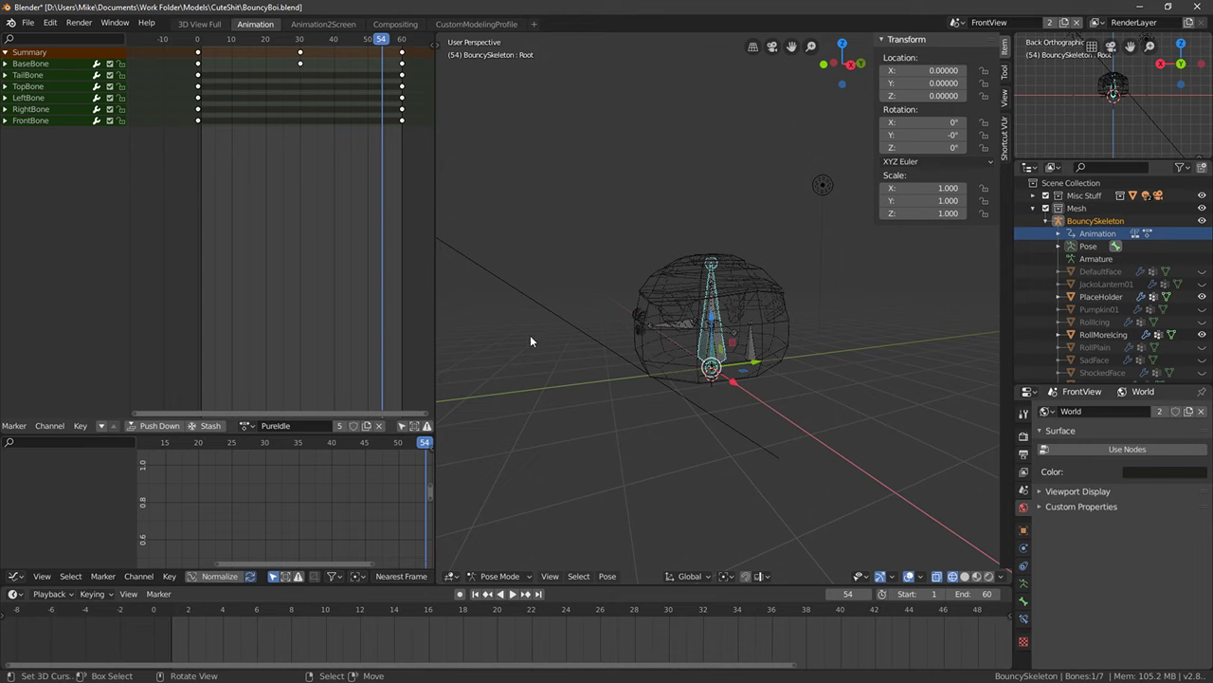
# Switch to Blender, show the rig from the front at frame 0, and load the RollForwards action
pyautogui.press('KP_1')
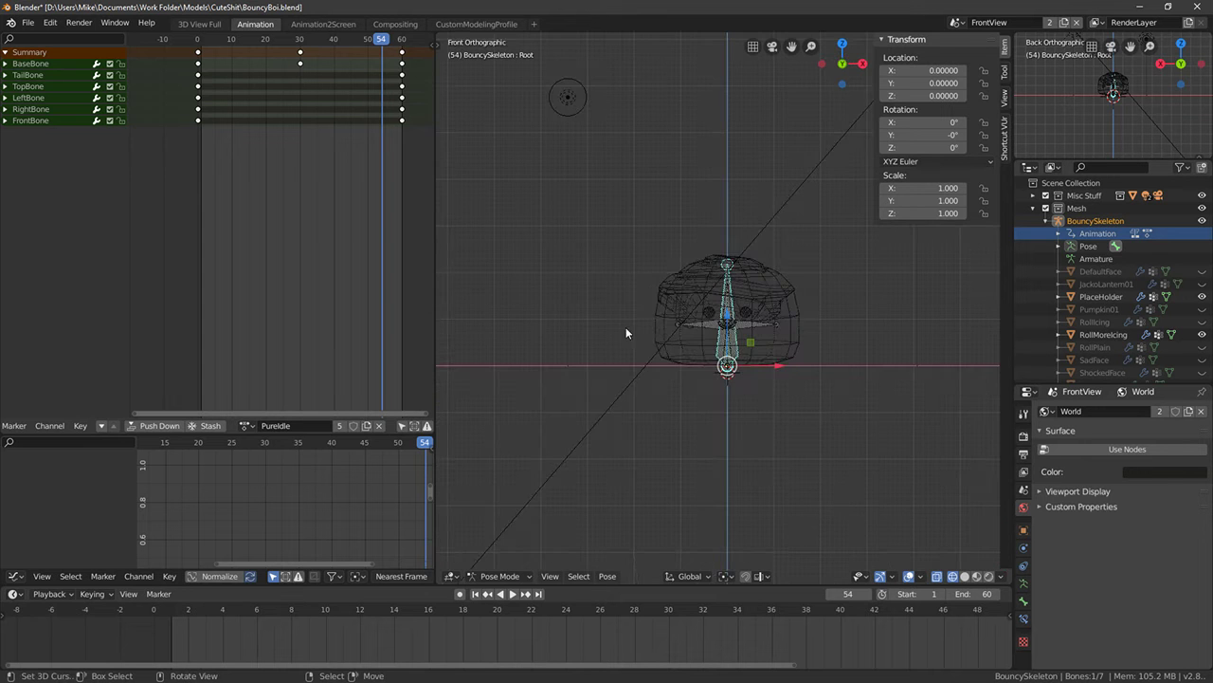
pyautogui.scroll(3, 819, 350)
pyautogui.click(198, 39)
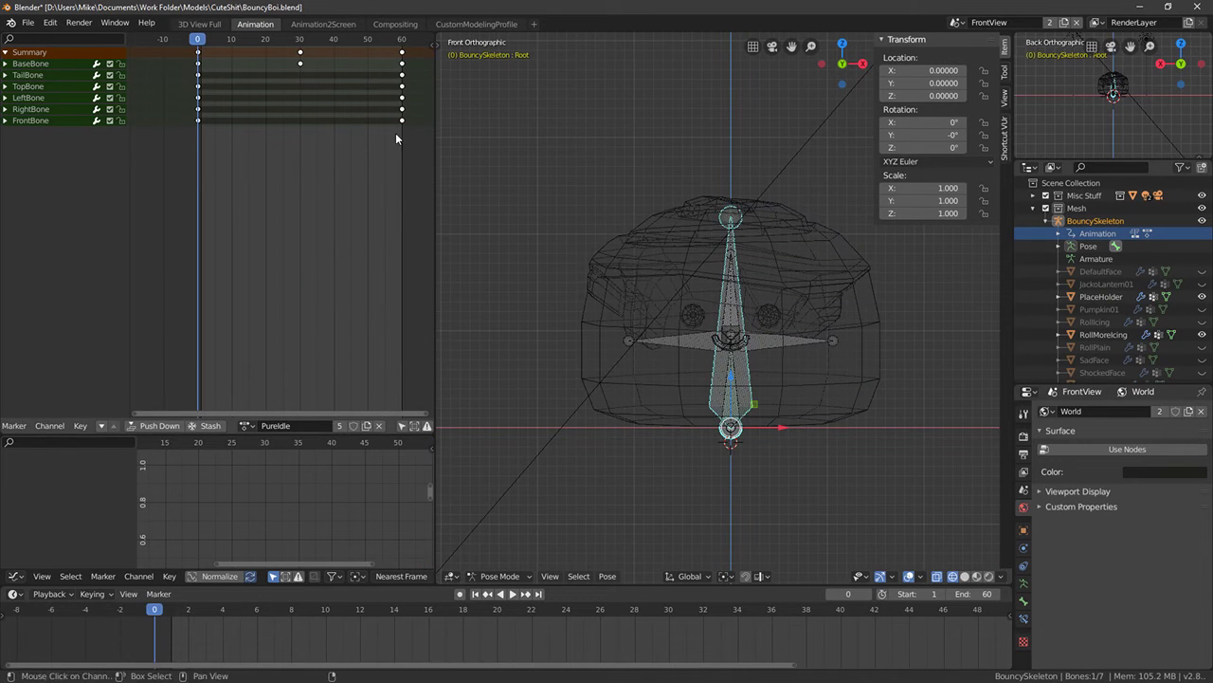
pyautogui.click(249, 425)
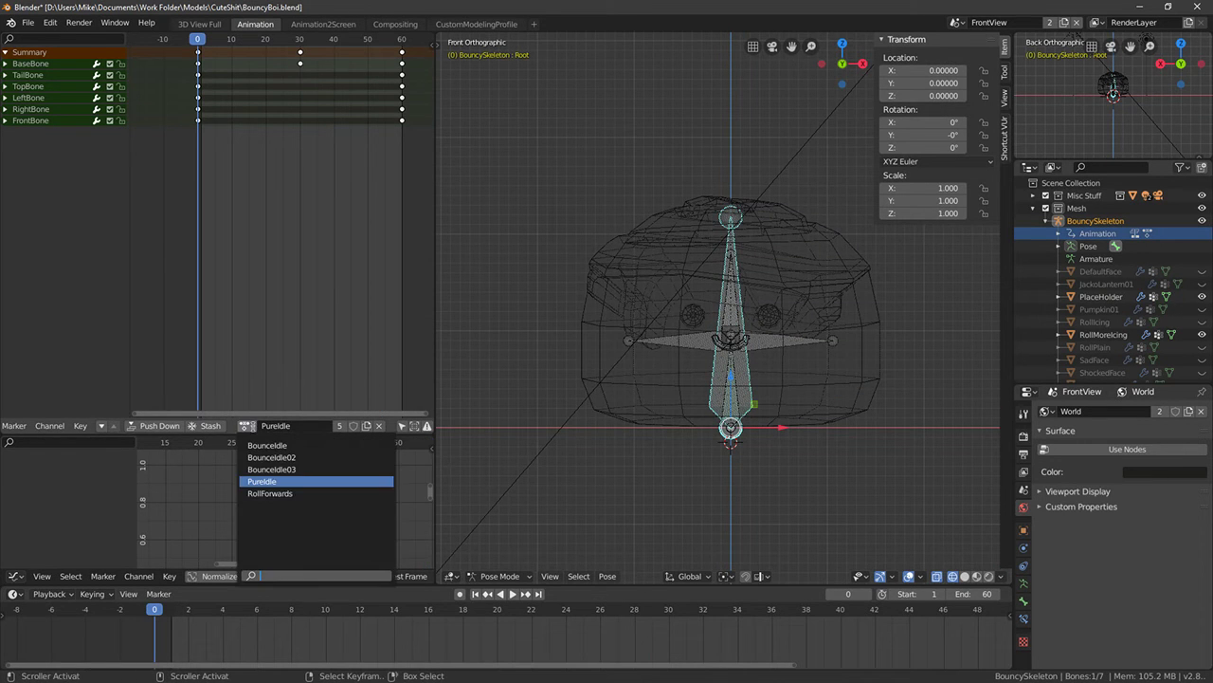
pyautogui.click(284, 493)
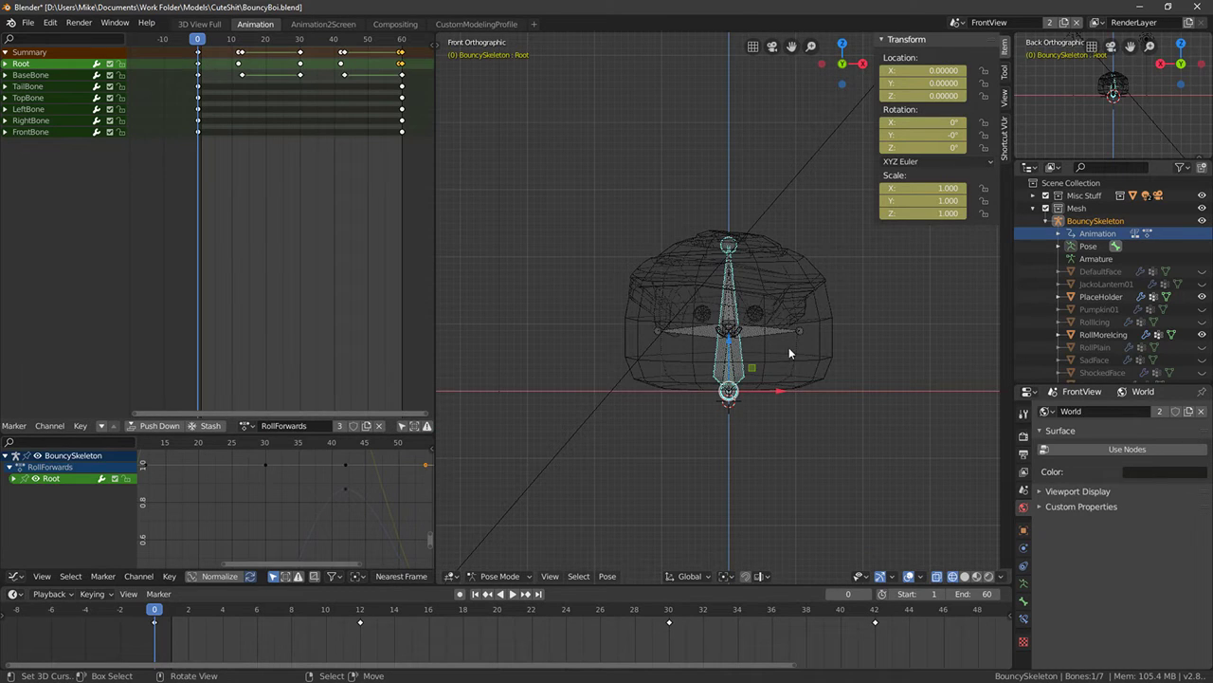
# At frame 12, set the Root bone's X rotation to 0° and its Z rotation to 90°
pyautogui.moveTo(210, 110)
pyautogui.mouseDown(button='middle')
pyautogui.moveTo(205, 119)
pyautogui.moveTo(215, 100)
pyautogui.mouseUp(button='middle')
pyautogui.press('space')
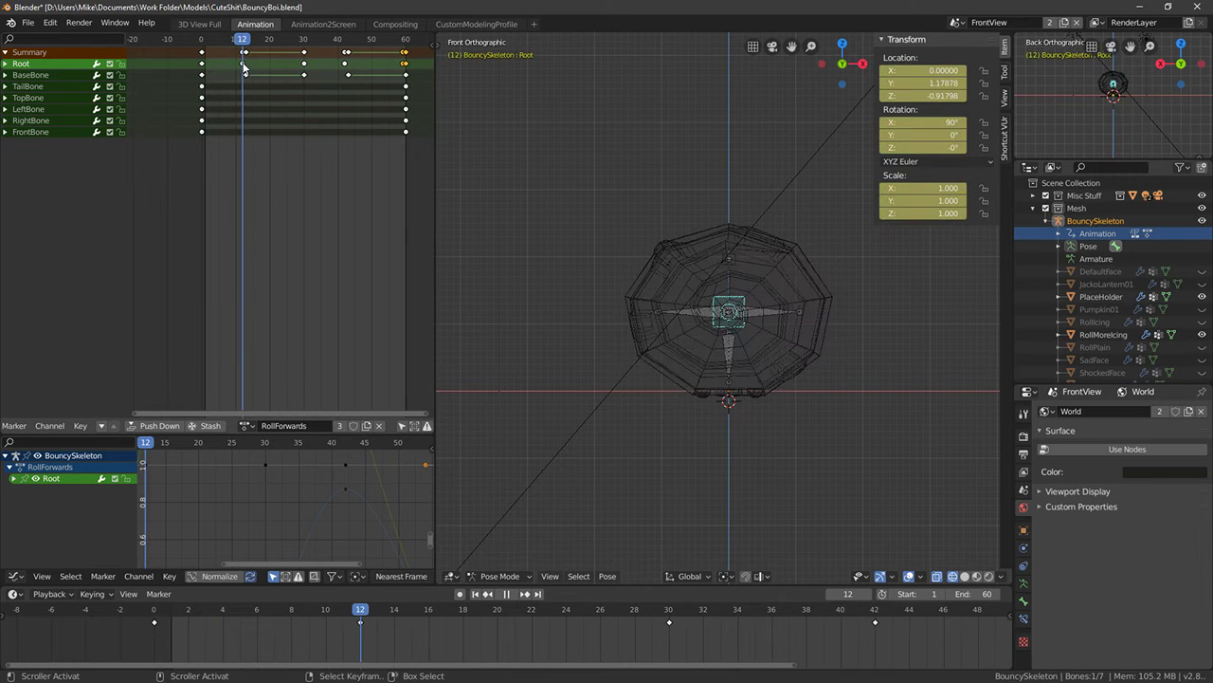
pyautogui.press('space')
pyautogui.click(930, 122)
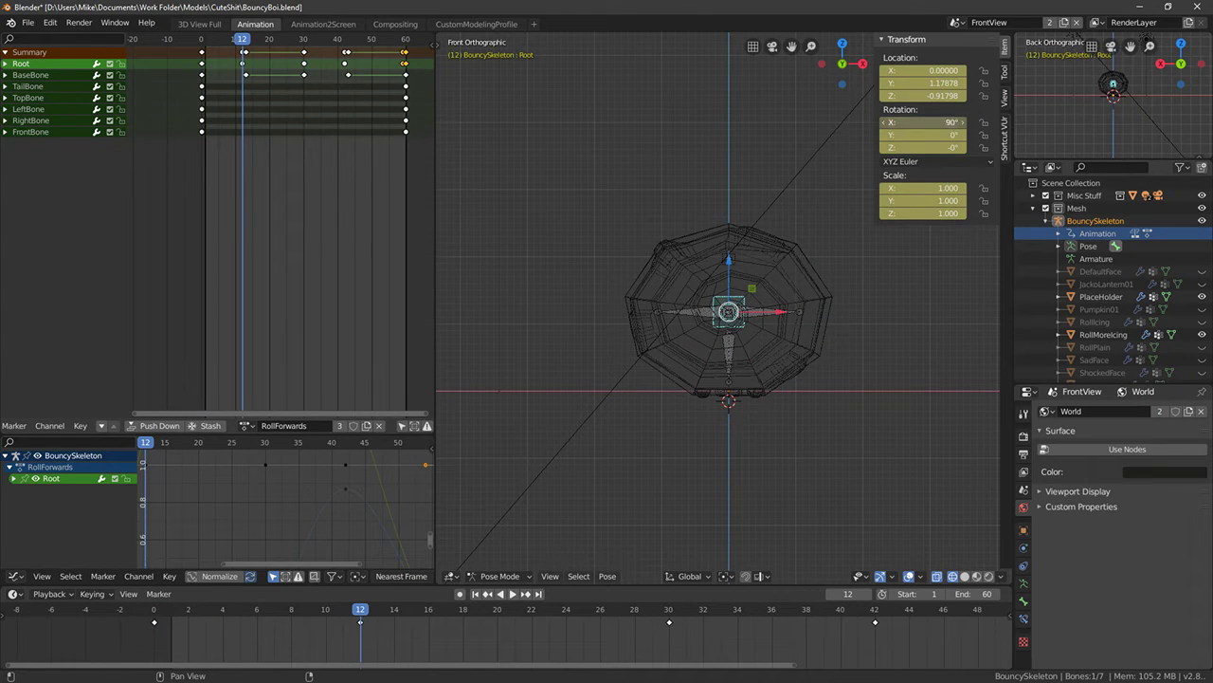
pyautogui.write('0')
pyautogui.press('Return')
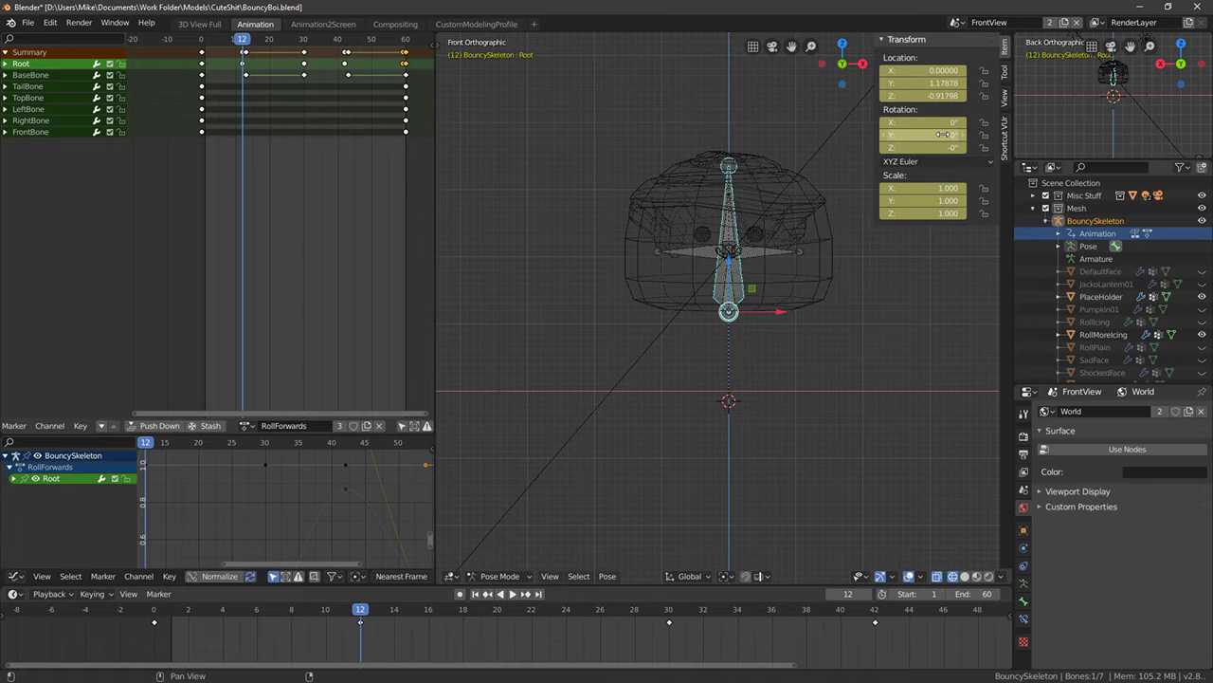
pyautogui.moveTo(944, 134); pyautogui.dragTo(1152, 147)
pyautogui.hotkey('ctrl', 'z')
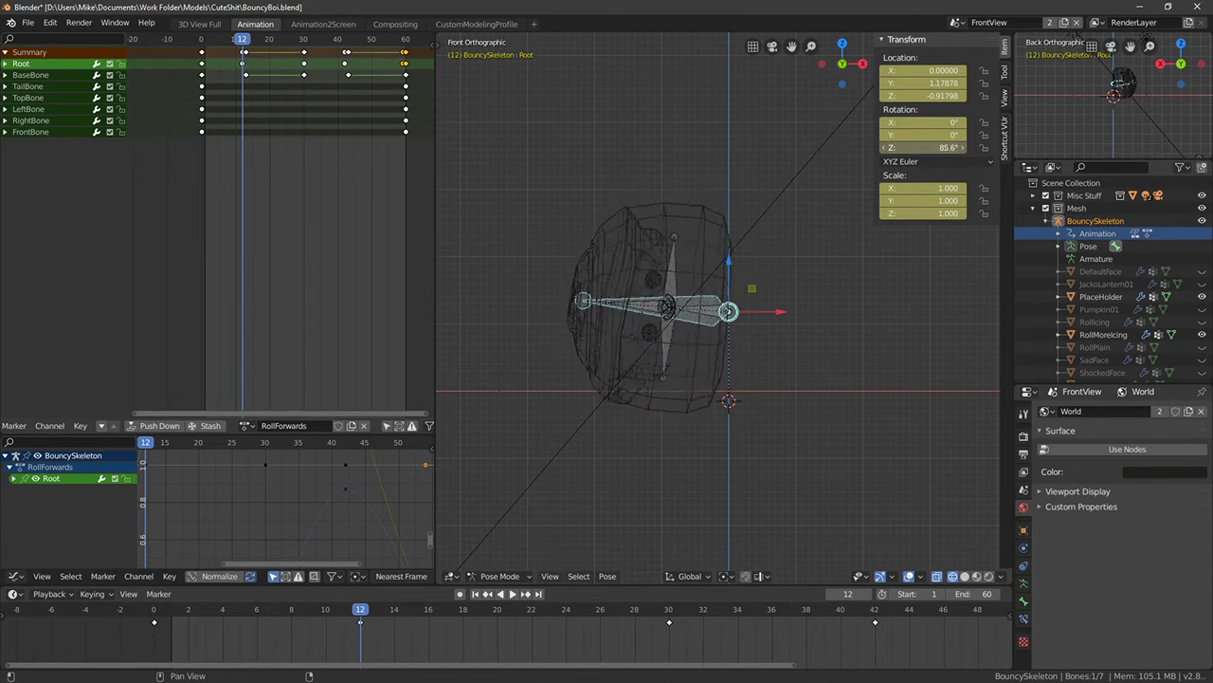
pyautogui.moveTo(1015, 147); pyautogui.dragTo(1023, 147)
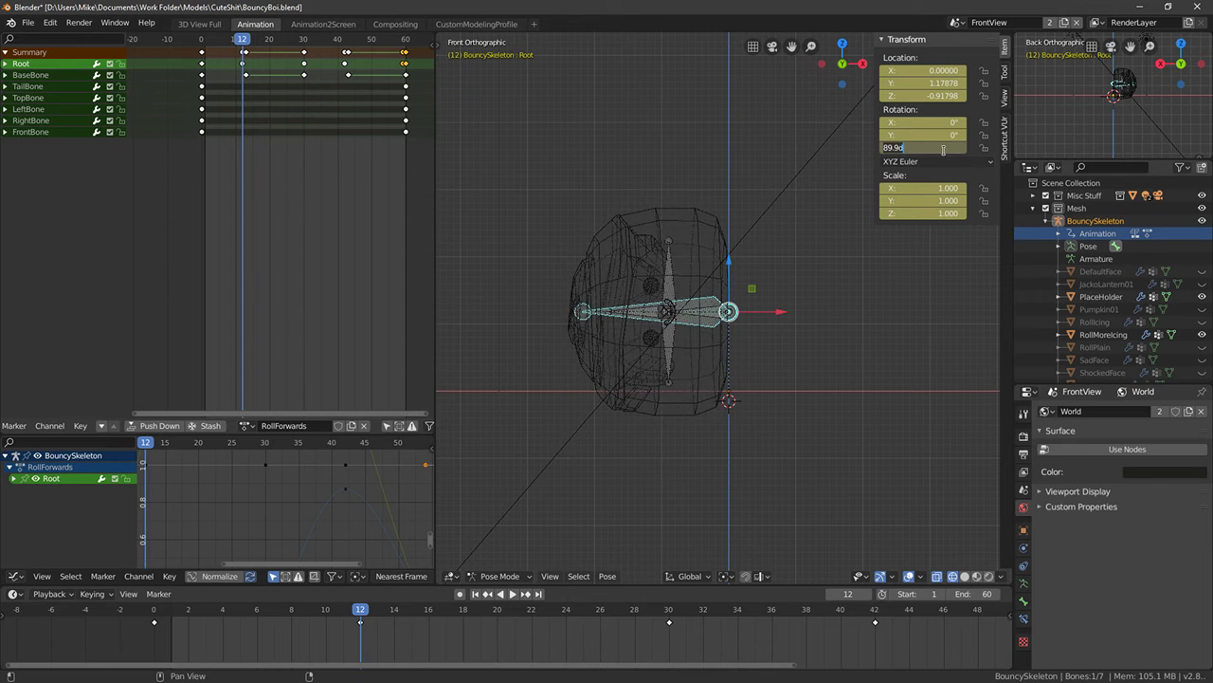
# Move the Root bone about 0.9 in X and 0.37 in Z, and insert a LocRot keyframe at frame 12
pyautogui.press('g')
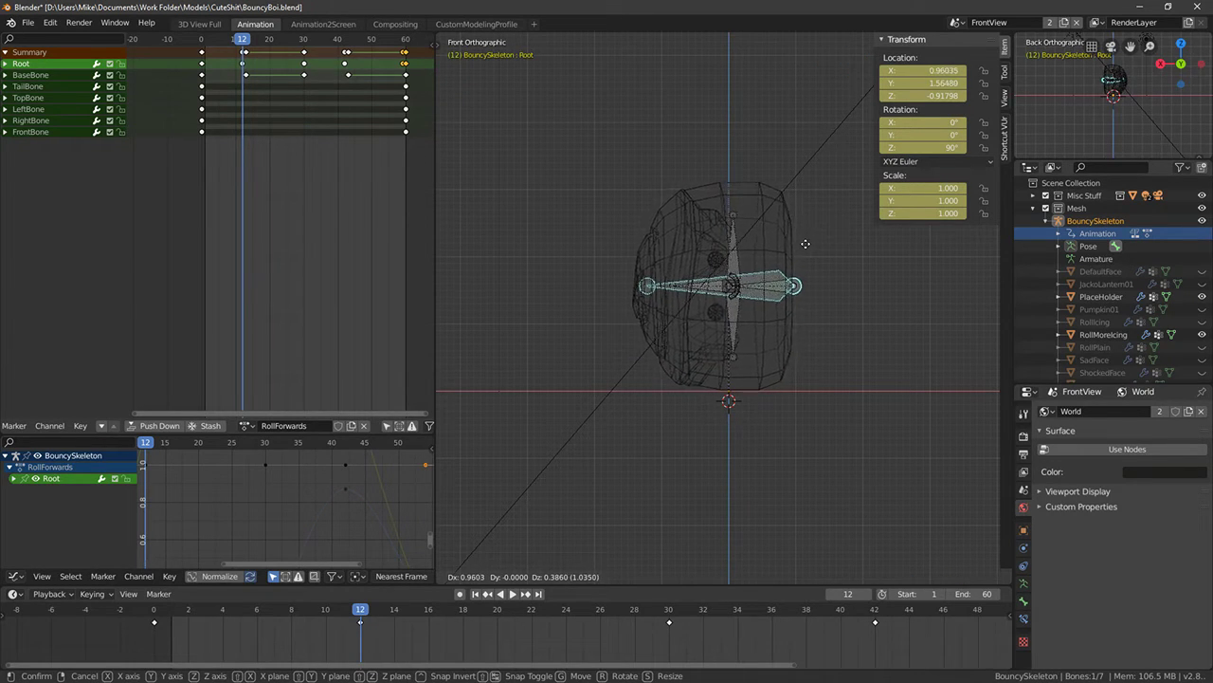
pyautogui.click(802, 245)
pyautogui.press('i')
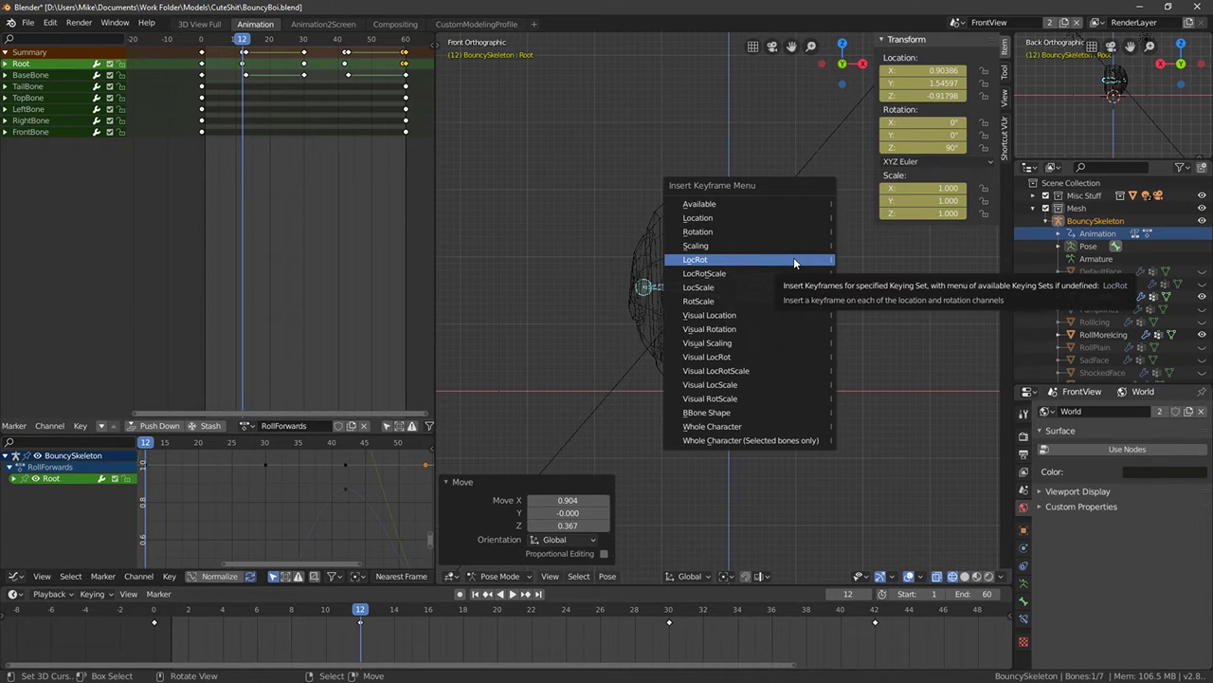
pyautogui.click(794, 257)
# Delete the Root bone's old keyframes between frames 30 and 59
pyautogui.press('space')
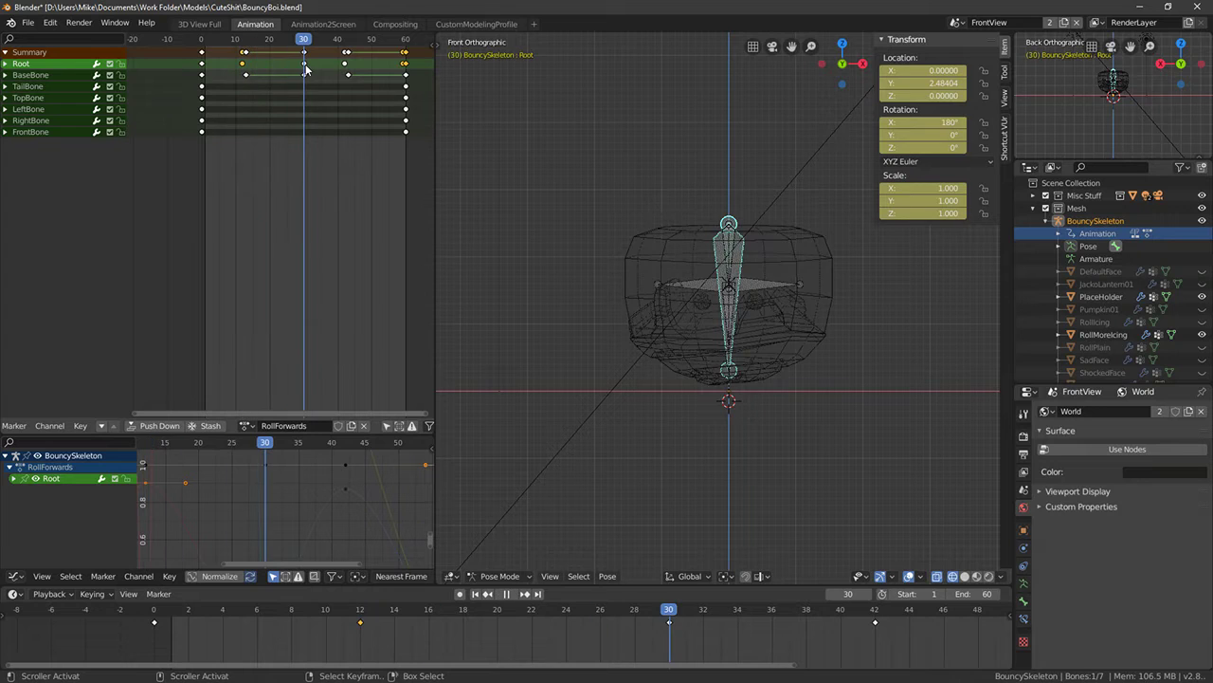
pyautogui.click(308, 68)
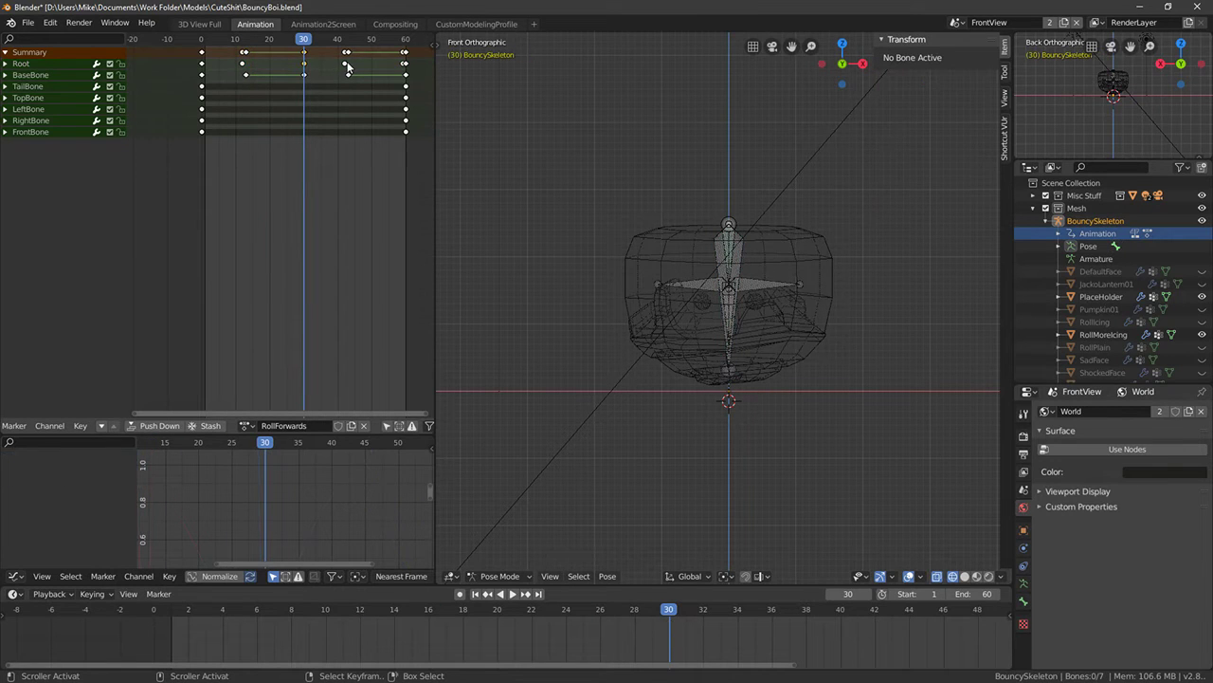
pyautogui.press('x')
pyautogui.click(398, 61)
pyautogui.press('space')
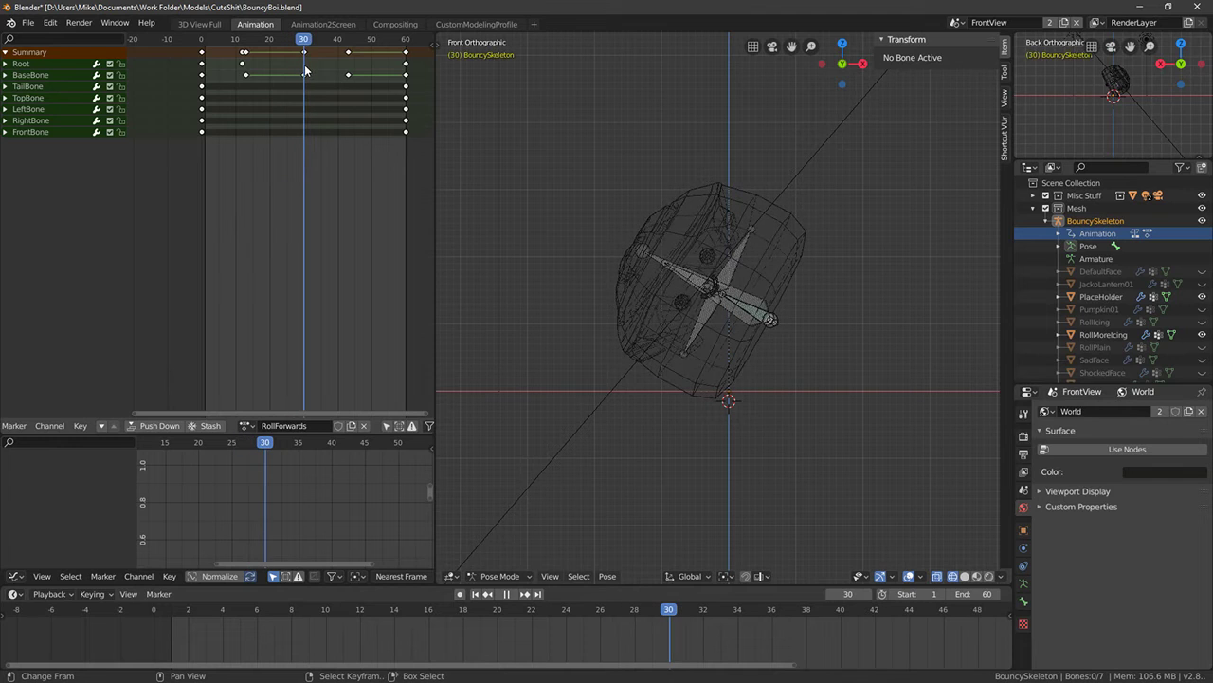
pyautogui.press('space')
# Duplicate the Root bone's frame 12 keyframe to frames 30 and 46
pyautogui.click(742, 291)
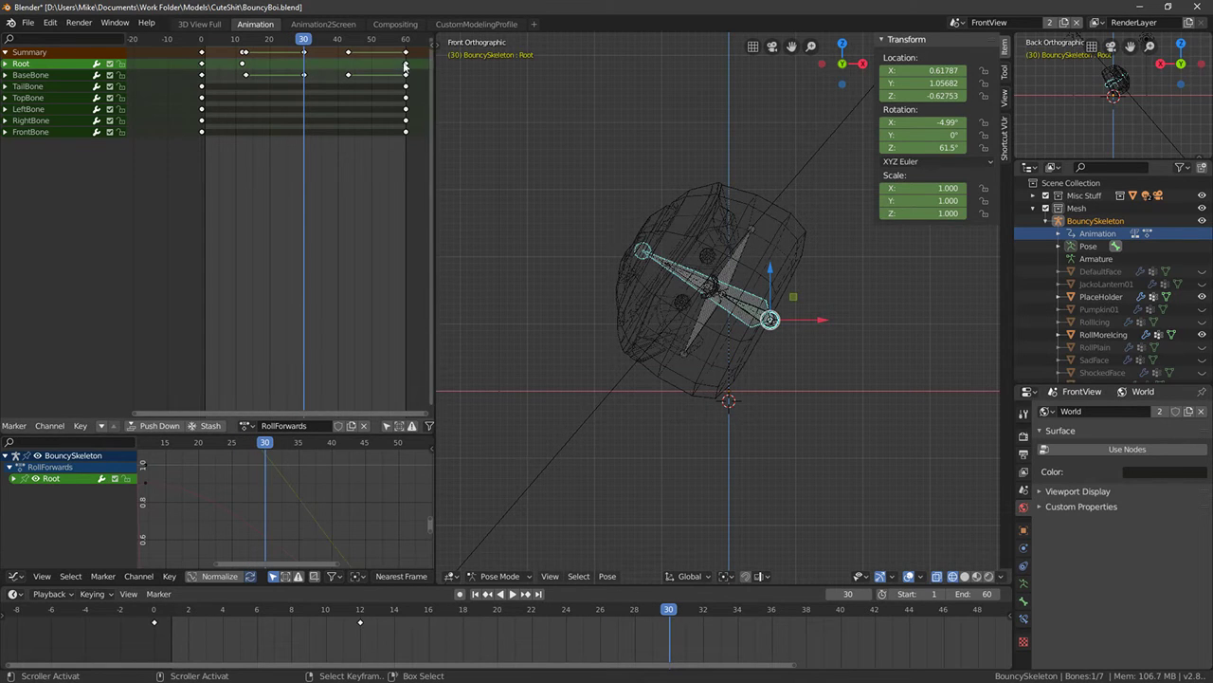
pyautogui.click(243, 66)
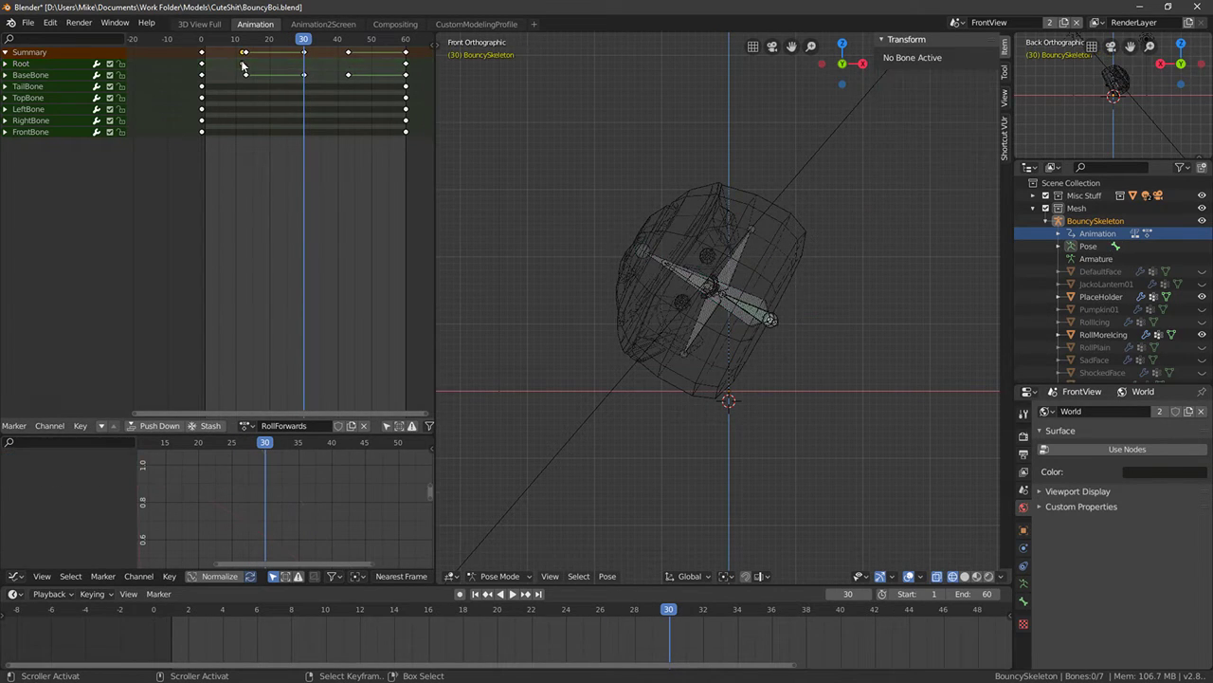
pyautogui.hotkey('shift', 'd')
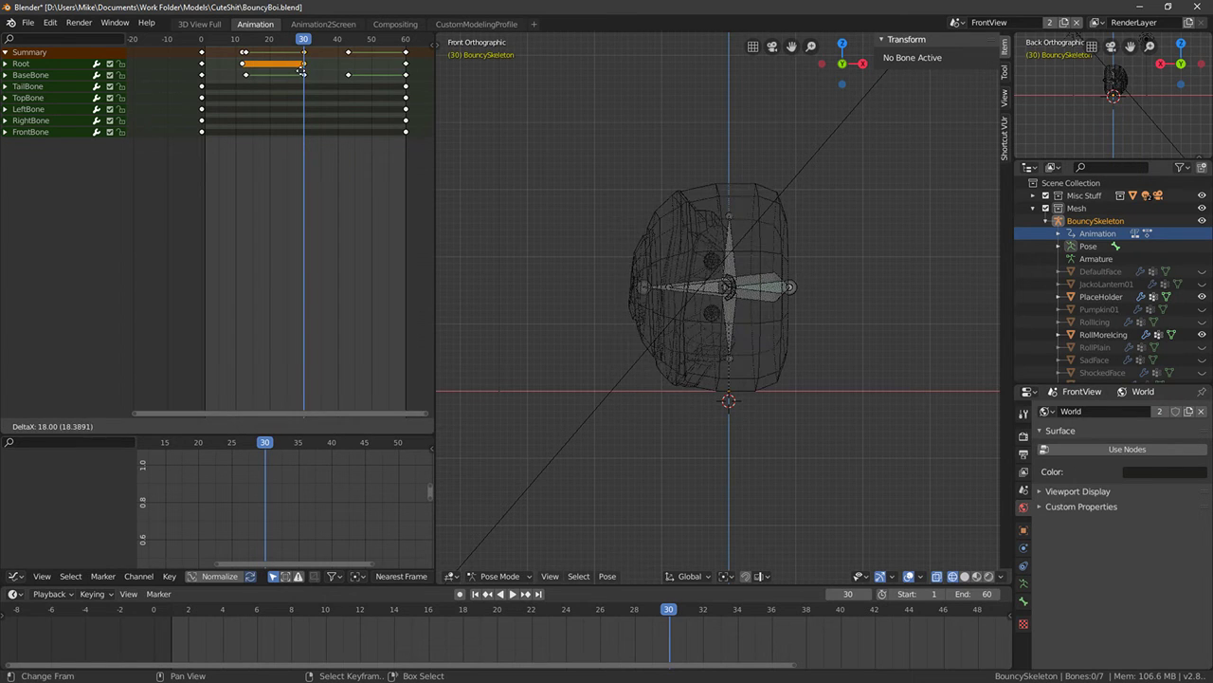
pyautogui.moveTo(352, 75); pyautogui.dragTo(350, 76)
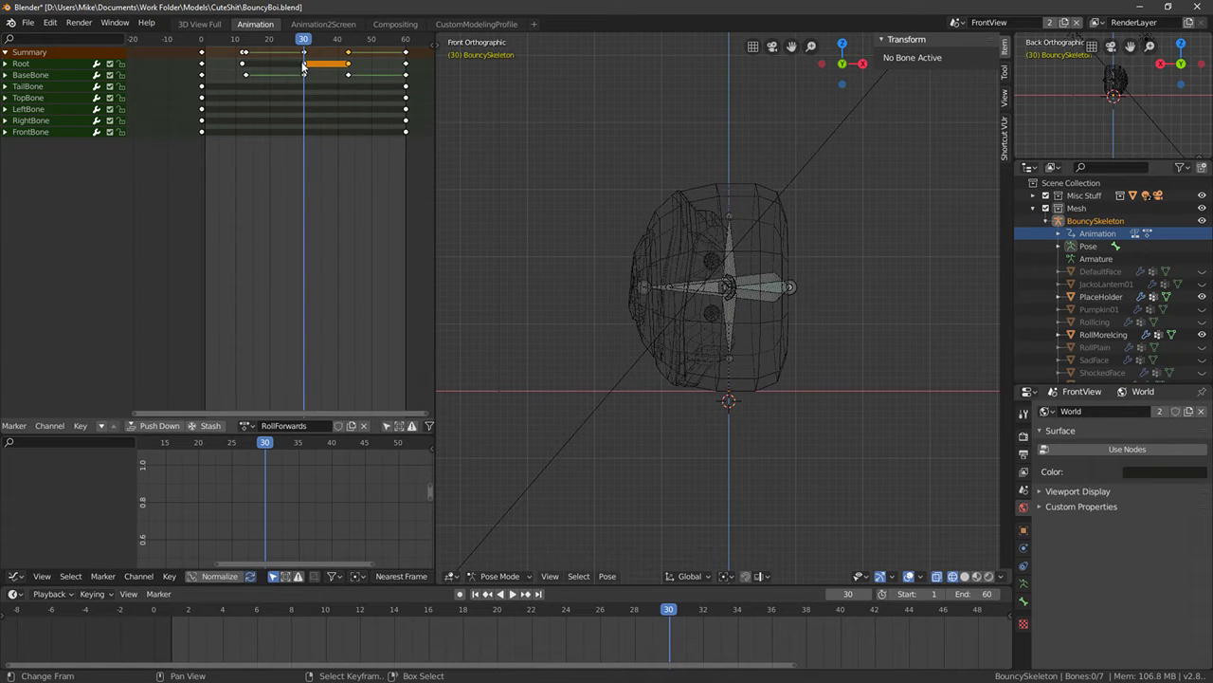
pyautogui.press('g')
pyautogui.click(351, 64)
pyautogui.press('g')
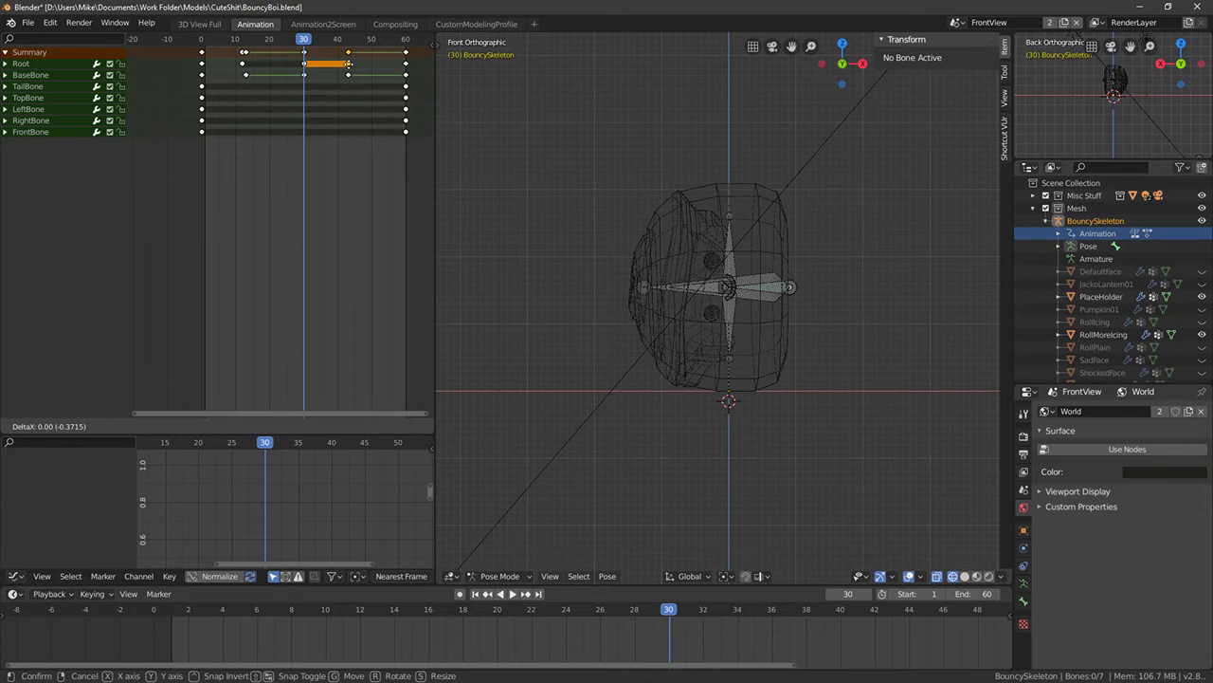
pyautogui.rightClick(343, 65)
pyautogui.press('g')
pyautogui.click(371, 74)
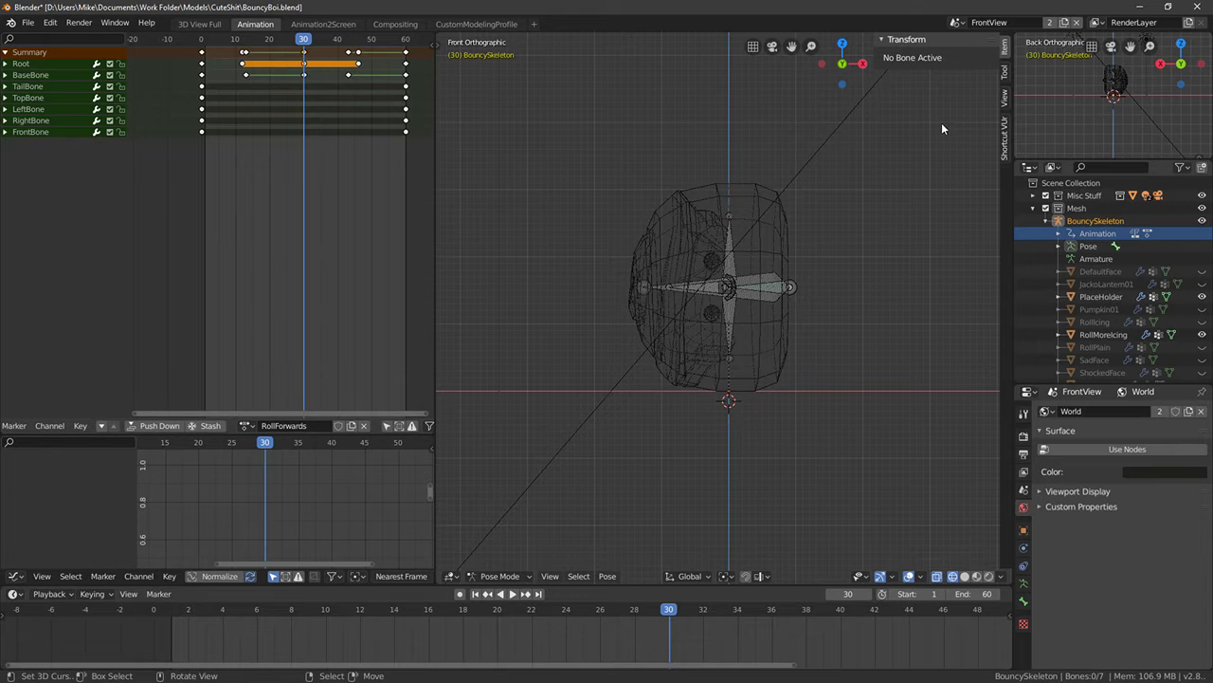
# Set the Root bone's Z rotation to 180° at frame 30
pyautogui.click(766, 285)
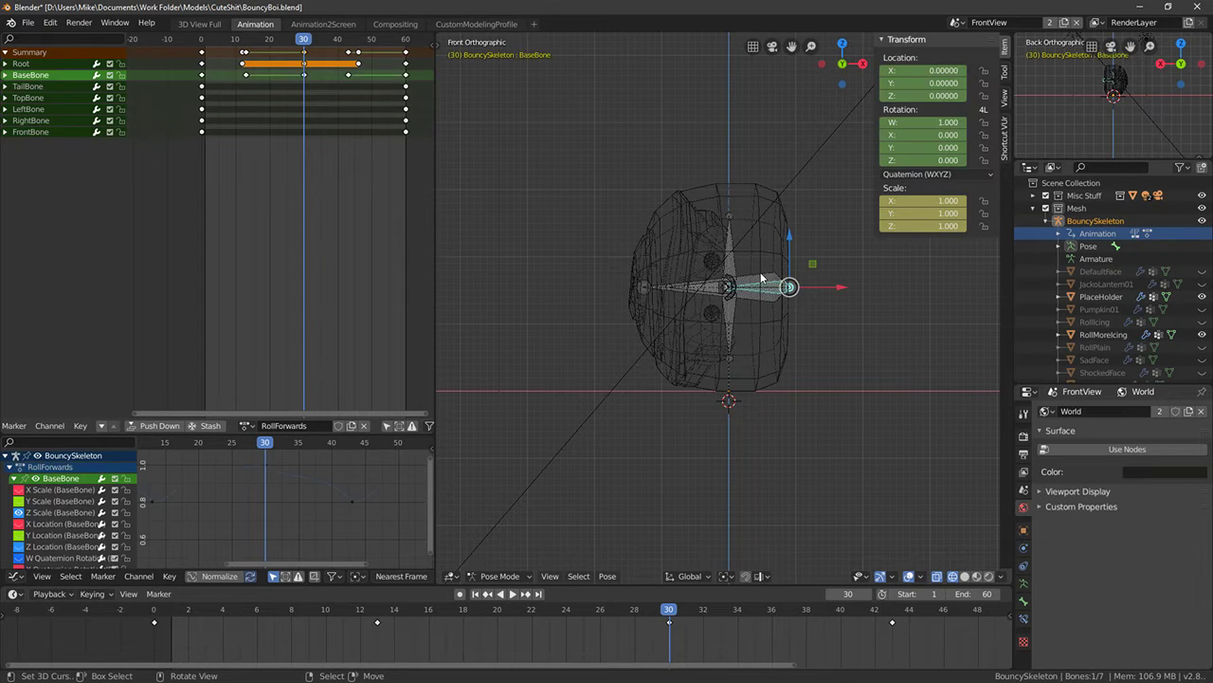
pyautogui.click(940, 147)
pyautogui.write('180')
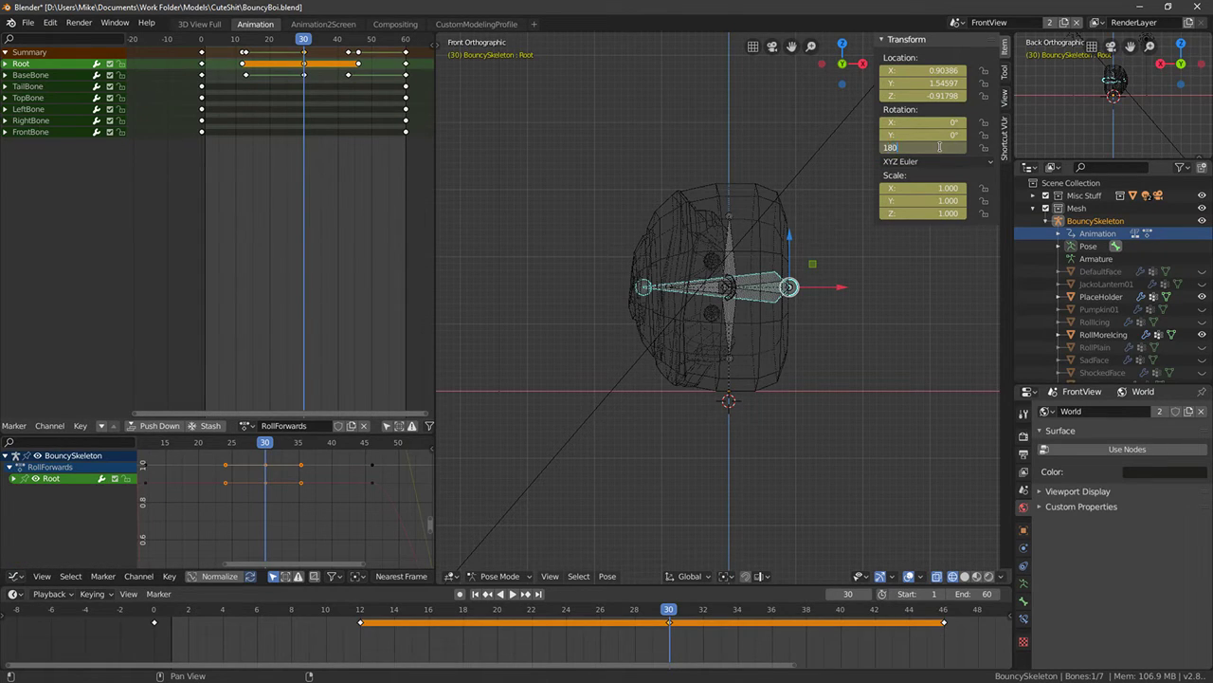
pyautogui.press('Return')
# Move the upside-down Root bone about -0.9 in X and 0.82 in Z, and insert a LocRot keyframe at frame 30
pyautogui.press('g')
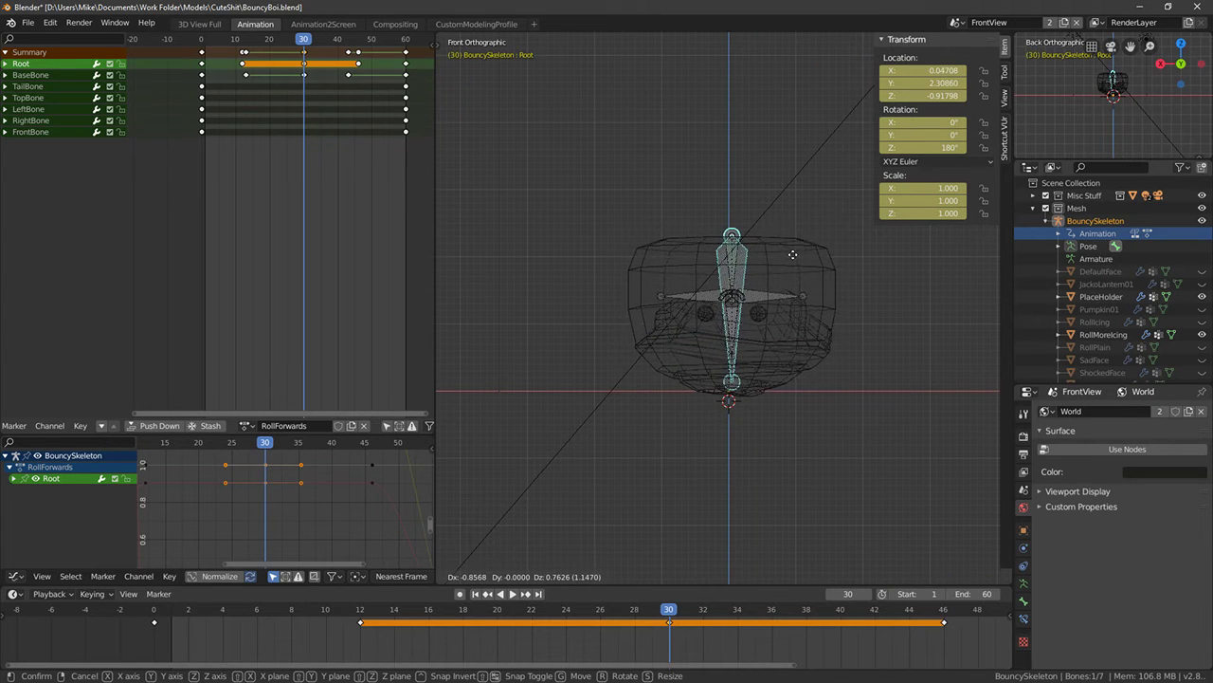
pyautogui.click(786, 253)
pyautogui.press('i')
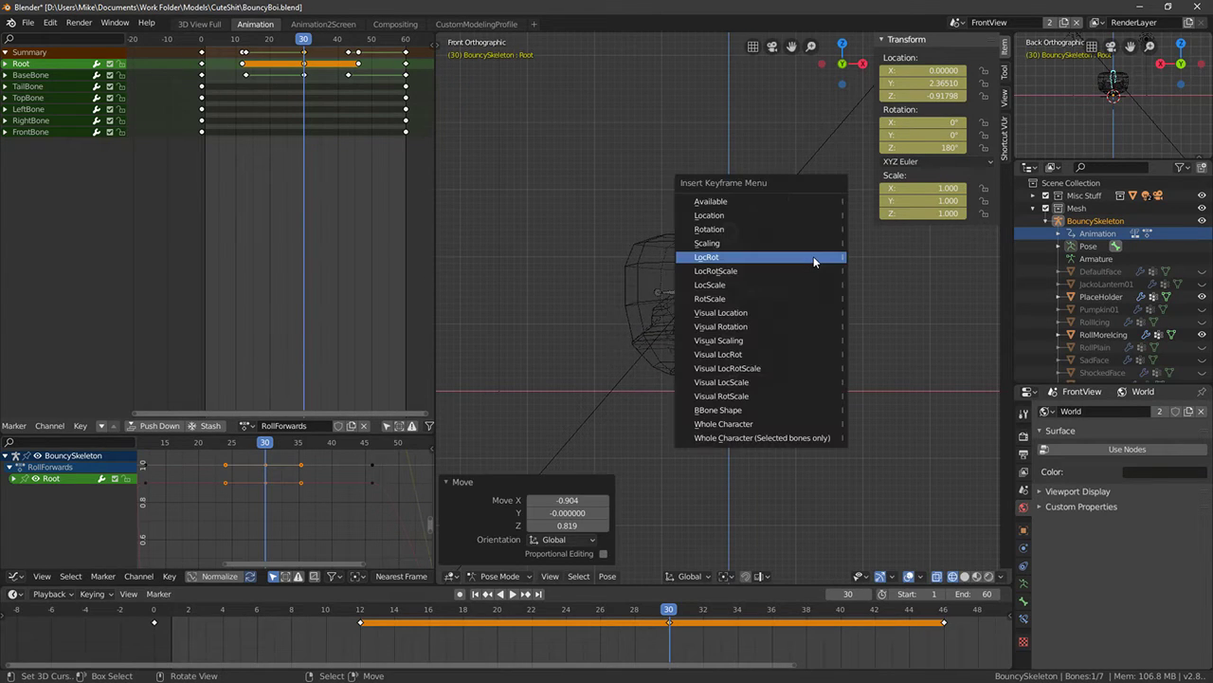
pyautogui.click(813, 256)
# Go to frame 46 and set the Root bone's Z rotation to 270°
pyautogui.press('space')
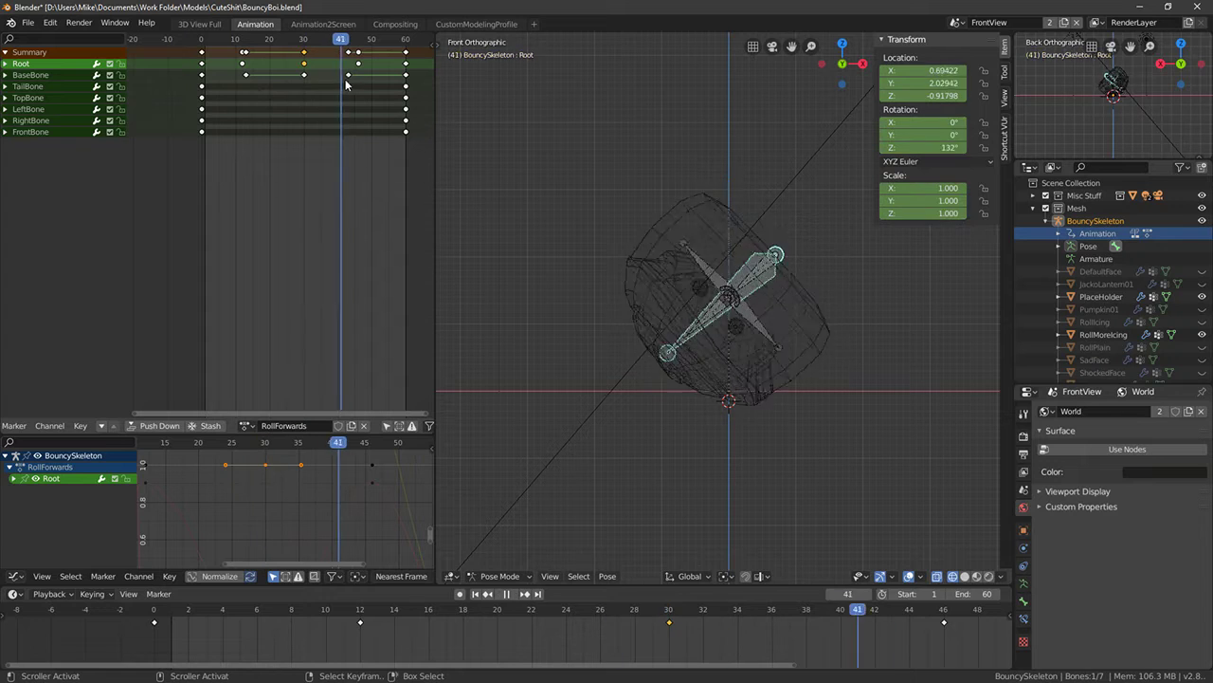
pyautogui.press('space')
pyautogui.click(936, 147)
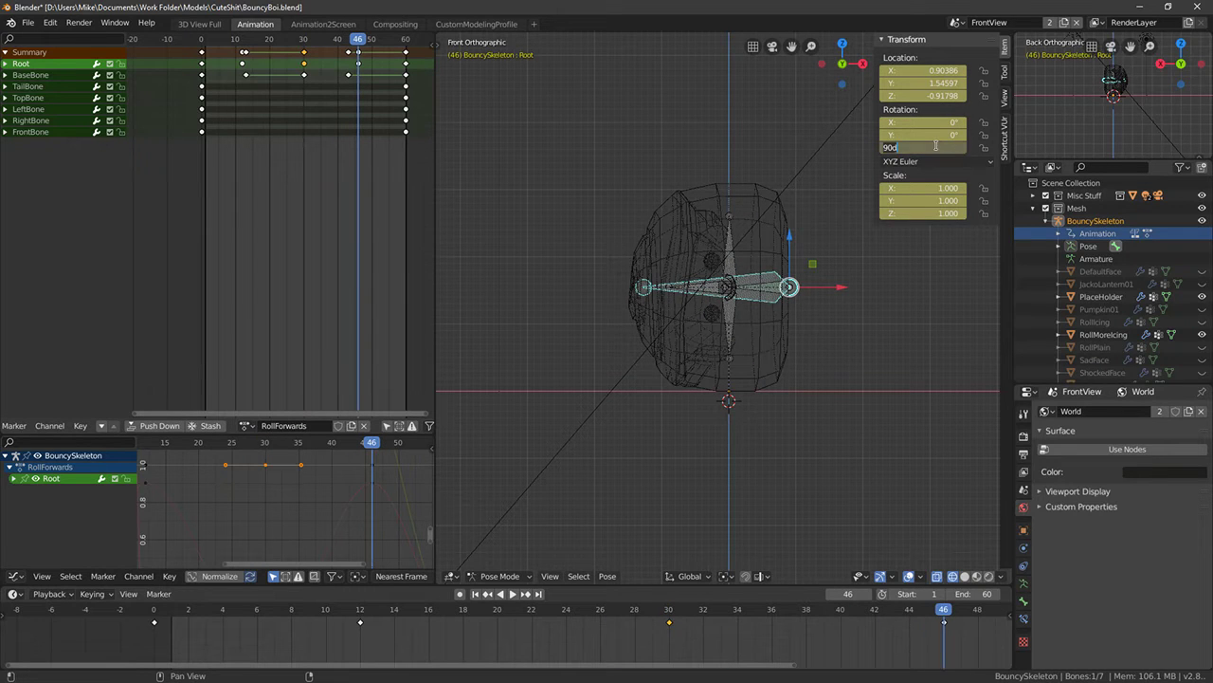
pyautogui.press('Return')
# Move the Root bone about -1.83 in X to centre the body over the origin, and insert a keyframe at frame 46
pyautogui.press('g')
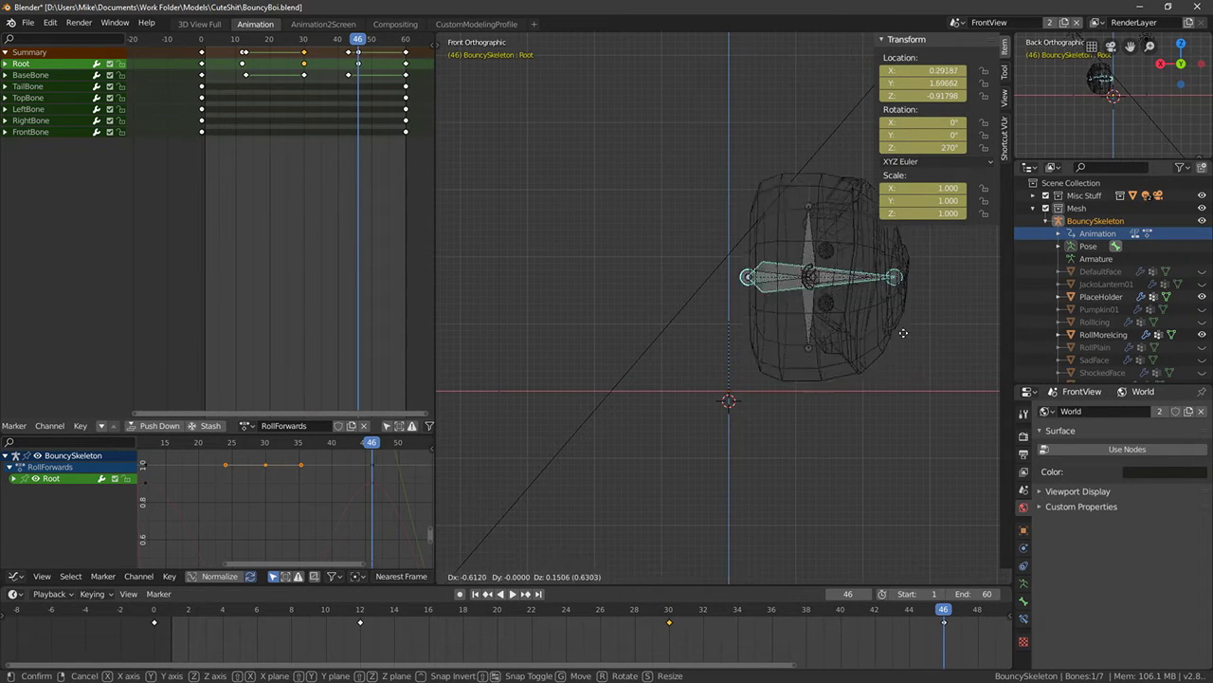
pyautogui.click(856, 353)
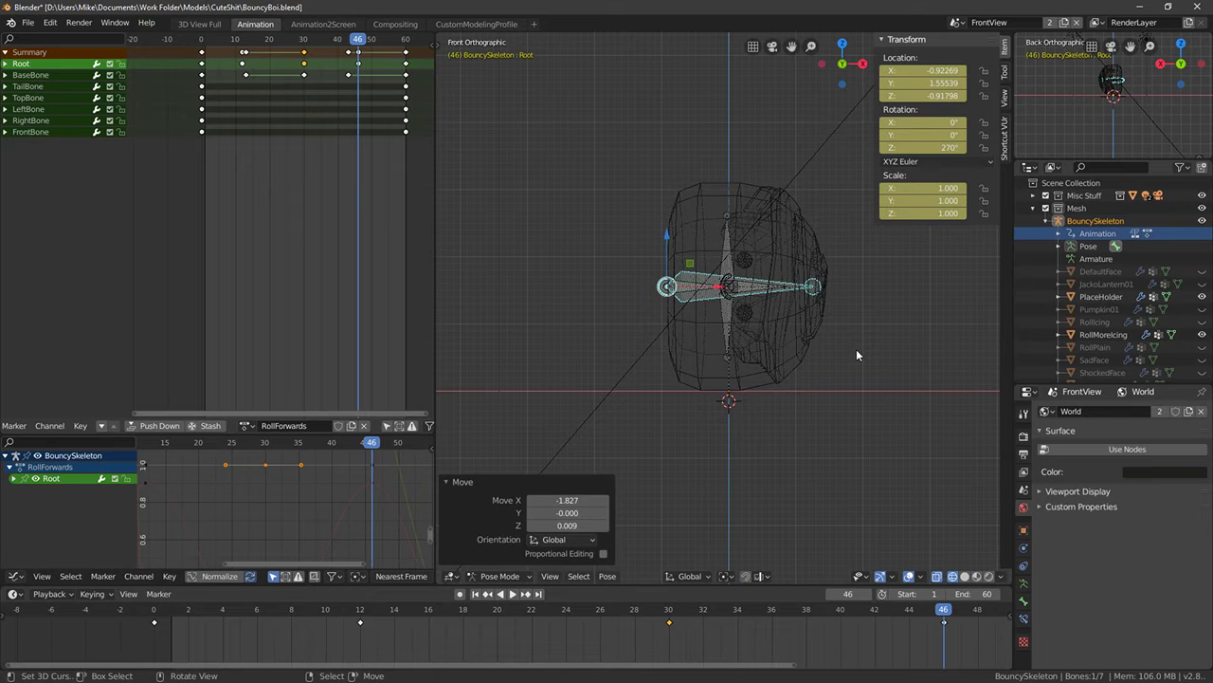
pyautogui.press('i')
pyautogui.click(857, 348)
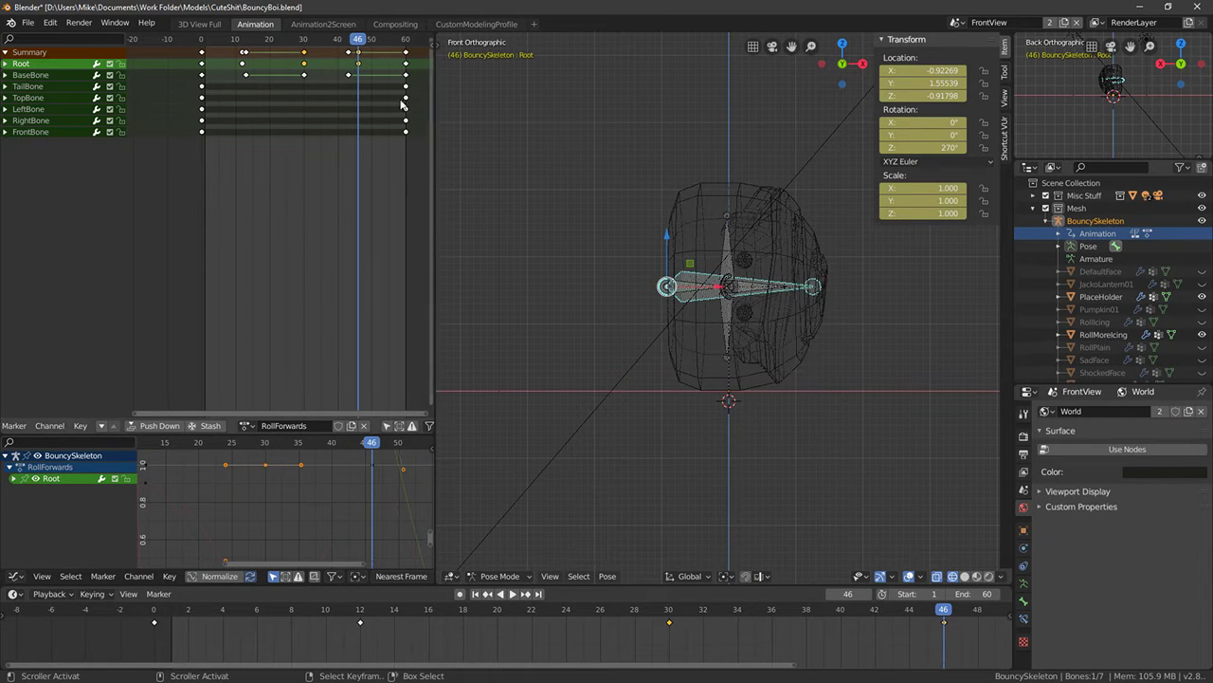
# Duplicate the Root bone's frame 46 keyframe to frame 59
pyautogui.press('space')
pyautogui.moveTo(406, 66); pyautogui.dragTo(359, 66)
pyautogui.rightClick(359, 65)
pyautogui.hotkey('shift', 'd')
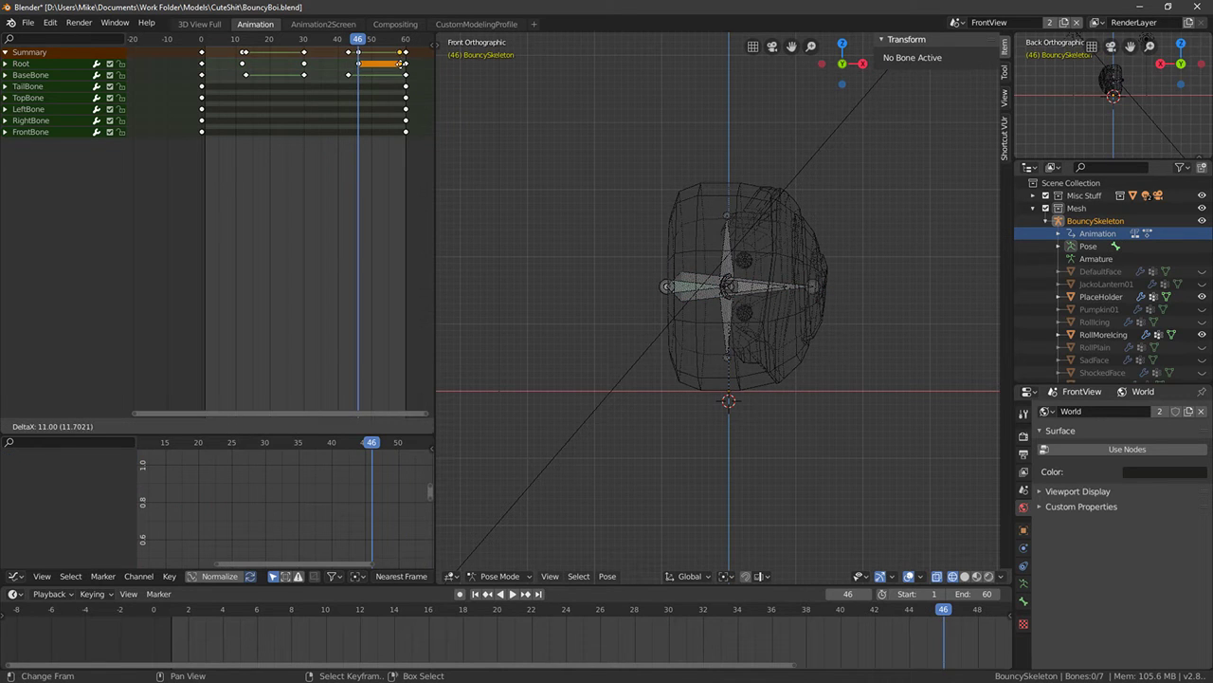
pyautogui.click(403, 68)
pyautogui.click(402, 68)
# Go to frame 59 and set the Root bone's Z rotation to 359°
pyautogui.press('space')
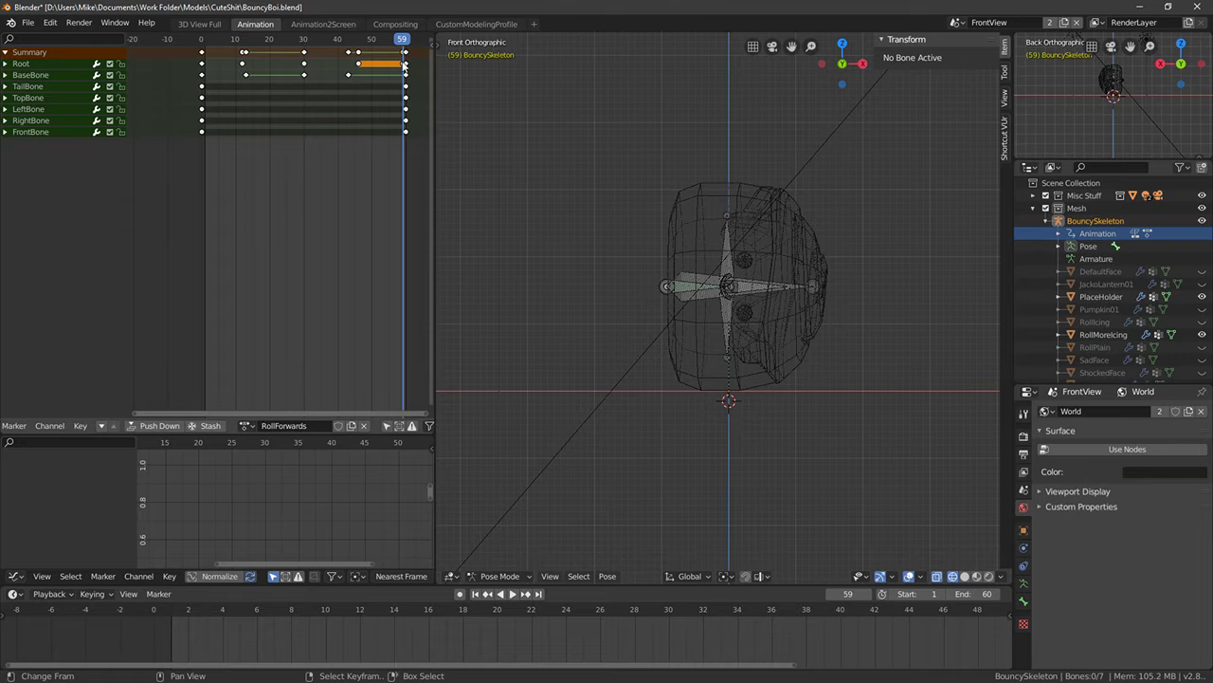
pyautogui.rightClick(698, 286)
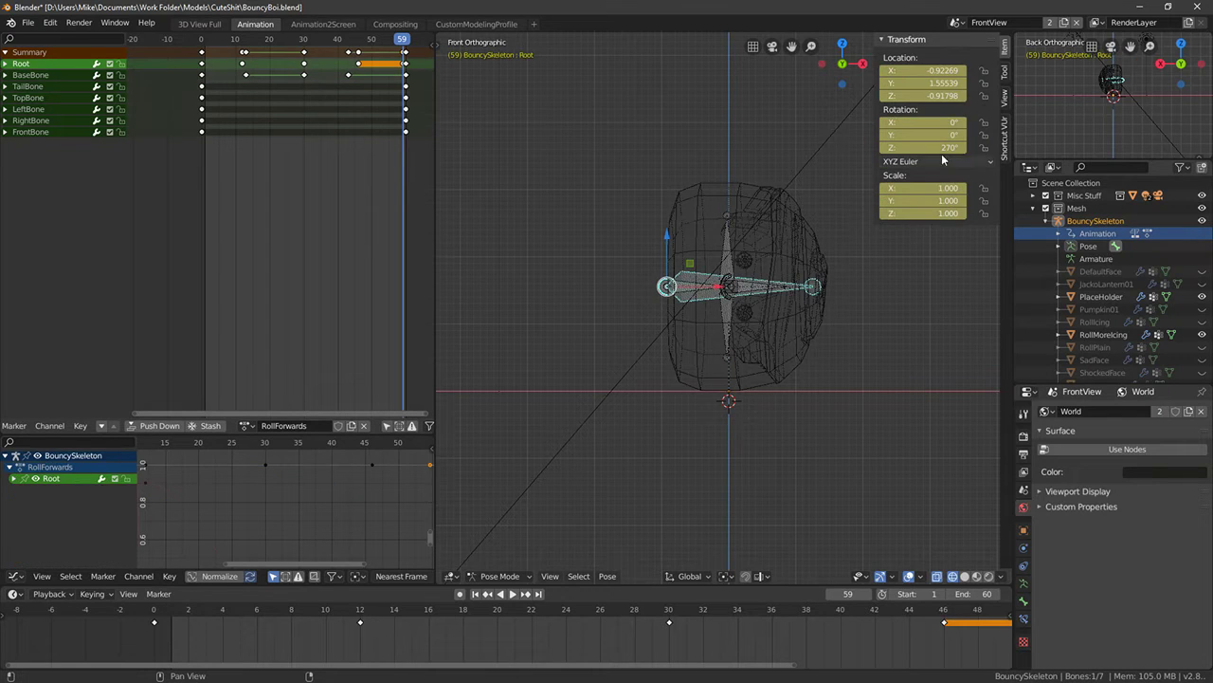
pyautogui.click(939, 149)
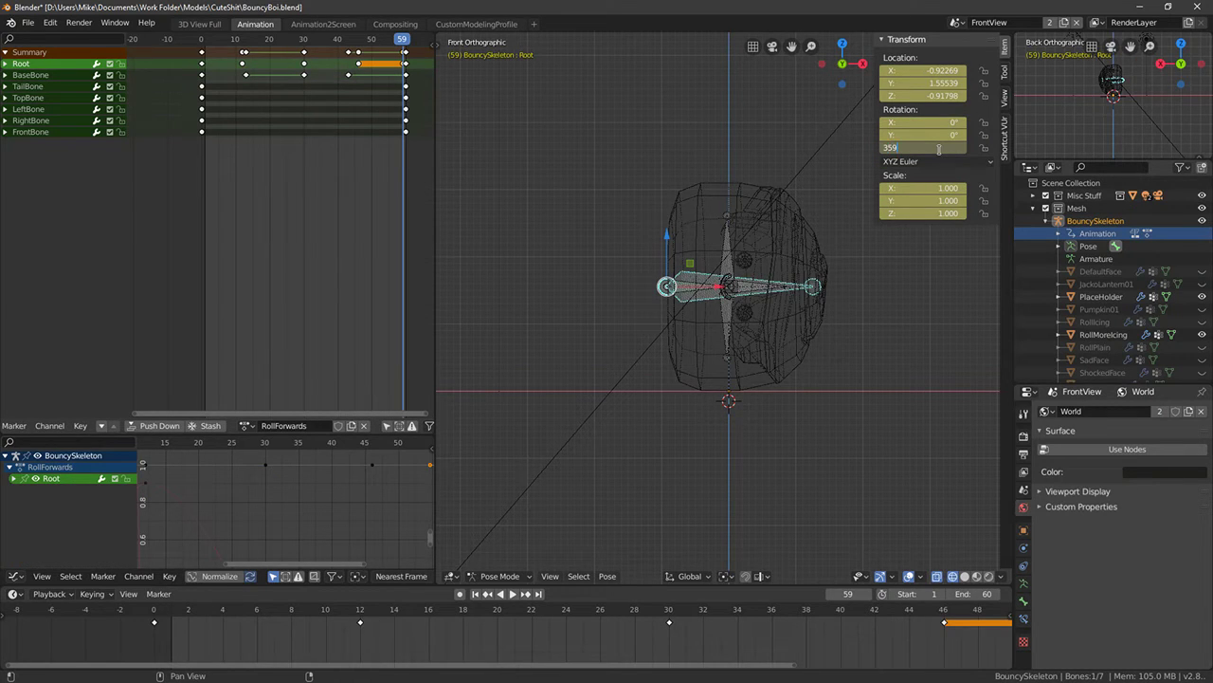
pyautogui.press('Return')
# Move the Root bone about 0.91 in X and -1.55 in Z, and insert a LocRot keyframe at frame 59
pyautogui.press('g')
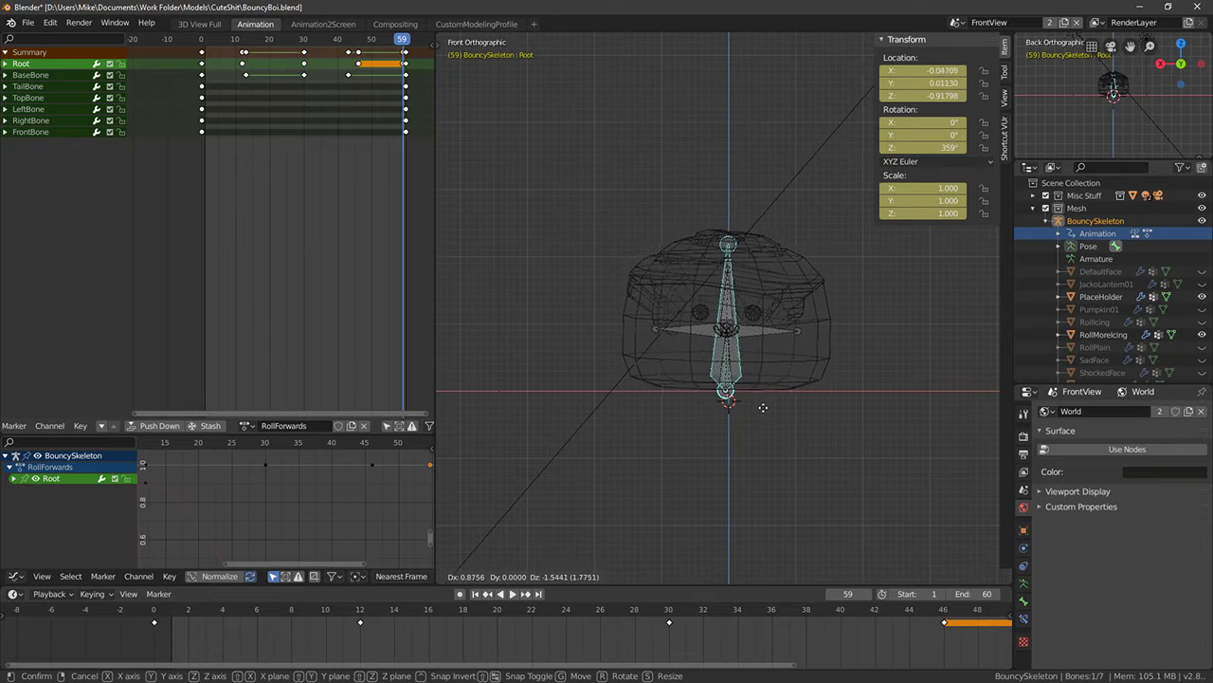
pyautogui.click(766, 406)
pyautogui.press('i')
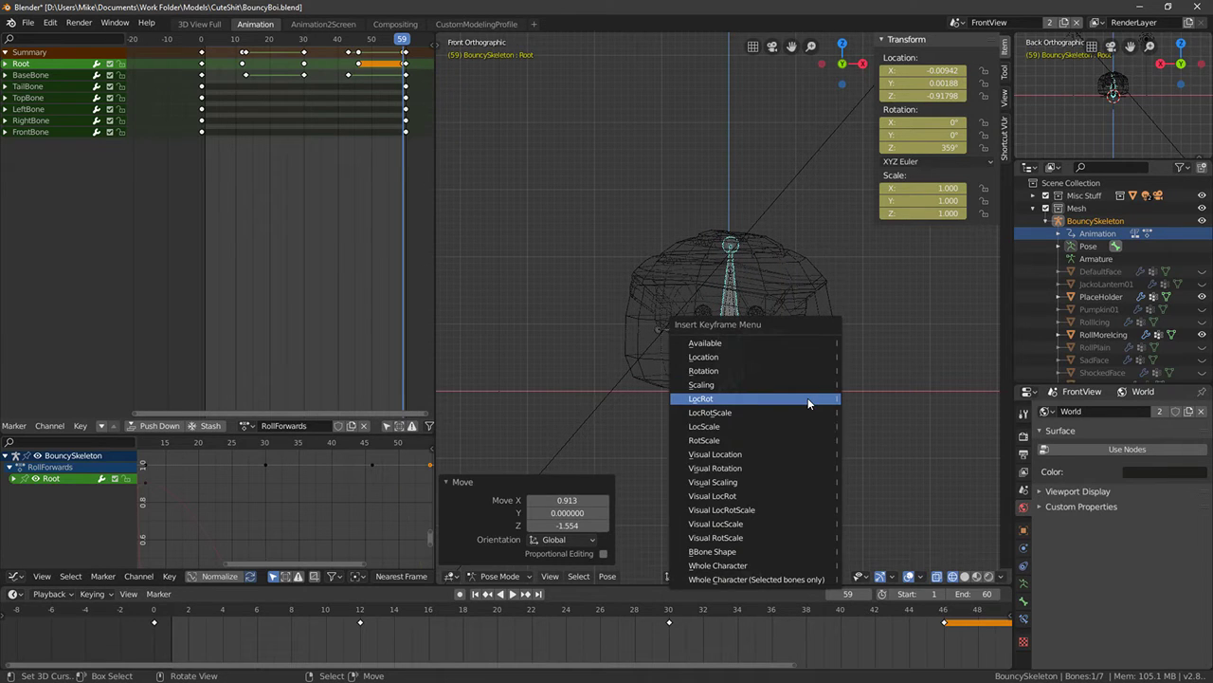
pyautogui.click(808, 397)
# Play the roll animation and examine the body's movement from front and perspective angles
pyautogui.press('space')
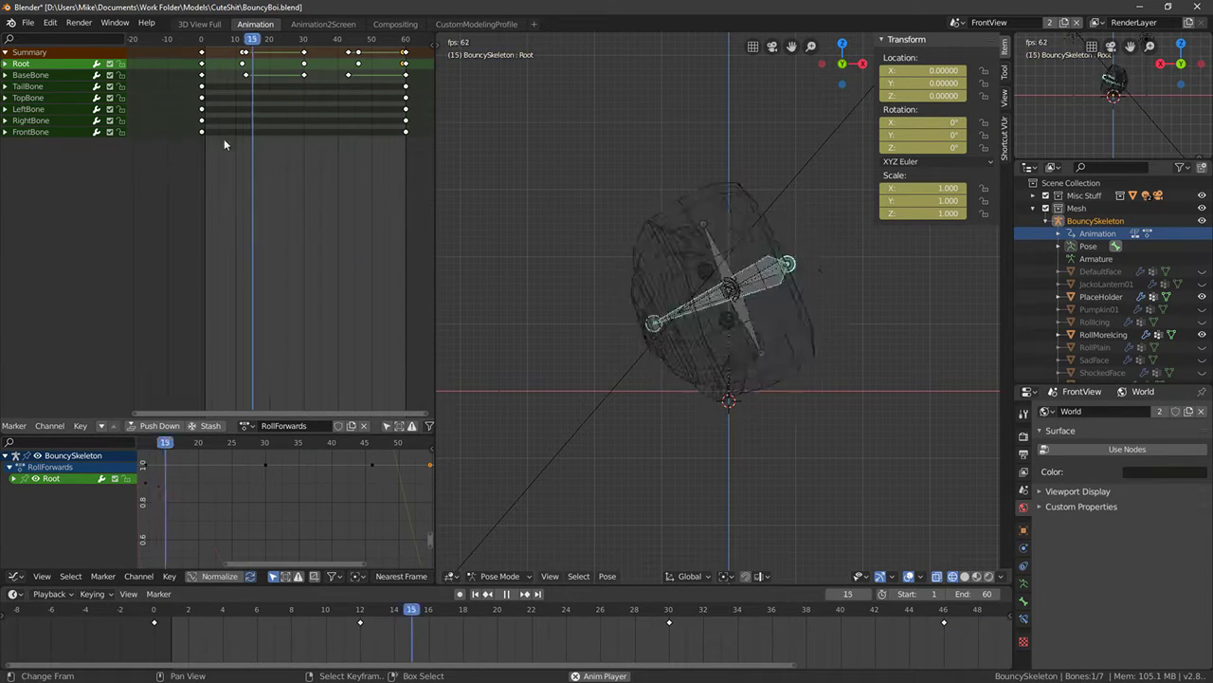
pyautogui.moveTo(569, 213)
pyautogui.mouseDown(button='middle')
pyautogui.moveTo(759, 234)
pyautogui.moveTo(611, 214)
pyautogui.moveTo(747, 275)
pyautogui.moveTo(915, 297)
pyautogui.moveTo(974, 277)
pyautogui.moveTo(835, 293)
pyautogui.moveTo(940, 268)
pyautogui.mouseUp(button='middle')
pyautogui.press('KP_1')
pyautogui.hotkey('shift', 'z')
pyautogui.hotkey('shift', 'z')
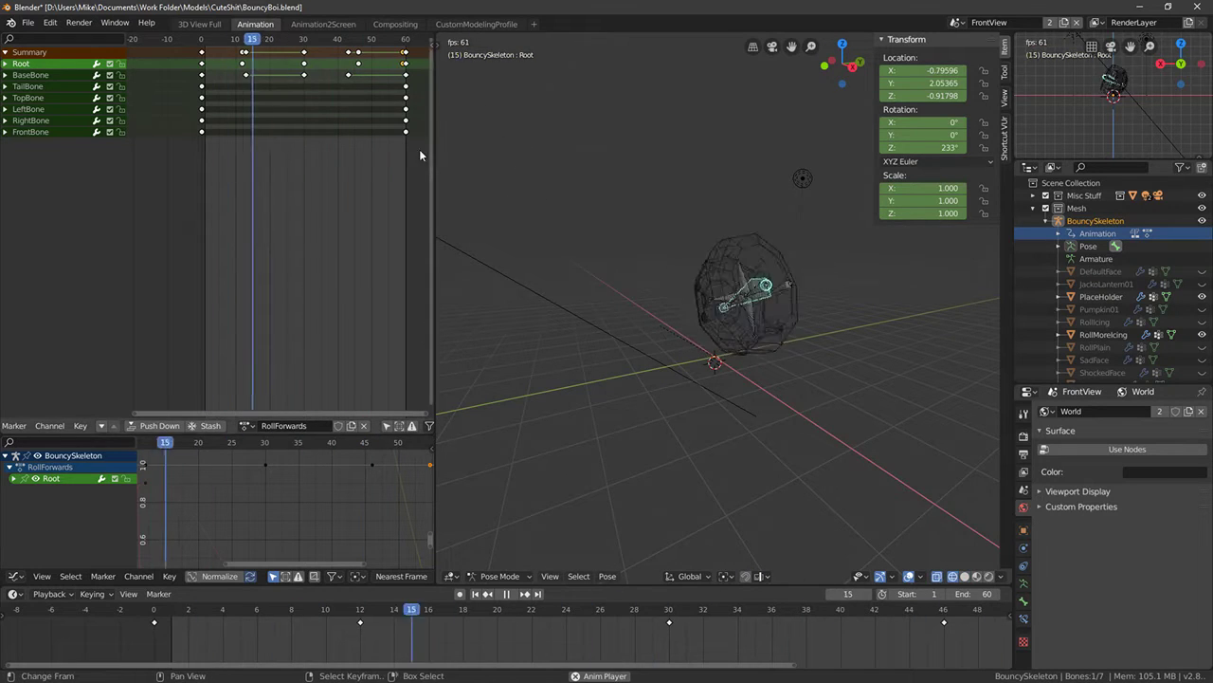
pyautogui.press('space')
# Delete BaseBone's intermediate keyframes between frames 0 and 60
pyautogui.click(248, 77)
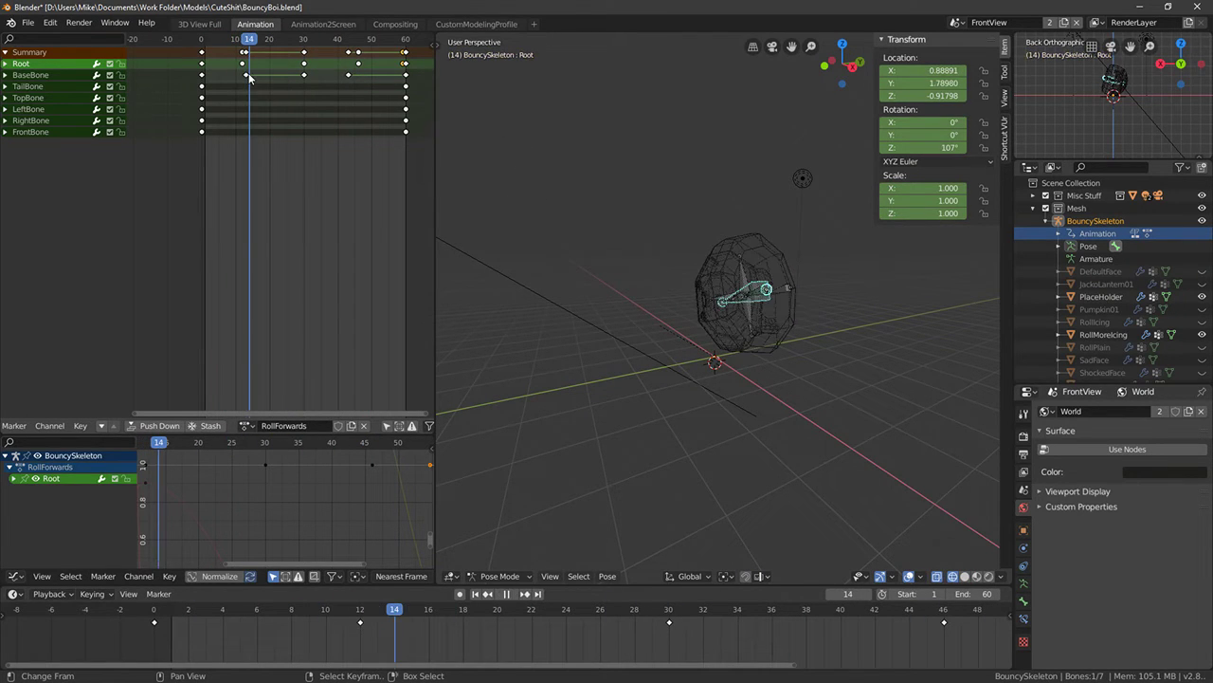
pyautogui.rightClick(247, 75)
pyautogui.moveTo(248, 78); pyautogui.dragTo(241, 87)
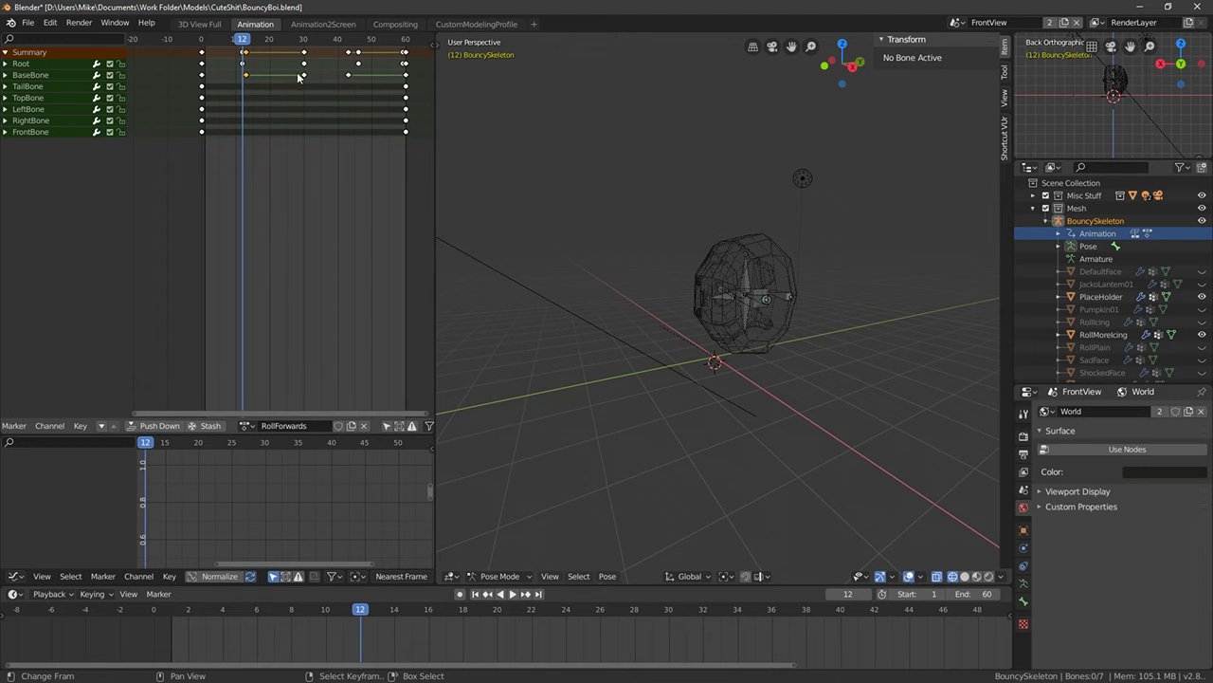
pyautogui.press('x')
pyautogui.click(250, 82)
pyautogui.click(196, 92)
# Play the roll and examine the body's offset from the origin in the right side view
pyautogui.press('space')
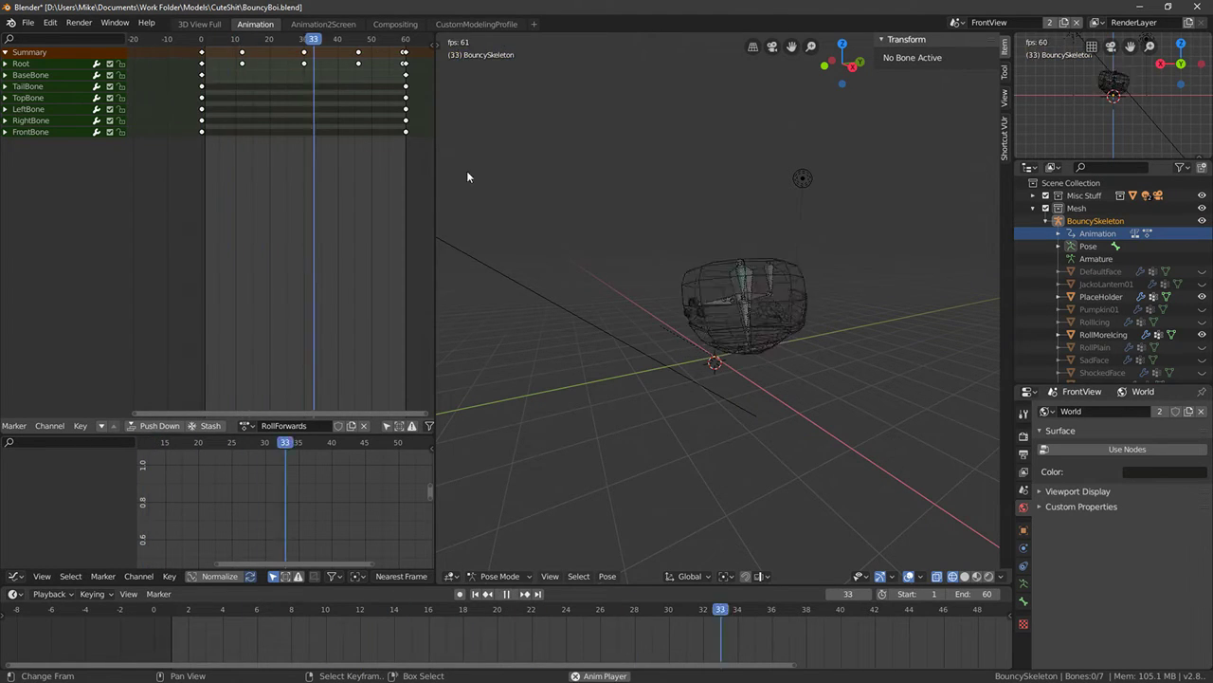
pyautogui.moveTo(689, 206); pyautogui.dragTo(718, 199, button='middle')
pyautogui.press('KP_3')
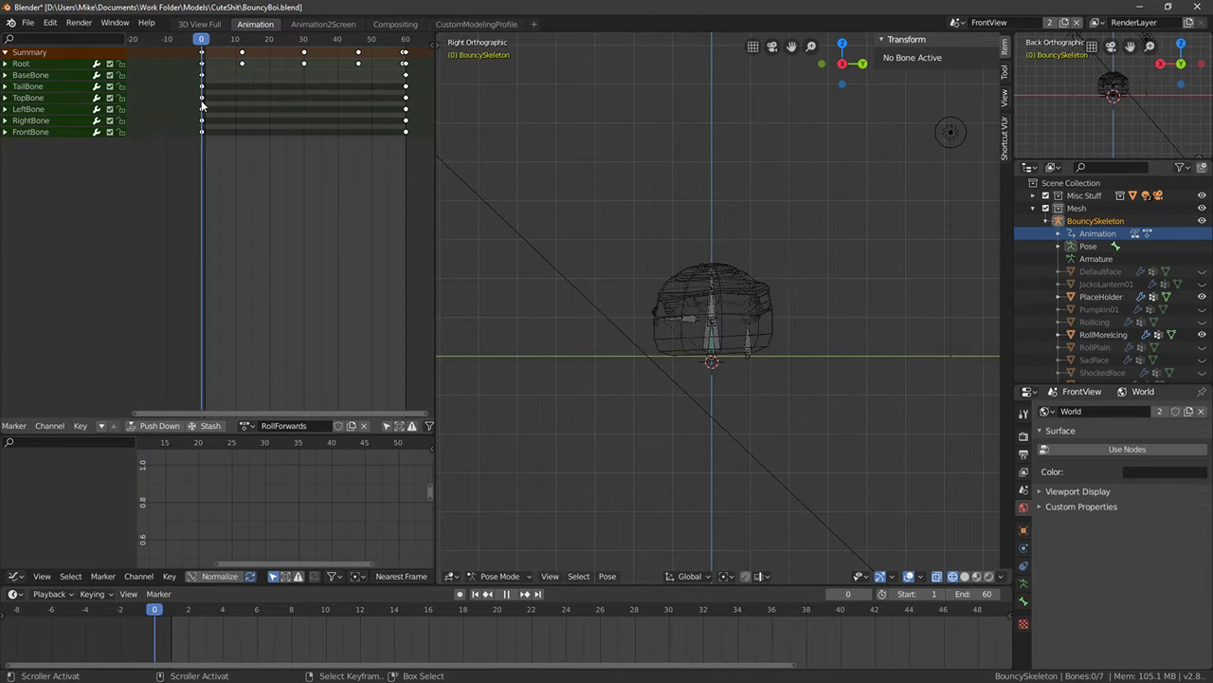
# At frame 12, clear the Root bone's location, raise it about 1.53 in Z, and insert a LocRot keyframe
pyautogui.moveTo(297, 116); pyautogui.dragTo(242, 104)
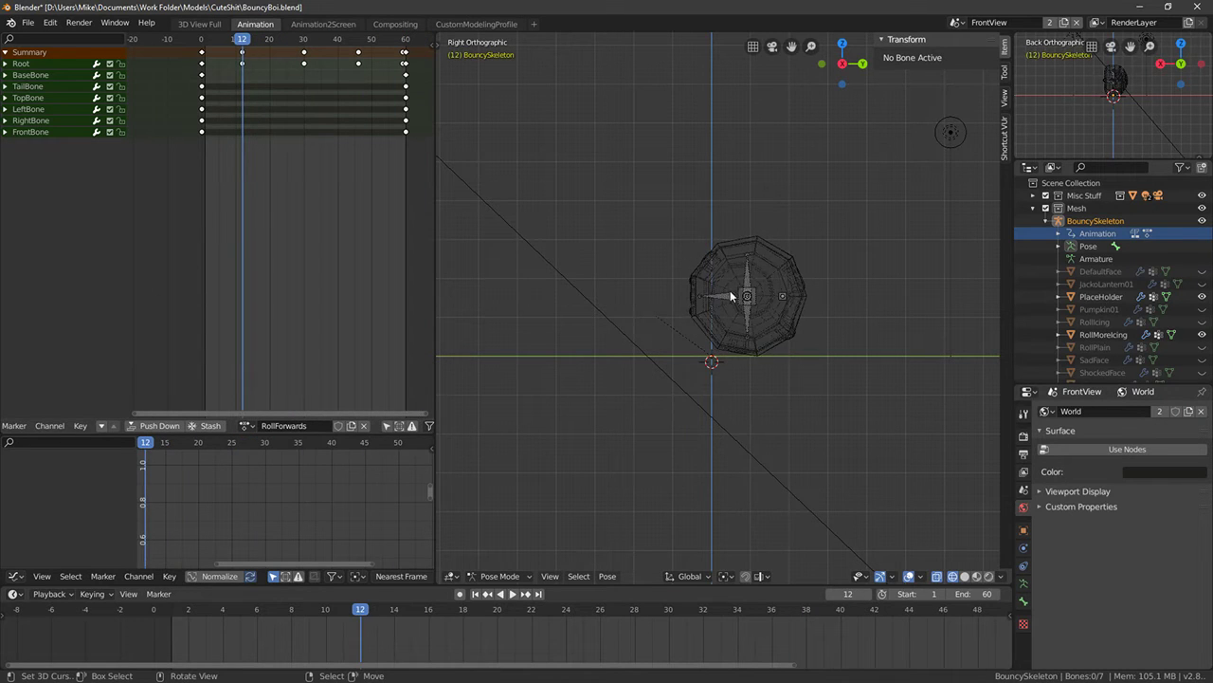
pyautogui.click(753, 293)
pyautogui.hotkey('alt', 'g')
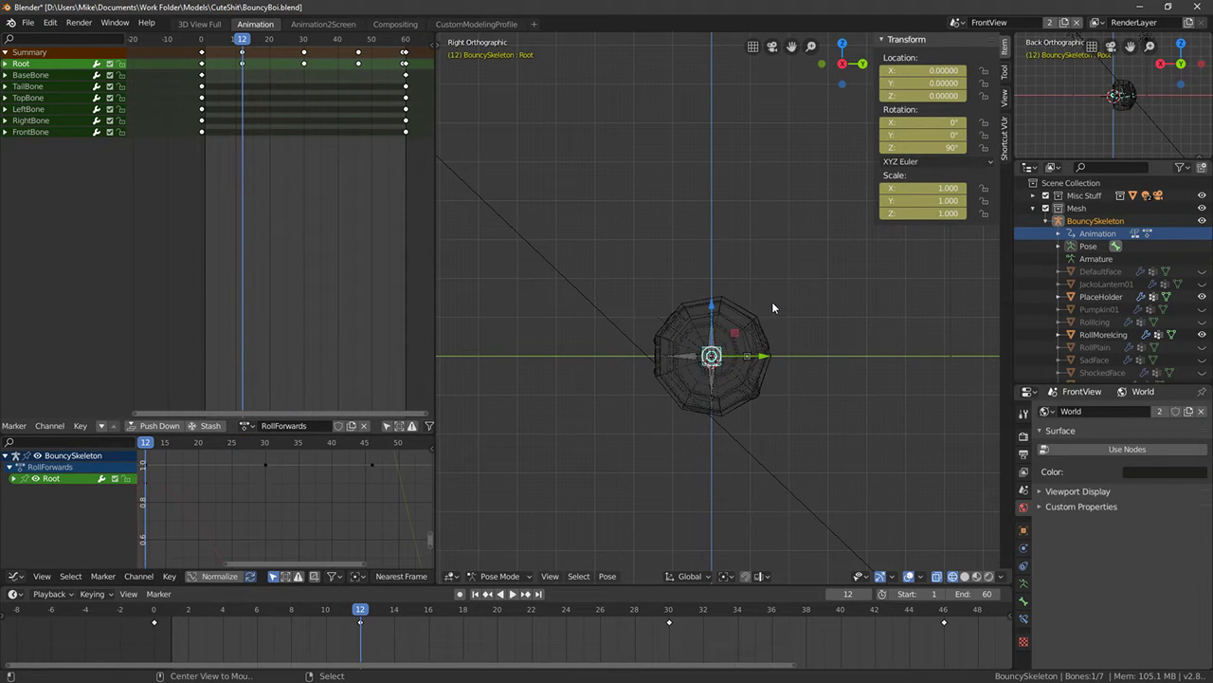
pyautogui.press('g')
pyautogui.press('z')
pyautogui.click(710, 247)
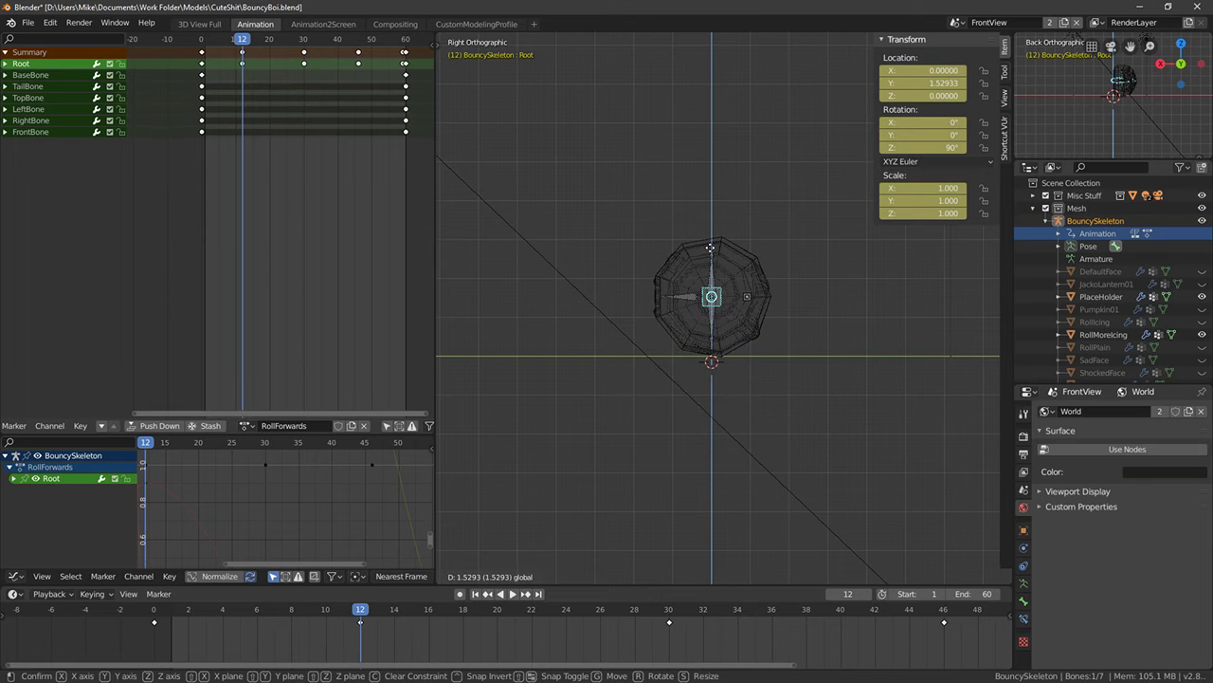
pyautogui.press('i')
pyautogui.click(710, 247)
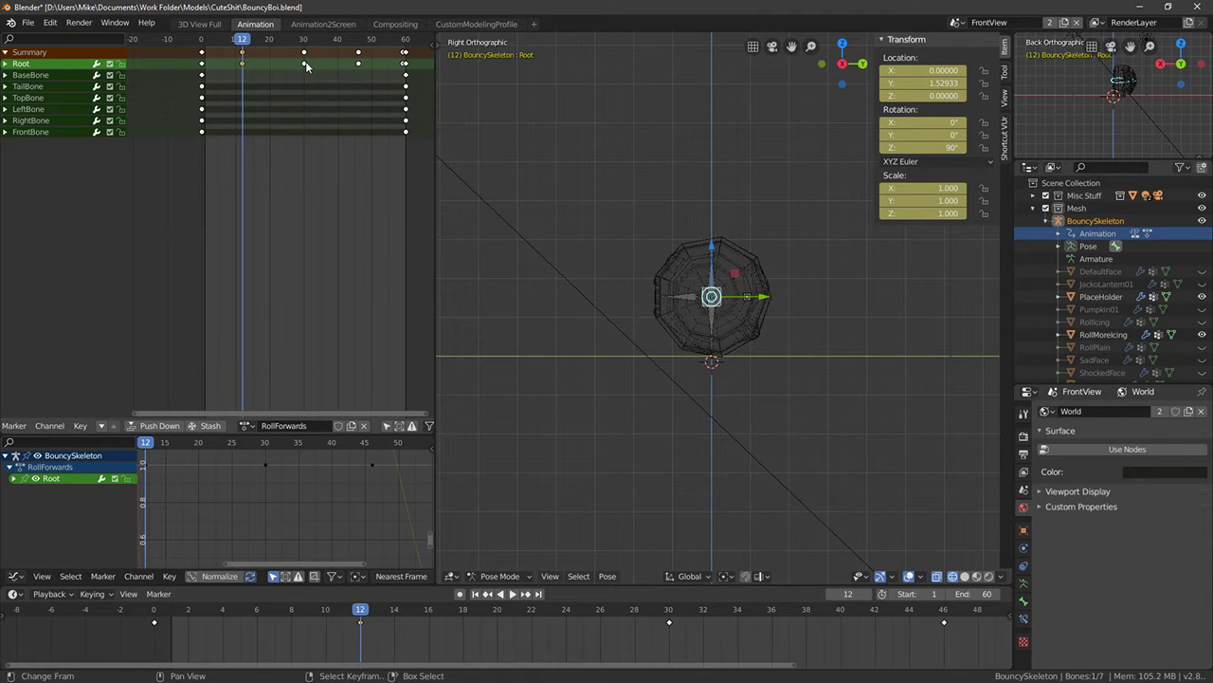
# At frame 30, raise the Root bone about 2.41 in Z from its cleared location and insert a LocRot keyframe
pyautogui.press('Up')
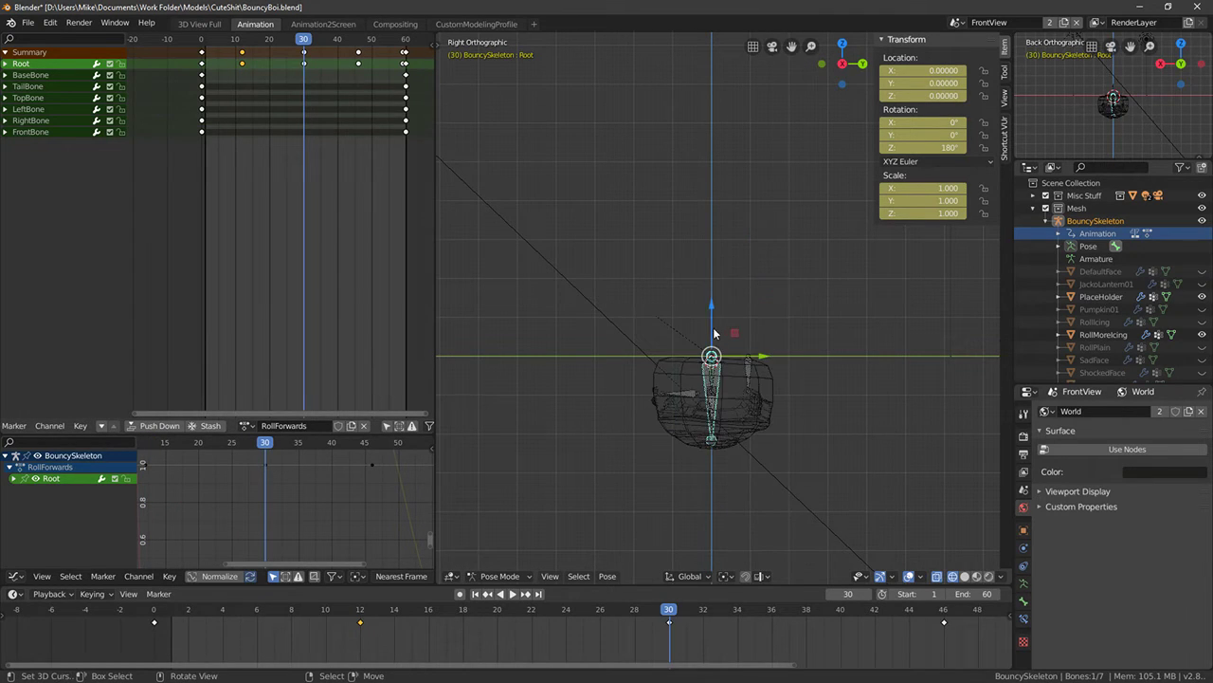
pyautogui.press('g')
pyautogui.press('z')
pyautogui.click(710, 220)
pyautogui.press('i')
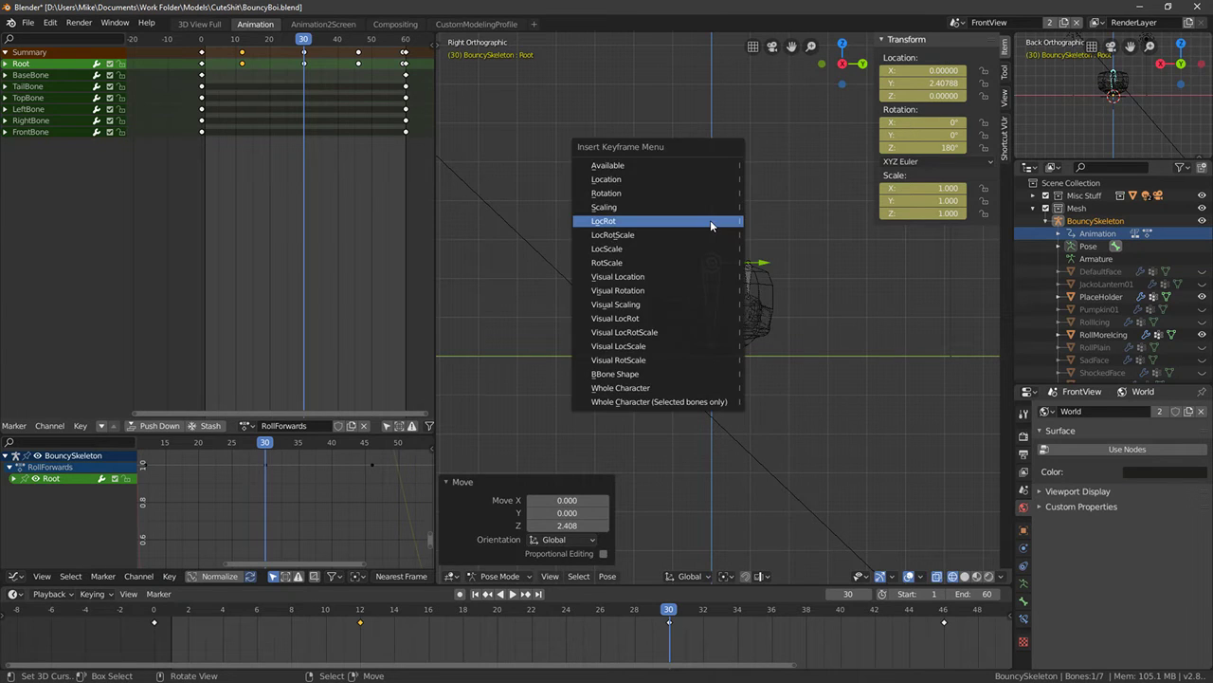
pyautogui.click(710, 223)
# At frame 46, clear the Root bone's location, raise it about 1.5 in Z, and insert a LocRot keyframe
pyautogui.press('Up')
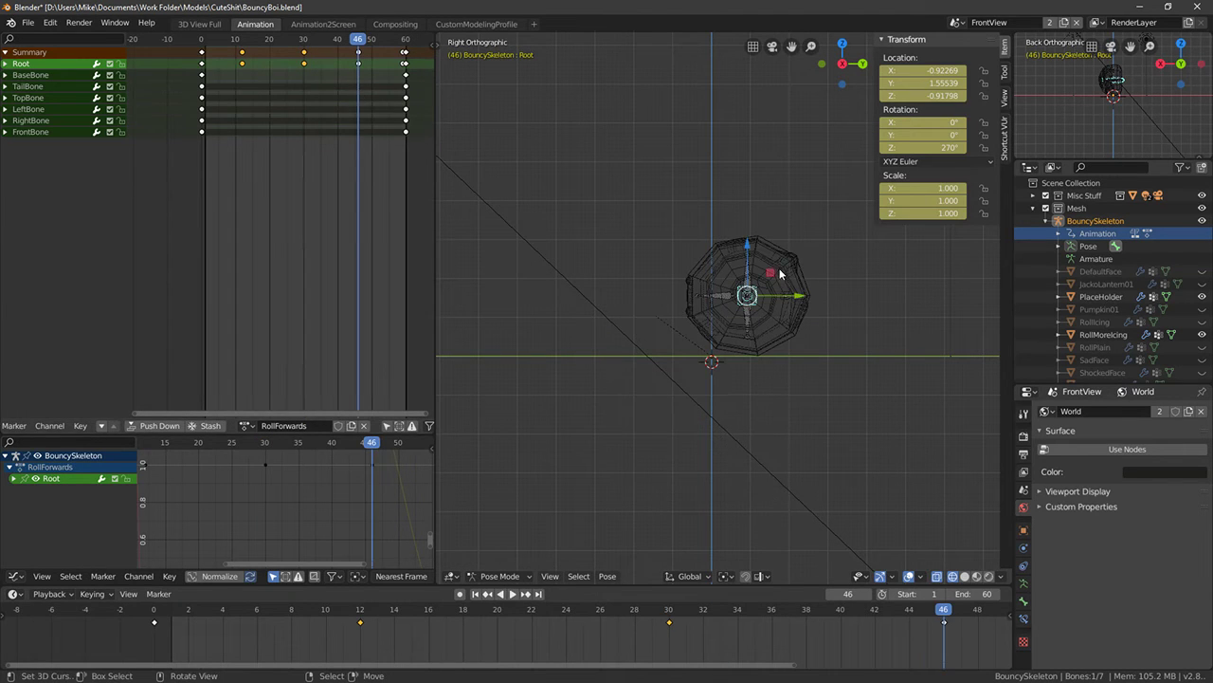
pyautogui.moveTo(347, 112)
pyautogui.mouseDown()
pyautogui.moveTo(304, 97)
pyautogui.moveTo(357, 99)
pyautogui.mouseUp()
pyautogui.moveTo(797, 294); pyautogui.dragTo(716, 254)
pyautogui.hotkey('alt', 'g')
pyautogui.press('i')
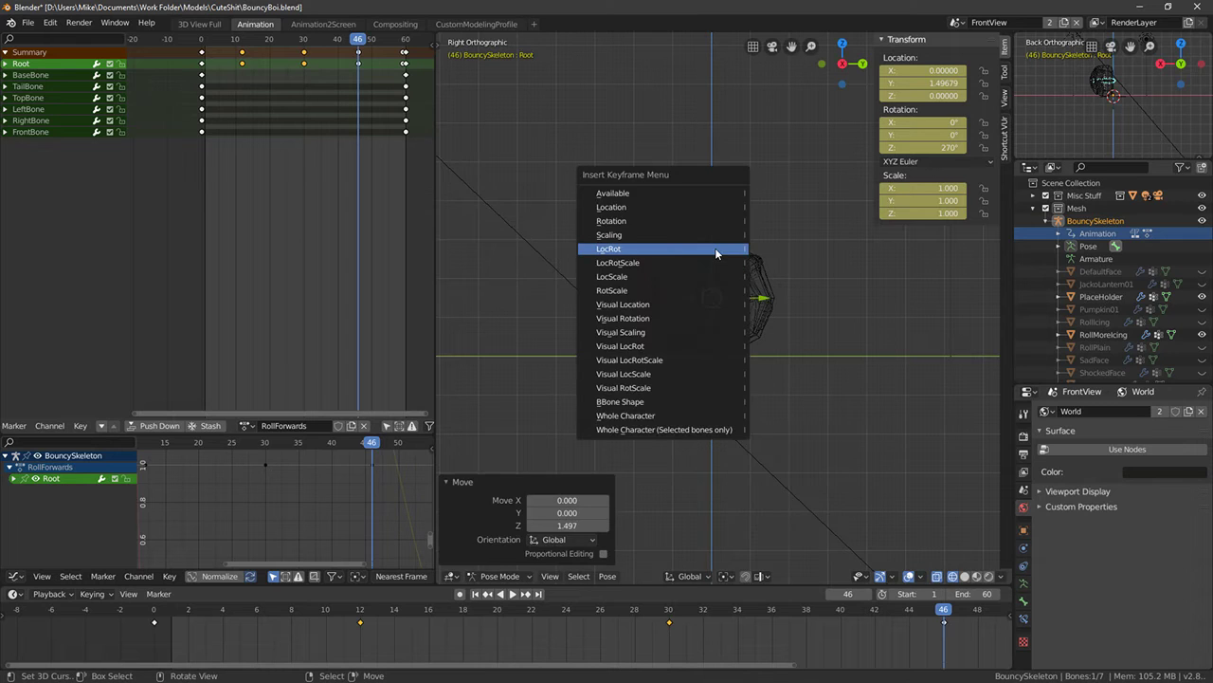
pyautogui.click(715, 248)
# Clear the Root bone's location at frame 59 and insert a keyframe there
pyautogui.press('space')
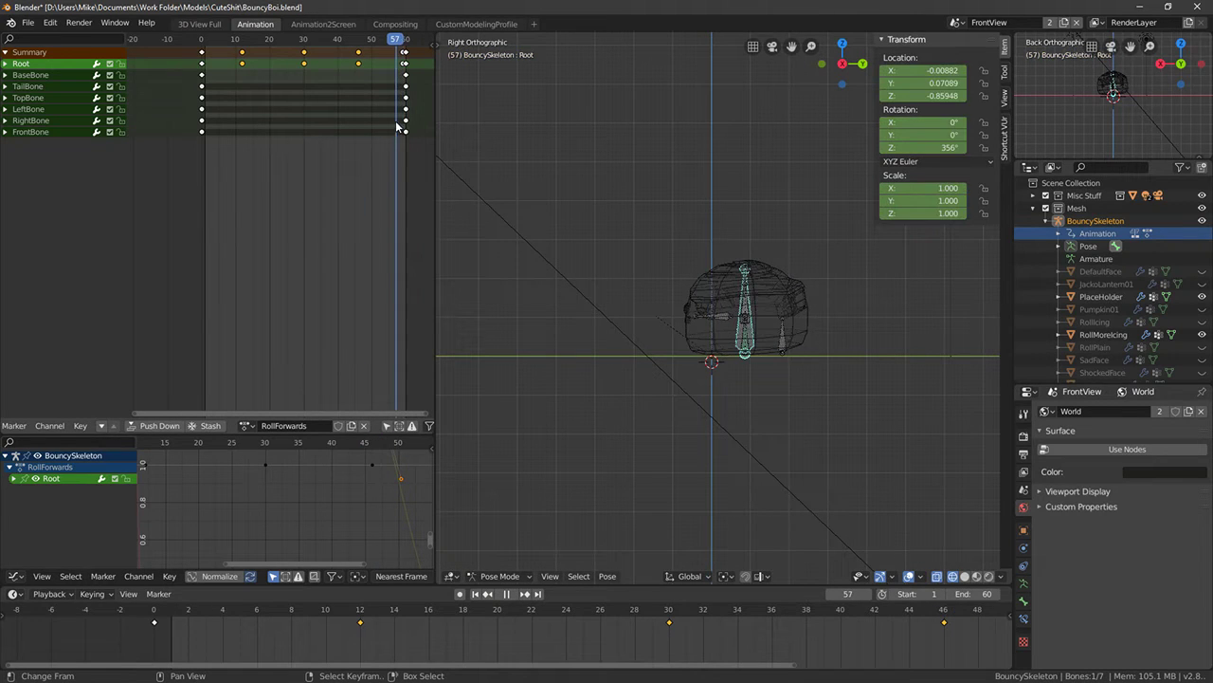
pyautogui.press('space')
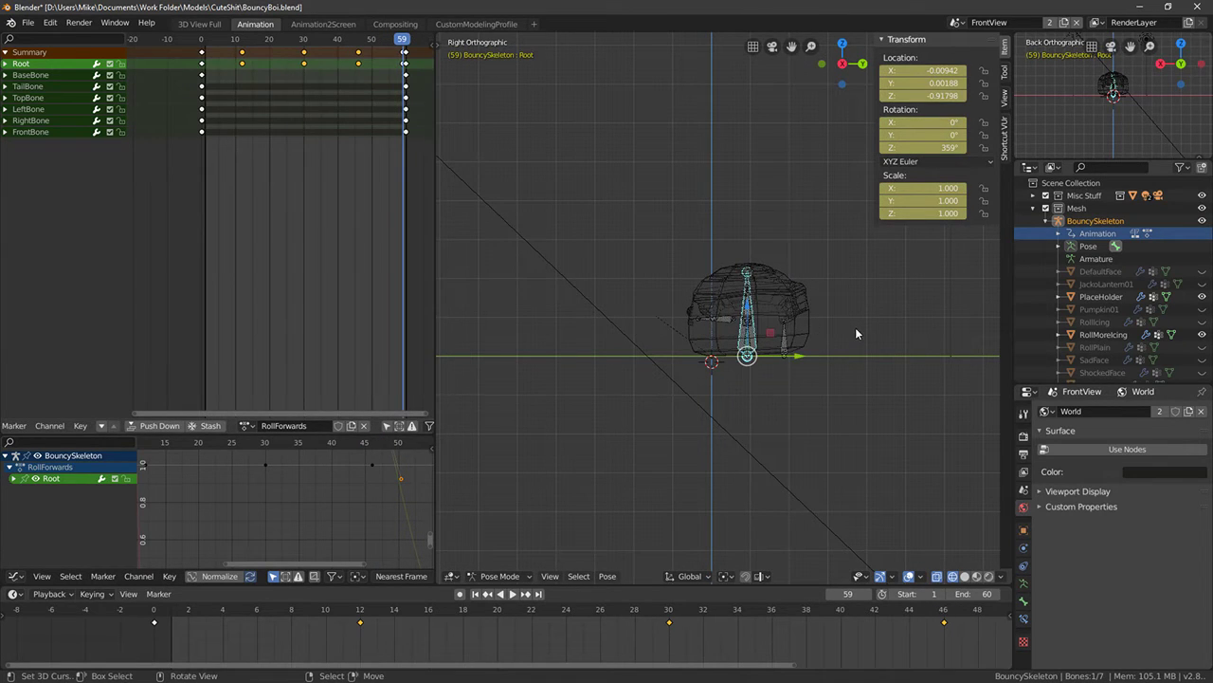
pyautogui.hotkey('alt', 'g')
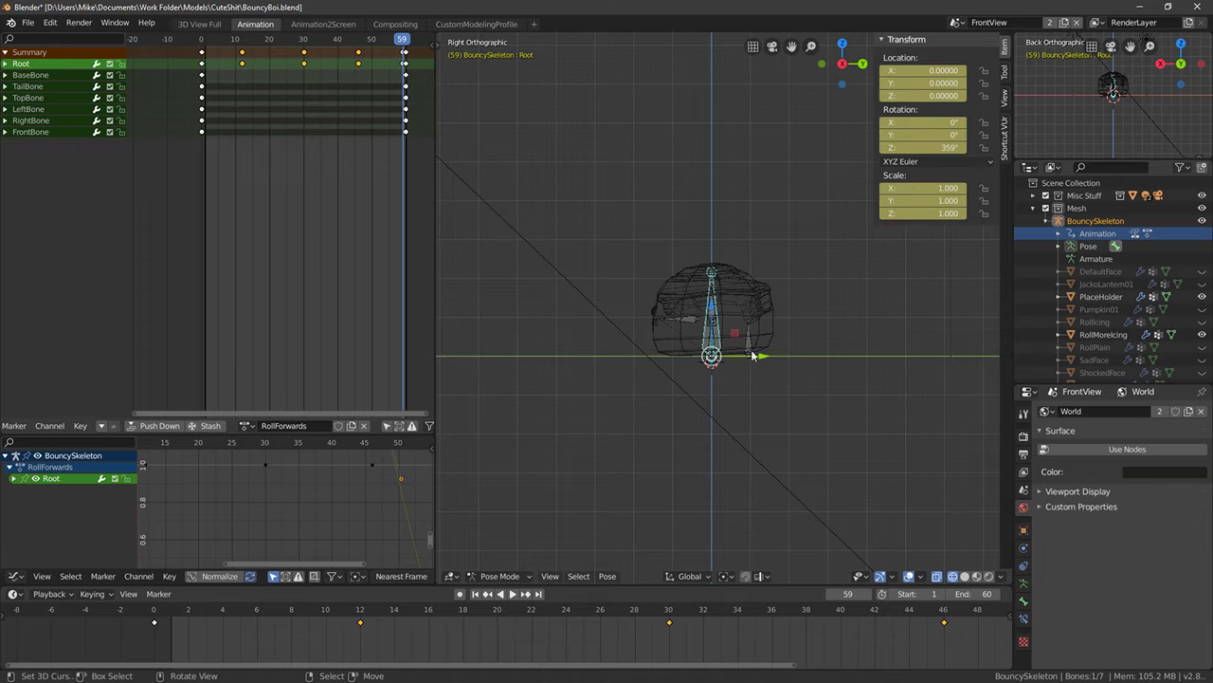
pyautogui.press('i')
pyautogui.click(715, 314)
# Play the roll in the side and front views and check the list of stored actions
pyautogui.press('space')
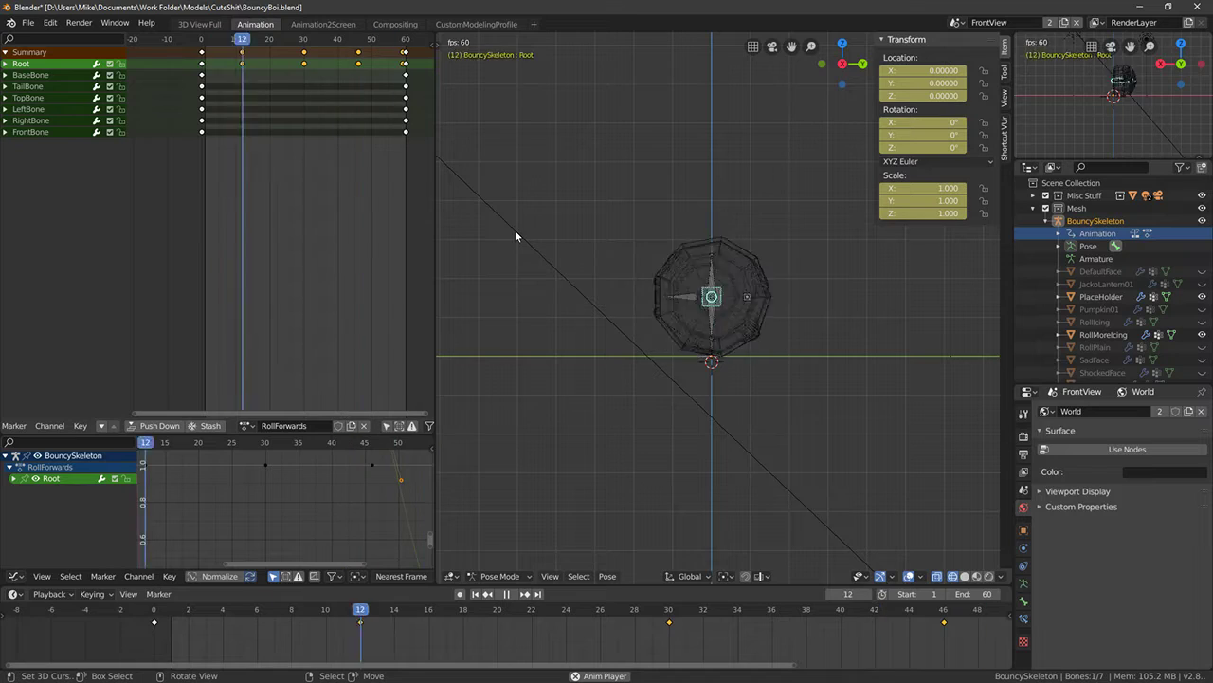
pyautogui.moveTo(515, 229); pyautogui.dragTo(802, 269, button='middle')
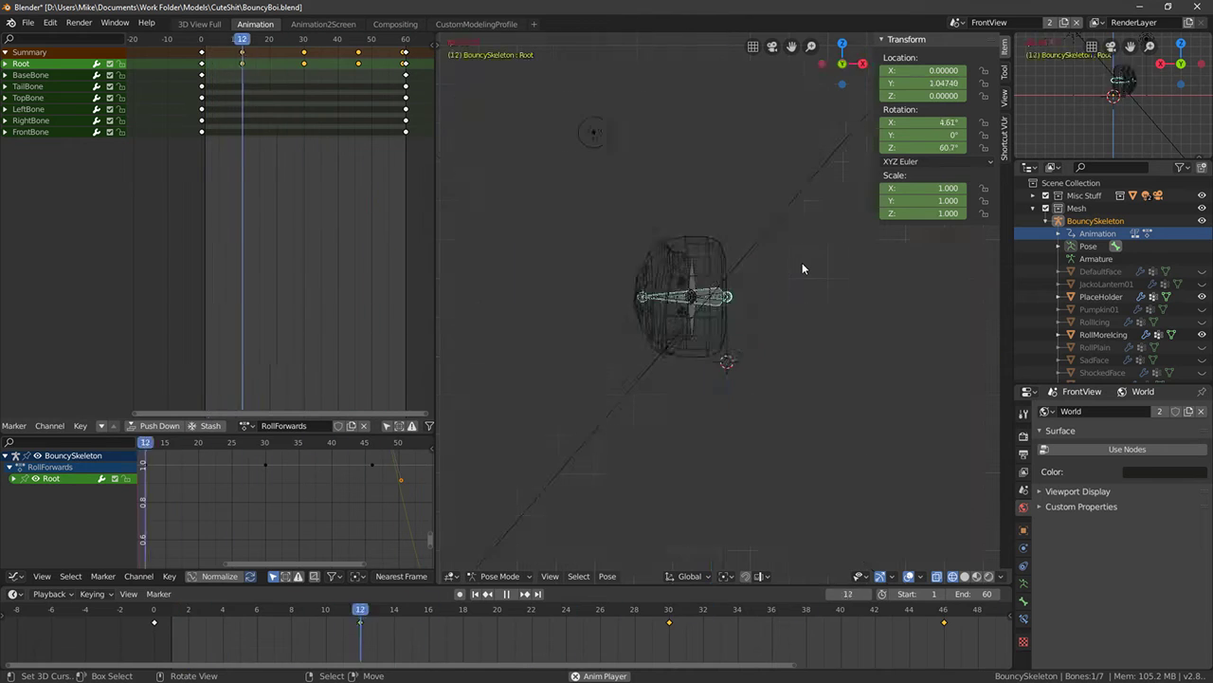
pyautogui.press('KP_1')
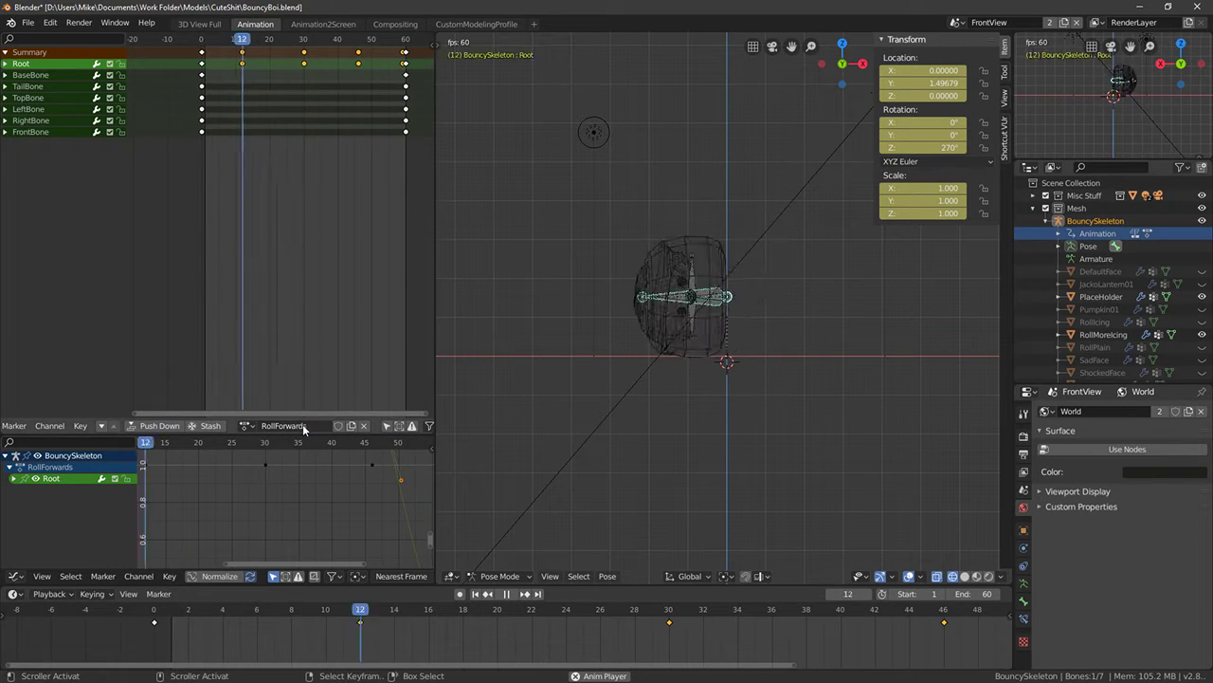
pyautogui.click(247, 426)
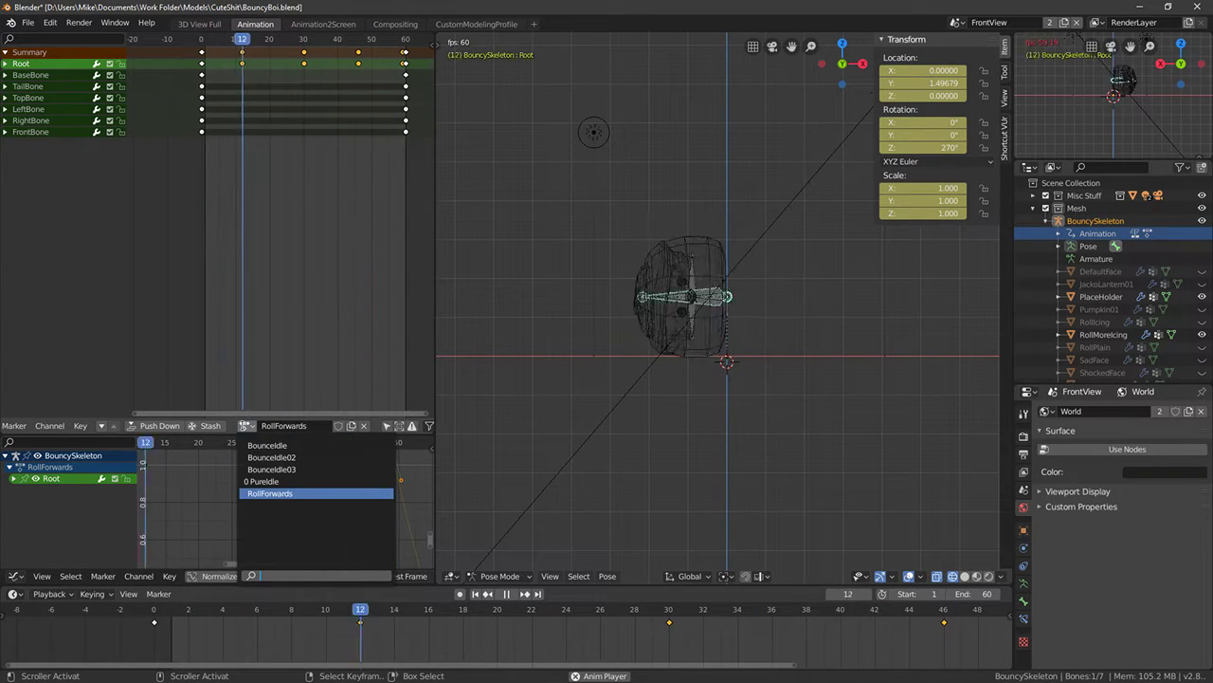
pyautogui.click(244, 427)
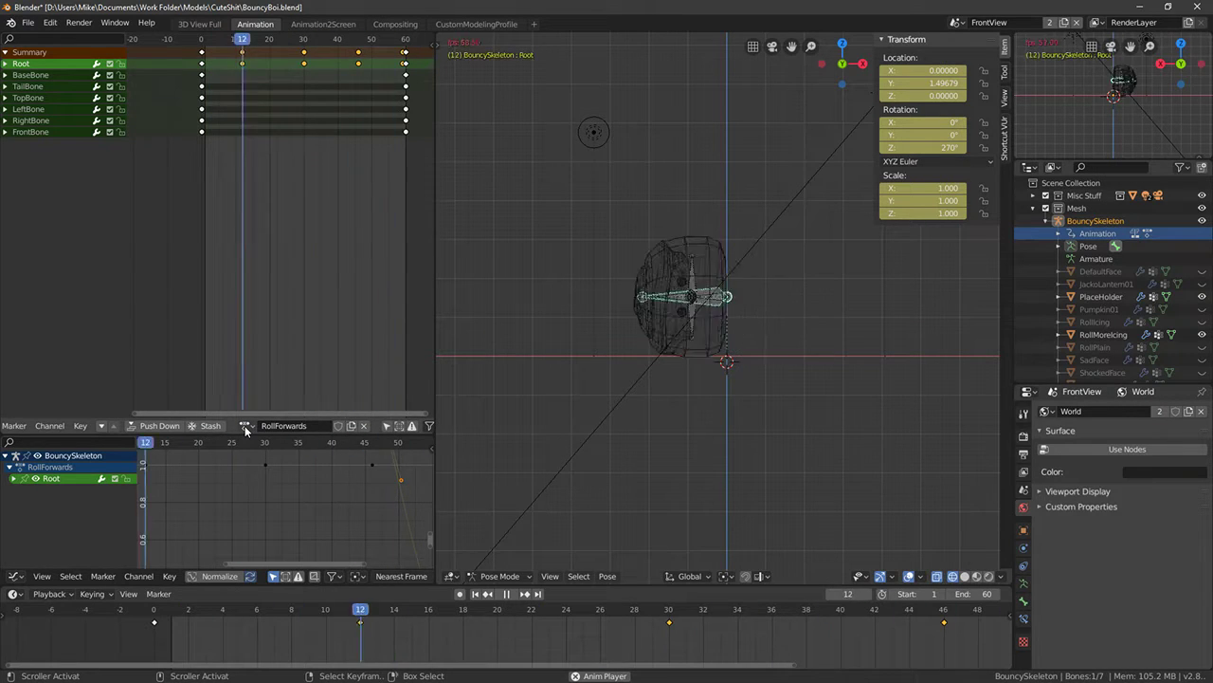
pyautogui.press('space')
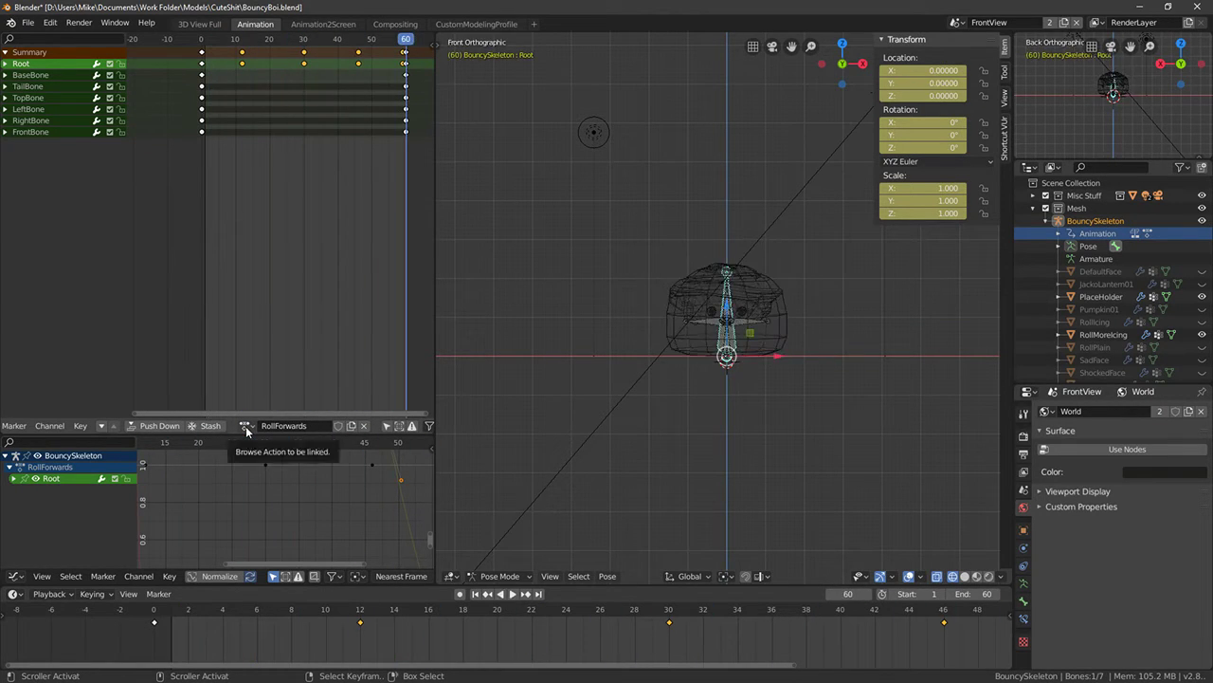
pyautogui.press('space')
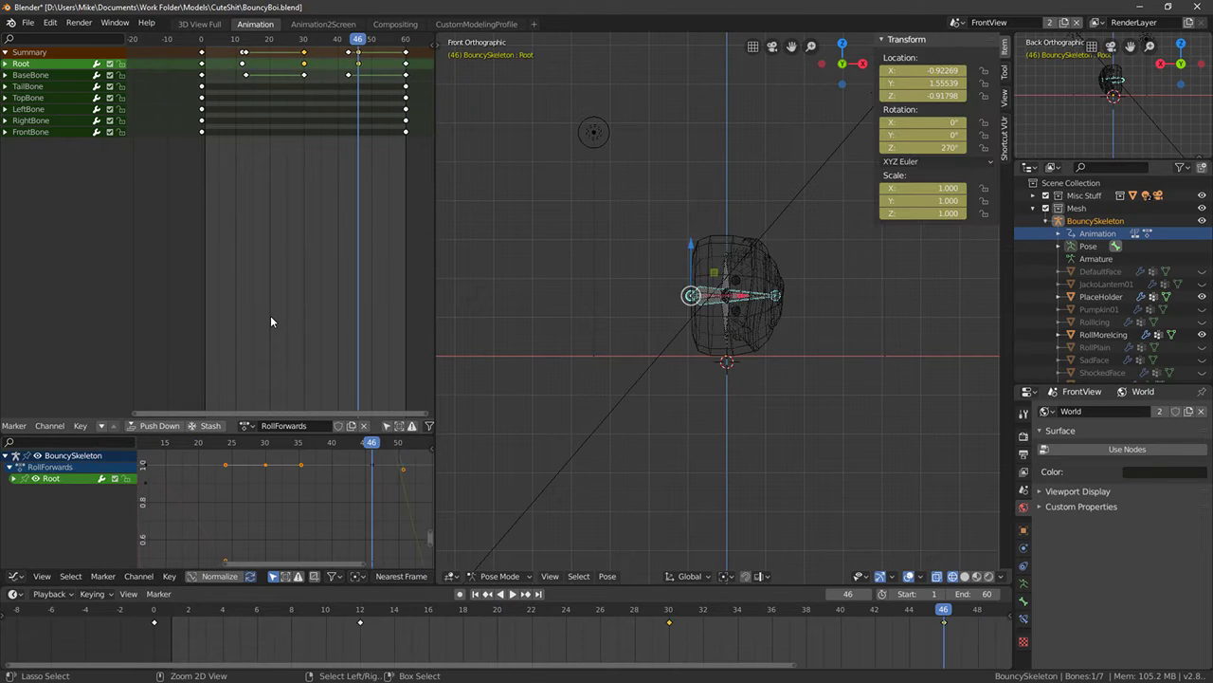
# Undo the sideways roll edits to the RollForwards action, back to the Root bone's earlier keyframes
pyautogui.hotkey('ctrl', 'z')
pyautogui.hotkey('ctrl', 'z')
pyautogui.hotkey('ctrl', 'z')
pyautogui.hotkey('ctrl', 'z')
pyautogui.hotkey('ctrl', 'z')
pyautogui.hotkey('ctrl', 'z')
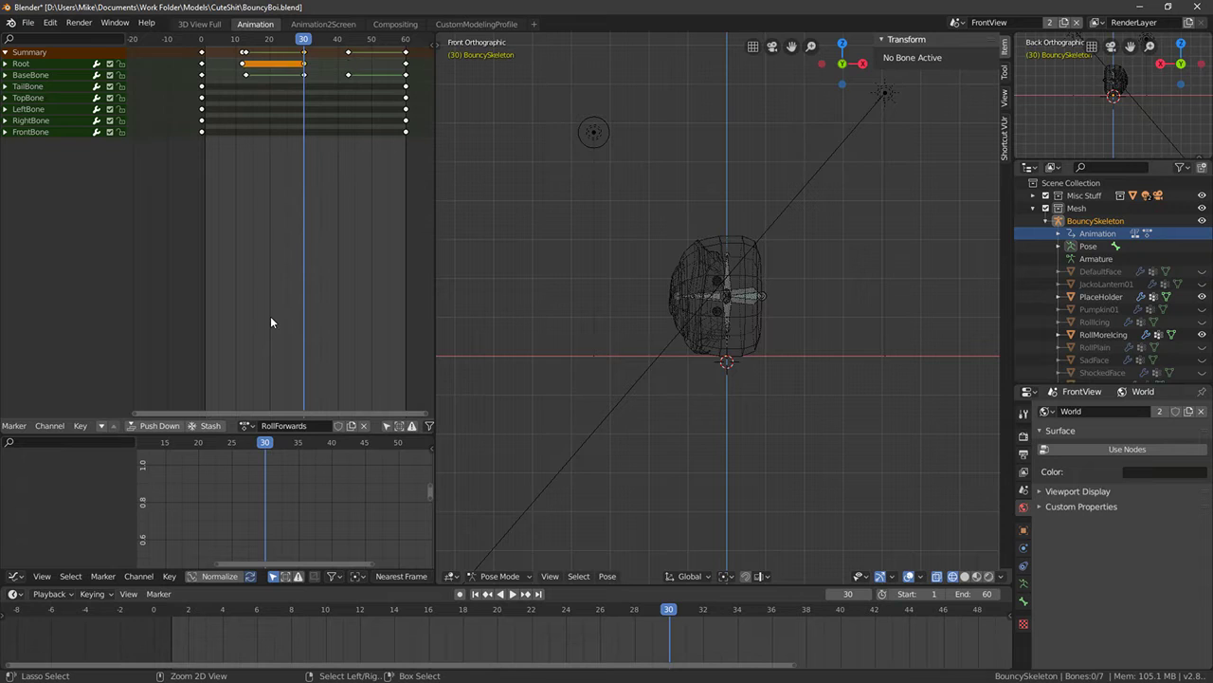
pyautogui.hotkey('ctrl', 'z')
pyautogui.hotkey('ctrl', 'z')
# Scrub through the RollForwards animation from frame 0 to frame 65 to check the roll
pyautogui.click(203, 180)
pyautogui.press('space')
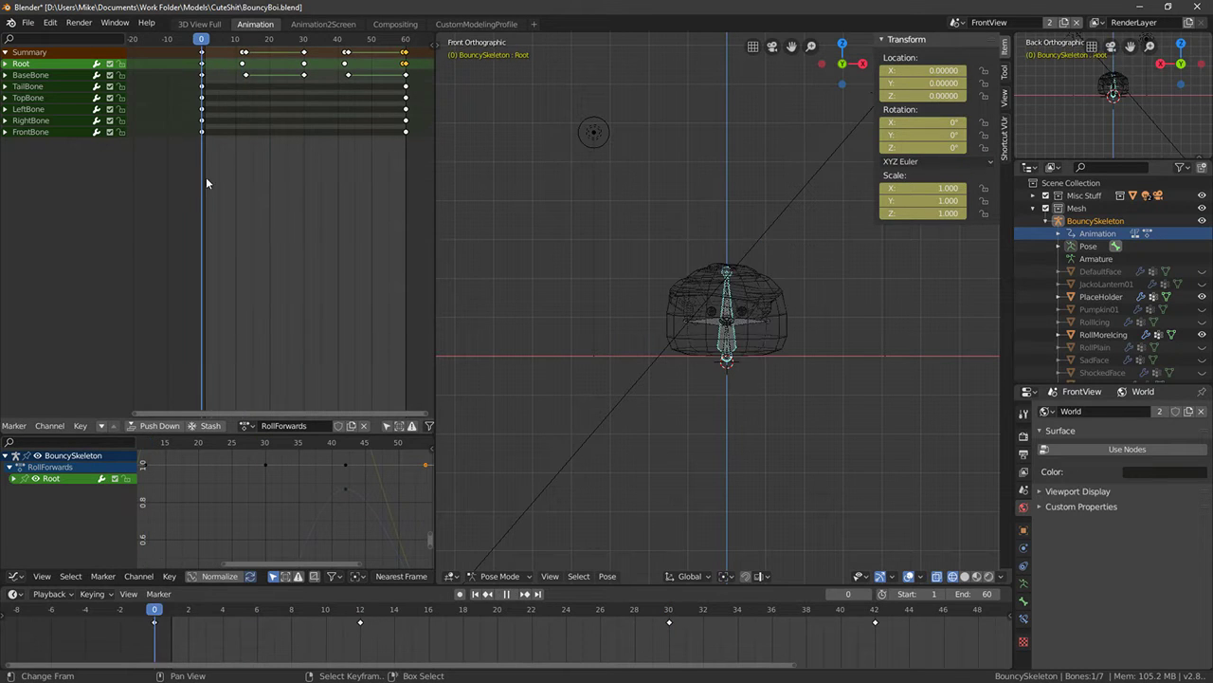
pyautogui.moveTo(206, 176); pyautogui.dragTo(422, 214)
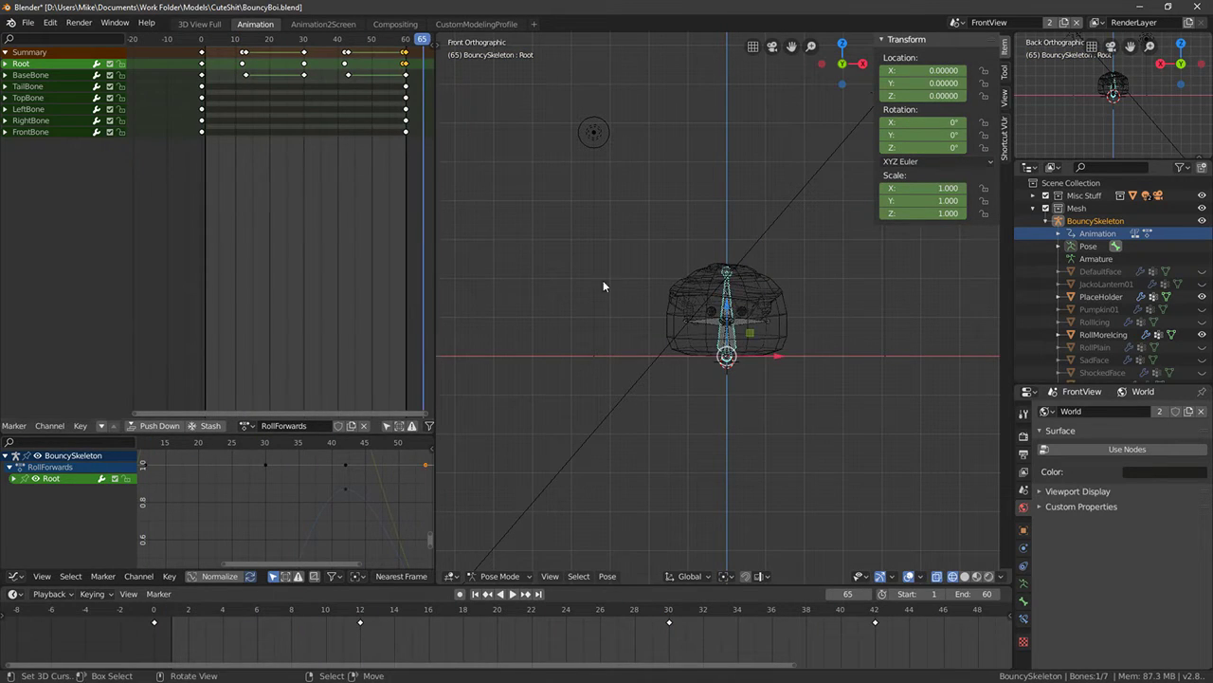
# Duplicate the RollForwards action as a separate copy and show the character from the front
pyautogui.press('KP_3')
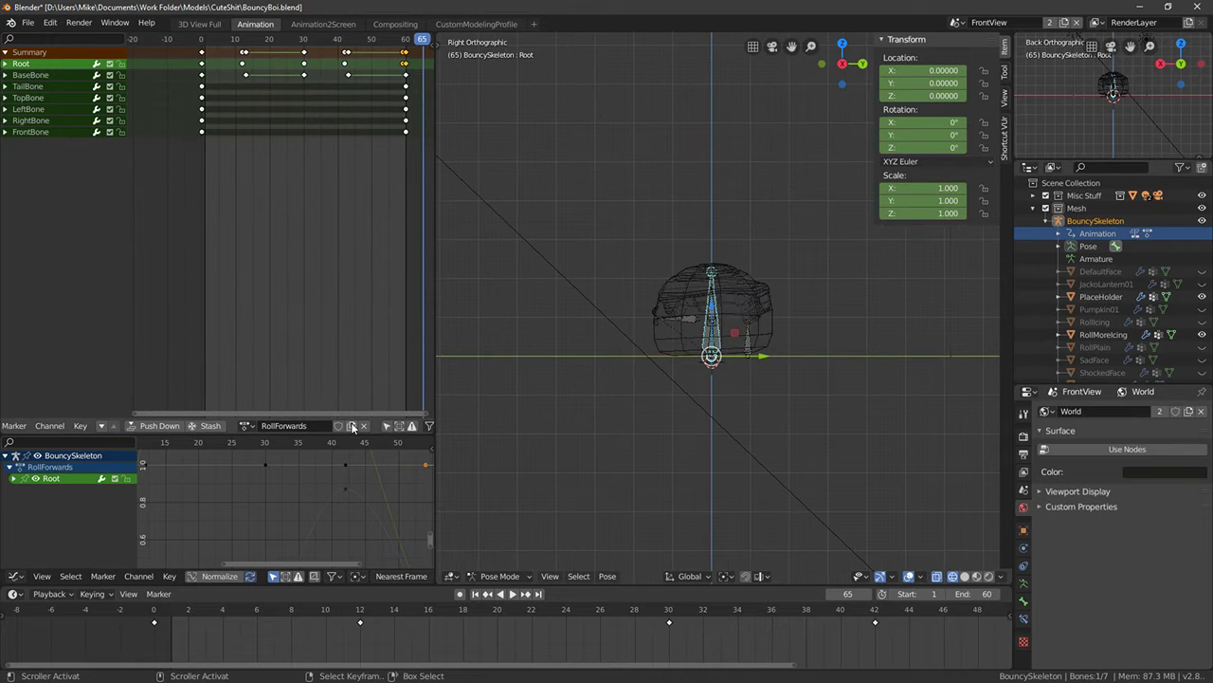
pyautogui.click(352, 426)
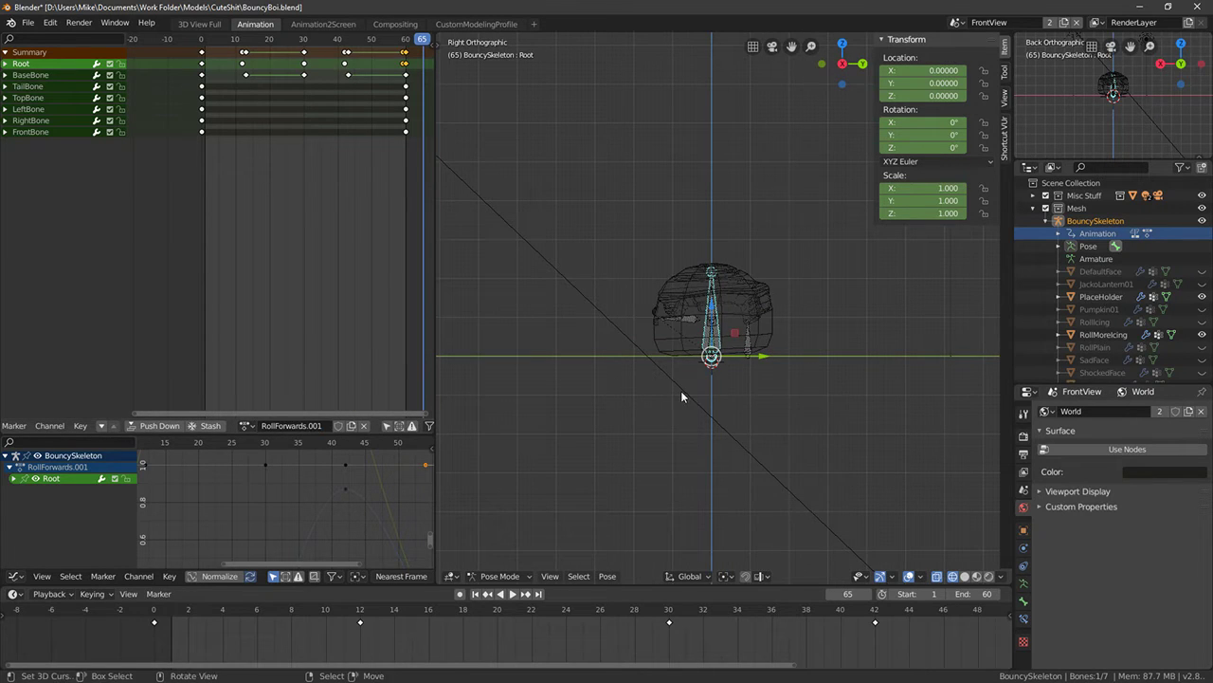
pyautogui.press('KP_1')
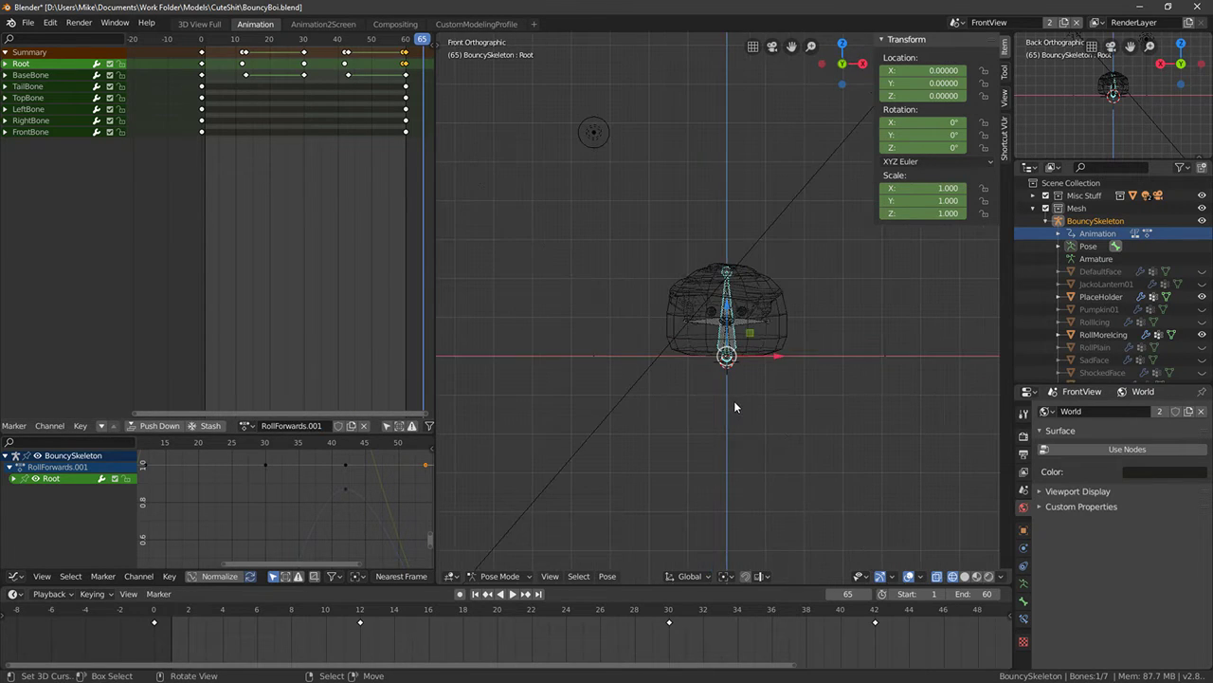
# Rename the duplicated roll action as RollRight
pyautogui.doubleClick(280, 427)
pyautogui.write('RollRight')
pyautogui.press('Return')
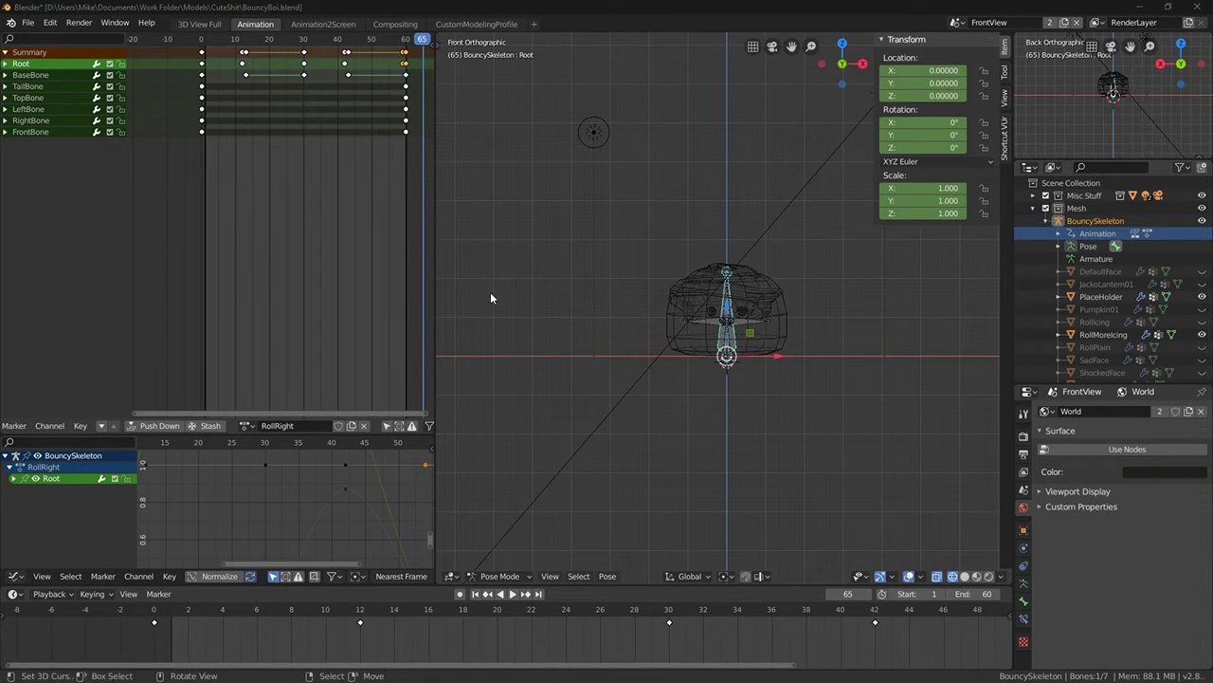
# Preview the roll from the front and delete the BaseBone's three keyframes between the first and last ones
pyautogui.scroll(4, 664, 345)
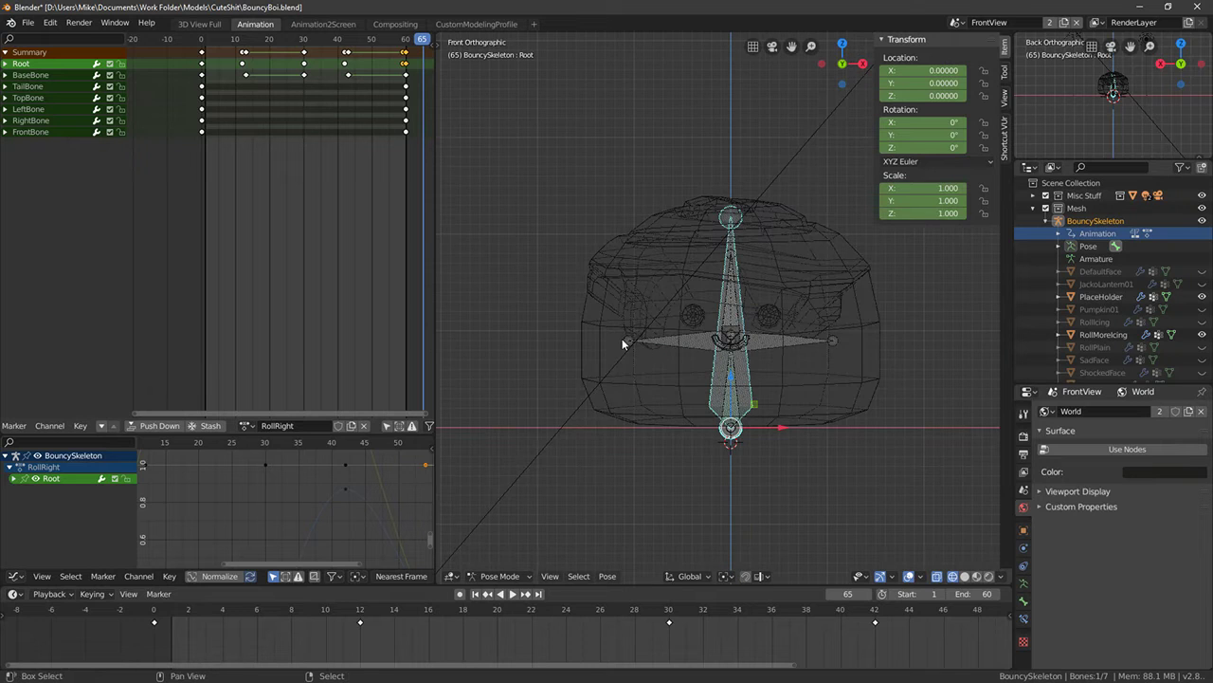
pyautogui.press('space')
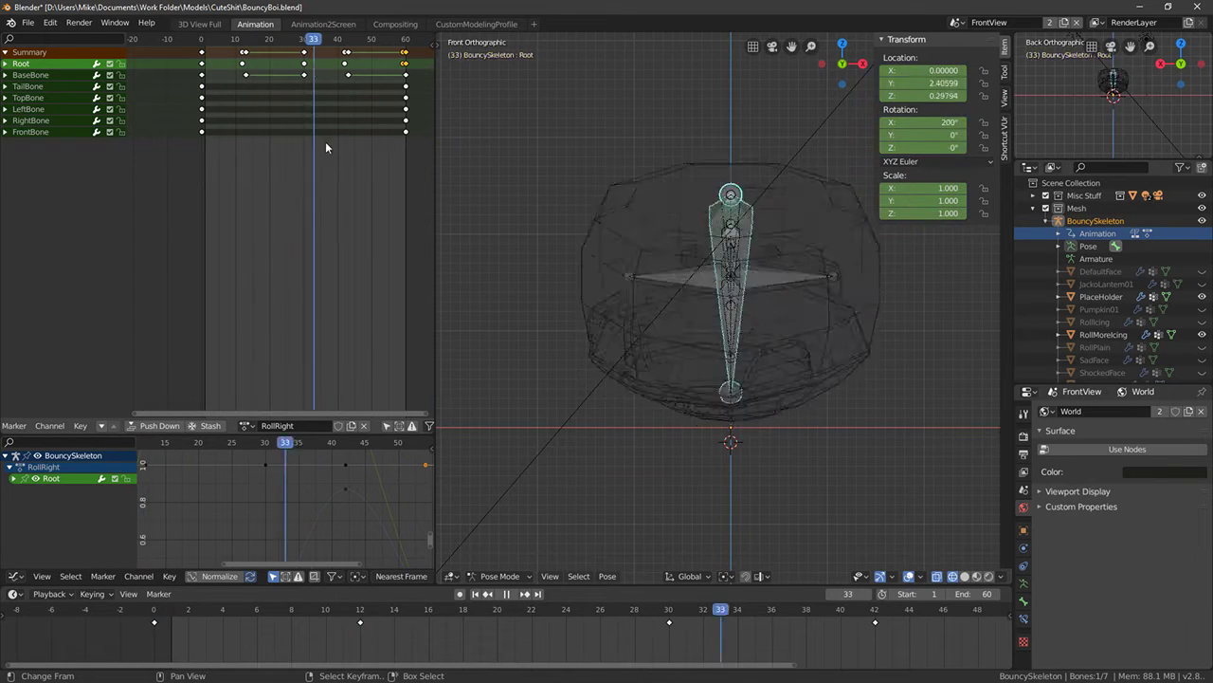
pyautogui.press('space')
pyautogui.moveTo(444, 264); pyautogui.dragTo(461, 248, button='middle')
pyautogui.press('KP_1')
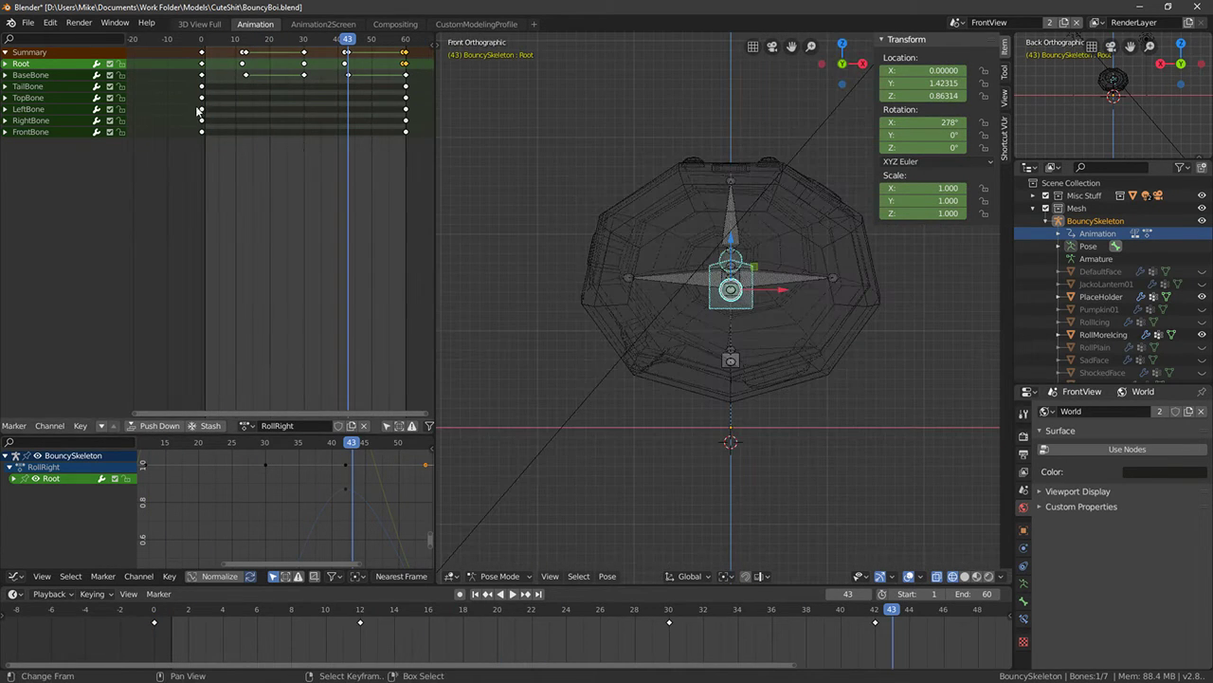
pyautogui.click(249, 83)
pyautogui.rightClick(247, 76)
pyautogui.keyDown('shift'); pyautogui.rightClick(304, 76); pyautogui.keyUp('shift')
pyautogui.keyDown('shift'); pyautogui.rightClick(347, 77); pyautogui.keyUp('shift')
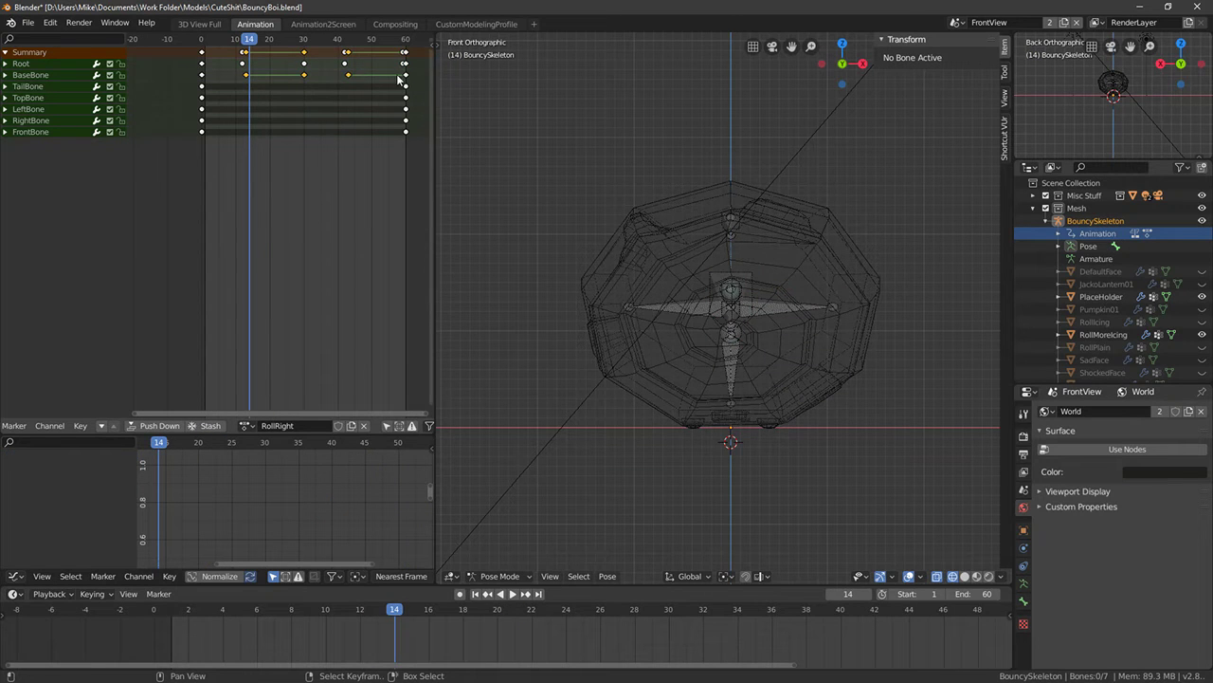
pyautogui.press('x')
pyautogui.click(390, 80)
# Delete the Root bone's keyframes at frames 12, 30 and 42, keeping only its start and end keyframes
pyautogui.moveTo(237, 74); pyautogui.dragTo(242, 71)
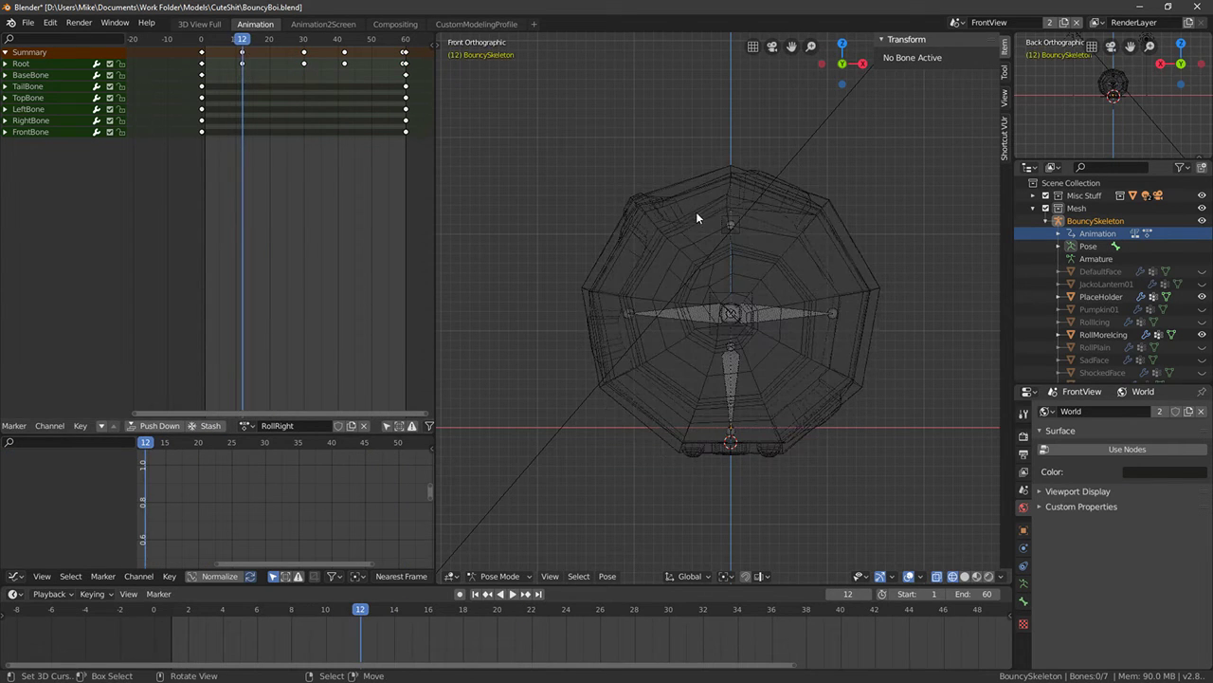
pyautogui.moveTo(699, 211); pyautogui.dragTo(596, 179, button='middle')
pyautogui.press('KP_3')
pyautogui.rightClick(763, 290)
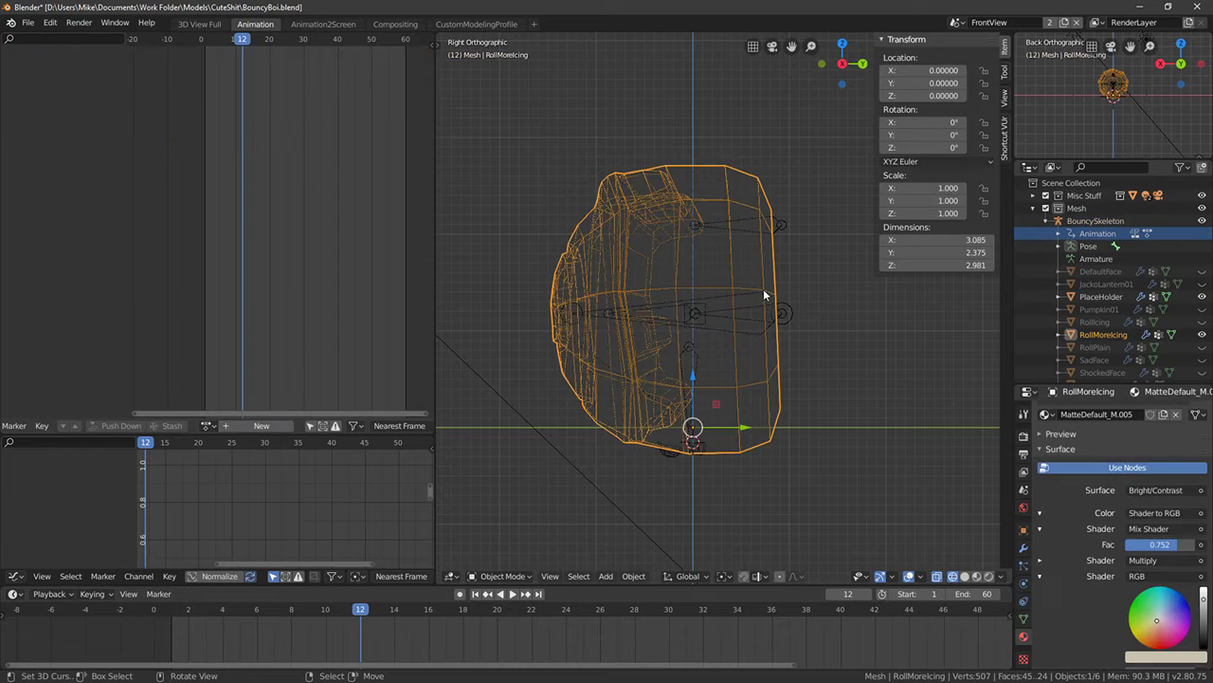
pyautogui.rightClick(764, 297)
pyautogui.rightClick(242, 64)
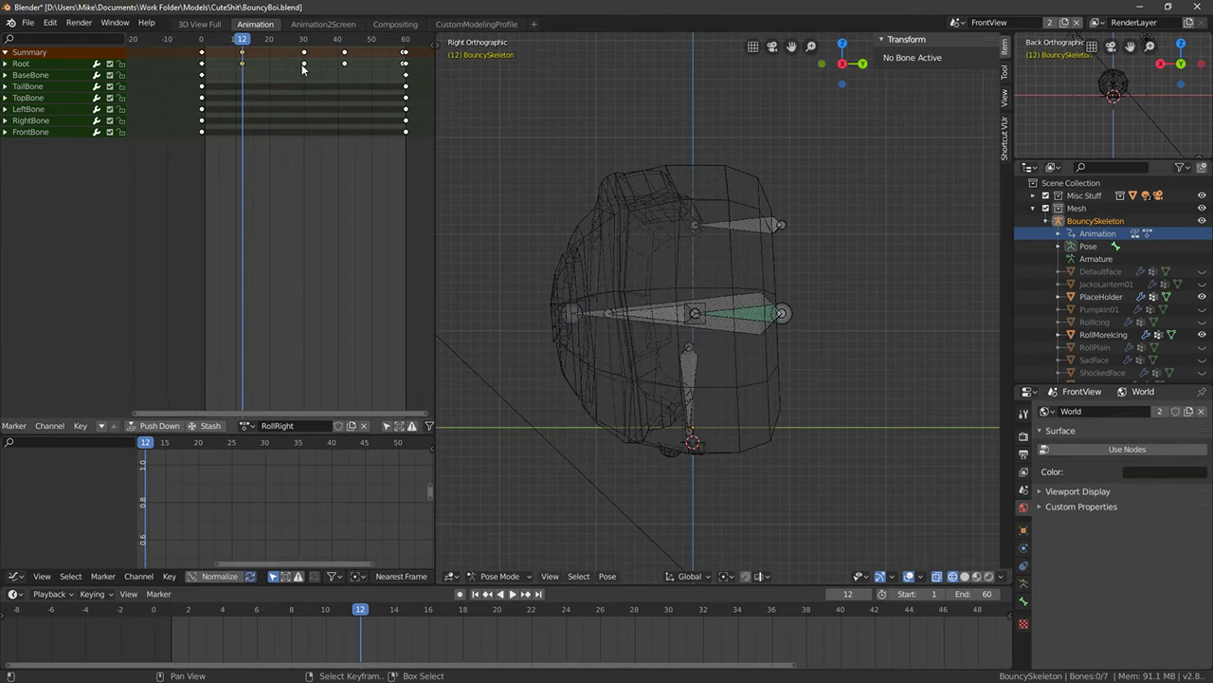
pyautogui.keyDown('shift'); pyautogui.rightClick(304, 64); pyautogui.keyUp('shift')
pyautogui.keyDown('shift'); pyautogui.rightClick(344, 64); pyautogui.keyUp('shift')
pyautogui.press('x')
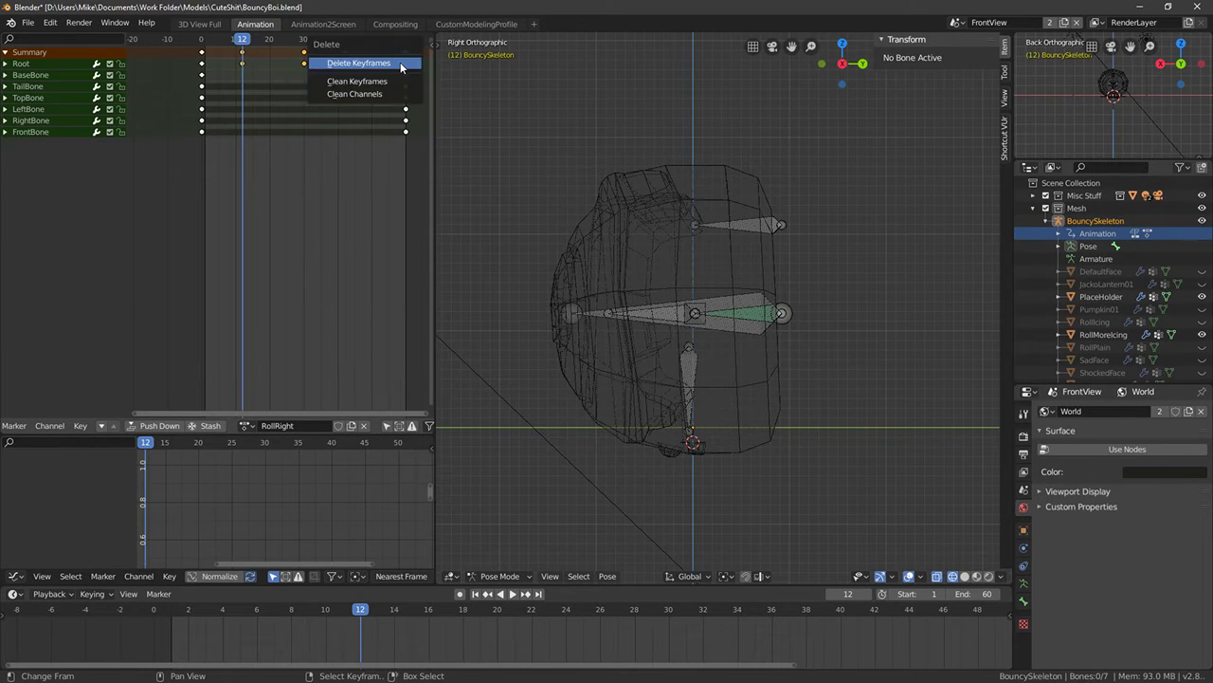
pyautogui.click(402, 62)
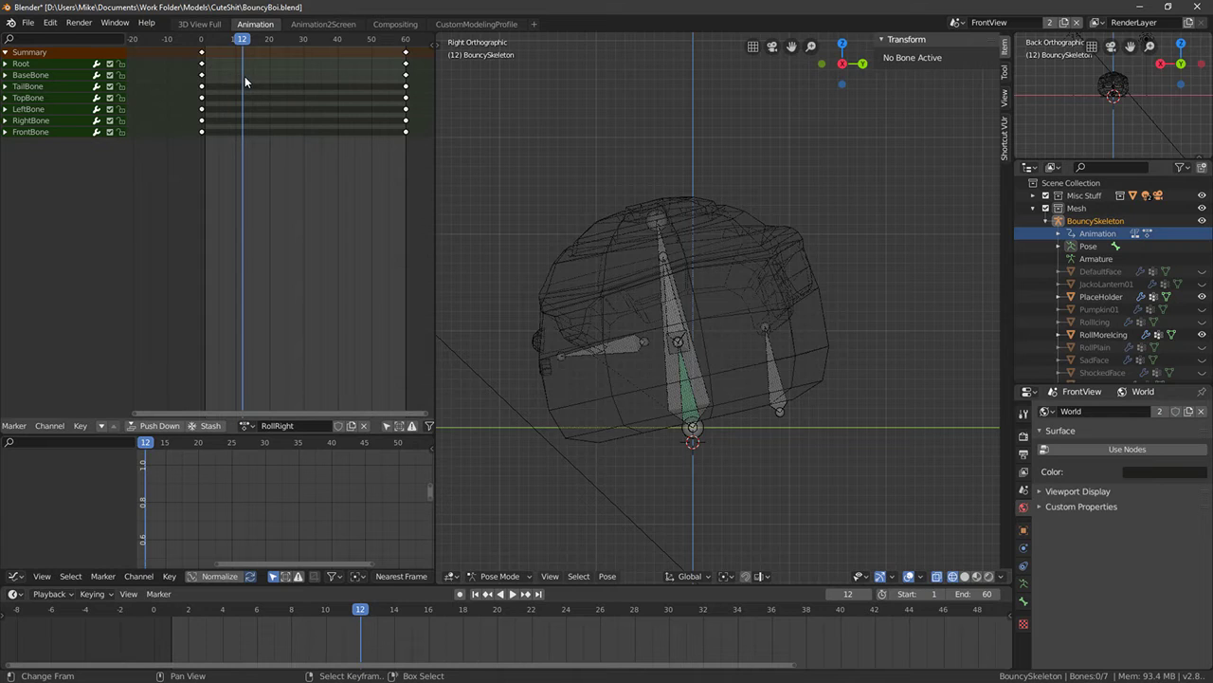
# Scrub the stripped-down action from the side, return to frame 0 and select the Root bone
pyautogui.press('space')
pyautogui.press('space')
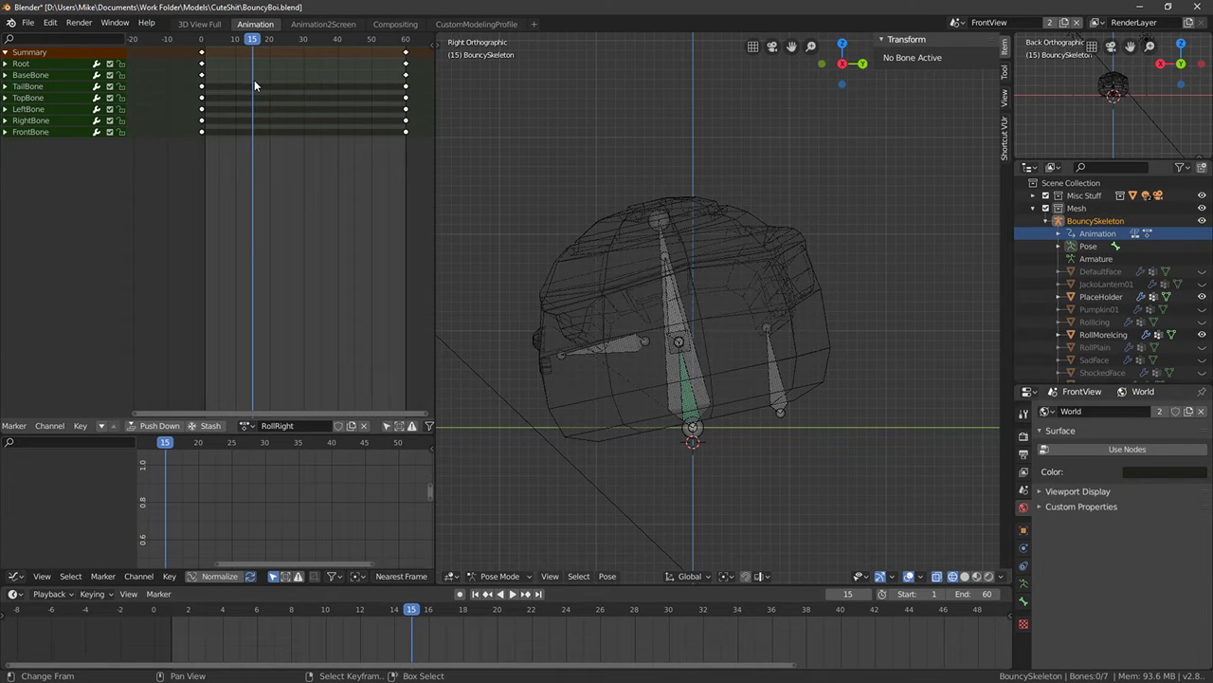
pyautogui.rightClick(697, 381)
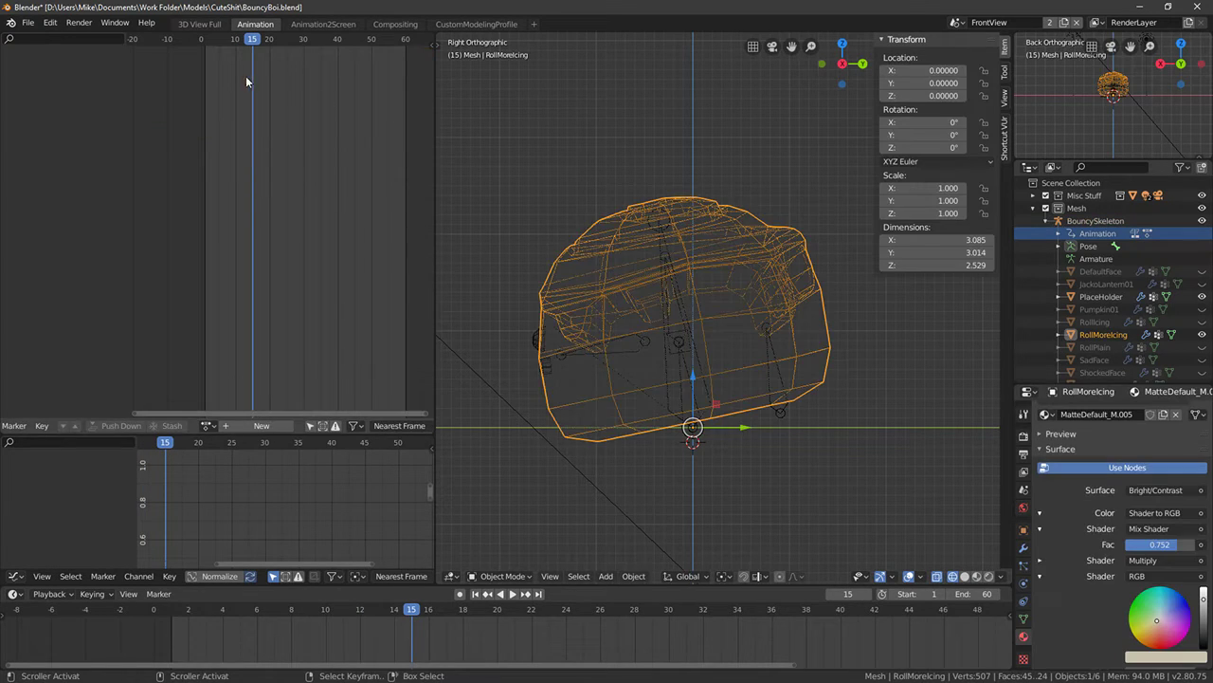
pyautogui.press('space')
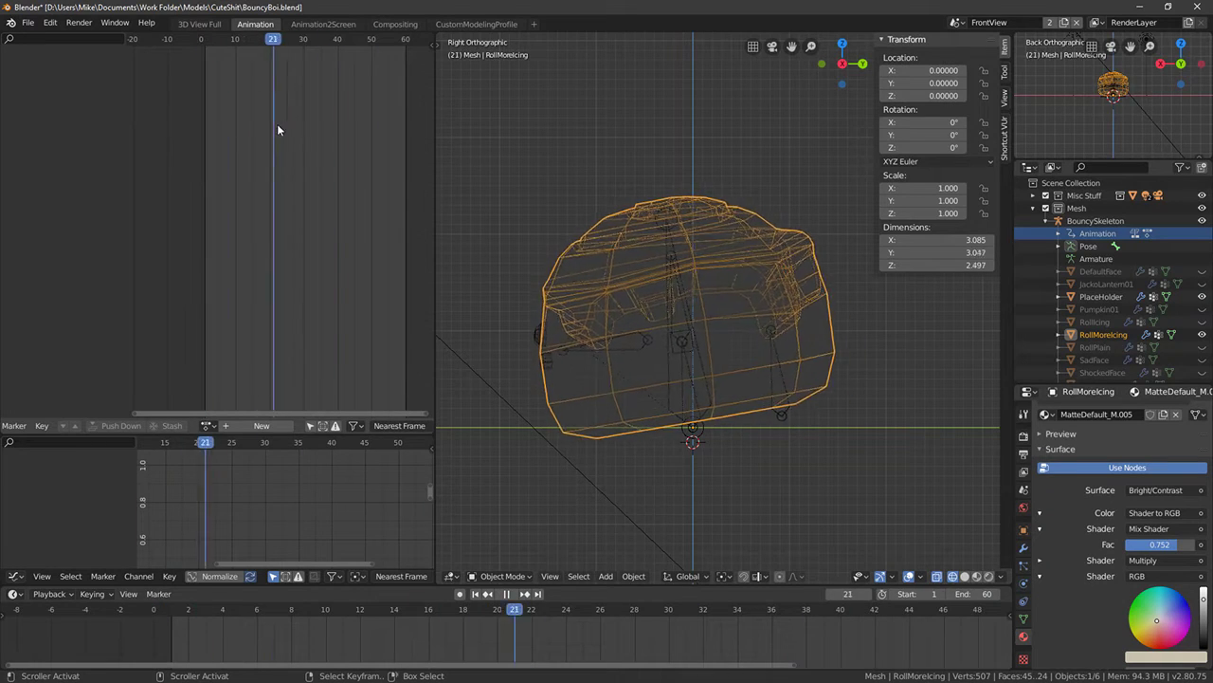
pyautogui.moveTo(277, 124); pyautogui.dragTo(201, 159)
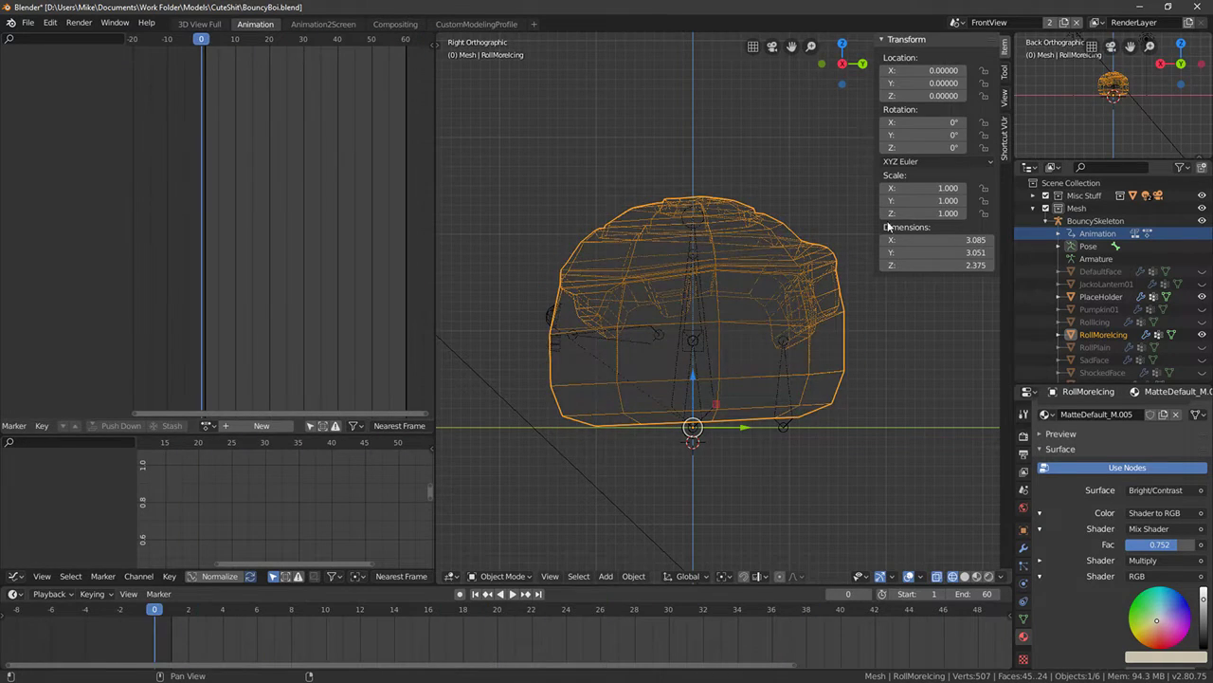
pyautogui.moveTo(701, 189); pyautogui.dragTo(745, 172, button='middle')
pyautogui.rightClick(723, 401)
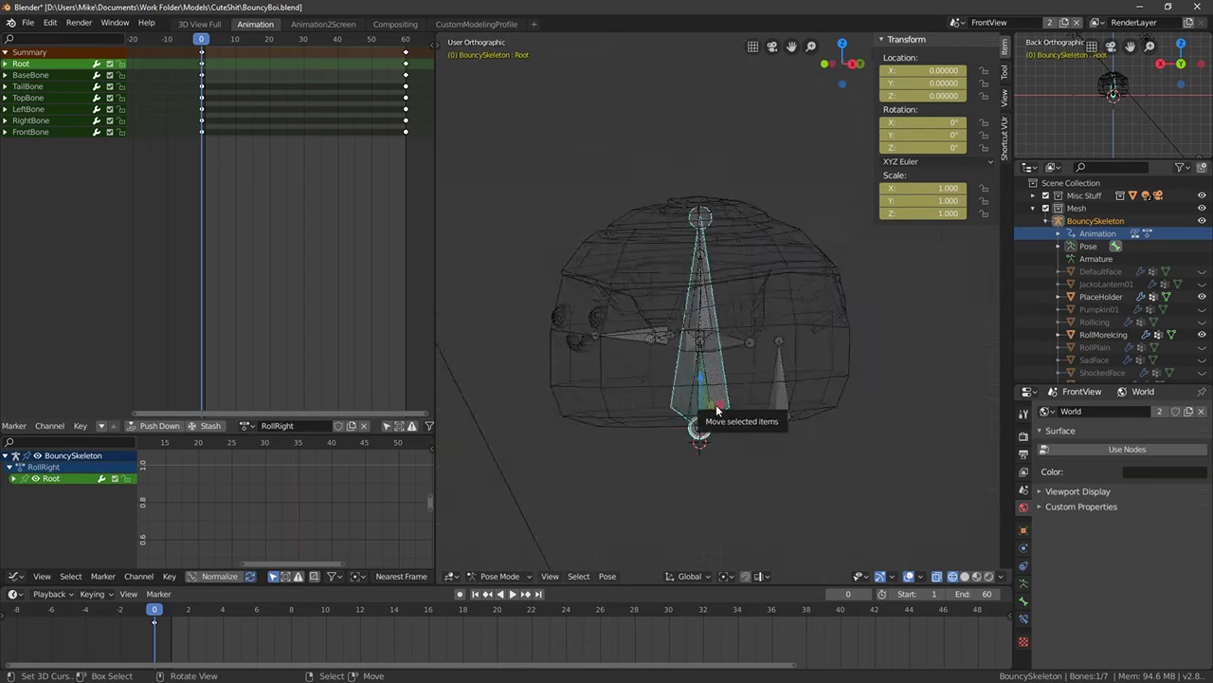
# Clear the Root bone's rotation at frame 15 and insert a LocRot keyframe
pyautogui.press('KP_1')
pyautogui.press('KP_3')
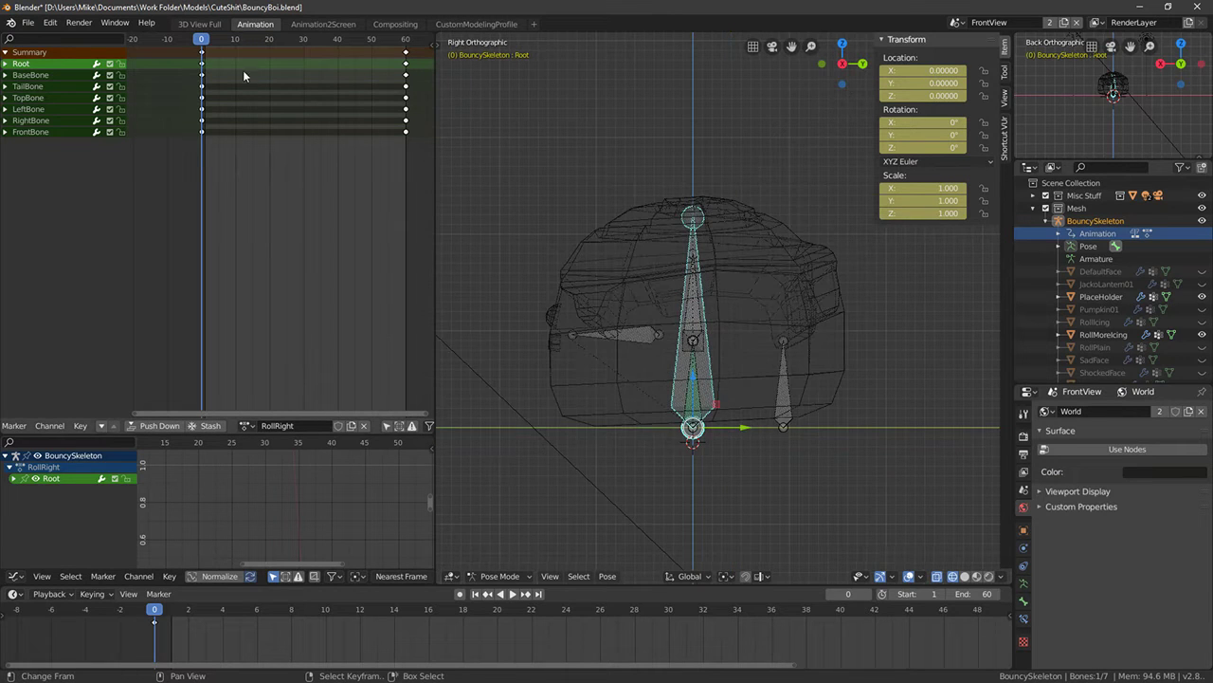
pyautogui.press('space')
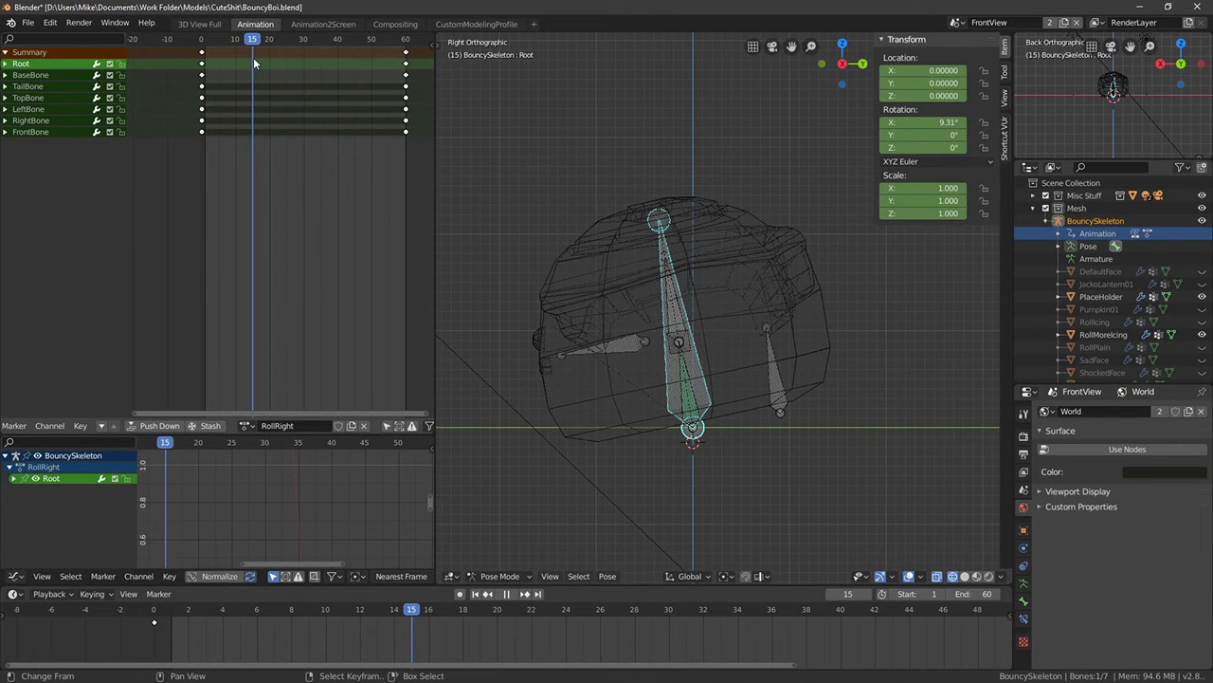
pyautogui.press('space')
pyautogui.hotkey('alt', 'r')
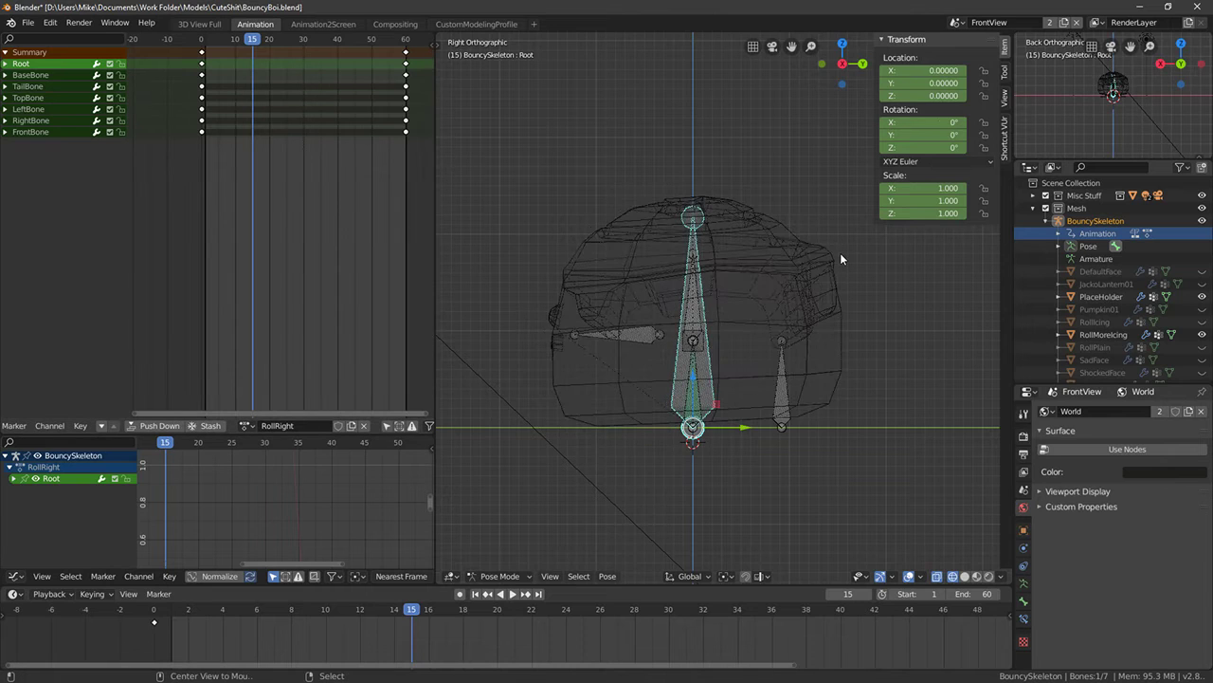
pyautogui.press('i')
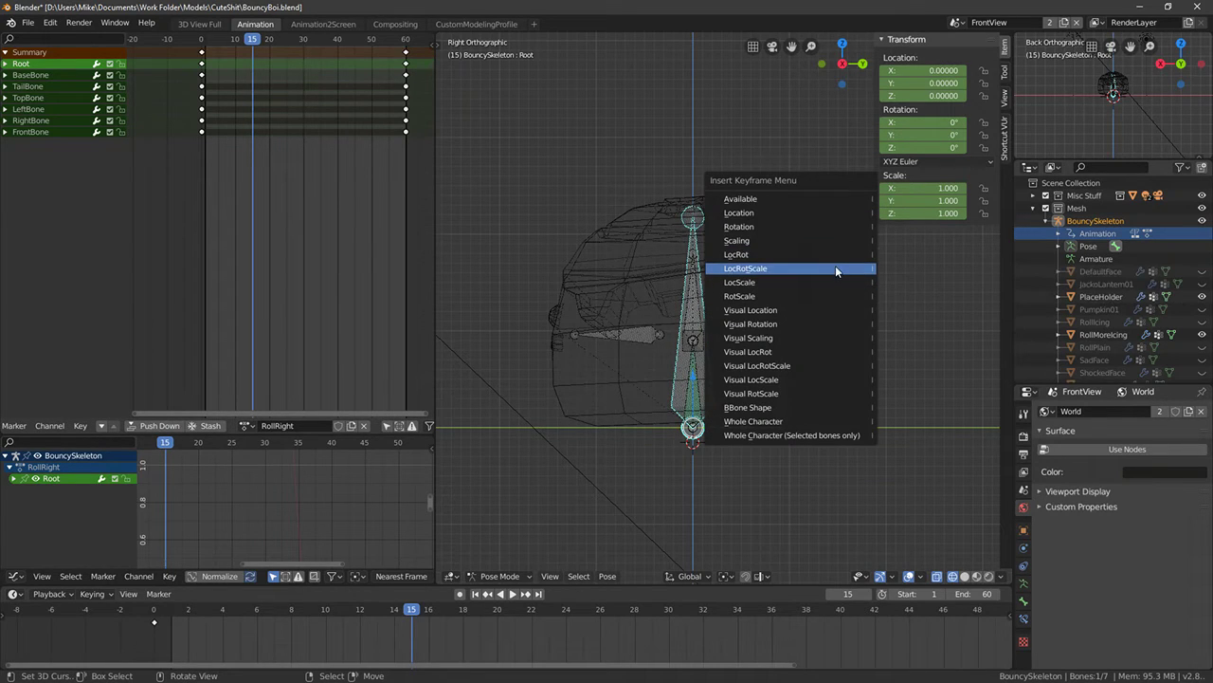
pyautogui.click(829, 254)
# At frame 15, turn the Root bone sideways to Z 90°, move it to about X 0.86, Y 1.54, and insert a LocRot keyframe
pyautogui.press('KP_1')
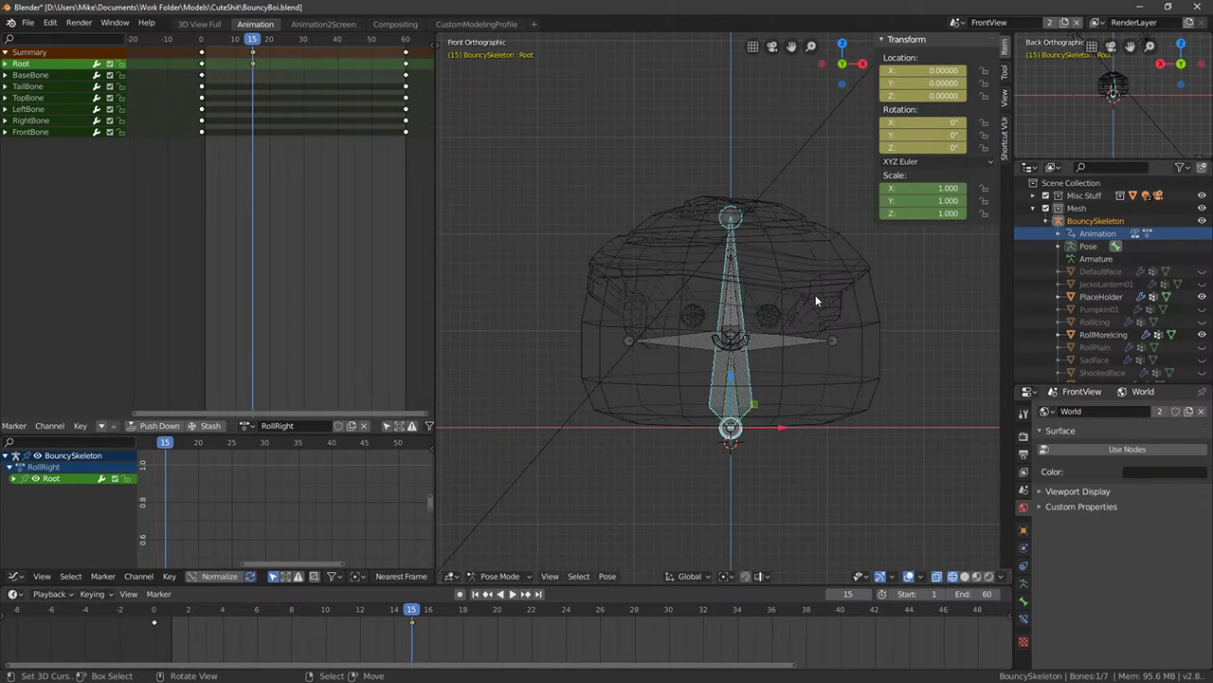
pyautogui.write('r90')
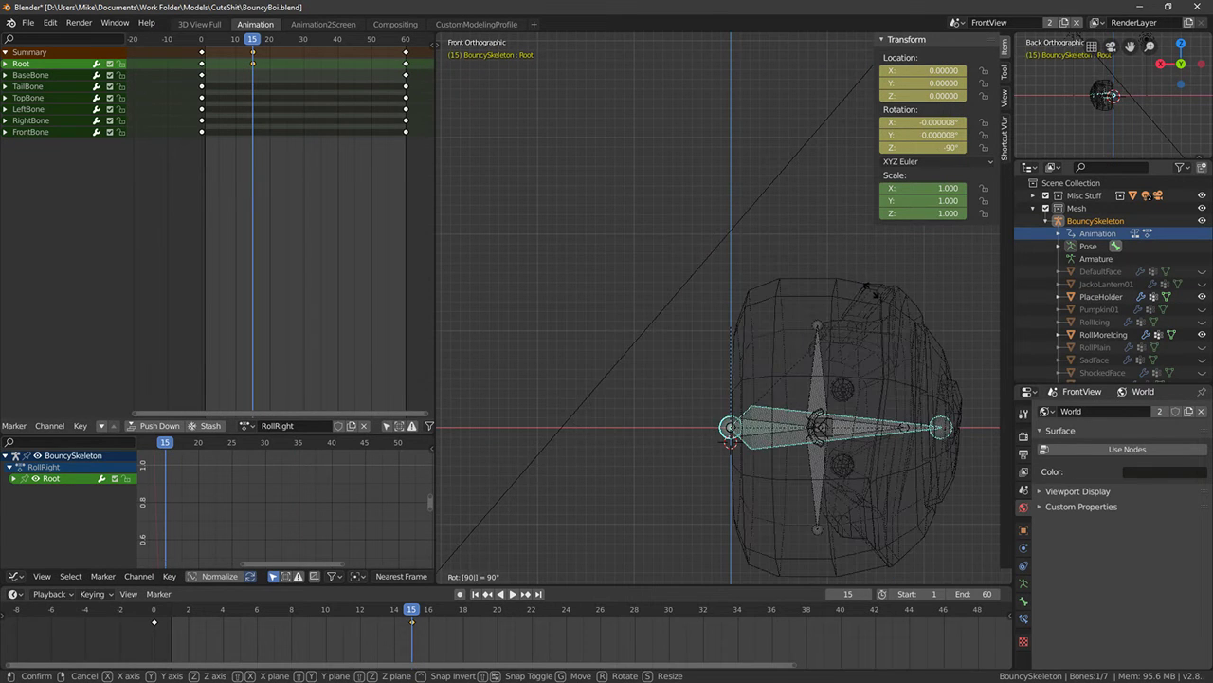
pyautogui.press('Return')
pyautogui.press('g')
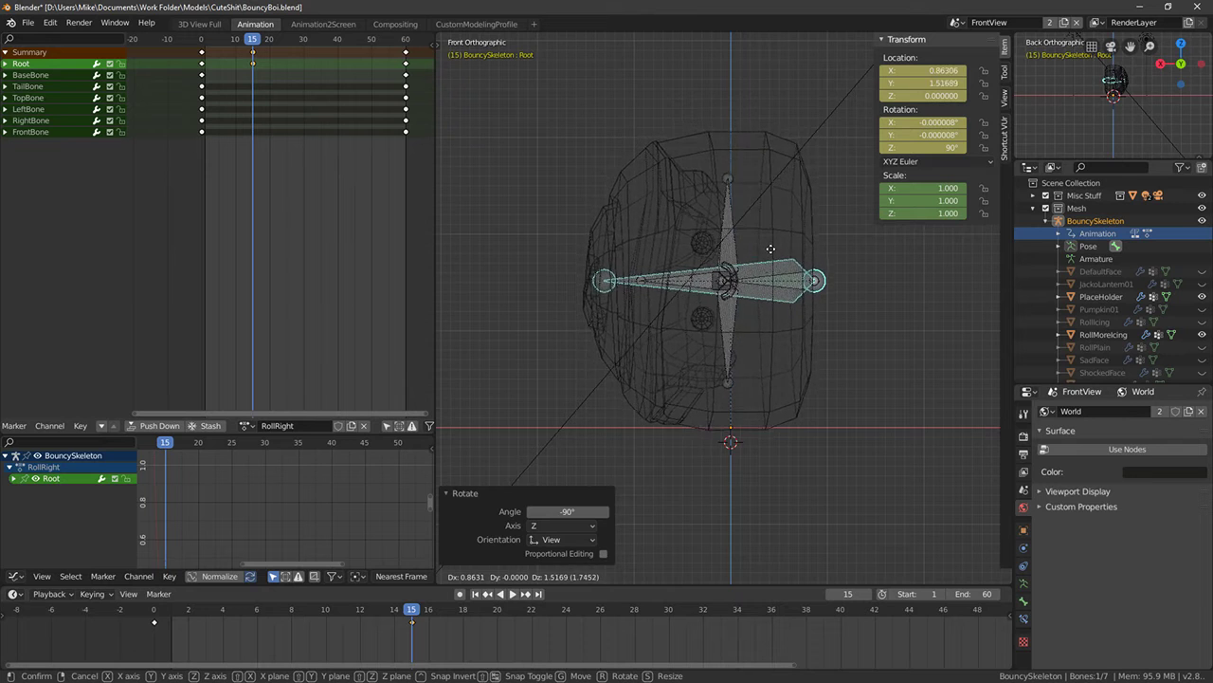
pyautogui.click(786, 254)
pyautogui.press('i')
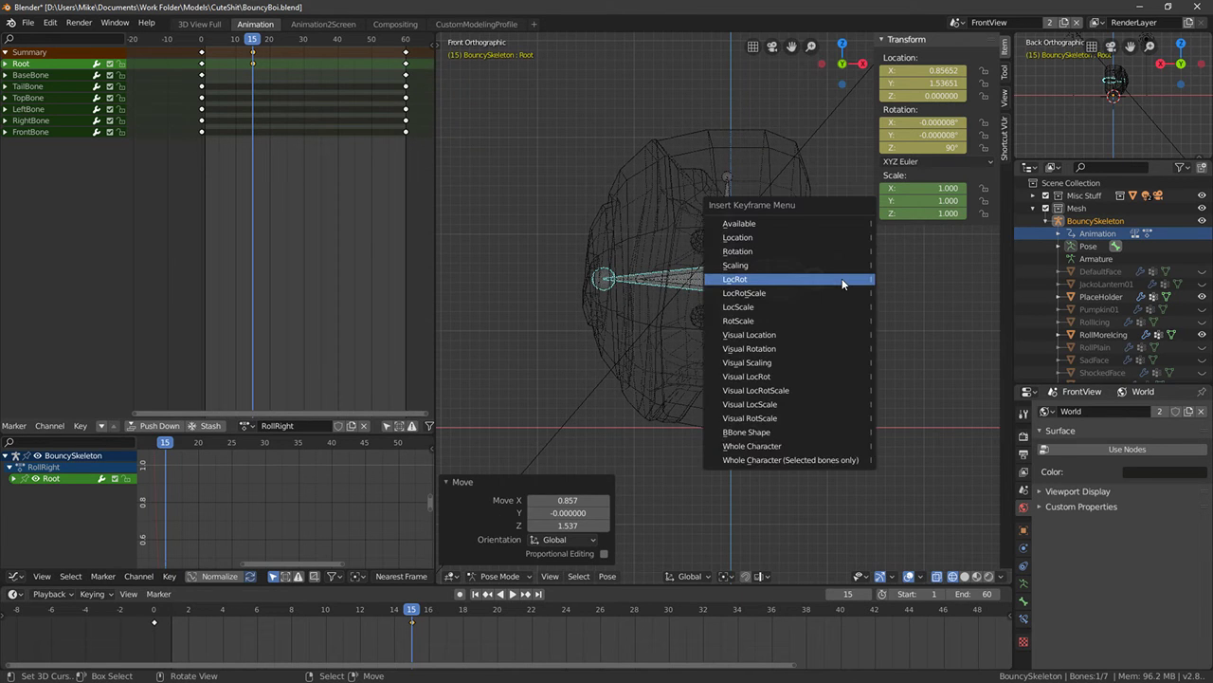
pyautogui.click(843, 281)
# At frame 30, set the Root bone's Z rotation to 180°, move it to about X 0.04, Y 2.35, and insert a LocRot keyframe
pyautogui.click(254, 63)
pyautogui.press('space')
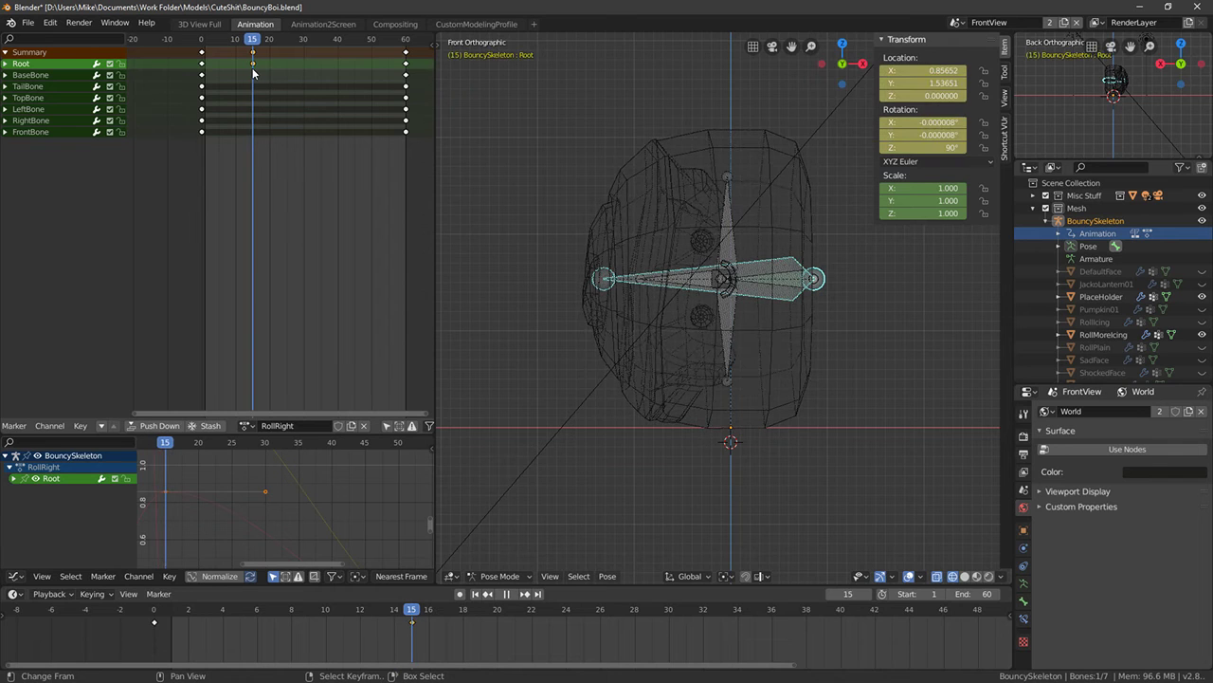
pyautogui.moveTo(252, 69); pyautogui.dragTo(304, 72)
pyautogui.click(926, 149)
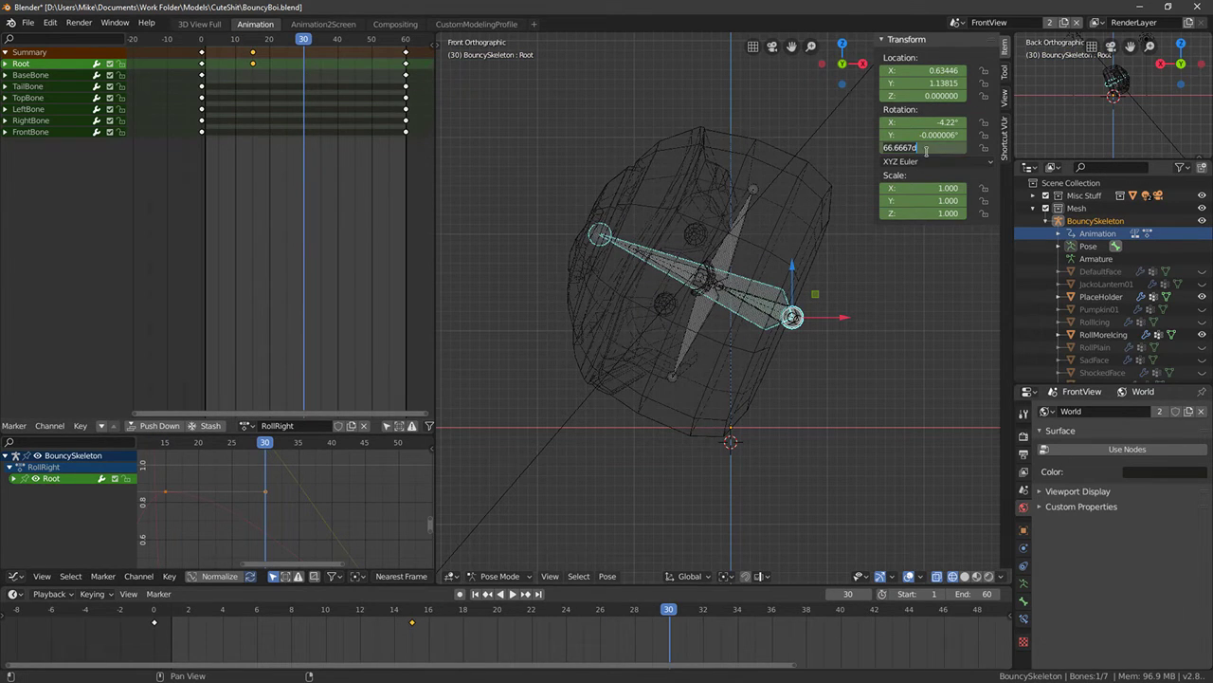
pyautogui.write('180')
pyautogui.press('Return')
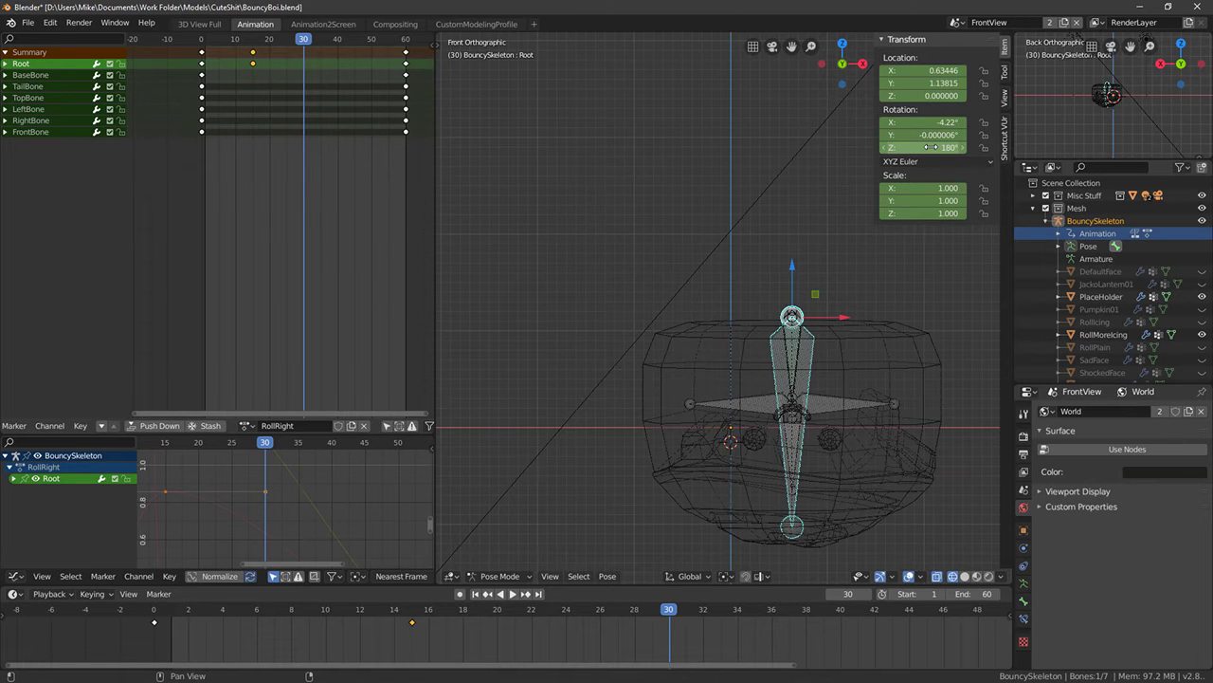
pyautogui.press('g')
pyautogui.click(848, 416)
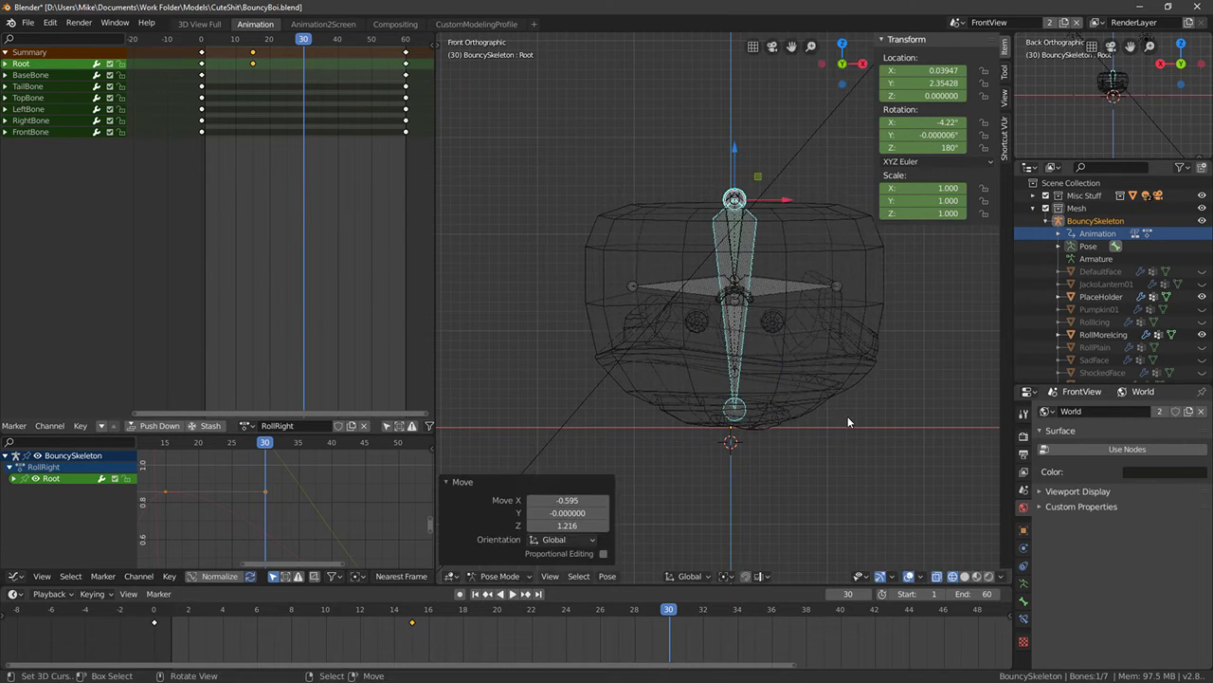
pyautogui.press('i')
pyautogui.click(847, 417)
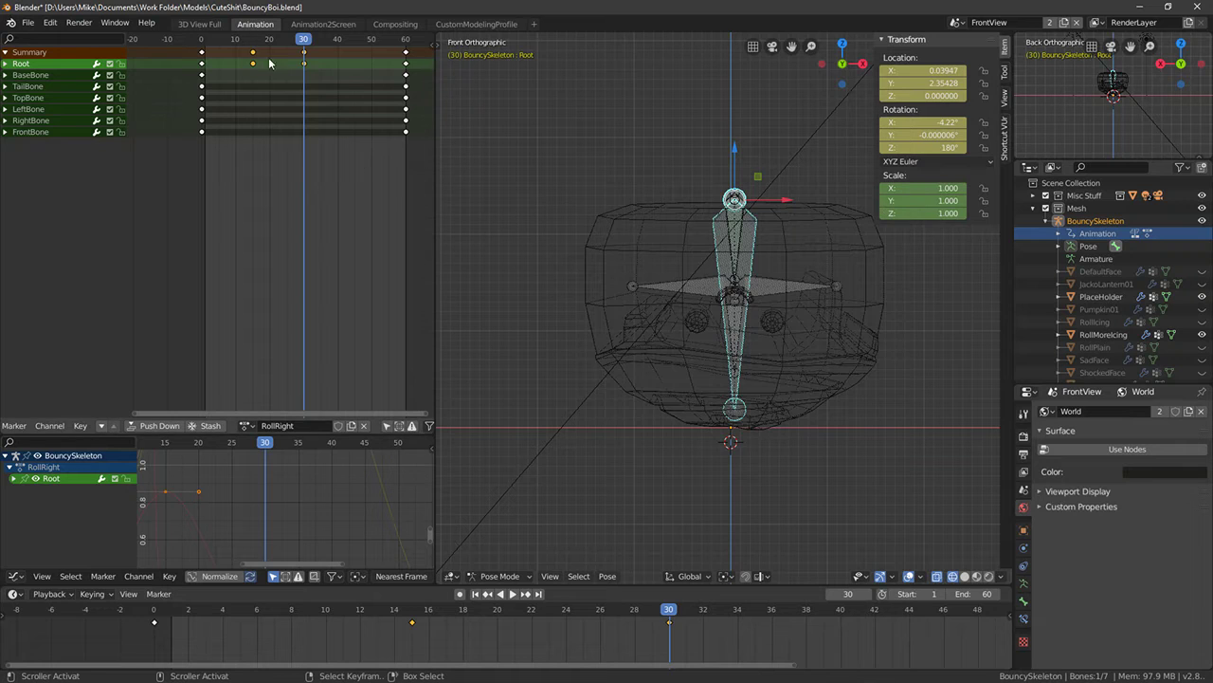
# At frame 45, set the Root bone's Z rotation to 270°, move it to about X -0.88, Y 1.54, and insert a LocRot keyframe
pyautogui.press('space')
pyautogui.press('space')
pyautogui.press('r')
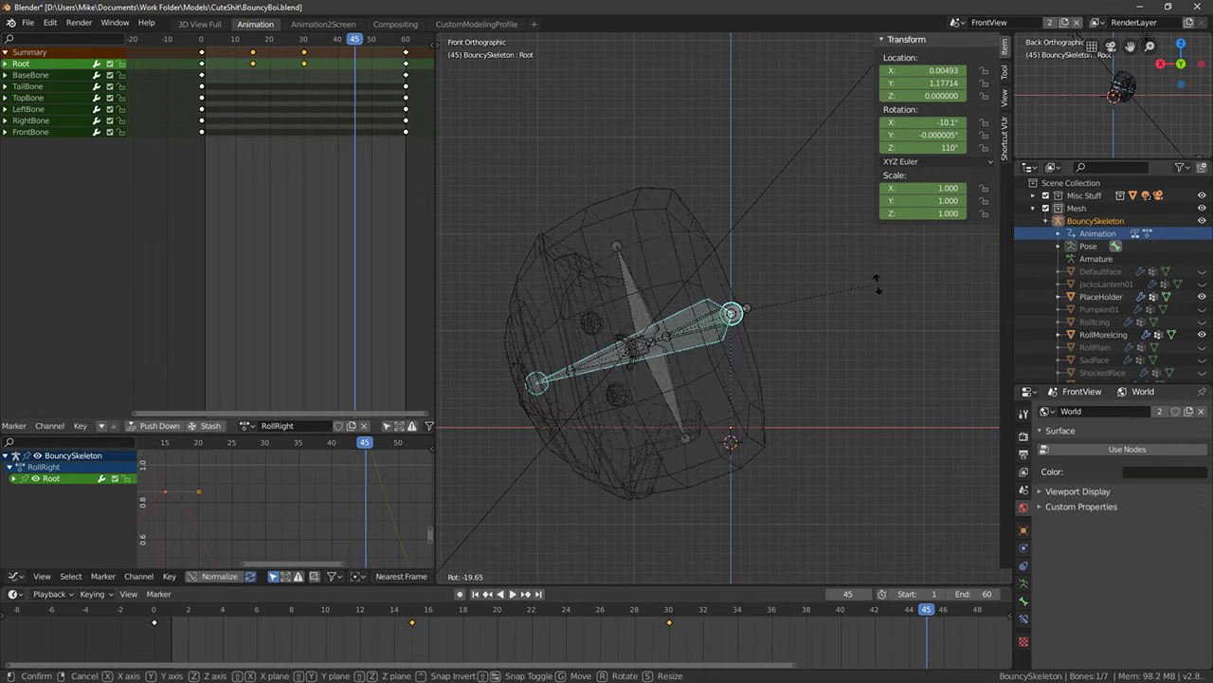
pyautogui.rightClick(877, 290)
pyautogui.click(939, 161)
pyautogui.click(941, 151)
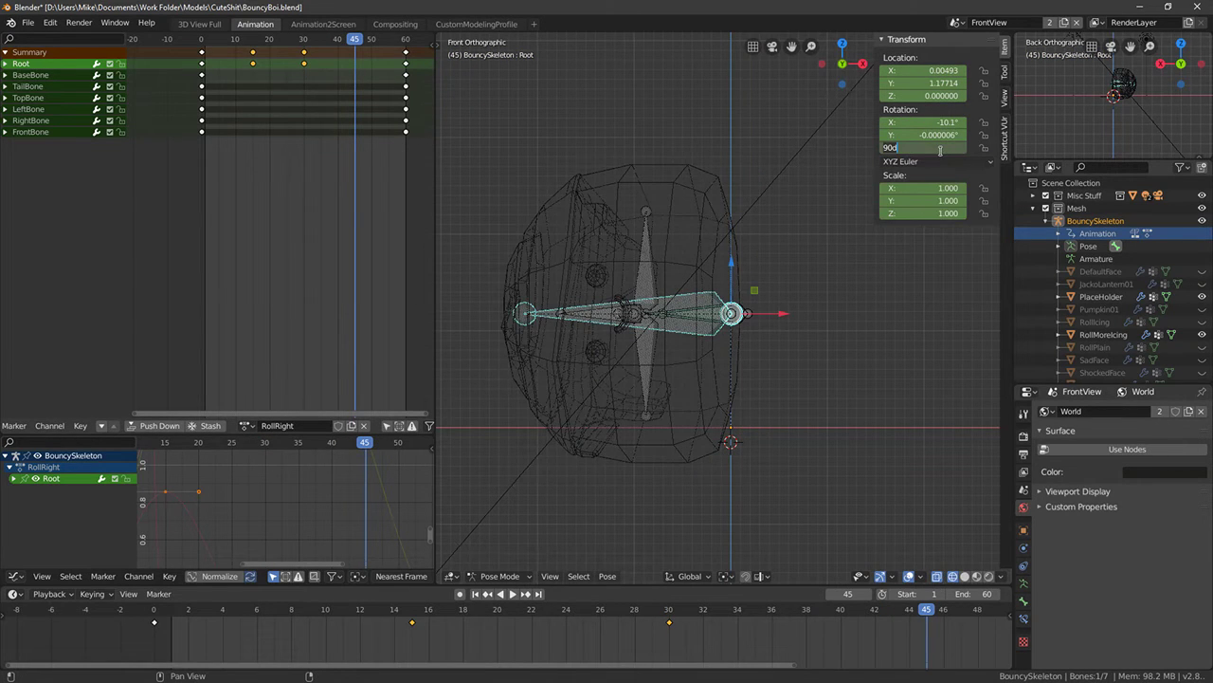
pyautogui.press('BackSpace')
pyautogui.press('BackSpace')
pyautogui.press('BackSpace')
pyautogui.write('270')
pyautogui.press('Return')
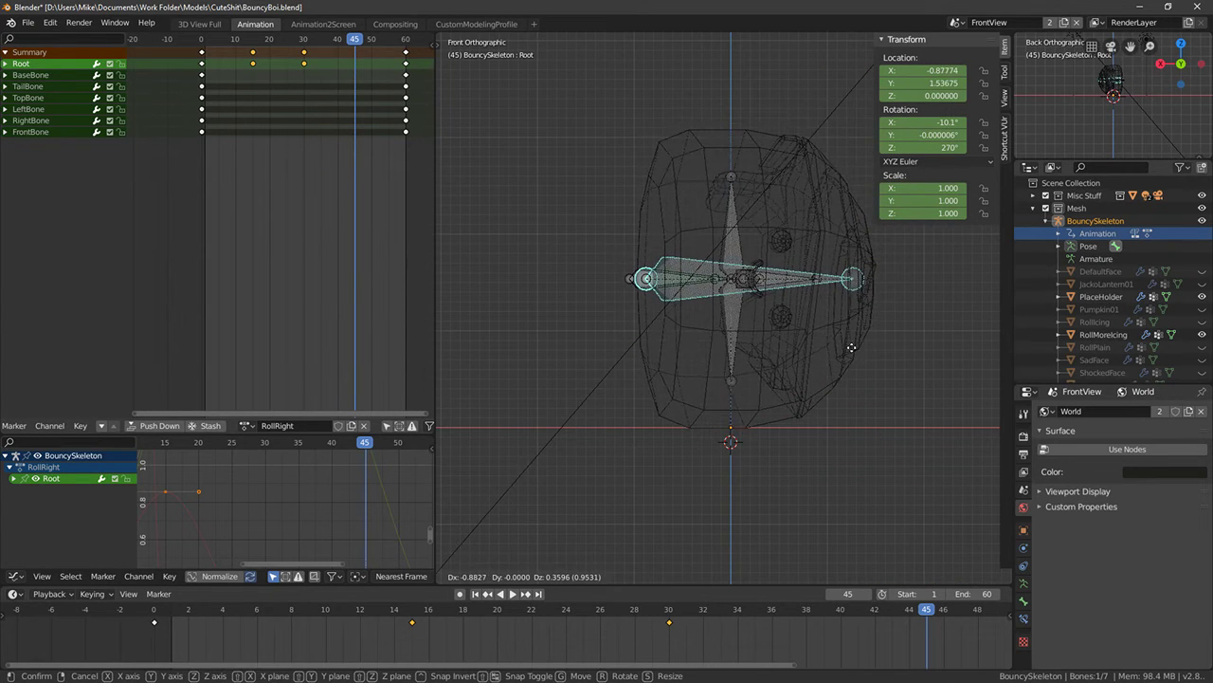
pyautogui.click(853, 348)
pyautogui.press('i')
pyautogui.click(854, 351)
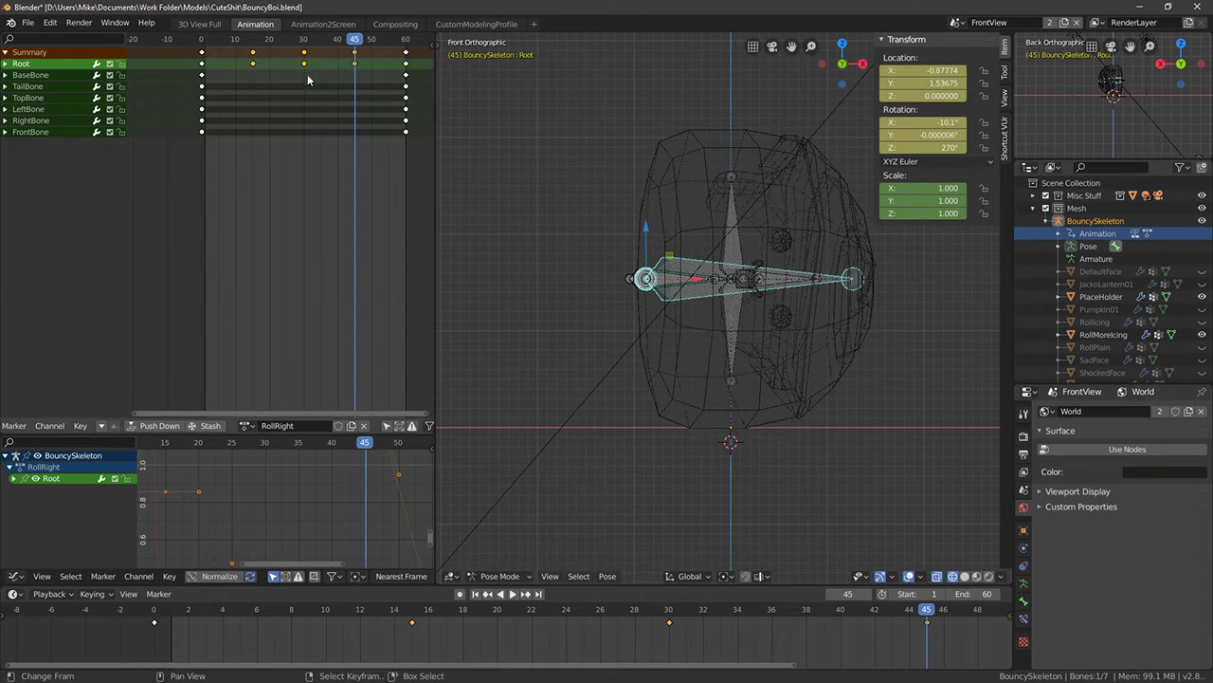
# Duplicate the Root bone's frame 45 keyframe to frame 59 and select the Root bone at that frame
pyautogui.moveTo(352, 87); pyautogui.dragTo(408, 98)
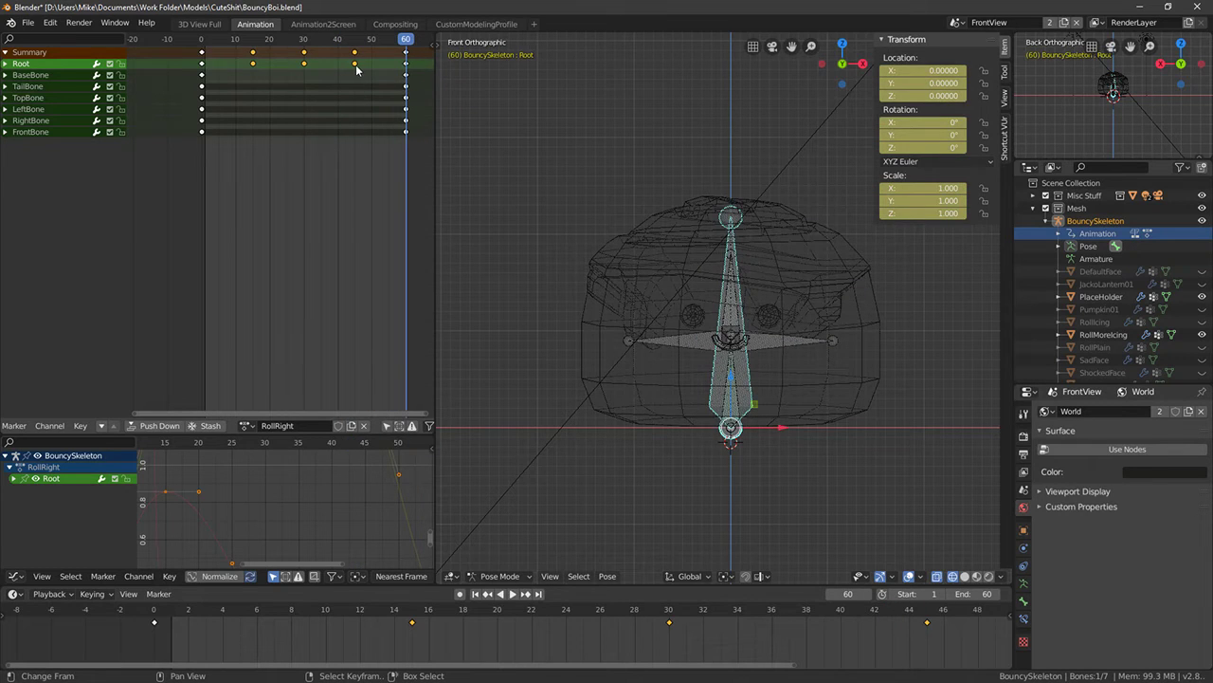
pyautogui.moveTo(357, 66); pyautogui.dragTo(394, 63)
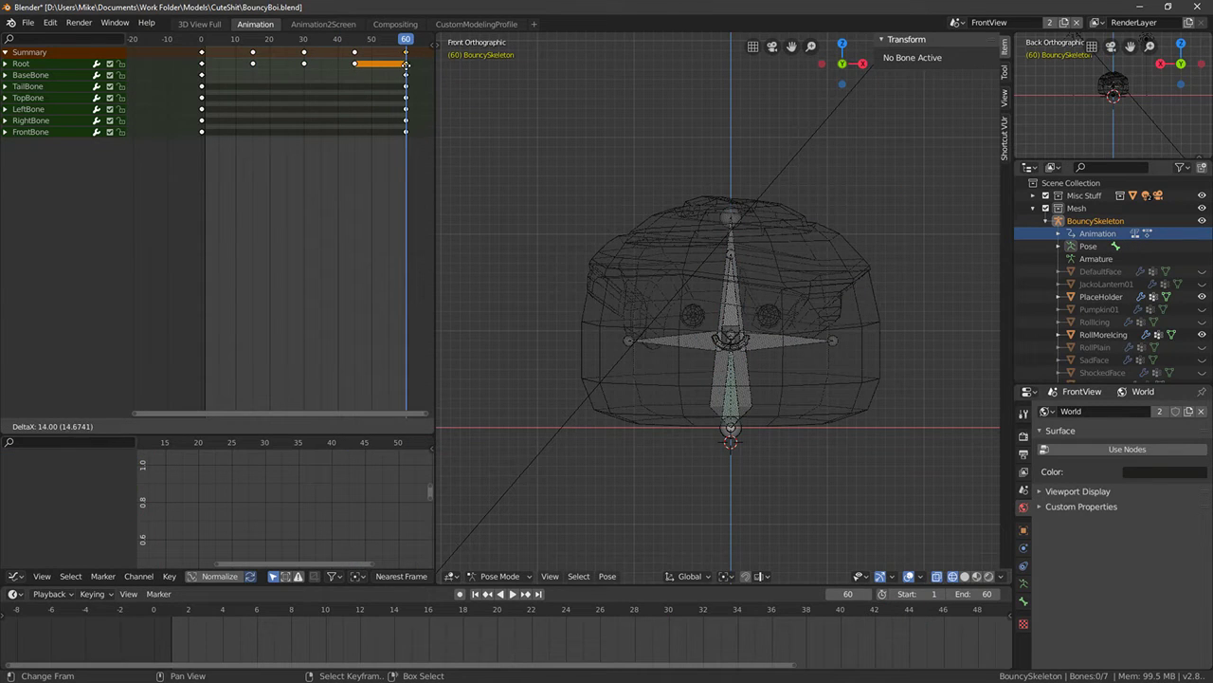
pyautogui.click(405, 65)
pyautogui.click(403, 66)
pyautogui.rightClick(681, 264)
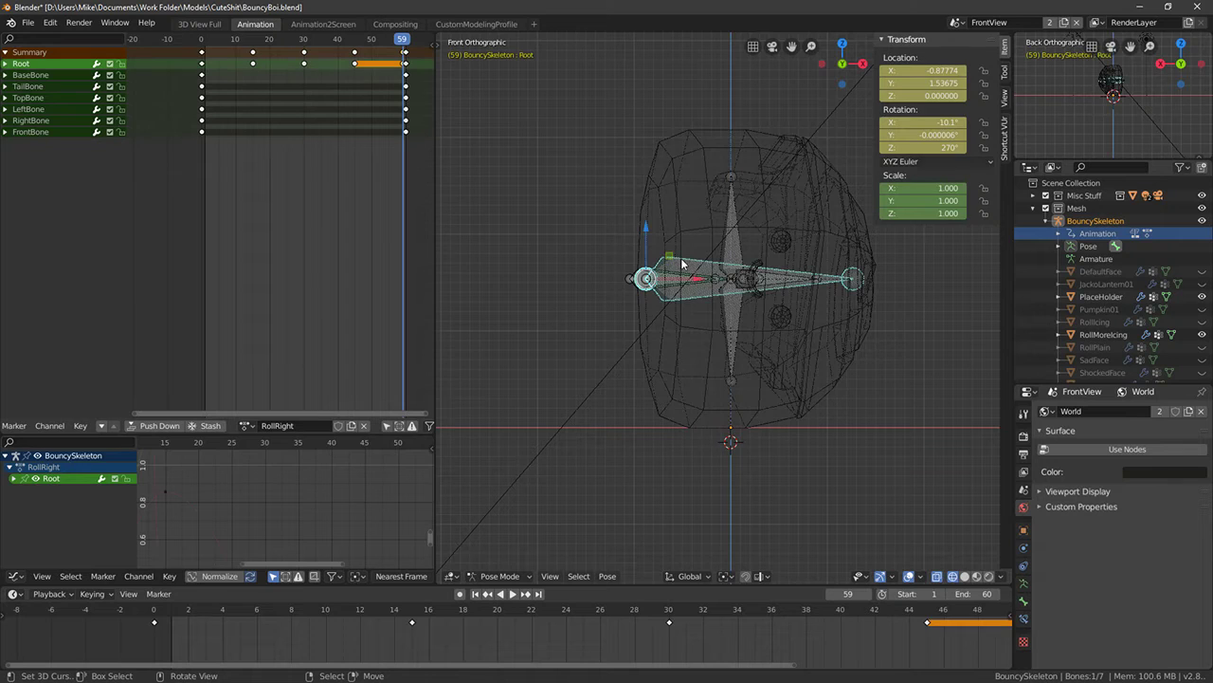
# Set the Root bone's Z rotation to 359° and move it to about X 0.01, Y 0 at frame 59
pyautogui.click(944, 151)
pyautogui.write('35')
pyautogui.press('Return')
pyautogui.press('g')
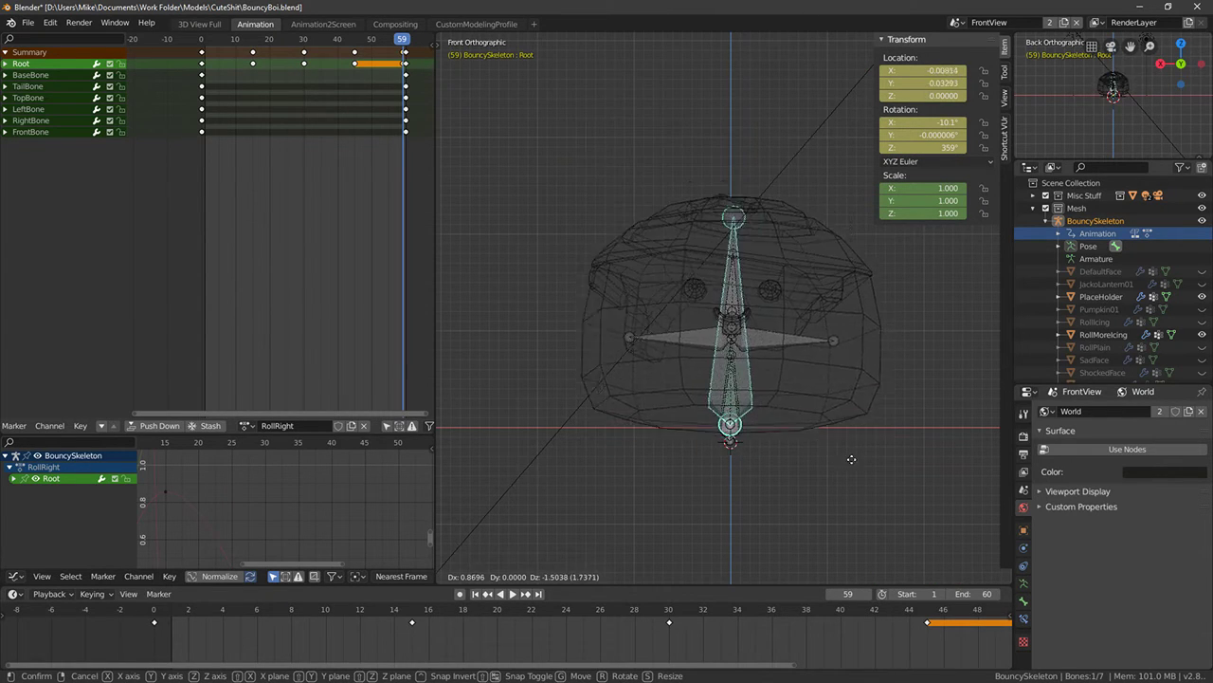
pyautogui.click(855, 458)
pyautogui.moveTo(855, 460); pyautogui.dragTo(742, 432, button='middle')
pyautogui.press('KP_1')
pyautogui.press('KP_3')
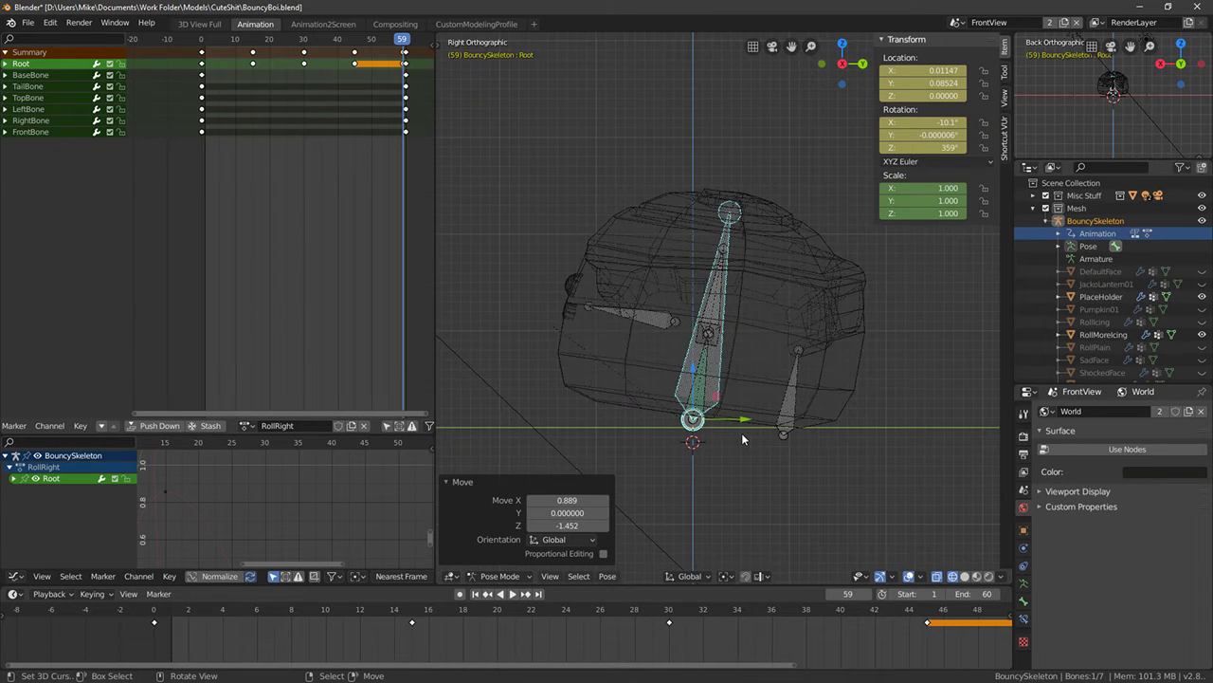
pyautogui.press('g')
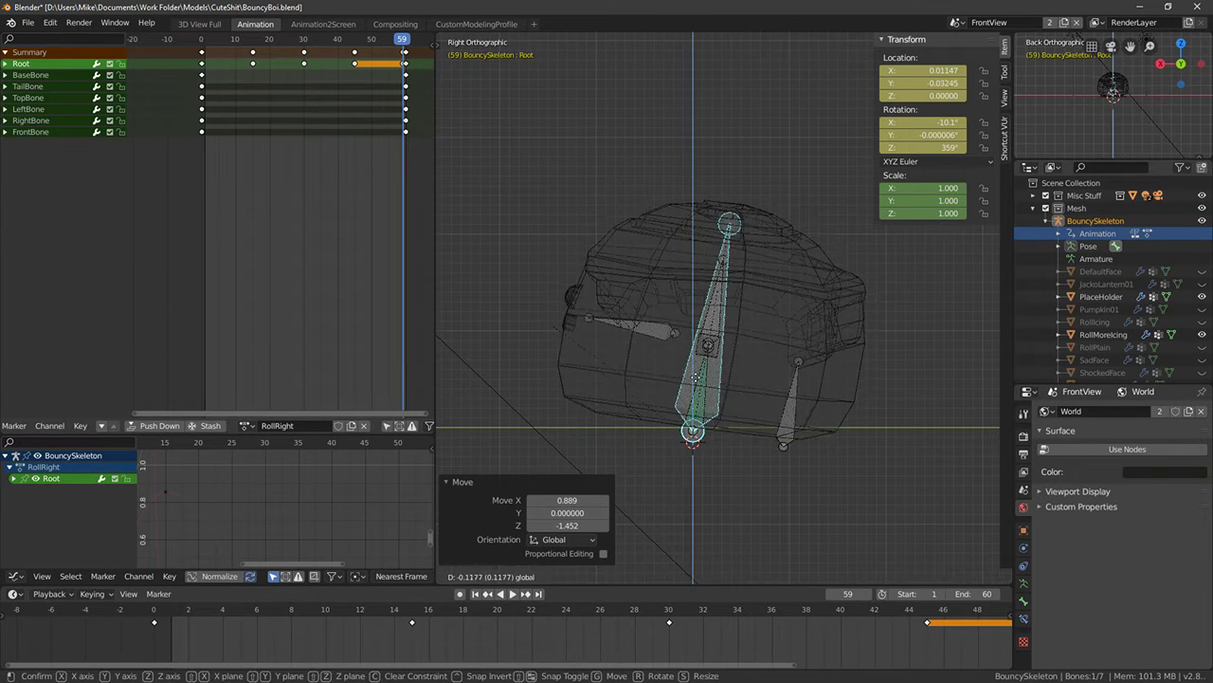
pyautogui.click(695, 376)
# Examine the Root bone's location and rotation curves for leftover forward rotation
pyautogui.scroll(-5, 269, 518)
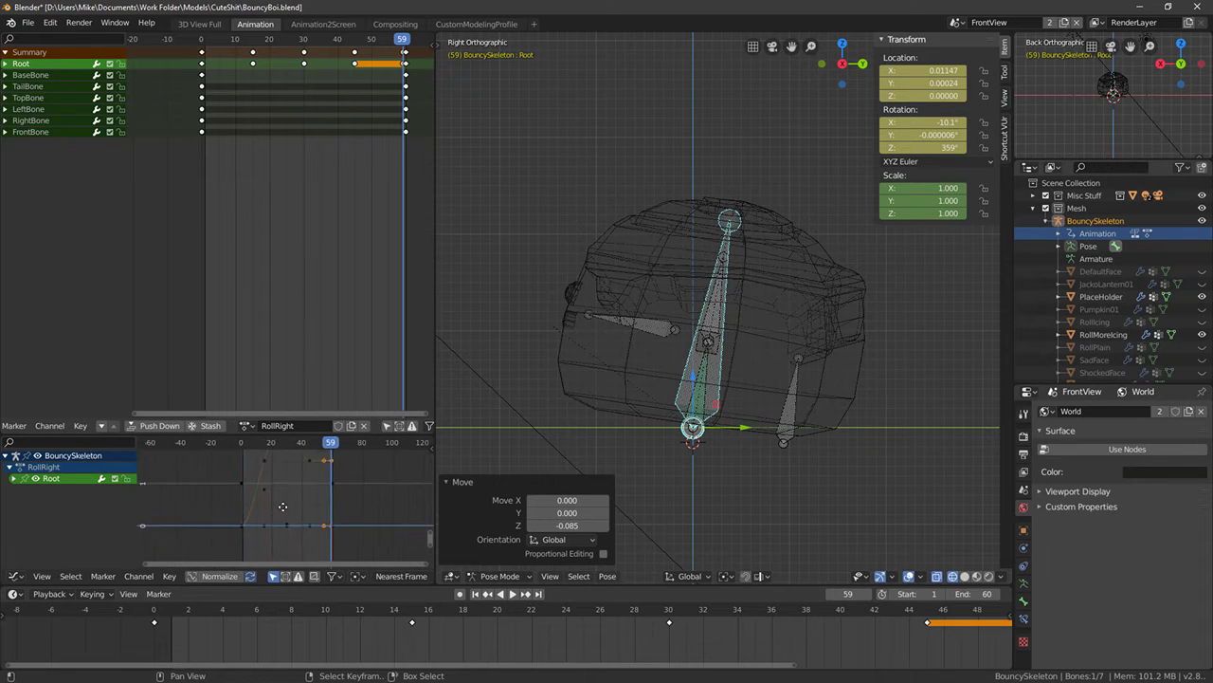
pyautogui.rightClick(273, 498)
pyautogui.moveTo(279, 503); pyautogui.dragTo(179, 472, button='middle')
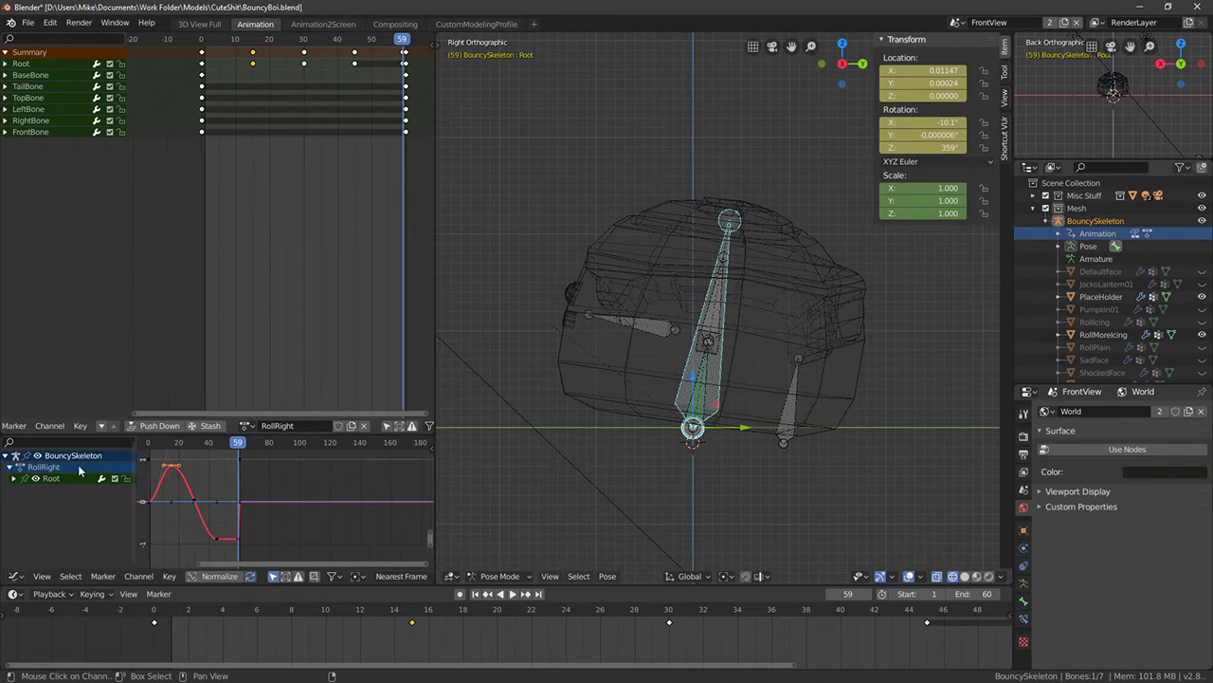
pyautogui.click(14, 479)
pyautogui.scroll(-1, 64, 511)
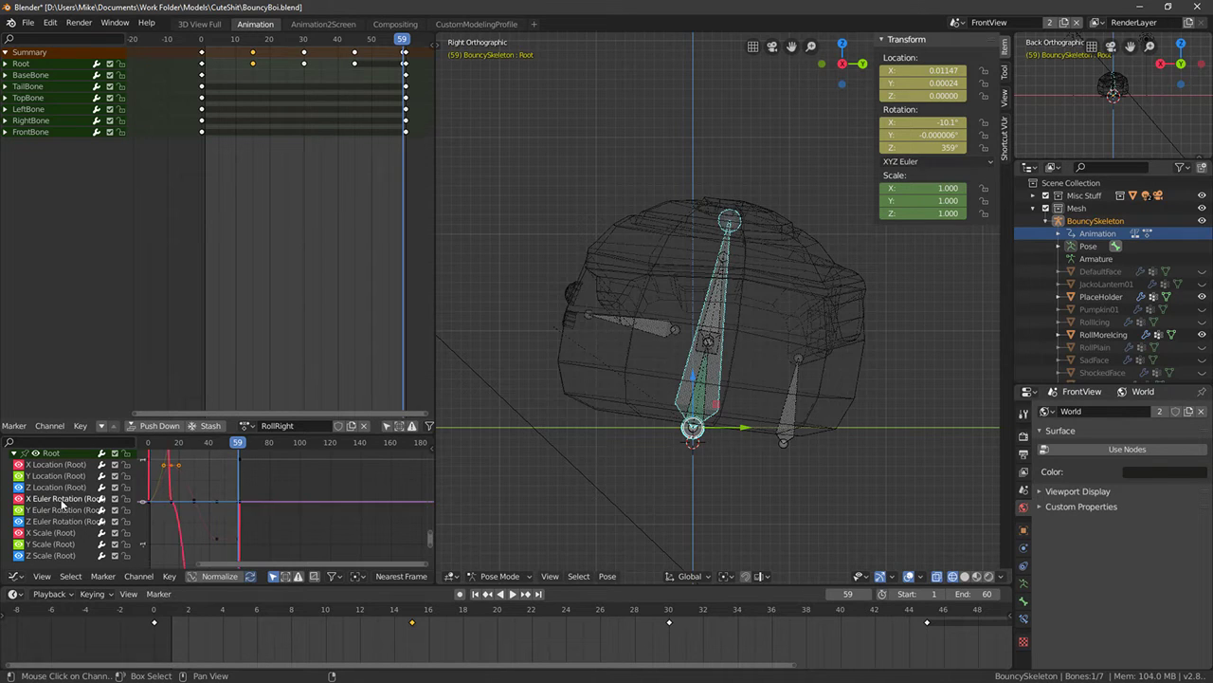
pyautogui.moveTo(274, 506); pyautogui.dragTo(308, 465, button='middle')
pyautogui.scroll(-3, 287, 486)
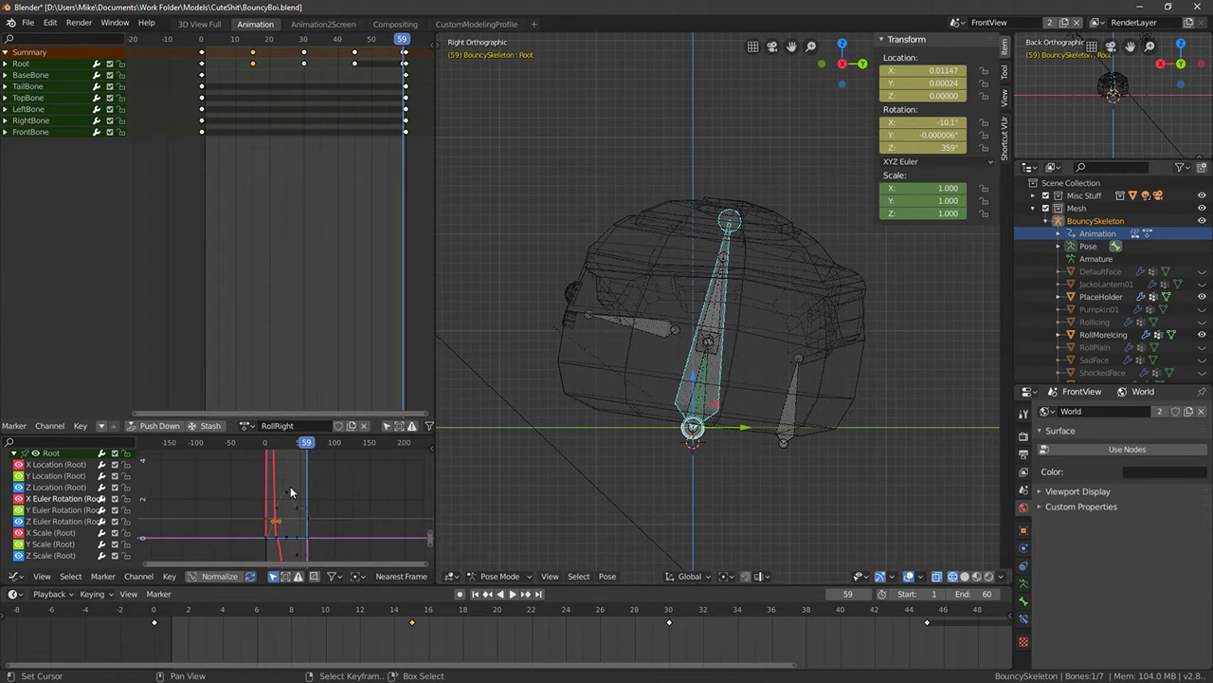
pyautogui.press('Home')
pyautogui.moveTo(277, 533); pyautogui.dragTo(235, 523, button='middle')
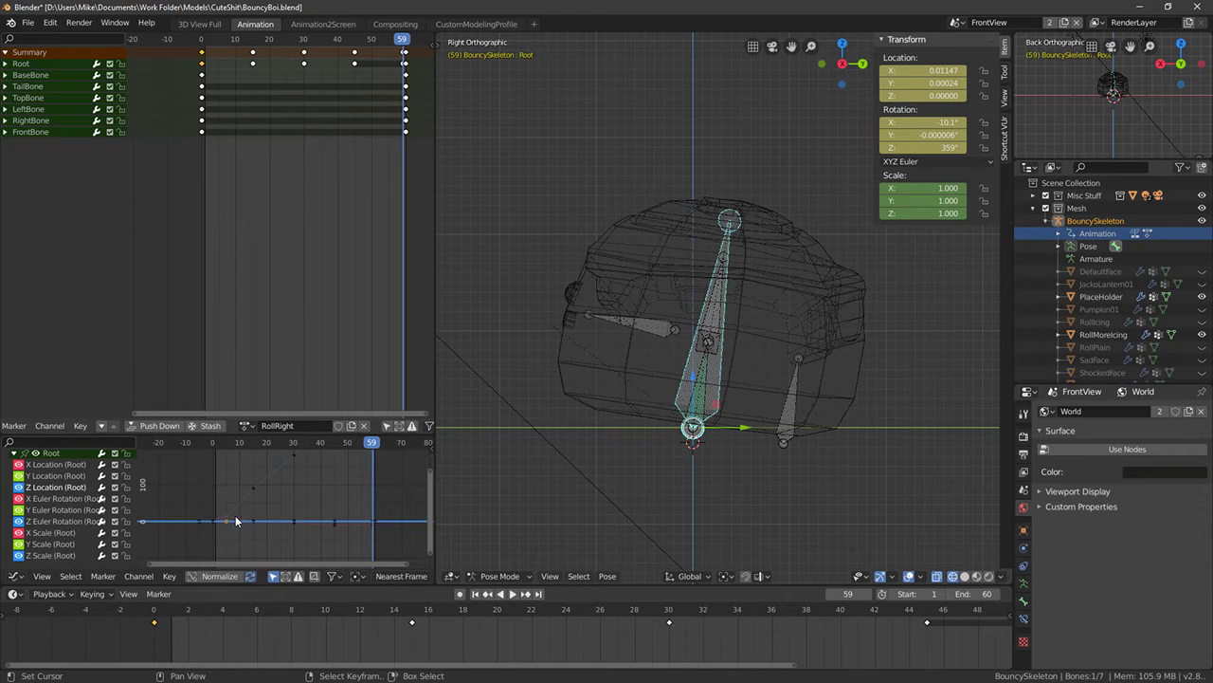
pyautogui.moveTo(212, 522); pyautogui.dragTo(241, 479, button='middle')
pyautogui.scroll(4, 245, 498)
pyautogui.press('g')
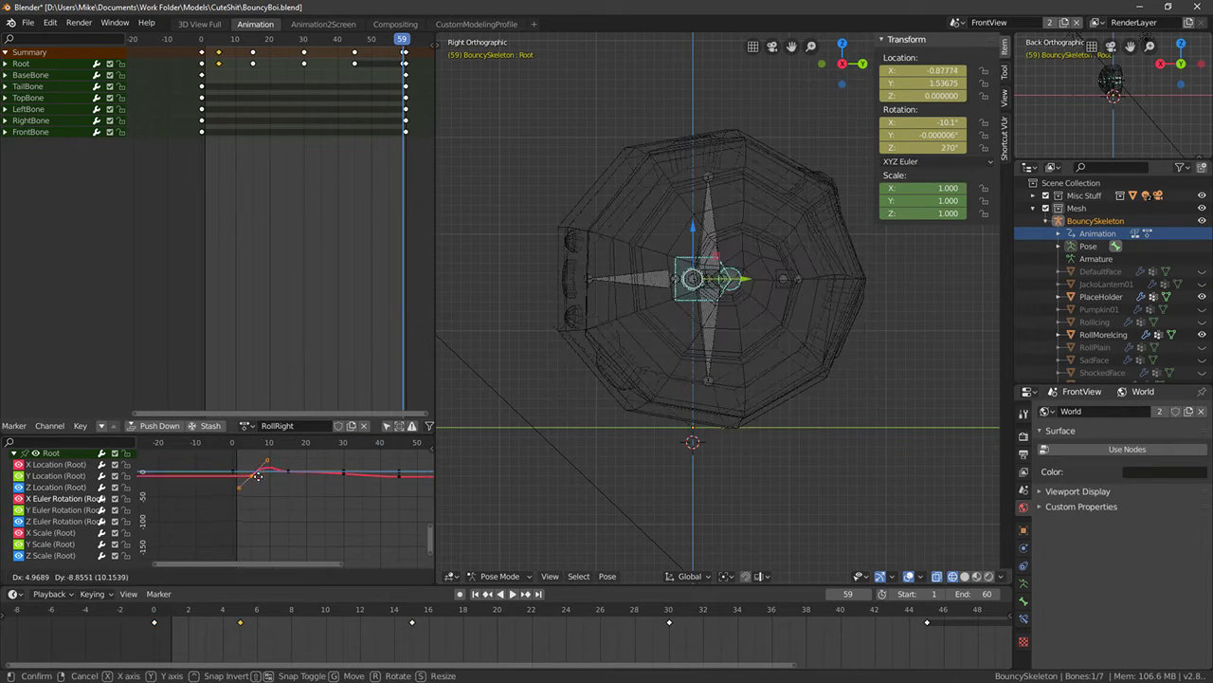
pyautogui.rightClick(250, 474)
pyautogui.moveTo(281, 468); pyautogui.dragTo(252, 474)
pyautogui.press('g')
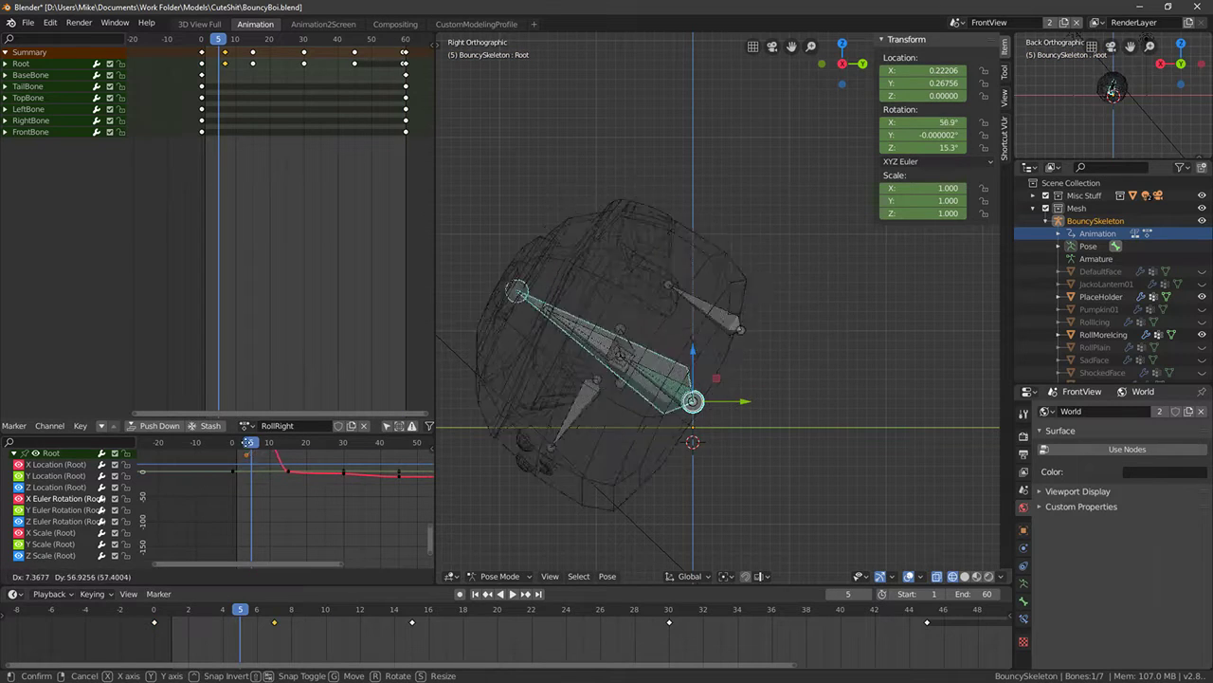
pyautogui.rightClick(269, 486)
# Delete the Root bone's X Euler Rotation channel from the RollRight action
pyautogui.scroll(6, 267, 488)
pyautogui.moveTo(287, 492); pyautogui.dragTo(283, 529, button='middle')
pyautogui.click(5, 63)
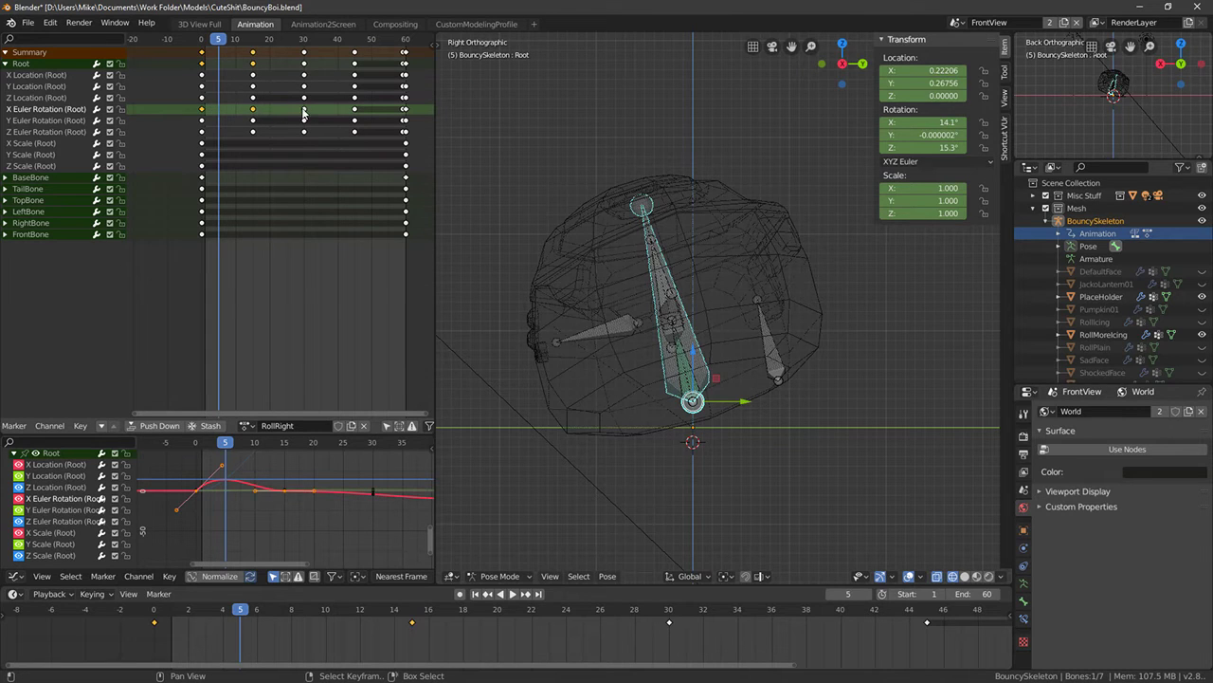
pyautogui.press('Delete')
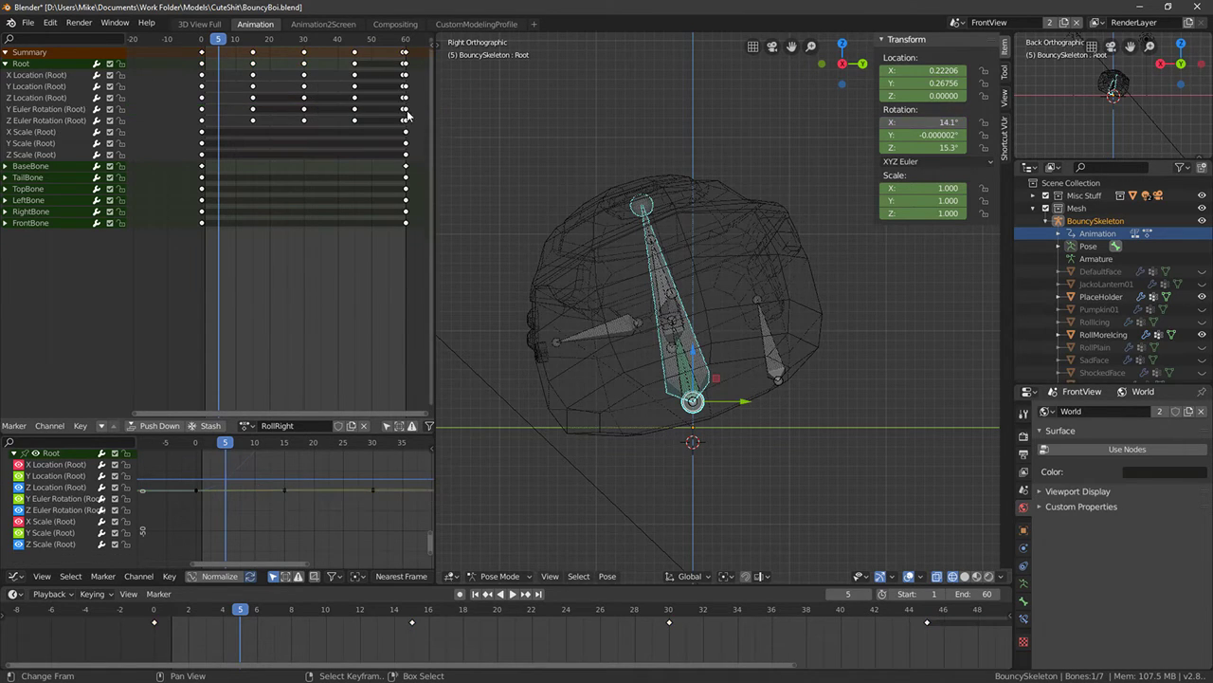
pyautogui.press('space')
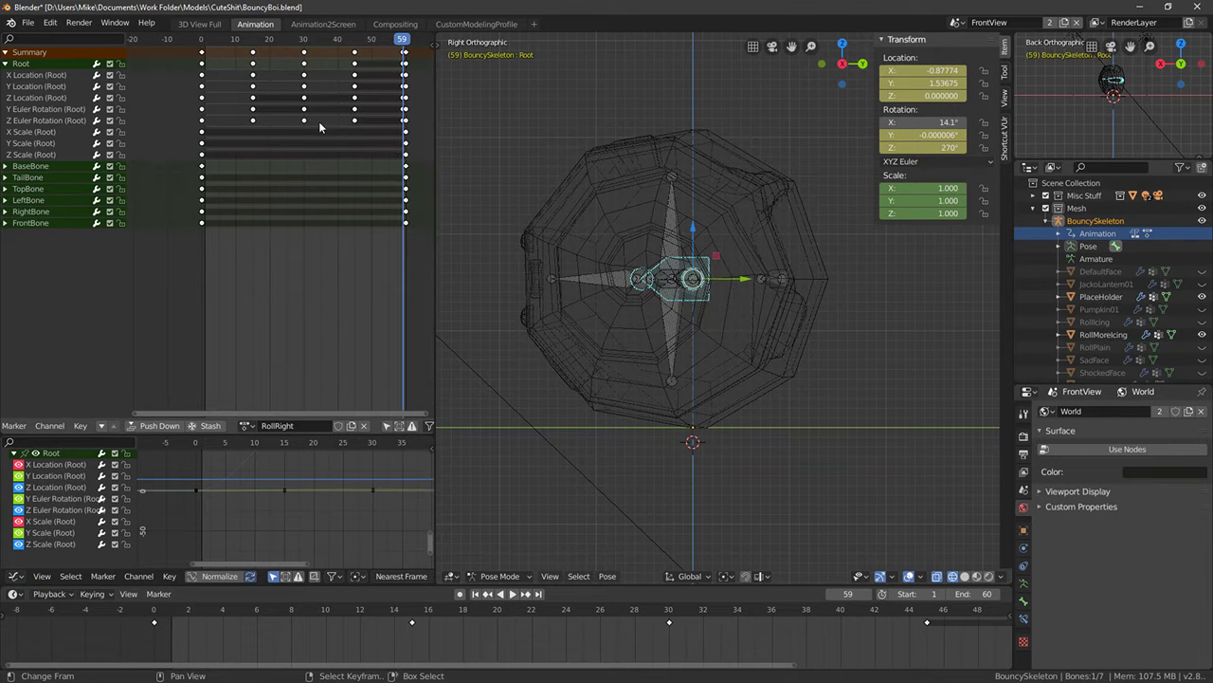
# At frame 0, clear the Root bone's rotation and insert a LocRot keyframe
pyautogui.moveTo(689, 280); pyautogui.dragTo(709, 256, button='middle')
pyautogui.scroll(-4, 716, 262)
pyautogui.press('KP_1')
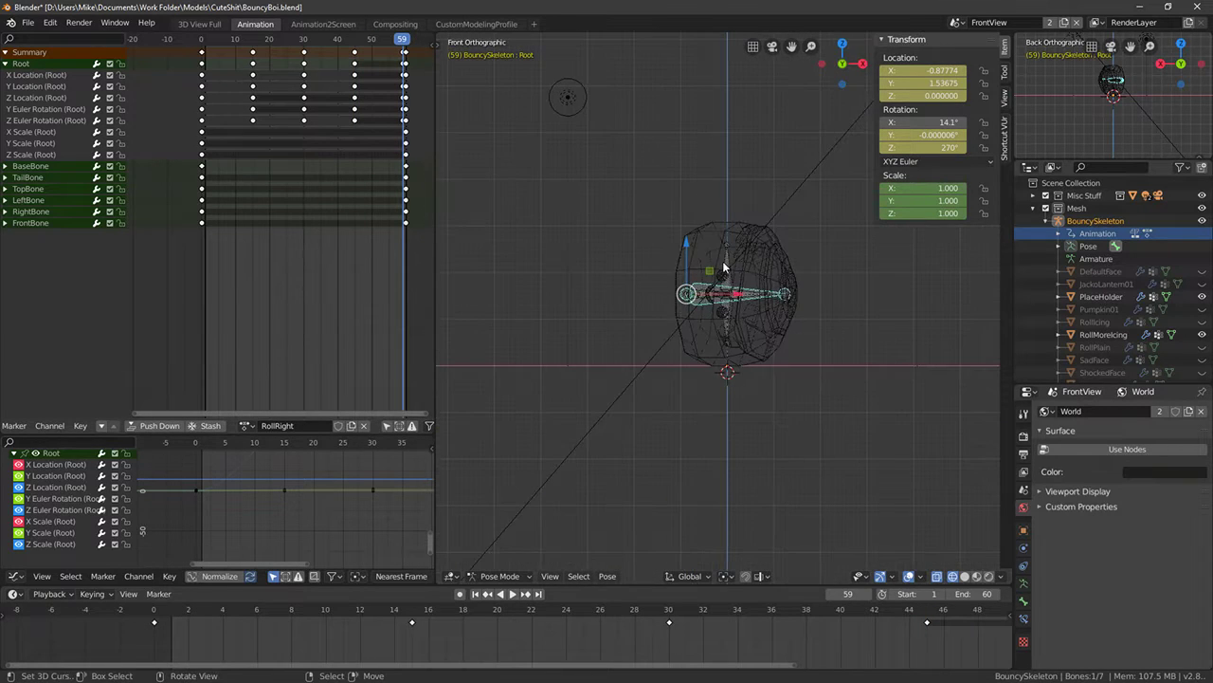
pyautogui.moveTo(201, 114); pyautogui.dragTo(138, 108)
pyautogui.hotkey('alt', 'a')
pyautogui.rightClick(731, 303)
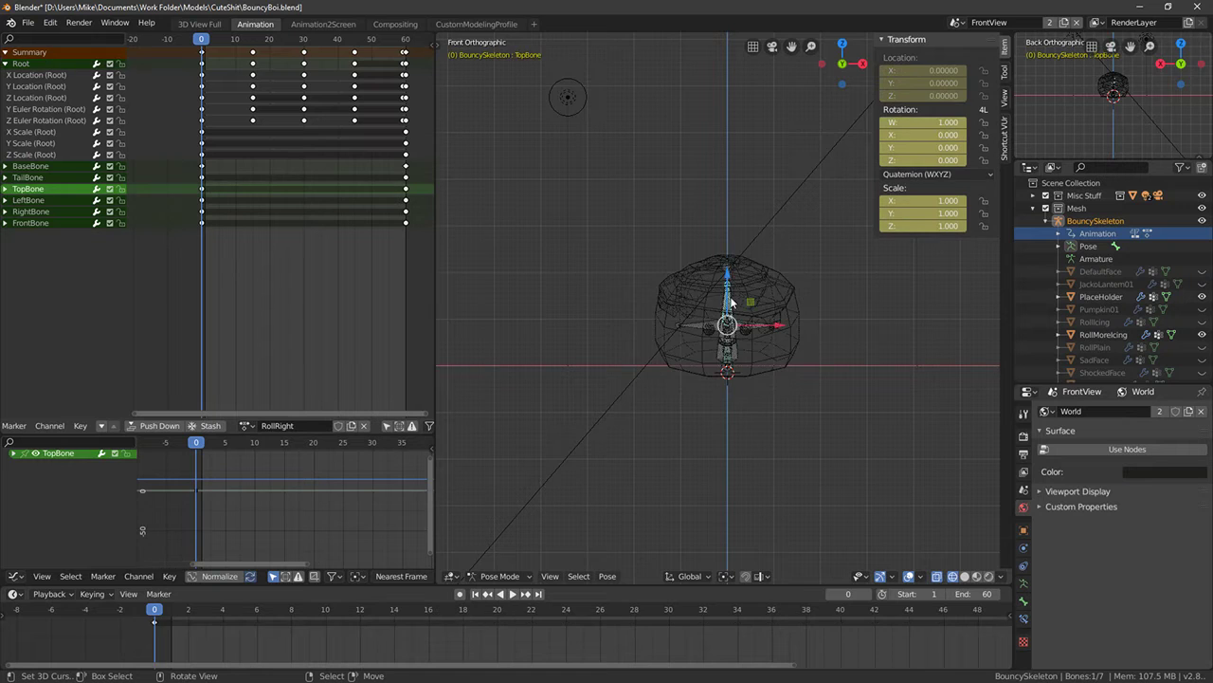
pyautogui.moveTo(730, 302); pyautogui.dragTo(733, 350, button='middle')
pyautogui.click(734, 349)
pyautogui.click(731, 351)
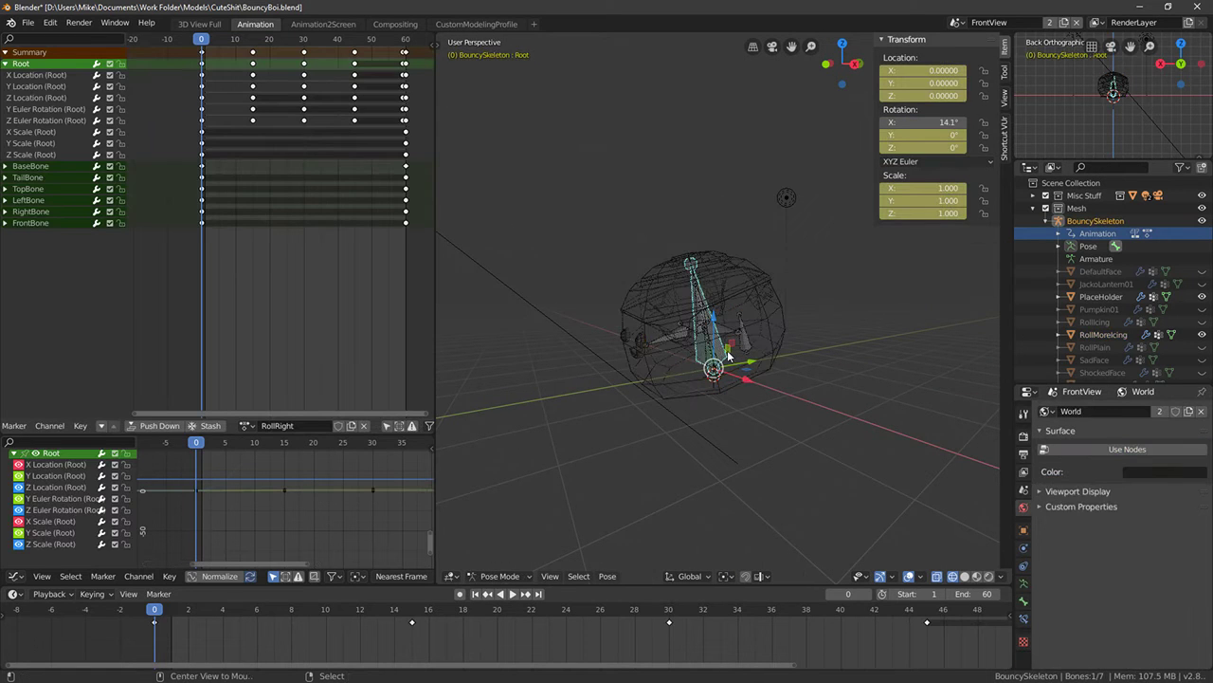
pyautogui.hotkey('alt', 'r')
pyautogui.press('i')
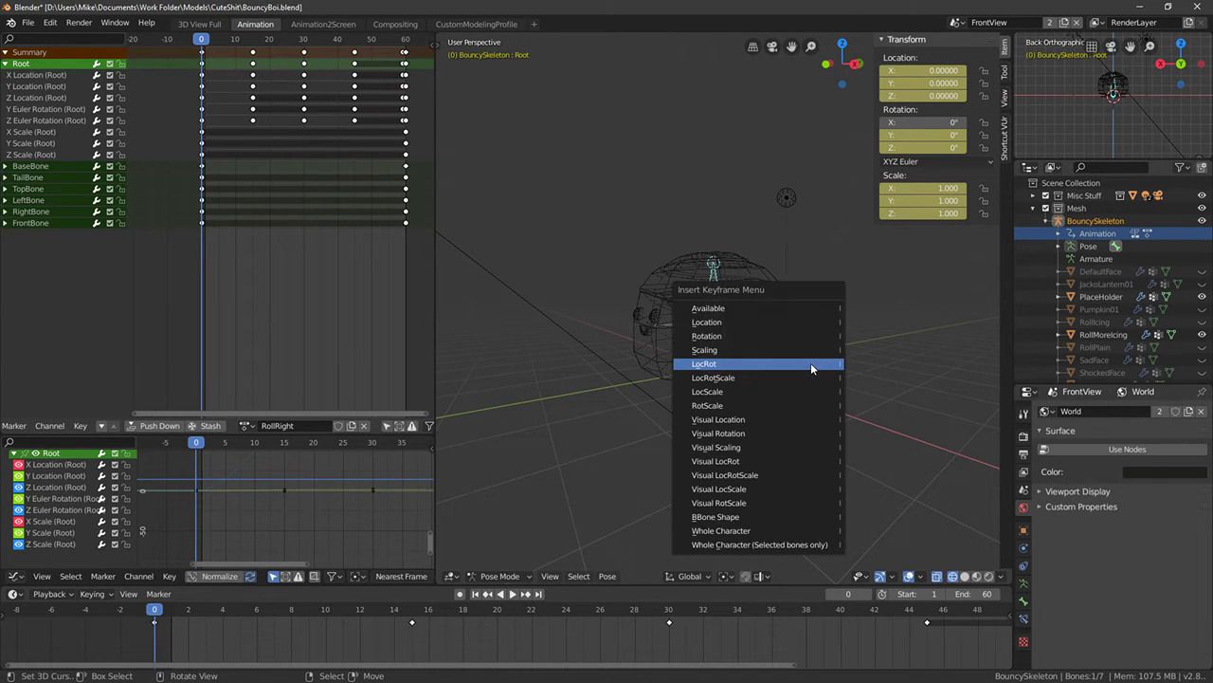
pyautogui.click(810, 362)
pyautogui.press('KP_1')
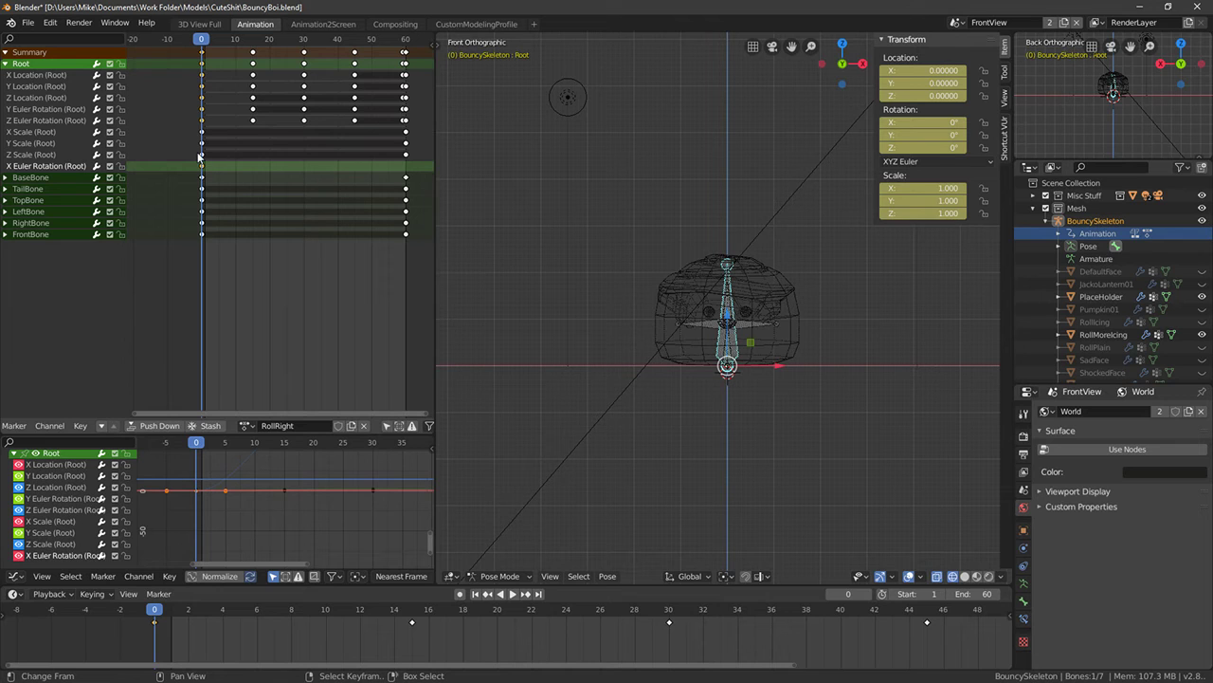
# Duplicate the frame 0 keyframes of all bones to frame 60 and collapse the Root bone's channels
pyautogui.moveTo(199, 54); pyautogui.dragTo(394, 64)
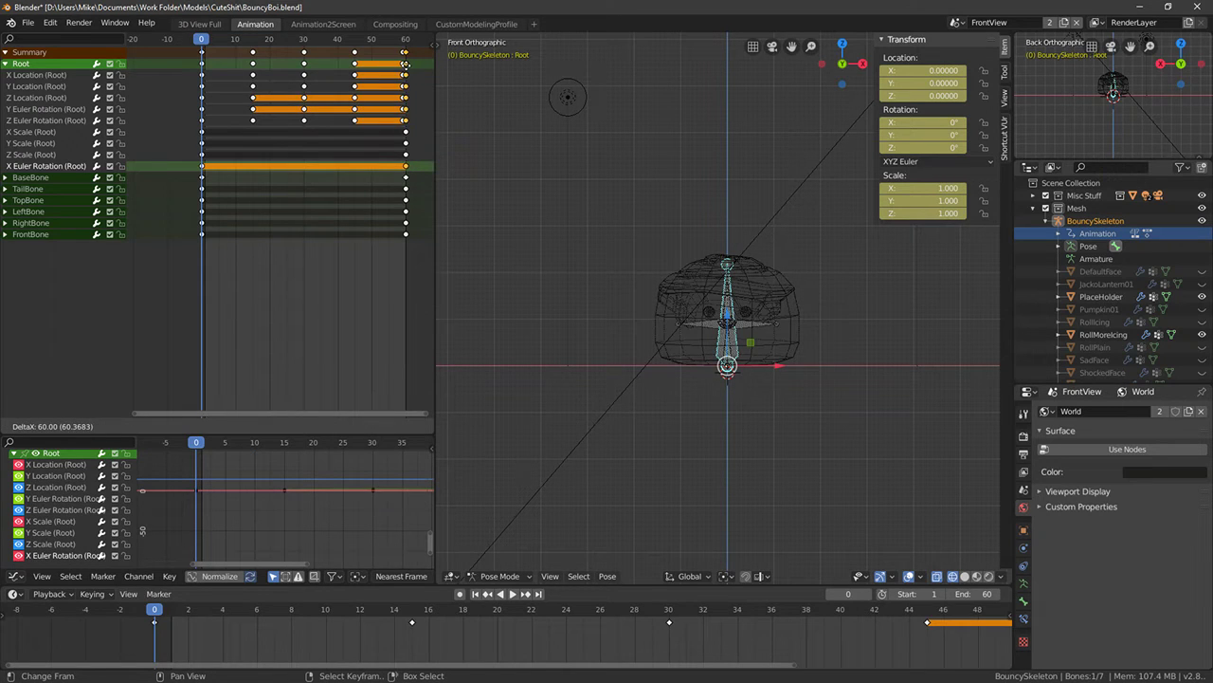
pyautogui.rightClick(363, 65)
pyautogui.click(142, 82)
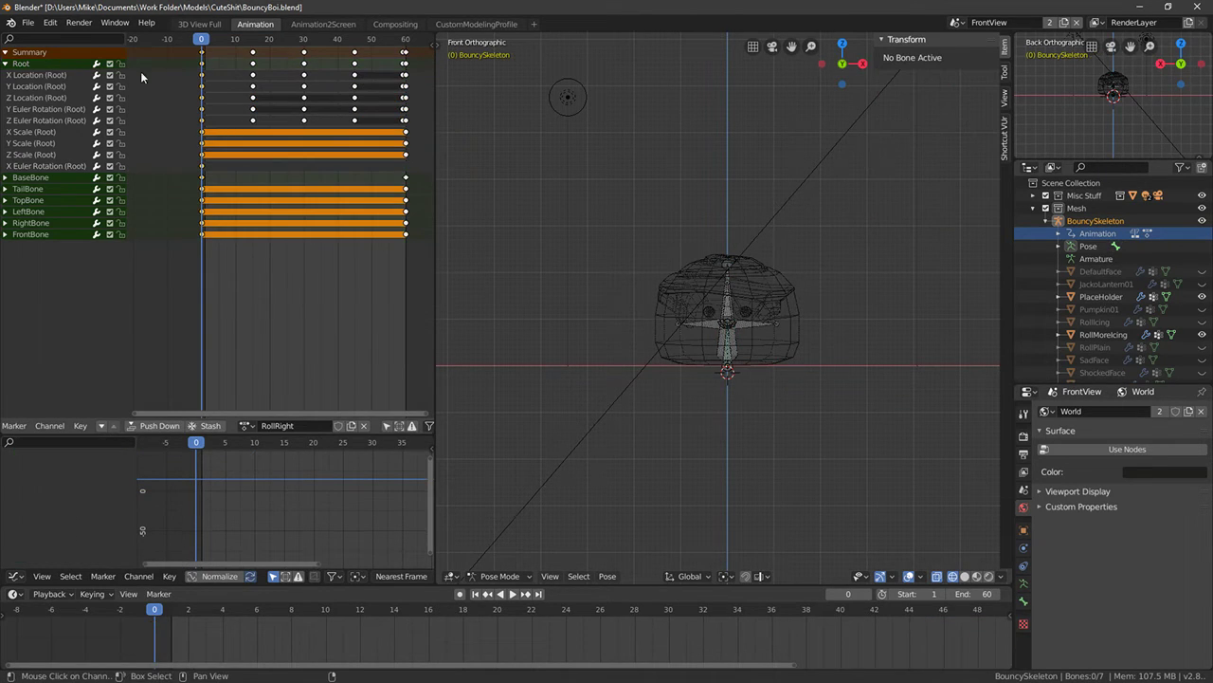
pyautogui.press('g')
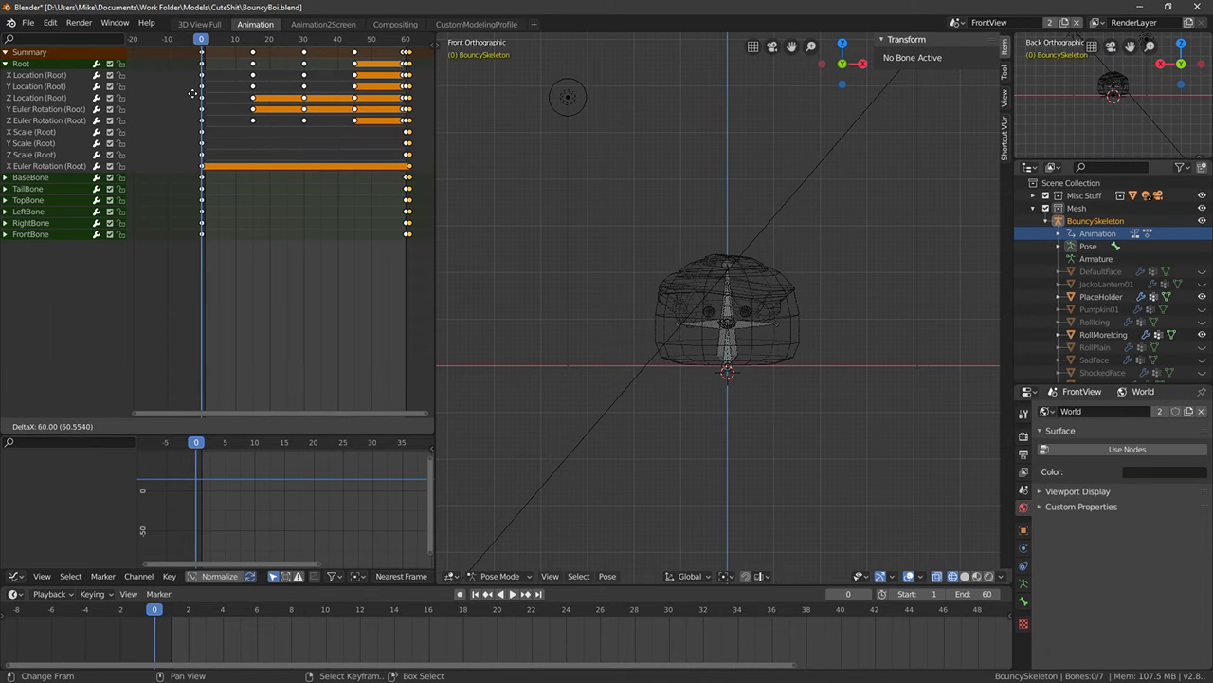
pyautogui.click(193, 92)
pyautogui.click(6, 63)
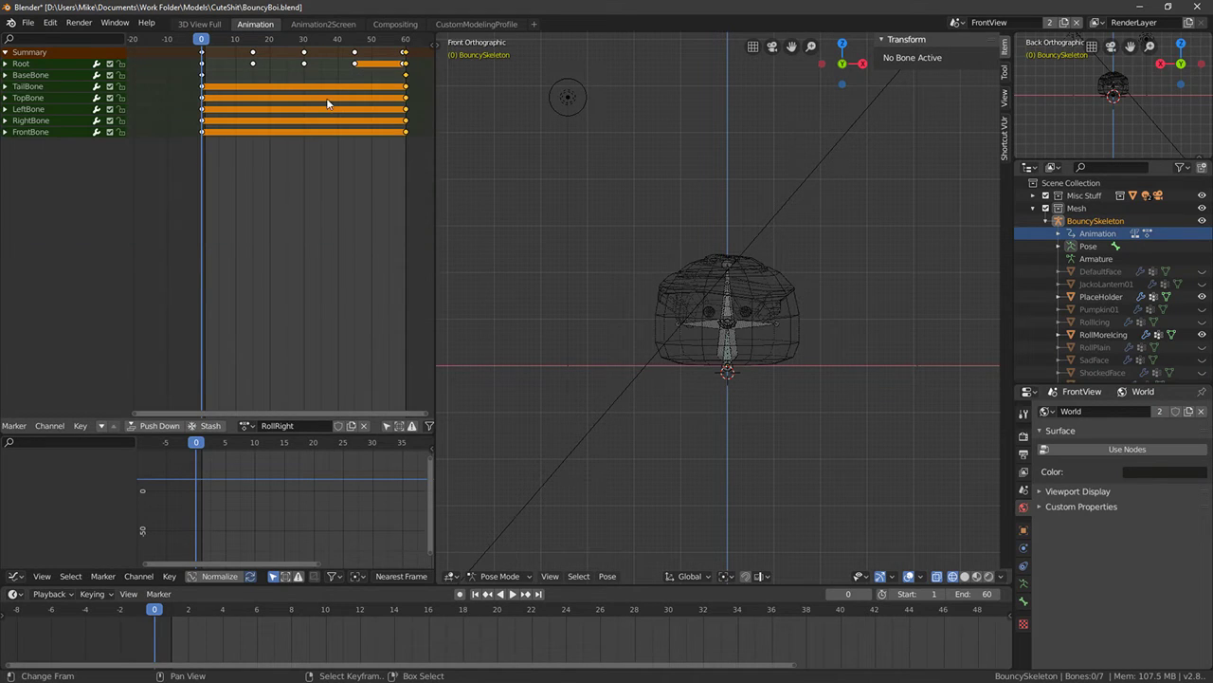
# At frame 59, set the Root bone's Z rotation to 359°, clear its location, and insert a LocRot keyframe
pyautogui.press('space')
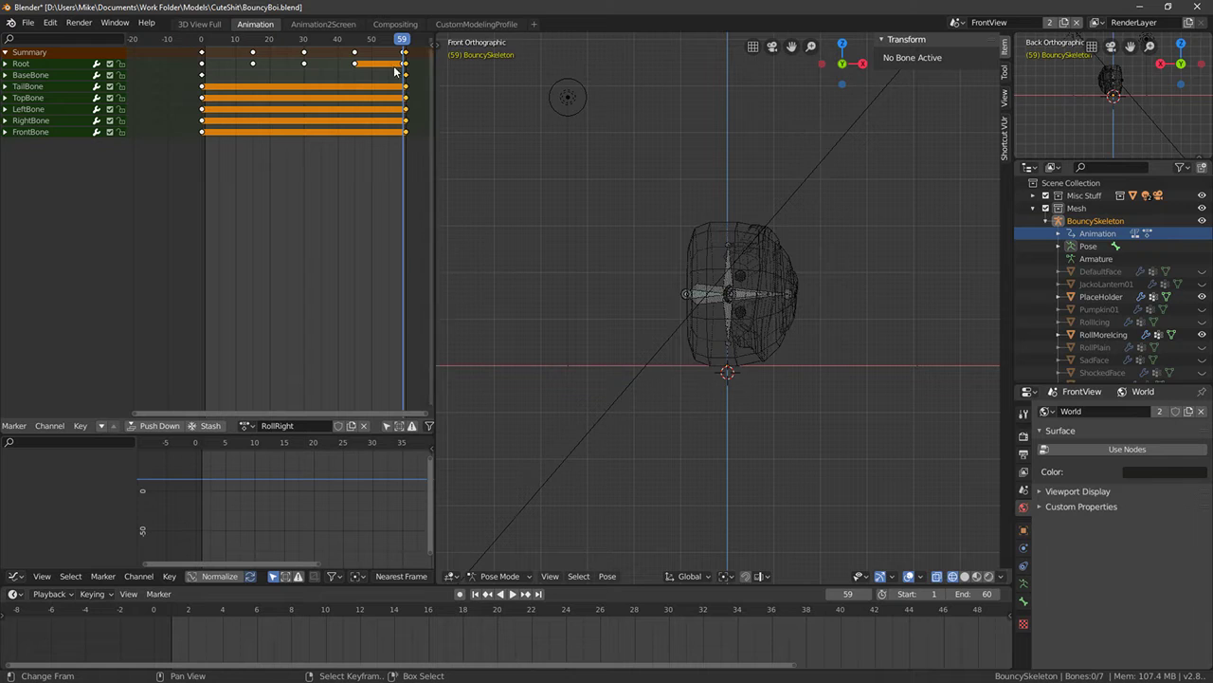
pyautogui.click(402, 68)
pyautogui.press('t')
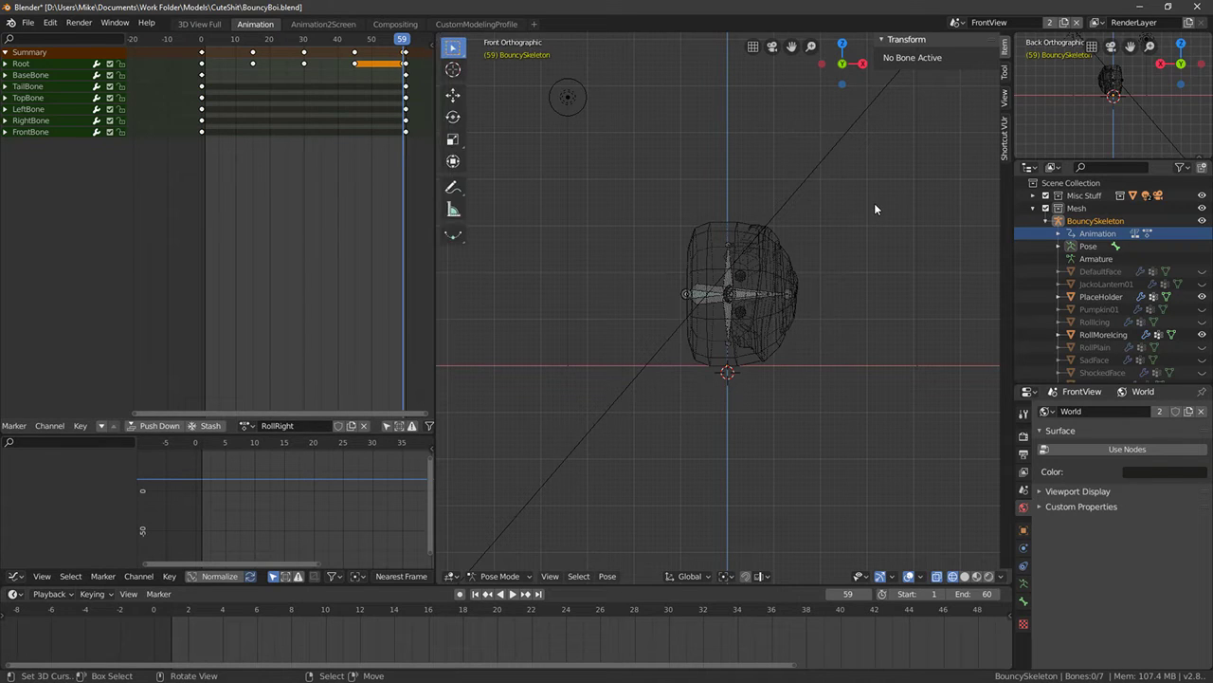
pyautogui.press('t')
pyautogui.press('n')
pyautogui.press('n')
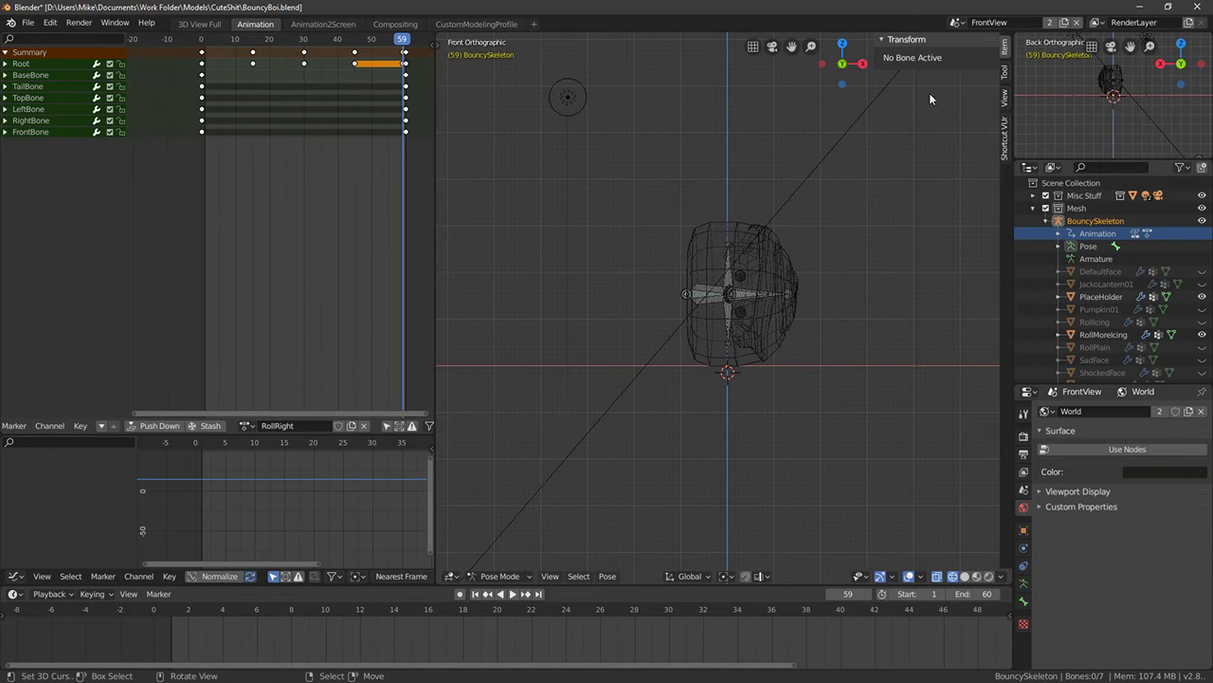
pyautogui.click(713, 294)
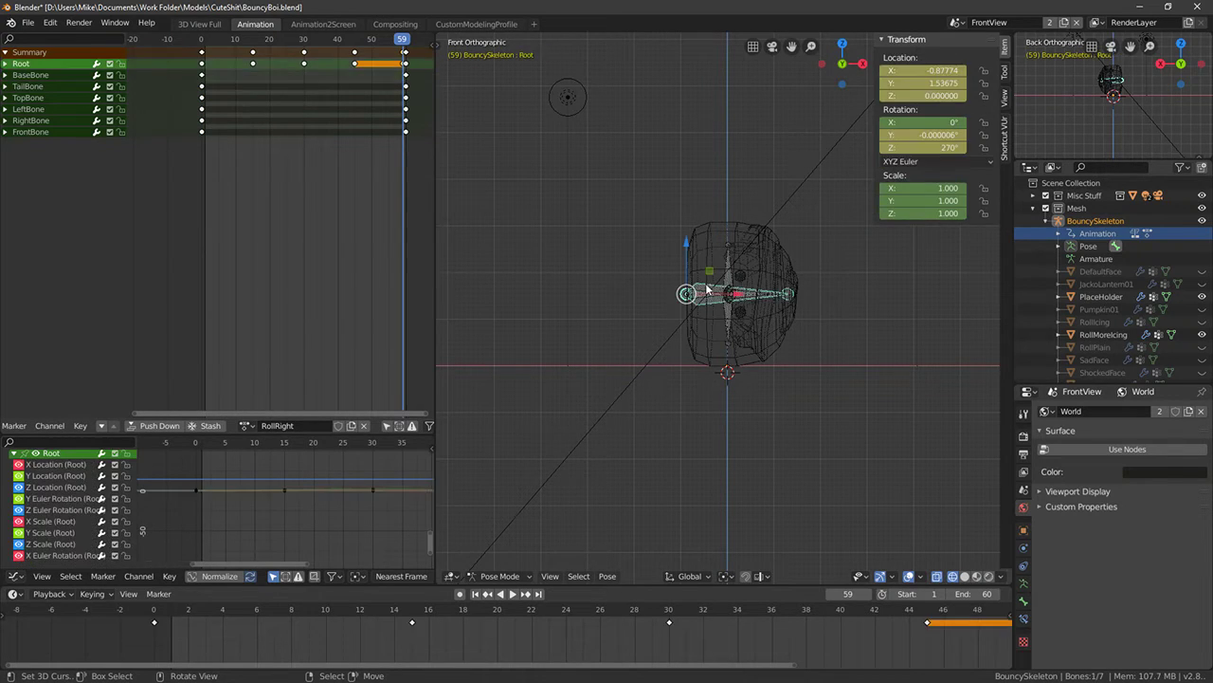
pyautogui.click(937, 148)
pyautogui.write('35')
pyautogui.press('Return')
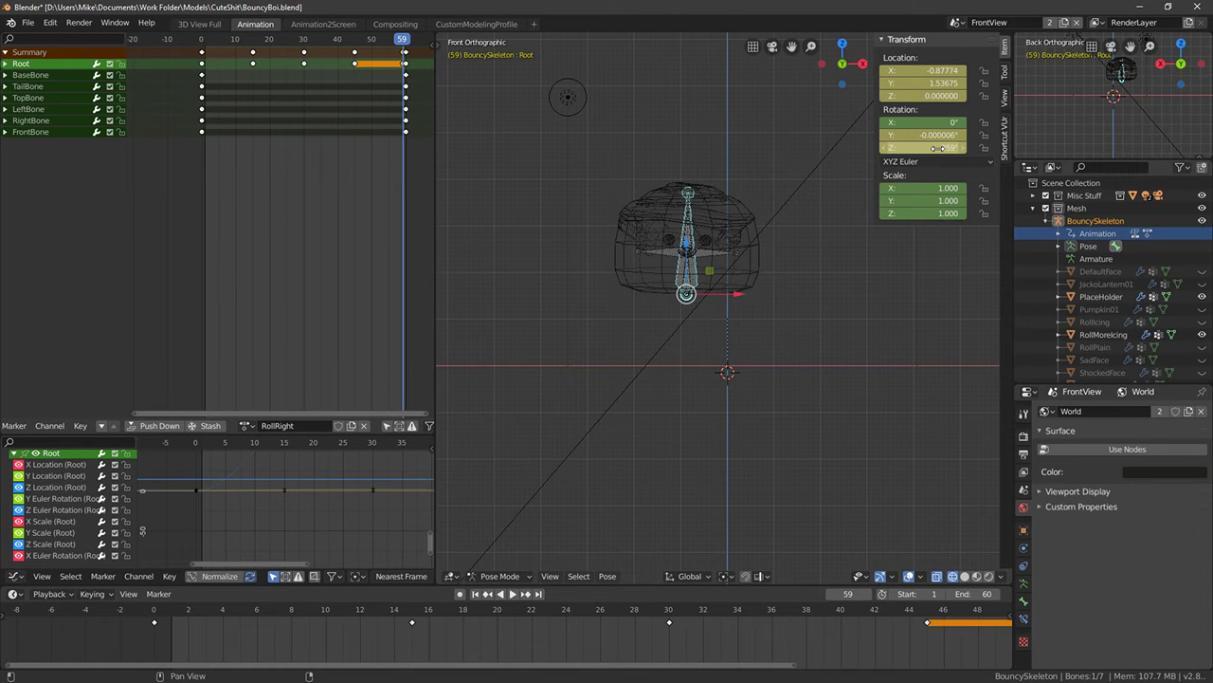
pyautogui.press('g')
pyautogui.rightClick(747, 376)
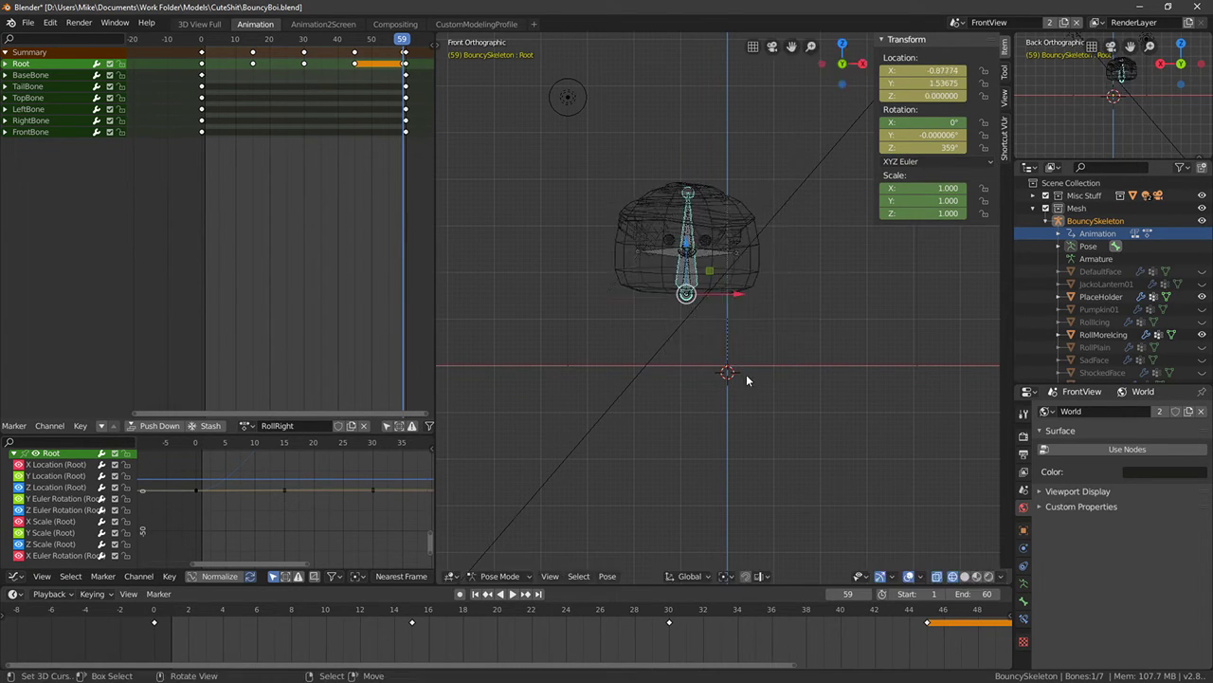
pyautogui.hotkey('alt', 'g')
pyautogui.press('i')
pyautogui.click(815, 369)
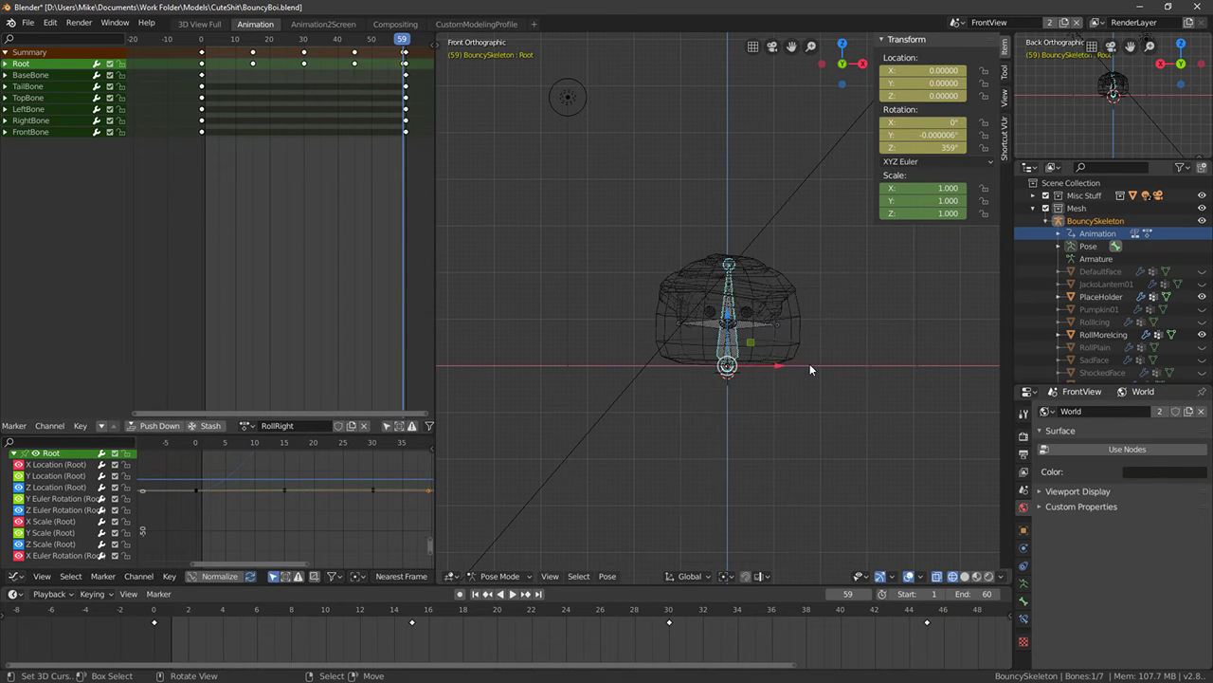
# Play back the roll, scale the BaseBone to 0.865 along the global Z axis at frame 15, and insert a keyframe
pyautogui.press('space')
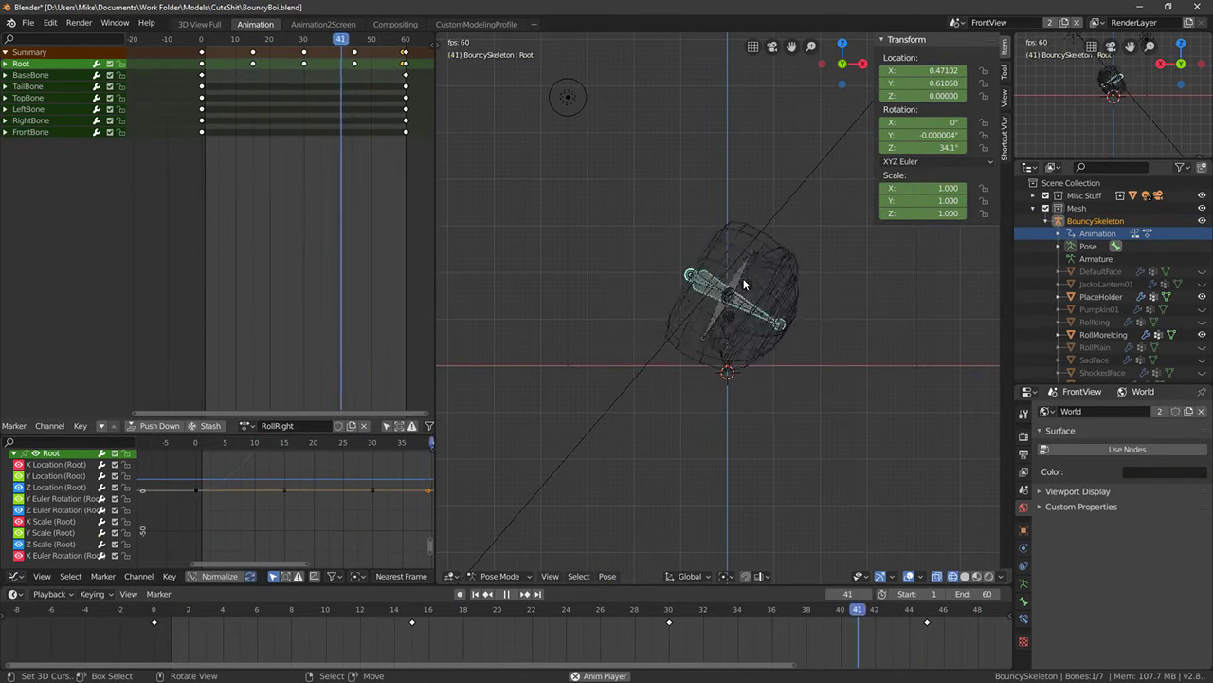
pyautogui.press('Escape')
pyautogui.moveTo(202, 123); pyautogui.dragTo(252, 124)
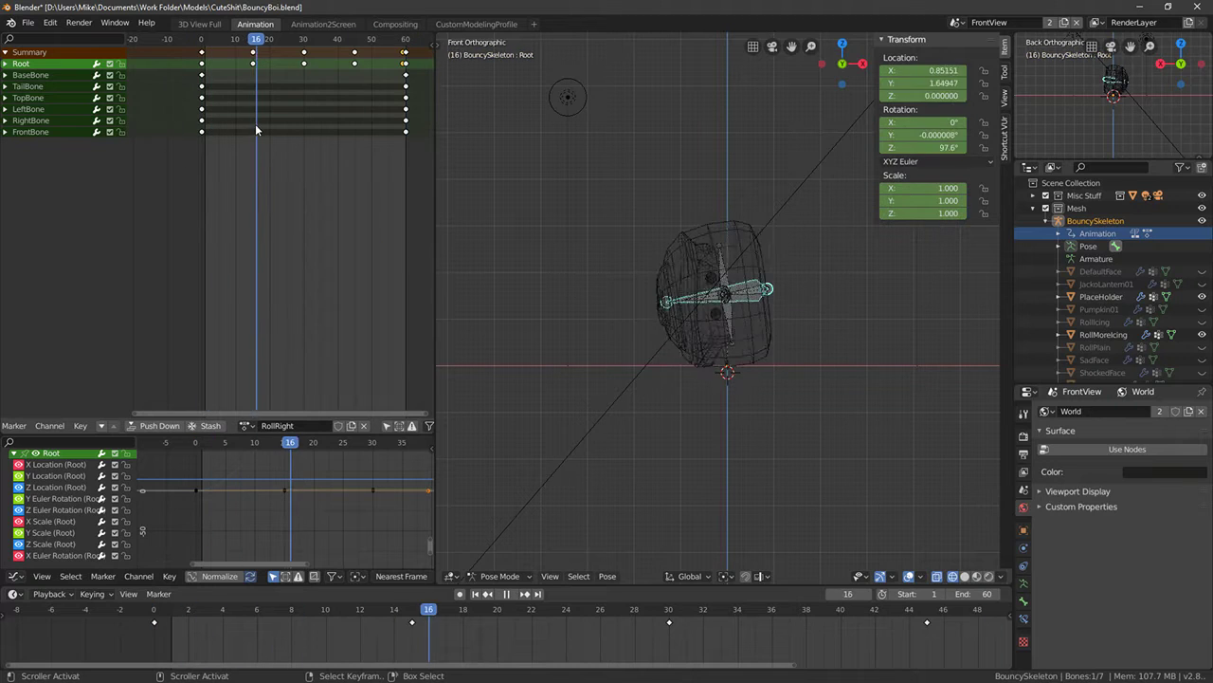
pyautogui.click(748, 297)
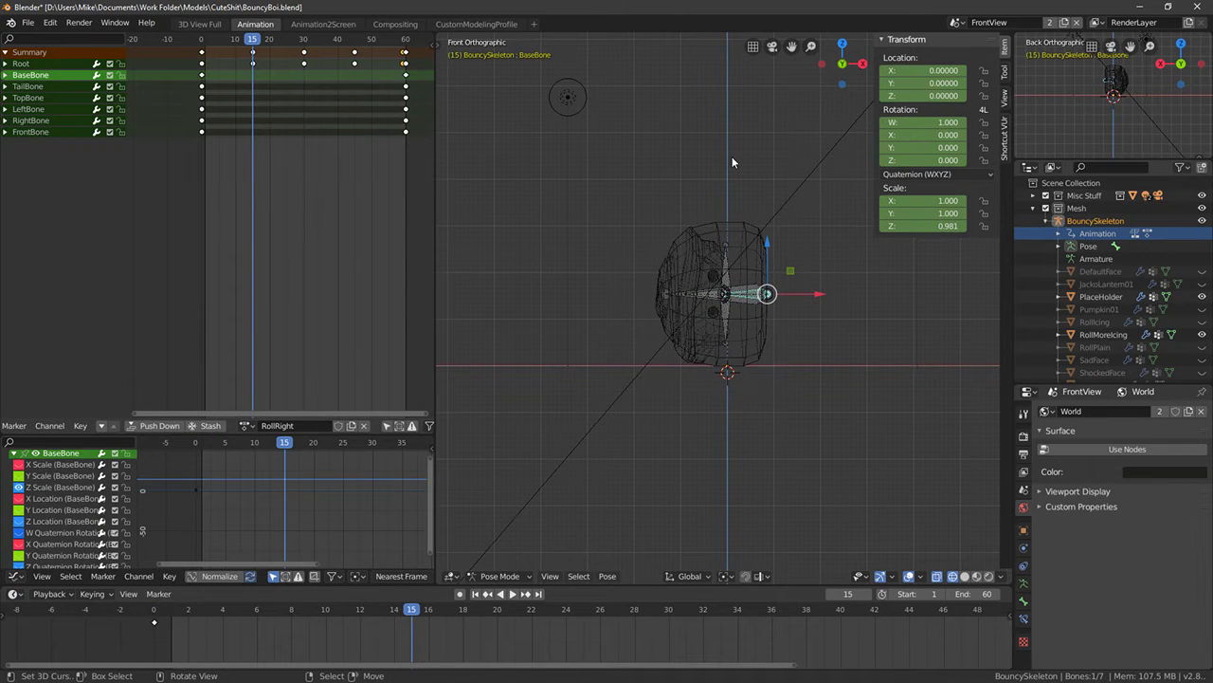
pyautogui.press('s')
pyautogui.press('z')
pyautogui.click(732, 181)
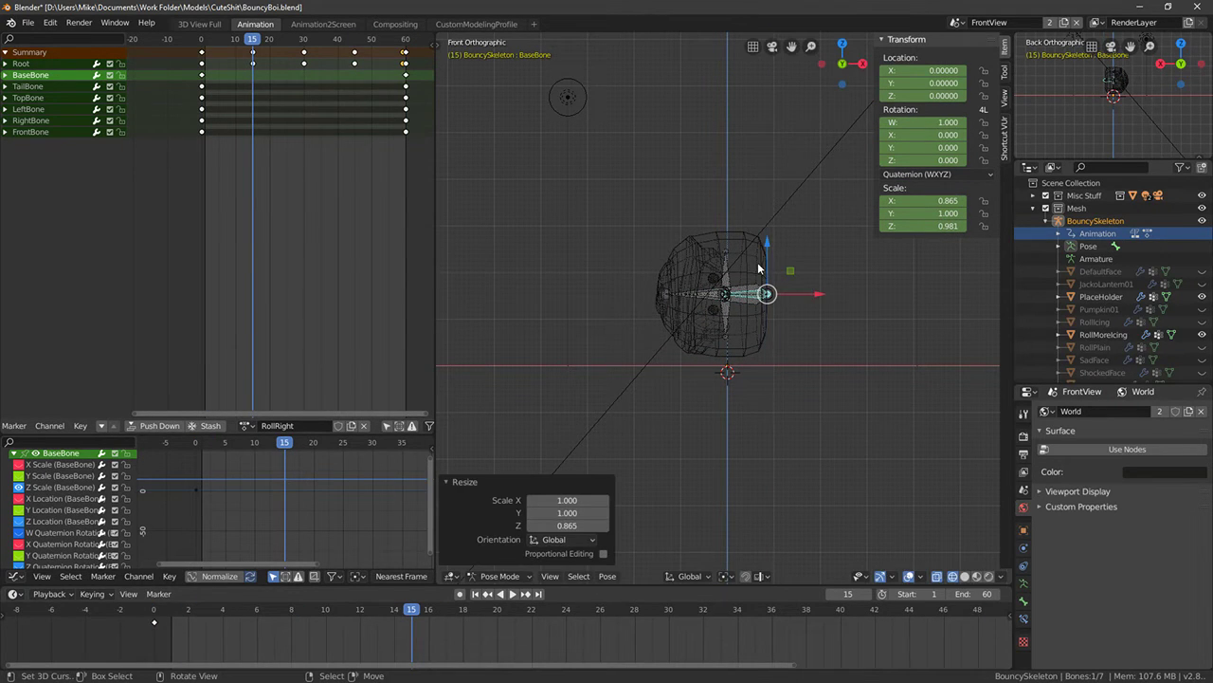
pyautogui.press('s')
pyautogui.press('z')
pyautogui.rightClick(771, 226)
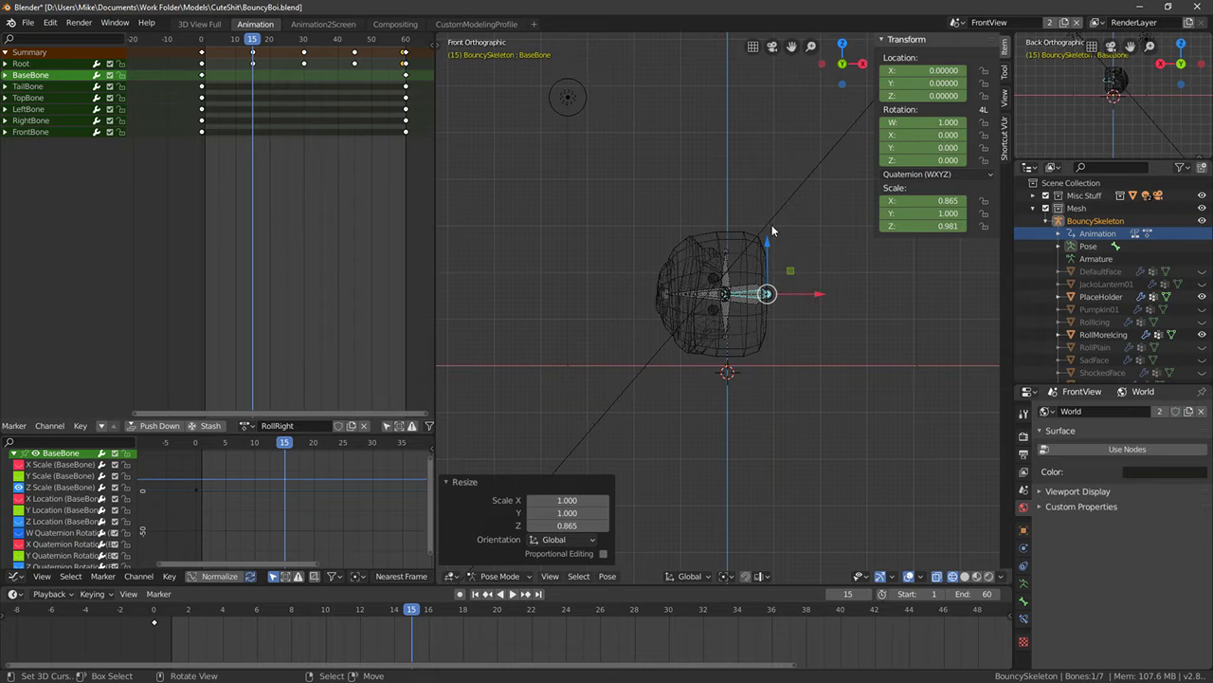
pyautogui.press('i')
pyautogui.click(836, 237)
pyautogui.click(202, 76)
pyautogui.hotkey('shift', 'd')
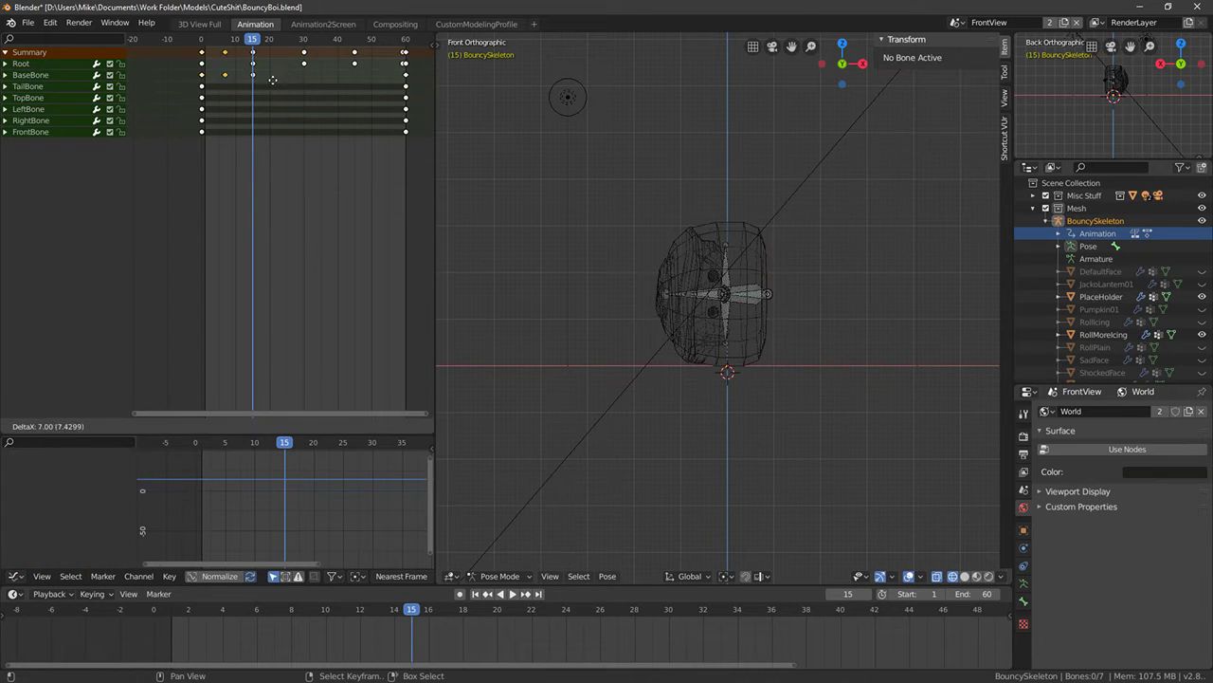
pyautogui.press('Escape')
pyautogui.press('space')
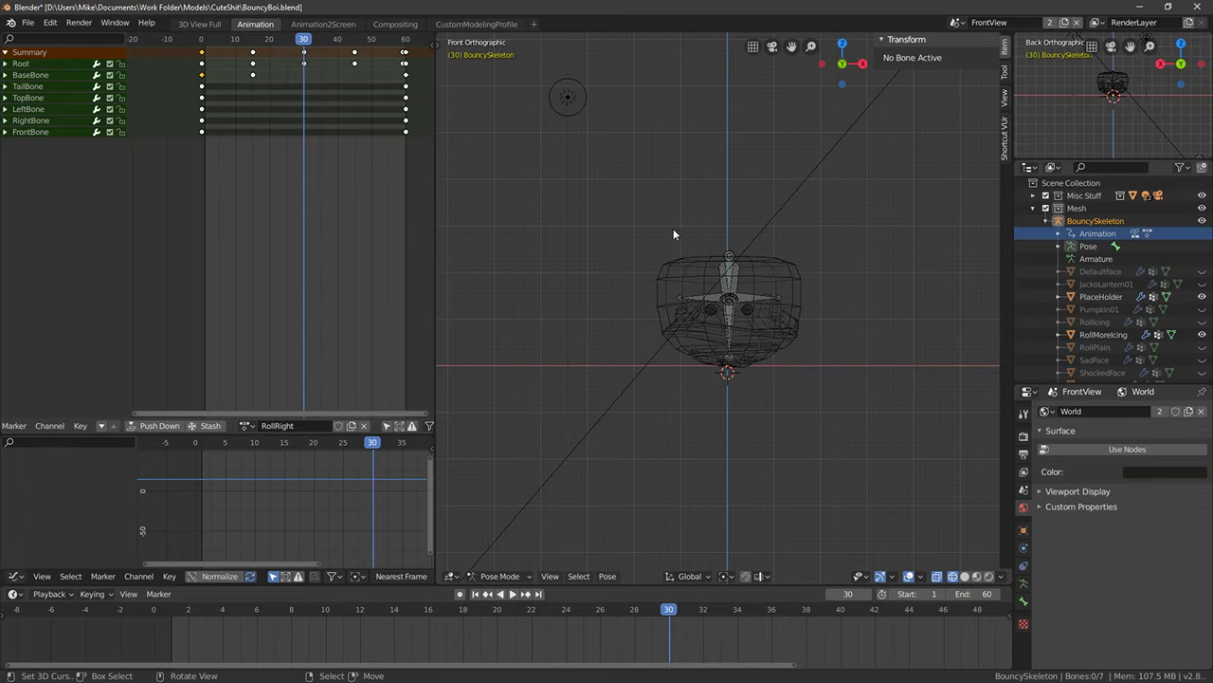
# At frame 30, clear the BaseBone's scale and insert a LocRot keyframe
pyautogui.click(730, 268)
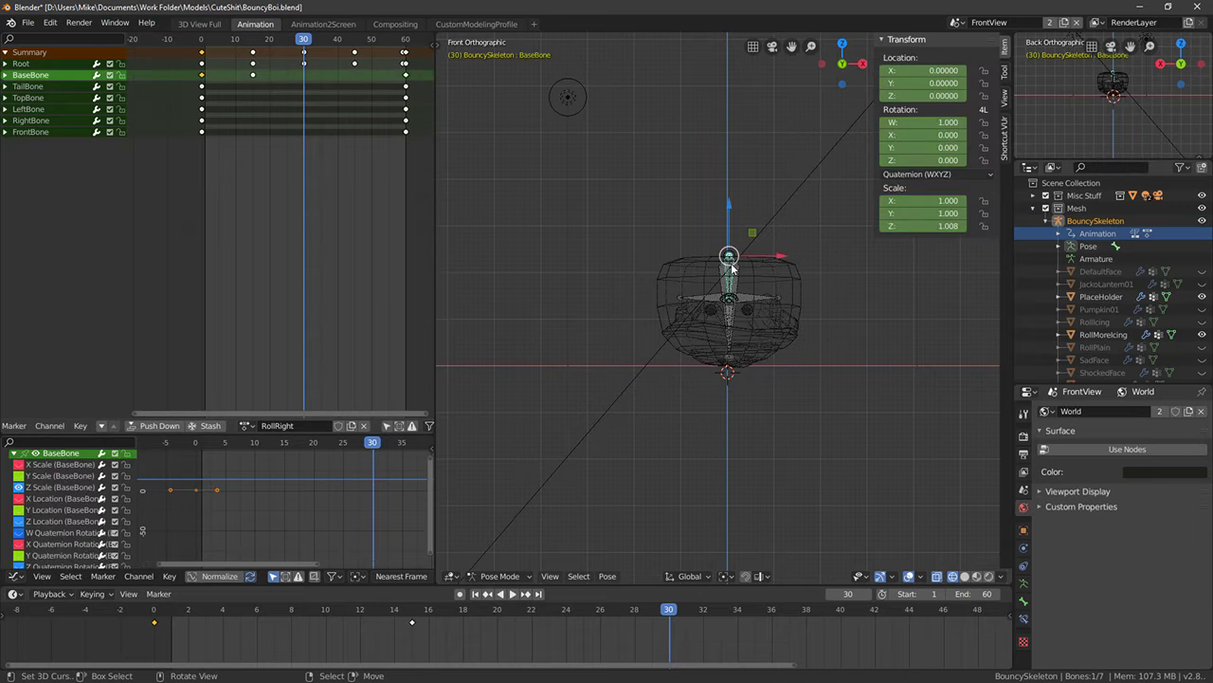
pyautogui.press('i')
pyautogui.click(793, 271)
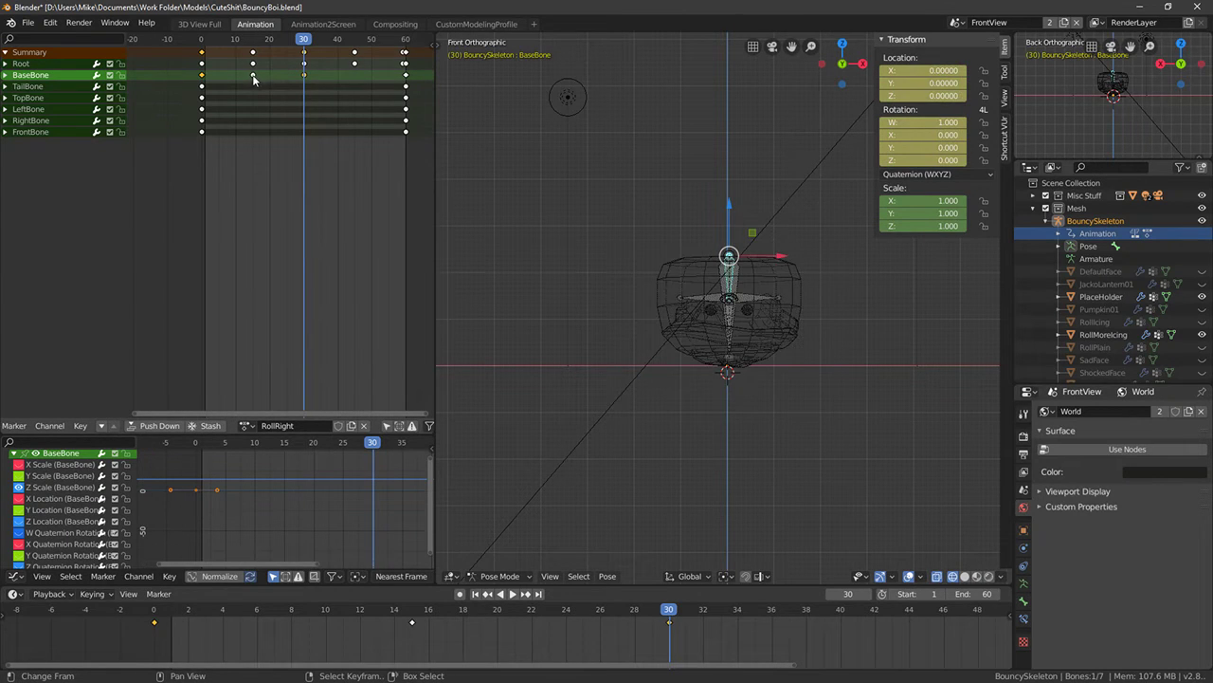
# At frame 45, scale the BaseBone to 0.868 along the global Z axis and insert a Scaling keyframe
pyautogui.moveTo(254, 80); pyautogui.dragTo(359, 84)
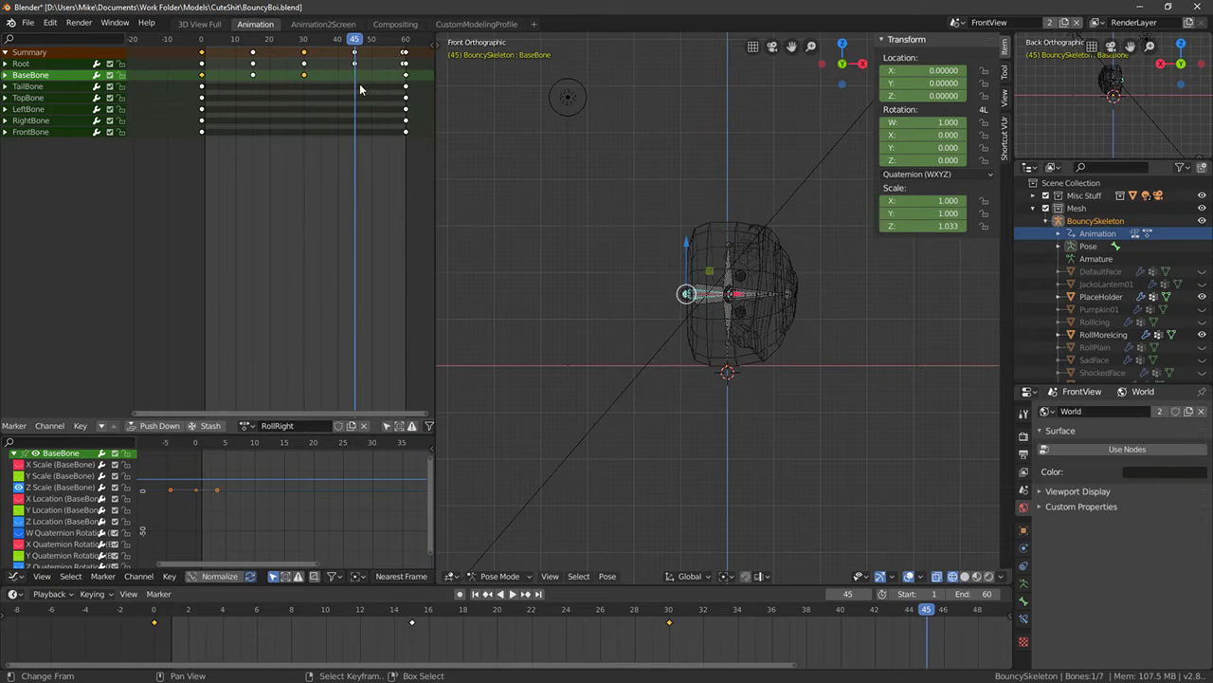
pyautogui.press('s')
pyautogui.press('z')
pyautogui.click(723, 168)
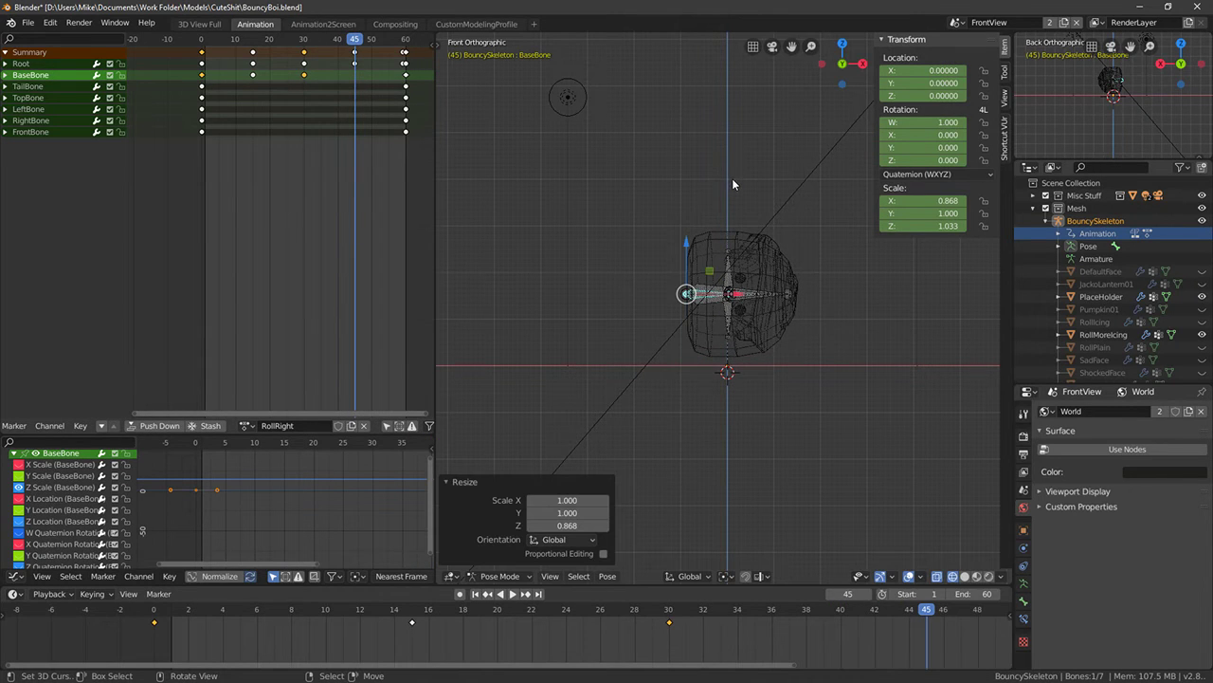
pyautogui.press('i')
pyautogui.click(717, 168)
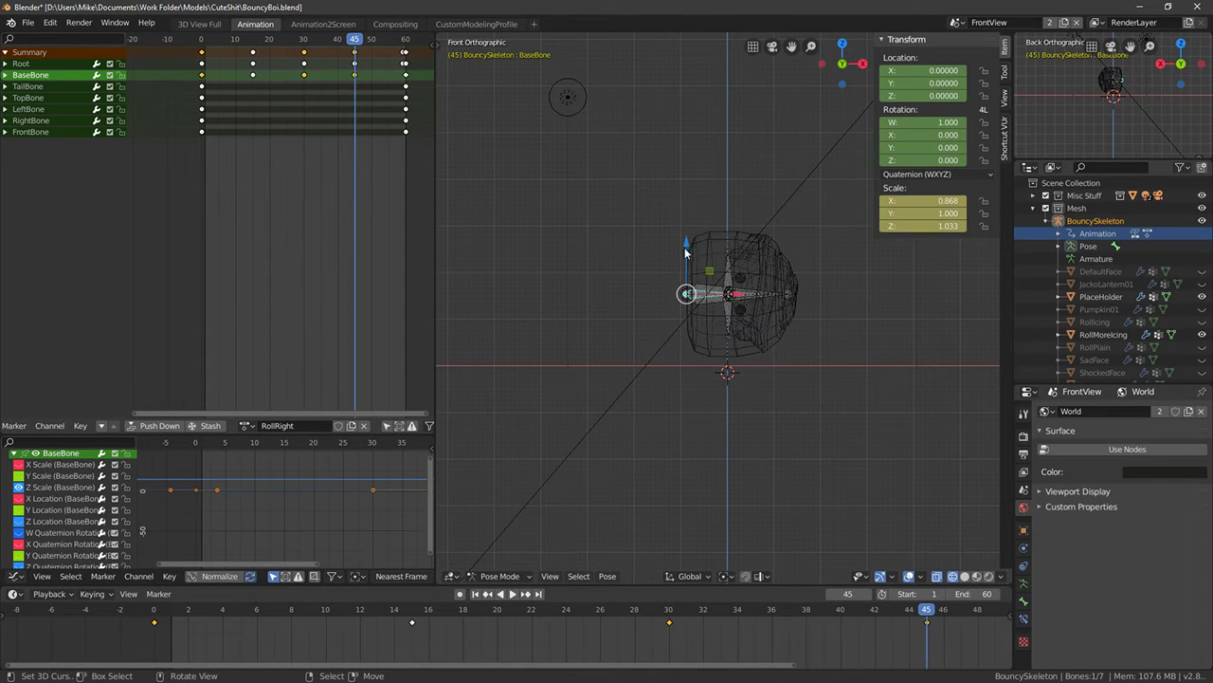
# At frame 15, squash the BaseBone further along the global Z axis to an X scale of 0.833 and insert a keyframe
pyautogui.moveTo(252, 80); pyautogui.dragTo(253, 78)
pyautogui.press('s')
pyautogui.press('z')
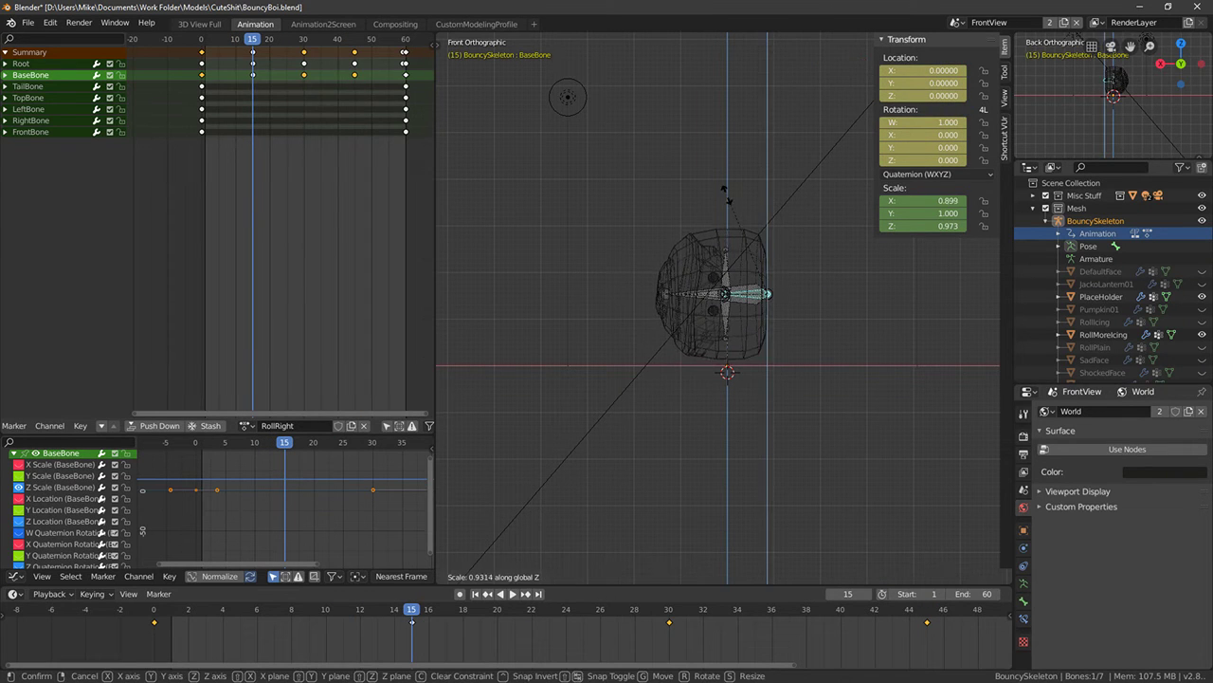
pyautogui.click(730, 201)
pyautogui.press('i')
pyautogui.click(728, 201)
# Play back the roll briefly and delete the BaseBone's keyframe at frame 30
pyautogui.press('space')
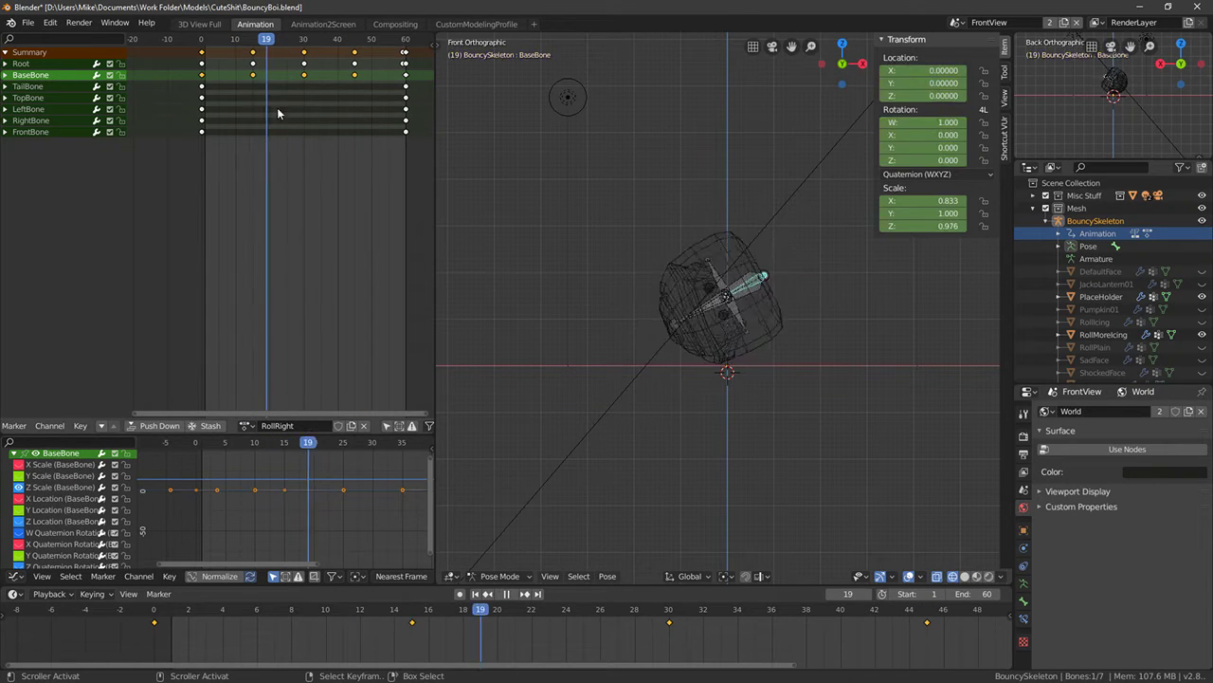
pyautogui.press('space')
pyautogui.moveTo(278, 114); pyautogui.dragTo(303, 109)
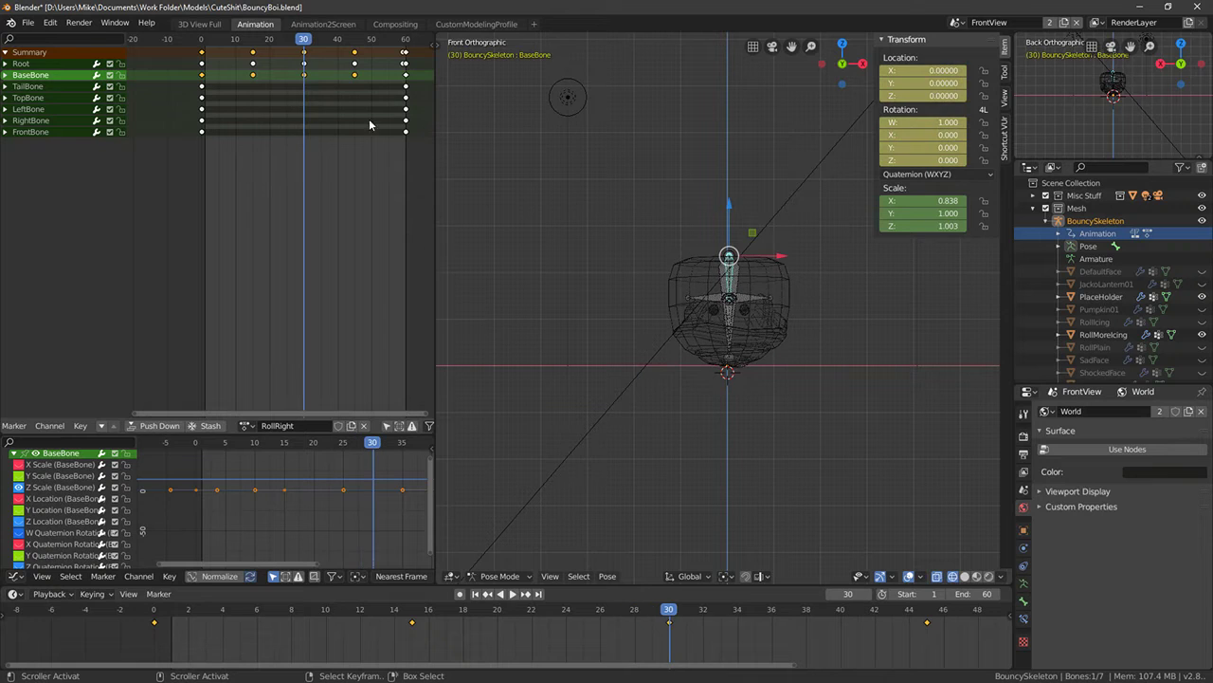
pyautogui.rightClick(304, 75)
pyautogui.press('x')
pyautogui.click(306, 75)
pyautogui.press('space')
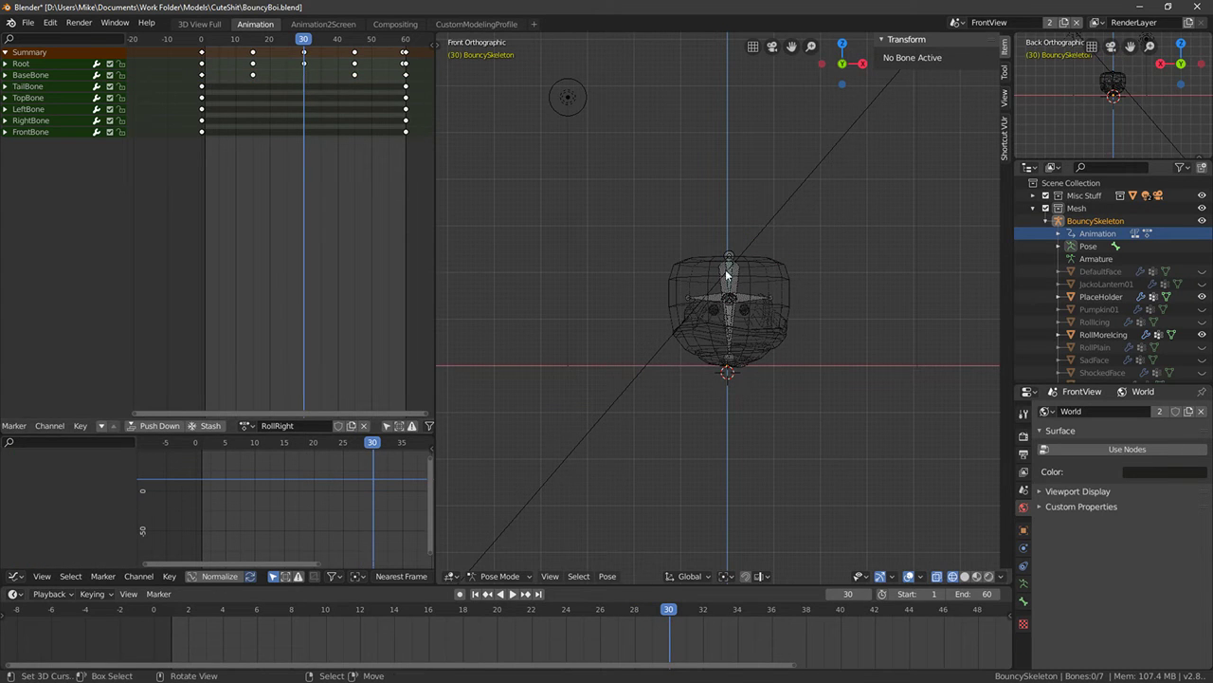
# At frame 30, clear the BaseBone's scale and insert a Scaling keyframe
pyautogui.click(728, 270)
pyautogui.hotkey('alt', 's')
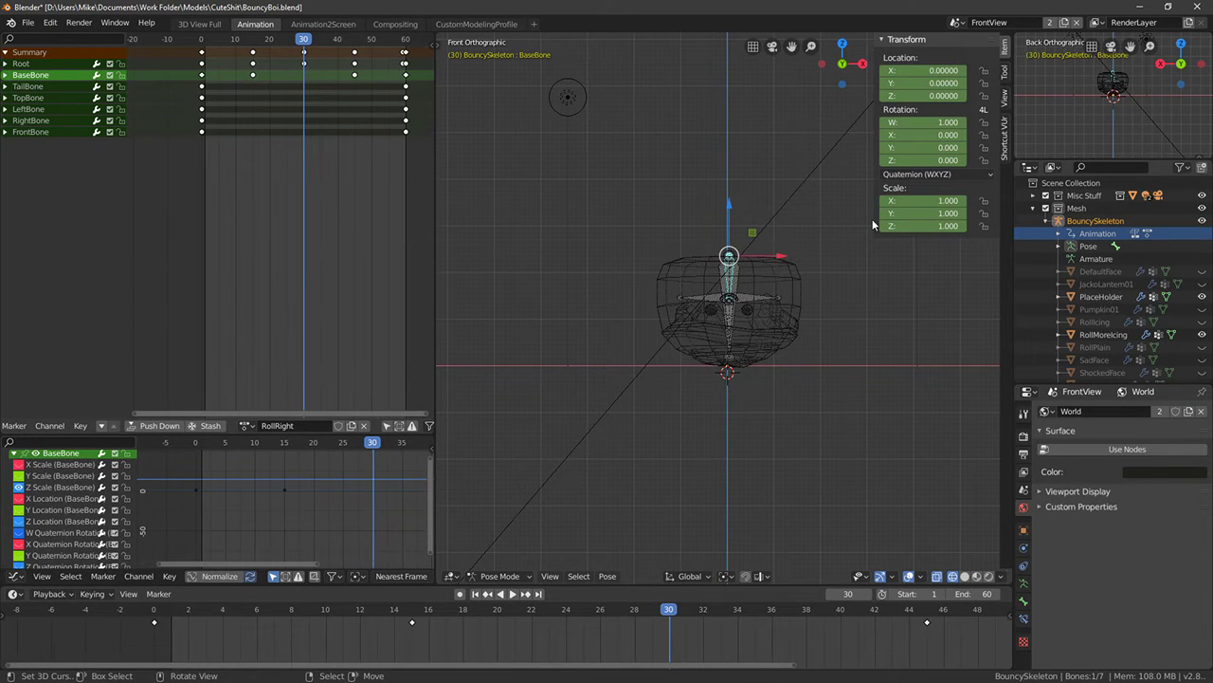
pyautogui.press('i')
pyautogui.click(872, 220)
# Try squashing the BaseBone along the global Z axis and moving it down 0.230 at frame 30
pyautogui.press('s')
pyautogui.press('z')
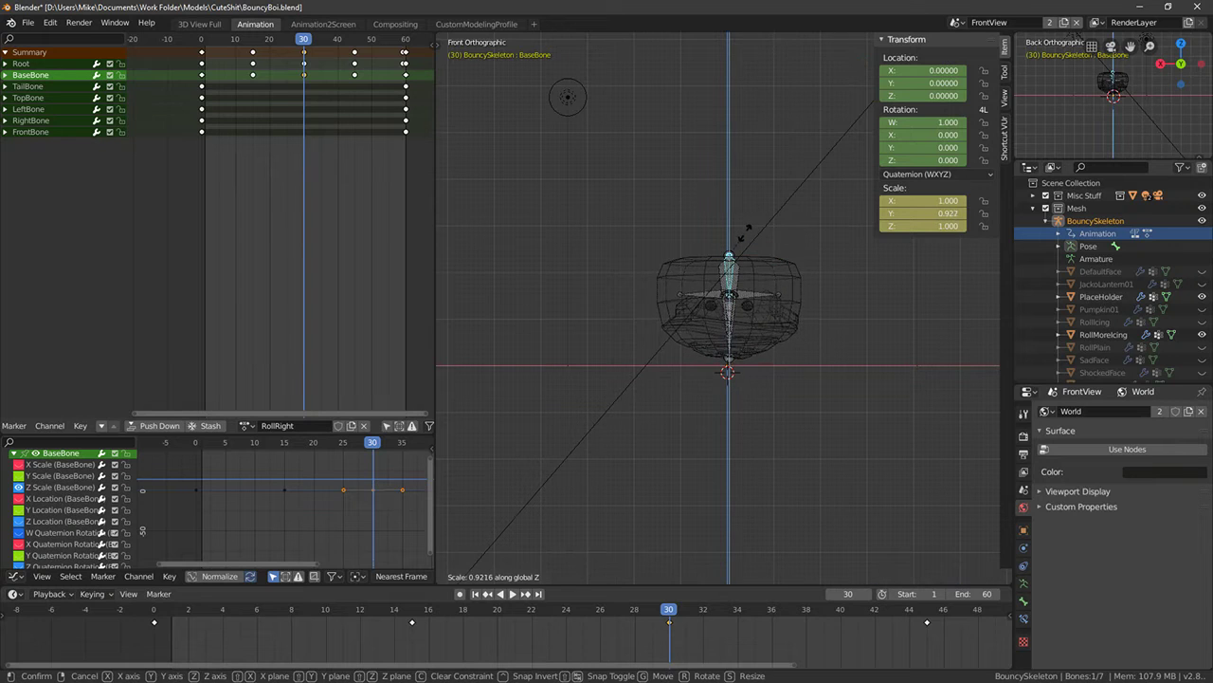
pyautogui.click(749, 238)
pyautogui.moveTo(729, 213); pyautogui.dragTo(747, 249)
pyautogui.press('space')
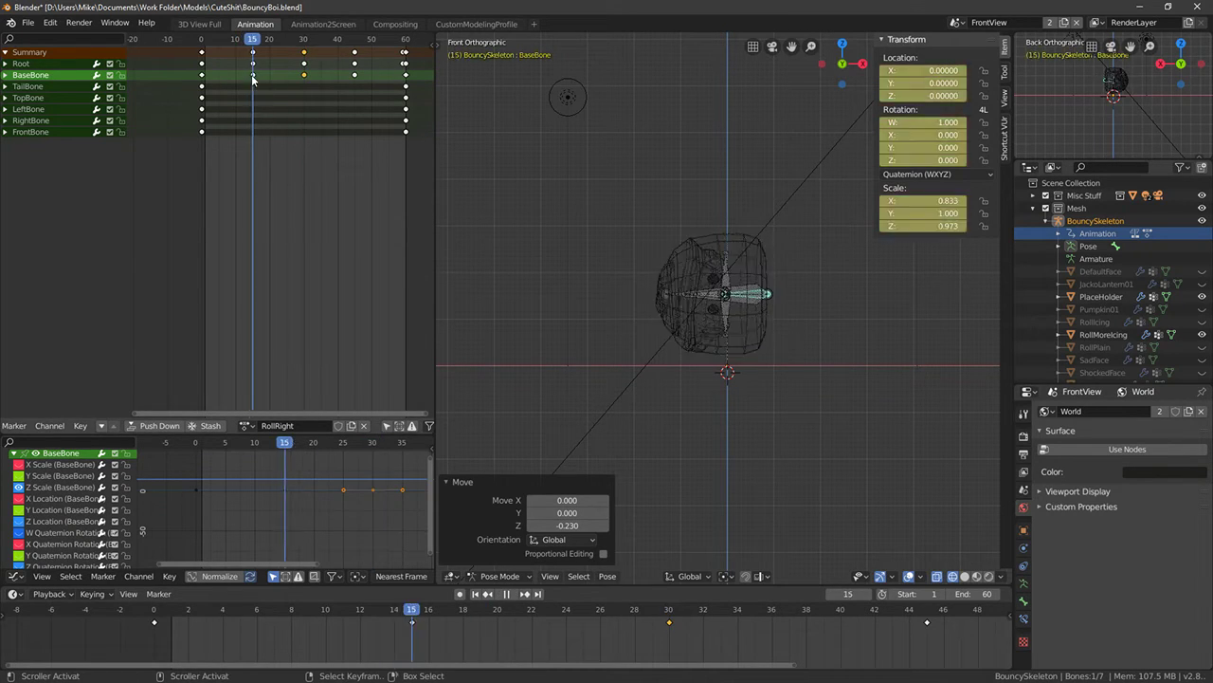
# At frame 30, squash the BaseBone along the global Z axis to a Y scale of 0.888 and insert a Scaling keyframe
pyautogui.moveTo(300, 82); pyautogui.dragTo(303, 81)
pyautogui.press('s')
pyautogui.press('z')
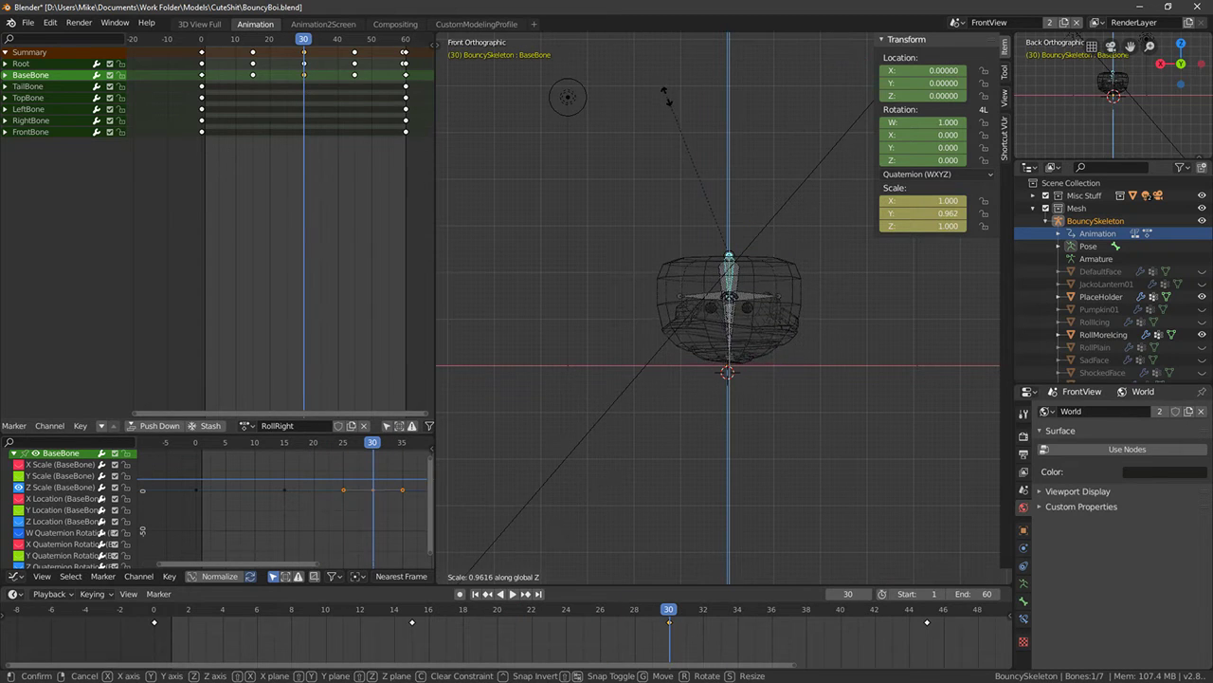
pyautogui.click(670, 107)
pyautogui.press('i')
pyautogui.click(671, 108)
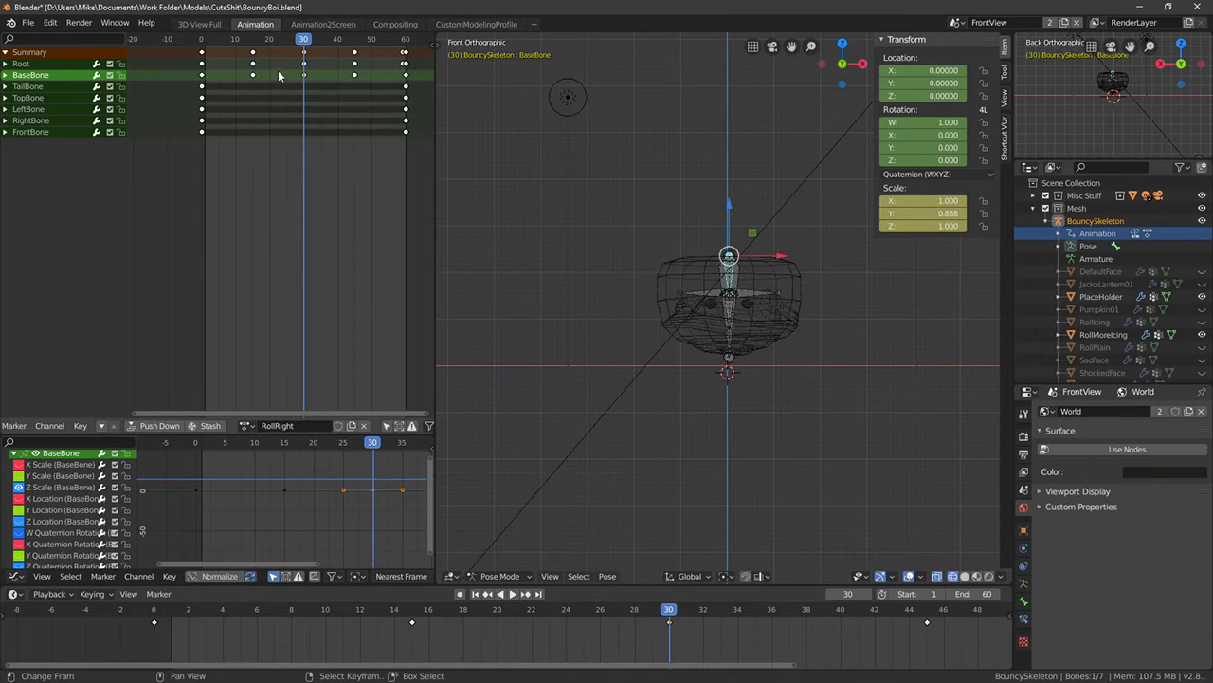
# At frame 15, lower the Root bone along the global Z axis to a Y location of 1.30602 and insert a LocRot keyframe
pyautogui.moveTo(278, 70); pyautogui.dragTo(253, 66)
pyautogui.click(23, 64)
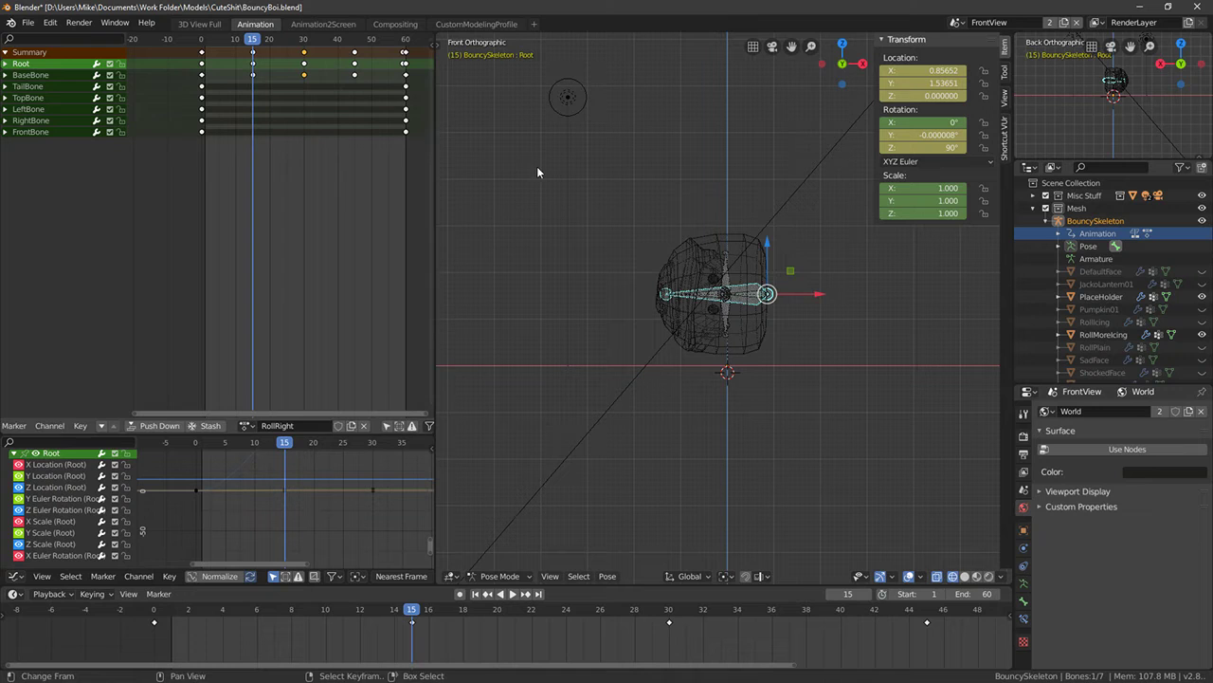
pyautogui.press('g')
pyautogui.press('z')
pyautogui.click(773, 259)
pyautogui.press('i')
pyautogui.click(774, 259)
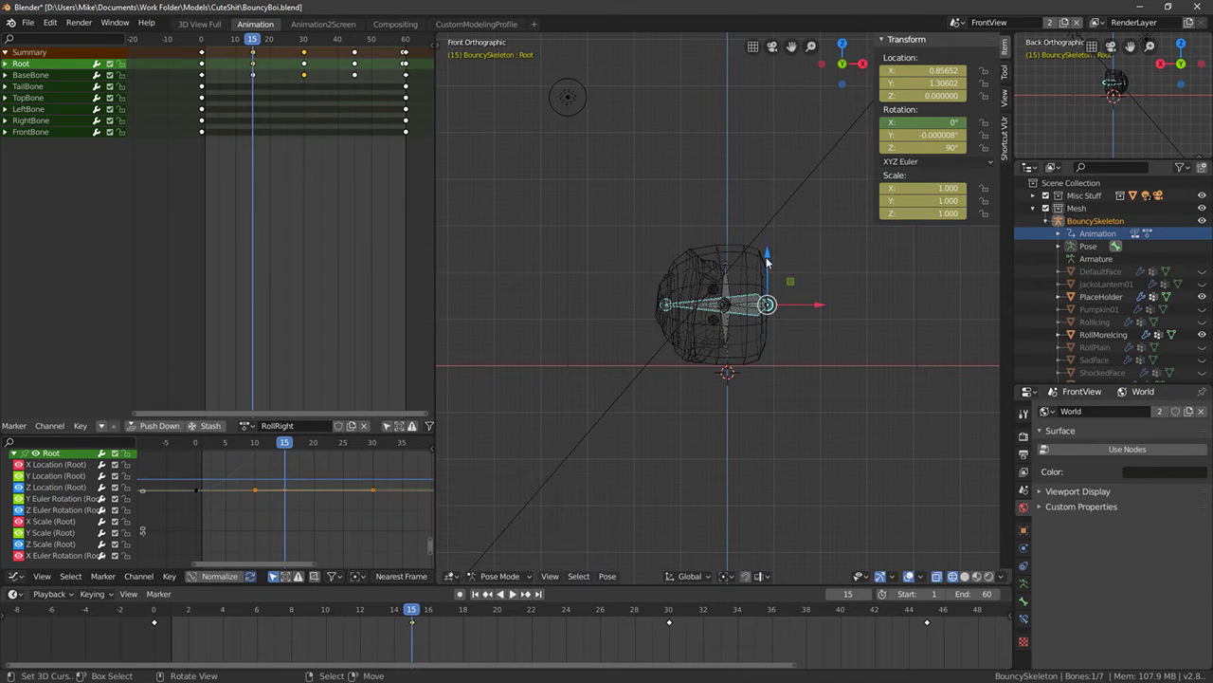
pyautogui.press('i')
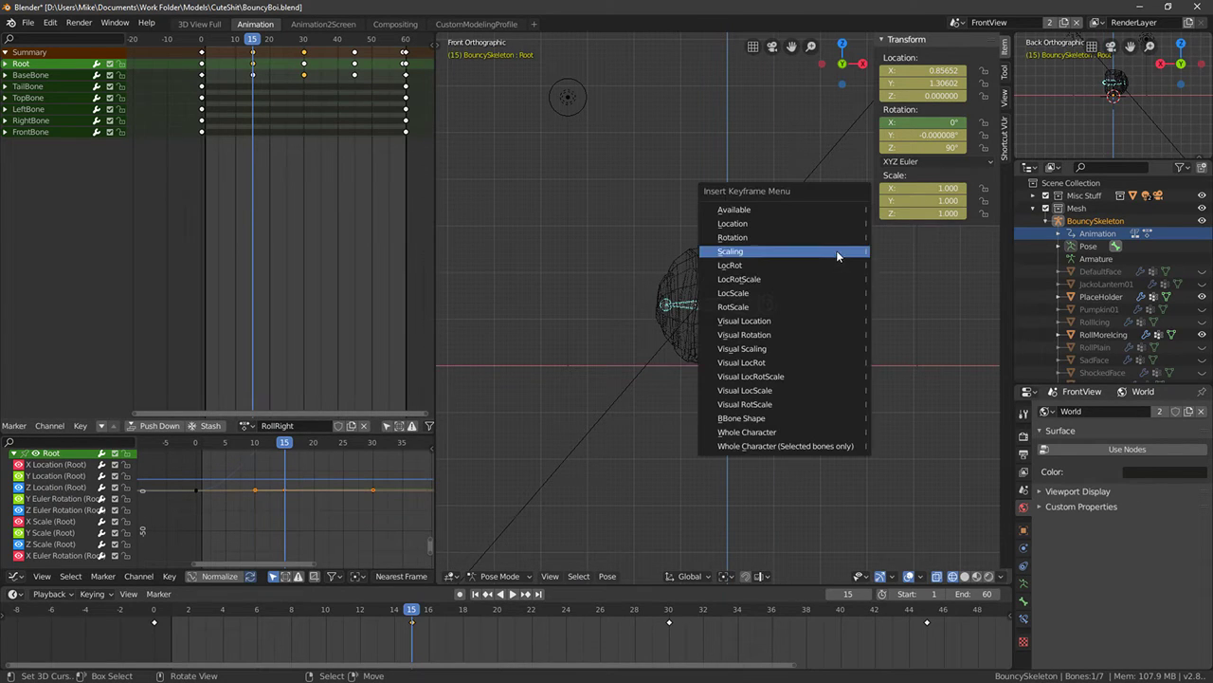
pyautogui.click(749, 265)
# At frame 30, move the Root bone by -0.217 along the global Z axis and insert a keyframe
pyautogui.press('Up')
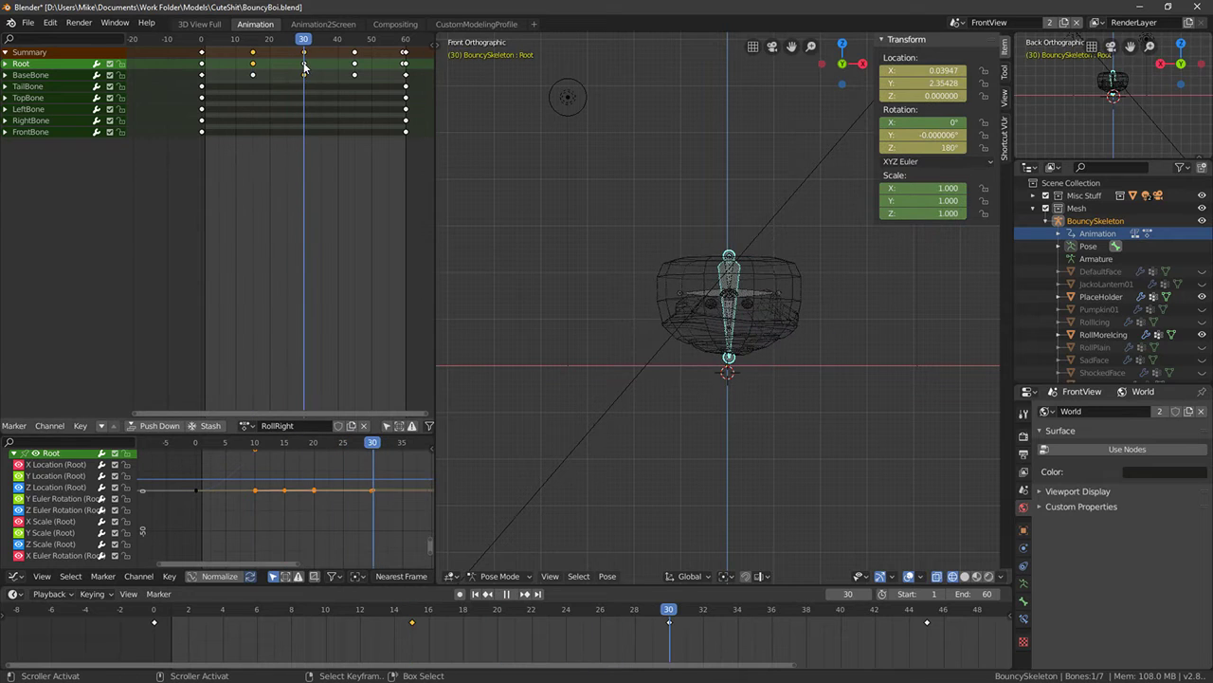
pyautogui.press('g')
pyautogui.press('z')
pyautogui.click(725, 224)
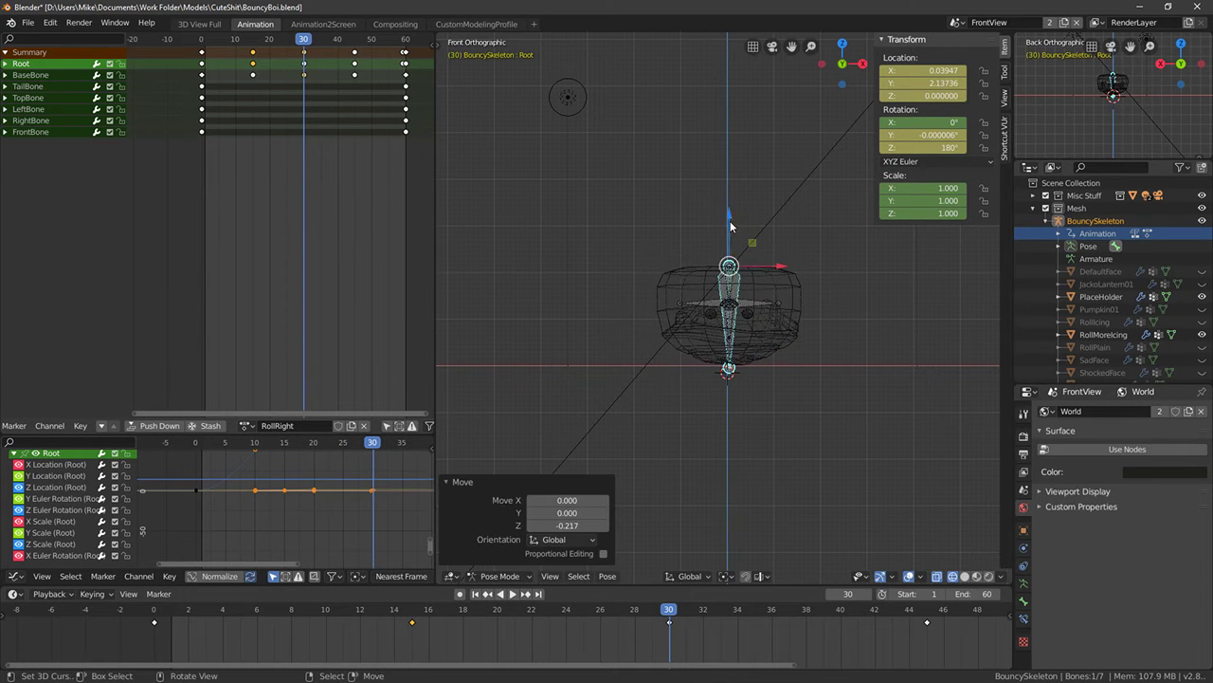
pyautogui.press('i')
pyautogui.click(725, 221)
# At frame 45, move the Root bone by -0.190 along the global Z axis and insert a LocRot keyframe
pyautogui.press('Up')
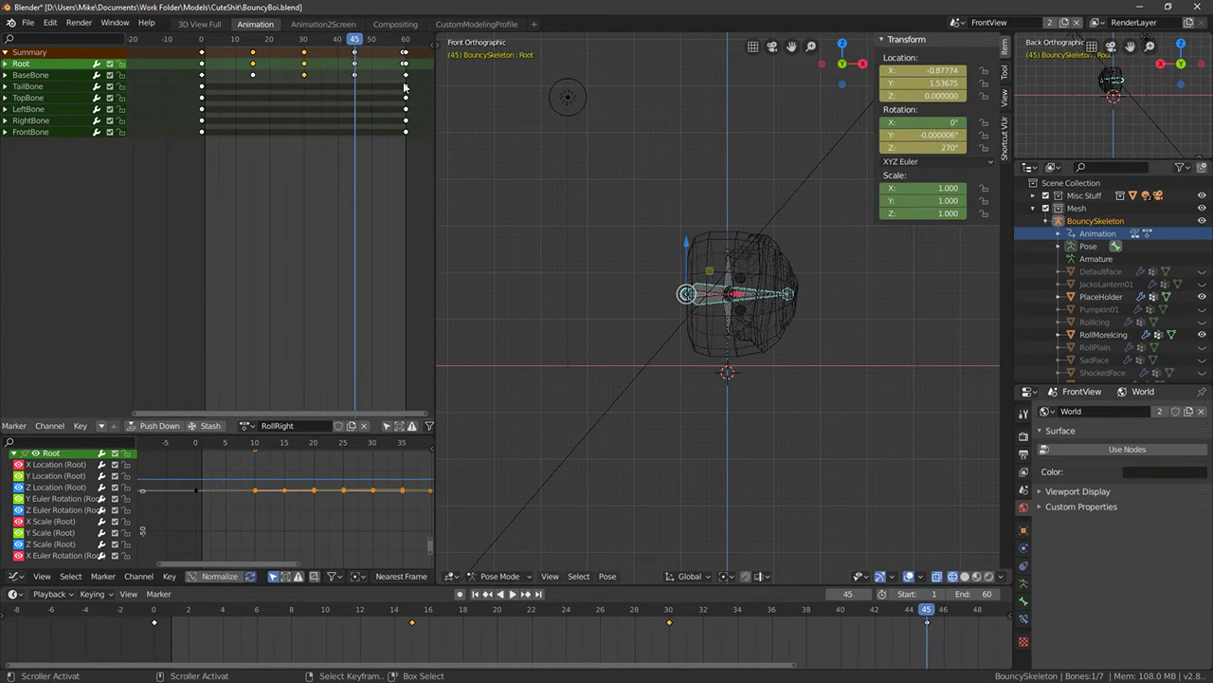
pyautogui.press('g')
pyautogui.press('z')
pyautogui.click(688, 251)
pyautogui.press('i')
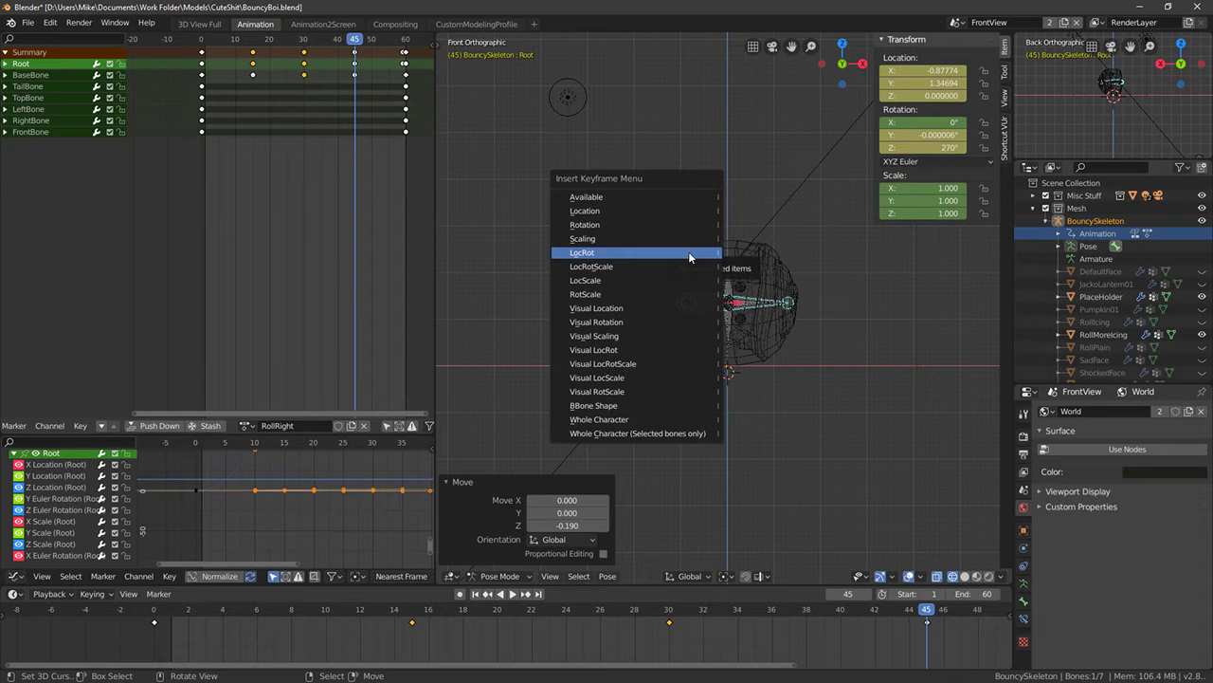
pyautogui.click(689, 253)
# Play back the roll, and change the interpolation mode of the BaseBone's keyframes at frames 15, 30 and 45
pyautogui.press('space')
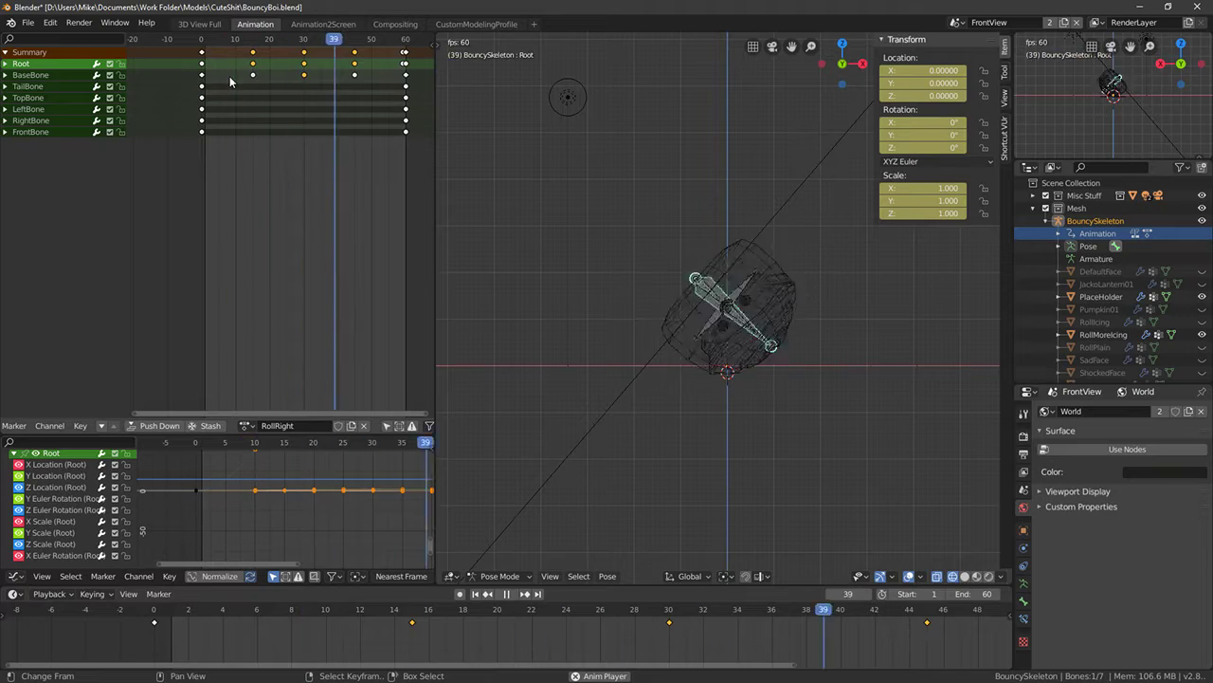
pyautogui.moveTo(493, 133); pyautogui.dragTo(812, 178, button='middle')
pyautogui.press('KP_1')
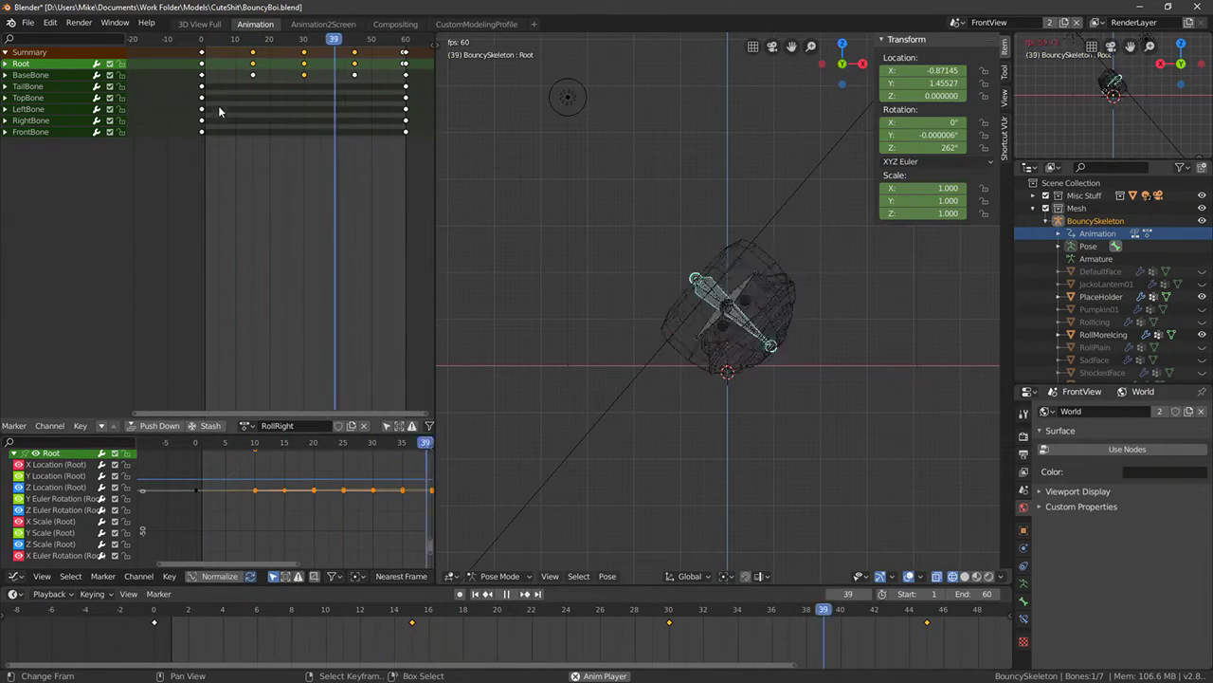
pyautogui.press('space')
pyautogui.rightClick(202, 76)
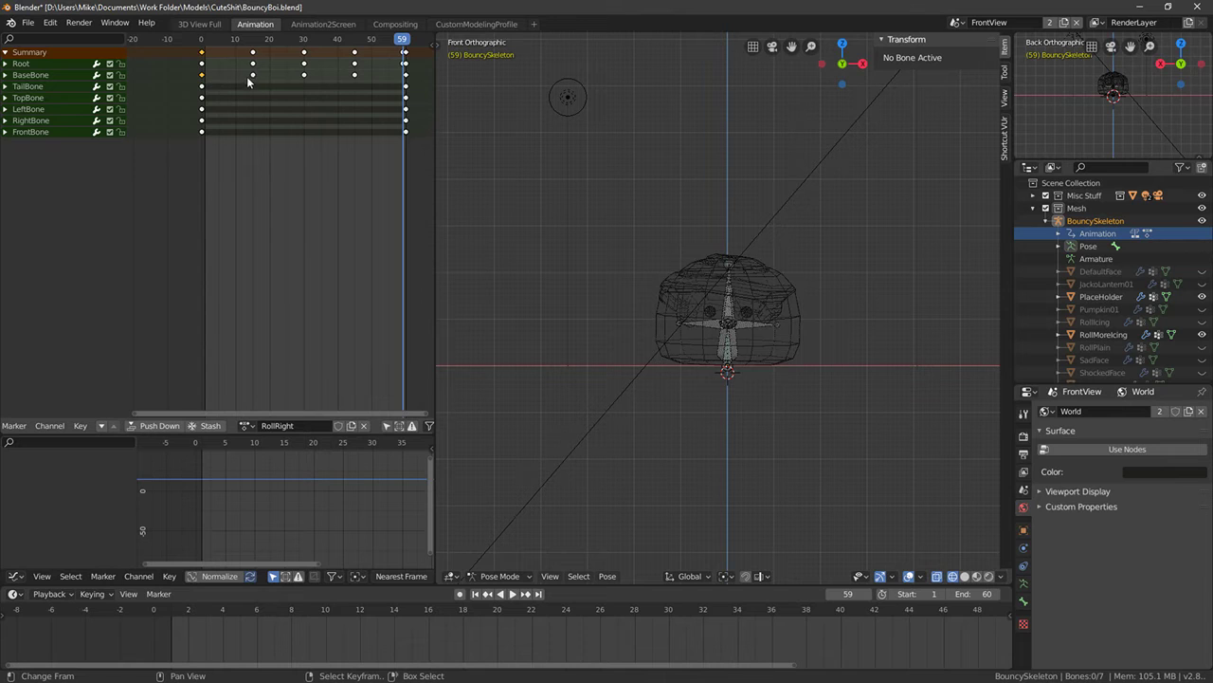
pyautogui.keyDown('shift'); pyautogui.rightClick(354, 75); pyautogui.keyUp('shift')
pyautogui.click(79, 426)
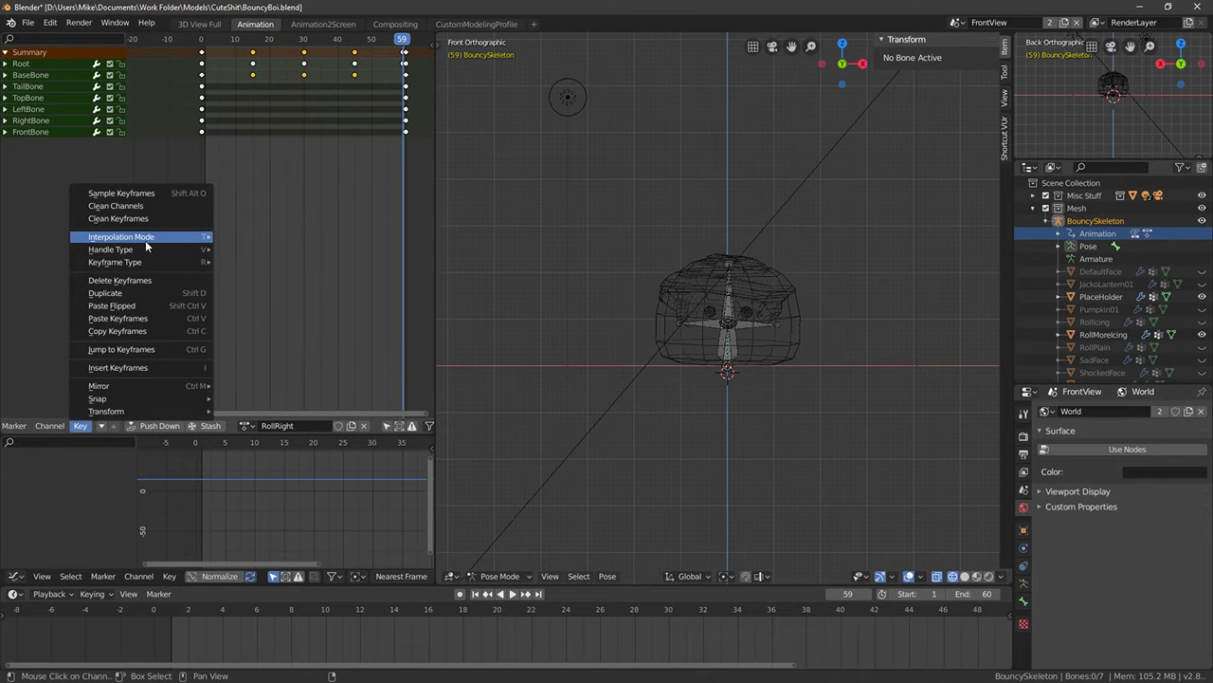
pyautogui.moveTo(146, 242)
pyautogui.click(432, 250)
# Play back the roll in solid and Material Preview shading, checking the motion in perspective and front views
pyautogui.press('space')
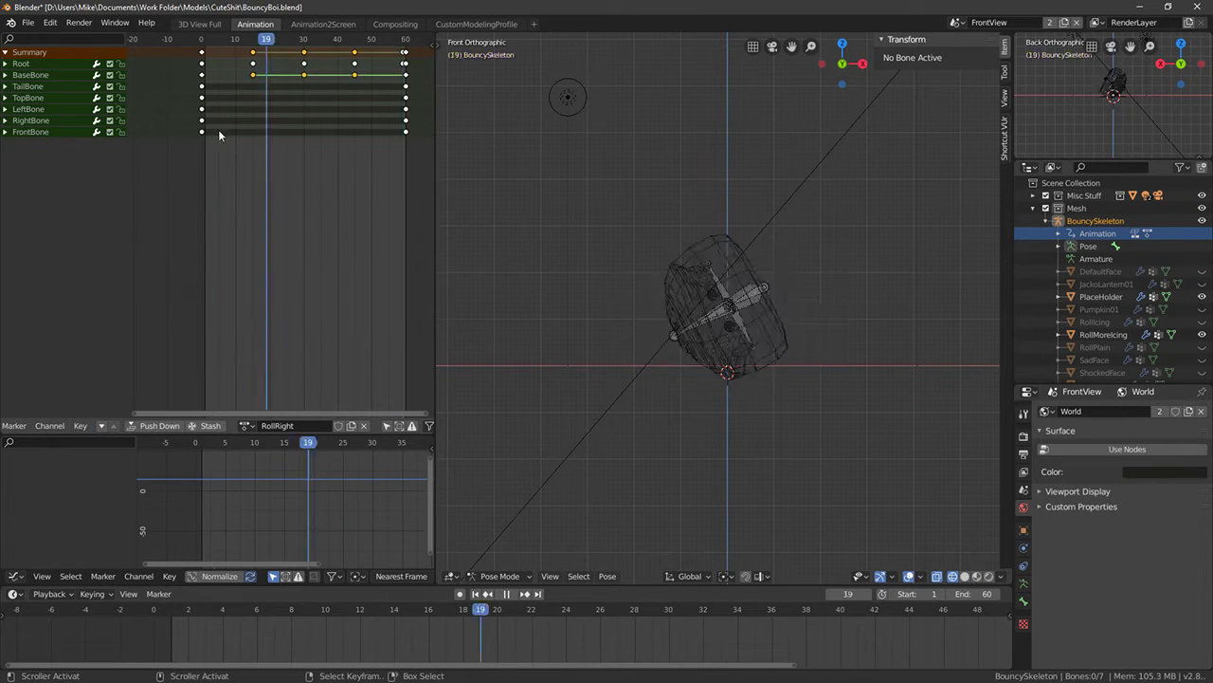
pyautogui.moveTo(529, 185)
pyautogui.mouseDown(button='middle')
pyautogui.moveTo(769, 244)
pyautogui.moveTo(749, 273)
pyautogui.moveTo(780, 311)
pyautogui.mouseUp(button='middle')
pyautogui.hotkey('shift', 'z')
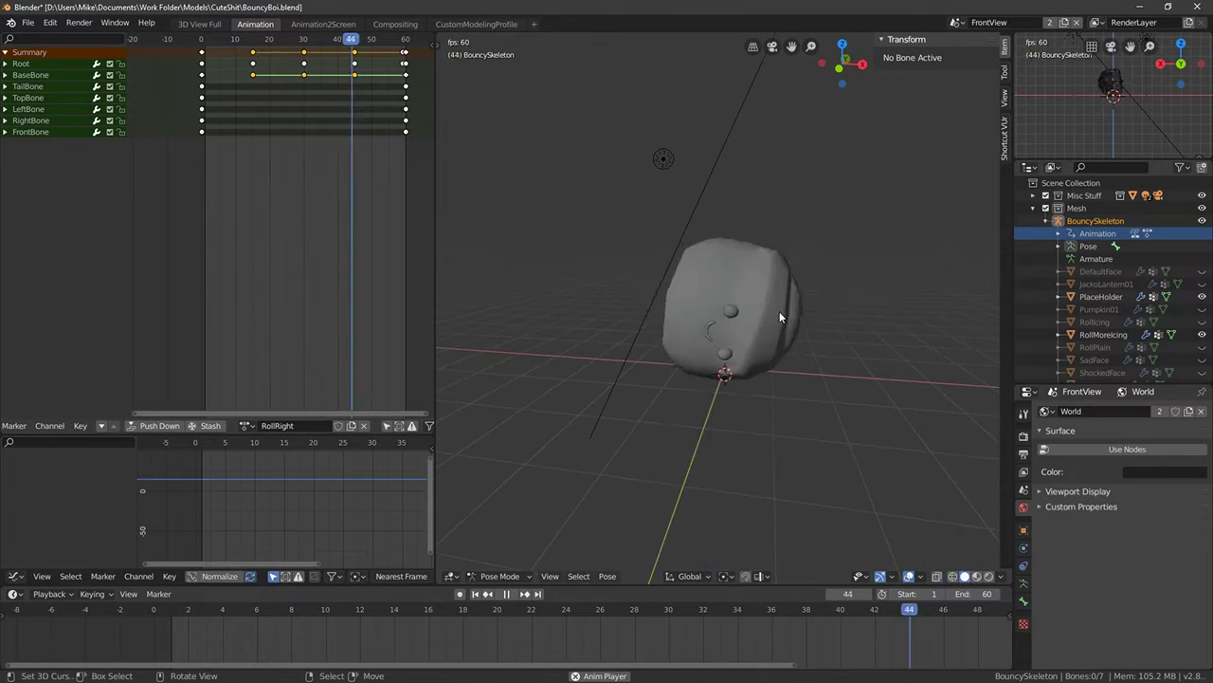
pyautogui.scroll(-4, 813, 313)
pyautogui.click(977, 577)
pyautogui.moveTo(739, 442); pyautogui.dragTo(770, 428, button='middle')
pyautogui.scroll(3, 755, 427)
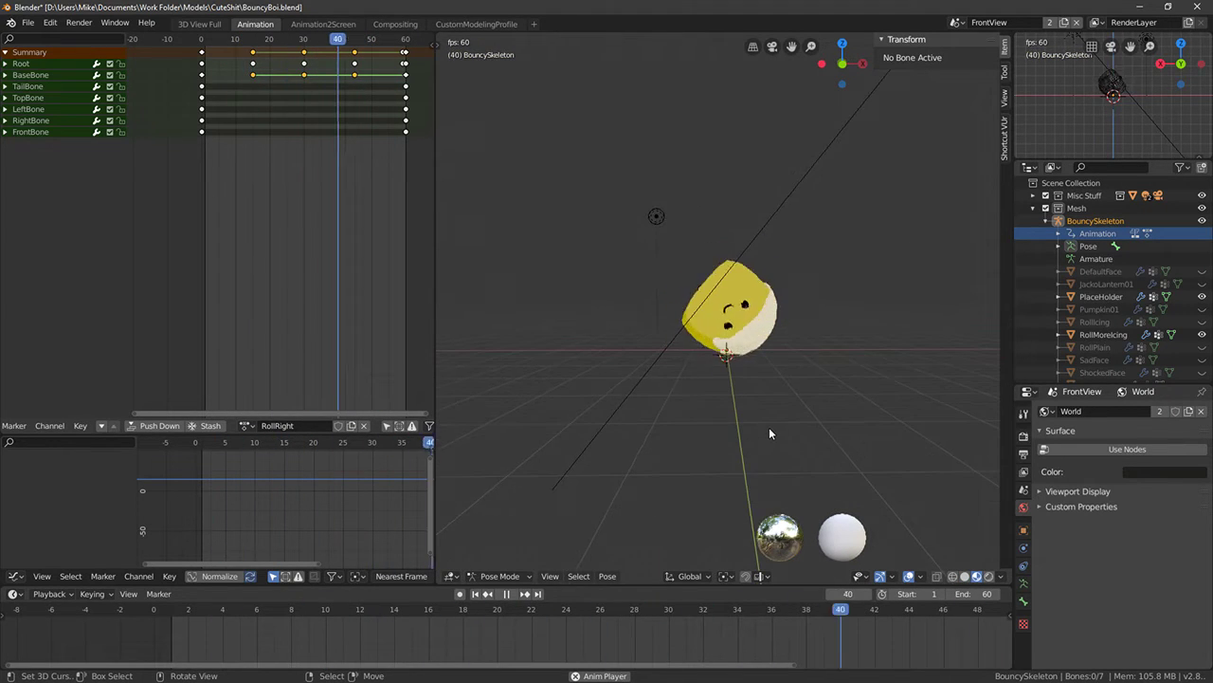
pyautogui.press('KP_1')
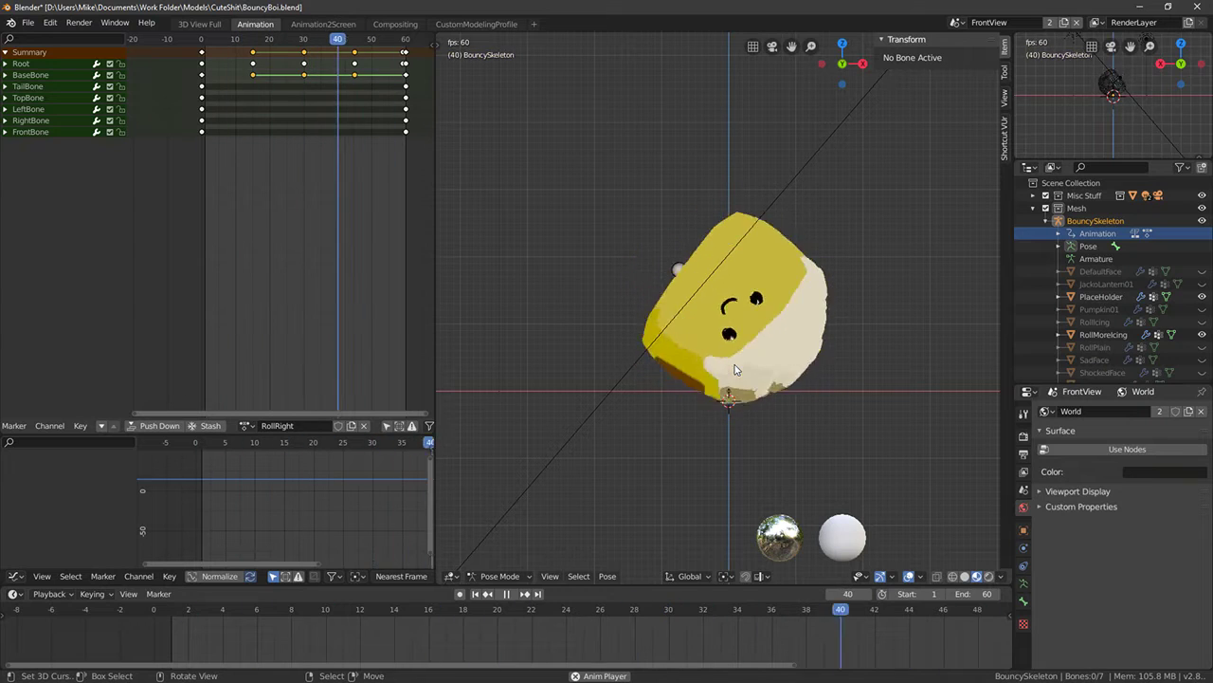
pyautogui.press('space')
# Select the Root bone in Edit Mode and switch the viewport to wireframe shading
pyautogui.press('Tab')
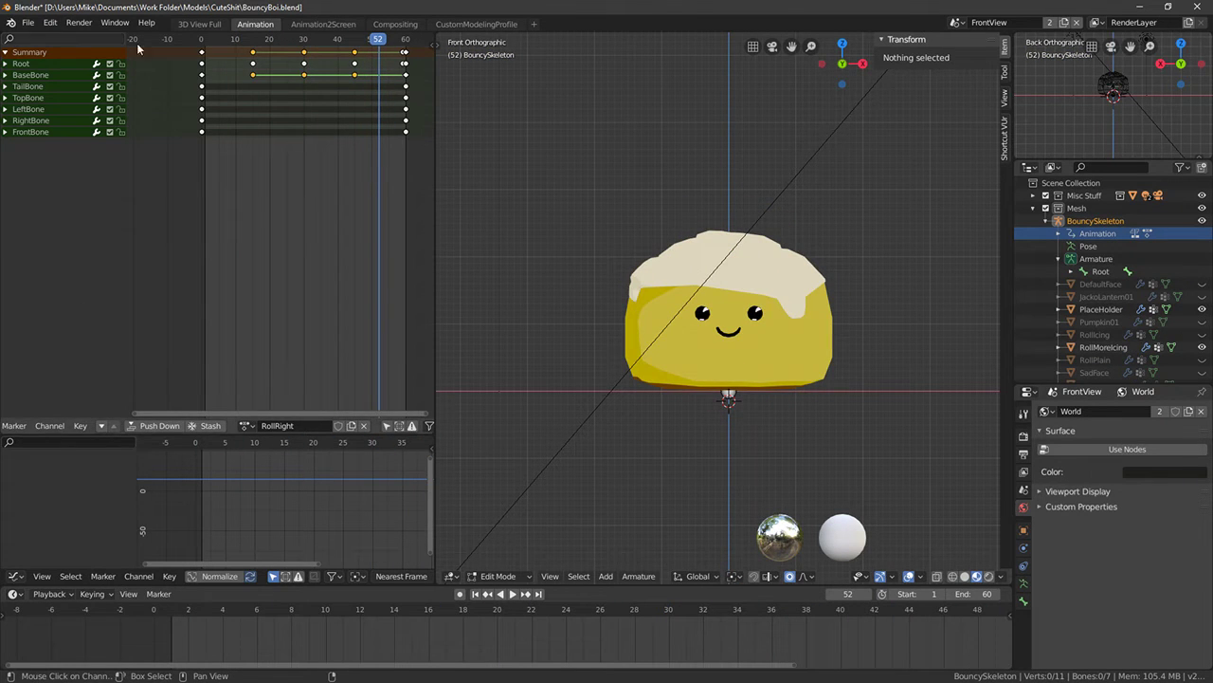
pyautogui.press('z')
pyautogui.rightClick(730, 392)
pyautogui.hotkey('shift', 'z')
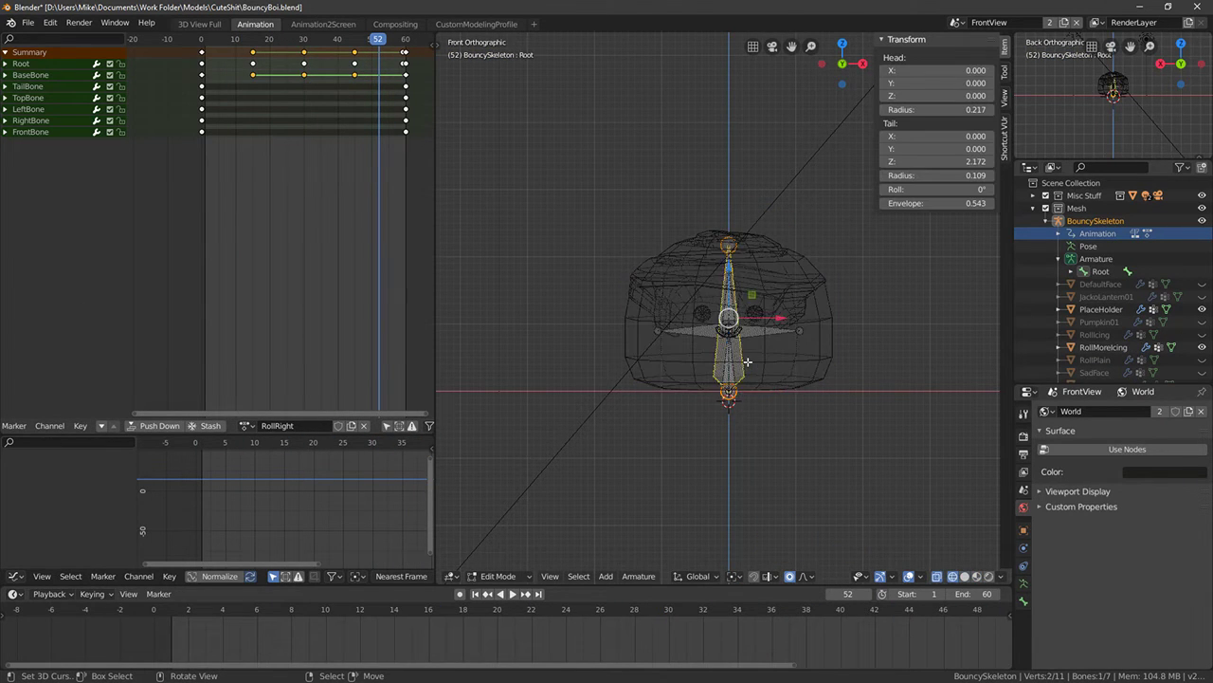
# Return to Pose Mode, select all bones at frame 0, and save the file
pyautogui.press('Tab')
pyautogui.press('a')
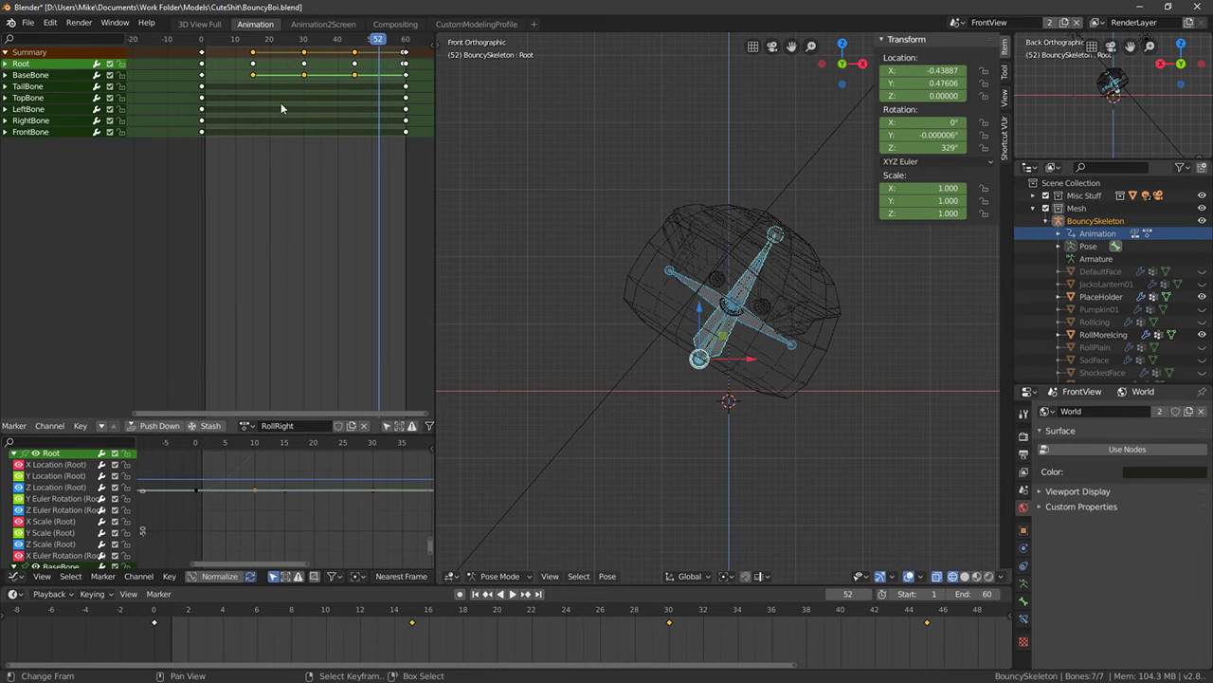
pyautogui.click(201, 69)
pyautogui.click(21, 21)
pyautogui.click(27, 23)
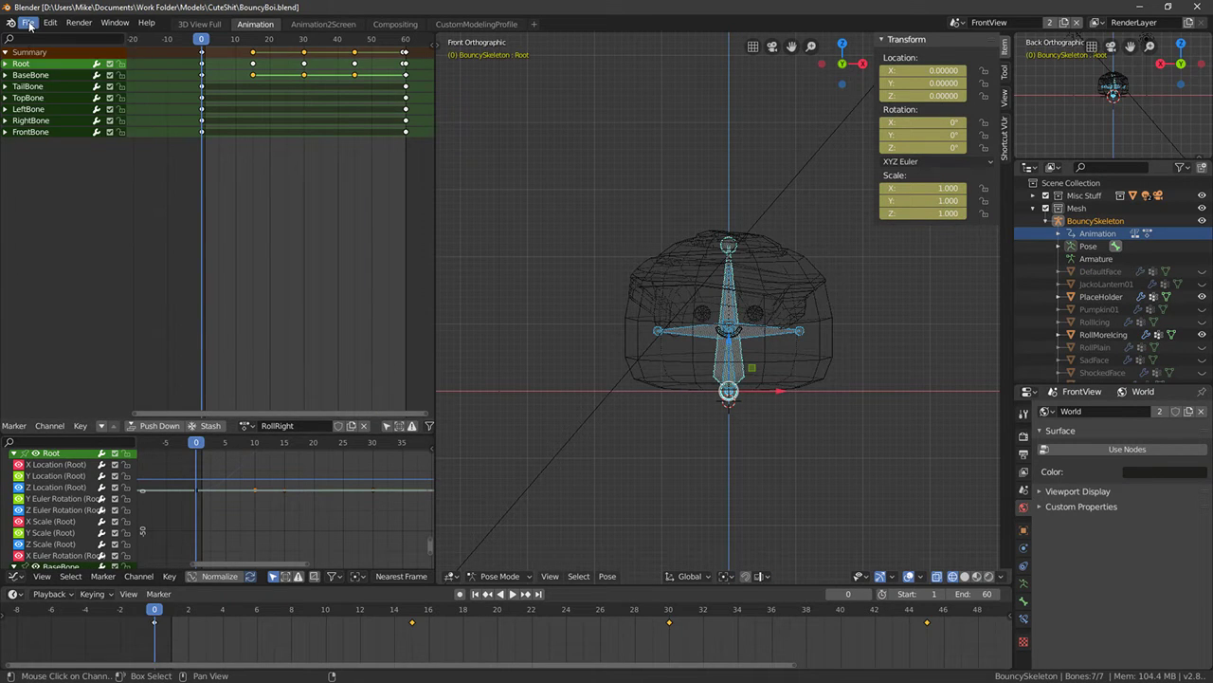
# Export the skeleton as FBX, overwriting BouncySkeleton.fbx in the CuteShit folder with the current export settings
pyautogui.click(26, 23)
pyautogui.moveTo(114, 206)
pyautogui.click(178, 230)
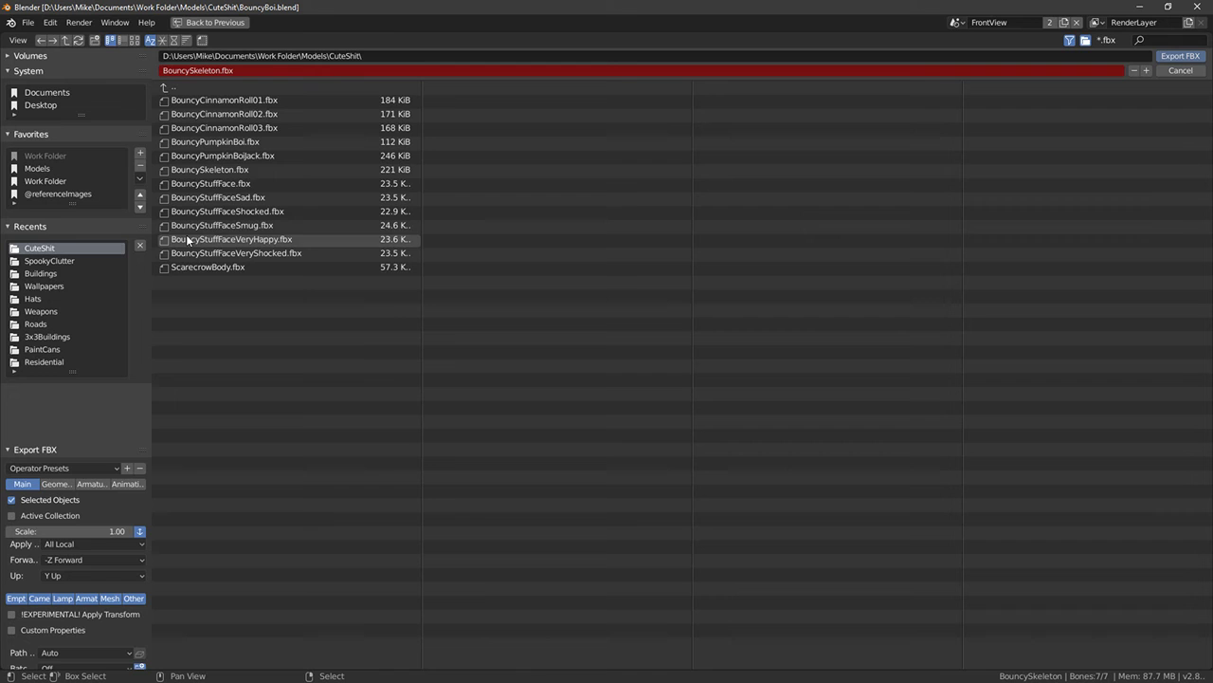
pyautogui.click(223, 172)
pyautogui.press('Return')
# Switch to Unreal Engine and import BouncySkeleton.fbx into the tmp folder as an animation on BouncyPumpkinBoi_Skeleton
pyautogui.hotkey('alt', 'Tab')
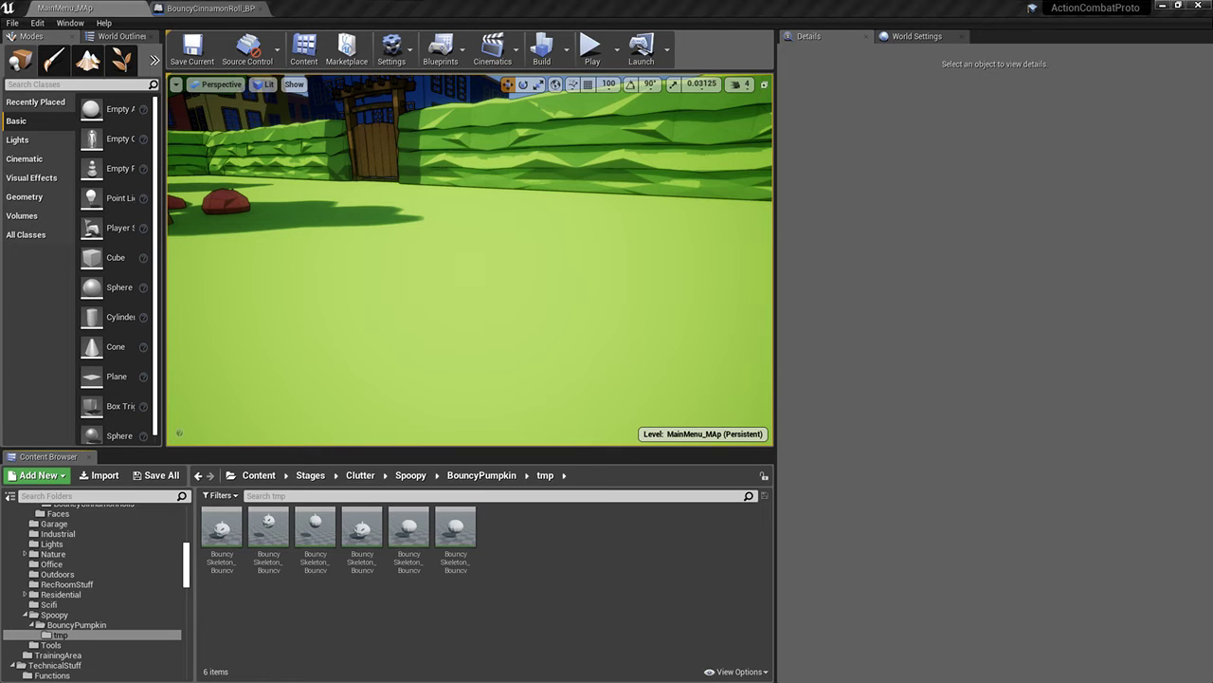
pyautogui.click(101, 475)
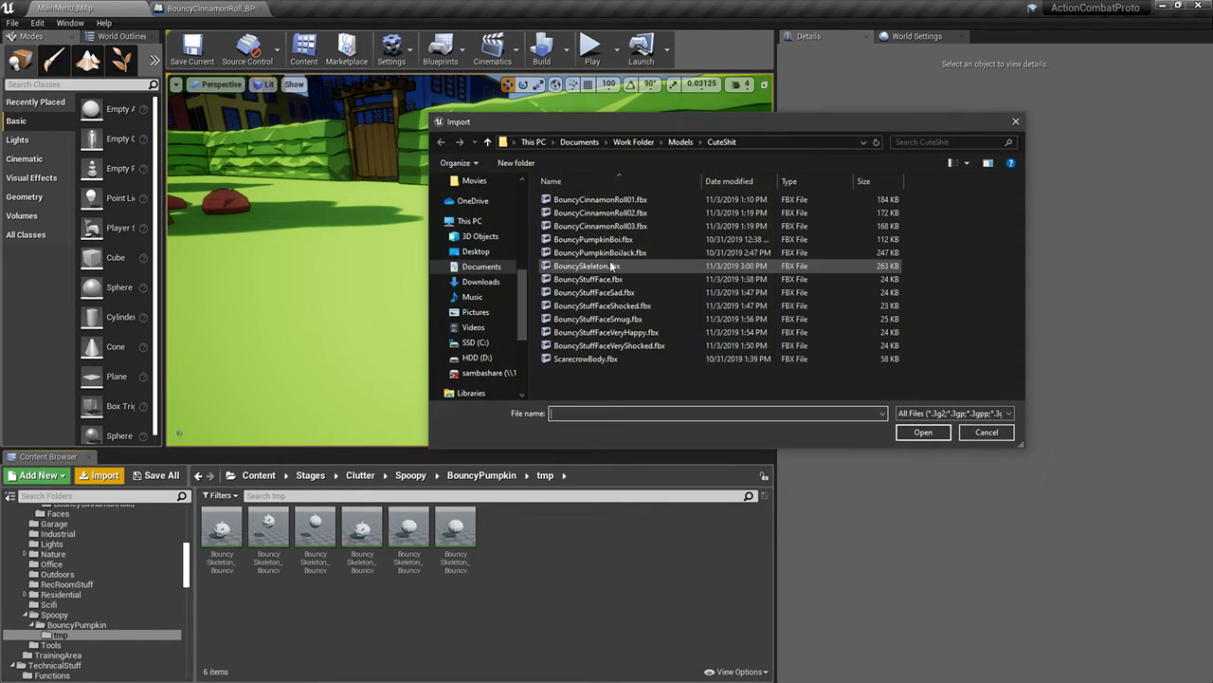
pyautogui.doubleClick(587, 265)
pyautogui.click(661, 195)
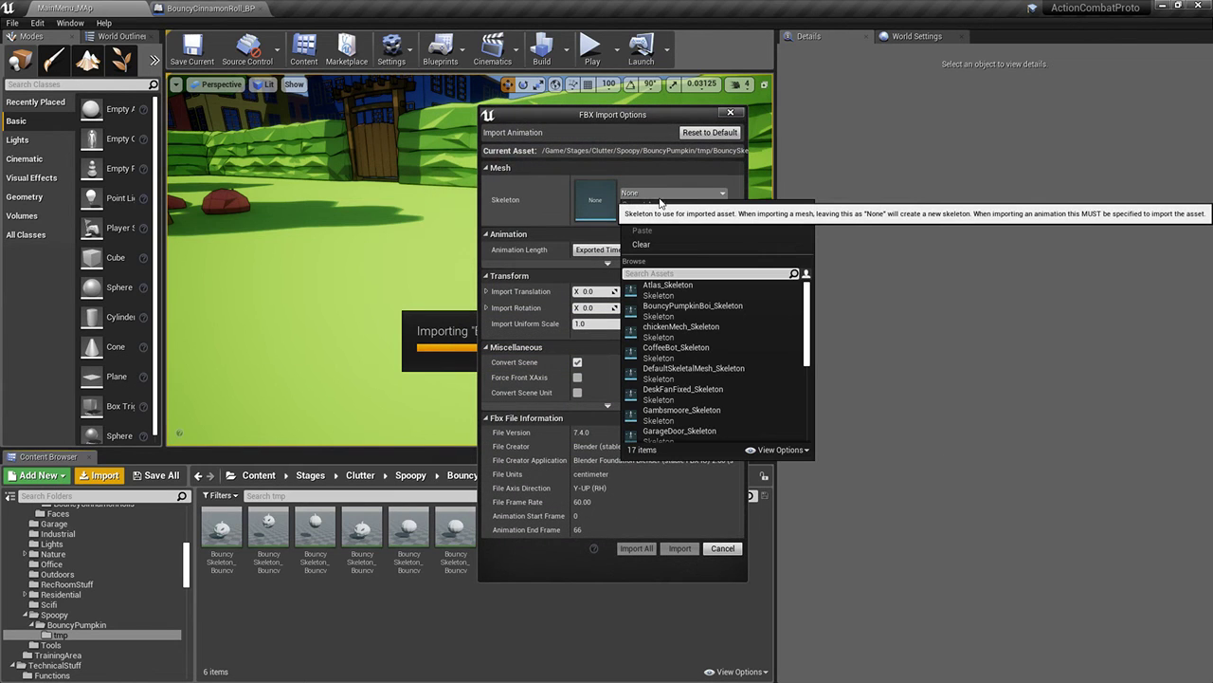
pyautogui.write('bounc')
pyautogui.press('Return')
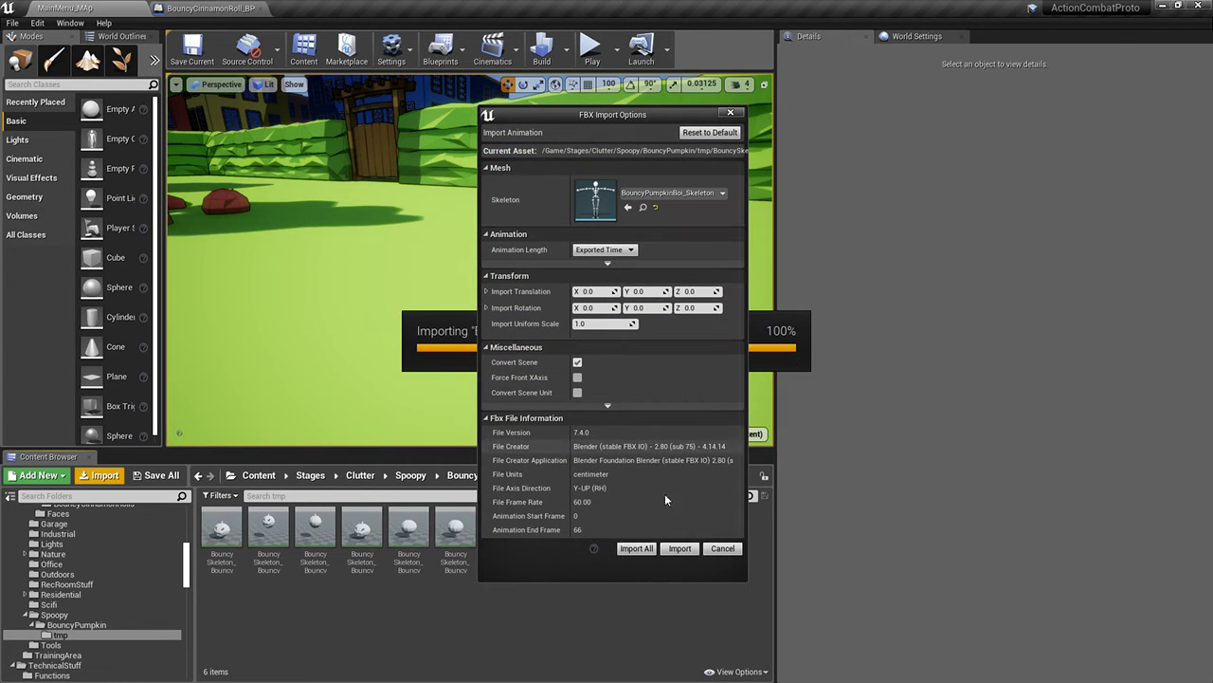
pyautogui.click(679, 548)
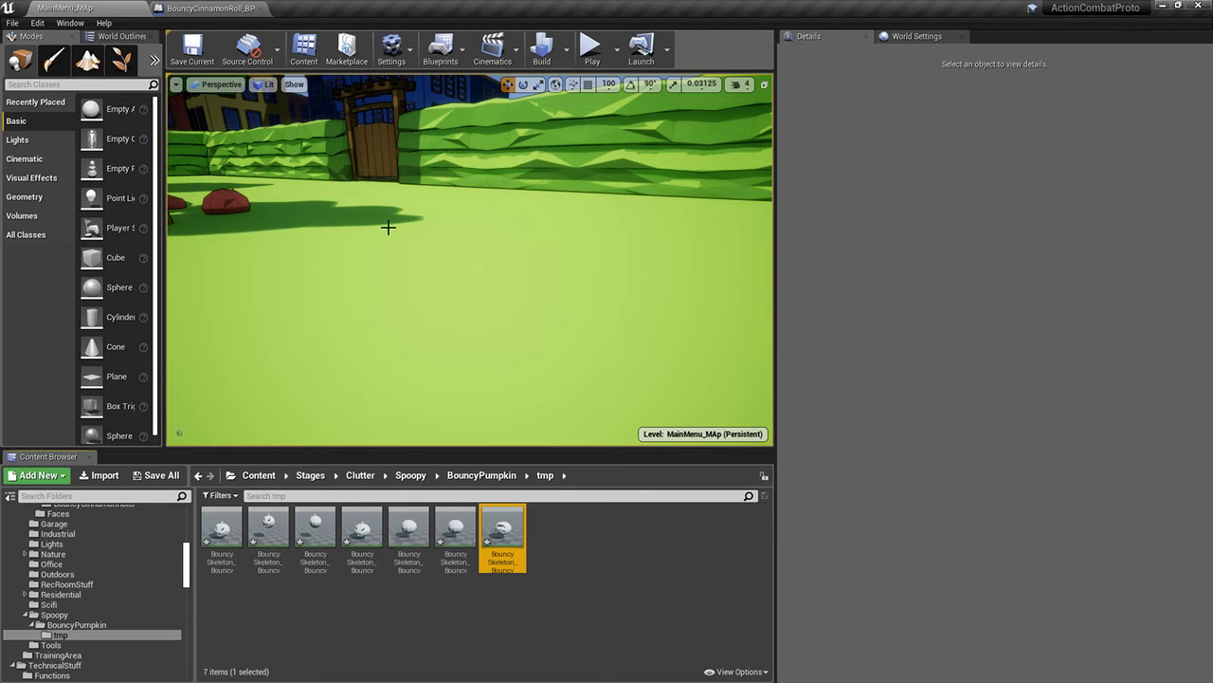
# Open the BouncyAnimBP animation blueprint from the BouncyPumpkin folder
pyautogui.click(226, 7)
pyautogui.click(73, 6)
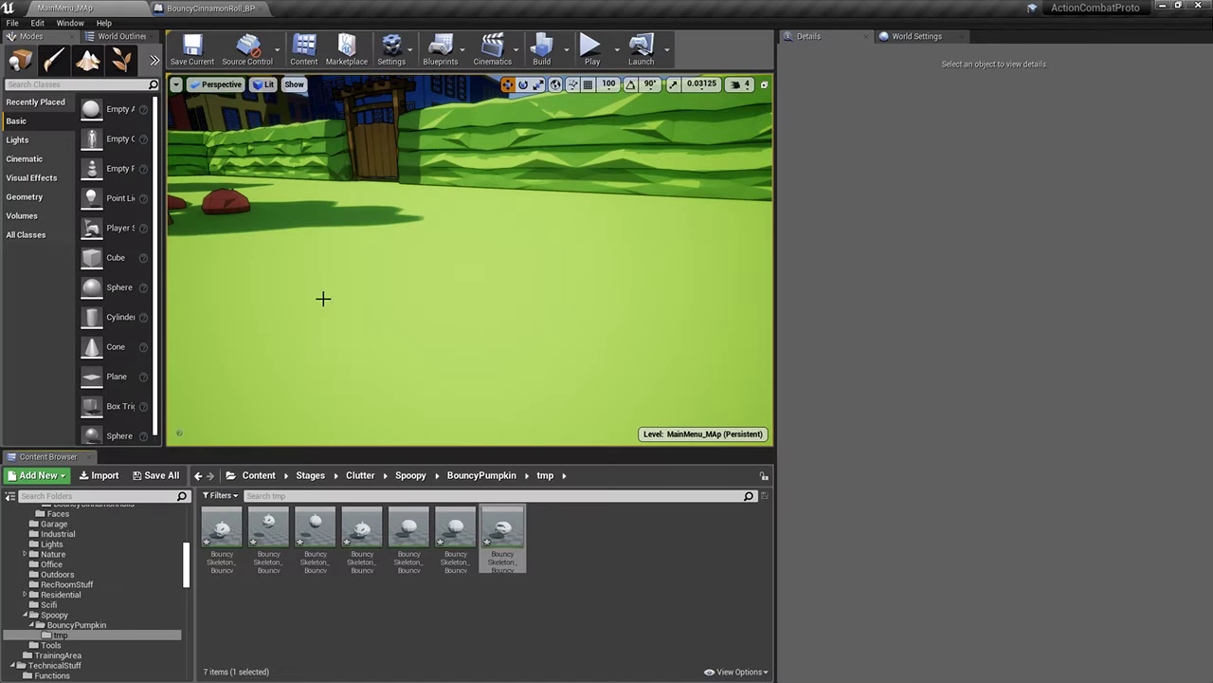
pyautogui.click(250, 9)
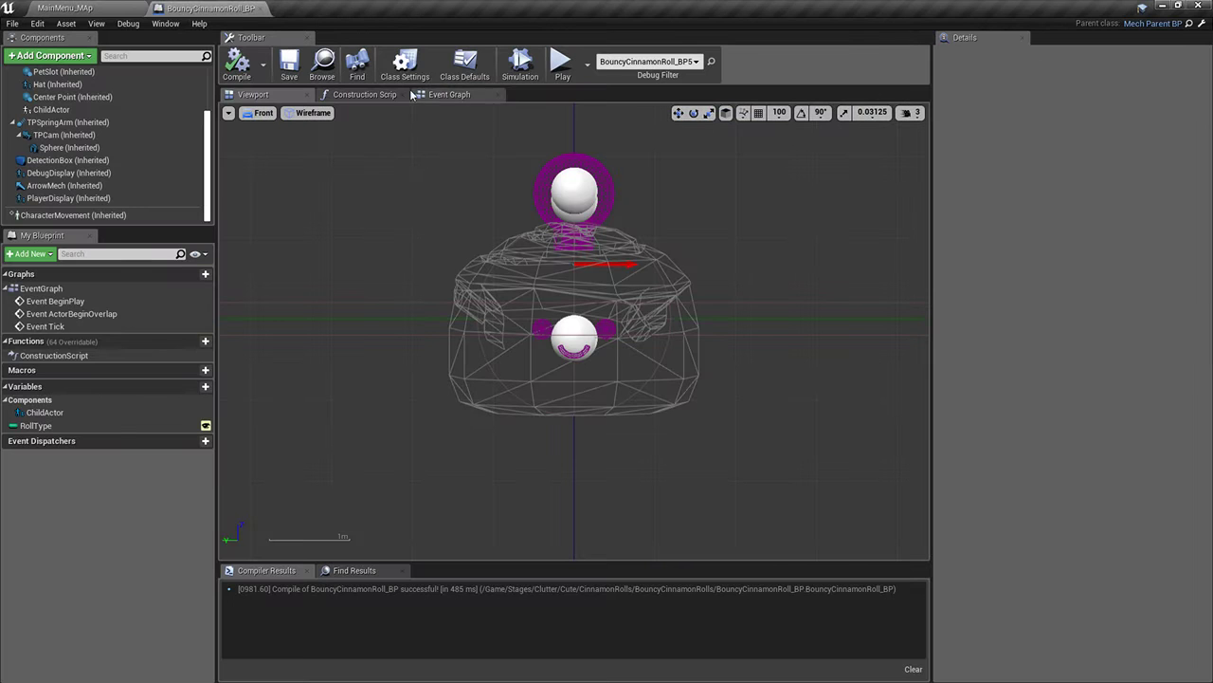
pyautogui.click(137, 6)
pyautogui.click(481, 475)
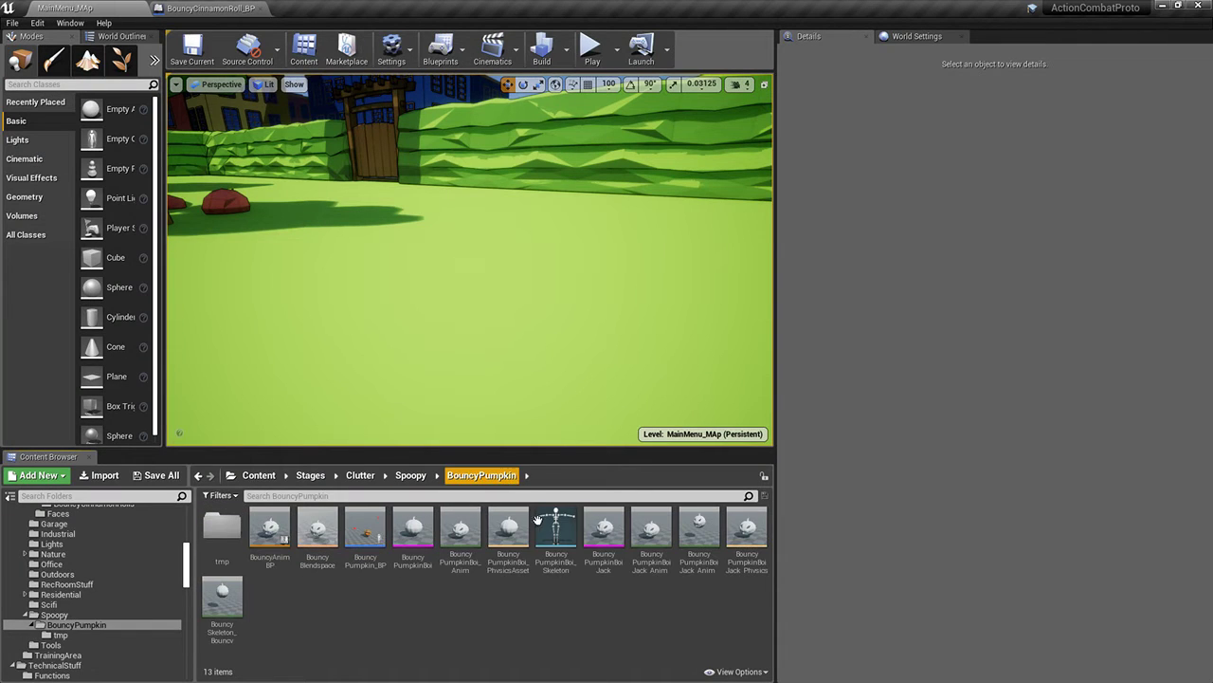
pyautogui.doubleClick(270, 528)
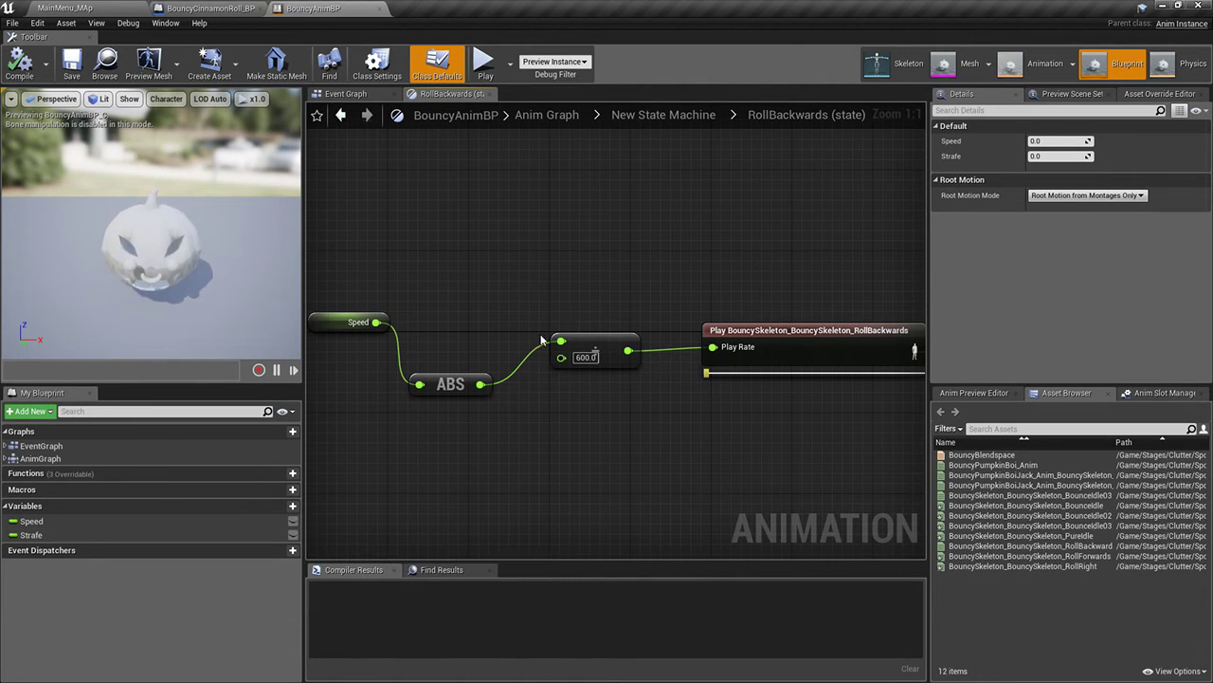
# Tidy the Speed and ABS nodes in the RollBackwards state so they line up with the division node, and return to New State Machine
pyautogui.moveTo(541, 340); pyautogui.dragTo(589, 289, button='right')
pyautogui.moveTo(481, 382); pyautogui.dragTo(484, 383)
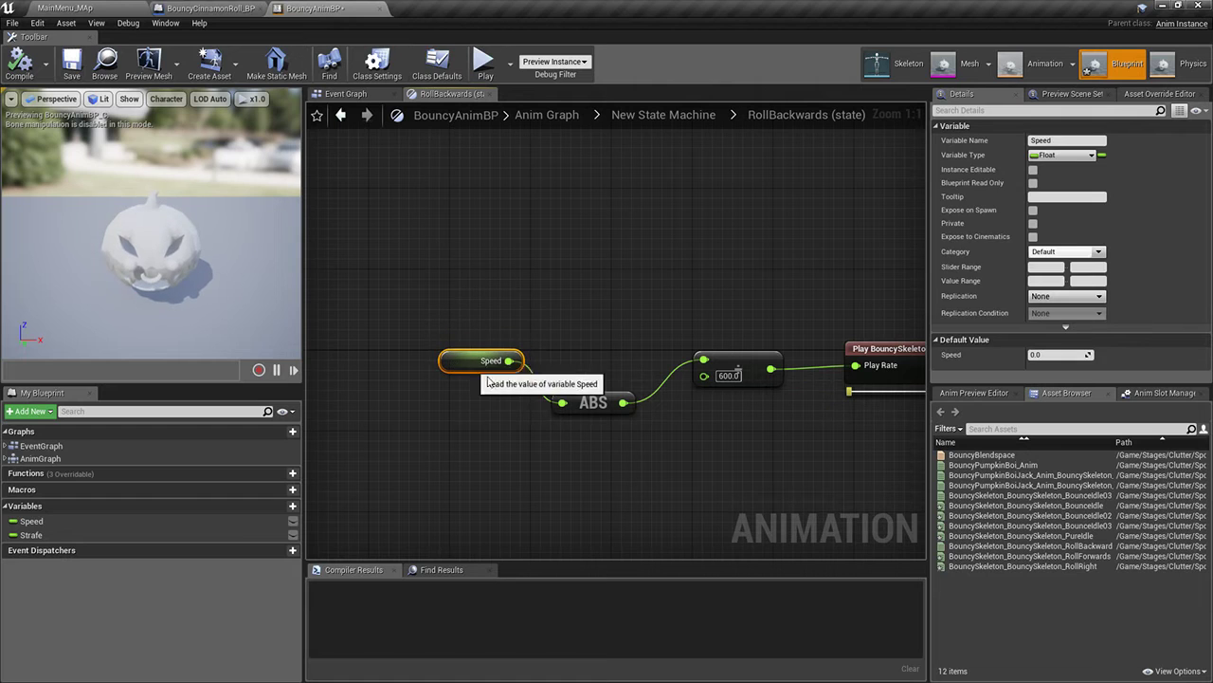
pyautogui.click(588, 402)
pyautogui.moveTo(712, 391); pyautogui.dragTo(482, 297, button='right')
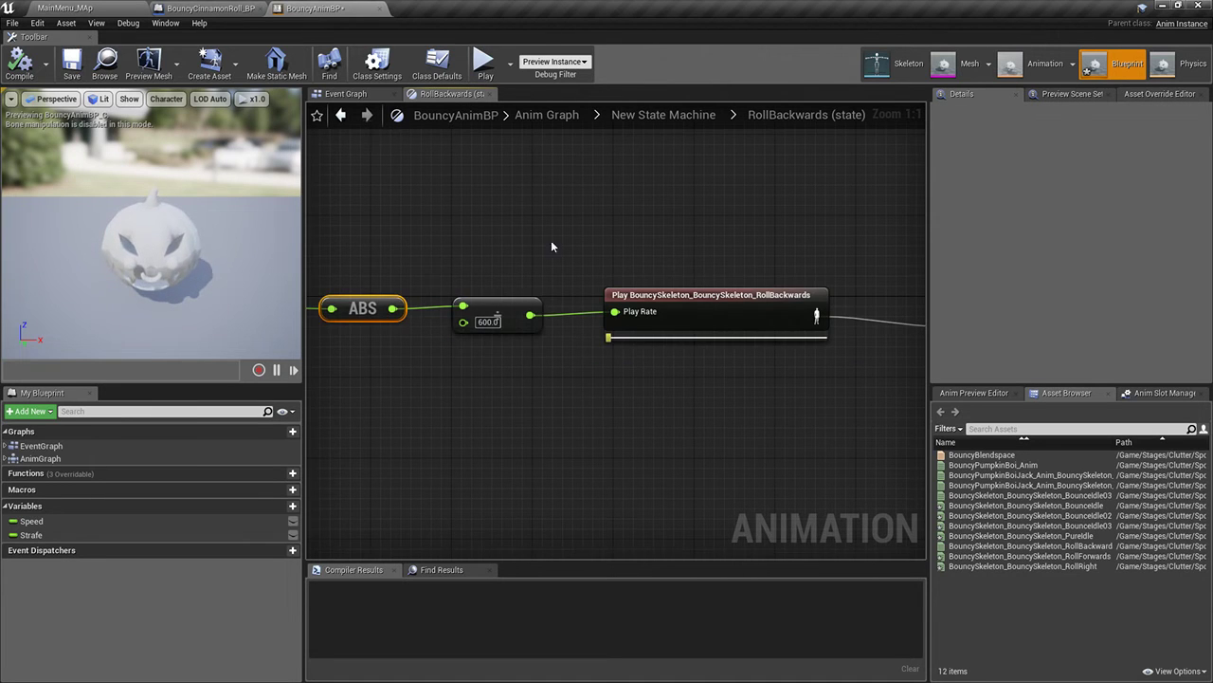
pyautogui.click(668, 115)
# Create a 1D blend space named ForwardBS in the tmp folder, based on BouncyPumpkinBoi_Skeleton
pyautogui.click(92, 7)
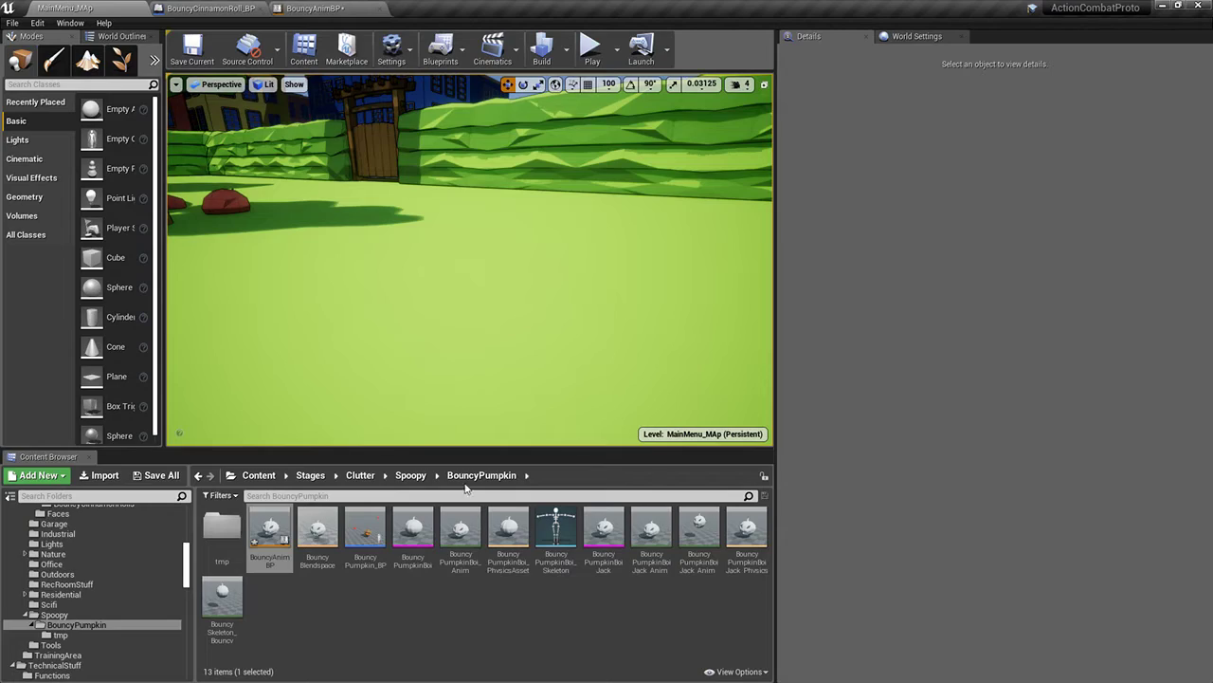
pyautogui.doubleClick(222, 526)
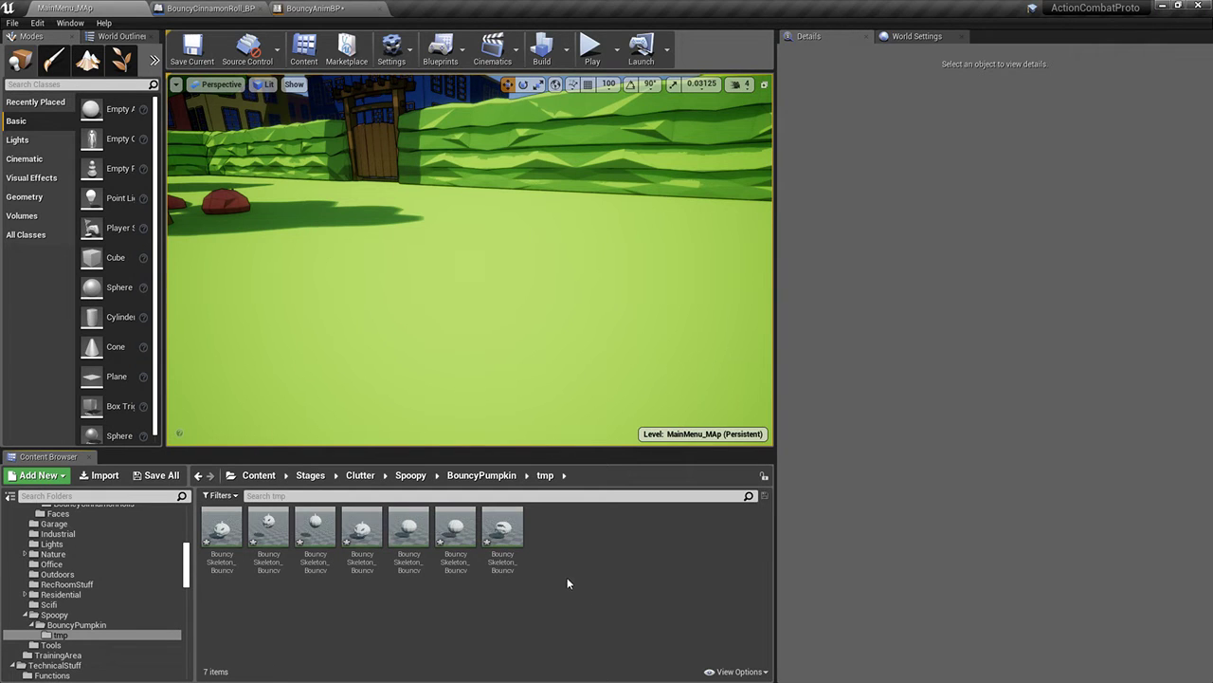
pyautogui.rightClick(573, 575)
pyautogui.moveTo(611, 418)
pyautogui.moveTo(650, 392)
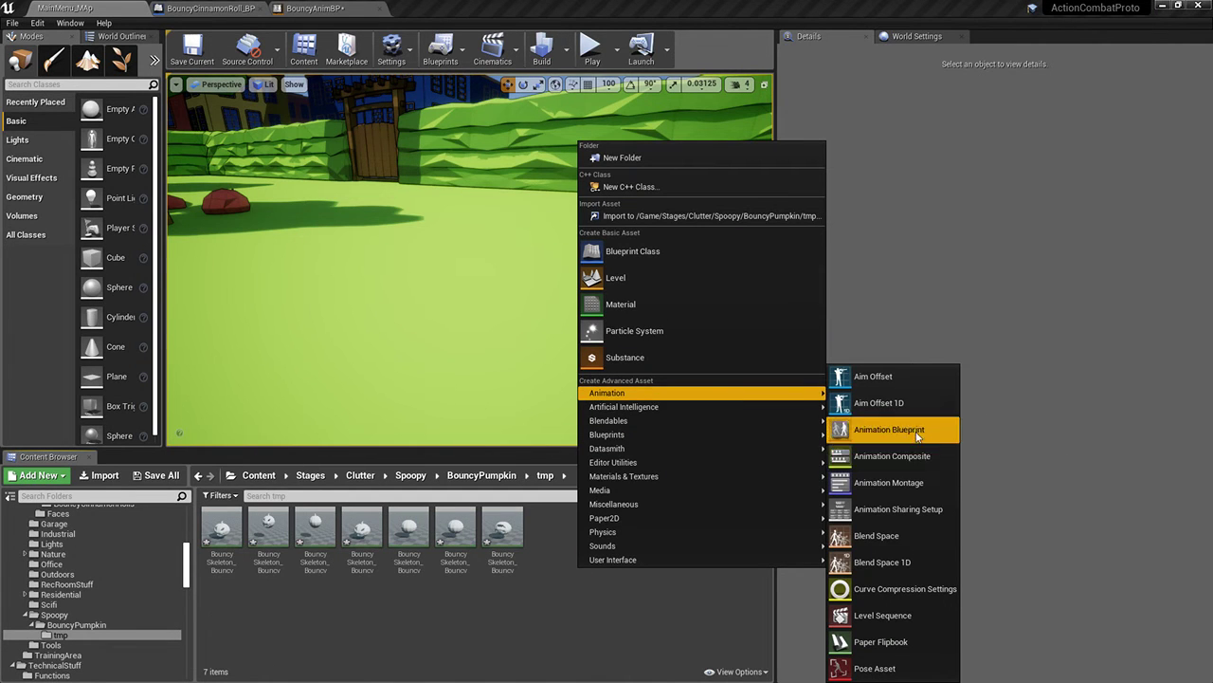
pyautogui.click(911, 567)
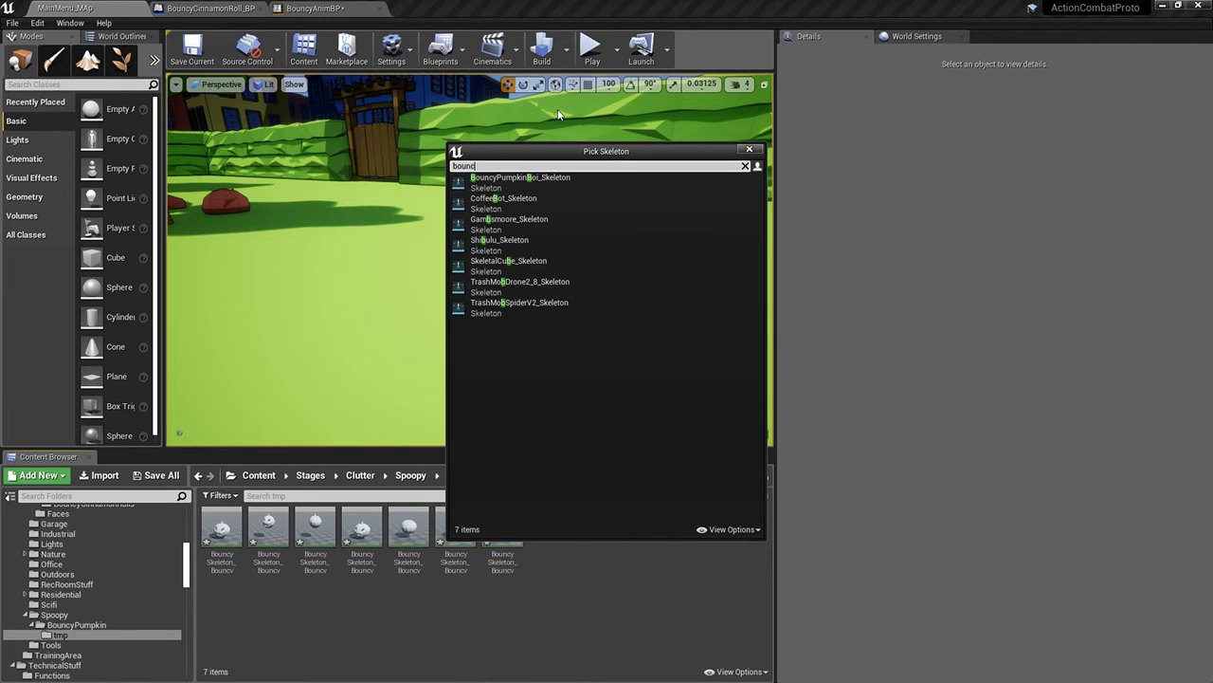
pyautogui.click(519, 182)
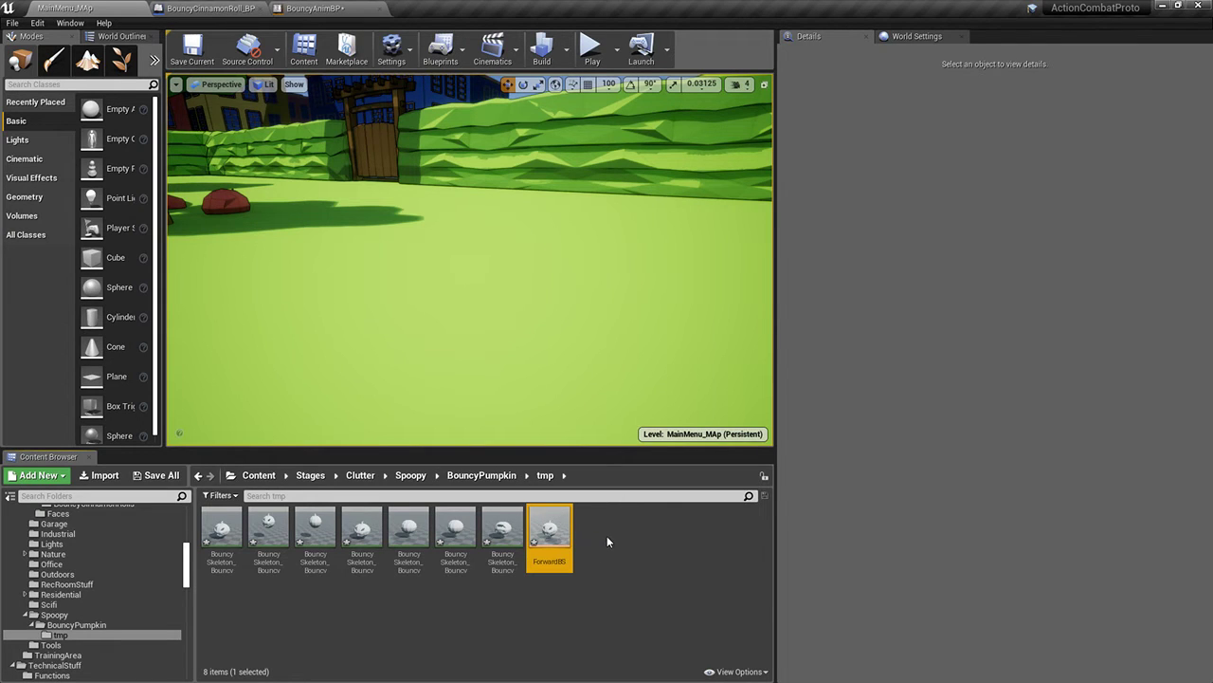
# Open ForwardBS and set its horizontal axis name to Strafe, with a minimum of -600 and a maximum of 600
pyautogui.doubleClick(569, 536)
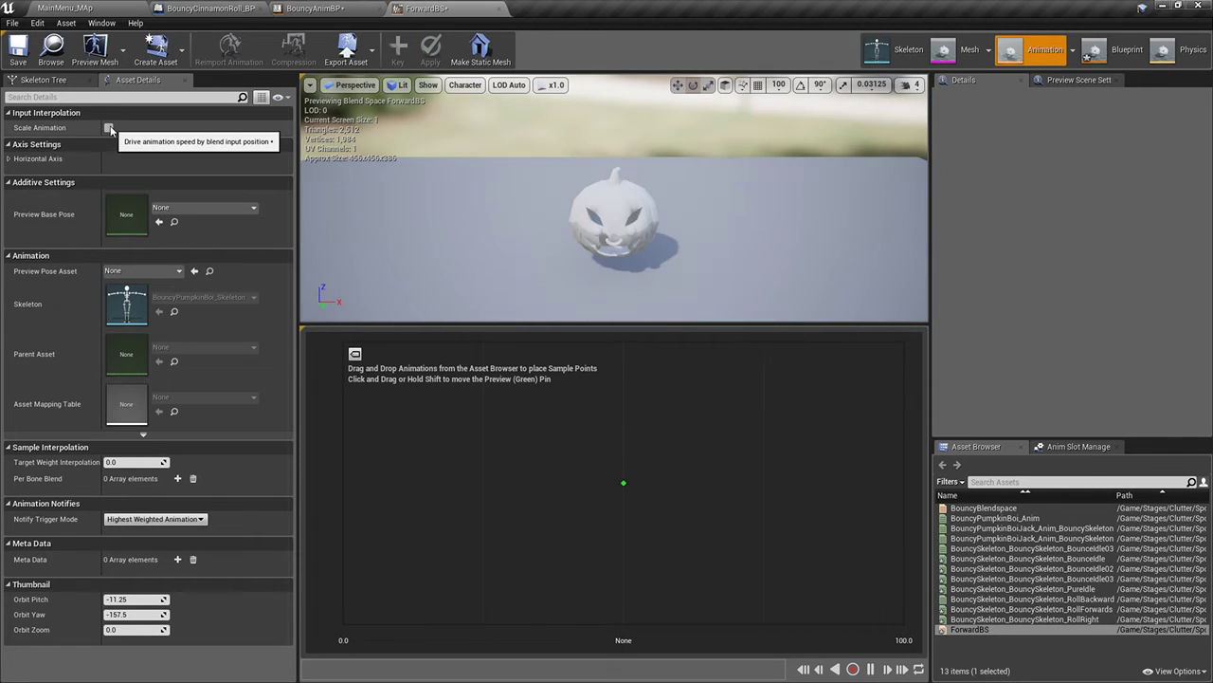
pyautogui.click(8, 159)
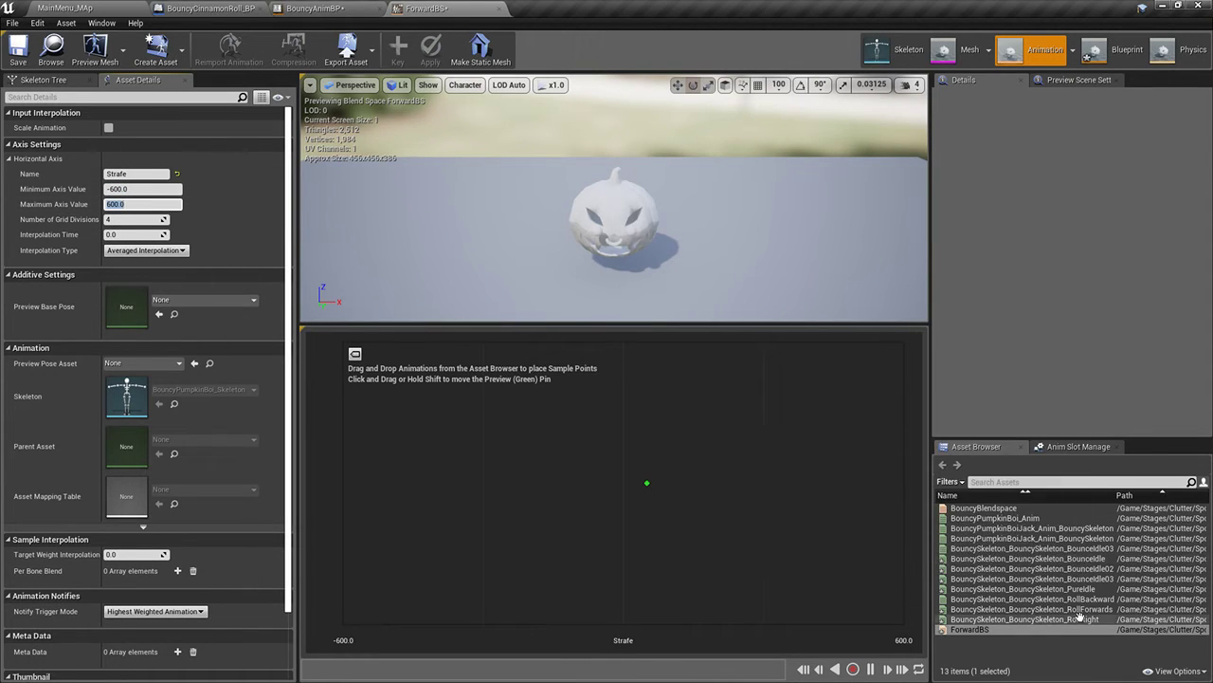
# Place the RollForwards animation at the centre of ForwardBS's Strafe axis and the RollRight animation at -600
pyautogui.moveTo(1069, 603)
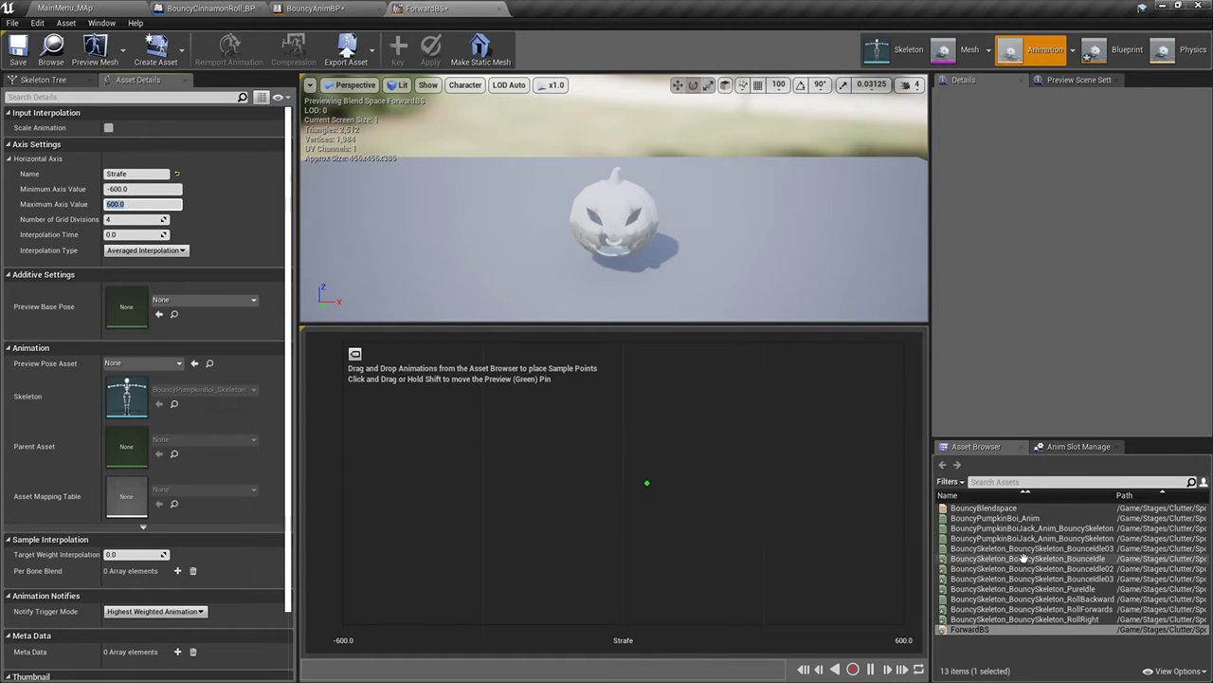
pyautogui.moveTo(1025, 550)
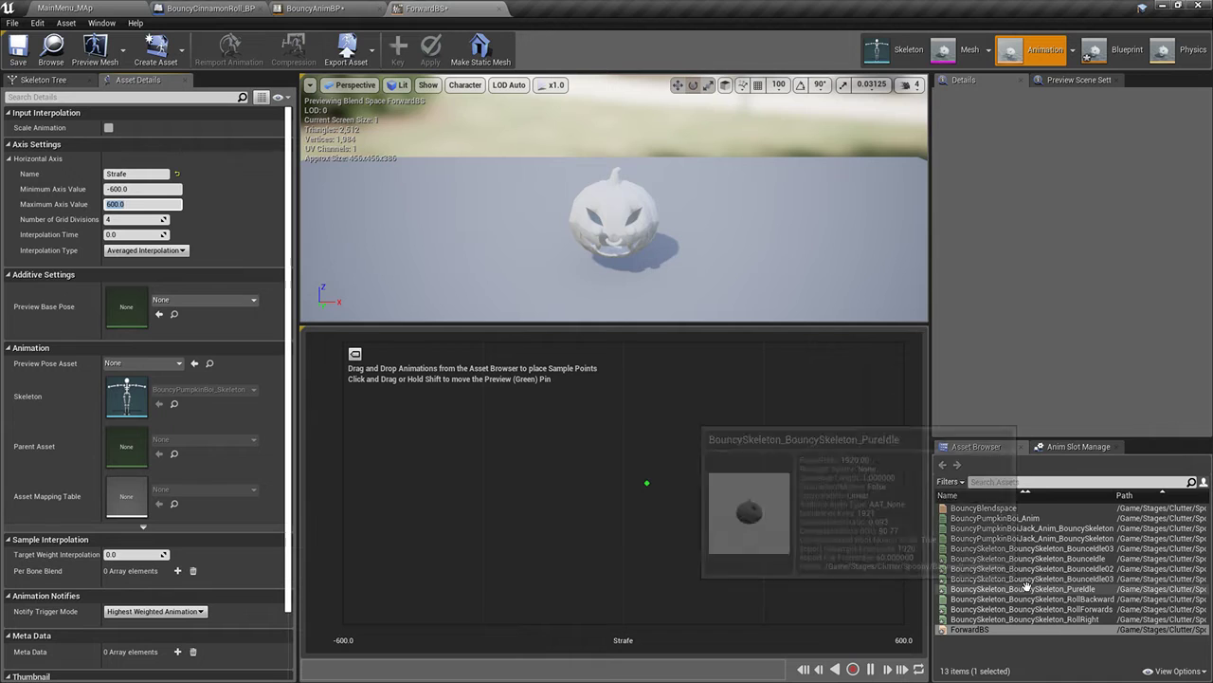
pyautogui.moveTo(1027, 609); pyautogui.dragTo(622, 483)
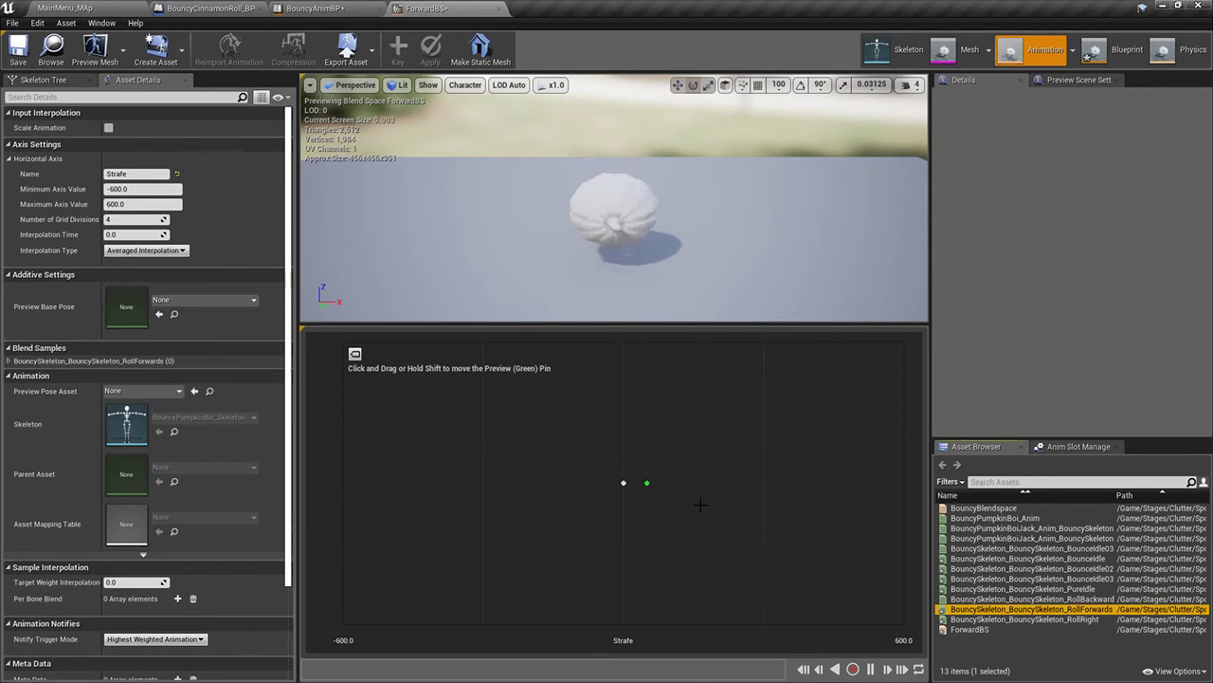
pyautogui.moveTo(1024, 619); pyautogui.dragTo(343, 482)
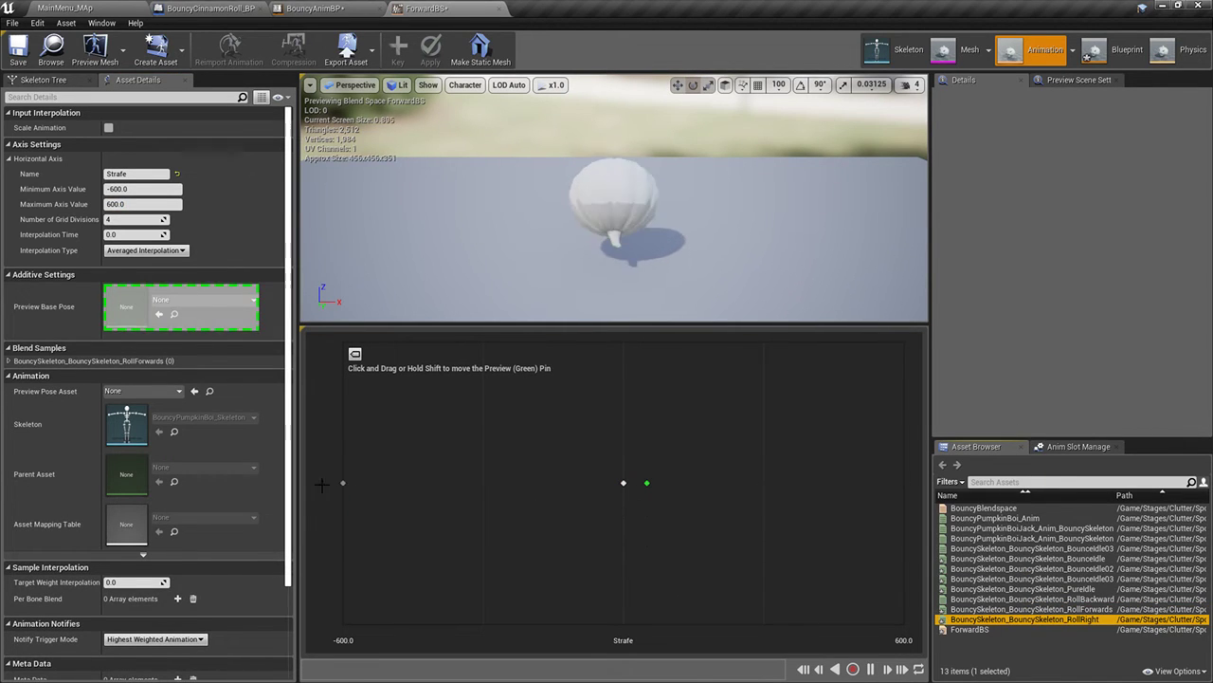
# Inspect the RollRight animation and duplicate it in the tmp folder as BouncySkeleton_BouncySkeleton_RollLeft
pyautogui.doubleClick(1023, 619)
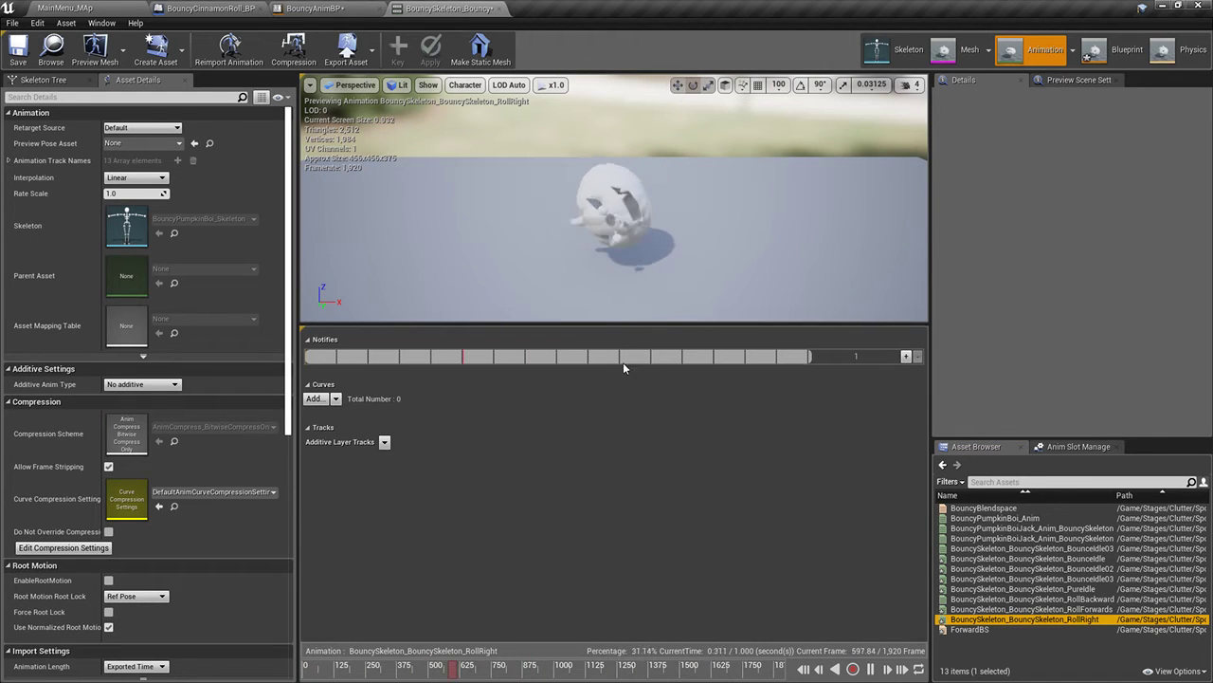
pyautogui.click(88, 7)
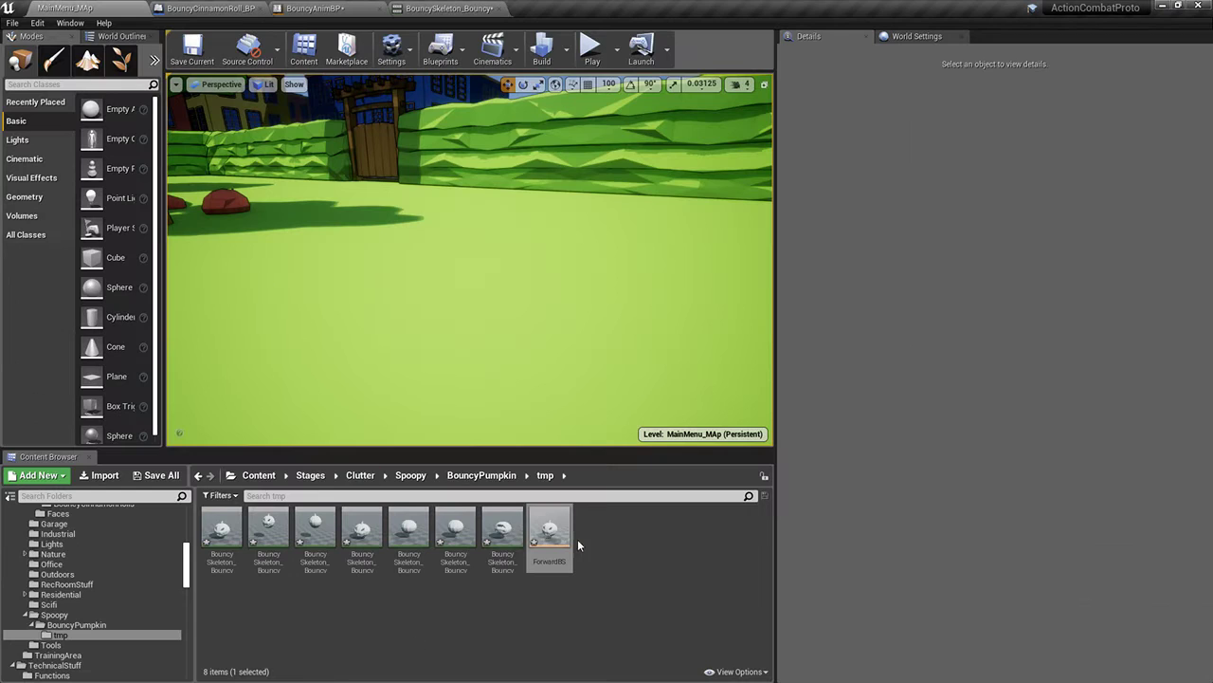
pyautogui.click(504, 529)
pyautogui.hotkey('ctrl', 'w')
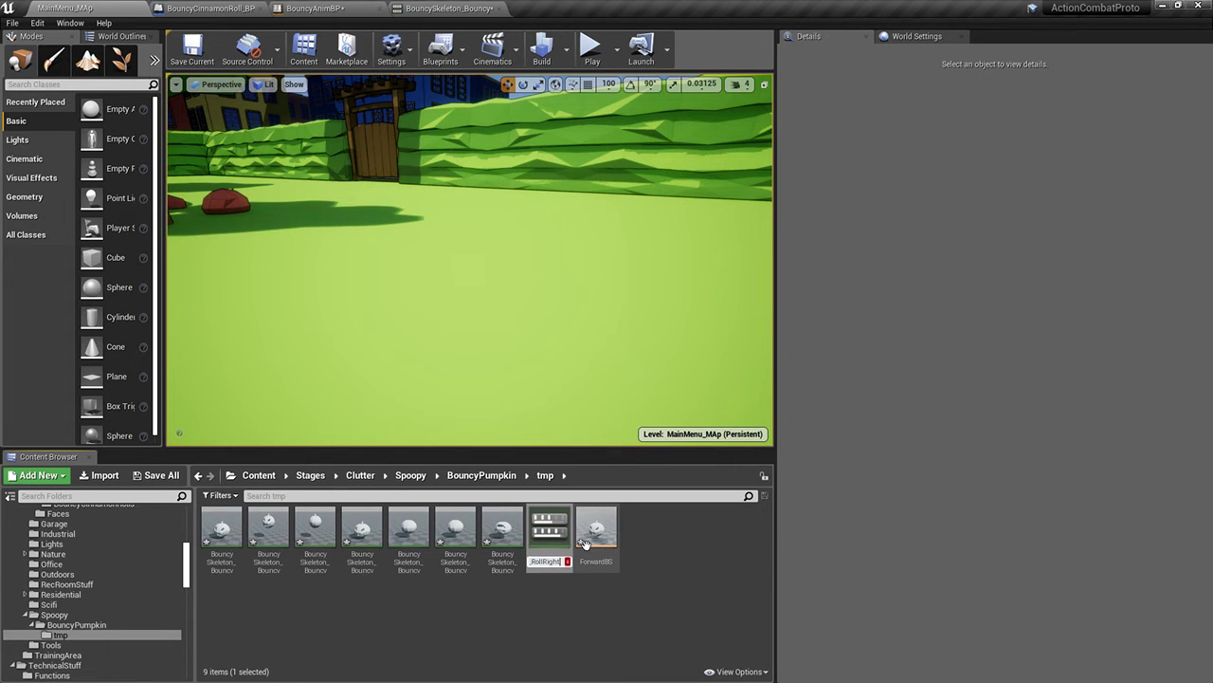
pyautogui.press('Return')
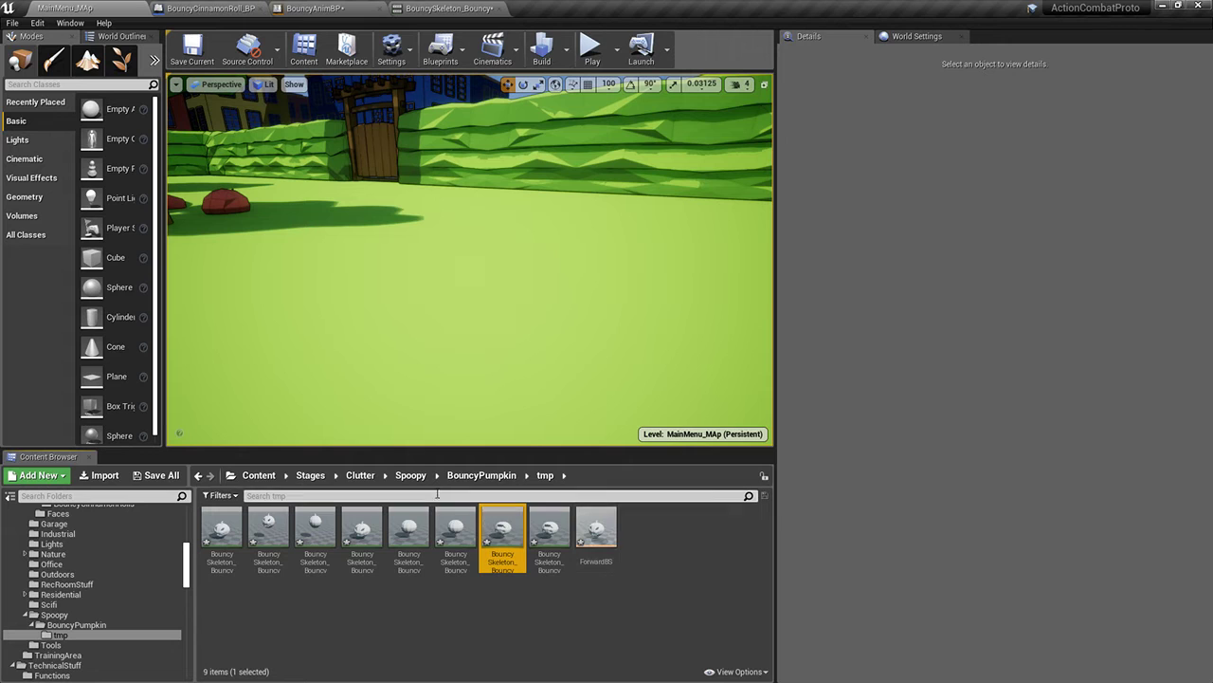
# Set the Rate Scale of the RollLeft animation to -1.0 and save the asset
pyautogui.doubleClick(513, 546)
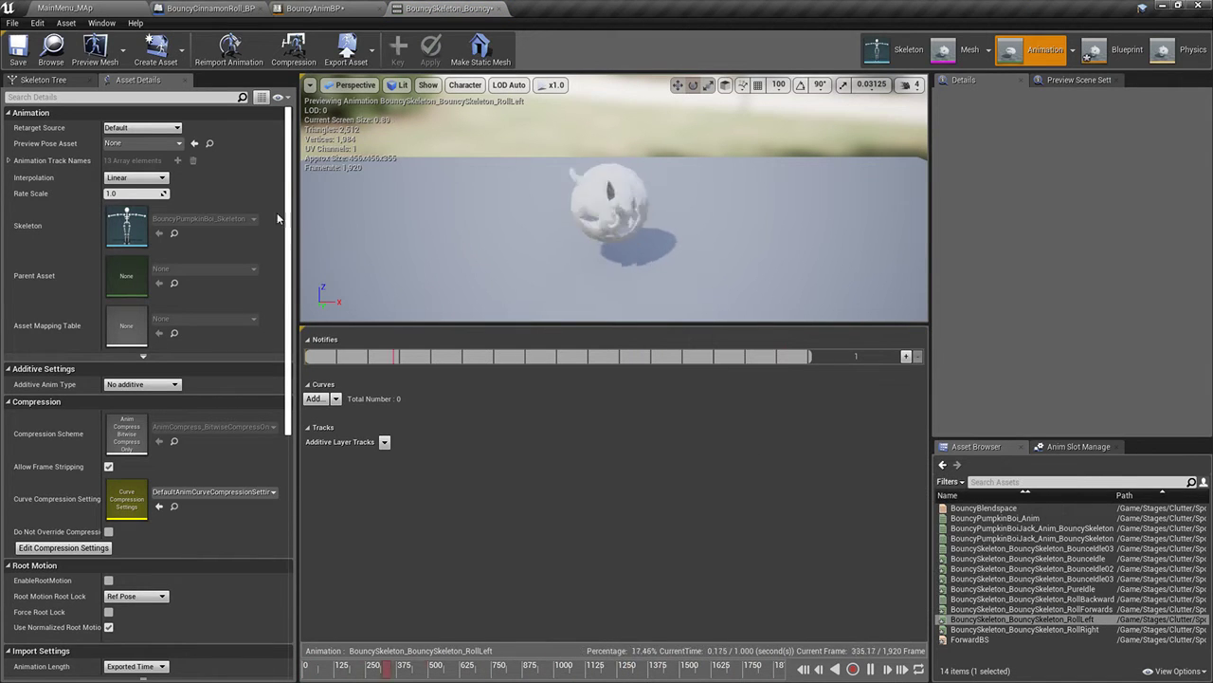
pyautogui.click(126, 193)
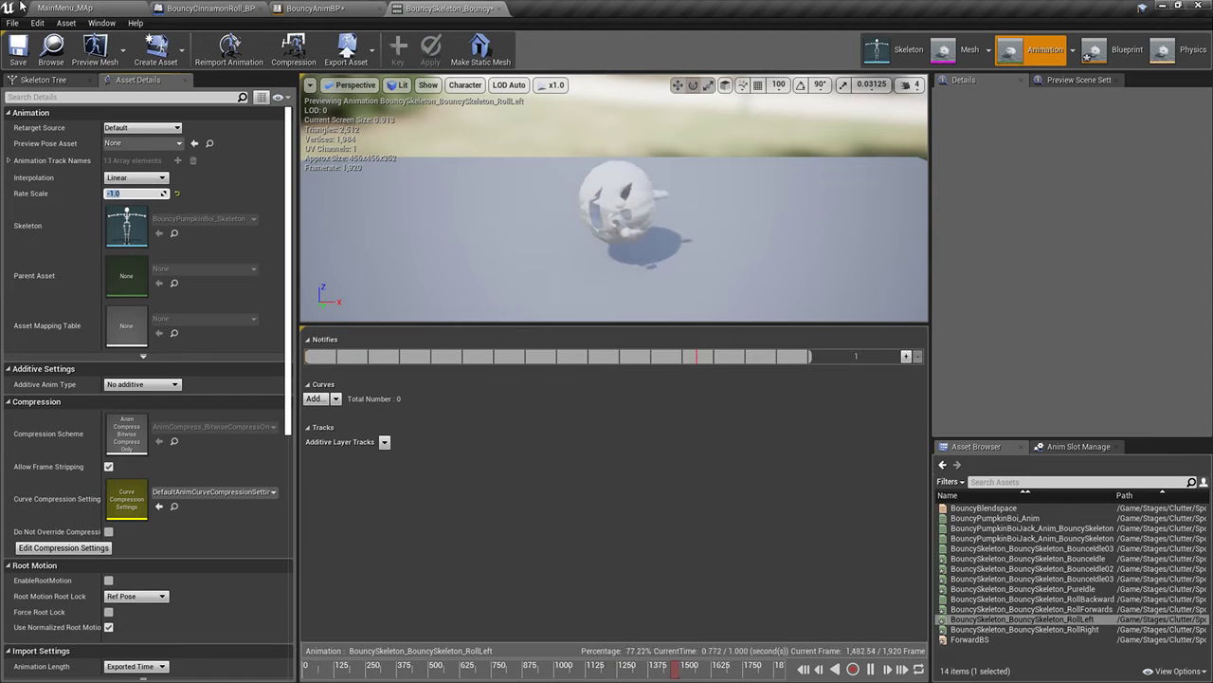
pyautogui.click(18, 49)
# Reopen ForwardBS, place the RollRight animation at 600 on the Strafe axis, and save the blend space
pyautogui.click(315, 7)
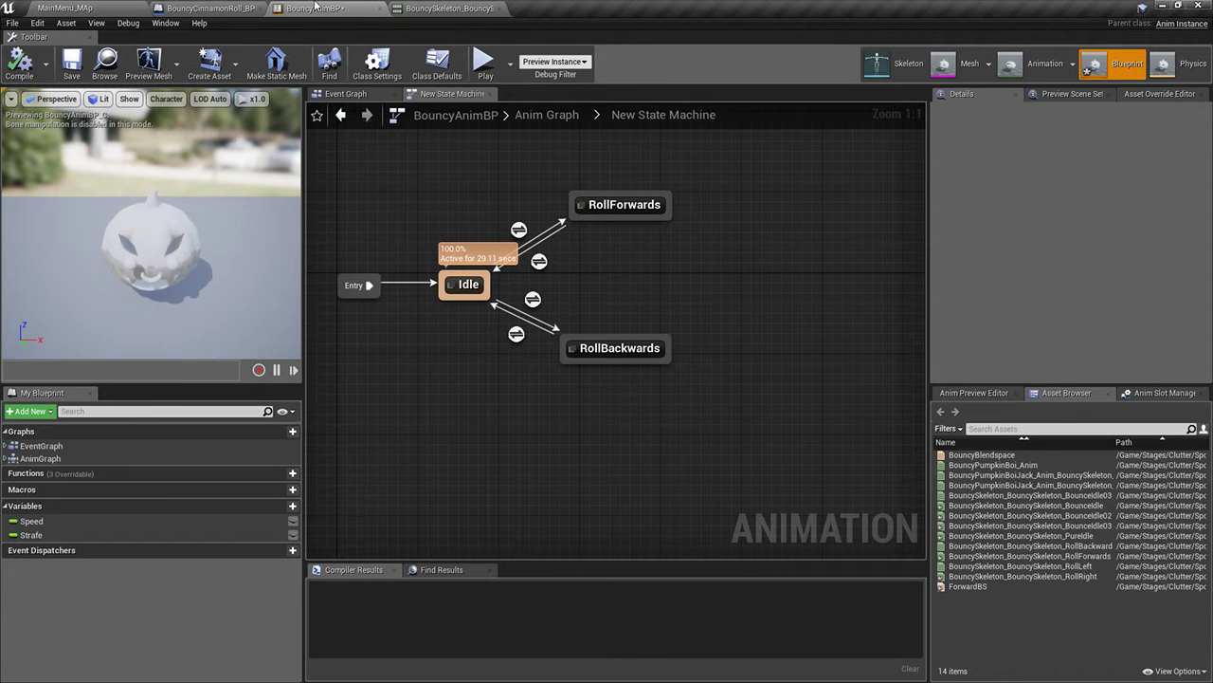
pyautogui.click(438, 7)
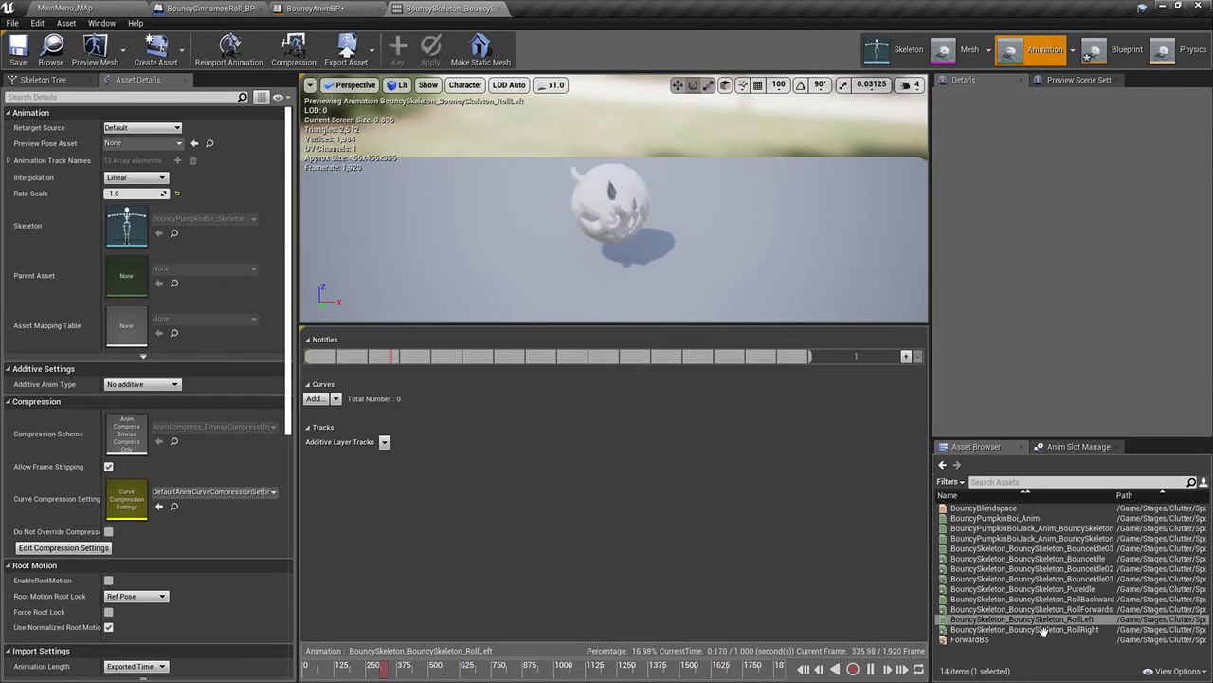
pyautogui.doubleClick(970, 639)
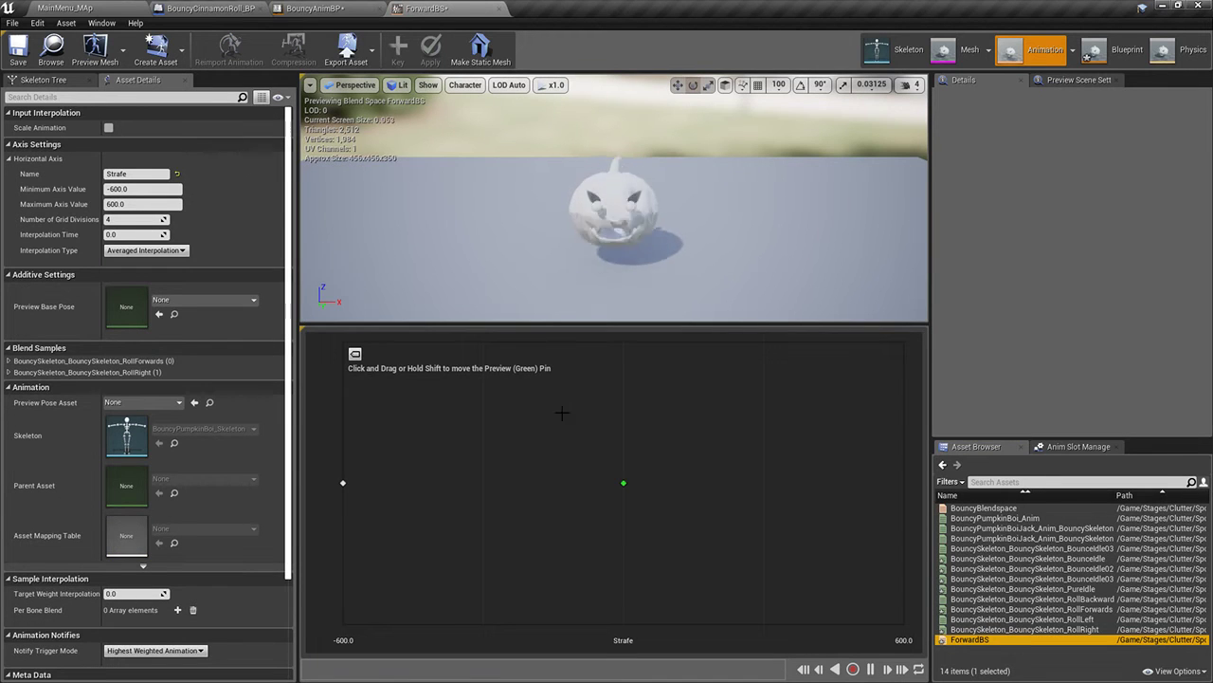
pyautogui.moveTo(1024, 629); pyautogui.dragTo(889, 474)
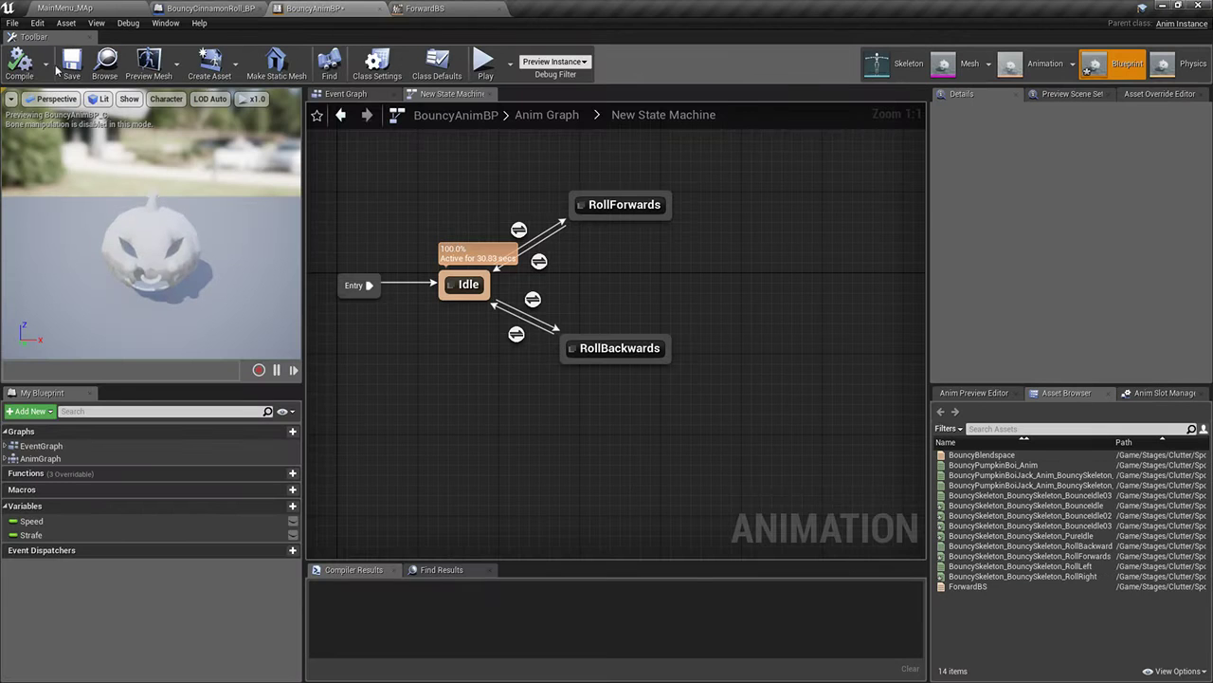
# Compile BouncyAnimBP and add a ForwardBS blend space player to the RollForwards state
pyautogui.click(19, 61)
pyautogui.doubleClick(621, 204)
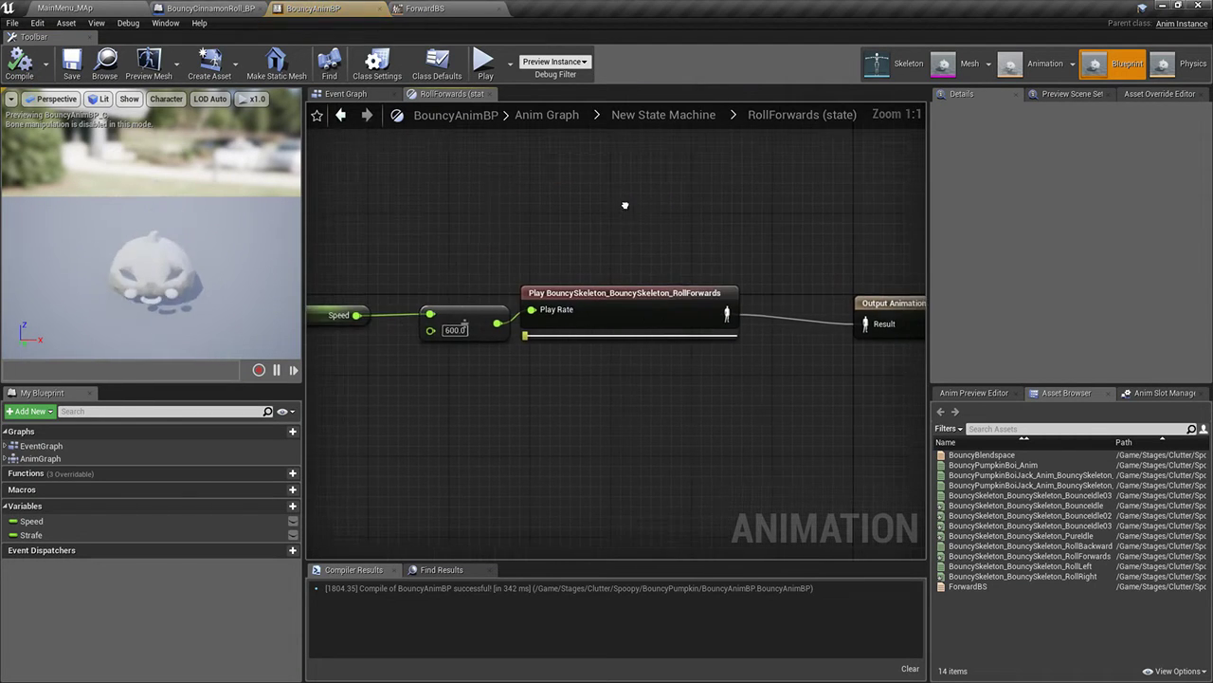
pyautogui.moveTo(626, 205); pyautogui.dragTo(721, 179, button='right')
pyautogui.moveTo(464, 248); pyautogui.dragTo(612, 318)
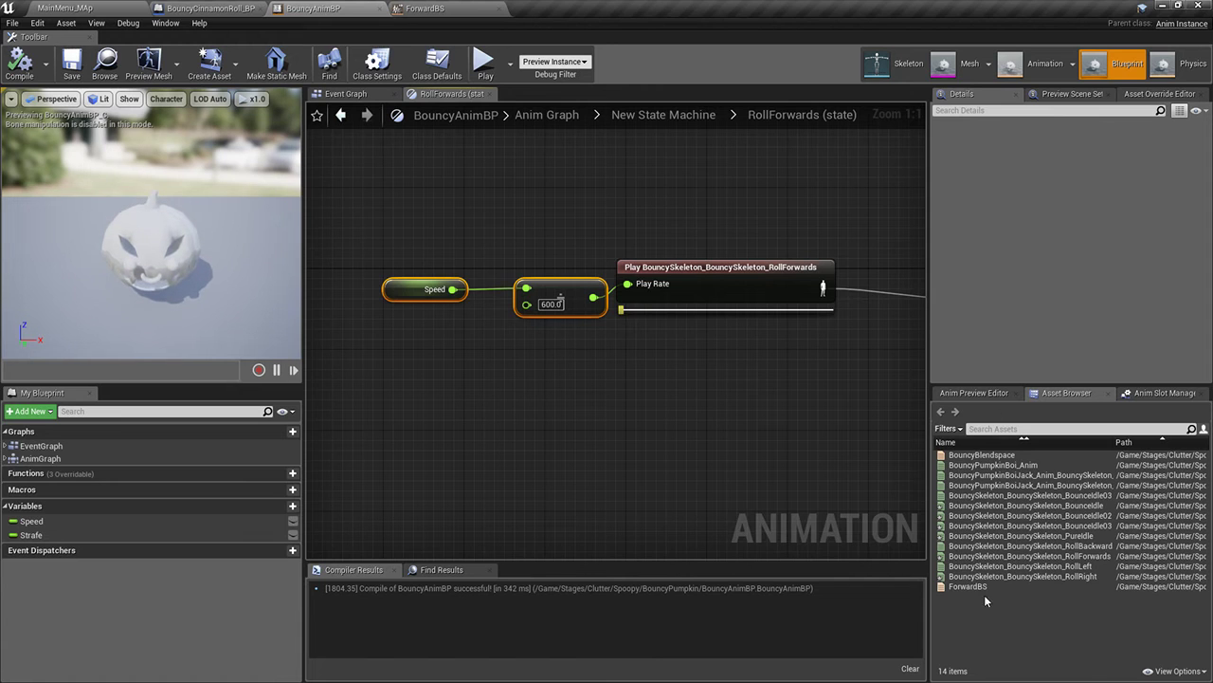
pyautogui.moveTo(981, 588); pyautogui.dragTo(703, 284)
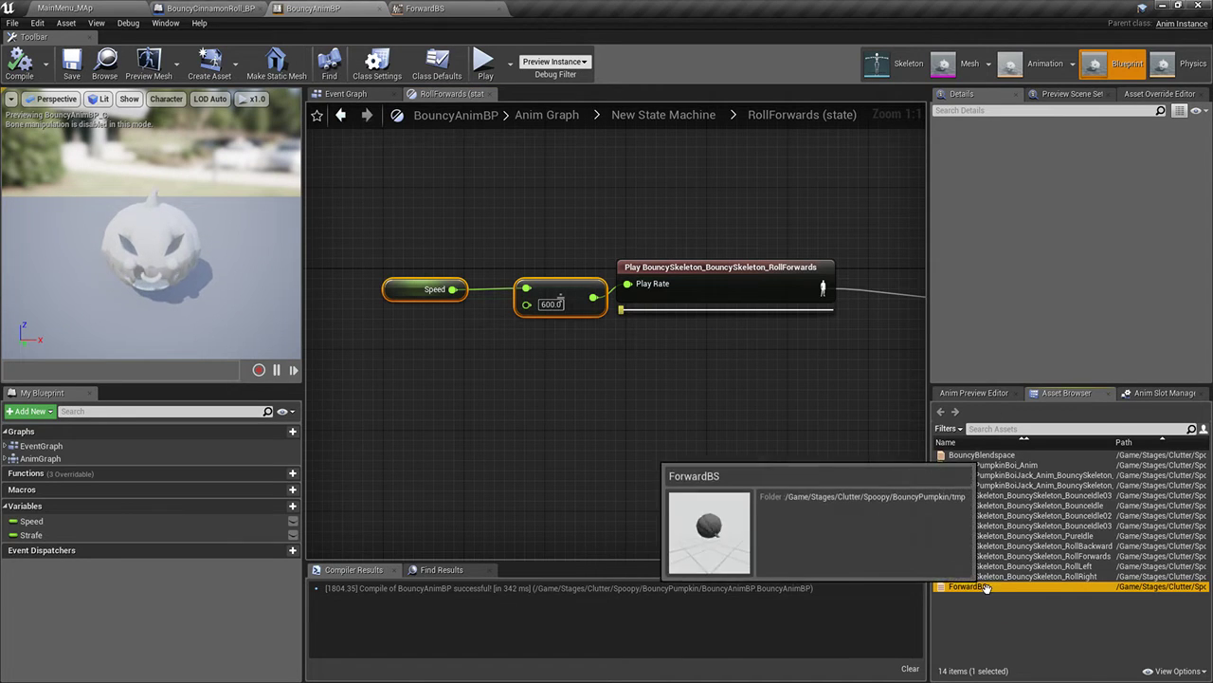
pyautogui.moveTo(969, 585); pyautogui.dragTo(645, 354)
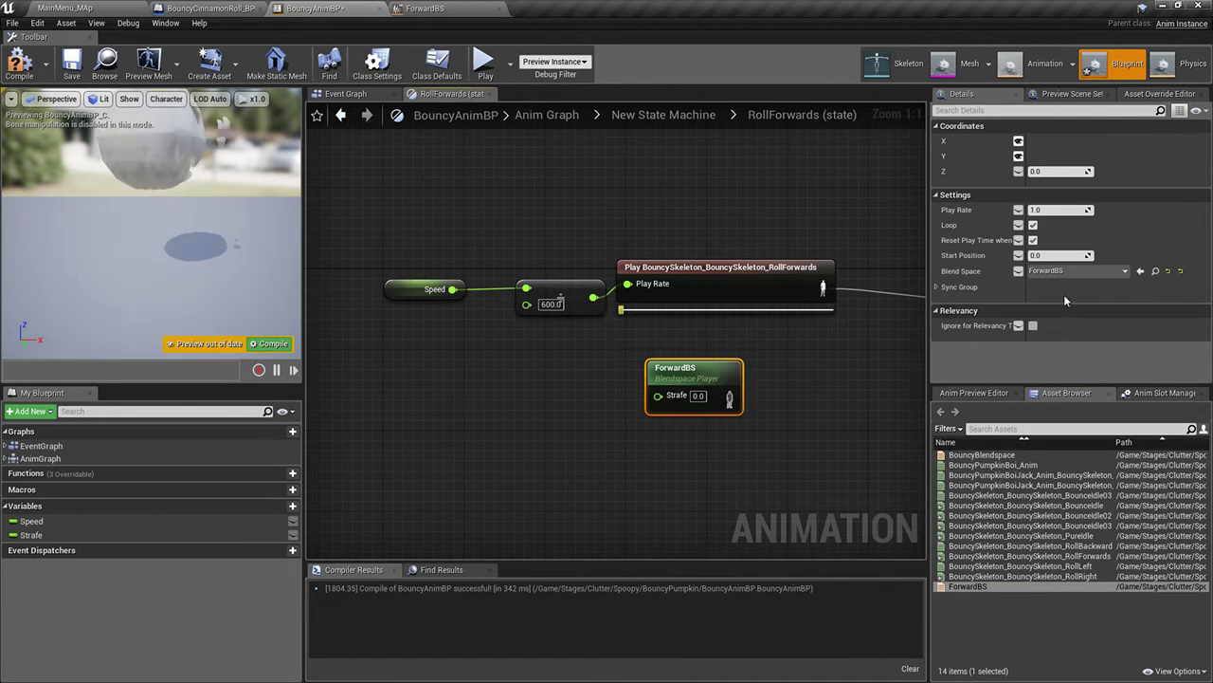
# Expose ForwardBS's Play Rate pin, drive it with Speed divided by 600, and connect the Strafe variable to its Strafe input
pyautogui.click(1018, 210)
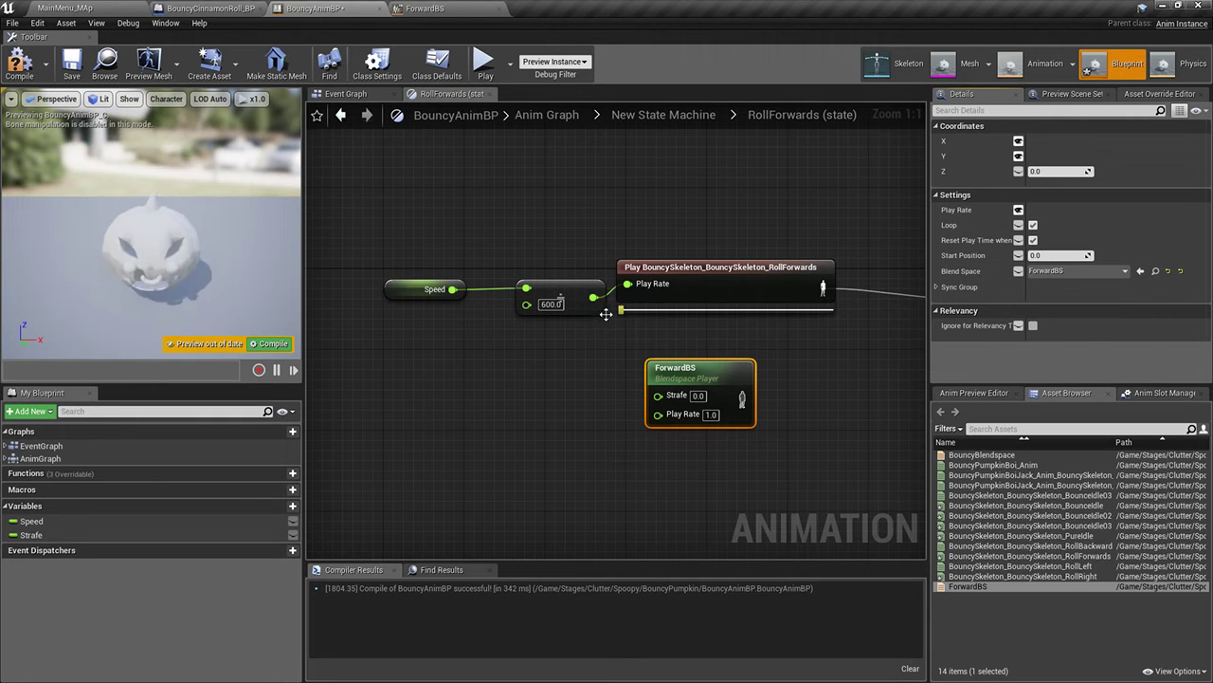
pyautogui.moveTo(594, 297); pyautogui.dragTo(653, 408)
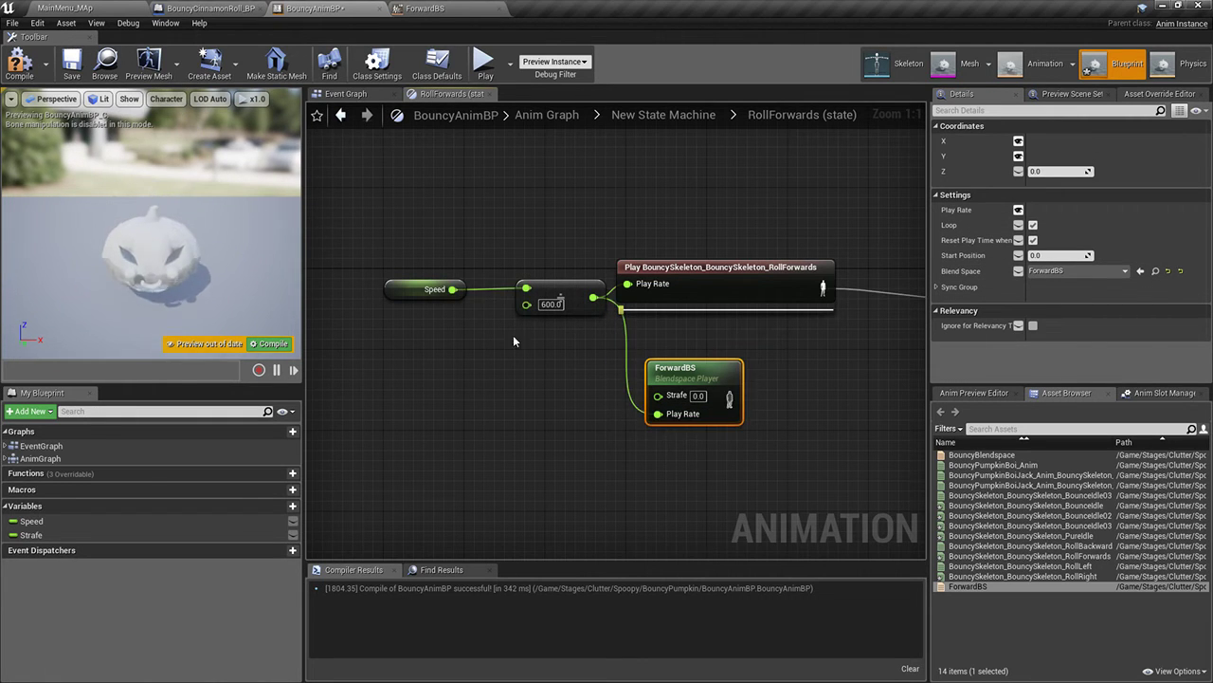
pyautogui.moveTo(67, 535); pyautogui.dragTo(91, 537)
pyautogui.moveTo(651, 407); pyautogui.dragTo(656, 398)
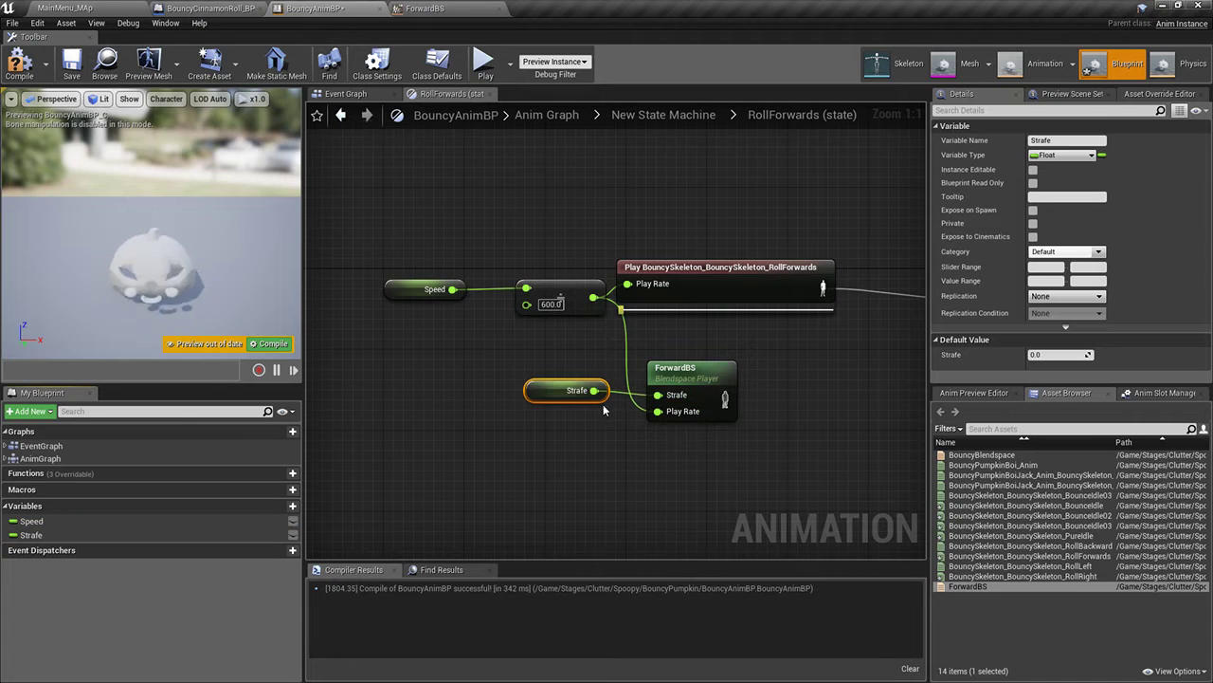
# Multiply Strafe by the Speed-divided-by-600 result and feed the product into ForwardBS's Strafe input
pyautogui.moveTo(543, 391)
pyautogui.mouseDown()
pyautogui.moveTo(403, 412)
pyautogui.moveTo(522, 402)
pyautogui.mouseUp()
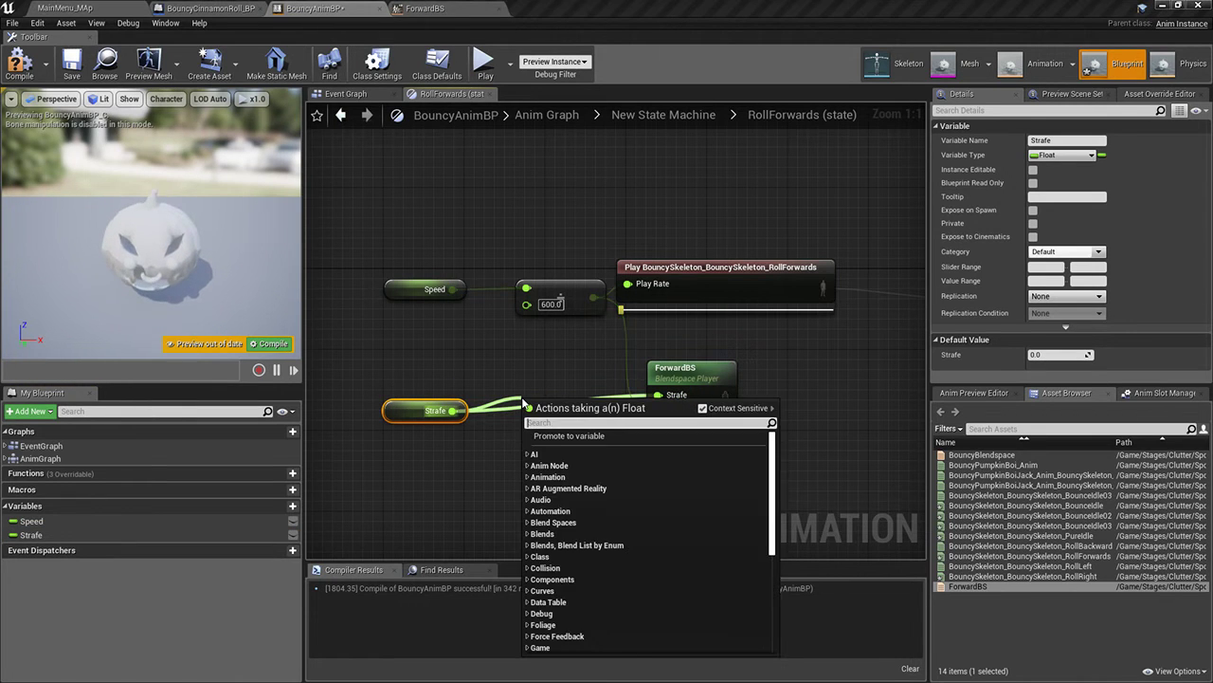
pyautogui.write('*')
pyautogui.click(576, 483)
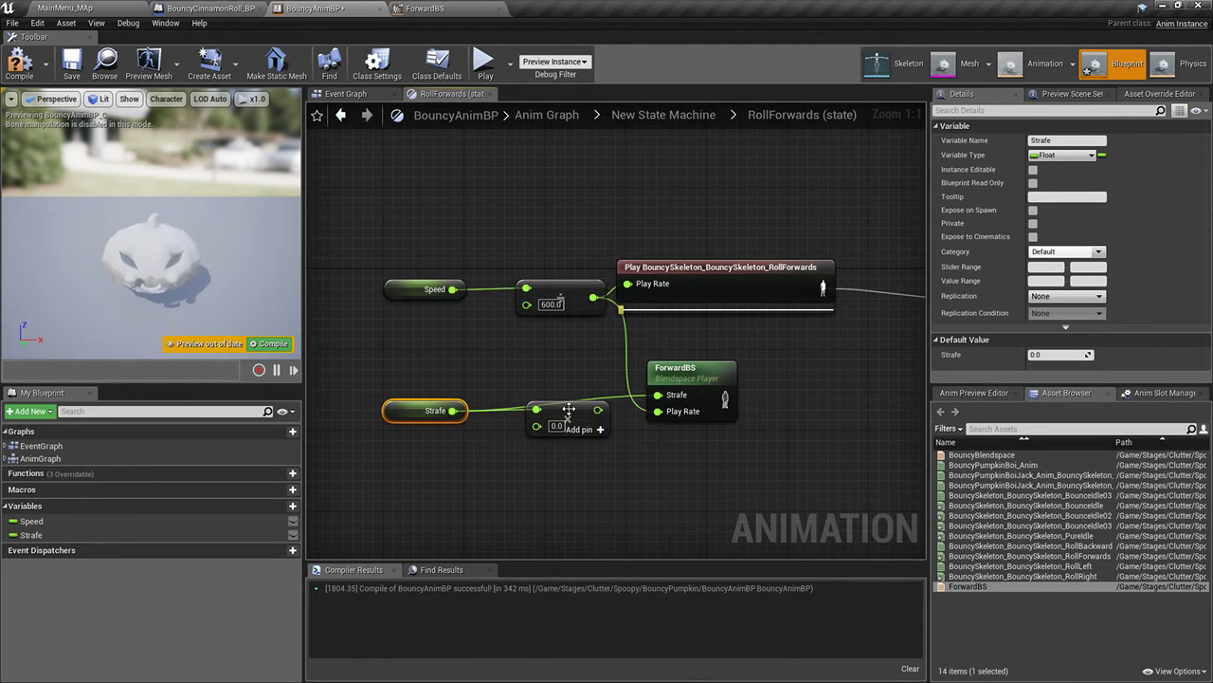
pyautogui.moveTo(561, 425); pyautogui.dragTo(562, 358)
pyautogui.moveTo(592, 298); pyautogui.dragTo(658, 394)
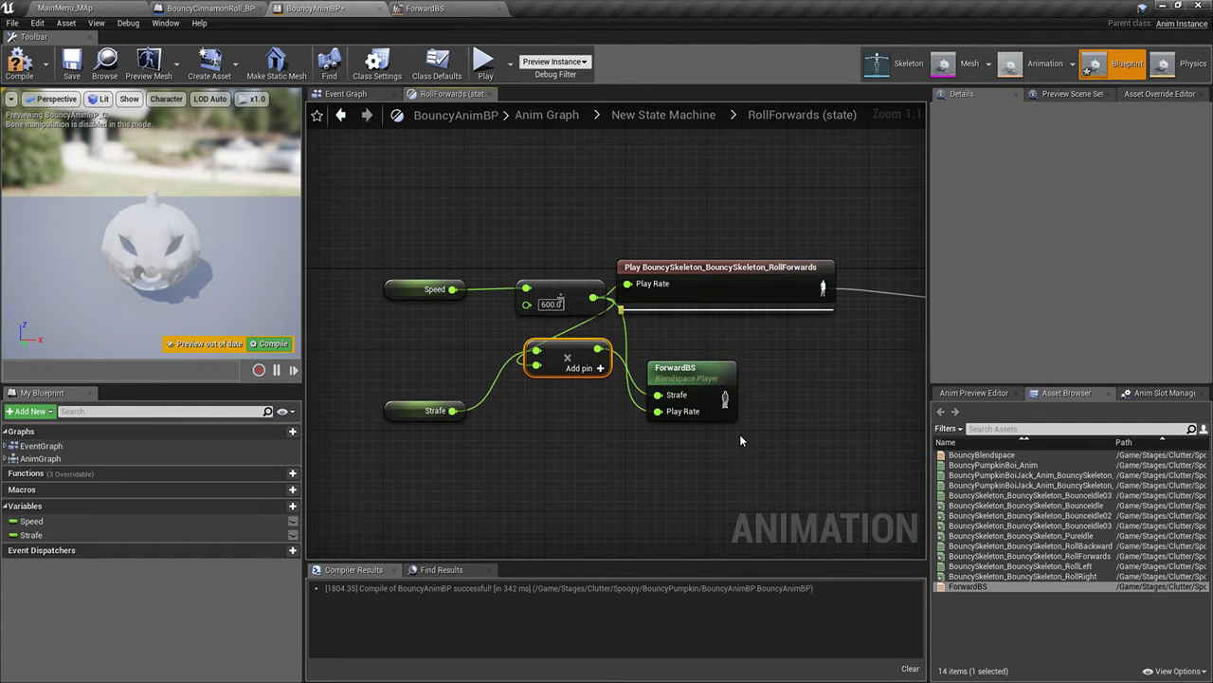
# Connect the ForwardBS player to the state's output pose, then compile and save the animation blueprint
pyautogui.moveTo(741, 439); pyautogui.dragTo(633, 445, button='right')
pyautogui.moveTo(617, 405); pyautogui.dragTo(872, 304)
pyautogui.click(78, 68)
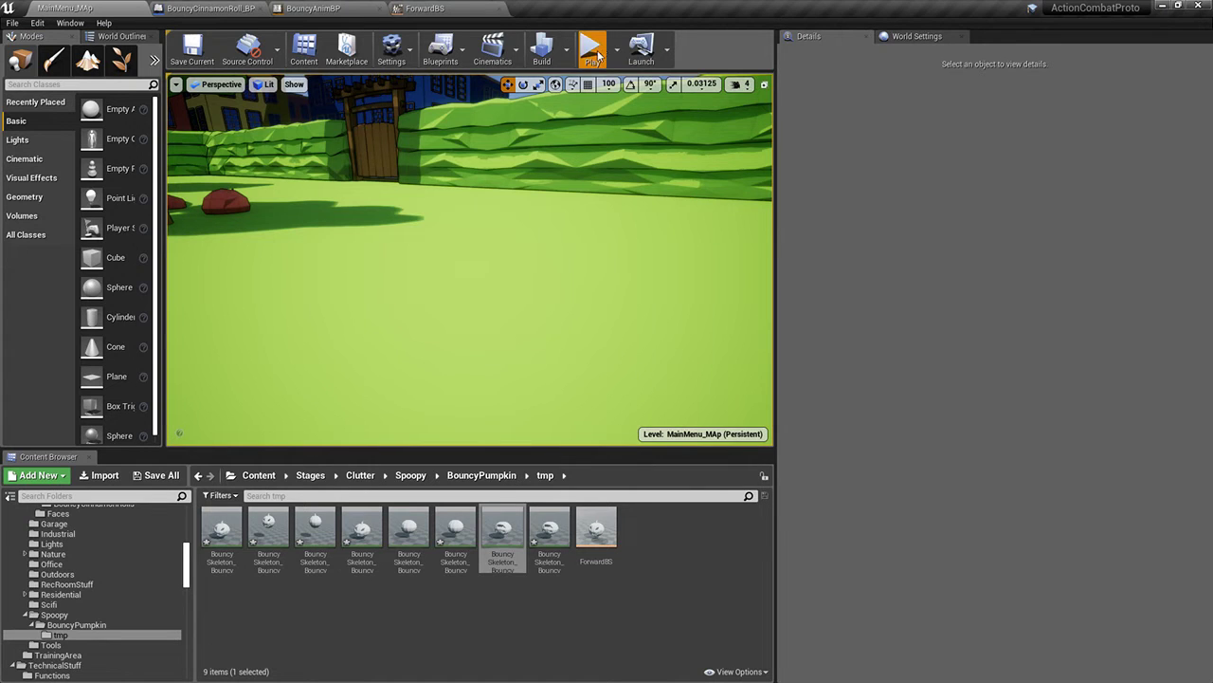
# Play-test the level, rolling the cinnamon roll forwards and sideways to check the strafe blending
pyautogui.click(594, 50)
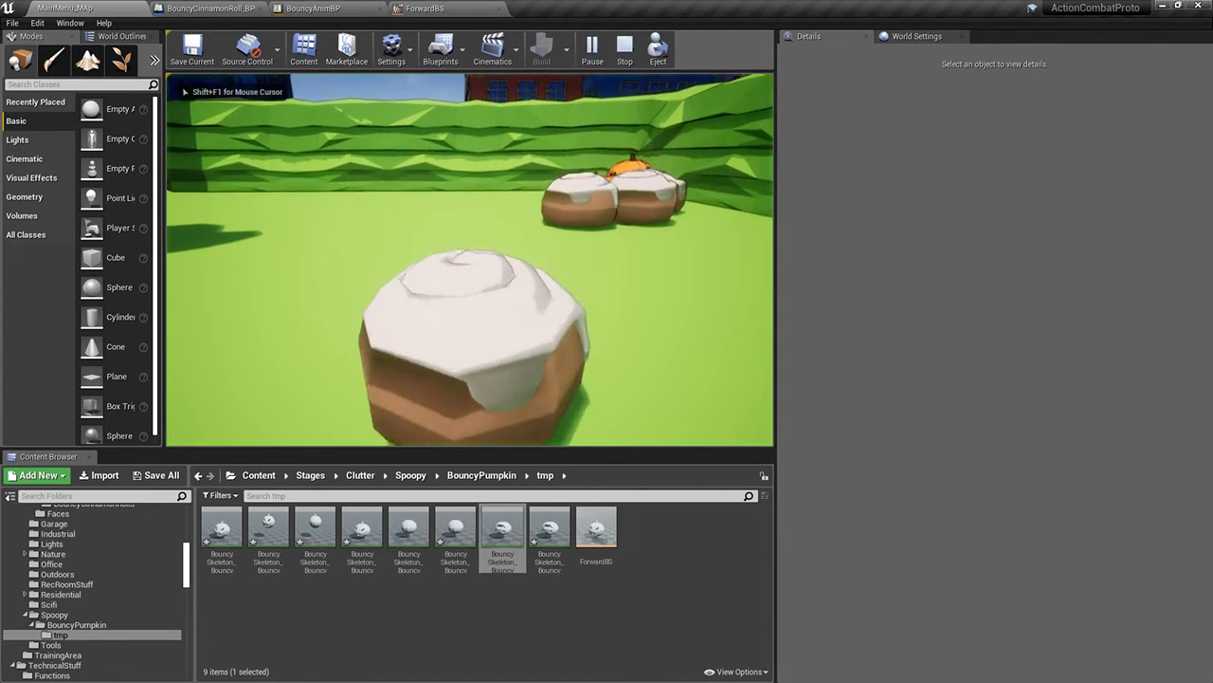
pyautogui.press('w')
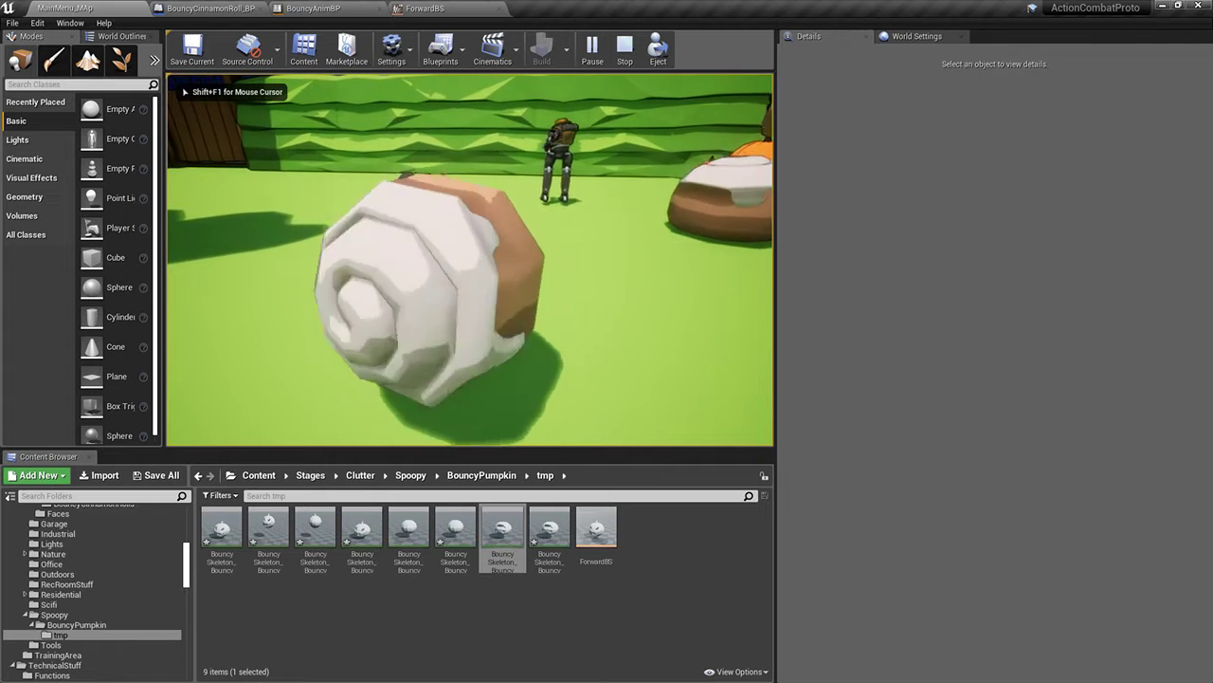
pyautogui.press('a')
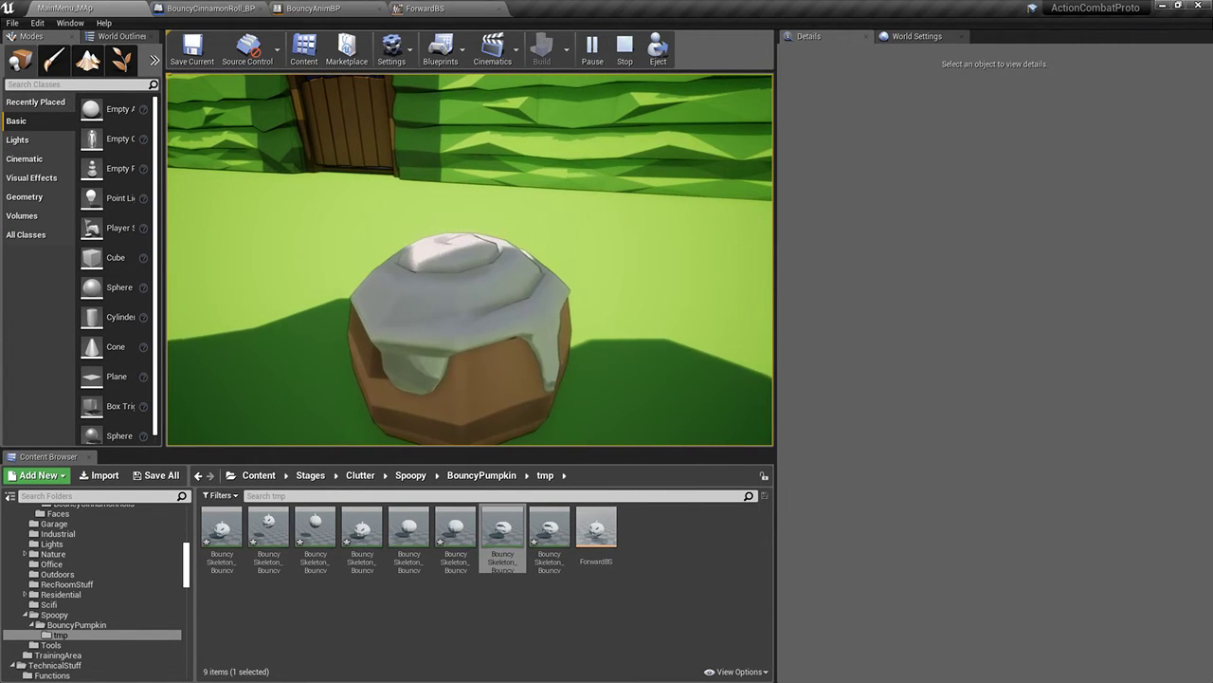
pyautogui.press('Escape')
# Swap the RollRight and RollLeft samples between -600 and 600 on ForwardBS's Strafe axis and save the blend space
pyautogui.click(400, 7)
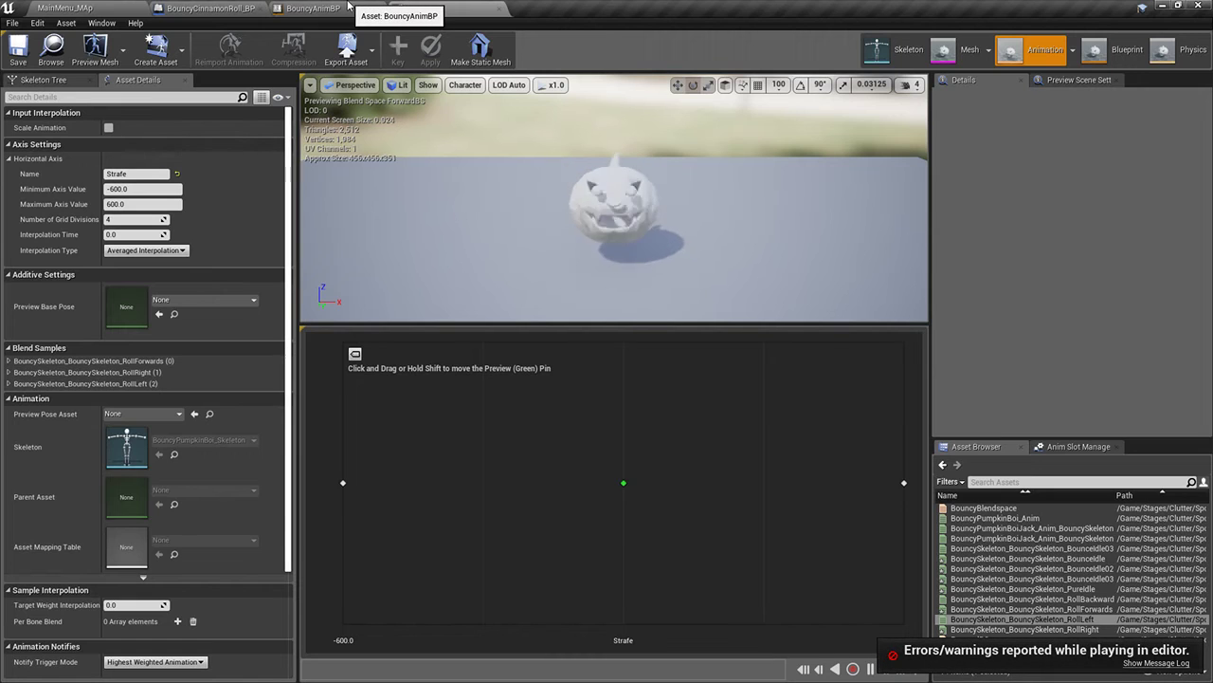
pyautogui.click(347, 8)
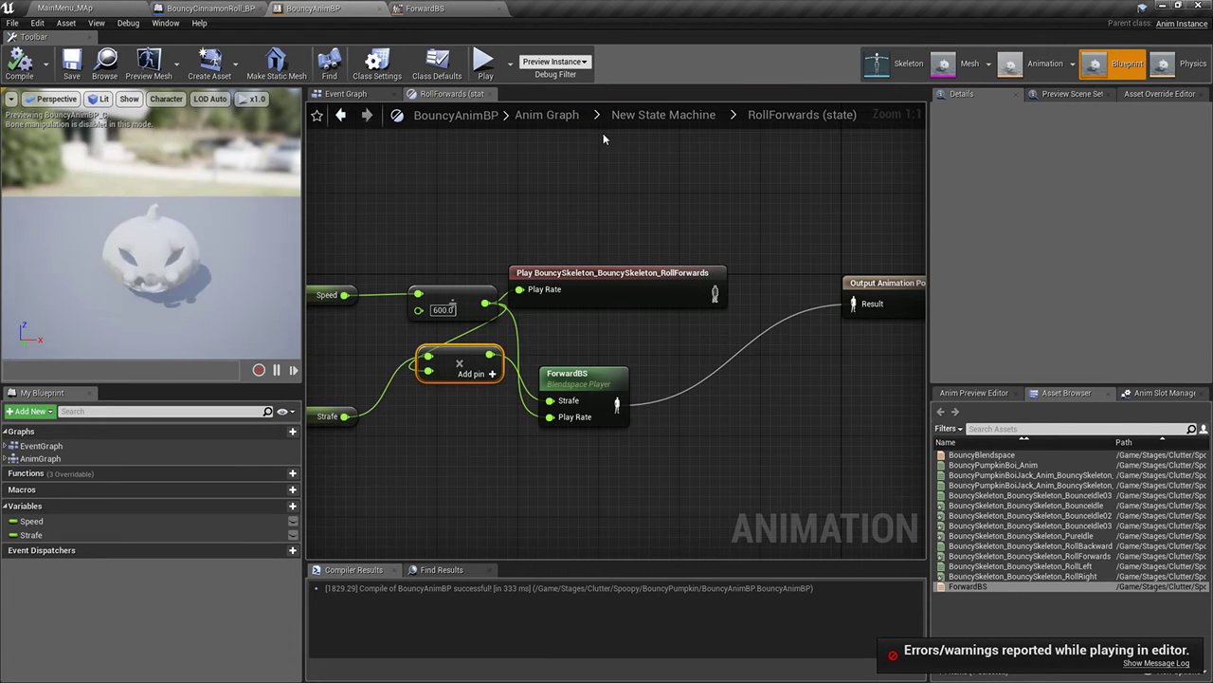
pyautogui.click(428, 8)
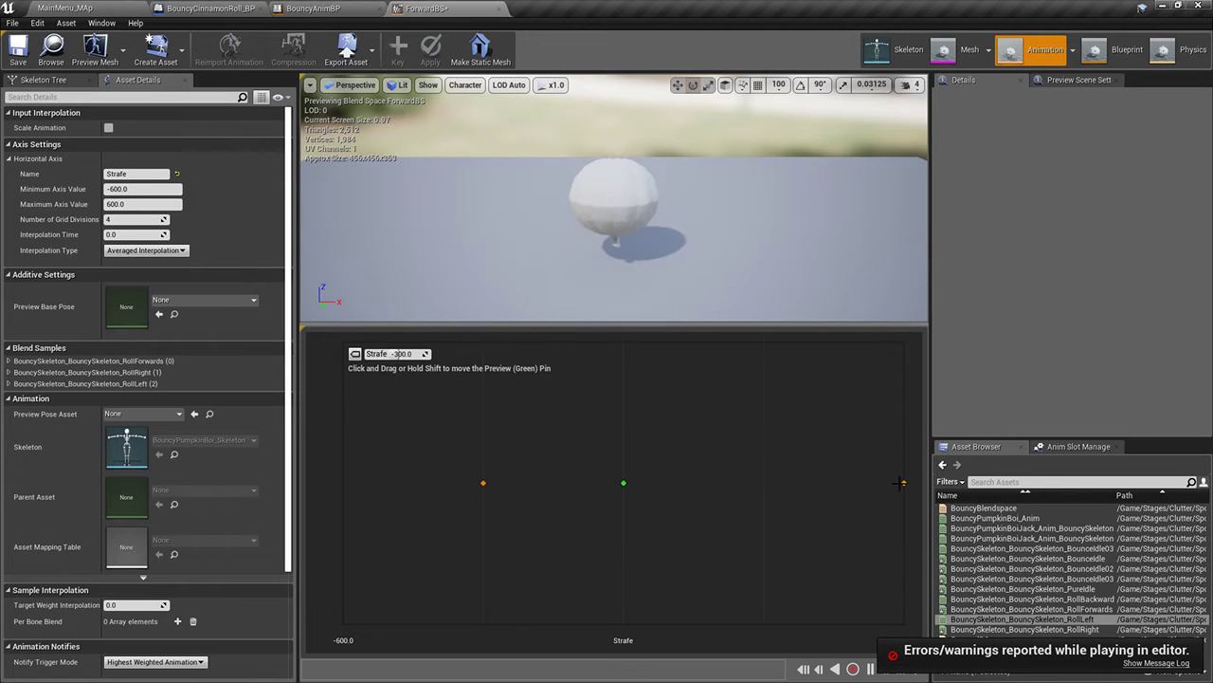
pyautogui.moveTo(901, 484); pyautogui.dragTo(338, 480)
pyautogui.moveTo(487, 485); pyautogui.dragTo(869, 480)
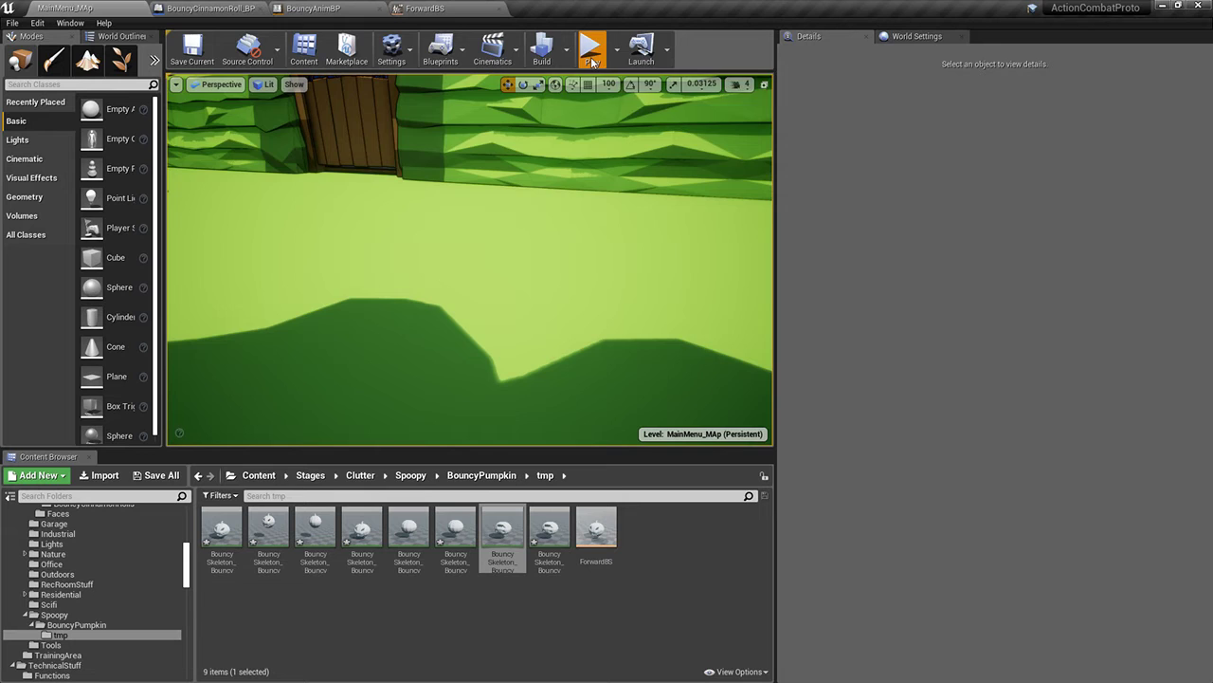
# Play-test the level again, rolling the cinnamon roll around the yard to check the swapped left and right rolls
pyautogui.click(591, 57)
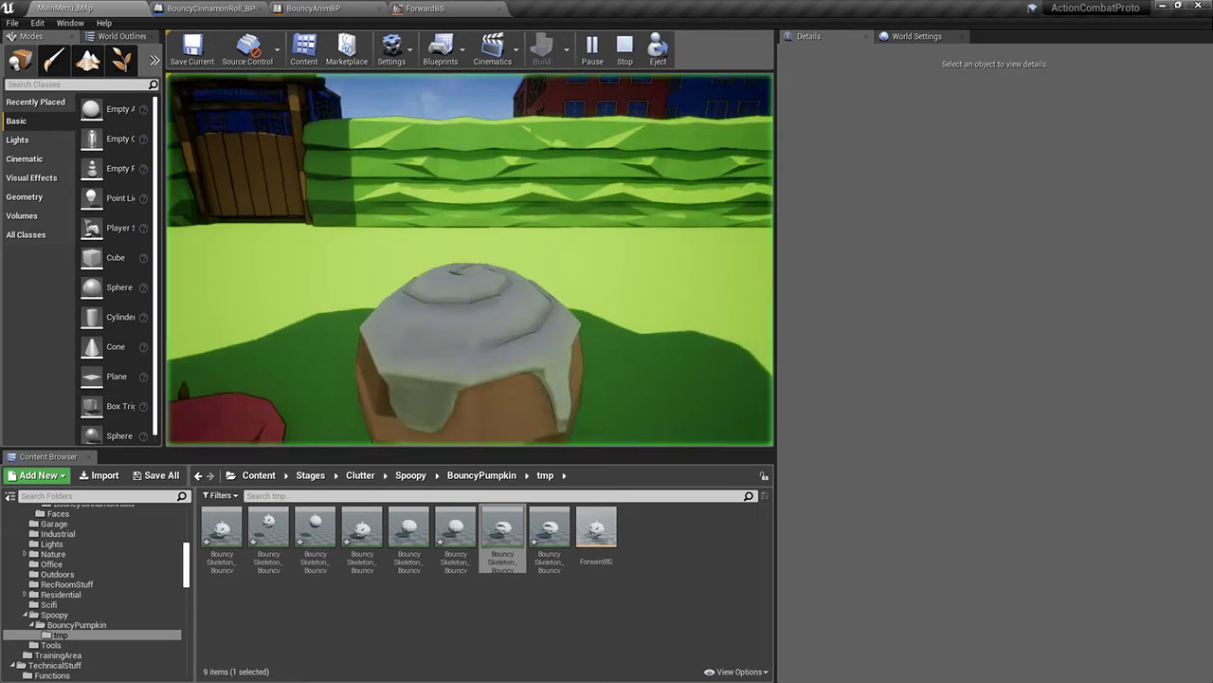
pyautogui.press('w')
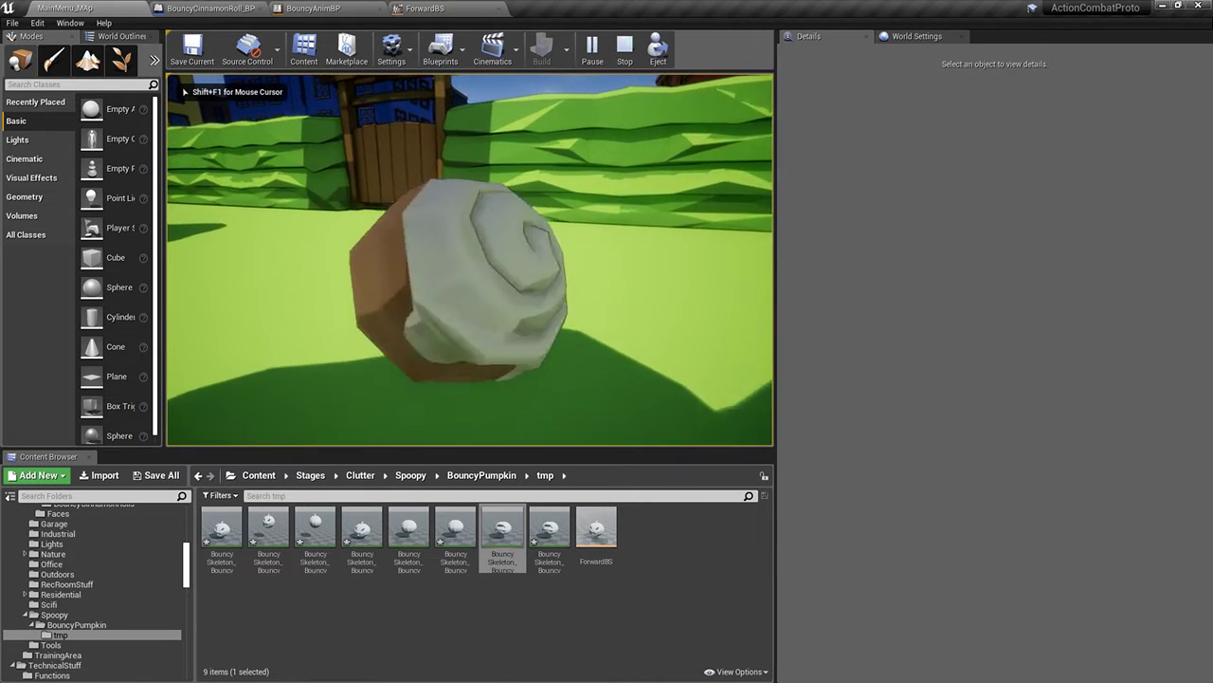
pyautogui.press('w')
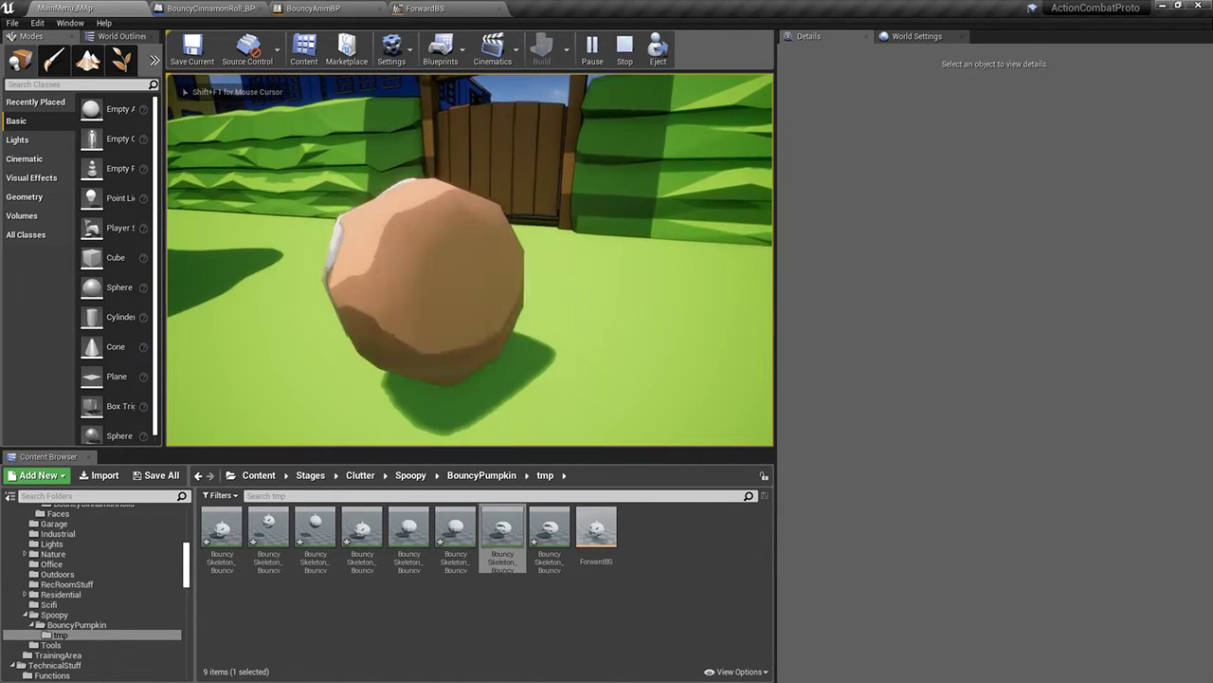
pyautogui.press('w')
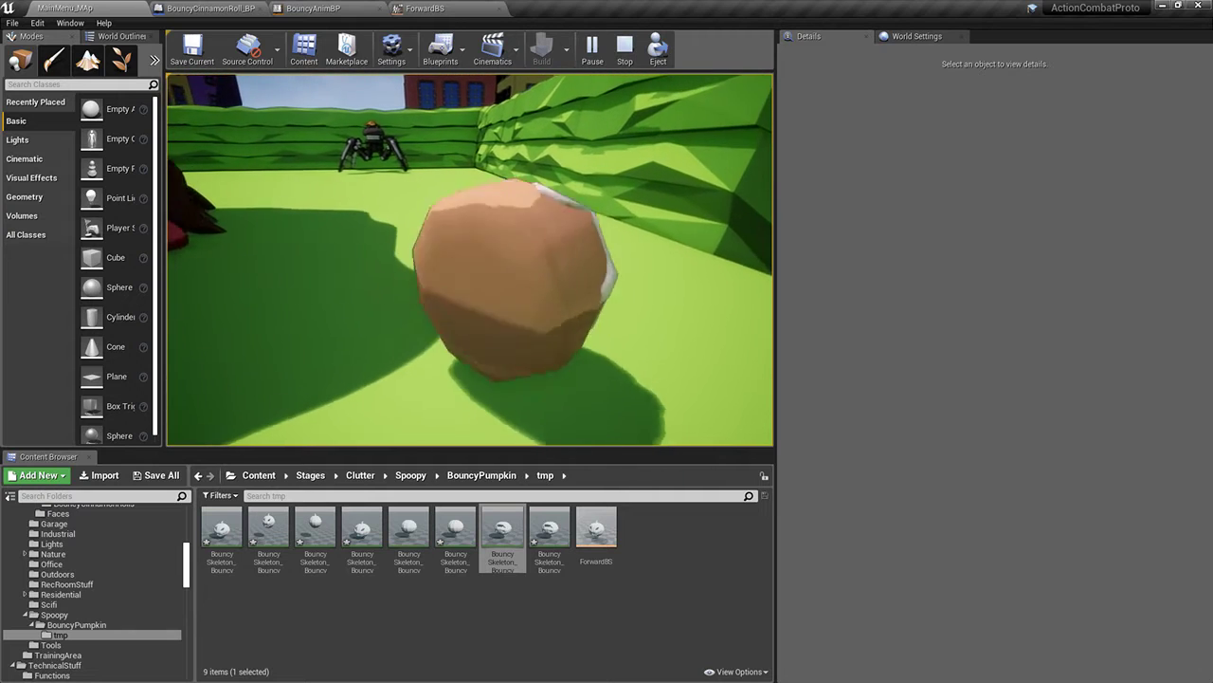
pyautogui.press('w')
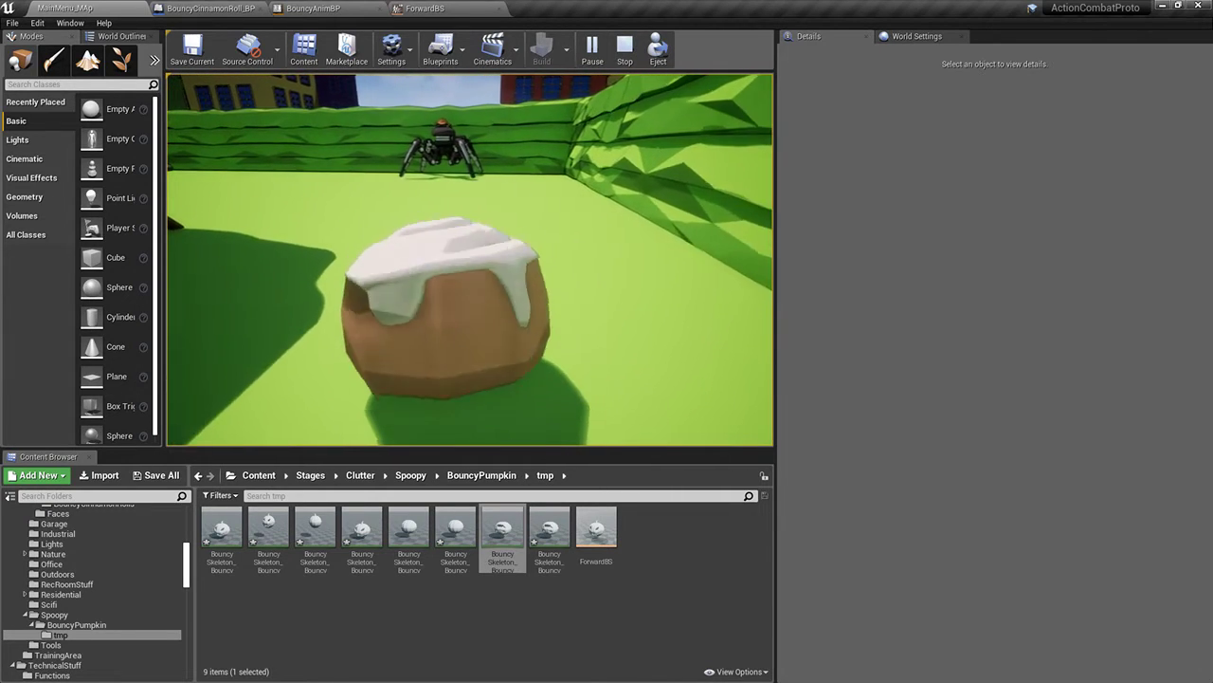
pyautogui.press('w')
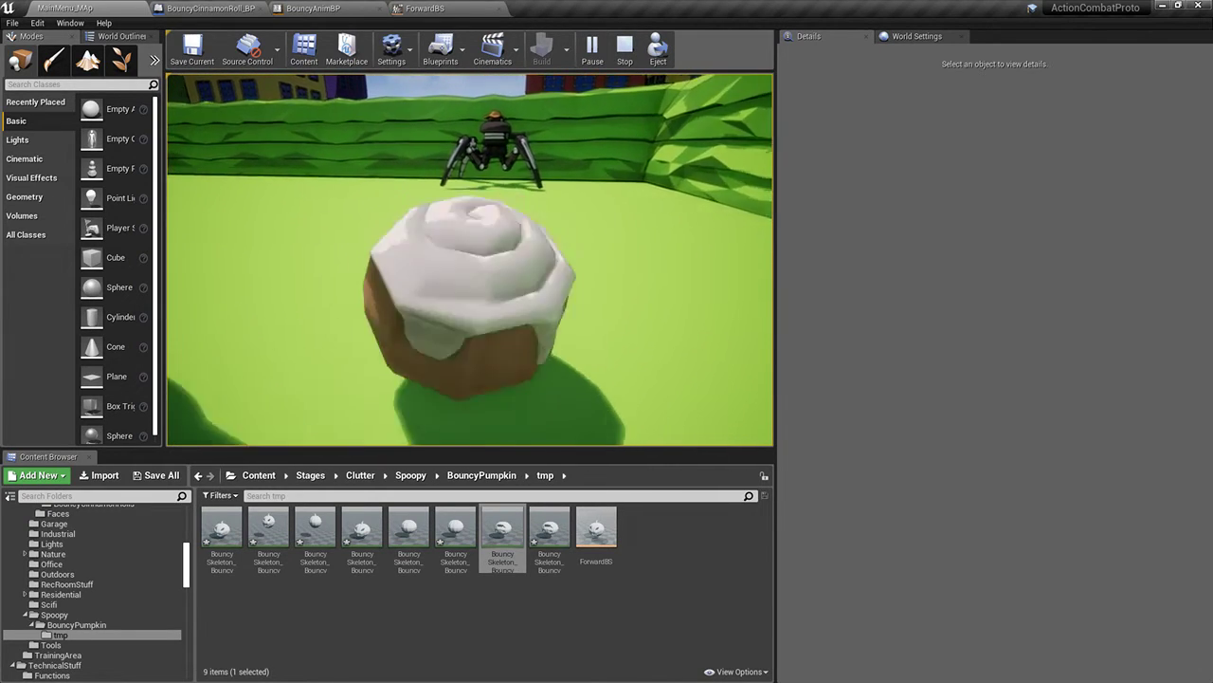
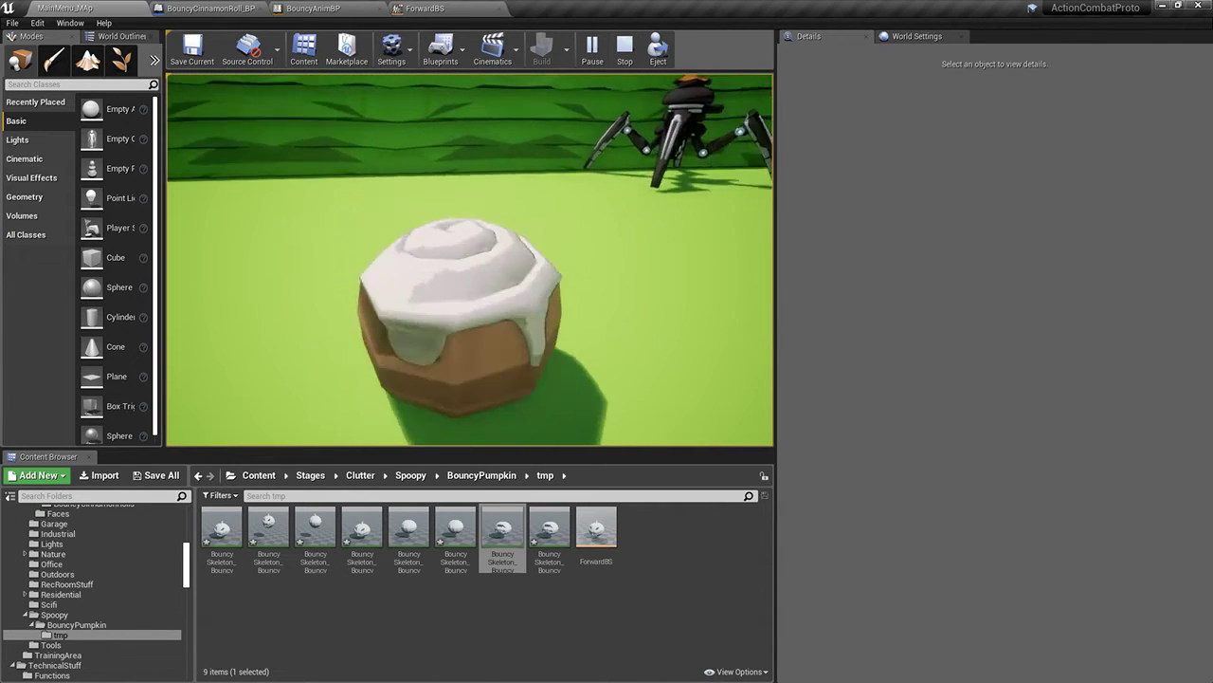
pyautogui.press('w')
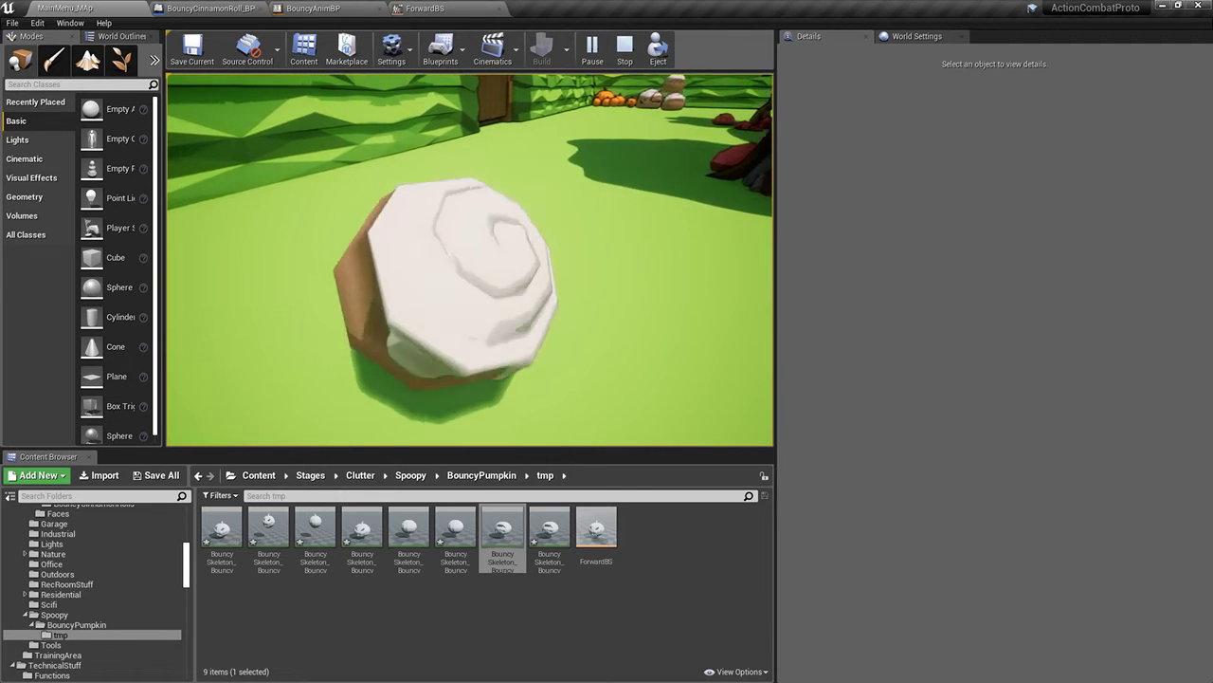
pyautogui.press('w')
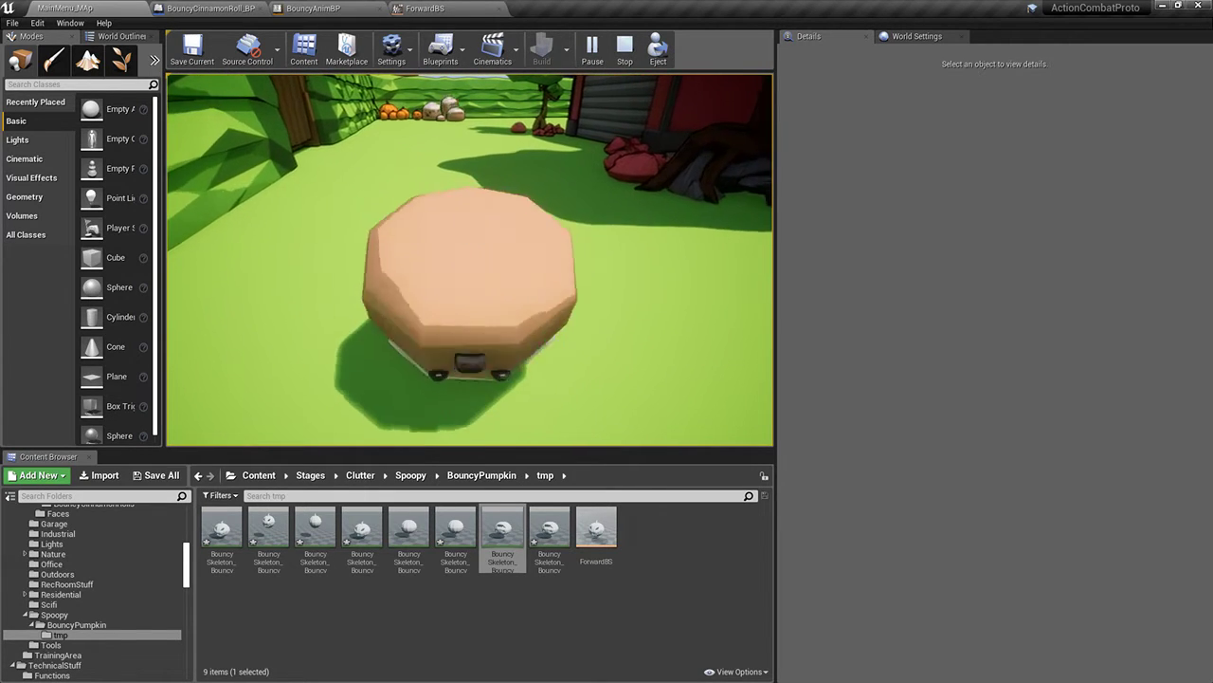
pyautogui.press('w')
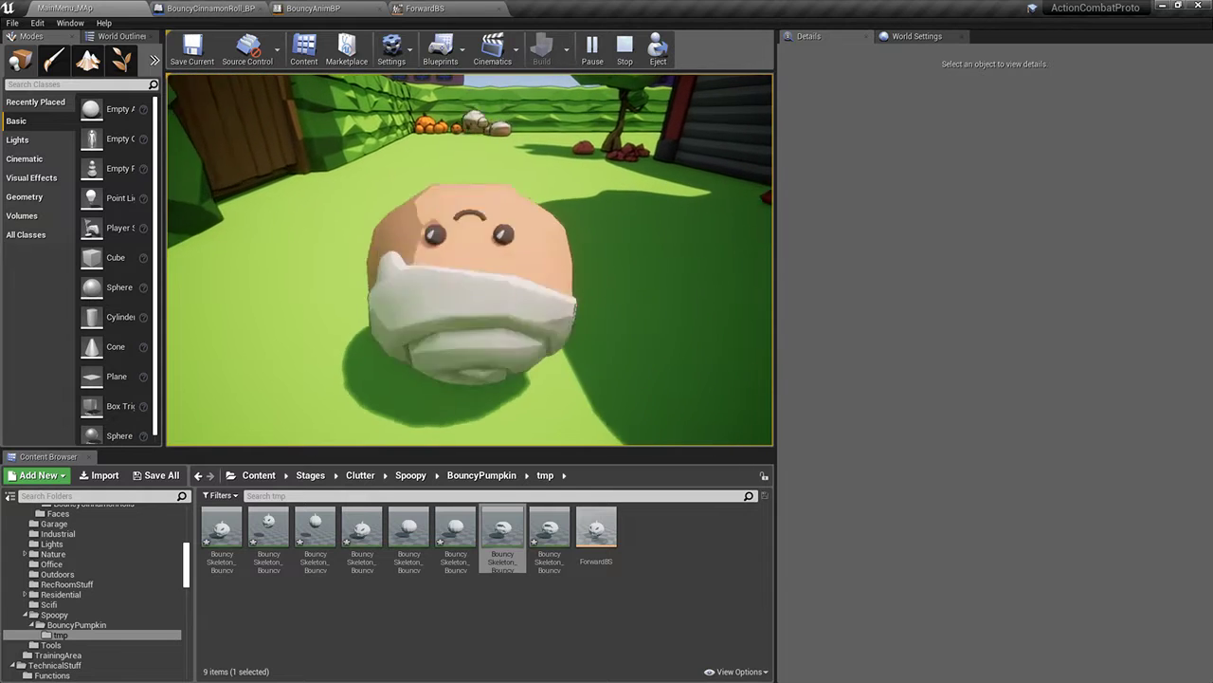
pyautogui.press('w')
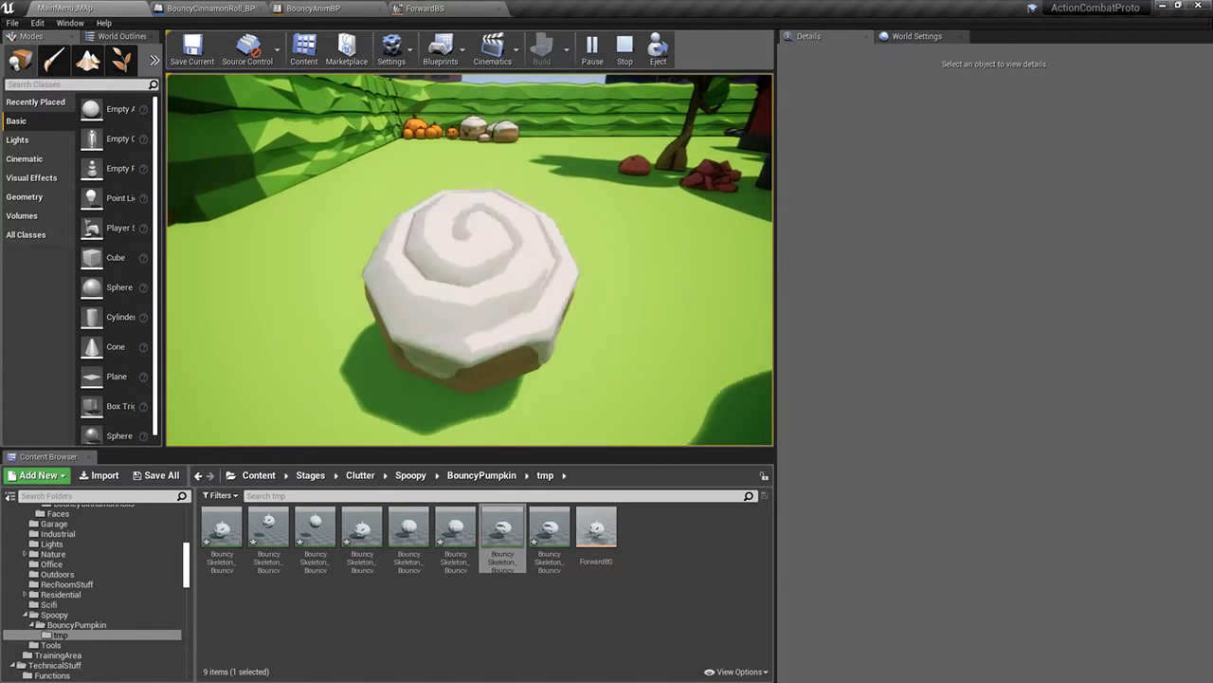
pyautogui.press('w')
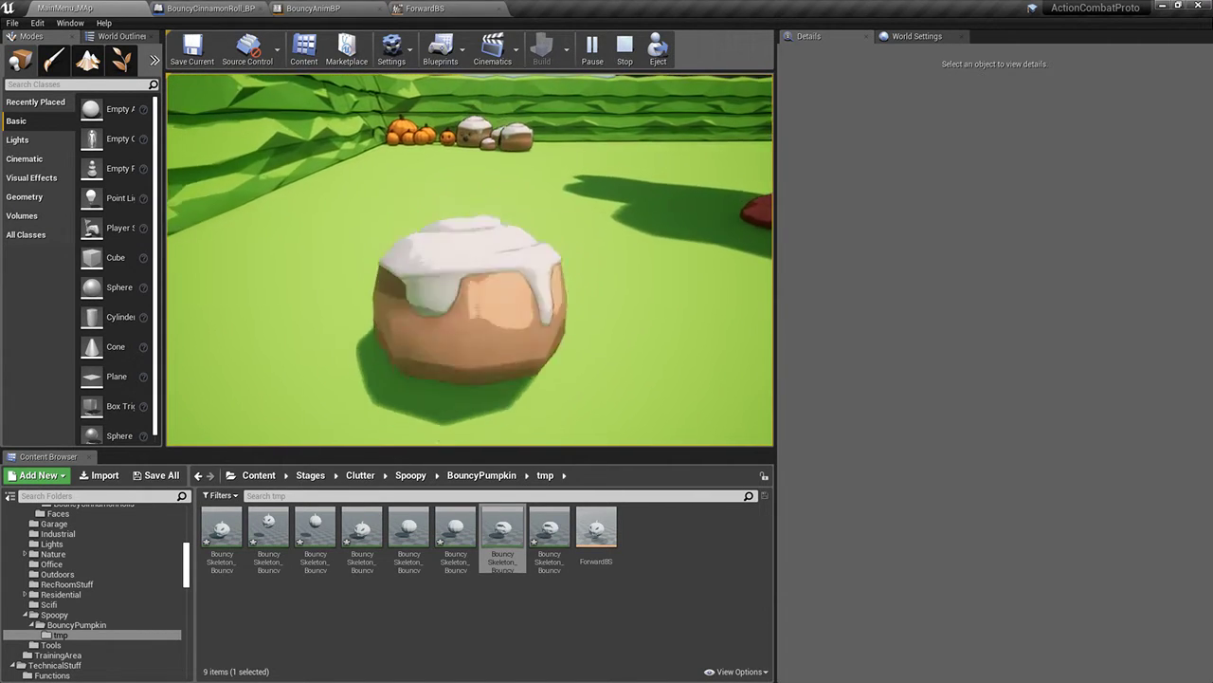
pyautogui.press('w')
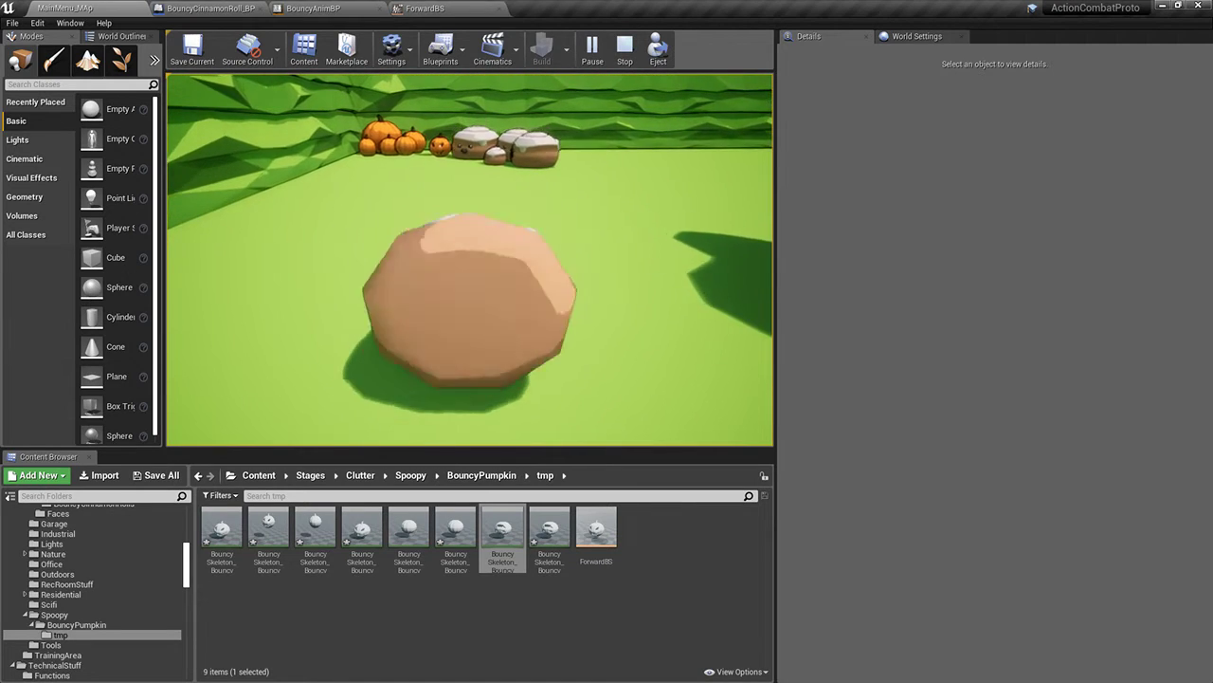
pyautogui.press('w')
pyautogui.press('Escape')
# Delete the unused RollForwards animation player from the RollForwards state, move ForwardBS level with the divide node, and compile the blueprint
pyautogui.click(313, 7)
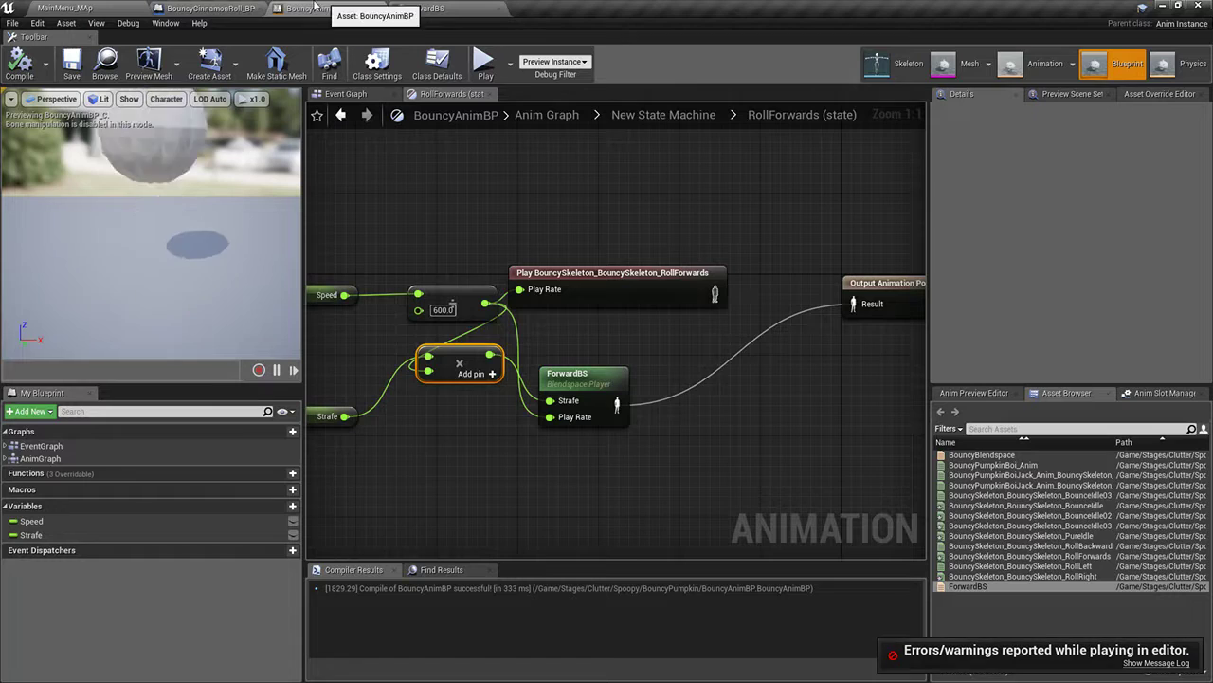
pyautogui.click(422, 8)
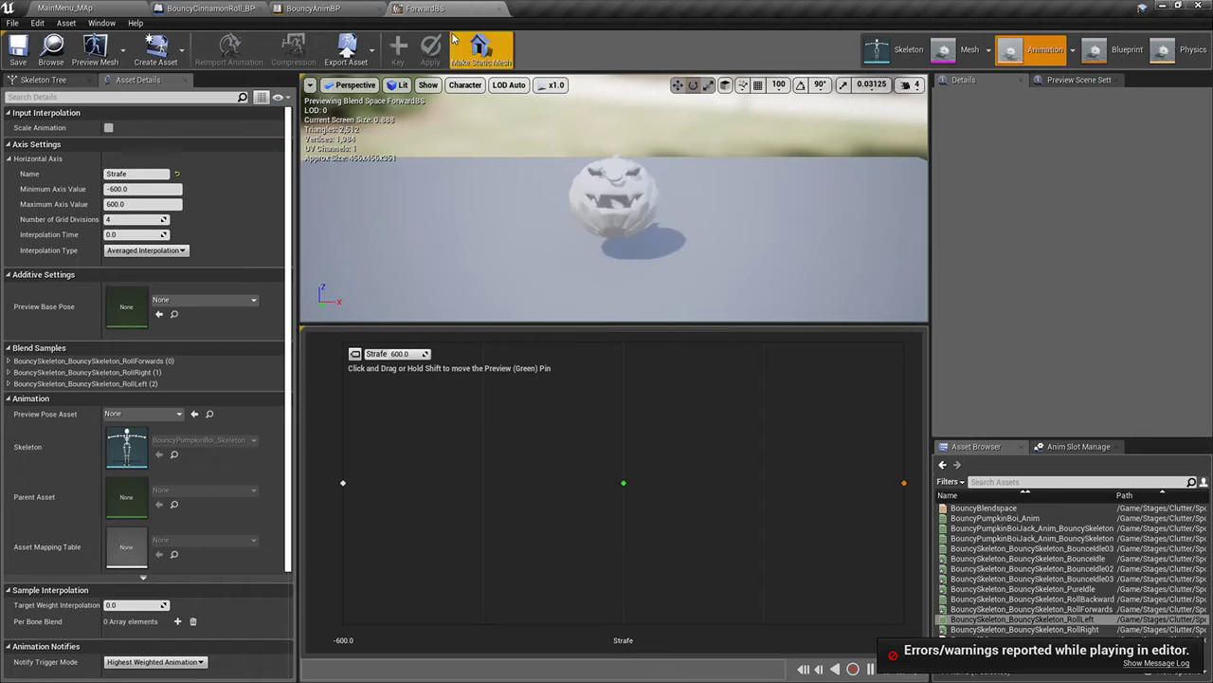
pyautogui.click(311, 6)
pyautogui.moveTo(750, 326); pyautogui.dragTo(672, 299, button='right')
pyautogui.click(529, 261)
pyautogui.moveTo(527, 274); pyautogui.dragTo(638, 288, button='right')
pyautogui.press('Delete')
pyautogui.moveTo(672, 227); pyautogui.dragTo(715, 184, button='right')
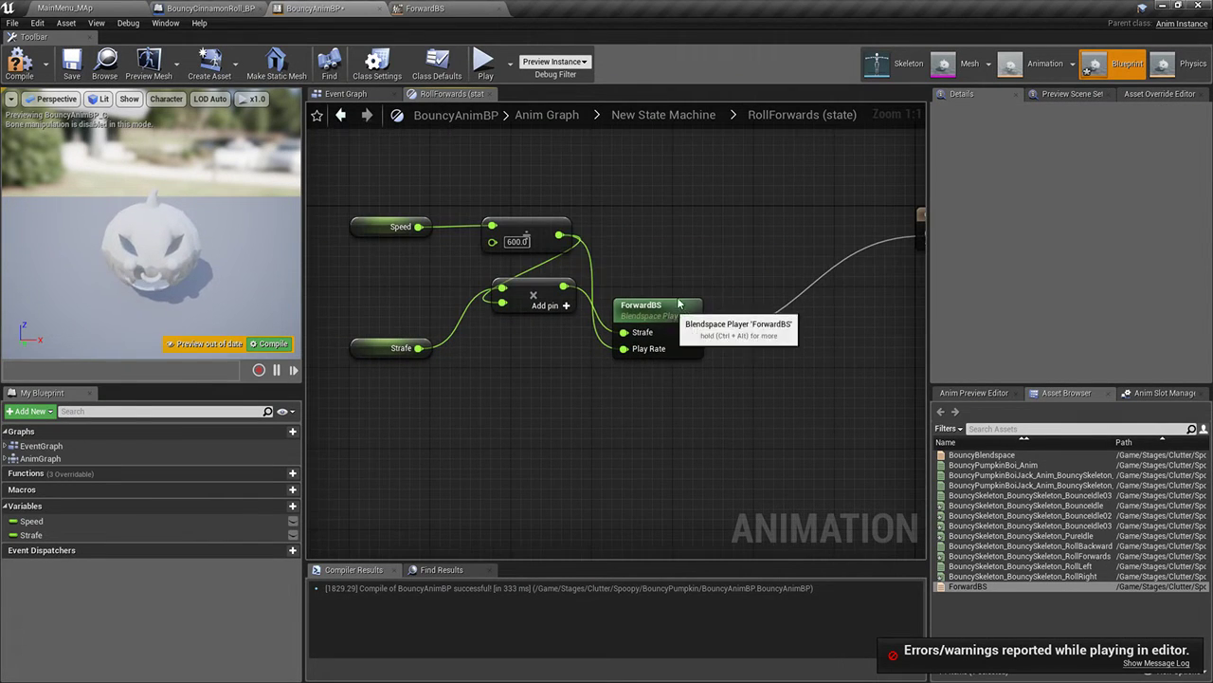
pyautogui.moveTo(655, 313); pyautogui.dragTo(697, 245)
pyautogui.click(19, 63)
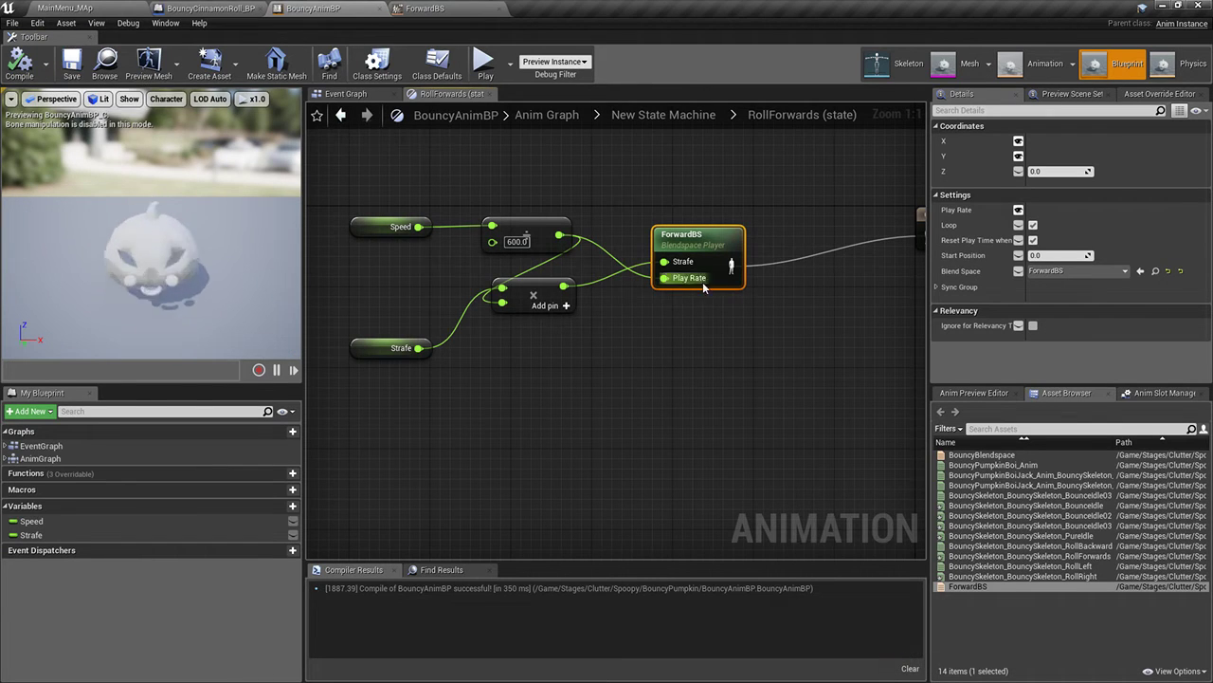
# Review the RollForwards state's blend graph, the event graph's Speed and Strafe assignments, and the roll state machine
pyautogui.moveTo(792, 302); pyautogui.dragTo(616, 304, button='right')
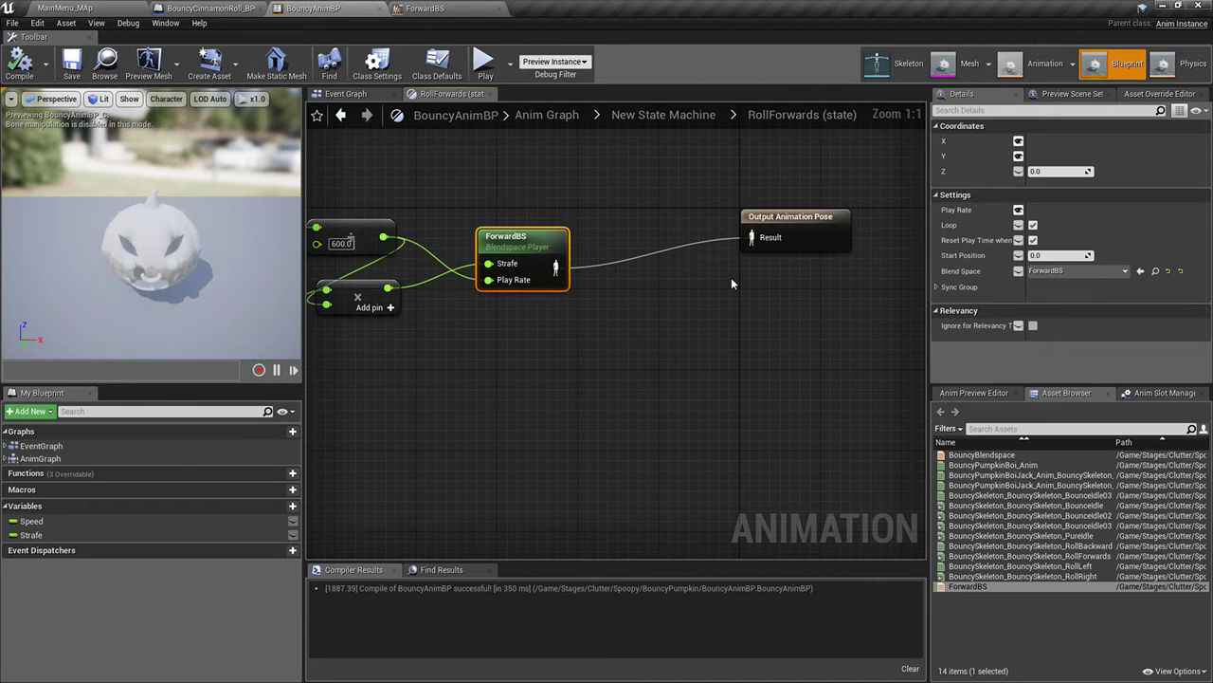
pyautogui.moveTo(779, 275); pyautogui.dragTo(804, 273, button='right')
pyautogui.click(832, 237)
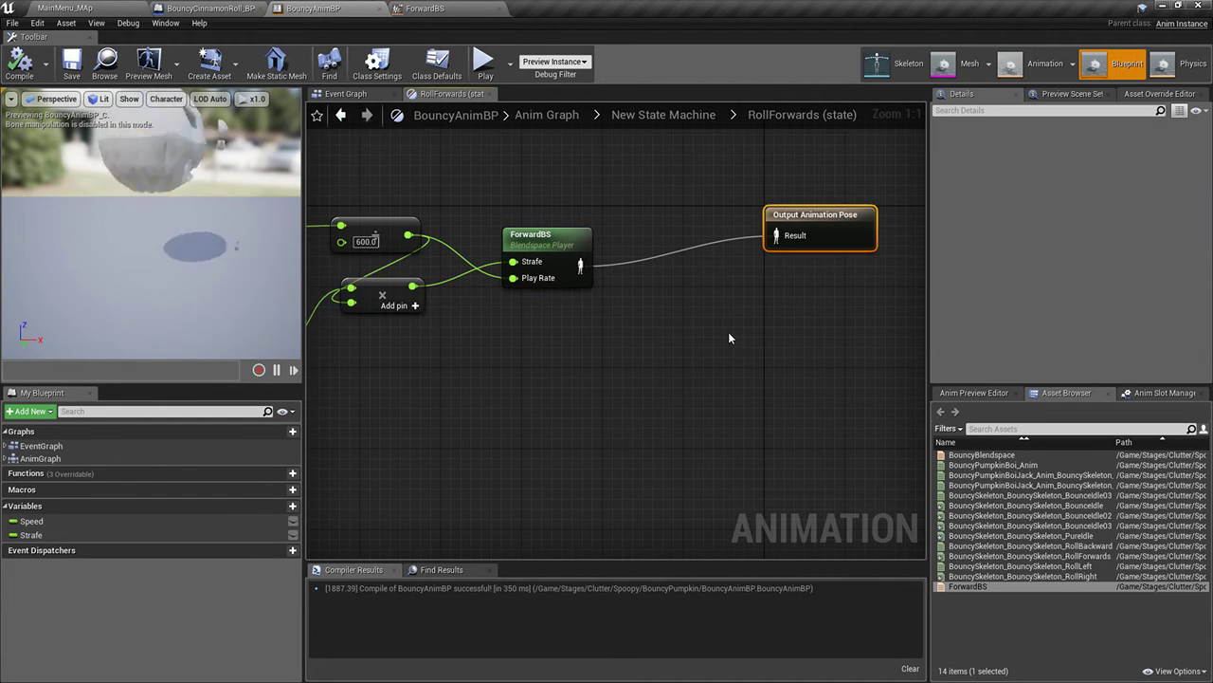
pyautogui.click(364, 94)
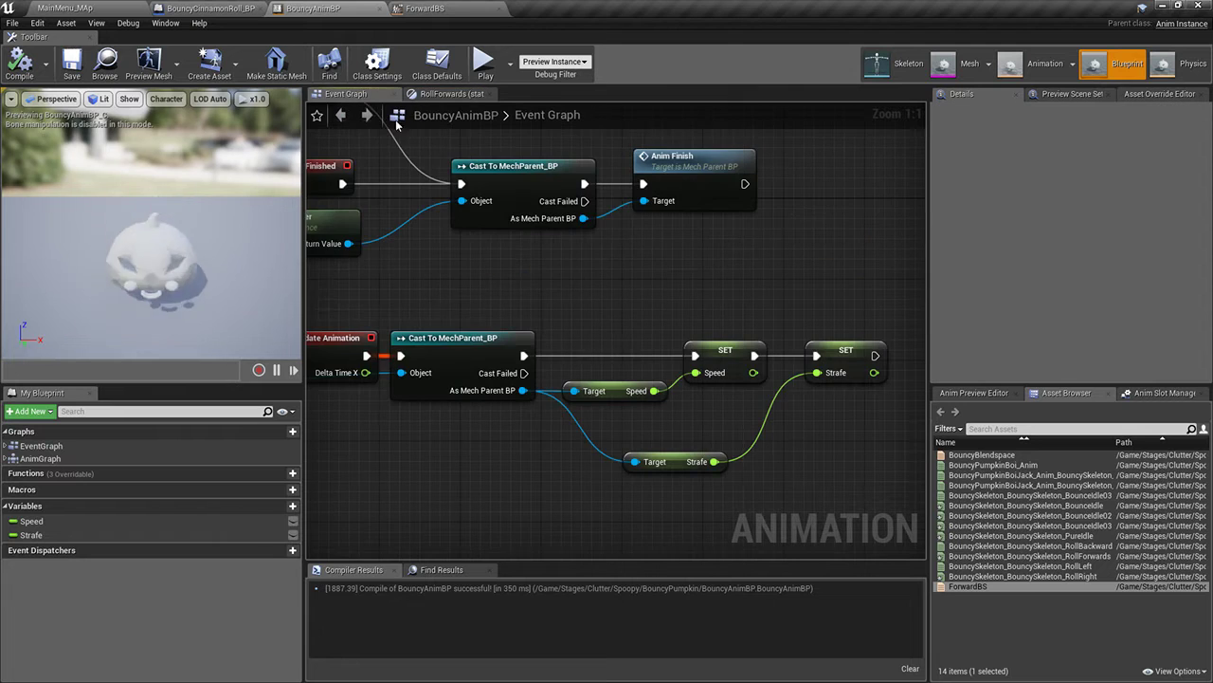
pyautogui.moveTo(726, 342); pyautogui.dragTo(664, 334, button='right')
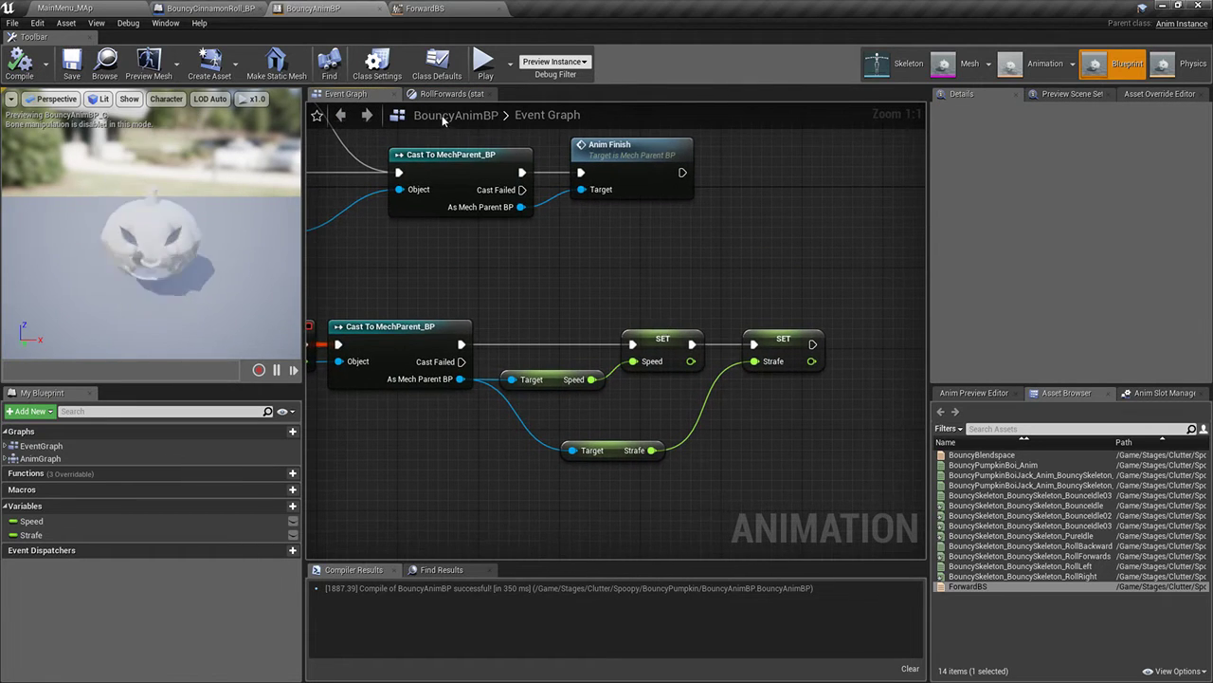
pyautogui.click(443, 95)
pyautogui.click(621, 114)
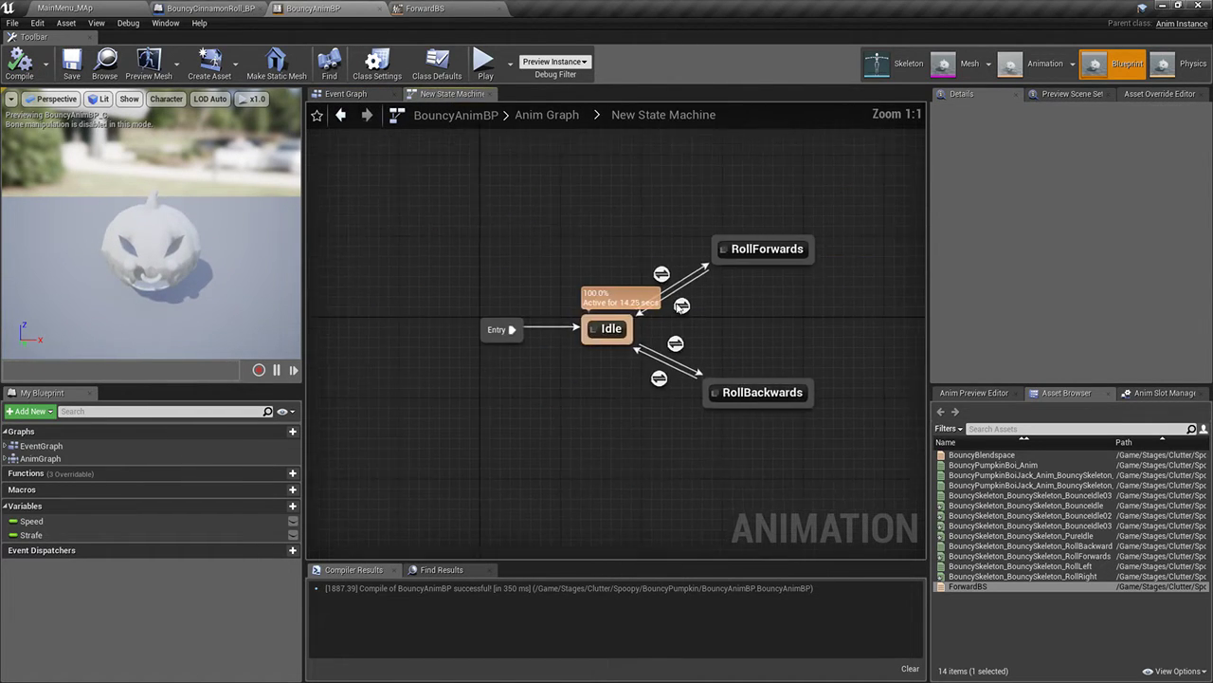
pyautogui.doubleClick(681, 358)
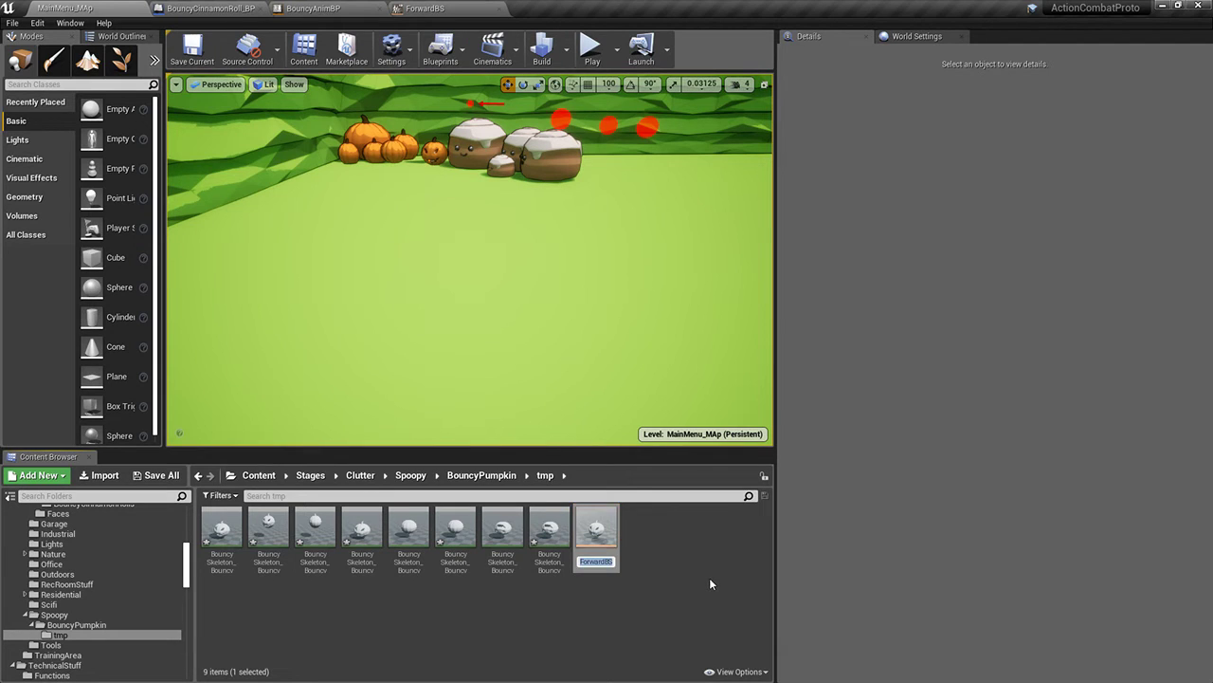
# Rename the ForwardBS blend space to Roll_ForwardBS
pyautogui.press('Home')
pyautogui.write('Roll_')
pyautogui.press('Return')
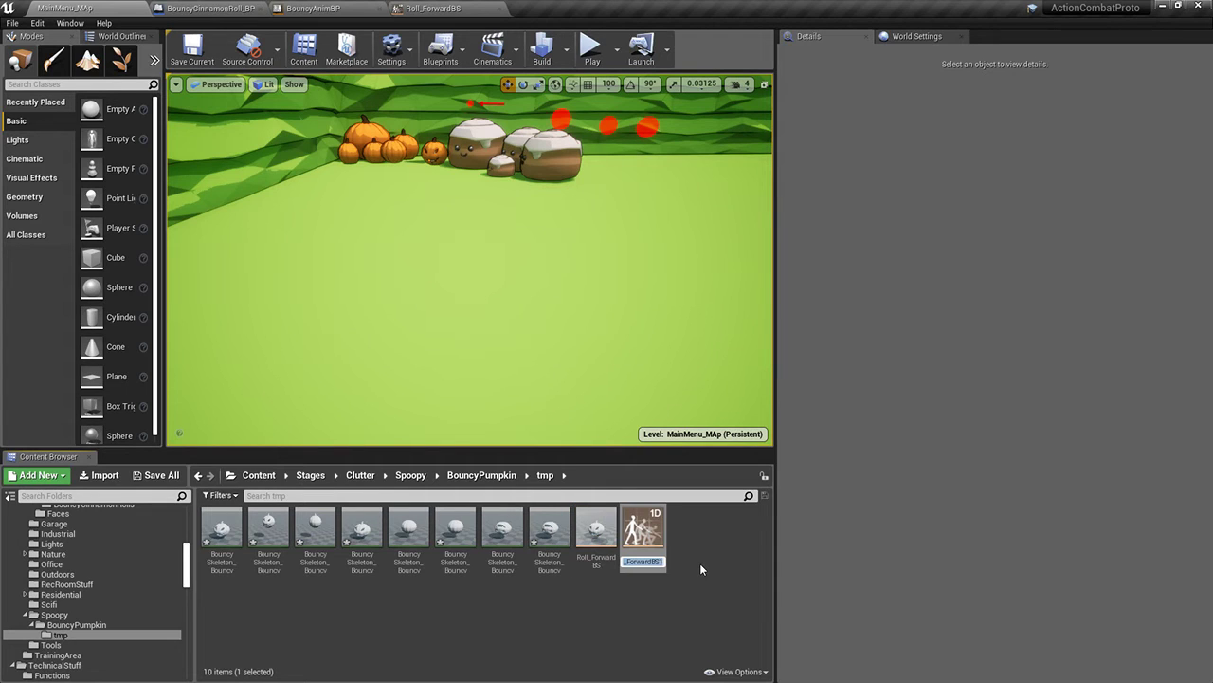
# Name the duplicate of the Roll_ForwardBS blend space Roll_BackwardsBS
pyautogui.press('End')
pyautogui.press('BackSpace')
pyautogui.press('Left')
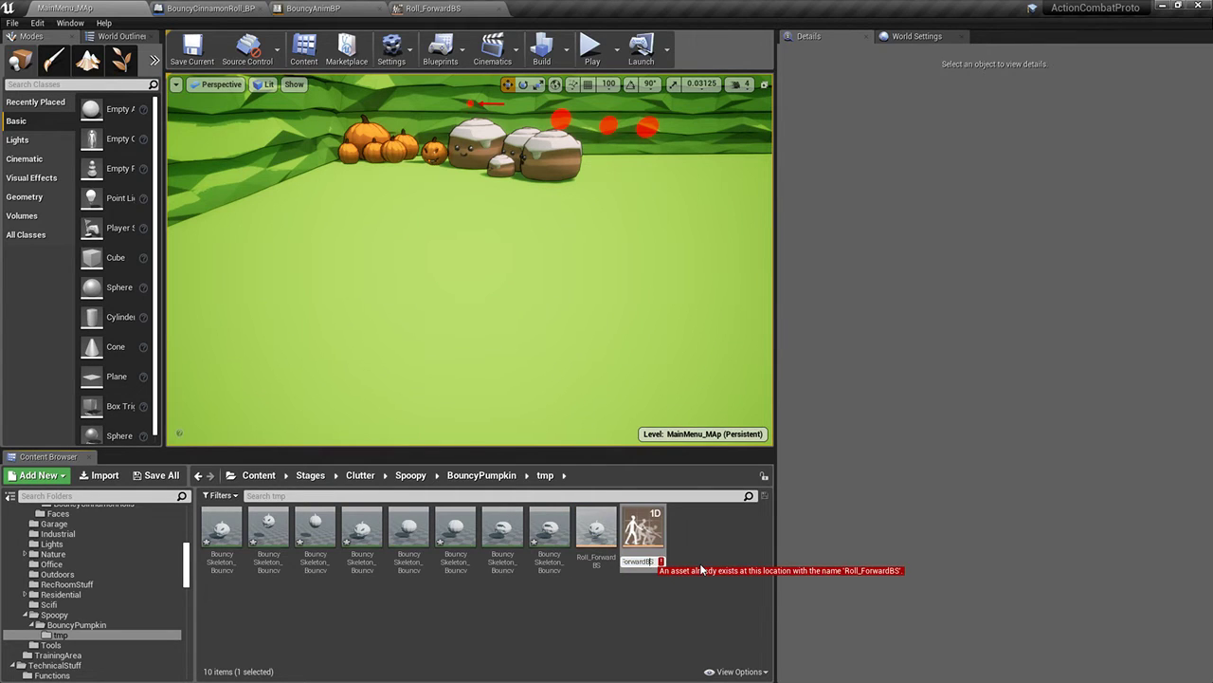
pyautogui.press('BackSpace')
pyautogui.press('BackSpace')
pyautogui.press('BackSpace')
pyautogui.press('BackSpace')
pyautogui.press('BackSpace')
pyautogui.press('BackSpace')
pyautogui.press('BackSpace')
pyautogui.press('BackSpace')
pyautogui.press('BackSpace')
pyautogui.write('Backwar')
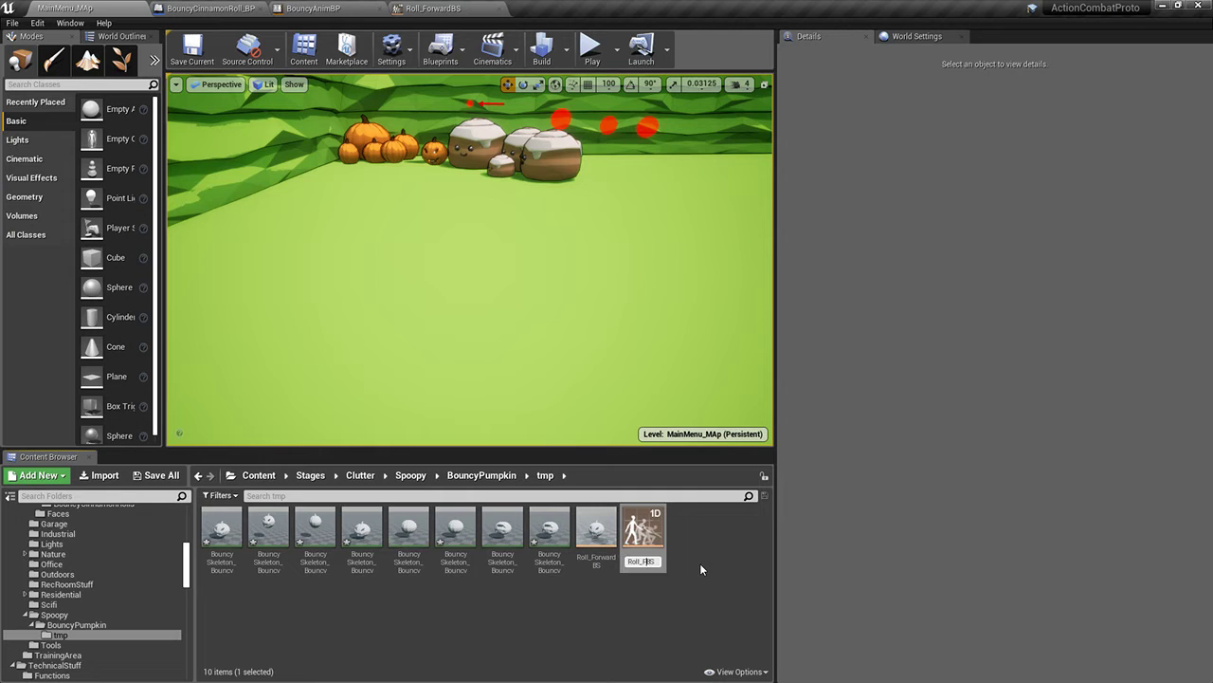
pyautogui.write('dsBS')
pyautogui.press('Return')
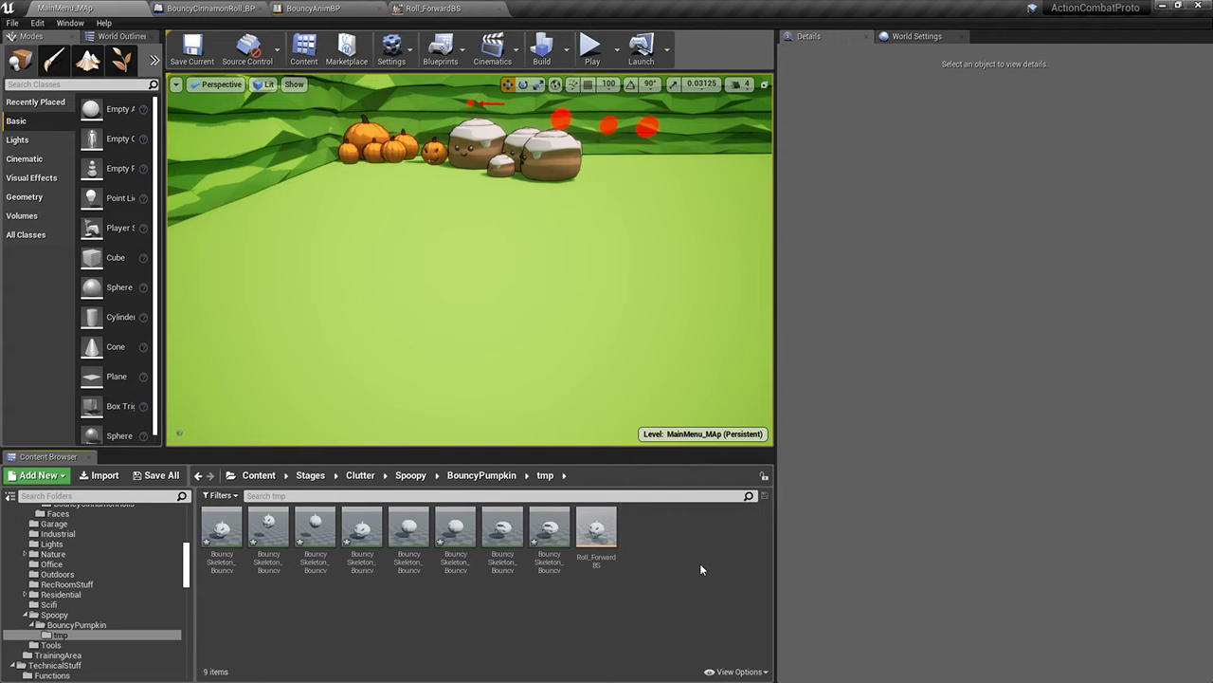
# Replace the centre sample of Roll_BackwardsBS with the RollBackwards animation and save the blend space
pyautogui.doubleClick(643, 529)
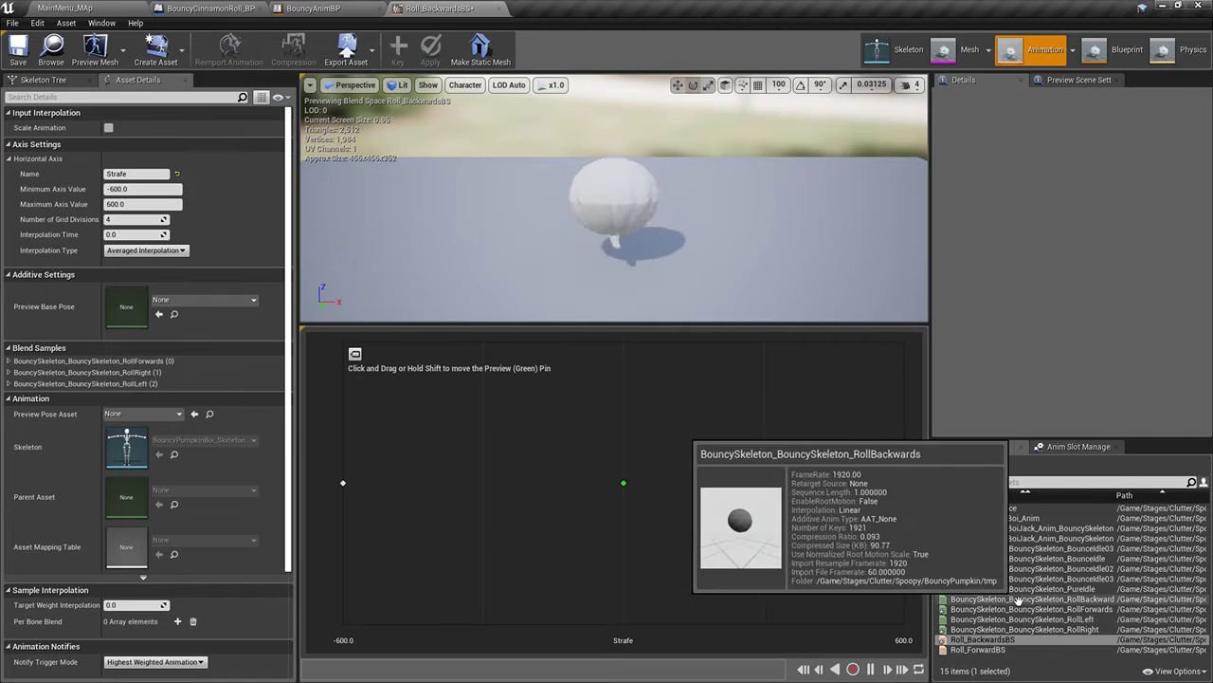
pyautogui.moveTo(1024, 598); pyautogui.dragTo(614, 476)
pyautogui.click(18, 49)
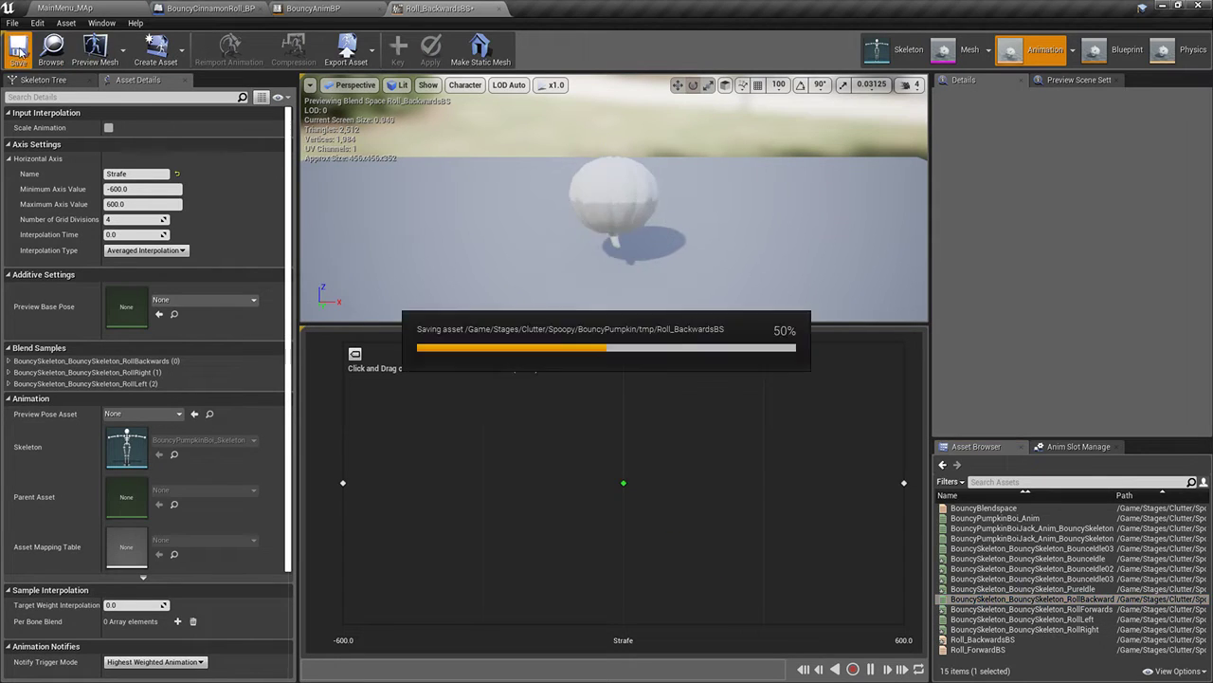
# Copy the Speed, Strafe, divide, multiply and Roll_ForwardBS nodes from the RollForwards state in BouncyAnimBP
pyautogui.click(65, 8)
pyautogui.click(347, 7)
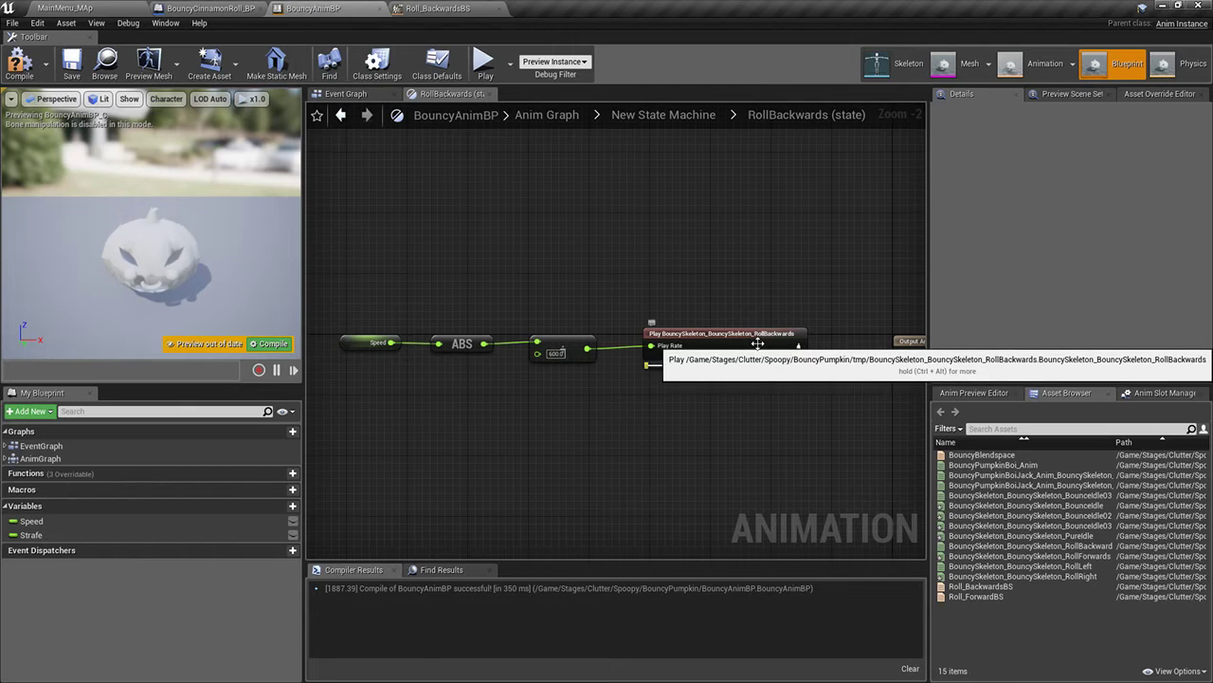
pyautogui.click(663, 334)
pyautogui.click(663, 118)
pyautogui.doubleClick(764, 275)
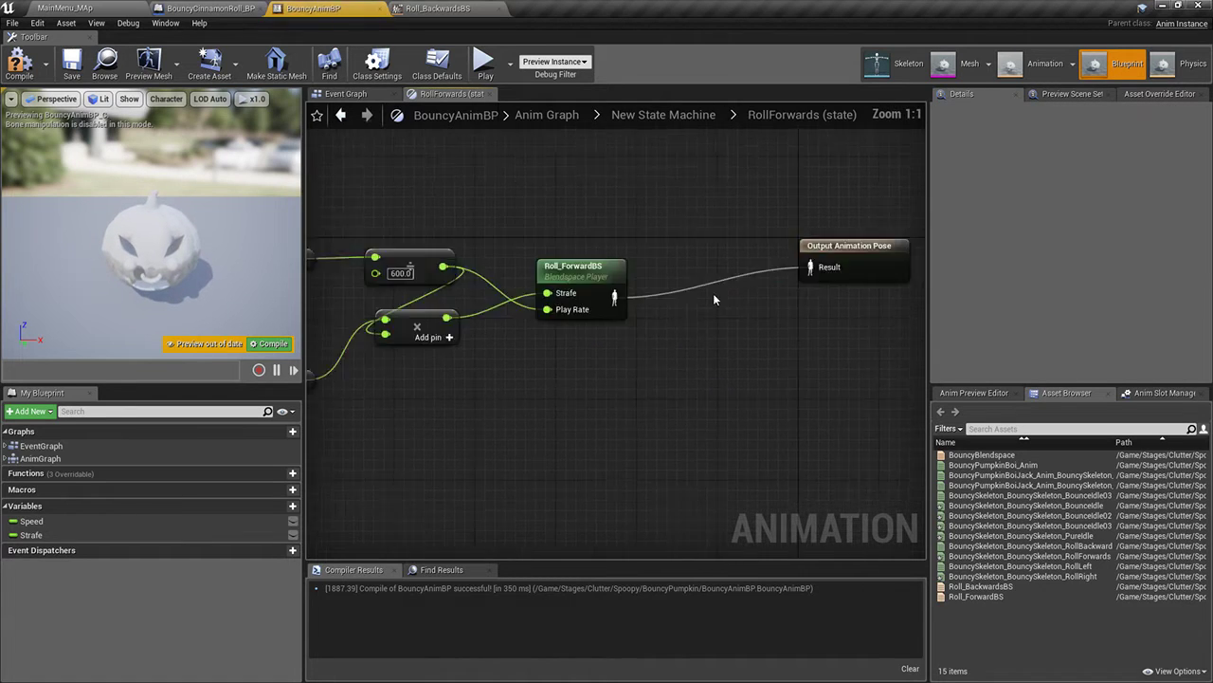
pyautogui.moveTo(403, 403); pyautogui.dragTo(632, 424, button='right')
pyautogui.moveTo(437, 215); pyautogui.dragTo(857, 463)
pyautogui.moveTo(866, 448); pyautogui.dragTo(666, 423, button='right')
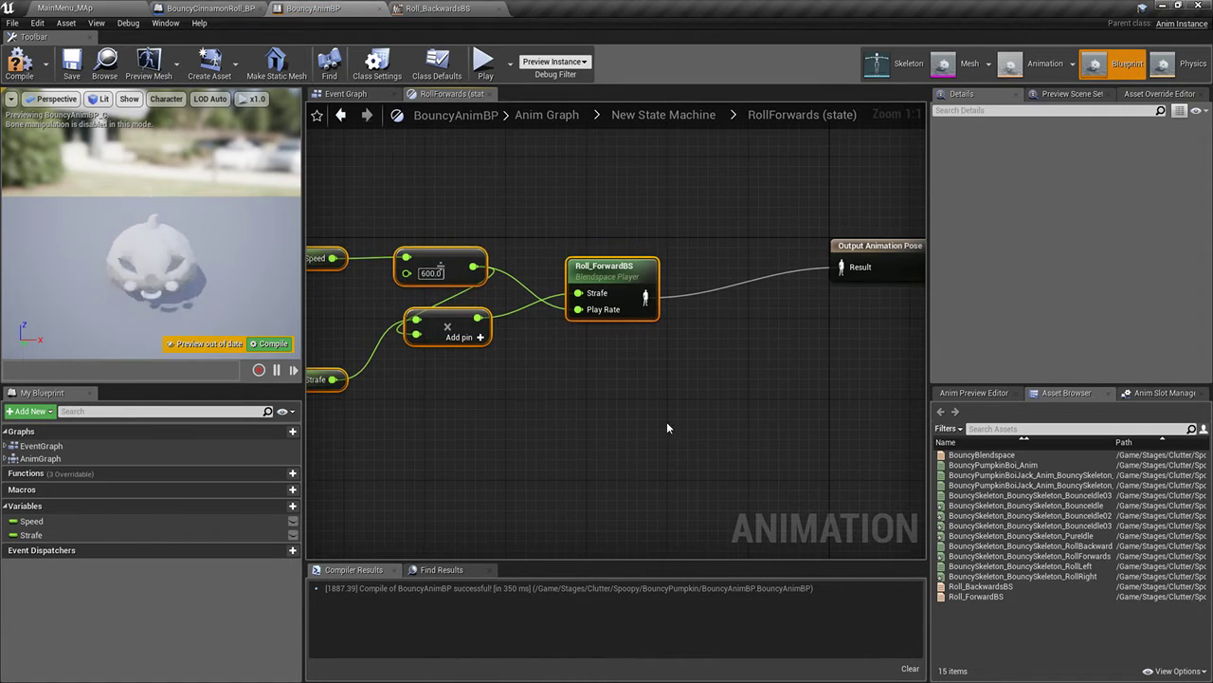
# Paste the copied blend nodes into the RollBackwards state and place them above the existing node chain
pyautogui.click(767, 121)
pyautogui.click(664, 114)
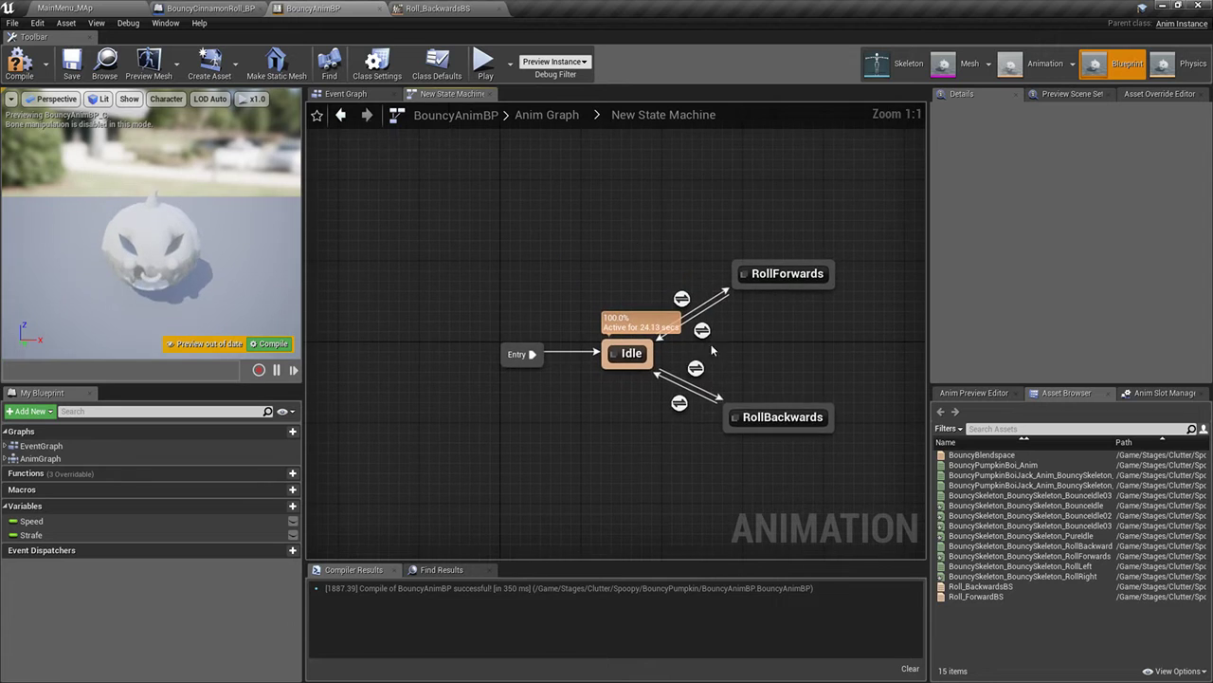
pyautogui.doubleClick(772, 414)
pyautogui.scroll(-2, 503, 396)
pyautogui.scroll(-2, 409, 283)
pyautogui.moveTo(368, 248); pyautogui.dragTo(688, 398)
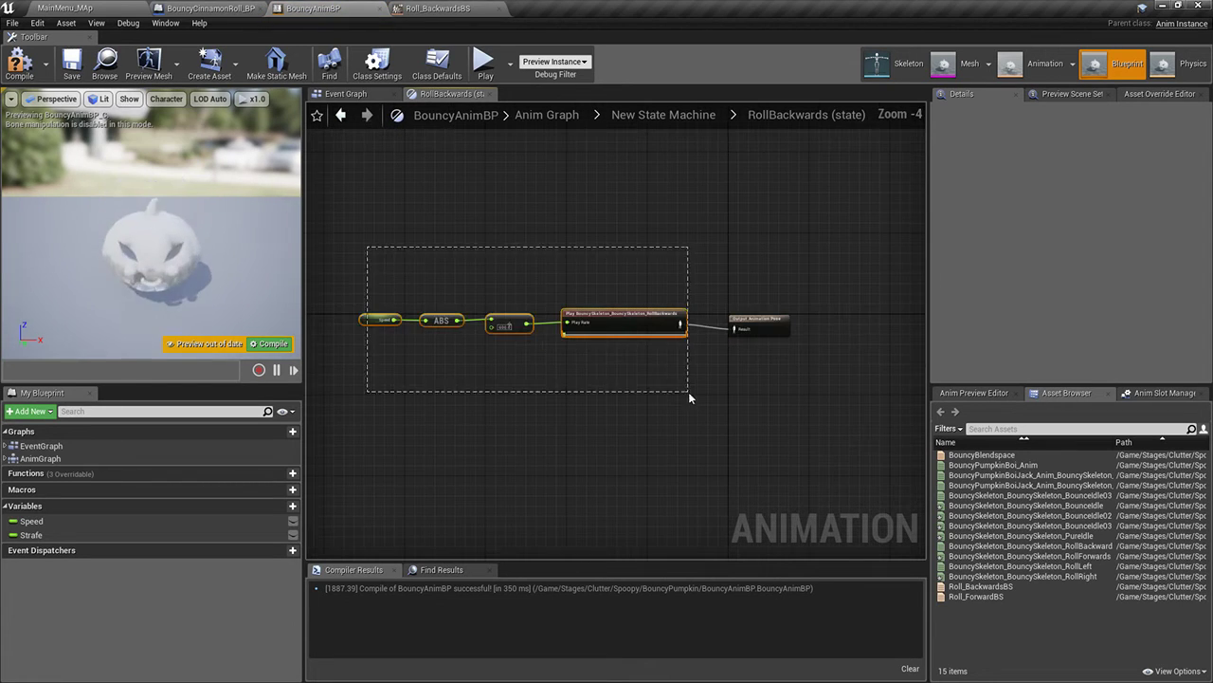
pyautogui.hotkey('ctrl', 'v')
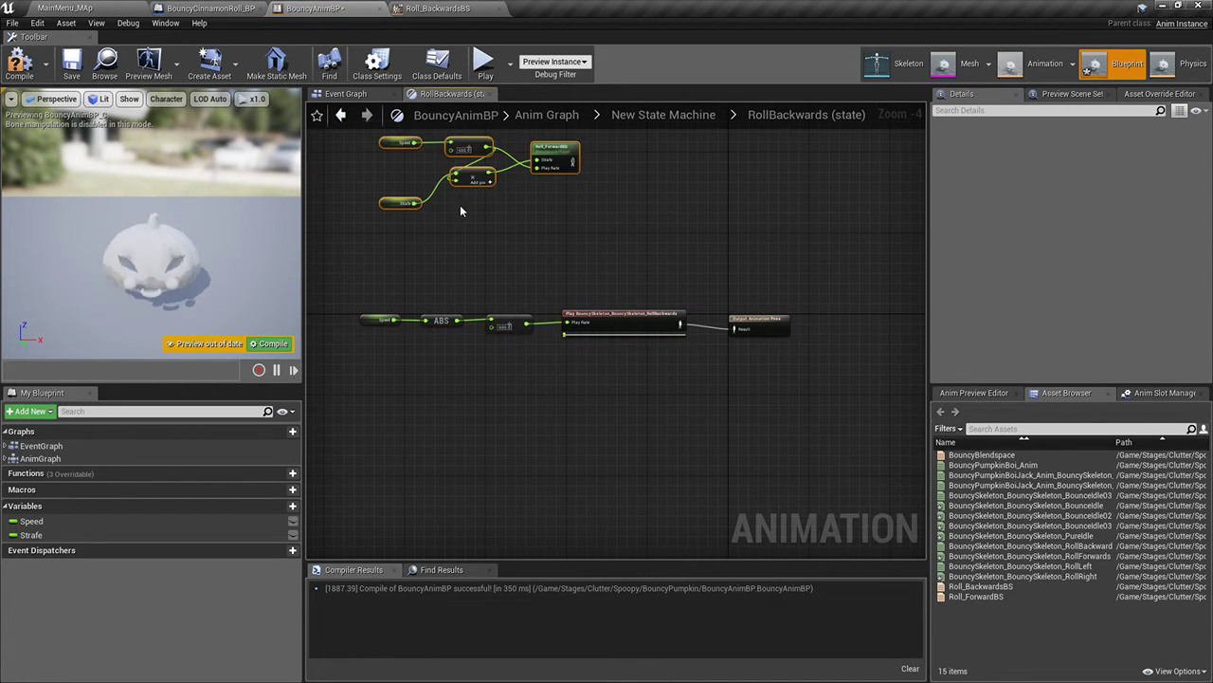
pyautogui.moveTo(460, 204); pyautogui.dragTo(473, 259, button='right')
pyautogui.moveTo(476, 197); pyautogui.dragTo(521, 251)
# Connect the ABS output to the pasted divide node and delete the pasted Speed node
pyautogui.scroll(4, 495, 289)
pyautogui.moveTo(448, 459); pyautogui.dragTo(519, 284)
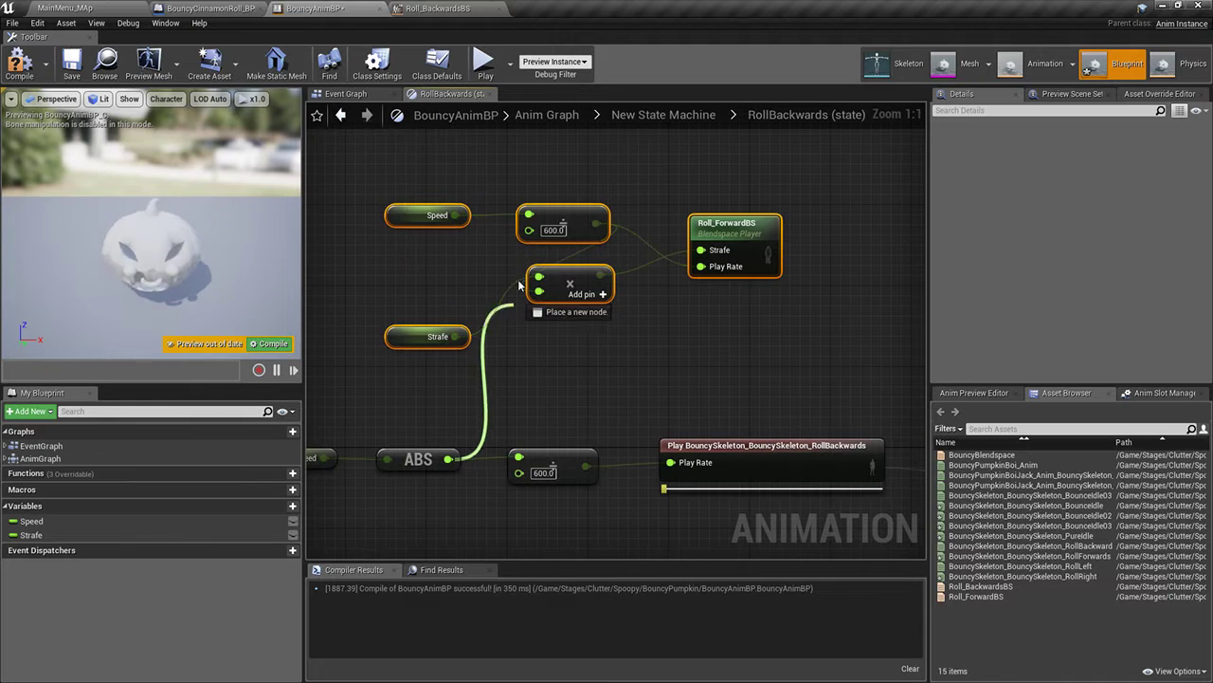
pyautogui.moveTo(534, 216); pyautogui.dragTo(528, 215)
pyautogui.click(437, 215)
pyautogui.press('Delete')
# Add a Roll_BackwardsBS blend space player to the RollBackwards state and expose its Play Rate as a pin
pyautogui.click(727, 224)
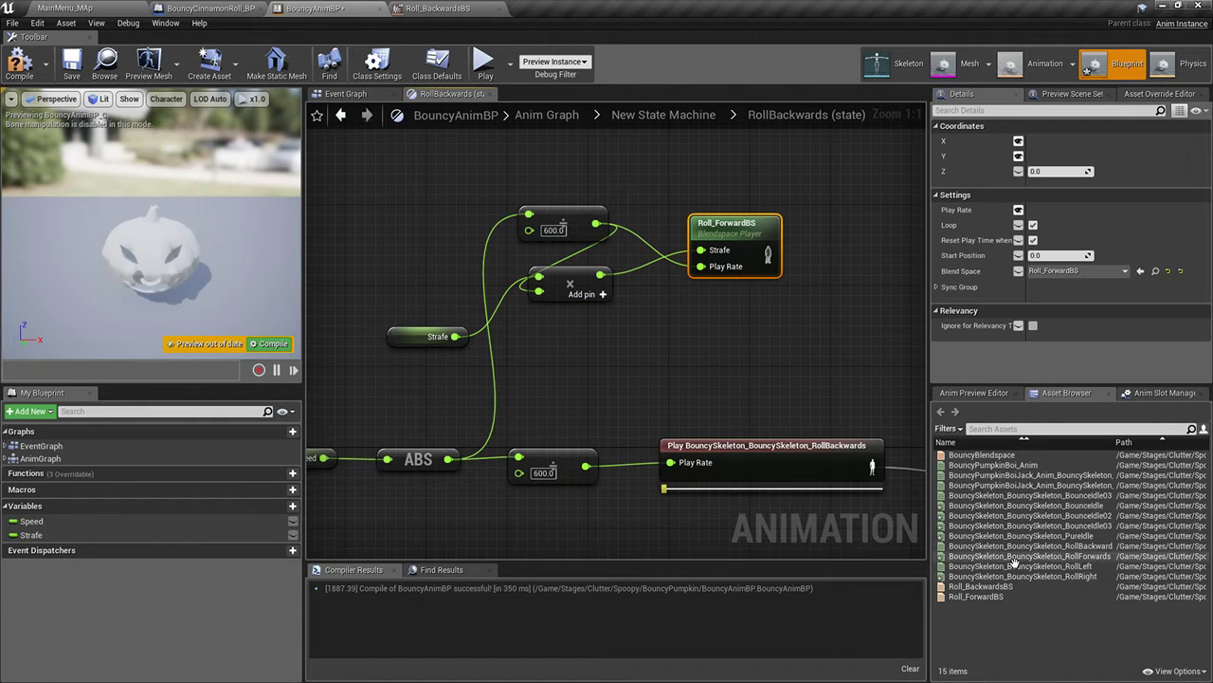
pyautogui.moveTo(978, 587); pyautogui.dragTo(786, 368)
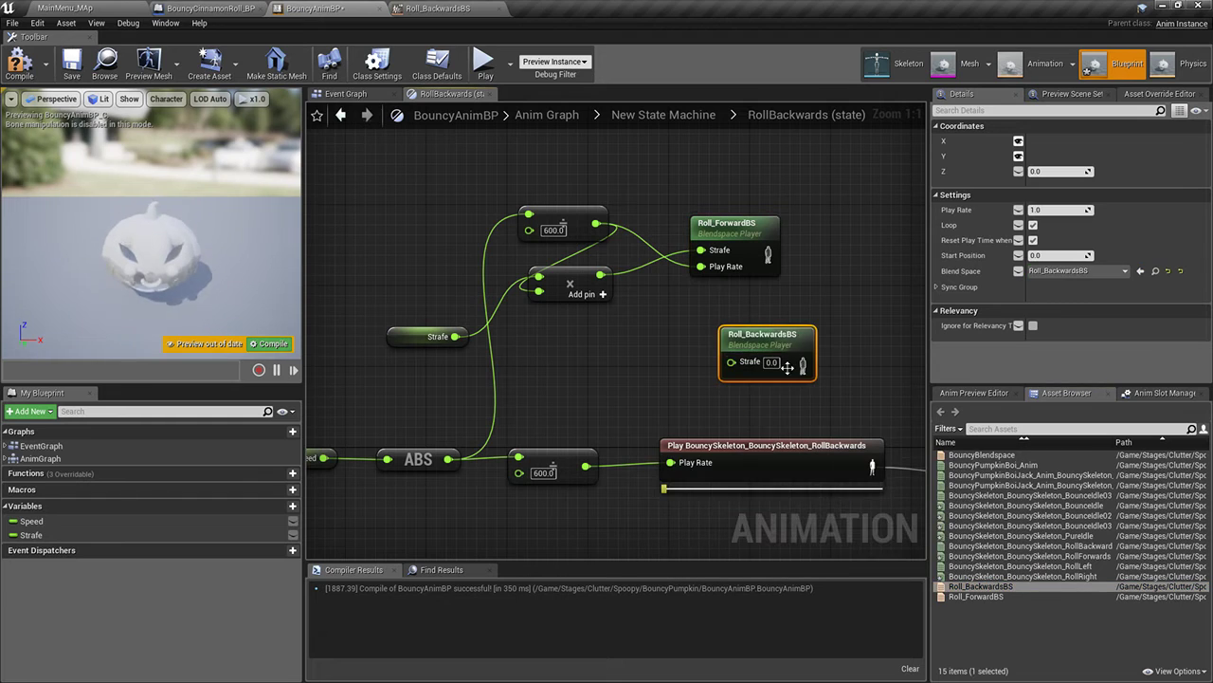
pyautogui.click(1018, 210)
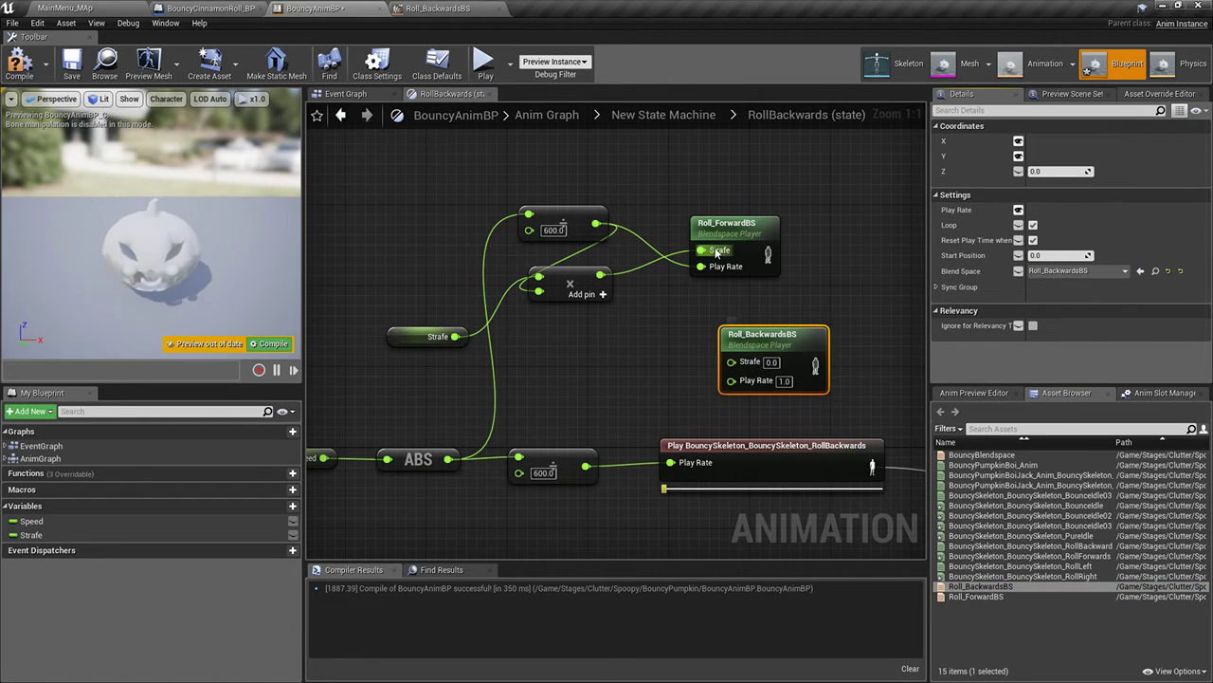
# Move the Strafe and Play Rate connections from Roll_ForwardBS to Roll_BackwardsBS and connect its pose to Output Animation Pose
pyautogui.moveTo(600, 275); pyautogui.dragTo(690, 328)
pyautogui.keyDown('ctrl'); pyautogui.moveTo(700, 250); pyautogui.dragTo(731, 377); pyautogui.keyUp('ctrl')
pyautogui.moveTo(844, 398); pyautogui.dragTo(676, 370, button='right')
pyautogui.moveTo(635, 338); pyautogui.dragTo(836, 448)
# Delete the old RollBackwards animation player and the pasted Roll_ForwardBS node from the RollBackwards state
pyautogui.click(659, 445)
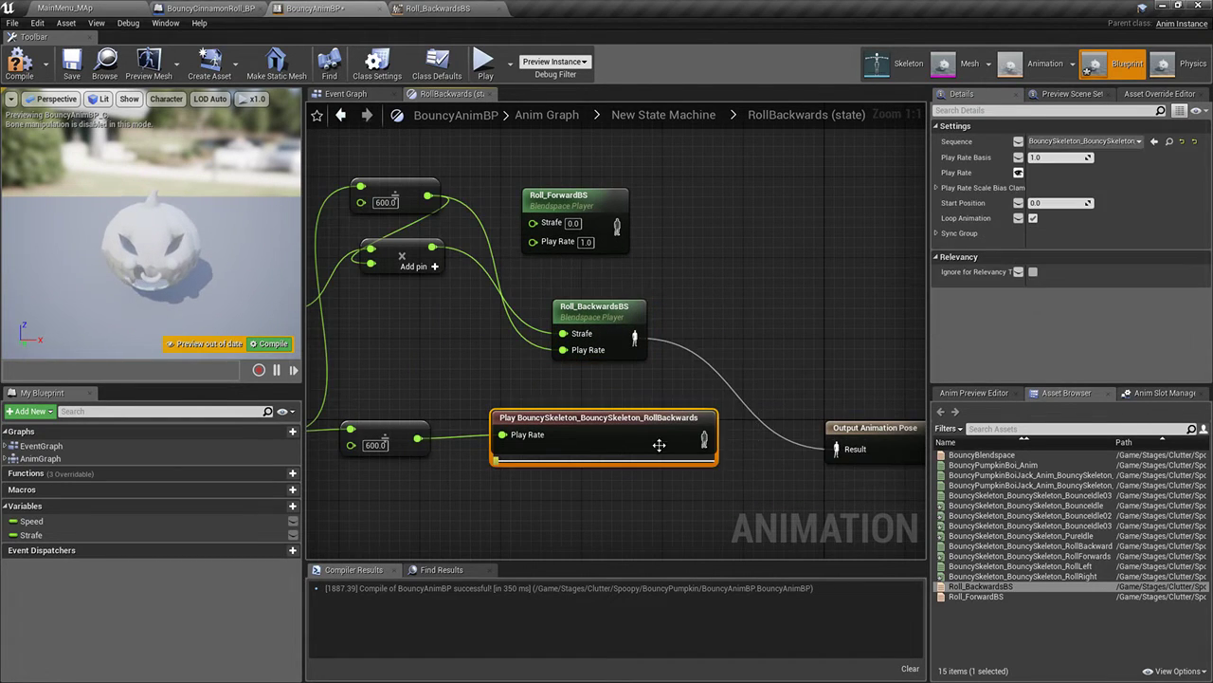
pyautogui.press('Delete')
pyautogui.scroll(-2, 478, 284)
pyautogui.click(552, 220)
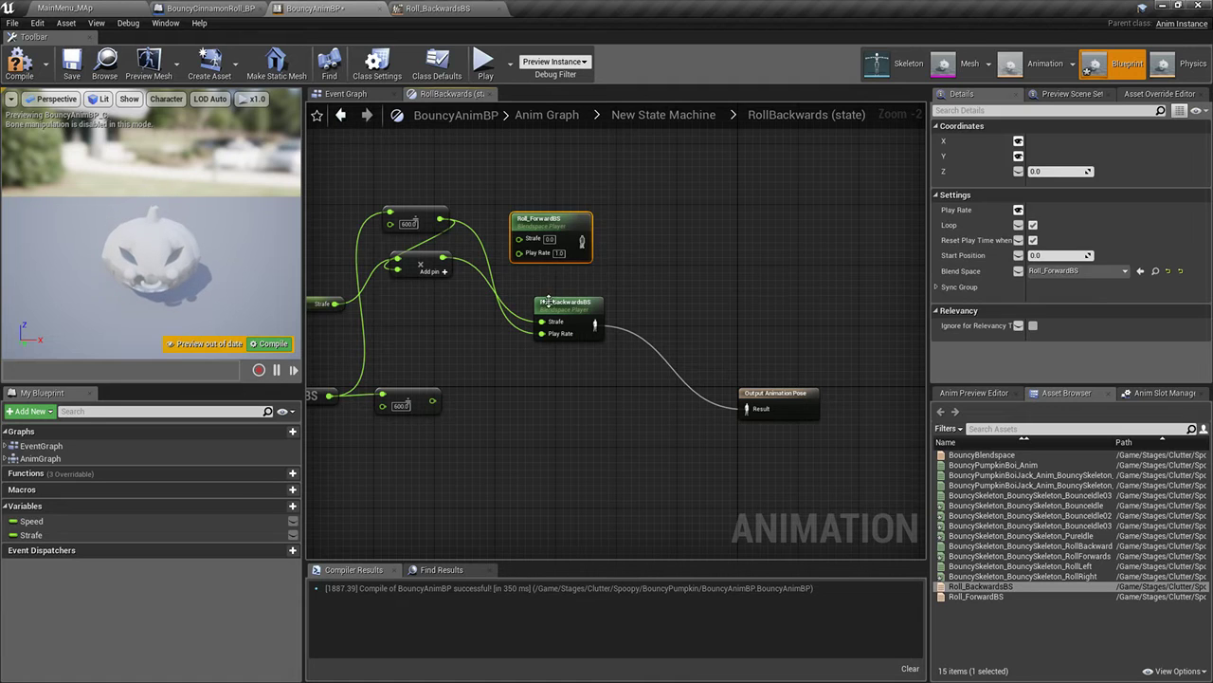
pyautogui.press('Delete')
# Tidy the RollBackwards graph by moving the Speed and ABS nodes near the divide node, and compile and save the blueprint
pyautogui.moveTo(380, 260); pyautogui.dragTo(497, 229, button='right')
pyautogui.moveTo(707, 279); pyautogui.dragTo(776, 453)
pyautogui.rightClick(459, 318)
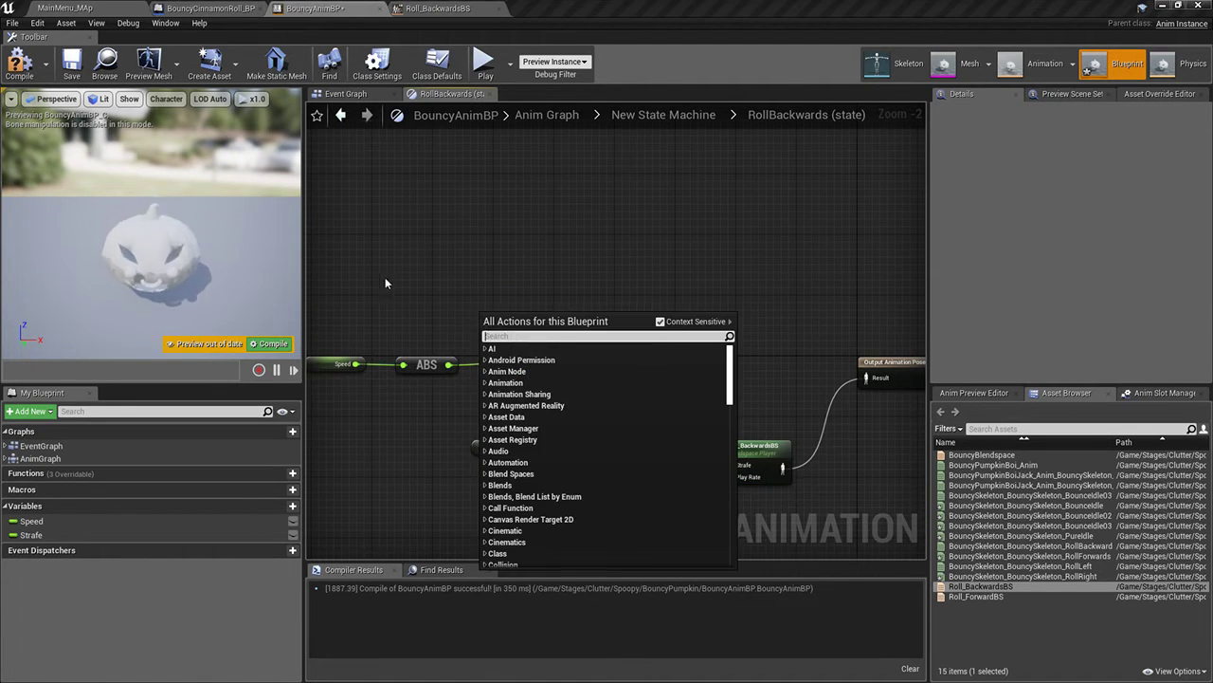
pyautogui.moveTo(385, 282); pyautogui.dragTo(439, 267, button='right')
pyautogui.moveTo(403, 308); pyautogui.dragTo(477, 370)
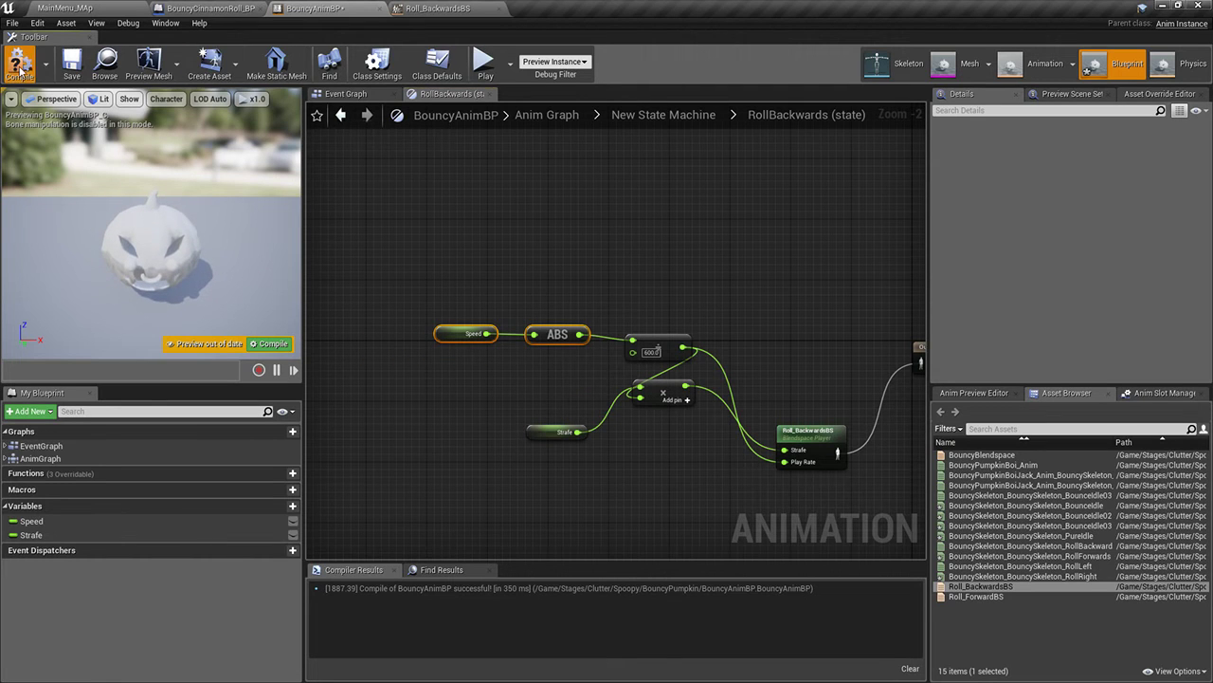
pyautogui.click(71, 74)
# Play-test the level, rolling the cinnamon roll backwards and sideways to check the backward strafe blending
pyautogui.click(114, 8)
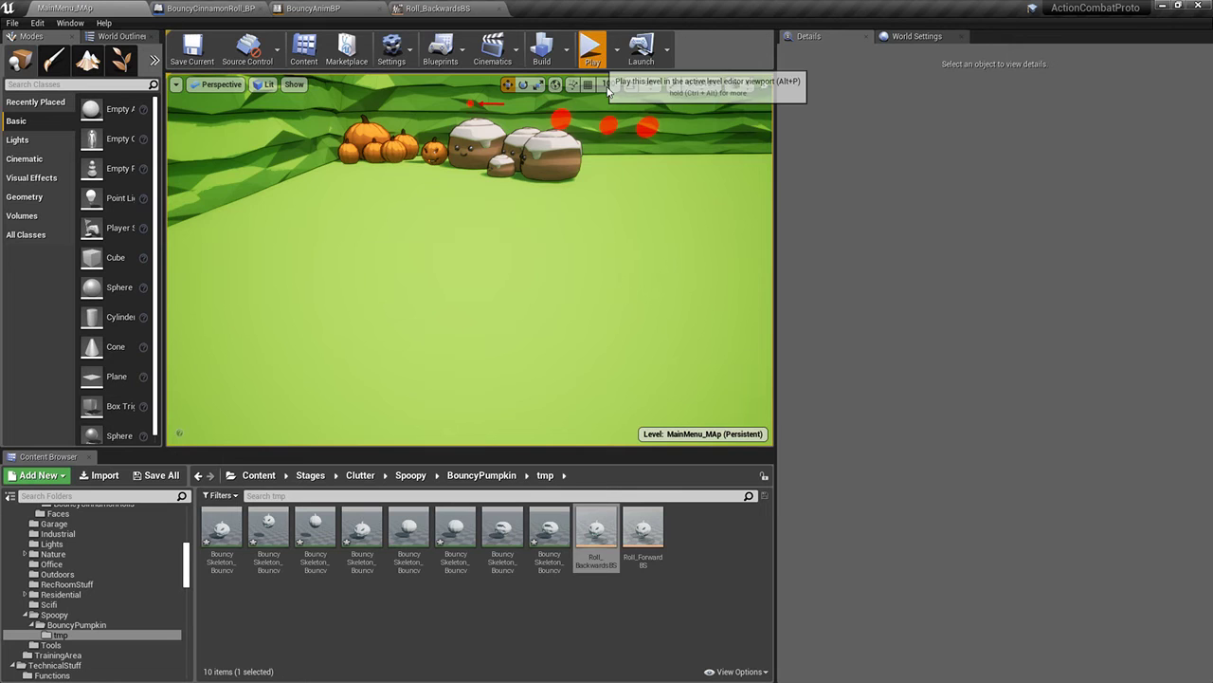
pyautogui.click(592, 49)
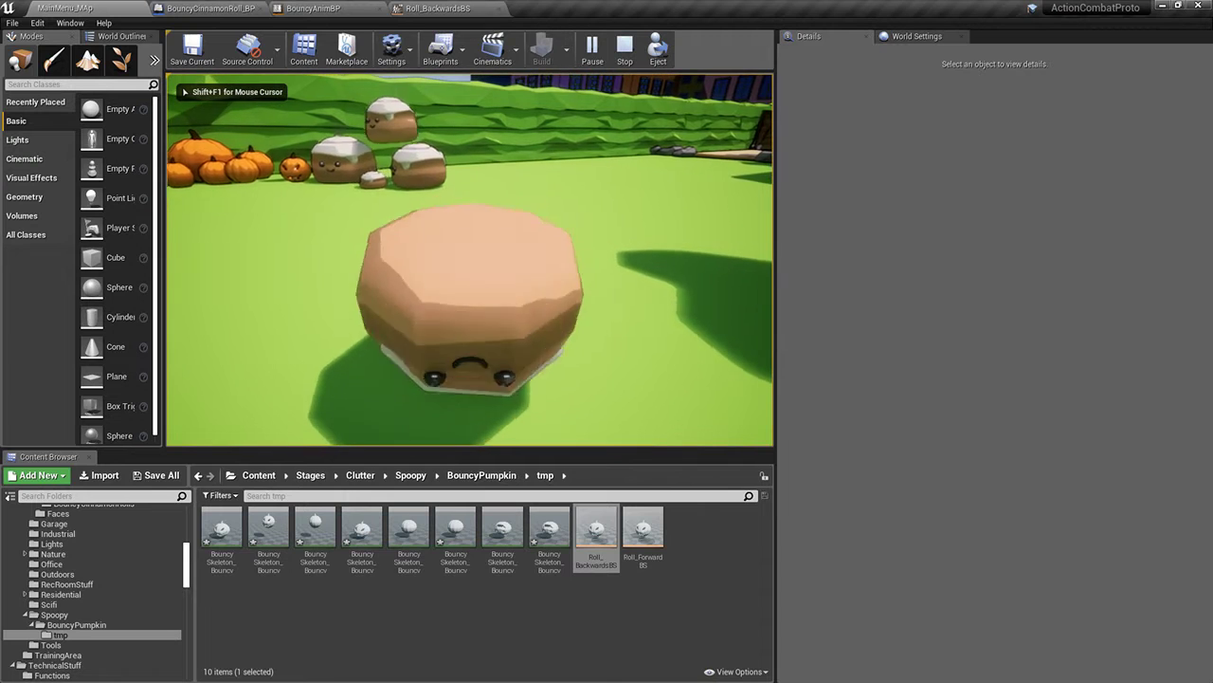
pyautogui.press('s')
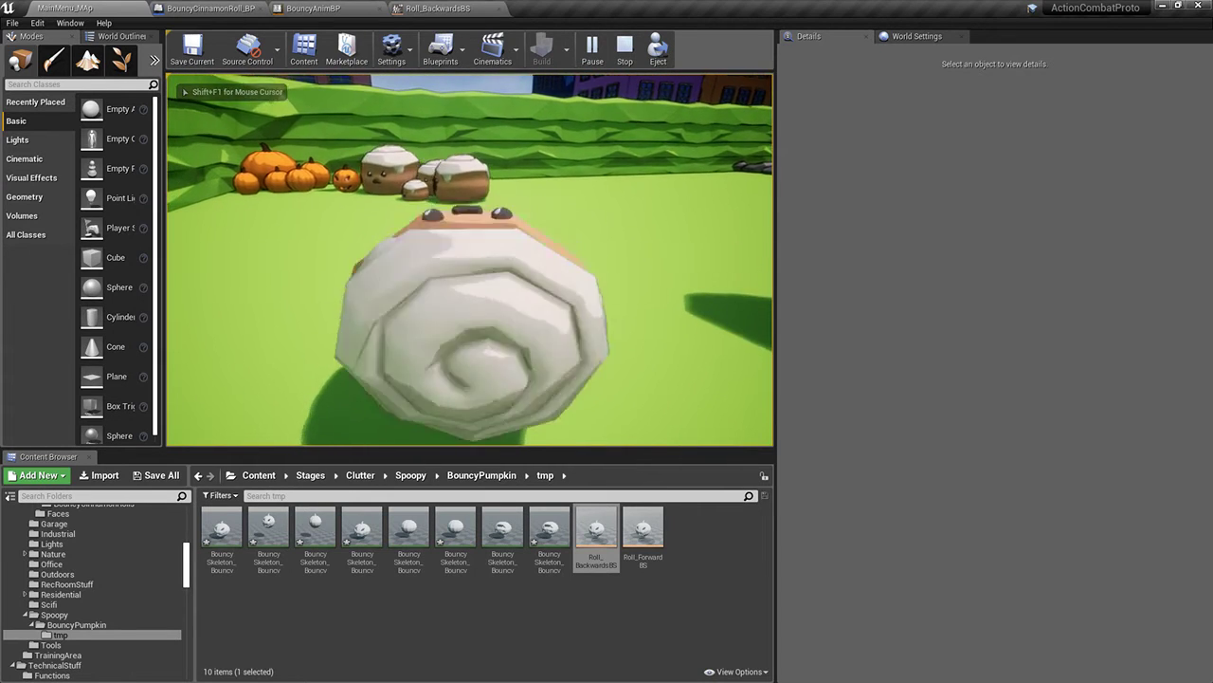
pyautogui.press('d')
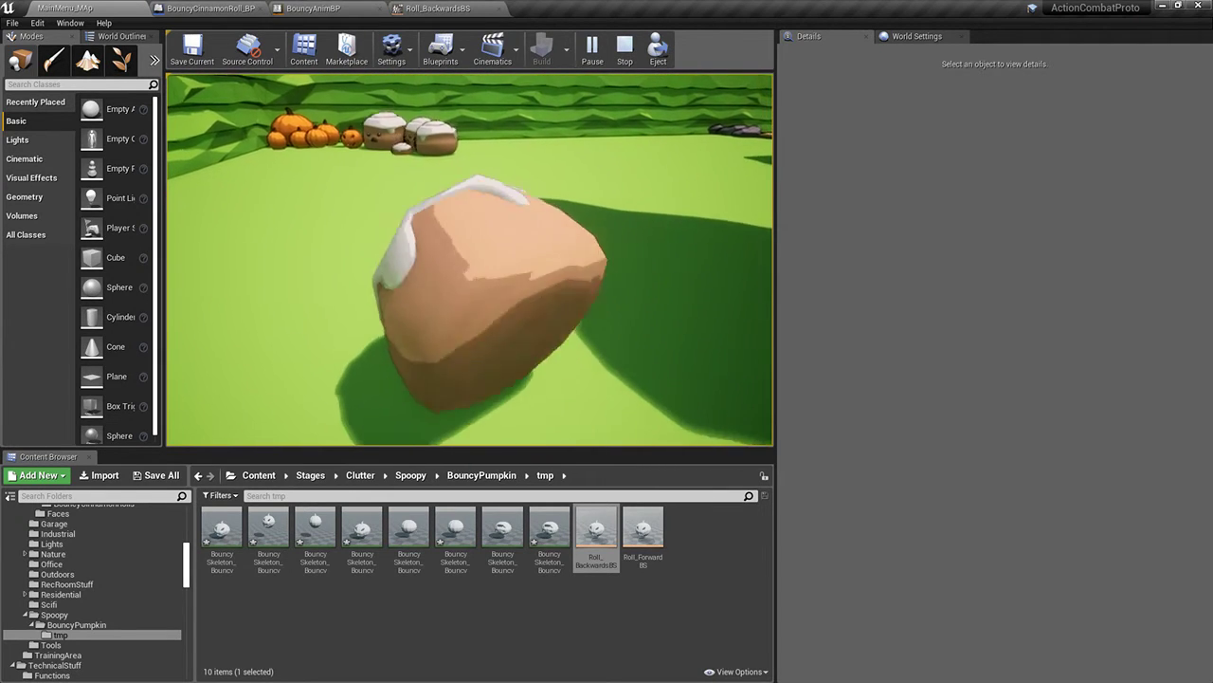
pyautogui.press('s')
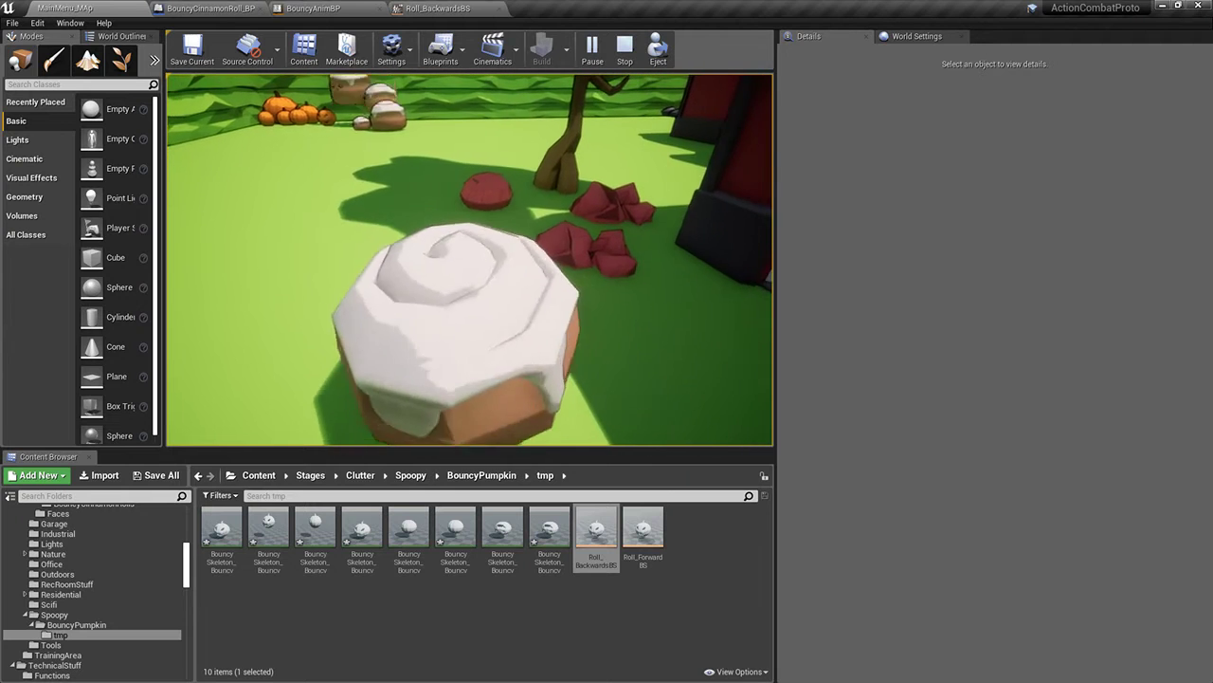
pyautogui.press('s')
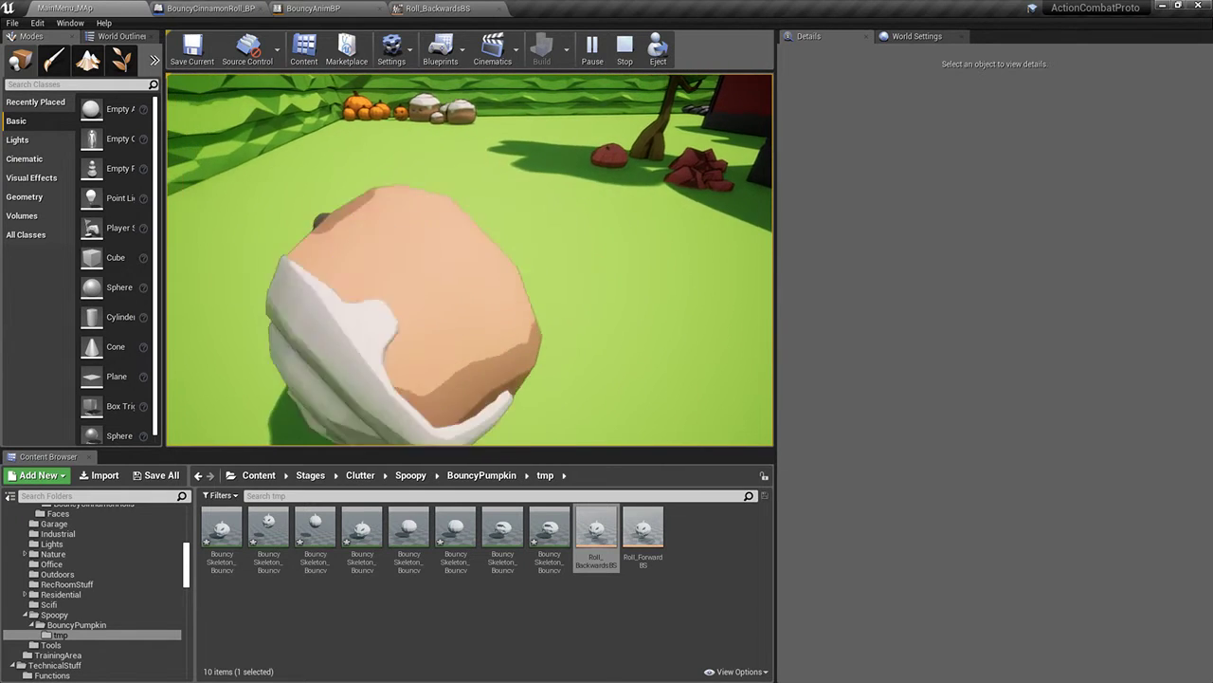
pyautogui.press('s')
pyautogui.press('Escape')
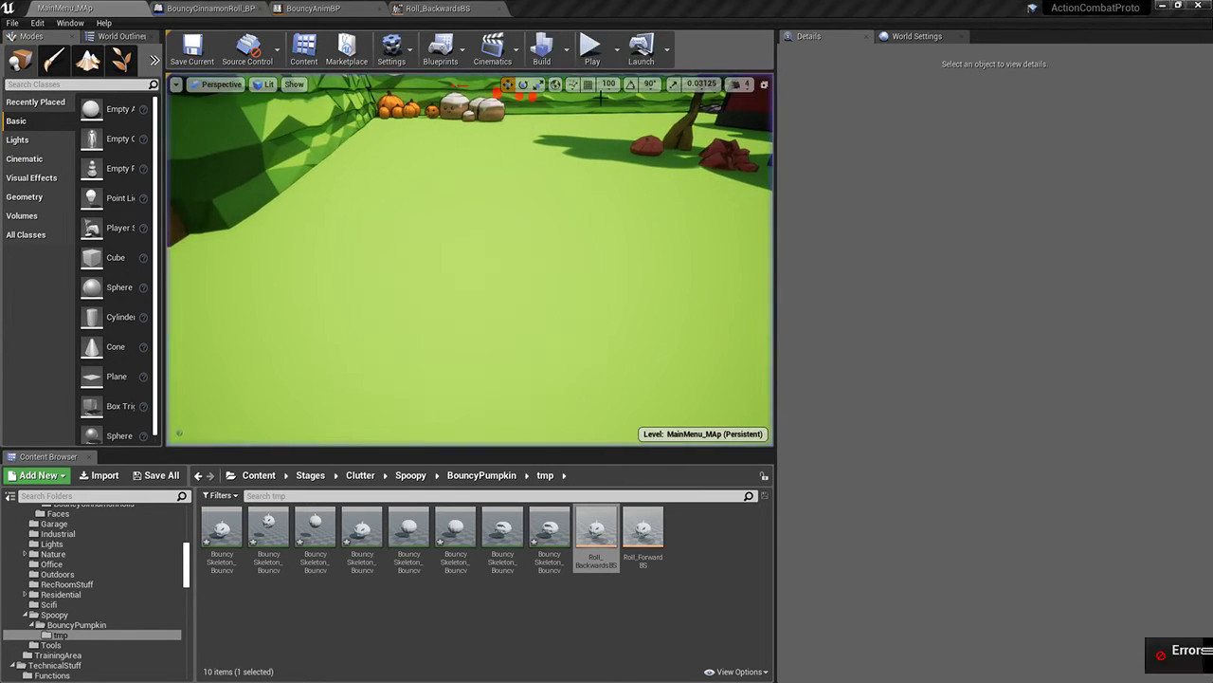
# Set the Rate Scale of the BouncySkeleton_RollLeft animation to -1.1
pyautogui.click(438, 8)
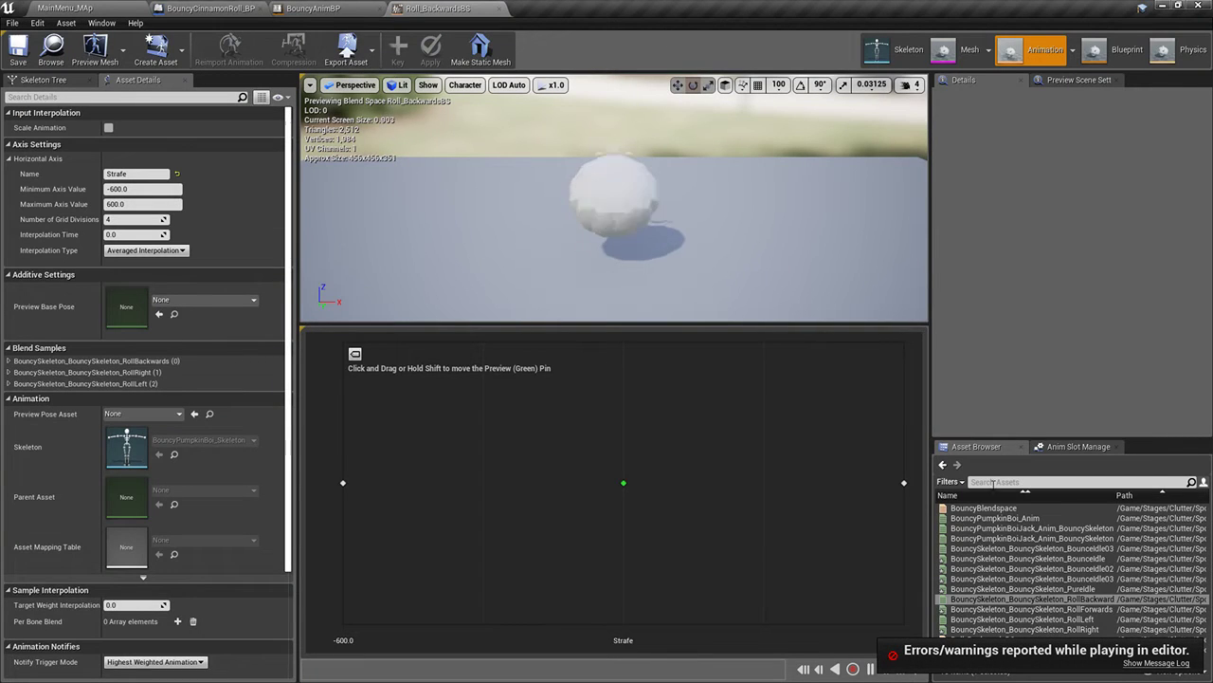
pyautogui.doubleClick(1068, 618)
pyautogui.click(130, 190)
pyautogui.write('-')
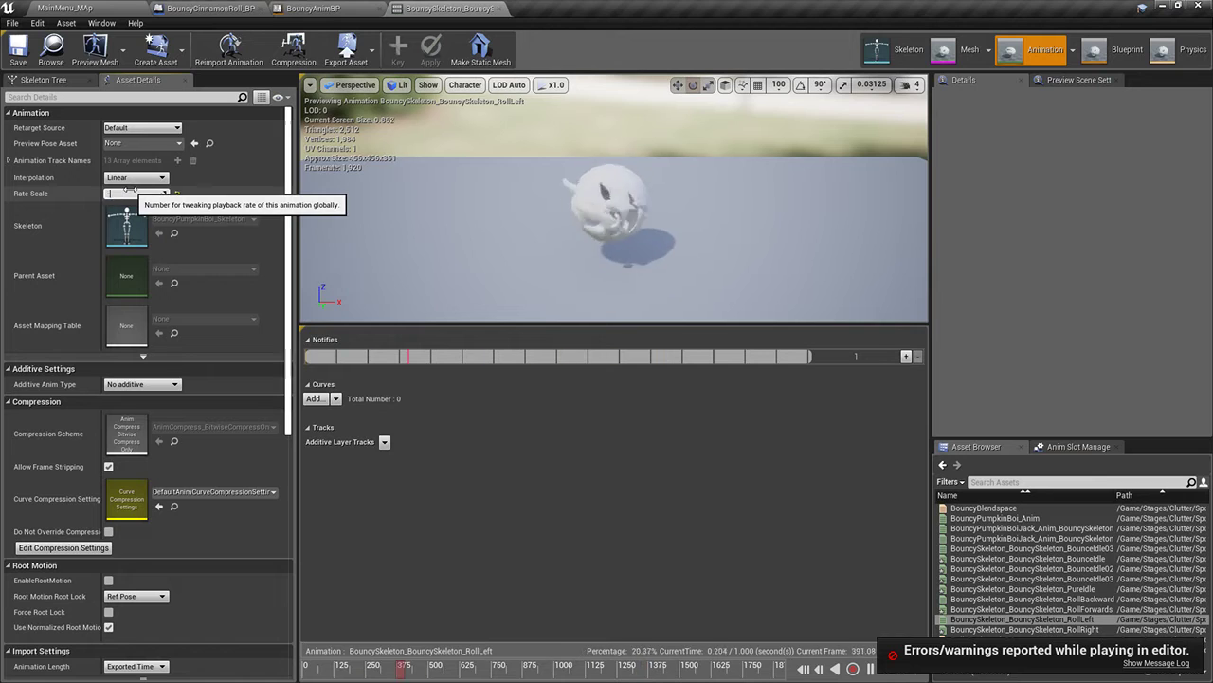
pyautogui.write('1.1')
pyautogui.press('Return')
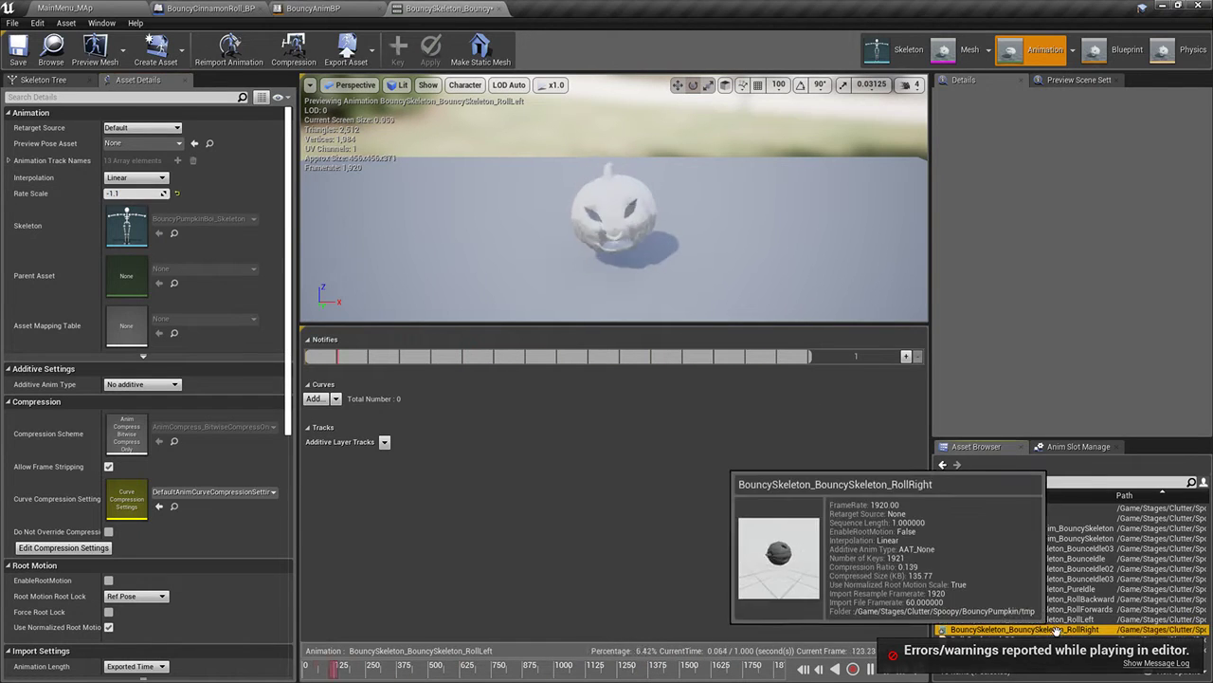
# Set the Rate Scale of the BouncySkeleton_RollRight animation to 1.1 and save it
pyautogui.doubleClick(1052, 628)
pyautogui.click(138, 177)
pyautogui.click(138, 187)
pyautogui.click(132, 193)
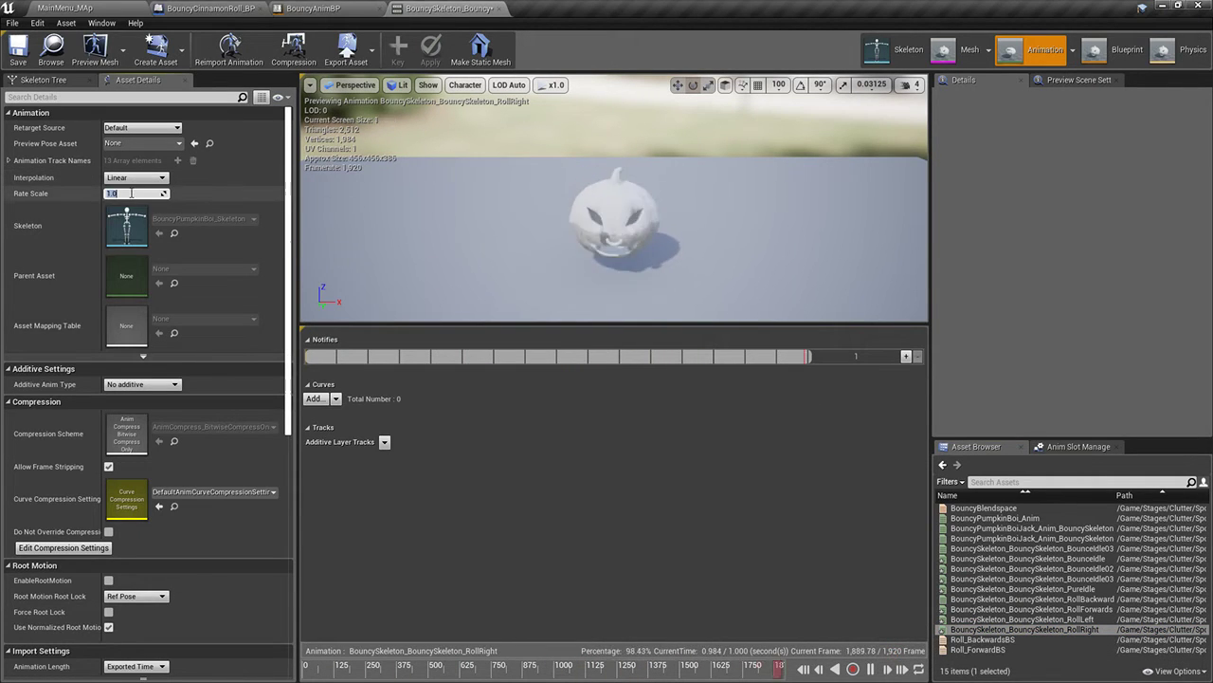
pyautogui.click(18, 50)
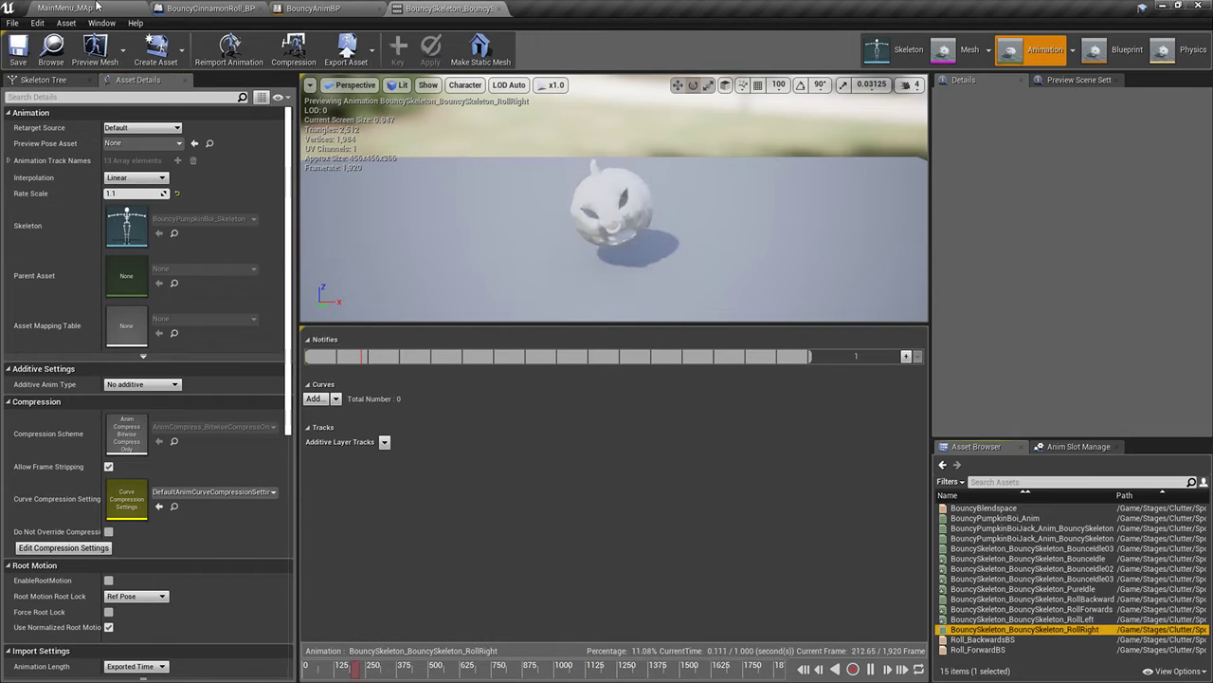
# Play-test the MainMenu_MAp level, rolling the cinnamon roll around to check the roll animations at the new rate scales
pyautogui.click(66, 8)
pyautogui.click(565, 251)
pyautogui.press('w')
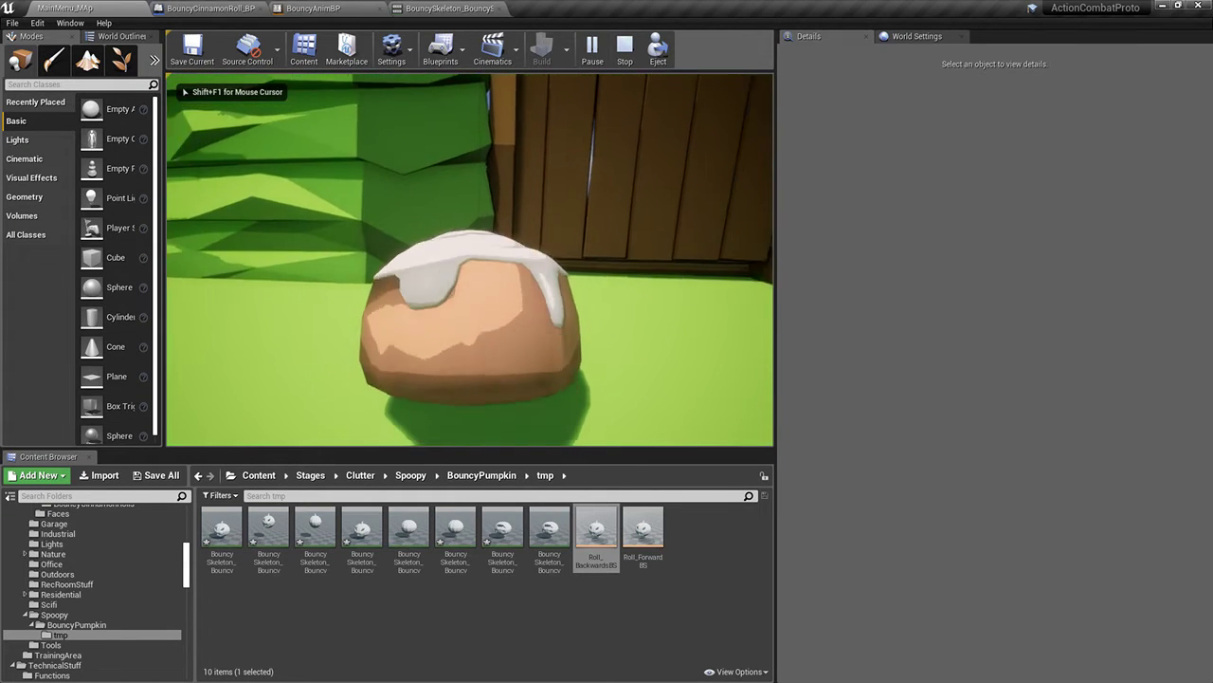
pyautogui.press('w')
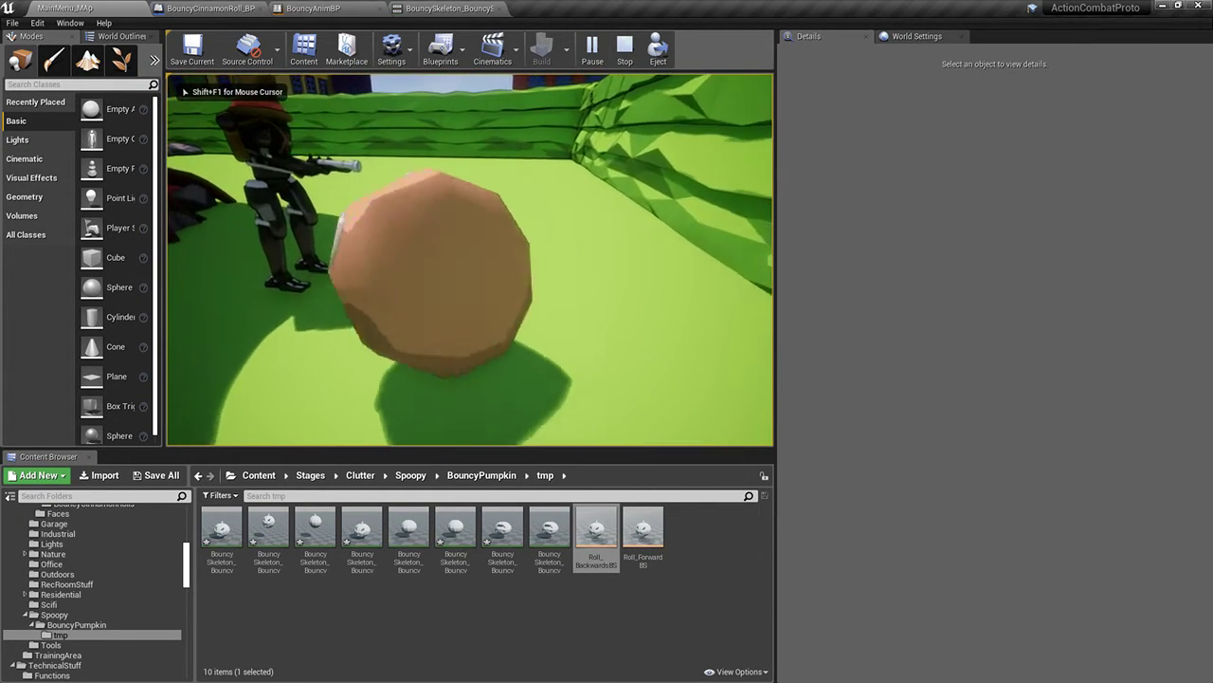
pyautogui.press('w')
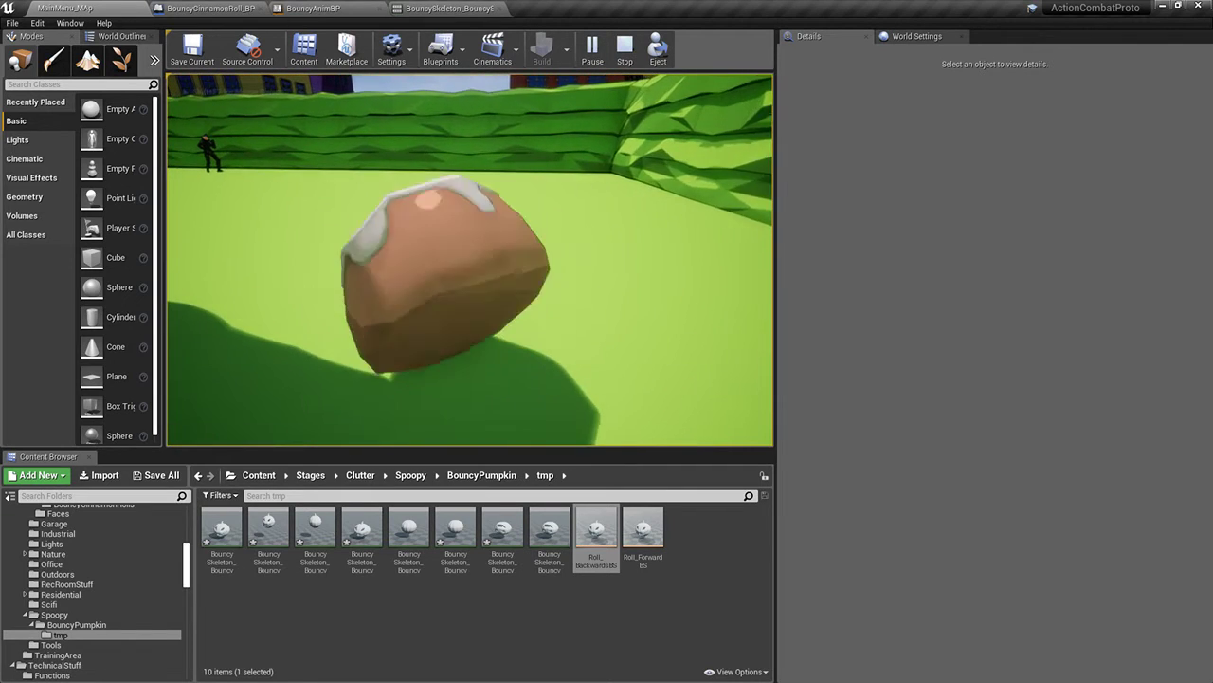
pyautogui.press('w')
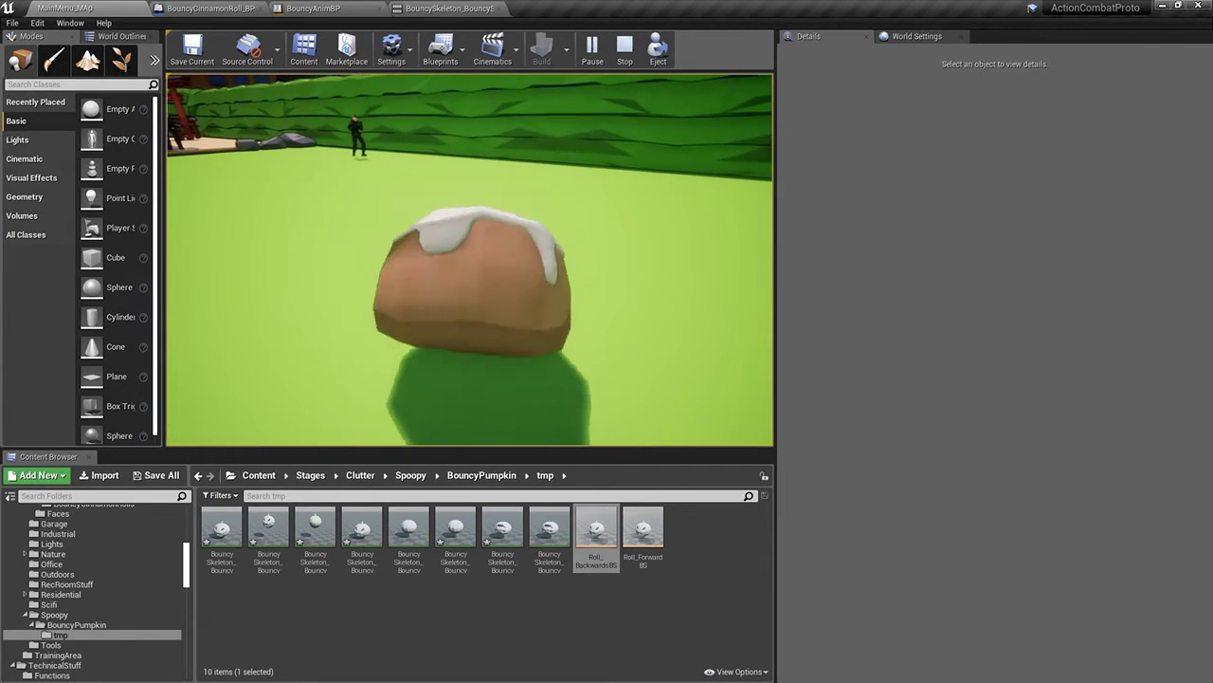
pyautogui.press('w')
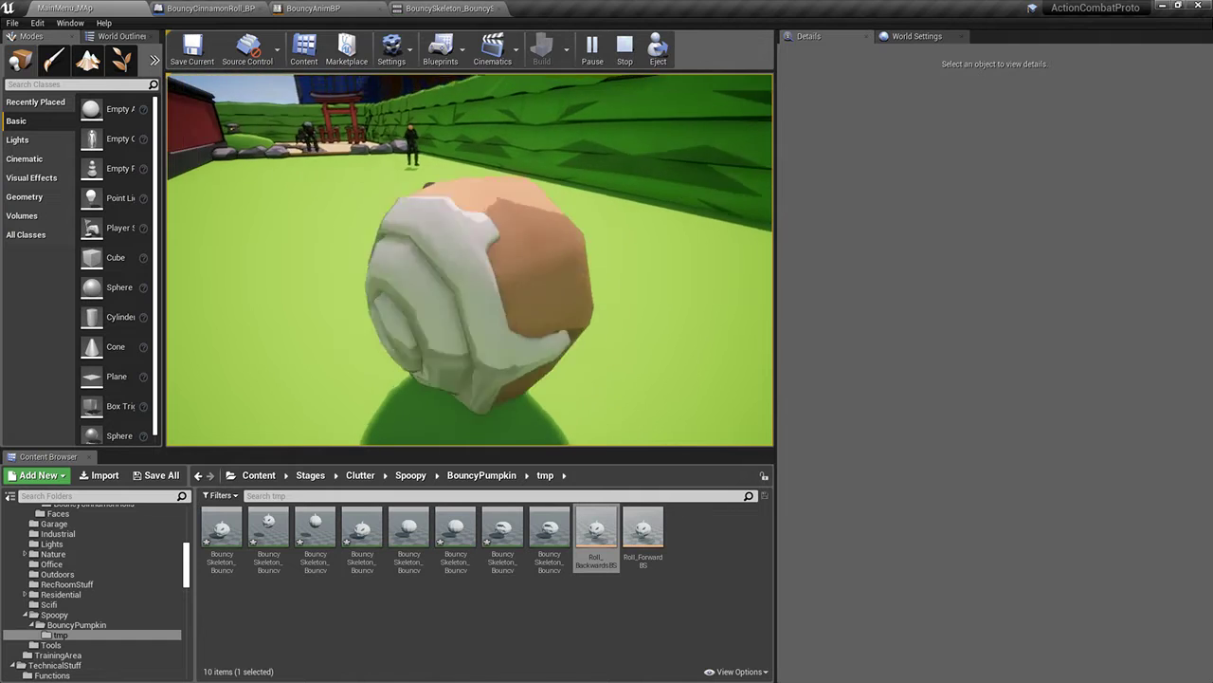
pyautogui.press('w')
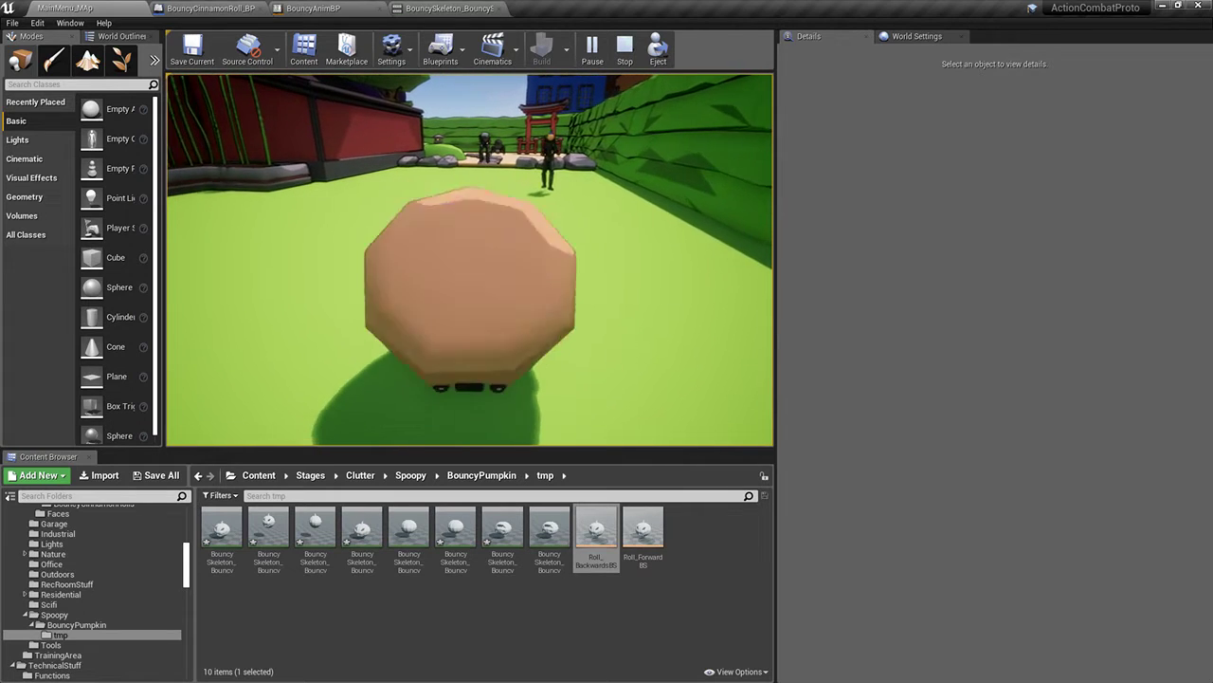
pyautogui.press('w')
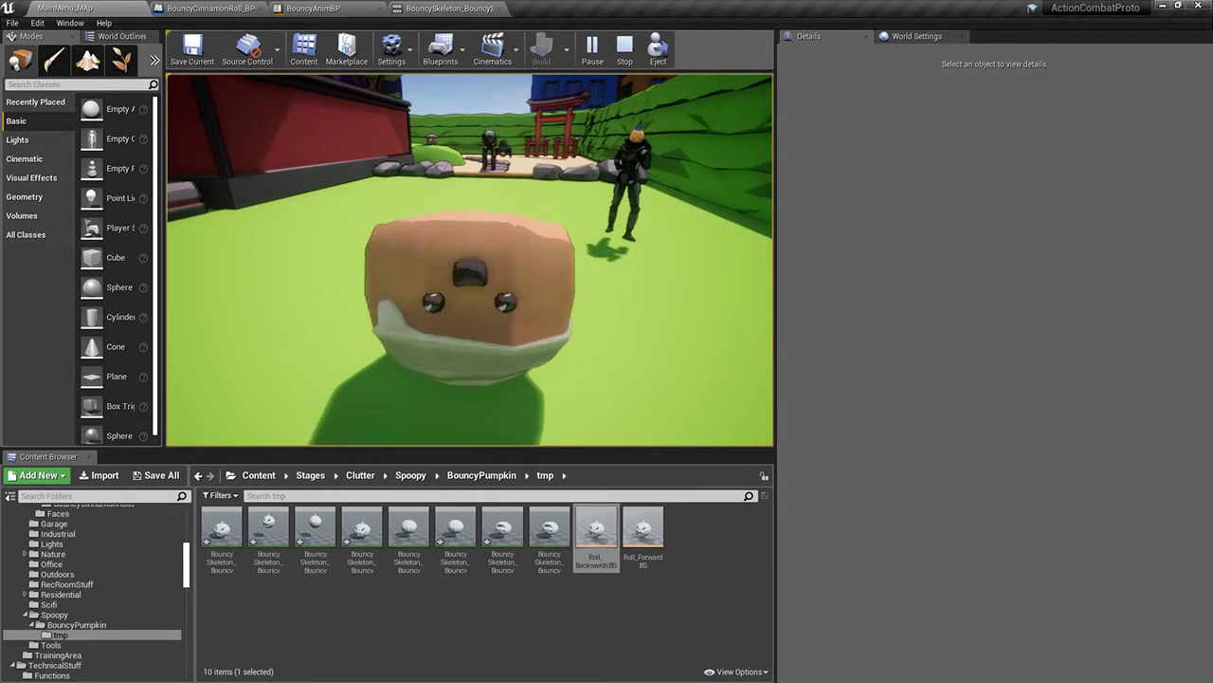
pyautogui.press('w')
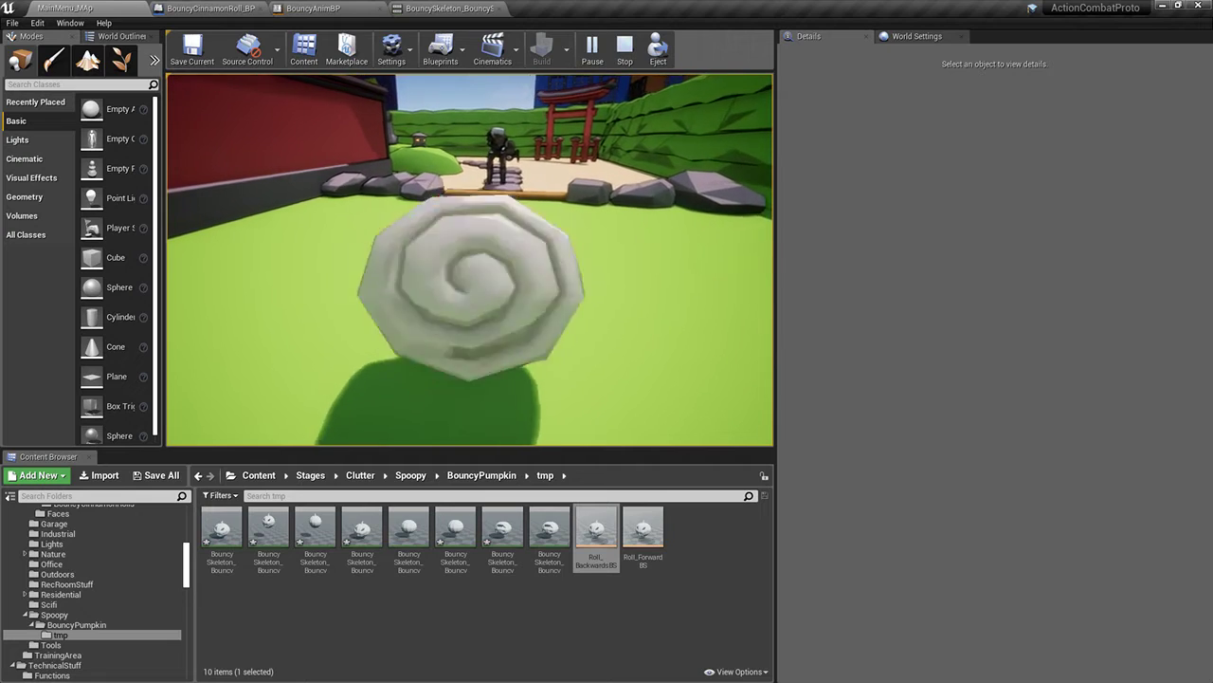
pyautogui.press('w')
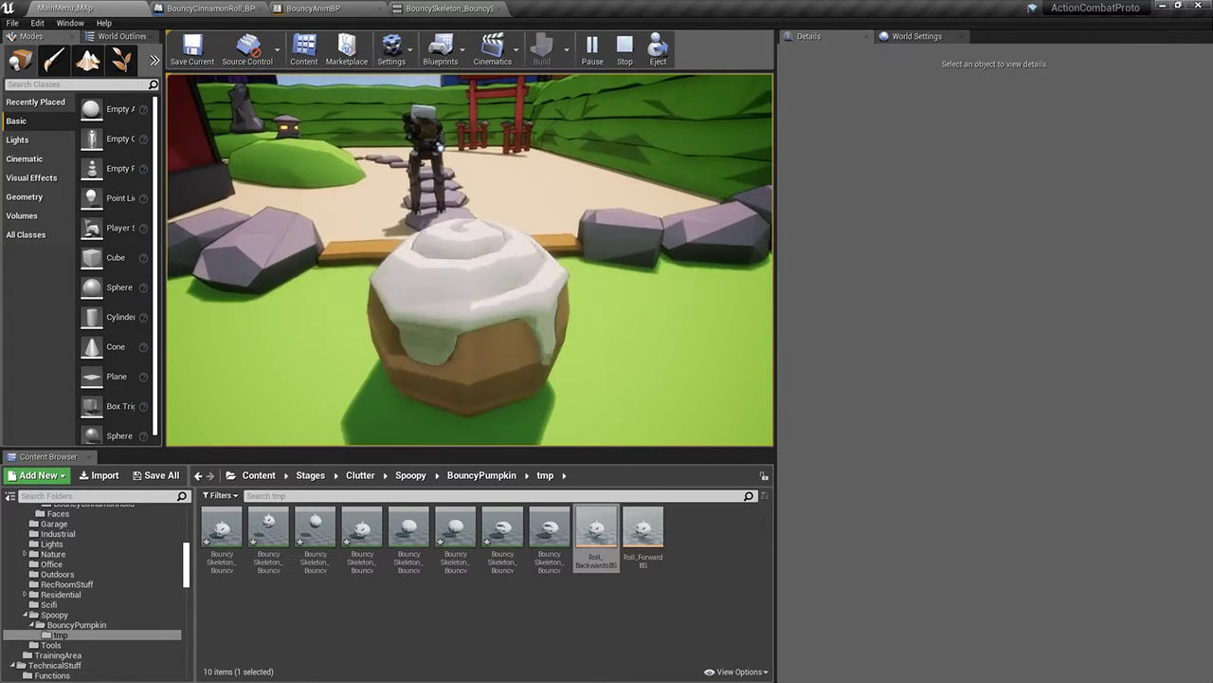
pyautogui.press('w')
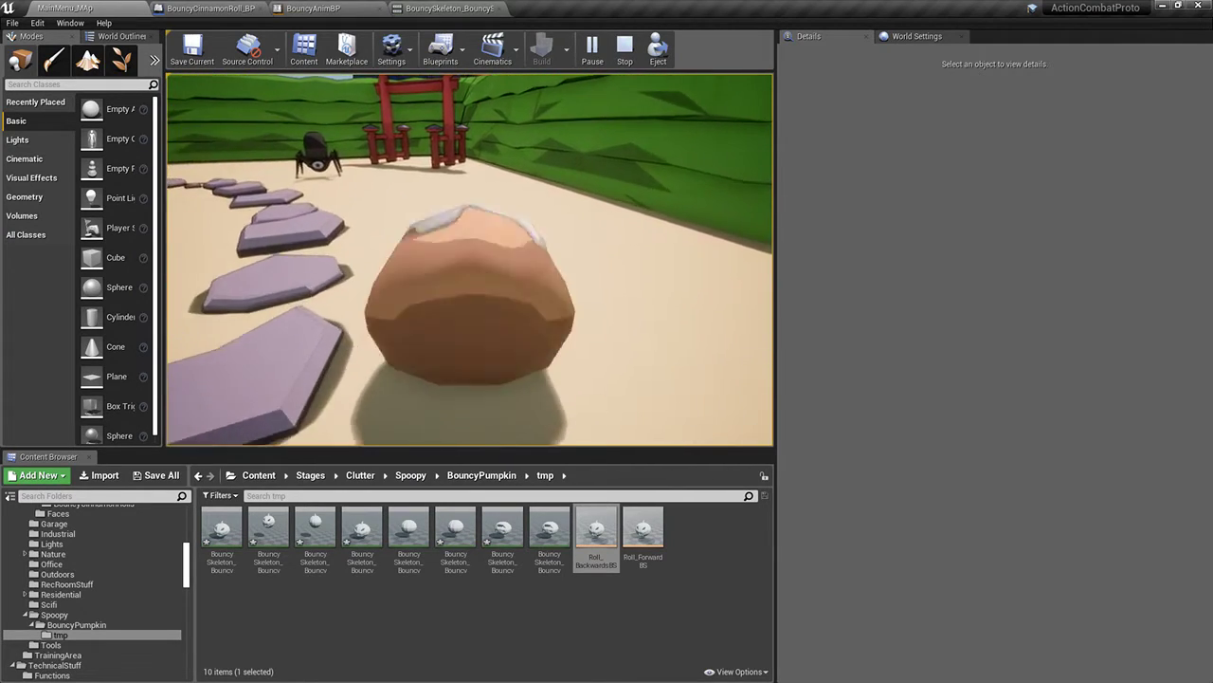
pyautogui.press('space')
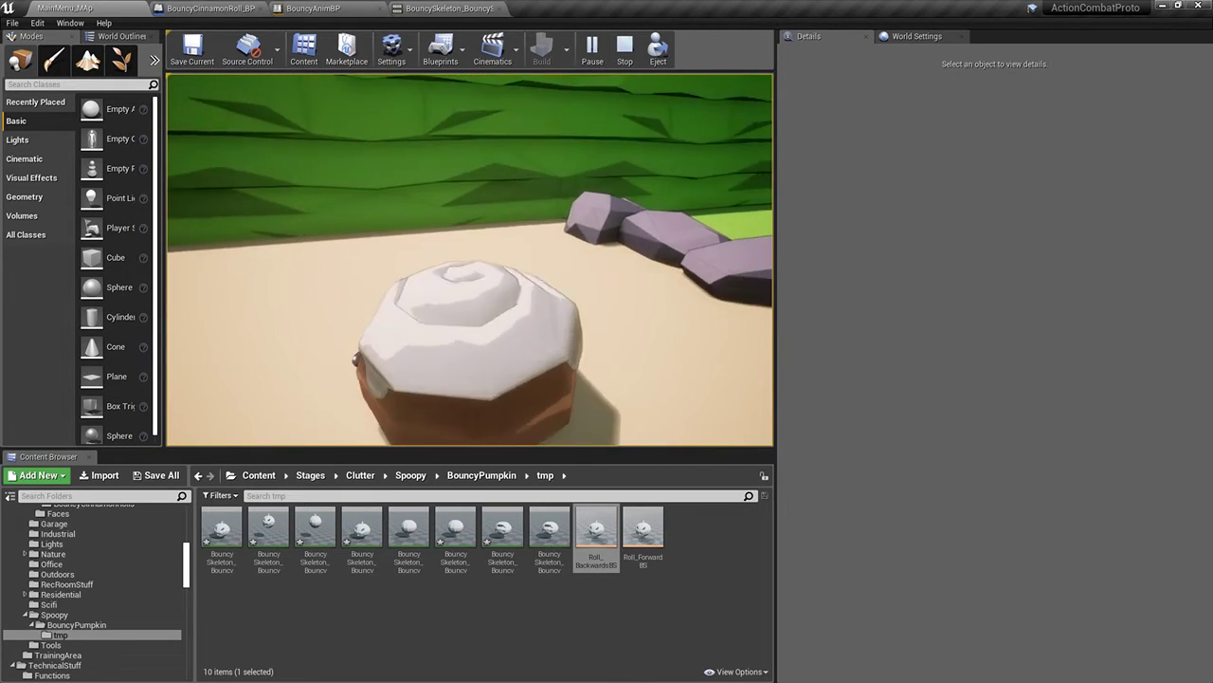
pyautogui.press('s')
pyautogui.press('s')
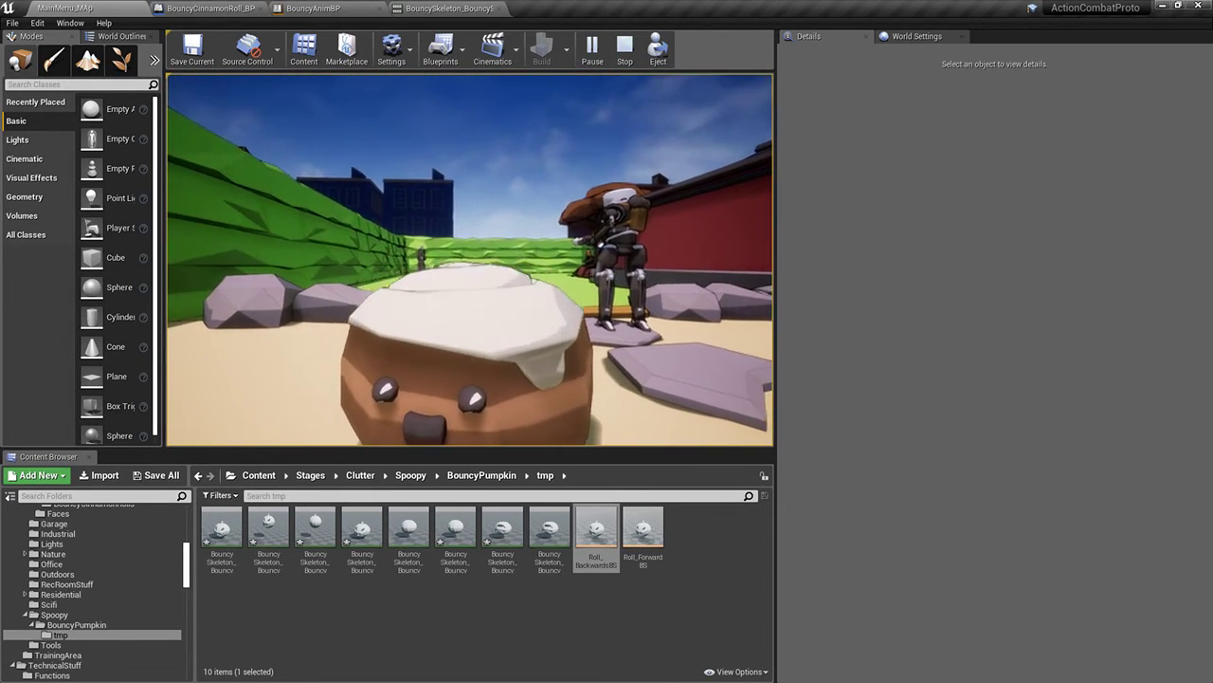
pyautogui.press('Escape')
# Duplicate the RollForwards state in BouncyAnimBP's New State Machine, place the copy beyond the existing states and name it RollSideways
pyautogui.click(444, 7)
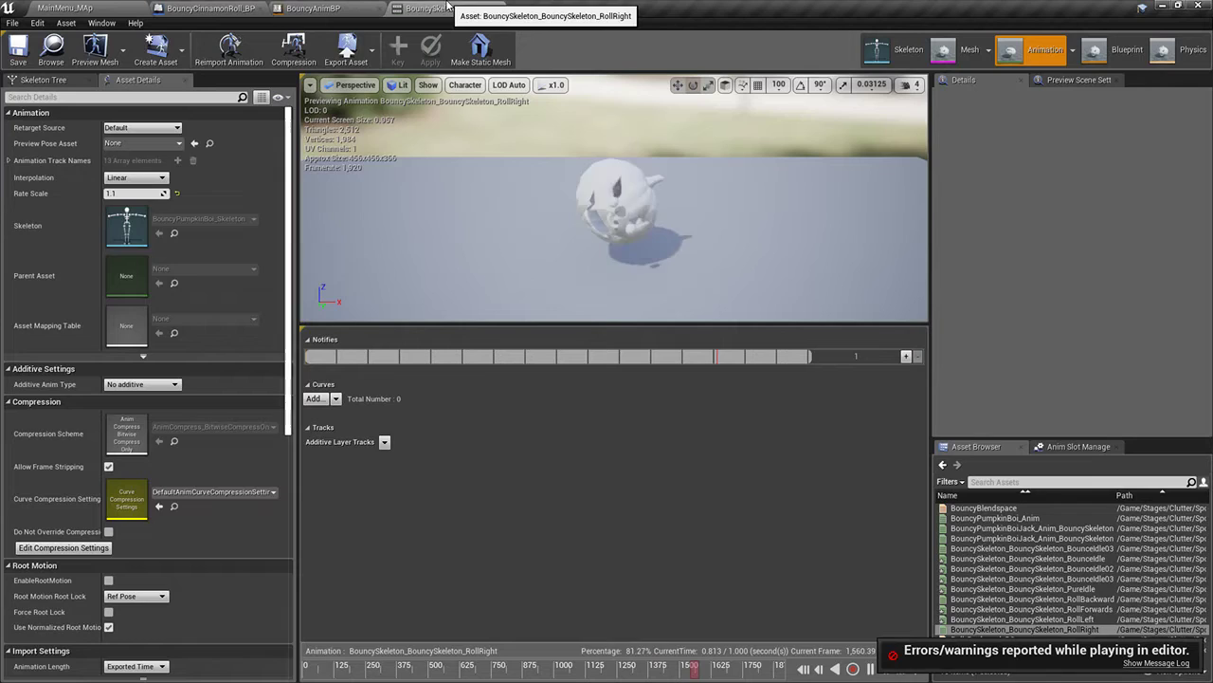
pyautogui.click(327, 8)
pyautogui.click(664, 115)
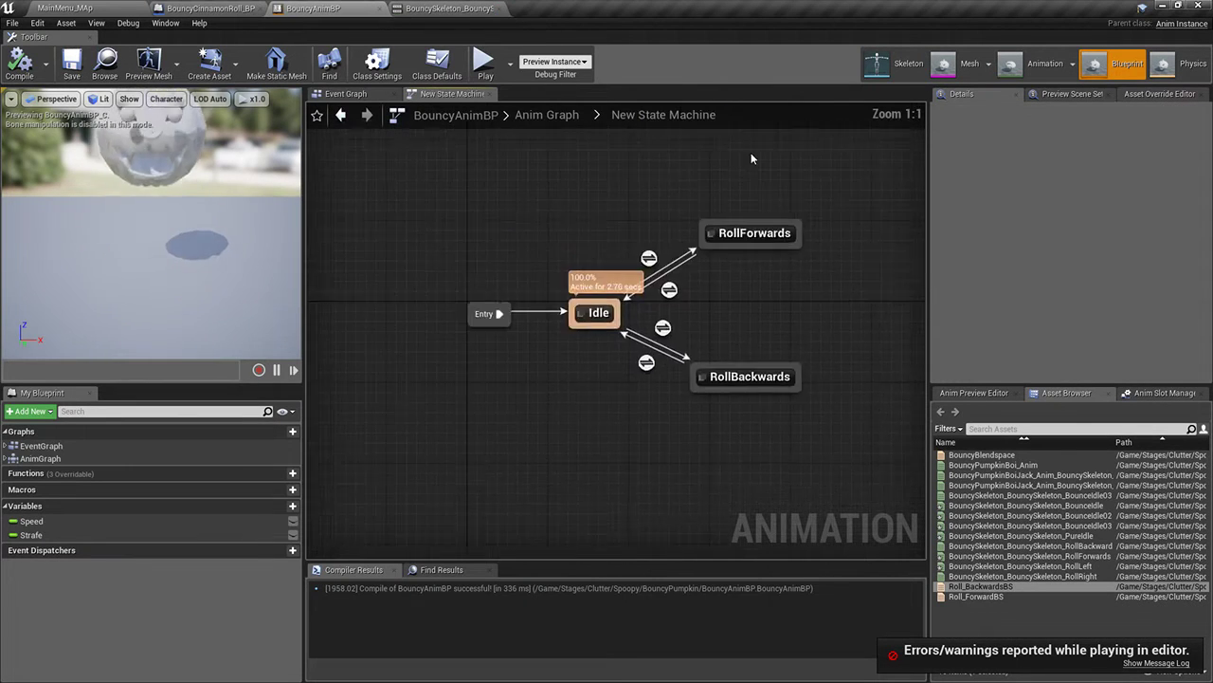
pyautogui.moveTo(713, 296); pyautogui.dragTo(582, 282, button='right')
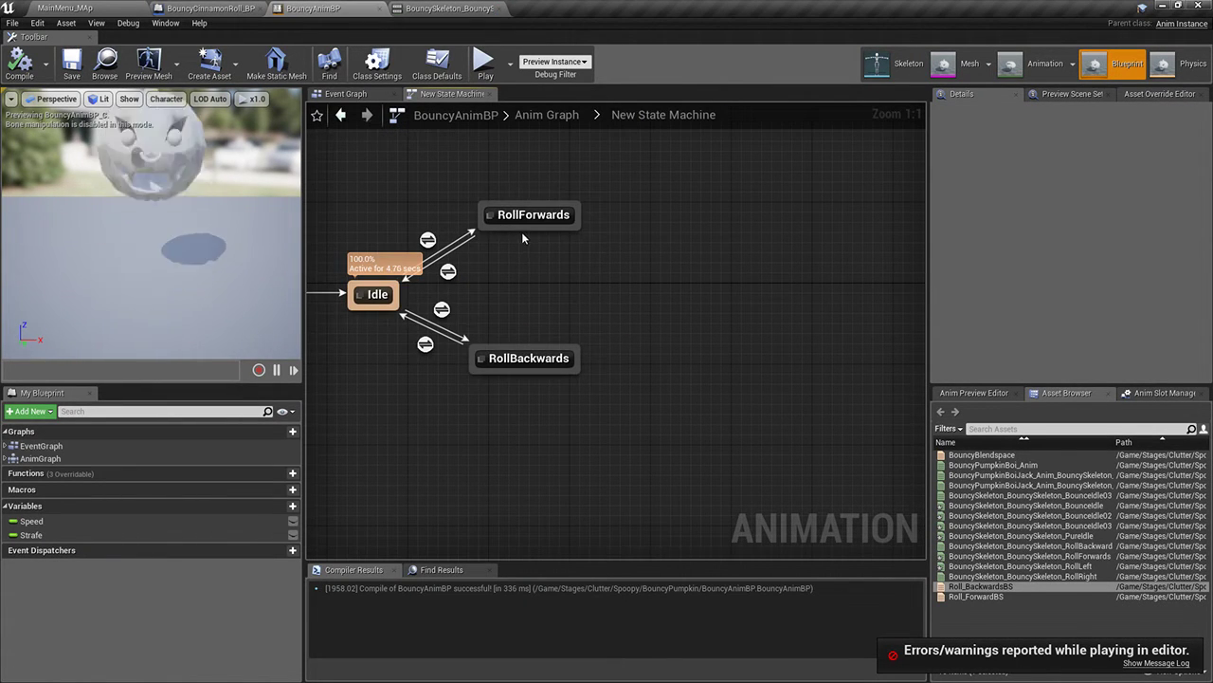
pyautogui.click(503, 217)
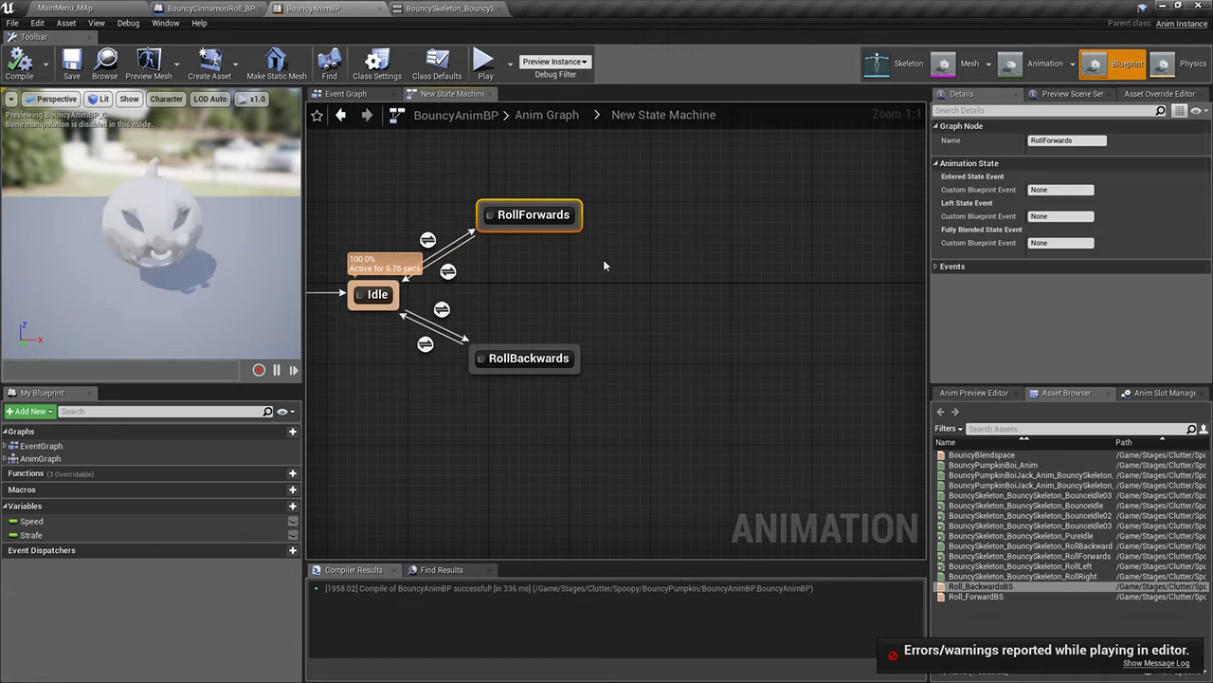
pyautogui.hotkey('ctrl', 'c')
pyautogui.hotkey('ctrl', 'v')
pyautogui.click(687, 276)
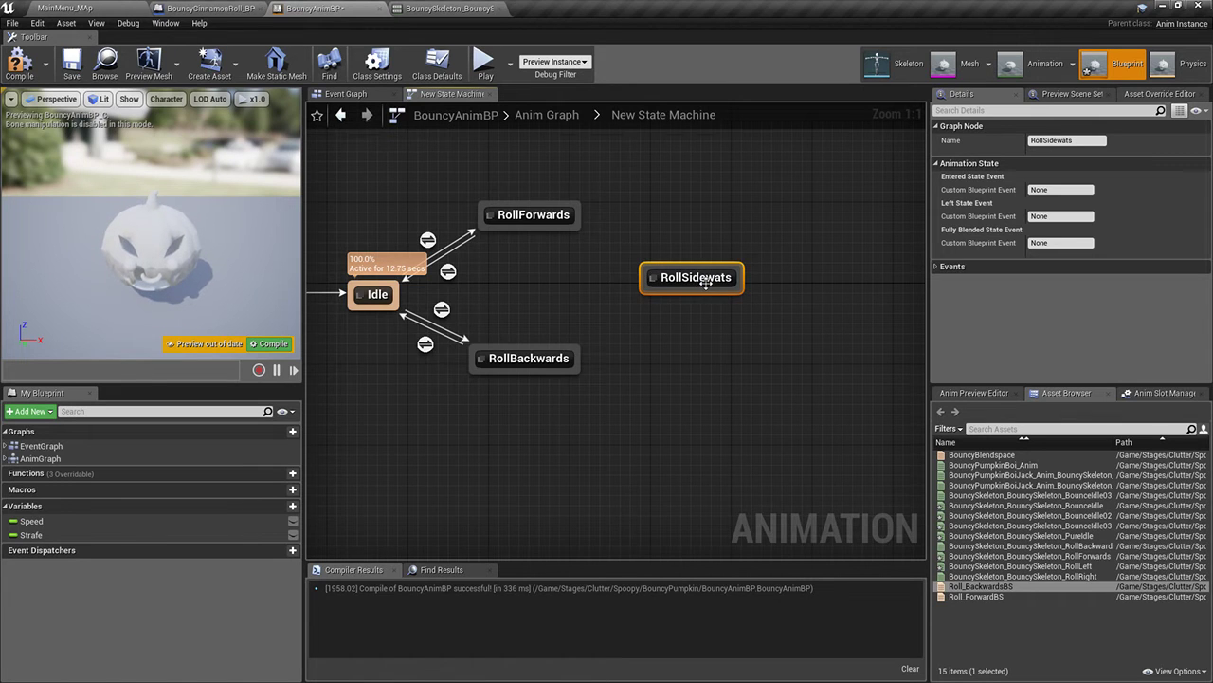
pyautogui.doubleClick(706, 282)
pyautogui.click(664, 115)
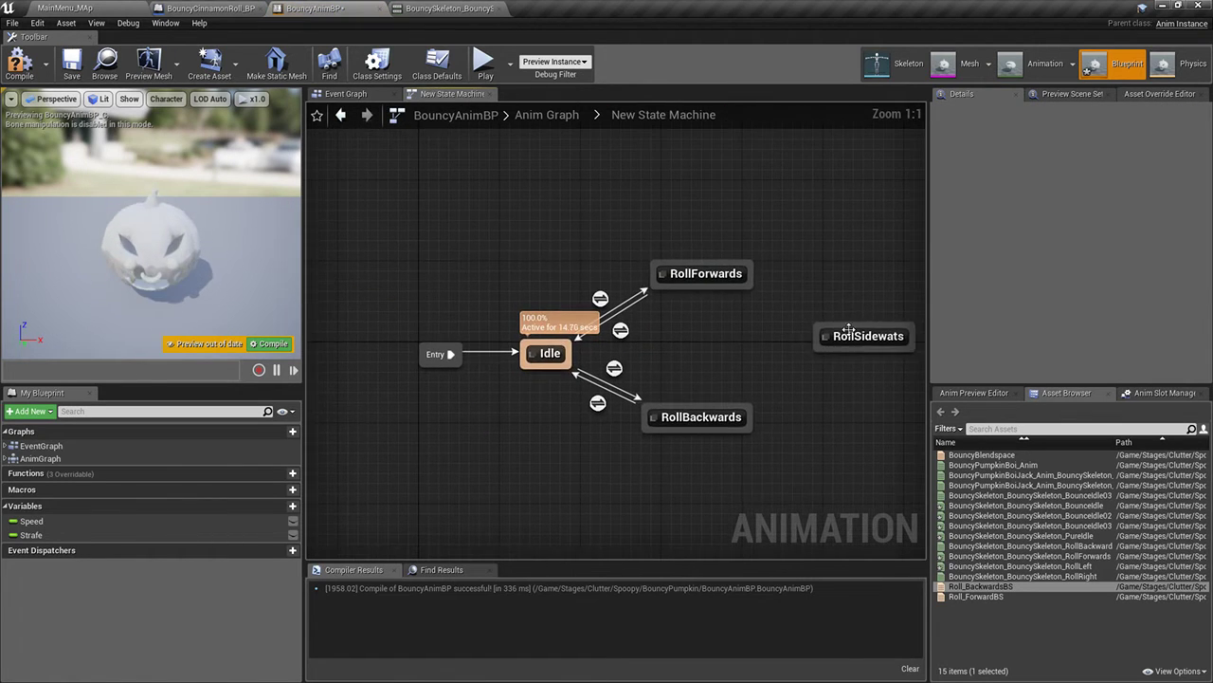
pyautogui.click(849, 331)
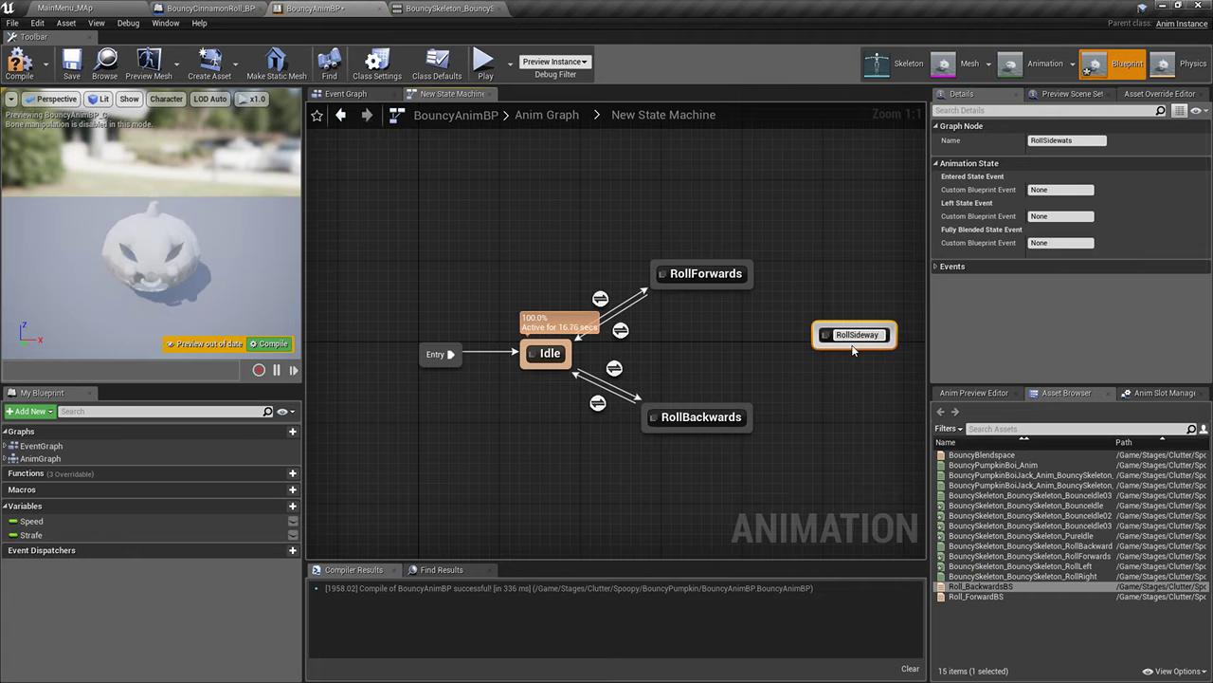
pyautogui.press('Return')
# Add transitions in both directions between the Idle and RollSideways states
pyautogui.moveTo(613, 340); pyautogui.dragTo(441, 325, button='right')
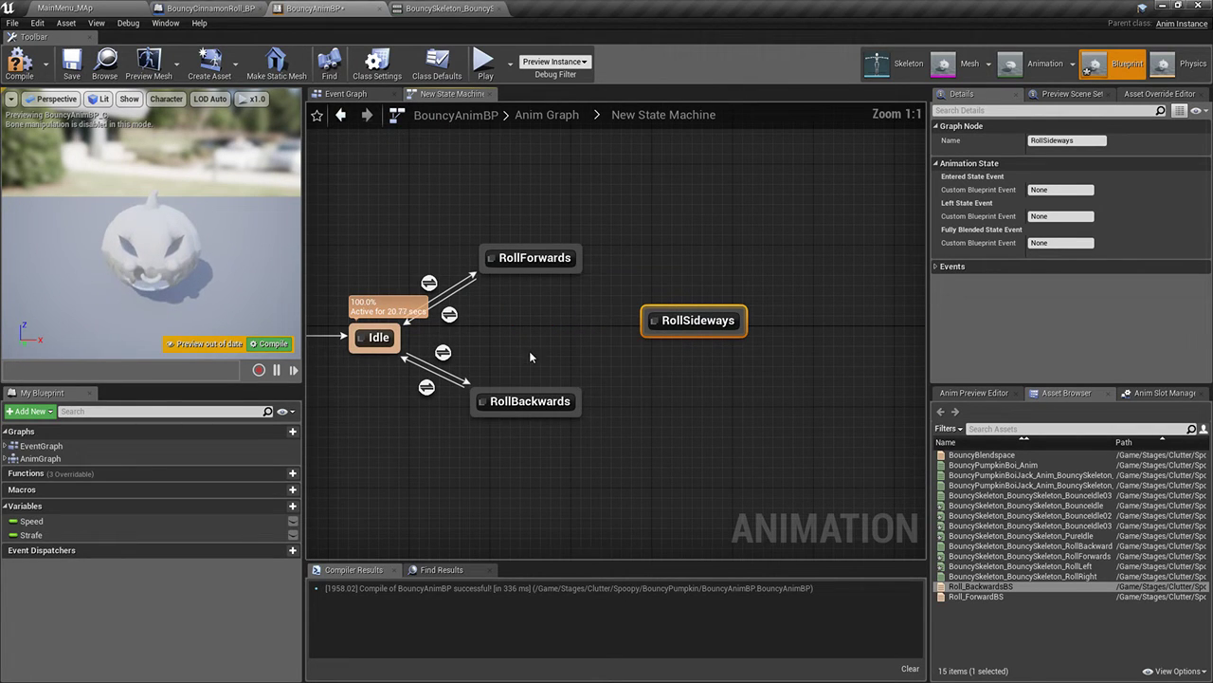
pyautogui.moveTo(530, 357); pyautogui.dragTo(553, 370, button='right')
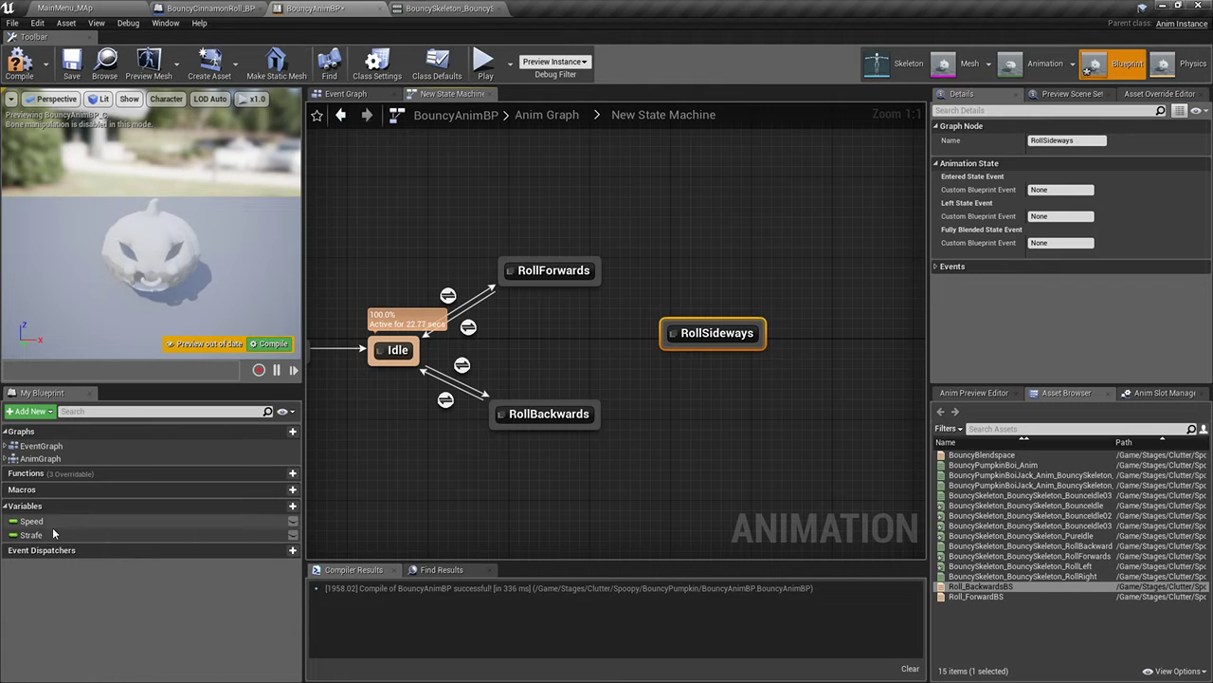
pyautogui.moveTo(414, 352); pyautogui.dragTo(532, 349)
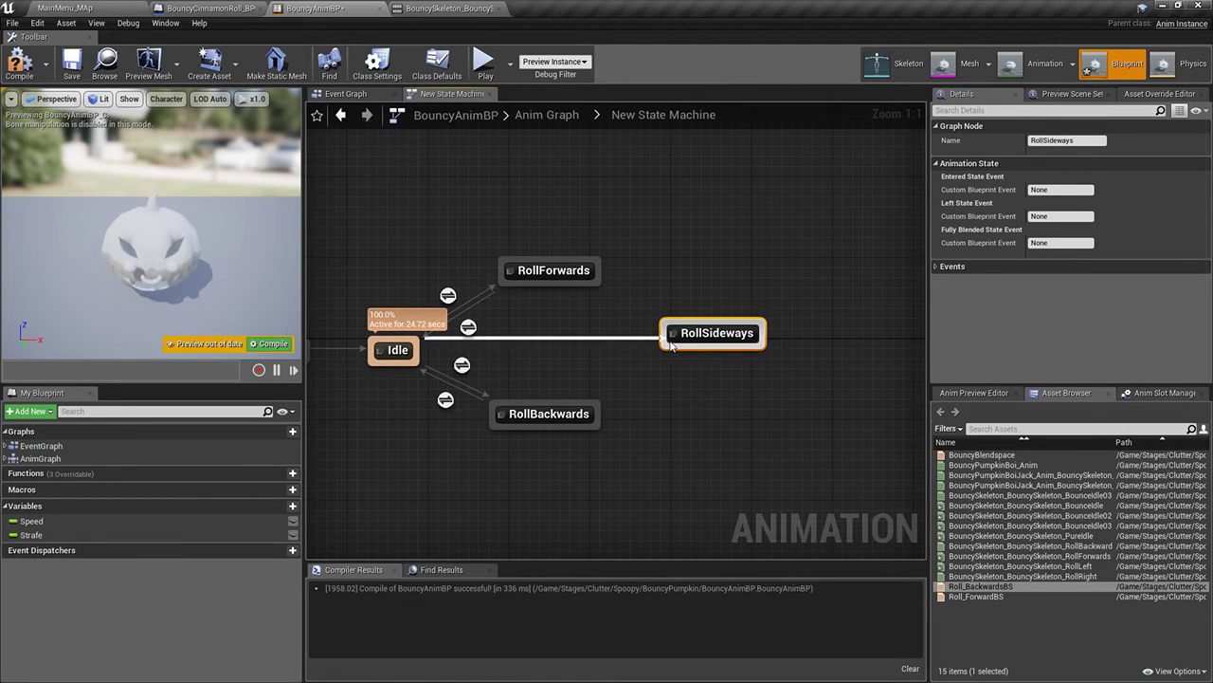
pyautogui.moveTo(671, 346); pyautogui.dragTo(414, 356)
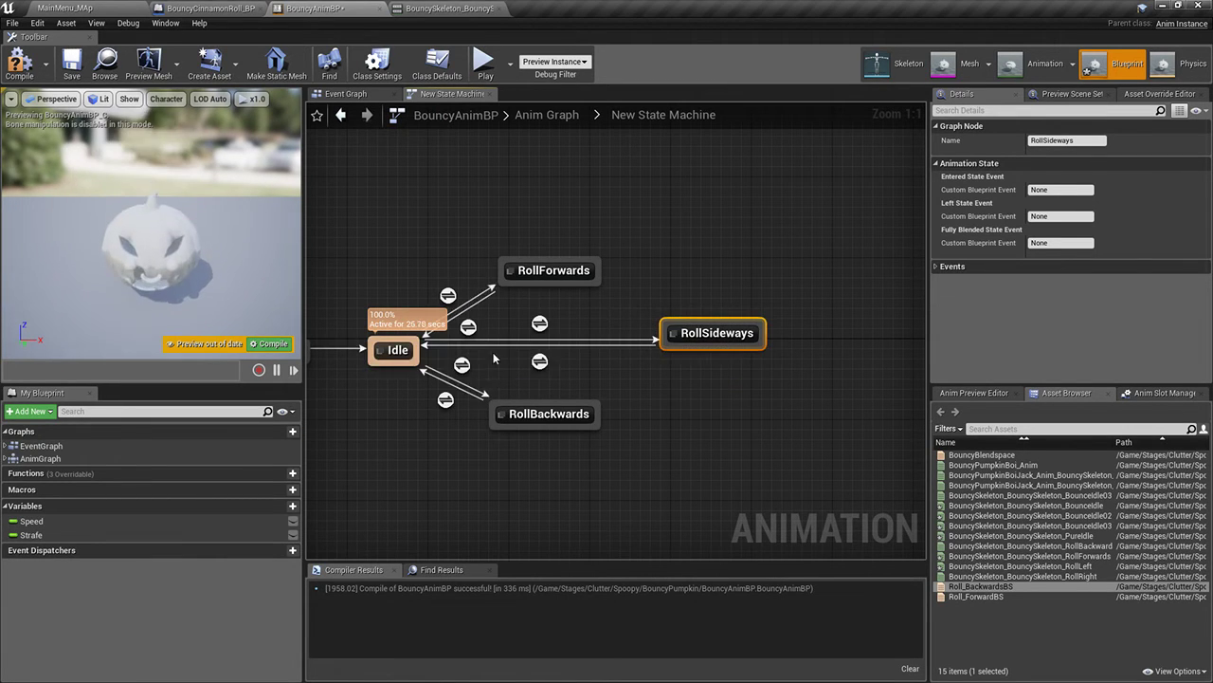
# Make the Idle to RollSideways rule allow the transition when Strafe is not equal to 0.0, and compile and save the blueprint
pyautogui.click(539, 327)
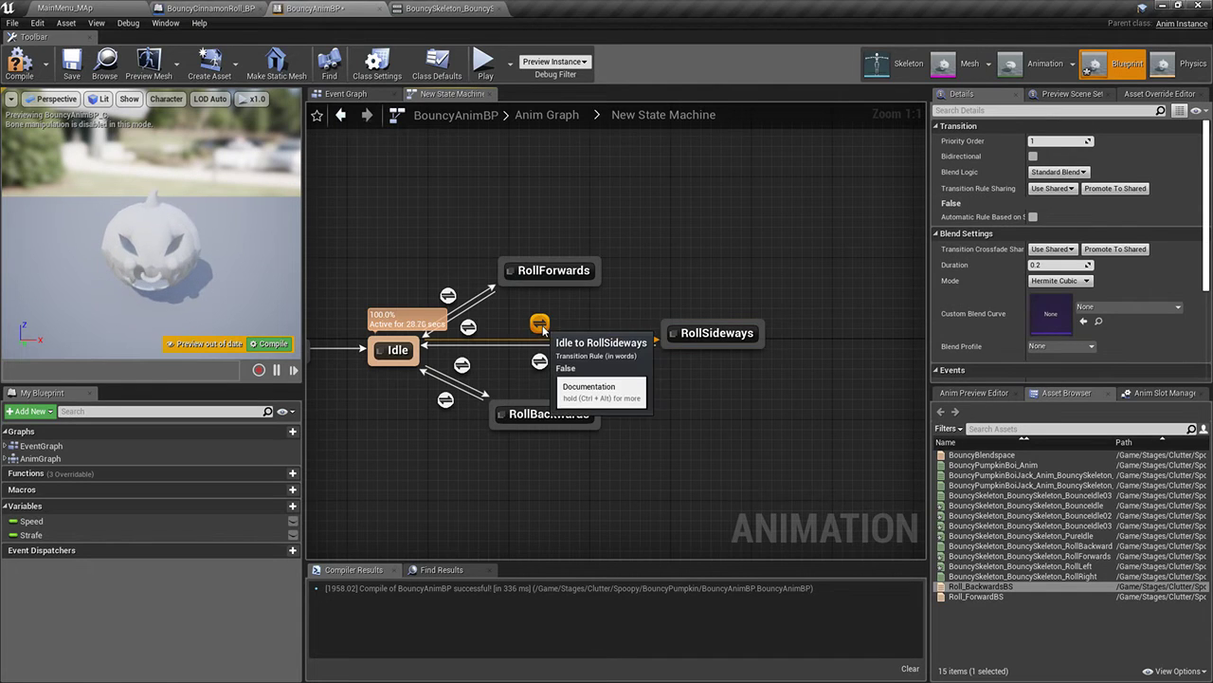
pyautogui.doubleClick(538, 328)
pyautogui.moveTo(32, 535); pyautogui.dragTo(536, 358)
pyautogui.click(433, 351)
pyautogui.write('!=')
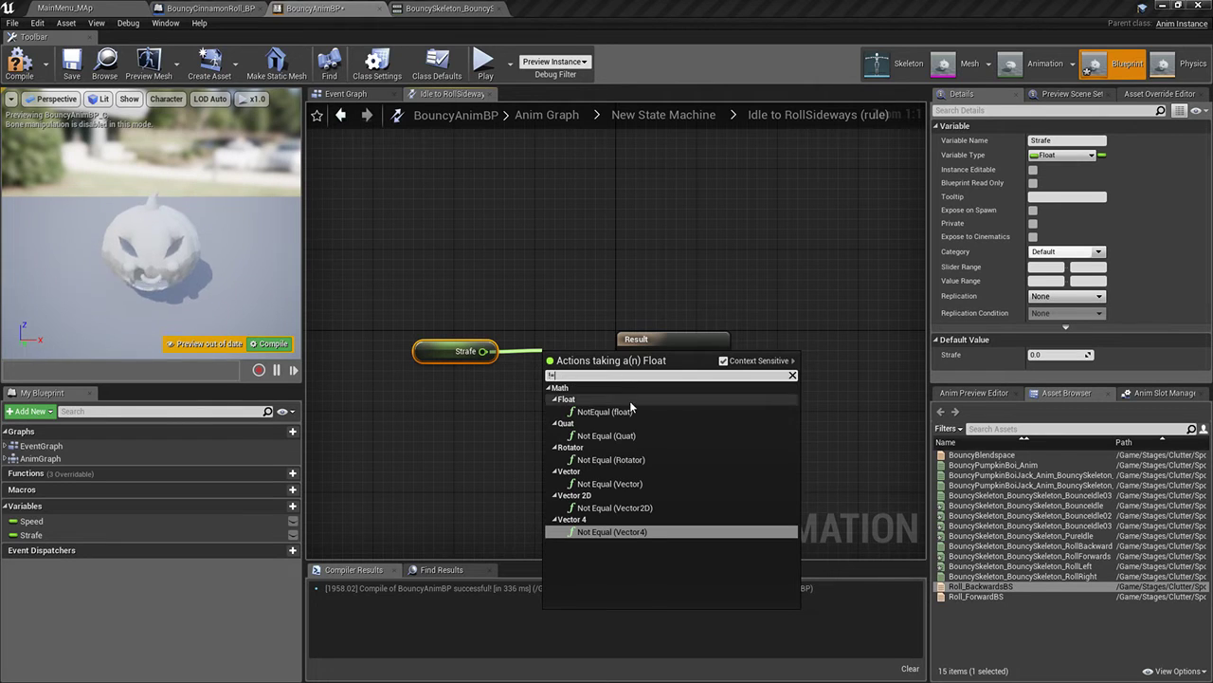
pyautogui.click(607, 412)
pyautogui.moveTo(578, 349); pyautogui.dragTo(541, 349)
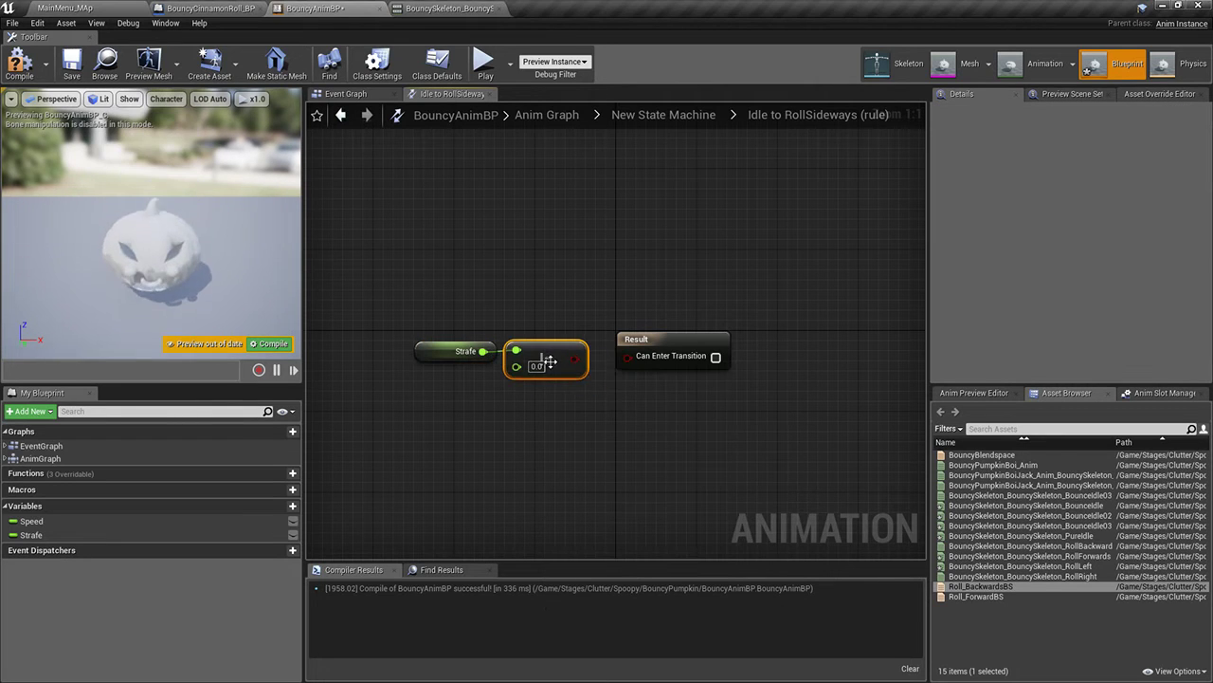
pyautogui.moveTo(406, 327); pyautogui.dragTo(543, 346)
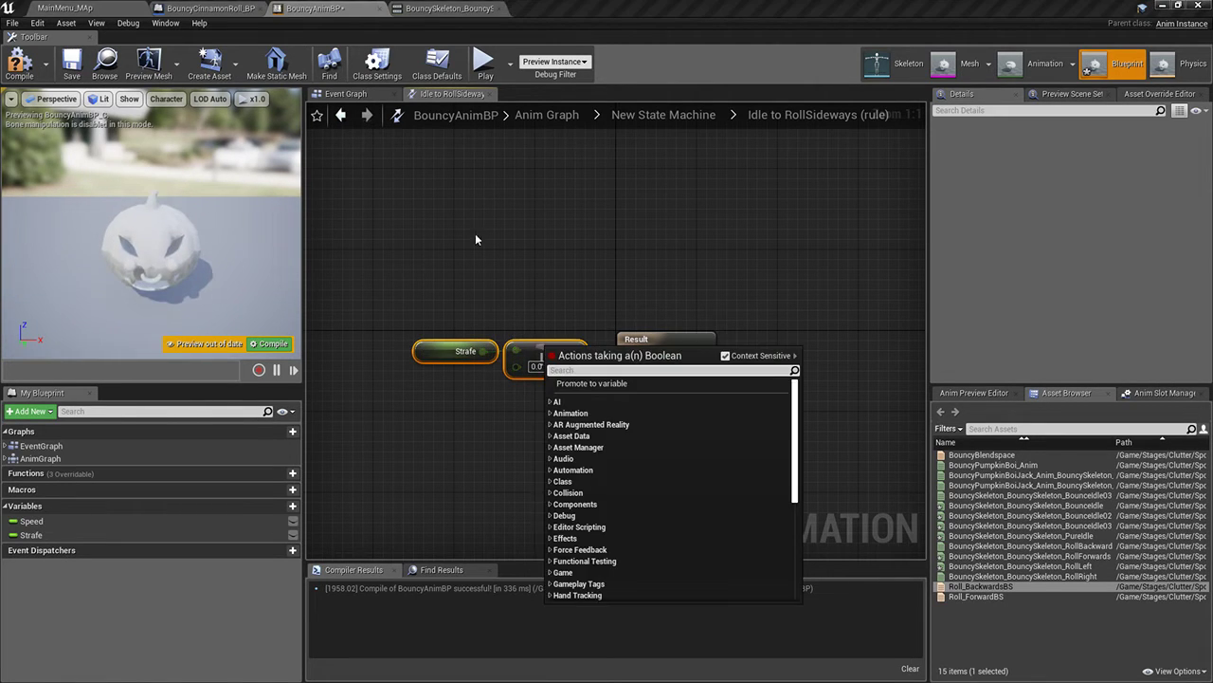
pyautogui.click(475, 233)
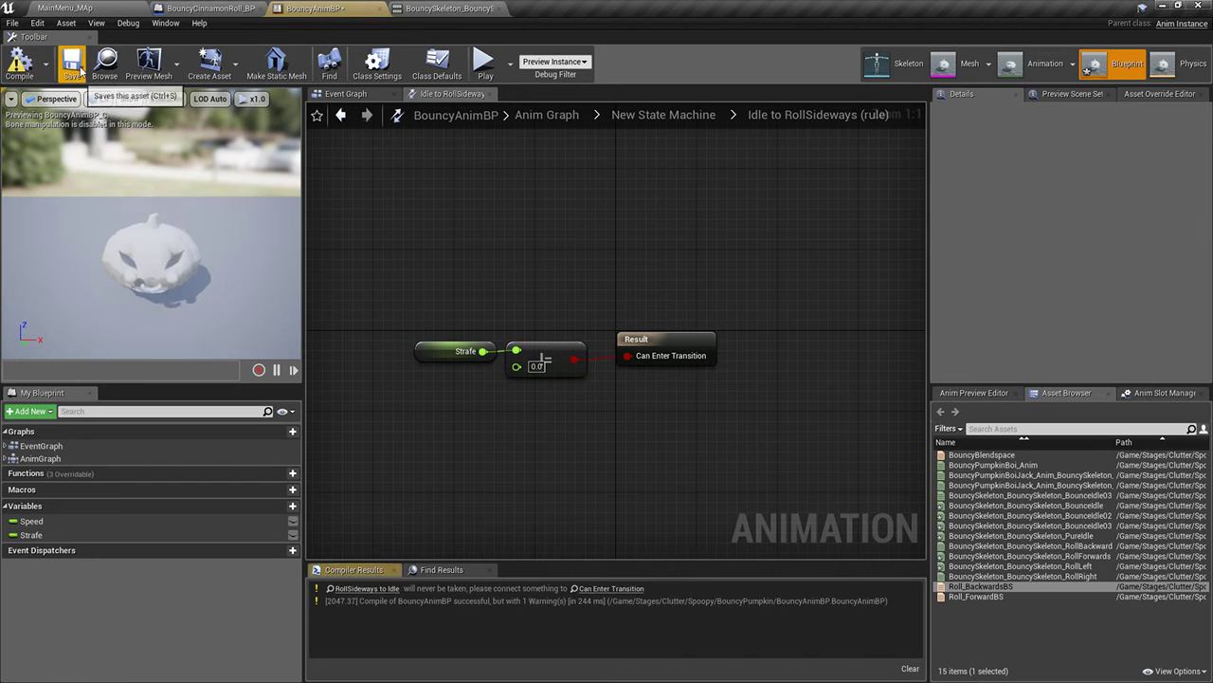
# Make the RollSideways to Idle rule allow the transition when Strafe is Nearly Equal (float) to 0.0, and compile and save
pyautogui.click(663, 115)
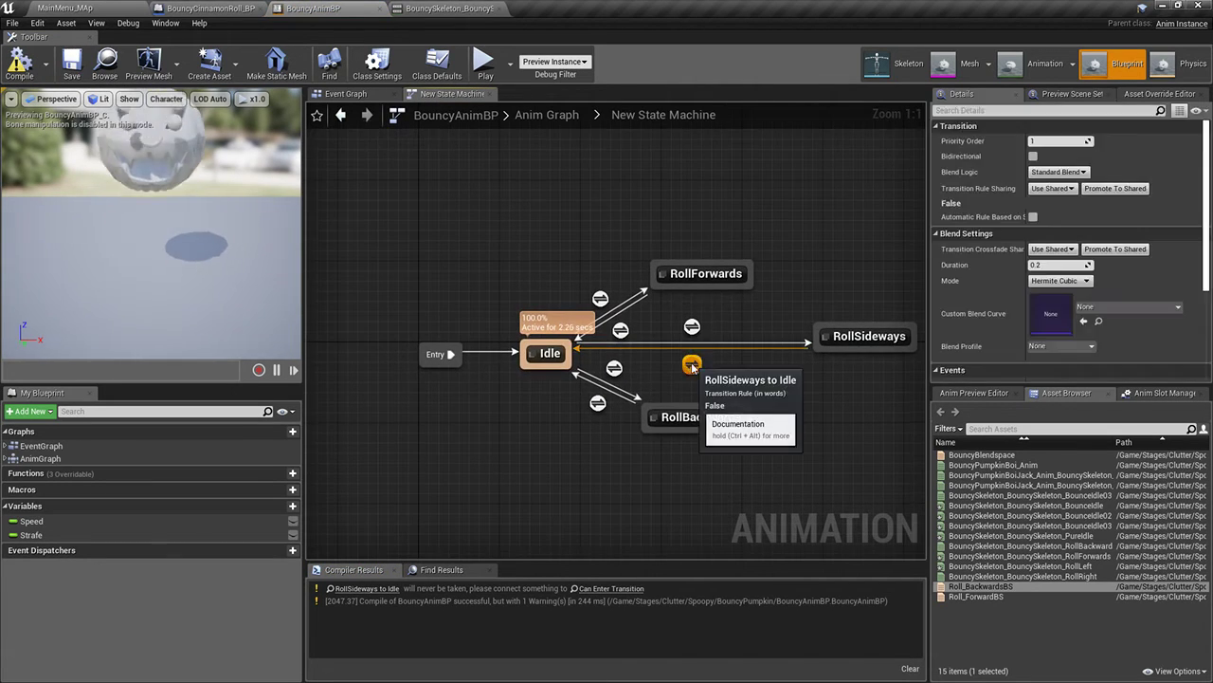
pyautogui.doubleClick(697, 366)
pyautogui.moveTo(31, 535); pyautogui.dragTo(568, 357)
pyautogui.click(510, 354)
pyautogui.write('nearl')
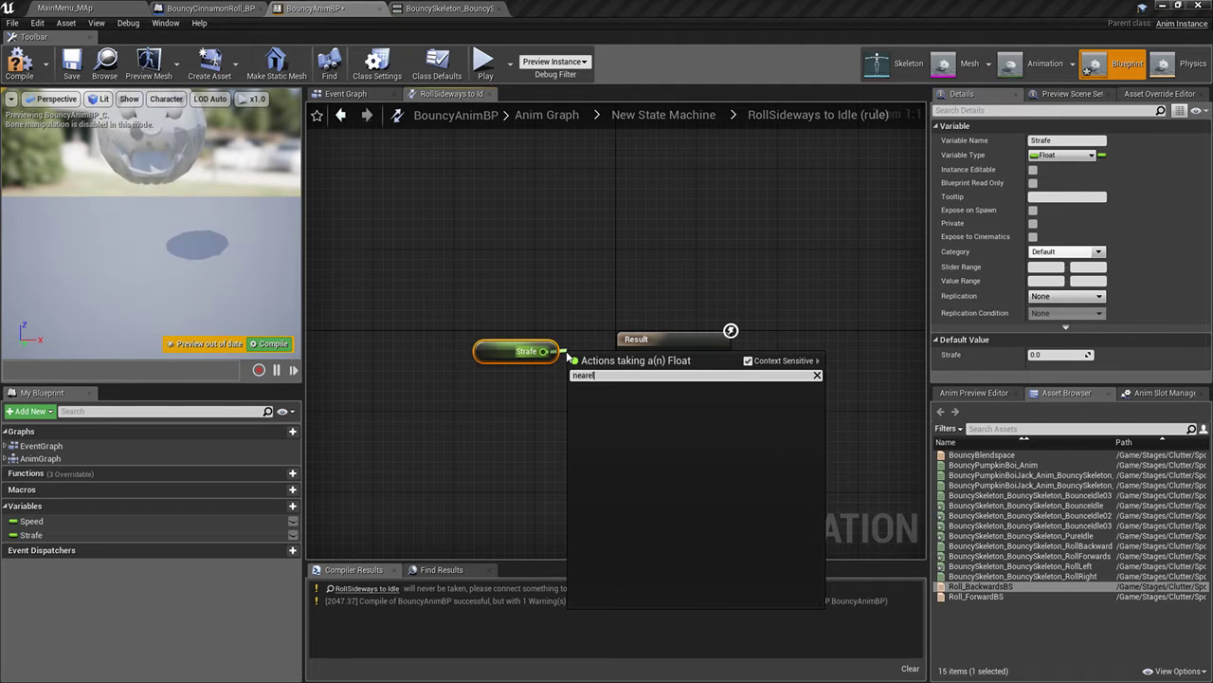
pyautogui.write('y')
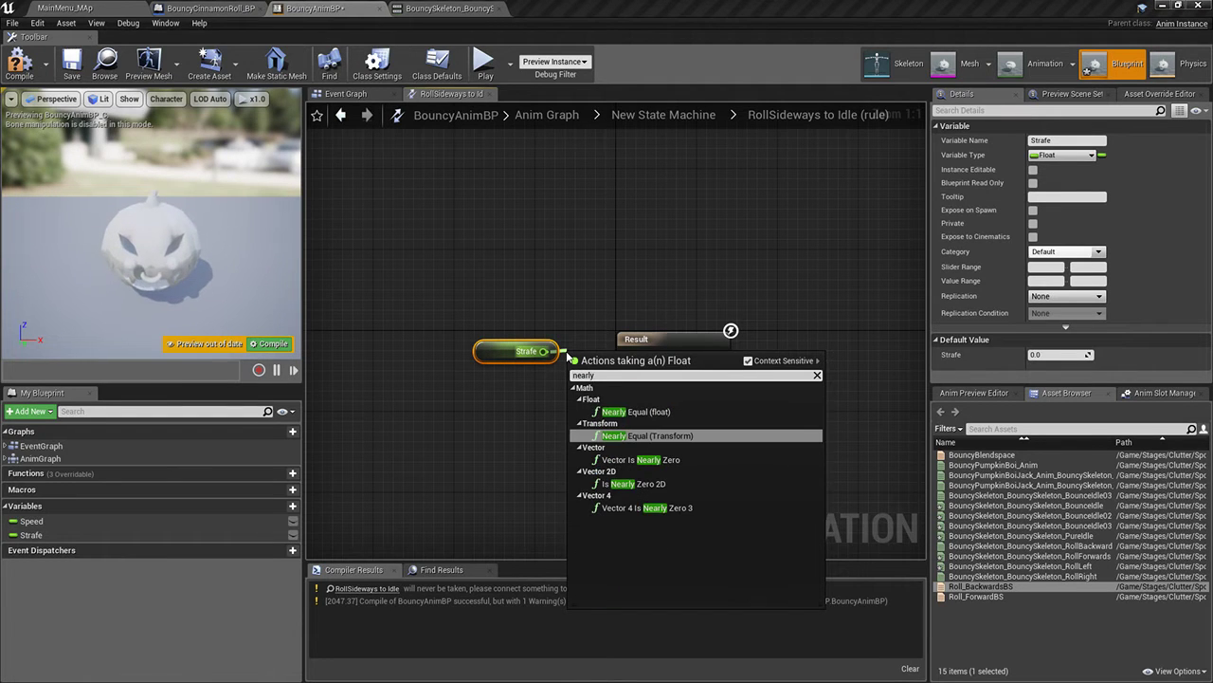
pyautogui.click(641, 412)
pyautogui.moveTo(584, 361); pyautogui.dragTo(485, 344)
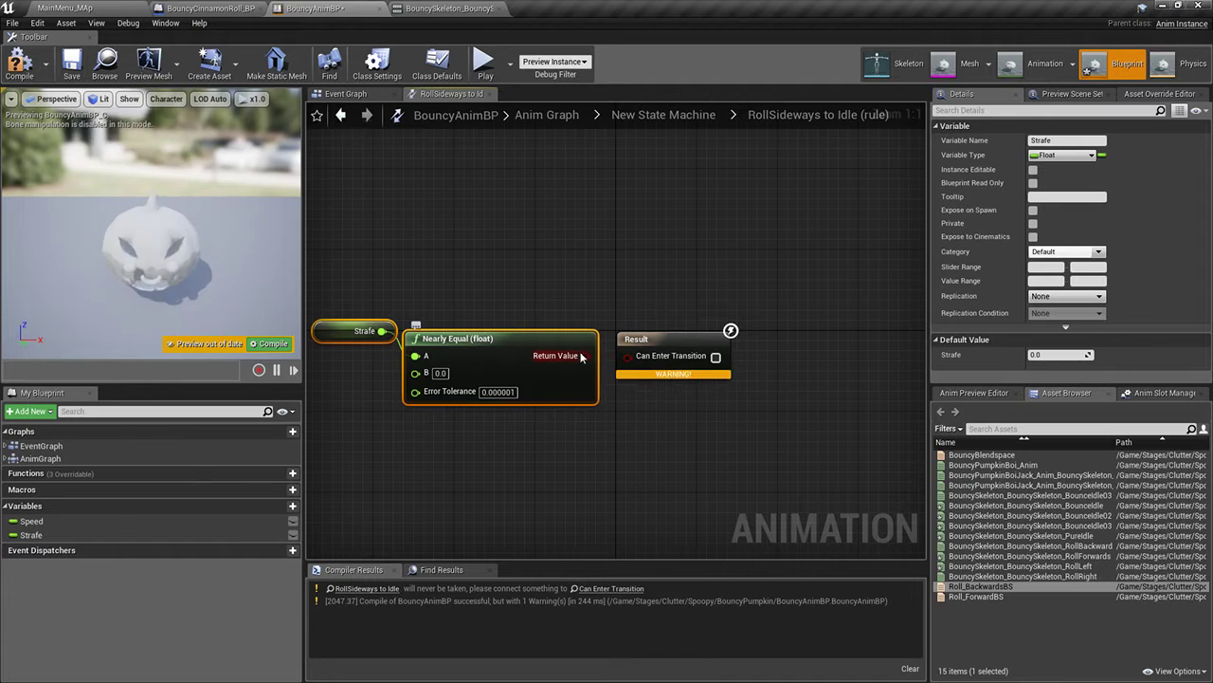
pyautogui.moveTo(581, 357); pyautogui.dragTo(627, 356)
pyautogui.click(463, 190)
pyautogui.click(20, 63)
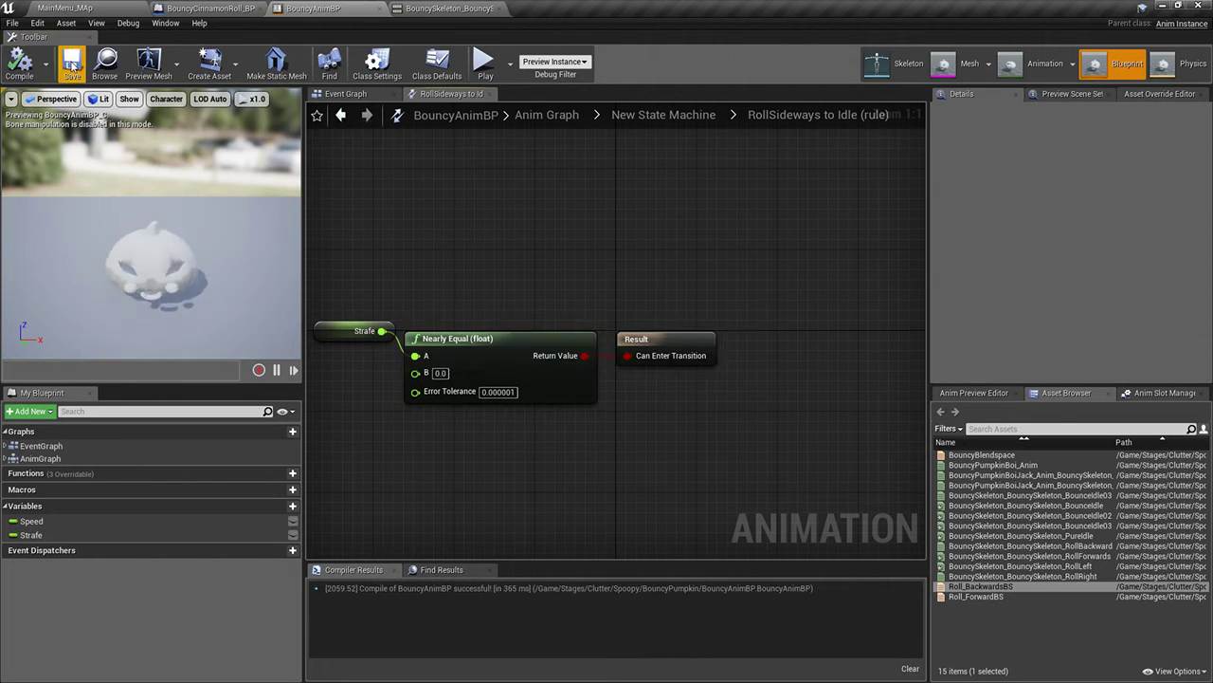
# In the RollSideways state, replace the Roll_ForwardBS player and its Speed math with the BouncySkeleton_RollLeft animation, keeping the Strafe variable
pyautogui.click(698, 119)
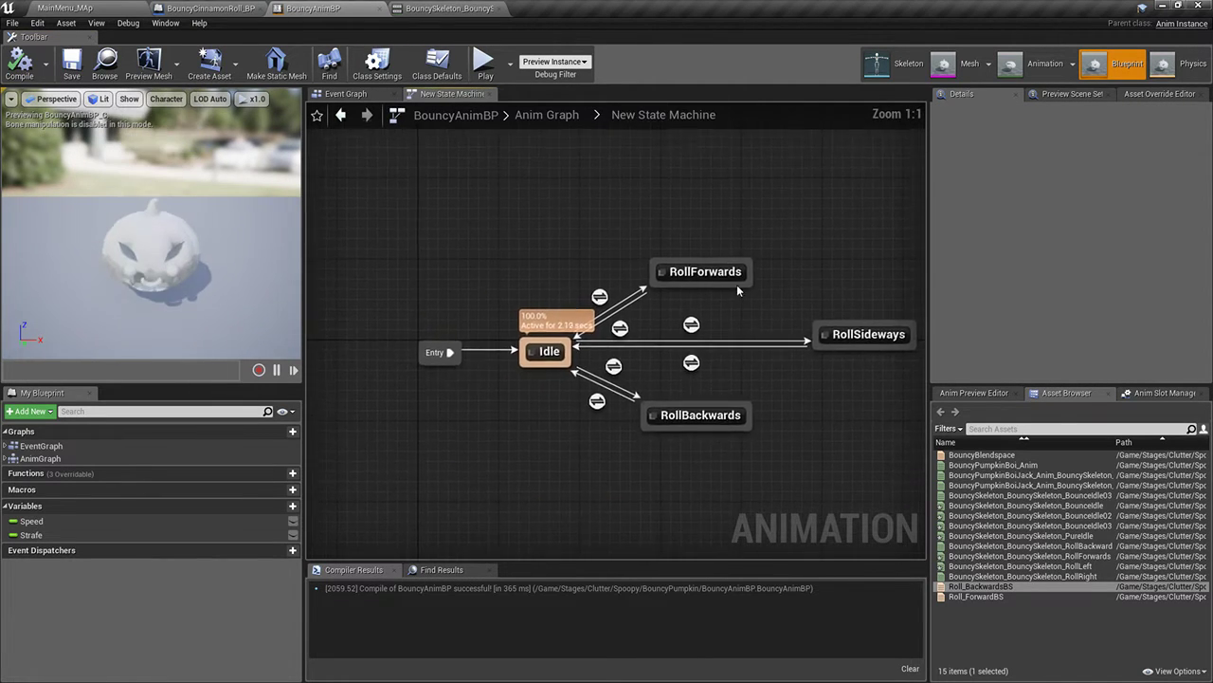
pyautogui.doubleClick(756, 307)
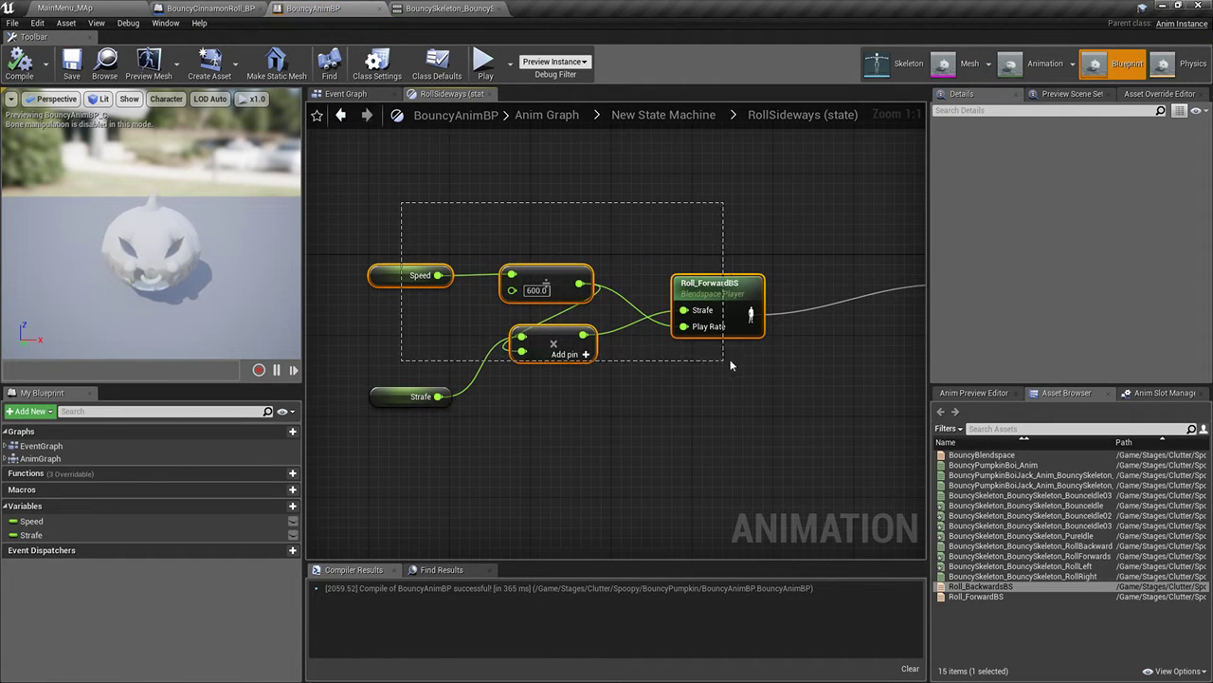
pyautogui.moveTo(730, 363); pyautogui.dragTo(734, 364)
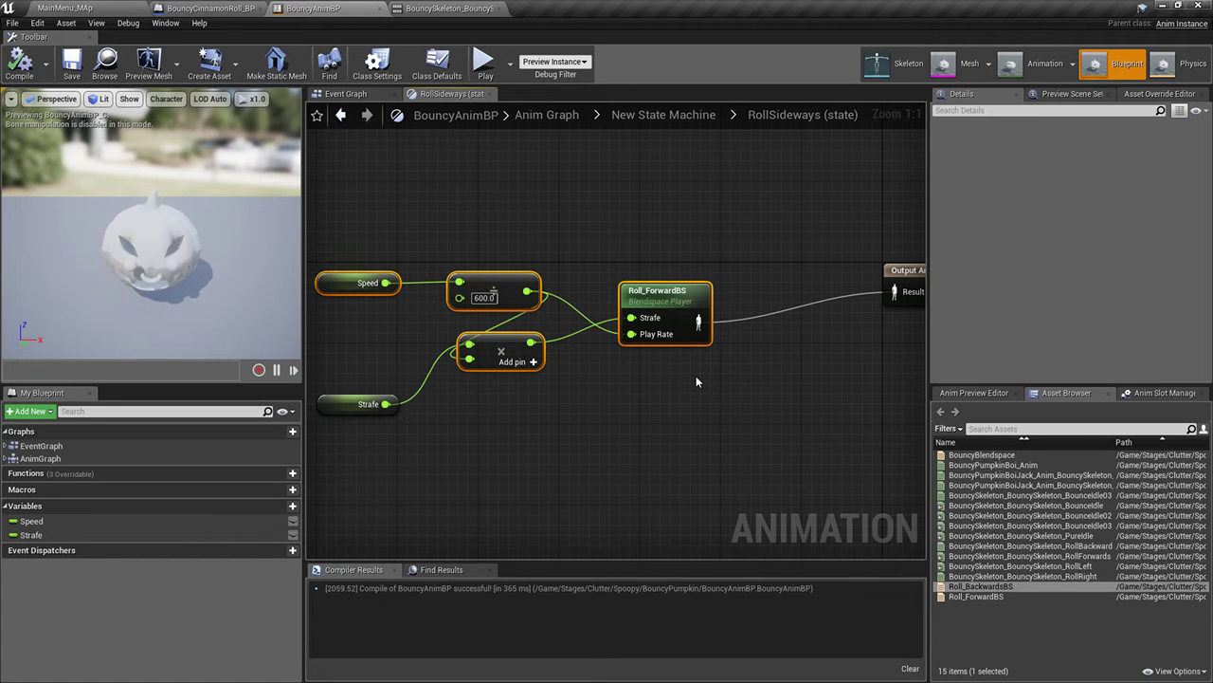
pyautogui.moveTo(696, 375); pyautogui.dragTo(714, 392, button='right')
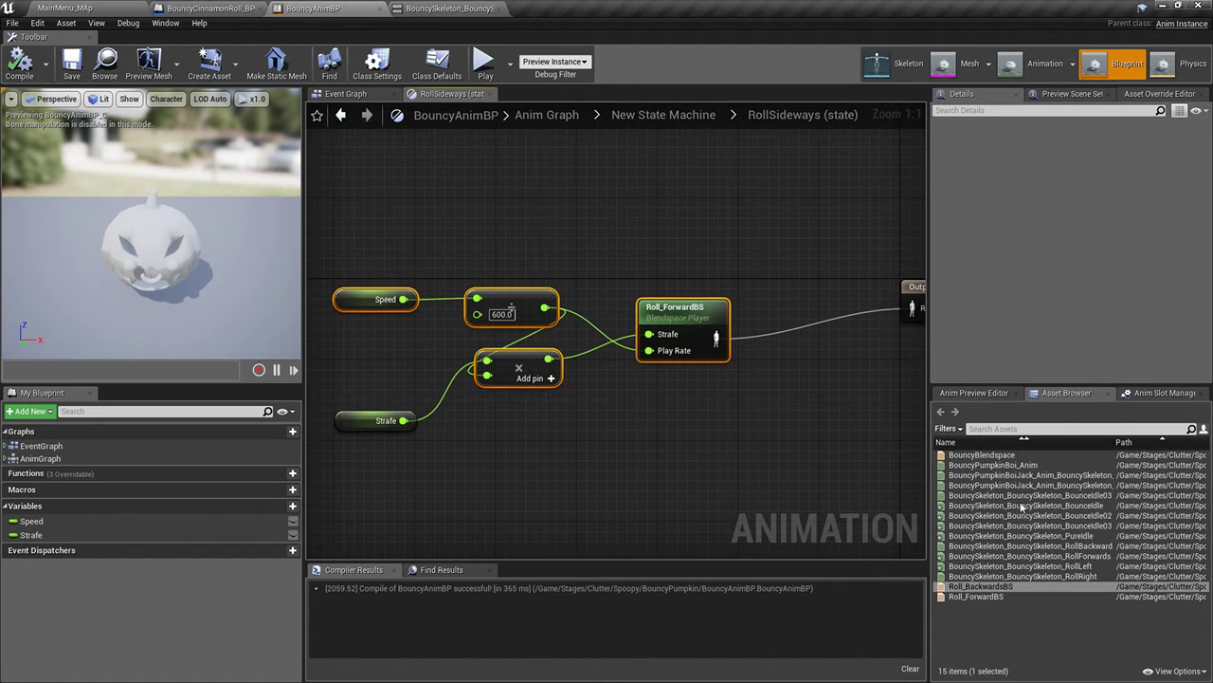
pyautogui.press('Delete')
pyautogui.moveTo(1020, 566); pyautogui.dragTo(570, 289)
pyautogui.moveTo(644, 315); pyautogui.dragTo(518, 296)
pyautogui.moveTo(358, 427); pyautogui.dragTo(377, 359)
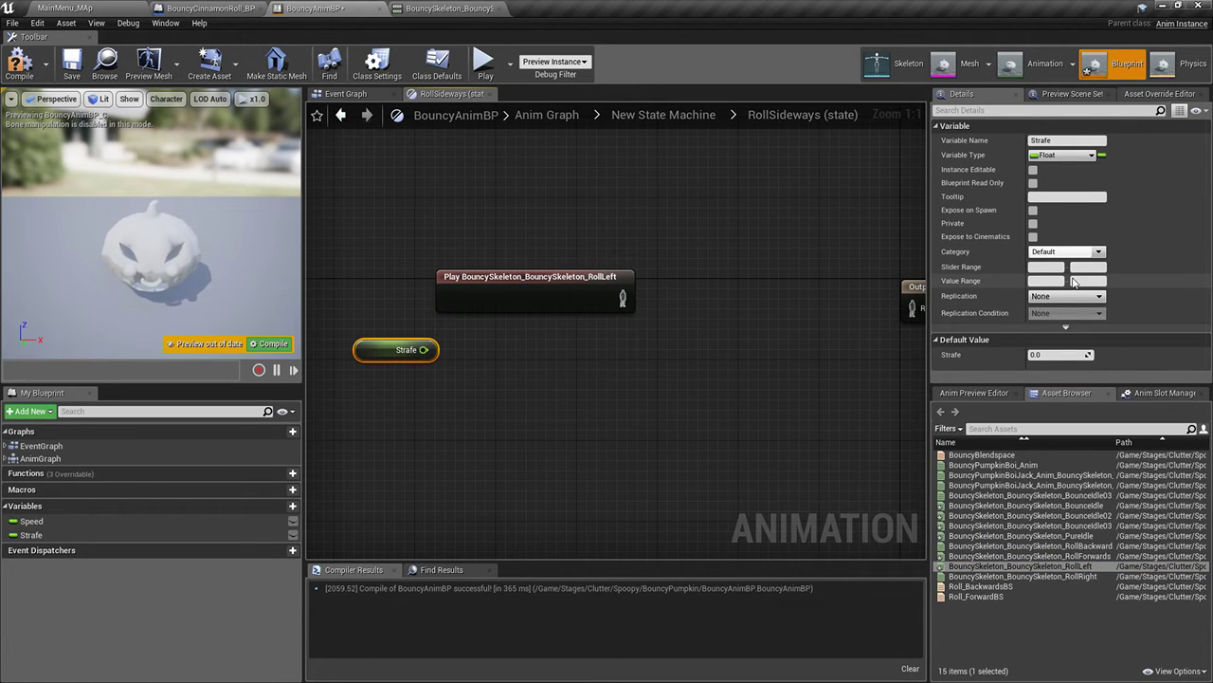
# Move the Strafe variable away from the RollLeft player and feed it into a float / float division
pyautogui.moveTo(618, 420); pyautogui.dragTo(733, 425, button='right')
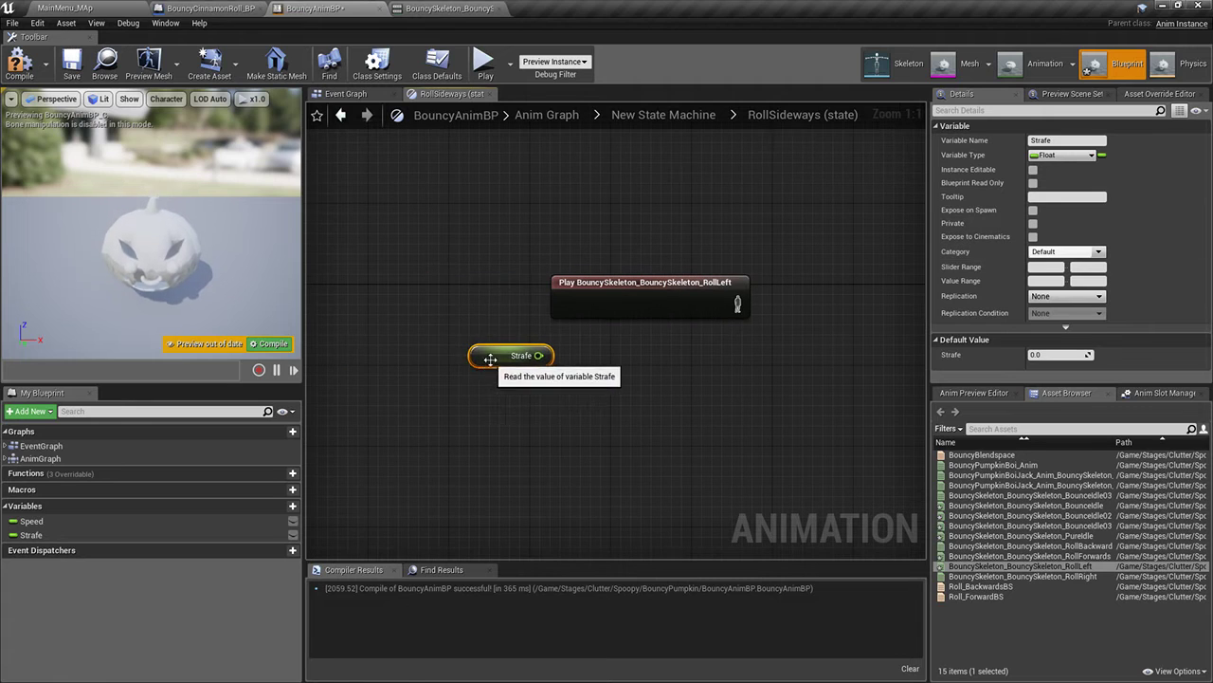
pyautogui.moveTo(485, 360); pyautogui.dragTo(427, 354)
pyautogui.write('/')
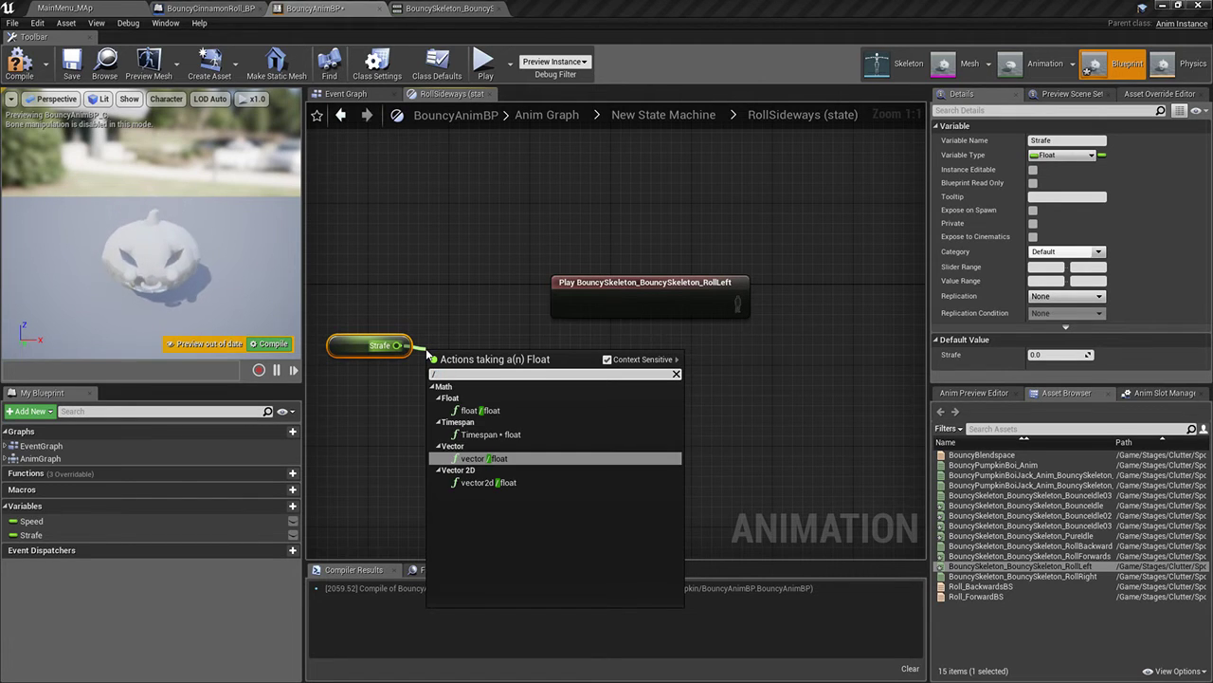
pyautogui.write('float')
pyautogui.press('Return')
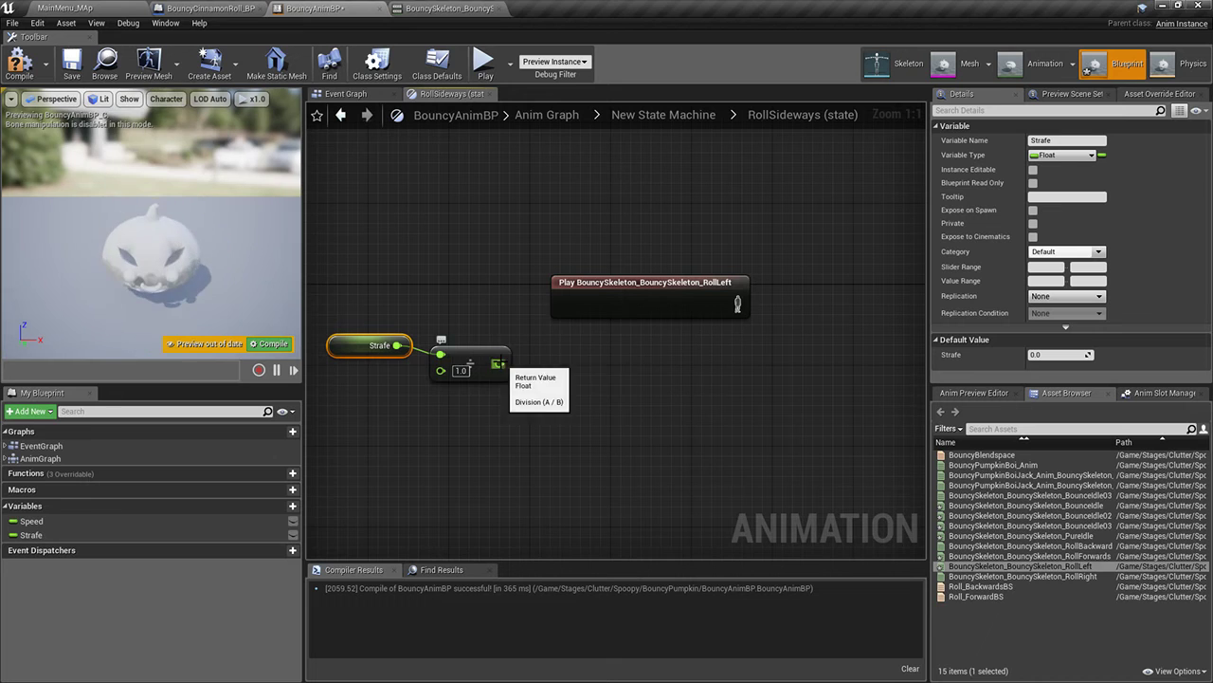
# Expose Play Rate Basis on the RollLeft player, feed it the division result, connect the player to the output pose, and compile
pyautogui.moveTo(582, 305); pyautogui.dragTo(582, 305)
pyautogui.click(593, 296)
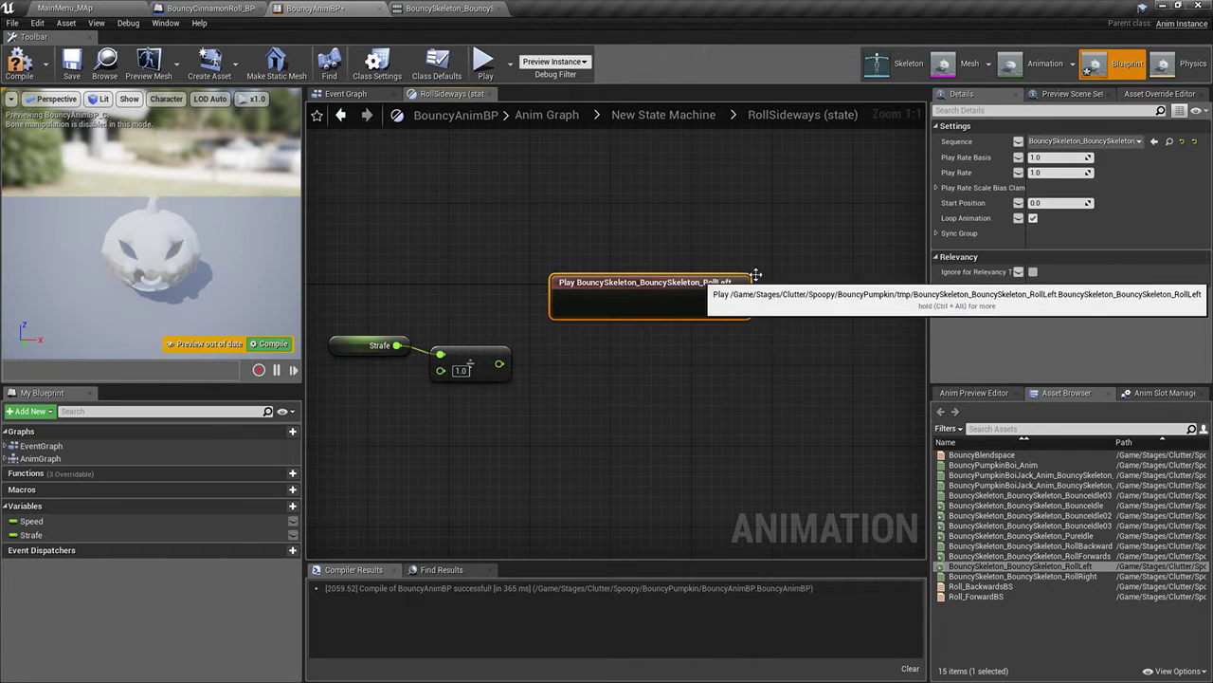
pyautogui.click(1018, 157)
pyautogui.moveTo(594, 295); pyautogui.dragTo(562, 299)
pyautogui.moveTo(697, 348); pyautogui.dragTo(548, 350, button='right')
pyautogui.moveTo(590, 308); pyautogui.dragTo(880, 317)
pyautogui.moveTo(664, 350); pyautogui.dragTo(909, 351, button='right')
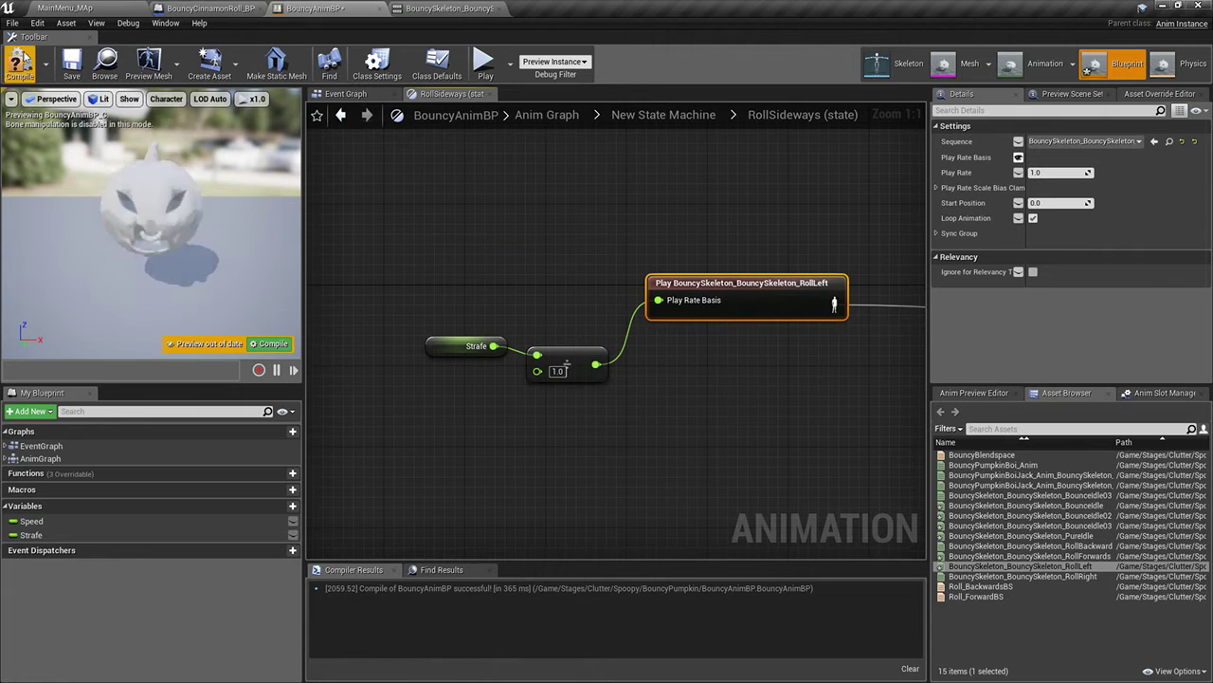
pyautogui.click(19, 62)
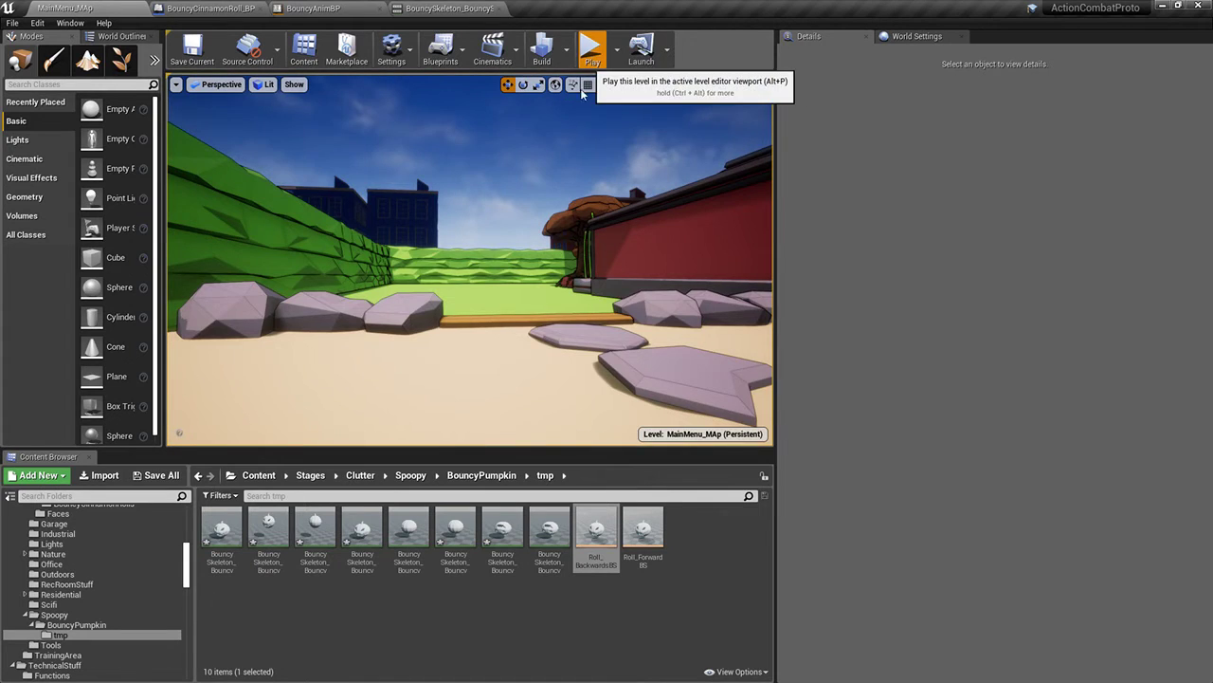
# Play-test the MainMenu_MAp level, moving the cinnamon roll sideways and forwards to check the sideways roll animation
pyautogui.click(592, 48)
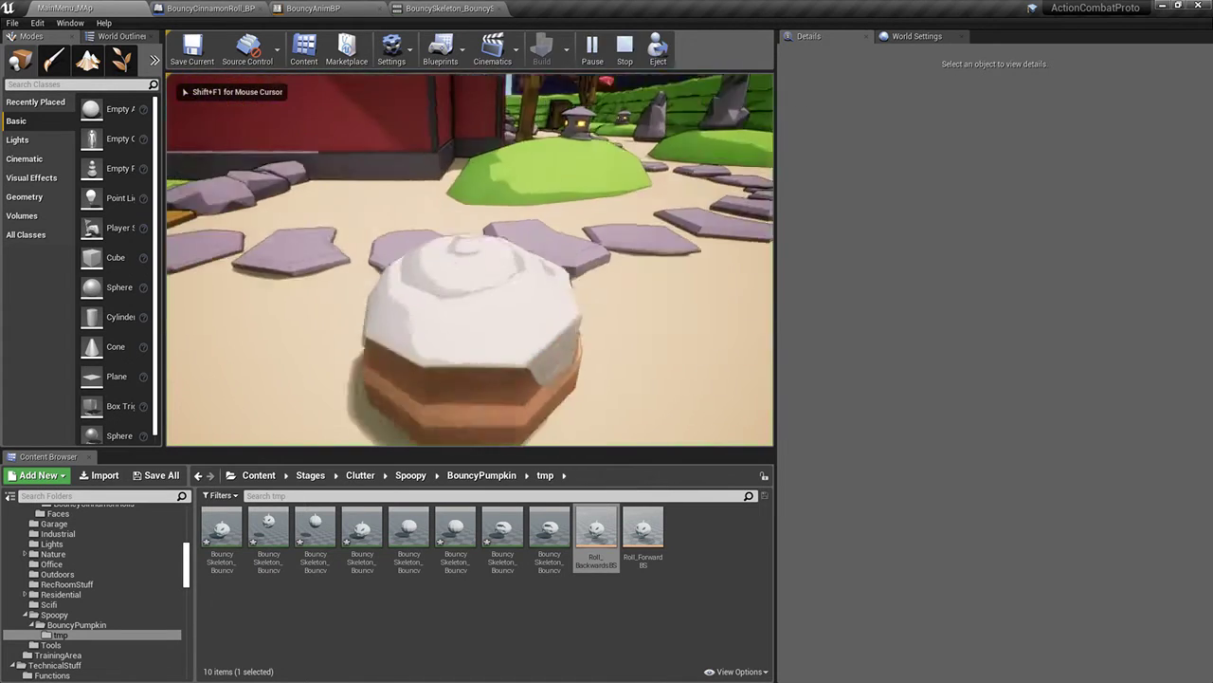
pyautogui.press('d')
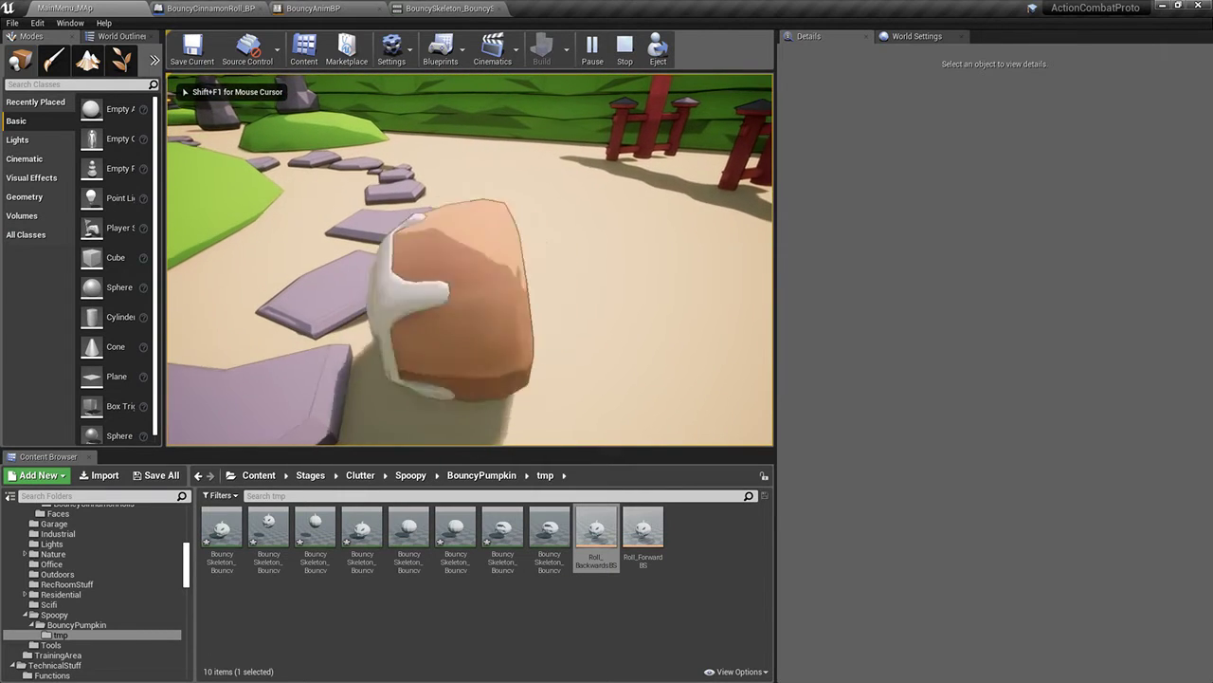
pyautogui.press('w')
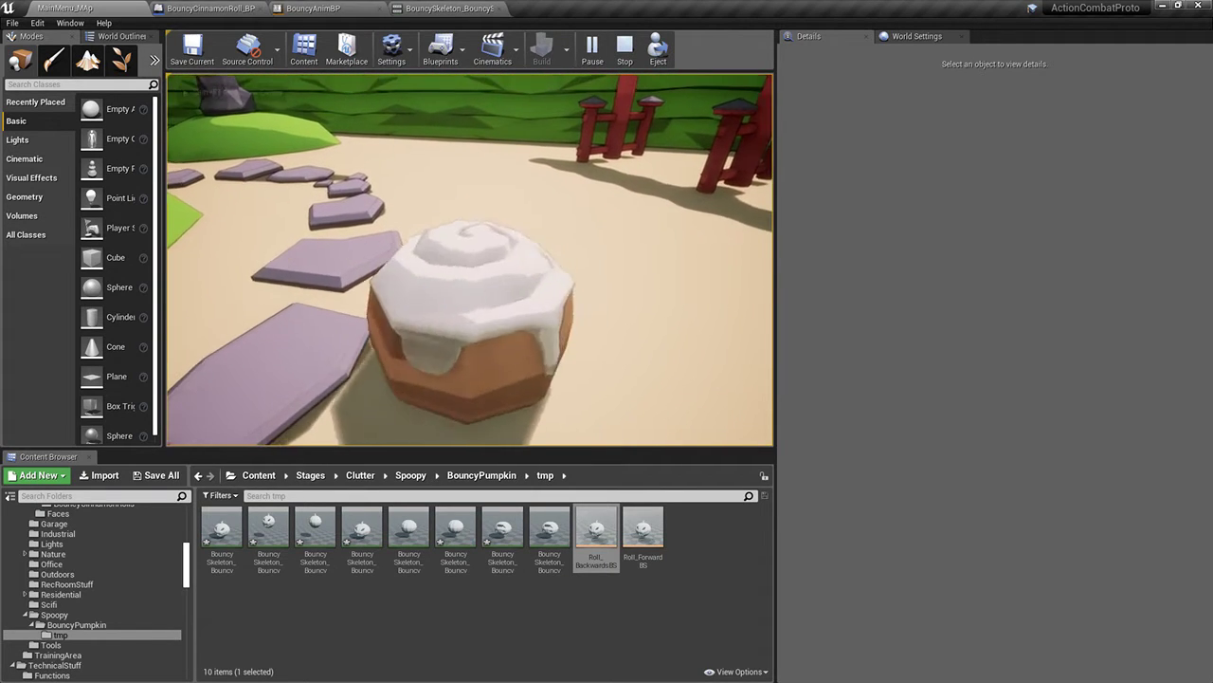
pyautogui.press('Escape')
# Back in BouncyAnimBP's RollSideways state, set the divisor of the Strafe division to 600.0, and compile and save
pyautogui.click(450, 7)
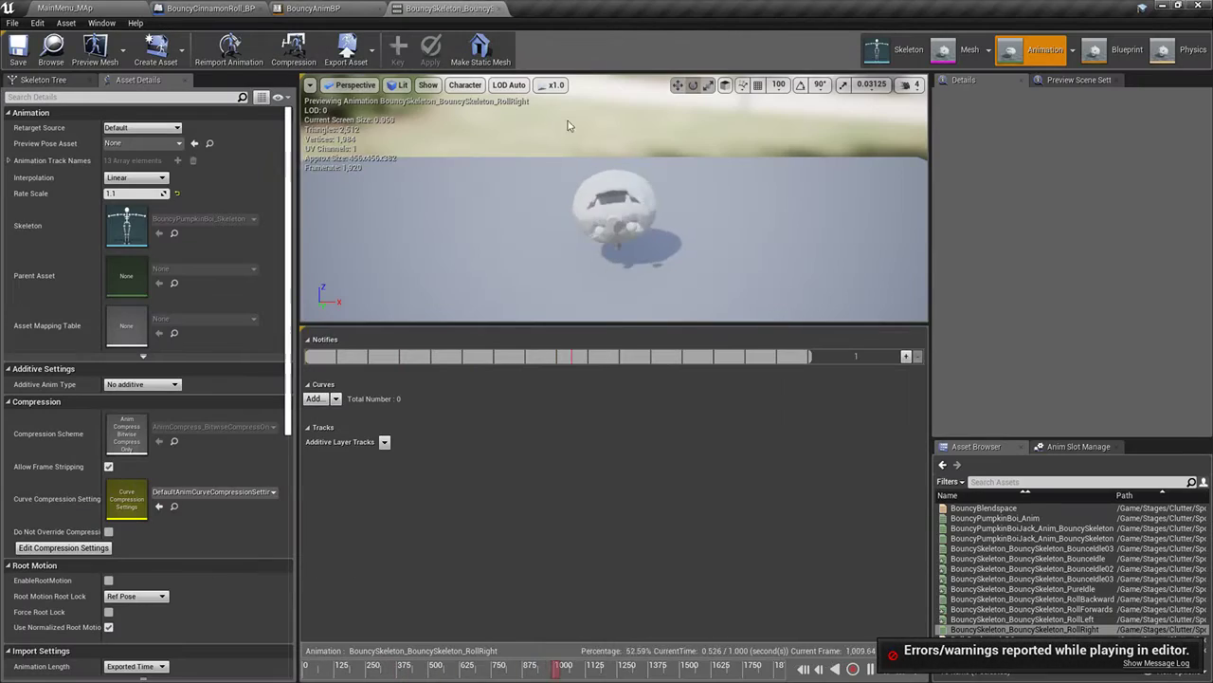
pyautogui.click(363, 10)
pyautogui.moveTo(585, 211); pyautogui.dragTo(492, 180, button='right')
pyautogui.moveTo(681, 231); pyautogui.dragTo(645, 238, button='right')
pyautogui.moveTo(421, 328); pyautogui.dragTo(515, 333, button='right')
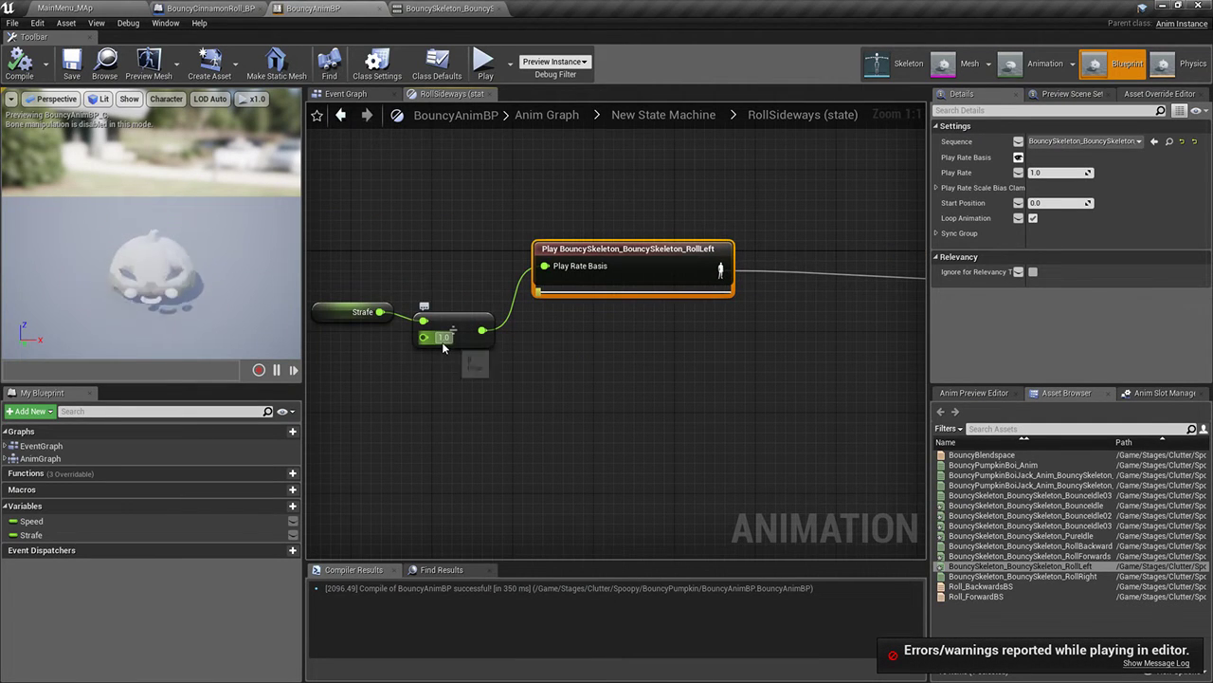
pyautogui.moveTo(457, 330); pyautogui.dragTo(452, 331)
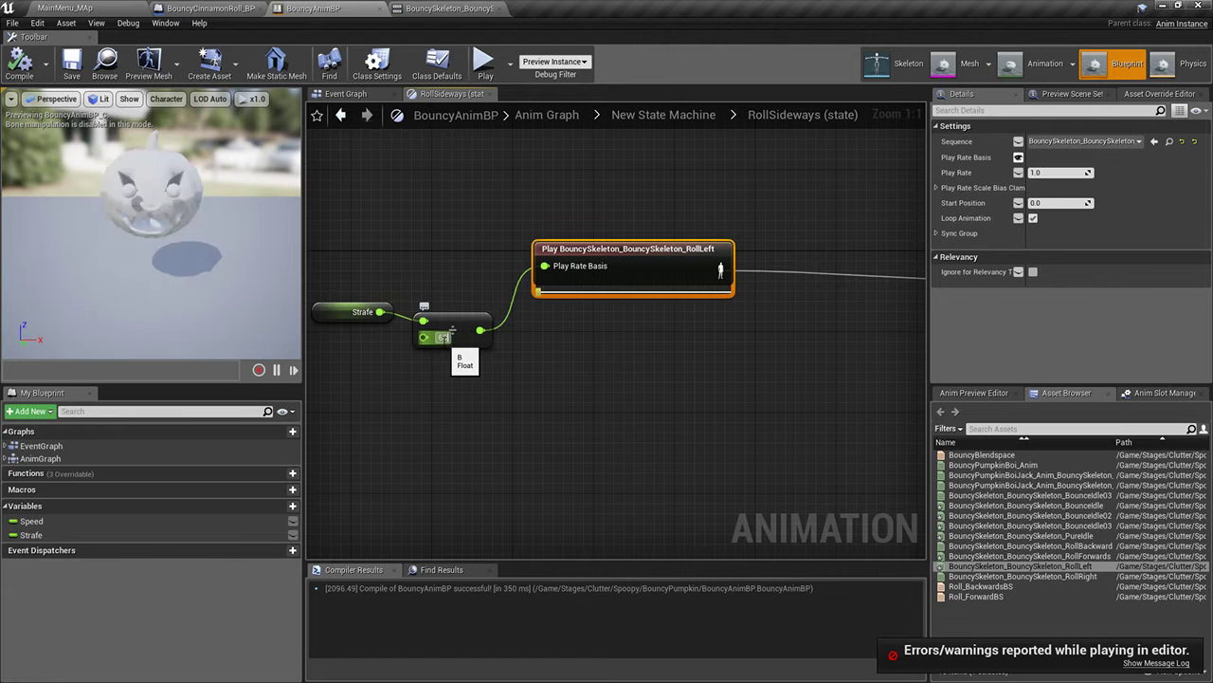
pyautogui.click(457, 330)
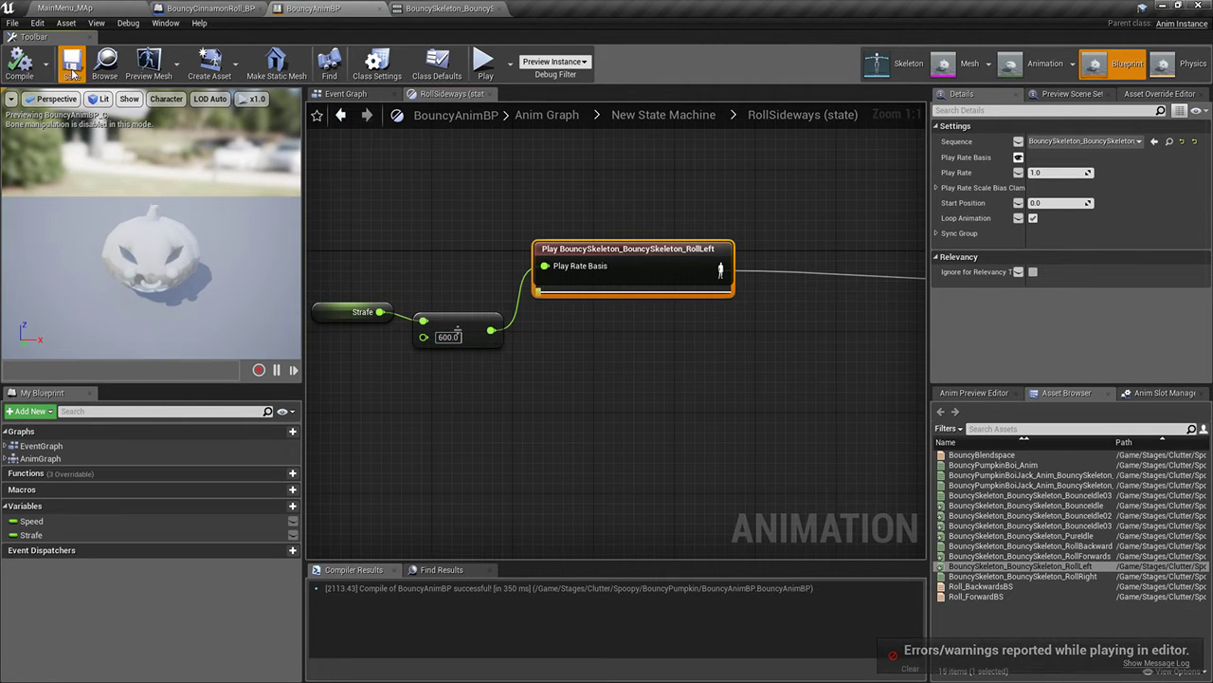
# Check in the Event Graph how Speed and Strafe are set, and return to New State Machine
pyautogui.click(364, 114)
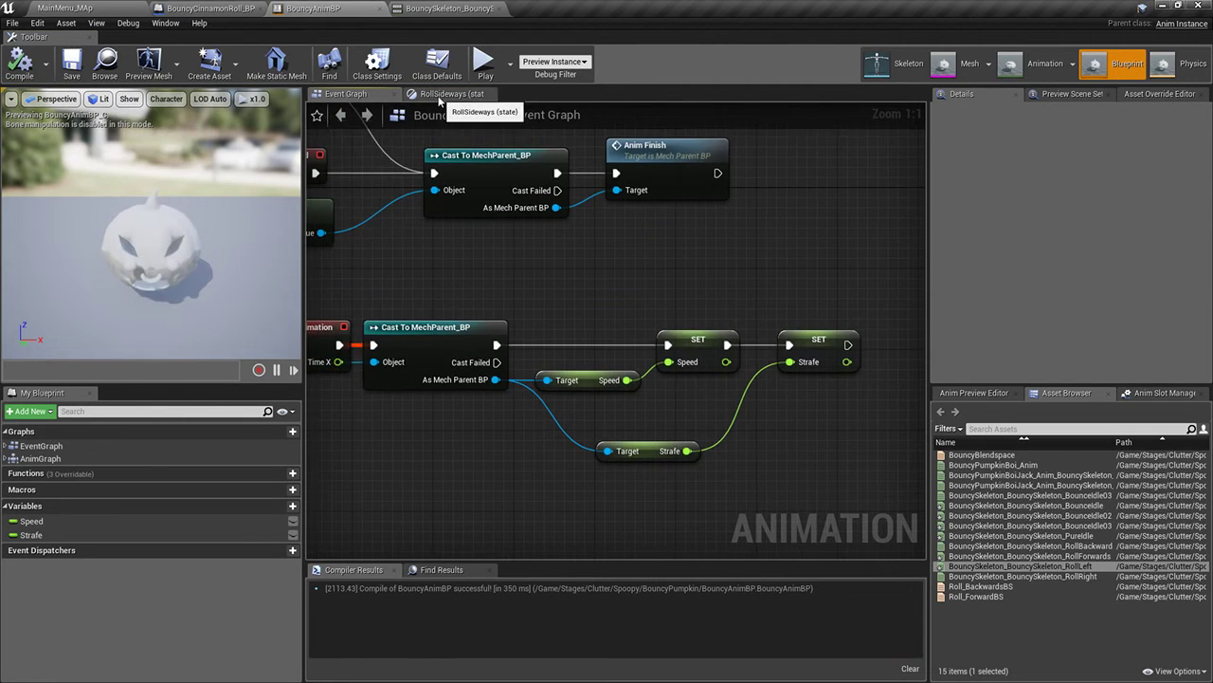
pyautogui.click(439, 95)
pyautogui.click(653, 116)
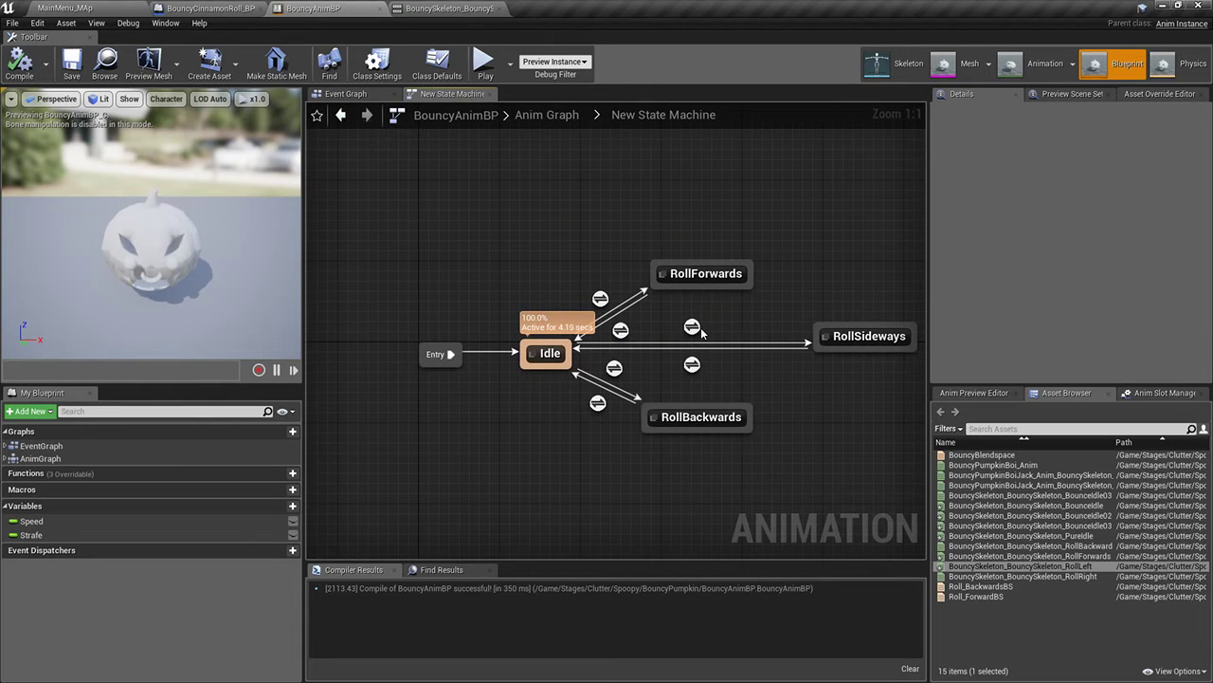
# In the Idle to RollSideways rule, add a Nearly Equal (float) comparison, invert it with NOT Boolean and connect it to Can Enter Transition
pyautogui.doubleClick(696, 327)
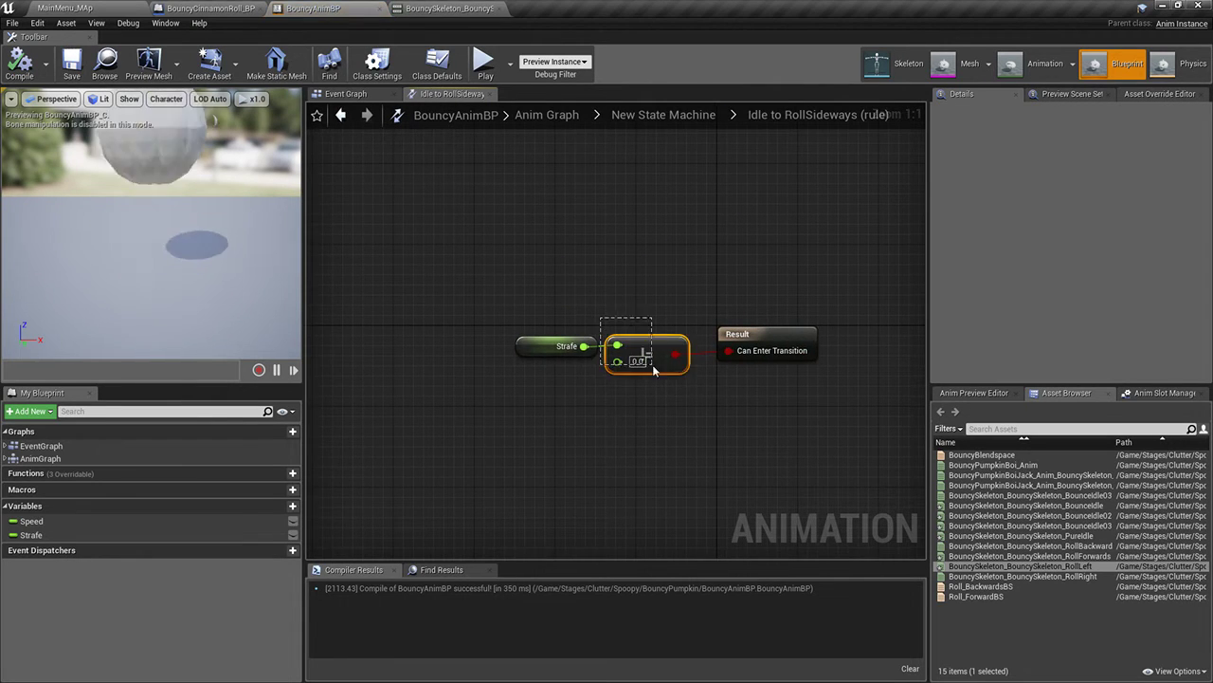
pyautogui.rightClick(593, 249)
pyautogui.write('nearly')
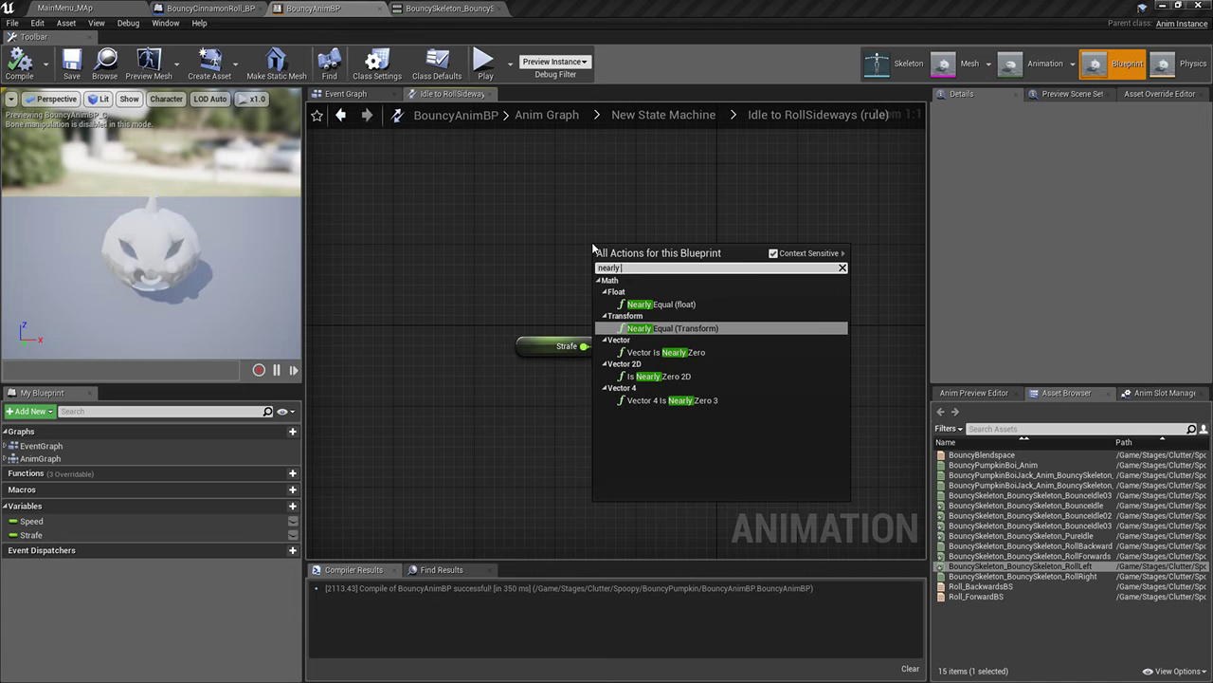
pyautogui.press('Up')
pyautogui.press('Return')
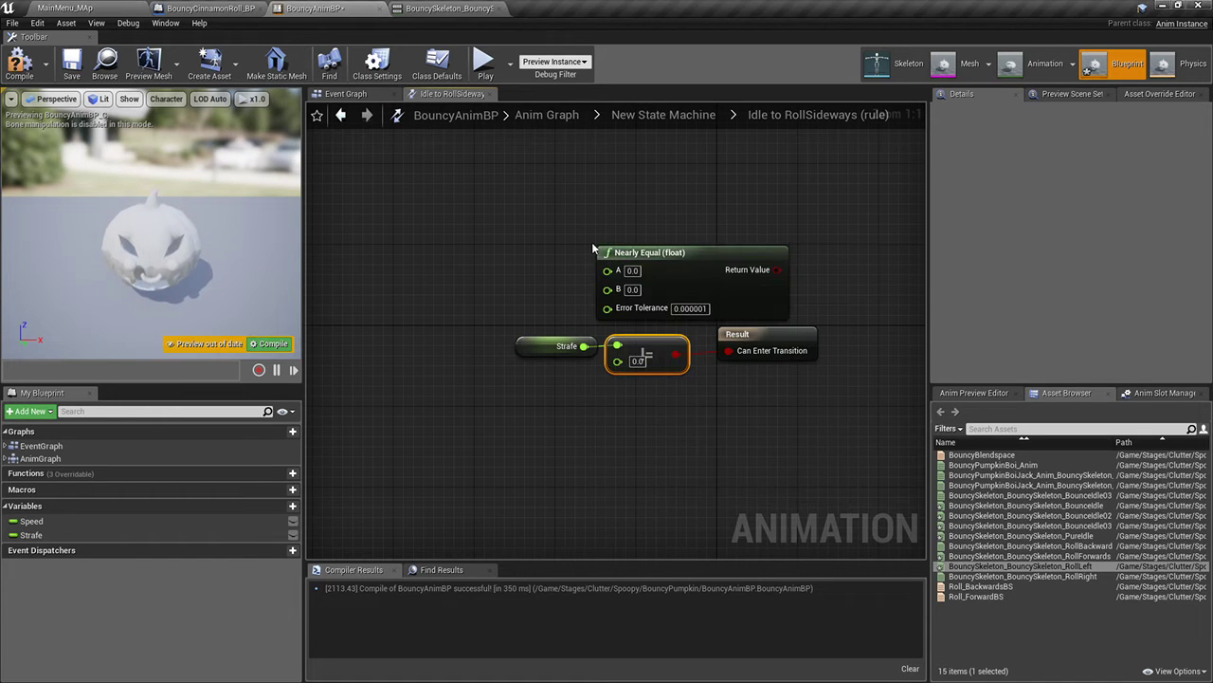
pyautogui.moveTo(661, 252); pyautogui.dragTo(717, 269)
pyautogui.write('Not')
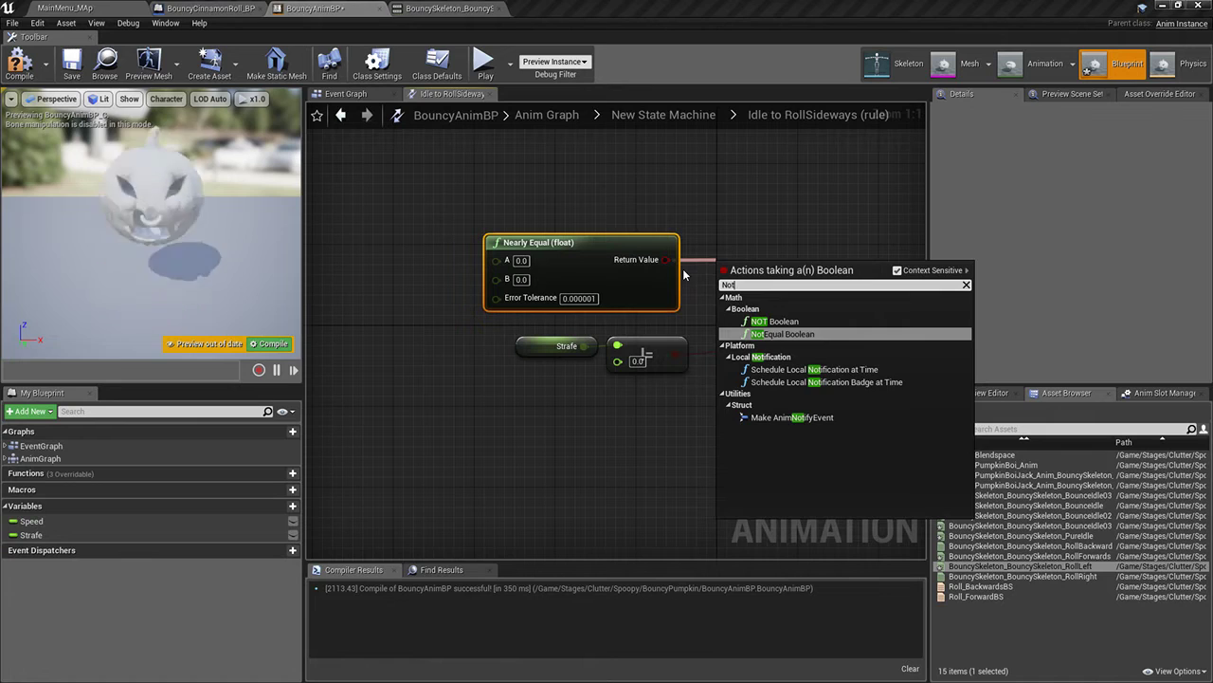
pyautogui.press('Up')
pyautogui.press('Return')
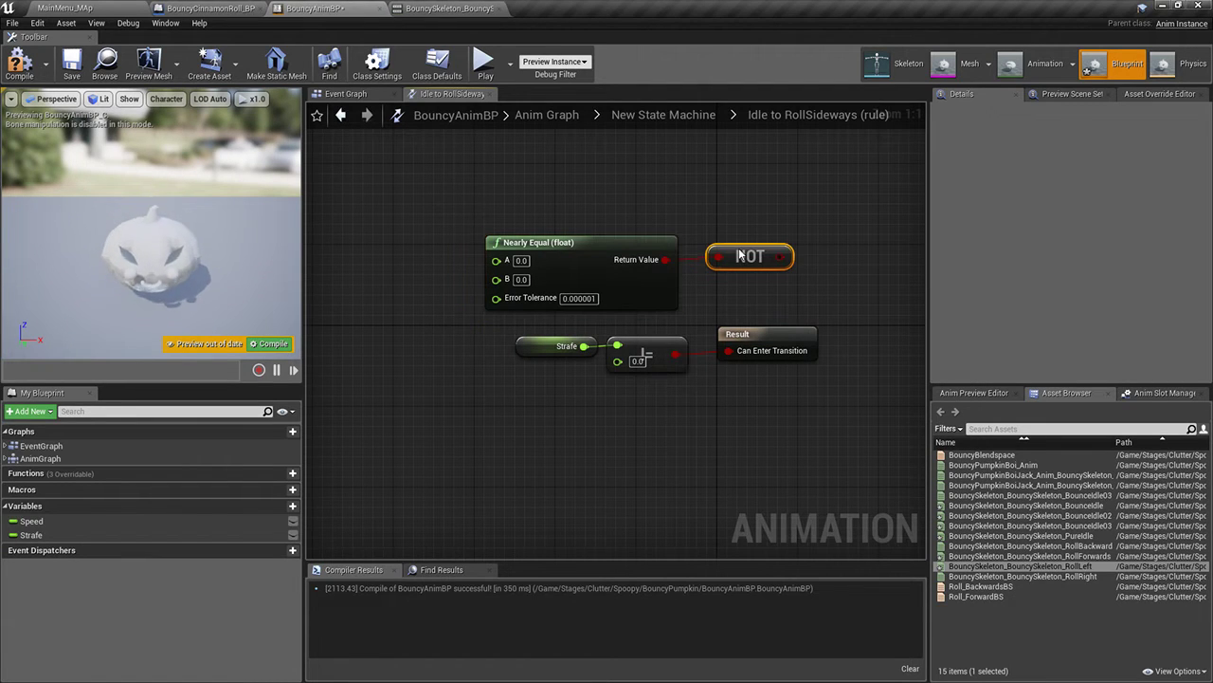
pyautogui.moveTo(787, 262); pyautogui.dragTo(730, 355)
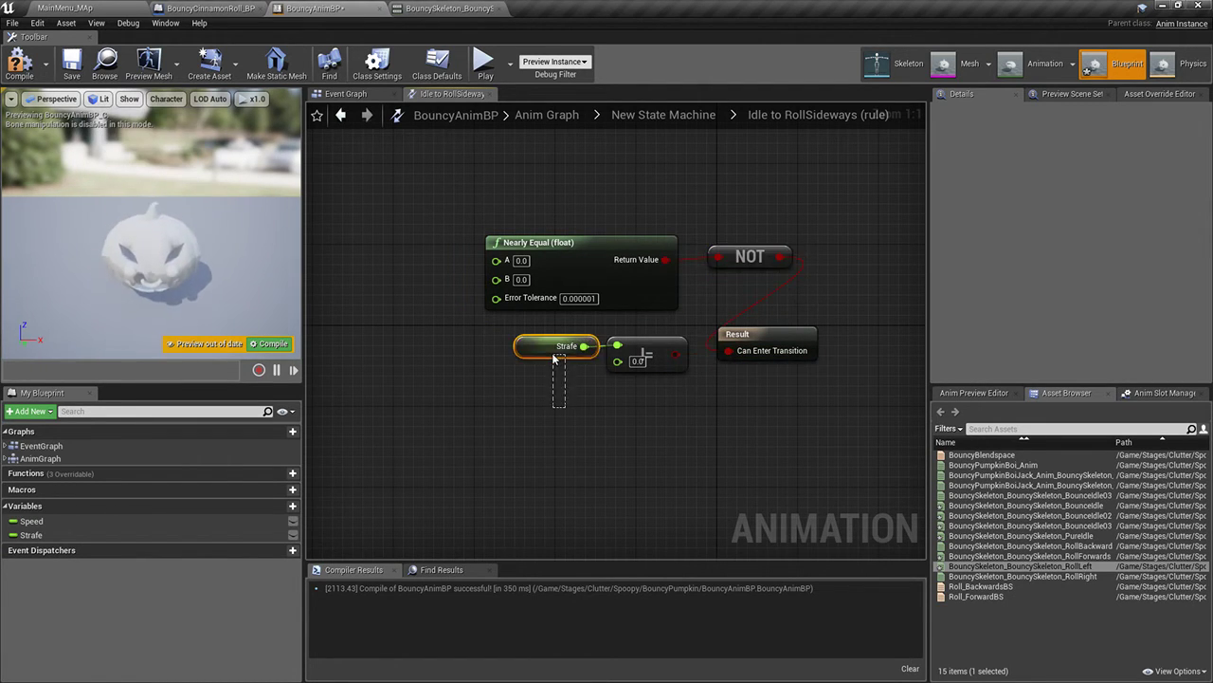
# Feed Strafe into the Nearly Equal comparison with an Error Tolerance of 10.0, and delete the old not-equal node
pyautogui.moveTo(554, 358); pyautogui.dragTo(409, 345)
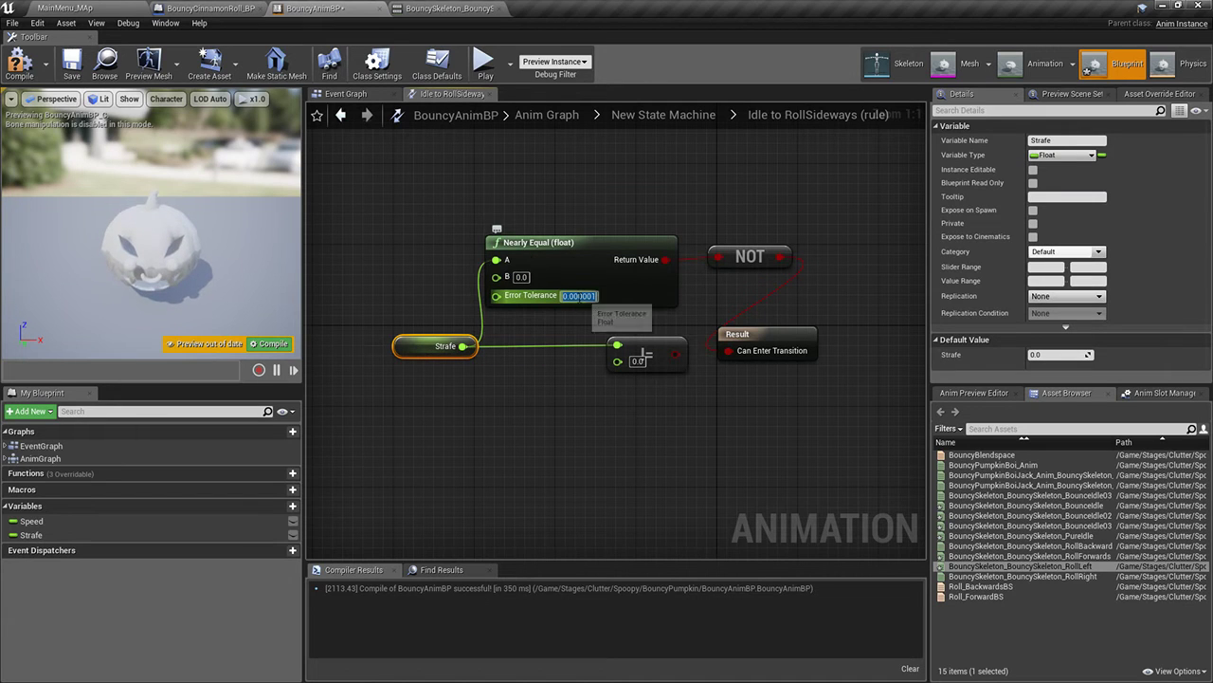
pyautogui.click(665, 373)
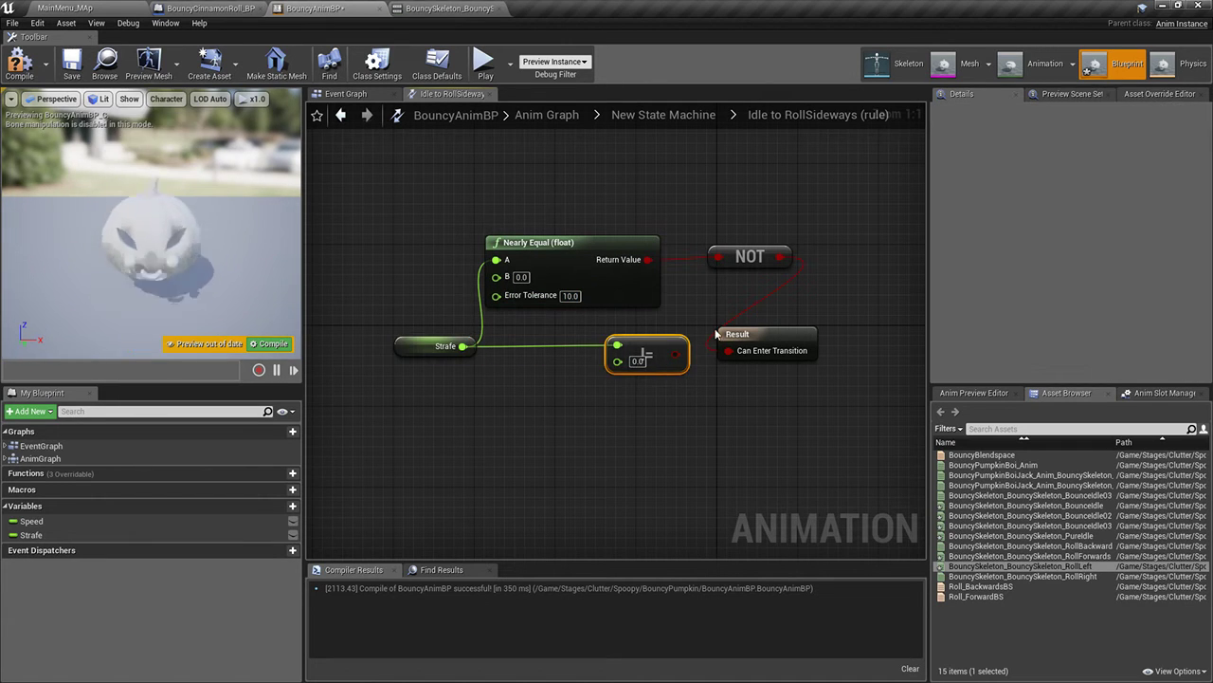
pyautogui.press('Delete')
pyautogui.moveTo(563, 173); pyautogui.dragTo(634, 266)
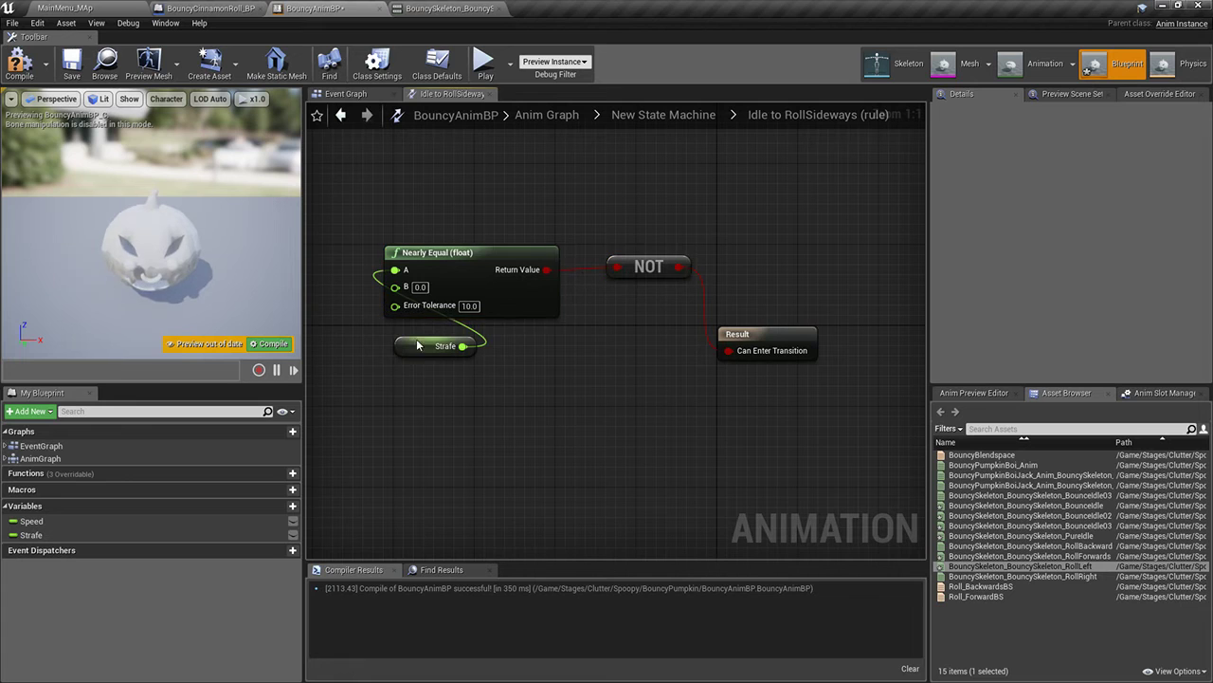
pyautogui.moveTo(417, 345); pyautogui.dragTo(332, 328)
pyautogui.click(663, 117)
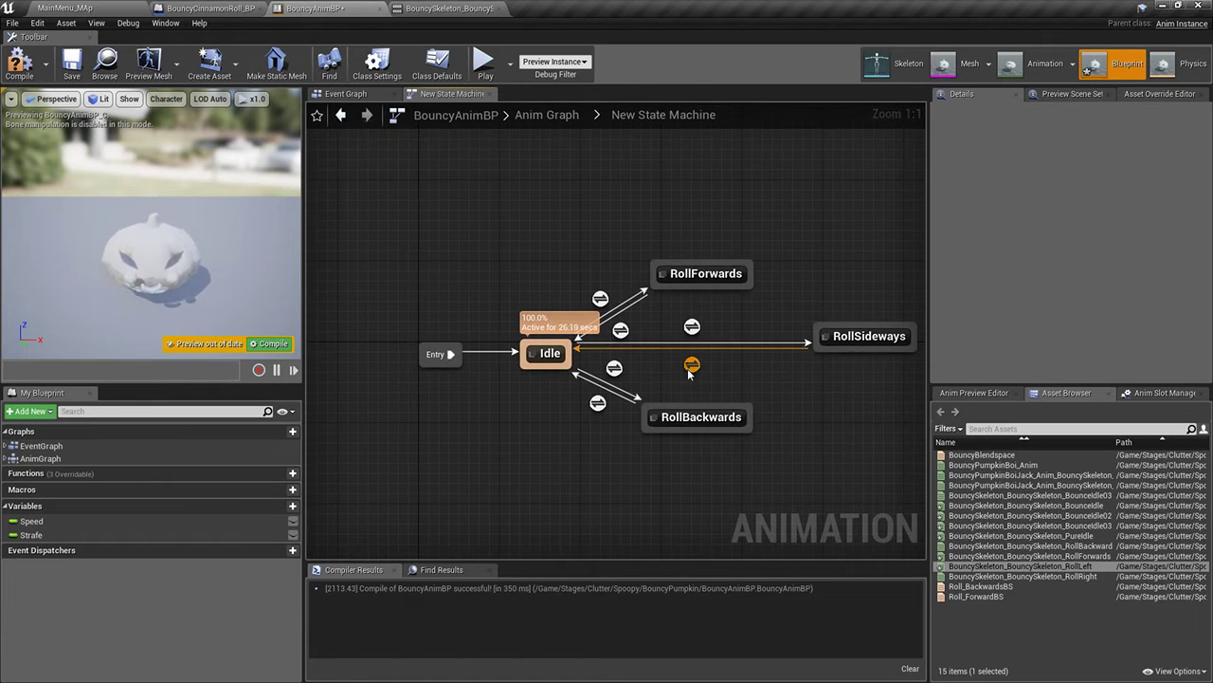
# Compile and save BouncyAnimBP, and play MainMenu_MAp to test the character rolling backwards, forwards and sideways
pyautogui.click(19, 63)
pyautogui.click(71, 65)
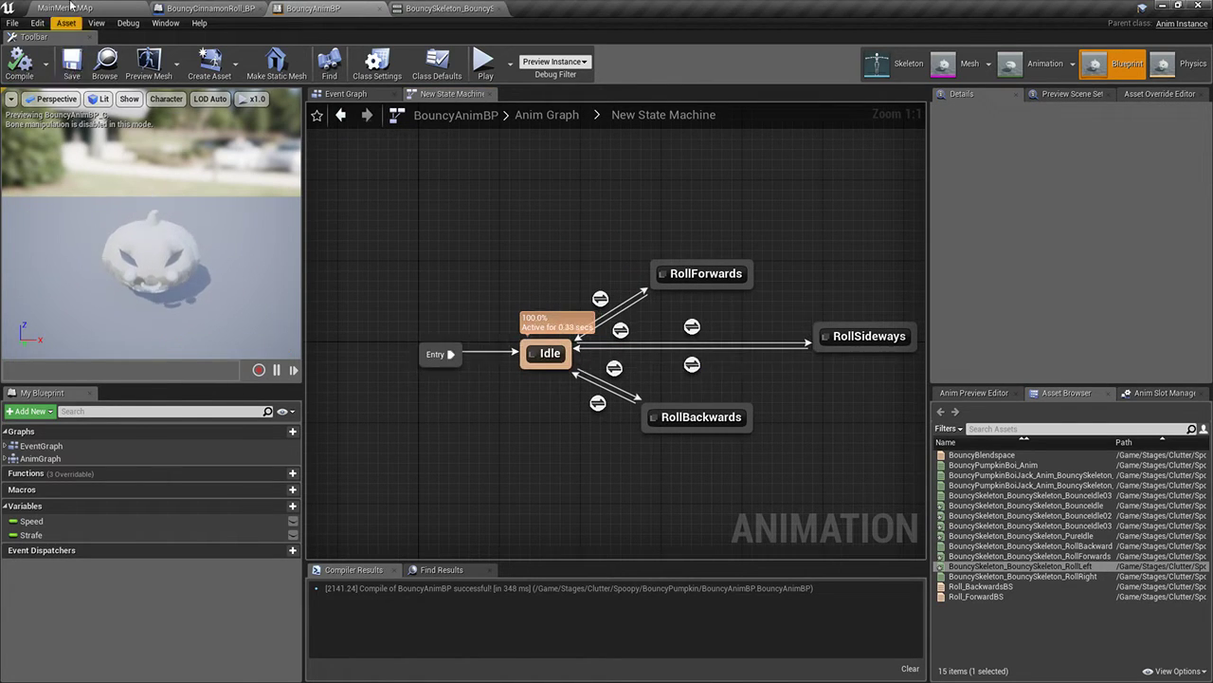
pyautogui.click(68, 8)
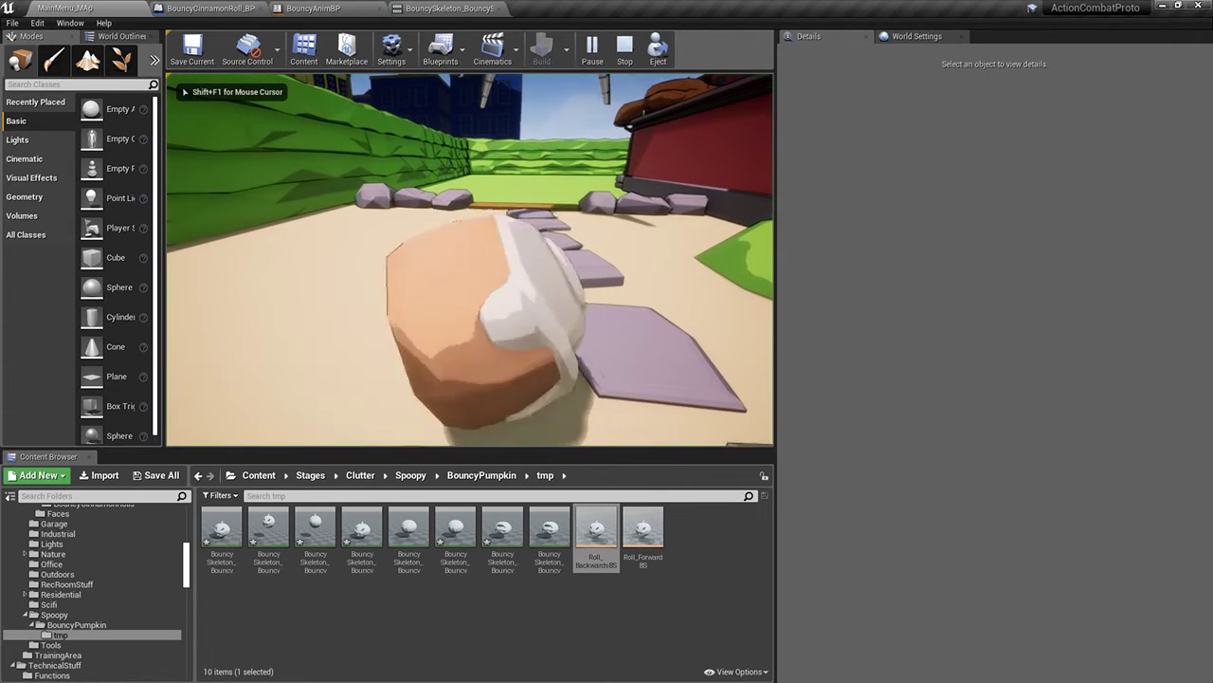
pyautogui.press('s')
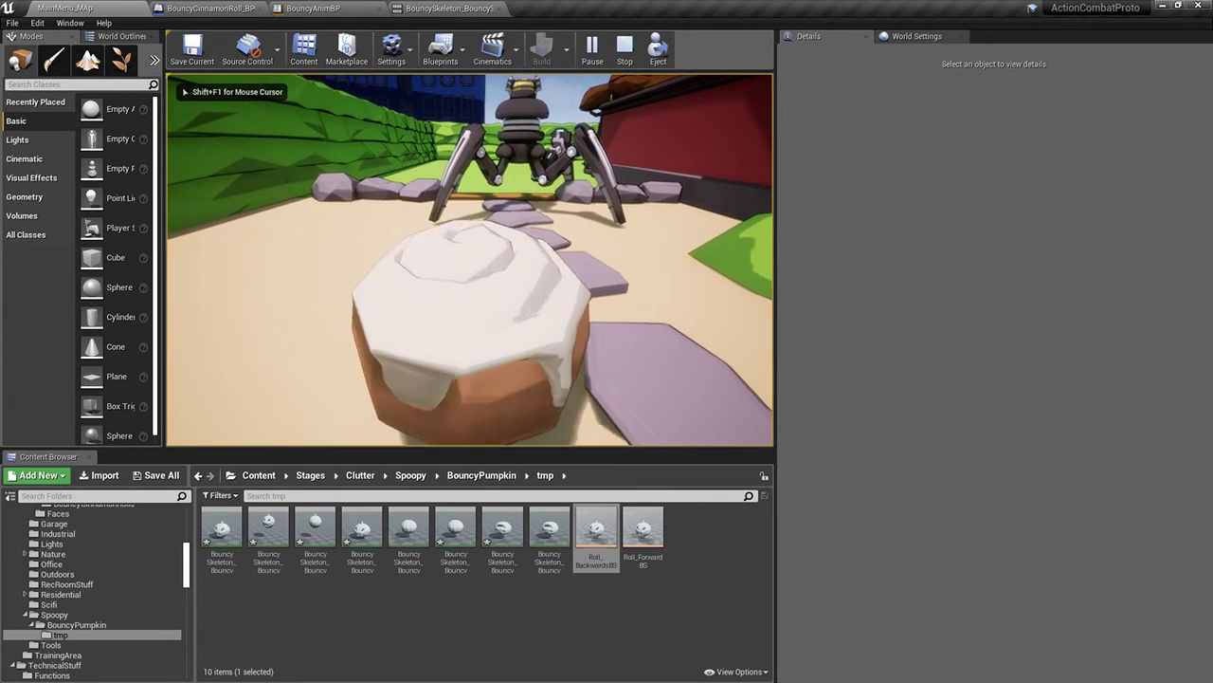
pyautogui.press('s')
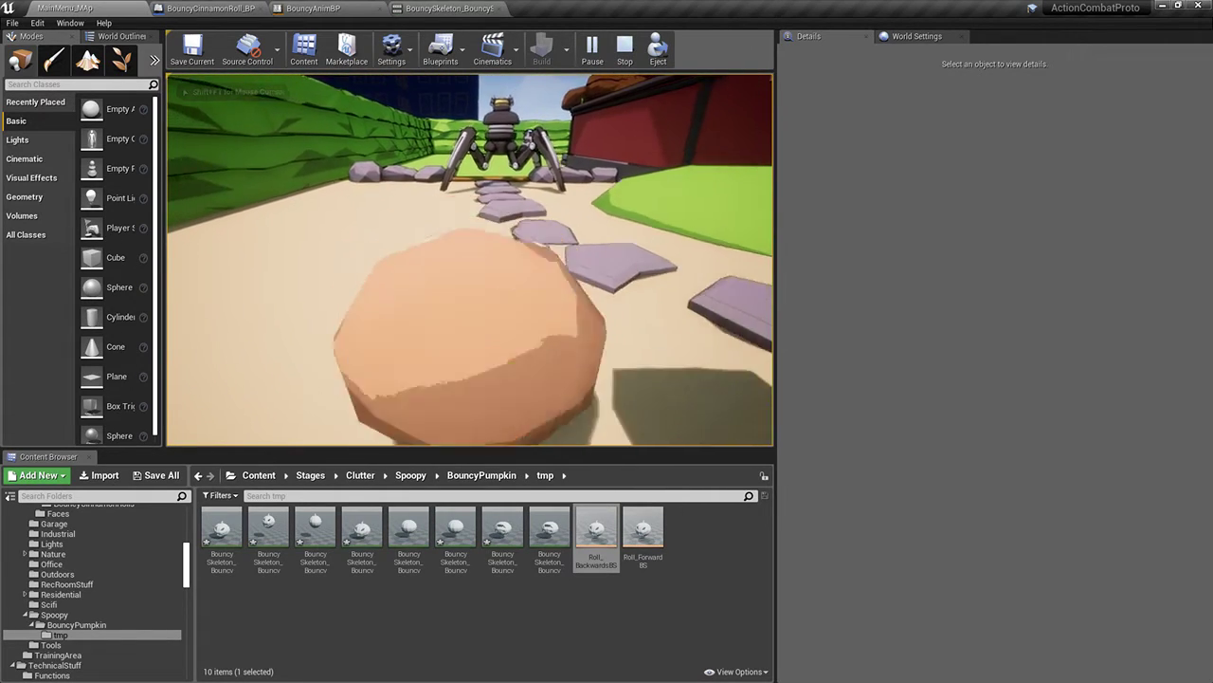
pyautogui.press('w')
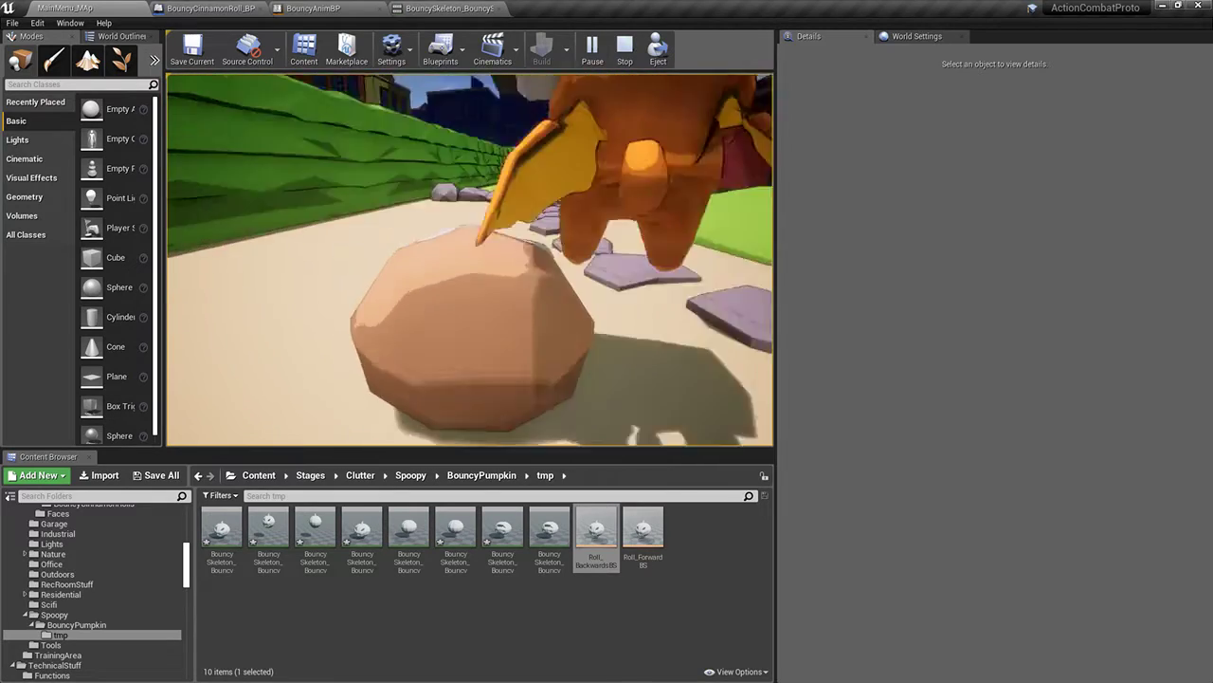
pyautogui.press('w')
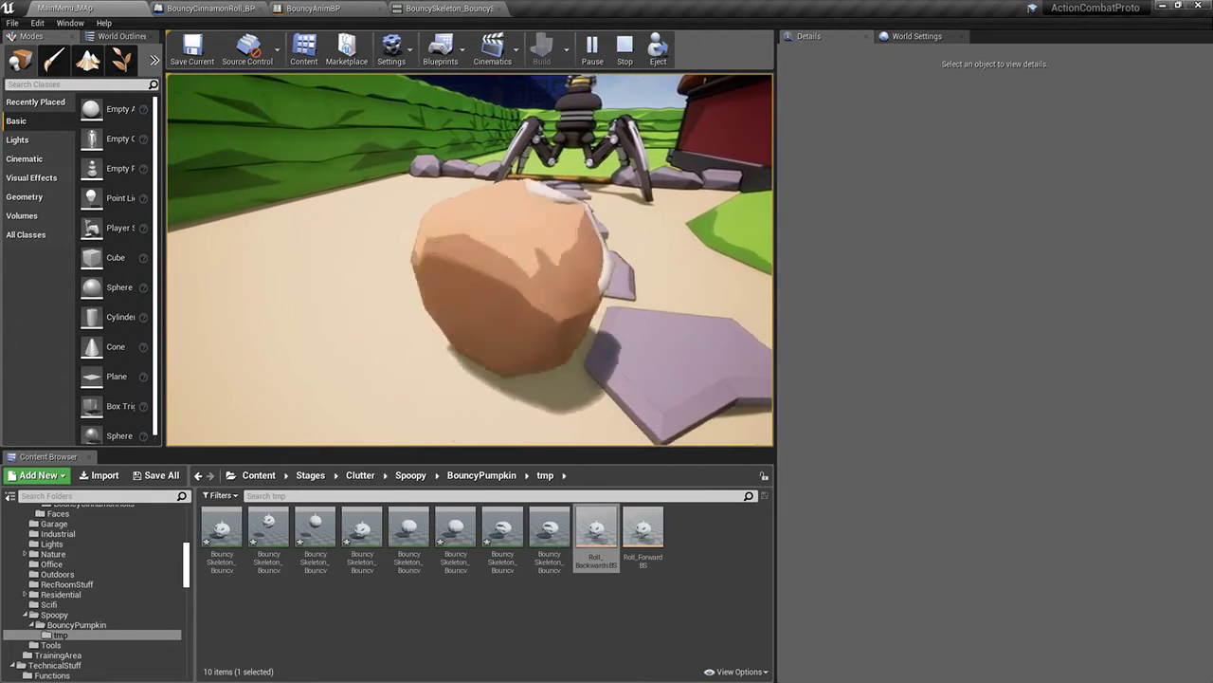
pyautogui.press('w')
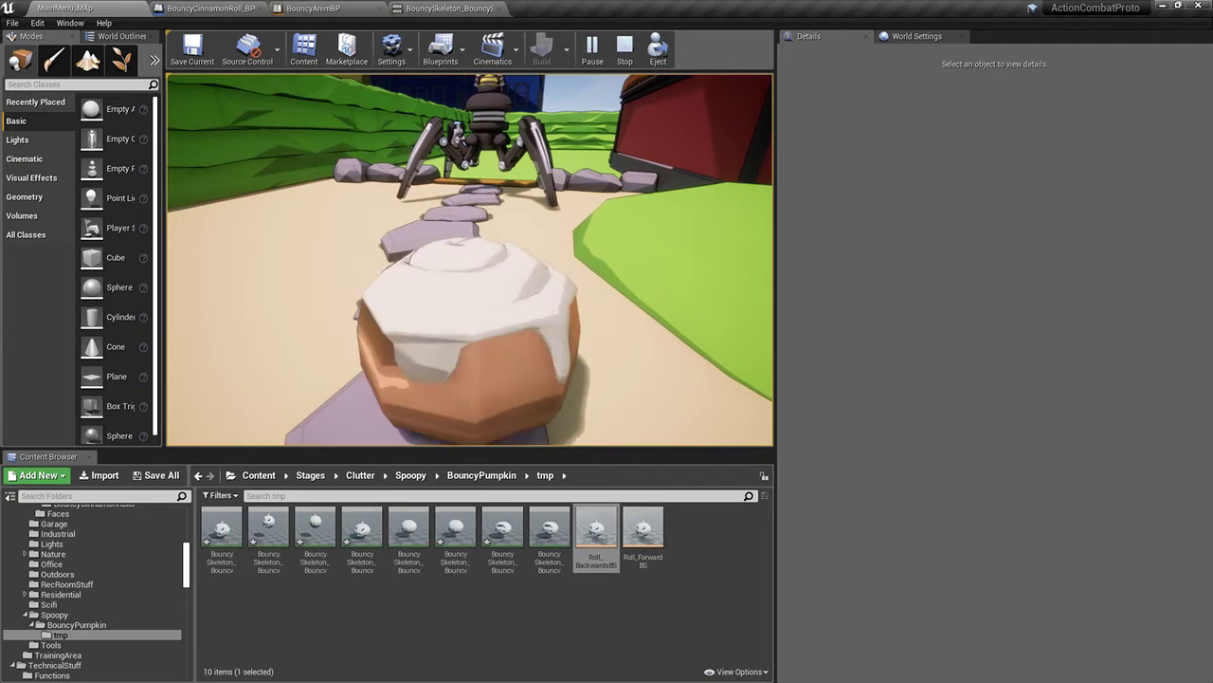
pyautogui.press('a')
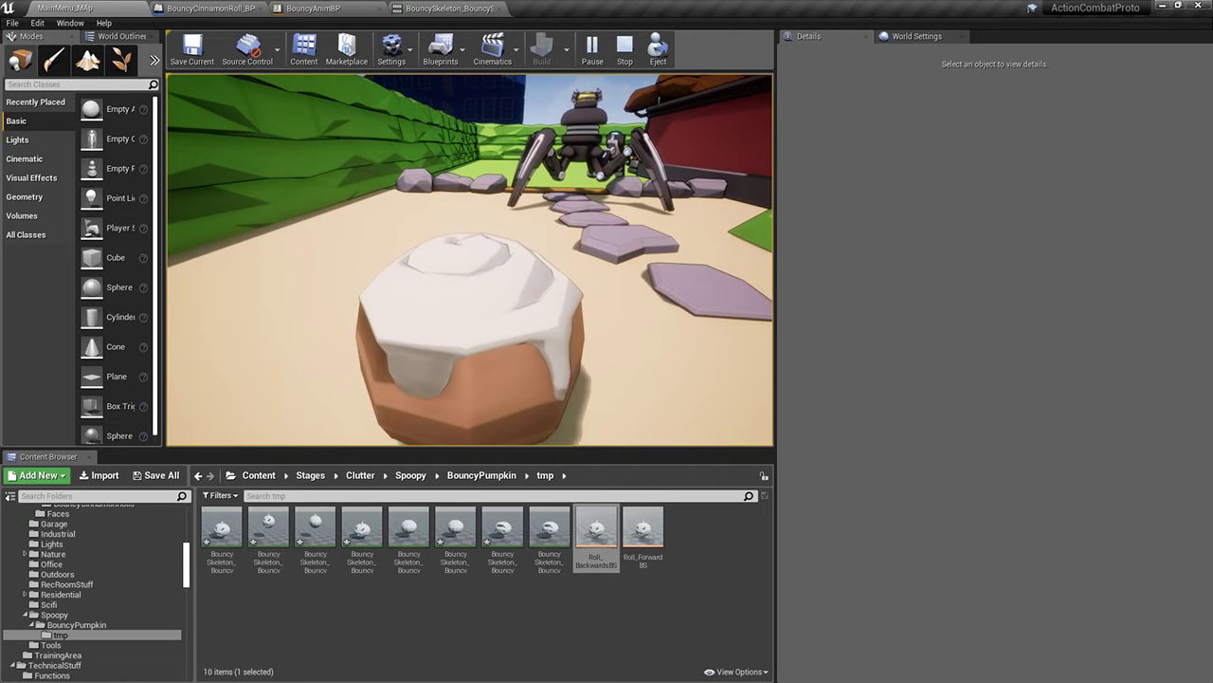
pyautogui.press('Escape')
# Back in BouncyAnimBP's RollSideways state, replace the RollLeft animation with BouncySkeleton_BouncySkeleton_RollRight, and compile and save
pyautogui.click(368, 6)
pyautogui.click(364, 7)
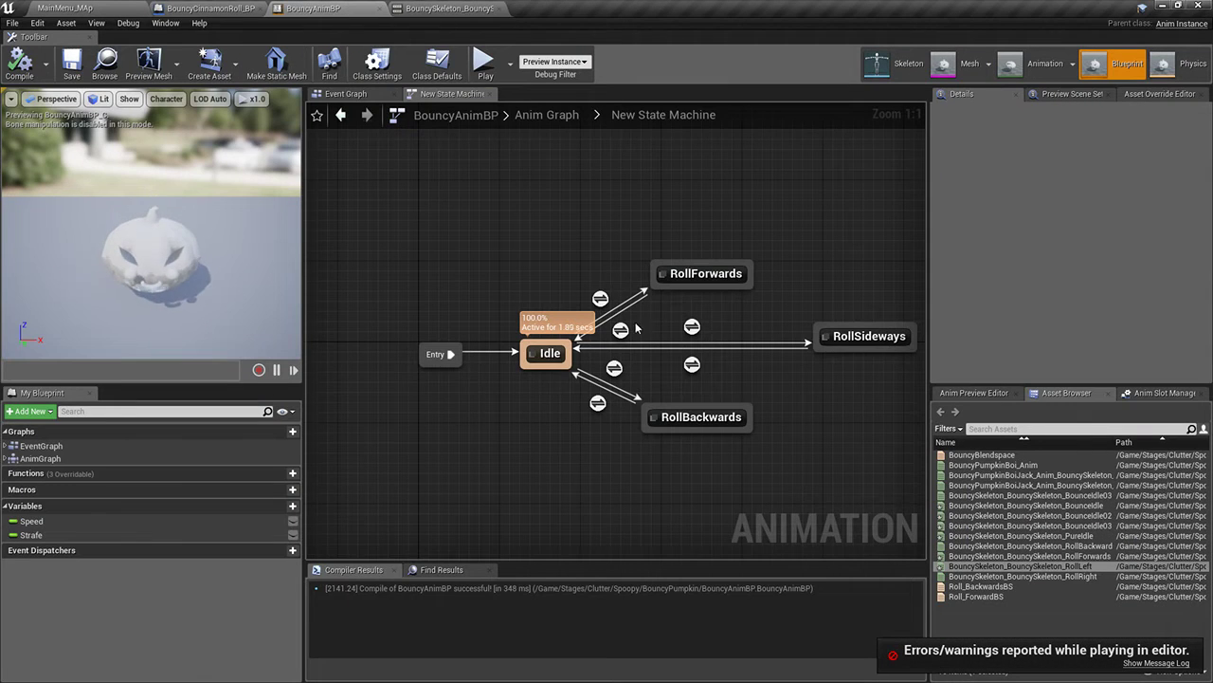
pyautogui.doubleClick(839, 335)
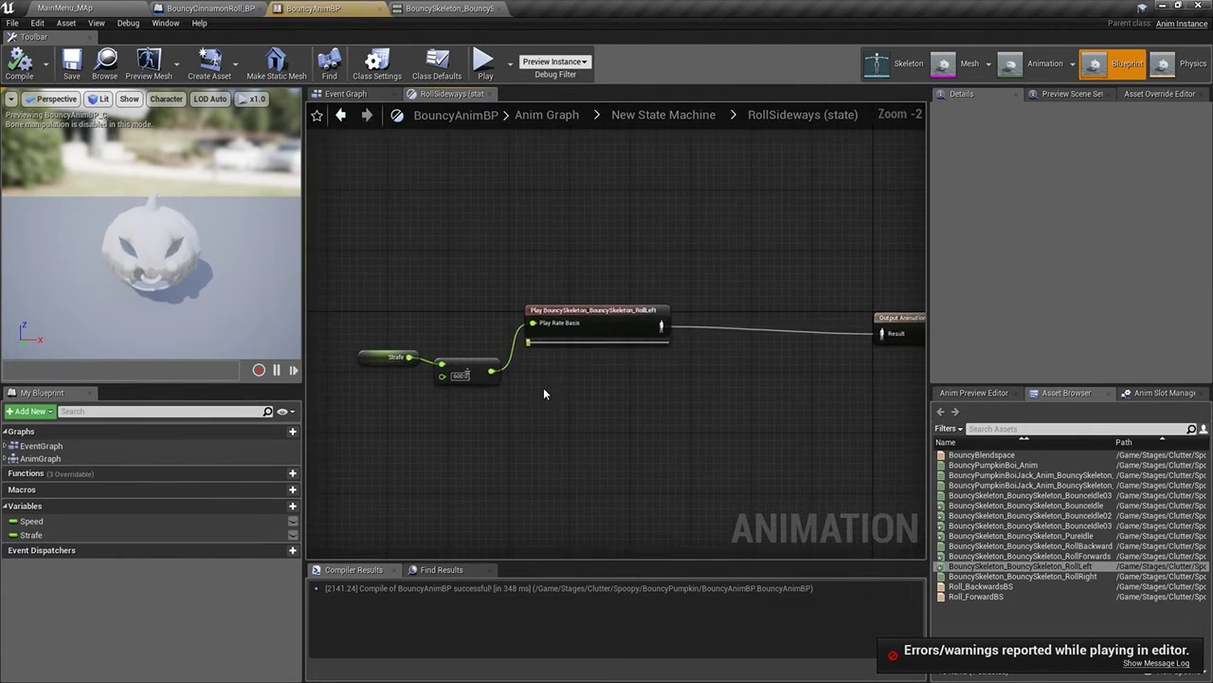
pyautogui.scroll(2, 379, 389)
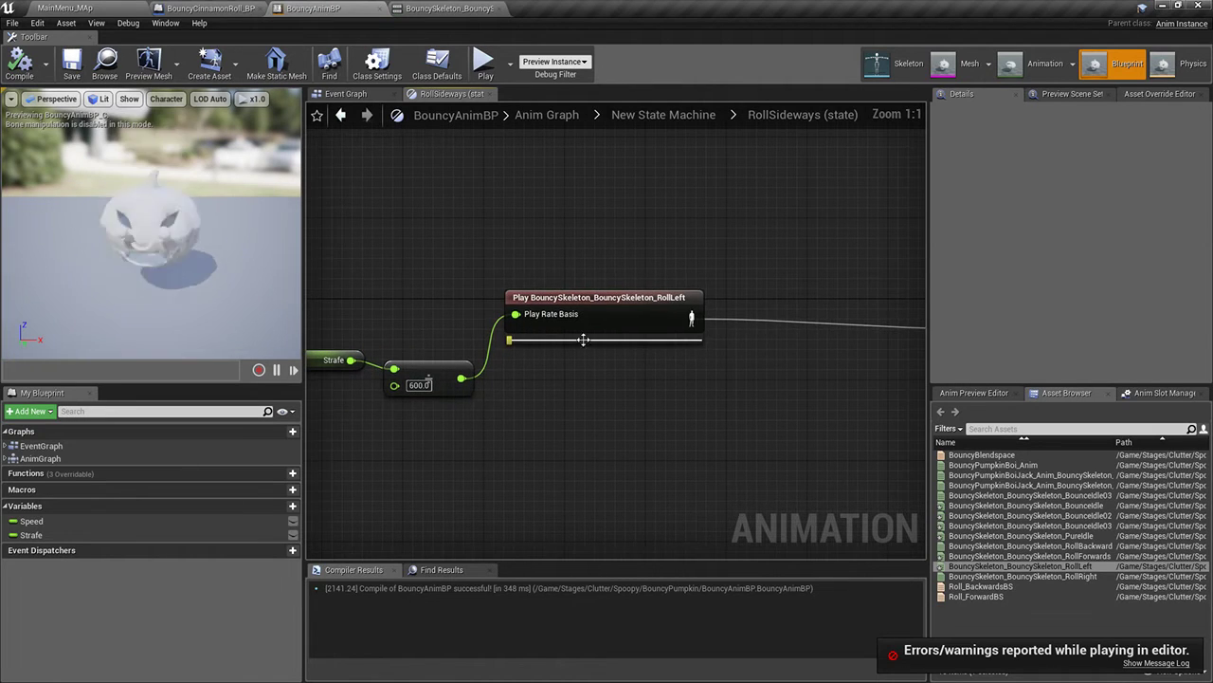
pyautogui.click(635, 329)
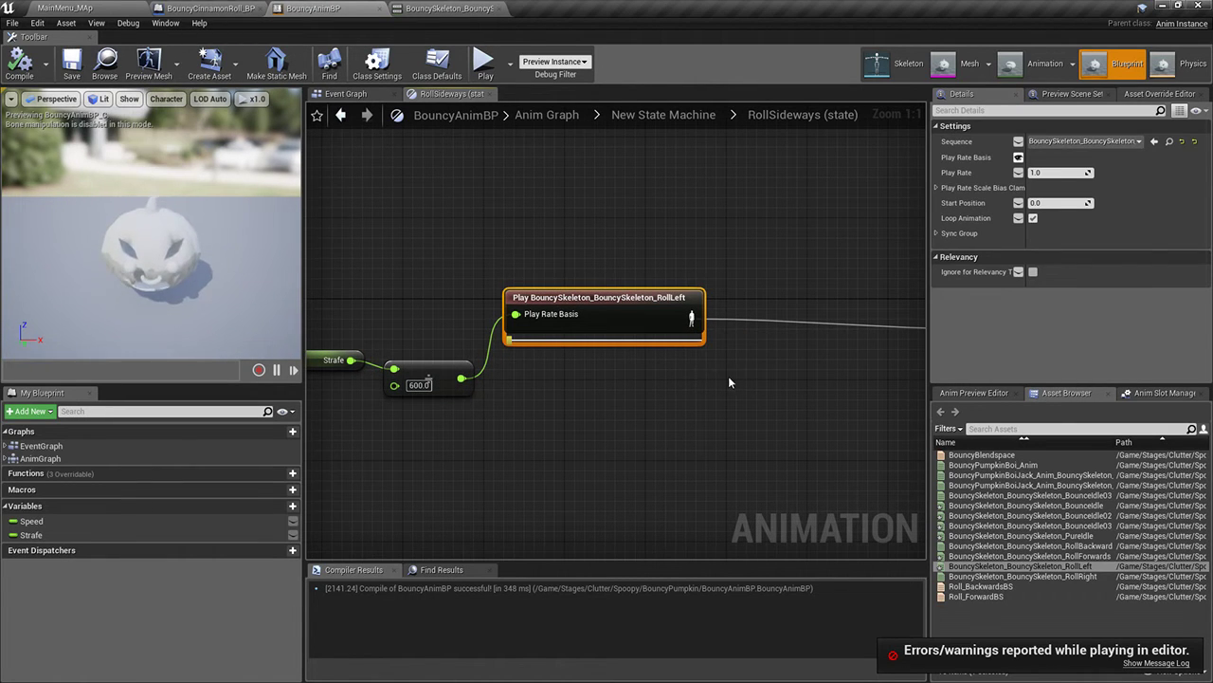
pyautogui.moveTo(1069, 575); pyautogui.dragTo(651, 332)
pyautogui.click(71, 63)
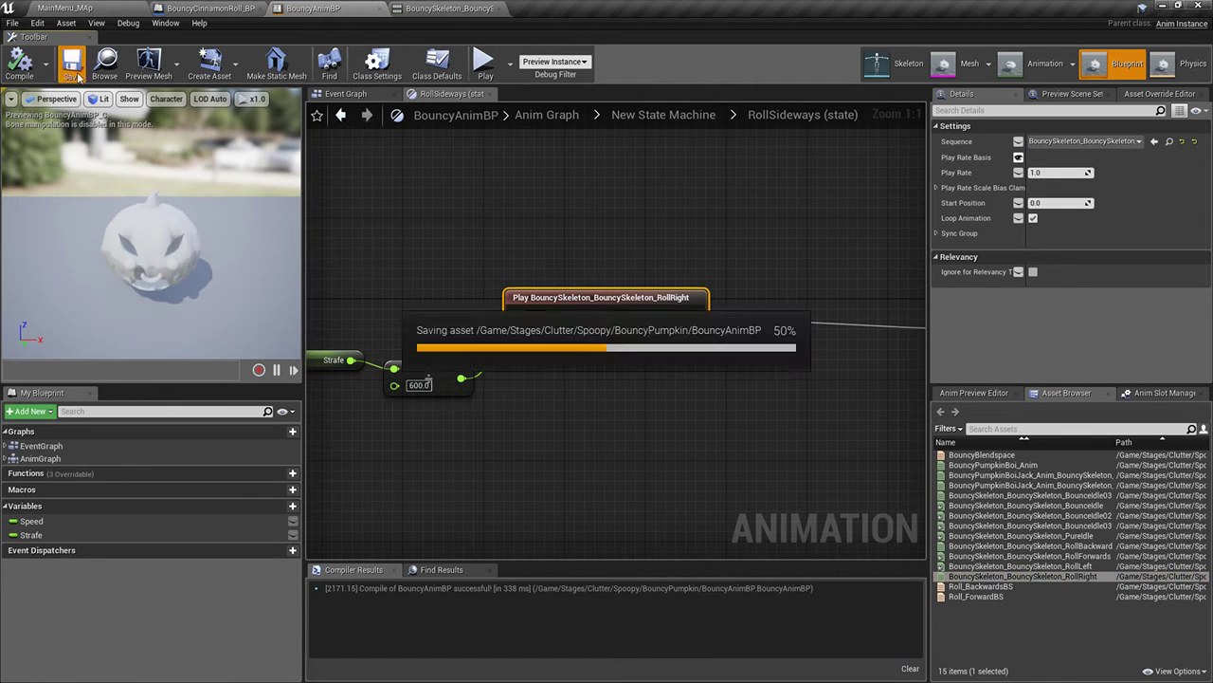
# In New State Machine, set the Priority Order of the Idle to RollSideways transition to 2, and compile and save
pyautogui.click(346, 94)
pyautogui.click(459, 96)
pyautogui.click(669, 117)
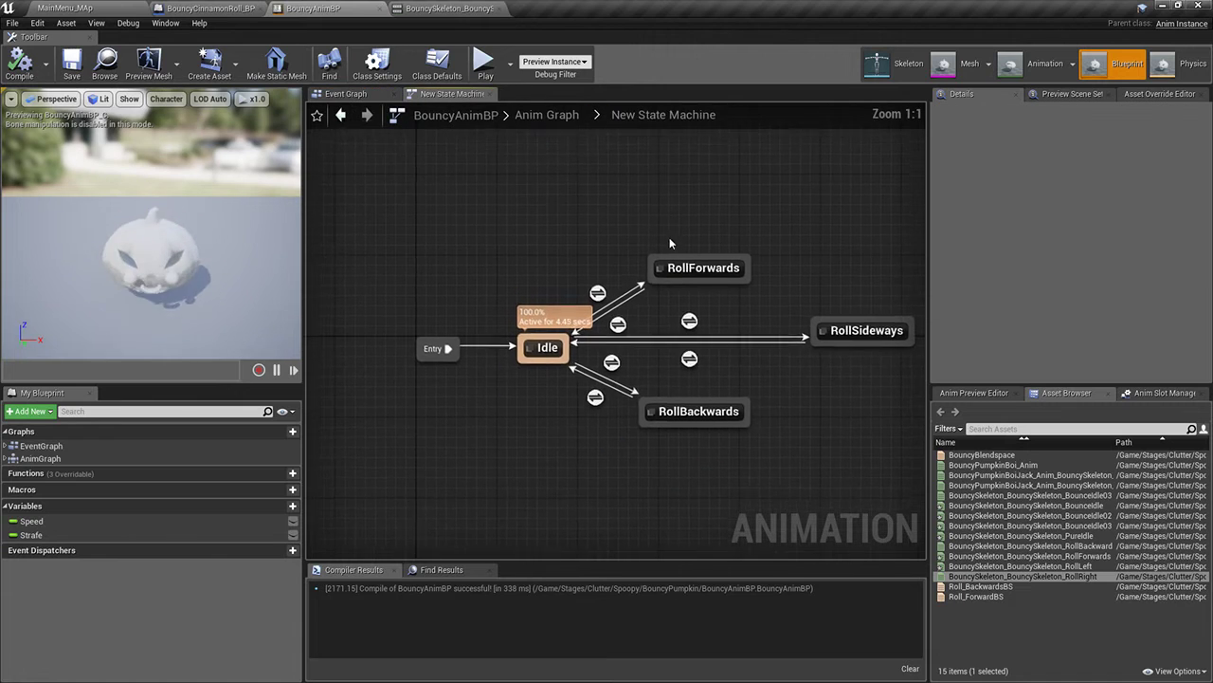
pyautogui.click(718, 320)
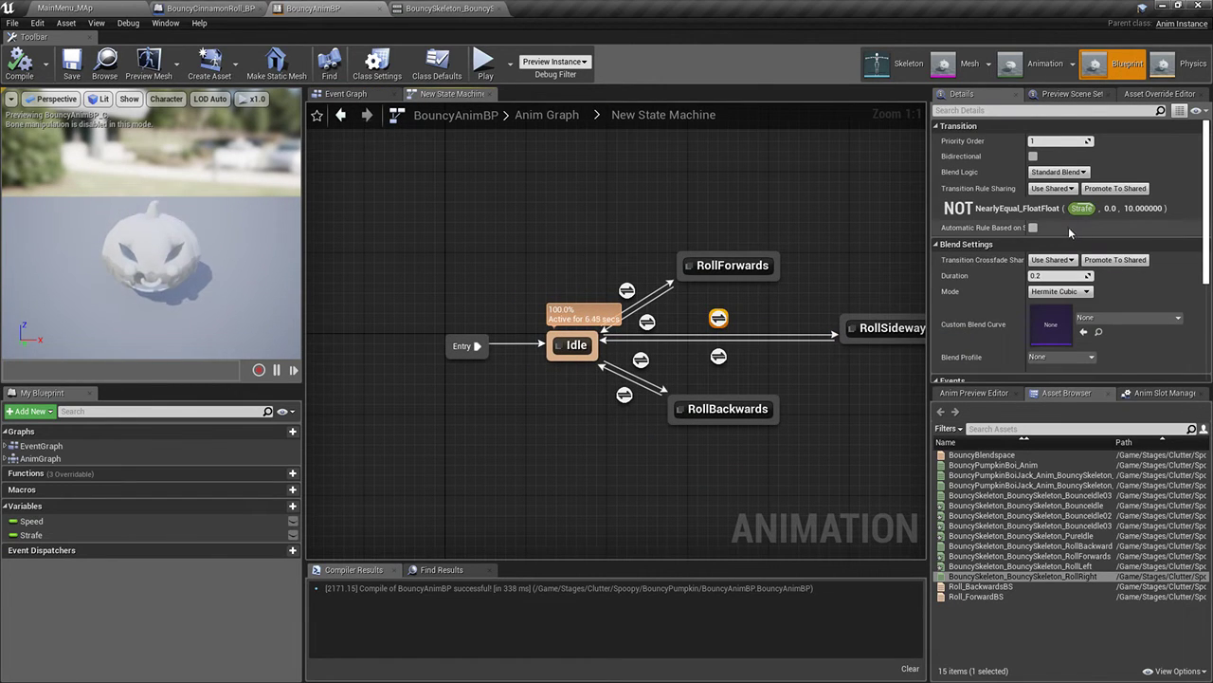
pyautogui.click(627, 290)
pyautogui.click(719, 317)
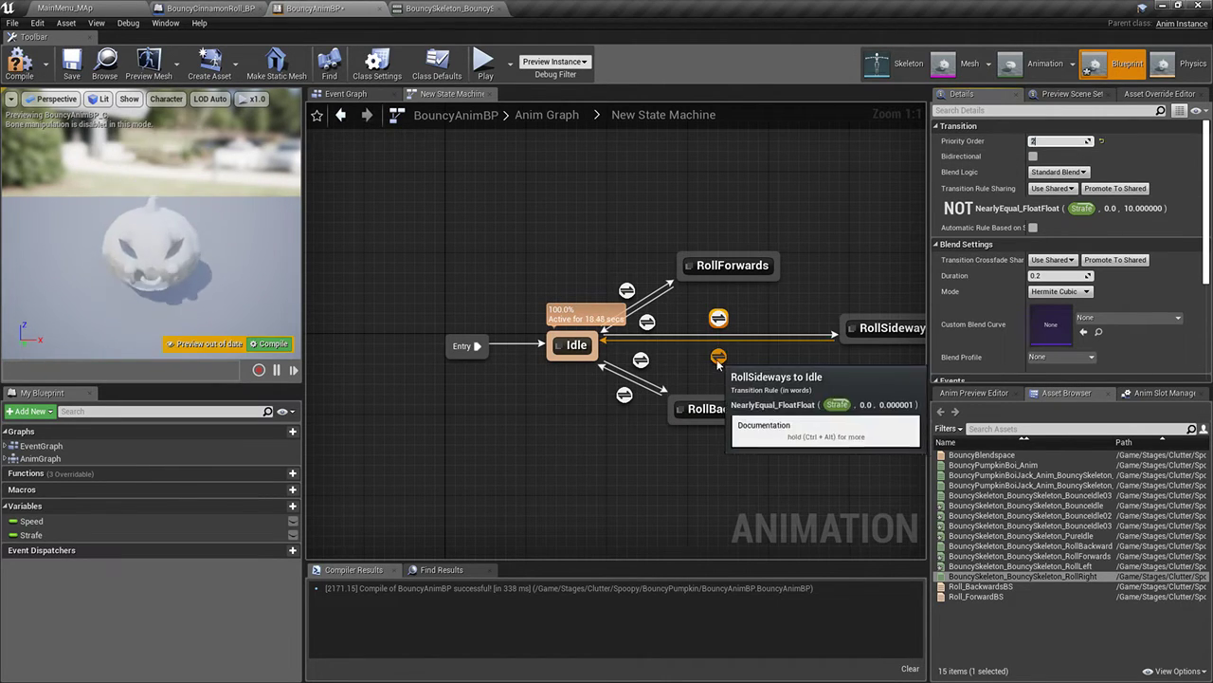
pyautogui.click(719, 356)
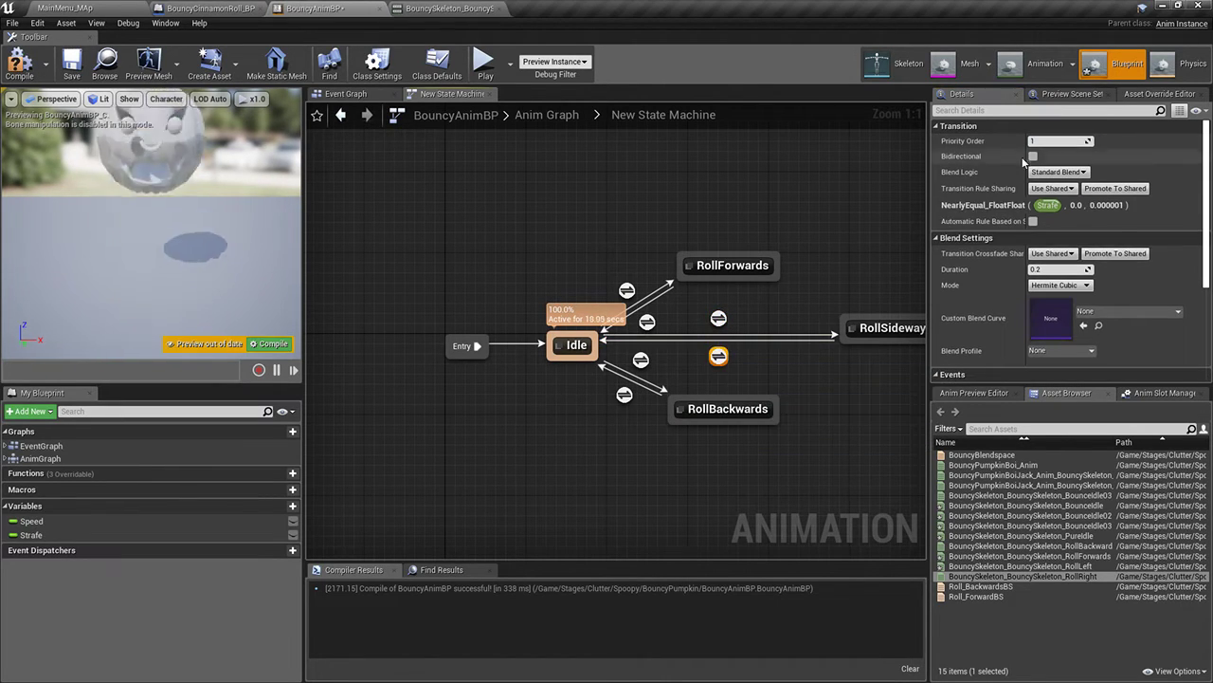
pyautogui.click(71, 65)
# Play MainMenu_MAp and move the character forwards to test which roll animation takes priority
pyautogui.click(64, 7)
pyautogui.click(592, 52)
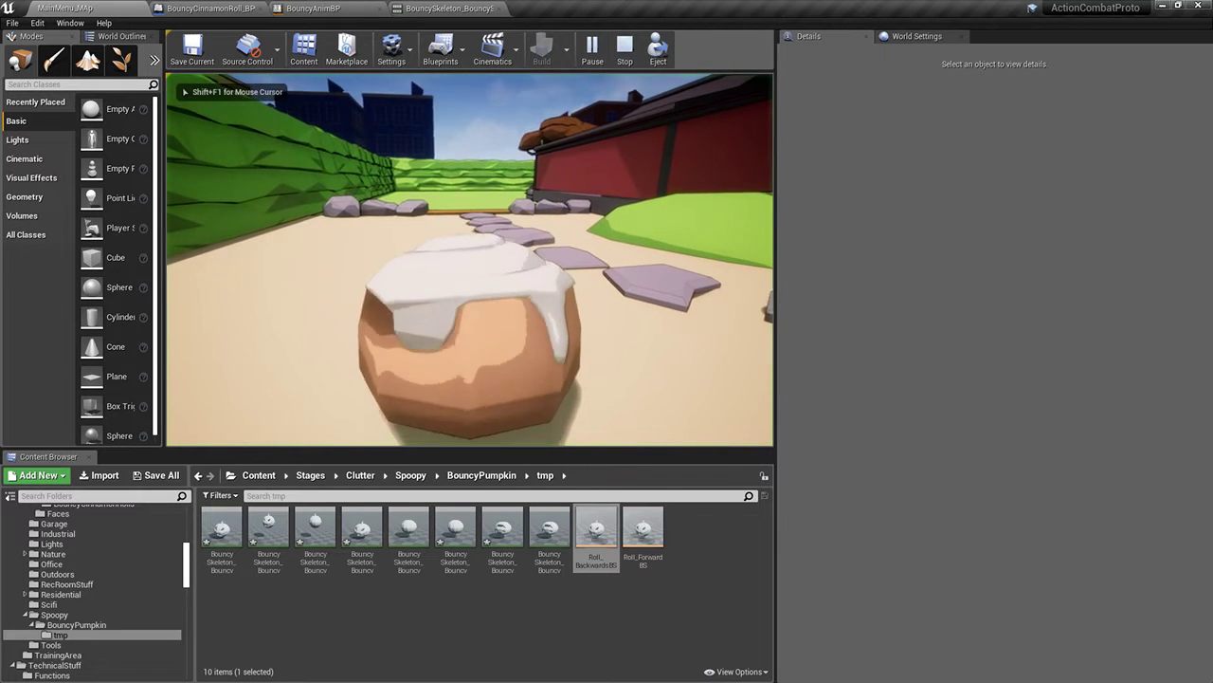
pyautogui.press('w')
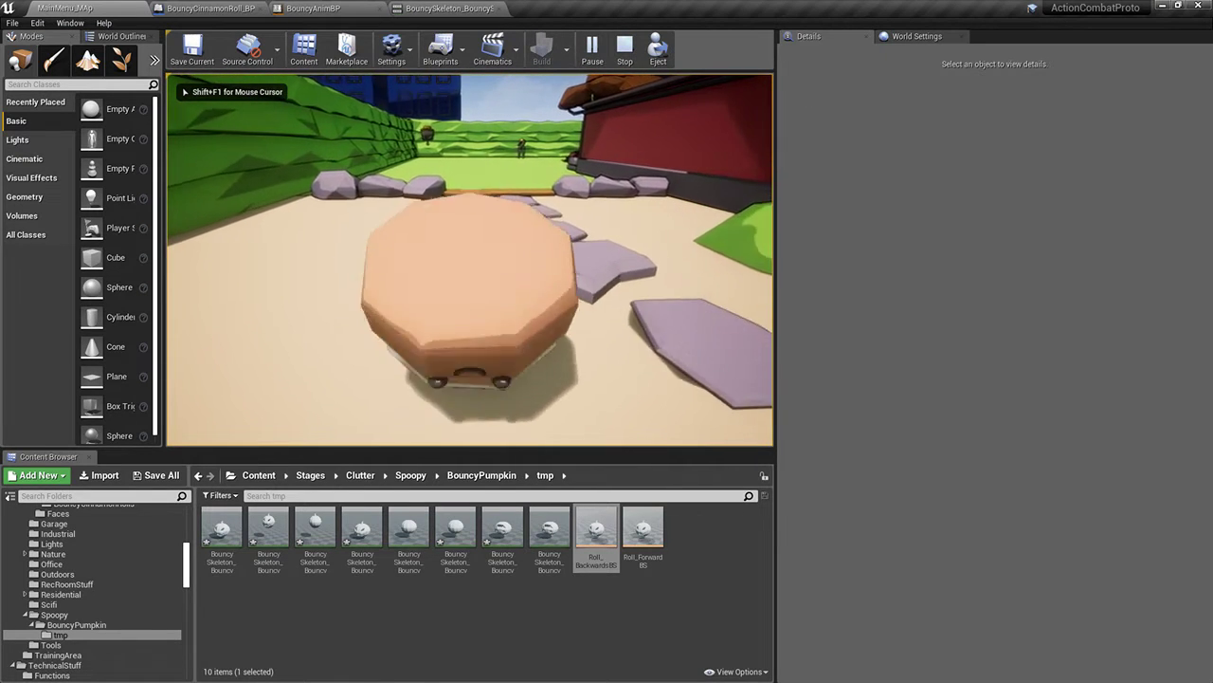
pyautogui.press('w')
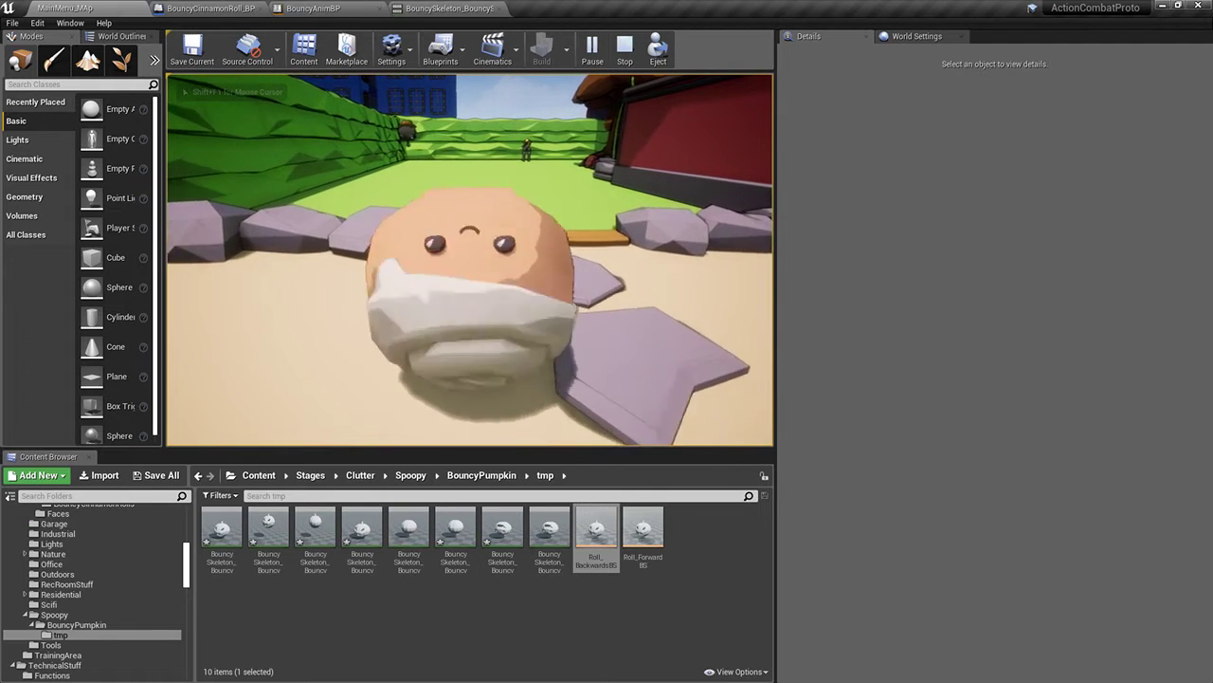
pyautogui.press('w')
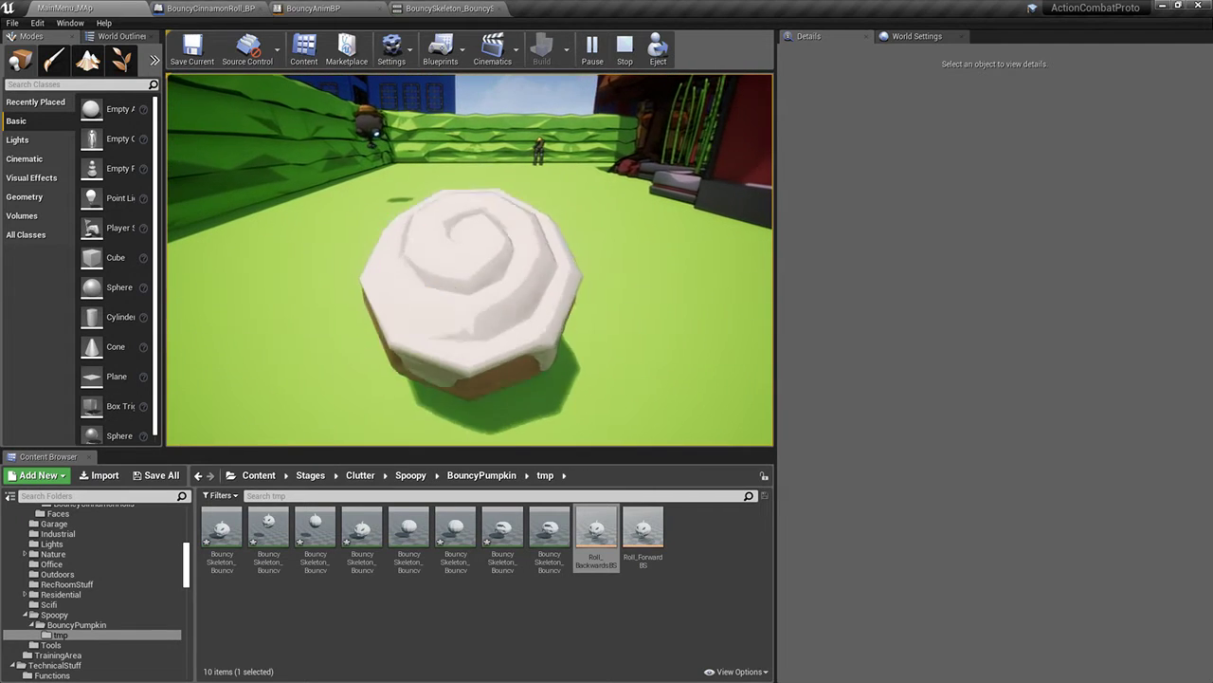
pyautogui.press('w')
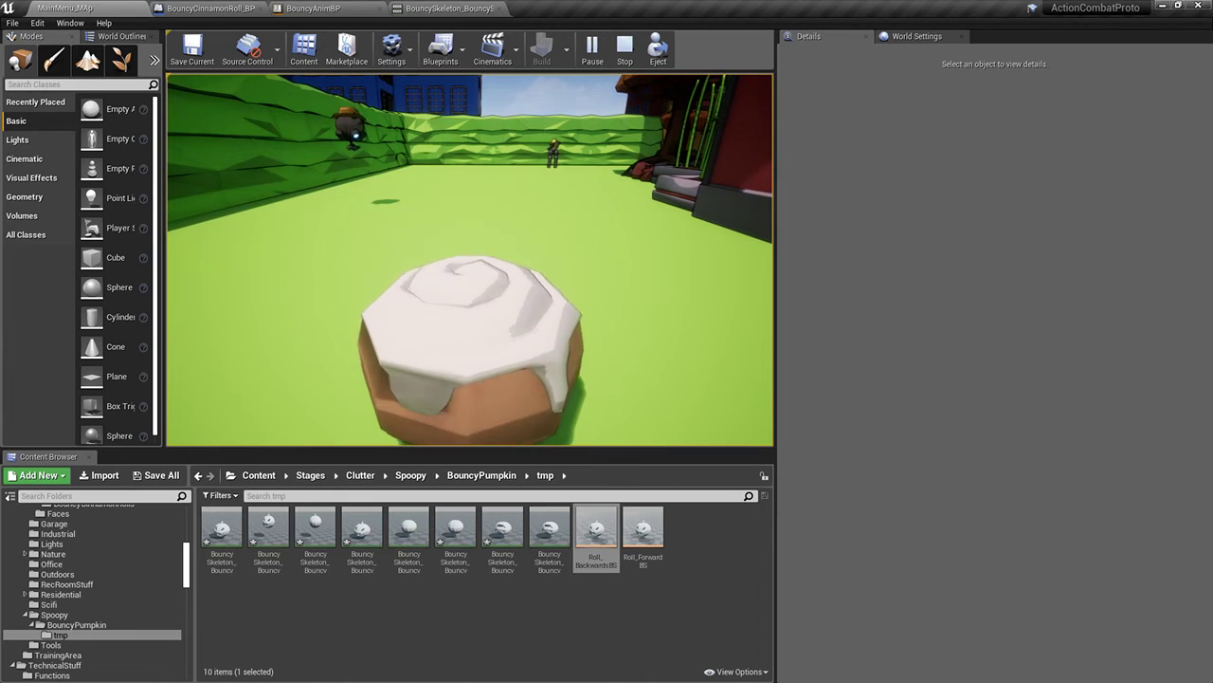
pyautogui.press('Escape')
# Back in BouncyAnimBP's state machine, add a transition from RollSideways to RollForwards
pyautogui.click(427, 7)
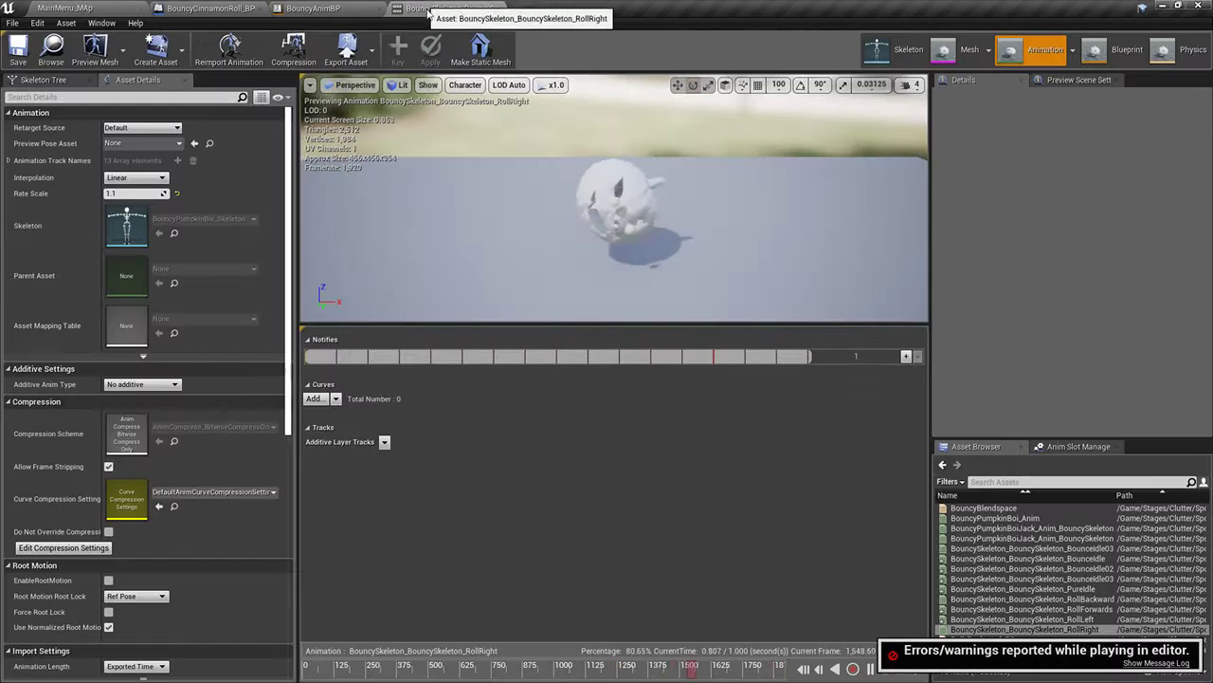
pyautogui.click(317, 8)
pyautogui.moveTo(708, 256); pyautogui.dragTo(455, 216, button='right')
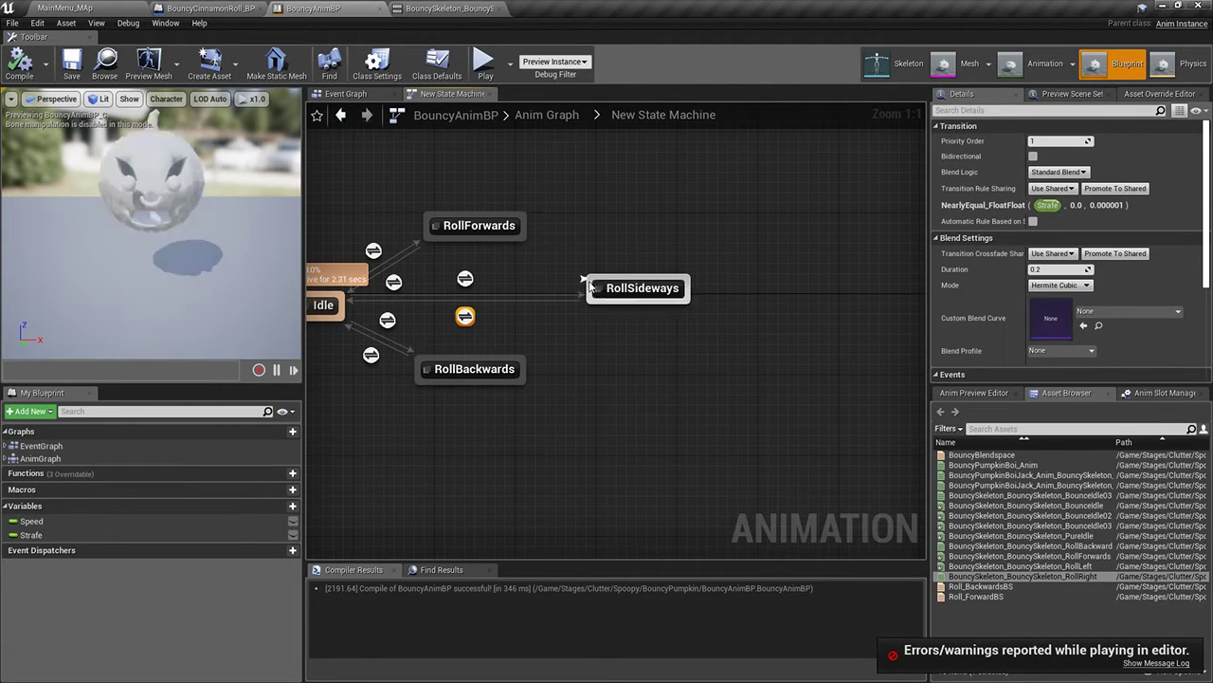
pyautogui.moveTo(503, 233); pyautogui.dragTo(516, 238)
pyautogui.click(573, 208)
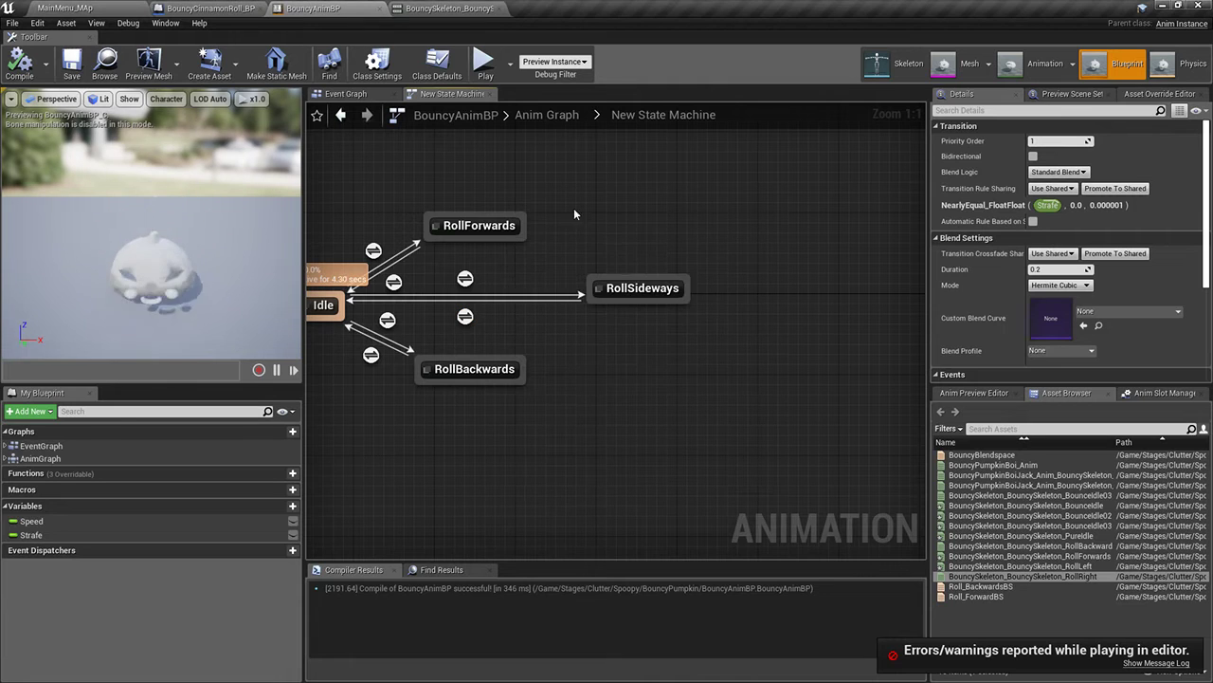
pyautogui.moveTo(621, 278); pyautogui.dragTo(616, 273)
pyautogui.click(547, 274)
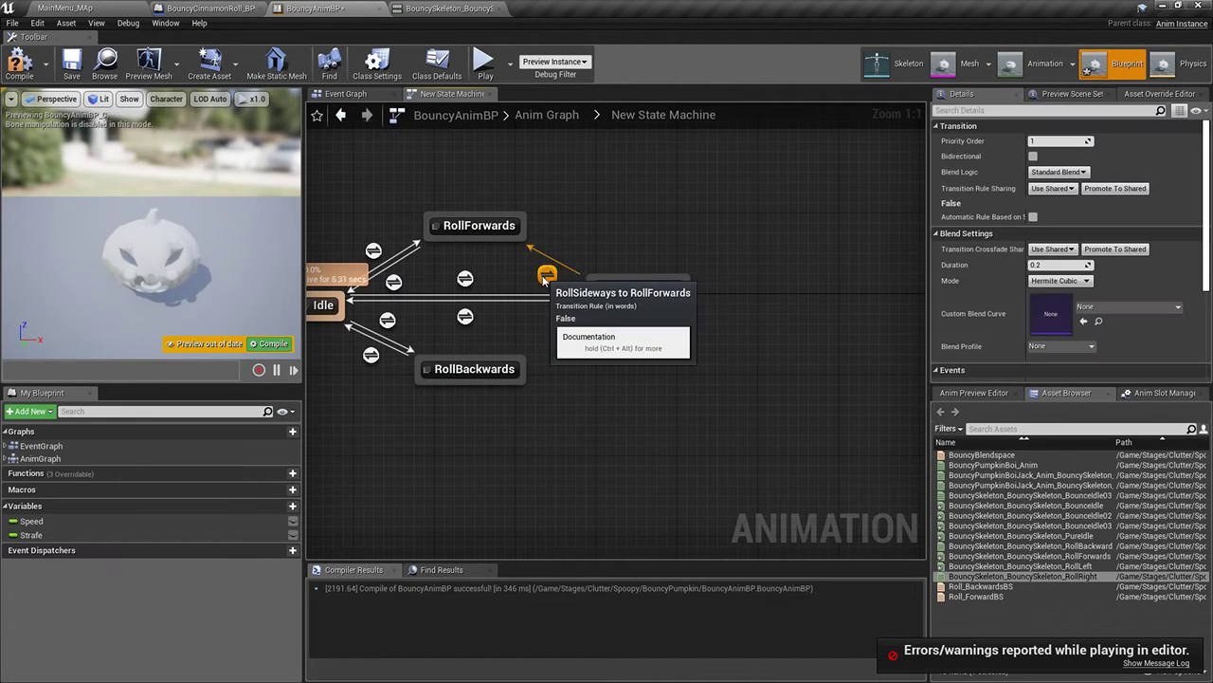
pyautogui.doubleClick(547, 274)
pyautogui.keyDown('ctrl'); pyautogui.moveTo(31, 521); pyautogui.dragTo(362, 357); pyautogui.keyUp('ctrl')
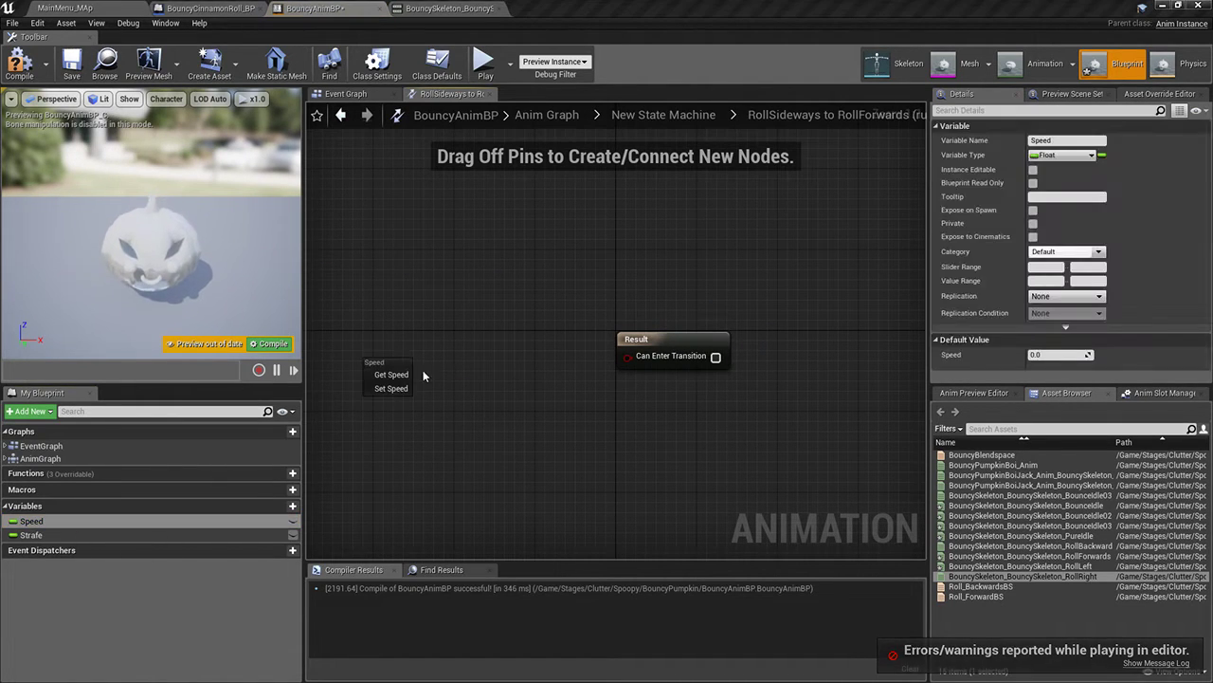
pyautogui.click(417, 372)
pyautogui.moveTo(432, 371); pyautogui.dragTo(510, 358)
pyautogui.write('!=')
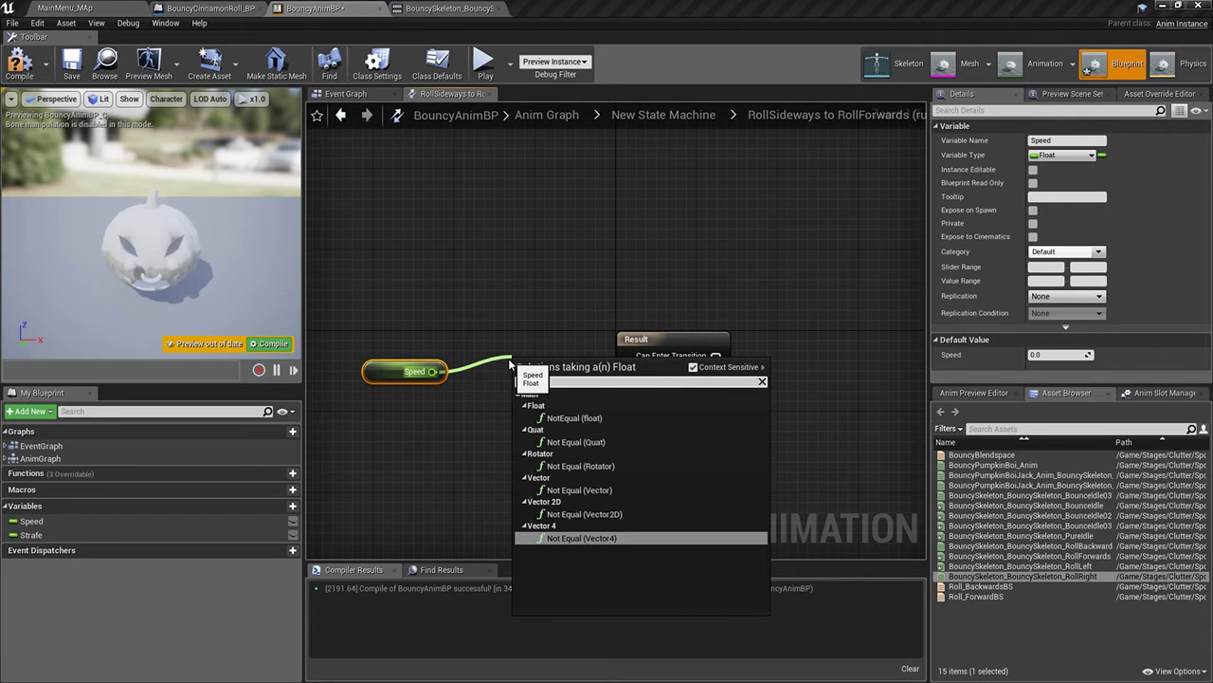
pyautogui.click(516, 273)
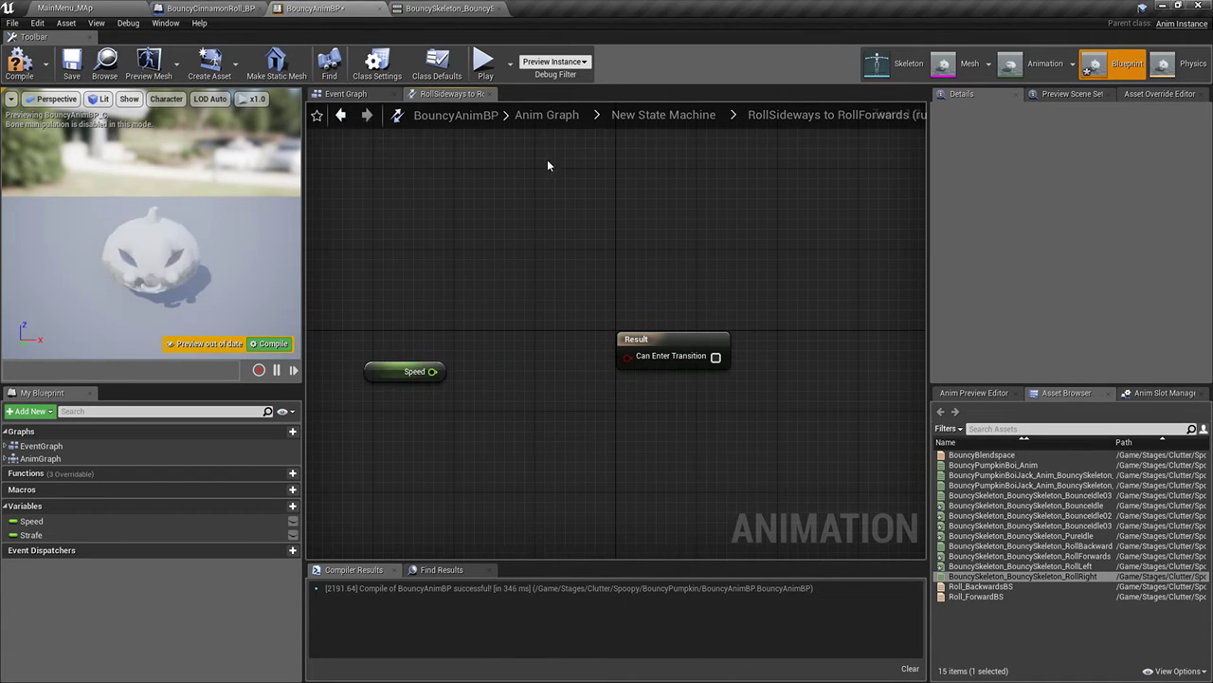
pyautogui.click(663, 115)
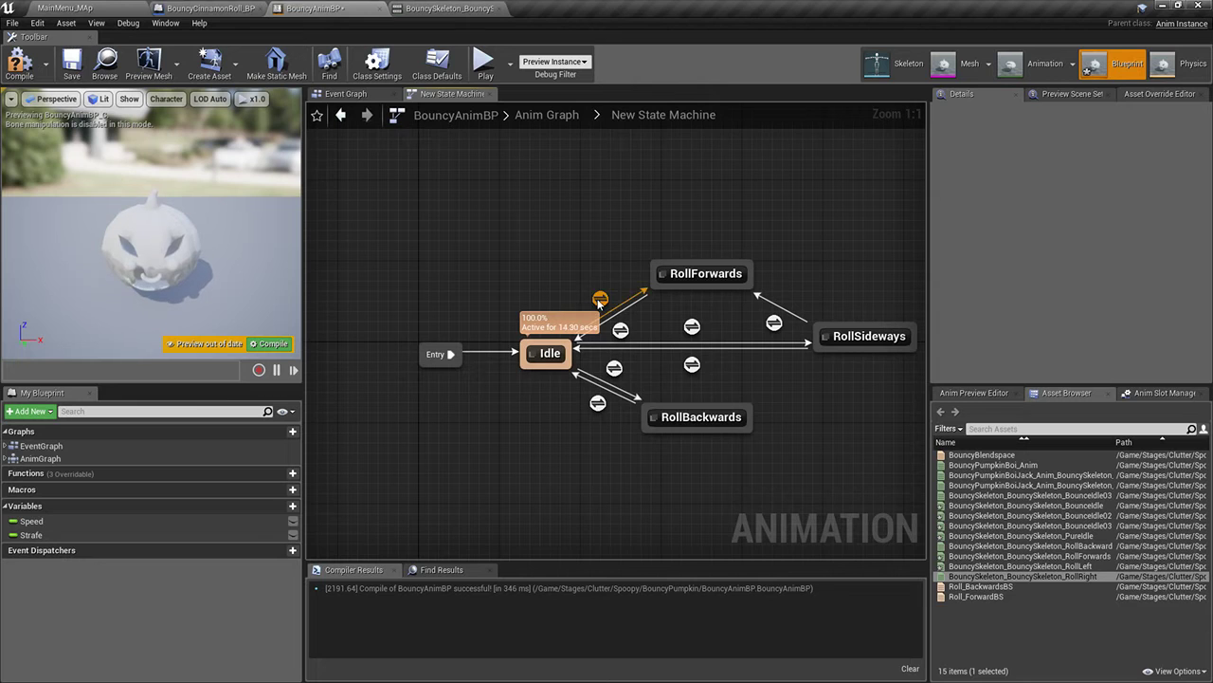
# Copy the Speed > 0.0 comparison from the Idle to RollForwards rule into the RollSideways to RollForwards rule, connect it to Can Enter Transition, and save
pyautogui.doubleClick(599, 299)
pyautogui.moveTo(501, 299); pyautogui.dragTo(651, 385)
pyautogui.click(673, 115)
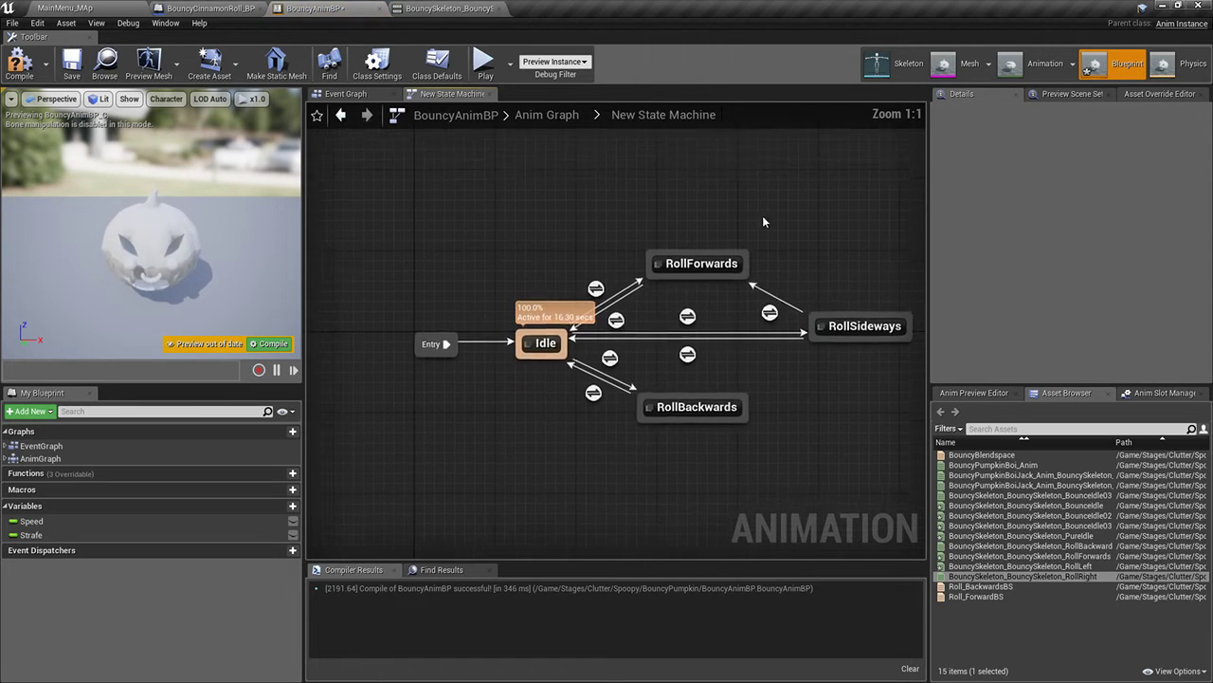
pyautogui.doubleClick(772, 320)
pyautogui.moveTo(481, 294); pyautogui.dragTo(540, 368)
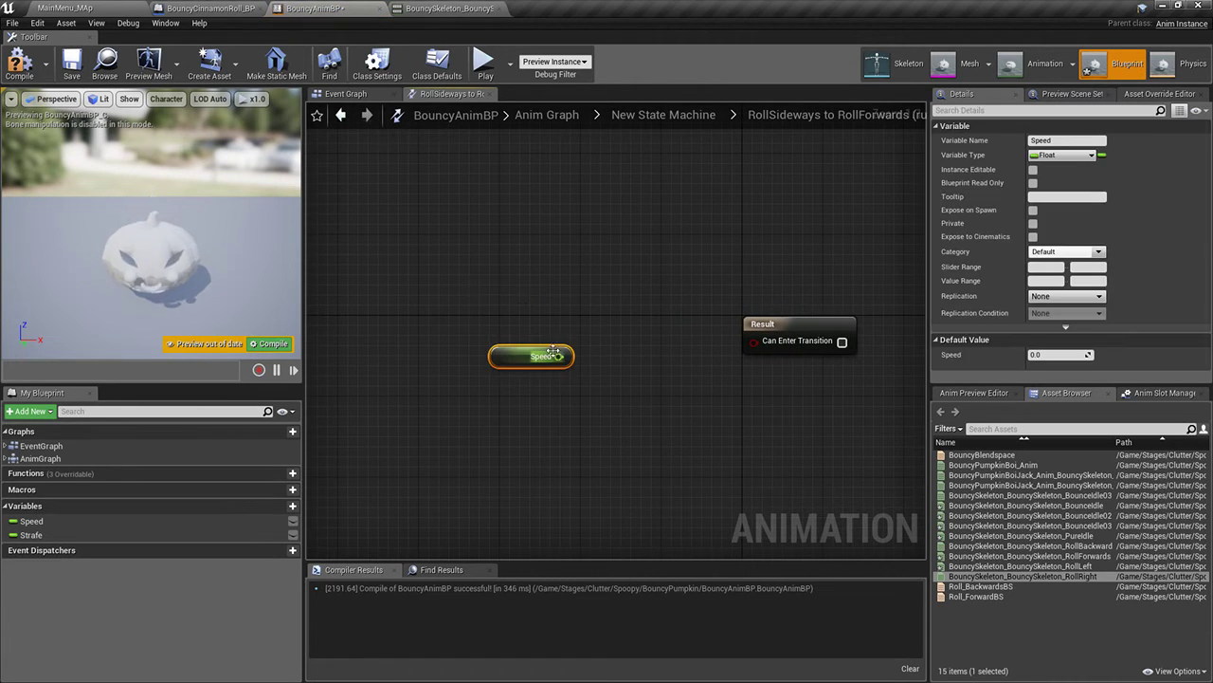
pyautogui.press('Delete')
pyautogui.hotkey('ctrl', 'v')
pyautogui.moveTo(693, 325); pyautogui.dragTo(726, 334)
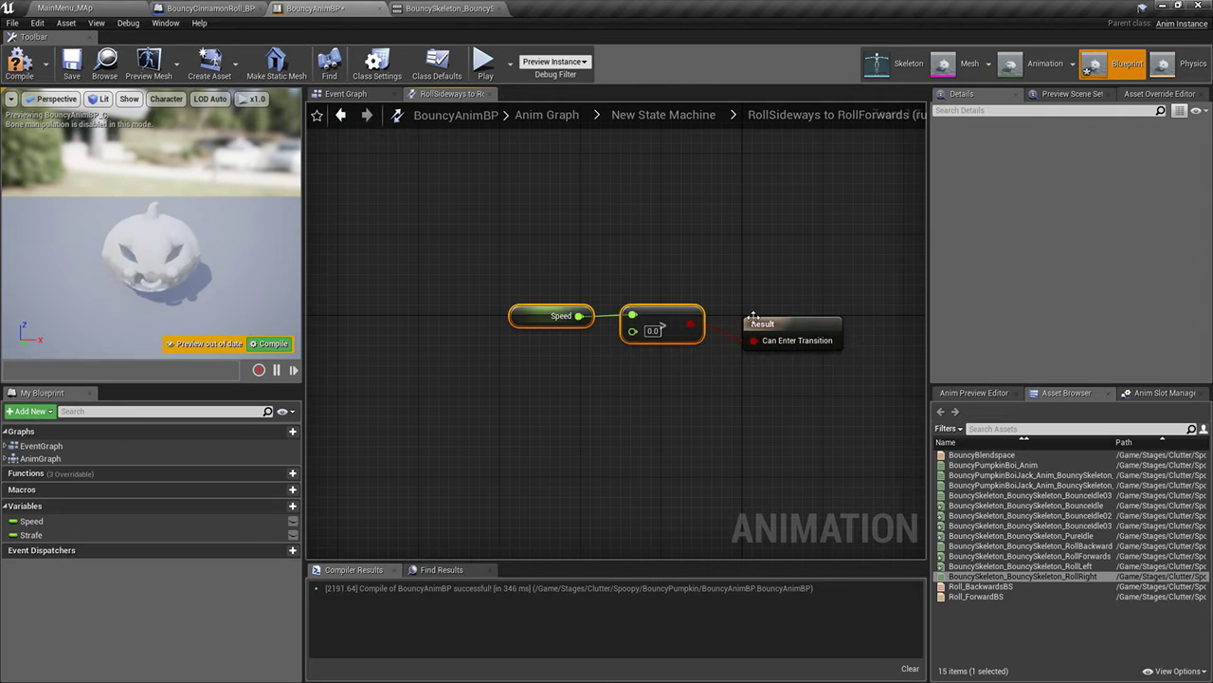
pyautogui.click(80, 66)
# In New State Machine, add a transition from RollSideways to RollBackwards
pyautogui.click(668, 115)
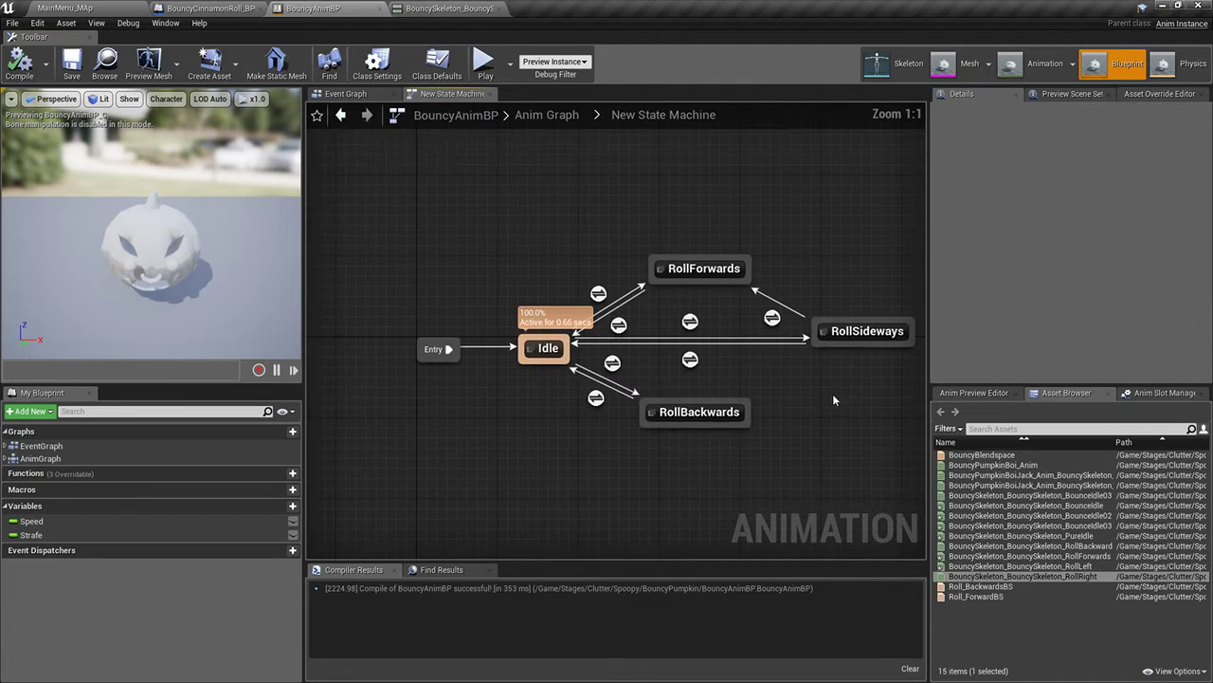
pyautogui.moveTo(752, 425); pyautogui.dragTo(759, 428)
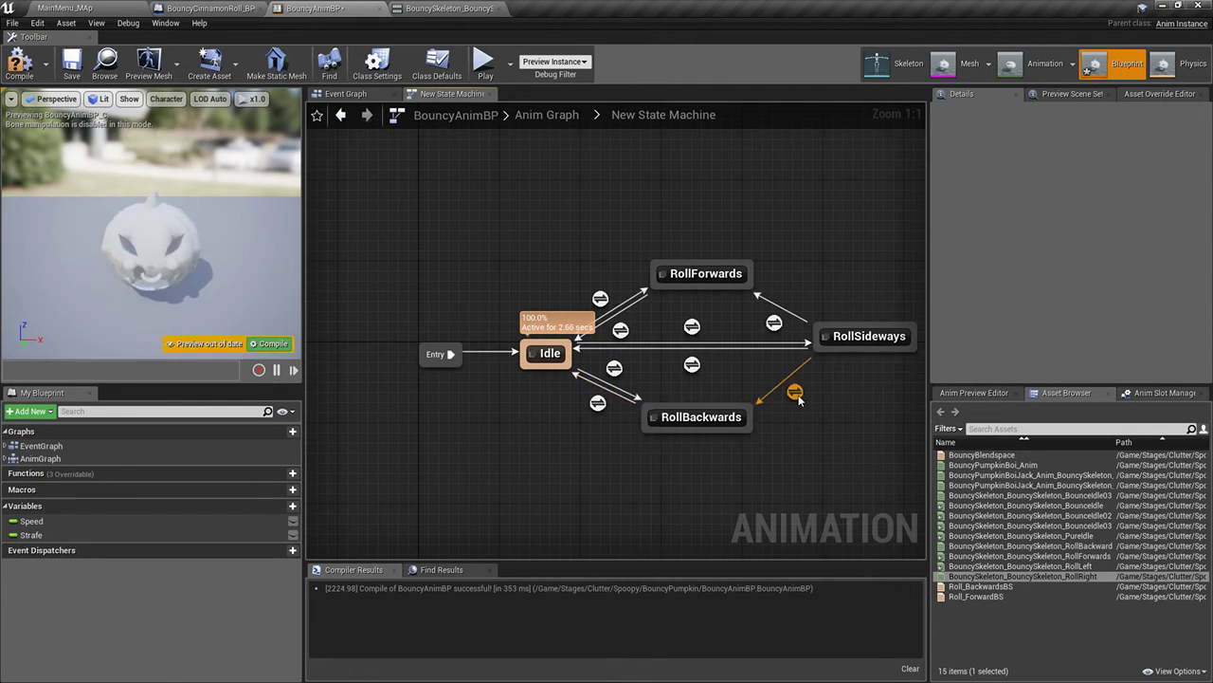
pyautogui.click(794, 397)
# In the RollSideways to RollBackwards rule, connect a Speed < 0.0 comparison to Can Enter Transition, and compile and save
pyautogui.doubleClick(794, 397)
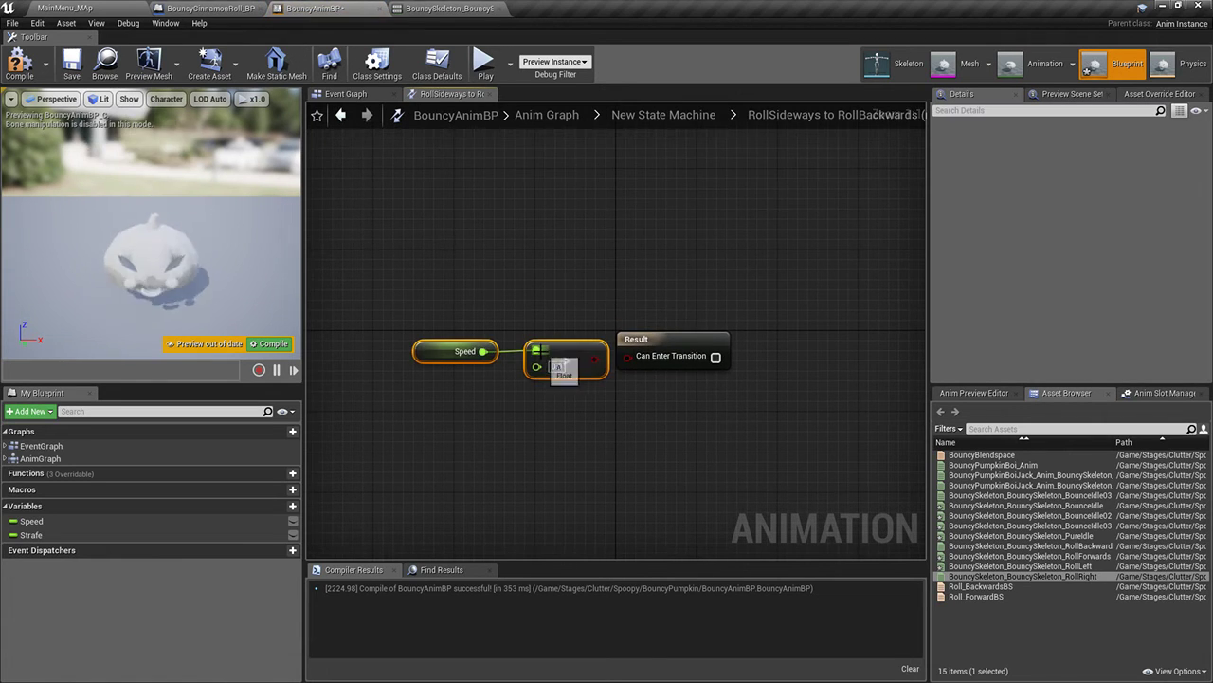
pyautogui.moveTo(483, 351); pyautogui.dragTo(550, 348)
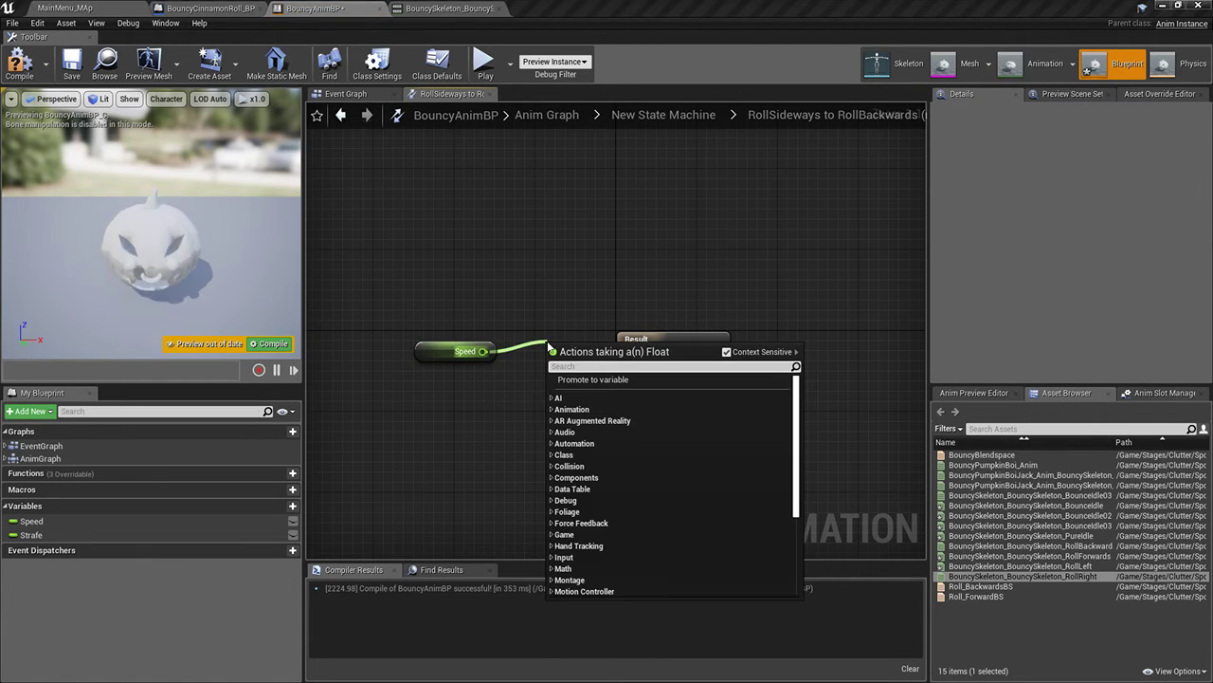
pyautogui.write('<')
pyautogui.press('Return')
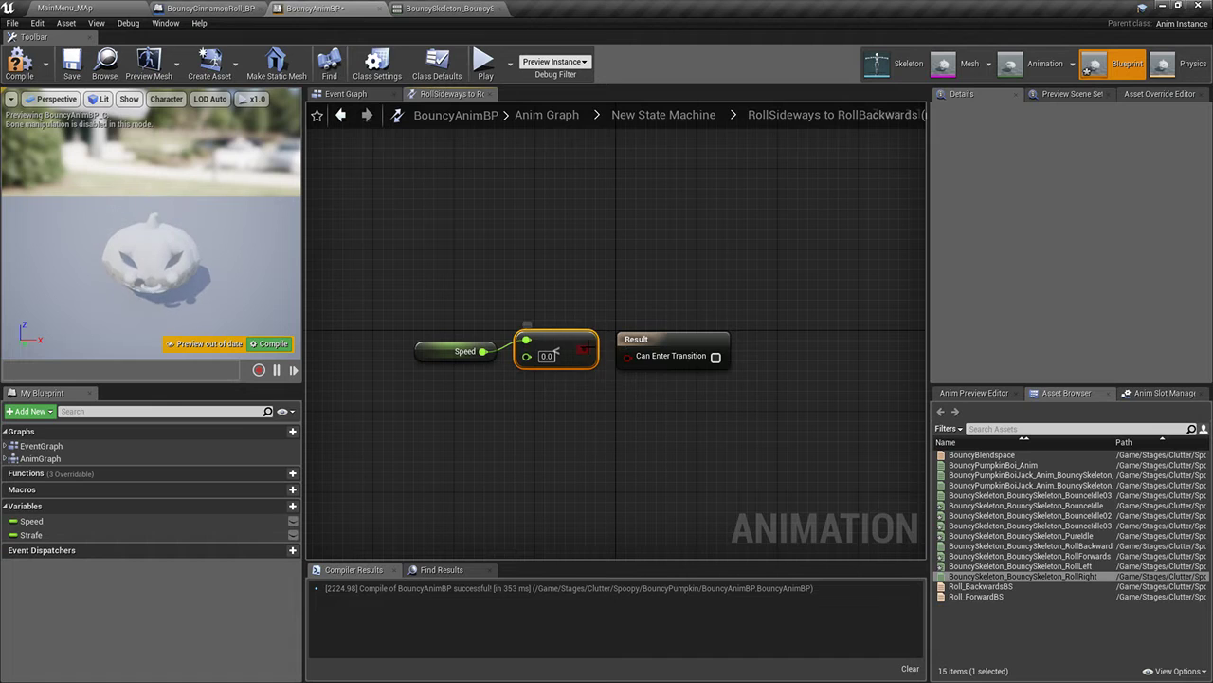
pyautogui.click(71, 67)
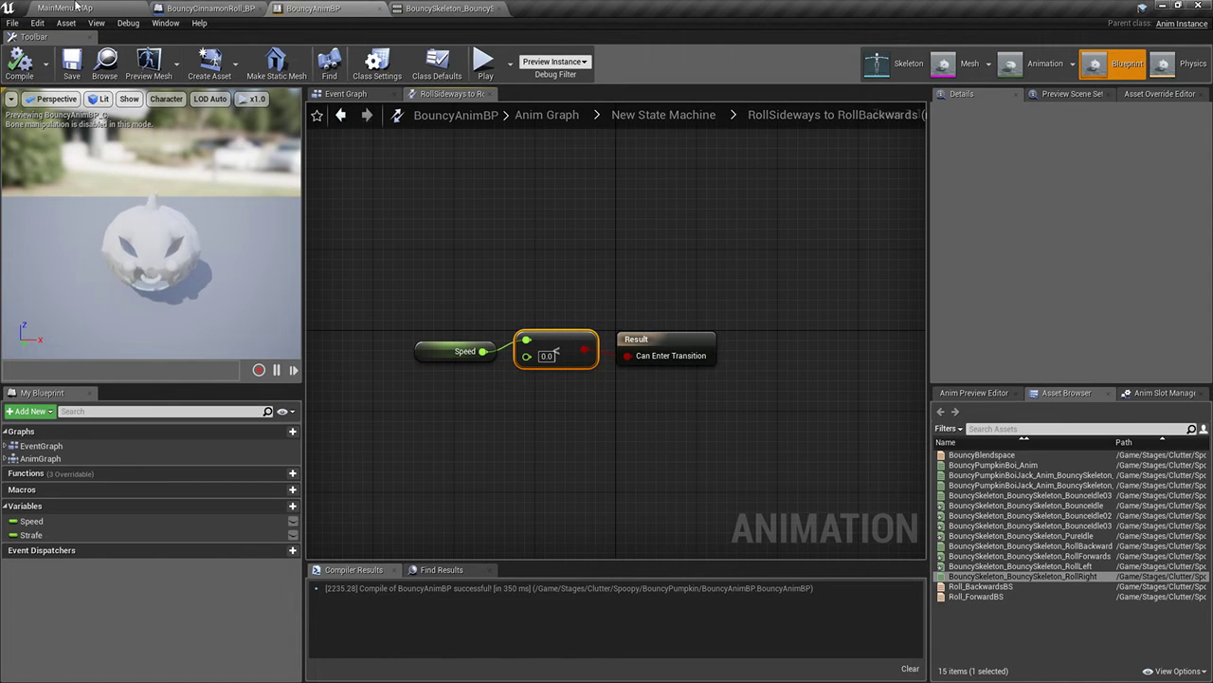
pyautogui.click(398, 97)
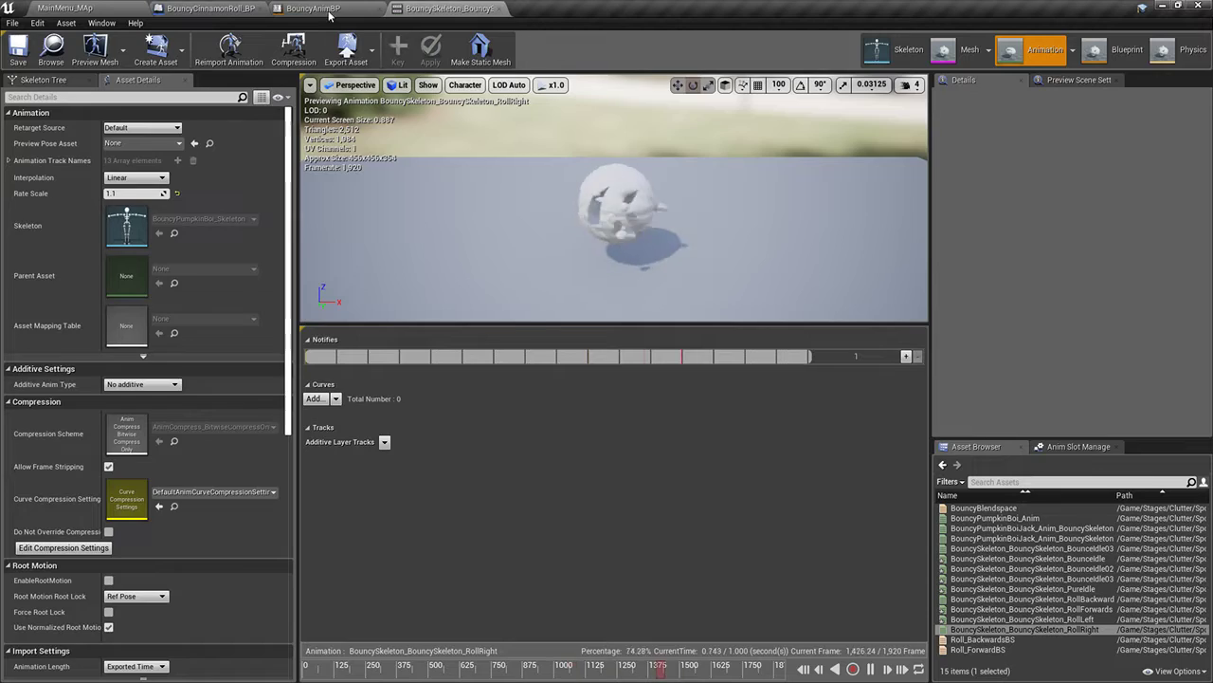
# In the BouncyAnimBP state machine, set the priority order of the RollSideways-to-Idle transition to 2, and compile and save the blueprint
pyautogui.click(328, 11)
pyautogui.click(664, 115)
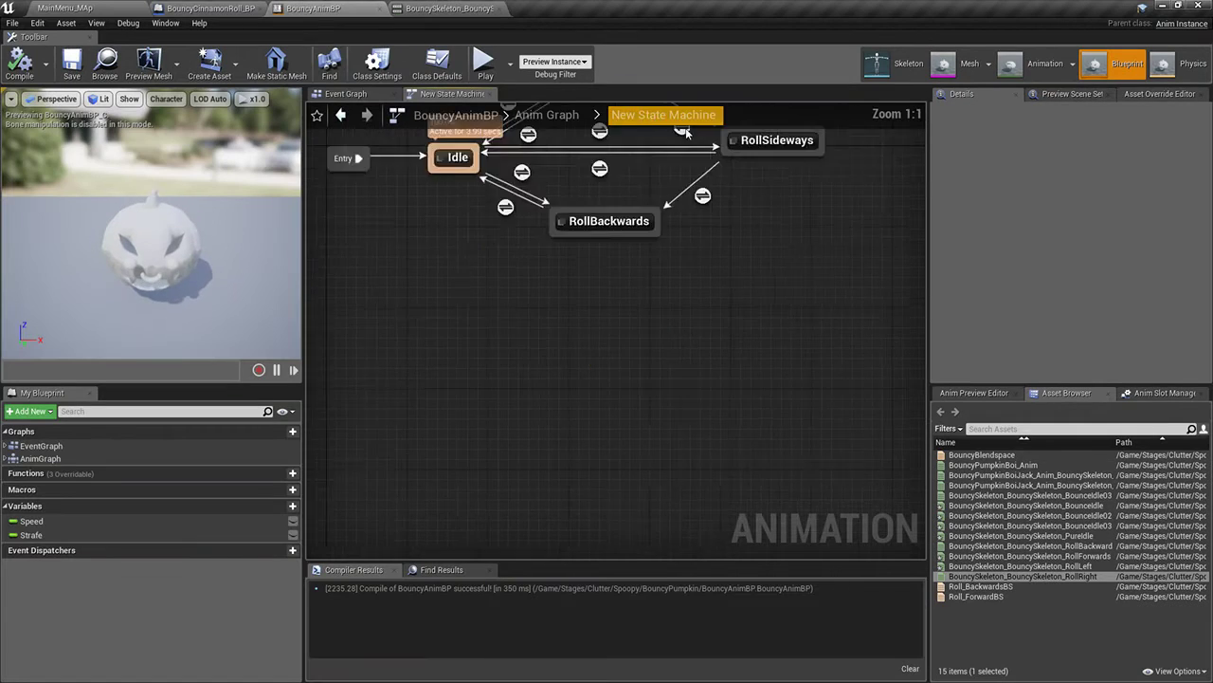
pyautogui.moveTo(621, 187); pyautogui.dragTo(712, 385, button='right')
pyautogui.click(692, 365)
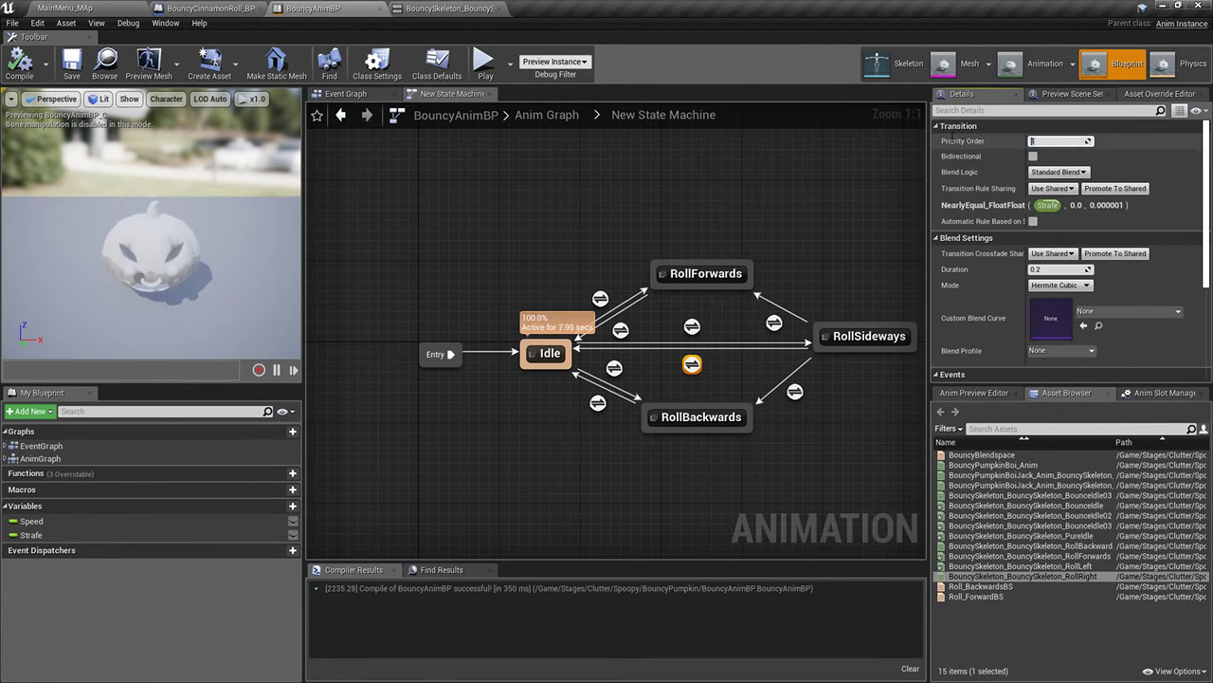
pyautogui.write('223')
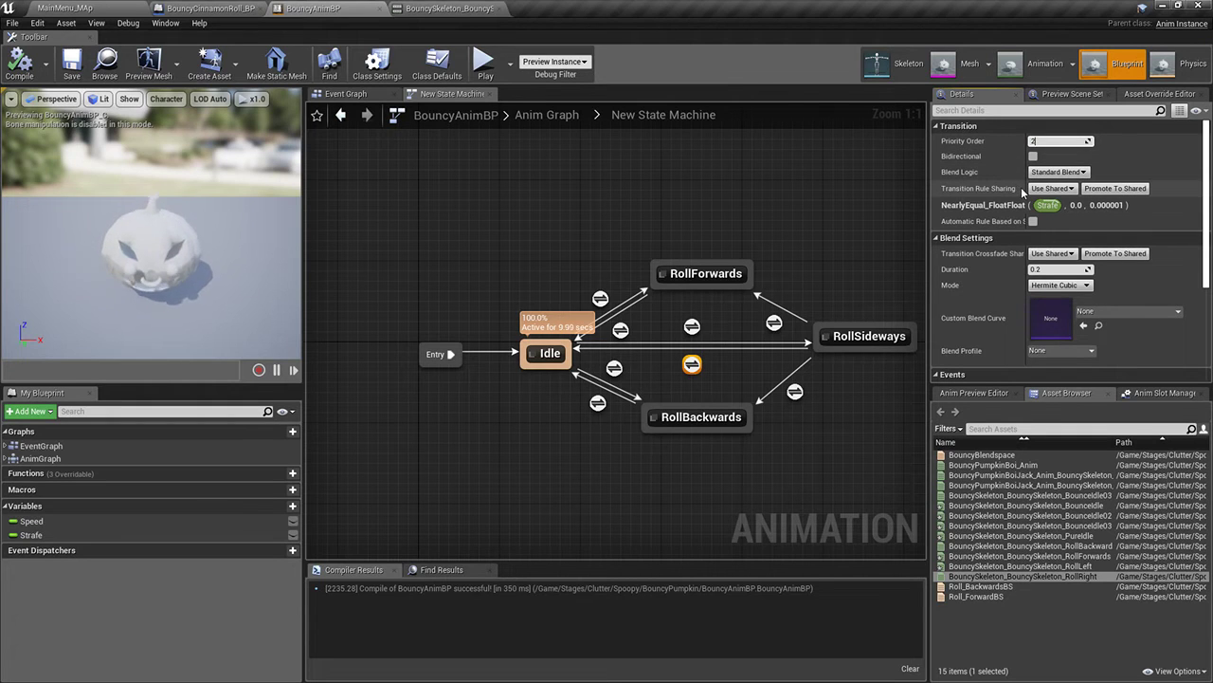
pyautogui.press('Return')
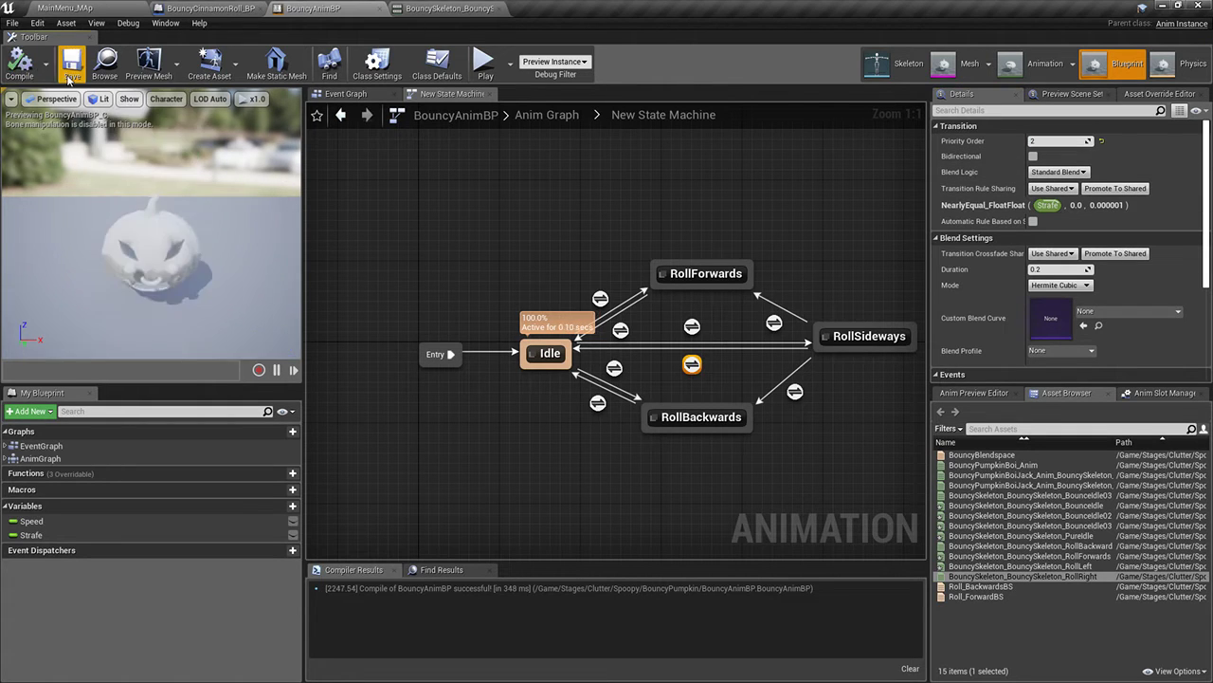
# Play-test the MainMenu_MAp level to check the cinnamon roll's rolling animations, and stop the session
pyautogui.click(140, 8)
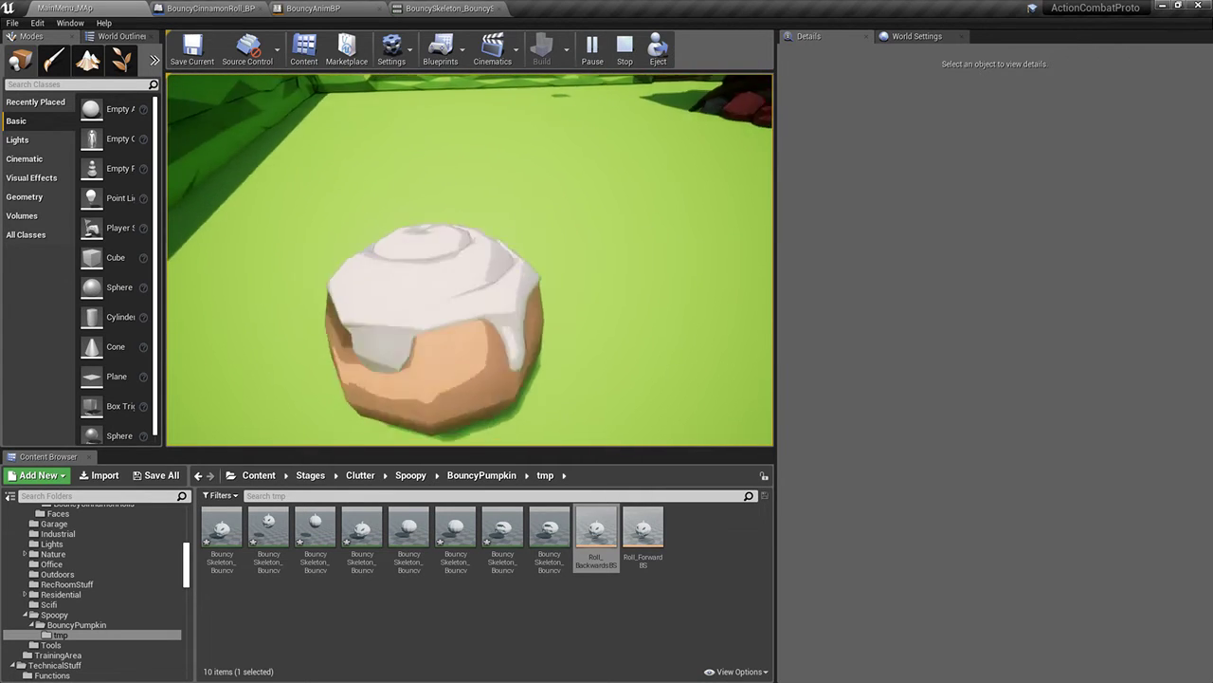
pyautogui.press('Escape')
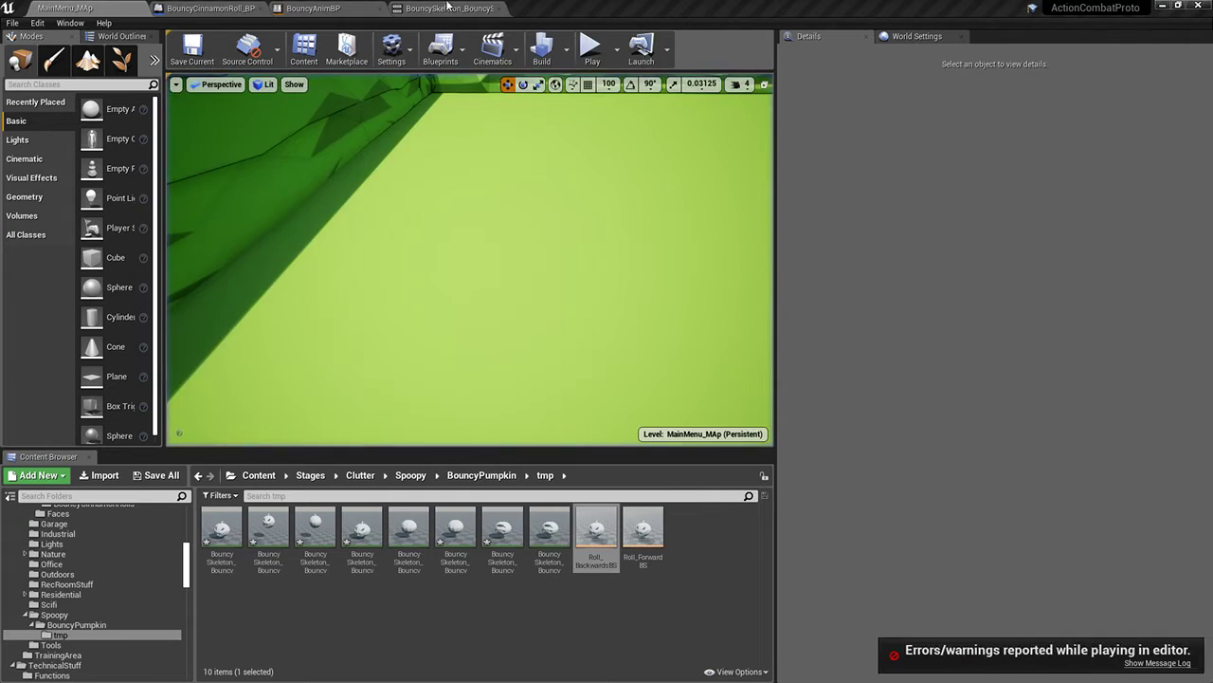
# Open the RollSideways state in BouncyAnimBP and line up the Strafe, division and RollRight player nodes beside the output pose
pyautogui.click(446, 8)
pyautogui.click(369, 6)
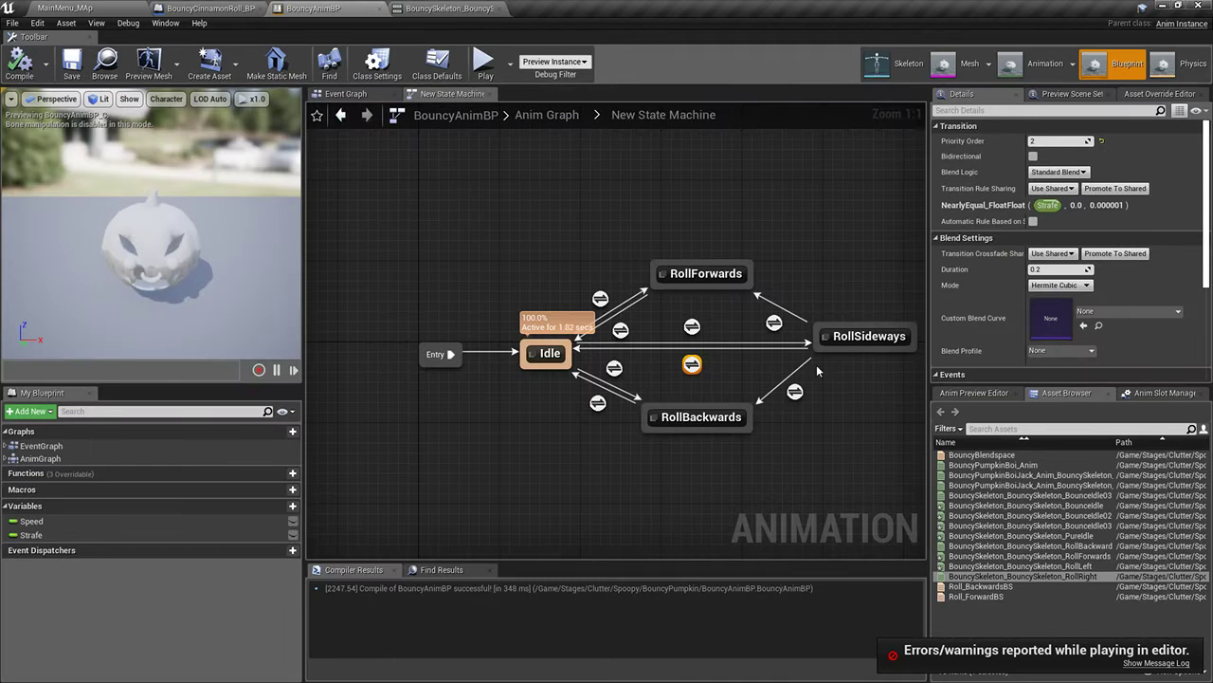
pyautogui.moveTo(817, 370); pyautogui.dragTo(691, 361, button='right')
pyautogui.click(739, 338)
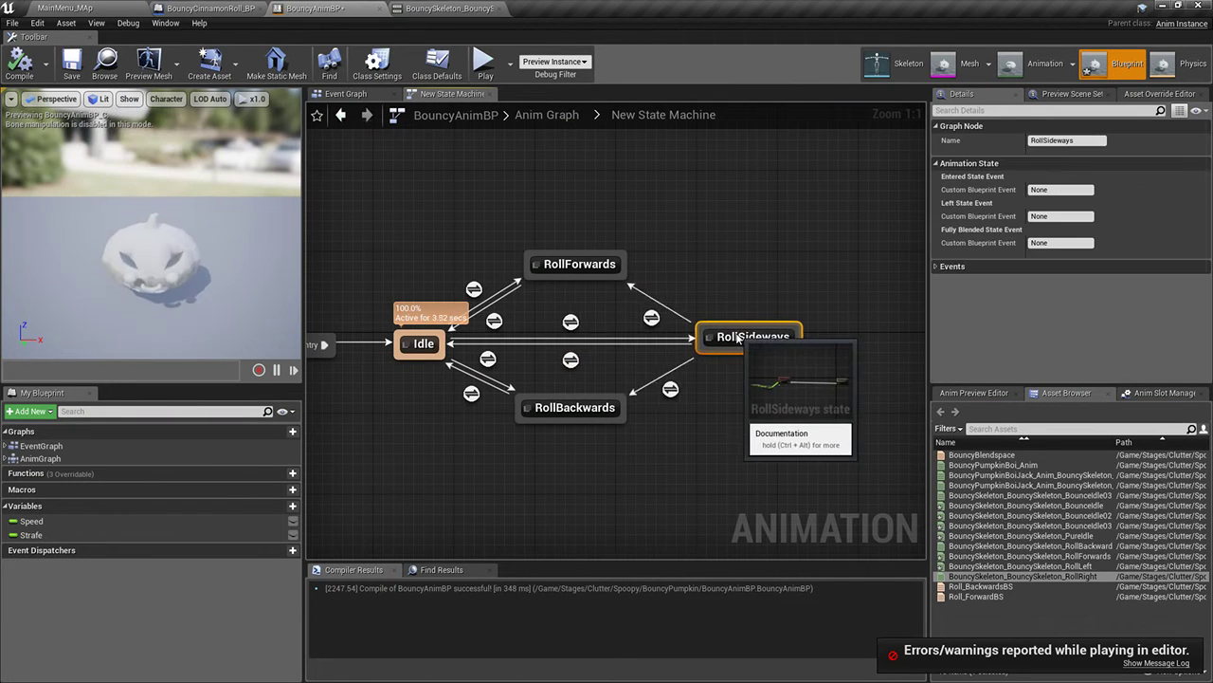
pyautogui.doubleClick(735, 335)
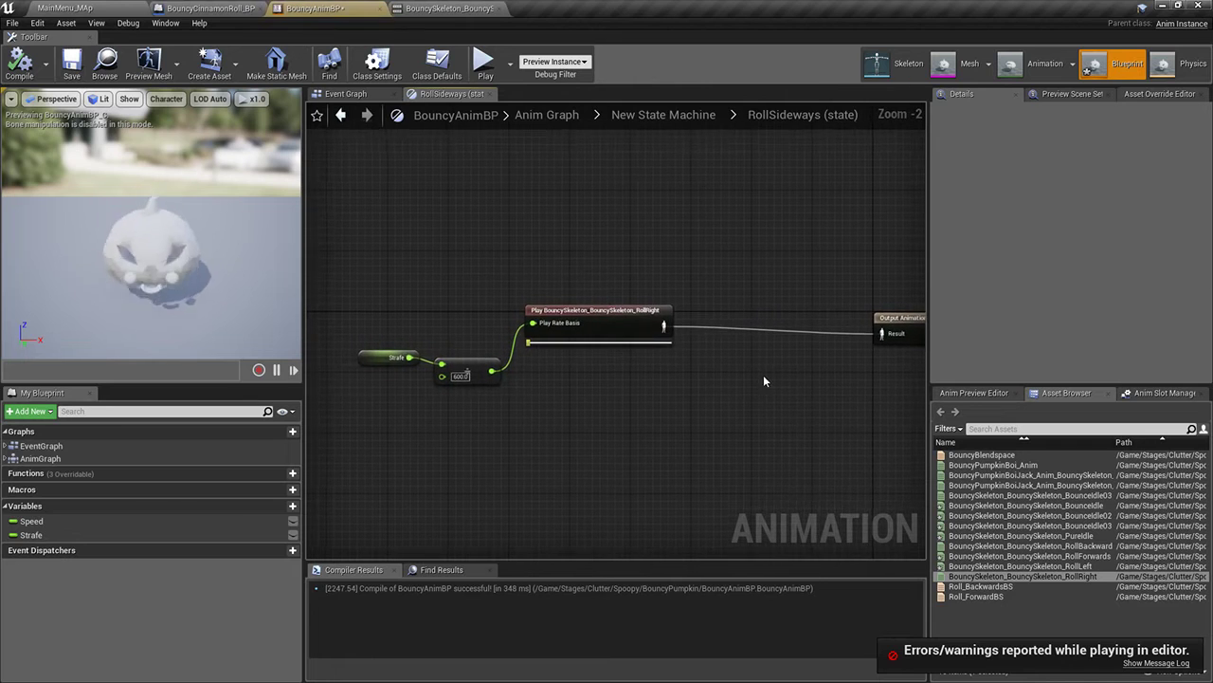
pyautogui.rightClick(763, 376)
pyautogui.moveTo(387, 275); pyautogui.dragTo(579, 387)
pyautogui.moveTo(591, 316); pyautogui.dragTo(737, 339)
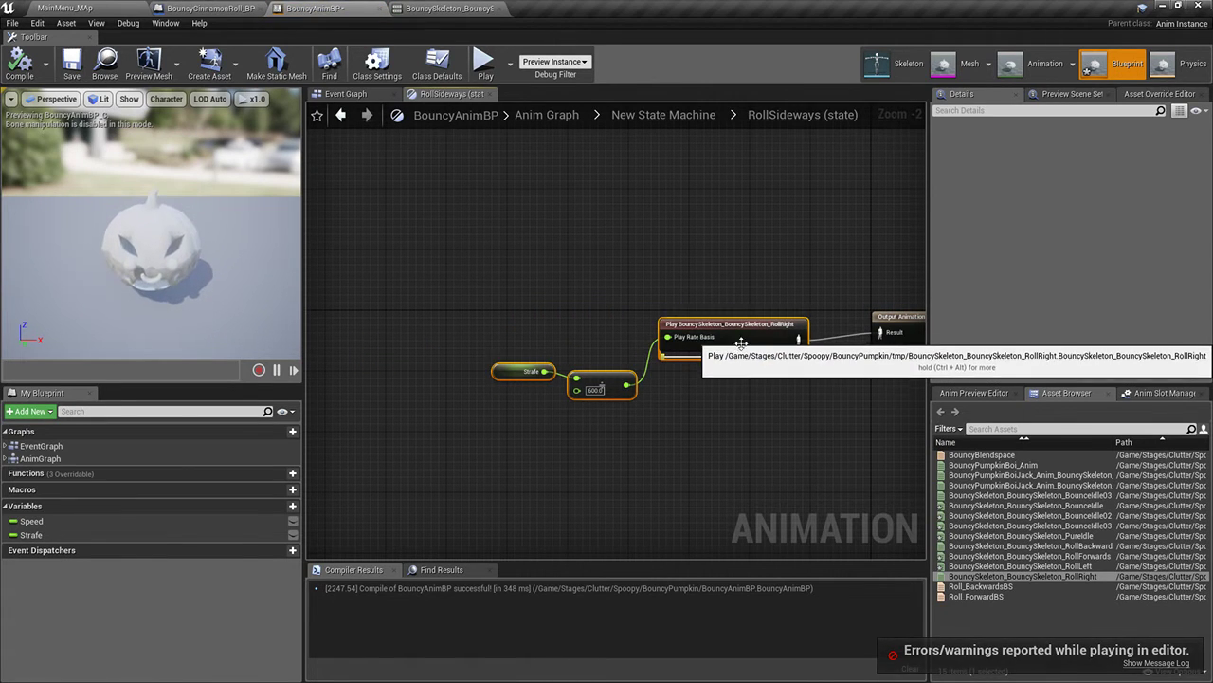
pyautogui.click(696, 393)
pyautogui.moveTo(621, 378); pyautogui.dragTo(617, 324)
pyautogui.moveTo(494, 371); pyautogui.dragTo(456, 332)
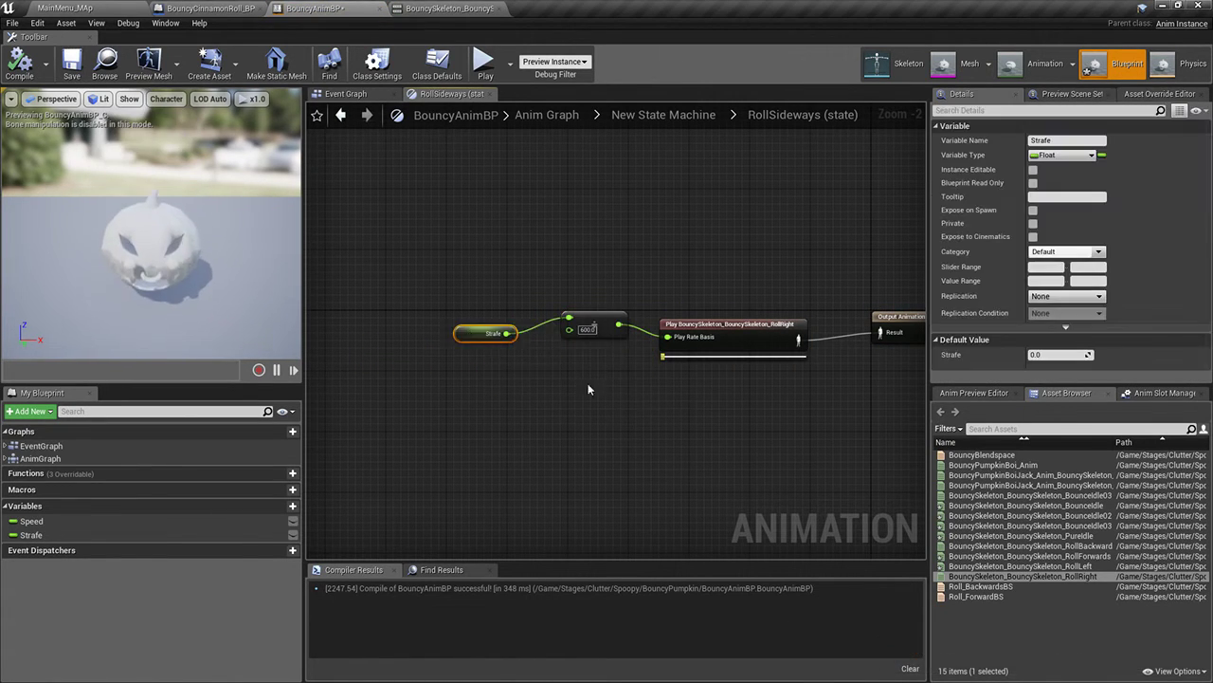
pyautogui.click(588, 383)
# Try wiring Strafe directly into the RollRight player's Play Rate Basis, bypassing the division by 600, and compile and save
pyautogui.click(739, 339)
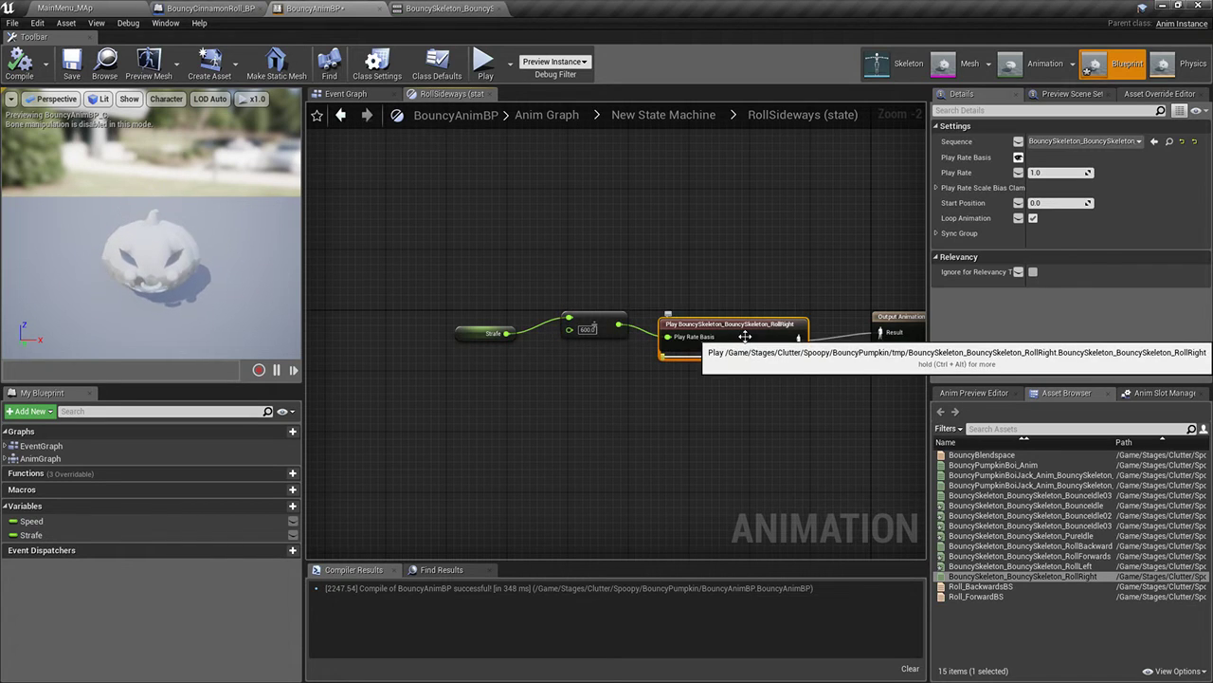
pyautogui.moveTo(792, 424); pyautogui.dragTo(704, 390, button='right')
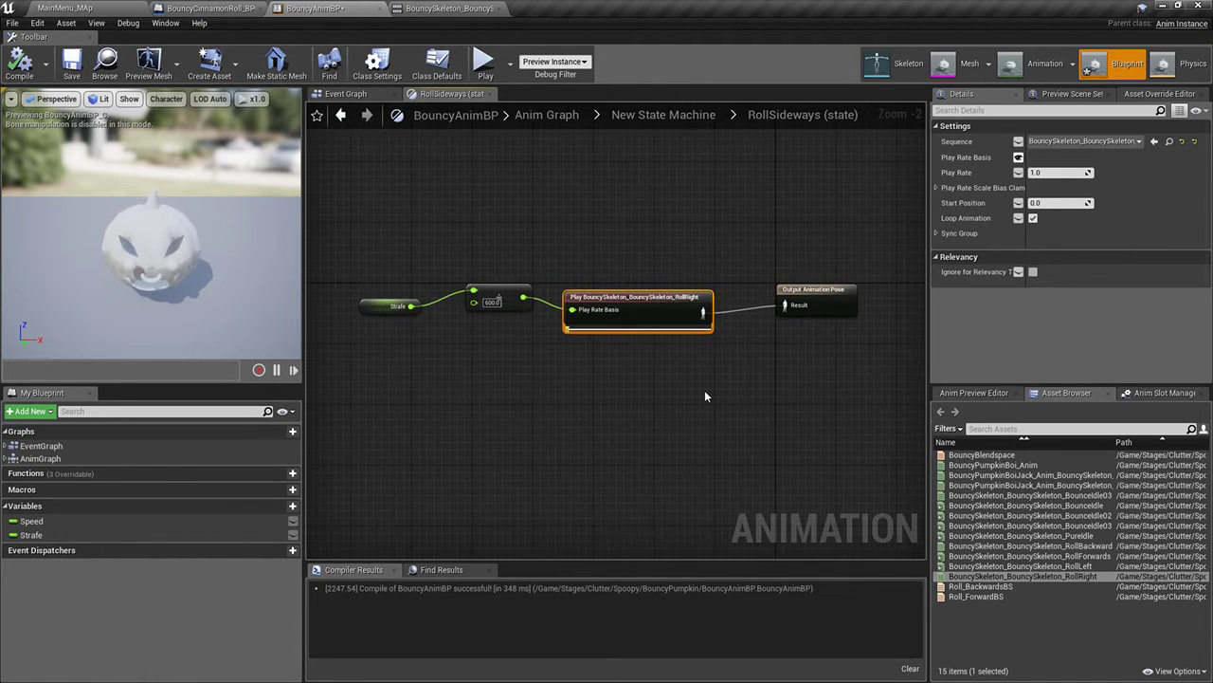
pyautogui.click(936, 188)
pyautogui.click(936, 188)
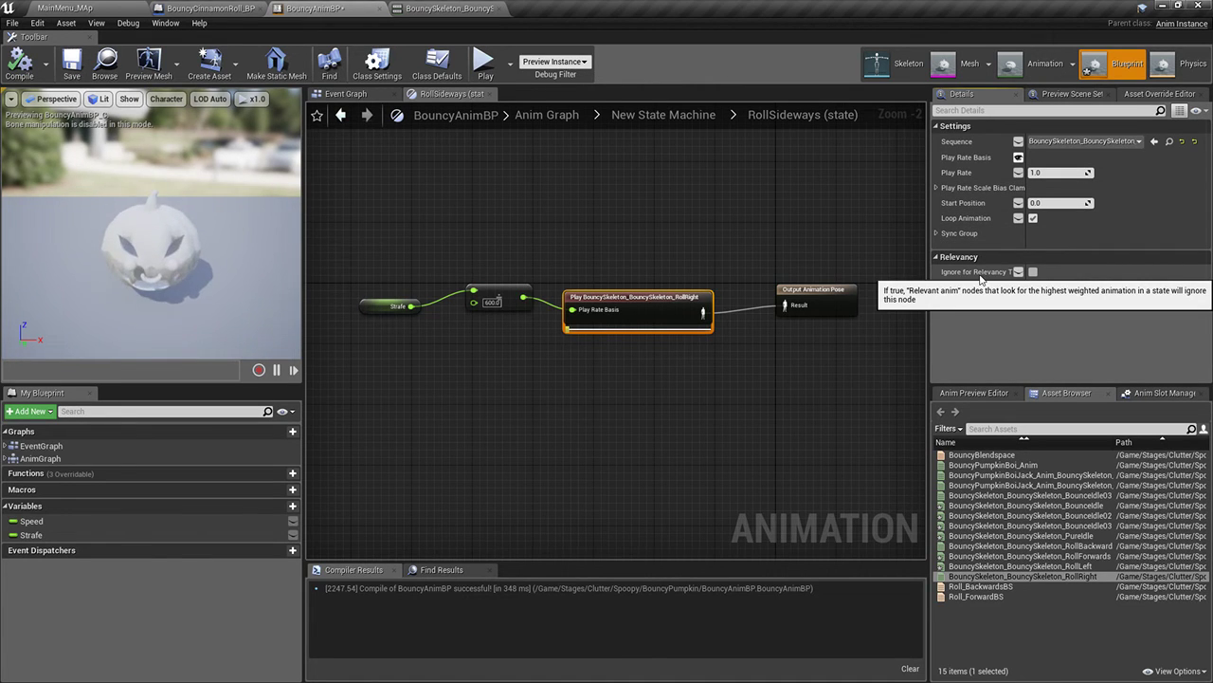
pyautogui.moveTo(688, 378); pyautogui.dragTo(715, 392, button='right')
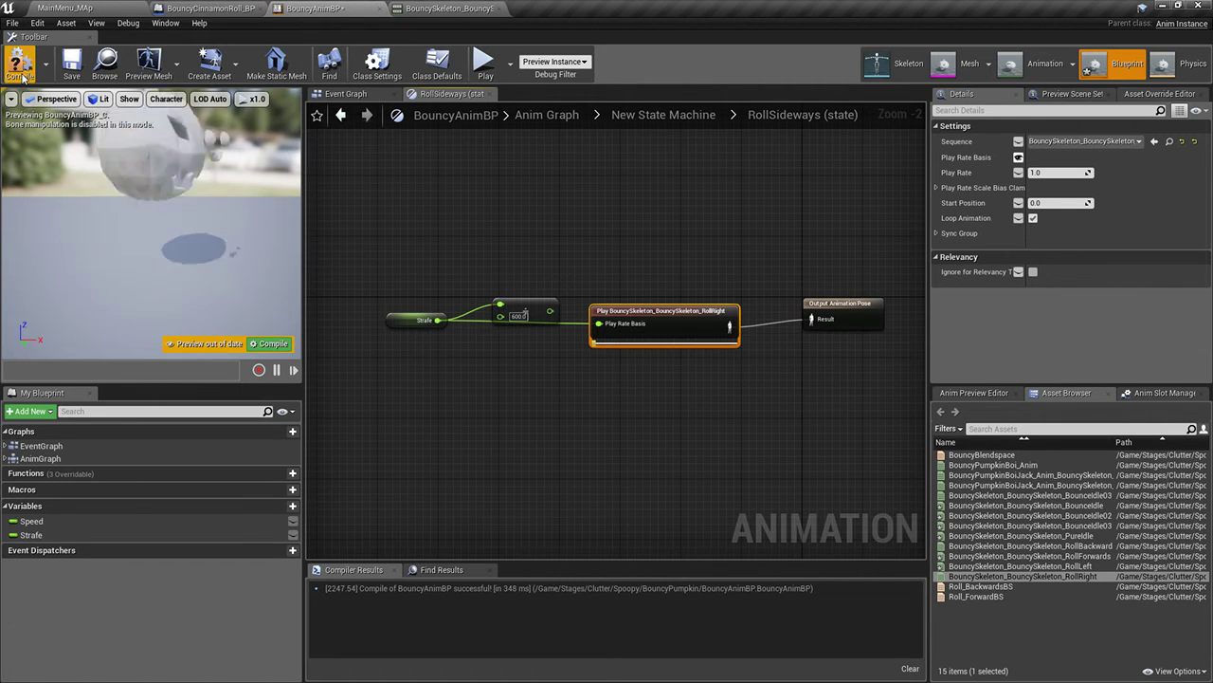
pyautogui.click(71, 65)
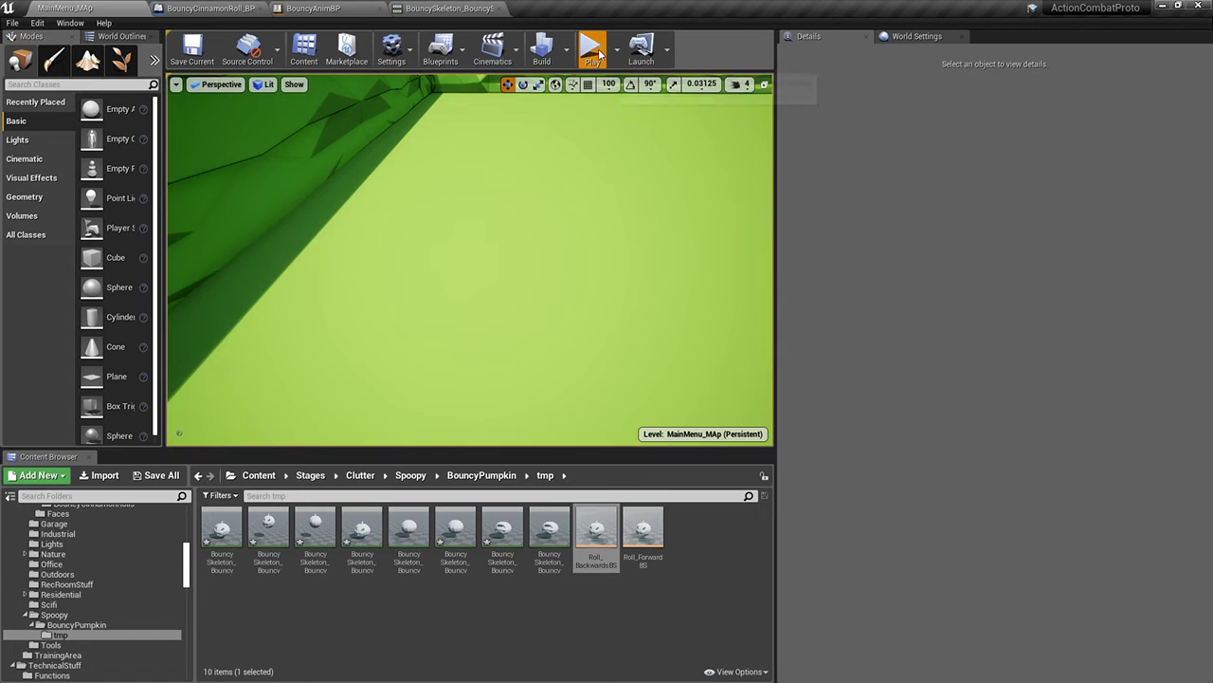
# Play-test the level by moving the cinnamon roll forwards, backwards and sideways and jumping to check its animations, and stop the session
pyautogui.click(599, 54)
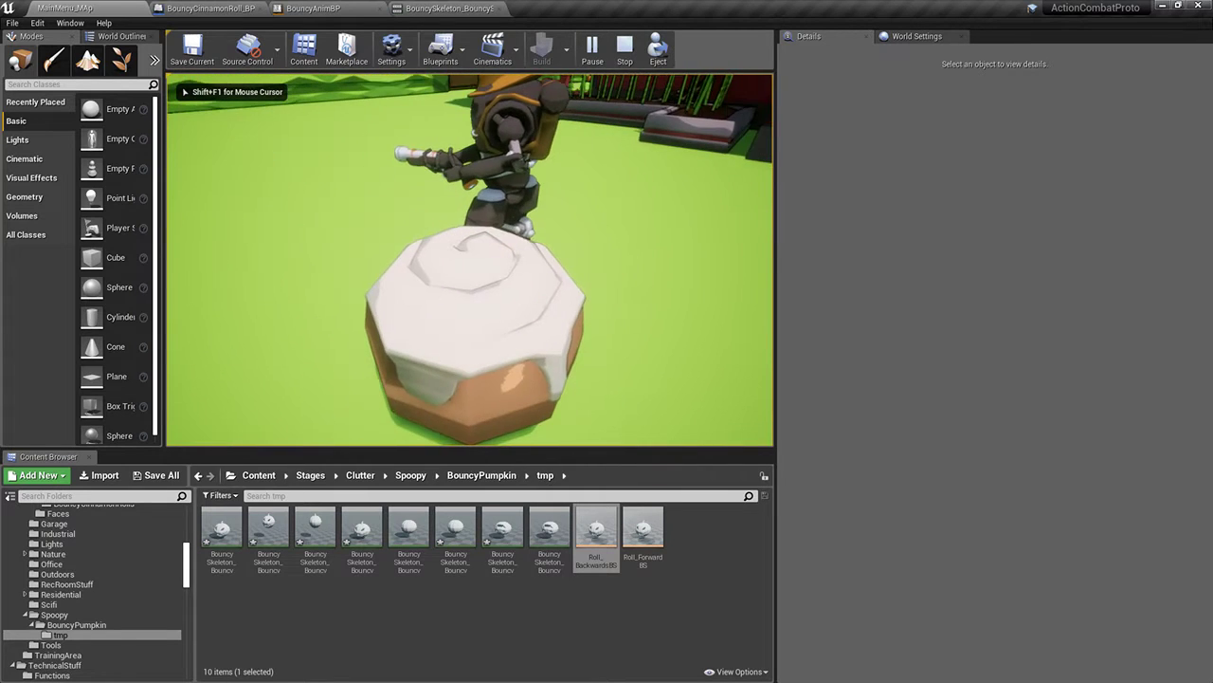
pyautogui.press('s')
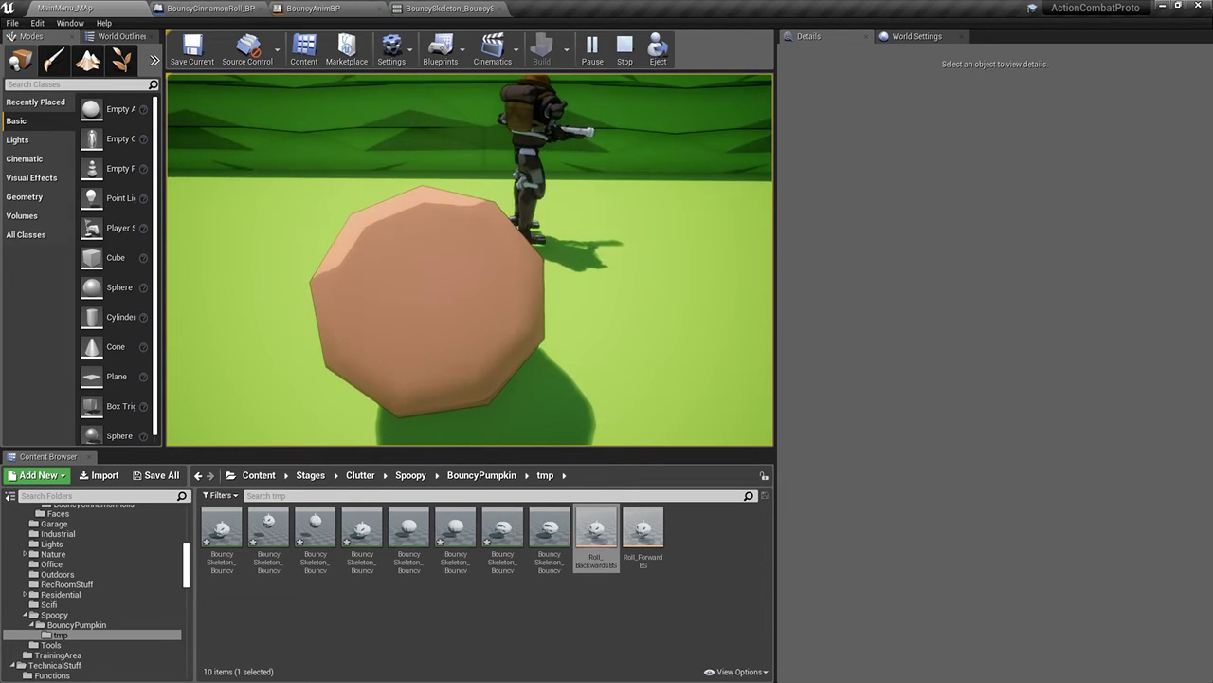
pyautogui.press('w')
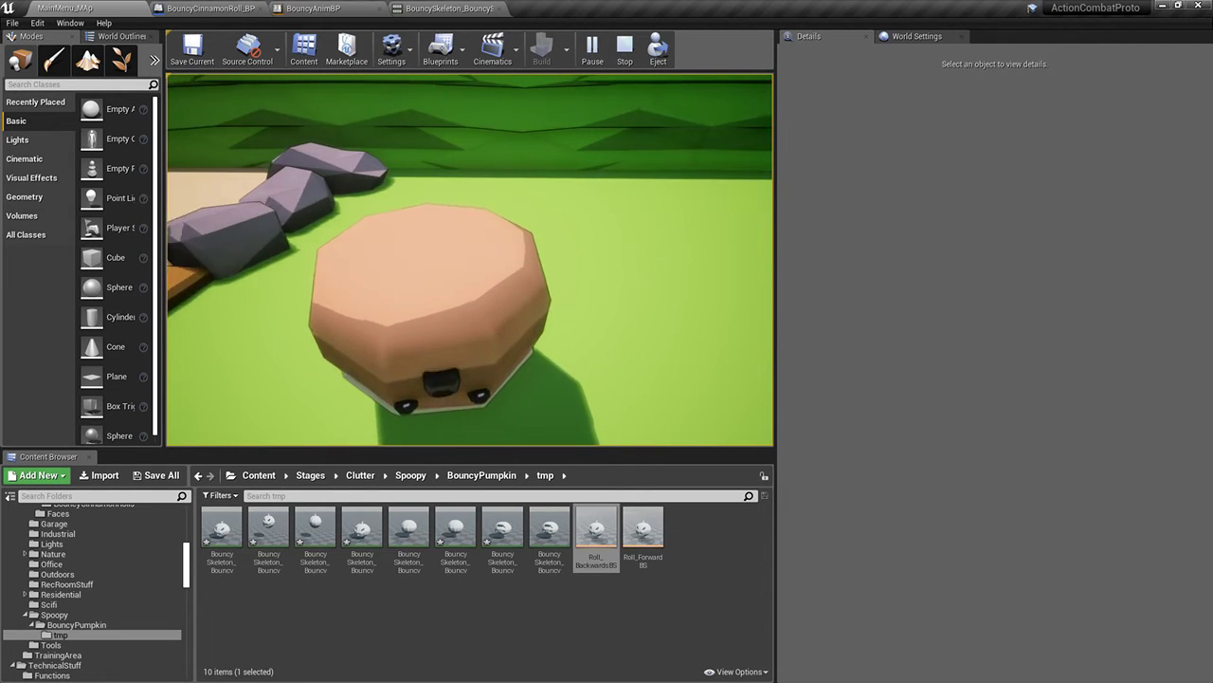
pyautogui.press('a')
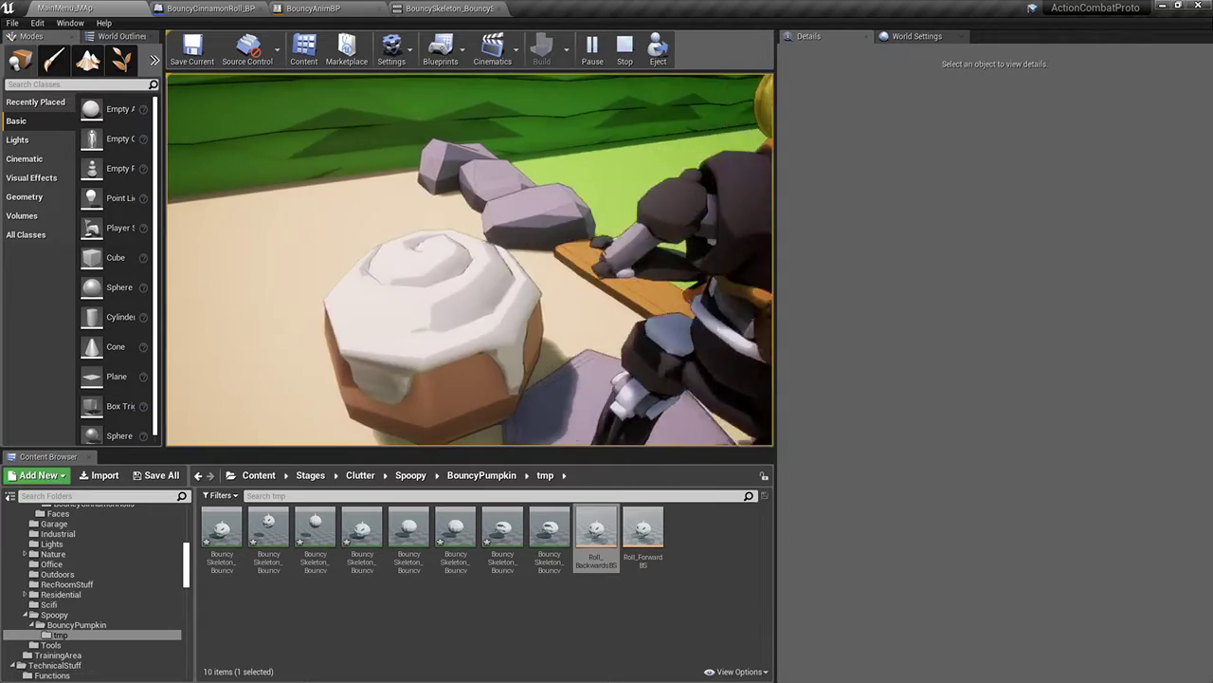
pyautogui.press('s')
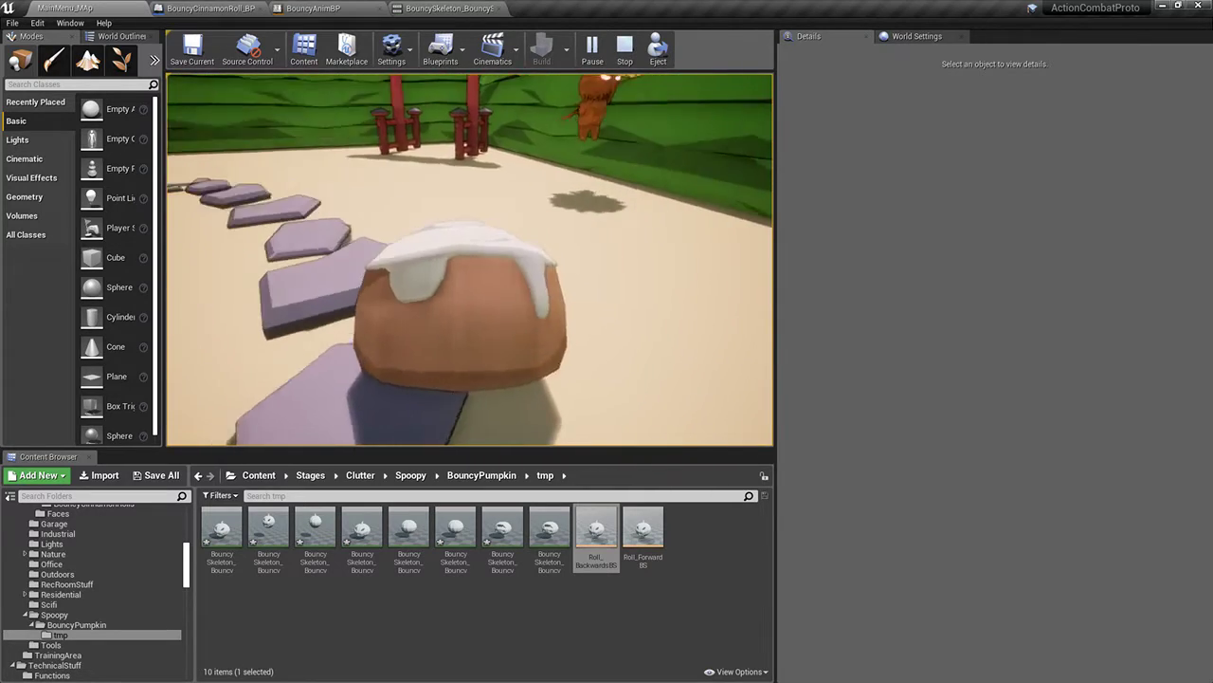
pyautogui.press('space')
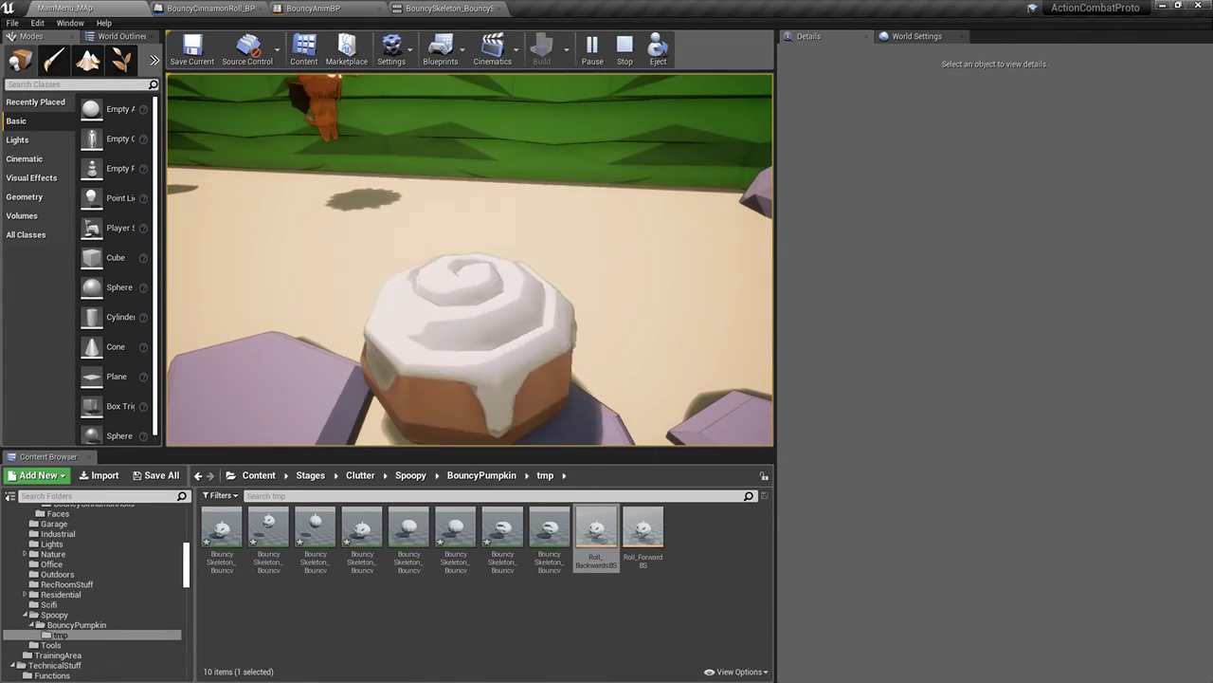
pyautogui.press('w')
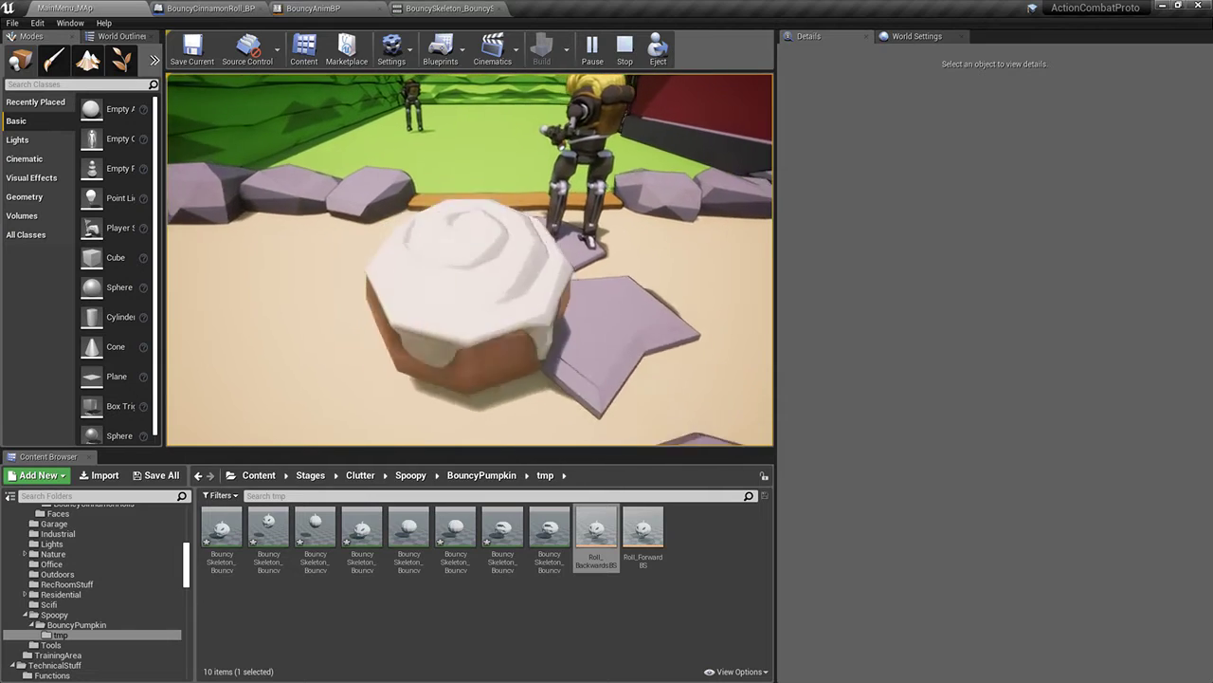
pyautogui.press('w')
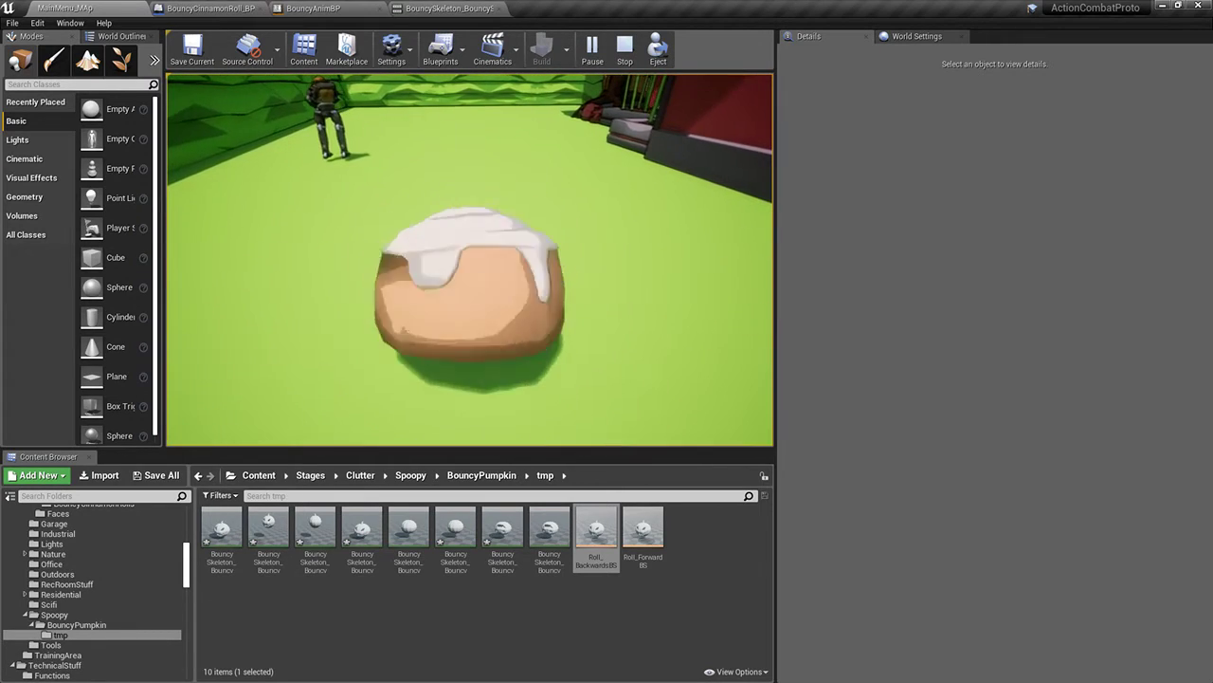
pyautogui.press('w')
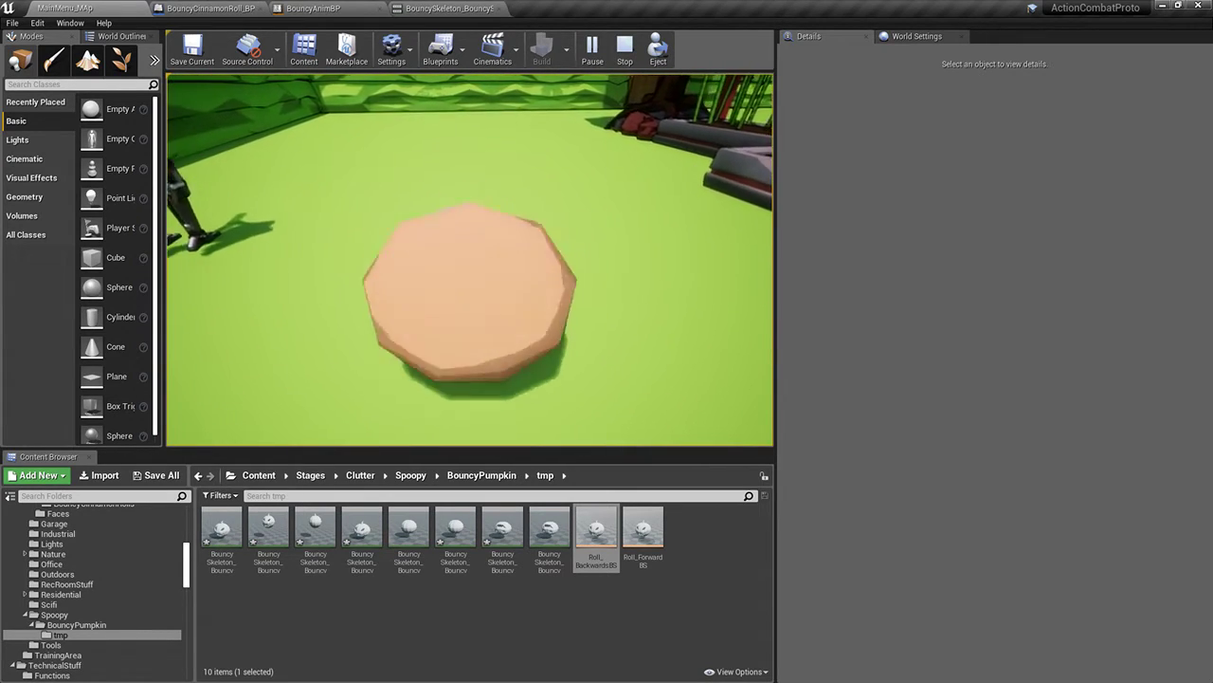
pyautogui.press('w')
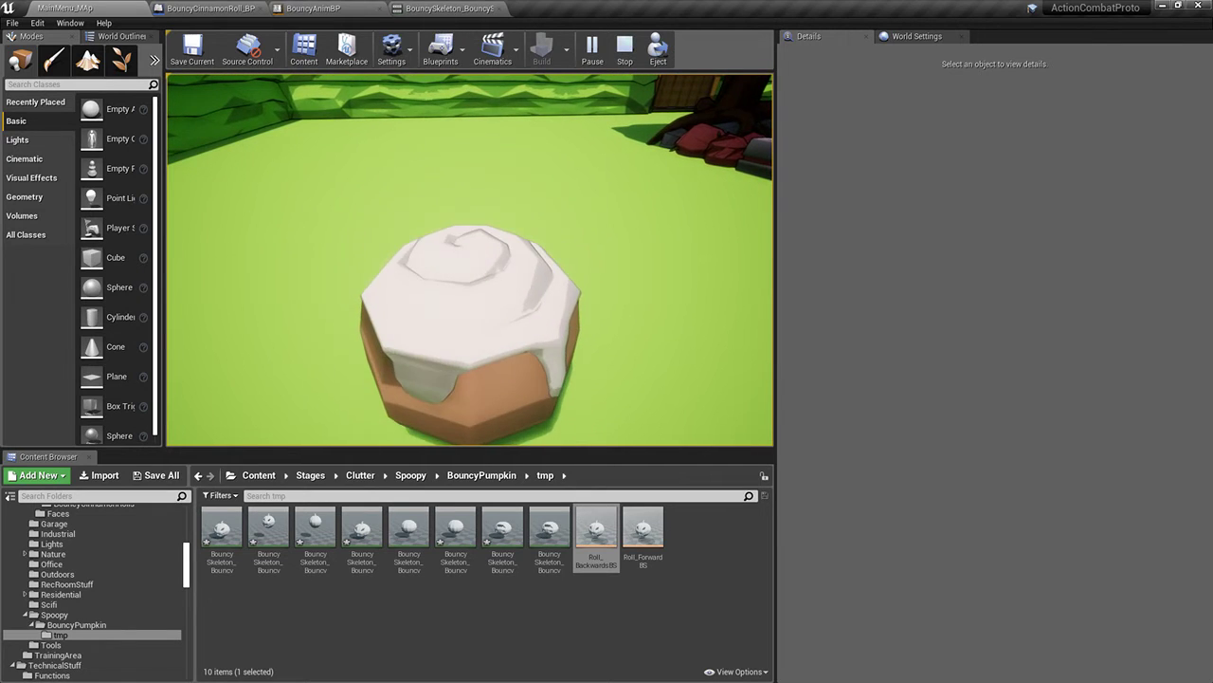
pyautogui.press('Escape')
# Restore the link from the division by 600 to the RollRight player's Play Rate Basis in BouncyAnimBP and recompile
pyautogui.click(451, 7)
pyautogui.click(360, 7)
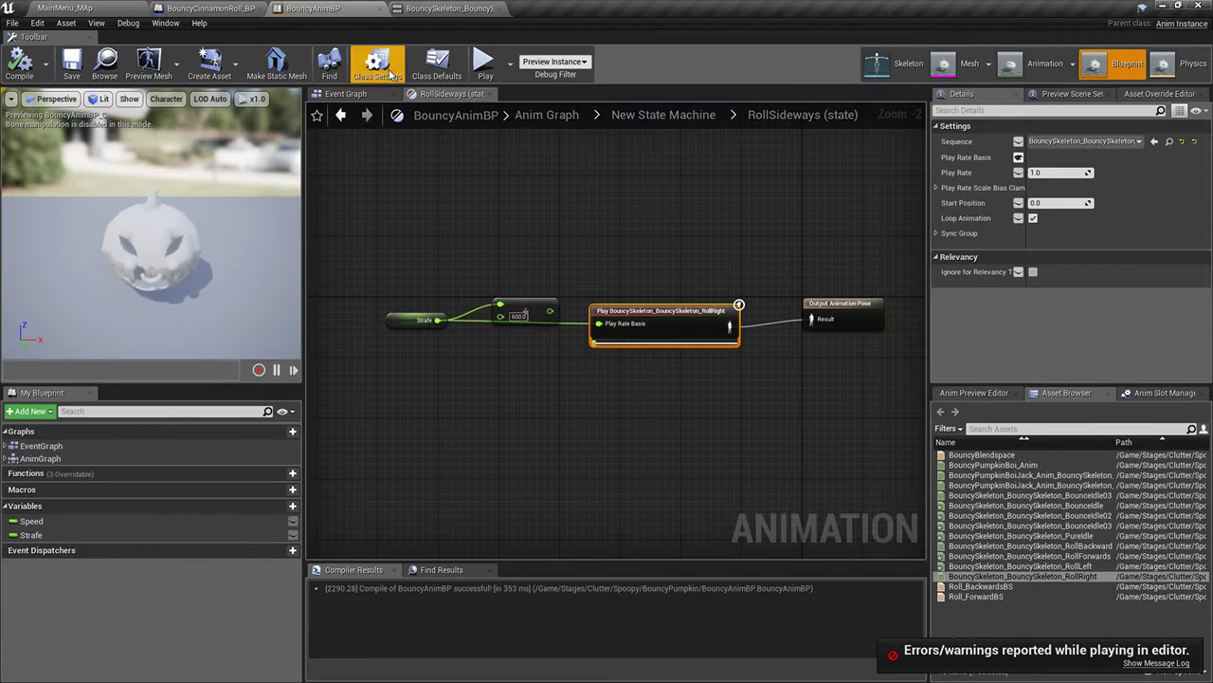
pyautogui.click(168, 8)
pyautogui.click(441, 93)
pyautogui.click(403, 6)
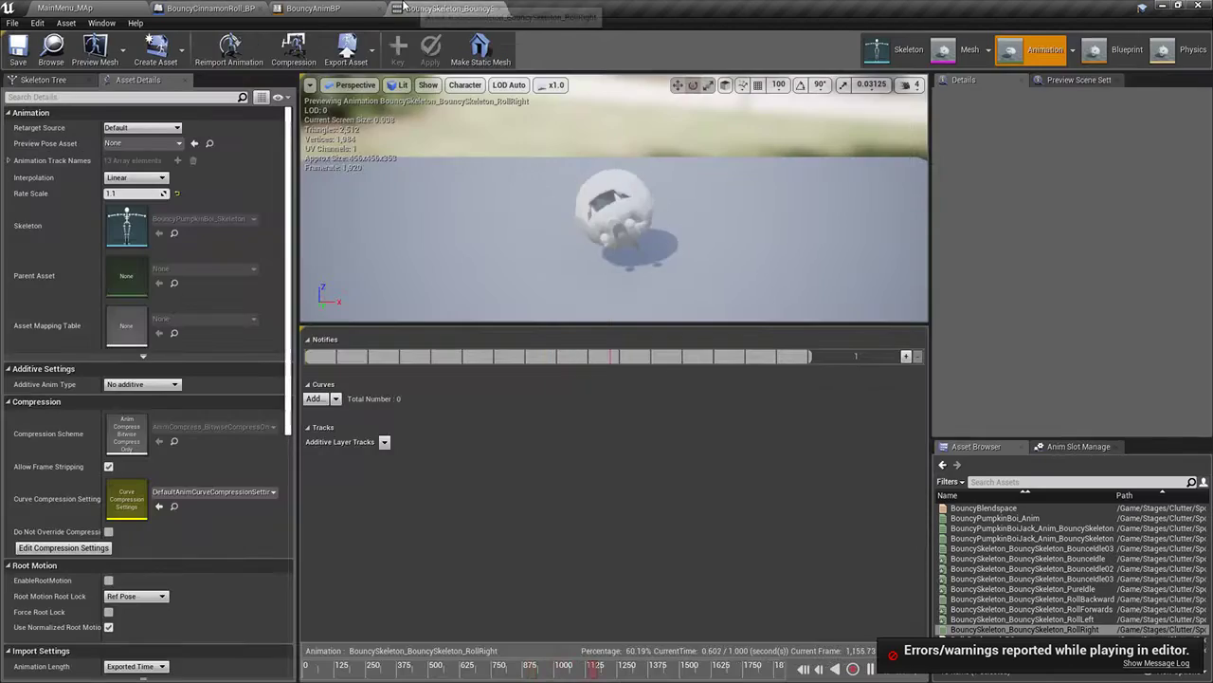
pyautogui.click(313, 7)
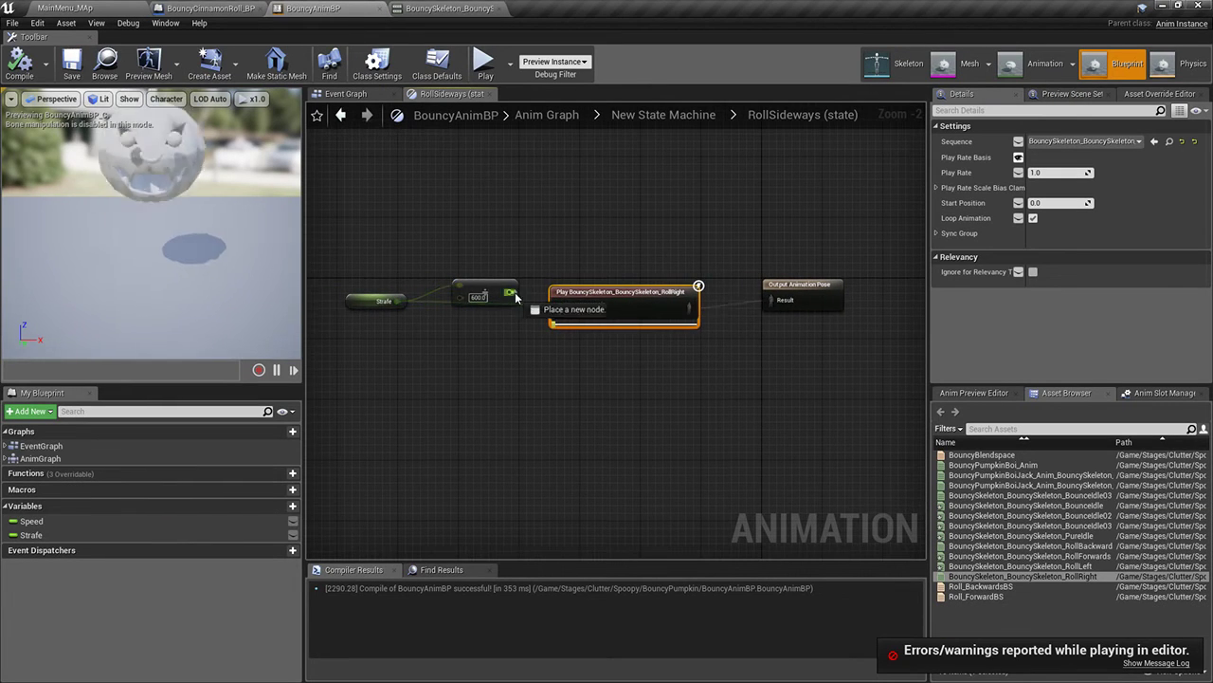
pyautogui.moveTo(516, 298); pyautogui.dragTo(561, 304)
pyautogui.click(19, 64)
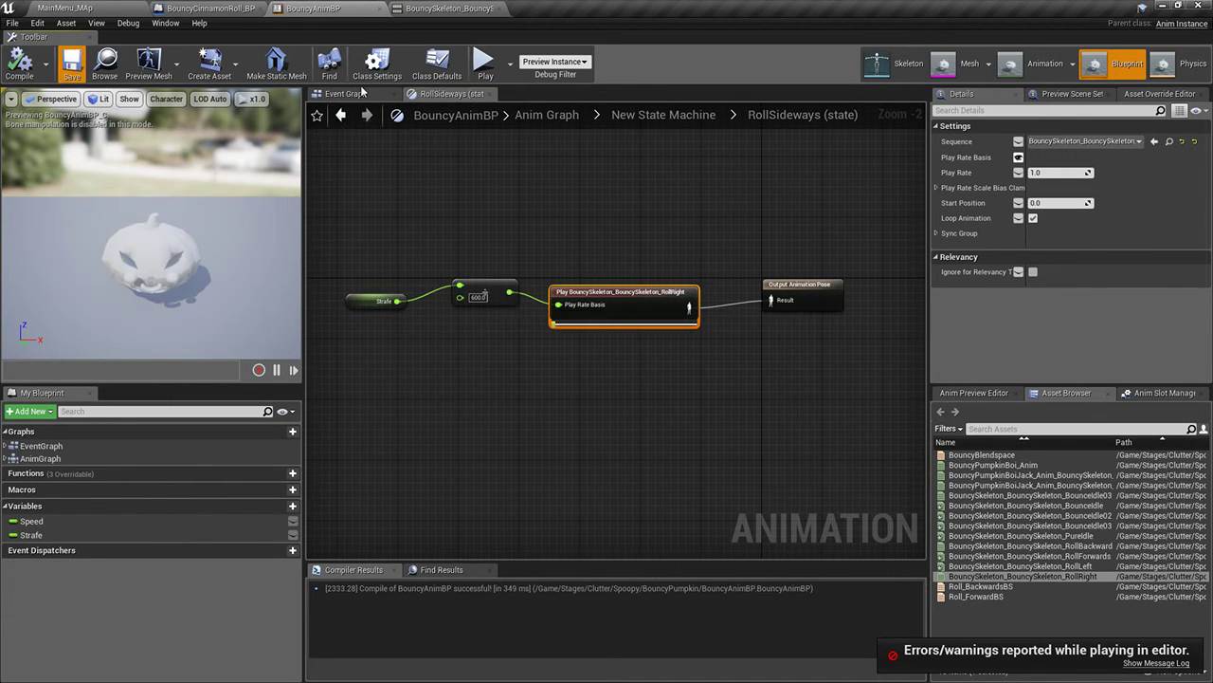
# Add a transition from RollForwards to RollSideways in the state machine and open its rule graph
pyautogui.click(664, 114)
pyautogui.moveTo(611, 262); pyautogui.dragTo(684, 317)
pyautogui.doubleClick(651, 271)
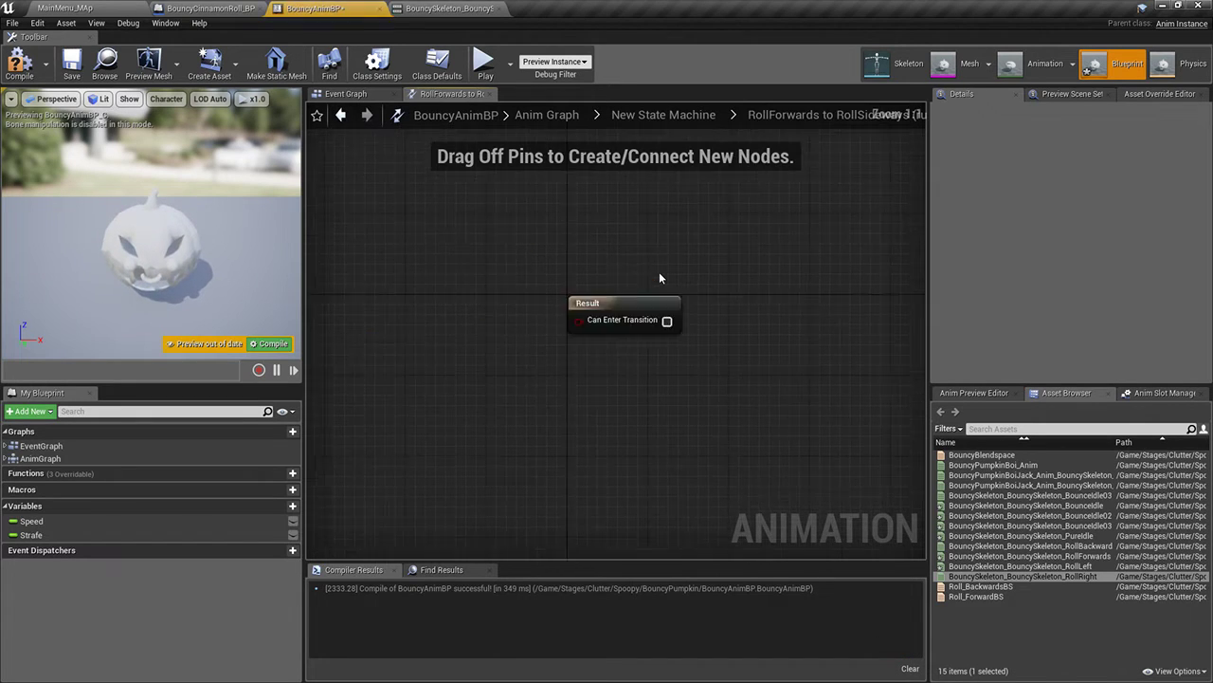
# Add a getter for the Speed variable to the transition rule and connect it to input A of a Nearly Equal (float) node
pyautogui.moveTo(32, 520); pyautogui.dragTo(520, 361)
pyautogui.click(433, 367)
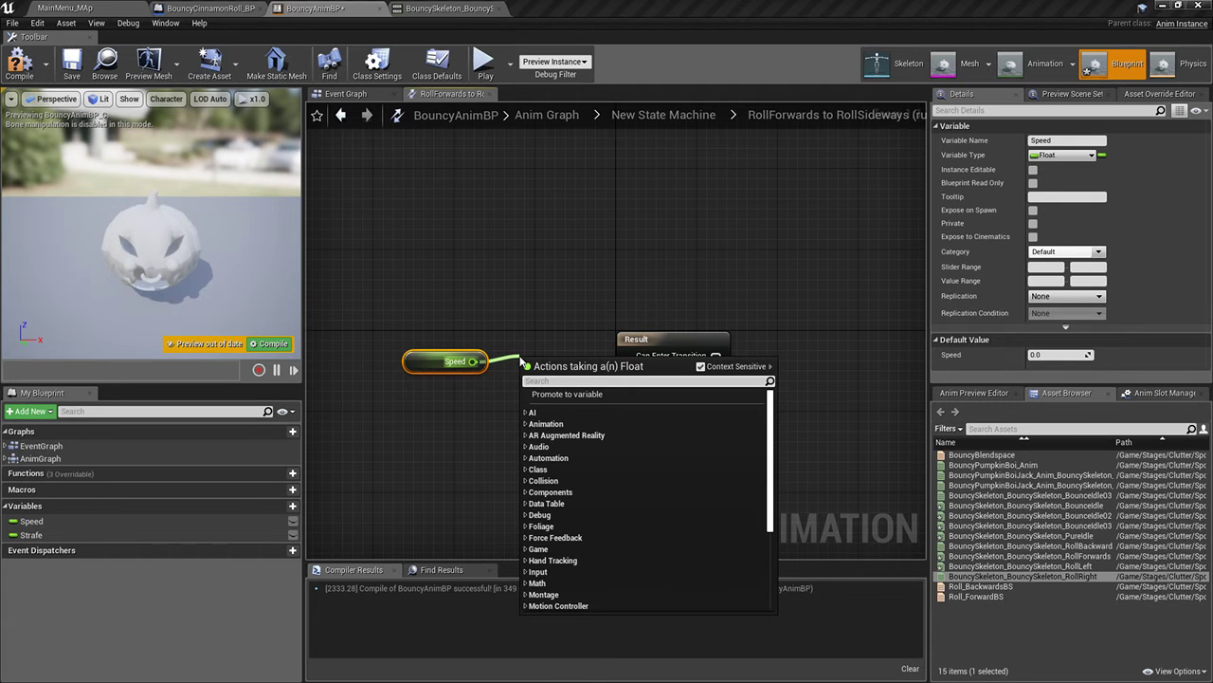
pyautogui.write('Nearly er')
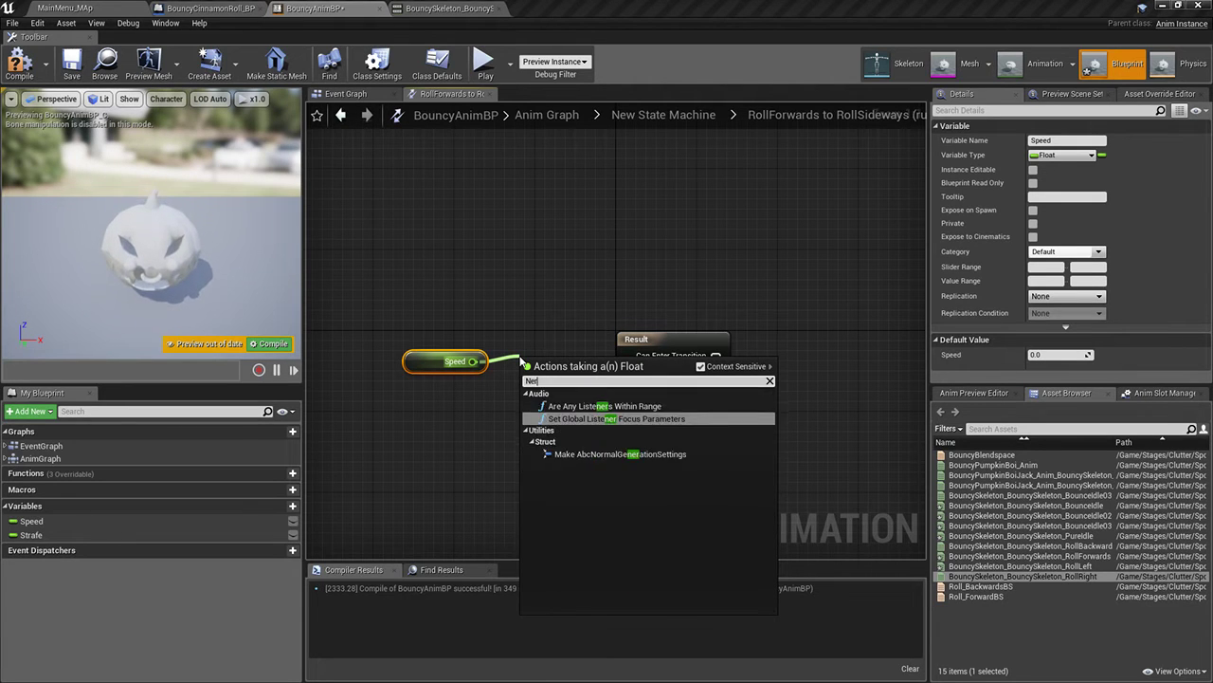
pyautogui.press('BackSpace')
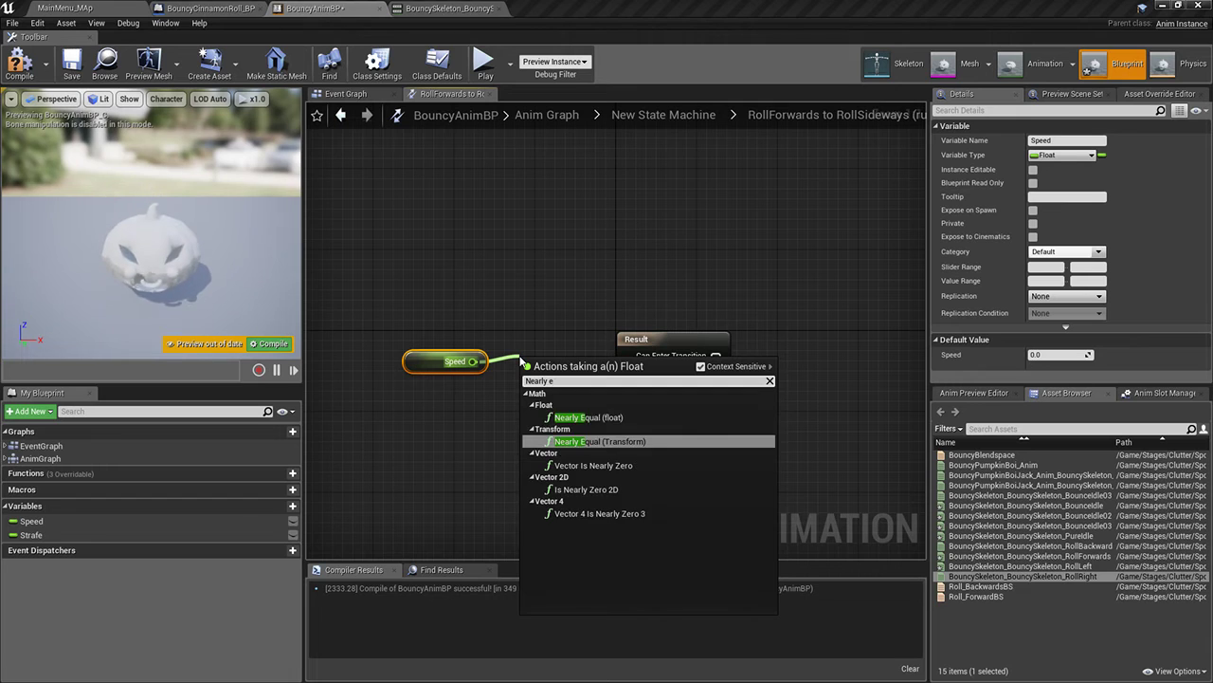
pyautogui.press('Up')
pyautogui.press('Return')
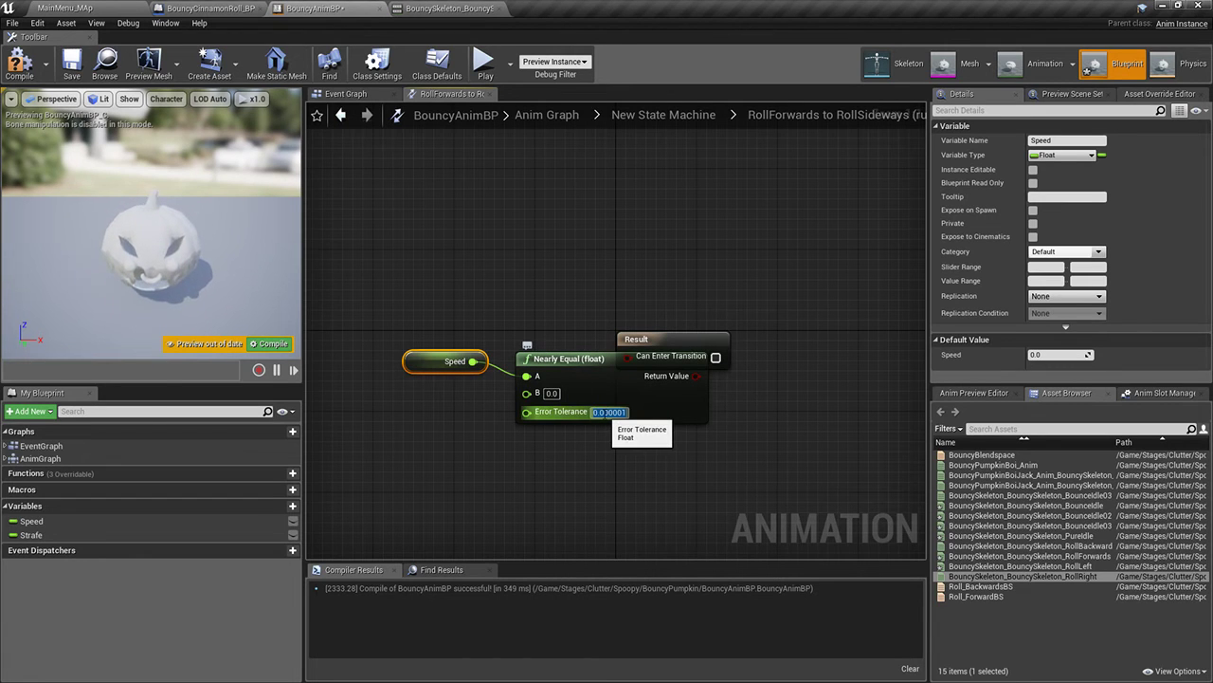
# Set the Nearly Equal node's Error Tolerance to 10 and connect its Return Value to the Can Enter Transition input
pyautogui.write('10')
pyautogui.press('Return')
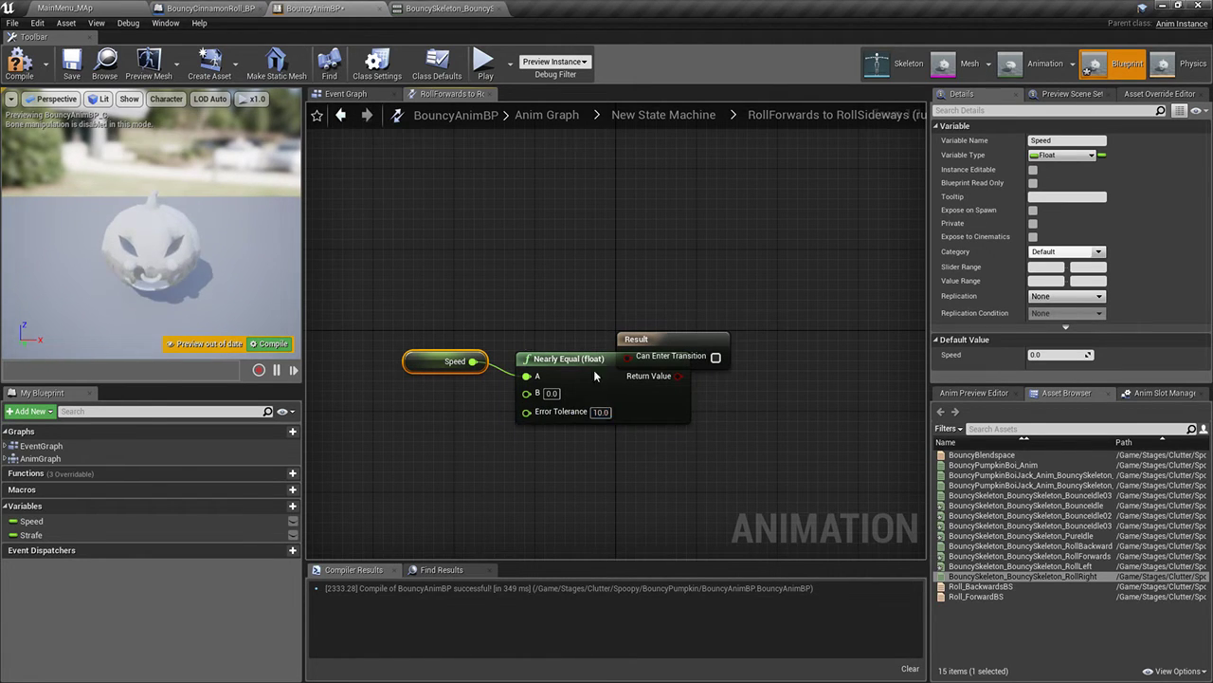
pyautogui.moveTo(595, 376); pyautogui.dragTo(501, 437)
pyautogui.moveTo(631, 363); pyautogui.dragTo(628, 357)
# Copy the Speed and Nearly Equal nodes into the RollBackwards to RollSideways rule and connect them to Can Enter Transition
pyautogui.keyDown('shift'); pyautogui.click(445, 361); pyautogui.keyUp('shift')
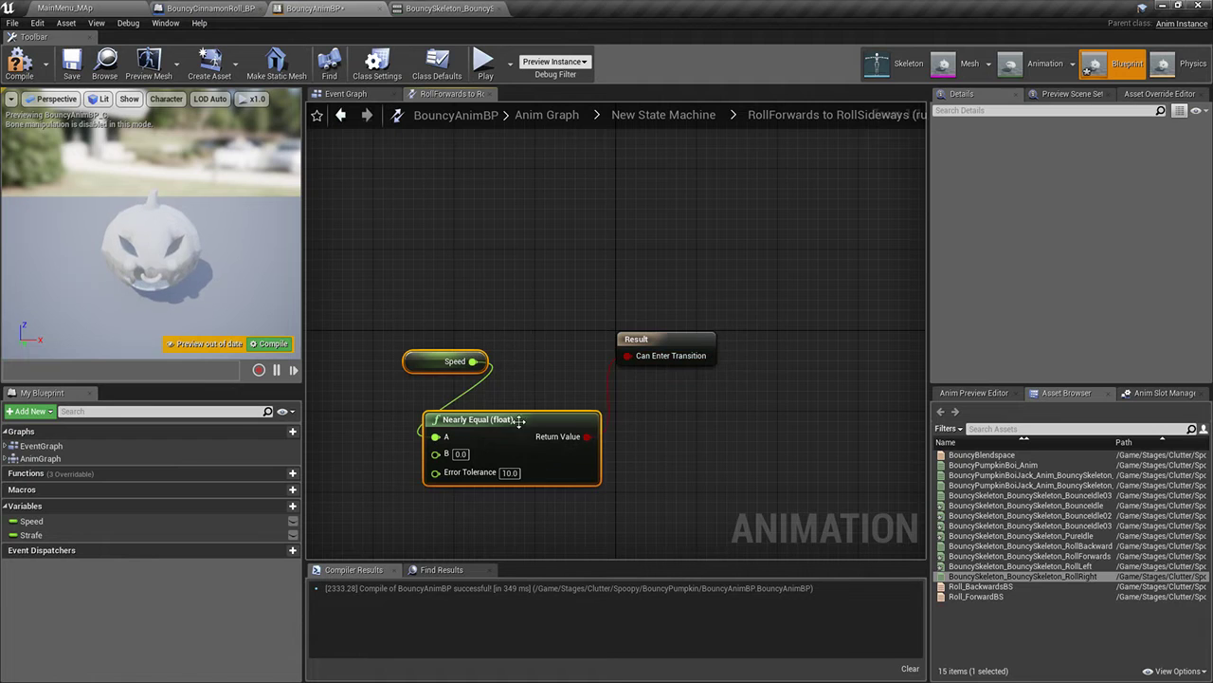
pyautogui.click(666, 114)
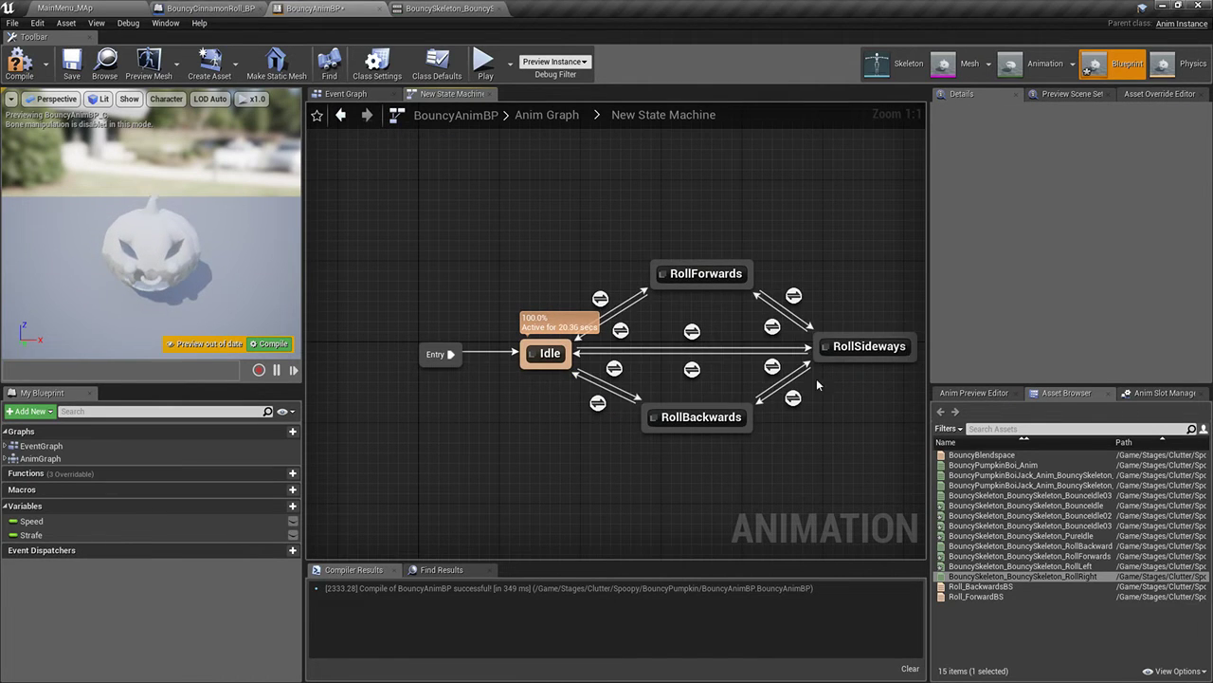
pyautogui.doubleClick(772, 366)
pyautogui.hotkey('ctrl', 'v')
pyautogui.moveTo(575, 395); pyautogui.dragTo(599, 370)
pyautogui.moveTo(587, 356); pyautogui.dragTo(634, 359)
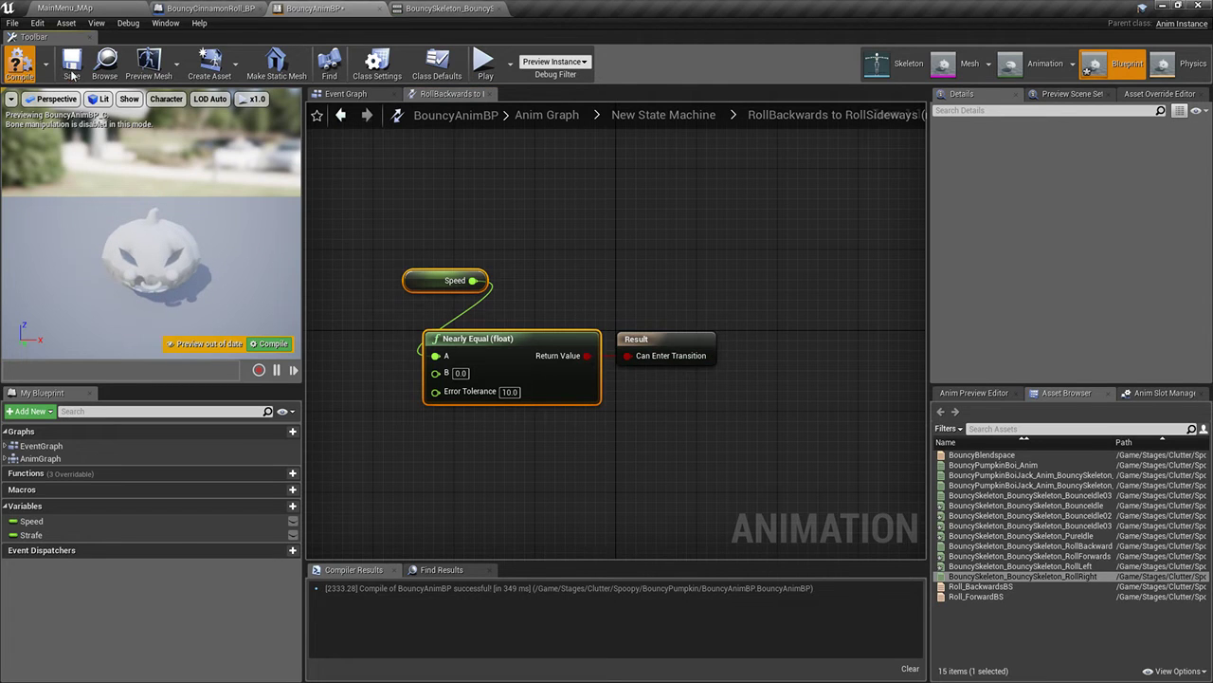
# Play-test the level by rolling the cinnamon roll forwards to check the new transitions, and stop the session
pyautogui.click(65, 8)
pyautogui.click(590, 47)
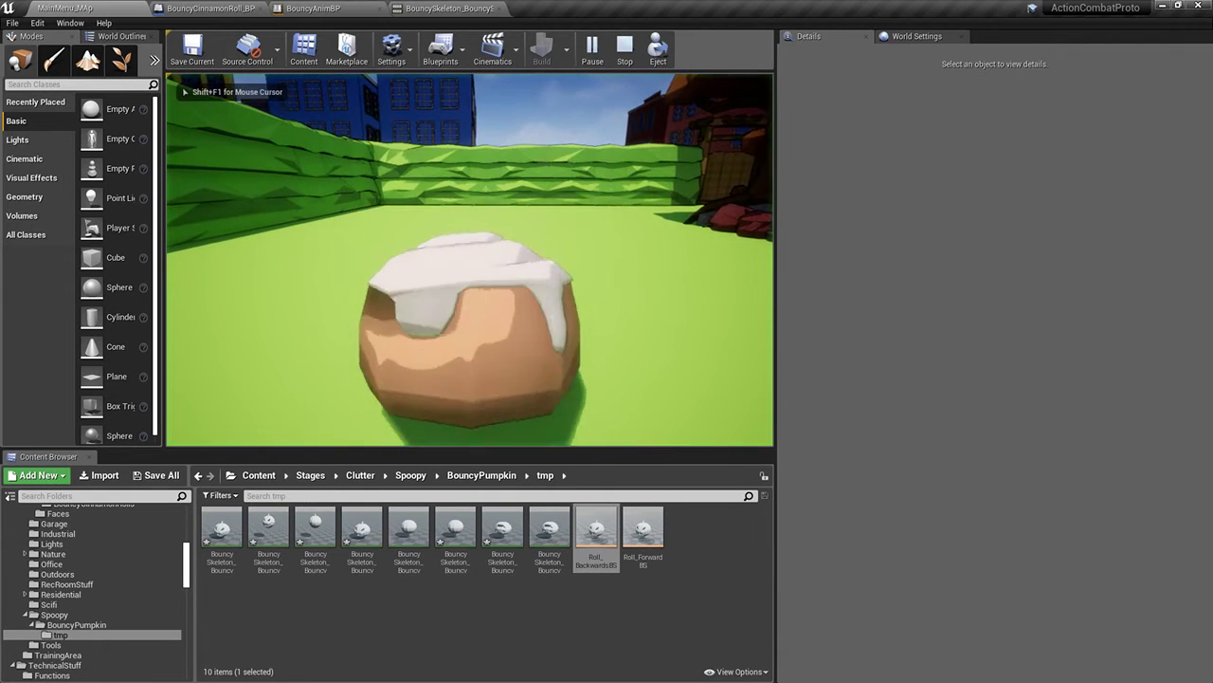
pyautogui.press('w')
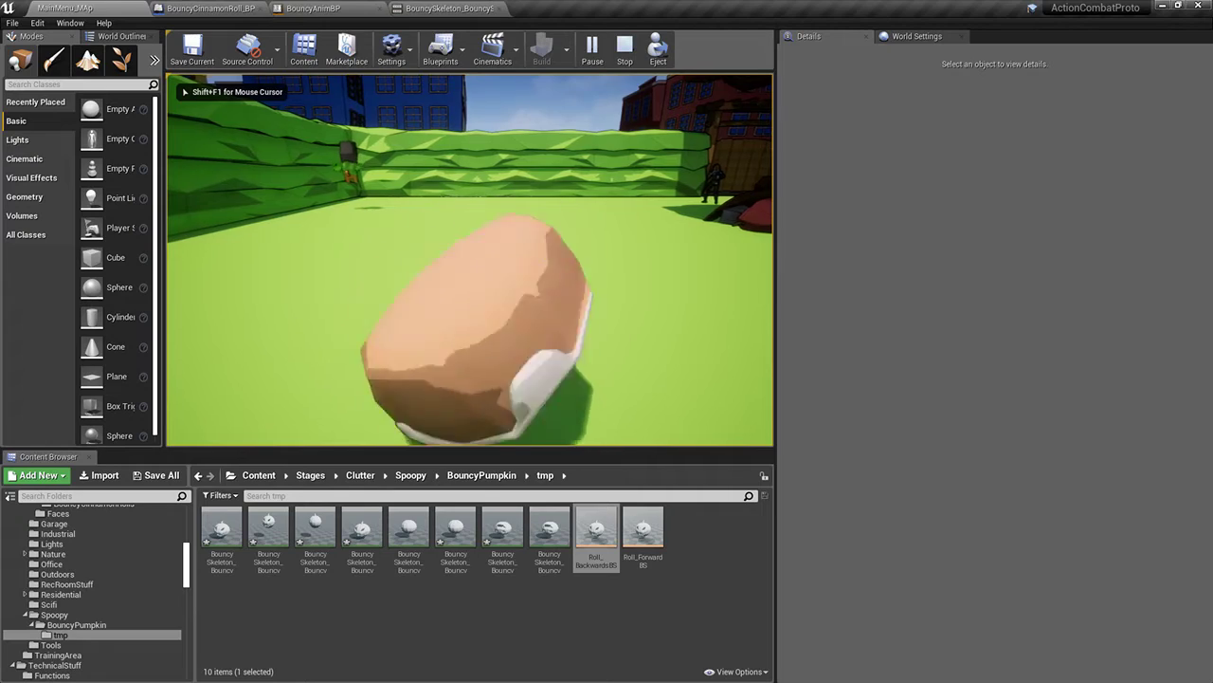
pyautogui.press('Escape')
# Examine the RollSideways state's play rate nodes in BouncyAnimBP and return to the state machine
pyautogui.click(474, 7)
pyautogui.click(365, 8)
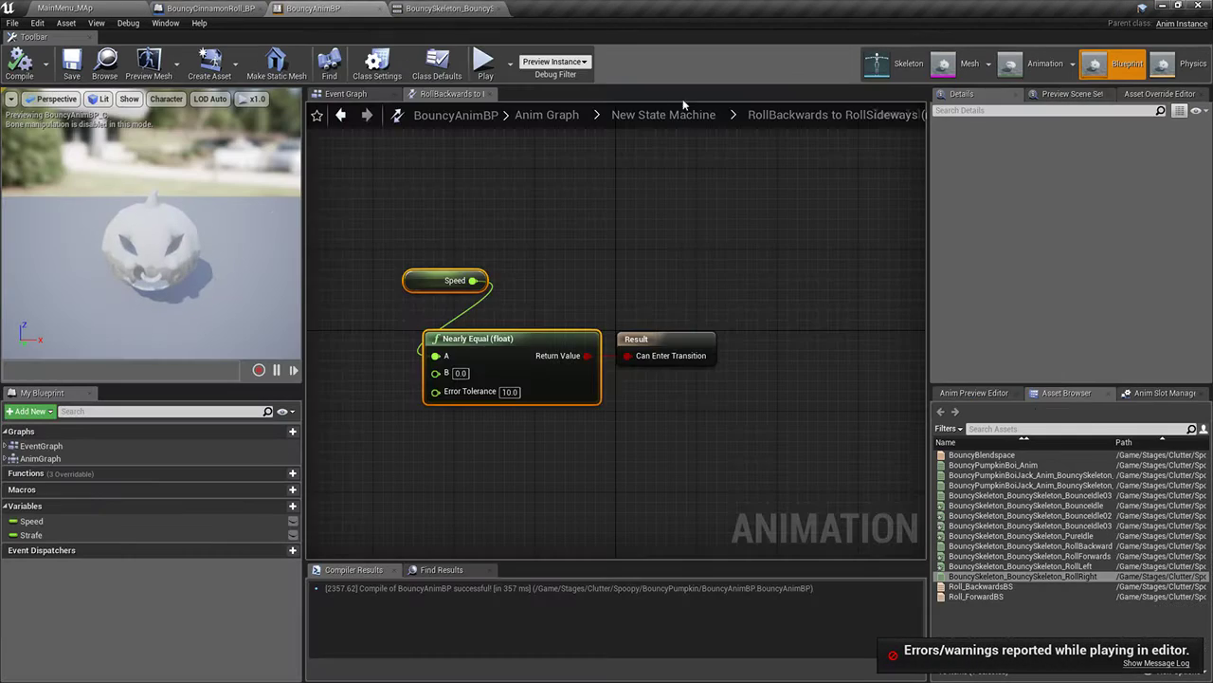
pyautogui.click(674, 114)
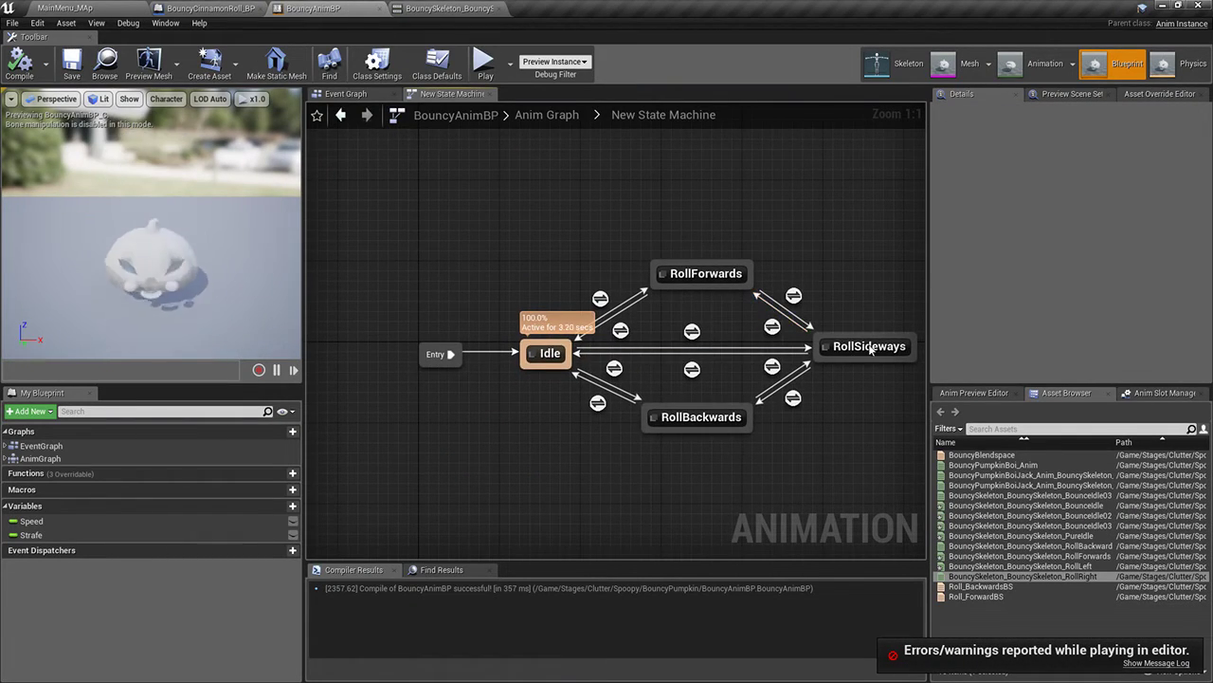
pyautogui.doubleClick(870, 347)
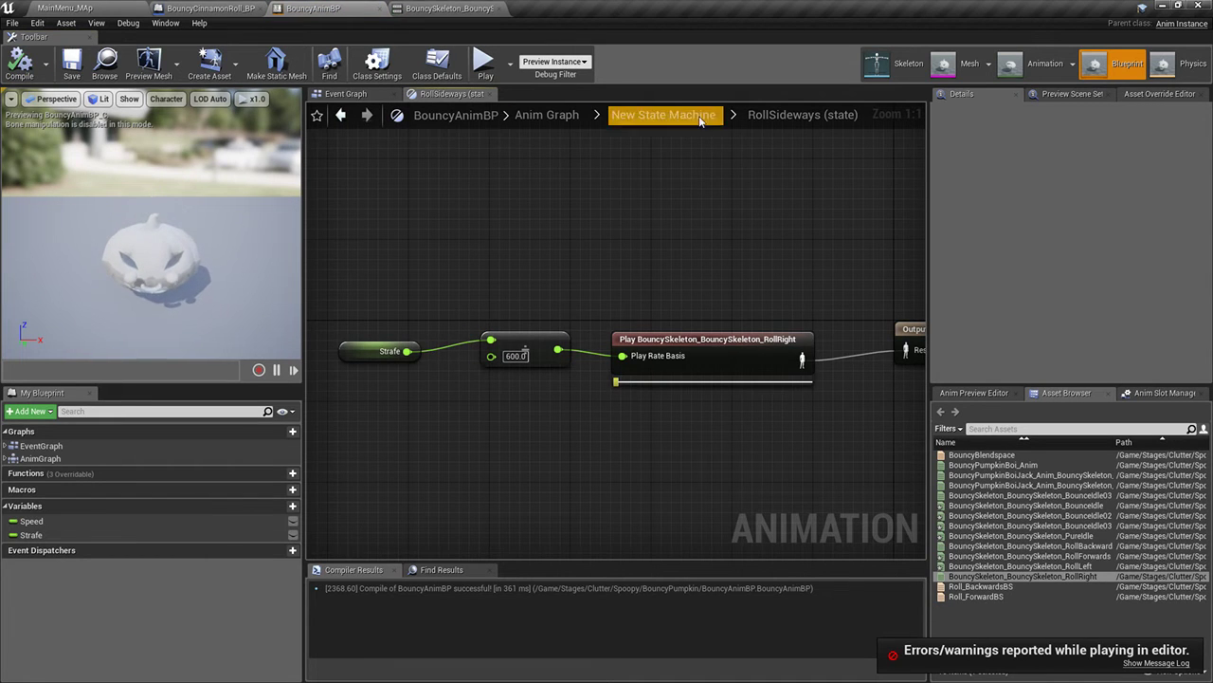
pyautogui.click(663, 114)
# Set the blend Duration to 0 on the transitions linking RollSideways with RollForwards and RollBackwards, and compile the blueprint
pyautogui.click(651, 298)
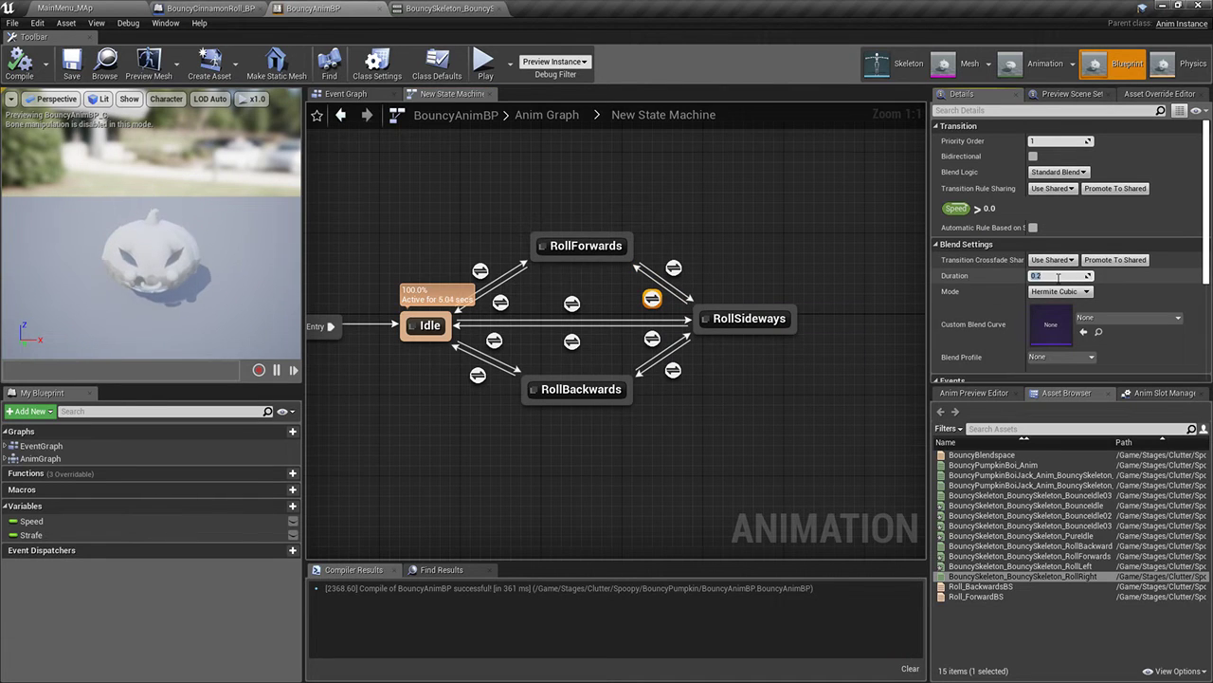
pyautogui.click(673, 267)
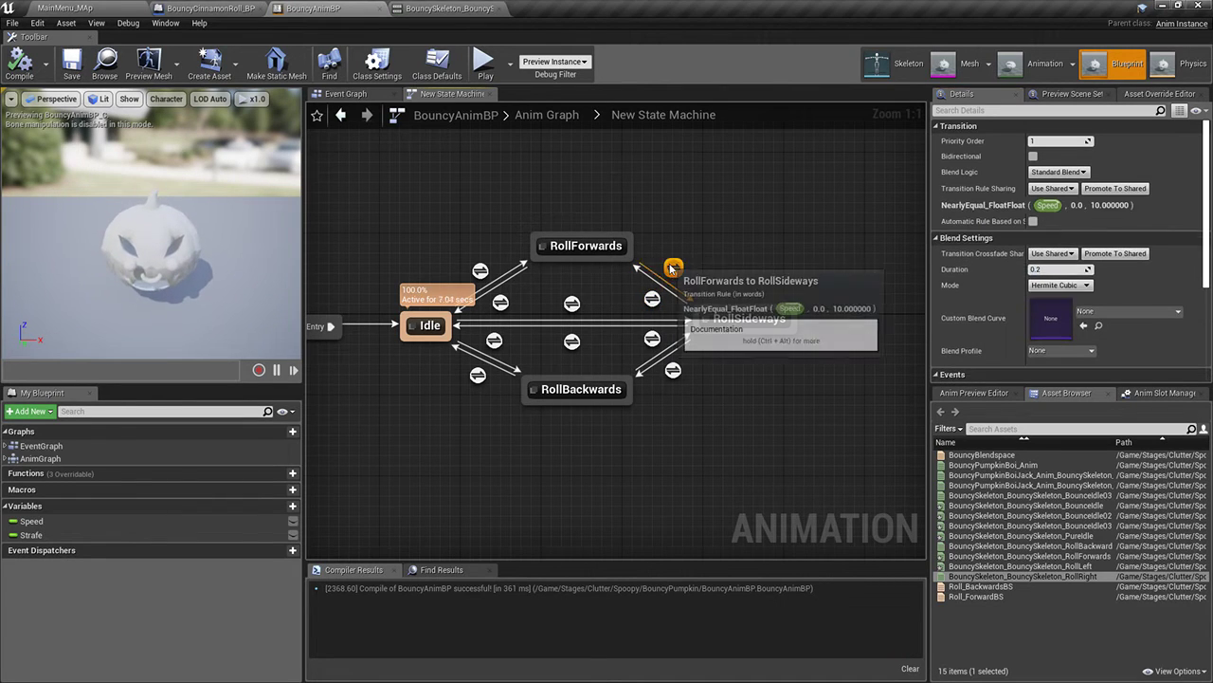
pyautogui.click(1060, 270)
pyautogui.click(651, 299)
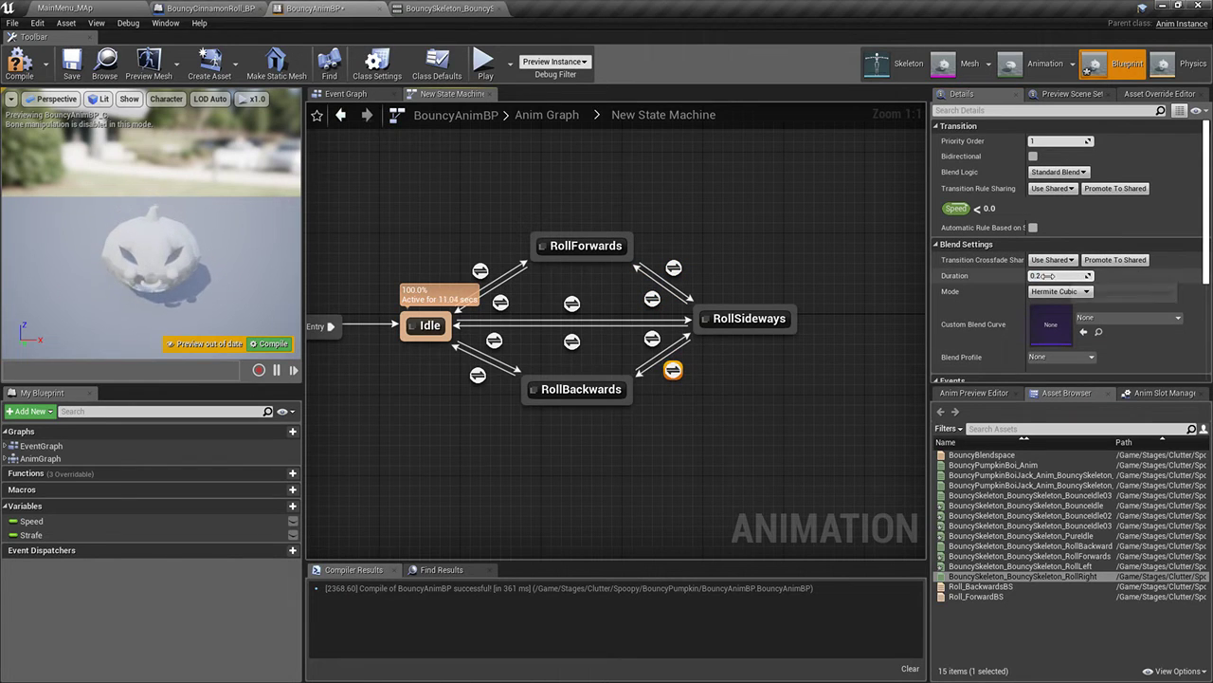
pyautogui.click(651, 339)
pyautogui.click(1059, 270)
pyautogui.write('0')
pyautogui.press('Return')
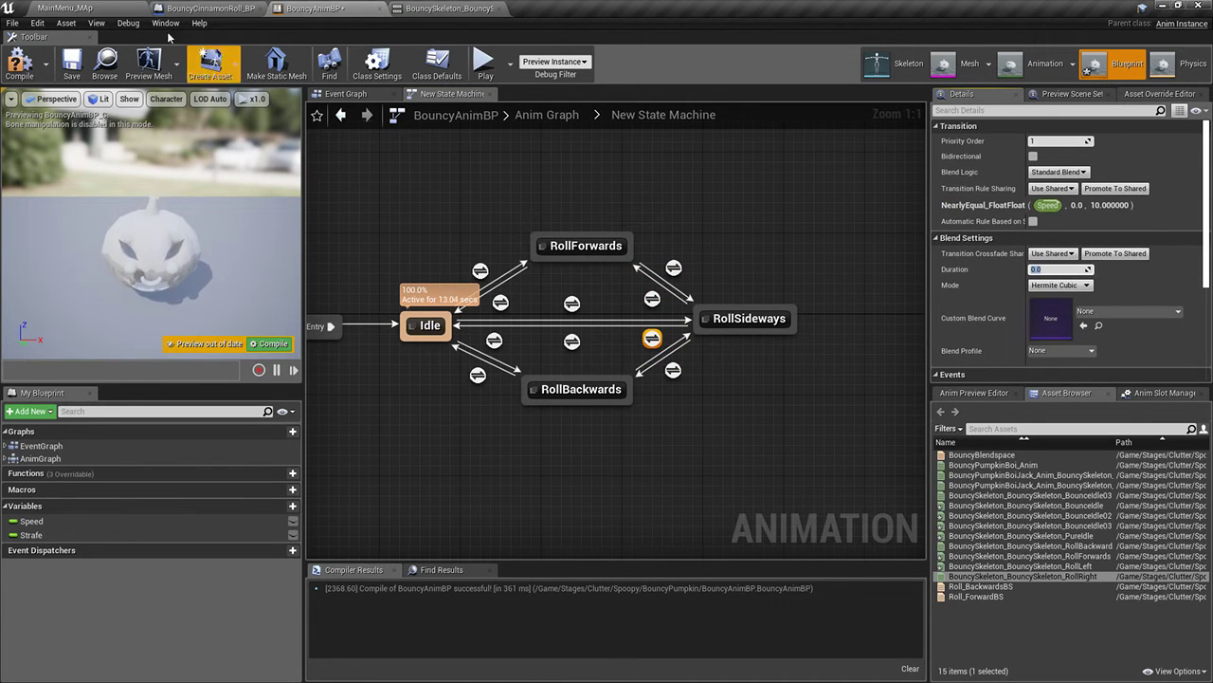
pyautogui.click(27, 61)
# Play-test the level by moving the cinnamon roll forwards and sideways to check the instant transitions, and stop the session
pyautogui.click(65, 7)
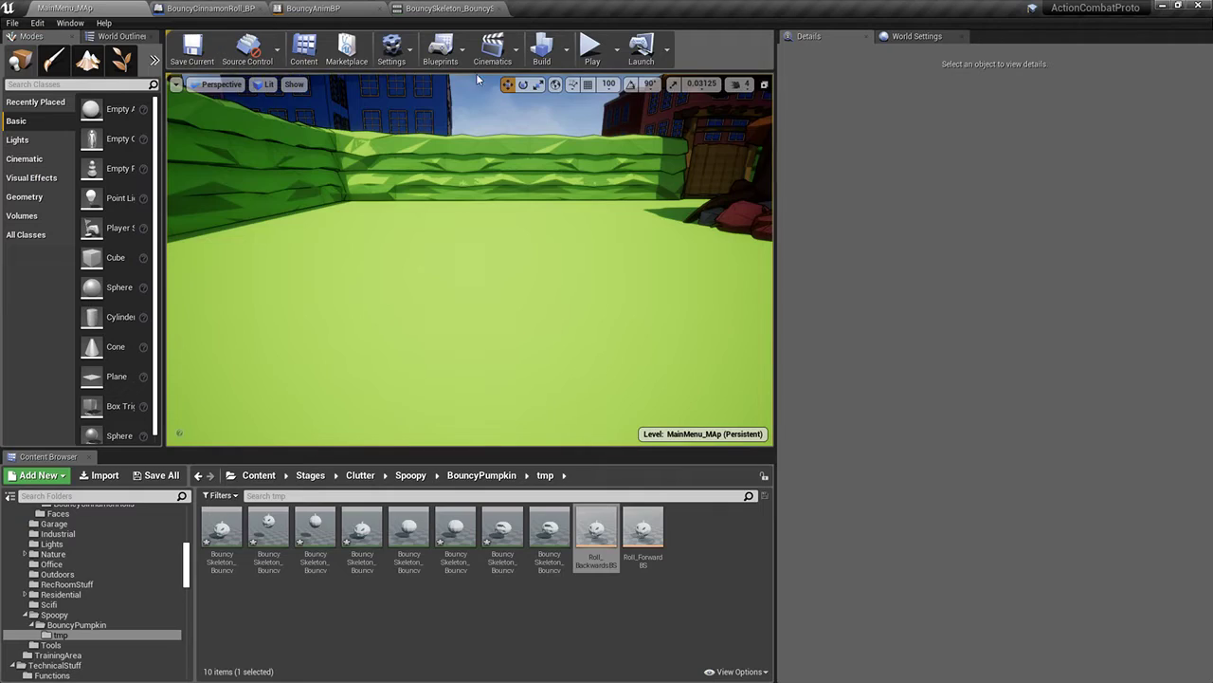
pyautogui.click(588, 49)
pyautogui.press('w')
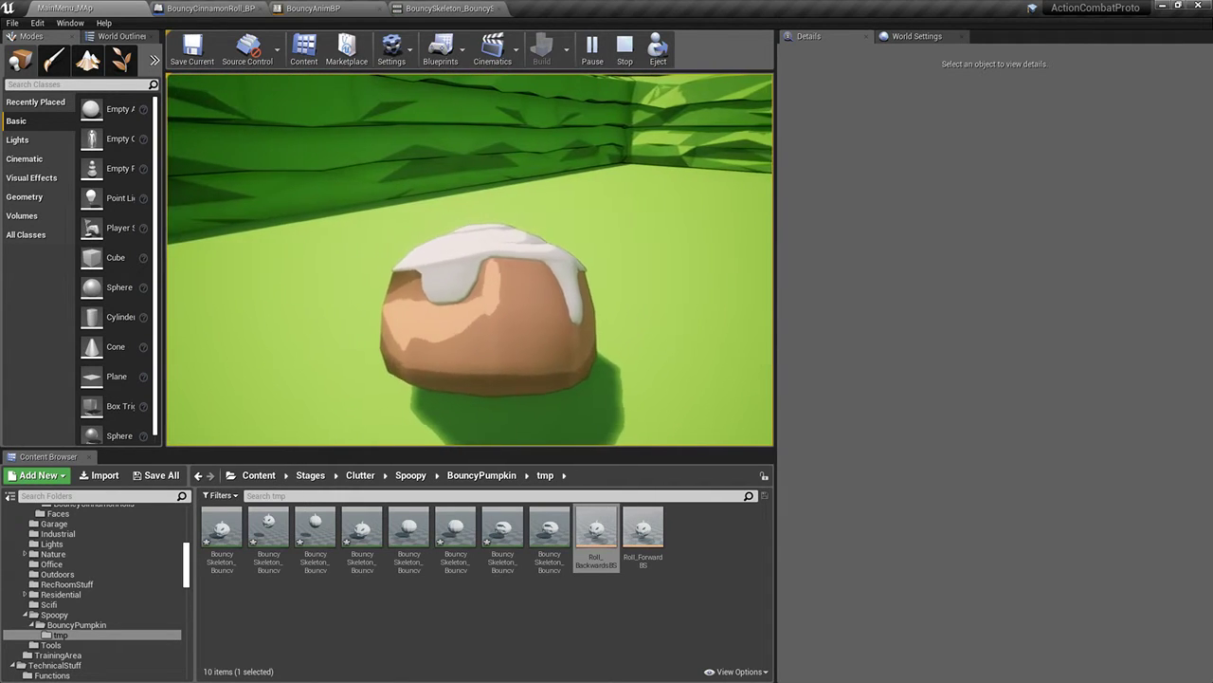
pyautogui.press('d')
pyautogui.hotkey('shift', 'F1')
pyautogui.press('Escape')
# Check the Speed and Strafe setters in BouncyAnimBP's Event Graph and open the RollSideways state
pyautogui.click(446, 8)
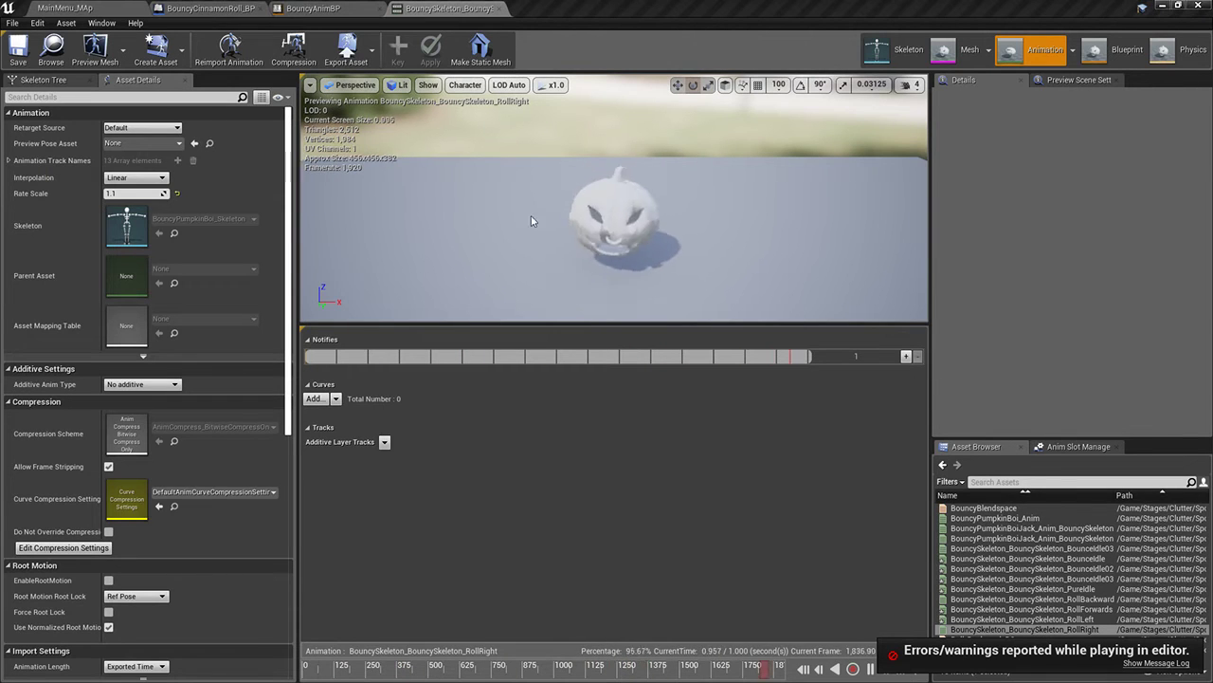
pyautogui.click(345, 7)
pyautogui.click(375, 94)
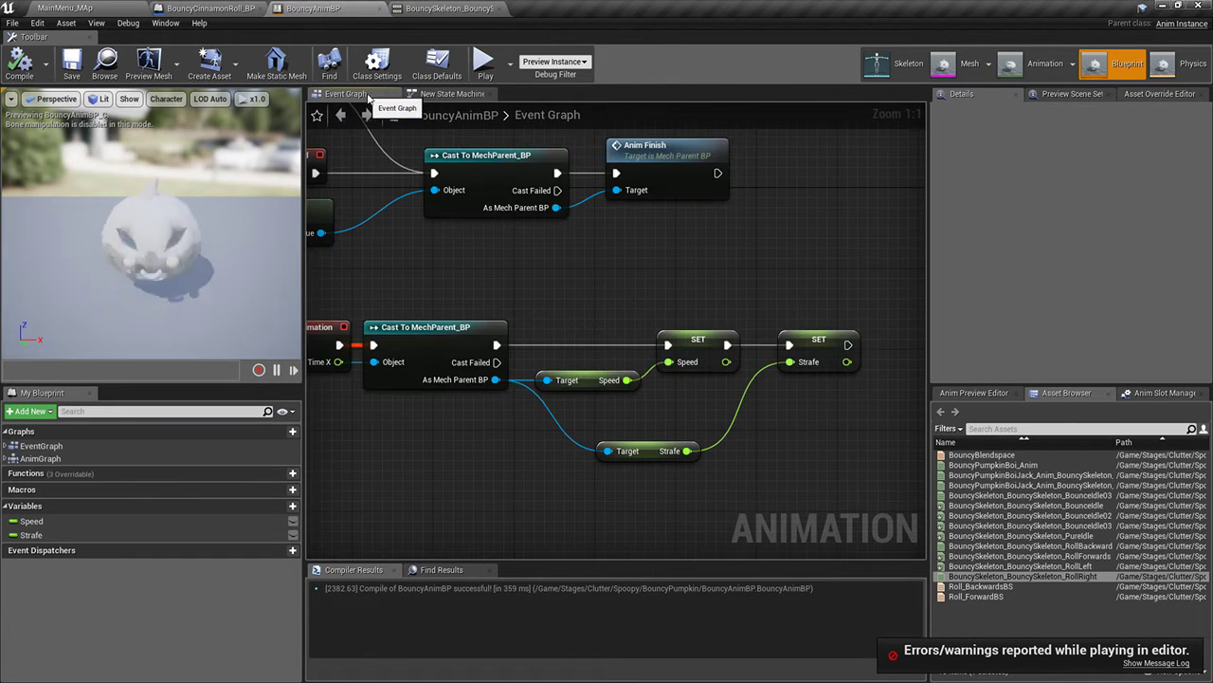
pyautogui.click(451, 94)
pyautogui.click(700, 315)
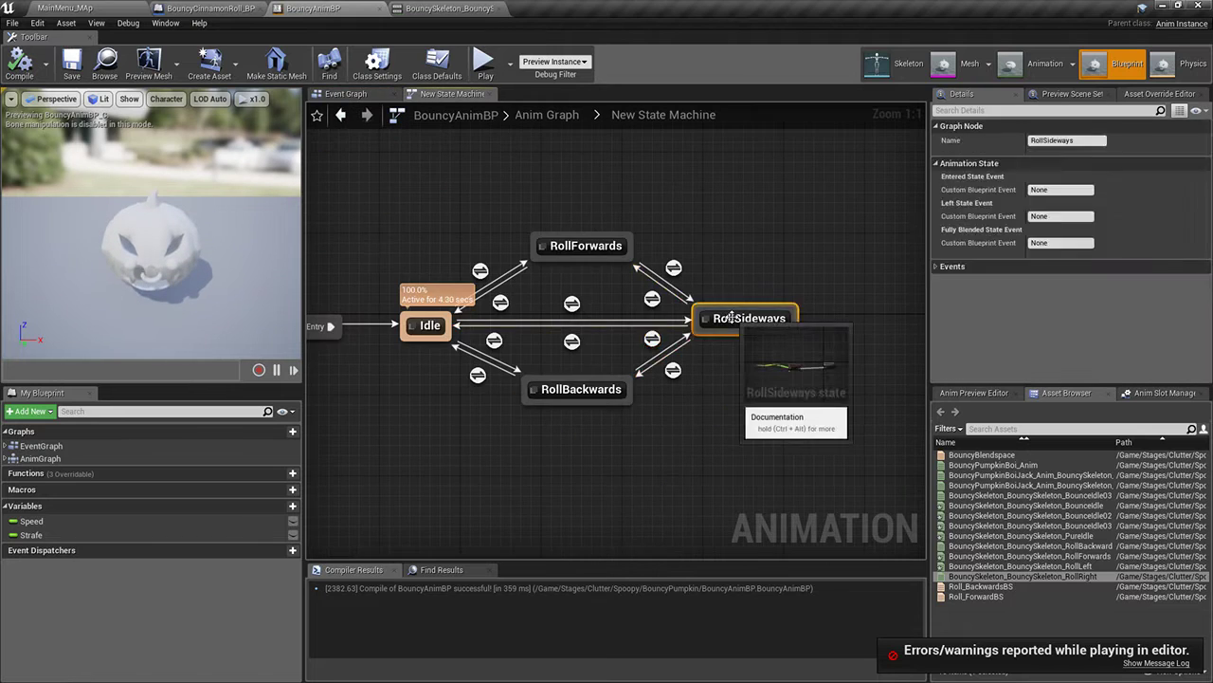
pyautogui.doubleClick(699, 313)
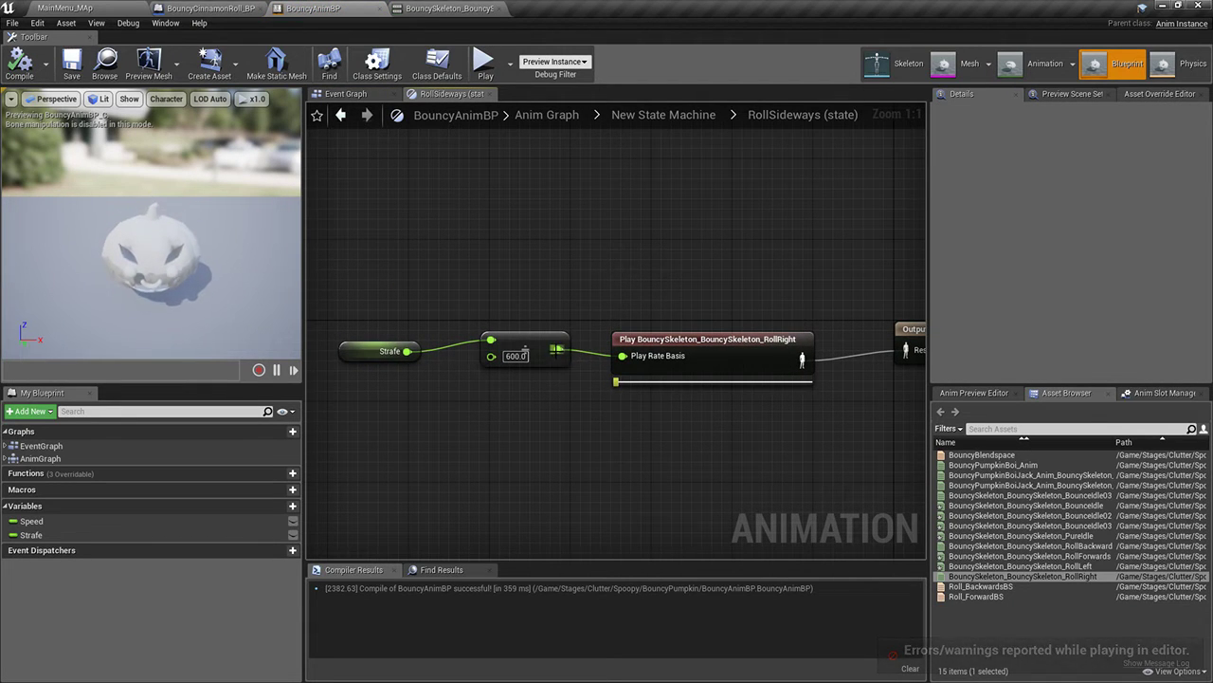
# Set the Strafe variable's default value to 40 to preview the sideways roll
pyautogui.moveTo(663, 370); pyautogui.dragTo(563, 321, button='right')
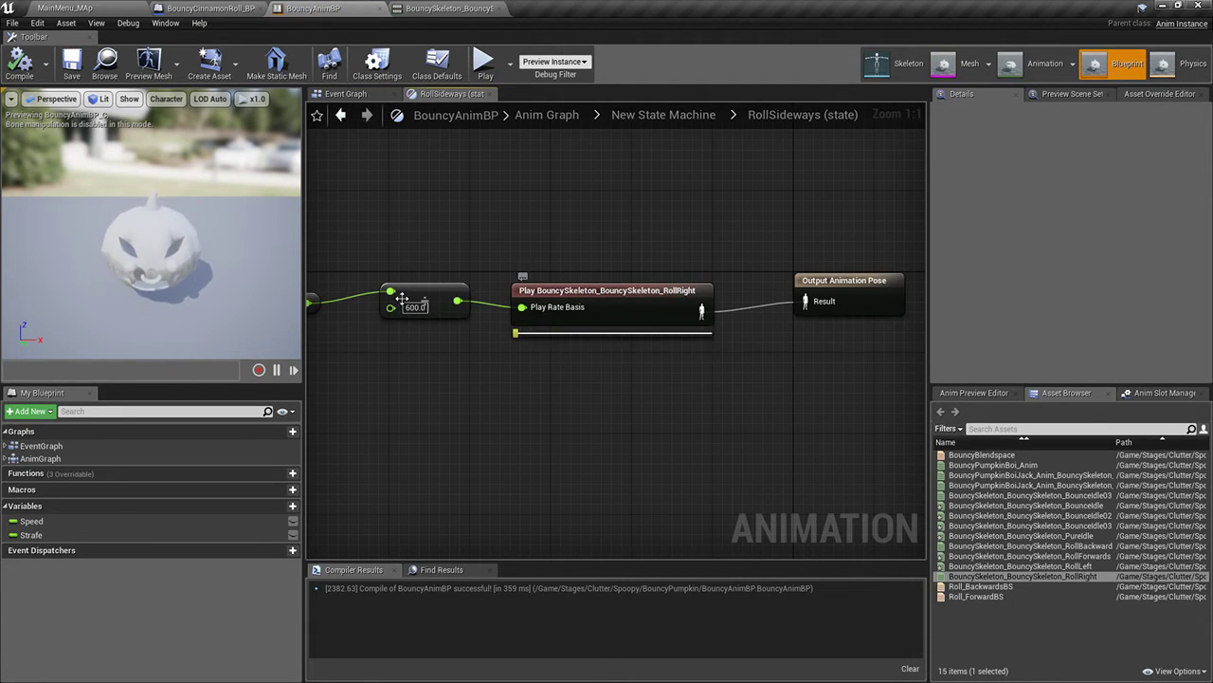
pyautogui.moveTo(408, 302); pyautogui.dragTo(584, 291, button='right')
pyautogui.click(455, 291)
pyautogui.click(1037, 354)
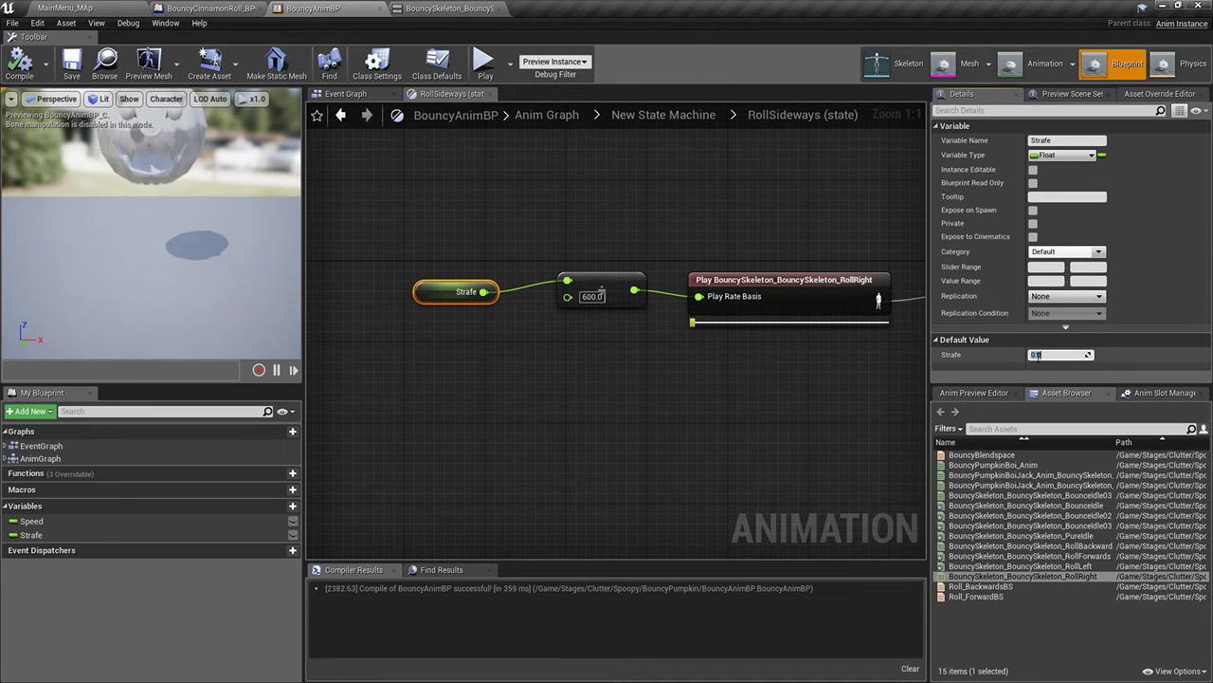
pyautogui.write('40')
pyautogui.press('Return')
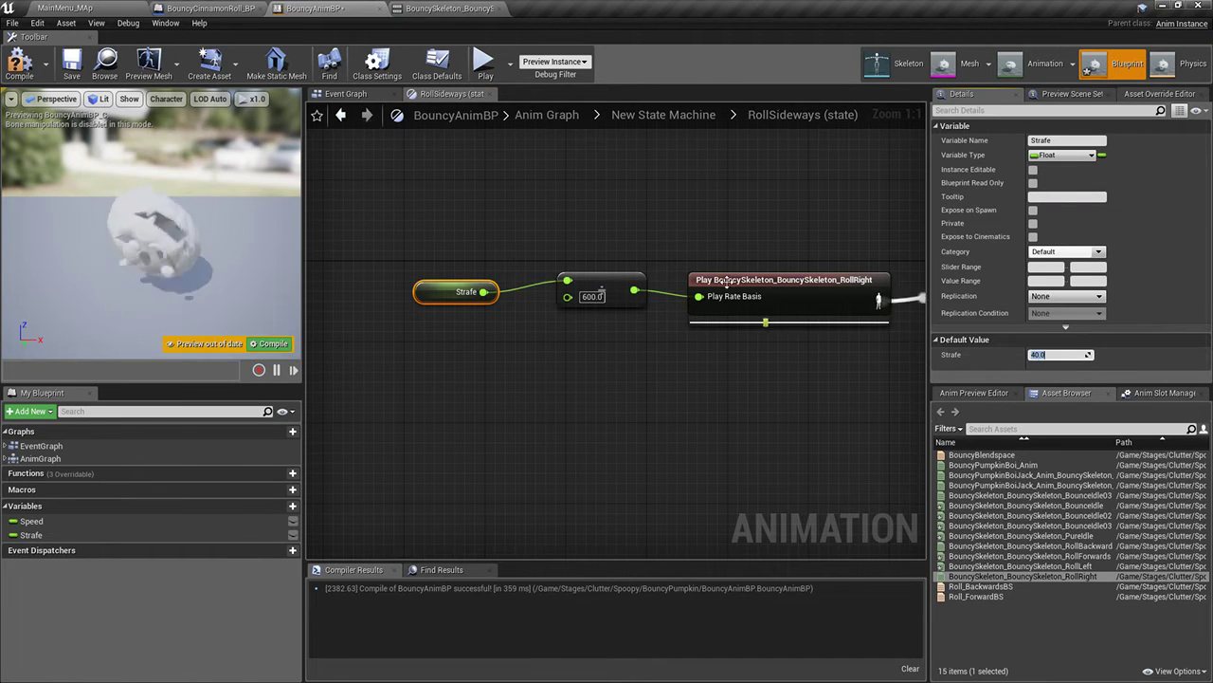
# Align the division node with the Strafe getter and the RollRight player in the RollSideways graph
pyautogui.moveTo(780, 359); pyautogui.dragTo(648, 341, button='right')
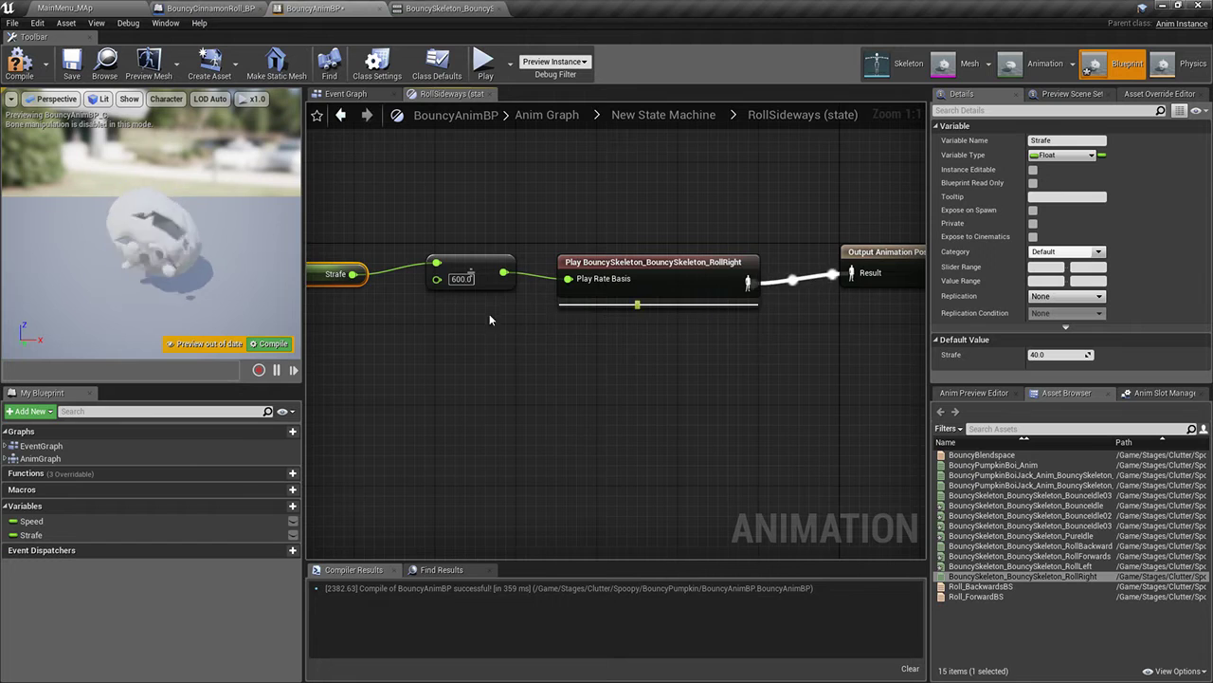
pyautogui.moveTo(490, 314); pyautogui.dragTo(519, 328, button='right')
pyautogui.moveTo(511, 285); pyautogui.dragTo(509, 271)
pyautogui.click(348, 298)
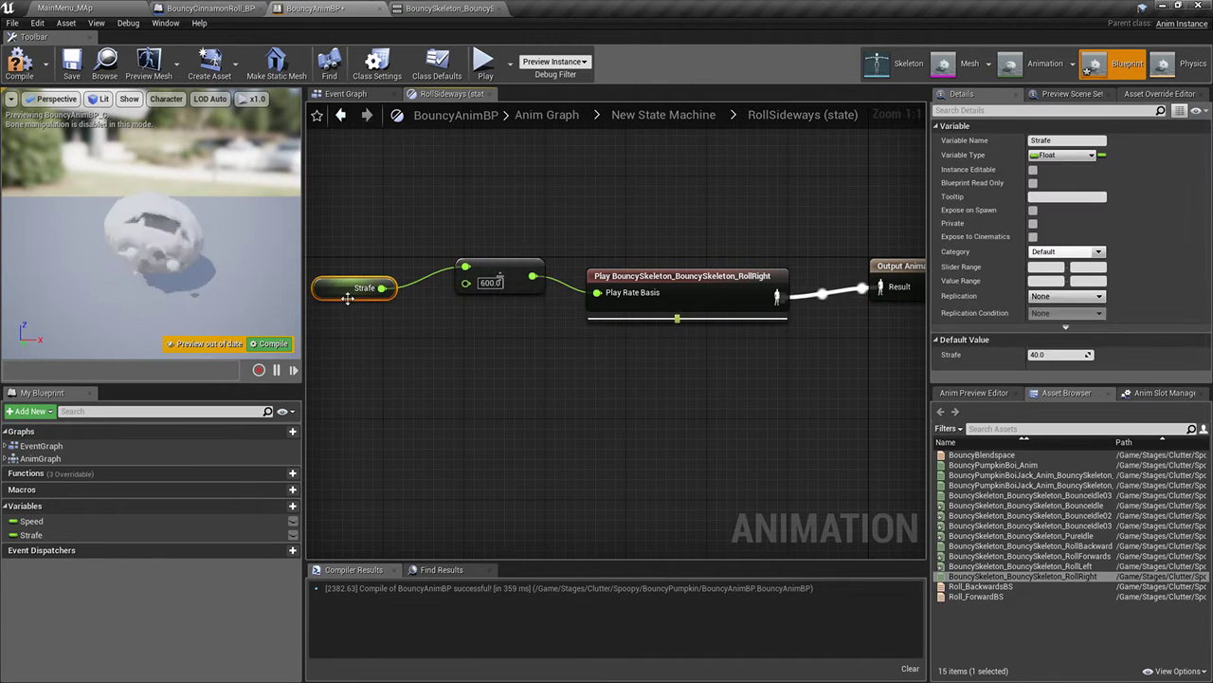
pyautogui.moveTo(488, 275); pyautogui.dragTo(497, 298)
pyautogui.click(351, 294)
pyautogui.click(517, 305)
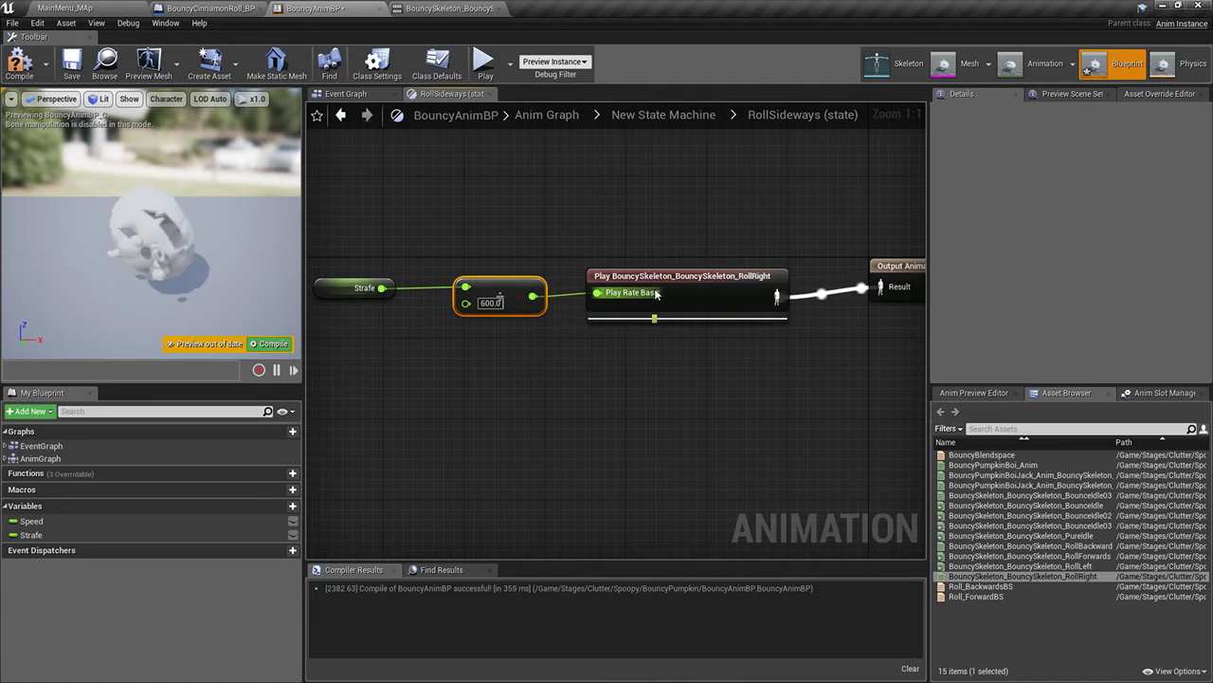
pyautogui.moveTo(497, 336); pyautogui.dragTo(558, 334, button='right')
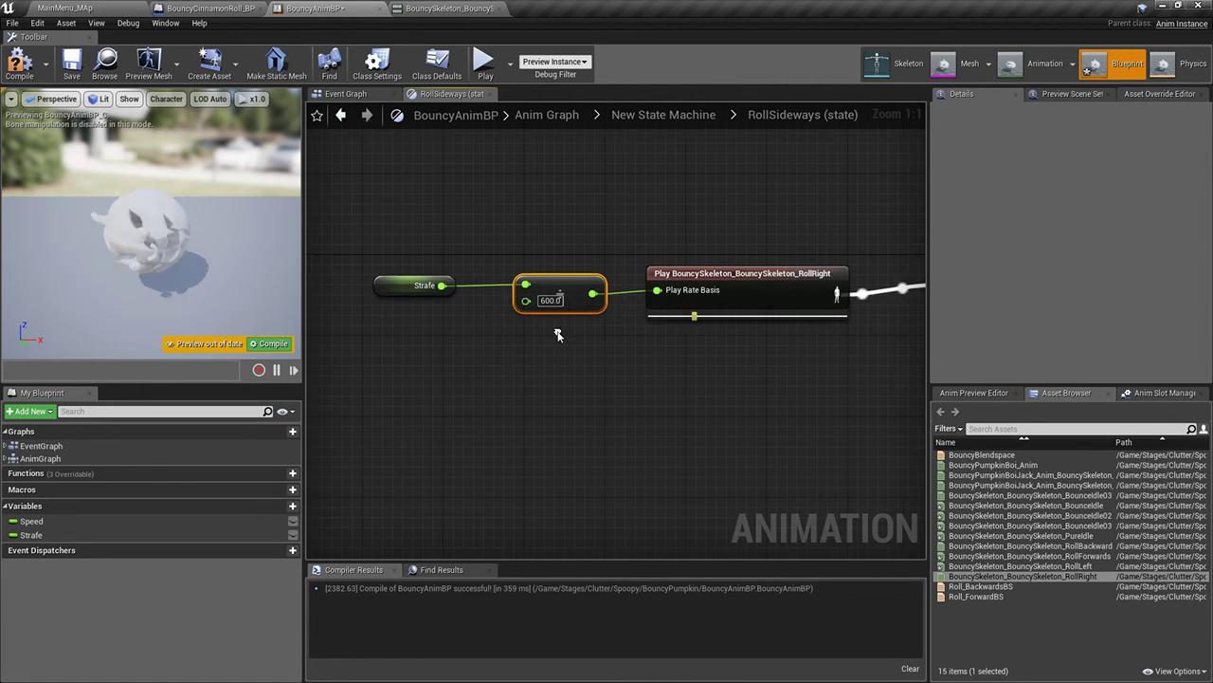
# Set the Strafe variable's default value to 1200 to preview the faster RollRight animation
pyautogui.click(403, 284)
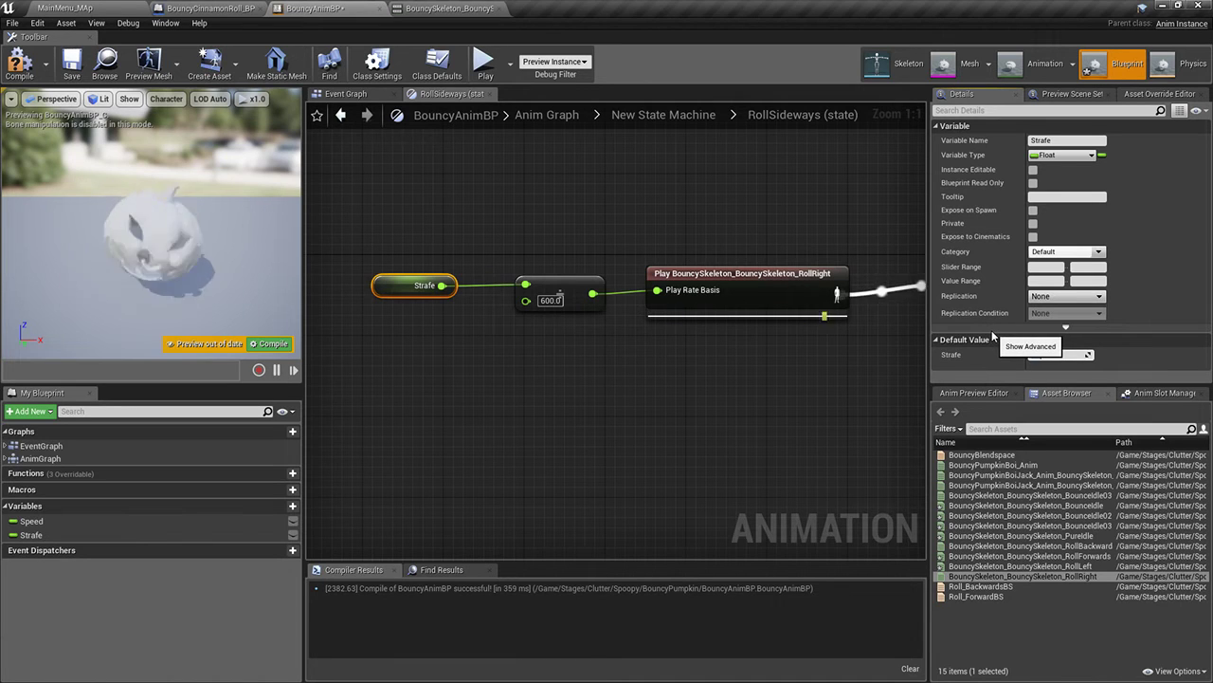
pyautogui.click(1048, 355)
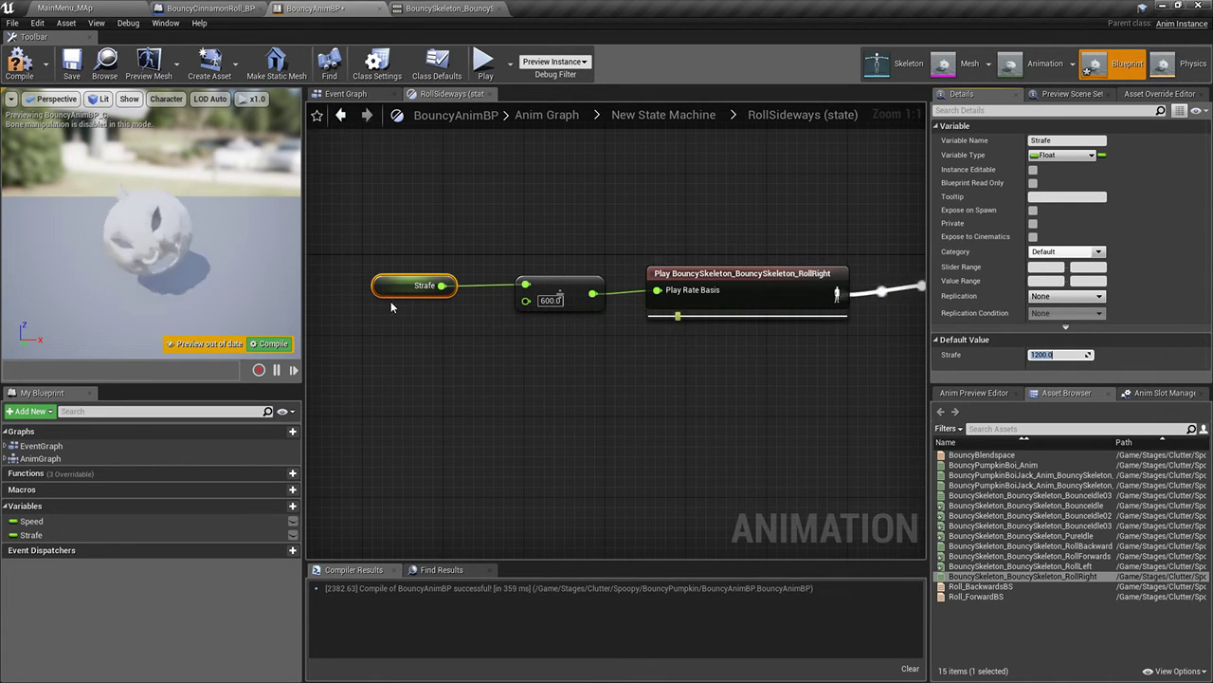
pyautogui.moveTo(634, 289); pyautogui.dragTo(515, 278, button='right')
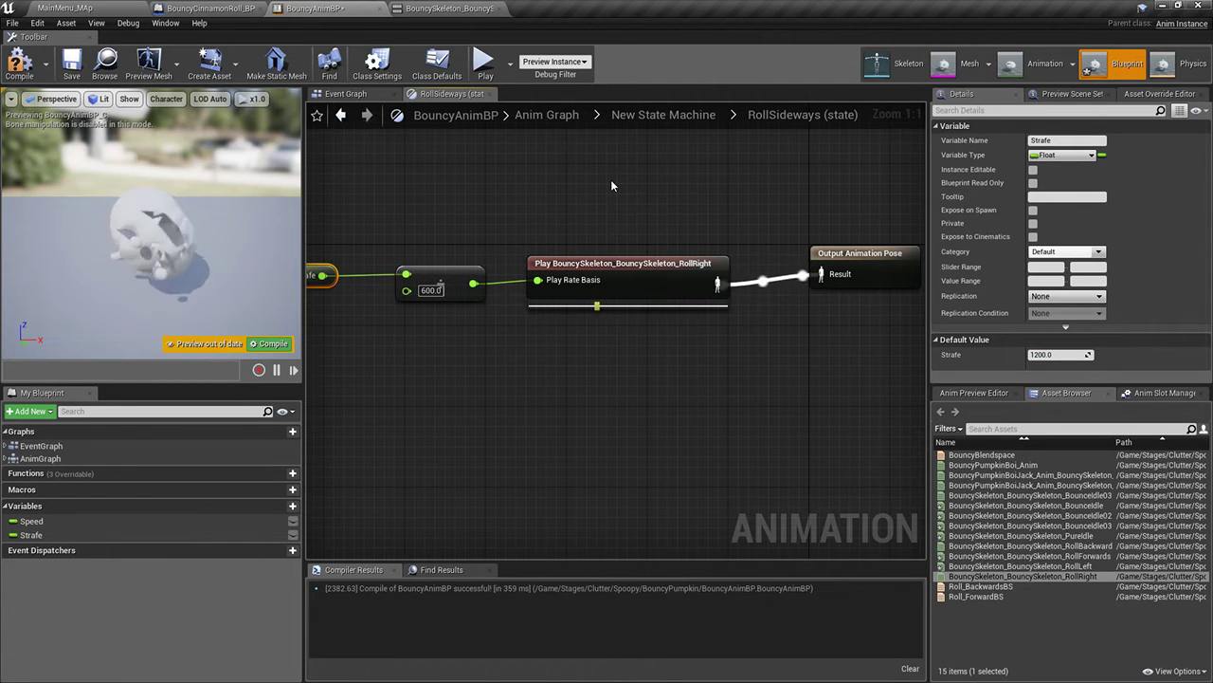
# Set Priority Order to 2 on the RollForwards to RollSideways and RollBackwards to RollSideways transitions, and compile the blueprint
pyautogui.click(654, 118)
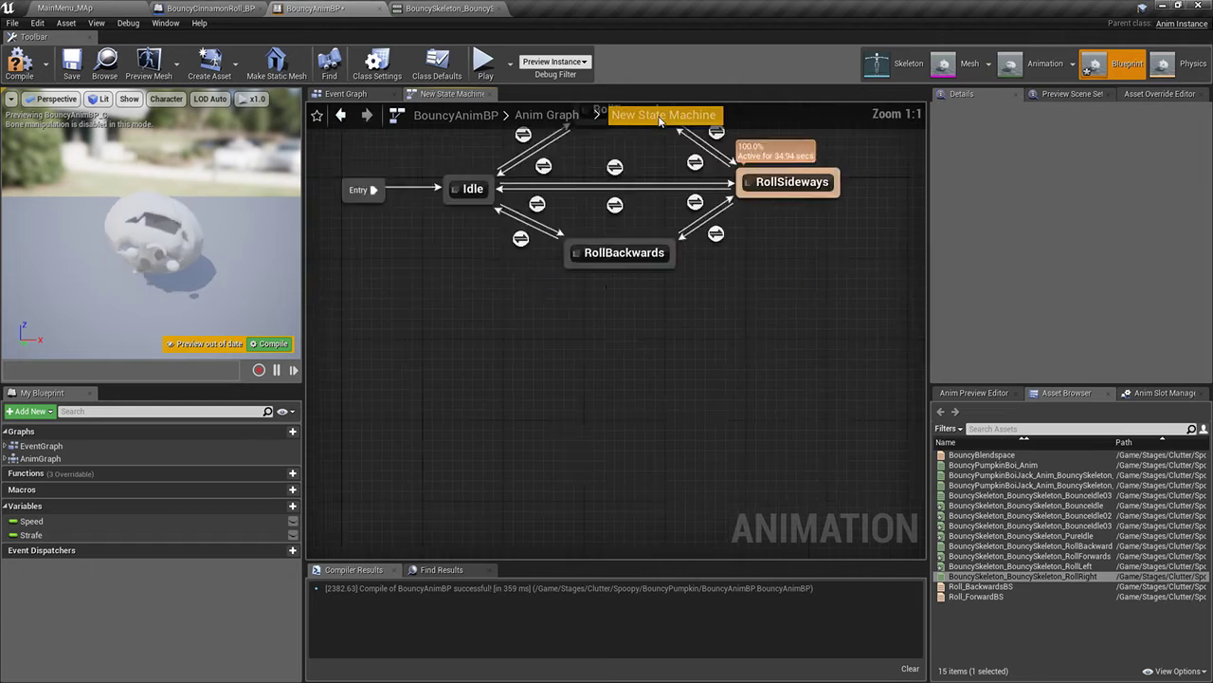
pyautogui.click(668, 233)
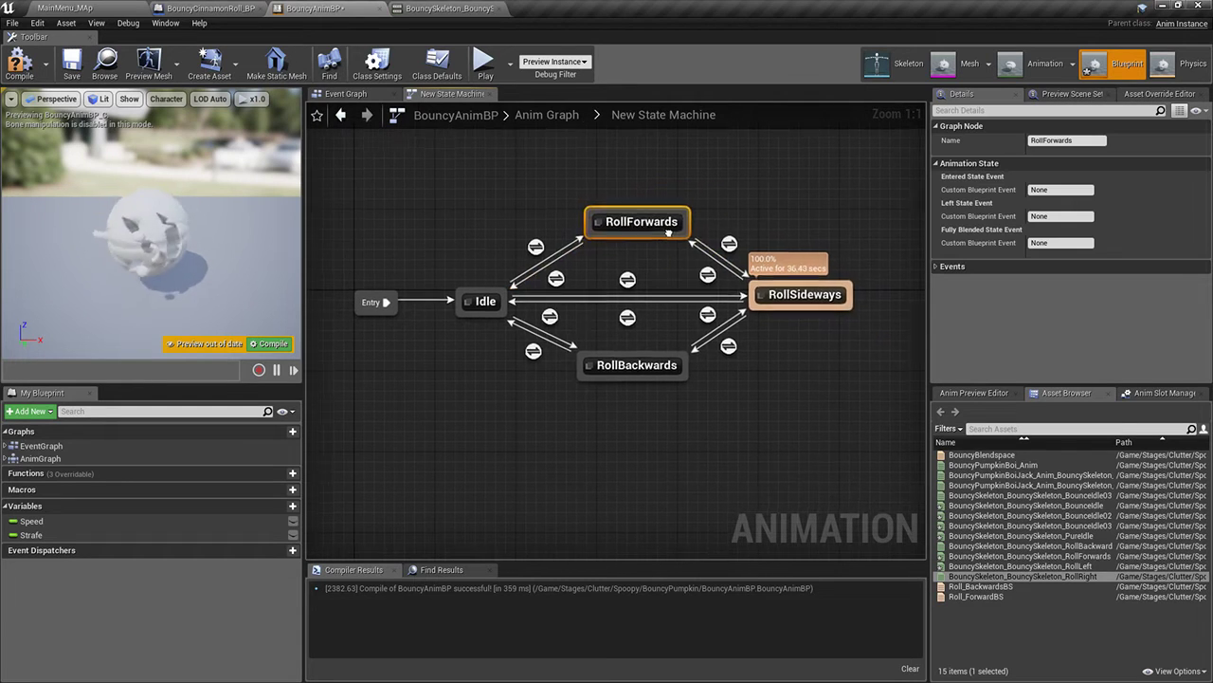
pyautogui.click(727, 243)
pyautogui.click(1054, 140)
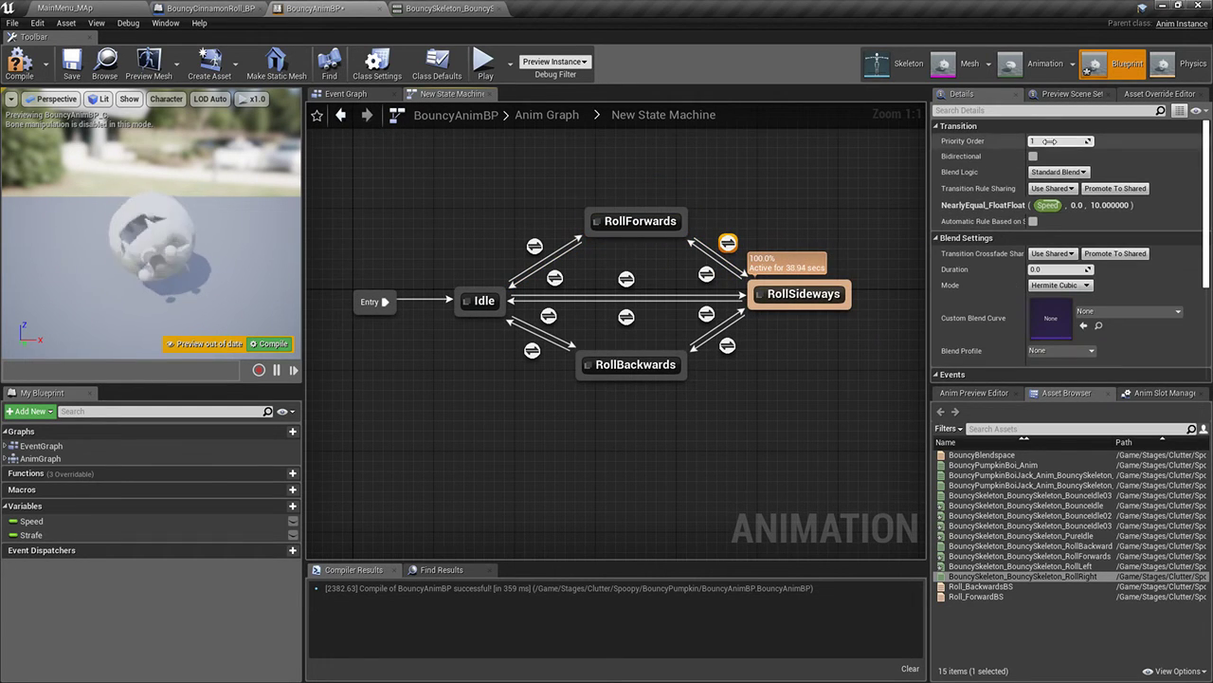
pyautogui.write('2')
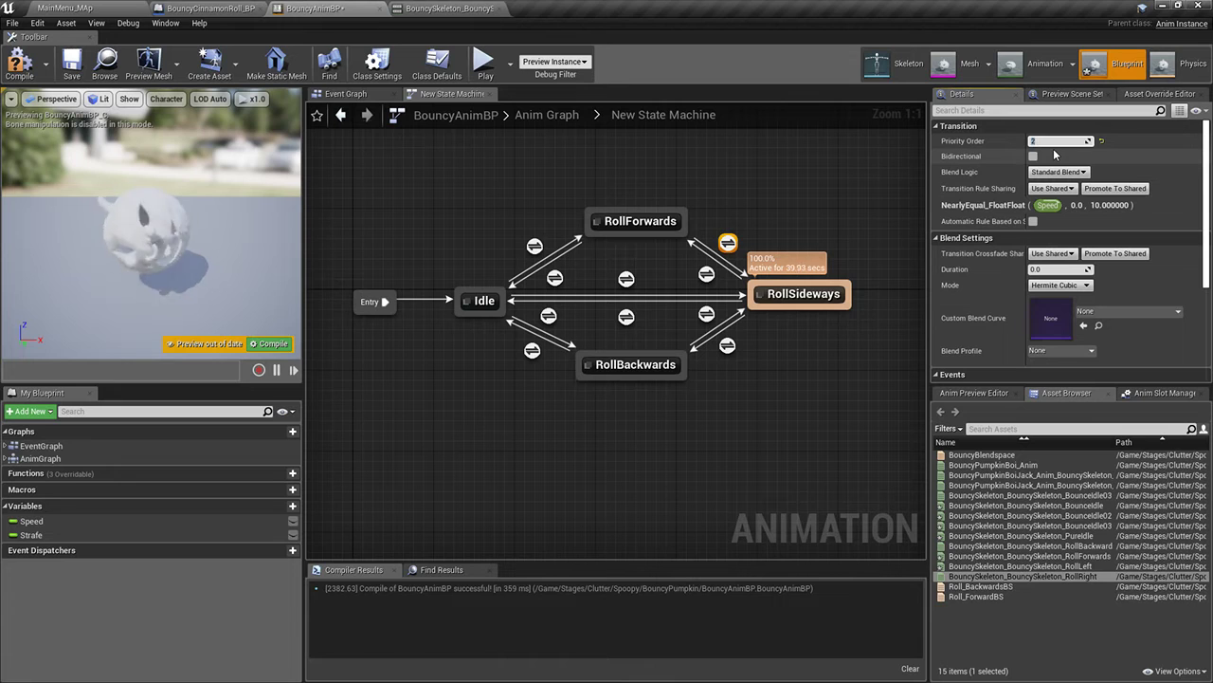
pyautogui.click(707, 313)
pyautogui.click(1051, 142)
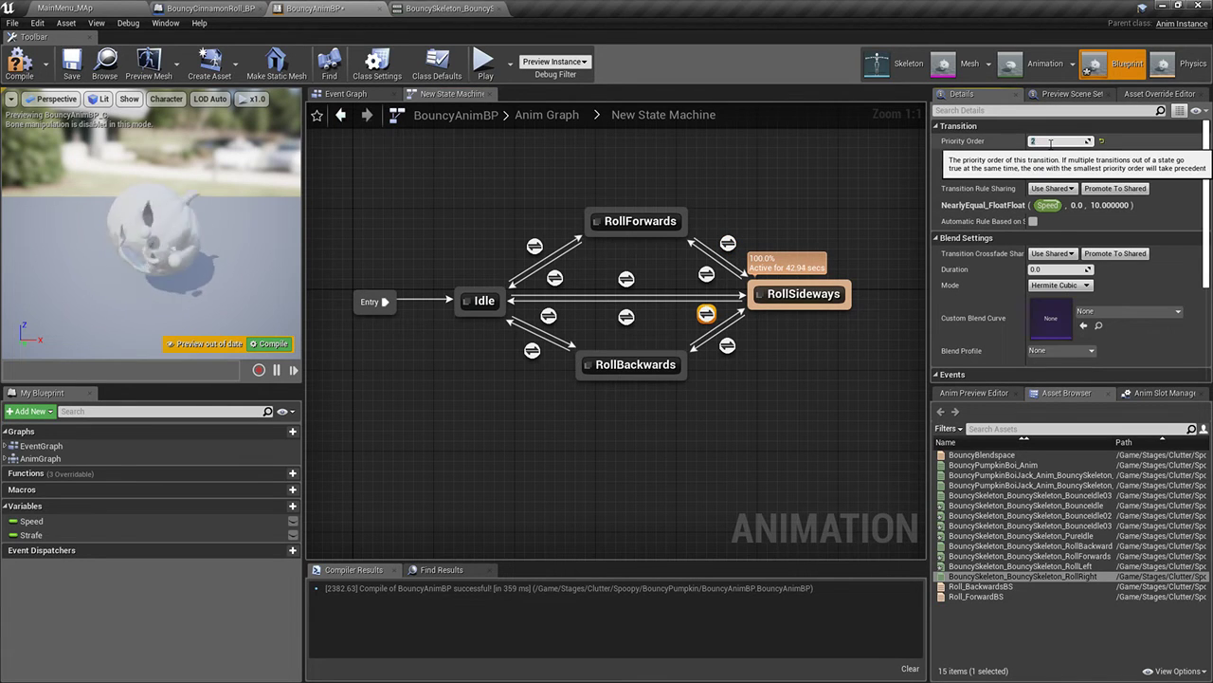
pyautogui.click(29, 71)
# Check the priority orders of the RollSideways to RollForwards and Idle to RollSideways transitions, and compile the blueprint
pyautogui.click(346, 94)
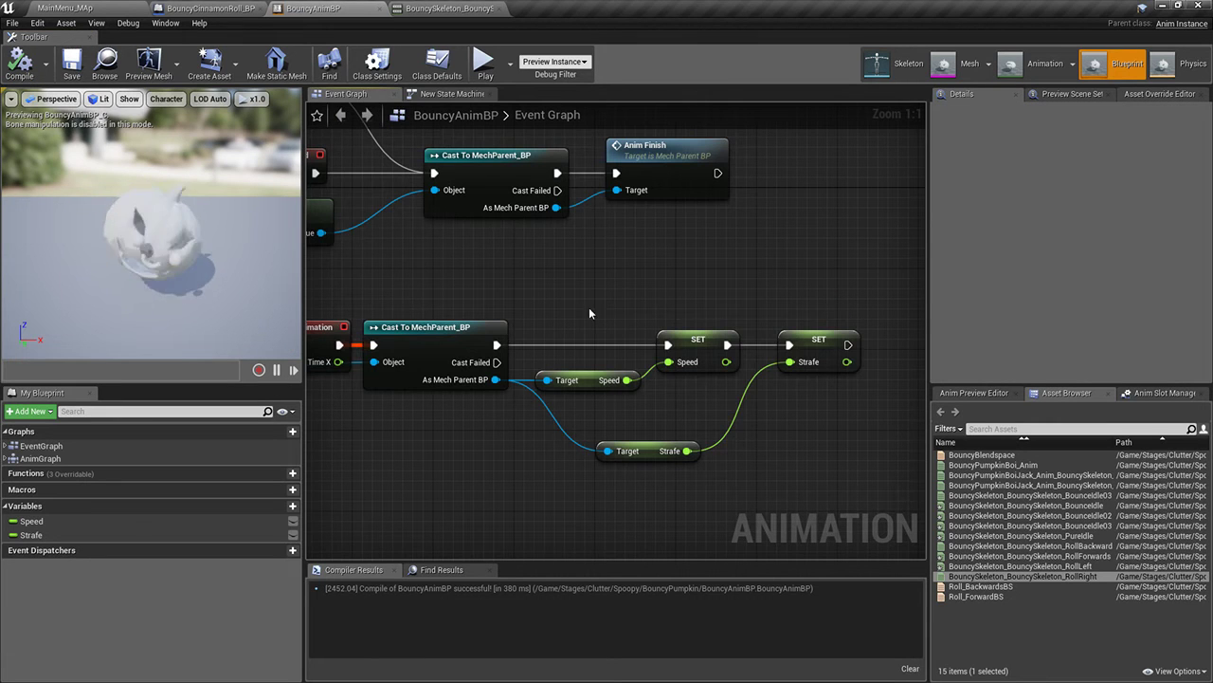
pyautogui.click(453, 94)
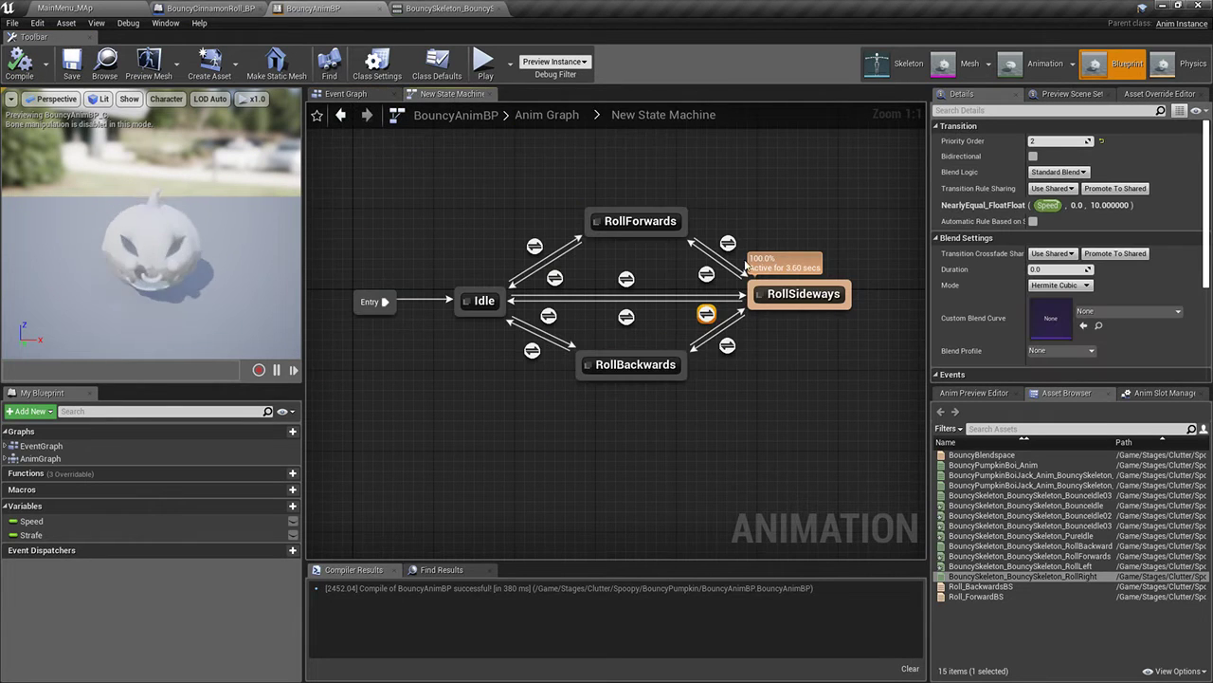
pyautogui.click(754, 285)
pyautogui.click(708, 274)
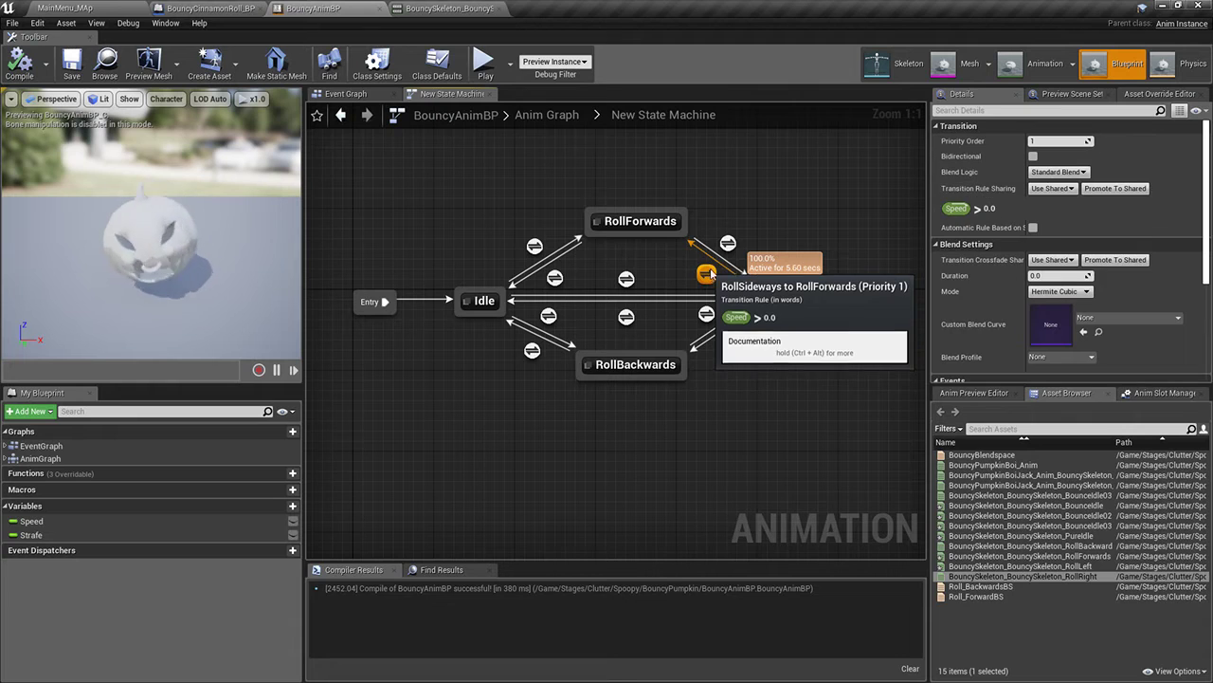
pyautogui.click(534, 247)
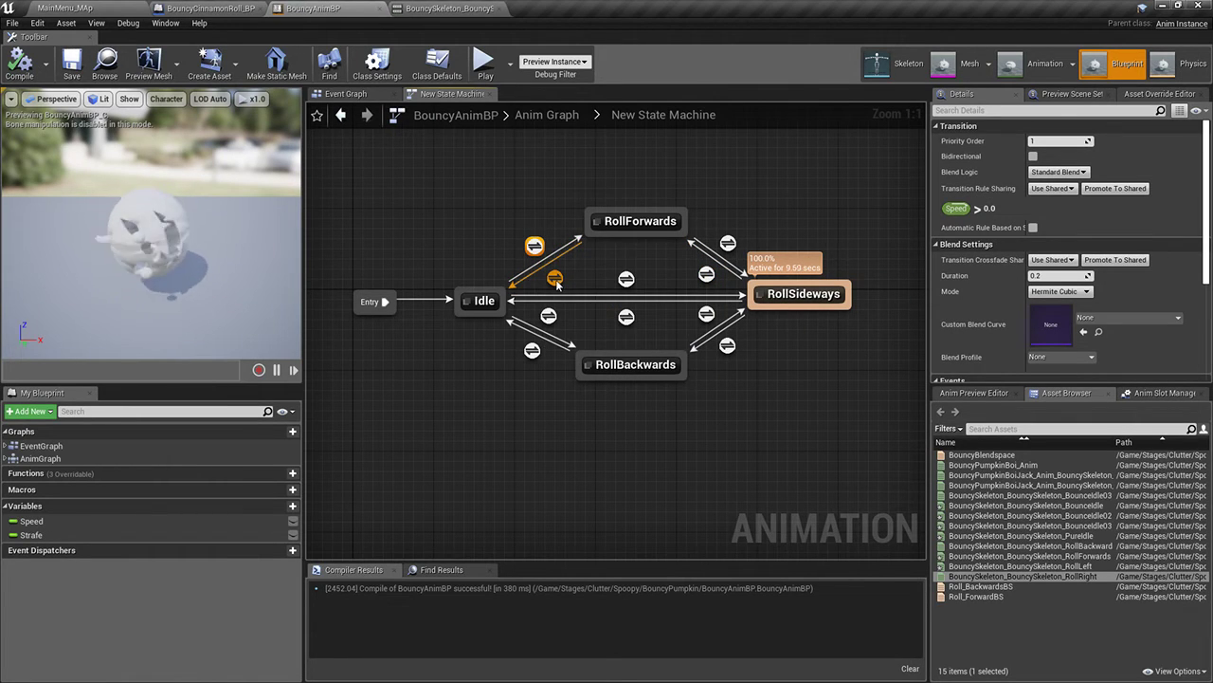
pyautogui.click(626, 279)
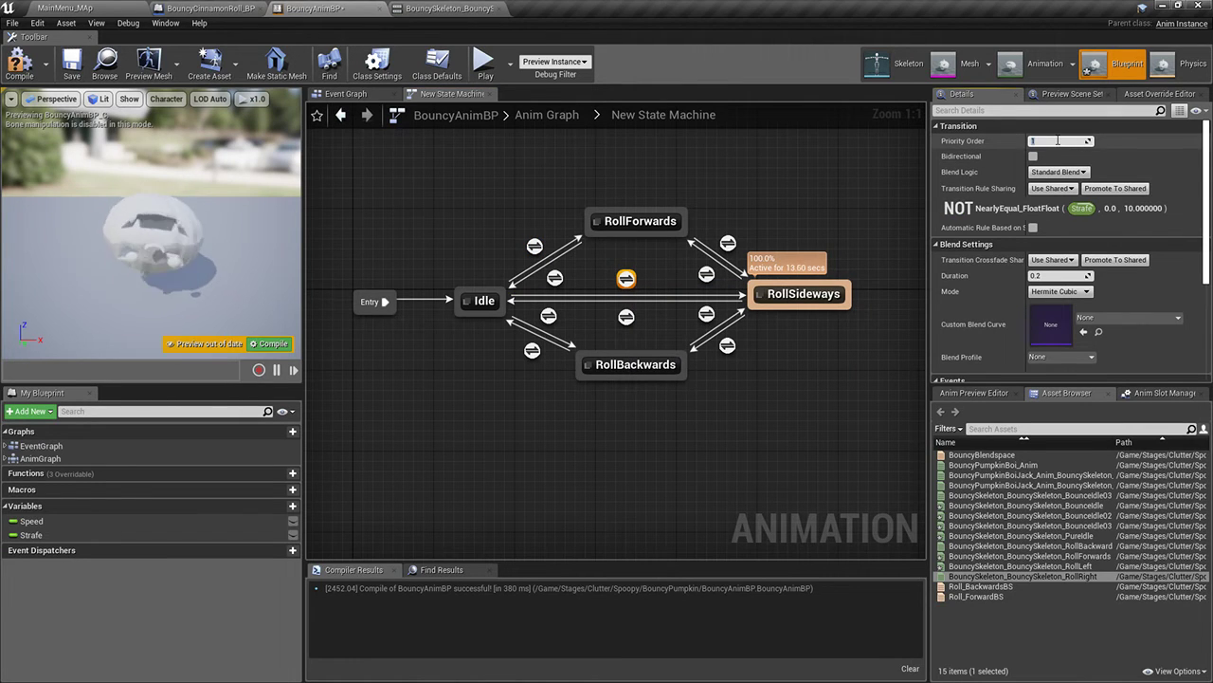
pyautogui.click(26, 61)
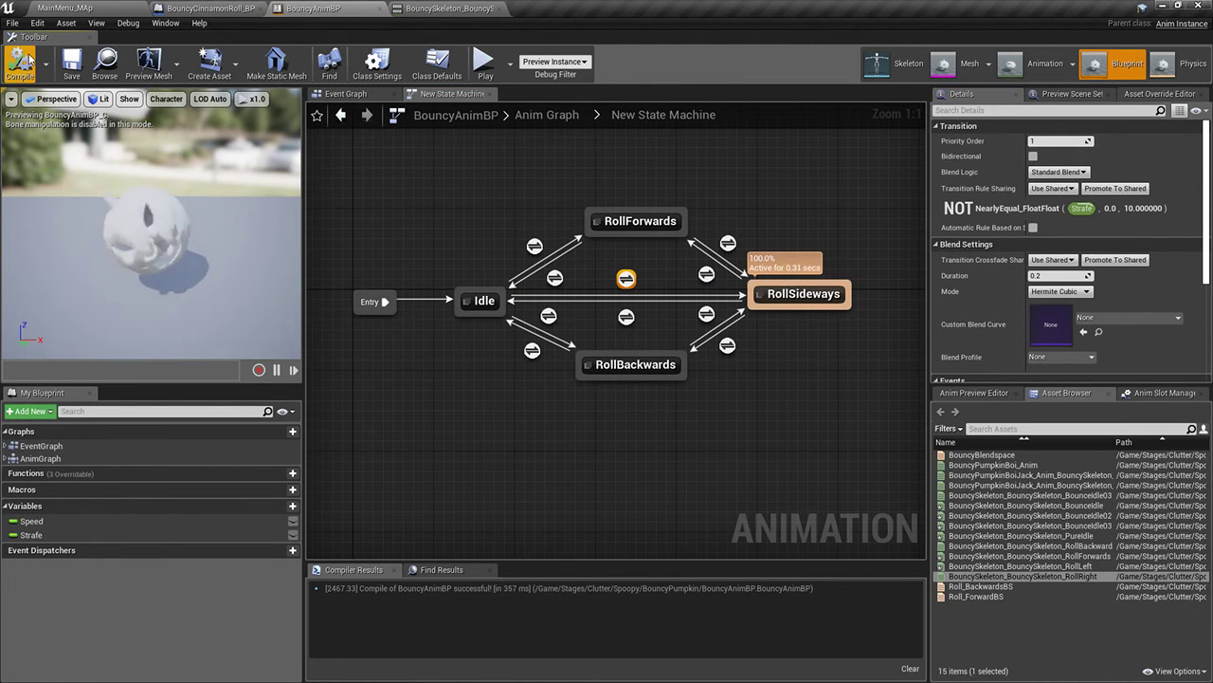
# Set the Strafe variable's default value to 30
pyautogui.click(57, 521)
pyautogui.click(33, 535)
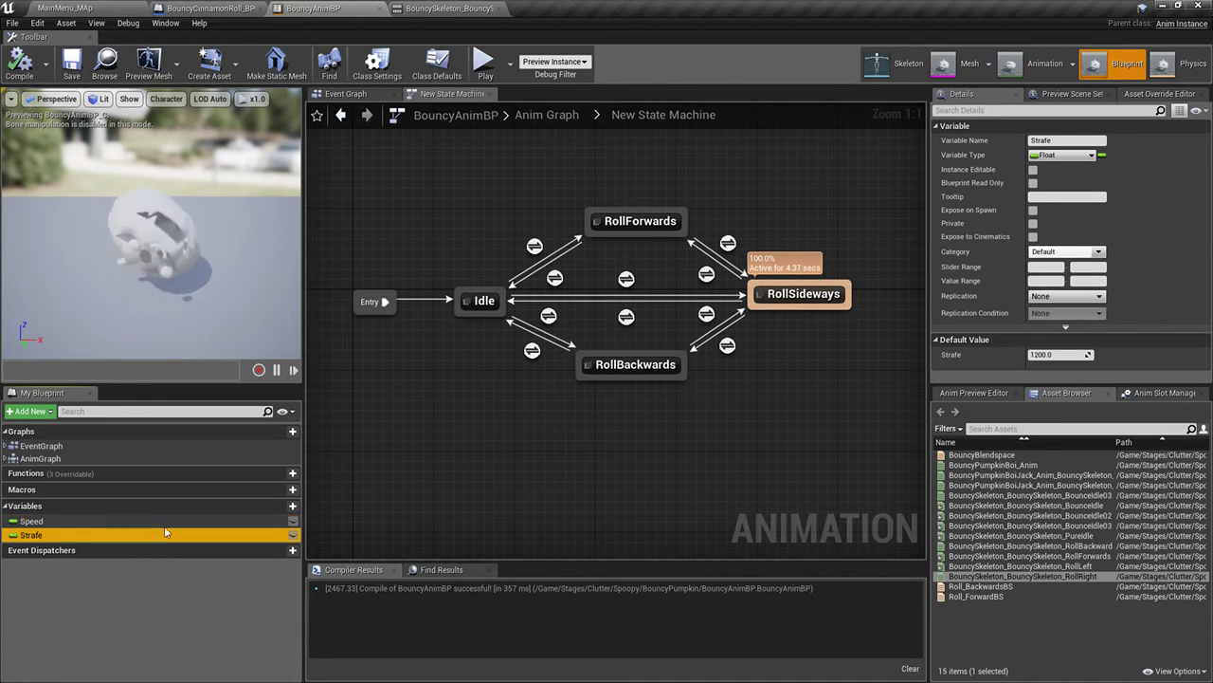
pyautogui.click(1056, 353)
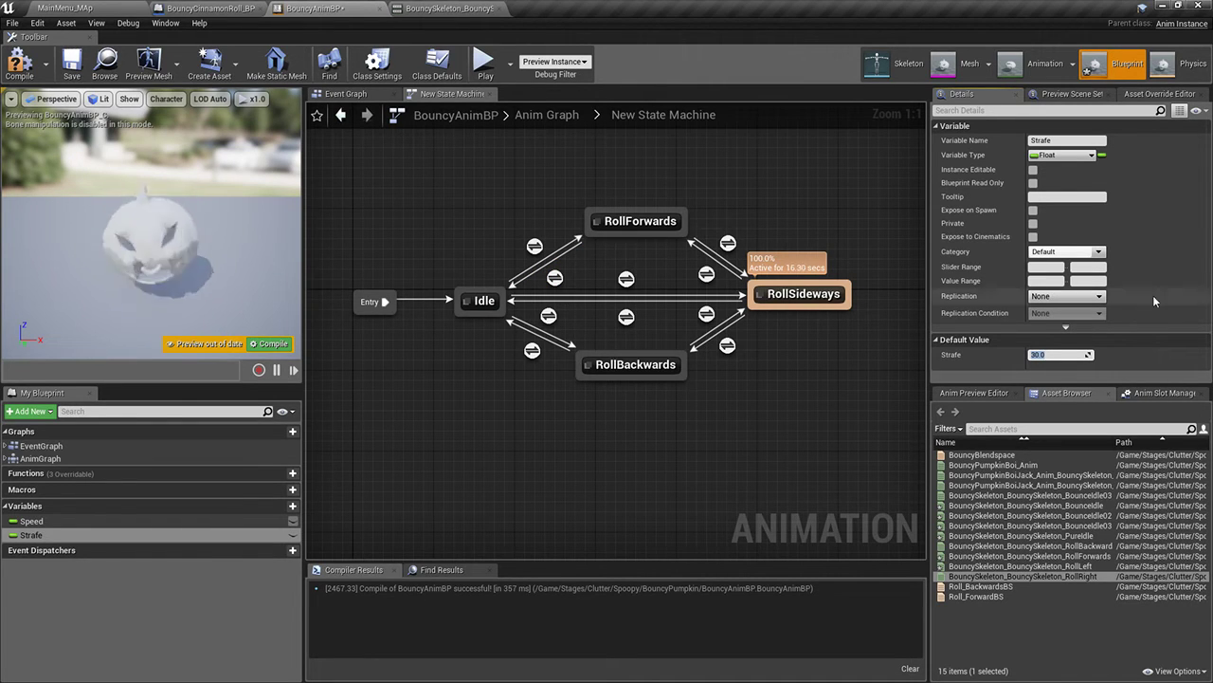
# Expose Play Rate instead of Play Rate Basis on the RollRight player in RollSideways, driven by the division result, and compile
pyautogui.doubleClick(774, 296)
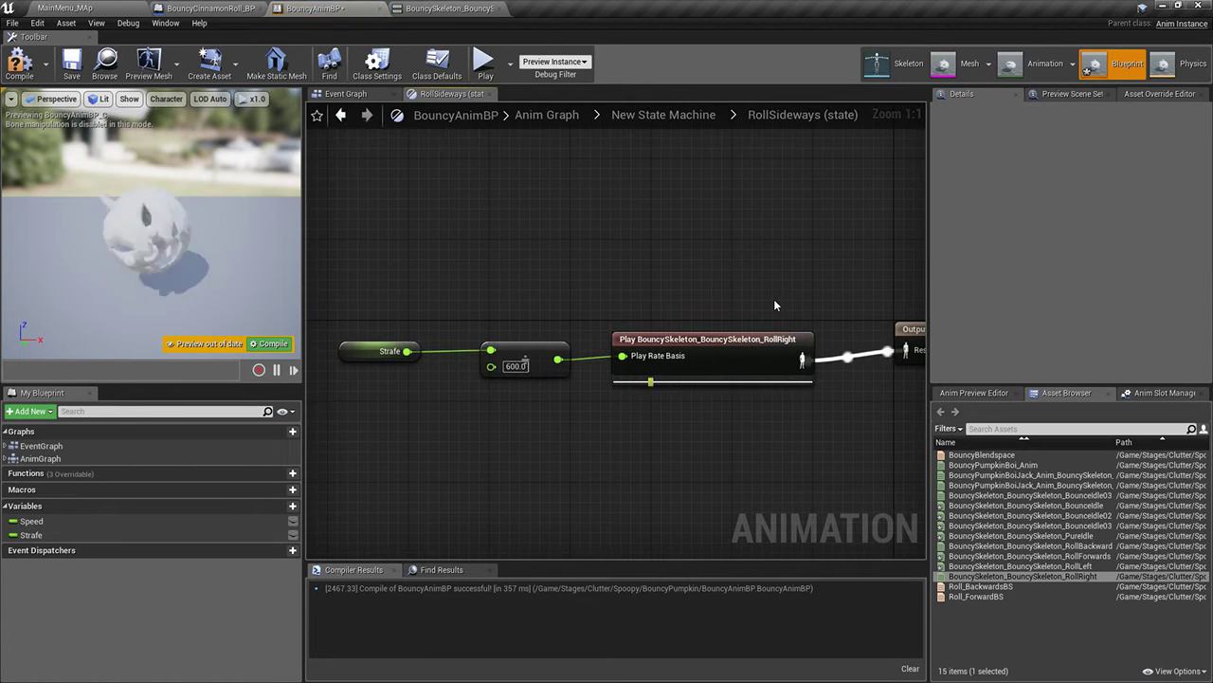
pyautogui.click(372, 353)
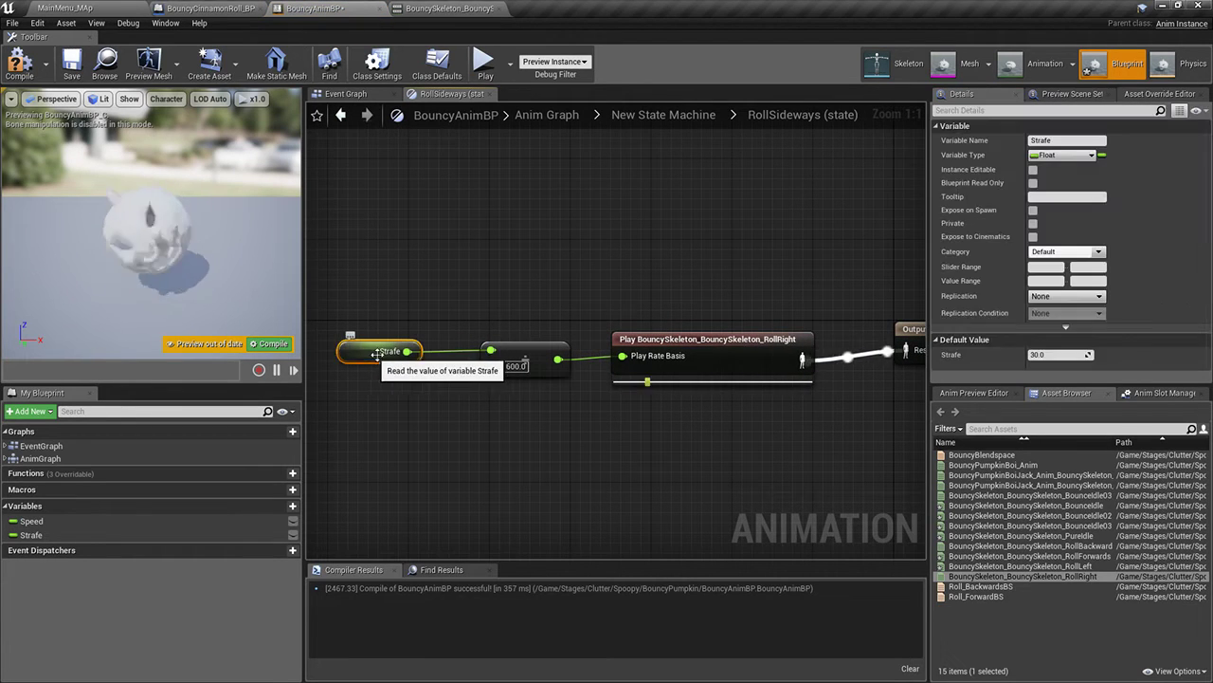
pyautogui.click(554, 358)
pyautogui.click(737, 329)
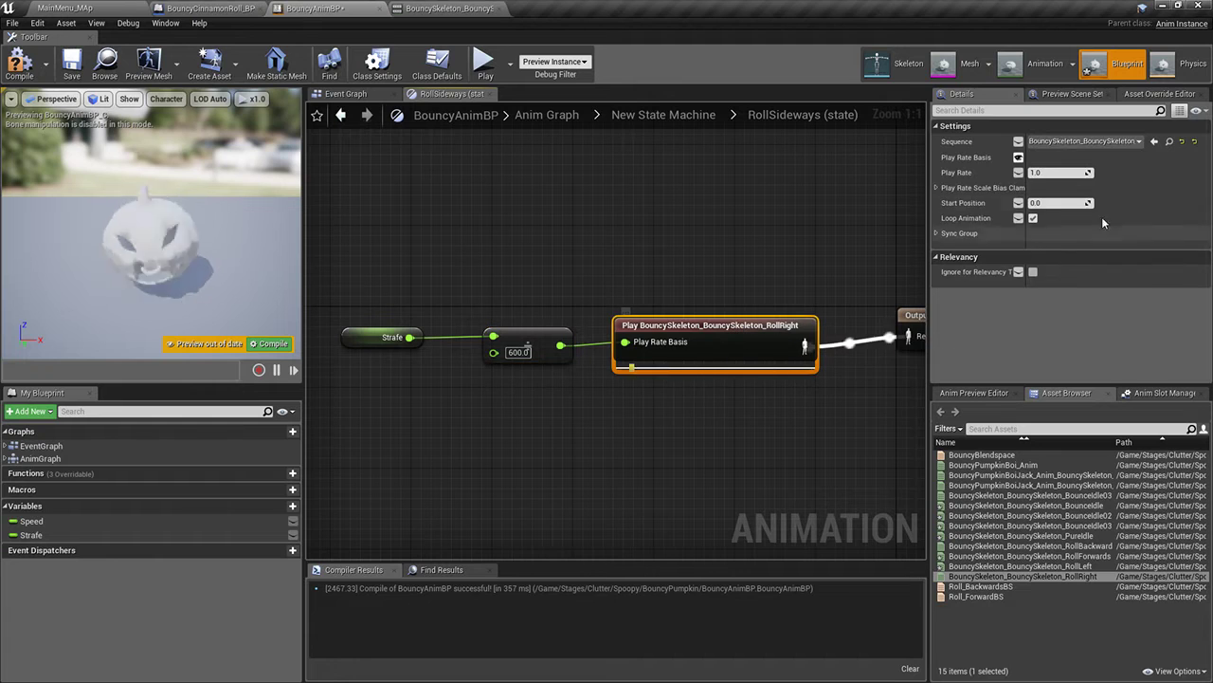
pyautogui.click(1018, 158)
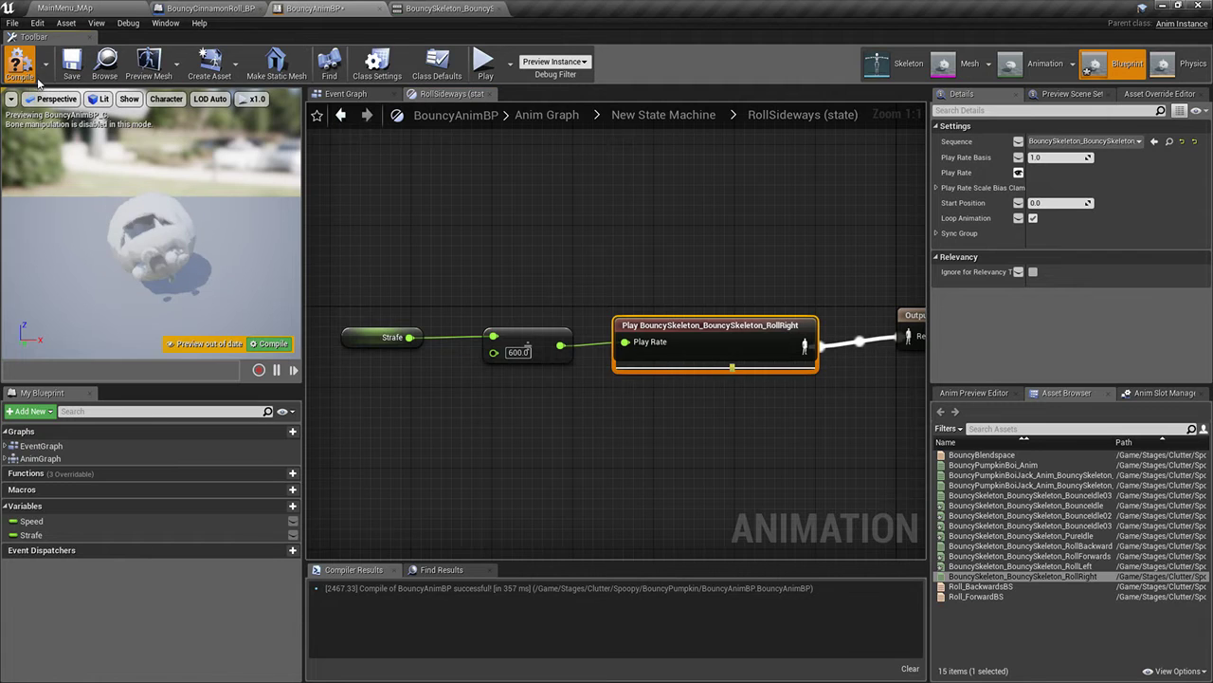
pyautogui.click(346, 94)
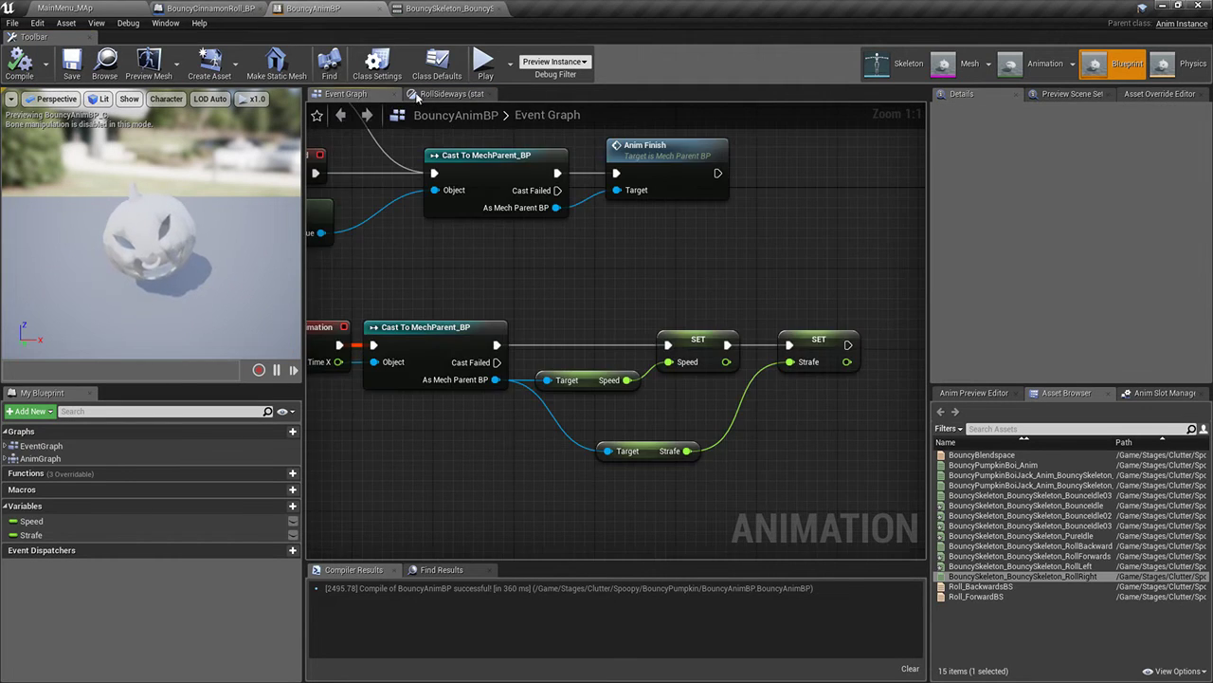
pyautogui.click(451, 94)
# Set the Strafe variable's default value to 600 and compile the blueprint
pyautogui.click(31, 534)
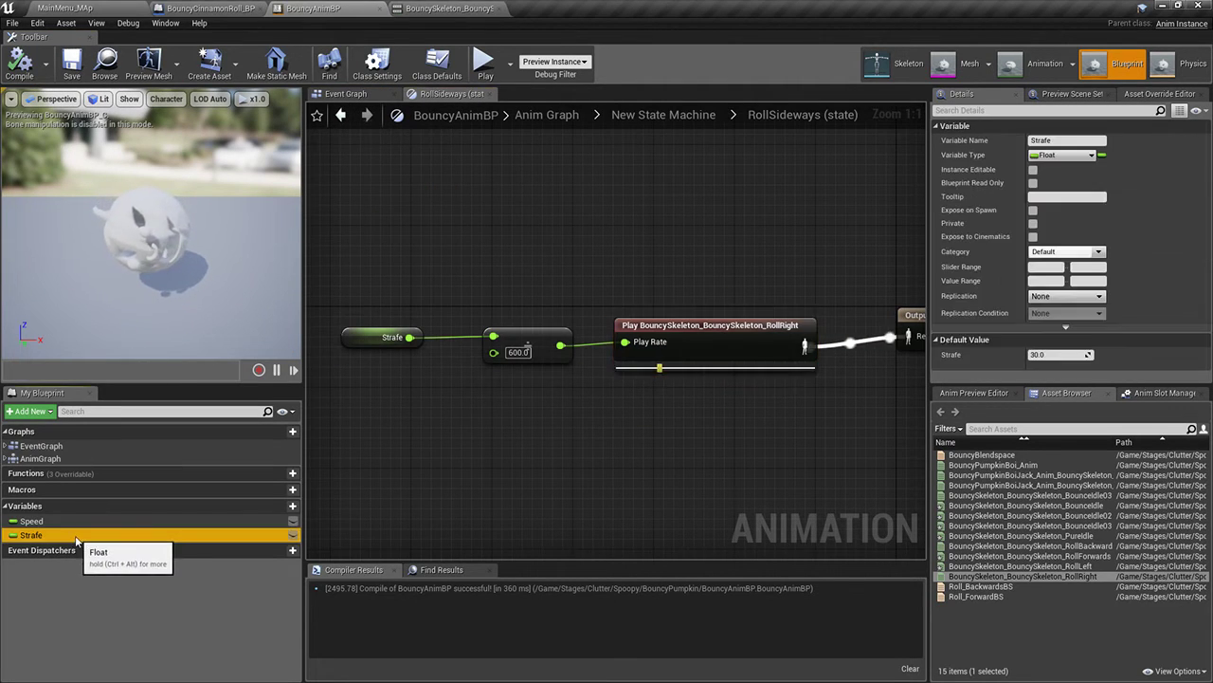
pyautogui.click(1059, 355)
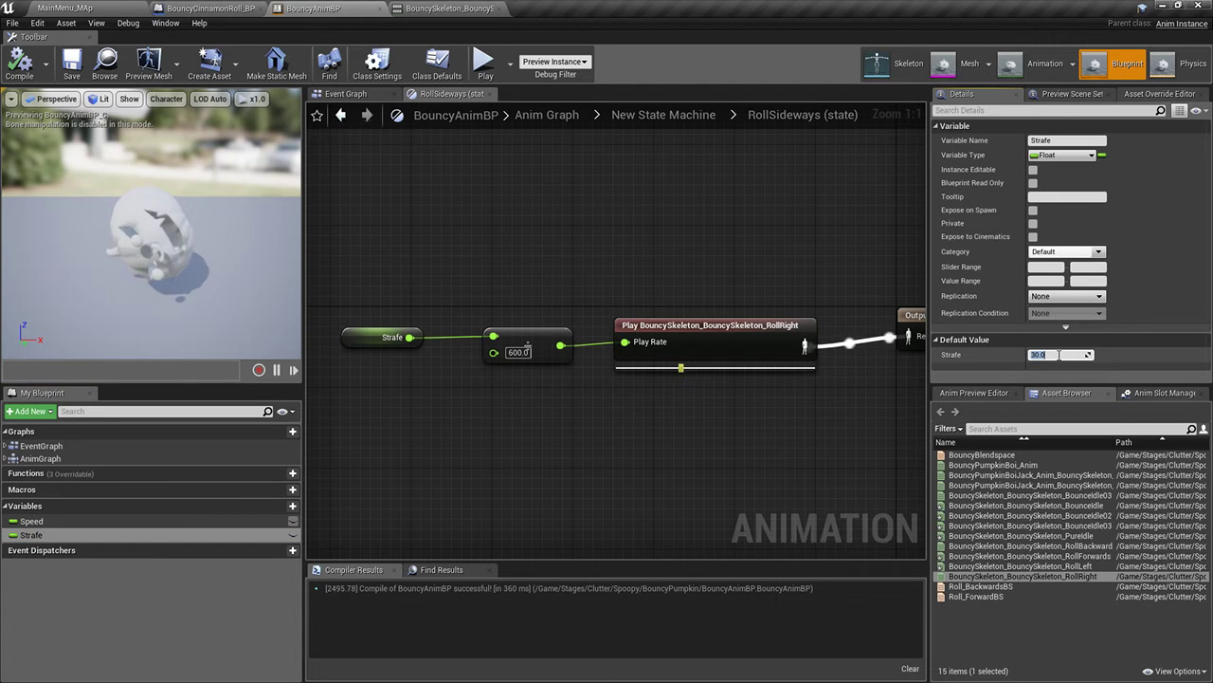
pyautogui.click(18, 72)
# Play-test the MainMenu_MAp level, rolling the cinnamon roll character around, and stop the session
pyautogui.click(108, 7)
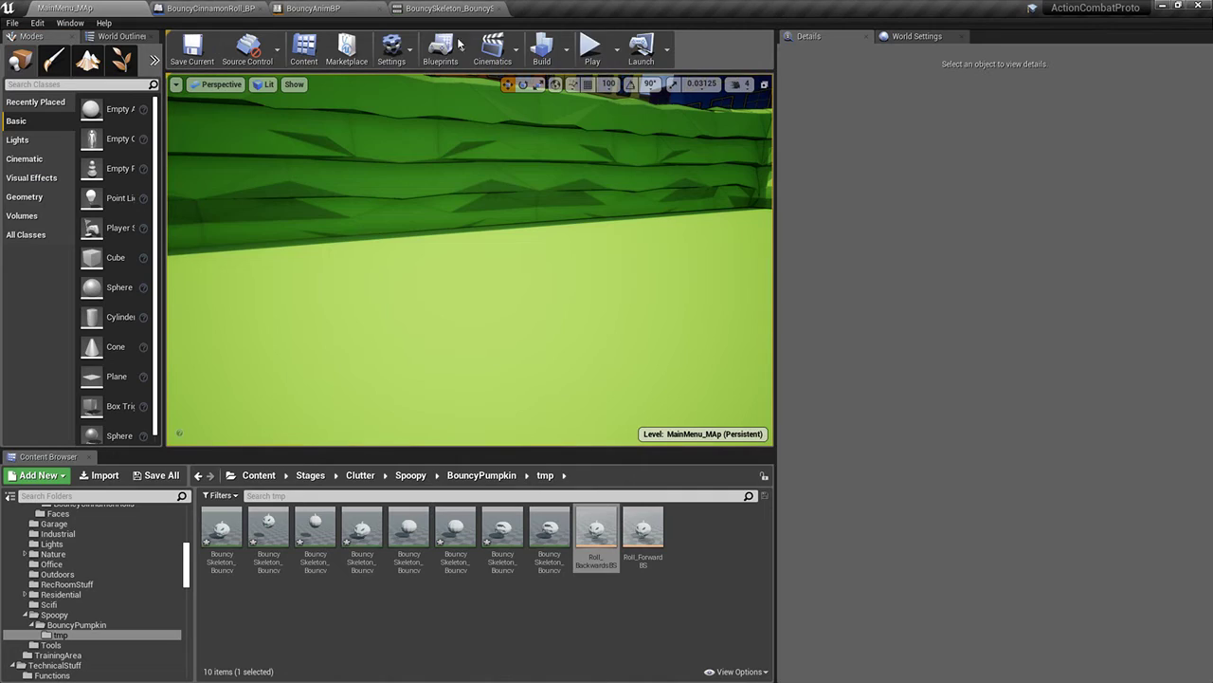
pyautogui.click(591, 45)
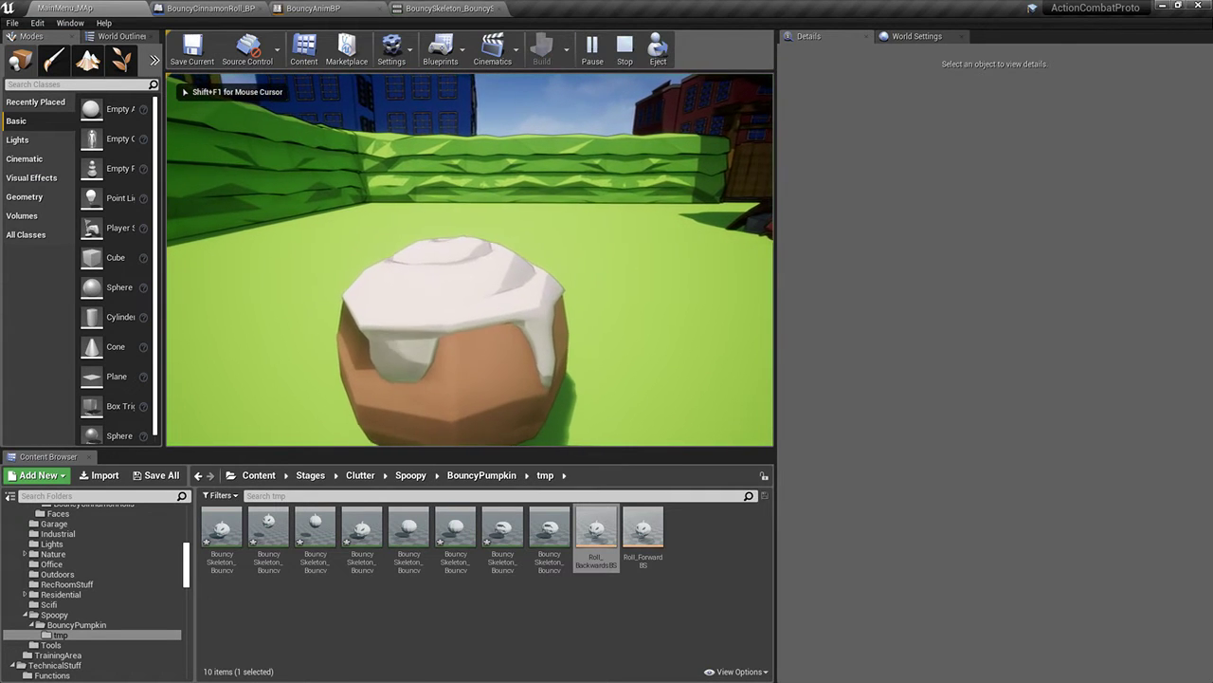
pyautogui.press('w')
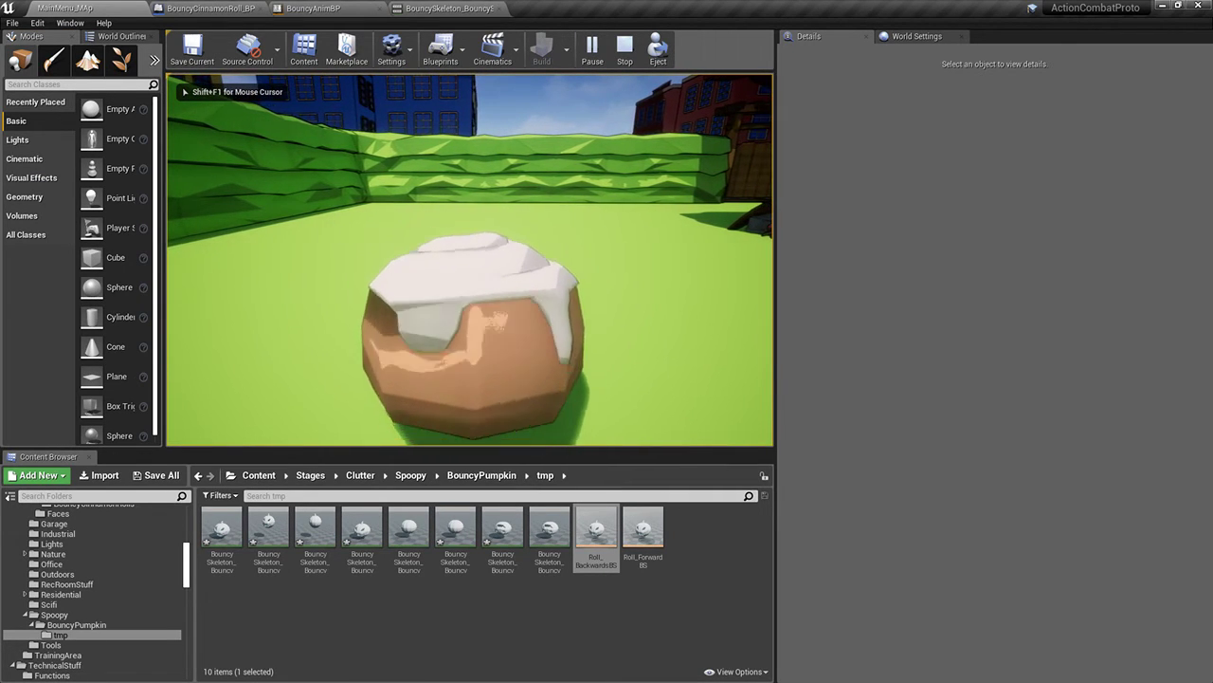
pyautogui.press('Escape')
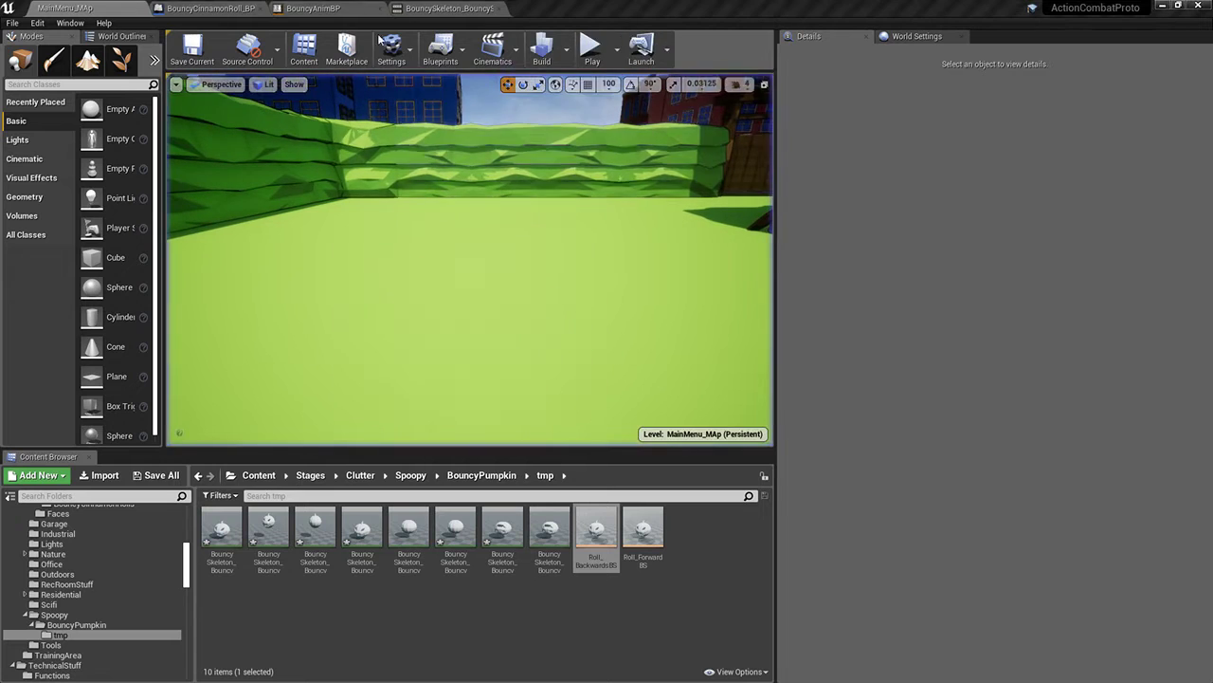
# Set the Speed variable's default value to 1 in BouncyAnimBP and compile the blueprint
pyautogui.click(427, 8)
pyautogui.click(312, 8)
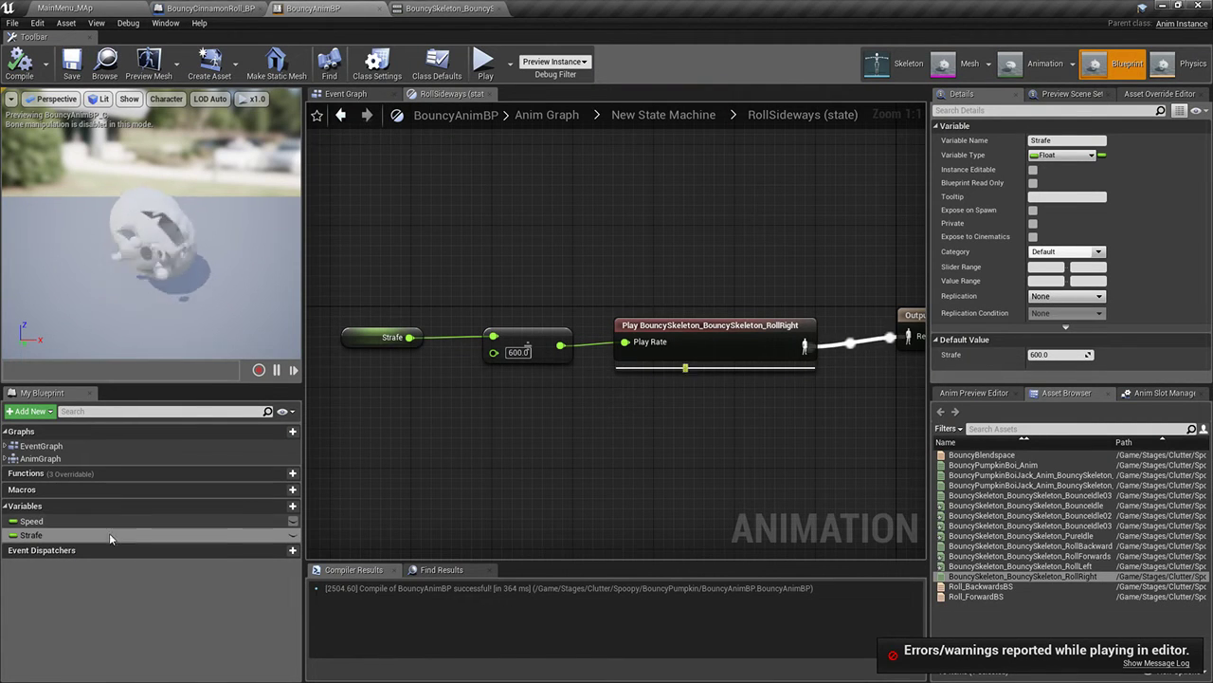
pyautogui.click(48, 521)
pyautogui.click(1055, 355)
pyautogui.write('1')
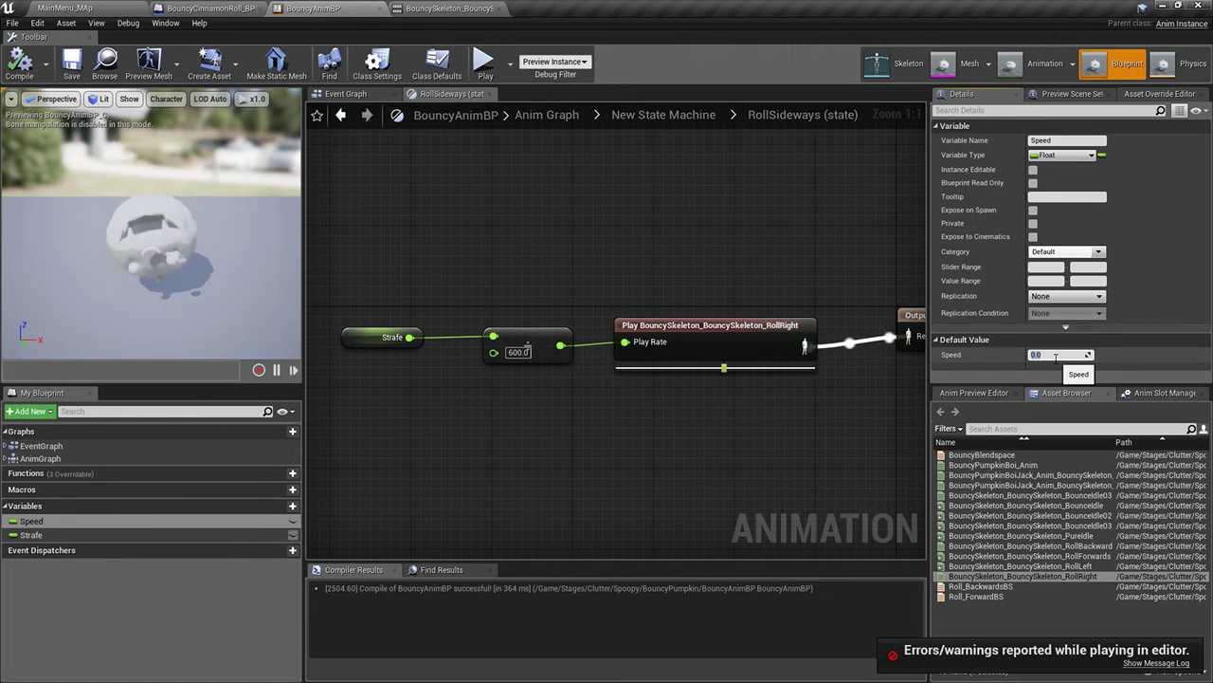
pyautogui.press('Return')
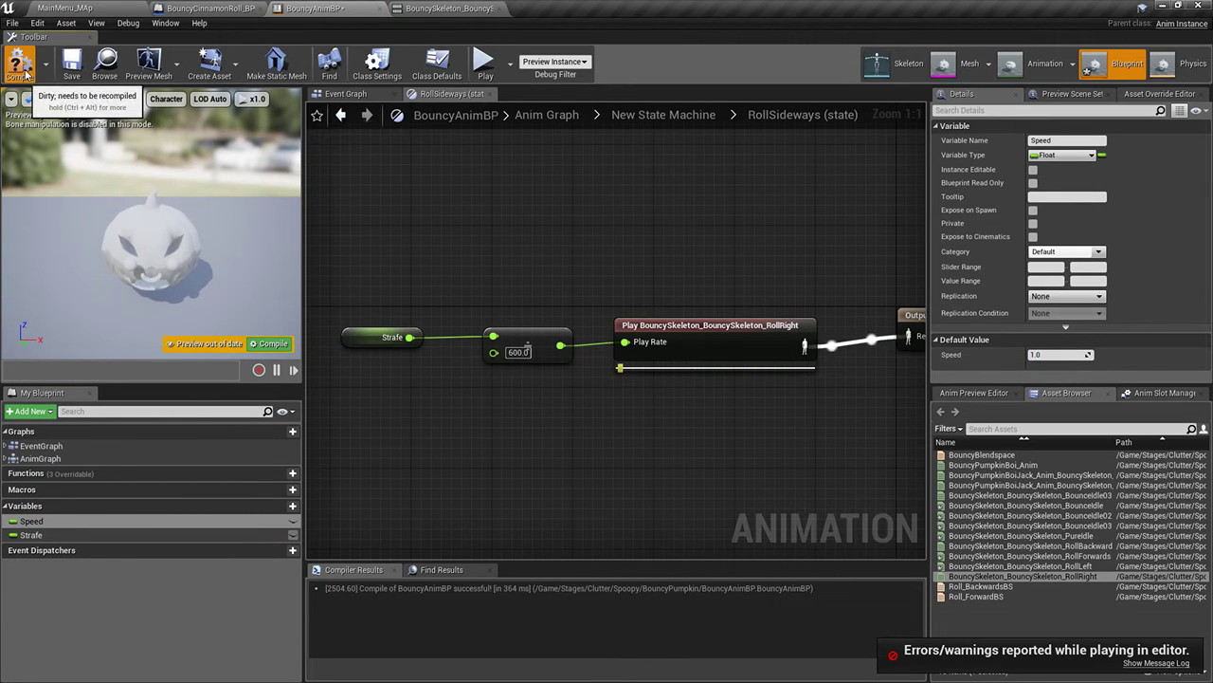
# Require Speed greater than 10 in the RollSideways to RollForwards transition rule, and compile and save the blueprint
pyautogui.moveTo(699, 300); pyautogui.dragTo(560, 279, button='right')
pyautogui.click(666, 115)
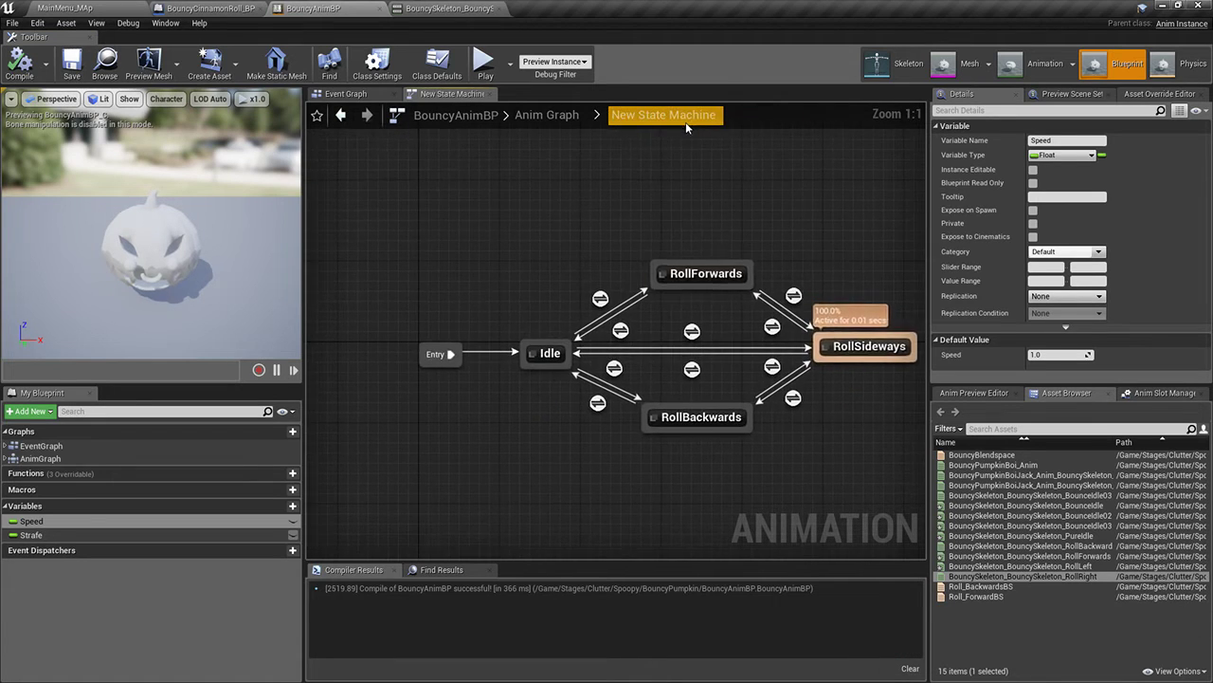
pyautogui.moveTo(621, 259)
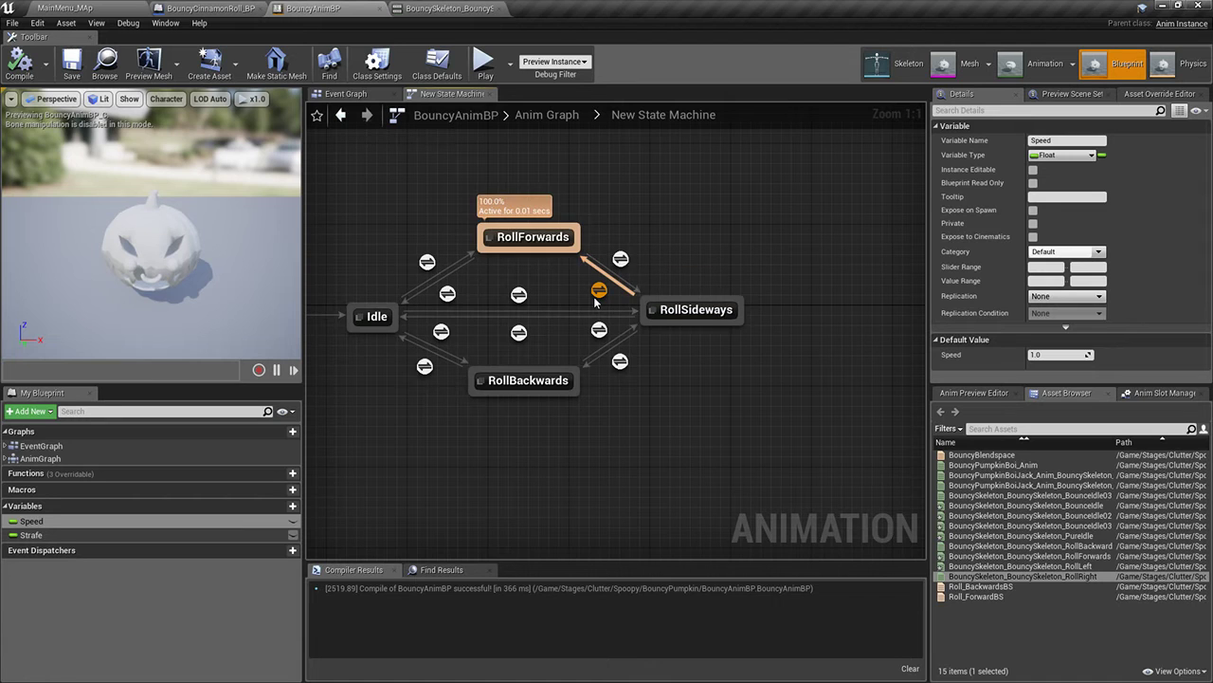
pyautogui.doubleClick(597, 293)
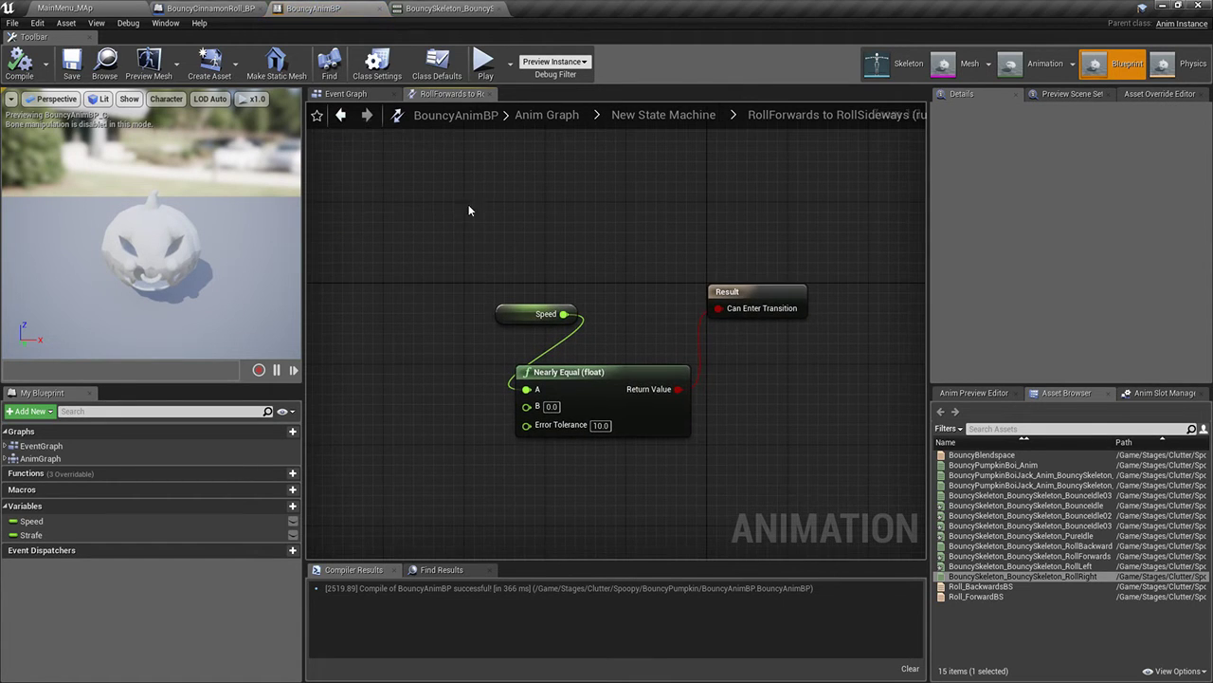
pyautogui.click(345, 92)
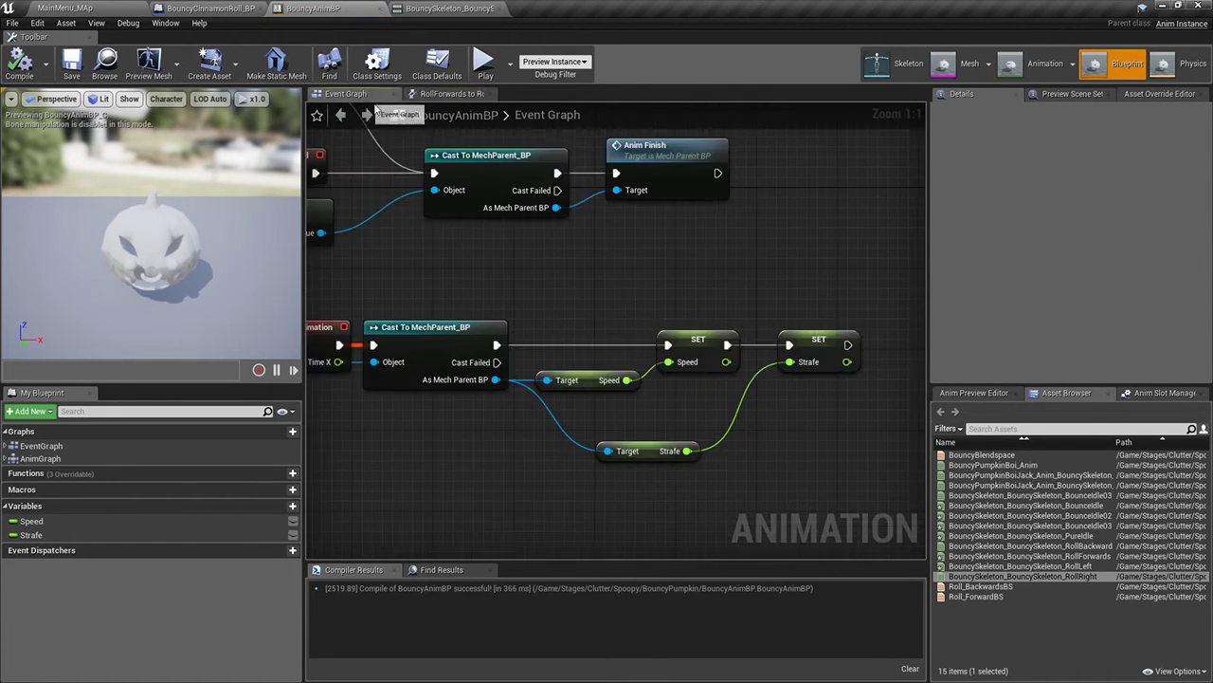
pyautogui.click(463, 94)
pyautogui.click(664, 114)
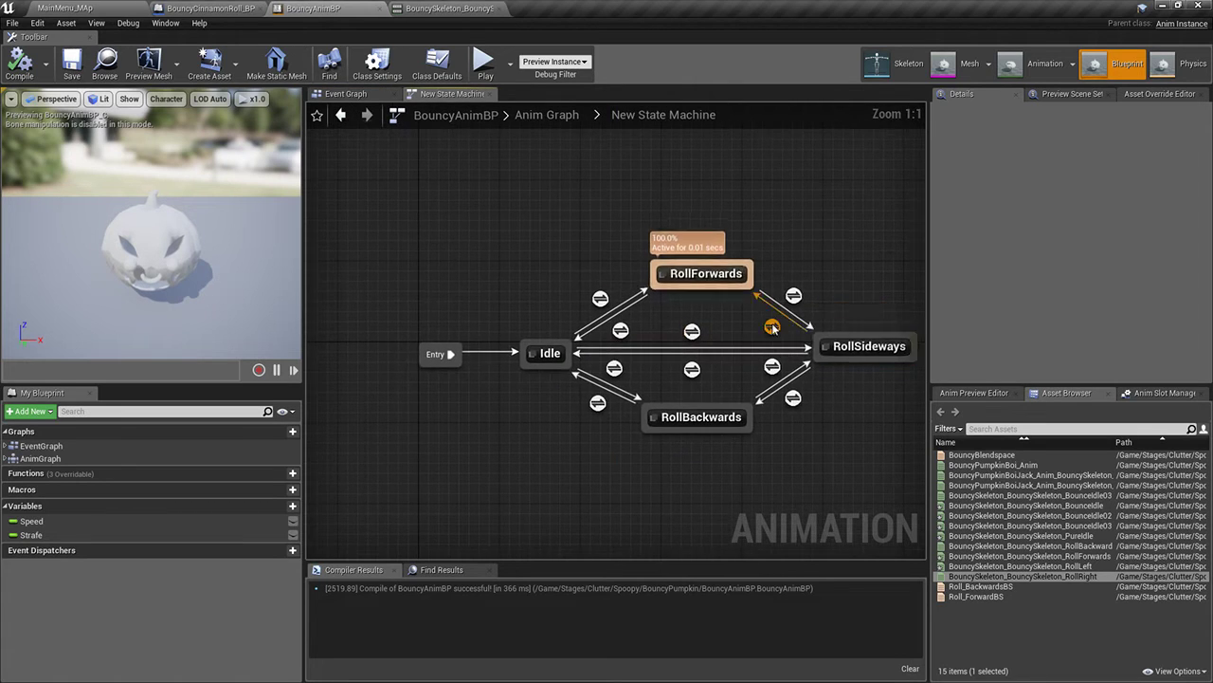
pyautogui.doubleClick(774, 329)
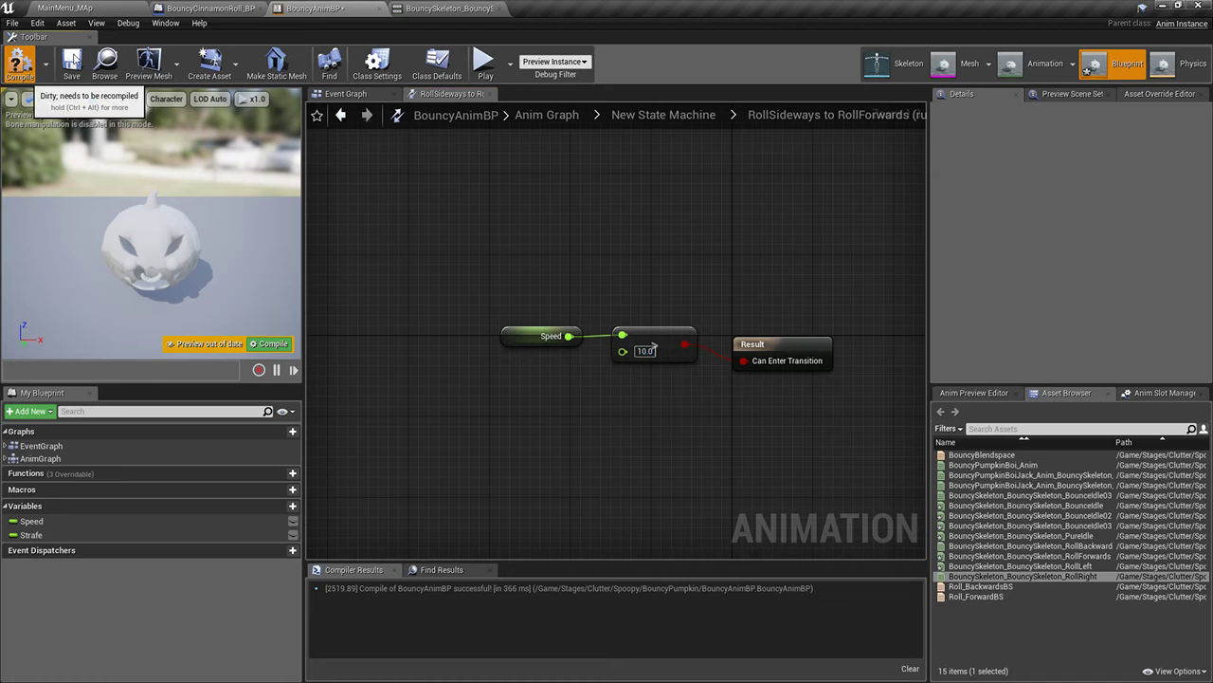
pyautogui.click(73, 59)
# Play-test the rolling character in the MainMenu_MAp level with the new Speed threshold, and end the session
pyautogui.click(64, 7)
pyautogui.click(592, 45)
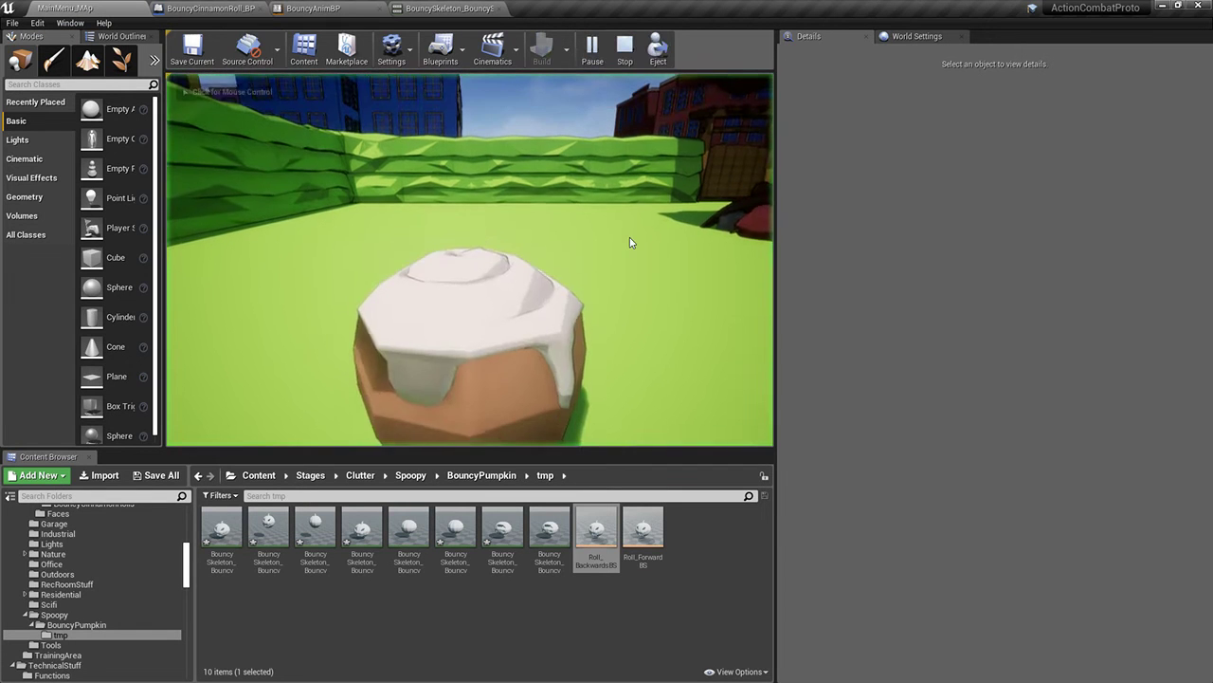
pyautogui.click(630, 243)
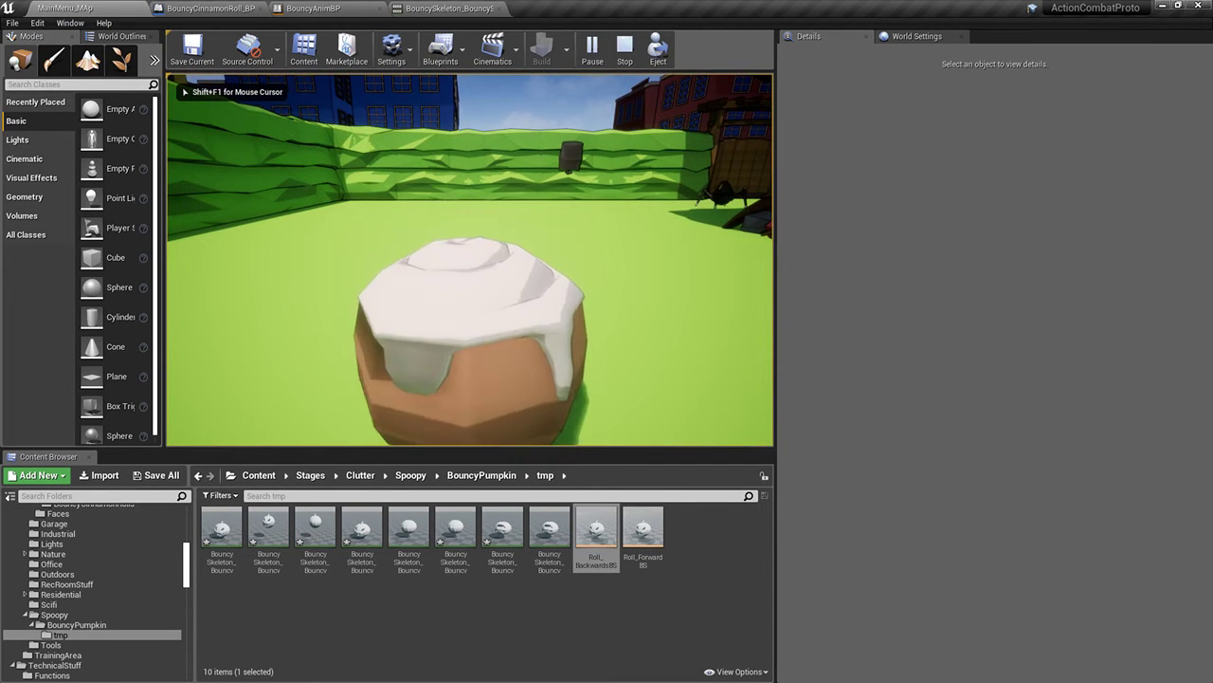
pyautogui.press('w')
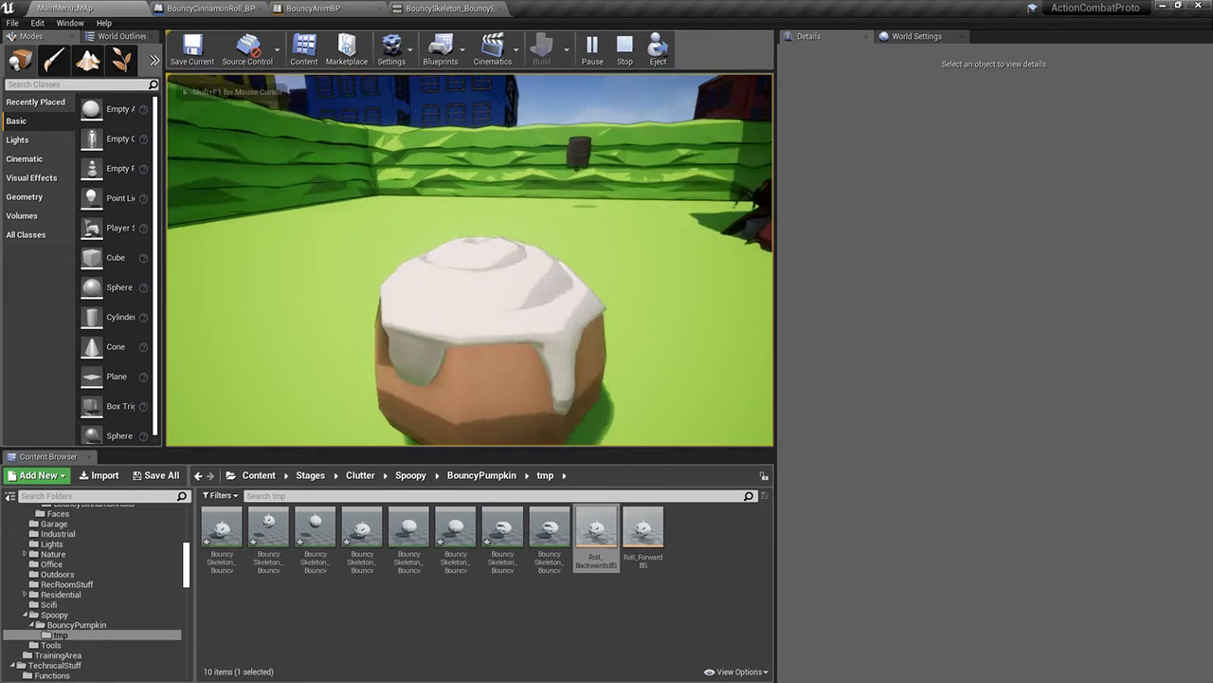
pyautogui.press('w')
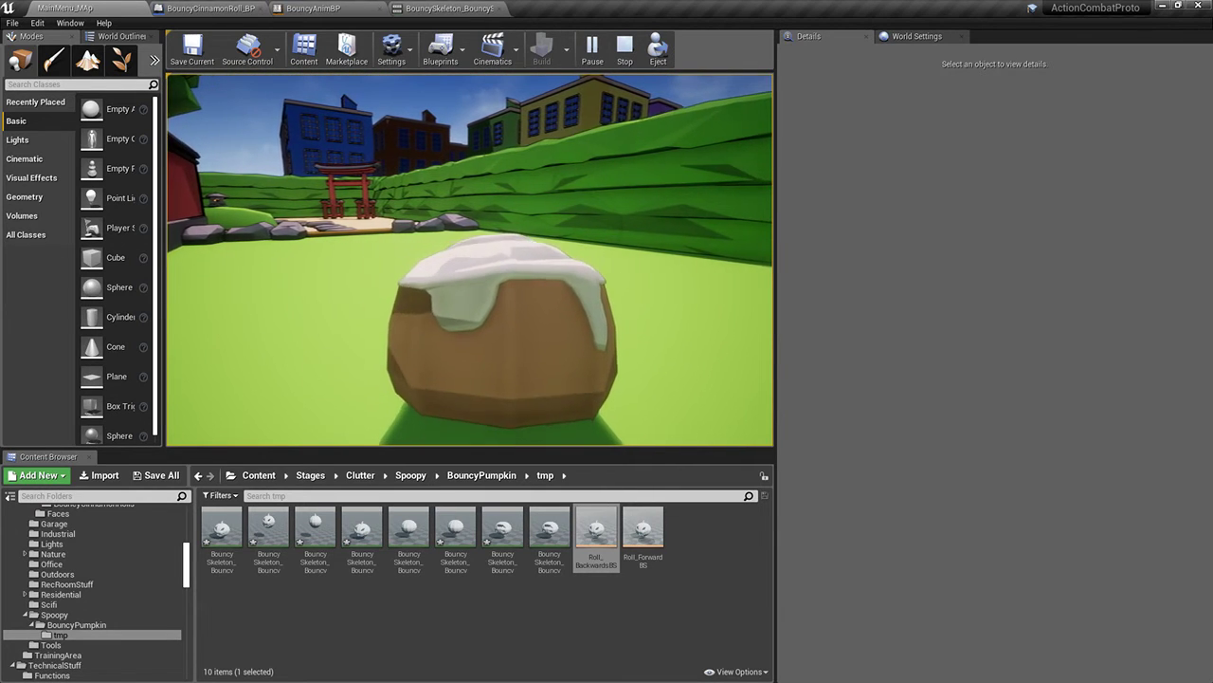
pyautogui.press('Escape')
# Examine how BouncyAnimBP's event graph sets Speed and Strafe, and check the Anim Graph's state machine setup
pyautogui.click(478, 8)
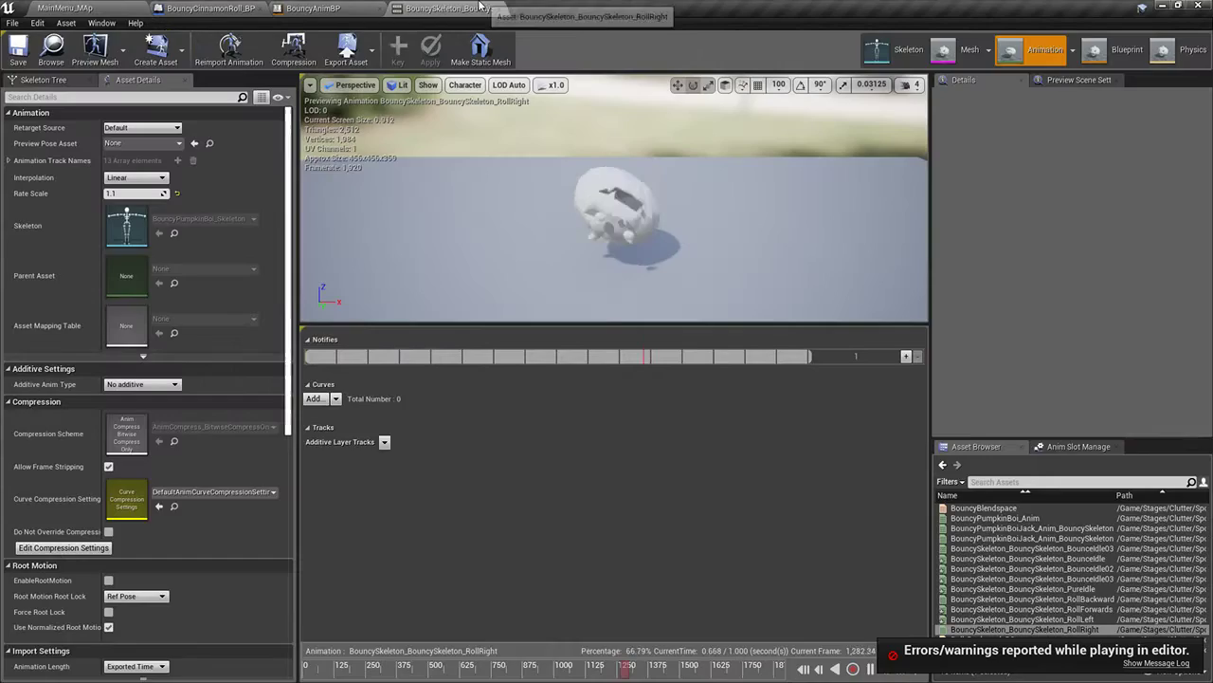
pyautogui.click(366, 7)
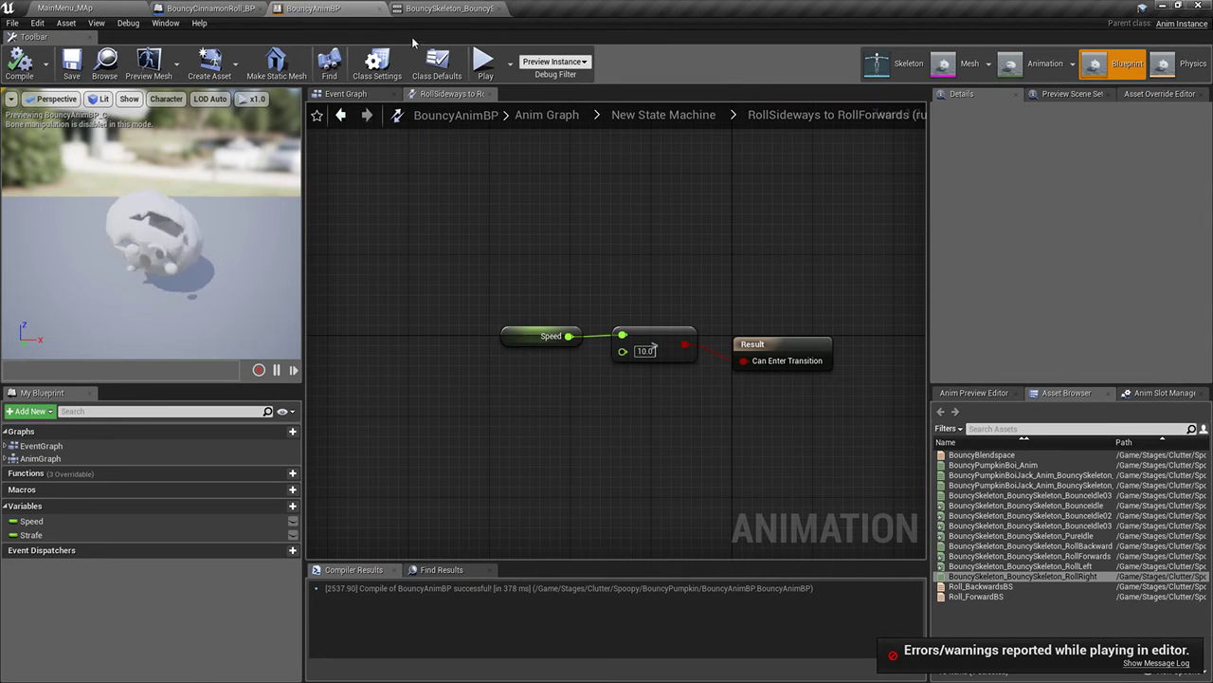
pyautogui.click(546, 115)
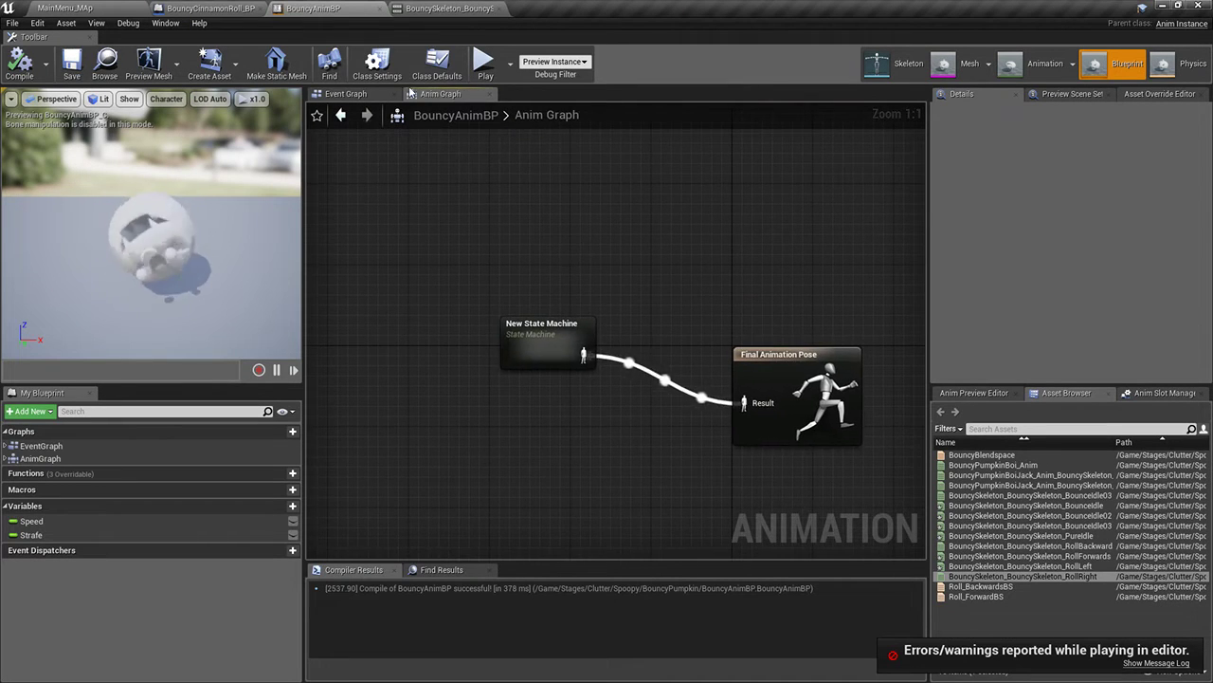
pyautogui.click(345, 93)
pyautogui.scroll(-4, 680, 294)
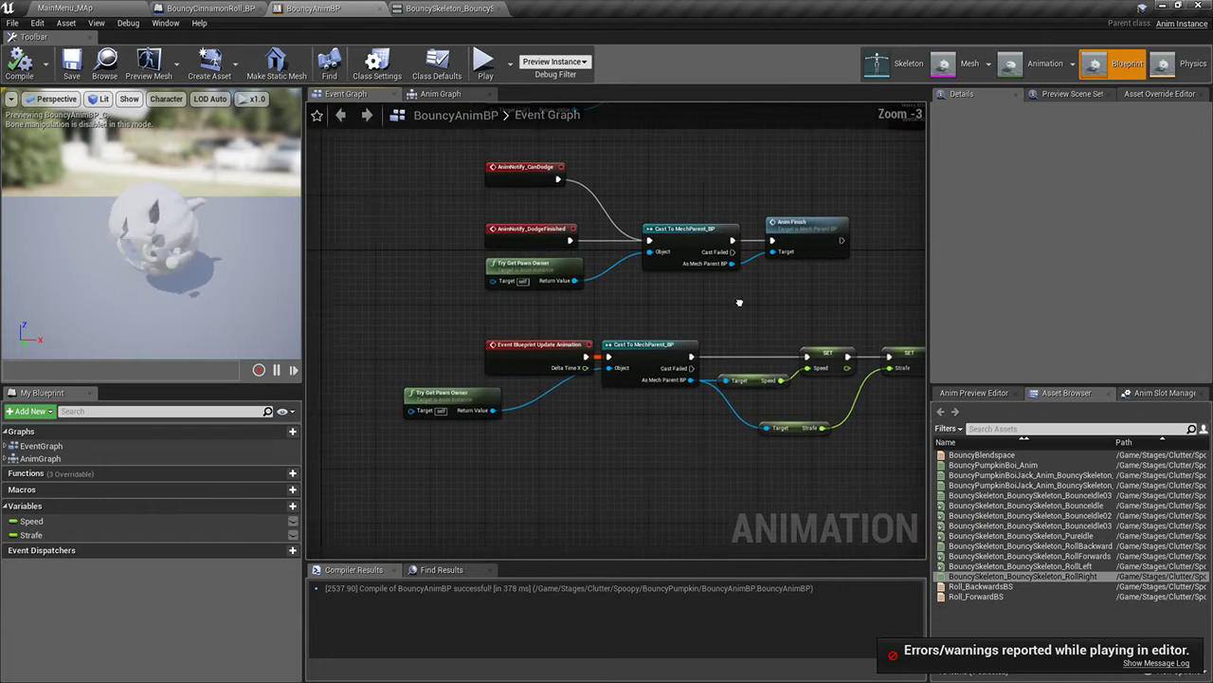
pyautogui.click(465, 94)
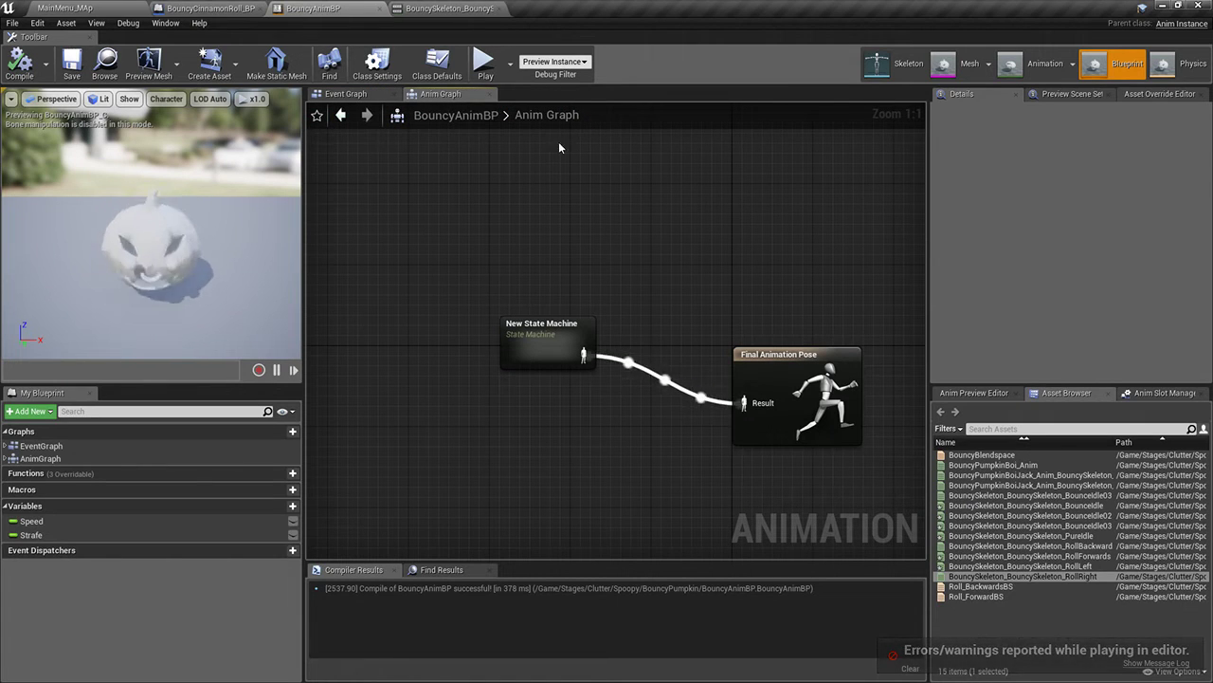
pyautogui.click(347, 93)
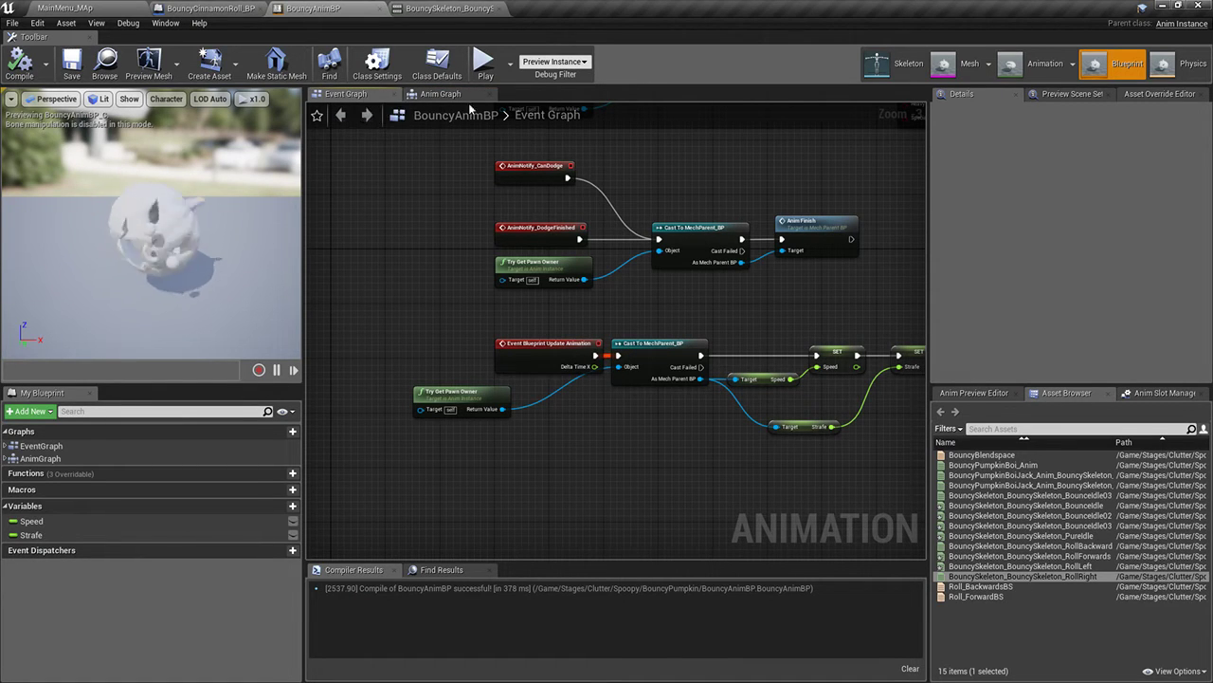
# Set the blend duration of the RollForwards to RollSideways transition in the state machine to 0.1
pyautogui.click(441, 93)
pyautogui.doubleClick(512, 330)
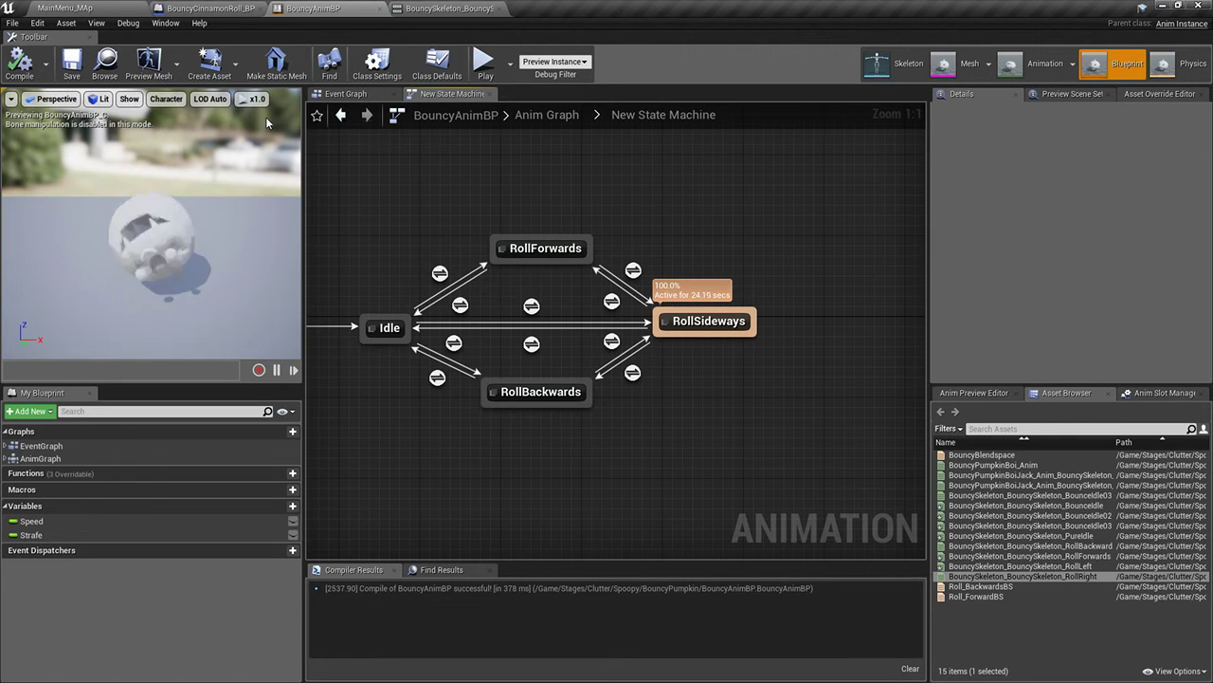
pyautogui.click(633, 270)
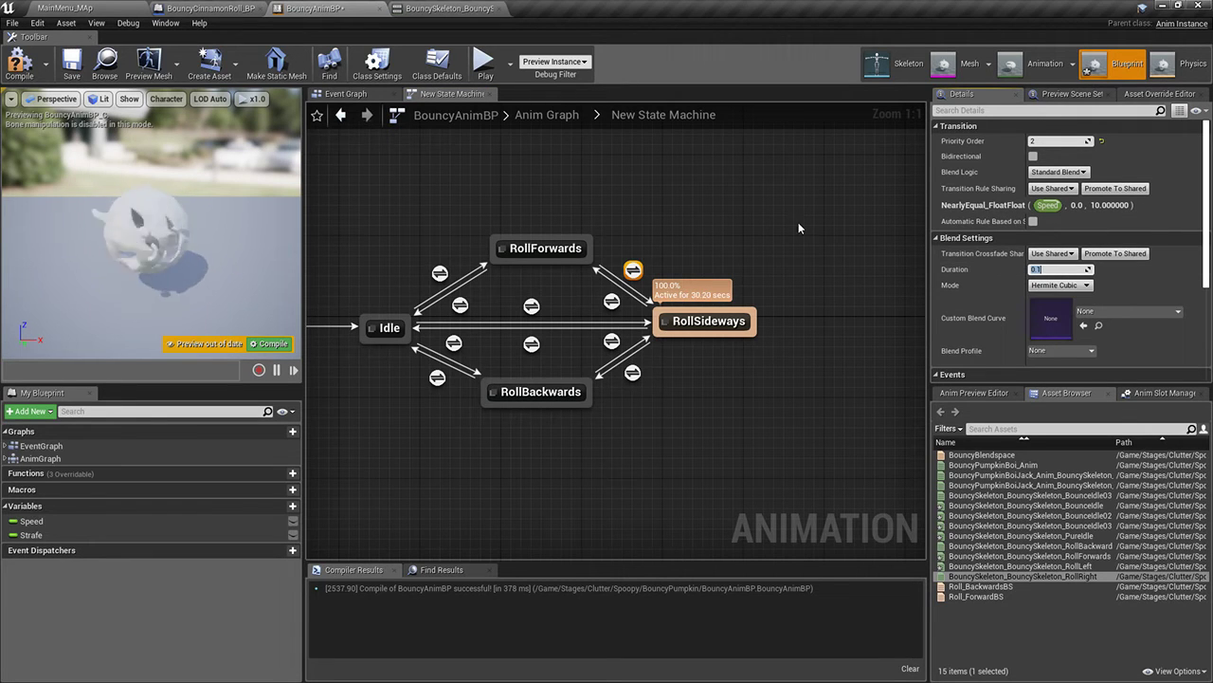
# Adjust the Speed threshold in the RollSideways to RollForwards rule, set the reverse rule's Nearly Equal error tolerance to 100, and compile and save
pyautogui.doubleClick(611, 302)
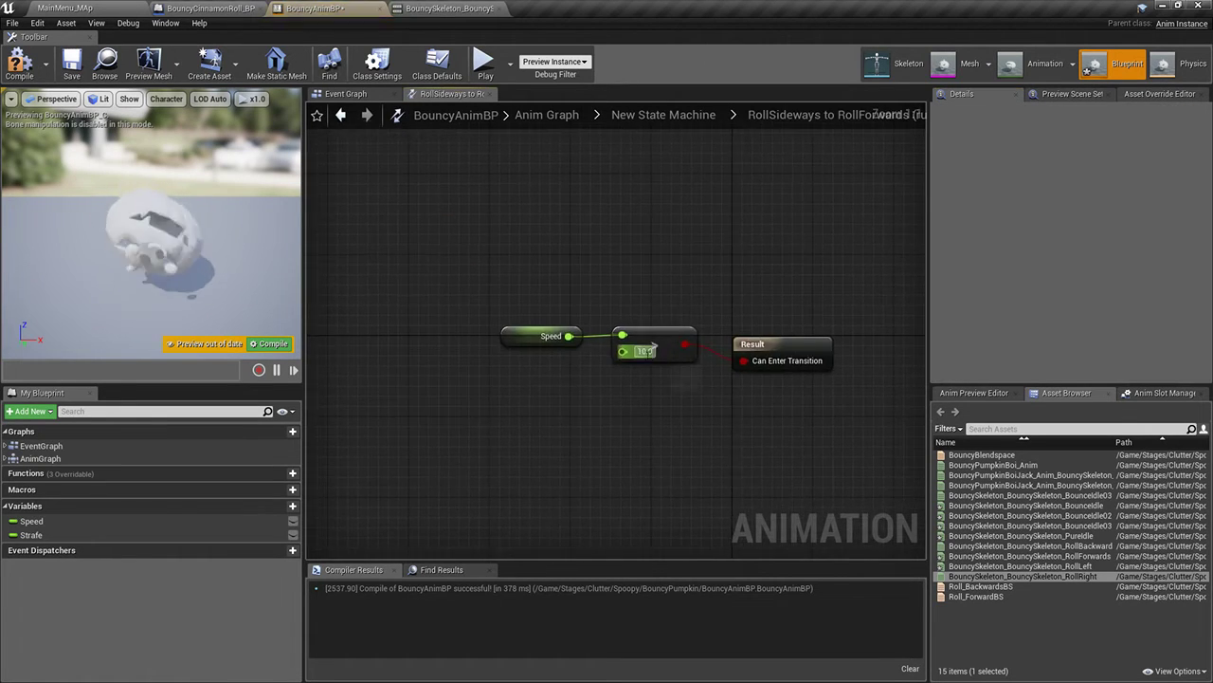
pyautogui.click(637, 115)
pyautogui.doubleClick(791, 296)
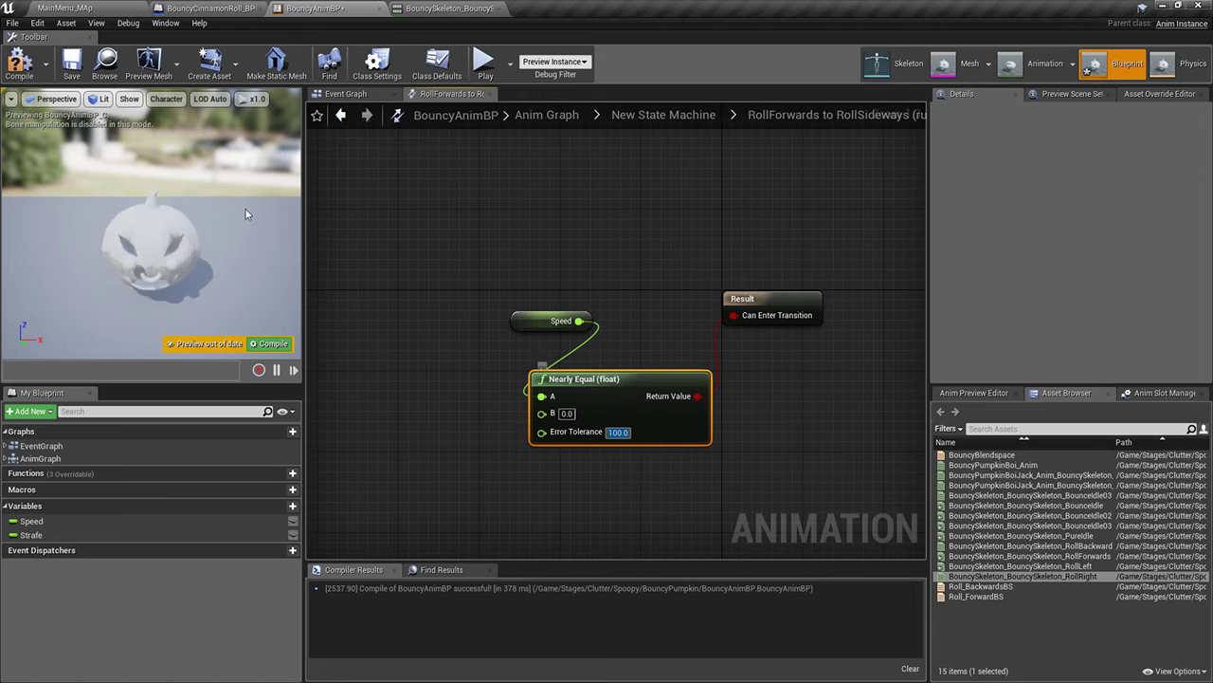
pyautogui.click(19, 64)
pyautogui.click(72, 64)
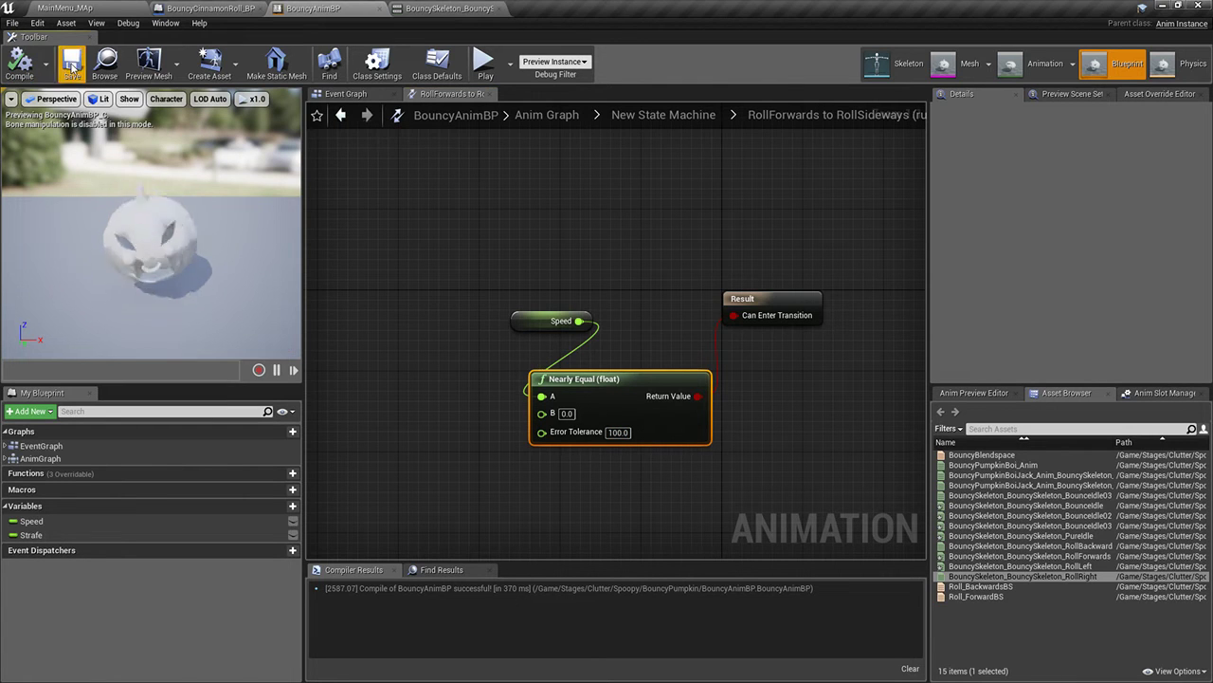
# Set the error tolerance to 100 in the RollBackwards to RollSideways rule and require Speed below 100 in the reverse rule, then compile and save
pyautogui.click(673, 117)
pyautogui.doubleClick(777, 369)
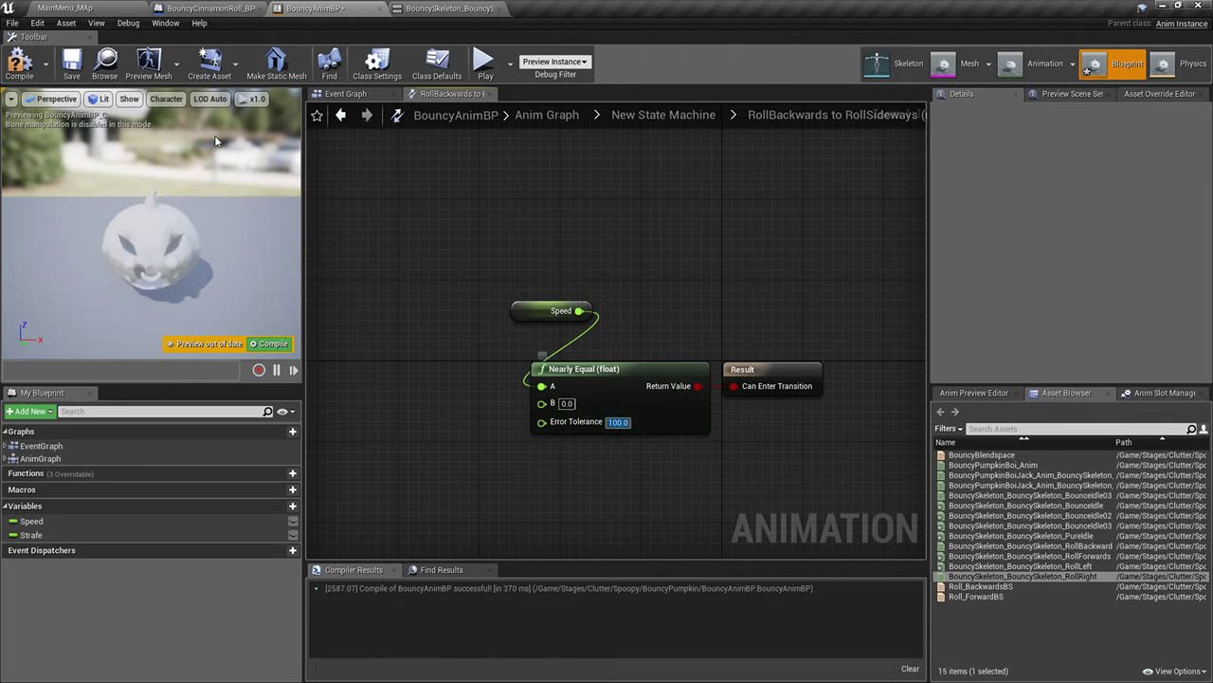
pyautogui.click(663, 114)
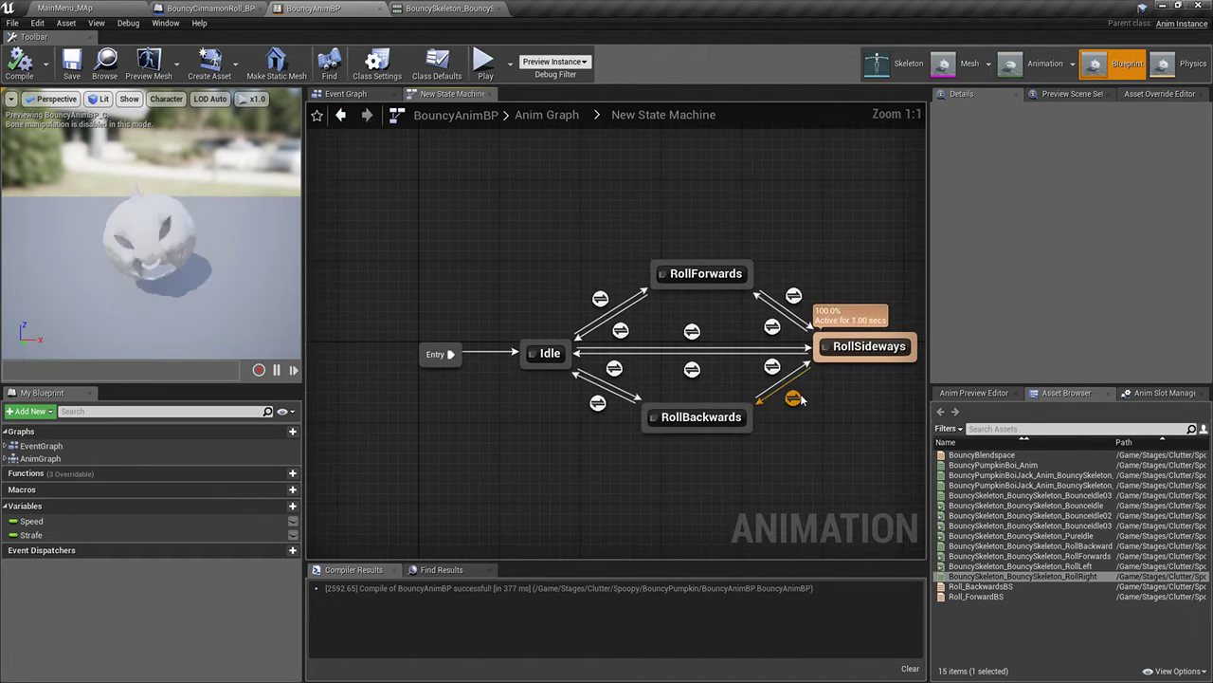
pyautogui.doubleClick(793, 401)
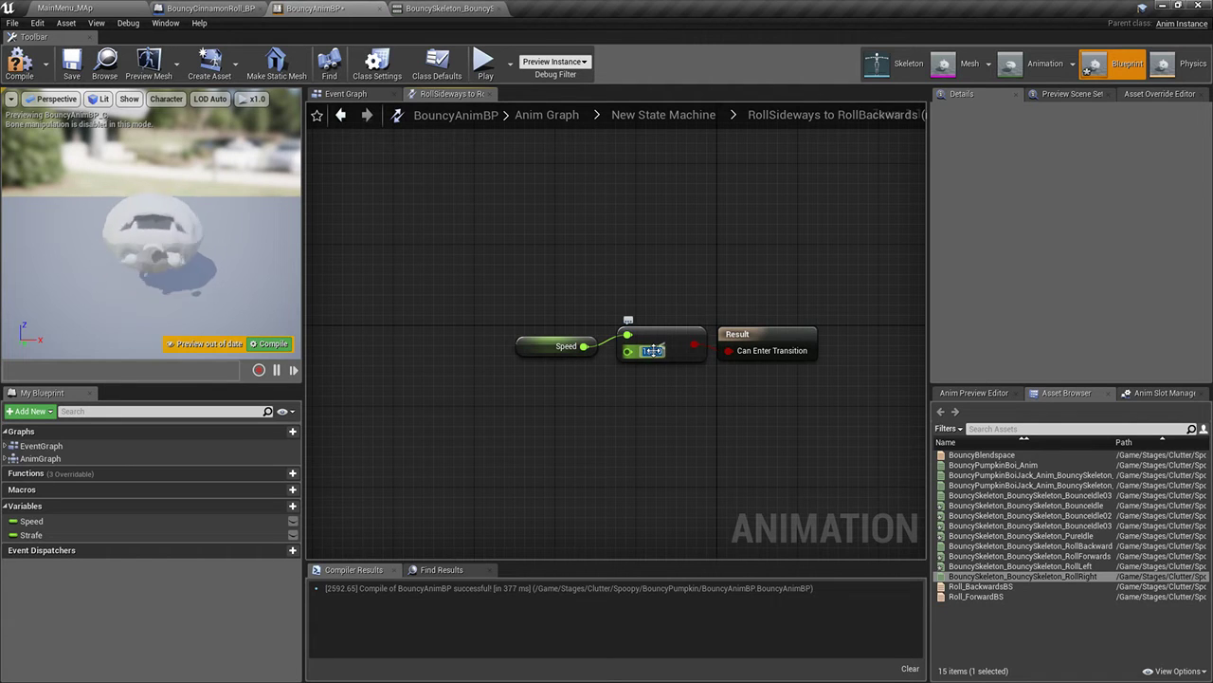
pyautogui.click(71, 62)
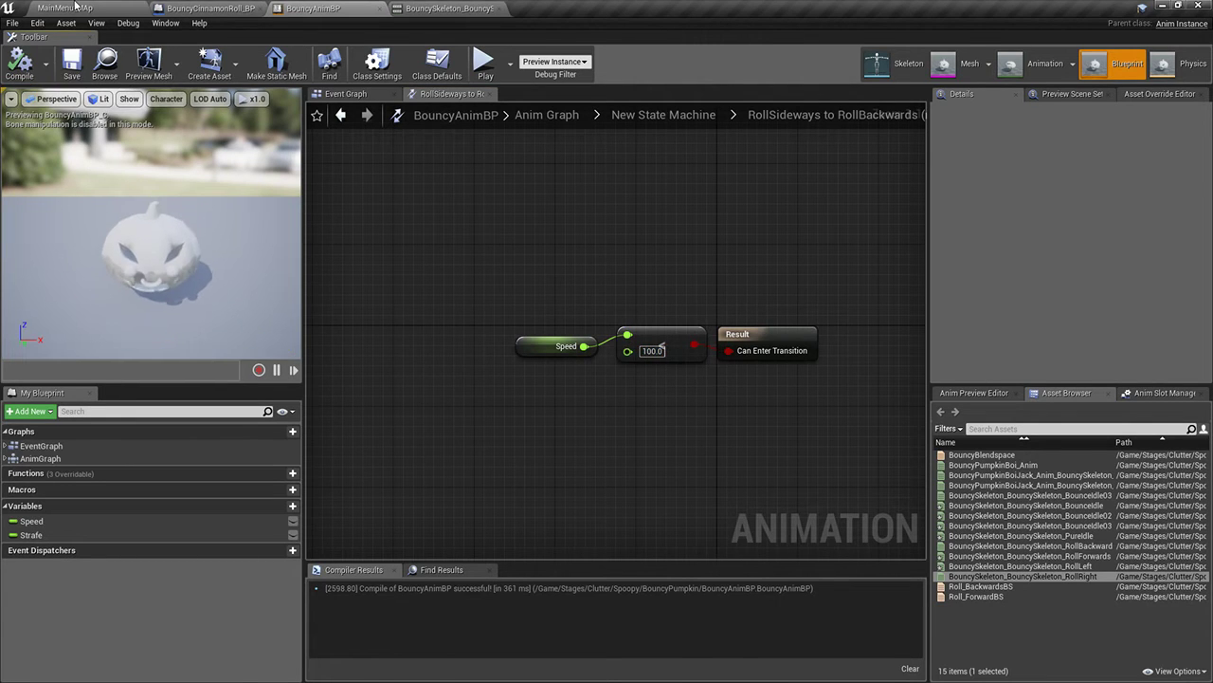
# Play-test the MainMenu_MAp level by rolling the cinnamon roll forwards and sideways with the new thresholds, and stop the session
pyautogui.click(64, 8)
pyautogui.click(531, 230)
pyautogui.press('w')
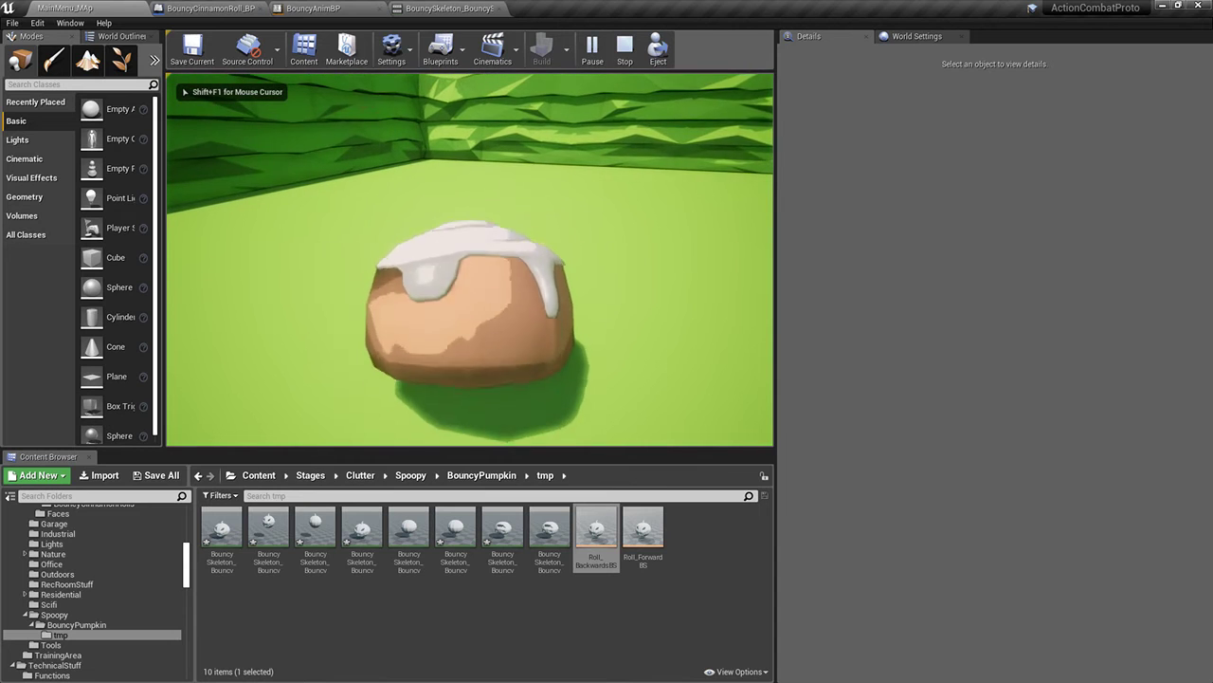
pyautogui.press('w')
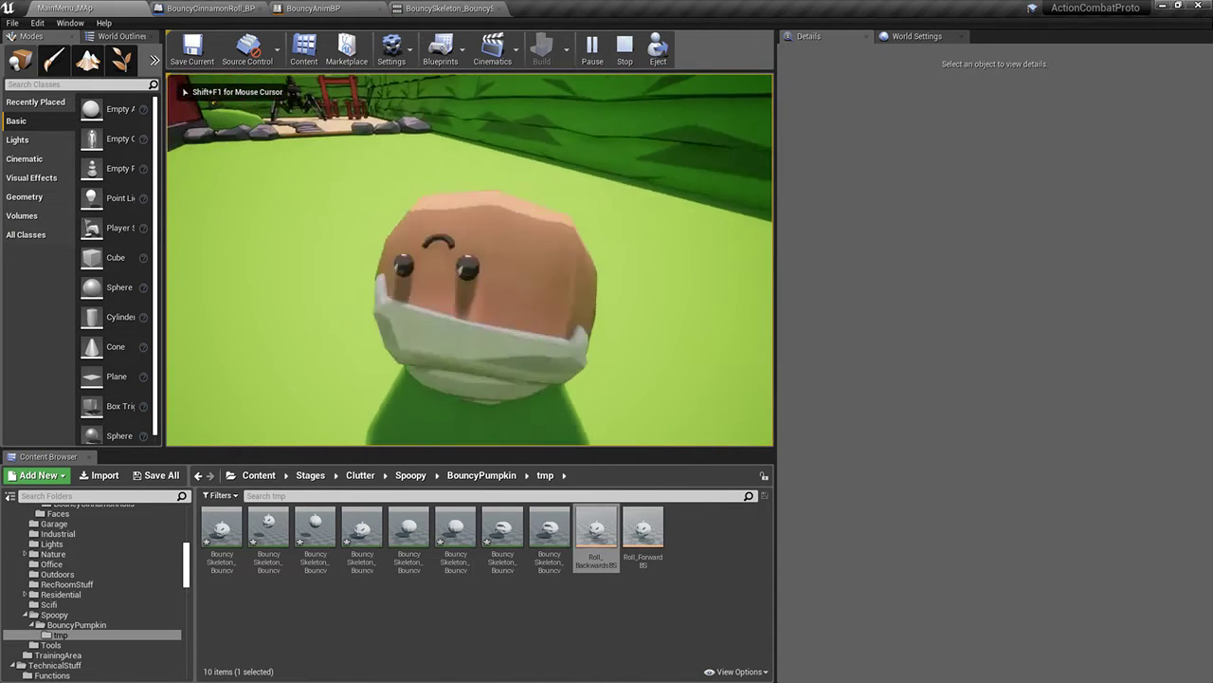
pyautogui.press('w')
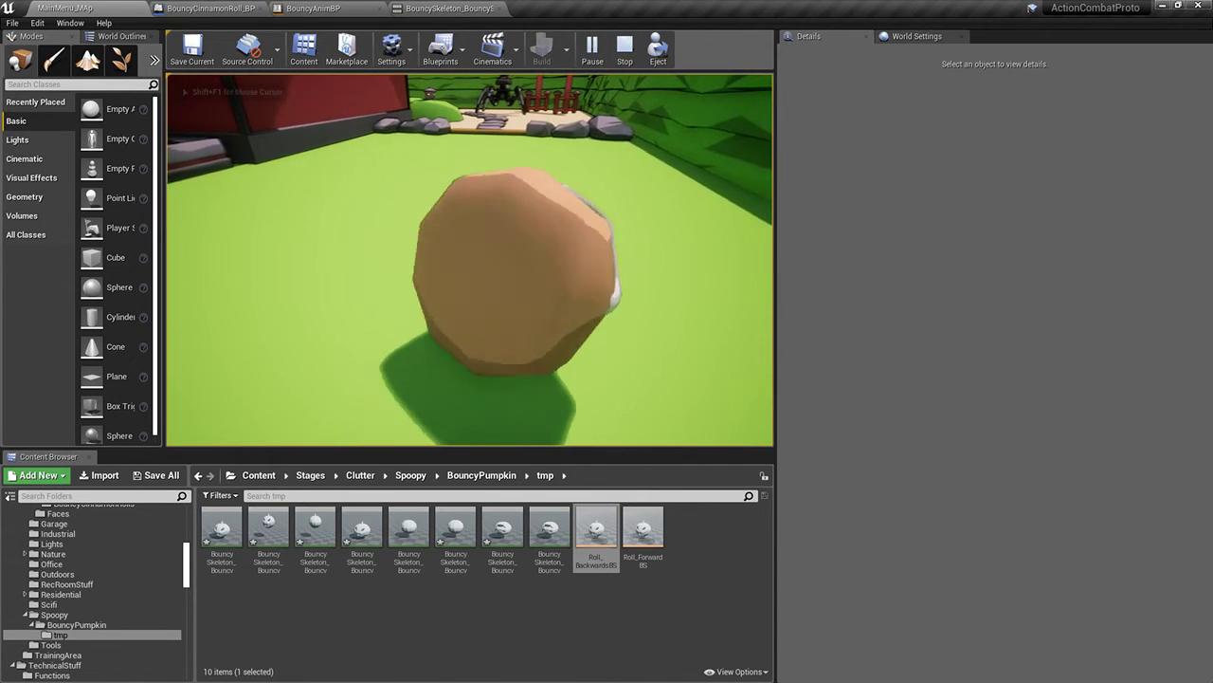
pyautogui.press('w')
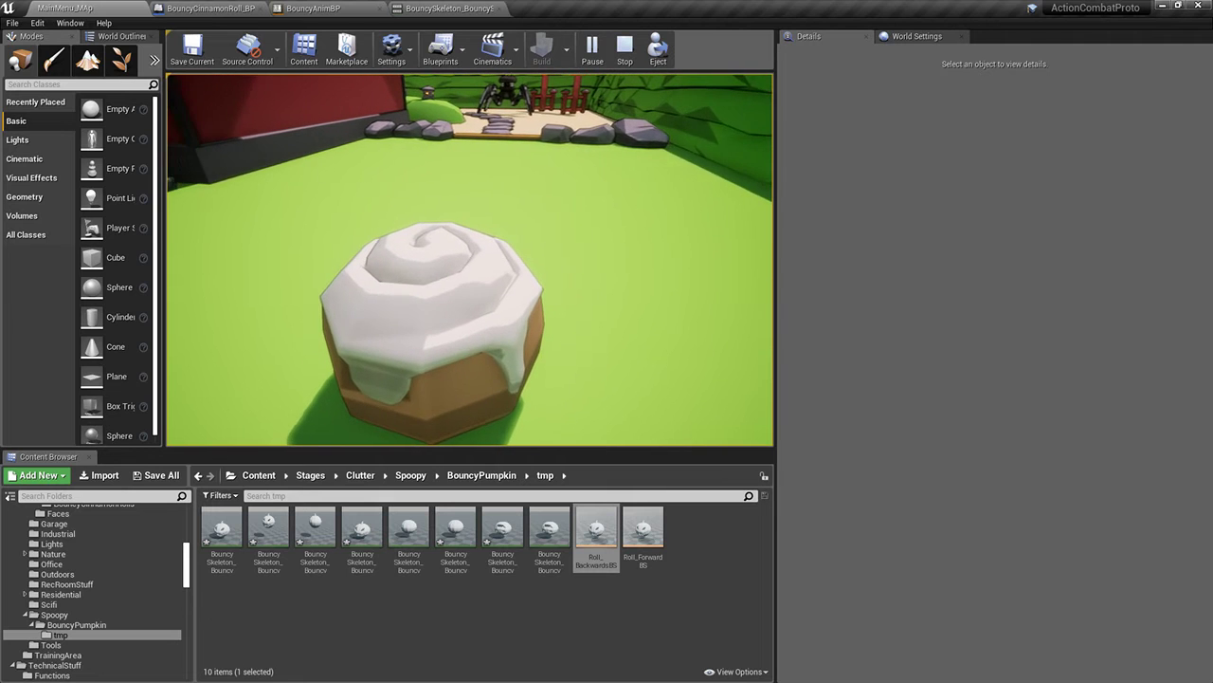
pyautogui.press('a')
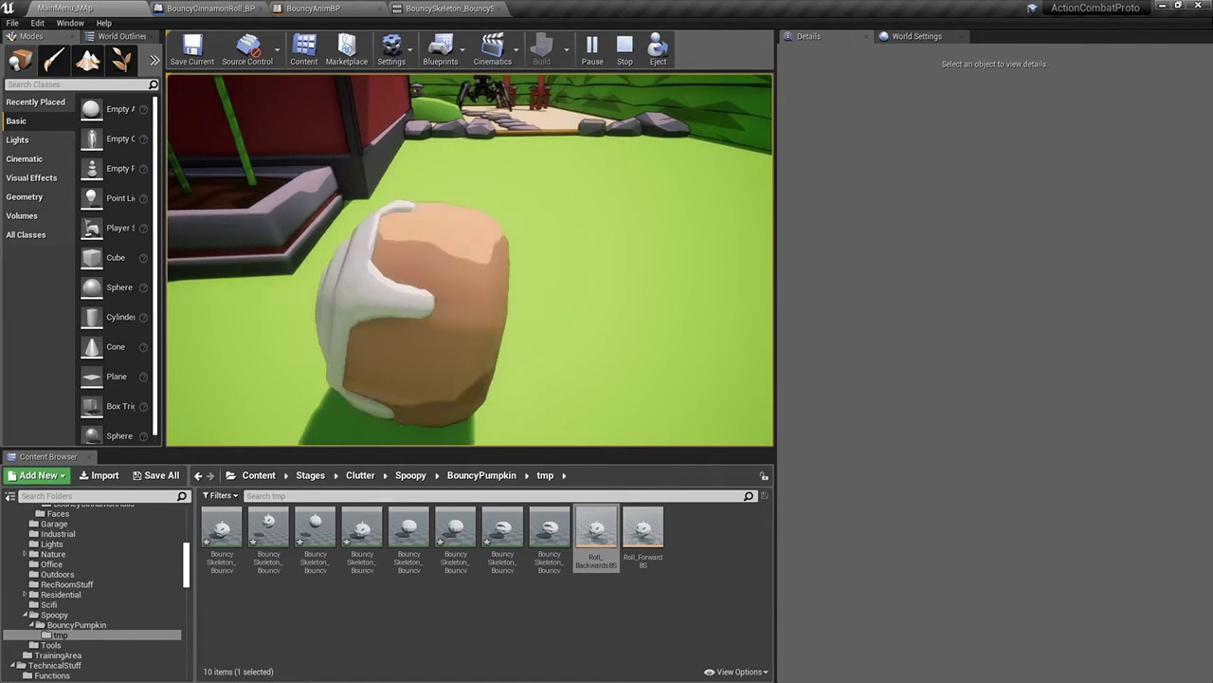
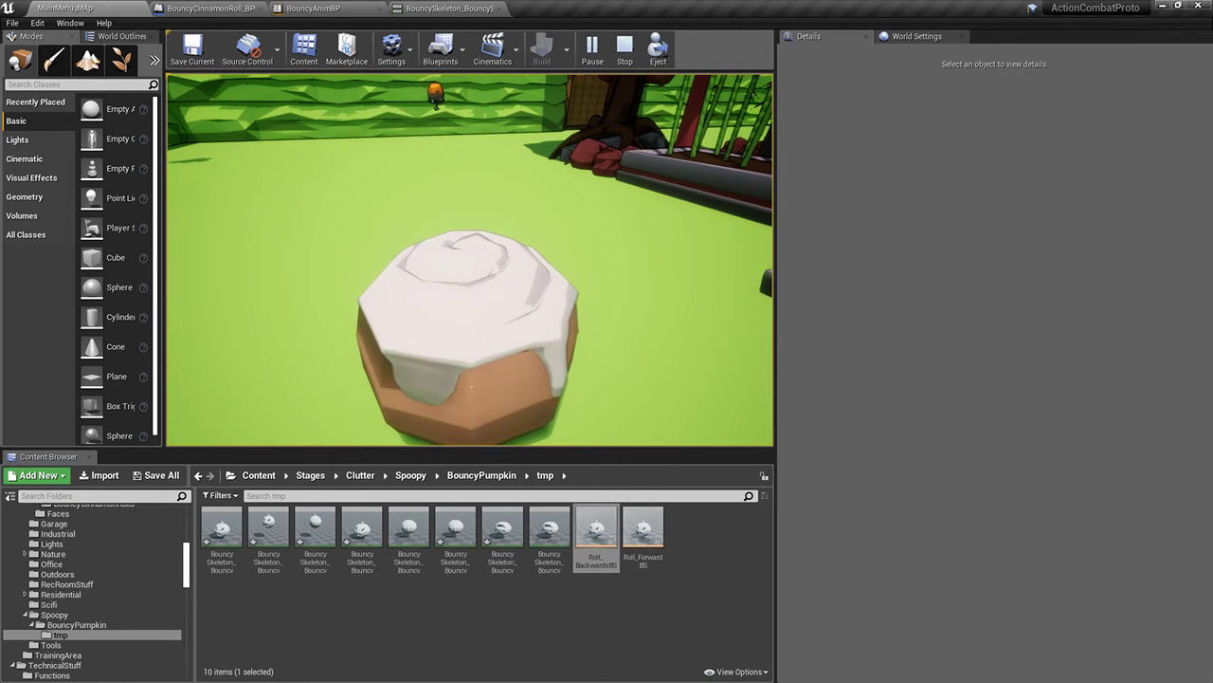
pyautogui.press('Escape')
# Move the Speed getter just above the Strafe getter in BouncyAnimBP's event graph
pyautogui.click(337, 9)
pyautogui.click(444, 9)
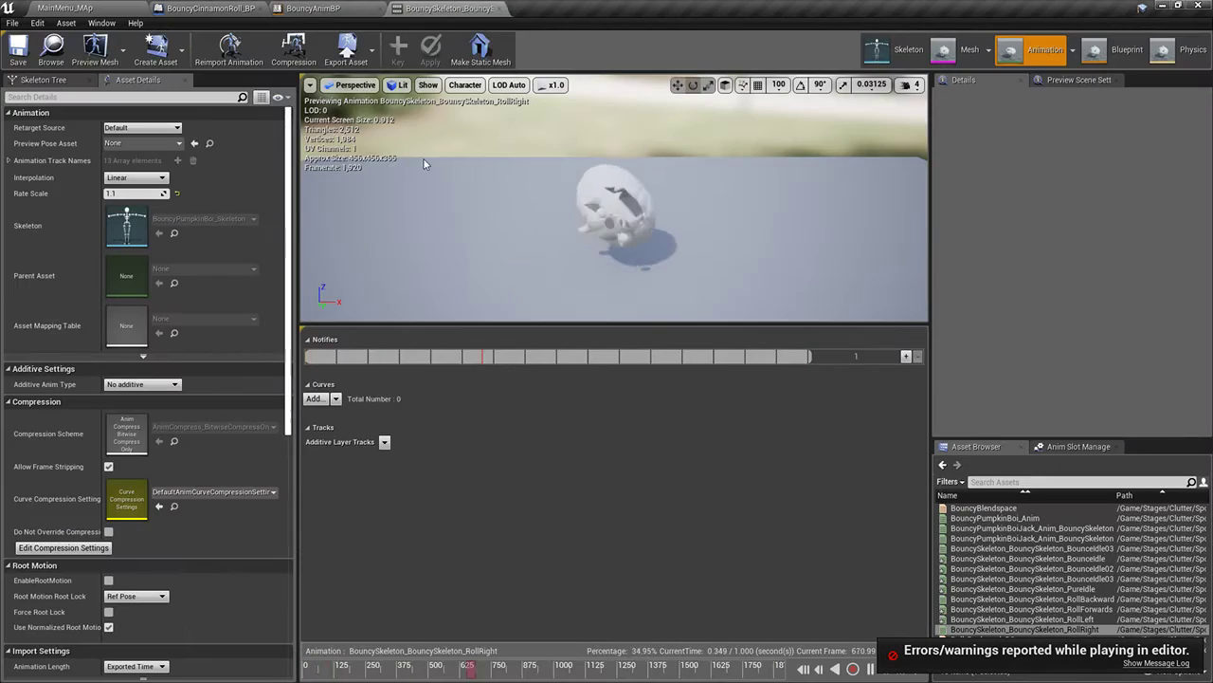
pyautogui.click(220, 8)
pyautogui.click(320, 10)
pyautogui.click(378, 94)
pyautogui.moveTo(628, 347); pyautogui.dragTo(369, 293, button='right')
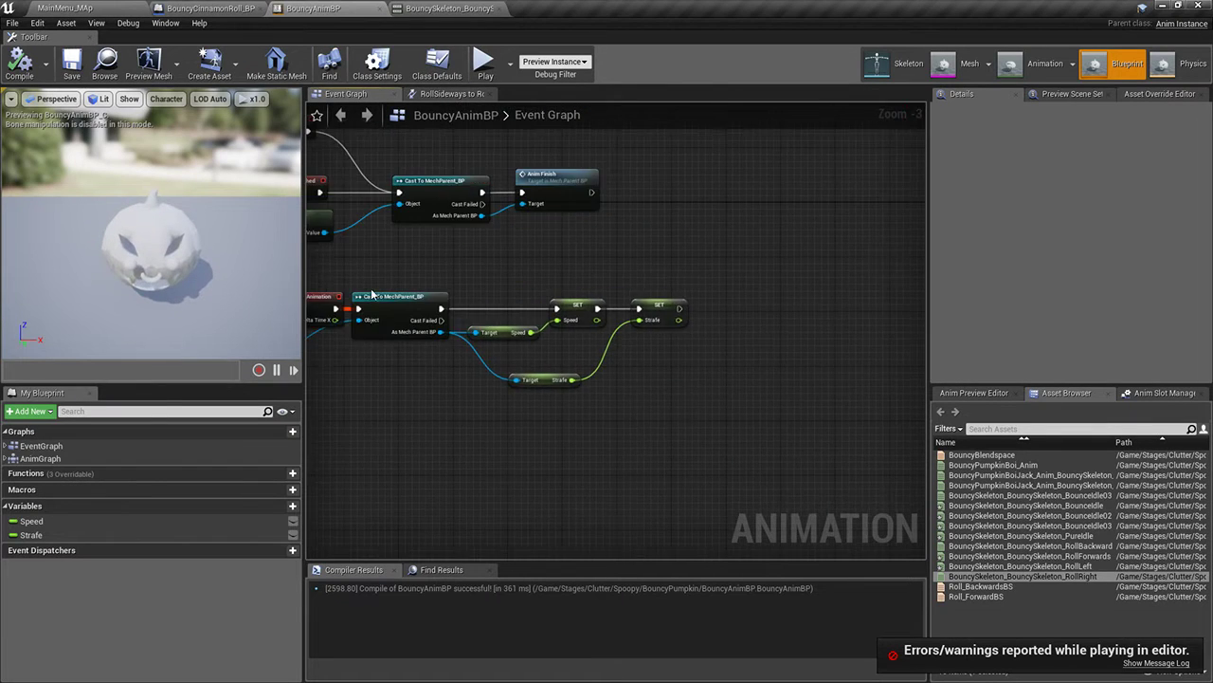
pyautogui.scroll(2, 369, 293)
pyautogui.scroll(1, 558, 451)
pyautogui.moveTo(482, 442); pyautogui.dragTo(388, 399, button='right')
pyautogui.moveTo(580, 378); pyautogui.dragTo(533, 387, button='right')
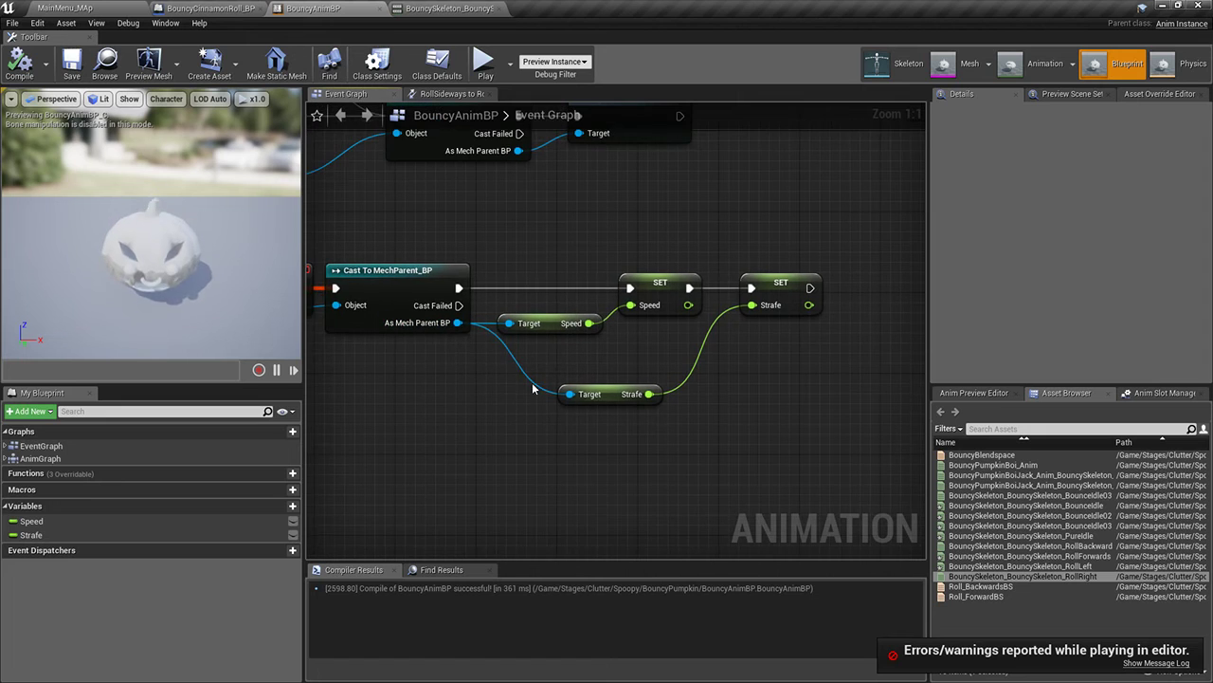
pyautogui.moveTo(543, 323); pyautogui.dragTo(586, 345)
# Add a Get Component Velocity node for MechMesh, fed by the As Mech Parent BP output of the update animation cast
pyautogui.moveTo(455, 360); pyautogui.dragTo(431, 390)
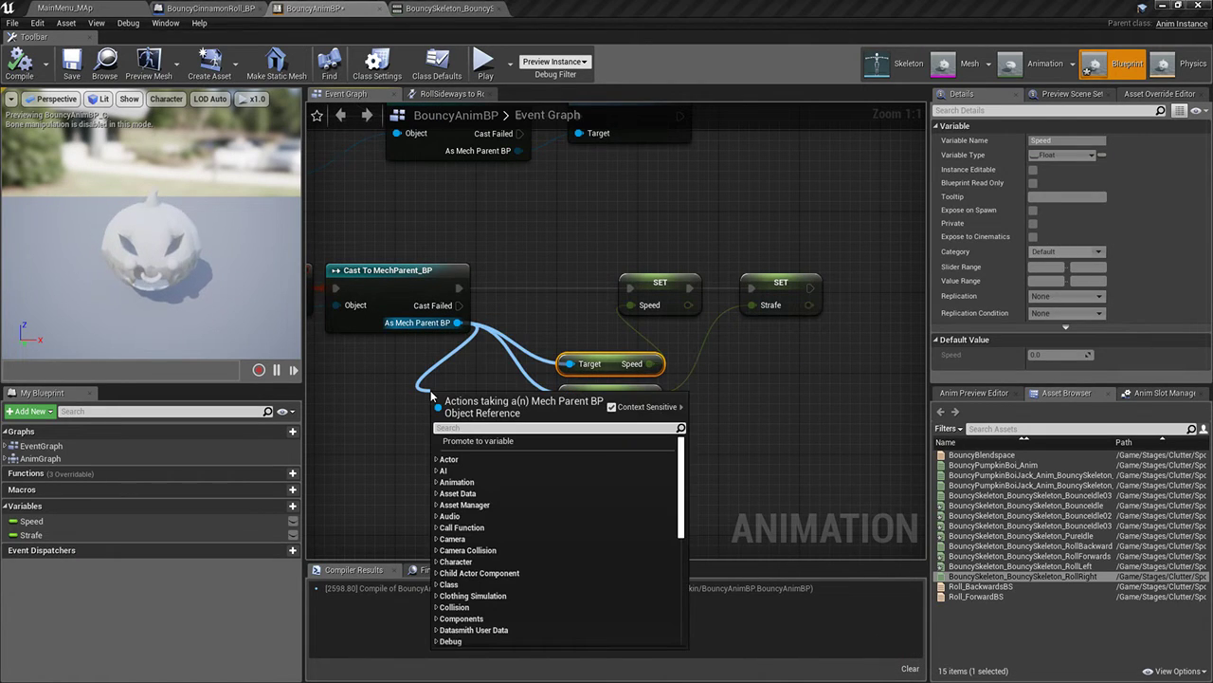
pyautogui.write('get mechp')
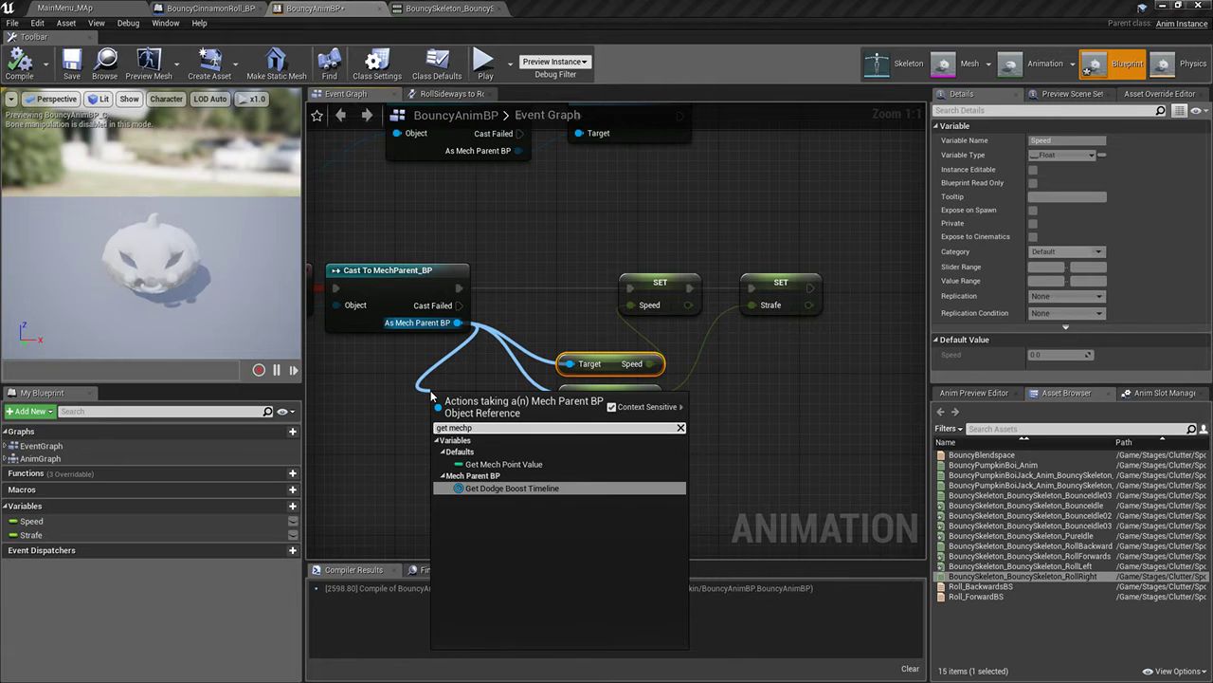
pyautogui.press('BackSpace')
pyautogui.write('mesh')
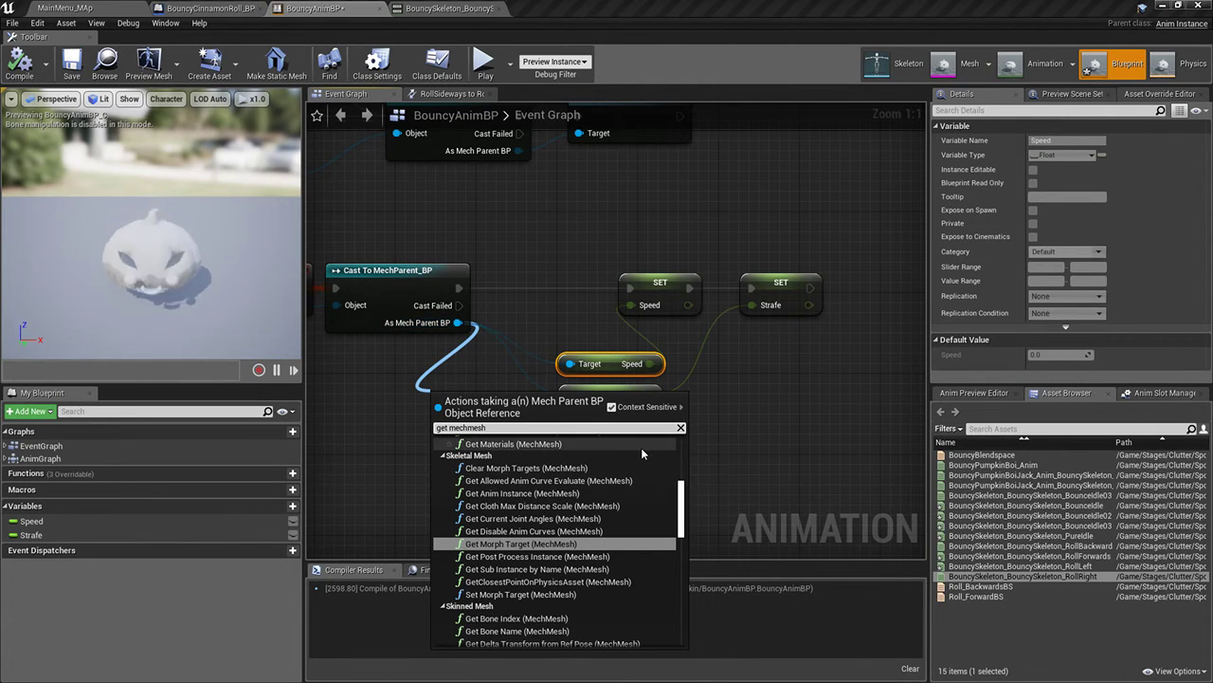
pyautogui.write(' velocity')
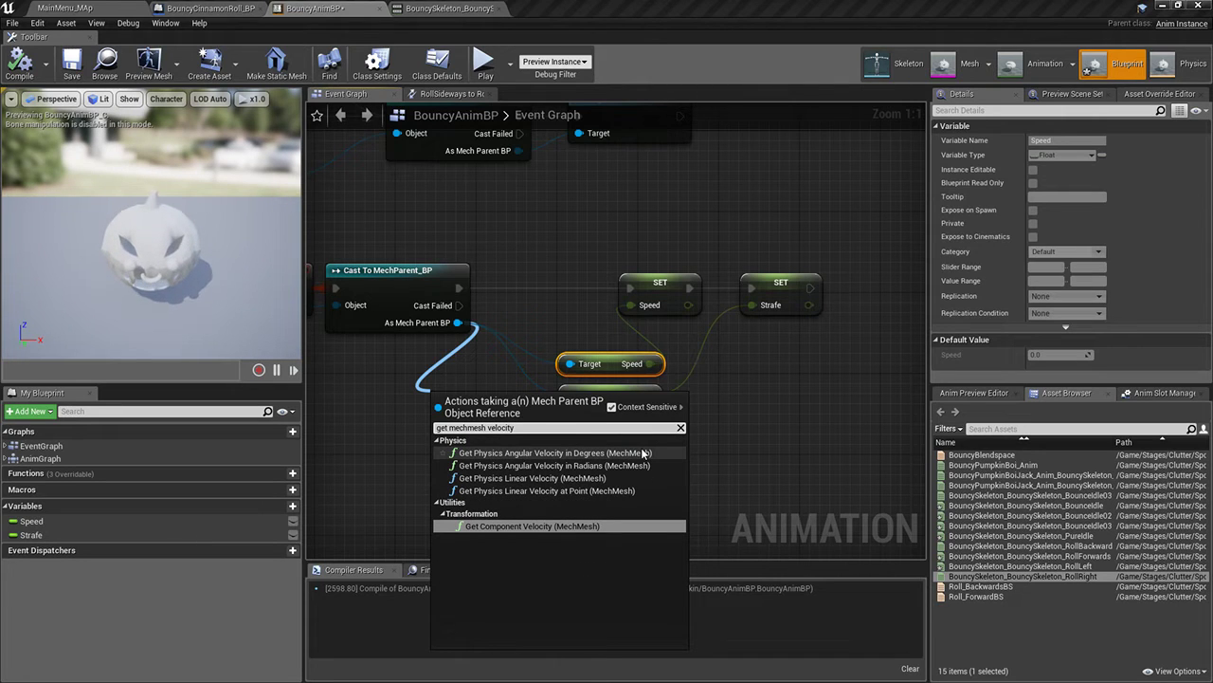
pyautogui.click(560, 525)
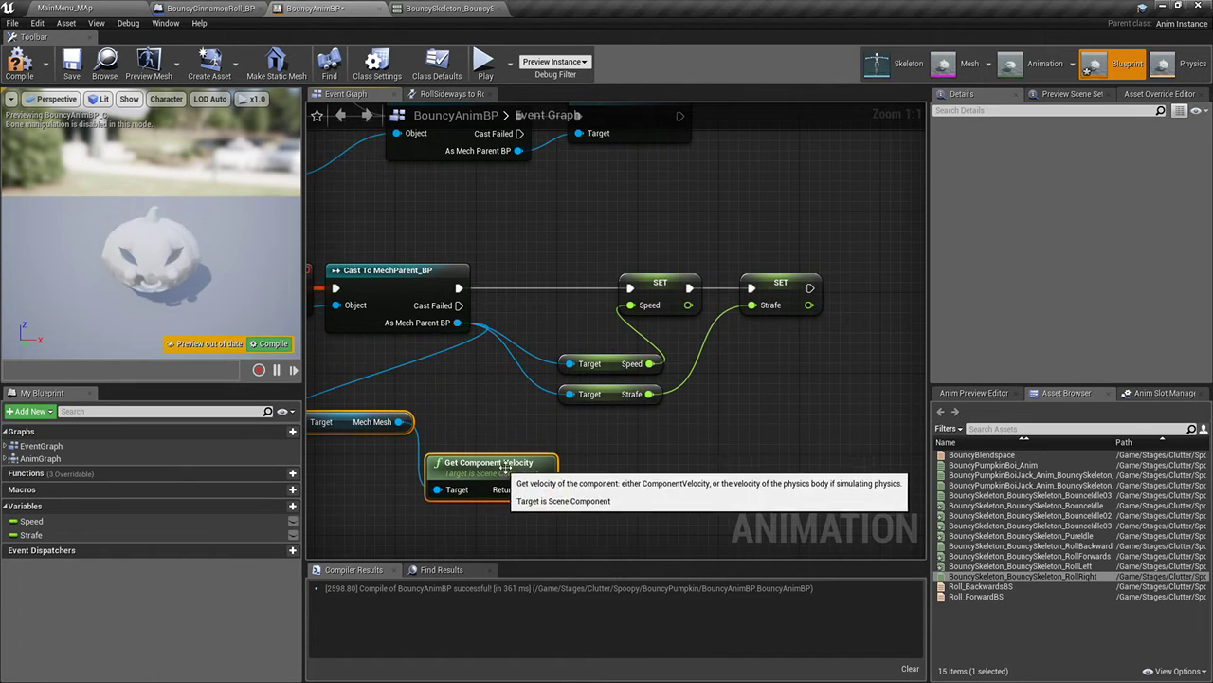
# Split the component velocity's return value and wire its X into SET Speed and its Y into SET Strafe
pyautogui.rightClick(543, 490)
pyautogui.click(578, 517)
pyautogui.moveTo(546, 490); pyautogui.dragTo(598, 474)
pyautogui.moveTo(775, 308); pyautogui.dragTo(775, 308)
pyautogui.moveTo(495, 343); pyautogui.dragTo(610, 338, button='right')
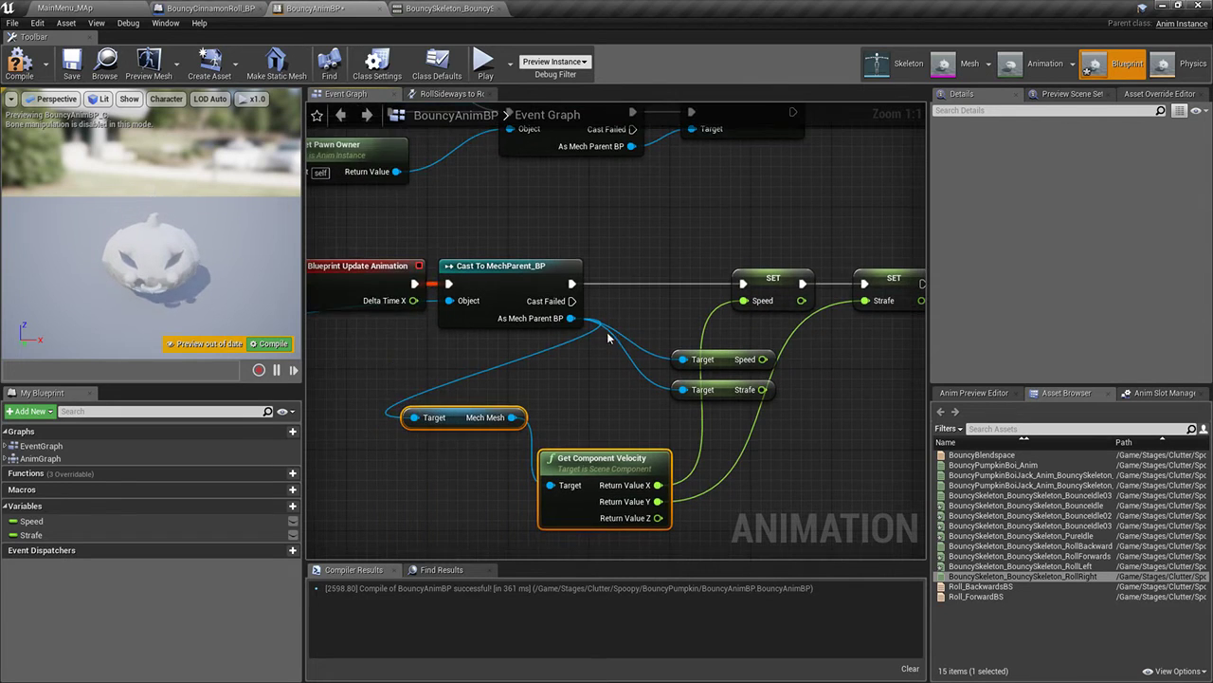
# Play-test the cinnamon roll in the MainMenu_MAp level with the velocity-driven Speed and Strafe, and end the session
pyautogui.click(69, 7)
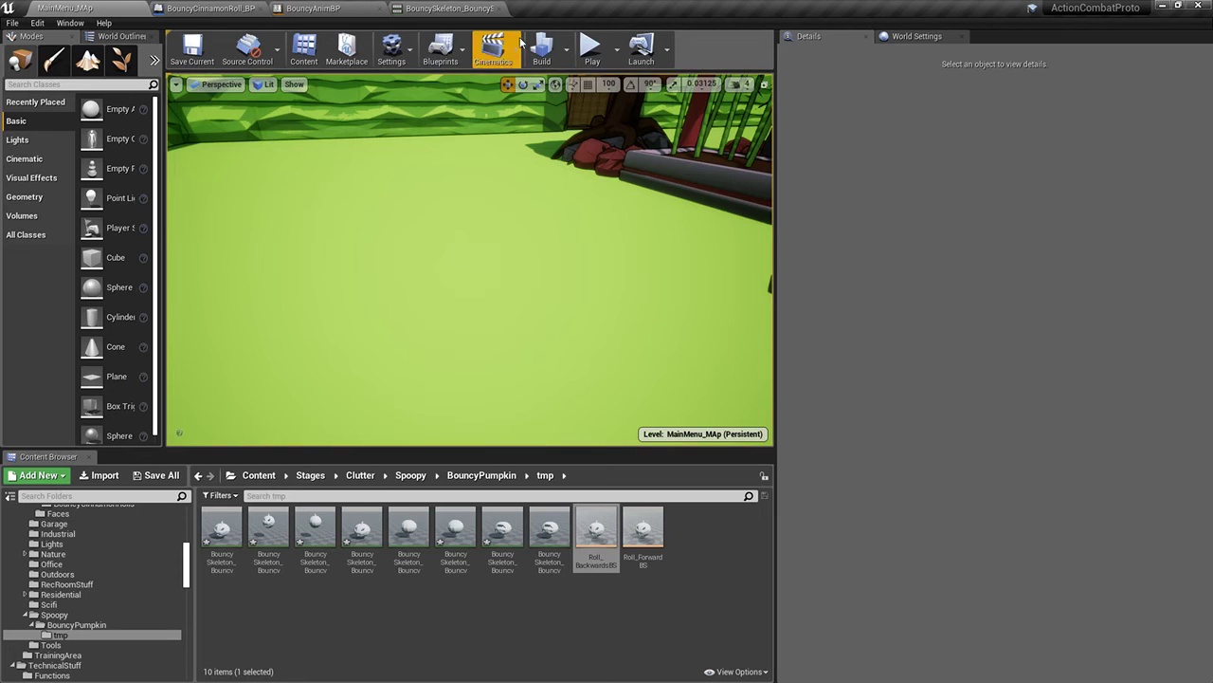
pyautogui.click(592, 45)
pyautogui.press('w')
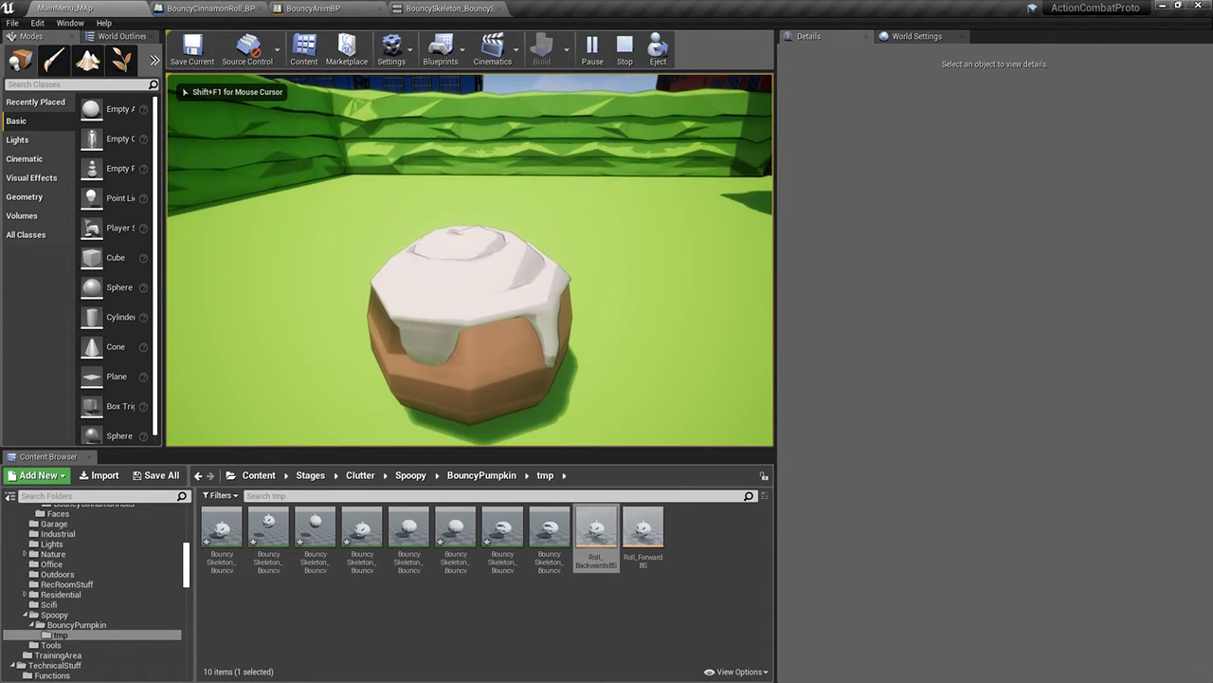
pyautogui.press('Escape')
# Disconnect the velocity outputs from SET Speed and SET Strafe, and recombine the Get Component Velocity return value into one vector
pyautogui.click(442, 8)
pyautogui.click(313, 9)
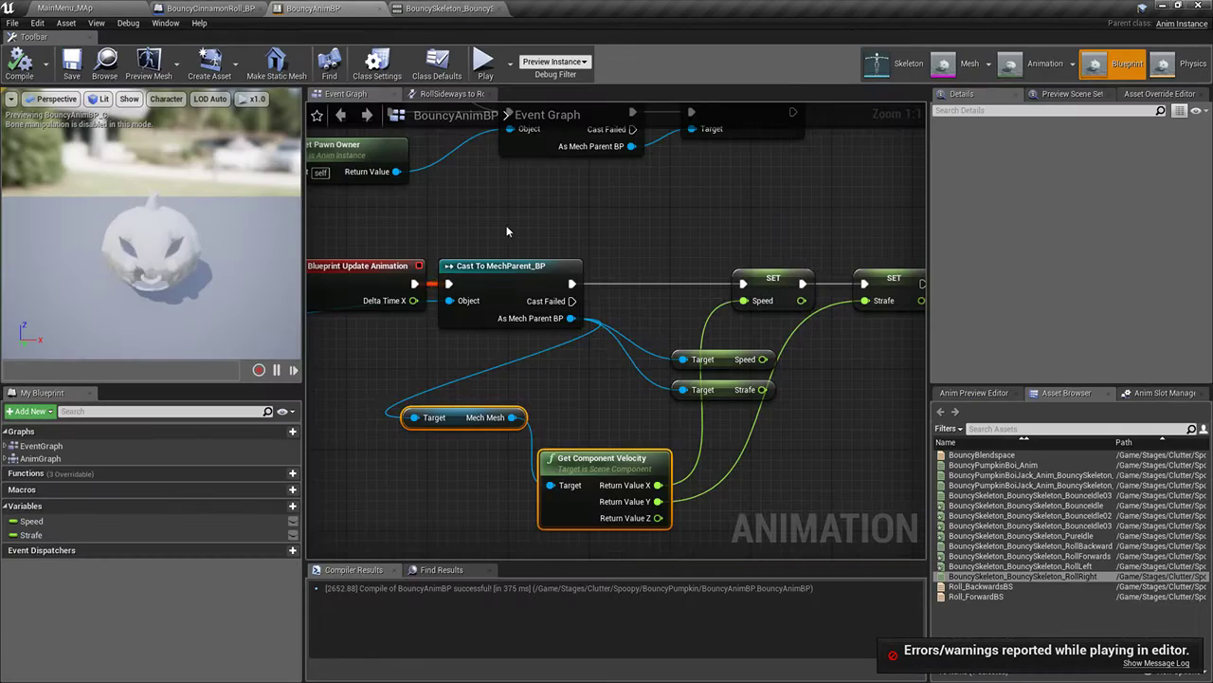
pyautogui.moveTo(588, 360); pyautogui.dragTo(521, 240, button='right')
pyautogui.keyDown('alt'); pyautogui.click(589, 370); pyautogui.keyUp('alt')
pyautogui.rightClick(593, 372)
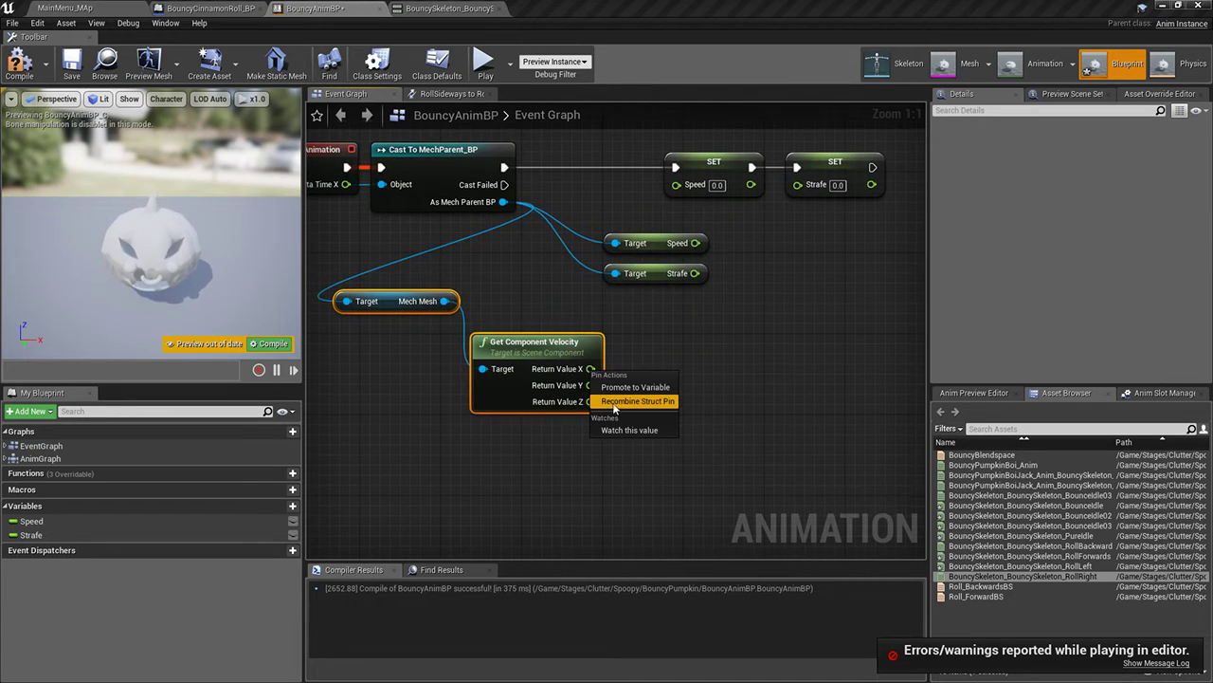
pyautogui.click(630, 402)
# Multiply the component velocity by a float of 600.0, split the result, and wire X into SET Speed and Y into SET Strafe
pyautogui.moveTo(590, 369); pyautogui.dragTo(648, 359)
pyautogui.write('* float')
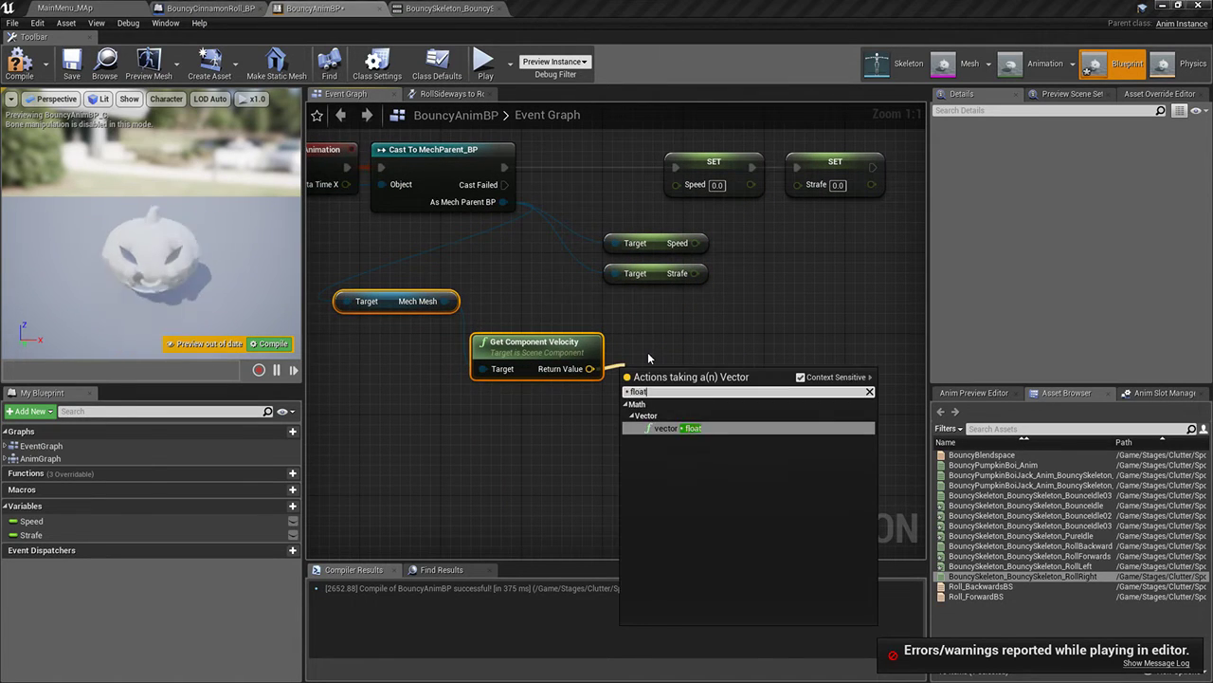
pyautogui.press('Return')
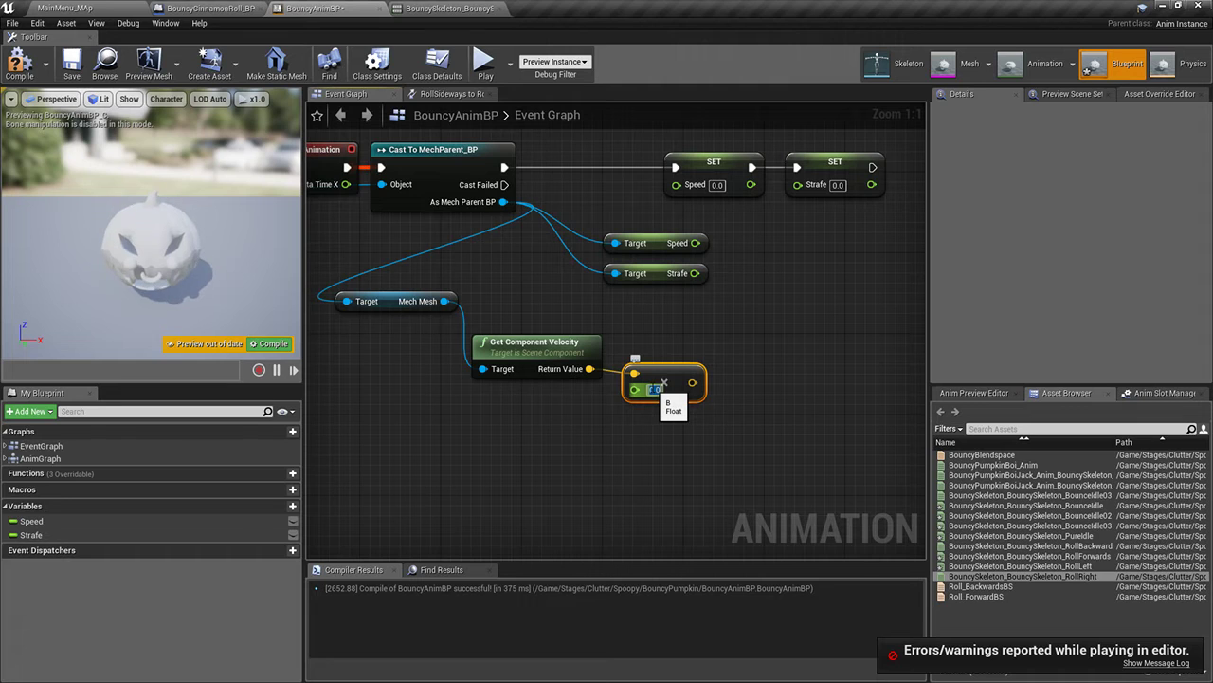
pyautogui.rightClick(702, 382)
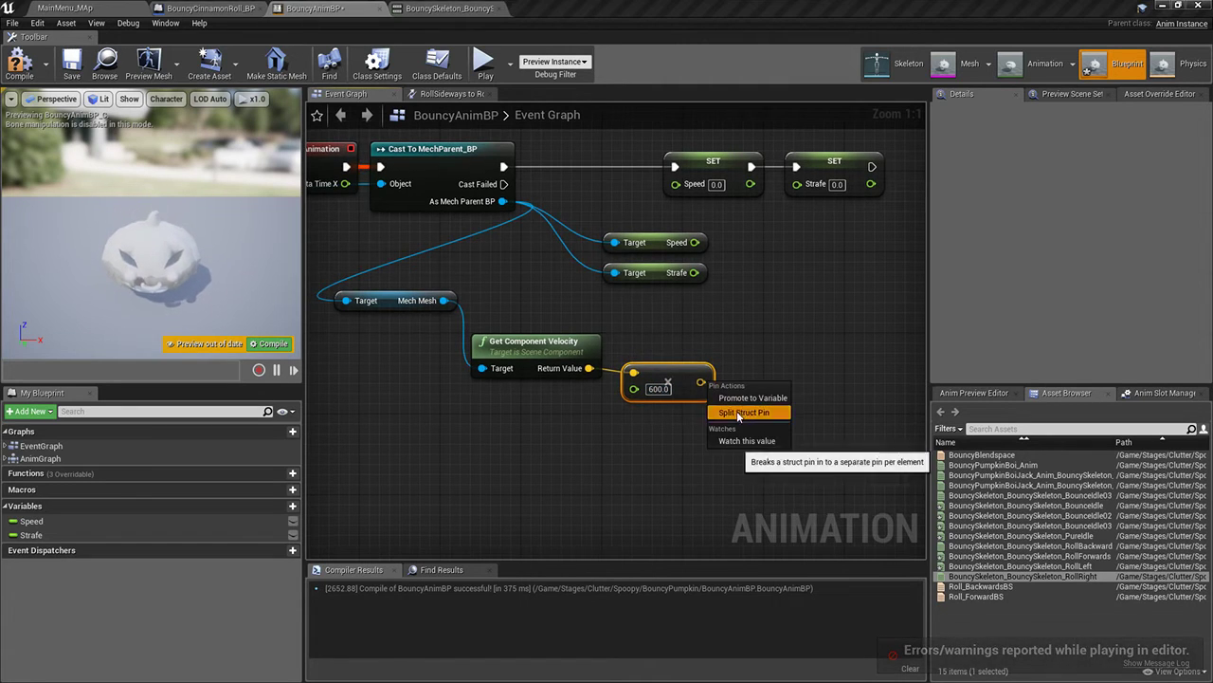
pyautogui.click(730, 413)
pyautogui.moveTo(700, 372); pyautogui.dragTo(798, 184)
pyautogui.moveTo(800, 319); pyautogui.dragTo(878, 337, button='right')
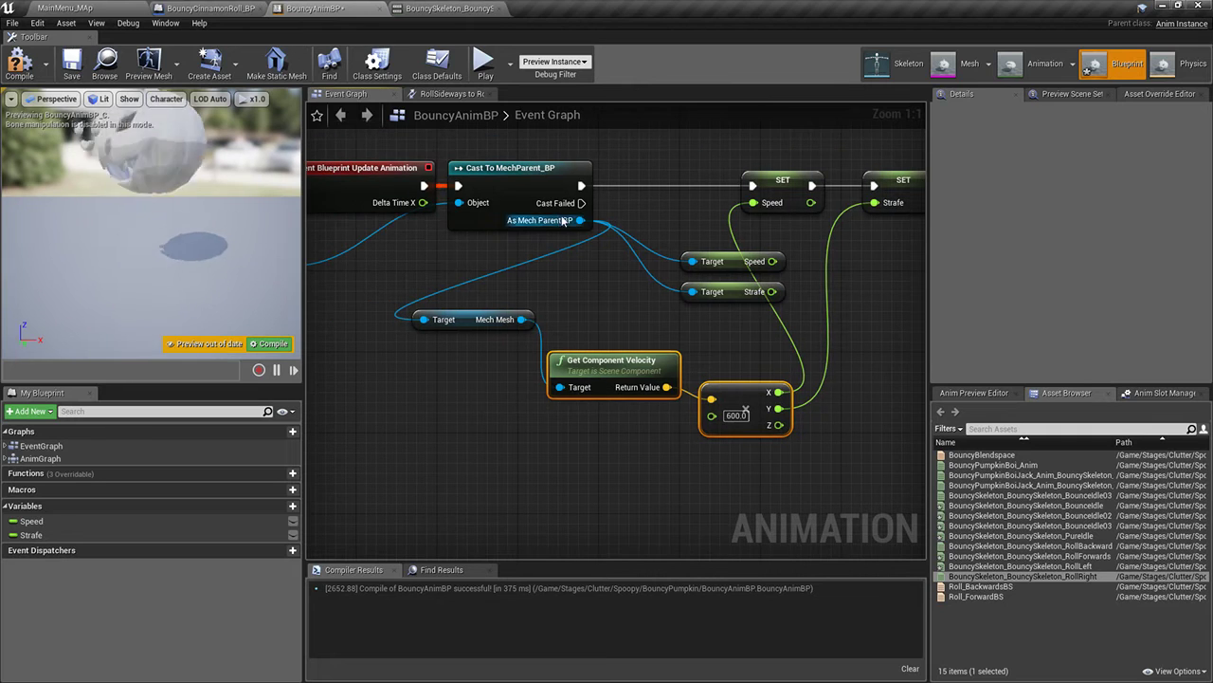
# Replace the Get Component Velocity and multiply nodes with a Get Velocity node fed by the As Mech Parent BP output
pyautogui.moveTo(579, 220); pyautogui.dragTo(573, 290)
pyautogui.write('get velocit')
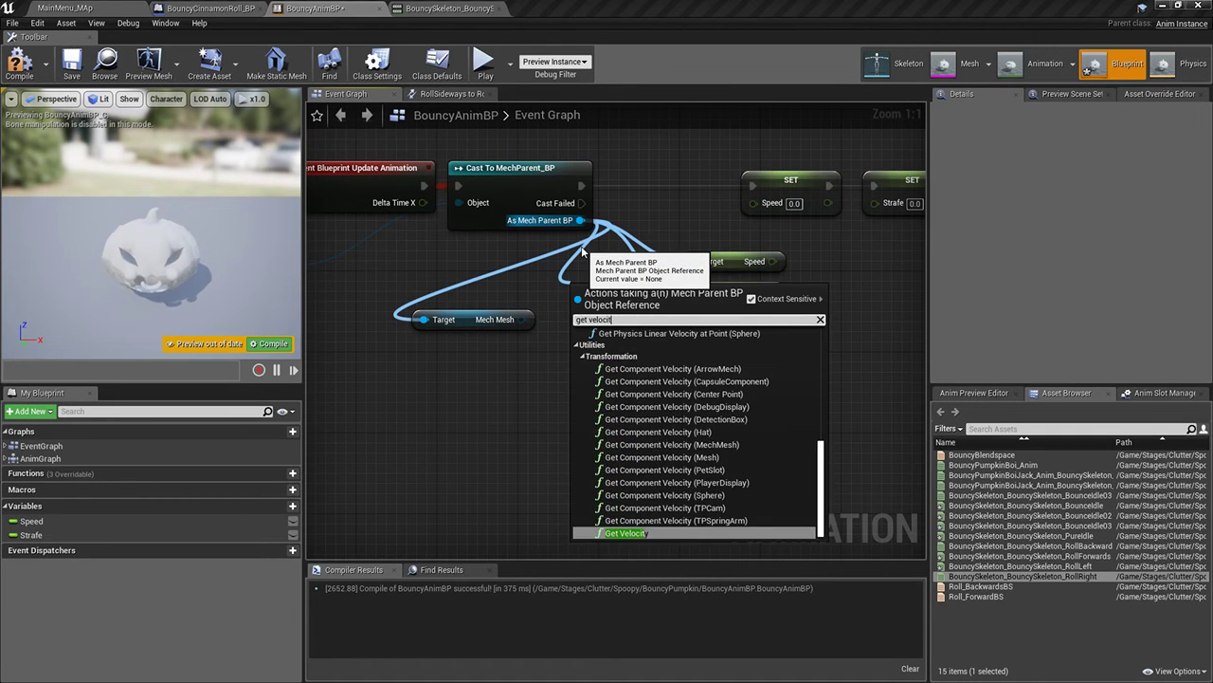
pyautogui.press('Return')
pyautogui.moveTo(608, 288); pyautogui.dragTo(576, 347)
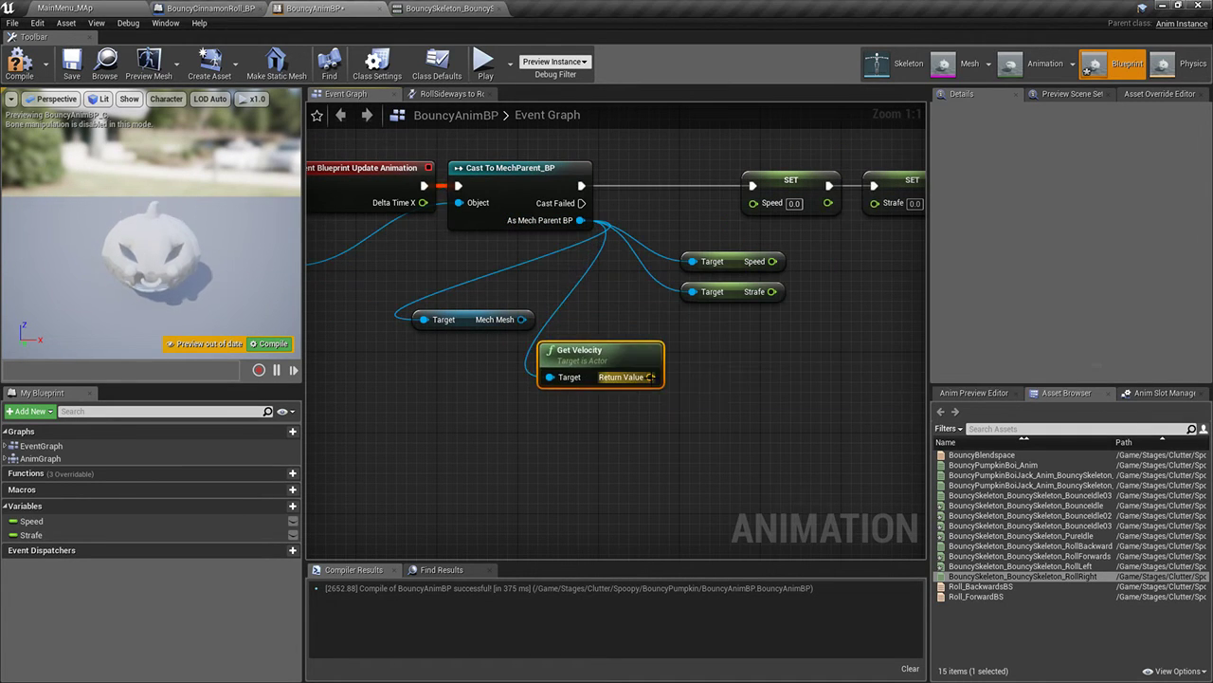
# Split Get Velocity's return value, wire X into SET Speed and Y into SET Strafe, and delete the unused Mech Mesh node
pyautogui.rightClick(649, 376)
pyautogui.click(695, 413)
pyautogui.moveTo(657, 376); pyautogui.dragTo(816, 289)
pyautogui.moveTo(873, 207); pyautogui.dragTo(873, 204)
pyautogui.click(444, 319)
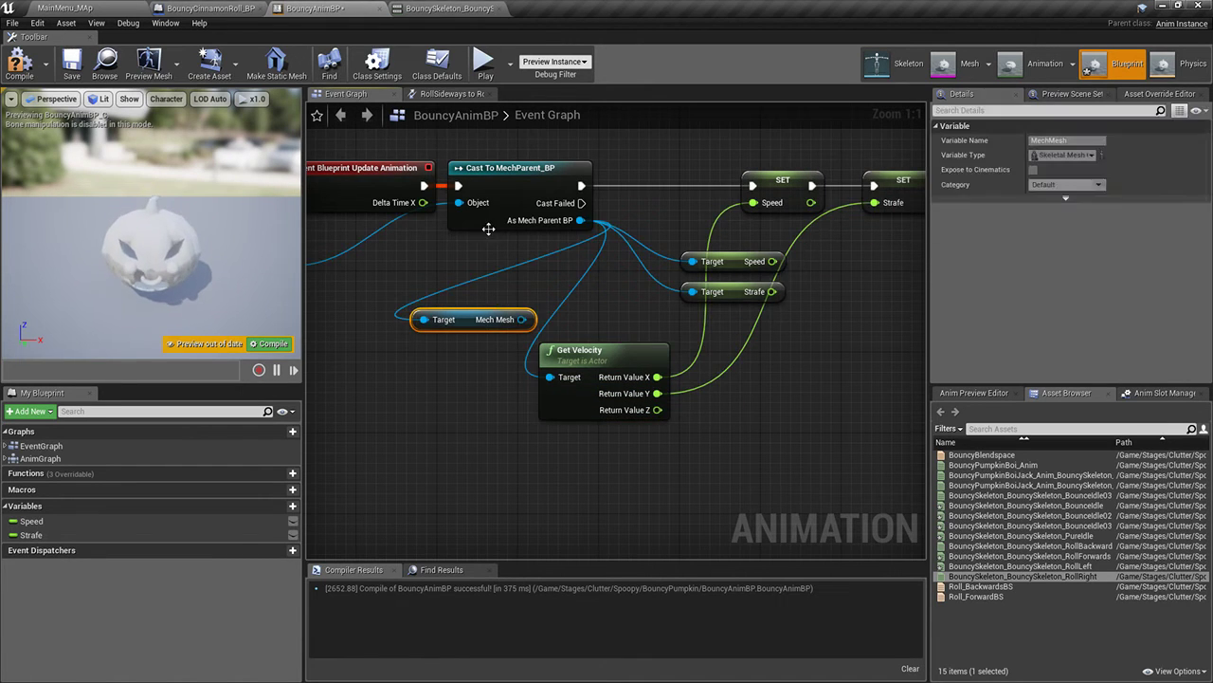
pyautogui.press('Delete')
# Play-test the cinnamon roll's rolling in MainMenu_MAp with Speed and Strafe driven by Get Velocity, and end the session
pyautogui.click(42, 10)
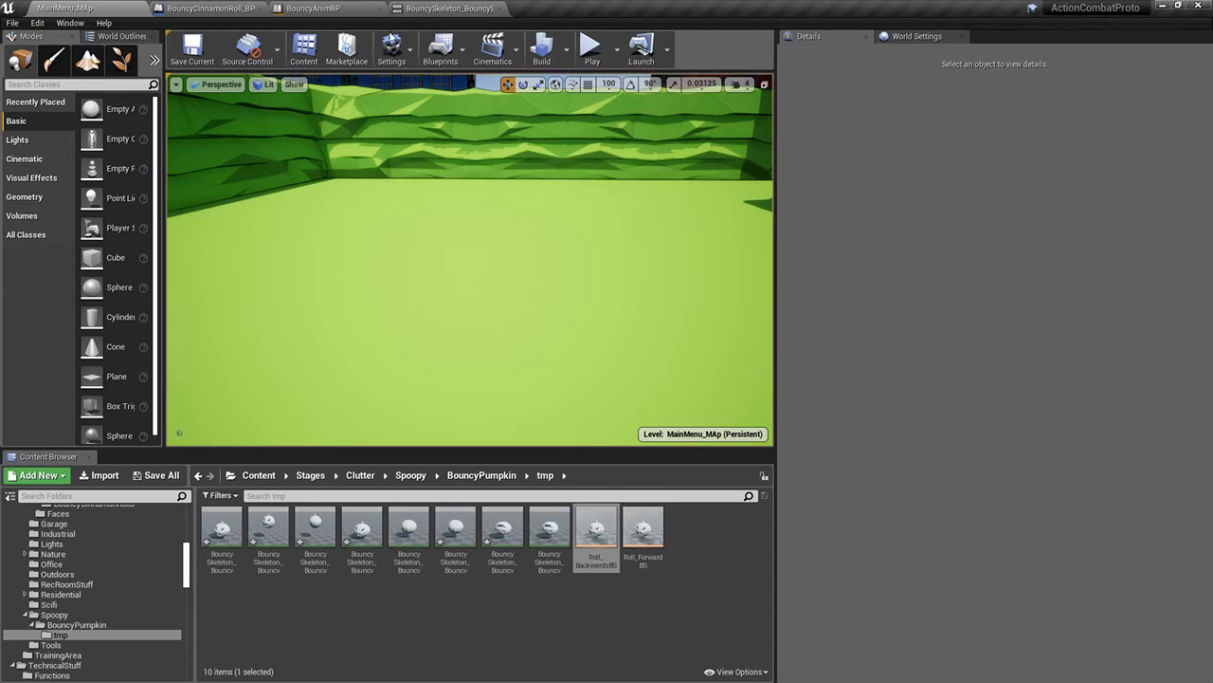
pyautogui.click(596, 48)
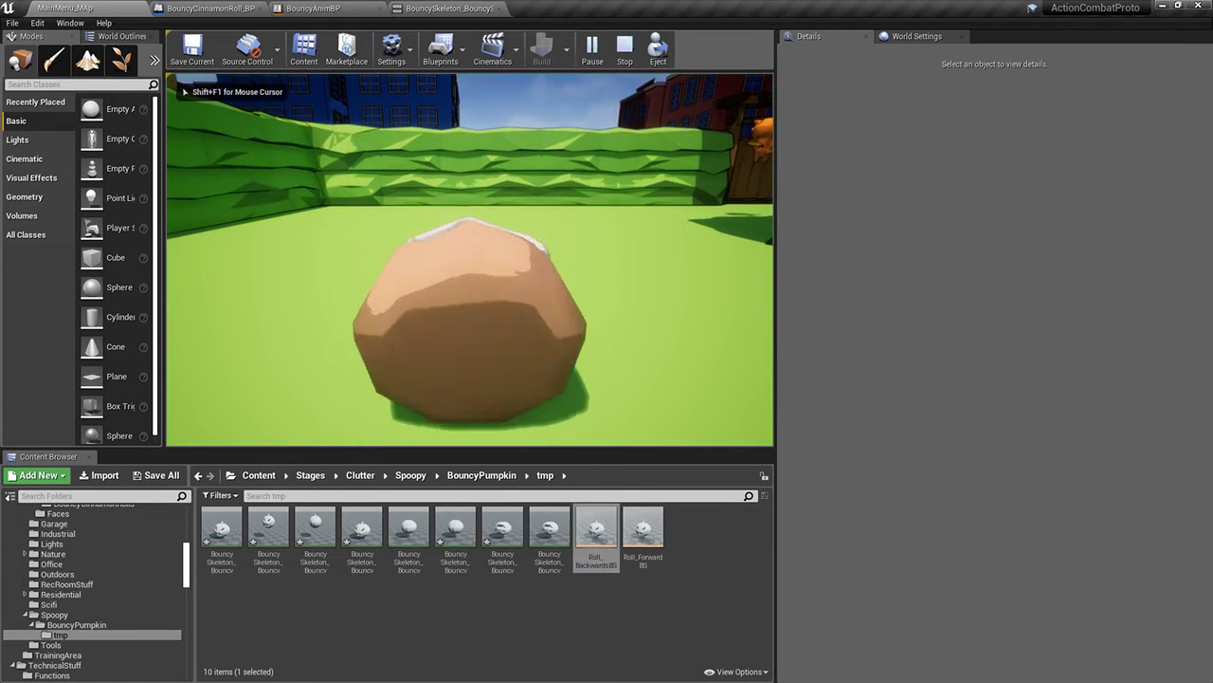
pyautogui.press('w')
pyautogui.press('a')
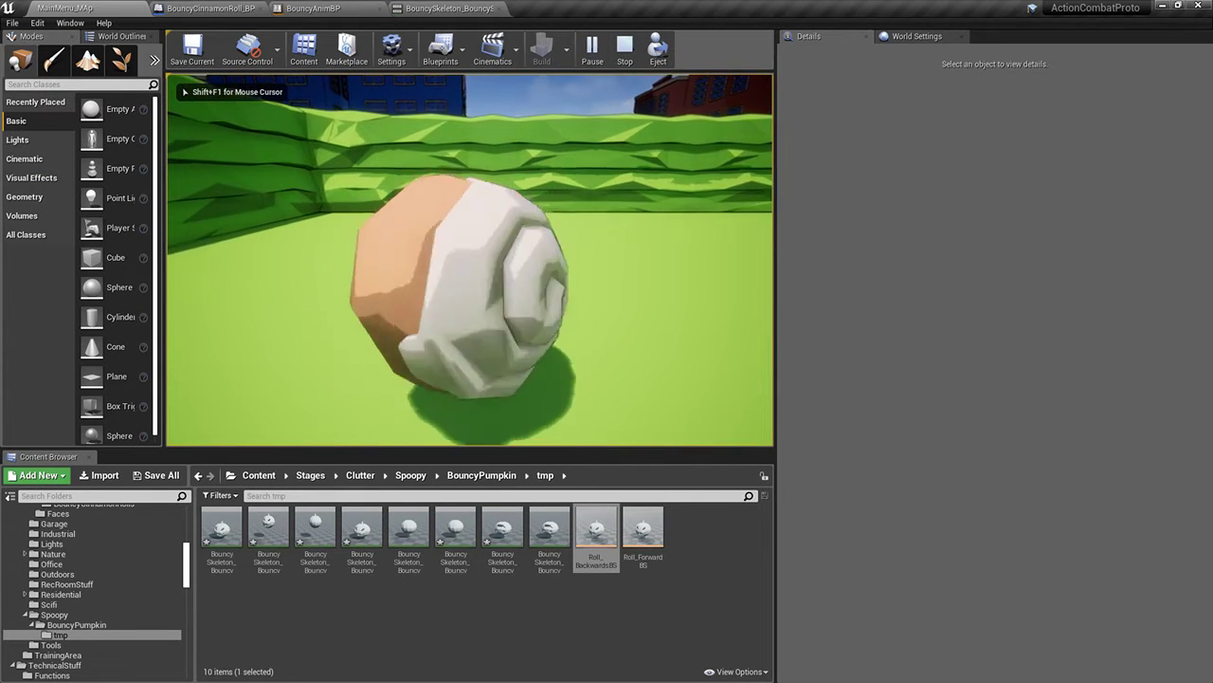
pyautogui.press('w')
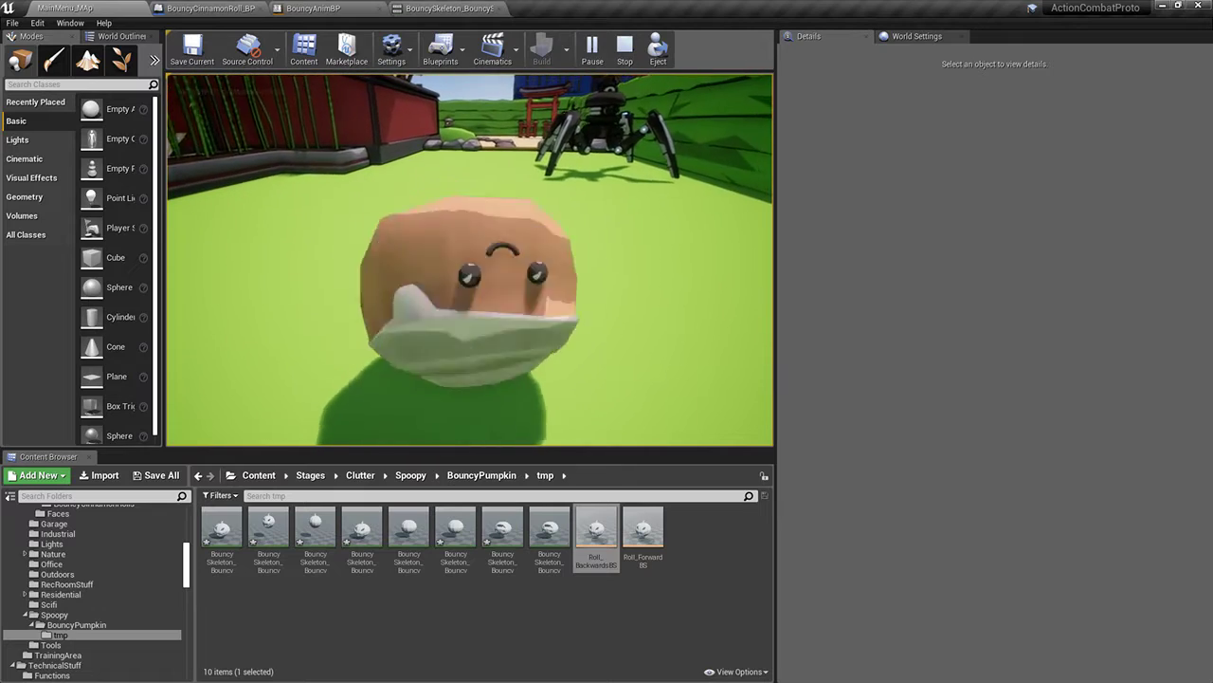
pyautogui.press('w')
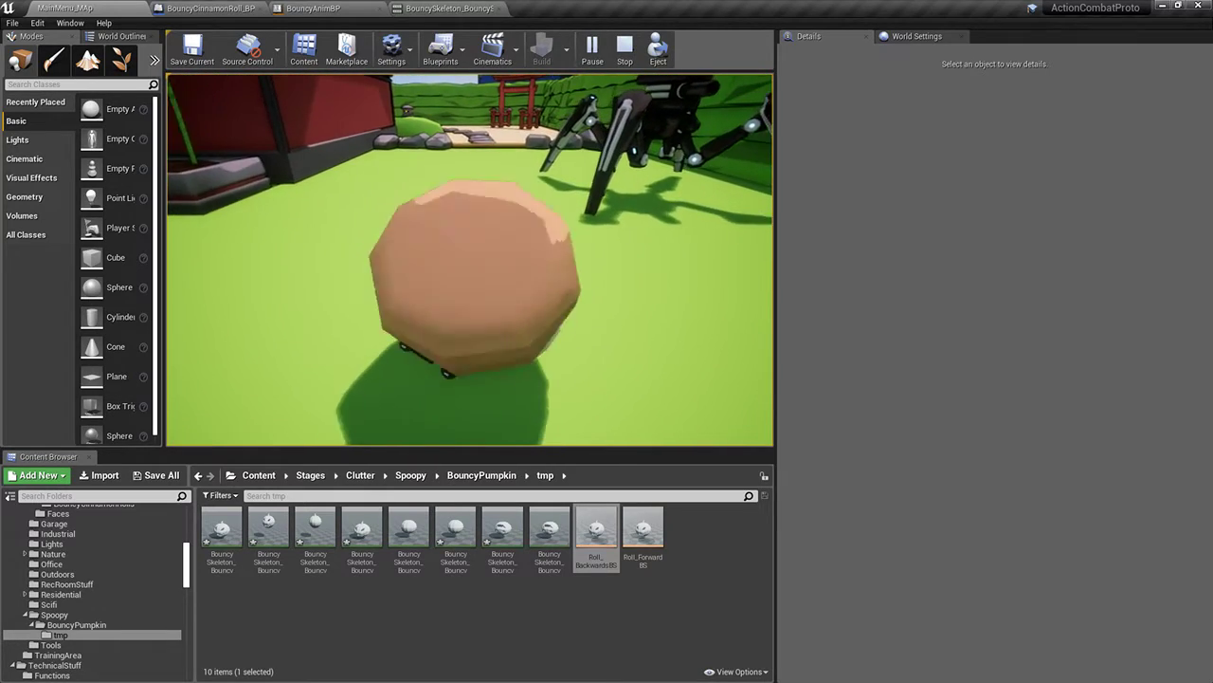
pyautogui.press('Escape')
# Return to BouncyAnimBP and add a Get Component Velocity node for CapsuleComponent, fed by the As Mech Parent BP output
pyautogui.click(438, 8)
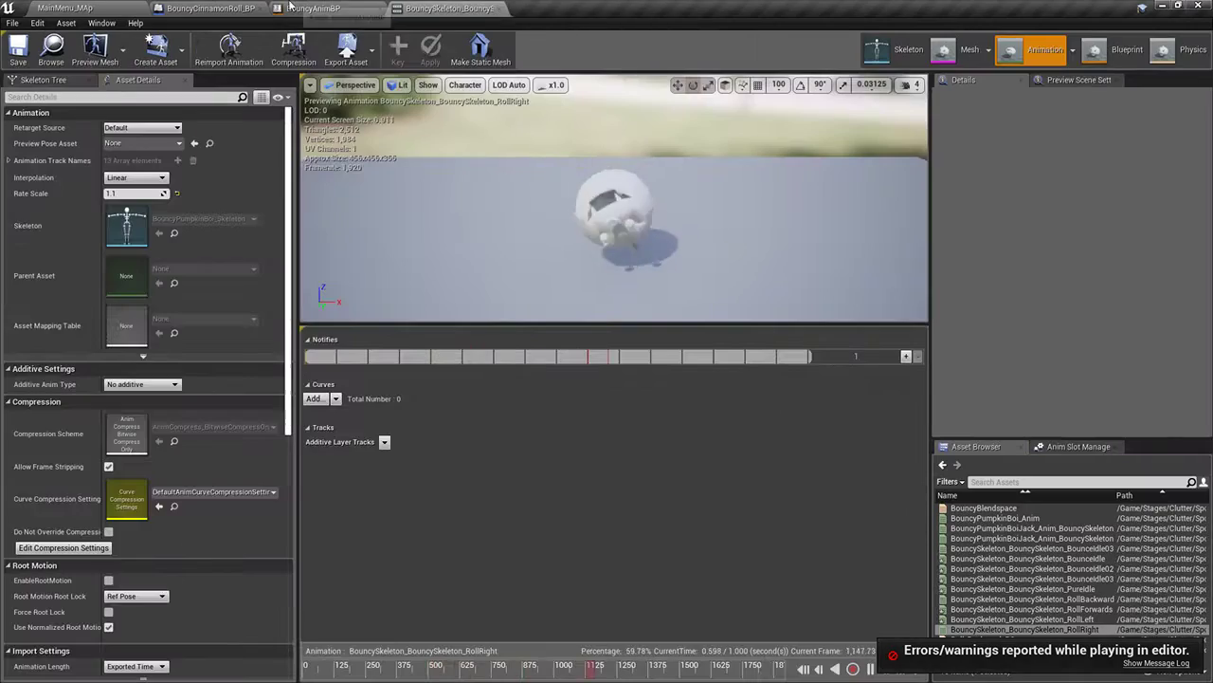
pyautogui.click(210, 7)
pyautogui.click(312, 8)
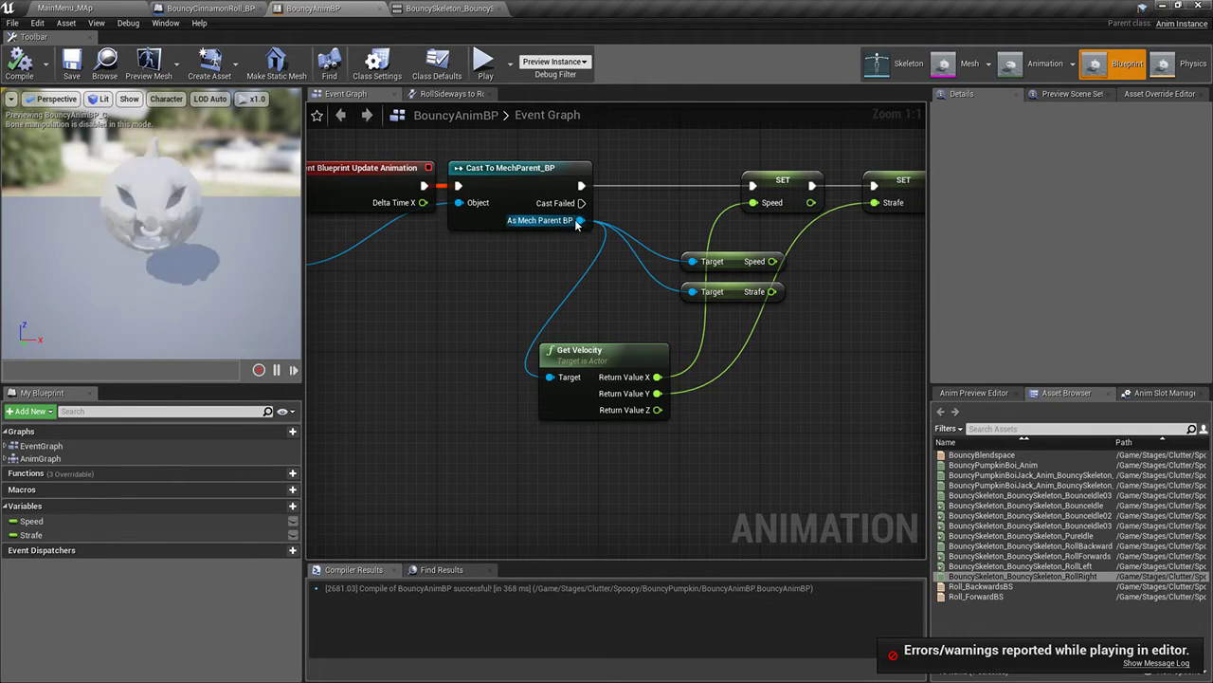
pyautogui.moveTo(577, 224); pyautogui.dragTo(511, 297)
pyautogui.write('velocity')
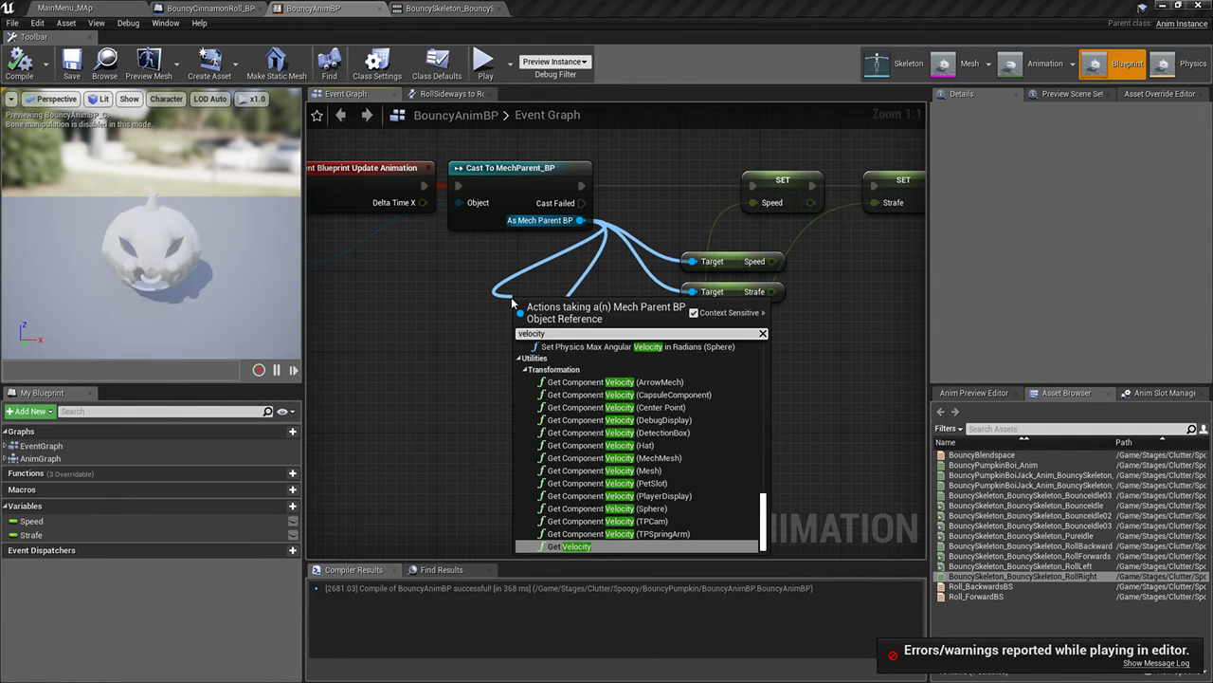
pyautogui.click(691, 395)
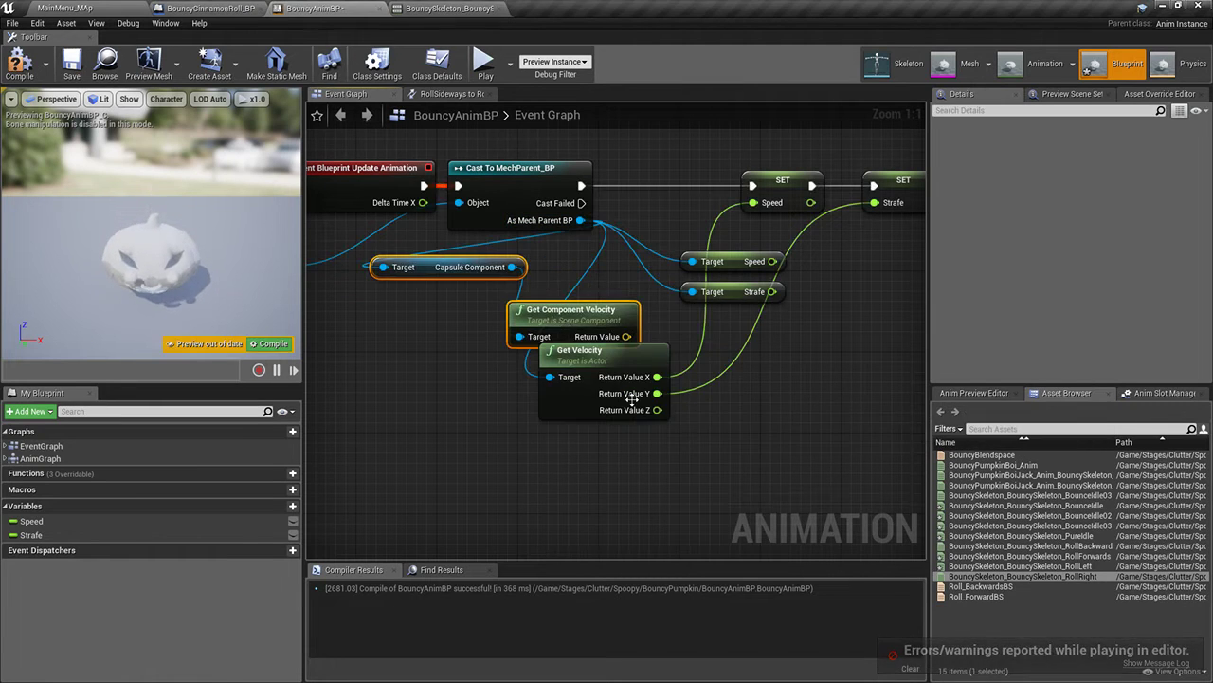
# Split the capsule's component velocity, wire X into SET Speed and Y into SET Strafe, and compile the blueprint
pyautogui.rightClick(614, 337)
pyautogui.click(641, 364)
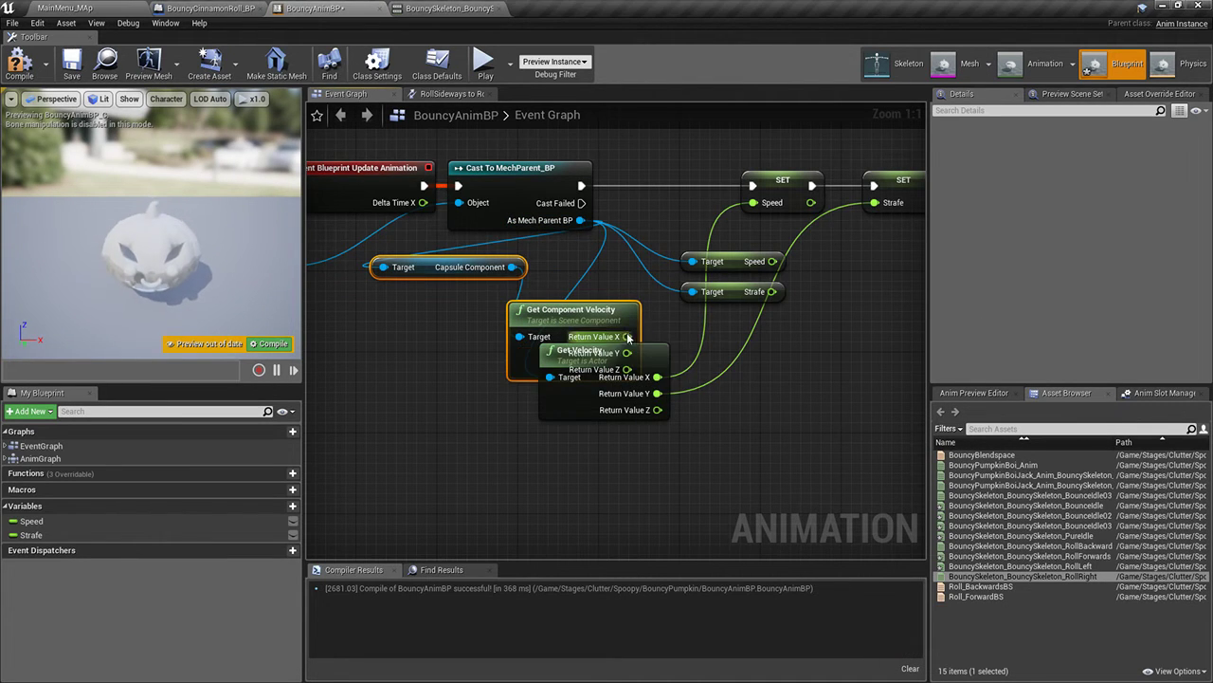
pyautogui.moveTo(627, 335); pyautogui.dragTo(753, 202)
pyautogui.moveTo(627, 363); pyautogui.dragTo(884, 208)
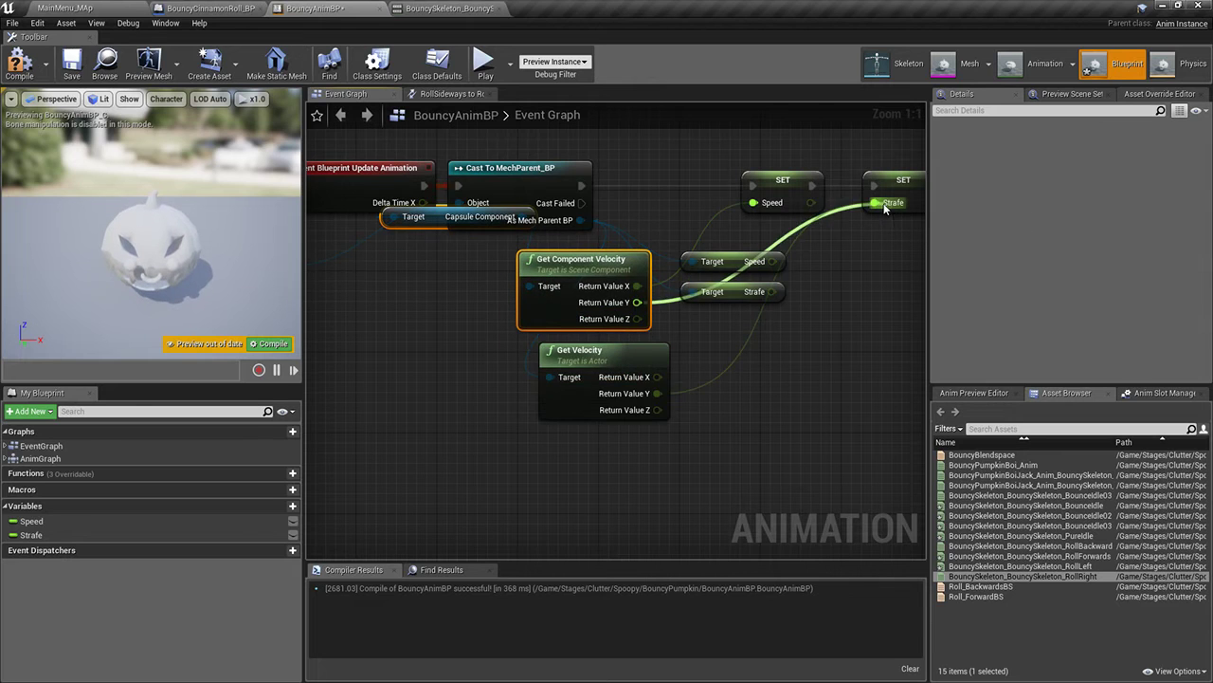
pyautogui.click(8, 60)
# Play-test the cinnamon roll in MainMenu_MAp with the capsule's velocity driving Speed and Strafe, and end the session
pyautogui.click(68, 6)
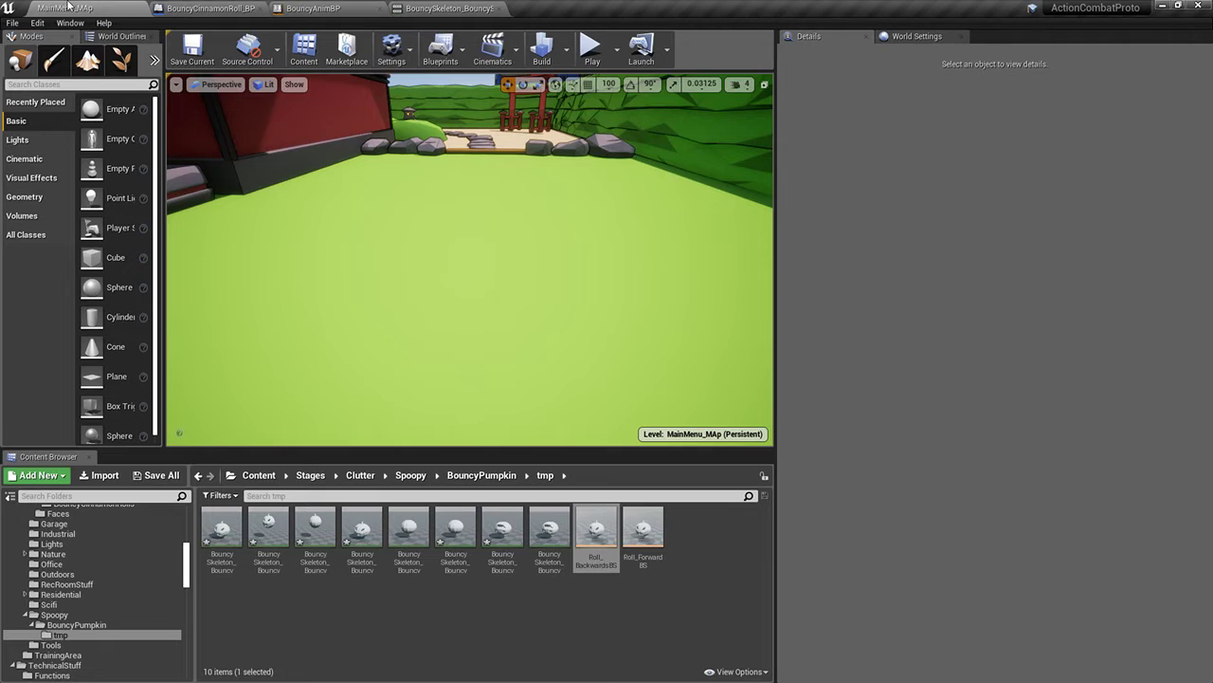
pyautogui.click(604, 63)
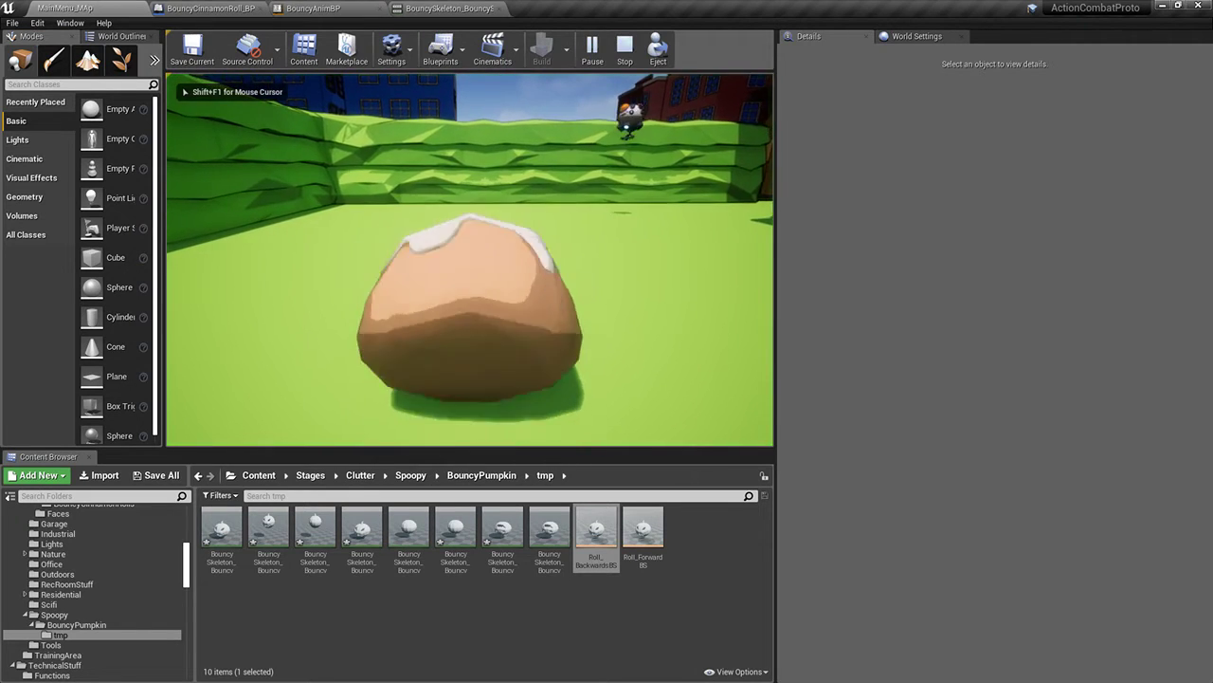
pyautogui.press('w')
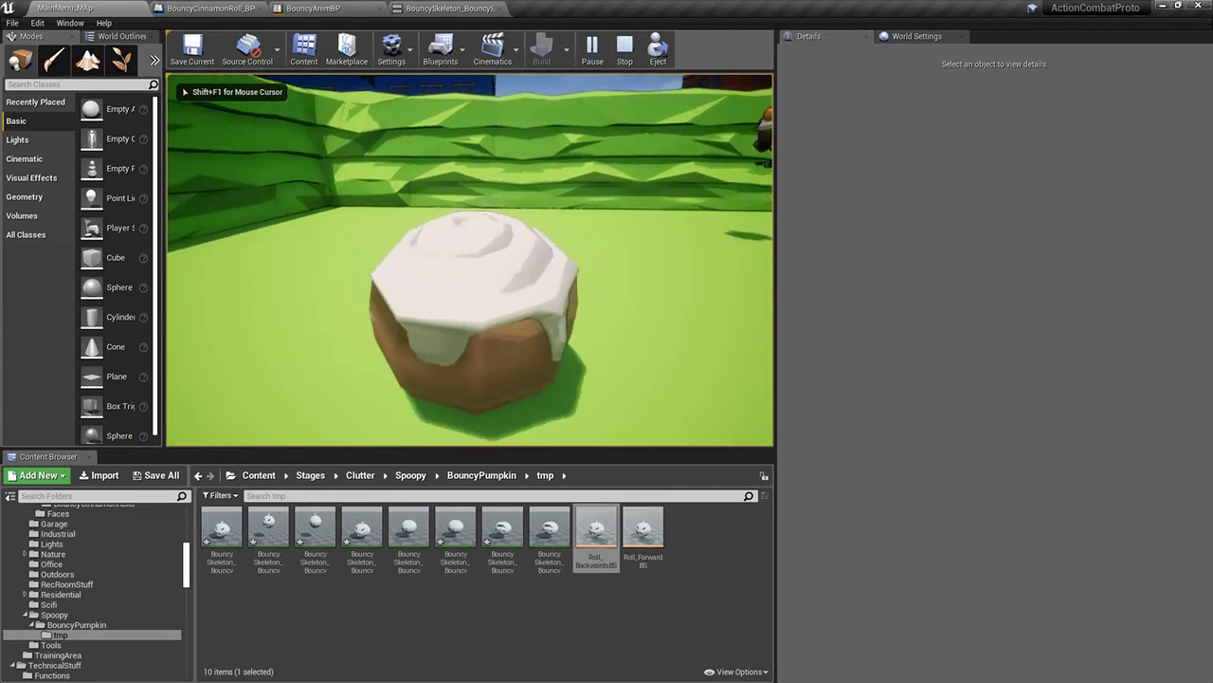
pyautogui.press('w')
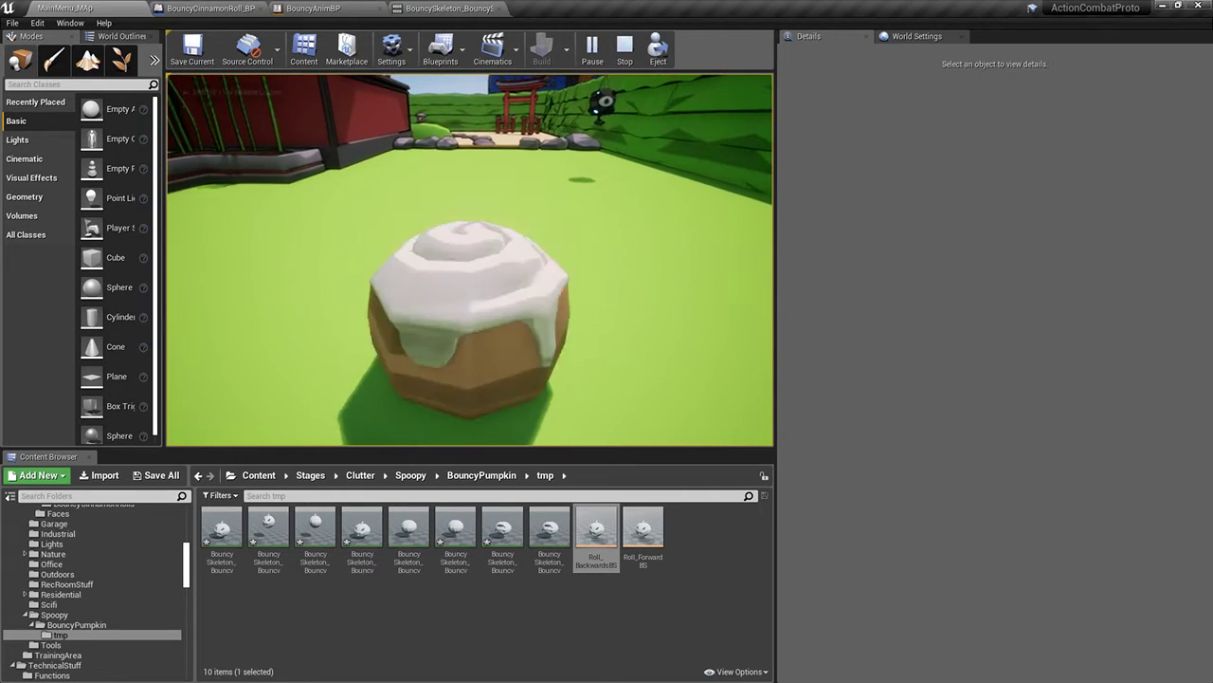
pyautogui.press('w')
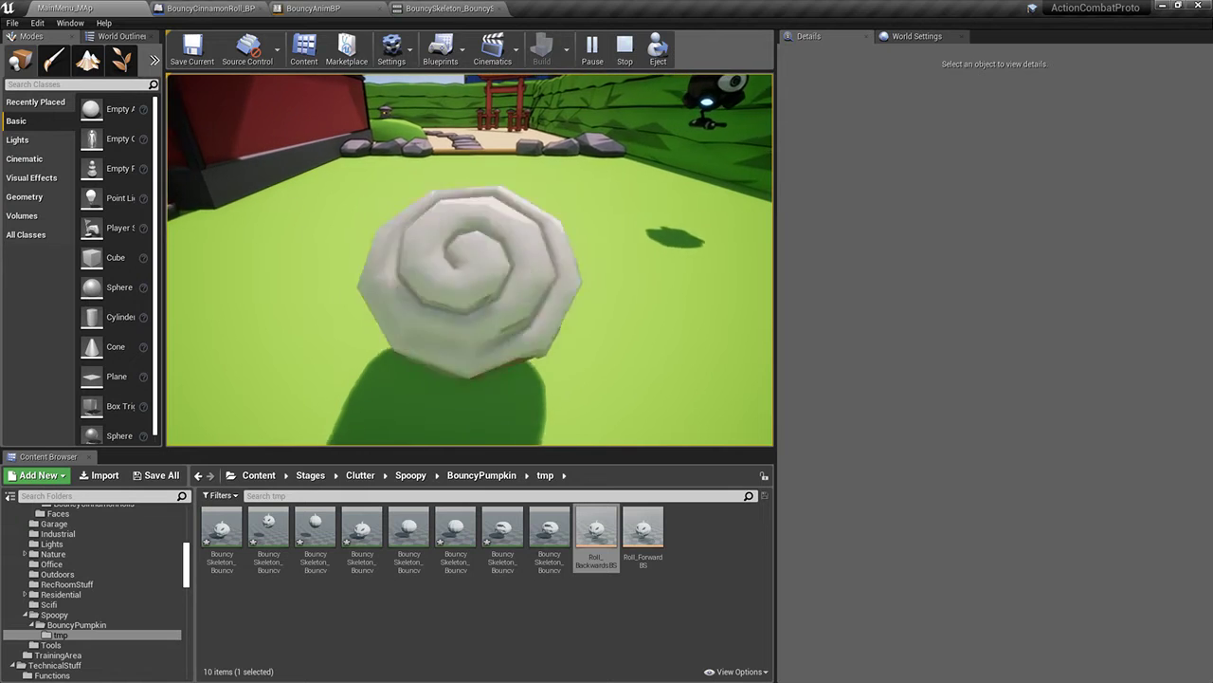
pyautogui.hotkey('shift', 'F1')
pyautogui.press('Escape')
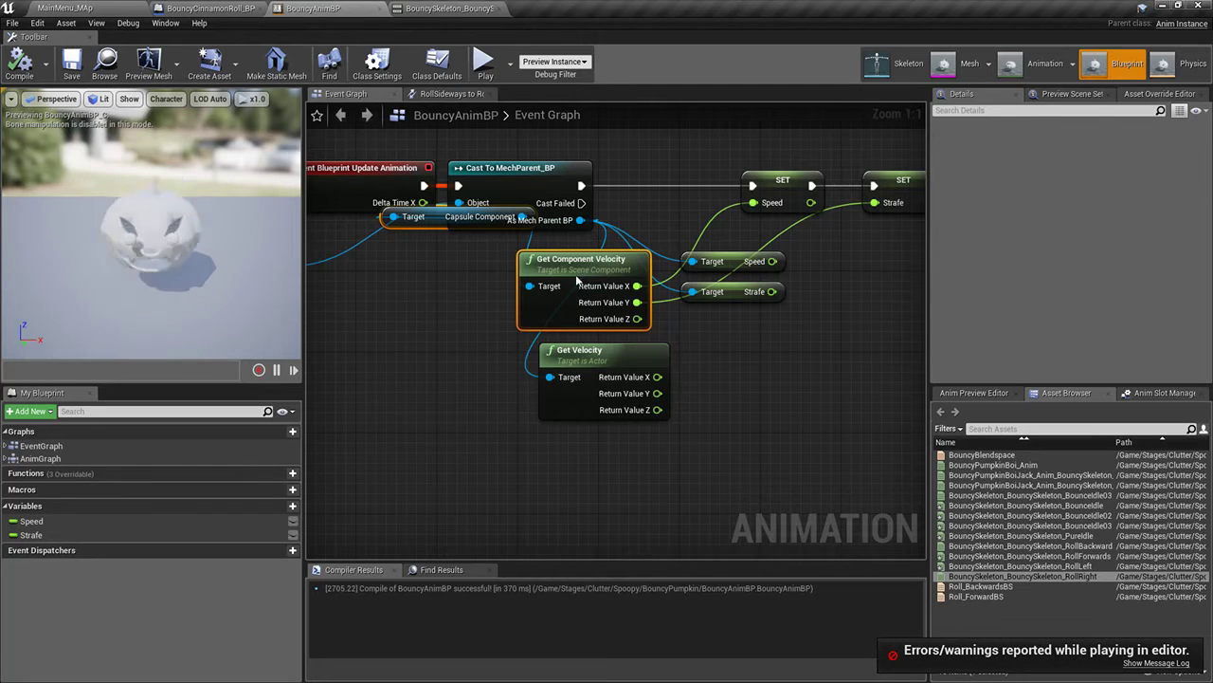
# Move the capsule velocity nodes aside in BouncyAnimBP and search the As Mech Parent BP actions for a relative velocity node
pyautogui.moveTo(576, 277); pyautogui.dragTo(516, 479)
pyautogui.moveTo(542, 273); pyautogui.dragTo(448, 330)
pyautogui.write('get')
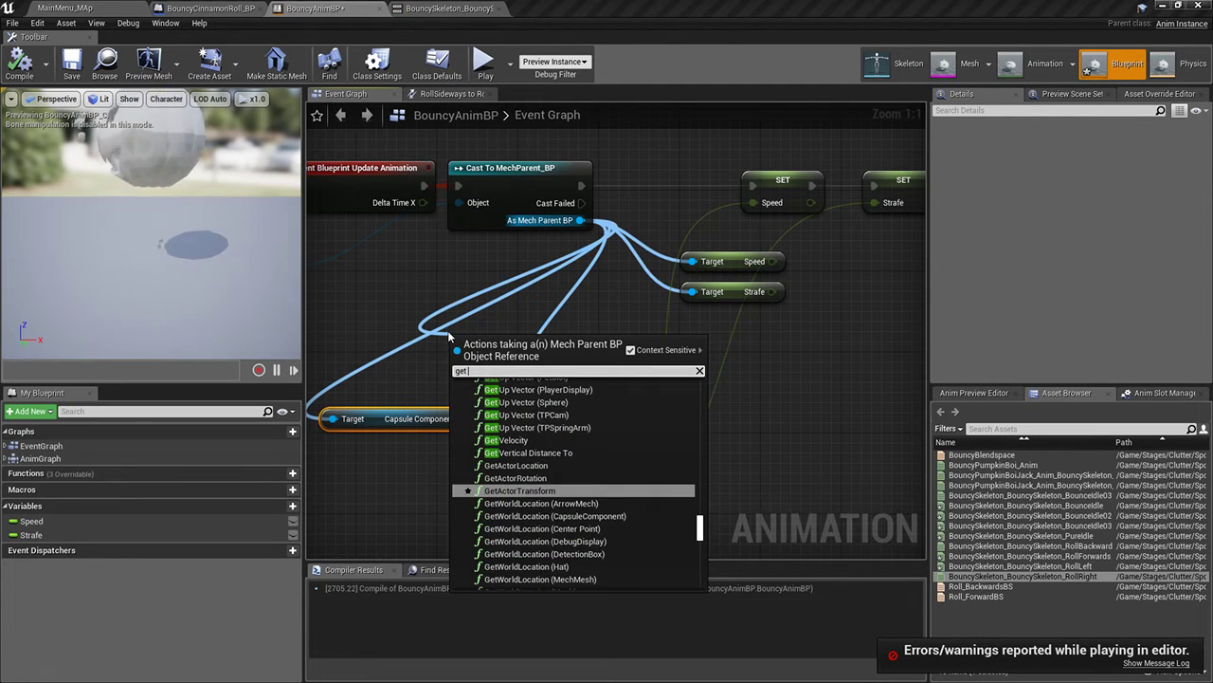
pyautogui.write(' relative velocity')
pyautogui.hotkey('ctrl', 'a')
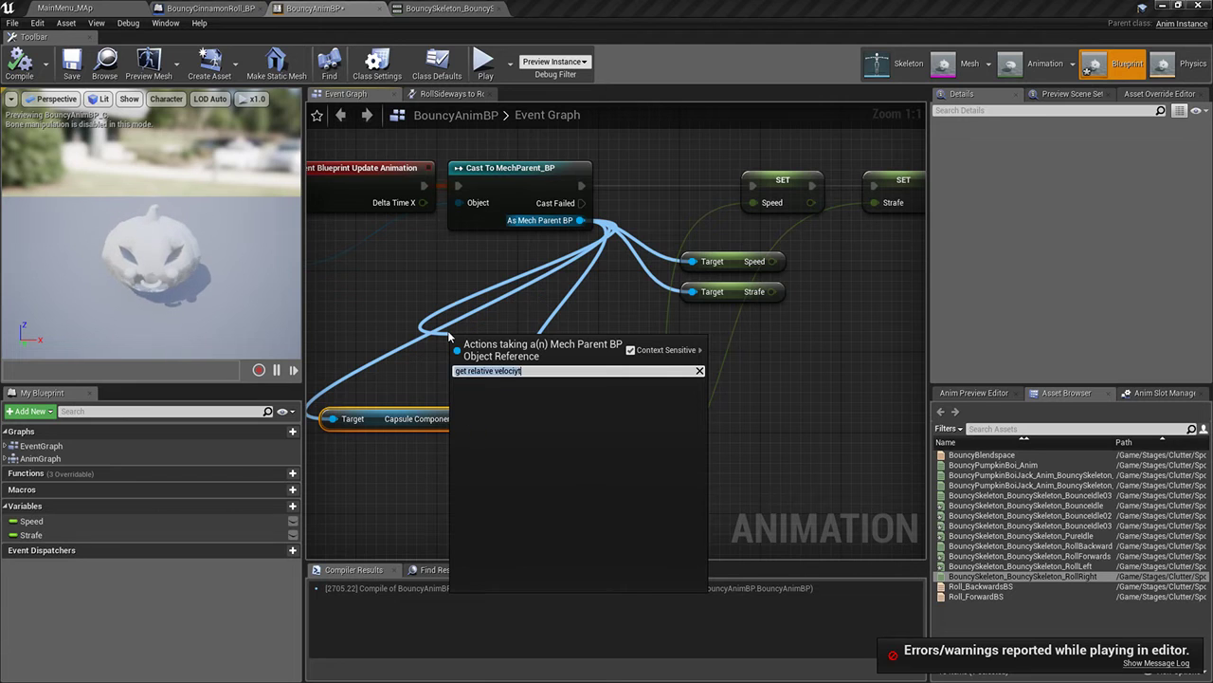
pyautogui.write('velocity')
pyautogui.click(447, 330)
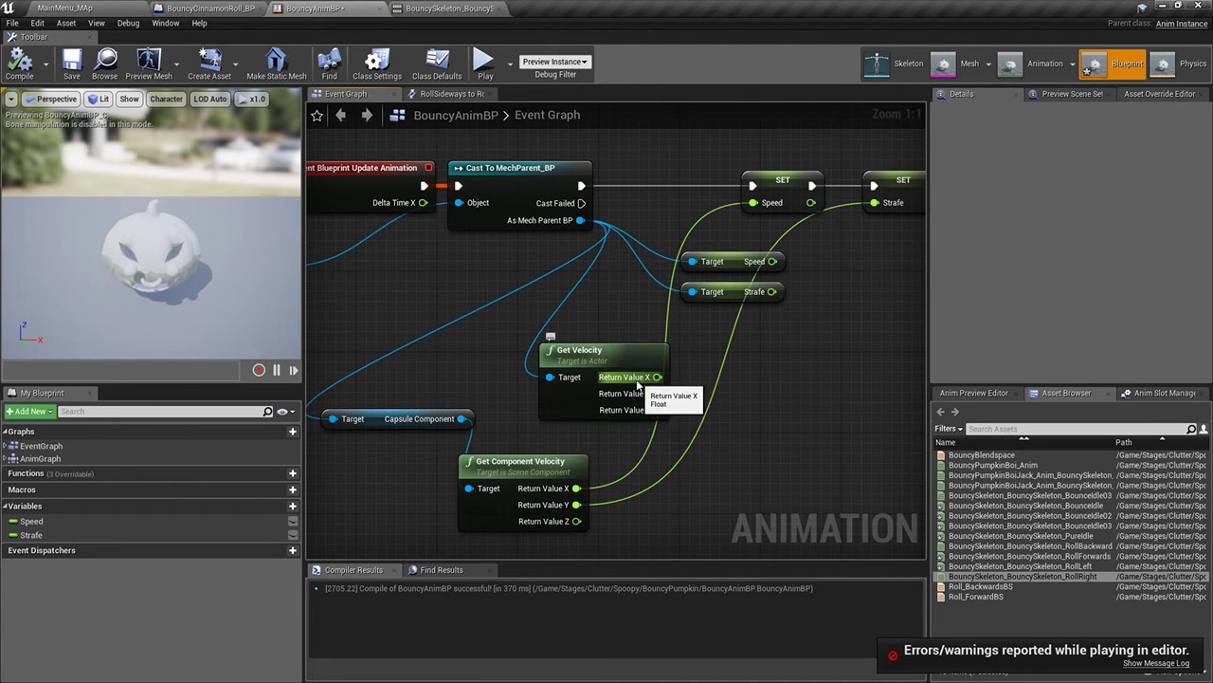
# Delete the Capsule Component and Get Component Velocity nodes, and recombine Get Velocity's return value into one vector
pyautogui.moveTo(408, 390); pyautogui.dragTo(560, 461)
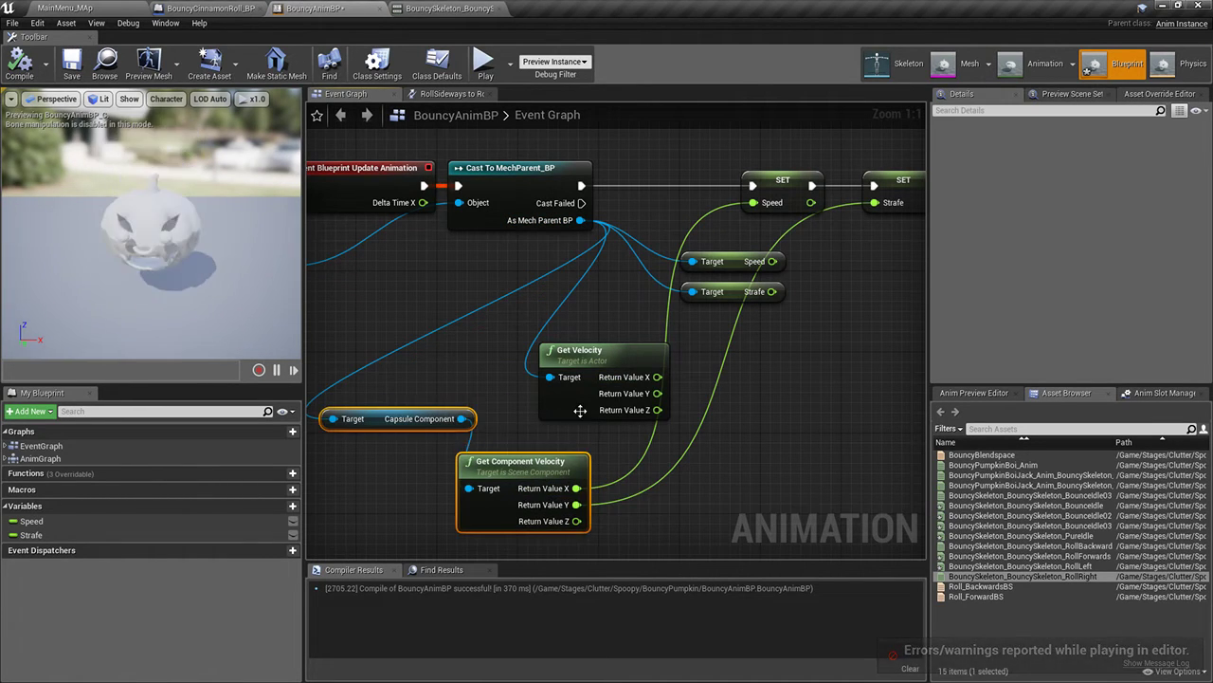
pyautogui.press('Delete')
pyautogui.click(608, 363)
pyautogui.moveTo(609, 363); pyautogui.dragTo(666, 385)
pyautogui.rightClick(612, 380)
pyautogui.click(648, 405)
# Add a RotateVectorAroundAxis node fed by Get Velocity's return value, and set its axis Z to 1.0
pyautogui.write('rotate')
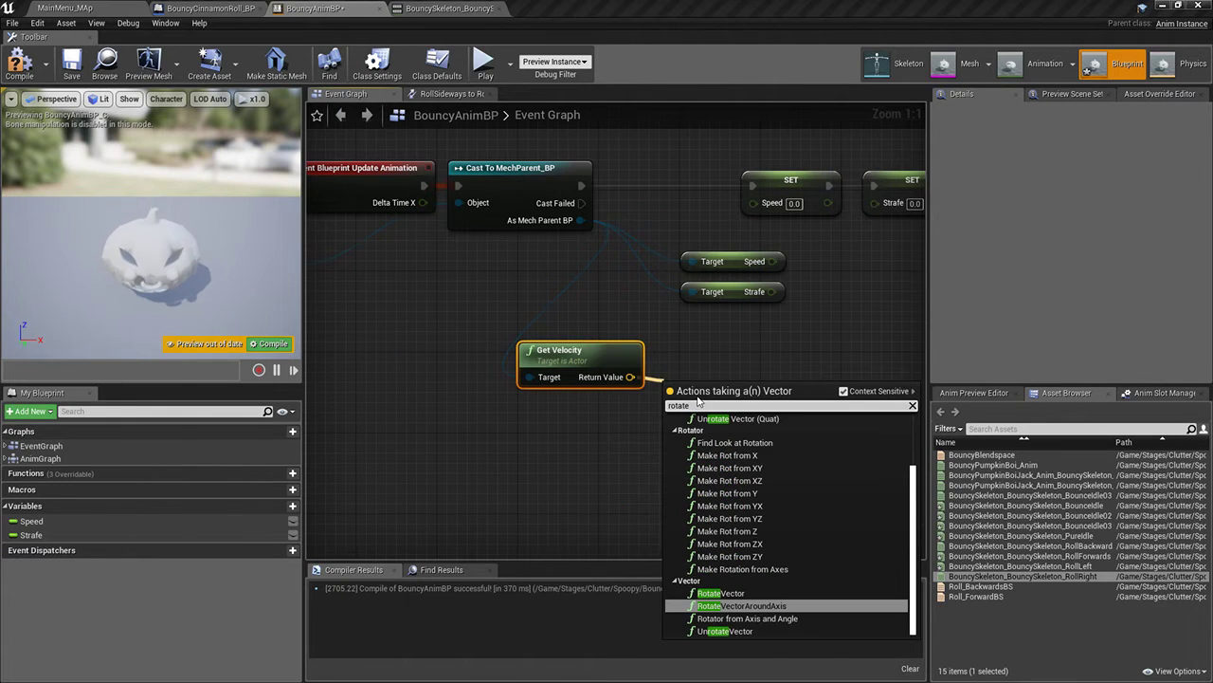
pyautogui.press('Return')
pyautogui.click(760, 456)
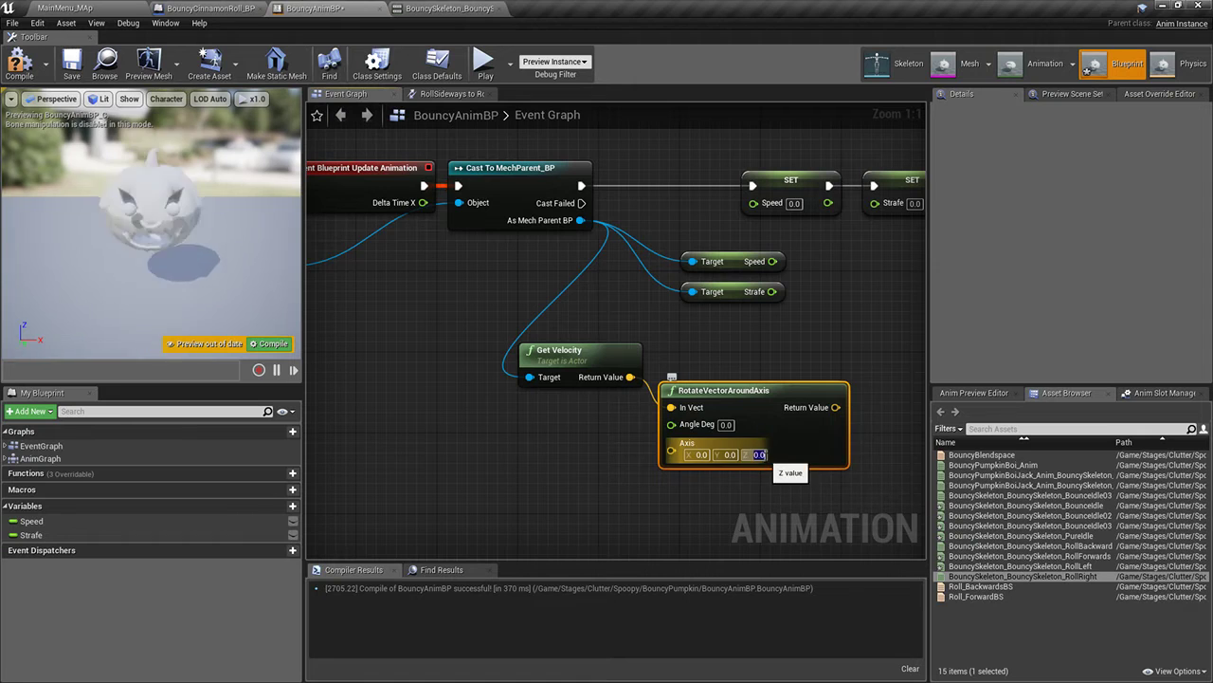
# Add a GetActorRotation node from As Mech Parent BP and place it below the Get Velocity node
pyautogui.moveTo(570, 220); pyautogui.dragTo(471, 385)
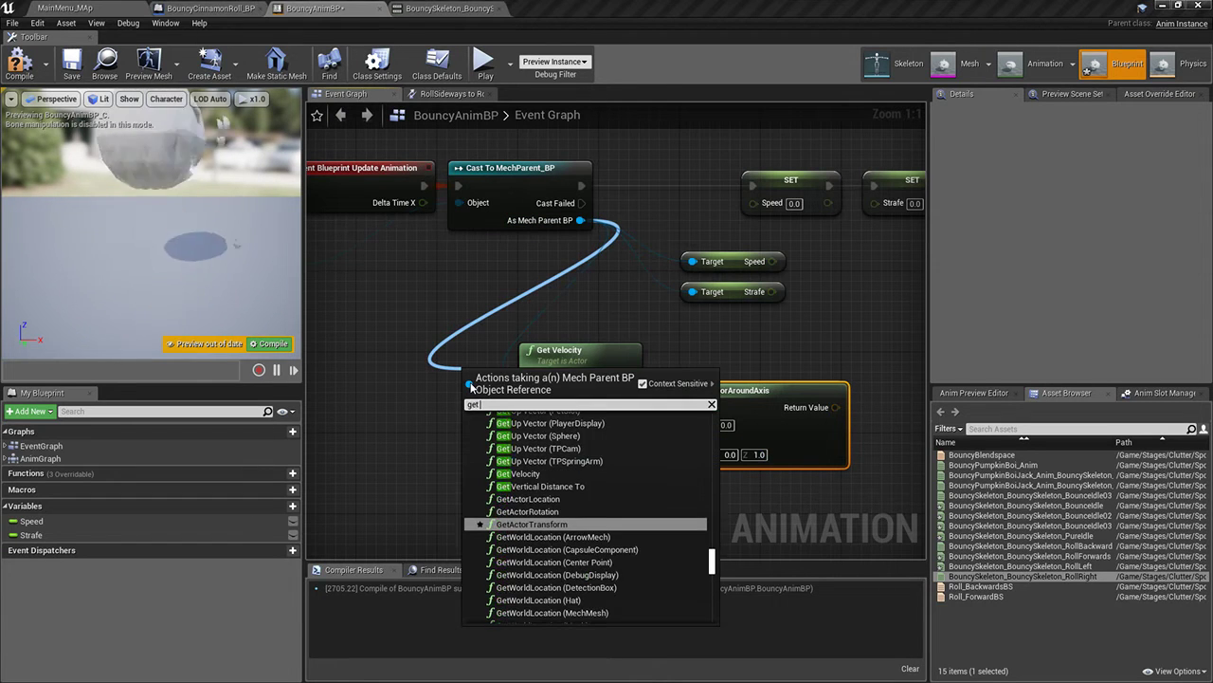
pyautogui.write('get rotation')
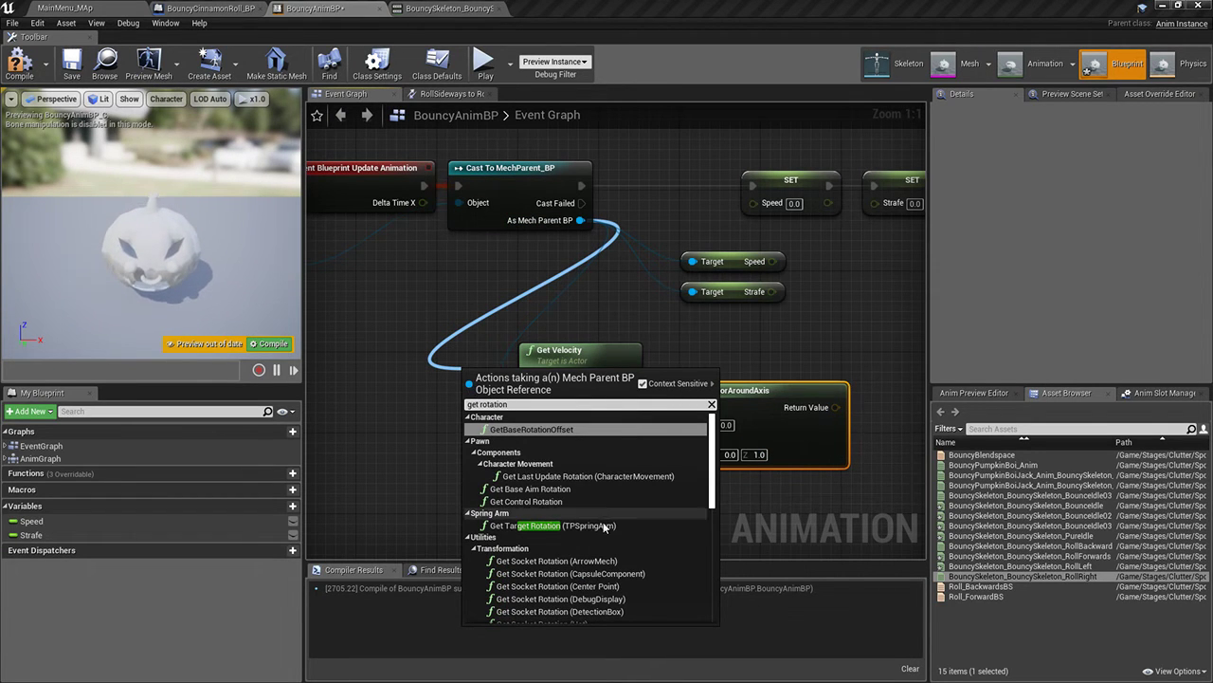
pyautogui.scroll(-5, 576, 505)
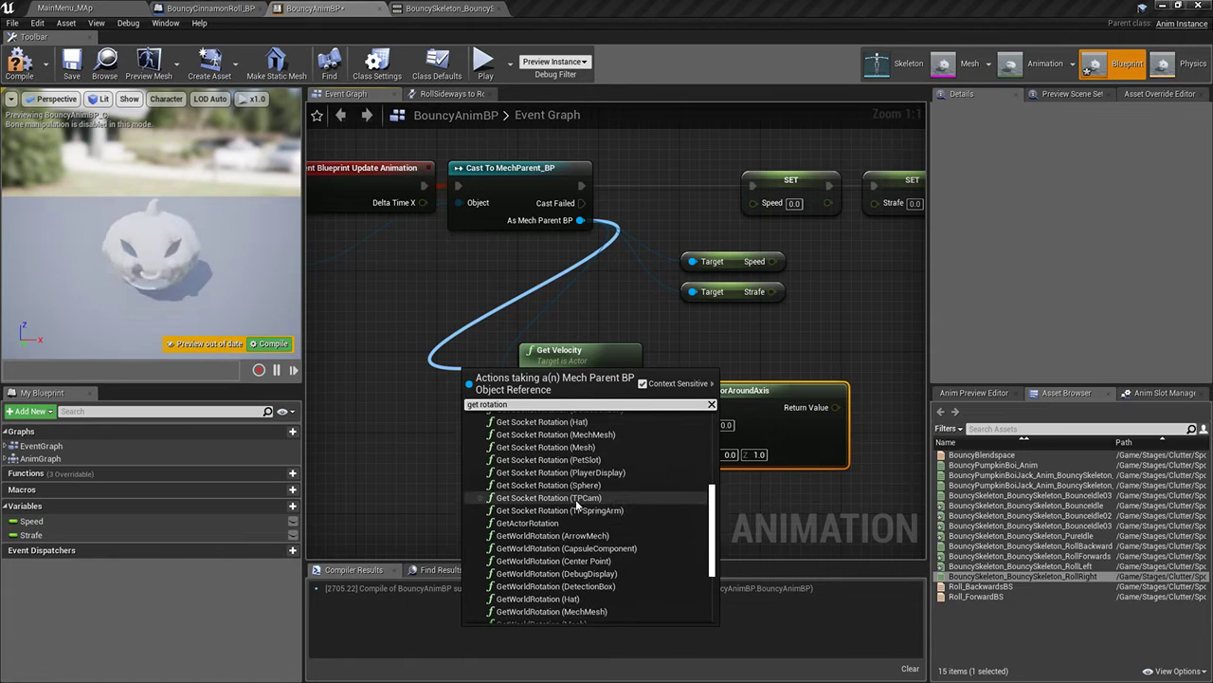
pyautogui.scroll(5, 576, 506)
pyautogui.scroll(-5, 597, 550)
pyautogui.scroll(5, 606, 568)
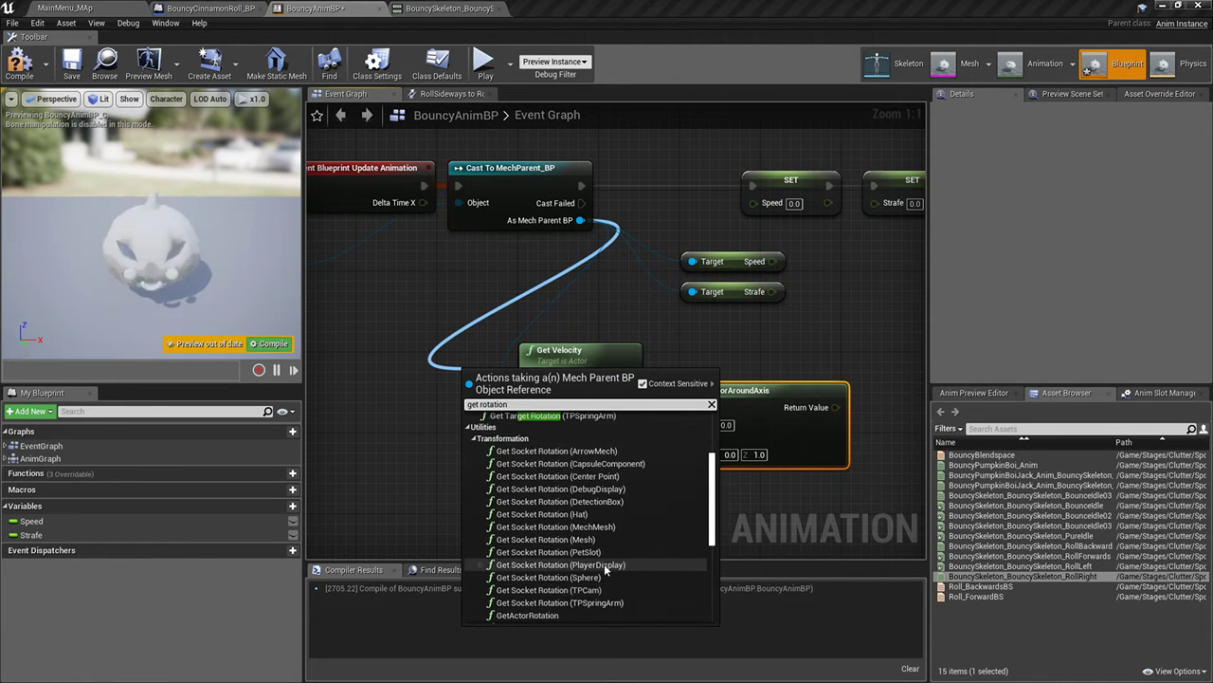
pyautogui.scroll(4, 601, 567)
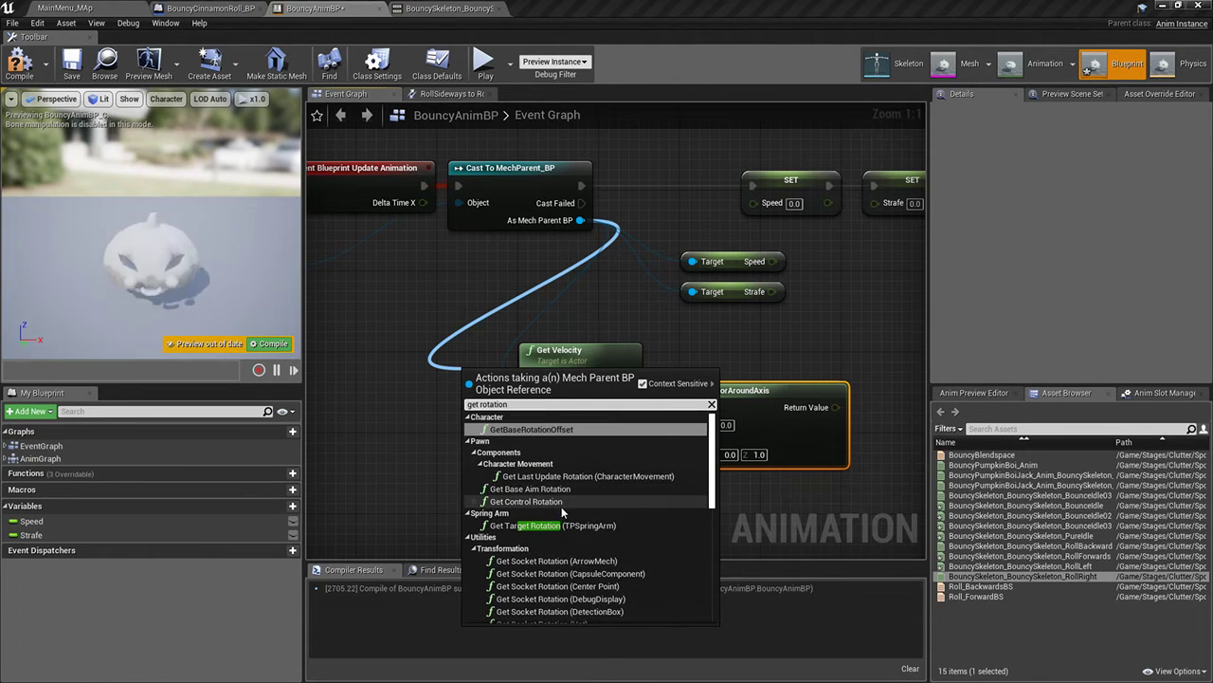
pyautogui.press('BackSpace')
pyautogui.press('BackSpace')
pyautogui.press('BackSpace')
pyautogui.press('BackSpace')
pyautogui.press('BackSpace')
pyautogui.press('BackSpace')
pyautogui.press('BackSpace')
pyautogui.press('BackSpace')
pyautogui.press('BackSpace')
pyautogui.press('BackSpace')
pyautogui.press('BackSpace')
pyautogui.press('BackSpace')
pyautogui.write('get actor')
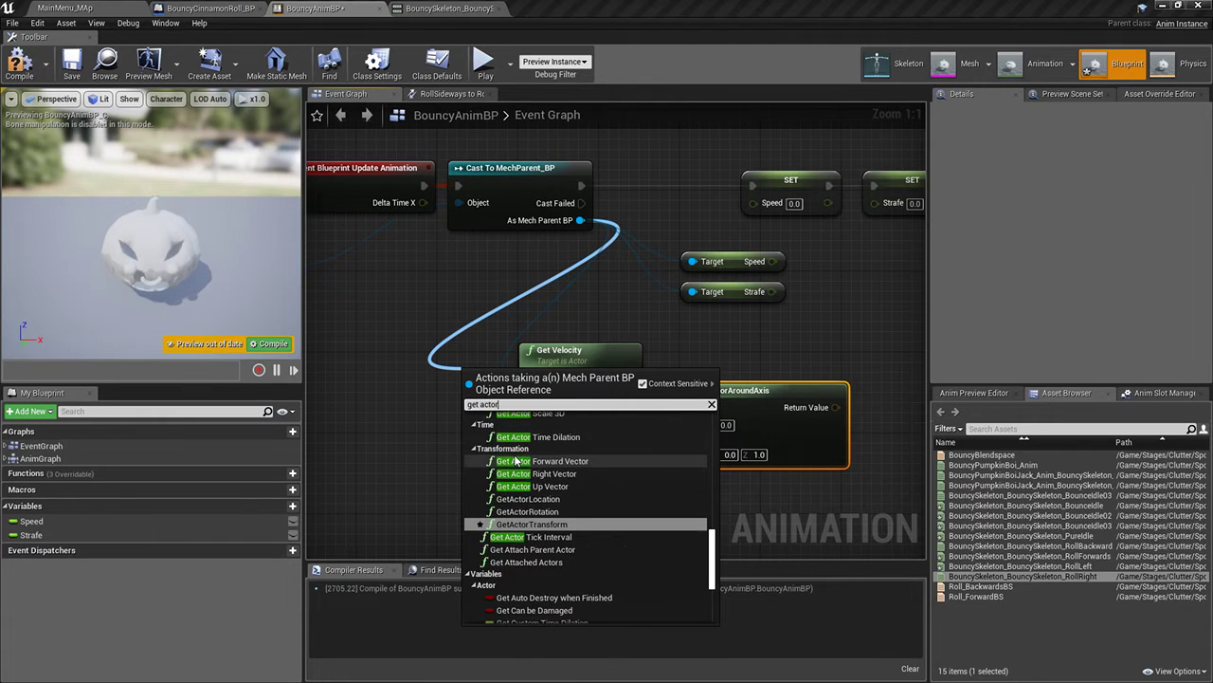
pyautogui.write(' rotat')
pyautogui.press('Return')
pyautogui.moveTo(524, 387); pyautogui.dragTo(479, 450)
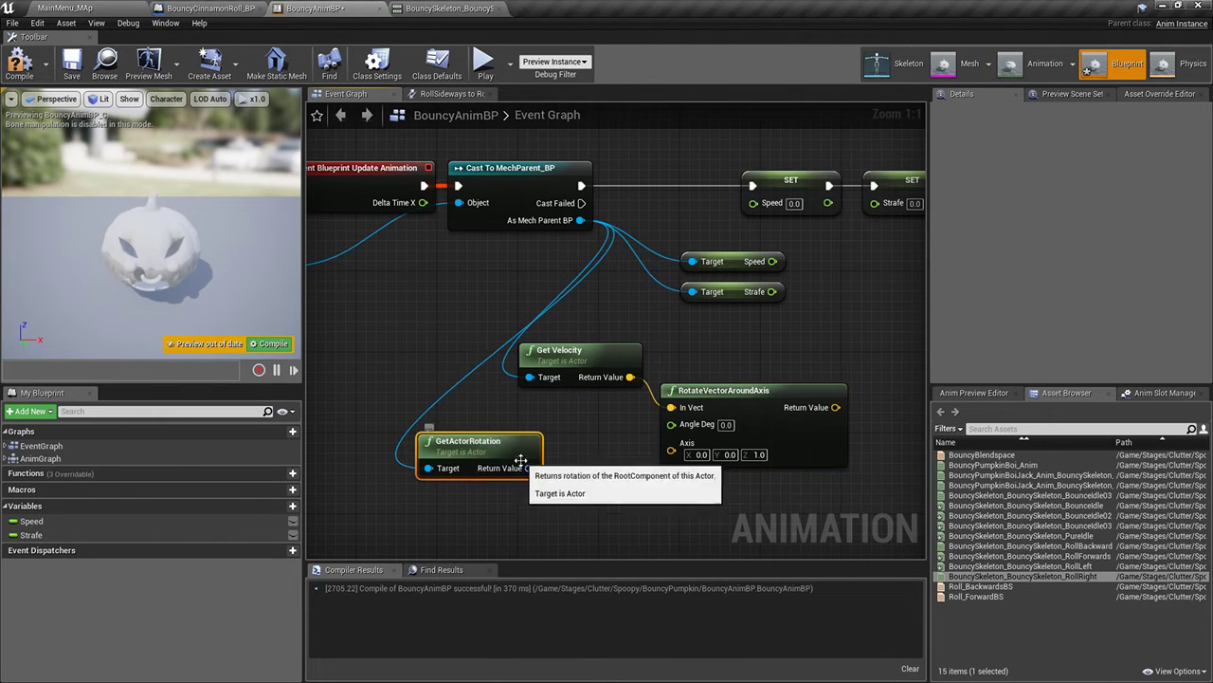
# Split GetActorRotation's return value and connect its Z (Yaw) output to Angle Deg on RotateVectorAroundAxis
pyautogui.rightClick(520, 461)
pyautogui.click(555, 488)
pyautogui.moveTo(561, 500); pyautogui.dragTo(671, 424)
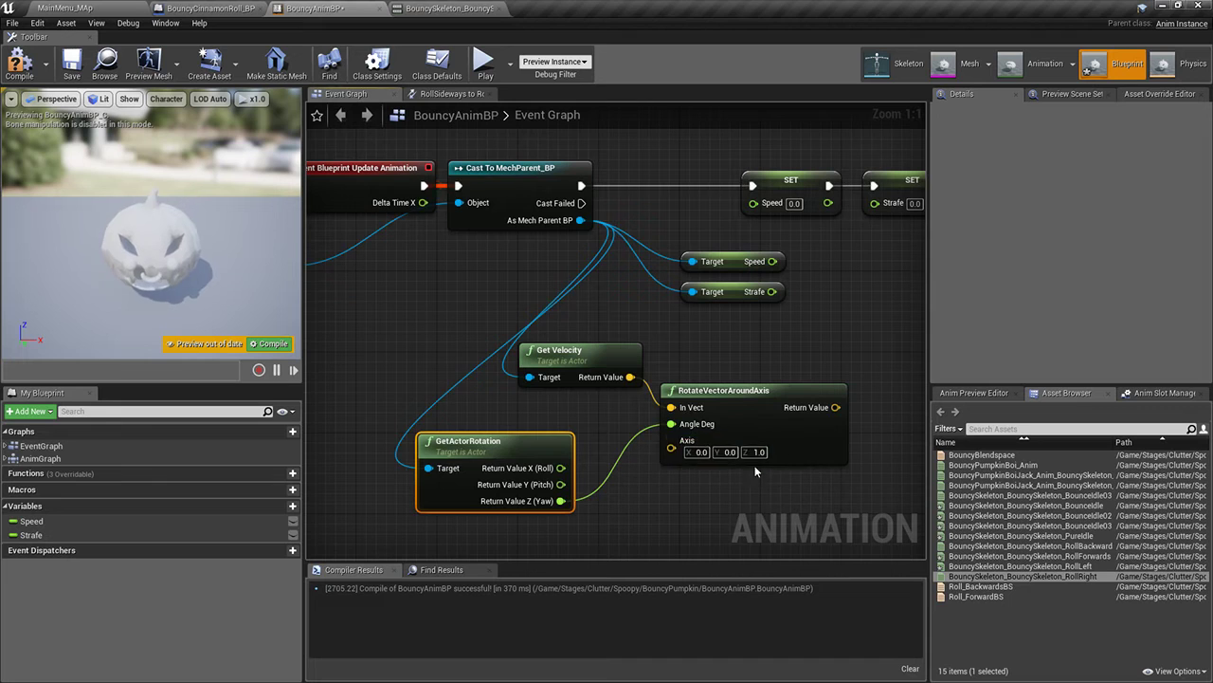
# Split RotateVectorAroundAxis's return value, wiring X into the SET Speed node and Y into the SET Strafe node
pyautogui.rightClick(836, 407)
pyautogui.click(852, 414)
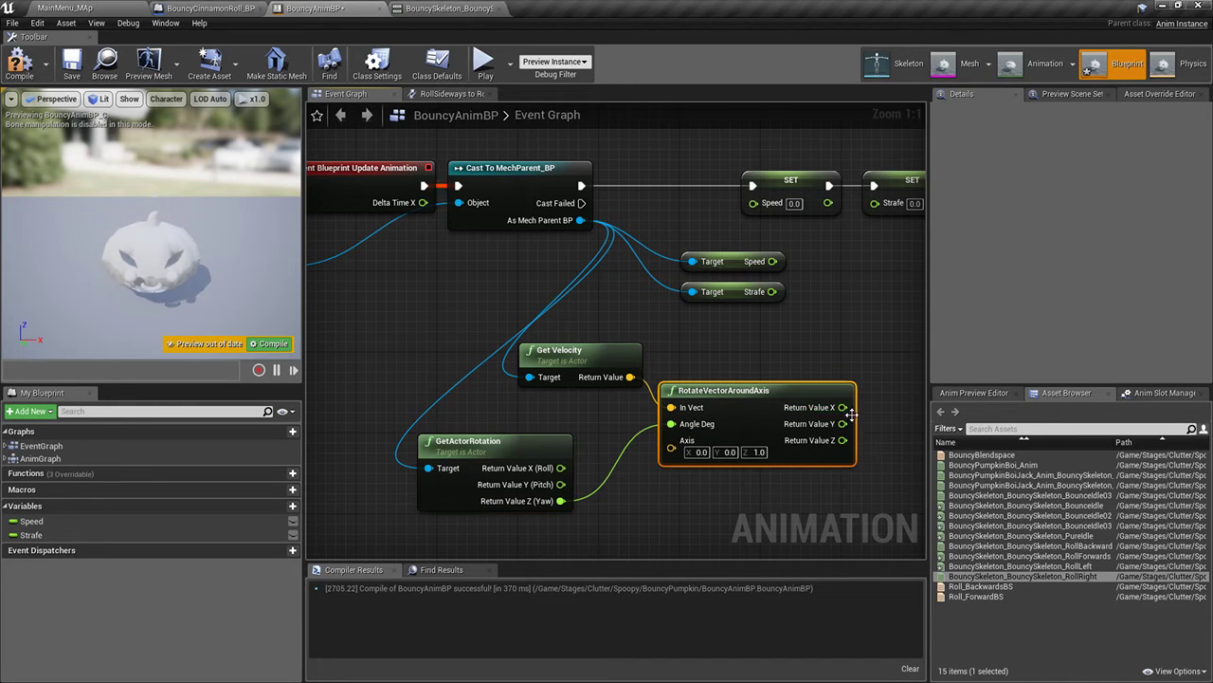
pyautogui.moveTo(746, 224); pyautogui.dragTo(754, 203)
pyautogui.moveTo(874, 203); pyautogui.dragTo(842, 424)
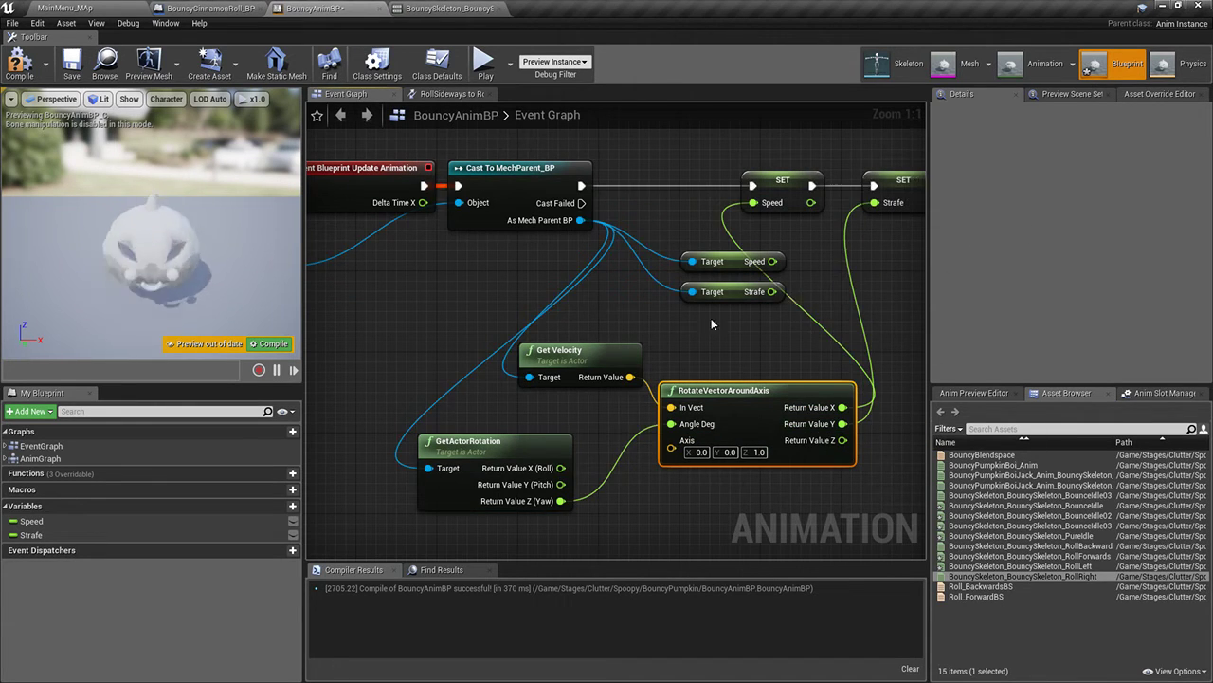
# Play-test the cinnamon roll in MainMenu_MAp with the rotated velocity driving Speed and Strafe, and end the session
pyautogui.click(91, 7)
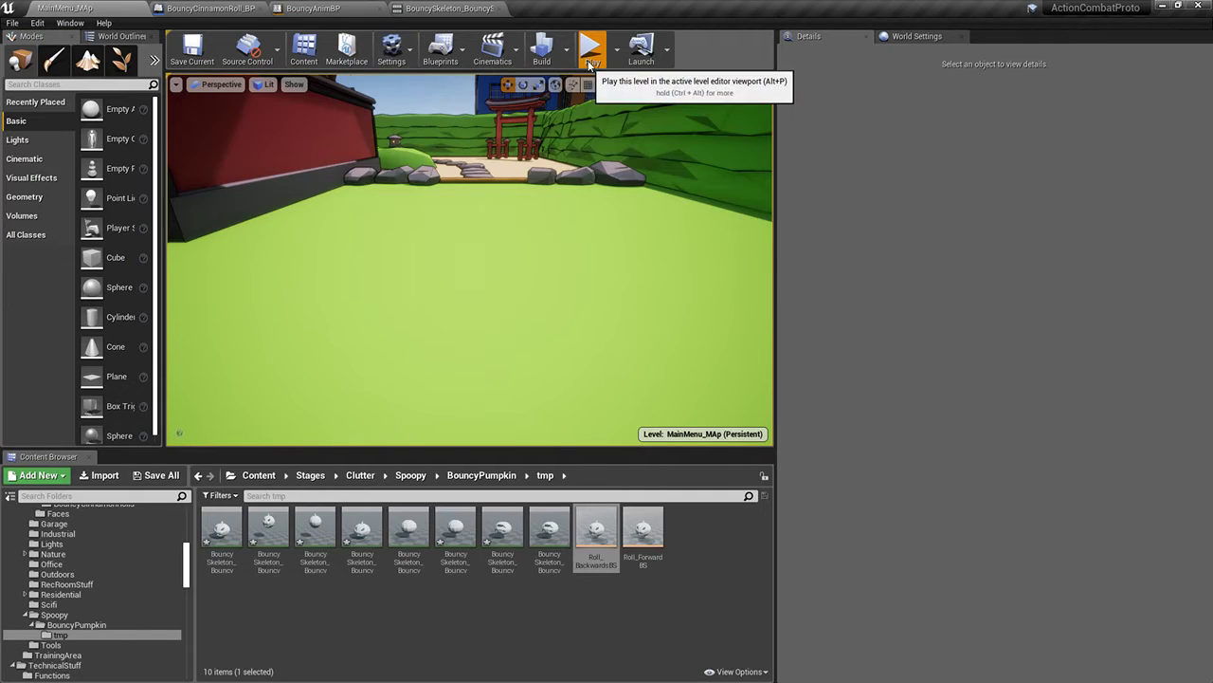
pyautogui.click(590, 48)
pyautogui.press('w')
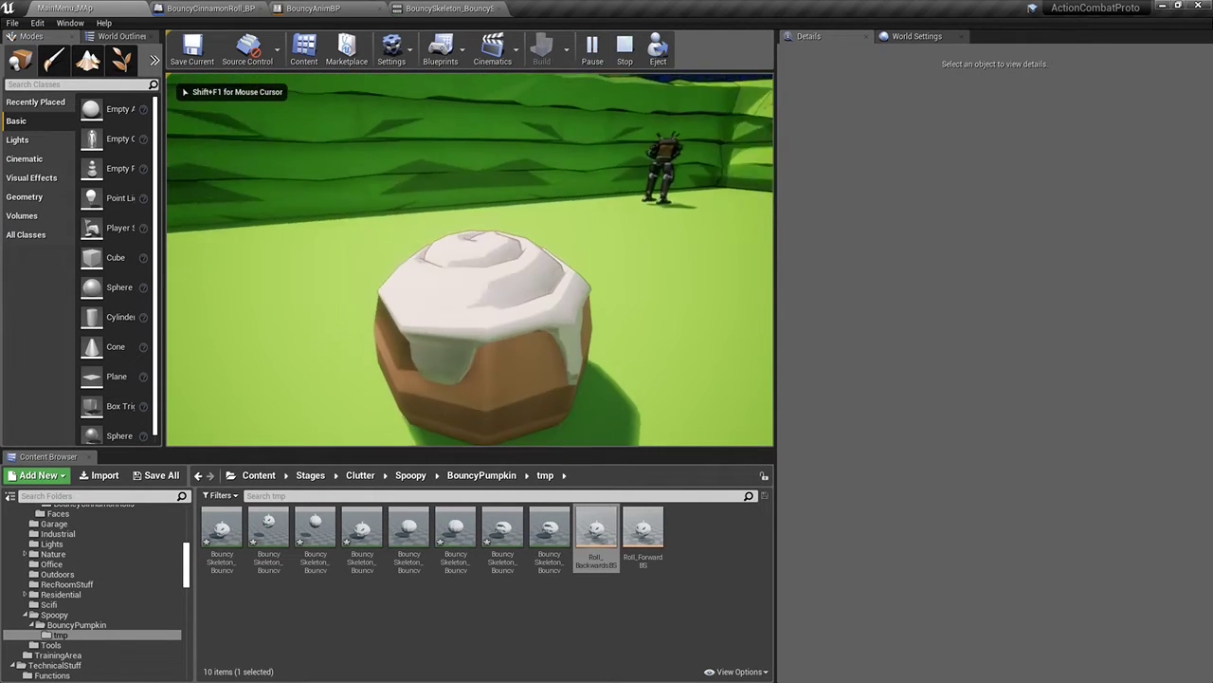
pyautogui.press('w')
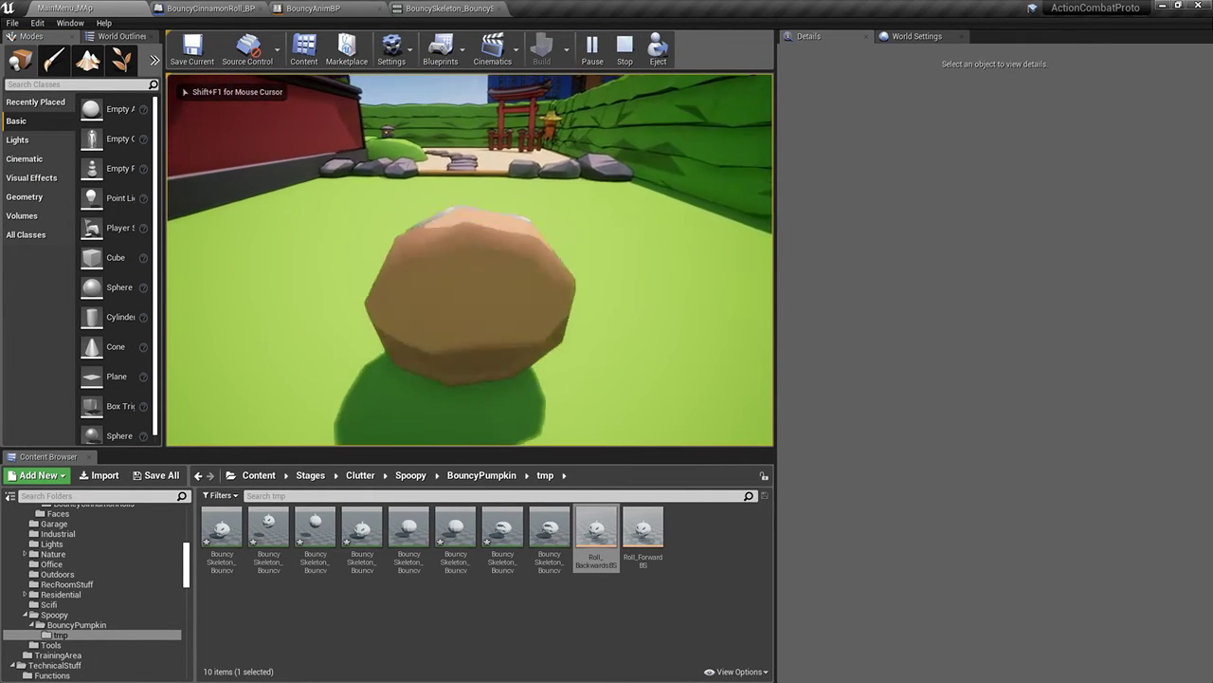
pyautogui.press('w')
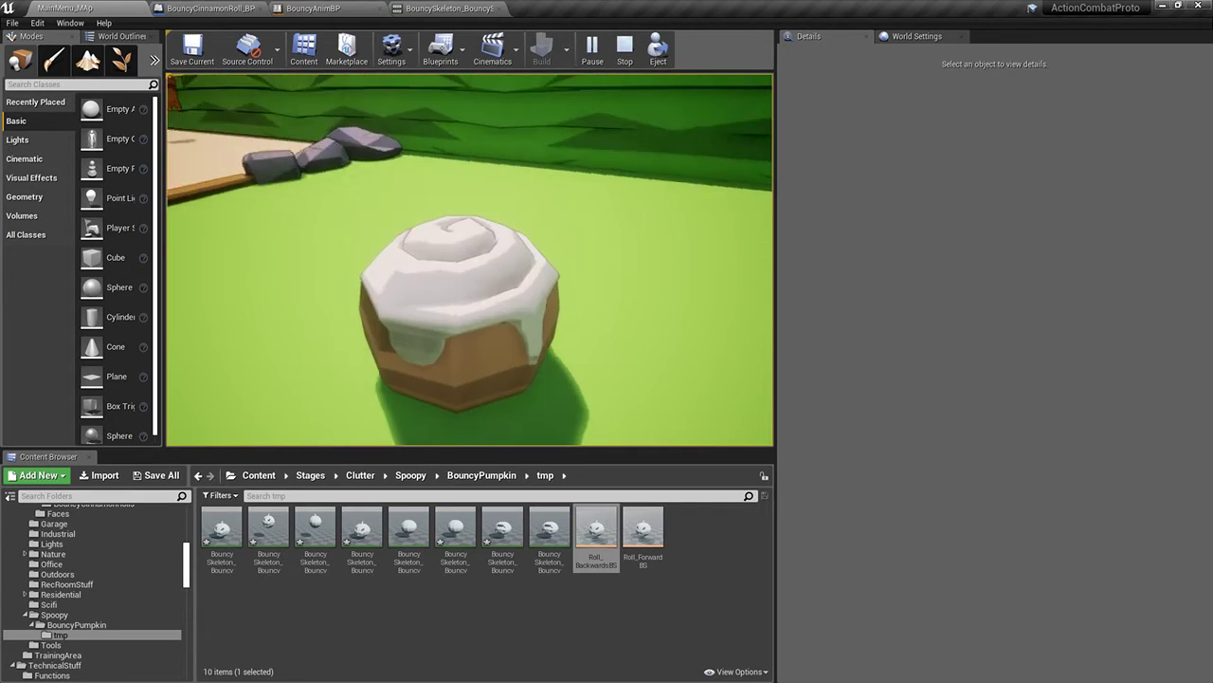
pyautogui.press('w')
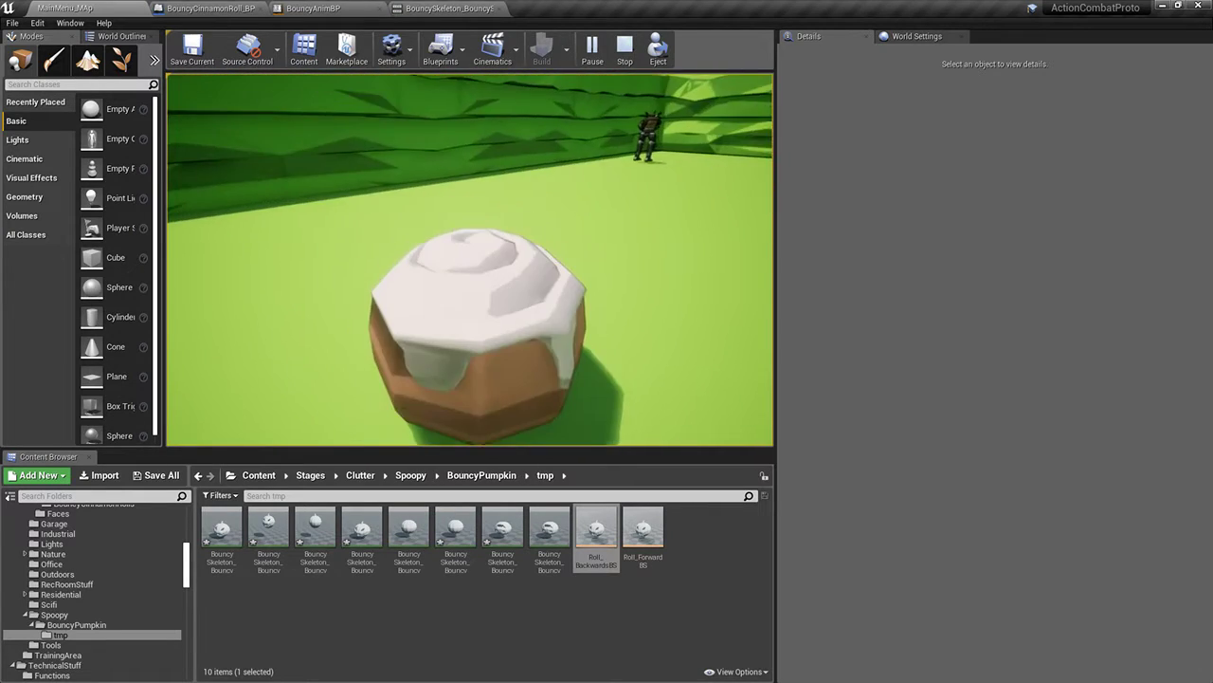
pyautogui.press('w')
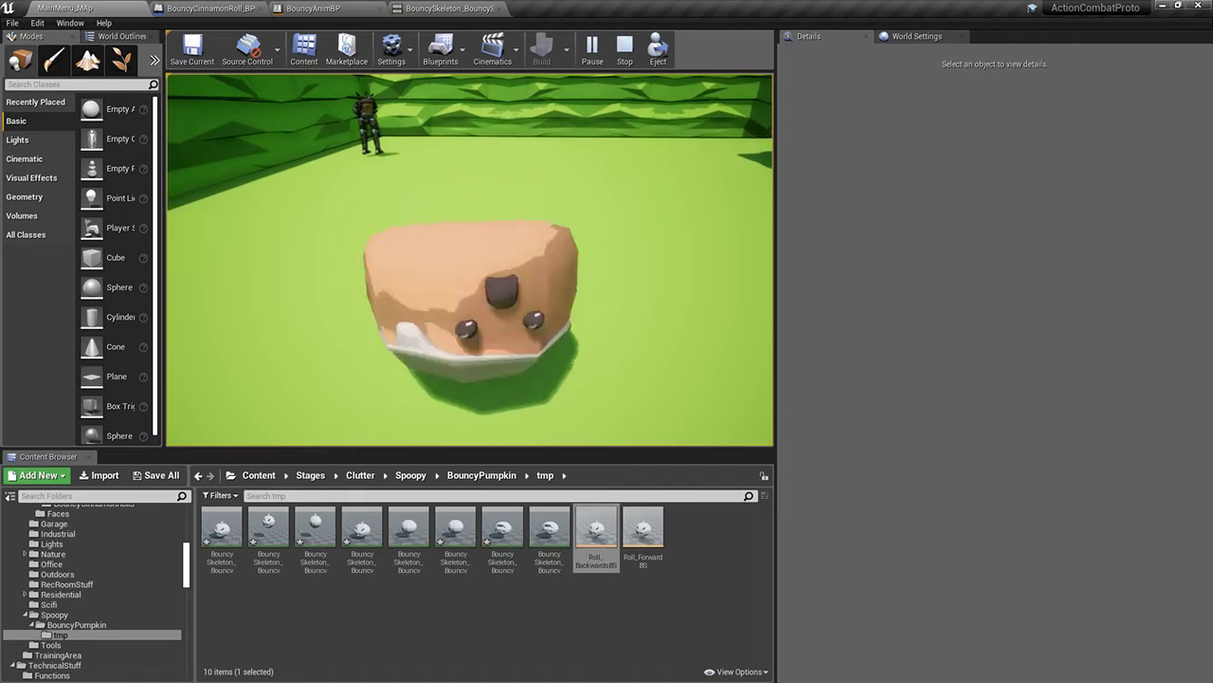
pyautogui.press('w')
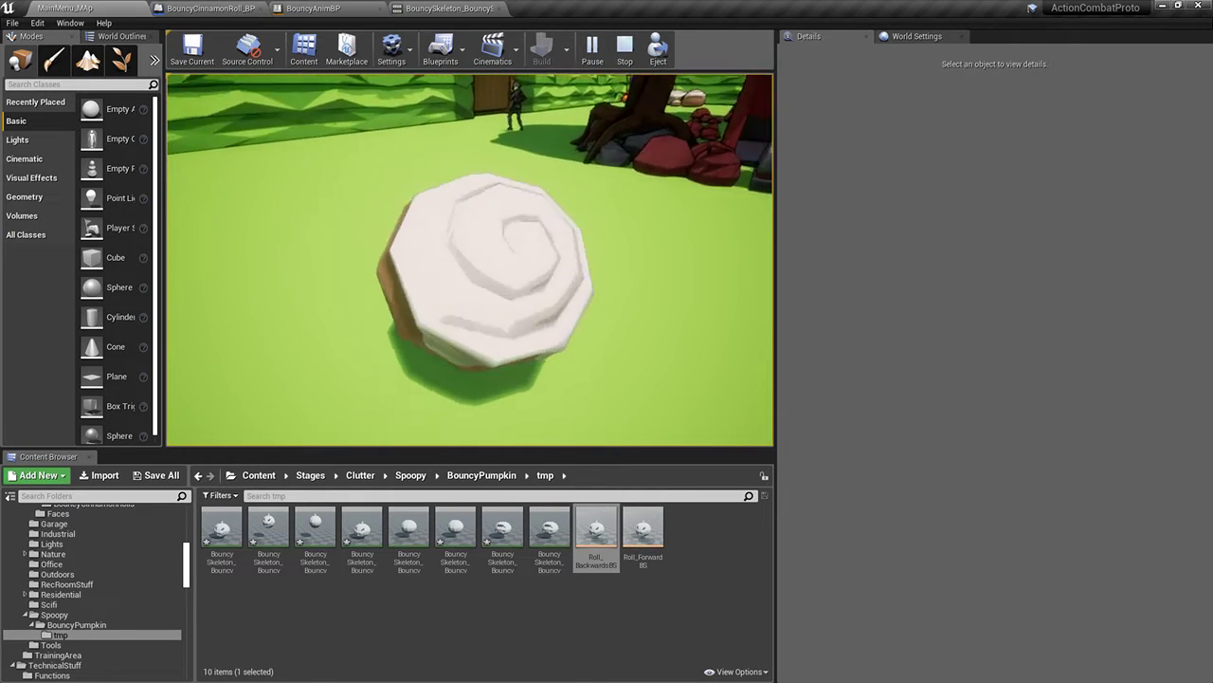
pyautogui.press('Escape')
# In BouncyAnimBP, multiply GetActorRotation's yaw by -1.0 with a float multiply node and feed the result into Angle Deg
pyautogui.click(431, 11)
pyautogui.click(346, 6)
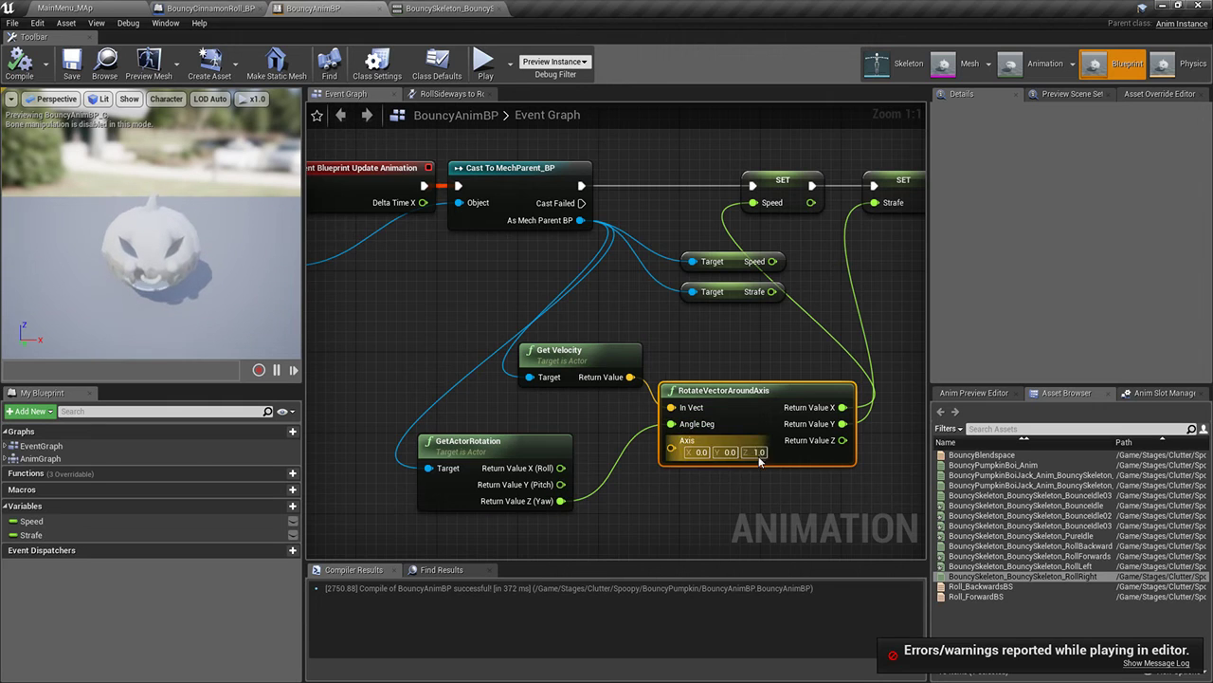
pyautogui.moveTo(569, 505); pyautogui.dragTo(613, 502)
pyautogui.write('+ flo')
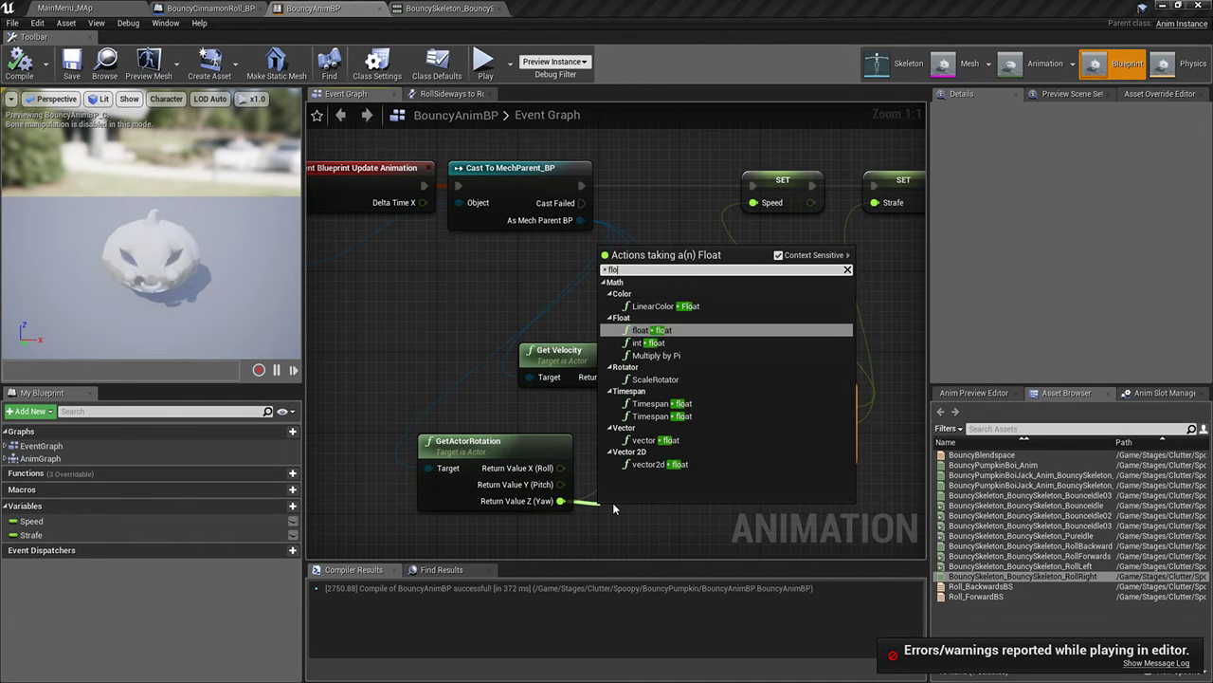
pyautogui.press('Return')
pyautogui.click(630, 529)
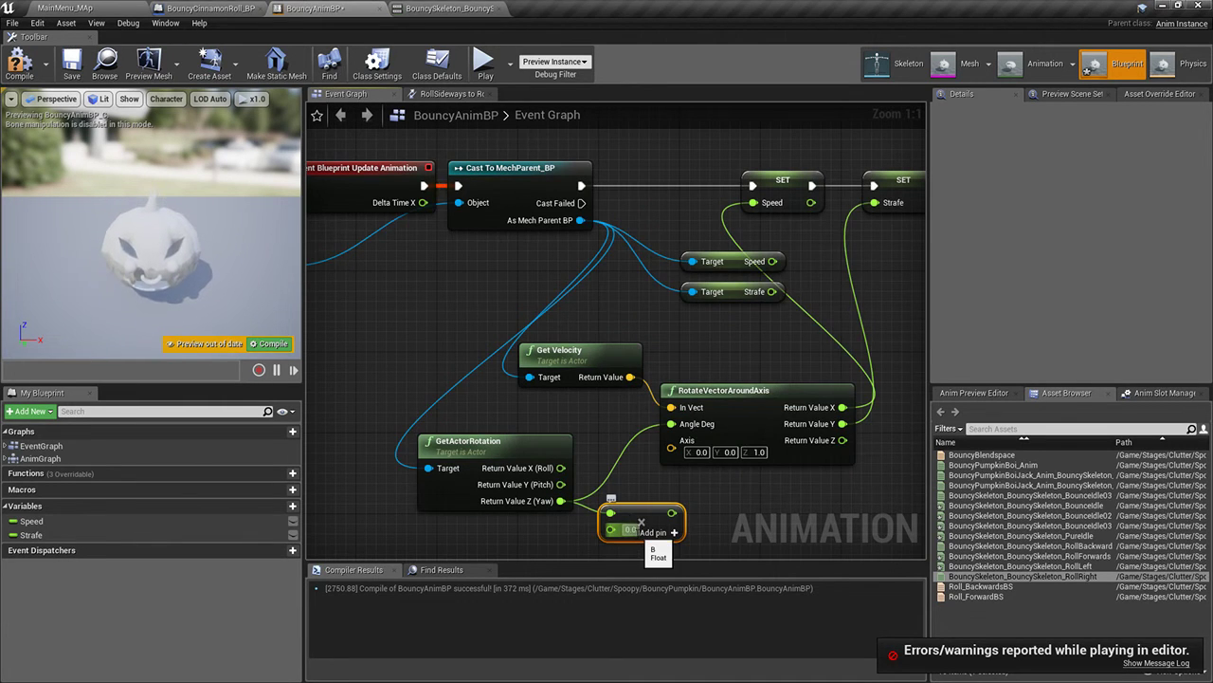
pyautogui.write('-1')
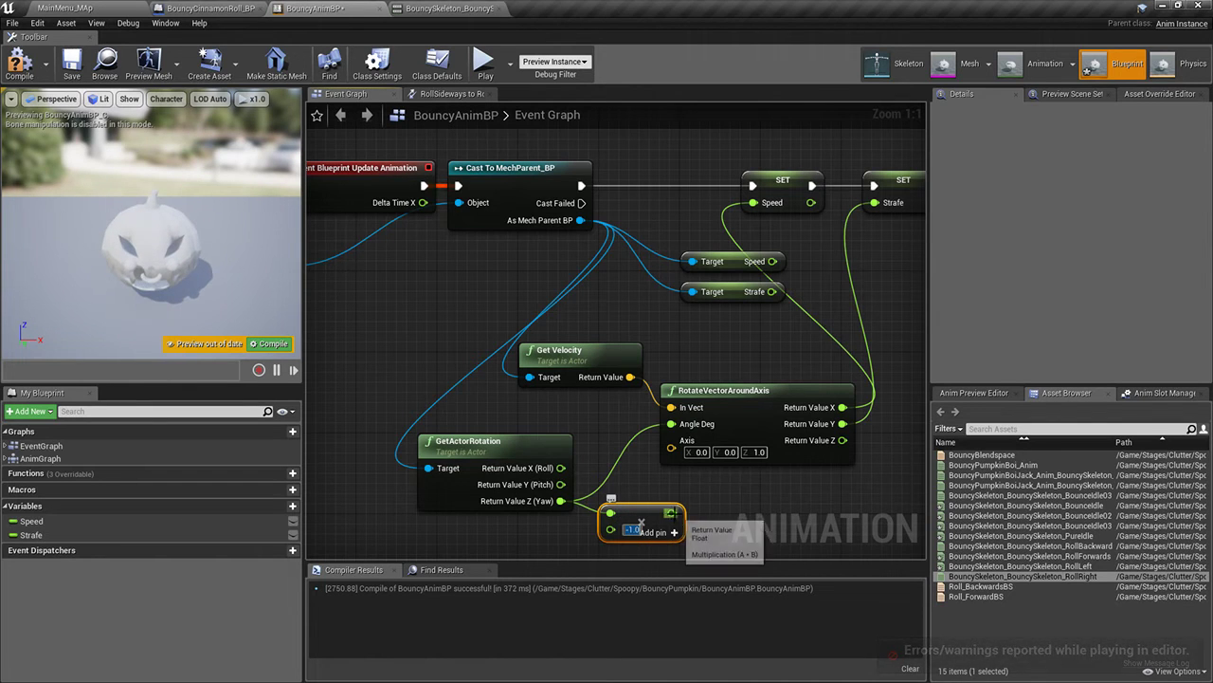
pyautogui.moveTo(672, 512); pyautogui.dragTo(675, 427)
pyautogui.moveTo(671, 513); pyautogui.dragTo(671, 424)
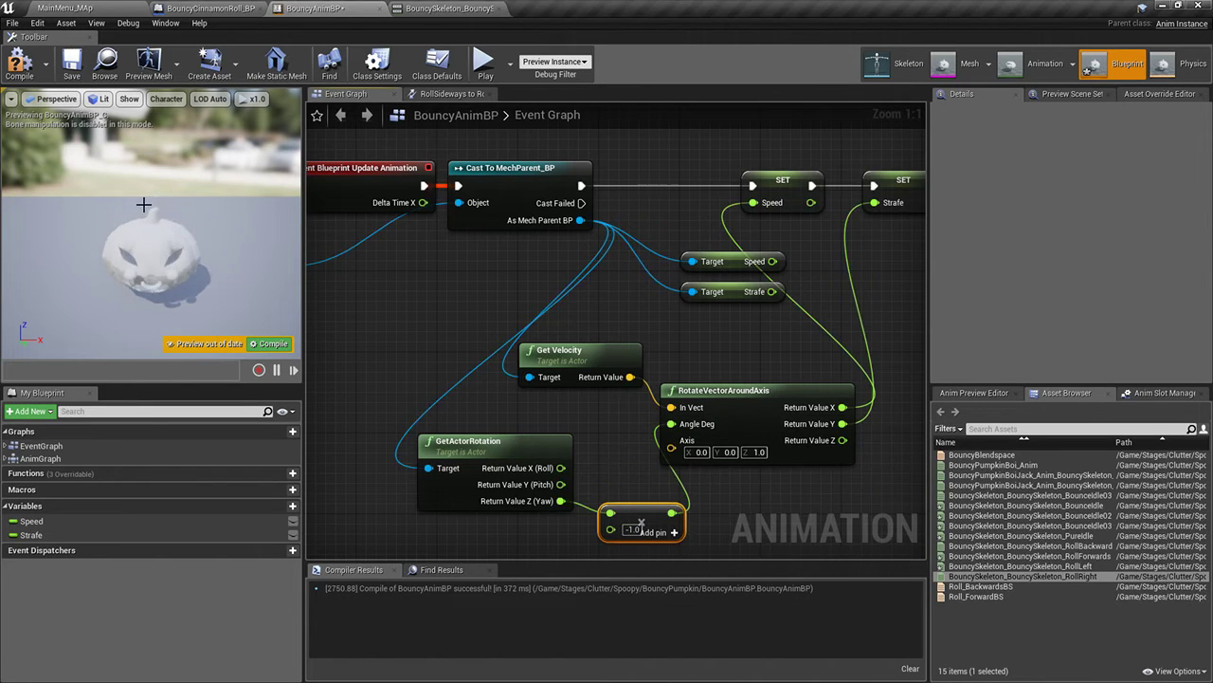
# Compile BouncyAnimBP, play-test the roll forwards and backwards in MainMenu_MAp with the negated yaw, and end the session
pyautogui.click(29, 62)
pyautogui.click(81, 8)
pyautogui.click(616, 49)
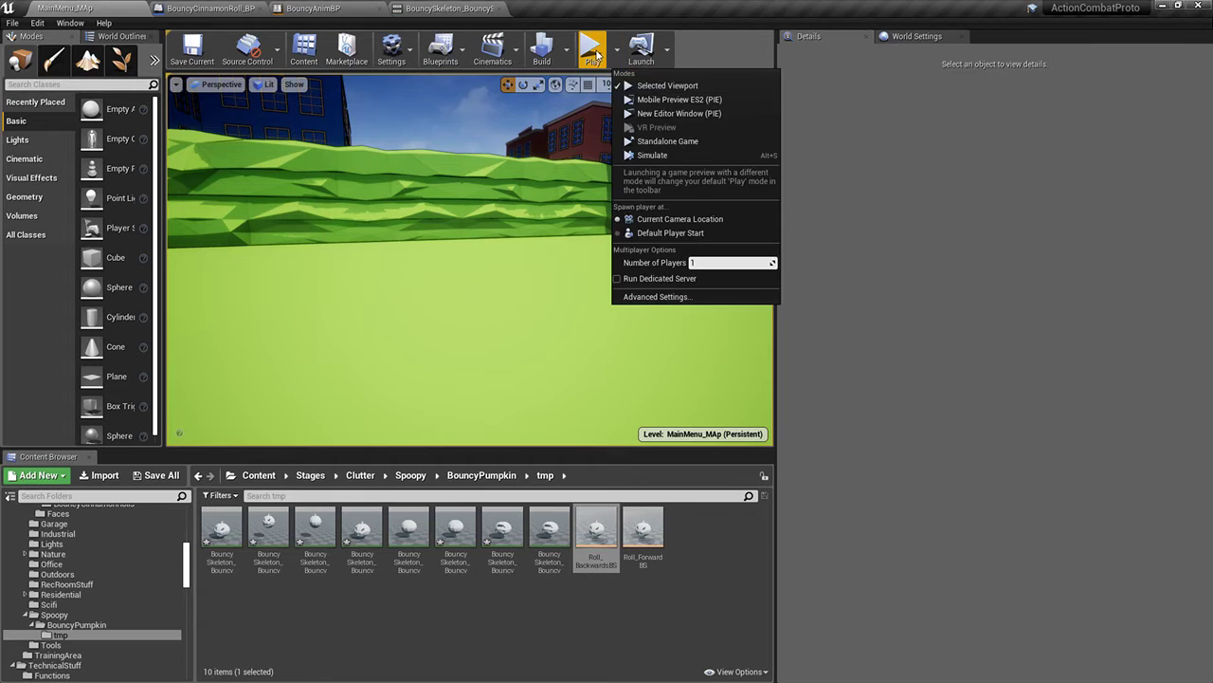
pyautogui.click(591, 49)
pyautogui.click(598, 332)
pyautogui.press('w')
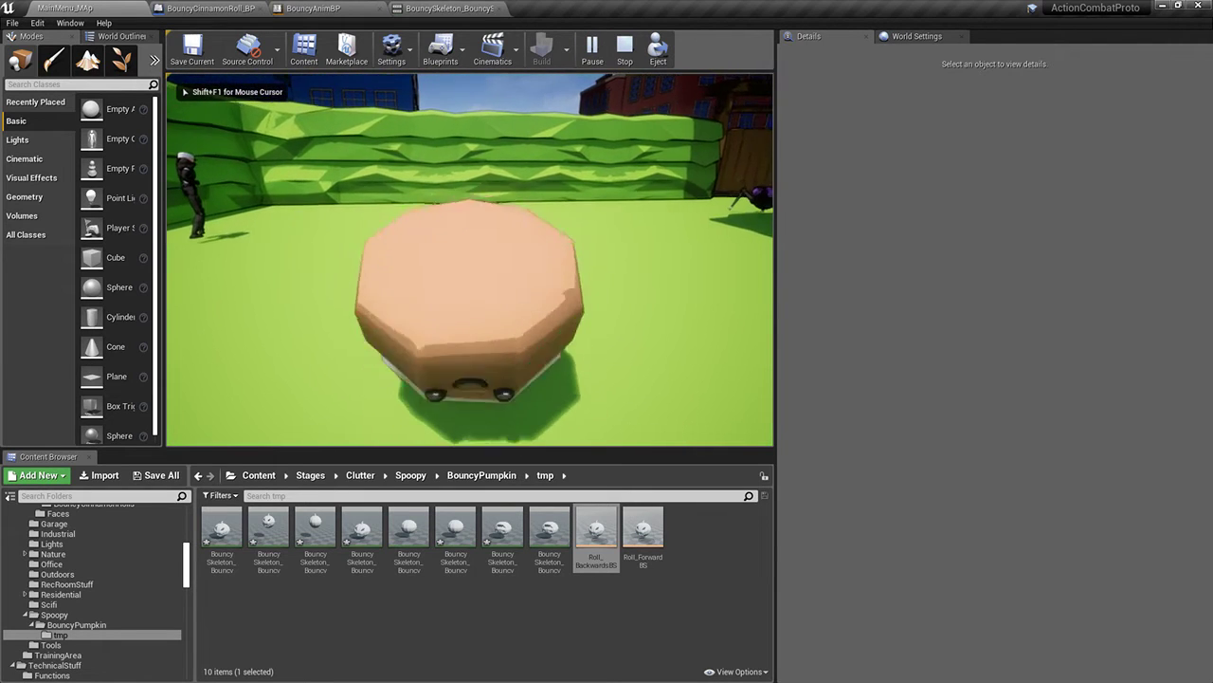
pyautogui.press('w')
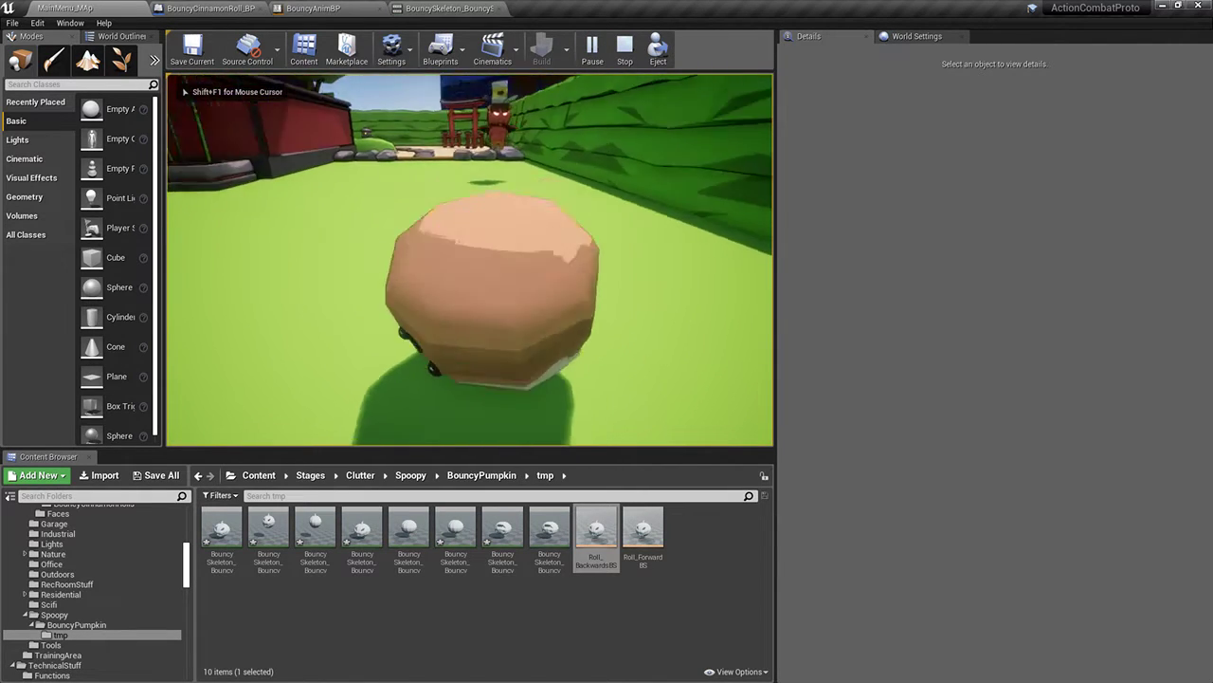
pyautogui.press('w')
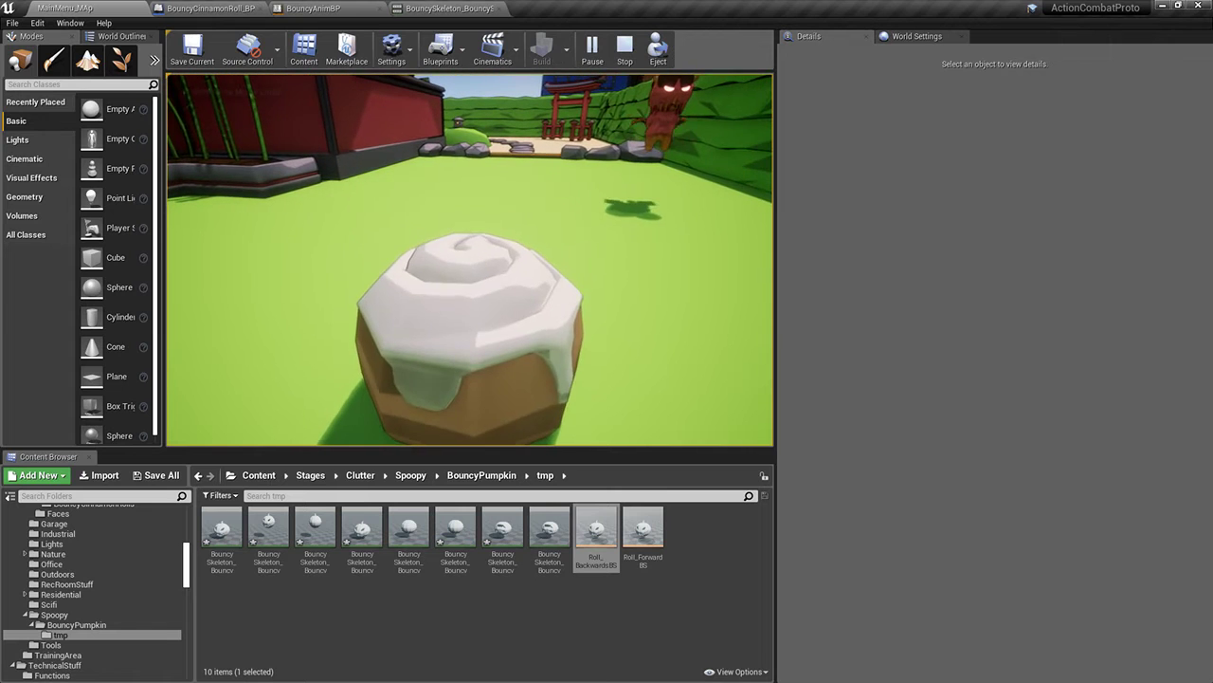
pyautogui.press('s')
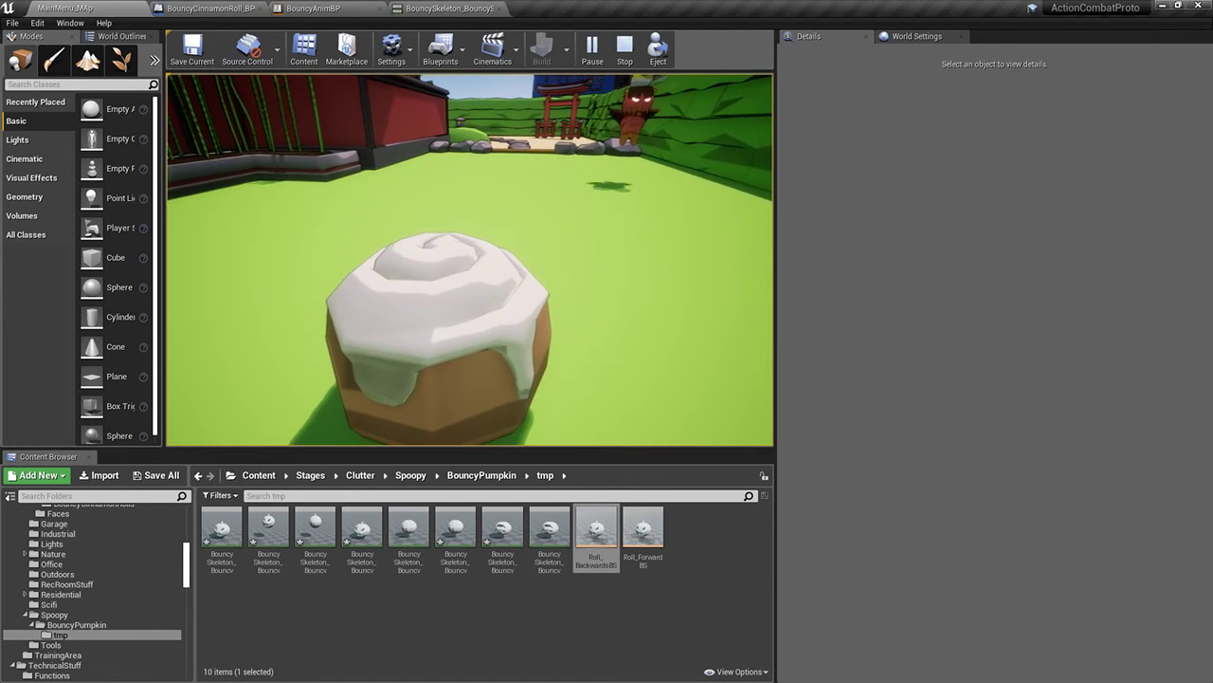
pyautogui.press('w')
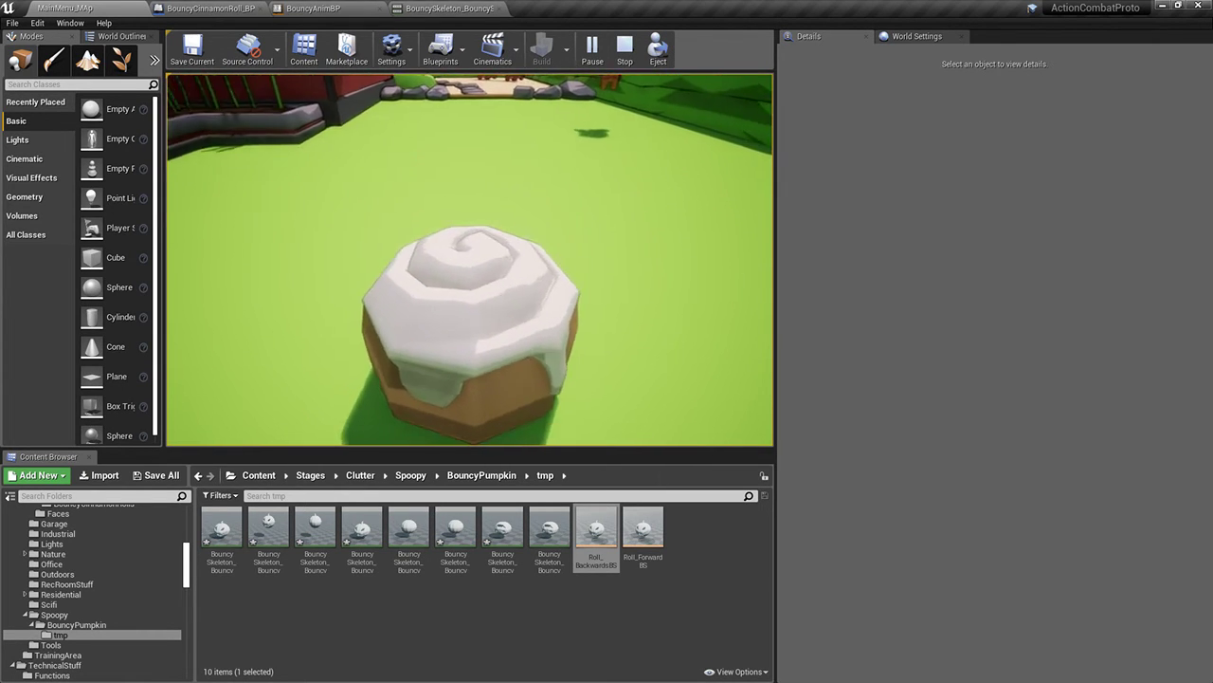
pyautogui.press('w')
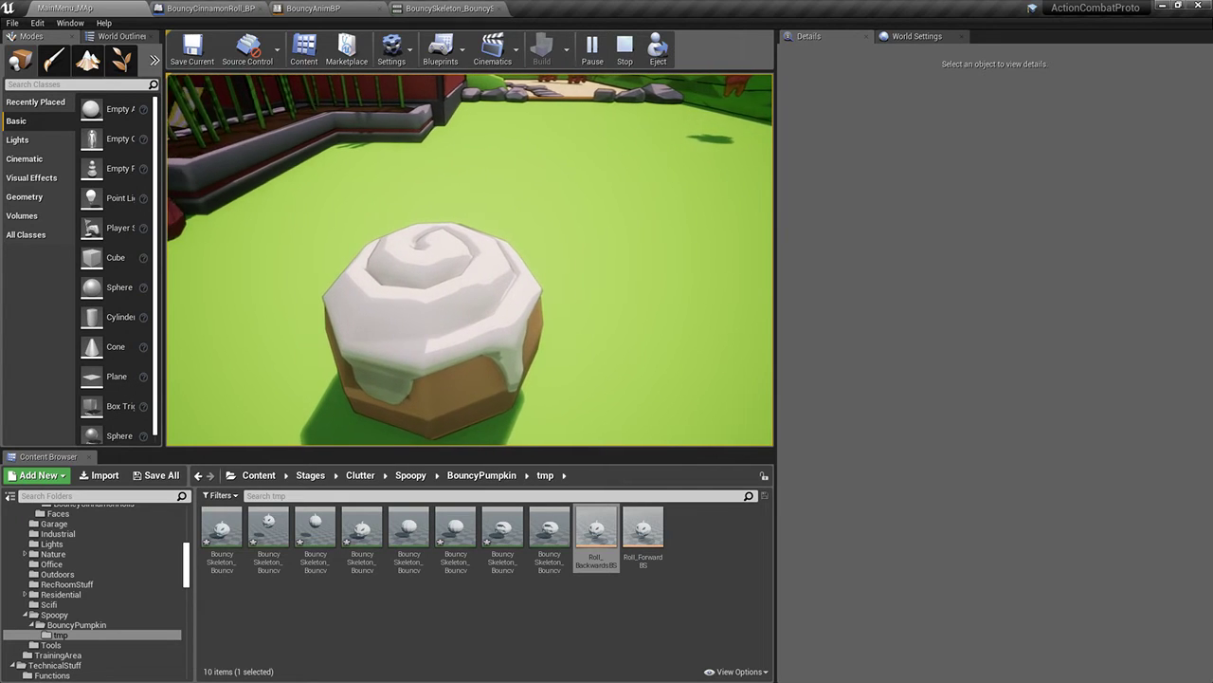
pyautogui.press('Escape')
# Look over BouncyCinnamonRoll_BP's event graph and construction script, and close that blueprint to return to BouncyAnimBP
pyautogui.click(313, 8)
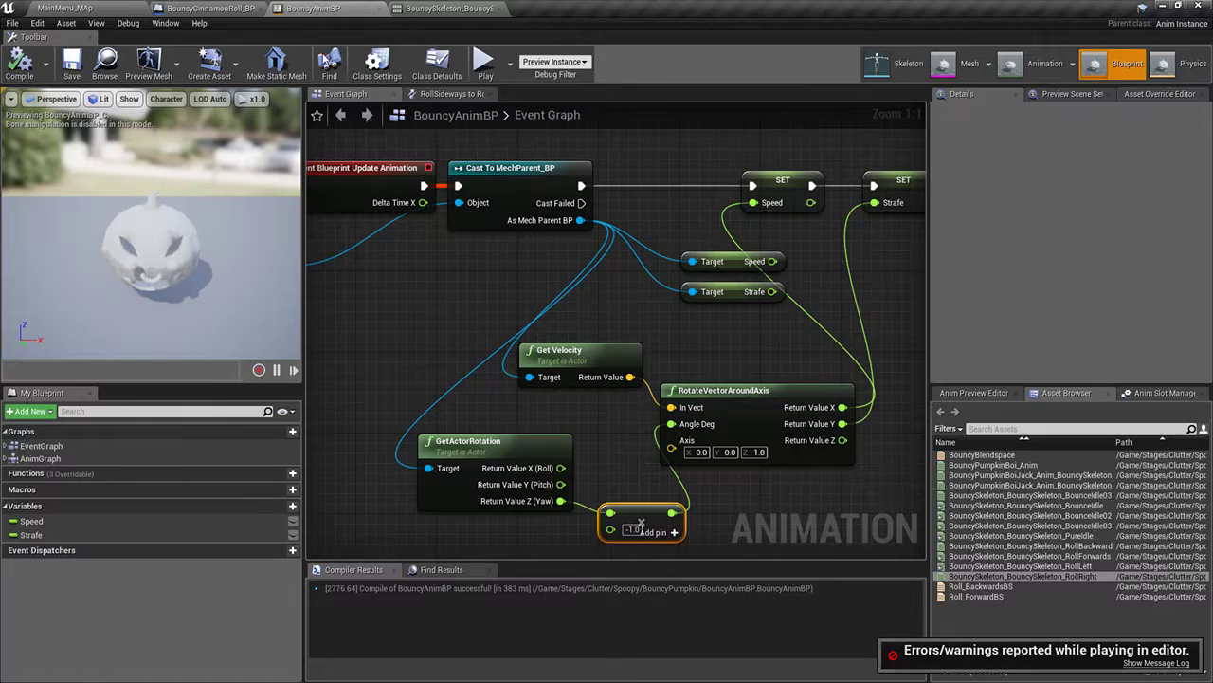
pyautogui.click(449, 9)
pyautogui.click(309, 8)
pyautogui.click(209, 8)
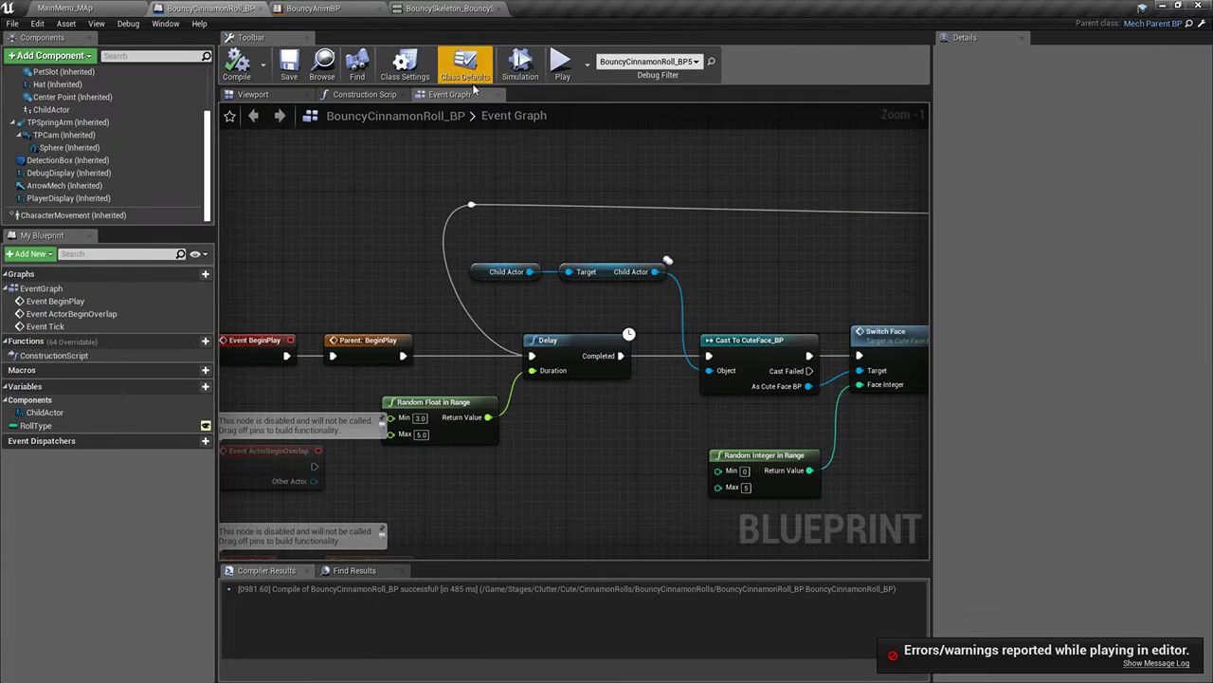
pyautogui.click(364, 94)
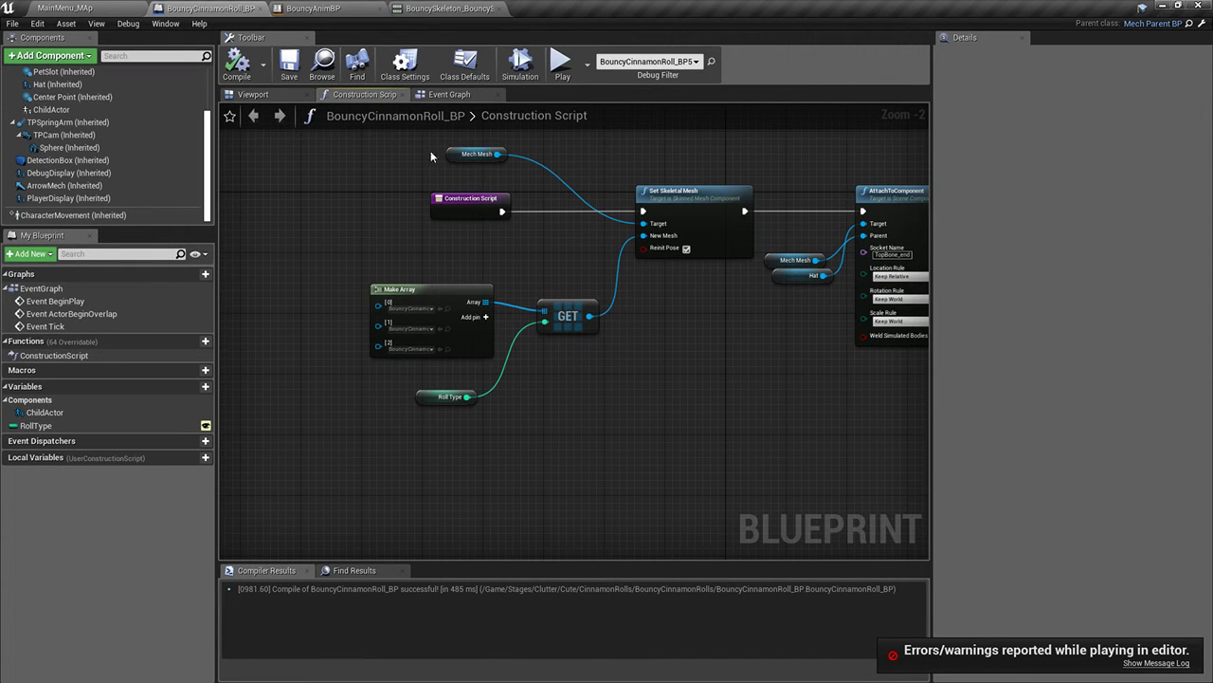
pyautogui.click(448, 94)
pyautogui.click(479, 7)
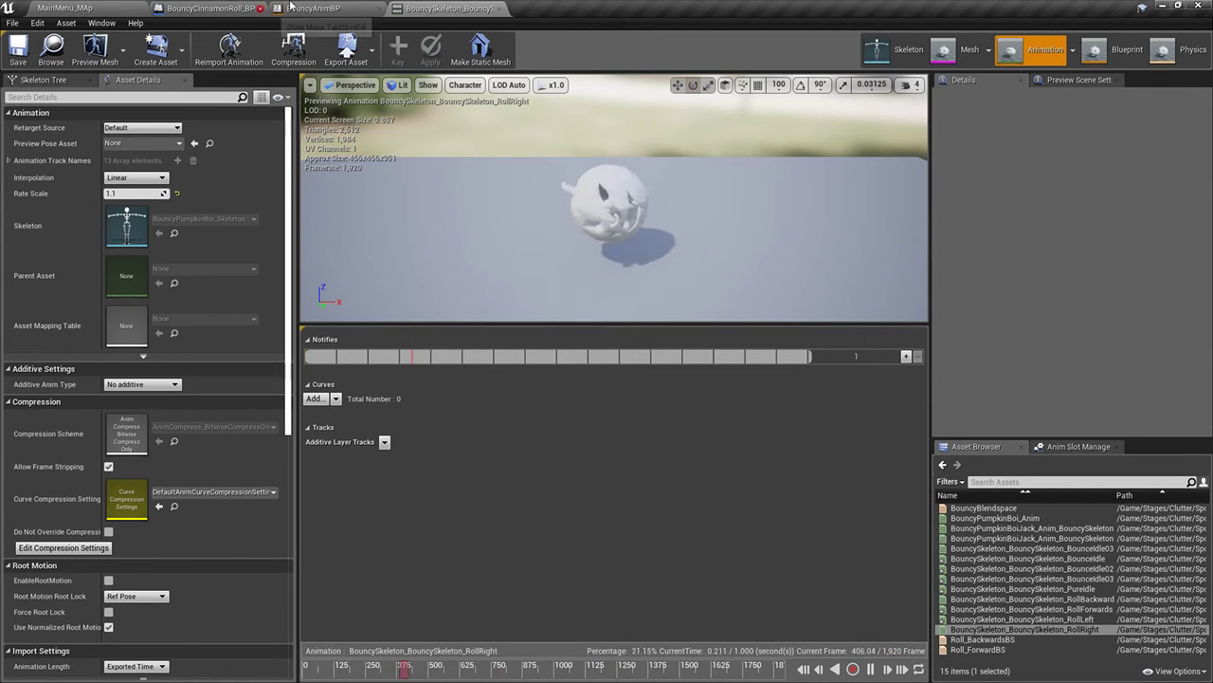
pyautogui.click(261, 9)
pyautogui.click(243, 10)
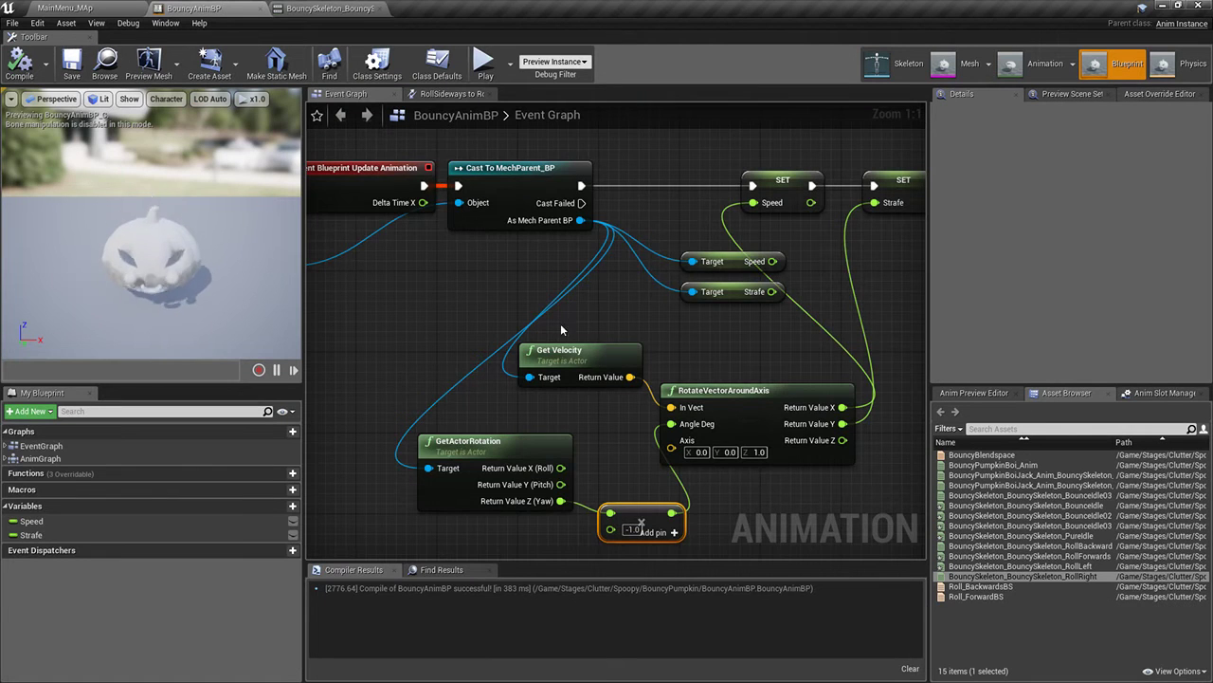
# In BouncyAnimBP's event graph, connect the mech's own Speed and Strafe values to the matching SET nodes, and compile
pyautogui.moveTo(560, 323); pyautogui.dragTo(461, 459, button='right')
pyautogui.moveTo(661, 397); pyautogui.dragTo(642, 341)
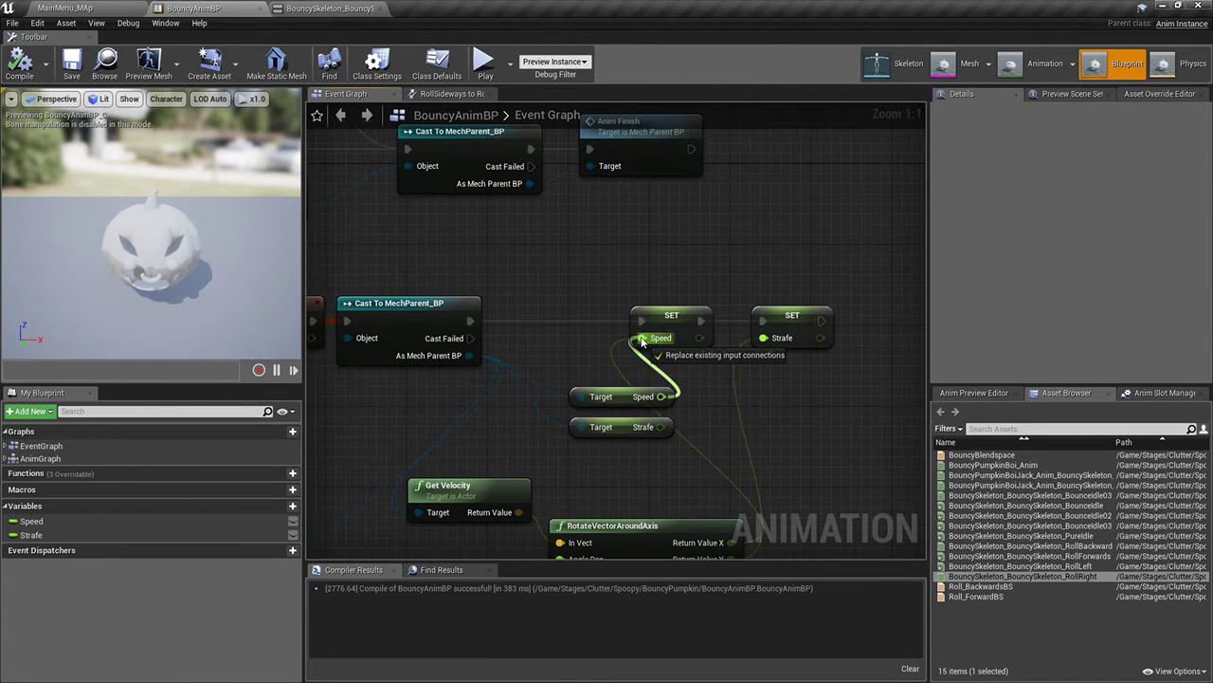
pyautogui.moveTo(658, 422); pyautogui.dragTo(772, 348)
pyautogui.moveTo(631, 437); pyautogui.dragTo(770, 338)
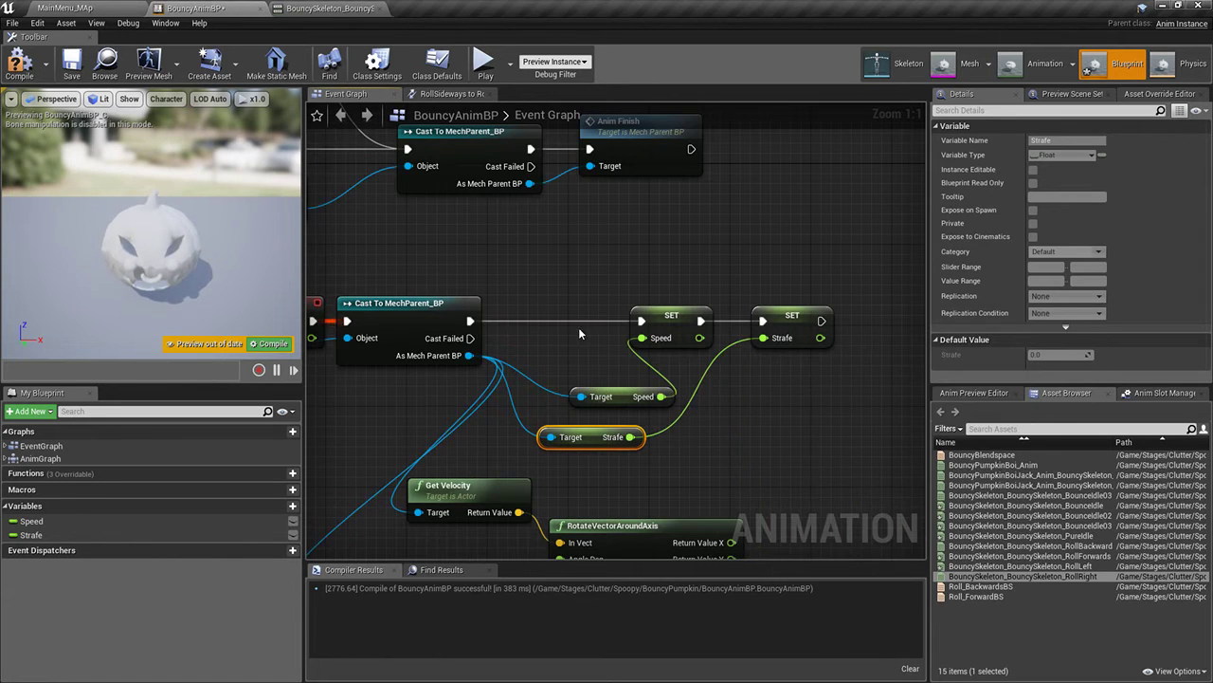
pyautogui.click(20, 63)
# Open the RollForwards state in the animation state machine and inspect its Roll_ForwardBS blendspace player
pyautogui.click(451, 94)
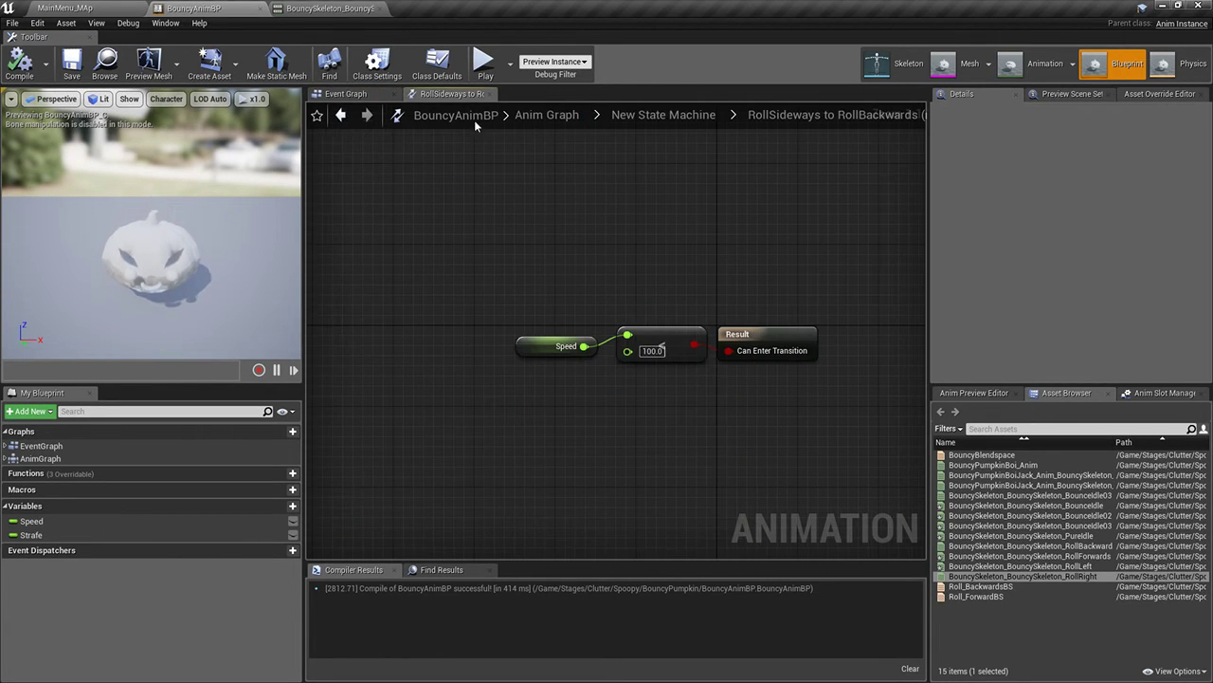
pyautogui.click(663, 115)
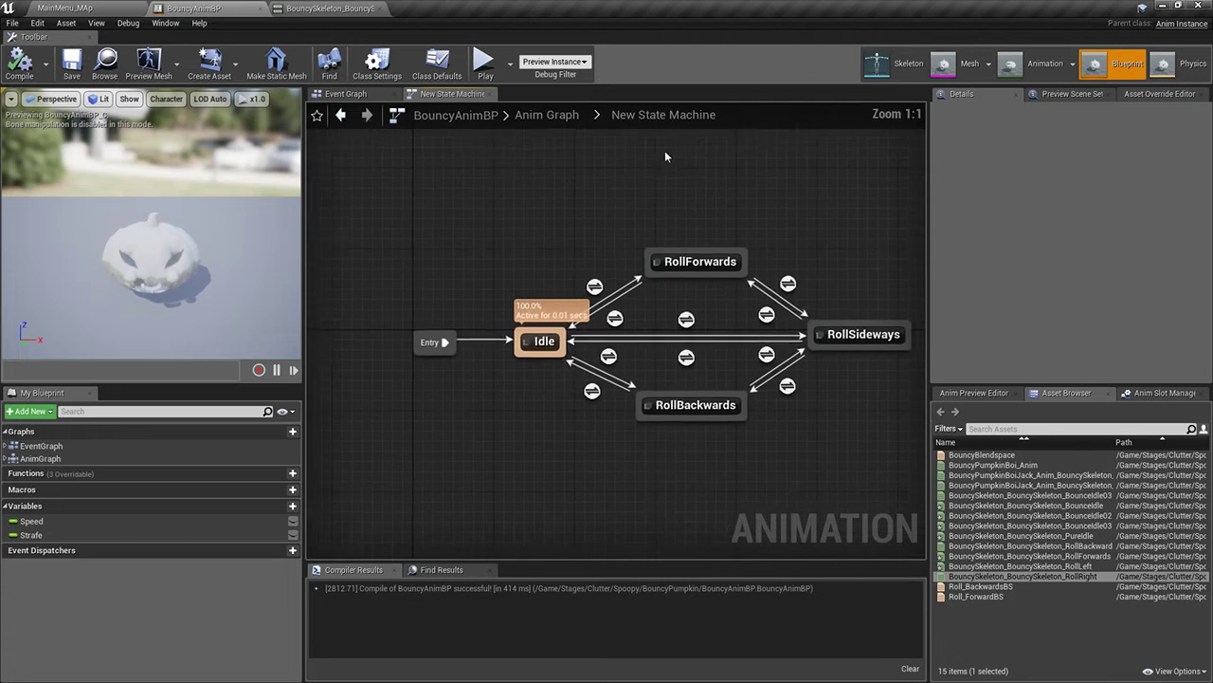
pyautogui.doubleClick(709, 275)
pyautogui.click(695, 301)
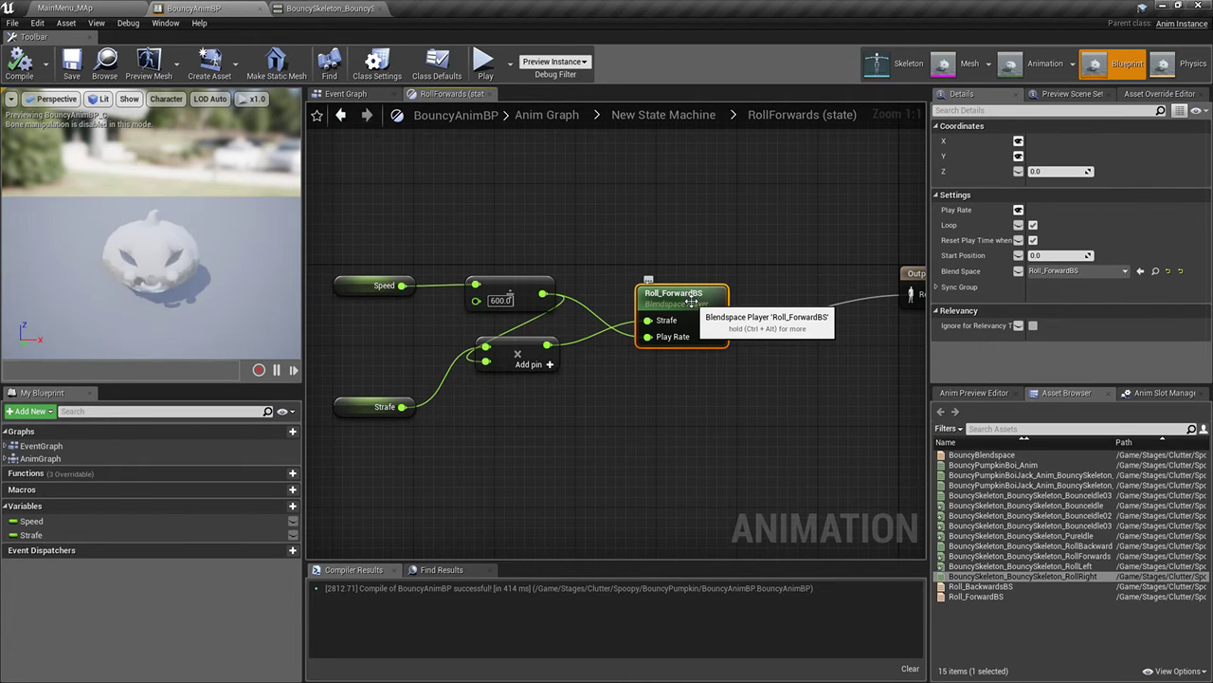
# Open BouncyBlendspace from the BouncyPumpkin folder, and place RollRight at Strafe 600 and RollLeft at Strafe -600, both at Speed 0
pyautogui.click(45, 7)
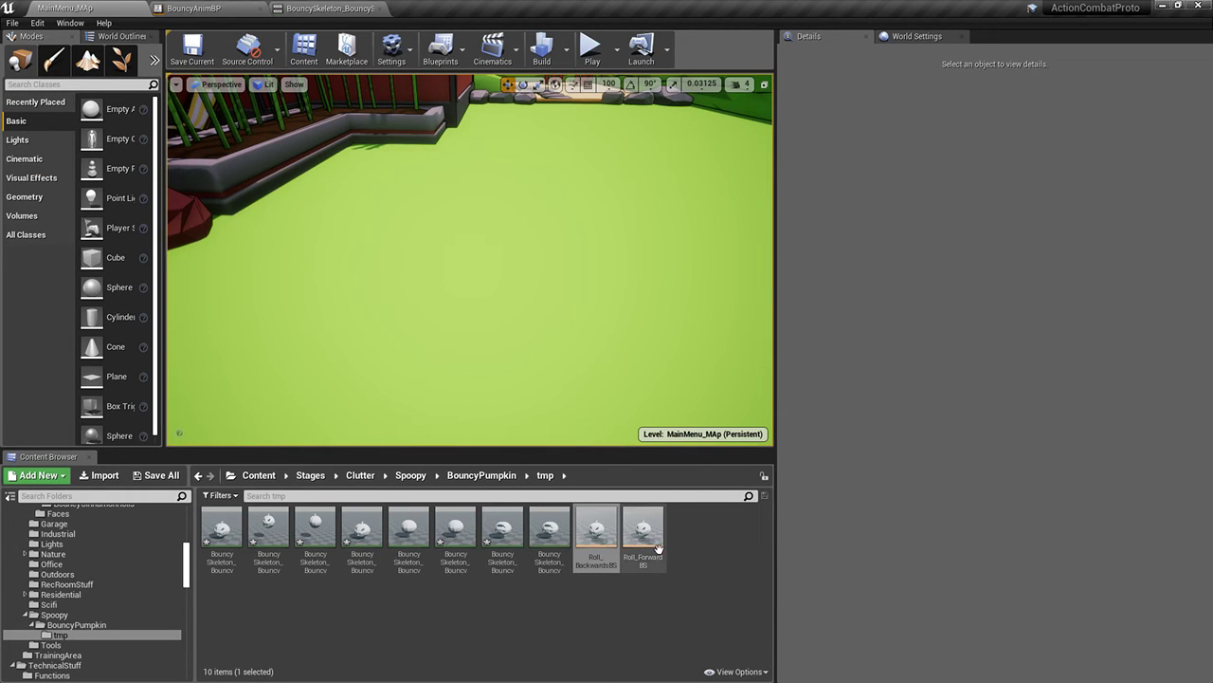
pyautogui.click(597, 531)
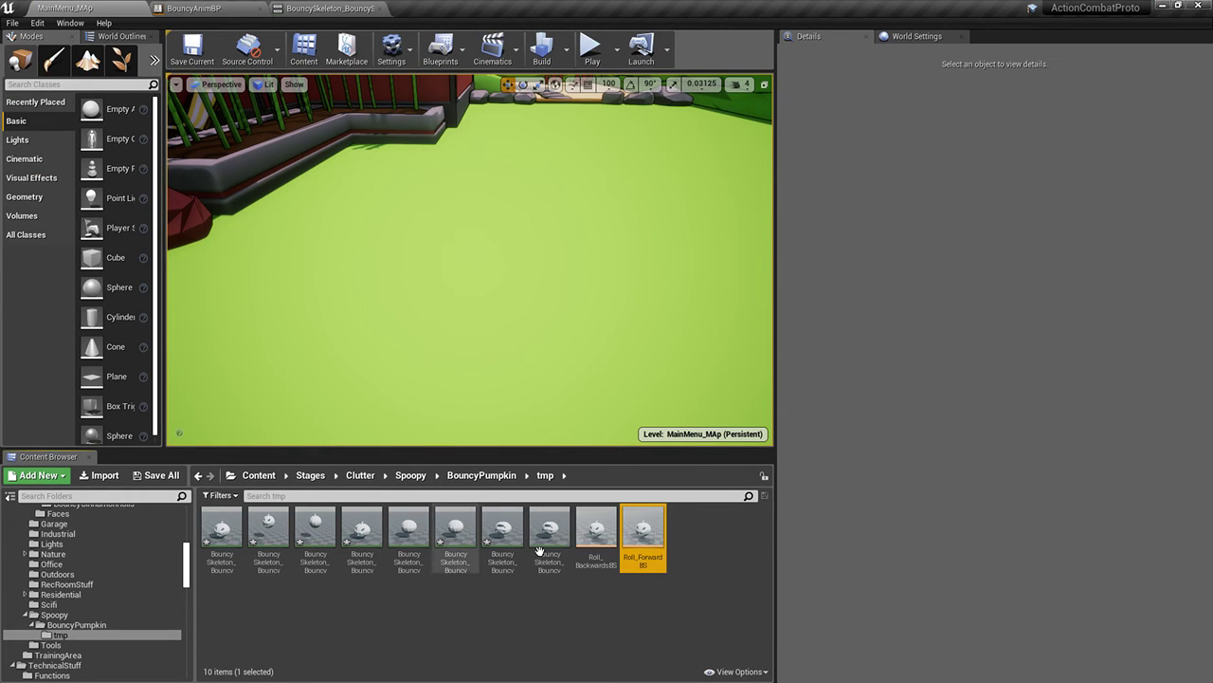
pyautogui.click(480, 475)
pyautogui.doubleClick(317, 527)
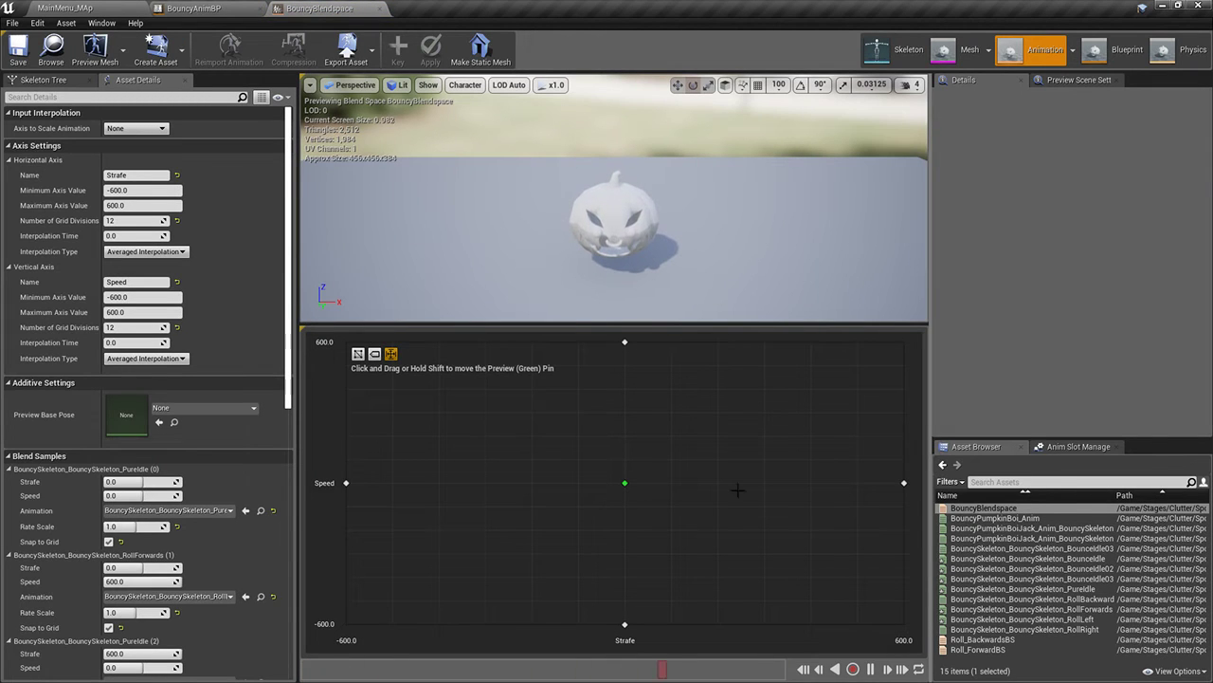
pyautogui.press('shift')
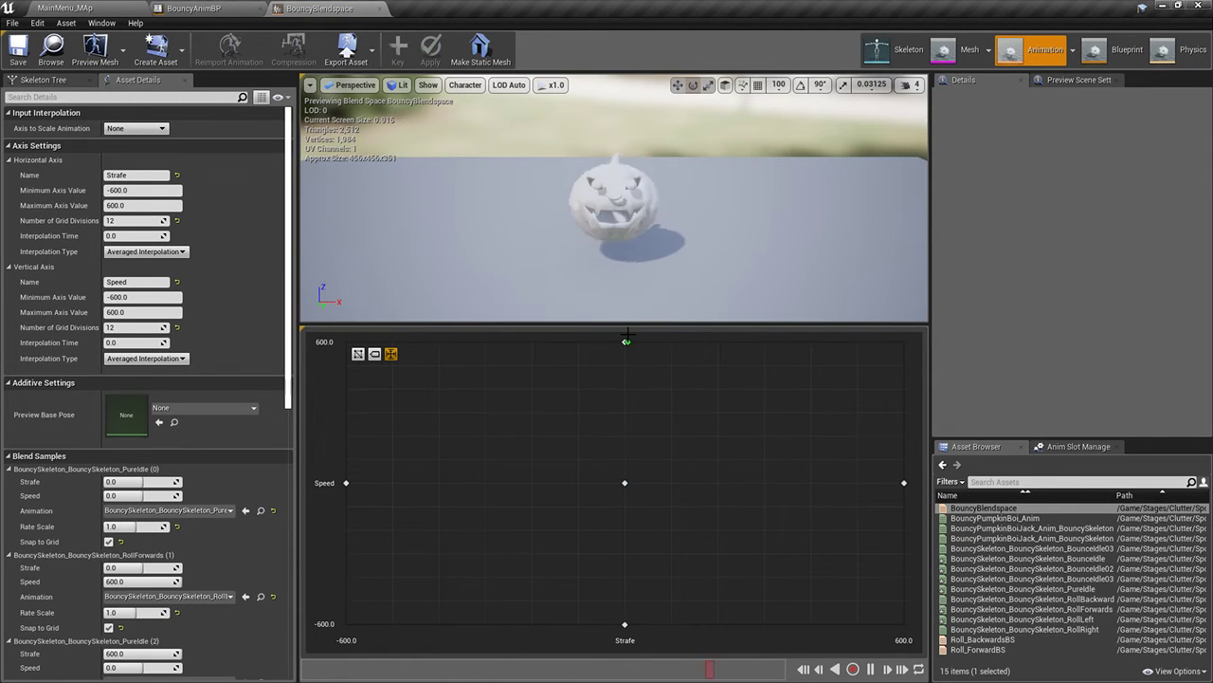
pyautogui.moveTo(1024, 628); pyautogui.dragTo(905, 483)
pyautogui.moveTo(1022, 619); pyautogui.dragTo(348, 483)
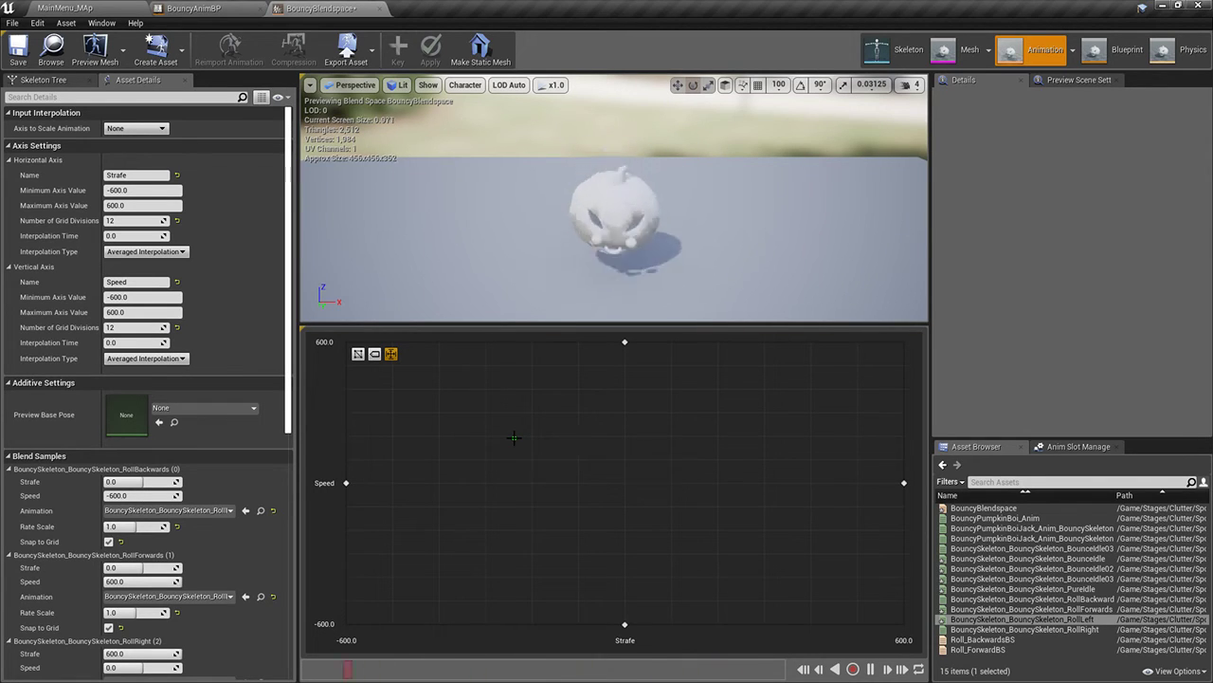
# Try Linear Interpolation on BouncyBlendspace's Strafe and Speed axes, and return both to Averaged Interpolation
pyautogui.click(146, 252)
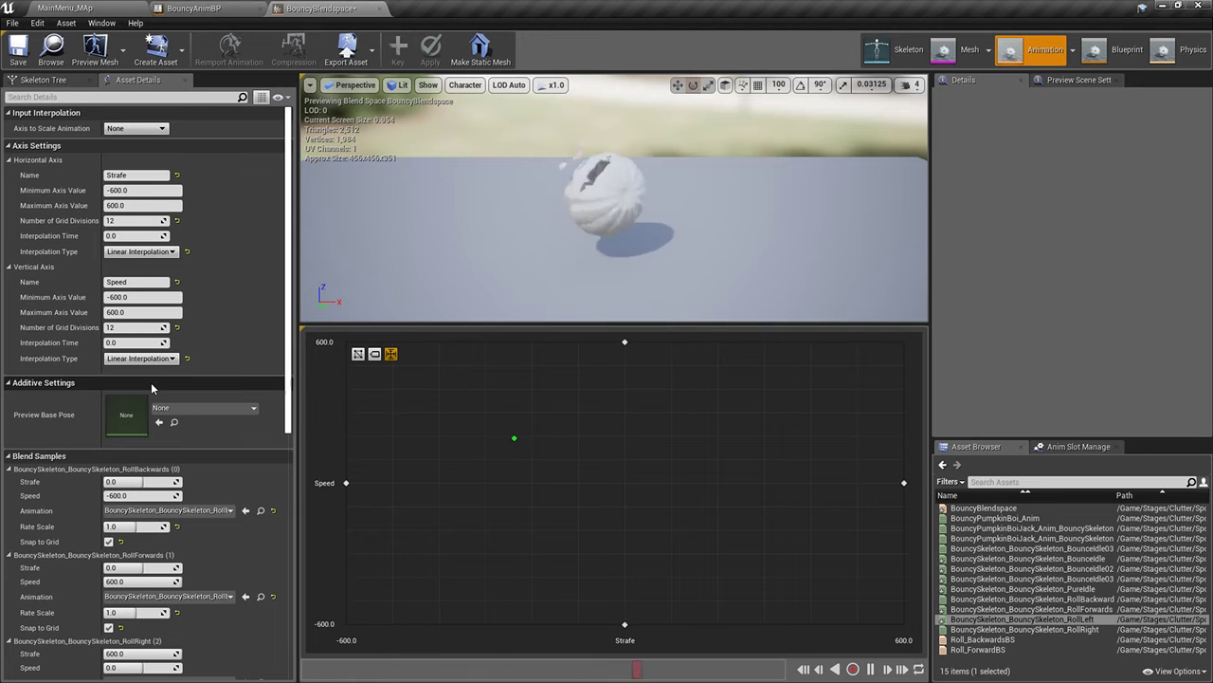
pyautogui.click(140, 359)
pyautogui.click(141, 372)
pyautogui.click(140, 252)
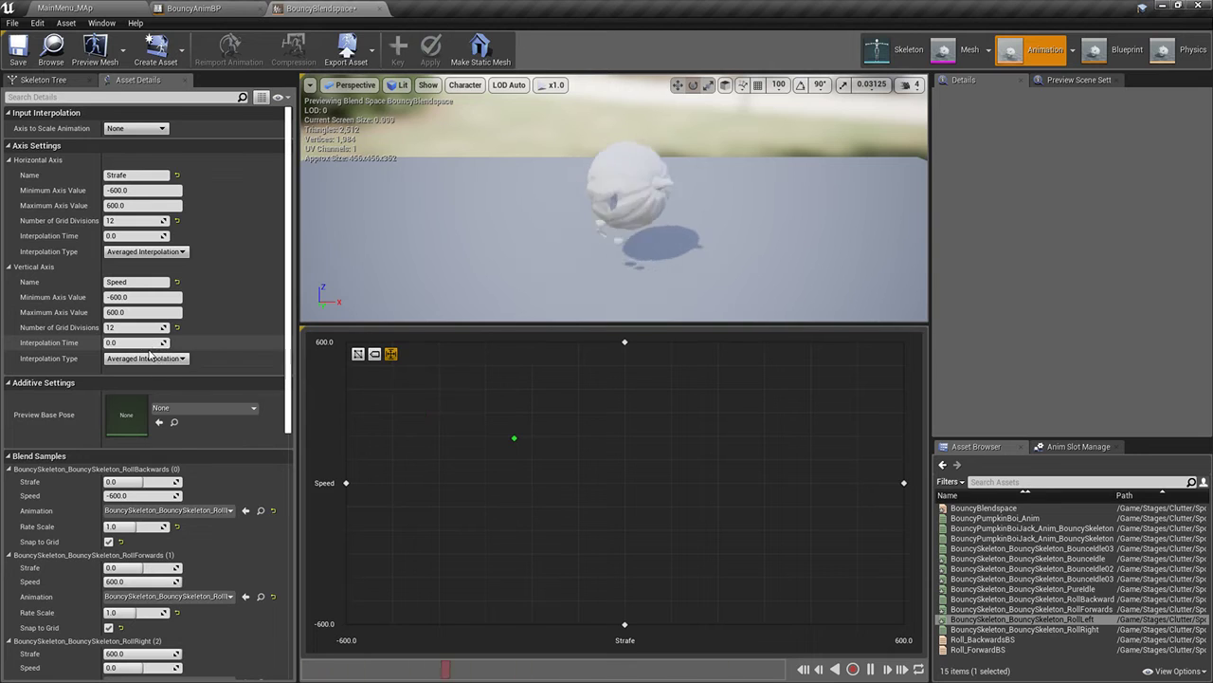
pyautogui.scroll(-2, 234, 469)
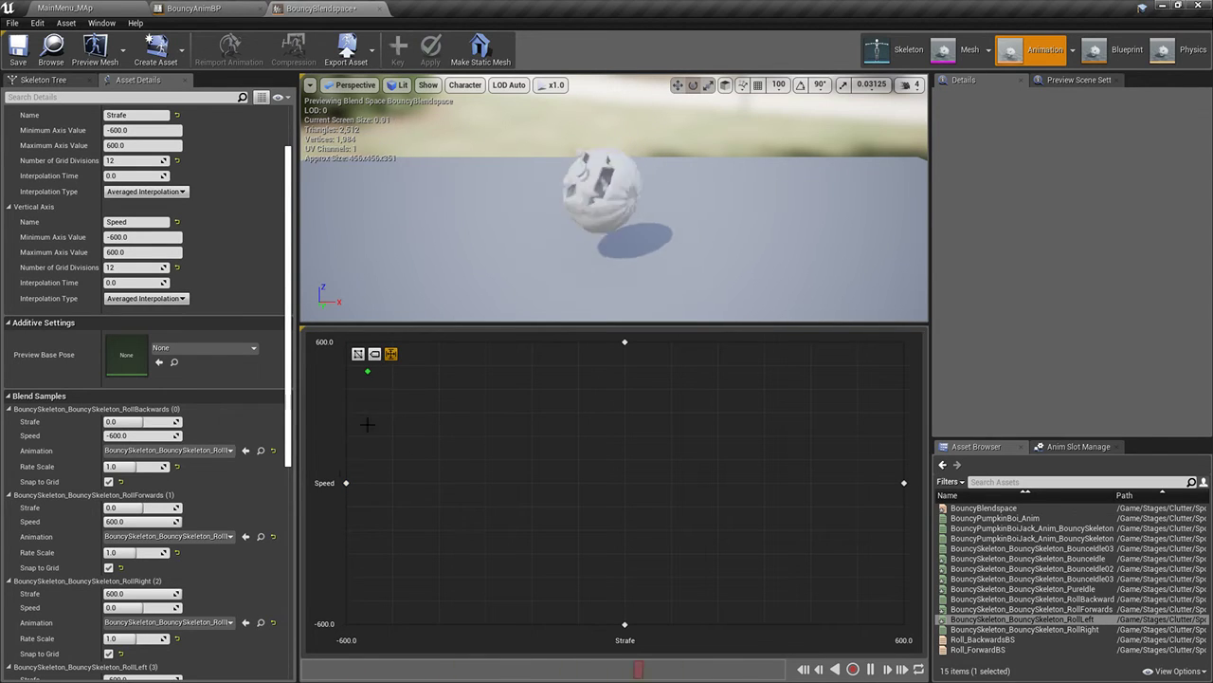
# Fill BouncyBlendspace's four corners with roll samples, using RollLeft on the Strafe -600 side and RollRight on the Strafe 600 side
pyautogui.click(347, 482)
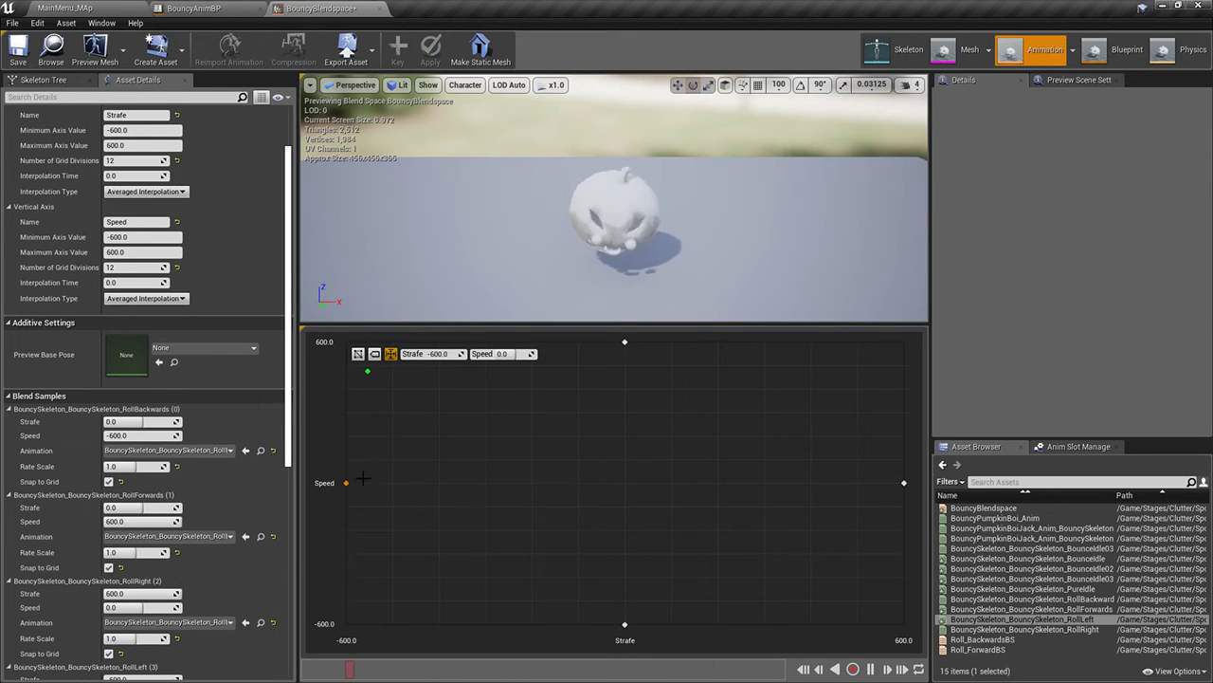
pyautogui.moveTo(357, 476); pyautogui.dragTo(346, 343)
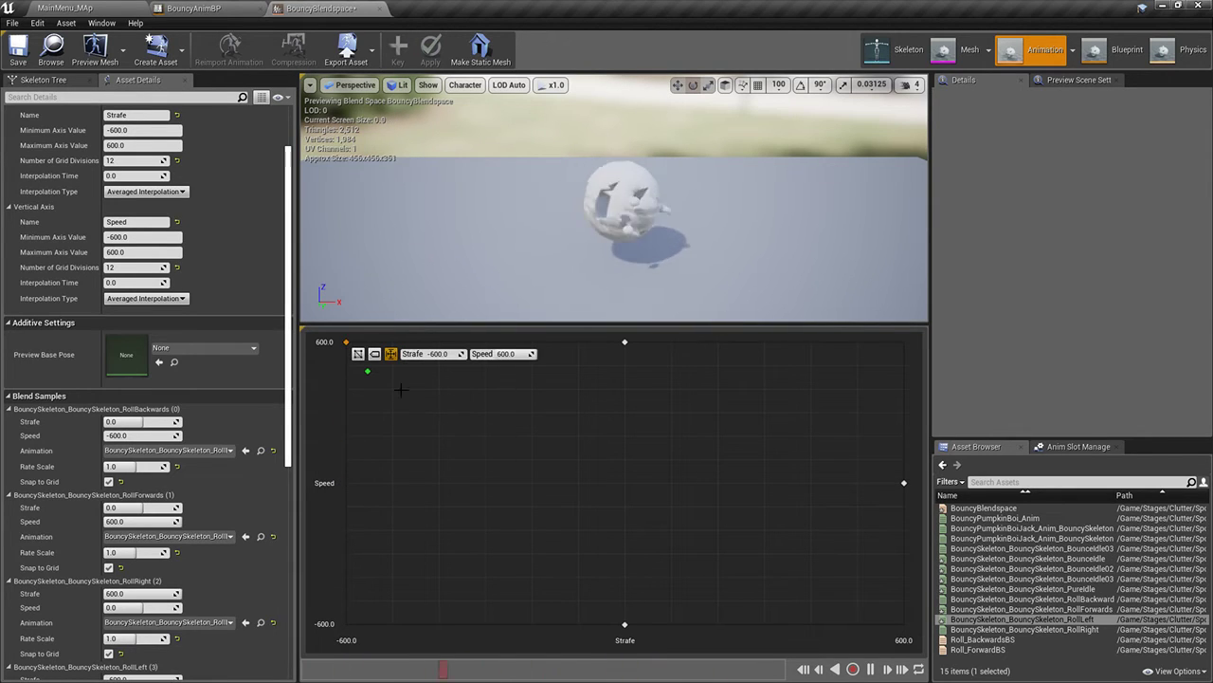
pyautogui.moveTo(1022, 619); pyautogui.dragTo(347, 624)
pyautogui.moveTo(1024, 619); pyautogui.dragTo(904, 341)
pyautogui.moveTo(1038, 639); pyautogui.dragTo(901, 638)
pyautogui.click(1024, 629)
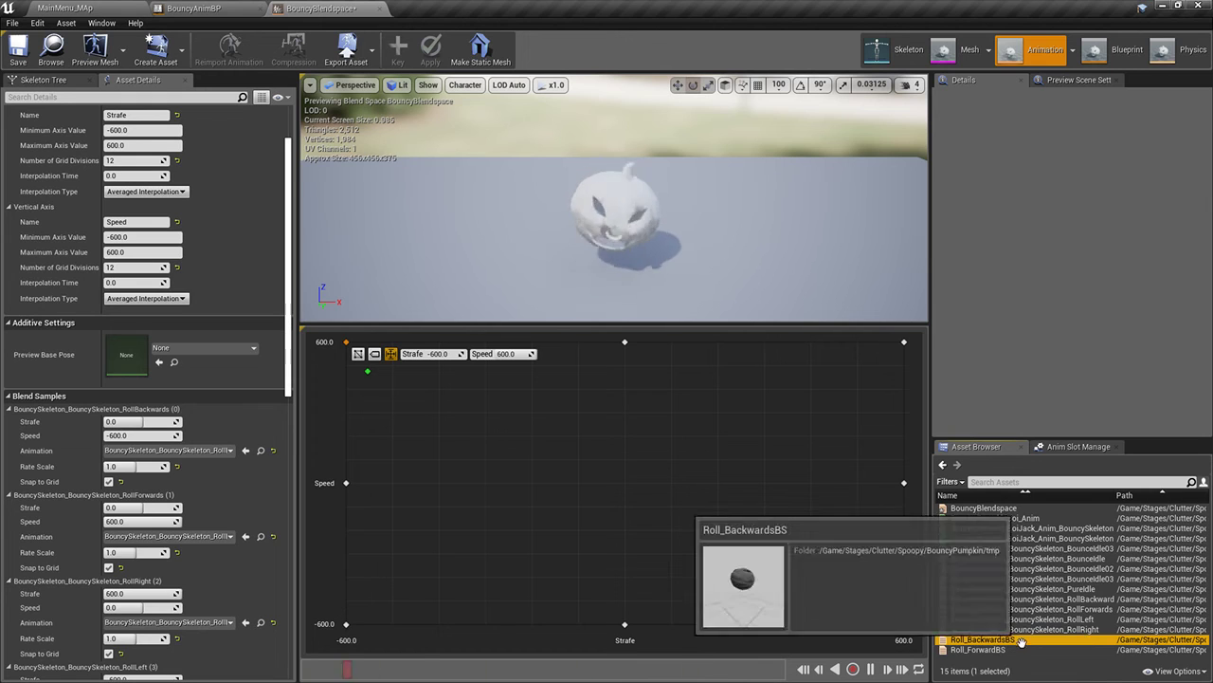
pyautogui.moveTo(1024, 628); pyautogui.dragTo(903, 622)
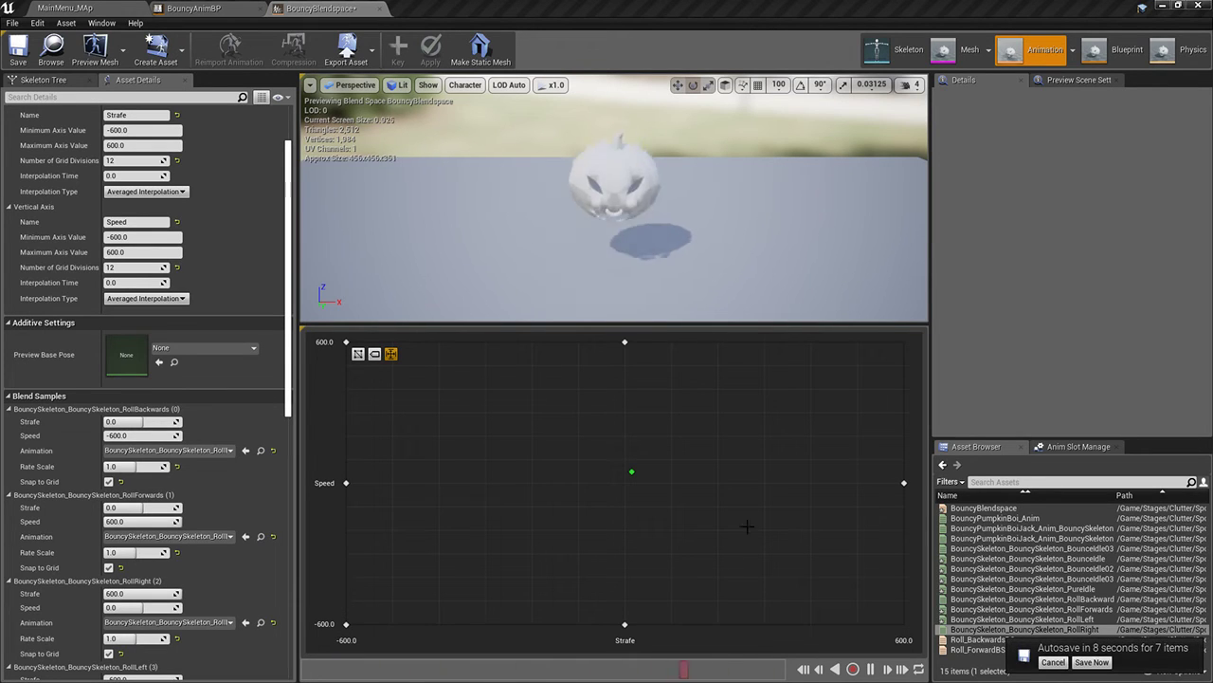
# Delete the samples at the corners of BouncyBlendspace's grid
pyautogui.click(346, 341)
pyautogui.press('Delete')
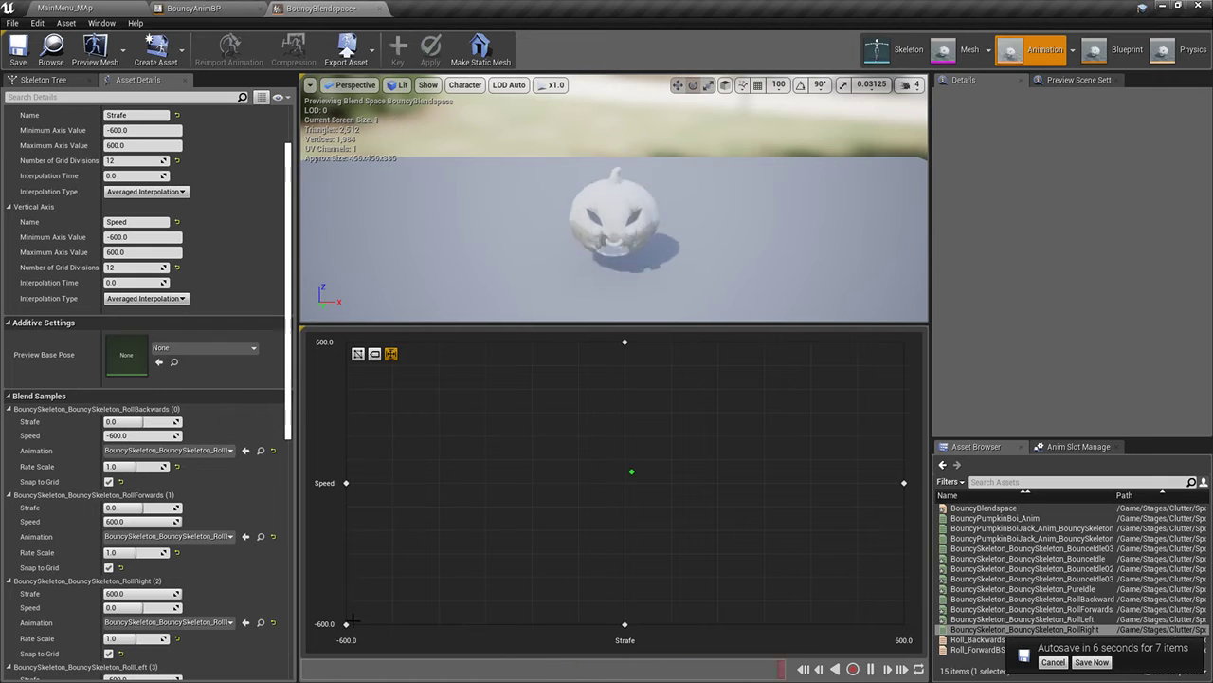
pyautogui.click(346, 624)
pyautogui.press('Delete')
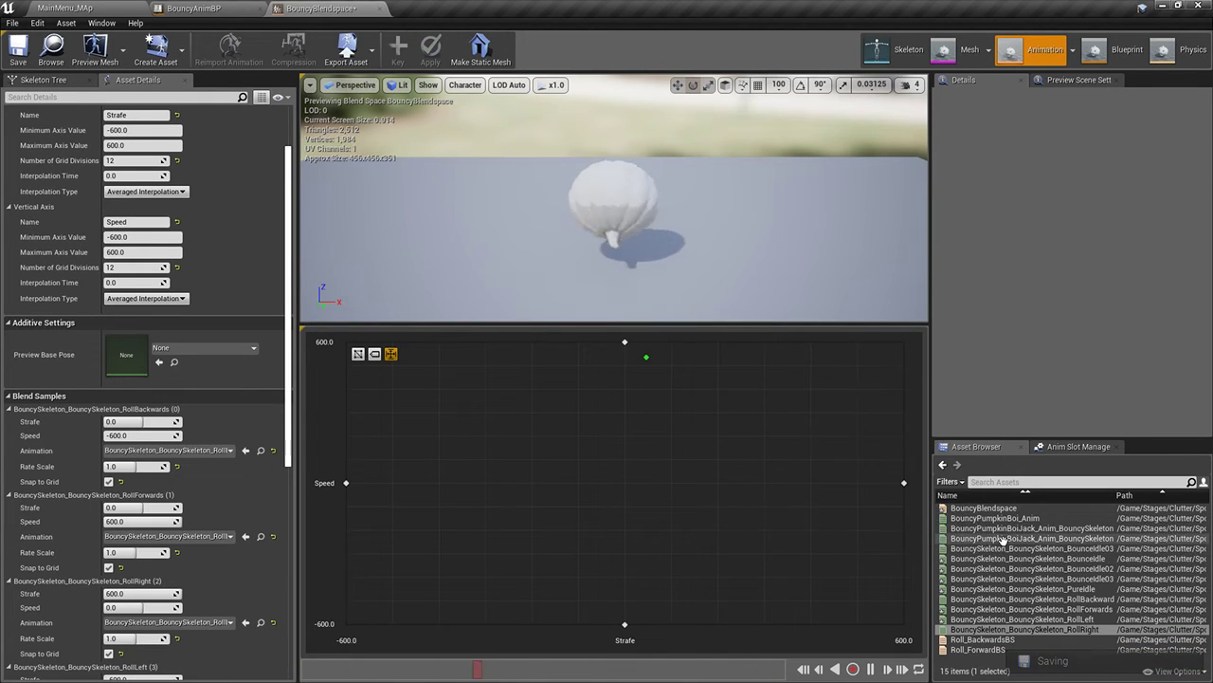
# Place the PureIdle animation at Strafe 0, Speed 0 in BouncyBlendspace
pyautogui.moveTo(1019, 589); pyautogui.dragTo(625, 482)
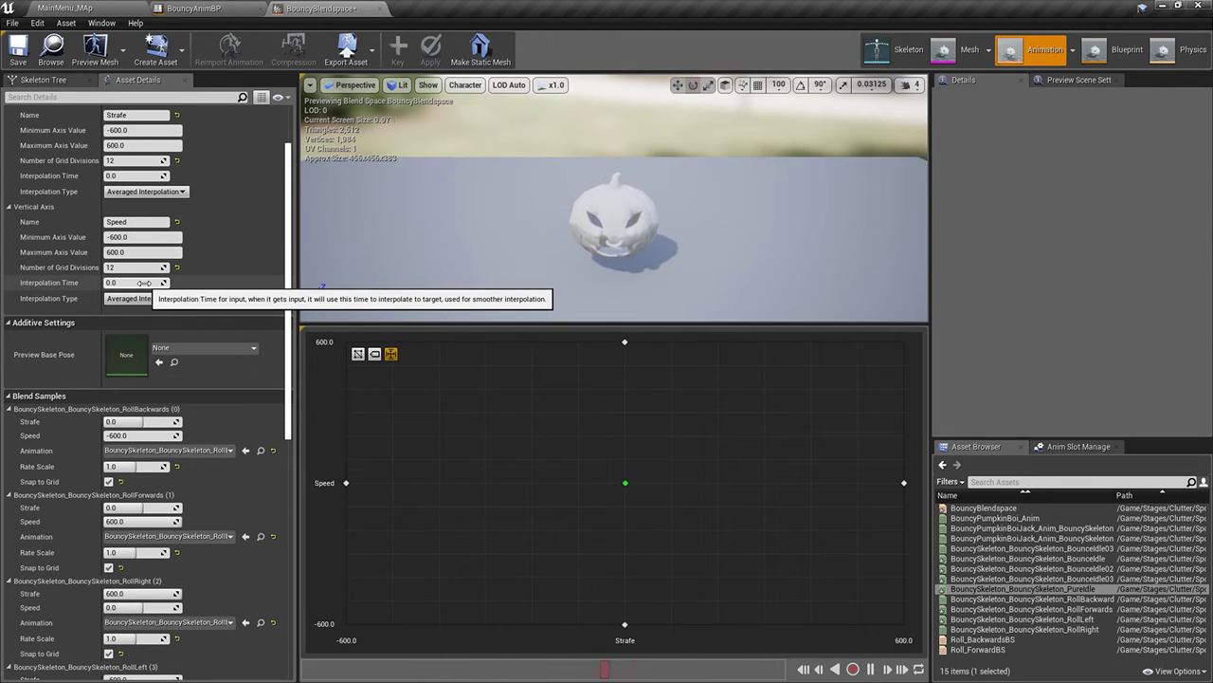
# Duplicate the Roll_BackwardsBS blendspace in BouncyPumpkin's tmp folder and name the copy RollSidewaysBS
pyautogui.click(67, 7)
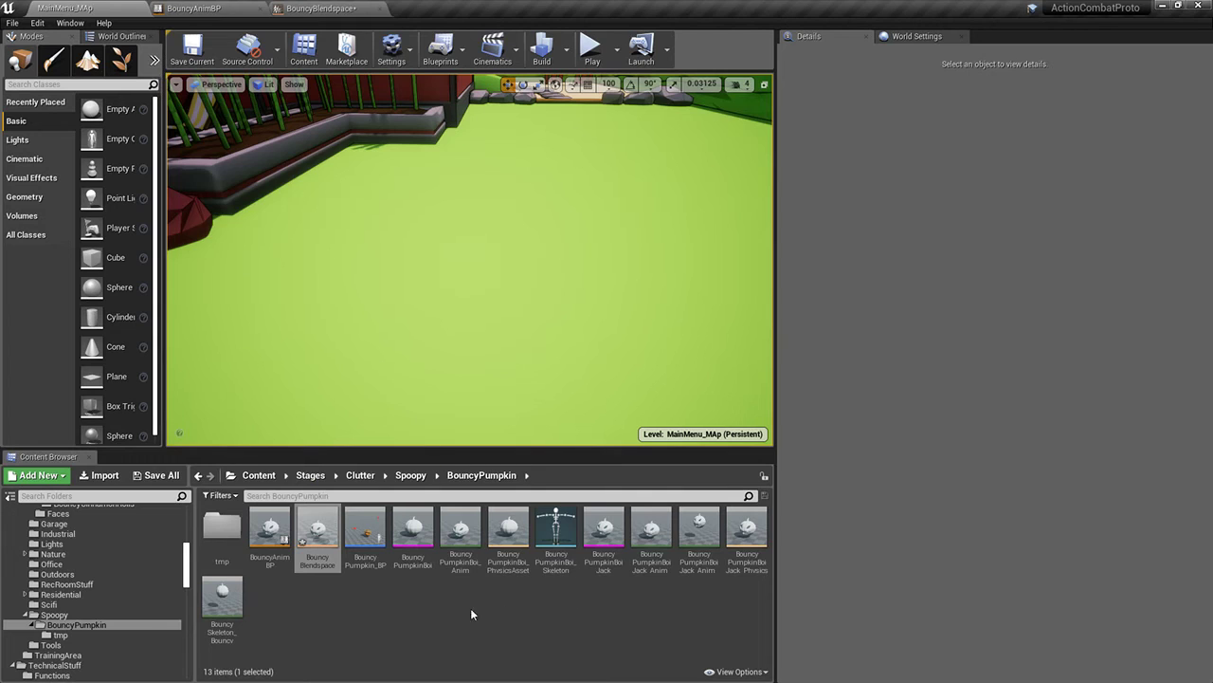
pyautogui.click(409, 476)
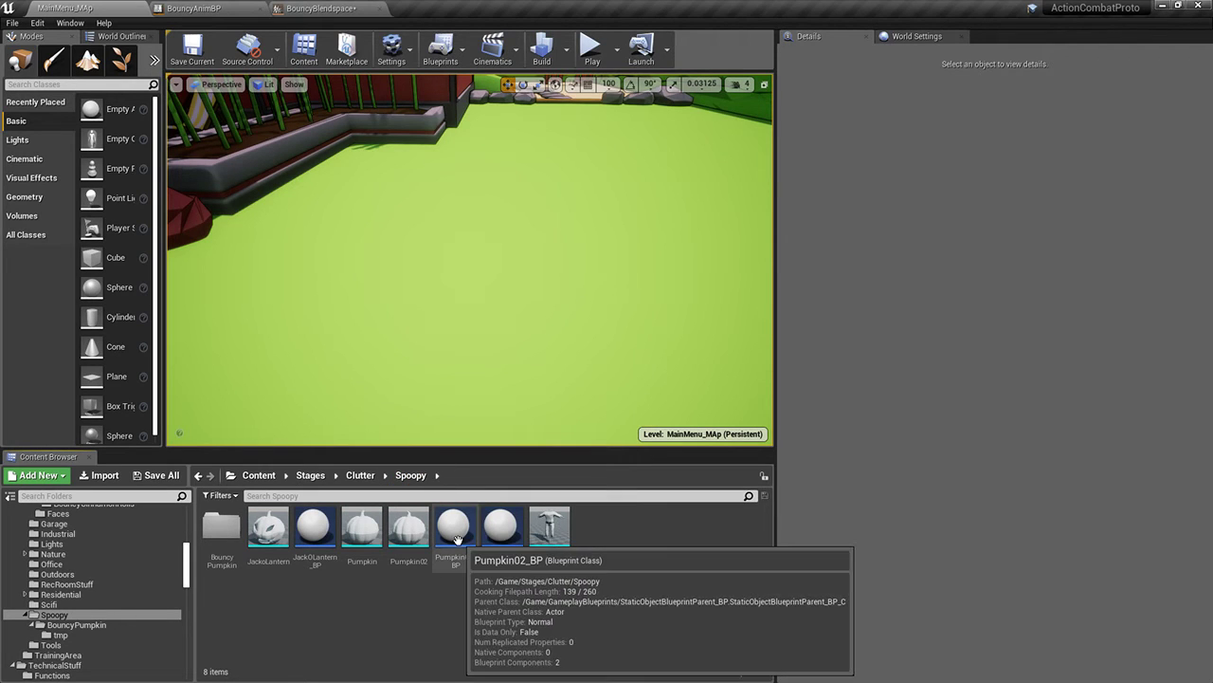
pyautogui.scroll(1, 113, 619)
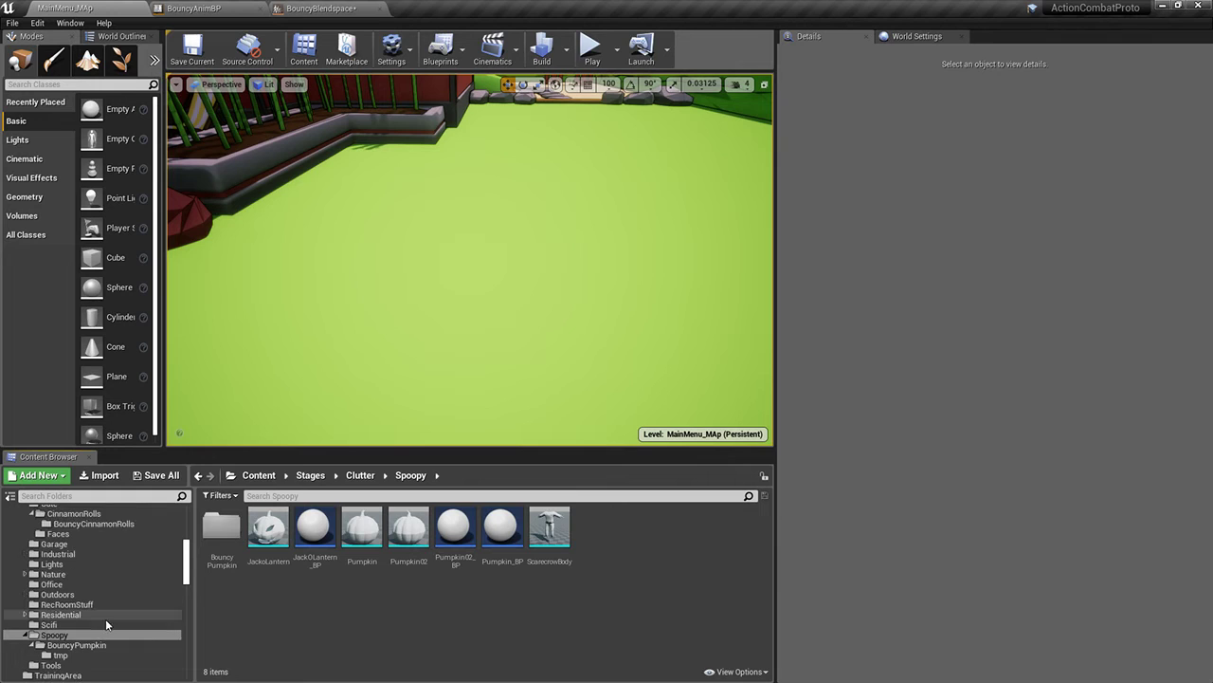
pyautogui.click(216, 536)
pyautogui.doubleClick(216, 536)
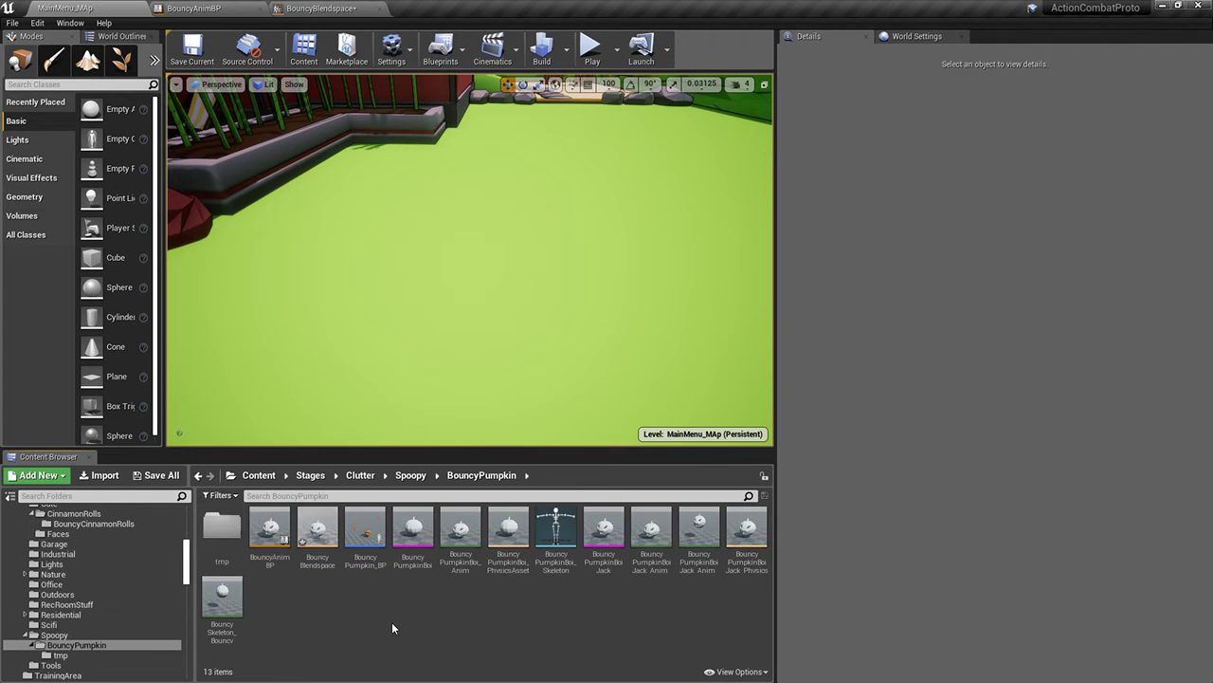
pyautogui.doubleClick(216, 533)
pyautogui.click(614, 537)
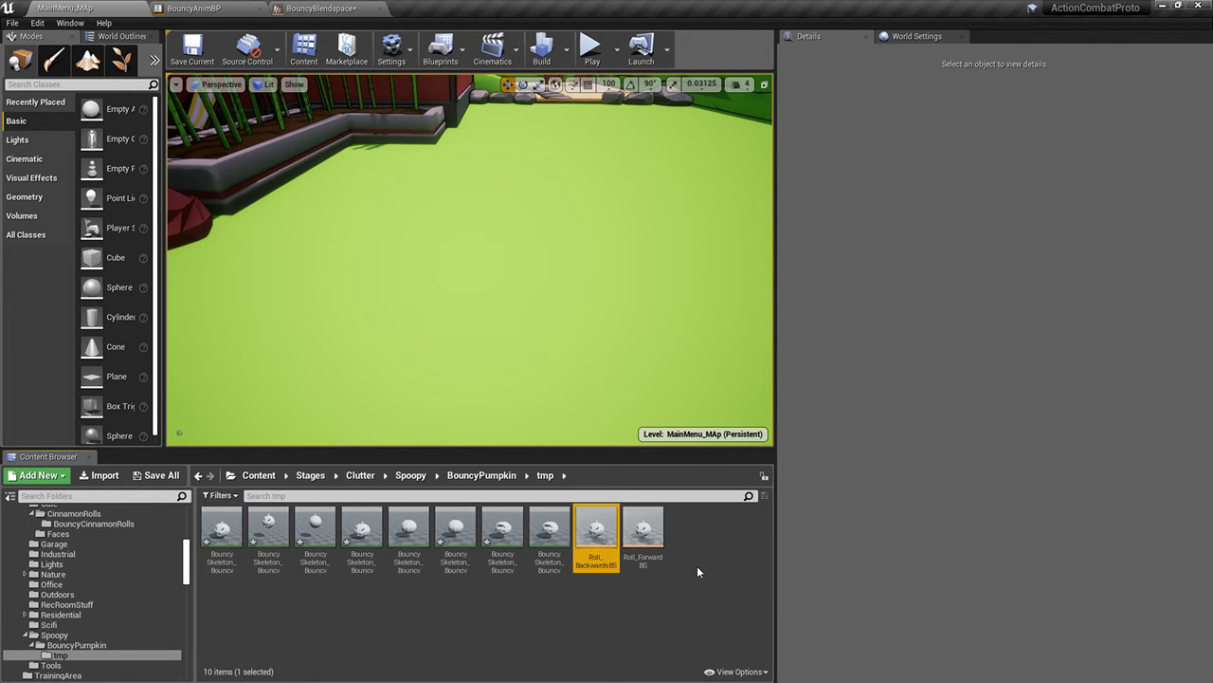
pyautogui.hotkey('ctrl', 'w')
pyautogui.write('Rol')
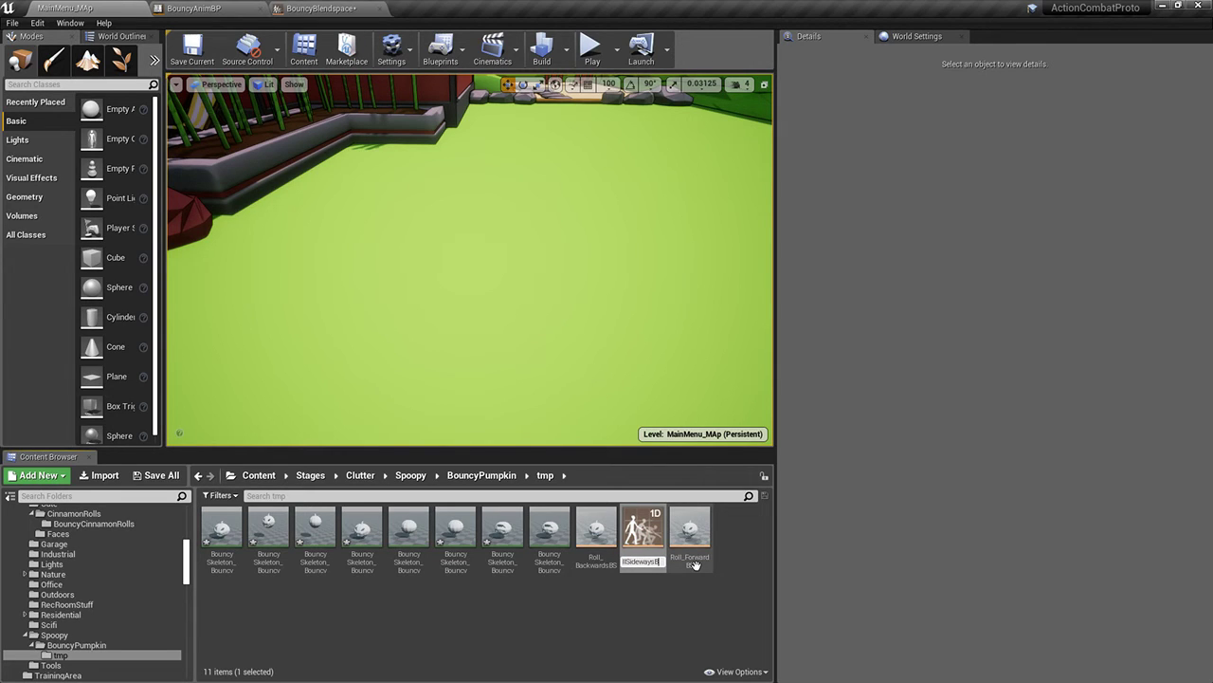
pyautogui.write('lSidewaysBS')
pyautogui.press('Return')
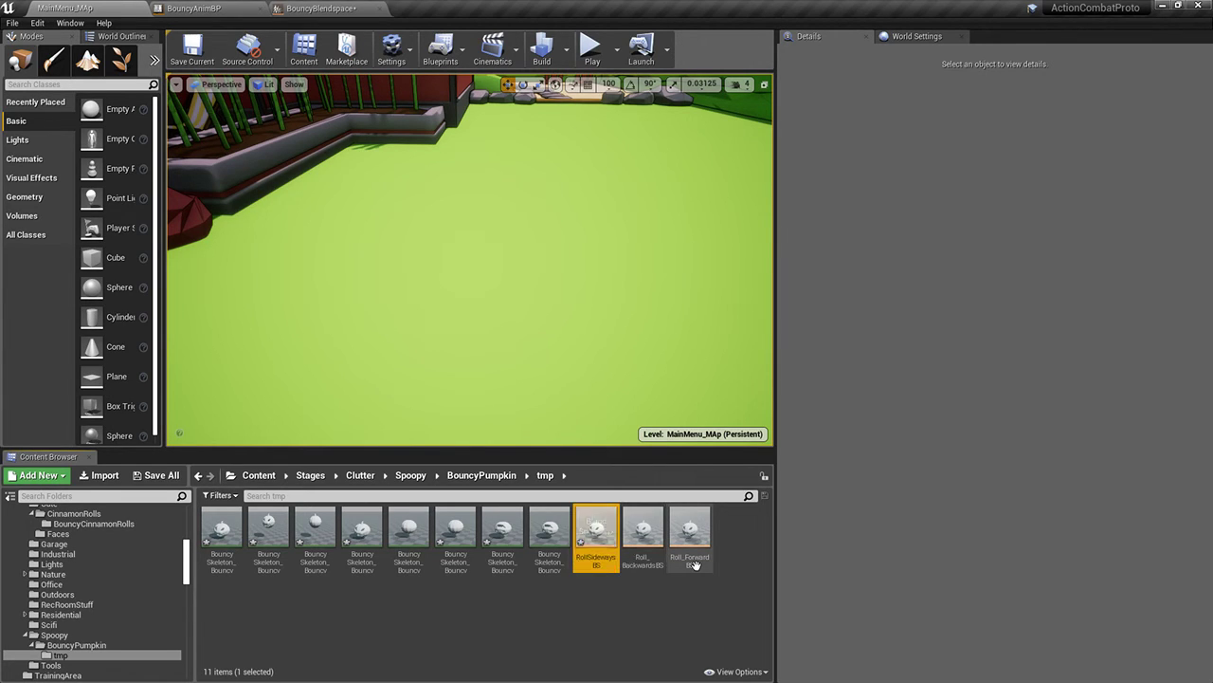
# Open RollSidewaysBS and replace its central RollBackwards sample with the PureIdle animation at Strafe 0
pyautogui.doubleClick(597, 536)
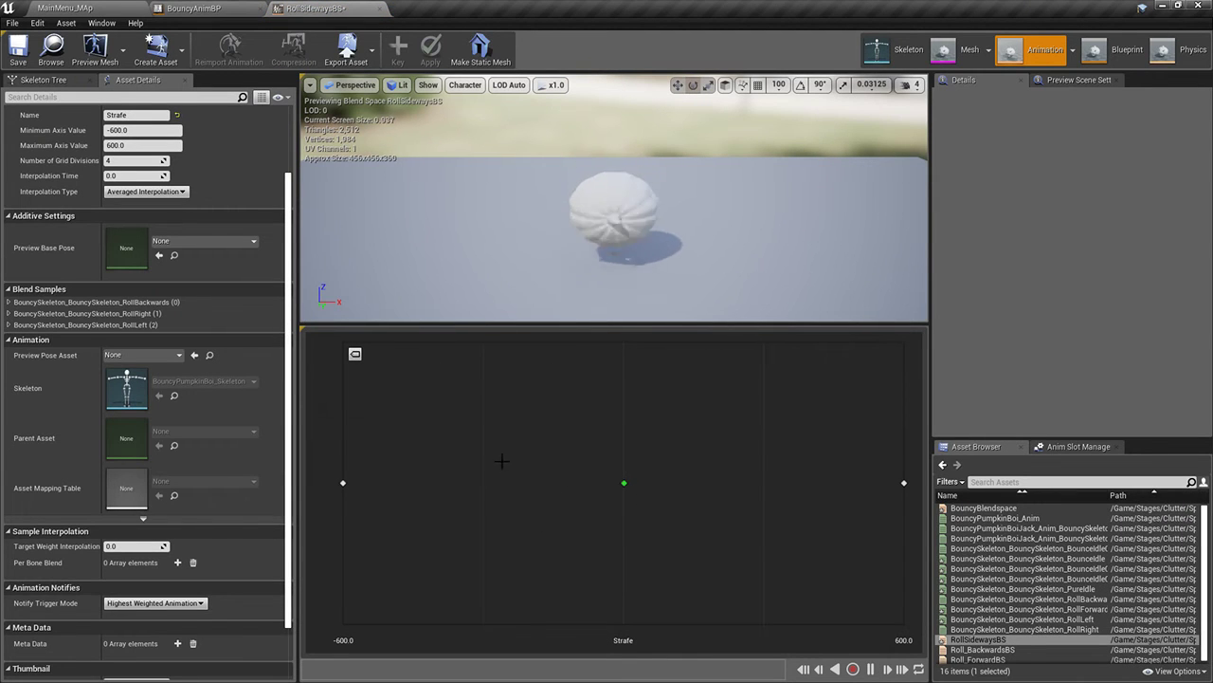
pyautogui.press('Delete')
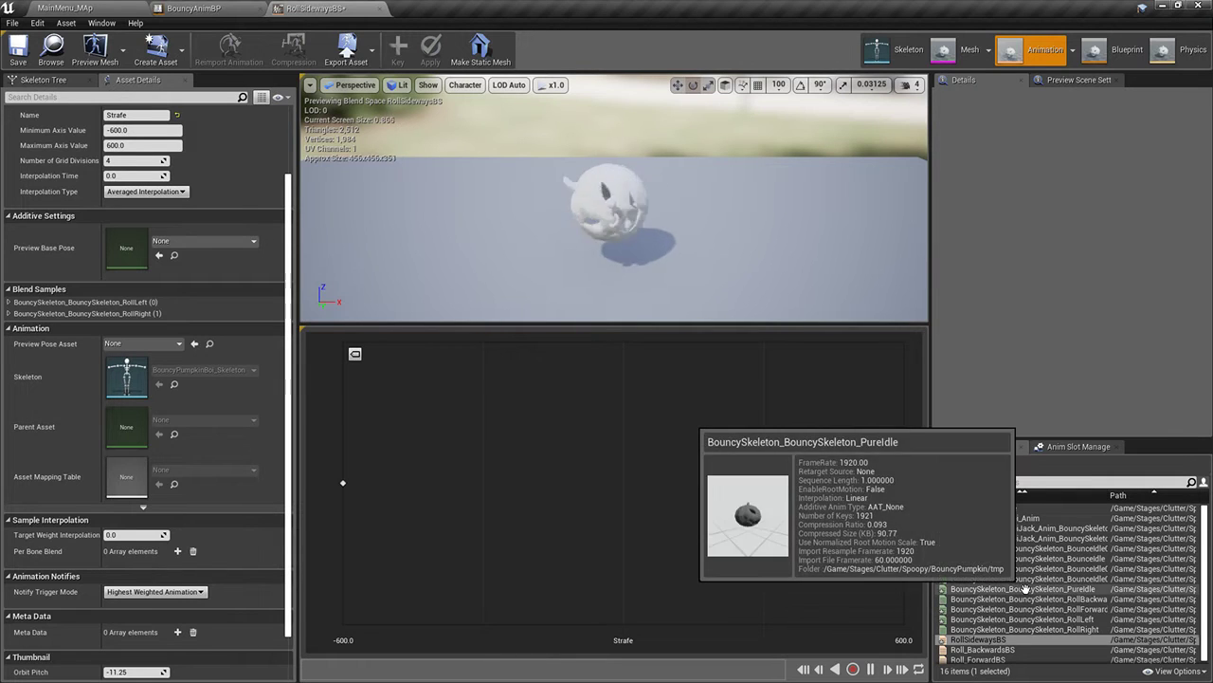
pyautogui.moveTo(1025, 588); pyautogui.dragTo(635, 484)
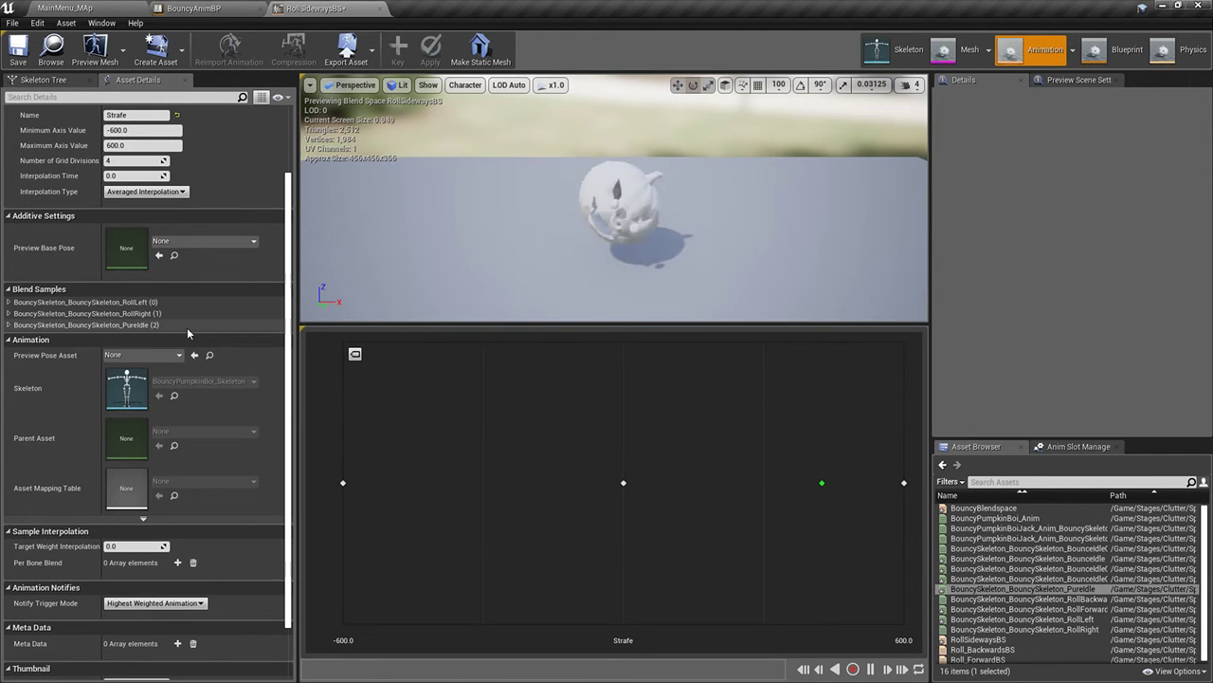
# Try Cubic and Linear Interpolation on RollSidewaysBS's Strafe axis, and return it to Averaged Interpolation
pyautogui.click(135, 194)
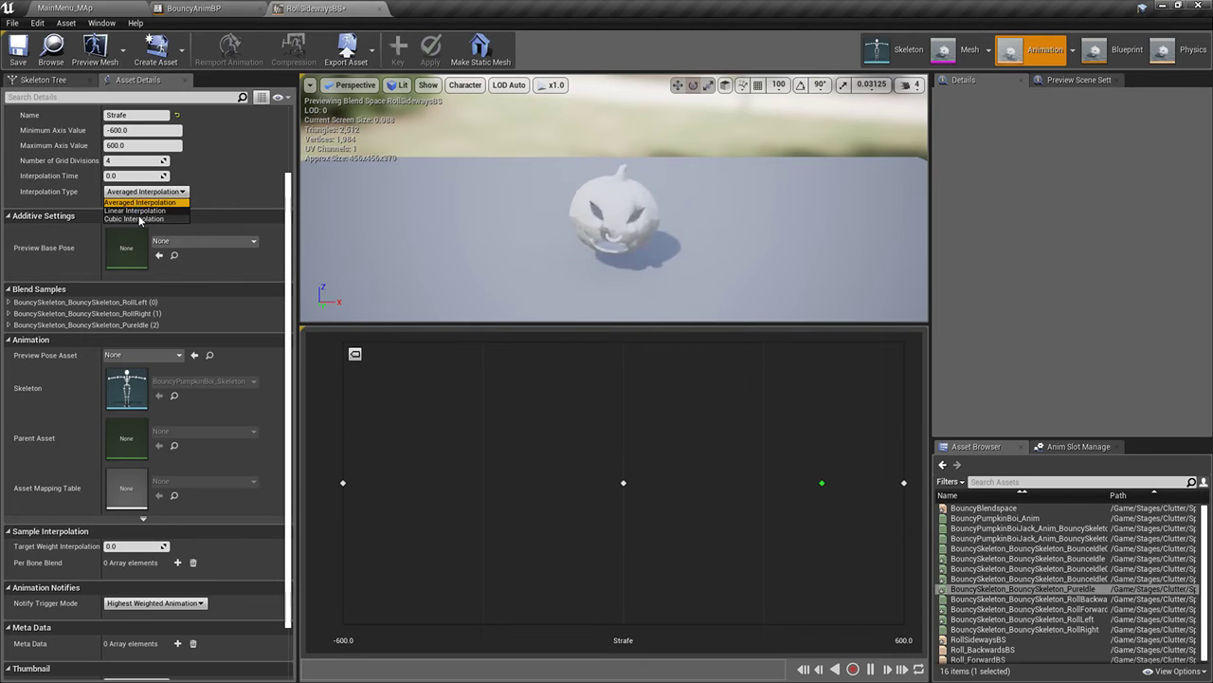
pyautogui.click(140, 222)
pyautogui.click(124, 196)
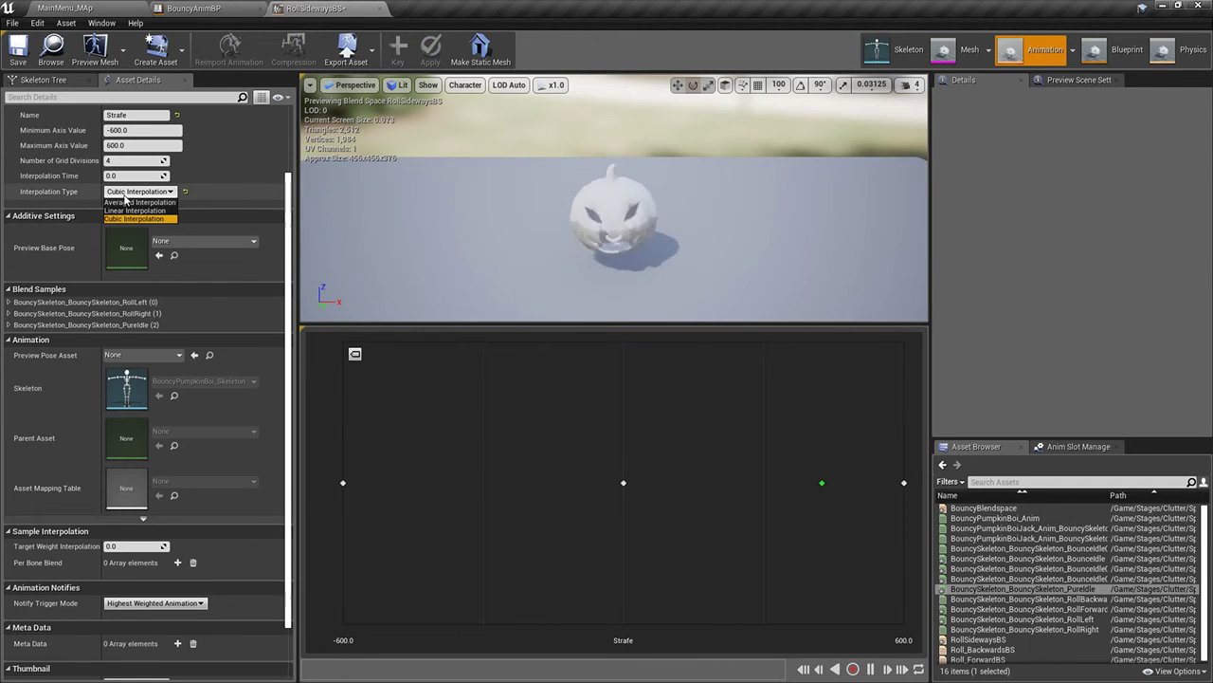
pyautogui.click(127, 212)
pyautogui.click(134, 192)
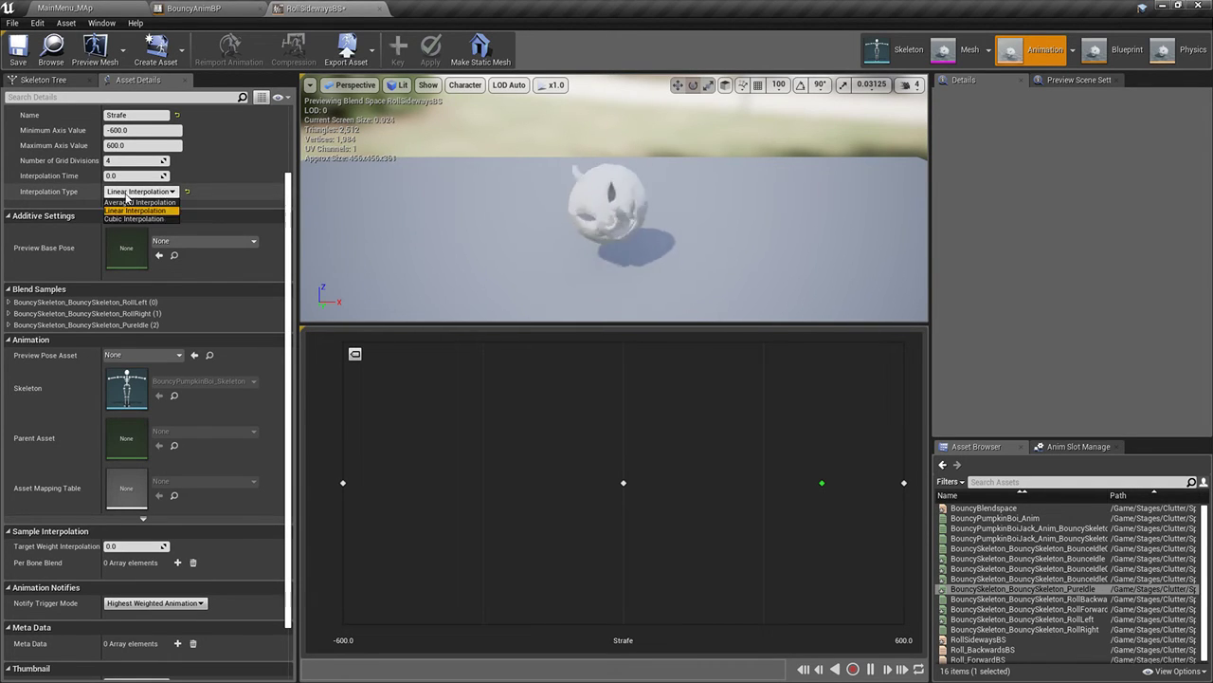
pyautogui.click(133, 197)
pyautogui.scroll(2, 139, 209)
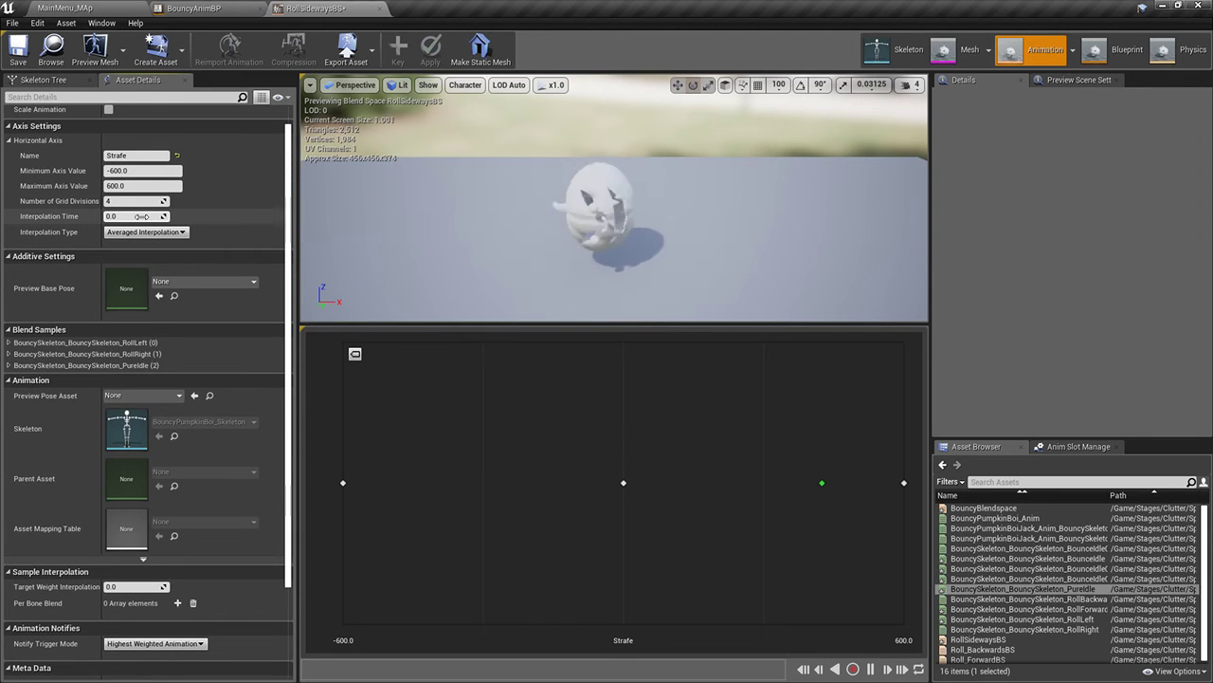
pyautogui.scroll(1, 143, 216)
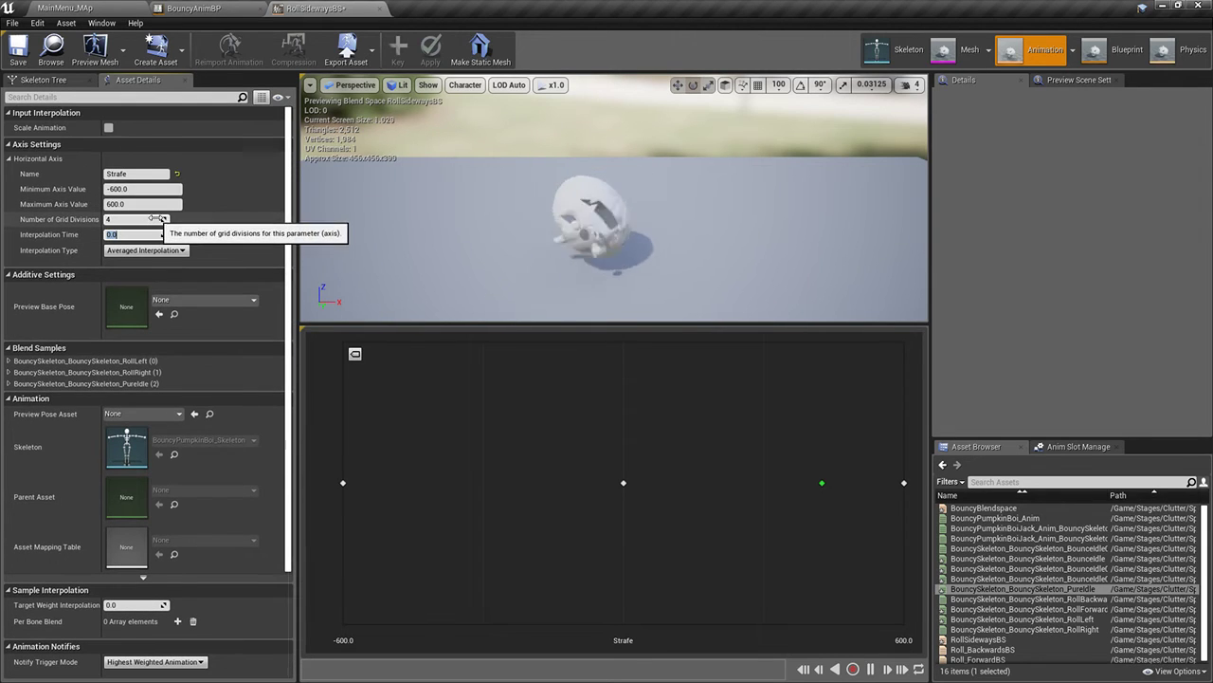
# Enable Scale Animation for the RollSidewaysBS blendspace and return to BouncyAnimBP
pyautogui.click(109, 128)
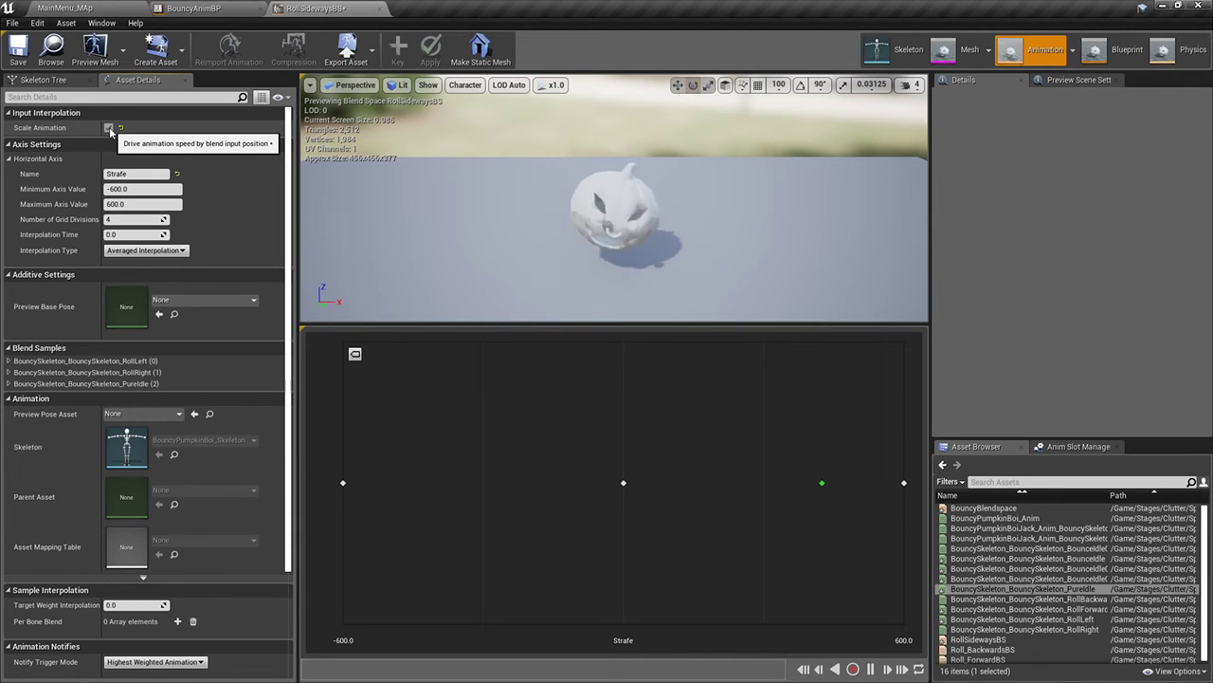
pyautogui.click(180, 8)
pyautogui.click(105, 8)
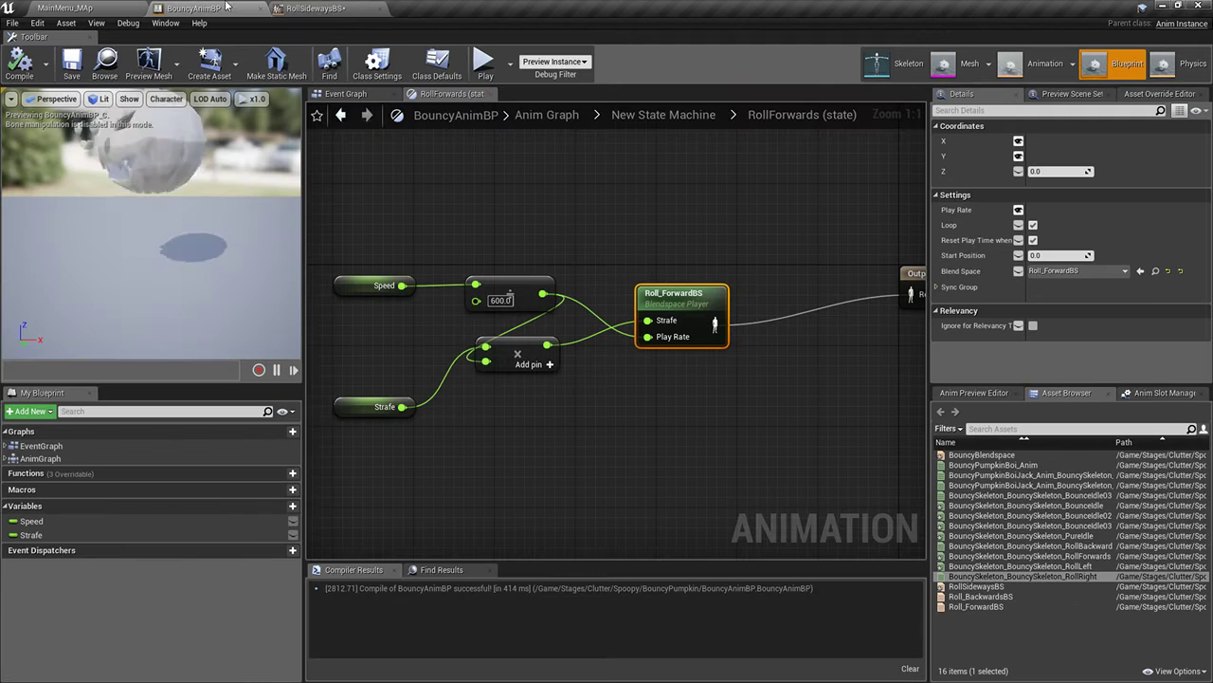
# Check the default values of the Speed and Strafe variables in BouncyAnimBP
pyautogui.moveTo(703, 298); pyautogui.dragTo(563, 302, button='right')
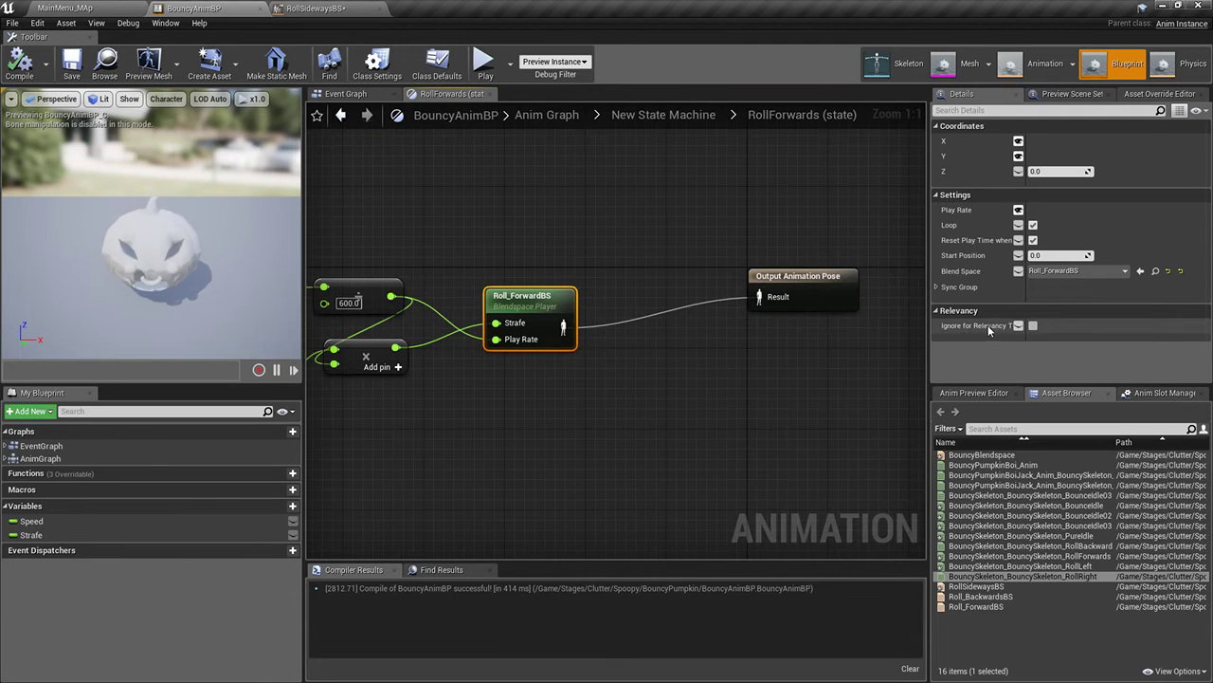
pyautogui.click(57, 535)
pyautogui.click(32, 521)
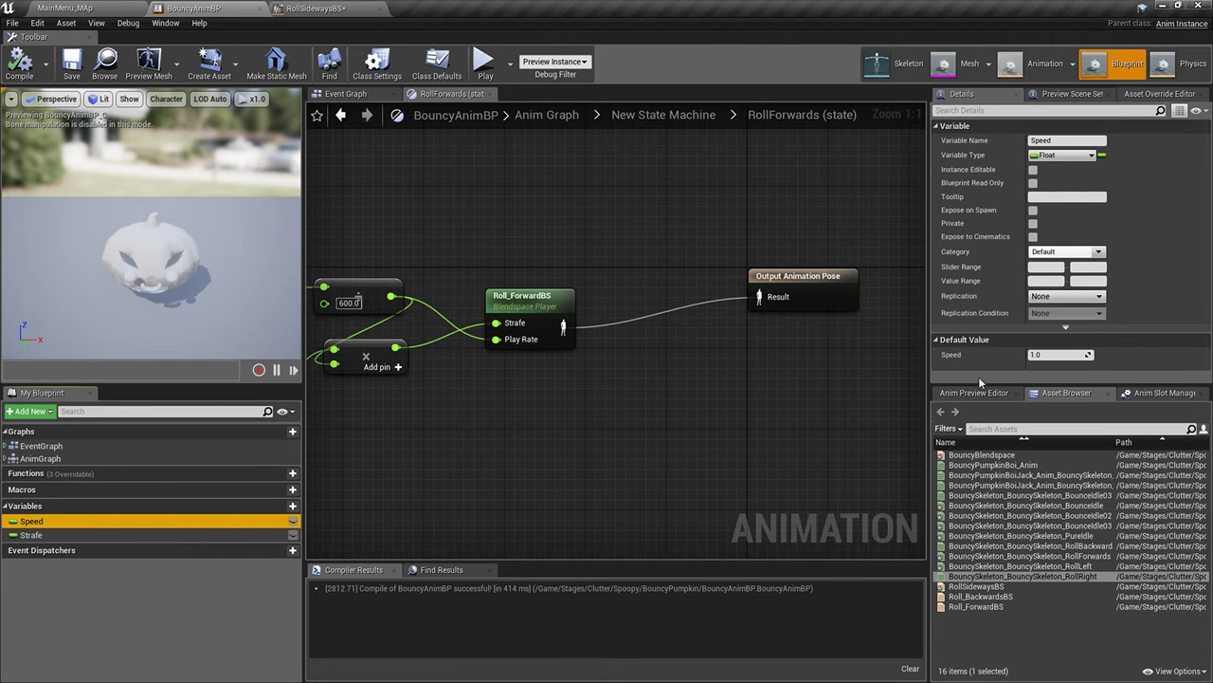
pyautogui.click(32, 535)
pyautogui.click(1048, 355)
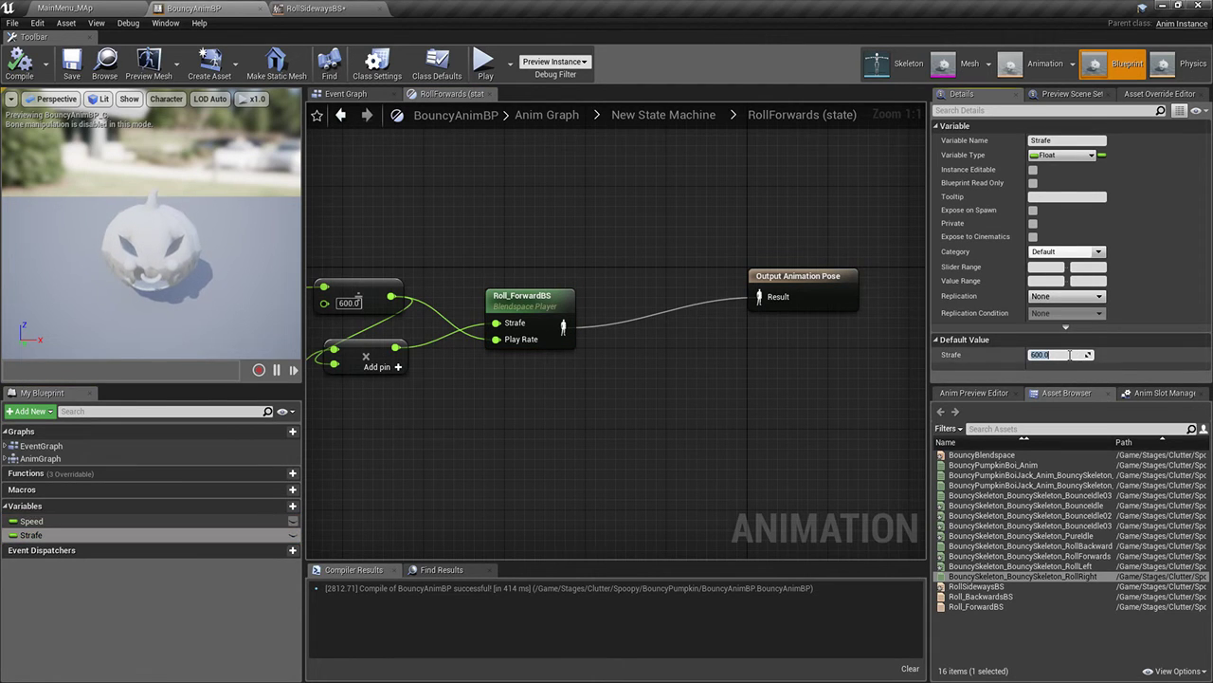
pyautogui.press('Return')
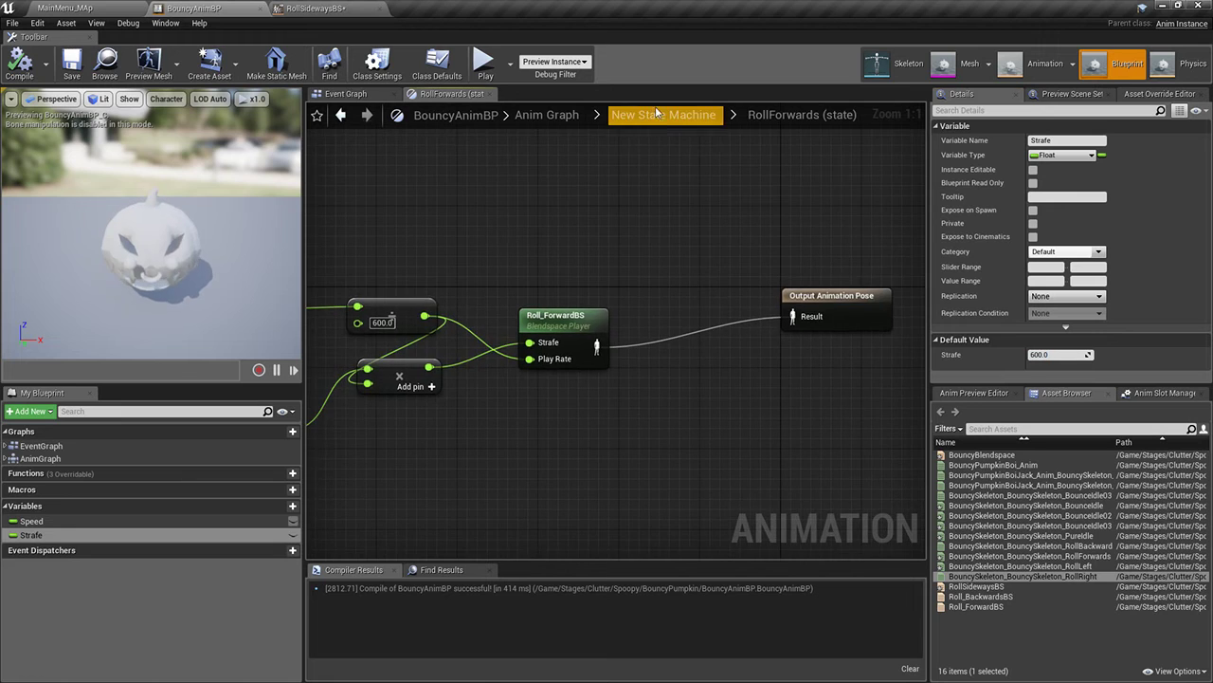
# Examine the New State Machine's transition rules between Idle, RollForwards and RollSideways, including the Idle to RollSideways rule graph
pyautogui.click(664, 114)
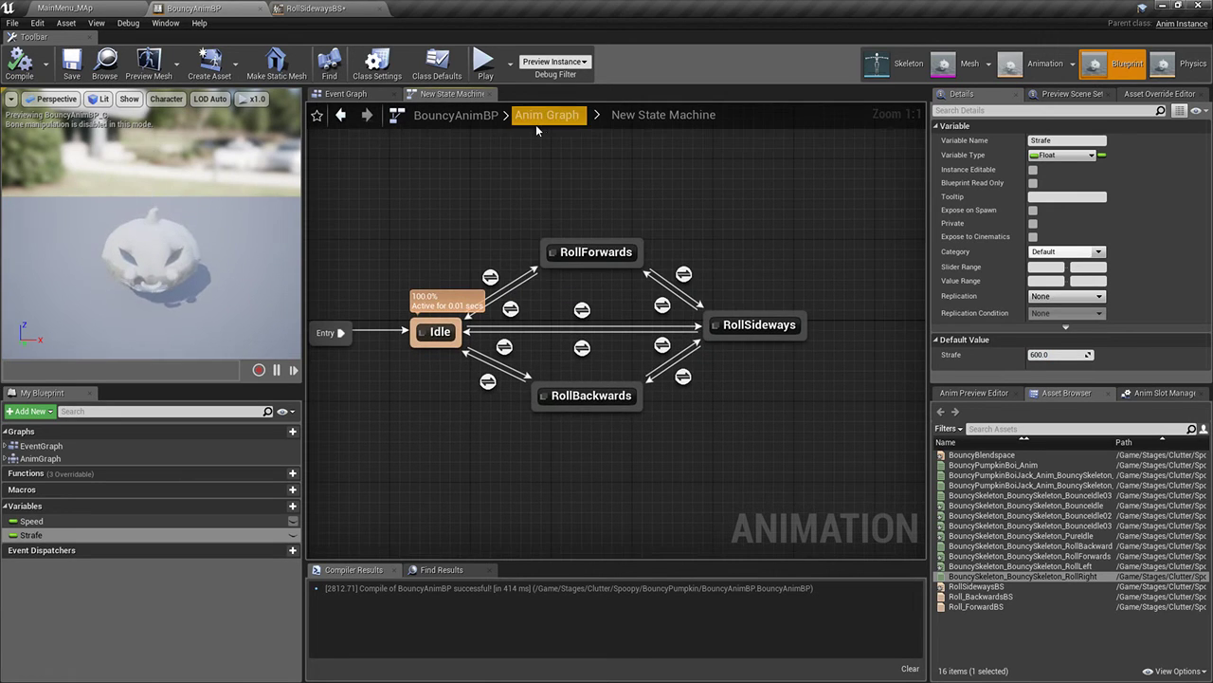
pyautogui.scroll(1, 478, 282)
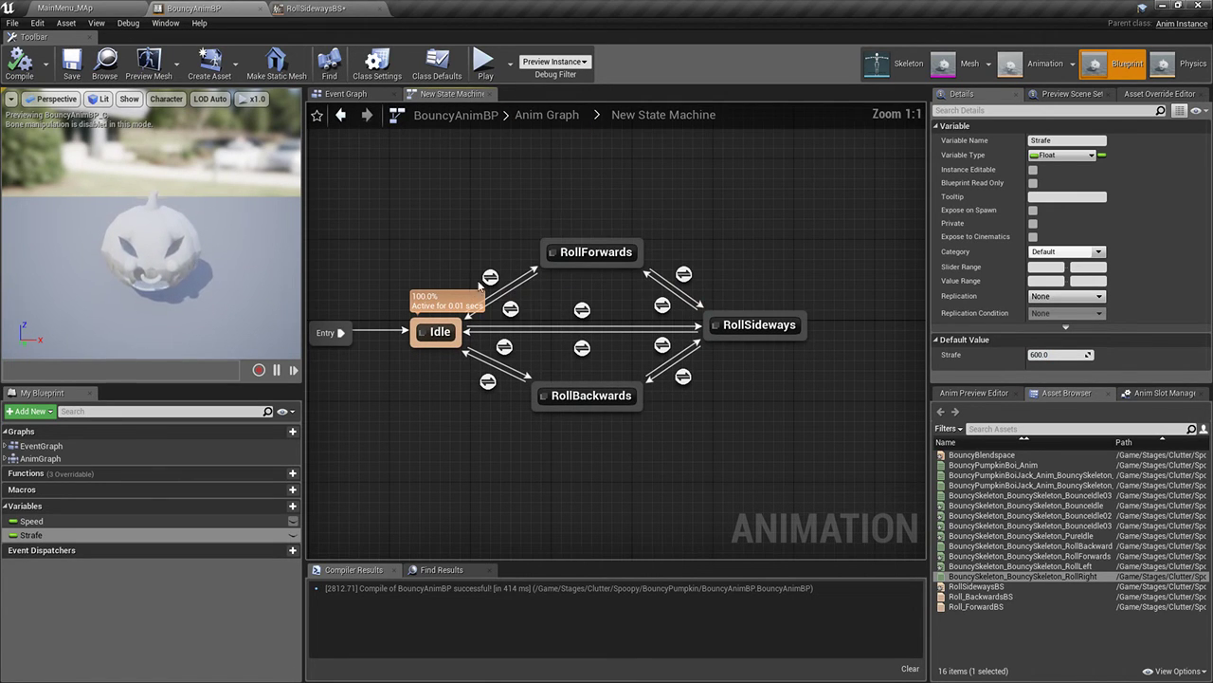
pyautogui.click(493, 281)
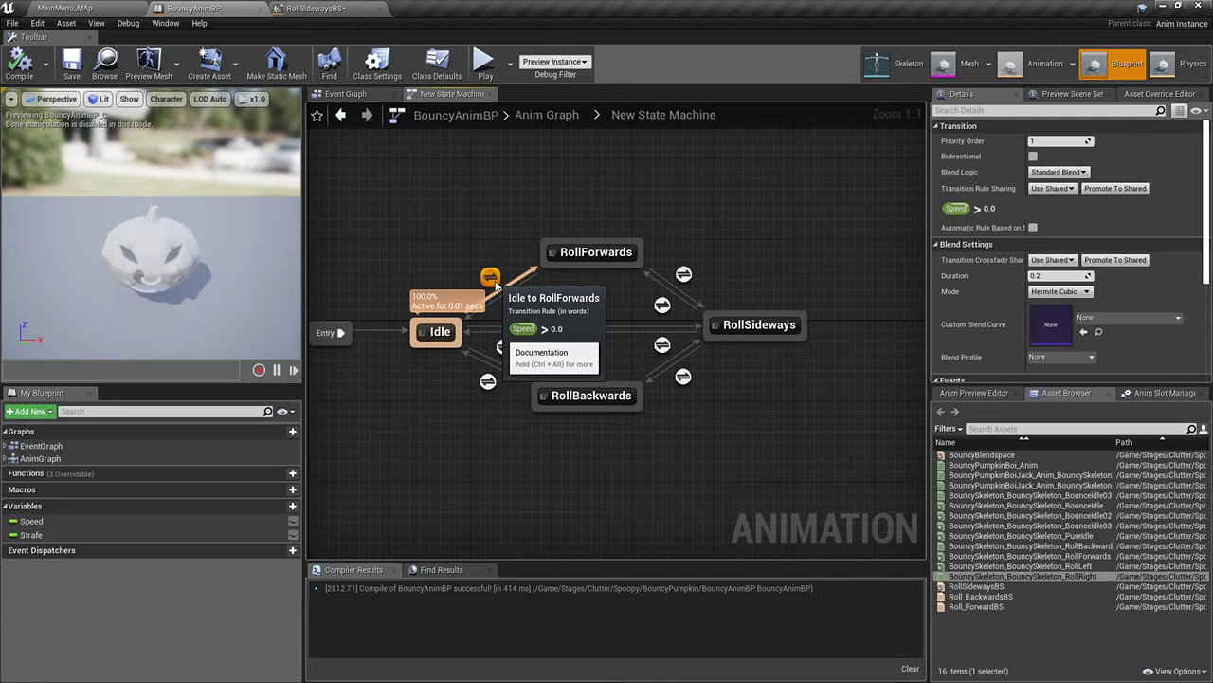
pyautogui.click(510, 309)
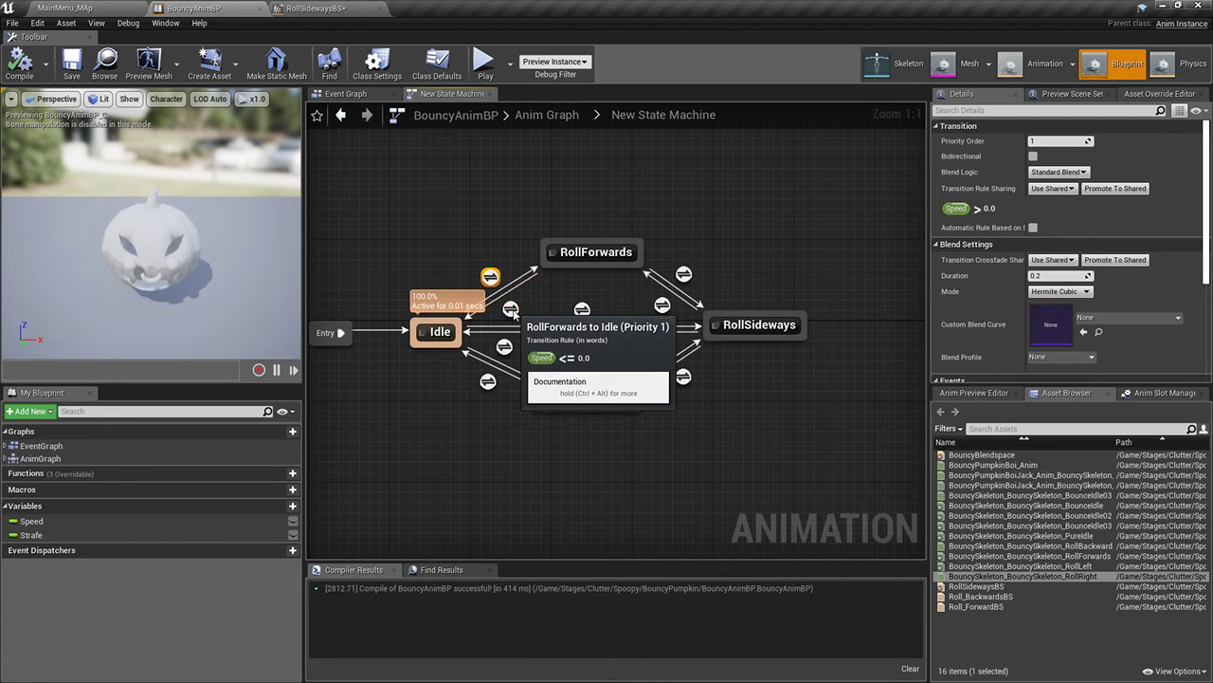
pyautogui.click(581, 309)
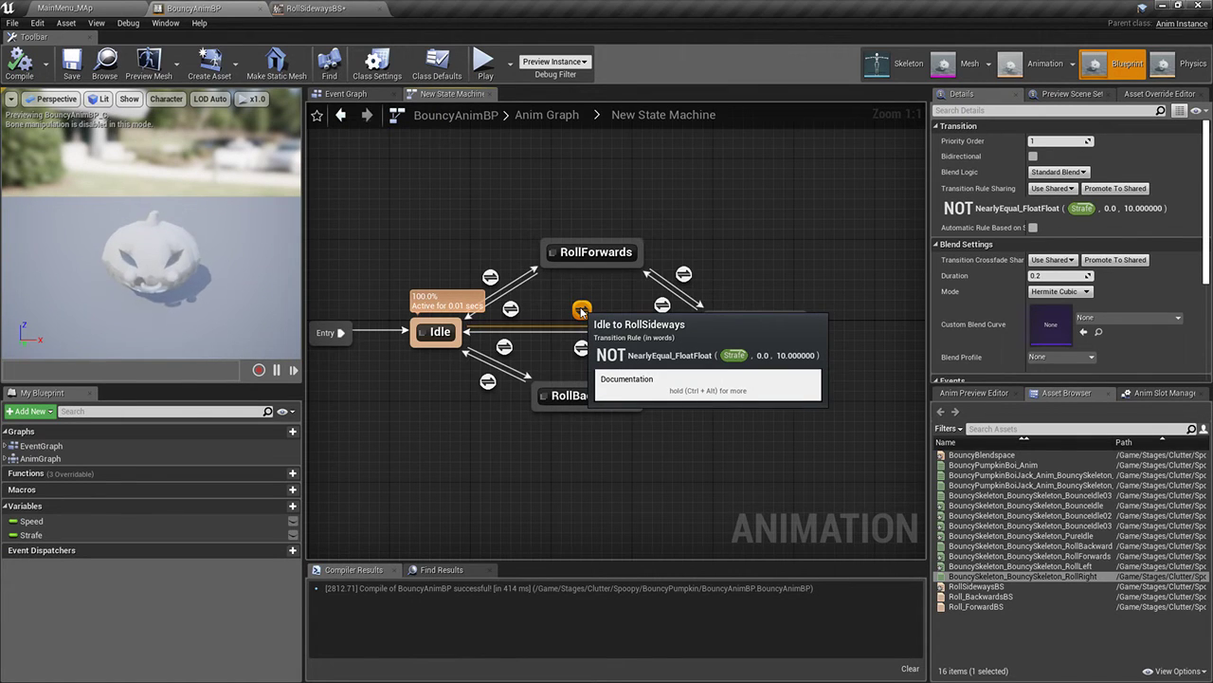
pyautogui.doubleClick(586, 344)
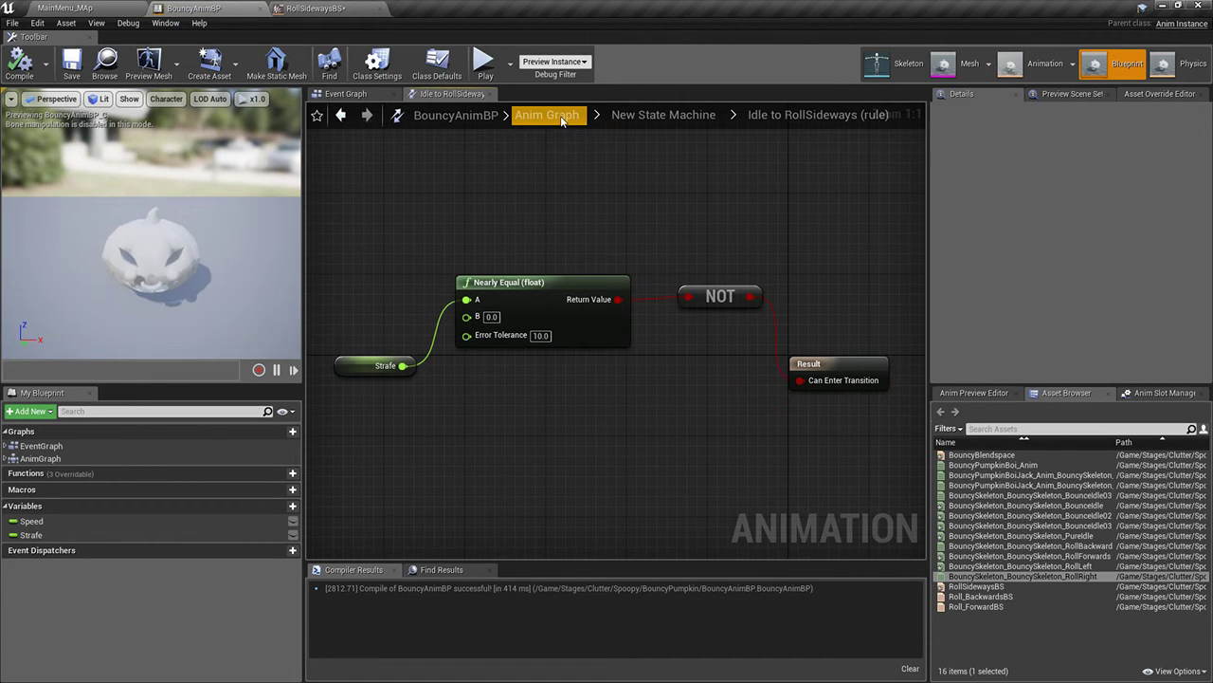
pyautogui.click(349, 94)
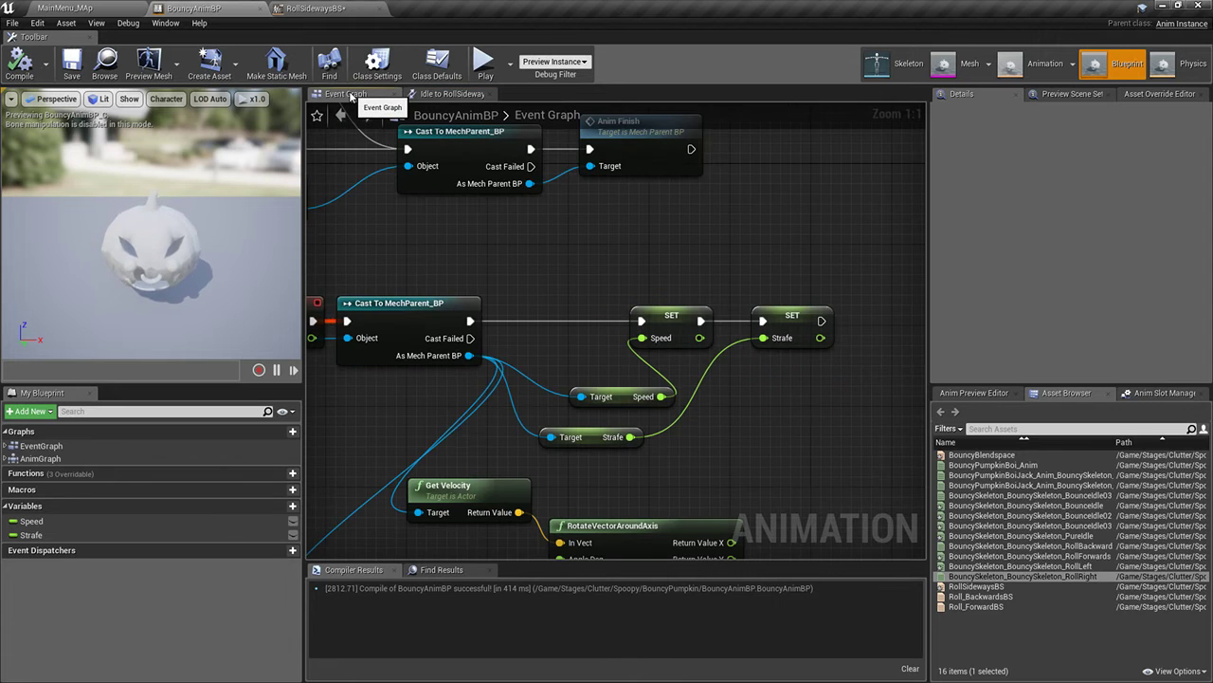
pyautogui.click(447, 94)
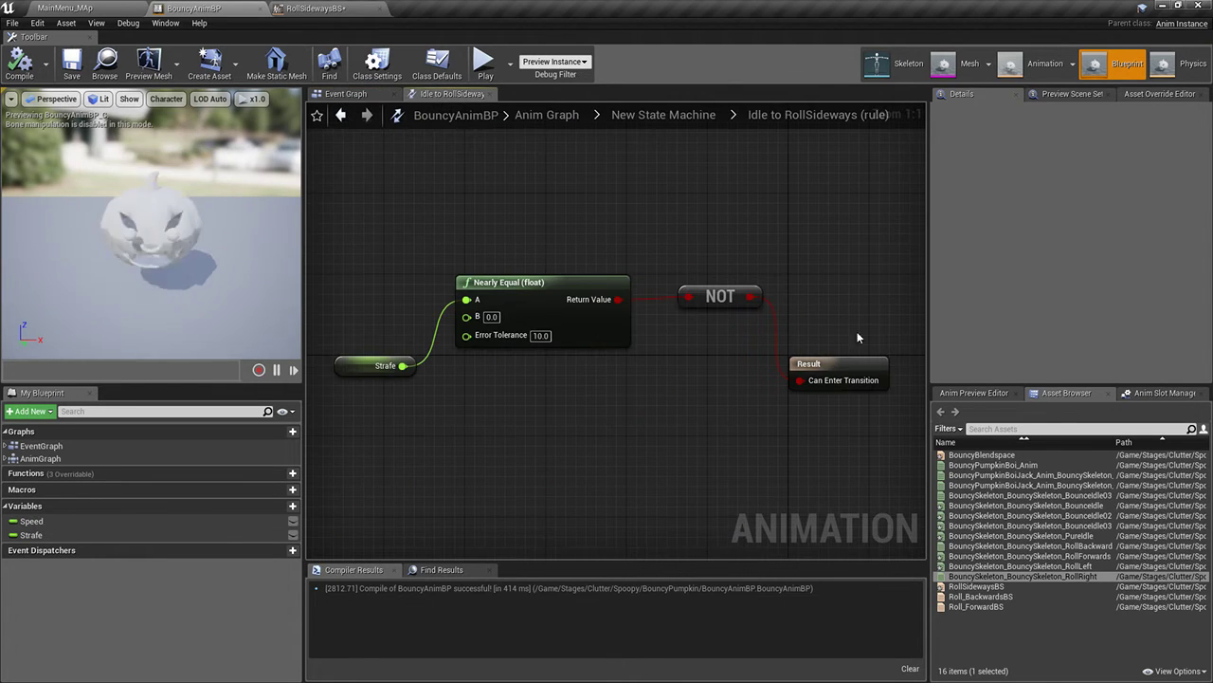
# Inspect the RollSideways state's animation player and how Strafe drives its play rate
pyautogui.click(626, 115)
pyautogui.doubleClick(864, 348)
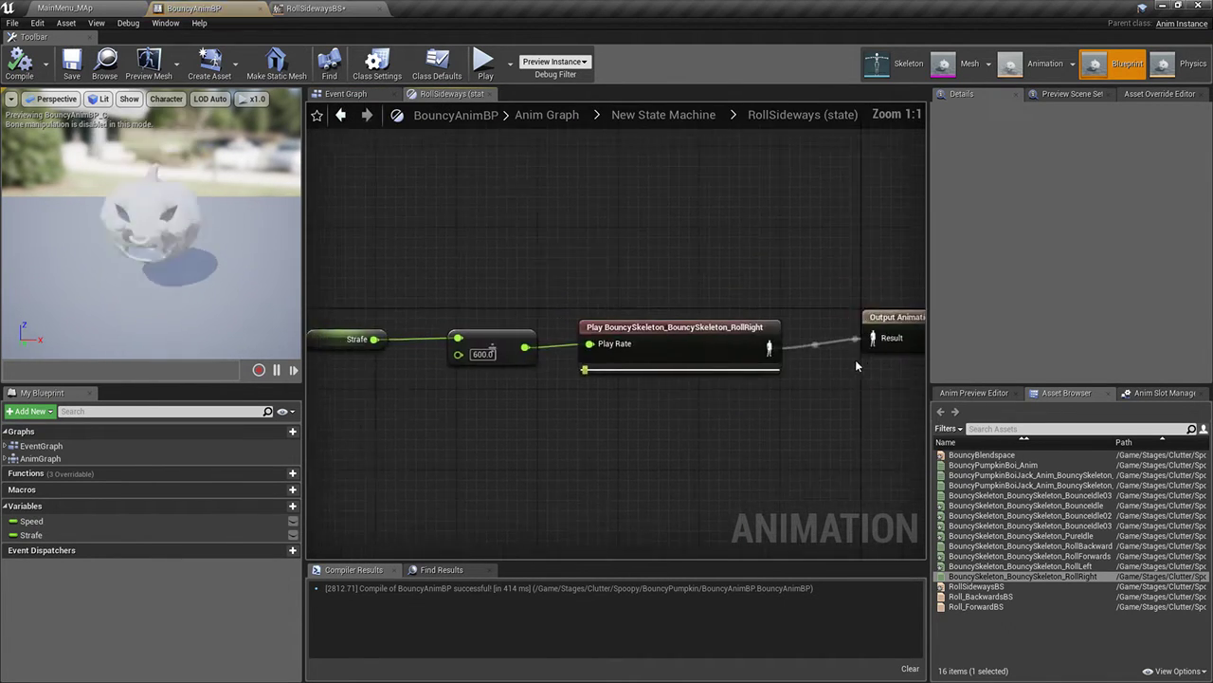
pyautogui.click(730, 366)
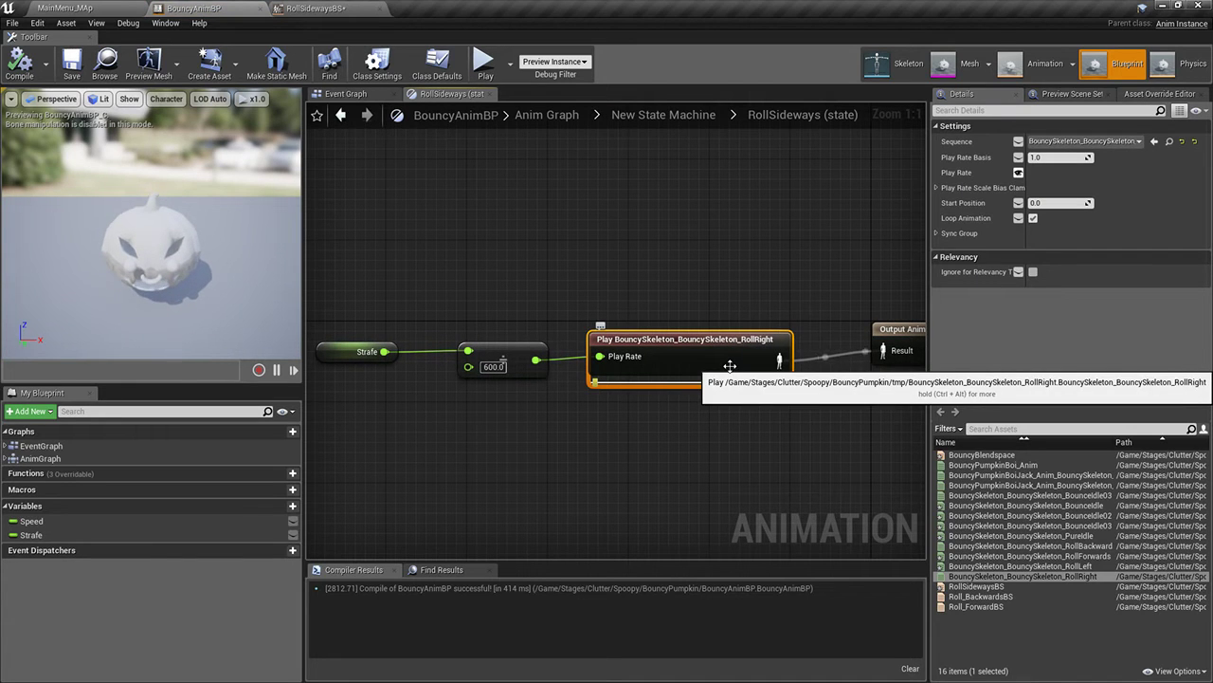
pyautogui.click(346, 94)
pyautogui.click(452, 94)
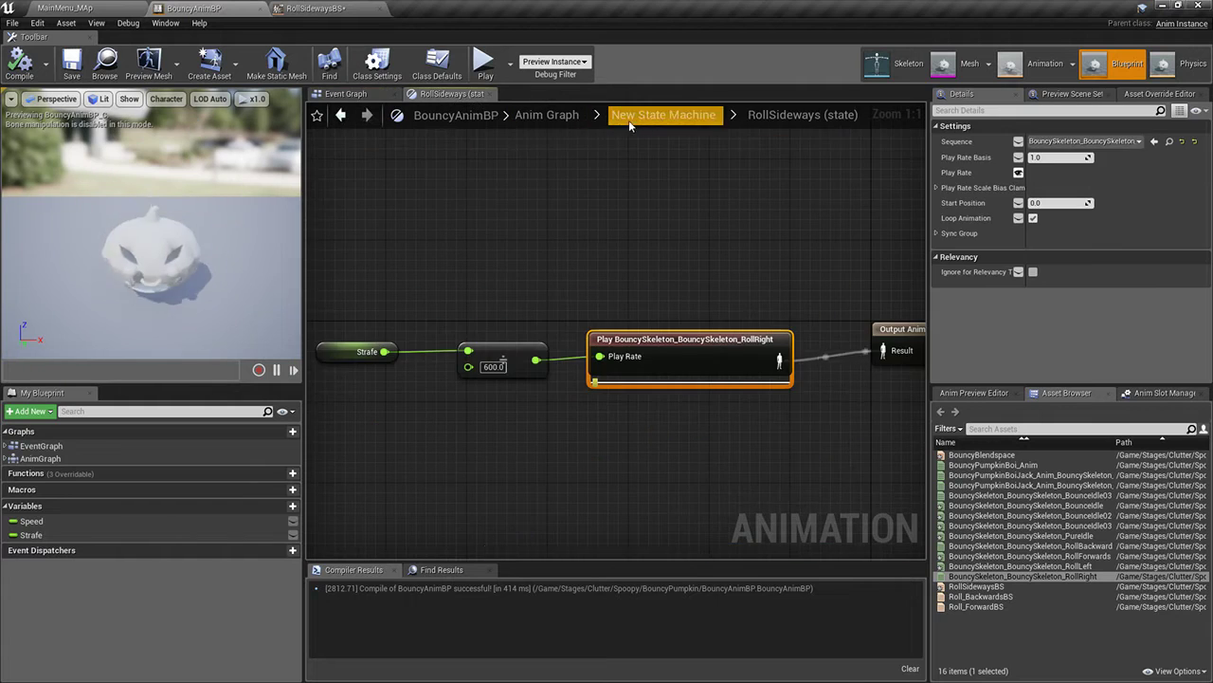
# In the Idle to RollForwards rule, feed the transition result from a Speed != 0.0 comparison instead of the > comparison, and compile
pyautogui.click(630, 118)
pyautogui.click(514, 334)
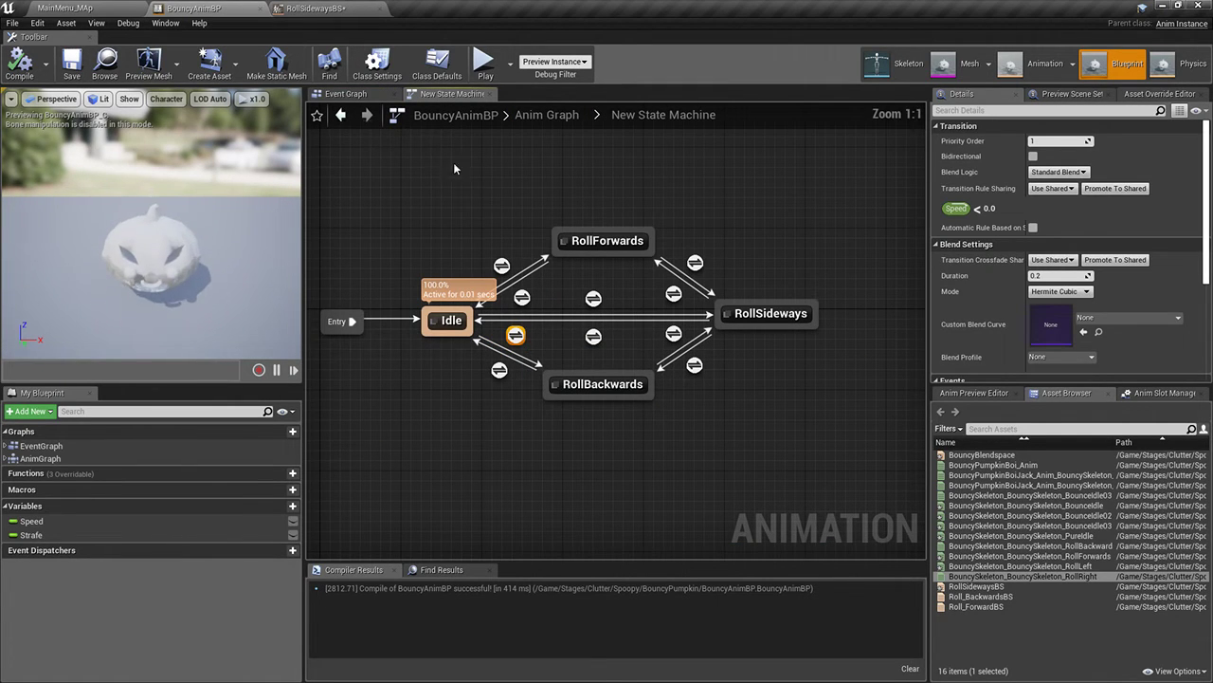
pyautogui.doubleClick(502, 266)
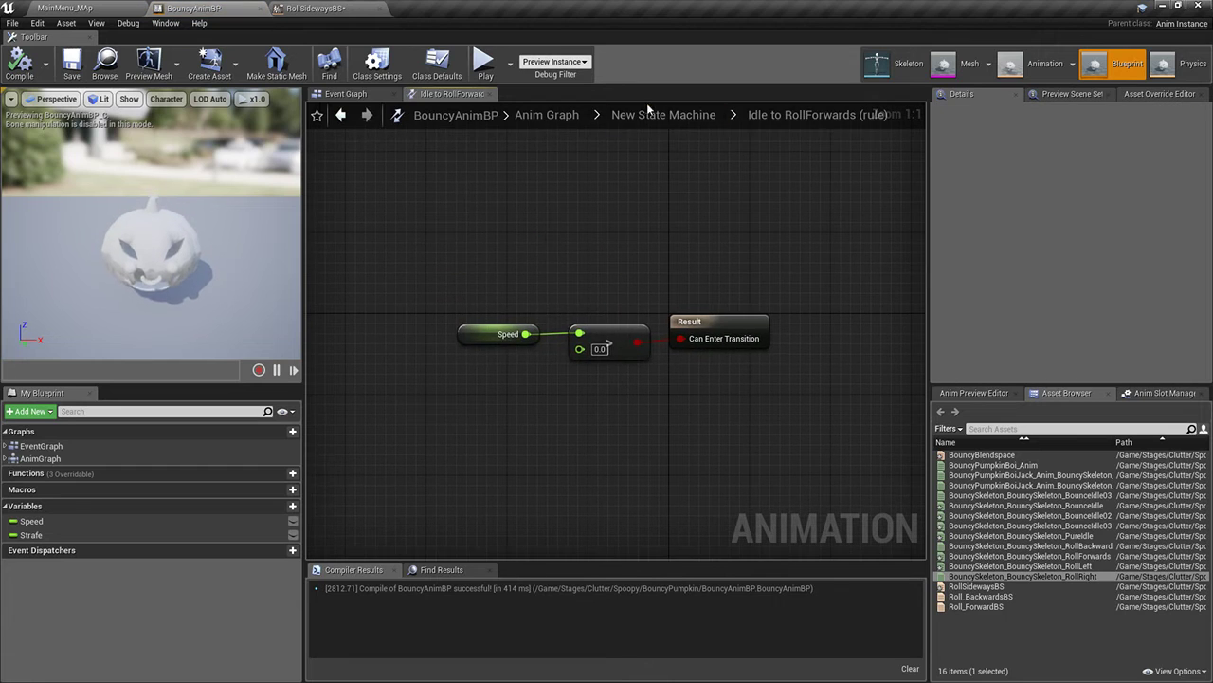
pyautogui.moveTo(526, 334); pyautogui.dragTo(559, 266)
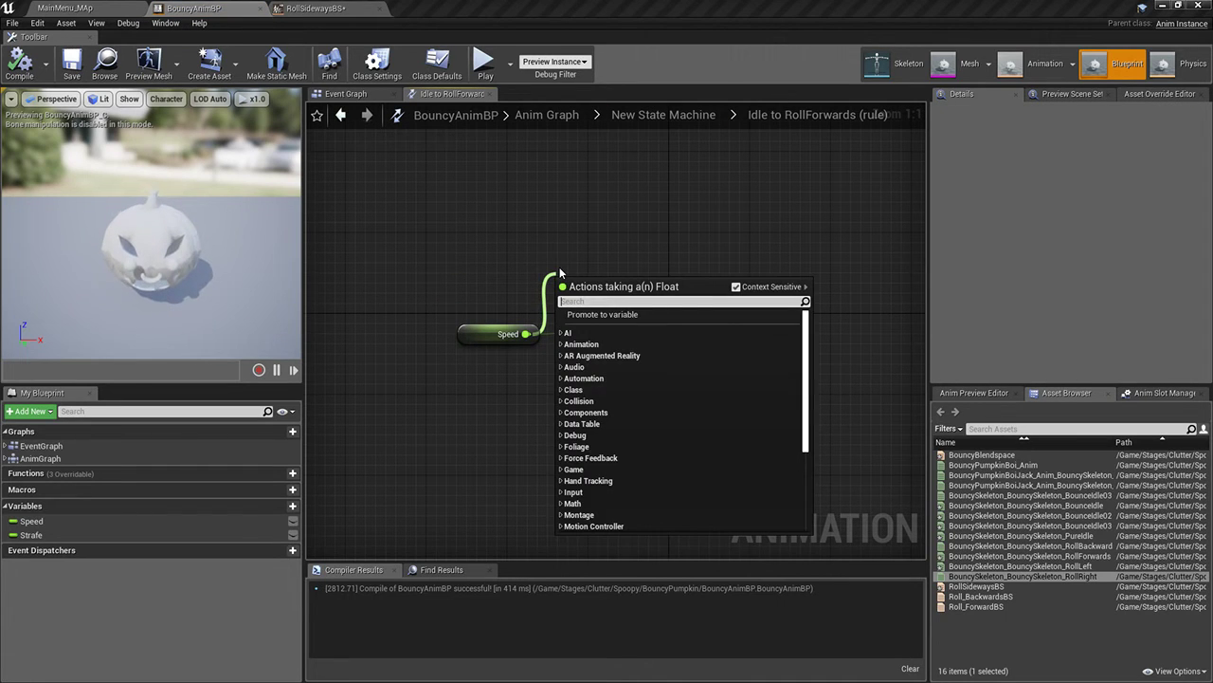
pyautogui.write('!=')
pyautogui.click(617, 338)
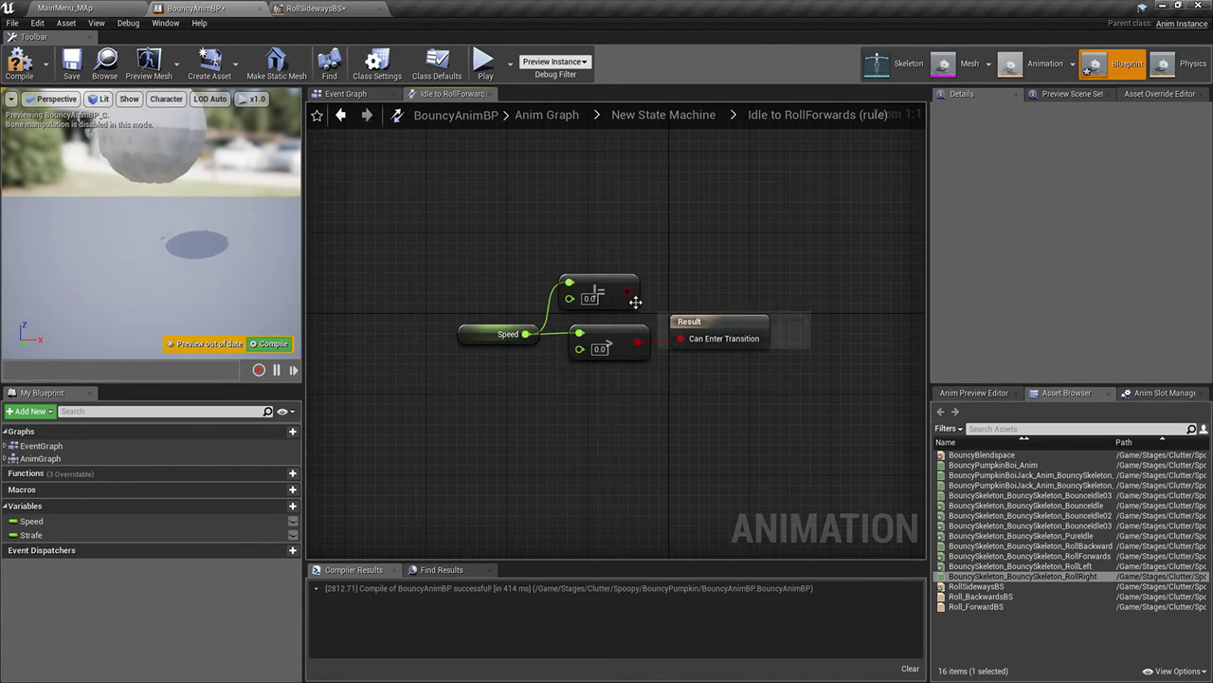
pyautogui.moveTo(642, 296); pyautogui.dragTo(625, 356)
pyautogui.click(20, 62)
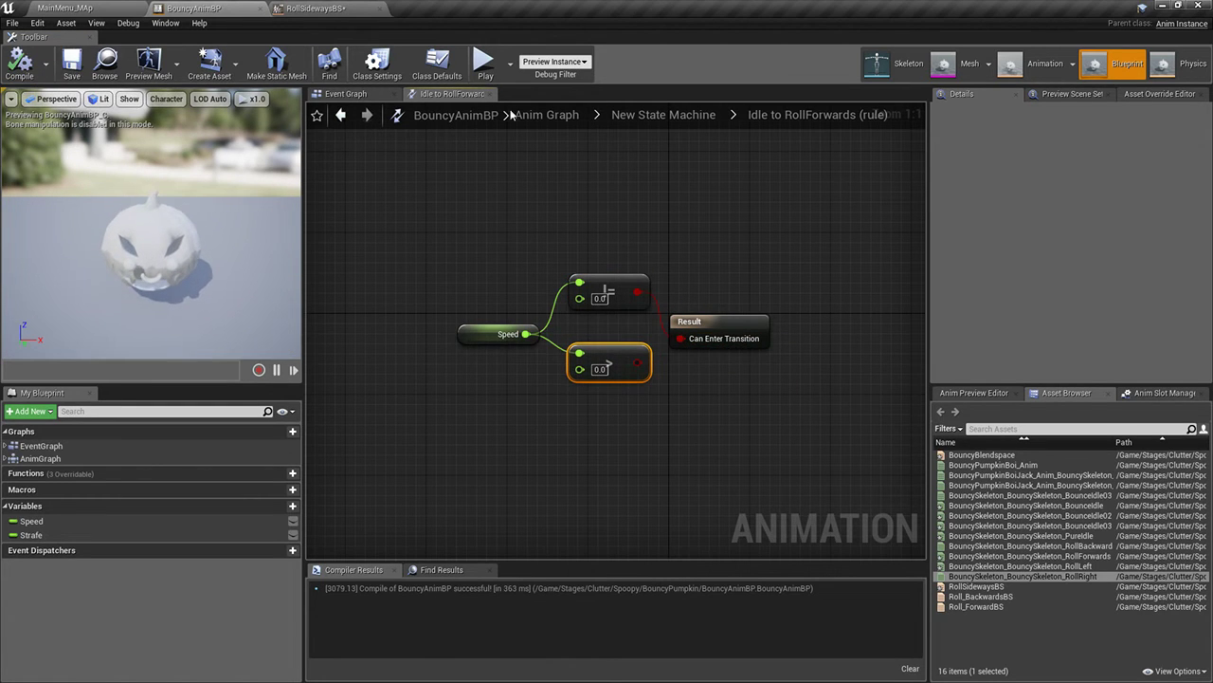
# In the RollForwards state, disconnect the multiply node from Roll_ForwardBS's Strafe input, move it aside, then compile and save
pyautogui.click(663, 114)
pyautogui.doubleClick(696, 273)
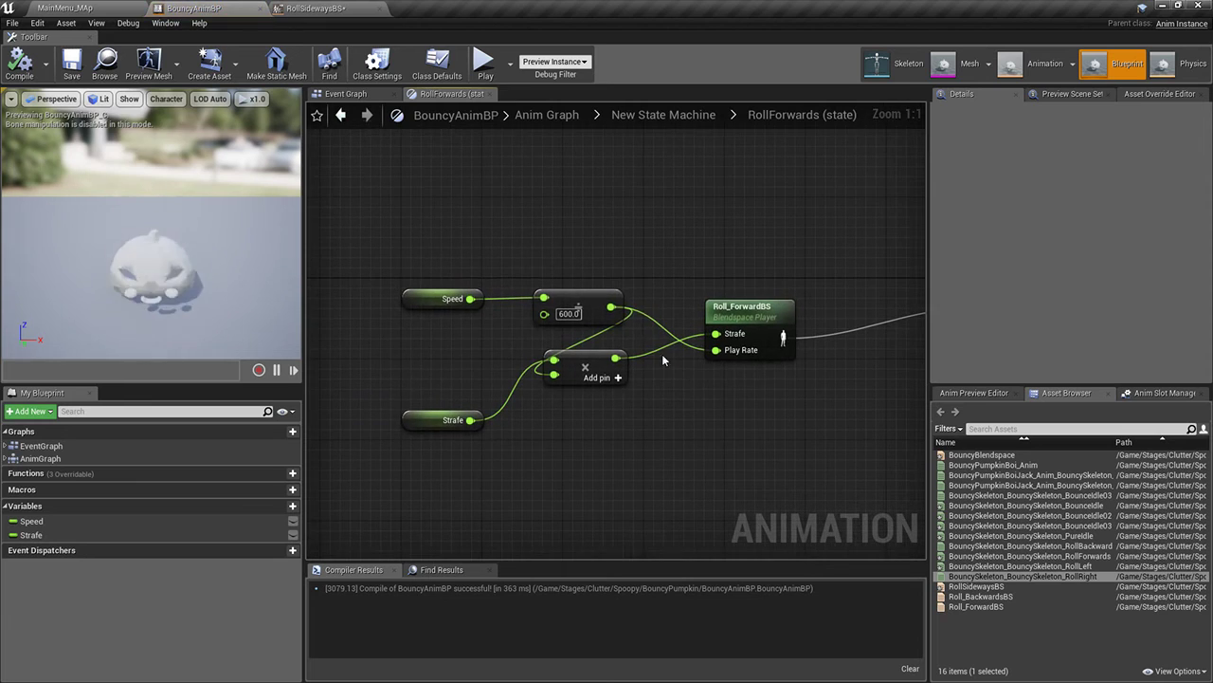
pyautogui.moveTo(626, 372); pyautogui.dragTo(680, 402)
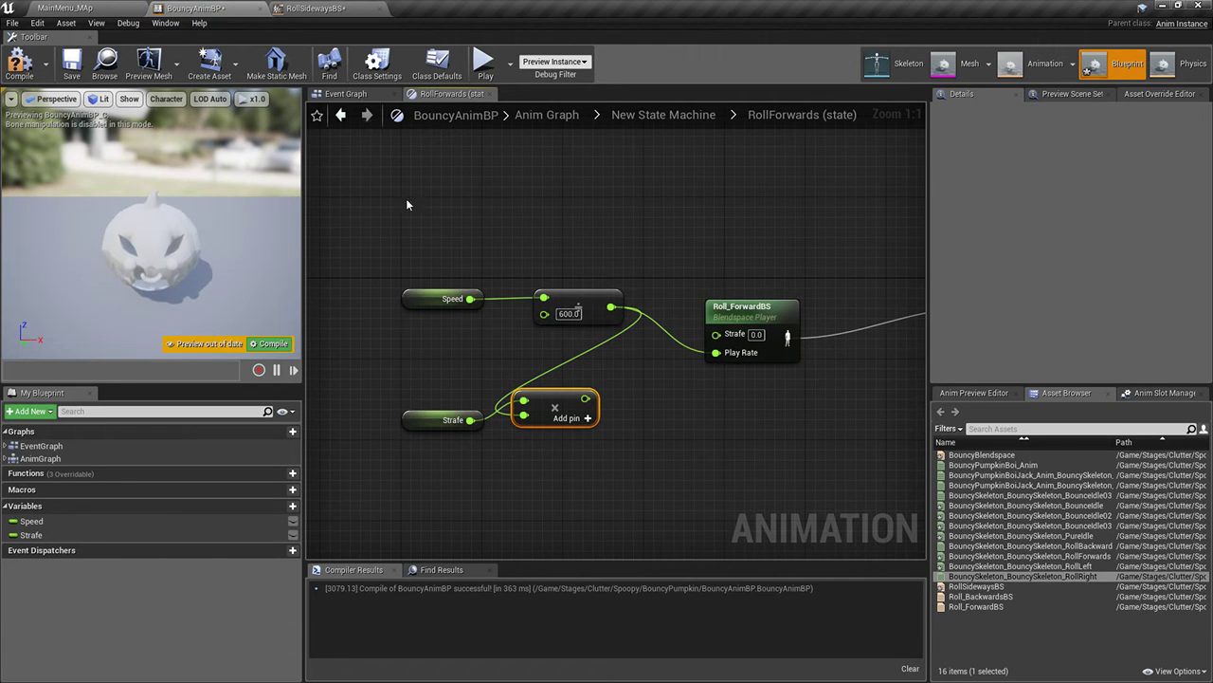
pyautogui.click(19, 65)
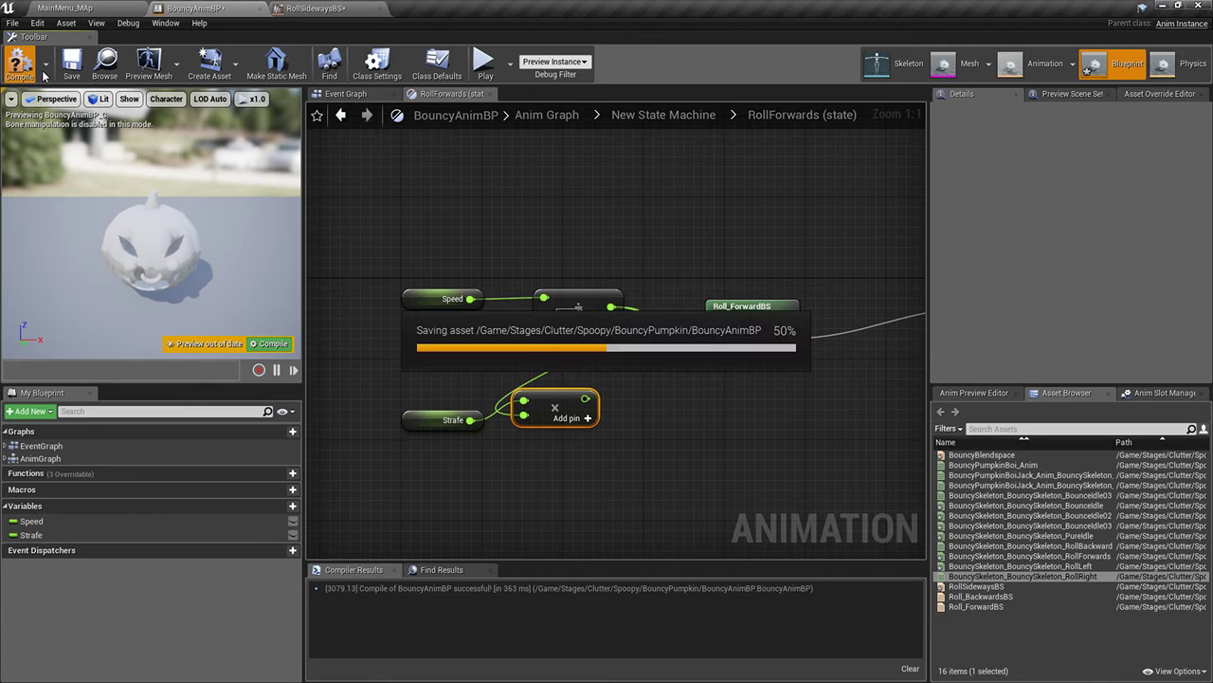
pyautogui.moveTo(445, 284); pyautogui.dragTo(404, 281, button='right')
pyautogui.click(507, 292)
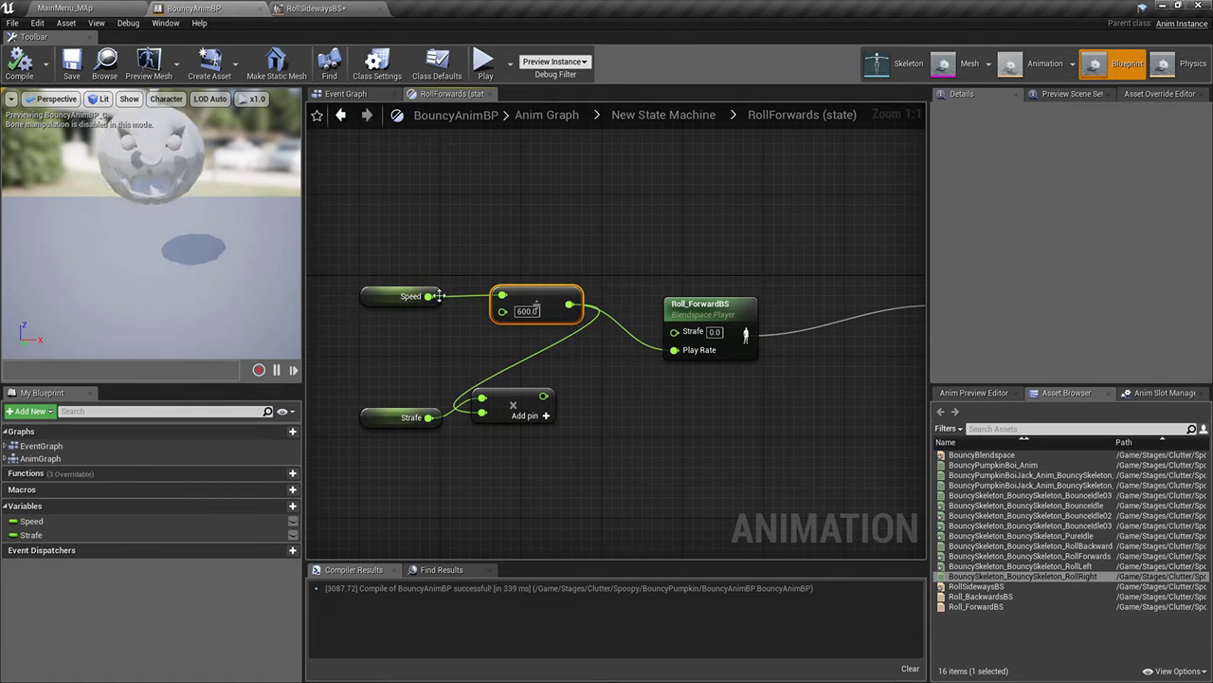
pyautogui.click(390, 294)
# Delete the state machine transitions linking Idle with RollBackwards, Idle with RollSideways, and RollForwards with RollSideways, and compile
pyautogui.click(345, 93)
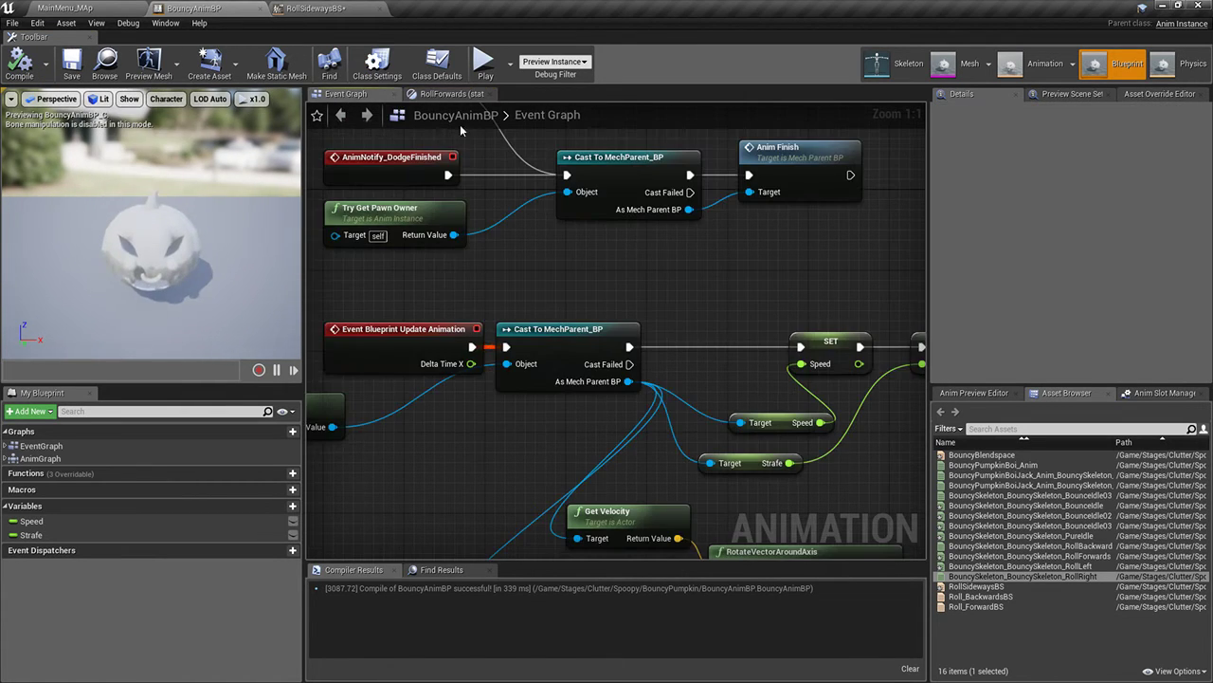
pyautogui.click(450, 93)
pyautogui.click(664, 115)
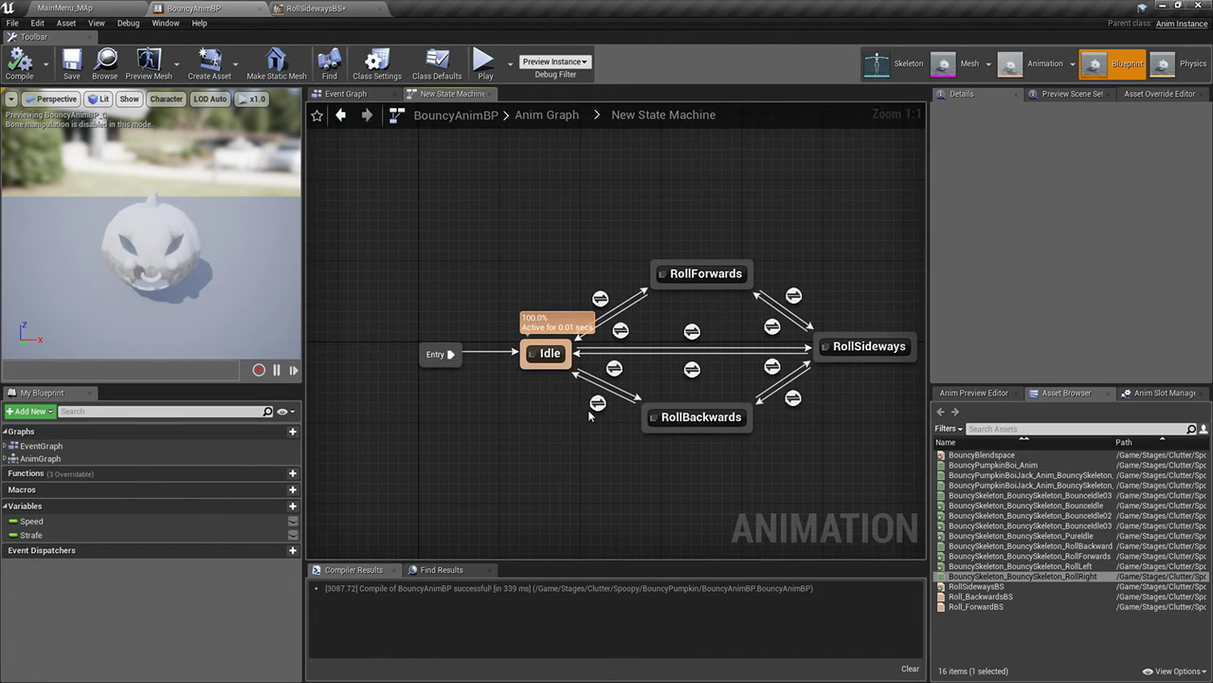
pyautogui.click(614, 369)
pyautogui.press('Delete')
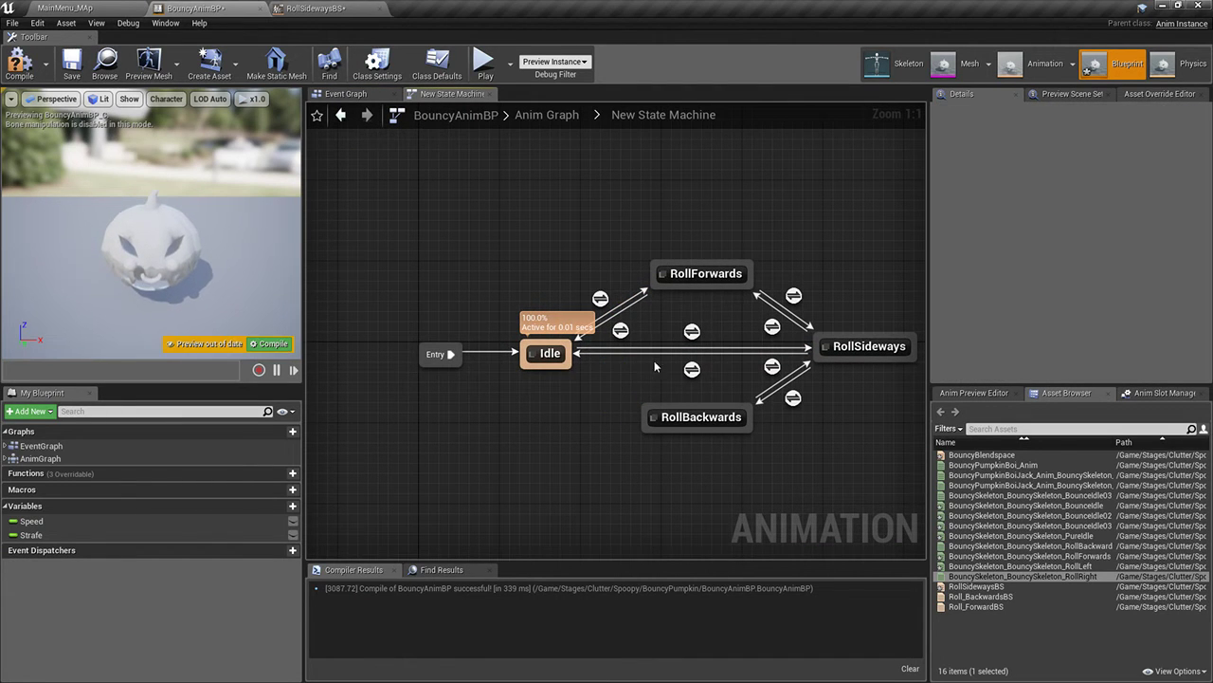
pyautogui.click(693, 370)
pyautogui.press('Delete')
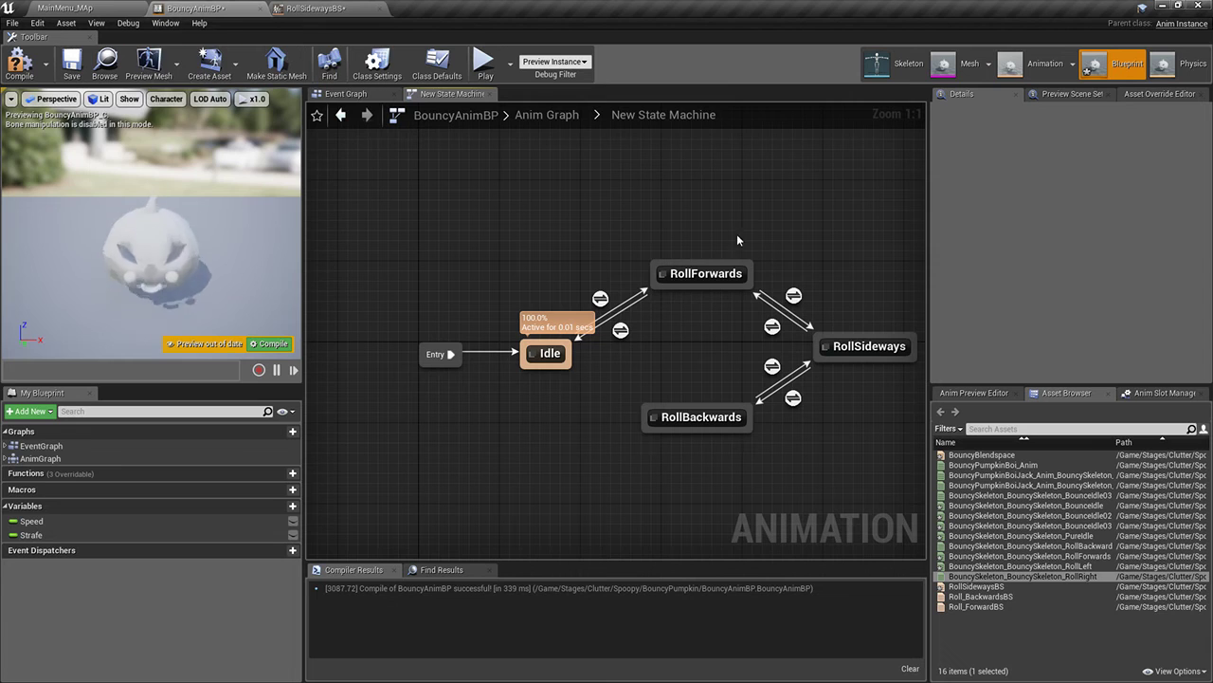
pyautogui.click(793, 295)
pyautogui.press('Delete')
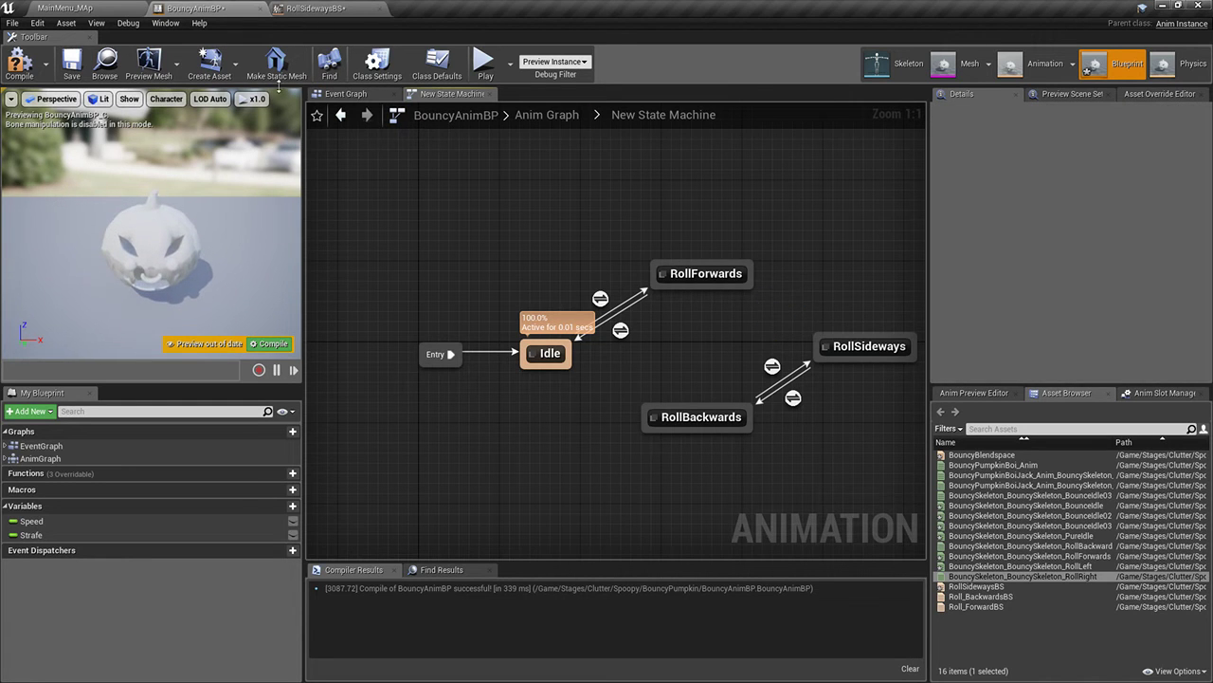
pyautogui.click(21, 64)
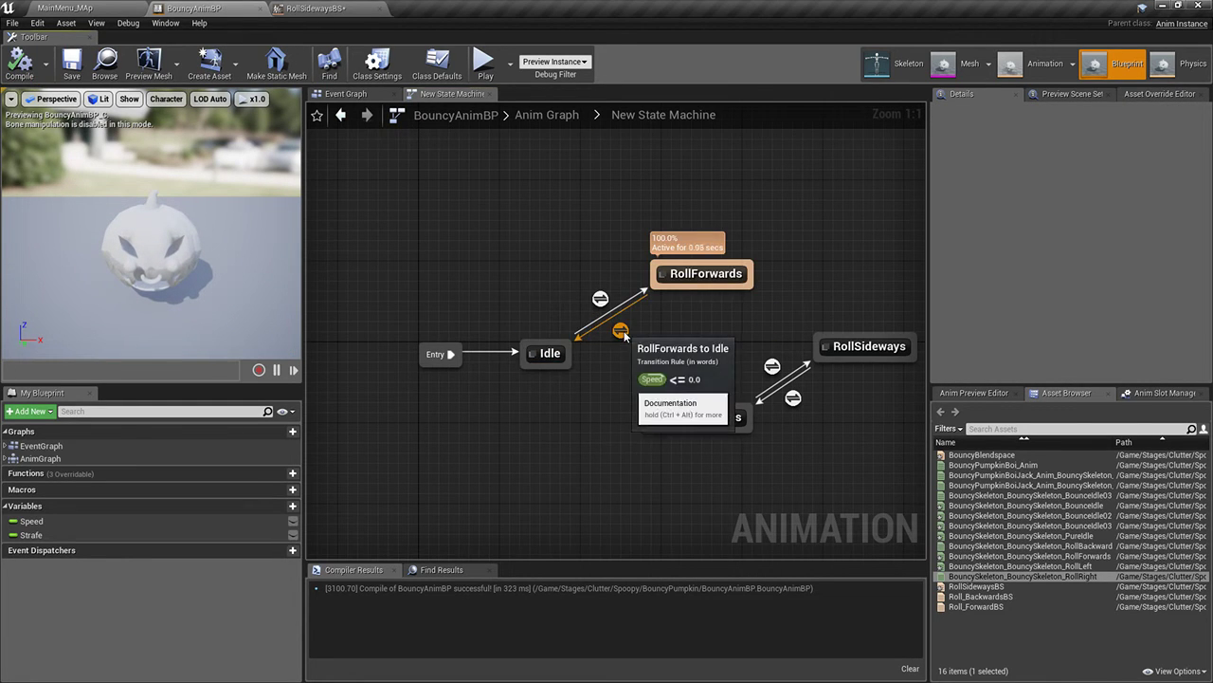
# In the RollForwards to Idle rule, drive the transition result with Nearly Equal (float) comparing Speed to 0.0, and compile
pyautogui.doubleClick(620, 329)
pyautogui.click(502, 314)
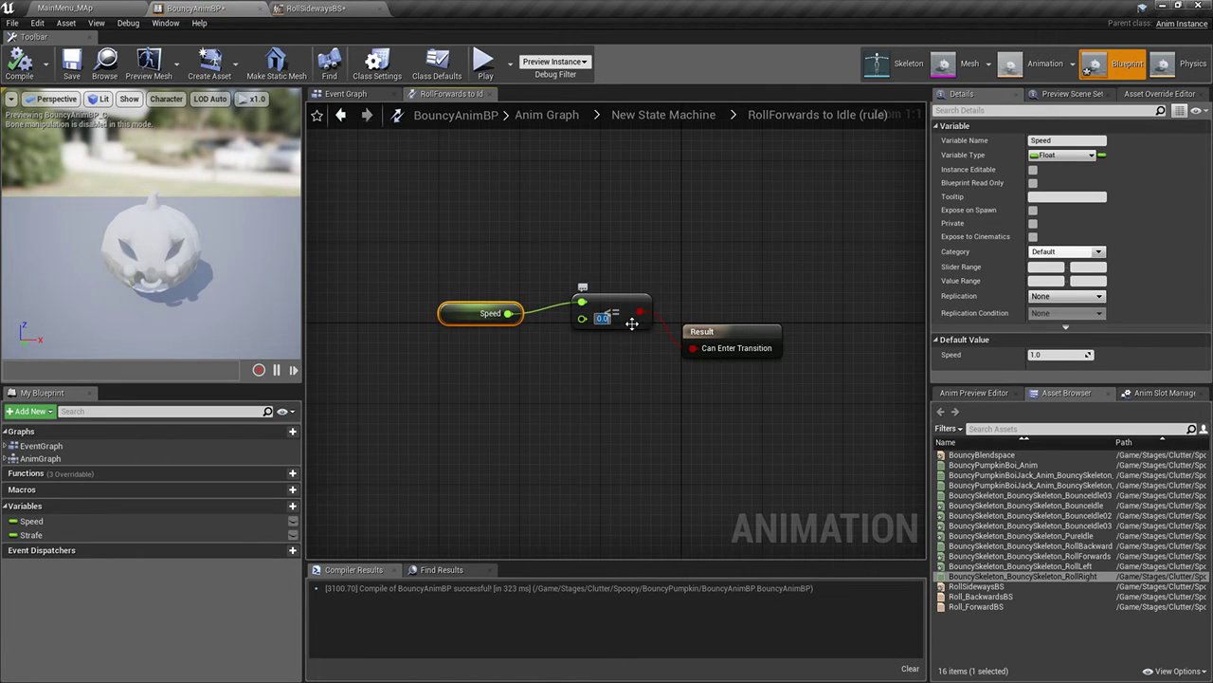
pyautogui.moveTo(609, 318); pyautogui.dragTo(588, 389)
pyautogui.moveTo(508, 313); pyautogui.dragTo(572, 327)
pyautogui.write('nearly')
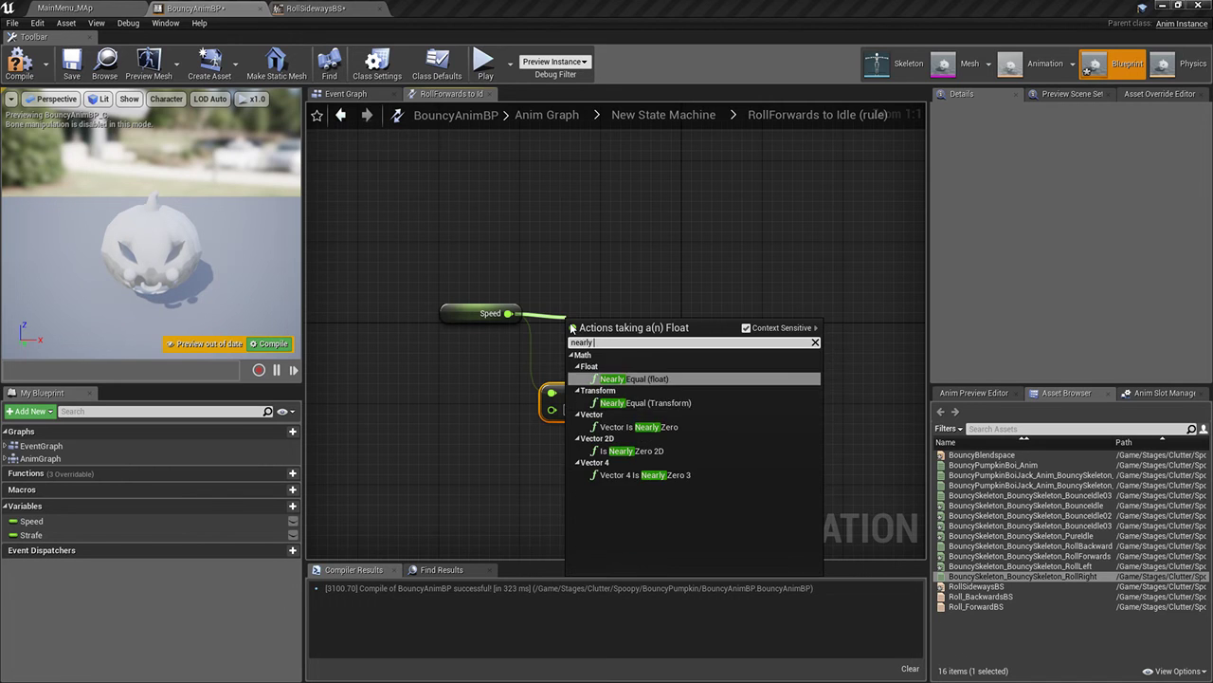
pyautogui.press('Return')
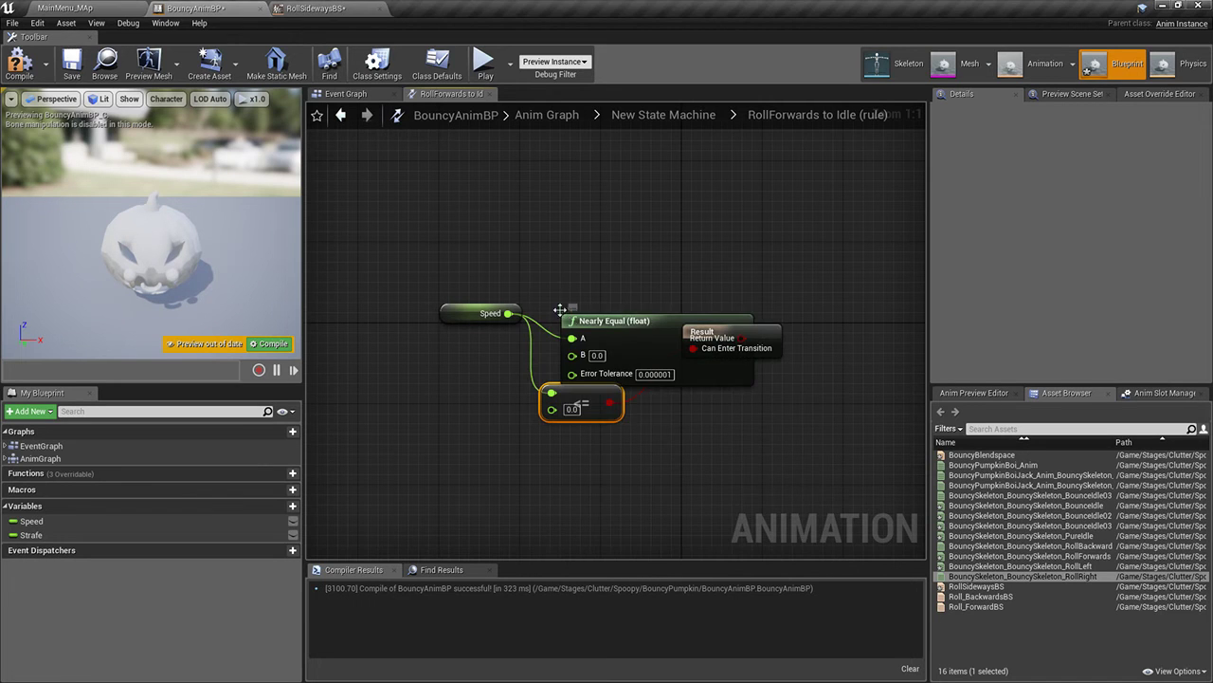
pyautogui.moveTo(651, 334); pyautogui.dragTo(621, 281)
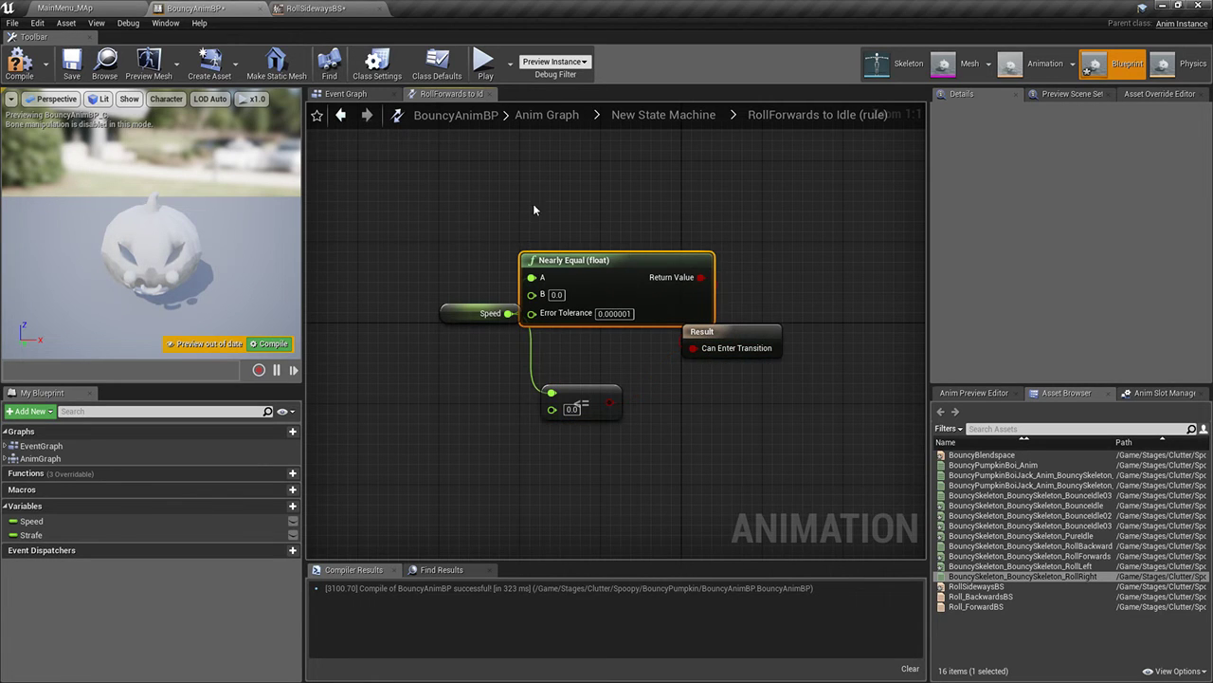
pyautogui.moveTo(534, 260); pyautogui.dragTo(533, 209)
pyautogui.click(34, 82)
# Play the MainMenu_MAp level, roll the bouncy character backwards to test its animation, and stop the session
pyautogui.click(338, 93)
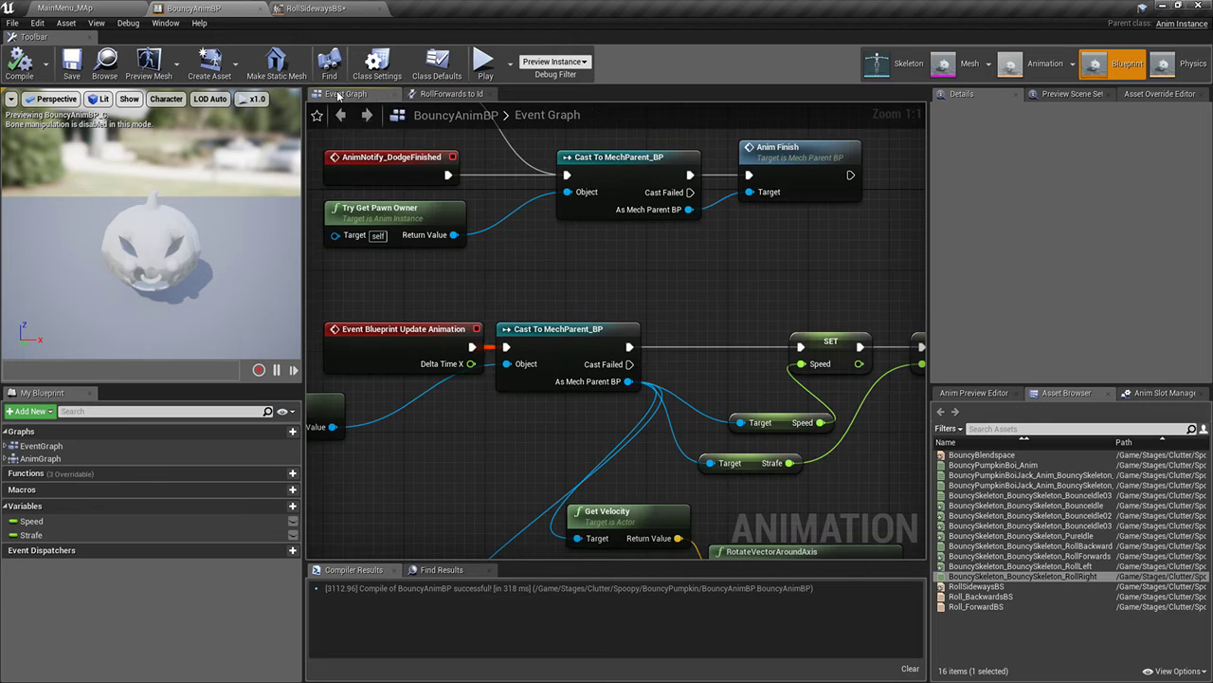
pyautogui.click(114, 8)
pyautogui.click(597, 49)
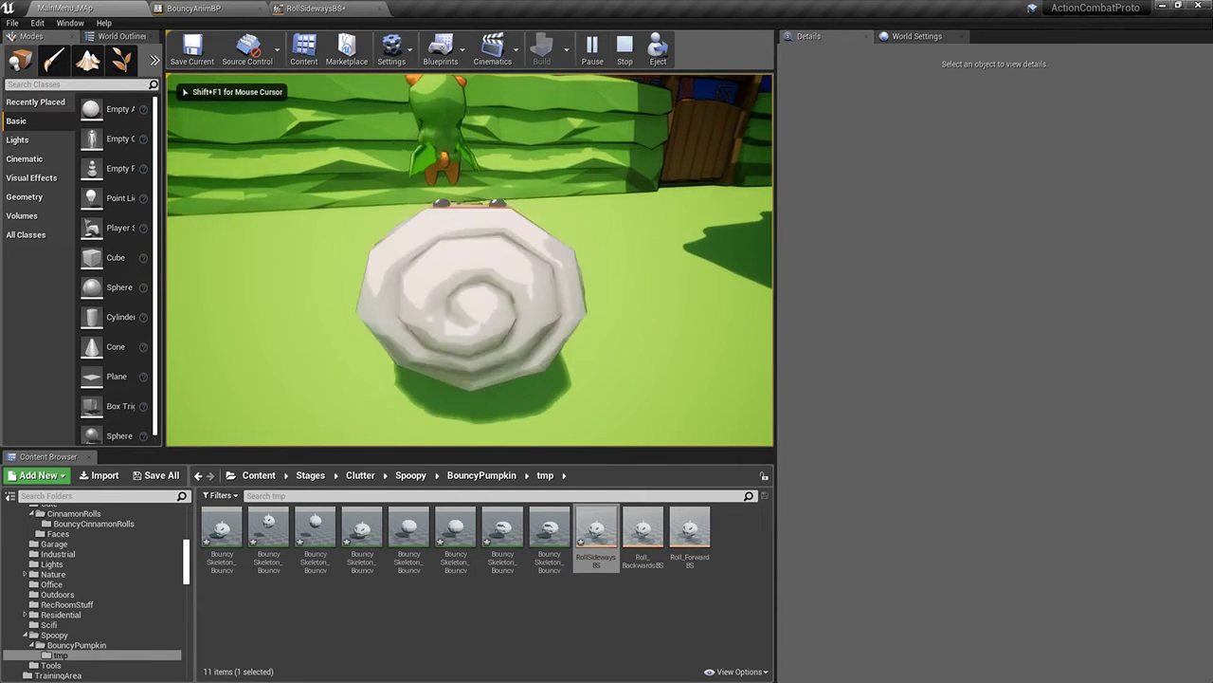
pyautogui.press('s')
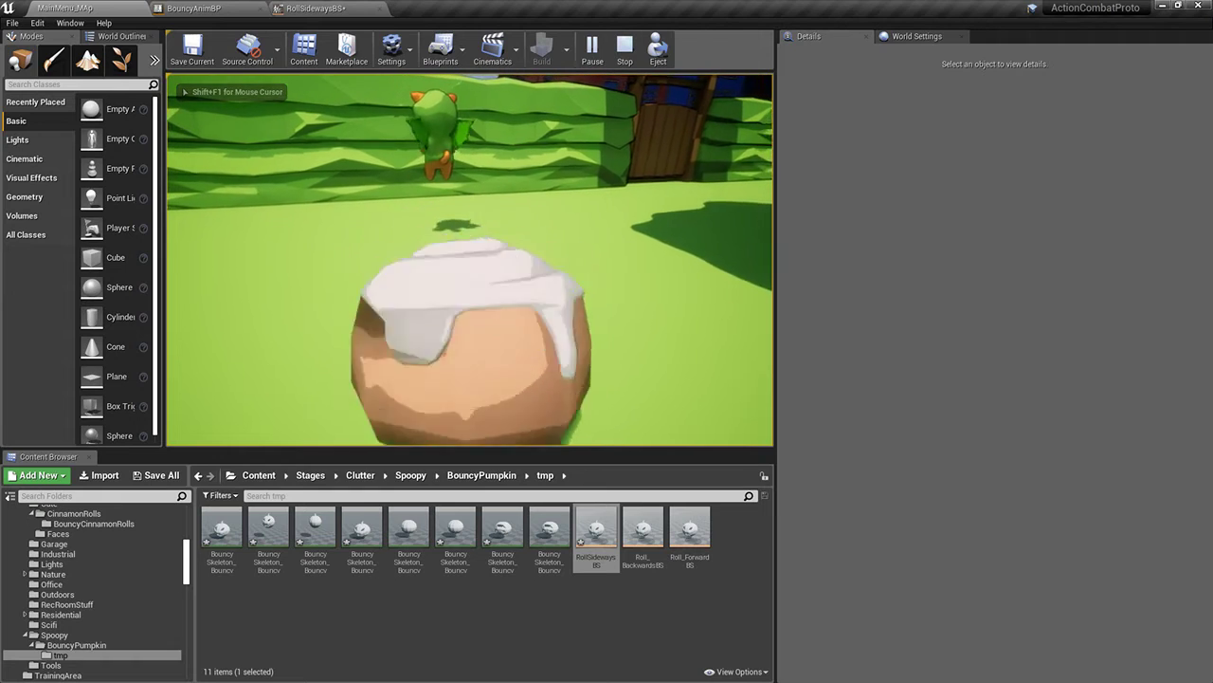
pyautogui.press('s')
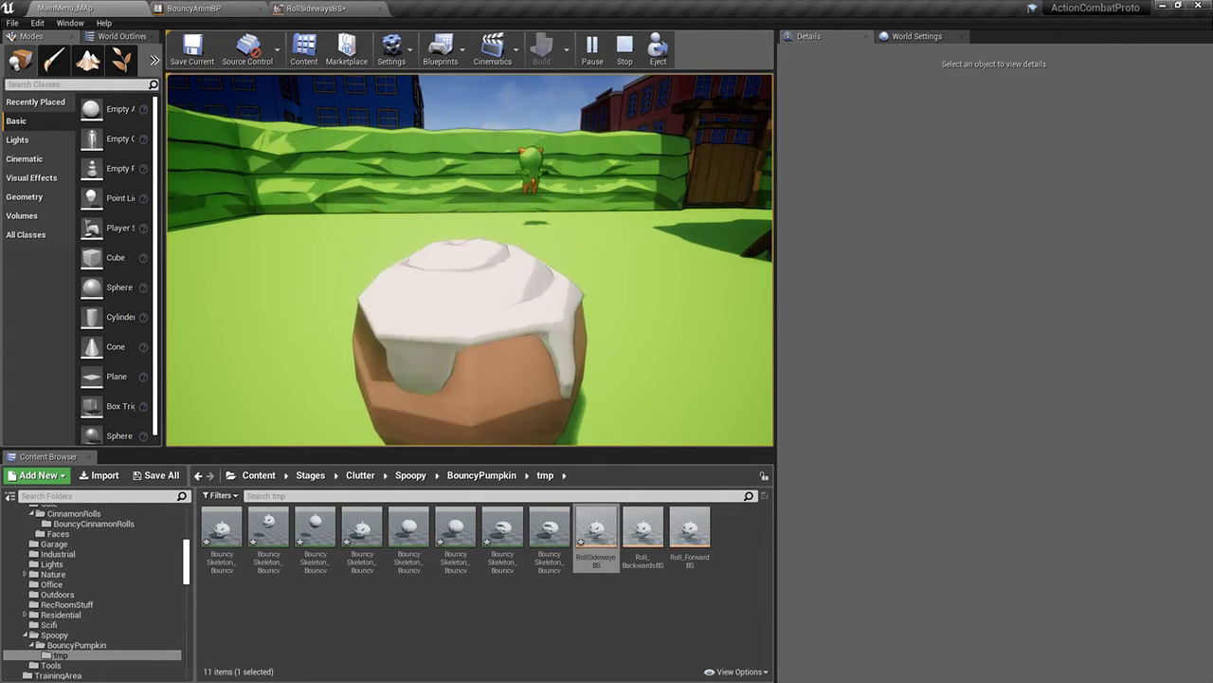
pyautogui.press('Escape')
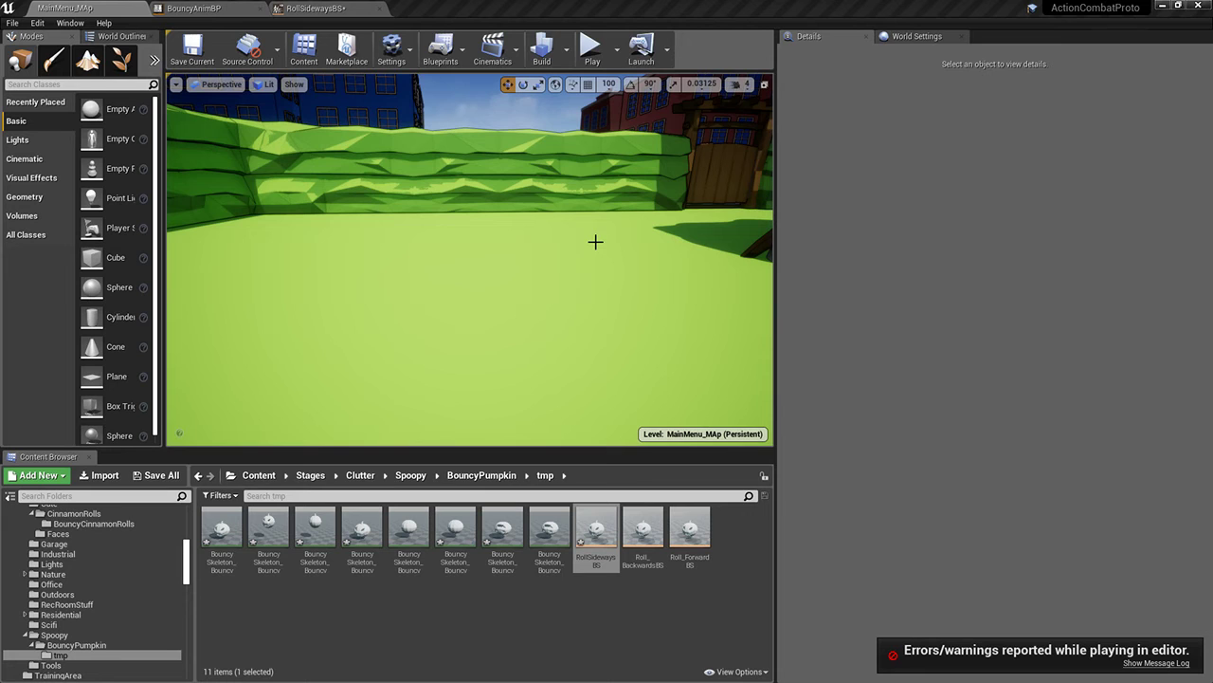
# Return to BouncyAnimBP and delete the unused <= comparison from the RollForwards to Idle rule
pyautogui.click(294, 8)
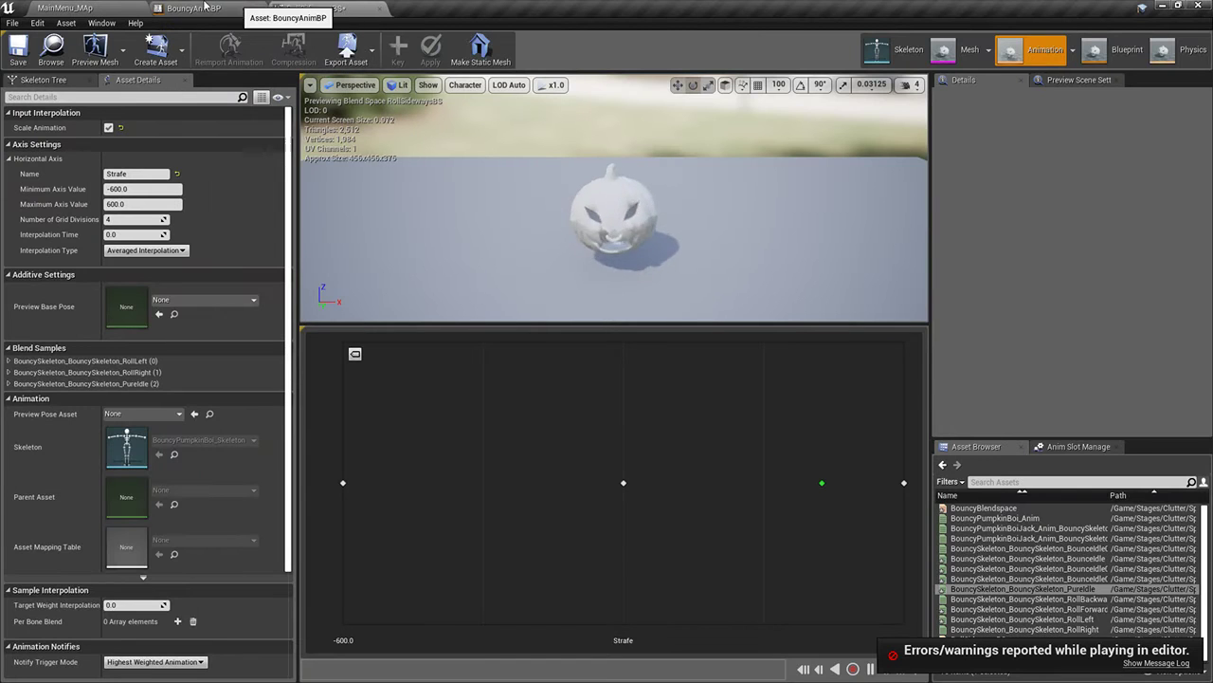
pyautogui.click(194, 8)
pyautogui.click(451, 94)
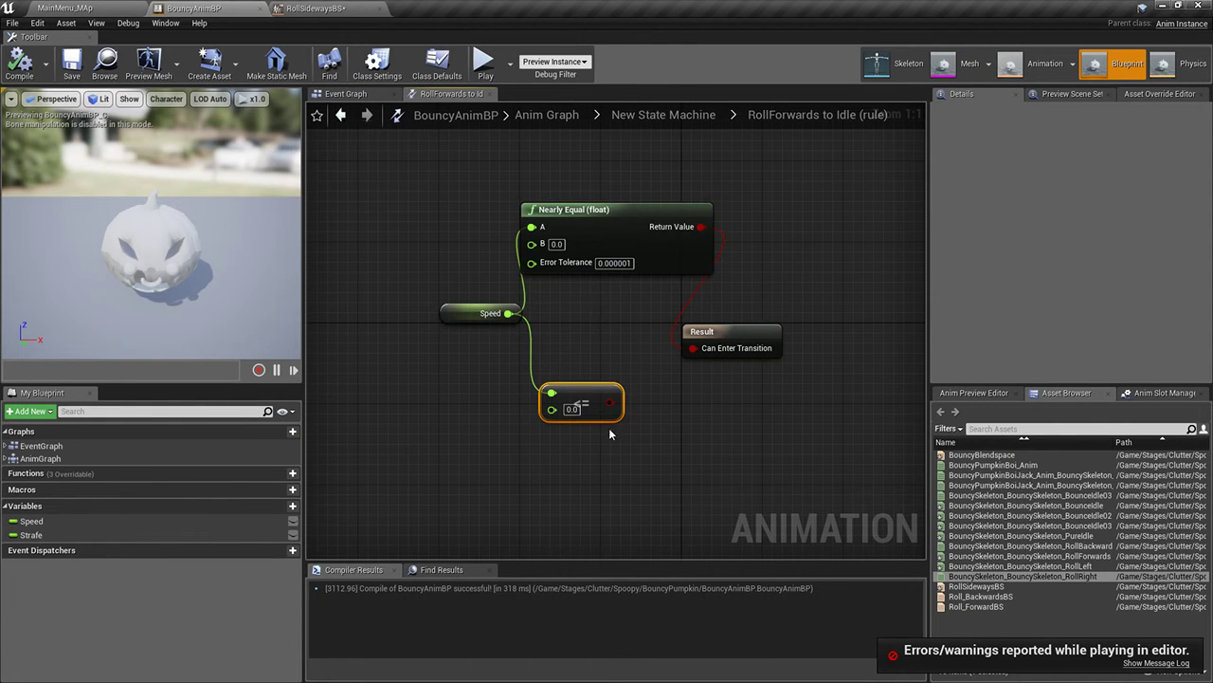
# In the state machine, delete the RollBackwards state and link Idle and RollSideways with transitions in both directions
pyautogui.click(662, 116)
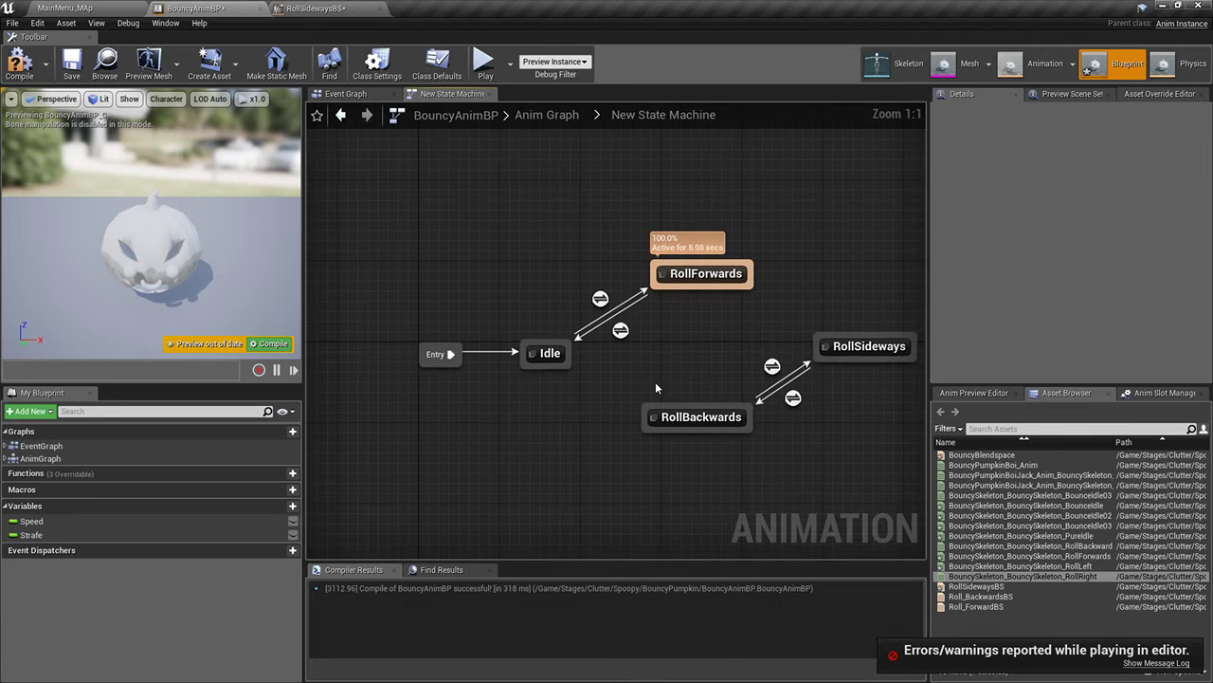
pyautogui.moveTo(675, 344); pyautogui.dragTo(792, 402)
pyautogui.moveTo(690, 441); pyautogui.dragTo(689, 441)
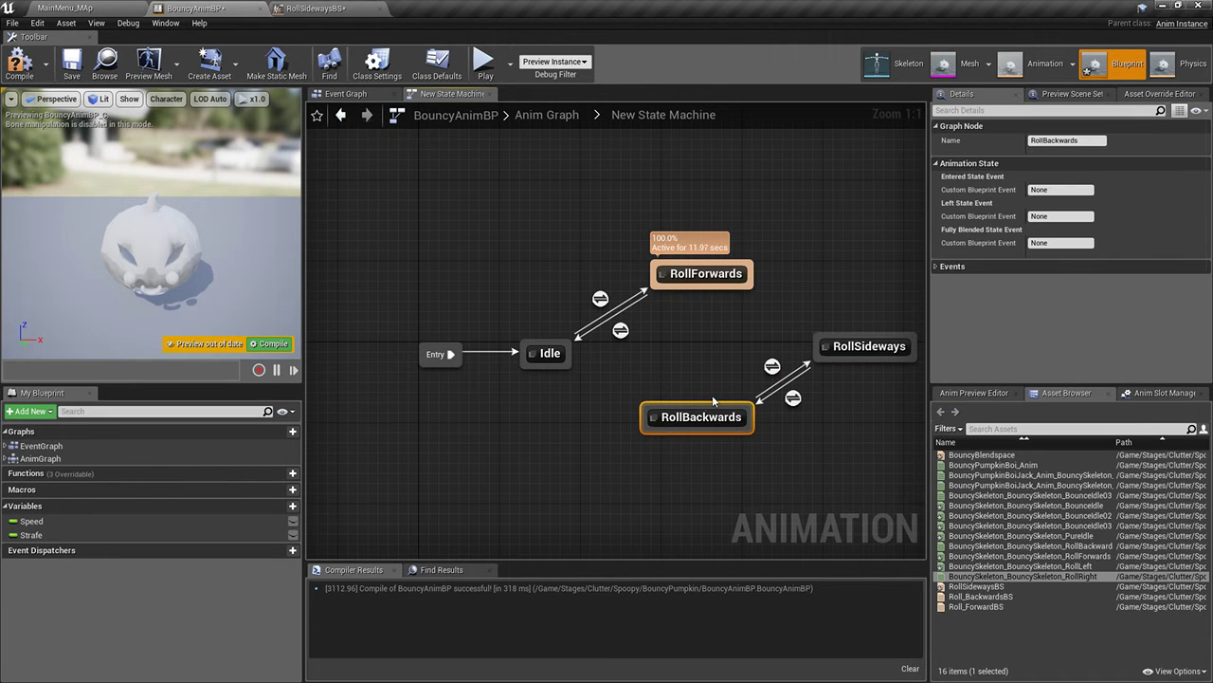
pyautogui.press('Delete')
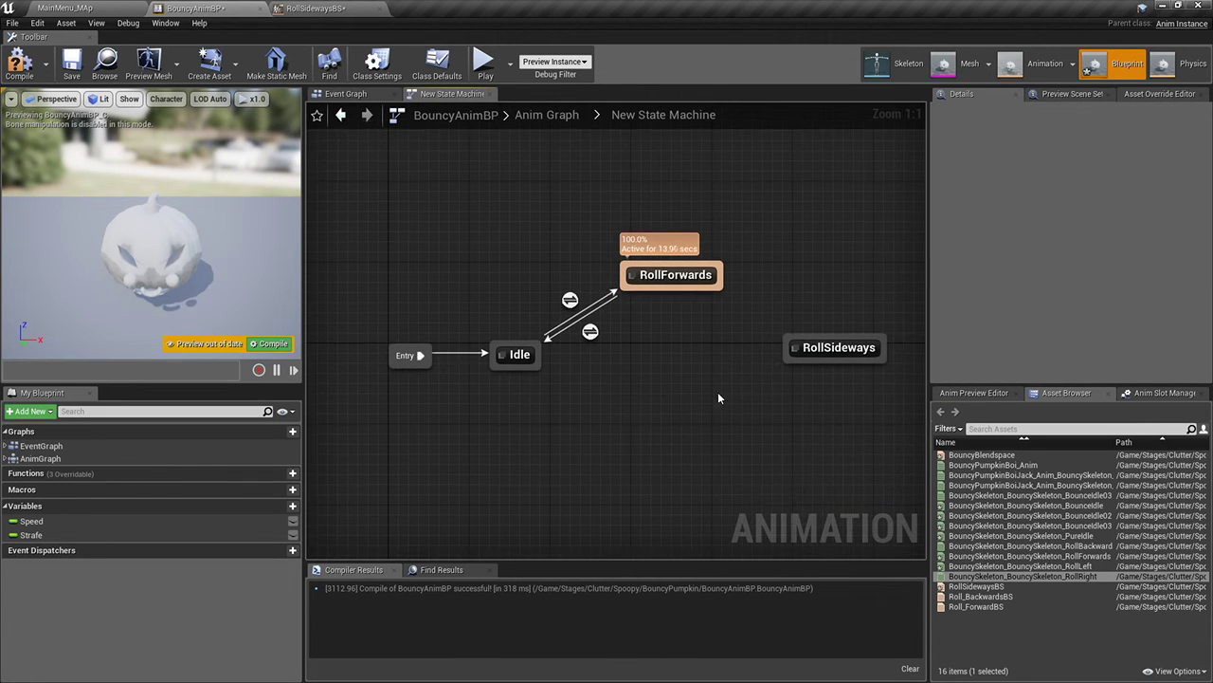
pyautogui.moveTo(538, 361); pyautogui.dragTo(796, 347)
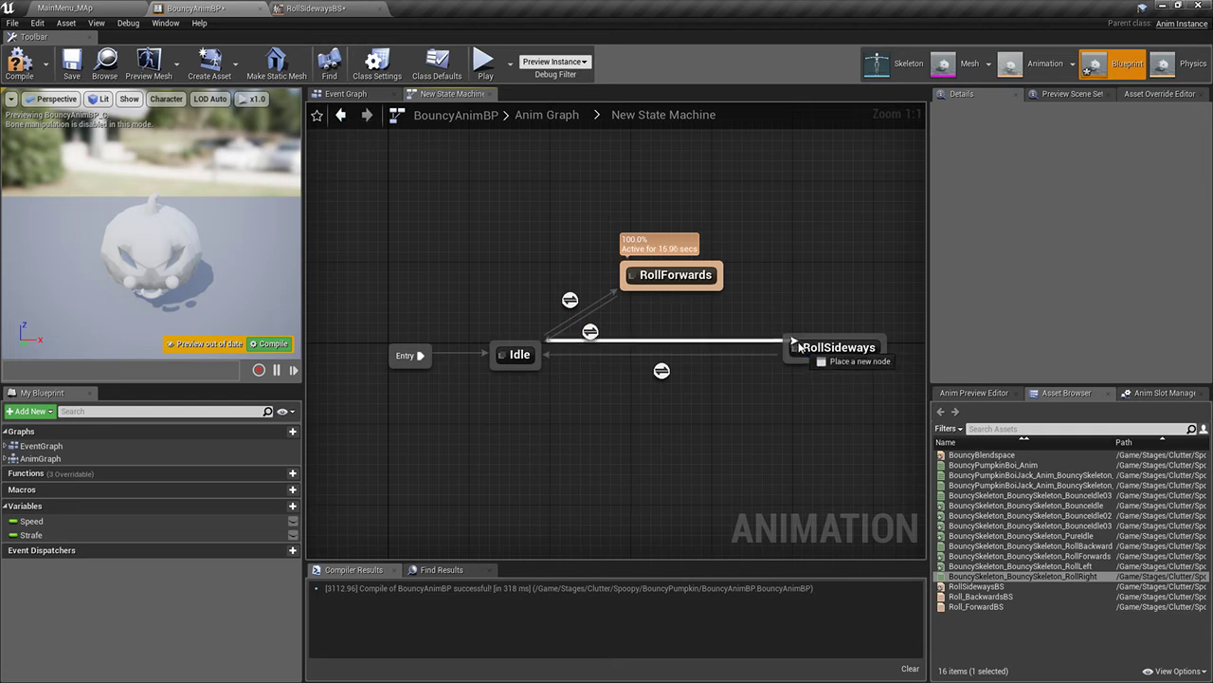
# Open the Idle to RollSideways rule and pull a new connection from its Can Enter Transition input
pyautogui.doubleClick(664, 336)
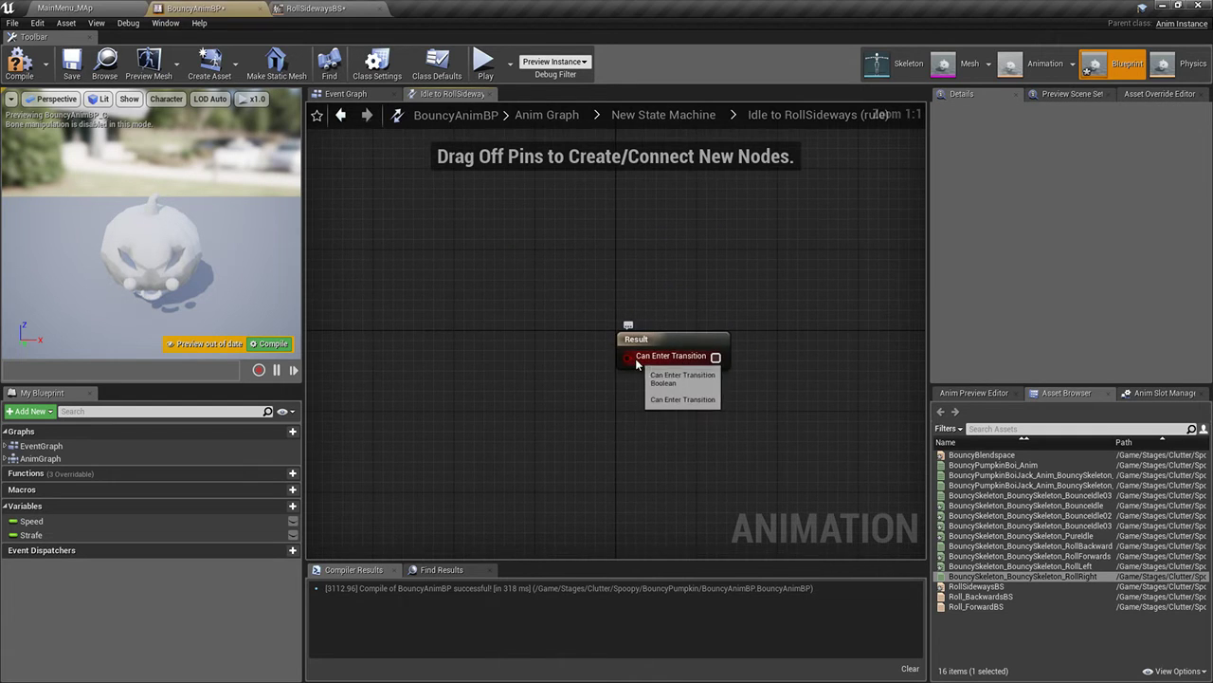
pyautogui.moveTo(466, 367); pyautogui.dragTo(467, 370)
pyautogui.write('strafe')
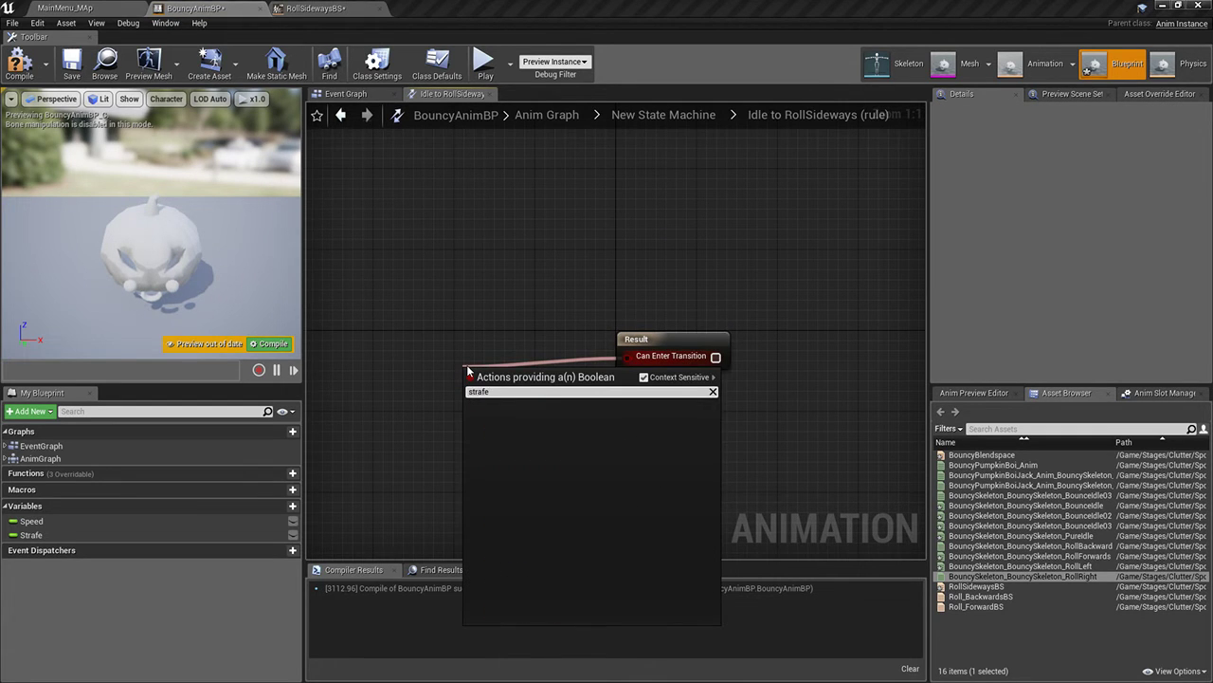
pyautogui.hotkey('ctrl', 'a')
pyautogui.press('BackSpace')
pyautogui.write('strafe')
pyautogui.hotkey('ctrl', 'a')
pyautogui.press('BackSpace')
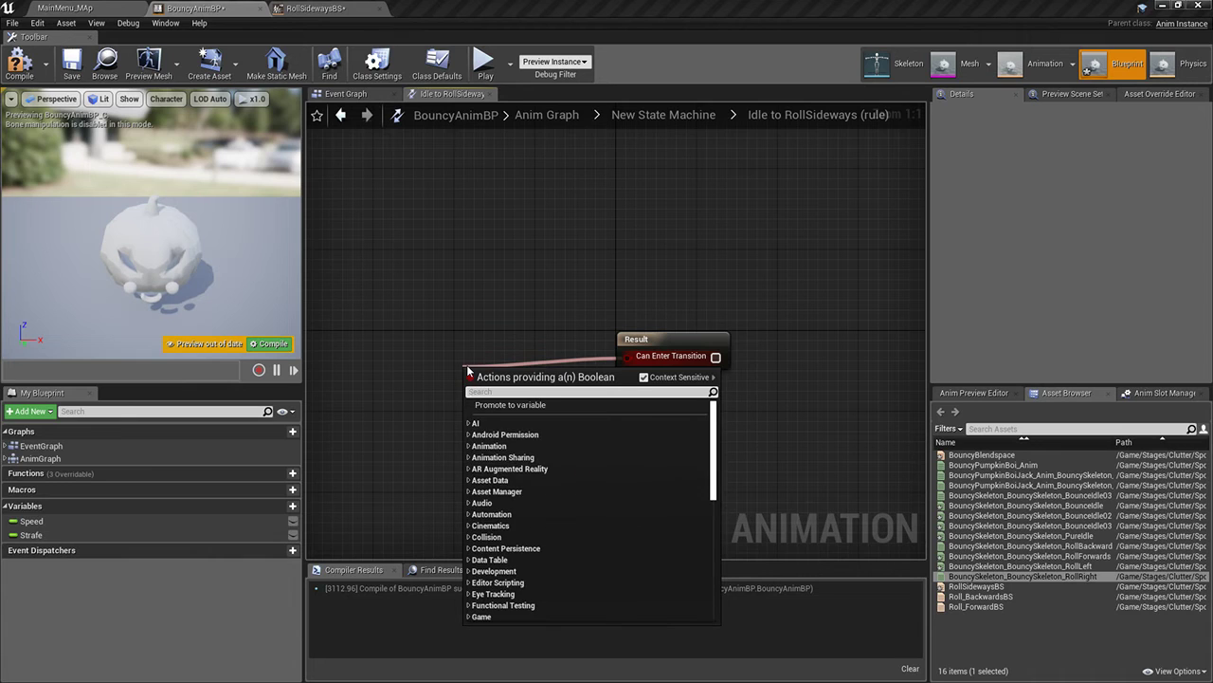
pyautogui.write('strafe')
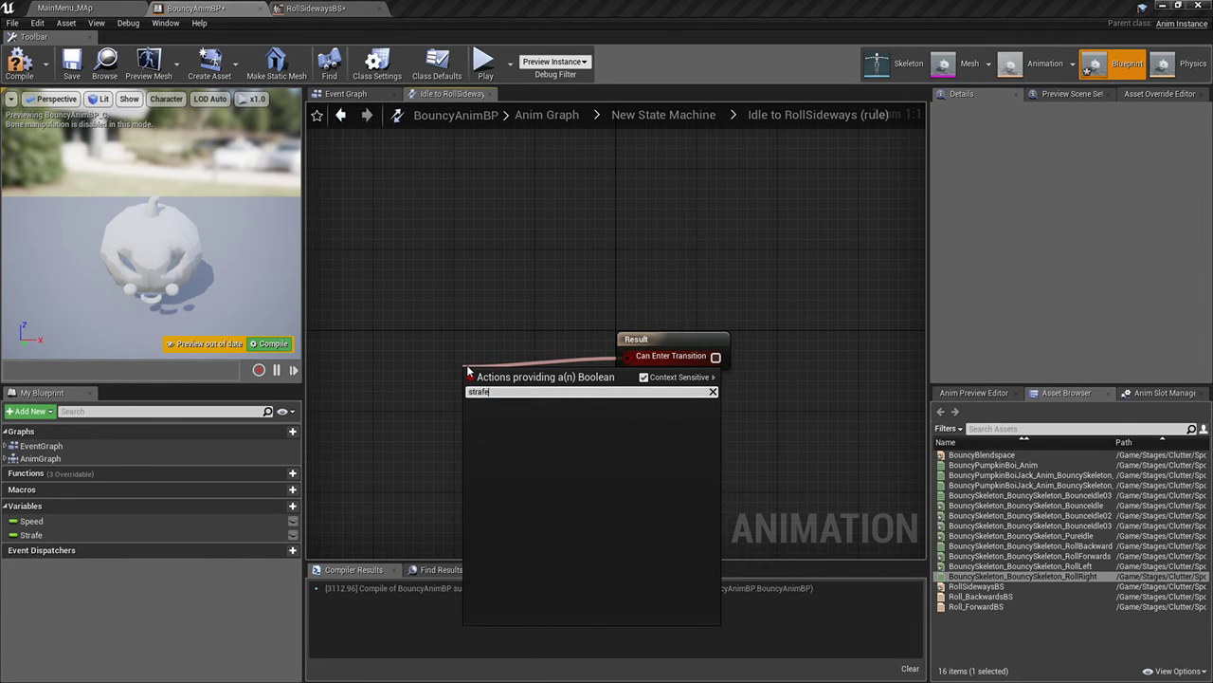
pyautogui.hotkey('ctrl', 'a')
pyautogui.press('BackSpace')
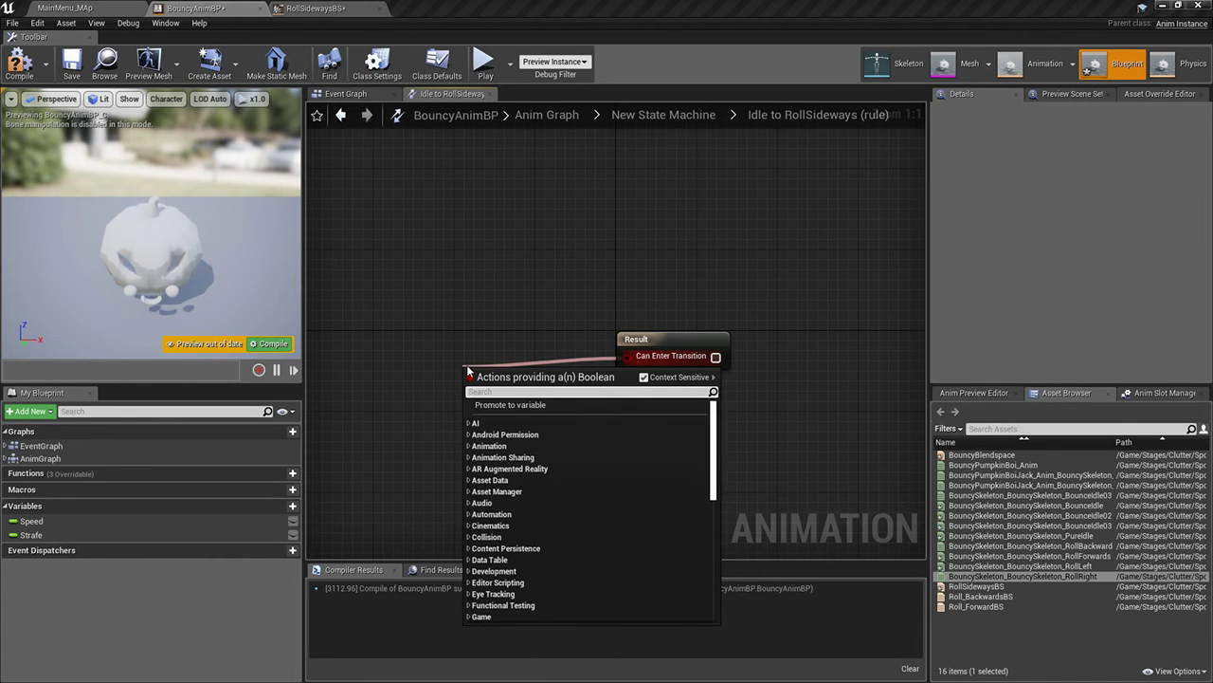
# Add a Nearly Equal (float) node feeding the Idle to RollSideways result and place it well before the result node
pyautogui.write('nearly equal')
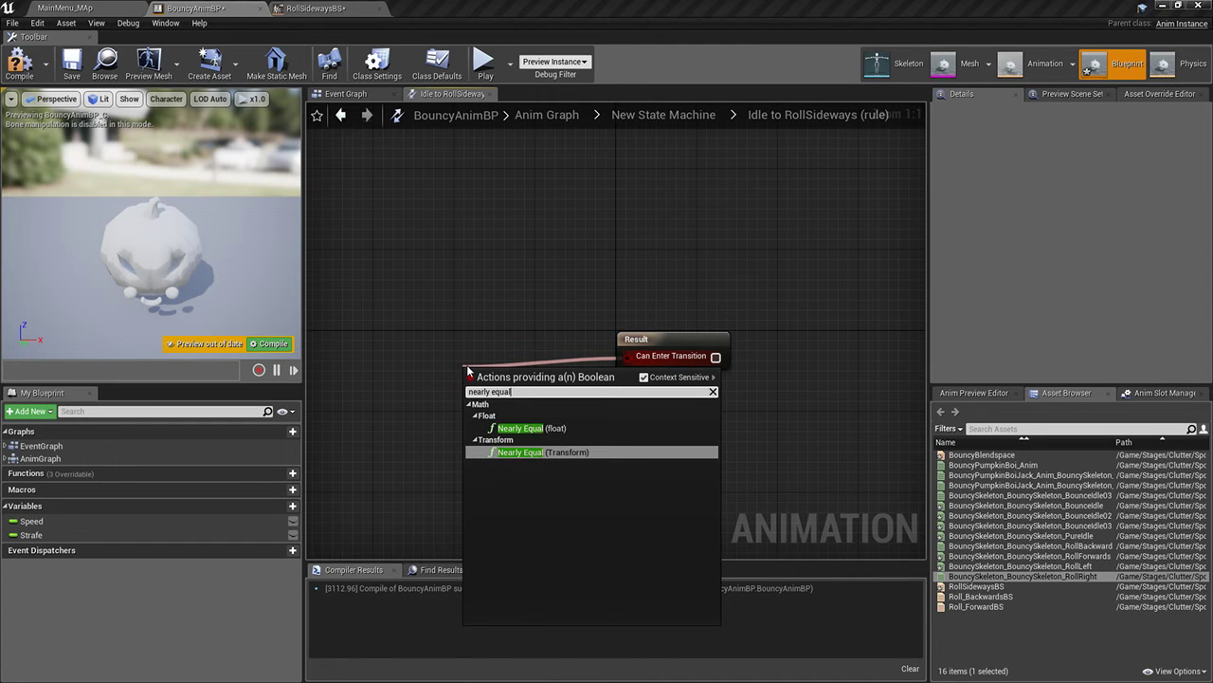
pyautogui.press('Return')
pyautogui.moveTo(530, 407); pyautogui.dragTo(349, 367)
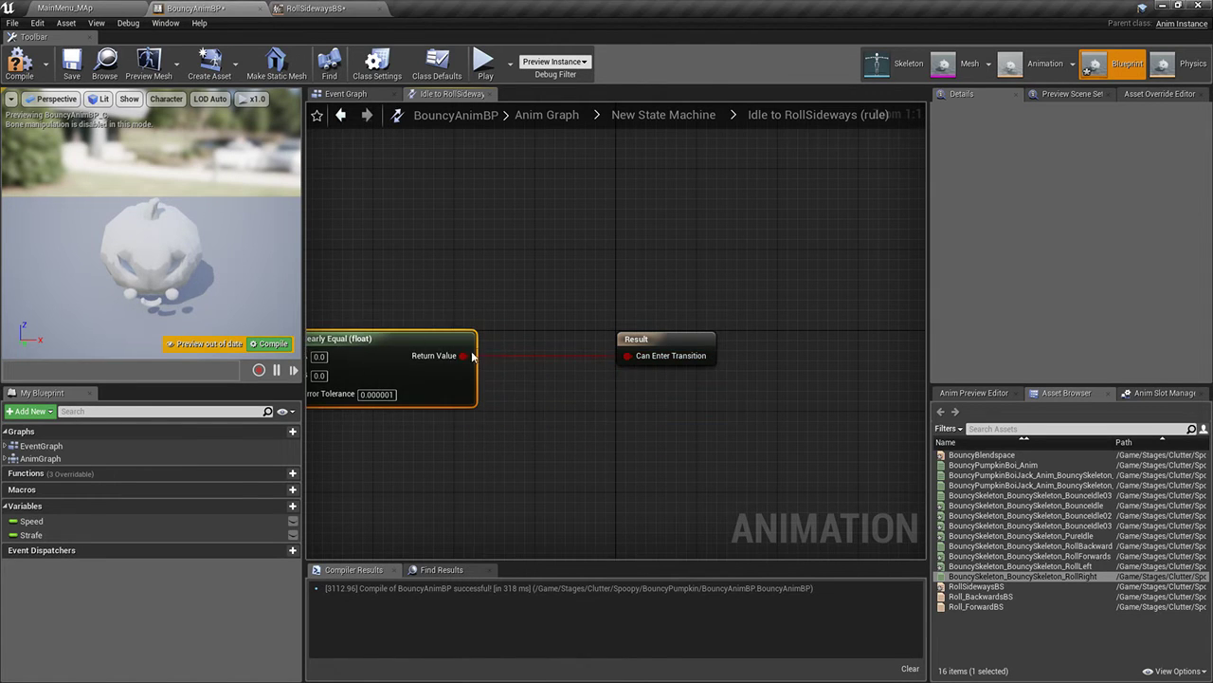
# Insert a NOT Boolean node between Nearly Equal and the Can Enter Transition result
pyautogui.moveTo(505, 363); pyautogui.dragTo(505, 364)
pyautogui.write('not')
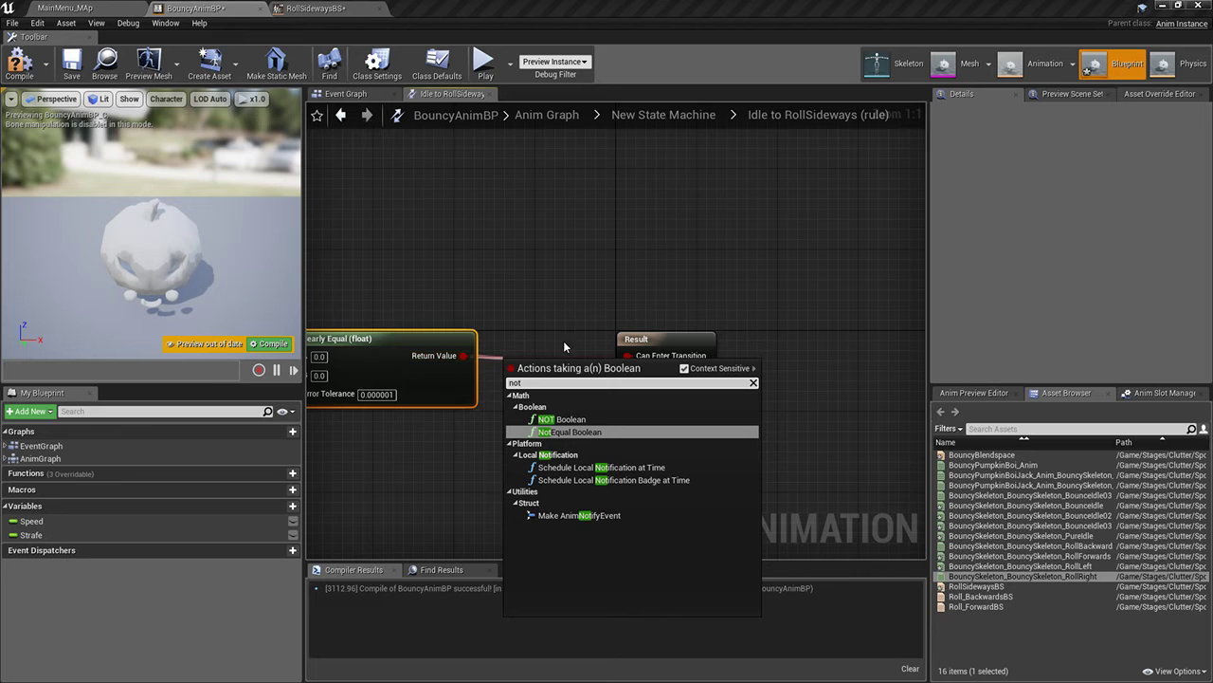
pyautogui.press('Up')
pyautogui.press('Return')
pyautogui.moveTo(509, 368); pyautogui.dragTo(677, 326, button='right')
pyautogui.moveTo(797, 315); pyautogui.dragTo(802, 317)
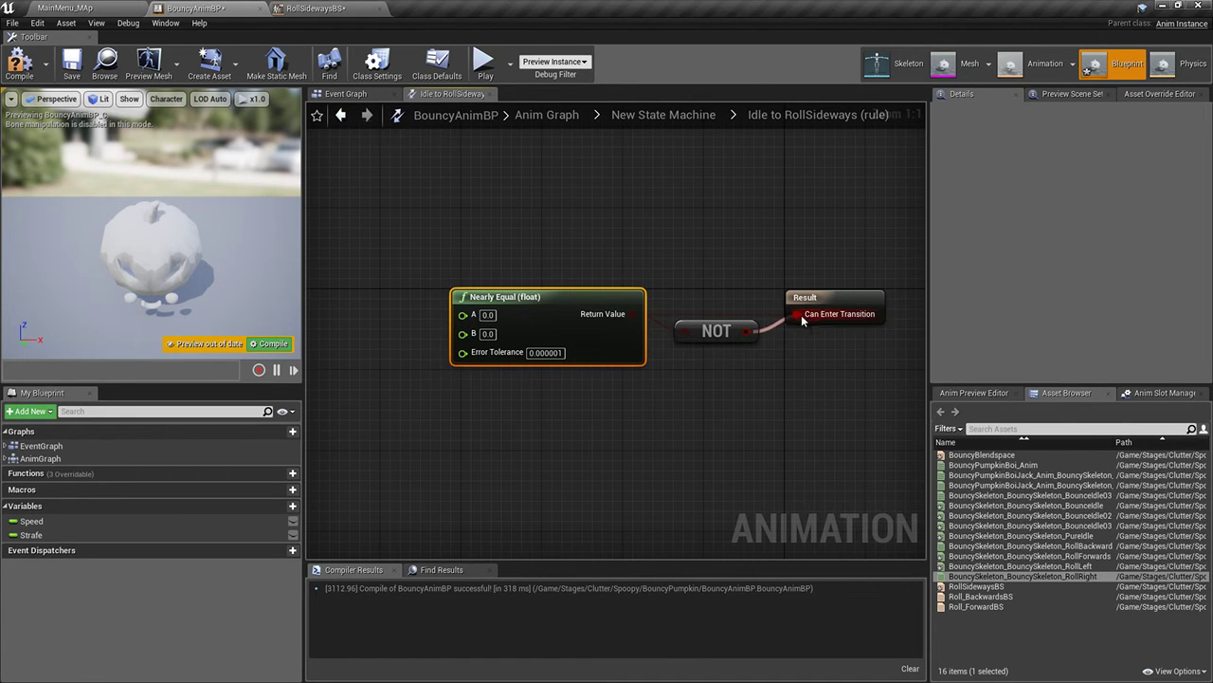
# Connect Strafe to Nearly Equal's A input, set the error tolerance to 50.0, then save and compile
pyautogui.moveTo(80, 521); pyautogui.dragTo(363, 313)
pyautogui.click(398, 317)
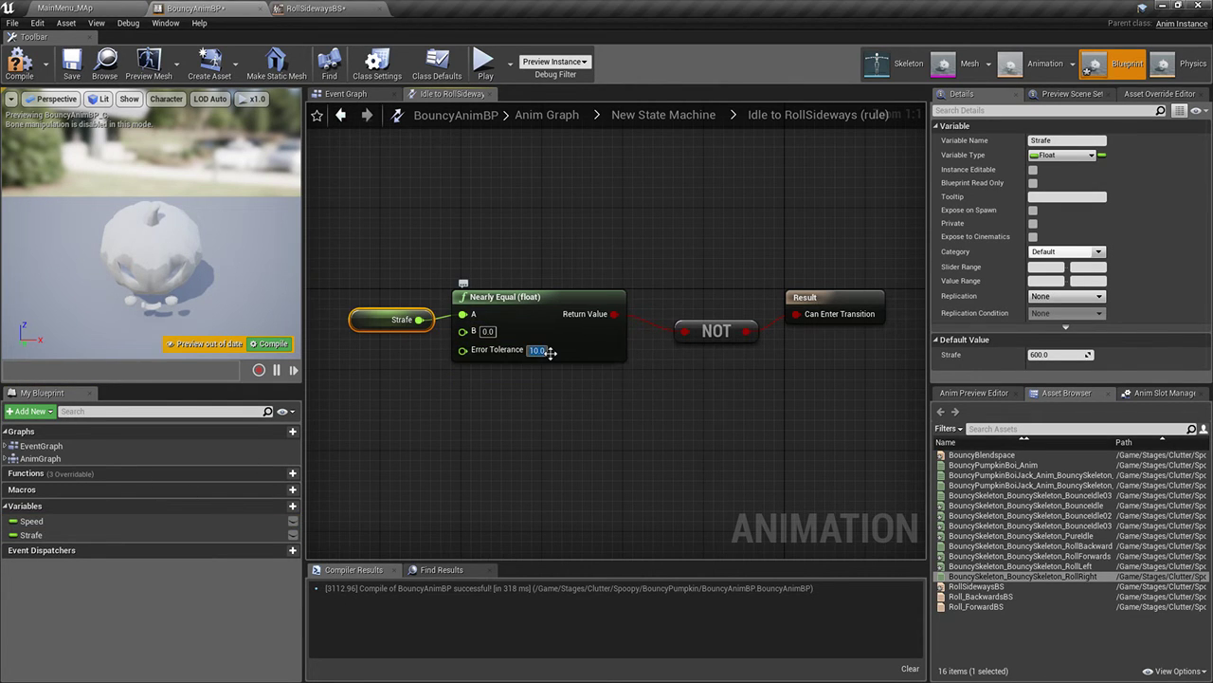
pyautogui.click(72, 63)
pyautogui.click(32, 69)
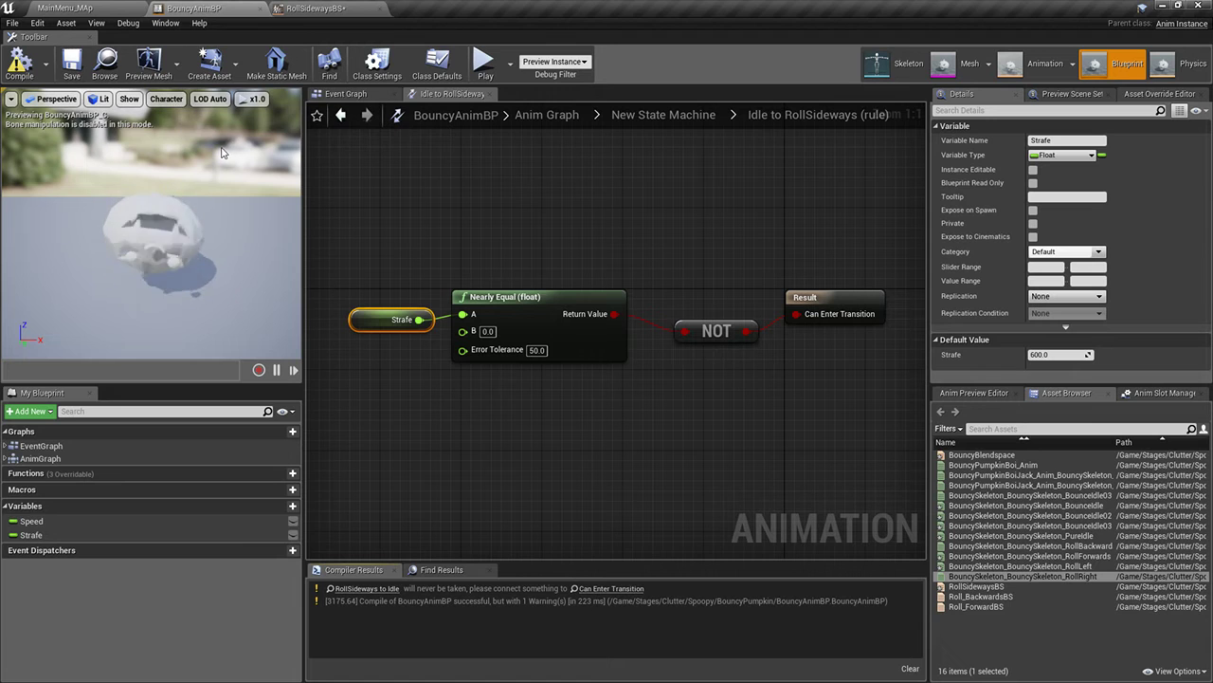
# In the RollSideways to Idle rule, drive the result with Strafe nearly equal to 0.0 at 50.0 error tolerance, and compile
pyautogui.click(665, 115)
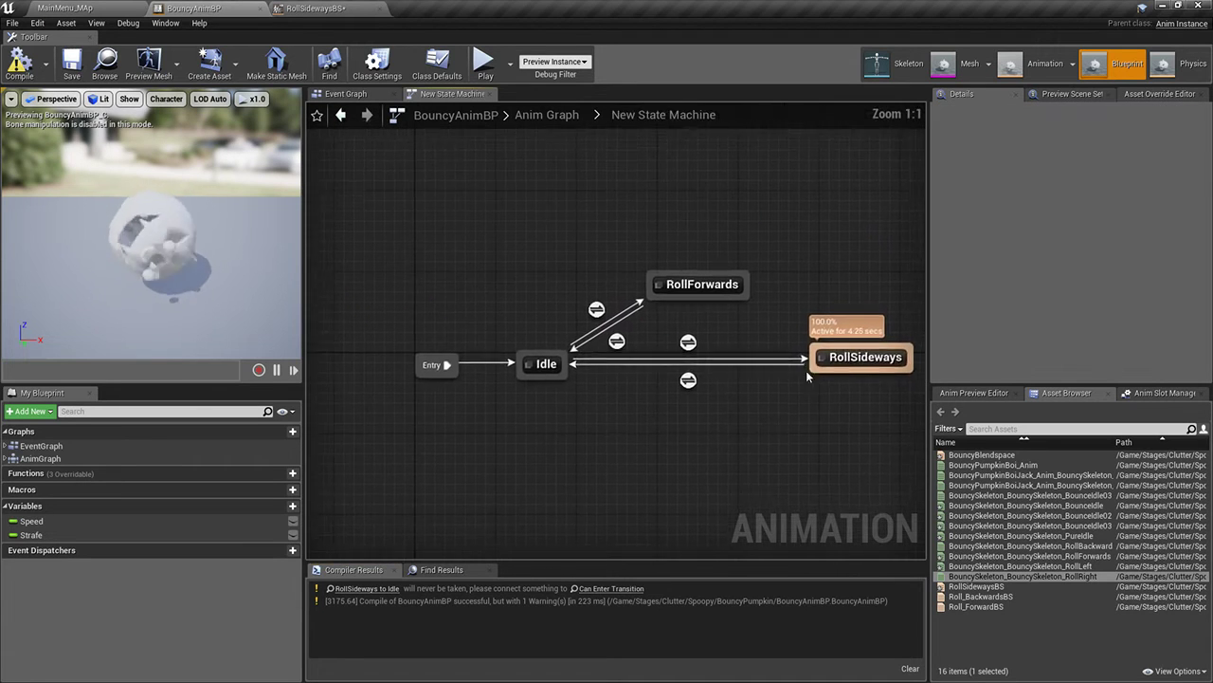
pyautogui.click(692, 390)
pyautogui.doubleClick(692, 389)
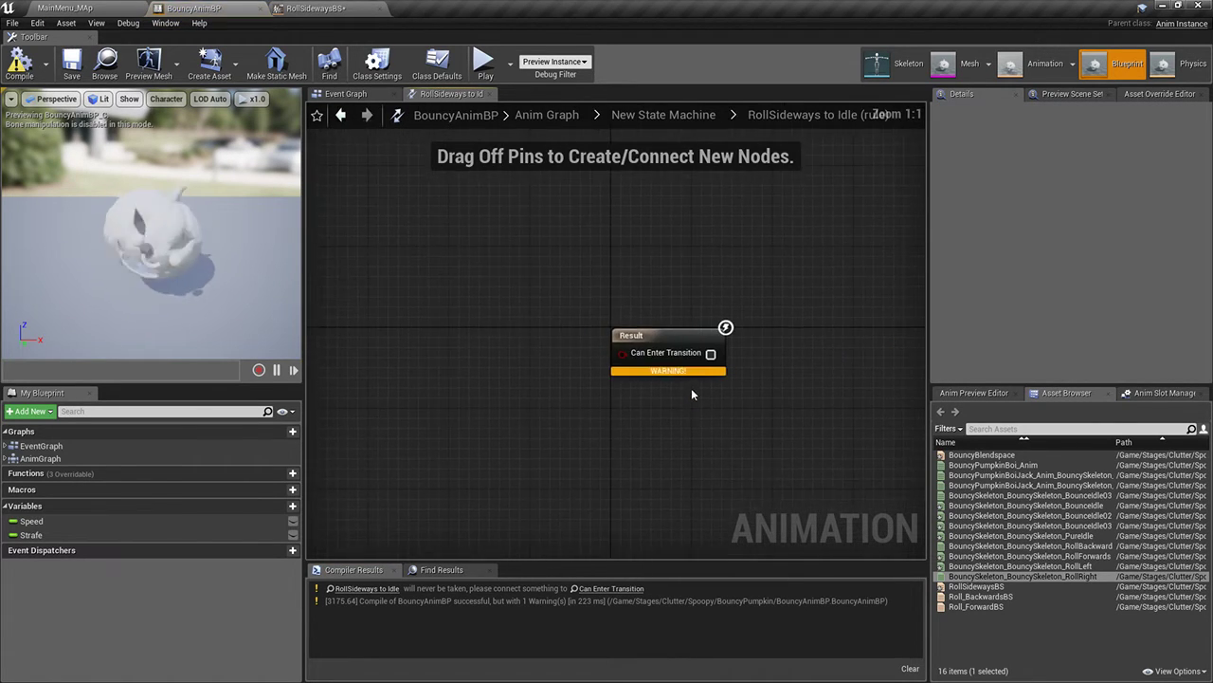
pyautogui.moveTo(31, 535); pyautogui.dragTo(494, 336)
pyautogui.click(377, 349)
pyautogui.write('nearly')
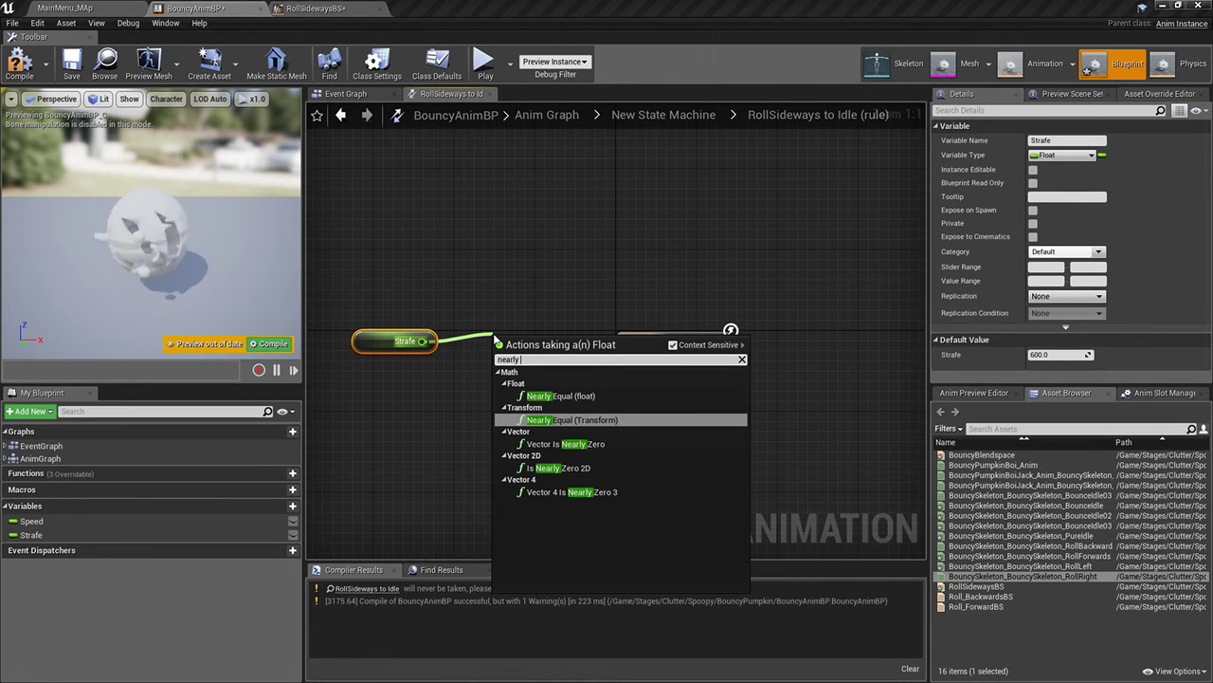
pyautogui.write(' qu')
pyautogui.press('Up')
pyautogui.press('Return')
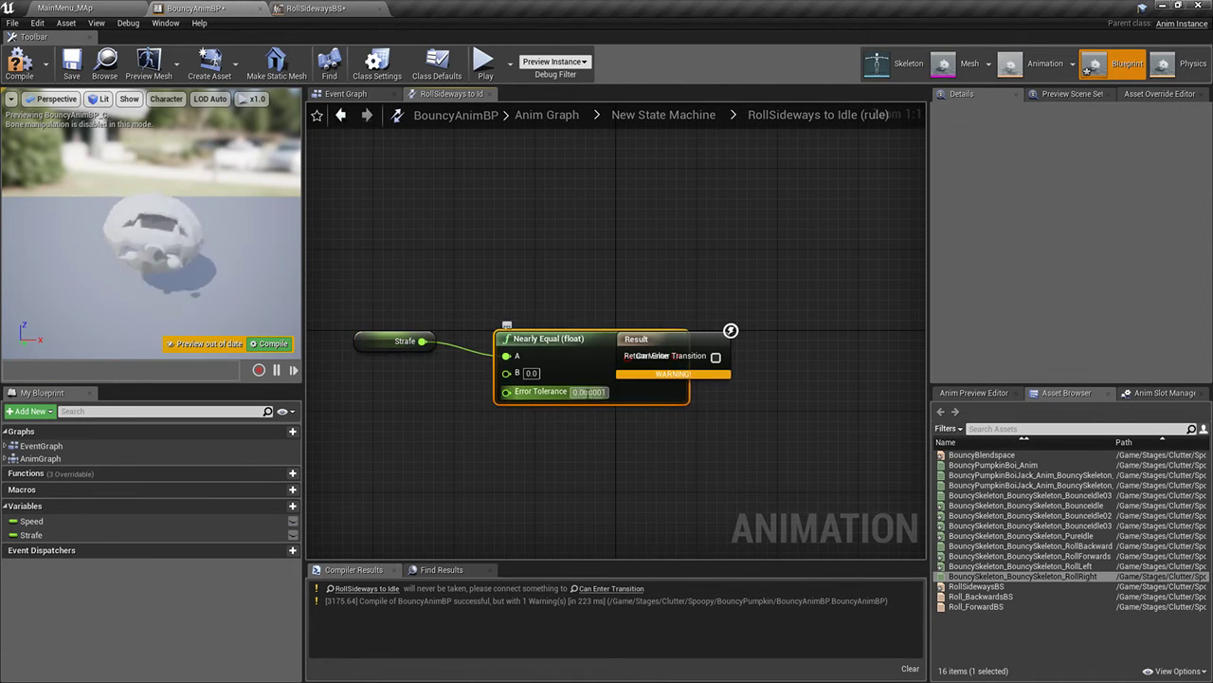
pyautogui.moveTo(606, 395); pyautogui.dragTo(632, 361)
pyautogui.click(21, 66)
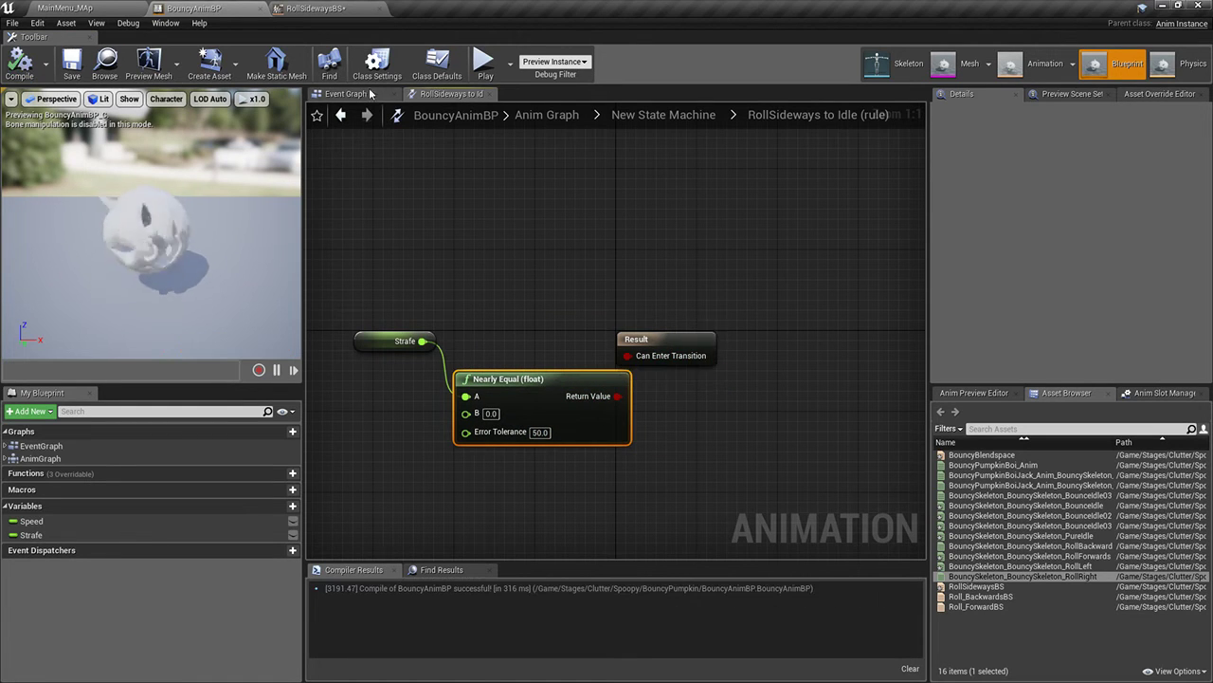
# Reopen the RollForwards to Idle transition rule from the state machine and recompile the blueprint
pyautogui.click(346, 93)
pyautogui.click(453, 95)
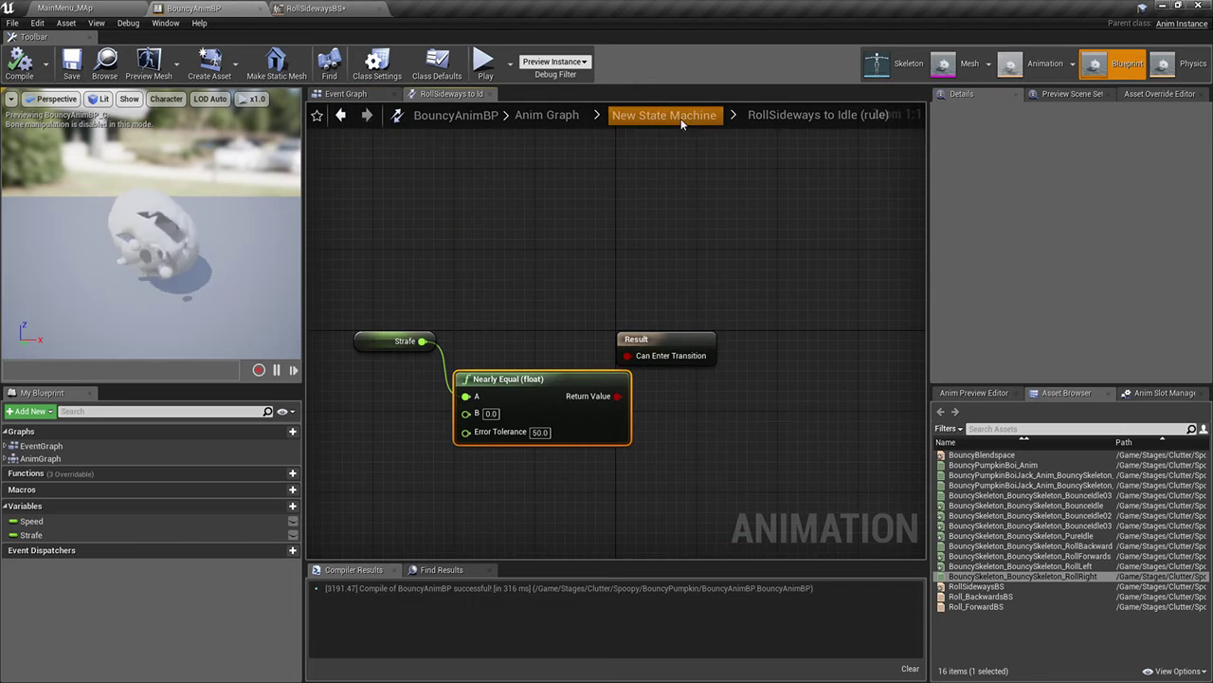
pyautogui.click(666, 115)
pyautogui.doubleClick(511, 326)
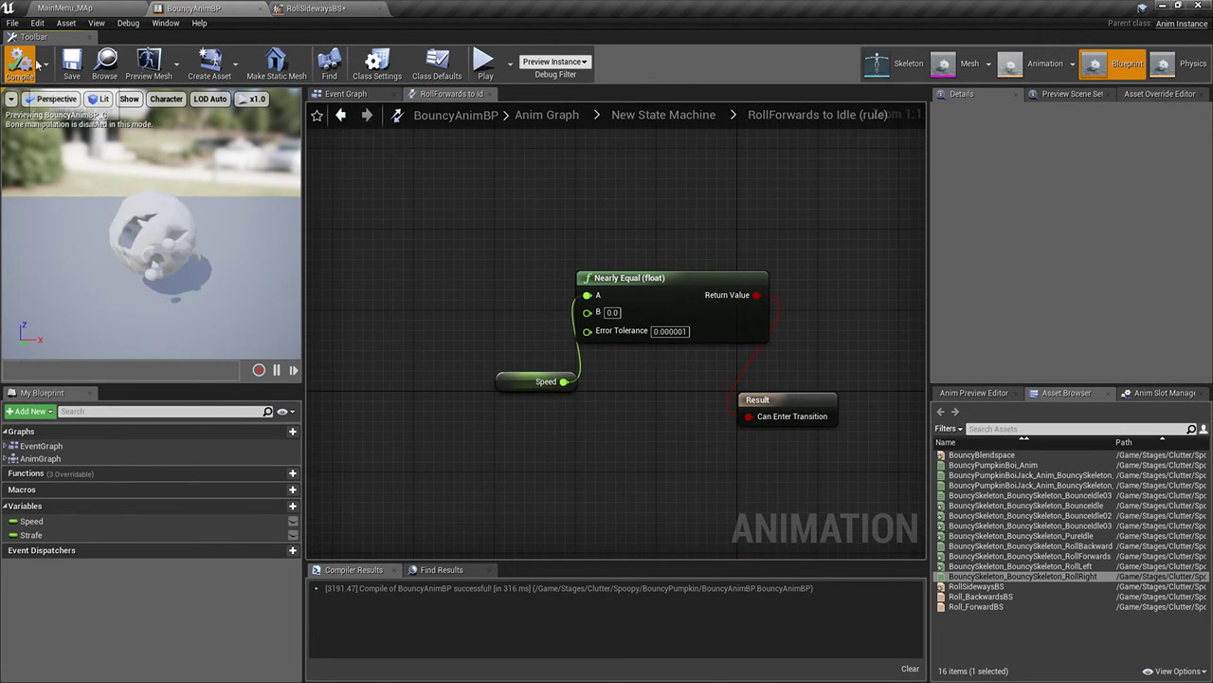
# Play the MainMenu_MAp level to test the revised rolling transitions, stop the session, and return to BouncyAnimBP
pyautogui.click(67, 9)
pyautogui.click(587, 59)
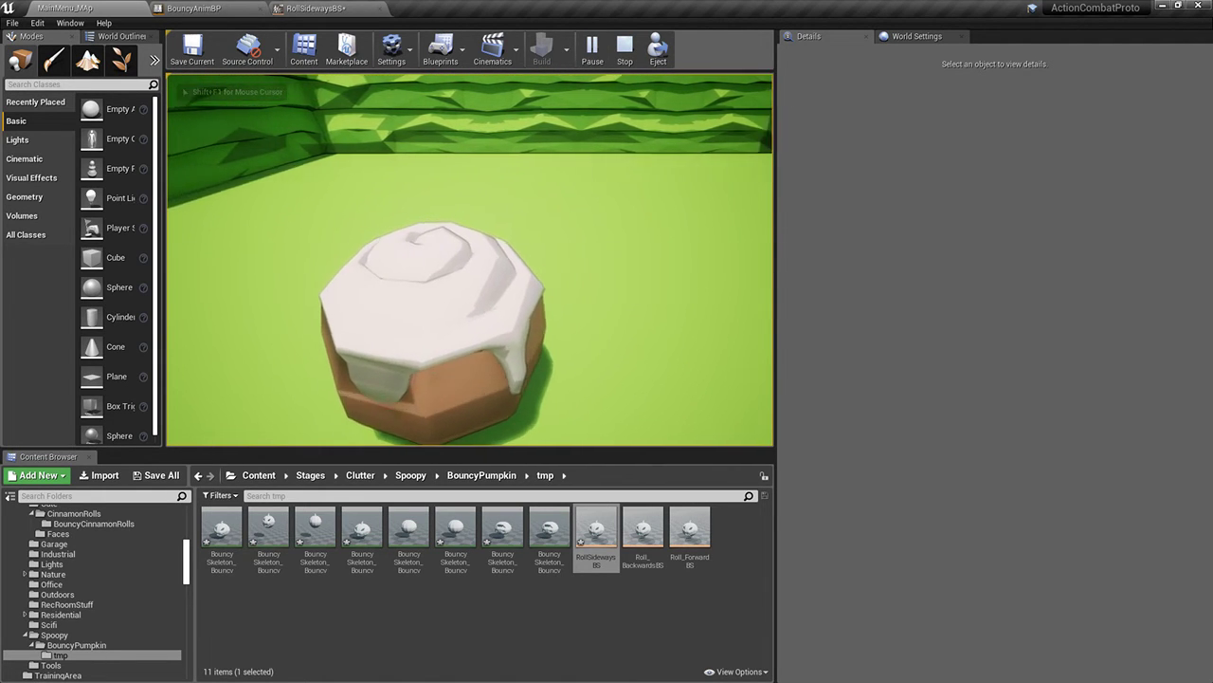
pyautogui.press('Escape')
pyautogui.click(316, 9)
pyautogui.click(194, 8)
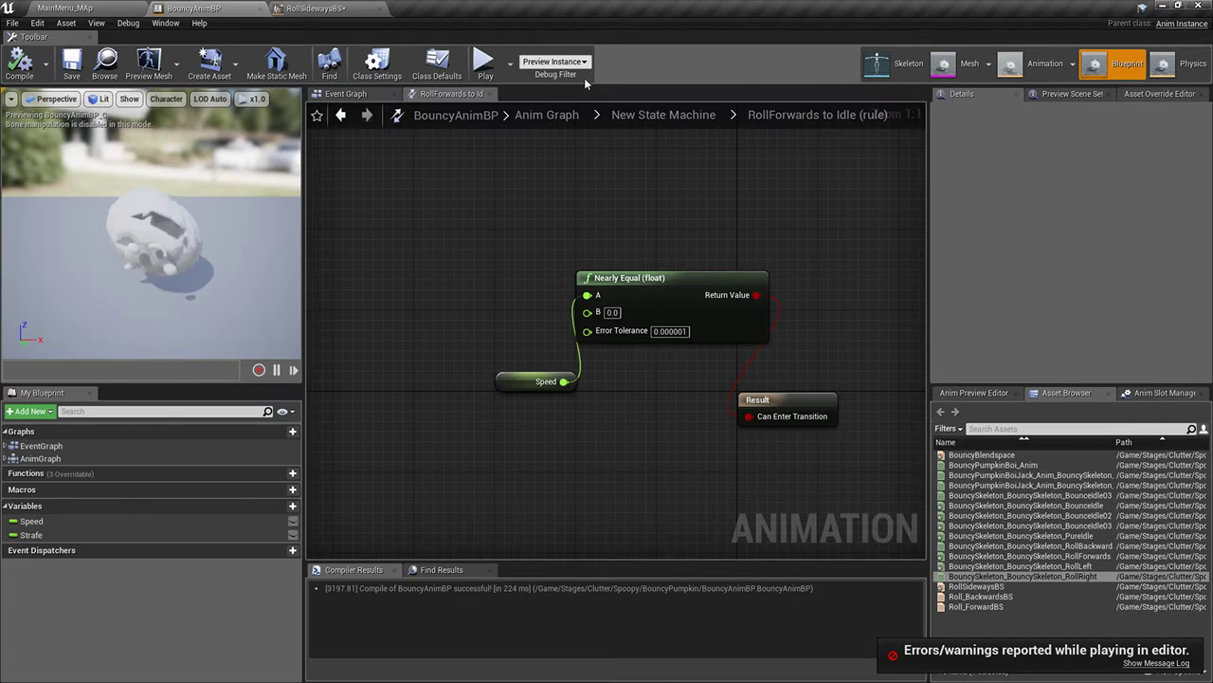
# Open the RollSideways state and inspect the play rate scale, bias and clamp settings of its RollRight animation player
pyautogui.click(664, 115)
pyautogui.doubleClick(767, 338)
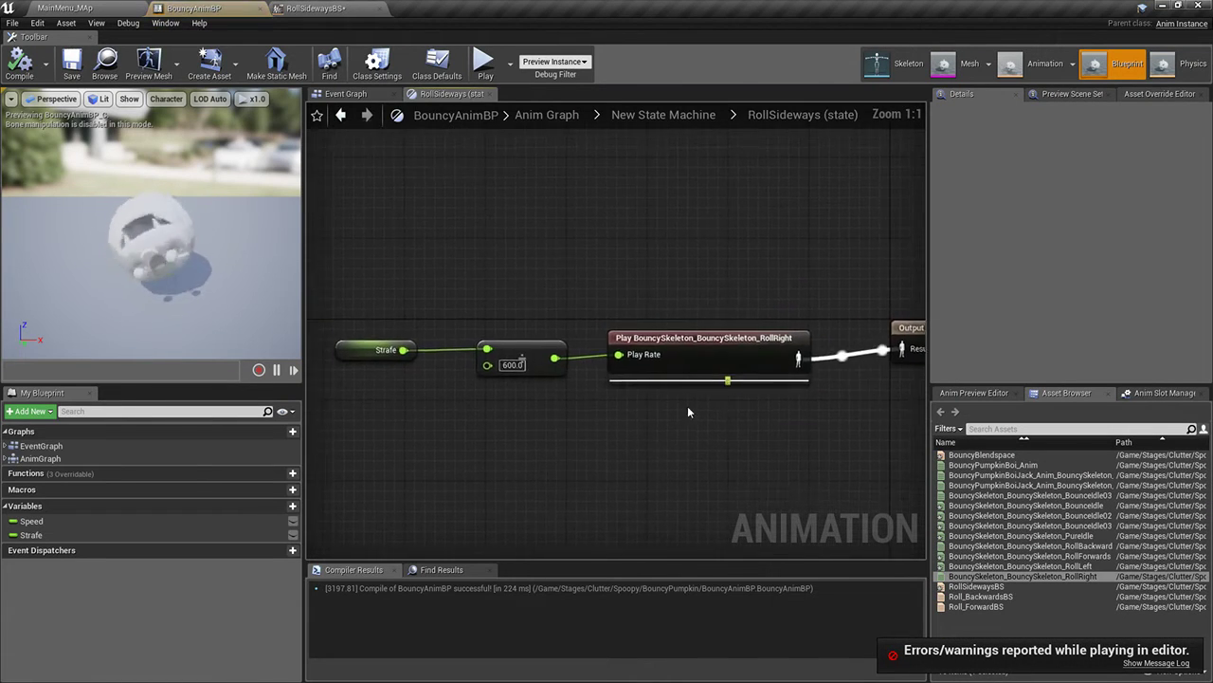
pyautogui.click(644, 375)
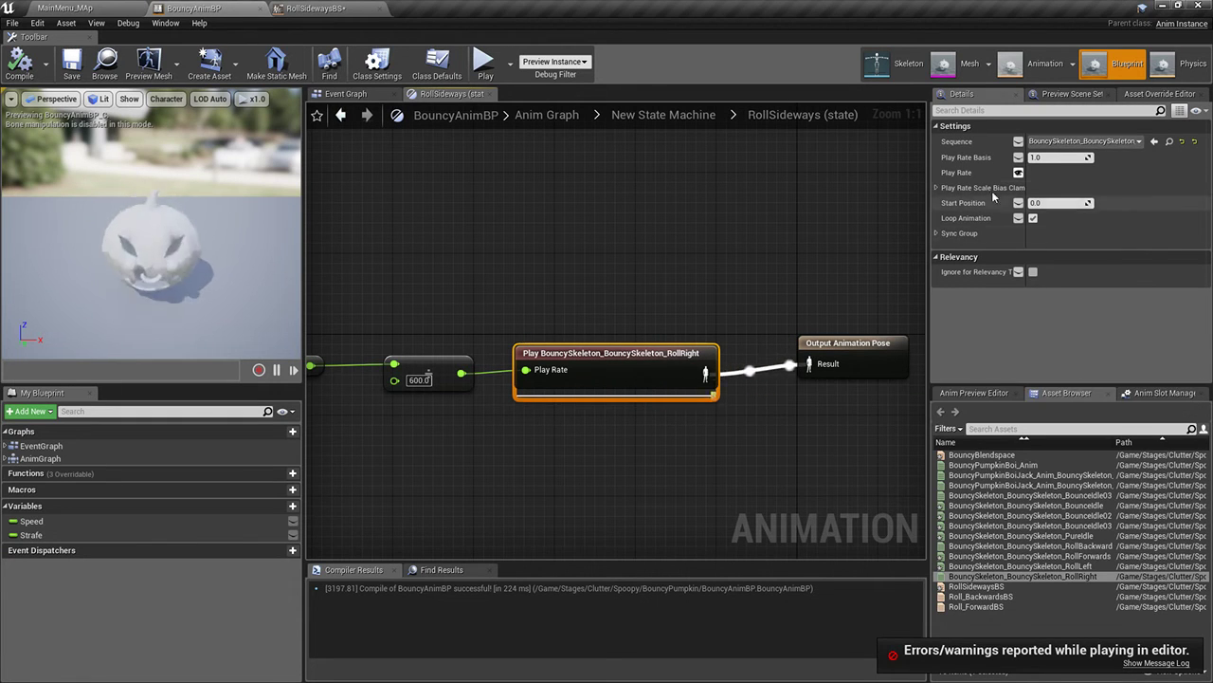
pyautogui.click(937, 187)
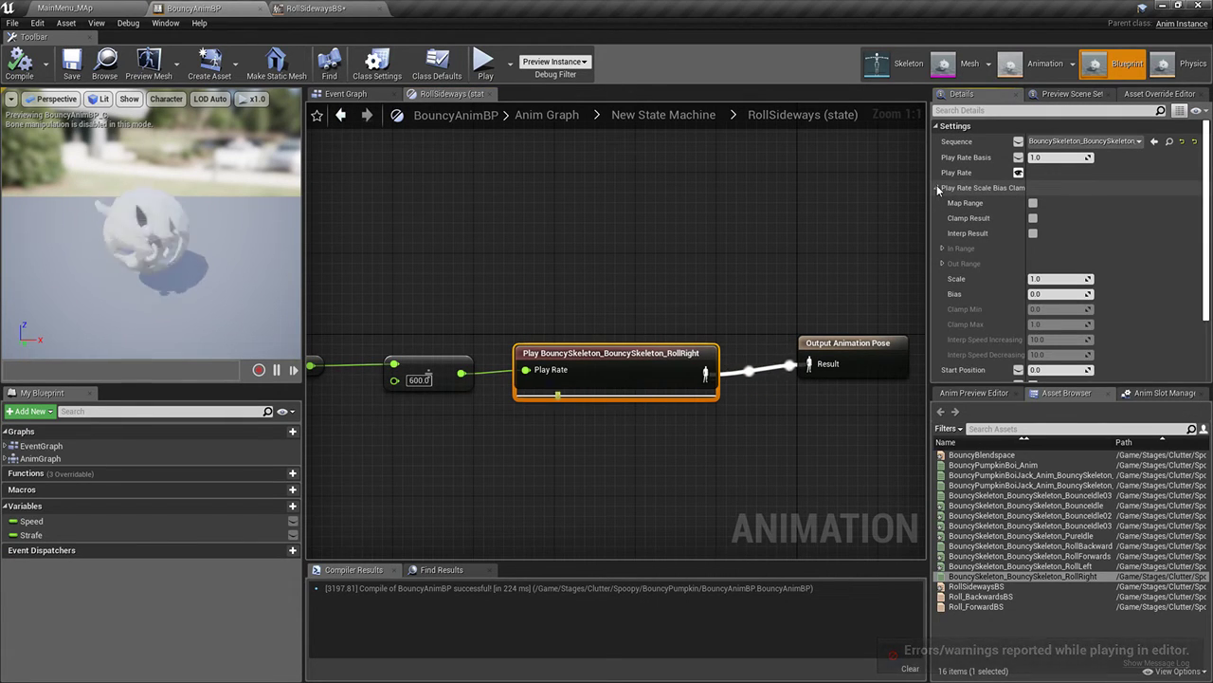
pyautogui.click(937, 187)
# Align Output Animation Pose with the RollRight player in the RollSideways state, then compile and save the blueprint
pyautogui.moveTo(847, 377); pyautogui.dragTo(848, 386)
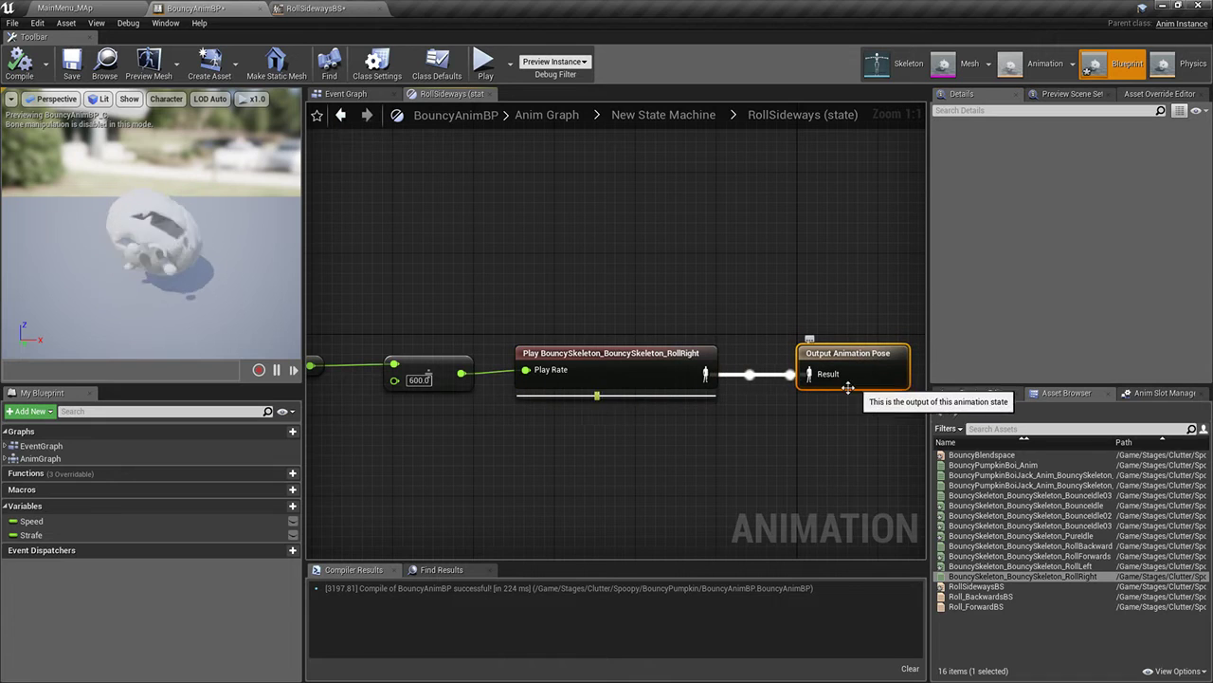
pyautogui.click(20, 66)
pyautogui.click(85, 55)
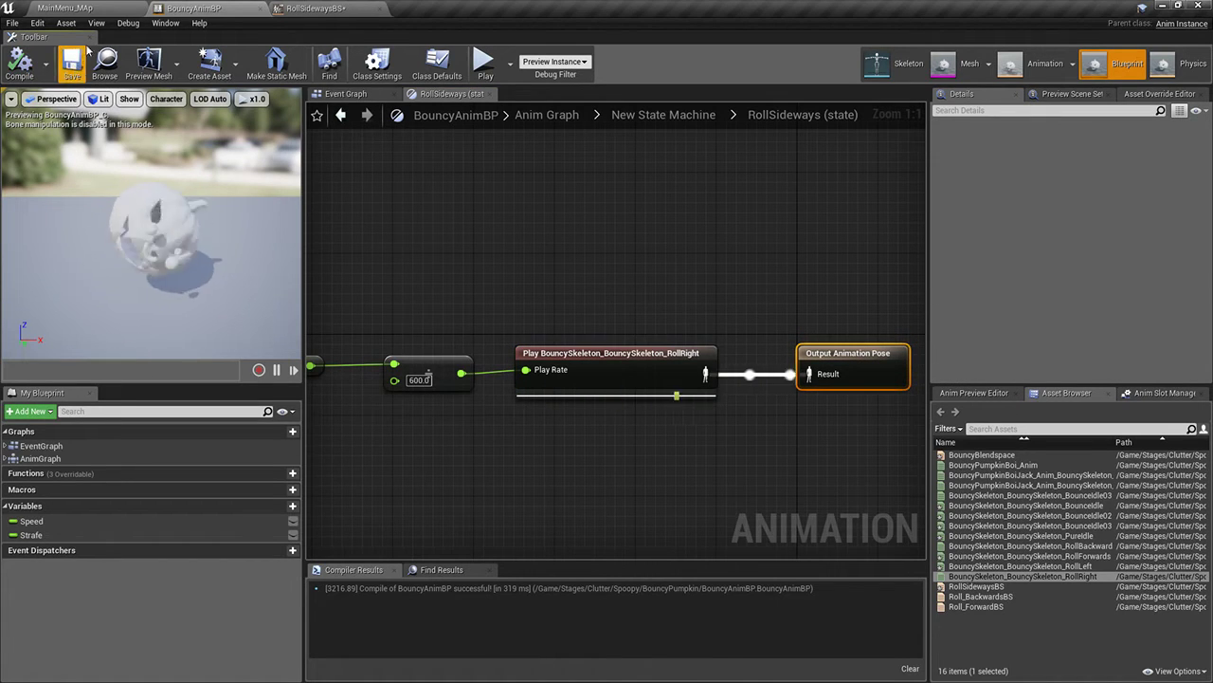
# Return to the MainMenu_MAp level and close the RollSidewaysBS editor
pyautogui.click(80, 9)
pyautogui.moveTo(313, 9); pyautogui.dragTo(592, 110)
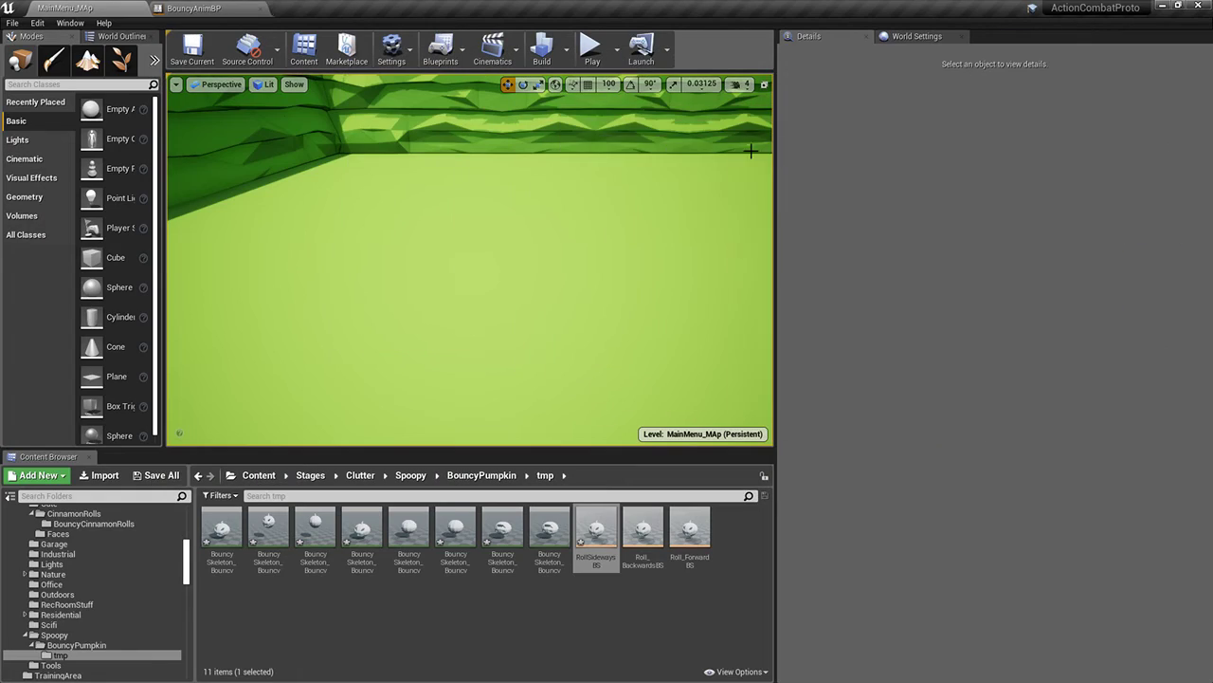
pyautogui.click(867, 166)
# Undock BouncyAnimBP into a smaller floating window over the level editor and show its New State Machine graph
pyautogui.moveTo(199, 8); pyautogui.dragTo(923, 337)
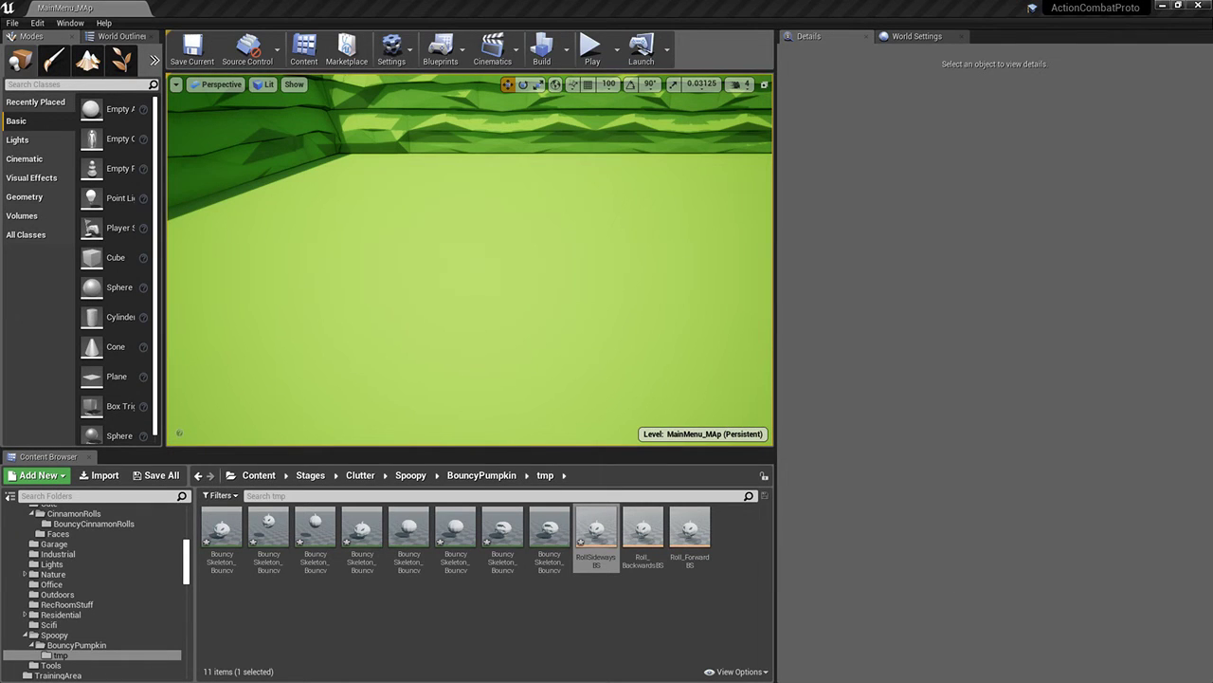
pyautogui.moveTo(1200, 187); pyautogui.dragTo(792, 163)
pyautogui.moveTo(1041, 447); pyautogui.dragTo(1209, 660)
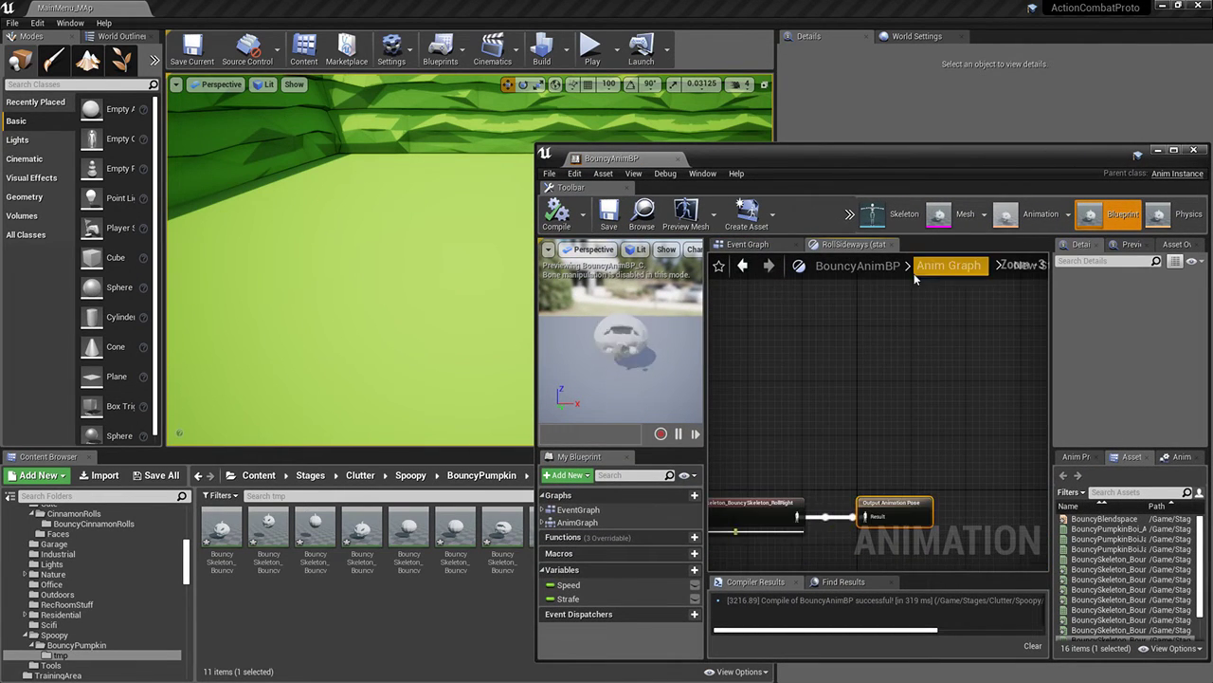
pyautogui.click(948, 265)
pyautogui.doubleClick(812, 448)
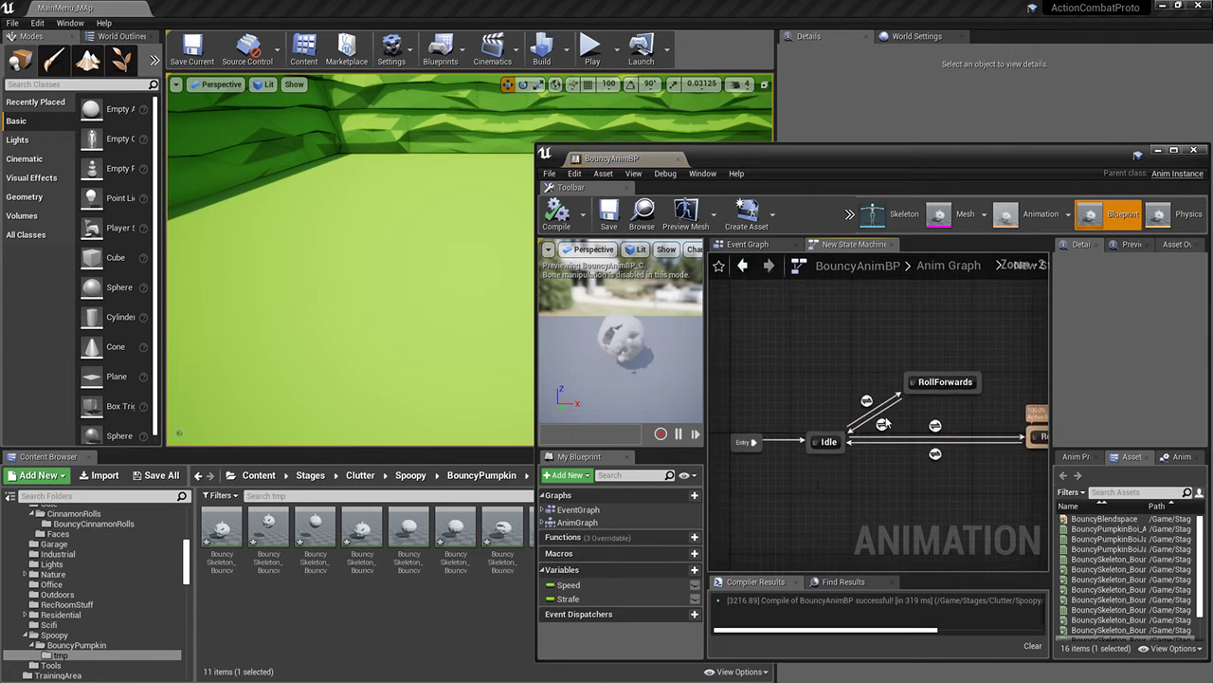
# Play the level with the state machine in view, move the character forward, and stop the session
pyautogui.click(592, 48)
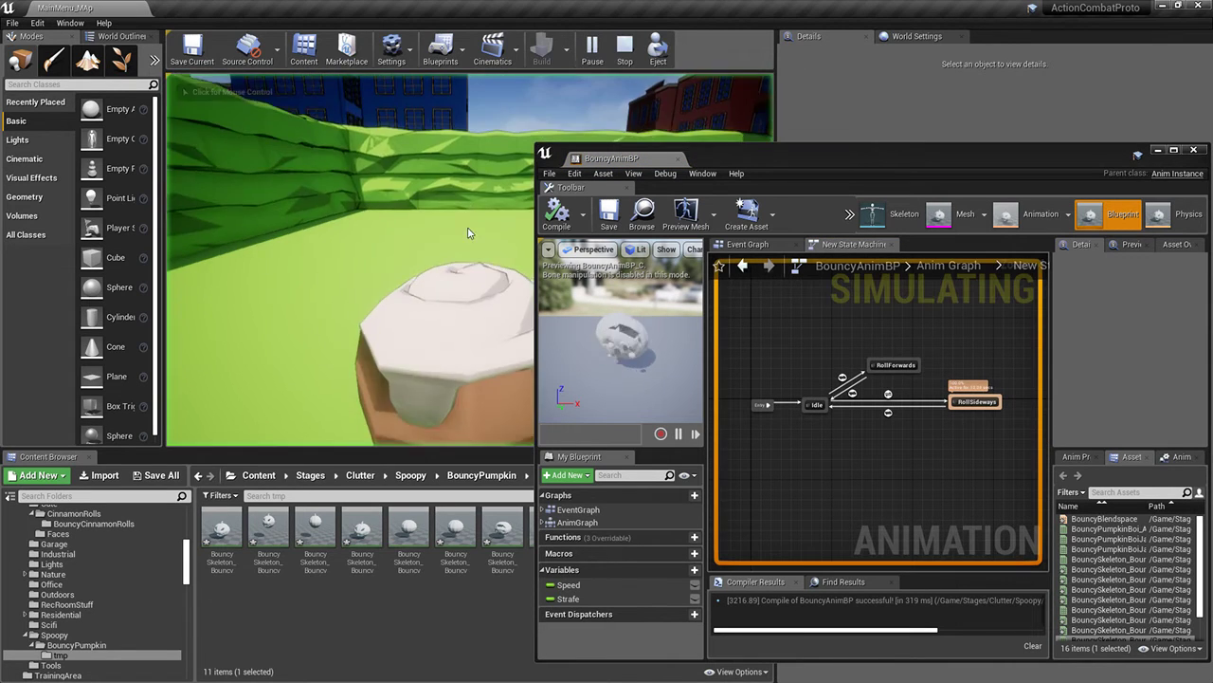
pyautogui.press('w')
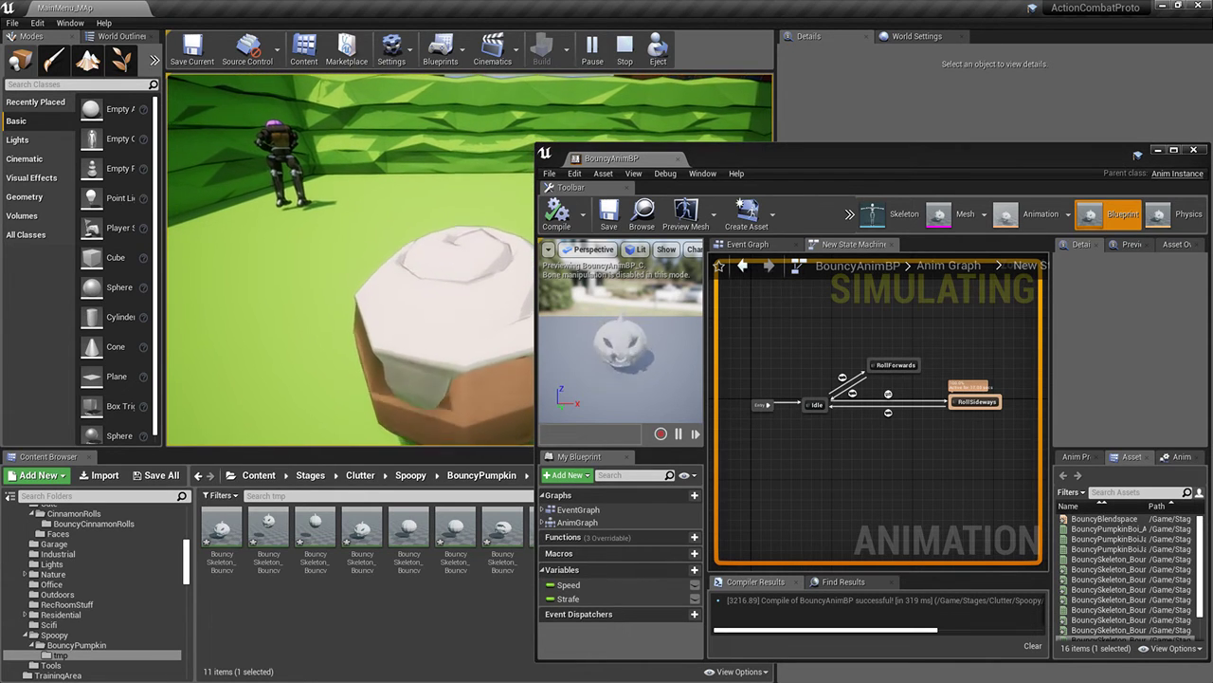
pyautogui.press('Escape')
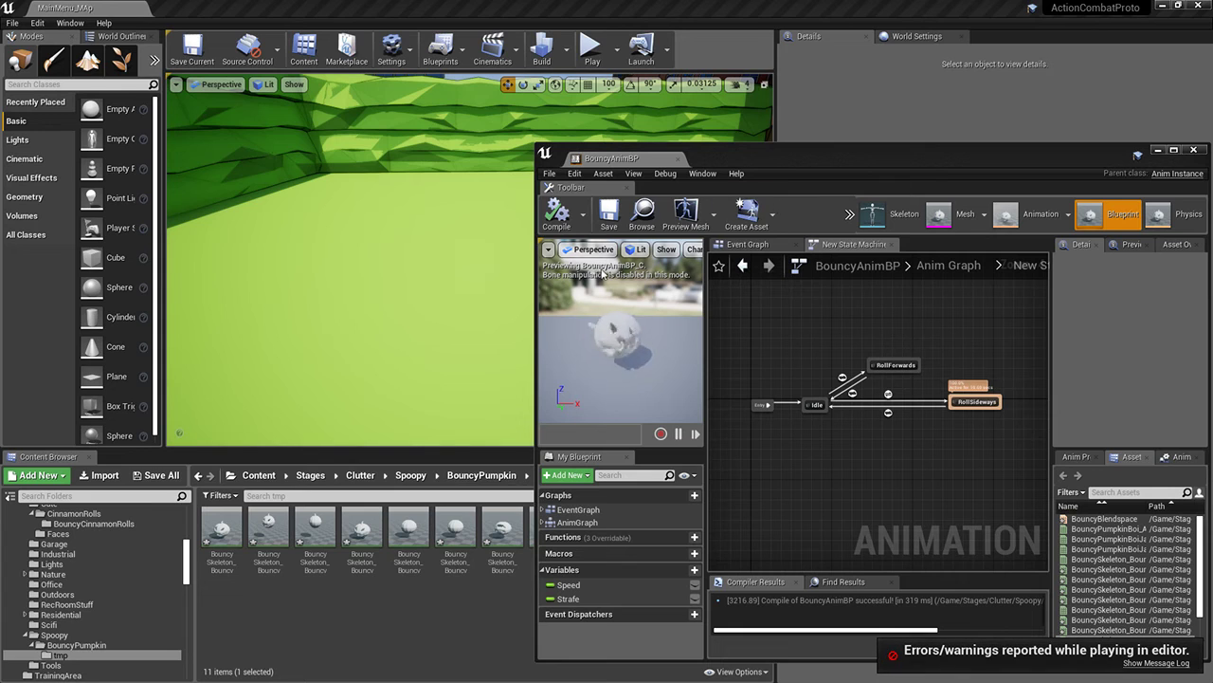
# Widen the floating BouncyAnimBP window, run another brief play session, and dock the blueprint back beside the level
pyautogui.moveTo(534, 287); pyautogui.dragTo(420, 288)
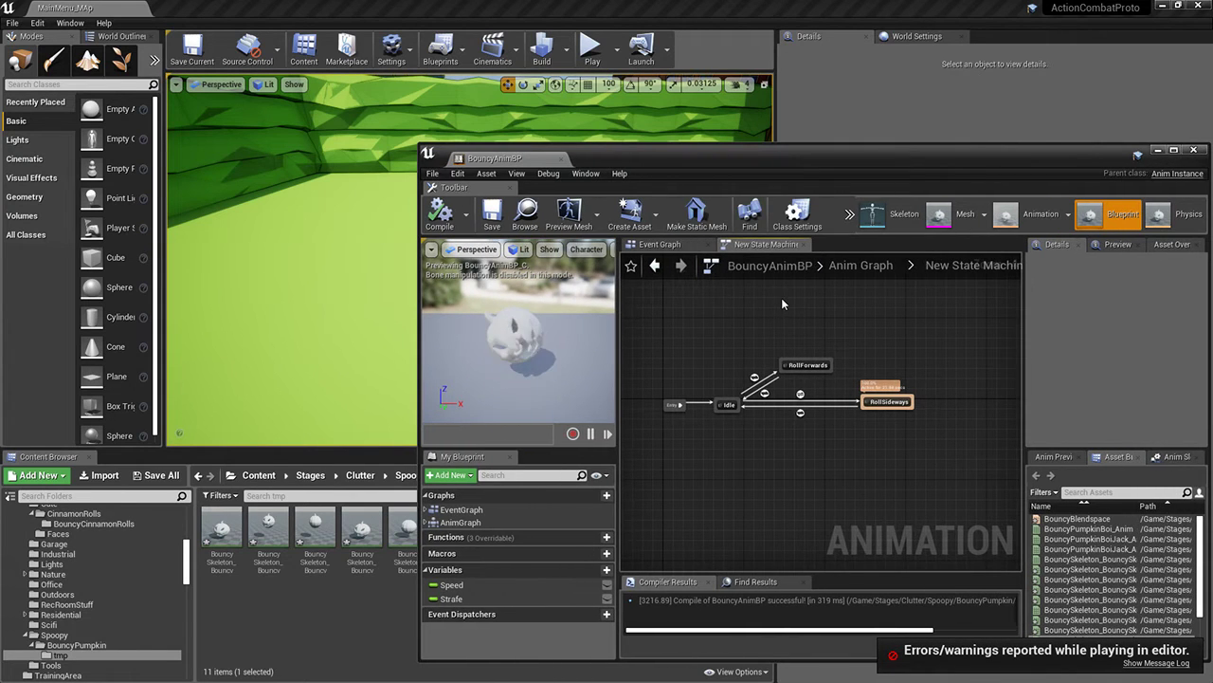
pyautogui.hotkey('alt', 'p')
pyautogui.moveTo(355, 268); pyautogui.dragTo(398, 268, button='right')
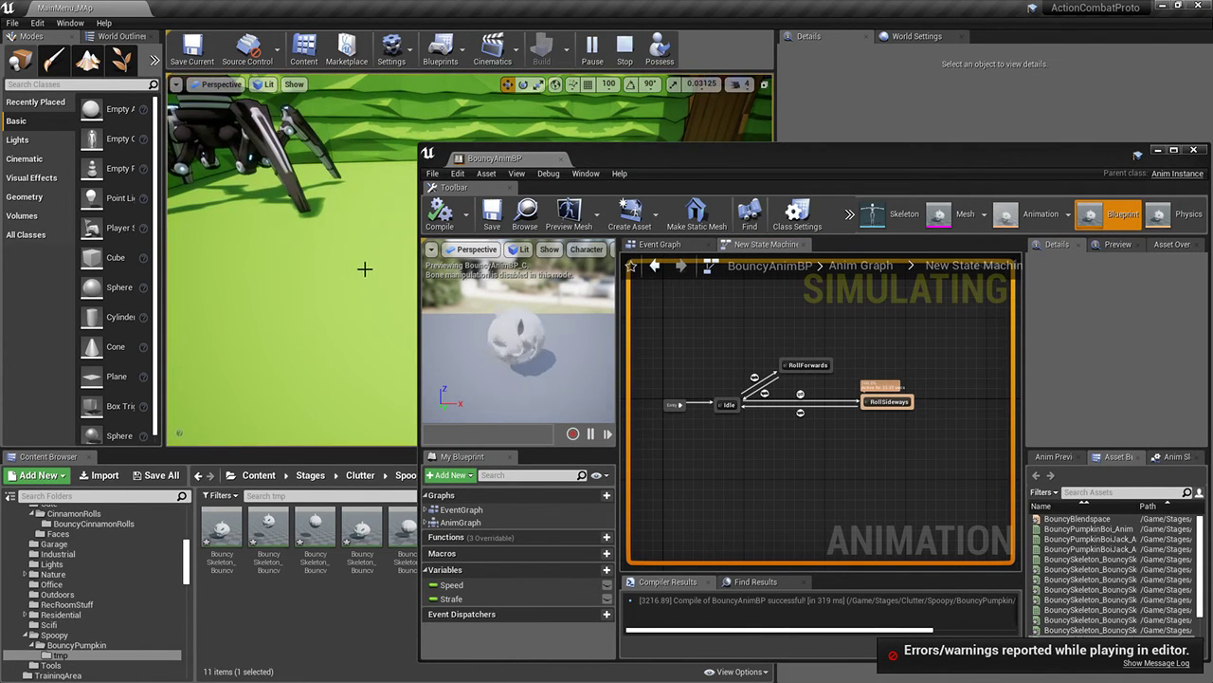
pyautogui.press('Escape')
pyautogui.moveTo(514, 161); pyautogui.dragTo(250, 7)
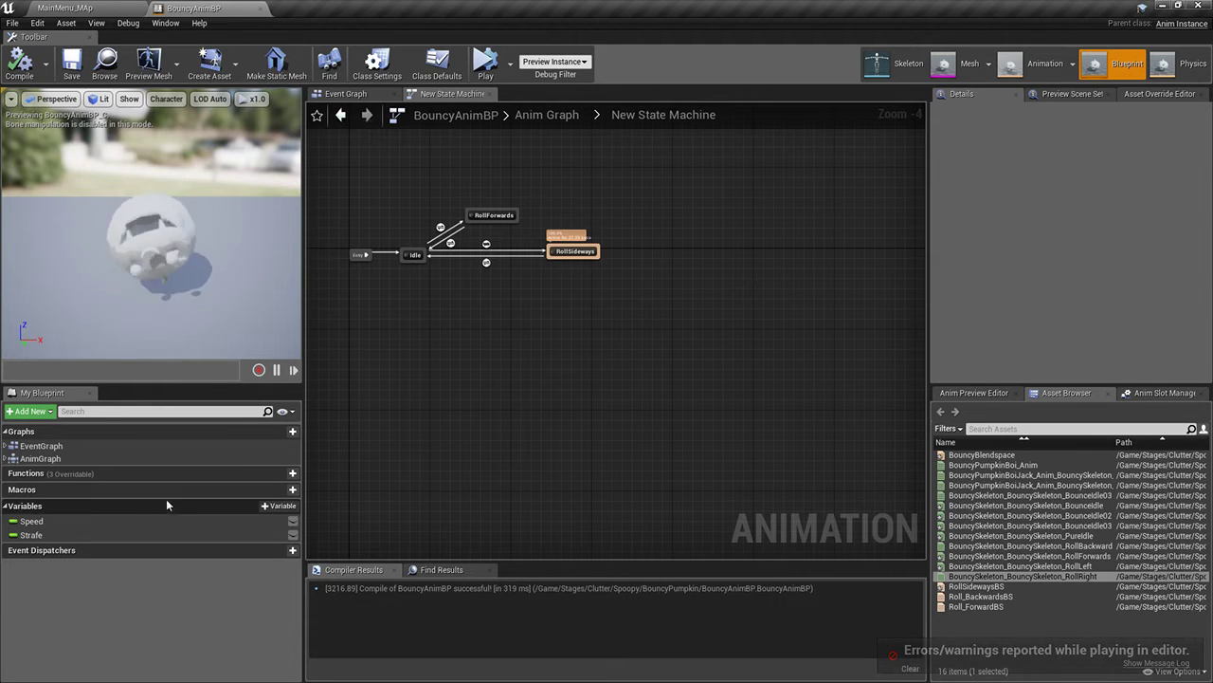
# Set the default values of Speed to 60.0 and Strafe to 300.0, compiling the blueprint
pyautogui.click(65, 522)
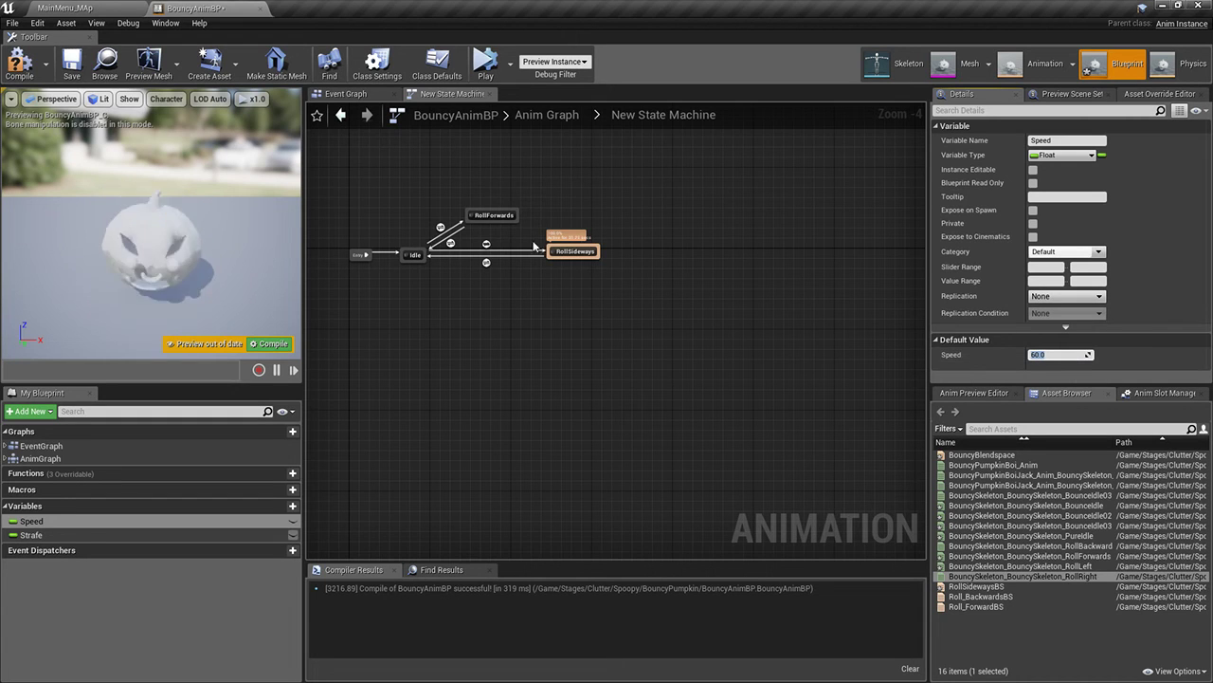
pyautogui.click(65, 59)
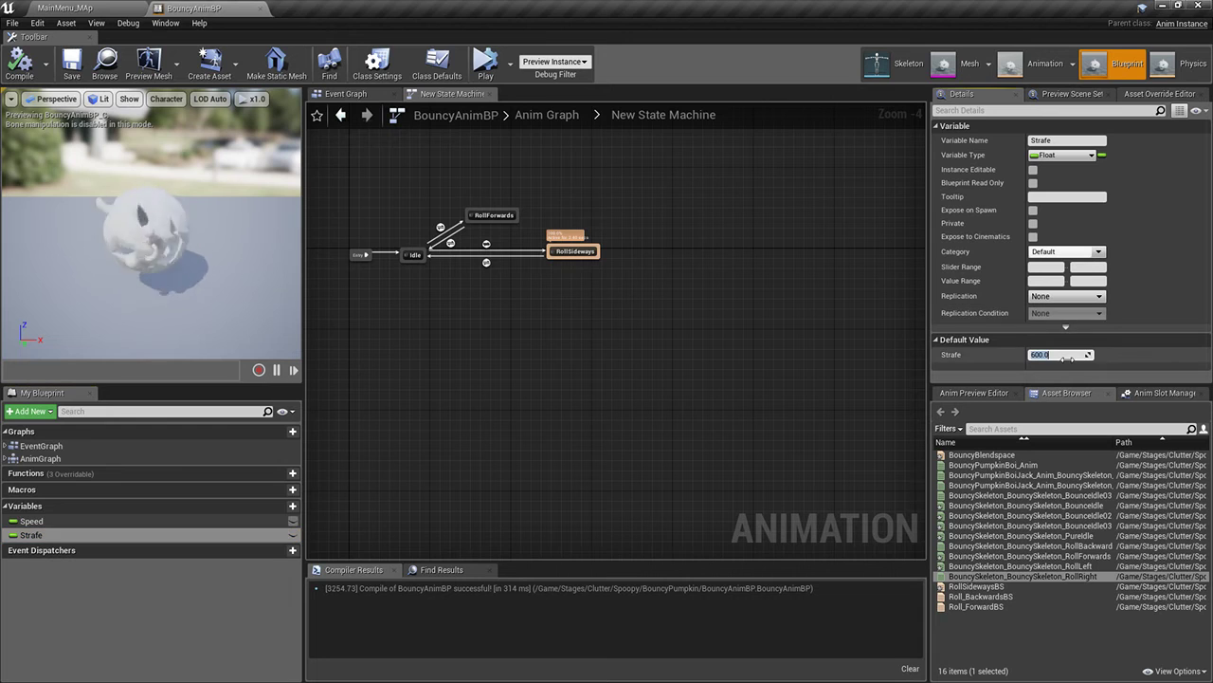
pyautogui.press('Return')
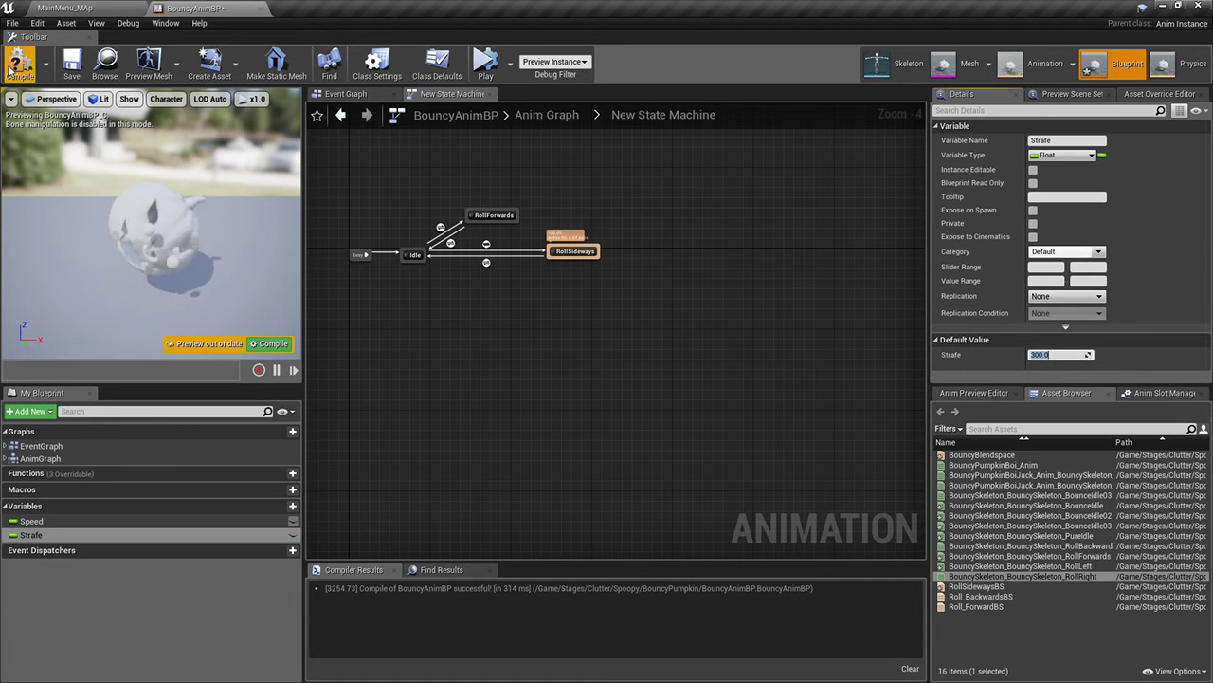
# Examine the transition rules linking Idle with RollForwards and RollSideways in the state machine
pyautogui.scroll(4, 528, 266)
pyautogui.moveTo(531, 266); pyautogui.dragTo(625, 352, button='right')
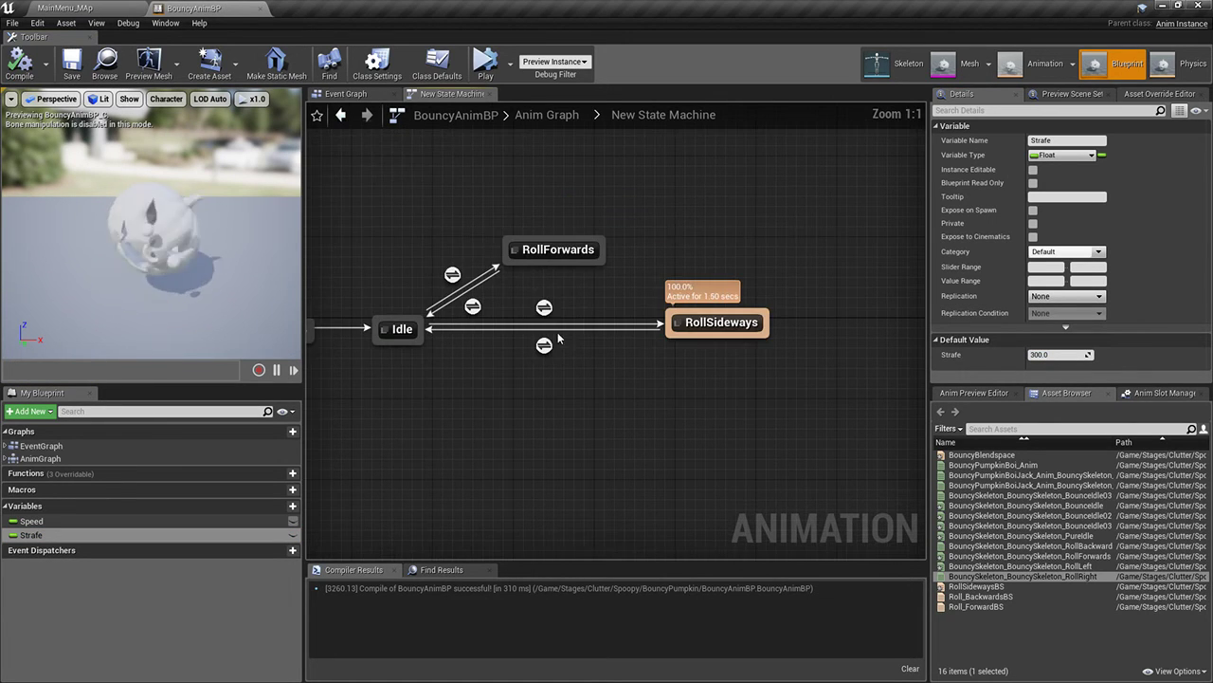
pyautogui.click(547, 310)
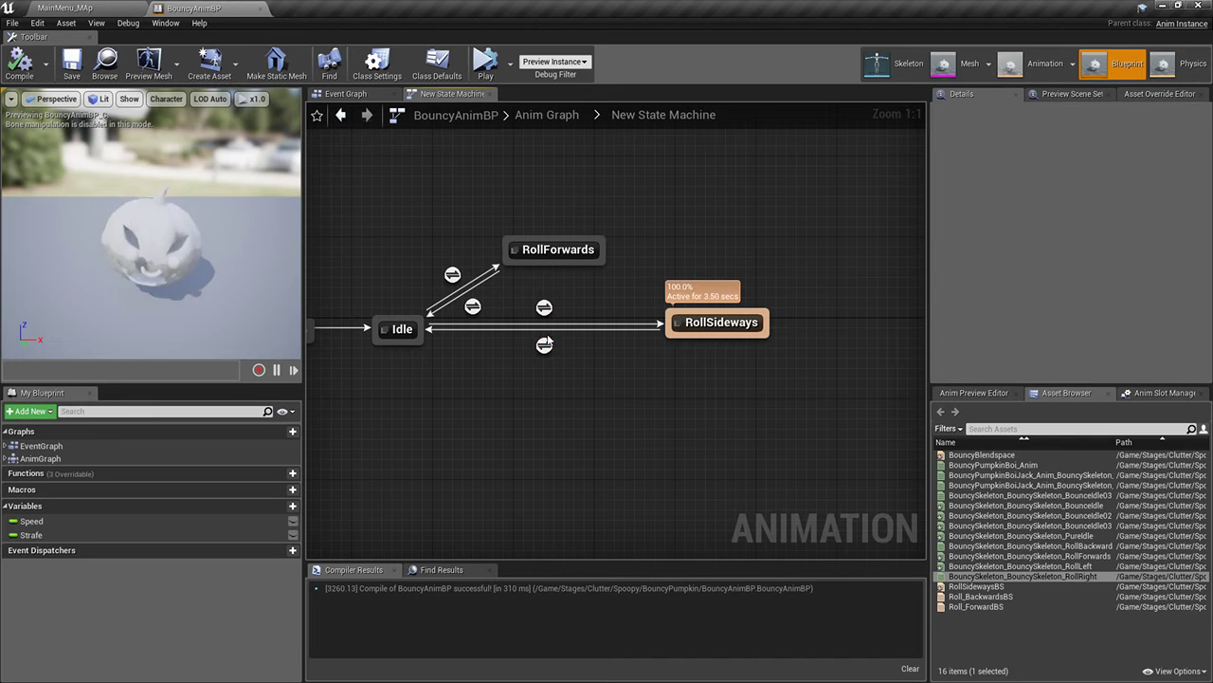
pyautogui.click(548, 348)
pyautogui.click(478, 309)
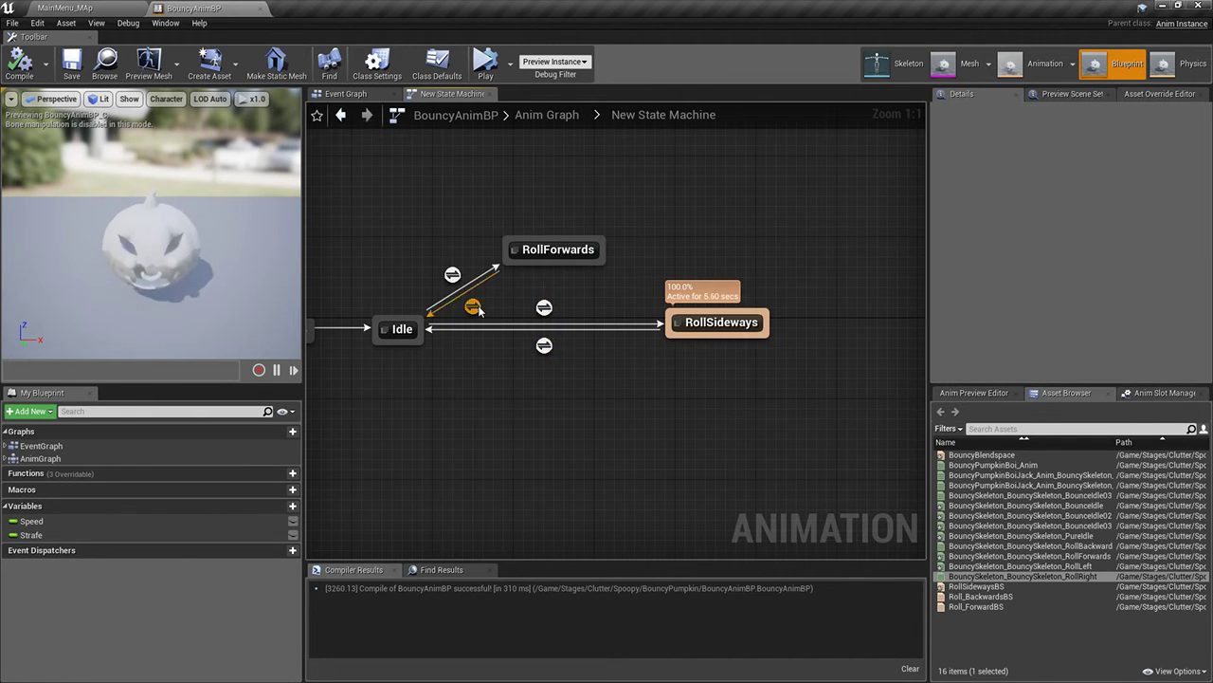
pyautogui.click(454, 276)
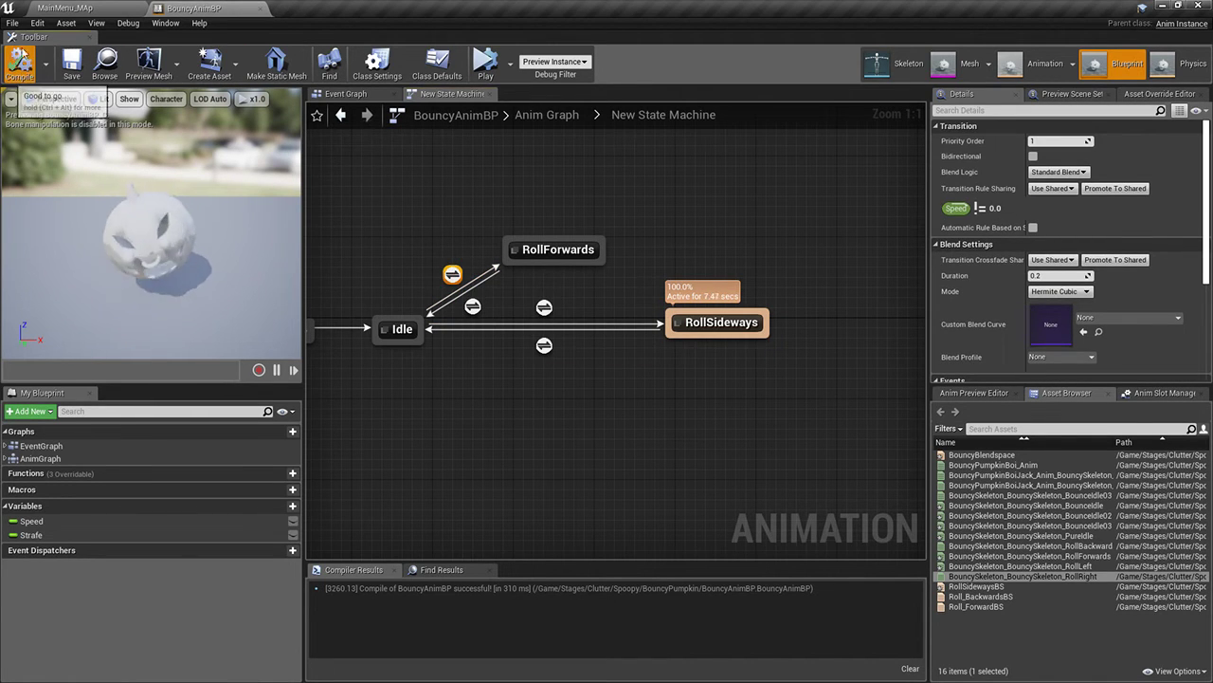
# Play the MainMenu_MAp level, roll the character forwards, backwards and sideways to test the animations, and stop the session
pyautogui.click(65, 7)
pyautogui.click(616, 50)
pyautogui.click(650, 84)
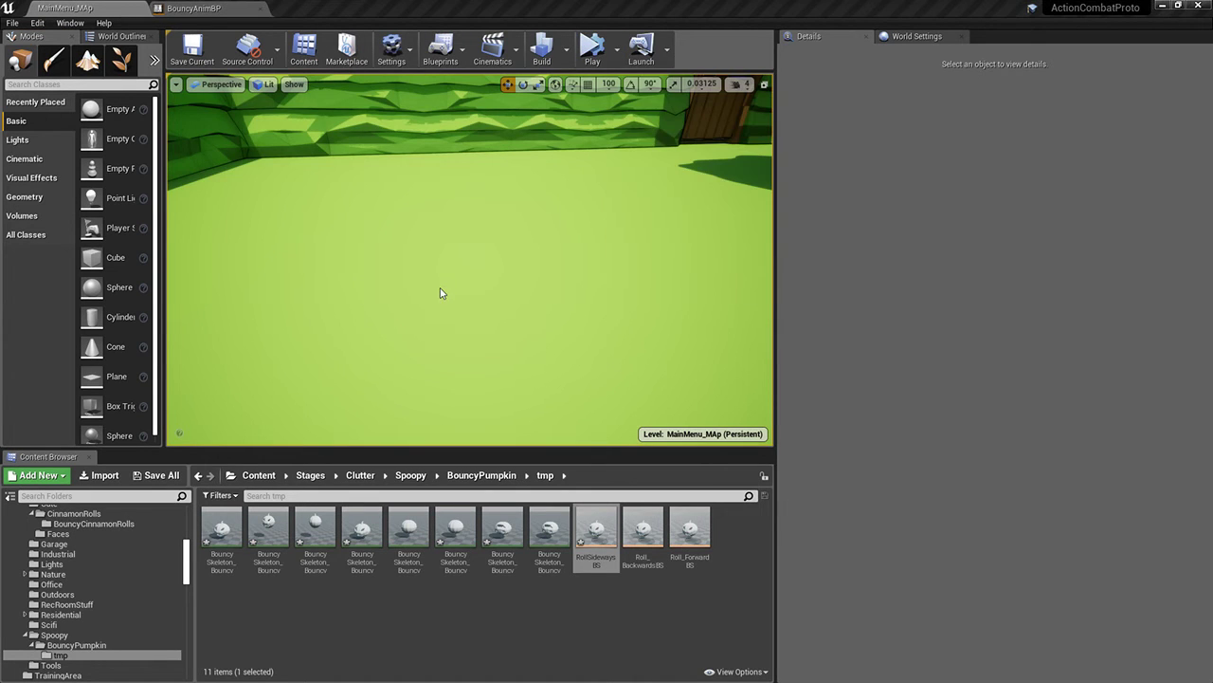
pyautogui.press('w')
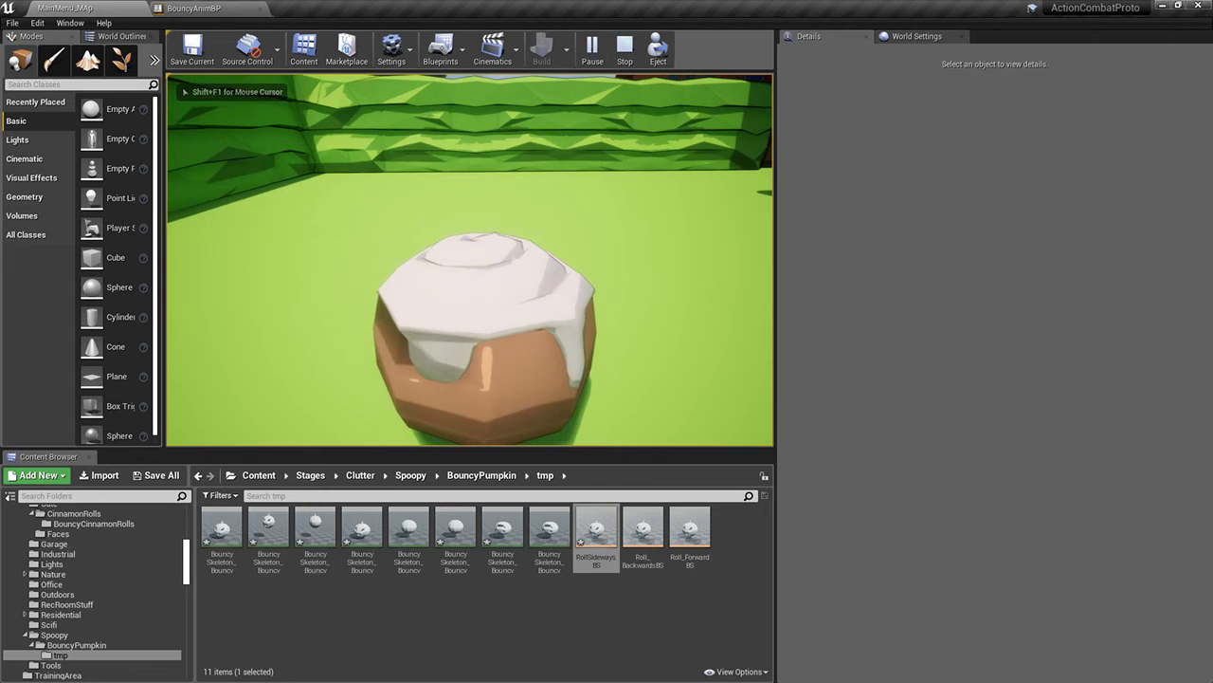
pyautogui.press('s')
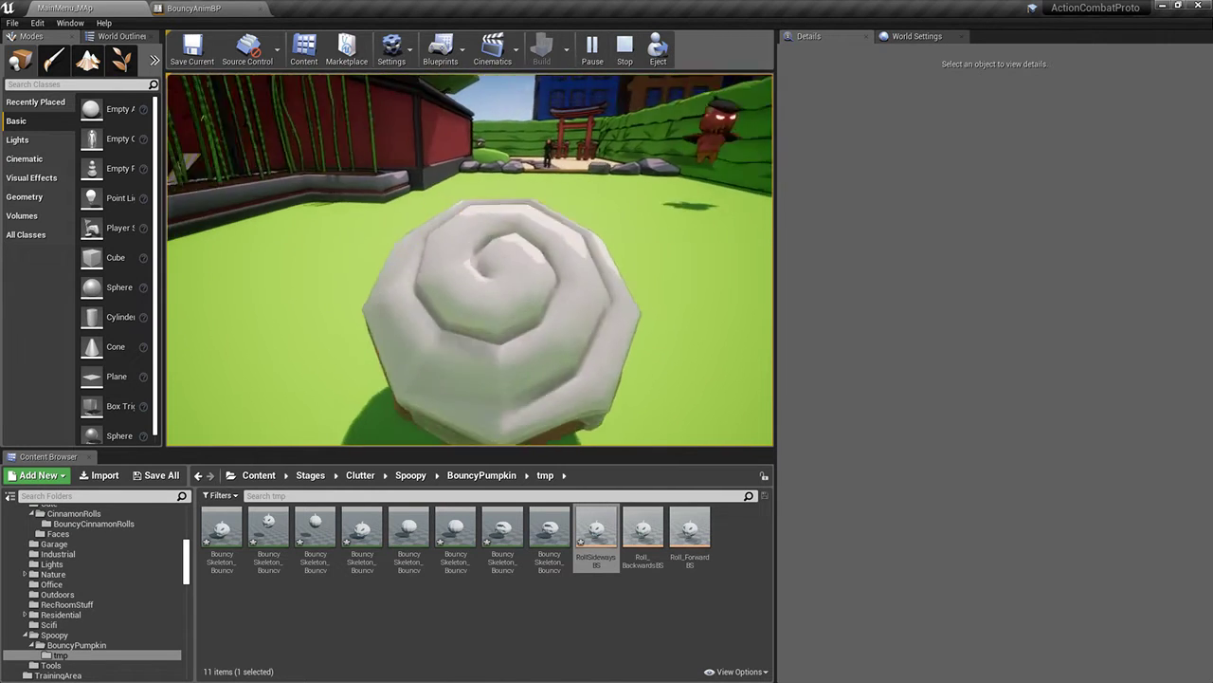
pyautogui.press('w')
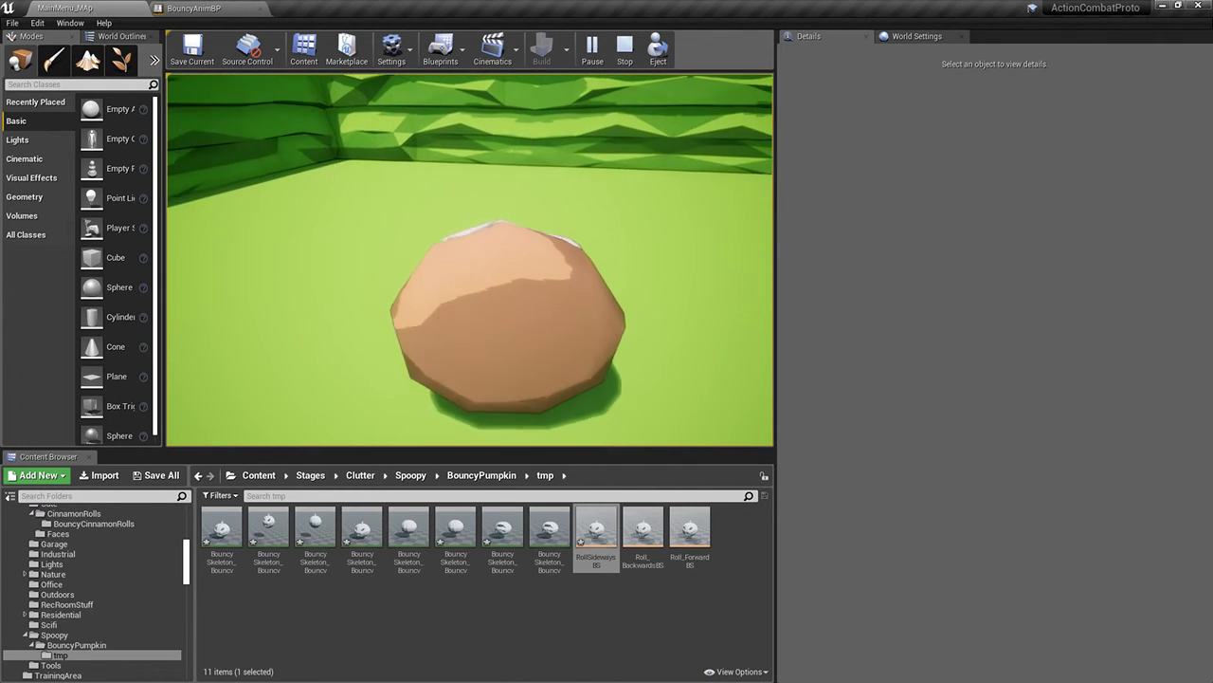
pyautogui.press('w')
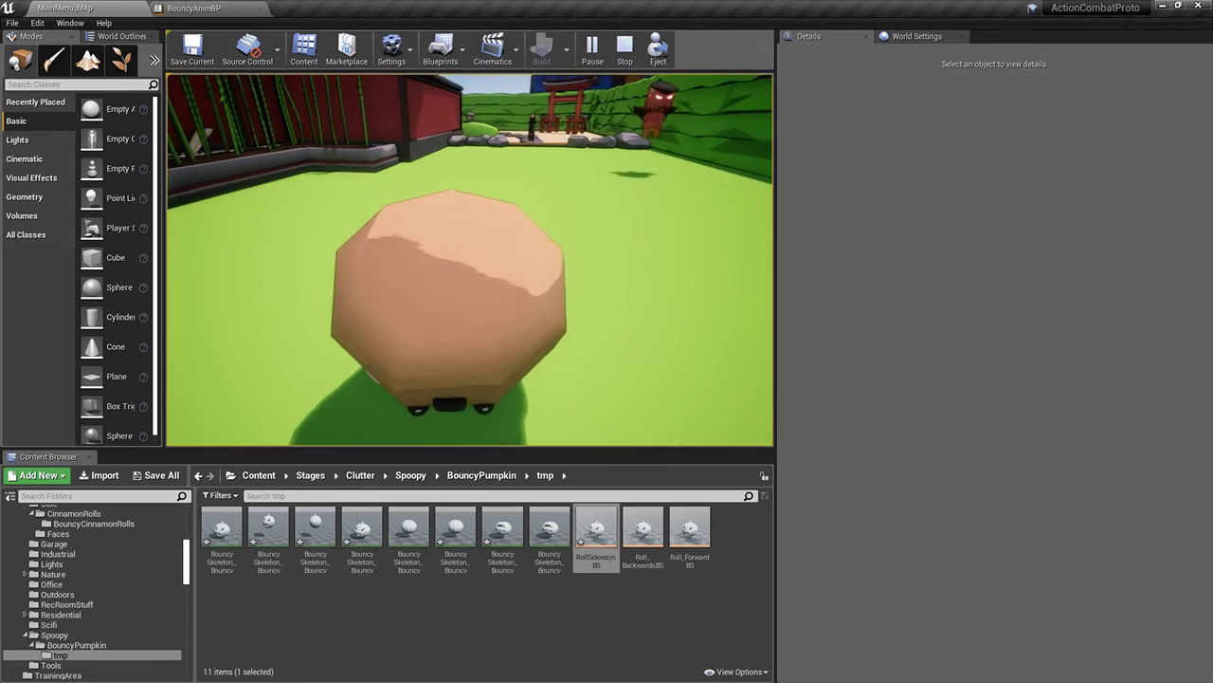
pyautogui.press('w')
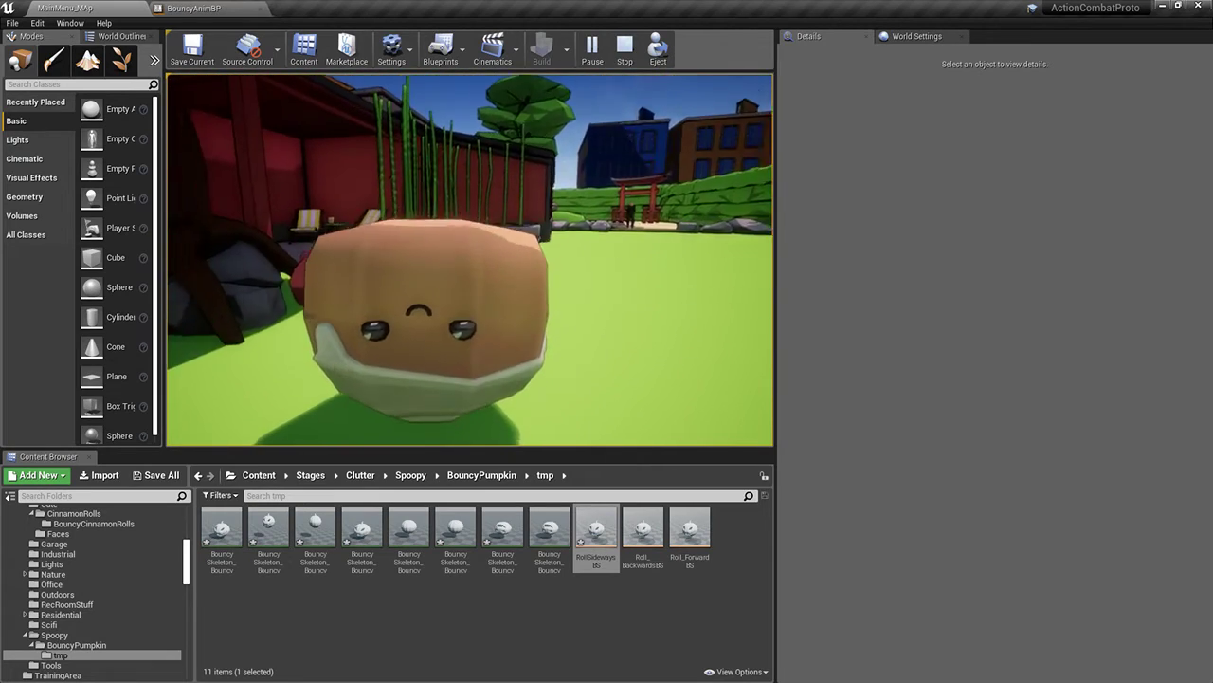
pyautogui.press('w')
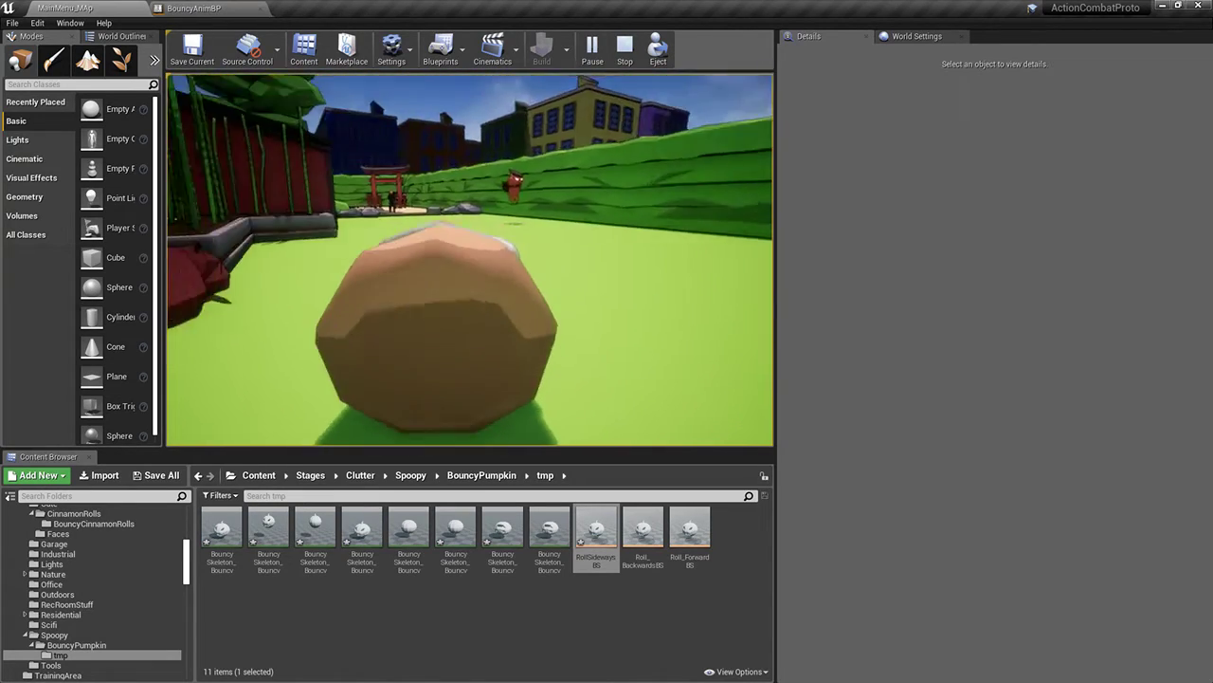
pyautogui.press('a')
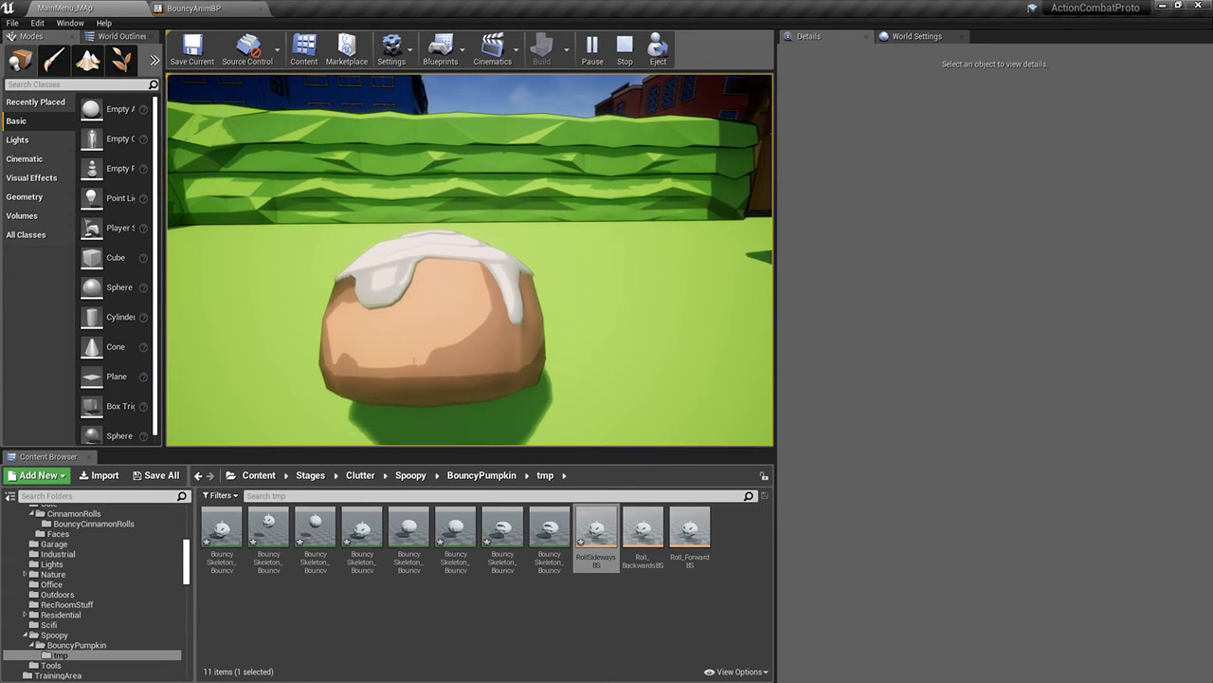
pyautogui.press('Escape')
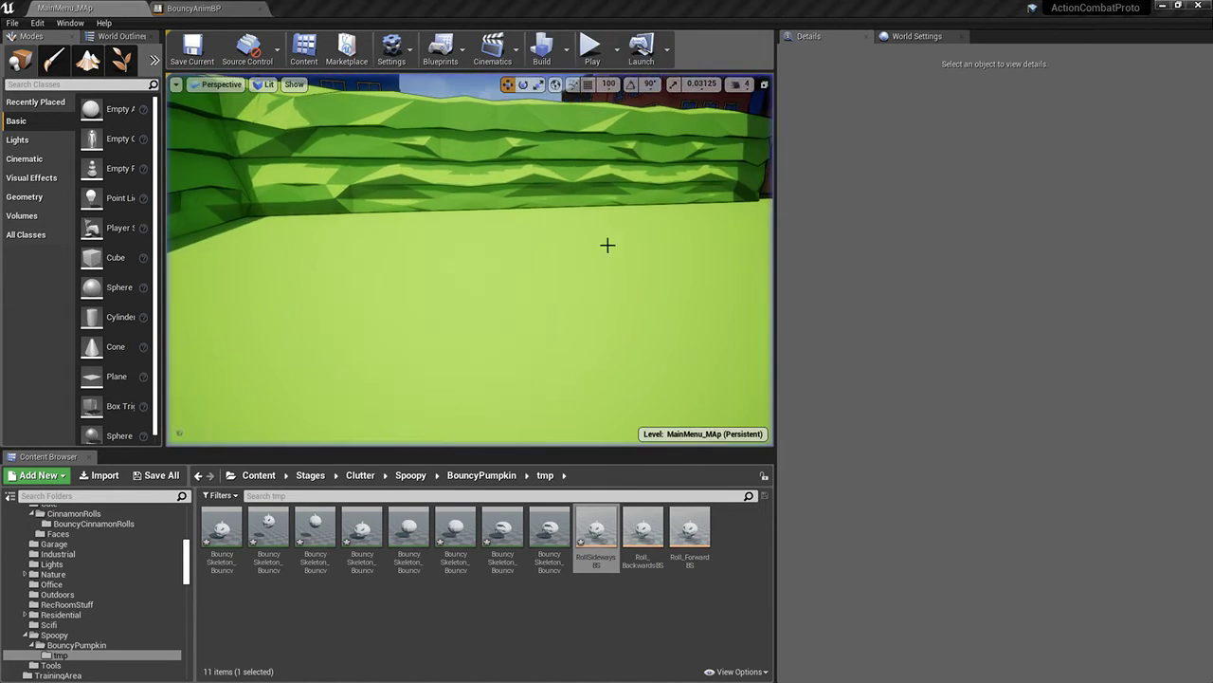
# Return to BouncyAnimBP and review the Speed variable and the Idle to RollForwards transition's blend and notification settings
pyautogui.click(195, 9)
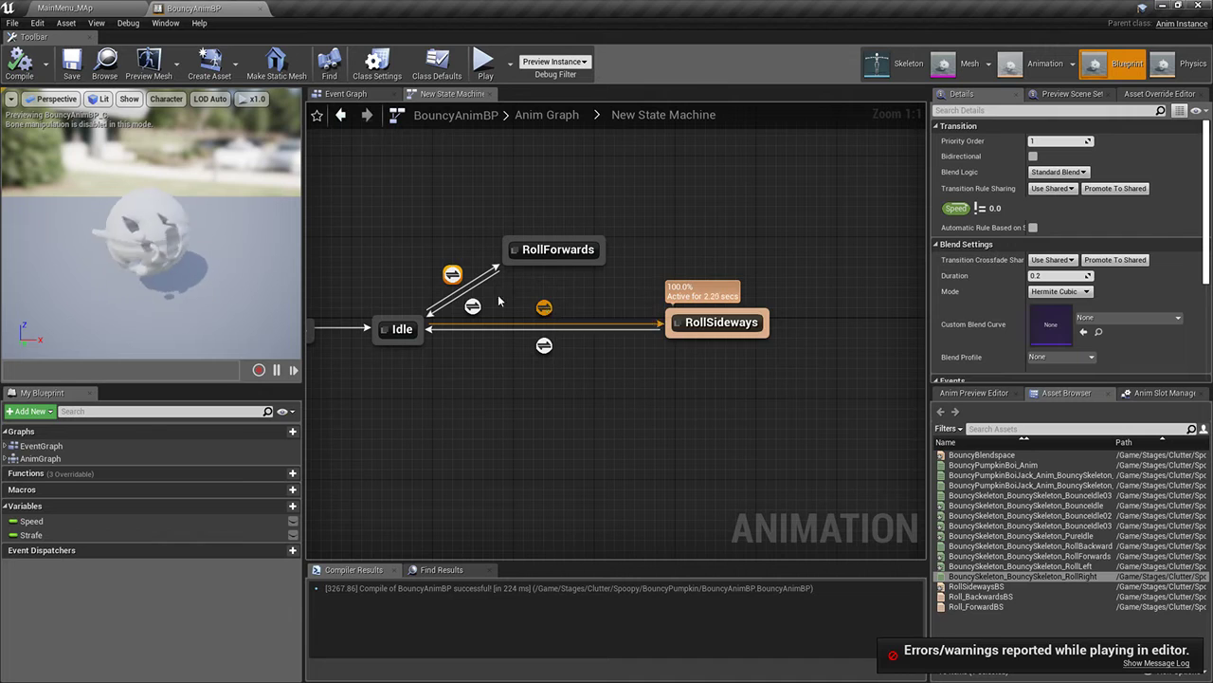
pyautogui.scroll(-3, 1022, 295)
pyautogui.click(76, 521)
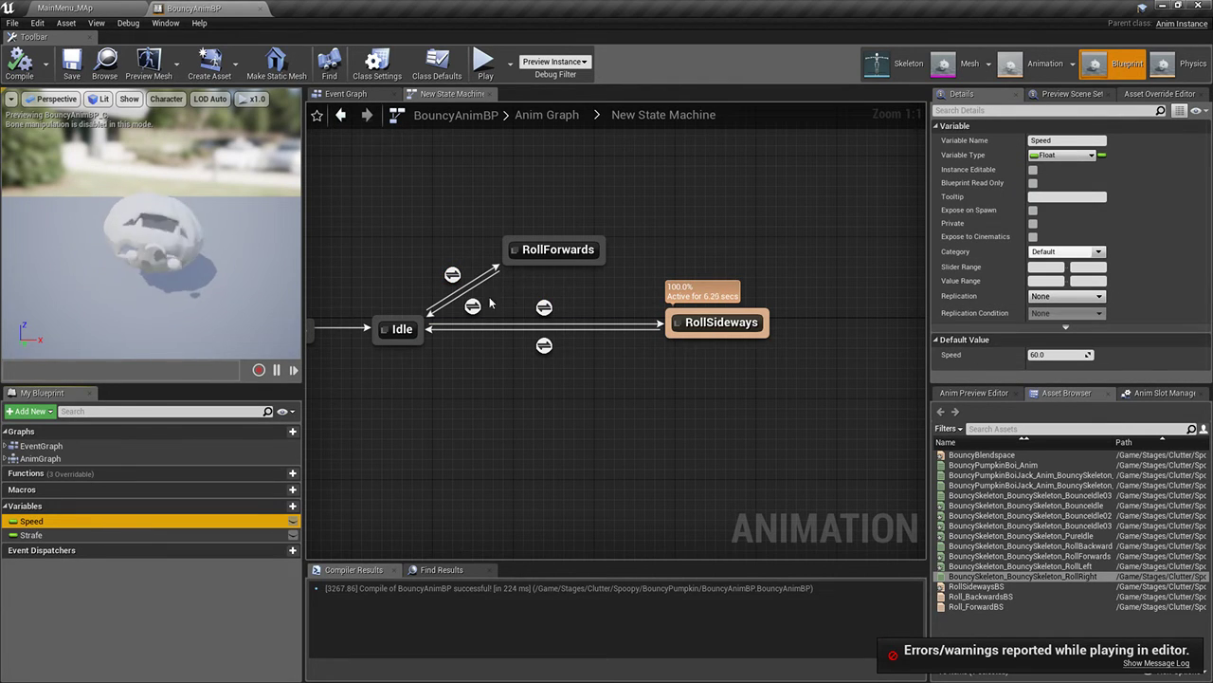
pyautogui.click(452, 274)
pyautogui.scroll(-3, 967, 331)
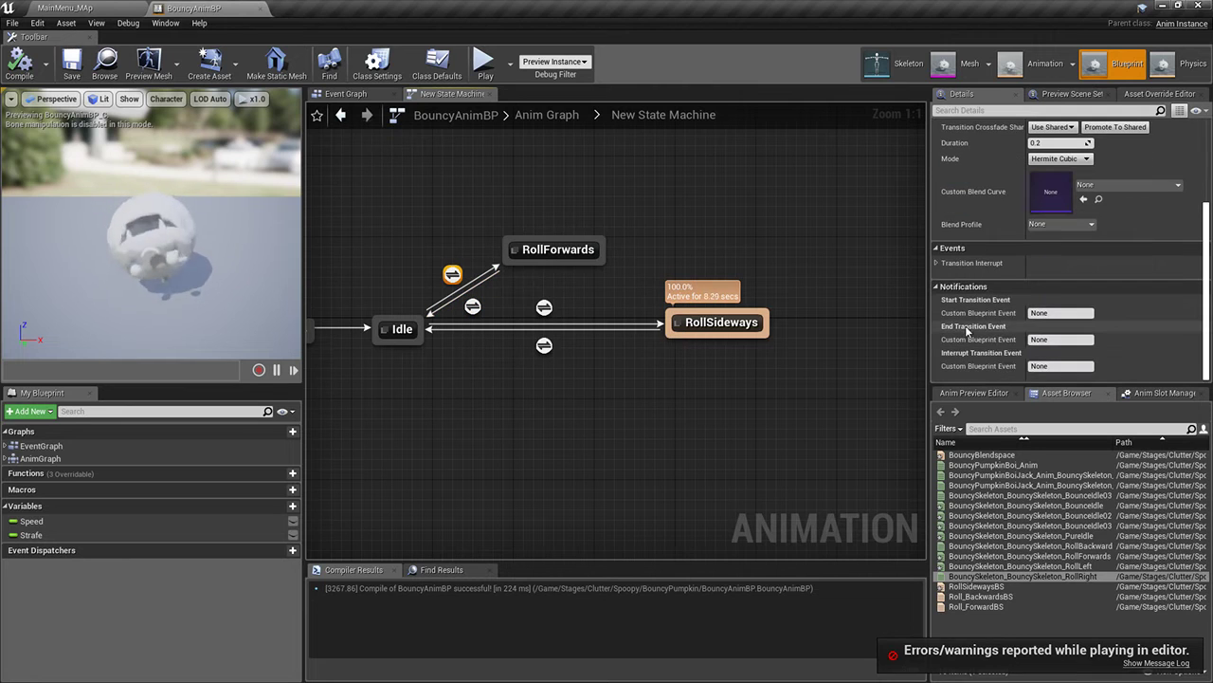
pyautogui.scroll(4, 975, 343)
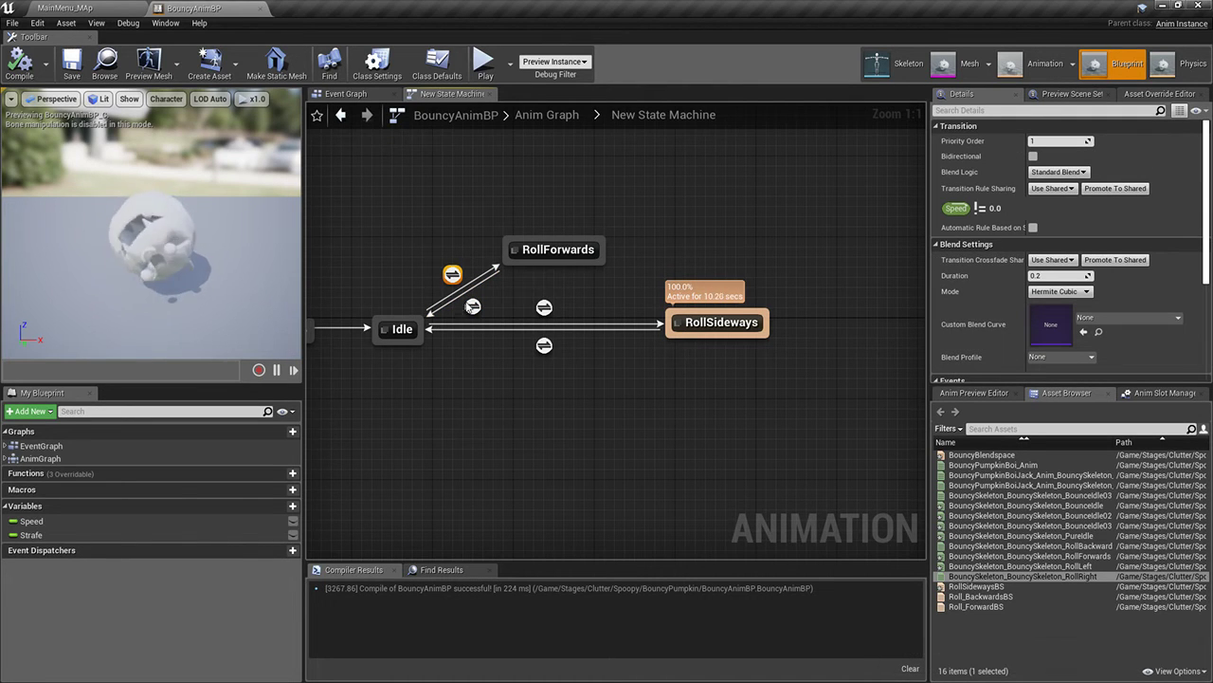
# In the Idle to RollForwards rule, replace the greater-than check with Nearly Equal (float) on Speed, error tolerance 50.0, feeding the Result, and compile
pyautogui.doubleClick(453, 274)
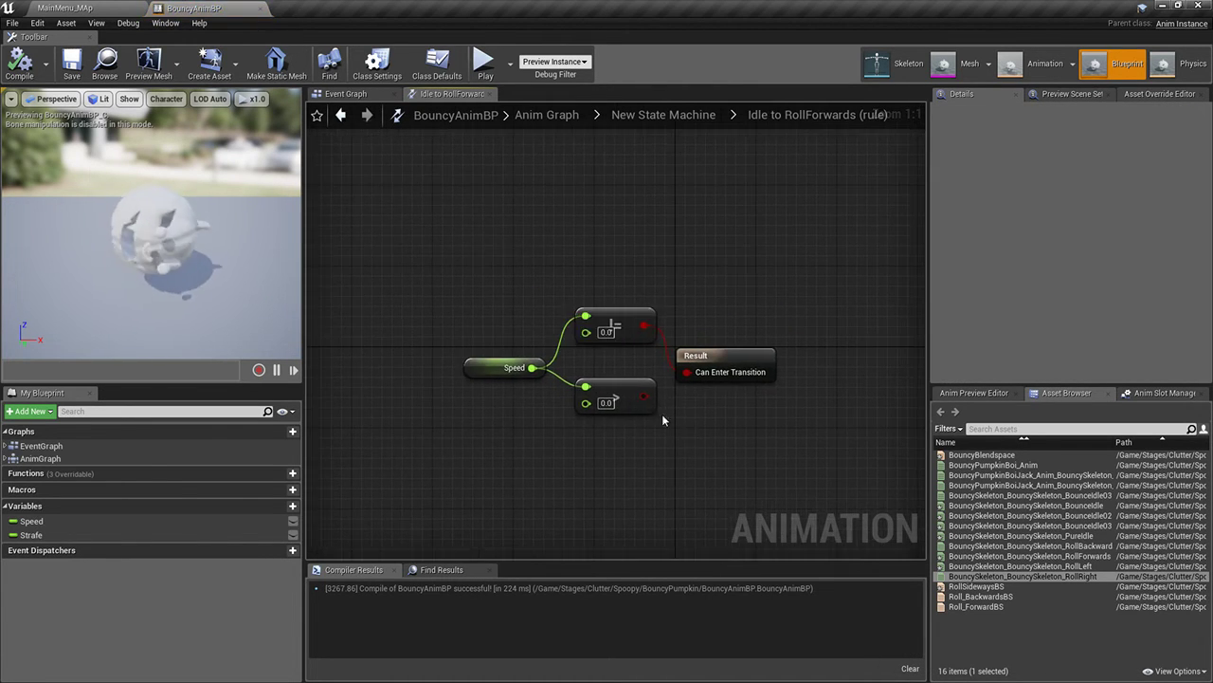
pyautogui.press('Delete')
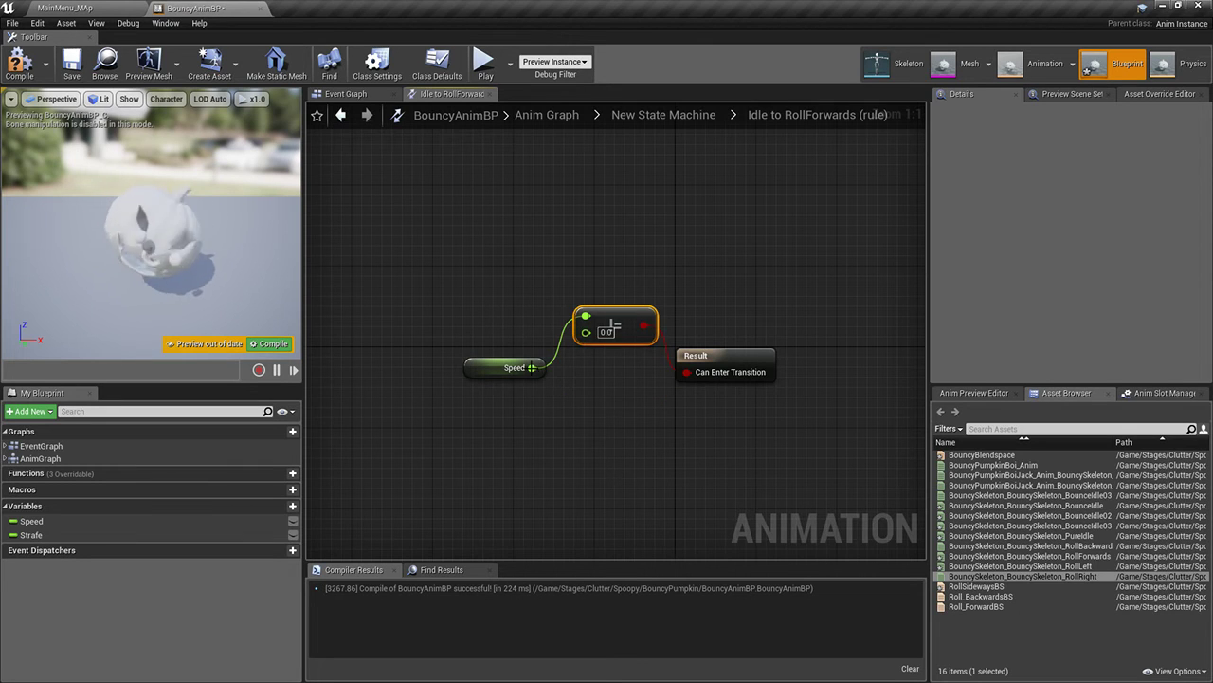
pyautogui.moveTo(532, 368); pyautogui.dragTo(584, 443)
pyautogui.write('nearly')
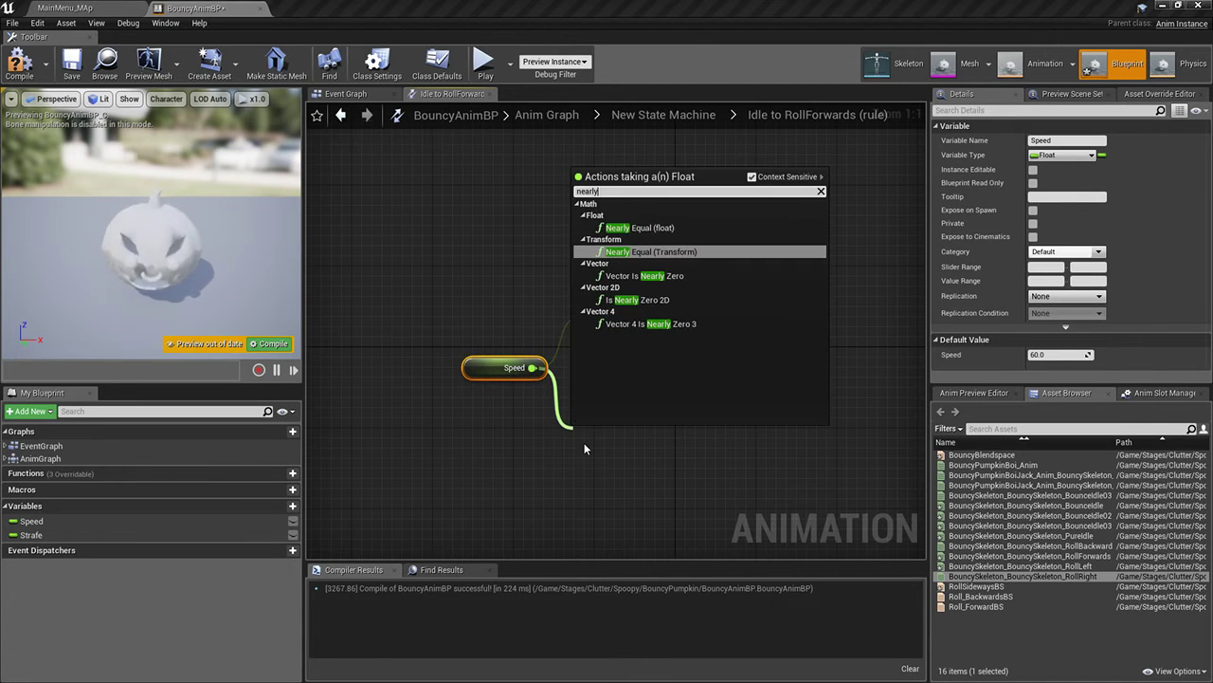
pyautogui.press('Up')
pyautogui.press('Return')
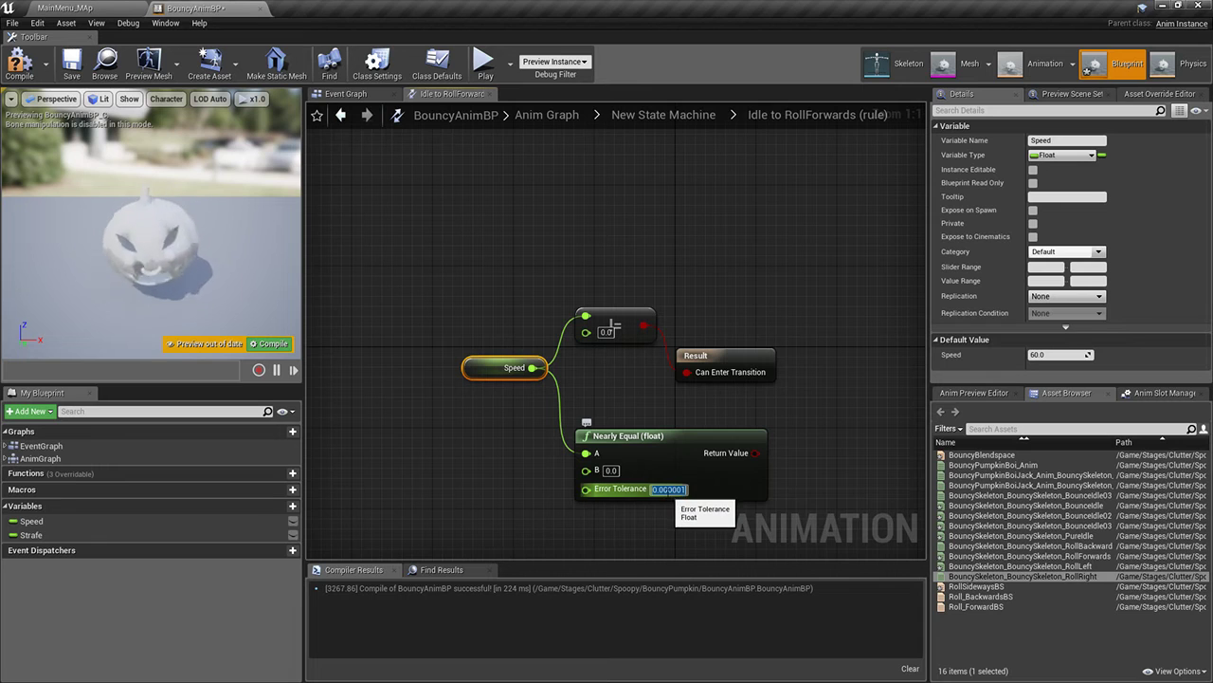
pyautogui.moveTo(699, 442); pyautogui.dragTo(686, 372)
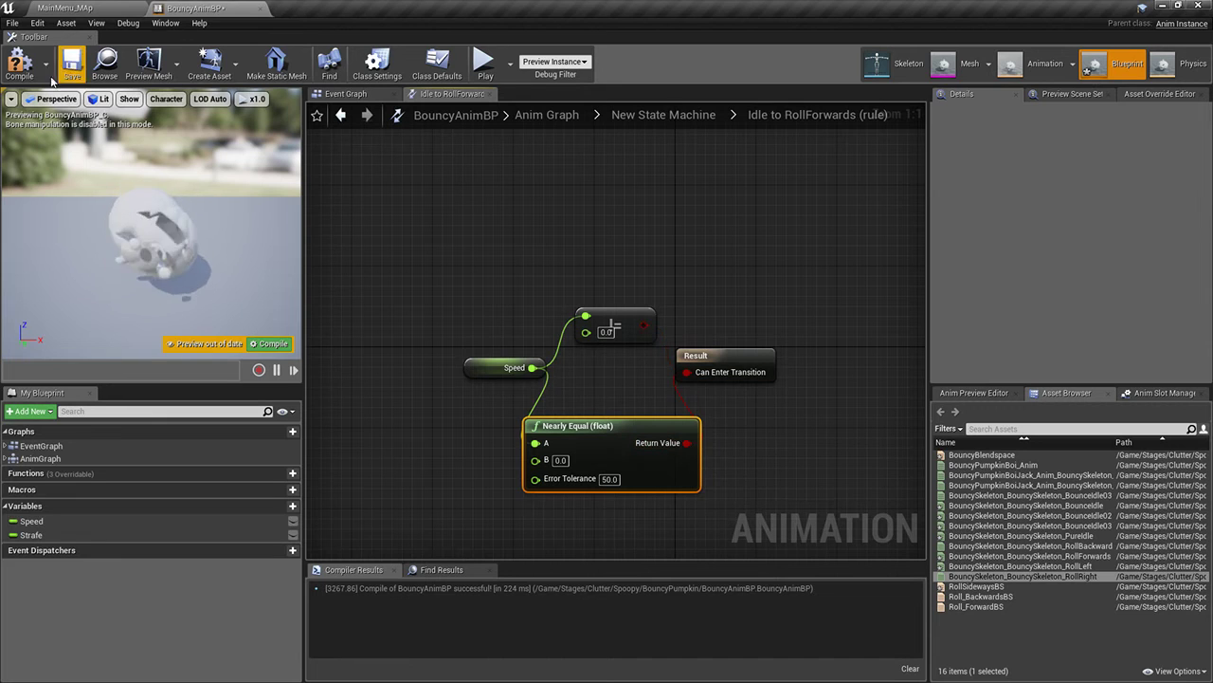
pyautogui.click(18, 63)
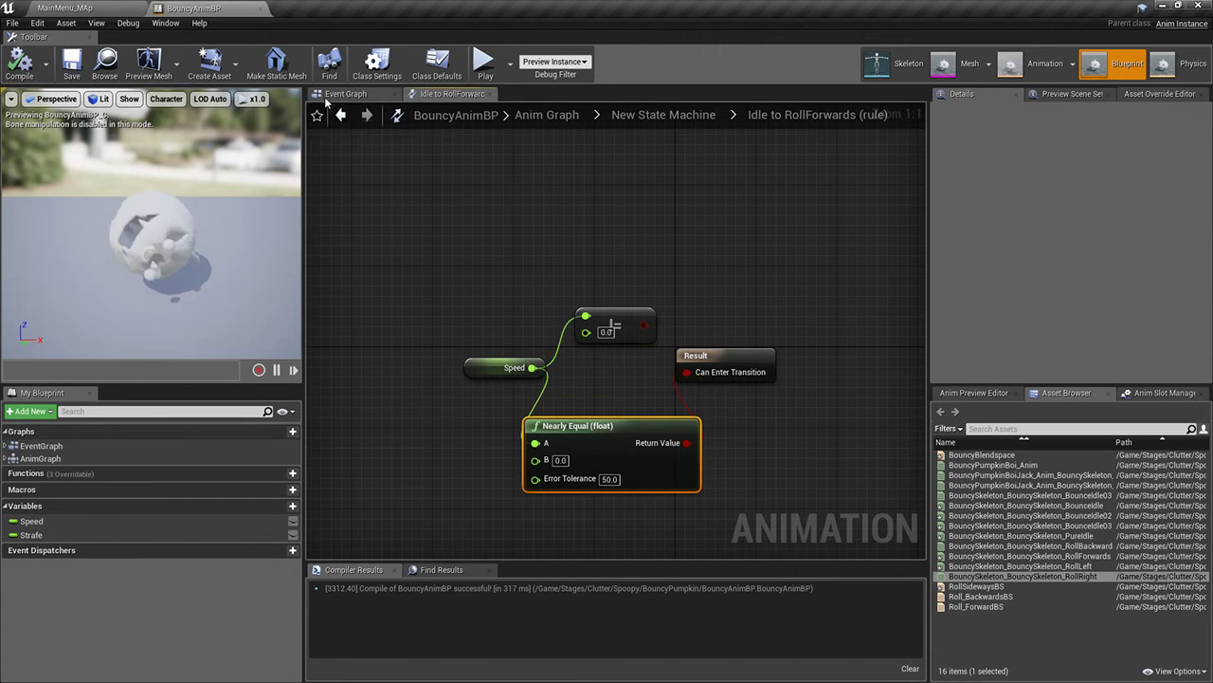
# Insert a NOT Boolean node between Nearly Equal and the Result of the Idle to RollForwards rule, and compile
pyautogui.moveTo(606, 426); pyautogui.dragTo(486, 436)
pyautogui.moveTo(565, 452); pyautogui.dragTo(602, 450)
pyautogui.write('!')
pyautogui.press('Up')
pyautogui.press('Up')
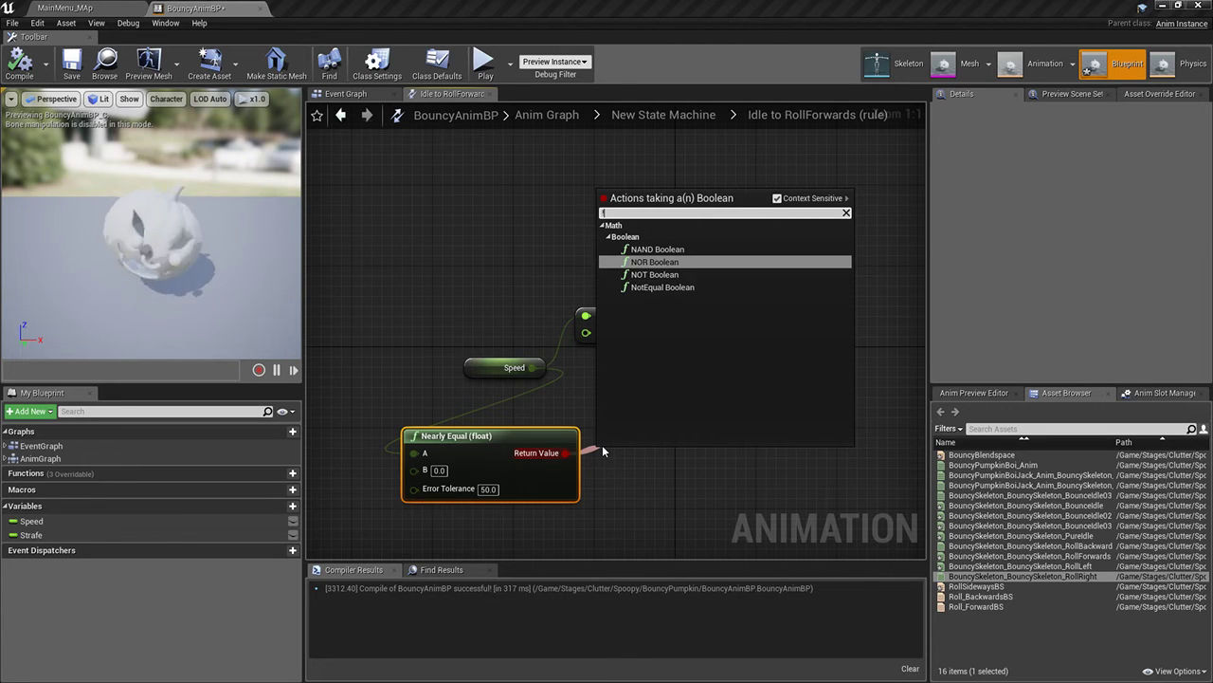
pyautogui.press('Down')
pyautogui.press('Return')
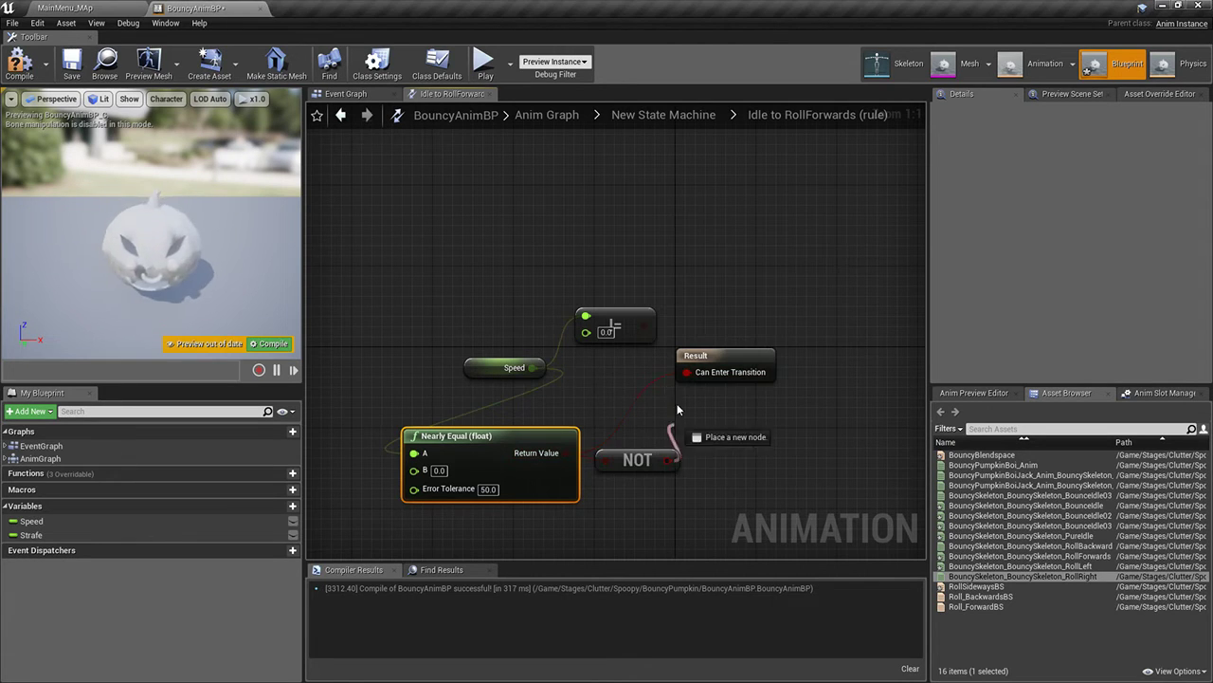
pyautogui.click(21, 68)
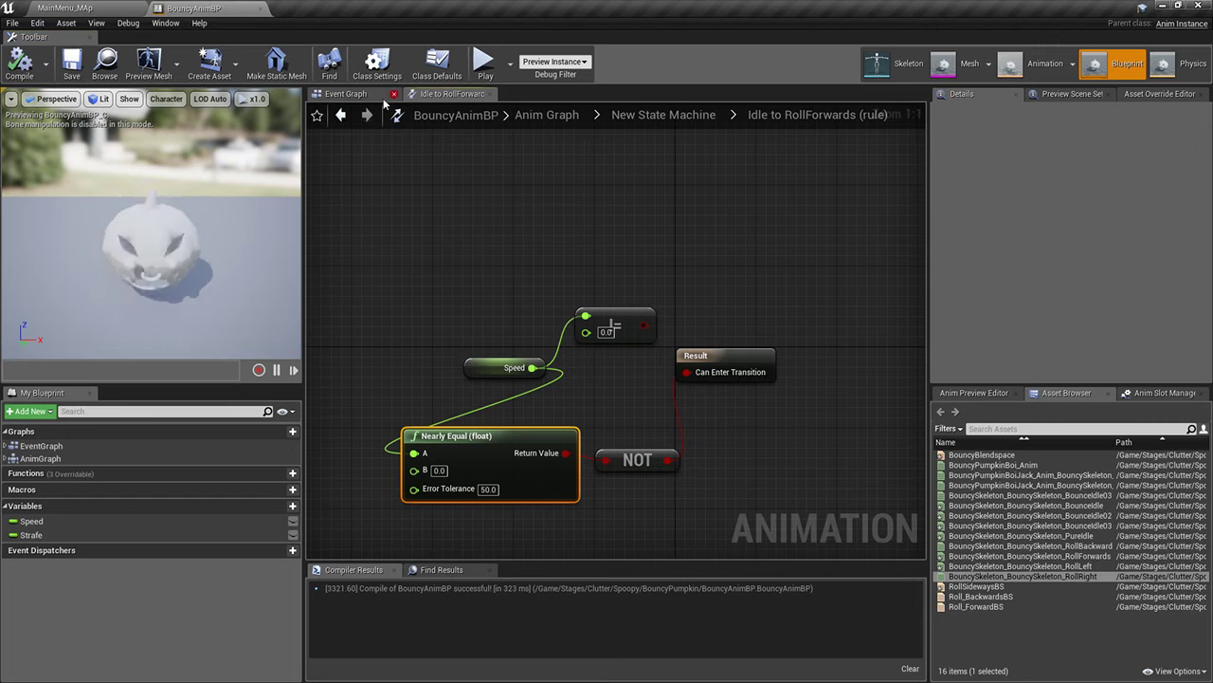
pyautogui.click(346, 94)
pyautogui.click(453, 94)
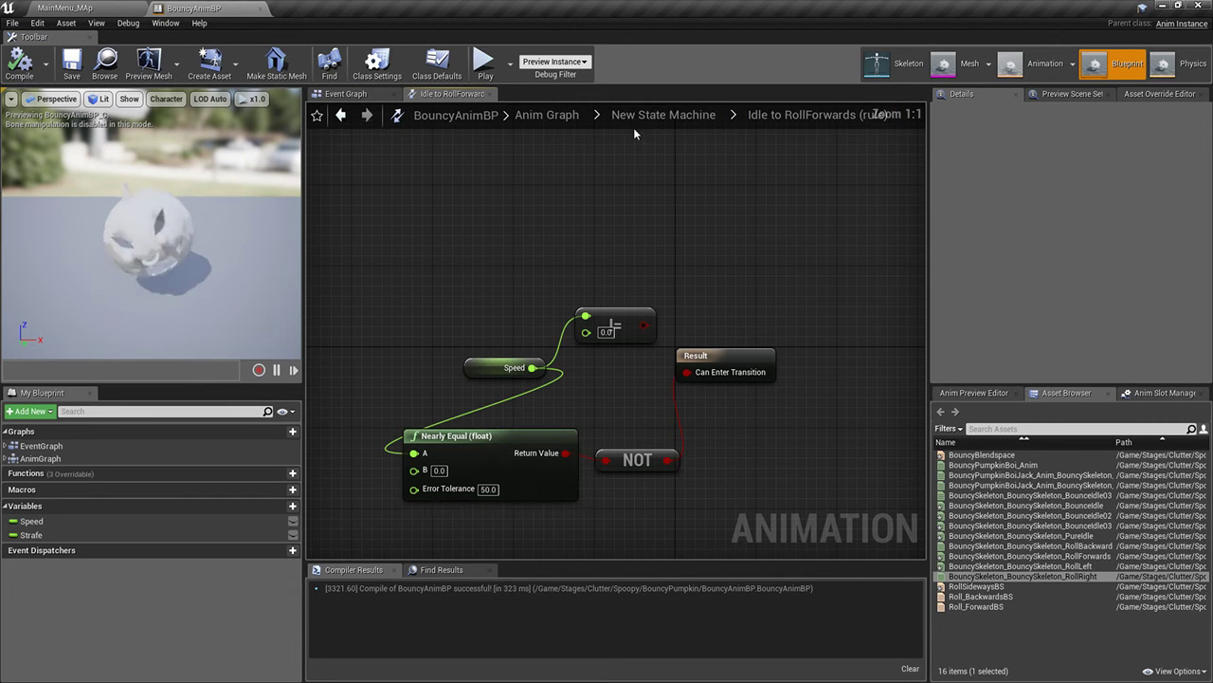
# Set the Nearly Equal error tolerance to 50.0 in the RollForwards to Idle rule, compiling and saving the blueprint
pyautogui.click(663, 114)
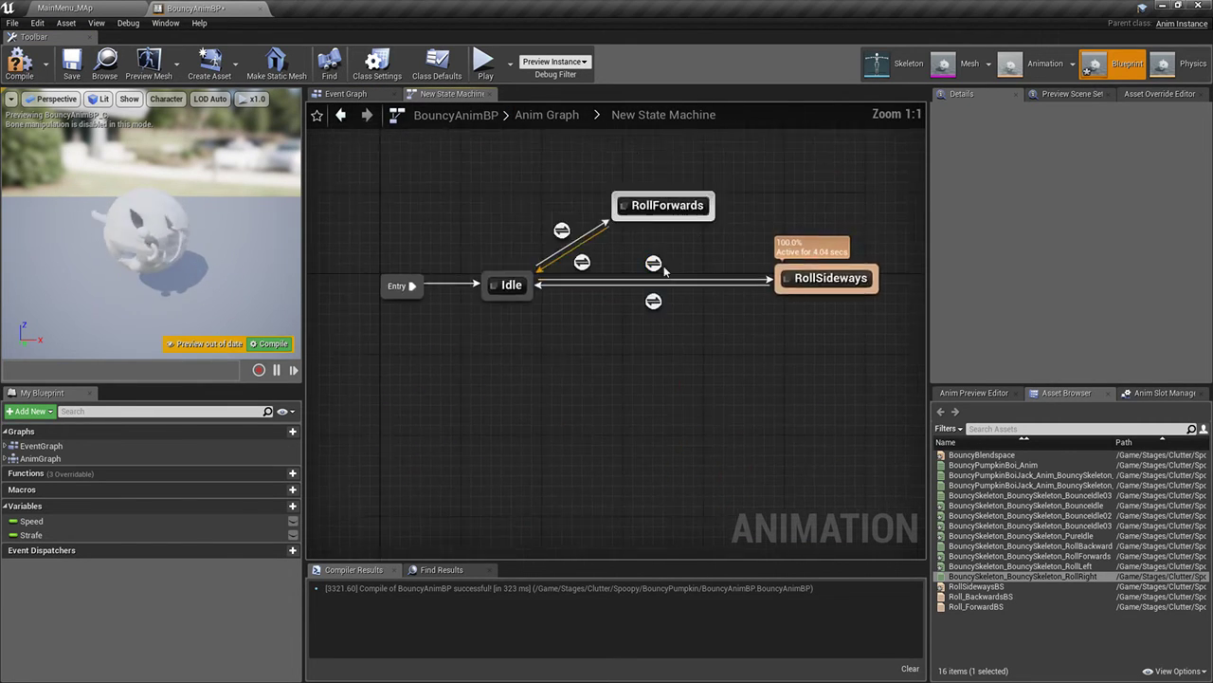
pyautogui.click(619, 347)
pyautogui.doubleClick(618, 347)
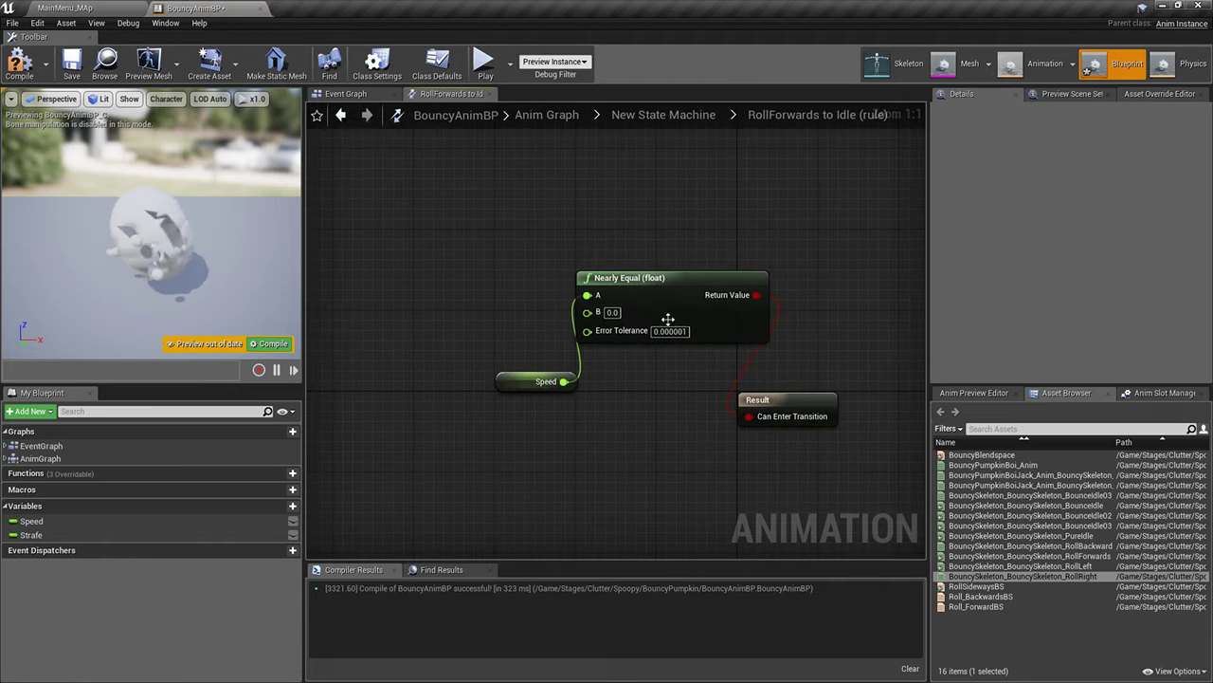
pyautogui.write('50')
pyautogui.press('Return')
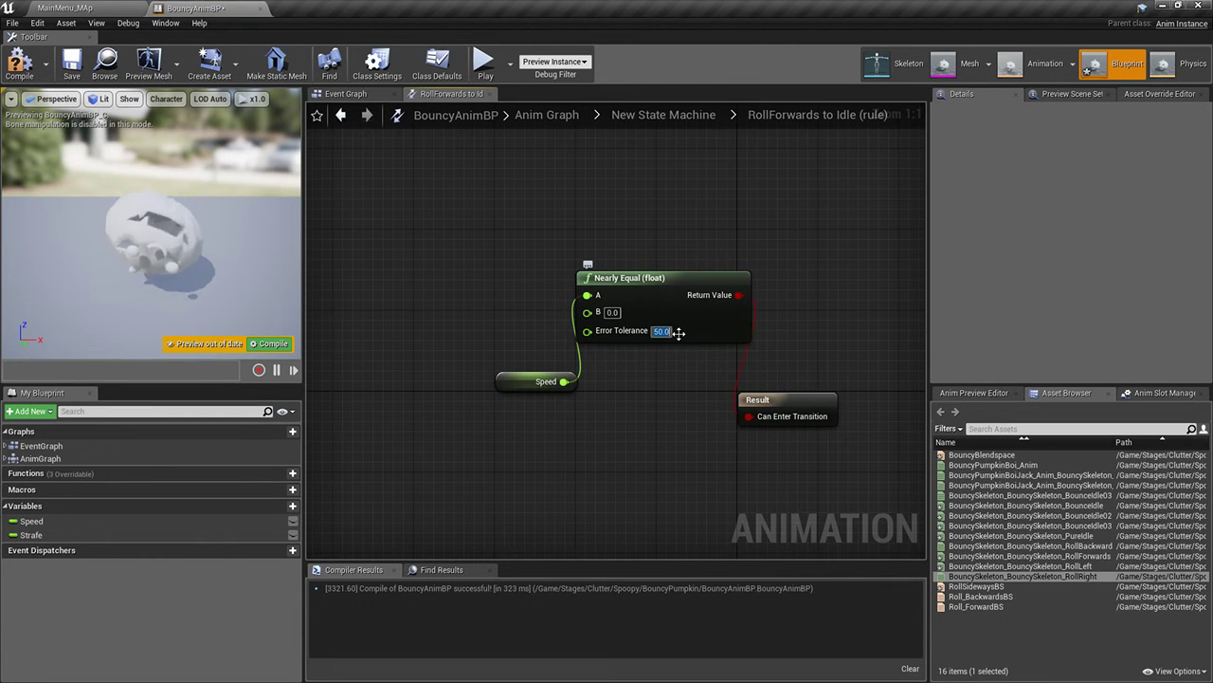
pyautogui.click(19, 61)
pyautogui.click(72, 63)
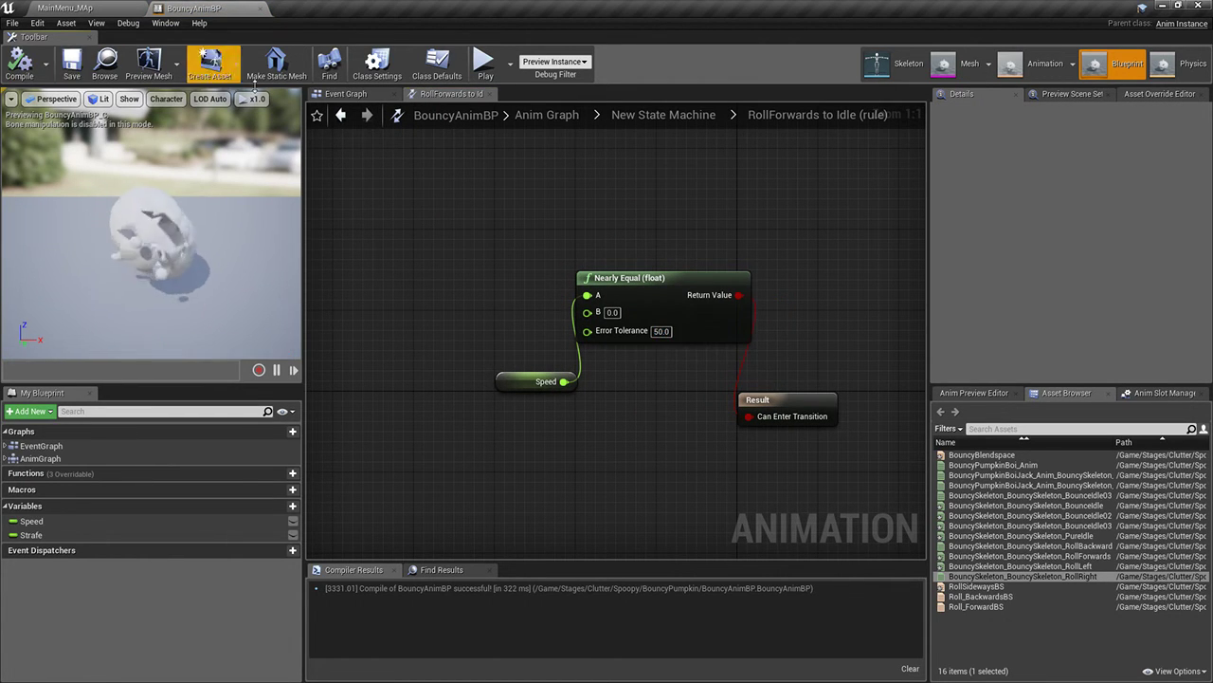
# Set the priority order of the Idle to RollSideways transition to 2, compiling and saving the blueprint
pyautogui.click(366, 95)
pyautogui.click(438, 95)
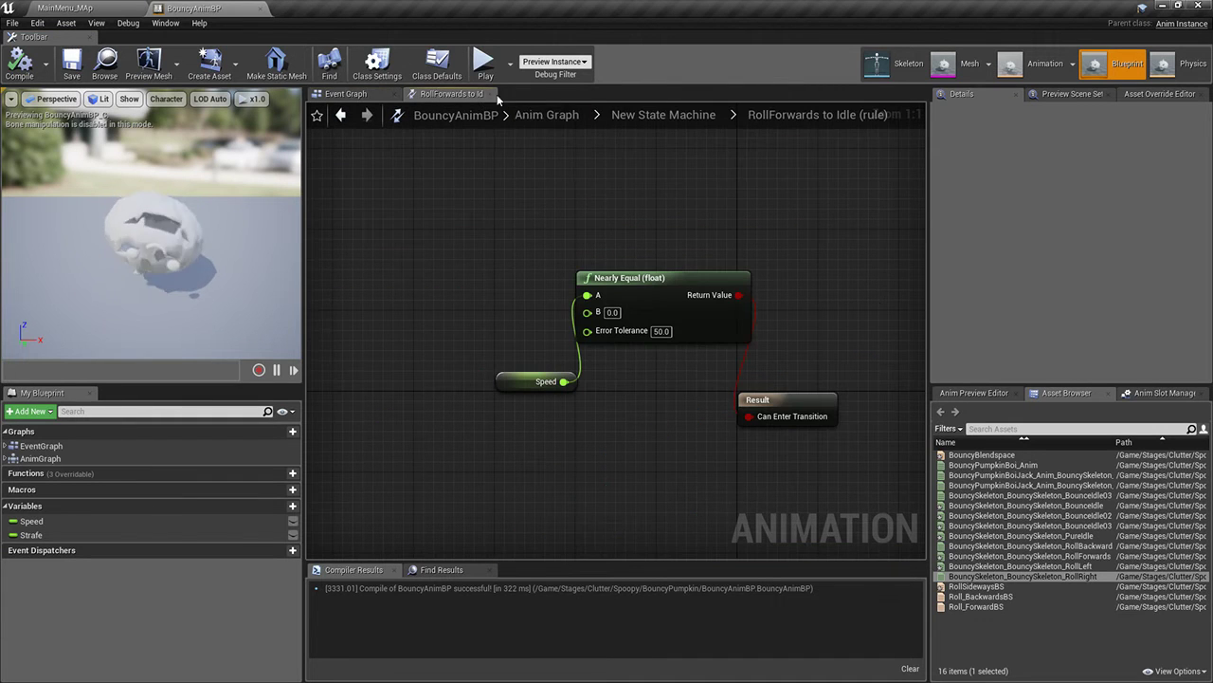
pyautogui.click(377, 93)
pyautogui.click(451, 94)
pyautogui.click(639, 115)
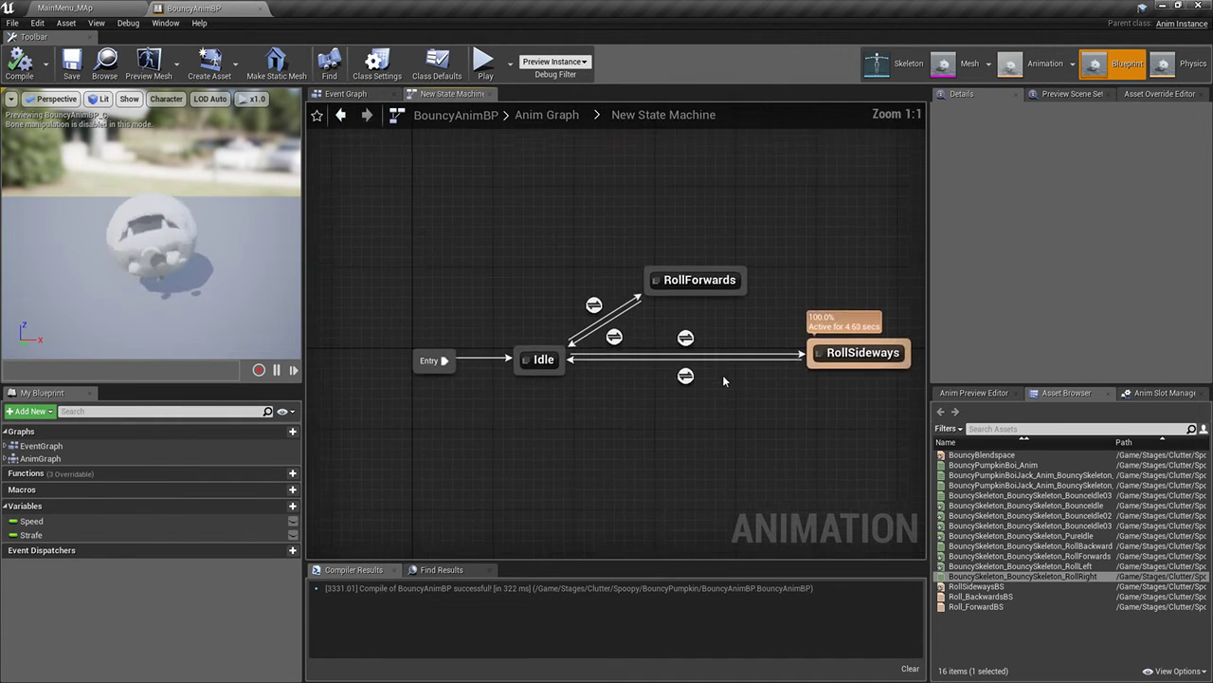
pyautogui.click(692, 352)
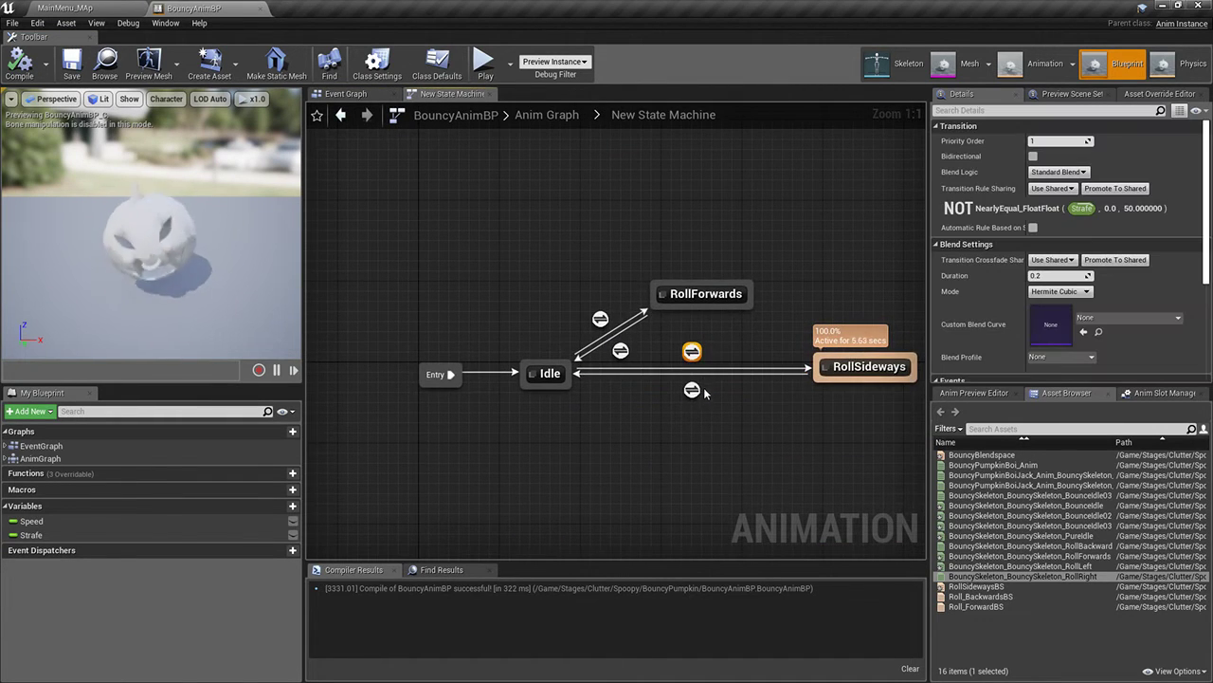
pyautogui.click(1058, 142)
pyautogui.write('2')
pyautogui.press('Return')
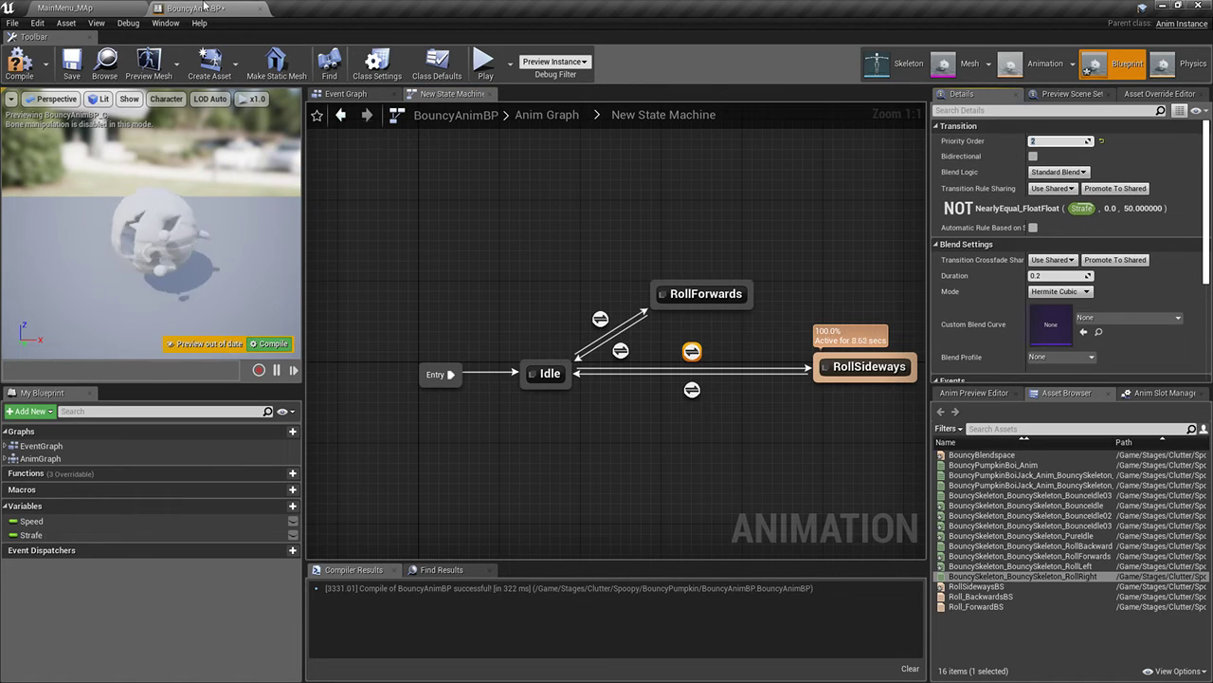
pyautogui.click(29, 68)
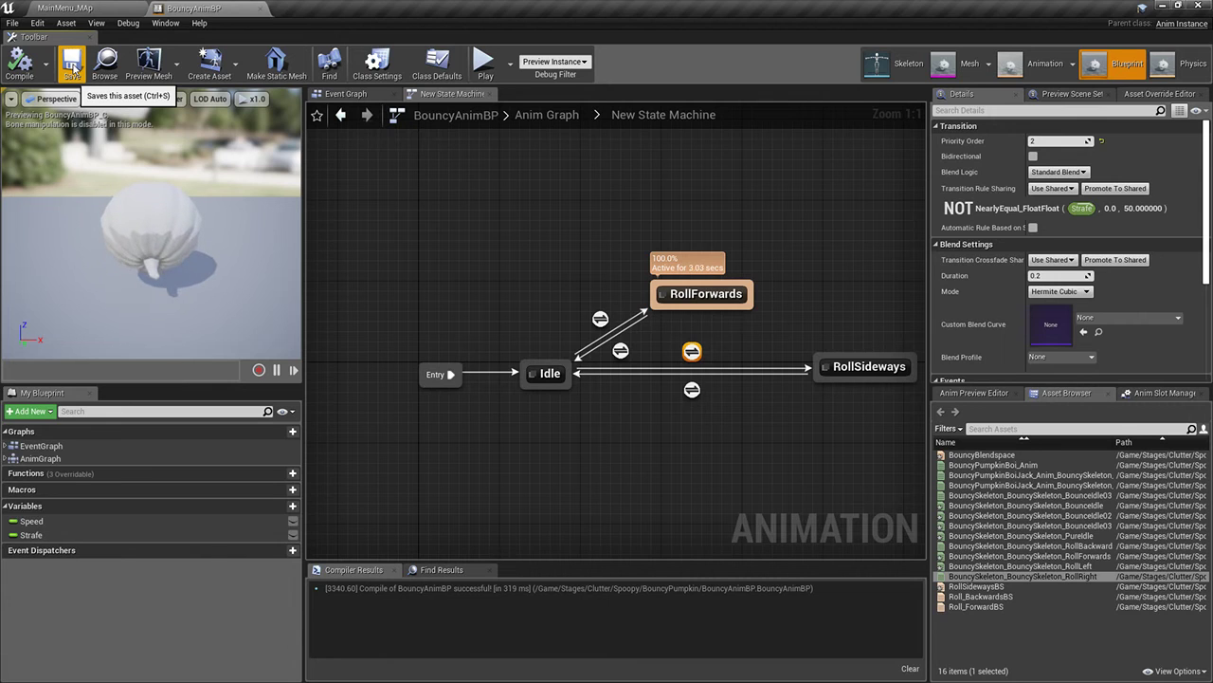
# Check the Strafe variable and add a transition from RollForwards to RollSideways in the state machine
pyautogui.moveTo(447, 210); pyautogui.dragTo(383, 195, button='right')
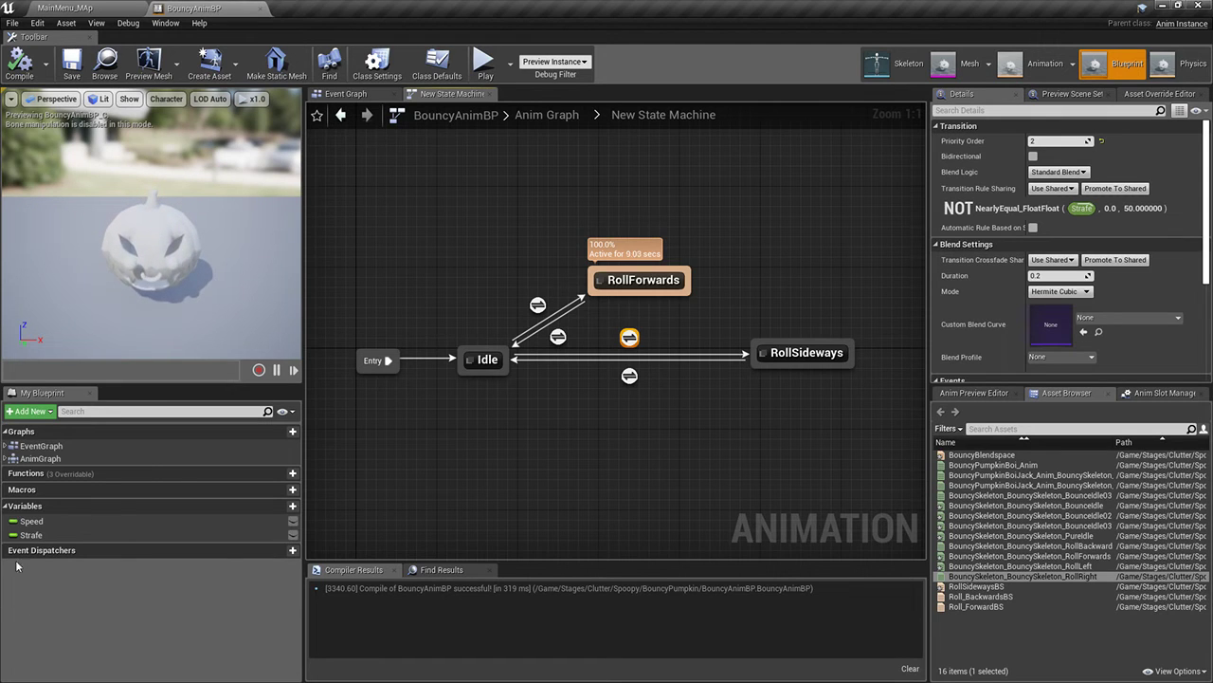
pyautogui.click(32, 535)
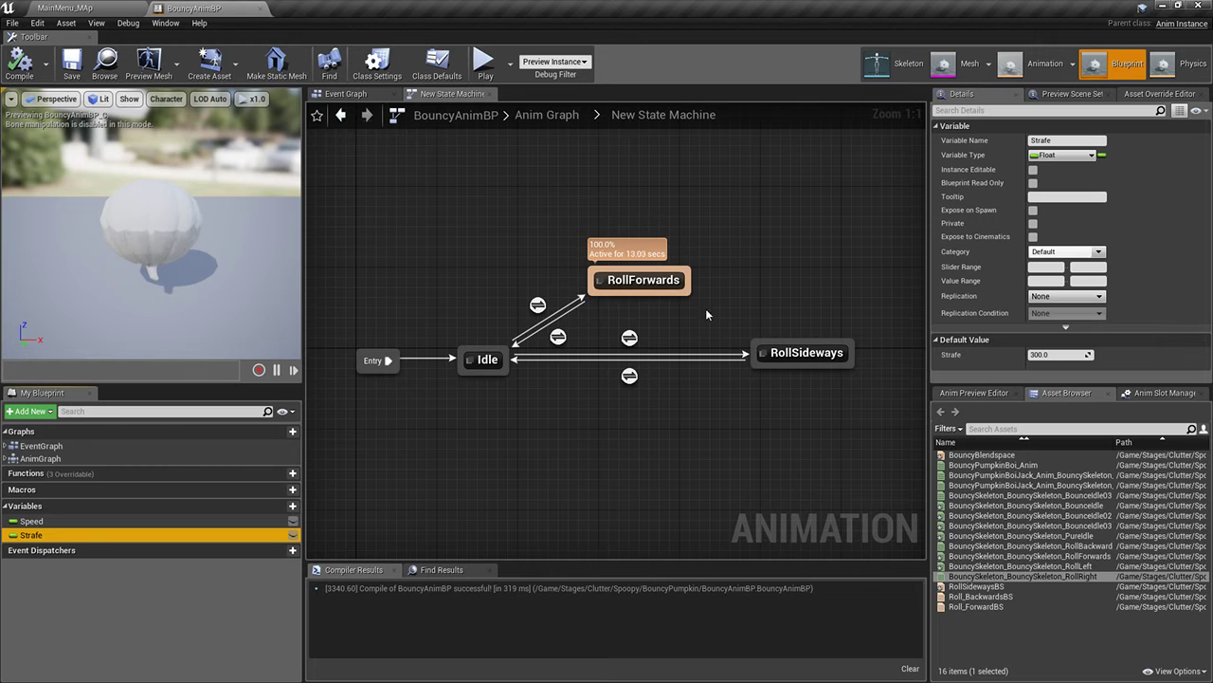
pyautogui.moveTo(689, 291); pyautogui.dragTo(756, 353)
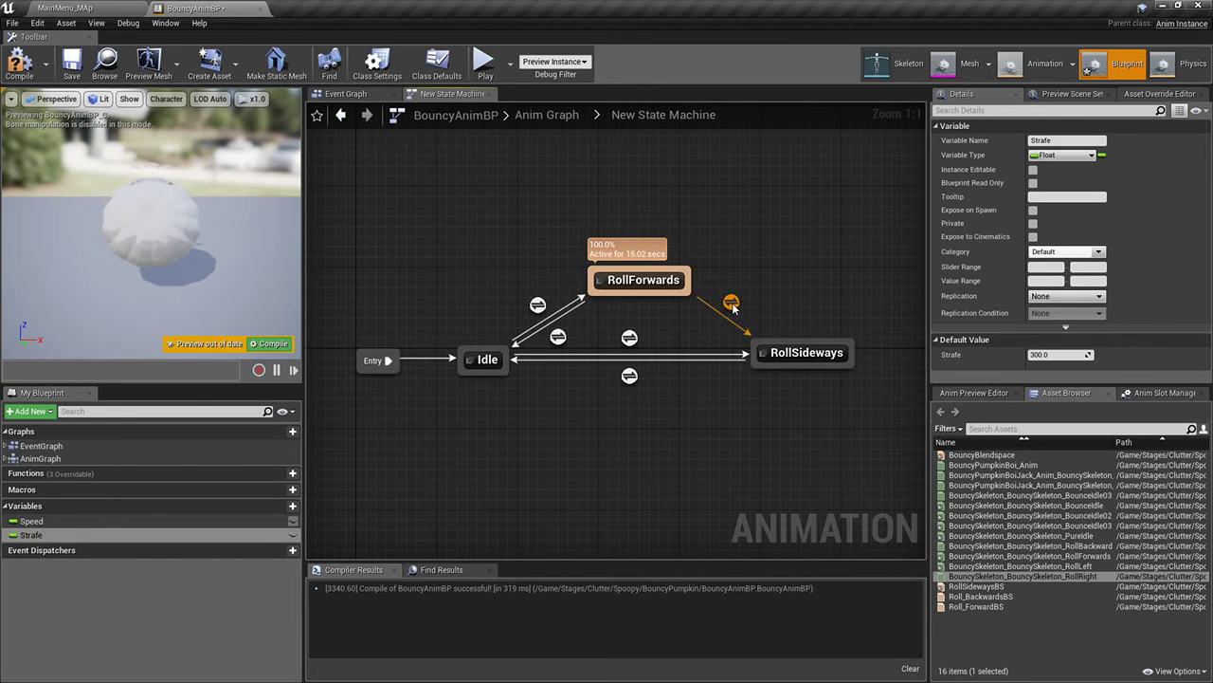
# Make the RollForwards to RollSideways rule pass when Strafe is greater than or equal to 50.0, compiling and saving the blueprint
pyautogui.doubleClick(731, 304)
pyautogui.moveTo(38, 536); pyautogui.dragTo(529, 361)
pyautogui.click(441, 306)
pyautogui.write('>')
pyautogui.press('Return')
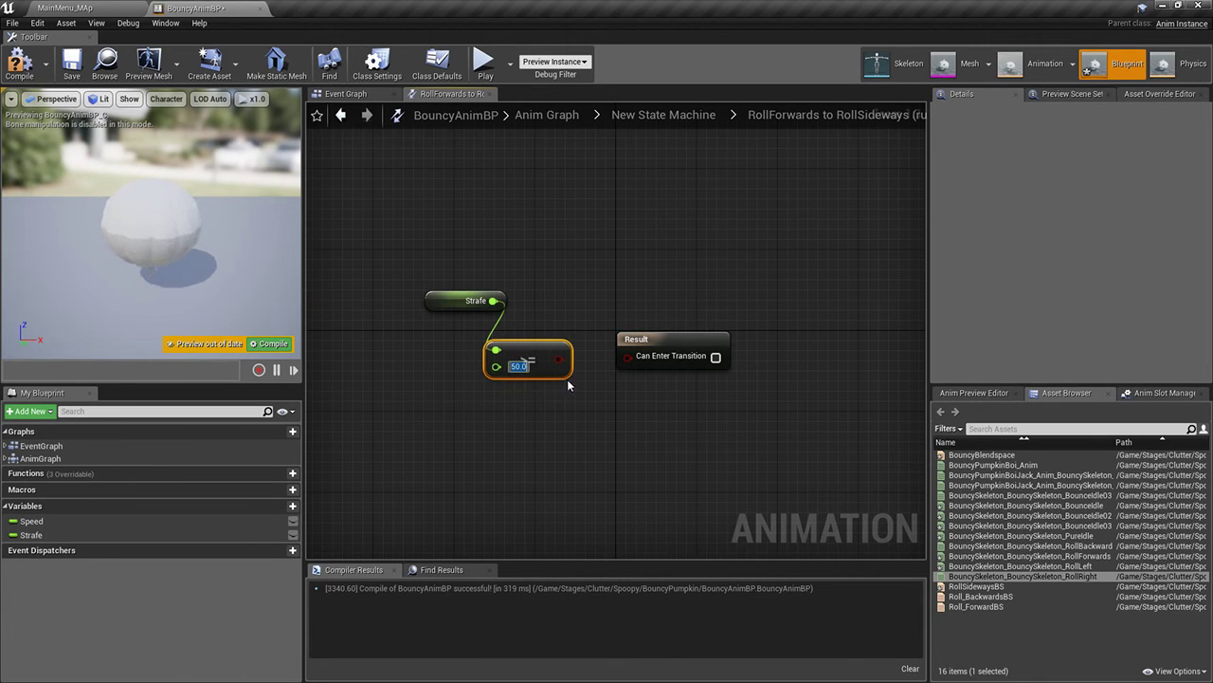
pyautogui.click(19, 66)
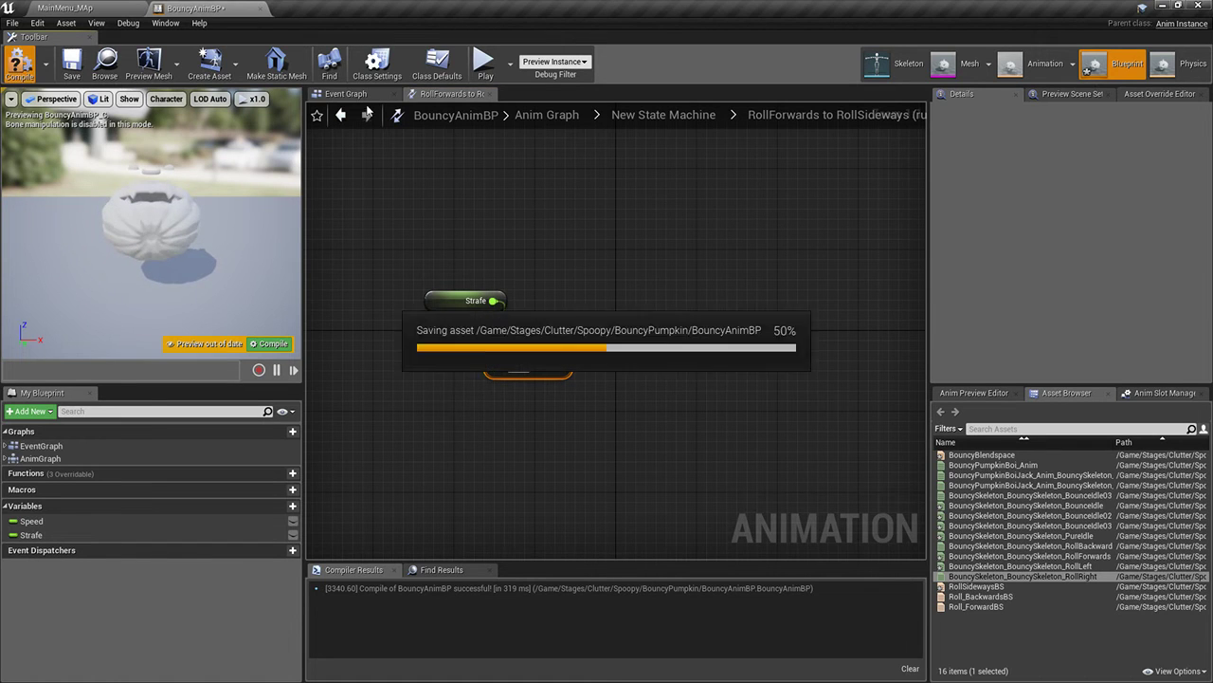
pyautogui.click(347, 93)
pyautogui.click(446, 94)
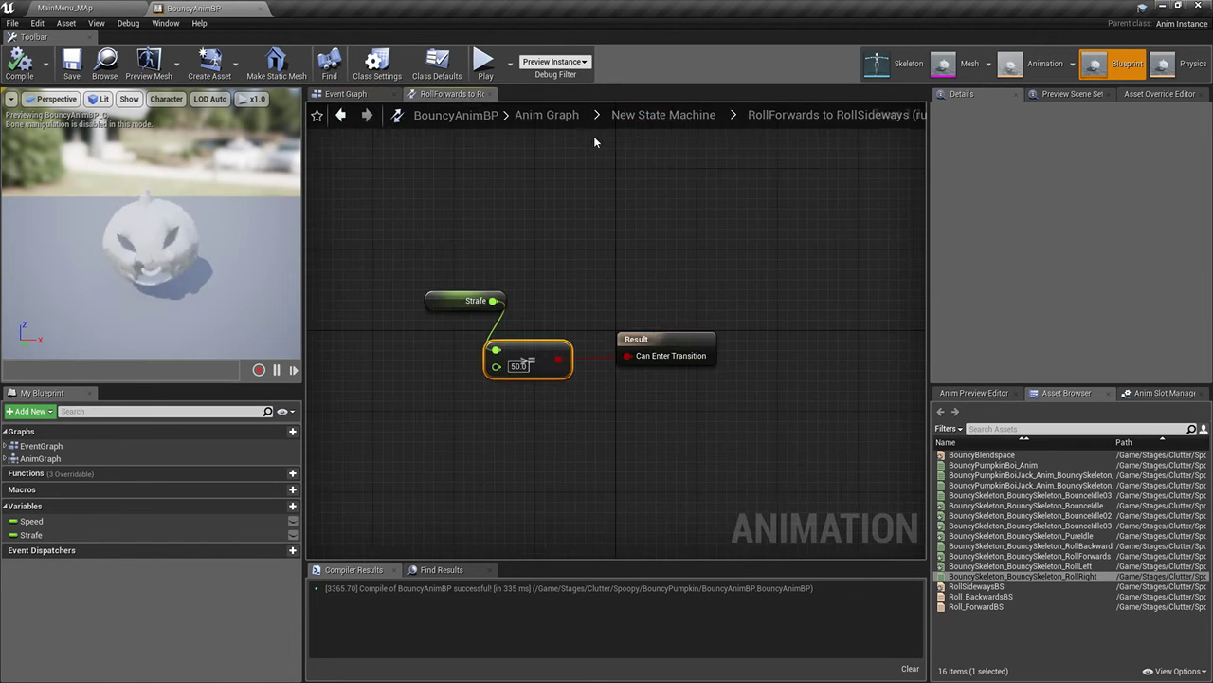
# Add a return transition from RollSideways to RollForwards in the state machine
pyautogui.click(664, 114)
pyautogui.moveTo(766, 255); pyautogui.dragTo(690, 276, button='right')
pyautogui.moveTo(722, 326); pyautogui.dragTo(651, 277)
# Make the RollSideways to RollForwards rule pass when Strafe is less than or equal to 50.0, compiling and saving the blueprint
pyautogui.doubleClick(670, 308)
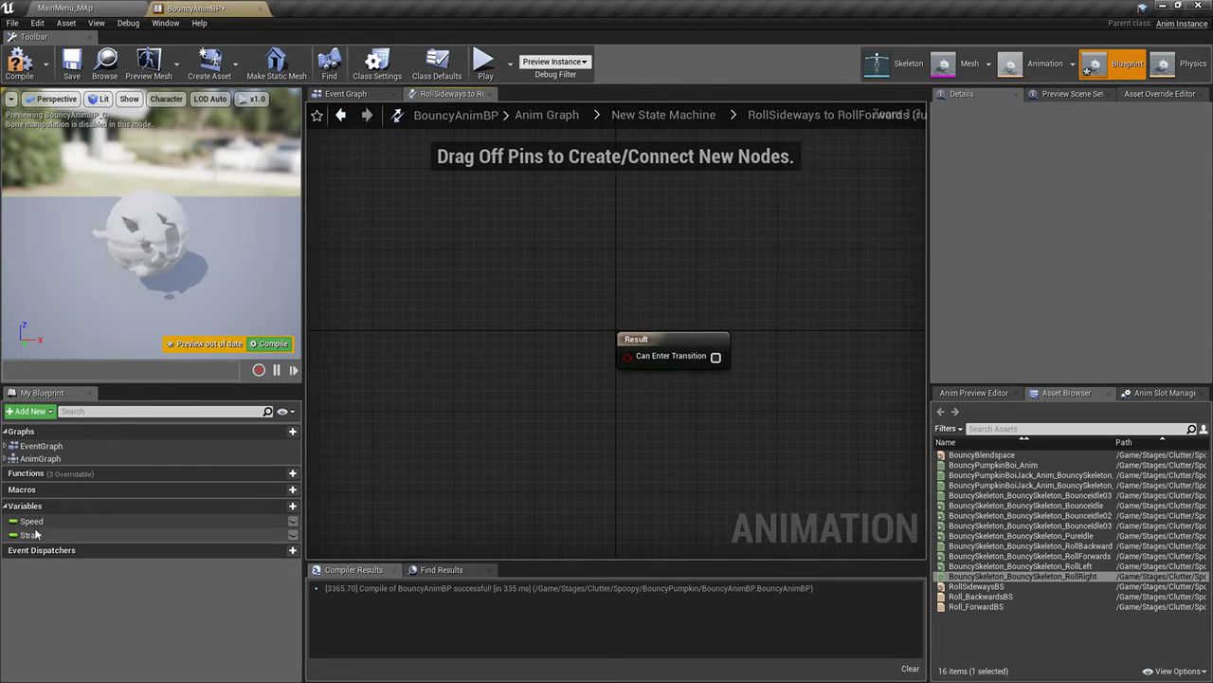
pyautogui.moveTo(31, 534); pyautogui.dragTo(493, 361)
pyautogui.click(407, 347)
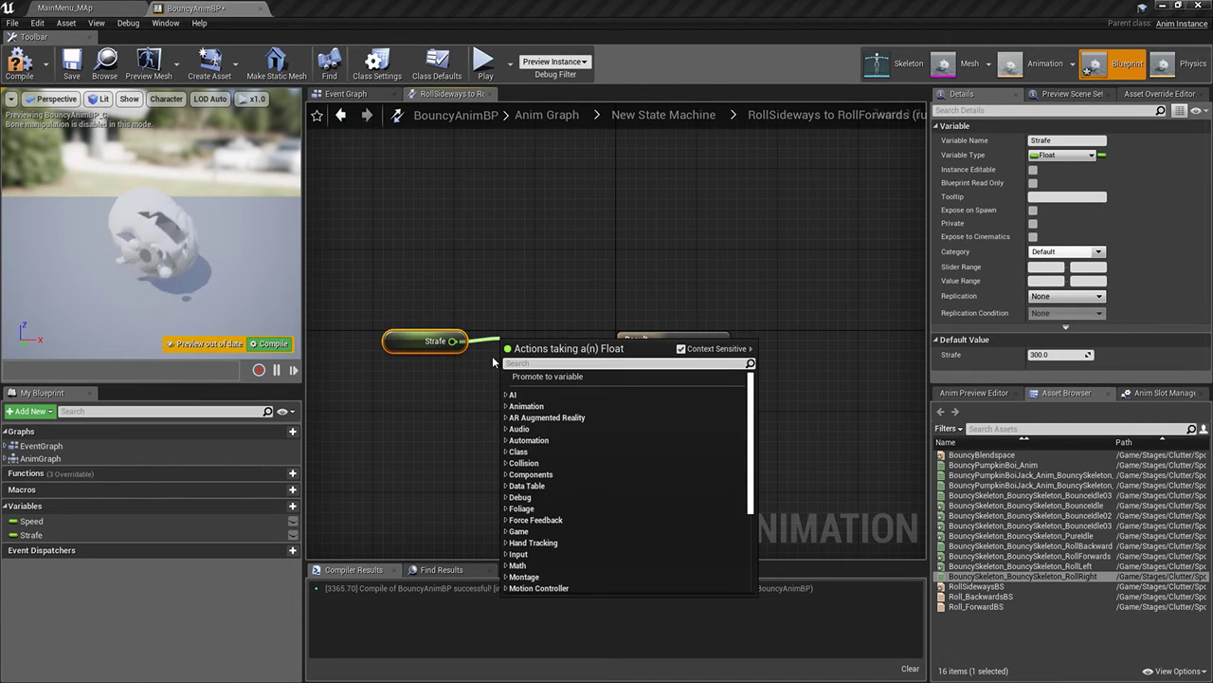
pyautogui.write('<')
pyautogui.press('Return')
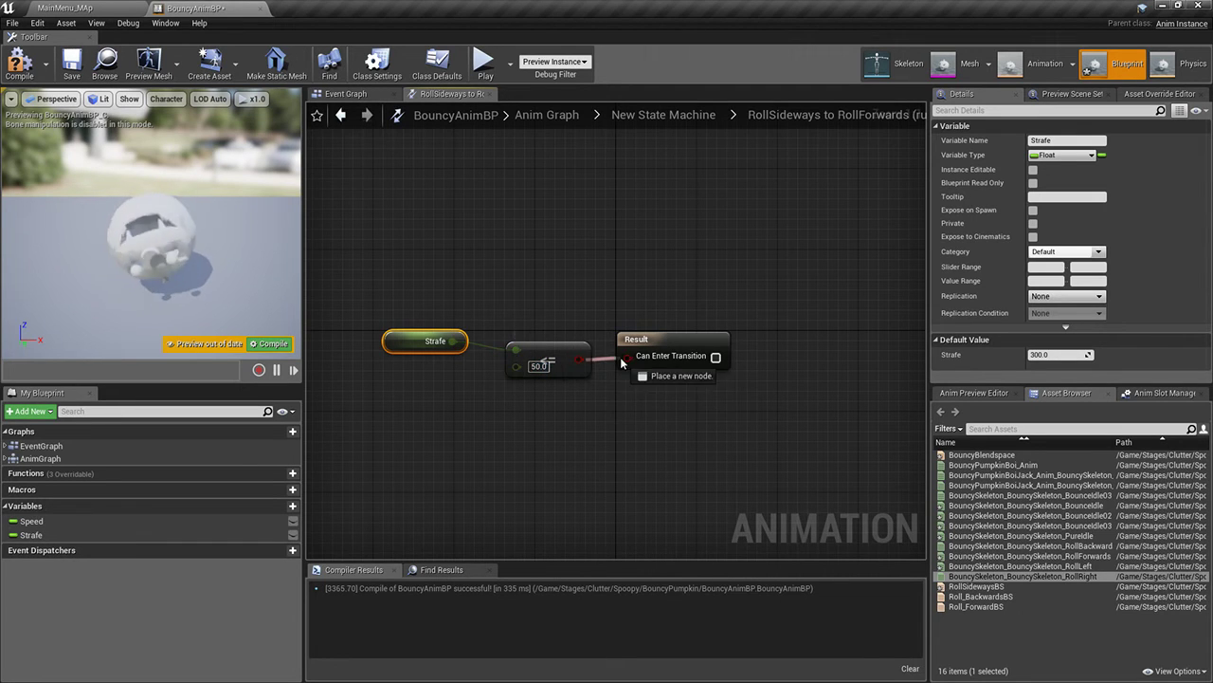
pyautogui.click(71, 64)
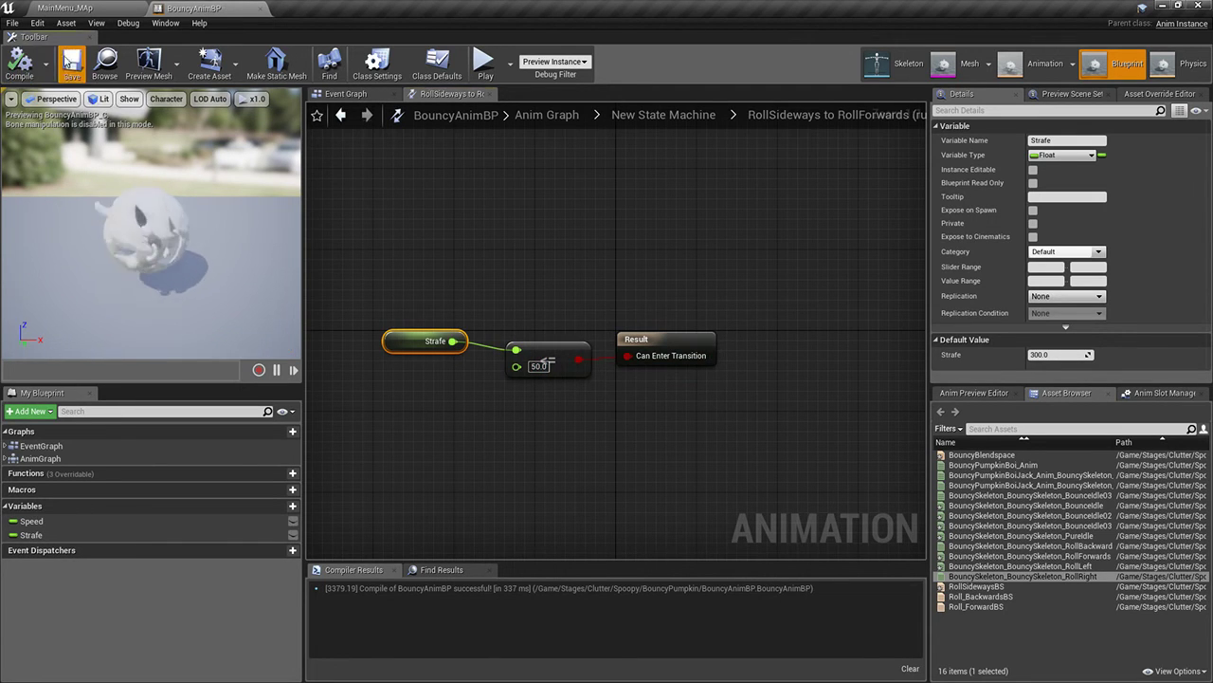
# Play the MainMenu_MAp level, roll the character right and left to test the sideways animations, and stop the session
pyautogui.click(65, 7)
pyautogui.hotkey('alt', 'p')
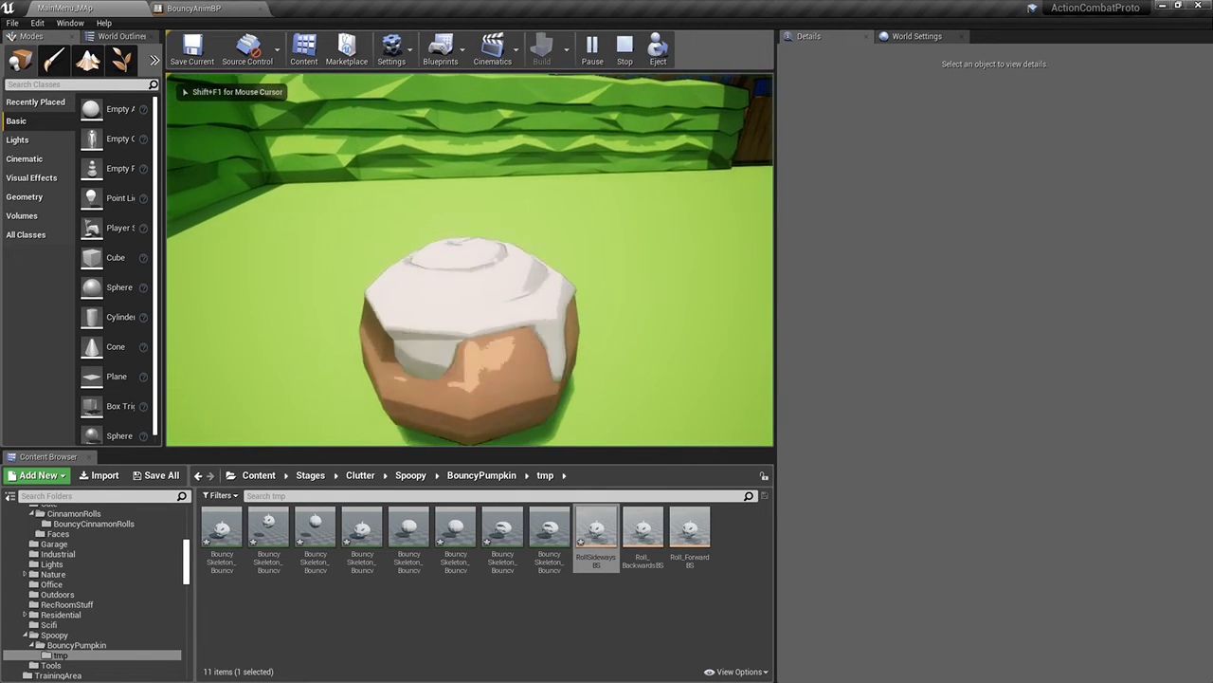
pyautogui.press('d')
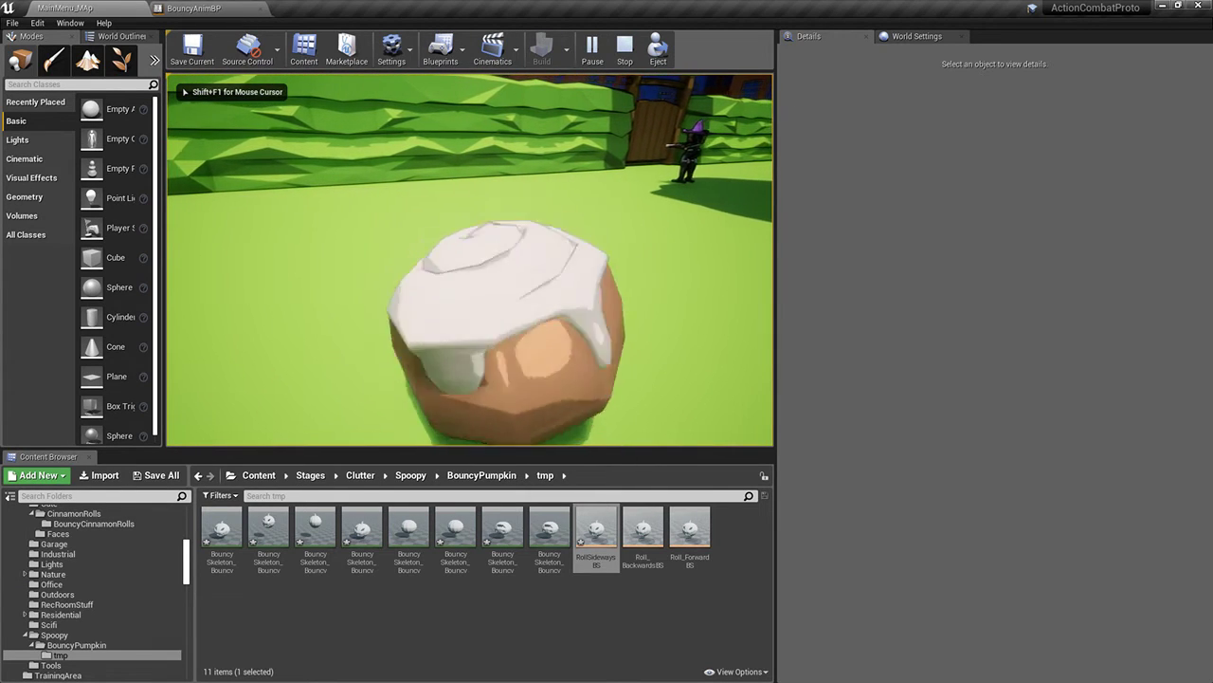
pyautogui.press('a')
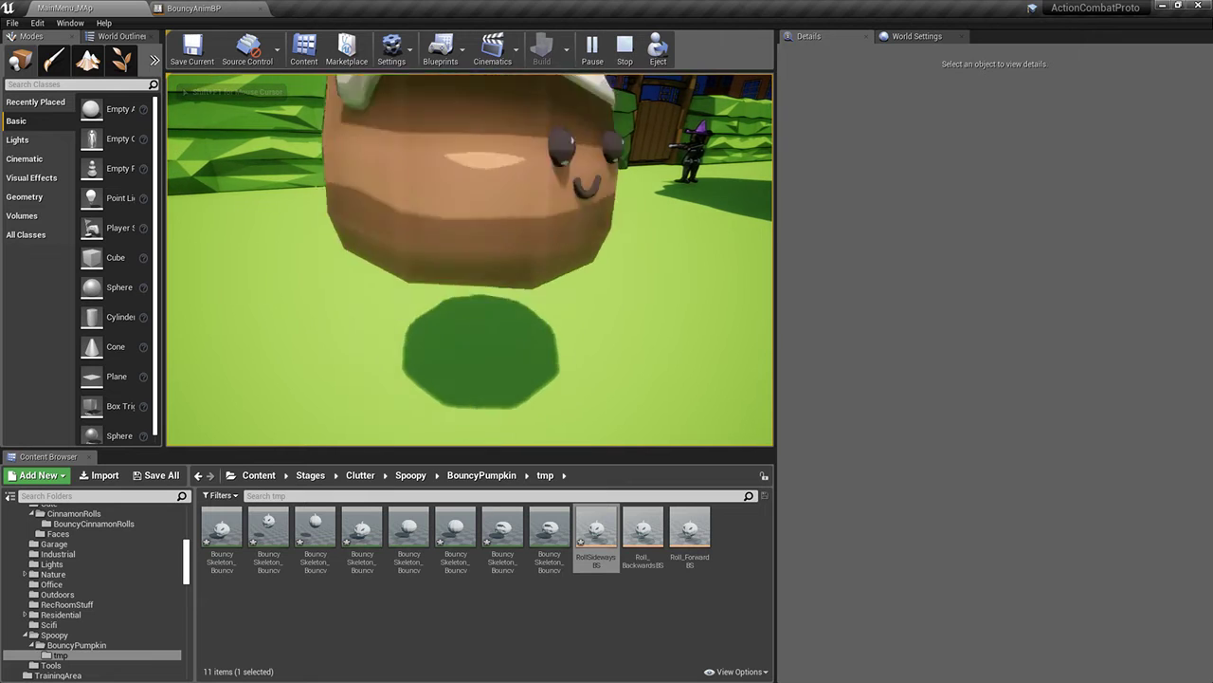
pyautogui.press('Escape')
# In BouncyAnimBP's RollForwards to RollSideways rule, route Strafe through an Absolute (float) node into the greater-than-or-equal comparison
pyautogui.click(222, 8)
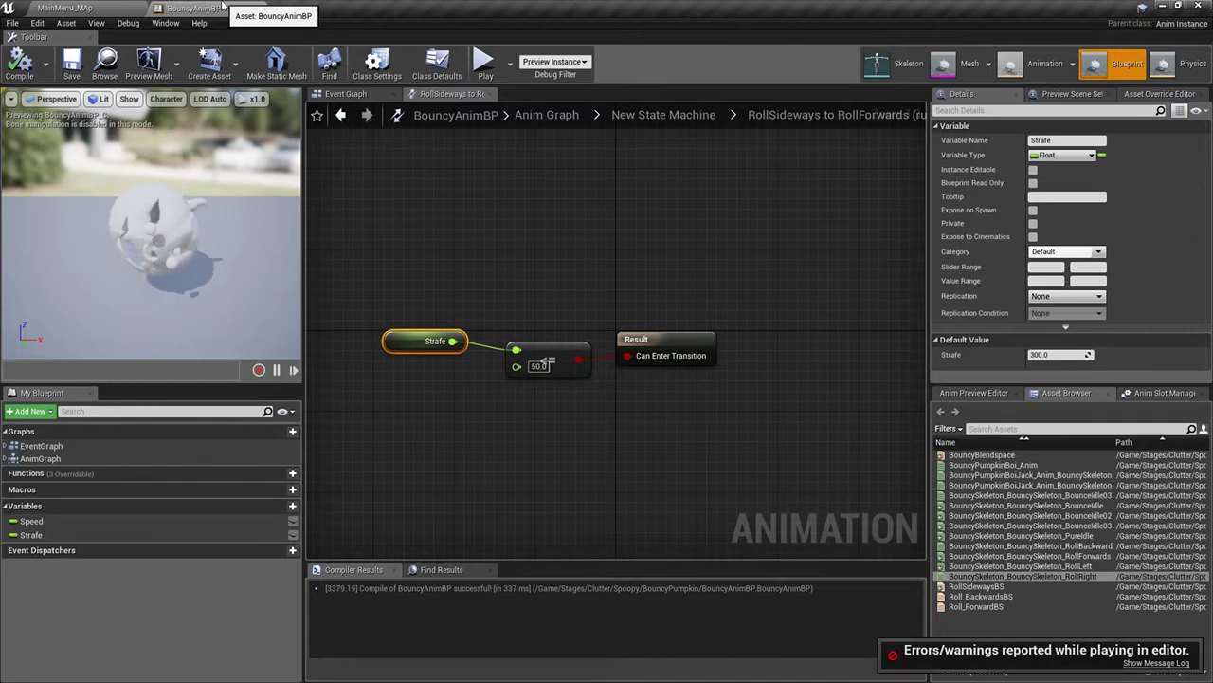
pyautogui.click(663, 115)
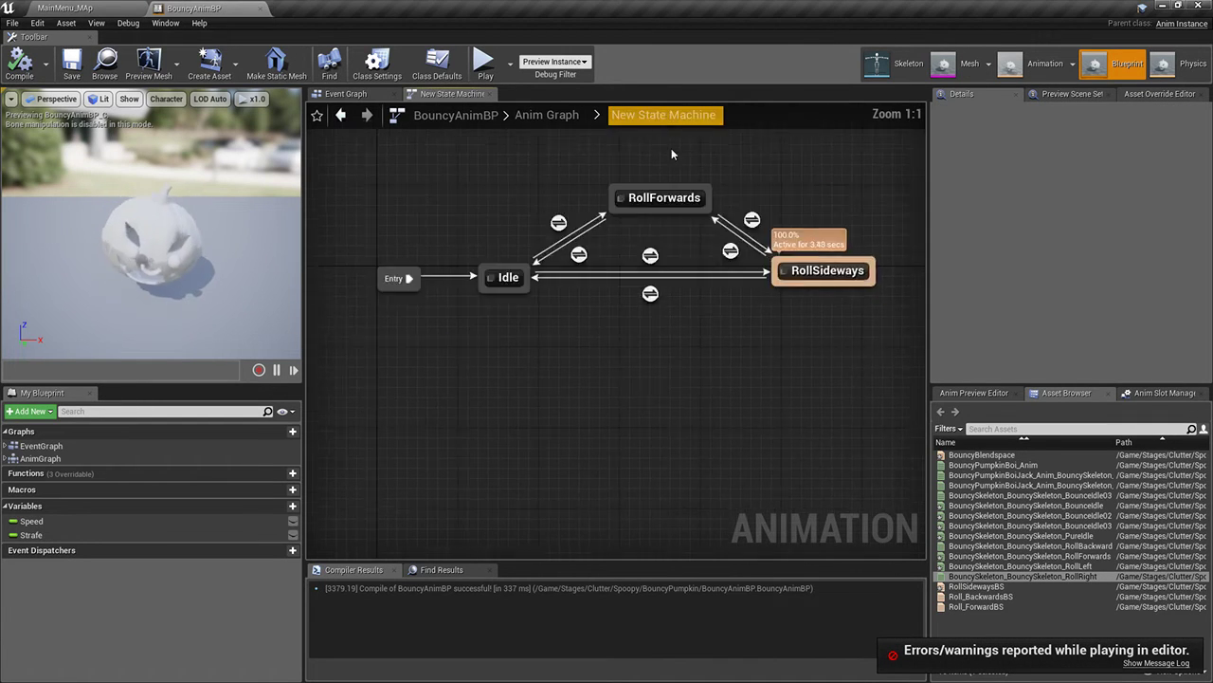
pyautogui.click(795, 321)
pyautogui.doubleClick(795, 320)
pyautogui.click(618, 370)
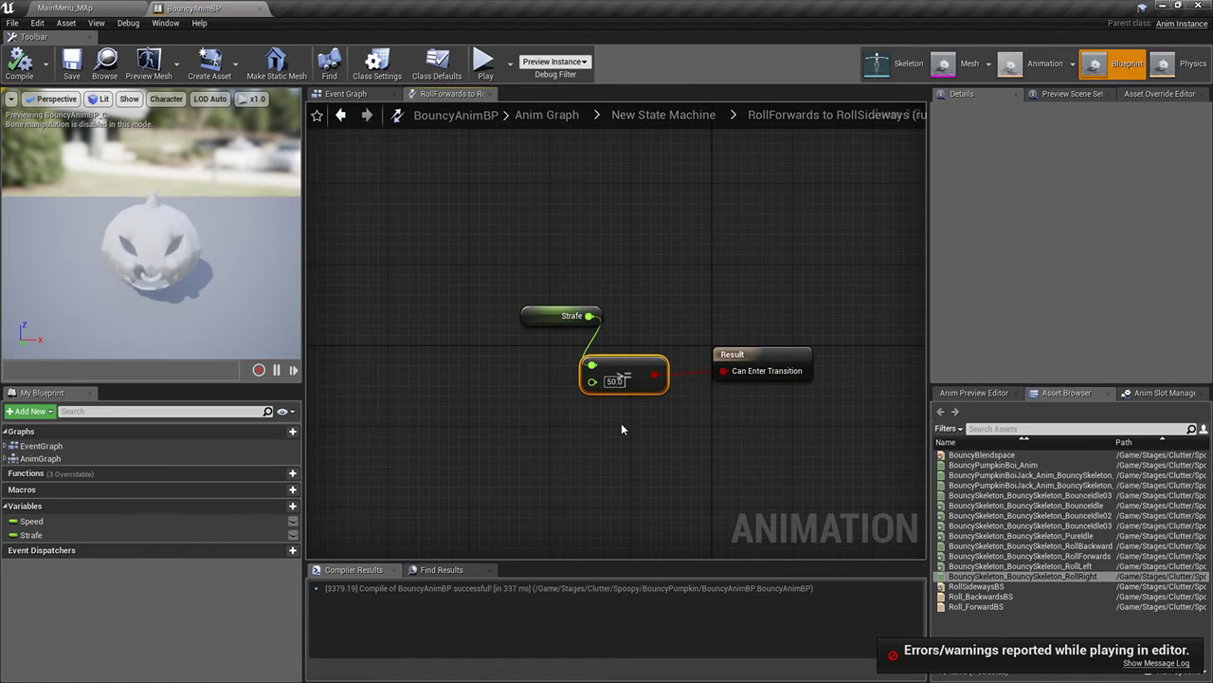
pyautogui.keyDown('ctrl'); pyautogui.moveTo(591, 365); pyautogui.dragTo(640, 263); pyautogui.keyUp('ctrl')
pyautogui.write('abs')
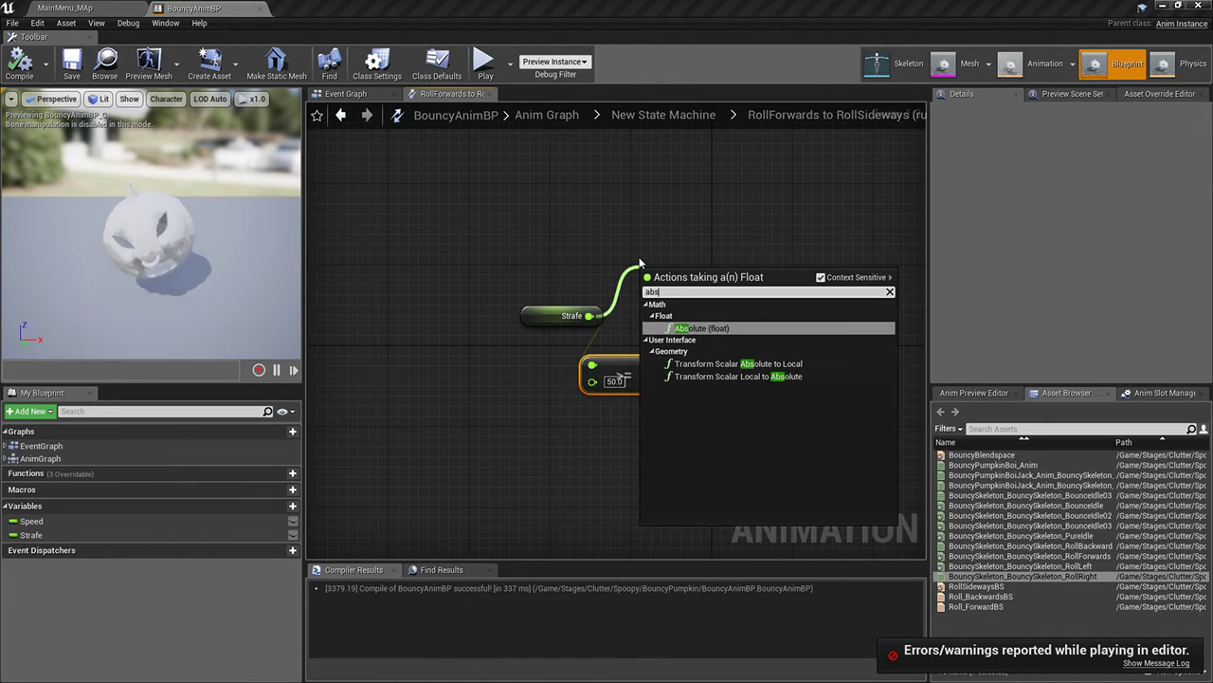
pyautogui.press('Return')
pyautogui.moveTo(713, 277); pyautogui.dragTo(592, 367)
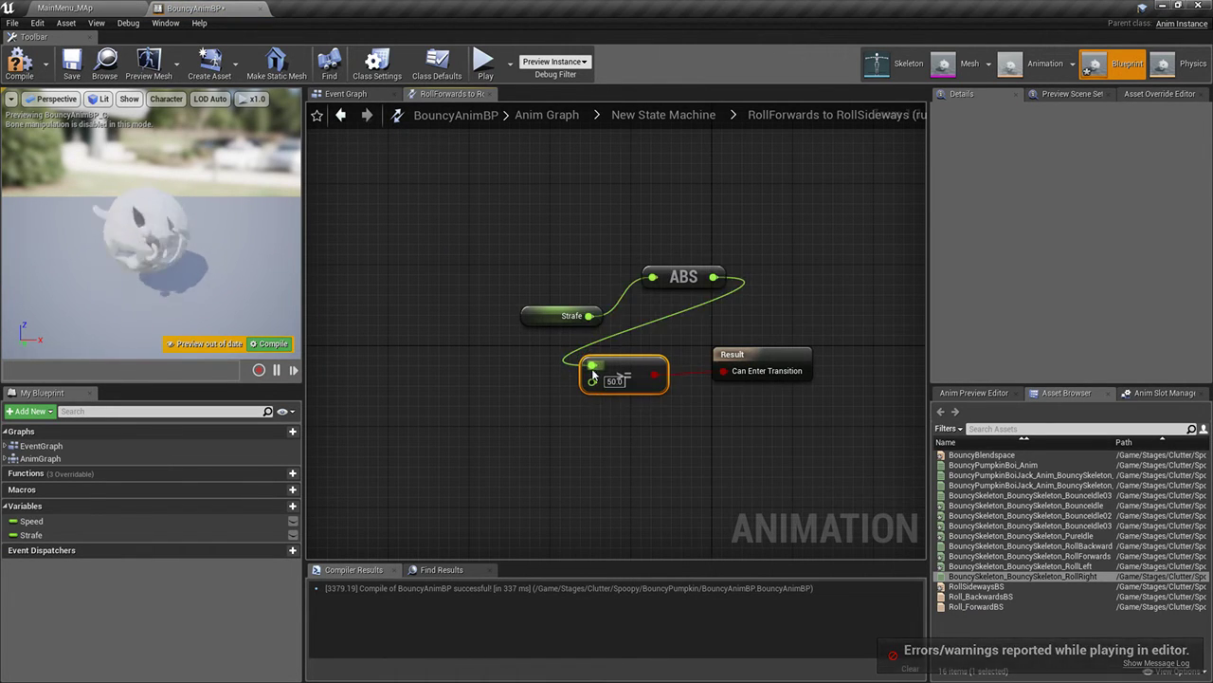
# Feed the absolute value of Strafe into the less-than-or-equal comparison of the RollSideways to RollForwards rule and compile the blueprint
pyautogui.click(667, 119)
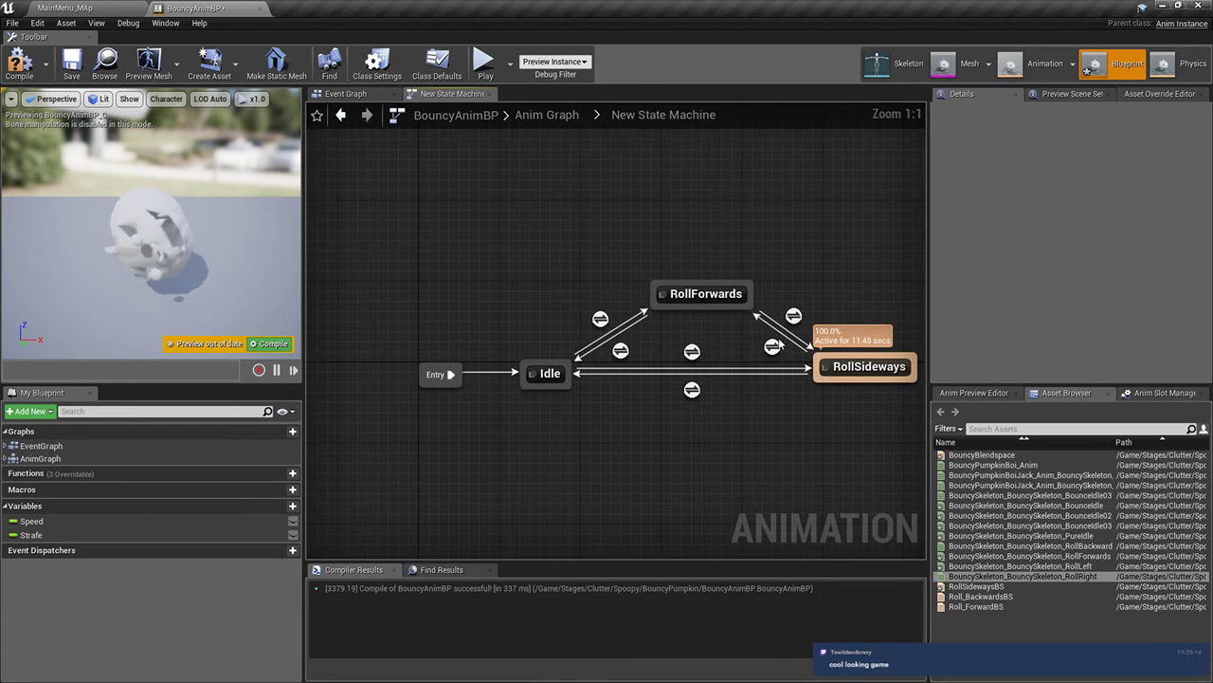
pyautogui.doubleClick(772, 348)
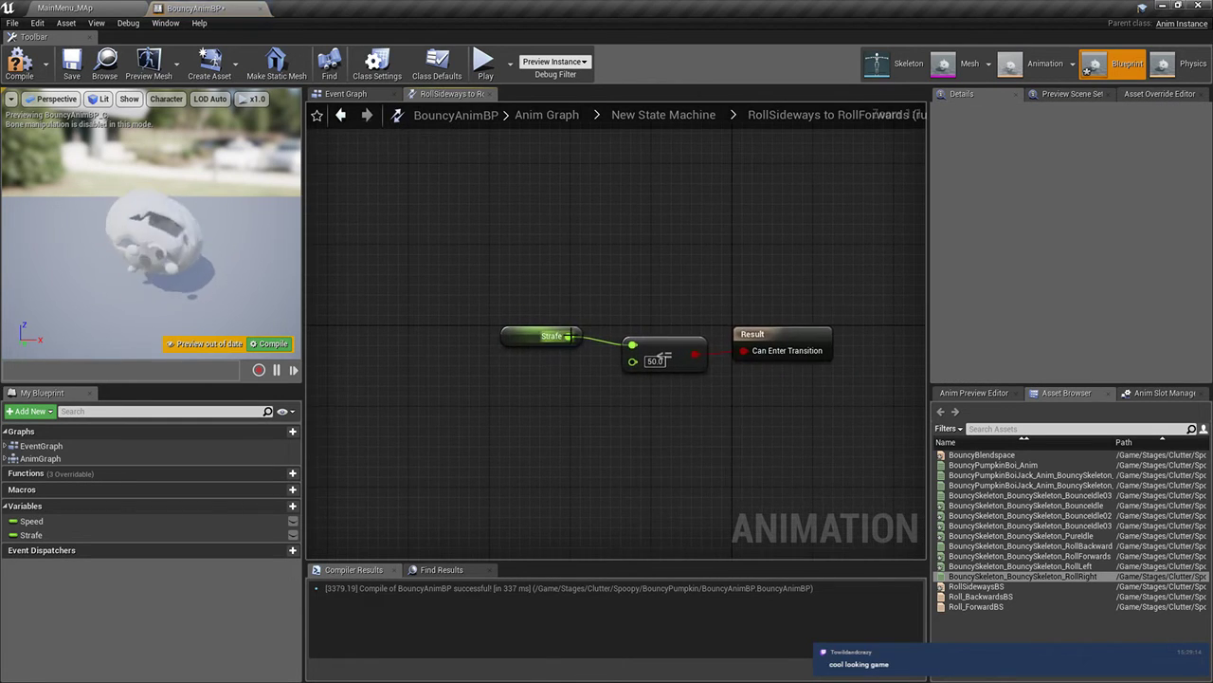
pyautogui.moveTo(568, 335); pyautogui.dragTo(618, 236)
pyautogui.write('abs')
pyautogui.press('Return')
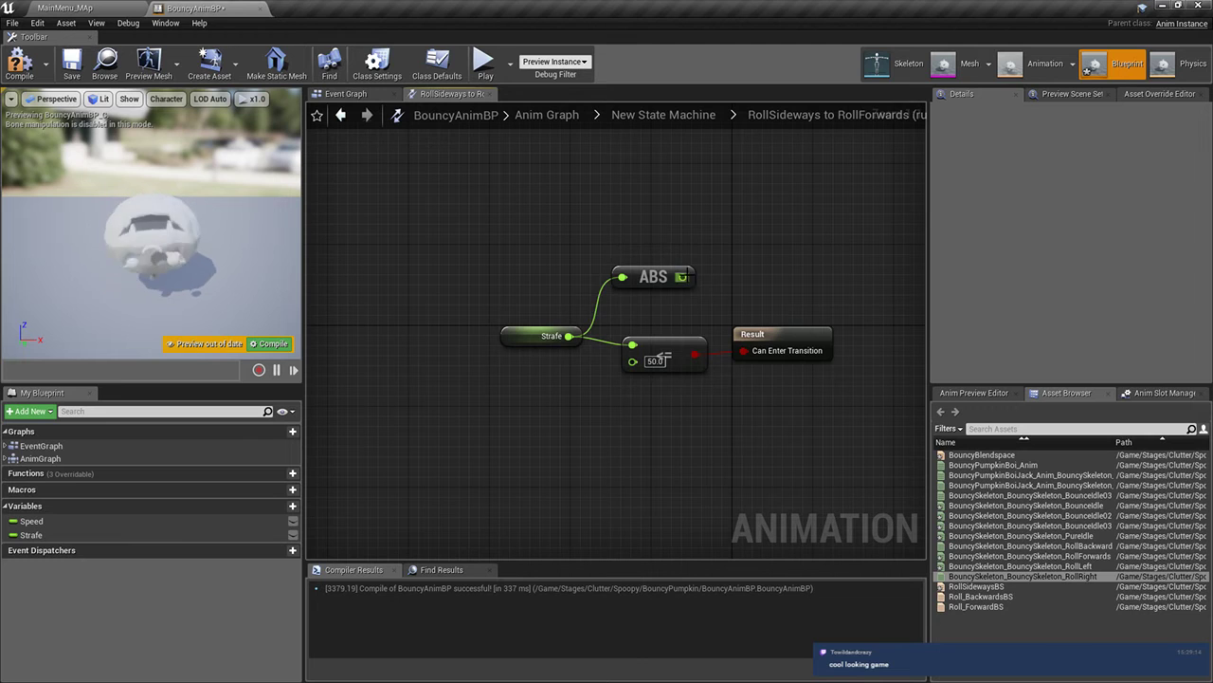
pyautogui.moveTo(683, 277); pyautogui.dragTo(633, 347)
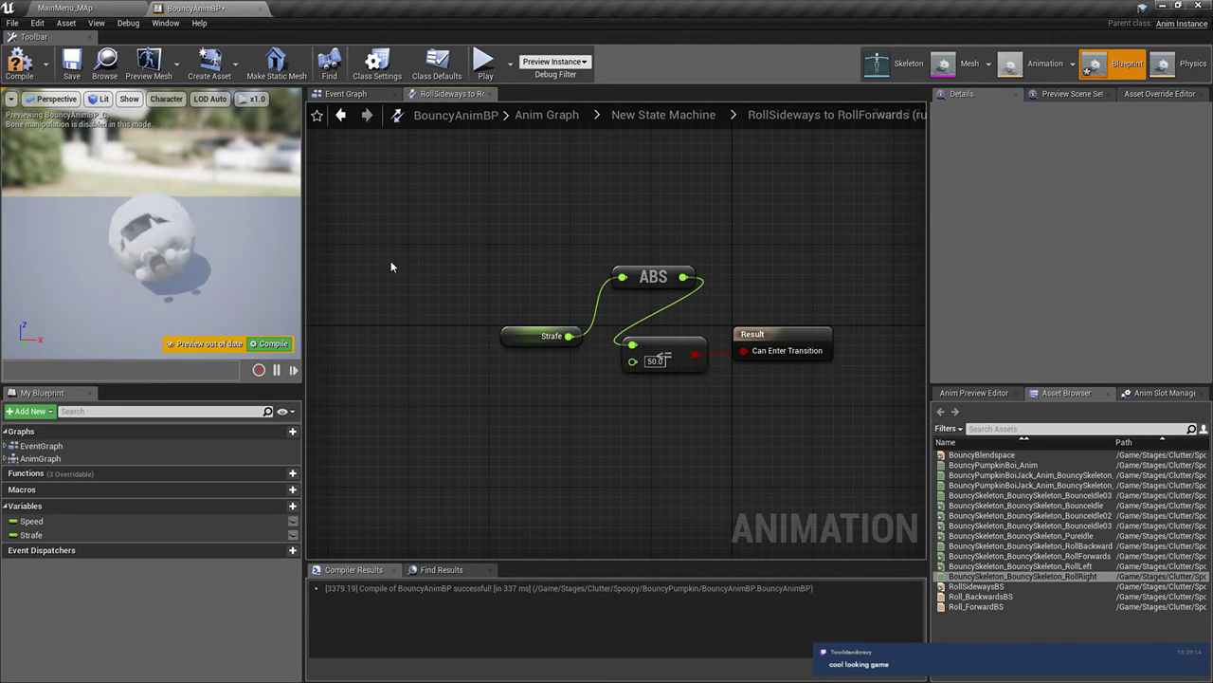
pyautogui.click(19, 75)
# Play the MainMenu_MAp level and roll the character forwards to test the updated transitions
pyautogui.click(64, 7)
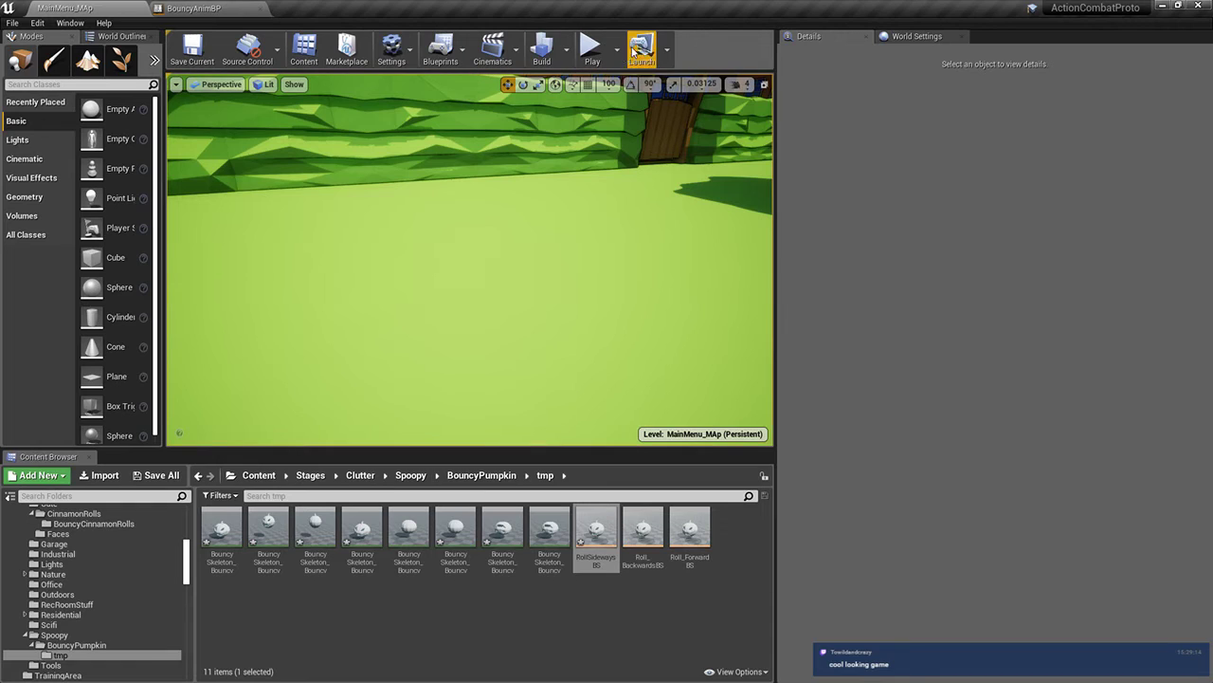
pyautogui.click(591, 49)
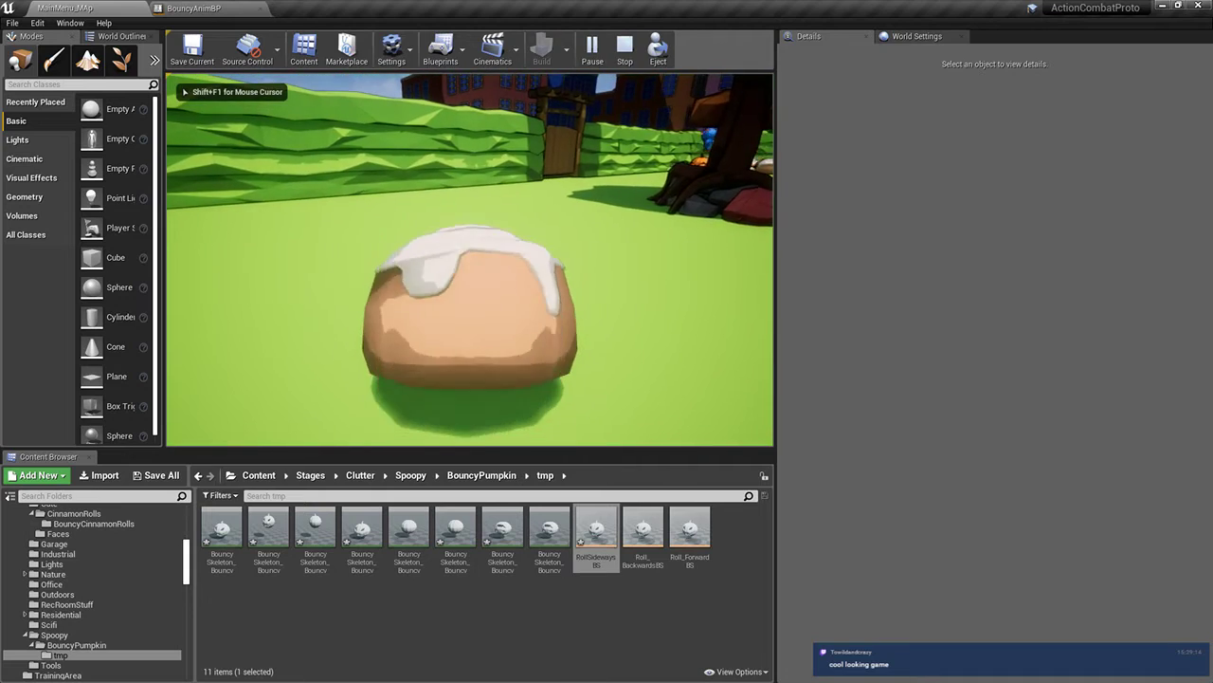
pyautogui.press('w')
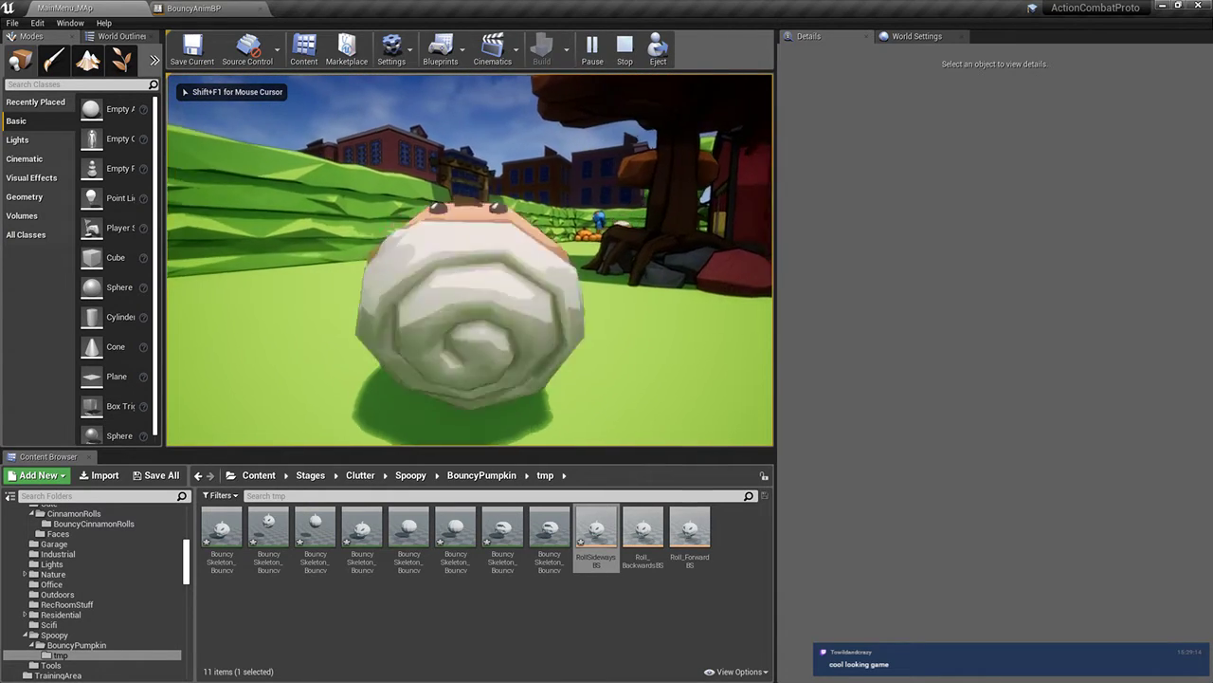
# Roll the cinnamon roll character around the level to test its movement animations, and end the play session
pyautogui.press('w')
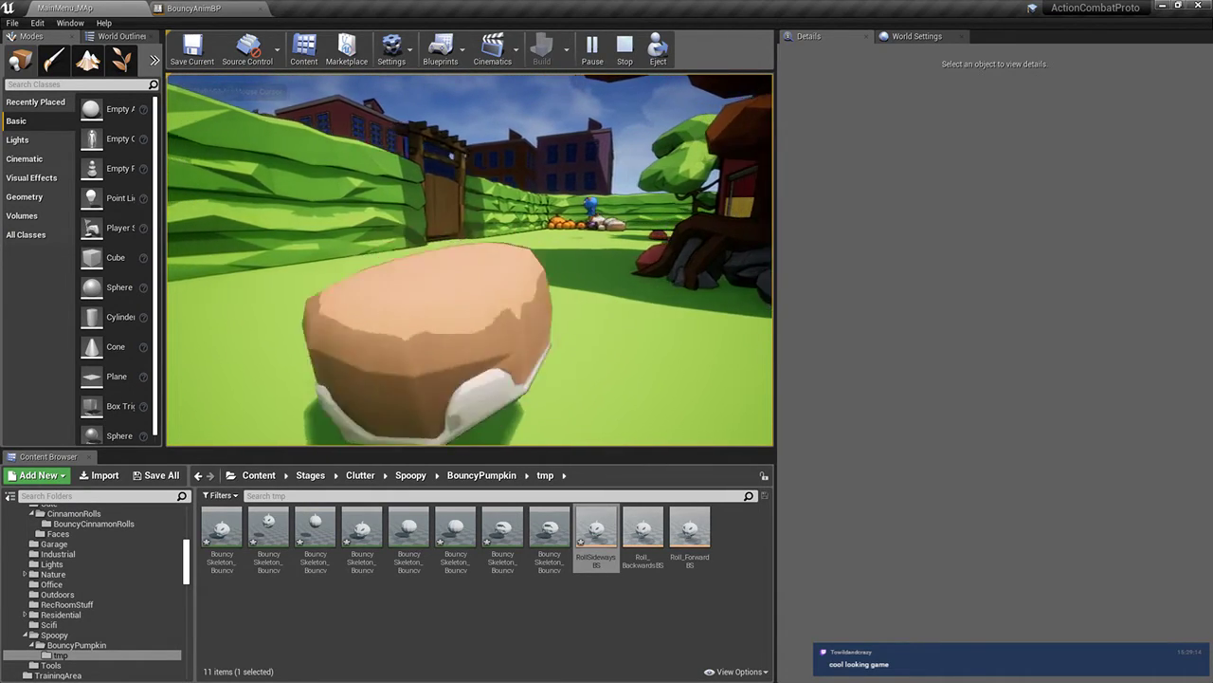
pyautogui.press('w')
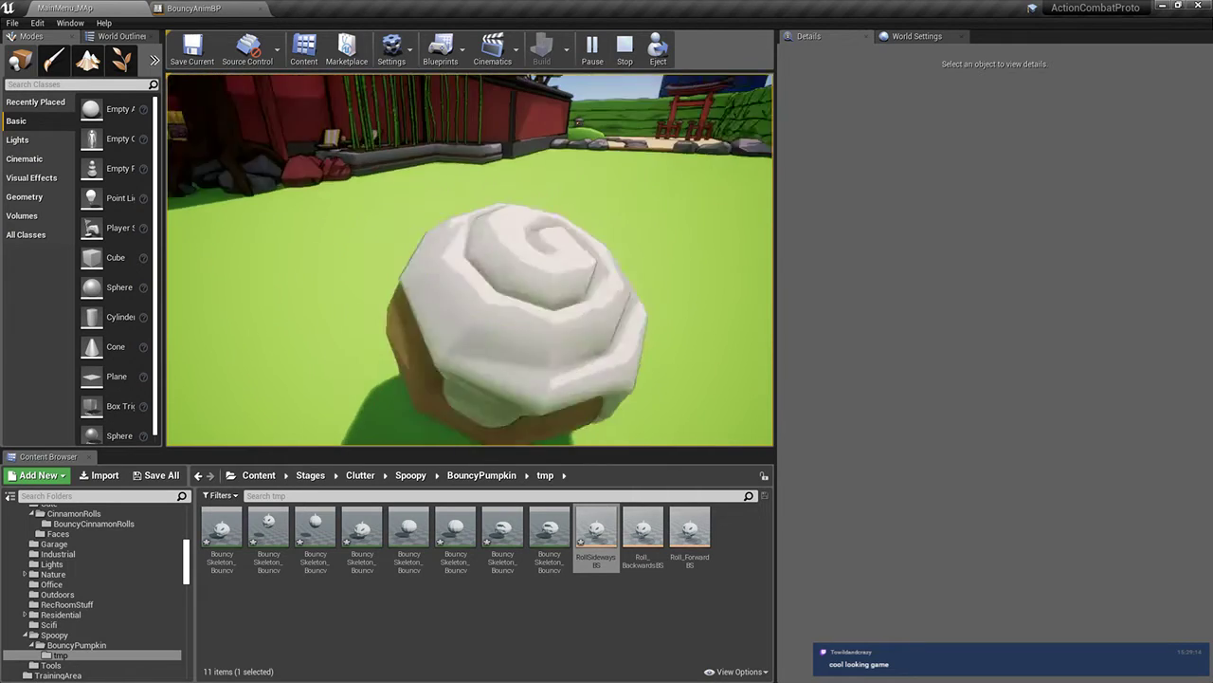
pyautogui.press('w')
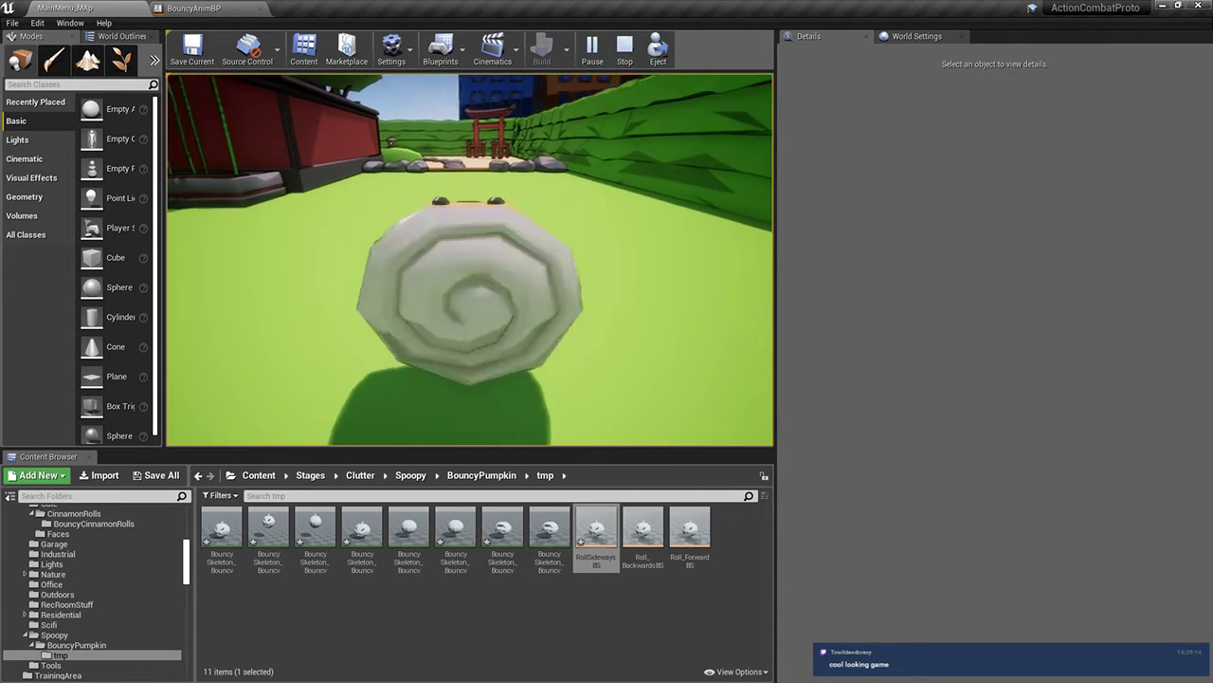
pyautogui.press('w')
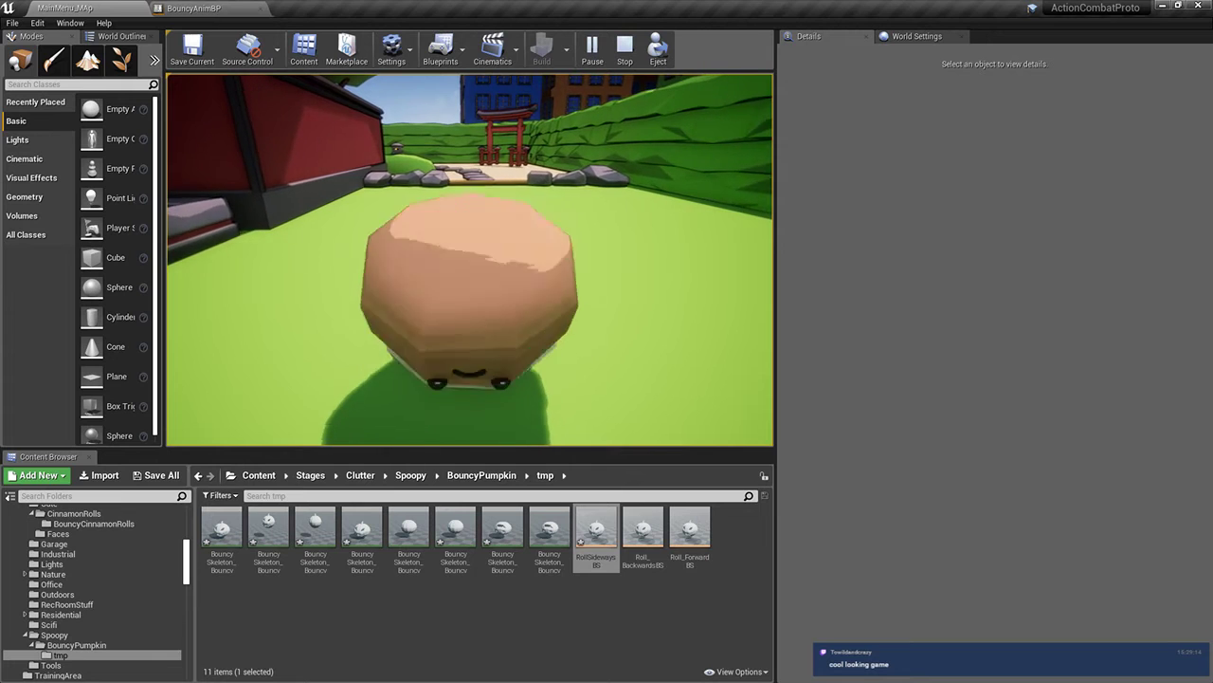
pyautogui.press('w')
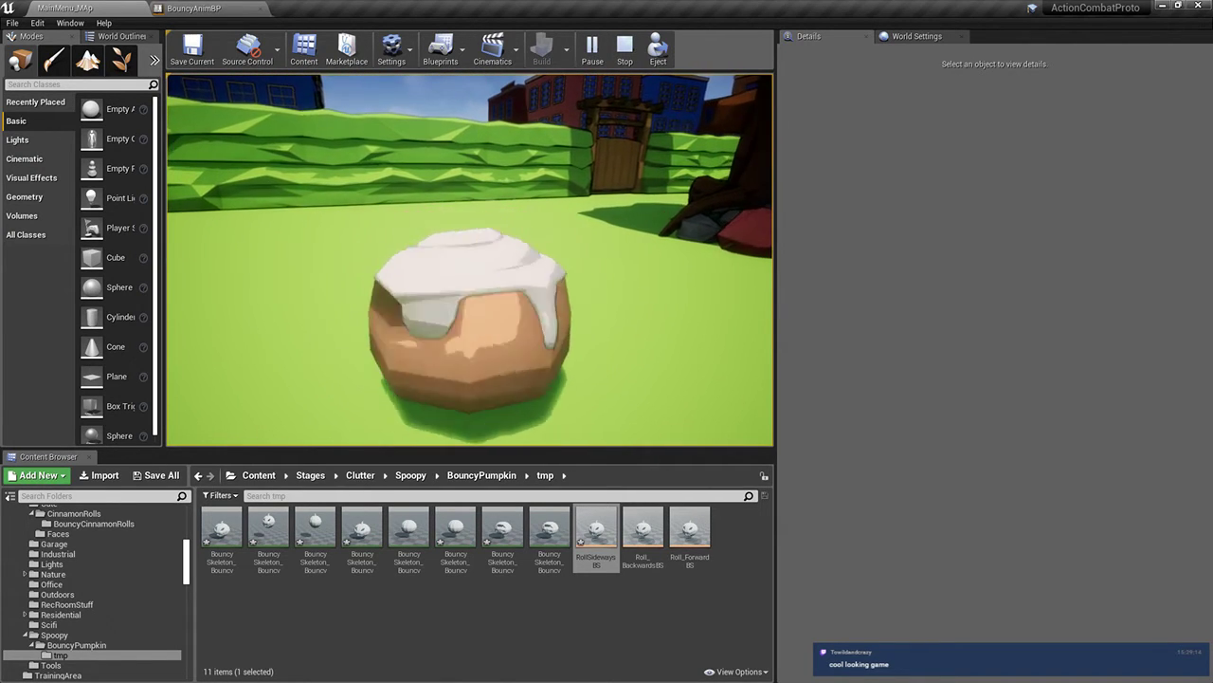
pyautogui.press('Escape')
# Switch to BouncyAnimBP and examine how its event graph sets Speed and Strafe
pyautogui.click(213, 8)
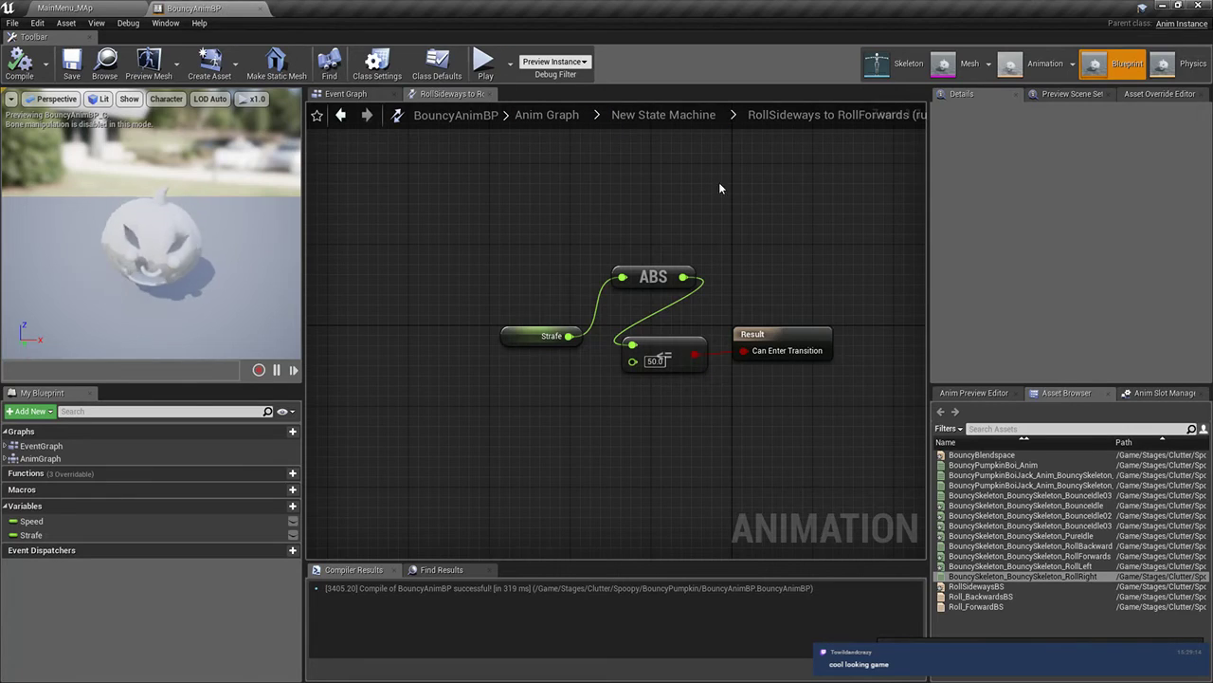
pyautogui.click(391, 95)
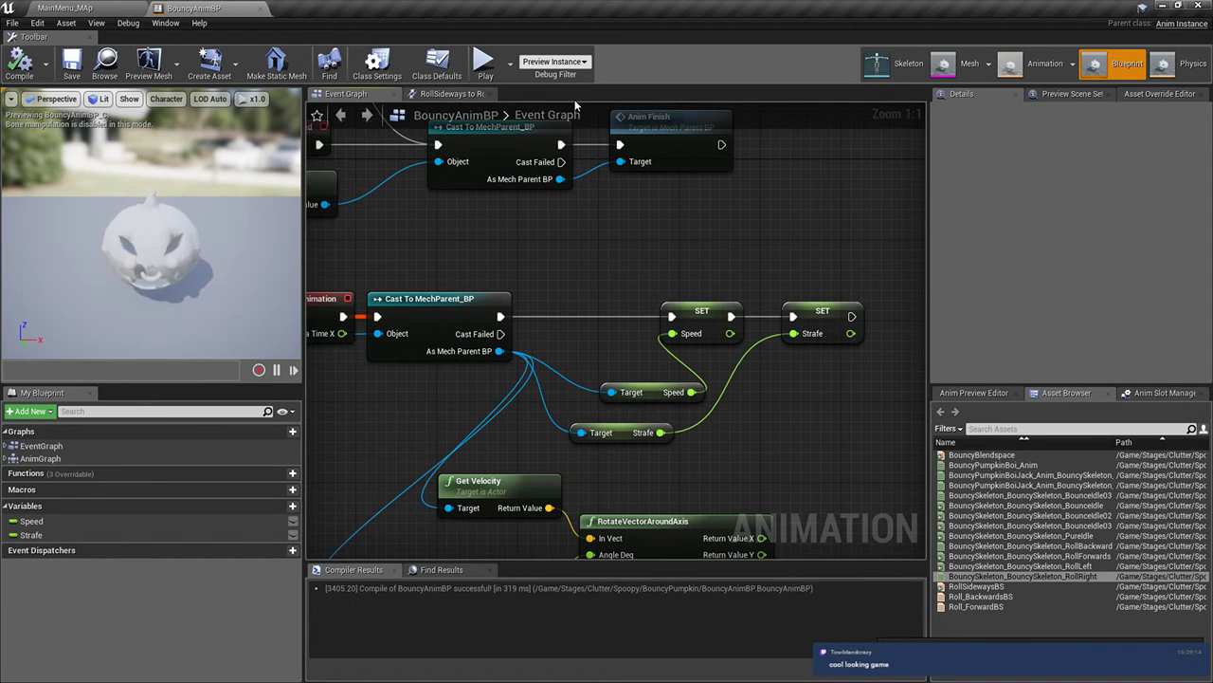
pyautogui.moveTo(742, 312); pyautogui.dragTo(722, 315, button='right')
pyautogui.click(451, 94)
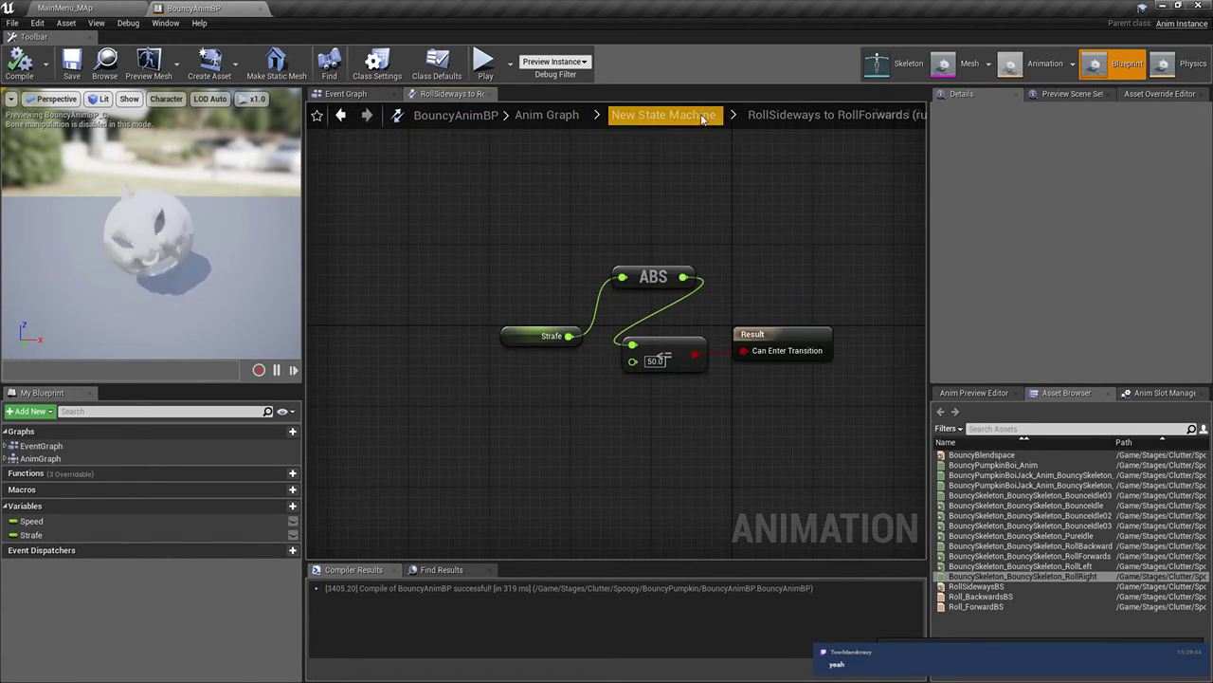
# In the RollForwards to RollSideways transition rule, feed the ABS node with the Speed variable instead of Strafe
pyautogui.click(664, 115)
pyautogui.click(687, 301)
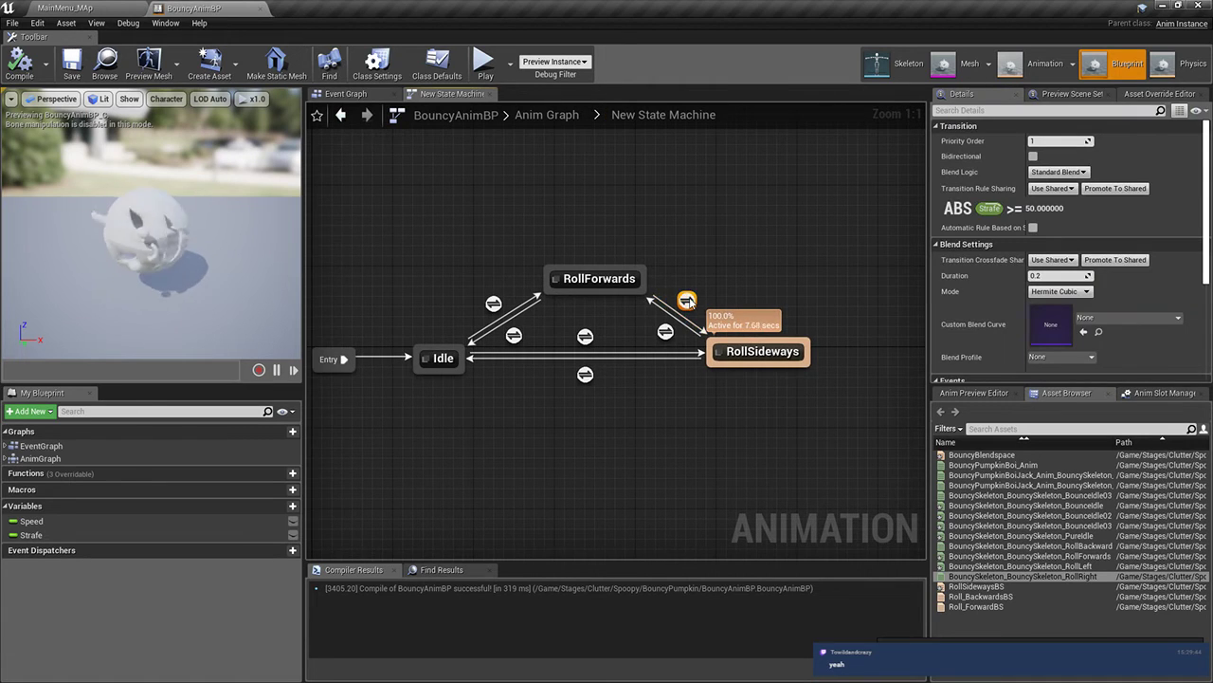
pyautogui.doubleClick(687, 300)
pyautogui.moveTo(31, 520); pyautogui.dragTo(661, 298)
pyautogui.click(663, 115)
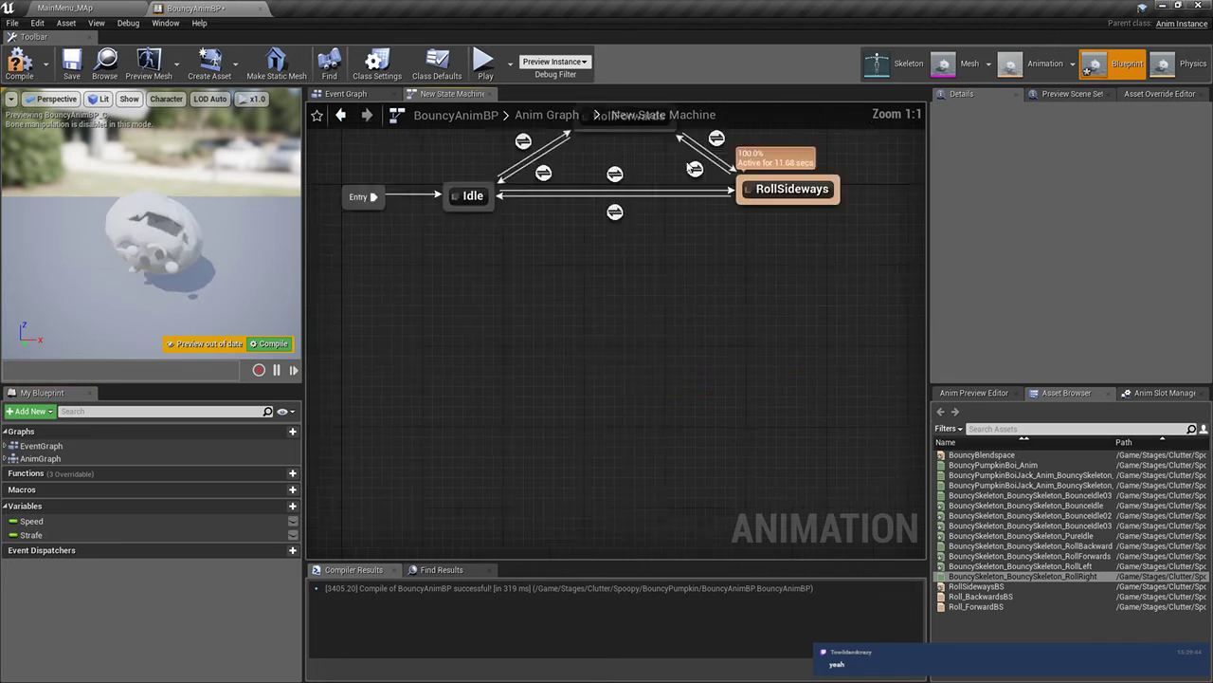
# Feed the ABS node of the RollSideways to RollForwards rule with Speed, and compile and save the blueprint
pyautogui.doubleClick(772, 344)
pyautogui.moveTo(58, 518); pyautogui.dragTo(622, 307)
pyautogui.click(69, 68)
# Play MainMenu_MAp to test the Speed-based transitions, and end the play session
pyautogui.click(67, 9)
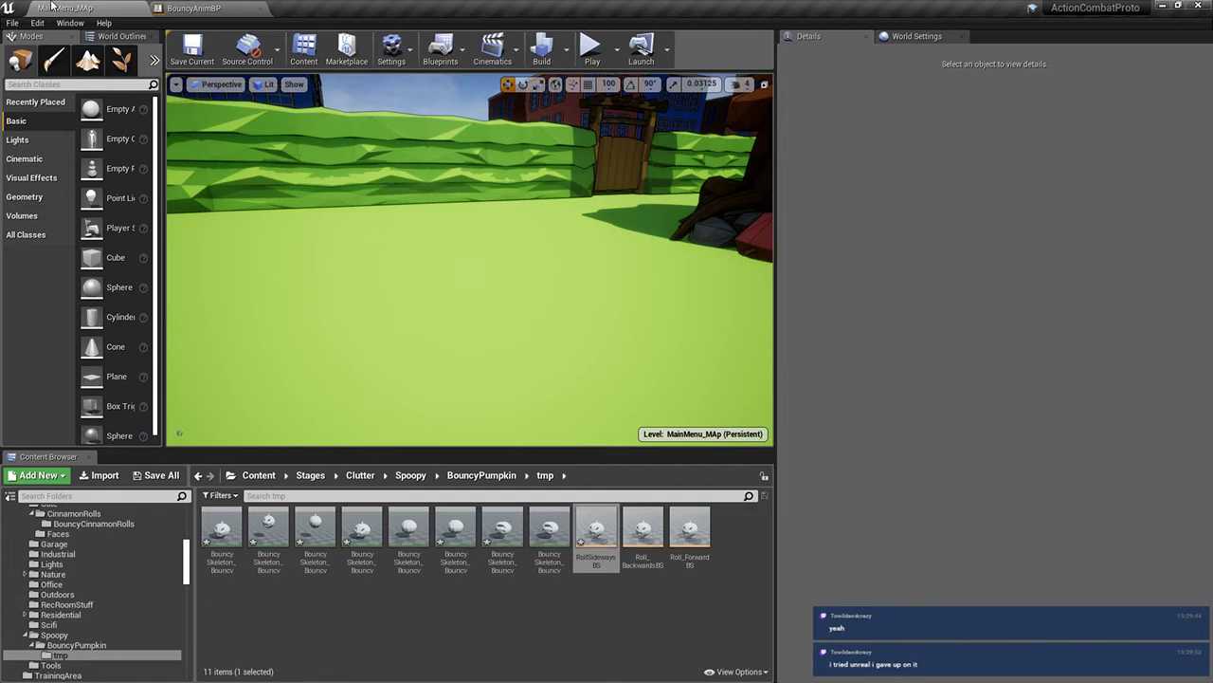
pyautogui.click(617, 53)
pyautogui.click(595, 55)
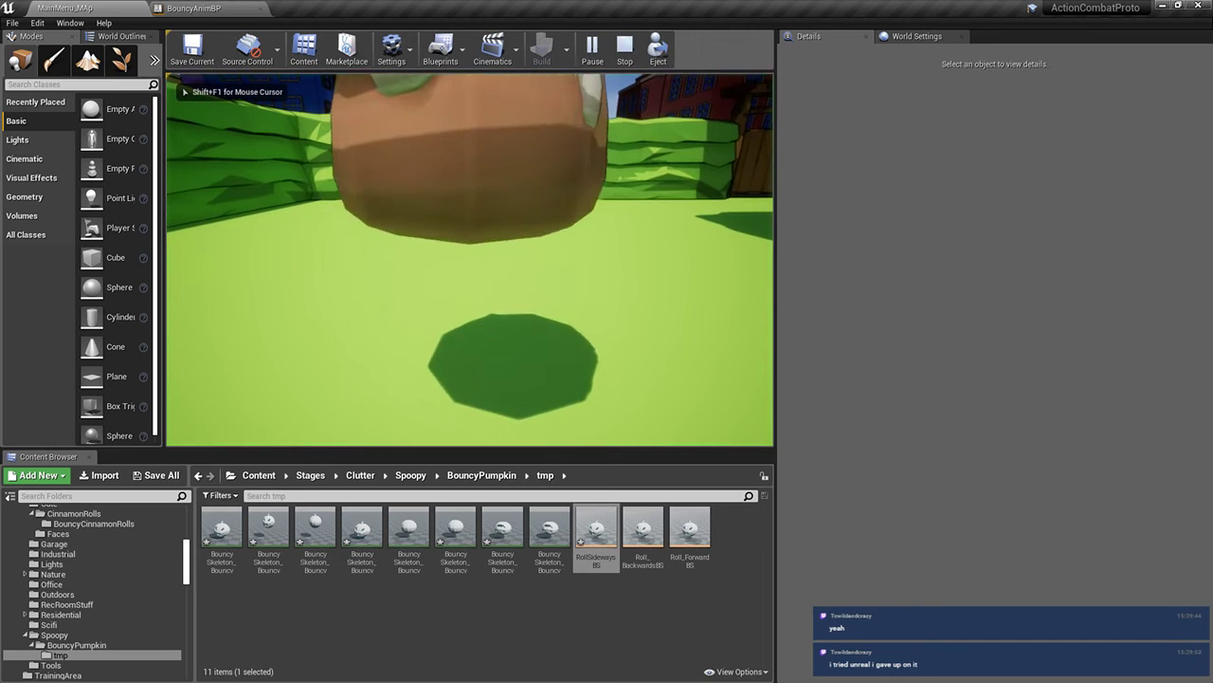
pyautogui.press('Escape')
# Check the Speed condition in BouncyAnimBP's RollSideways to RollForwards transition rule
pyautogui.click(194, 7)
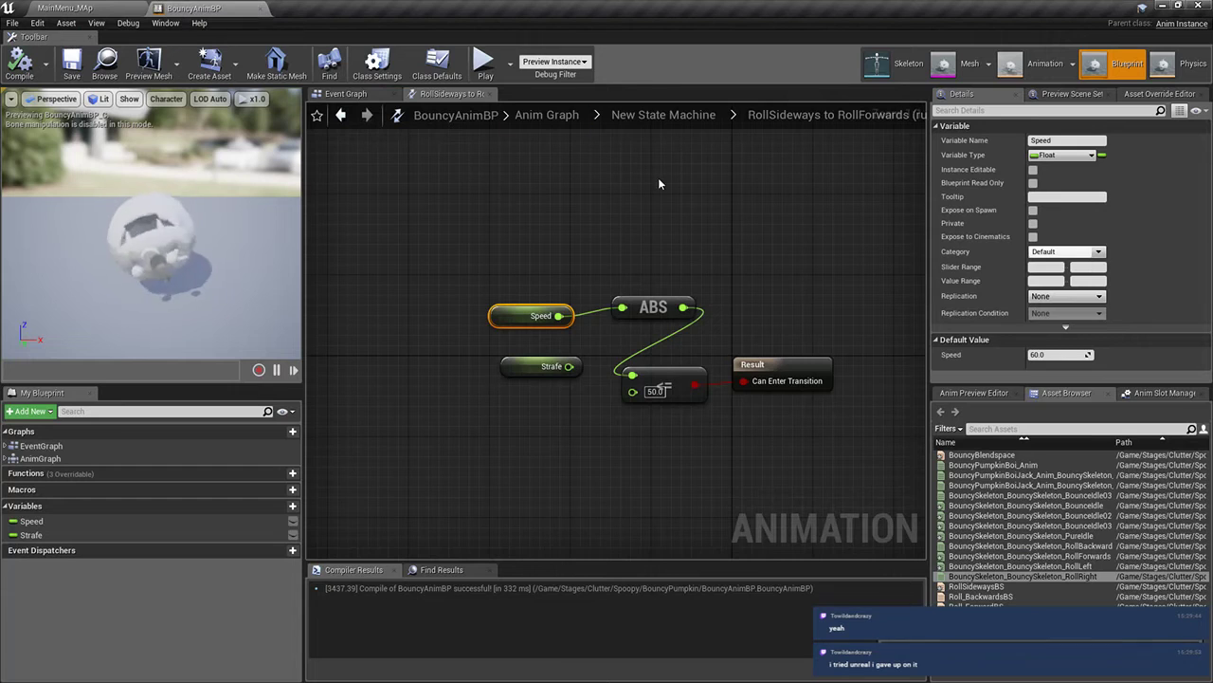
pyautogui.click(663, 114)
pyautogui.doubleClick(770, 356)
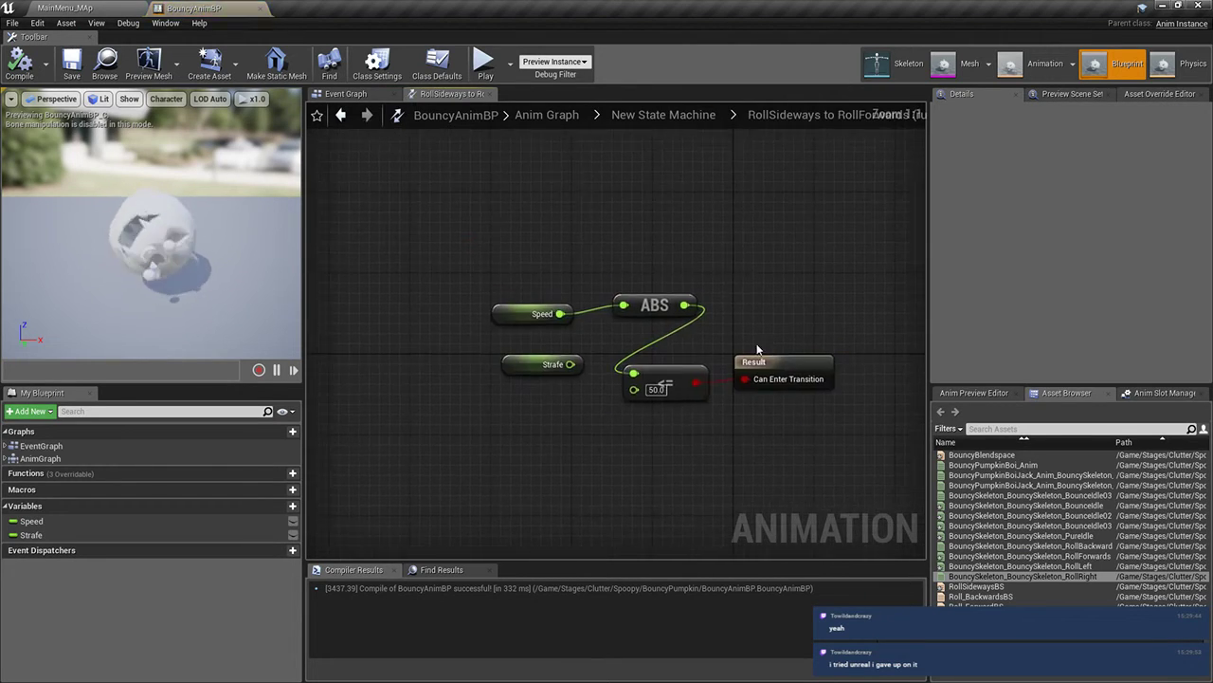
# In the RollForwards to RollSideways rule, replace the >= comparison before the result with a float <= comparison of absolute Speed, and save
pyautogui.click(662, 117)
pyautogui.doubleClick(796, 319)
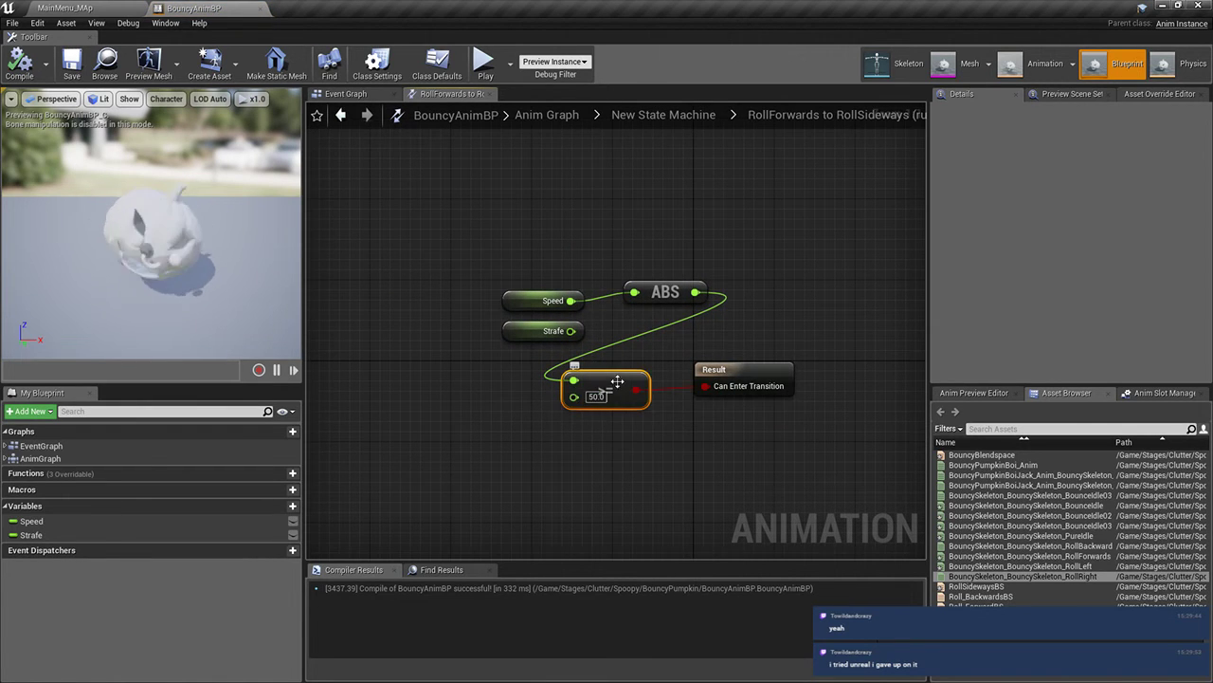
pyautogui.moveTo(617, 381); pyautogui.dragTo(607, 442)
pyautogui.moveTo(702, 391); pyautogui.dragTo(619, 387)
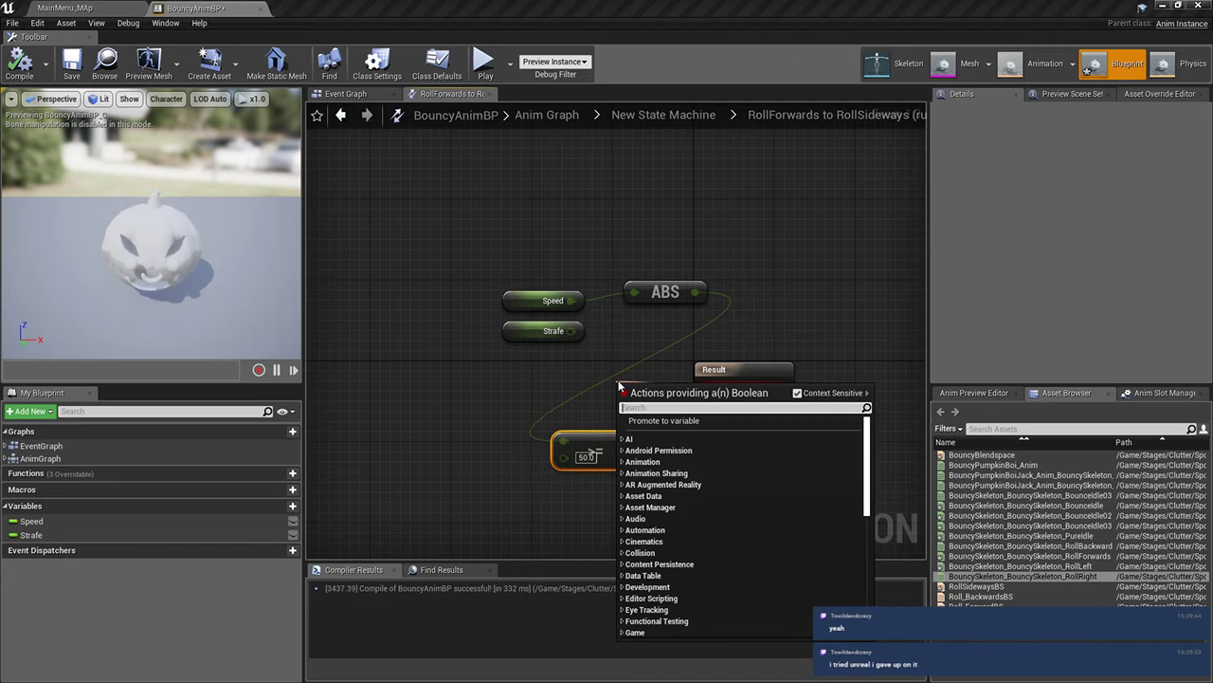
pyautogui.write('<=')
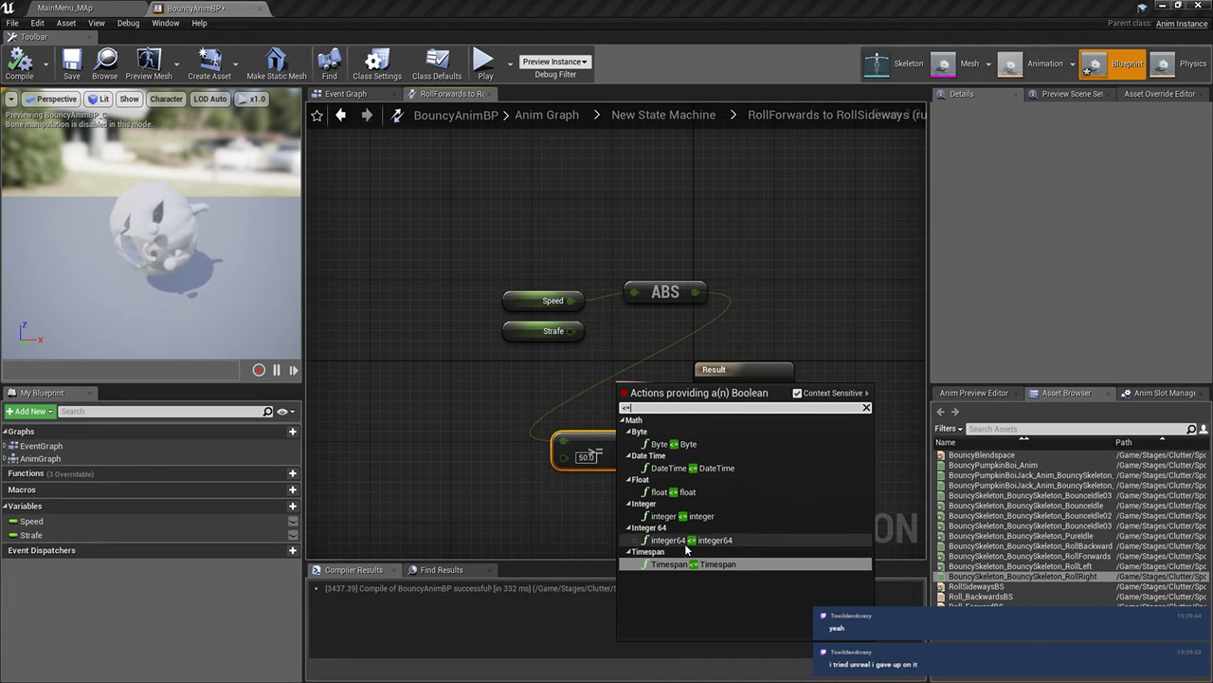
pyautogui.click(673, 491)
pyautogui.moveTo(573, 363); pyautogui.dragTo(574, 380)
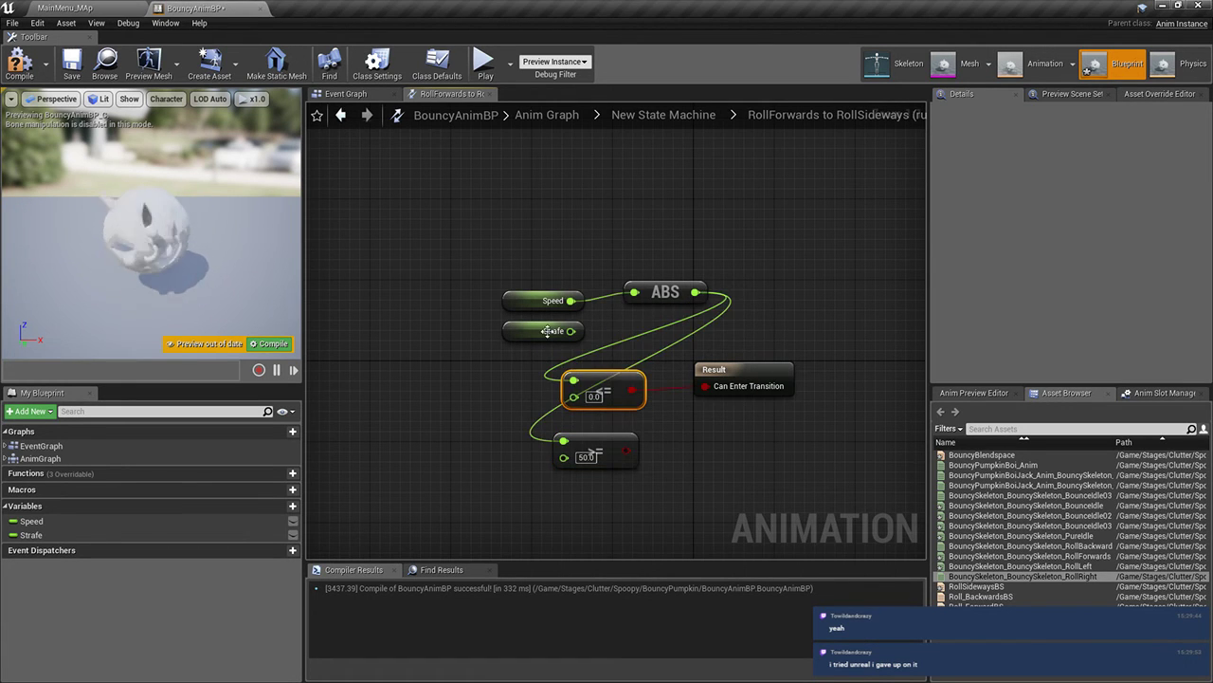
pyautogui.click(70, 63)
# Open the RollSideways to RollForwards rule and move its <= comparison below the result node
pyautogui.click(359, 95)
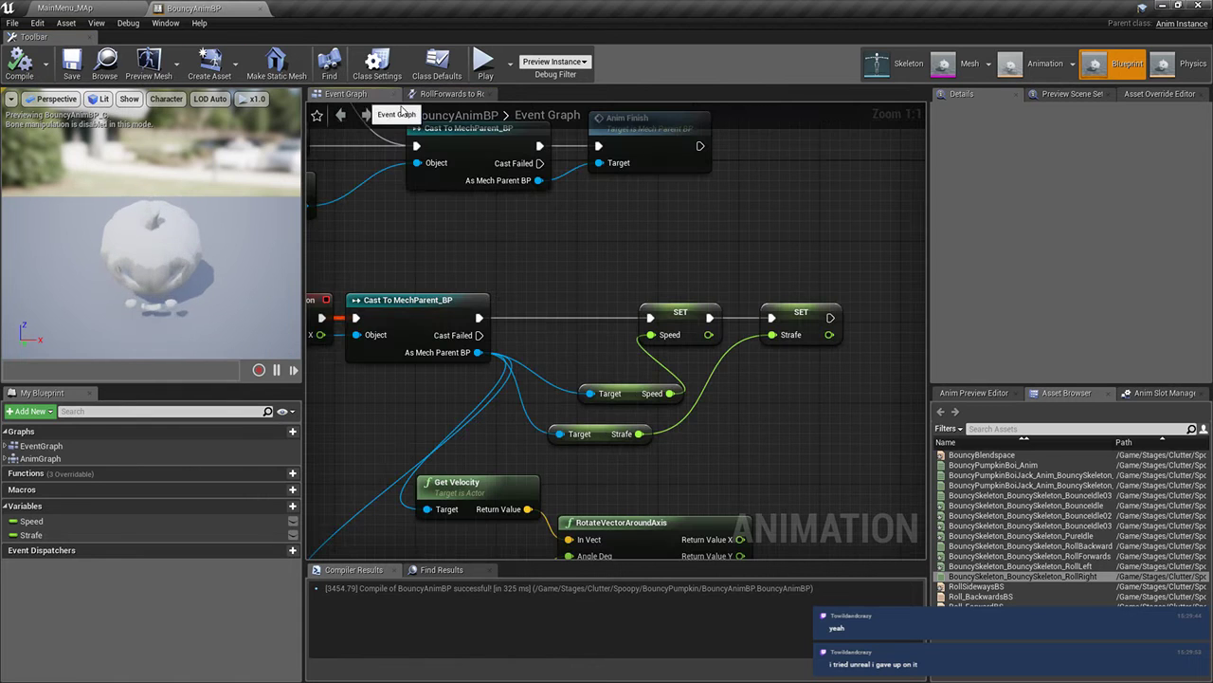
pyautogui.click(464, 95)
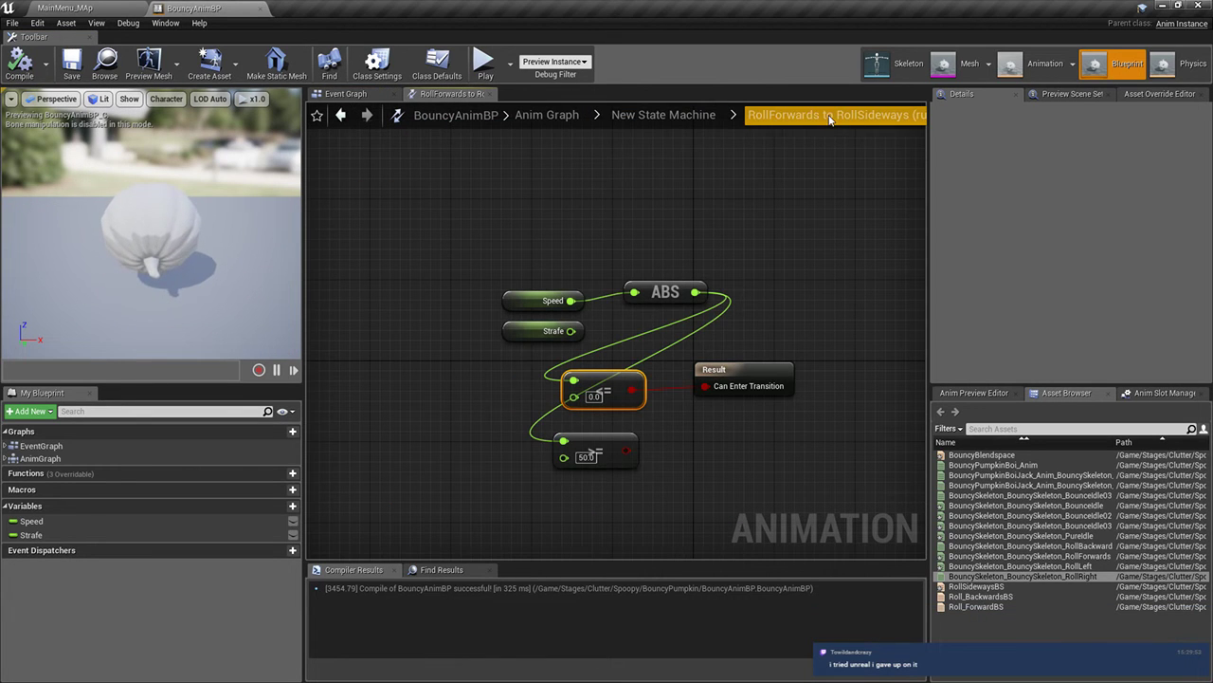
pyautogui.click(648, 119)
pyautogui.doubleClick(772, 347)
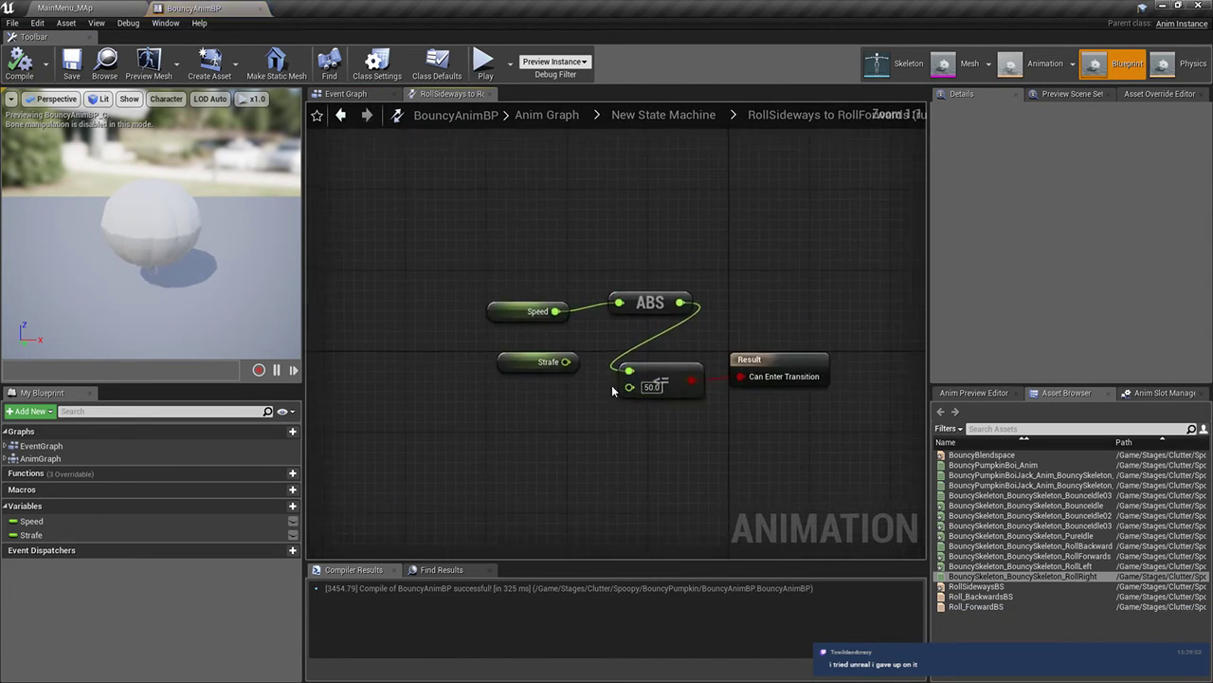
pyautogui.moveTo(612, 385); pyautogui.dragTo(548, 449)
# Try a float > comparison between the ABS output and the transition result
pyautogui.moveTo(687, 307); pyautogui.dragTo(629, 384)
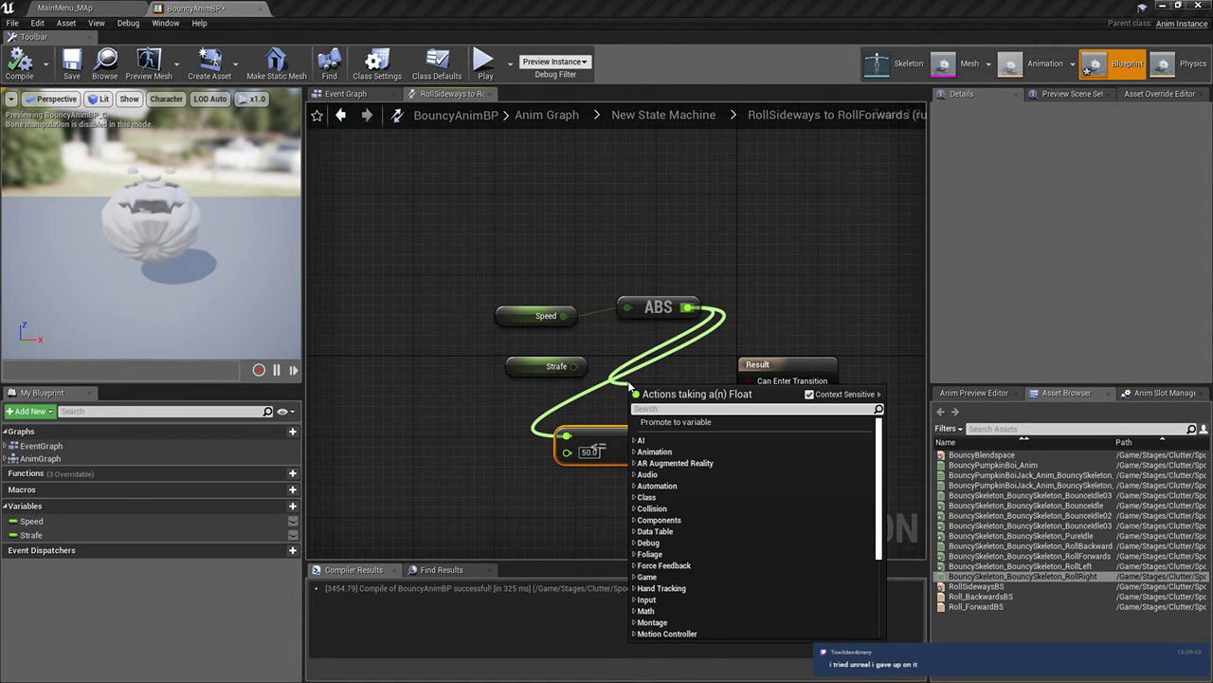
pyautogui.write('>')
pyautogui.click(692, 444)
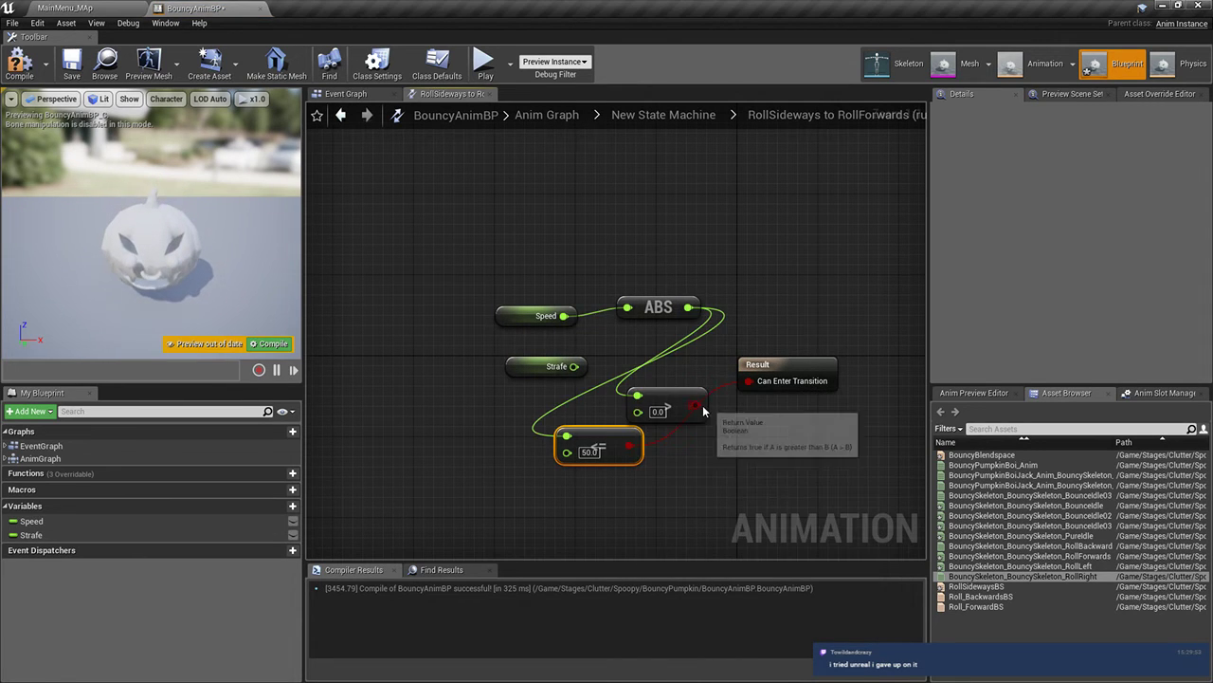
pyautogui.moveTo(696, 405); pyautogui.dragTo(749, 380)
pyautogui.press('Delete')
# Add a float >= 50 comparison of the ABS output, wire it to Can Enter Transition, and compile and save
pyautogui.moveTo(687, 308); pyautogui.dragTo(598, 372)
pyautogui.write('>=')
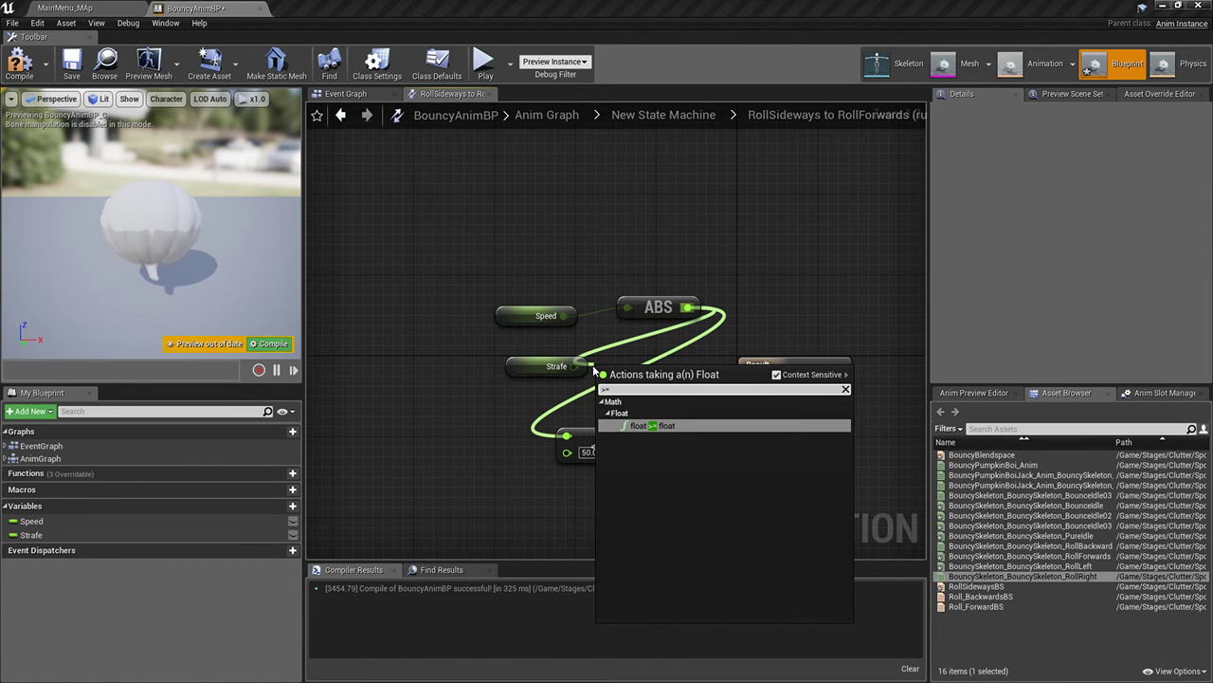
pyautogui.click(655, 426)
pyautogui.moveTo(776, 382); pyautogui.dragTo(773, 381)
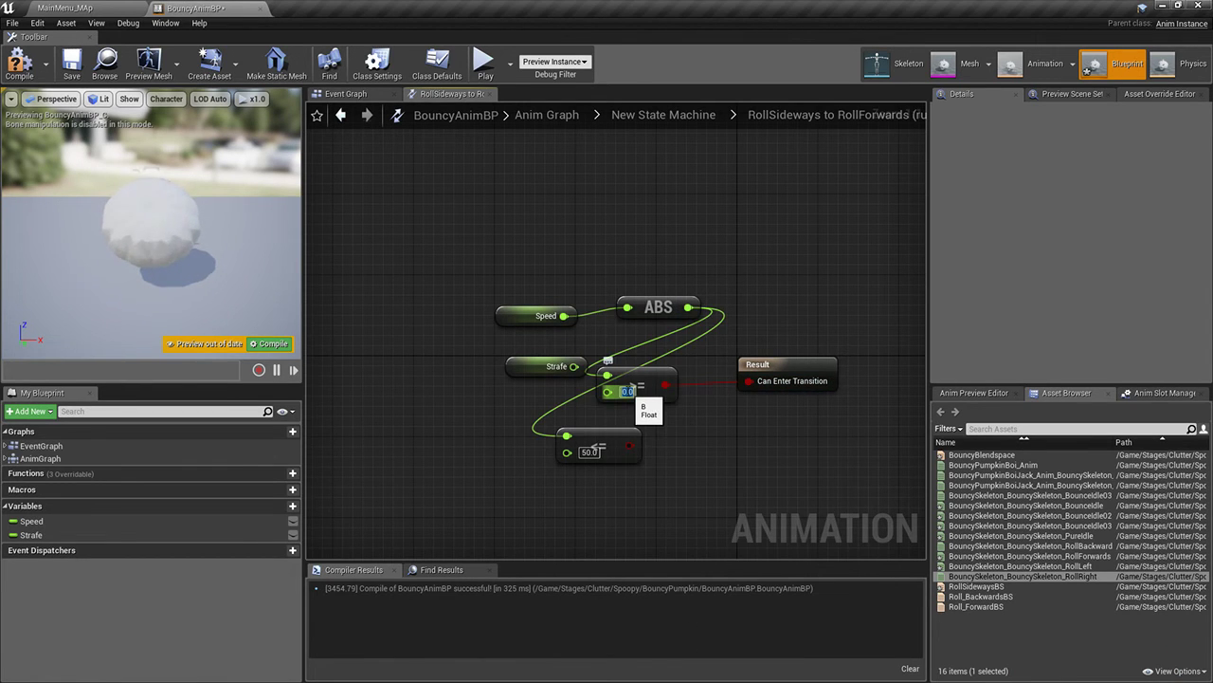
pyautogui.click(19, 61)
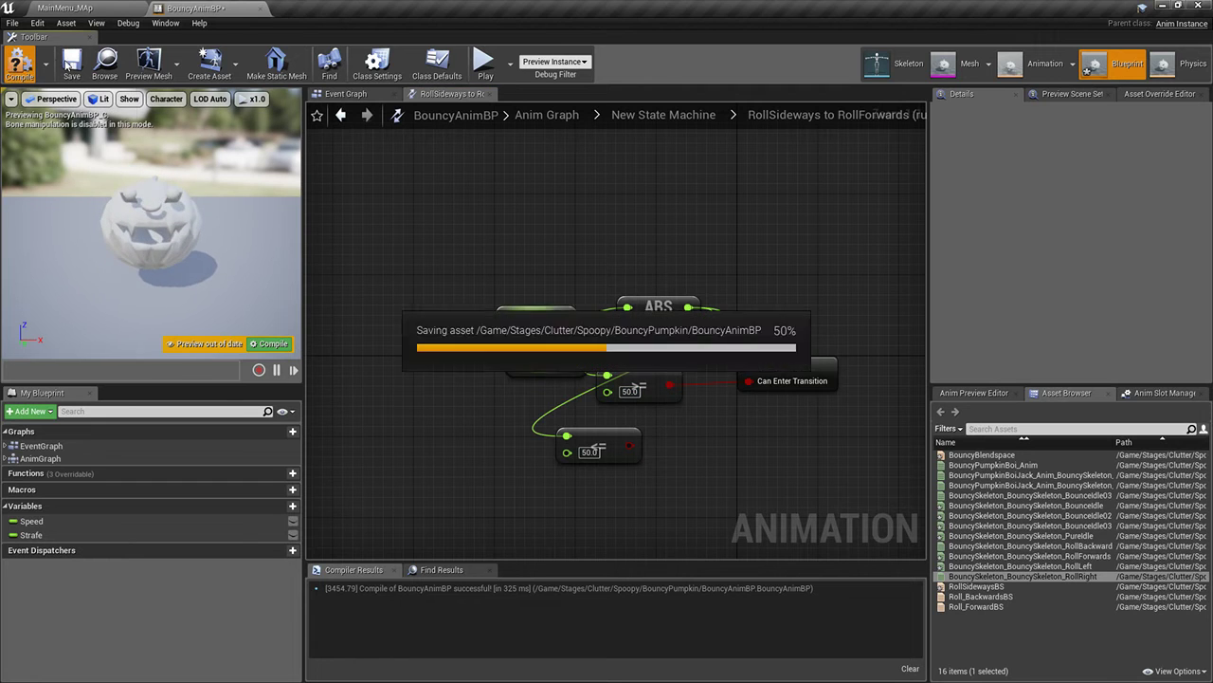
# Play MainMenu_MAp again, roll forwards and sideways to test the revised transition rules, and end the session
pyautogui.click(346, 94)
pyautogui.click(158, 9)
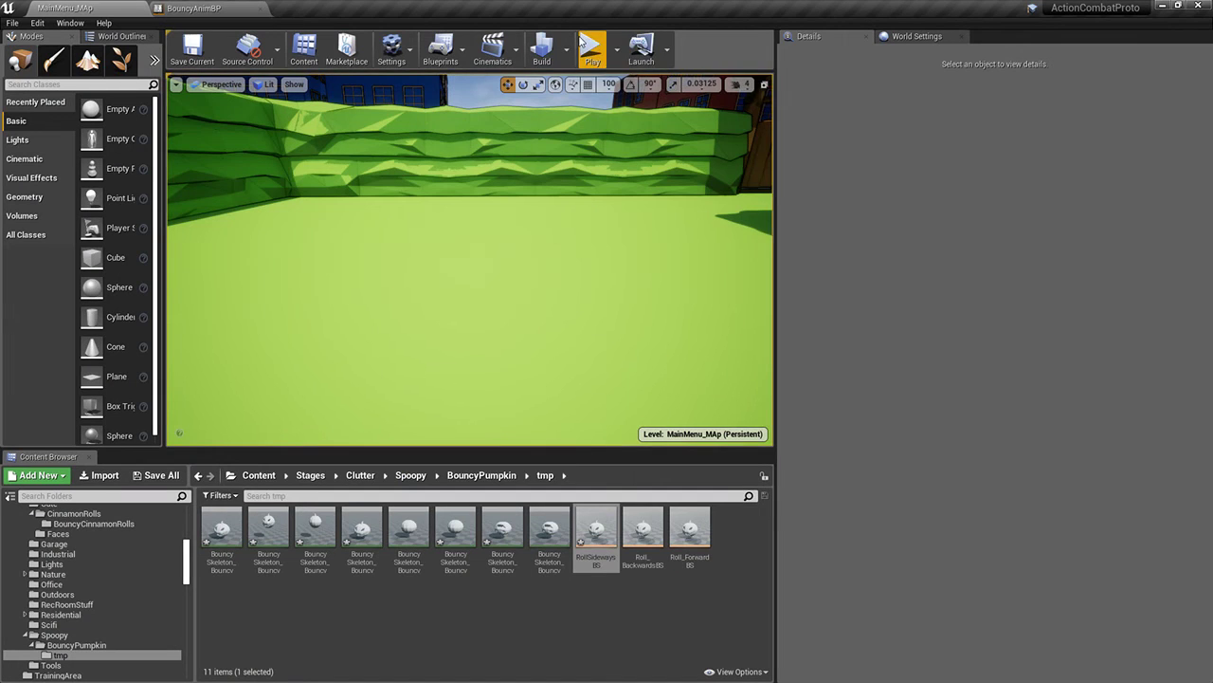
pyautogui.click(592, 50)
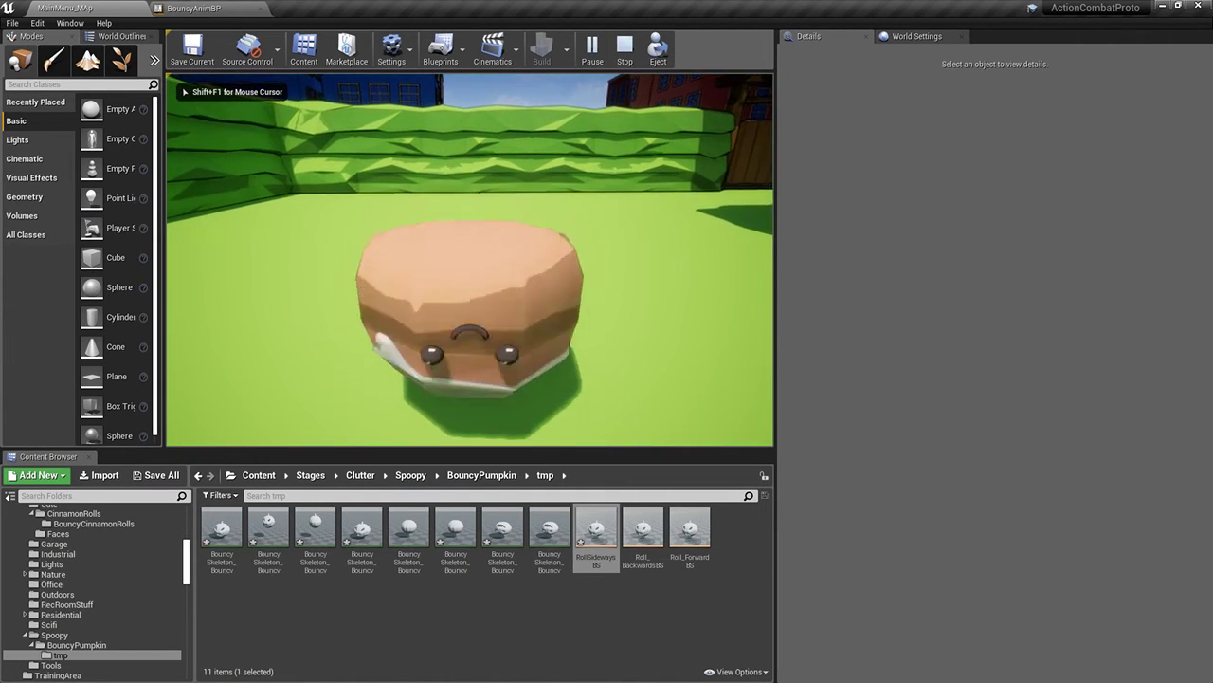
pyautogui.press('w')
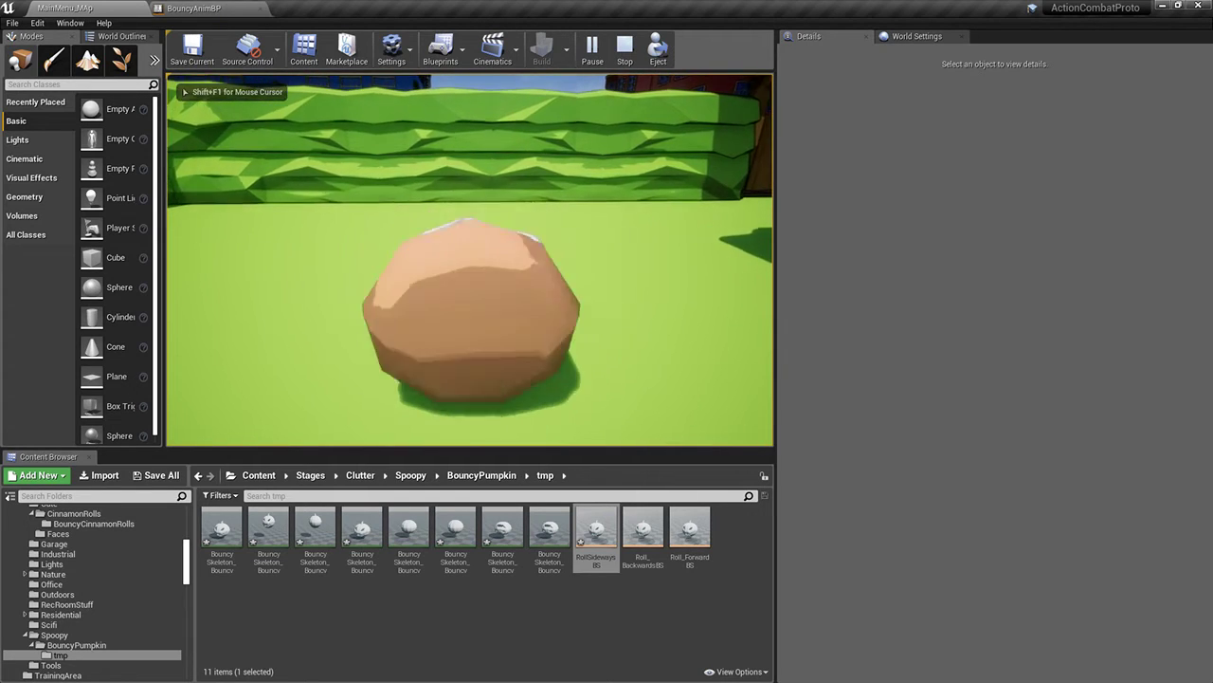
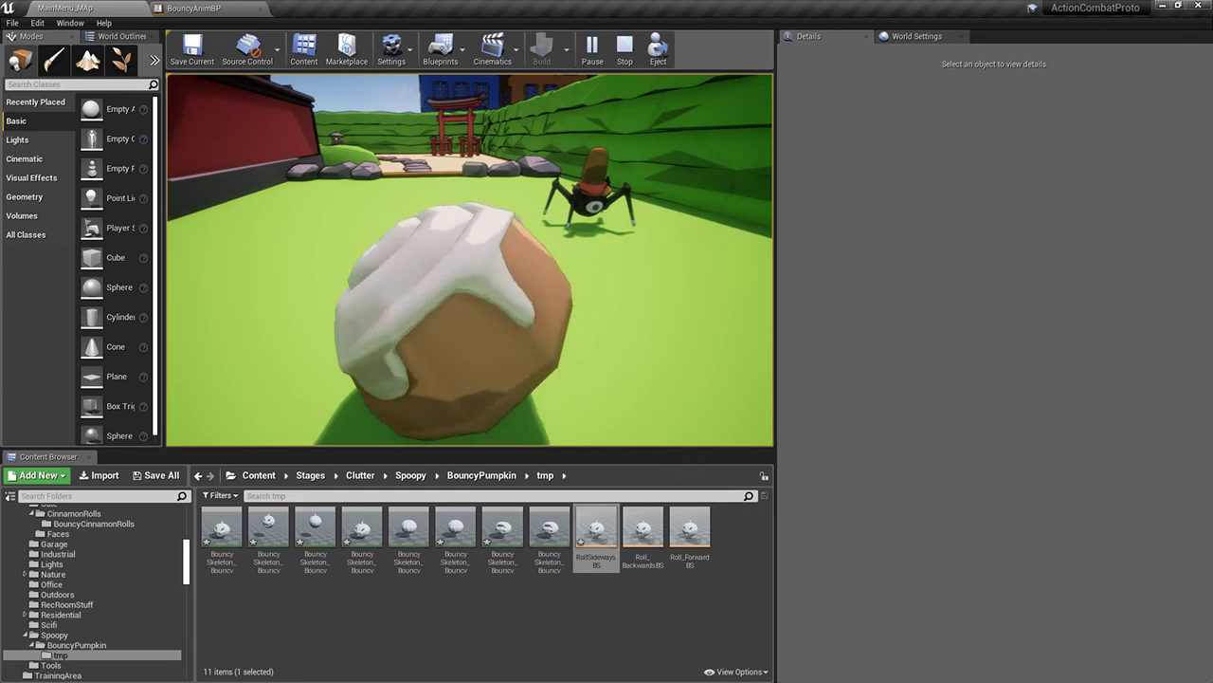
pyautogui.press('a')
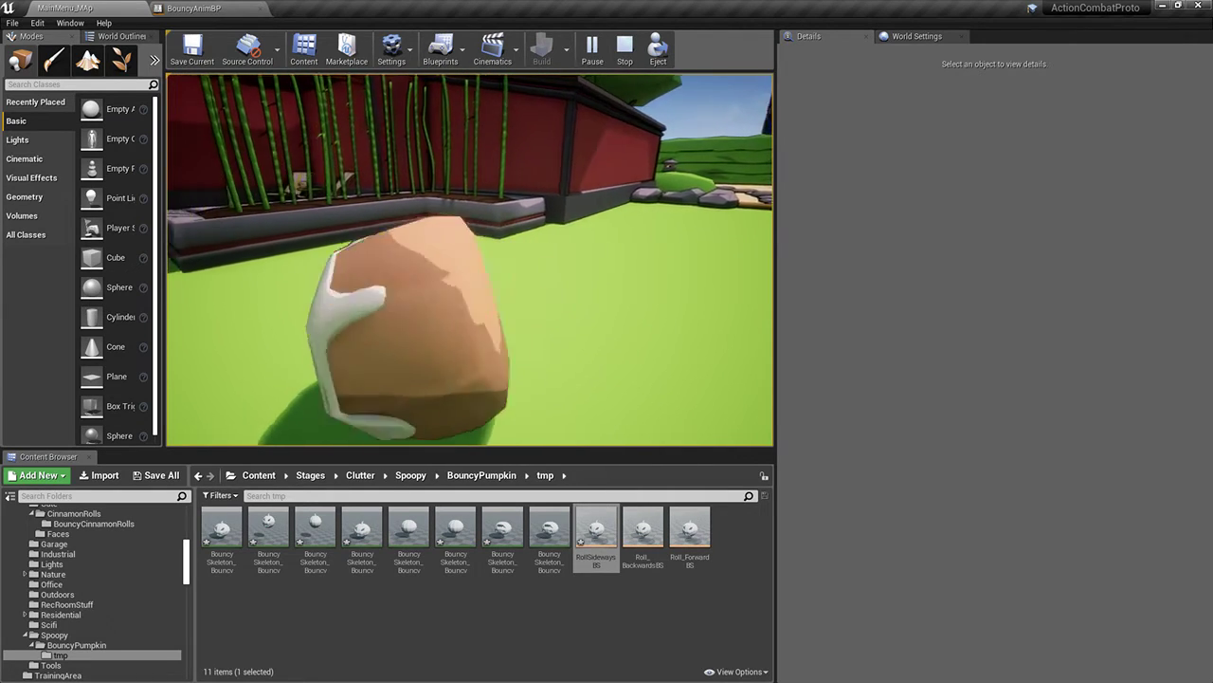
pyautogui.press('Escape')
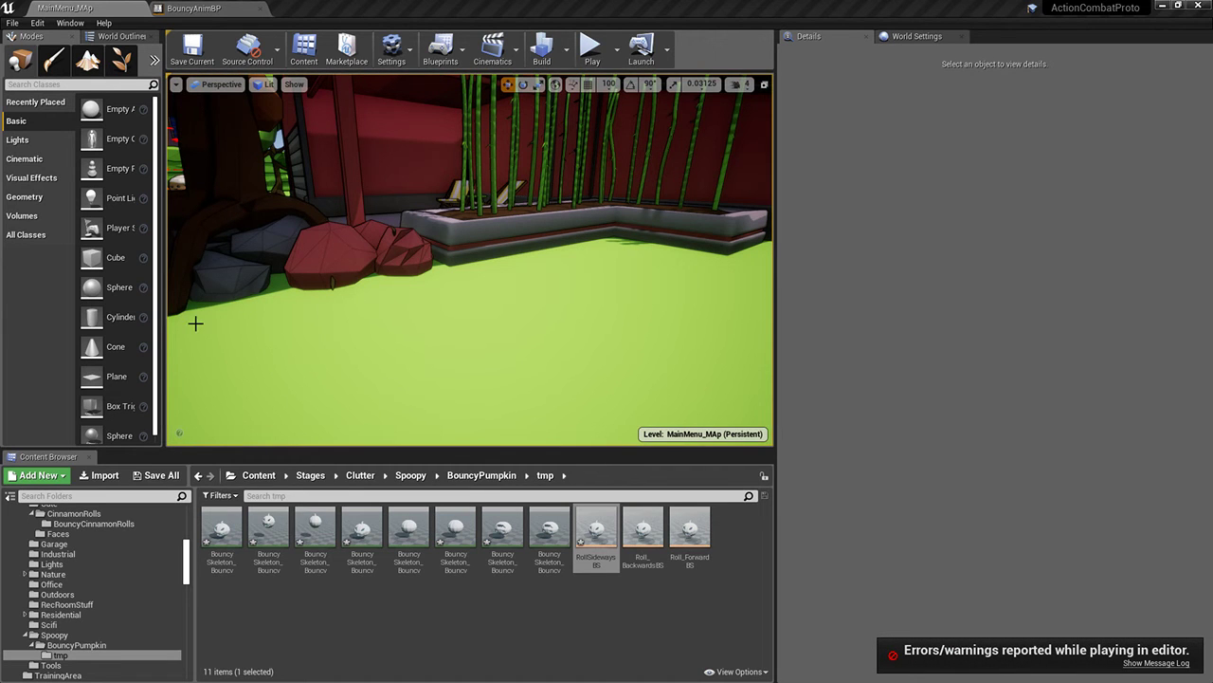
# Return to BouncyAnimBP and review the Speed and Strafe assignments in its event graph
pyautogui.moveTo(285, 303); pyautogui.dragTo(327, 299, button='right')
pyautogui.click(223, 9)
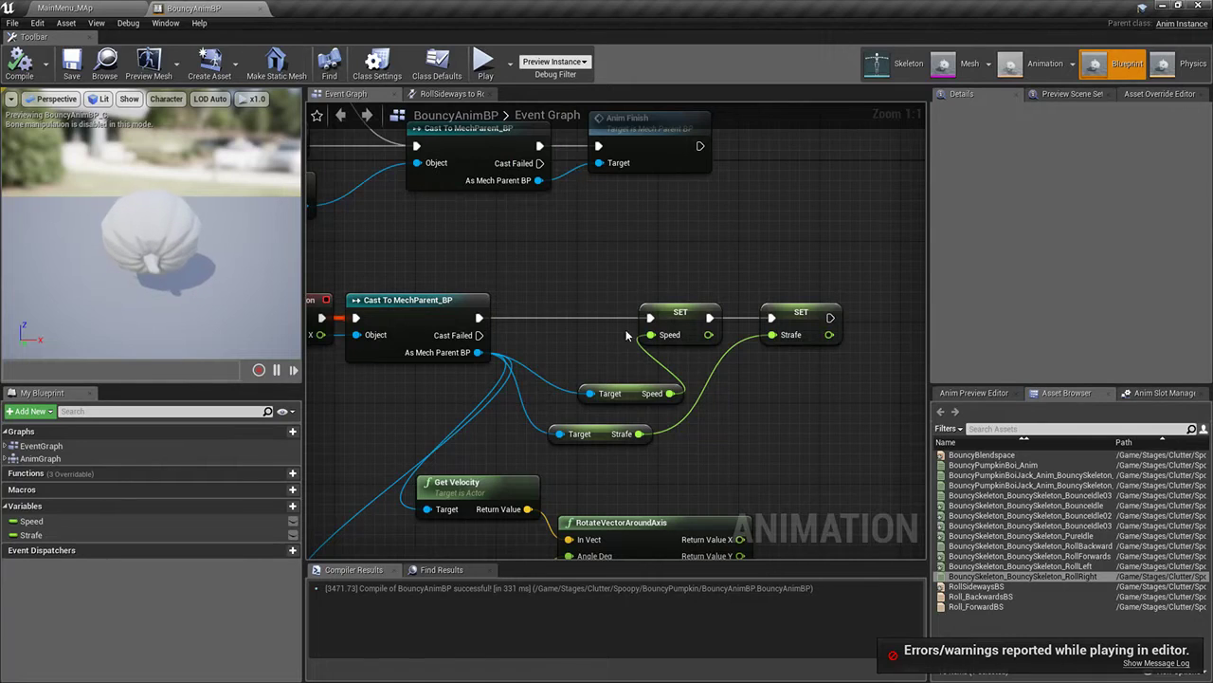
pyautogui.moveTo(626, 334); pyautogui.dragTo(602, 334, button='right')
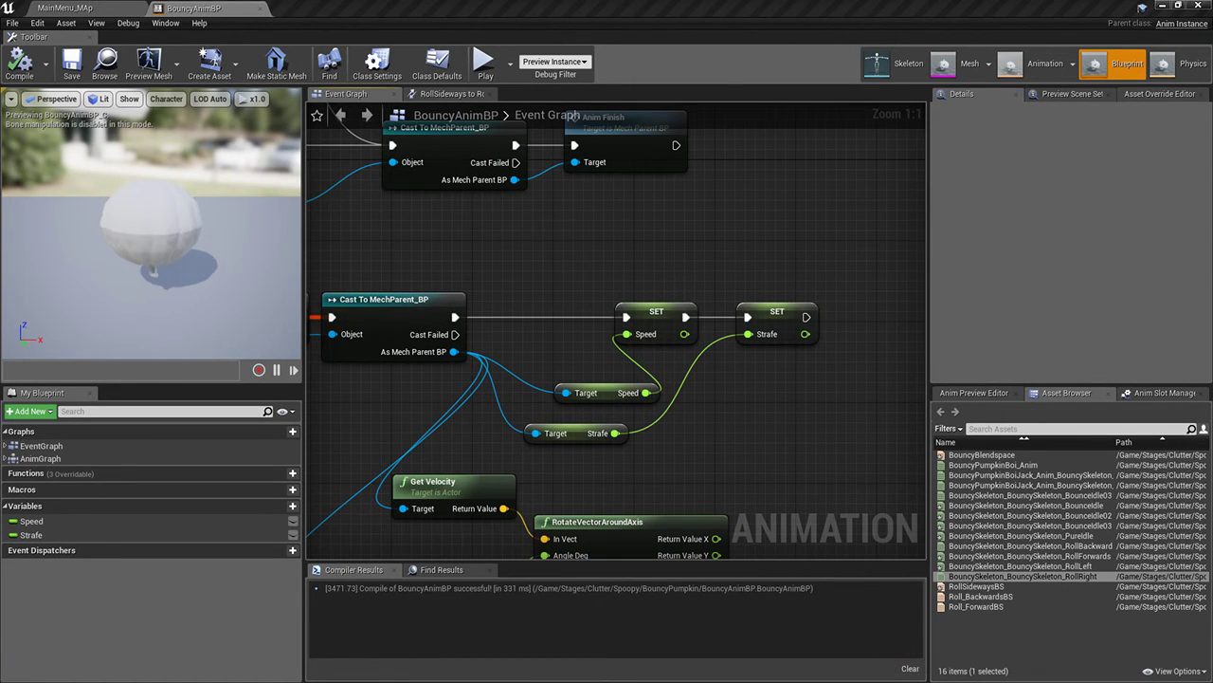
pyautogui.rightClick(752, 255)
pyautogui.click(429, 83)
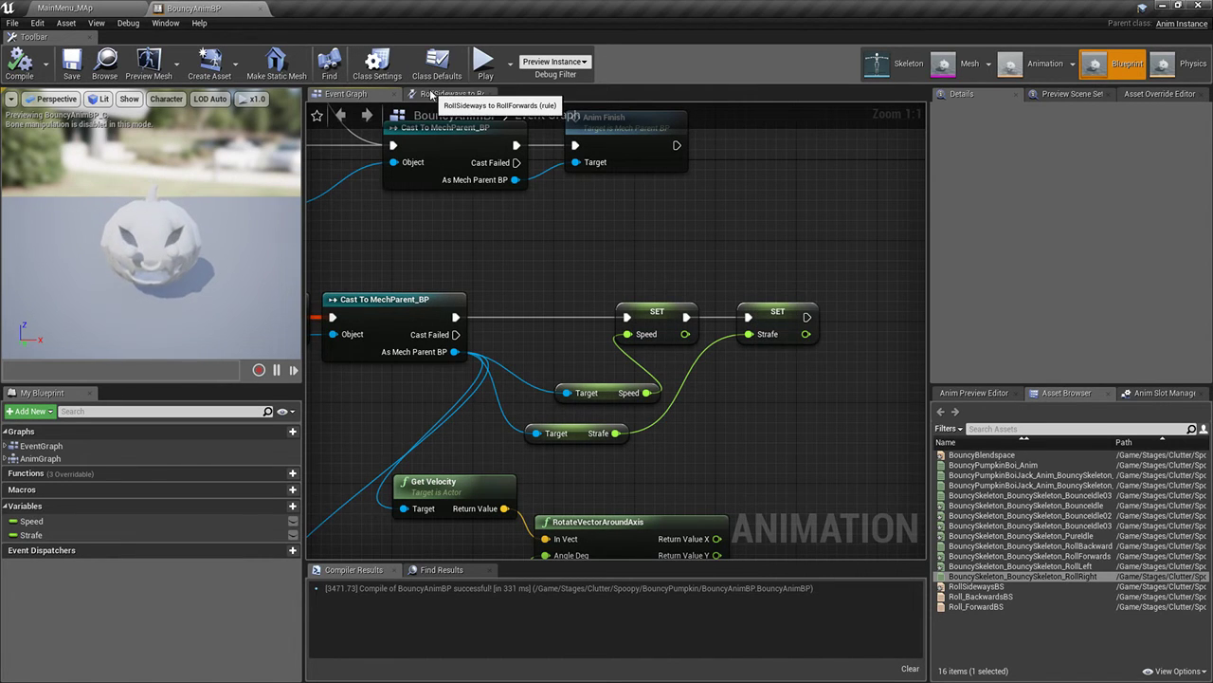
# Delete the leftover <= comparison and the Strafe node from the RollSideways to RollForwards rule, and compile the blueprint
pyautogui.click(432, 93)
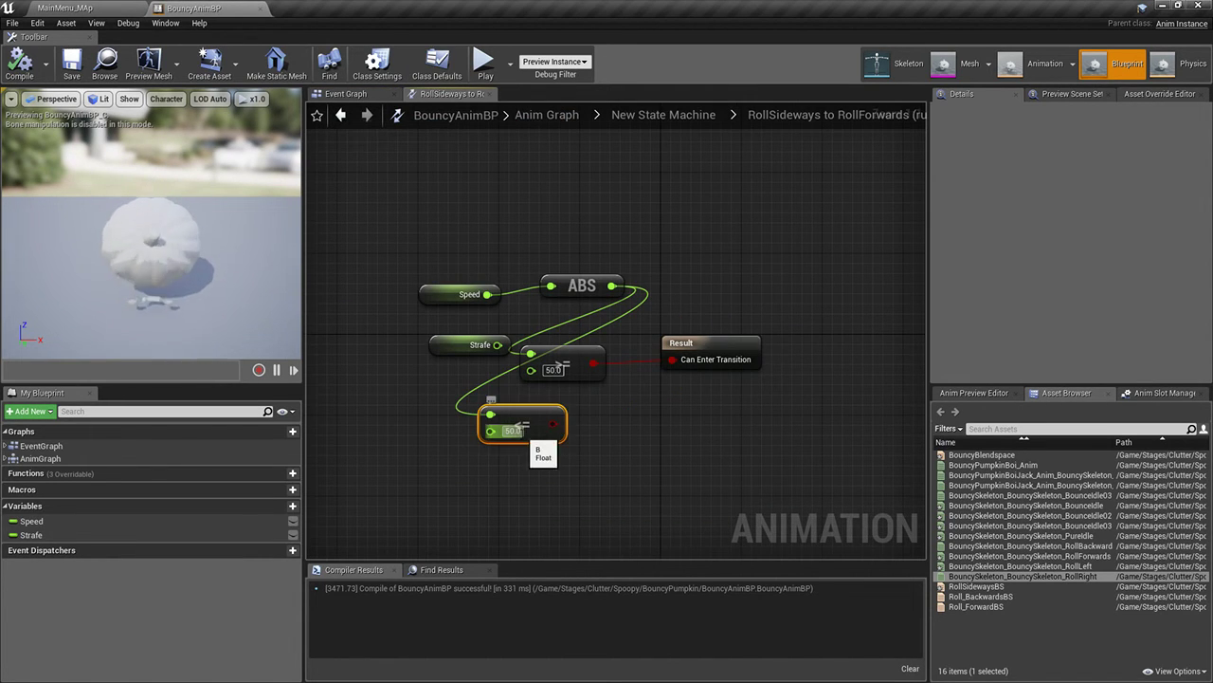
pyautogui.press('Delete')
pyautogui.click(470, 344)
pyautogui.press('Delete')
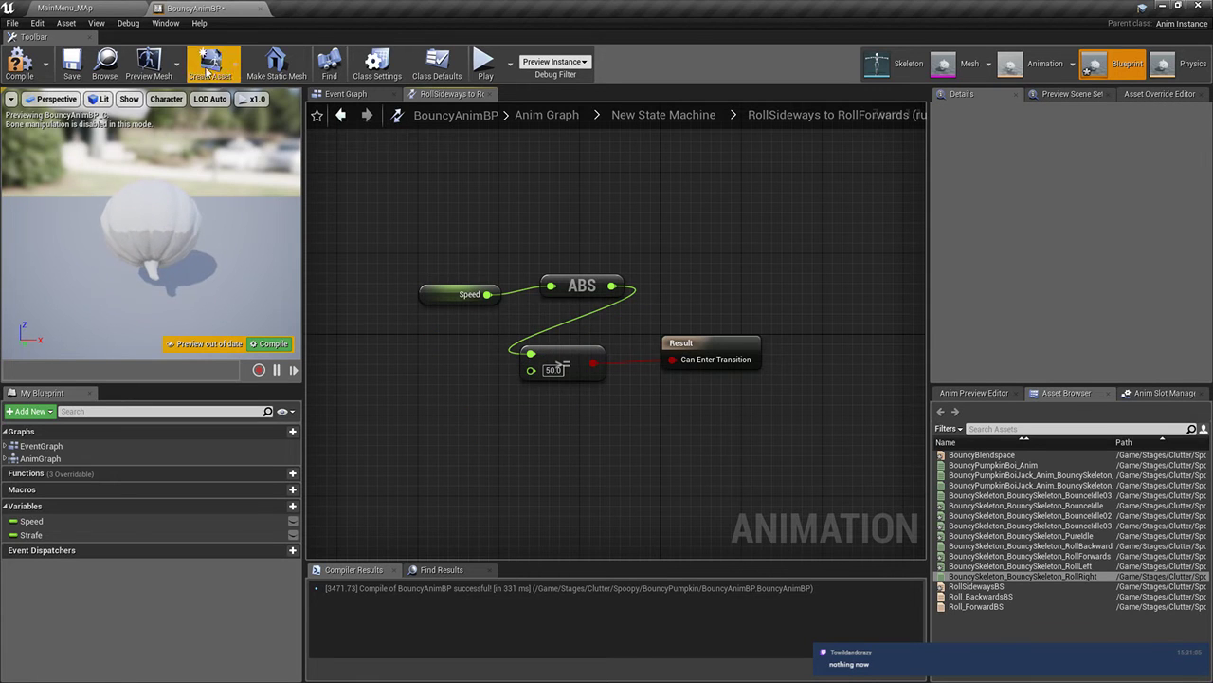
# Review the transition rules between RollForwards, RollSideways and Idle in the New State Machine
pyautogui.click(664, 114)
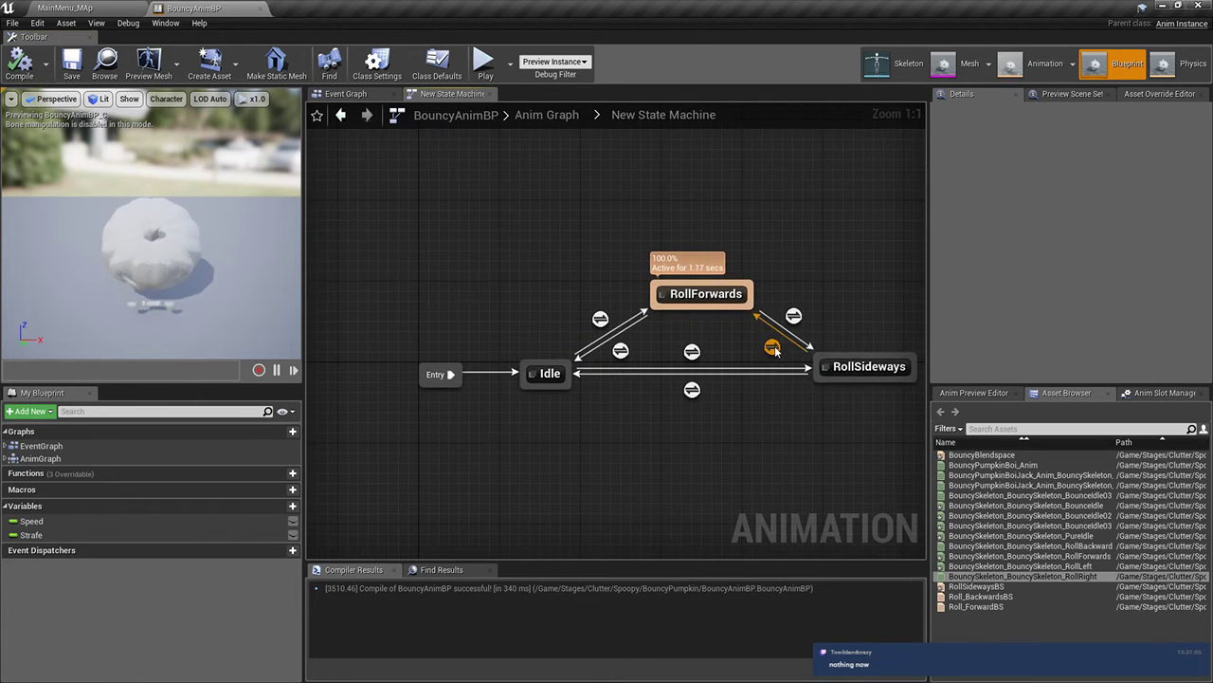
pyautogui.click(793, 317)
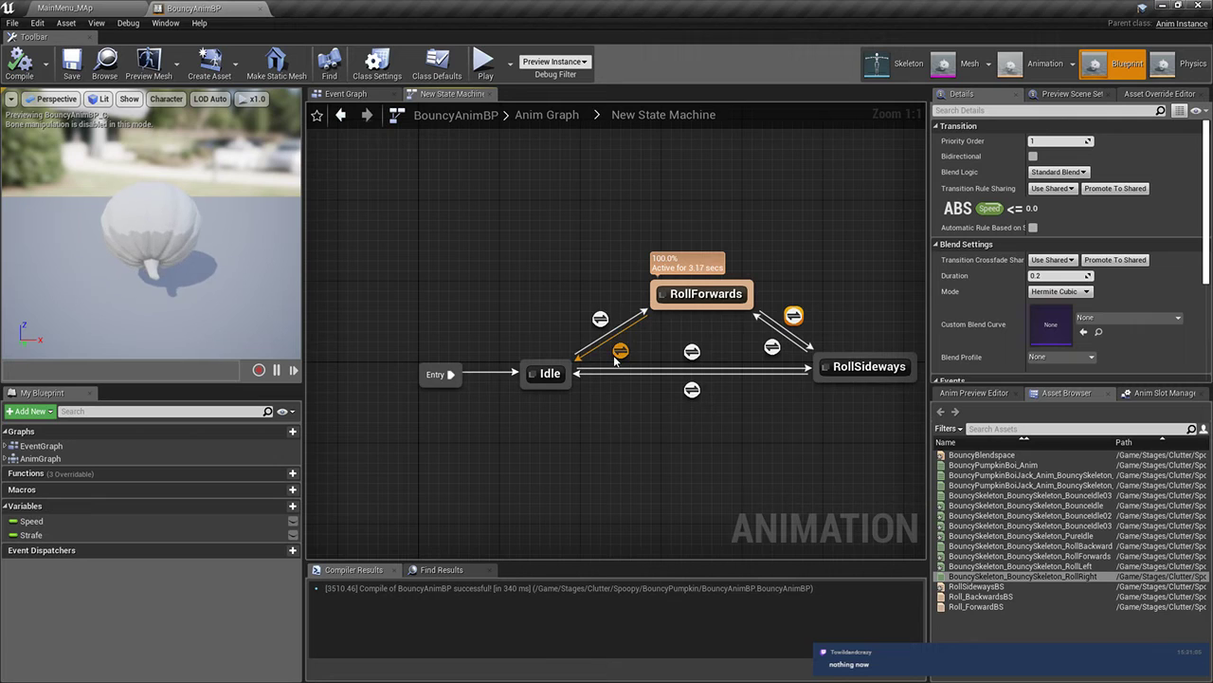
pyautogui.click(772, 348)
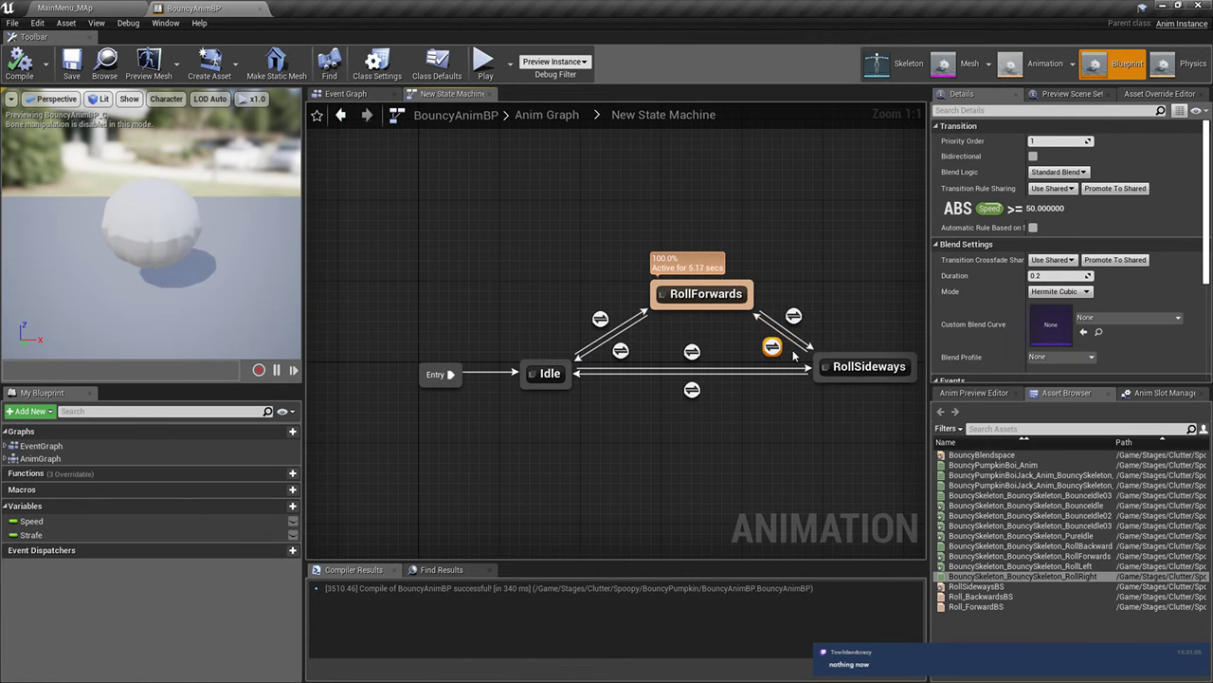
pyautogui.click(692, 391)
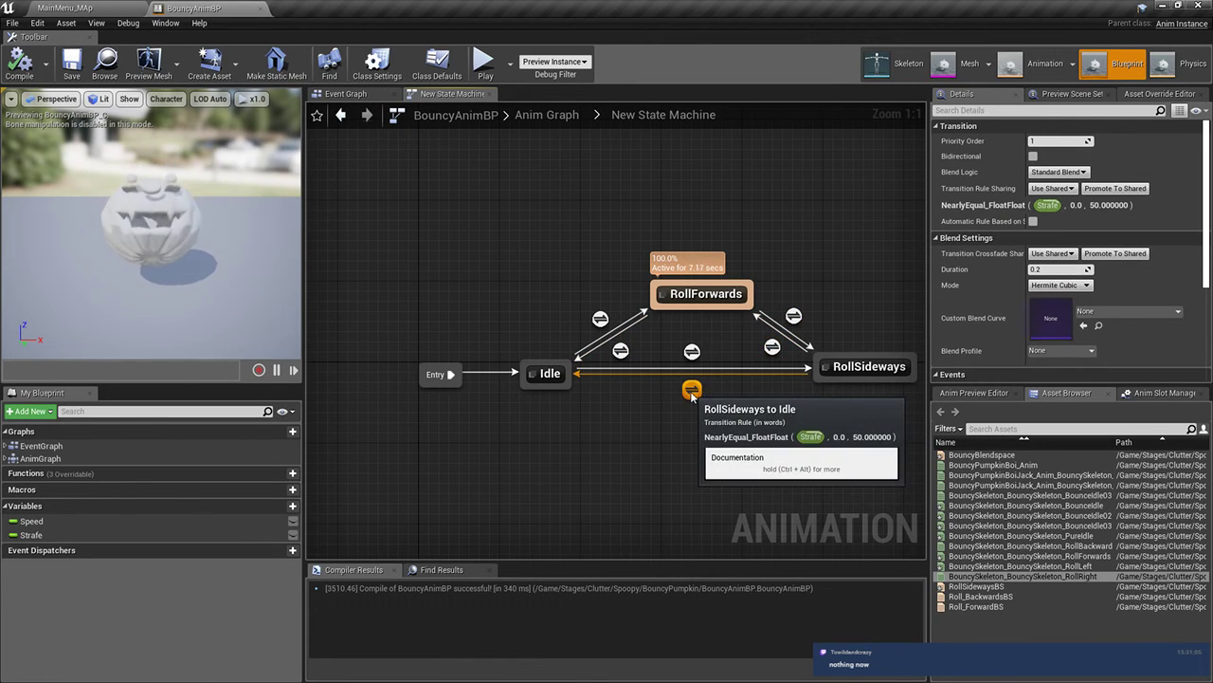
# Play MainMenu_MAp to test the cleaned-up transition rule, and end the session
pyautogui.click(65, 8)
pyautogui.click(605, 298)
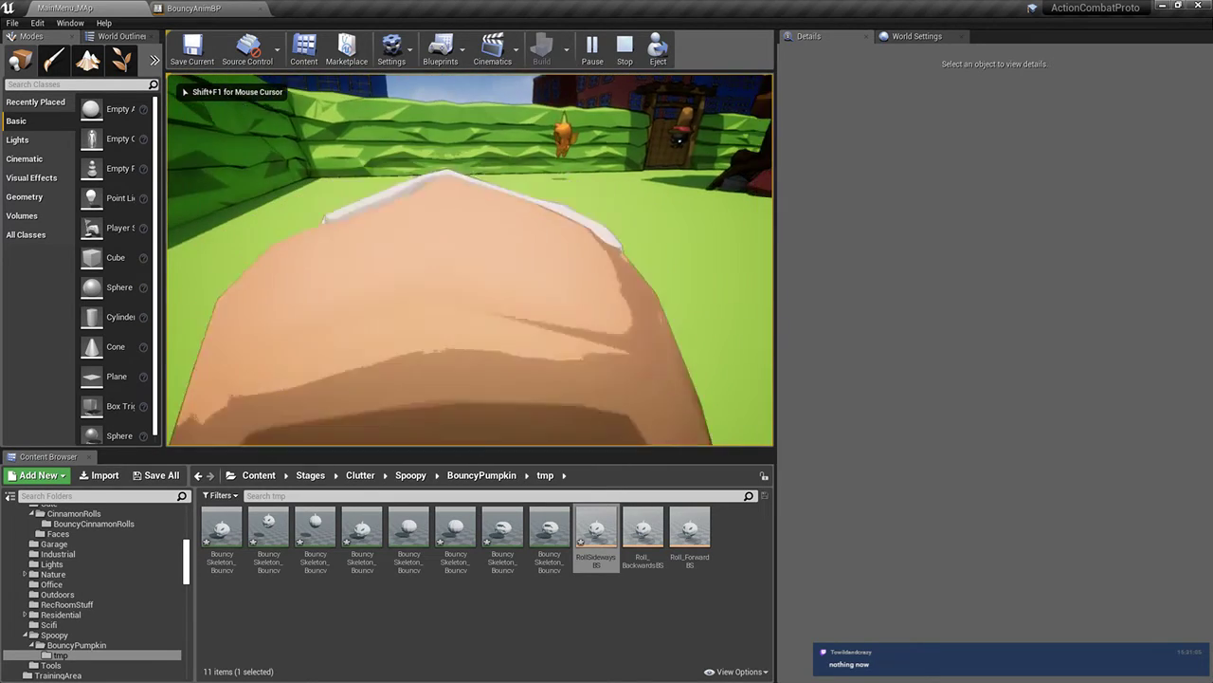
pyautogui.press('Escape')
# Set the priority order to 2 on RollSideways to Idle and 1 on RollForwards to RollSideways in BouncyAnimBP, and compile
pyautogui.click(198, 7)
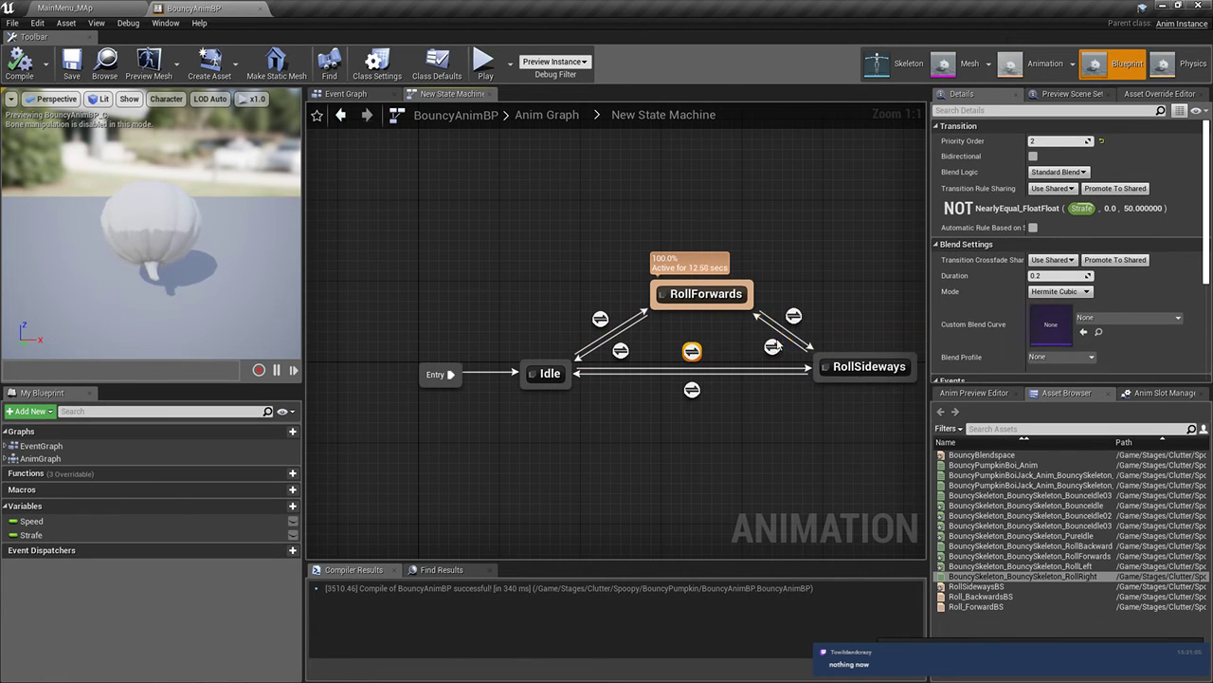
pyautogui.click(774, 346)
pyautogui.click(794, 316)
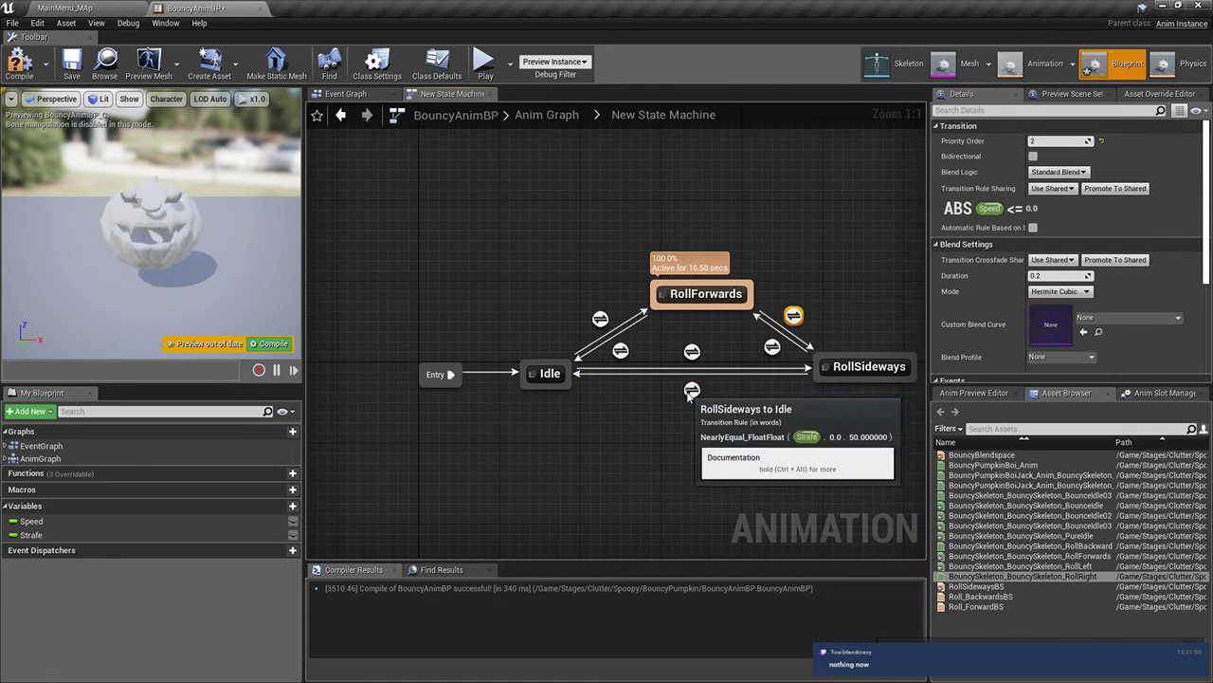
pyautogui.click(693, 389)
pyautogui.click(1068, 140)
pyautogui.write('2')
pyautogui.press('Return')
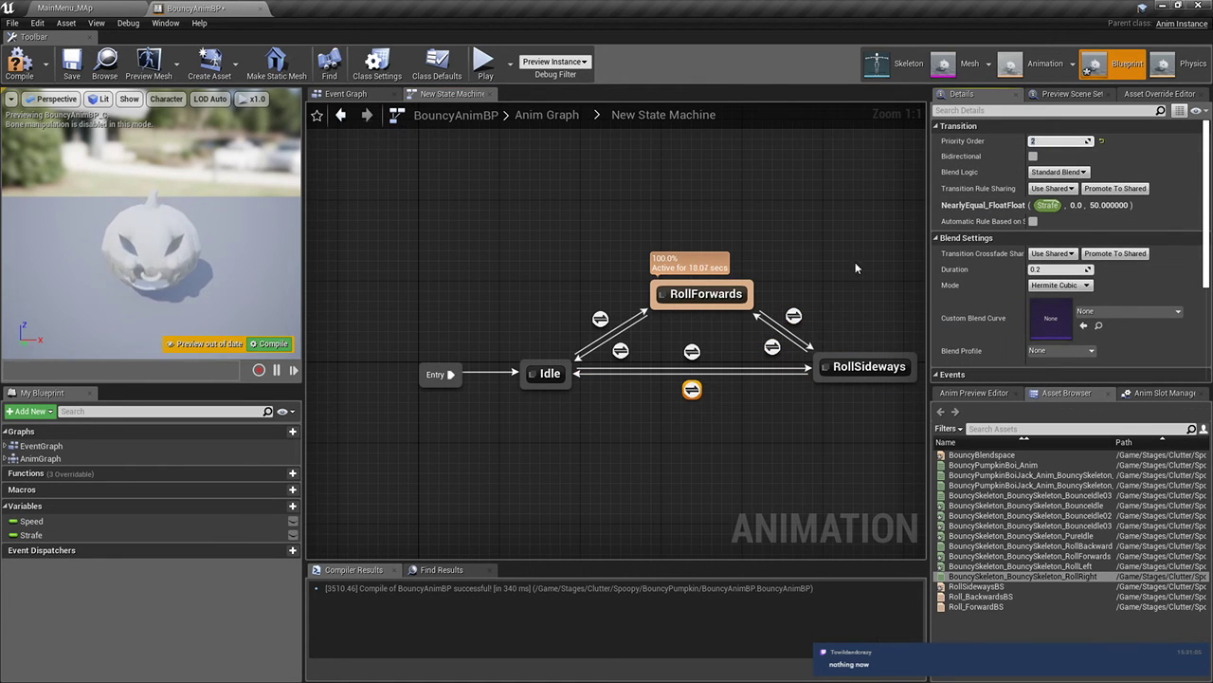
pyautogui.click(794, 319)
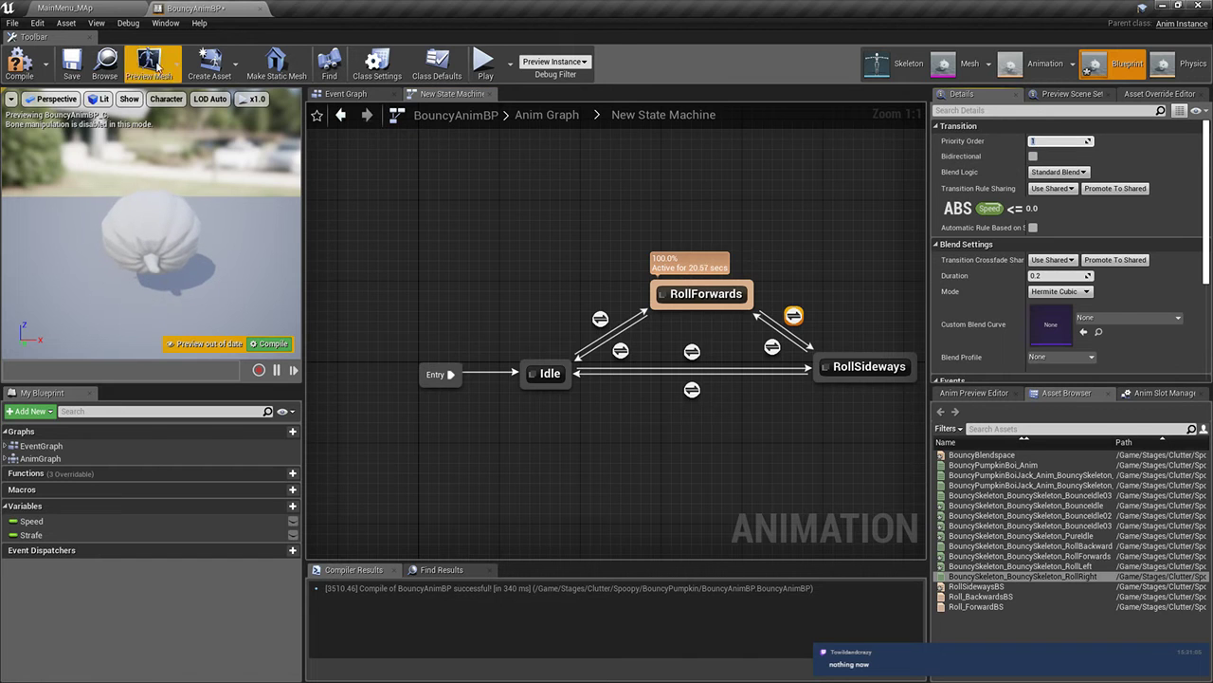
pyautogui.click(21, 63)
# Play MainMenu_MAp, roll the character forwards to test the transition priorities, and end the session
pyautogui.click(64, 8)
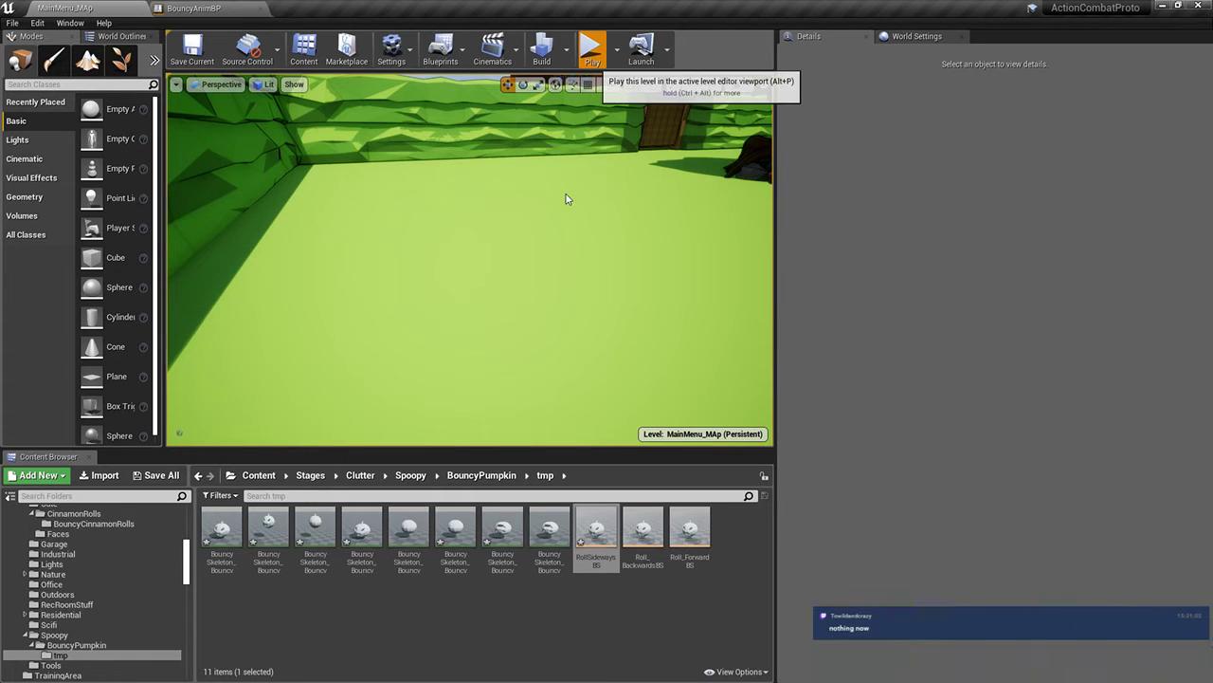
pyautogui.click(591, 50)
pyautogui.press('w')
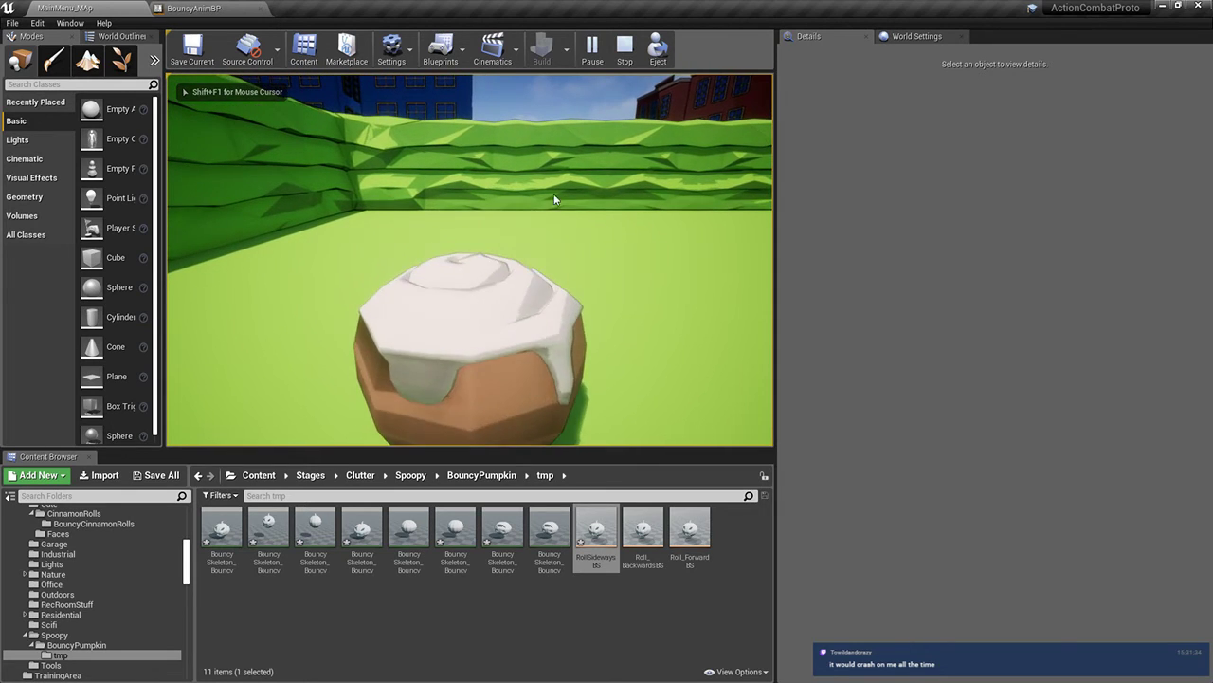
pyautogui.press('Escape')
# Connect the multiply output to the Strafe input of Roll_ForwardBS in BouncyAnimBP's RollForwards state, and compile
pyautogui.click(217, 7)
pyautogui.doubleClick(693, 296)
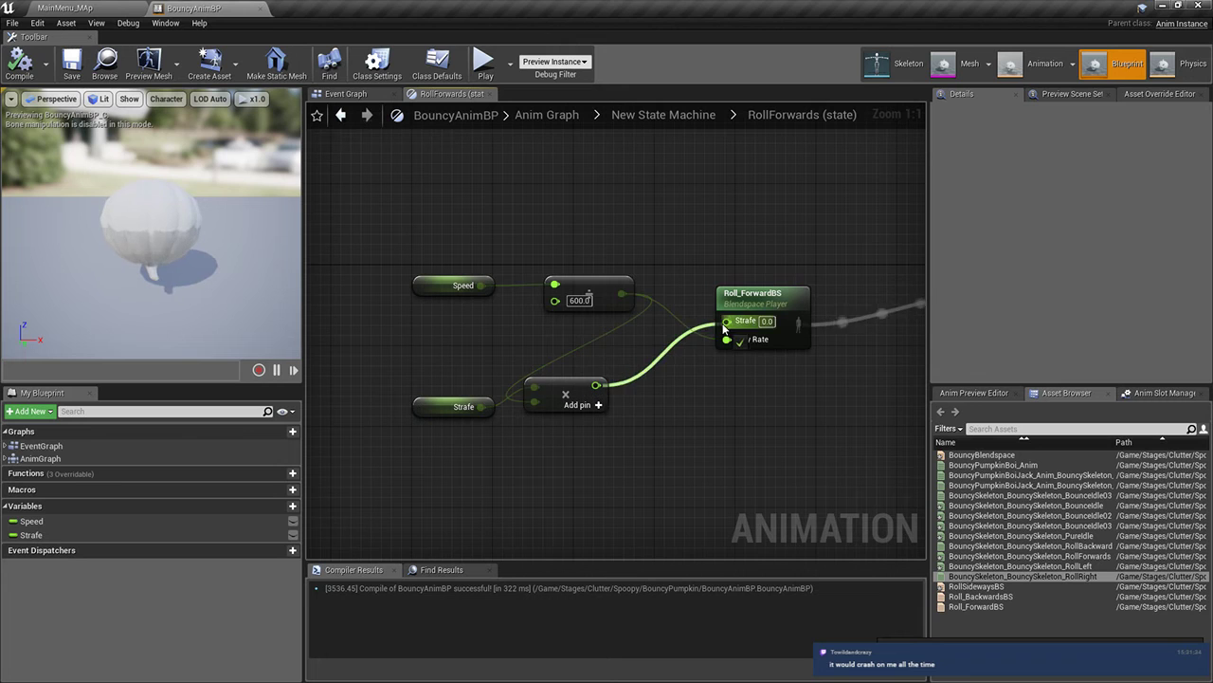
# Play MainMenu_MAp and roll the character sideways, forwards and backwards across the level to check its roll animations
pyautogui.click(54, 8)
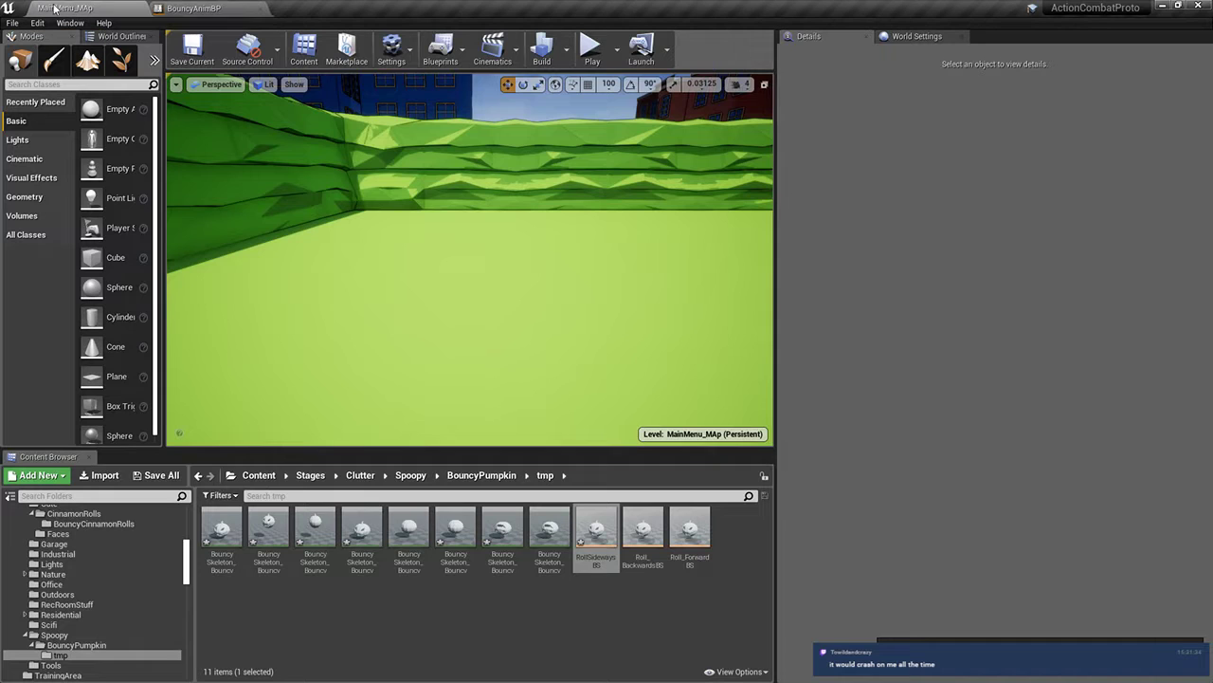
pyautogui.click(592, 52)
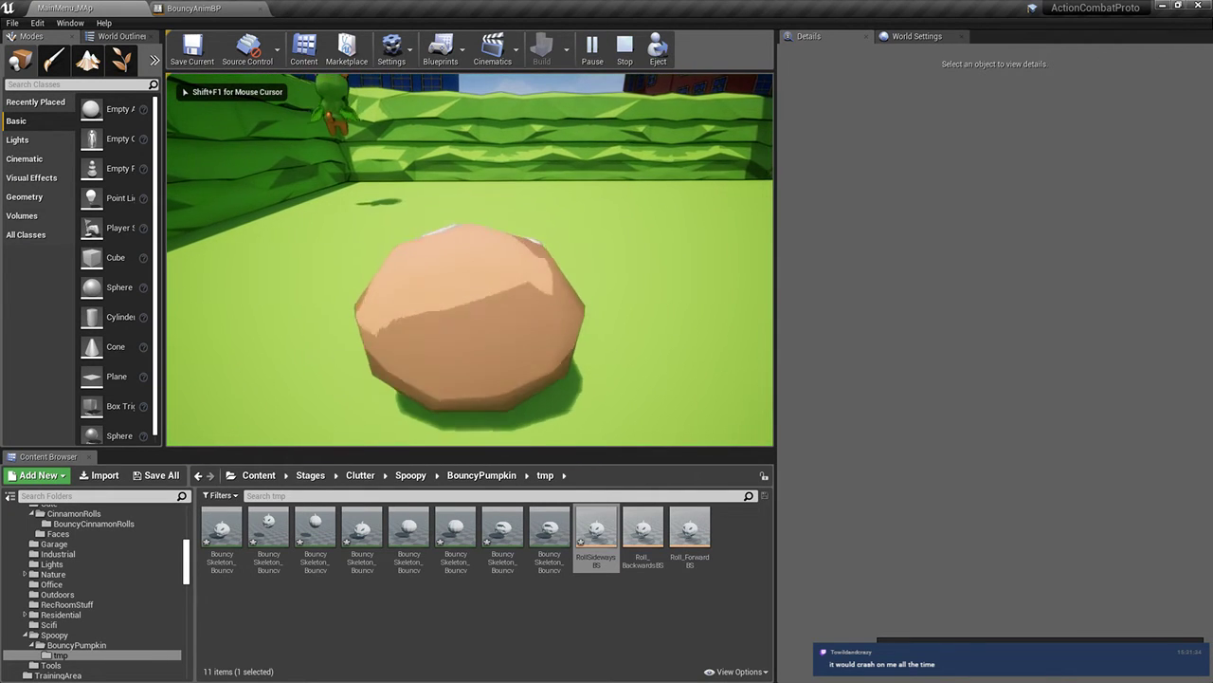
pyautogui.press('d')
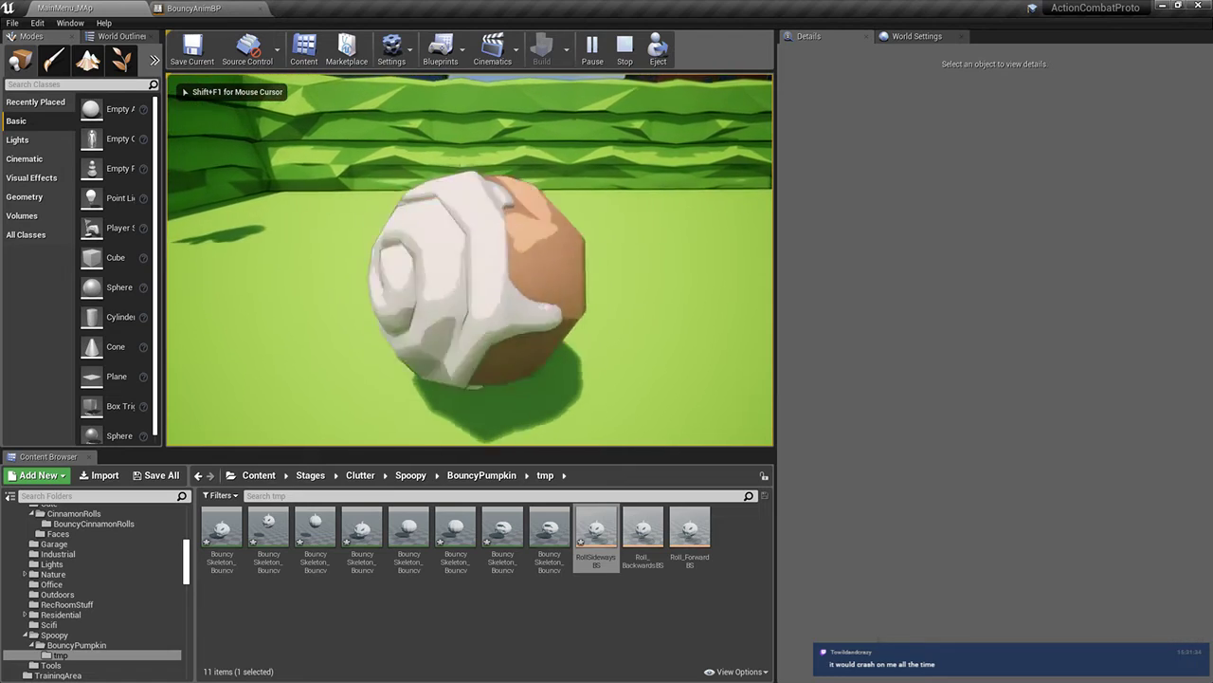
pyautogui.press('w')
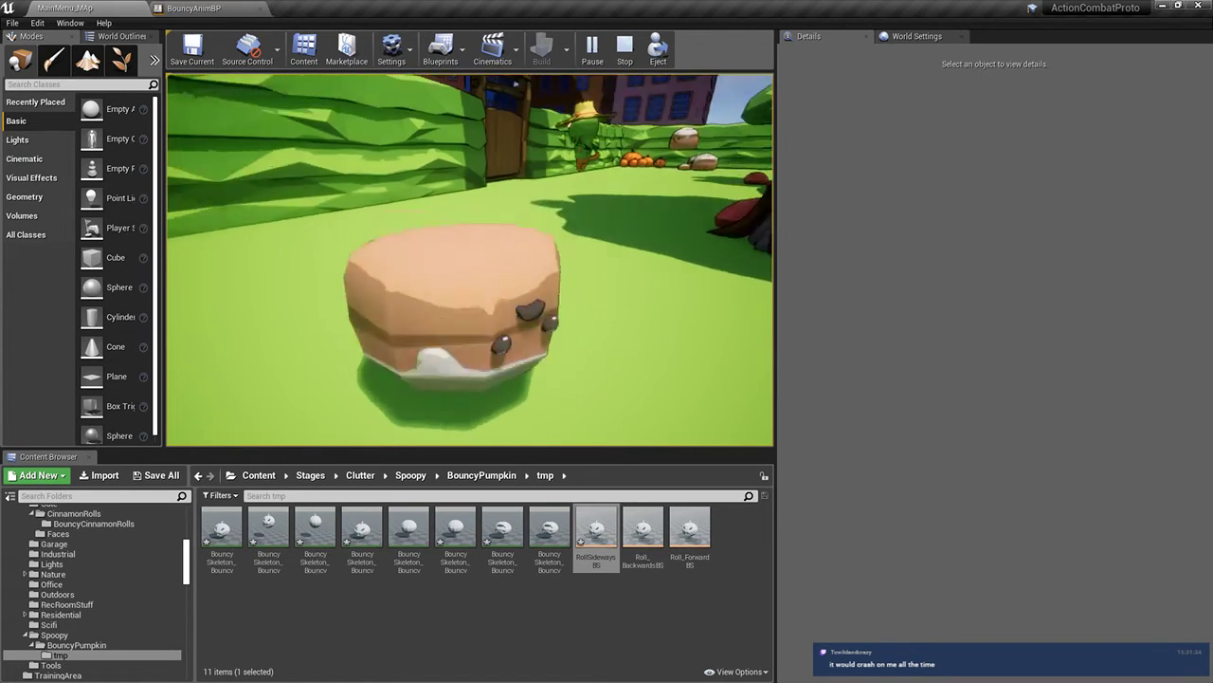
pyautogui.press('w')
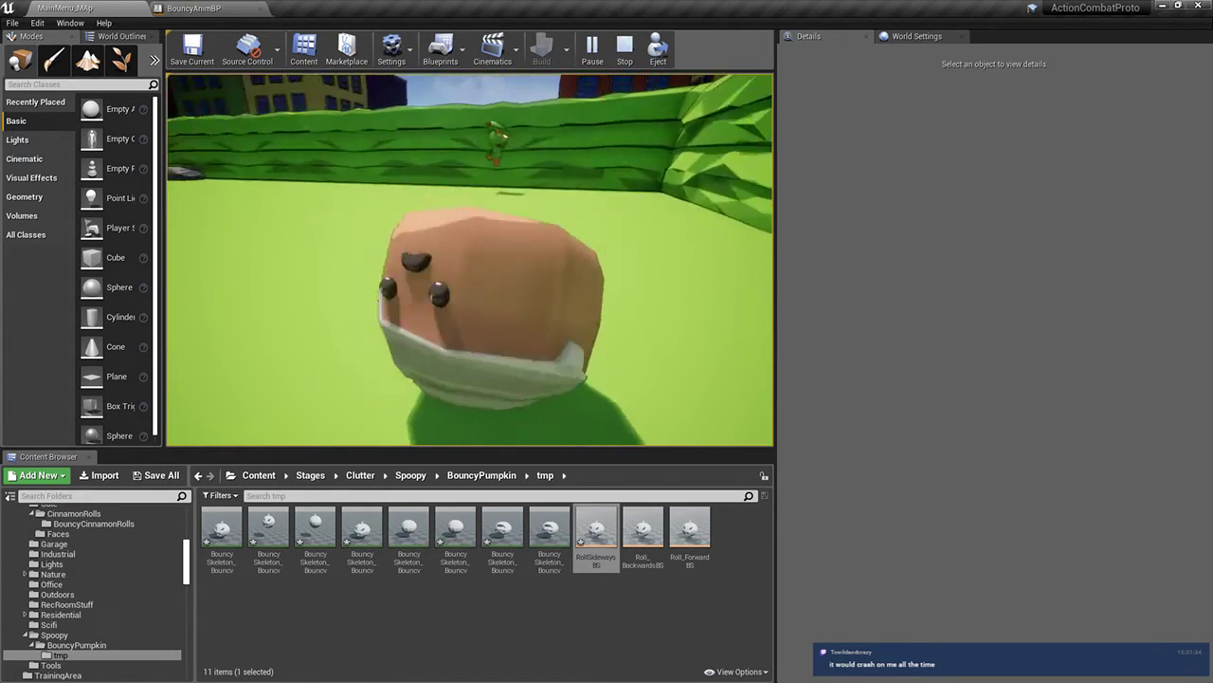
pyautogui.press('w')
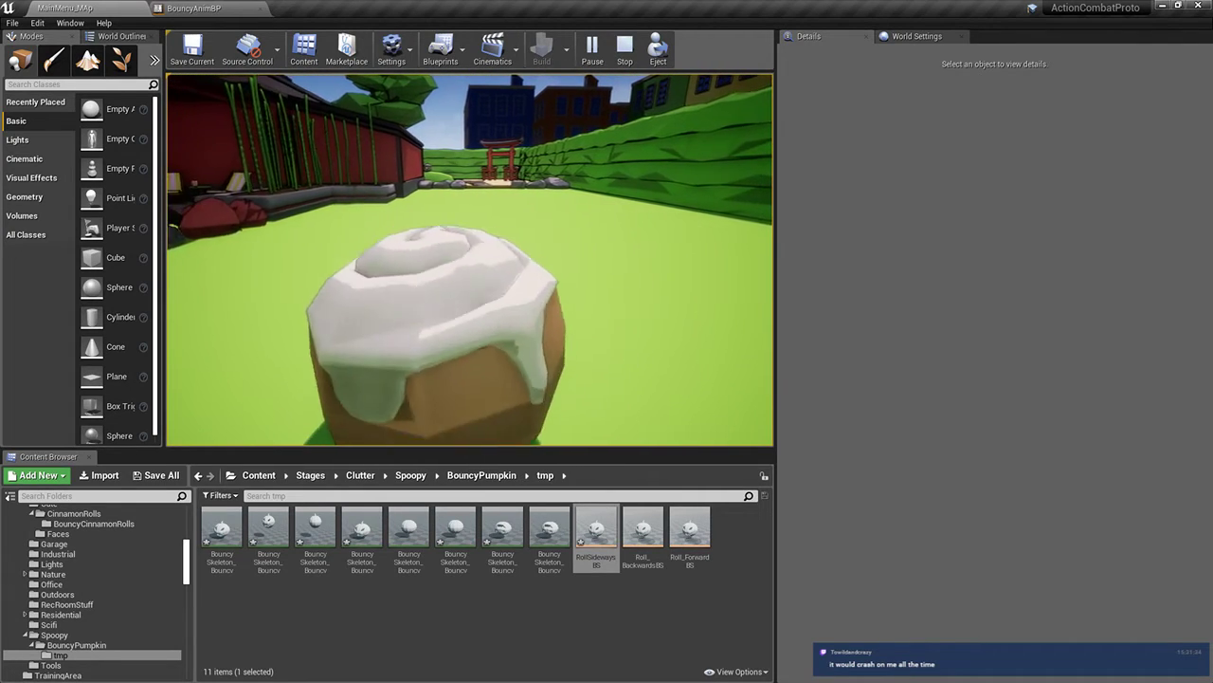
pyautogui.press('w')
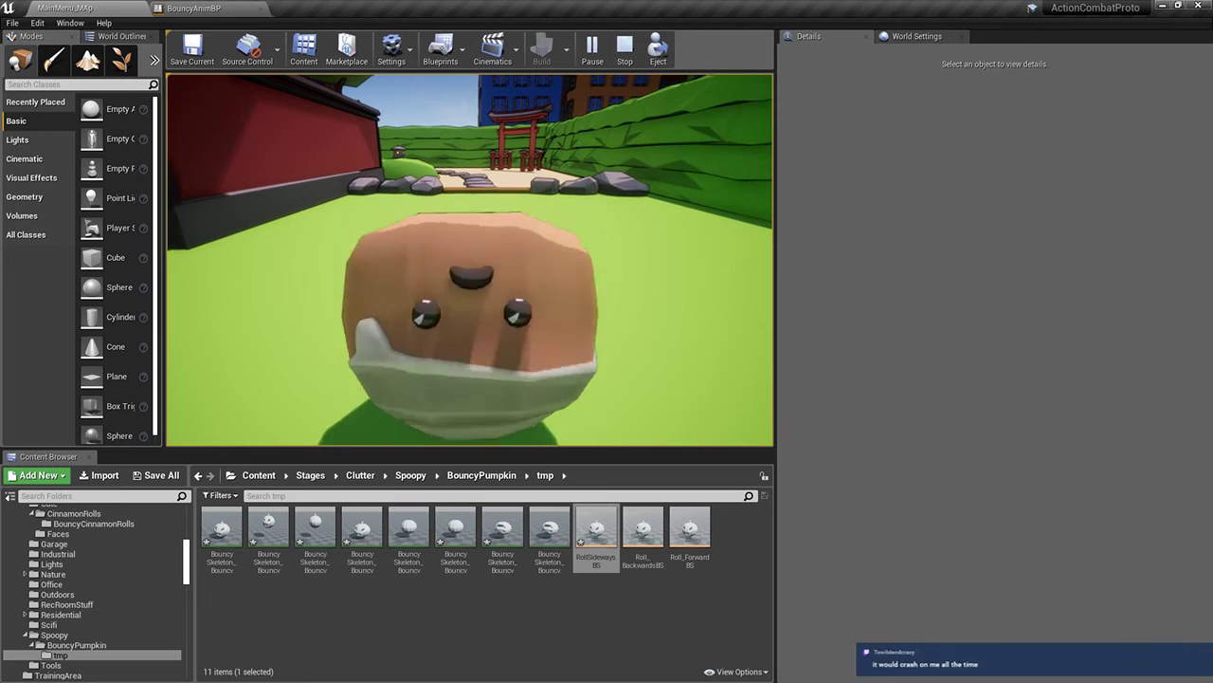
pyautogui.press('s')
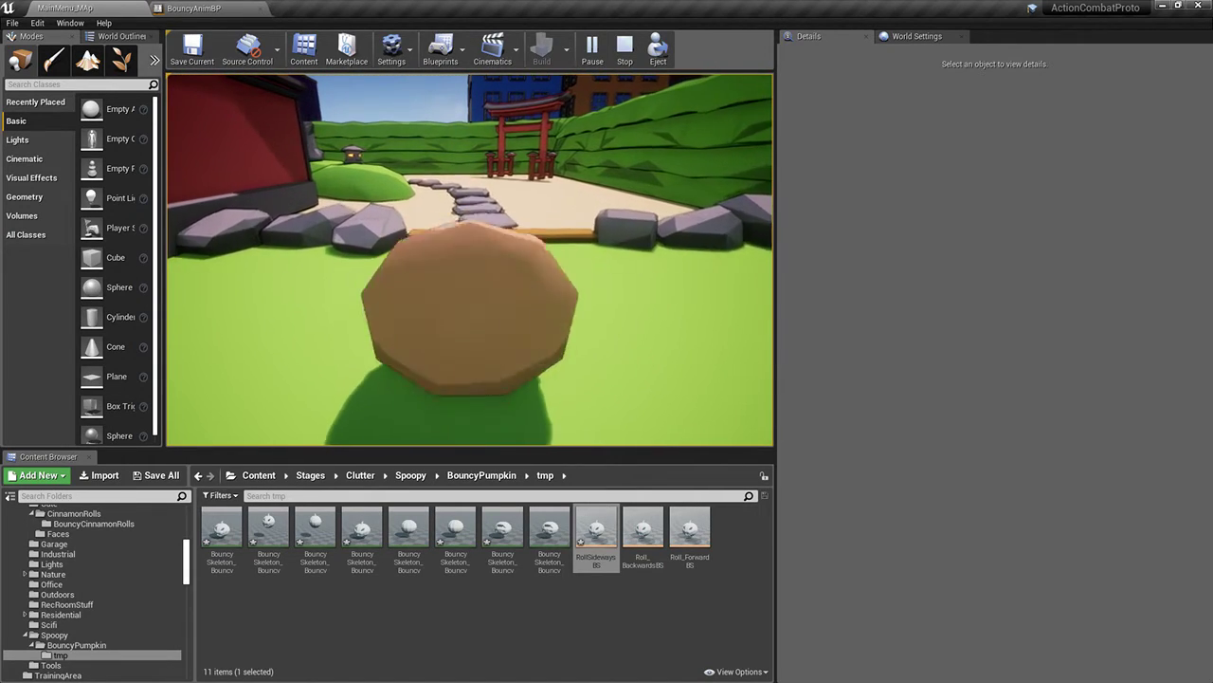
pyautogui.press('w')
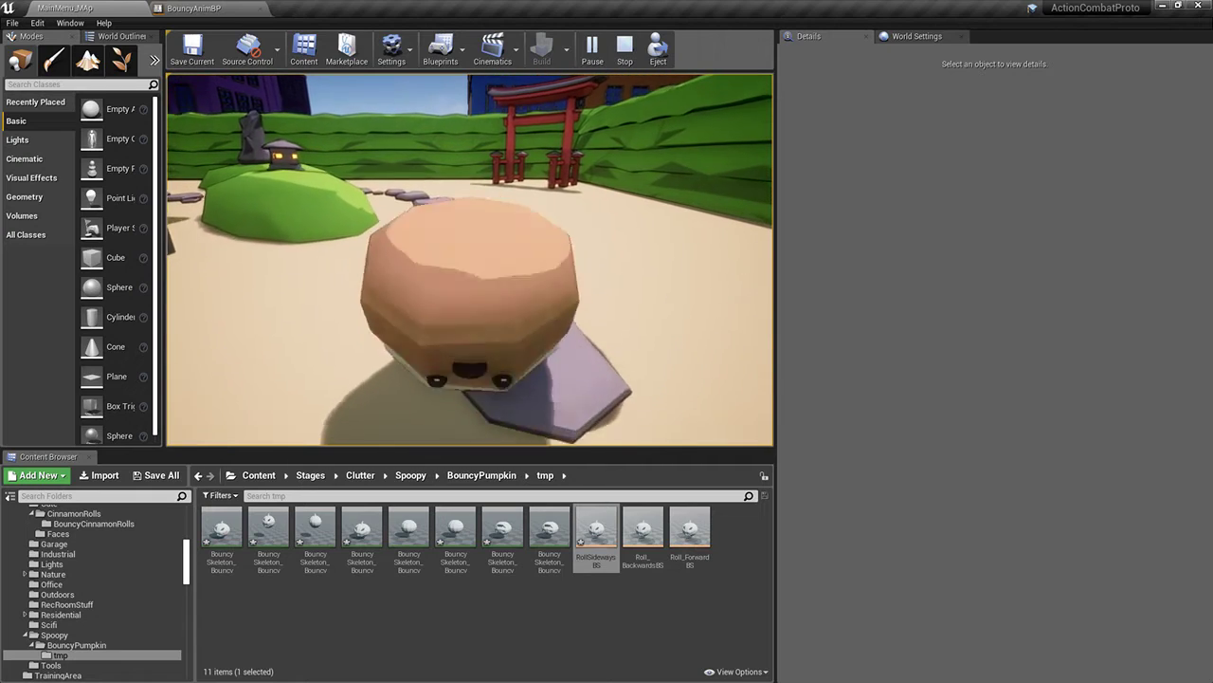
pyautogui.press('w')
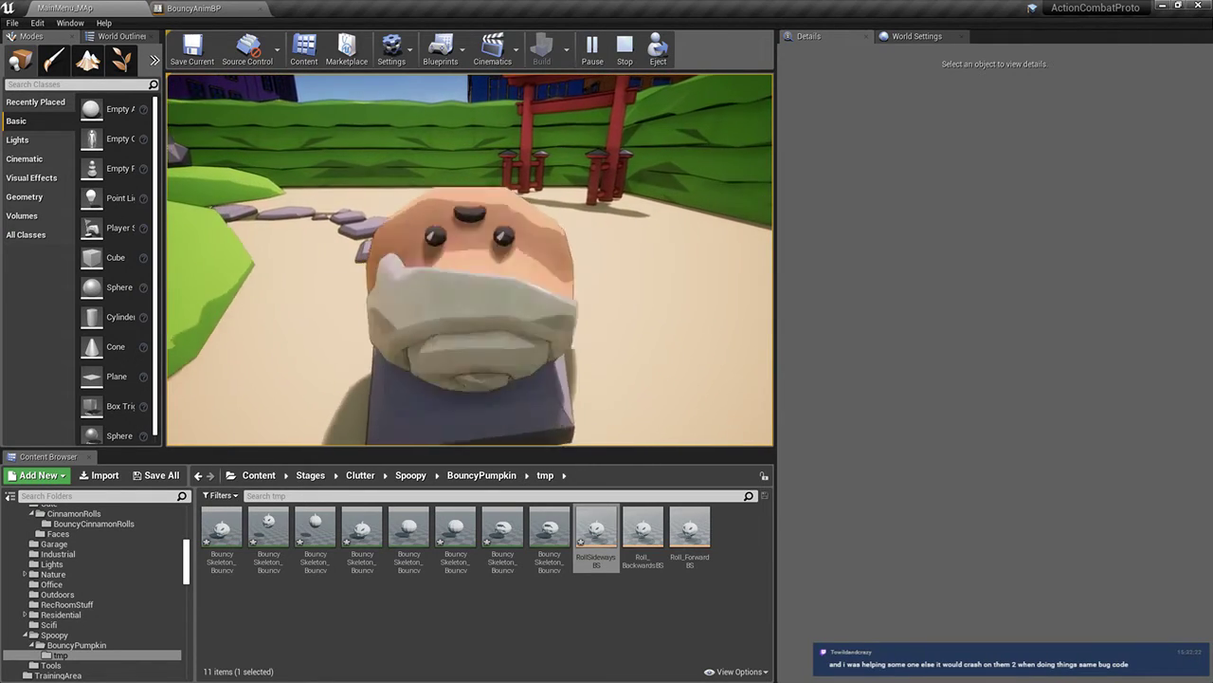
pyautogui.press('w')
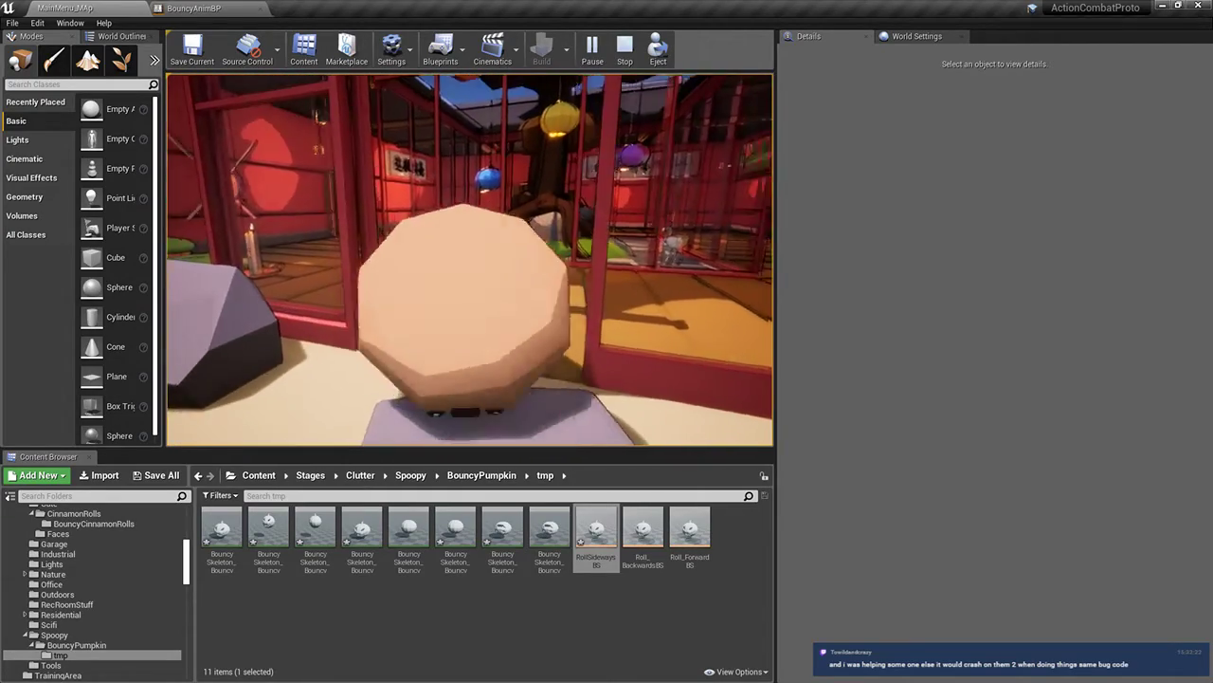
# View the running game in full screen, end the play session, and restore the normal editor layout
pyautogui.press('F11')
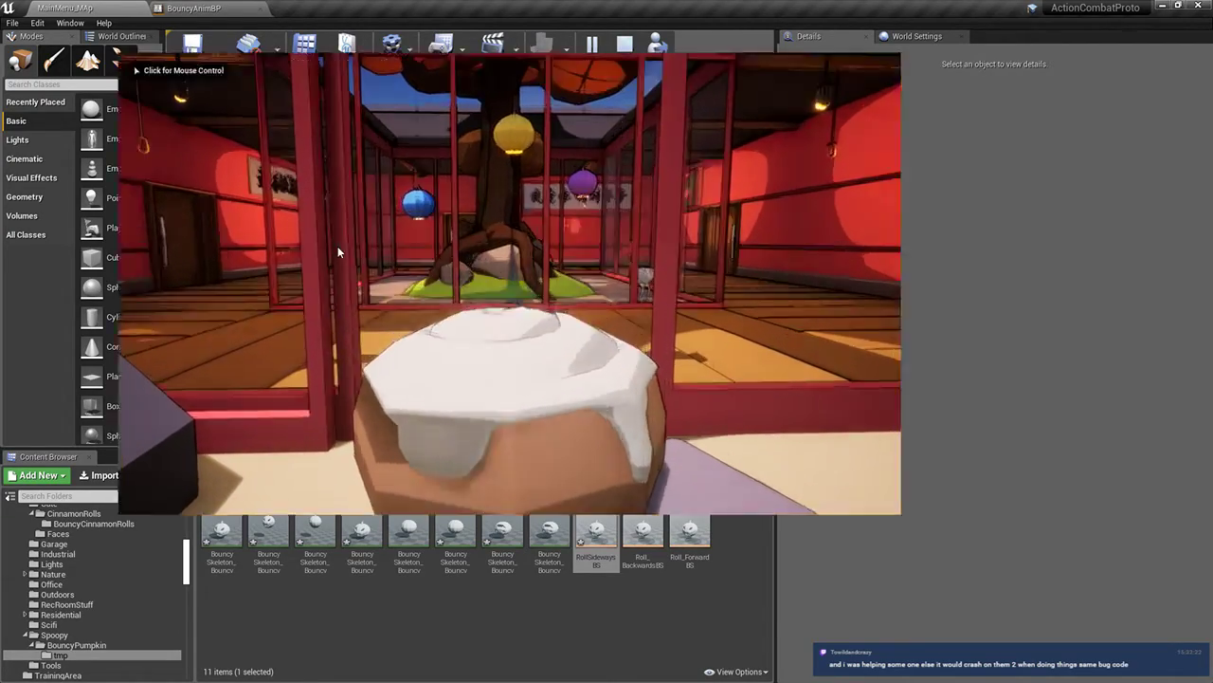
pyautogui.click(338, 246)
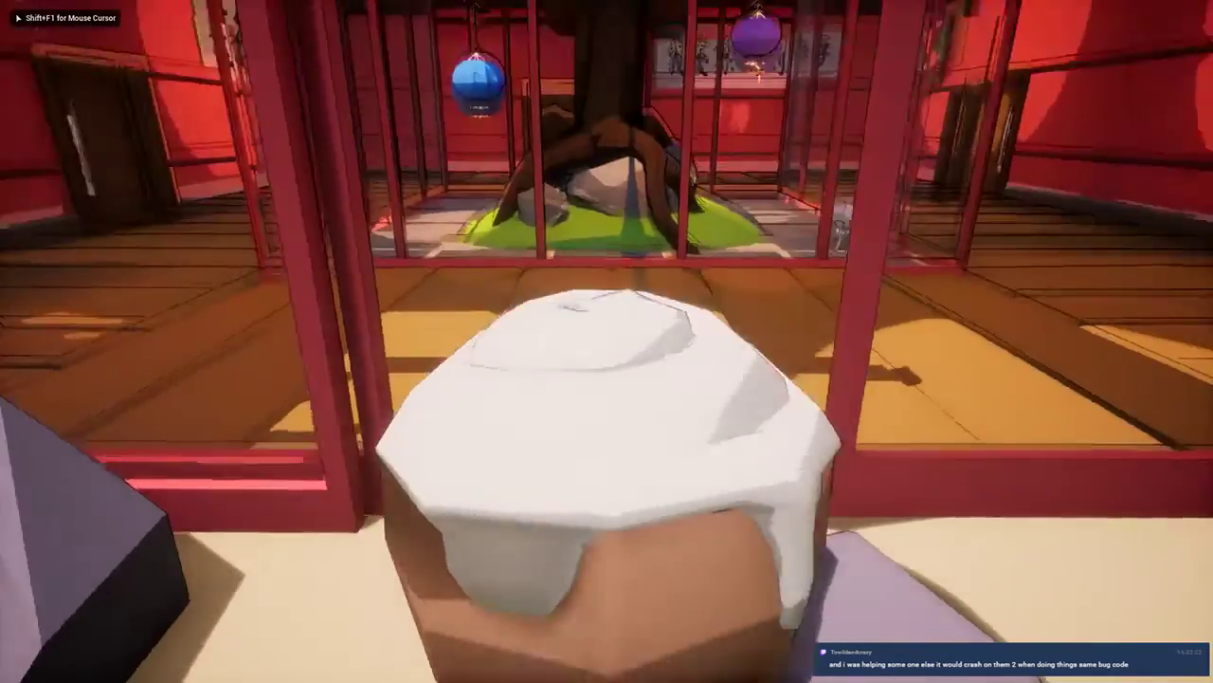
pyautogui.hotkey('shift', 'F1')
pyautogui.press('Escape')
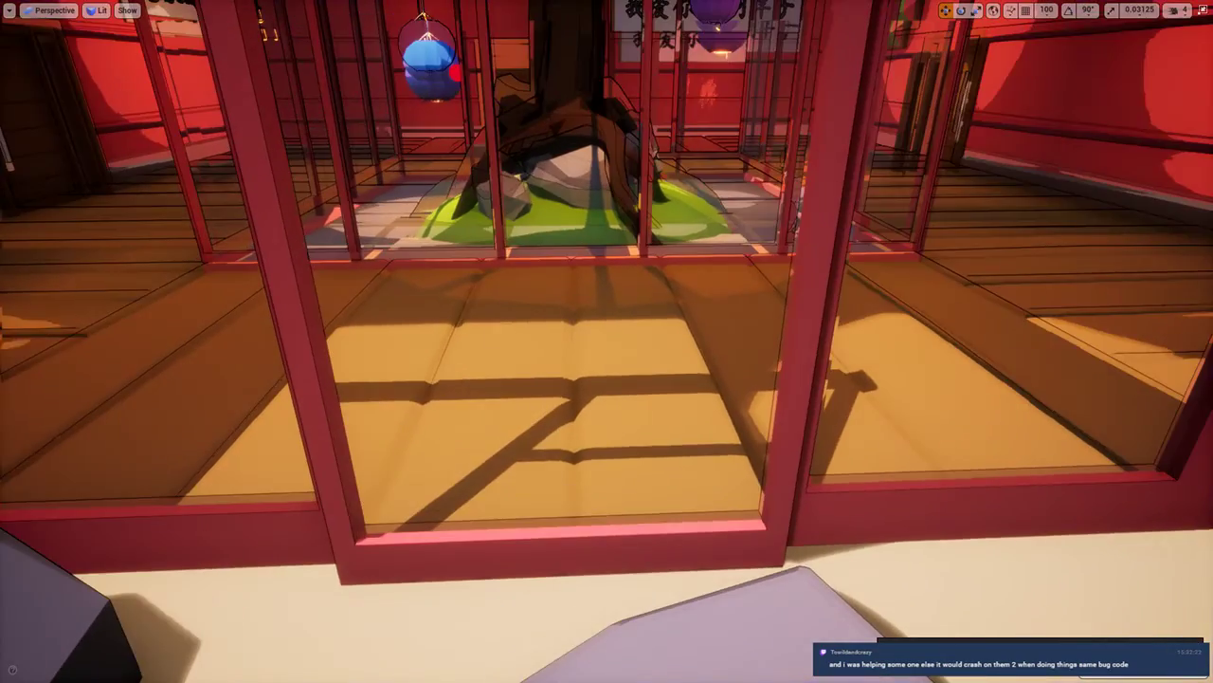
pyautogui.press('F11')
# Open the cinnamon roll character blueprint from the BouncyCinnamonRolls folder and show its viewport
pyautogui.click(199, 8)
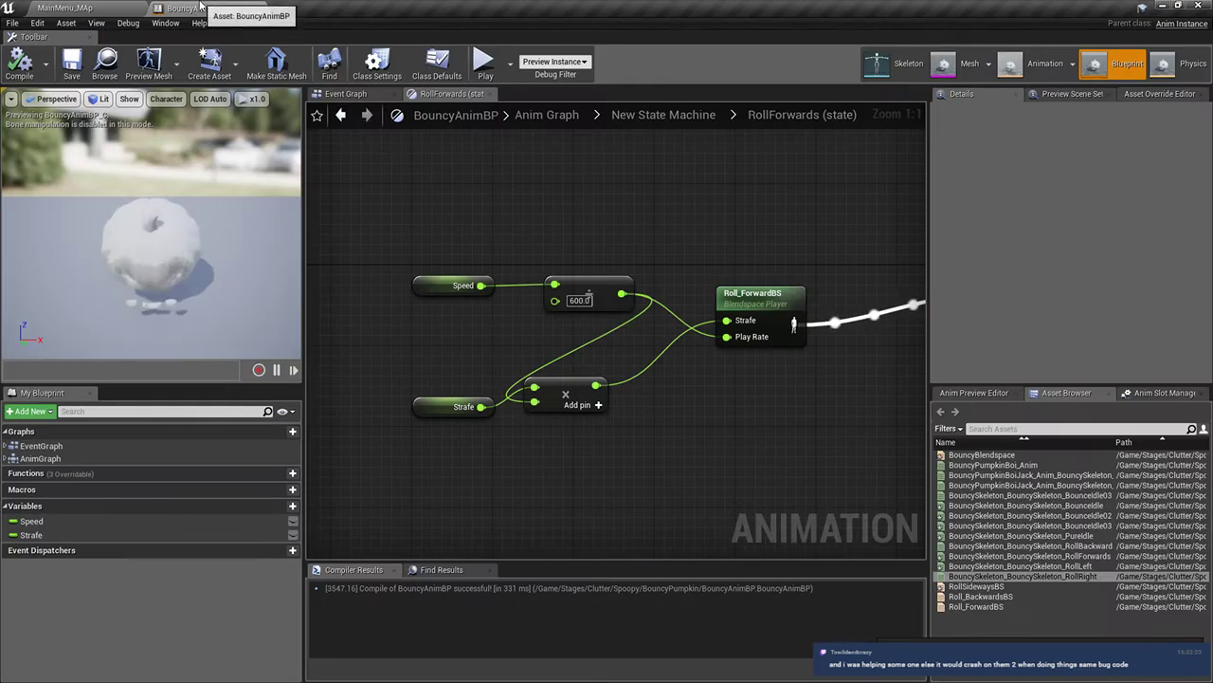
pyautogui.click(65, 8)
pyautogui.scroll(2, 76, 547)
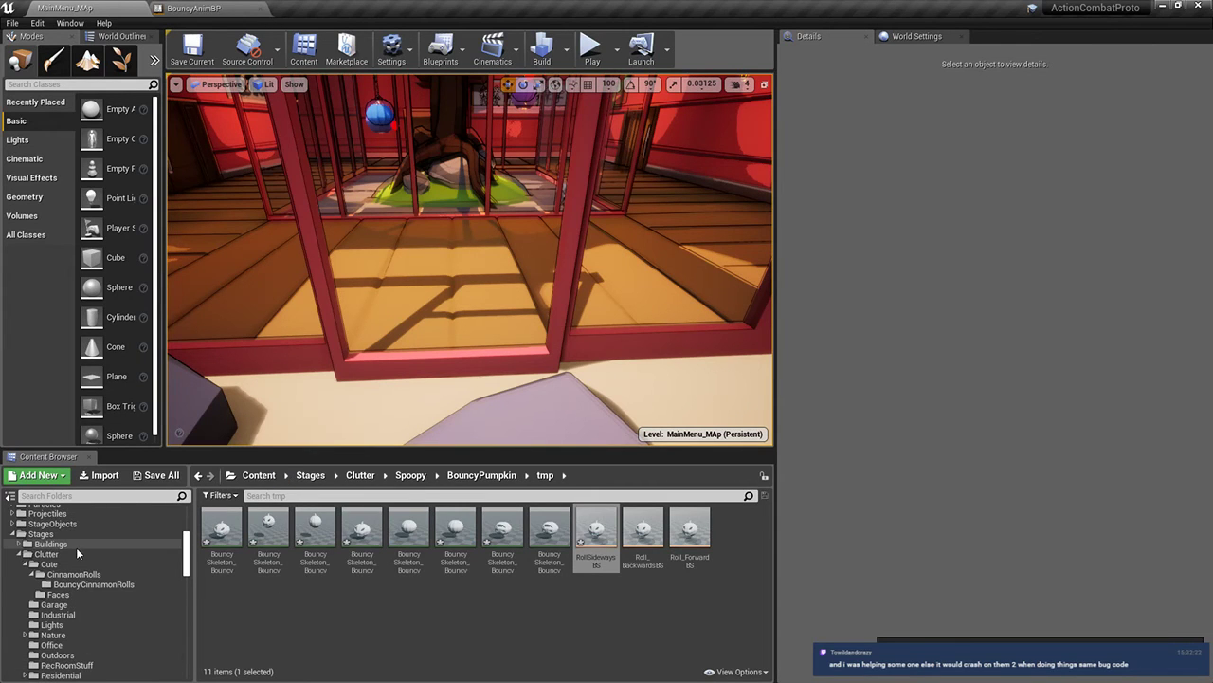
pyautogui.click(90, 584)
pyautogui.click(512, 542)
pyautogui.doubleClick(512, 542)
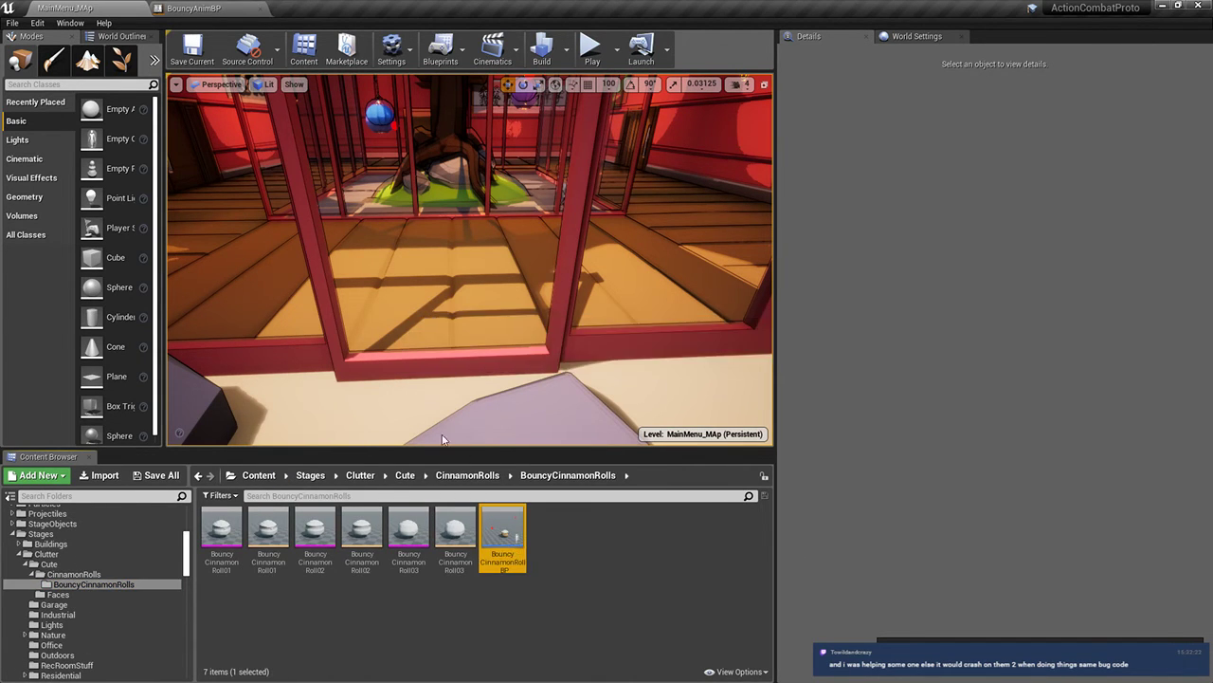
pyautogui.click(251, 94)
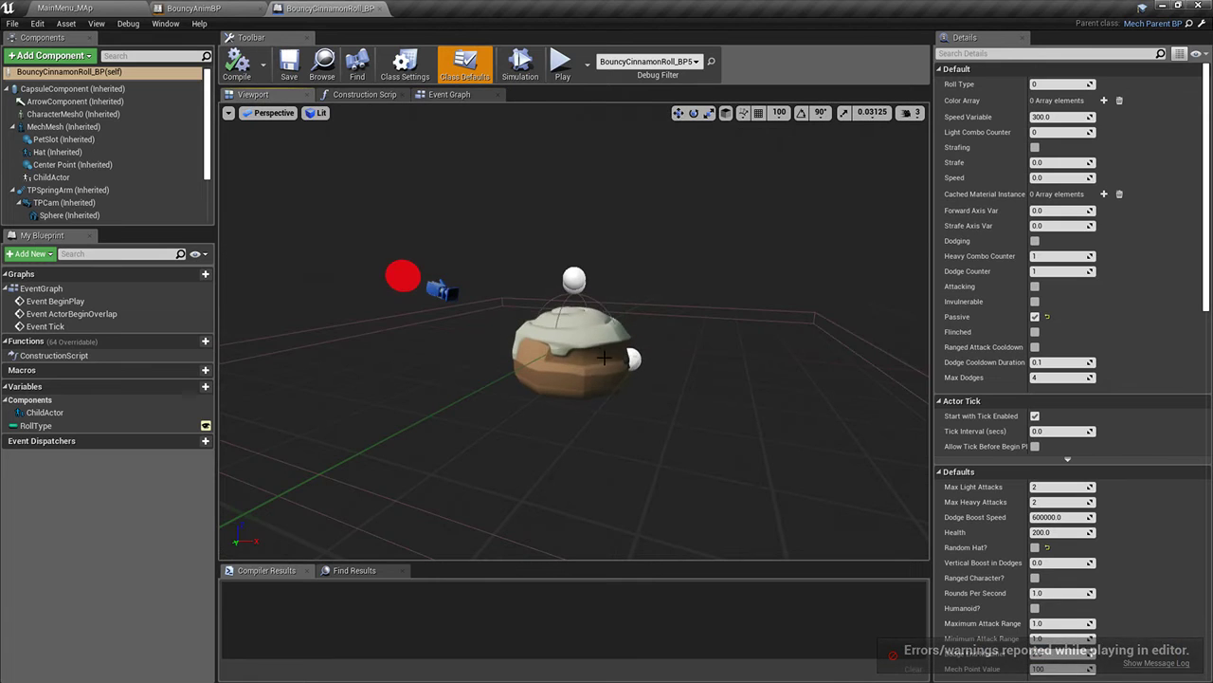
# Select the inherited MechMesh component and examine its animation, mesh, physics and collision settings
pyautogui.click(604, 357)
pyautogui.click(585, 305)
pyautogui.moveTo(585, 305); pyautogui.dragTo(483, 311, button='right')
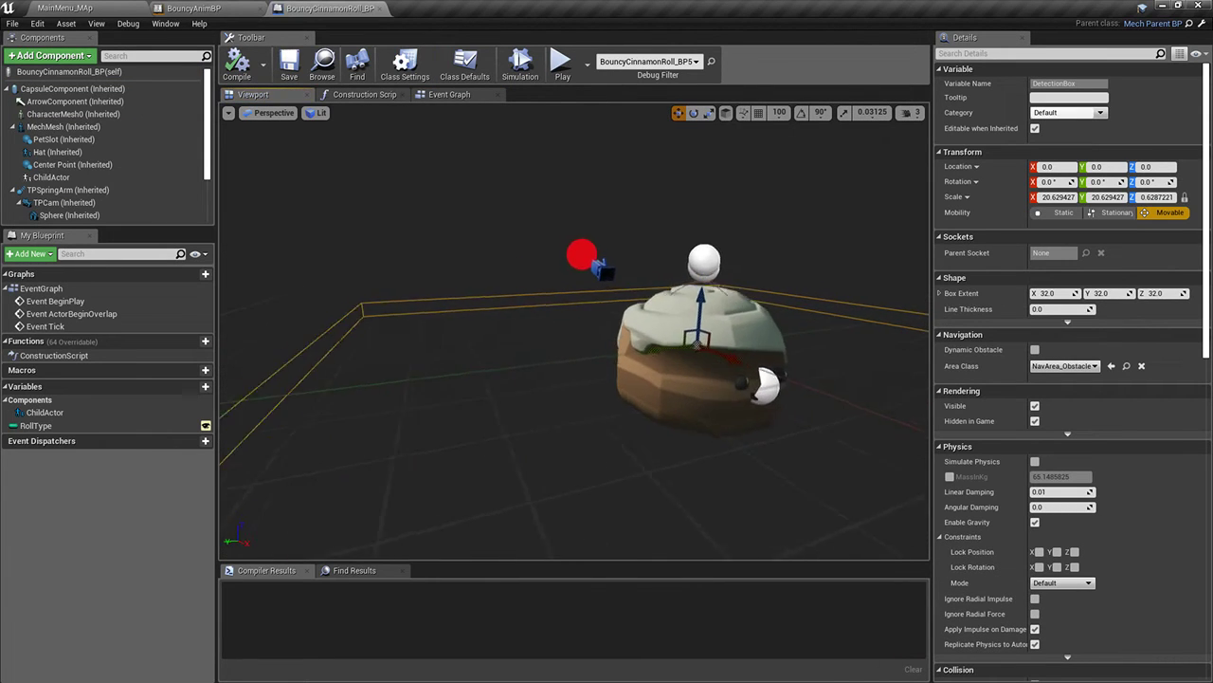
pyautogui.click(59, 126)
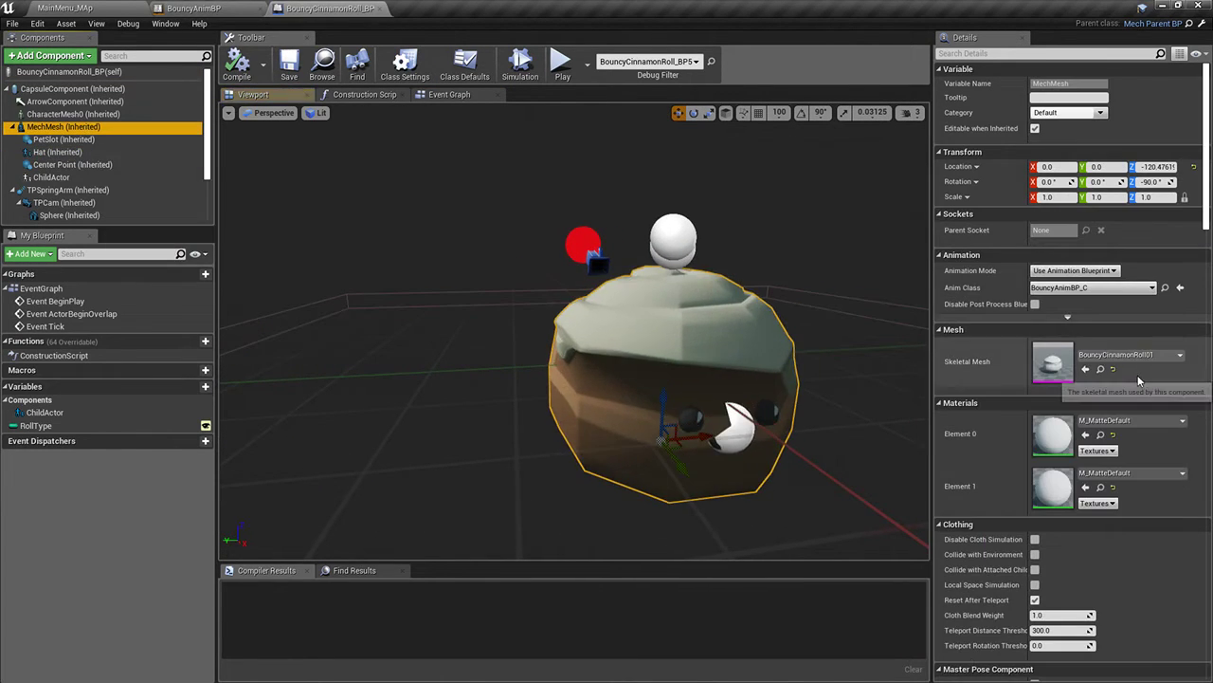
pyautogui.scroll(-2, 1100, 463)
pyautogui.scroll(-5, 1098, 463)
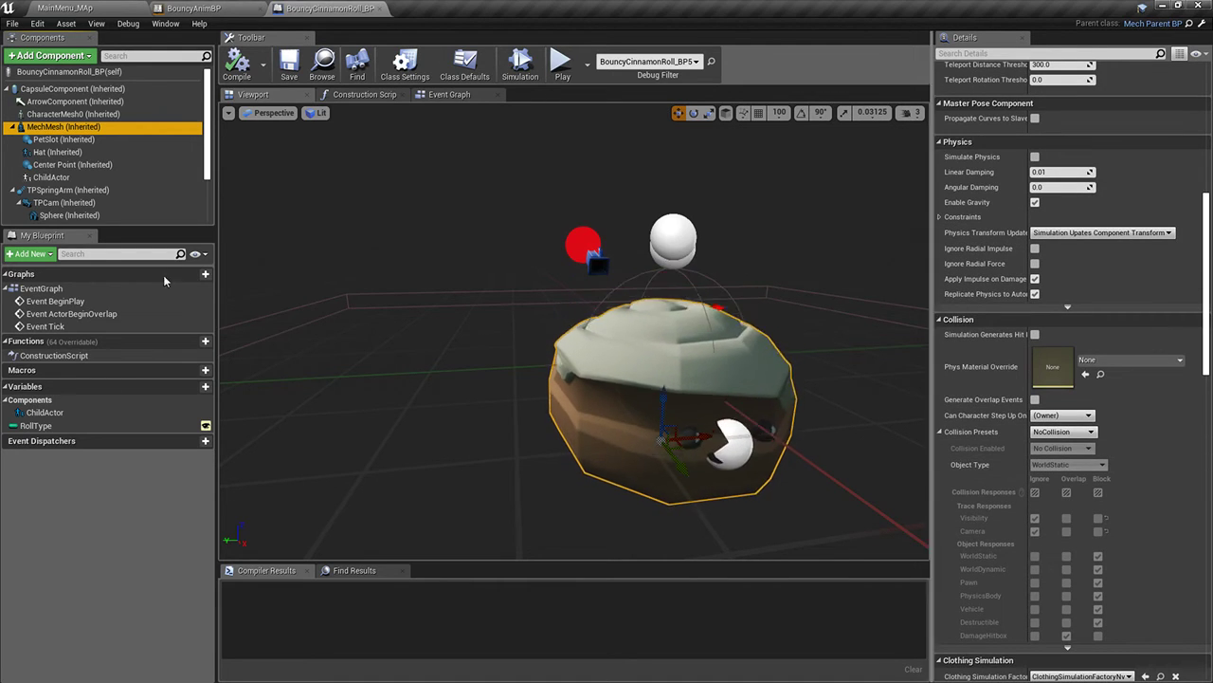
# Set the inherited CapsuleComponent's half height and radius to 100 and compile the cinnamon roll blueprint
pyautogui.click(66, 88)
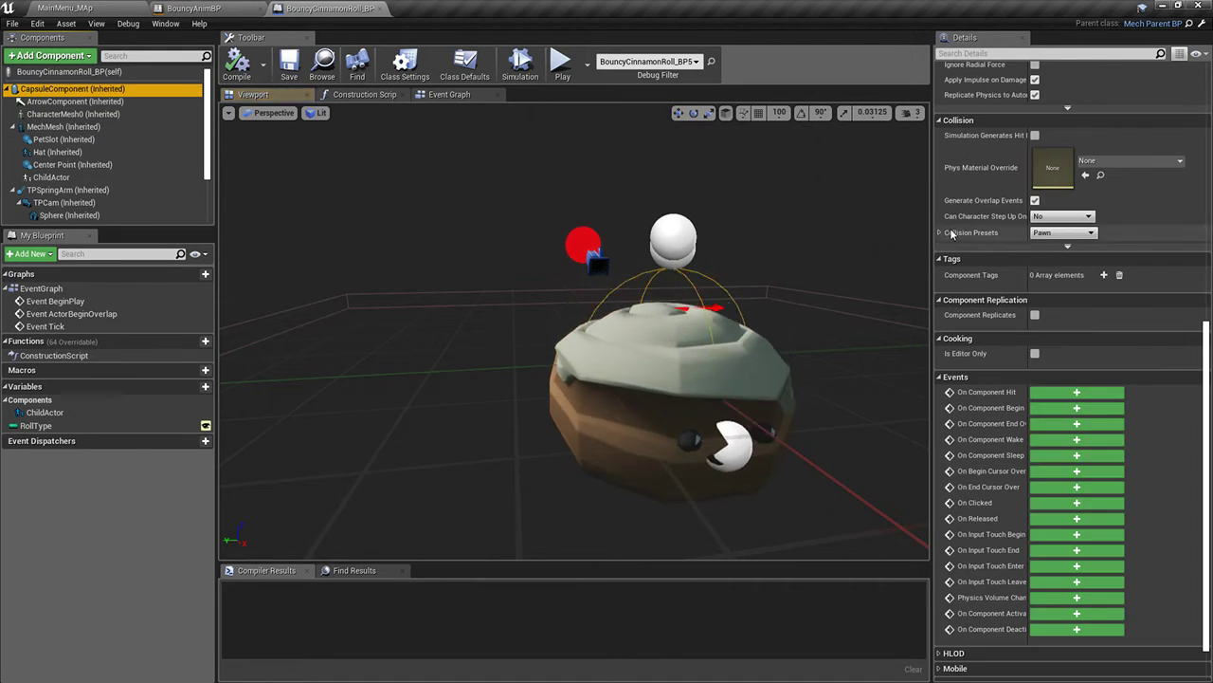
pyautogui.scroll(8, 1049, 257)
pyautogui.click(1055, 262)
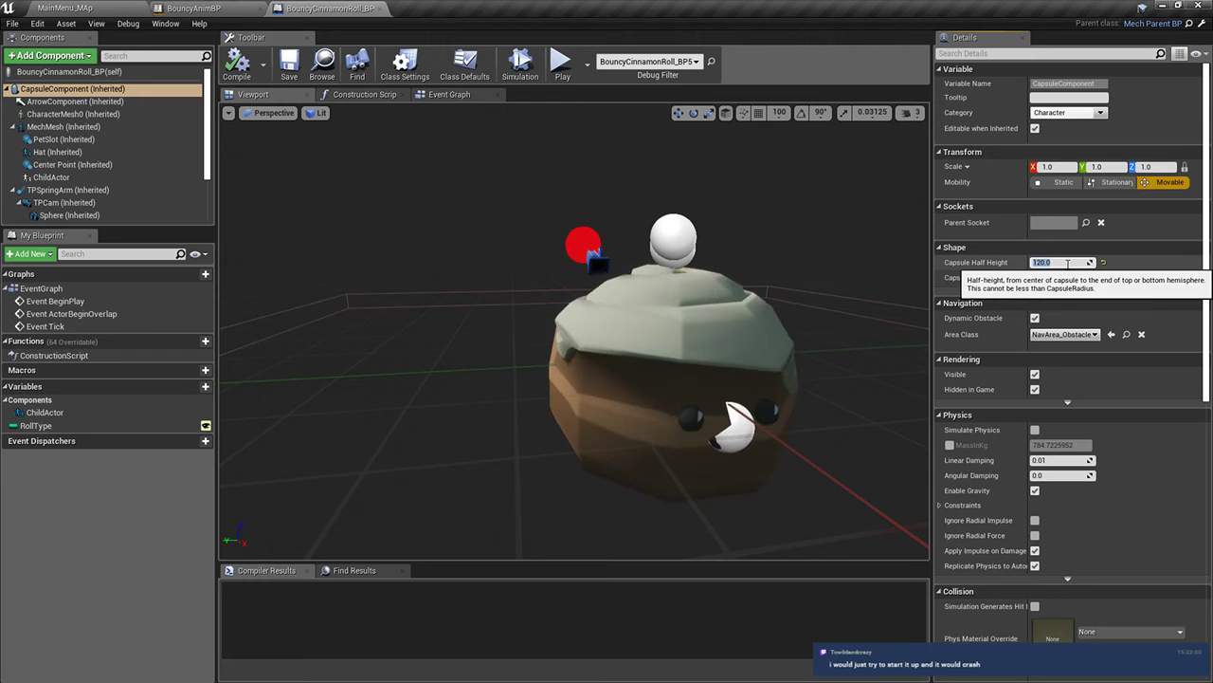
pyautogui.write('10')
pyautogui.press('Return')
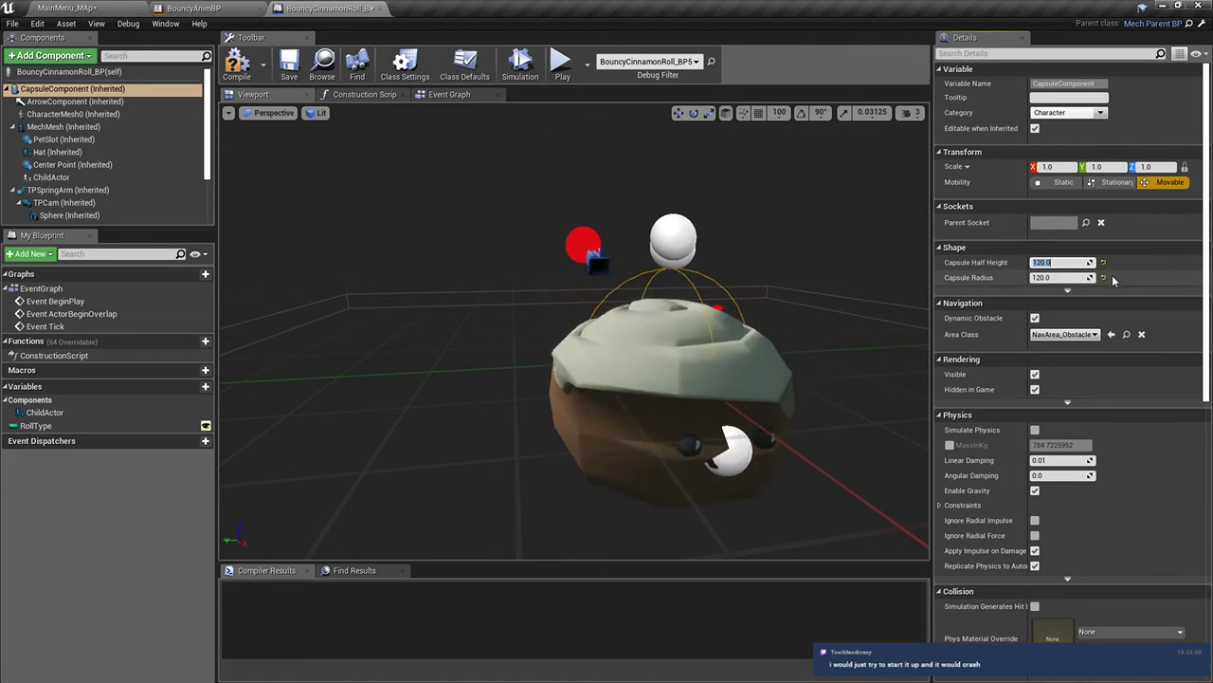
pyautogui.click(1063, 261)
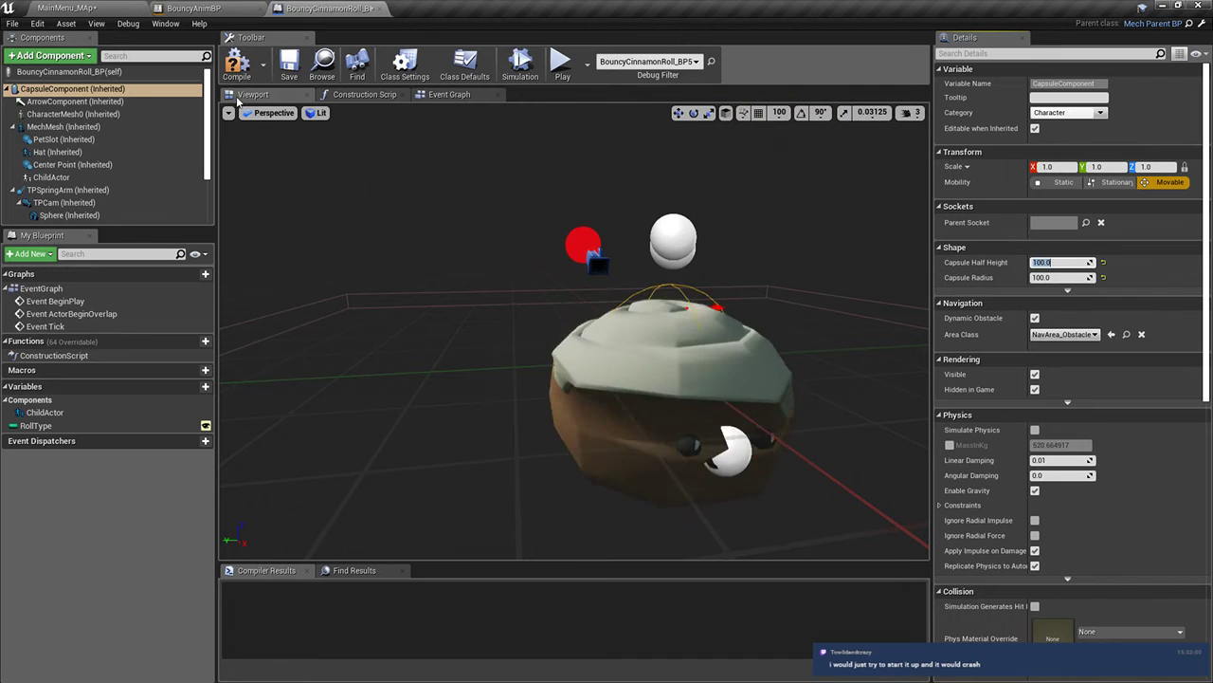
pyautogui.click(239, 67)
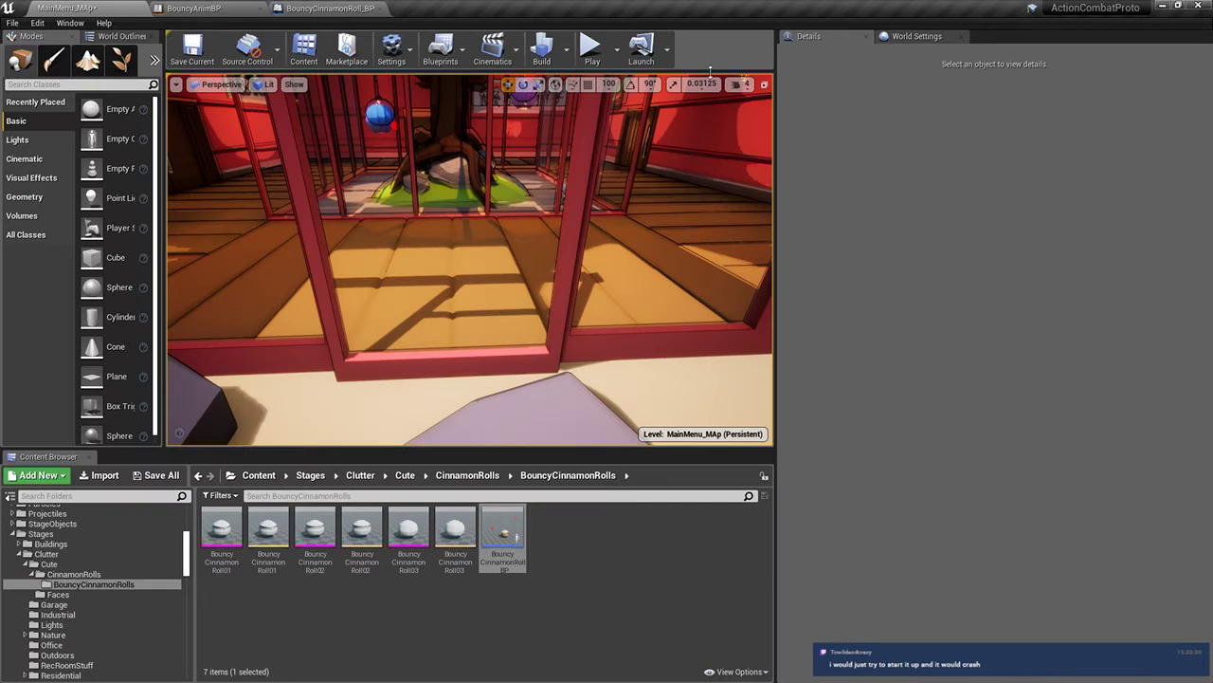
# Play MainMenu_MAp, roll the character forwards against the zen house's entrance, and end the play session
pyautogui.click(591, 47)
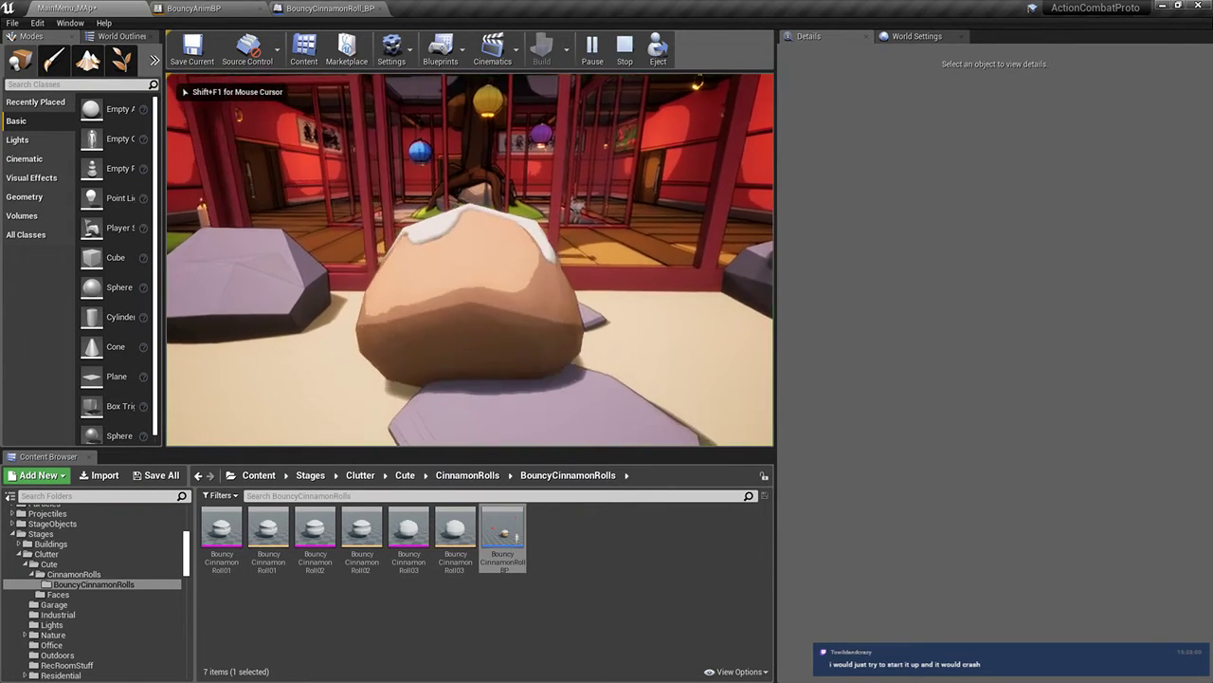
pyautogui.press('w')
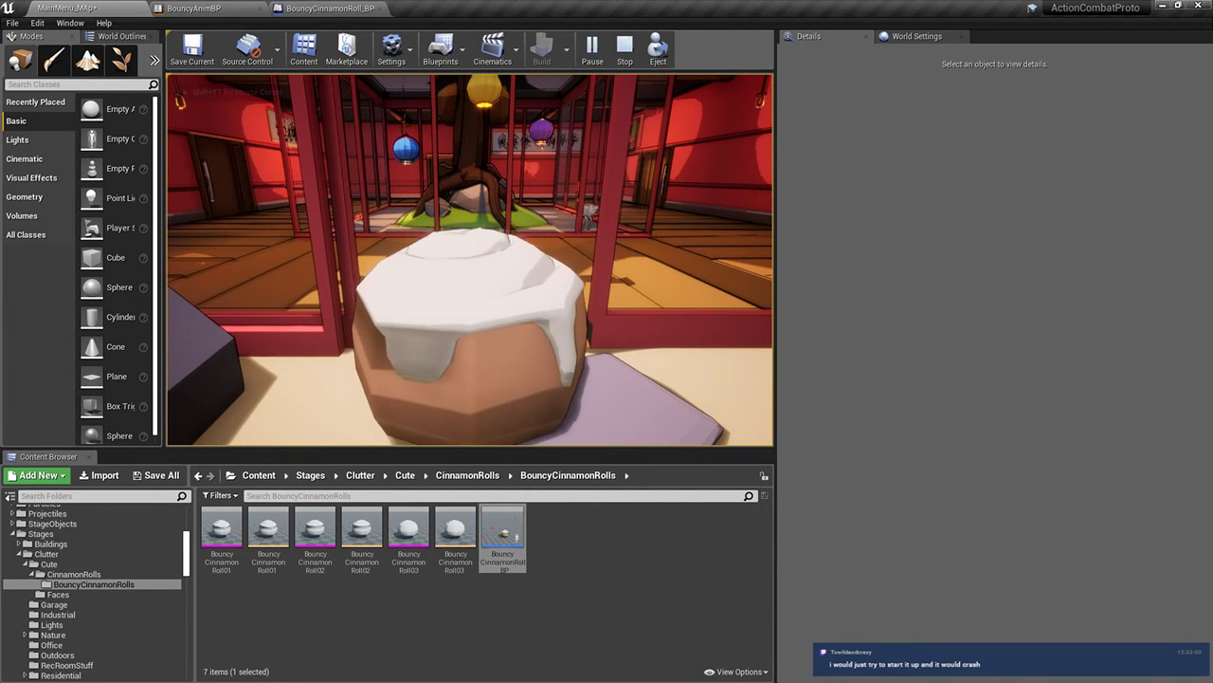
pyautogui.press('Escape')
# Open the ModernZenHouse static mesh used by the StaticMesh component of the level's ModernZenHouse_BP actor
pyautogui.click(623, 271)
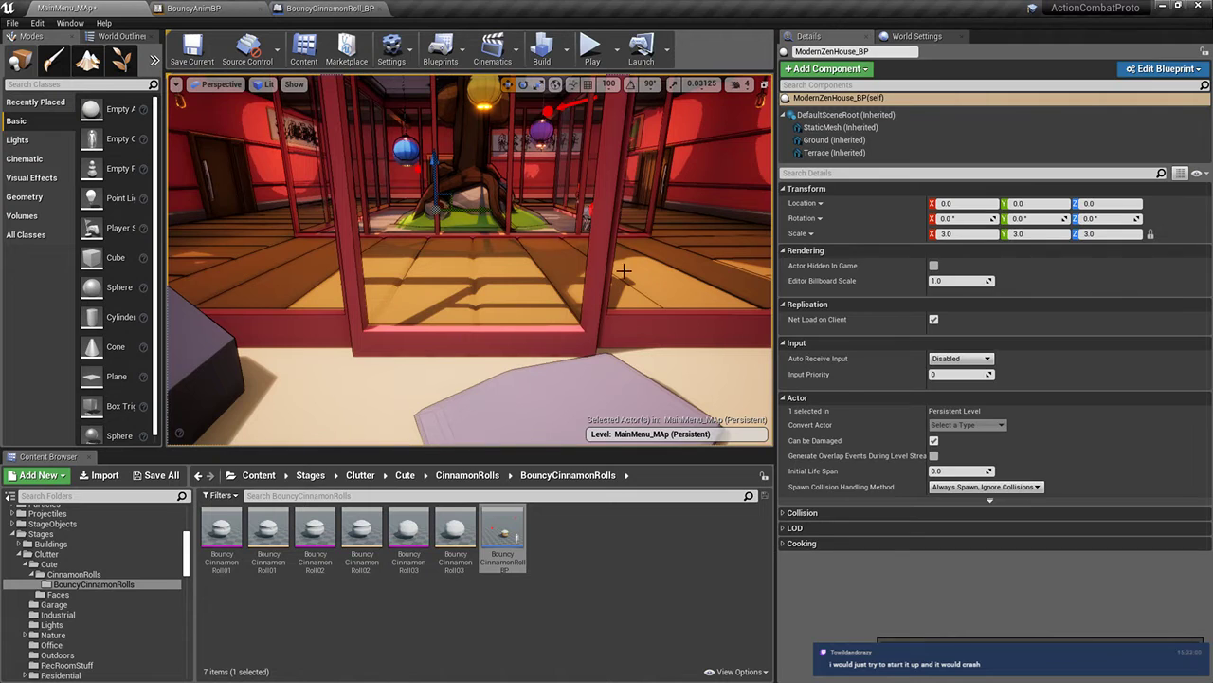
pyautogui.click(840, 127)
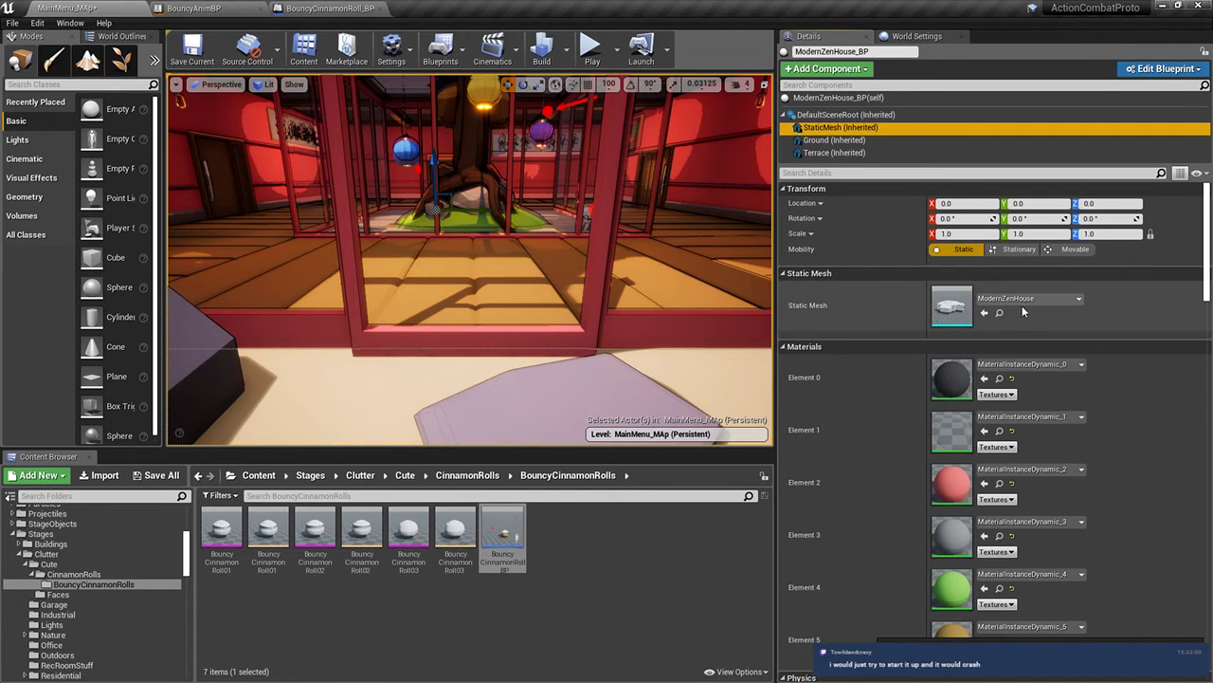
pyautogui.click(999, 313)
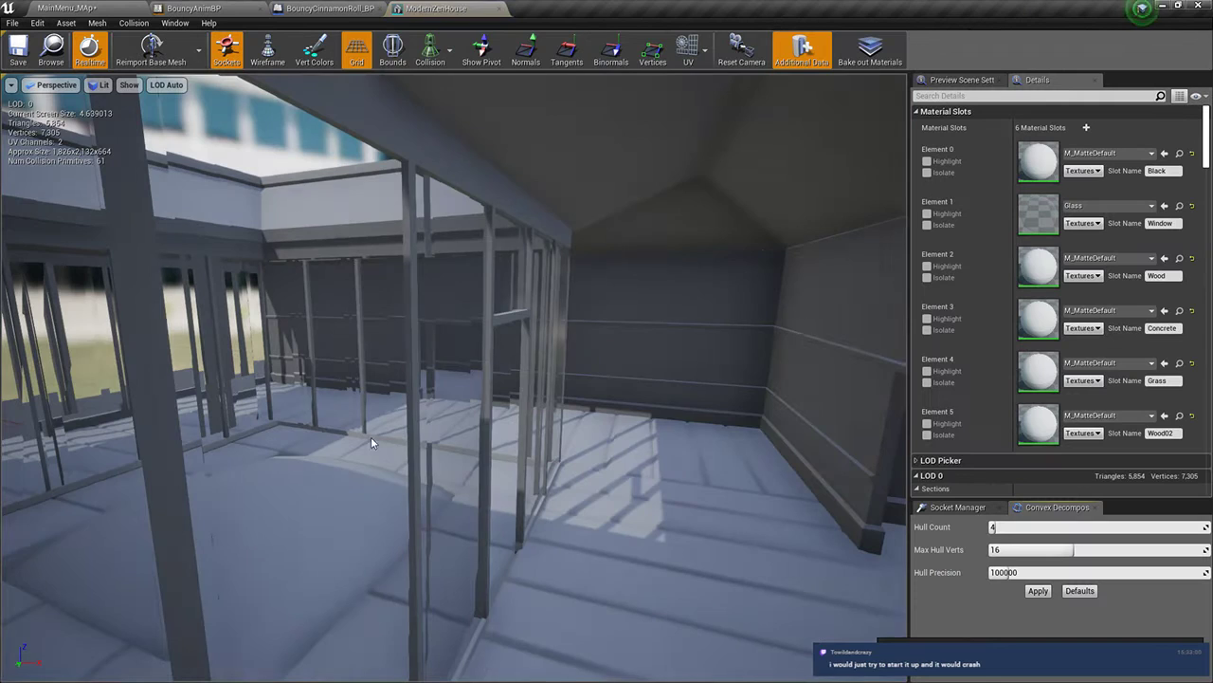
pyautogui.doubleClick(318, 530)
# Set the house mesh's Collision Complexity to Use Complex Collision As Simple and save the mesh
pyautogui.scroll(-10, 985, 256)
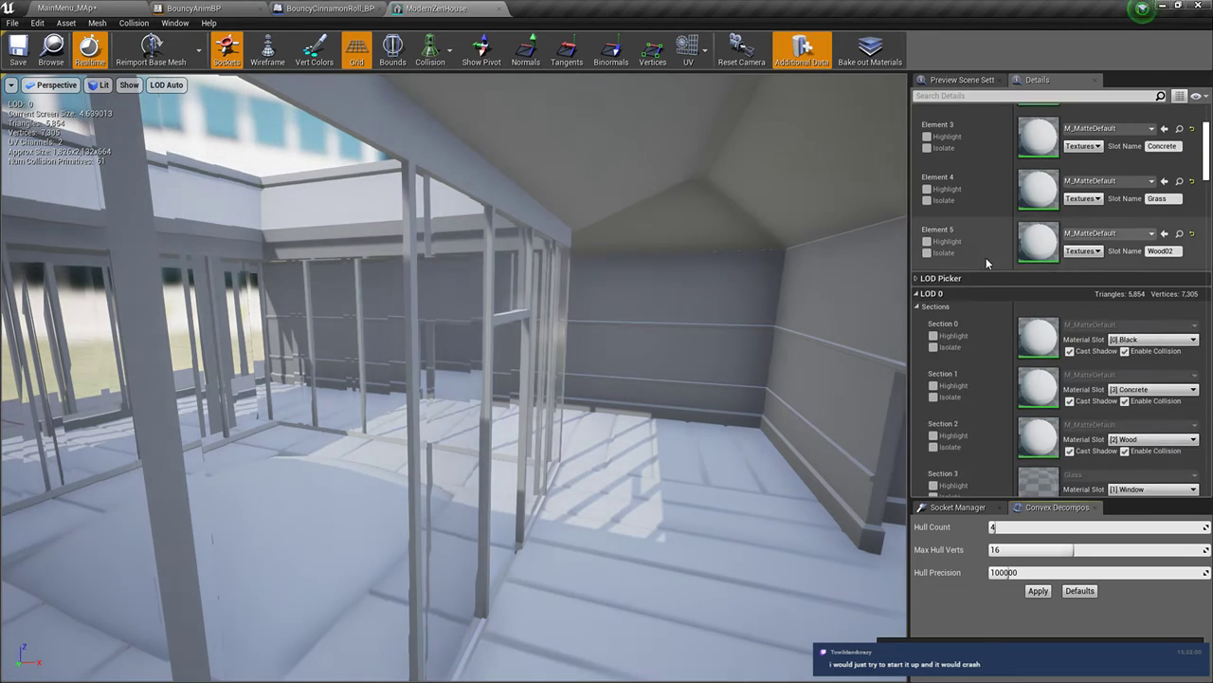
pyautogui.scroll(-6, 1034, 284)
pyautogui.click(1090, 400)
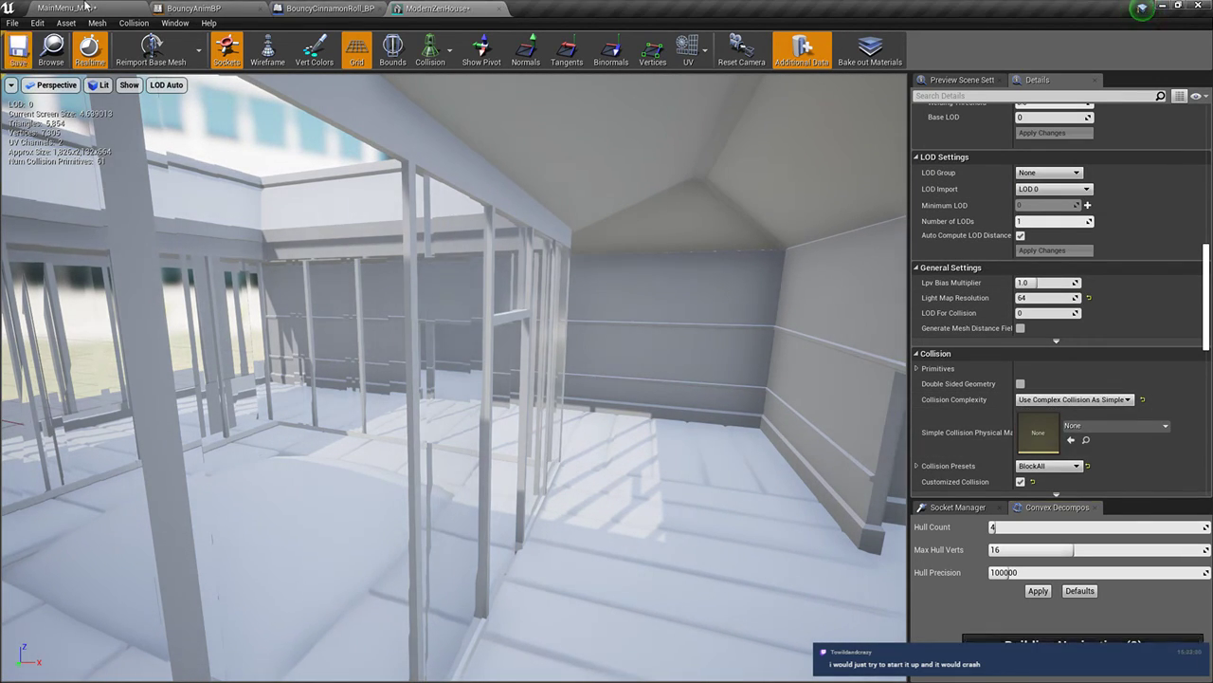
# Play MainMenu_MAp and roll the character through the house, its doorways and garage, and out onto the lawn to test collision
pyautogui.click(85, 5)
pyautogui.click(591, 47)
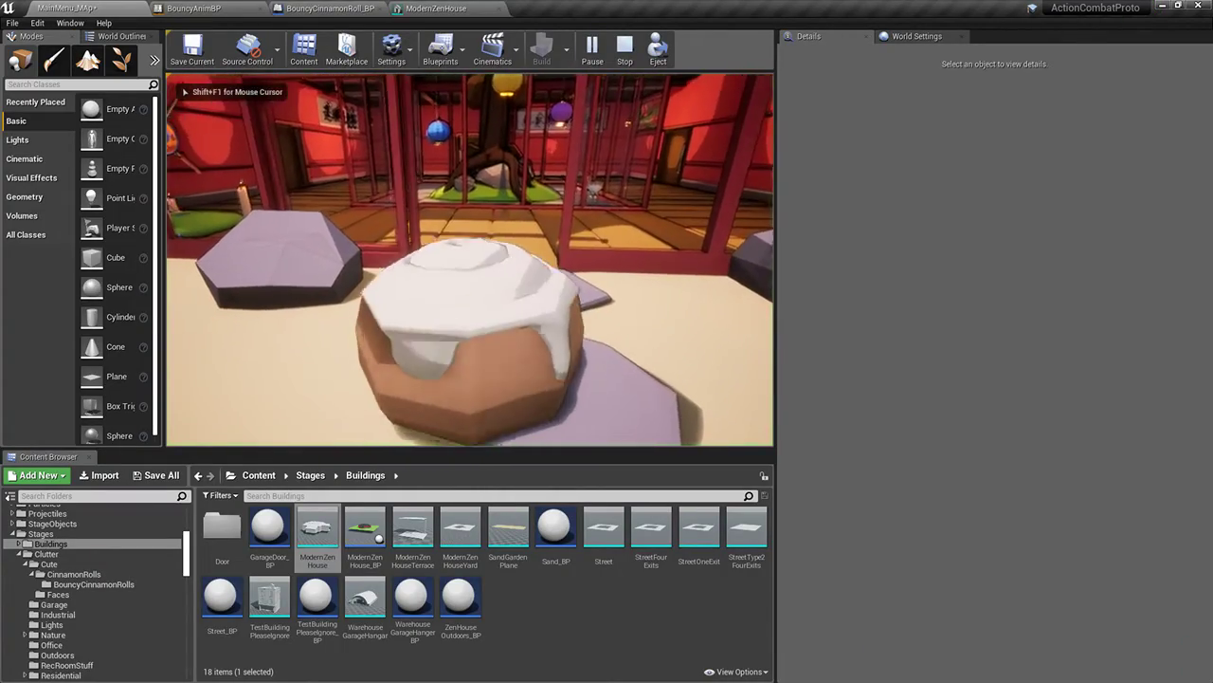
pyautogui.press('w')
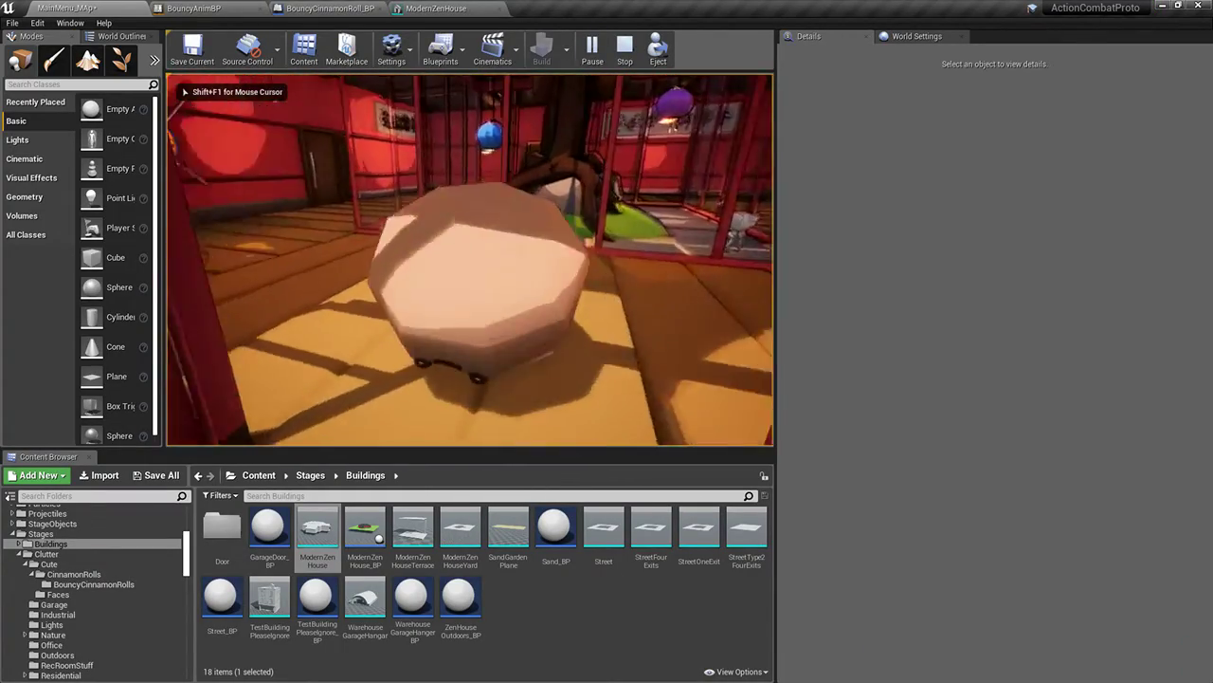
pyautogui.press('w')
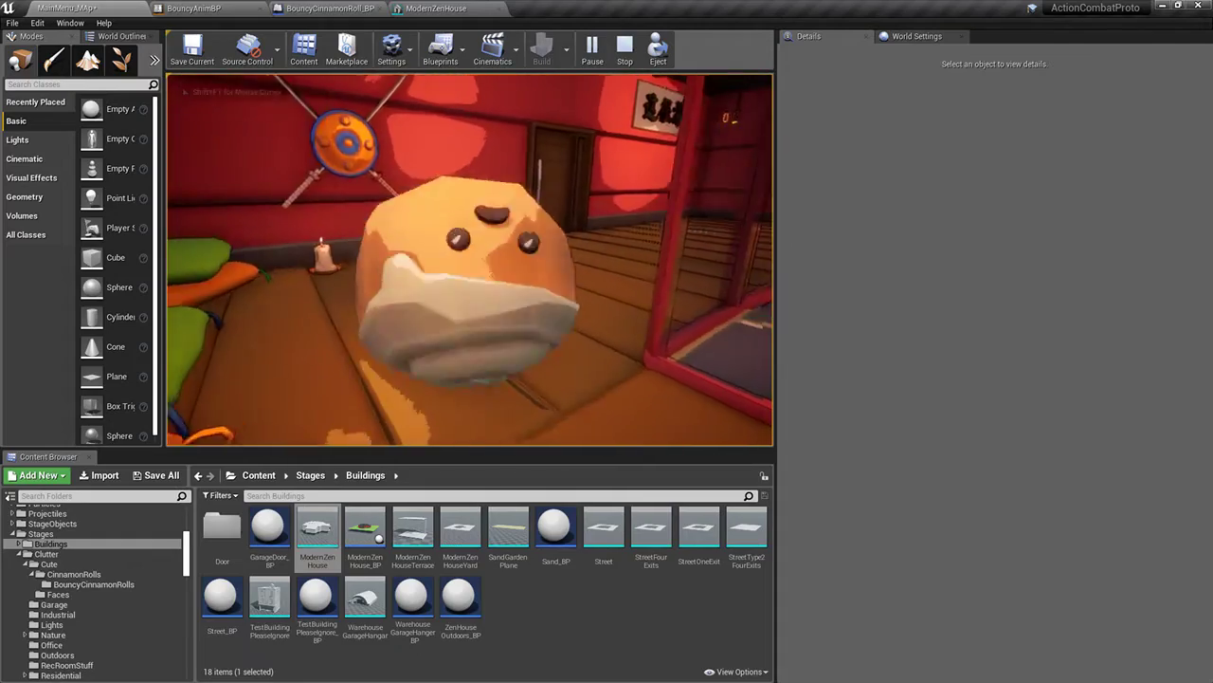
pyautogui.press('w')
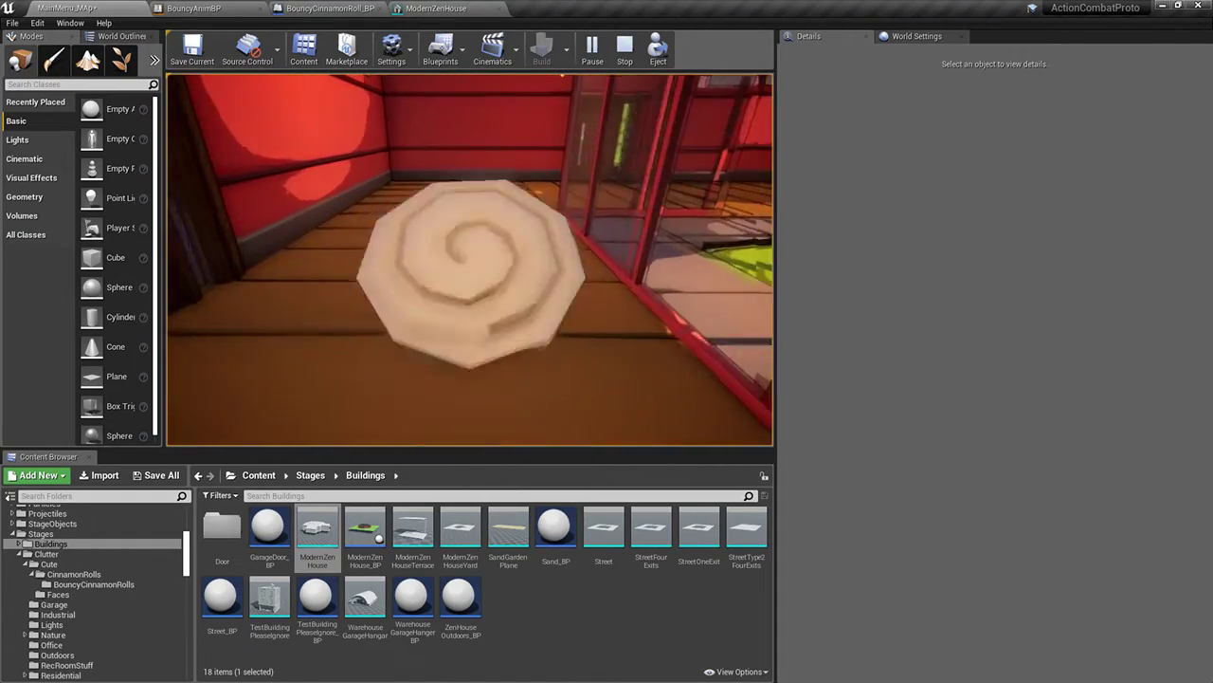
pyautogui.press('w')
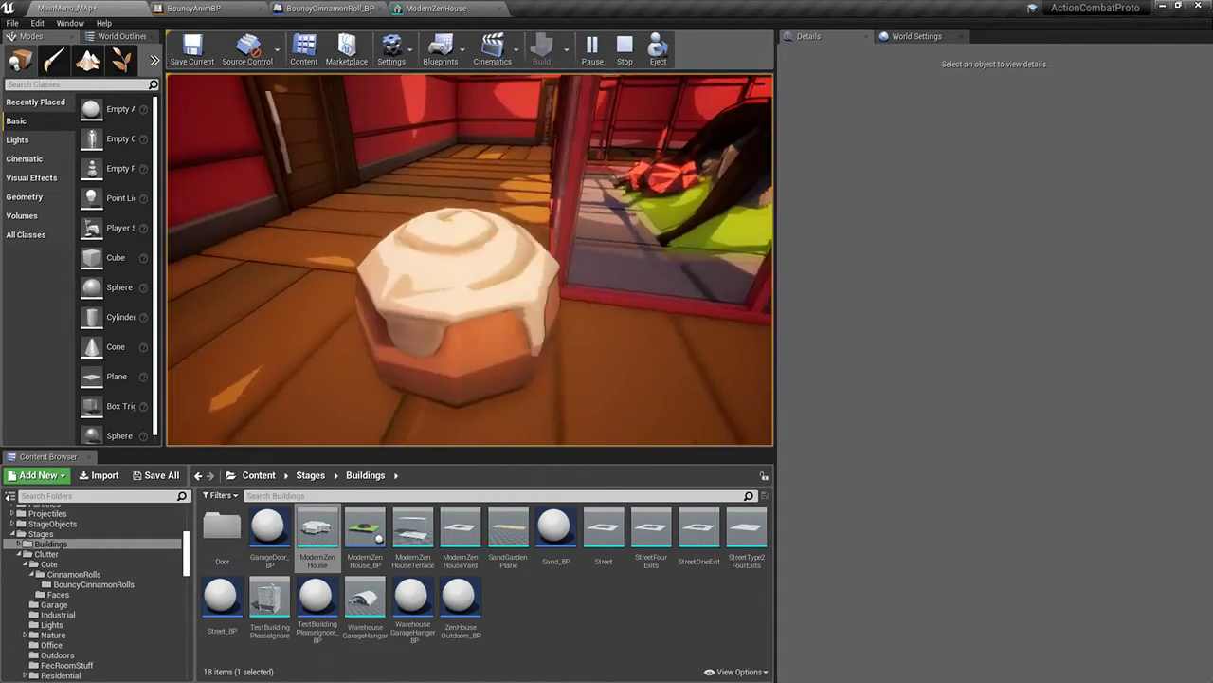
pyautogui.press('w')
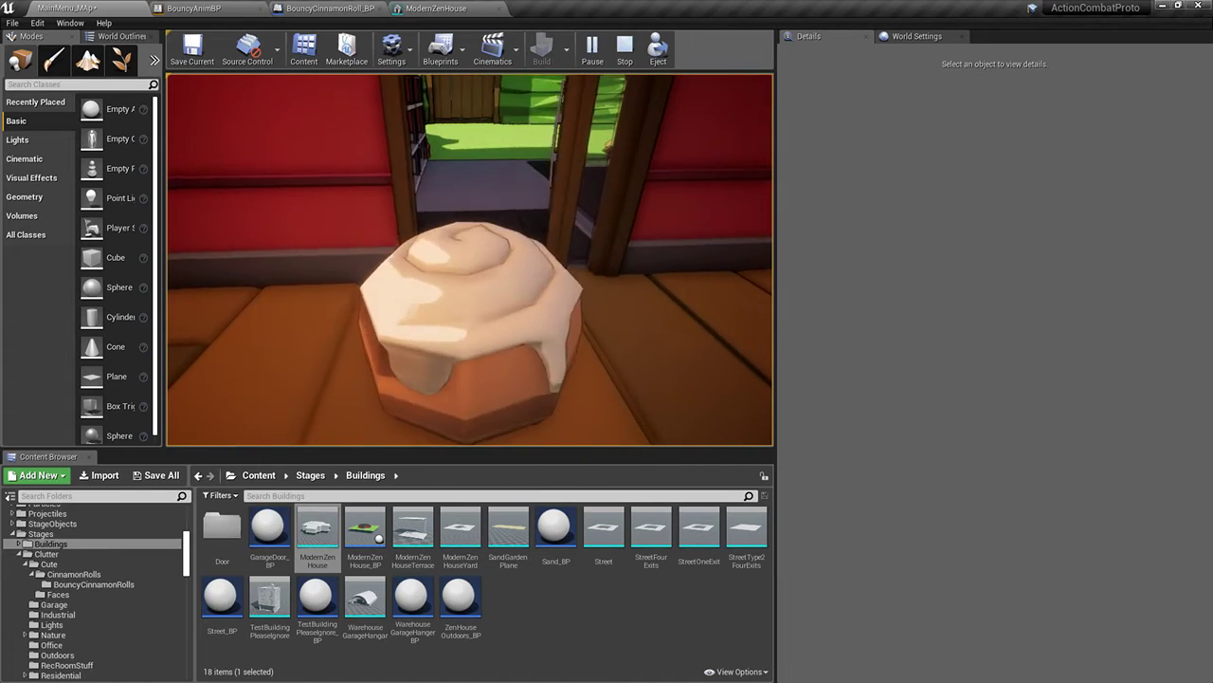
pyautogui.press('w')
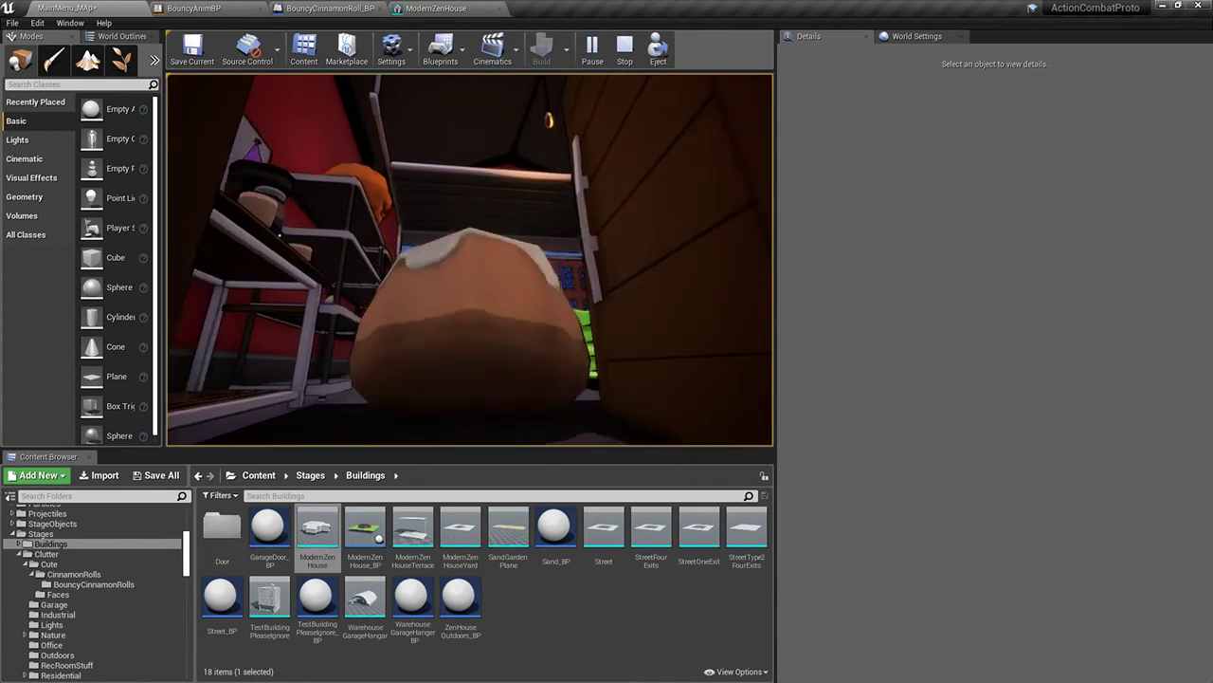
pyautogui.press('w')
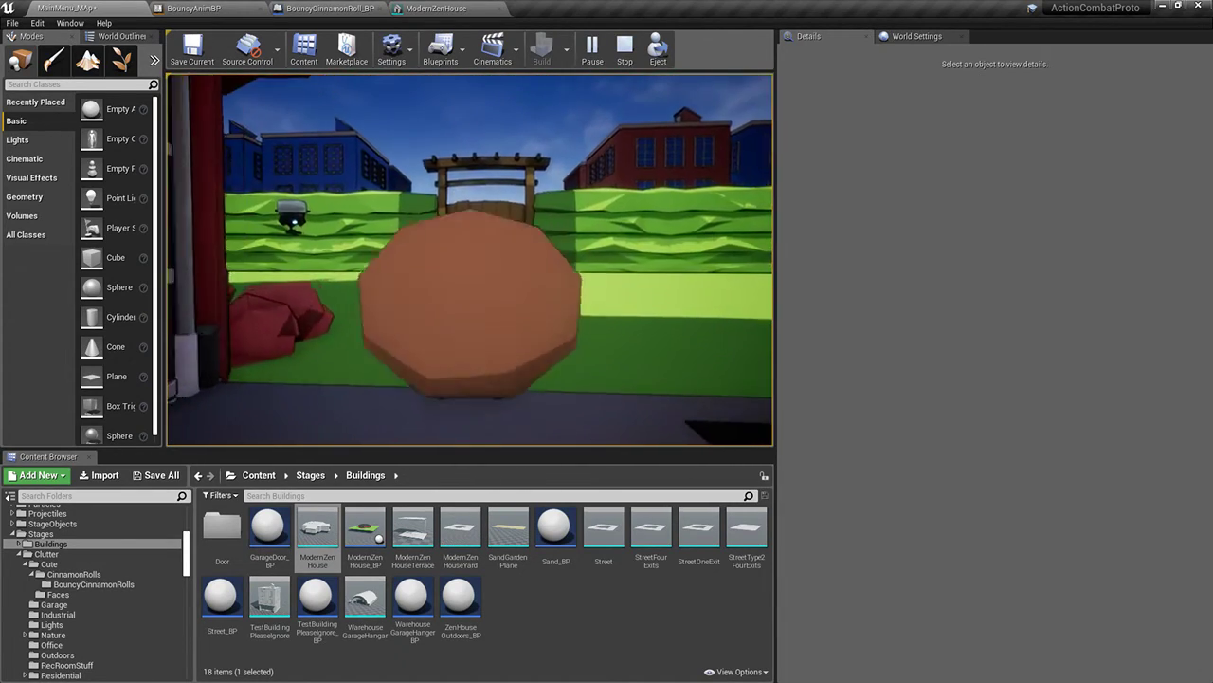
pyautogui.press('w')
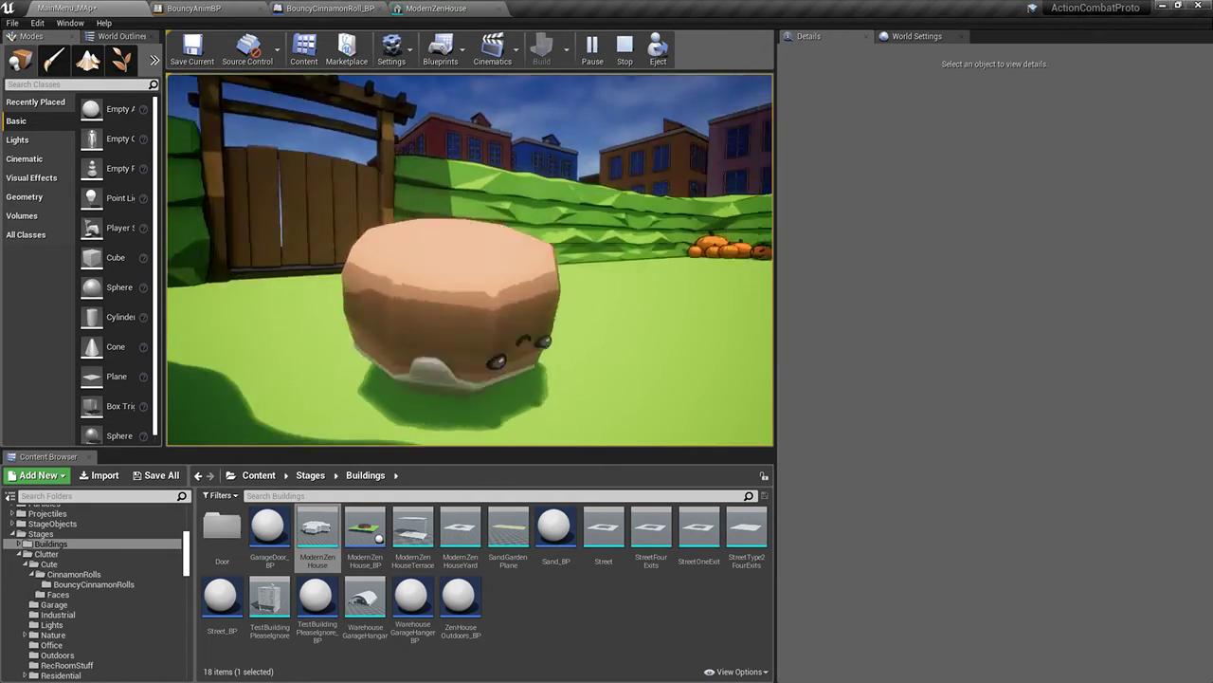
pyautogui.press('w')
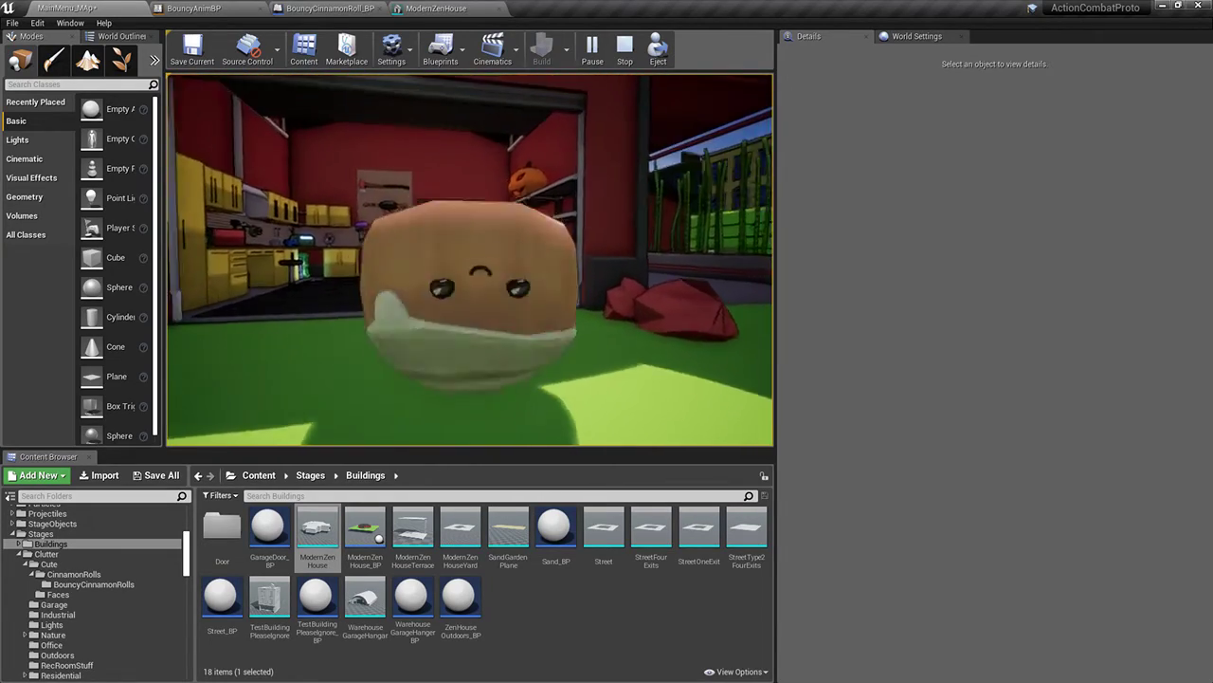
# Show the game in full screen at the garage, stop playing, and return to the normal editor layout
pyautogui.press('F11')
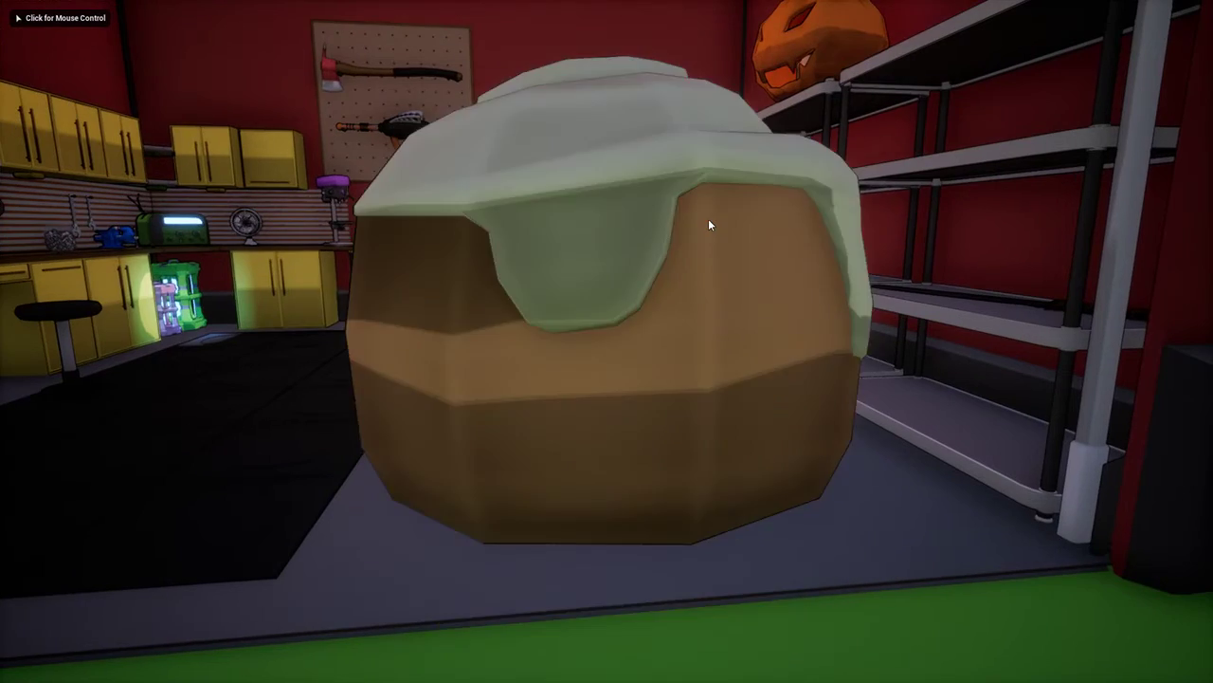
pyautogui.press('Escape')
pyautogui.press('s')
pyautogui.moveTo(697, 231); pyautogui.dragTo(664, 289, button='right')
pyautogui.press('F11')
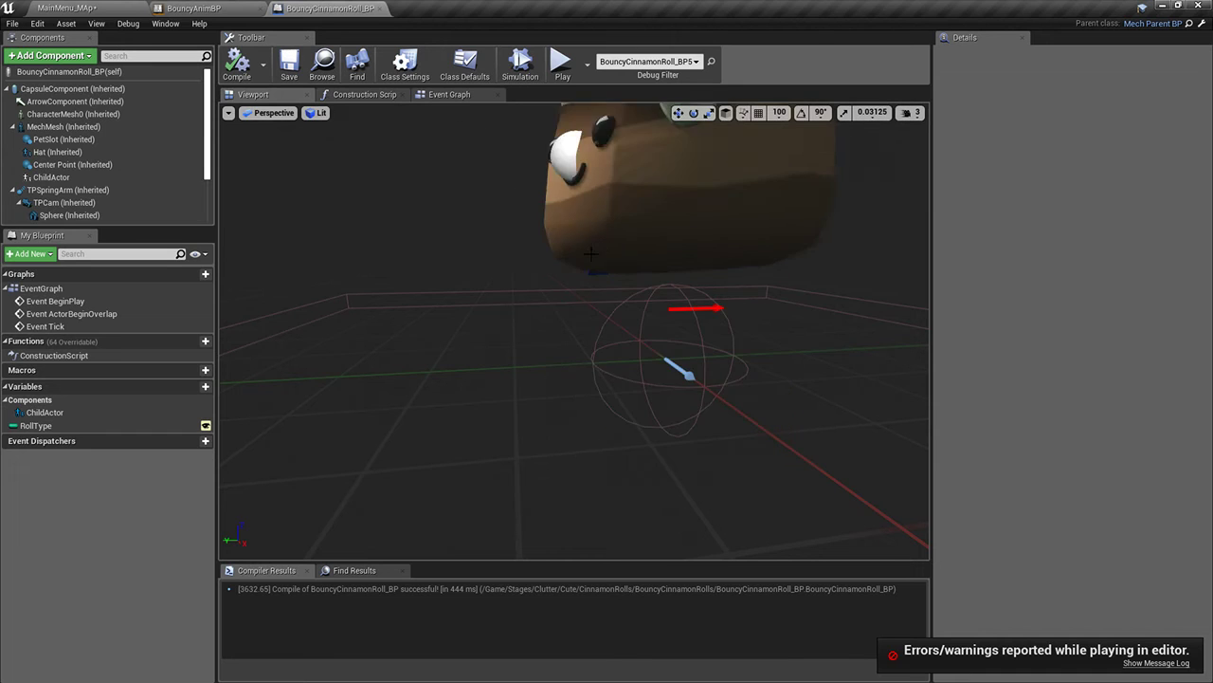
# Examine the TPCam, Sphere and TPSpringArm components and the camera placement in the cinnamon roll blueprint
pyautogui.moveTo(594, 203); pyautogui.dragTo(825, 228, button='right')
pyautogui.moveTo(407, 124); pyautogui.dragTo(398, 180)
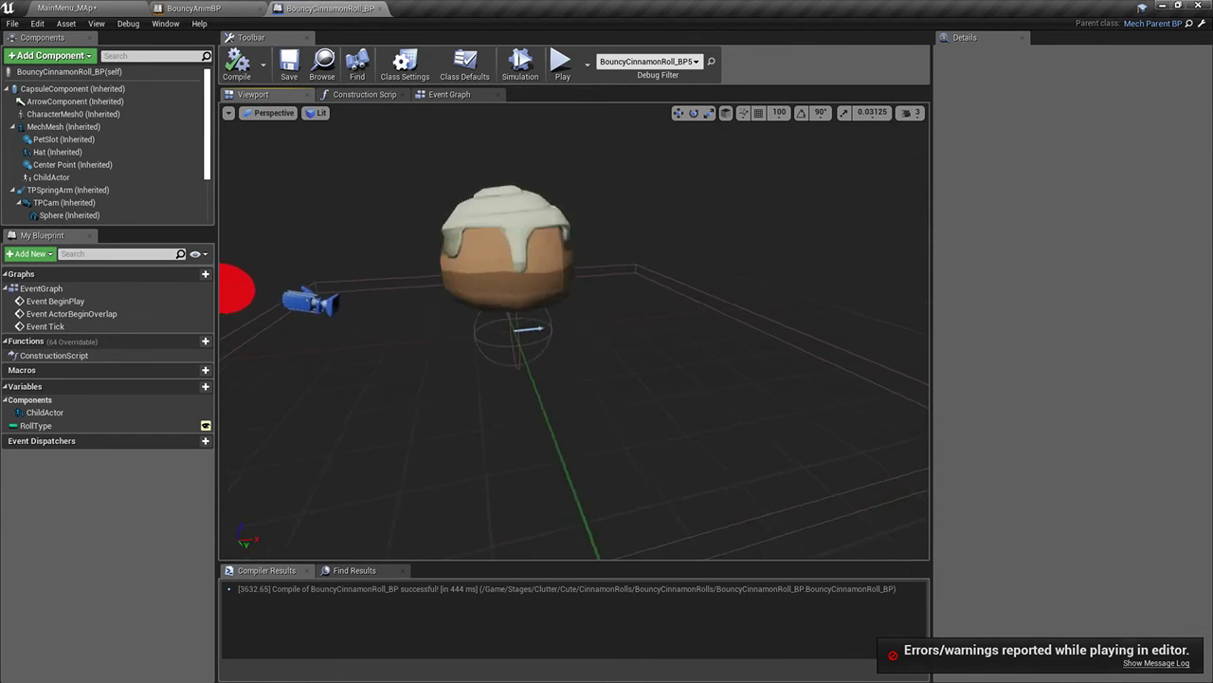
pyautogui.moveTo(398, 180); pyautogui.dragTo(380, 173, button='right')
pyautogui.click(65, 203)
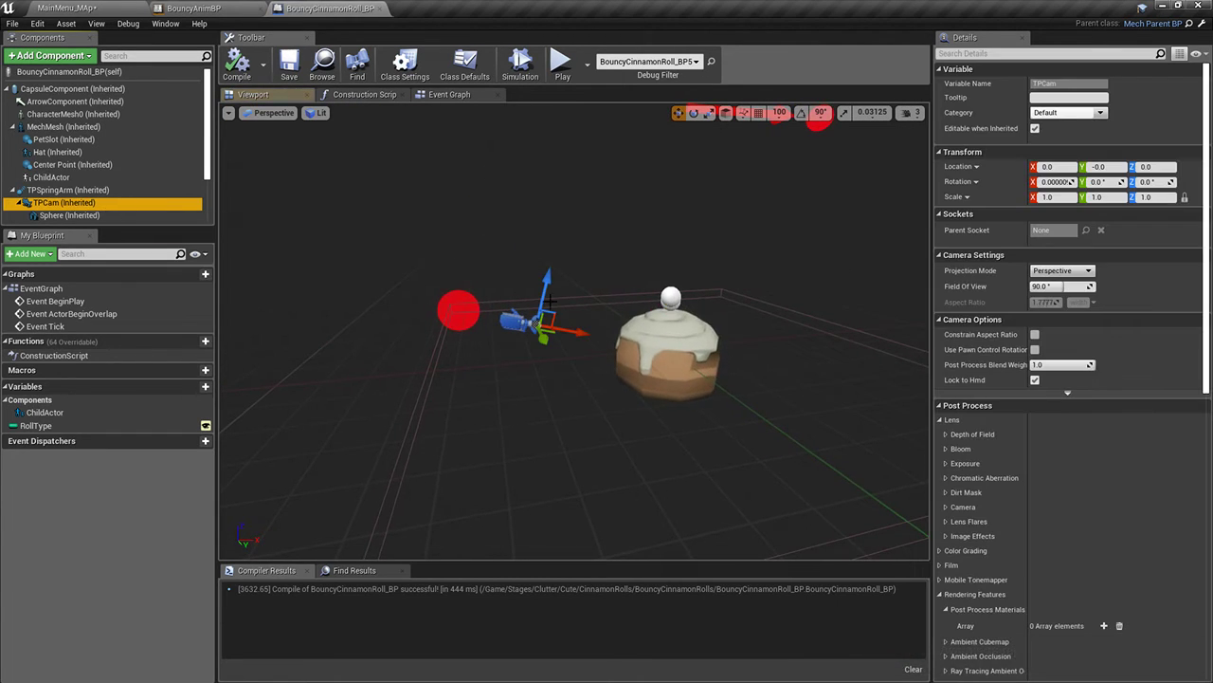
pyautogui.click(67, 216)
pyautogui.click(69, 203)
pyautogui.click(73, 190)
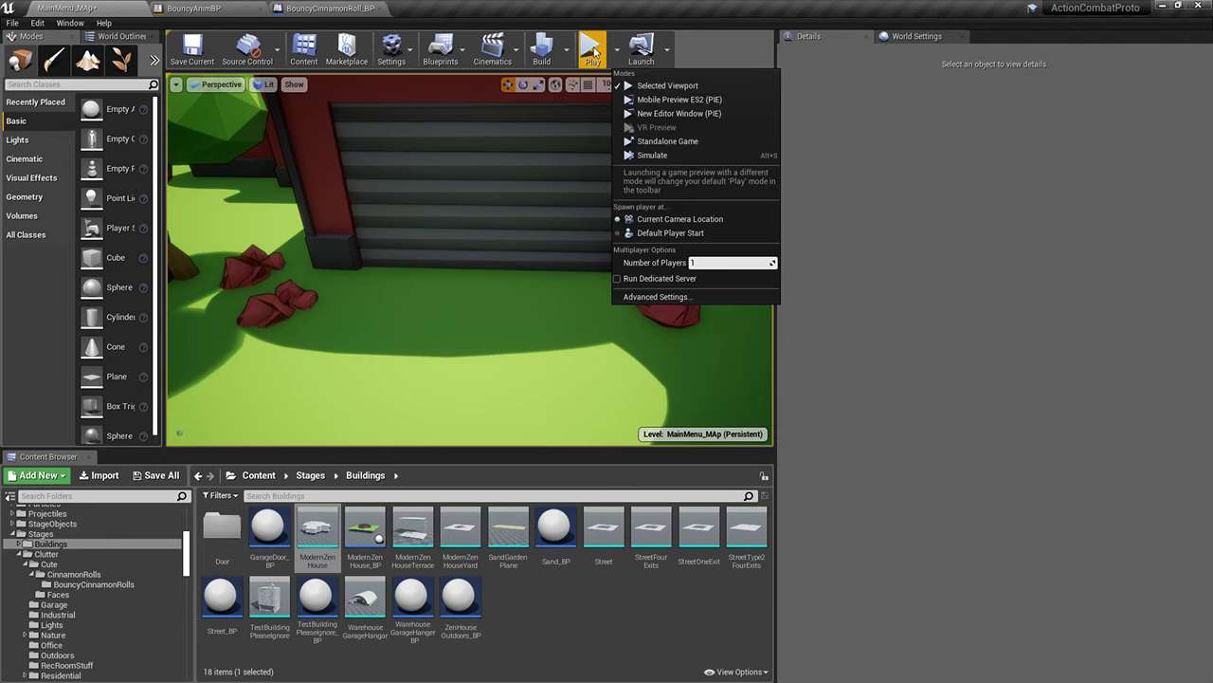
# Play the level again and roll the character from the lawn through the garage and house into the room with pink cushions
pyautogui.click(554, 196)
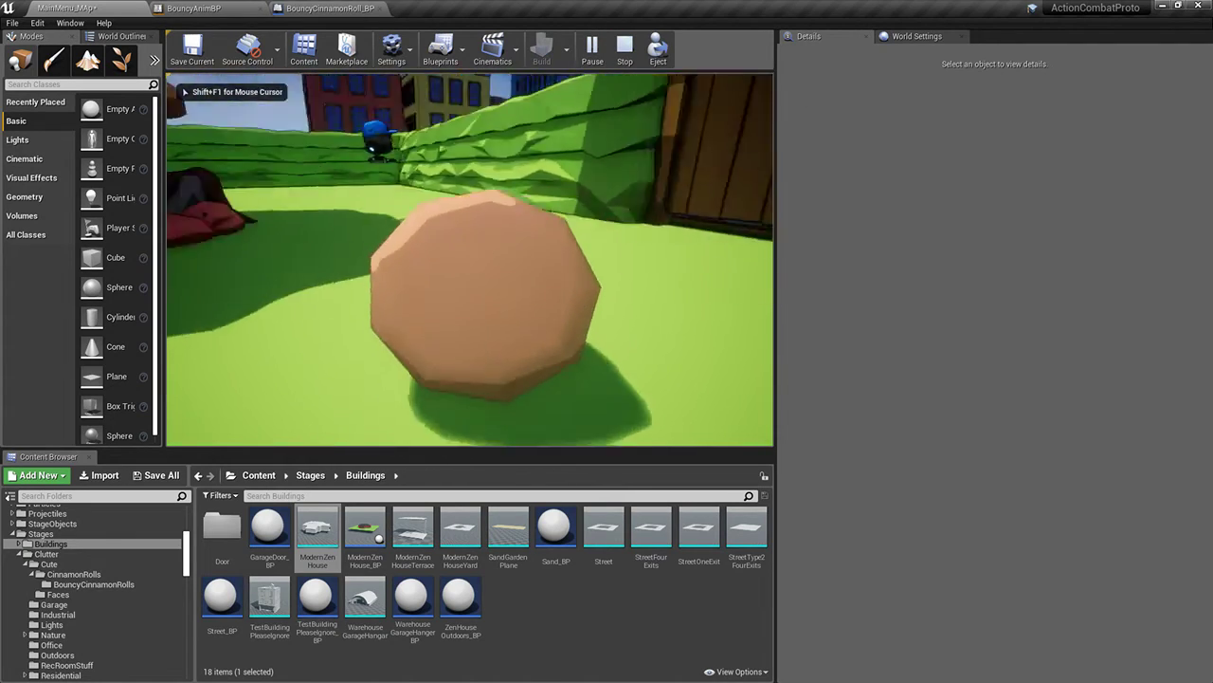
pyautogui.press('w')
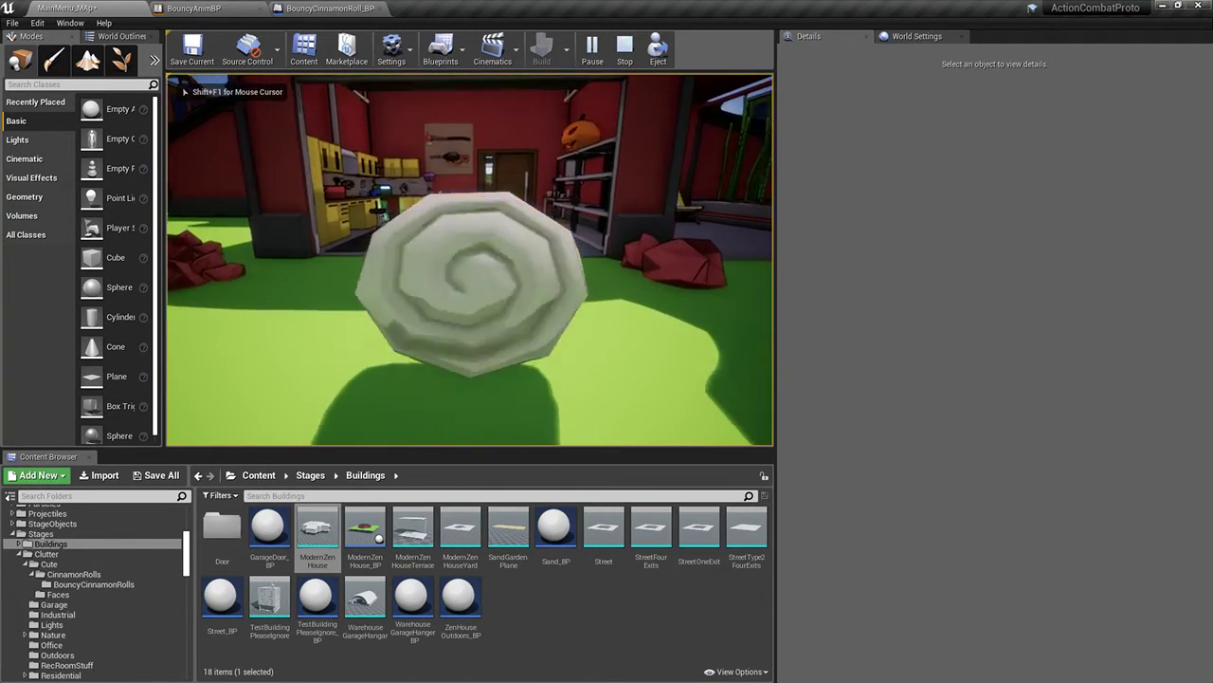
pyautogui.press('w')
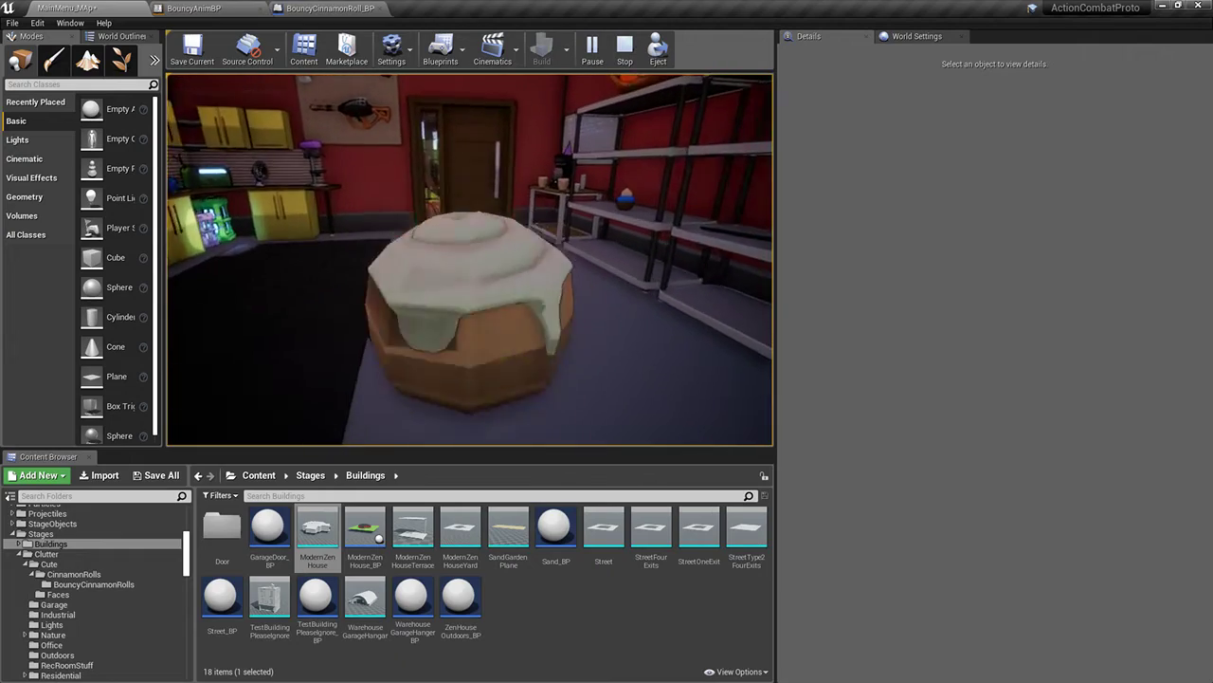
pyautogui.press('w')
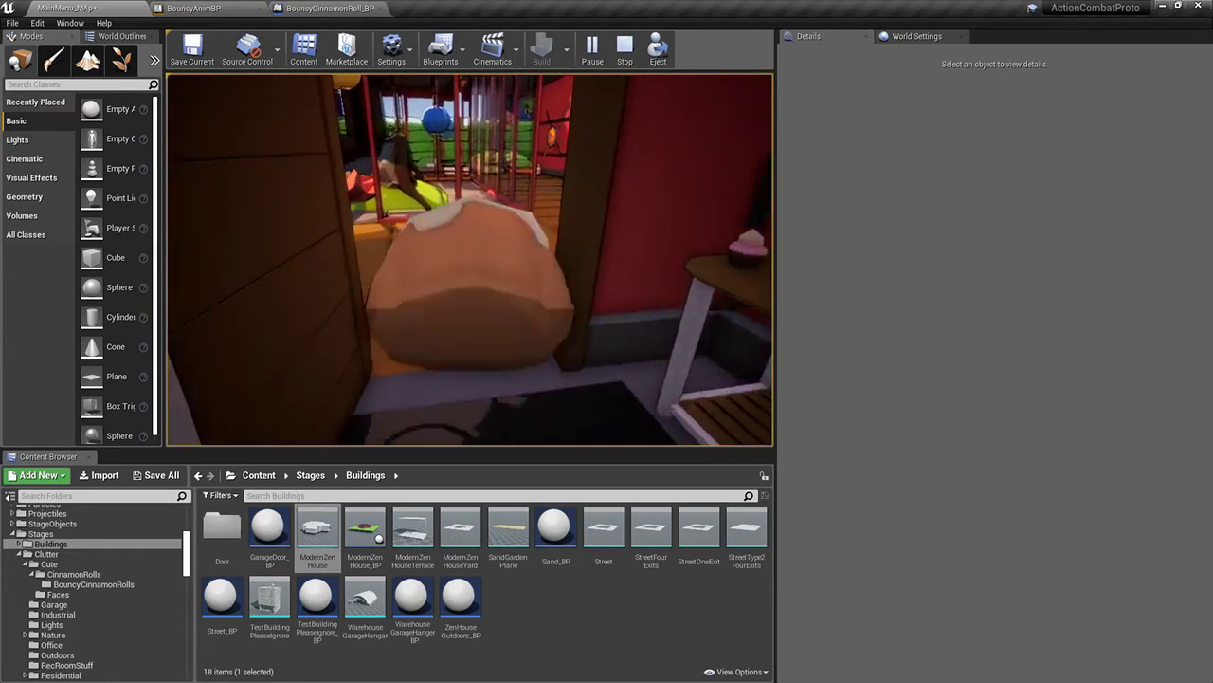
pyautogui.press('w')
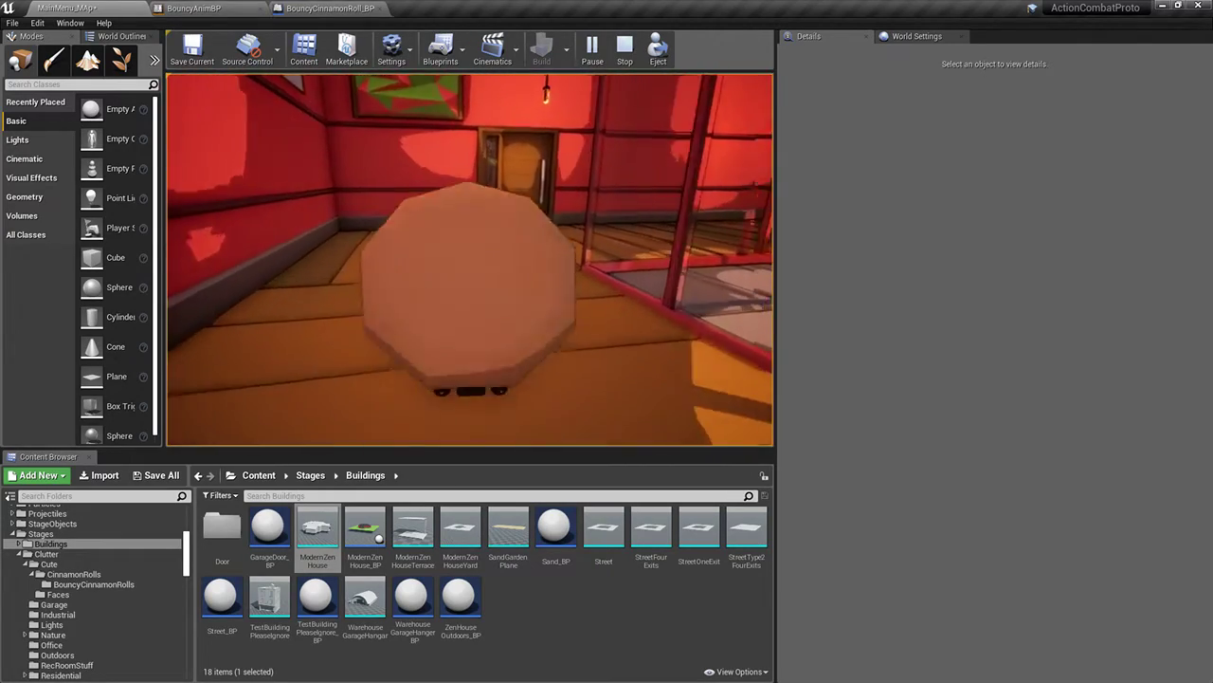
pyautogui.press('w')
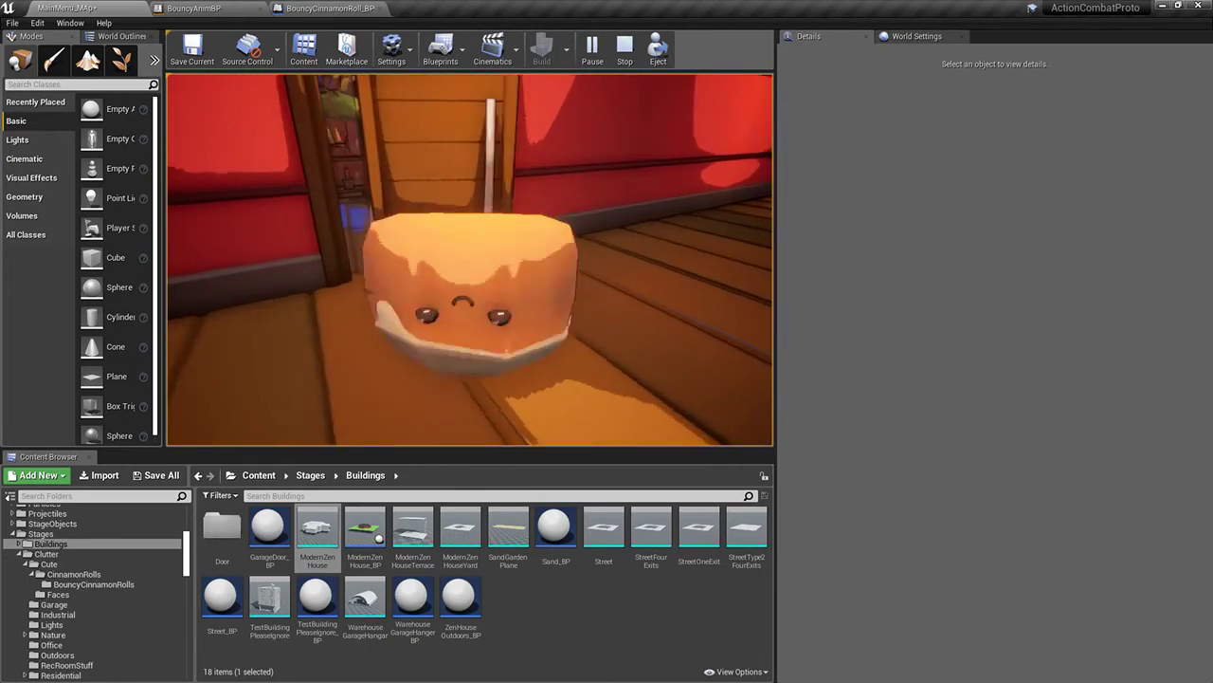
pyautogui.press('w')
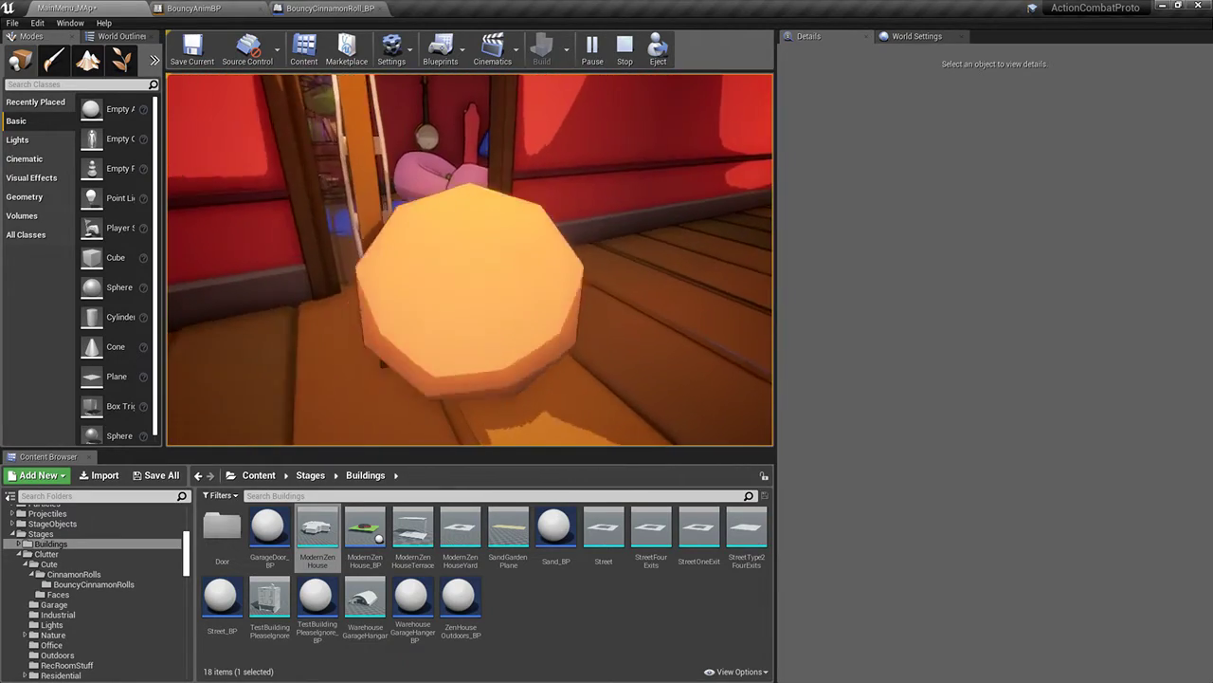
pyautogui.press('w')
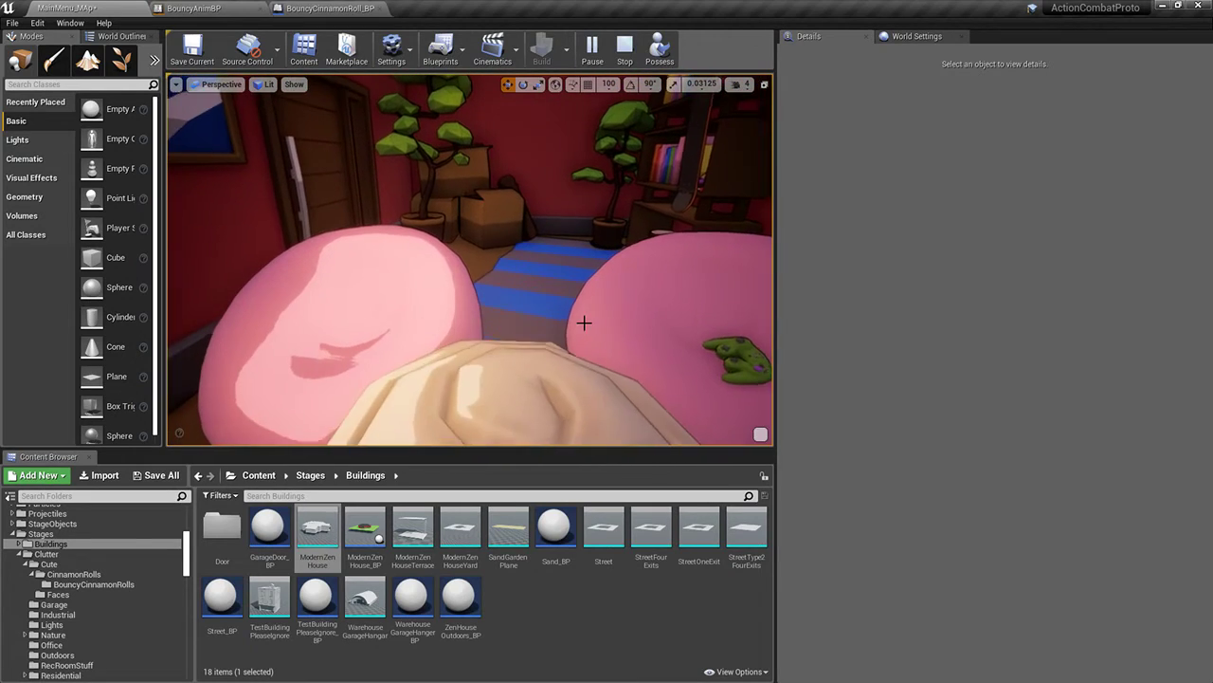
# Stop the running game, replay the level from the lawn, roll the cinnamon roll along the hedge, and stop playing
pyautogui.press('Escape')
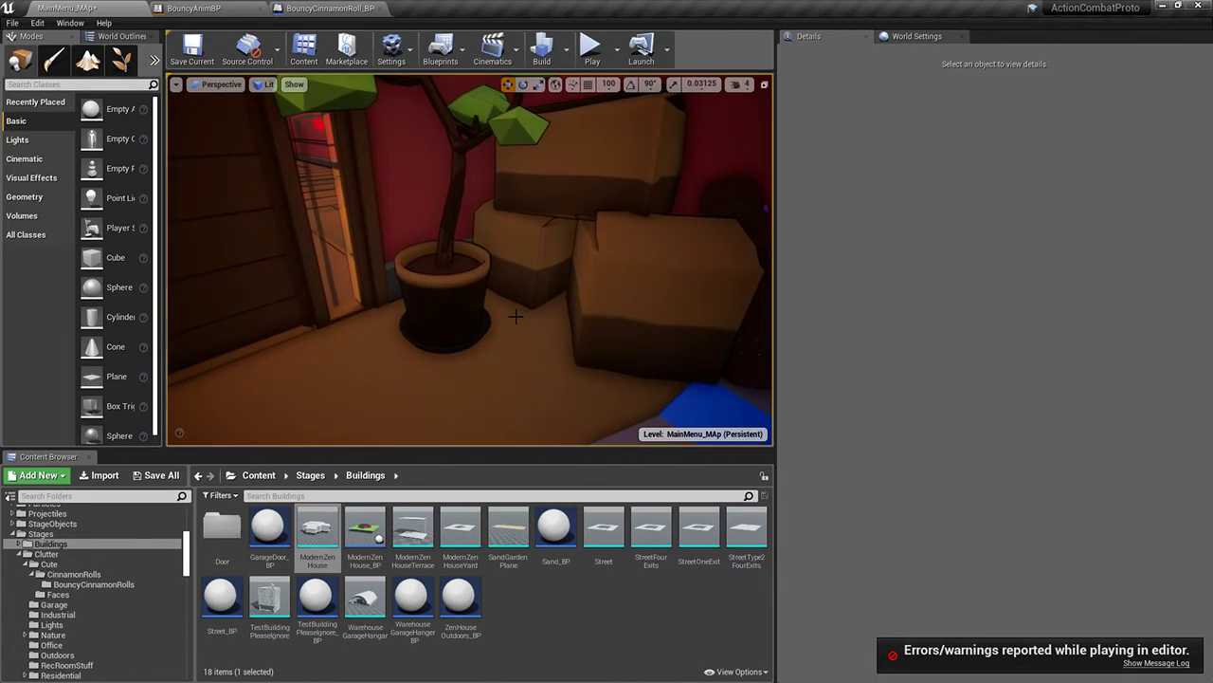
pyautogui.moveTo(470, 260); pyautogui.dragTo(322, 260, button='right')
pyautogui.press('w')
pyautogui.moveTo(470, 260); pyautogui.dragTo(587, 252, button='right')
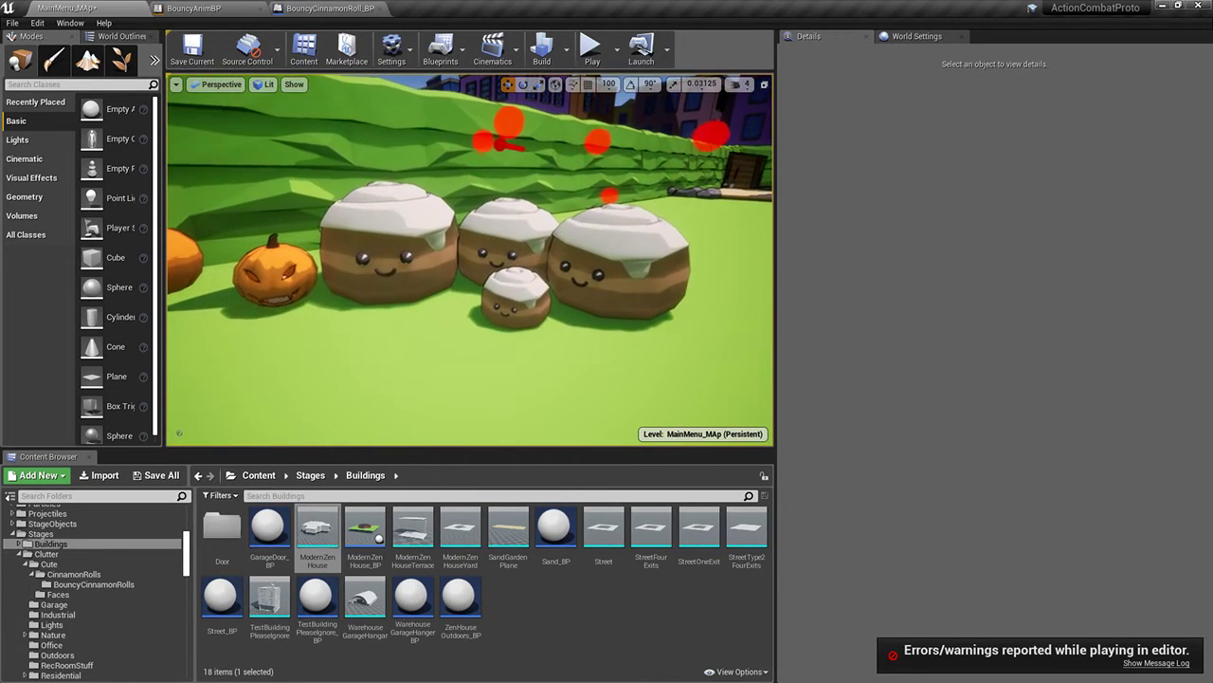
pyautogui.click(587, 75)
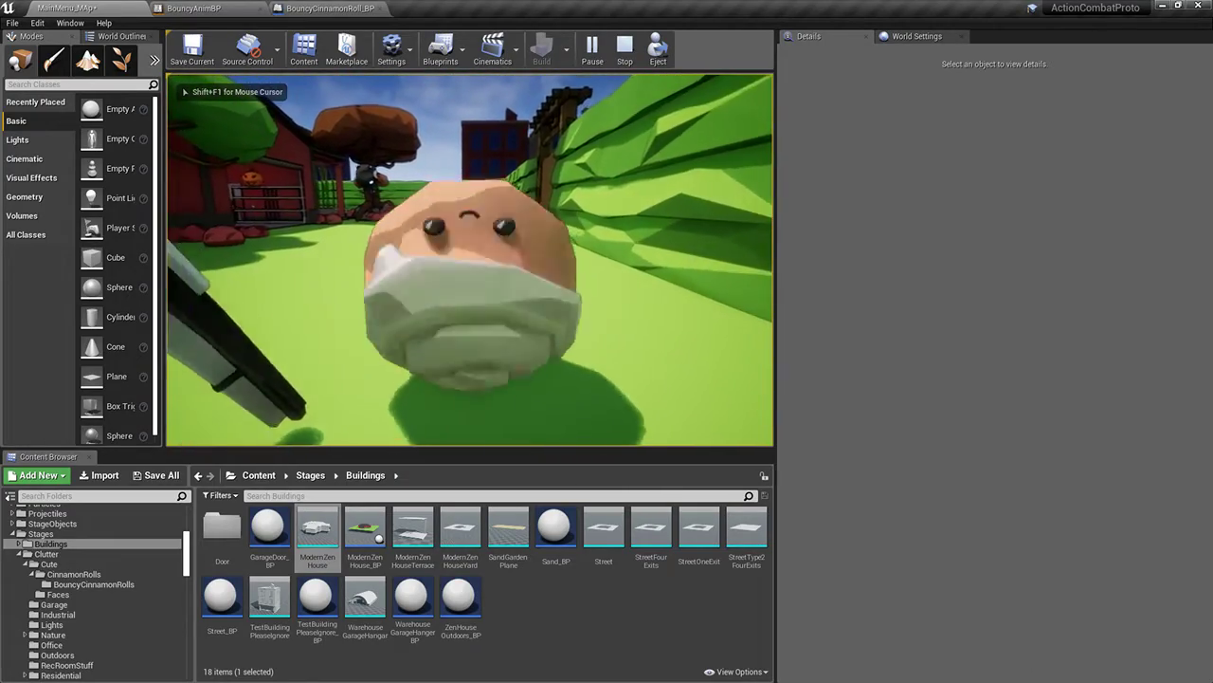
pyautogui.press('w')
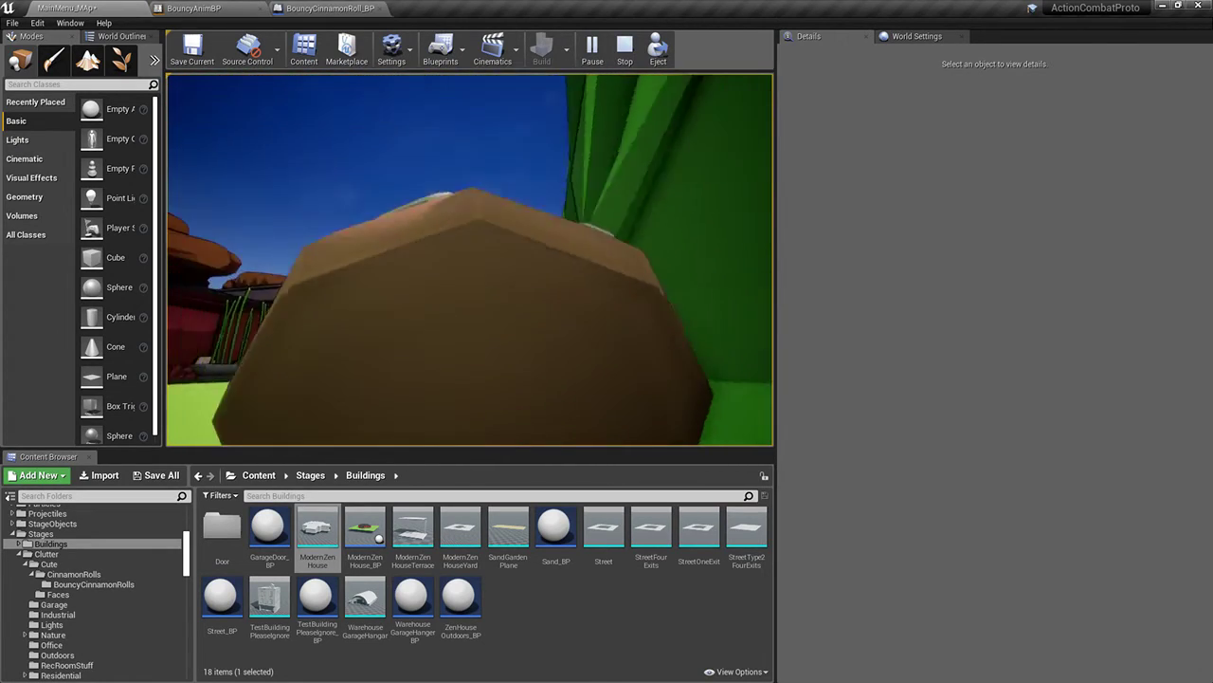
pyautogui.press('Escape')
# Locate the cinnamon roll blueprint's parent class in the Mechs folder and open MechParent_BP
pyautogui.click(336, 8)
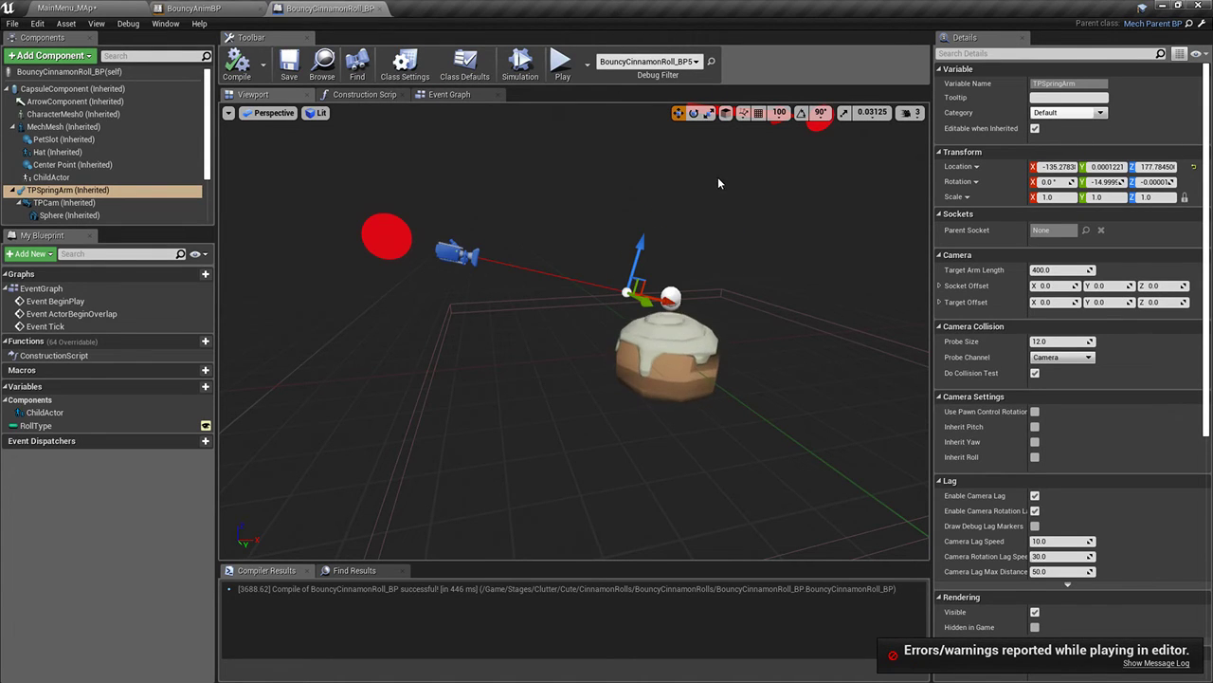
pyautogui.scroll(-5, 838, 283)
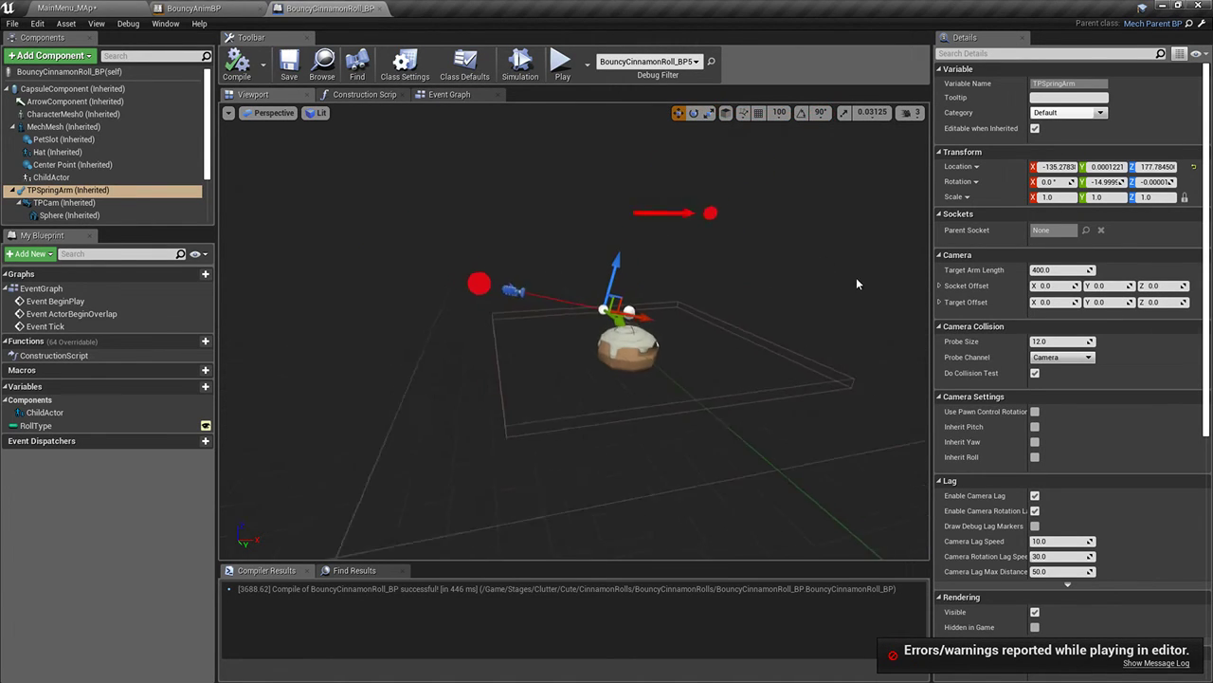
pyautogui.scroll(3, 856, 277)
pyautogui.click(1153, 22)
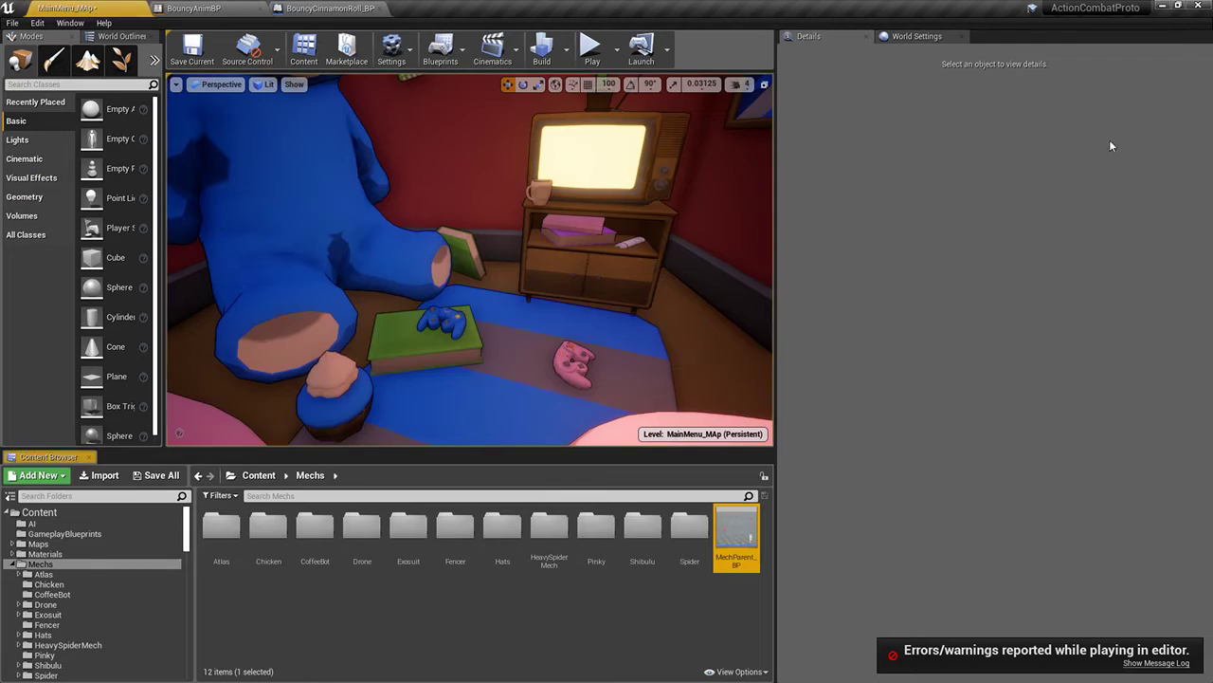
pyautogui.doubleClick(737, 560)
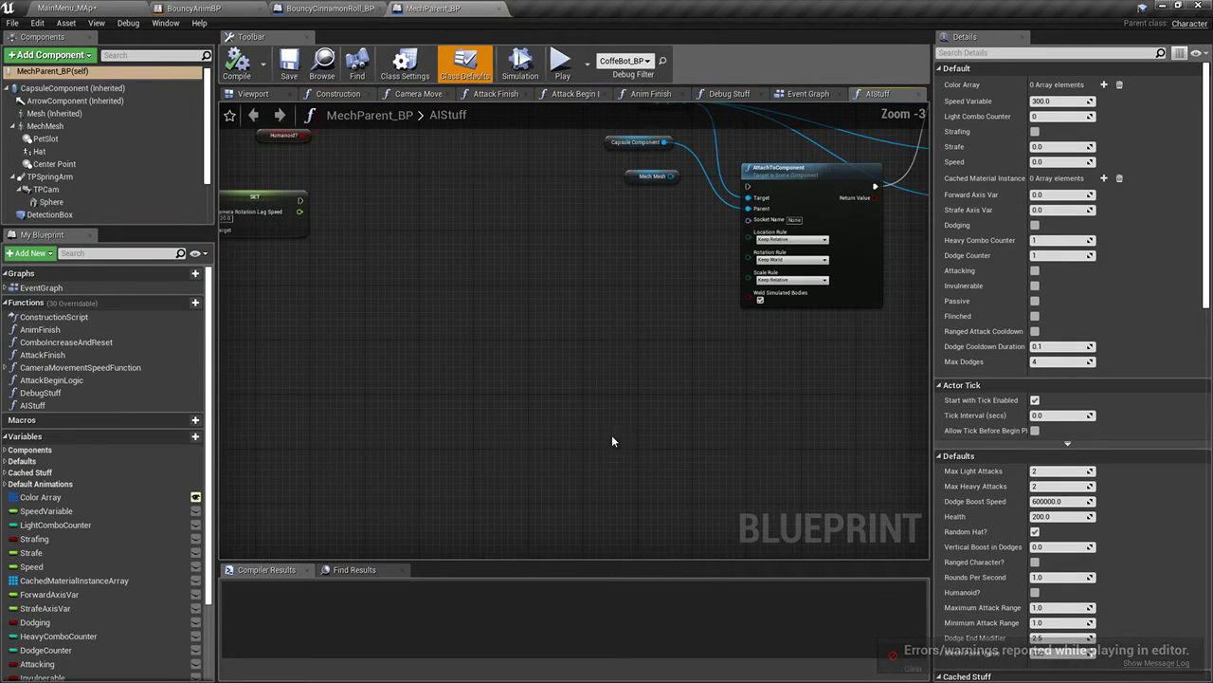
# Find the Dodge code section in MechParent_BP's event graph and examine the Dodge event with its branches
pyautogui.click(807, 94)
pyautogui.scroll(-4, 695, 313)
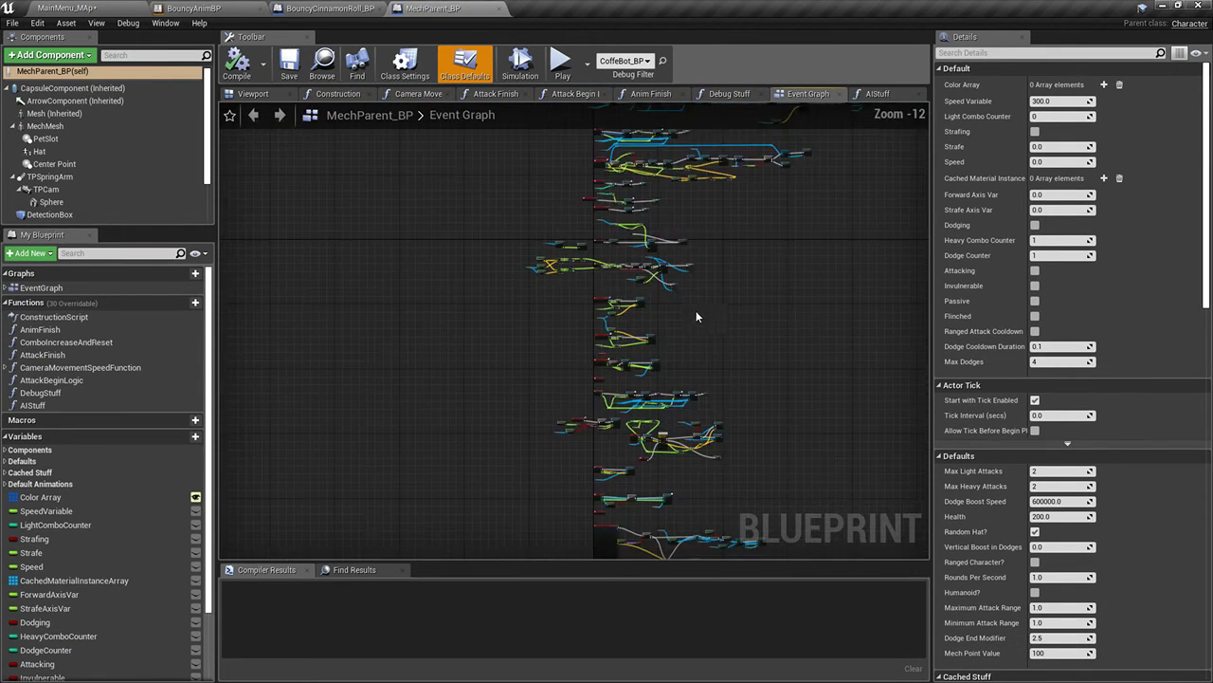
pyautogui.moveTo(772, 378)
pyautogui.mouseDown(button='right')
pyautogui.moveTo(731, 236)
pyautogui.moveTo(670, 439)
pyautogui.moveTo(701, 113)
pyautogui.moveTo(700, 235)
pyautogui.mouseUp(button='right')
pyautogui.scroll(9, 722, 474)
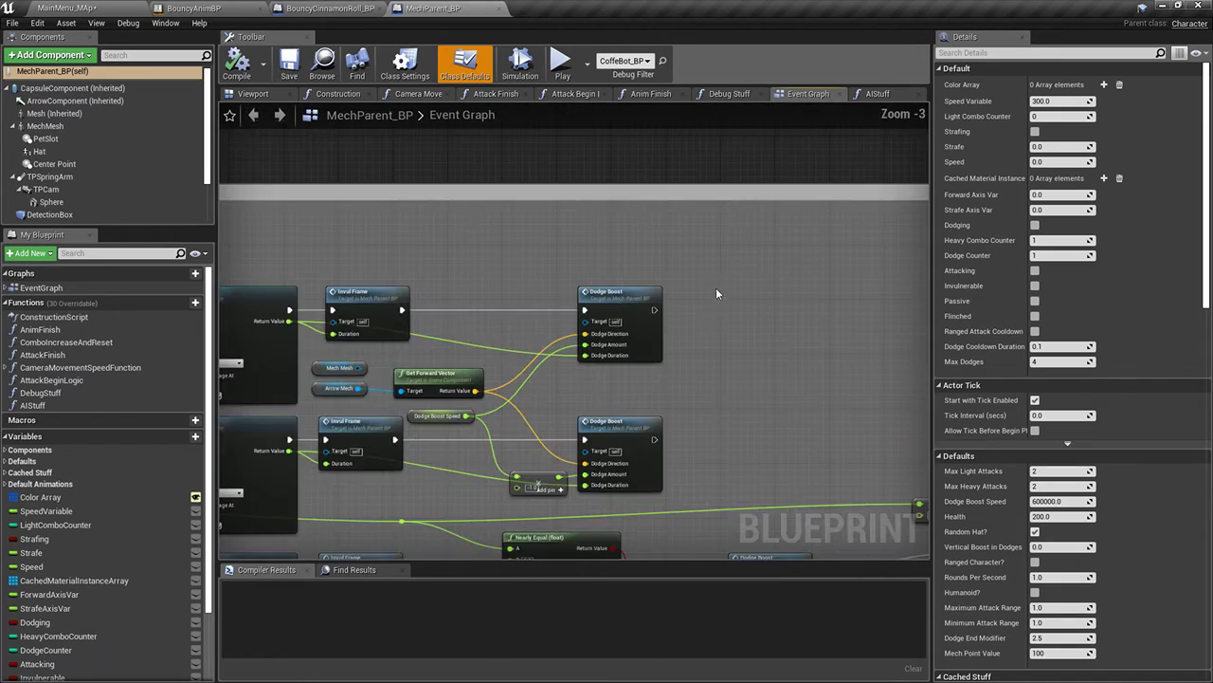
pyautogui.moveTo(446, 365); pyautogui.dragTo(924, 219, button='right')
pyautogui.moveTo(633, 229)
pyautogui.mouseDown(button='right')
pyautogui.moveTo(704, 238)
pyautogui.moveTo(875, 222)
pyautogui.mouseUp(button='right')
pyautogui.moveTo(607, 249); pyautogui.dragTo(893, 453, button='right')
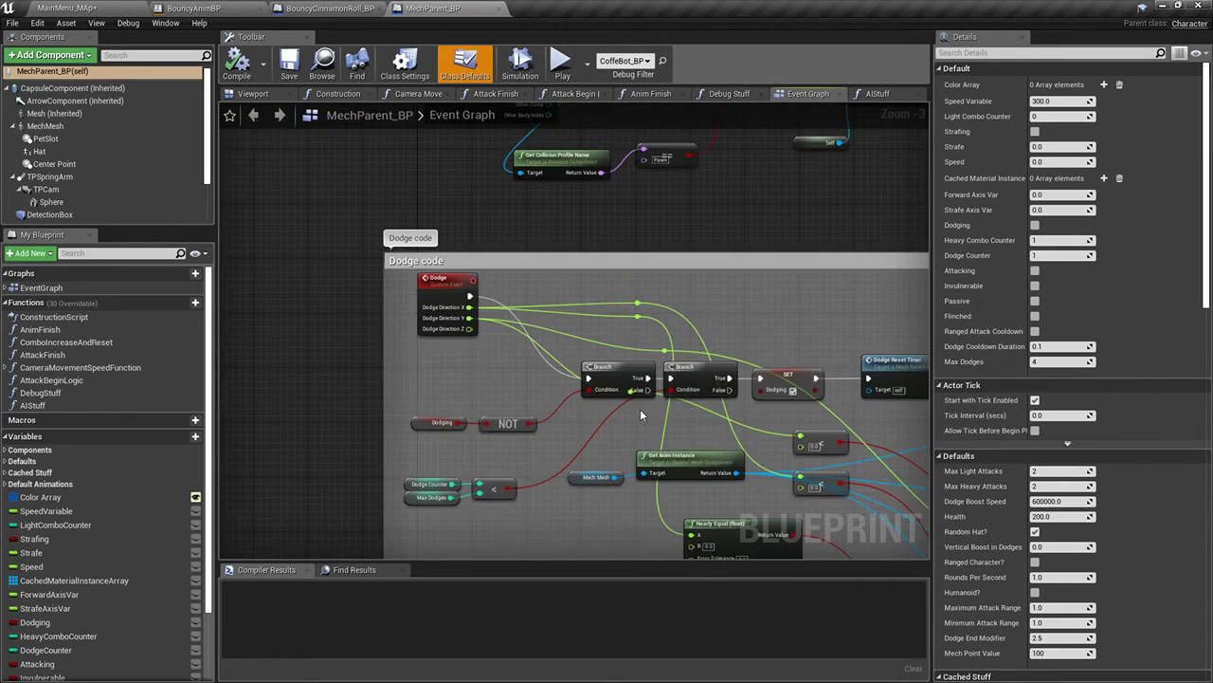
pyautogui.moveTo(763, 357)
pyautogui.mouseDown(button='right')
pyautogui.moveTo(864, 335)
pyautogui.moveTo(578, 274)
pyautogui.mouseUp(button='right')
pyautogui.moveTo(791, 308)
pyautogui.mouseDown(button='right')
pyautogui.moveTo(466, 241)
pyautogui.moveTo(769, 291)
pyautogui.mouseUp(button='right')
pyautogui.moveTo(379, 254)
pyautogui.mouseDown(button='right')
pyautogui.moveTo(672, 310)
pyautogui.moveTo(550, 301)
pyautogui.mouseUp(button='right')
pyautogui.scroll(3, 554, 275)
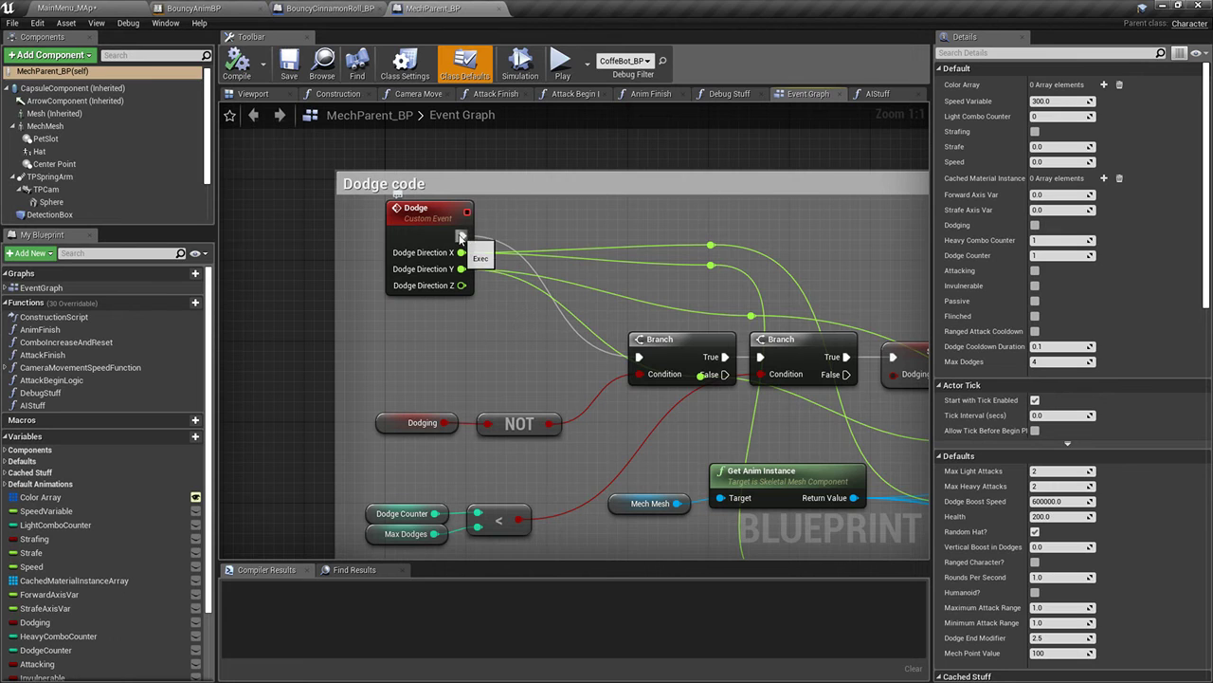
# Look up the default dodge animation variables and add a Get Left Dodge Anims node below the Dodge event
pyautogui.scroll(-1, 107, 446)
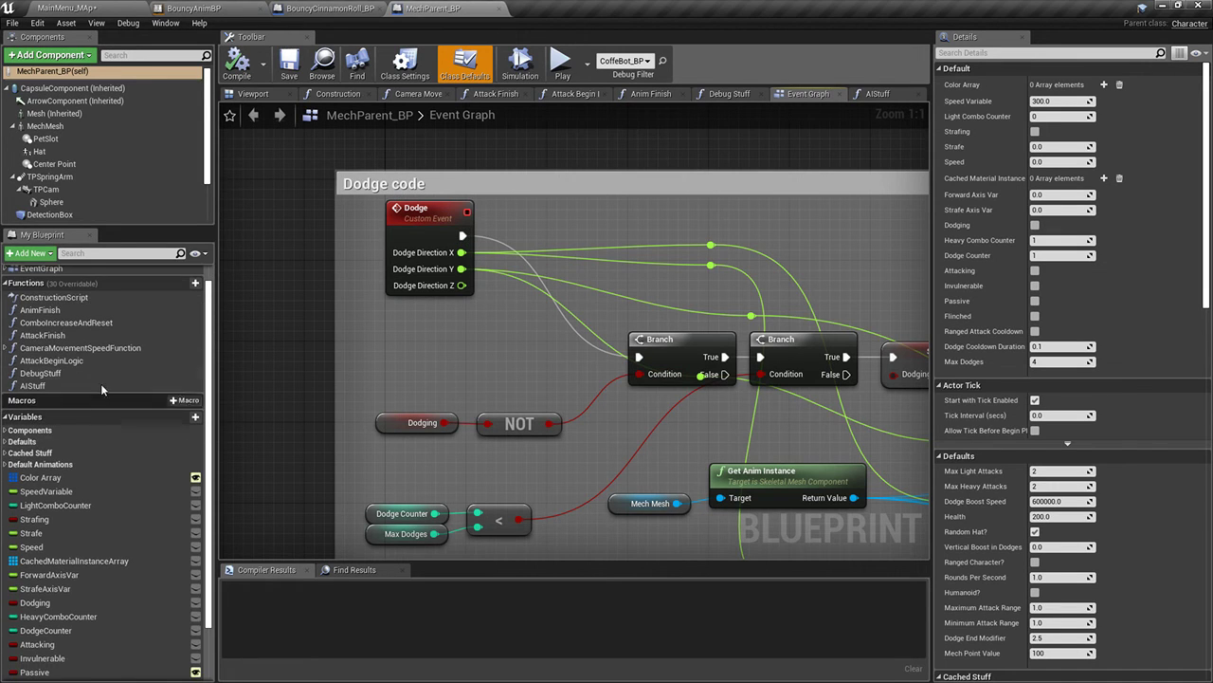
pyautogui.scroll(1, 107, 446)
pyautogui.scroll(-3, 110, 203)
pyautogui.scroll(-8, 1043, 379)
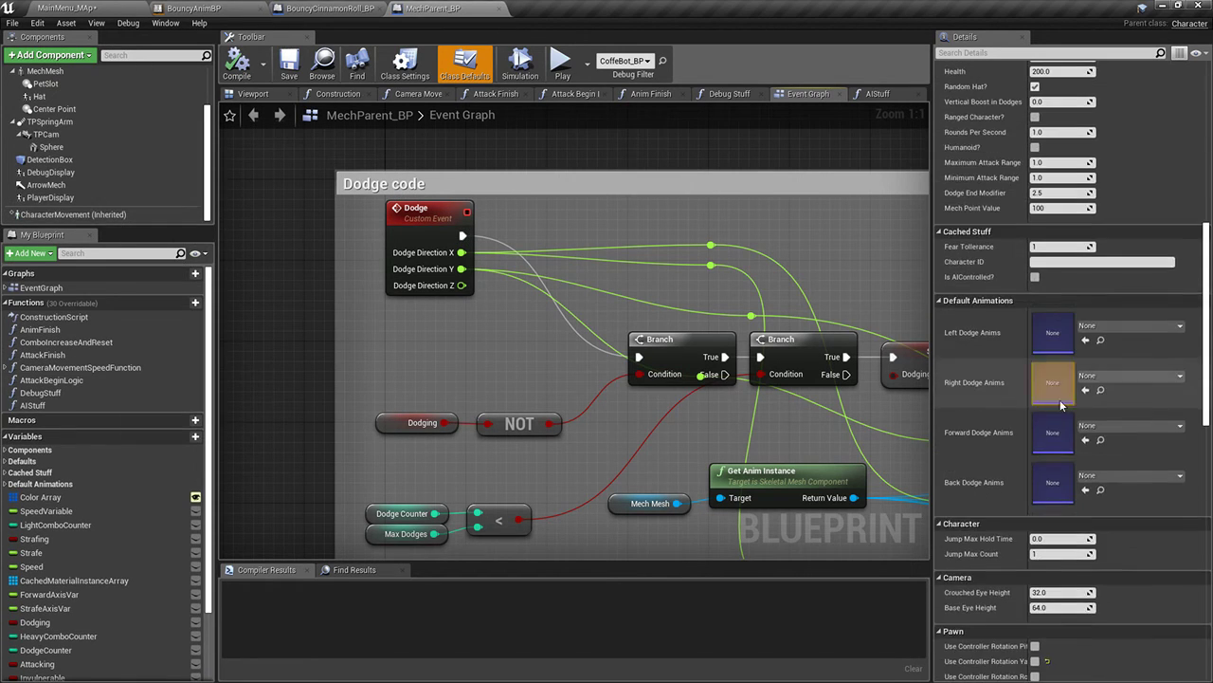
pyautogui.rightClick(360, 345)
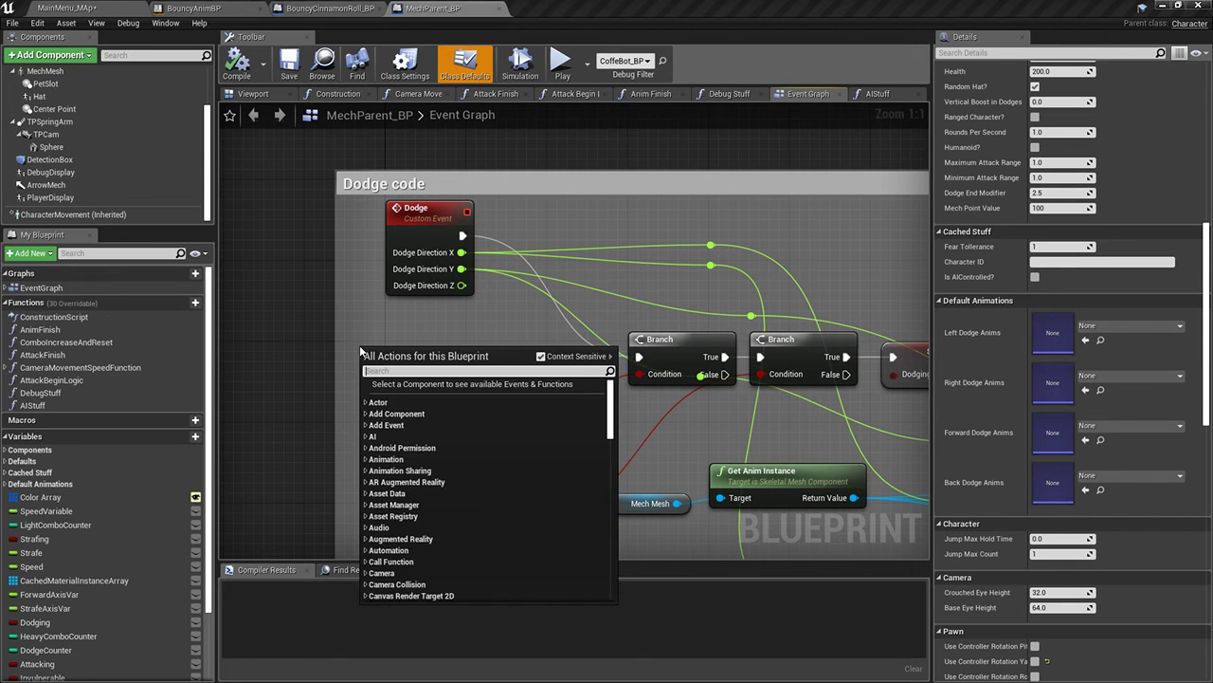
pyautogui.write('get leftdod')
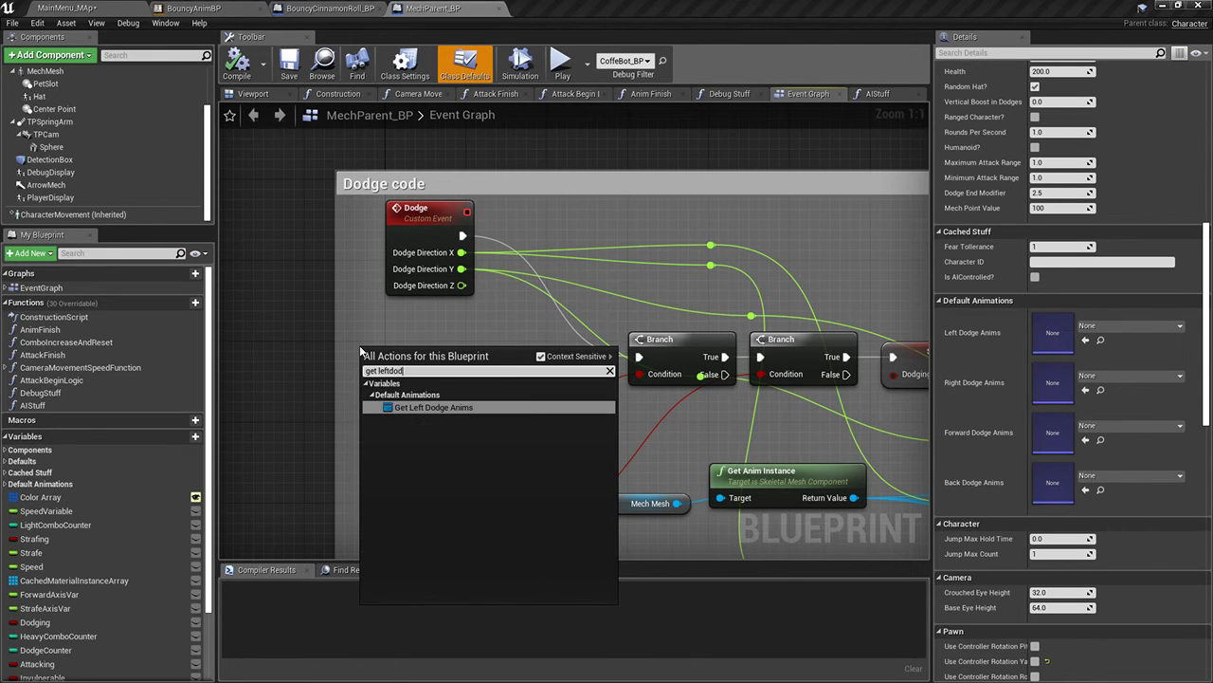
pyautogui.press('Return')
# Try the Is Valid macro with execution pins on the Left Dodge Anims variable
pyautogui.moveTo(444, 352); pyautogui.dragTo(498, 369)
pyautogui.write('isvalid')
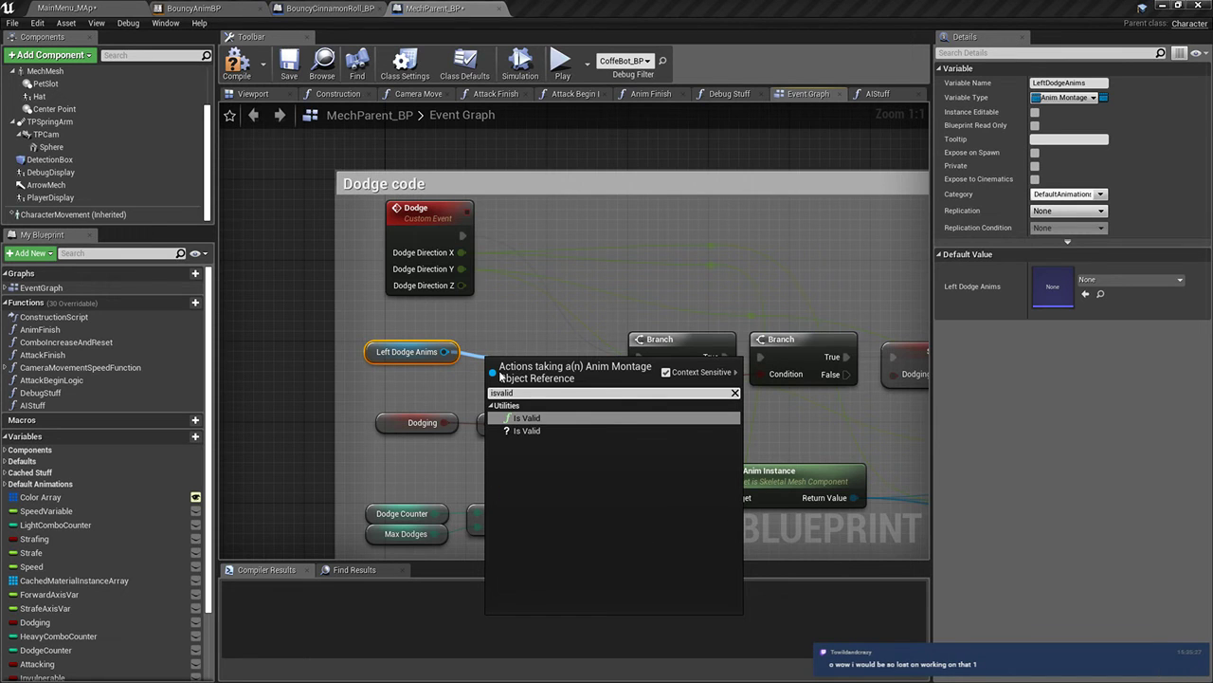
pyautogui.press('Down')
pyautogui.press('Return')
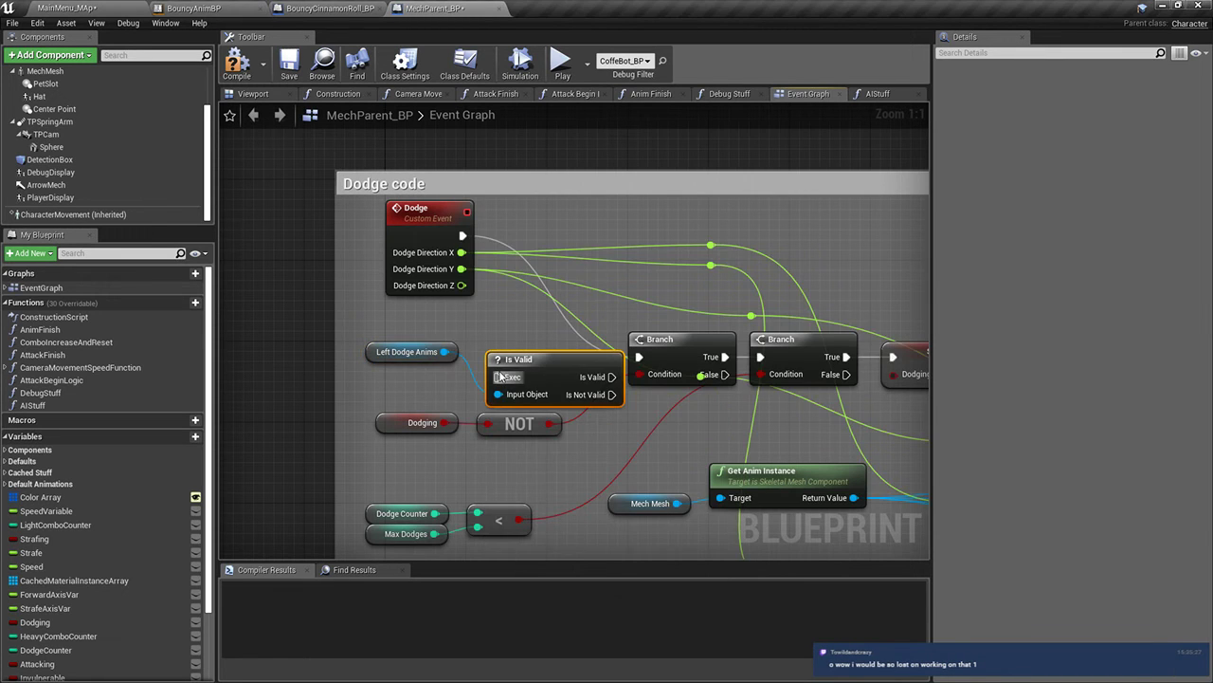
# Add the Is Valid function that returns a boolean to Left Dodge Anims, and move both nodes clear of the branch
pyautogui.moveTo(477, 382); pyautogui.dragTo(477, 382)
pyautogui.write('isvalid')
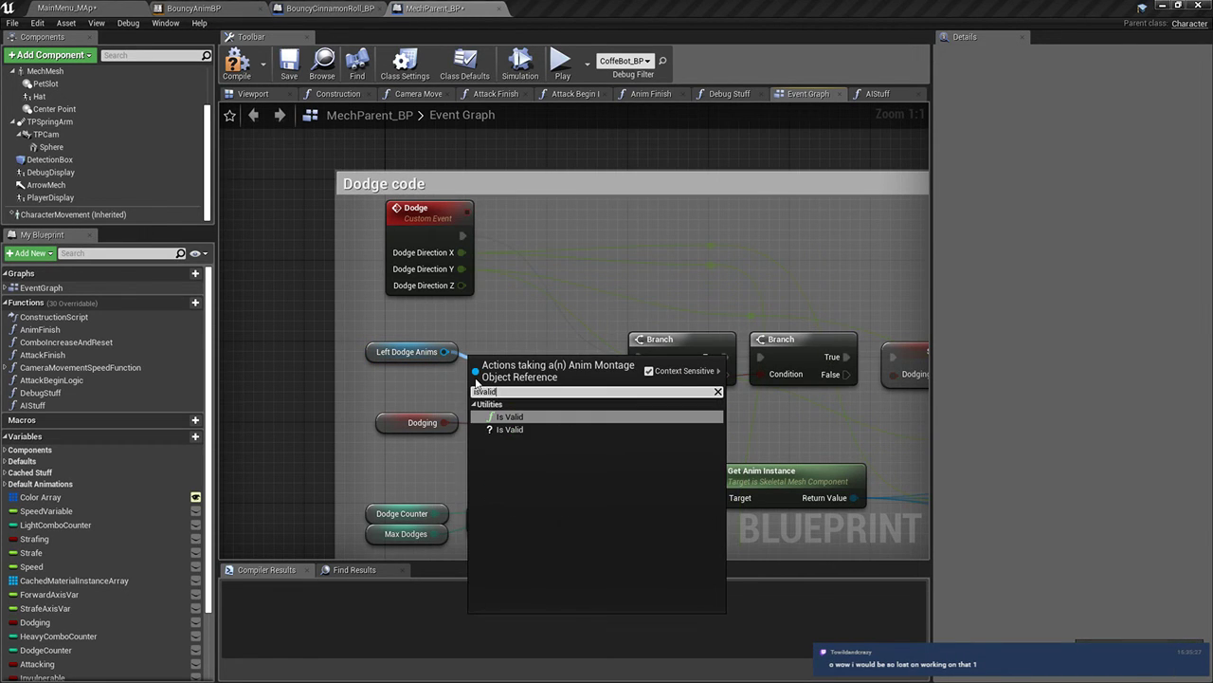
pyautogui.press('Return')
pyautogui.moveTo(390, 337); pyautogui.dragTo(503, 365)
pyautogui.moveTo(503, 365); pyautogui.dragTo(362, 365)
# Combine the Is Valid result with NOT Dodging through an AND Boolean node into the first Branch condition, and compile the blueprint
pyautogui.moveTo(577, 437); pyautogui.dragTo(576, 437)
pyautogui.write('and')
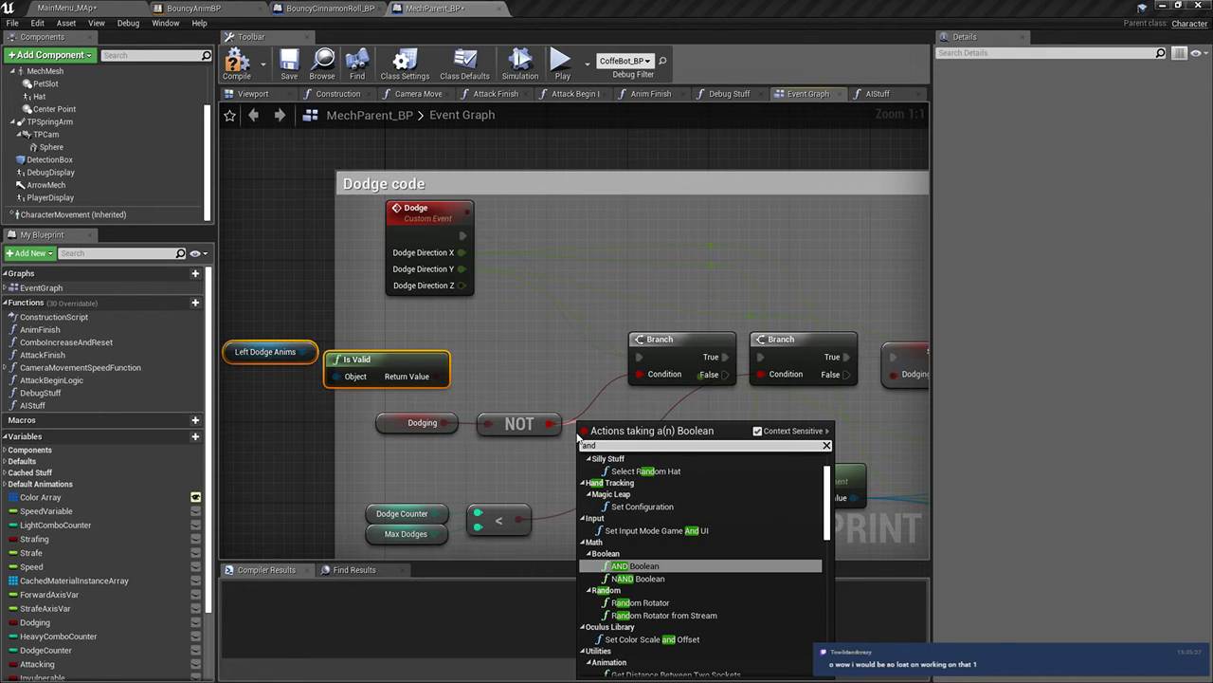
pyautogui.press('Return')
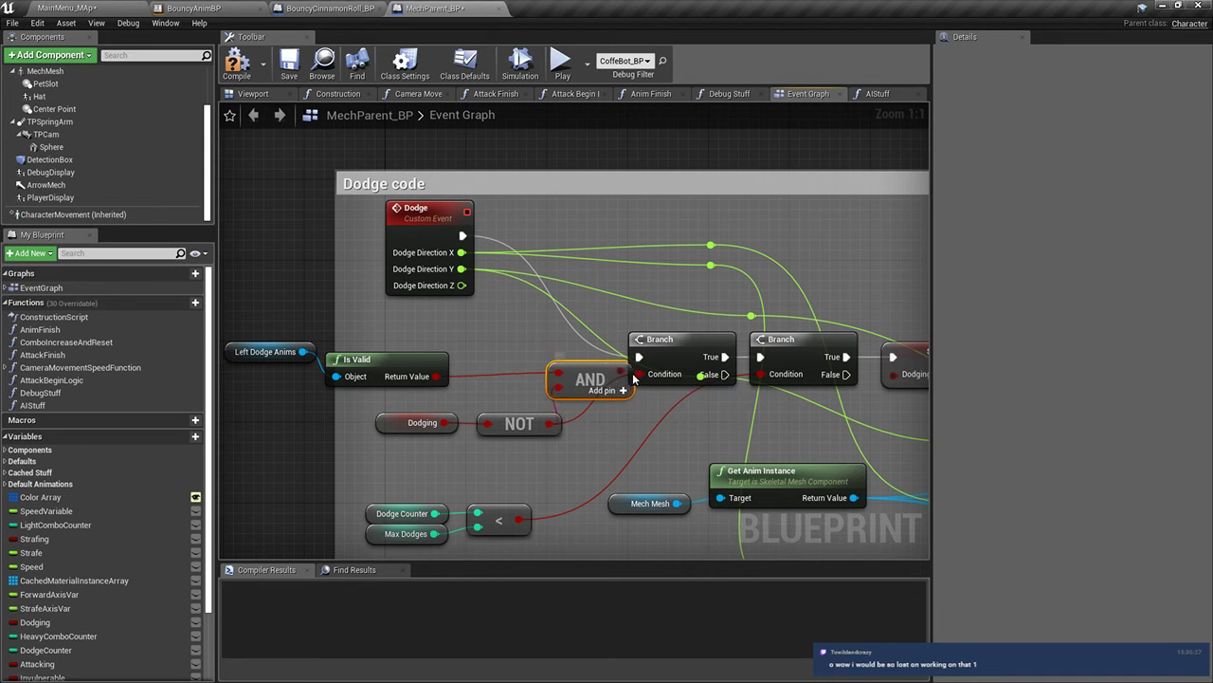
pyautogui.click(235, 65)
# Play MainMenu_MAp, roll the character from the room with pink cushions out onto the lawn, and stop playing
pyautogui.click(562, 63)
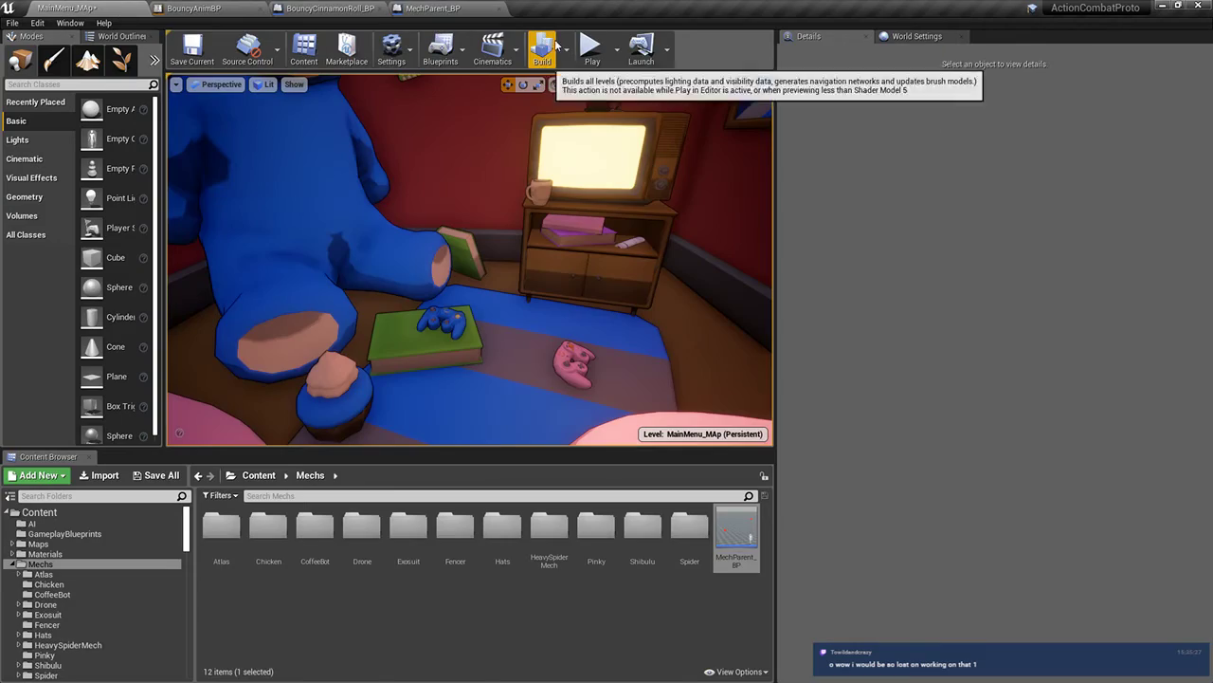
pyautogui.hotkey('alt', 'p')
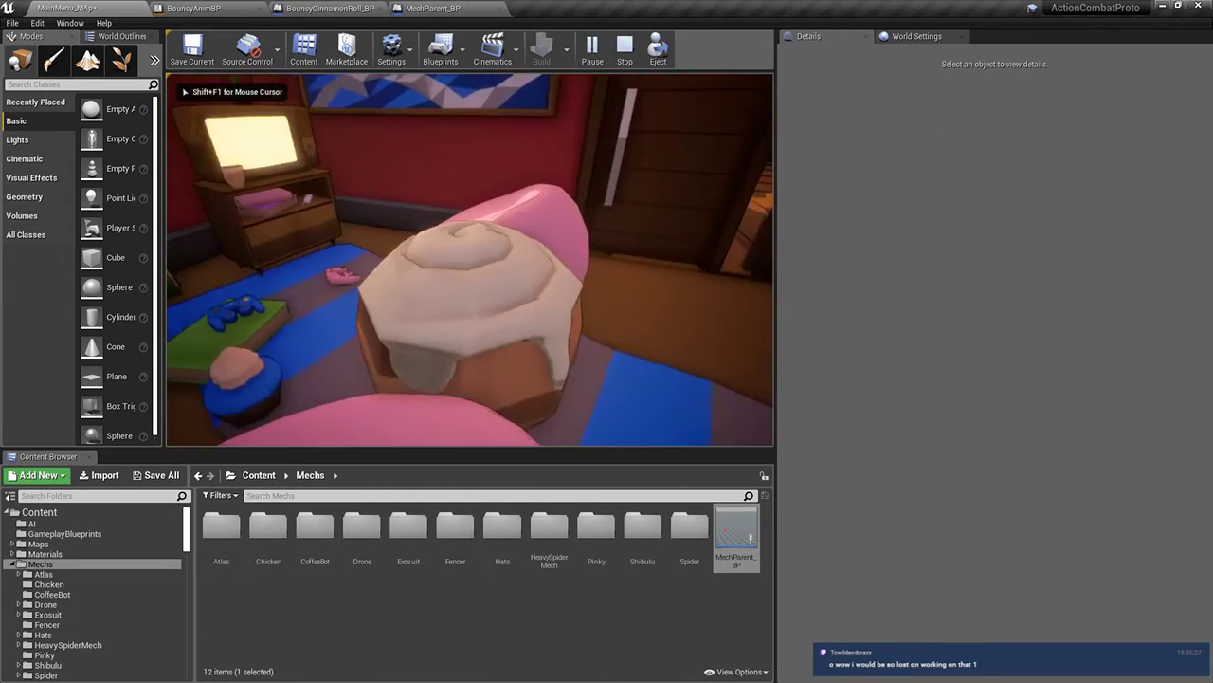
pyautogui.press('w')
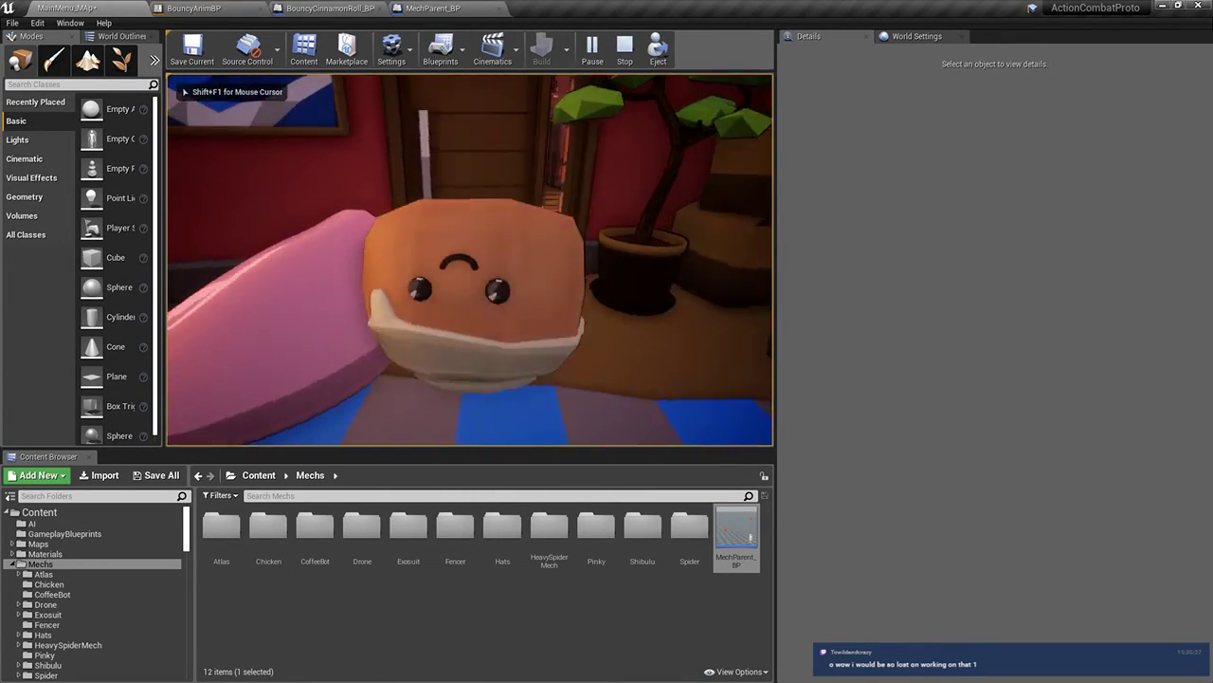
pyautogui.press('w')
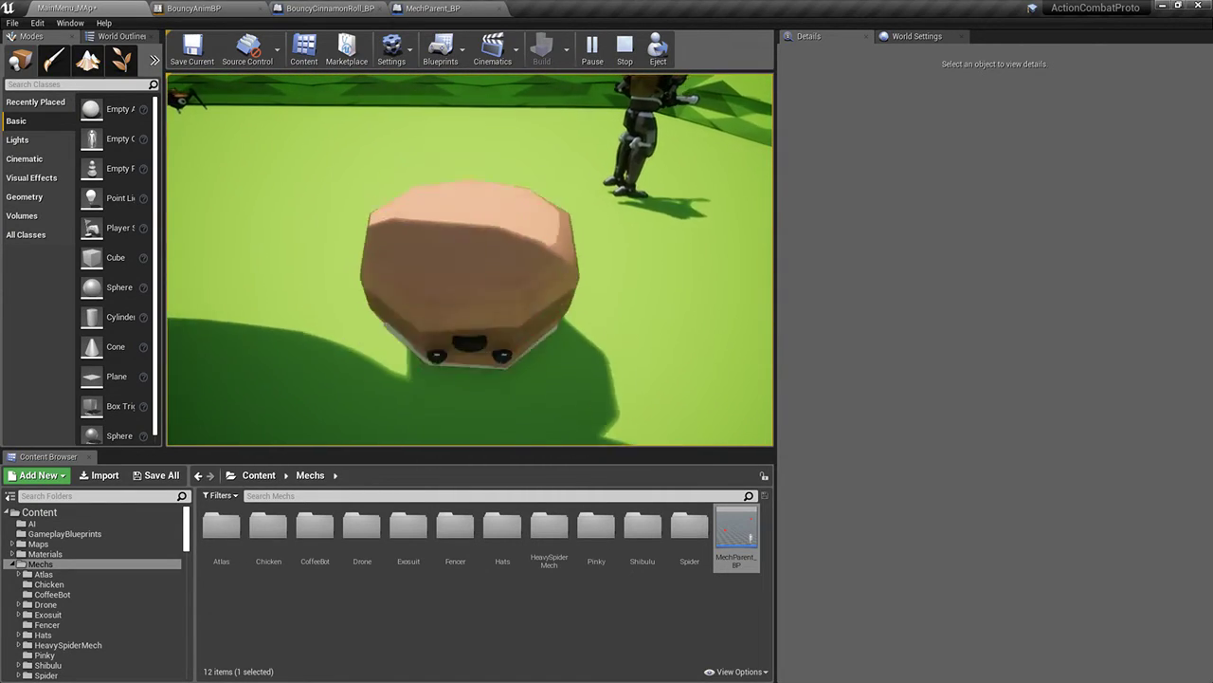
pyautogui.press('Escape')
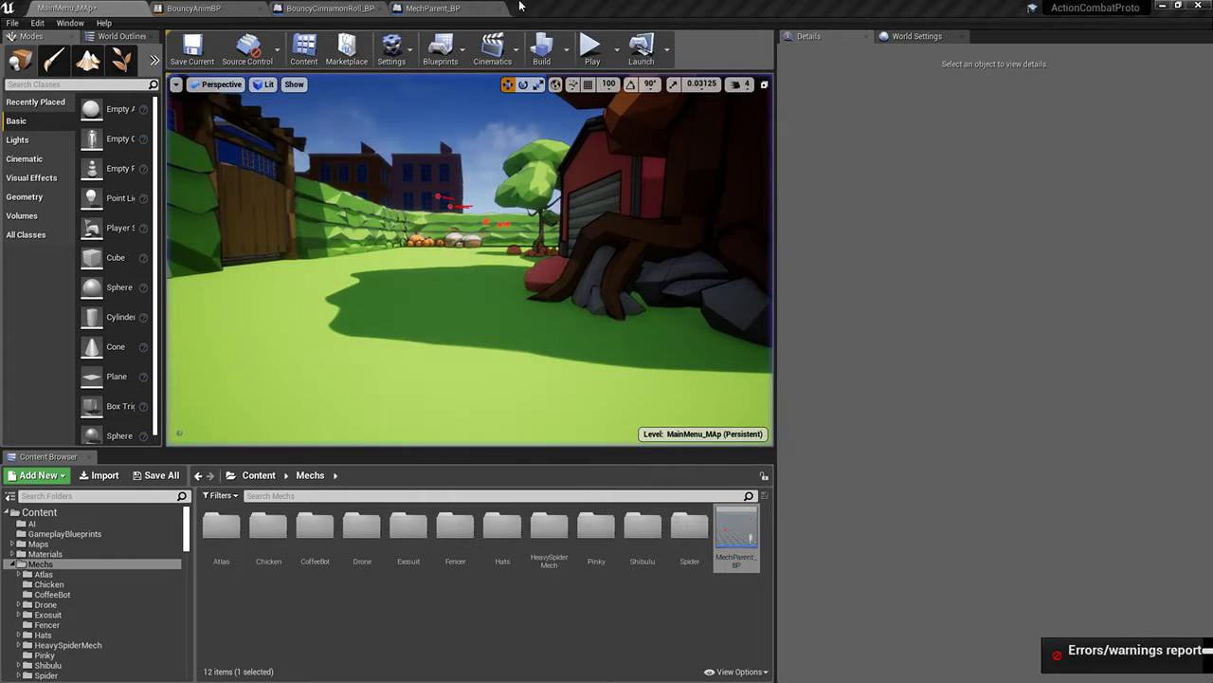
# Examine the event graph and construction script of BouncyCinnamonRoll_BP
pyautogui.click(444, 8)
pyautogui.click(319, 8)
pyautogui.click(446, 93)
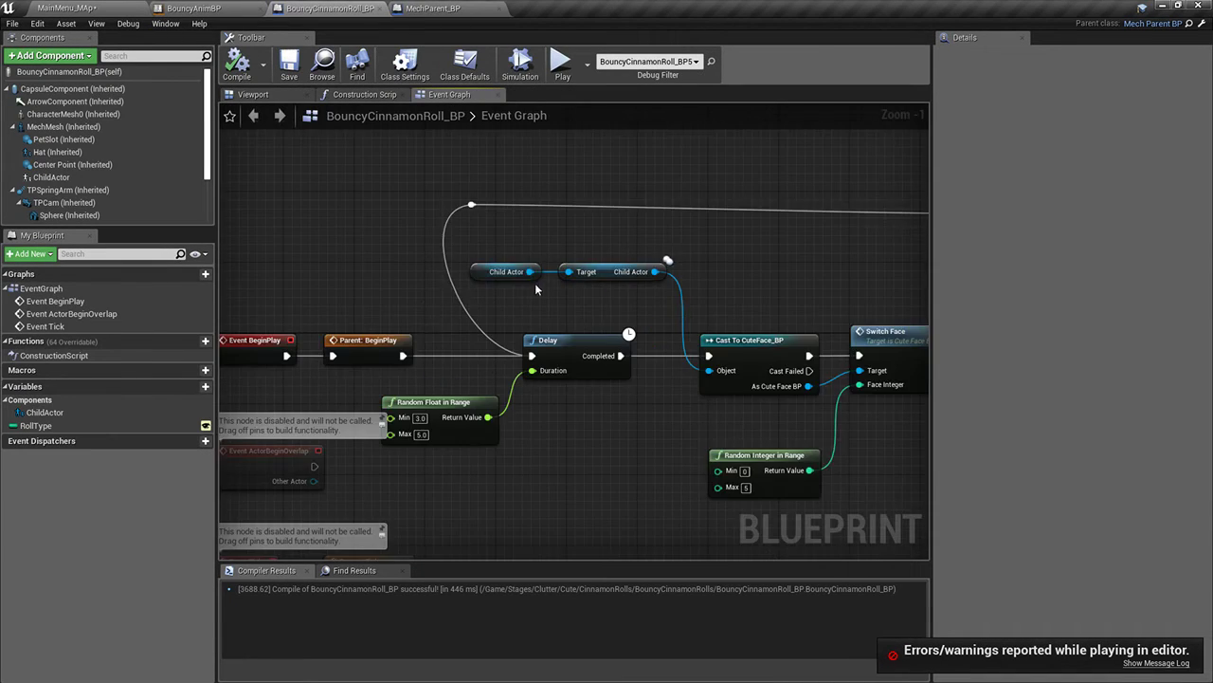
pyautogui.click(364, 94)
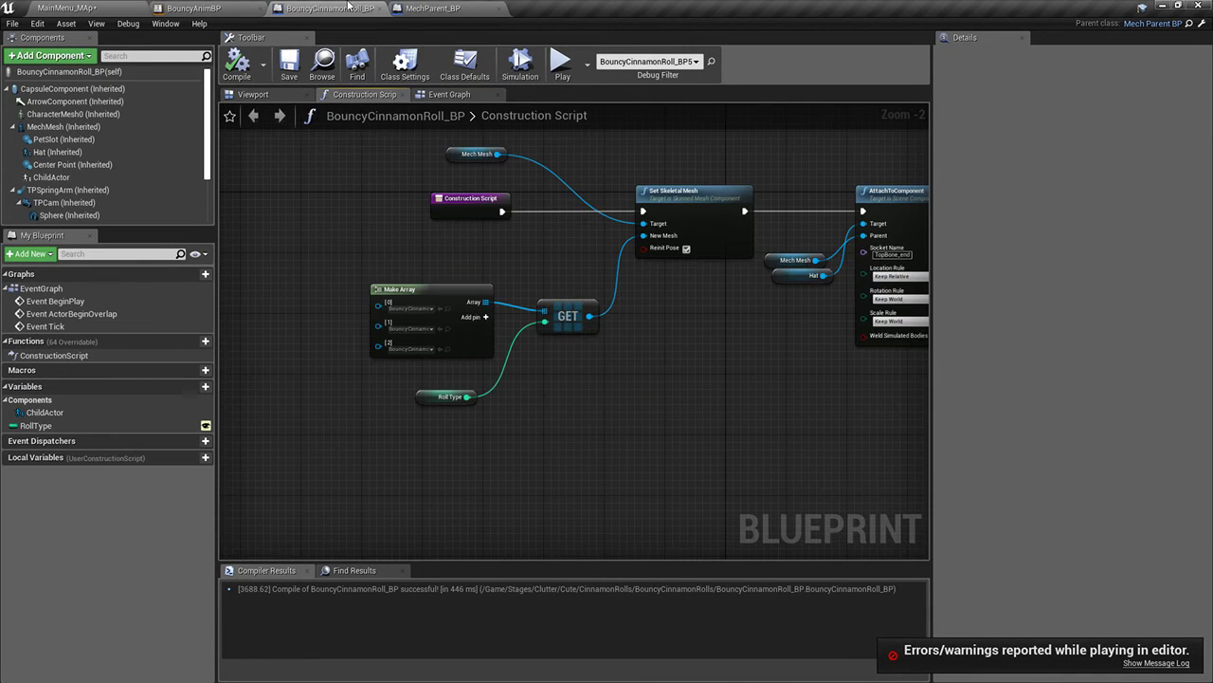
# Examine the node groups throughout MechParent_BP's event graph, above and around the Dodge code section
pyautogui.click(438, 8)
pyautogui.scroll(-10, 579, 279)
pyautogui.moveTo(699, 317); pyautogui.dragTo(538, 558, button='right')
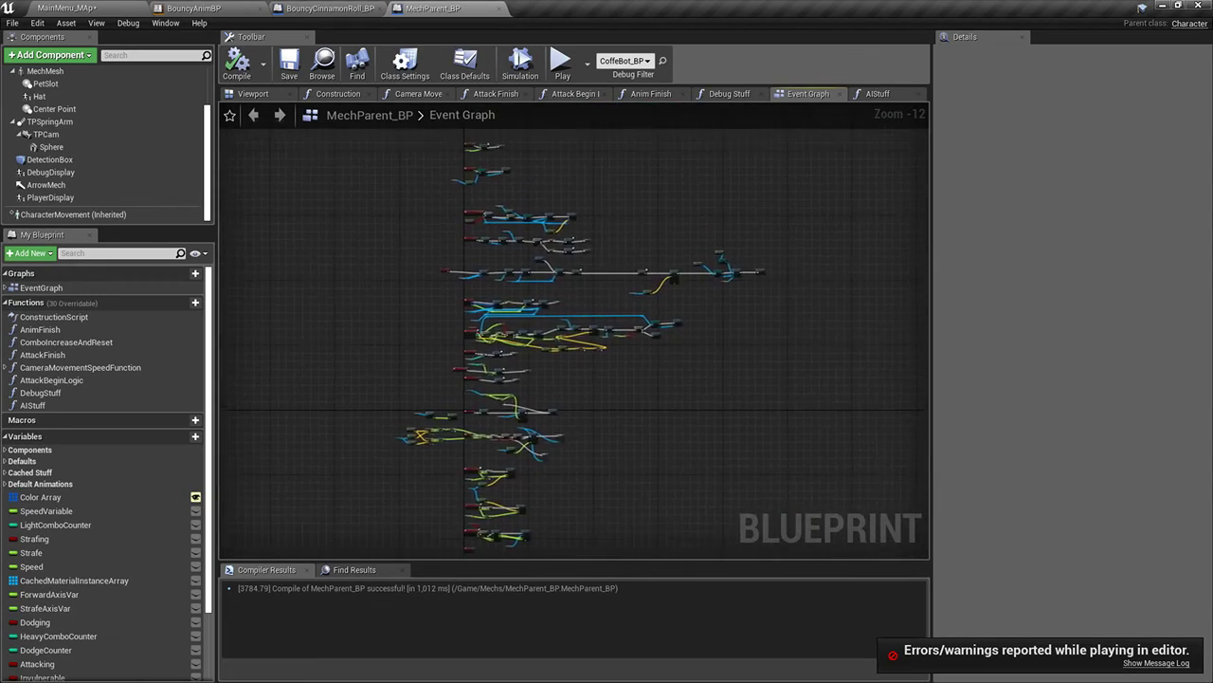
pyautogui.moveTo(552, 383)
pyautogui.mouseDown(button='right')
pyautogui.moveTo(543, 556)
pyautogui.moveTo(749, 330)
pyautogui.moveTo(720, 114)
pyautogui.mouseUp(button='right')
pyautogui.scroll(8, 566, 464)
pyautogui.scroll(-8, 750, 329)
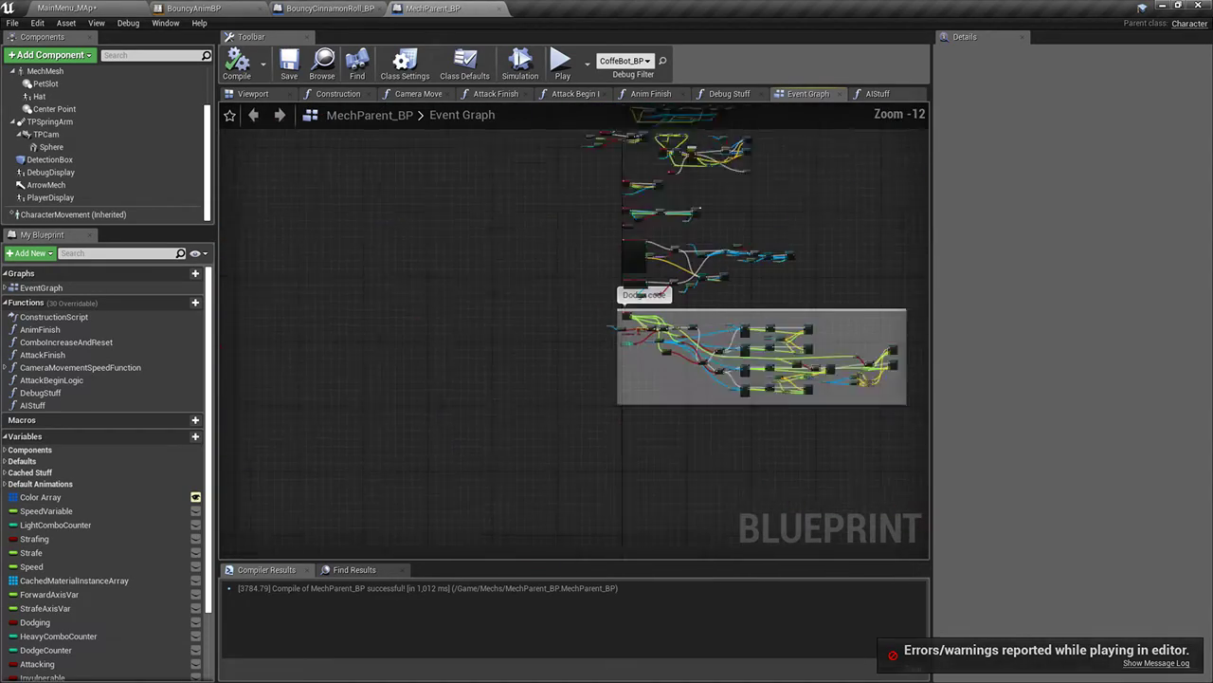
pyautogui.moveTo(723, 388)
pyautogui.mouseDown(button='right')
pyautogui.moveTo(670, 288)
pyautogui.moveTo(512, 514)
pyautogui.mouseUp(button='right')
pyautogui.scroll(7, 670, 288)
pyautogui.scroll(-2, 455, 410)
pyautogui.scroll(6, 520, 411)
pyautogui.moveTo(417, 203)
pyautogui.mouseDown(button='right')
pyautogui.moveTo(520, 411)
pyautogui.moveTo(928, 383)
pyautogui.moveTo(856, 347)
pyautogui.moveTo(591, 312)
pyautogui.moveTo(590, 412)
pyautogui.moveTo(565, 524)
pyautogui.mouseUp(button='right')
pyautogui.scroll(-9, 927, 383)
pyautogui.scroll(-2, 592, 417)
# Return to the level and open the DebugParams asset from the TechnicalStuff folder
pyautogui.click(69, 8)
pyautogui.moveTo(455, 247); pyautogui.dragTo(371, 316, button='right')
pyautogui.scroll(-7, 83, 593)
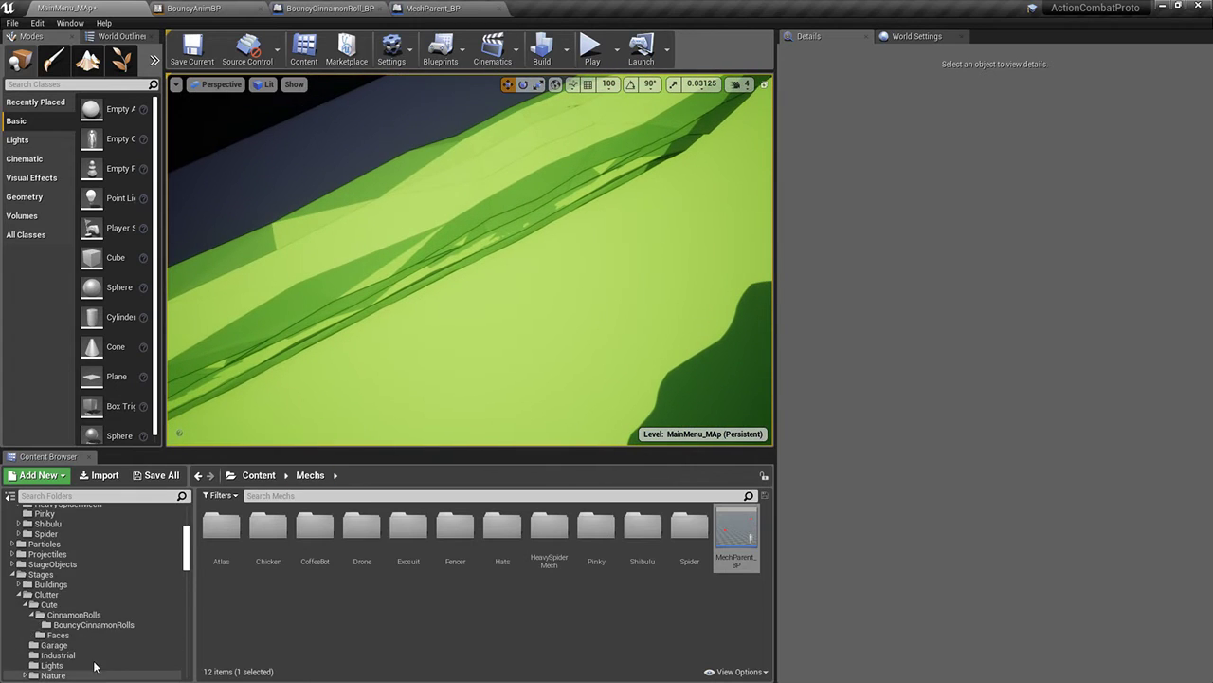
pyautogui.scroll(-4, 94, 666)
pyautogui.click(80, 604)
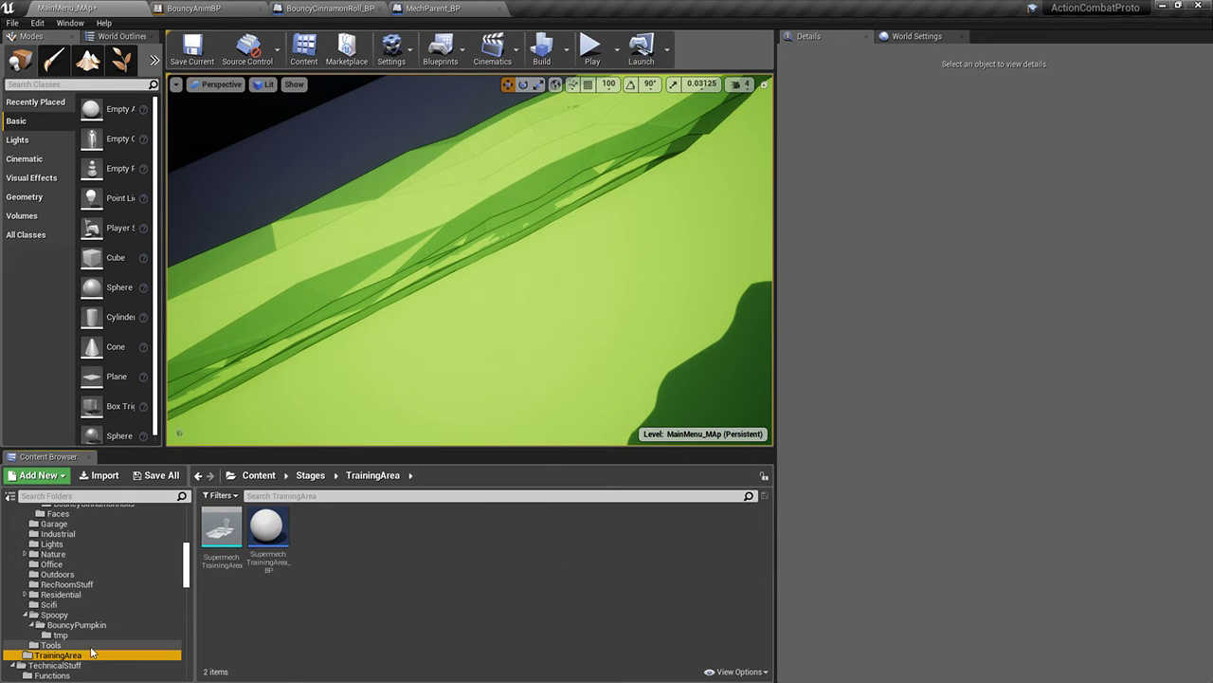
pyautogui.click(93, 664)
pyautogui.doubleClick(315, 528)
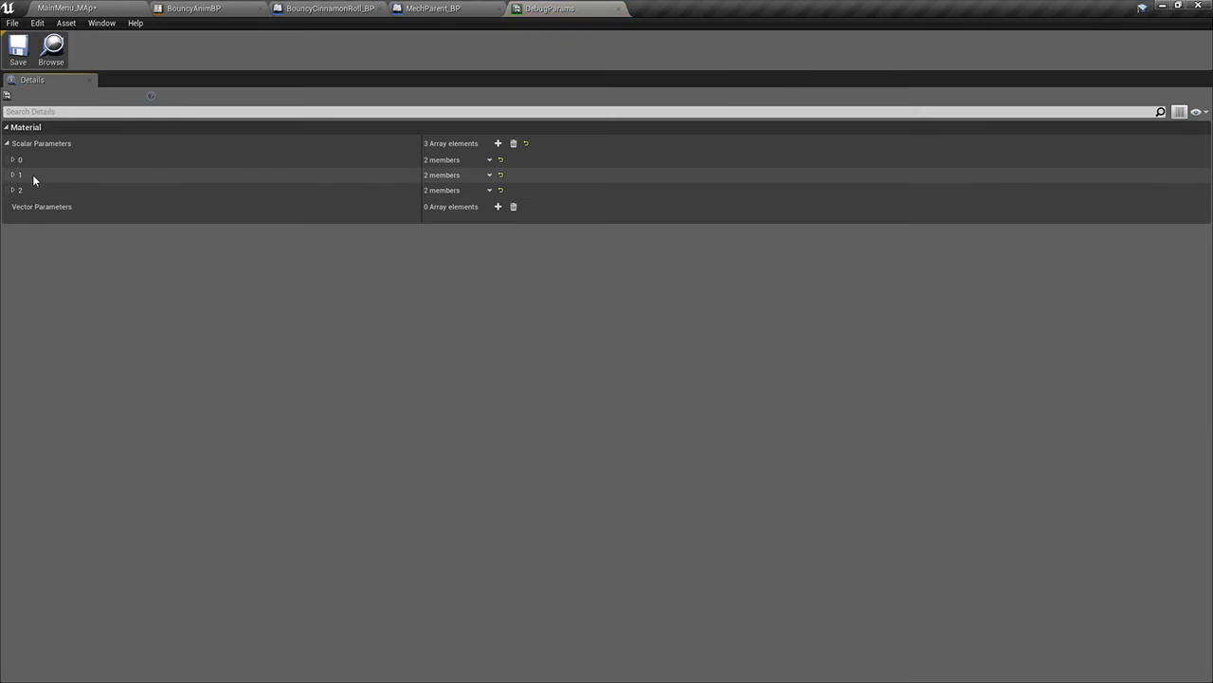
# Set the AI Enabled scalar parameter's default value to 1.0 in DebugParams and save all modified content
pyautogui.click(13, 190)
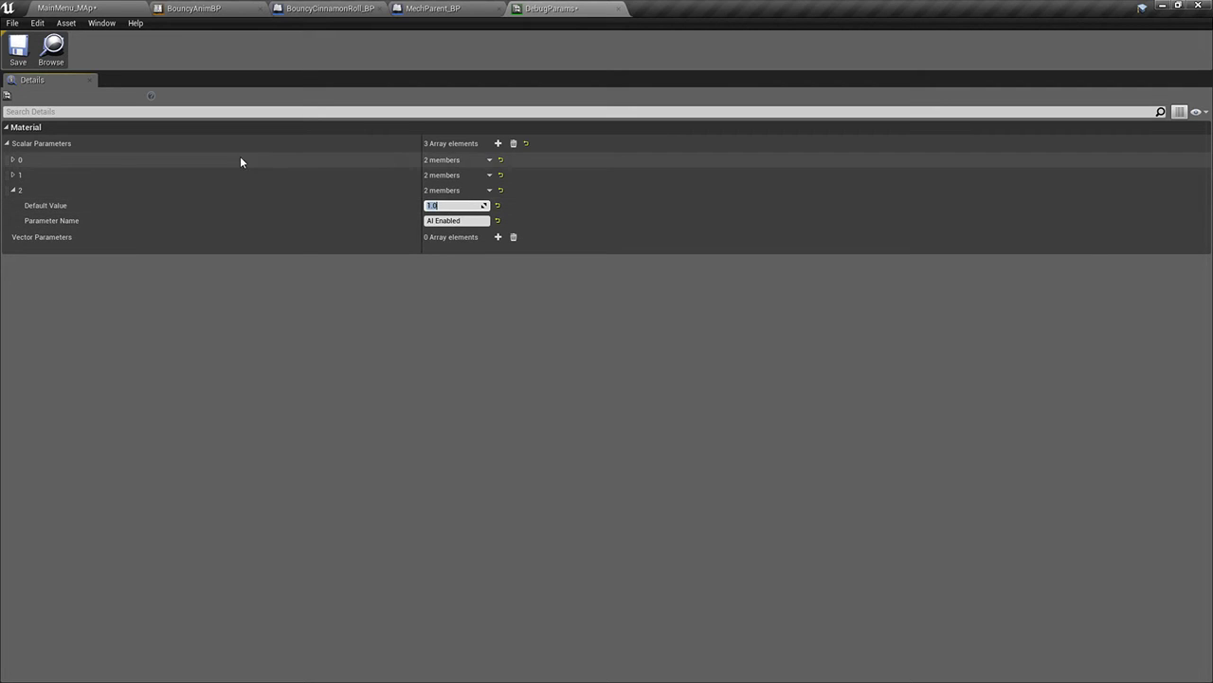
pyautogui.click(74, 5)
pyautogui.click(153, 475)
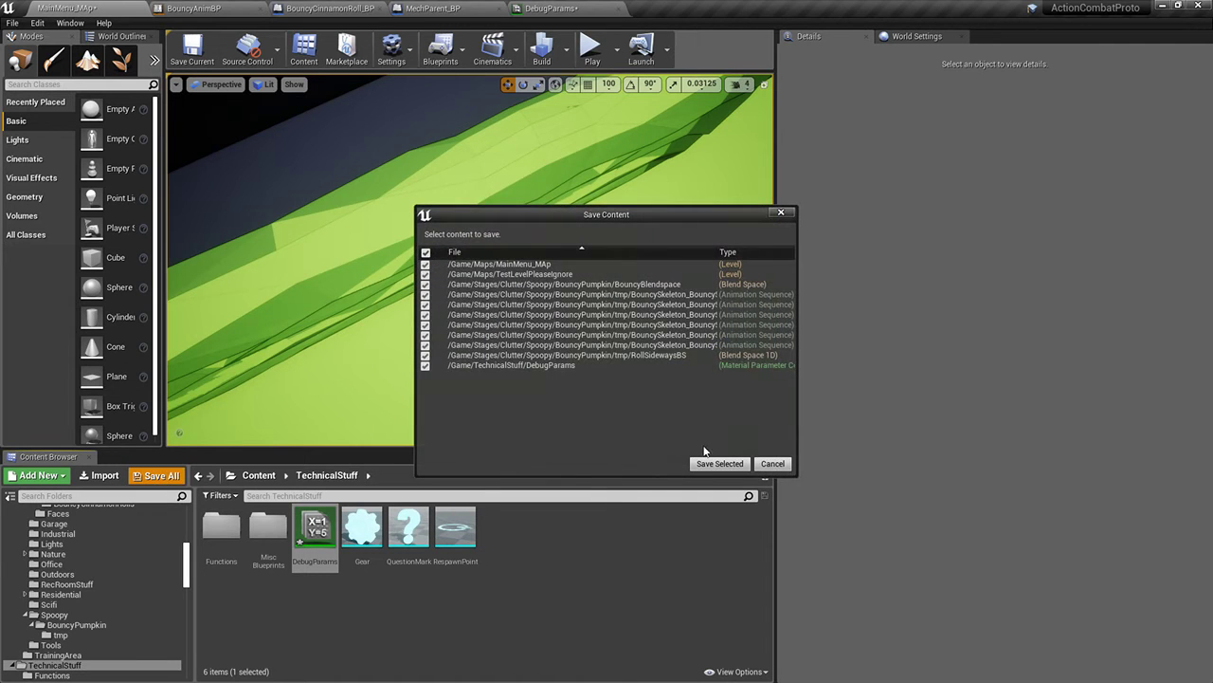
pyautogui.click(721, 461)
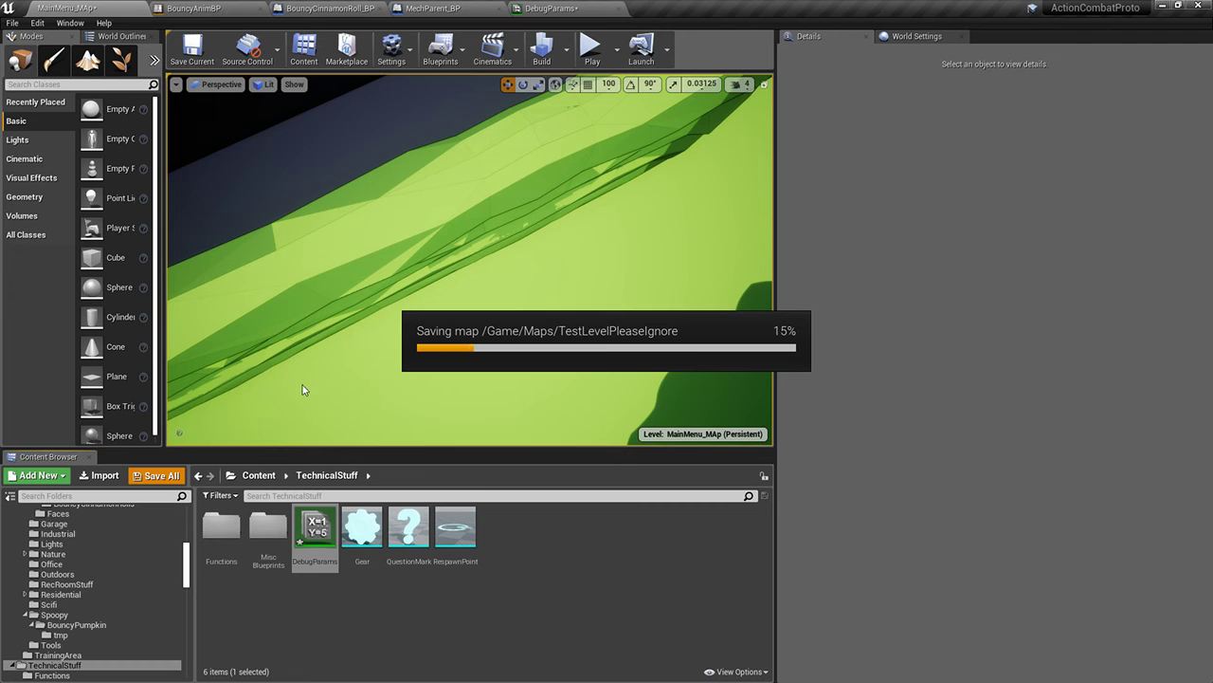
# Simulate MainMenu_MAp and watch the cinnamon rolls beside the pumpkins up close in full screen
pyautogui.moveTo(305, 391); pyautogui.dragTo(611, 321, button='right')
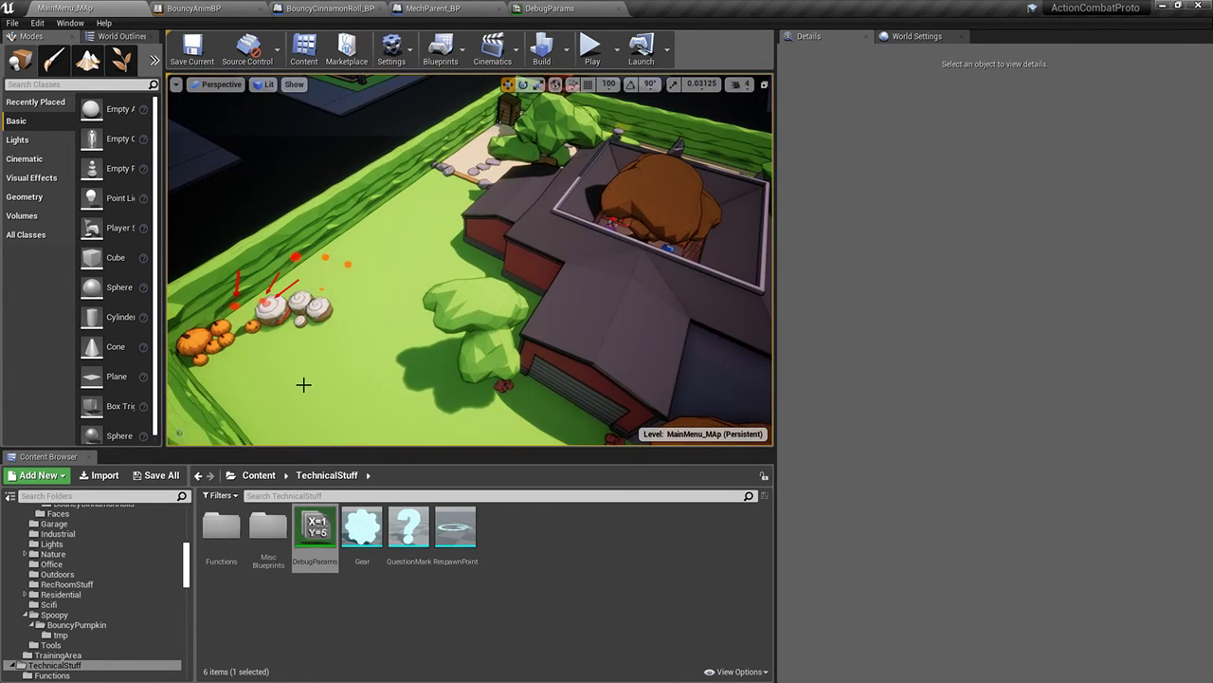
pyautogui.hotkey('alt', 's')
pyautogui.moveTo(474, 284); pyautogui.dragTo(649, 288, button='right')
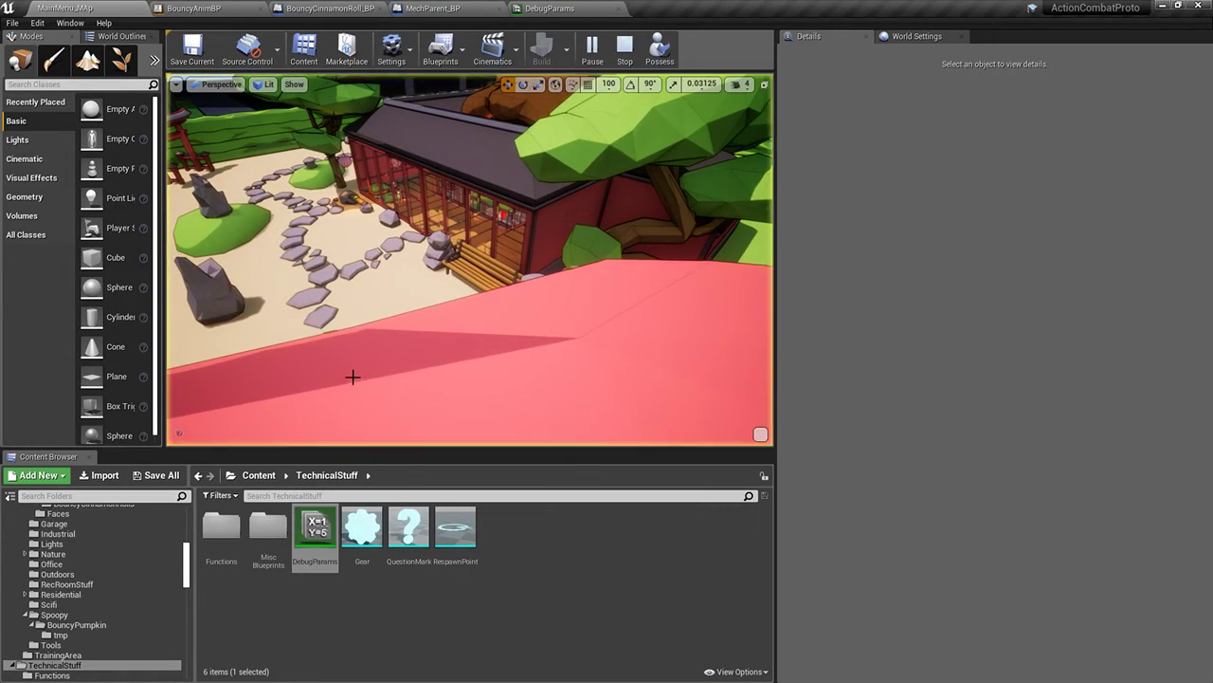
pyautogui.moveTo(352, 376); pyautogui.dragTo(466, 315, button='right')
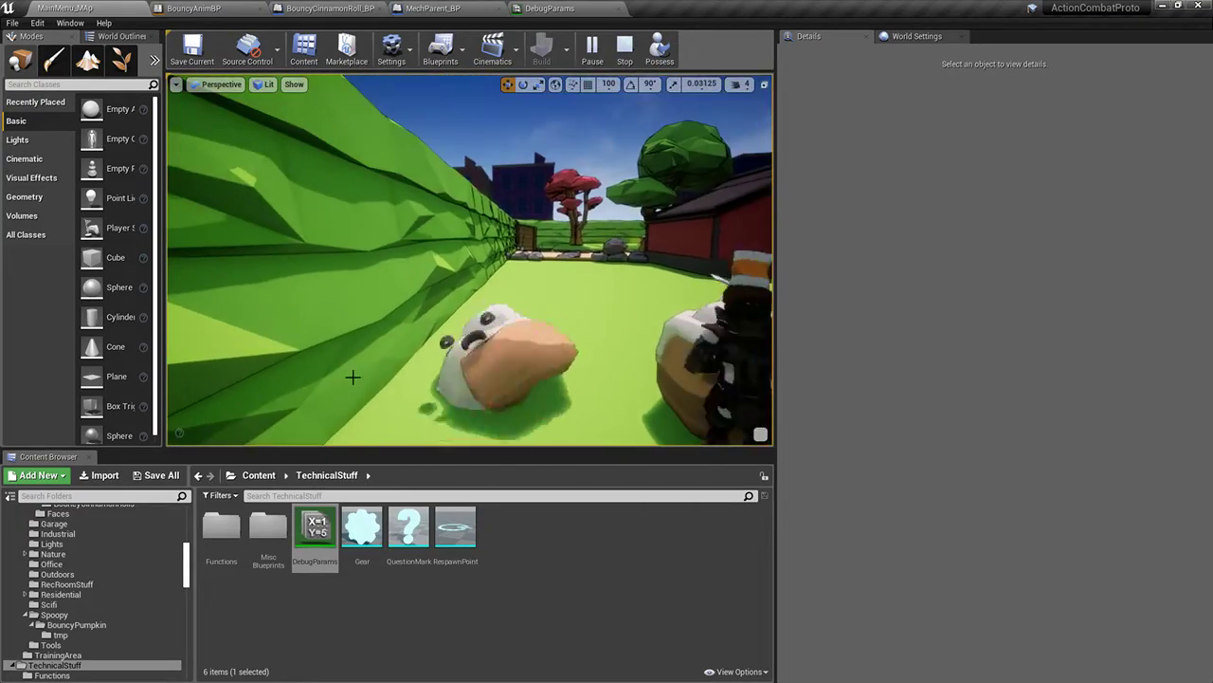
pyautogui.press('F11')
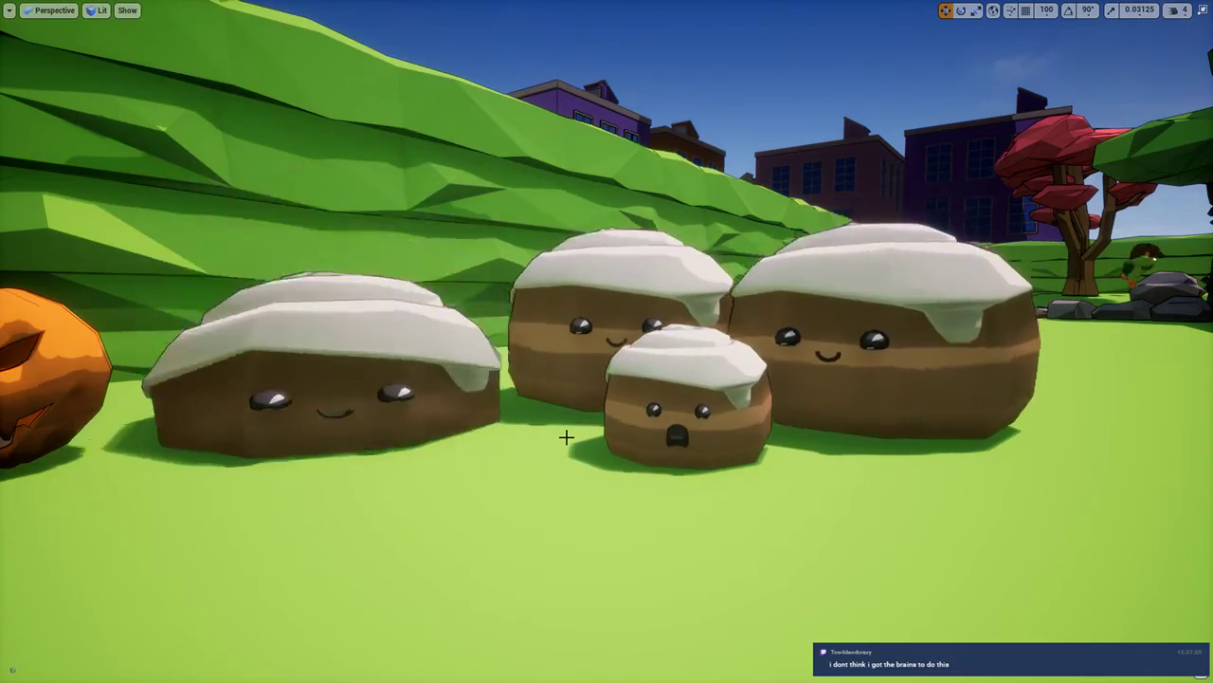
pyautogui.moveTo(566, 437)
pyautogui.mouseDown(button='right')
pyautogui.moveTo(566, 341)
pyautogui.moveTo(566, 446)
pyautogui.mouseUp(button='right')
pyautogui.press('w')
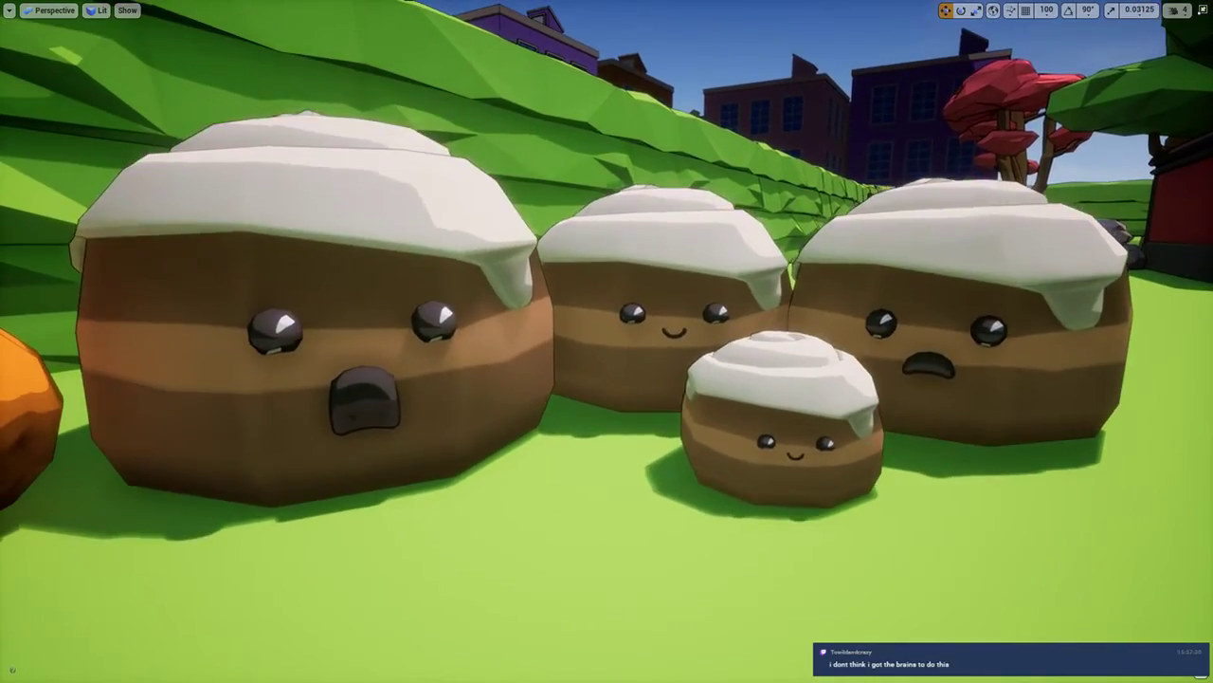
pyautogui.press('F11')
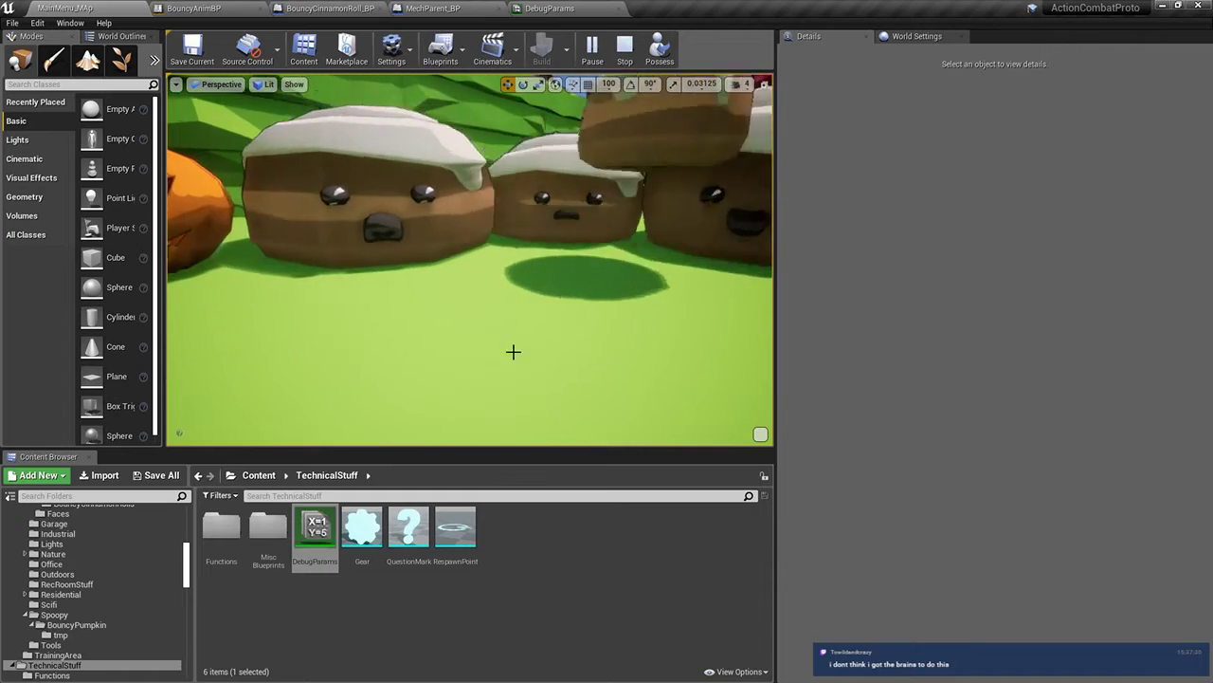
# Select the fighting Atlas_BP characters in the stone garden to inspect their details, and stop the simulation
pyautogui.click(364, 199)
pyautogui.click(459, 201)
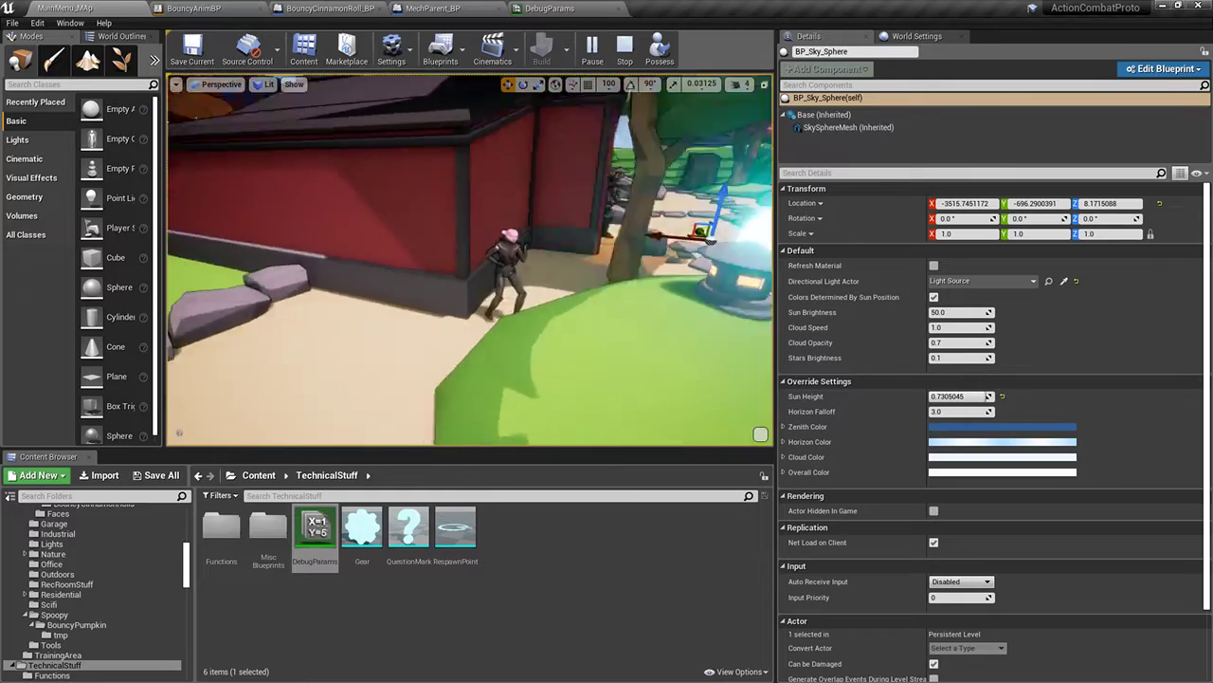
pyautogui.click(378, 208)
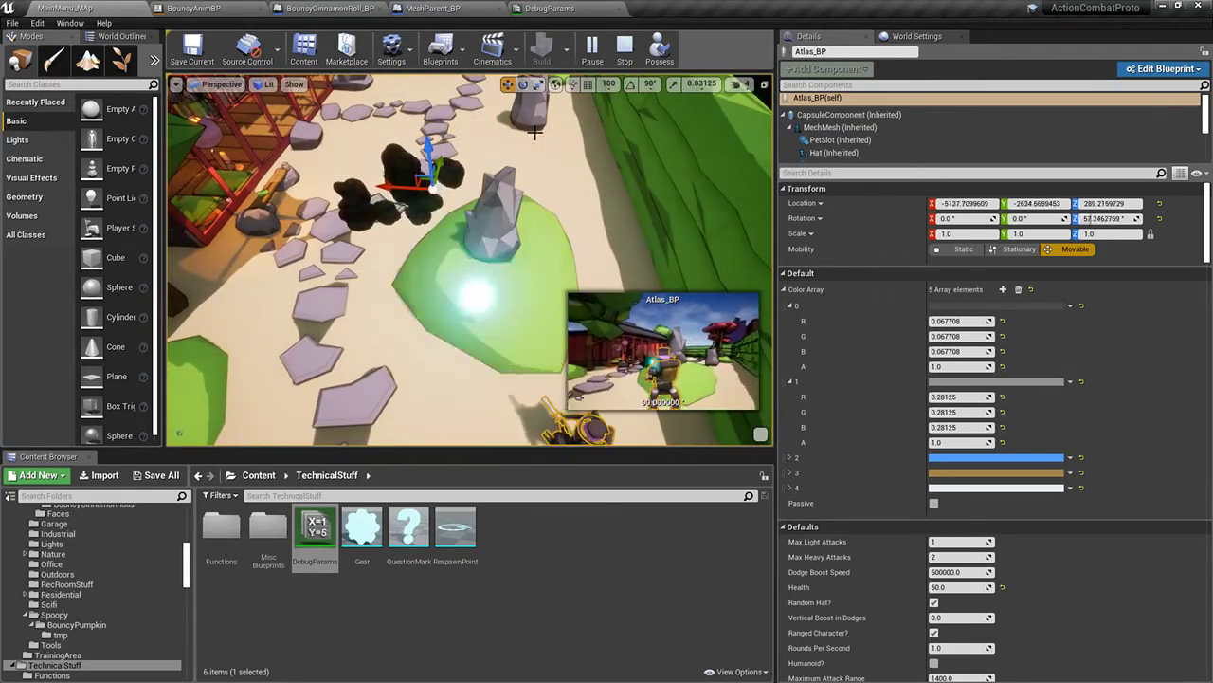
pyautogui.click(510, 155)
pyautogui.click(520, 214)
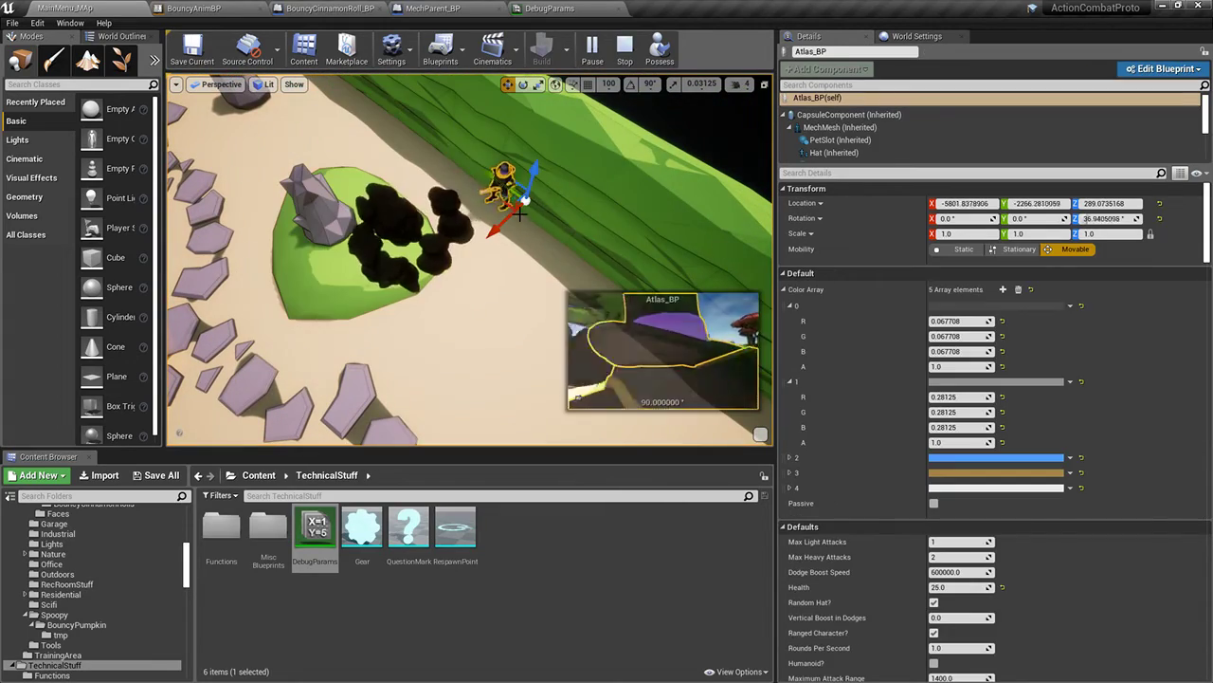
pyautogui.scroll(-10, 1022, 378)
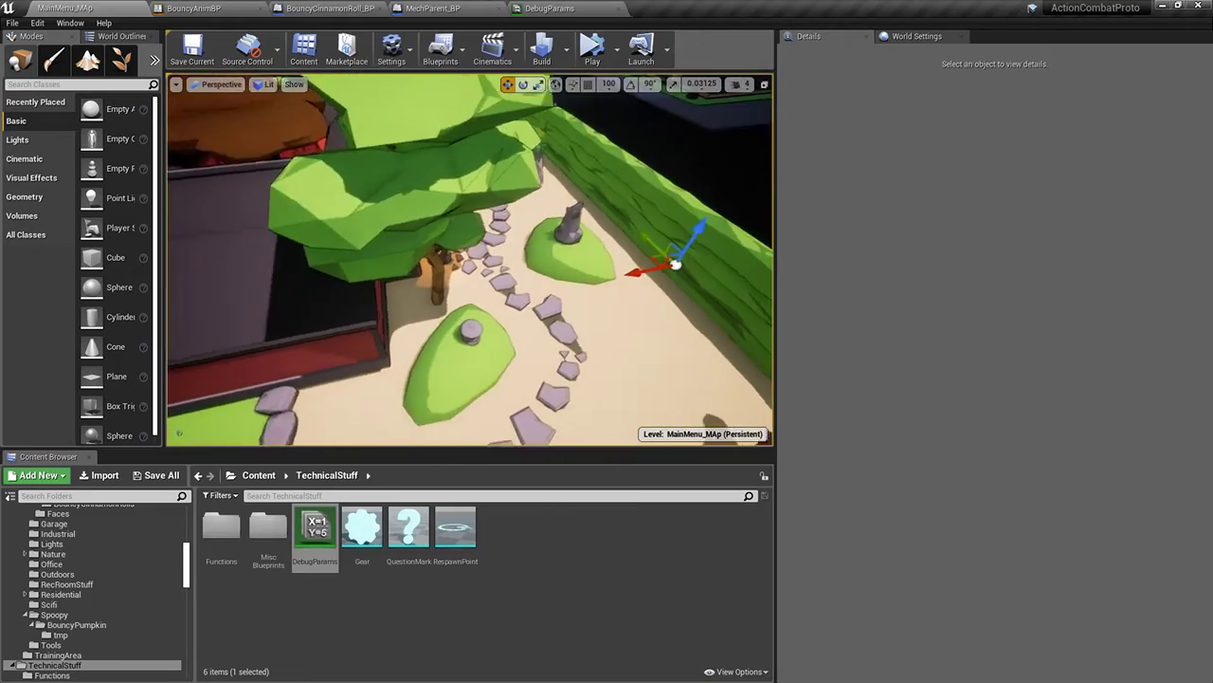
# Survey the yard in full screen, from the stone garden and cinnamon rolls to the lawn around the orange tree
pyautogui.press('F11')
pyautogui.moveTo(509, 278); pyautogui.dragTo(509, 123, button='right')
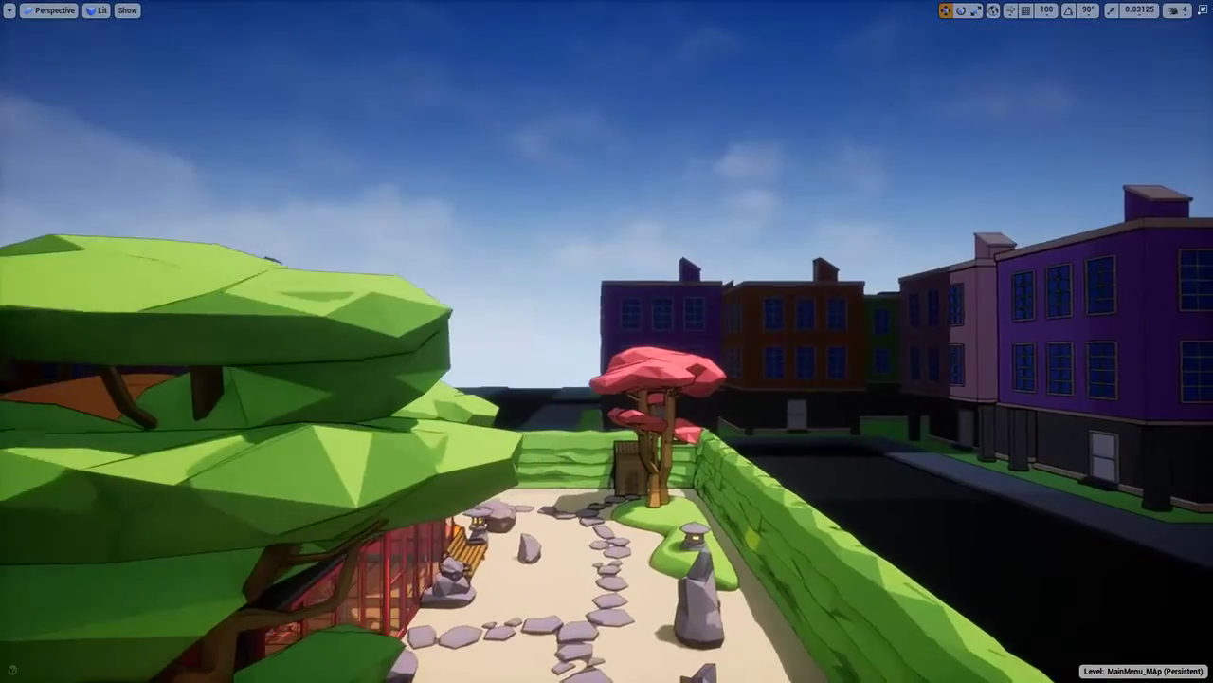
pyautogui.click(509, 278)
pyautogui.moveTo(607, 342); pyautogui.dragTo(483, 427, button='right')
pyautogui.moveTo(703, 320); pyautogui.dragTo(849, 285, button='right')
pyautogui.moveTo(607, 341); pyautogui.dragTo(403, 318, button='right')
pyautogui.moveTo(963, 283); pyautogui.dragTo(967, 283, button='right')
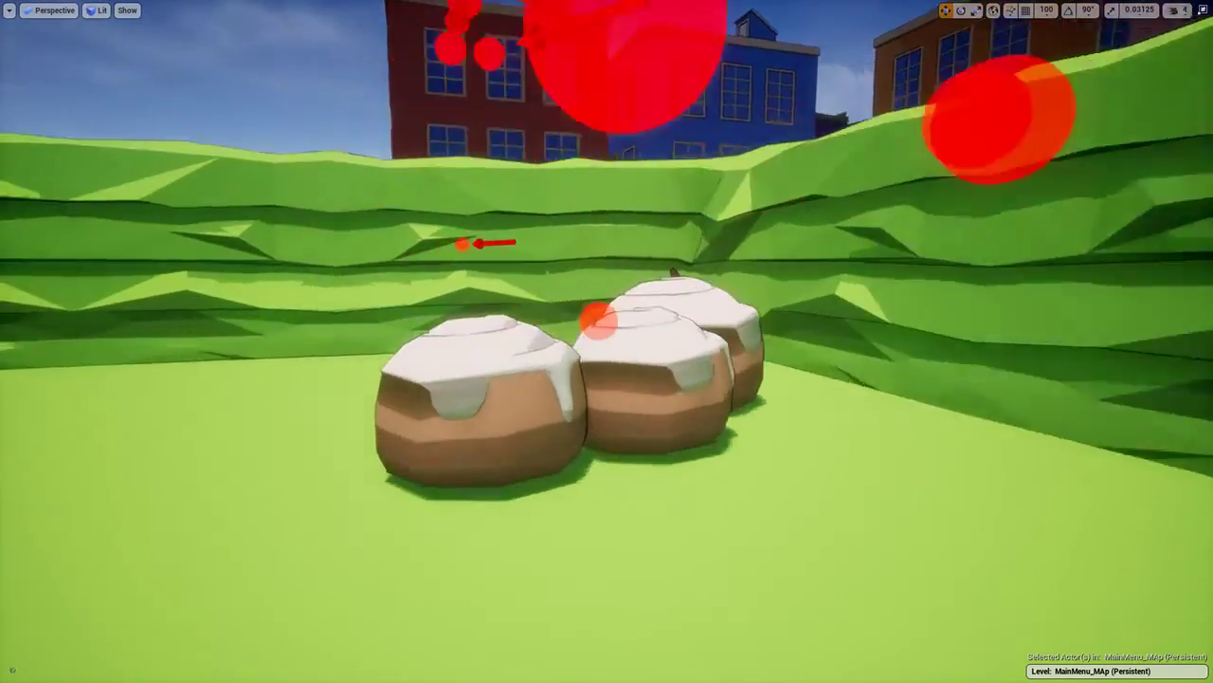
pyautogui.moveTo(713, 319); pyautogui.dragTo(986, 319, button='right')
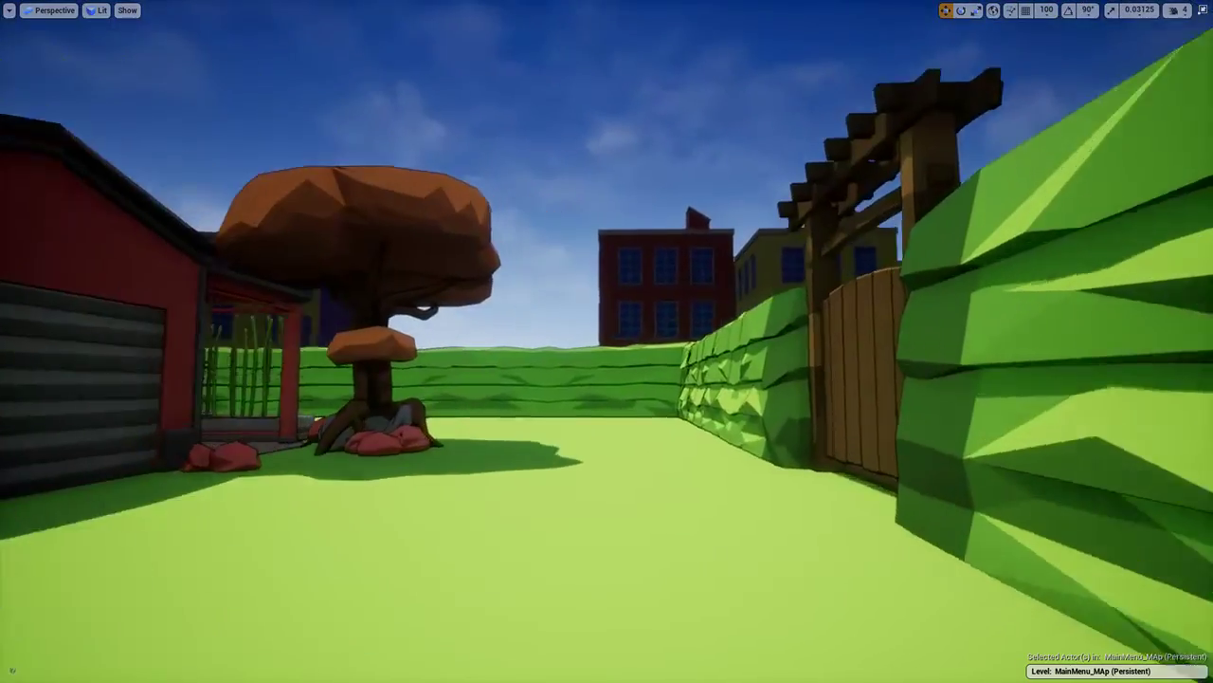
pyautogui.moveTo(607, 342); pyautogui.dragTo(351, 342, button='right')
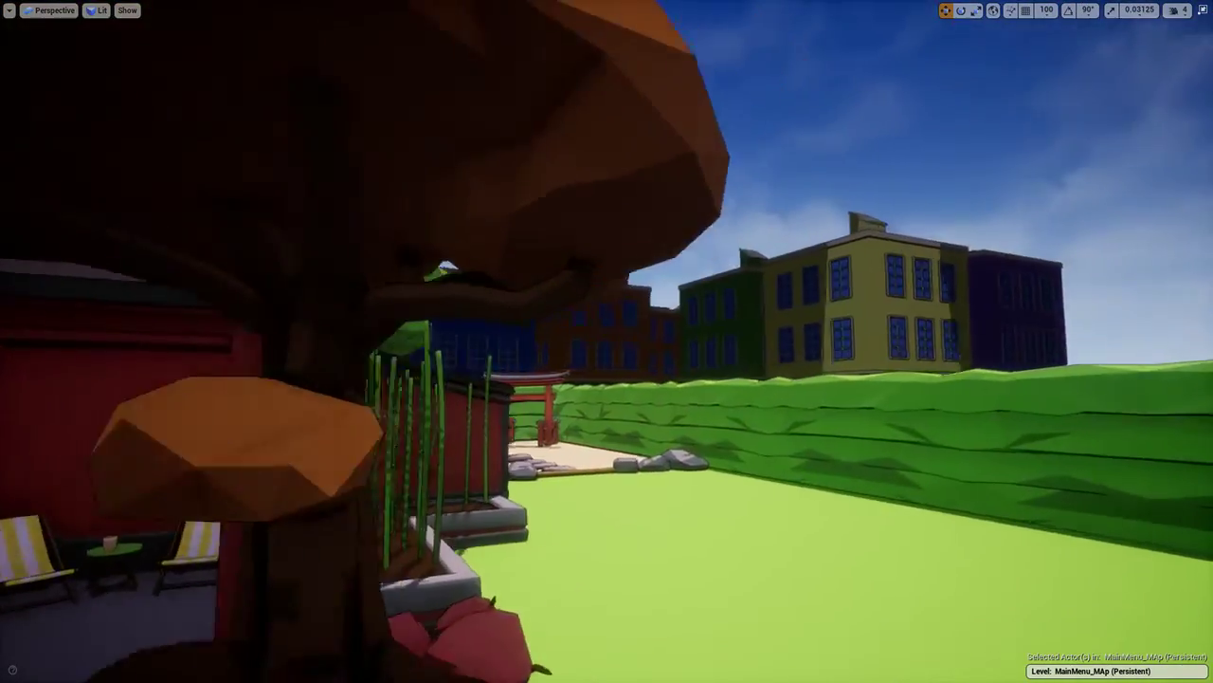
pyautogui.moveTo(616, 320); pyautogui.dragTo(417, 338, button='right')
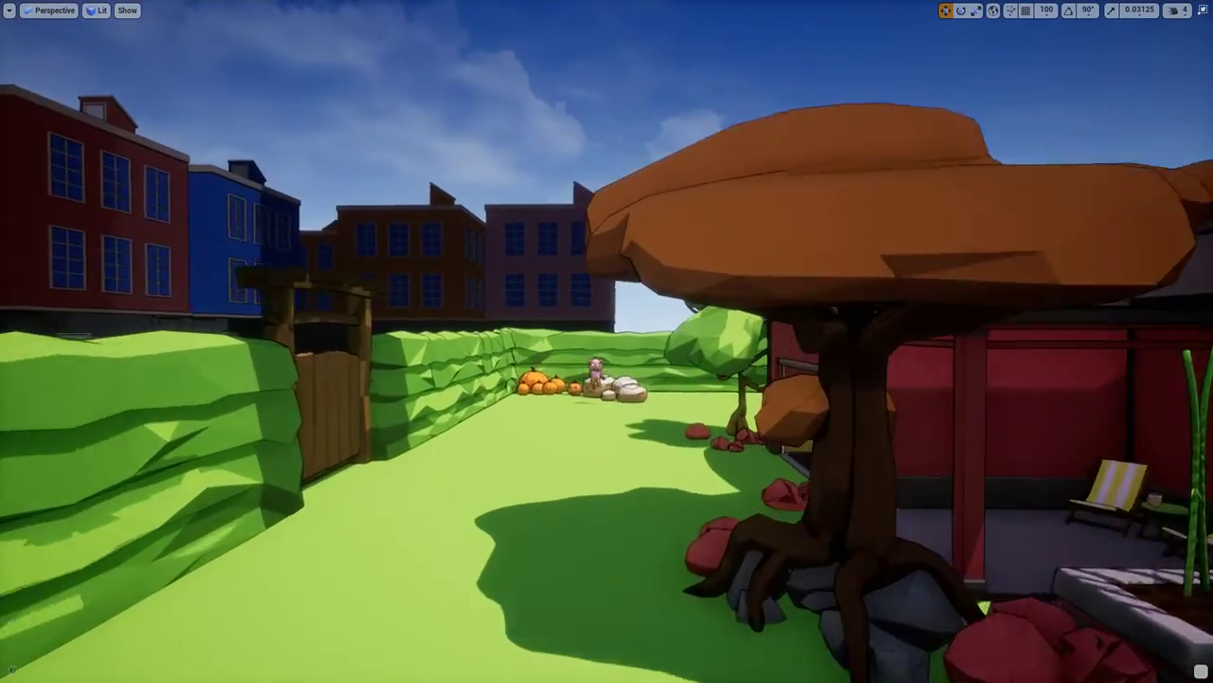
# Watch the simulated fight around the pumpkins and cinnamon rolls from close by, and stop the simulation
pyautogui.press('w')
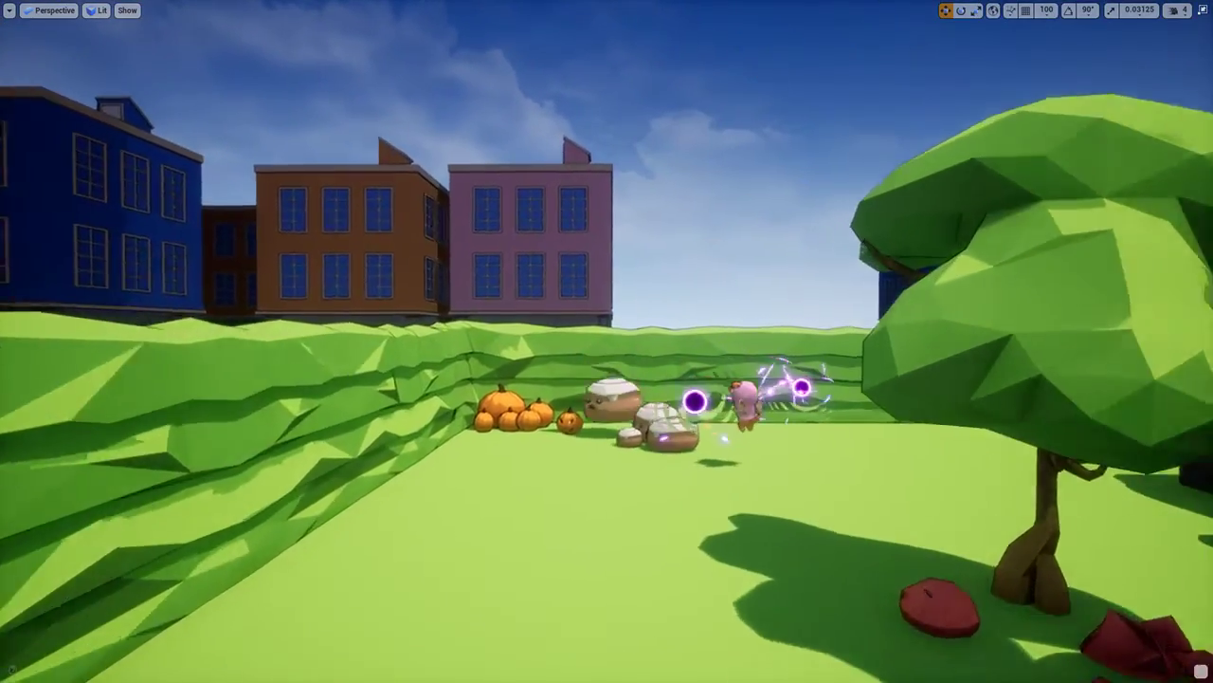
pyautogui.press('w')
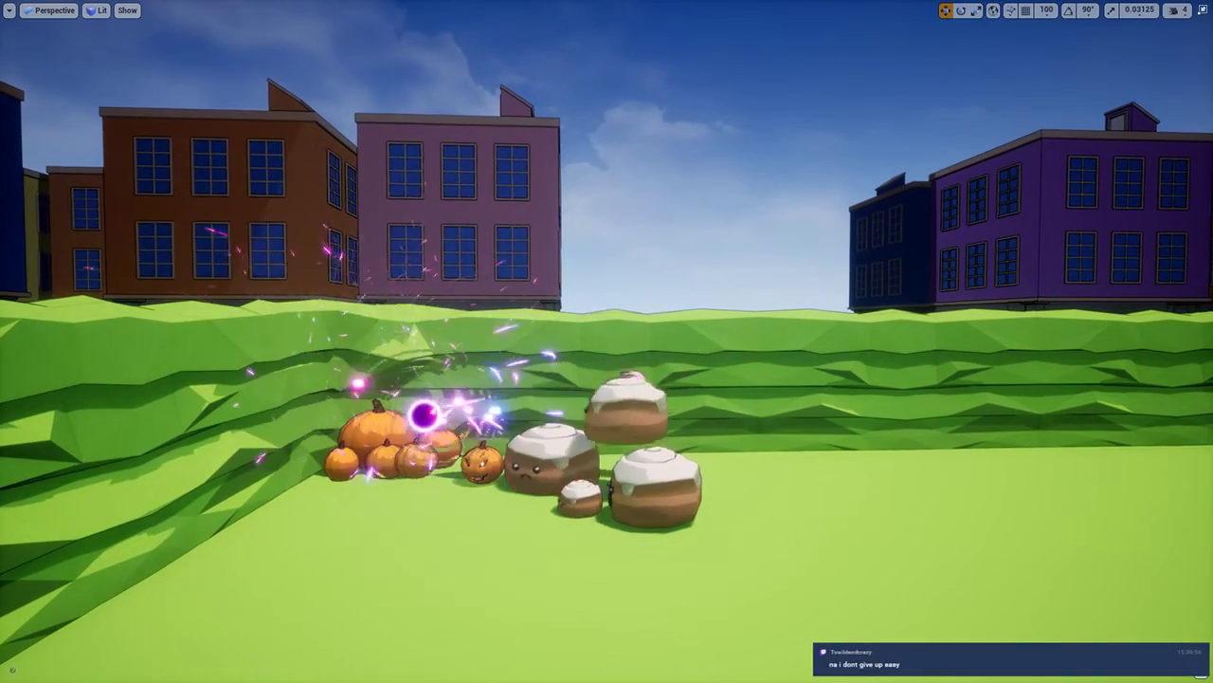
pyautogui.press('w')
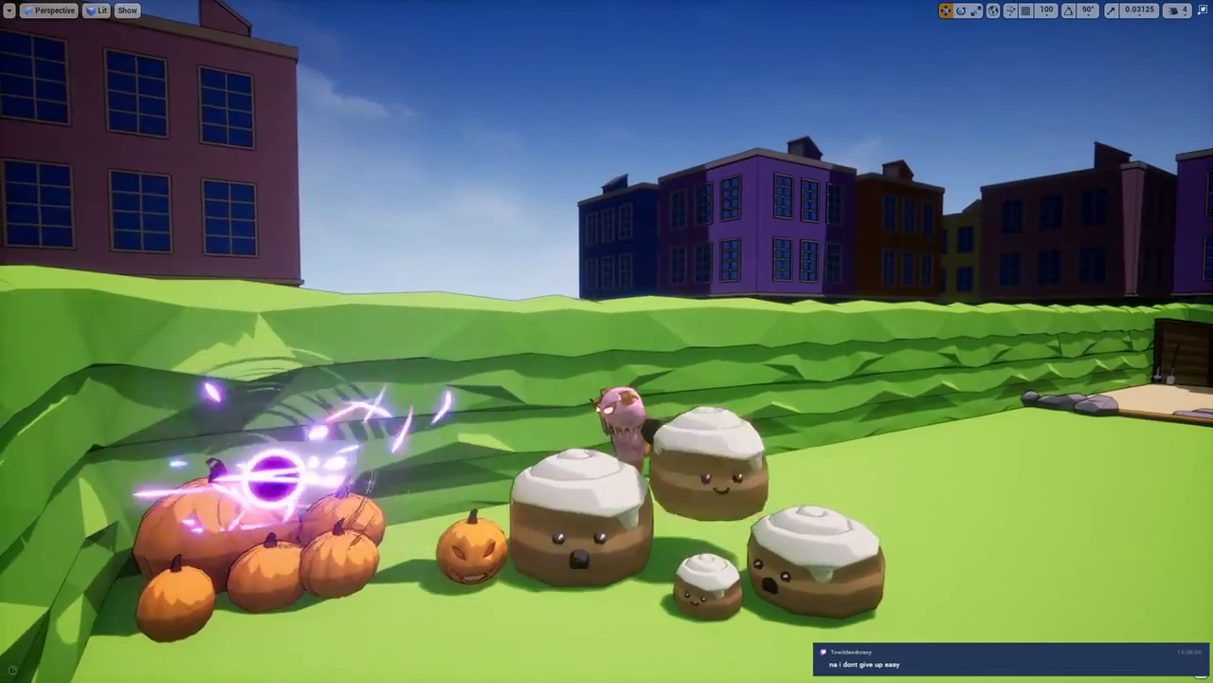
pyautogui.moveTo(610, 371); pyautogui.dragTo(670, 365, button='right')
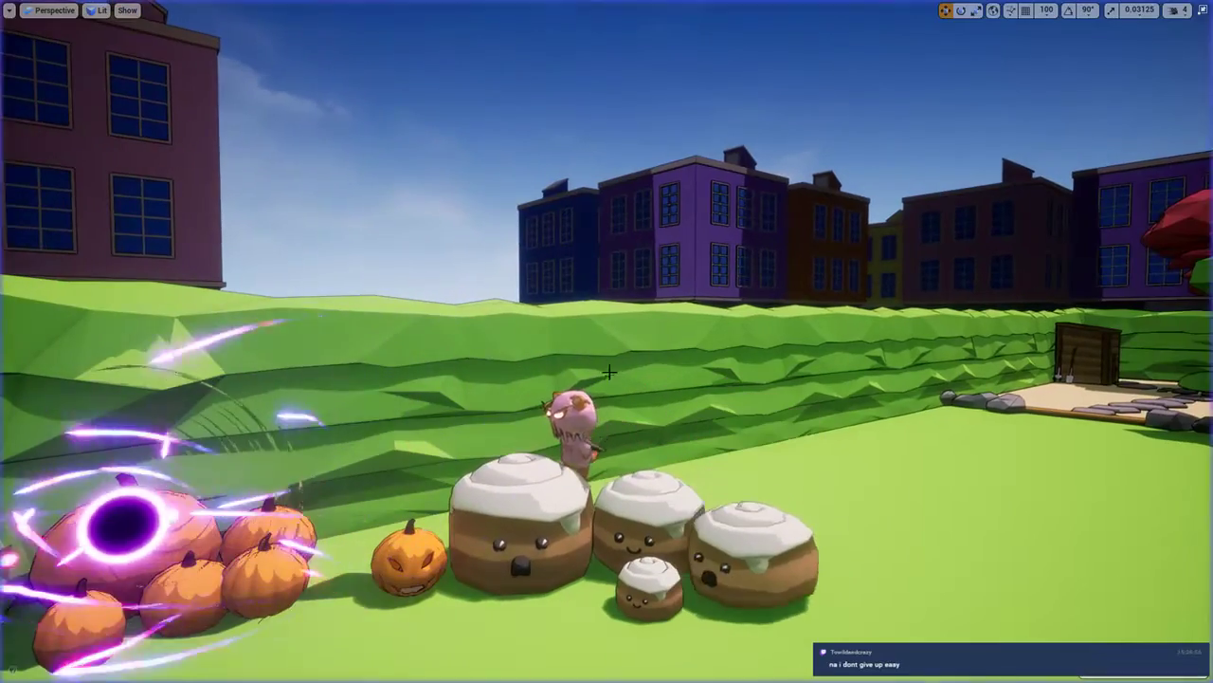
pyautogui.press('Escape')
# Open the blueprint of the large cinnamon roll beside the pumpkins and check the Passive option in its class defaults
pyautogui.click(517, 472)
pyautogui.press('F11')
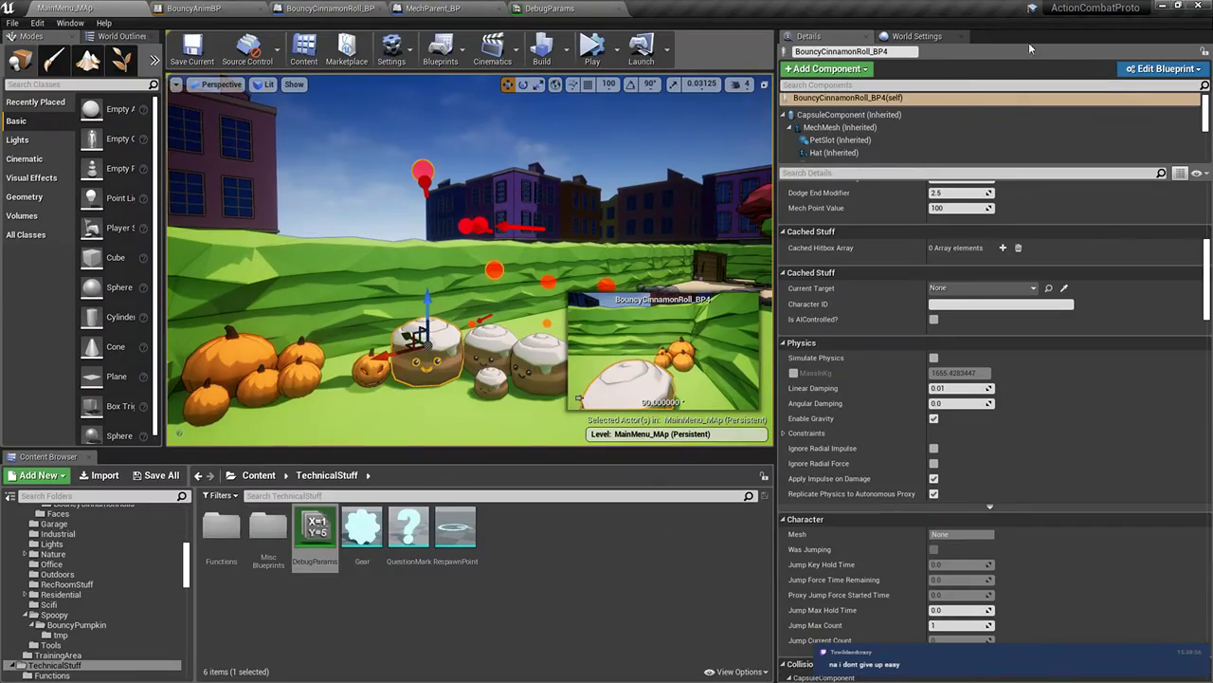
pyautogui.click(1161, 69)
pyautogui.click(1100, 84)
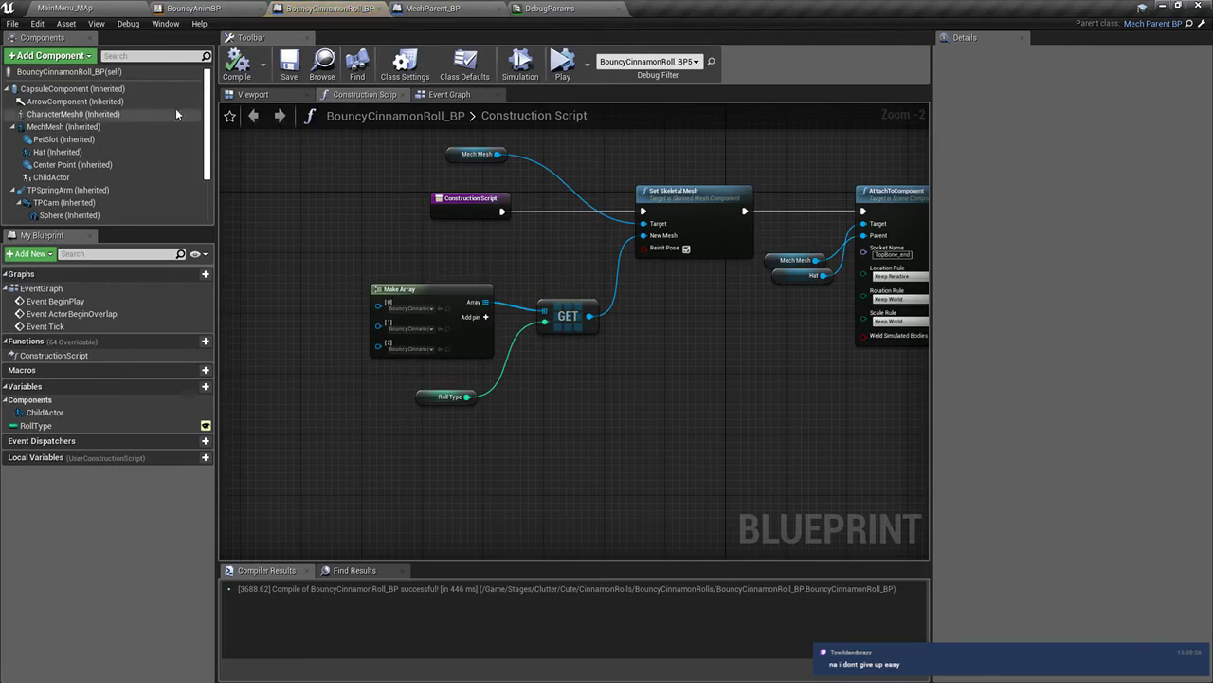
pyautogui.click(68, 72)
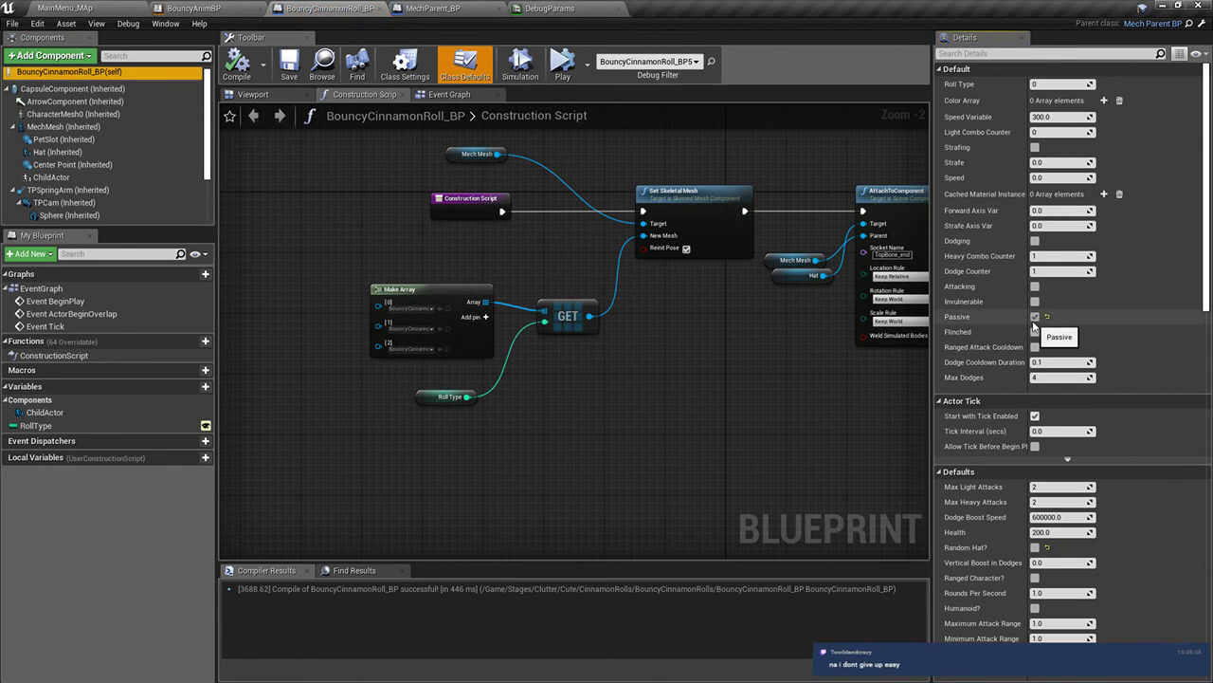
# Return to the level, simulate it again, look across the lawn at the characters, and stop
pyautogui.click(101, 7)
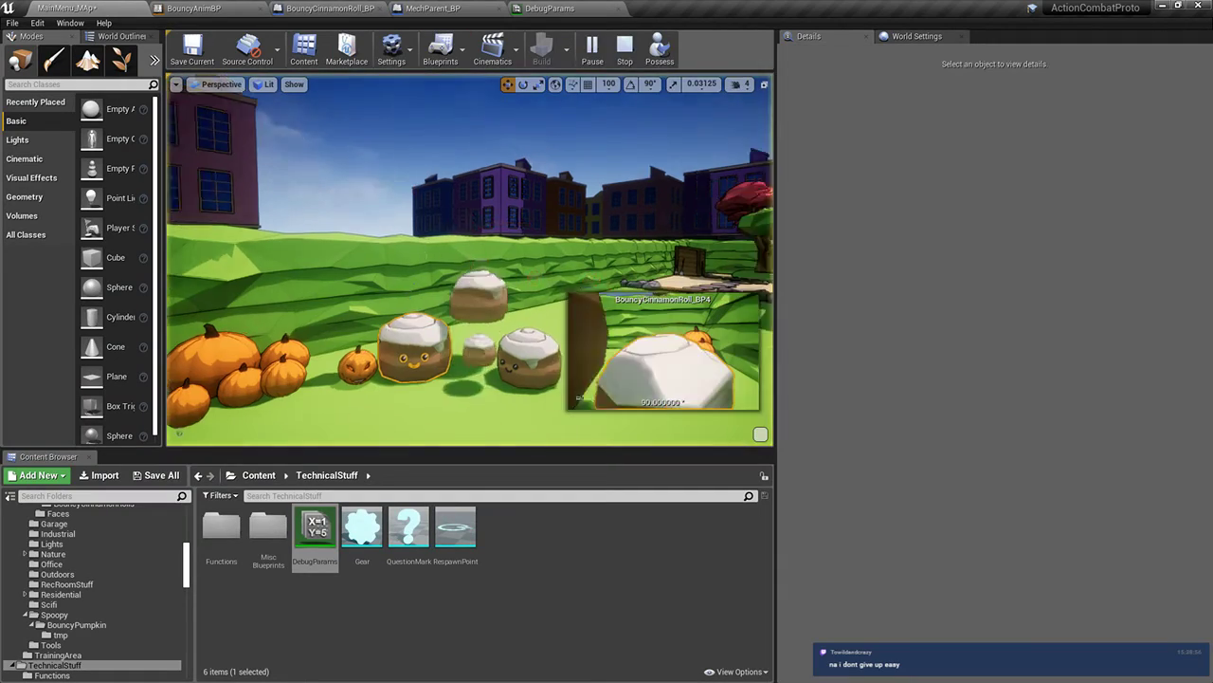
pyautogui.moveTo(521, 241); pyautogui.dragTo(759, 246, button='right')
pyautogui.moveTo(470, 260); pyautogui.dragTo(512, 252, button='right')
pyautogui.moveTo(654, 236); pyautogui.dragTo(682, 243, button='right')
pyautogui.moveTo(339, 218); pyautogui.dragTo(706, 220, button='right')
pyautogui.press('Escape')
# Set the TPSpring Arm's Camera Rotation Lag Speed to 30.0 in MechParent_BP's AIStuff function and compile
pyautogui.click(434, 8)
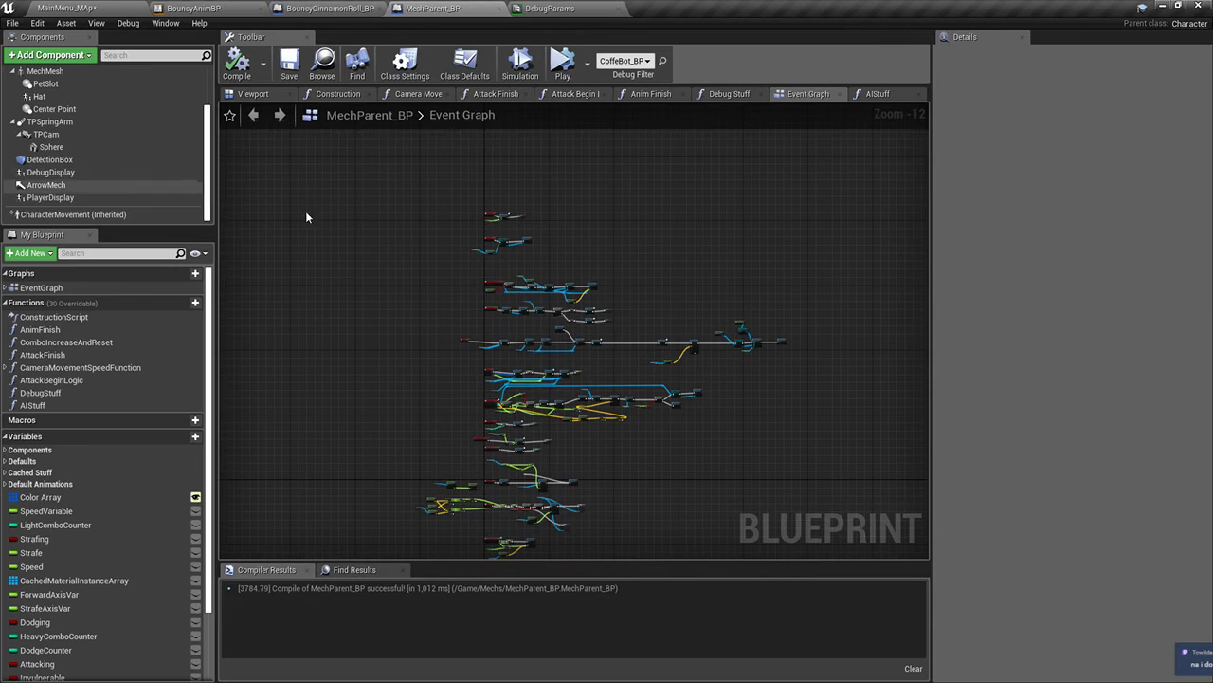
pyautogui.click(727, 94)
pyautogui.click(865, 91)
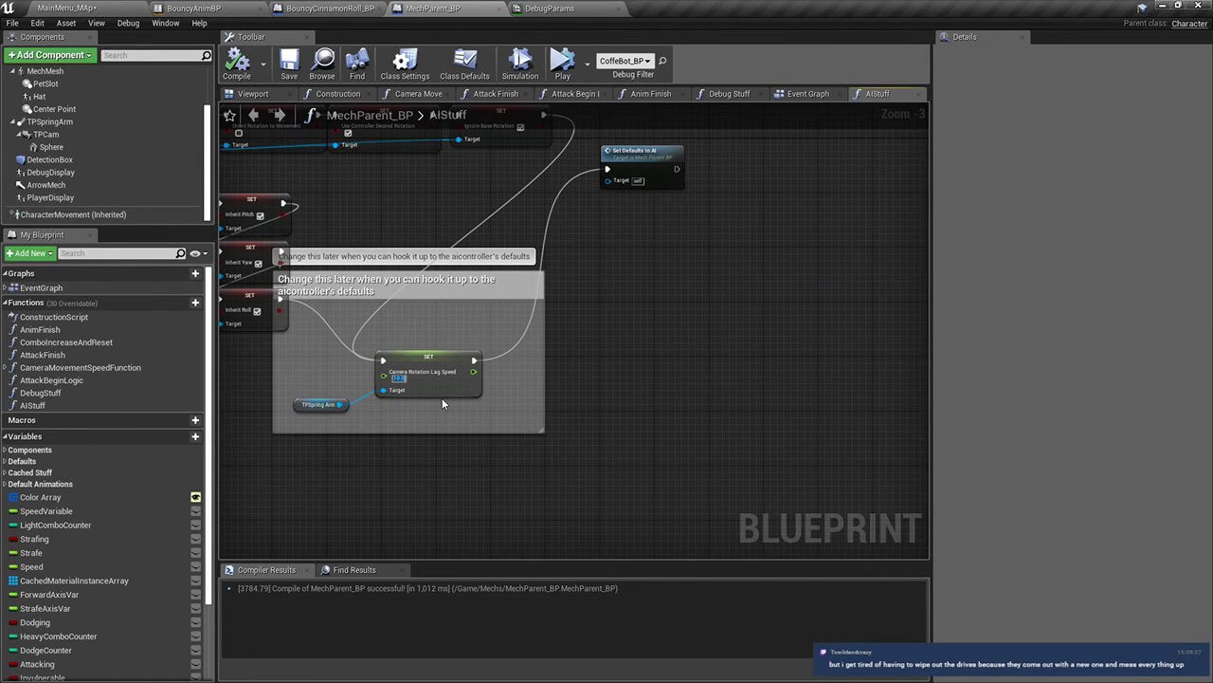
pyautogui.click(76, 121)
pyautogui.scroll(-5, 1077, 373)
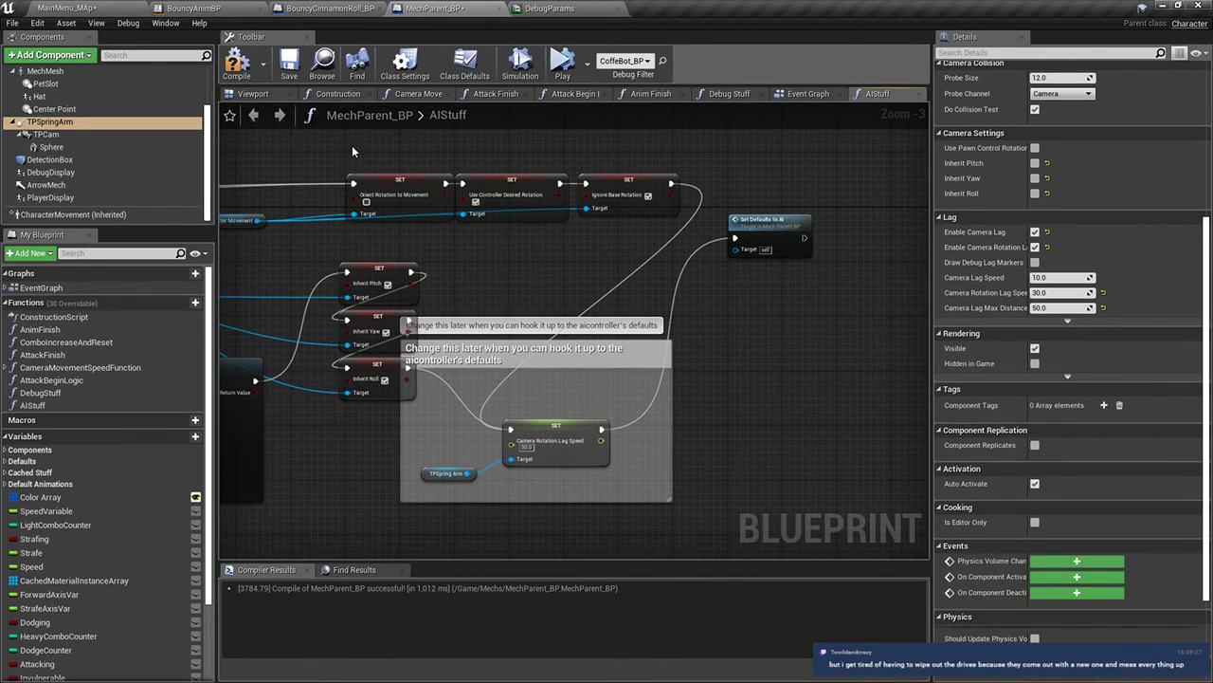
# Simulate the level and follow the Atlas_BP fighting near the rocks at the lawn's edge
pyautogui.click(132, 7)
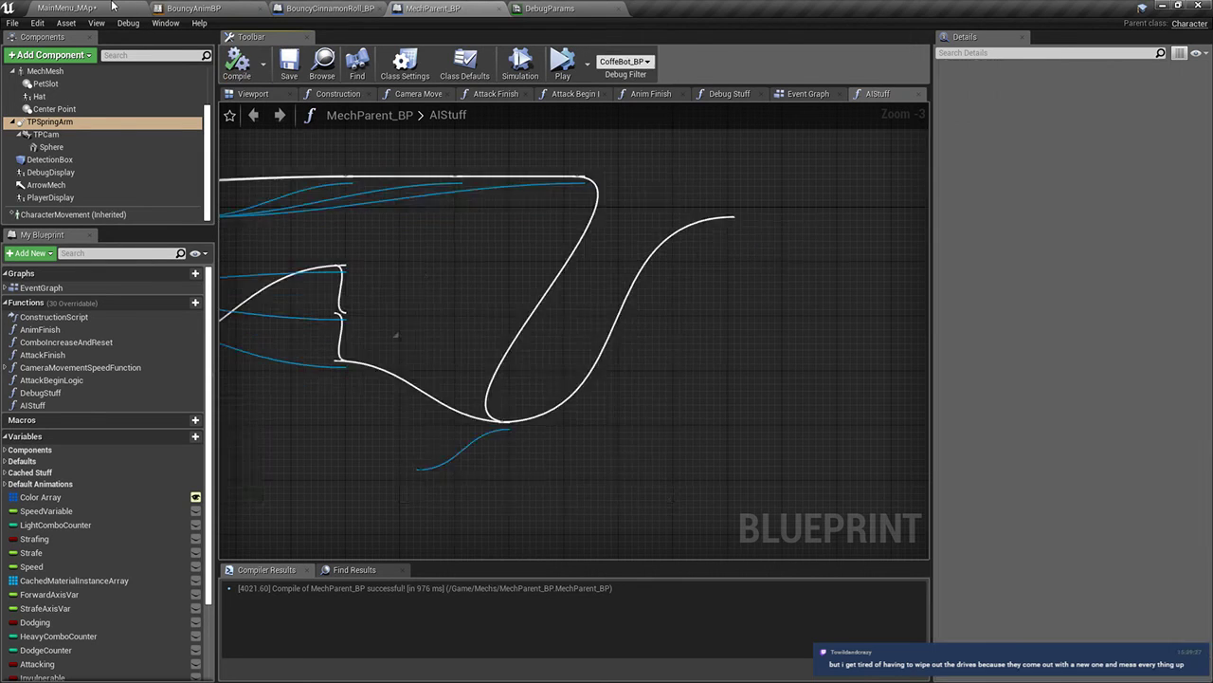
pyautogui.hotkey('alt', 'p')
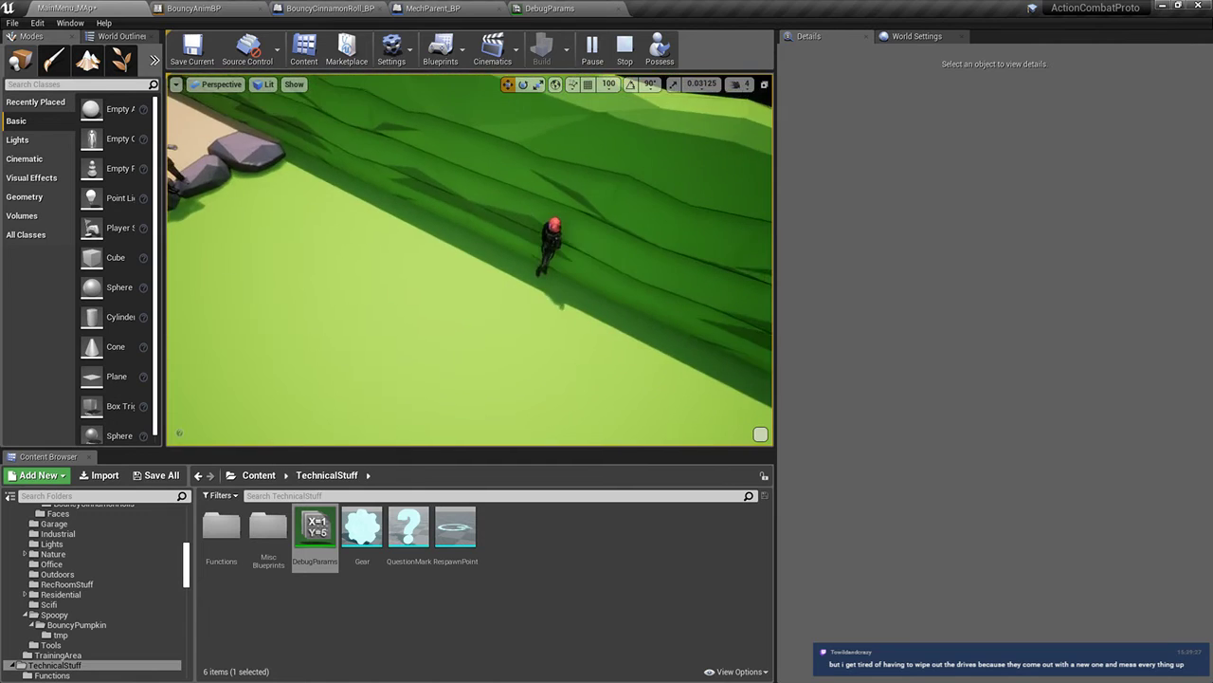
pyautogui.click(382, 226)
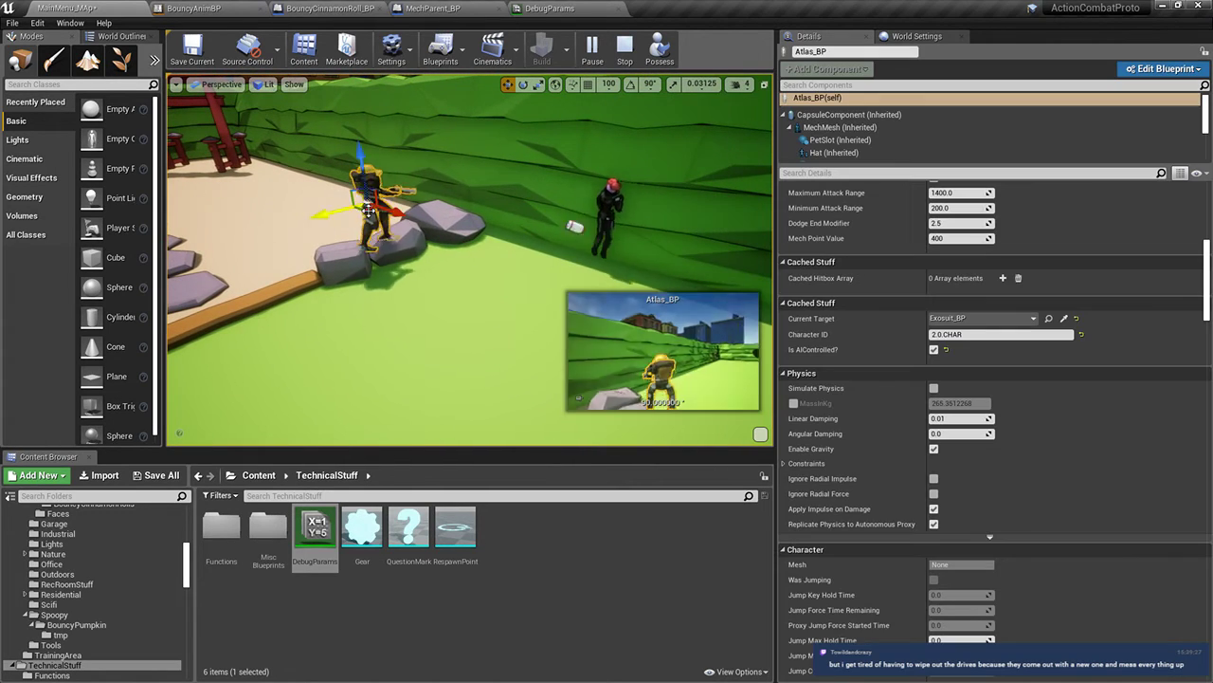
pyautogui.moveTo(385, 228); pyautogui.dragTo(420, 246, button='right')
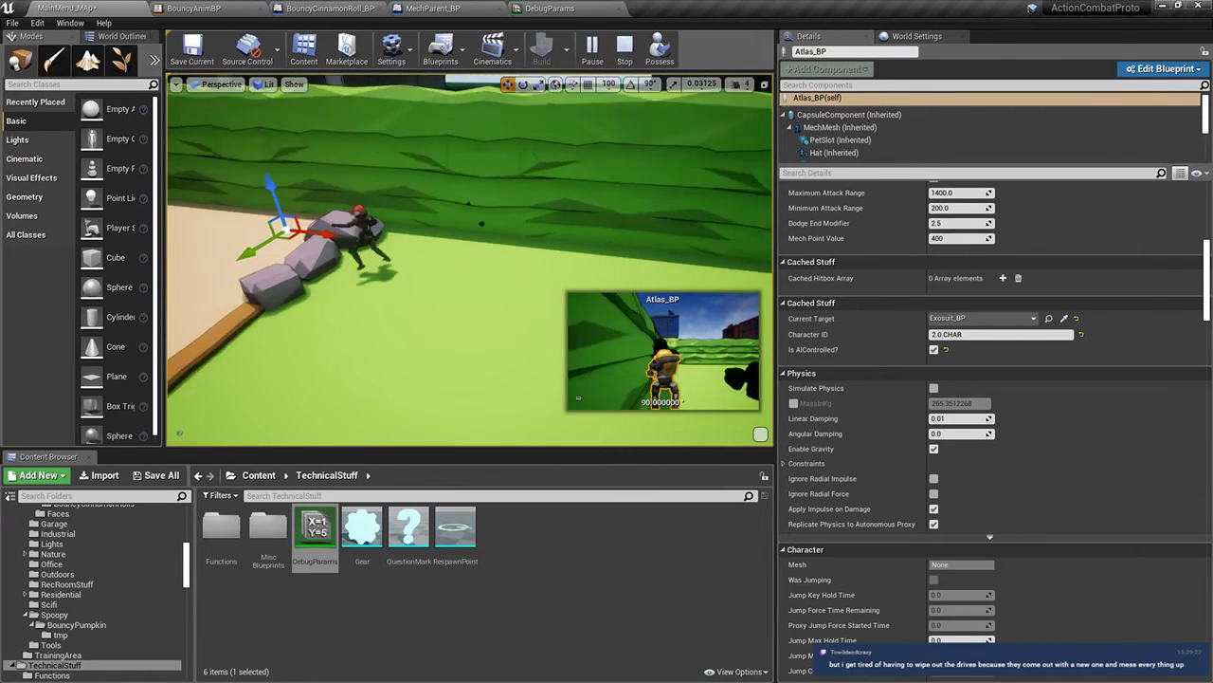
pyautogui.moveTo(420, 246); pyautogui.dragTo(481, 151, button='right')
# Observe the red-haired character's movement beside the rocks in full screen
pyautogui.press('F11')
pyautogui.click(439, 233)
pyautogui.click(489, 120)
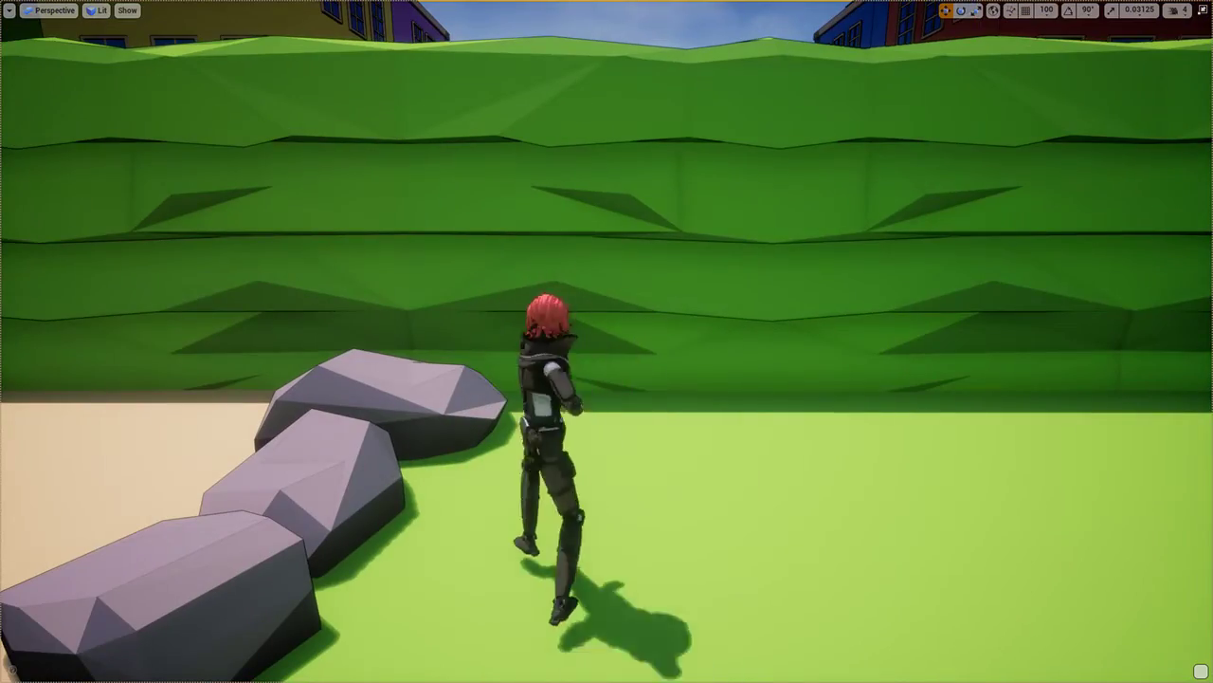
pyautogui.moveTo(482, 213); pyautogui.dragTo(487, 223, button='right')
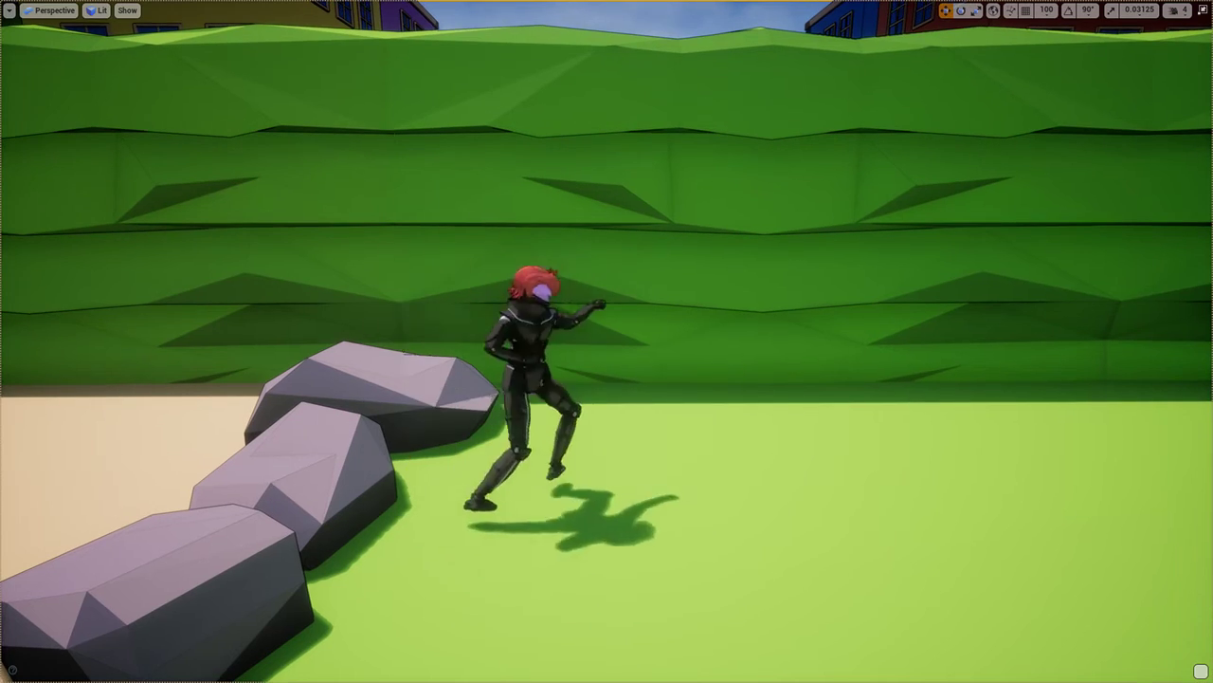
# Select the red-haired Exosuit_BP during simulation to view its camera preview and look across the lawn
pyautogui.click(542, 329)
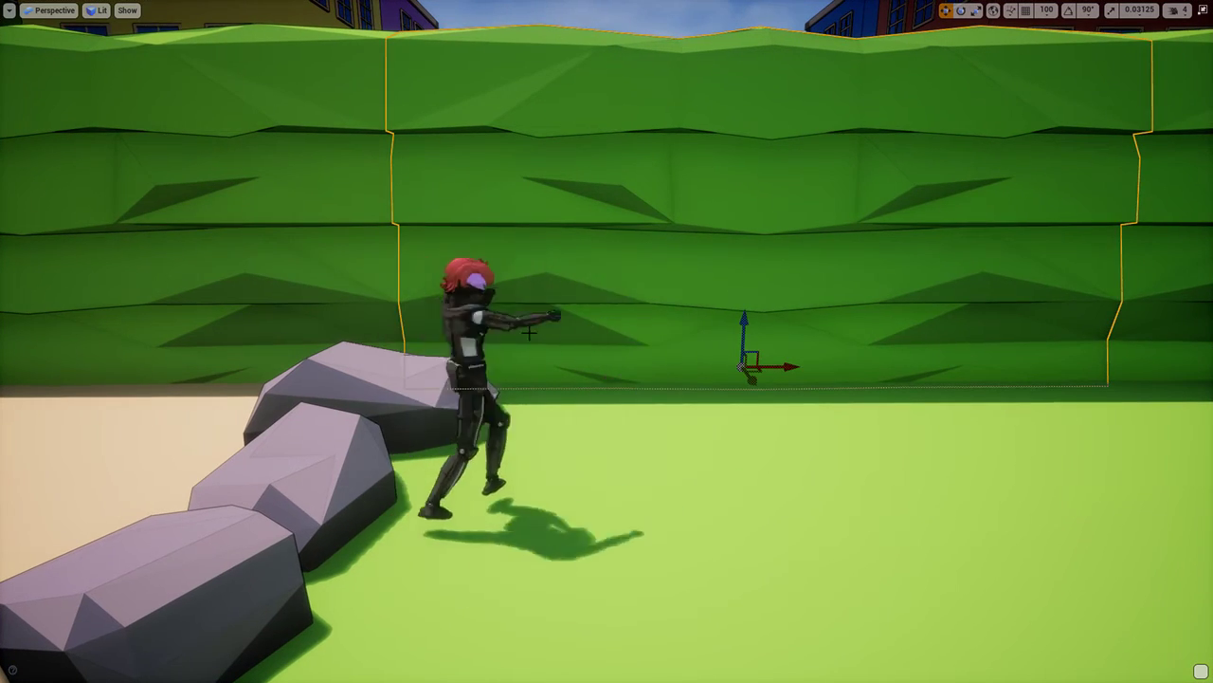
pyautogui.click(558, 330)
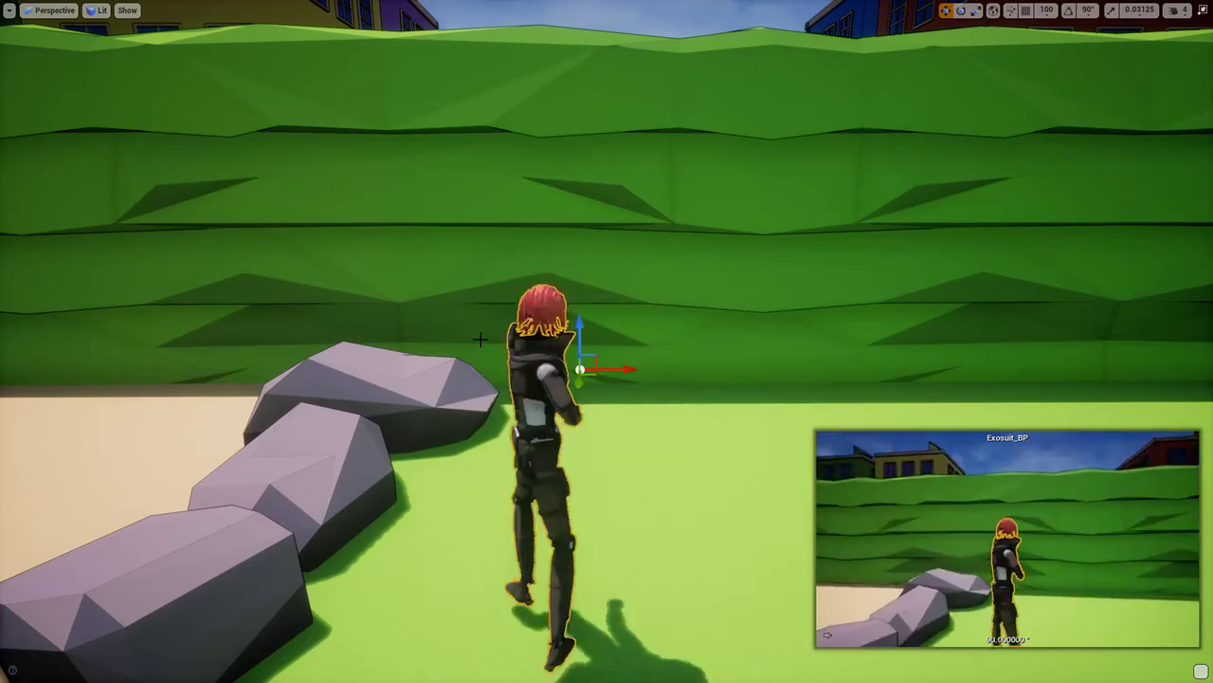
pyautogui.moveTo(480, 338)
pyautogui.mouseDown(button='right')
pyautogui.moveTo(536, 422)
pyautogui.moveTo(517, 413)
pyautogui.moveTo(625, 413)
pyautogui.moveTo(678, 336)
pyautogui.moveTo(669, 413)
pyautogui.moveTo(656, 285)
pyautogui.moveTo(621, 387)
pyautogui.moveTo(660, 375)
pyautogui.moveTo(481, 339)
pyautogui.mouseUp(button='right')
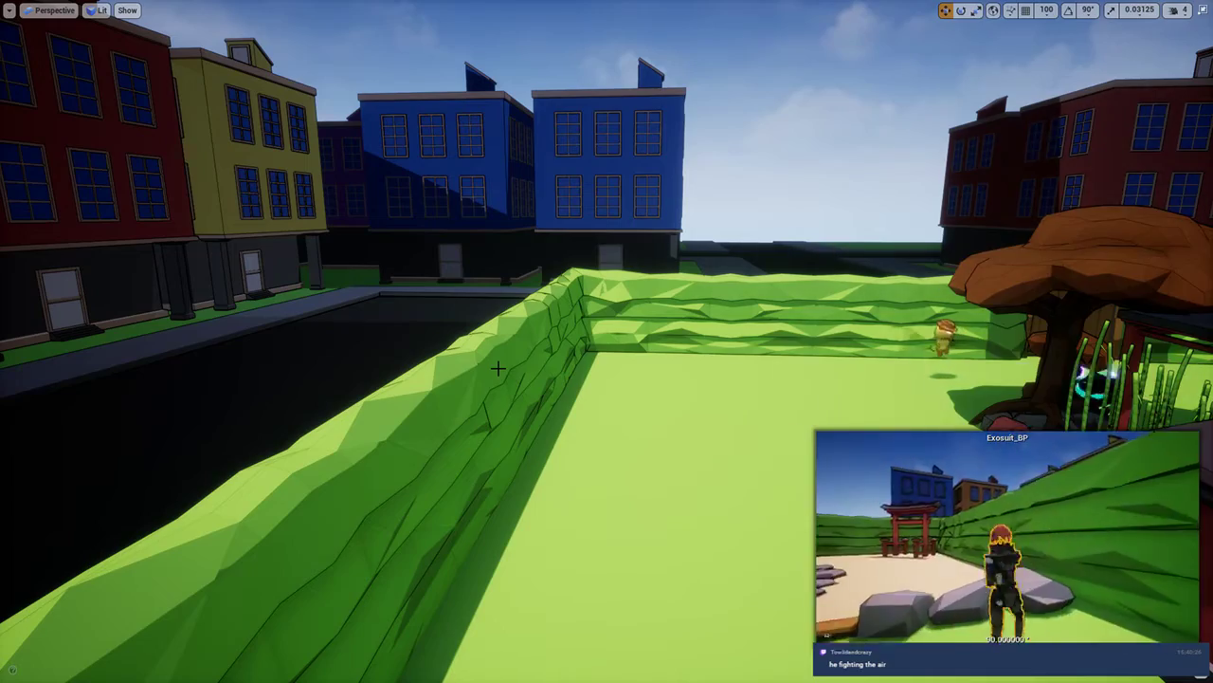
pyautogui.moveTo(607, 341); pyautogui.dragTo(730, 555, button='right')
pyautogui.moveTo(491, 347); pyautogui.dragTo(388, 204, button='right')
# Leave full screen, stop the simulation and focus on the wooden gate in the hedge
pyautogui.press('F11')
pyautogui.click(439, 285)
pyautogui.press('w')
pyautogui.moveTo(427, 279)
pyautogui.mouseDown(button='right')
pyautogui.moveTo(436, 292)
pyautogui.moveTo(444, 275)
pyautogui.moveTo(428, 279)
pyautogui.moveTo(597, 272)
pyautogui.moveTo(445, 275)
pyautogui.moveTo(428, 260)
pyautogui.mouseUp(button='right')
pyautogui.press('Escape')
pyautogui.press('w')
pyautogui.press('w')
pyautogui.click(428, 289)
pyautogui.press('f')
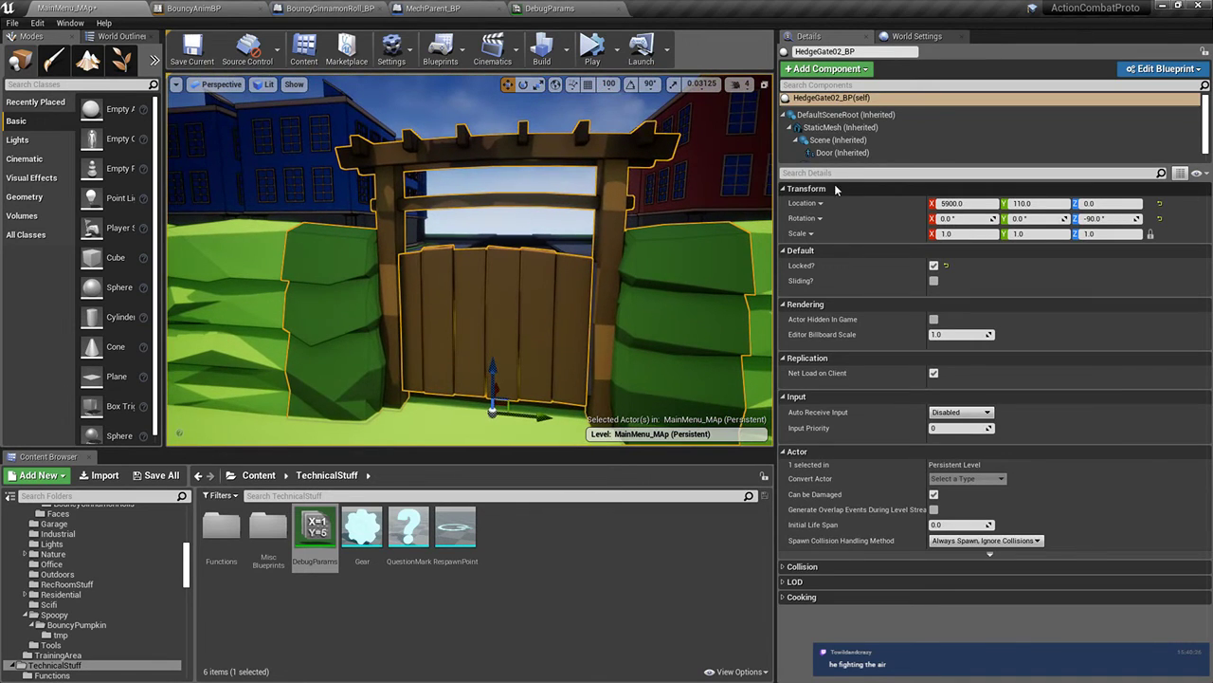
# Inspect the StaticMesh, DefaultSceneRoot, Scene and Door components of HedgeGate02_BP
pyautogui.click(834, 127)
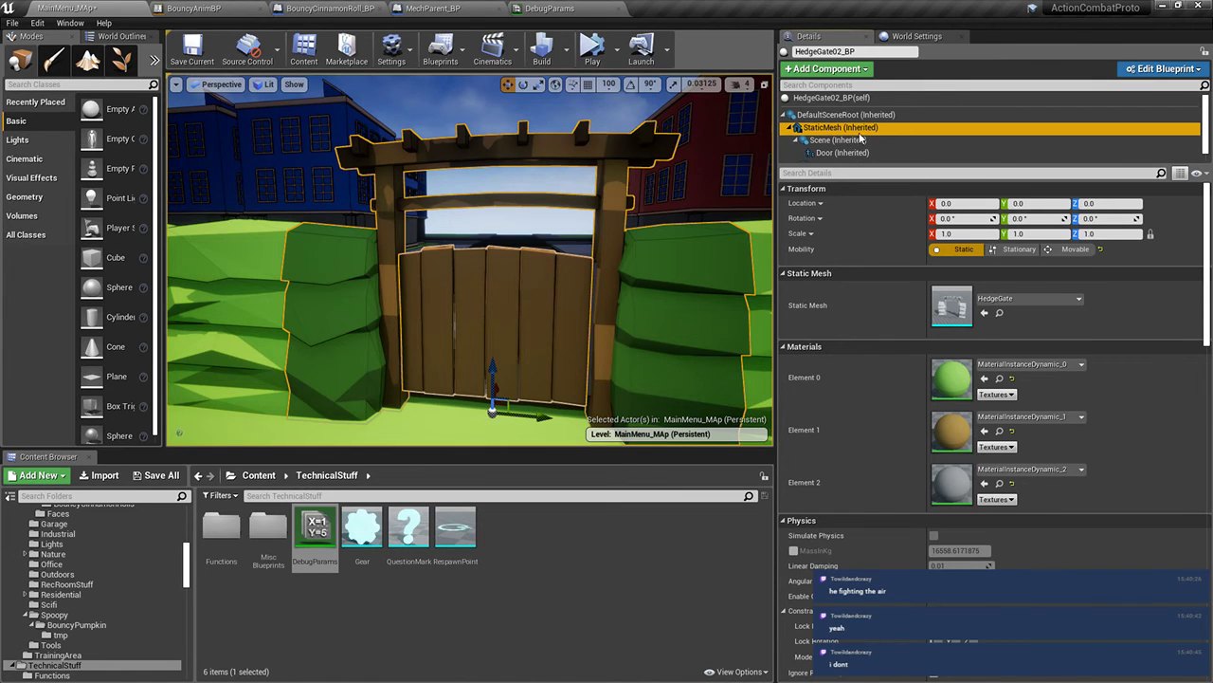
pyautogui.click(824, 115)
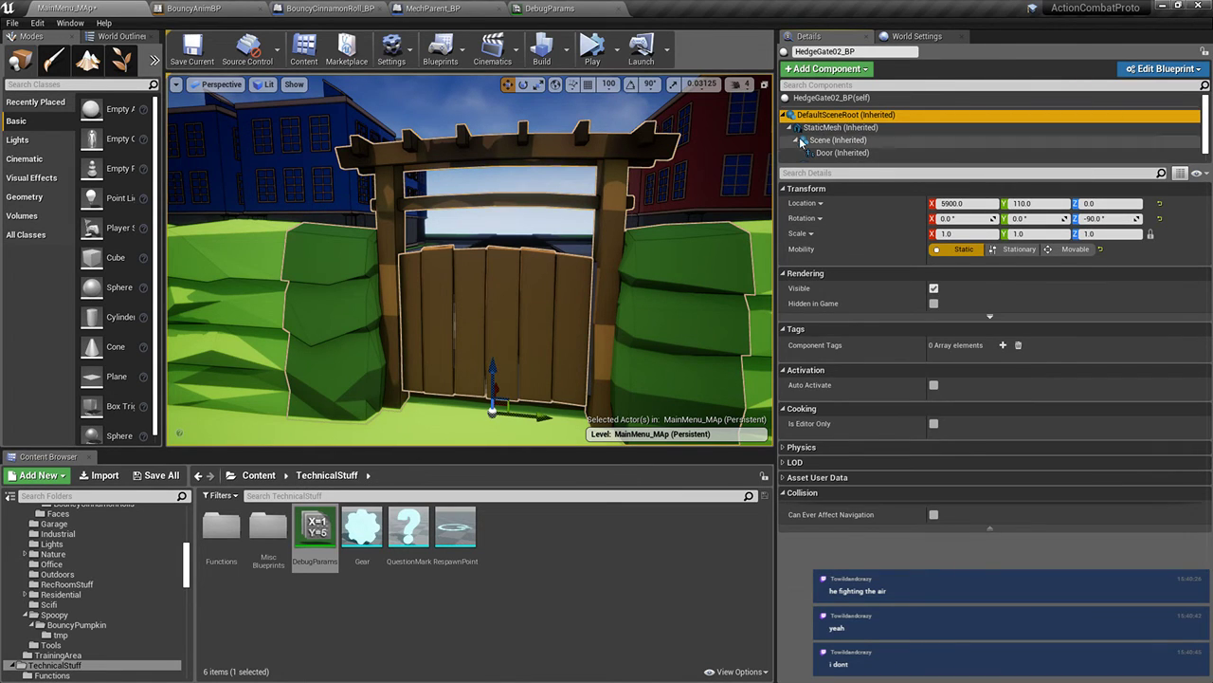
pyautogui.click(821, 128)
pyautogui.click(830, 141)
pyautogui.scroll(-1, 844, 151)
pyautogui.click(851, 144)
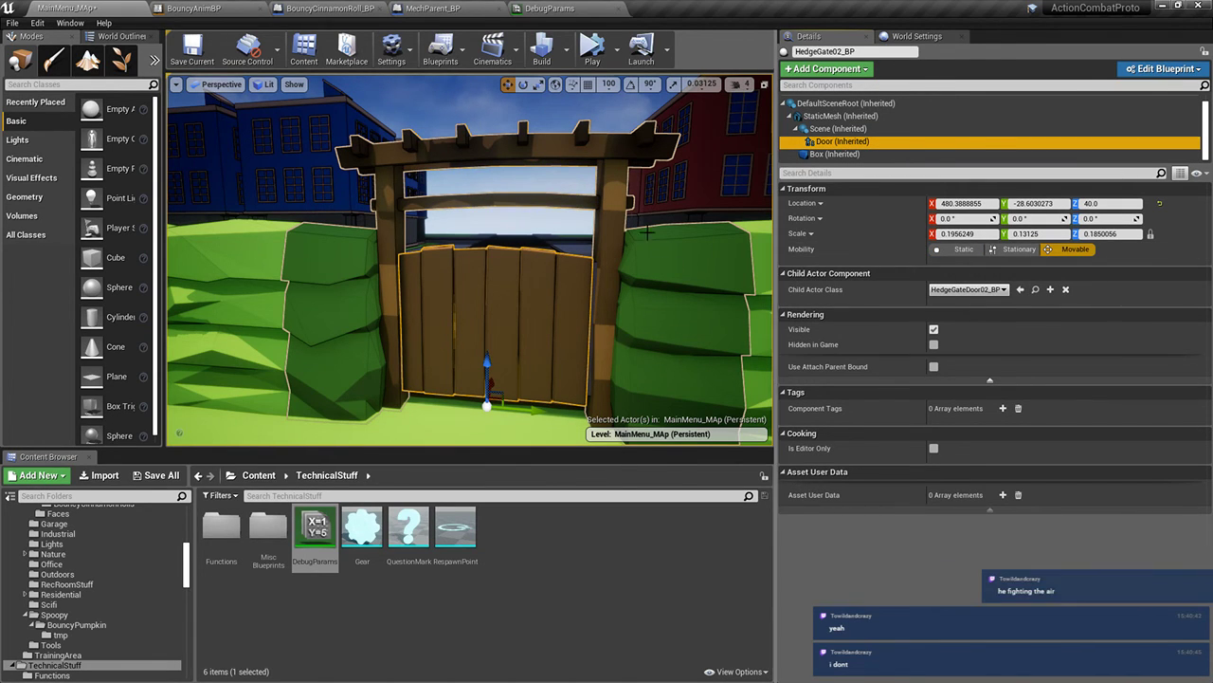
# Simulate the level in front of the cinnamon rolls beside the pumpkins, watch them bounce, and stop
pyautogui.moveTo(607, 313); pyautogui.dragTo(323, 313, button='right')
pyautogui.press('w')
pyautogui.moveTo(379, 285); pyautogui.dragTo(683, 256, button='right')
pyautogui.press('w')
pyautogui.press('w')
pyautogui.moveTo(474, 284); pyautogui.dragTo(503, 275, button='right')
pyautogui.press('w')
pyautogui.moveTo(393, 285); pyautogui.dragTo(384, 285, button='right')
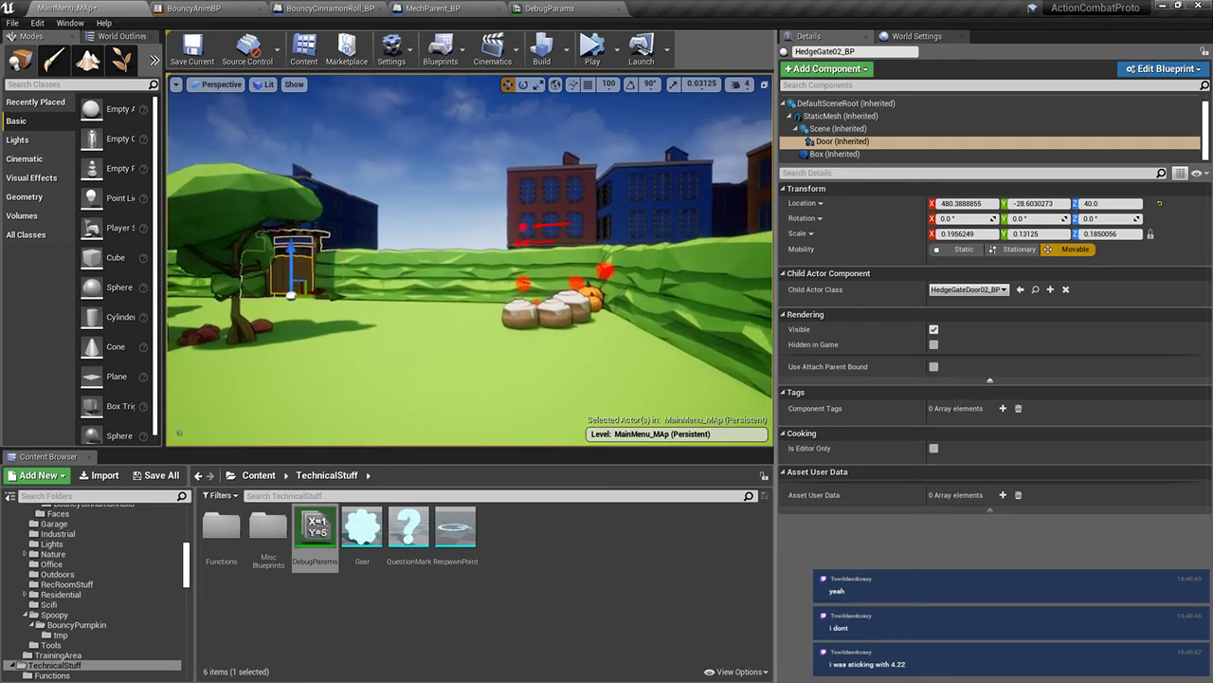
pyautogui.moveTo(631, 187); pyautogui.dragTo(559, 175, button='right')
pyautogui.press('w')
pyautogui.click(631, 187)
pyautogui.moveTo(632, 187)
pyautogui.mouseDown(button='right')
pyautogui.moveTo(692, 204)
pyautogui.moveTo(721, 246)
pyautogui.moveTo(646, 196)
pyautogui.mouseUp(button='right')
pyautogui.press('w')
pyautogui.hotkey('alt', 'p')
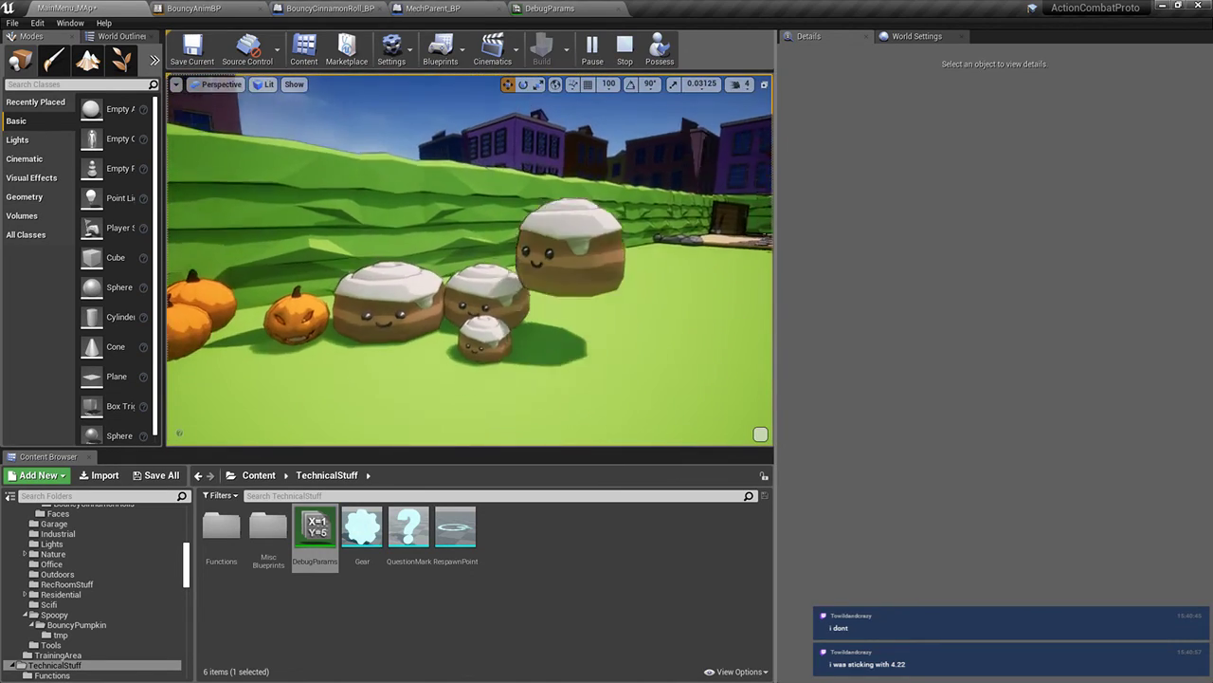
pyautogui.press('Escape')
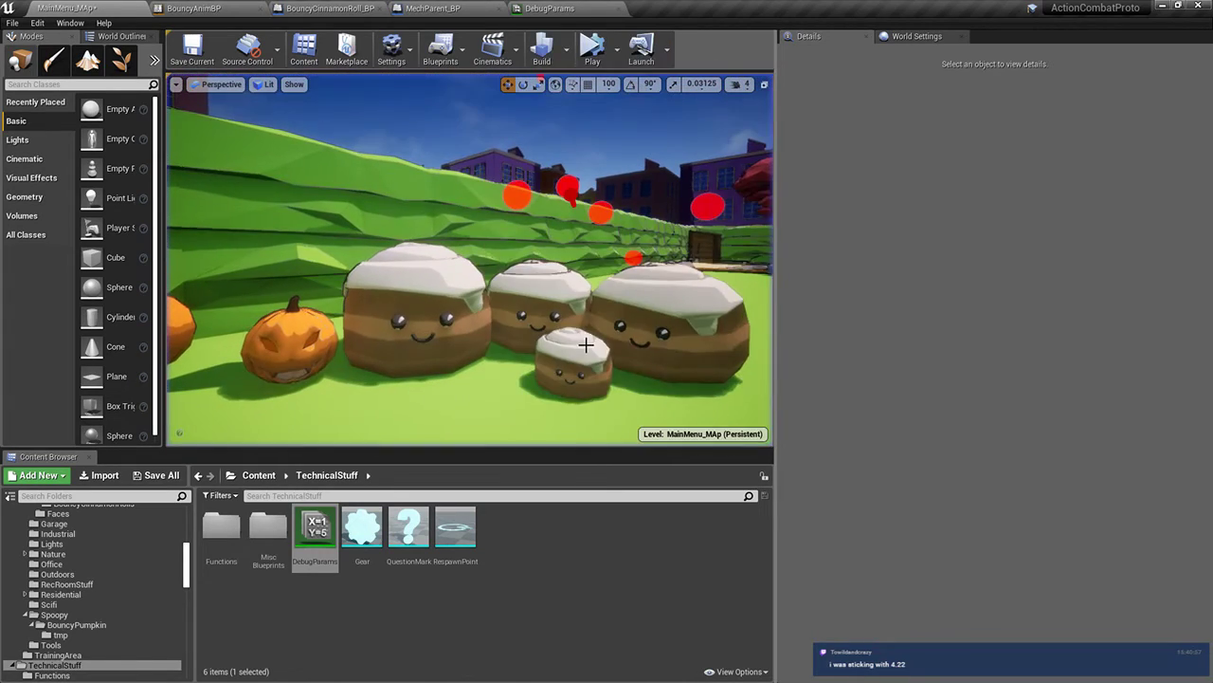
# Set Roll Type to 2 for the smallest front cinnamon roll and to 1 for the middle roll behind it
pyautogui.click(585, 346)
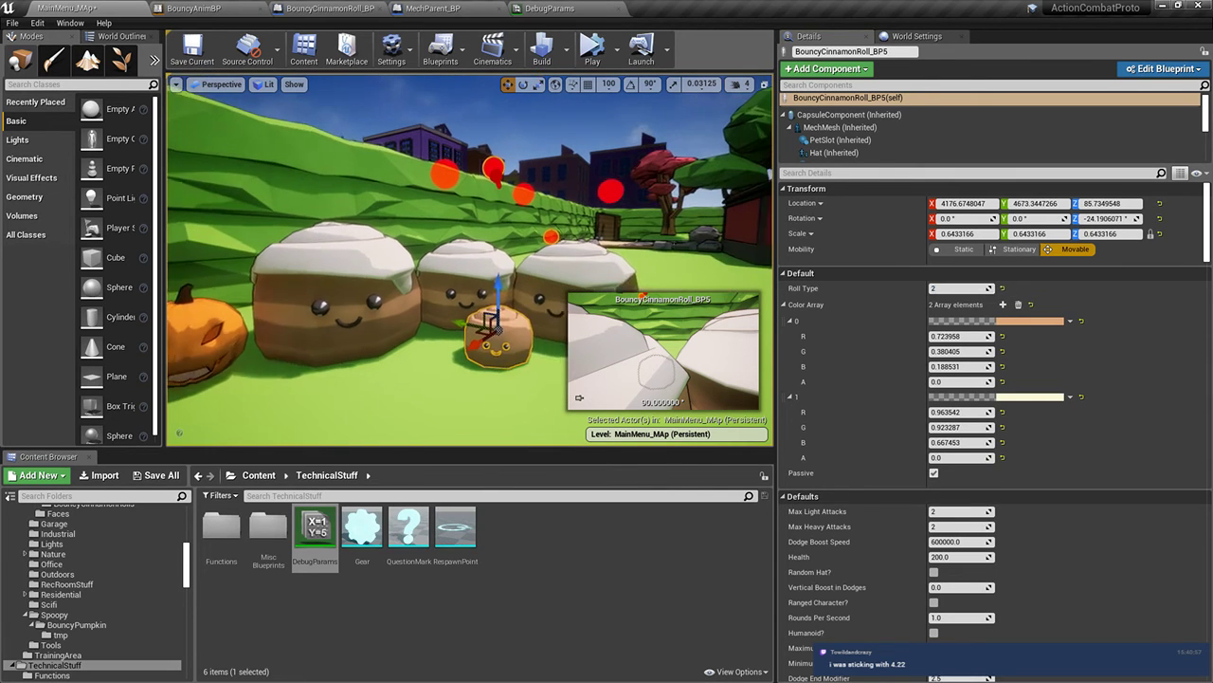
pyautogui.click(465, 270)
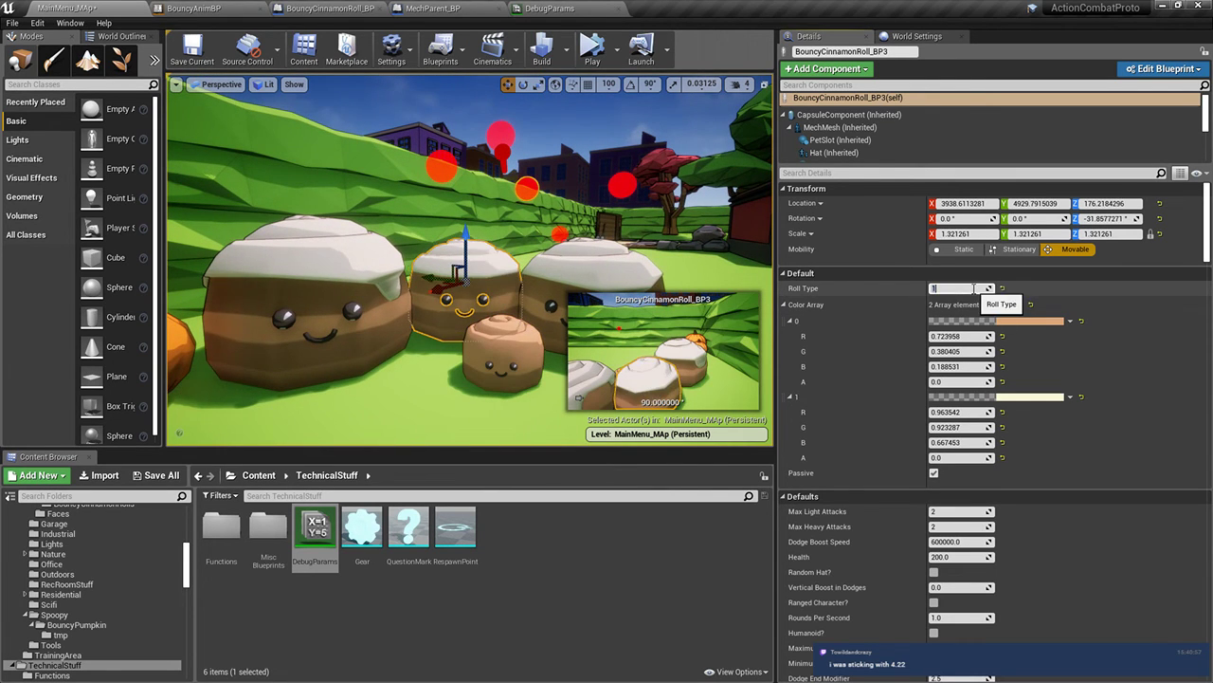
pyautogui.click(974, 287)
pyautogui.write('1')
# Simulate the level to check the cinnamon rolls with their new roll types, and stop
pyautogui.click(592, 47)
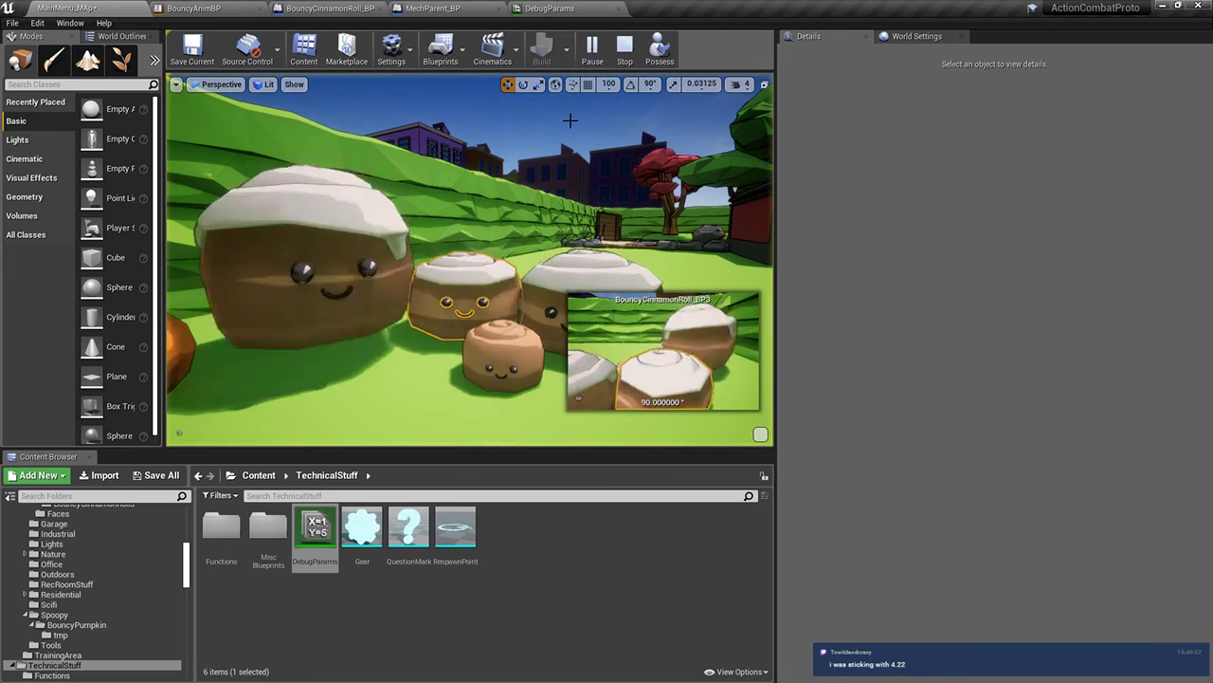
pyautogui.click(571, 120)
pyautogui.moveTo(571, 120); pyautogui.dragTo(563, 157, button='right')
pyautogui.press('w')
pyautogui.press('Escape')
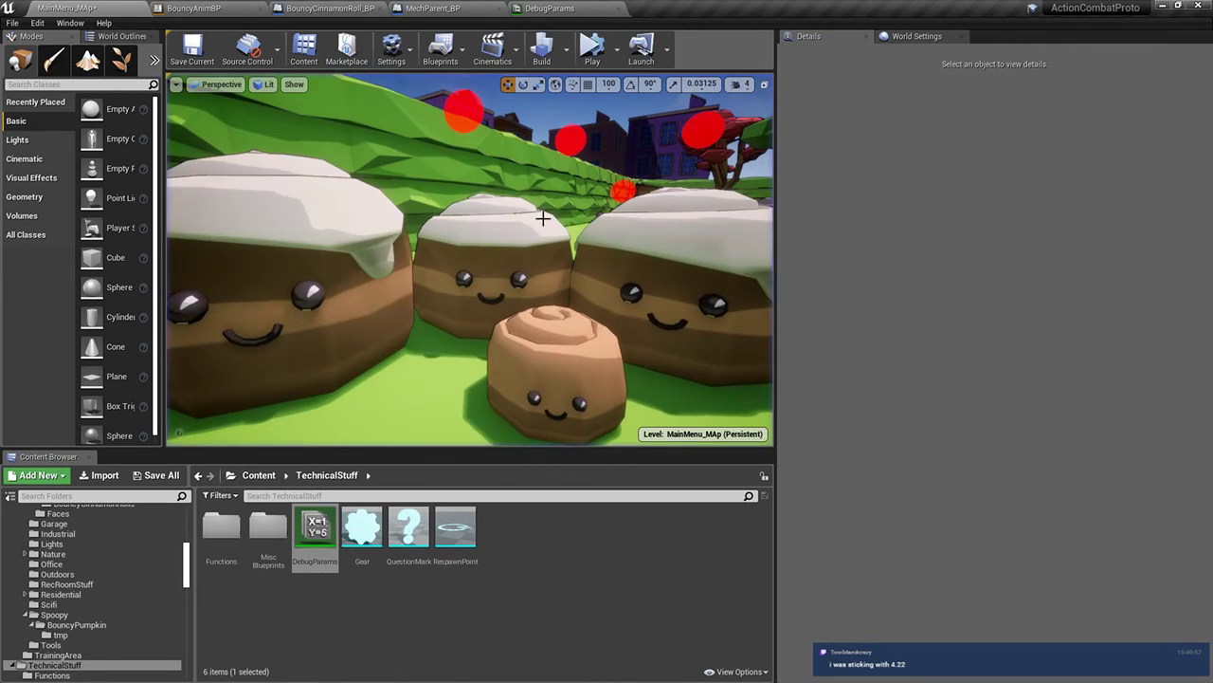
# Simulate again from further back, watch the cinnamon rolls' bouncing and changing facial expressions, and stop
pyautogui.scroll(-3, 543, 218)
pyautogui.hotkey('alt', 's')
pyautogui.moveTo(567, 217); pyautogui.dragTo(566, 152, button='right')
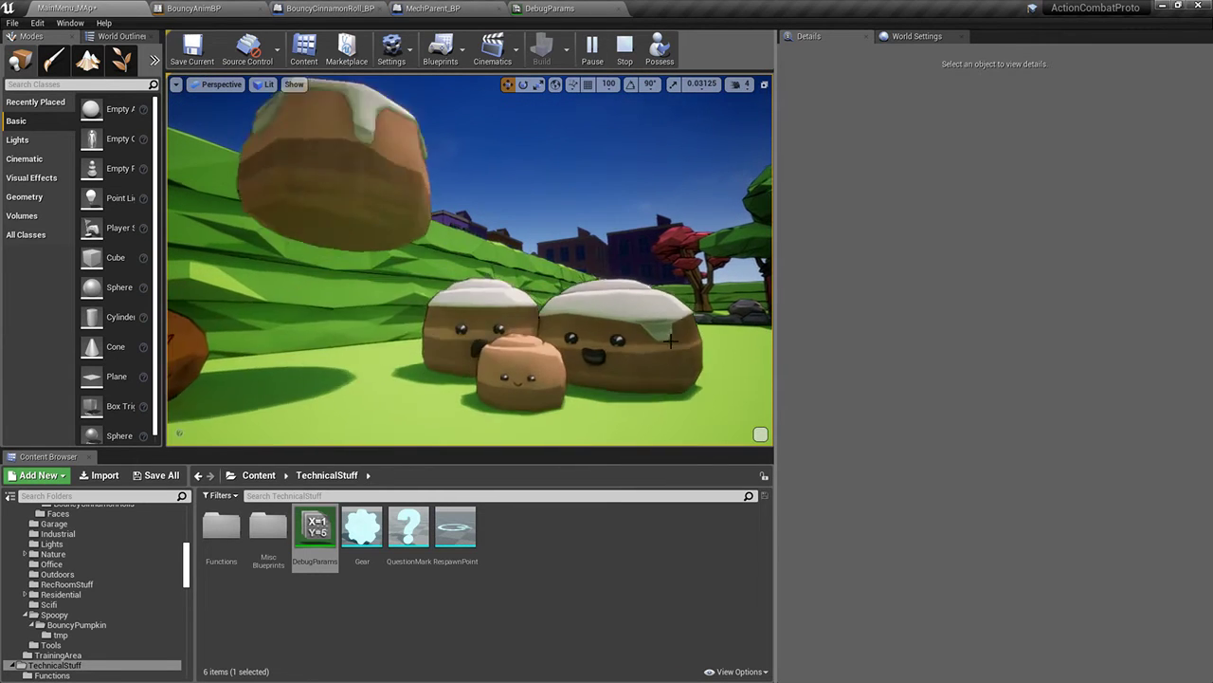
pyautogui.moveTo(1090, 9)
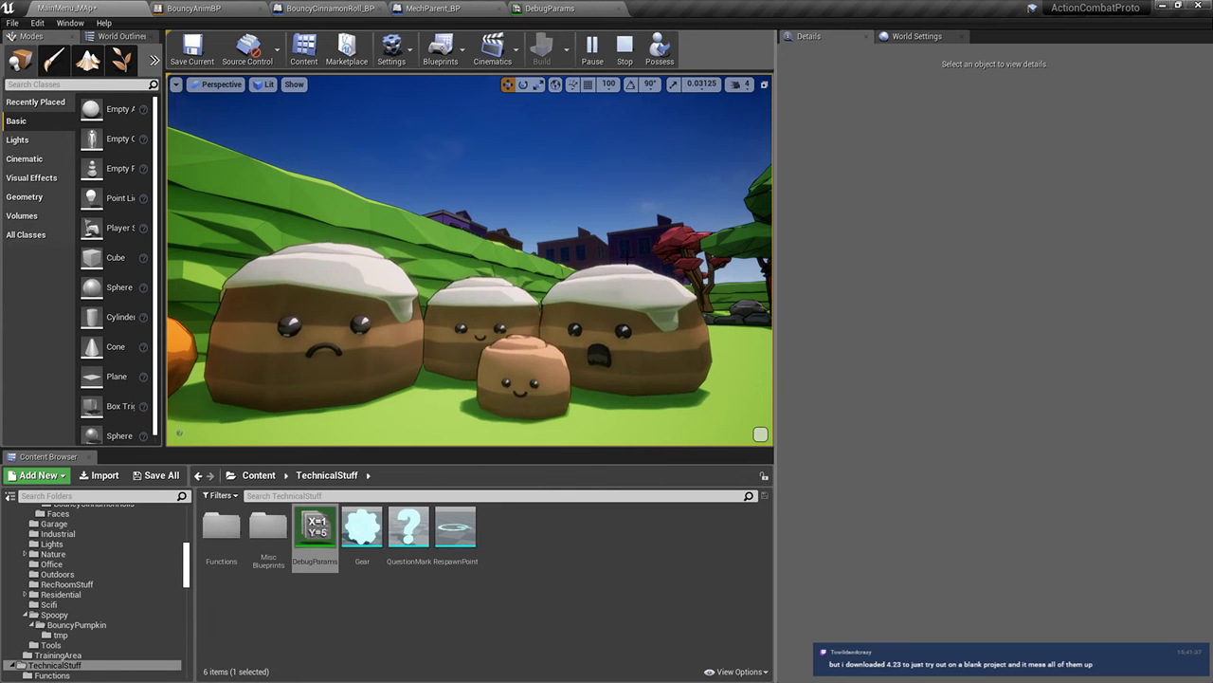
pyautogui.moveTo(626, 258); pyautogui.dragTo(633, 292, button='right')
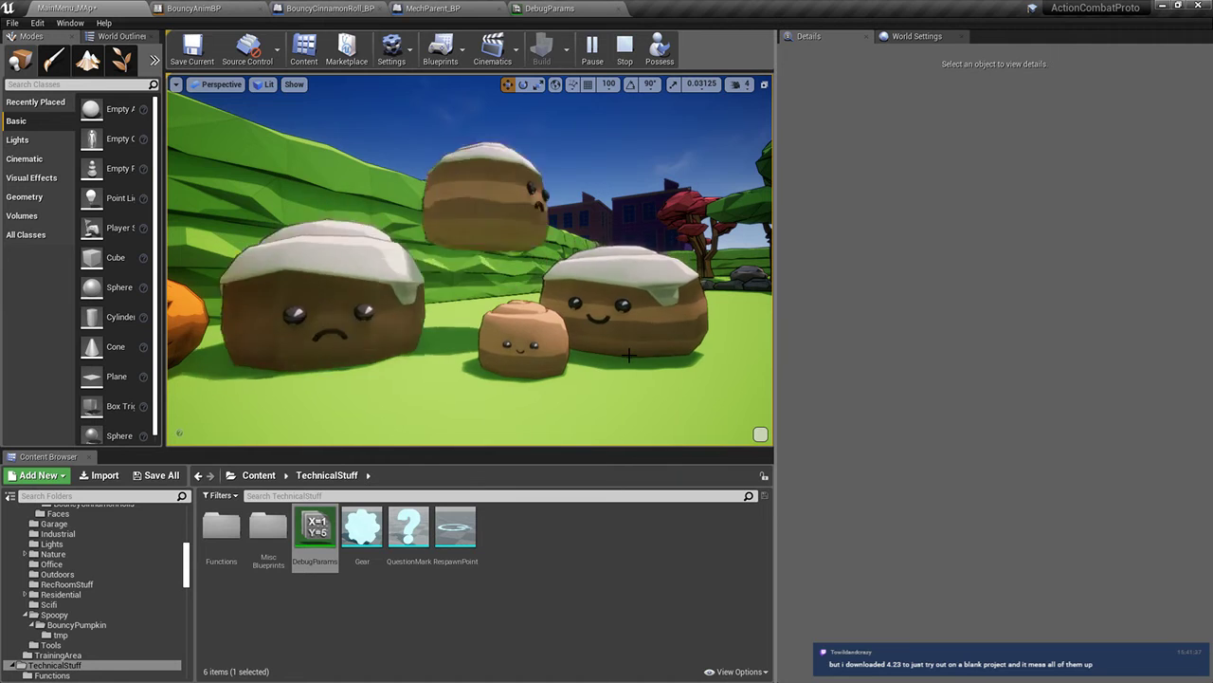
pyautogui.press('Escape')
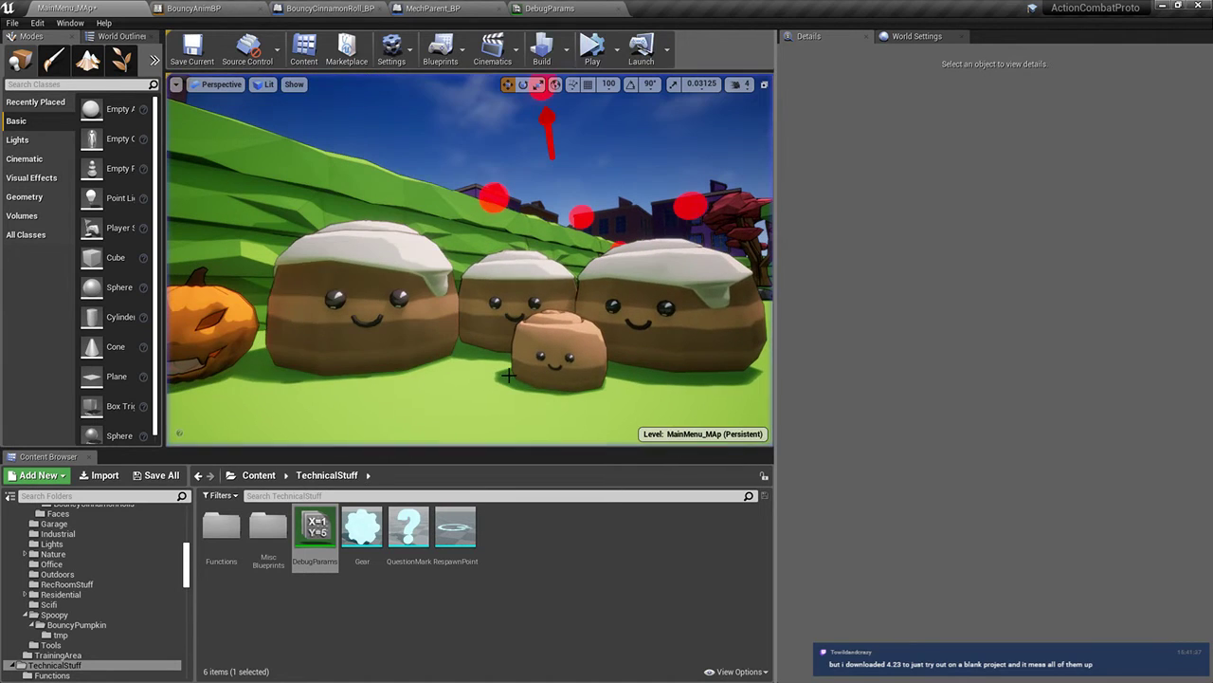
# Save all modified content, and minimize the level editor and Blender to reach the desktop
pyautogui.click(157, 474)
pyautogui.click(715, 464)
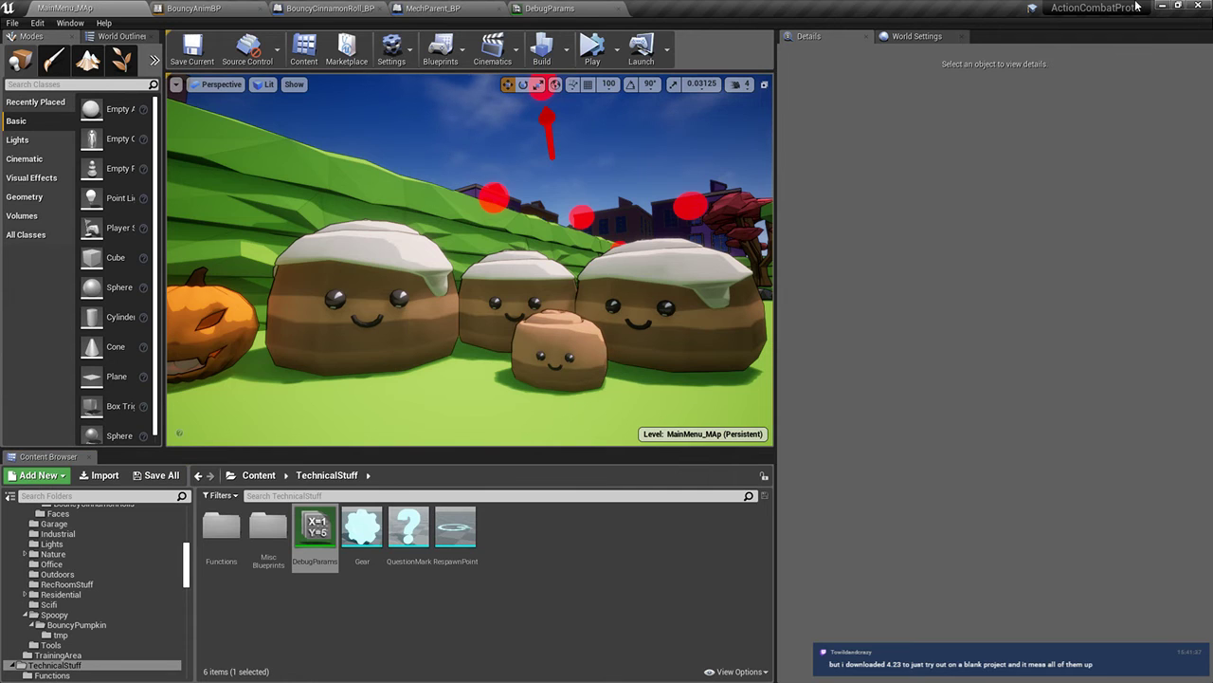
pyautogui.click(1164, 7)
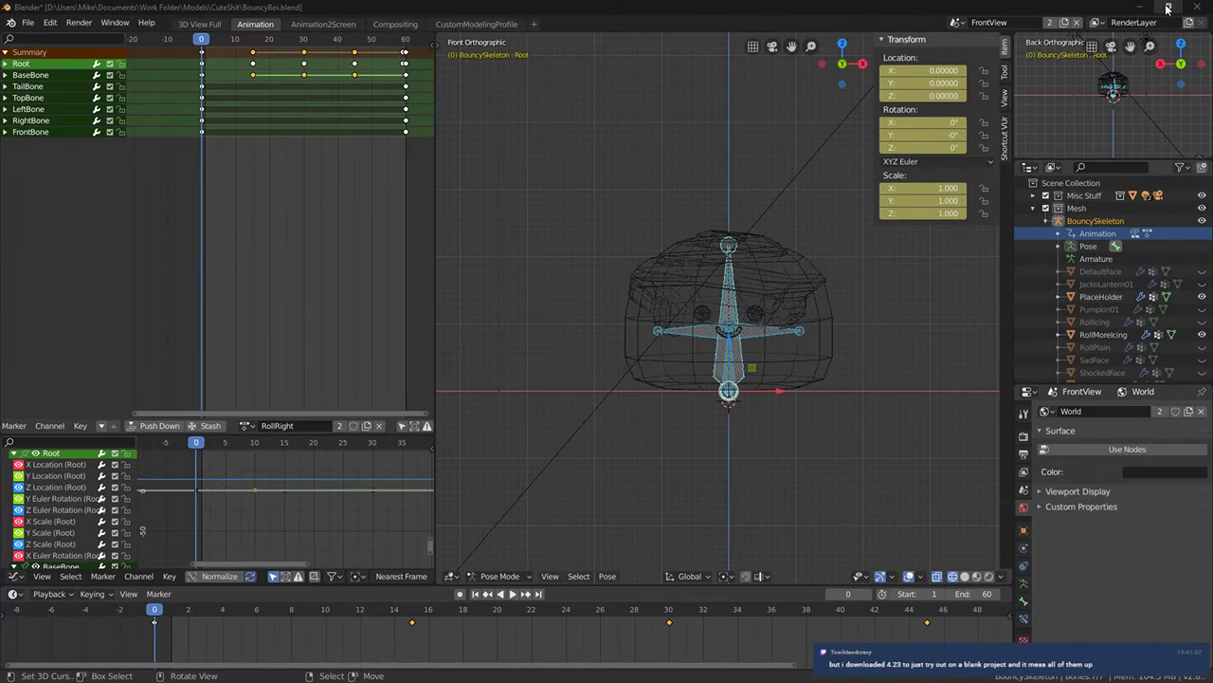
pyautogui.click(1139, 7)
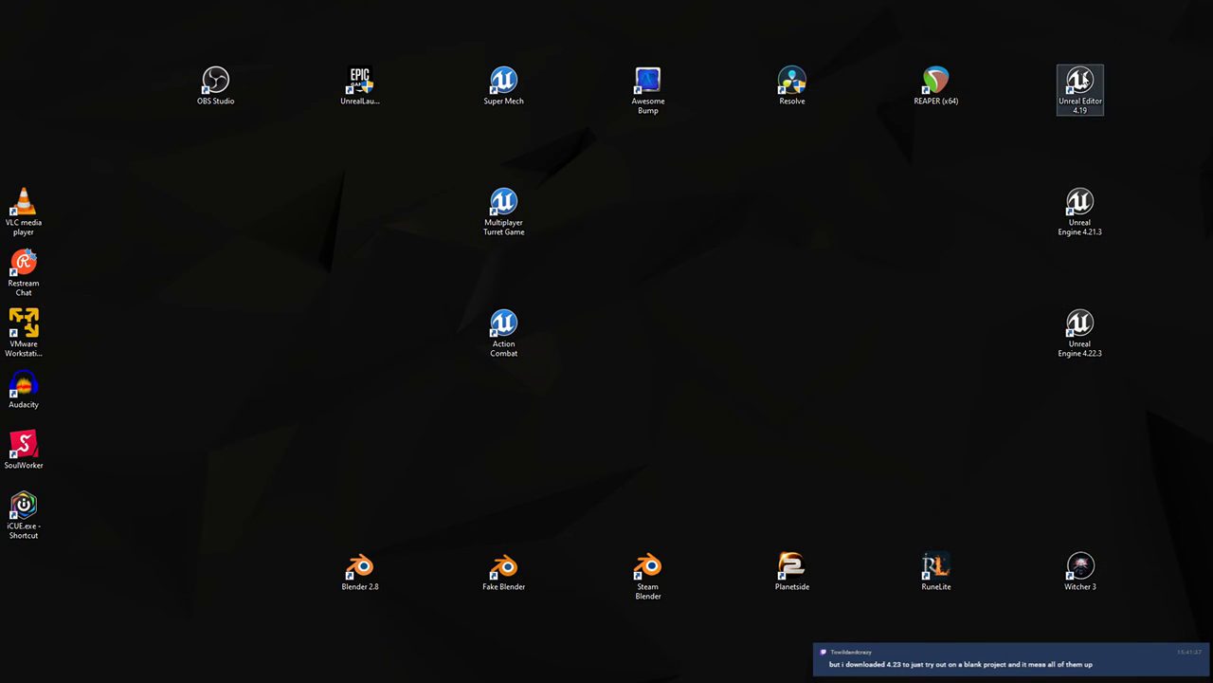
# Open the Epic Games Launcher from the desktop and move its window clear of the project shortcuts
pyautogui.click(1084, 111)
pyautogui.click(1075, 338)
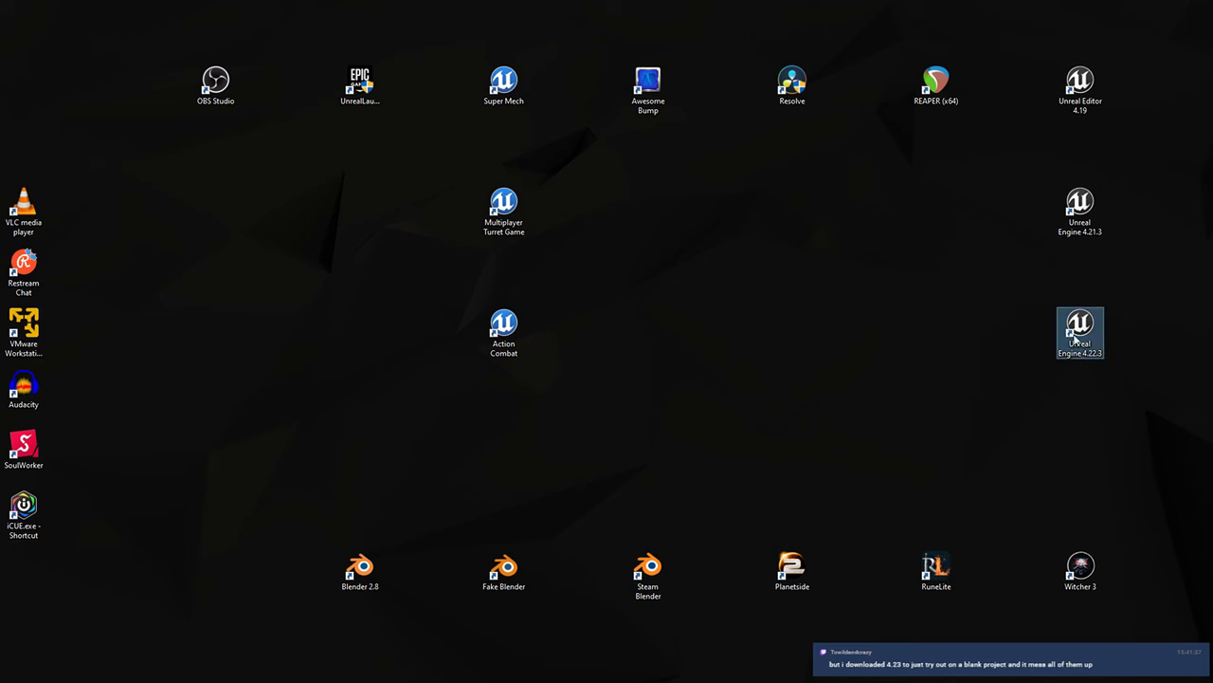
pyautogui.click(358, 107)
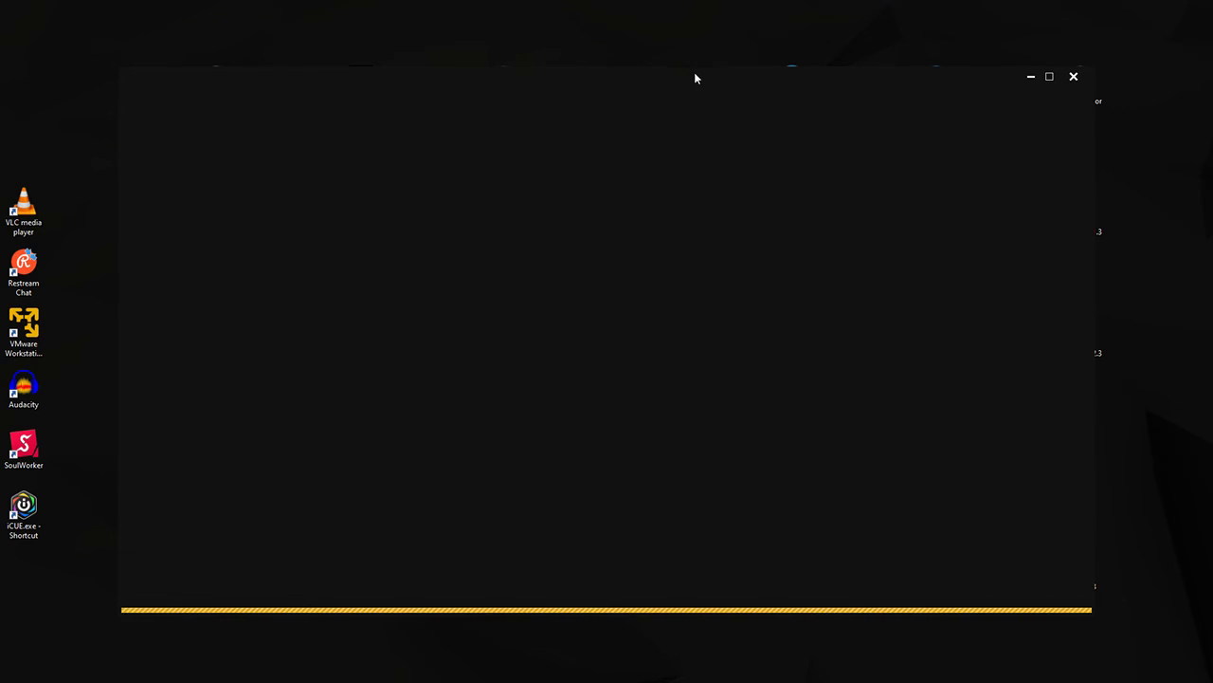
pyautogui.moveTo(693, 76); pyautogui.dragTo(847, 86)
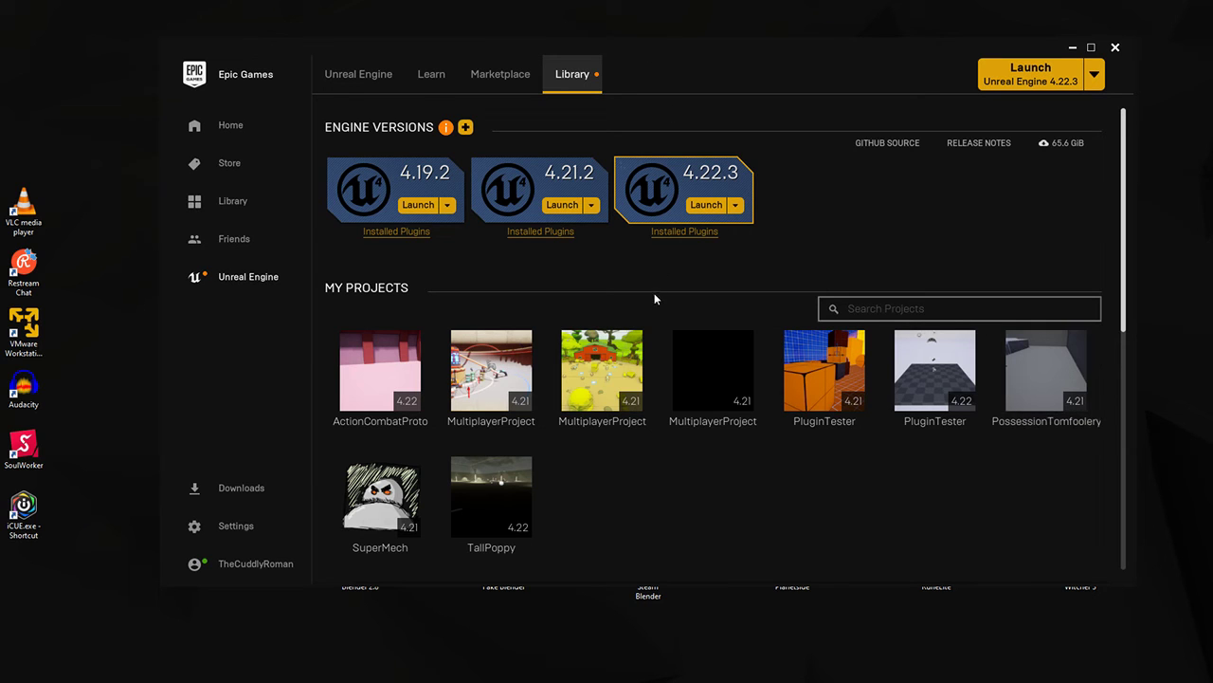
pyautogui.moveTo(701, 49); pyautogui.dragTo(613, 427)
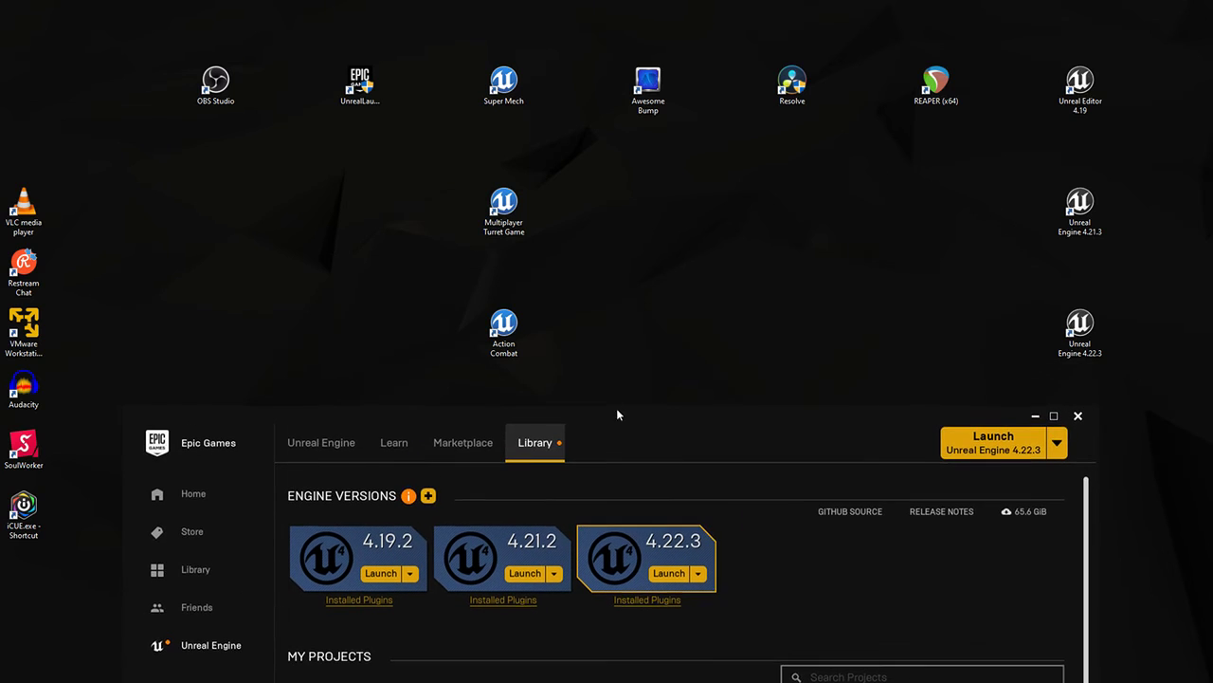
# Examine the properties of the Multiplayer Turret Game desktop shortcut, moving the dialog aside
pyautogui.rightClick(508, 209)
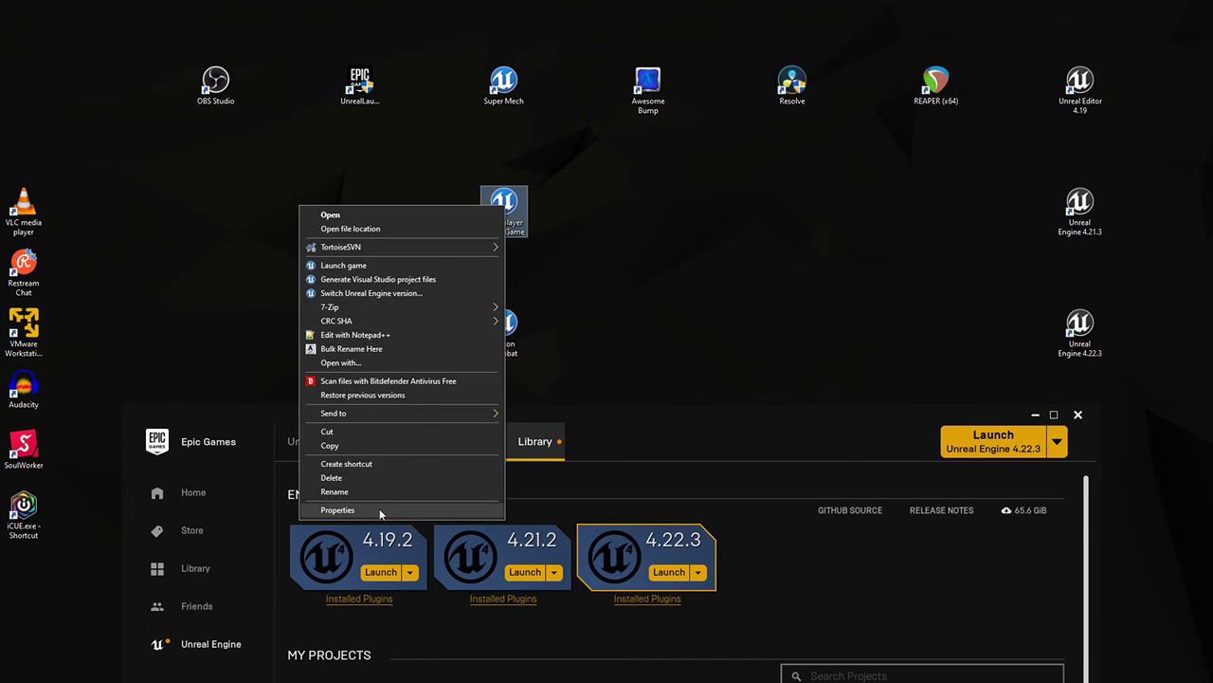
pyautogui.click(337, 510)
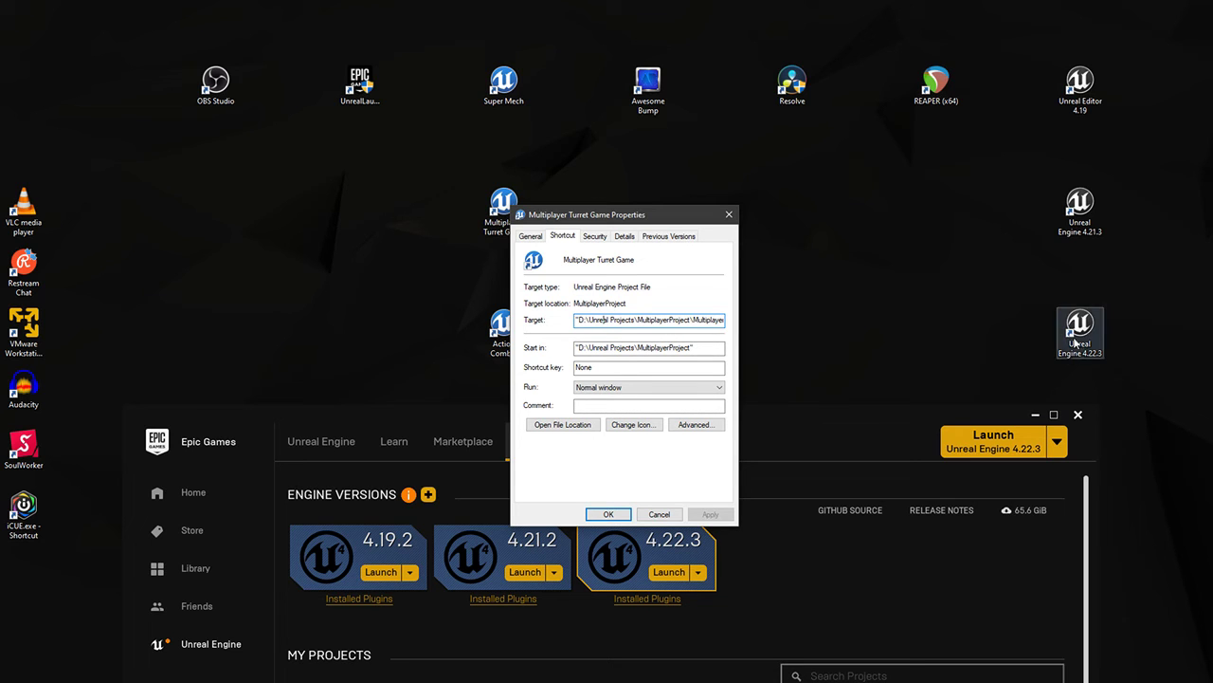
pyautogui.moveTo(684, 222); pyautogui.dragTo(826, 214)
pyautogui.click(1095, 346)
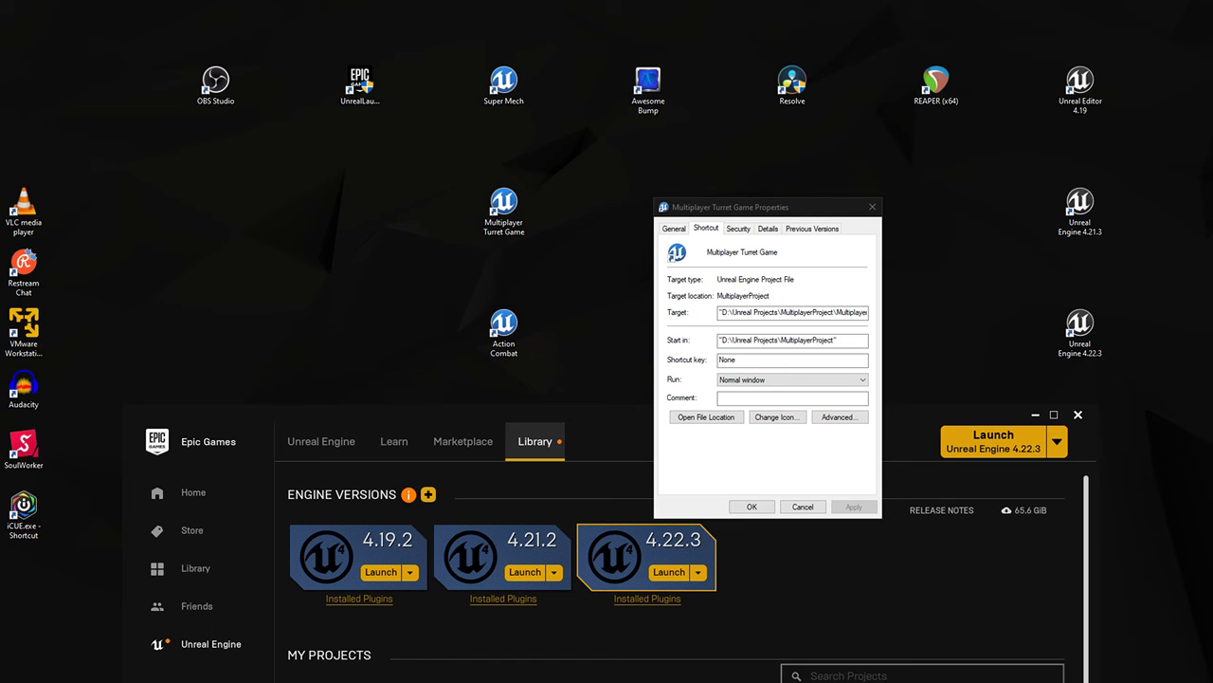
# Bring the Unreal Projects folder window into view and look over its project folders
pyautogui.moveTo(1212, 122); pyautogui.dragTo(624, 103)
pyautogui.click(487, 290)
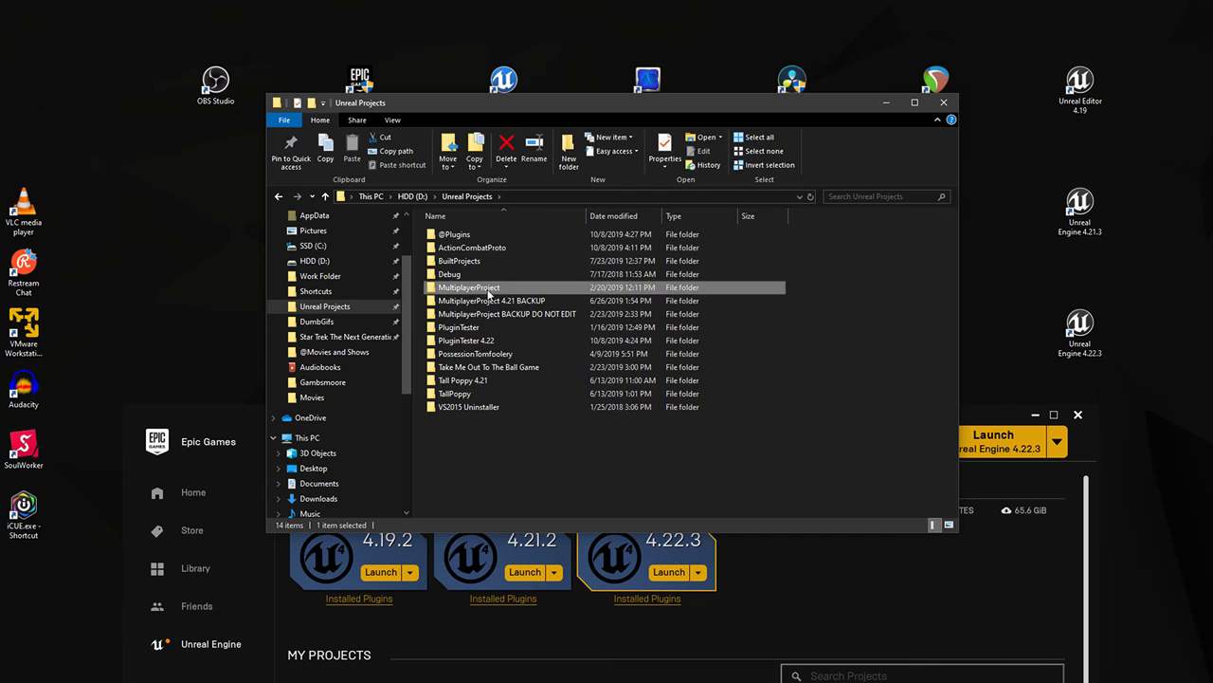
pyautogui.click(488, 355)
pyautogui.click(506, 370)
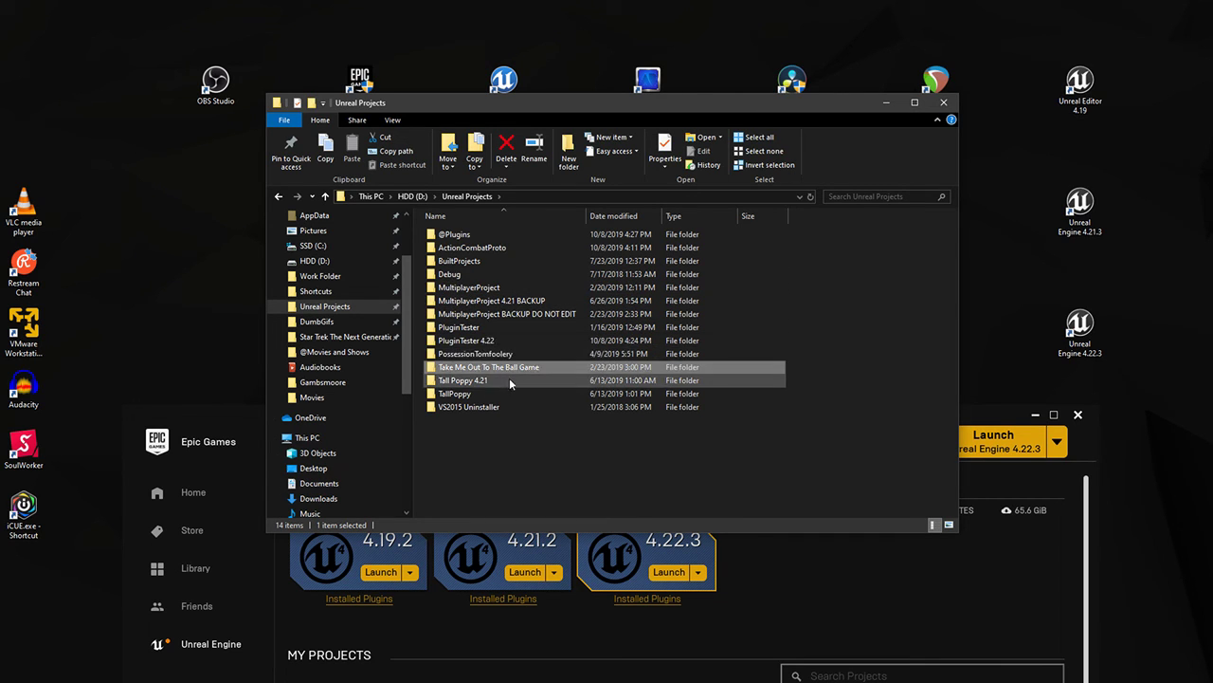
pyautogui.click(491, 381)
pyautogui.click(489, 393)
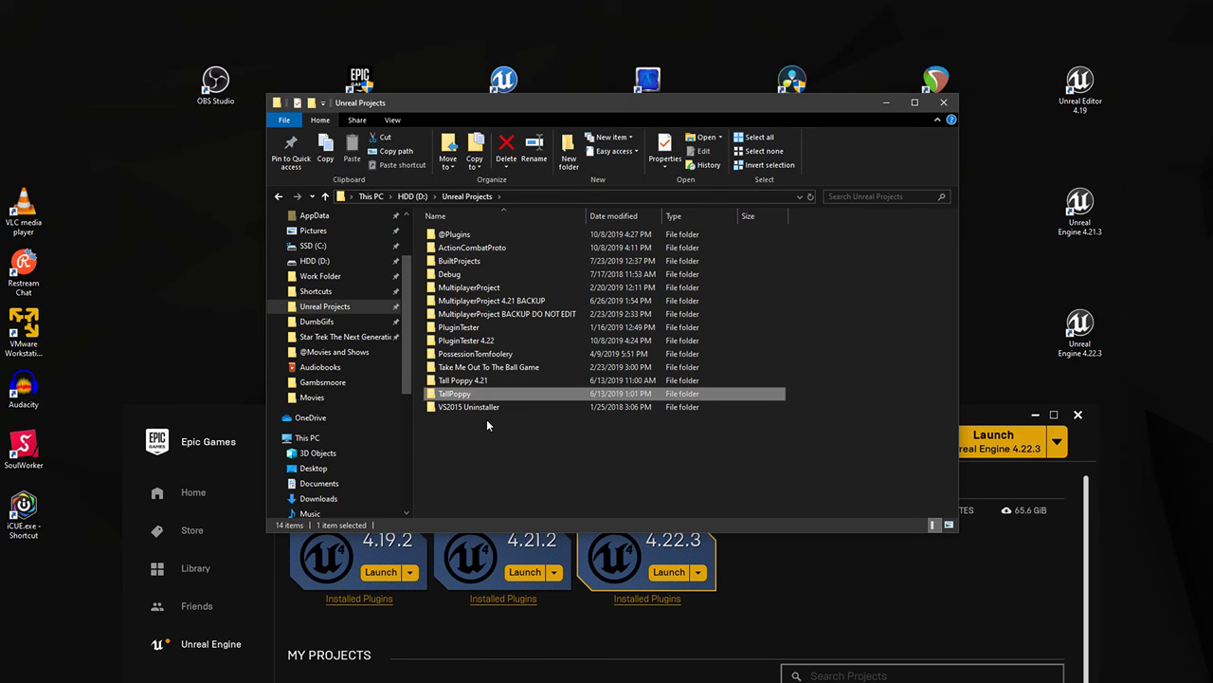
pyautogui.click(479, 248)
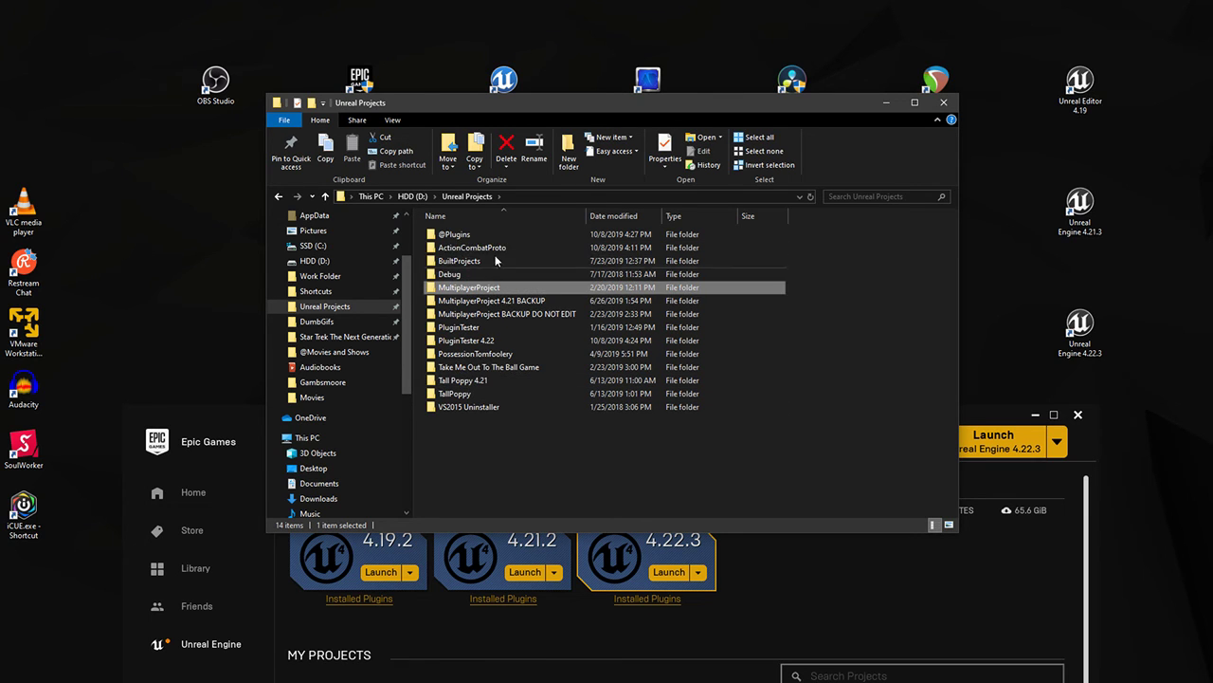
# Look inside the ActionCombatProto and MultiplayerProject 4.21 BACKUP folders, and return to Unreal Projects
pyautogui.doubleClick(475, 249)
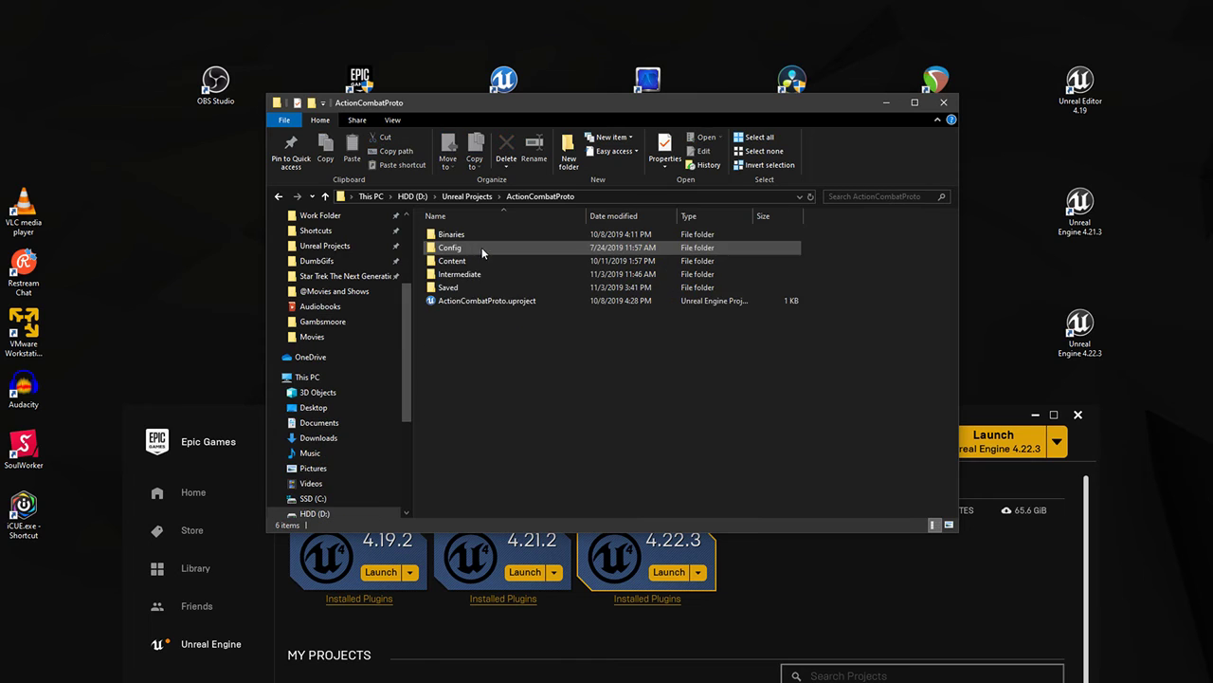
pyautogui.click(464, 301)
pyautogui.hotkey('alt', 'Left')
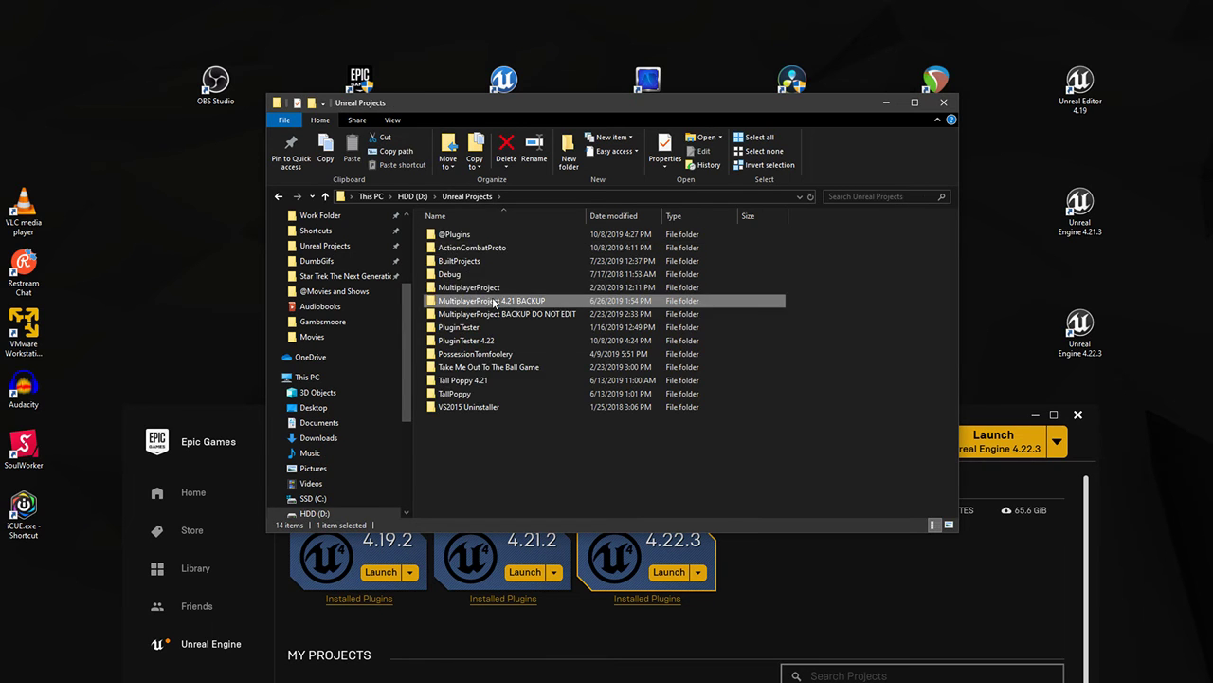
pyautogui.doubleClick(492, 300)
pyautogui.click(497, 314)
pyautogui.click(469, 196)
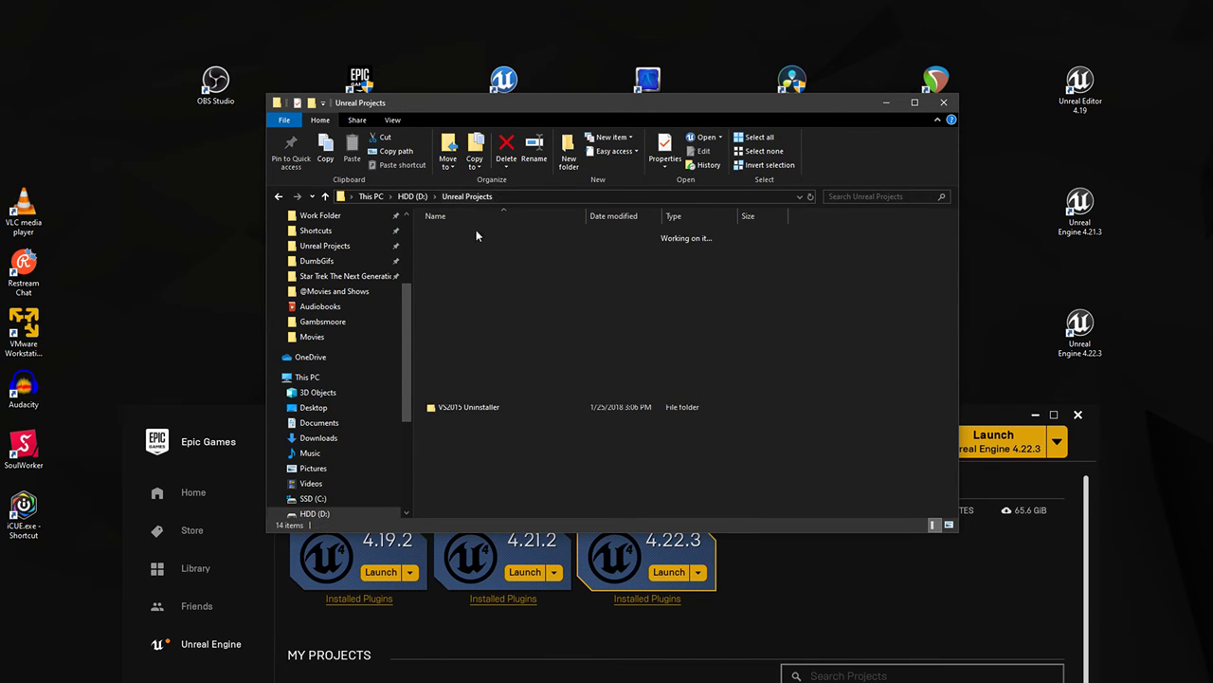
# Look inside the MultiplayerProject, MultiplayerProject BACKUP DO NOT EDIT and PossessionTomfoolery folders, and return to Unreal Projects
pyautogui.doubleClick(497, 297)
pyautogui.click(483, 315)
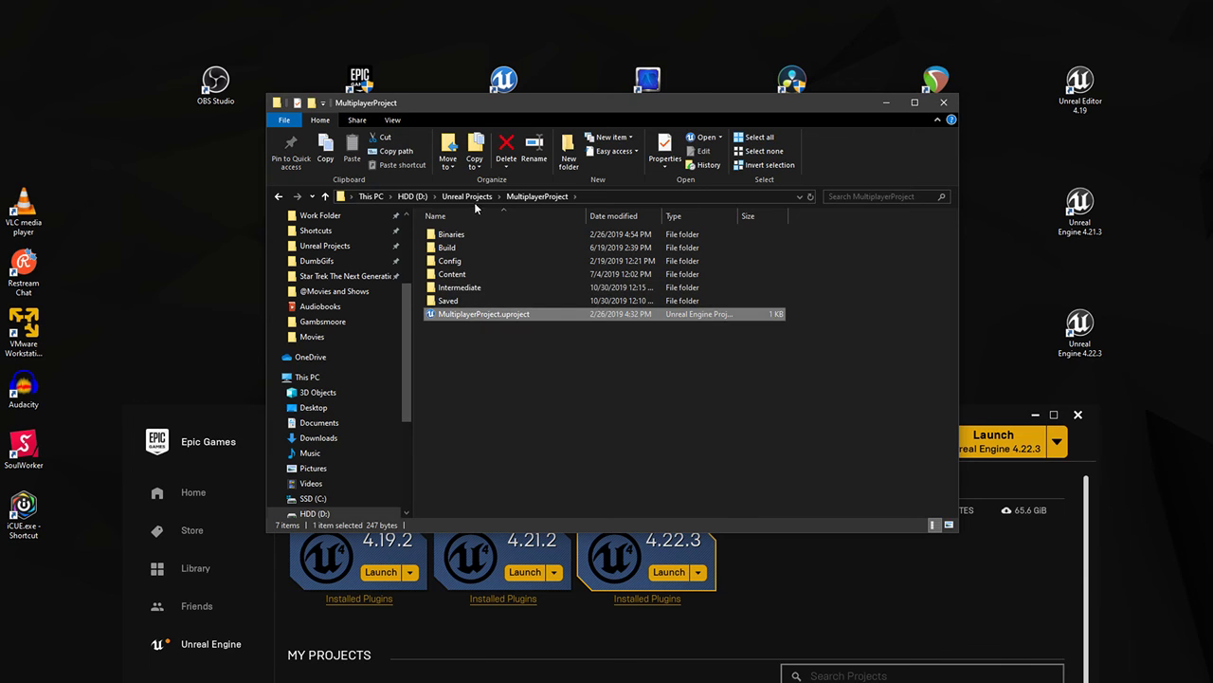
pyautogui.click(469, 196)
pyautogui.doubleClick(499, 302)
pyautogui.click(483, 314)
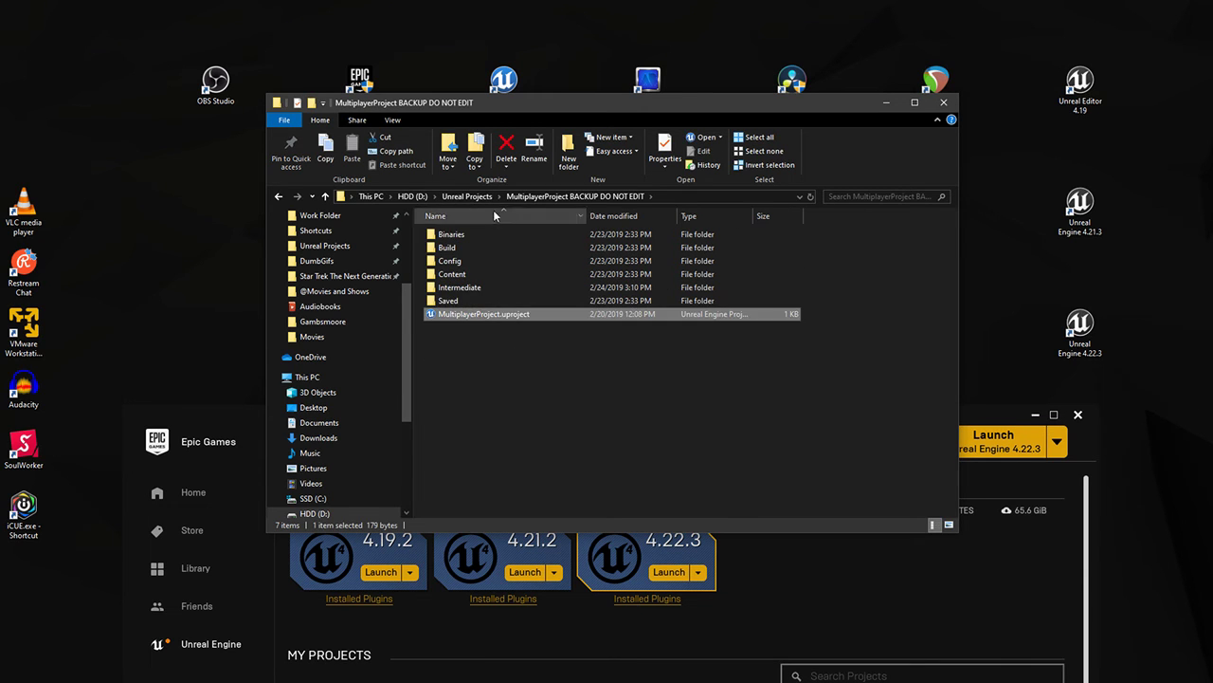
pyautogui.click(468, 196)
pyautogui.click(476, 354)
pyautogui.doubleClick(477, 354)
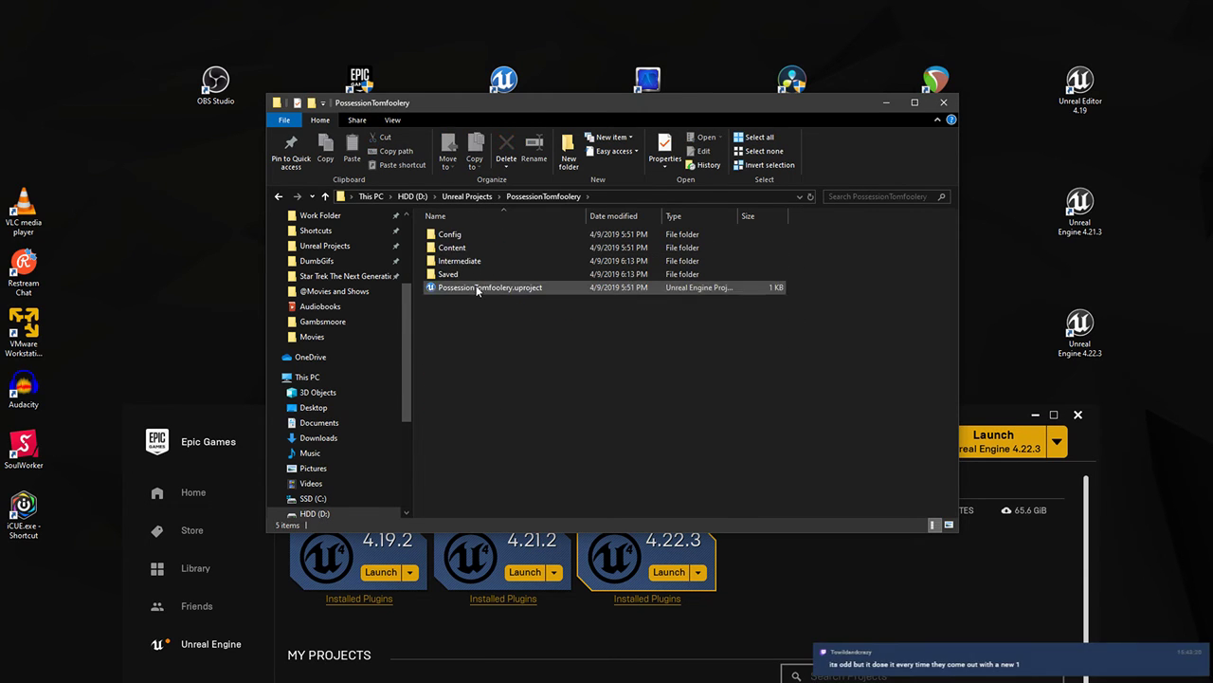
pyautogui.click(484, 287)
pyautogui.click(468, 196)
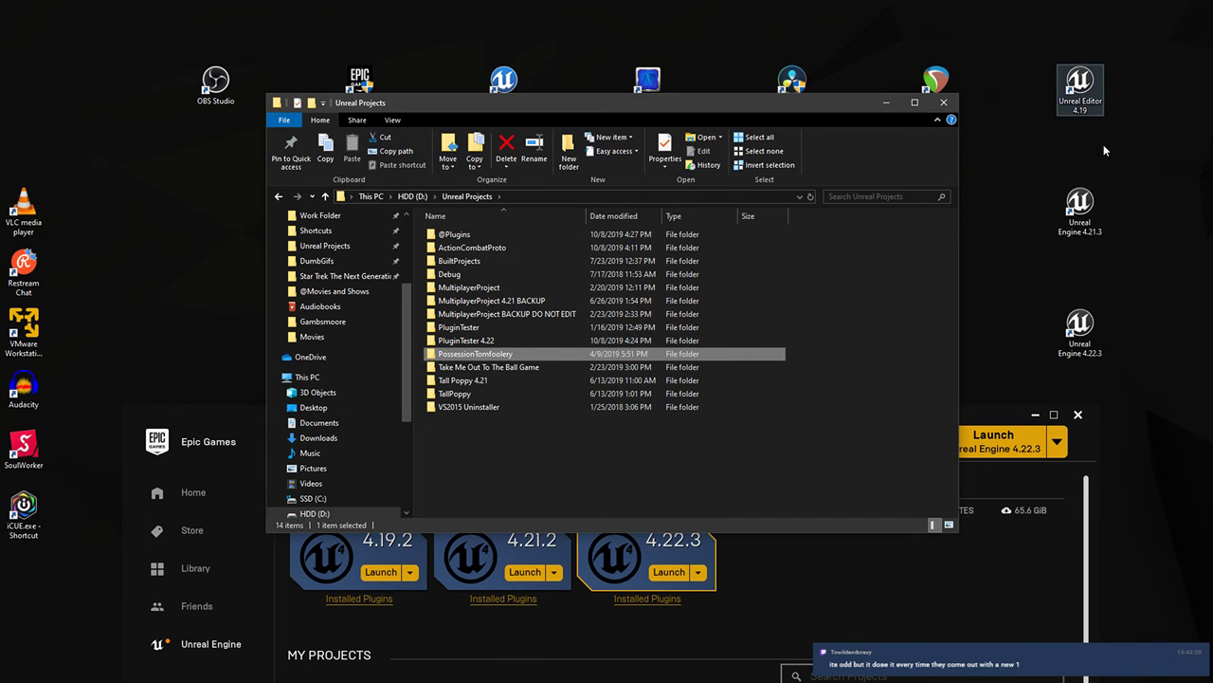
pyautogui.click(1078, 414)
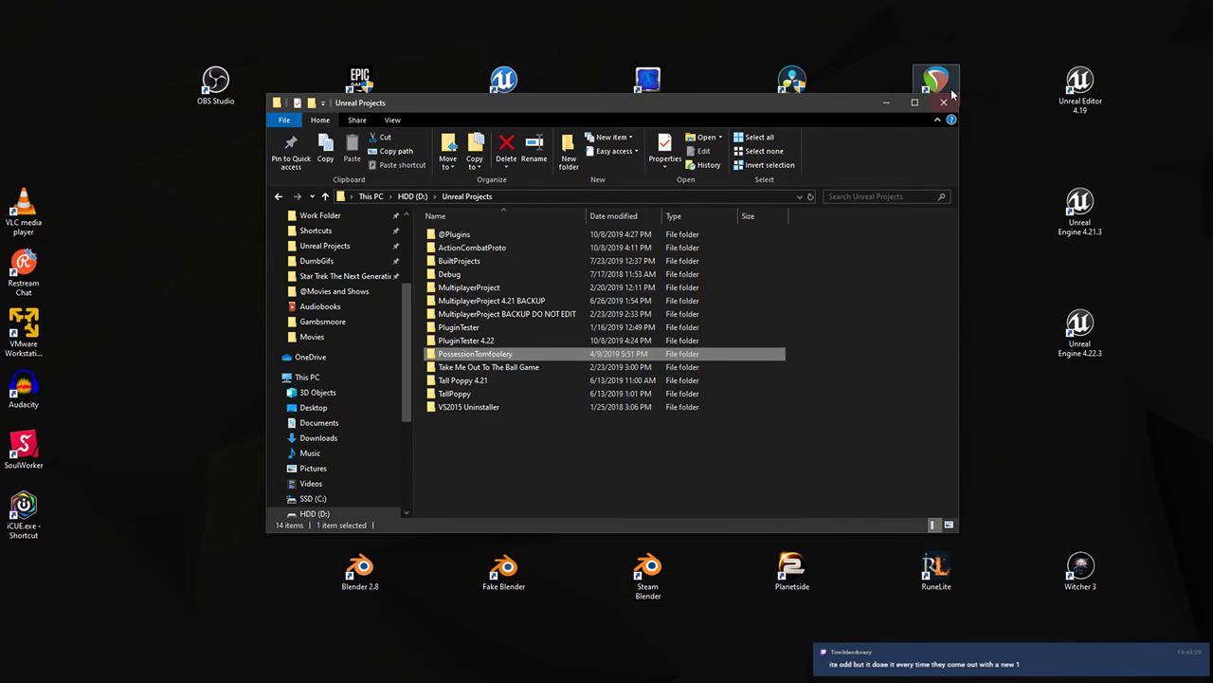
pyautogui.doubleClick(474, 407)
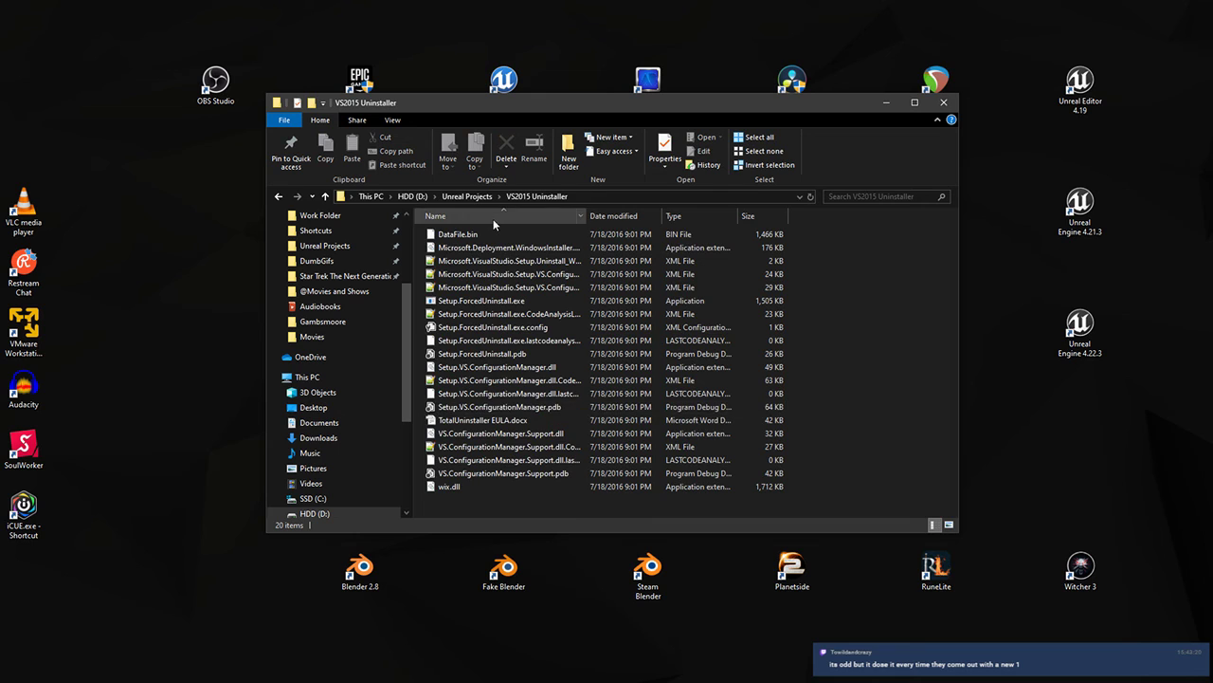
pyautogui.click(477, 196)
pyautogui.doubleClick(469, 234)
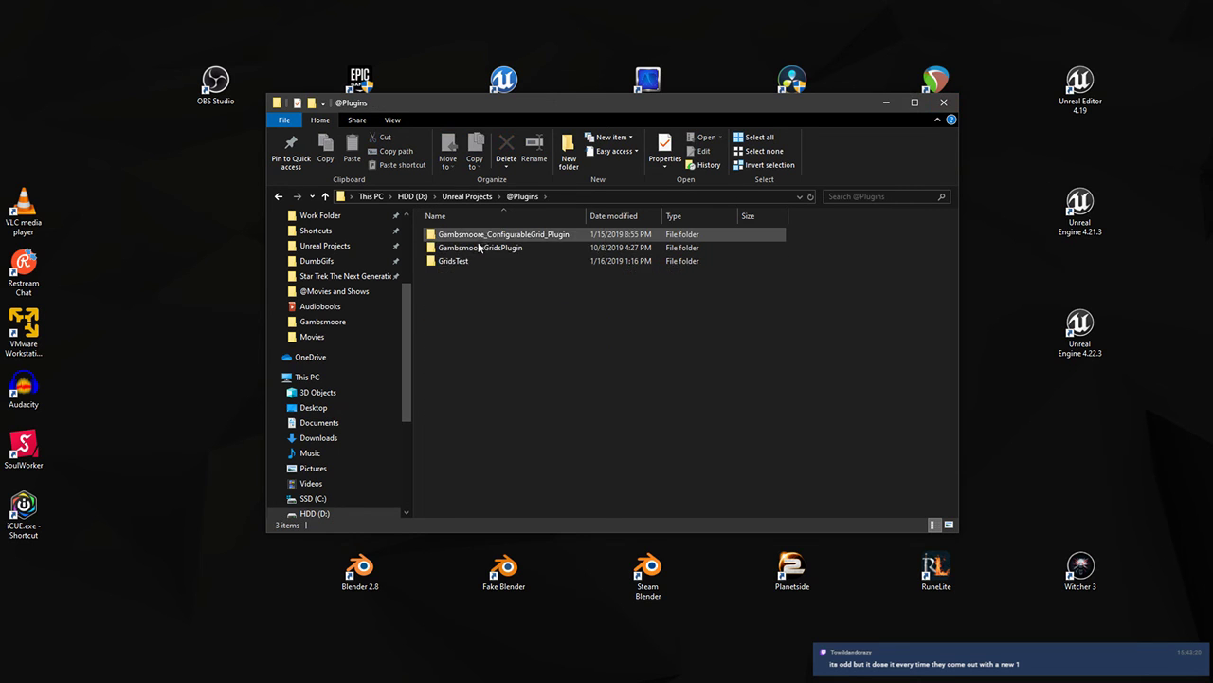
# Close the folder window and the shortcut's properties dialog, and switch back to the Unreal Editor
pyautogui.click(944, 102)
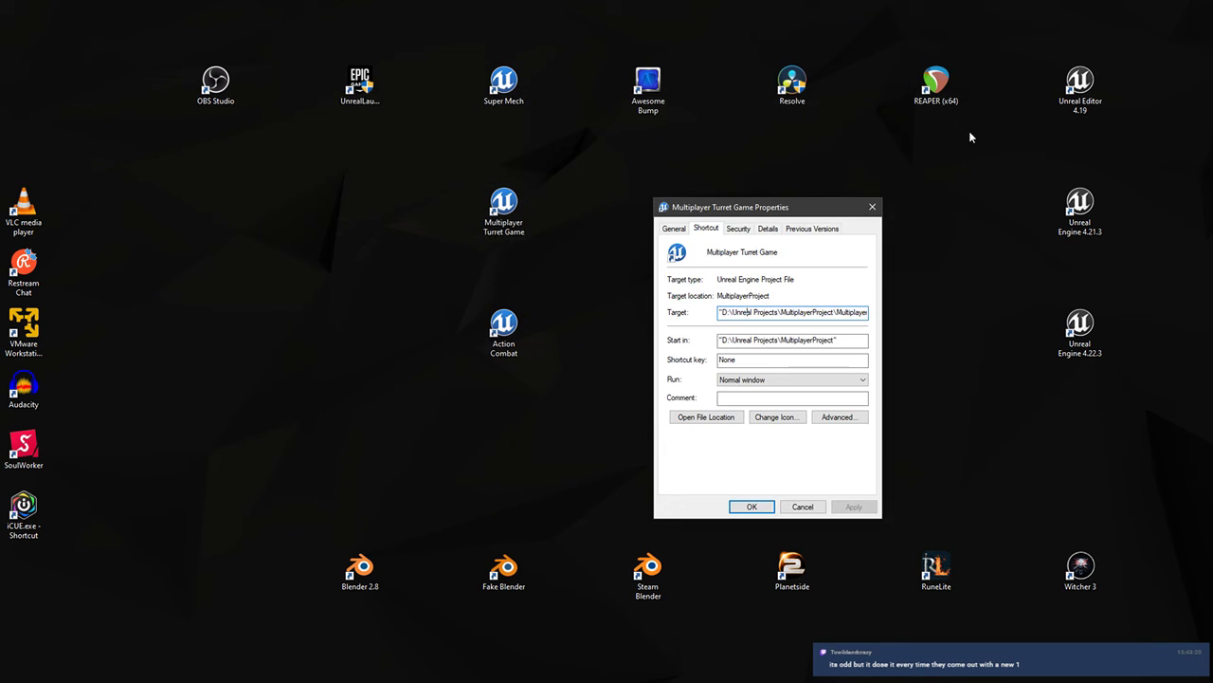
pyautogui.click(872, 206)
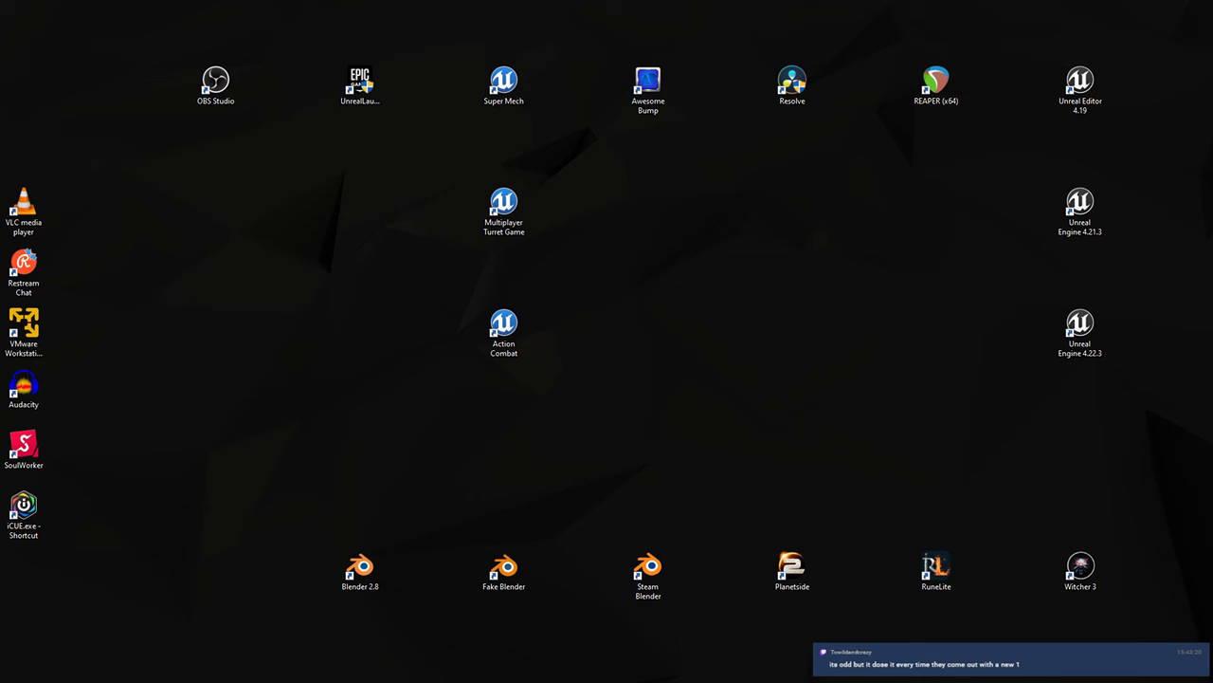
pyautogui.hotkey('alt', 'Tab')
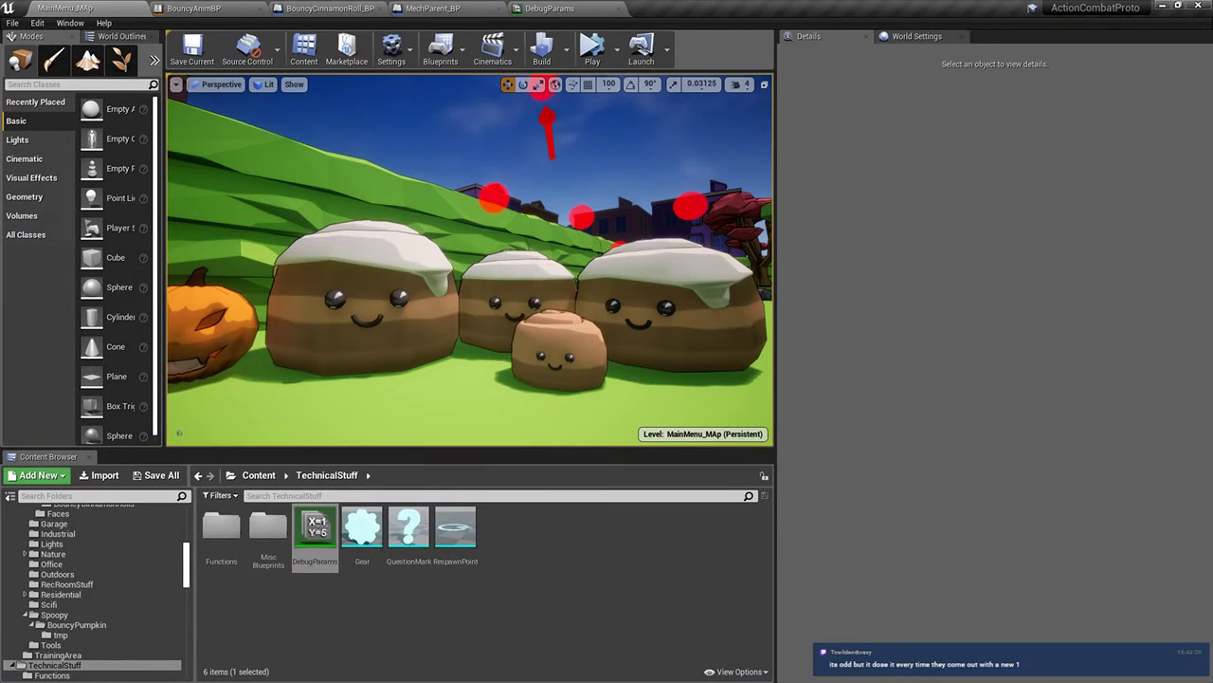
# Simulate MainMenu_MAp while framing the cinnamon rolls to check their faces, and stop the simulation
pyautogui.moveTo(569, 256); pyautogui.dragTo(633, 282, button='right')
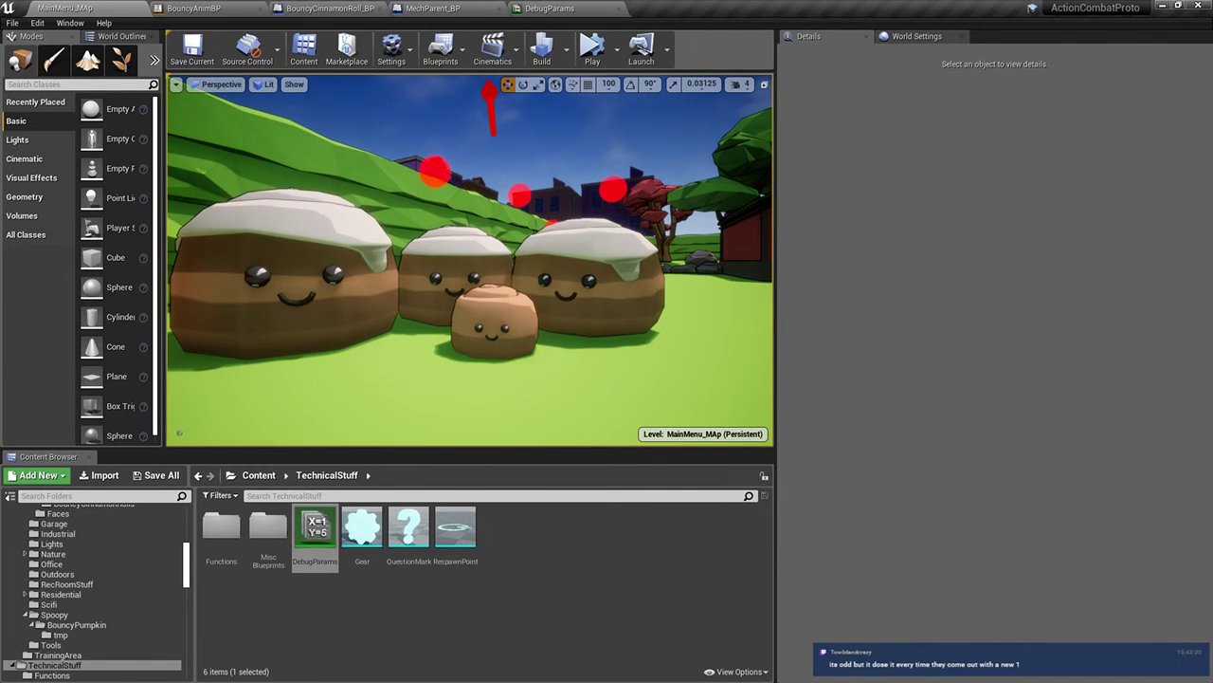
pyautogui.hotkey('alt', 'p')
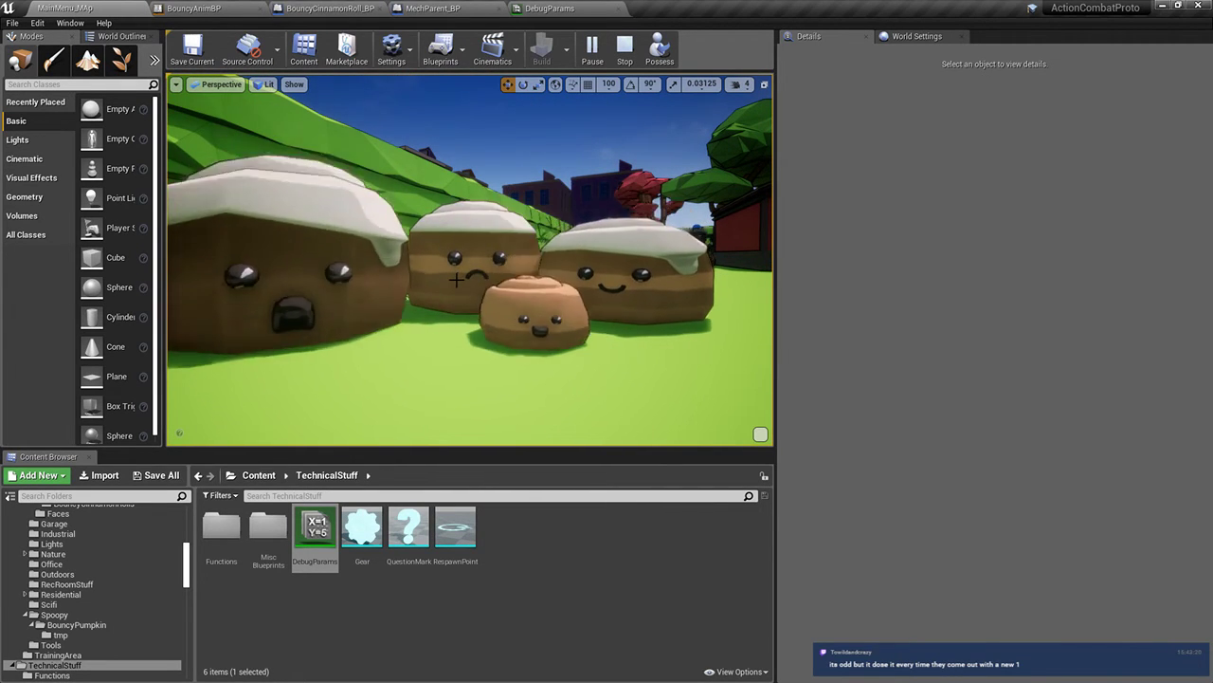
pyautogui.press('Escape')
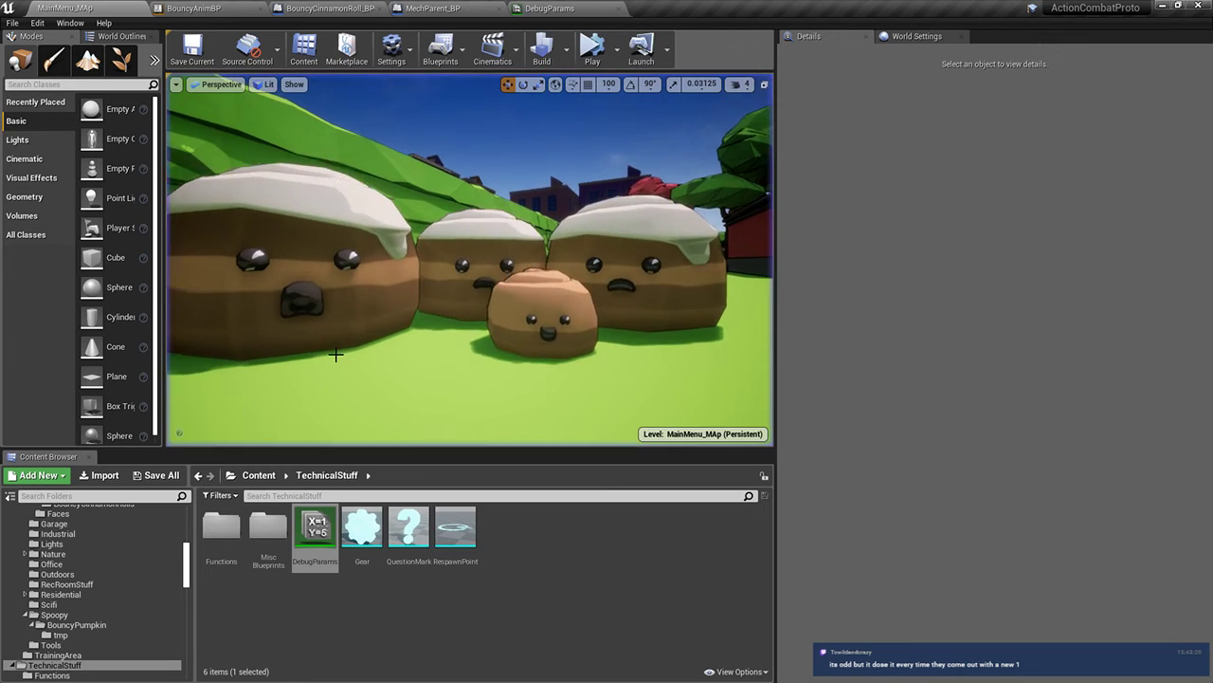
# Fly around the level to look over the house, trees and hedges, and come back to the cinnamon rolls
pyautogui.moveTo(336, 352); pyautogui.dragTo(450, 342, button='right')
pyautogui.press('w')
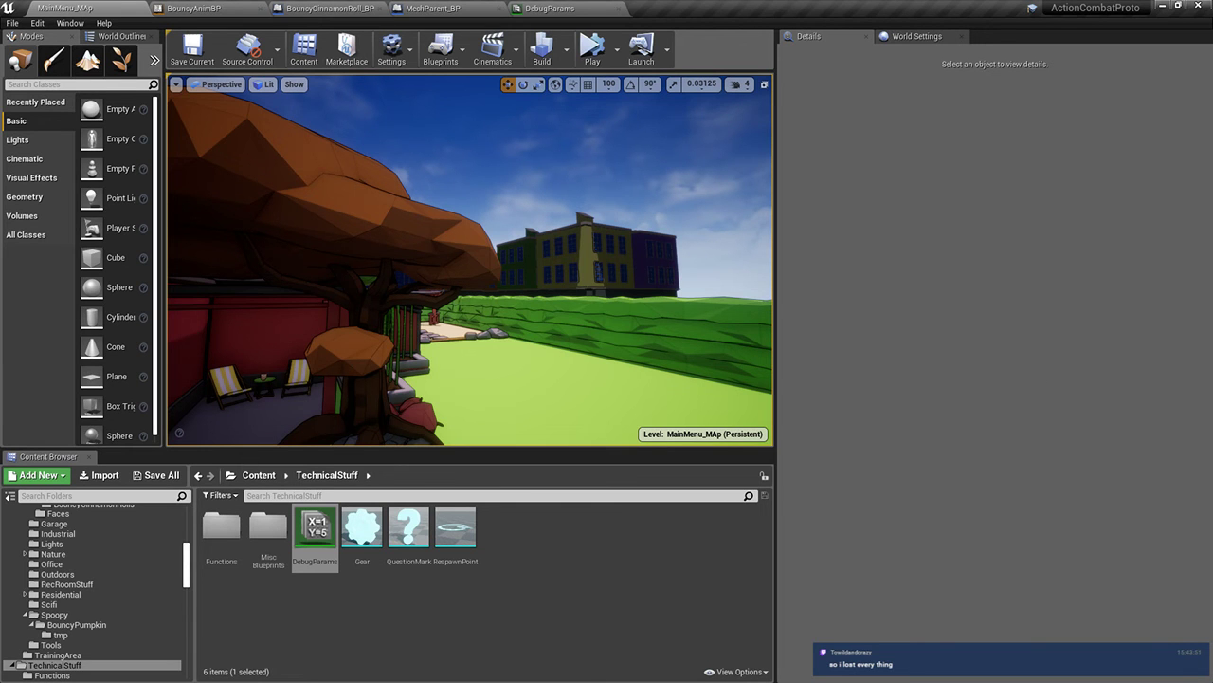
pyautogui.moveTo(703, 305); pyautogui.dragTo(432, 305, button='right')
pyautogui.press('w')
pyautogui.press('w')
pyautogui.moveTo(517, 306); pyautogui.dragTo(508, 418, button='right')
pyautogui.press('w')
pyautogui.press('s')
pyautogui.press('s')
pyautogui.press('w')
pyautogui.press('s')
pyautogui.press('w')
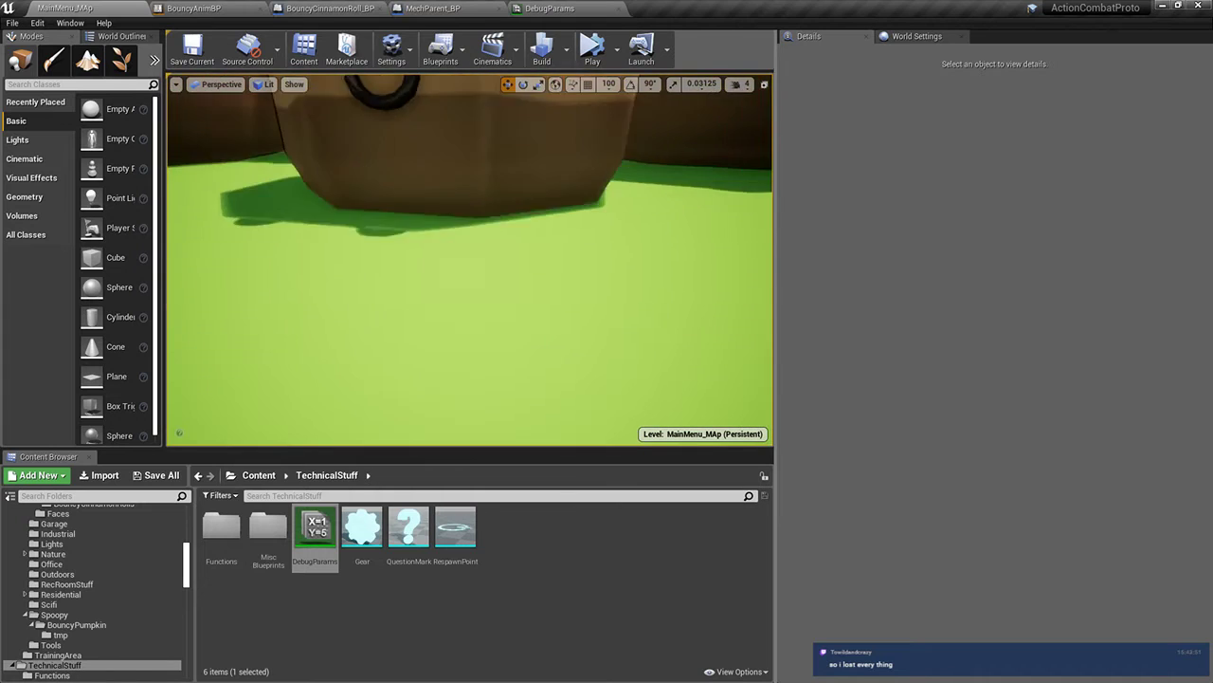
pyautogui.moveTo(646, 283); pyautogui.dragTo(549, 278, button='right')
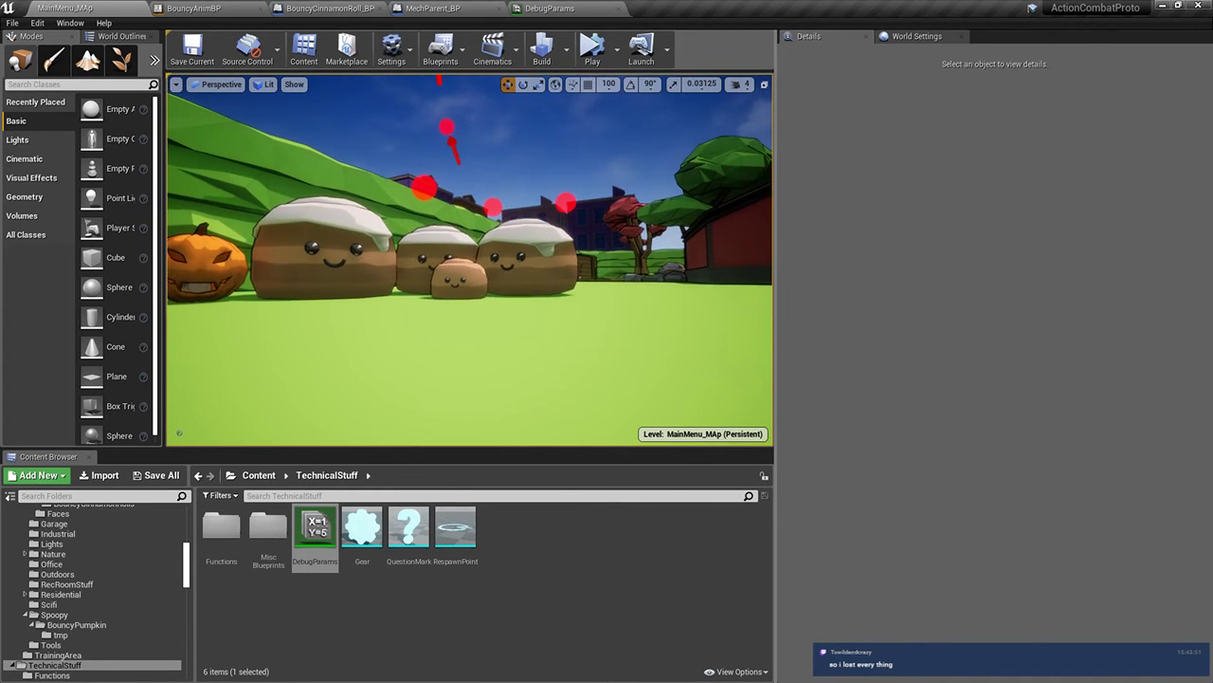
# Switch to Blender and save BouncyBoi.blend
pyautogui.hotkey('alt', 'Tab')
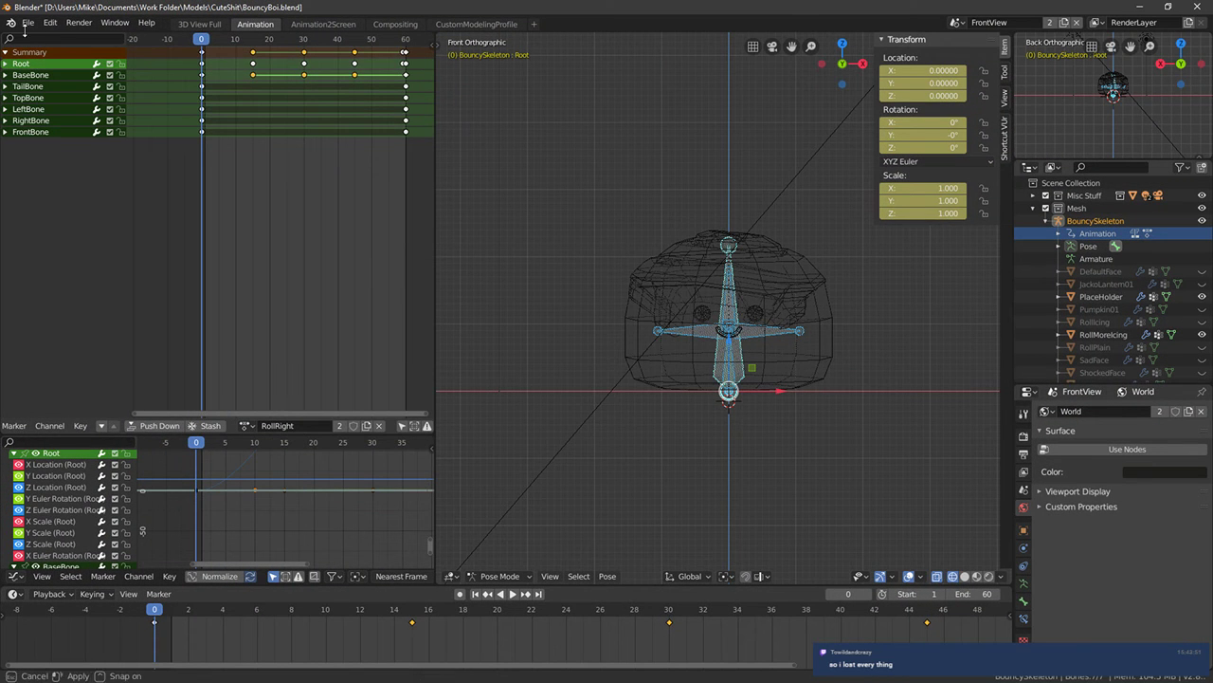
pyautogui.click(27, 23)
pyautogui.click(38, 107)
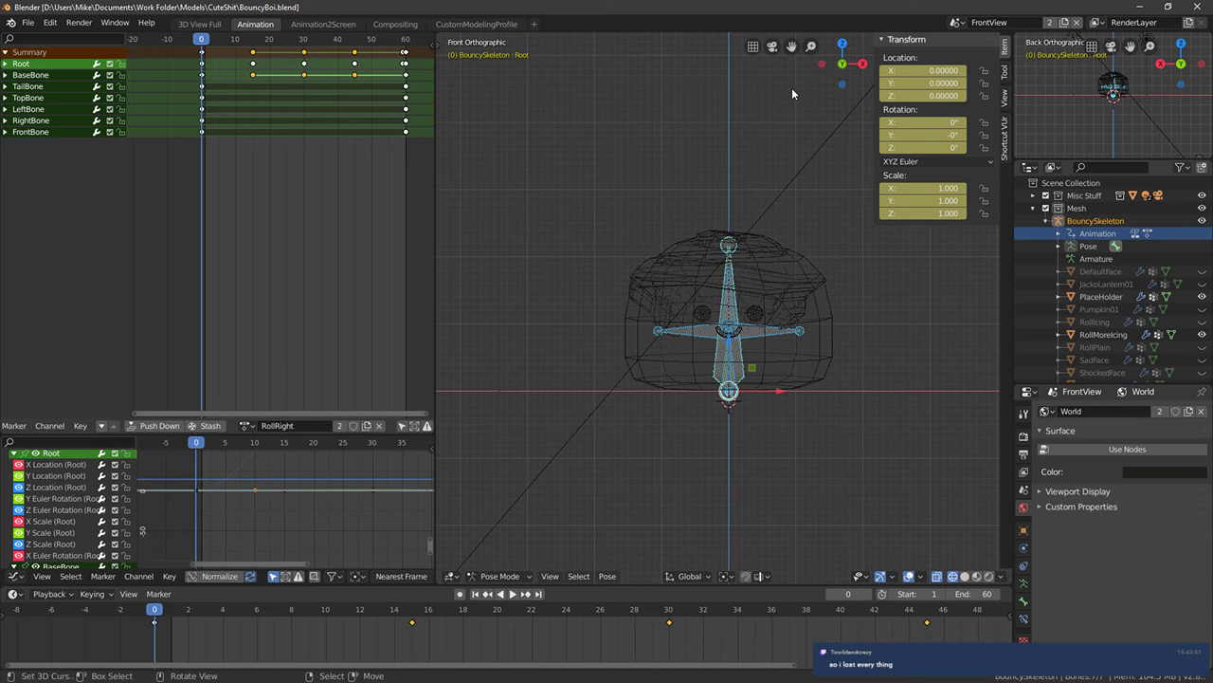
pyautogui.moveTo(735, 149); pyautogui.dragTo(648, 142, button='middle')
pyautogui.press('KP_1')
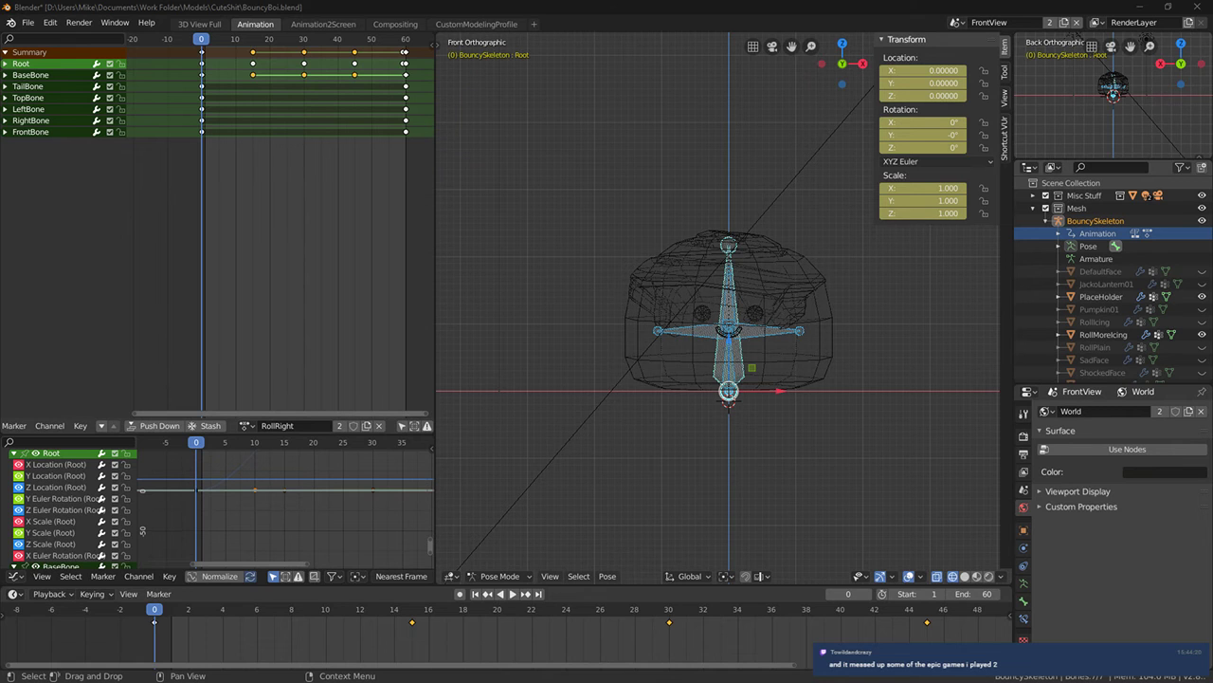
# Save BouncyBoi.blend again, check the rig from the front, and minimise Blender to return to the Unreal Editor
pyautogui.click(28, 23)
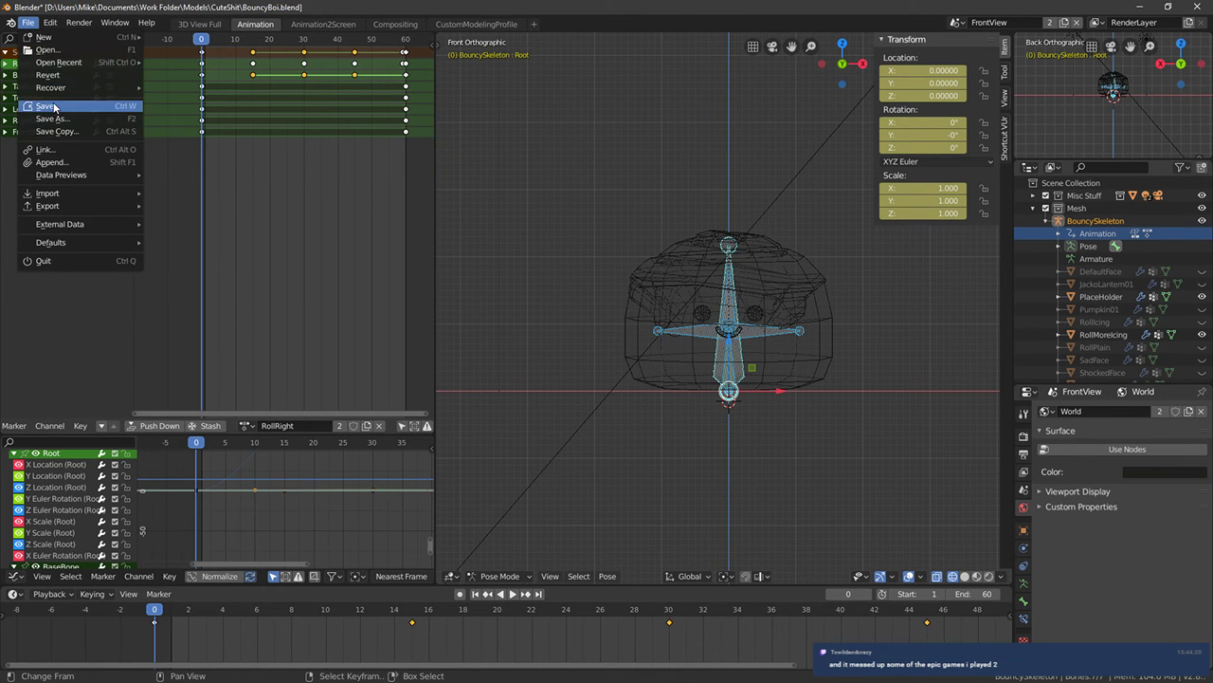
pyautogui.click(54, 107)
pyautogui.moveTo(683, 57); pyautogui.dragTo(733, 179, button='middle')
pyautogui.press('KP_1')
pyautogui.scroll(-5, 739, 218)
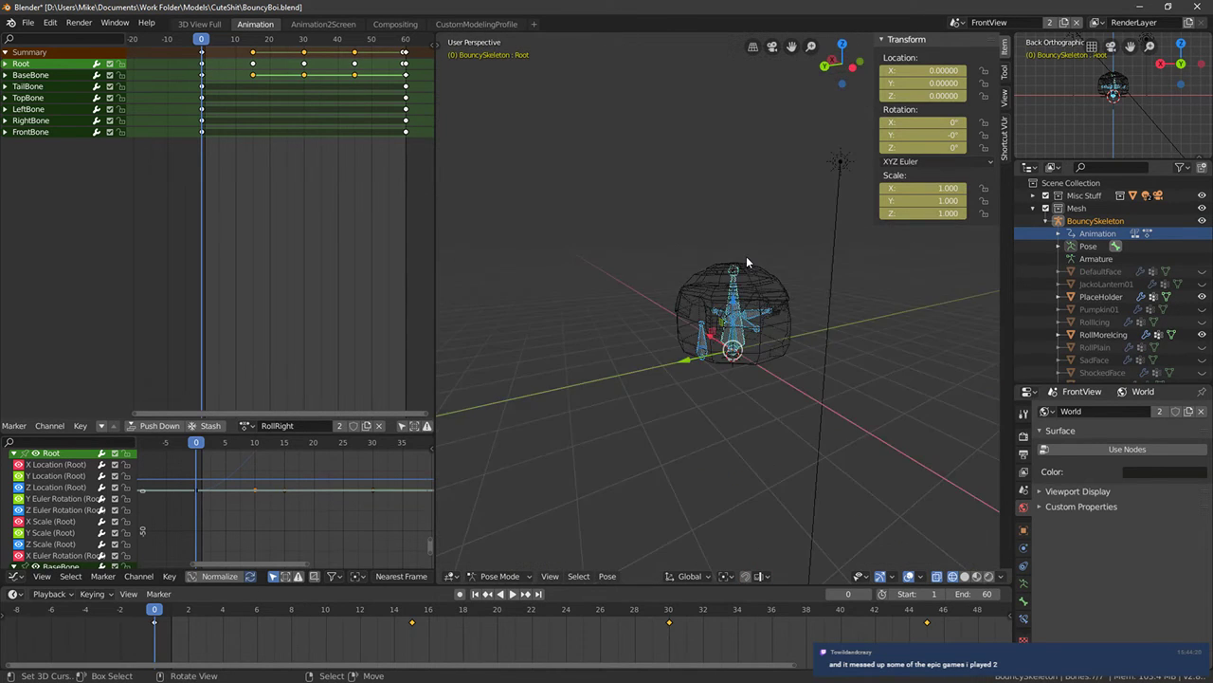
pyautogui.press('KP_1')
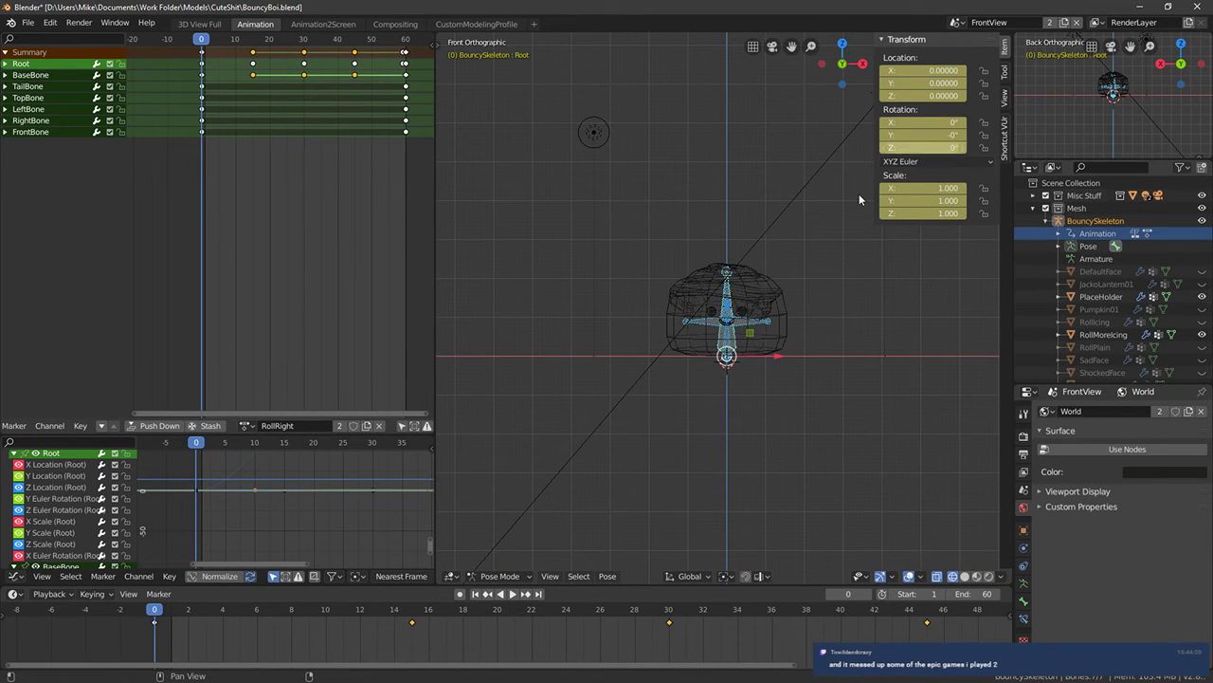
pyautogui.click(1140, 7)
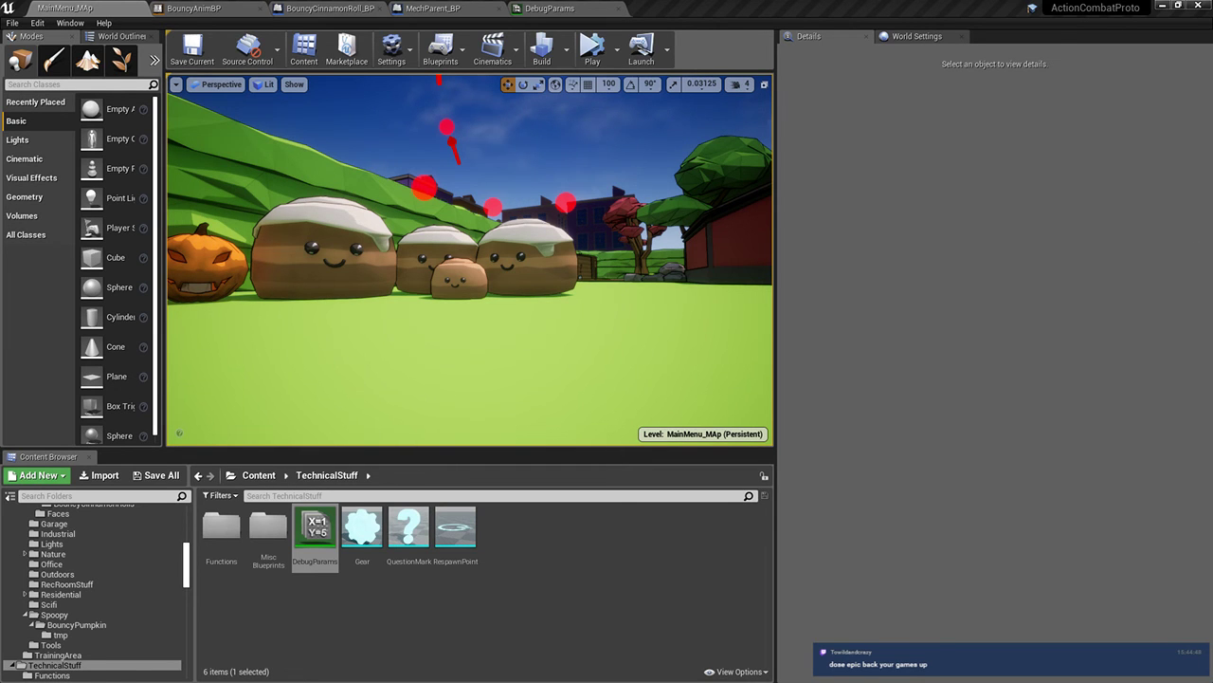
# Simulate the level in a full-screen viewport and move the spider mech near the pumpkins to the gate by the far hedge
pyautogui.moveTo(495, 279); pyautogui.dragTo(483, 507, button='right')
pyautogui.press('F11')
pyautogui.hotkey('alt', 's')
pyautogui.press('w')
pyautogui.press('s')
pyautogui.press('s')
pyautogui.press('w')
pyautogui.press('s')
pyautogui.click(329, 139)
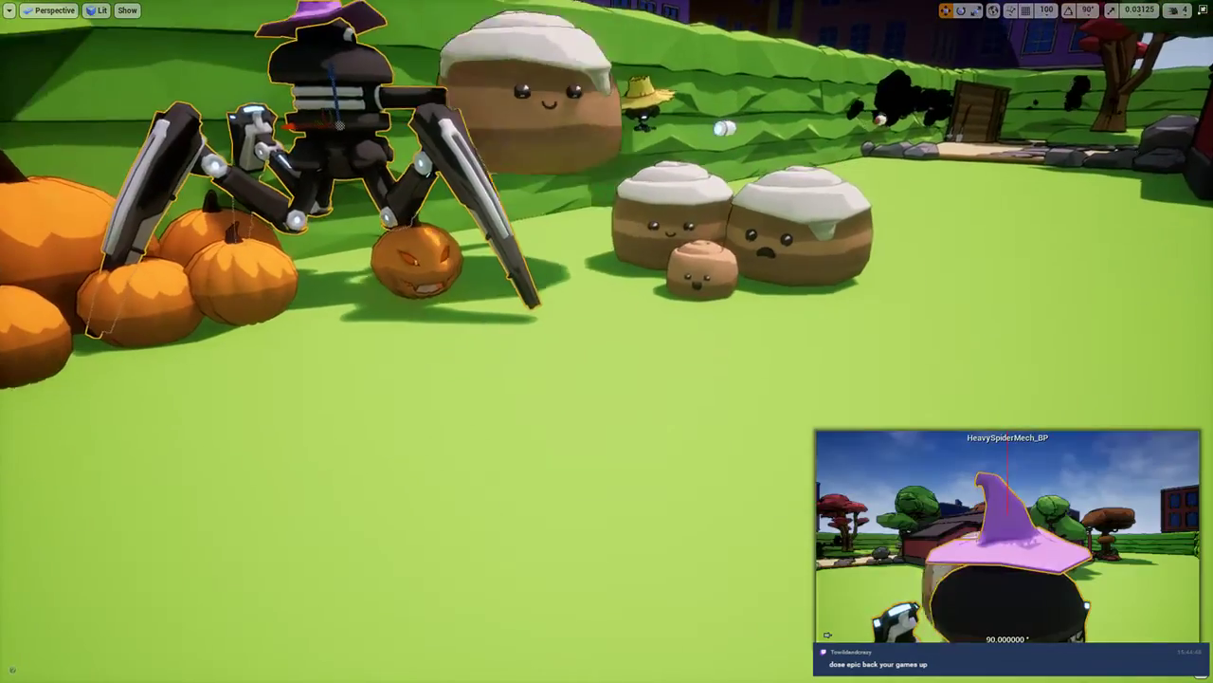
pyautogui.moveTo(323, 136); pyautogui.dragTo(952, 68)
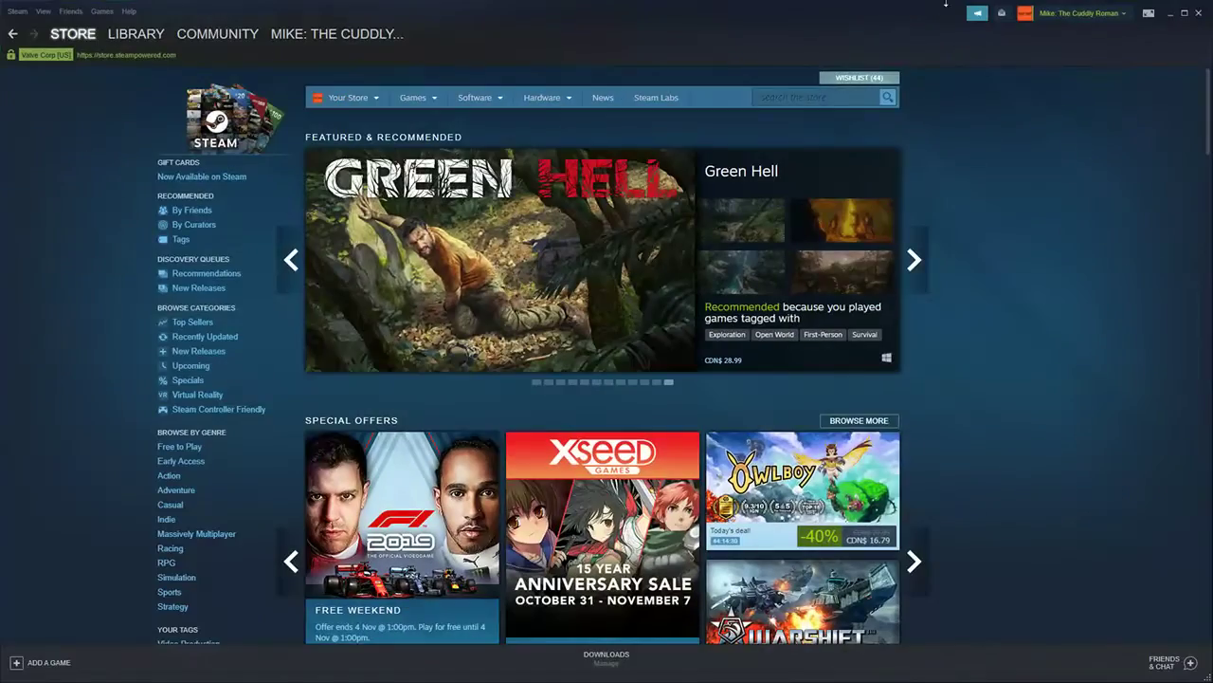
# Open the game library in Steam
pyautogui.click(136, 35)
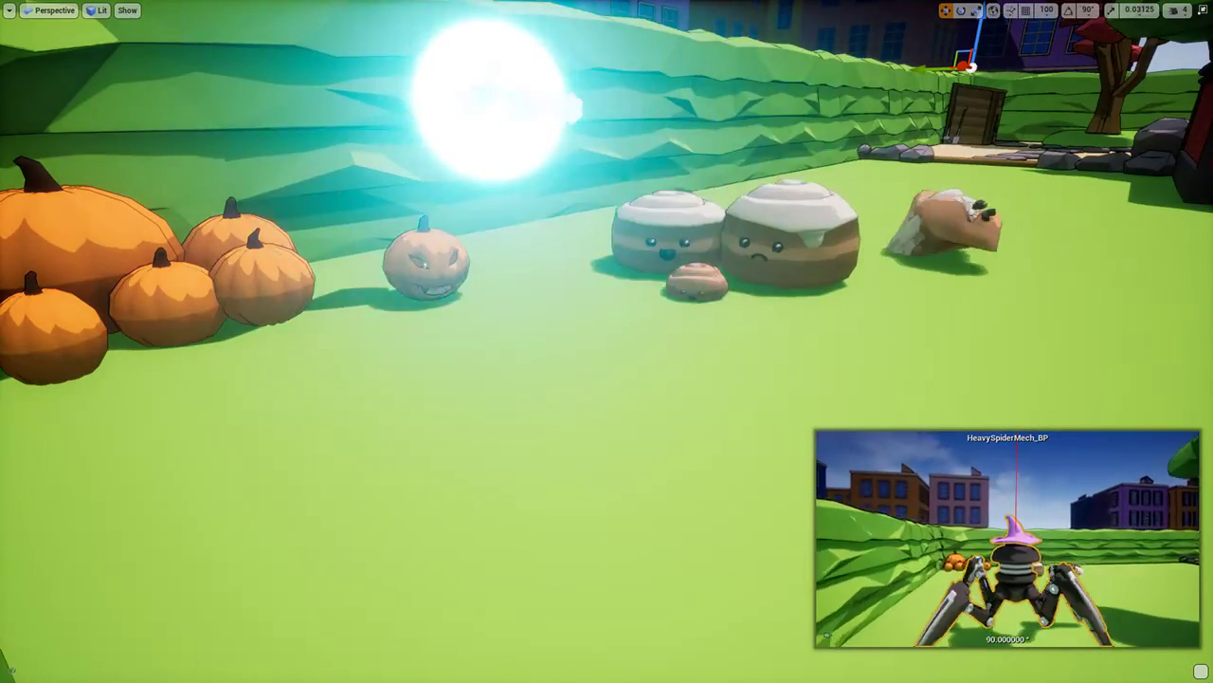
# Leave full screen, inspect the toppled cinnamon roll's details and spring arm component, and stop the simulation
pyautogui.moveTo(554, 260); pyautogui.dragTo(547, 294, button='right')
pyautogui.press('w')
pyautogui.press('w')
pyautogui.press('F11')
pyautogui.press('s')
pyautogui.click(504, 279)
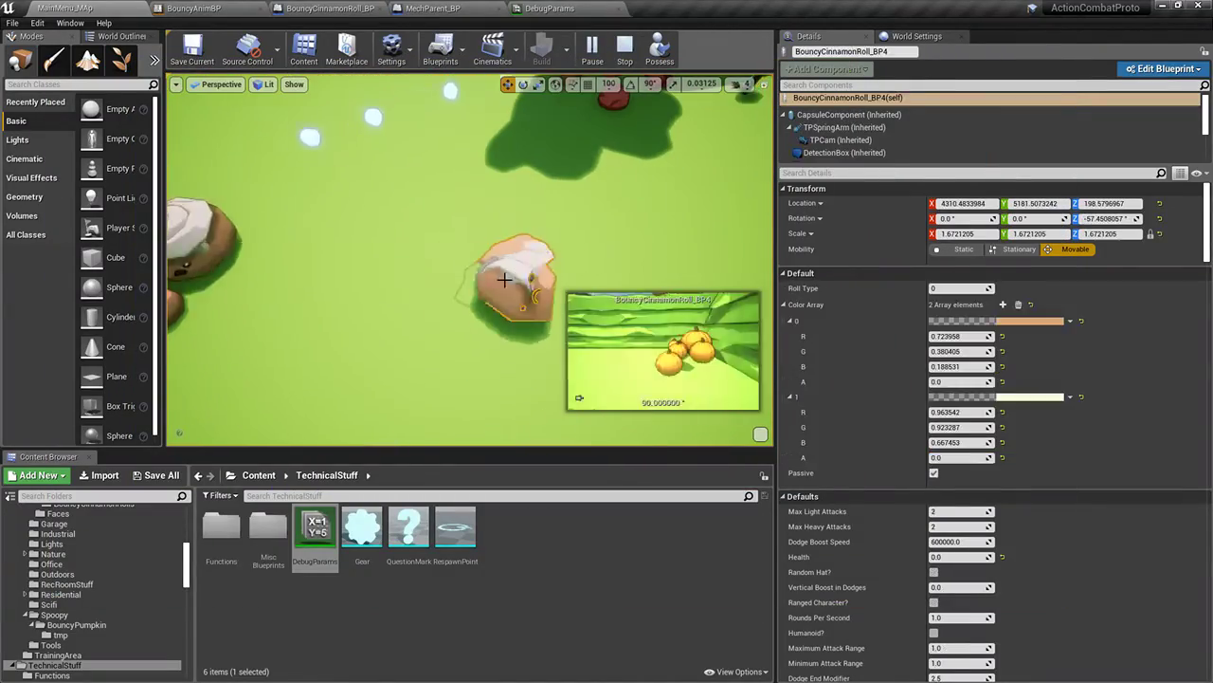
pyautogui.click(833, 128)
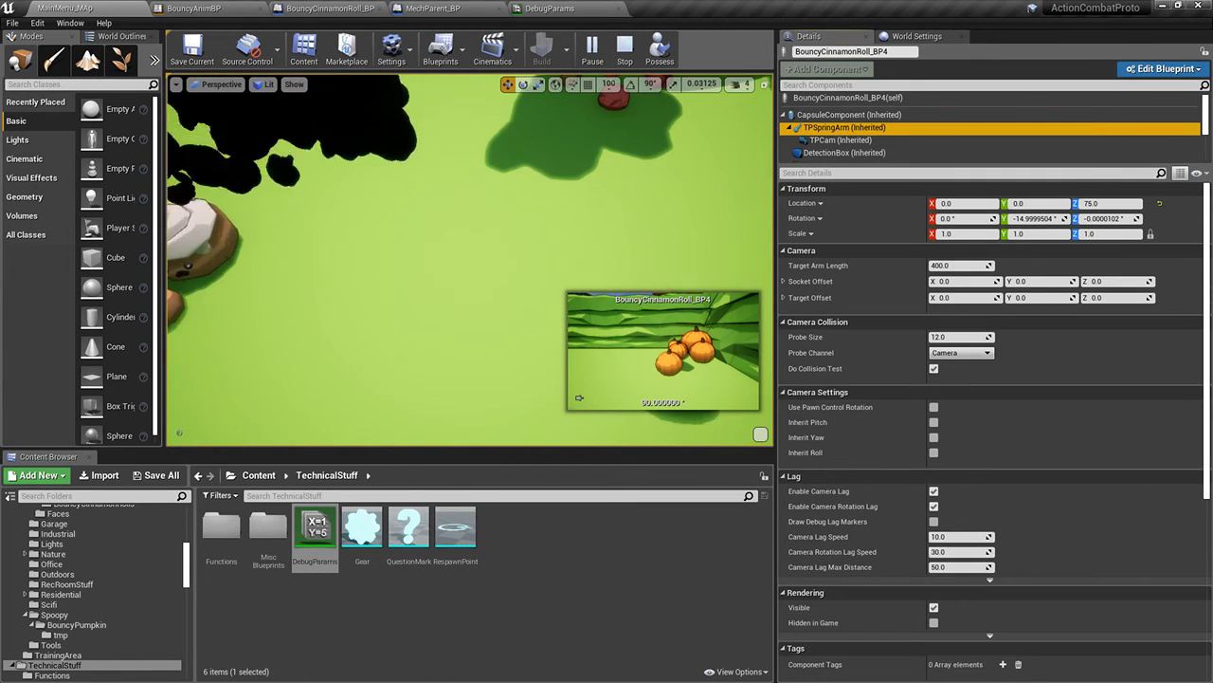
pyautogui.moveTo(575, 228); pyautogui.dragTo(626, 275, button='right')
pyautogui.press('Escape')
# Select the large iced roll beside the jack-o'-lantern and open the BouncyCinnamonRoll01 physics asset from the BouncyCinnamonRolls folder
pyautogui.moveTo(503, 285); pyautogui.dragTo(503, 208, button='right')
pyautogui.press('w')
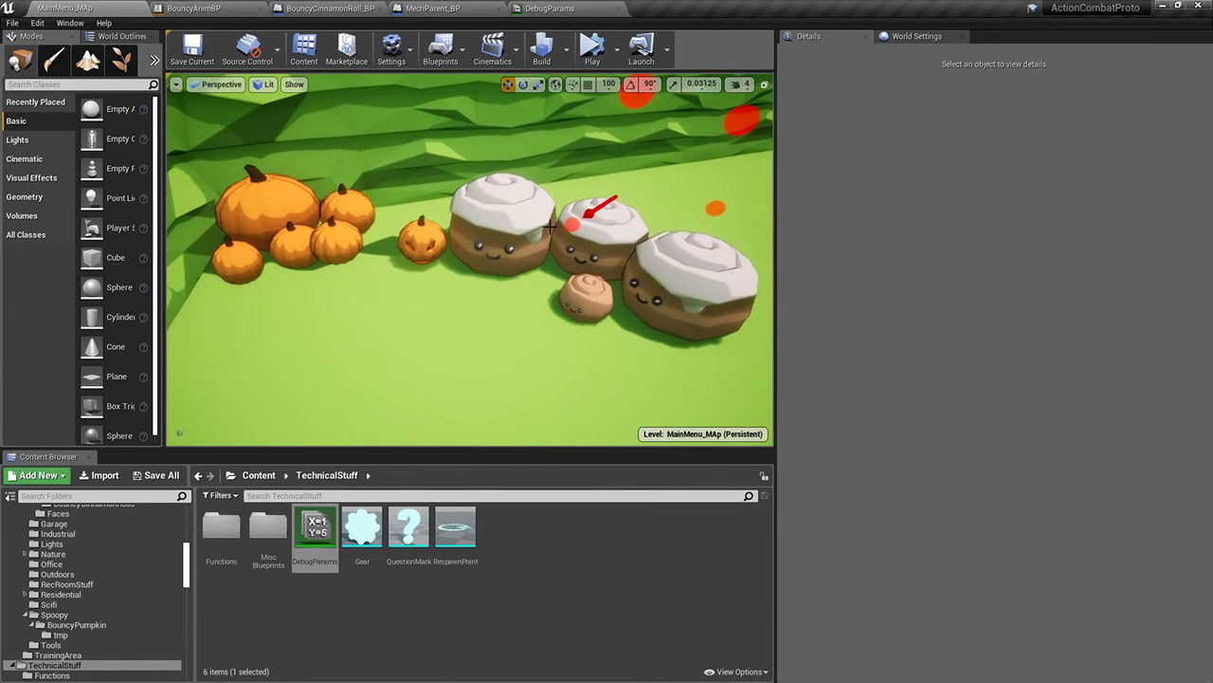
pyautogui.click(503, 241)
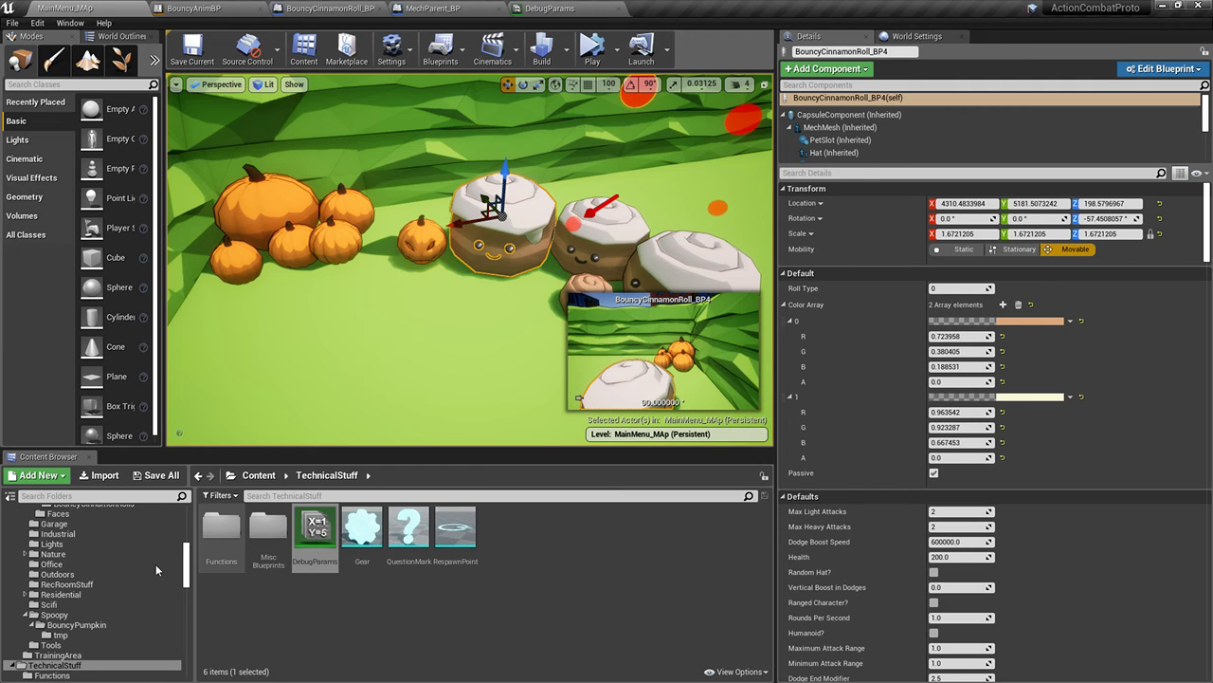
pyautogui.scroll(4, 68, 617)
pyautogui.click(69, 615)
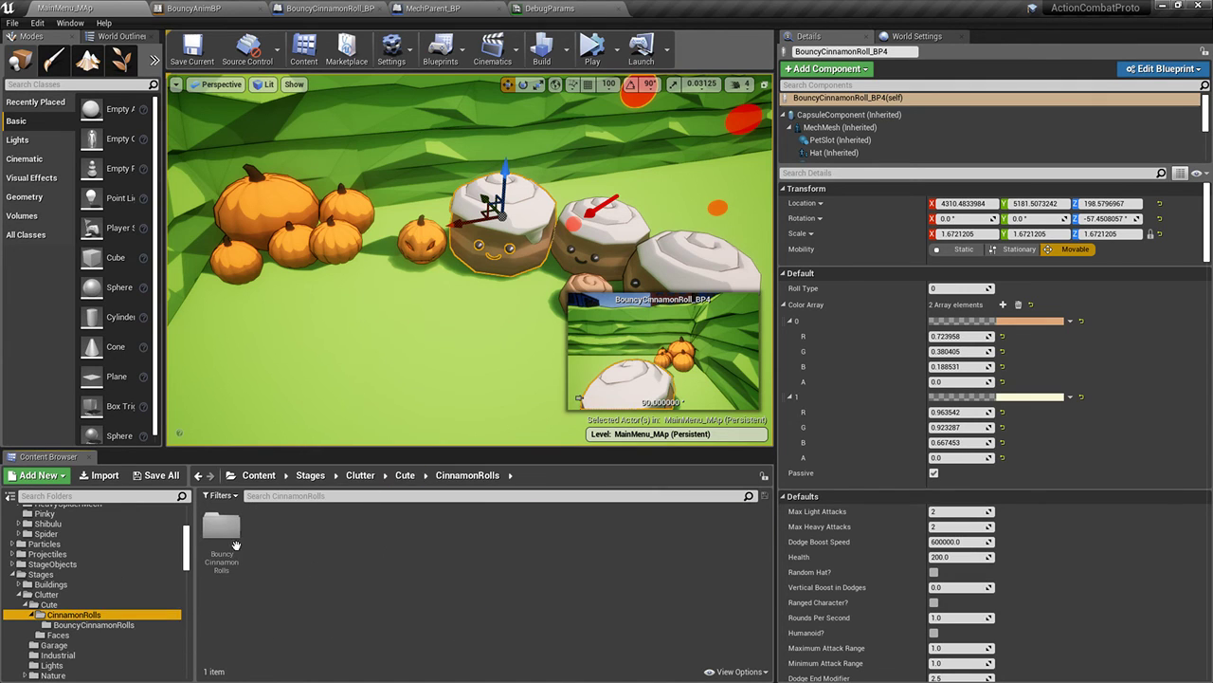
pyautogui.doubleClick(224, 531)
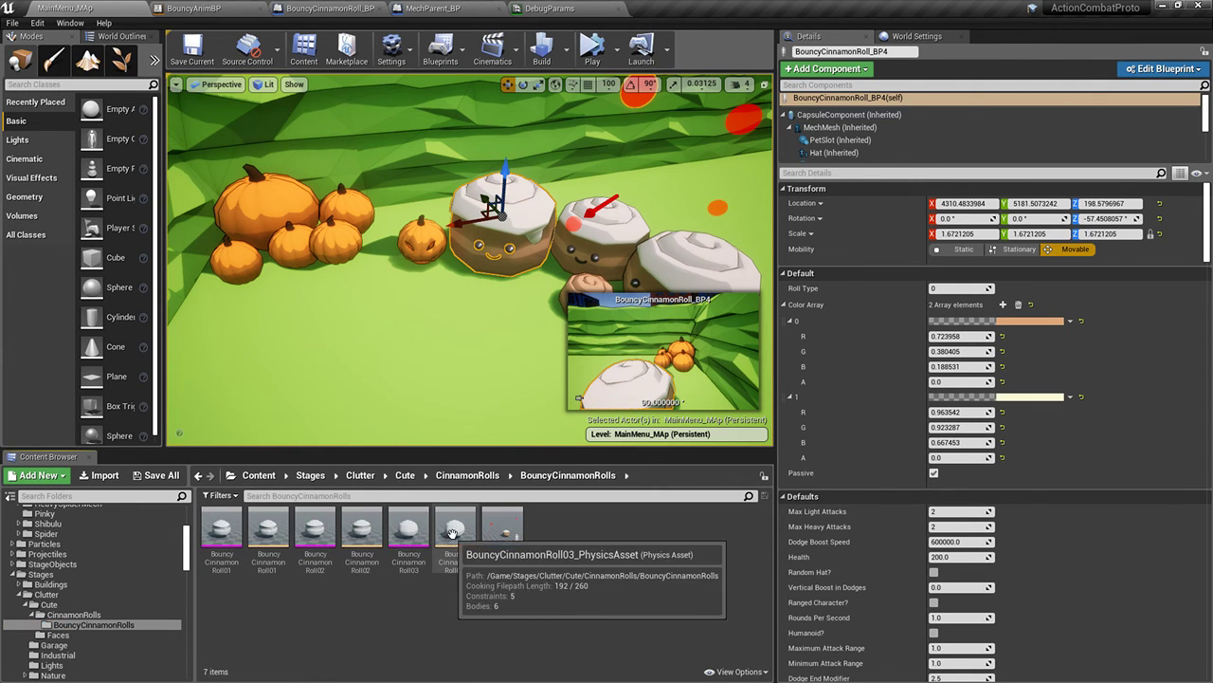
pyautogui.doubleClick(268, 531)
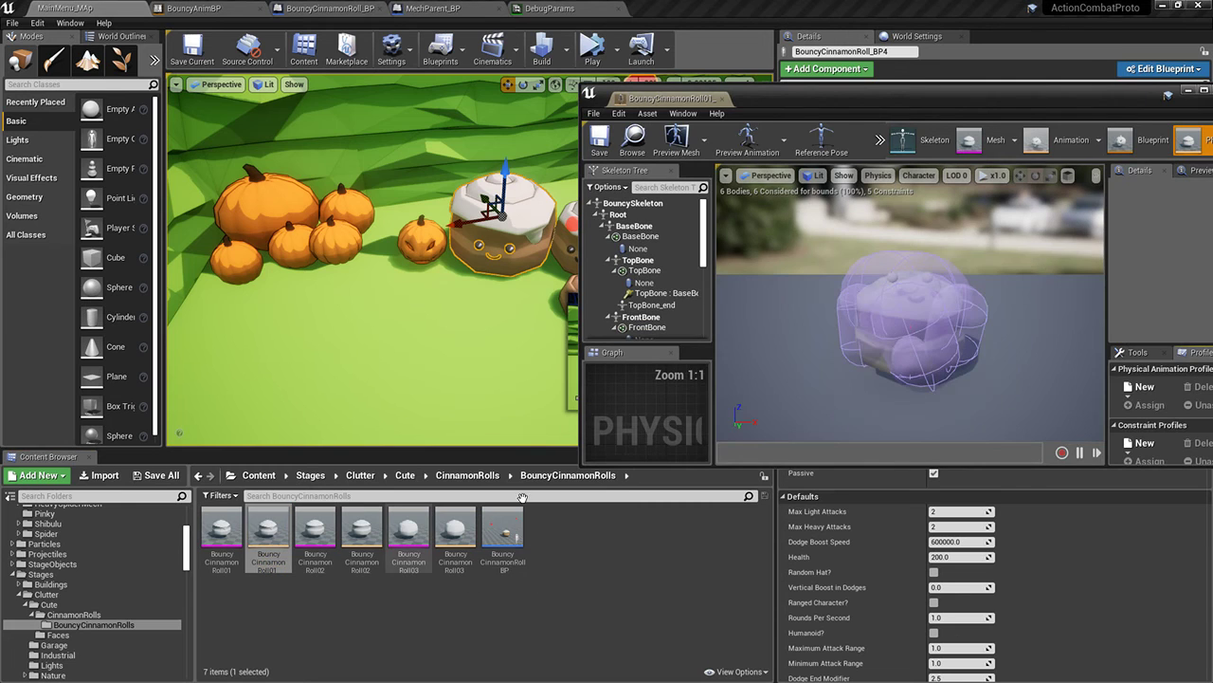
# Create and assign a new physics asset for the BouncyCinnamonRoll01 skeletal mesh with a minimum bone size of 100
pyautogui.rightClick(202, 531)
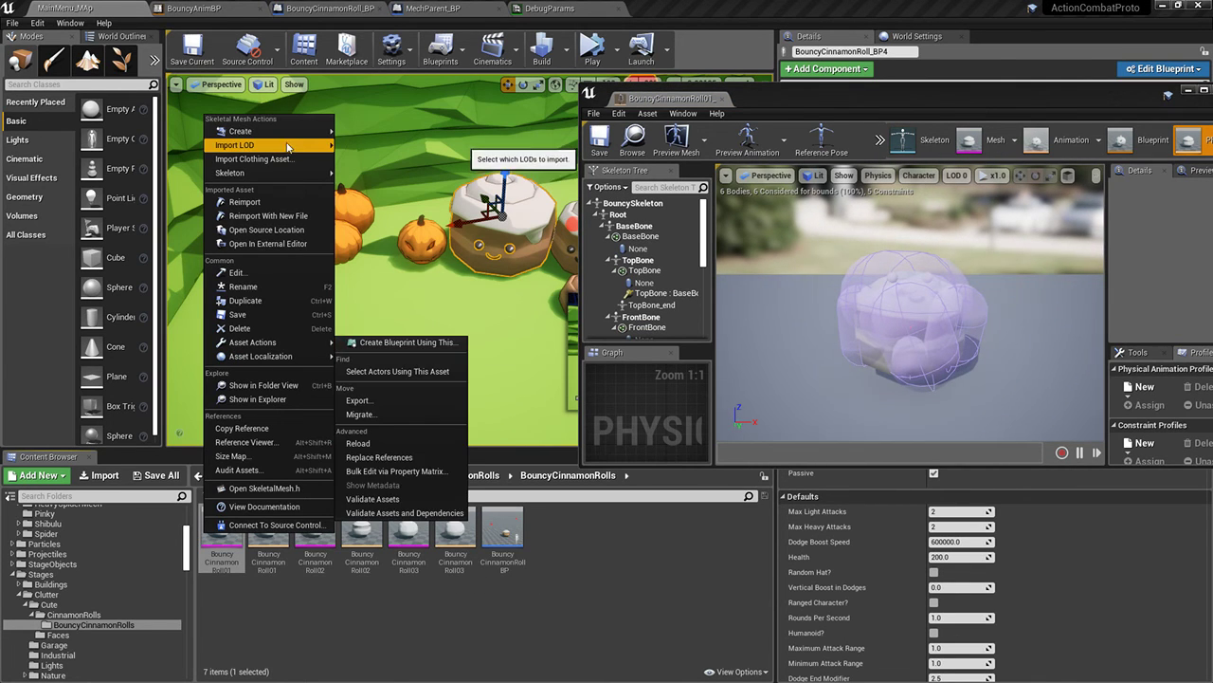
pyautogui.moveTo(284, 133)
pyautogui.moveTo(381, 142)
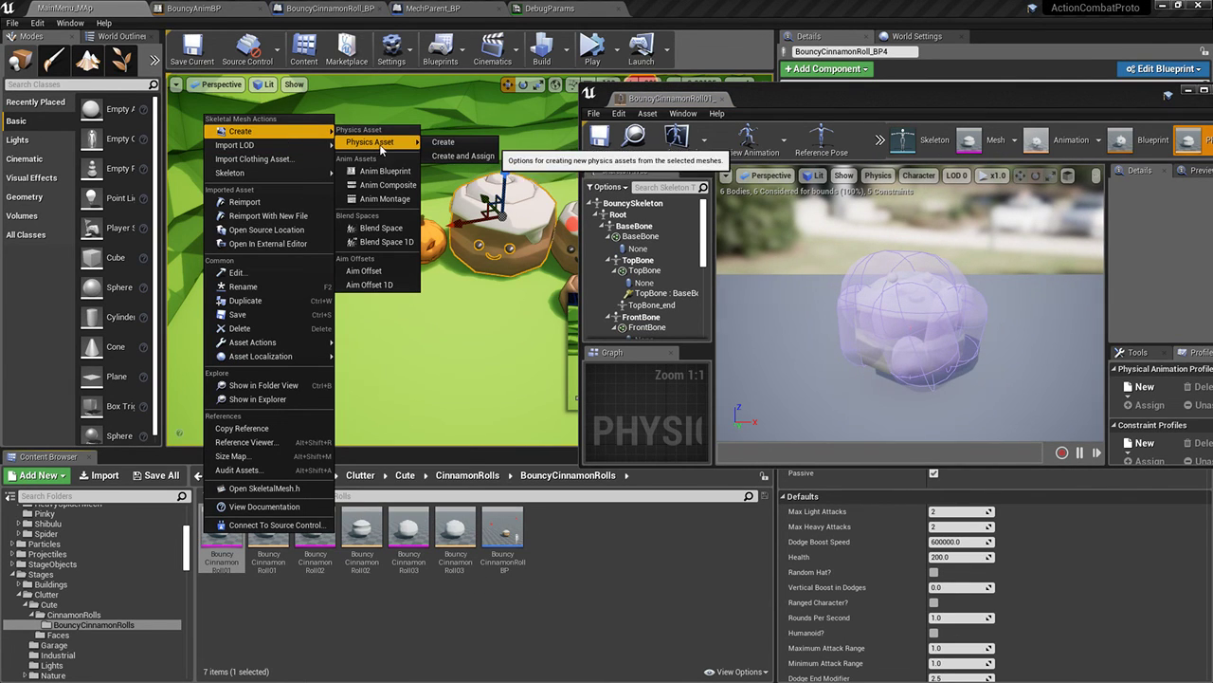
pyautogui.click(462, 156)
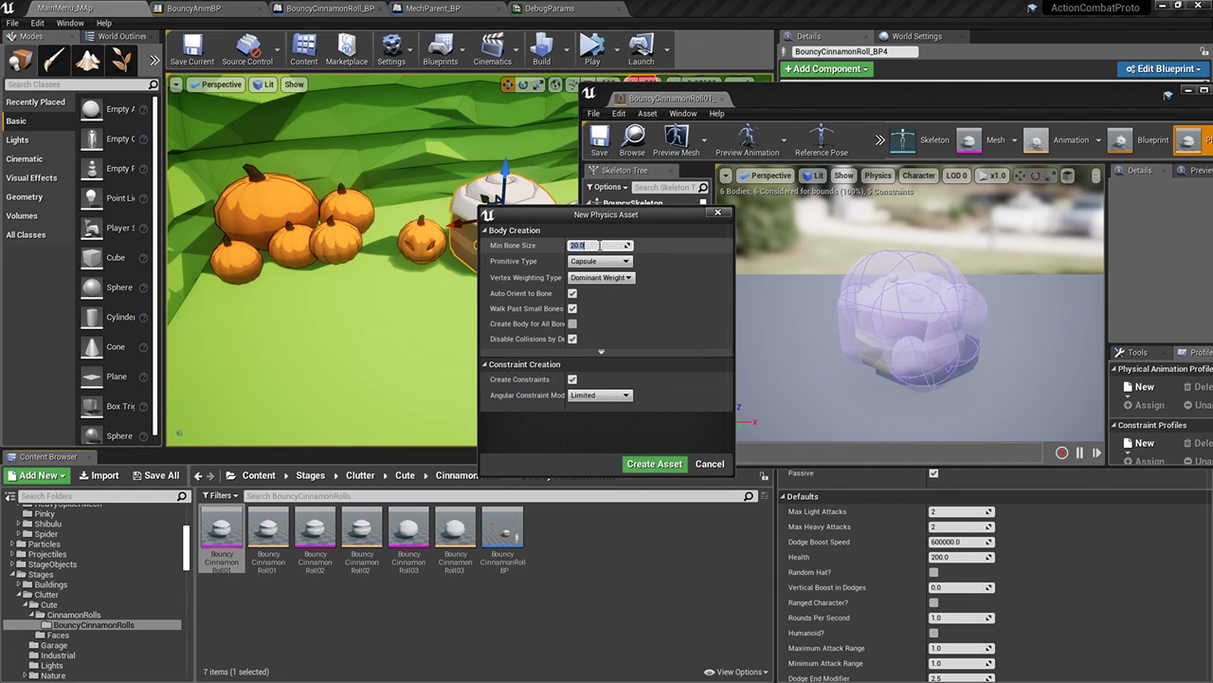
pyautogui.click(602, 246)
pyautogui.write('1')
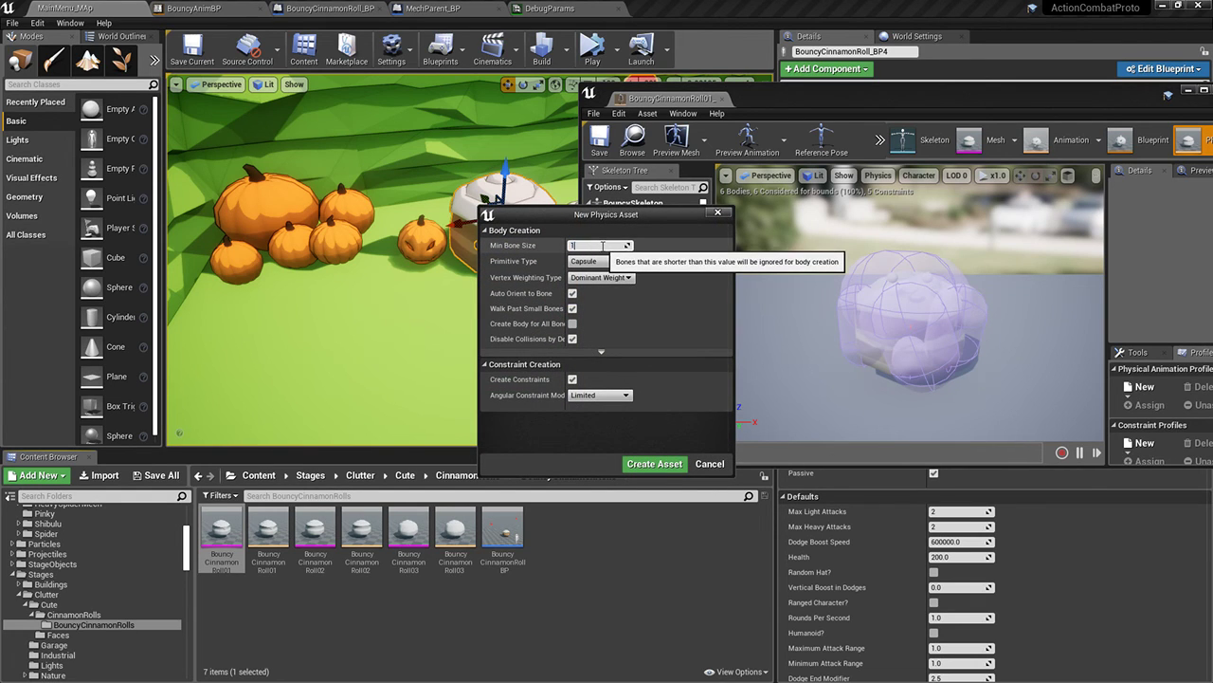
pyautogui.write('00')
pyautogui.click(653, 464)
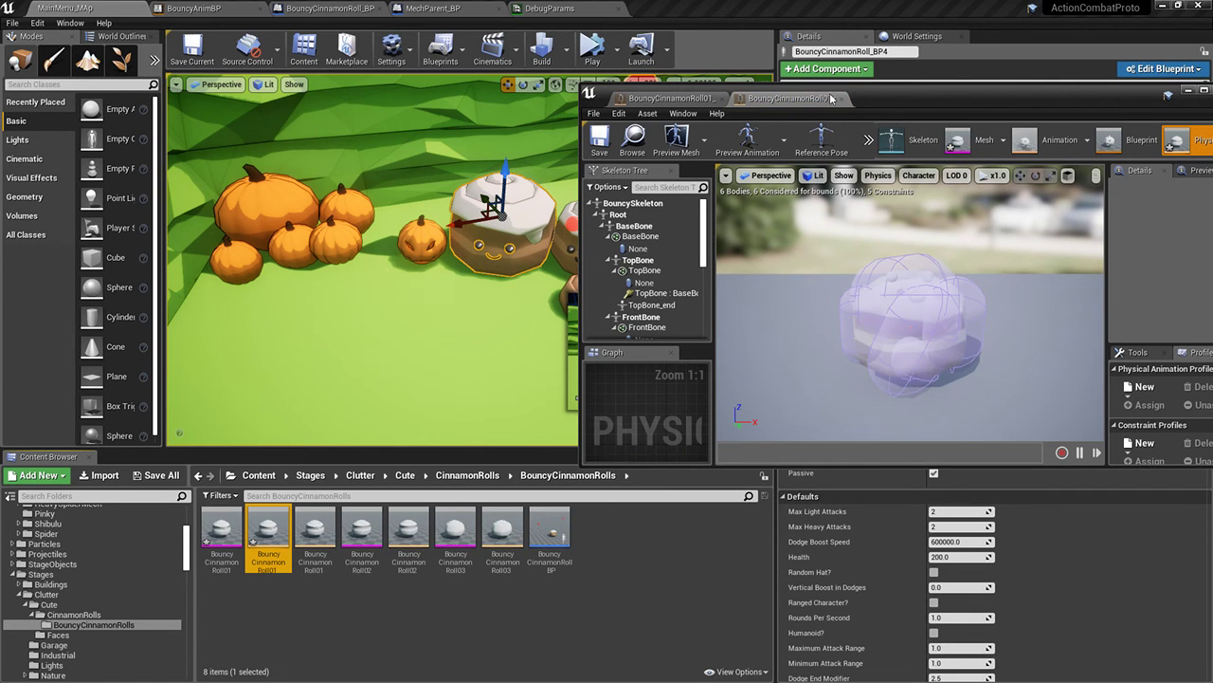
# Create and assign another physics asset for the BouncyCinnamonRoll01 mesh with a minimum bone size of 300
pyautogui.rightClick(214, 538)
pyautogui.moveTo(398, 149)
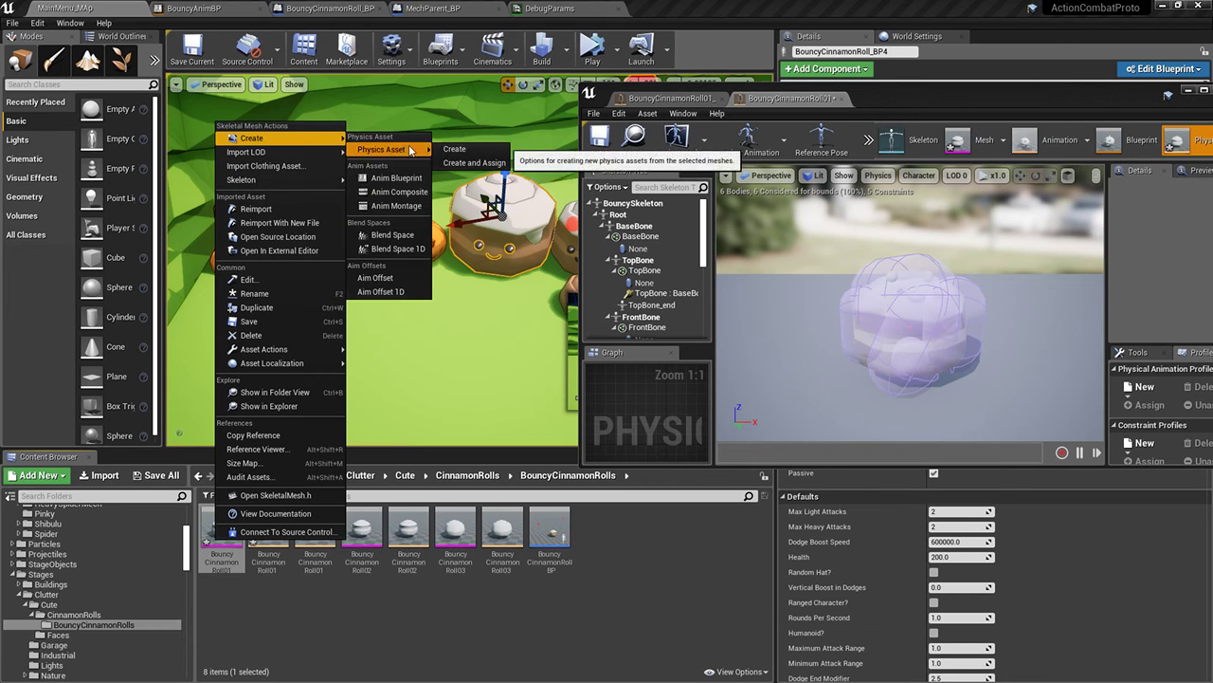
pyautogui.click(474, 169)
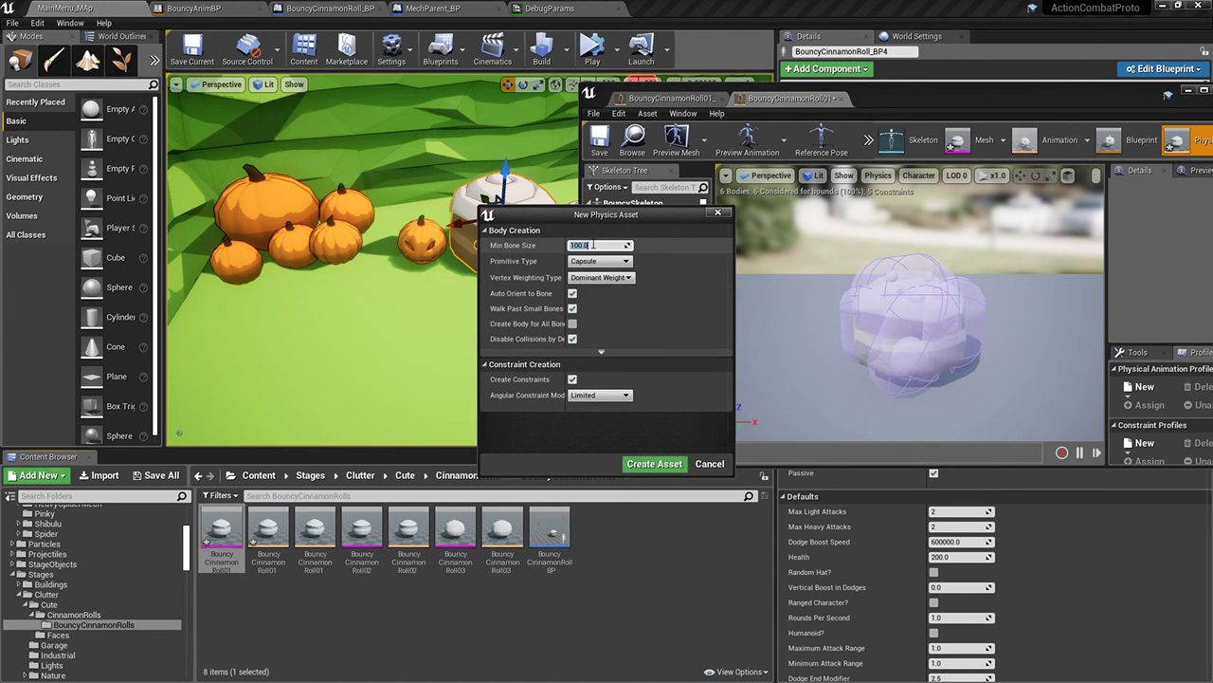
pyautogui.write('300')
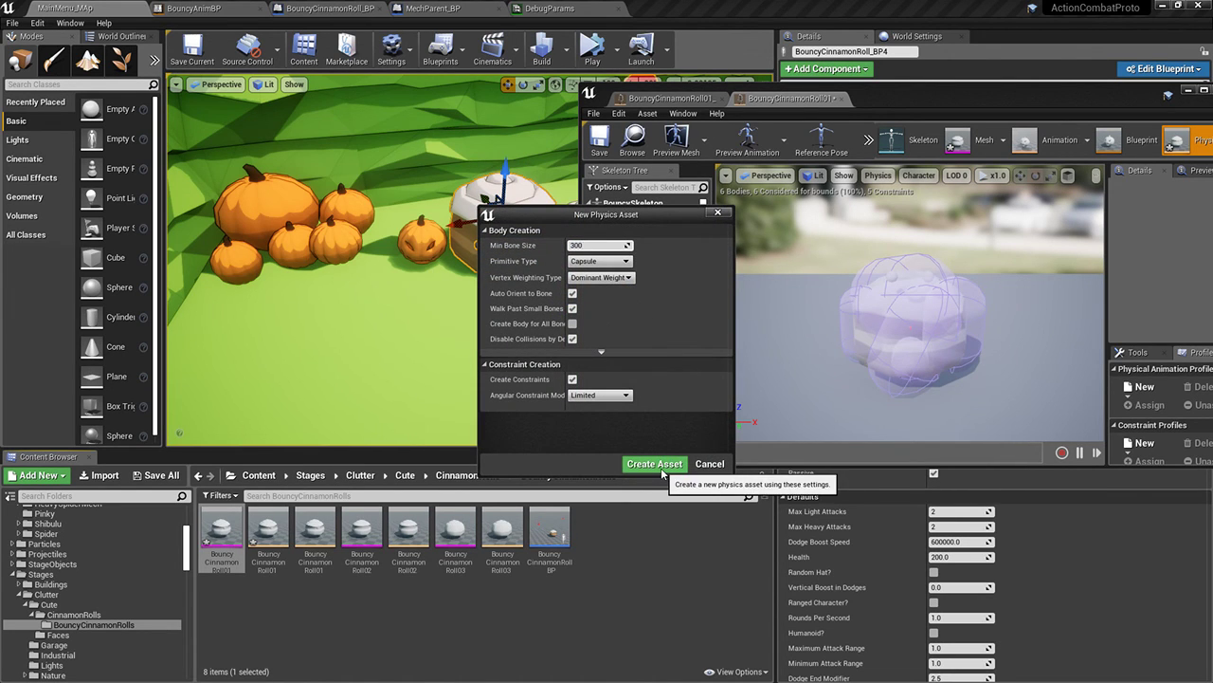
pyautogui.click(654, 464)
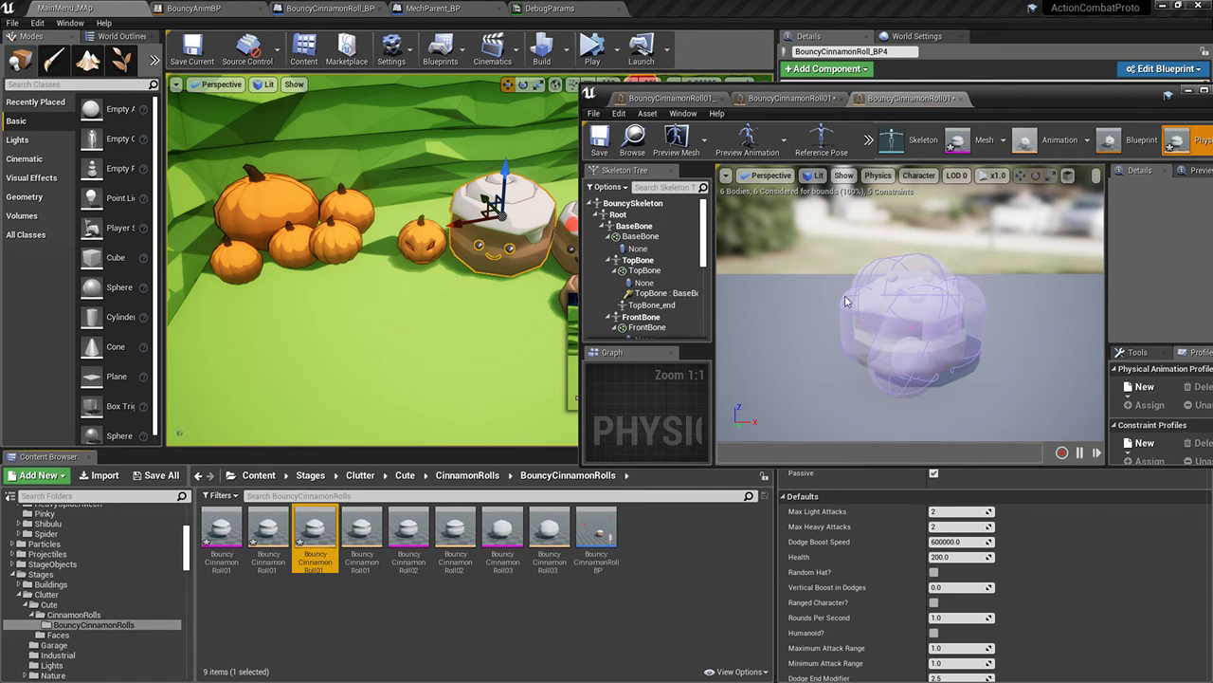
# Compare the collision bodies of the open BouncyCinnamonRoll01 physics assets and close their editors
pyautogui.click(914, 97)
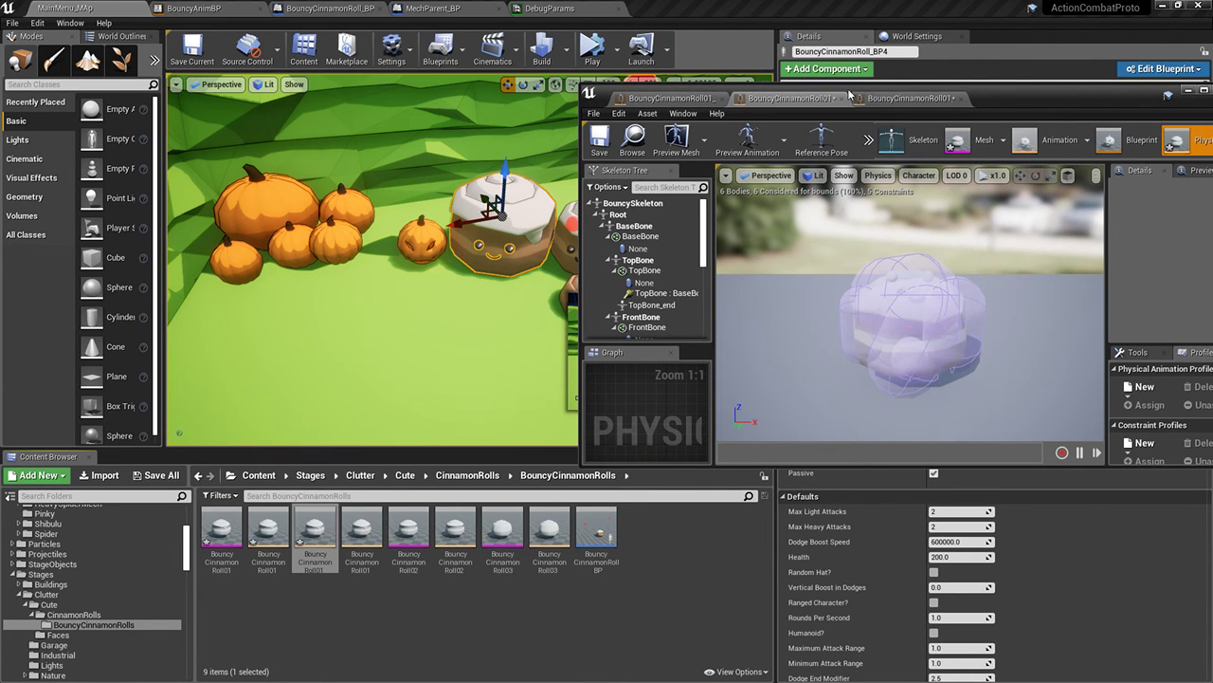
pyautogui.click(700, 99)
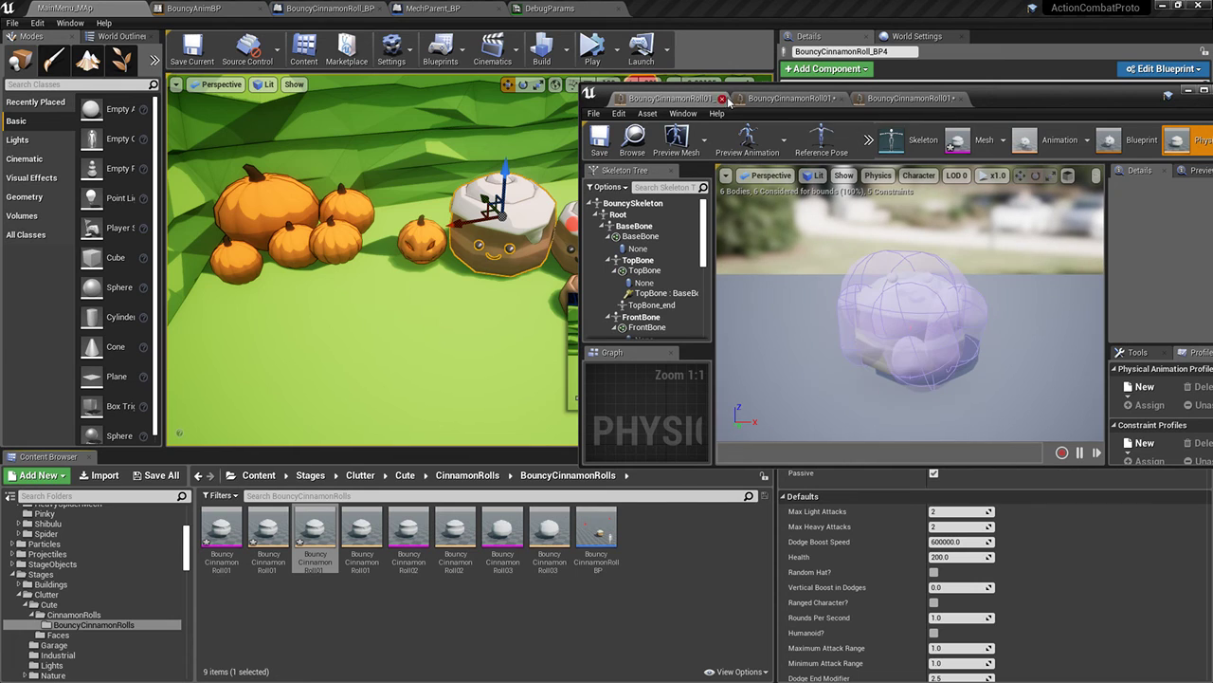
pyautogui.click(723, 98)
pyautogui.click(724, 99)
pyautogui.click(724, 99)
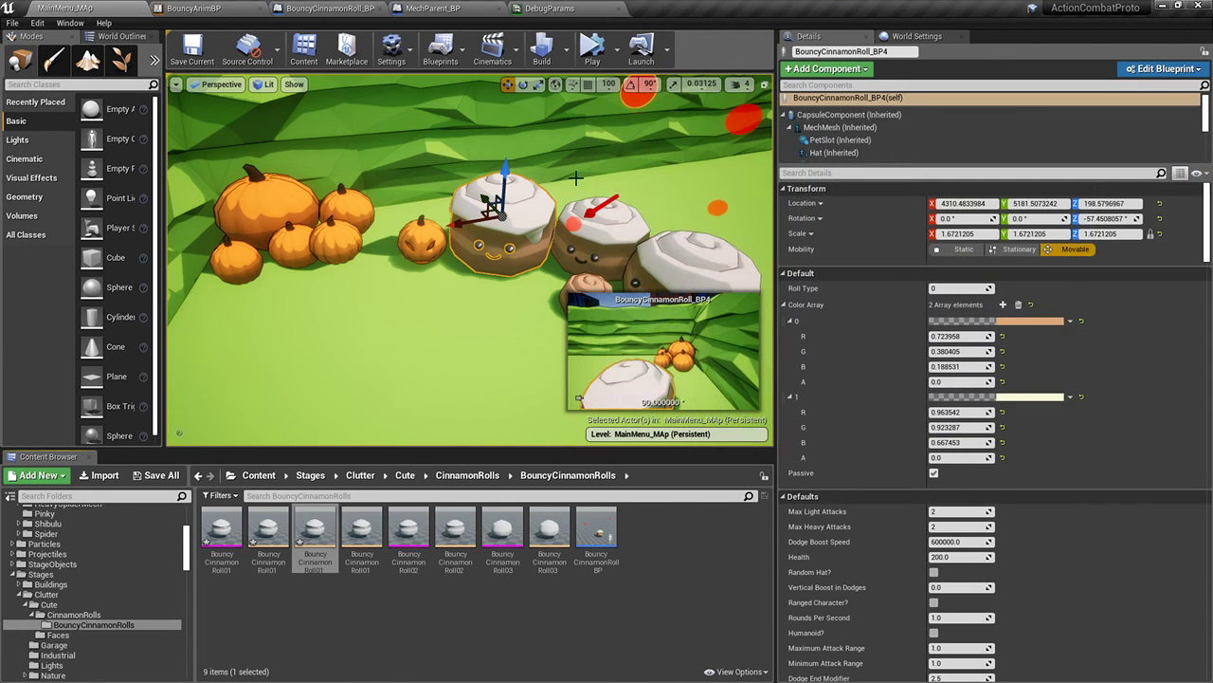
pyautogui.rightClick(226, 545)
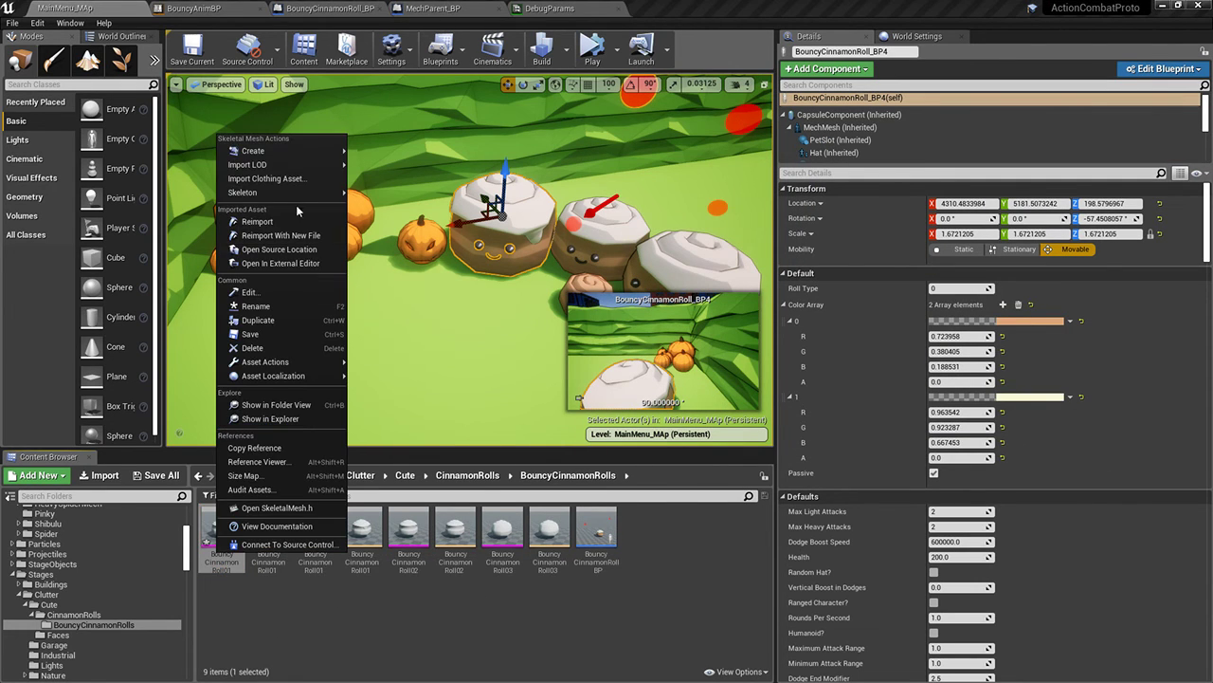
pyautogui.moveTo(279, 153)
pyautogui.click(457, 163)
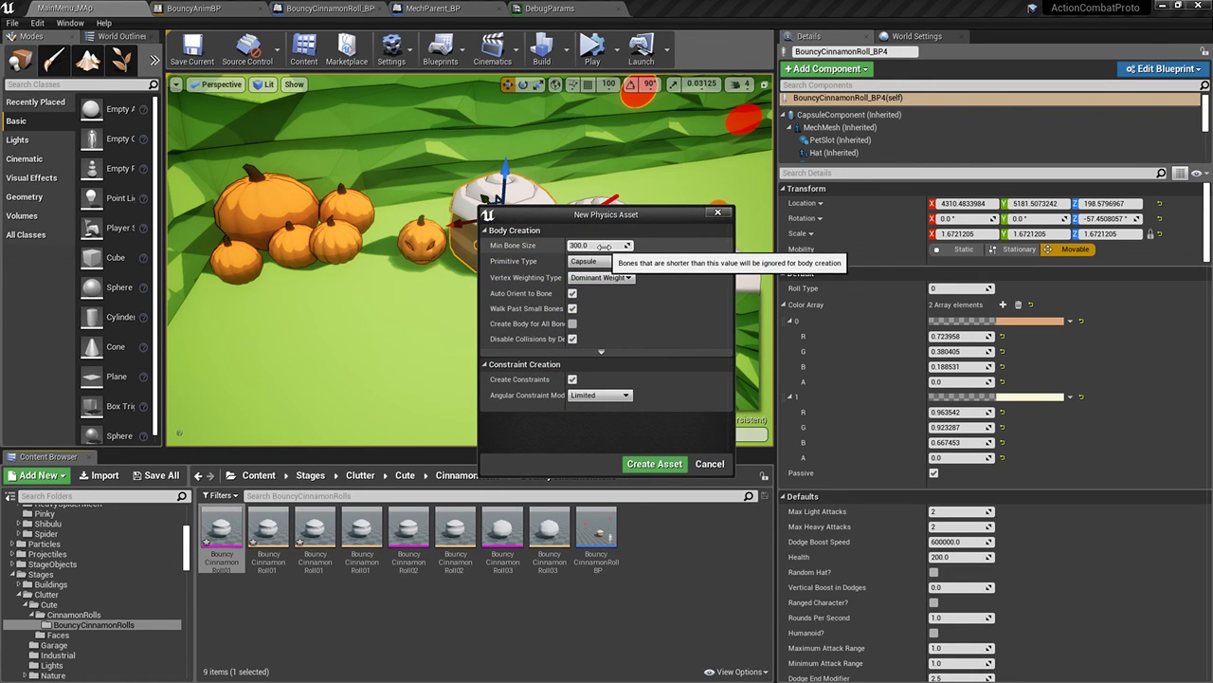
pyautogui.click(718, 212)
# Start a new physics asset for the BouncyCinnamonRoll01 mesh with a minimum bone size of 1000, Capsule primitives and Dominant Weight
pyautogui.rightClick(229, 556)
pyautogui.moveTo(280, 156)
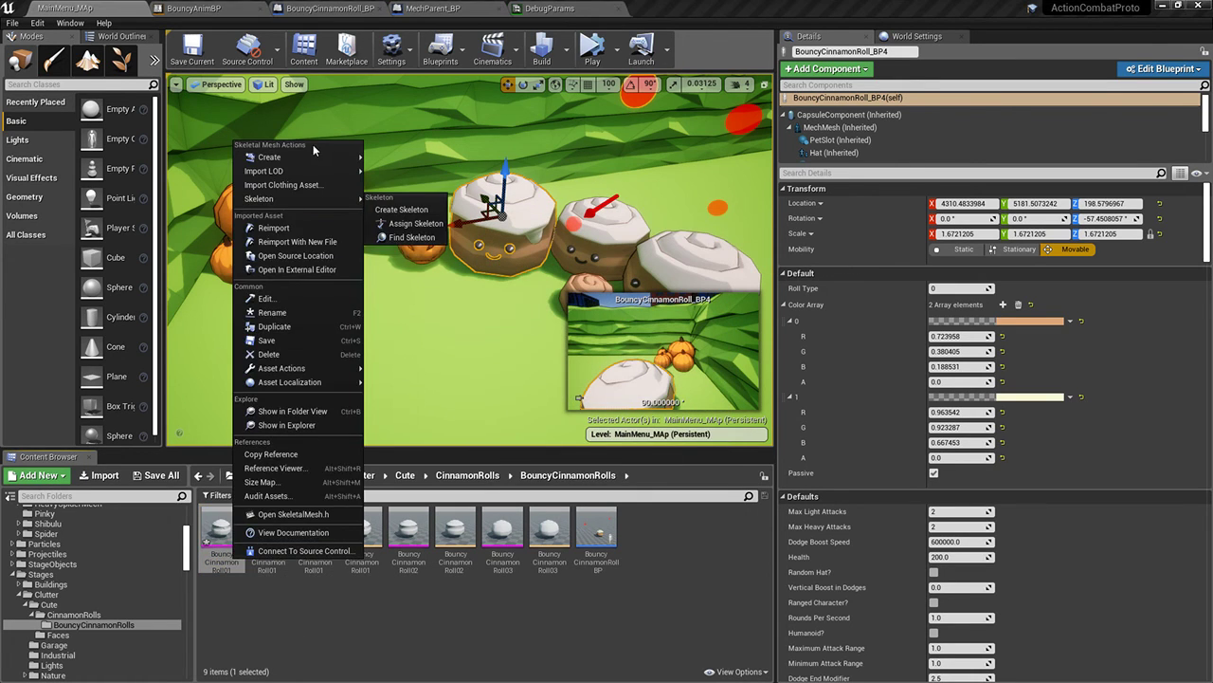
pyautogui.moveTo(432, 168)
pyautogui.click(472, 168)
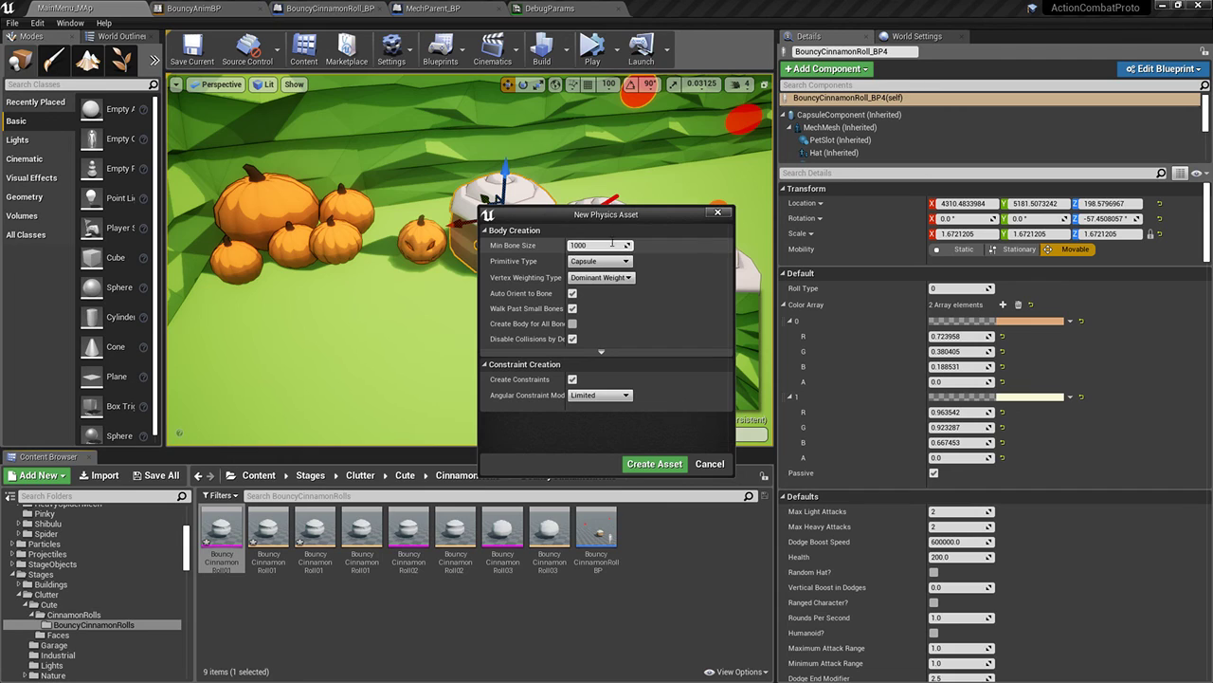
pyautogui.click(616, 263)
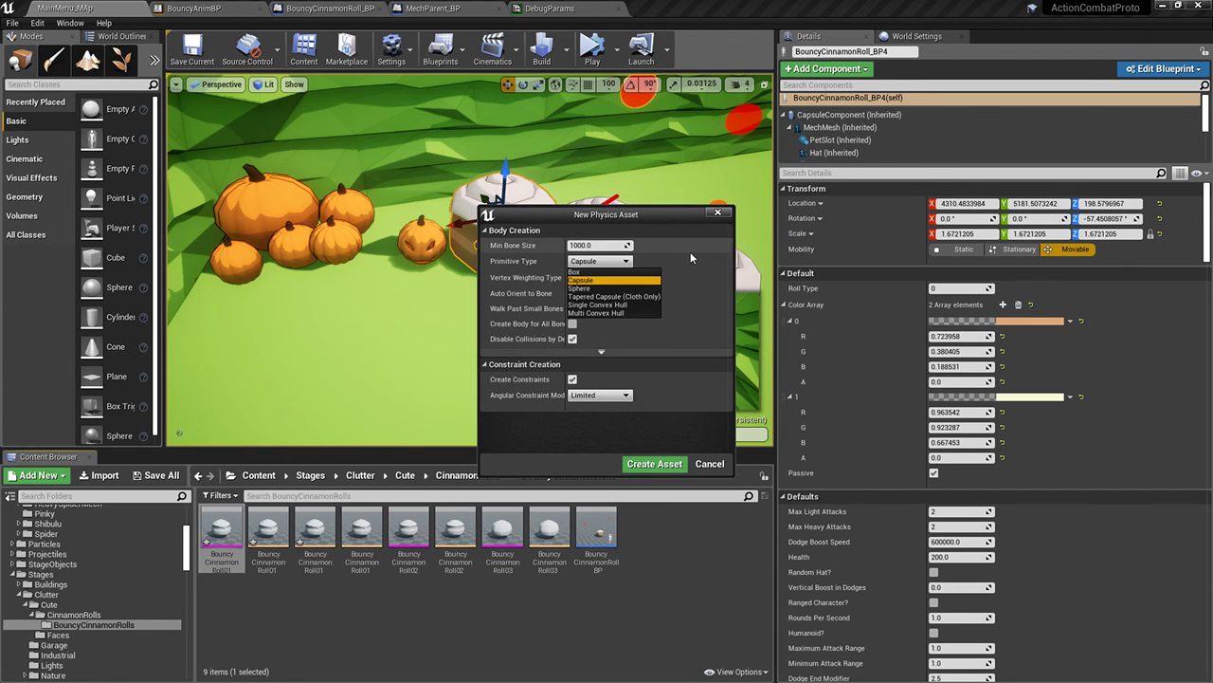
pyautogui.click(626, 280)
pyautogui.click(626, 262)
pyautogui.click(627, 265)
pyautogui.click(621, 278)
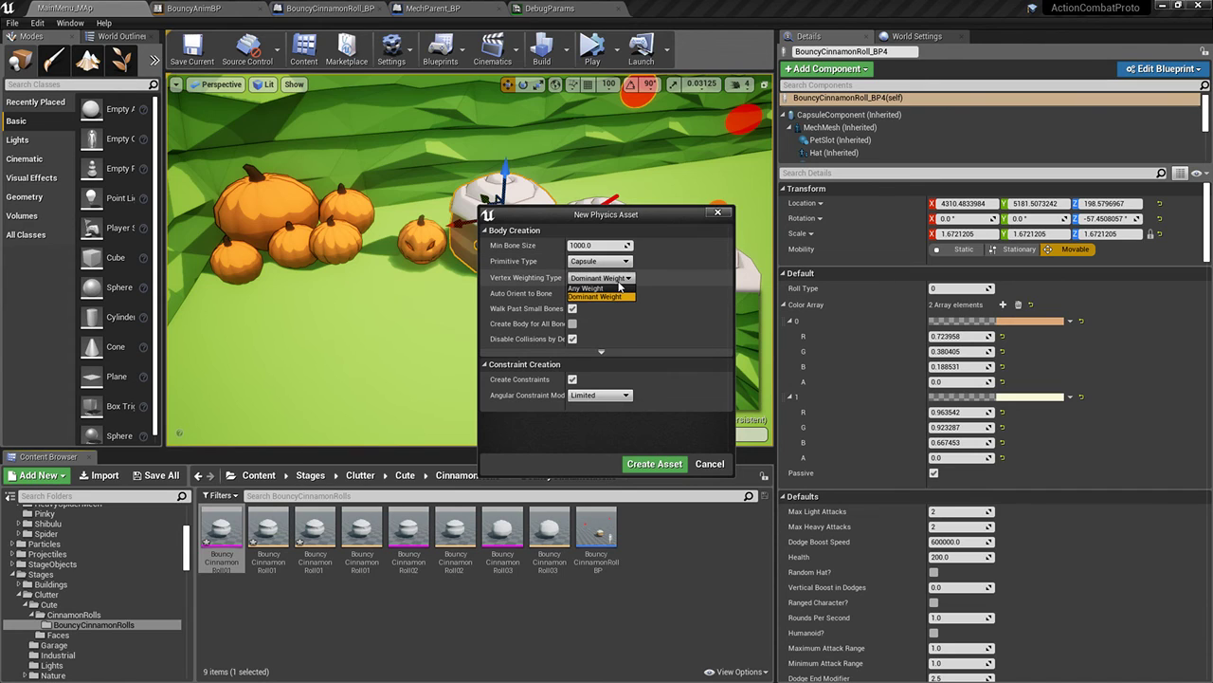
pyautogui.click(611, 296)
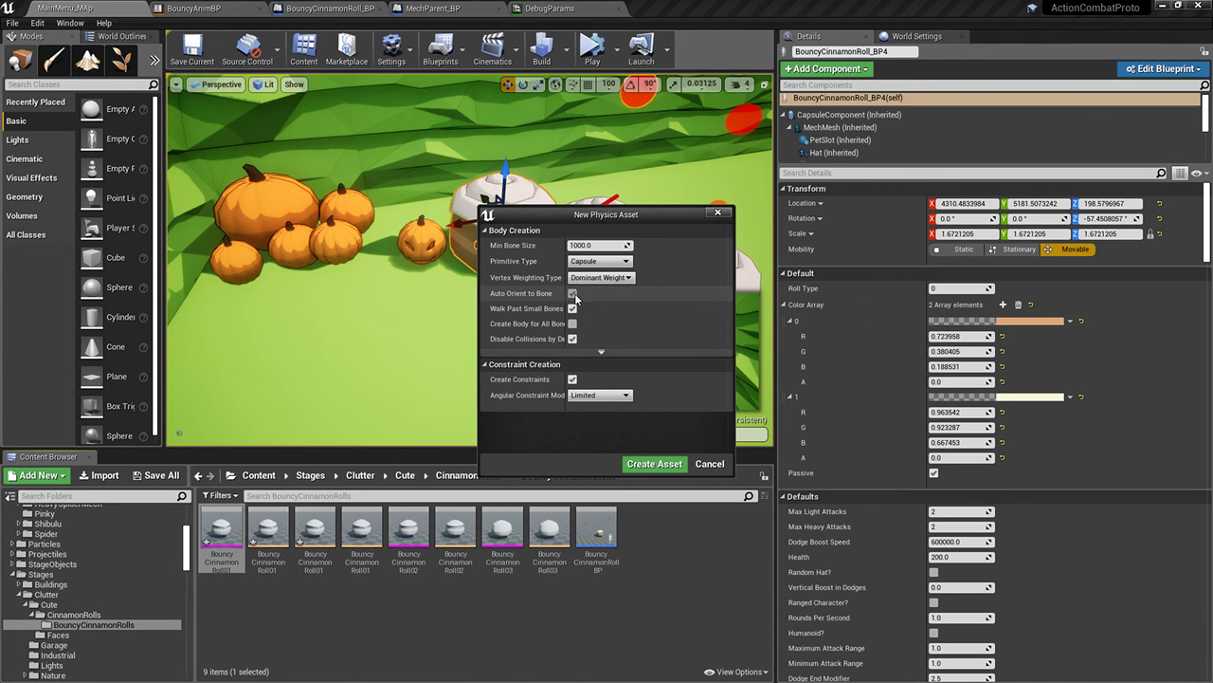
# Go through the remaining body options and the angular constraint modes and create the physics asset
pyautogui.click(572, 294)
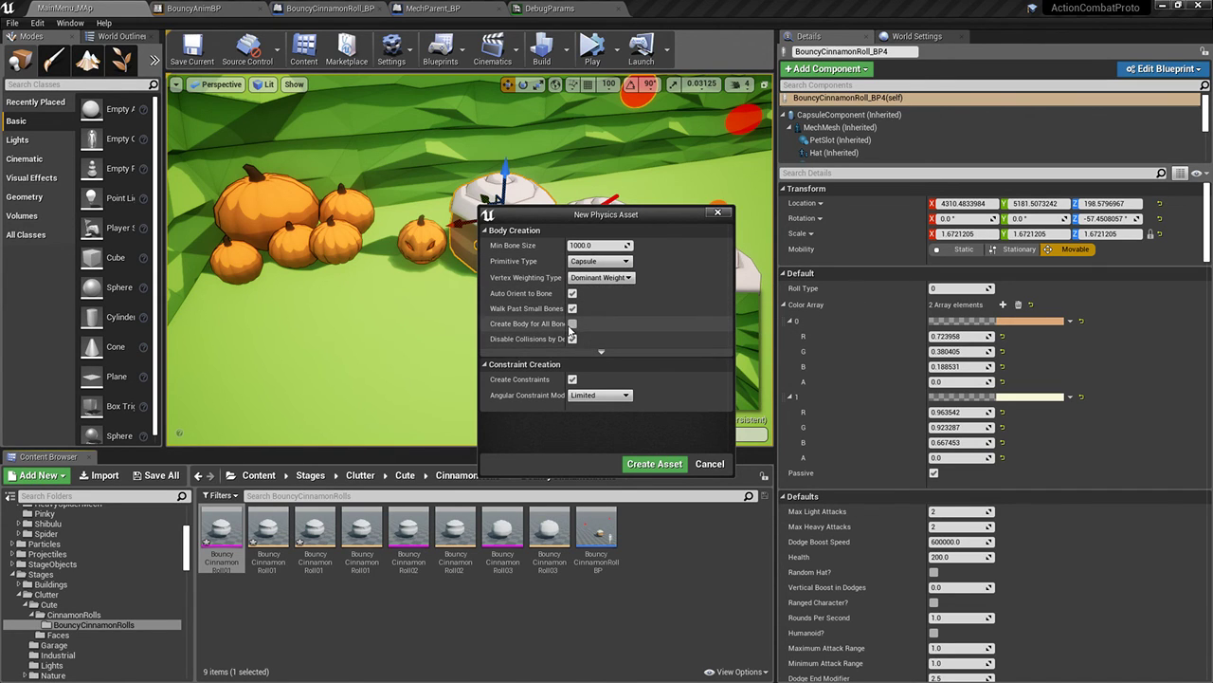
pyautogui.moveTo(566, 323); pyautogui.dragTo(594, 323)
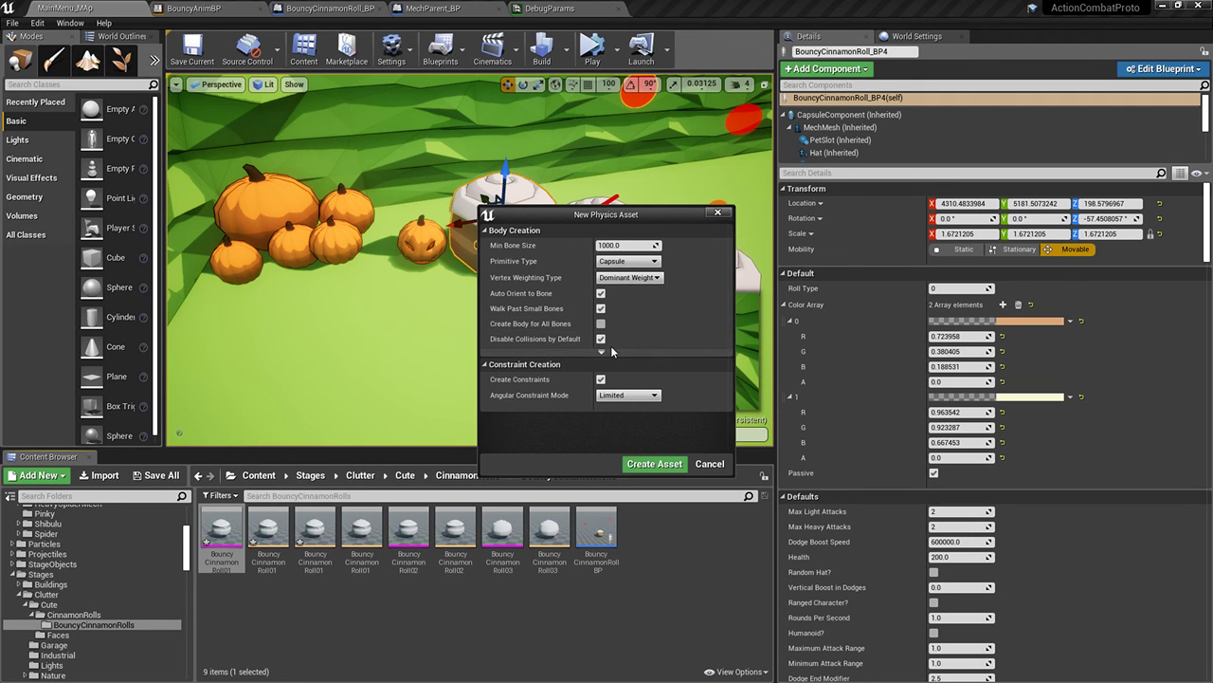
pyautogui.click(600, 379)
pyautogui.click(611, 395)
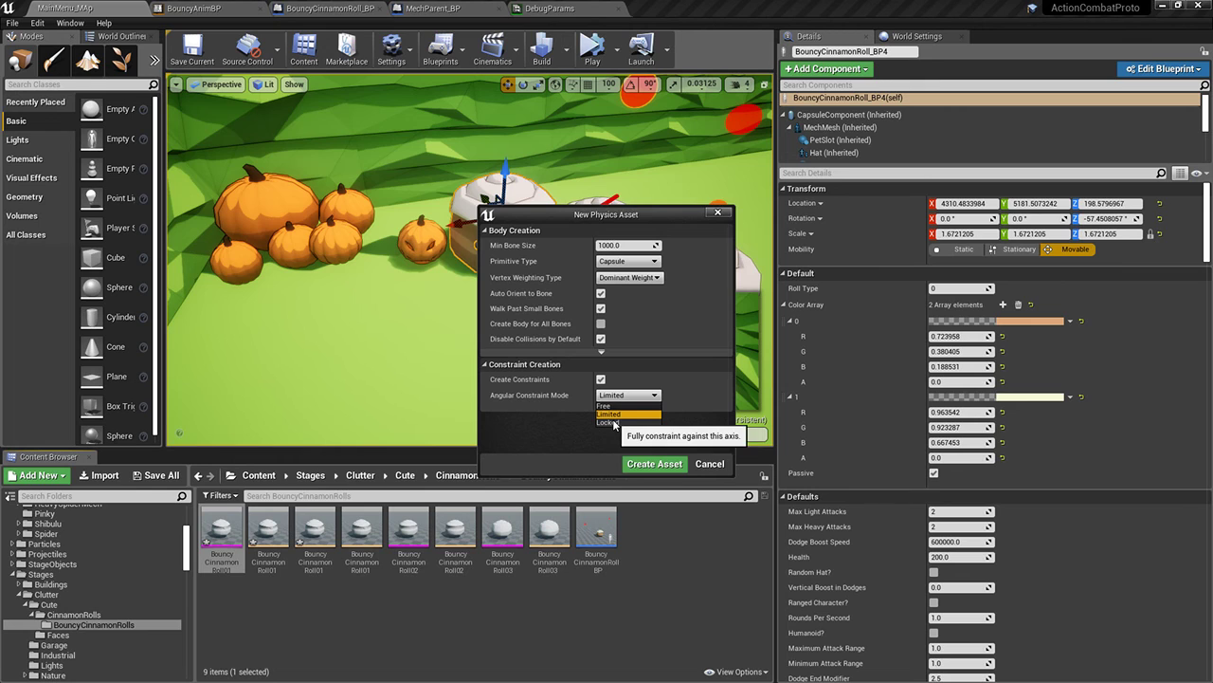
pyautogui.click(615, 424)
pyautogui.click(613, 395)
pyautogui.click(656, 463)
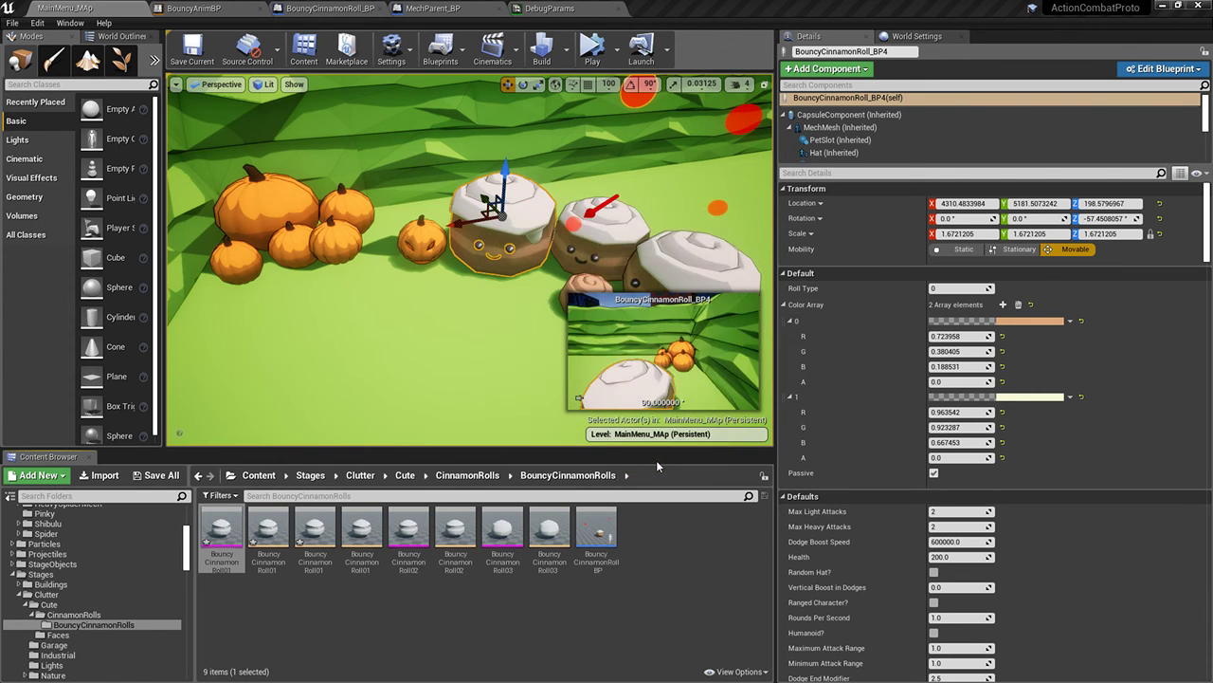
# Inspect the FrontBone and LeftBone bodies in the new physics asset and close its editor
pyautogui.click(897, 285)
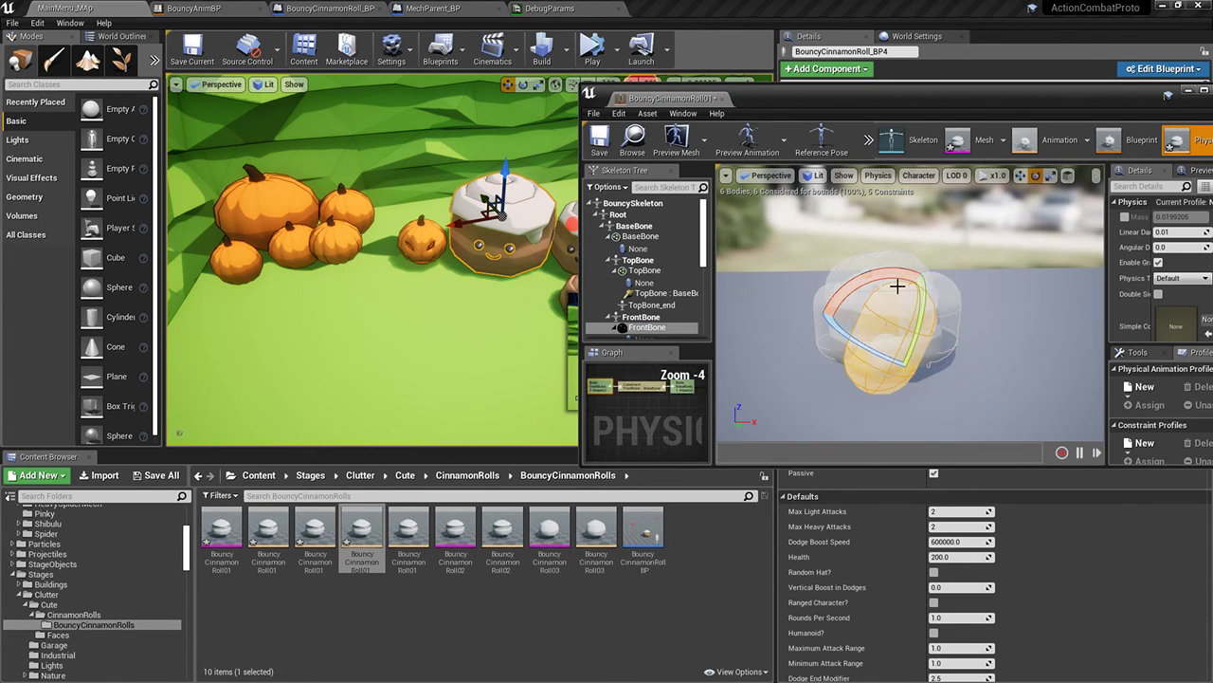
pyautogui.click(953, 288)
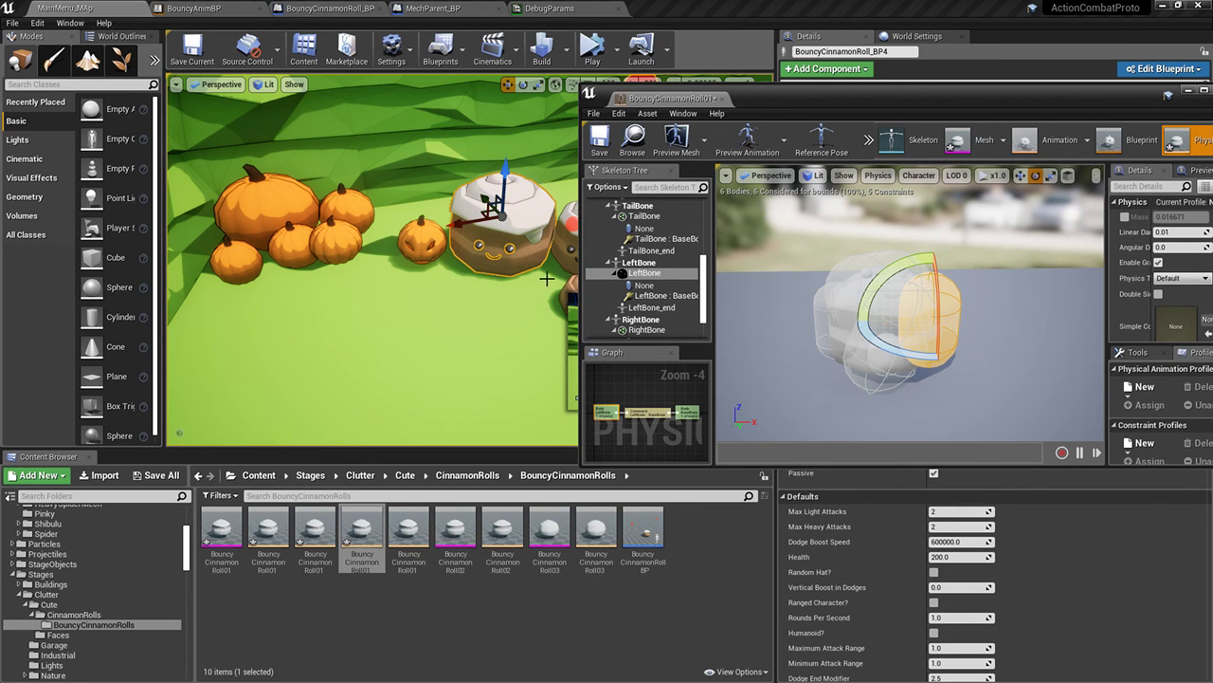
pyautogui.click(661, 287)
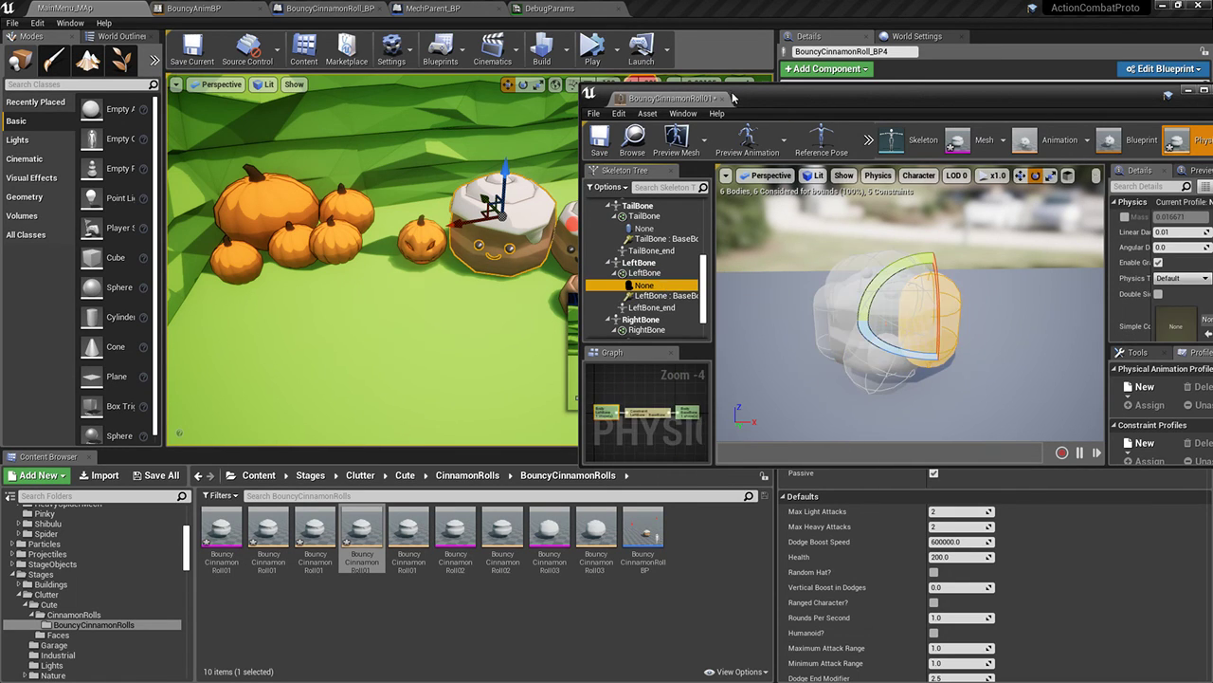
pyautogui.click(723, 98)
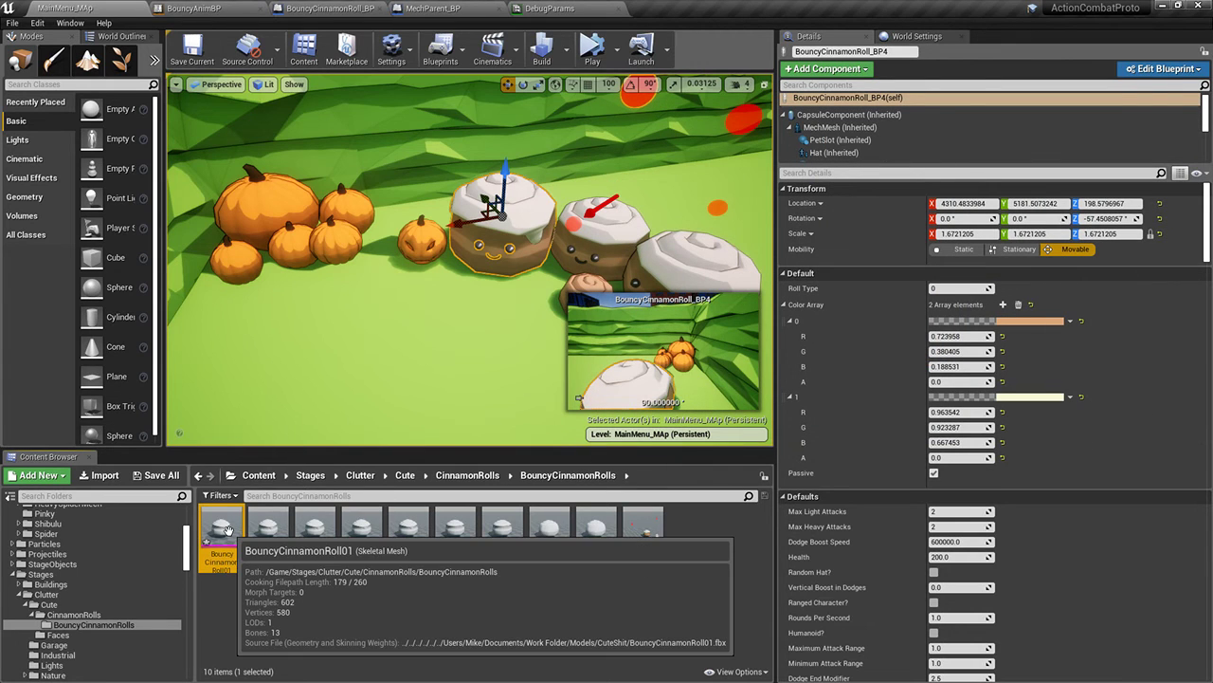
# Create a physics asset for the BouncyCinnamonRoll01 mesh with a minimum bone size of 100000 and close its editor
pyautogui.rightClick(227, 527)
pyautogui.moveTo(264, 134)
pyautogui.moveTo(393, 144)
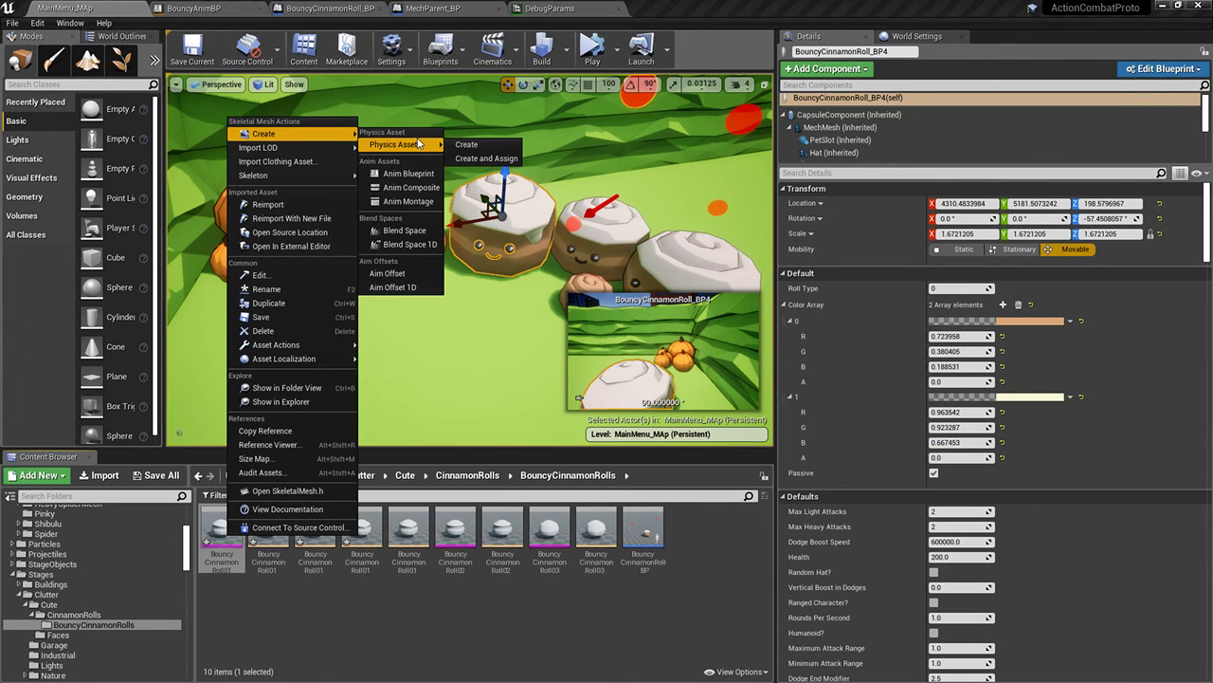
pyautogui.click(479, 148)
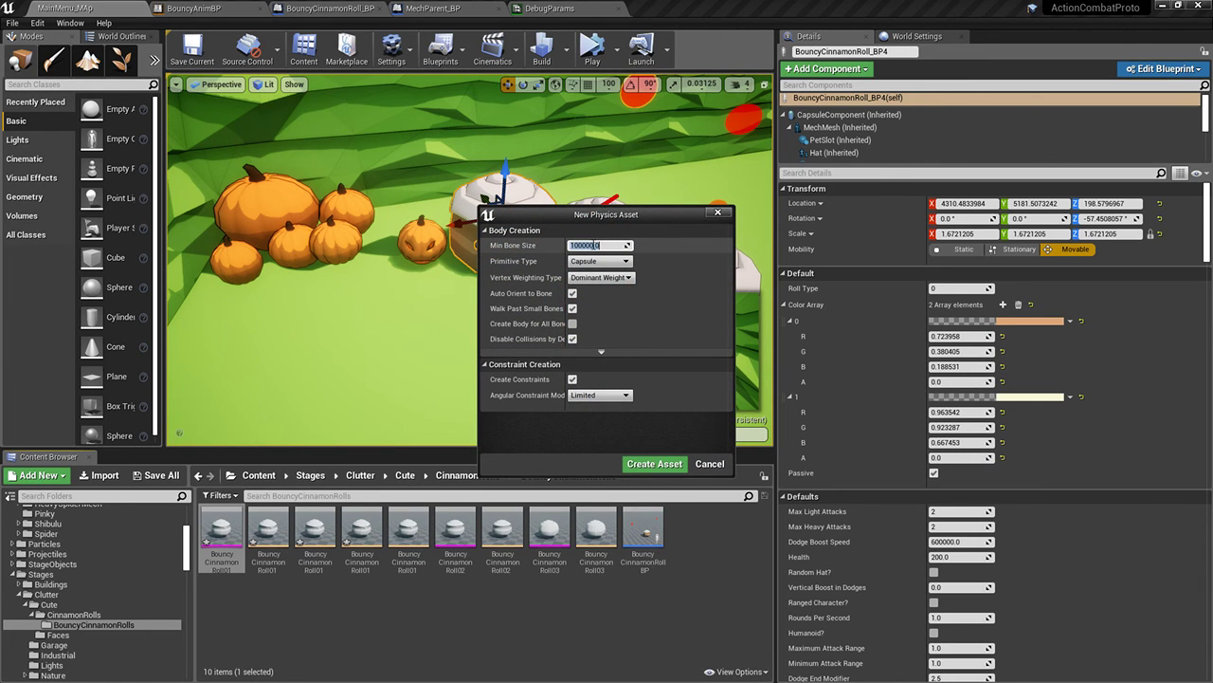
pyautogui.click(654, 464)
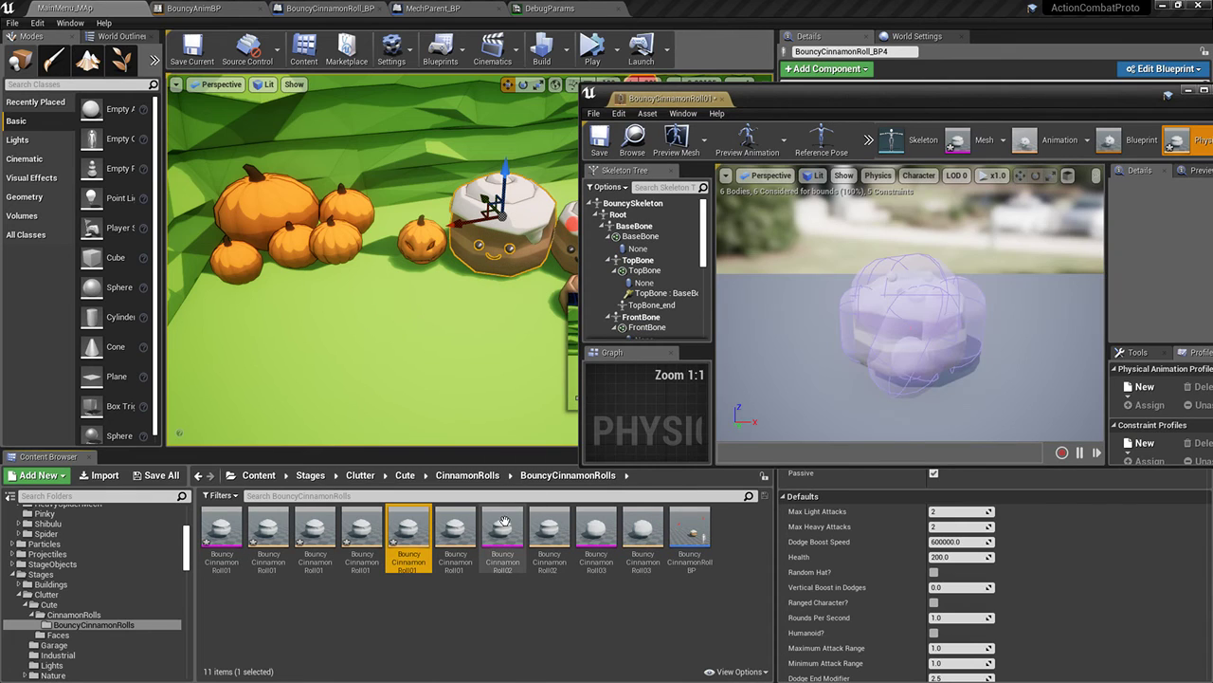
pyautogui.click(721, 100)
# Delete the three earlier trial physics assets of BouncyCinnamonRoll01, leaving out the newest one
pyautogui.click(370, 537)
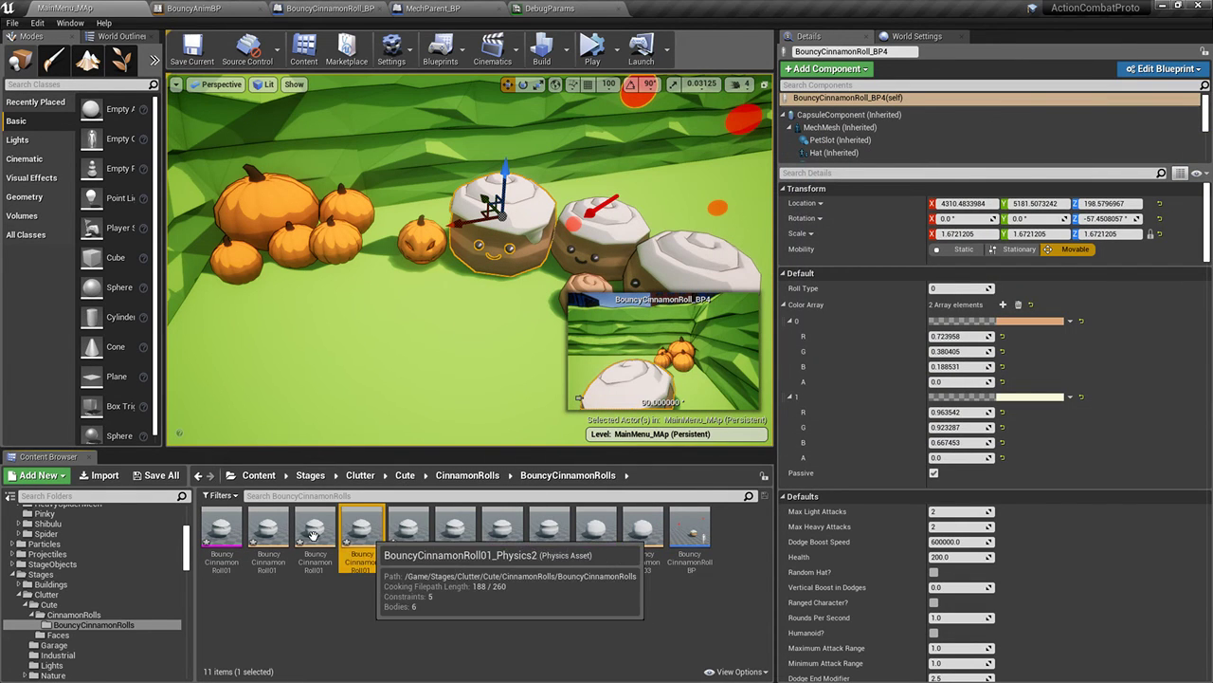
pyautogui.keyDown('ctrl'); pyautogui.click(318, 536); pyautogui.keyUp('ctrl')
pyautogui.keyDown('ctrl'); pyautogui.click(271, 536); pyautogui.keyUp('ctrl')
pyautogui.press('Delete')
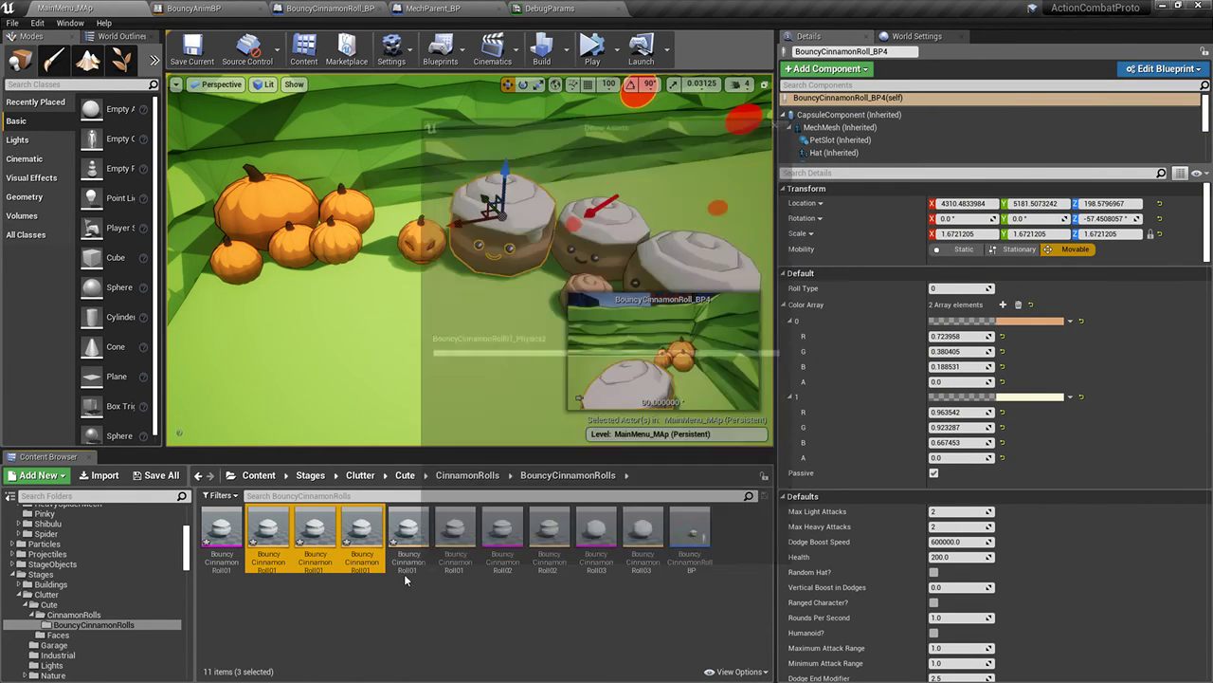
pyautogui.click(517, 548)
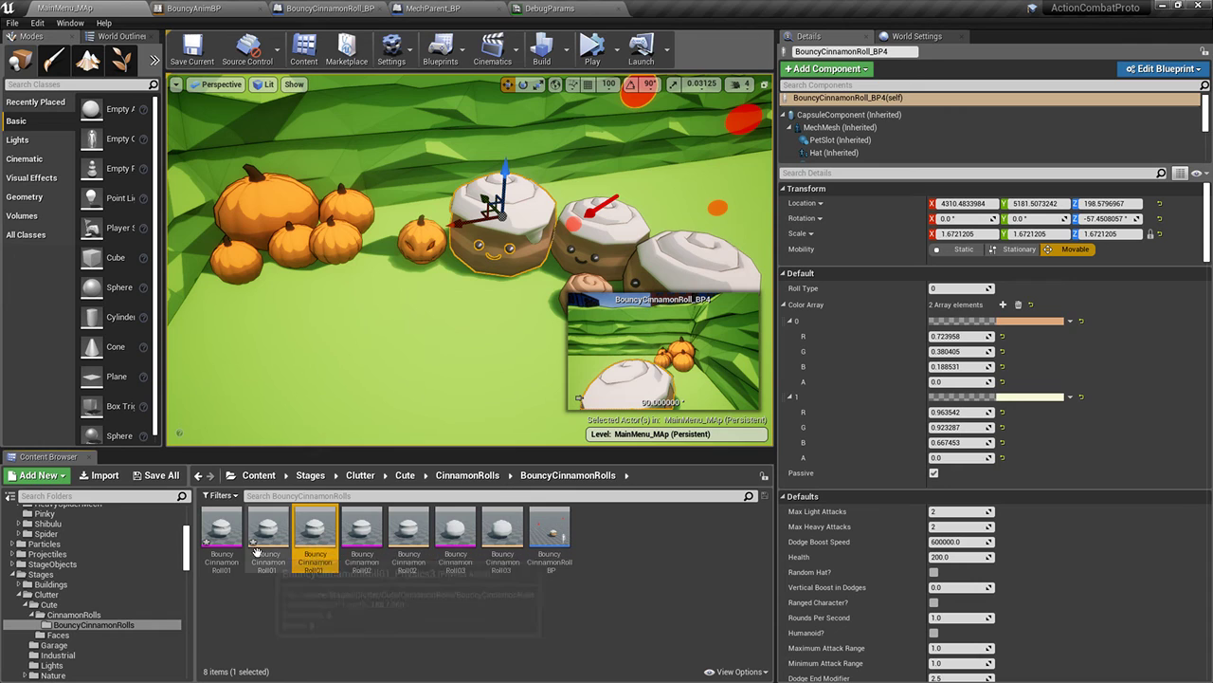
# Force-delete the BouncyCinnamonRoll01_PhysicsAsset and save all modified assets
pyautogui.click(325, 550)
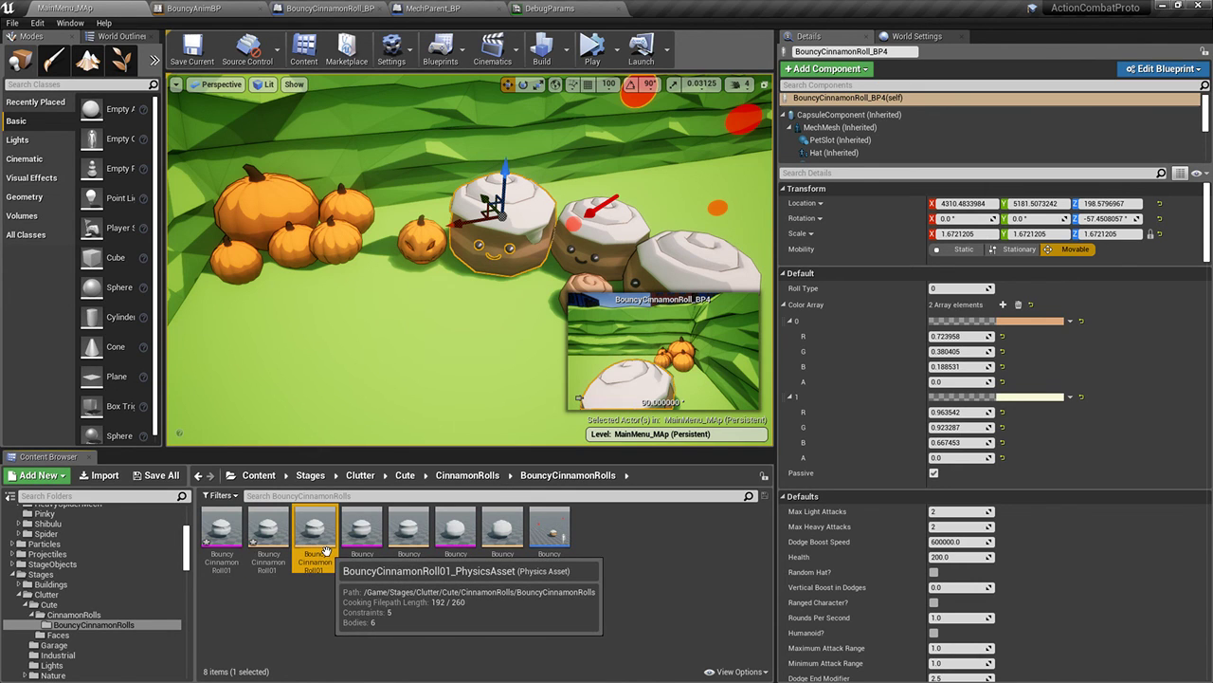
pyautogui.press('Delete')
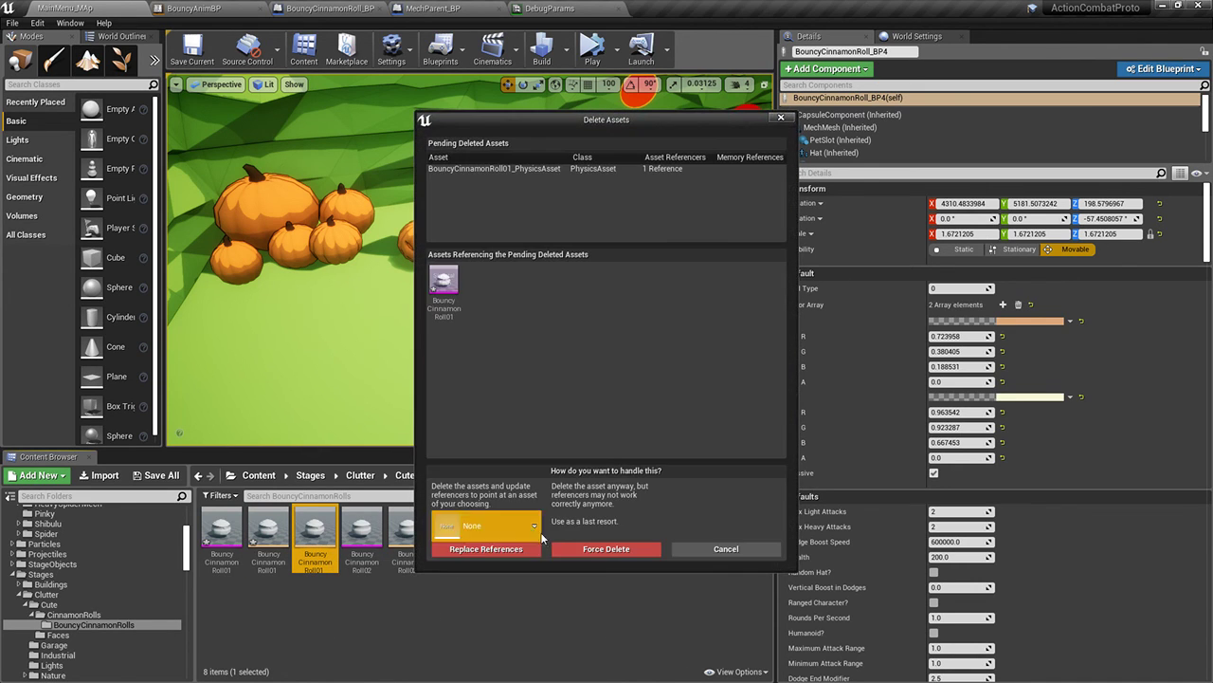
pyautogui.click(590, 550)
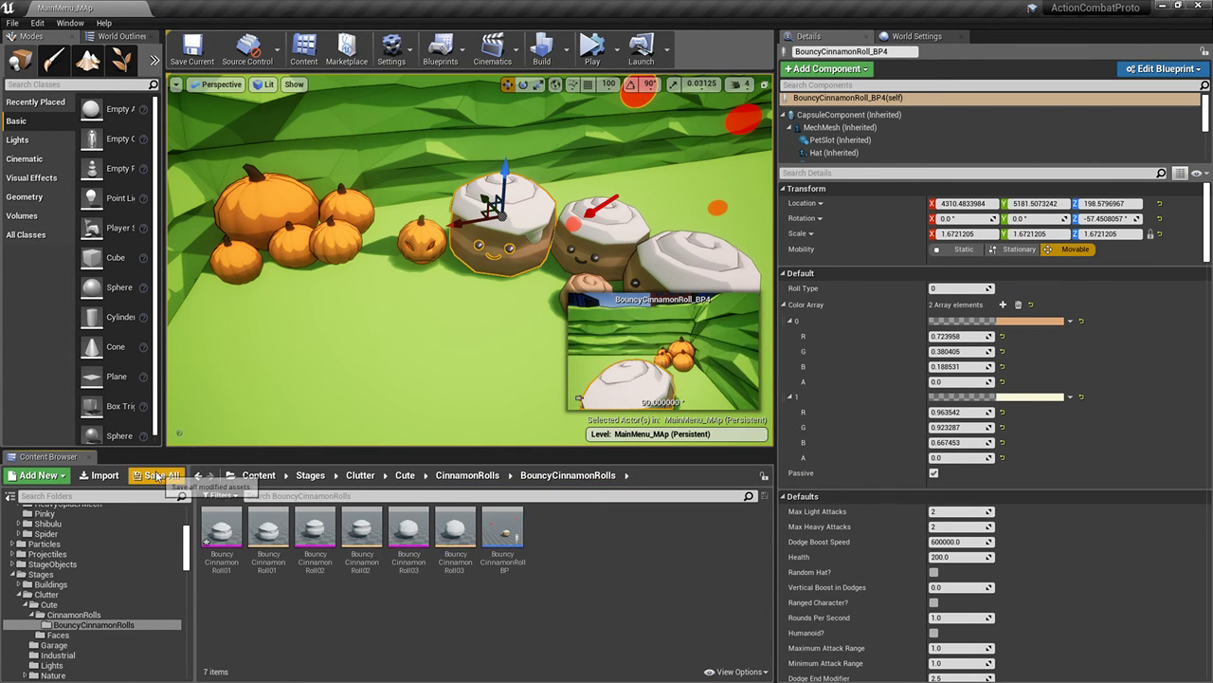
pyautogui.click(161, 475)
pyautogui.click(715, 465)
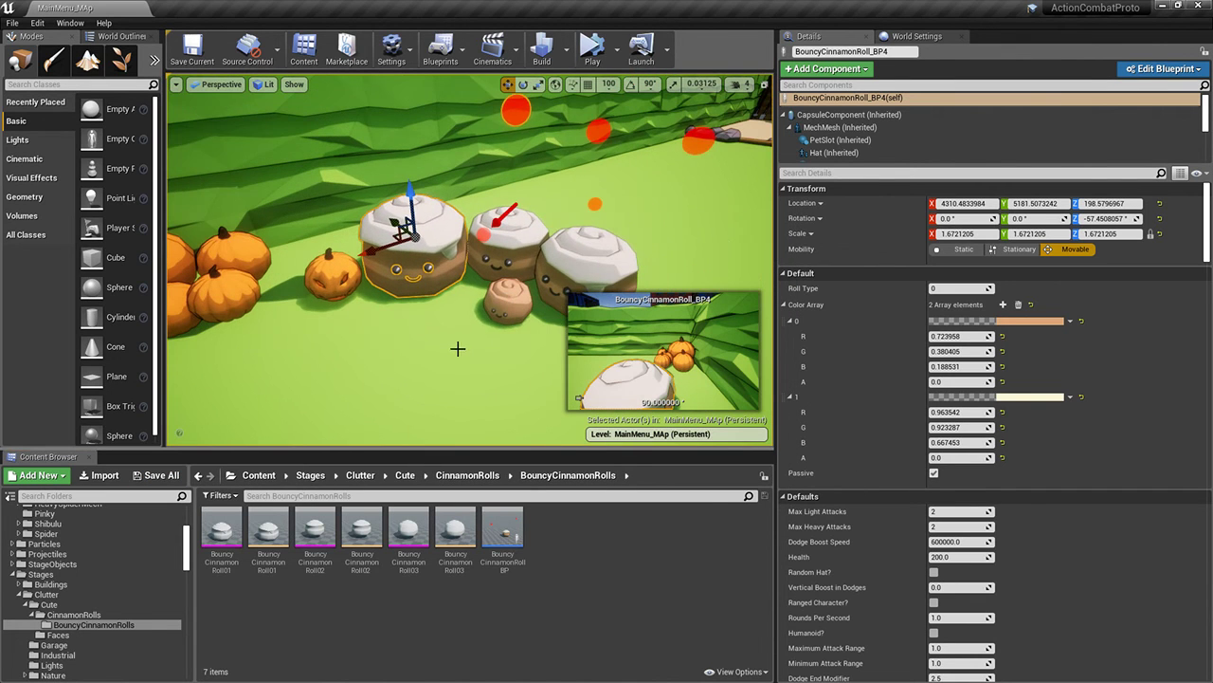
# Simulate the level, follow the Spider_BP actor as it moves among the cinnamon rolls, and stop the simulation
pyautogui.hotkey('alt', 'p')
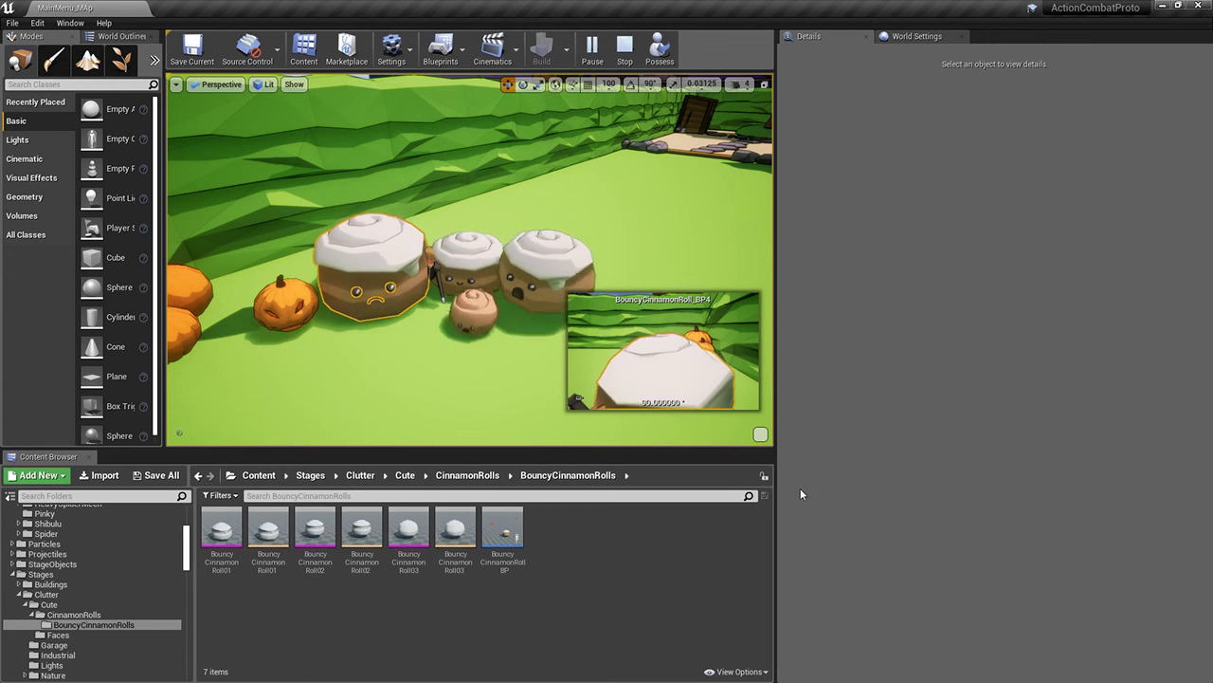
pyautogui.moveTo(444, 391); pyautogui.dragTo(417, 391, button='right')
pyautogui.click(450, 210)
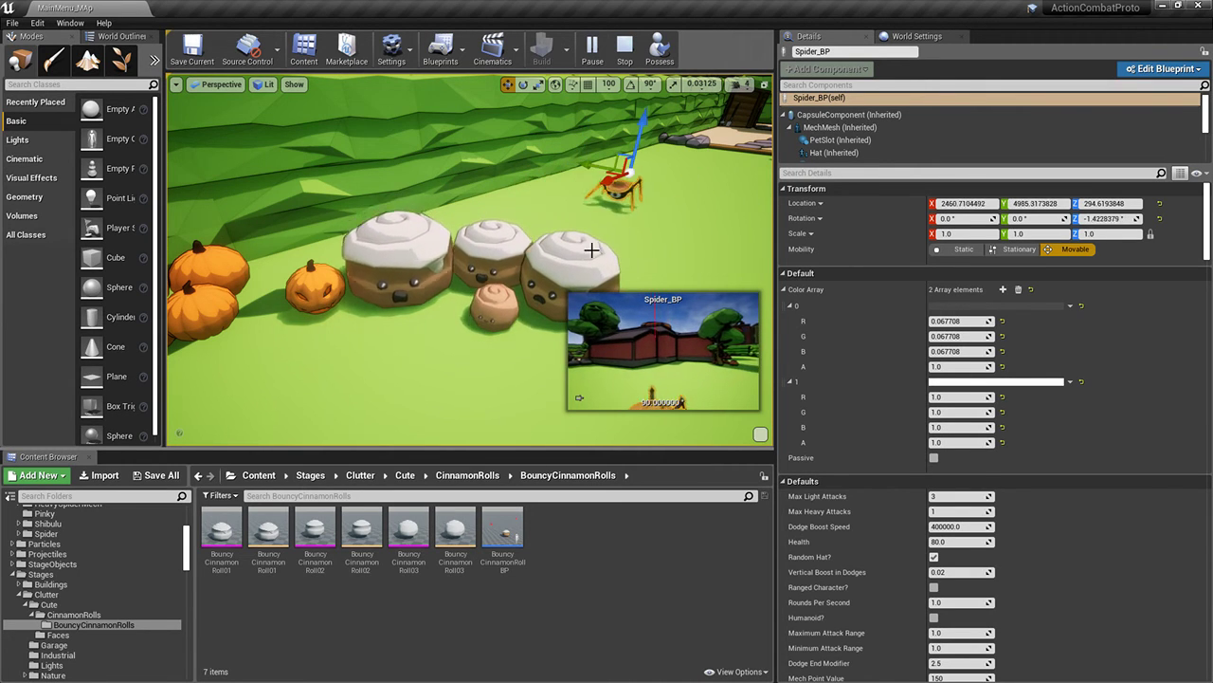
pyautogui.moveTo(591, 251); pyautogui.dragTo(494, 197, button='right')
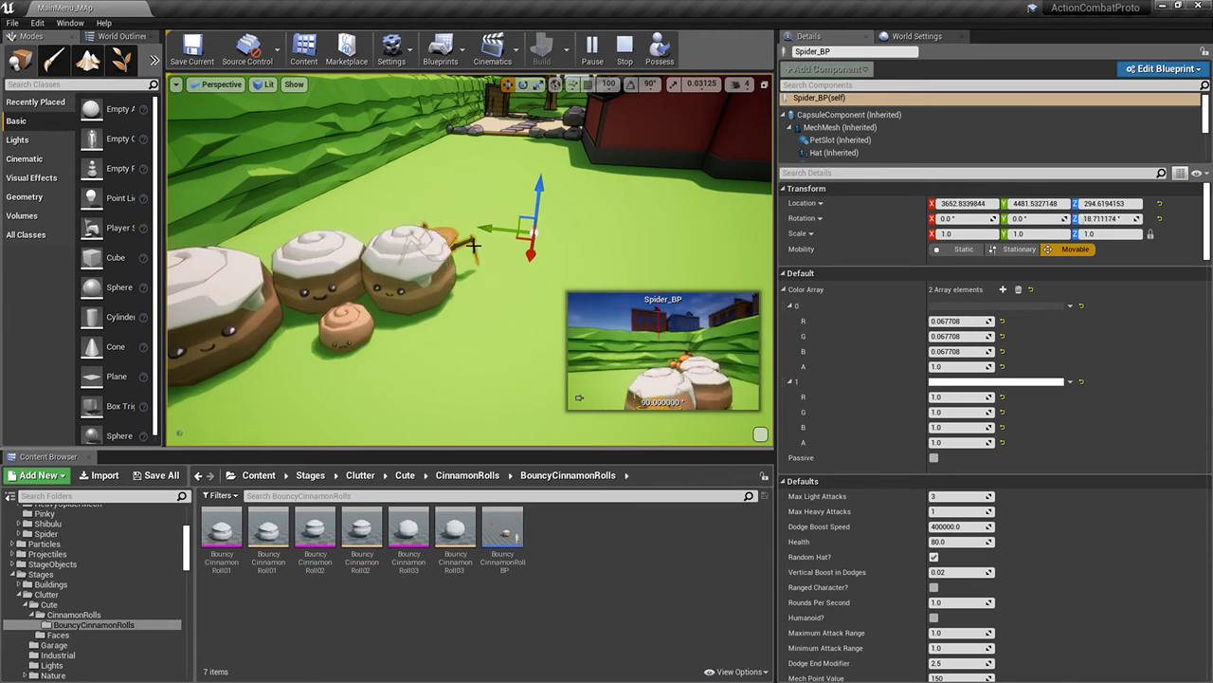
pyautogui.moveTo(473, 246); pyautogui.dragTo(331, 246, button='right')
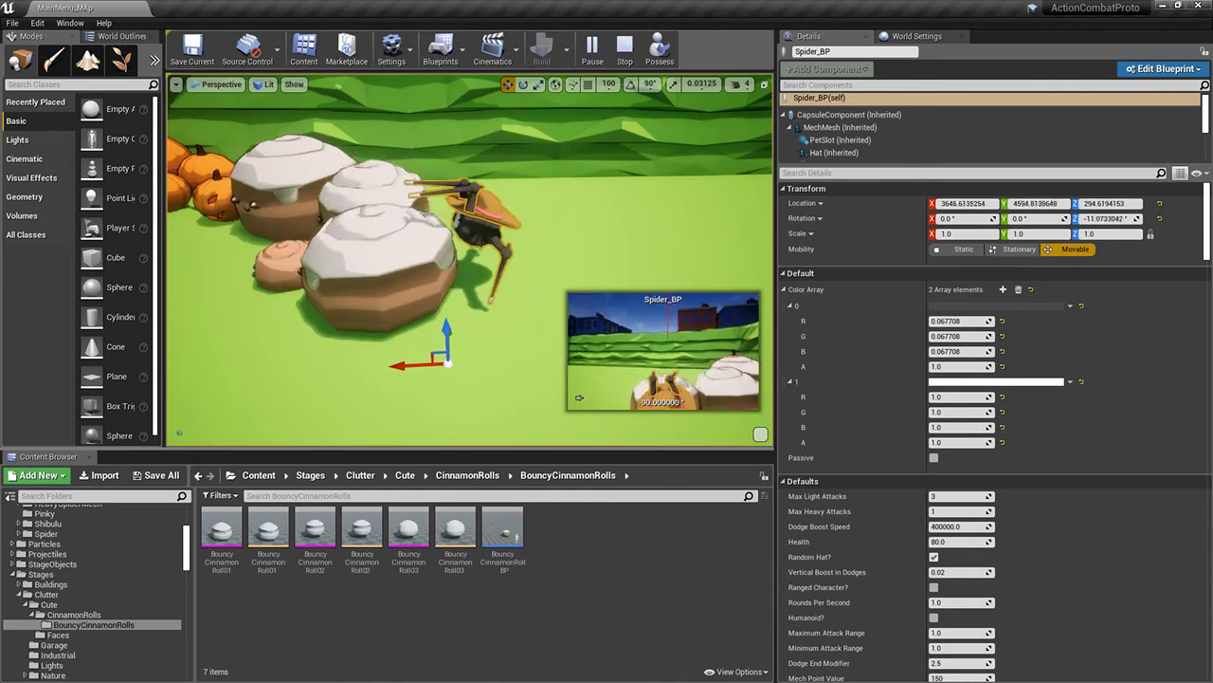
pyautogui.moveTo(469, 258); pyautogui.dragTo(597, 259, button='right')
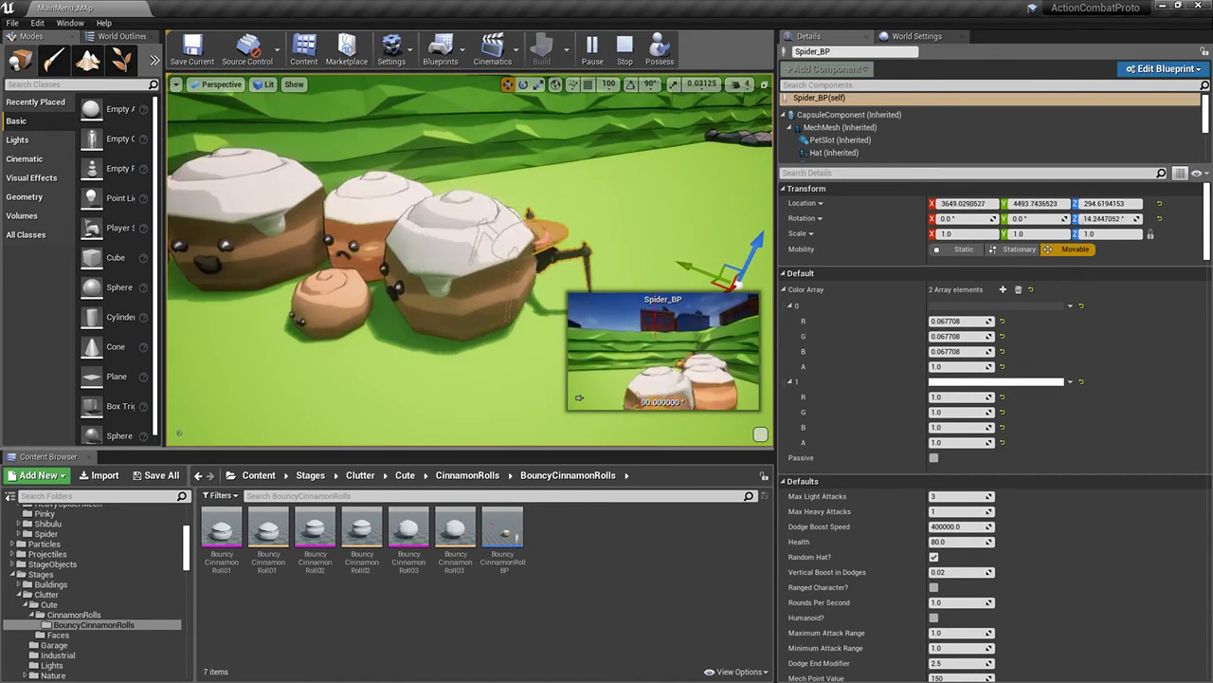
pyautogui.moveTo(469, 259); pyautogui.dragTo(408, 332, button='right')
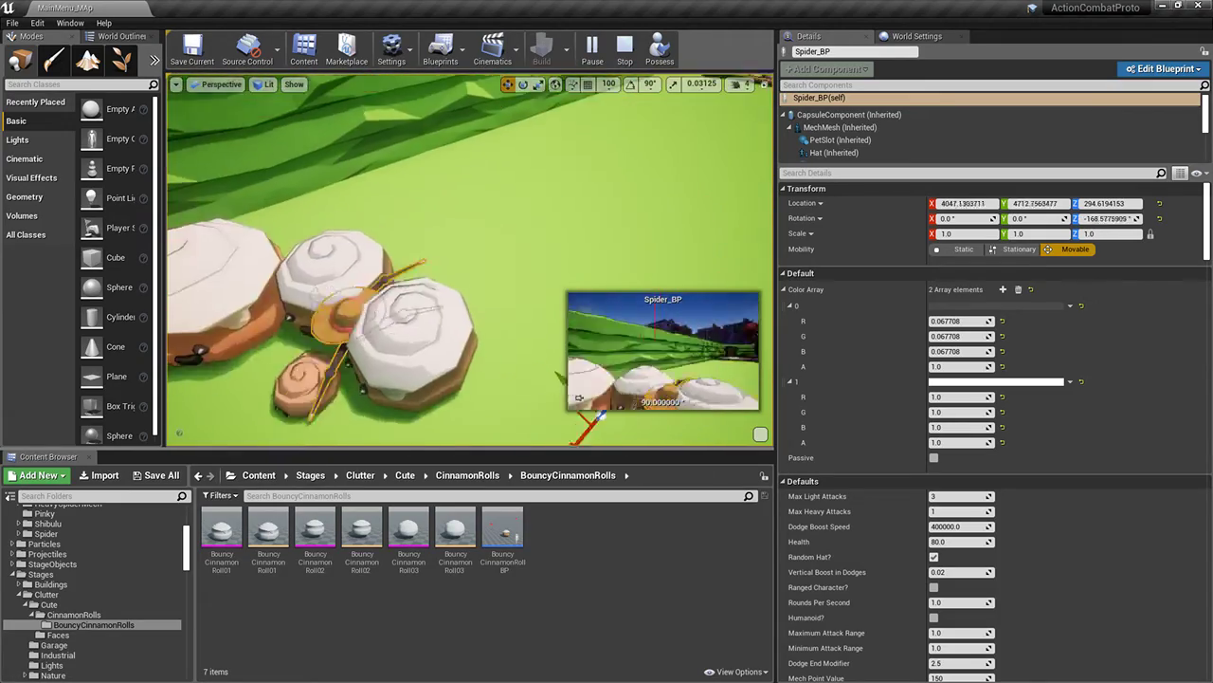
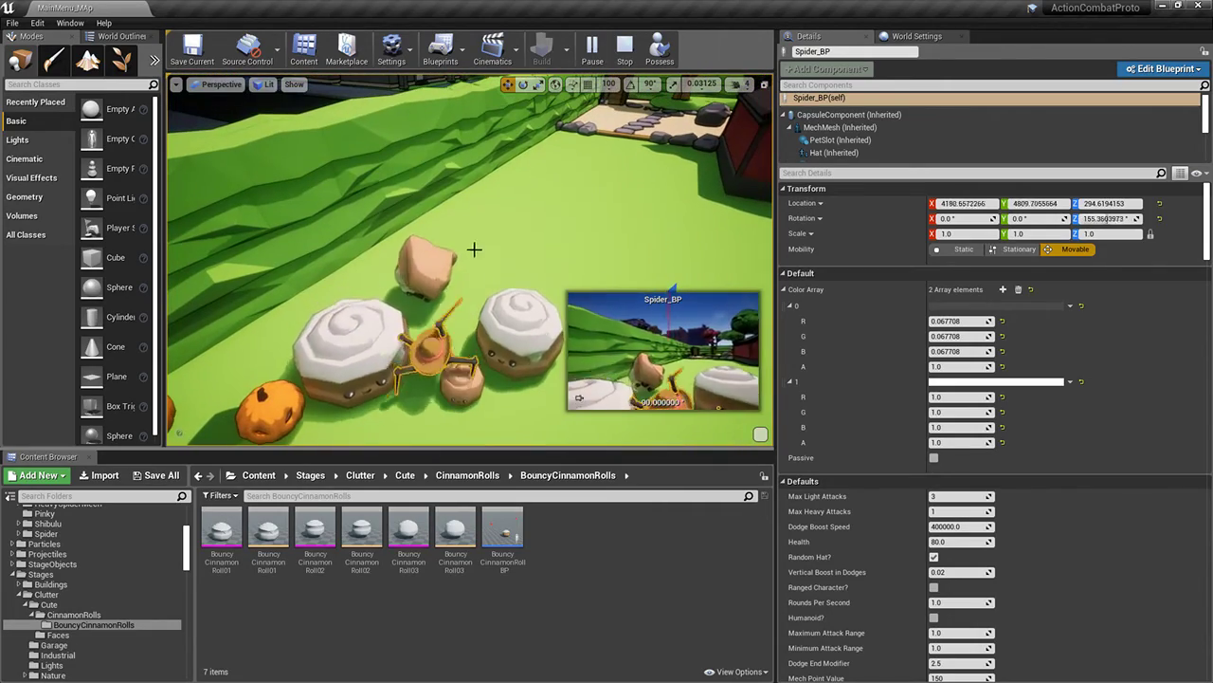
pyautogui.press('Escape')
# Open BouncyCinnamonRoll_BP and examine the BeginPlay logic in its event graph
pyautogui.click(502, 526)
pyautogui.doubleClick(503, 526)
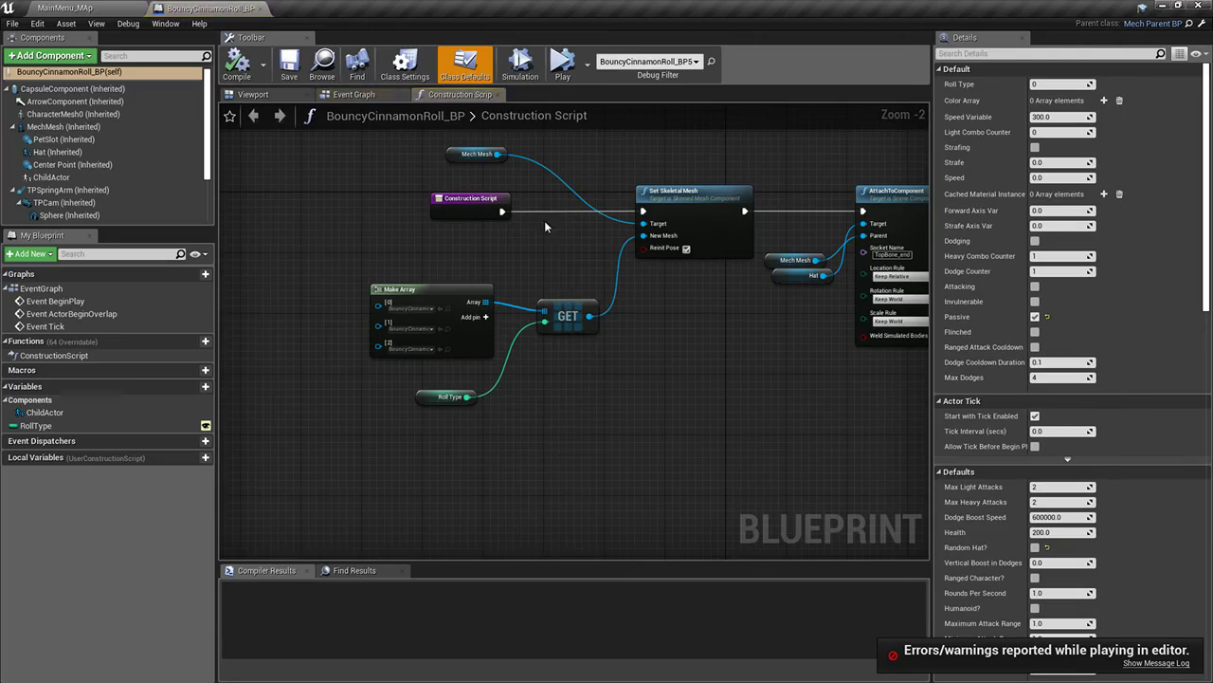
pyautogui.click(354, 94)
pyautogui.scroll(-5, 557, 239)
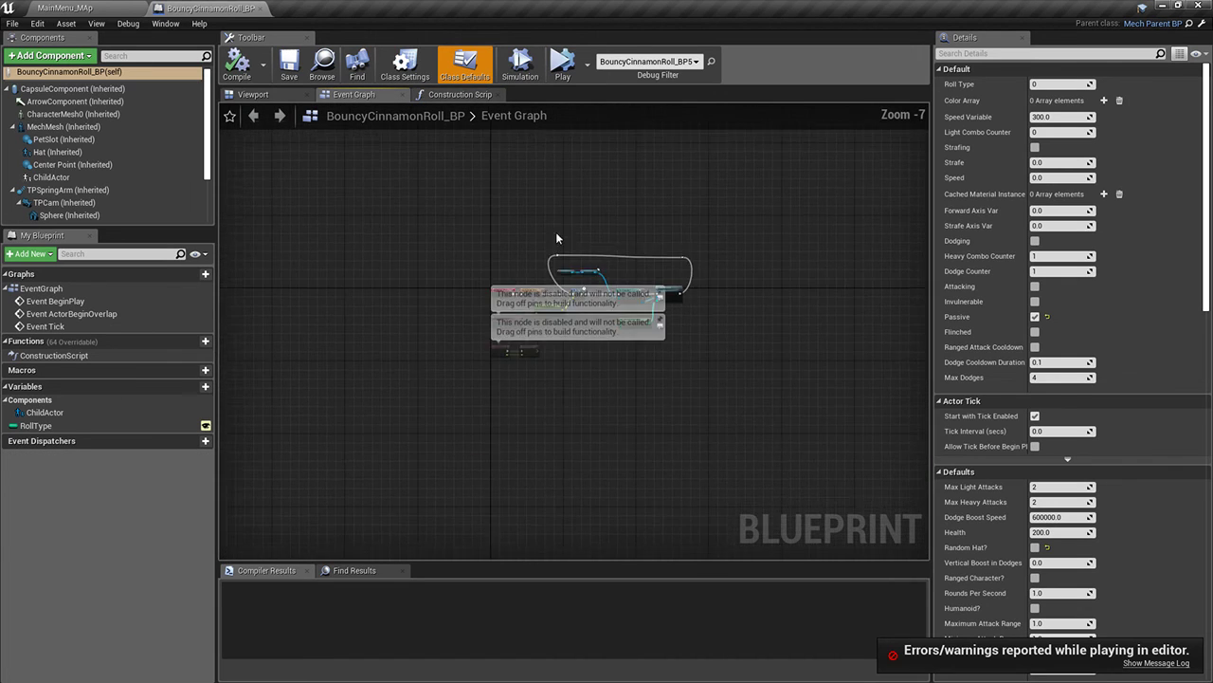
pyautogui.scroll(5, 557, 239)
pyautogui.moveTo(622, 382); pyautogui.dragTo(582, 481, button='right')
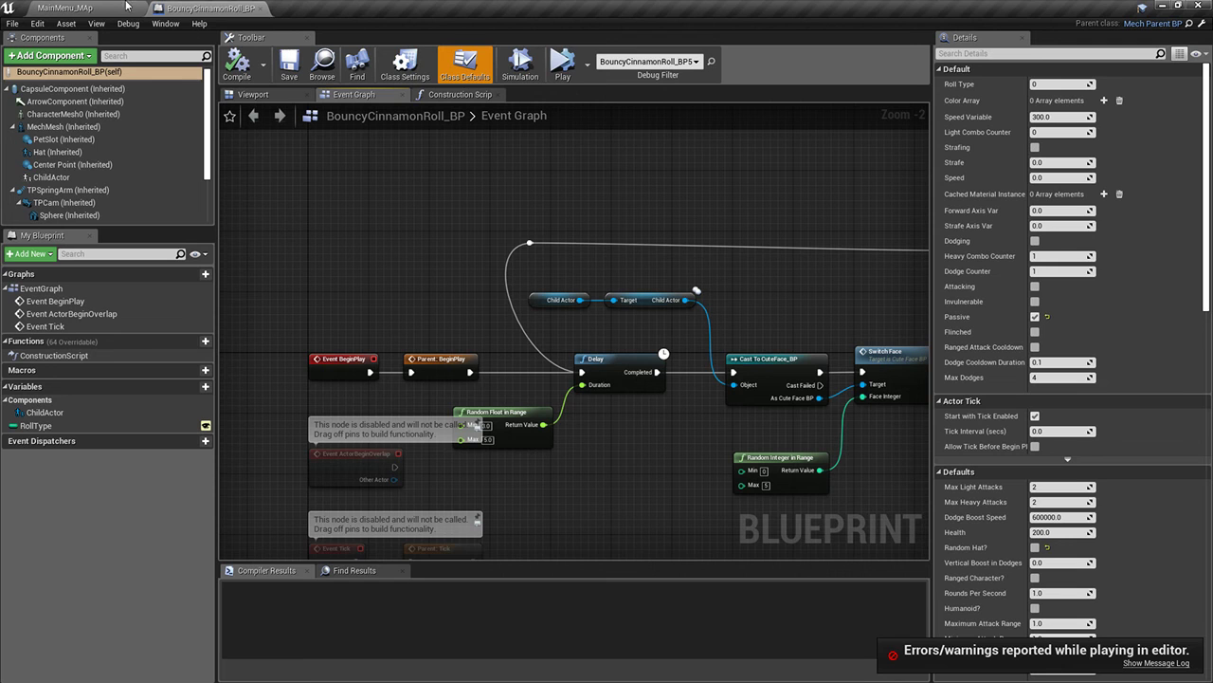
# Open the parent class MechParent_BP and search its event graph for "dead" to go to the Respawn node's Dead Mech pin
pyautogui.click(1188, 24)
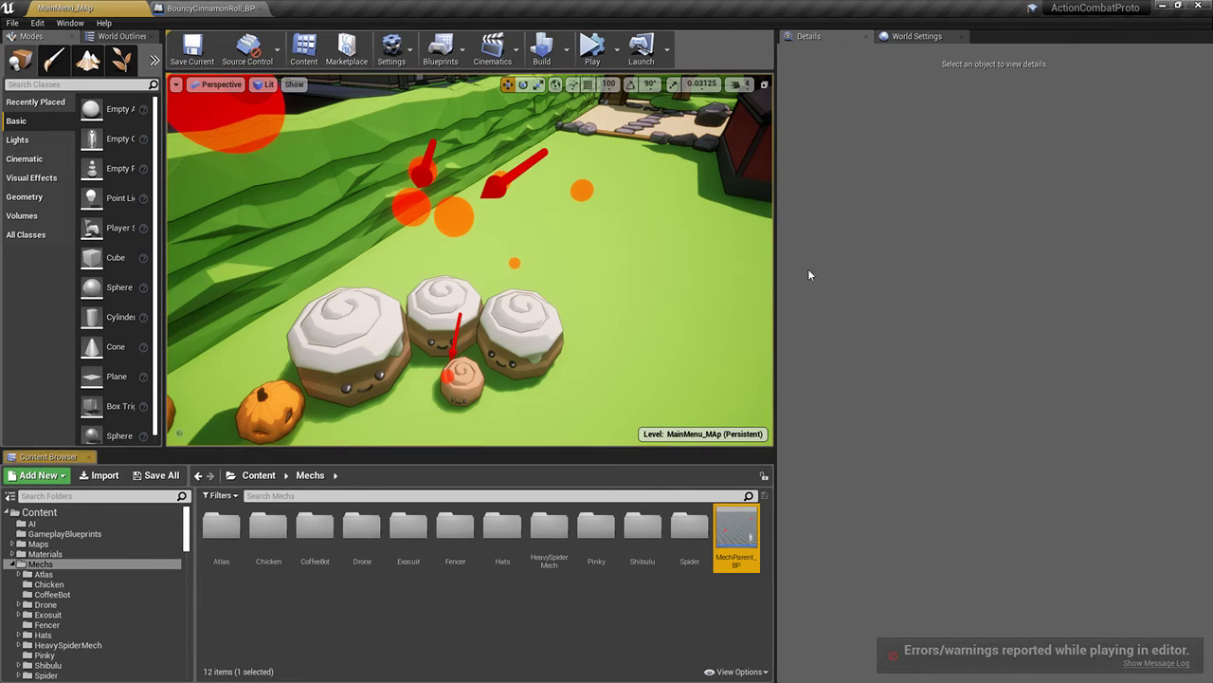
pyautogui.doubleClick(738, 531)
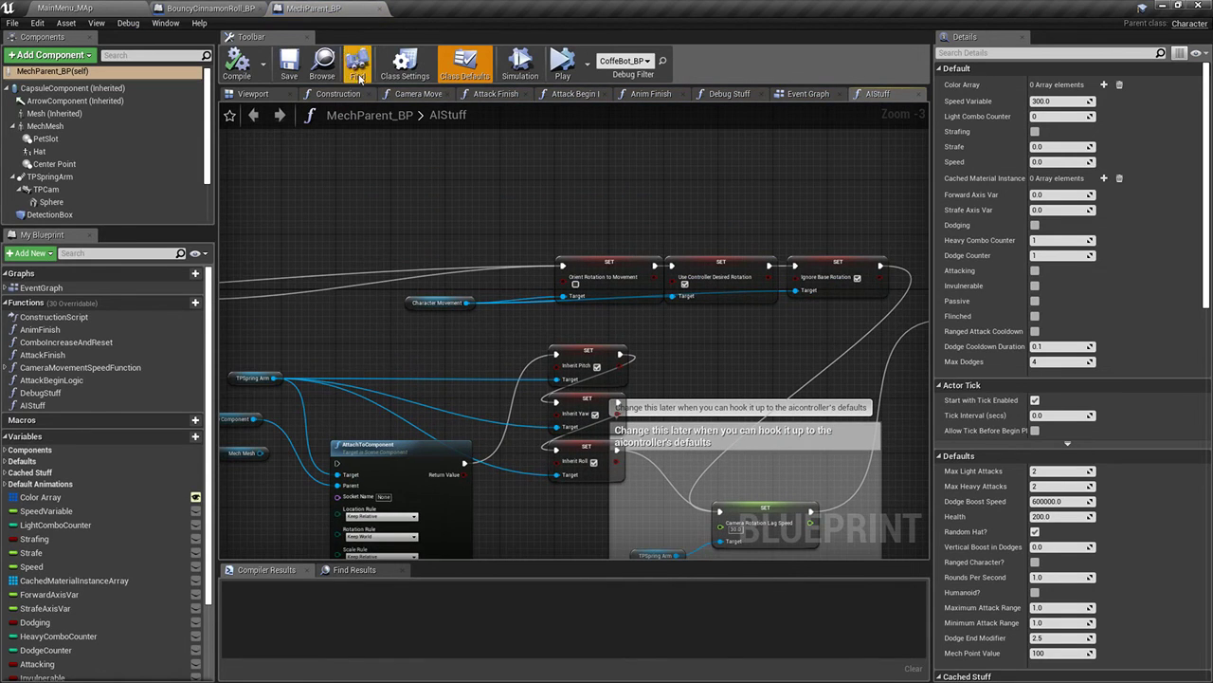
pyautogui.click(798, 94)
pyautogui.scroll(6, 752, 309)
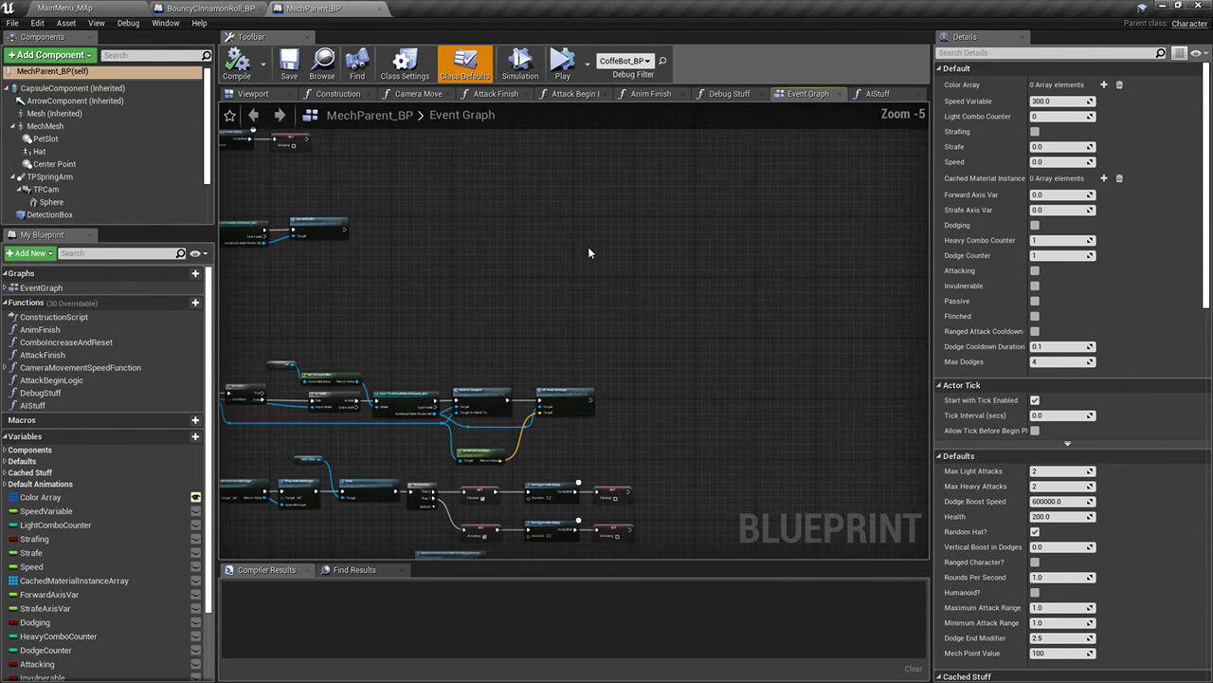
pyautogui.scroll(-3, 862, 355)
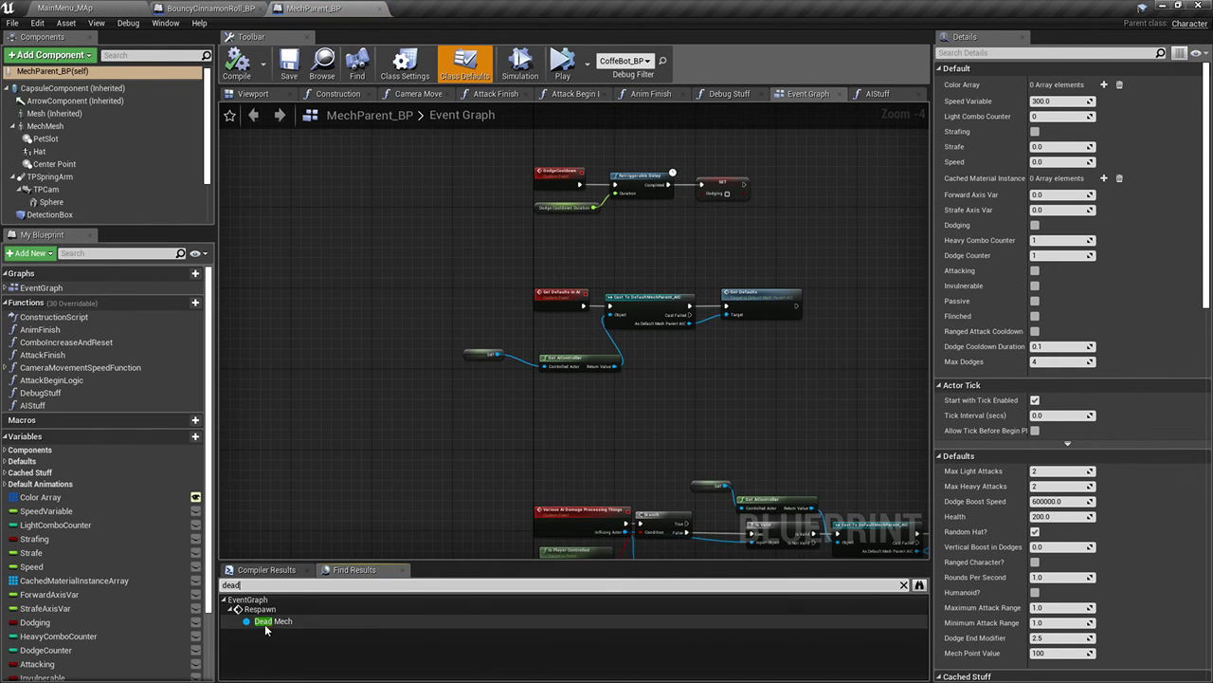
pyautogui.click(267, 624)
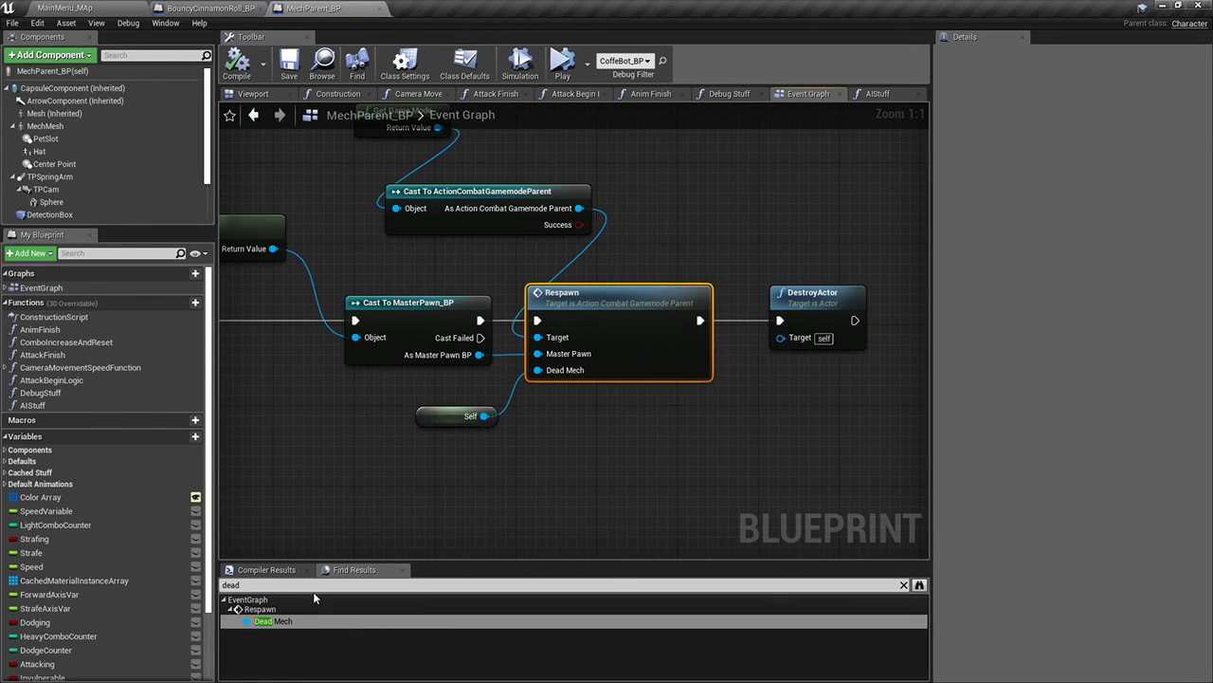
# Examine the Die Event node chain in MechParent_BP's event graph, from the event through to DestroyActor
pyautogui.scroll(-4, 674, 443)
pyautogui.moveTo(323, 408); pyautogui.dragTo(924, 427, button='right')
pyautogui.scroll(1, 572, 433)
pyautogui.moveTo(437, 427); pyautogui.dragTo(1212, 420, button='right')
pyautogui.click(453, 371)
pyautogui.moveTo(464, 387); pyautogui.dragTo(332, 380, button='right')
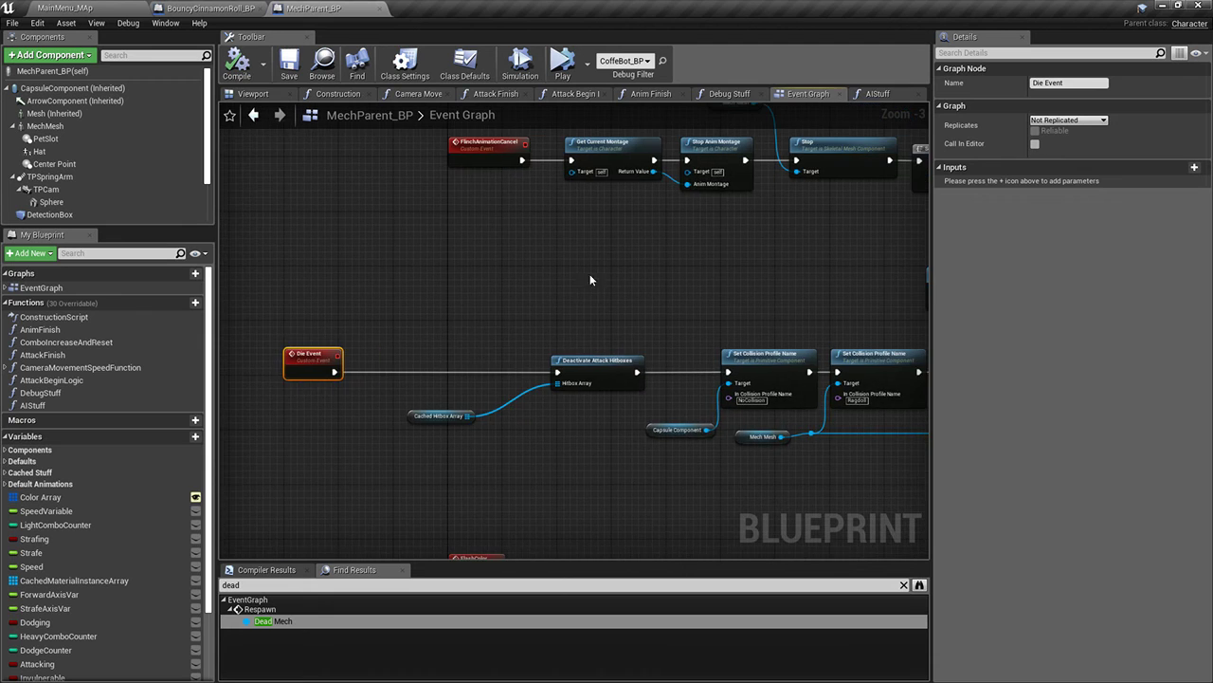
pyautogui.moveTo(590, 274); pyautogui.dragTo(442, 290, button='right')
pyautogui.moveTo(577, 356); pyautogui.dragTo(588, 343, button='right')
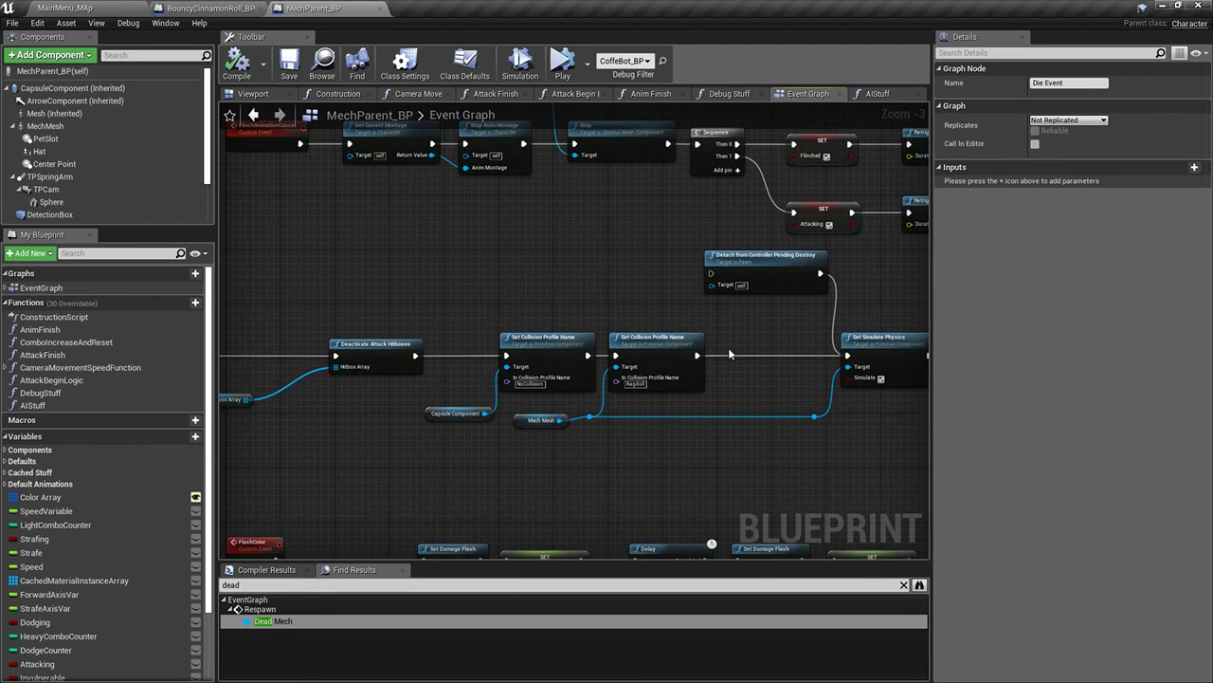
pyautogui.moveTo(729, 354); pyautogui.dragTo(571, 428, button='right')
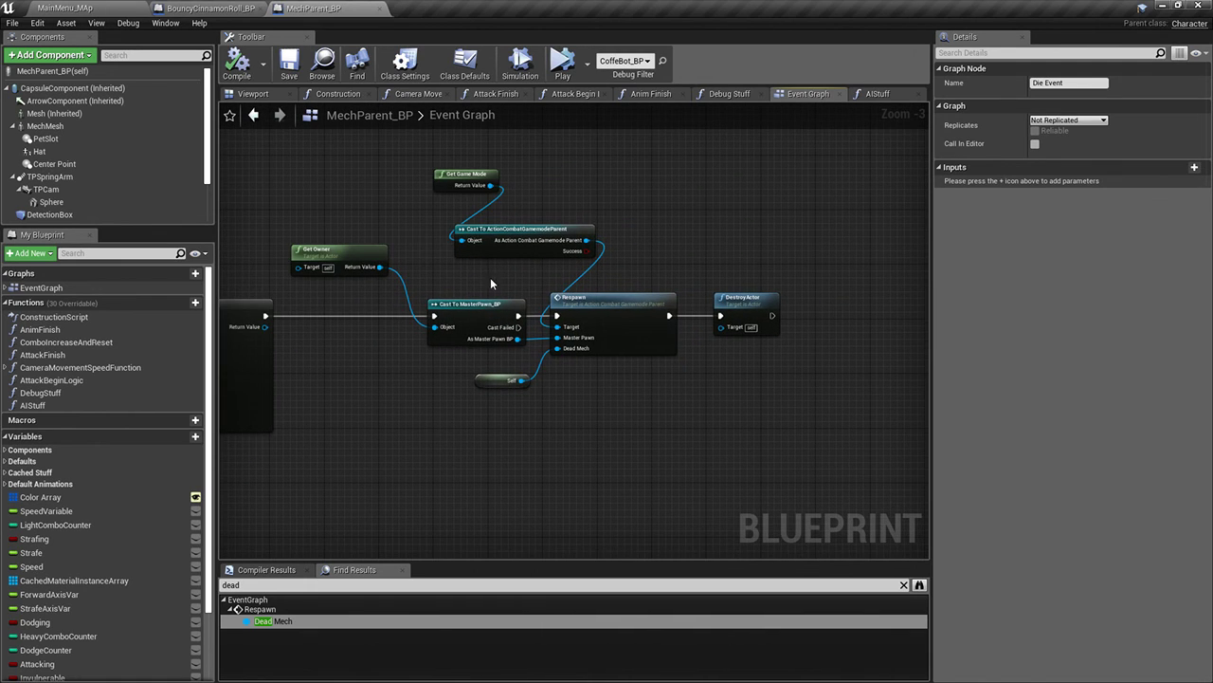
# Connect the Cast Failed output of Cast To MasterPawn_BP to the DestroyActor node in the Die Event chain and compile the blueprint
pyautogui.moveTo(484, 285); pyautogui.dragTo(879, 211, button='right')
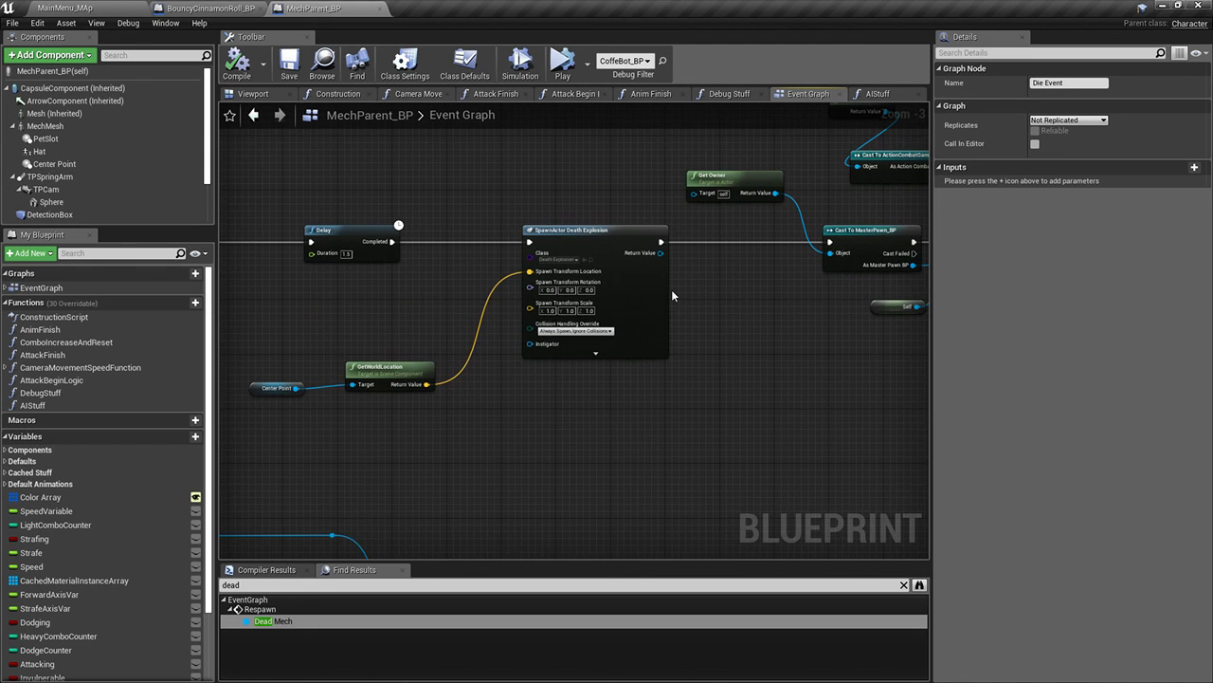
pyautogui.moveTo(311, 288); pyautogui.dragTo(765, 267, button='right')
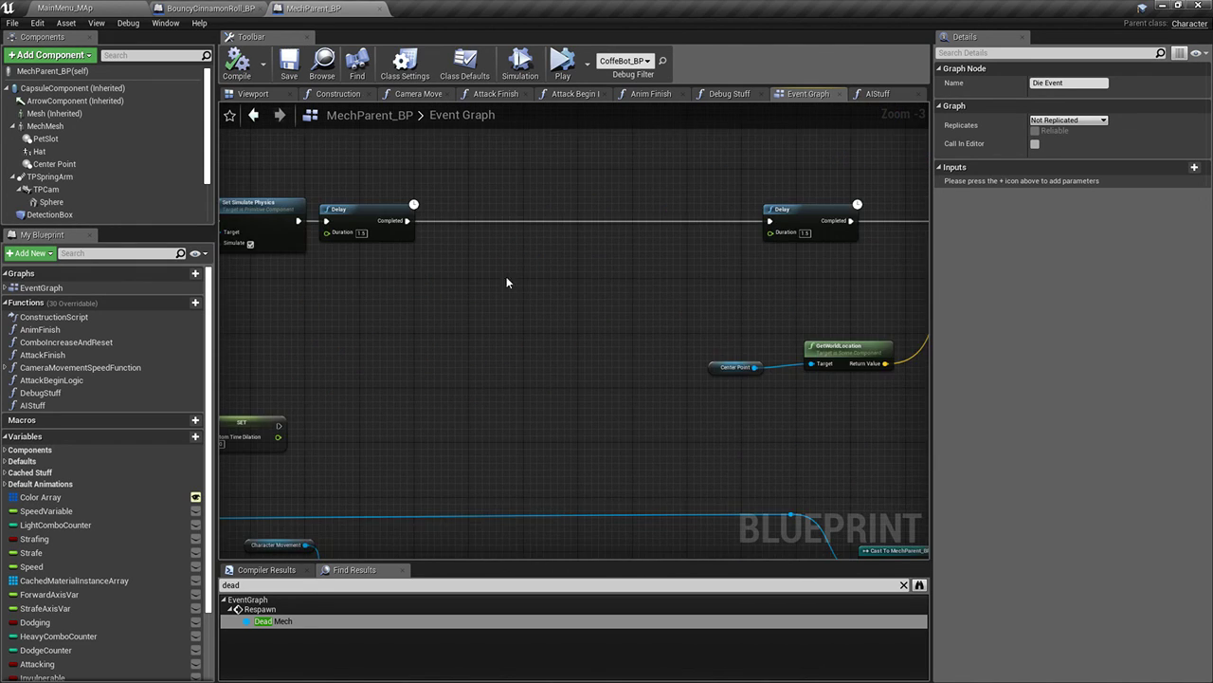
pyautogui.moveTo(483, 280); pyautogui.dragTo(867, 262, button='right')
pyautogui.moveTo(543, 283); pyautogui.dragTo(314, 359, button='right')
pyautogui.moveTo(543, 386); pyautogui.dragTo(455, 412, button='right')
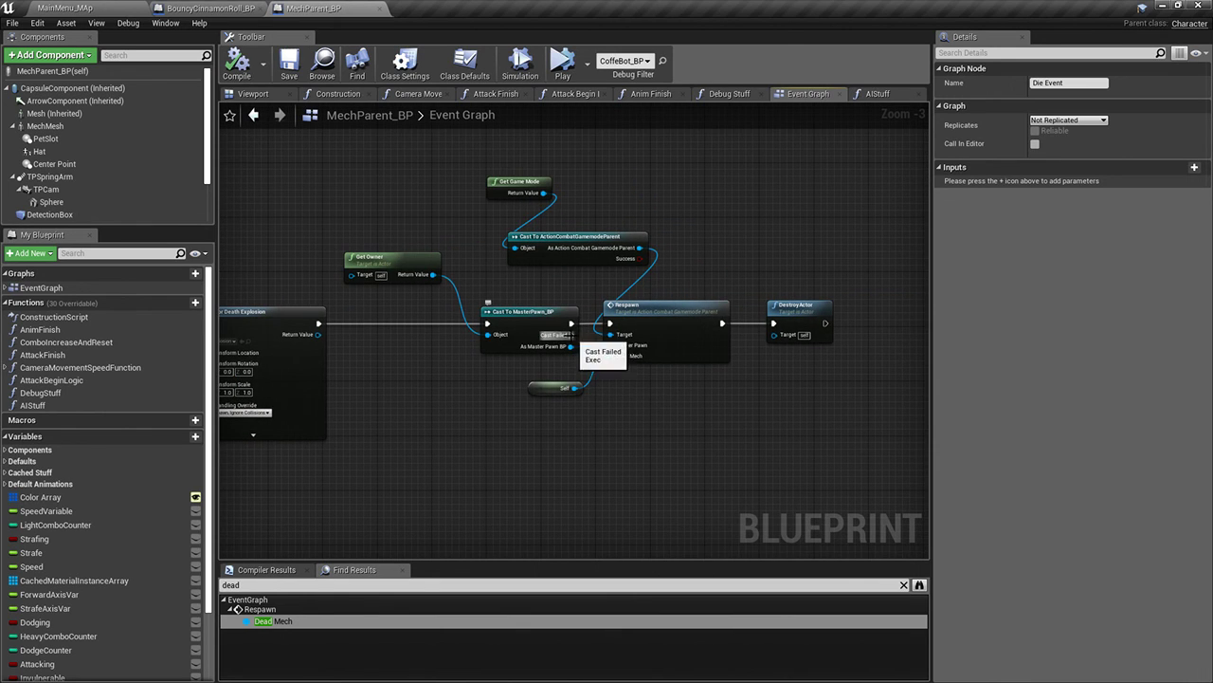
pyautogui.moveTo(570, 335); pyautogui.dragTo(763, 320)
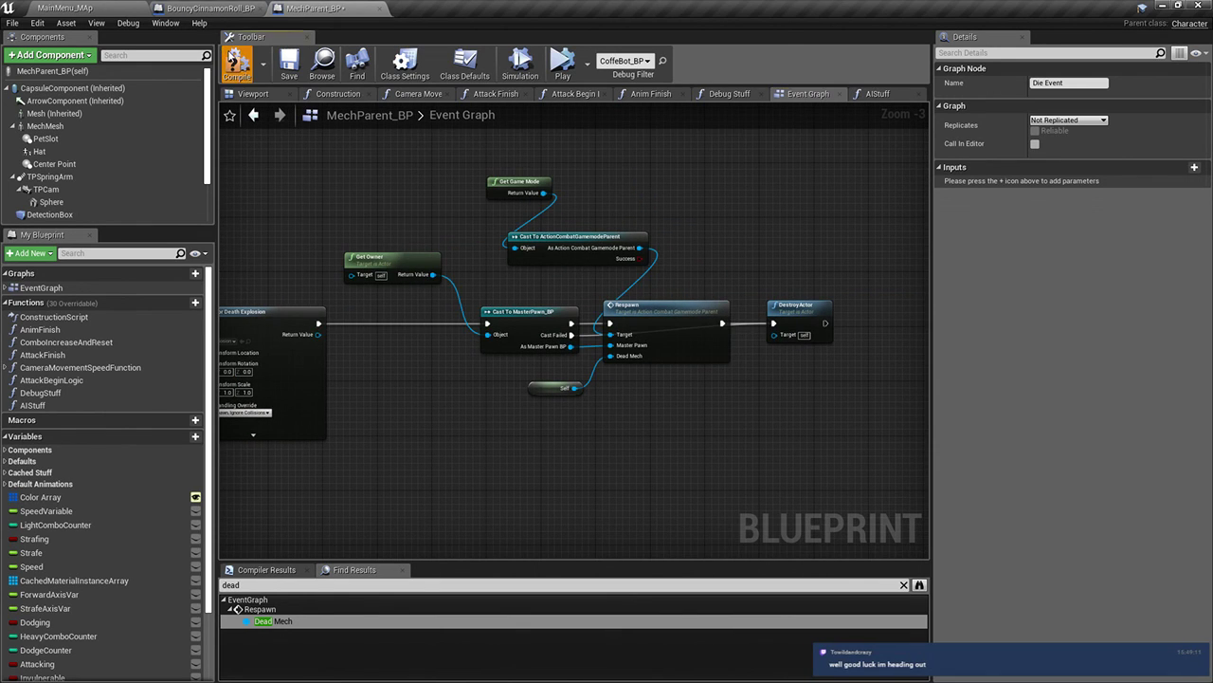
# Set the Default Pawn Class in MainMenu_MAp's world settings to Exosuit_BP
pyautogui.click(125, 8)
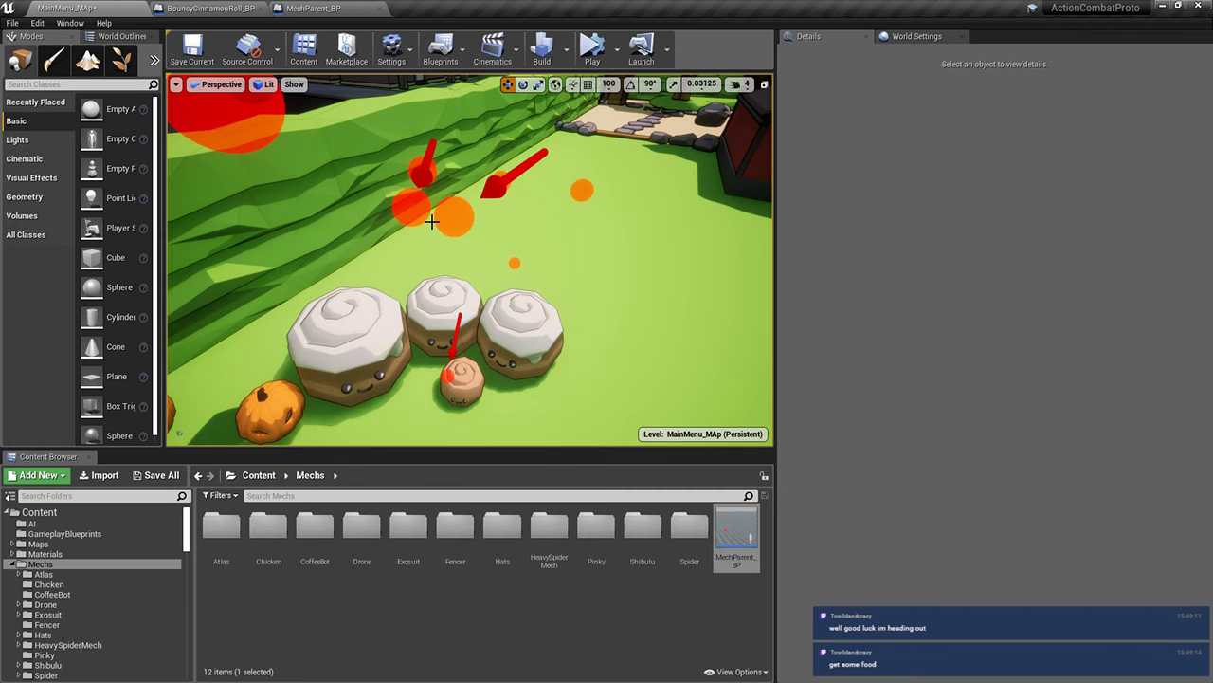
pyautogui.moveTo(432, 221); pyautogui.dragTo(683, 222, button='right')
pyautogui.click(625, 50)
pyautogui.click(616, 49)
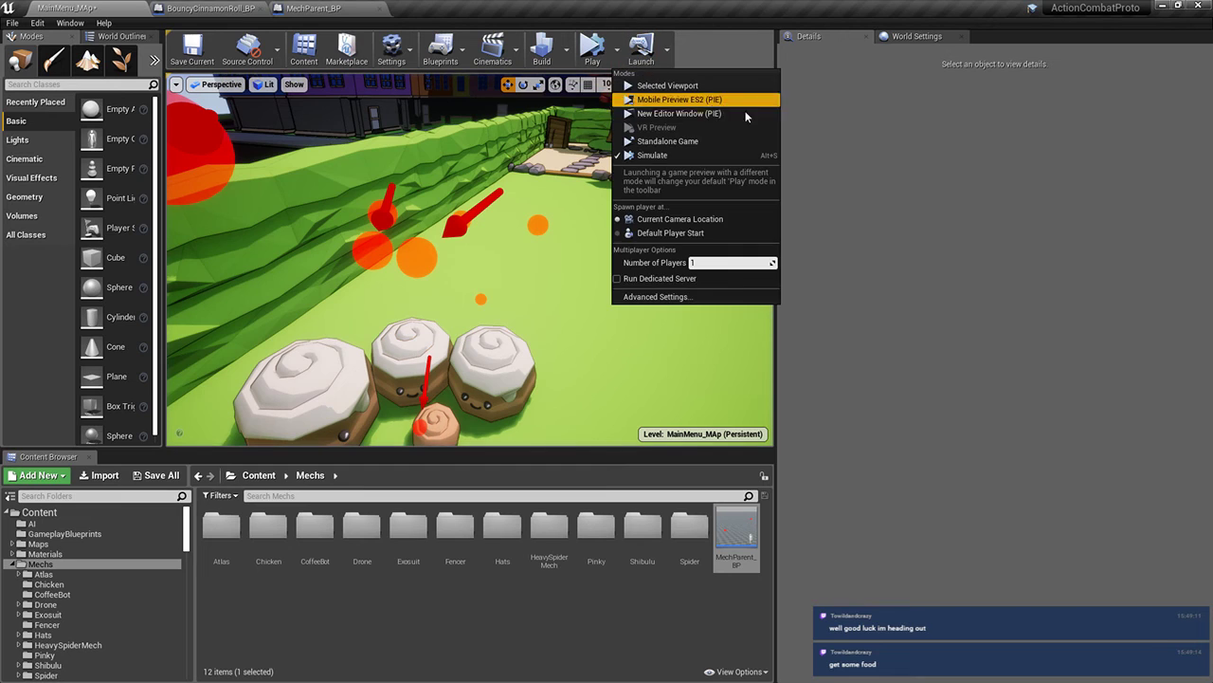
pyautogui.click(917, 38)
pyautogui.click(967, 155)
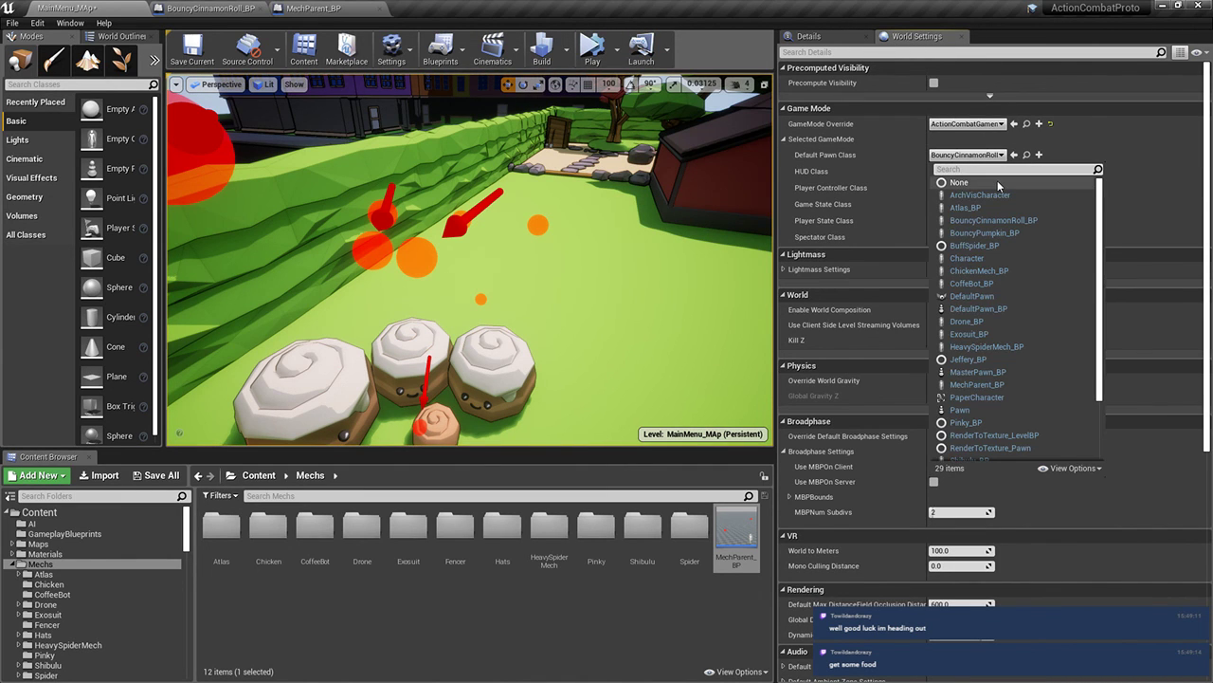
pyautogui.write('exosu')
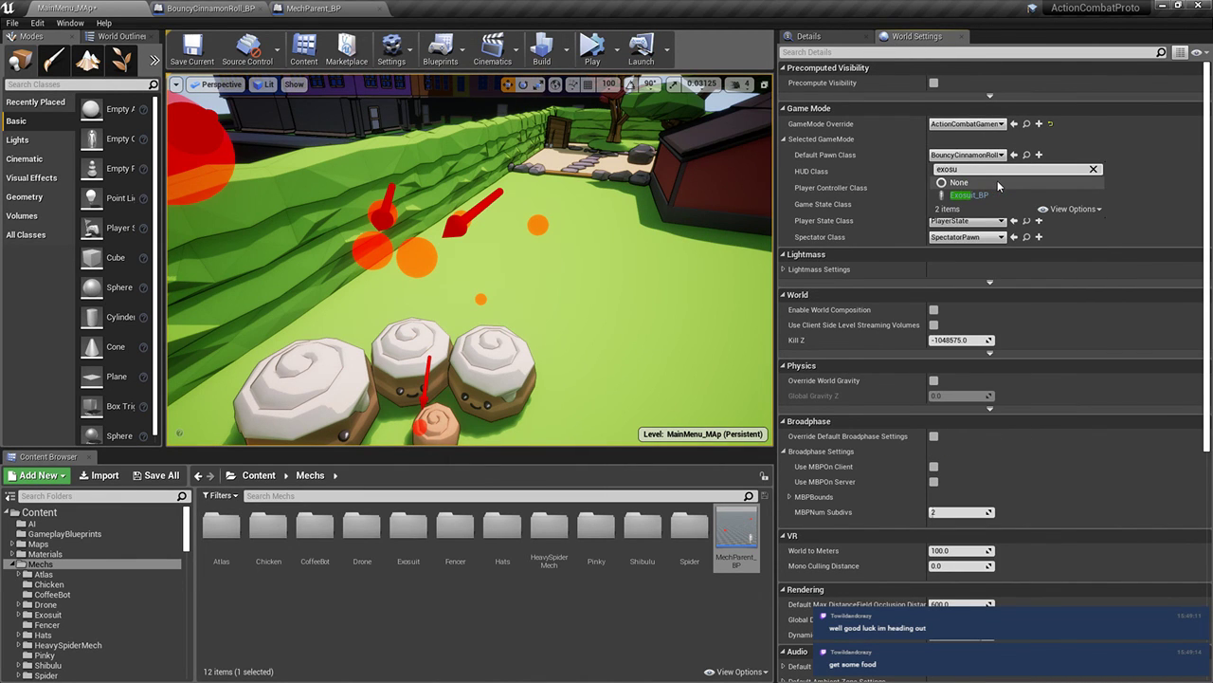
pyautogui.press('Return')
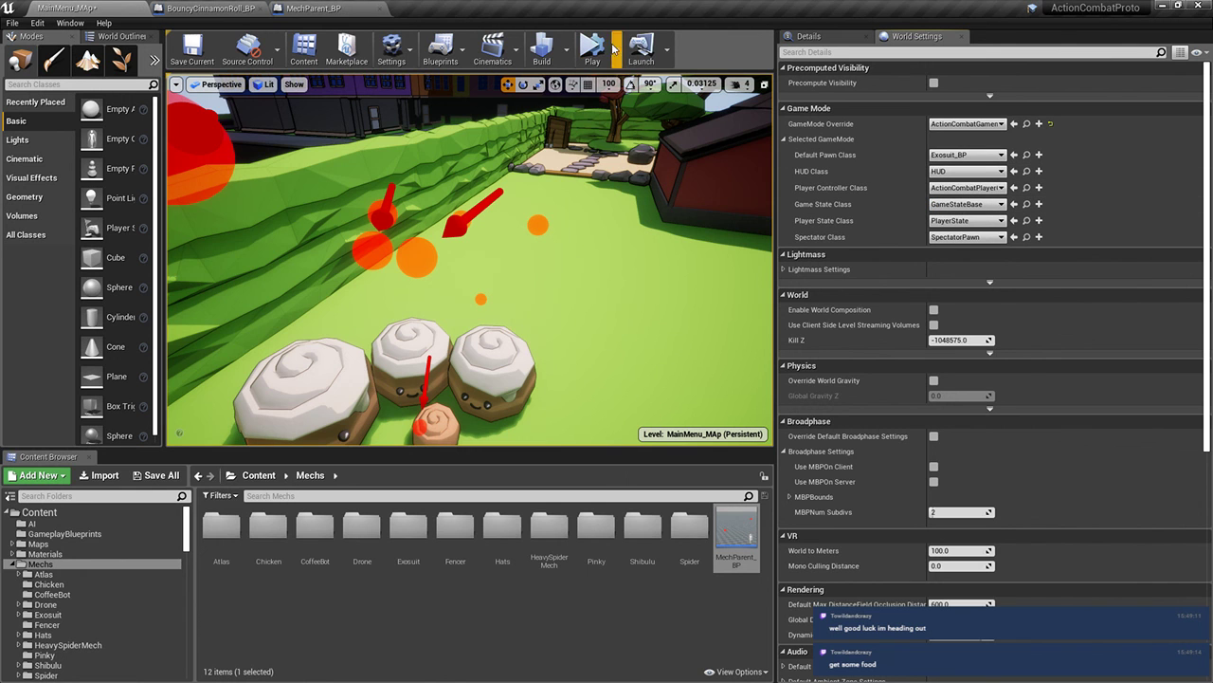
# Play the level in the selected viewport, move the Exosuit character around the cinnamon rolls, and stop playing
pyautogui.click(652, 86)
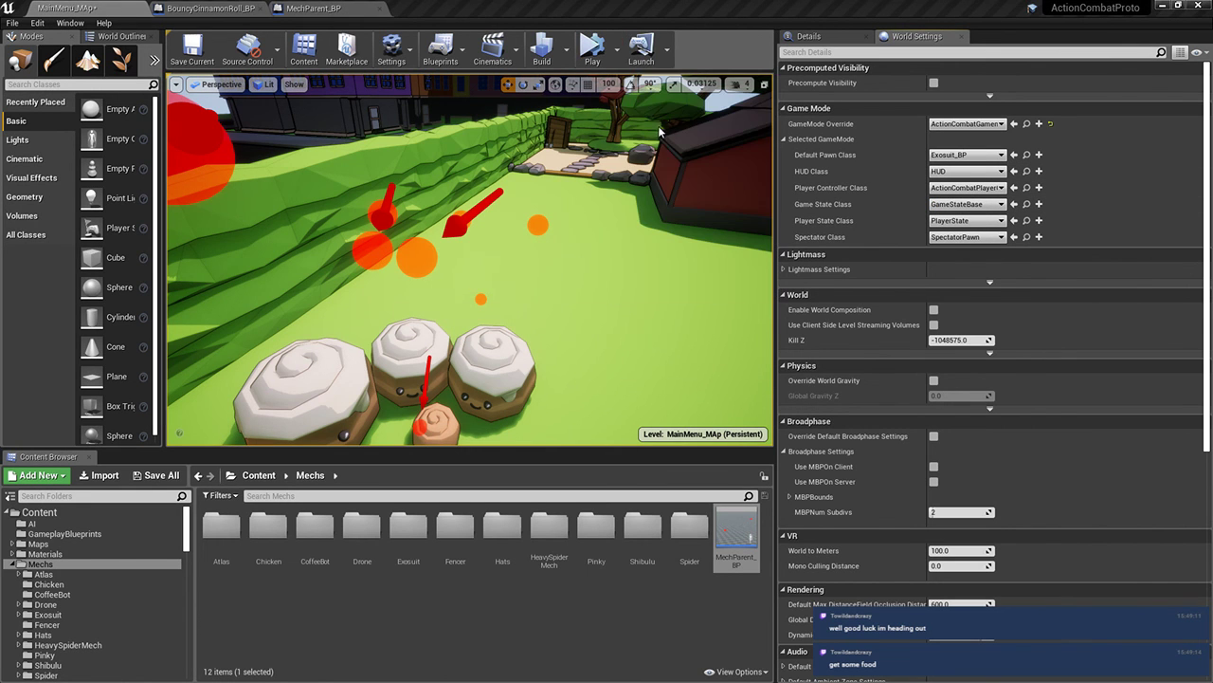
pyautogui.press('w')
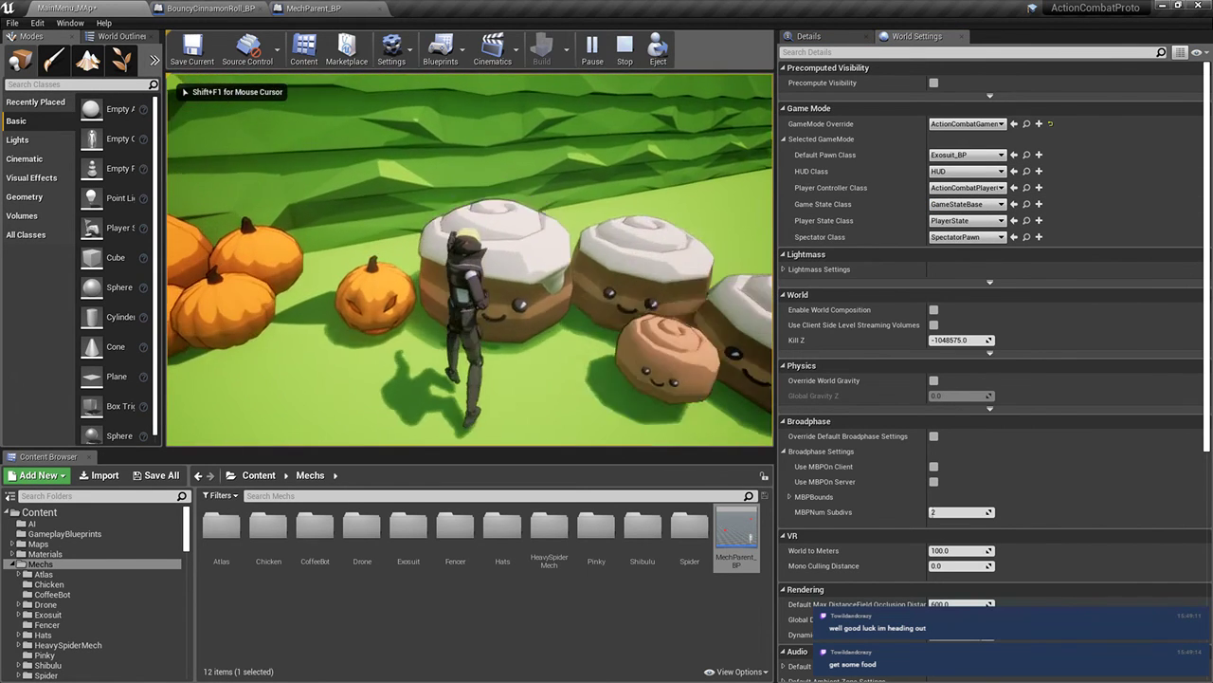
pyautogui.press('space')
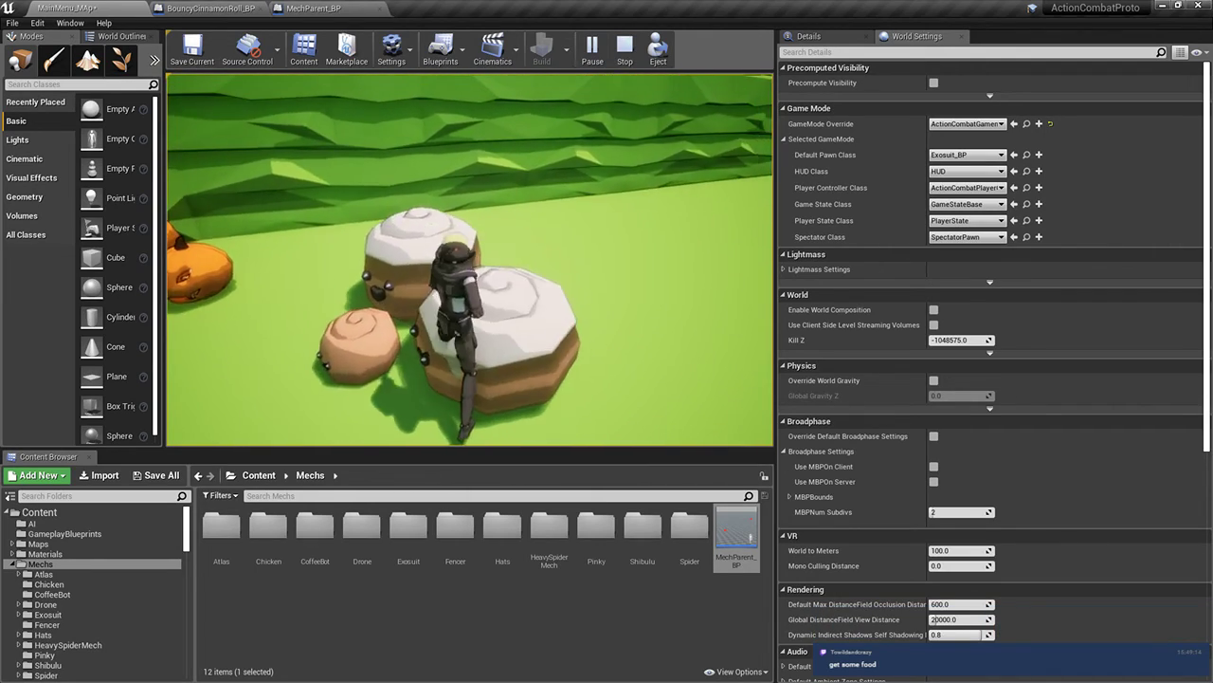
pyautogui.press('Escape')
# Set the Capsule Half Height of BouncyCinnamonRoll_BP's CapsuleComponent to 120 and compile the blueprint
pyautogui.click(207, 7)
pyautogui.click(308, 7)
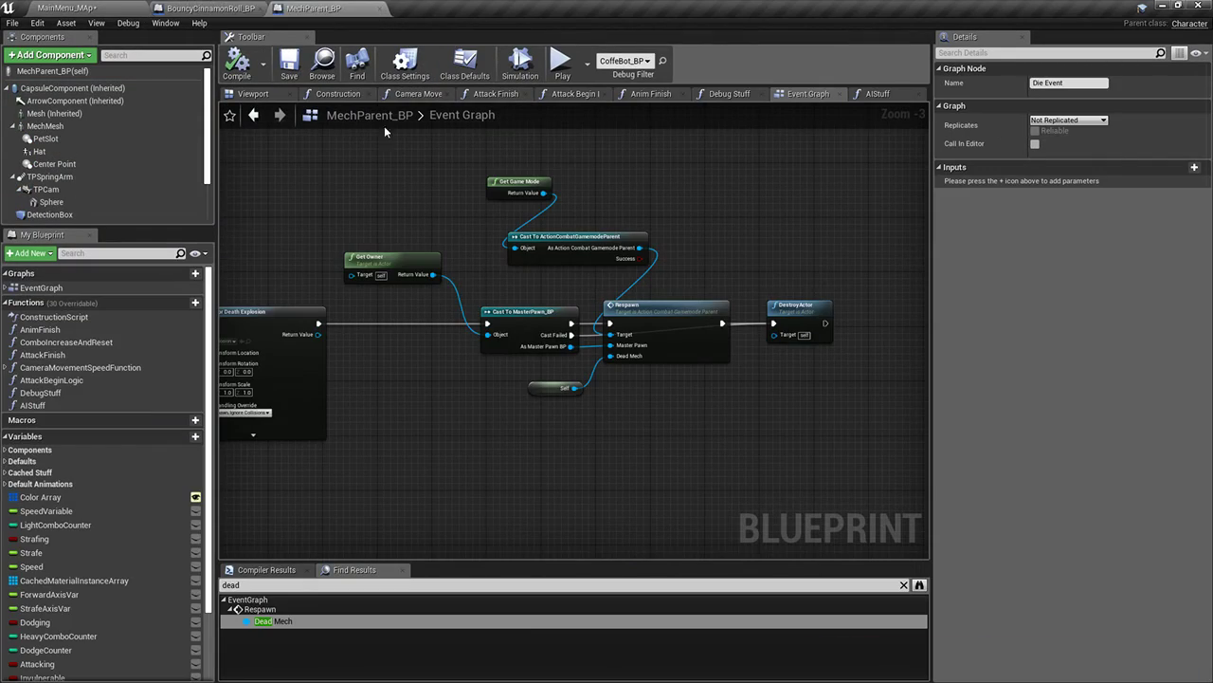
pyautogui.moveTo(364, 266); pyautogui.dragTo(702, 189, button='right')
pyautogui.moveTo(369, 307); pyautogui.dragTo(422, 297, button='right')
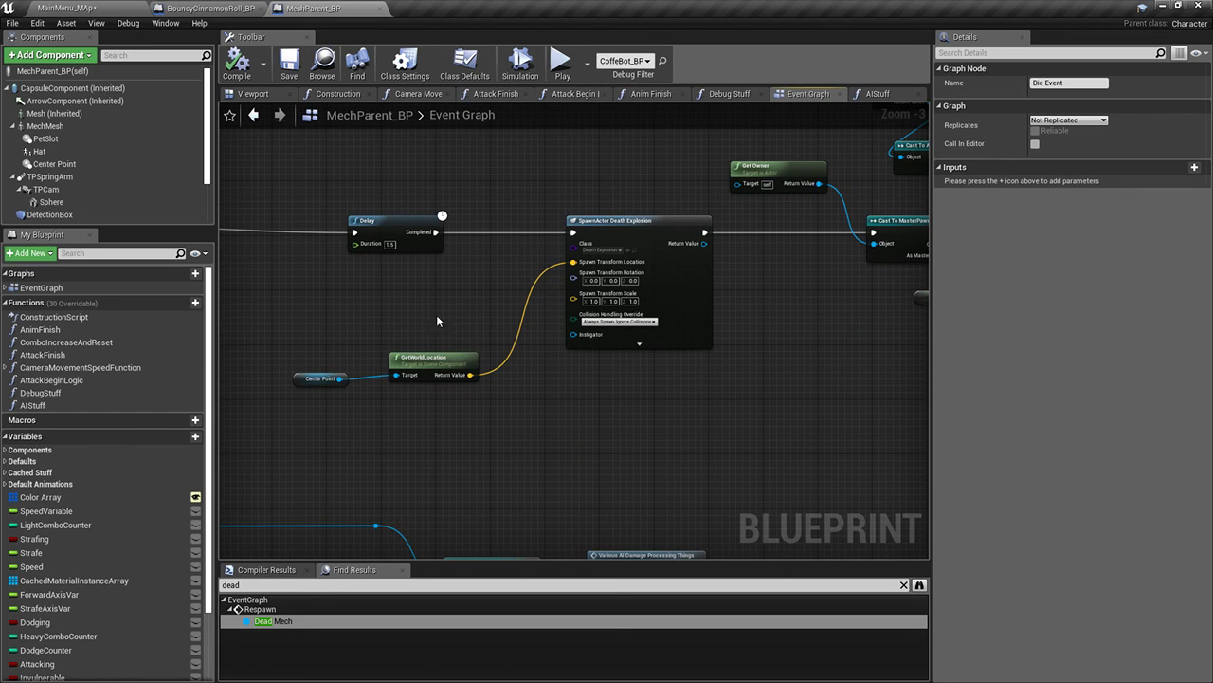
pyautogui.click(97, 88)
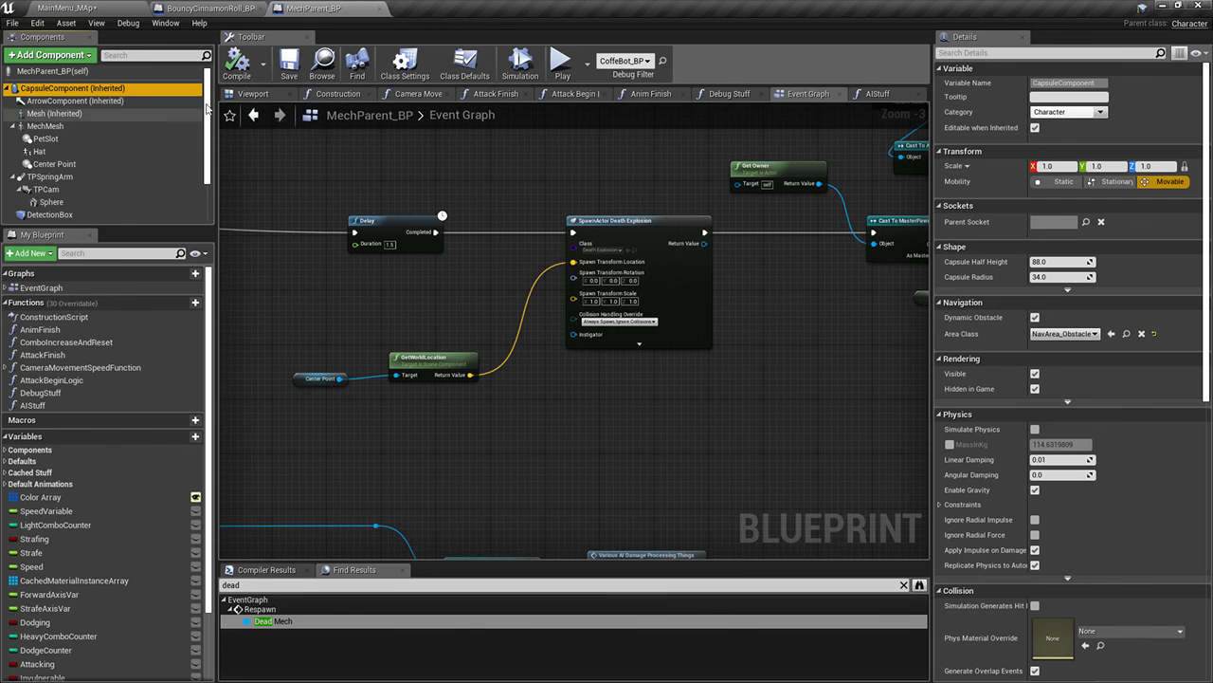
pyautogui.click(188, 7)
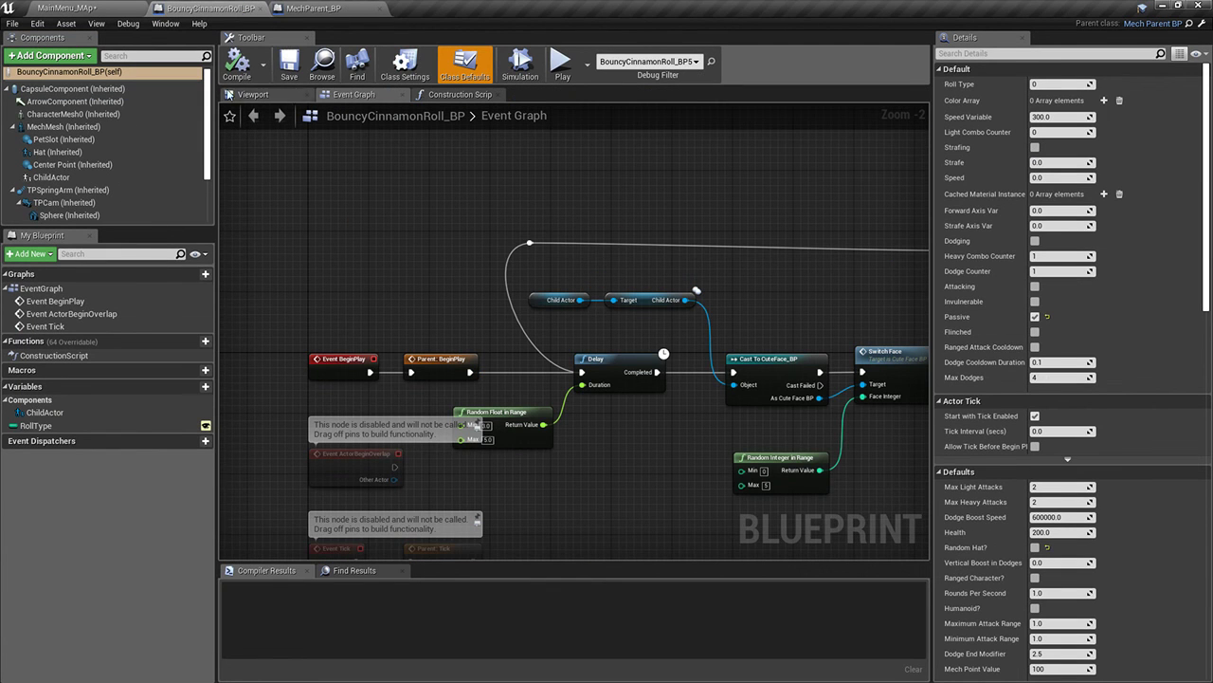
pyautogui.click(257, 99)
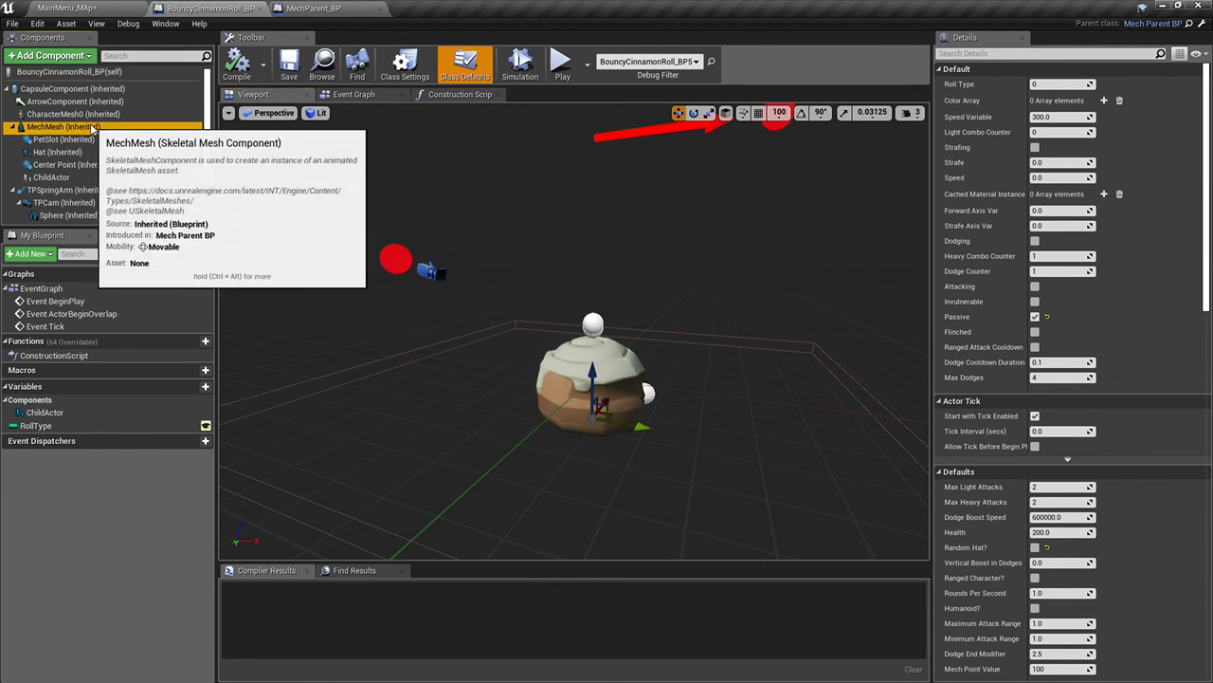
pyautogui.click(72, 88)
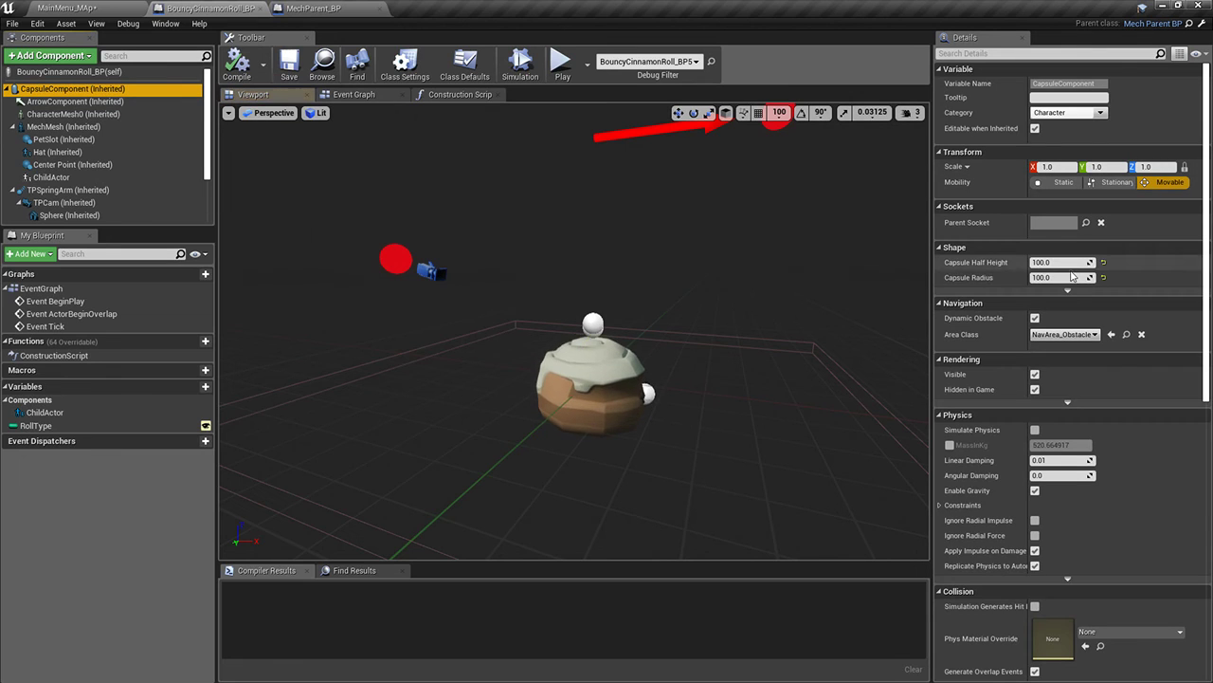
pyautogui.click(1063, 262)
pyautogui.write('120')
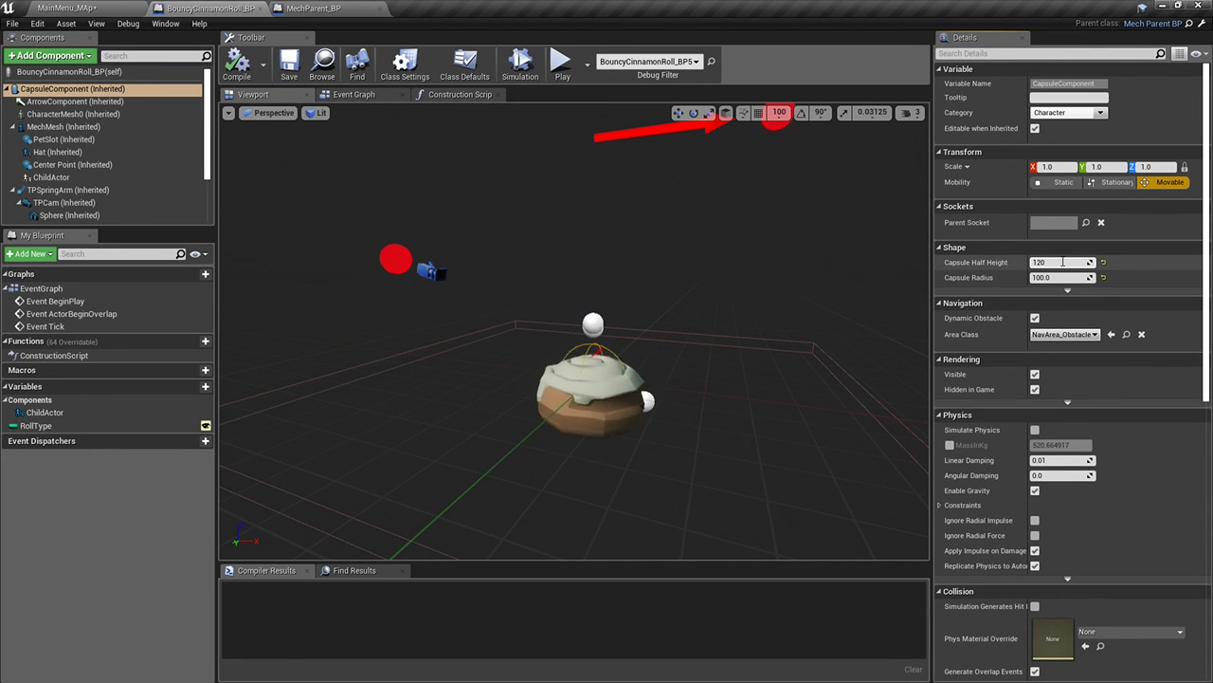
pyautogui.press('Return')
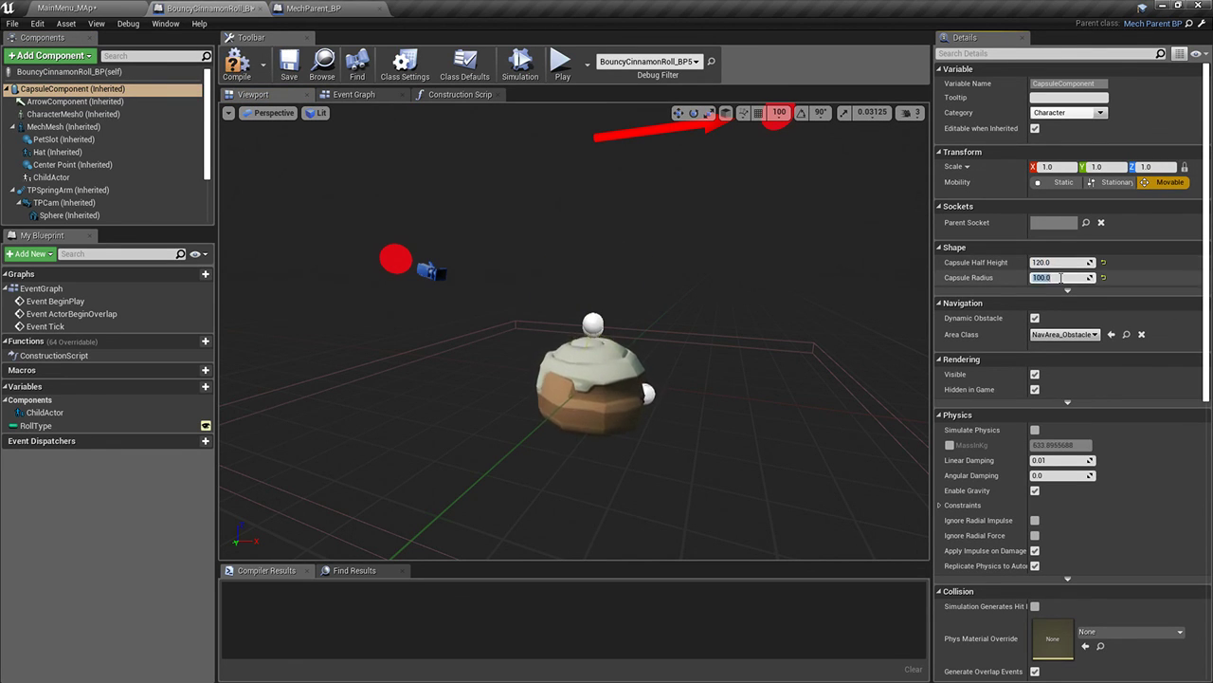
pyautogui.click(227, 78)
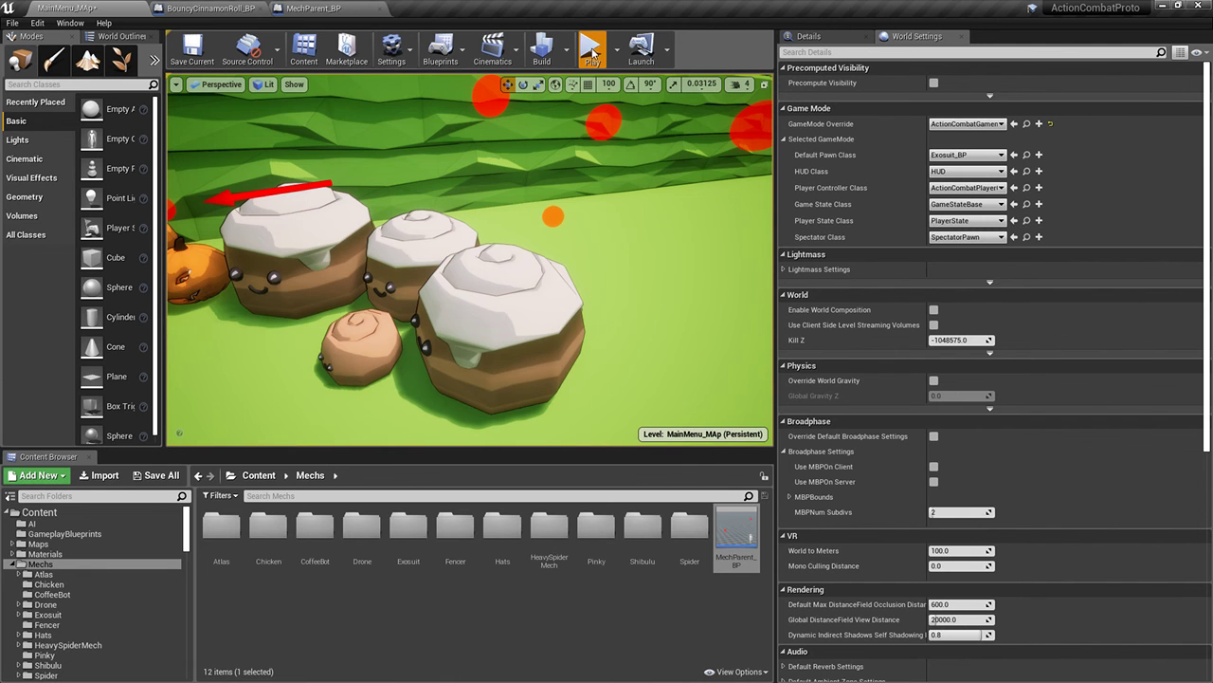
# Play the level, walk the Exosuit into and on top of the cinnamon rolls, and stop playing
pyautogui.click(594, 52)
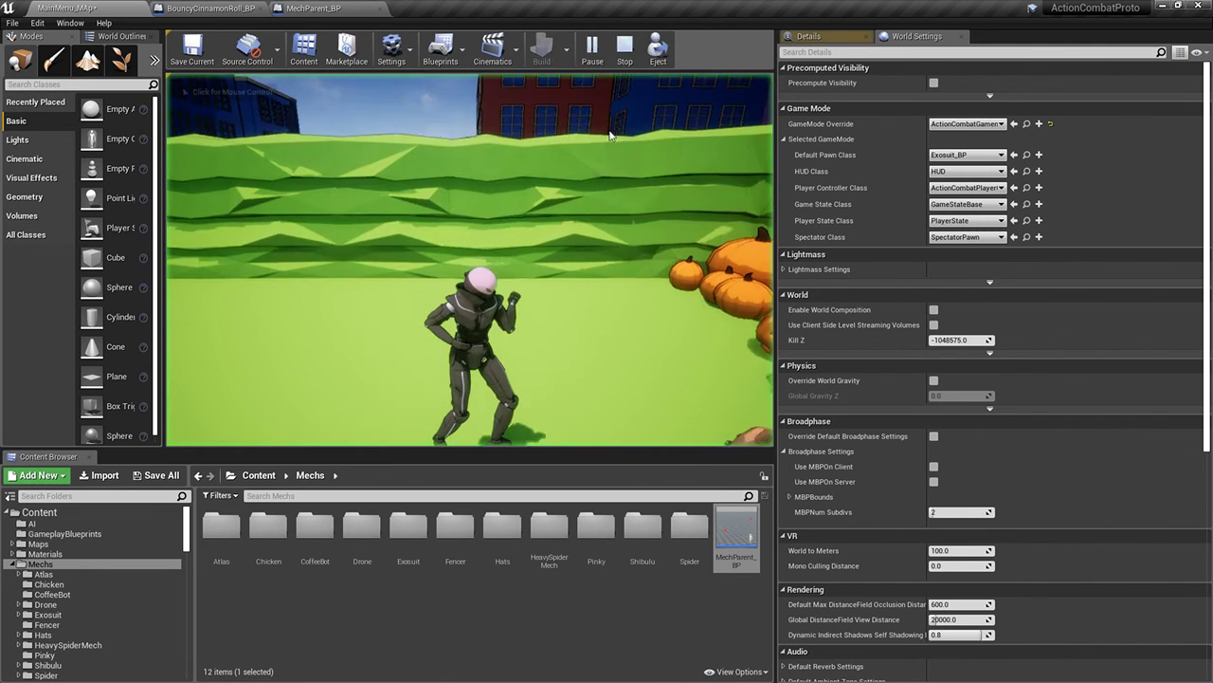
pyautogui.press('w')
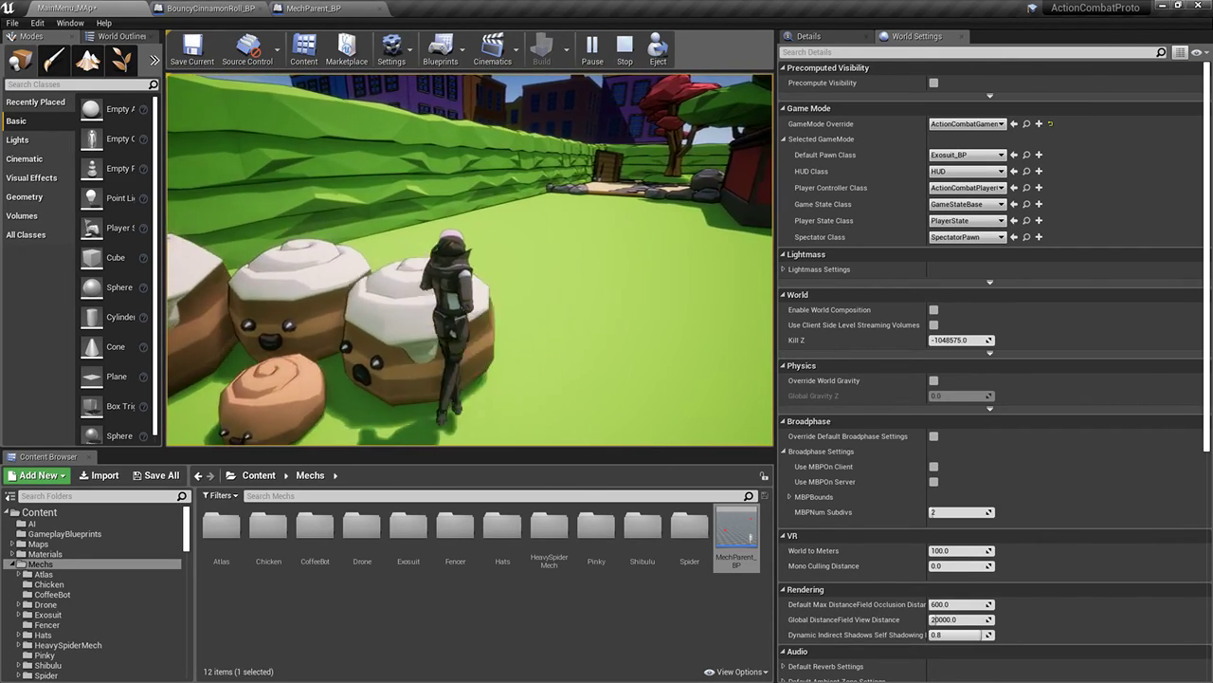
pyautogui.press('w')
pyautogui.press('w')
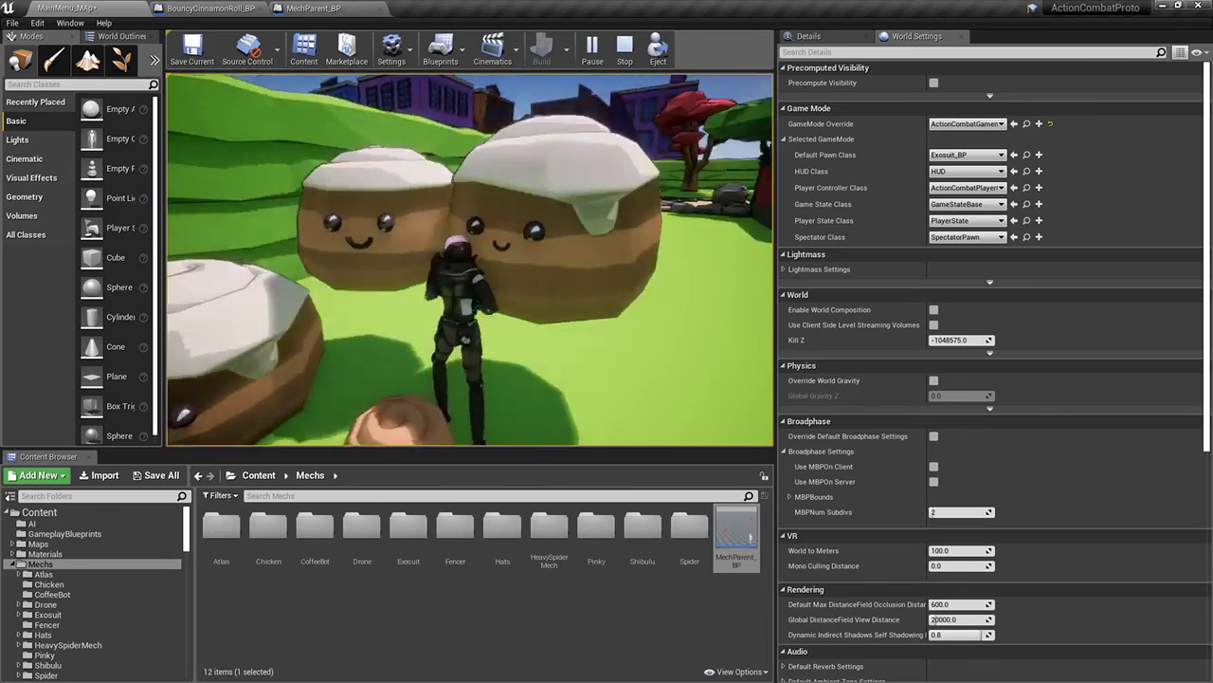
pyautogui.press('w')
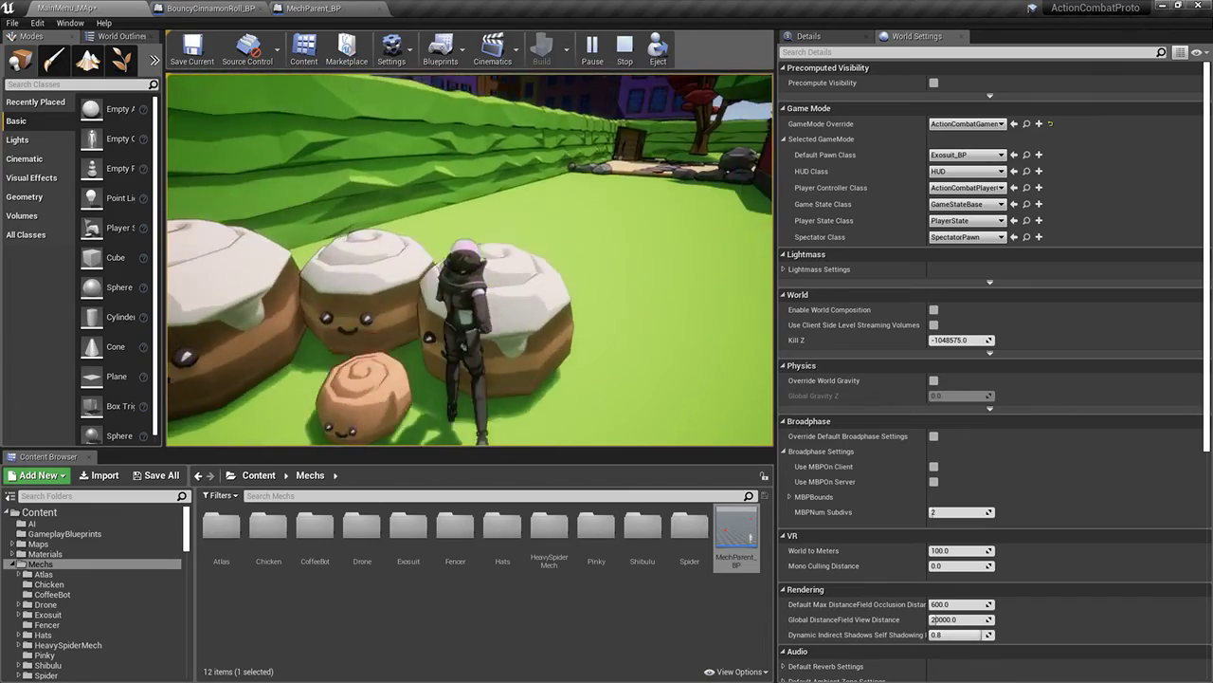
pyautogui.press('w')
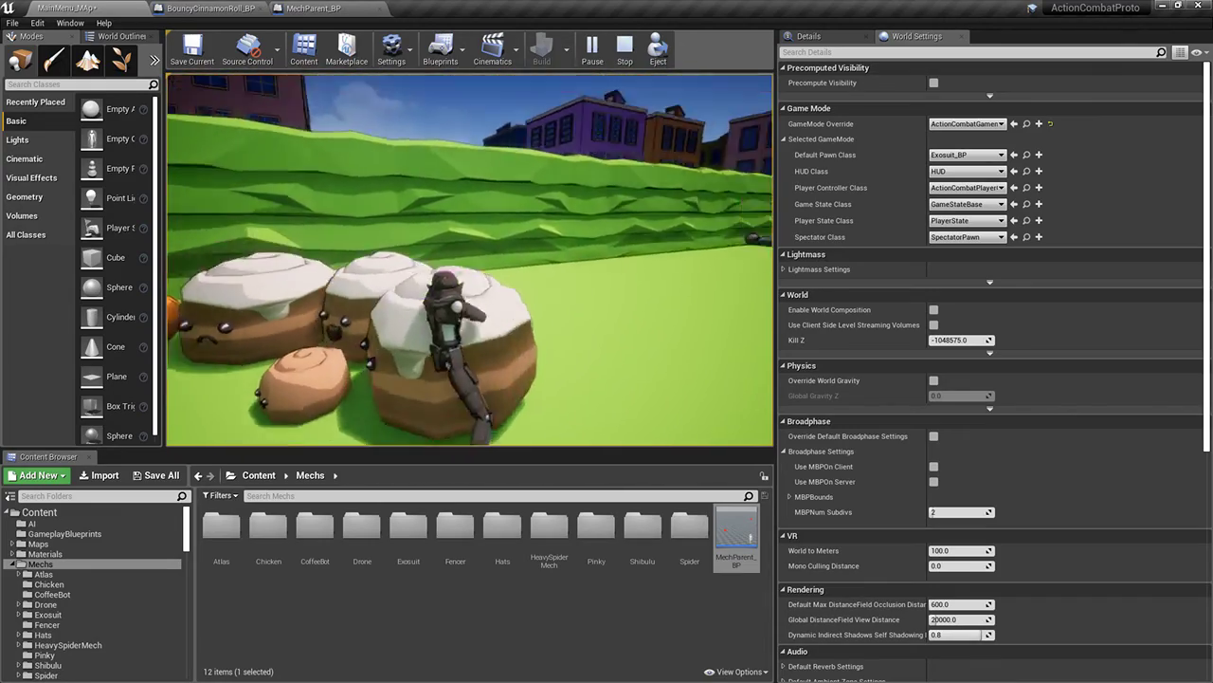
pyautogui.press('w')
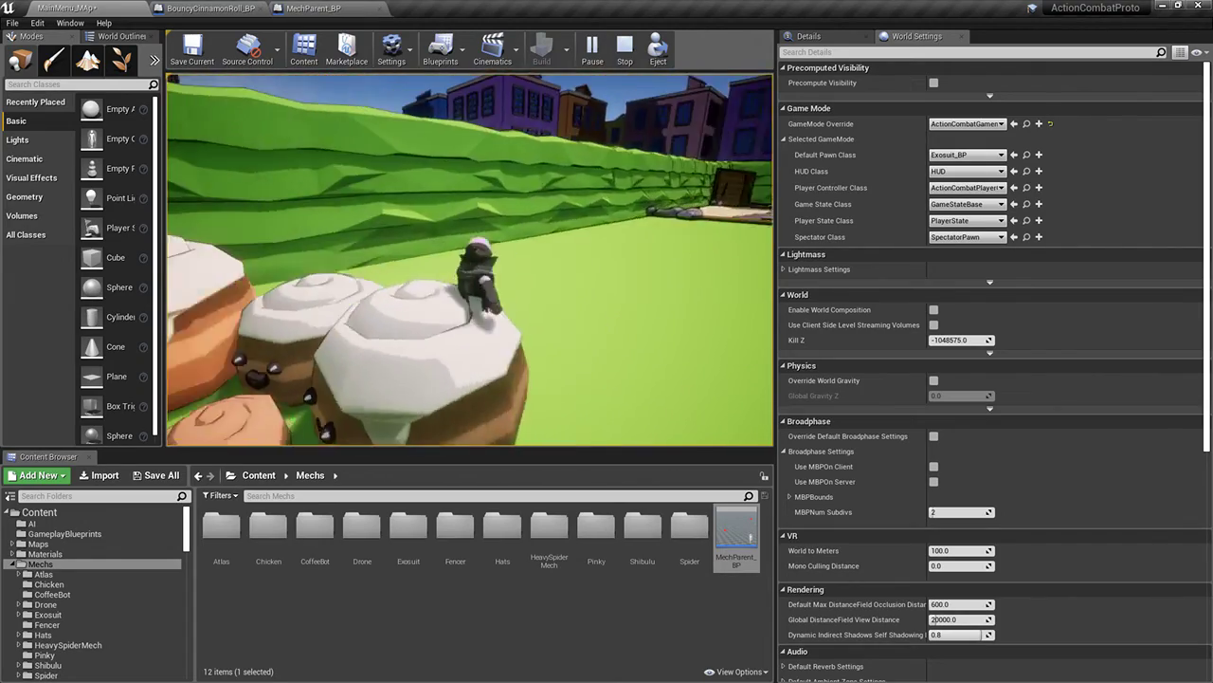
pyautogui.press('w')
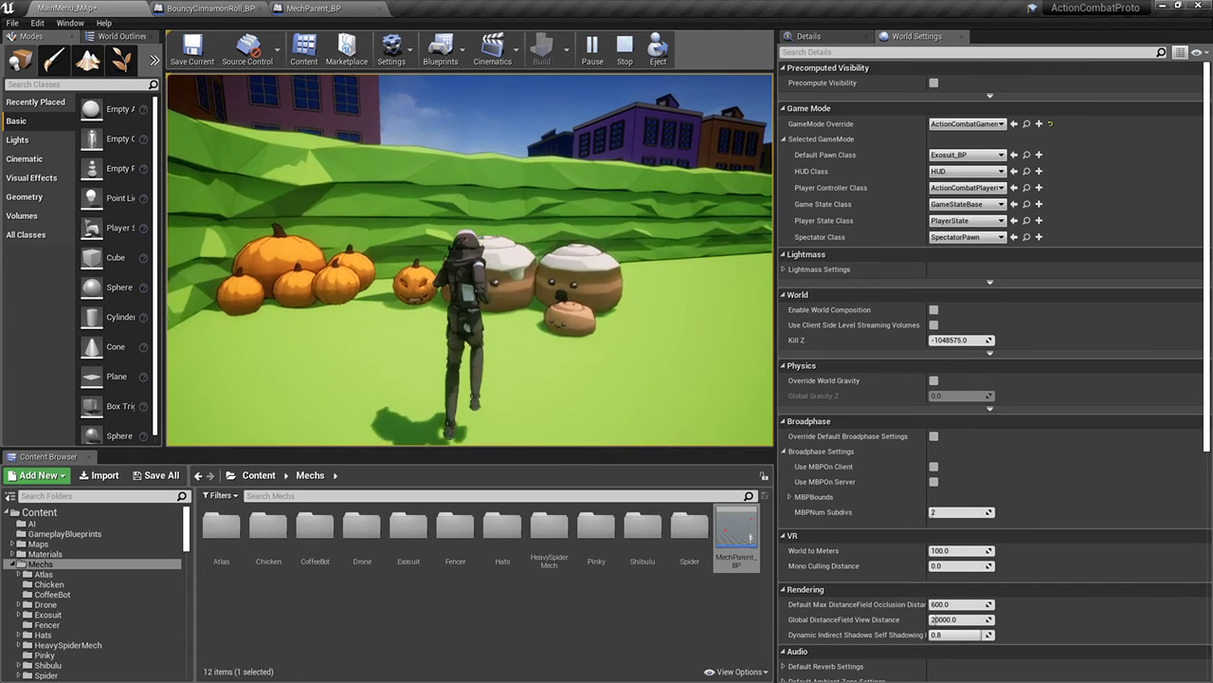
pyautogui.press('Escape')
# Add a Stop animation node targeting MechMesh after Set Simulate Physics in MechParent_BP's death chain, moving the following Delay to make room
pyautogui.click(313, 8)
pyautogui.moveTo(694, 384); pyautogui.dragTo(394, 430, button='right')
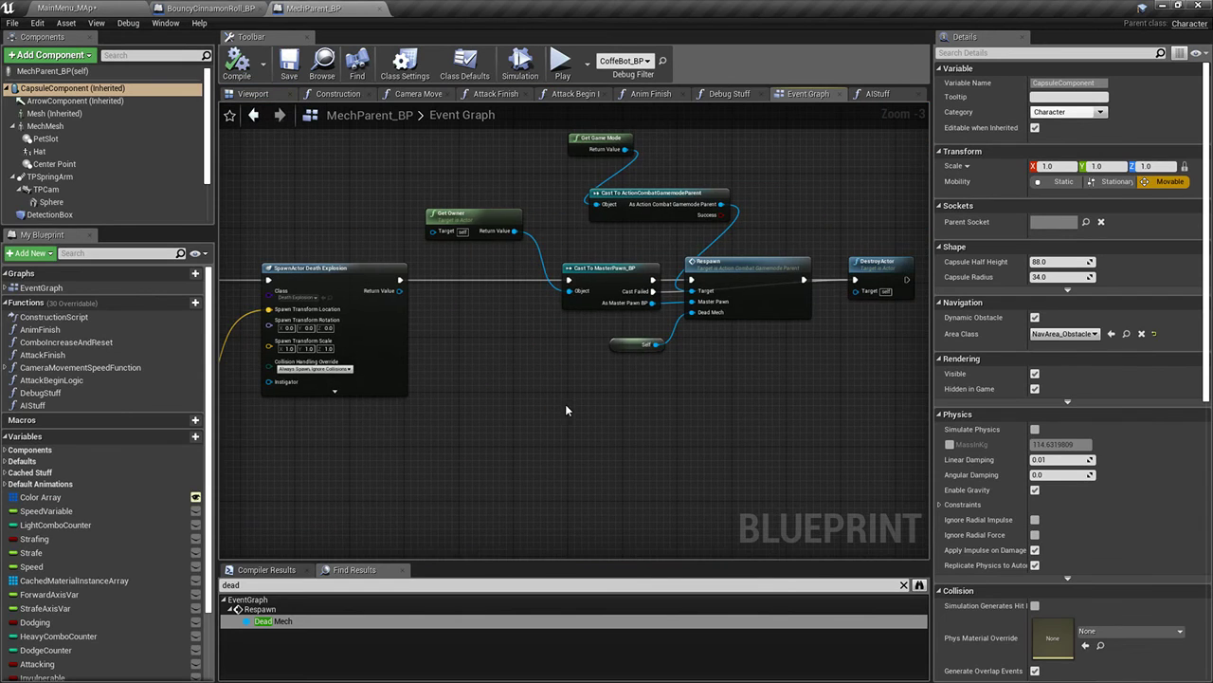
pyautogui.moveTo(603, 413); pyautogui.dragTo(314, 449, button='right')
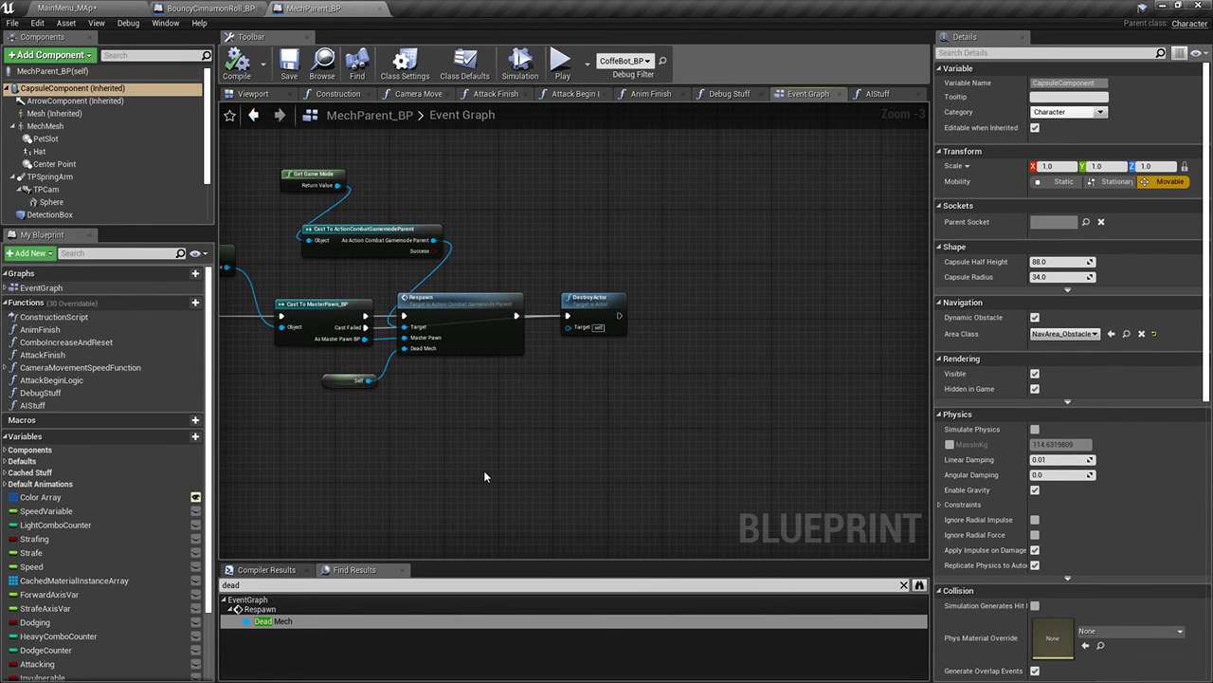
pyautogui.moveTo(482, 476)
pyautogui.mouseDown(button='right')
pyautogui.moveTo(788, 441)
pyautogui.moveTo(717, 432)
pyautogui.moveTo(861, 418)
pyautogui.moveTo(742, 426)
pyautogui.moveTo(642, 373)
pyautogui.moveTo(652, 381)
pyautogui.moveTo(458, 379)
pyautogui.moveTo(683, 337)
pyautogui.moveTo(552, 374)
pyautogui.mouseUp(button='right')
pyautogui.moveTo(570, 343); pyautogui.dragTo(748, 343)
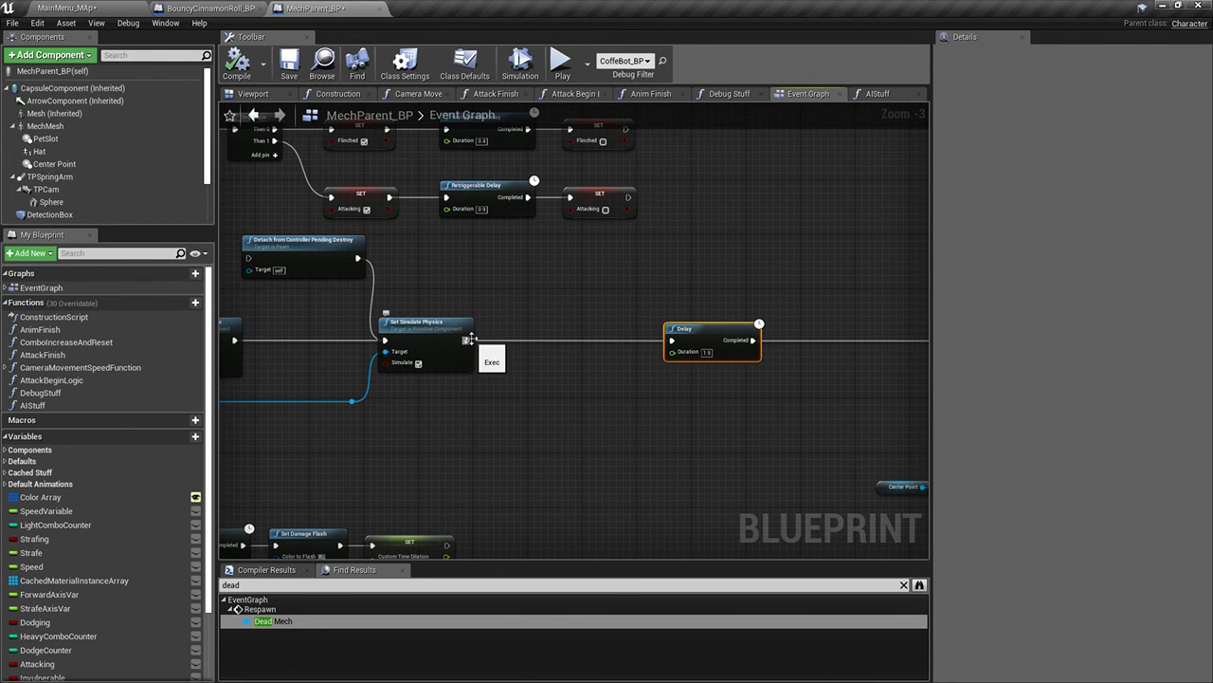
pyautogui.moveTo(471, 338); pyautogui.dragTo(689, 315, button='right')
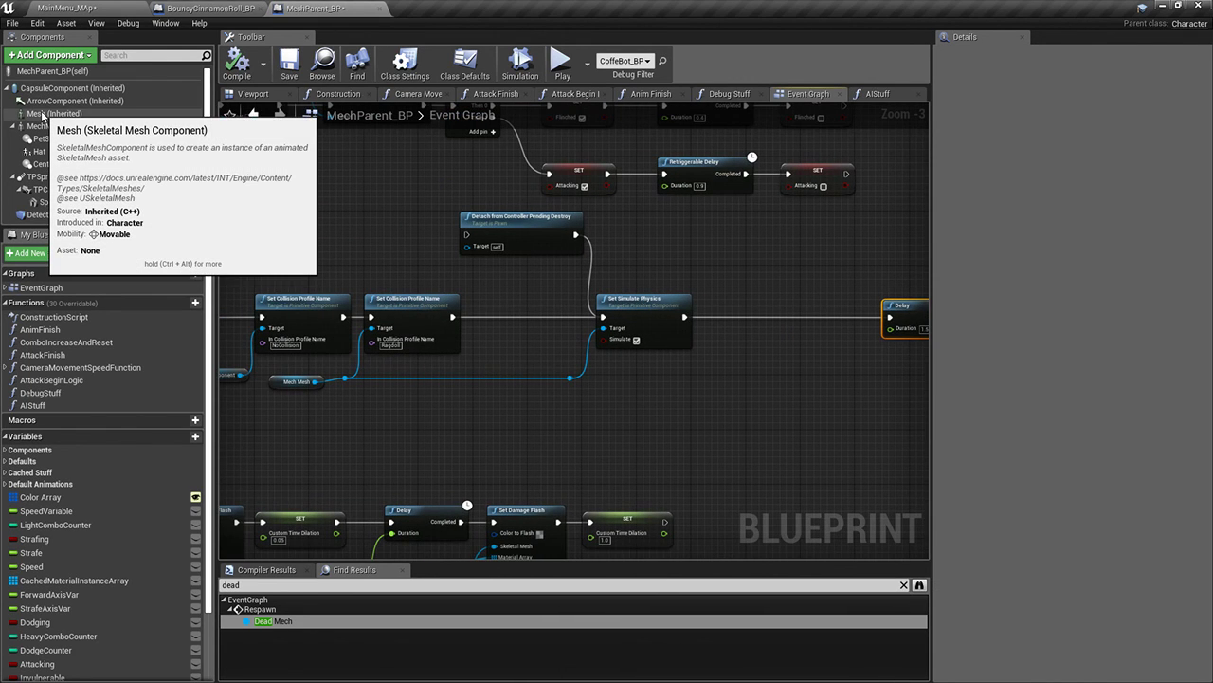
pyautogui.moveTo(32, 127); pyautogui.dragTo(724, 283)
pyautogui.write('stop anim')
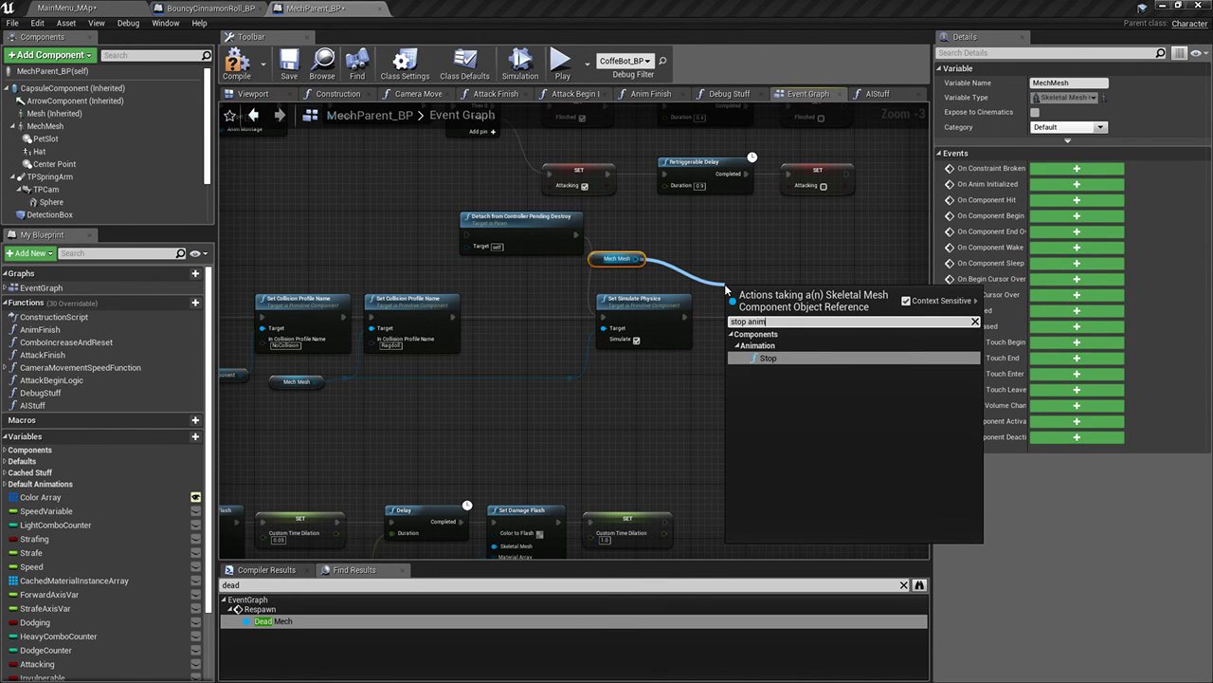
pyautogui.press('Return')
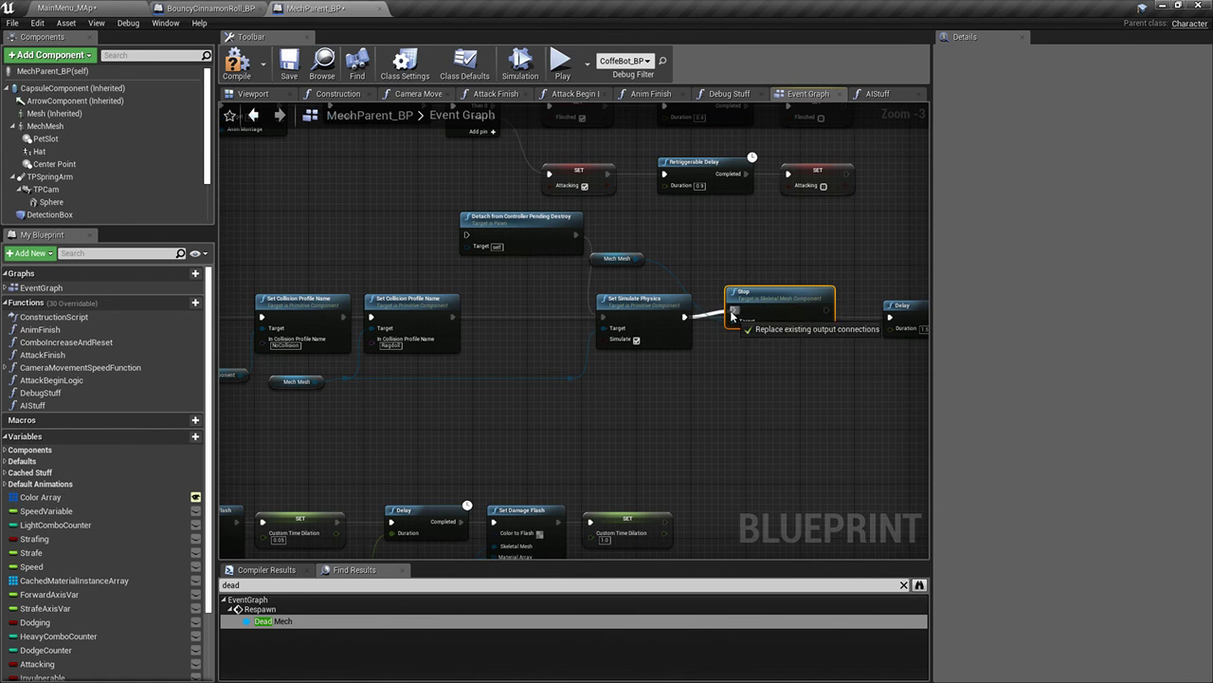
pyautogui.moveTo(732, 316); pyautogui.dragTo(733, 313)
pyautogui.moveTo(753, 301); pyautogui.dragTo(747, 309)
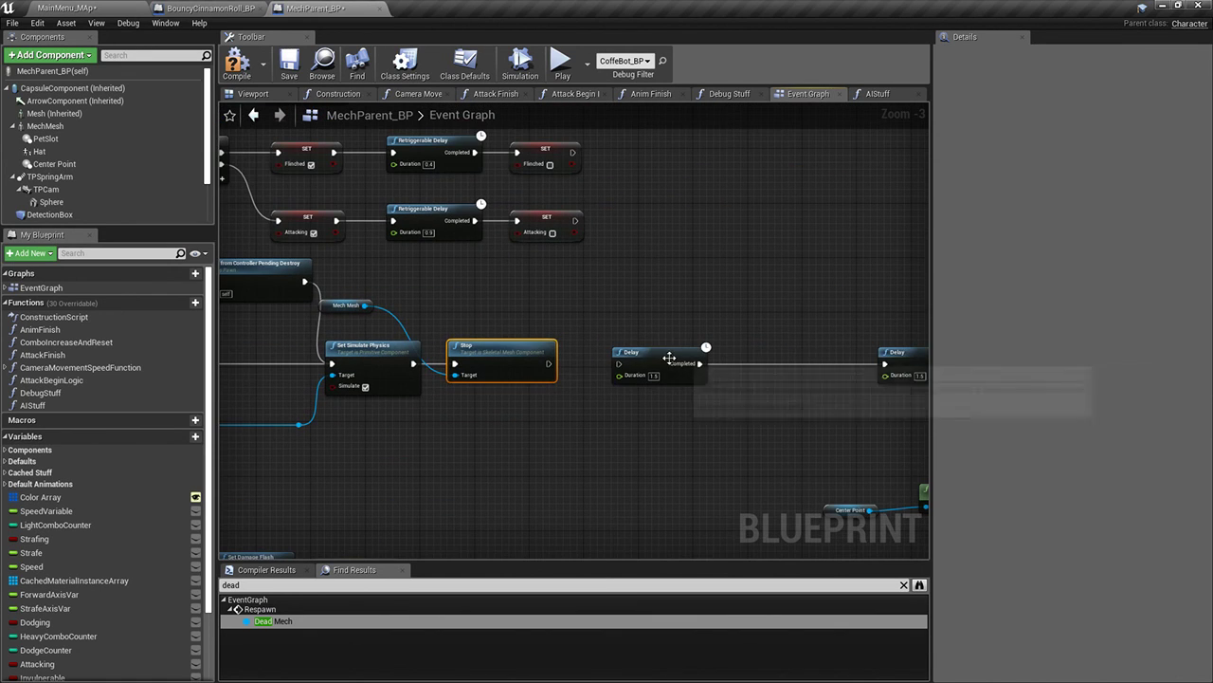
# Insert a Set Flinched node with Flinched enabled between the Stop and Delay nodes and compile the blueprint
pyautogui.moveTo(669, 364); pyautogui.dragTo(785, 366)
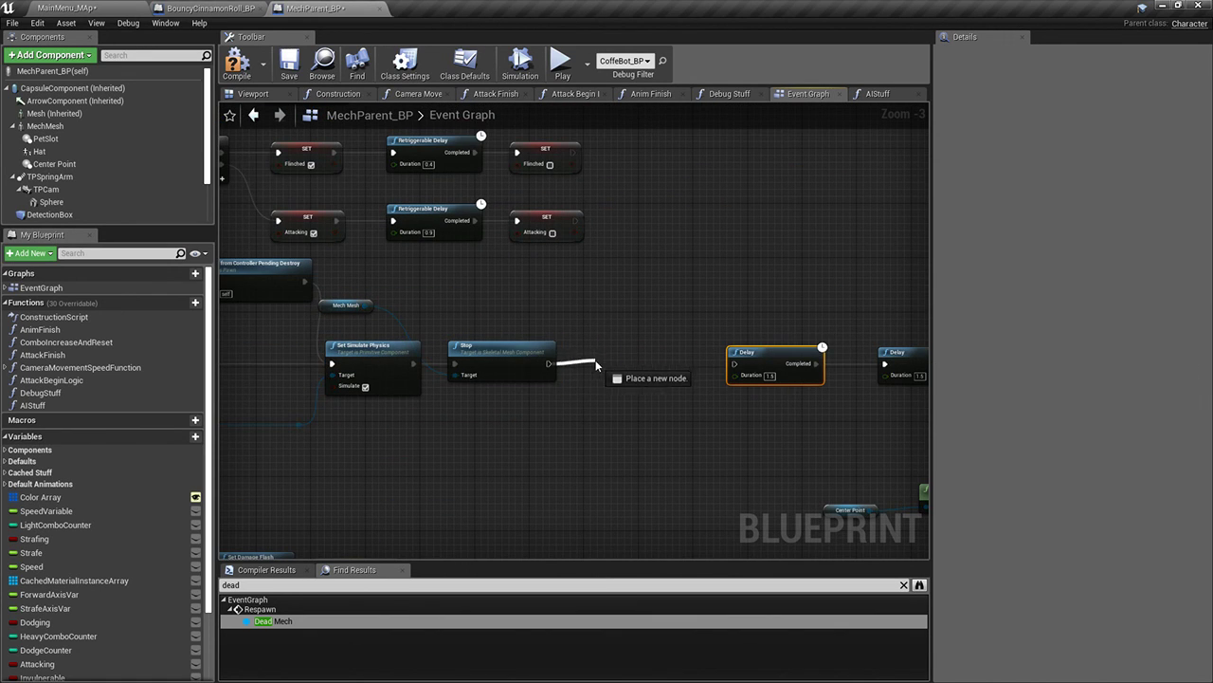
pyautogui.moveTo(607, 367); pyautogui.dragTo(608, 367)
pyautogui.write('disable con')
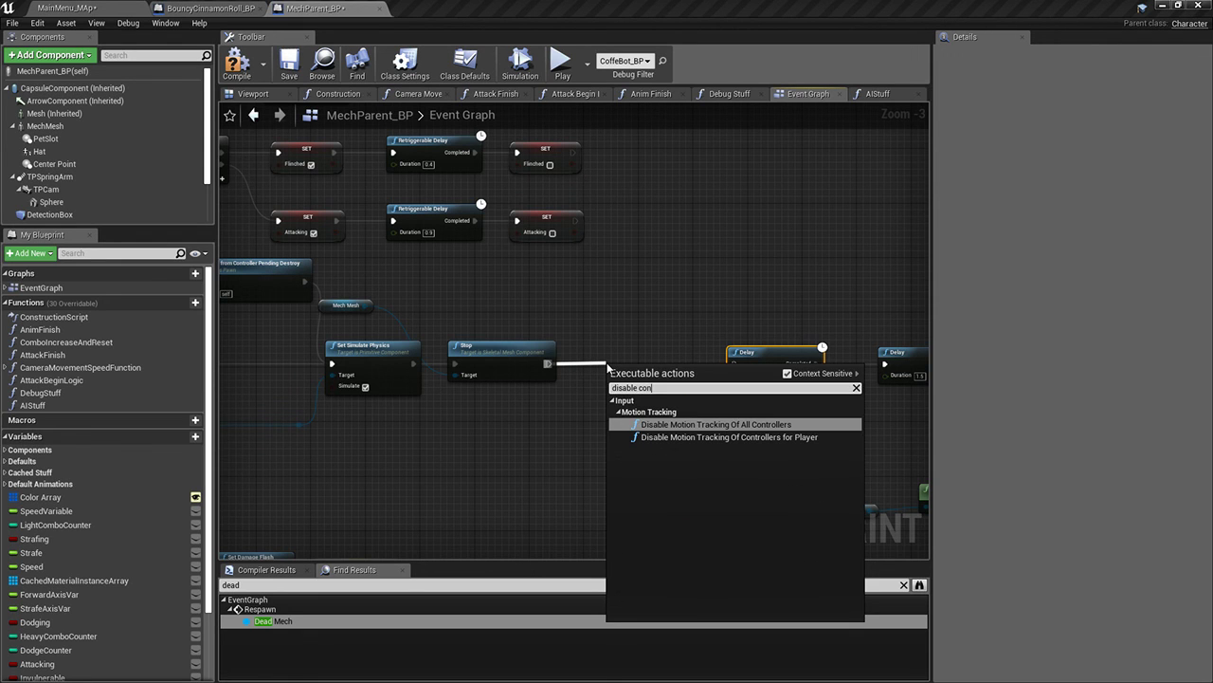
pyautogui.write('con')
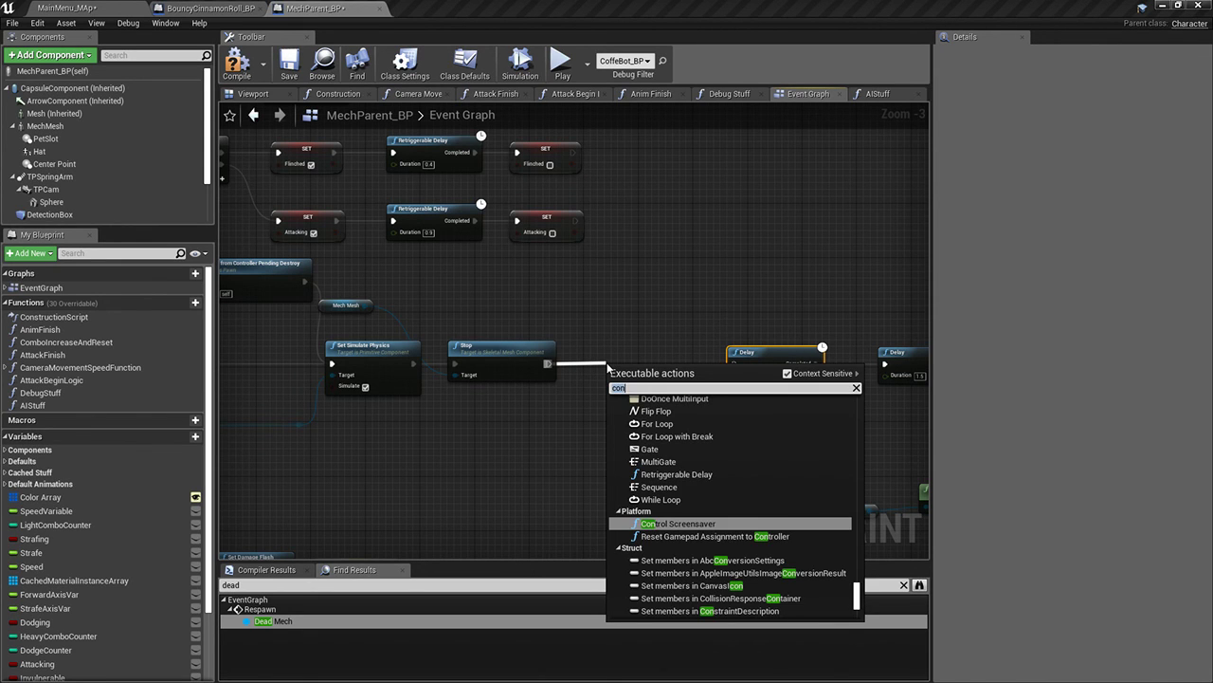
pyautogui.write('trol')
pyautogui.hotkey('ctrl', 'a')
pyautogui.press('BackSpace')
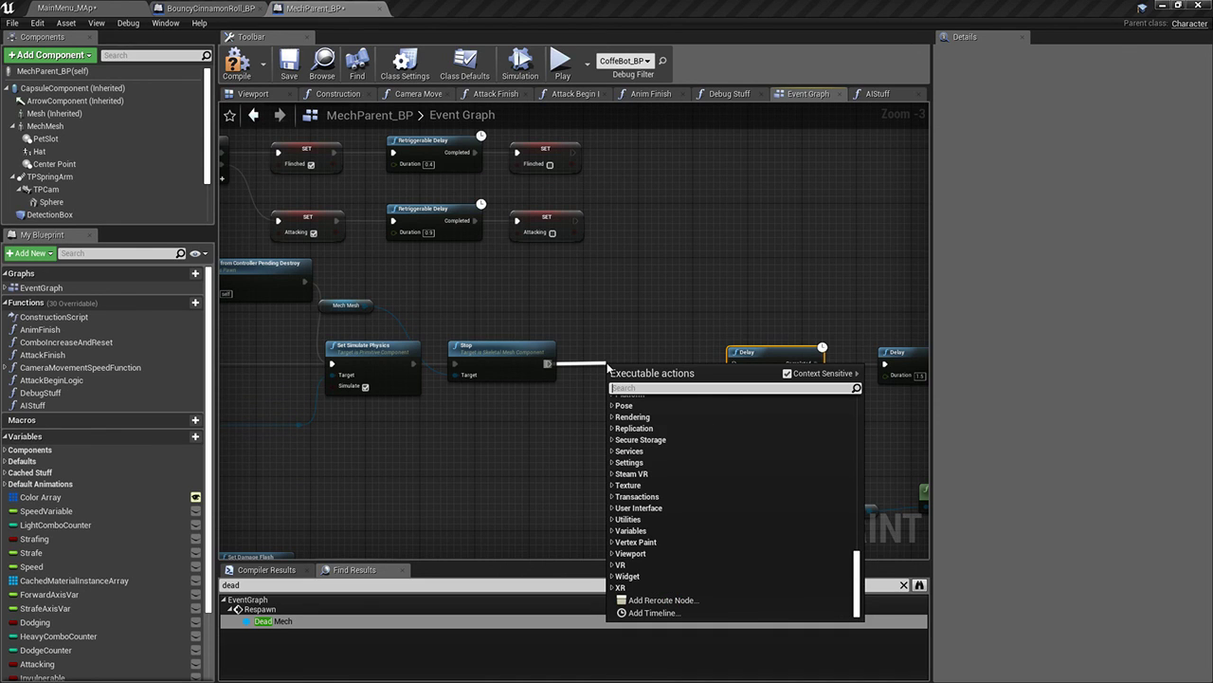
pyautogui.write('flinched')
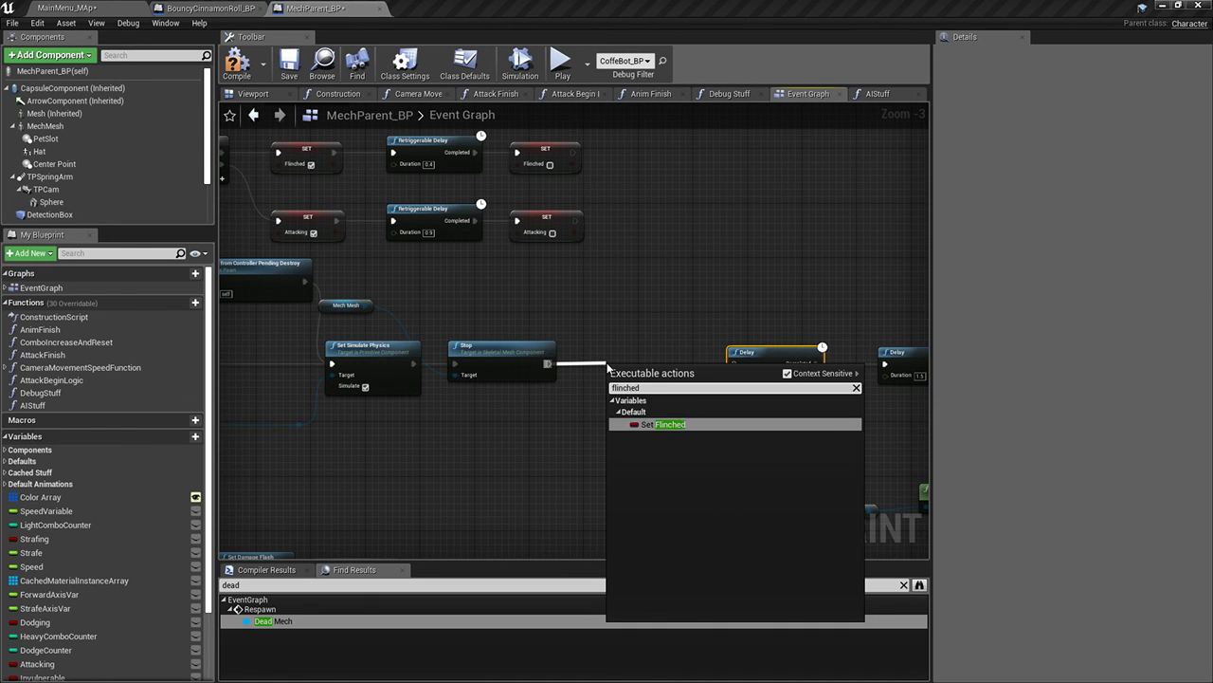
pyautogui.press('Return')
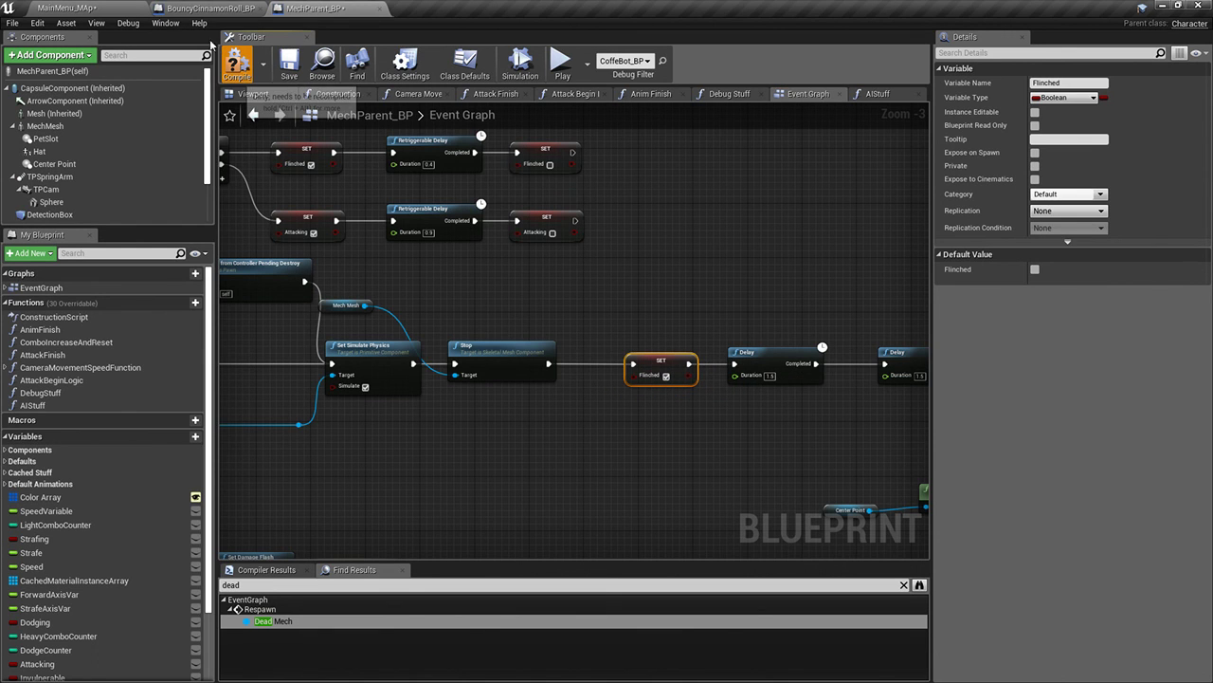
# Play the MainMenu_MAp level and attack the cinnamon rolls with the Exosuit to check how they flinch and die
pyautogui.click(117, 7)
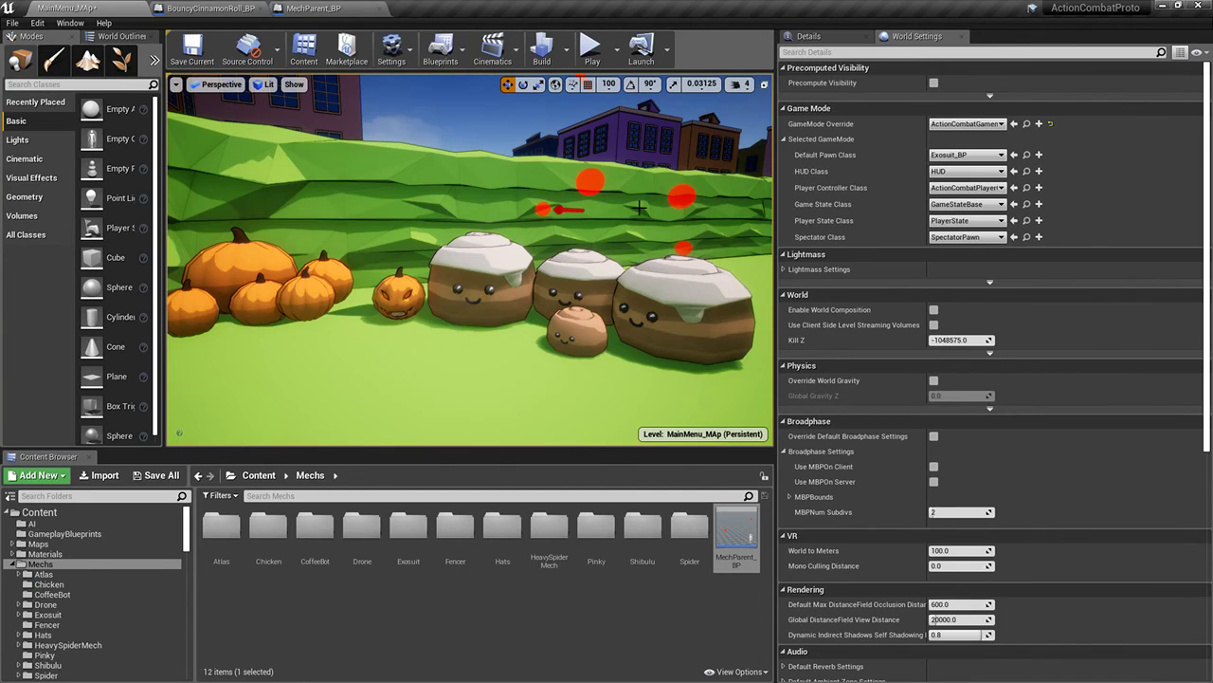
pyautogui.moveTo(627, 217)
pyautogui.mouseDown(button='right')
pyautogui.moveTo(654, 219)
pyautogui.moveTo(645, 217)
pyautogui.mouseUp(button='right')
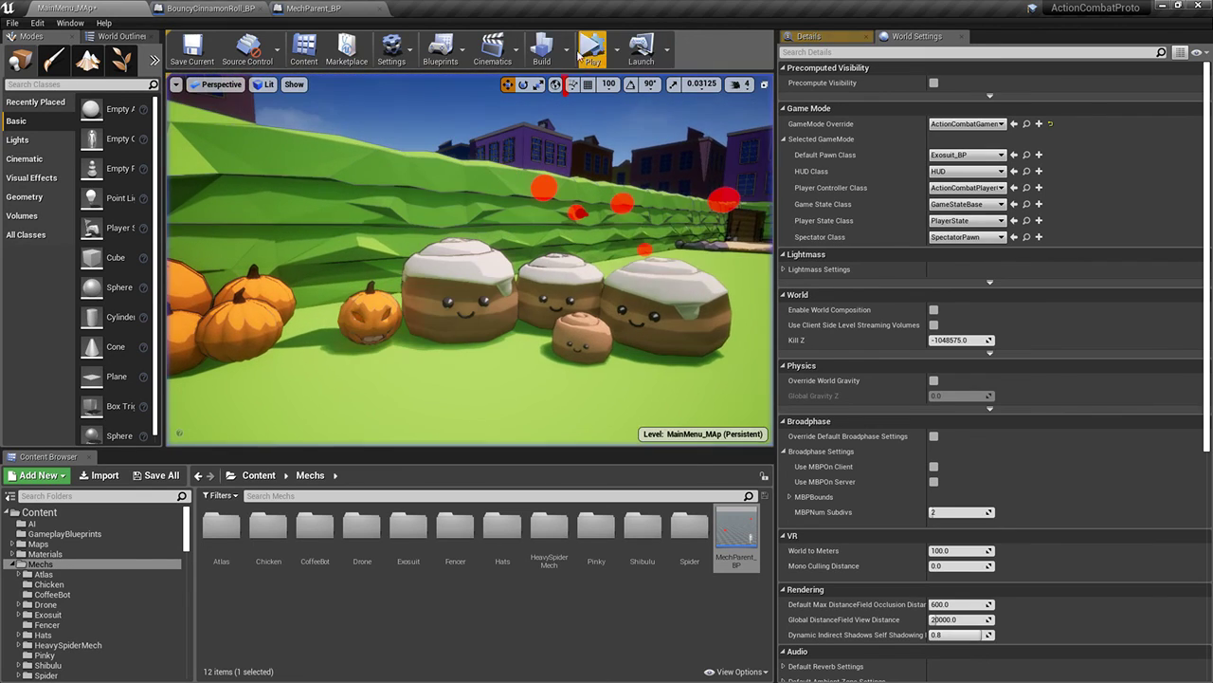
pyautogui.click(650, 89)
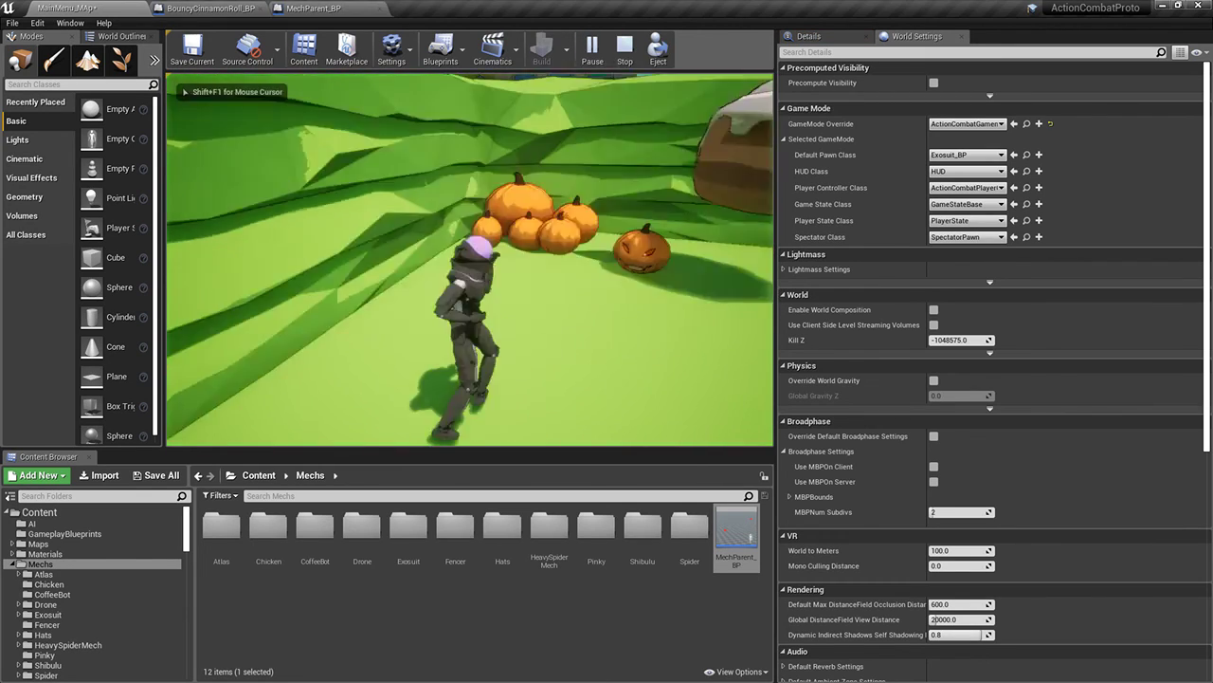
pyautogui.press('w')
pyautogui.press('space')
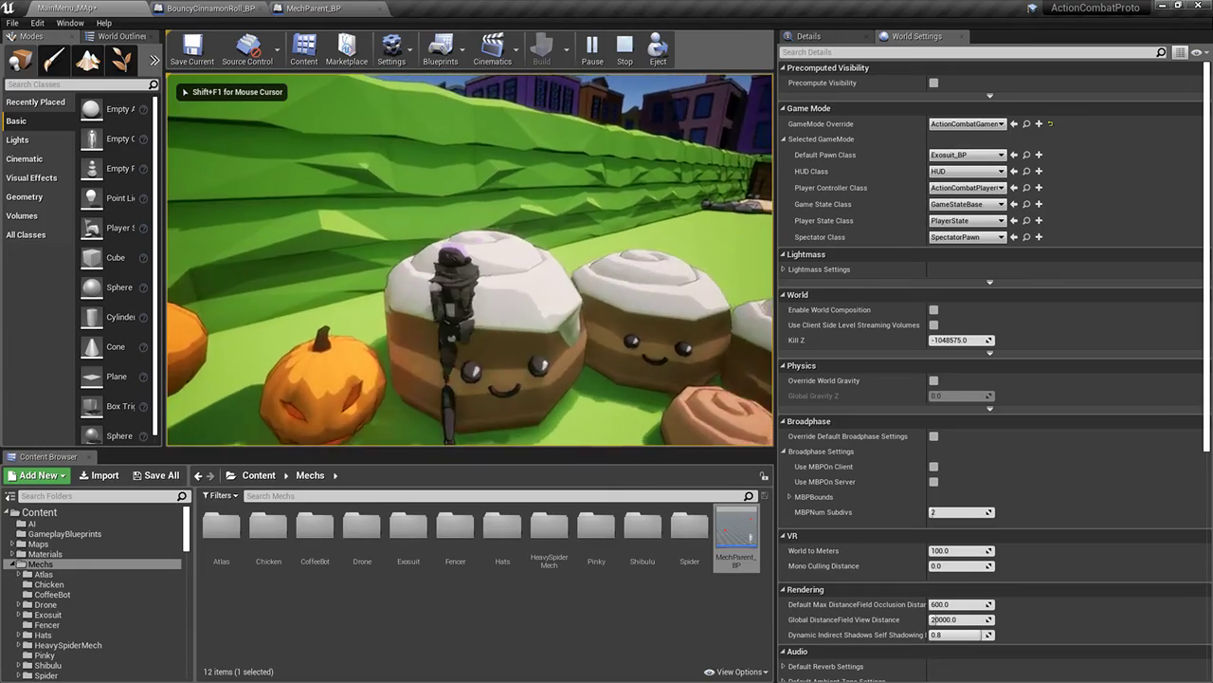
pyautogui.press('w')
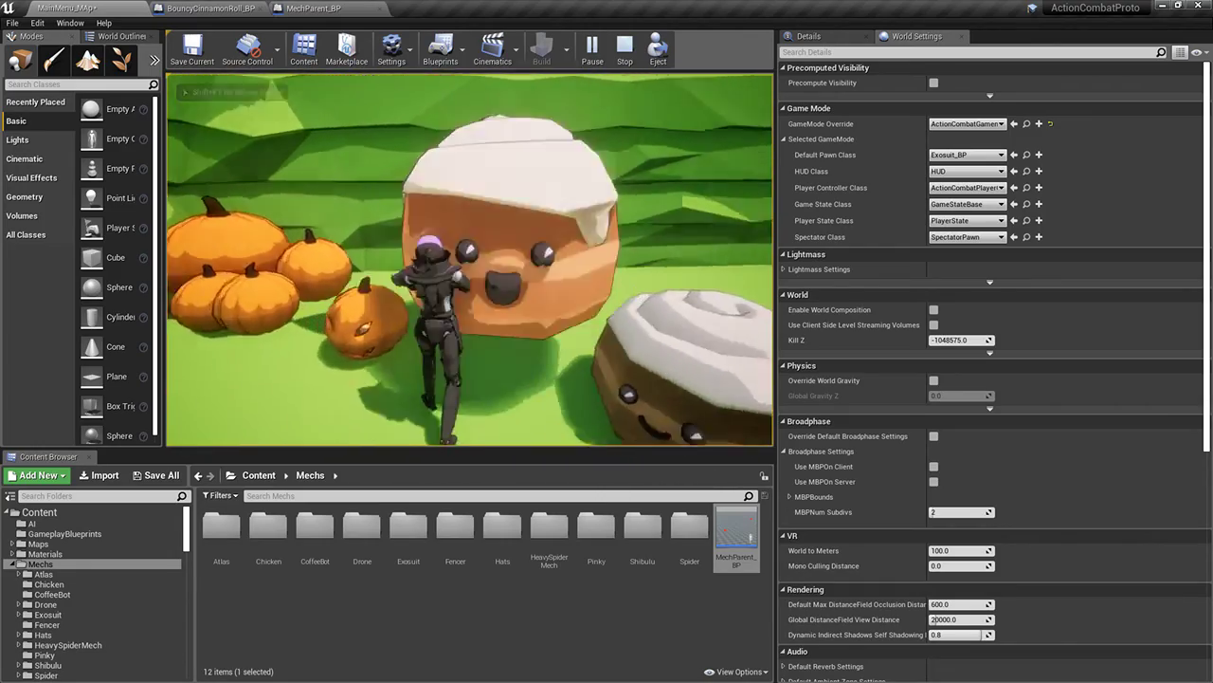
pyautogui.press('space')
pyautogui.press('w')
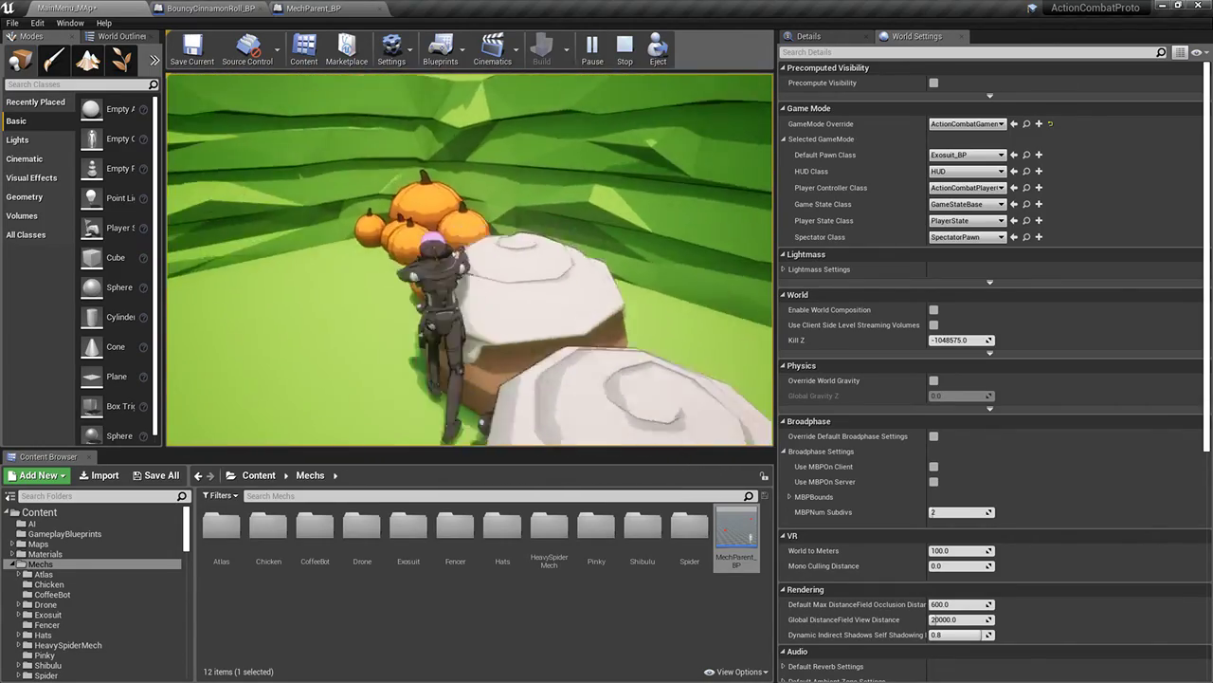
pyautogui.press('w')
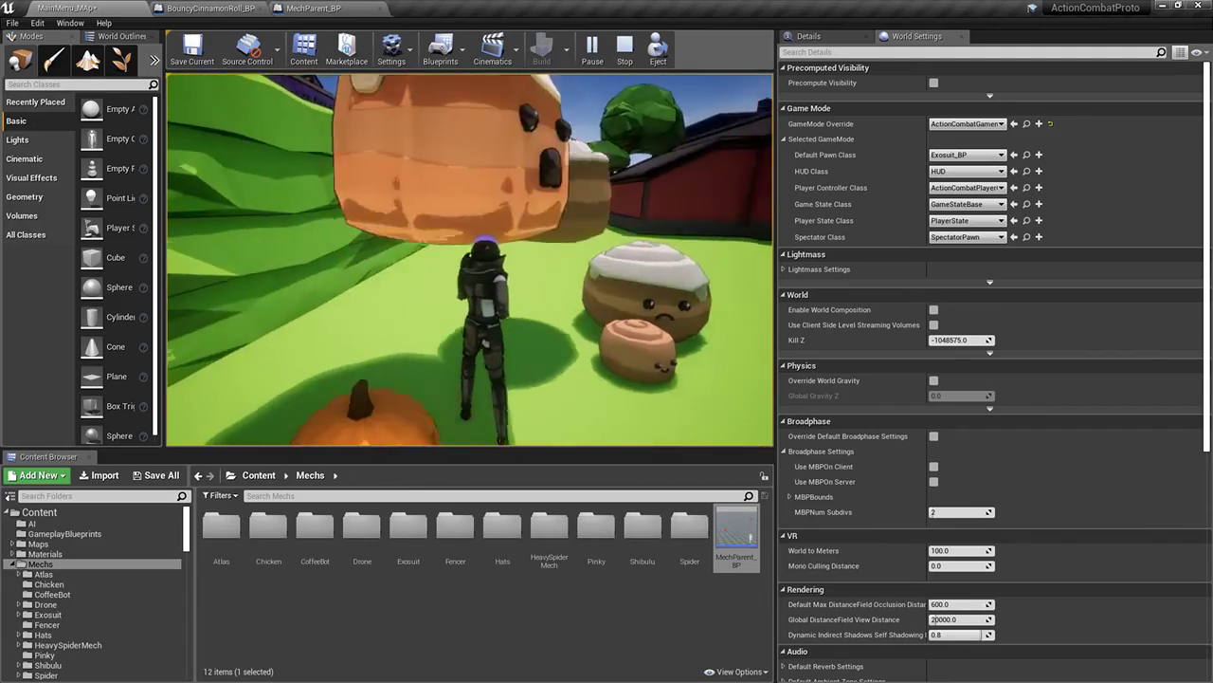
pyautogui.press('w')
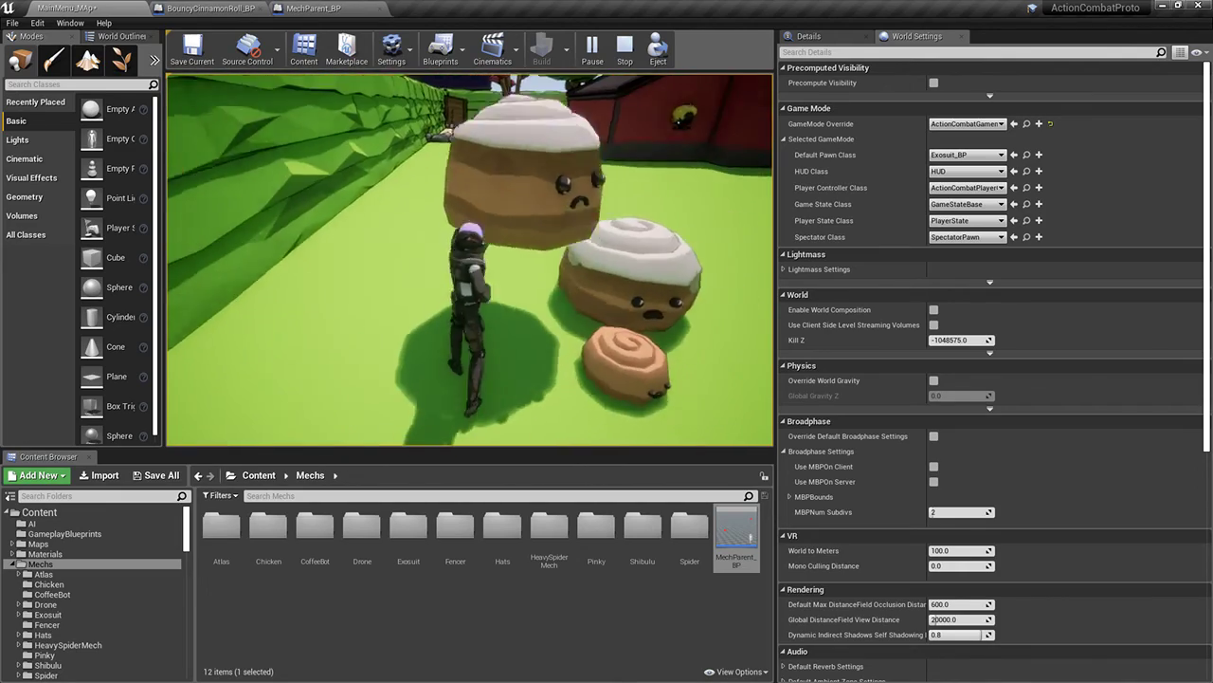
pyautogui.press('w')
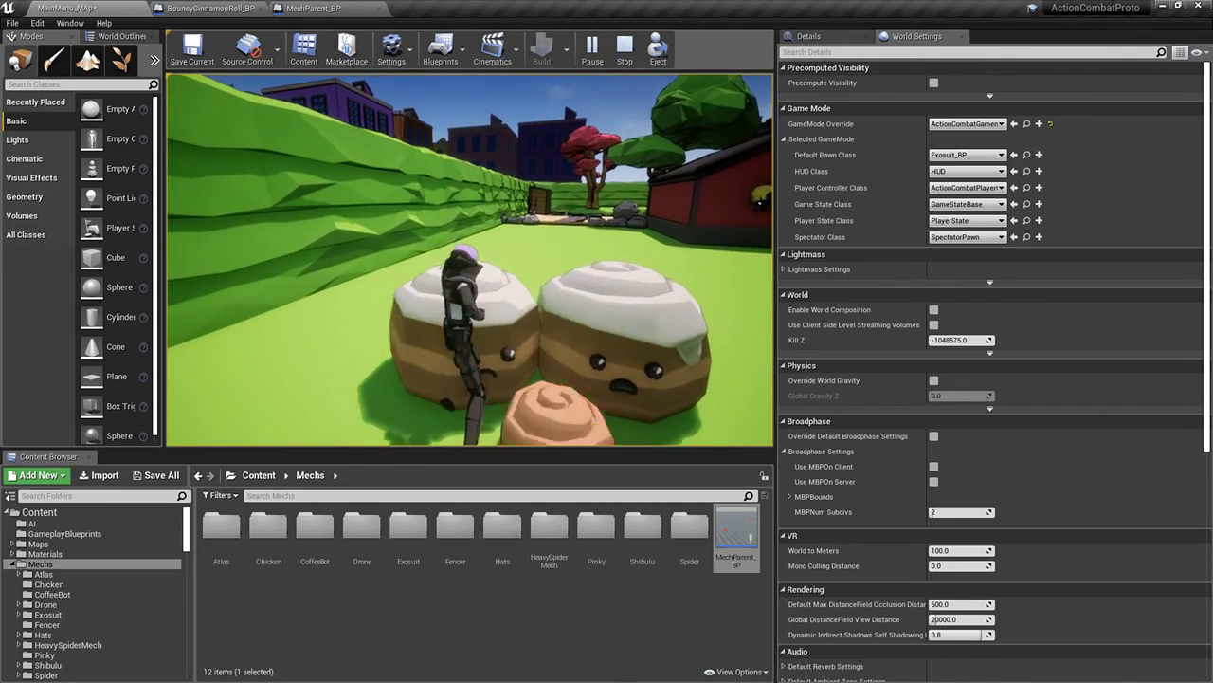
pyautogui.press('w')
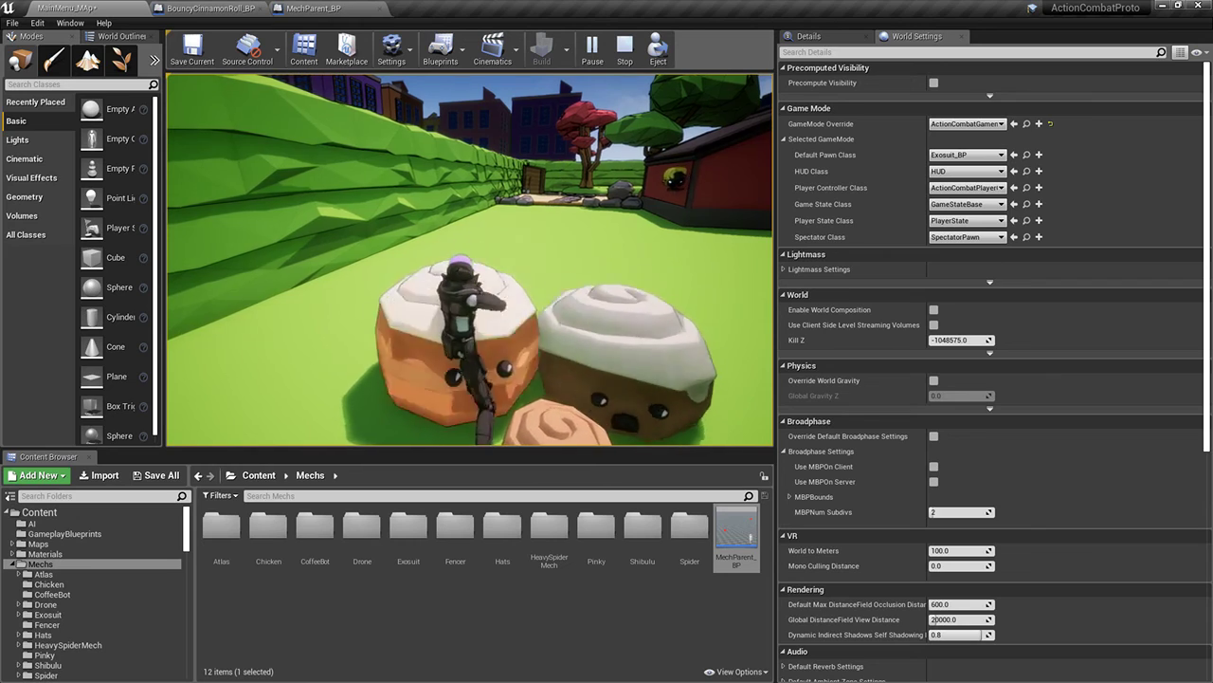
pyautogui.press('w')
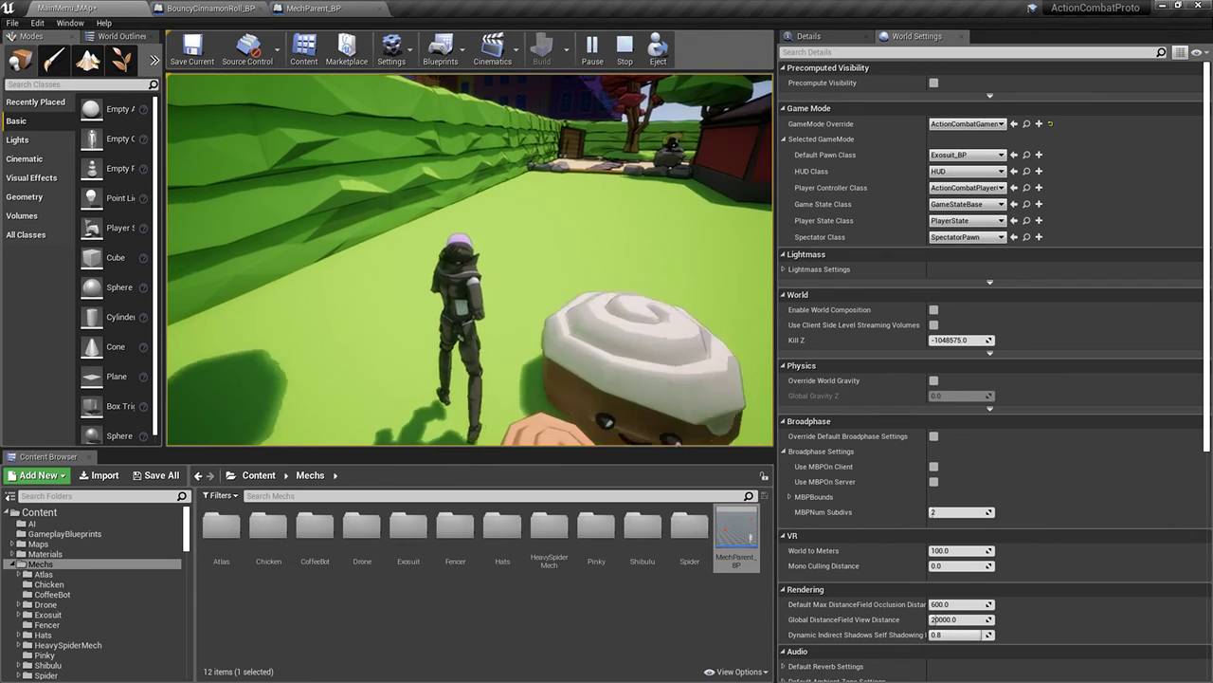
pyautogui.press('w')
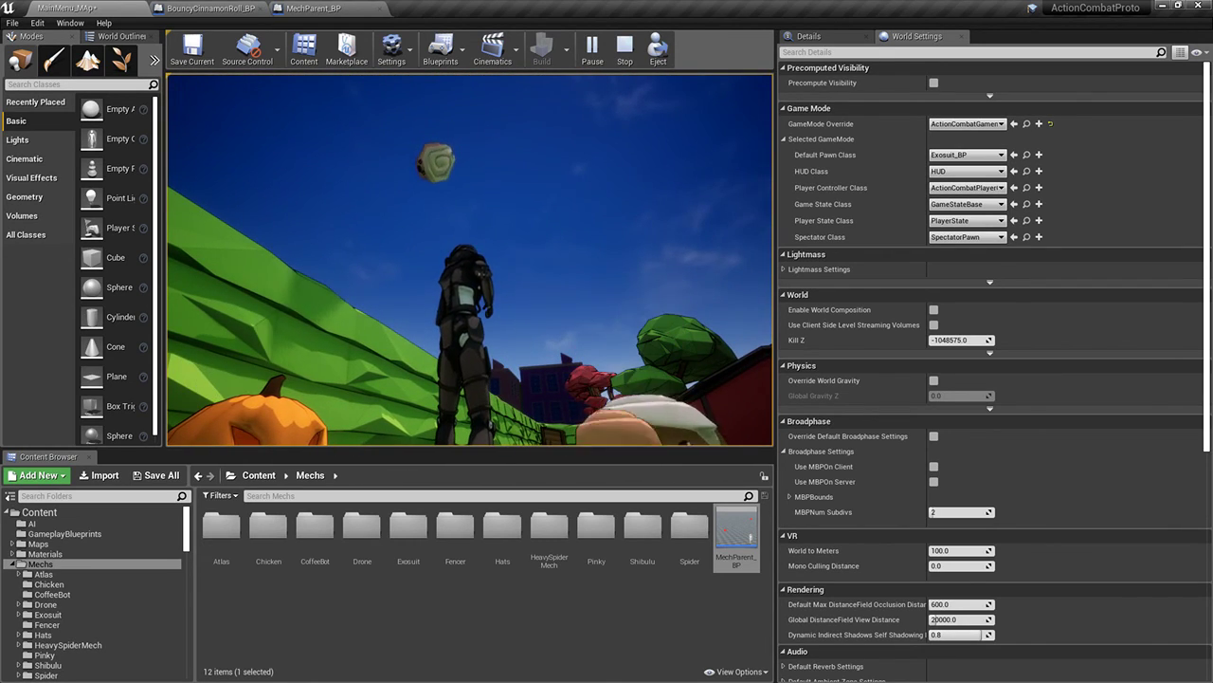
pyautogui.press('w')
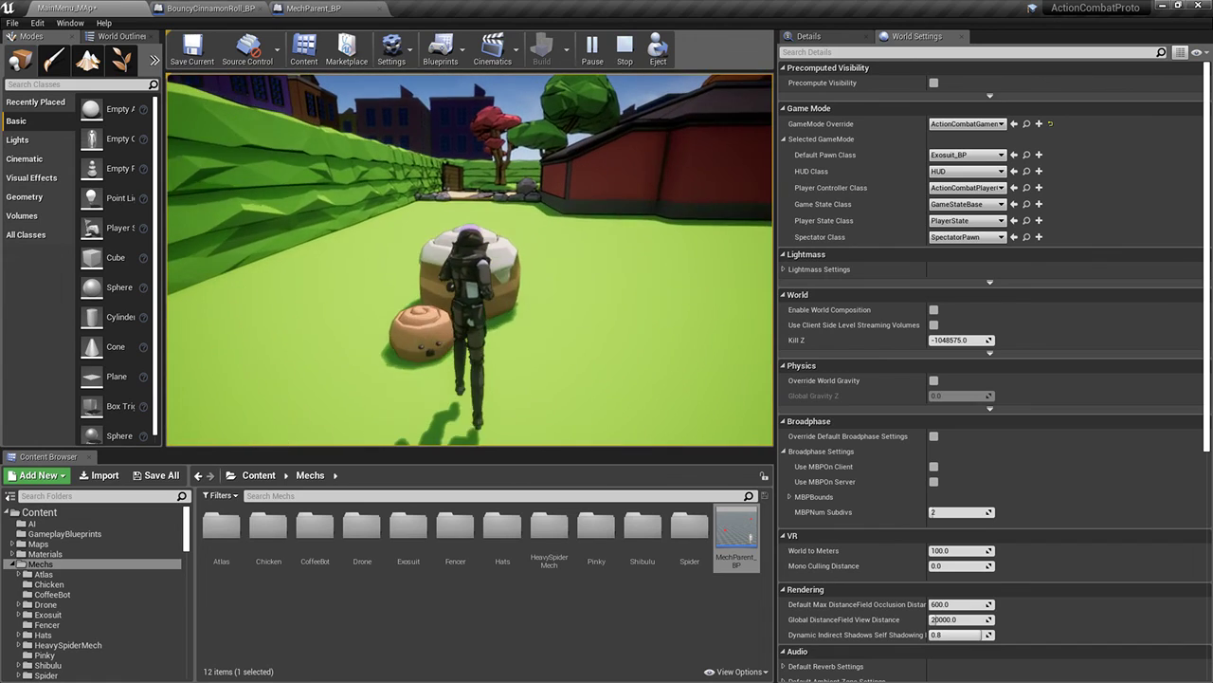
pyautogui.press('w')
pyautogui.hotkey('shift', 'F1')
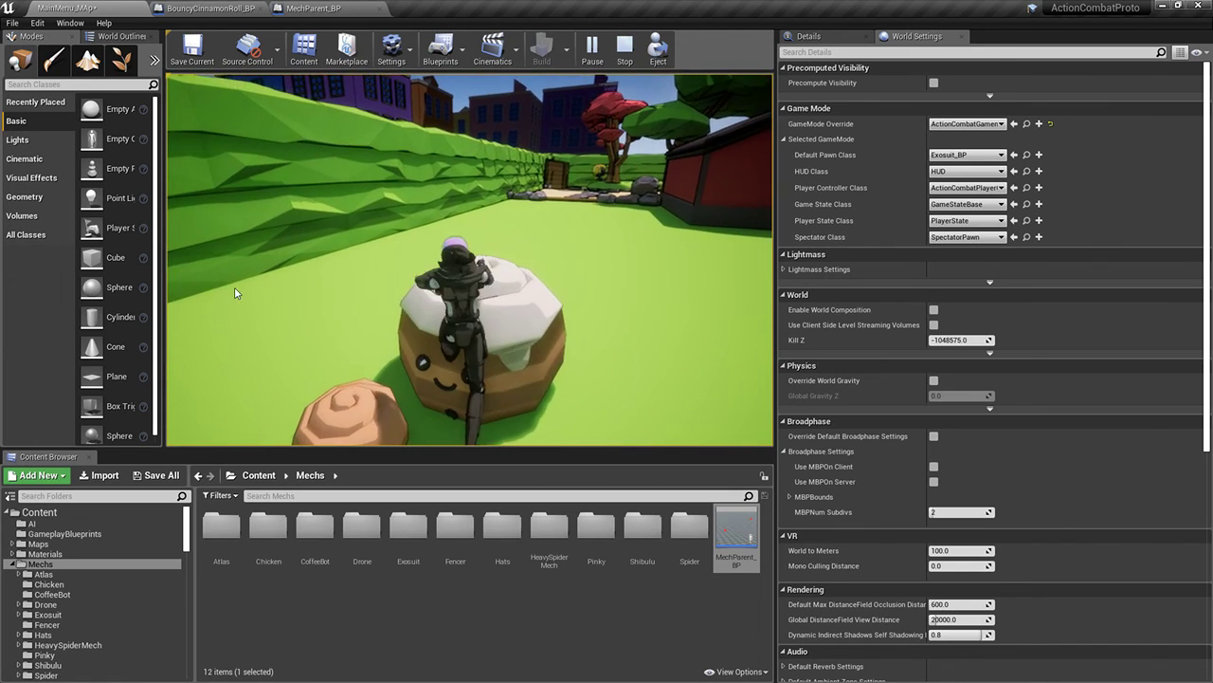
pyautogui.press('Escape')
# Add a Set Animation node targeting Mech Mesh beside the Stop node in MechParent_BP's death chain
pyautogui.click(313, 7)
pyautogui.moveTo(439, 384); pyautogui.dragTo(685, 350, button='right')
pyautogui.moveTo(491, 326); pyautogui.dragTo(505, 295, button='right')
pyautogui.click(511, 216)
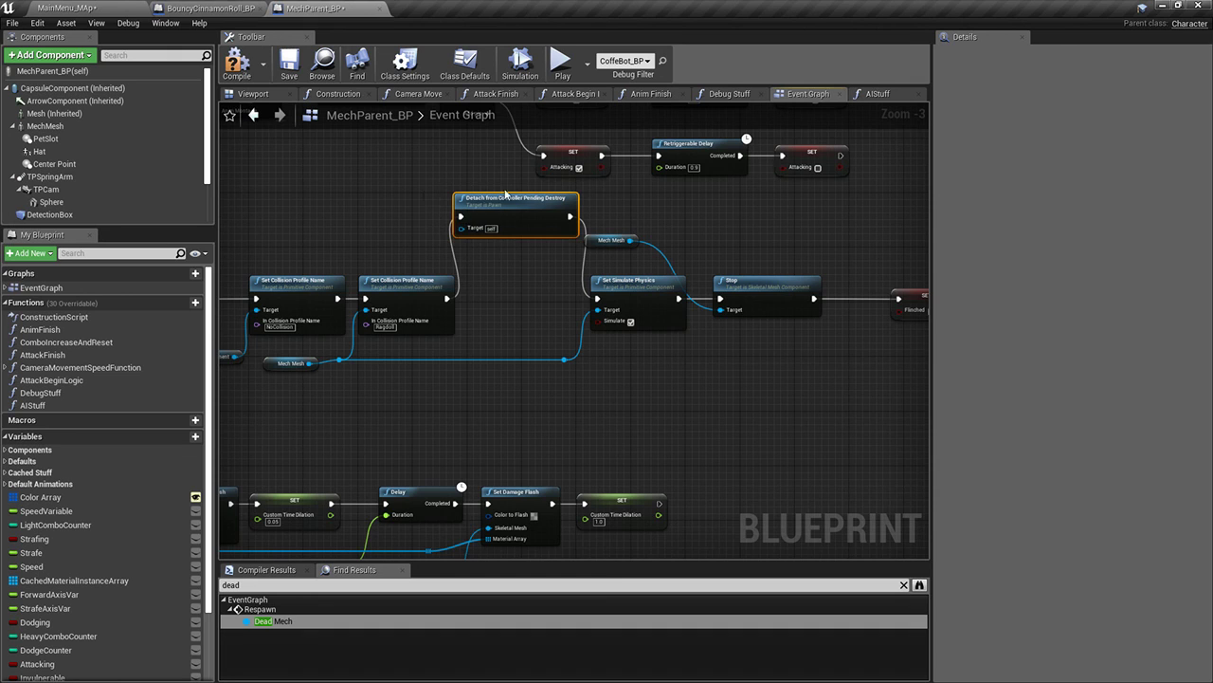
pyautogui.moveTo(507, 194); pyautogui.dragTo(351, 214, button='right')
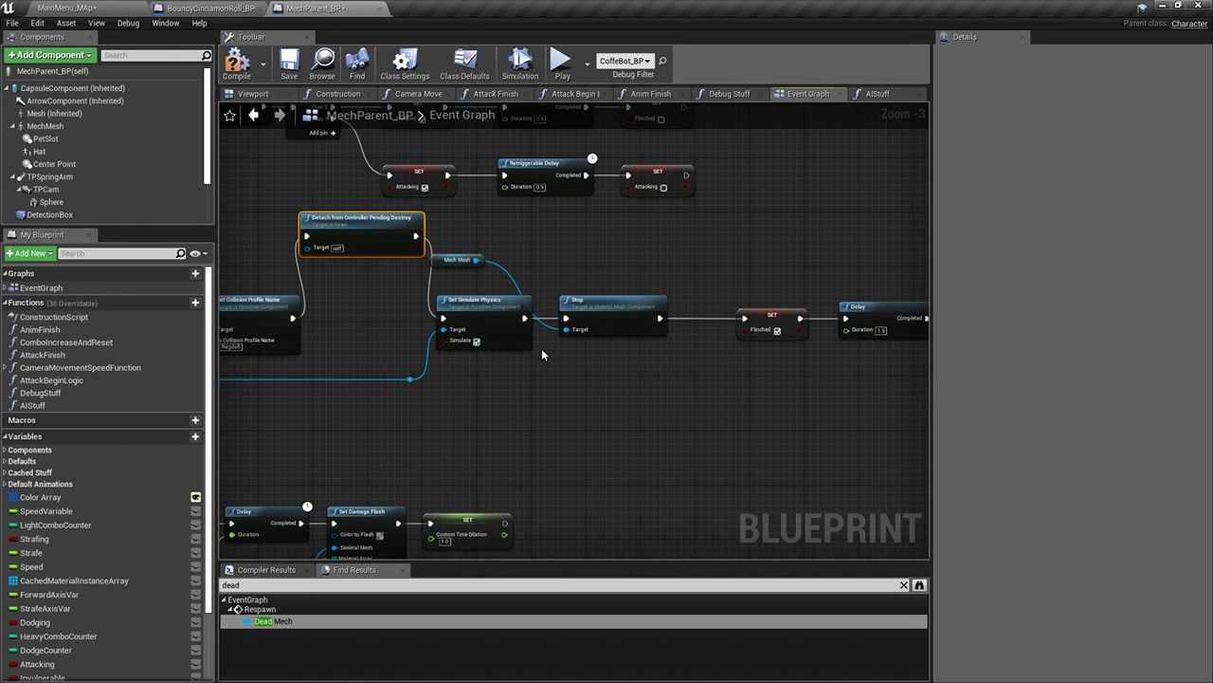
pyautogui.click(611, 323)
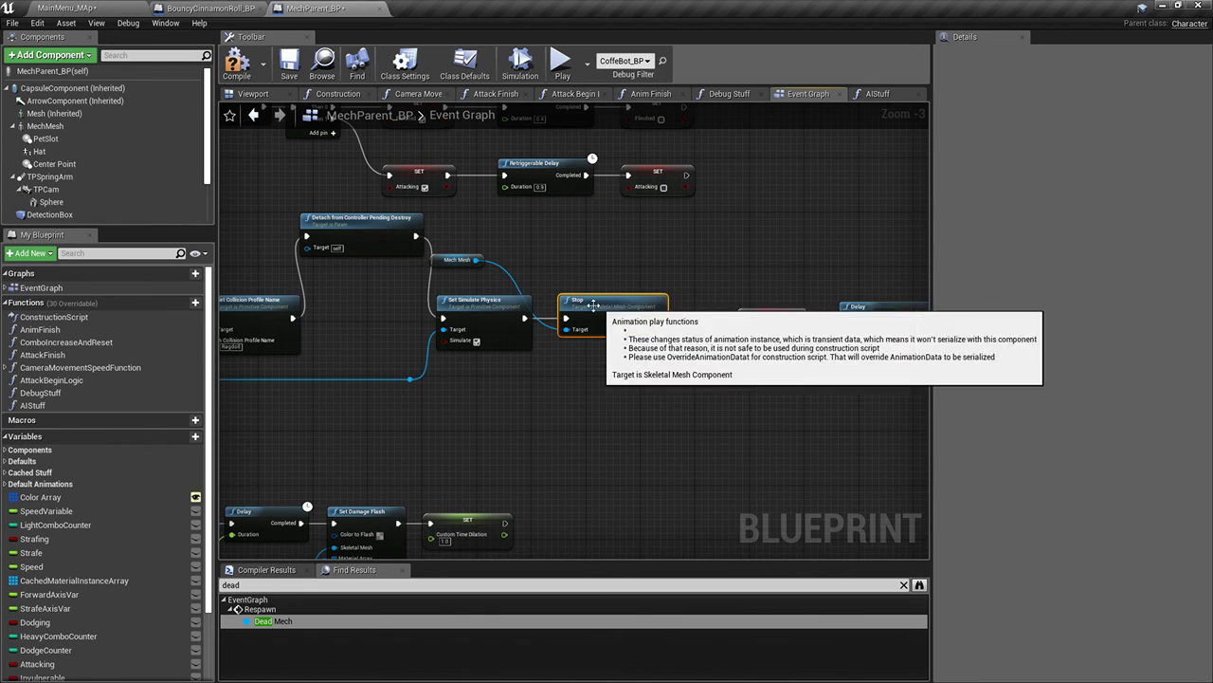
pyautogui.moveTo(526, 242); pyautogui.dragTo(529, 238)
pyautogui.write('set')
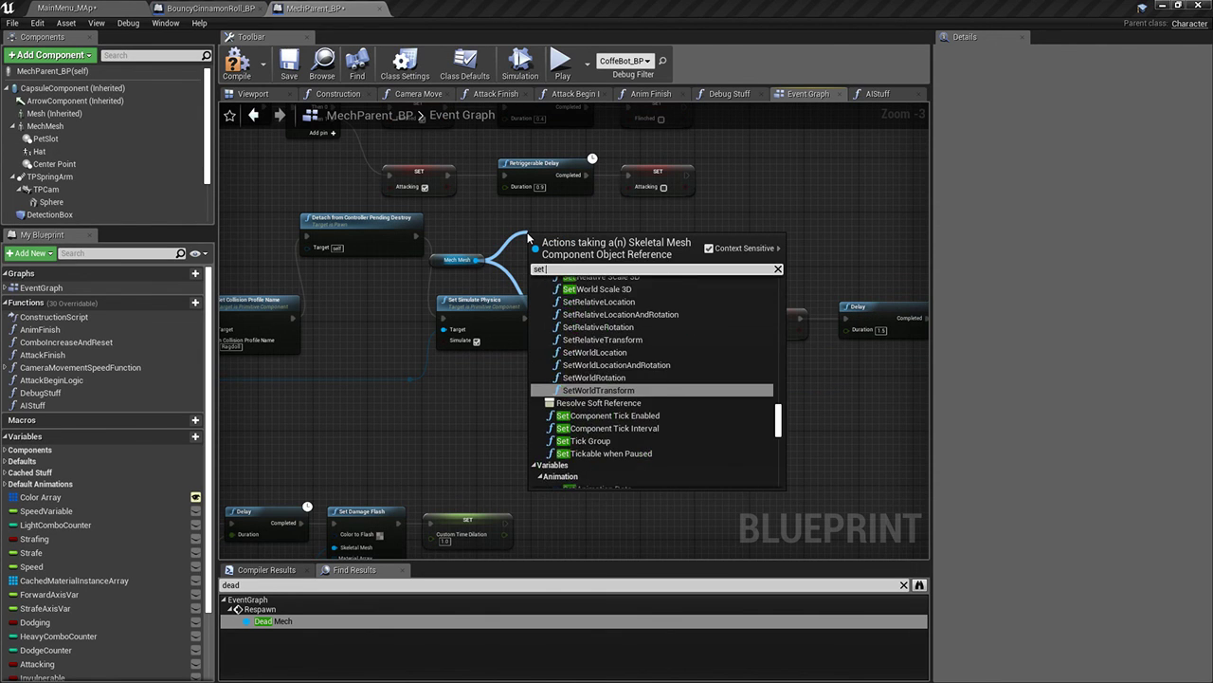
pyautogui.write(' animation')
pyautogui.press('Return')
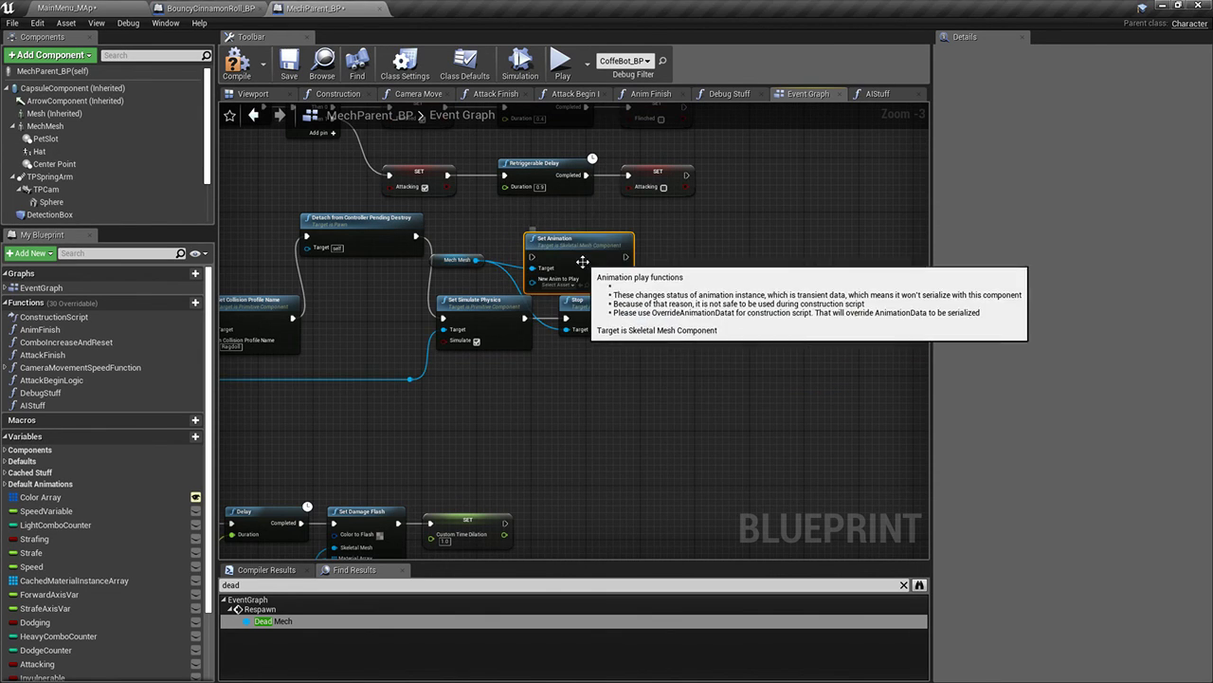
# Wire Set Animation between Set Simulate Physics and Set Flinched in place of the deleted Stop node, then compile and save the blueprint
pyautogui.moveTo(526, 321); pyautogui.dragTo(526, 321)
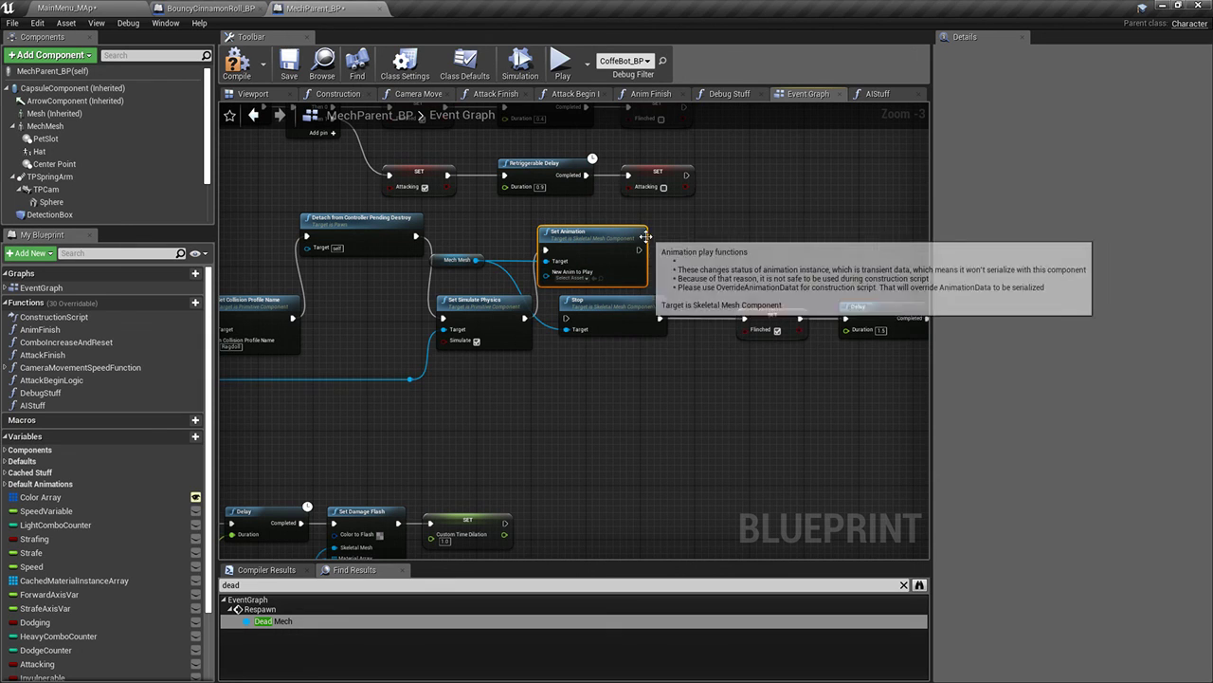
pyautogui.moveTo(641, 251); pyautogui.dragTo(697, 287)
pyautogui.moveTo(632, 315); pyautogui.dragTo(638, 396)
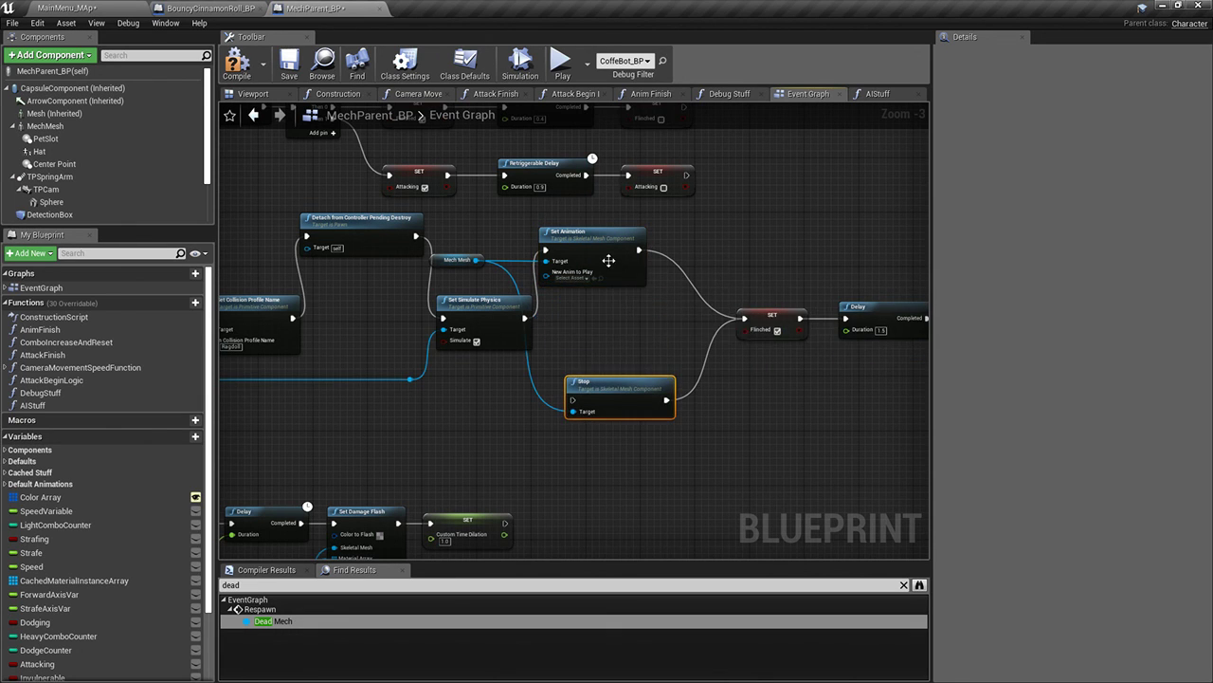
pyautogui.click(623, 282)
pyautogui.press('Delete')
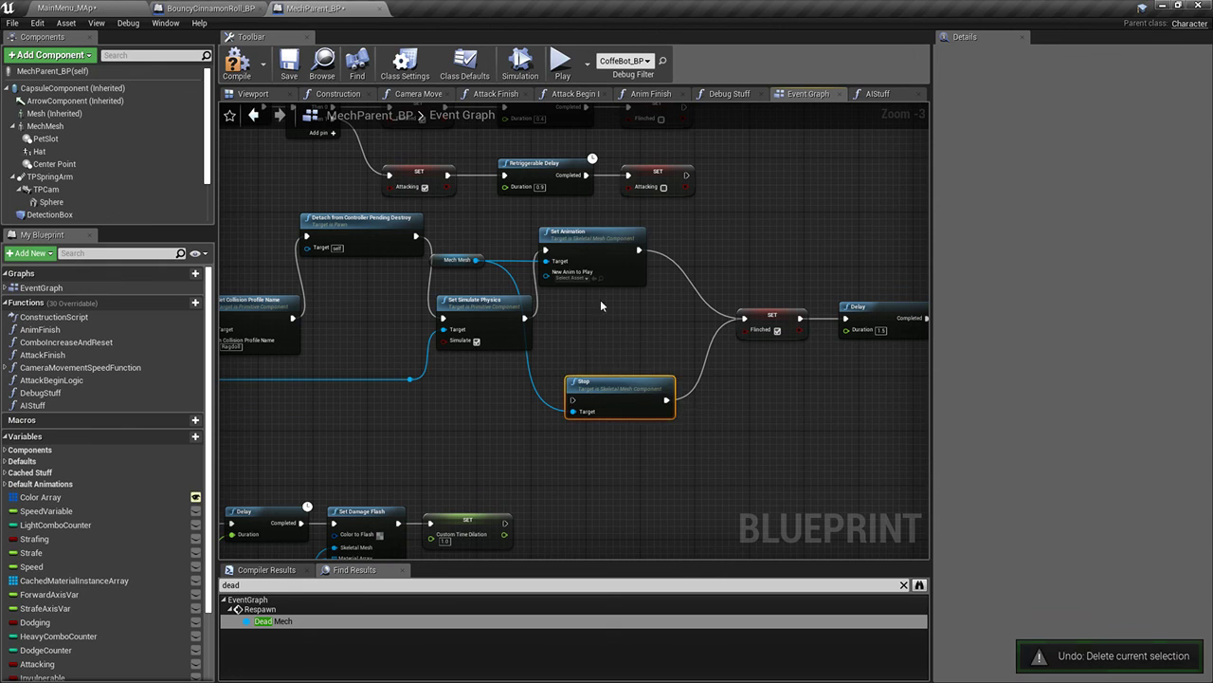
pyautogui.hotkey('ctrl', 'z')
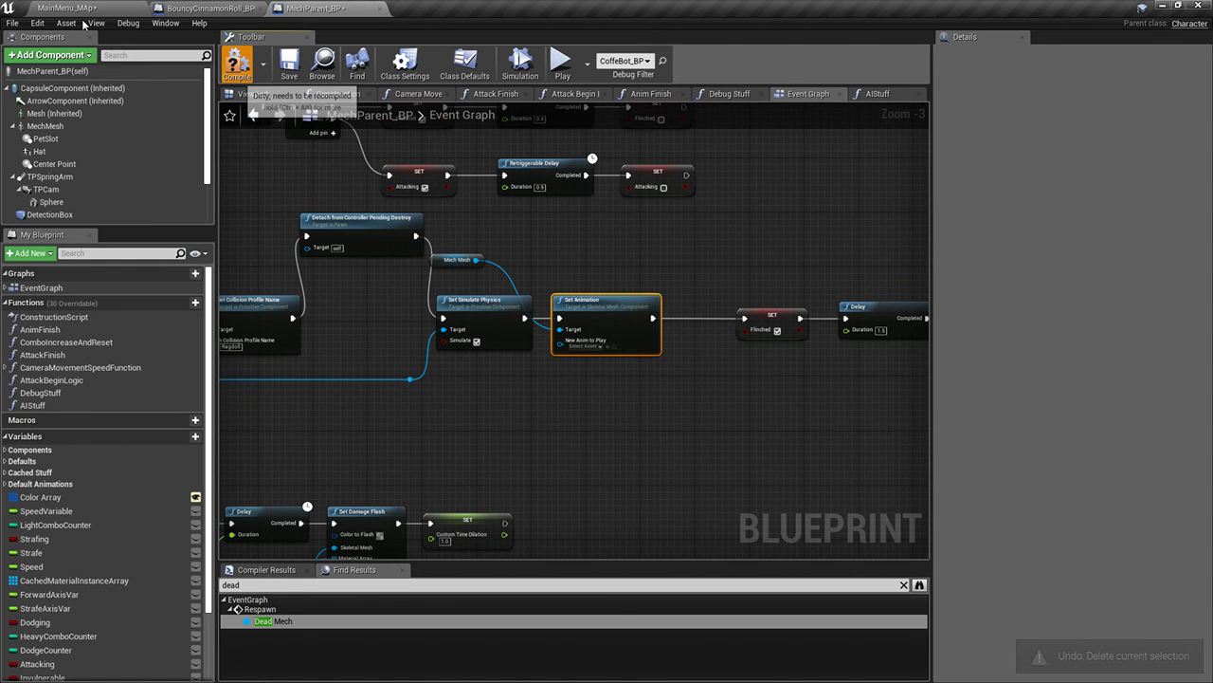
pyautogui.hotkey('ctrl', 's')
# Stop the running session, replay the level to attack the cinnamon rolls and watch their death behaviour, and stop playing
pyautogui.click(95, 7)
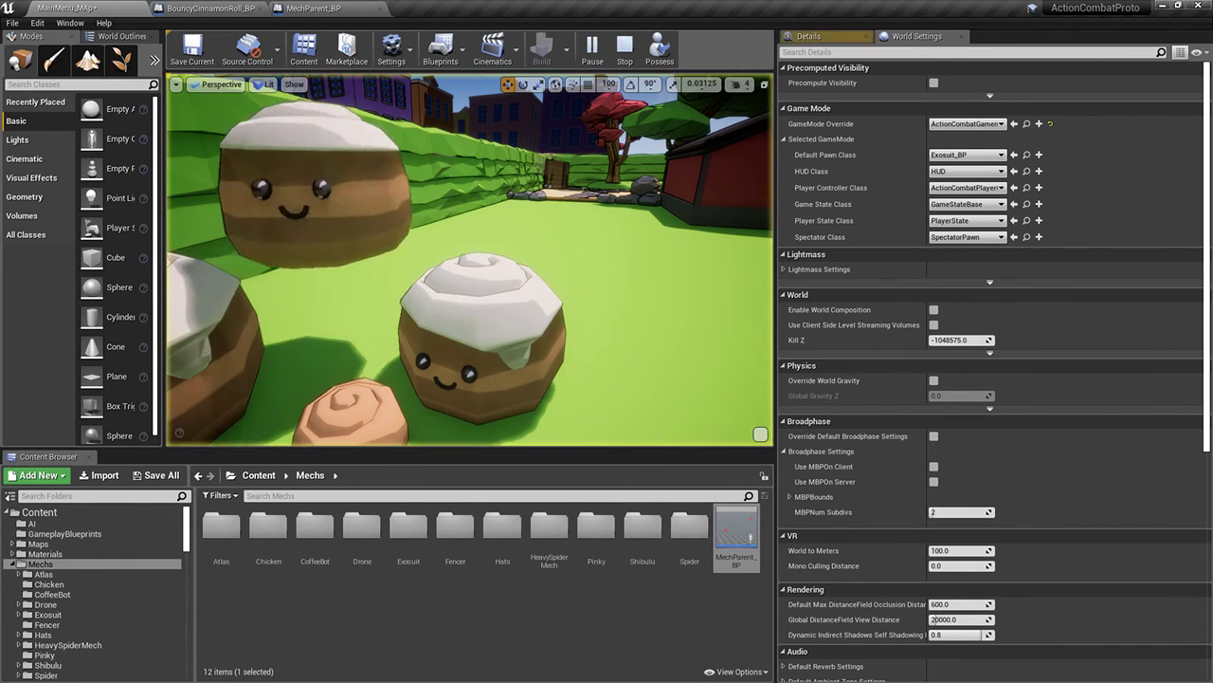
pyautogui.click(619, 55)
pyautogui.click(663, 85)
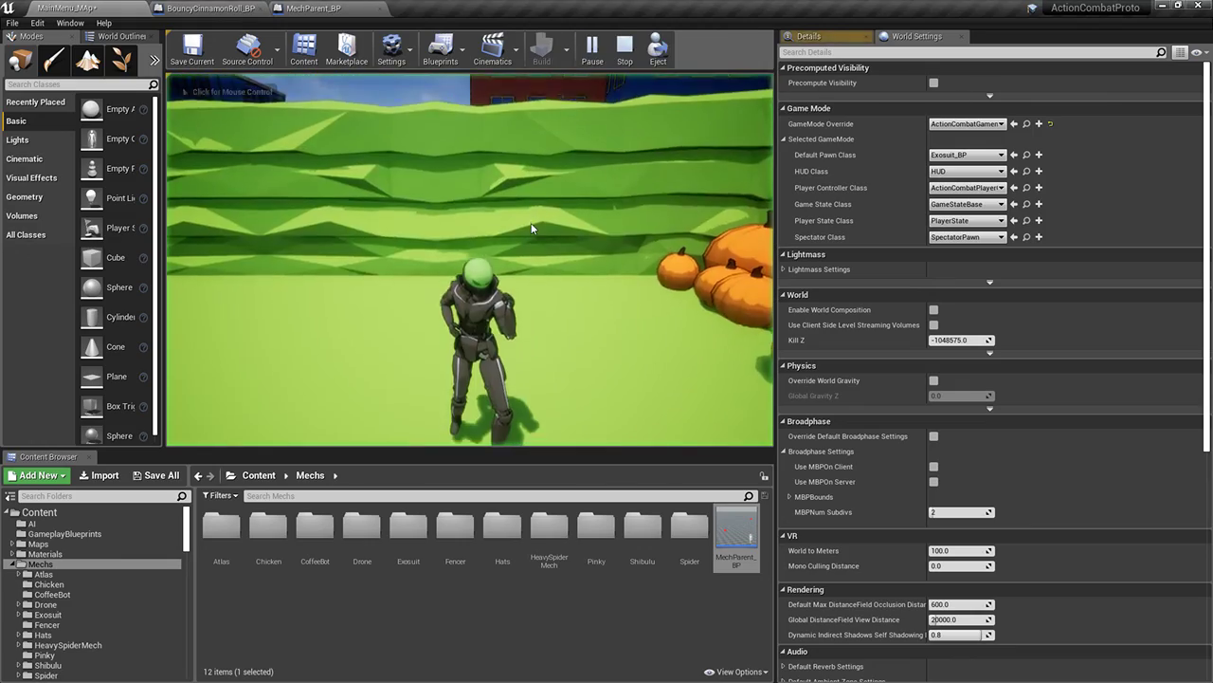
pyautogui.press('w')
pyautogui.press('space')
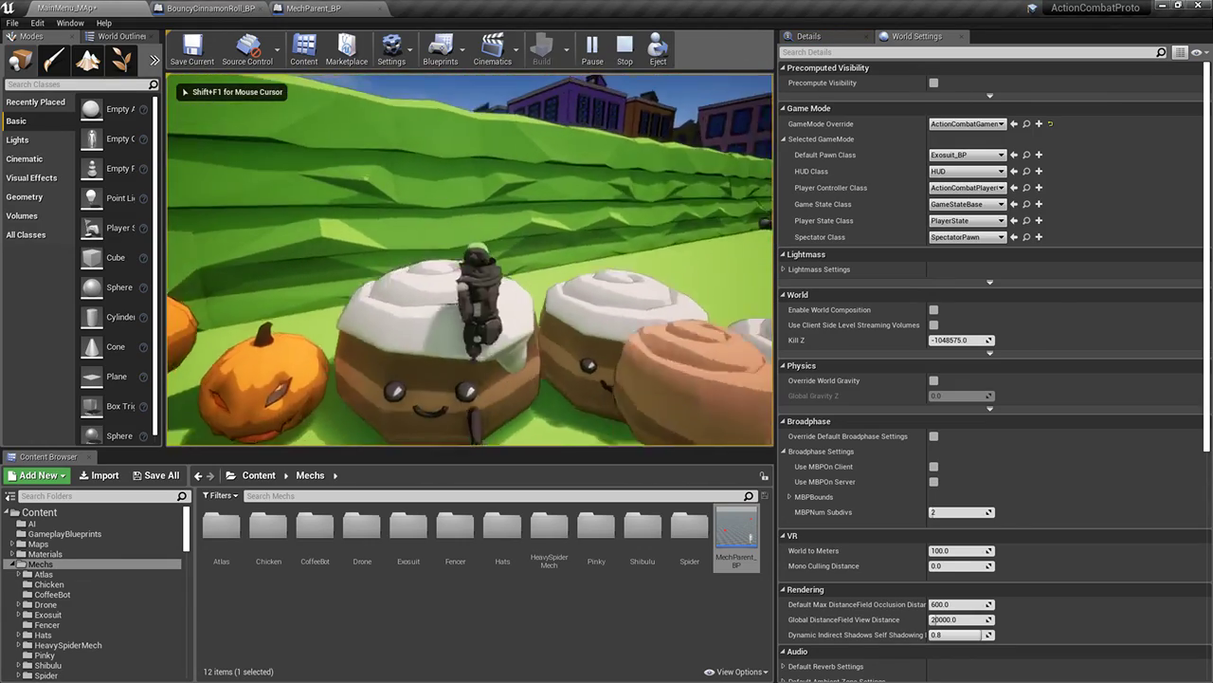
pyautogui.press('w')
pyautogui.press('space')
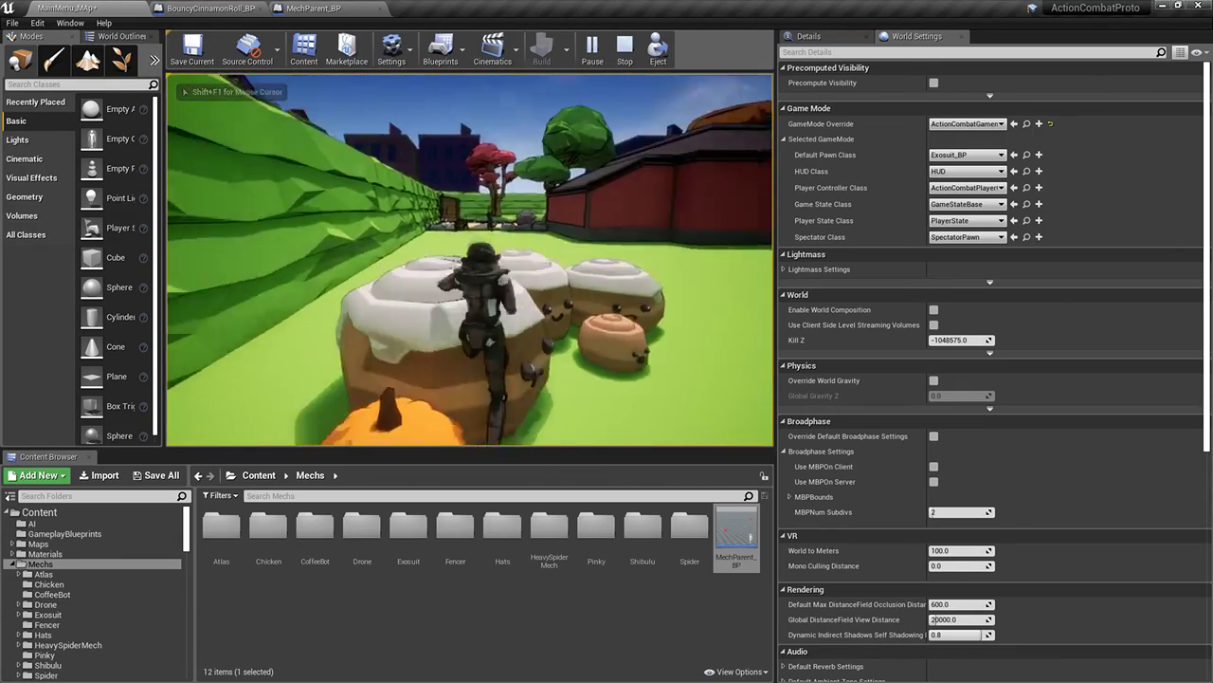
pyautogui.press('w')
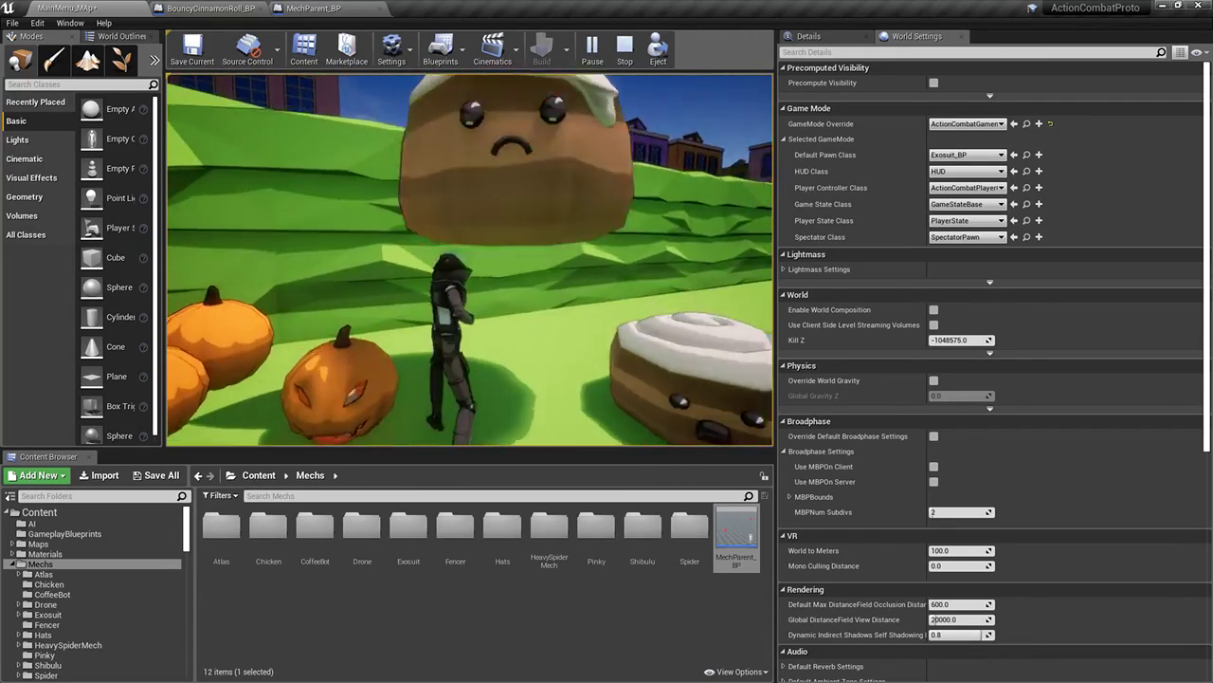
pyautogui.press('s')
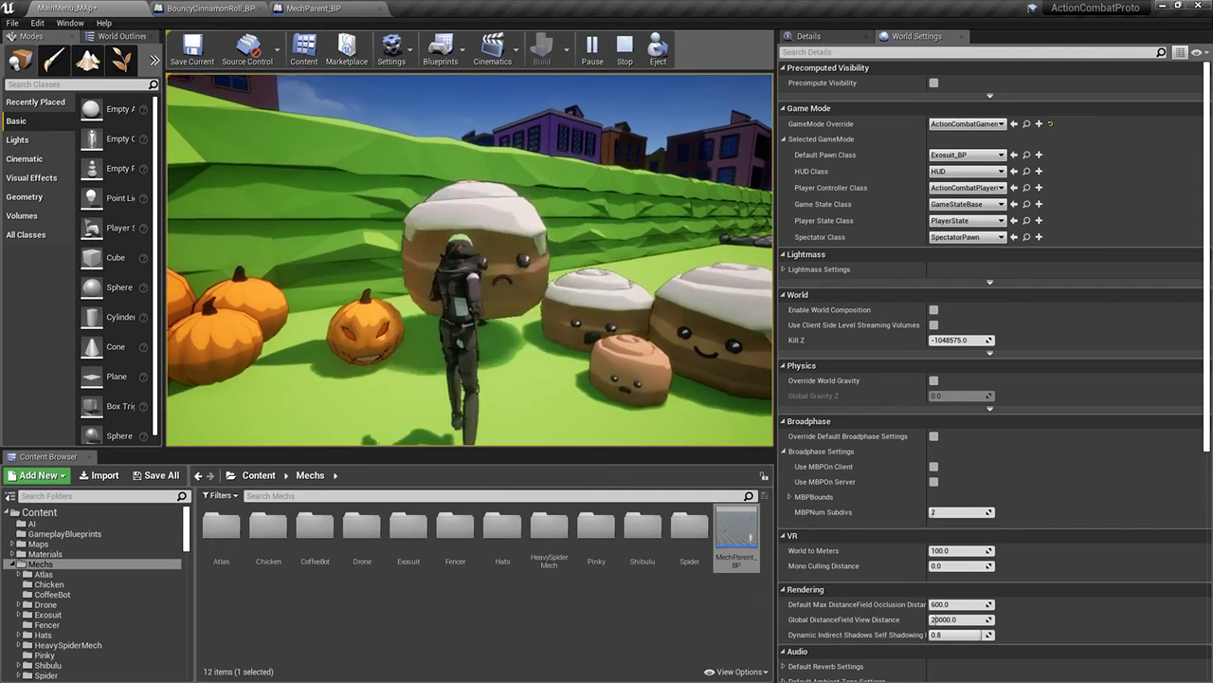
pyautogui.press('s')
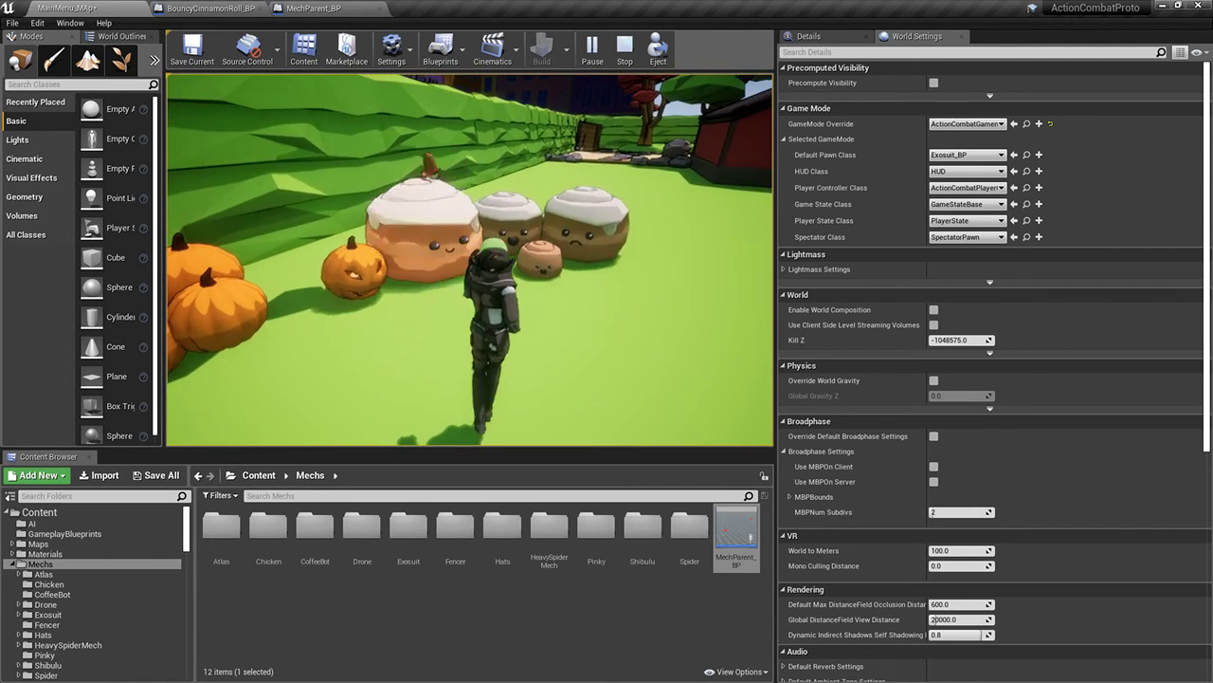
pyautogui.press('d')
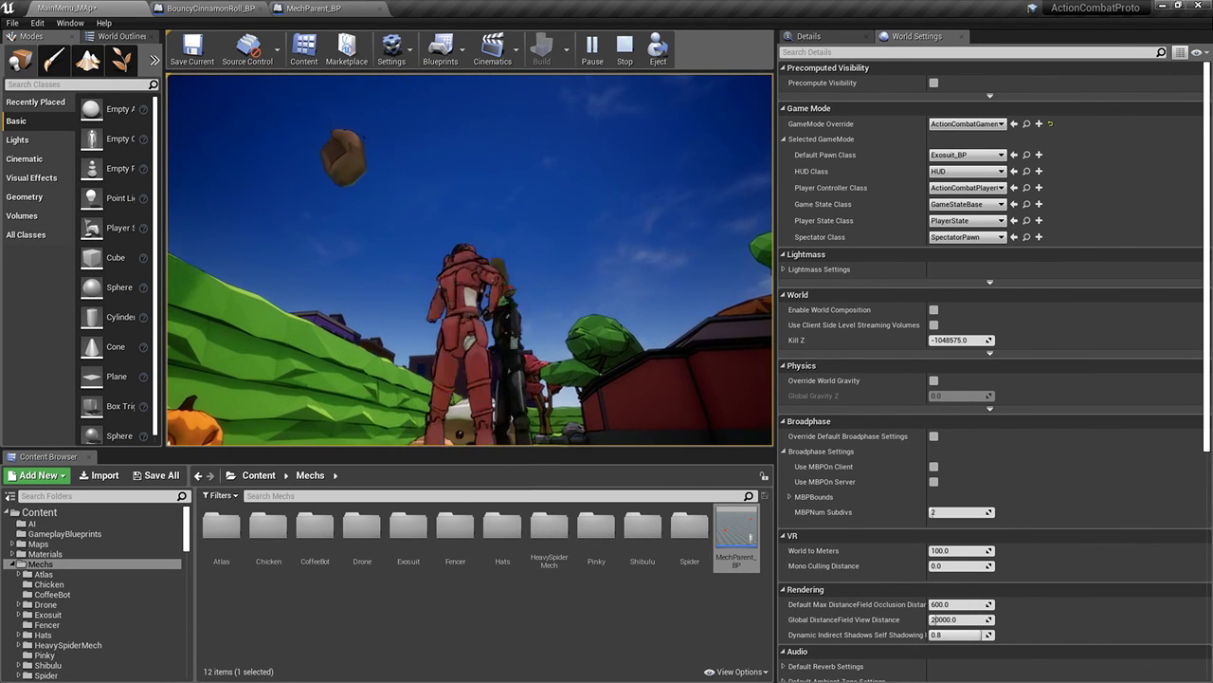
pyautogui.press('w')
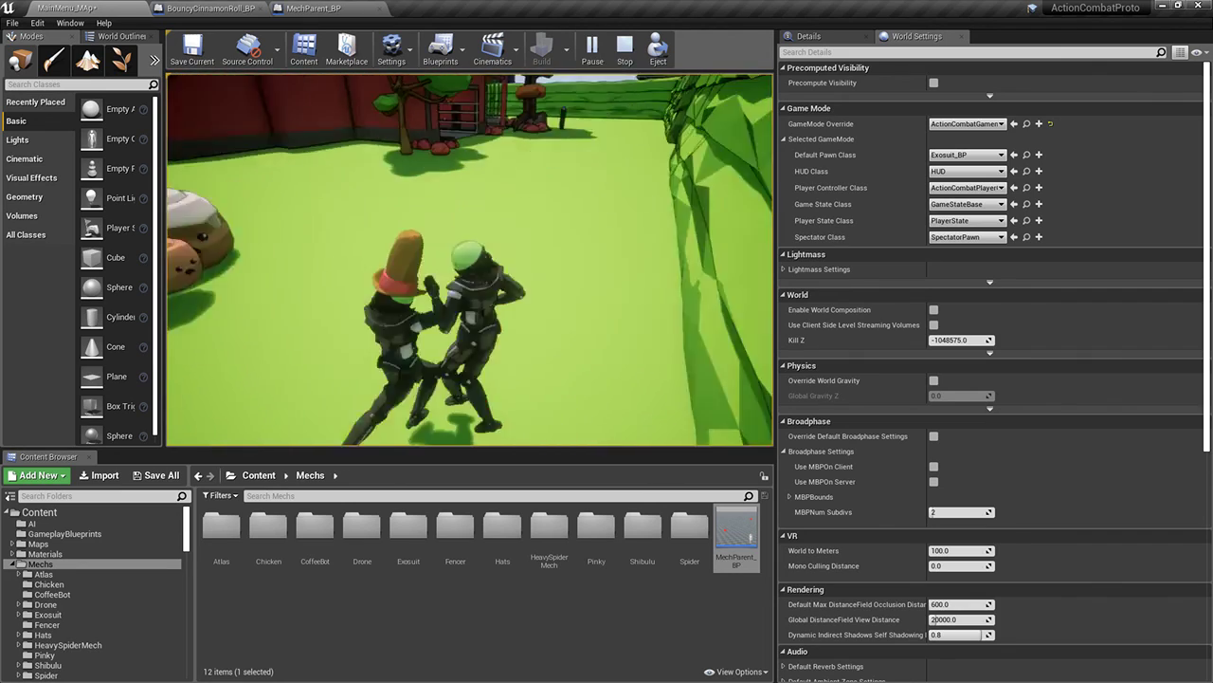
pyautogui.press('Escape')
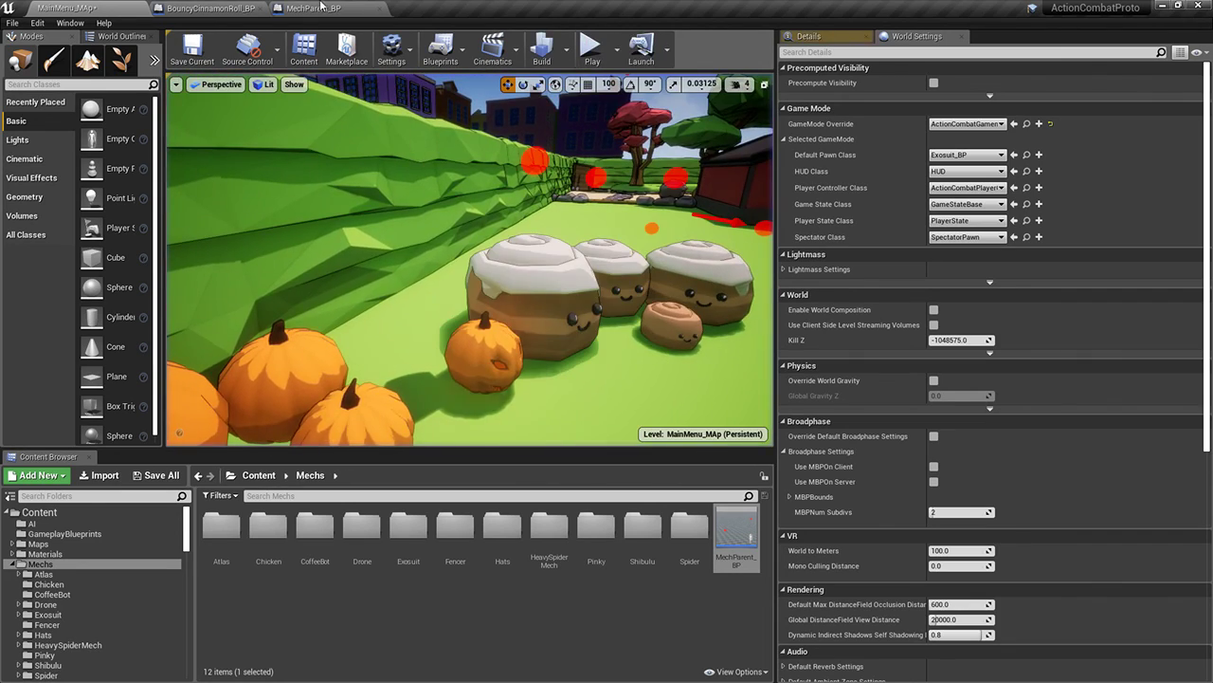
# Shift the second Delay node in MechParent_BP's death chain closer to the SpawnActor Death Explosion node
pyautogui.click(318, 7)
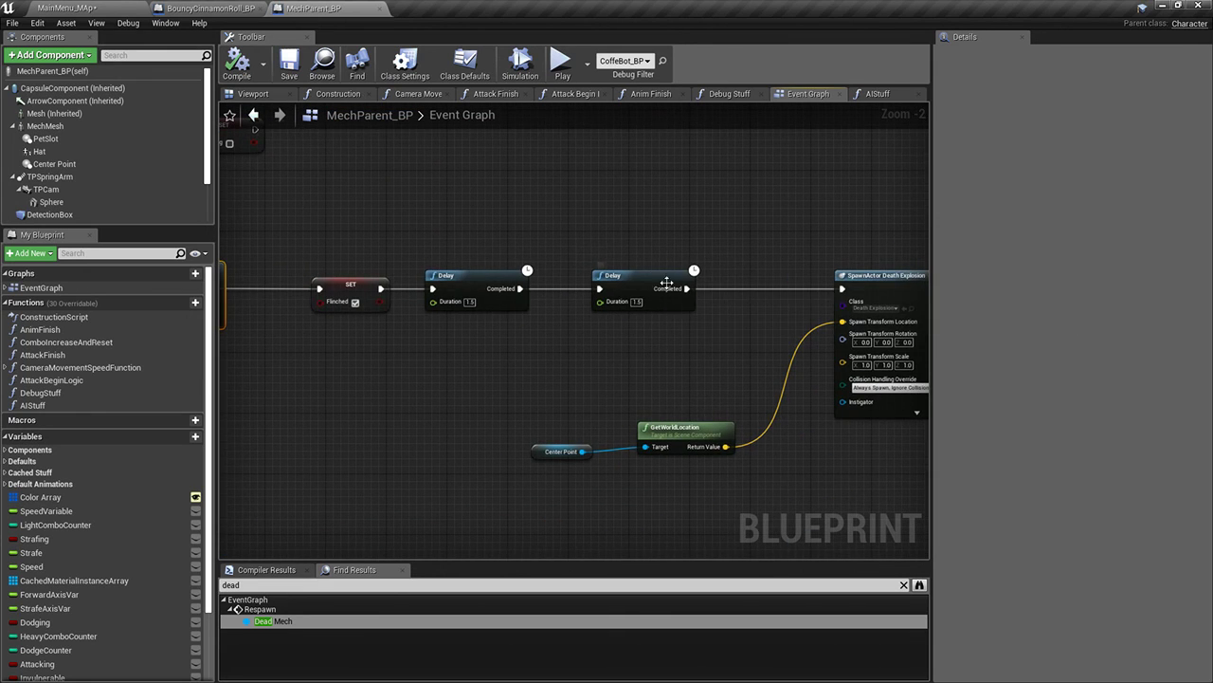
pyautogui.moveTo(536, 305); pyautogui.dragTo(588, 306)
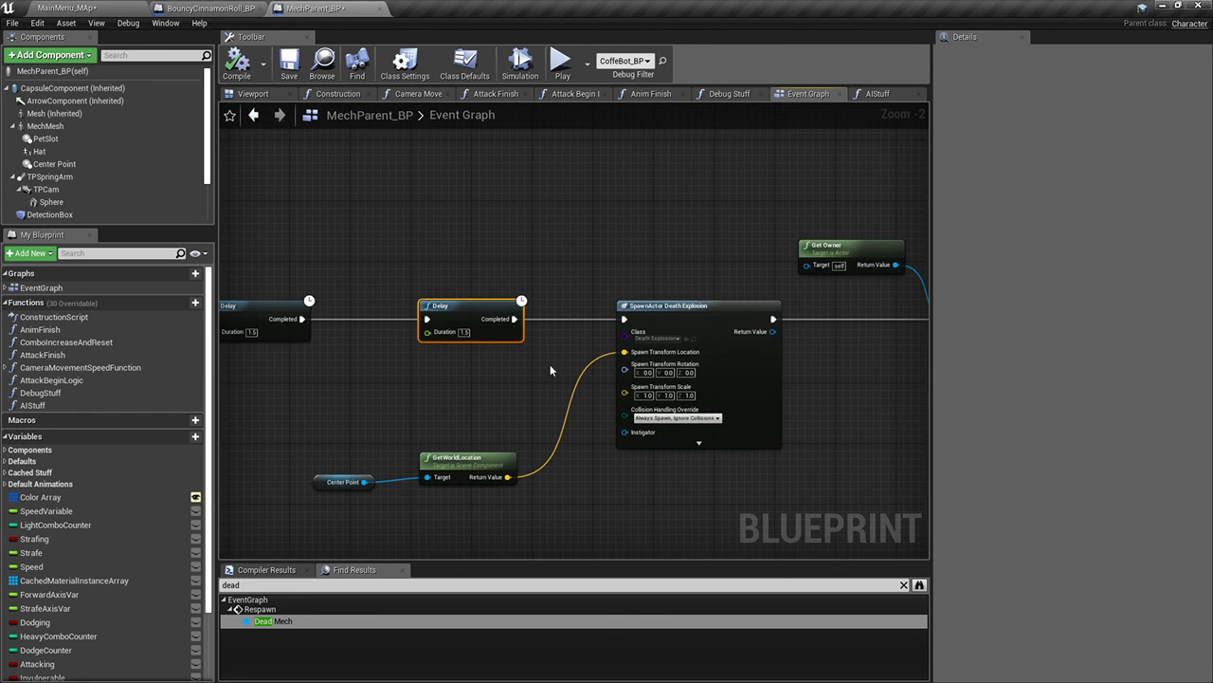
pyautogui.click(377, 309)
pyautogui.click(607, 298)
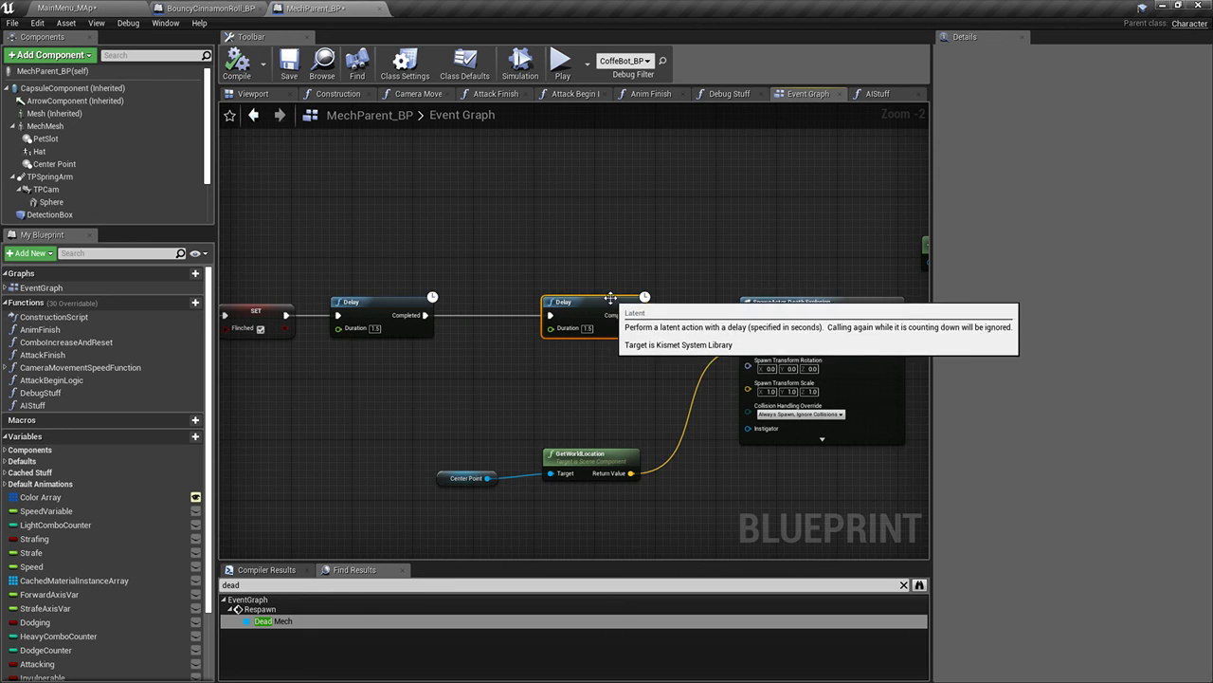
pyautogui.moveTo(598, 300); pyautogui.dragTo(219, 273, button='right')
pyautogui.moveTo(549, 325); pyautogui.dragTo(789, 333, button='right')
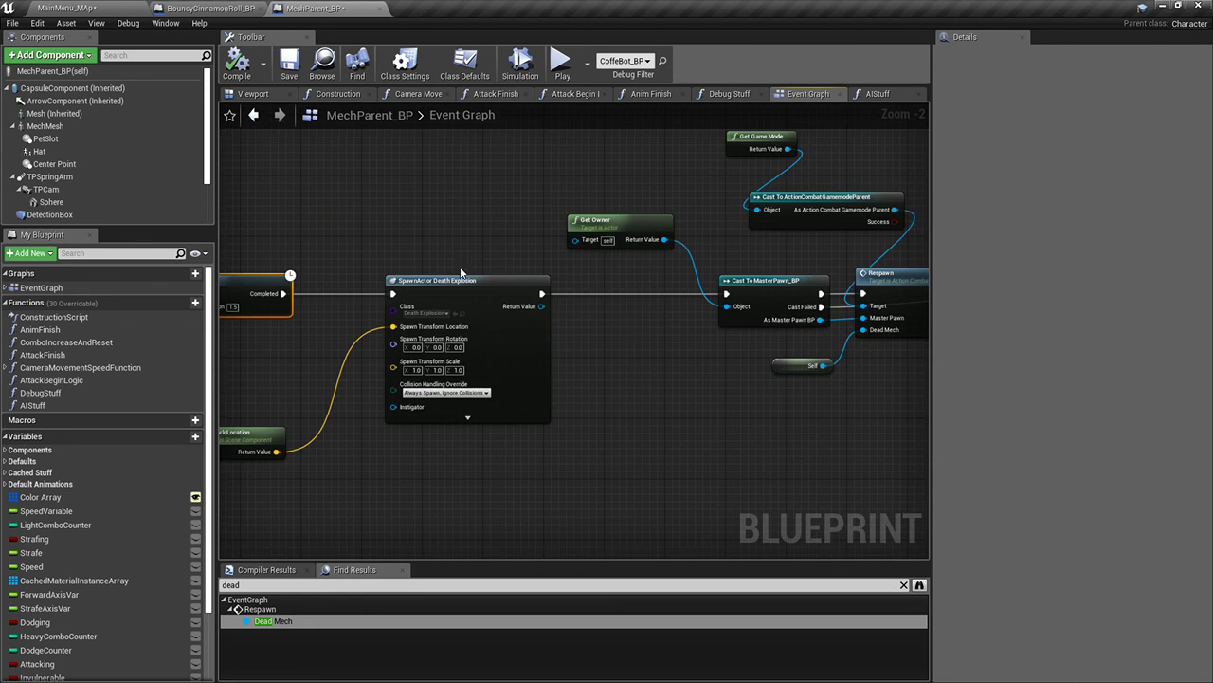
# Return to the MainMenu_MAp level and save all modified content, including MechParent_BP
pyautogui.click(72, 7)
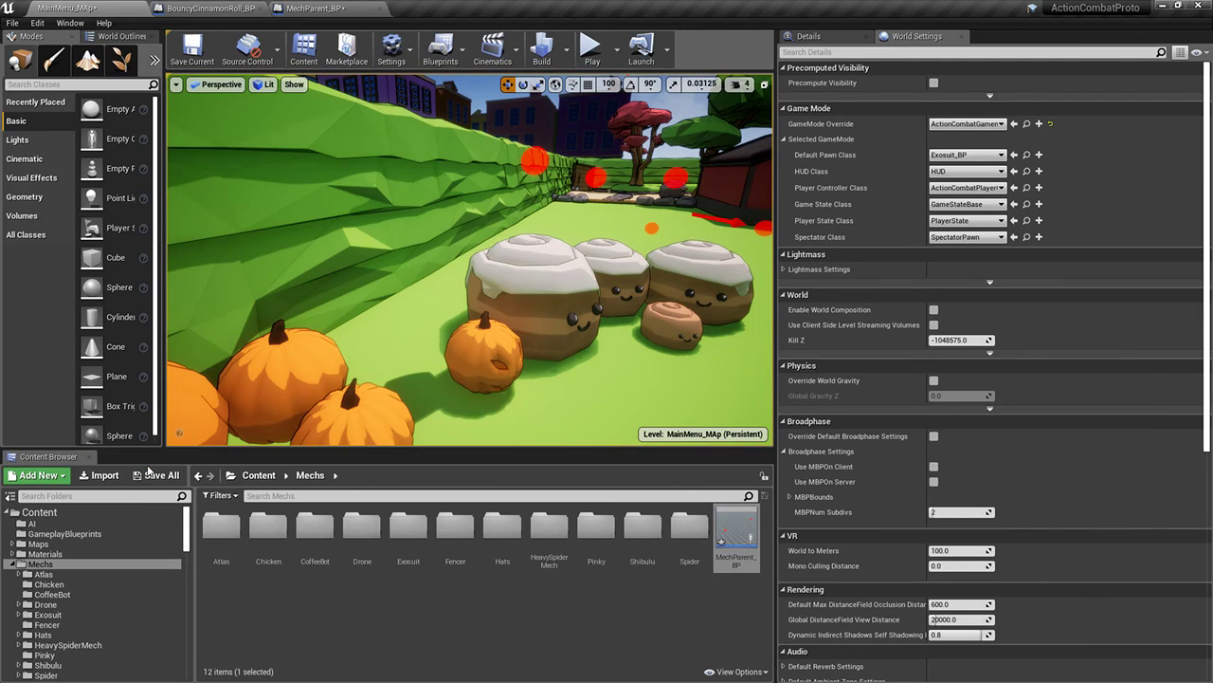
pyautogui.click(153, 475)
pyautogui.click(722, 465)
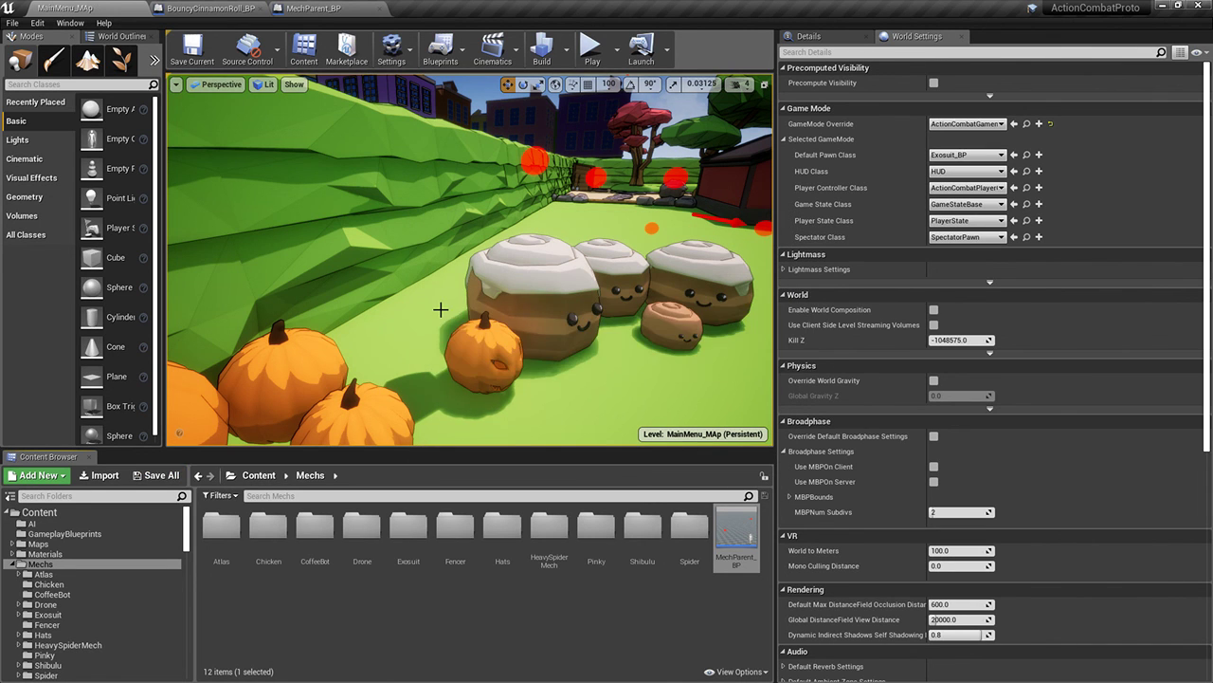
# Frame the cinnamon rolls in the MainMenu_MAp viewport and start simulating the level
pyautogui.moveTo(440, 309); pyautogui.dragTo(597, 306, button='right')
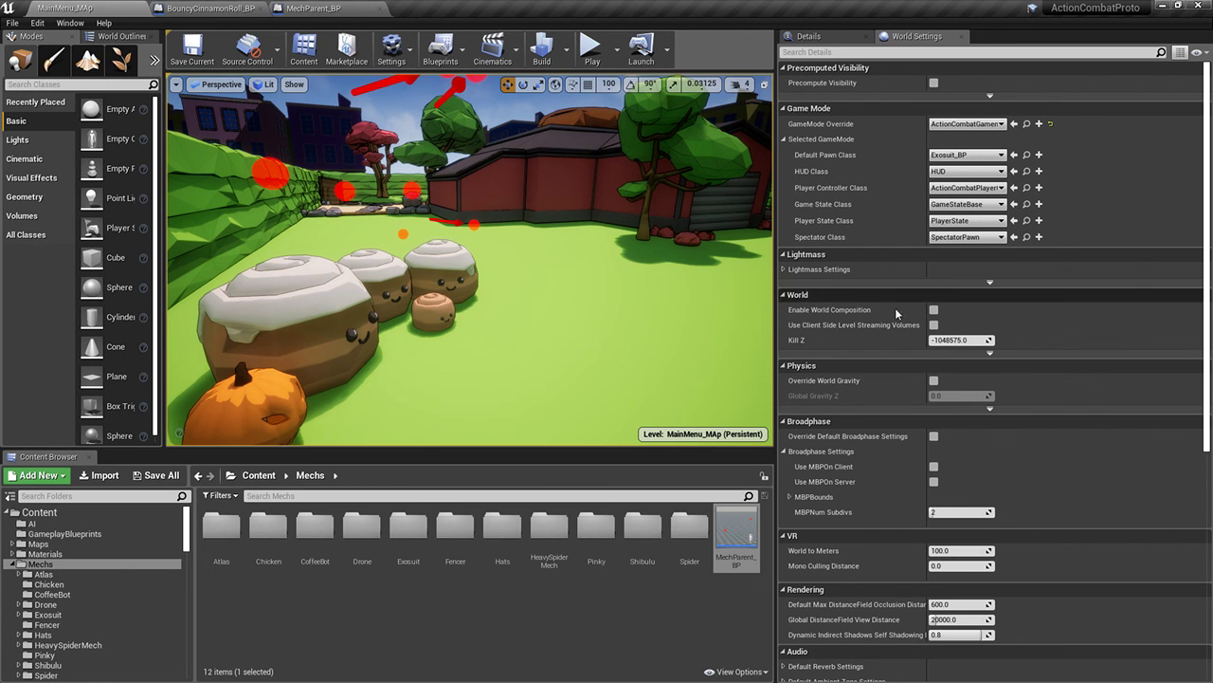
pyautogui.moveTo(574, 237); pyautogui.dragTo(398, 224, button='right')
pyautogui.press('F11')
pyautogui.moveTo(829, 279); pyautogui.dragTo(950, 269, button='right')
pyautogui.hotkey('alt', 's')
pyautogui.moveTo(825, 276); pyautogui.dragTo(635, 281, button='right')
# Examine the simulated cinnamon rolls' bouncing and facial expressions up close beside the pumpkin in the full-screen viewport
pyautogui.press('F11')
pyautogui.press('F11')
pyautogui.press('w')
pyautogui.press('s')
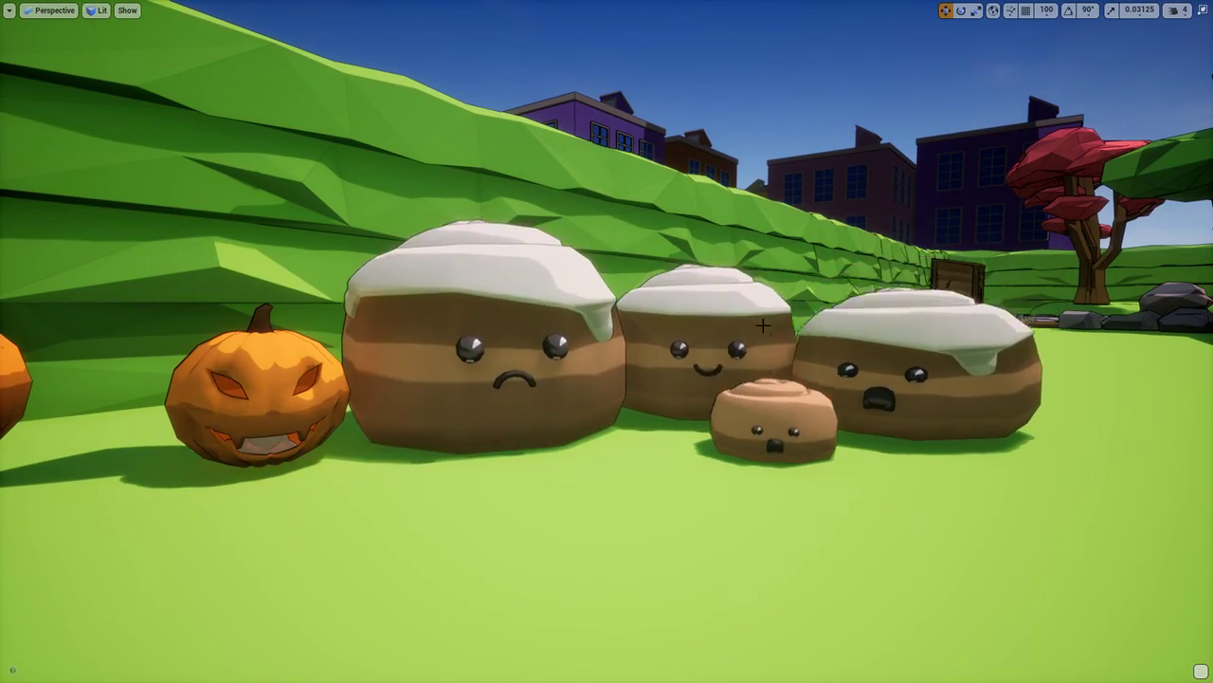
pyautogui.press('s')
pyautogui.moveTo(873, 421); pyautogui.dragTo(906, 439, button='right')
pyautogui.press('w')
pyautogui.press('s')
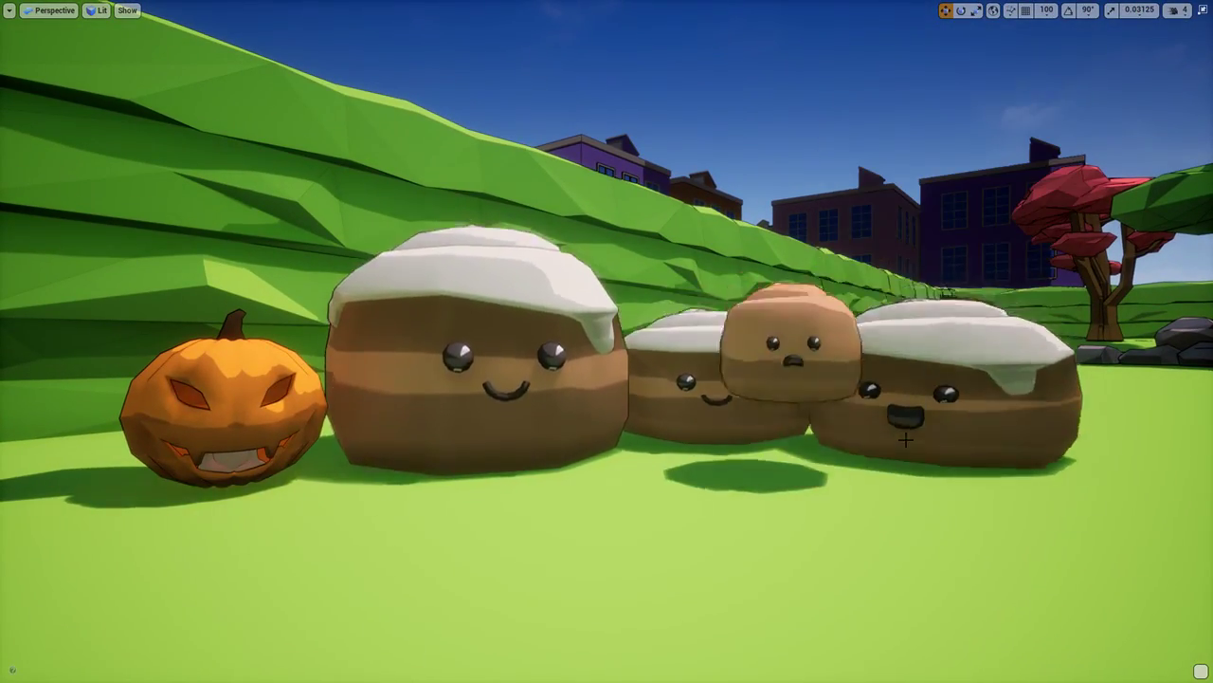